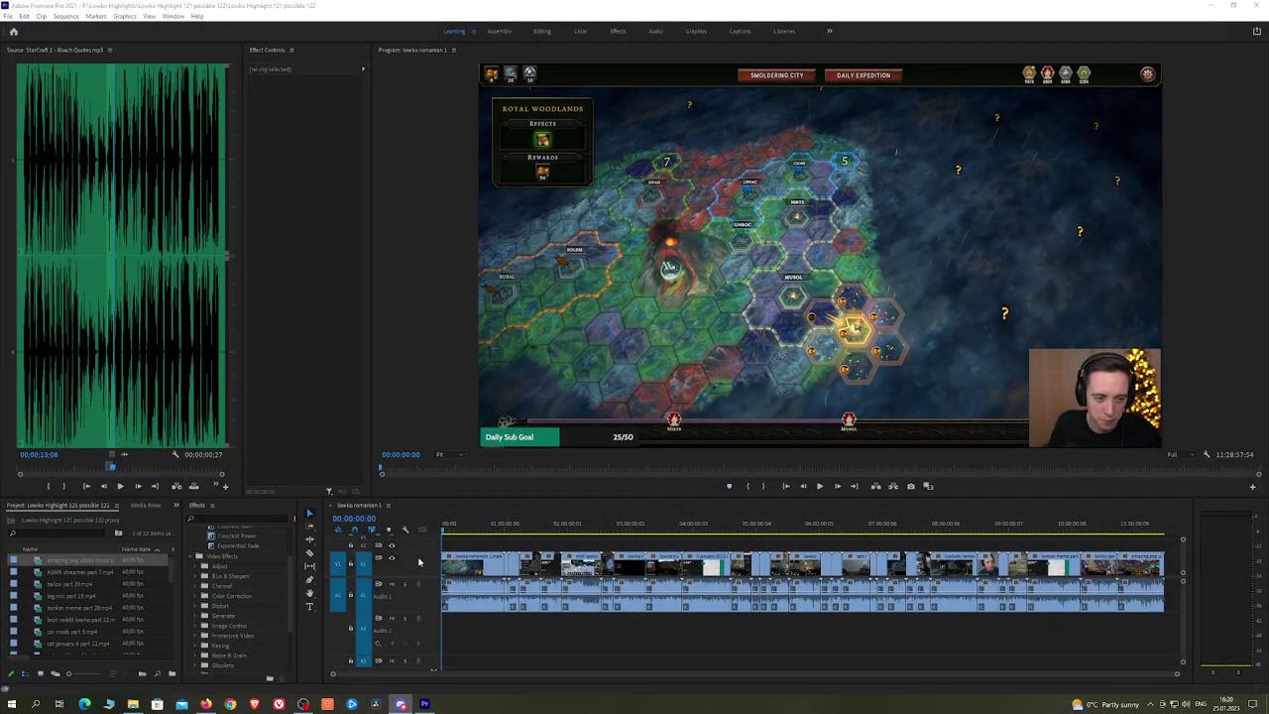
Step: Play the stream footage from the start of the sequence, pausing it a few times
left_click_drag(0, 117, 0, 121)
left_click(497, 540)
key("space")
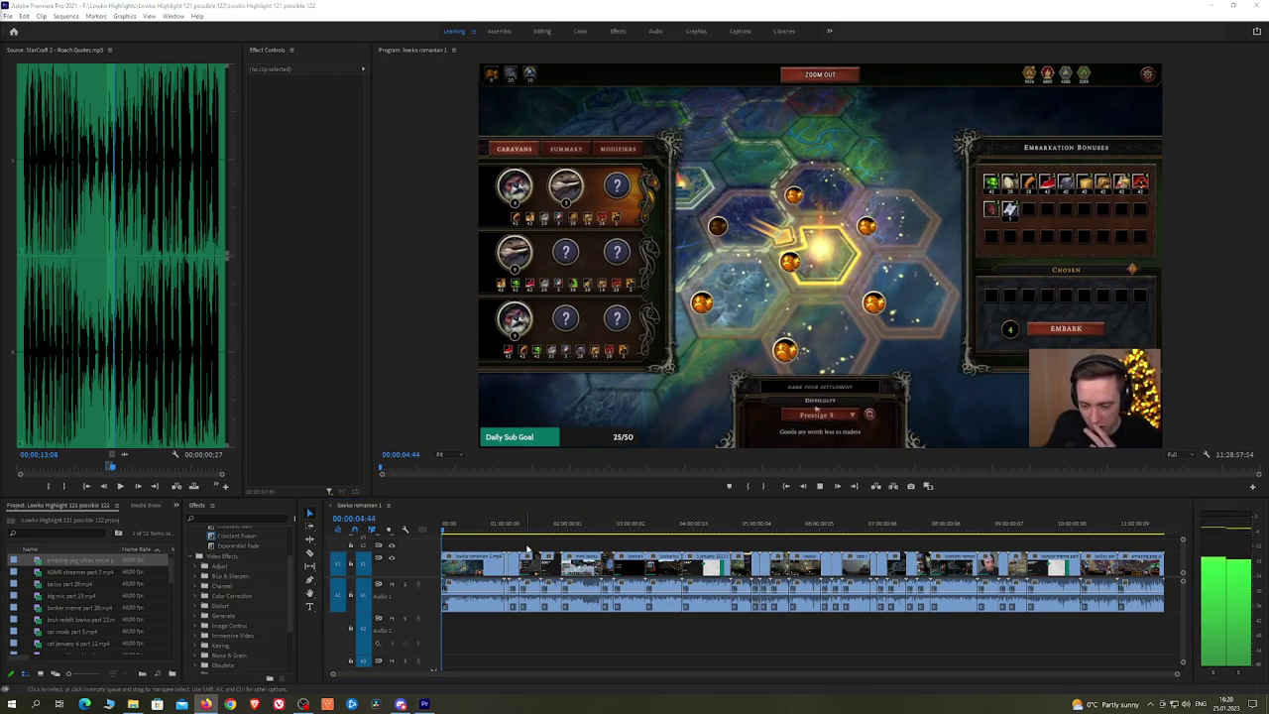
scroll(491, 541, "up", 6)
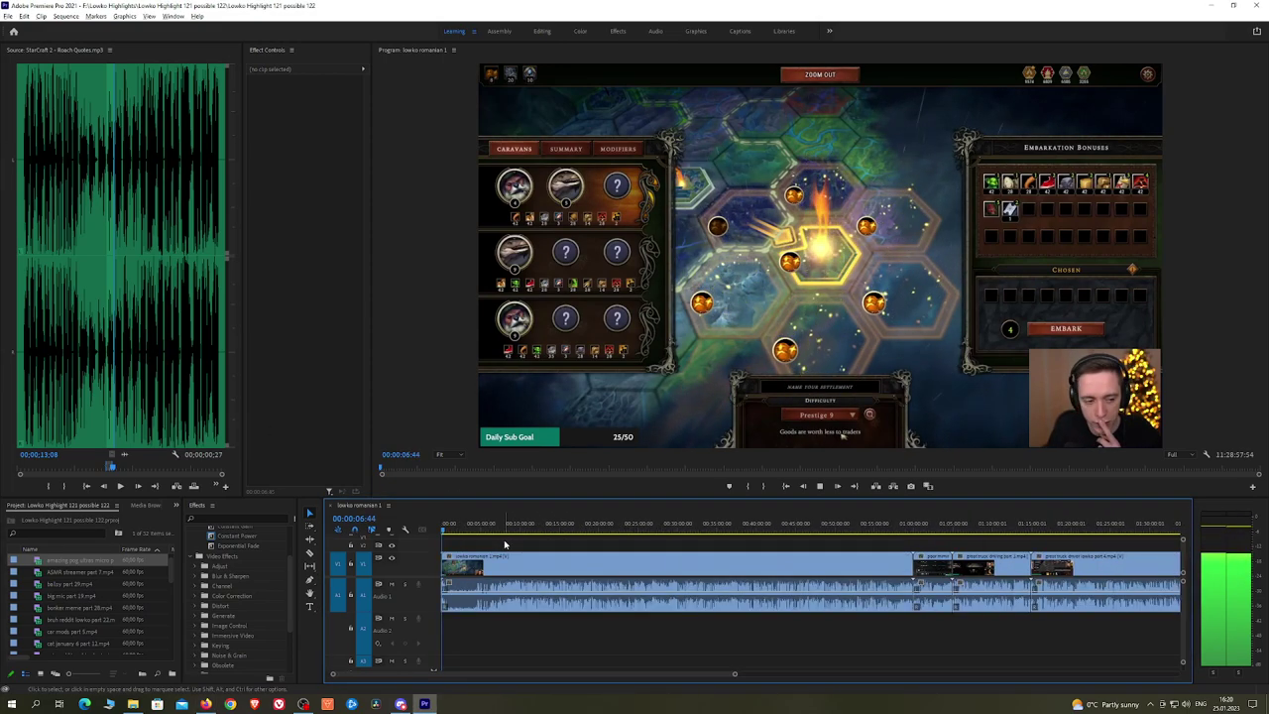
key("space")
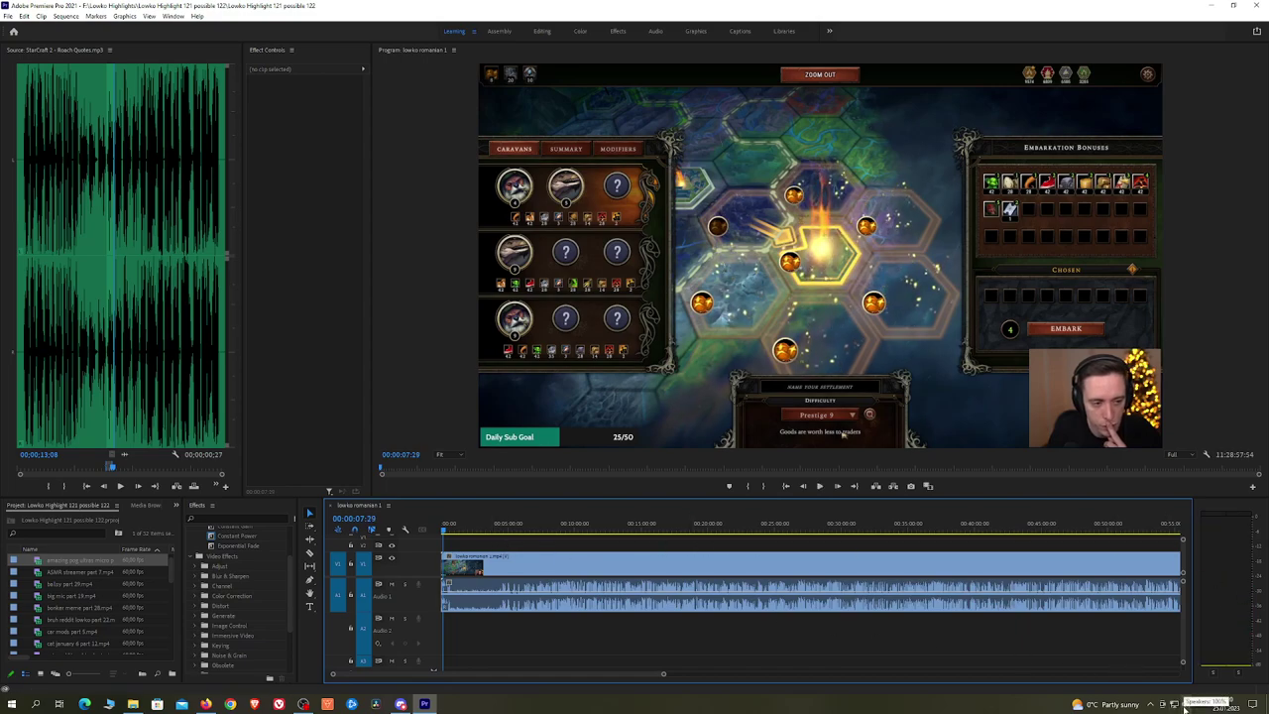
key("space")
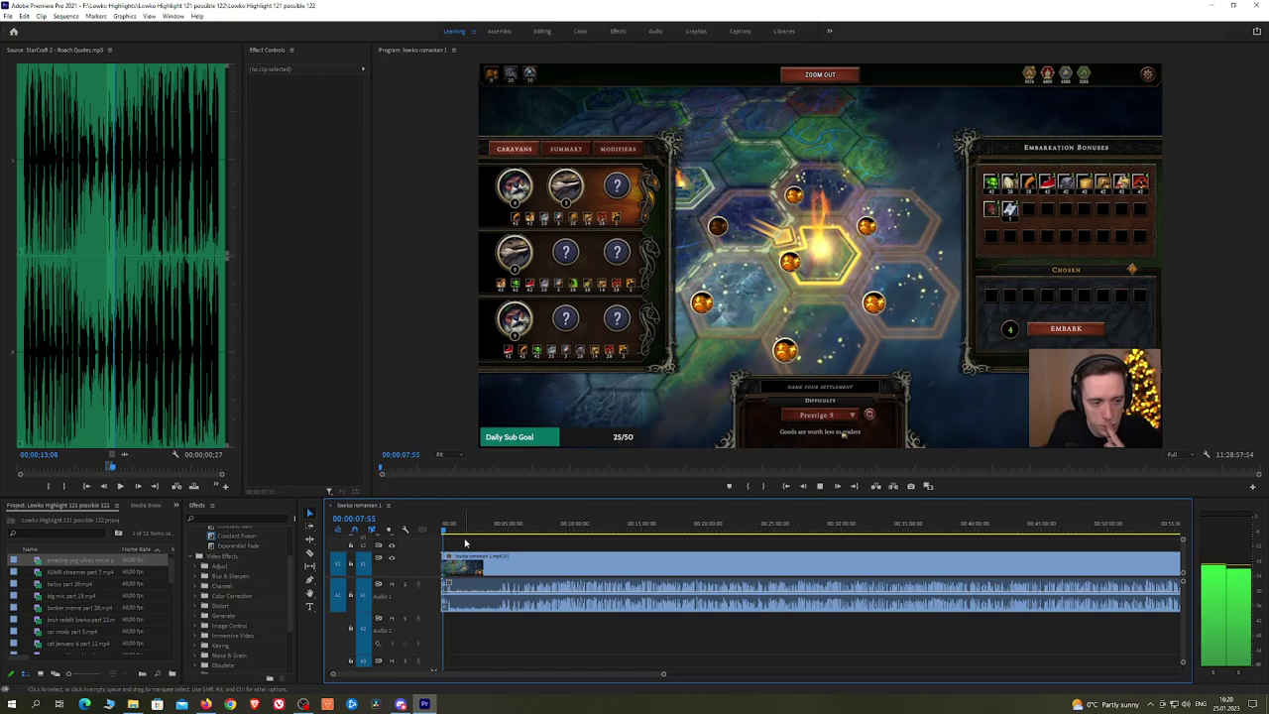
key("space")
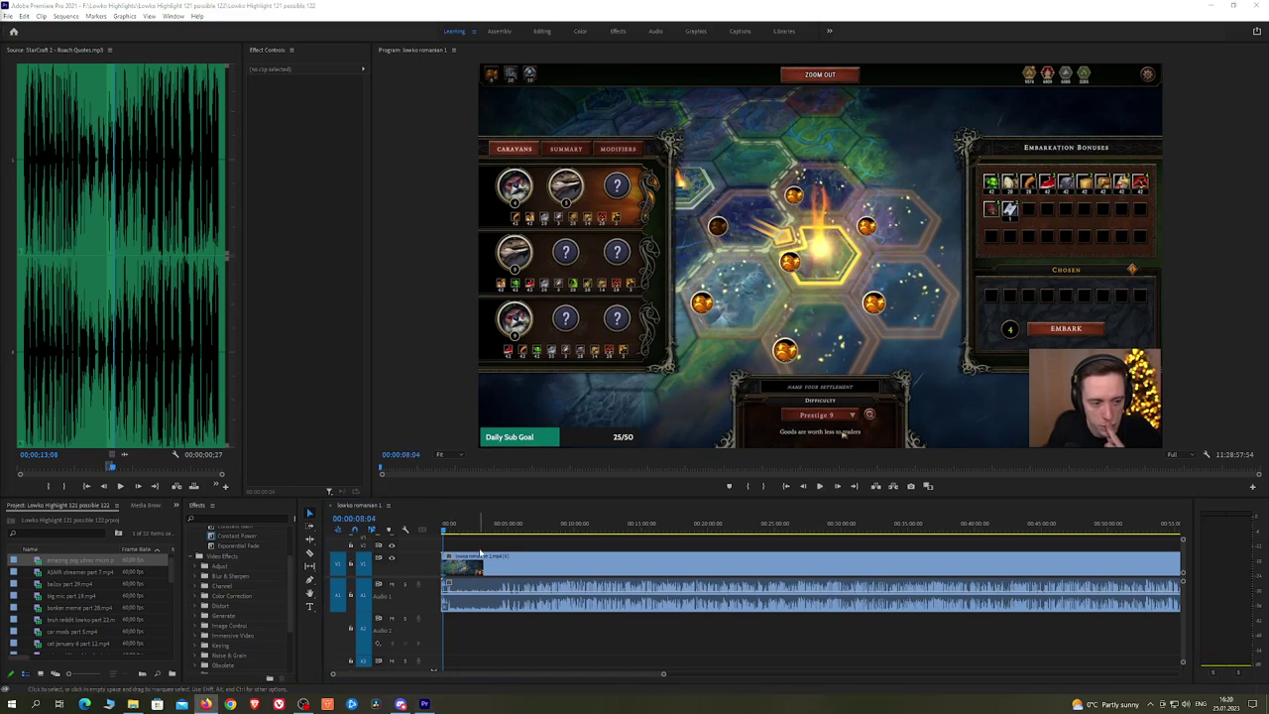
key("space")
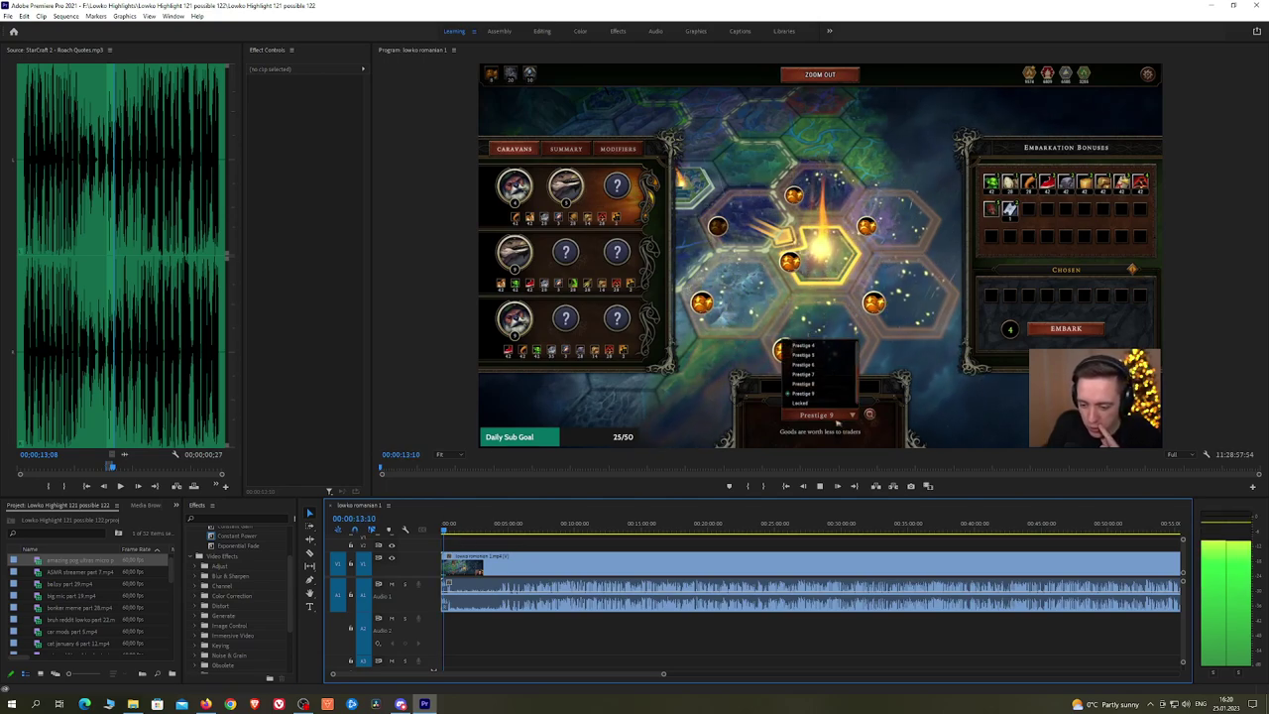
Step: Scrub the playhead ahead to about 4:35 and bring the later footage into view
scroll(488, 541, "up", 1)
scroll(488, 541, "up", 4)
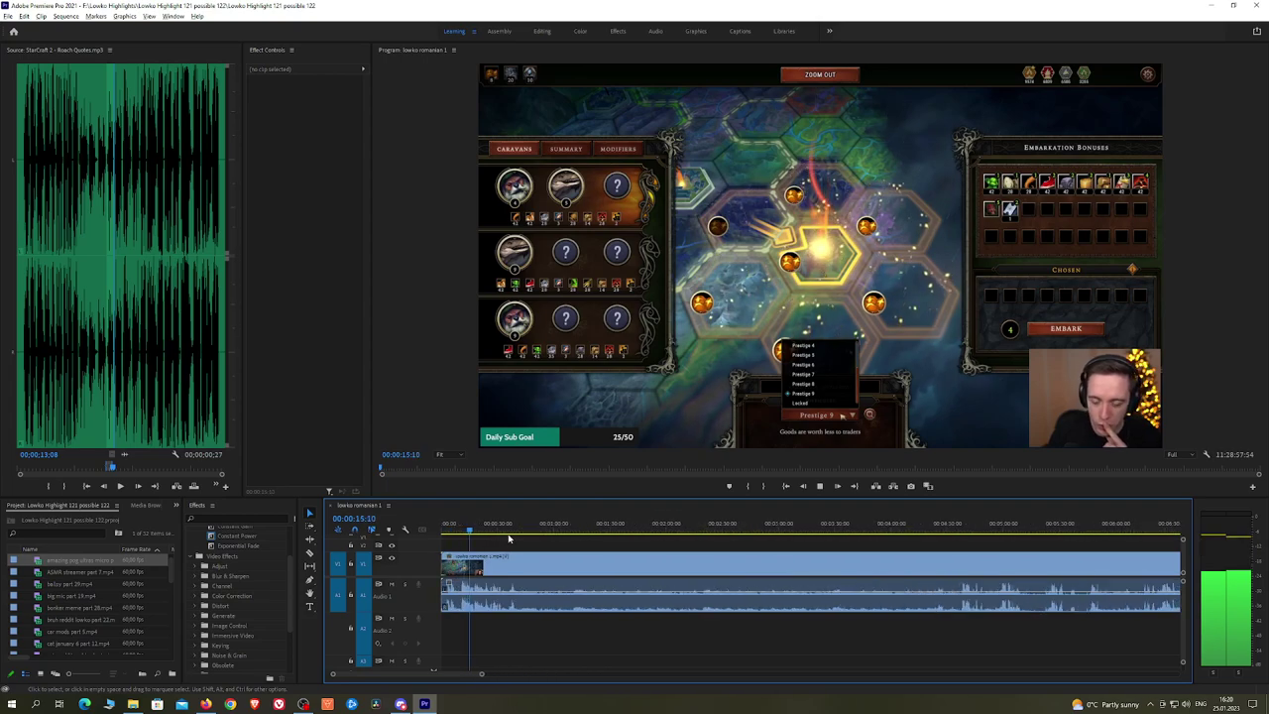
left_click(900, 533)
left_click_drag(901, 534, 960, 538)
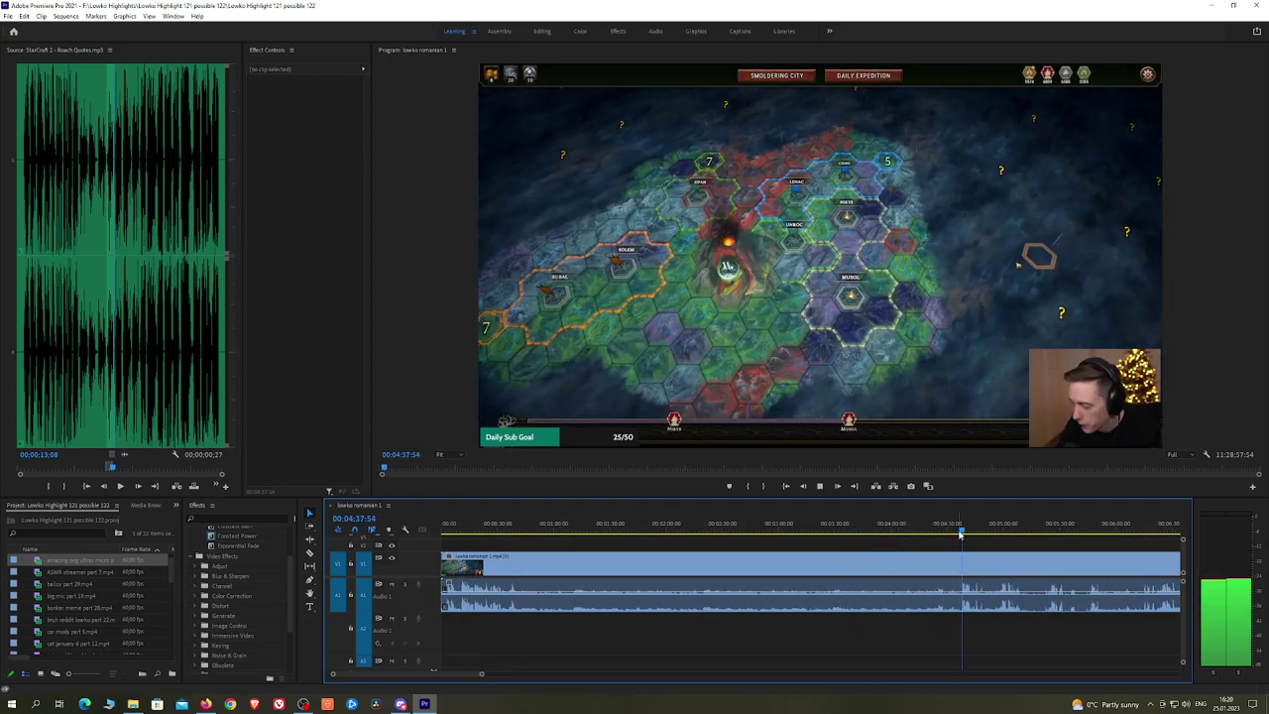
scroll(785, 537, "right", 5)
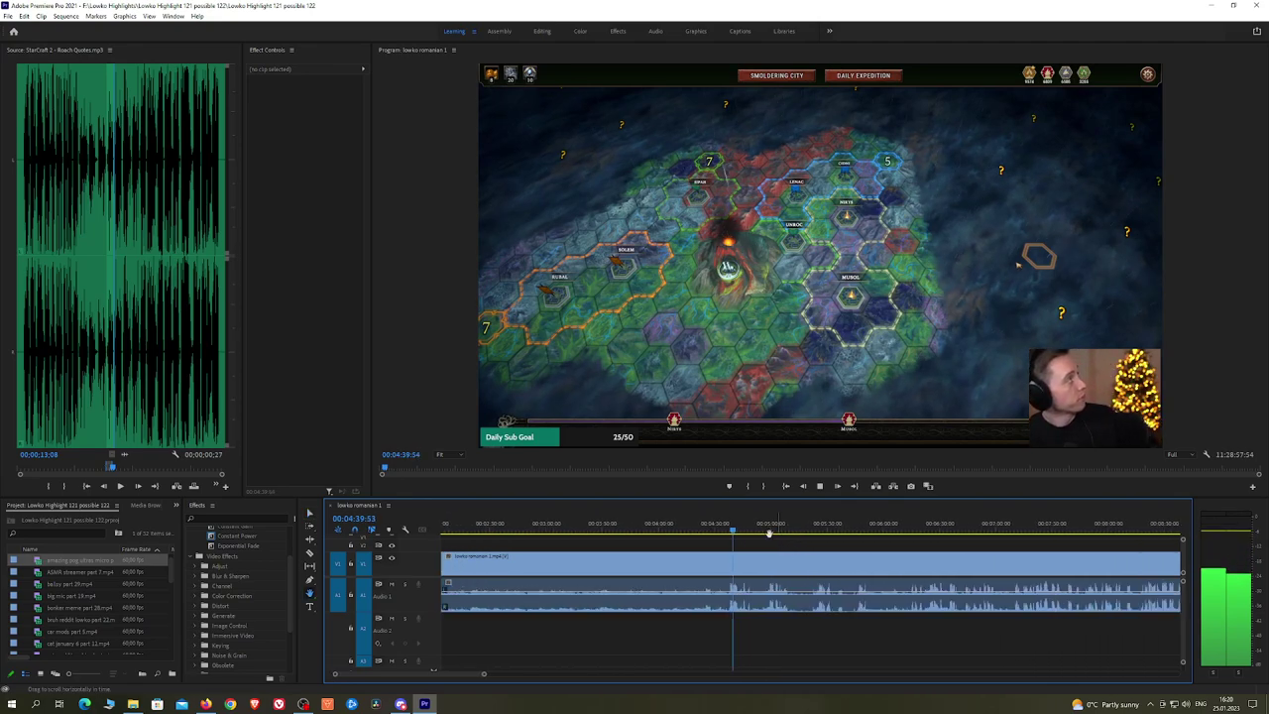
left_click_drag(785, 536, 700, 537)
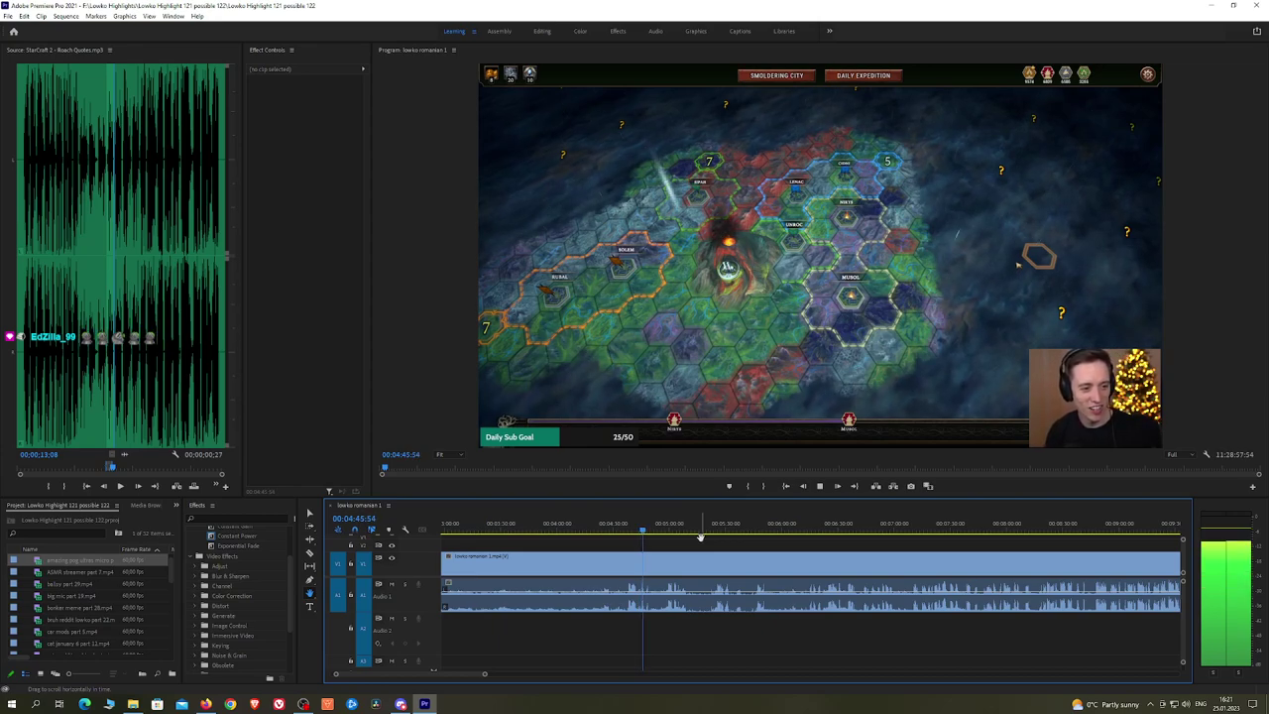
left_click(205, 704)
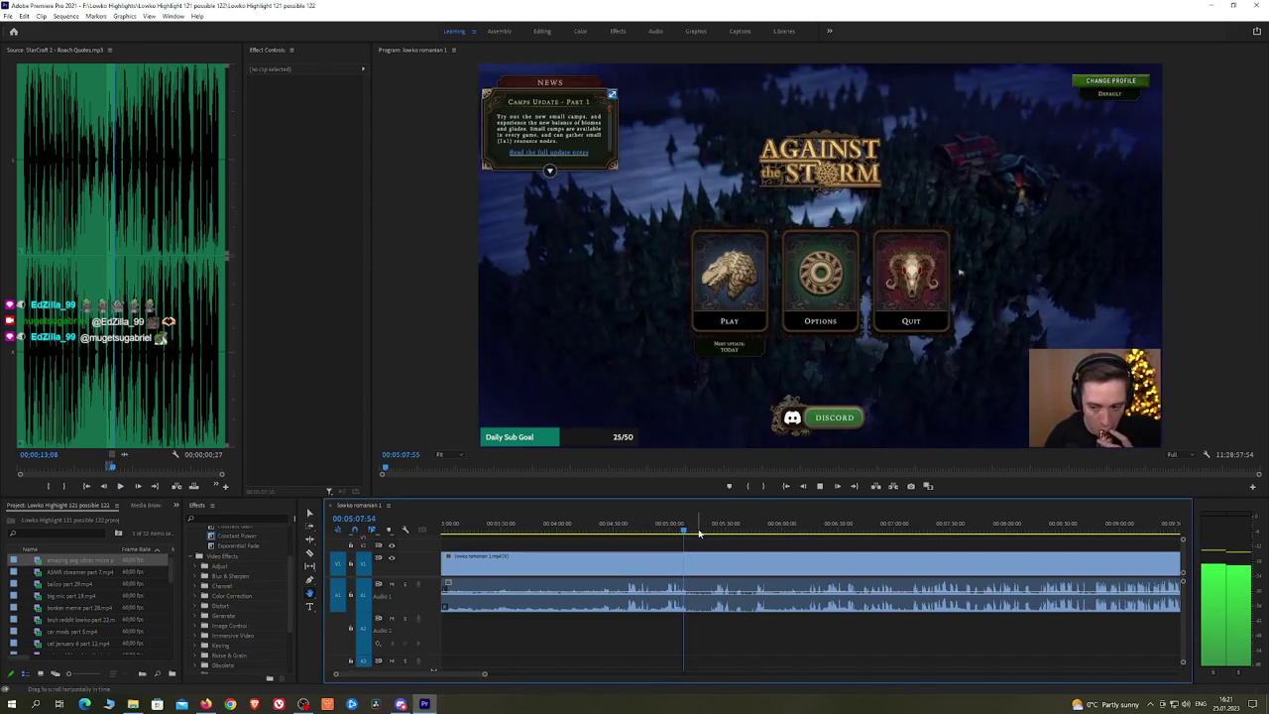
Step: Jump through the footage at 5:24, 5:45 and 7:50, then scrub back to 7:12
left_click(716, 529)
scroll(754, 533, "up", 1)
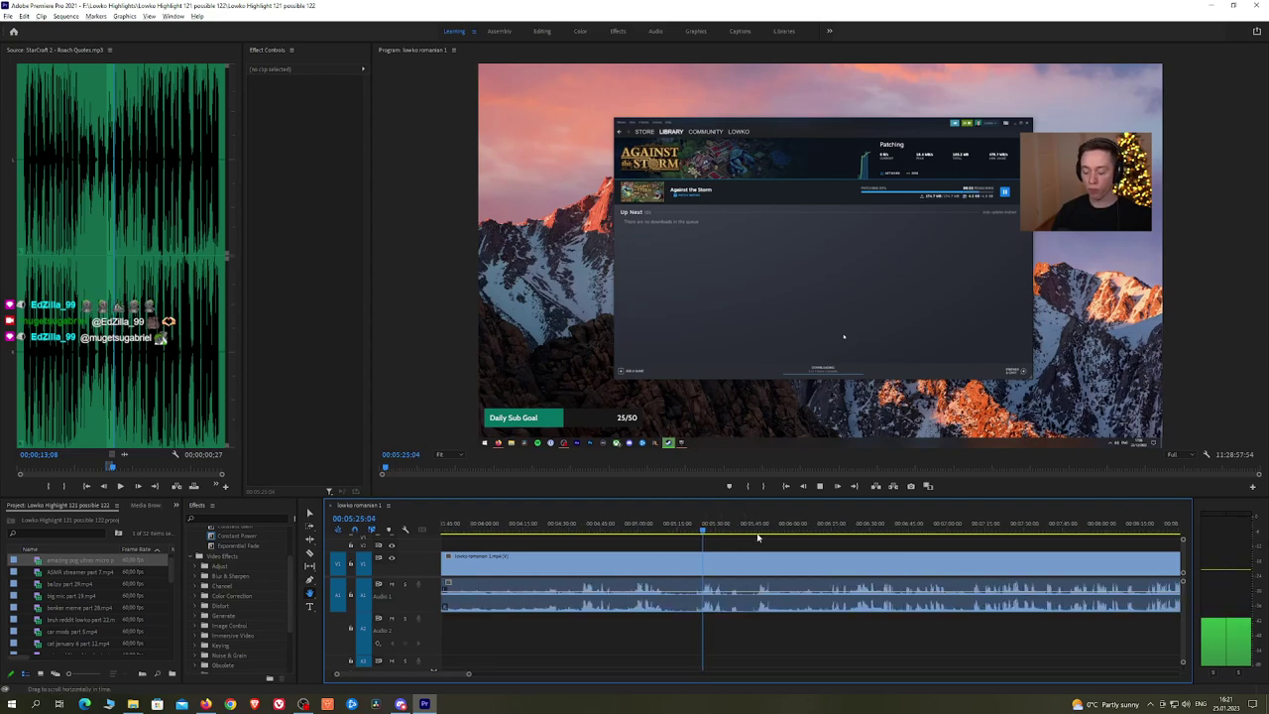
left_click(757, 530)
left_click_drag(827, 550, 682, 536)
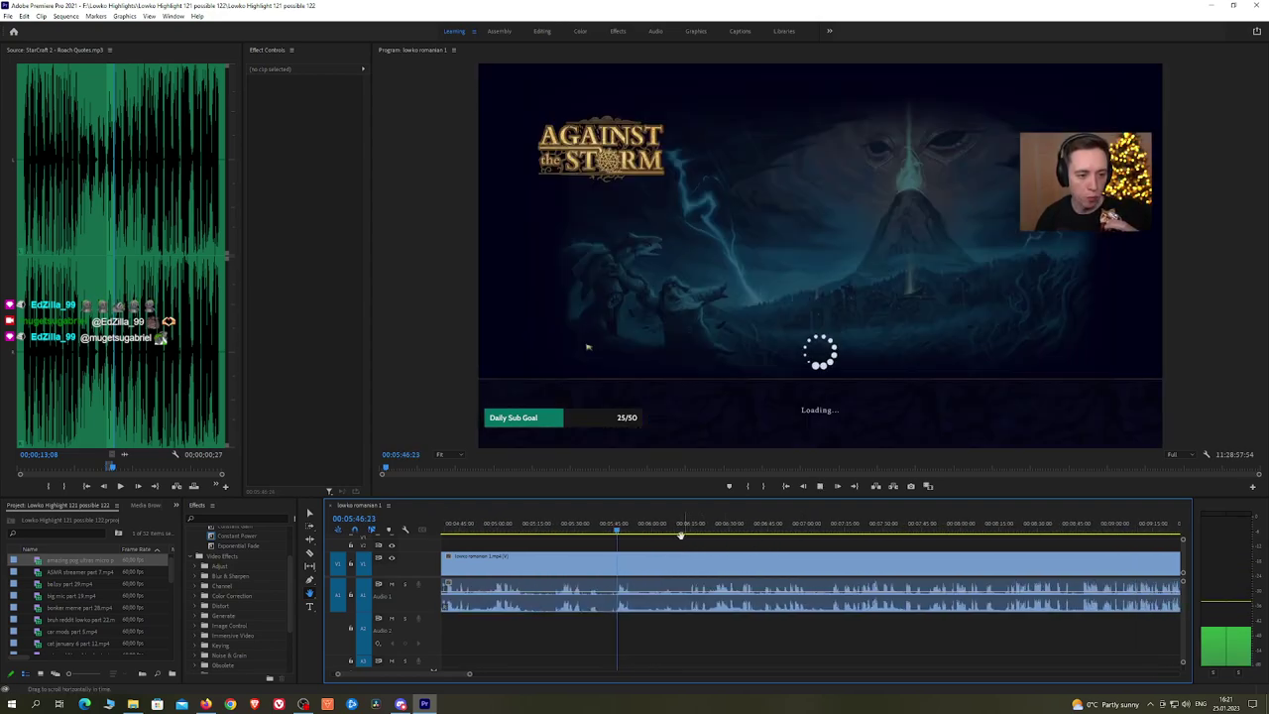
left_click(749, 530)
left_click(944, 531)
left_click_drag(959, 536, 840, 533)
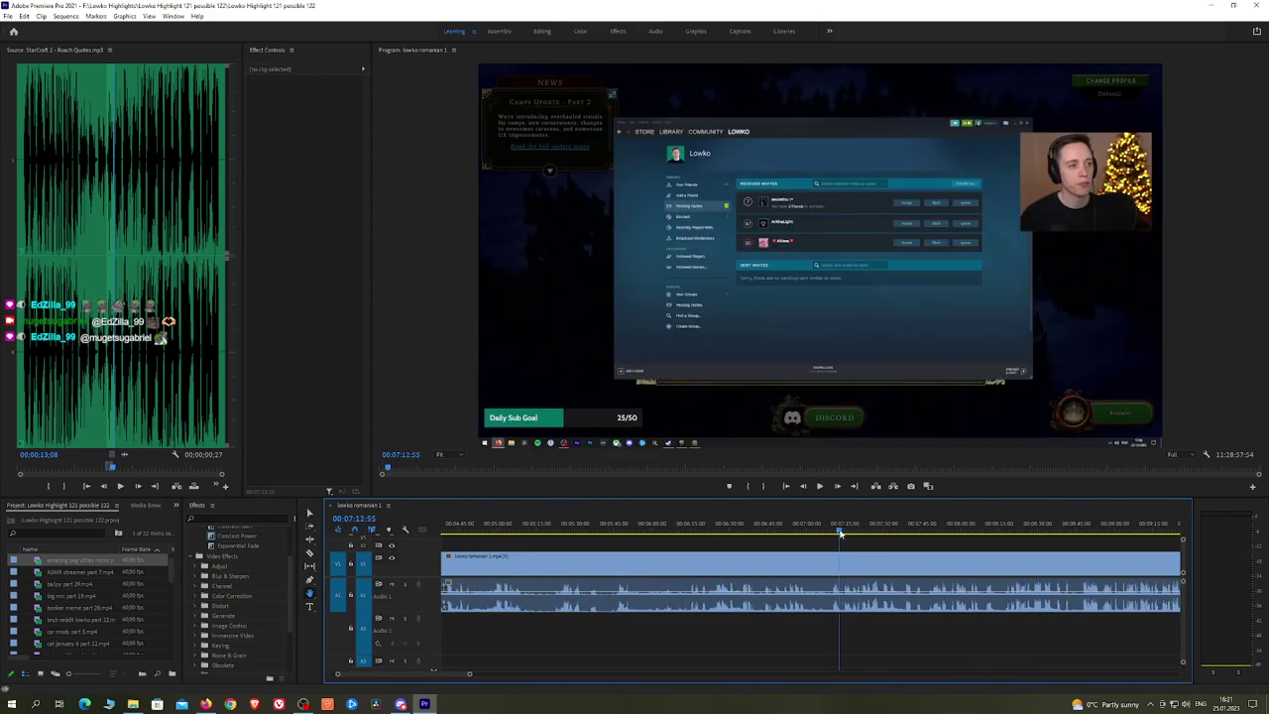
Step: Play from 7:12 with the timeline zoomed in, checking the stretch around 7:30–7:33
key("space")
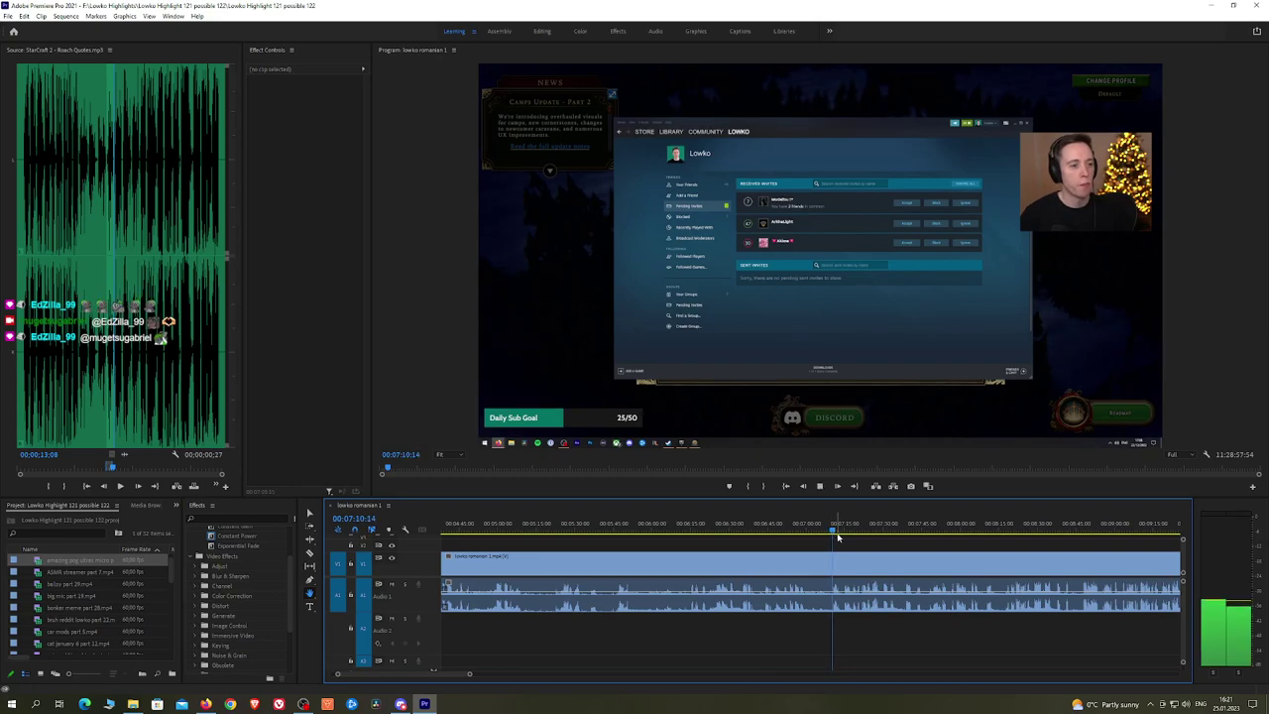
key("equal")
key("equal")
key("equal")
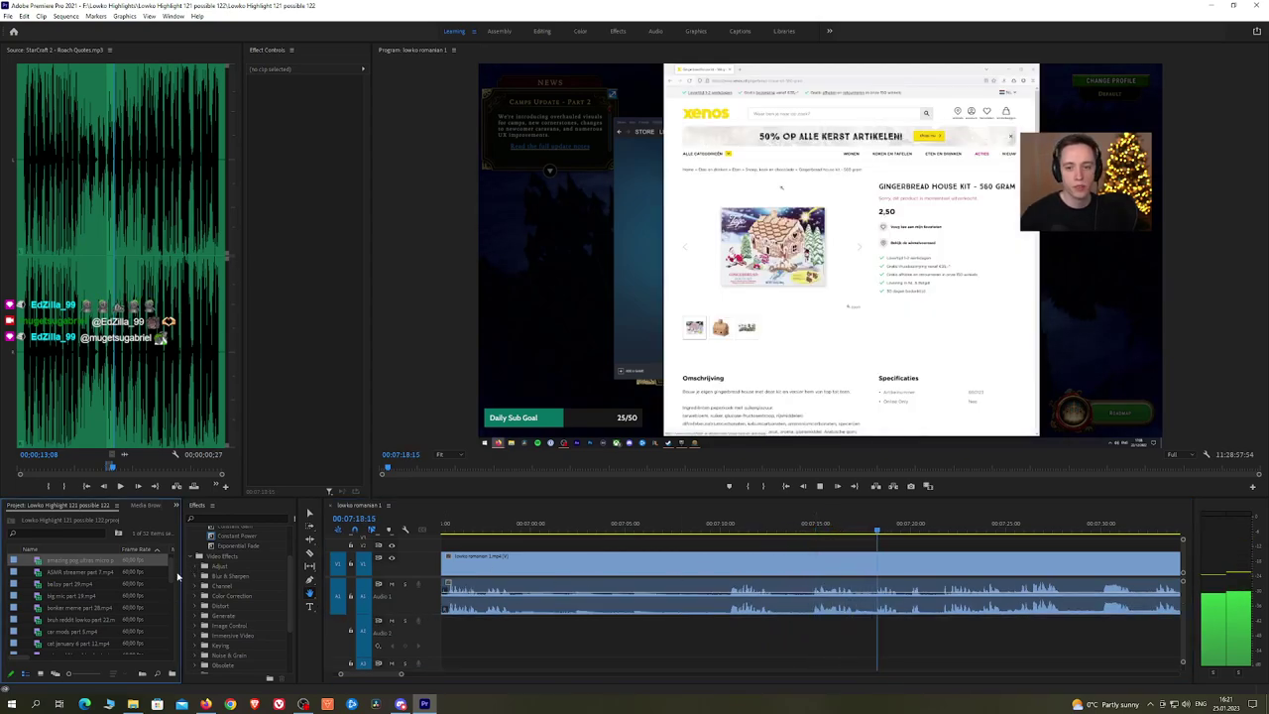
scroll(178, 577, "down", 5)
left_click(79, 643)
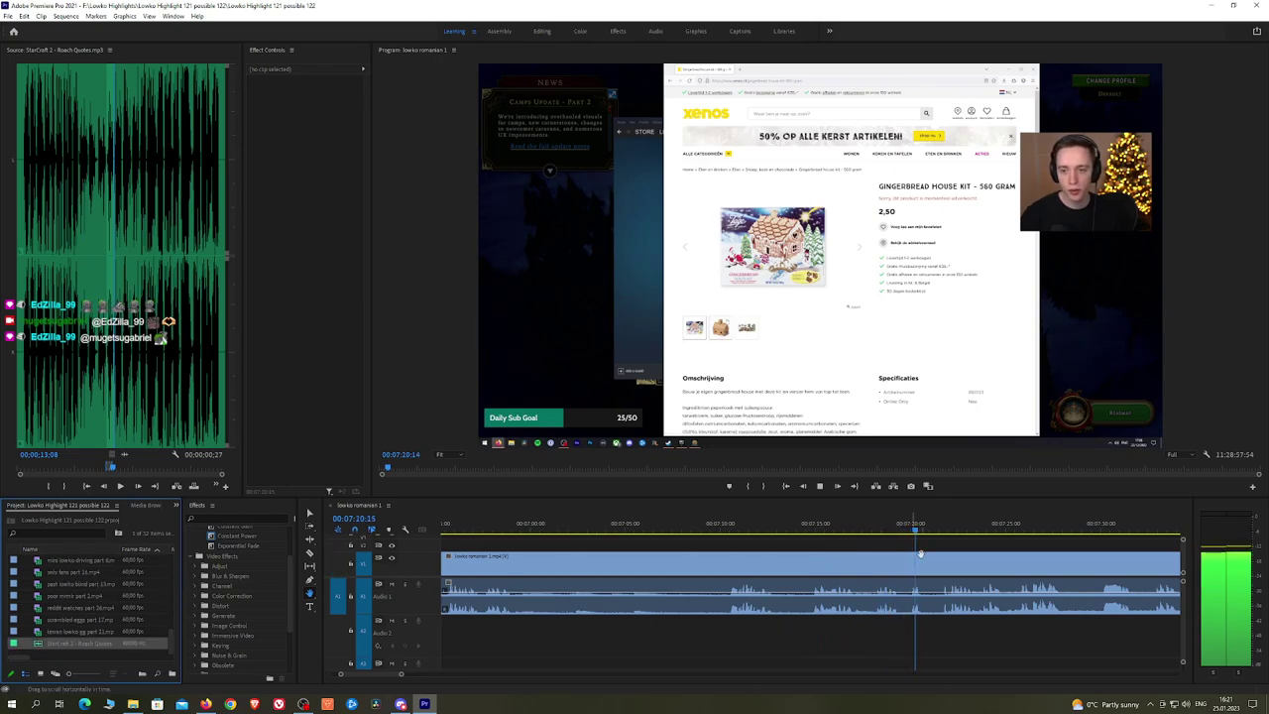
left_click_drag(1002, 543, 778, 534)
key("space")
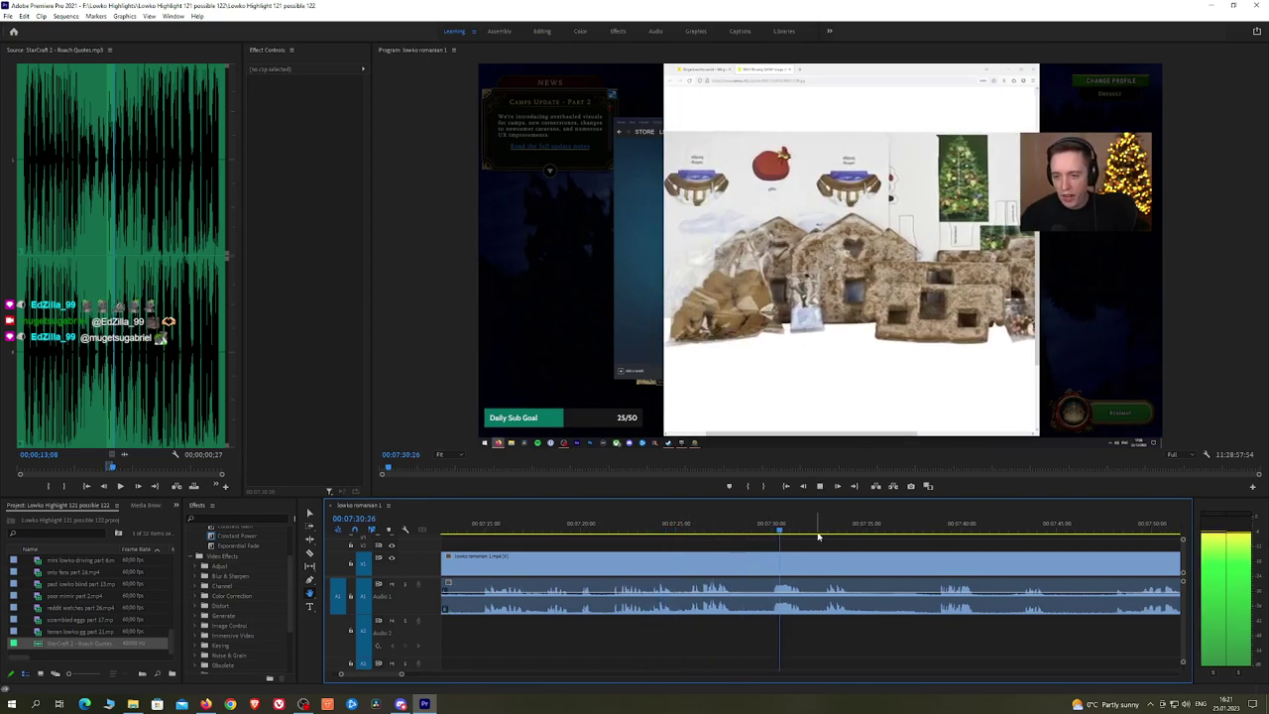
left_click(827, 534)
key("space")
Step: Pan to the later footage and zoom the timeline out to show the whole sequence
scroll(928, 548, "down", 4)
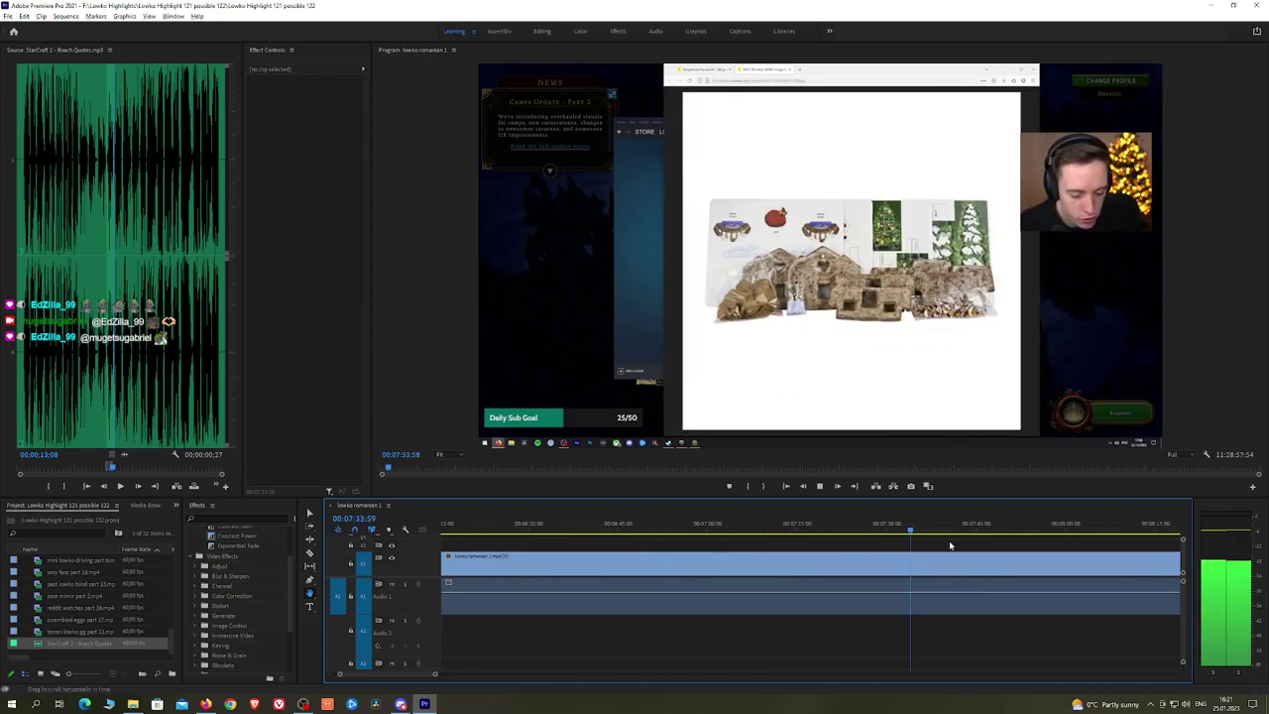
scroll(950, 546, "down", 2)
left_click_drag(966, 543, 671, 533)
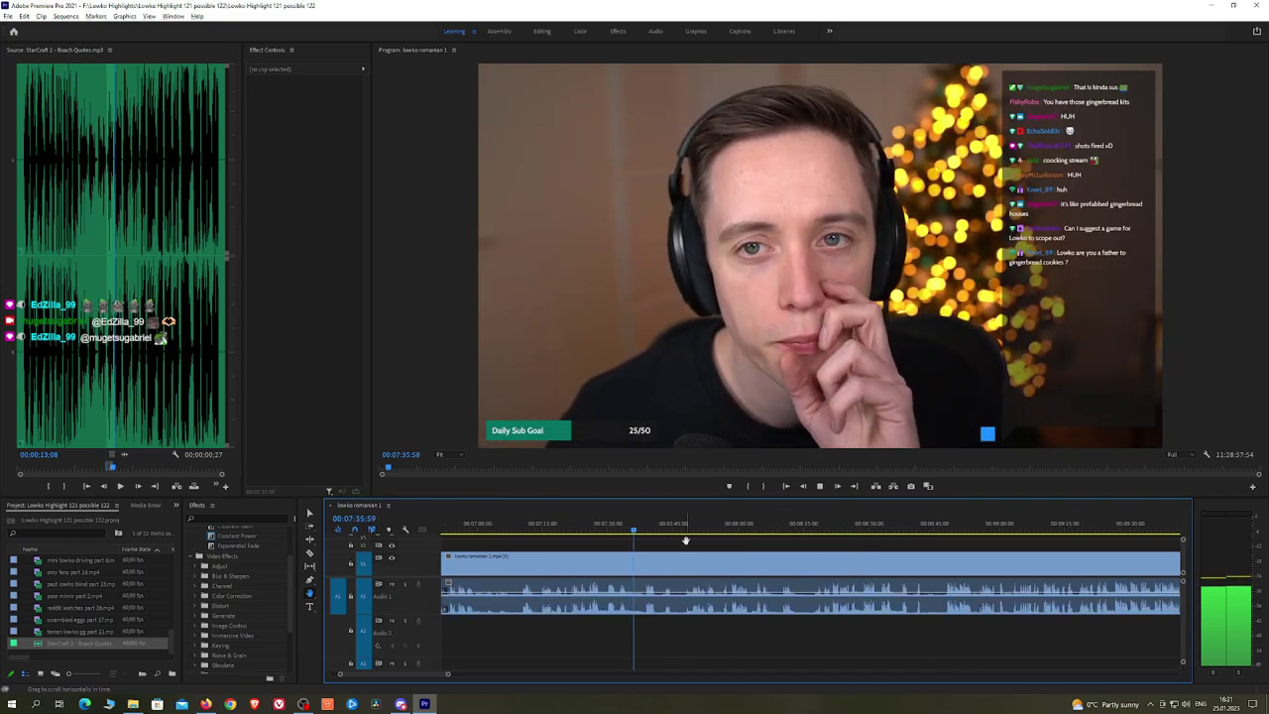
key("minus")
key("minus")
key("minus")
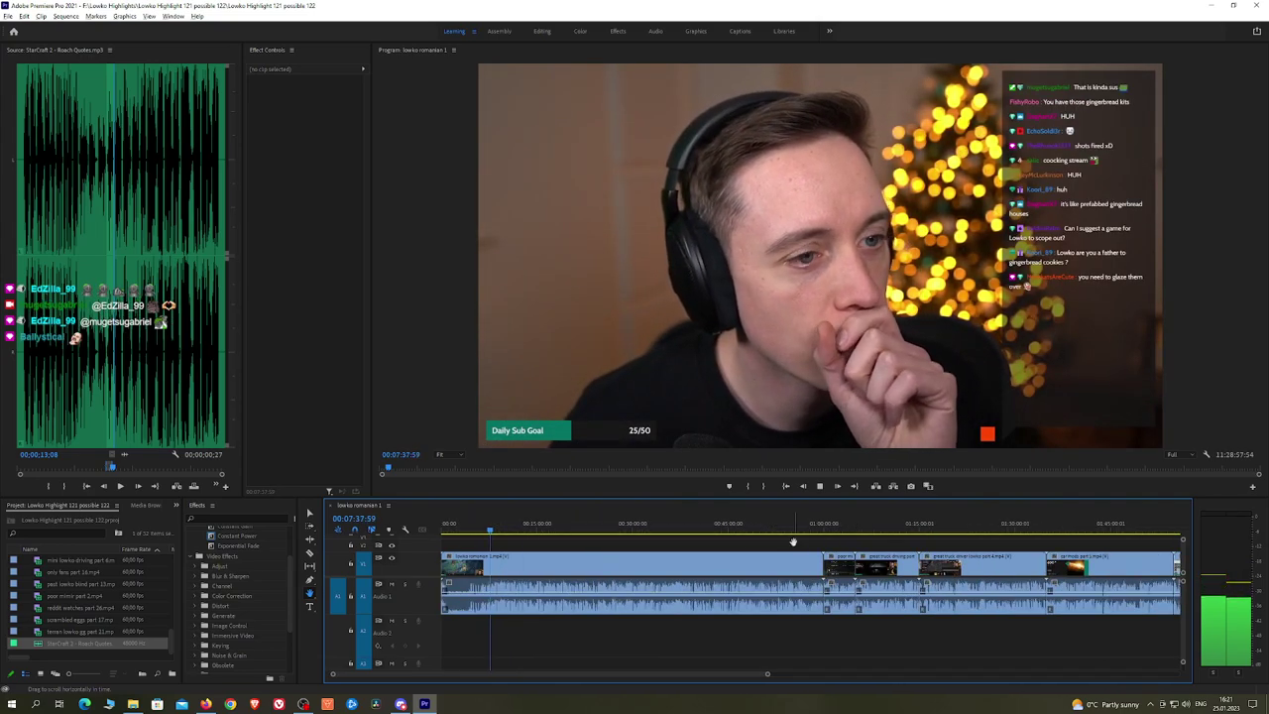
key("minus")
key("minus")
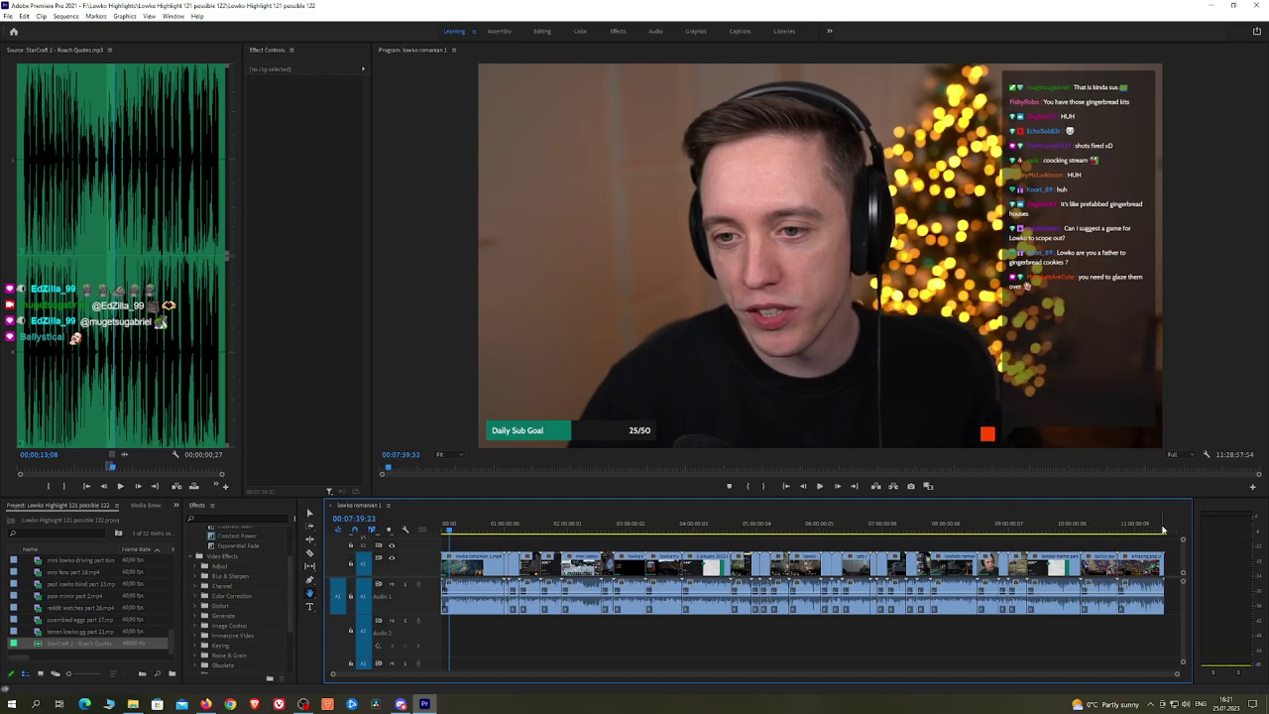
left_click(1166, 531)
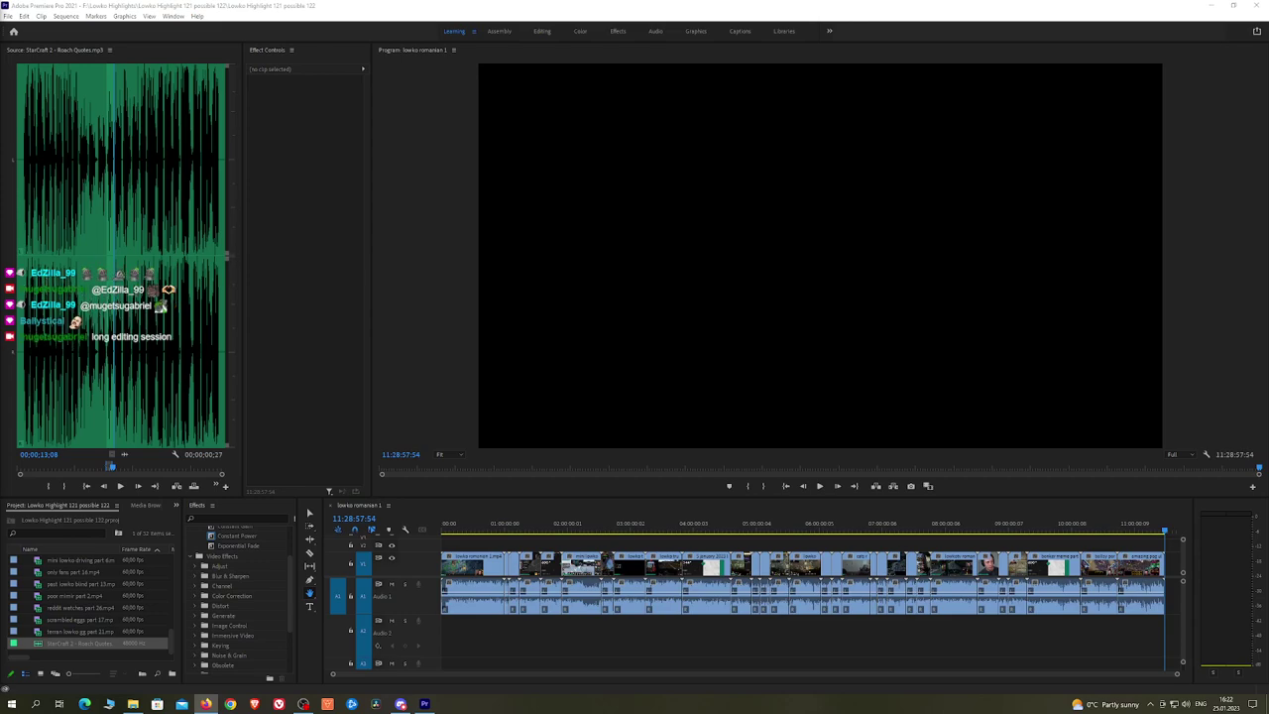
left_click(456, 528)
scroll(456, 547, "up", 6)
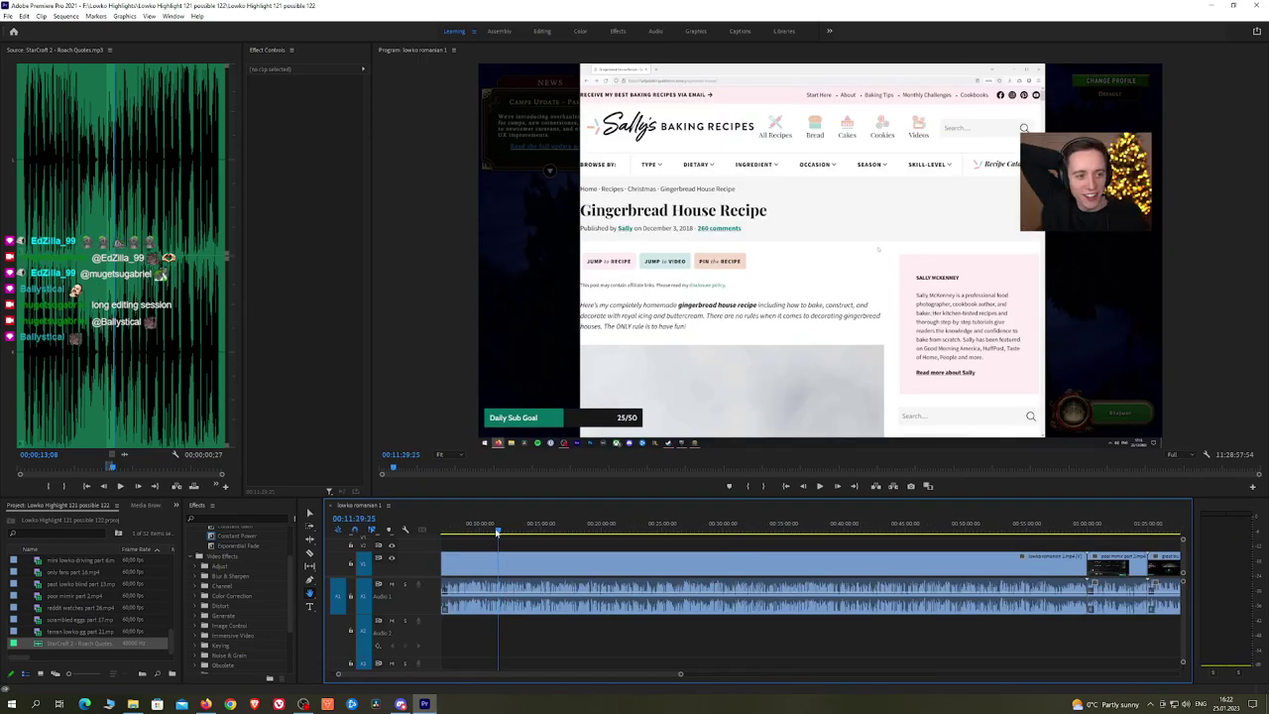
left_click(516, 533)
left_click_drag(515, 533, 534, 533)
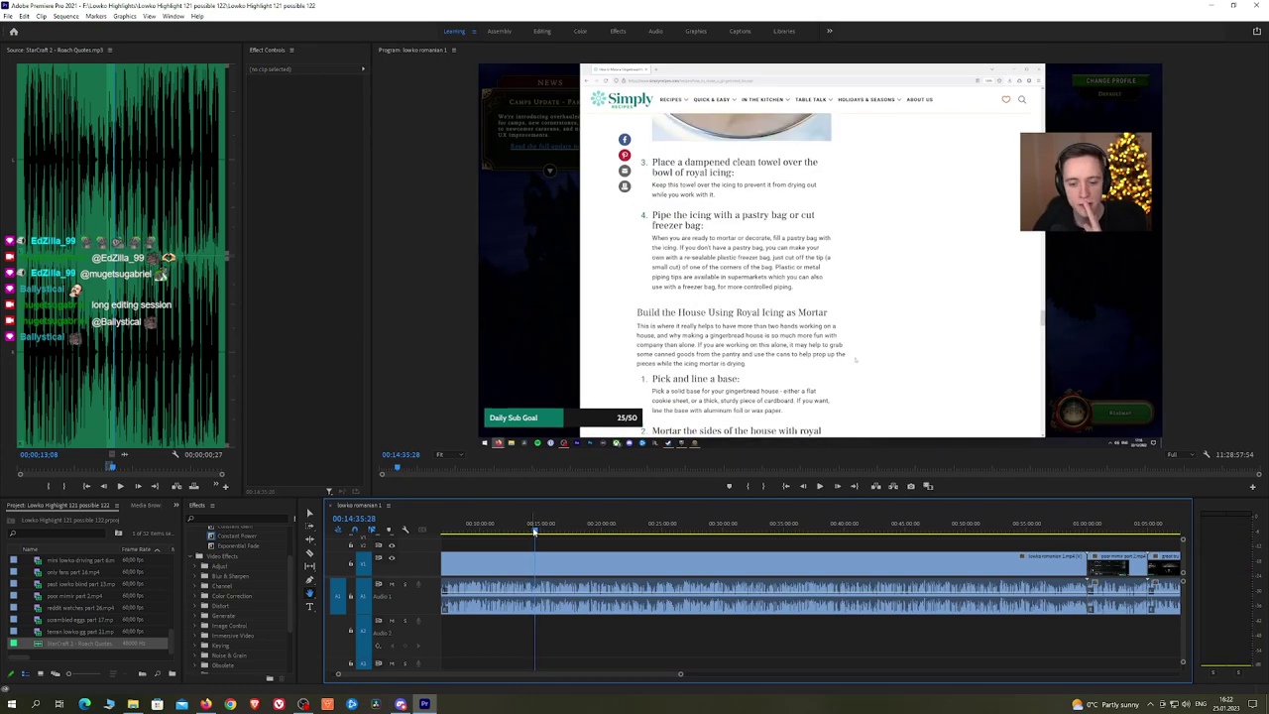
left_click_drag(538, 532, 609, 533)
key("space")
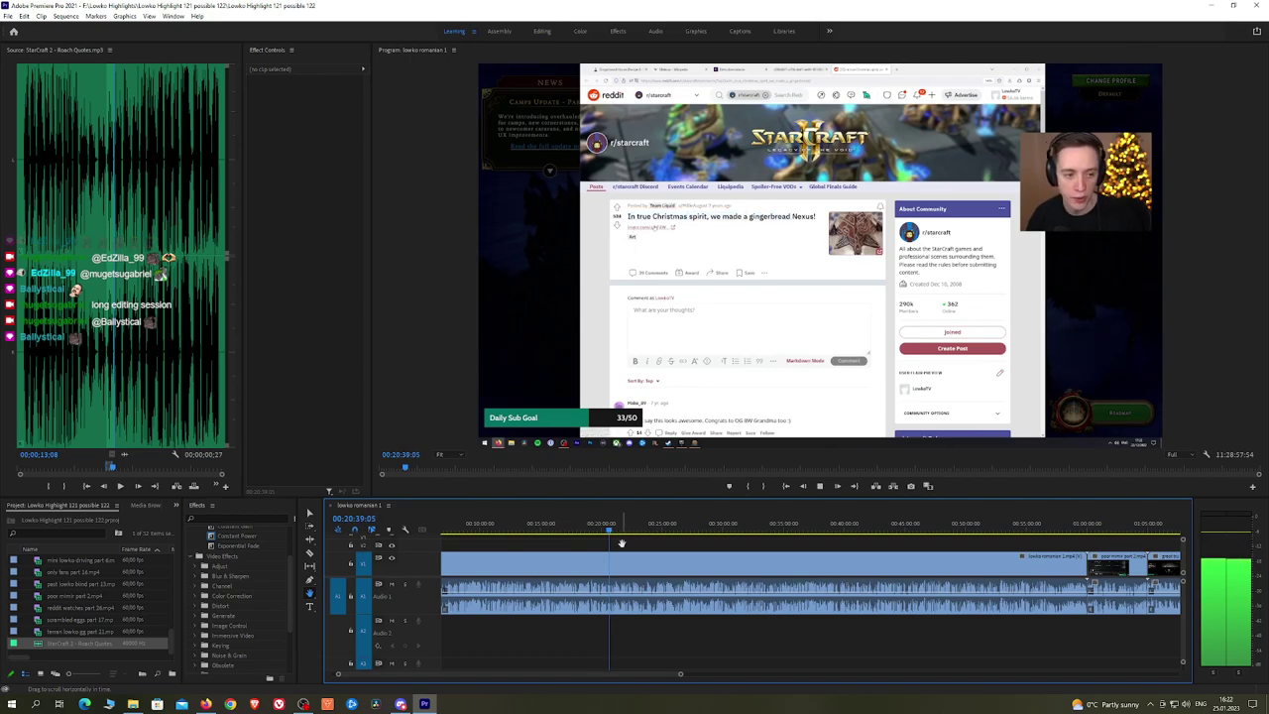
scroll(629, 542, "up", 7)
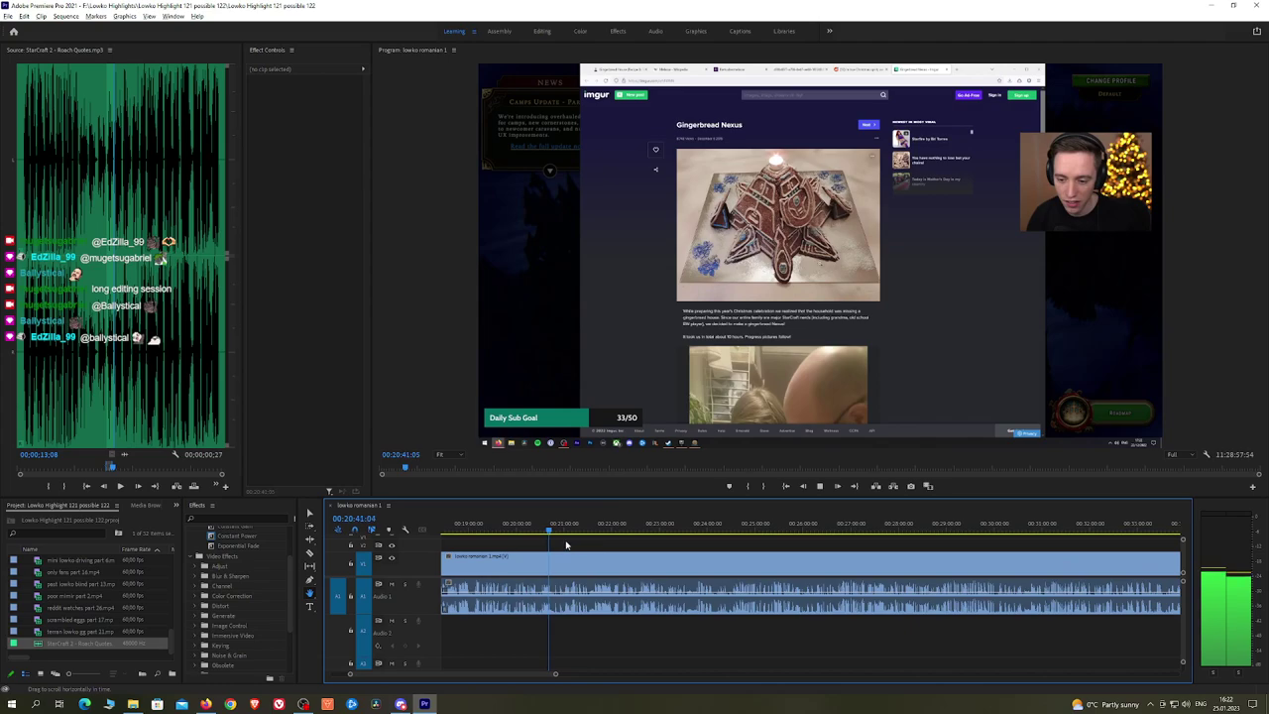
scroll(549, 537, "up", 3)
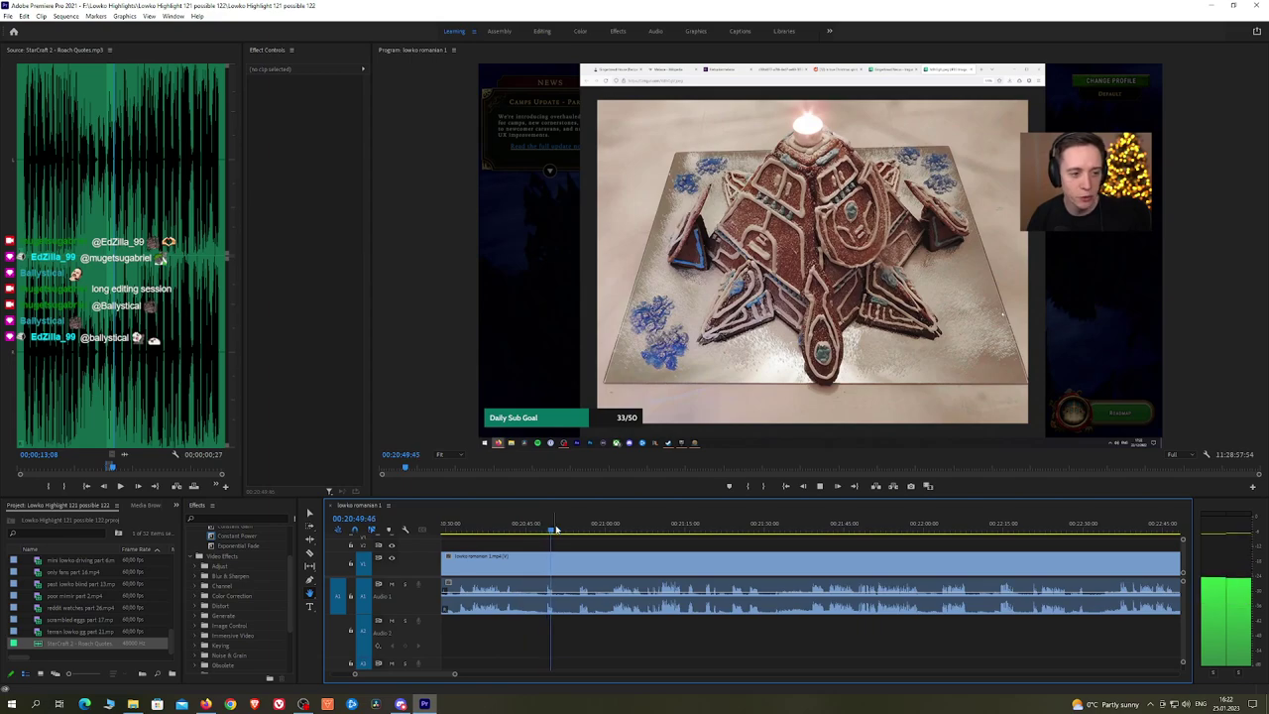
left_click(578, 530)
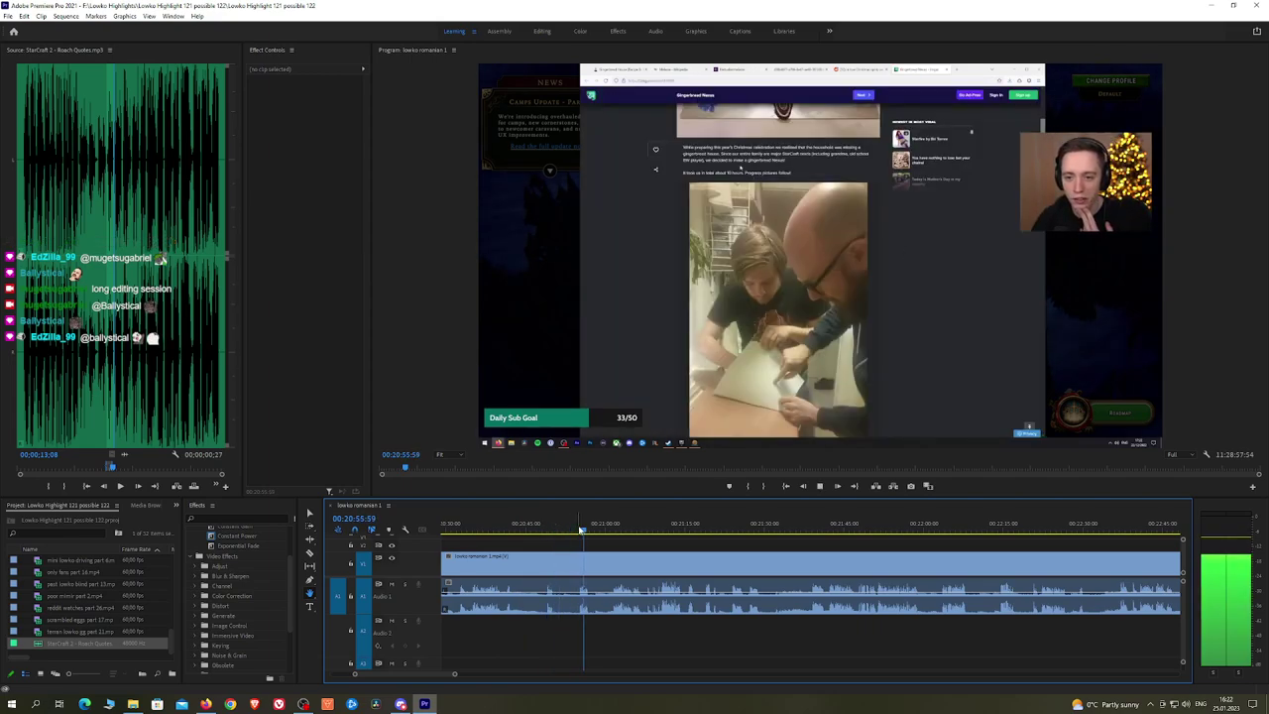
left_click(613, 530)
left_click_drag(615, 531, 811, 530)
key("space")
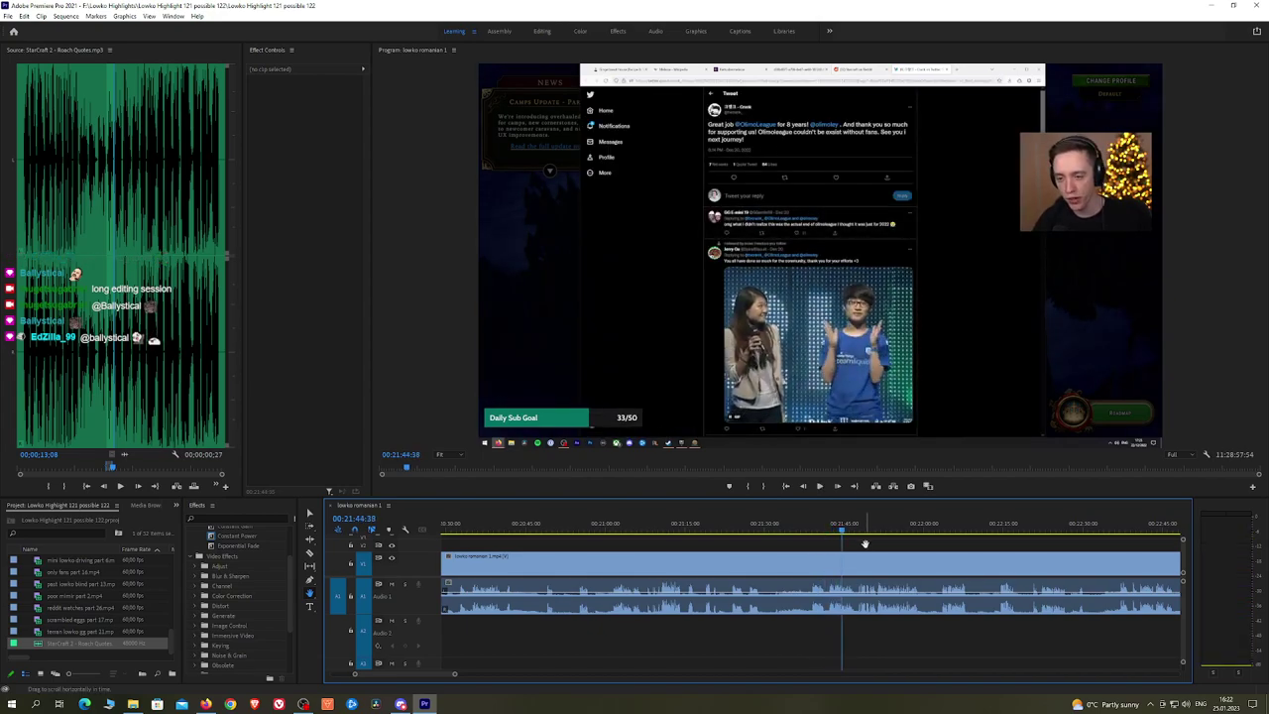
left_click_drag(872, 544, 692, 547)
key("space")
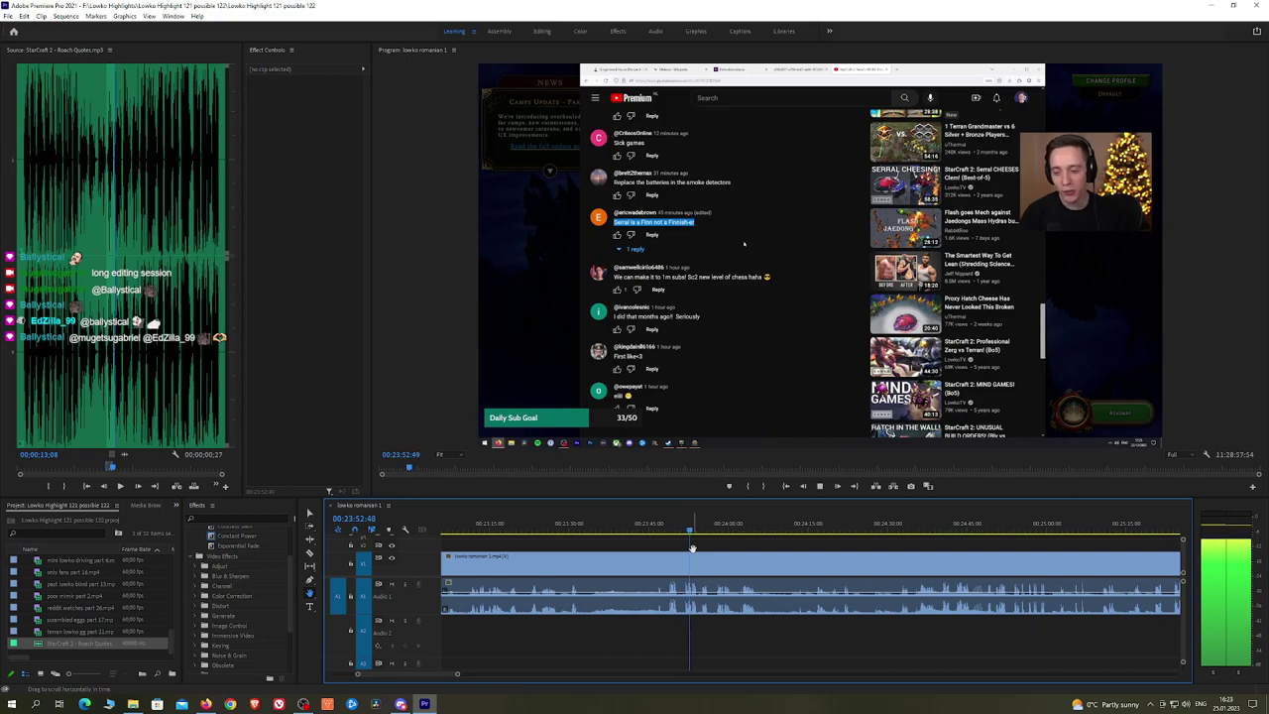
scroll(692, 548, "up", 5)
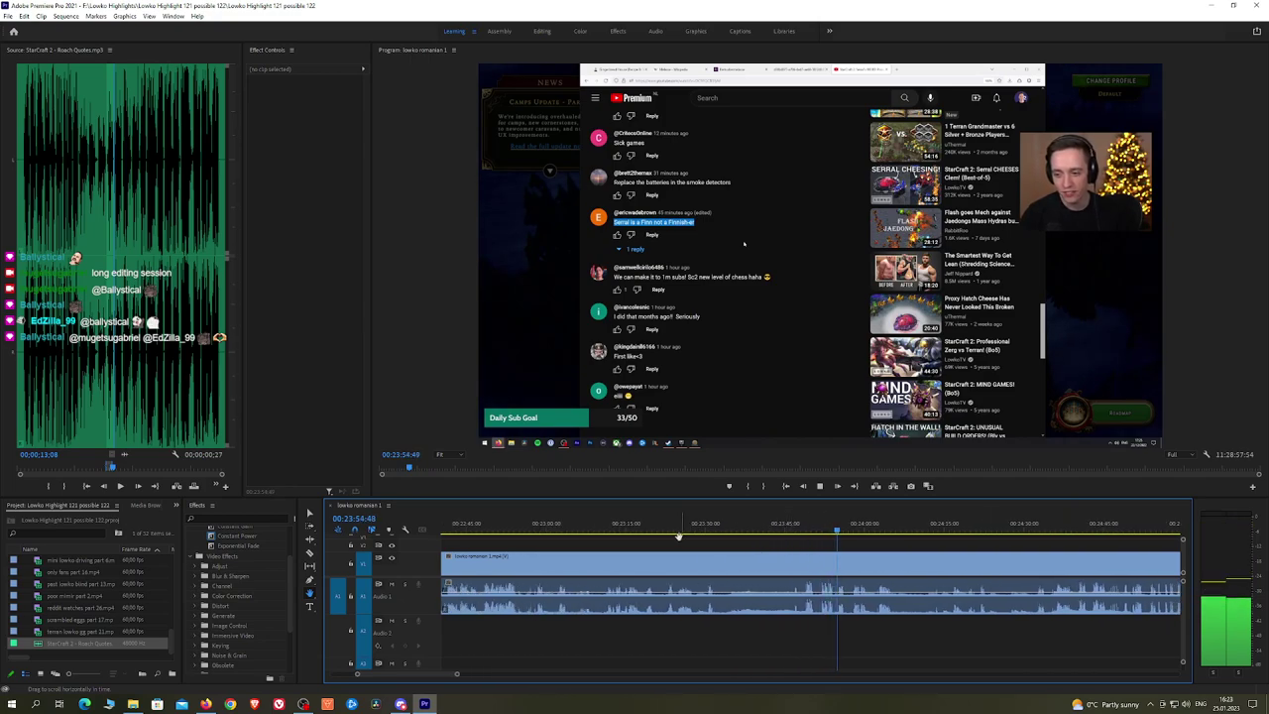
left_click(604, 530)
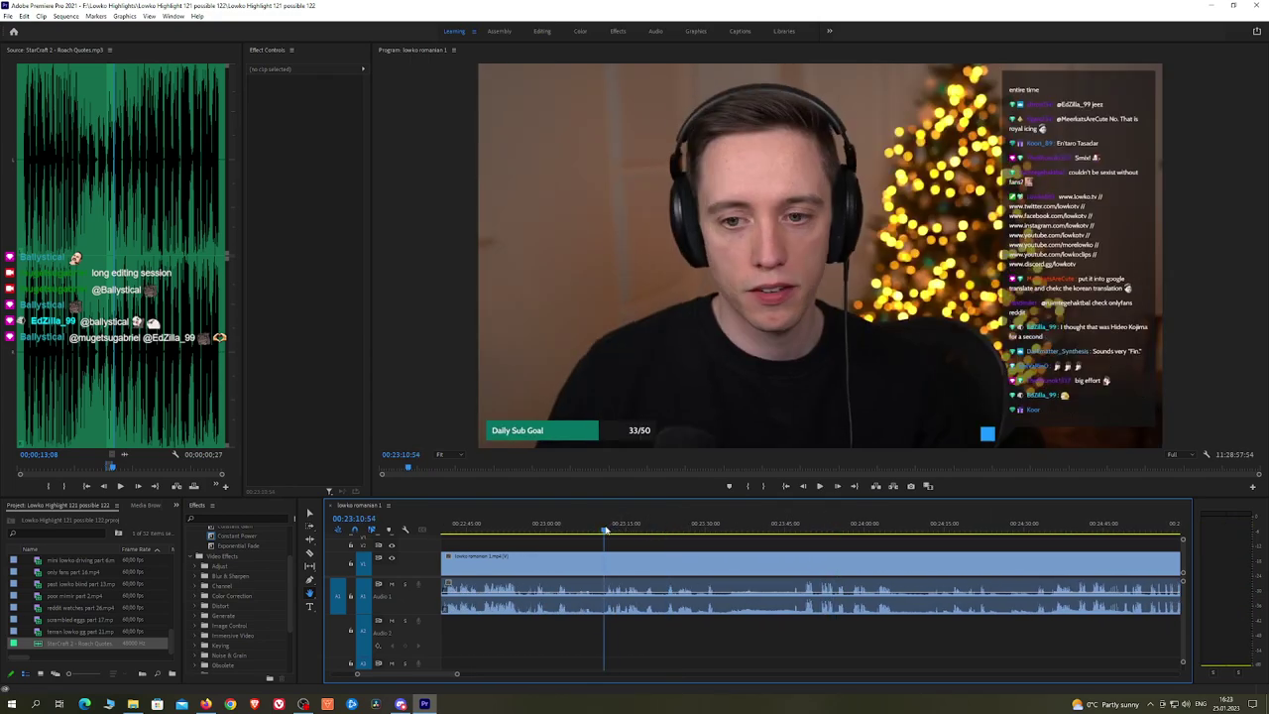
key("space")
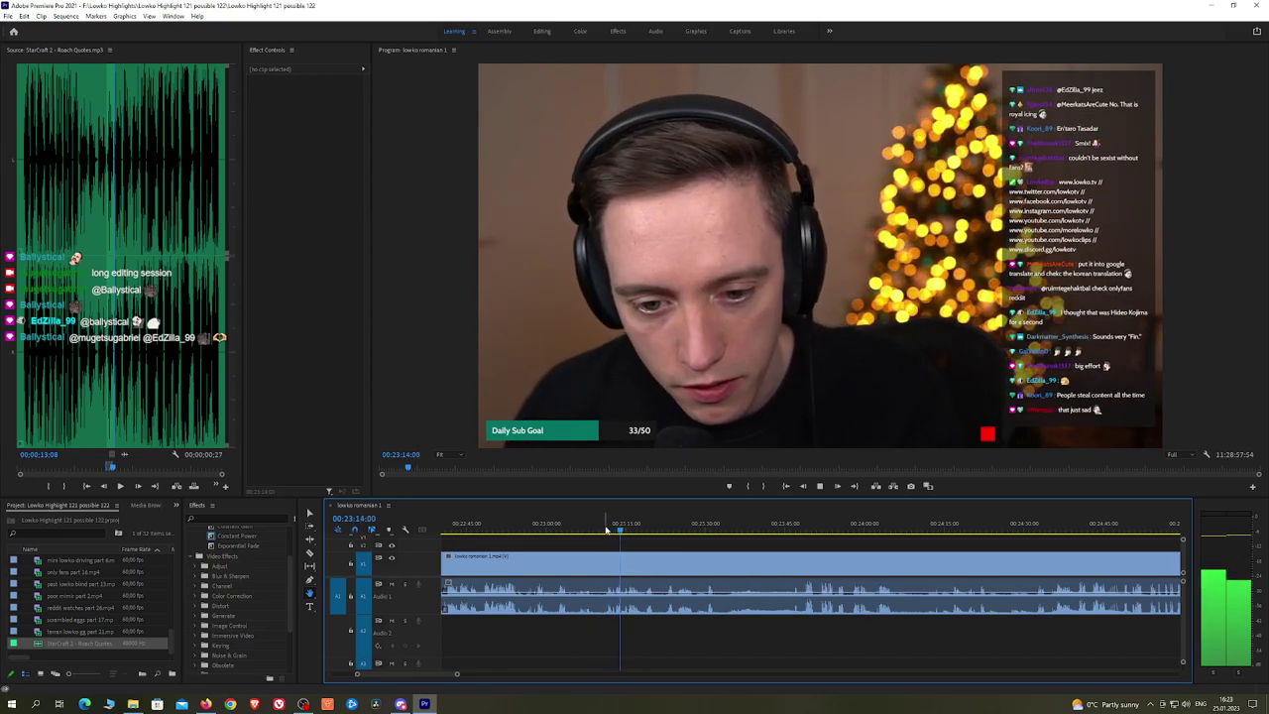
scroll(630, 558, "up", 5)
Step: Trim off everything before the webcam shot and add an Exponential Fade audio fade-in at the start
key("space")
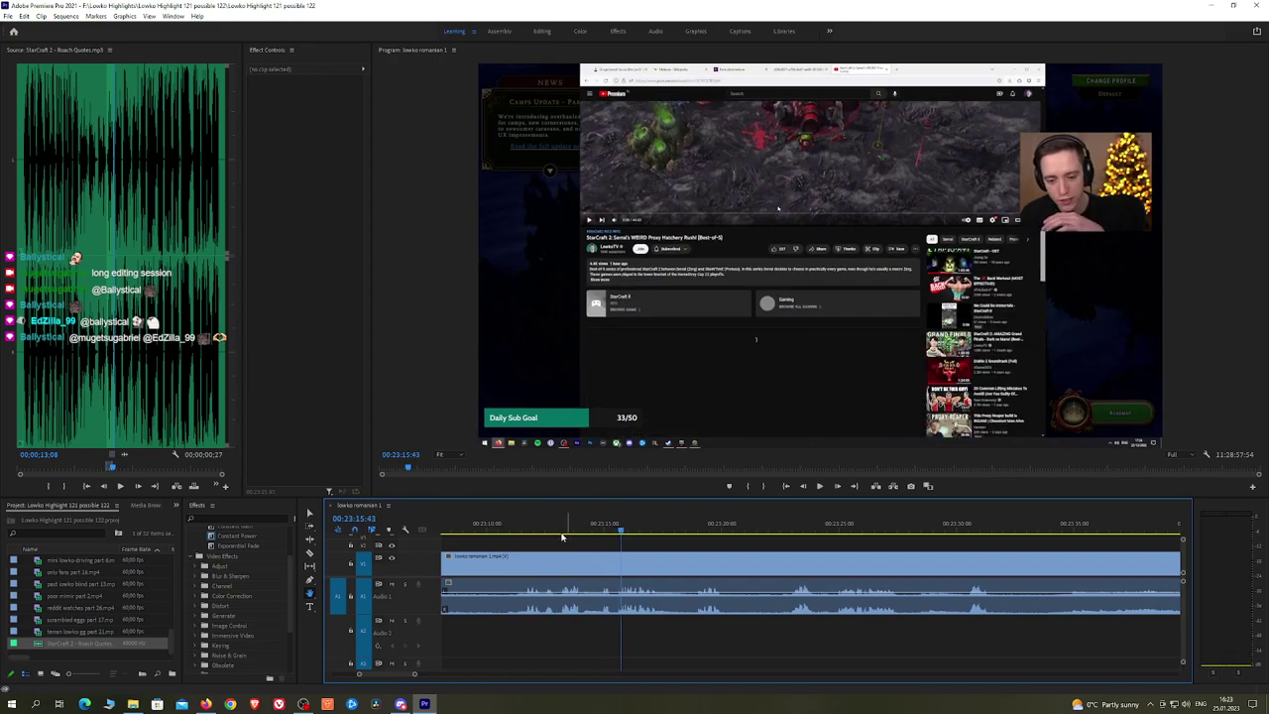
left_click(559, 532)
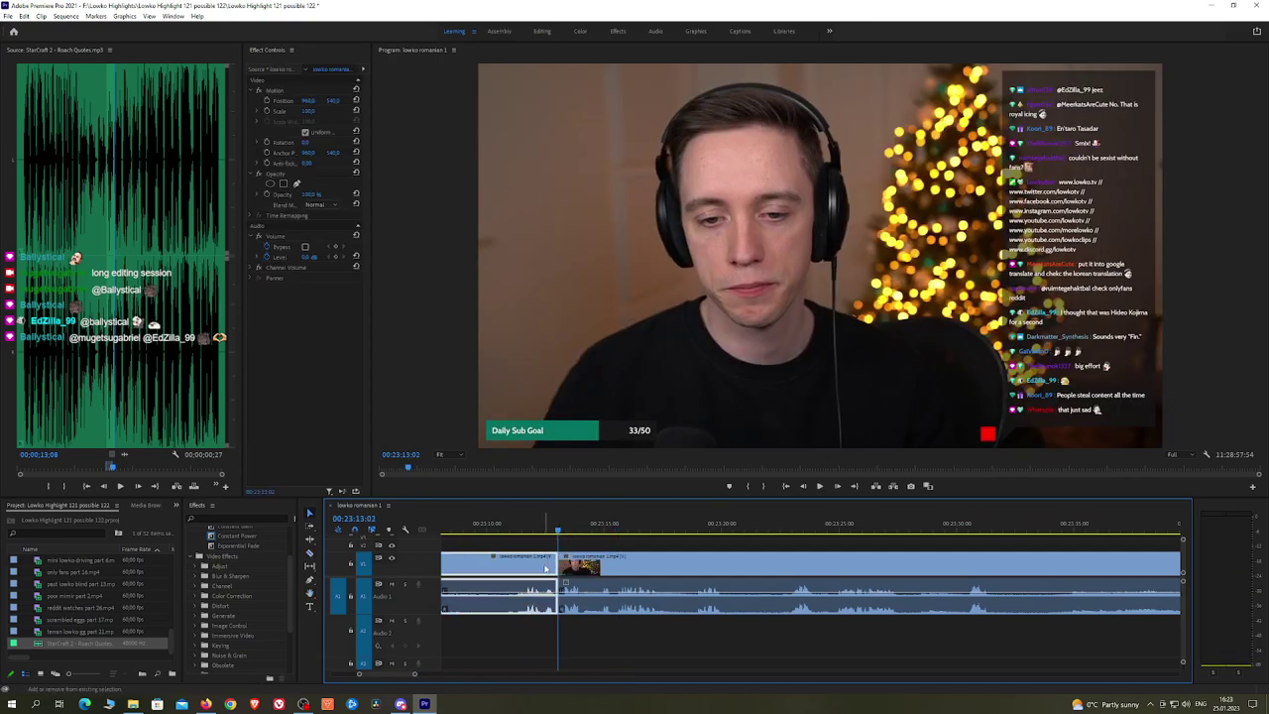
key("Home")
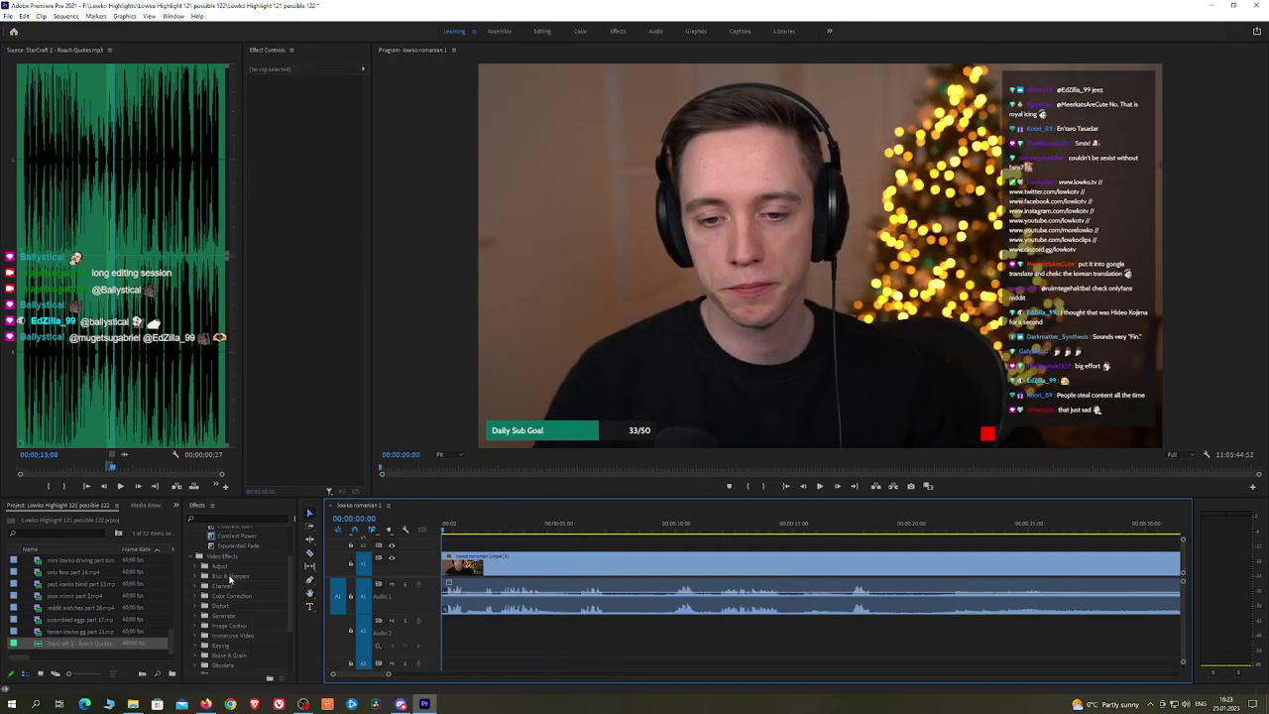
left_click(234, 548)
left_click_drag(451, 609, 451, 601)
Step: Replay the faded-in opening, briefly viewing the program monitor full screen
key("space")
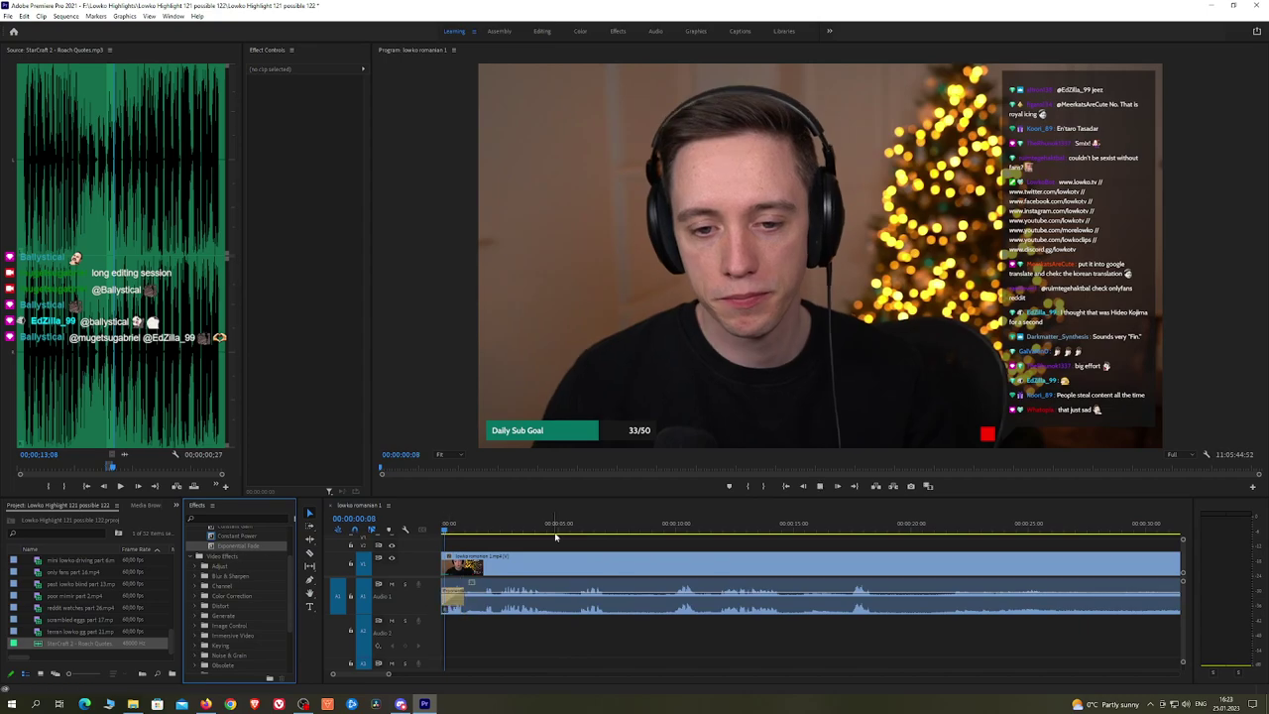
left_click(472, 531)
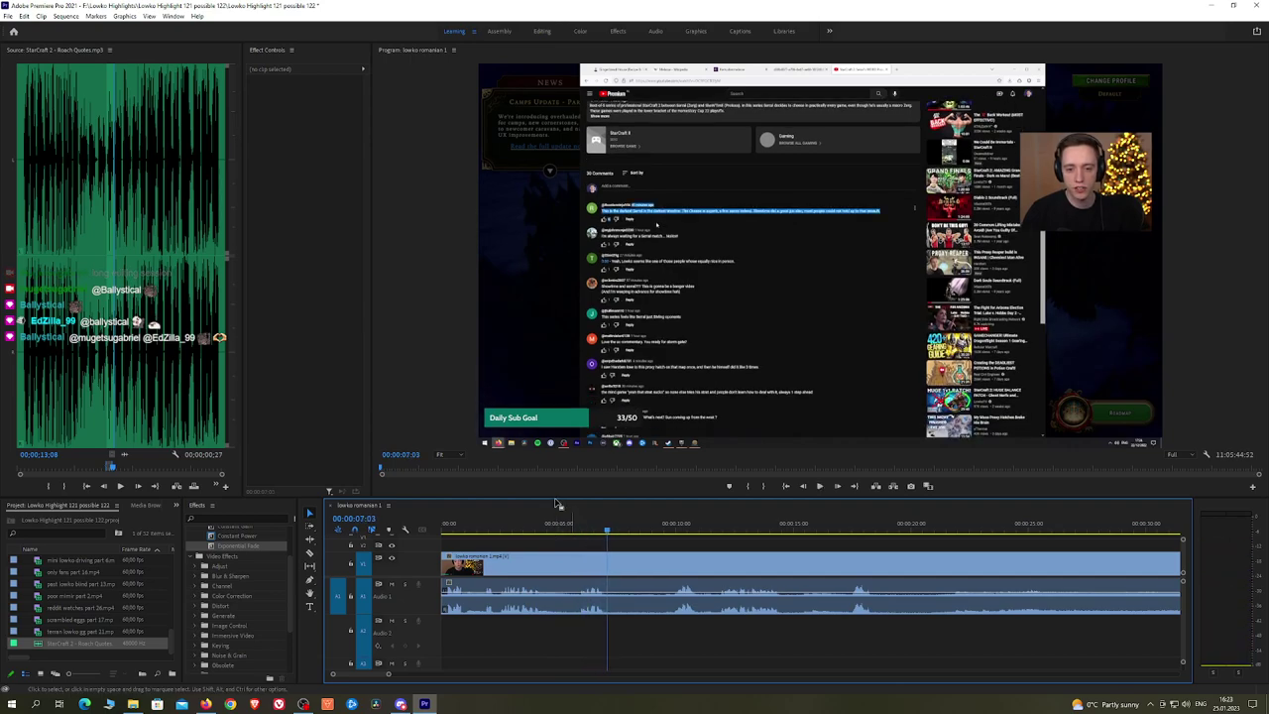
key("grave")
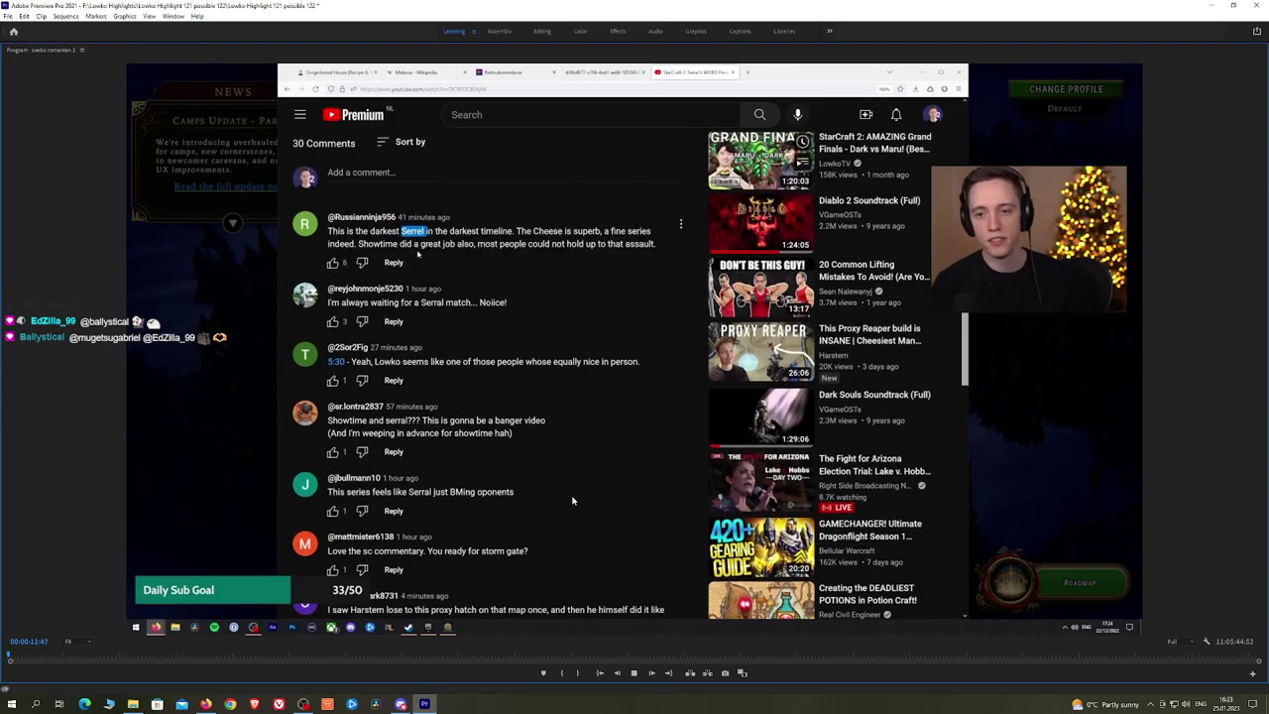
key("grave")
key("space")
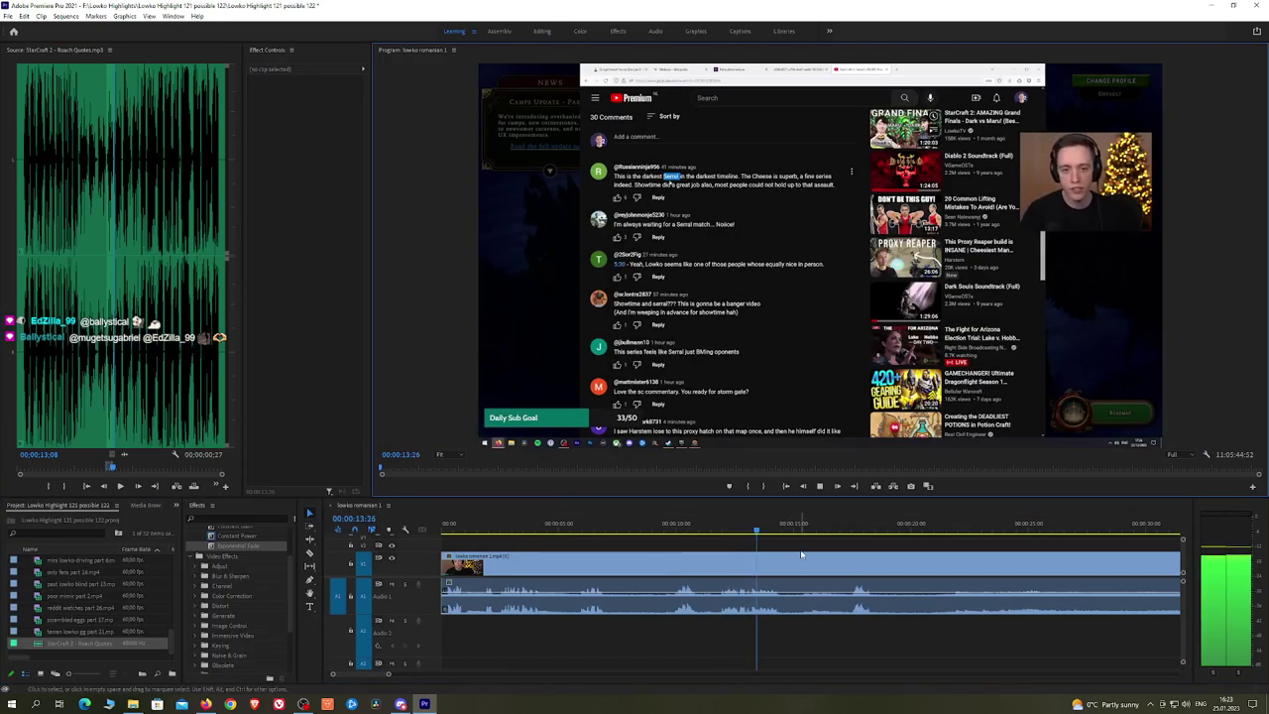
Step: Razor out the first unwanted piece and ripple-delete it to close the gap
scroll(774, 550, "down", 5)
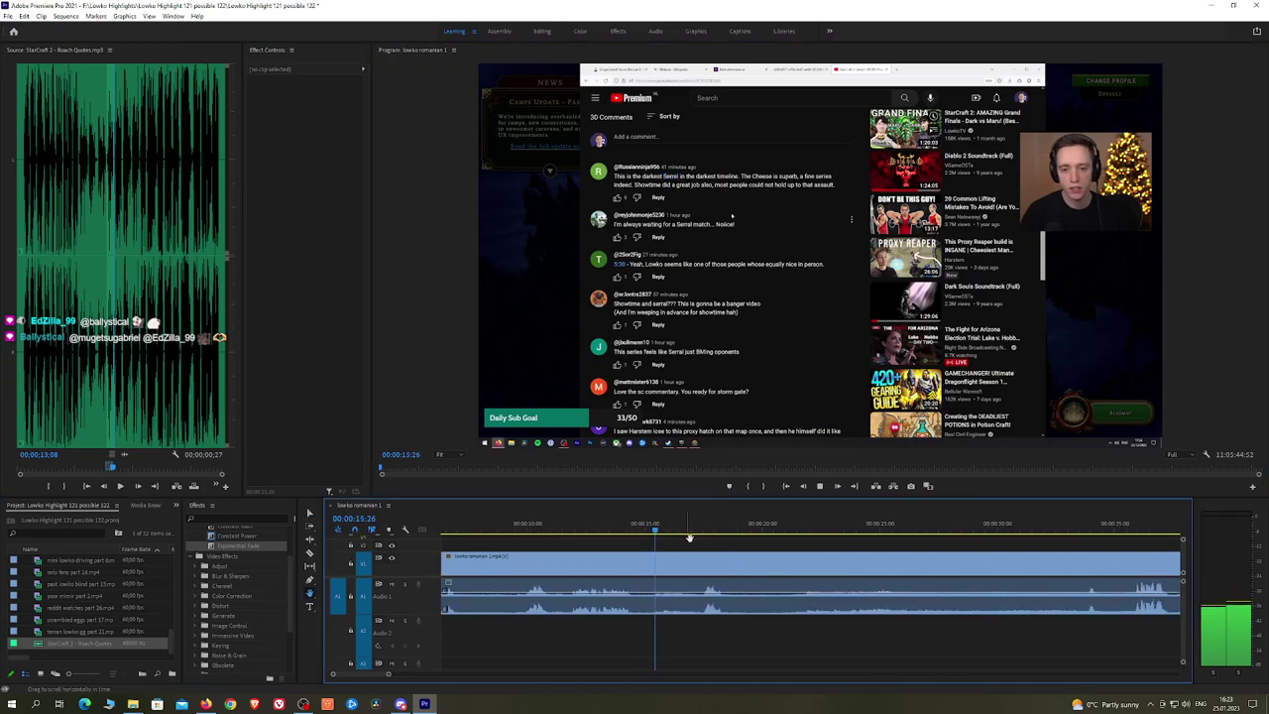
left_click(551, 565)
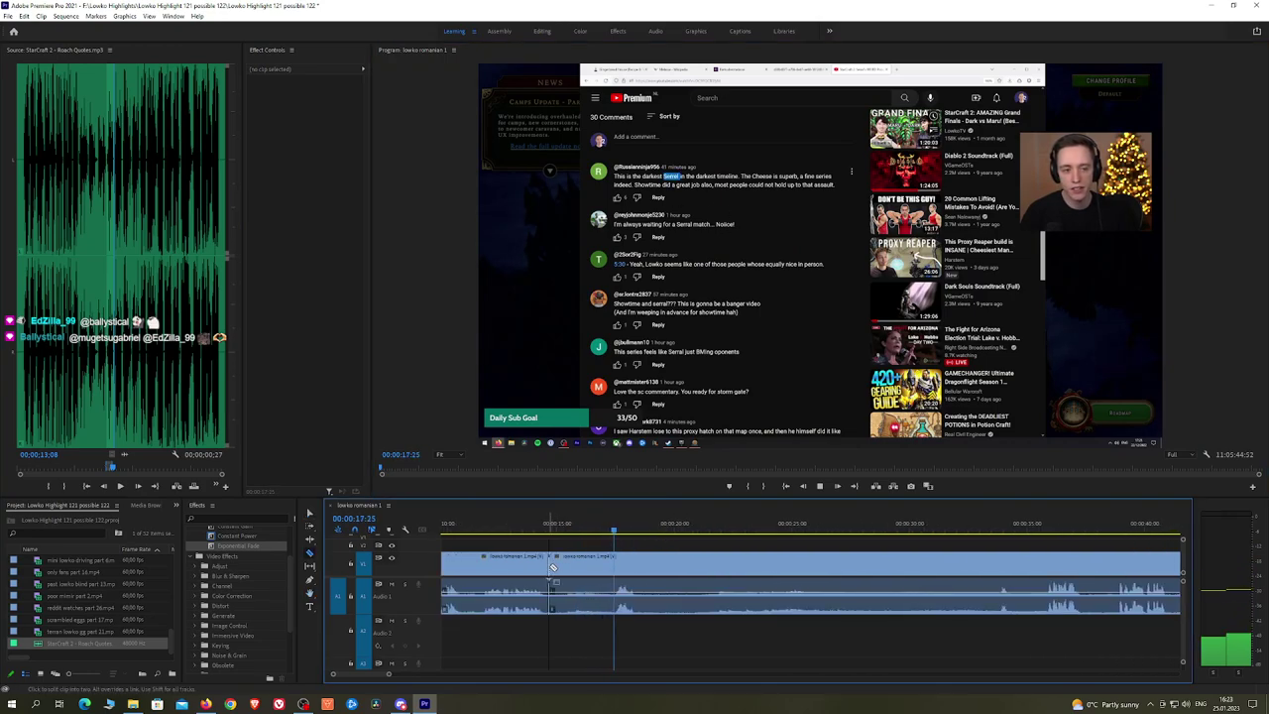
left_click(611, 564)
key("v")
left_click(595, 567)
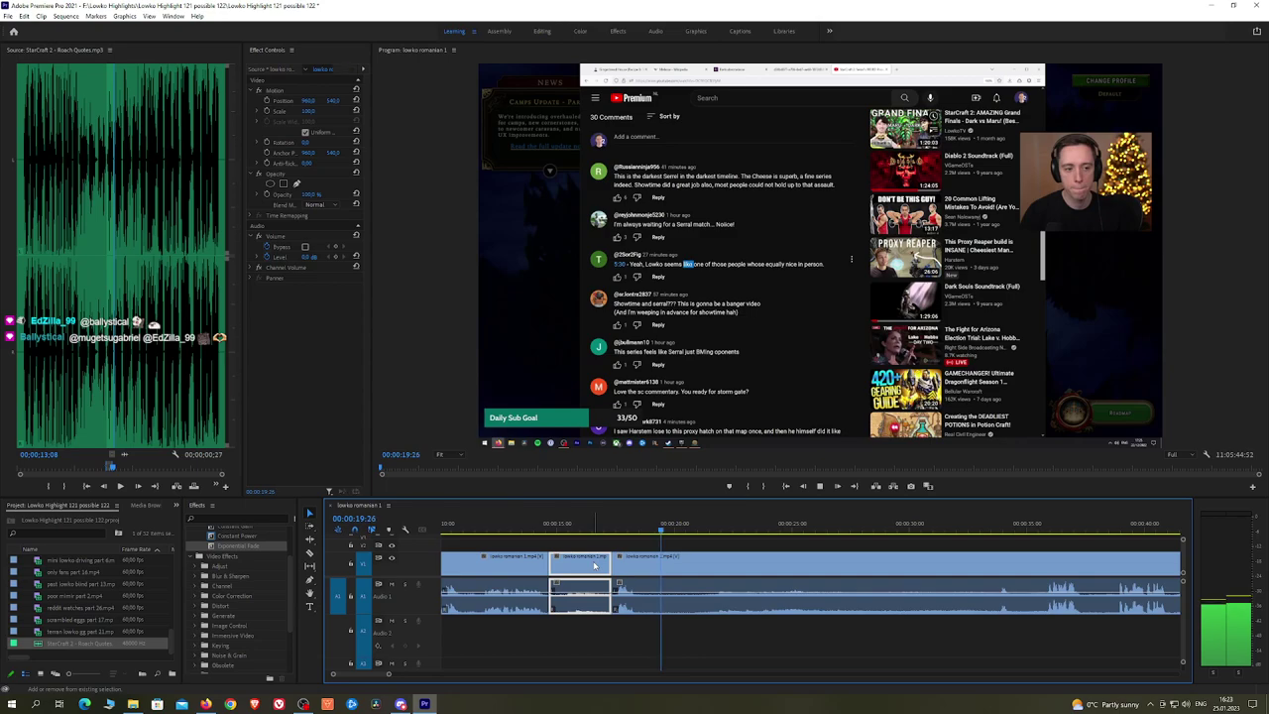
key("shift+Delete")
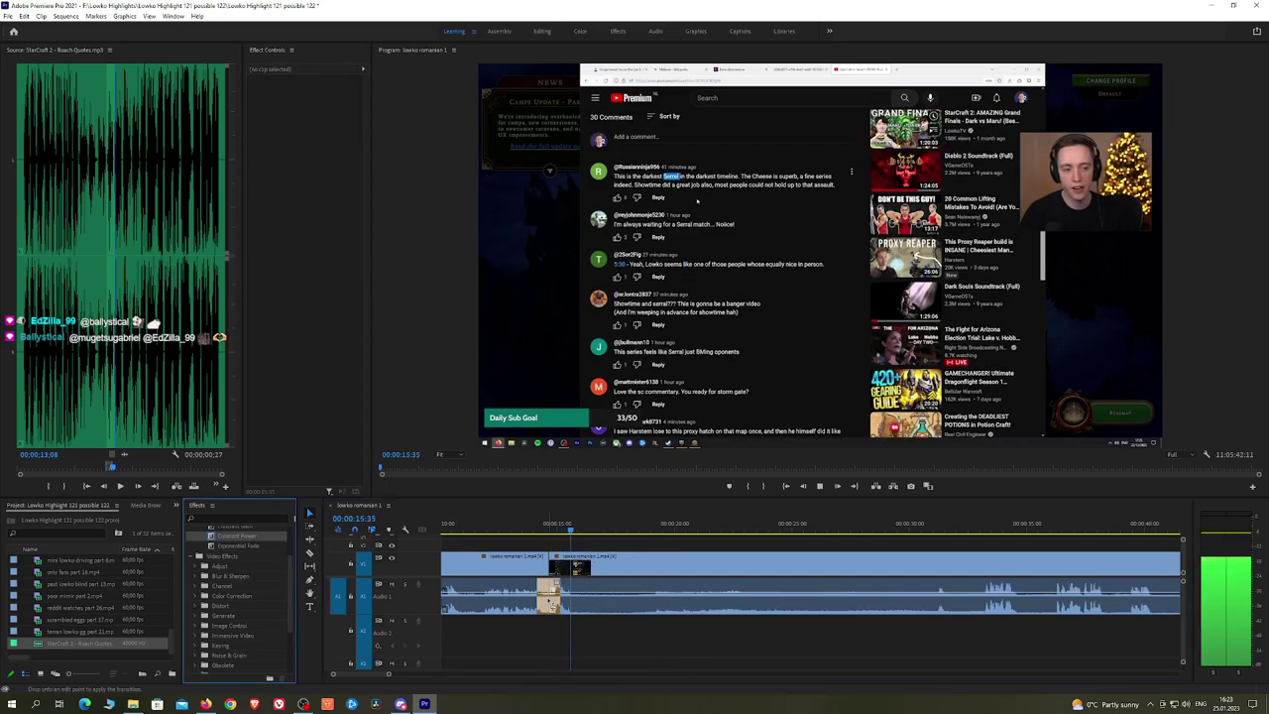
Step: Skim ahead, cut out the next unwanted stretch and add a Constant Power audio crossfade
left_click_drag(595, 532, 940, 536)
key("space")
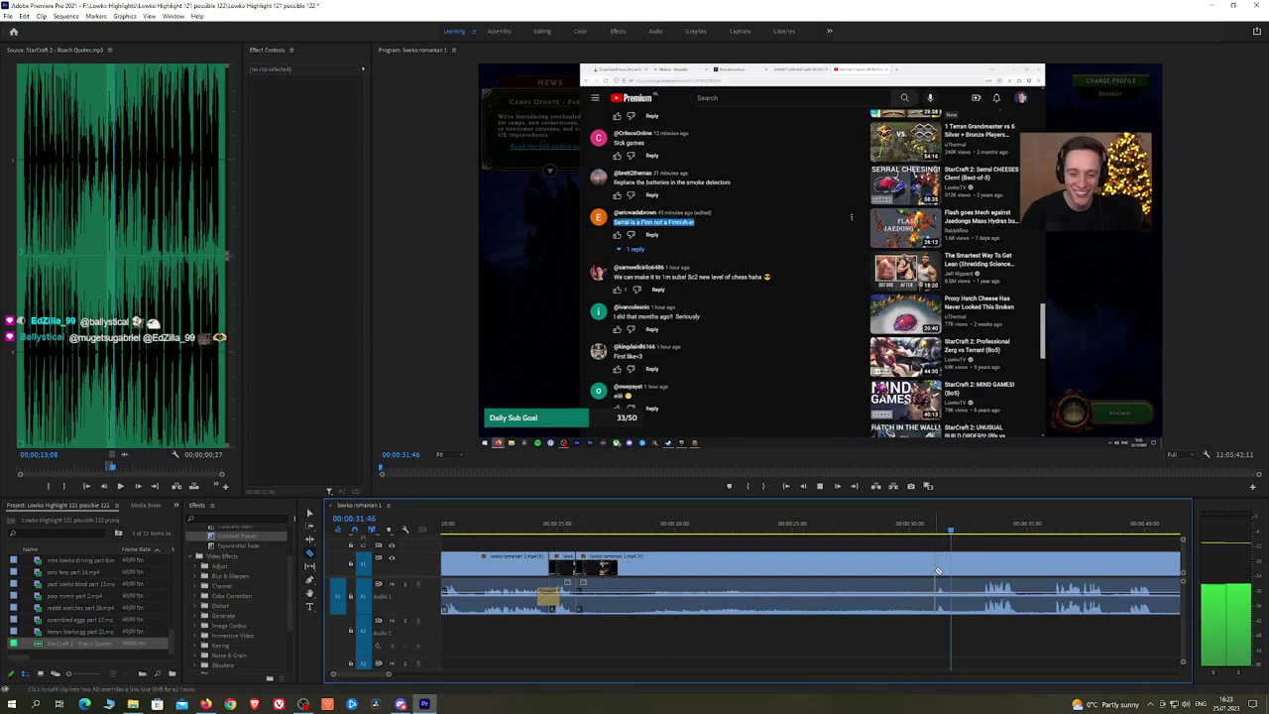
left_click(935, 571)
key("shift+Delete")
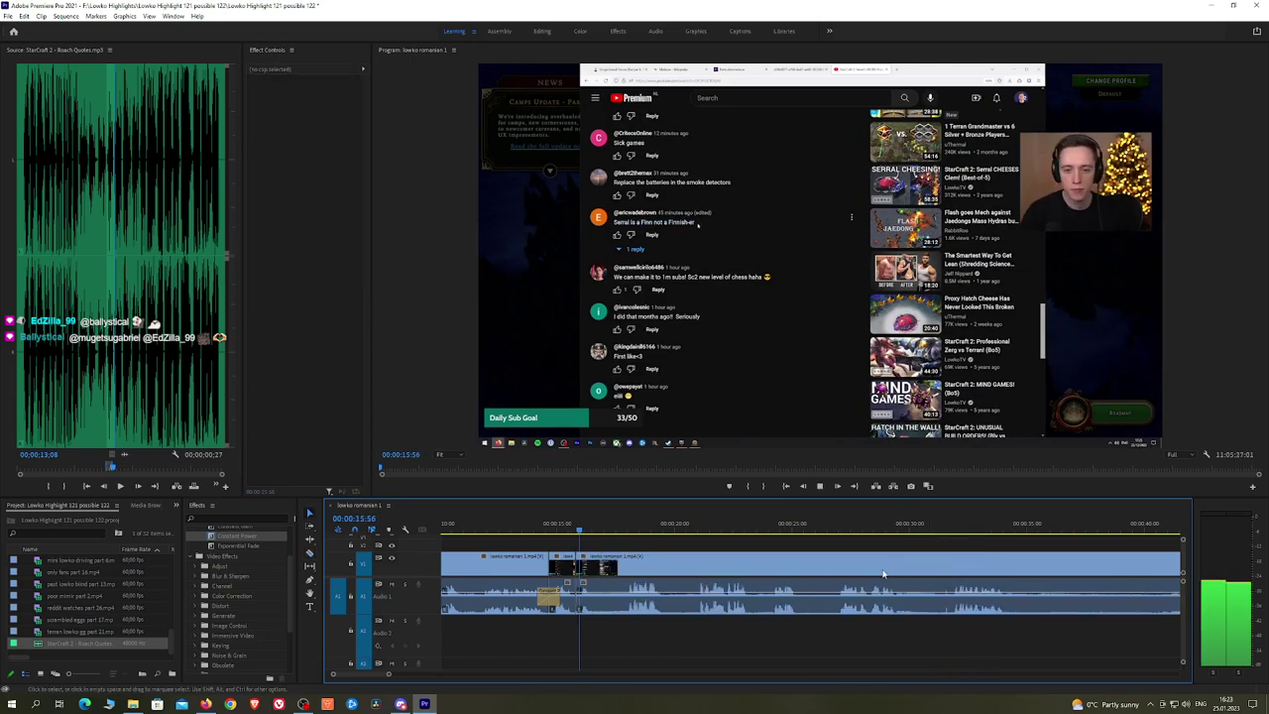
left_click_drag(575, 602, 576, 603)
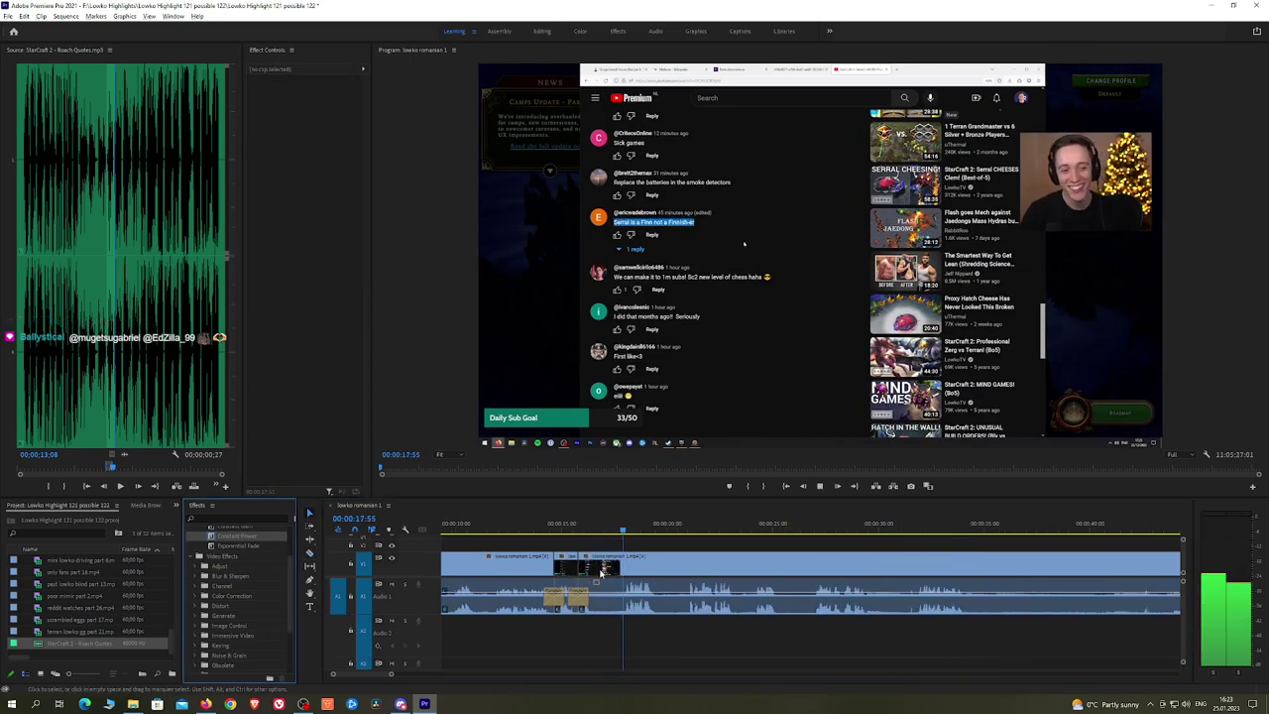
Step: Ripple-delete a short piece at the playhead and crossfade that audio join with Constant Power
scroll(603, 567, "down", 4)
scroll(602, 566, "up", 2)
scroll(585, 570, "up", 3)
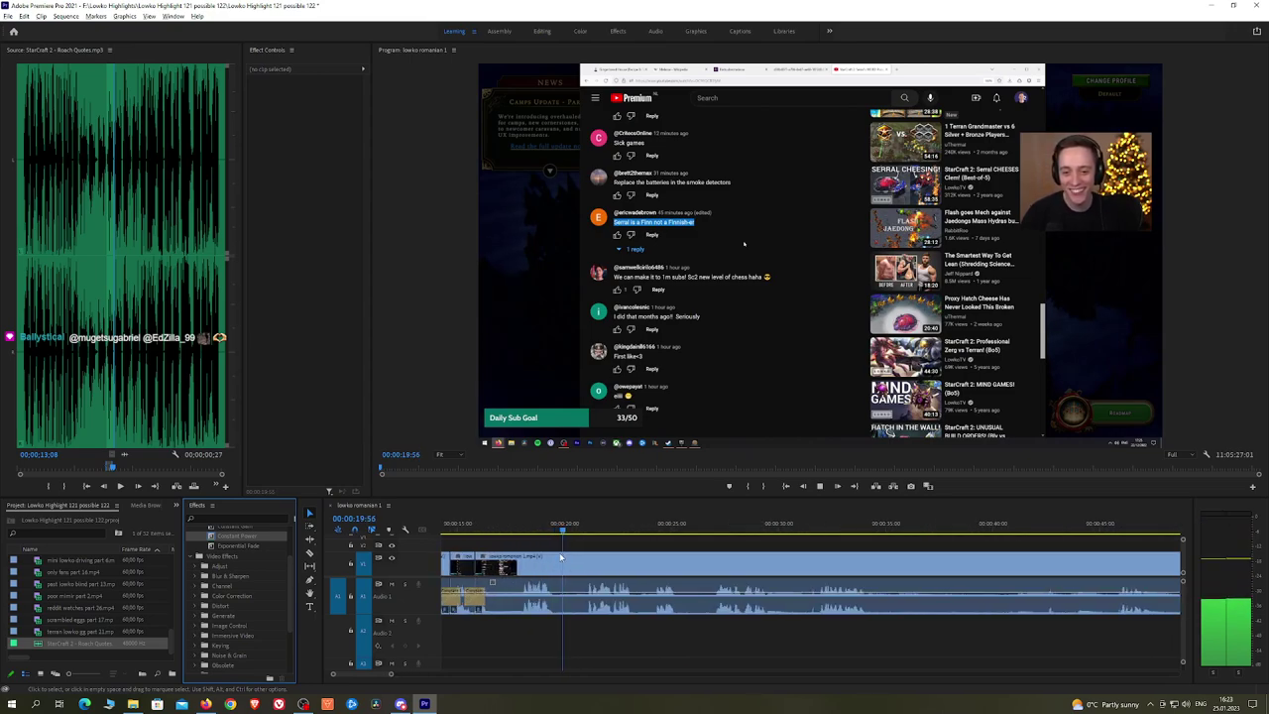
left_click(590, 569)
key("v")
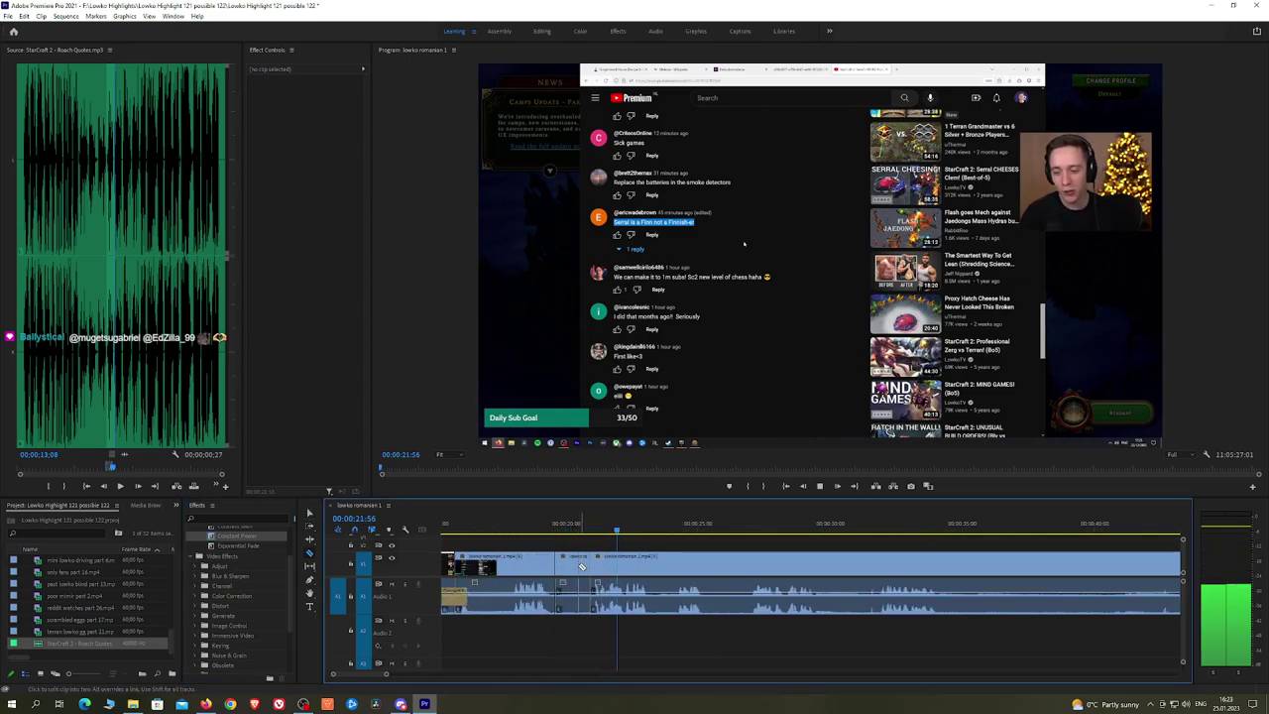
left_click(579, 570)
key("shift+Delete")
key("space")
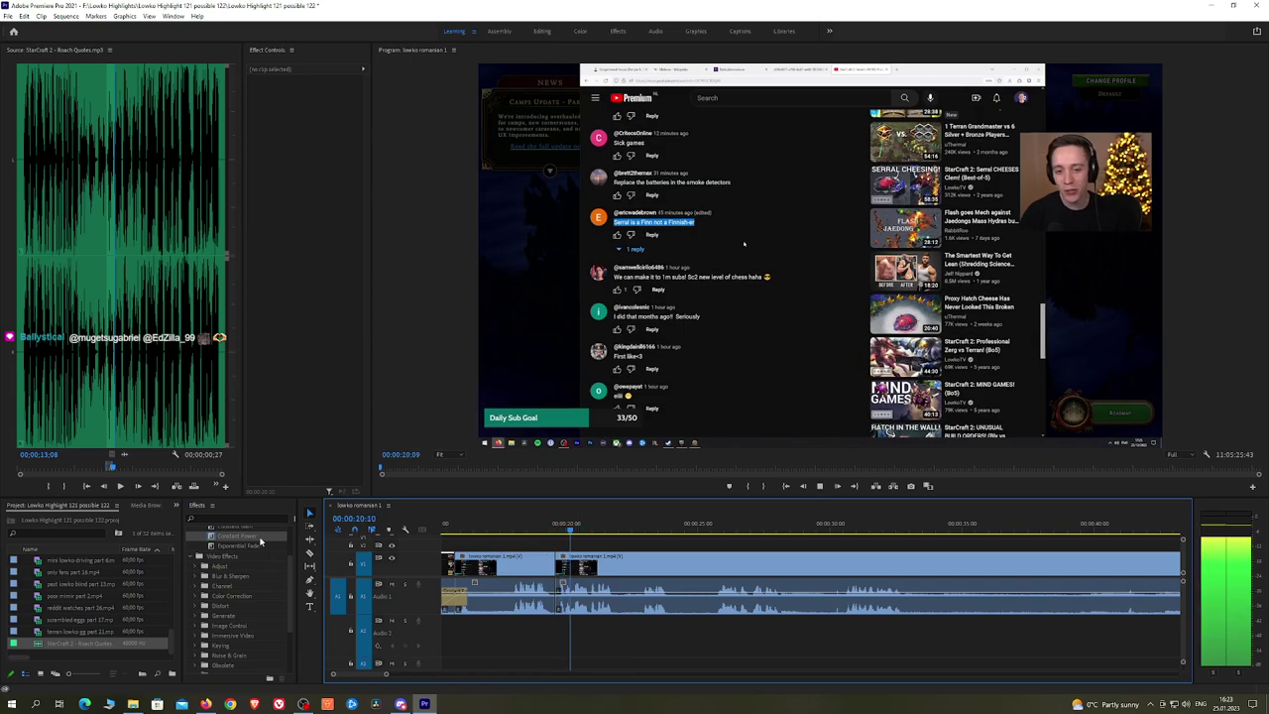
left_click_drag(256, 537, 553, 610)
Step: Pan to later footage, remove the next unwanted piece and add a Constant Power crossfade
key("h")
left_click_drag(703, 541, 641, 544)
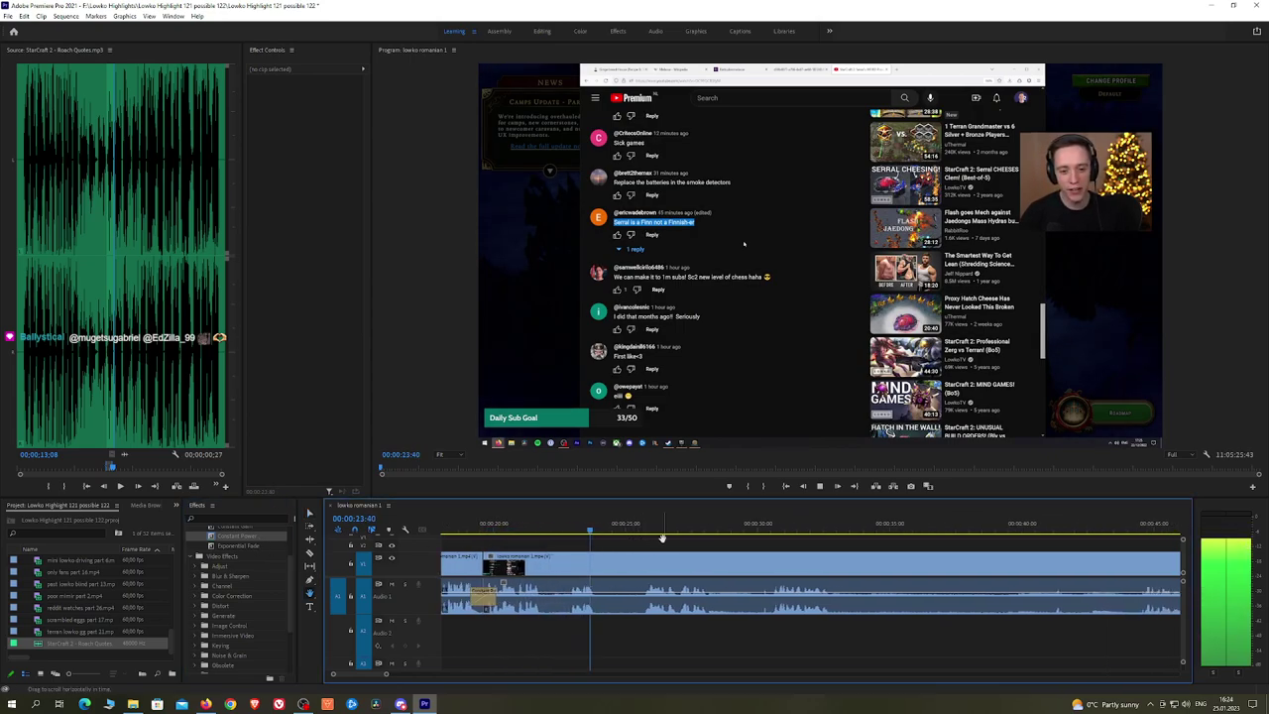
left_click(603, 566)
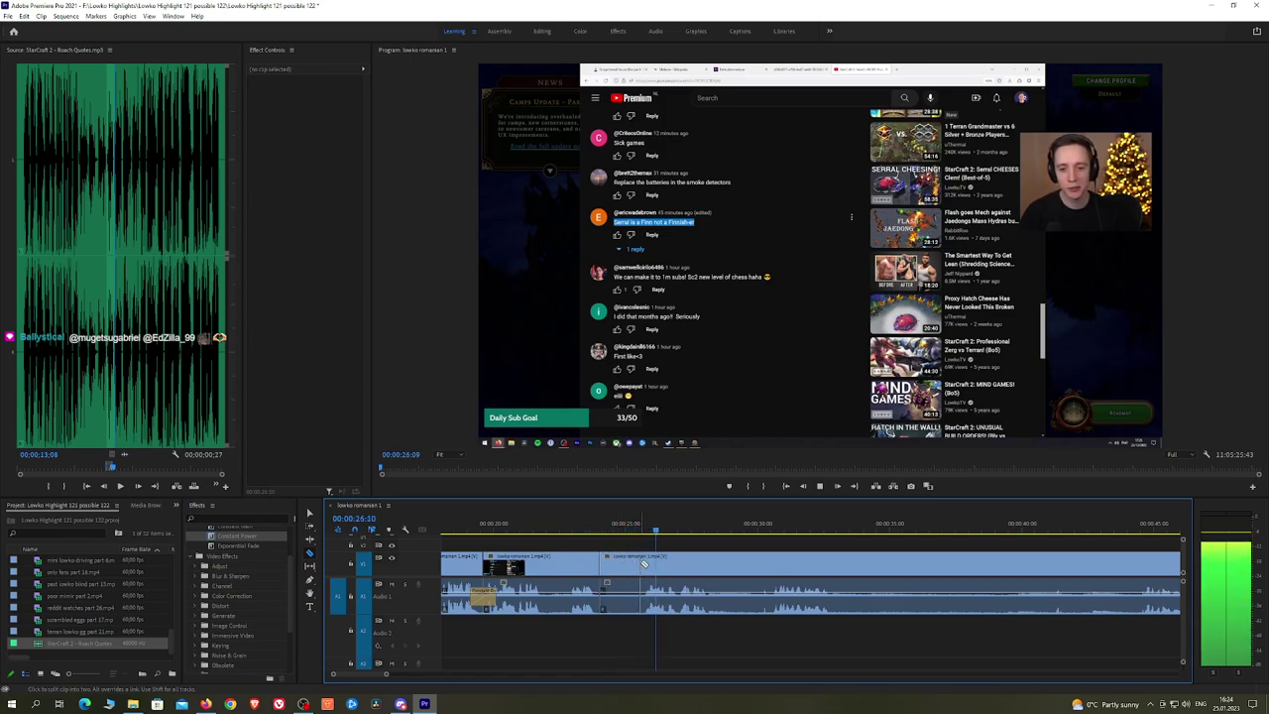
left_click(633, 567)
key("space")
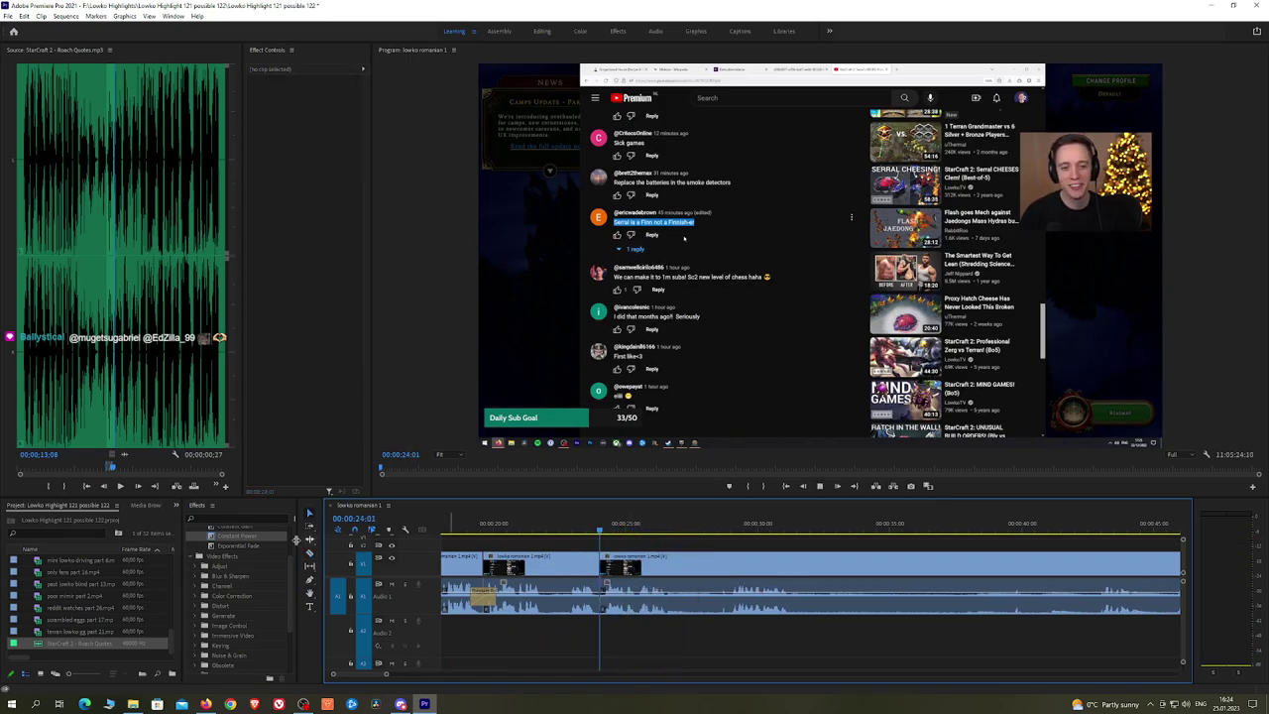
left_click_drag(250, 537, 600, 595)
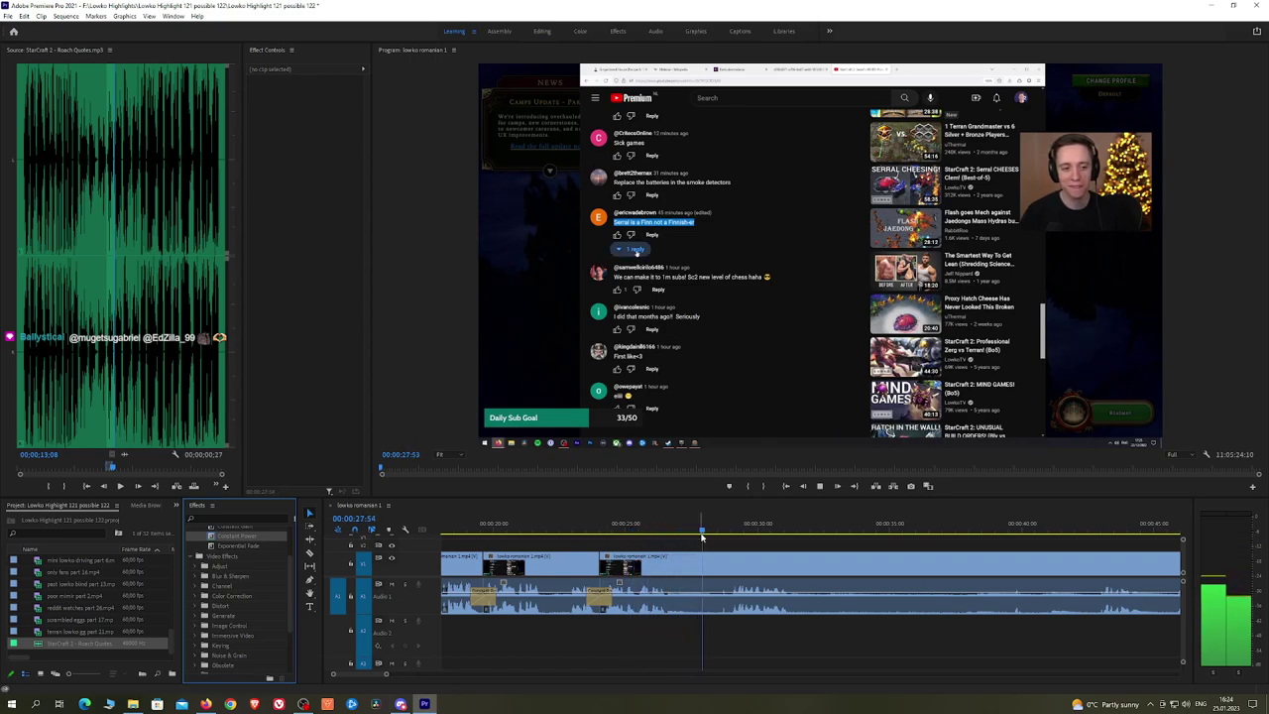
Step: Cut out one more short piece and put a Constant Power crossfade on the new join
left_click(671, 566)
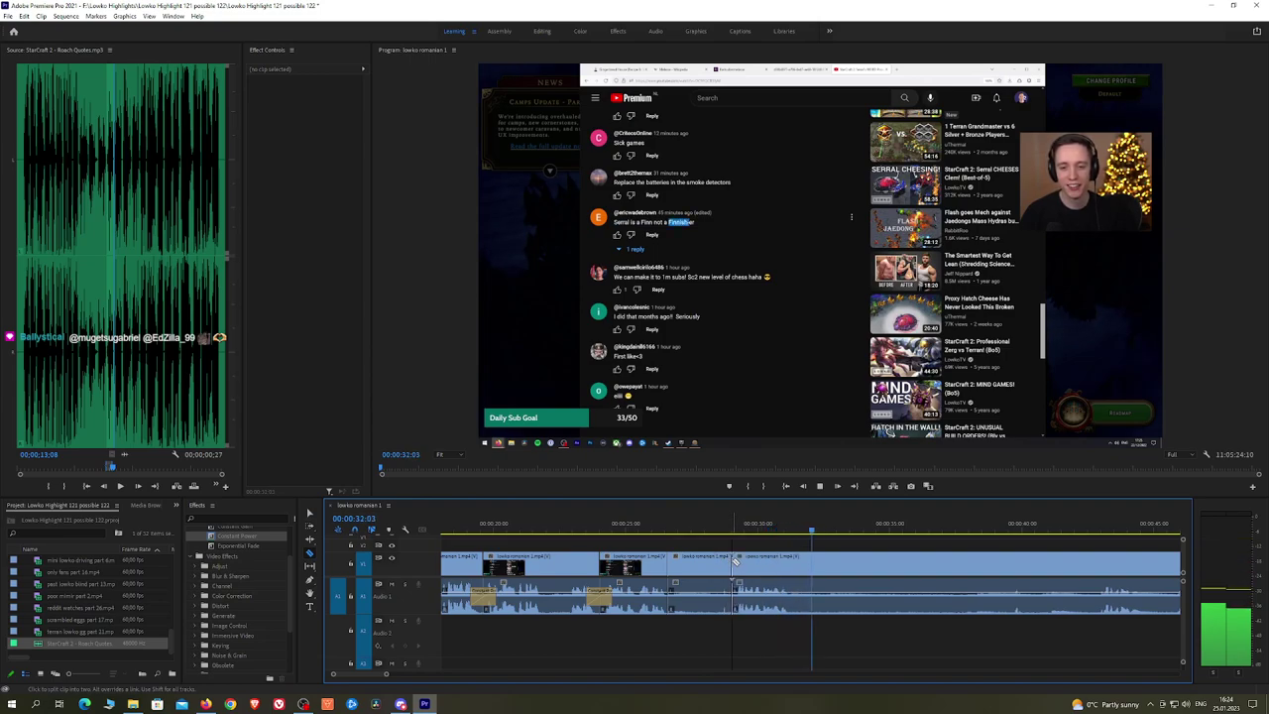
key("v")
left_click(720, 565)
key("shift+Delete")
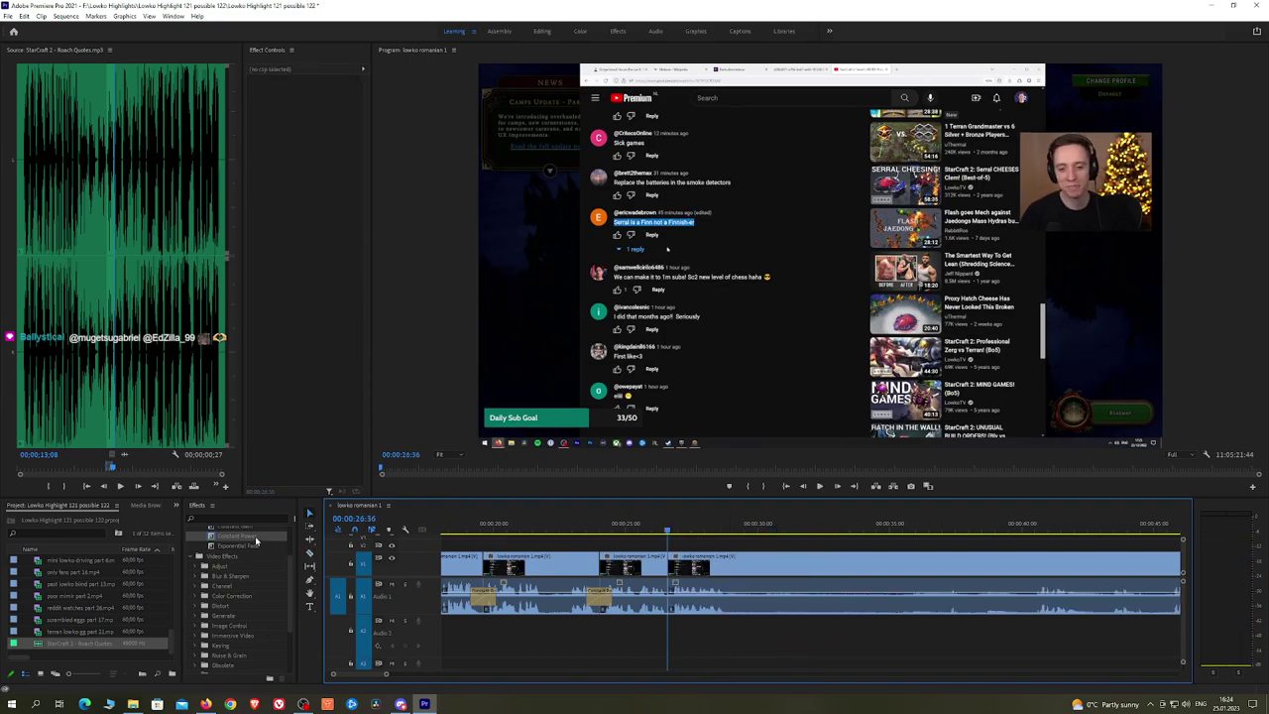
left_click_drag(256, 541, 676, 608)
Step: Play the edited section, zoom out, and move the playhead to about 40 seconds
key("space")
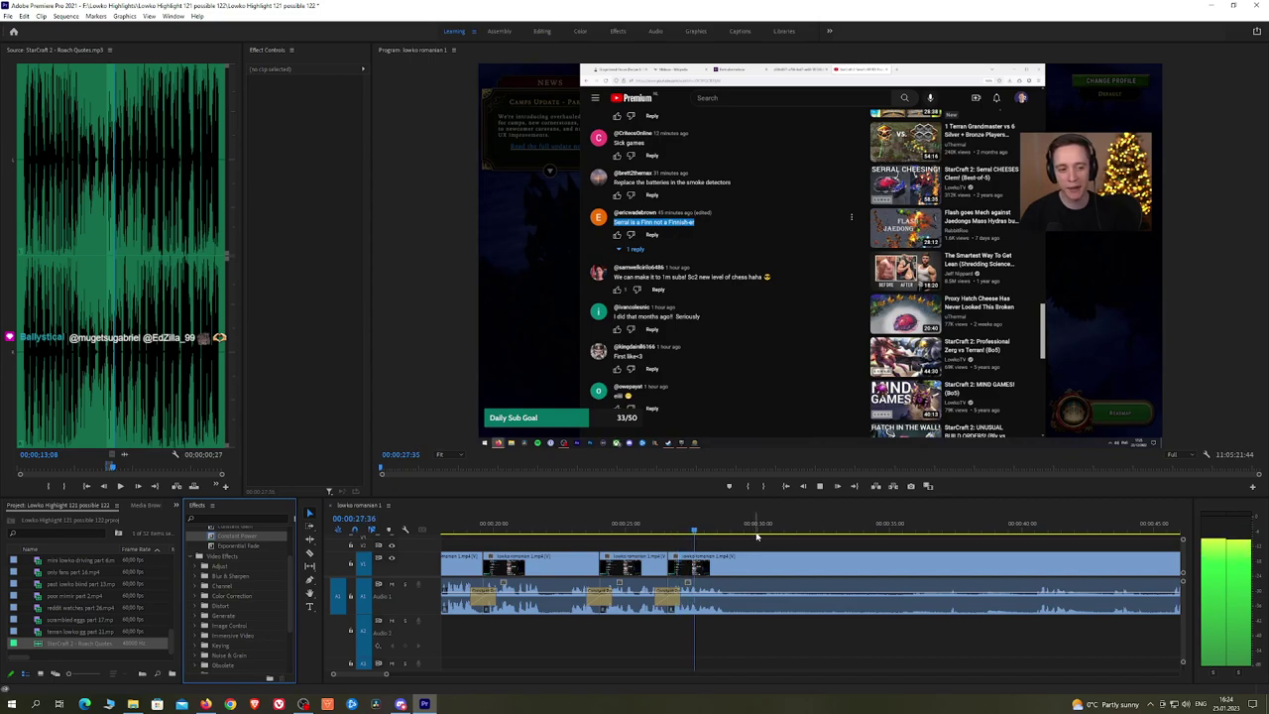
key("space")
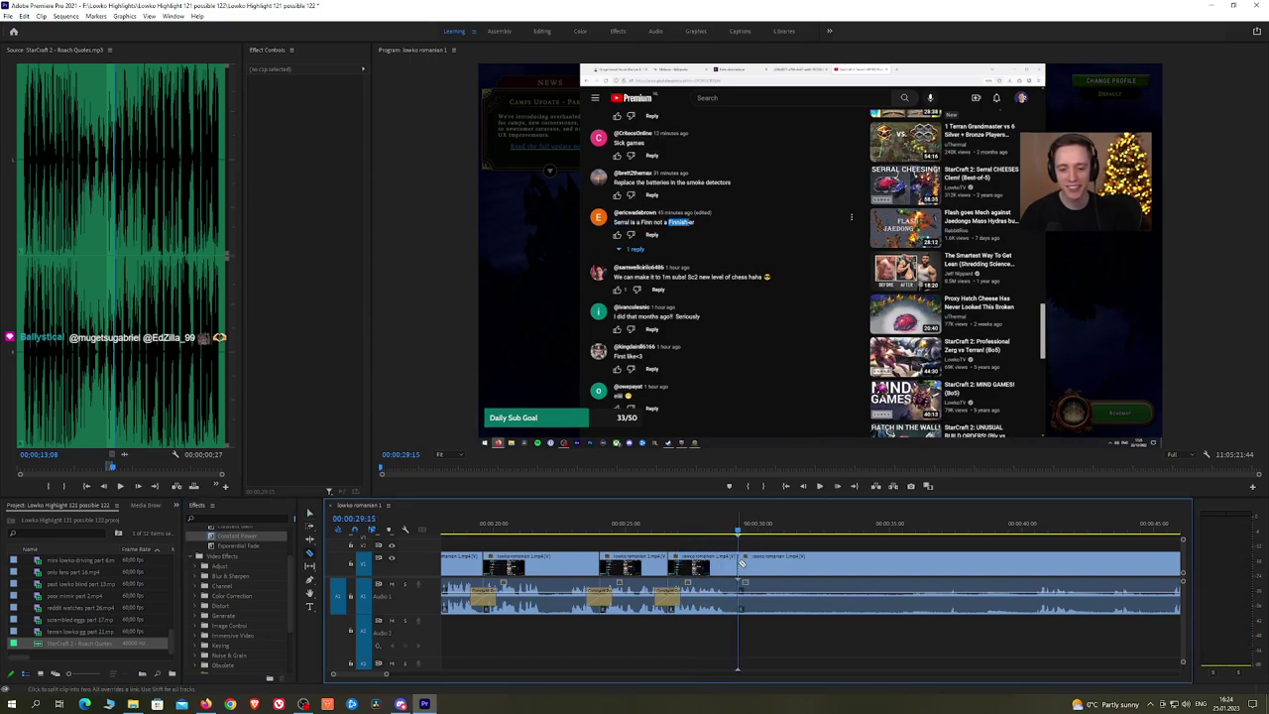
key("minus")
key("minus")
key("minus")
left_click_drag(672, 527, 682, 531)
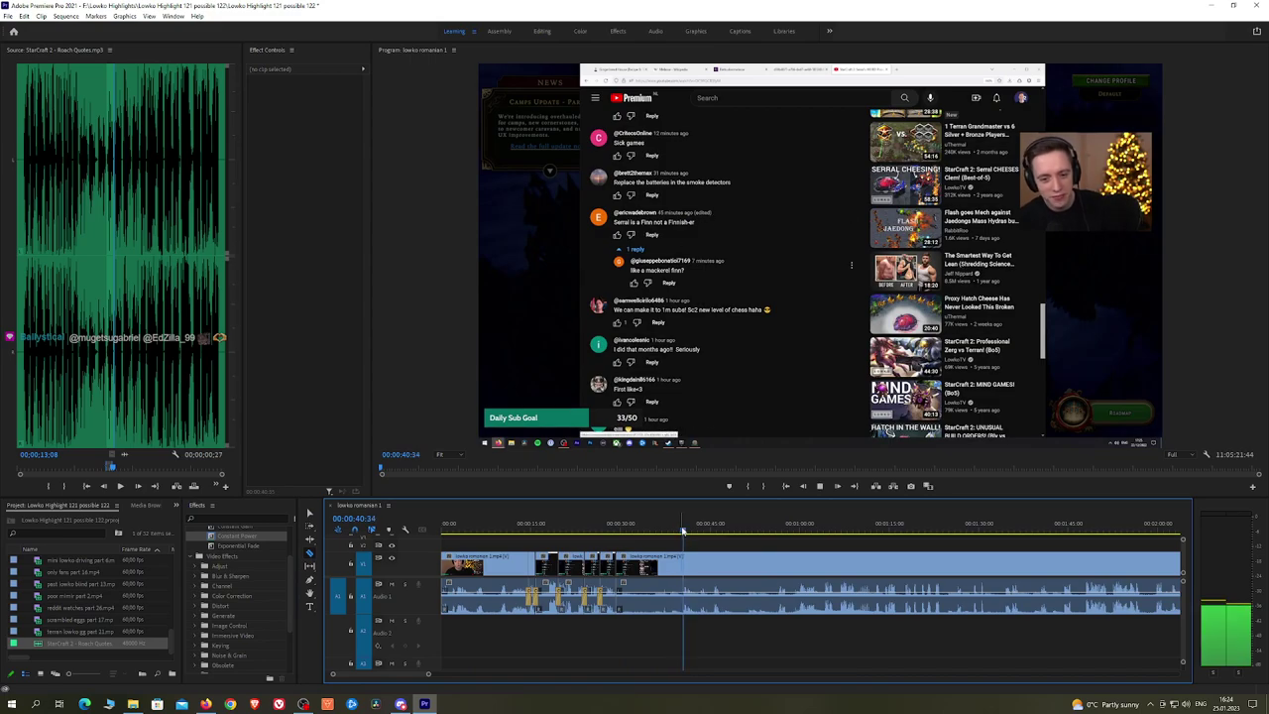
Step: Find where the quiz page appears near one minute and ripple-delete the webcam chatting before it
key("equal")
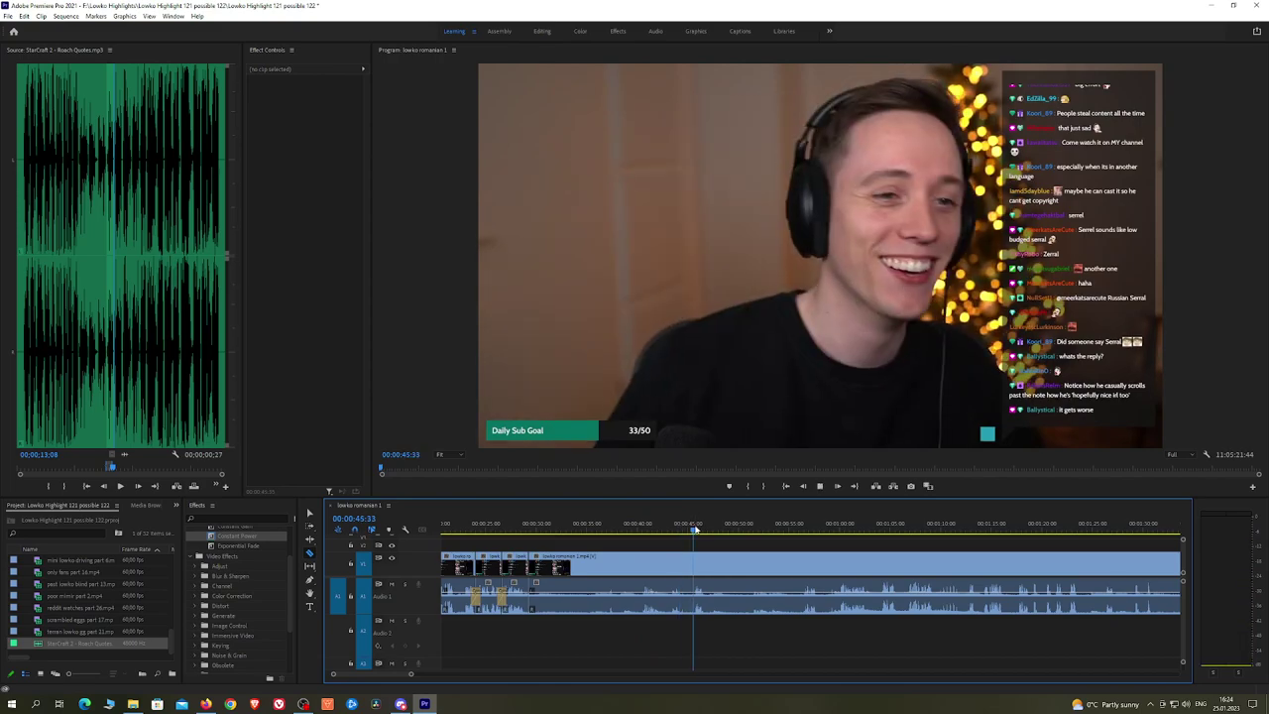
left_click(799, 531)
key("space")
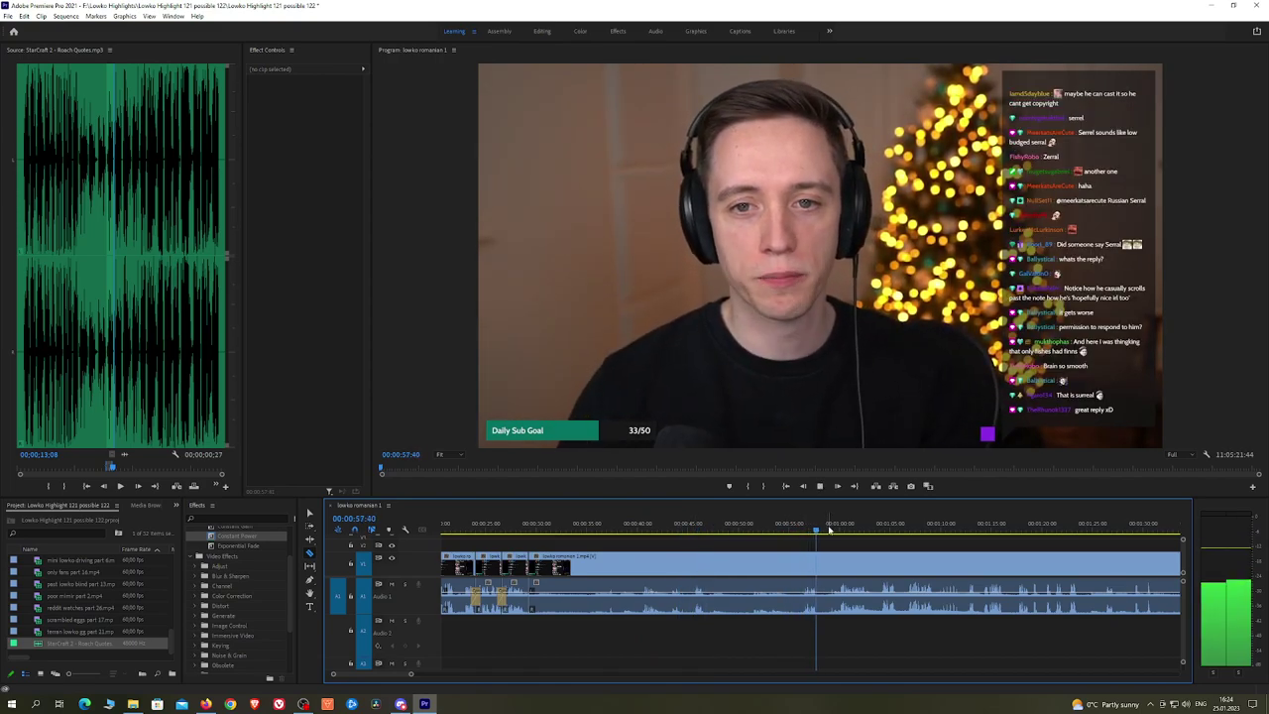
left_click(840, 531)
key("space")
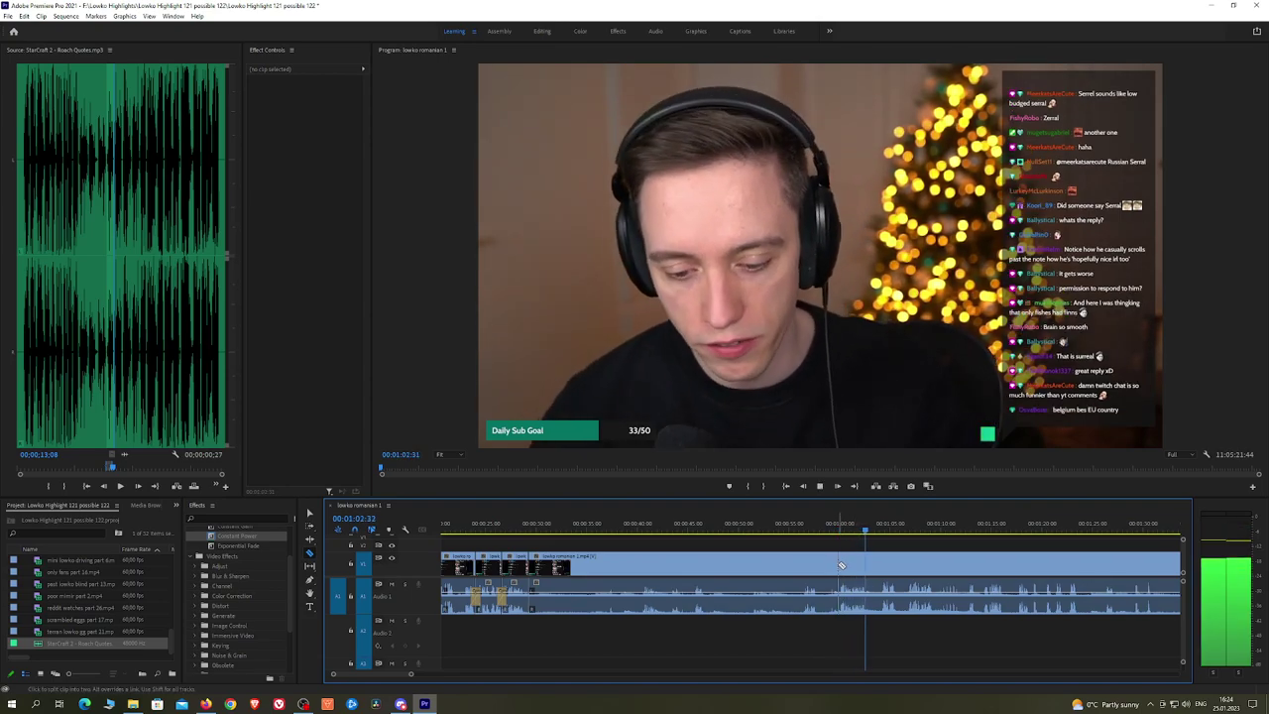
left_click(839, 566)
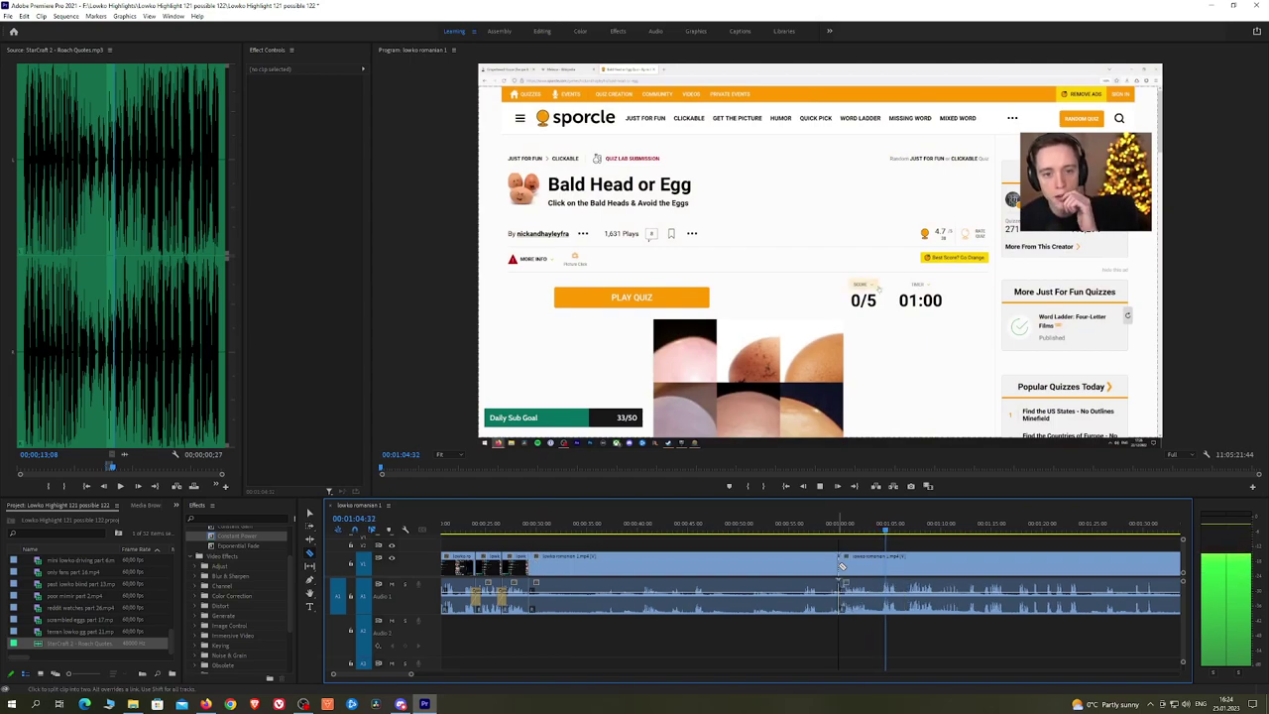
key("v")
left_click(824, 567)
key("shift+Delete")
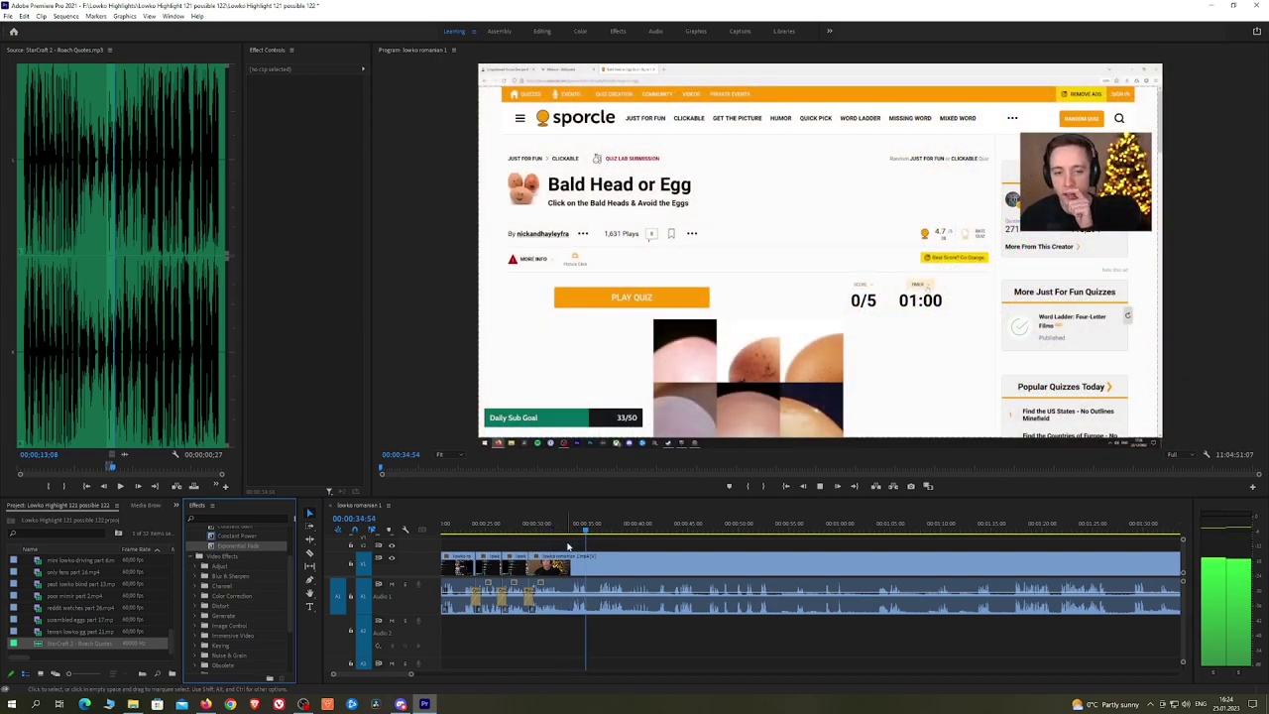
Step: Follow playback through the Bald Head or Egg quiz, panning the timeline toward the 4/5 score
scroll(571, 547, "up", 2)
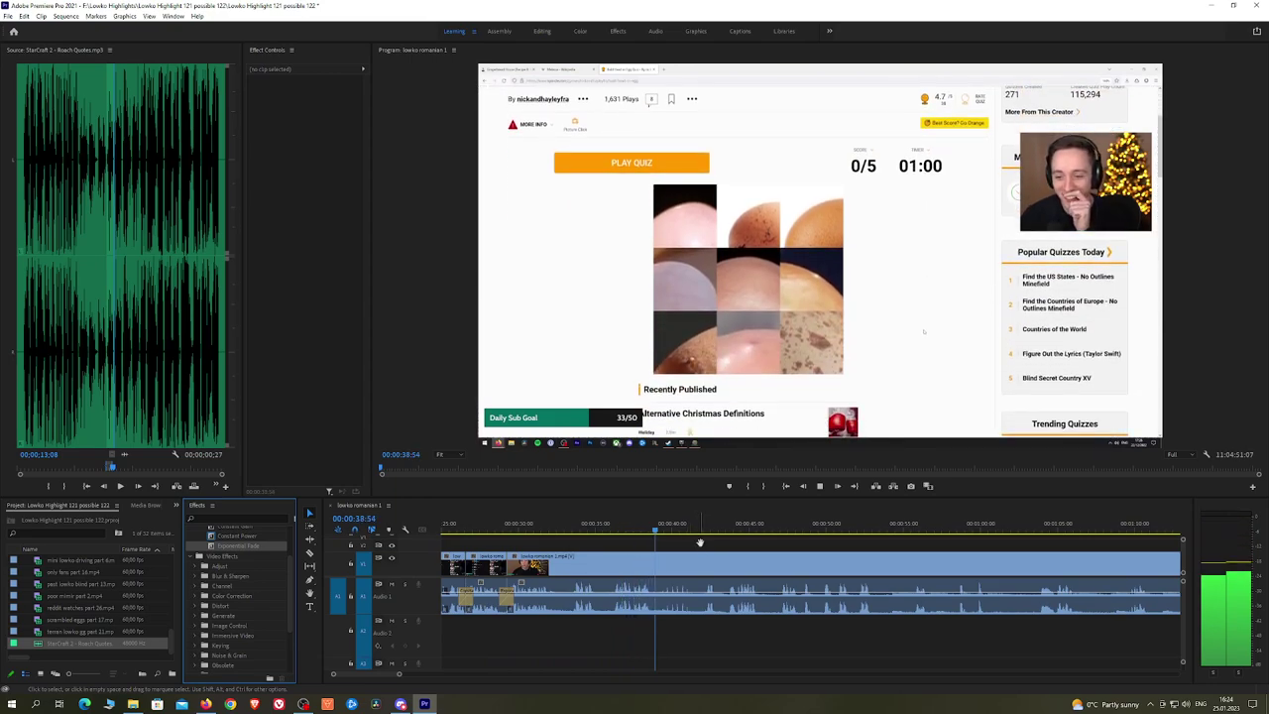
key("h")
left_click_drag(700, 542, 672, 535)
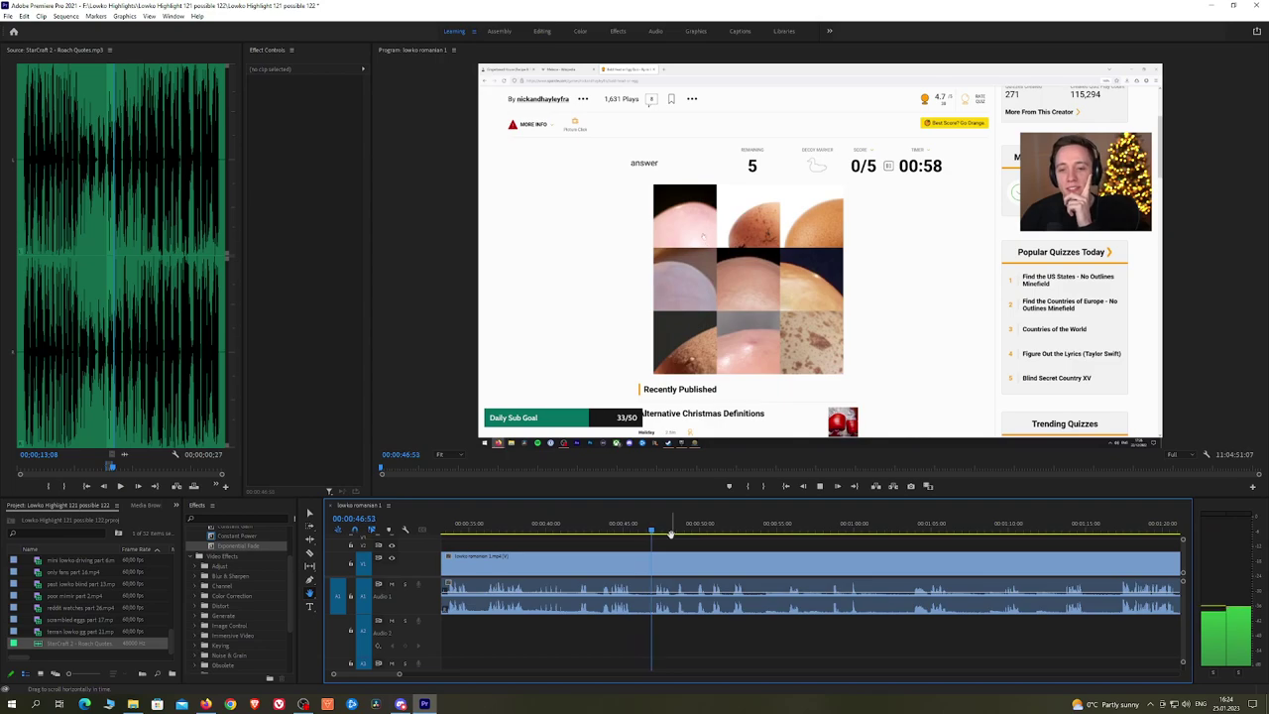
left_click_drag(764, 542, 723, 540)
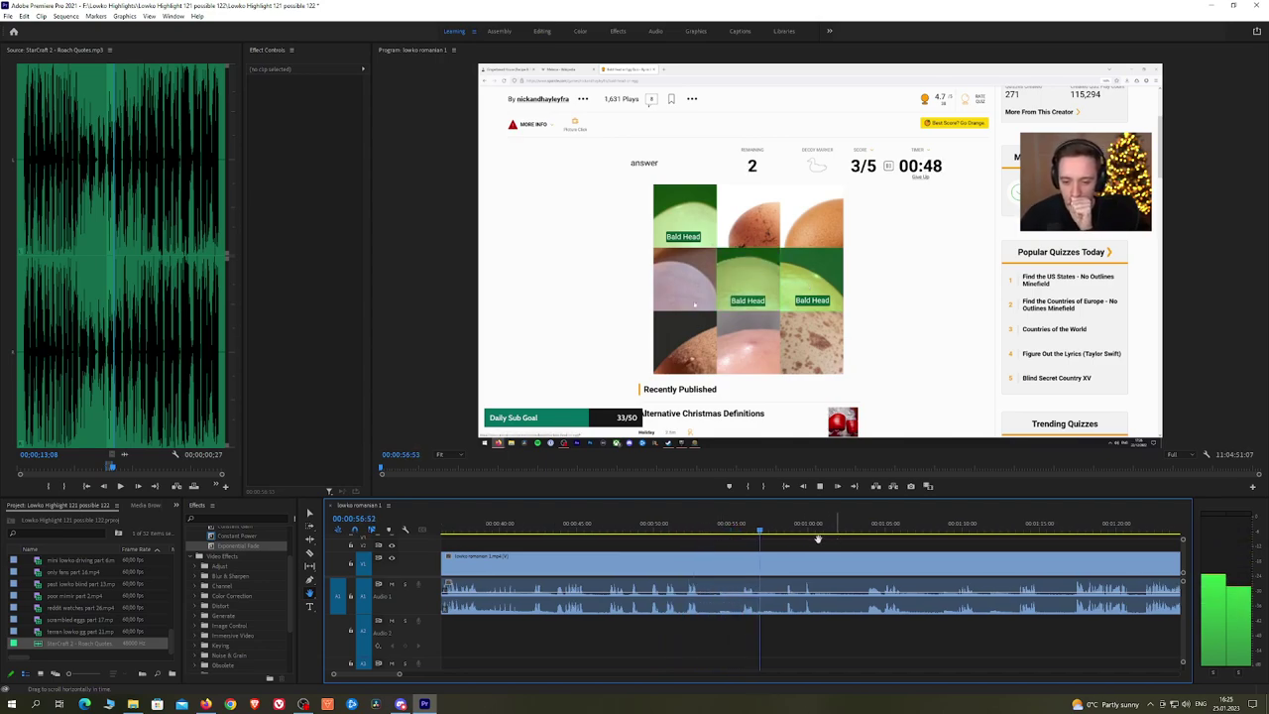
left_click_drag(836, 539, 762, 536)
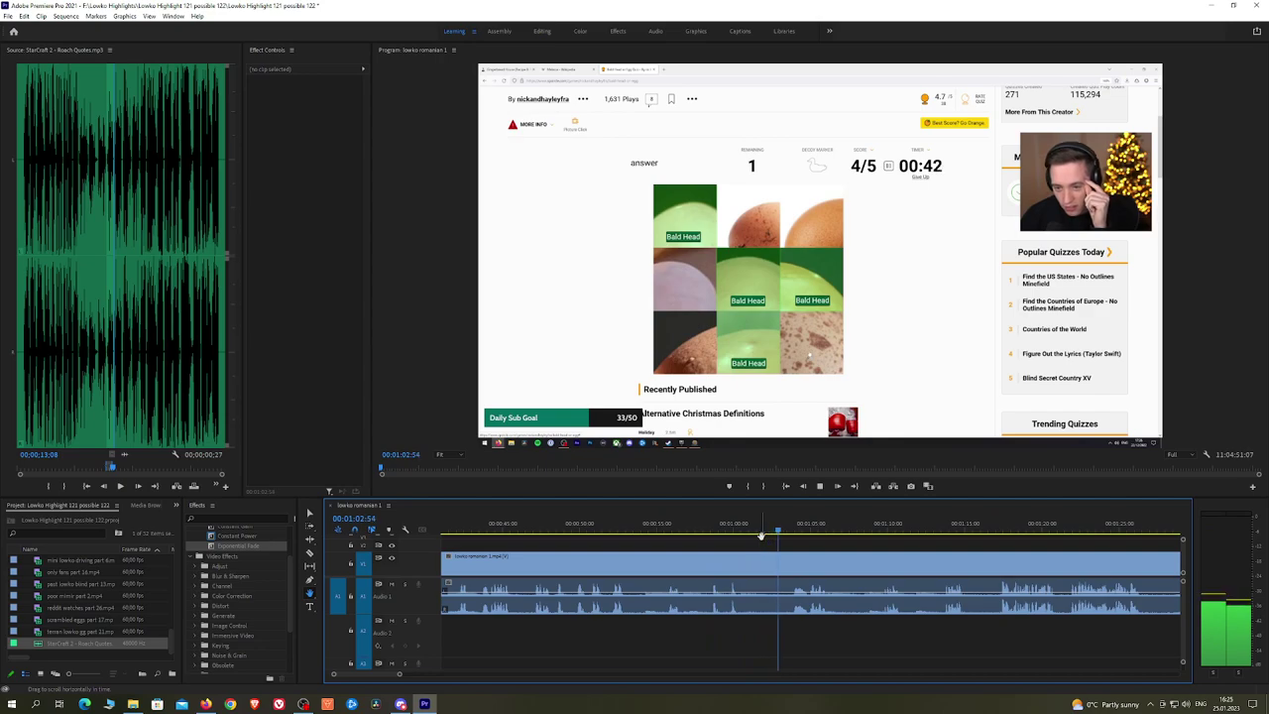
scroll(865, 537, "down", 2)
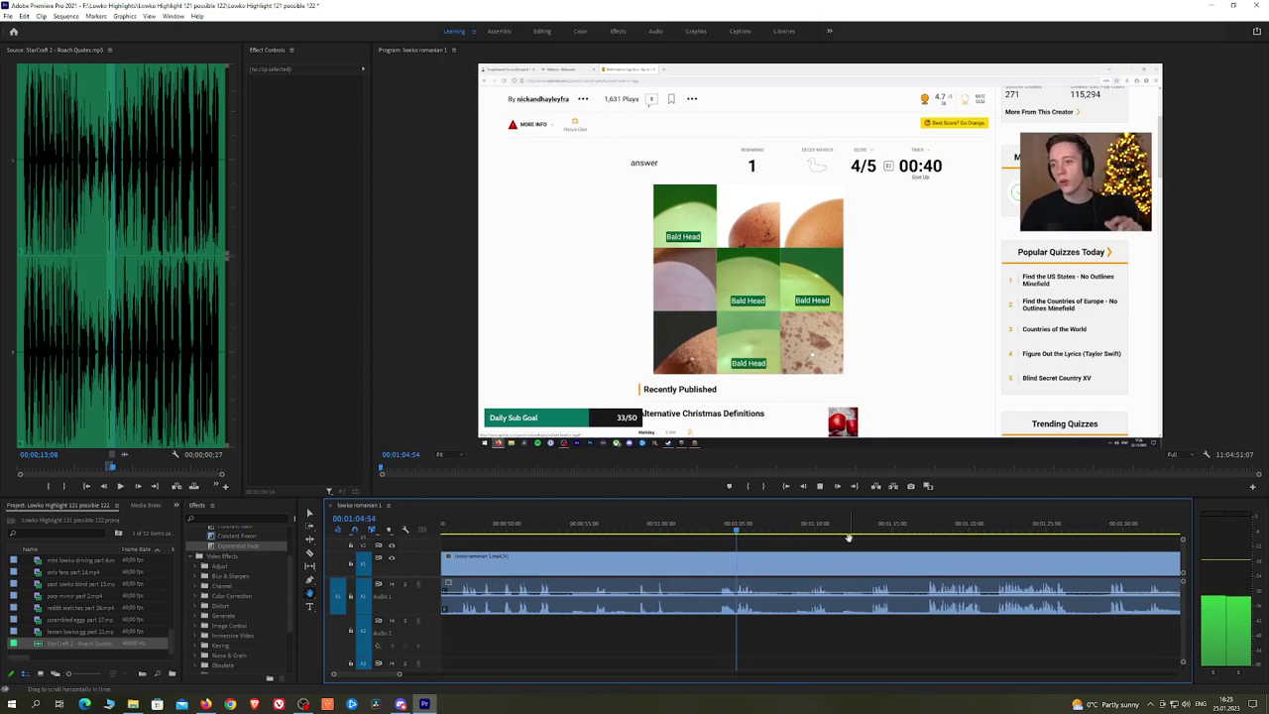
scroll(777, 539, "down", 2)
Step: Add an edit at the playhead near 1:06 and put a Constant Power crossfade on the audio cut
key("ctrl+k")
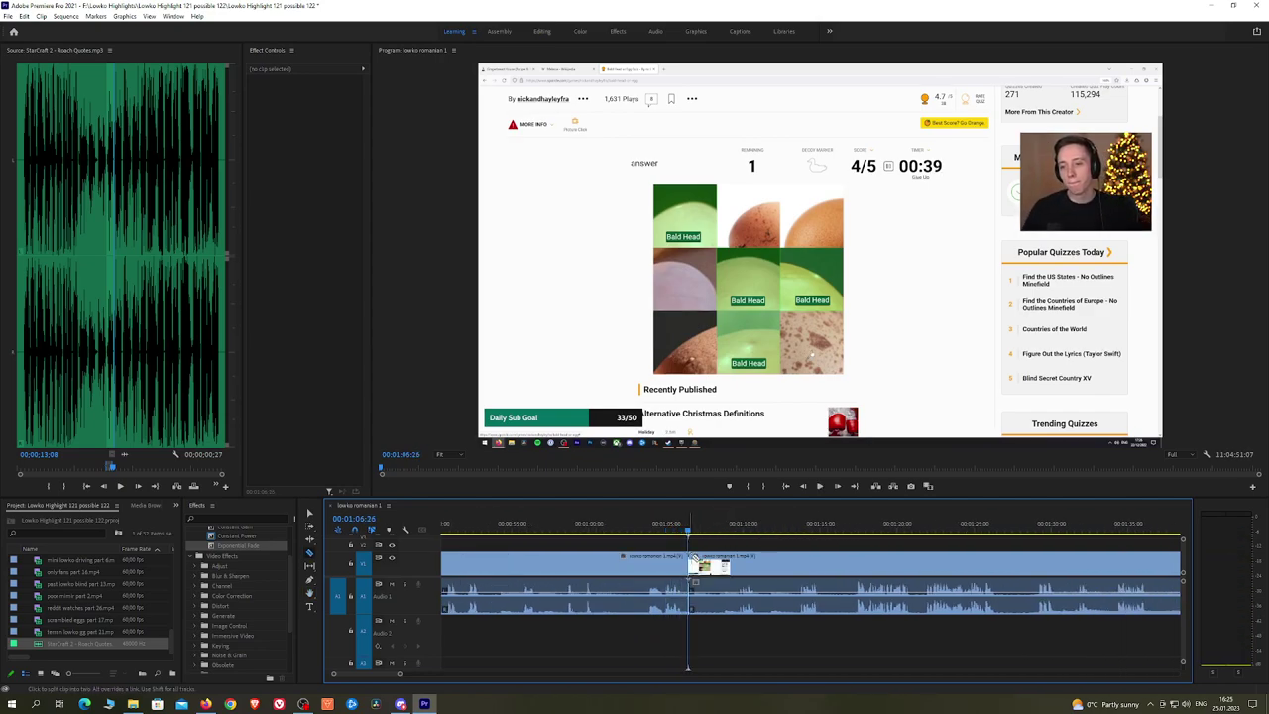
key("space")
key("space")
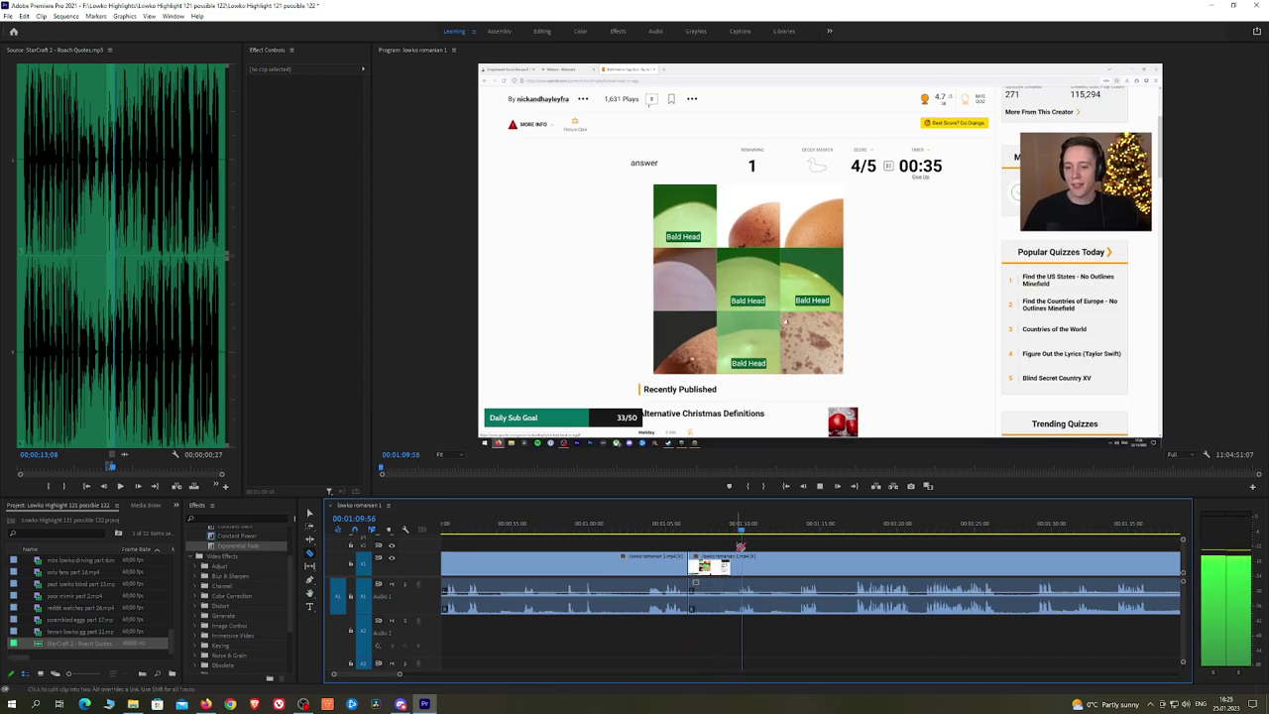
key("v")
key("Up")
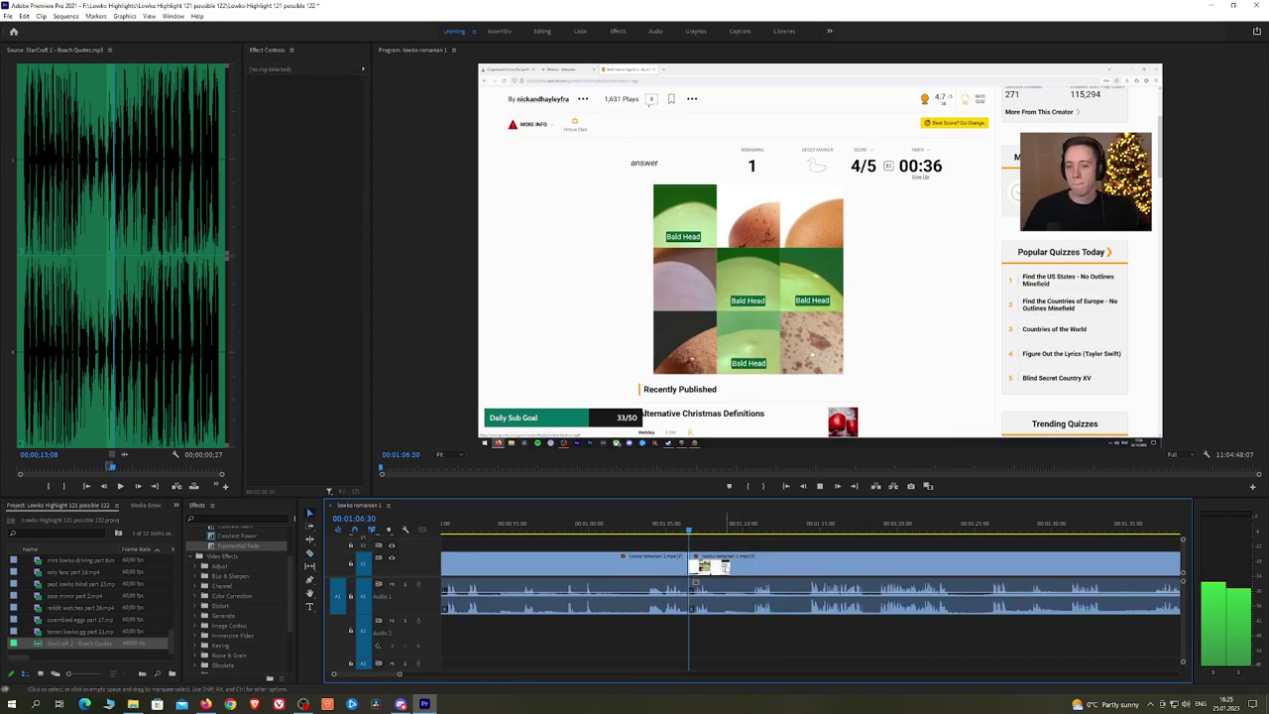
left_click_drag(238, 537, 689, 596)
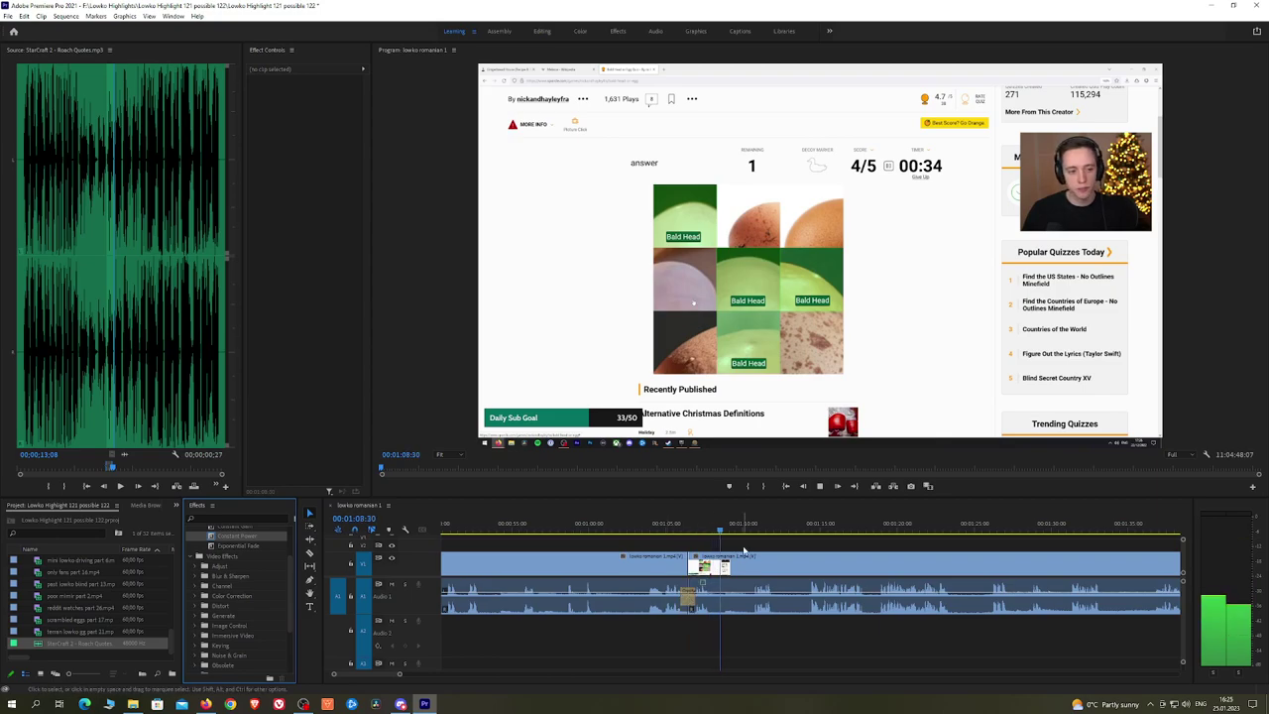
Step: Ripple-delete the short leftover piece at the cut and play across the join
left_click_drag(763, 546, 730, 546)
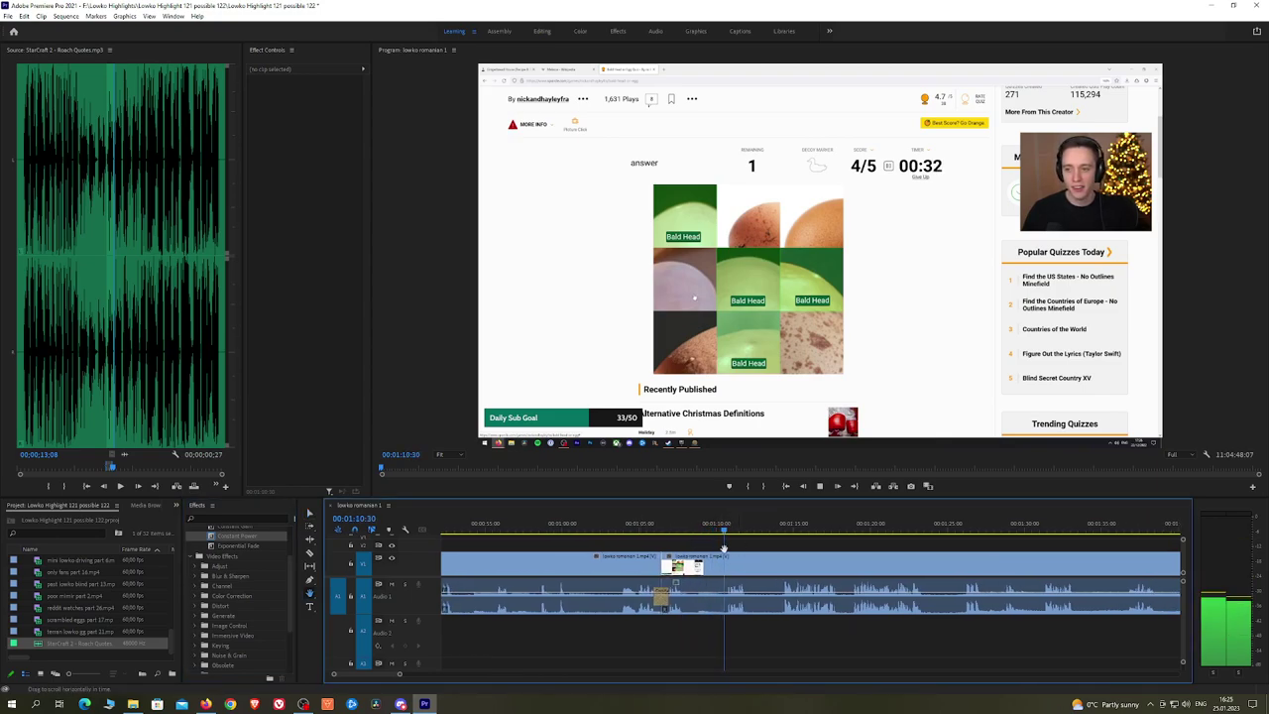
left_click(707, 575)
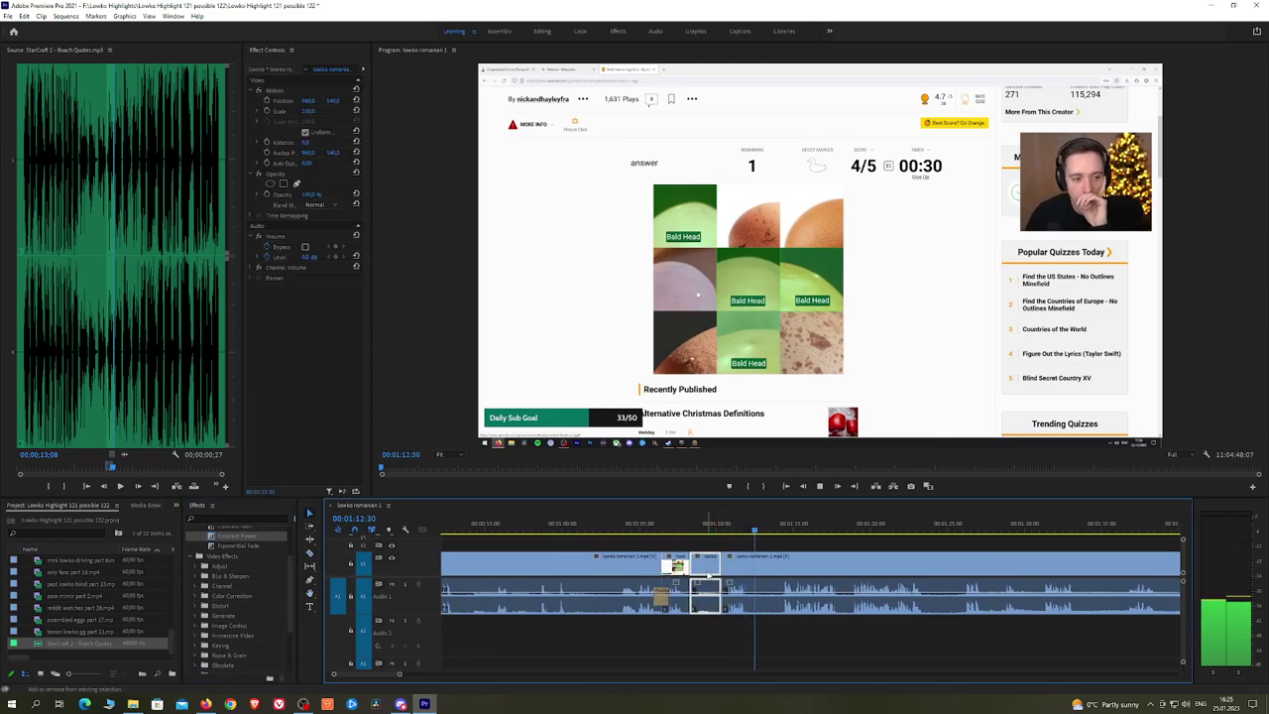
key("shift+Delete")
left_click(240, 546)
key("space")
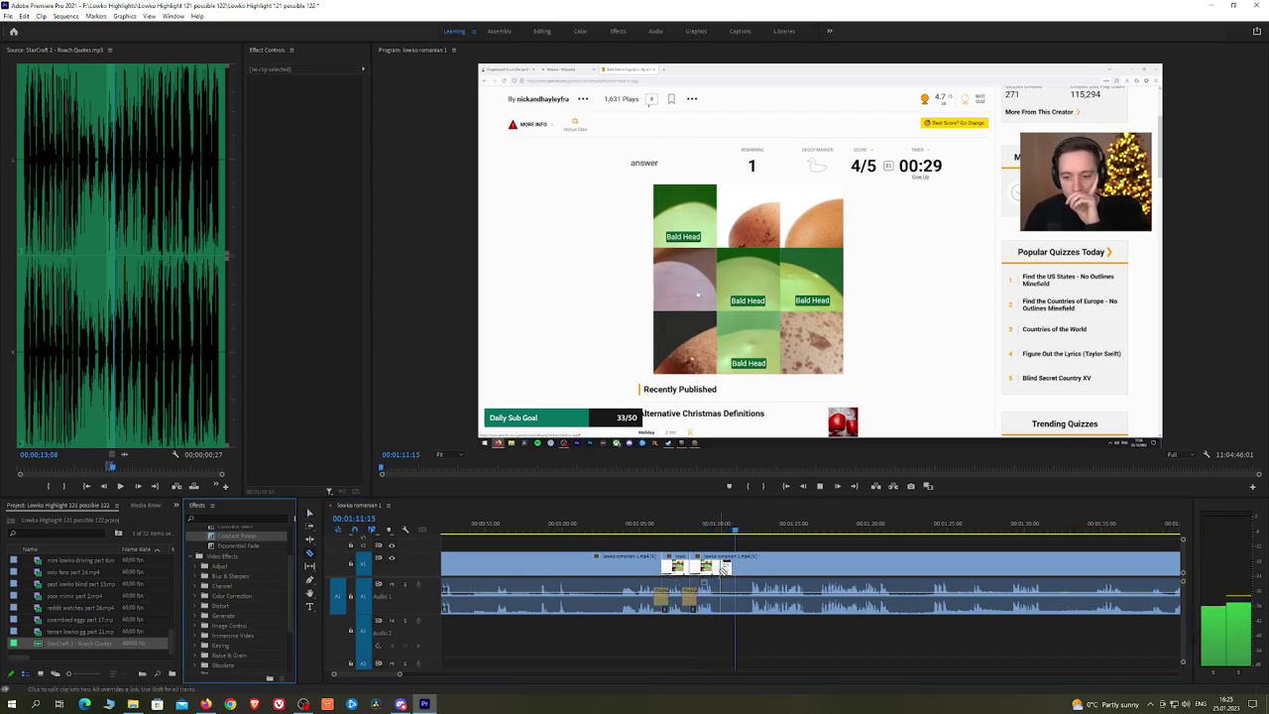
Step: Cut out the second slow stretch and crossfade the new audio join with Constant Power
left_click(723, 568)
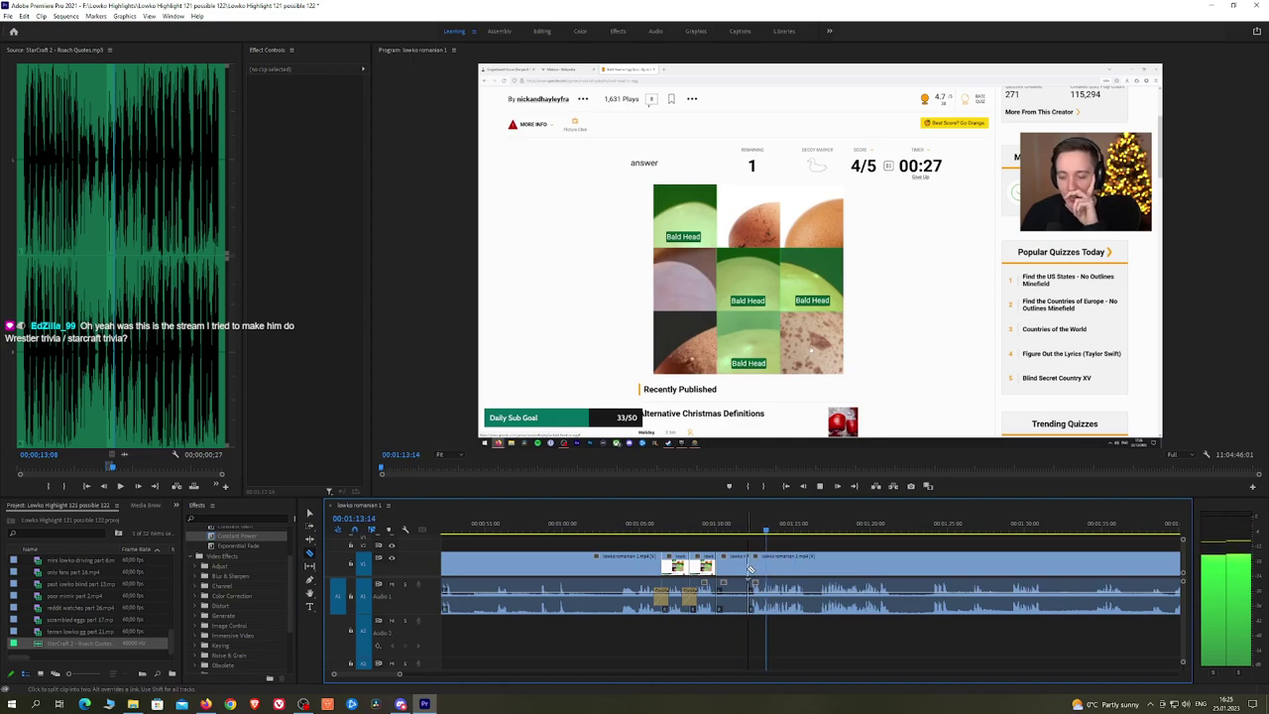
key("v")
left_click(735, 570)
key("shift+Delete")
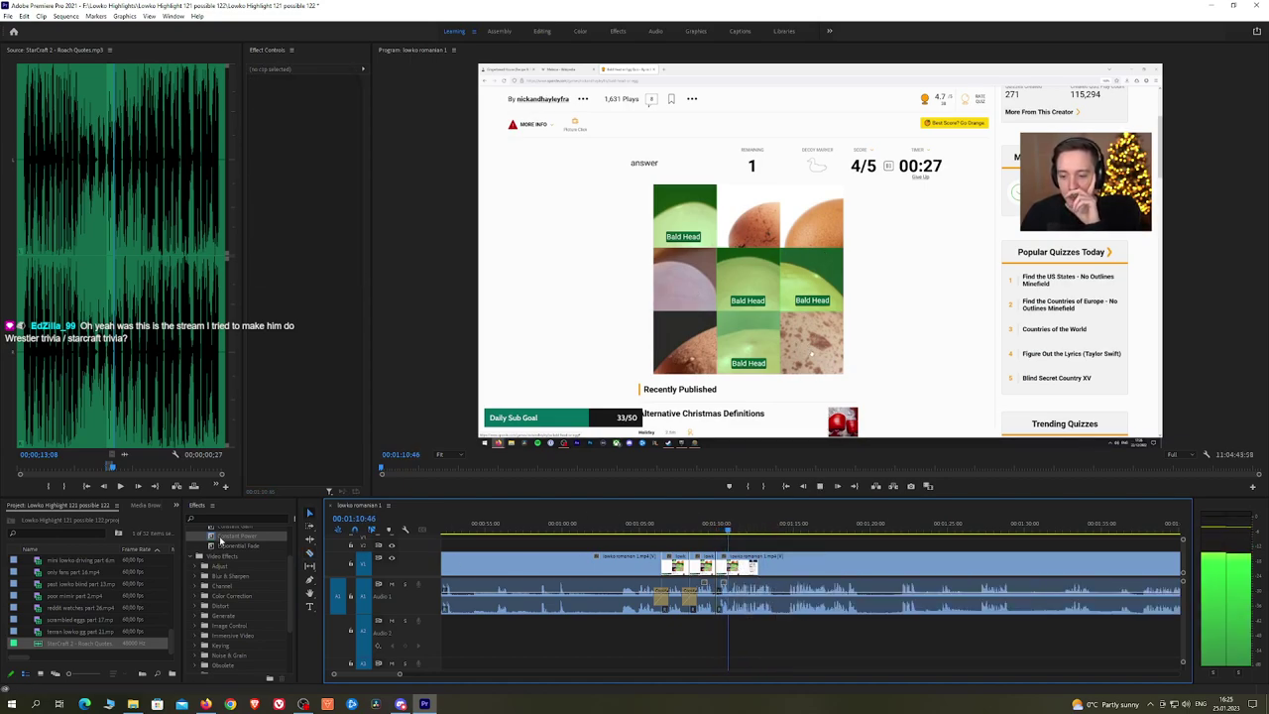
left_click_drag(221, 541, 718, 601)
Step: Pan the timeline to follow playback through to the quiz's 5/5 finish
key("h")
left_click_drag(823, 545, 698, 533)
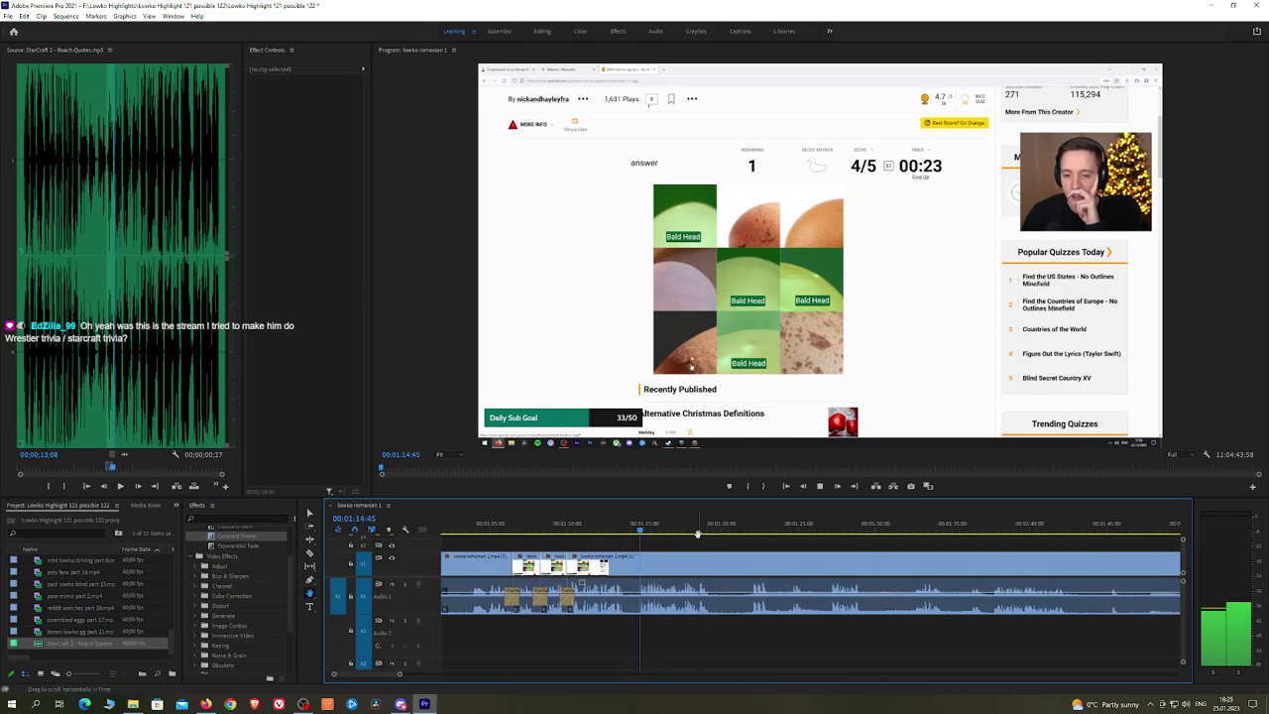
scroll(708, 536, "down", 3)
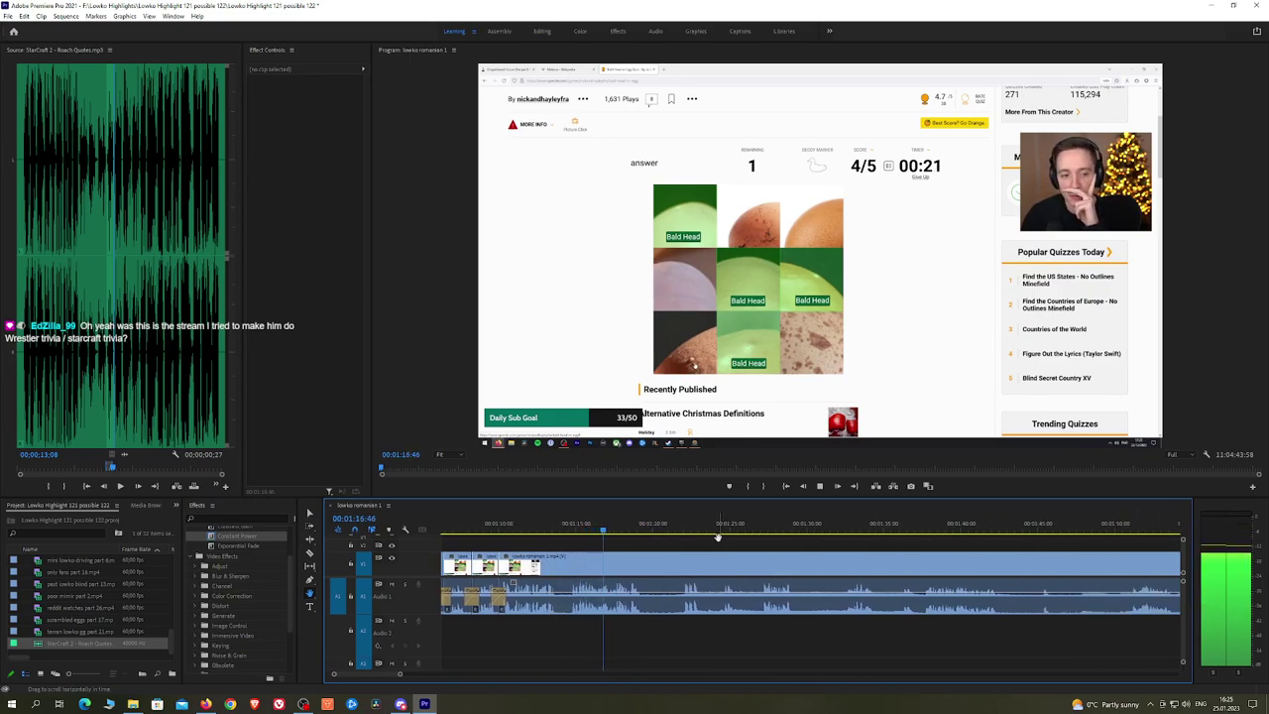
scroll(694, 536, "down", 3)
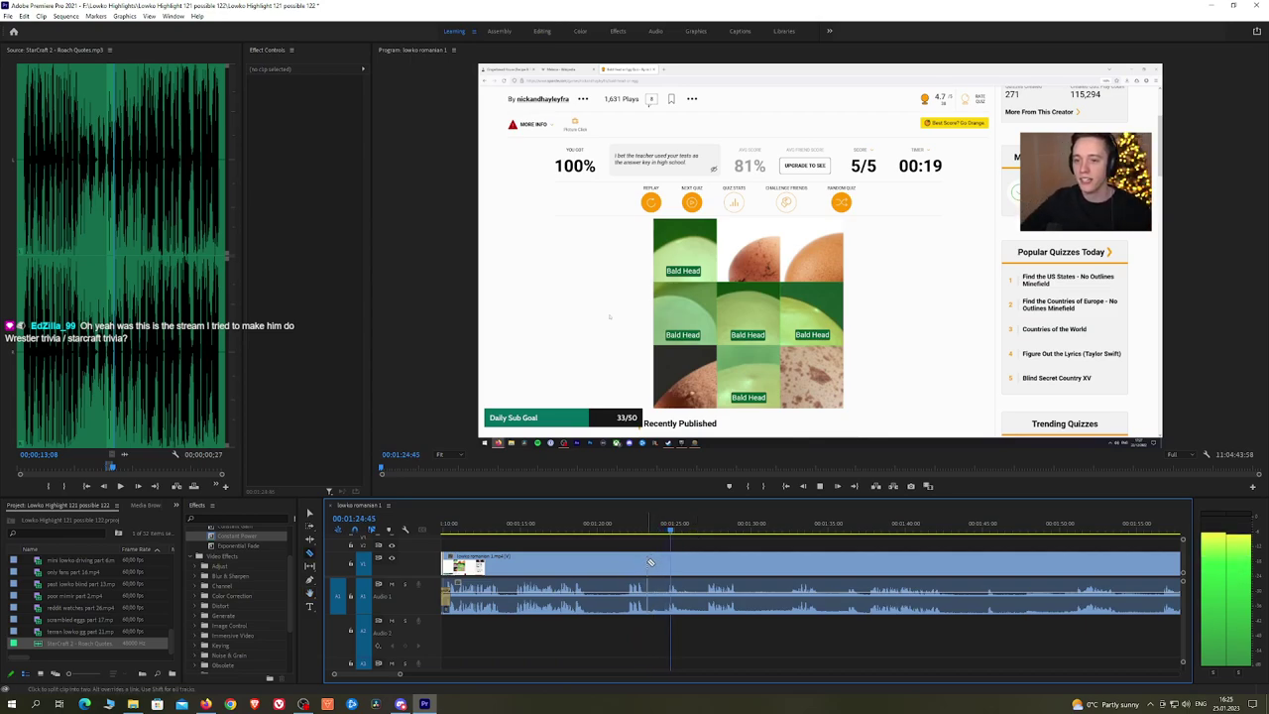
Step: Razor out the short browsing gap and crossfade the join with Constant Power
left_click(647, 561)
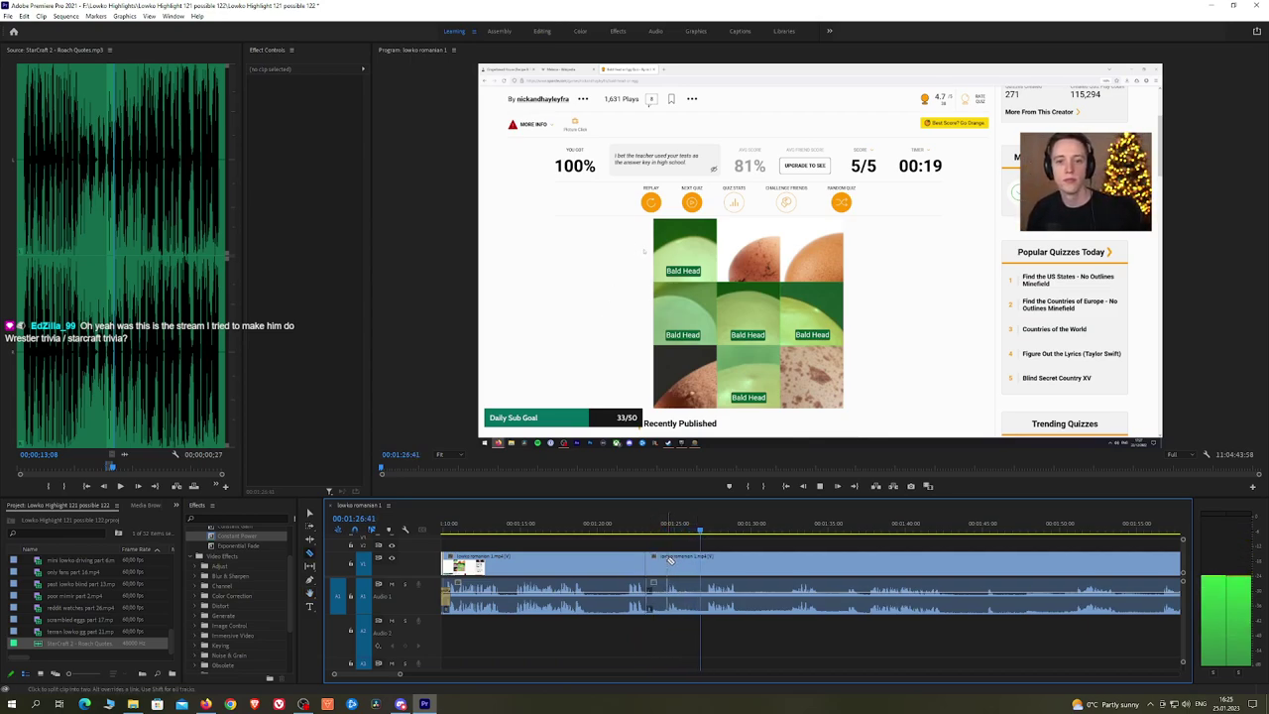
left_click(665, 561)
key("v")
left_click(658, 563)
key("shift+Delete")
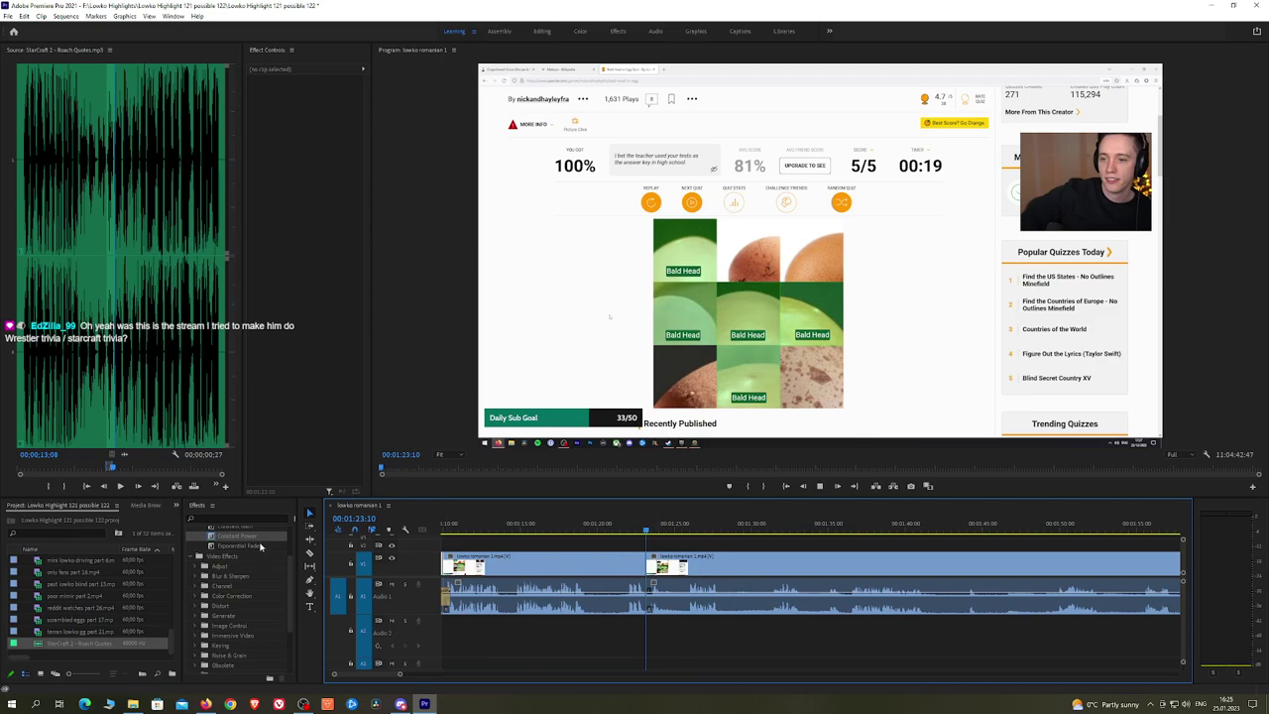
left_click_drag(256, 537, 648, 596)
Step: Cut off a second short piece after the playhead and ripple-delete it
key("c")
left_click(665, 563)
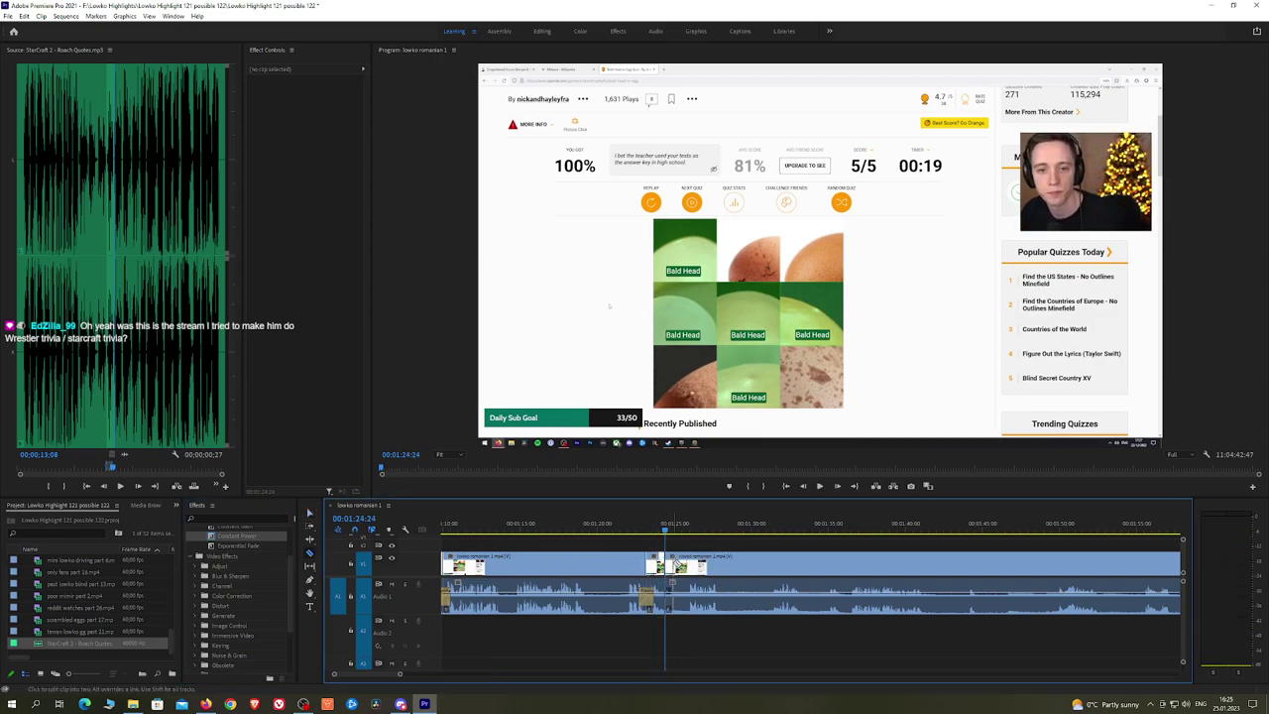
key("v")
left_click(677, 563)
key("shift+Delete")
key("space")
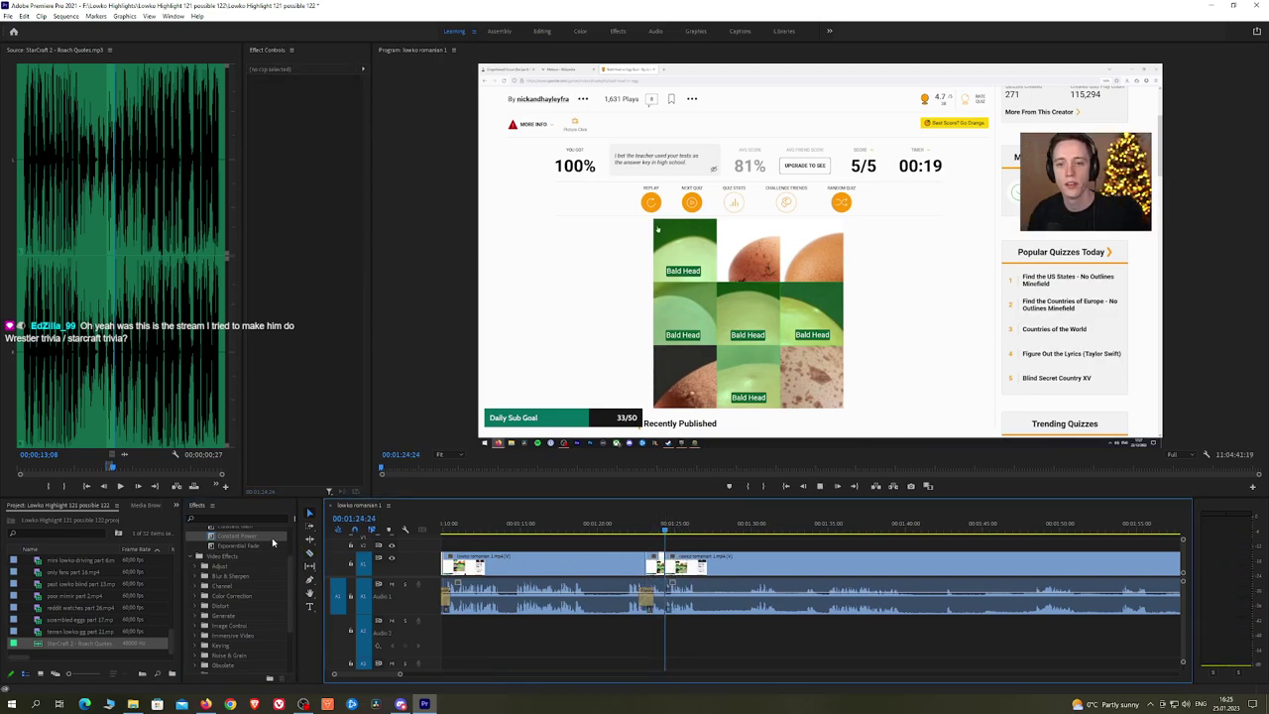
left_click(273, 543)
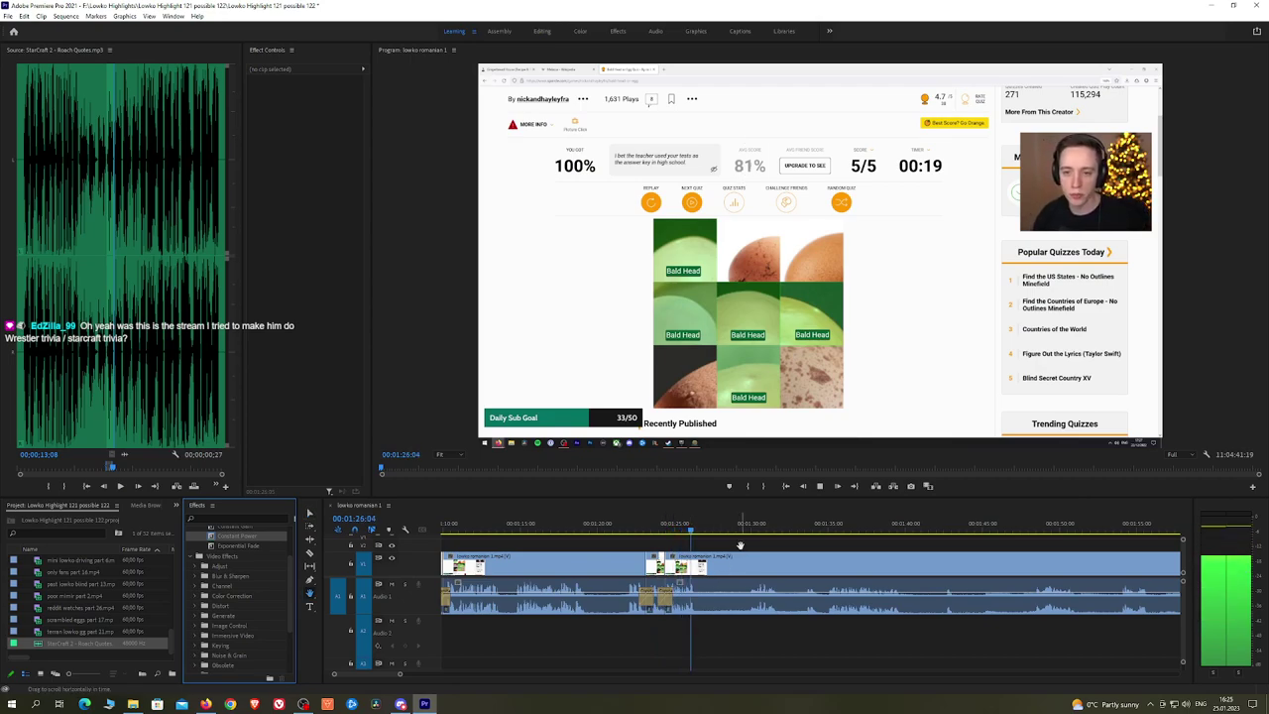
Step: Preview the later part of the sequence to check the jump to the Word Ladder quiz
left_click_drag(739, 545, 707, 545)
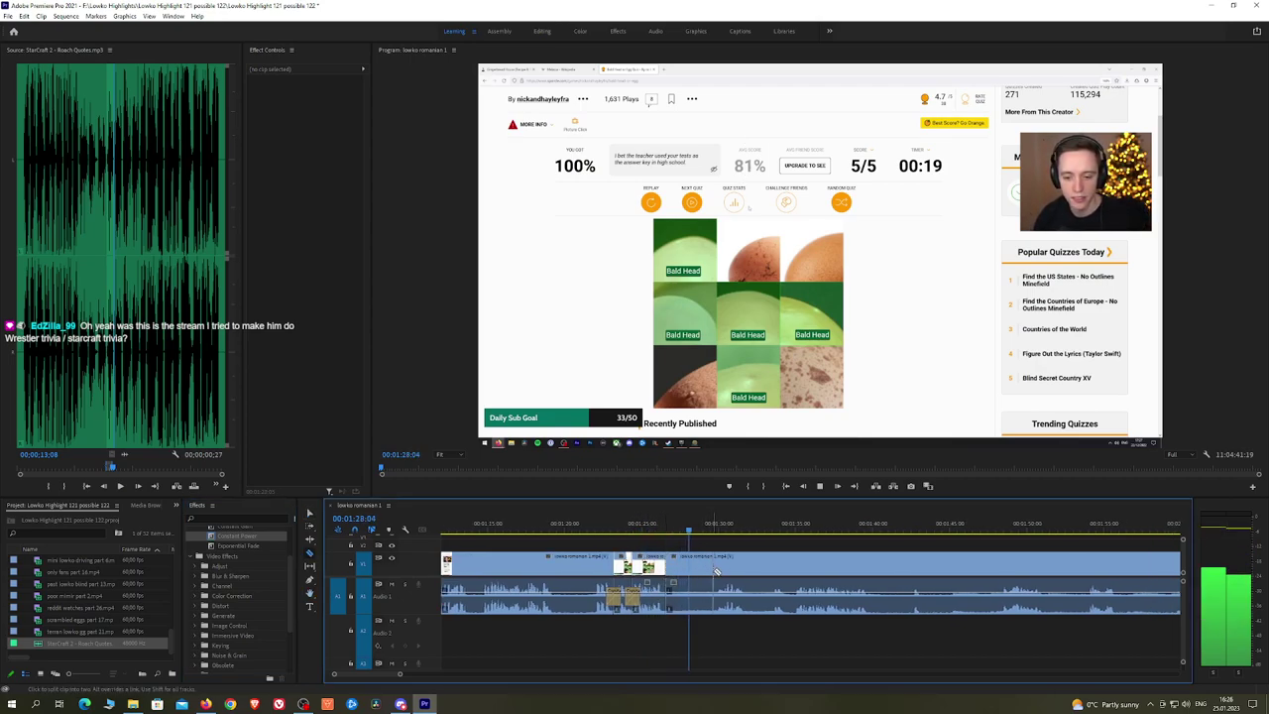
left_click(716, 531)
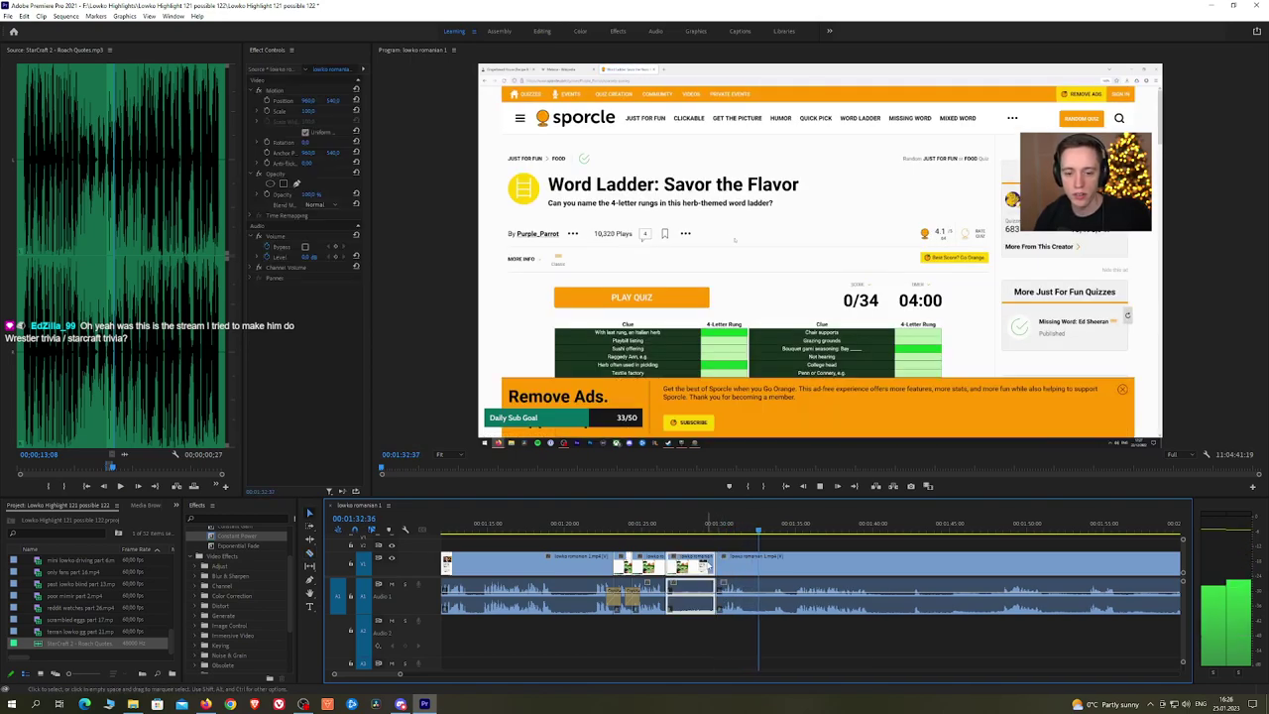
key("space")
key("space")
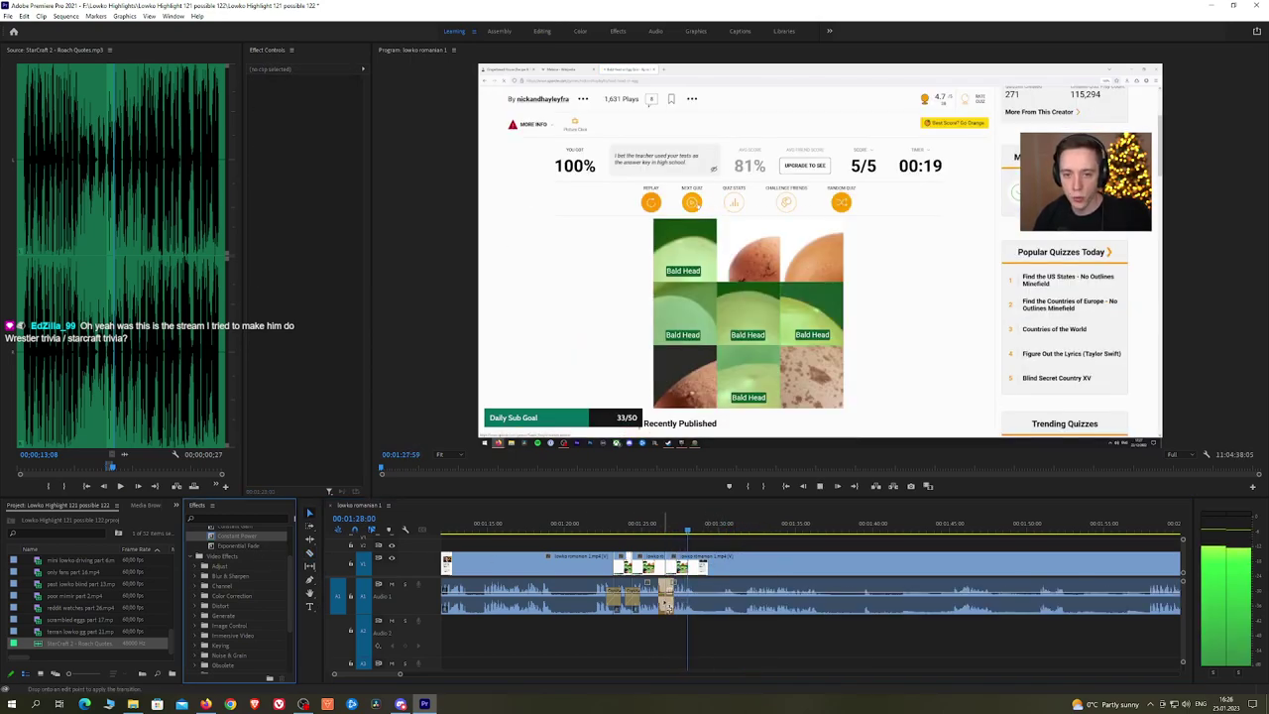
left_click(720, 531)
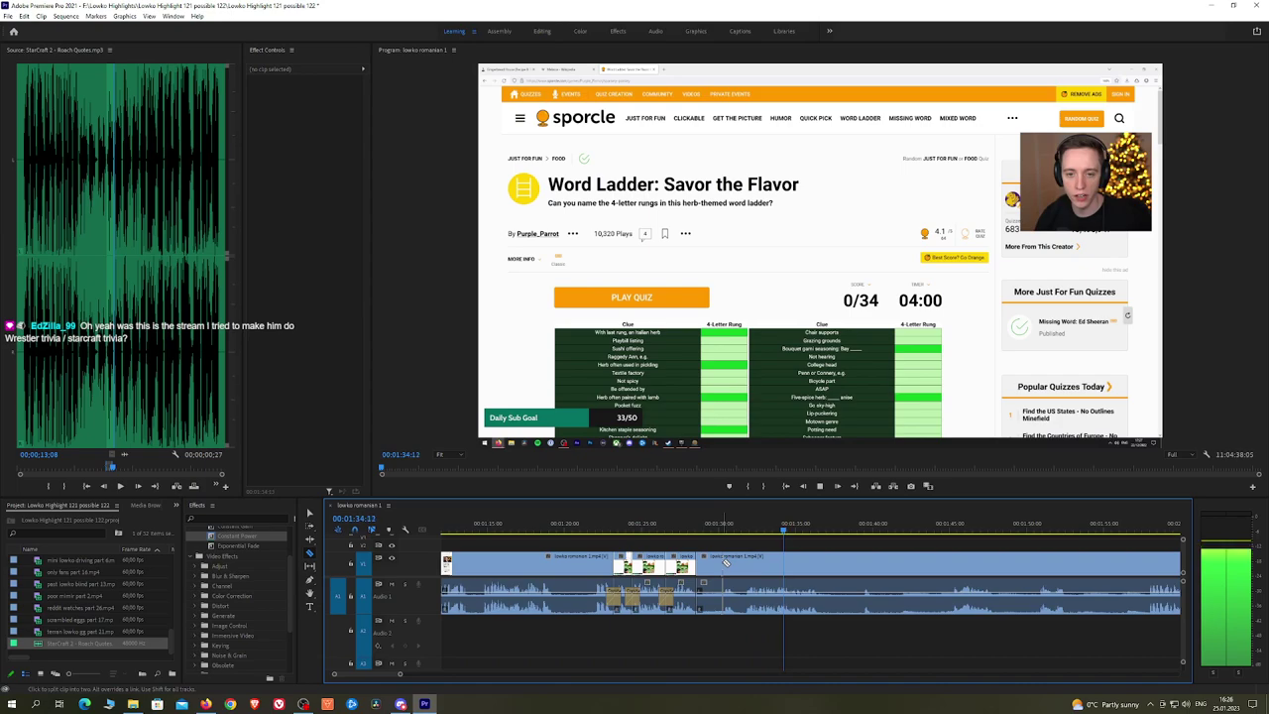
key("space")
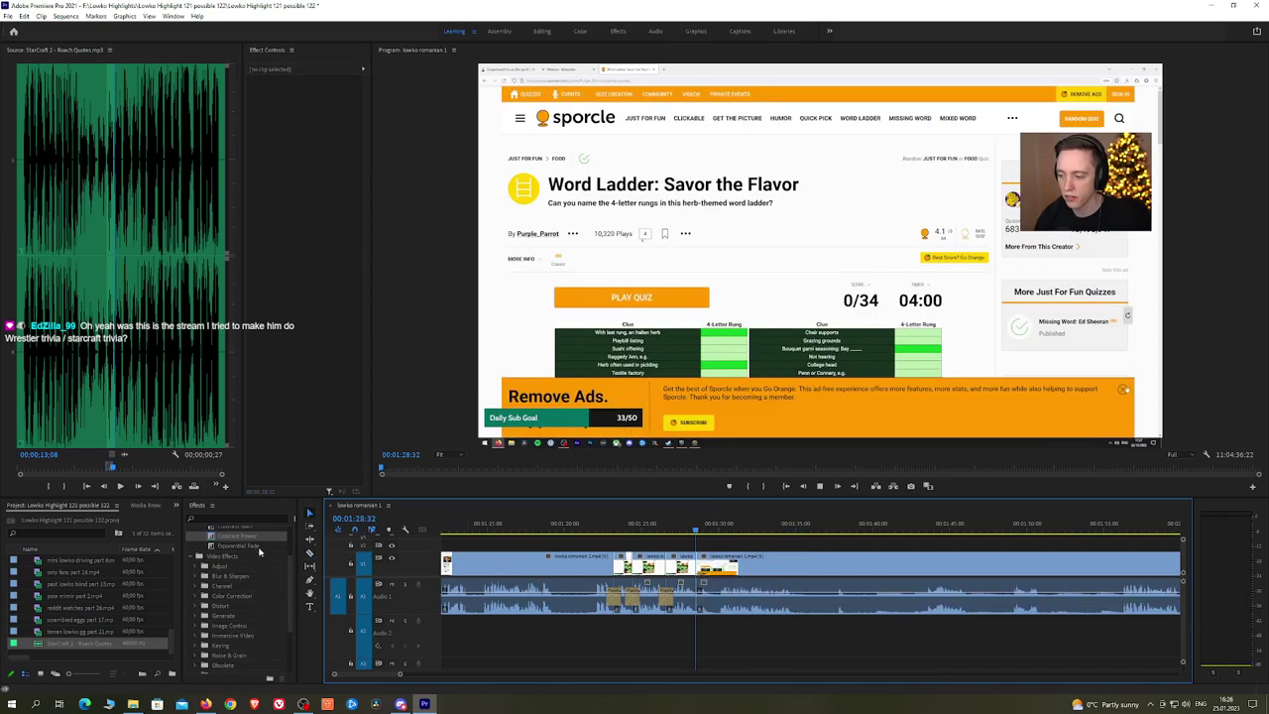
Step: Cut the first browsing gap from the Word Ladder clip, adding Constant Power and Exponential Fade at the audio edits
key("space")
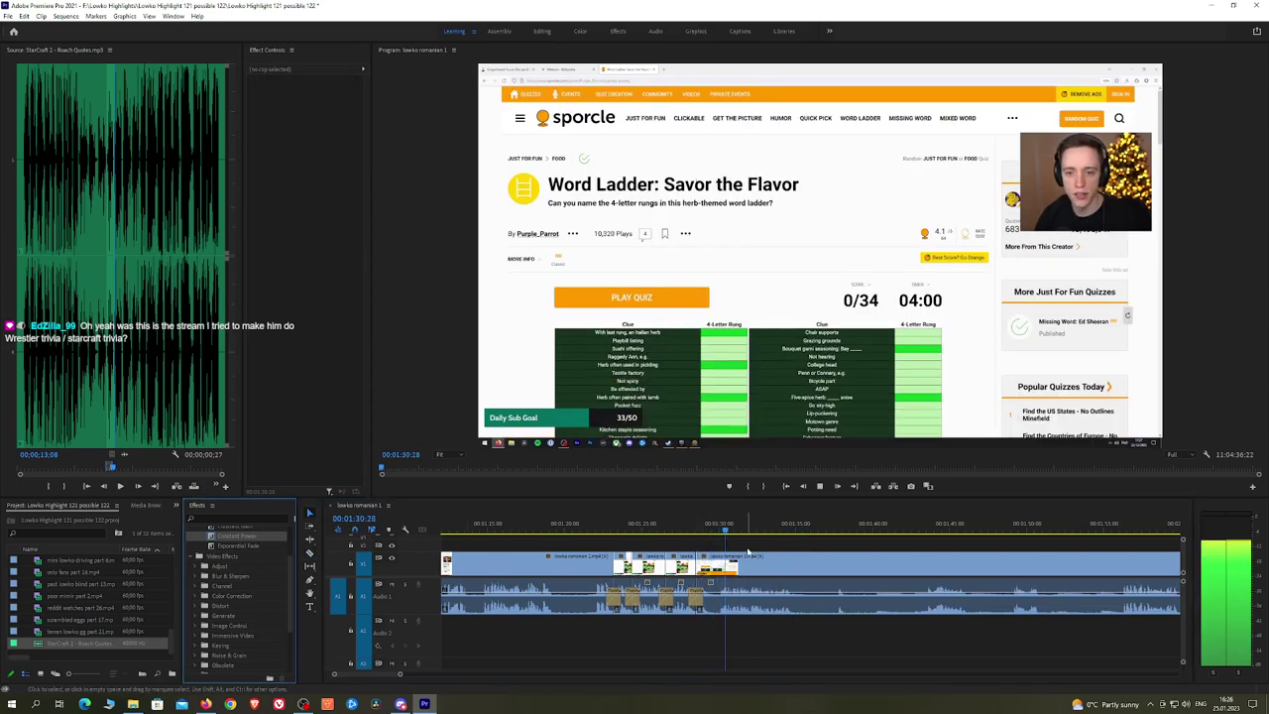
left_click_drag(813, 545, 692, 539)
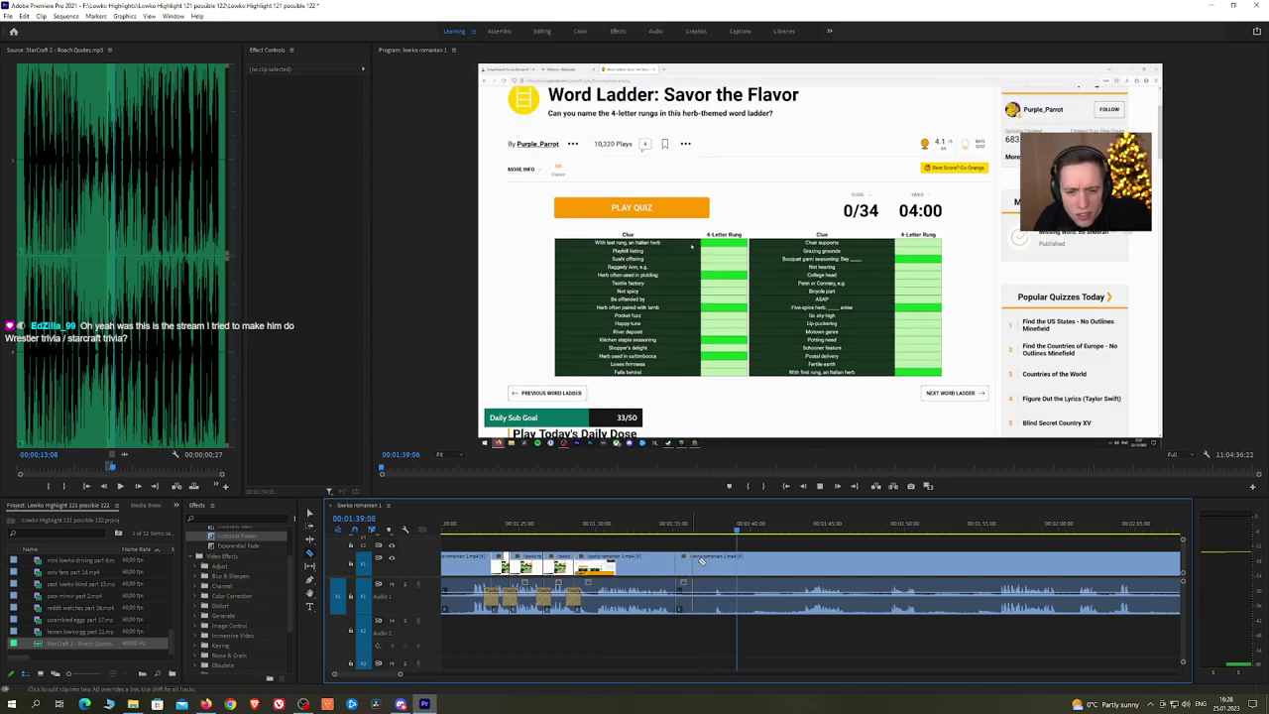
left_click(678, 563)
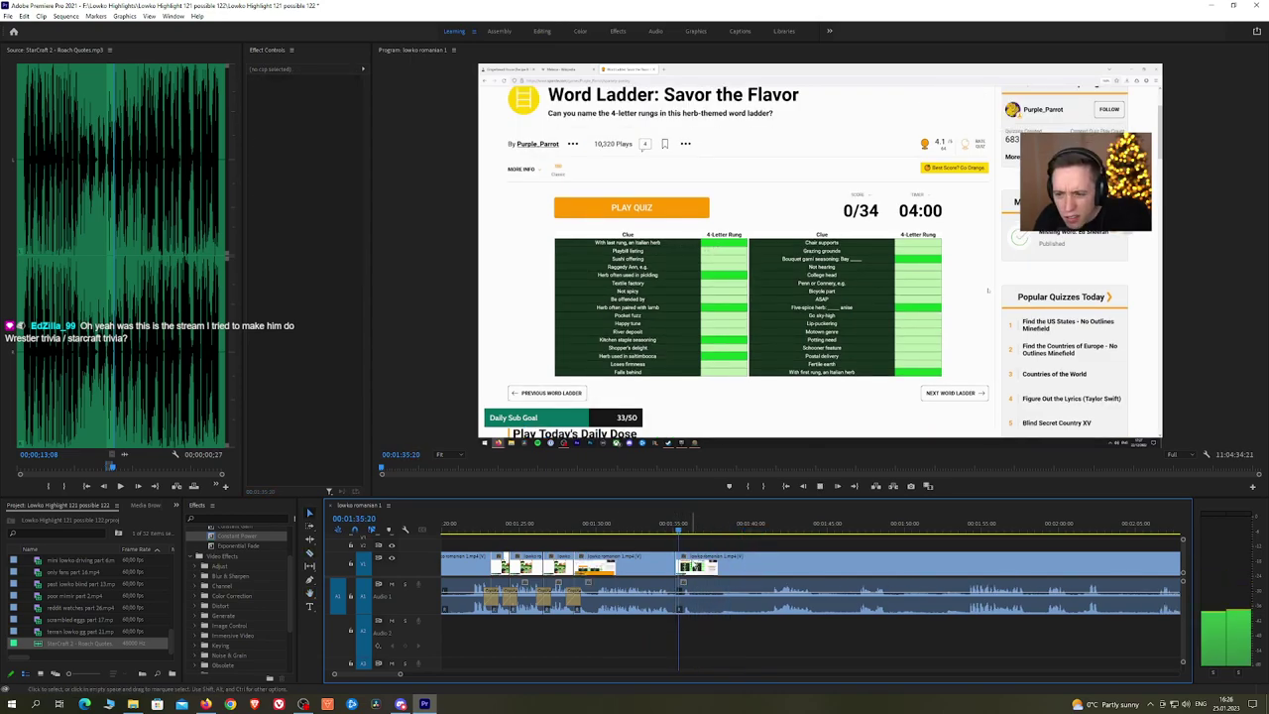
left_click_drag(259, 536, 672, 585)
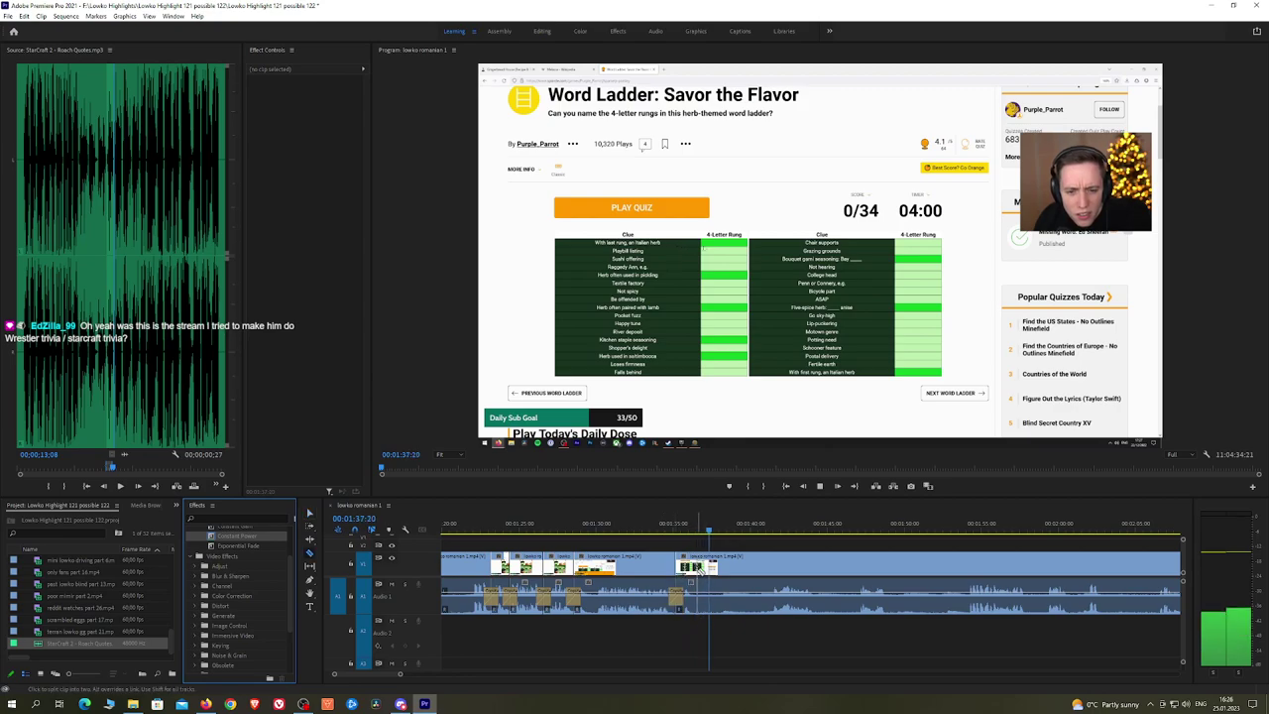
left_click(772, 527)
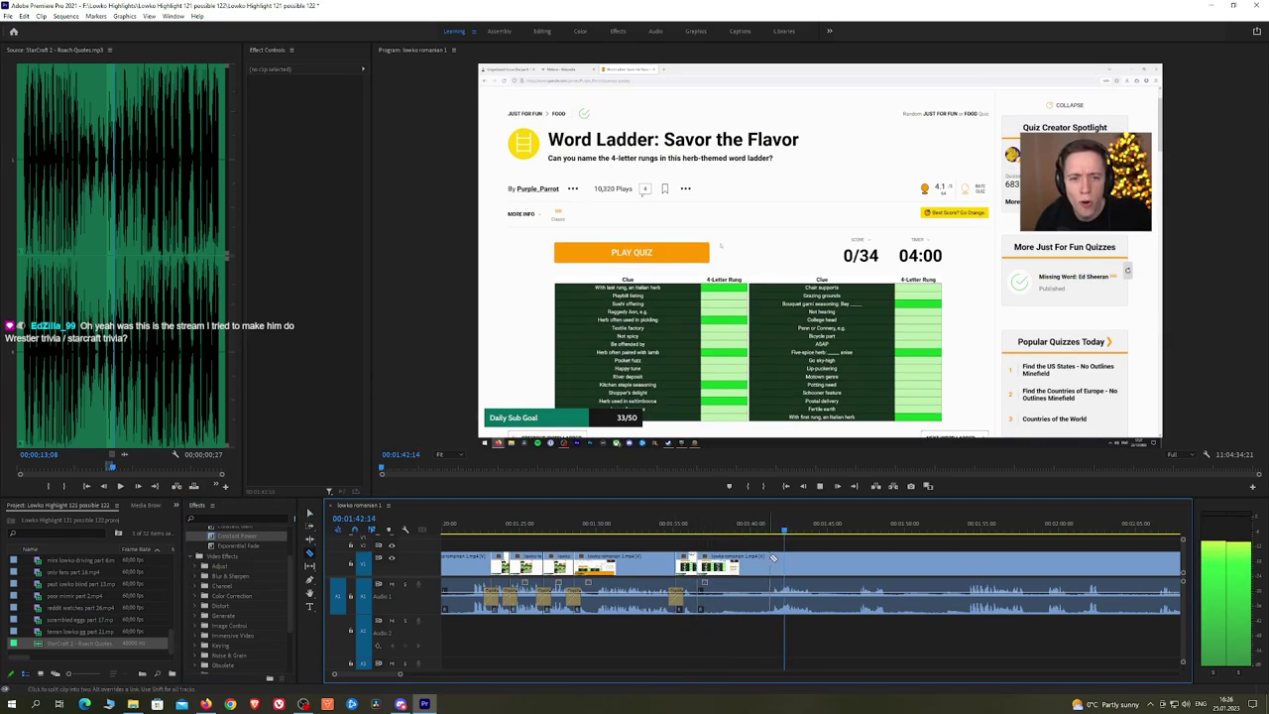
key("q")
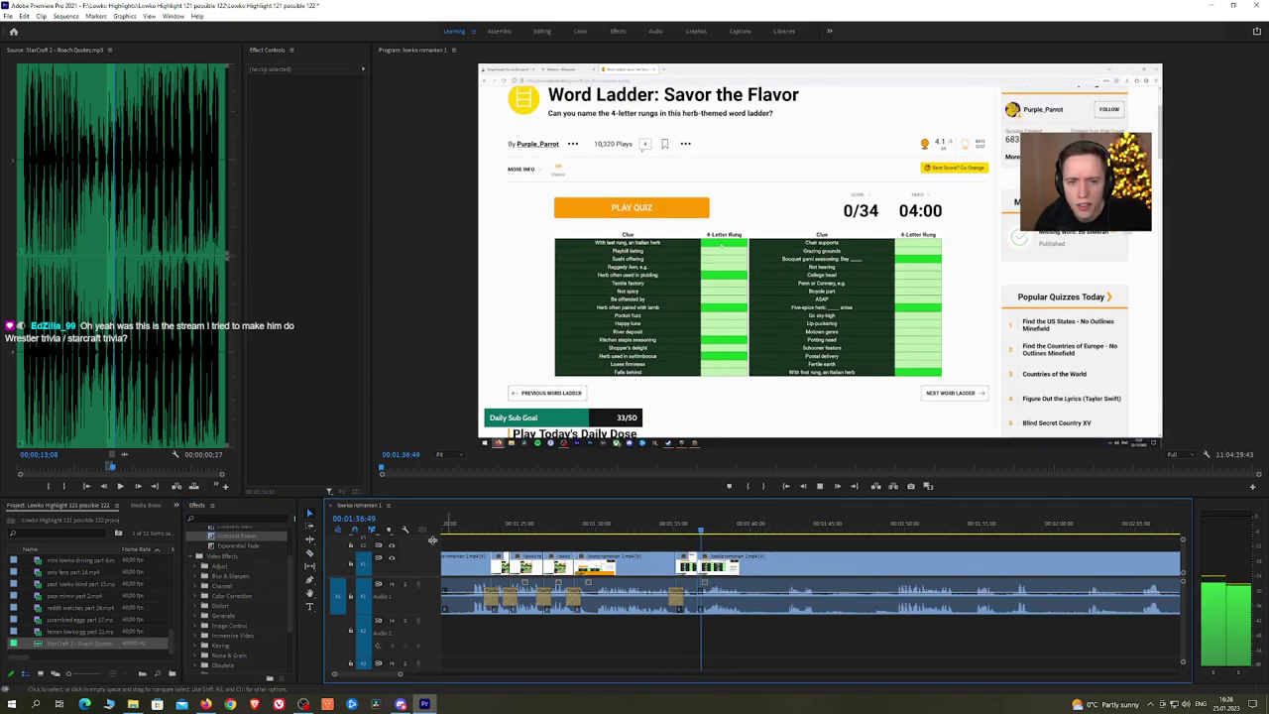
left_click_drag(259, 545, 712, 624)
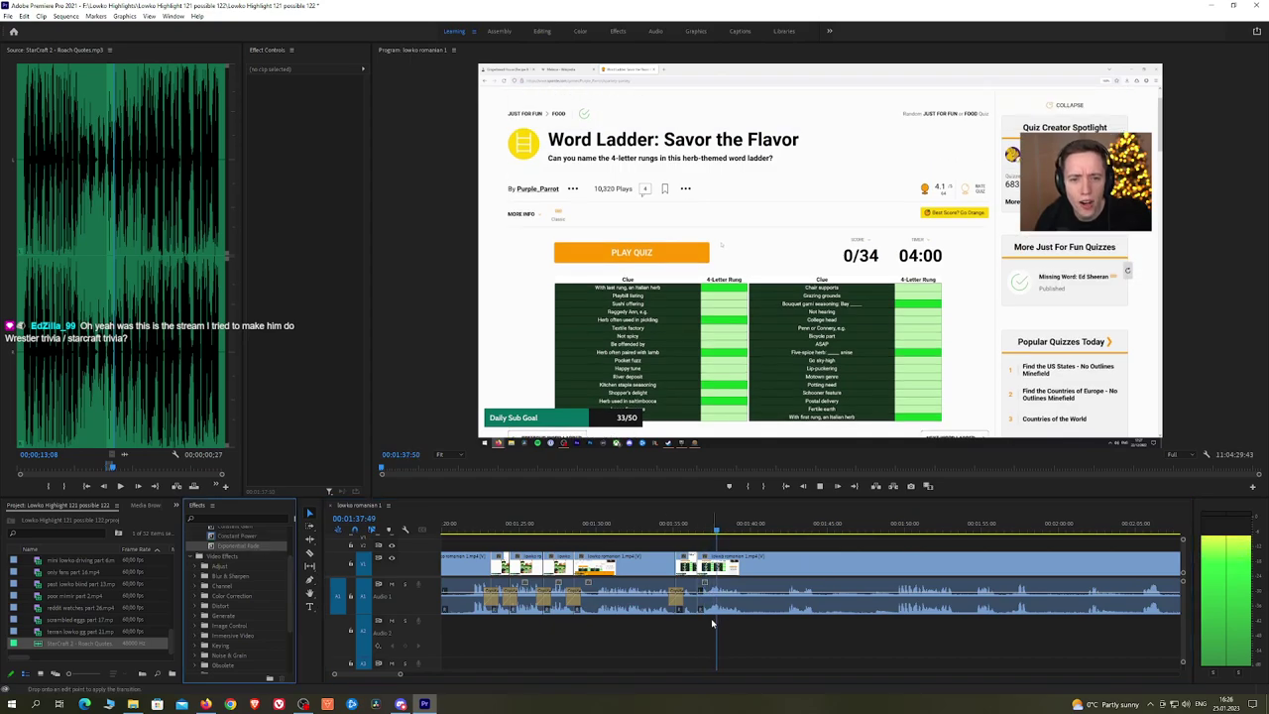
Step: Razor out the second browsing gap, ripple-delete it, and crossfade the join with Constant Power
left_click(746, 571)
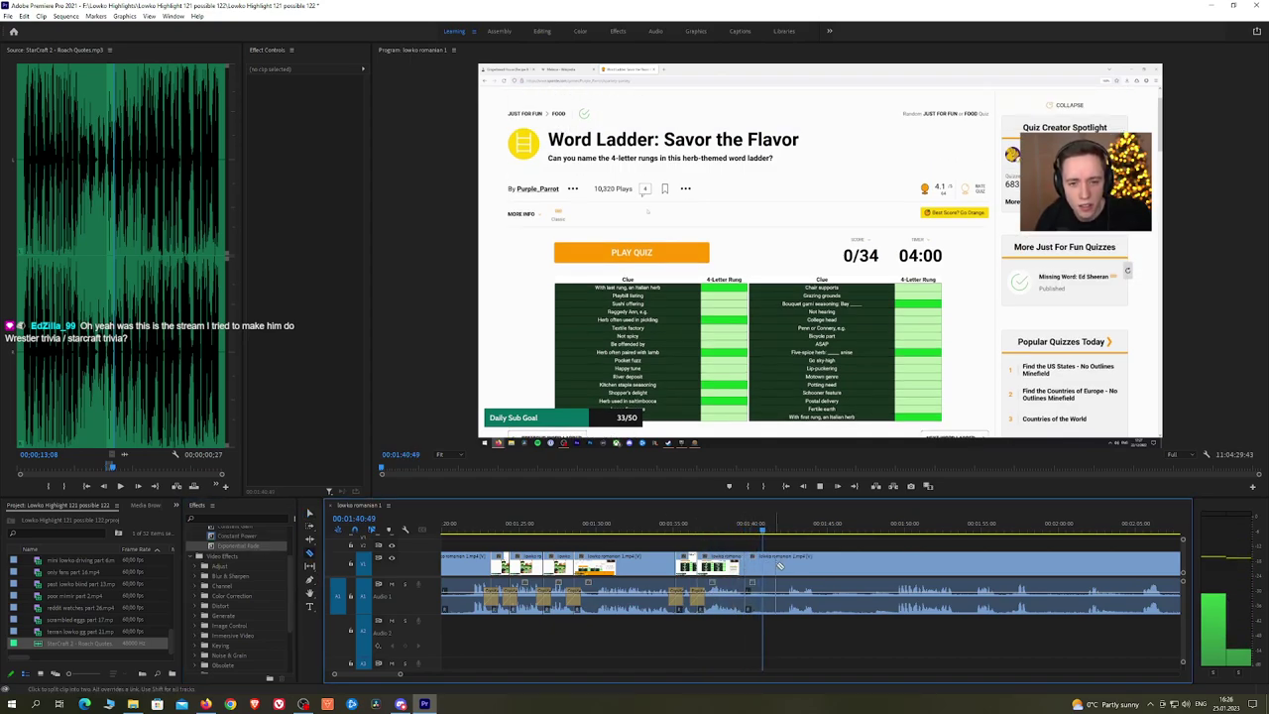
left_click(781, 570)
key("v")
left_click(767, 570)
key("shift+Delete")
key("space")
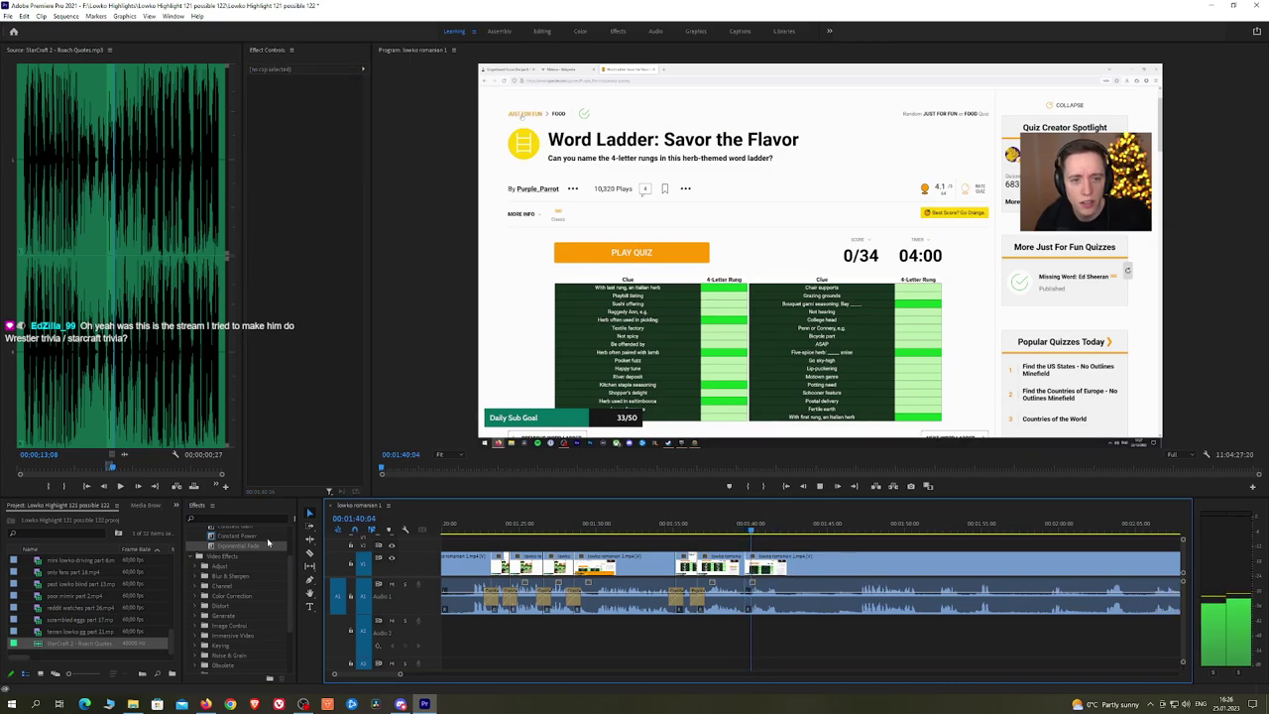
left_click_drag(238, 537, 746, 597)
key("h")
scroll(828, 543, "down", 2)
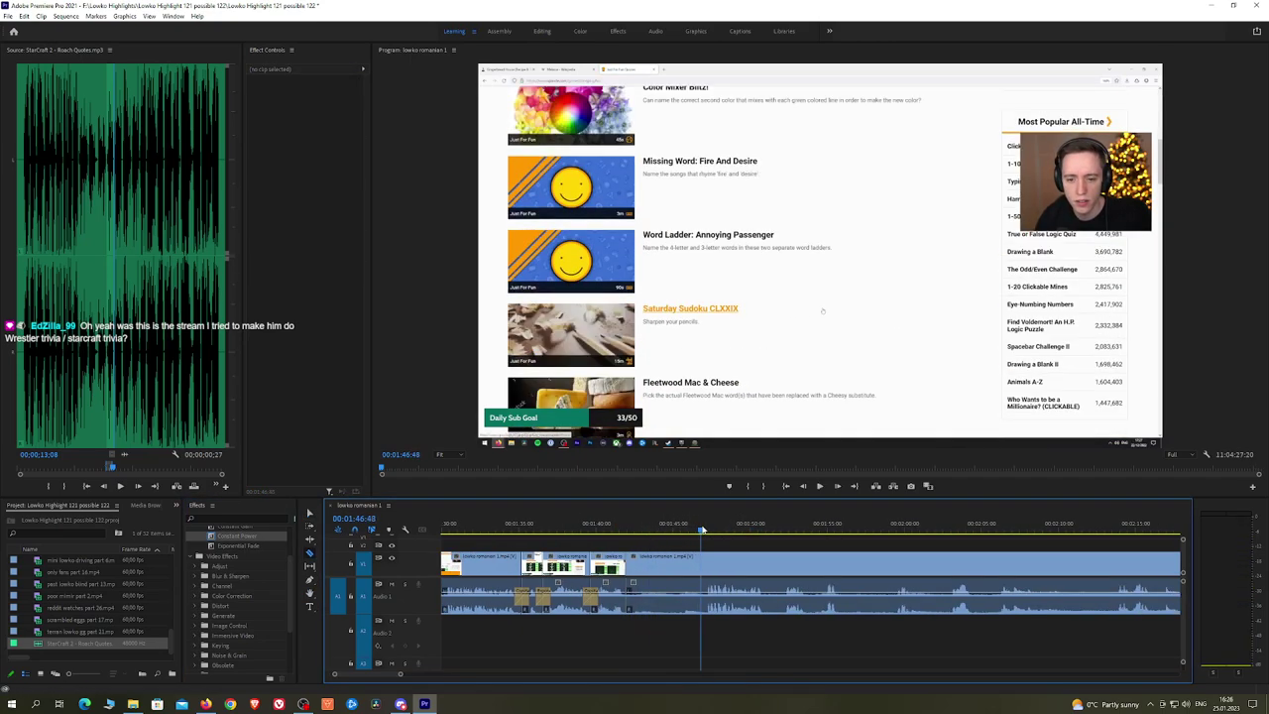
Step: Cut and ripple-delete the first browsing stretch in the quiz-list footage, then play the join
left_click(708, 563)
key("v")
left_click(693, 567)
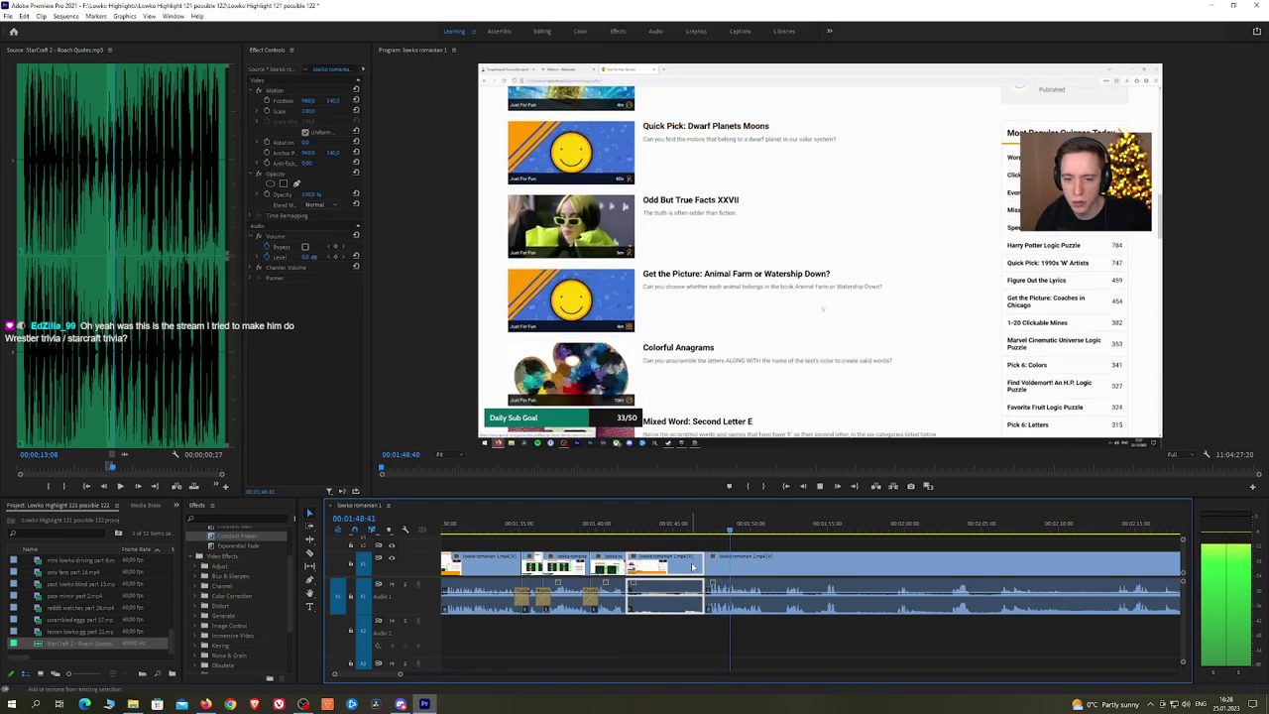
key("shift+Delete")
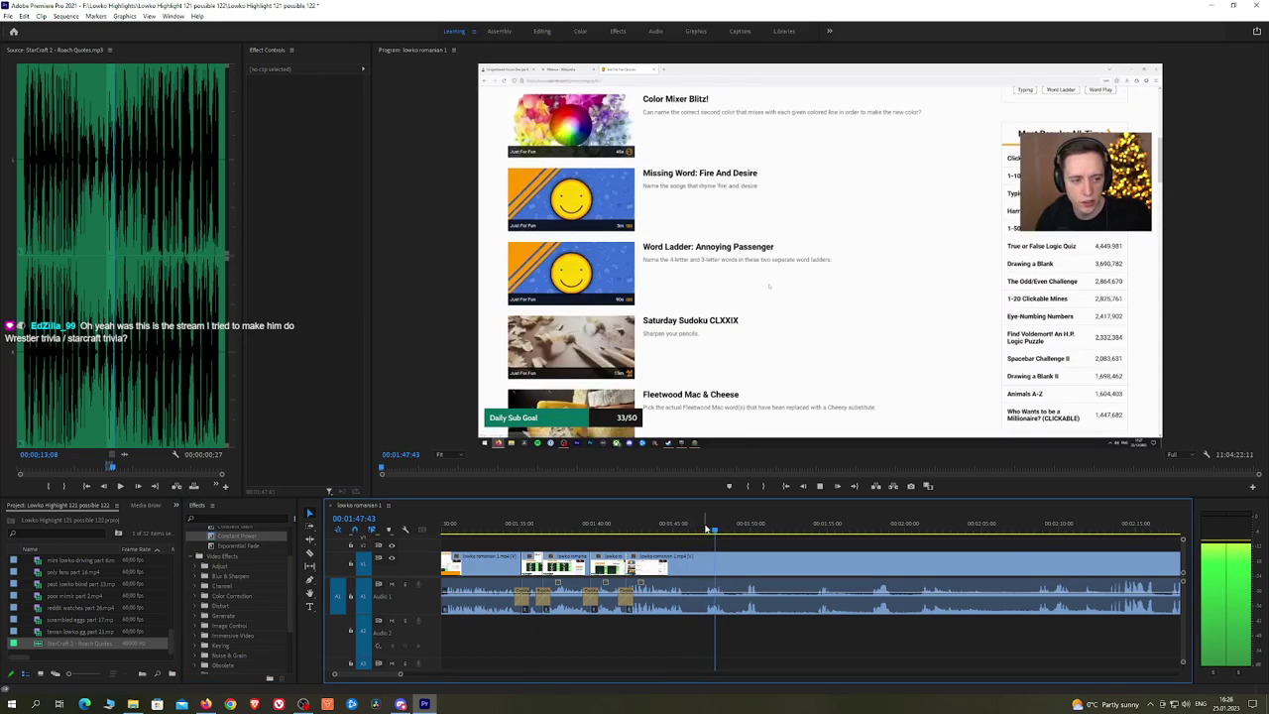
key("space")
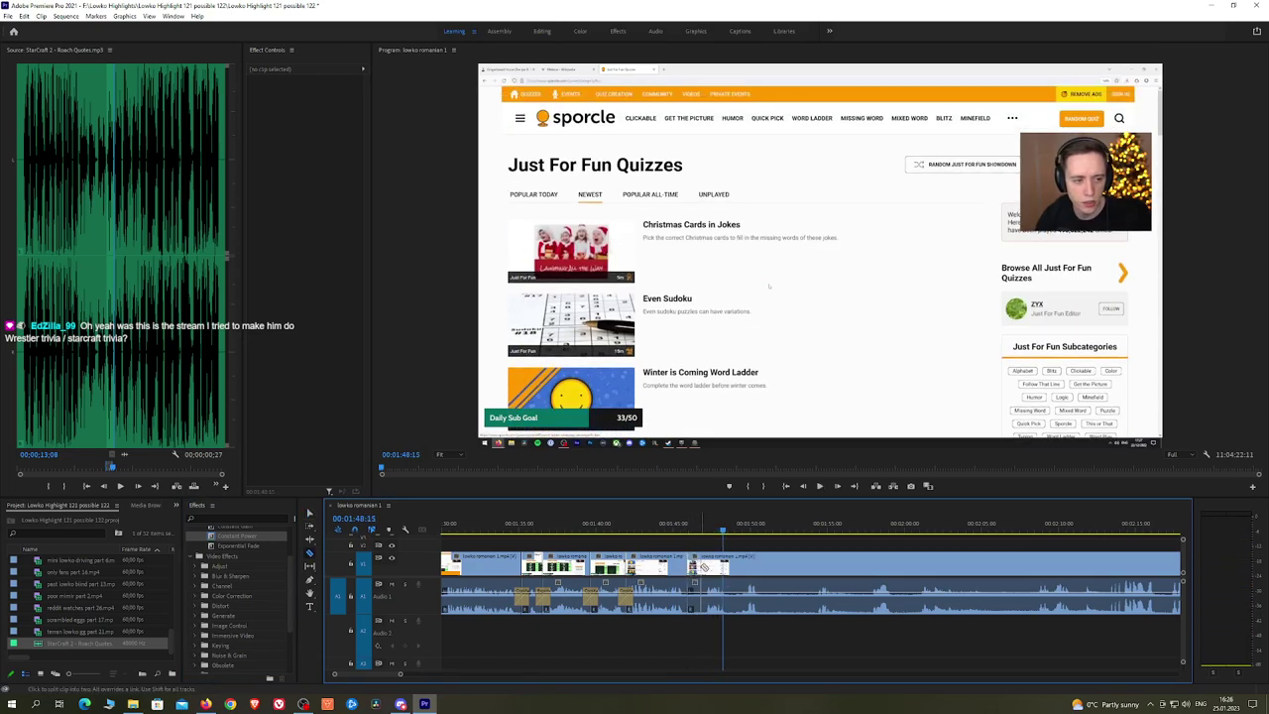
Step: Cut and ripple-delete a second short stretch, adding a Constant Power crossfade at the audio cut
left_click(705, 566)
key("v")
left_click(698, 567)
key("shift+Delete")
key("space")
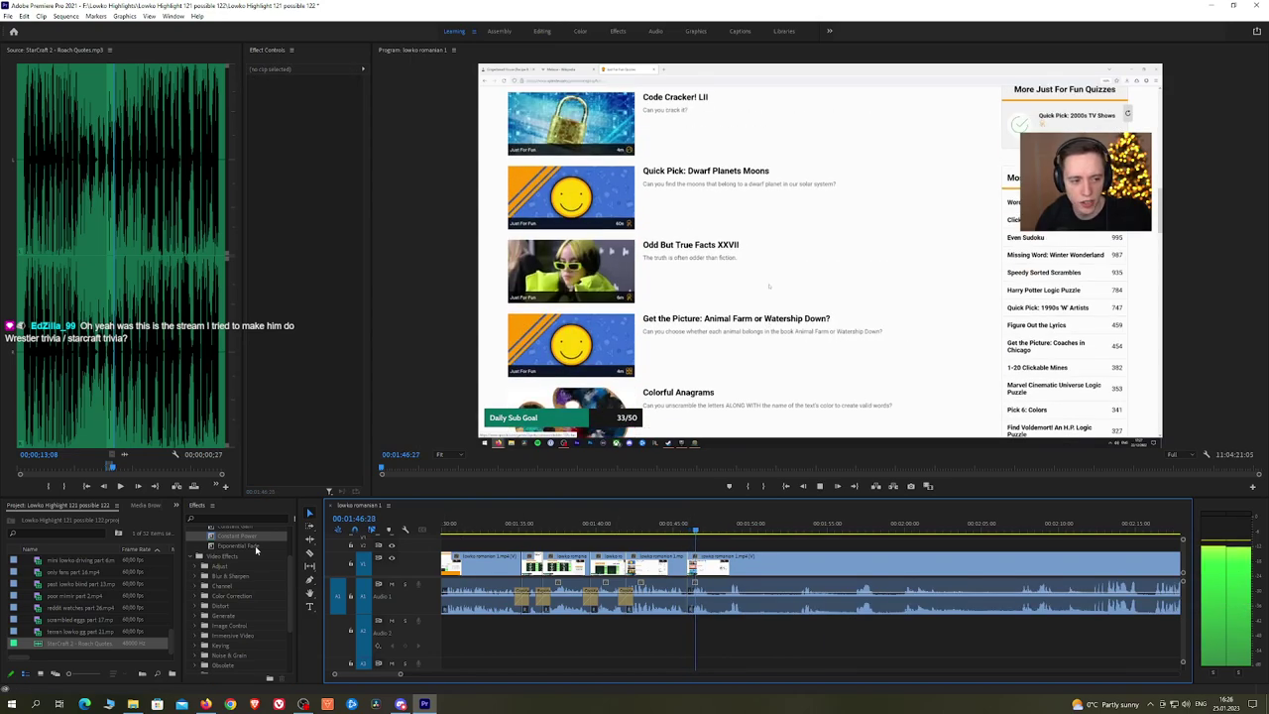
left_click_drag(252, 537, 688, 597)
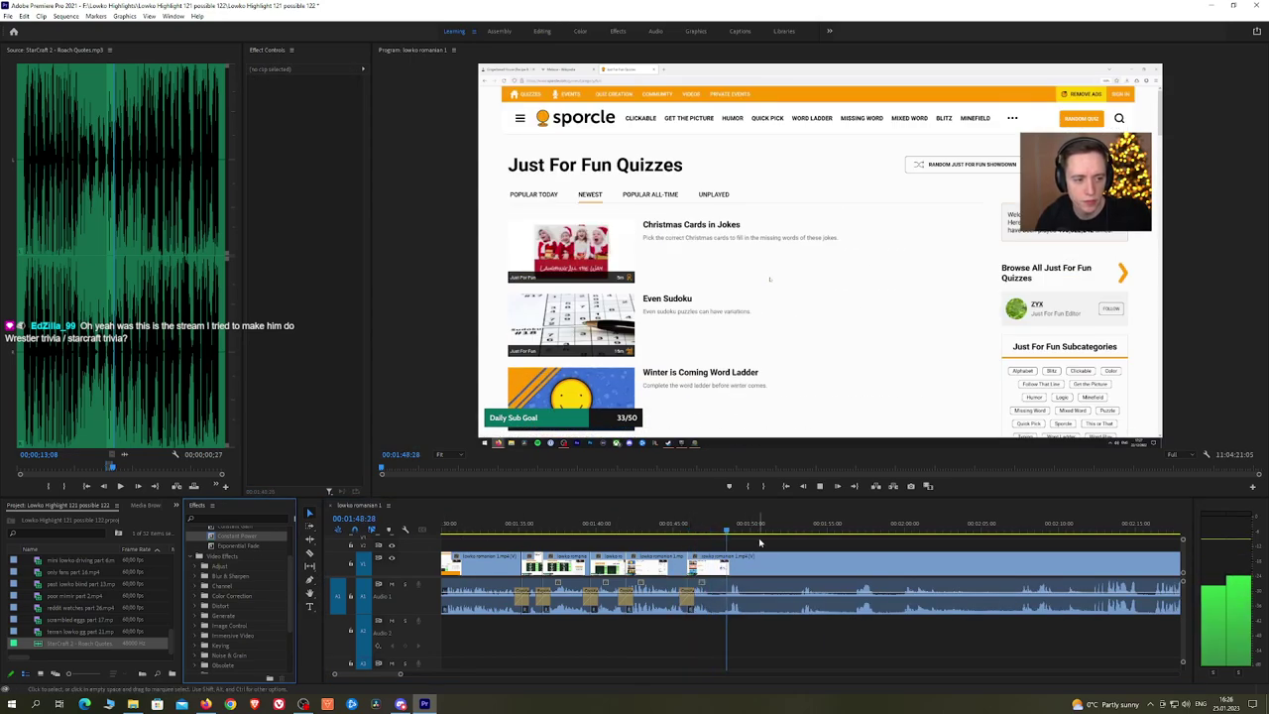
key("space")
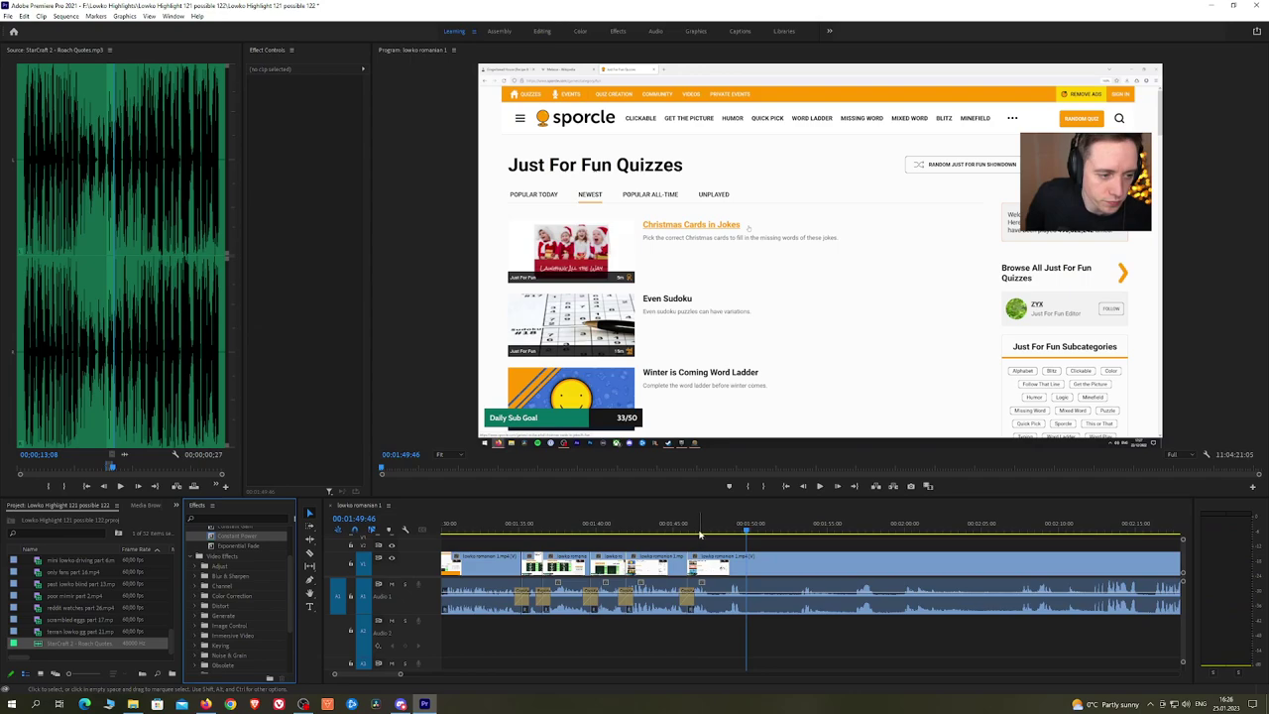
Step: Replay the new join, then jump ahead to 01:59:48 and bring later footage into view
left_click(699, 532)
key("space")
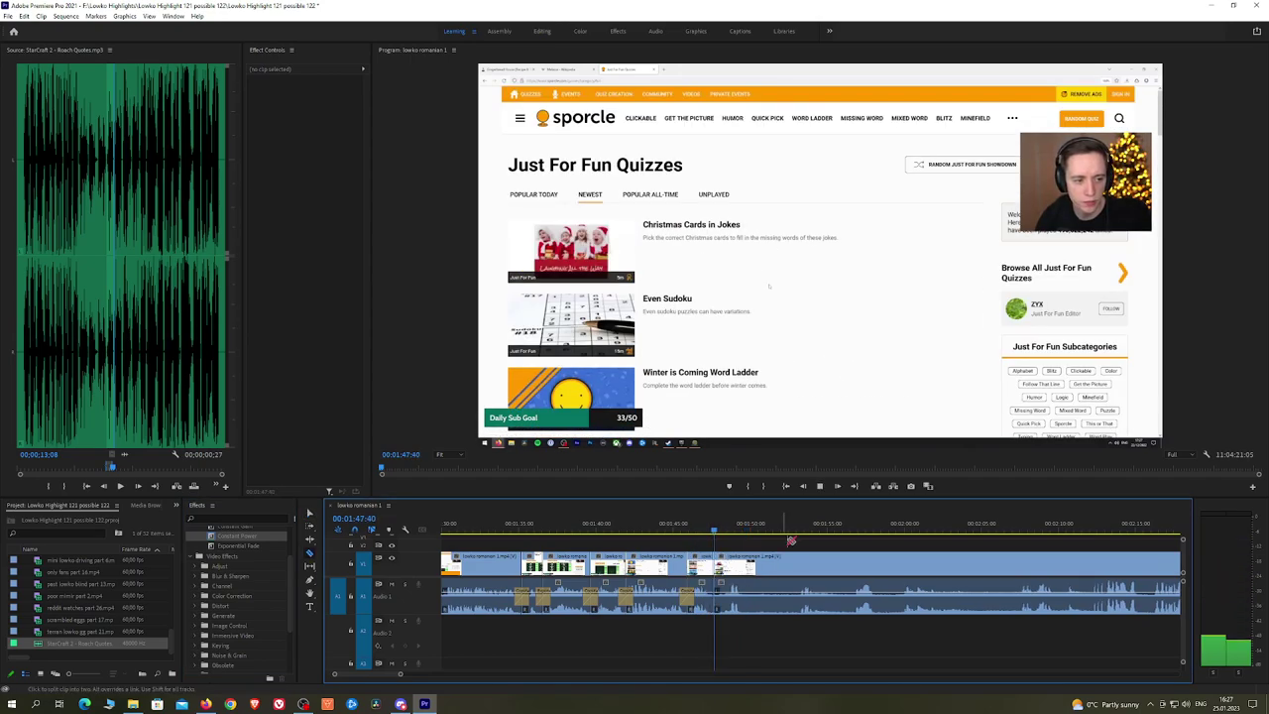
left_click(903, 528)
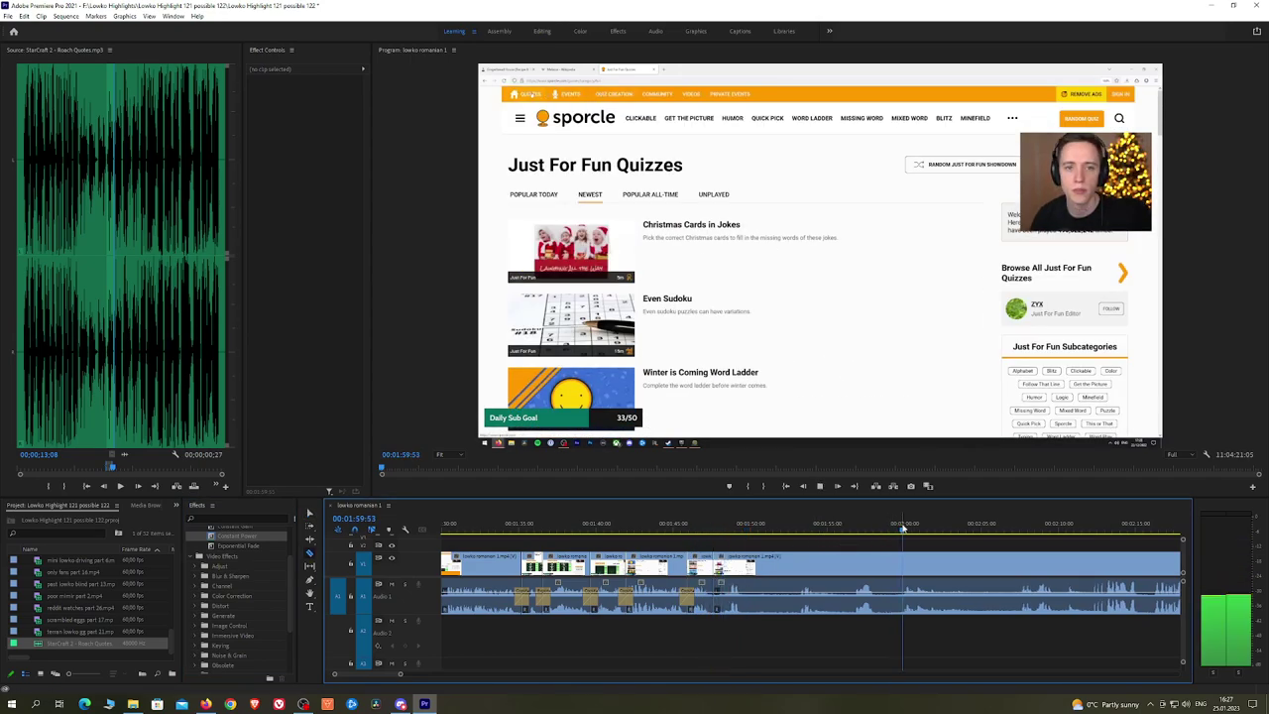
key("h")
left_click_drag(995, 546, 800, 526)
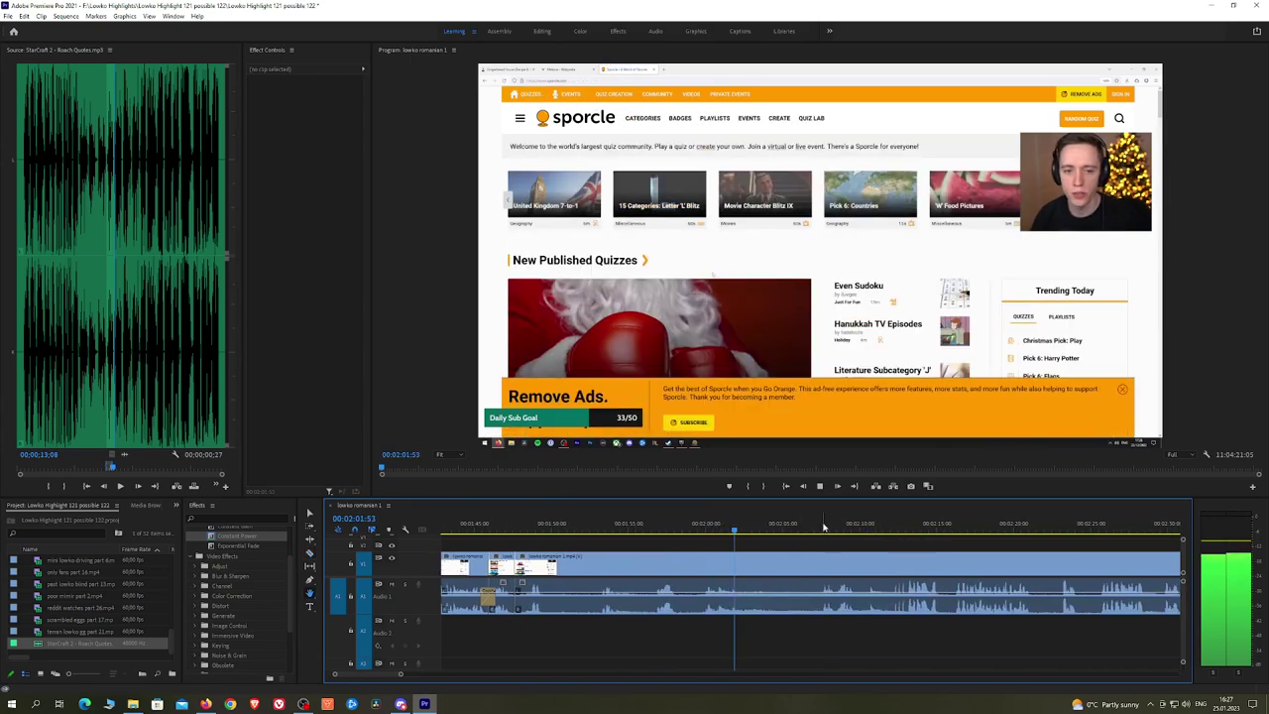
Step: Split the clip at 02:07:29, ripple-delete the piece before it, and add an Exponential Fade at the audio cut
left_click(822, 525)
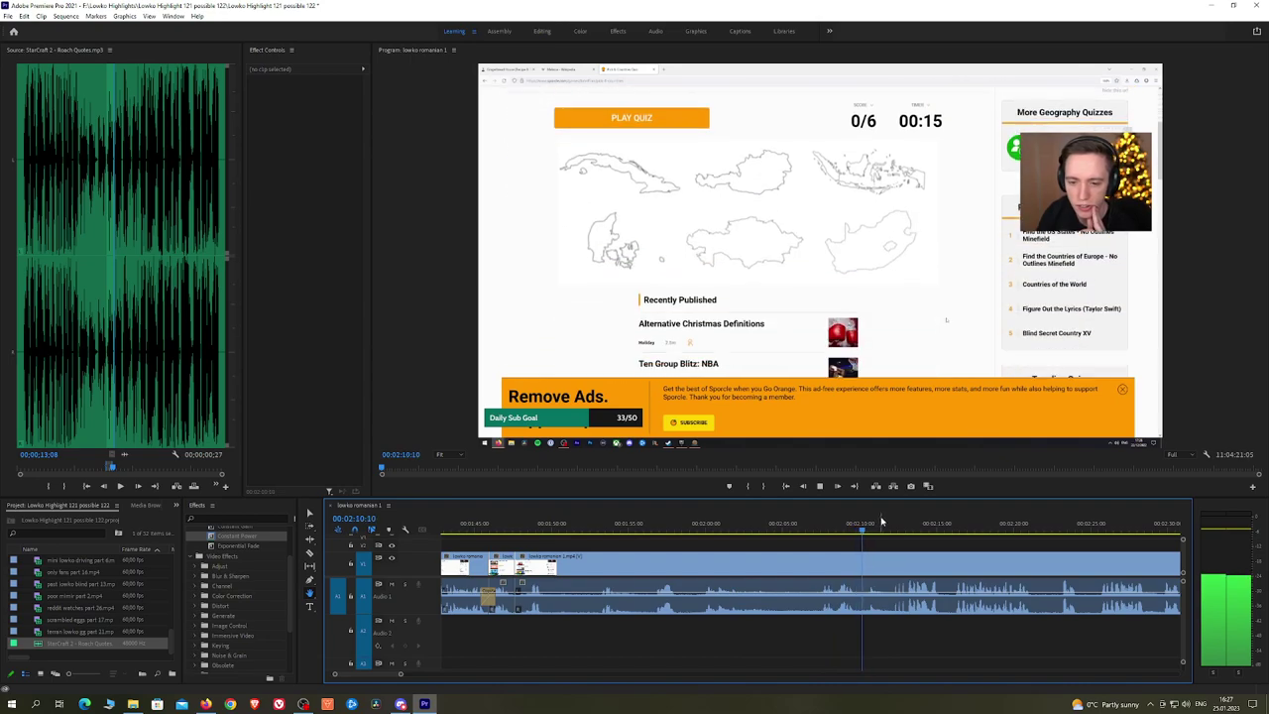
key("c")
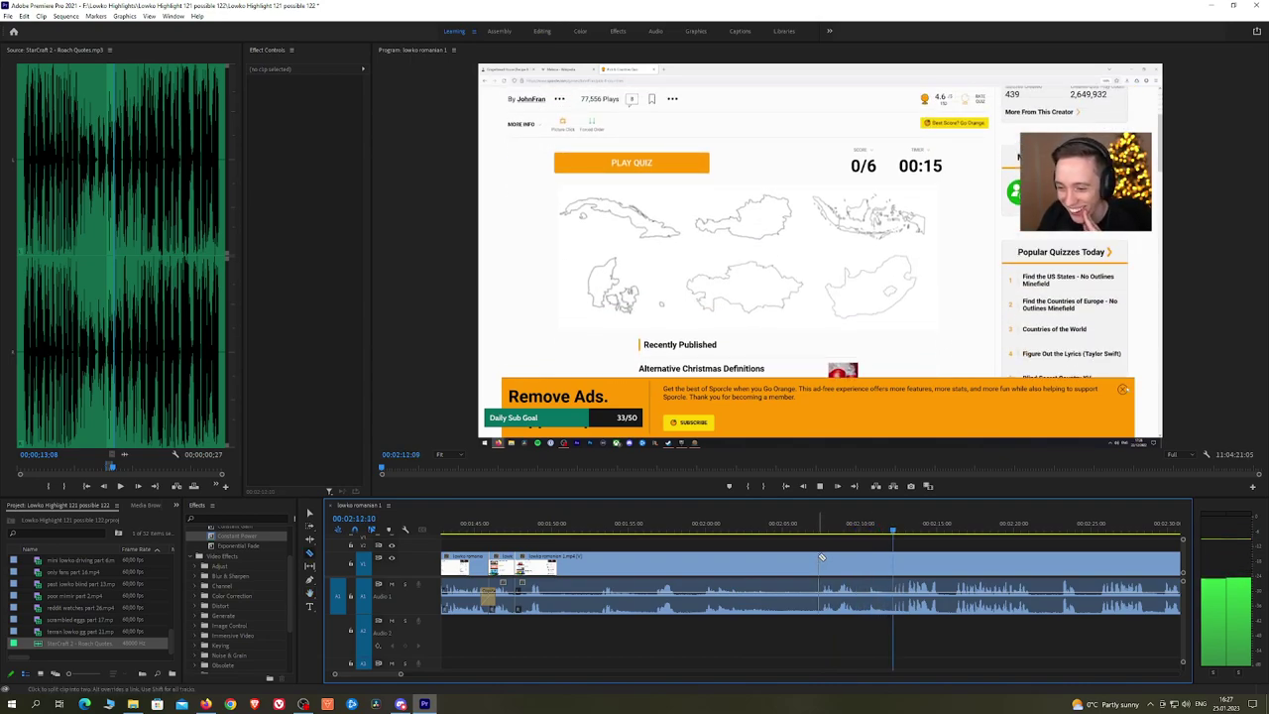
left_click(821, 558)
key("v")
left_click(795, 562)
key("shift+Delete")
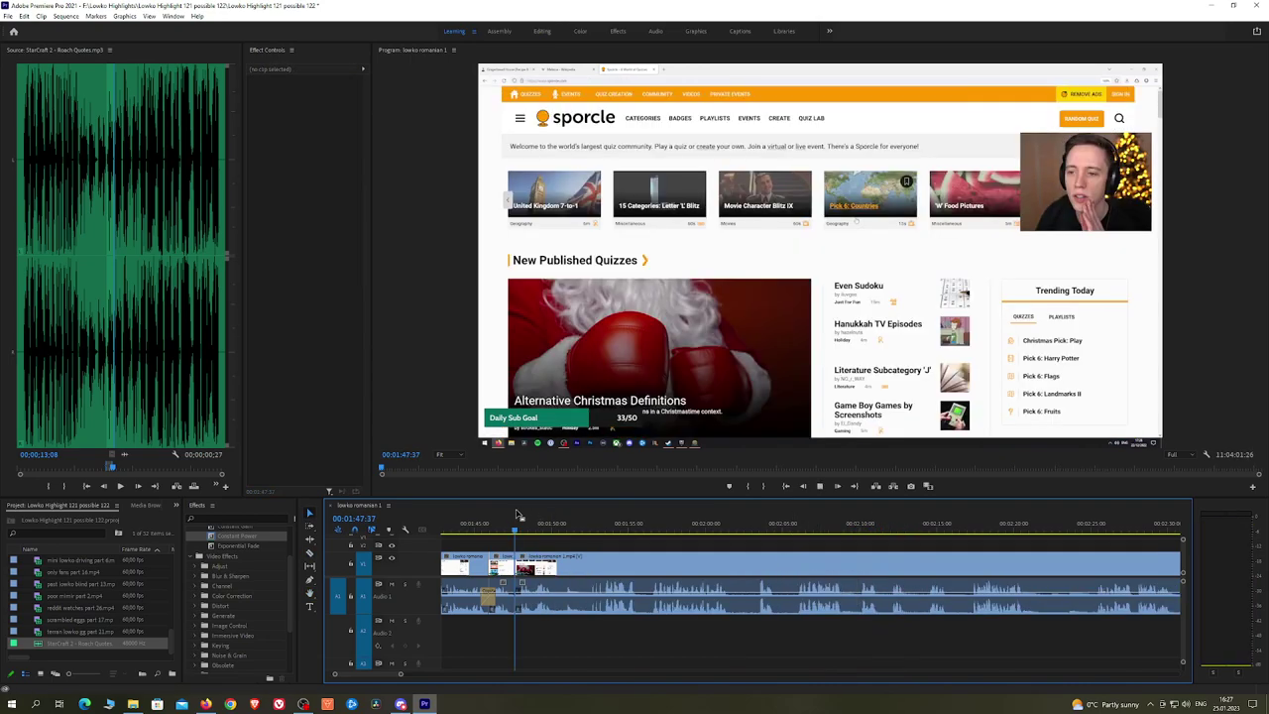
key("l")
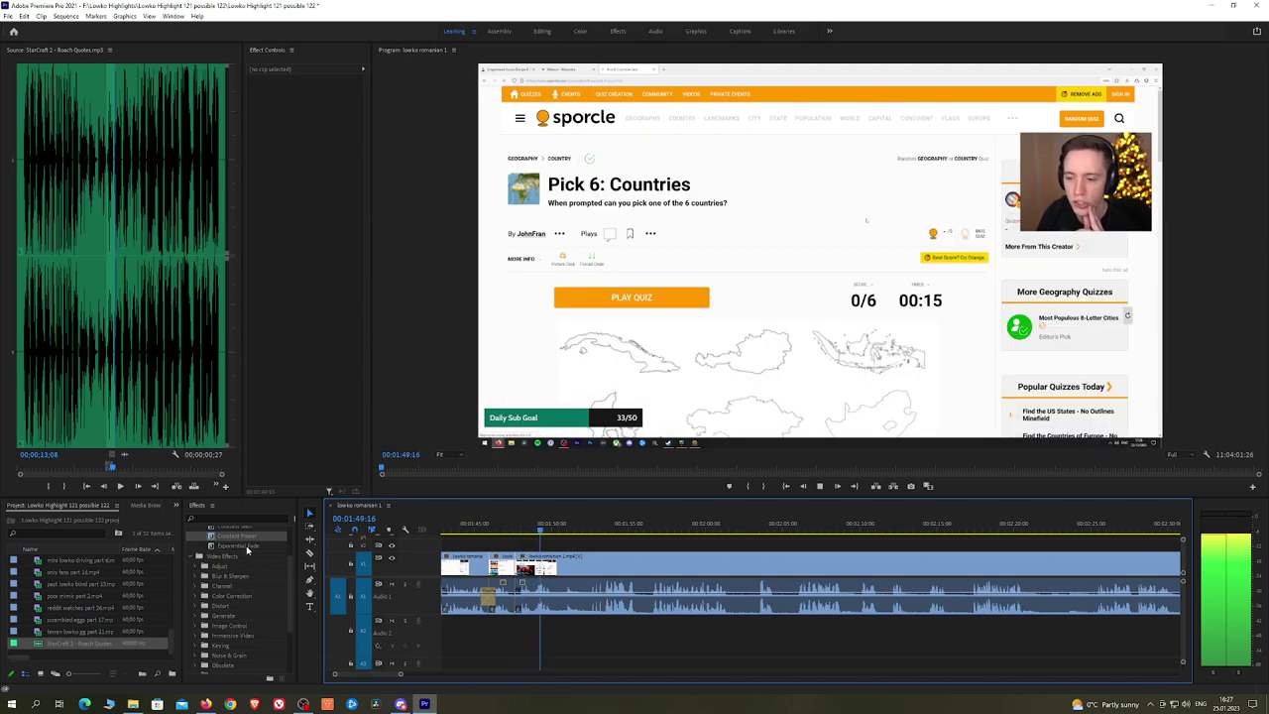
left_click_drag(247, 547, 516, 595)
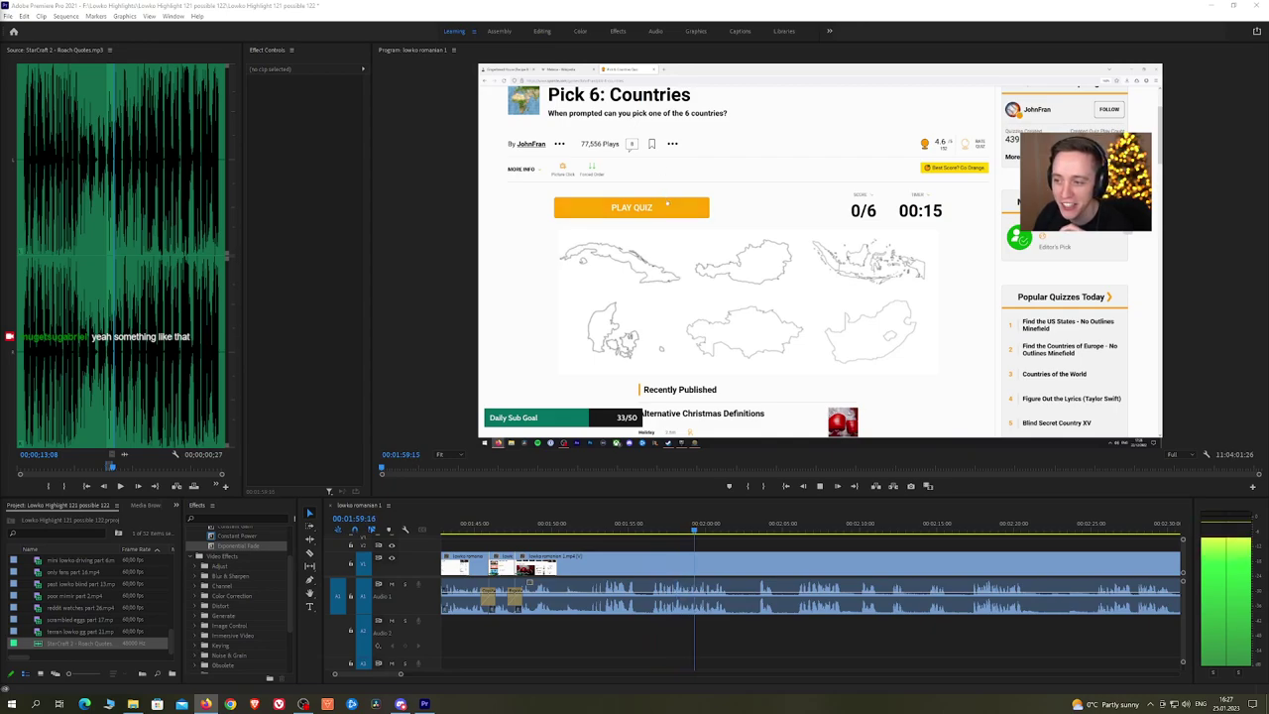
left_click(748, 555)
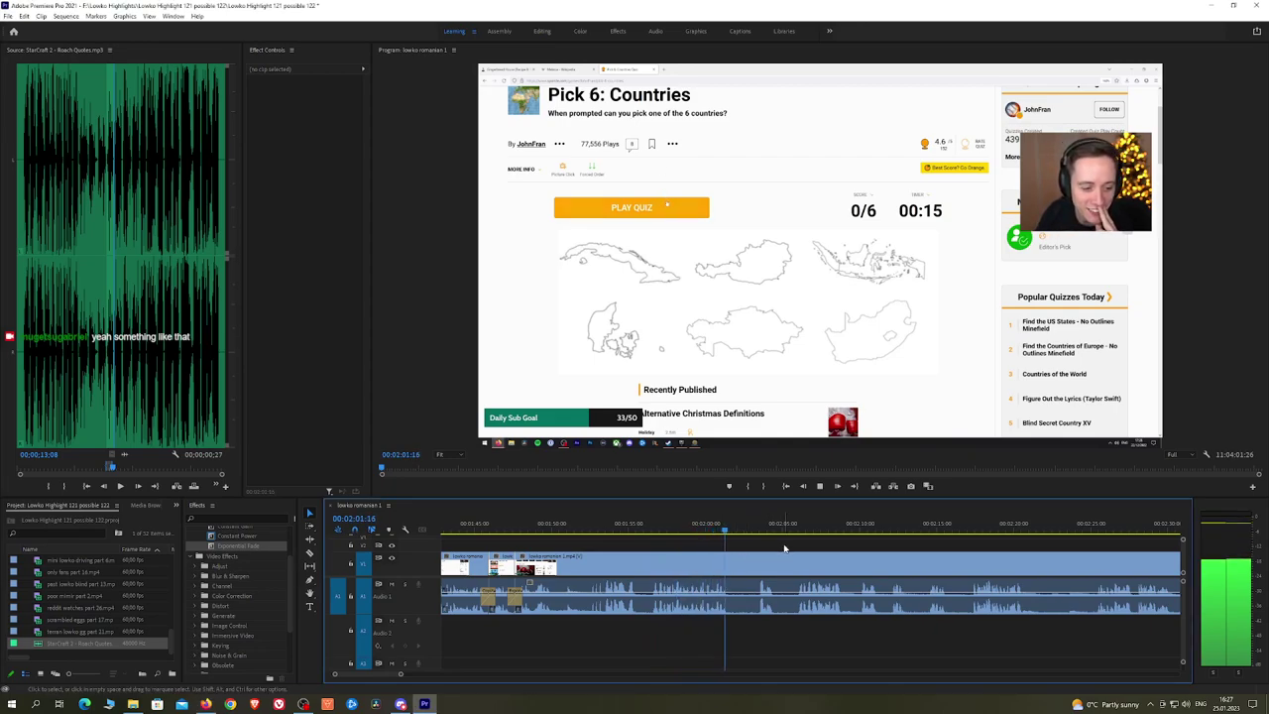
key("h")
left_click_drag(783, 548, 690, 543)
Step: Razor out the short gap where the quiz starts, ripple-delete it, and crossfade the audio with Constant Power
key("c")
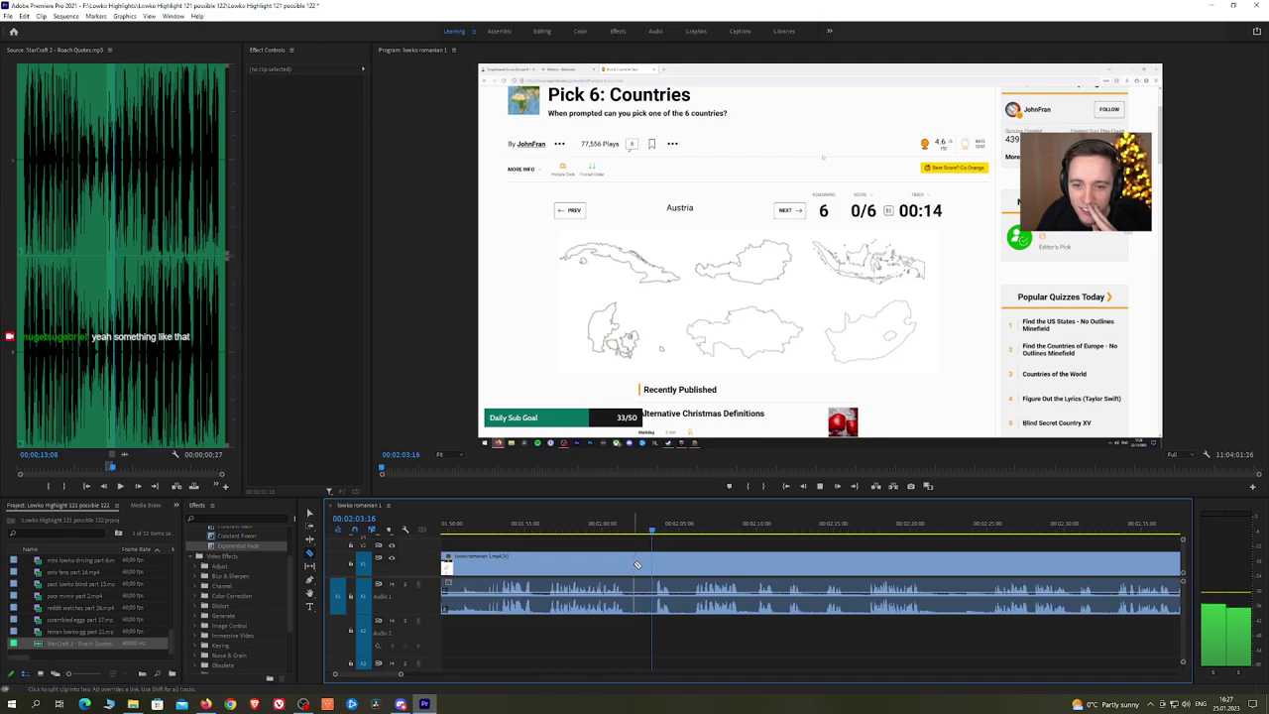
left_click(631, 563)
left_click(654, 564)
key("v")
left_click(646, 567)
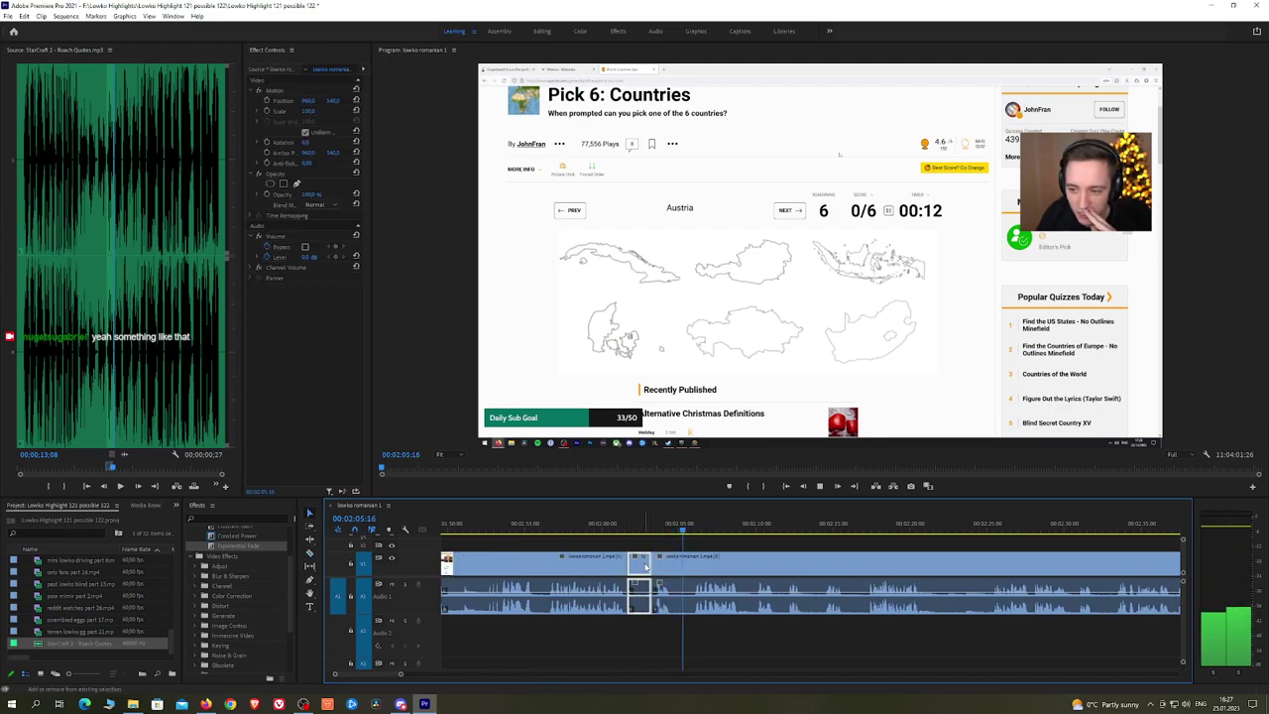
key("shift+Delete")
left_click_drag(238, 537, 628, 598)
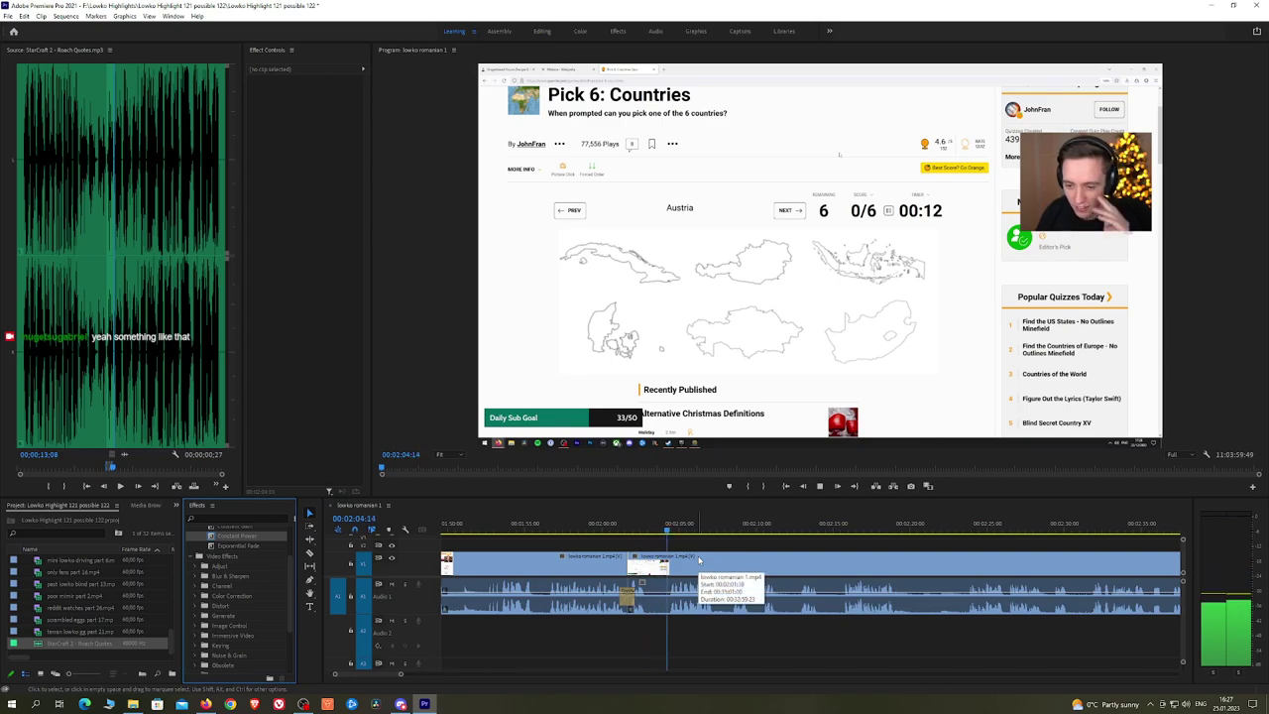
Step: Cut the gap between about 02:20 and 02:23 and ripple-delete it
key("h")
left_click_drag(749, 553, 706, 544)
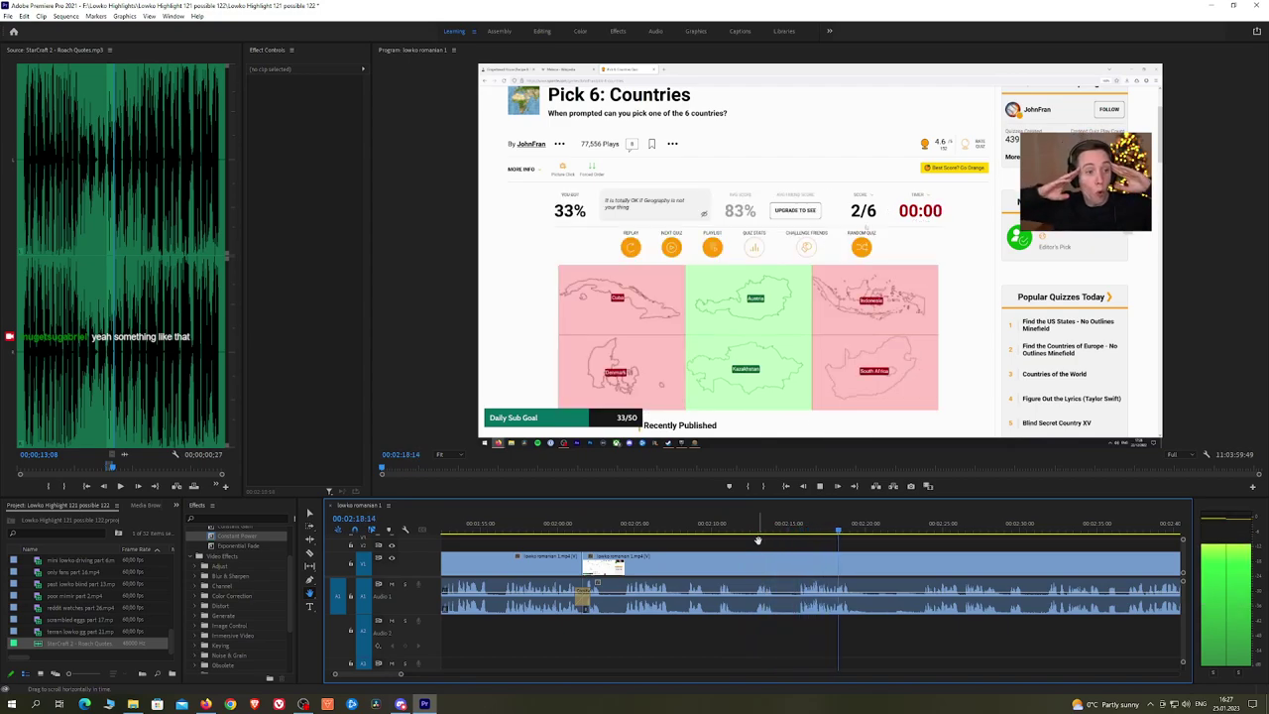
left_click_drag(913, 540, 789, 540)
key("c")
left_click(742, 575)
left_click(798, 528)
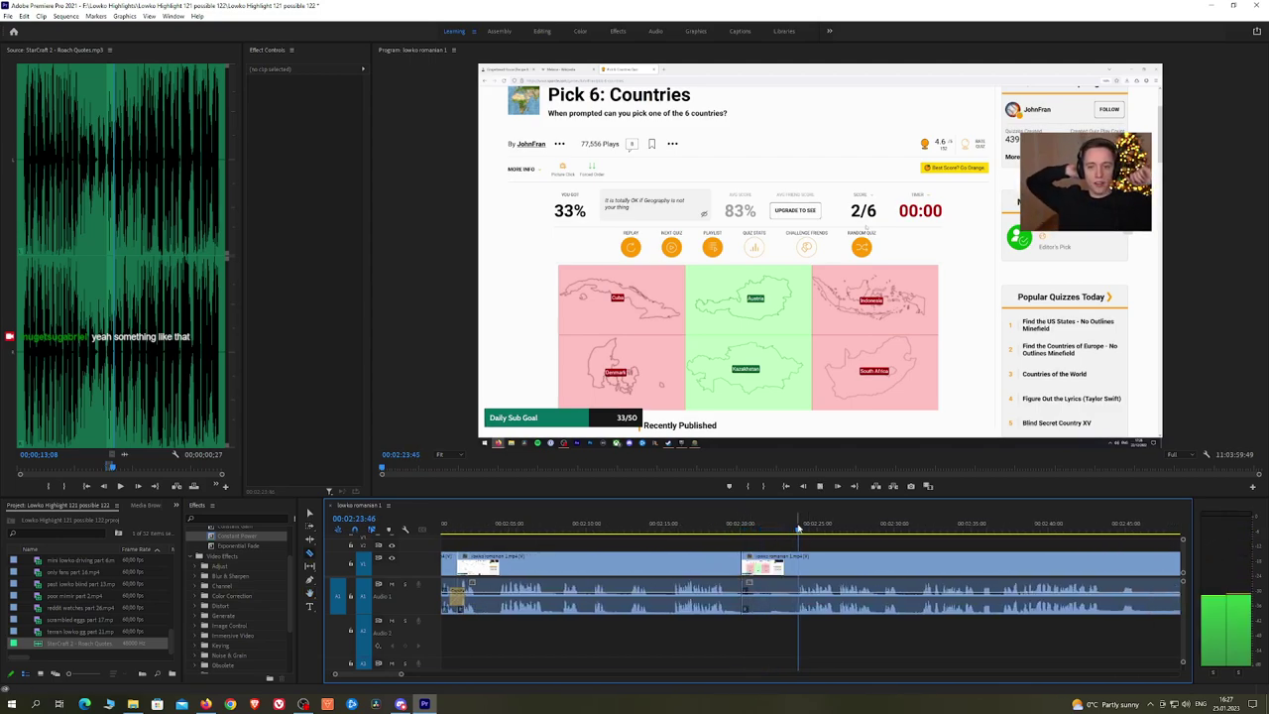
left_click(798, 565)
key("v")
left_click(777, 563)
key("shift+Delete")
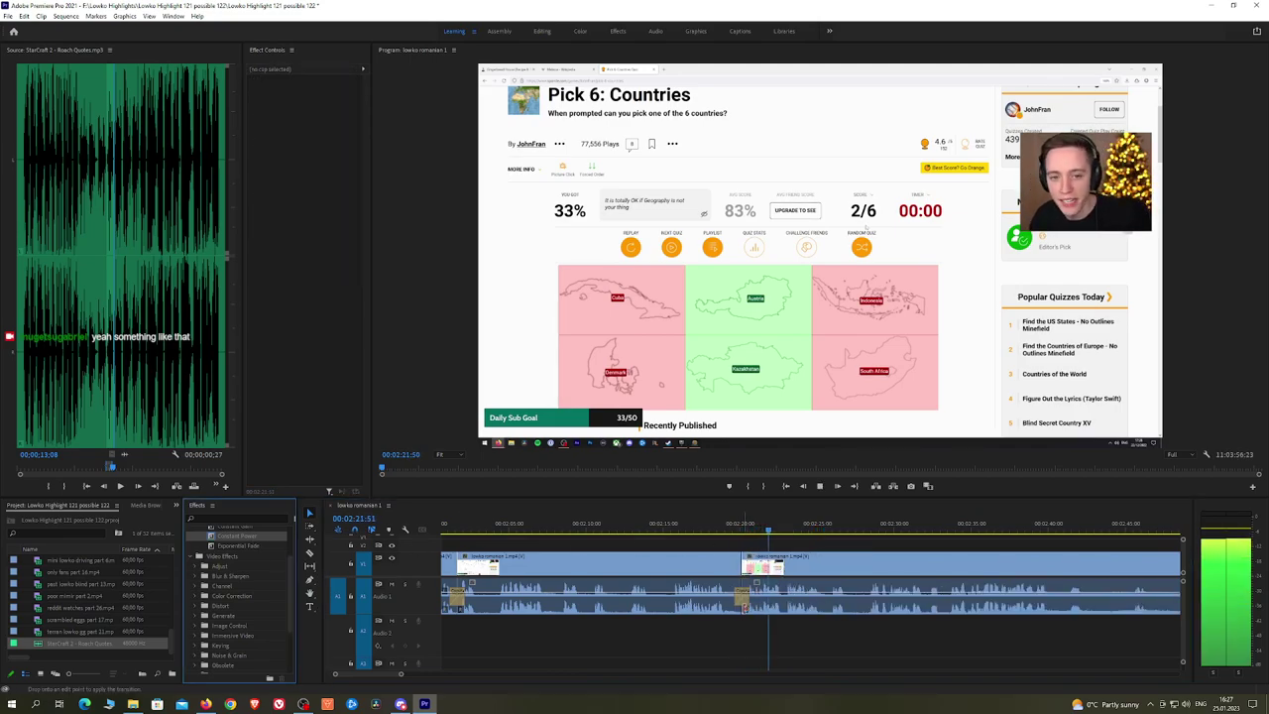
Step: Move to later footage and razor the next gap at its start and end
key("h")
left_click_drag(877, 544, 770, 546)
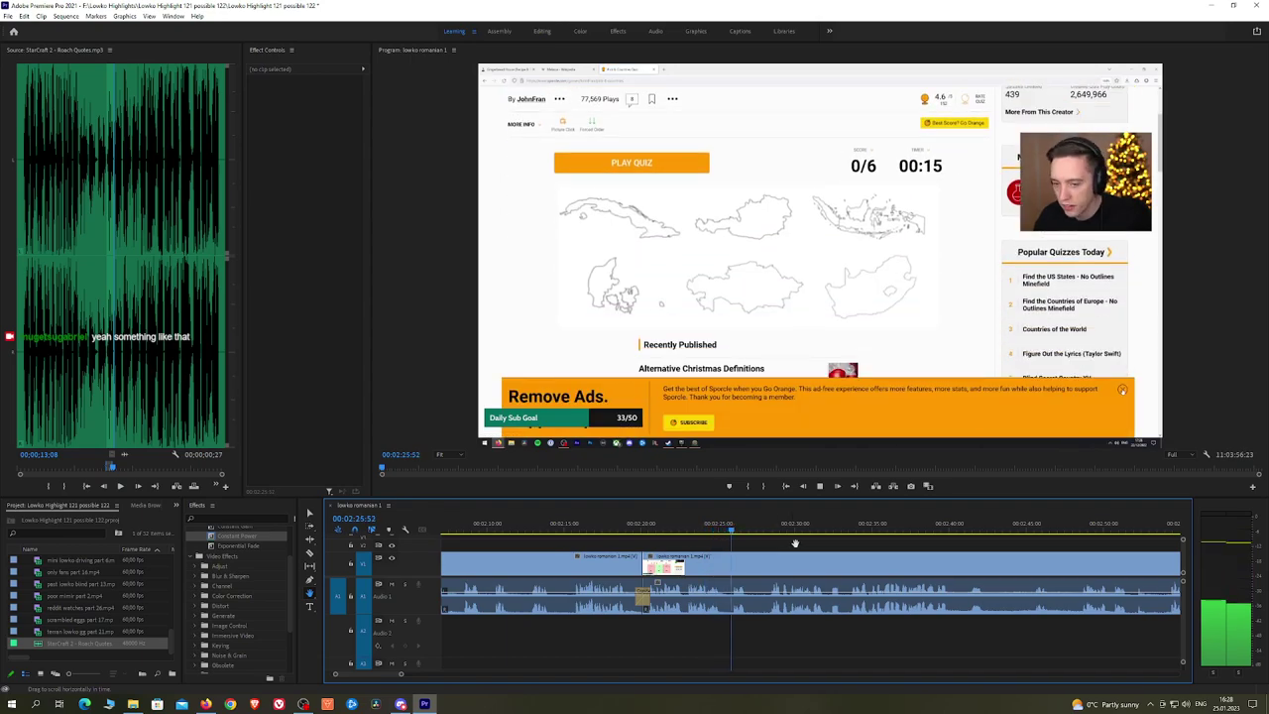
scroll(794, 543, "right", 3)
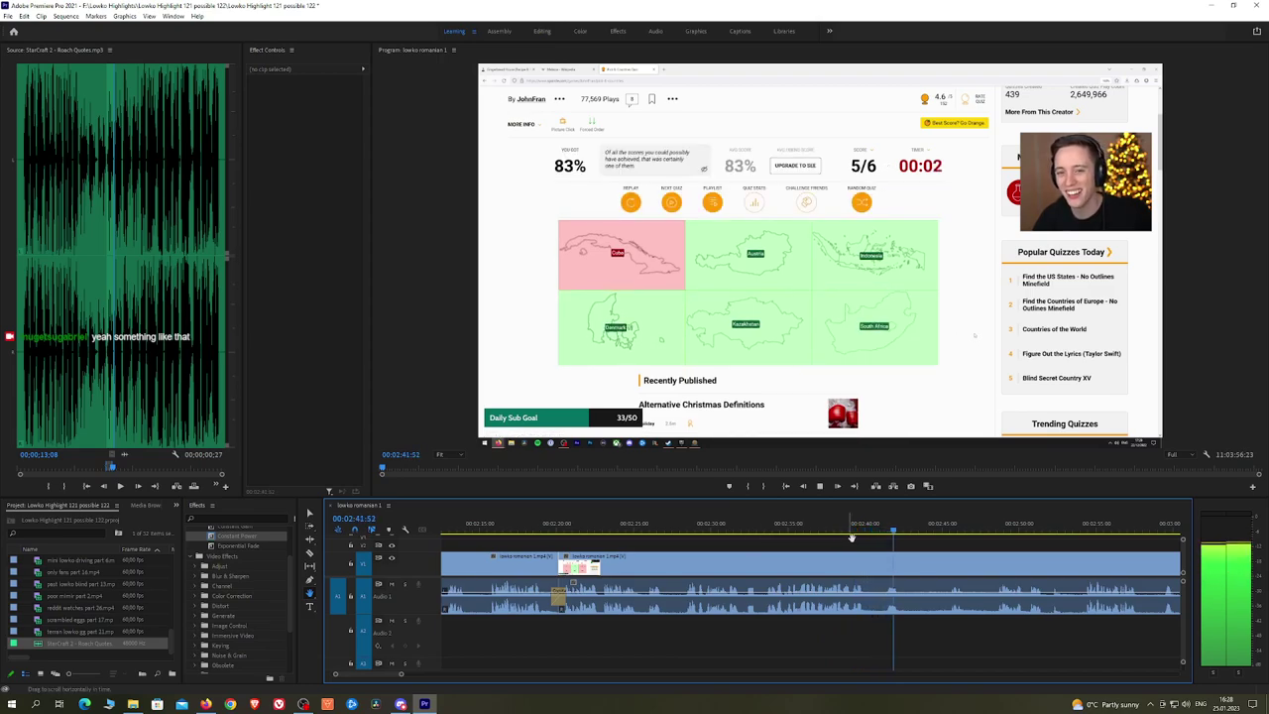
scroll(974, 539, "down", 3)
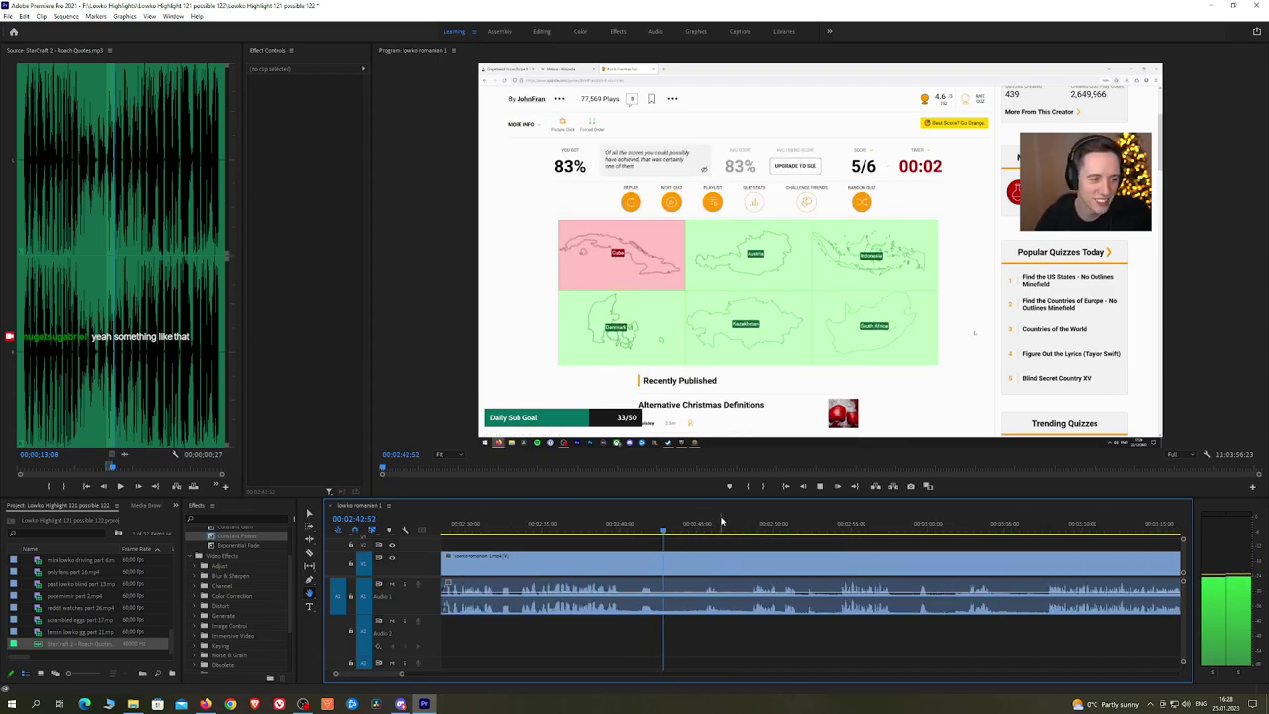
left_click(666, 563)
left_click(707, 563)
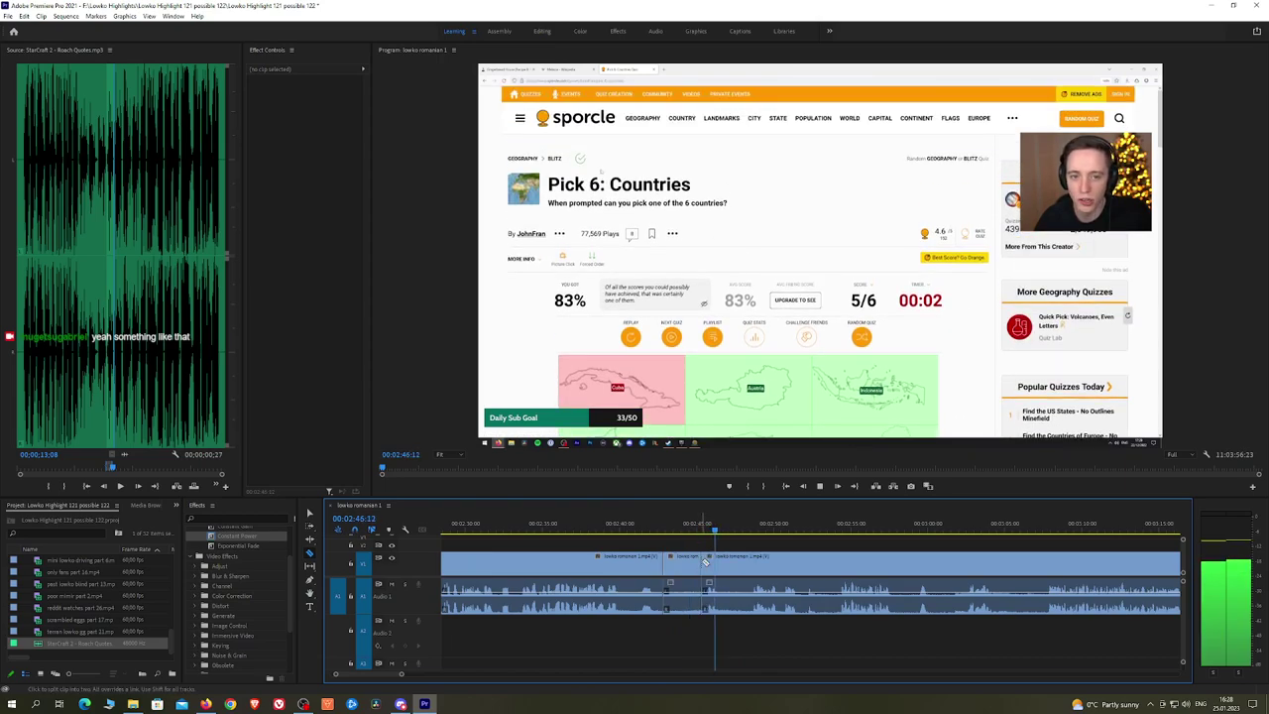
Step: Ripple-delete the middle gap piece and add a Constant Power crossfade at the new audio cut
key("v")
left_click(690, 563)
key("shift+Delete")
left_click_drag(248, 537, 252, 537)
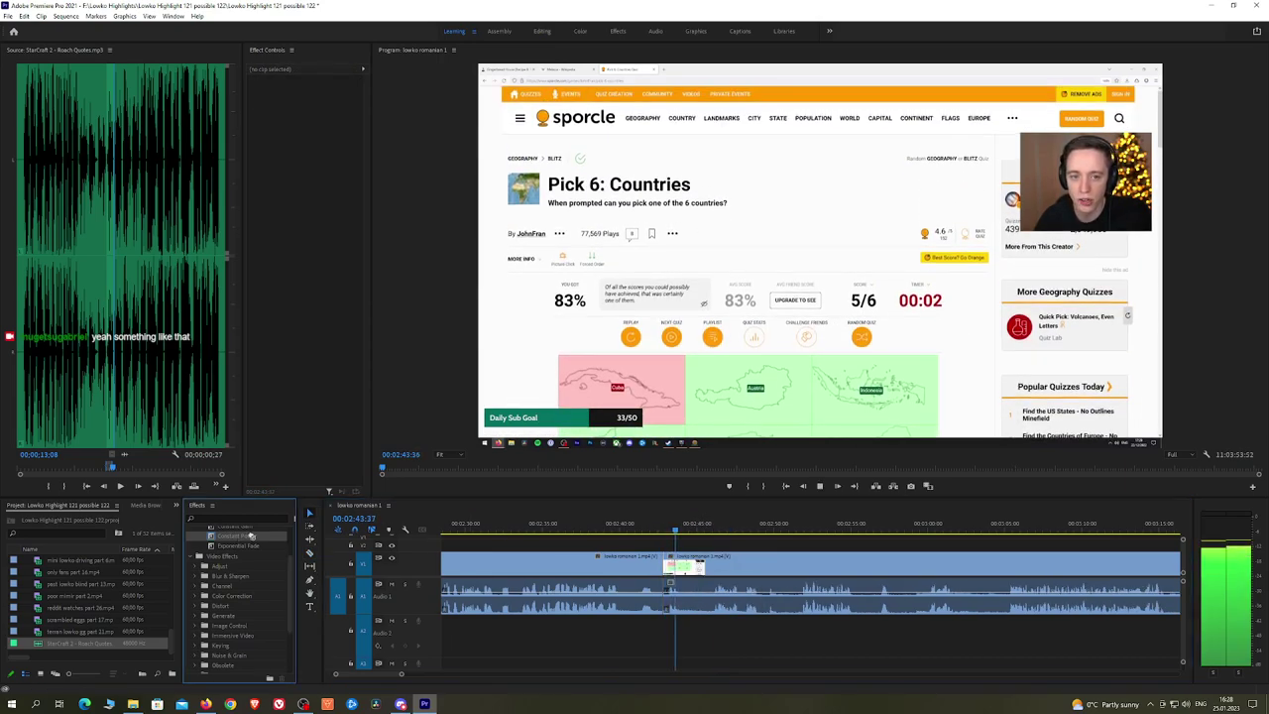
left_click_drag(672, 605, 665, 600)
Step: Cut another browsing piece near 02:51, ripple-delete it, and crossfade the join with Constant Power
key("c")
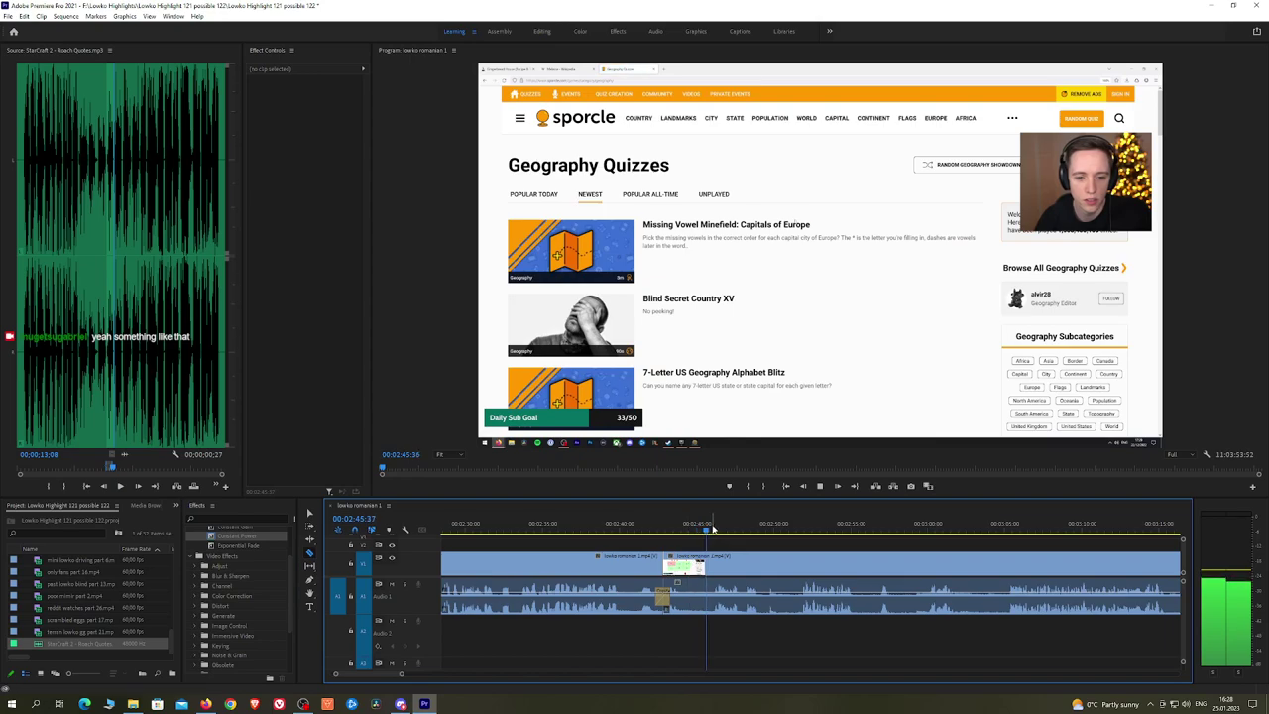
left_click(683, 566)
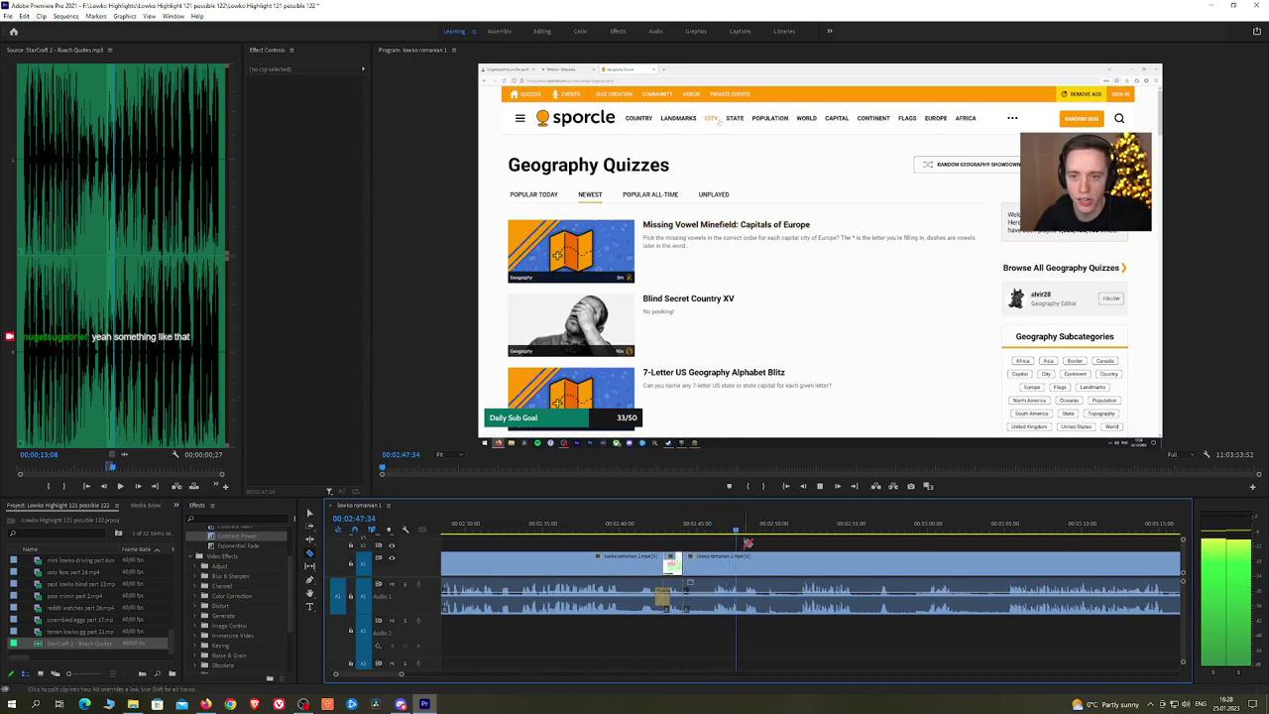
key("h")
left_click_drag(770, 540, 704, 538)
left_click(729, 531)
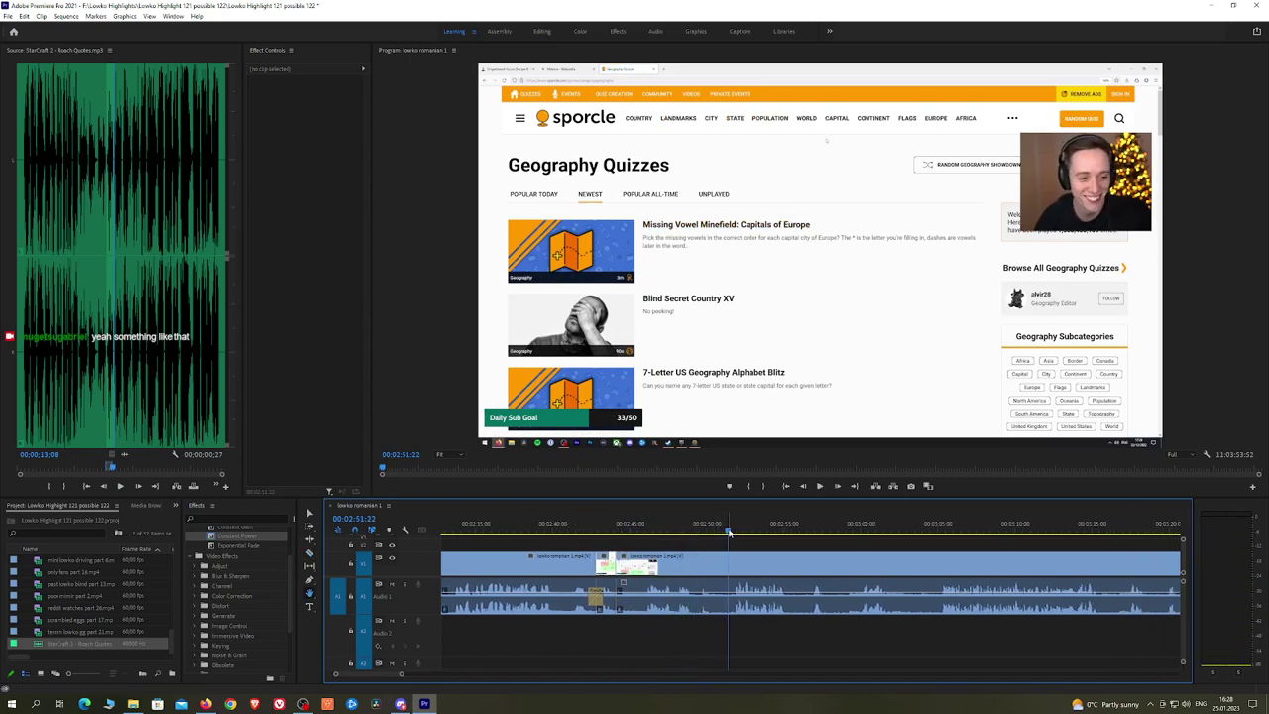
key("v")
left_click(638, 567)
key("shift+Delete")
key("space")
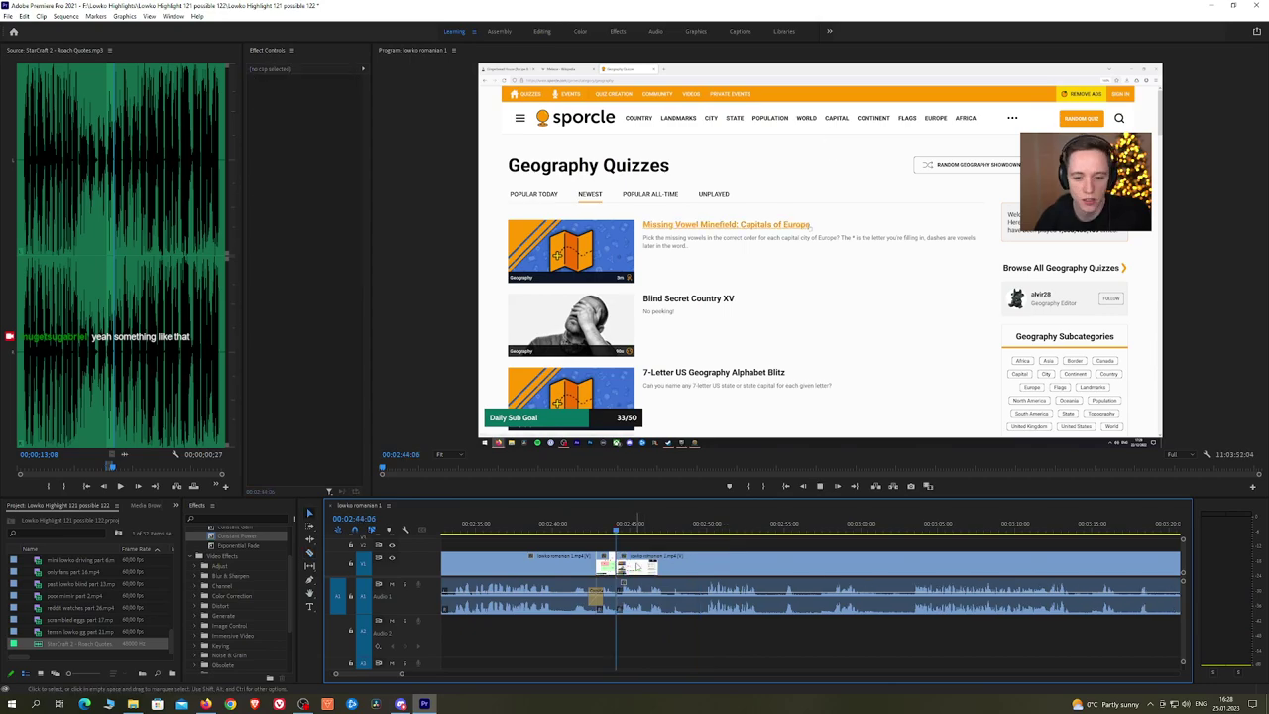
left_click_drag(231, 536, 616, 597)
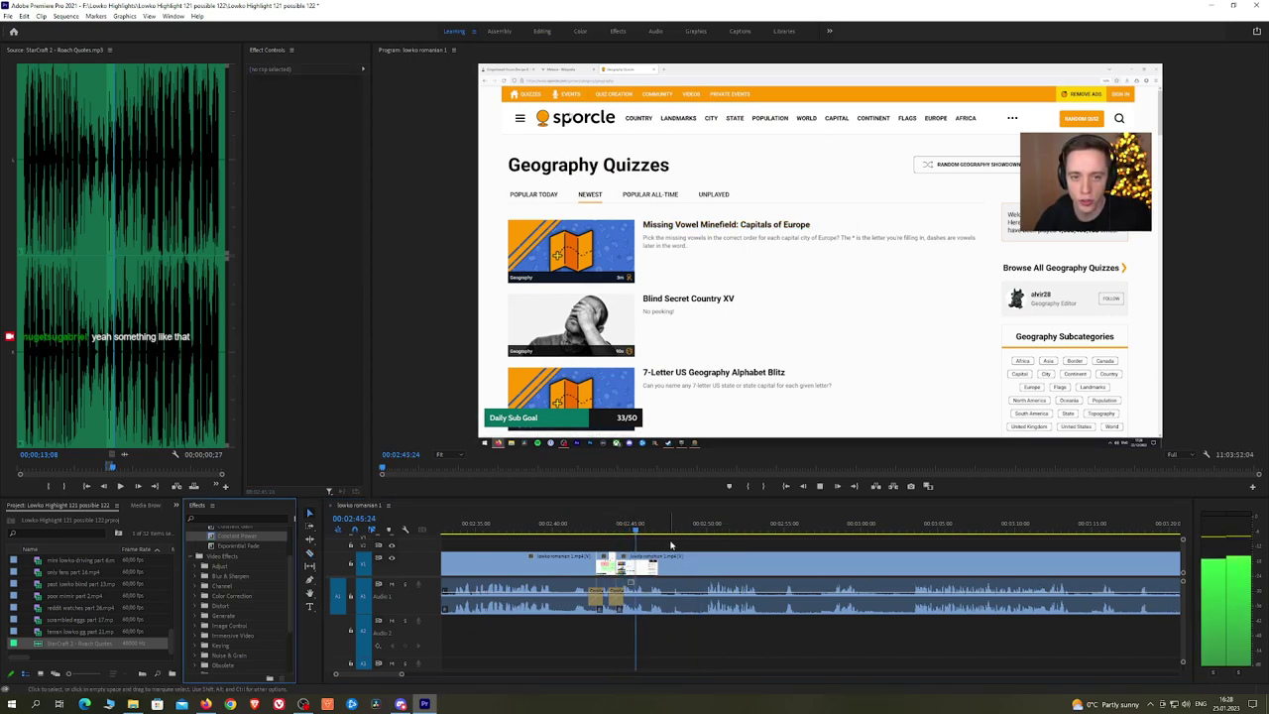
Step: Skim from about 02:50 past the Anything but the Picture quiz to the flag quiz near 03:15
key("h")
scroll(690, 544, "down", 1)
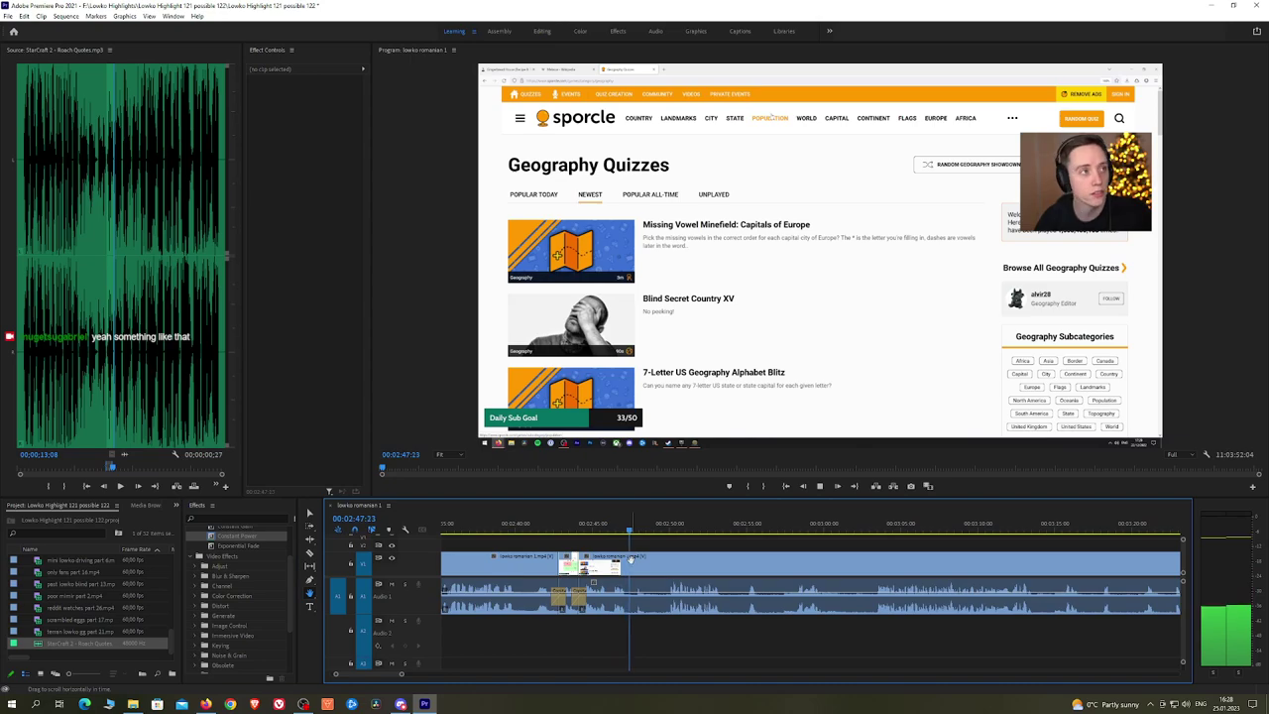
left_click(673, 533)
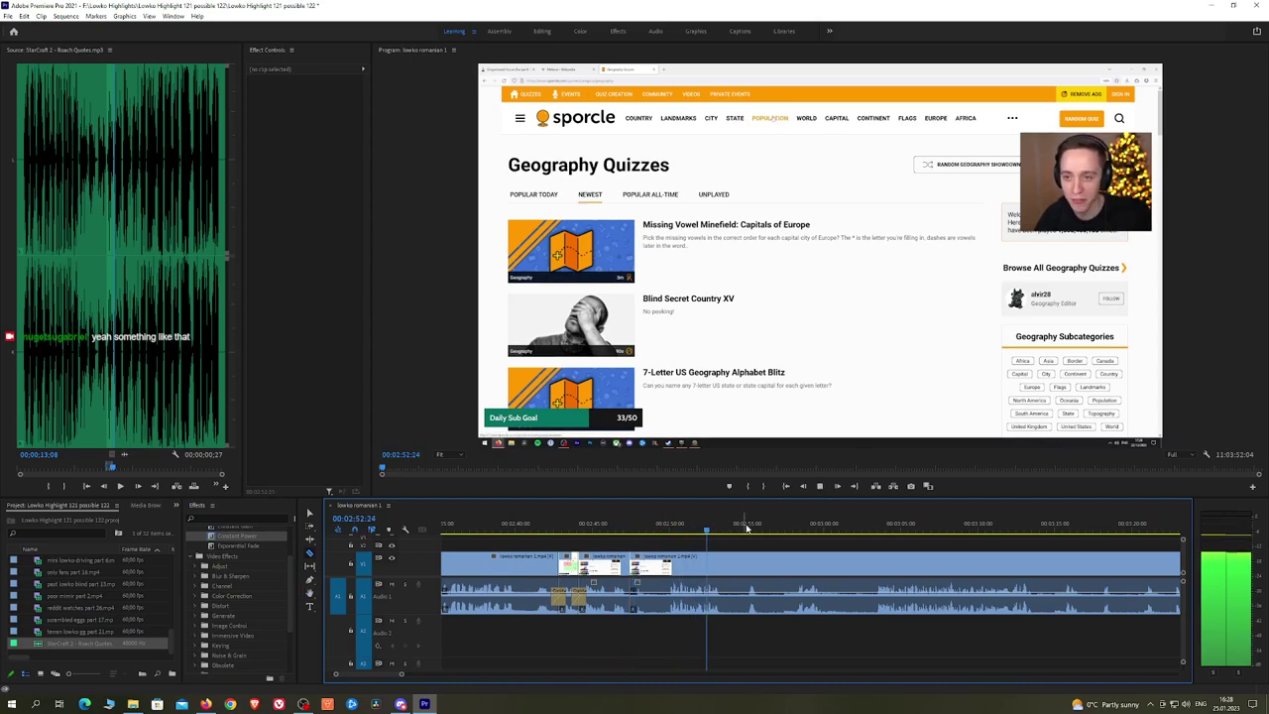
left_click(859, 529)
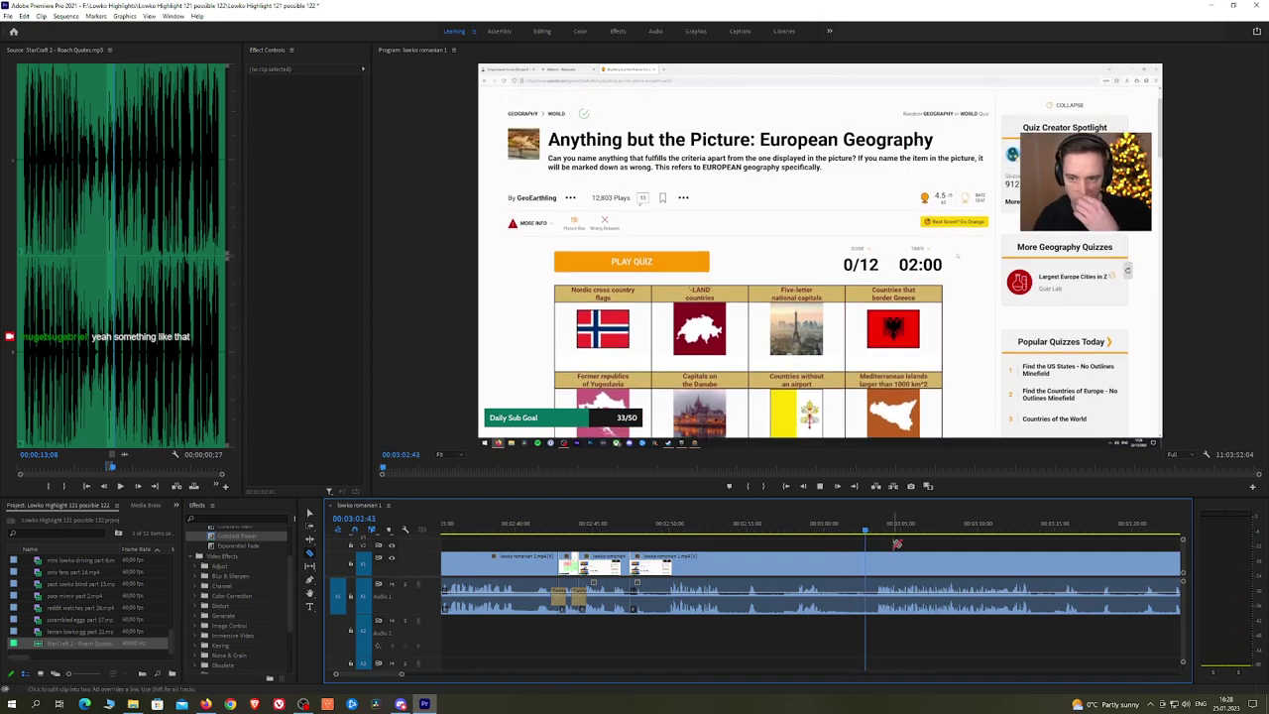
key("h")
left_click_drag(917, 540, 682, 505)
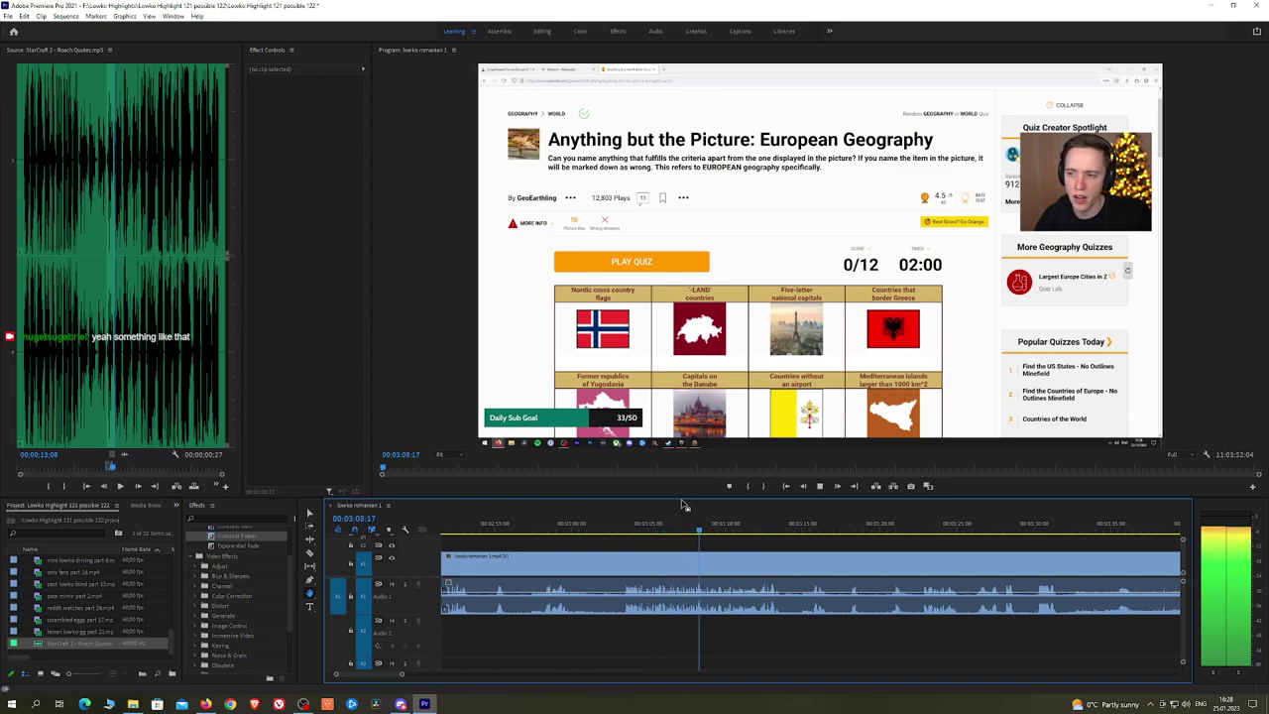
left_click(802, 529)
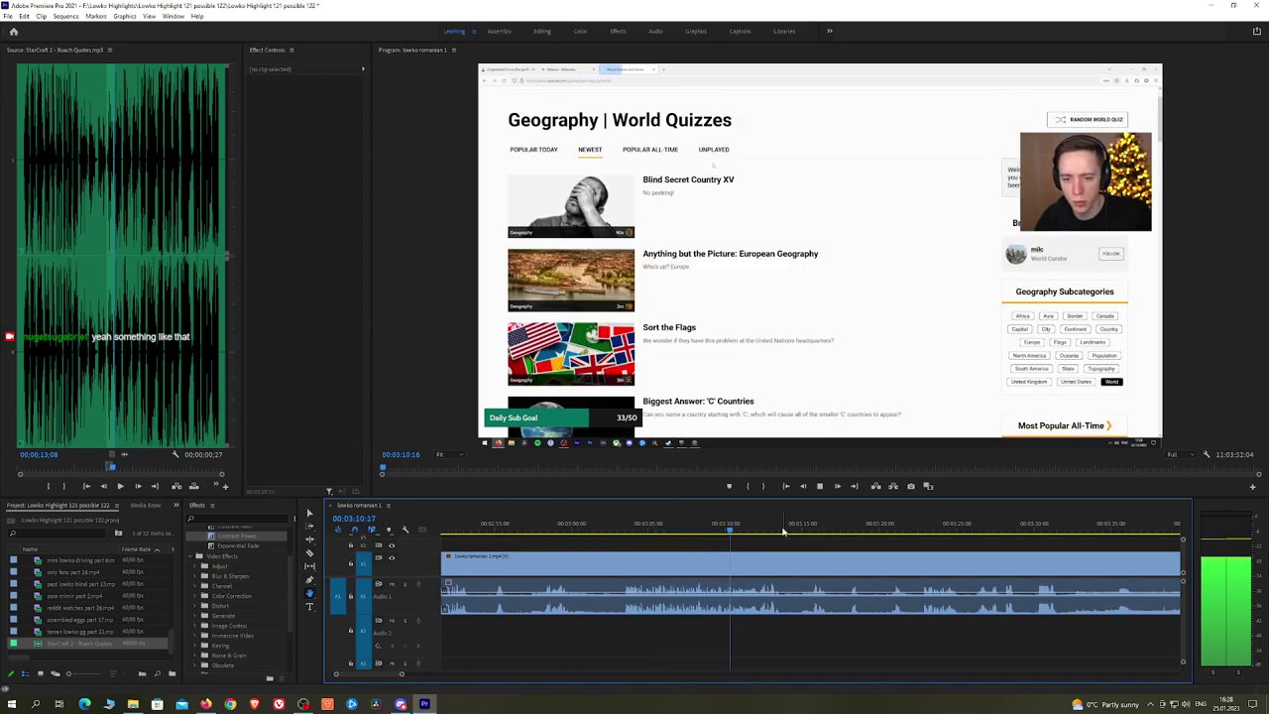
left_click_drag(835, 527, 656, 538)
key("space")
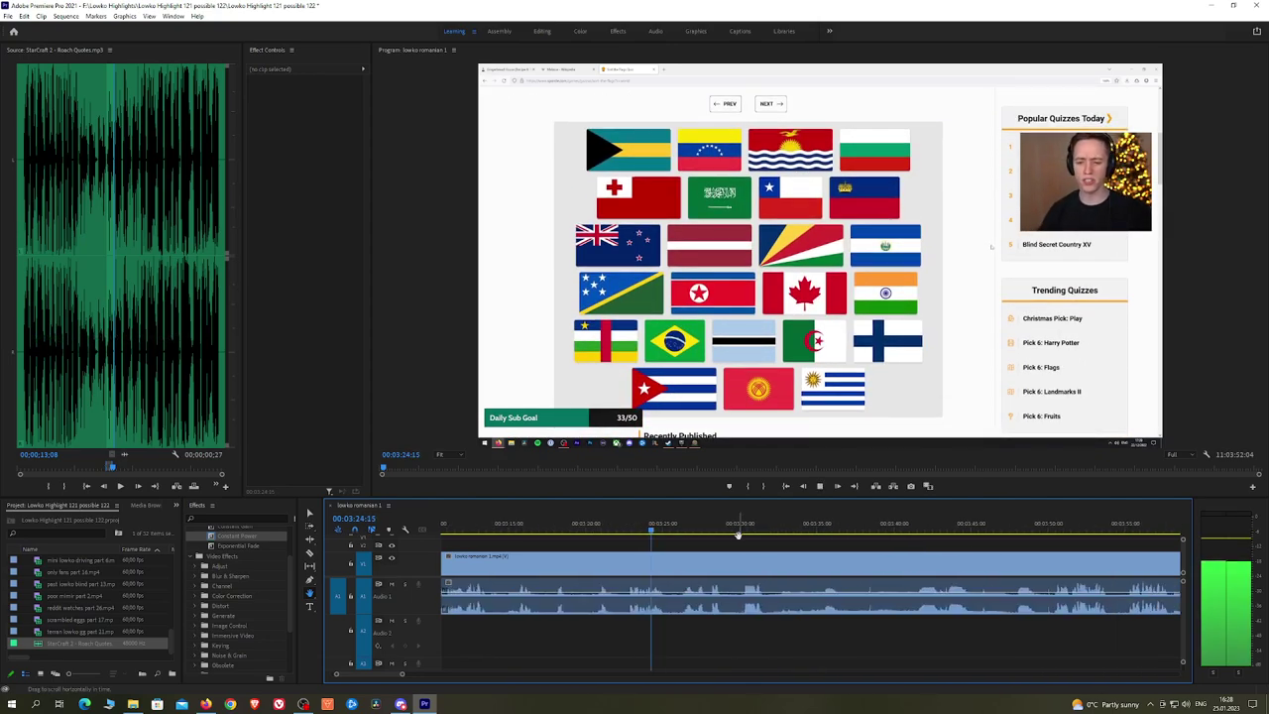
Step: Skim through 03:26, 03:49, 04:03 and 04:12, then play from 4:34
left_click(682, 532)
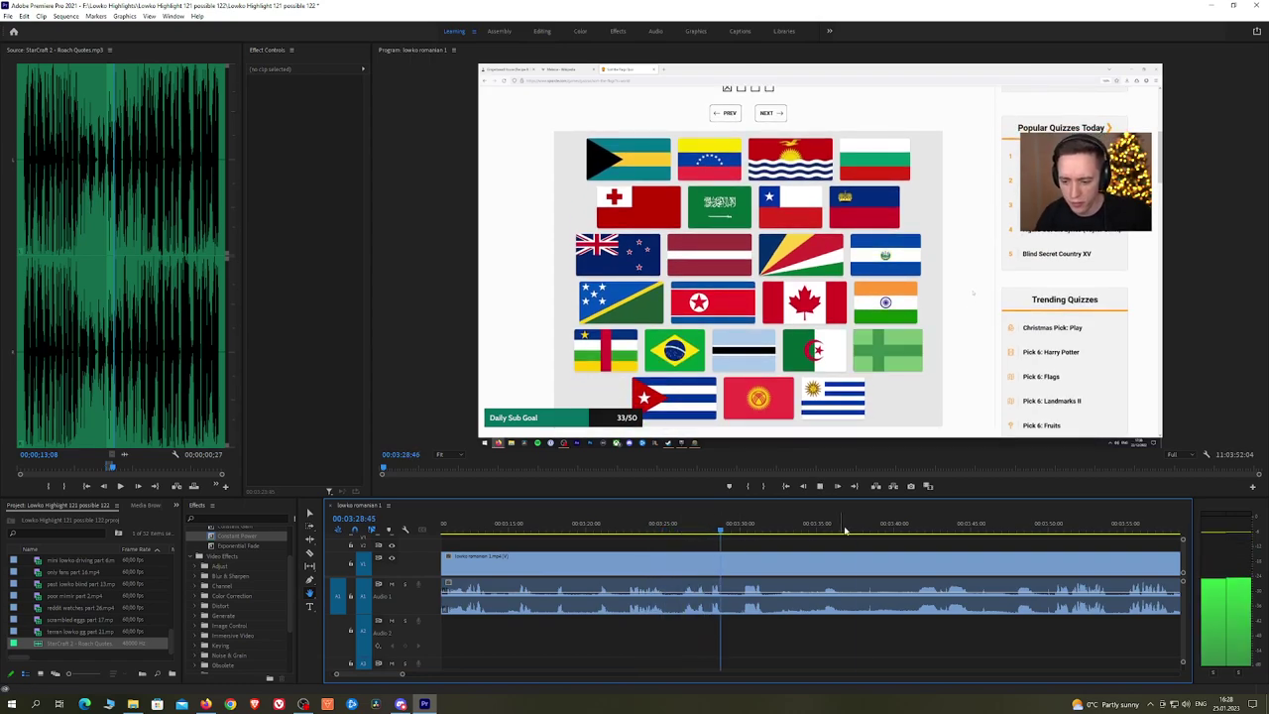
left_click_drag(845, 532, 677, 530)
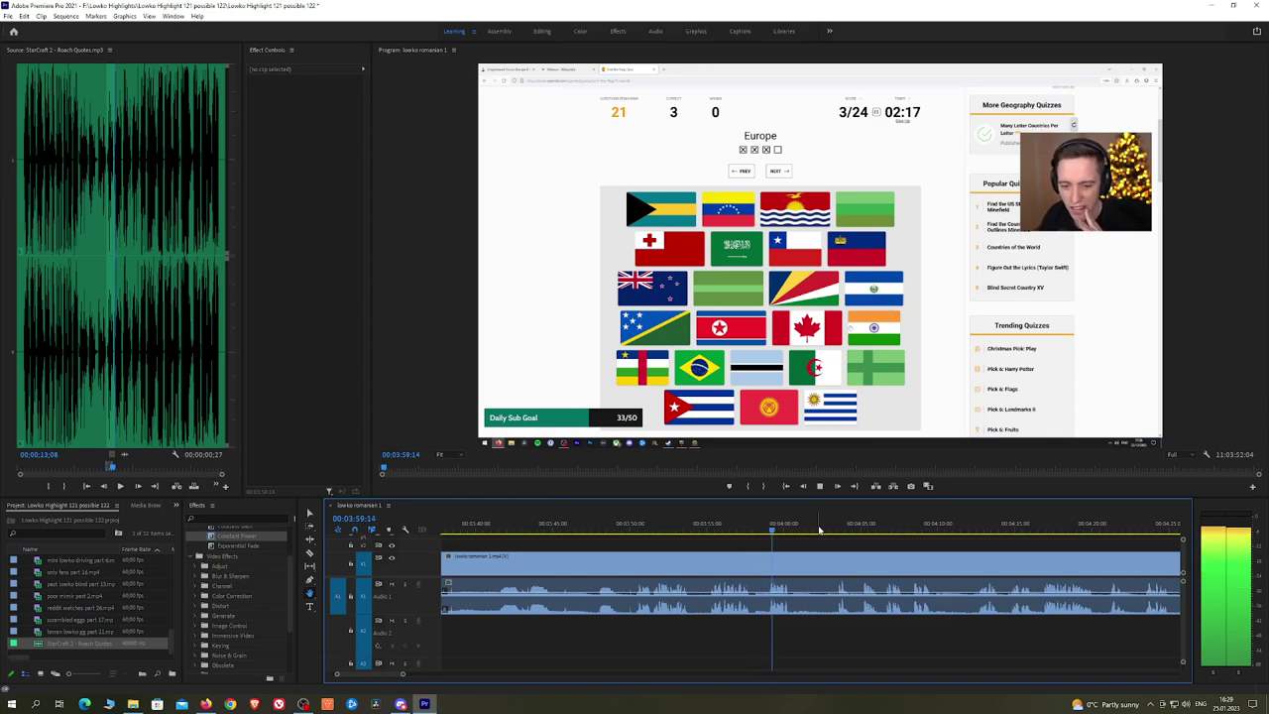
left_click(823, 531)
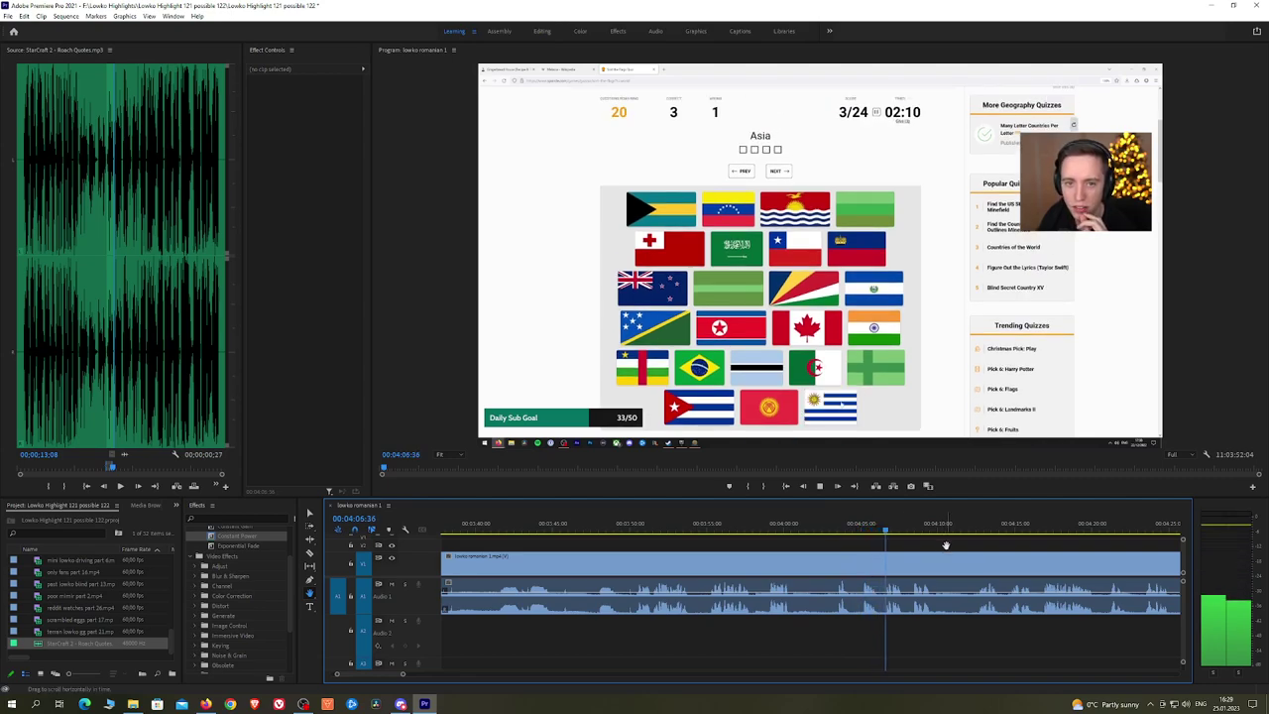
left_click_drag(971, 548, 721, 516)
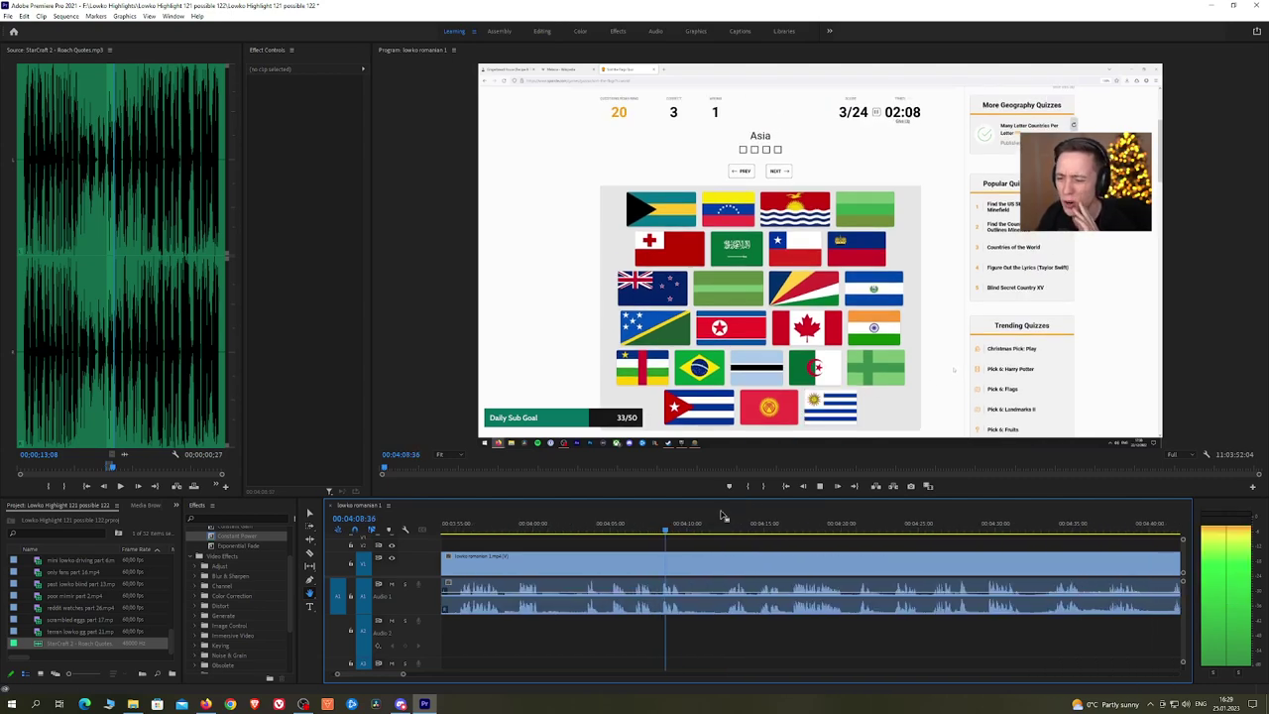
left_click(727, 532)
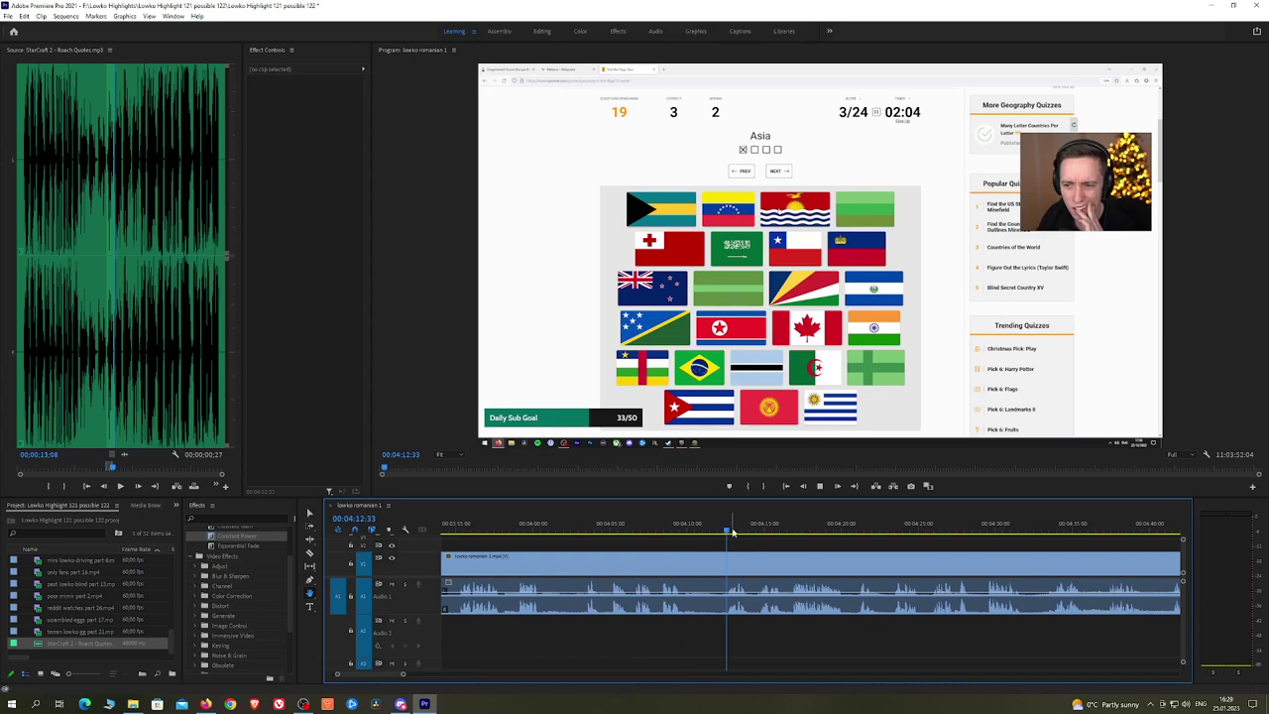
scroll(853, 540, "down", 4)
scroll(905, 546, "down", 1)
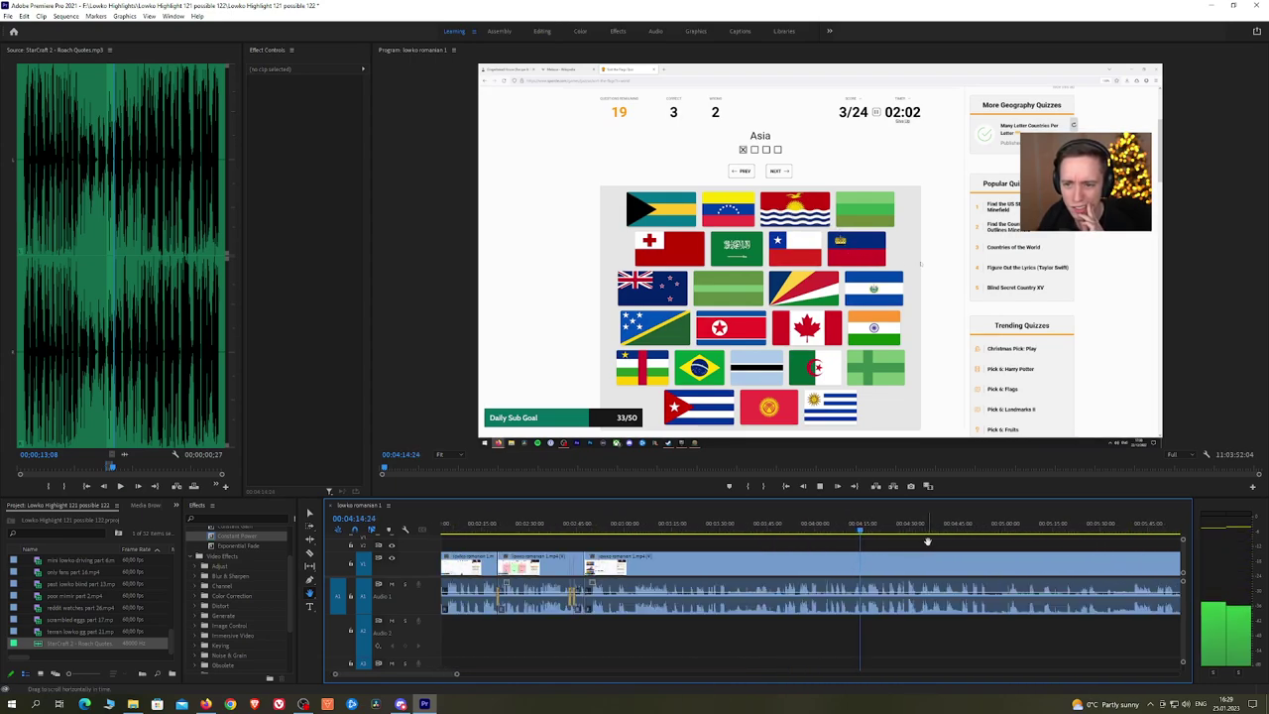
left_click_drag(924, 542, 684, 534)
key("space")
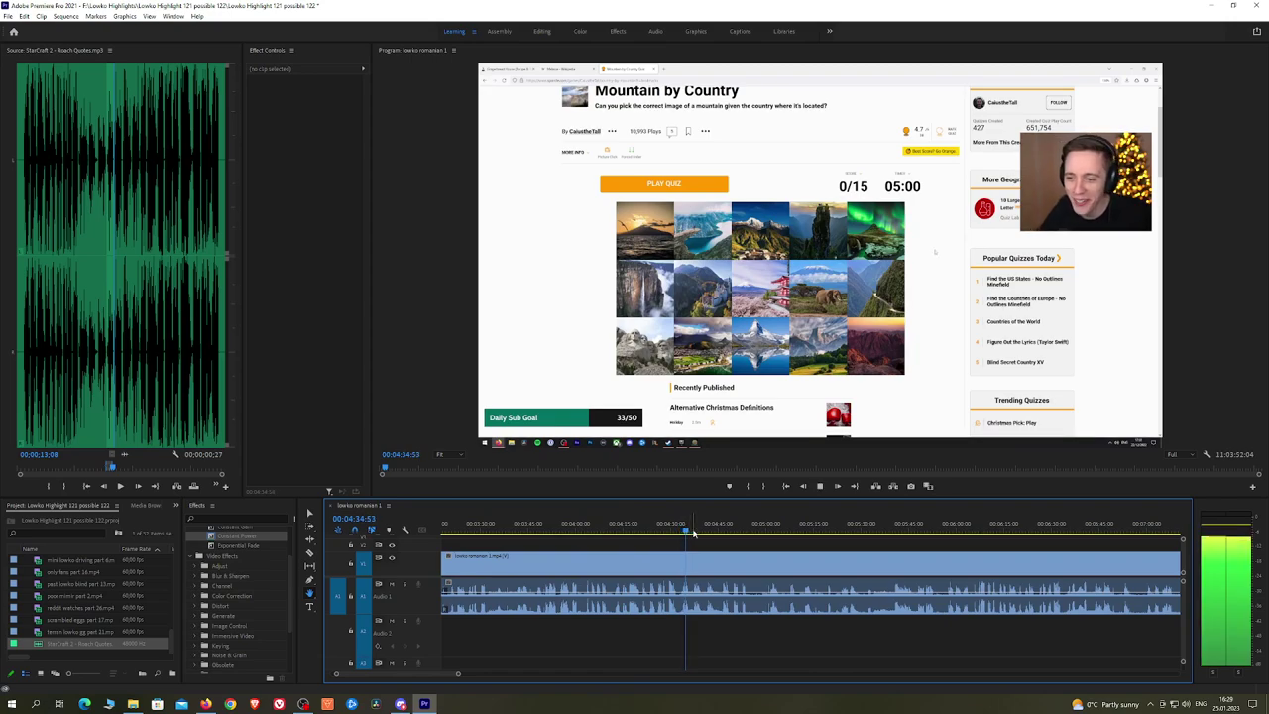
Step: Scrub to the StarCraft footage at 5:05, zoom the timeline in, and play from 5:19
left_click_drag(694, 533, 785, 534)
key("space")
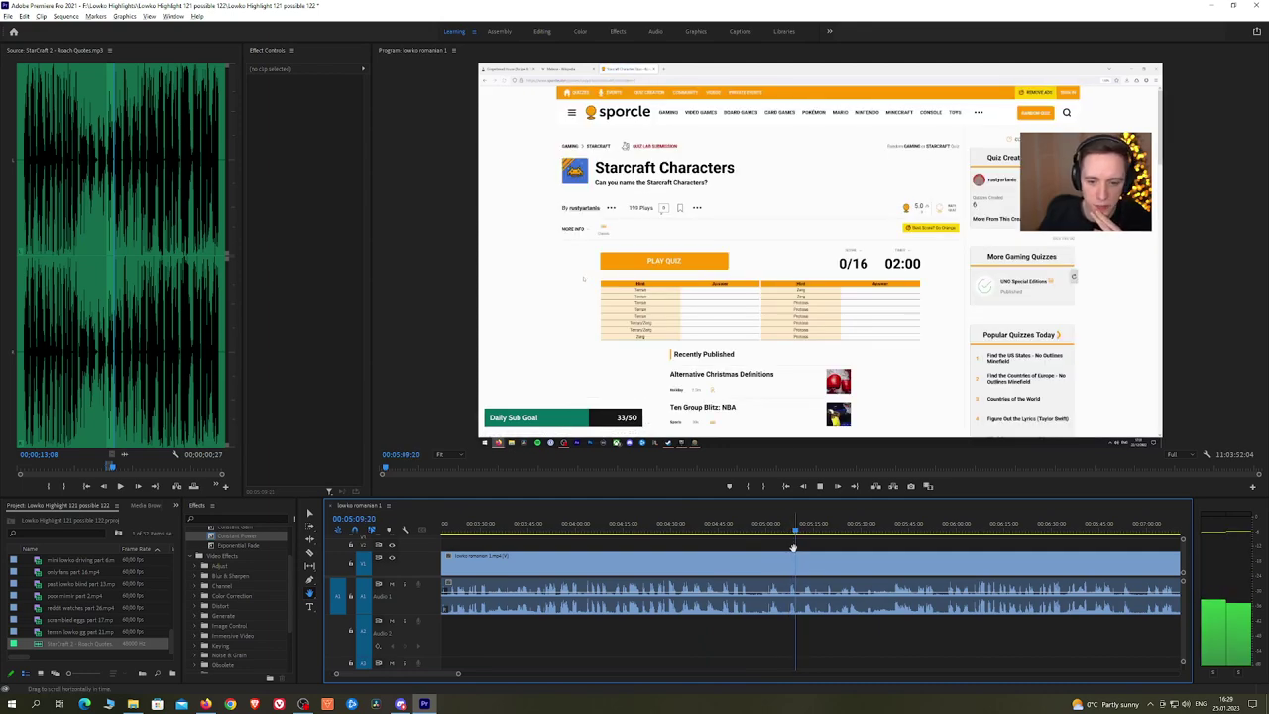
scroll(795, 554, "up", 4)
key("equal")
left_click(829, 533)
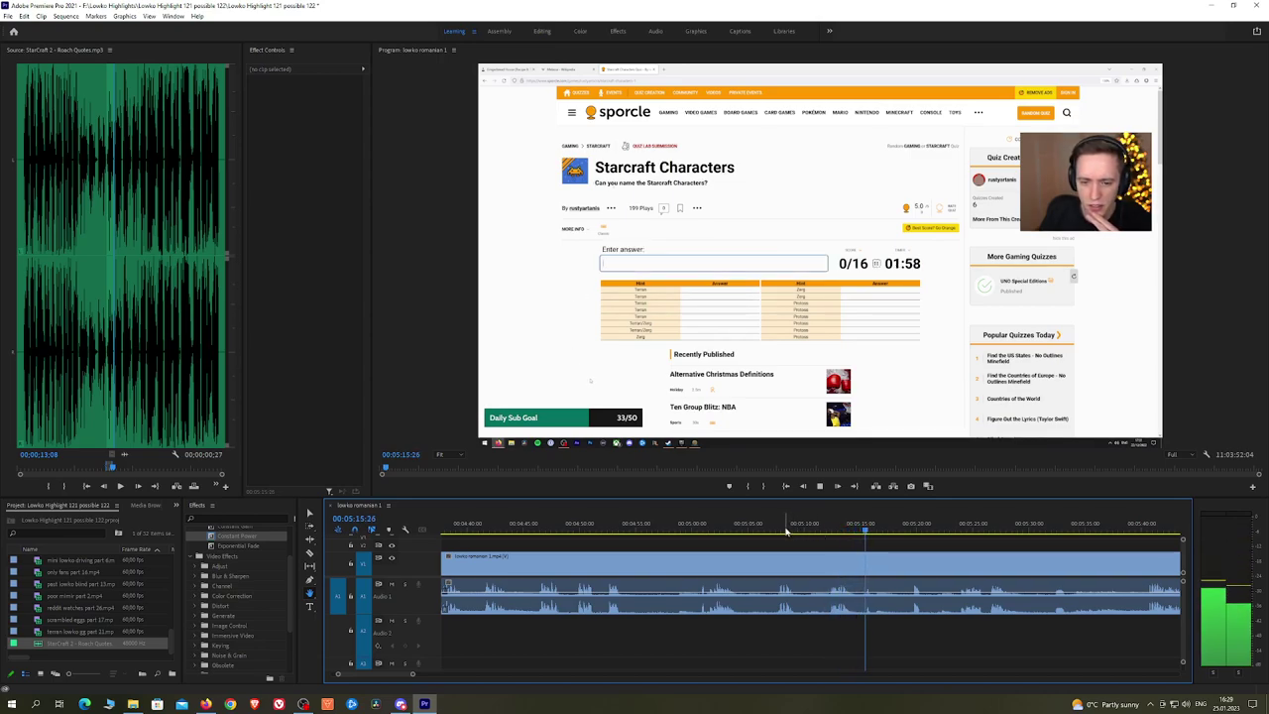
left_click(906, 532)
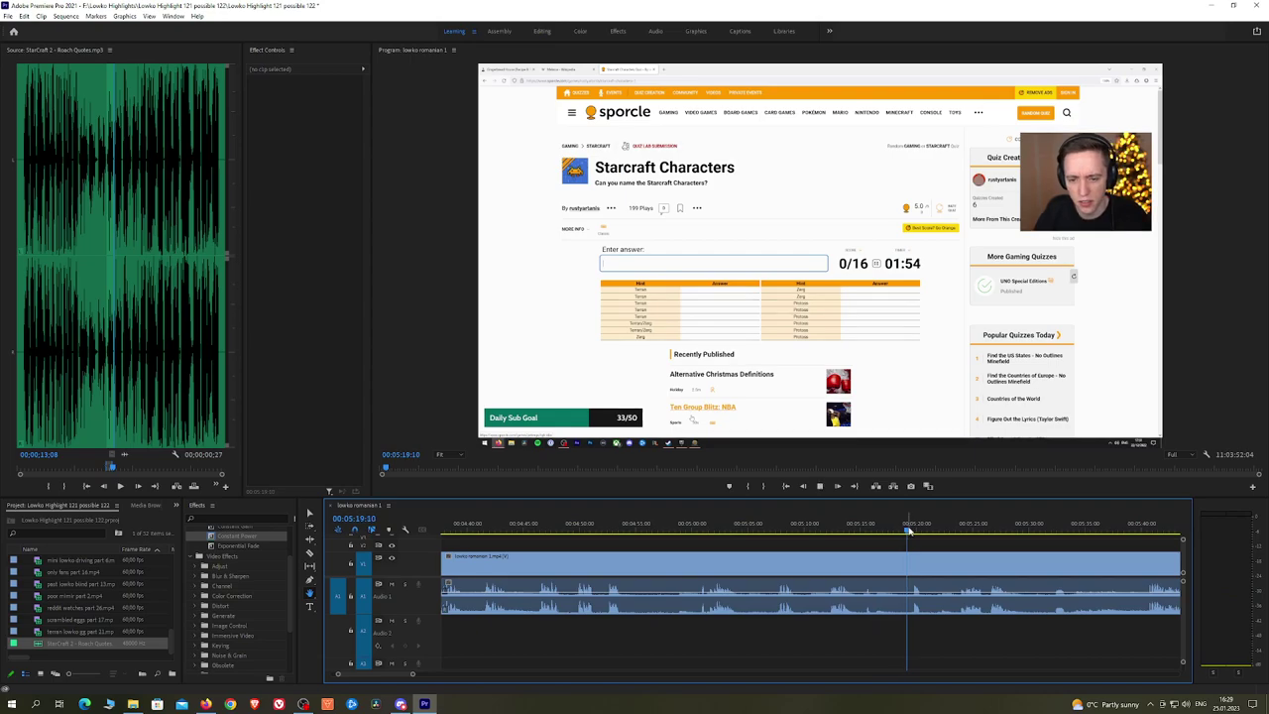
key("space")
Step: Keep later footage in view and skim playback from 5:26 to 5:39
left_click_drag(974, 549, 782, 541)
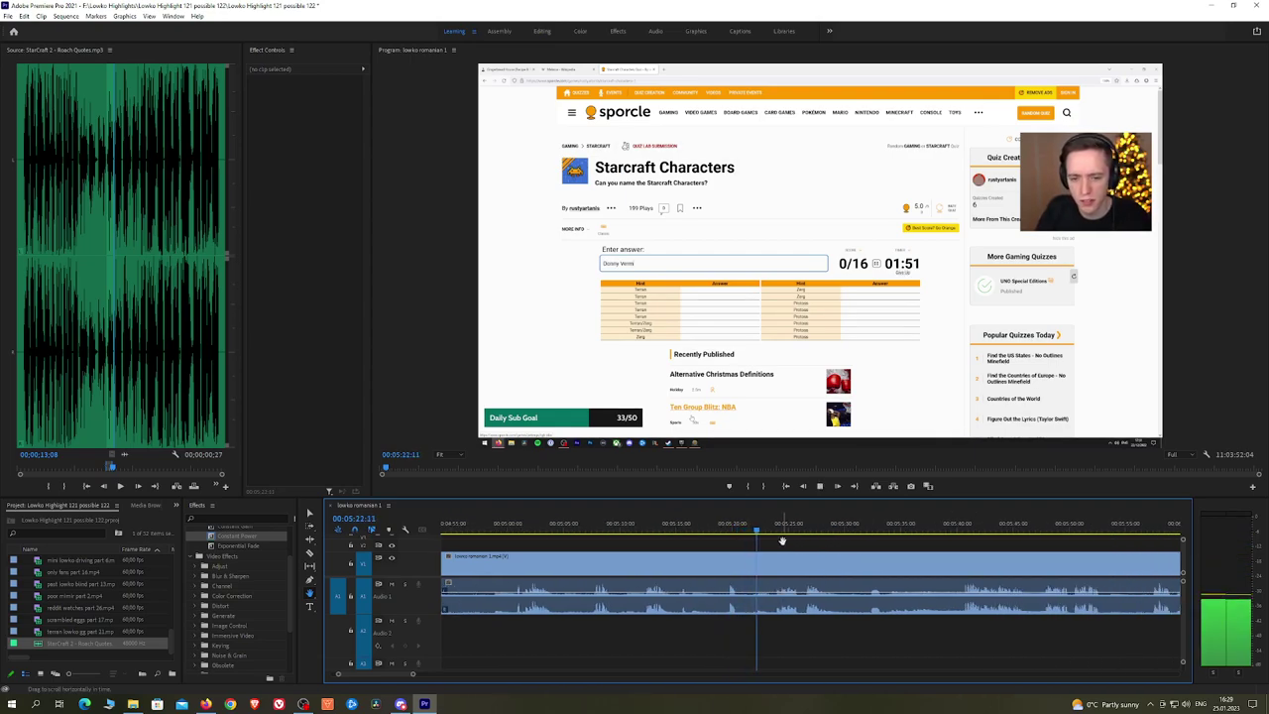
left_click_drag(828, 549, 747, 546)
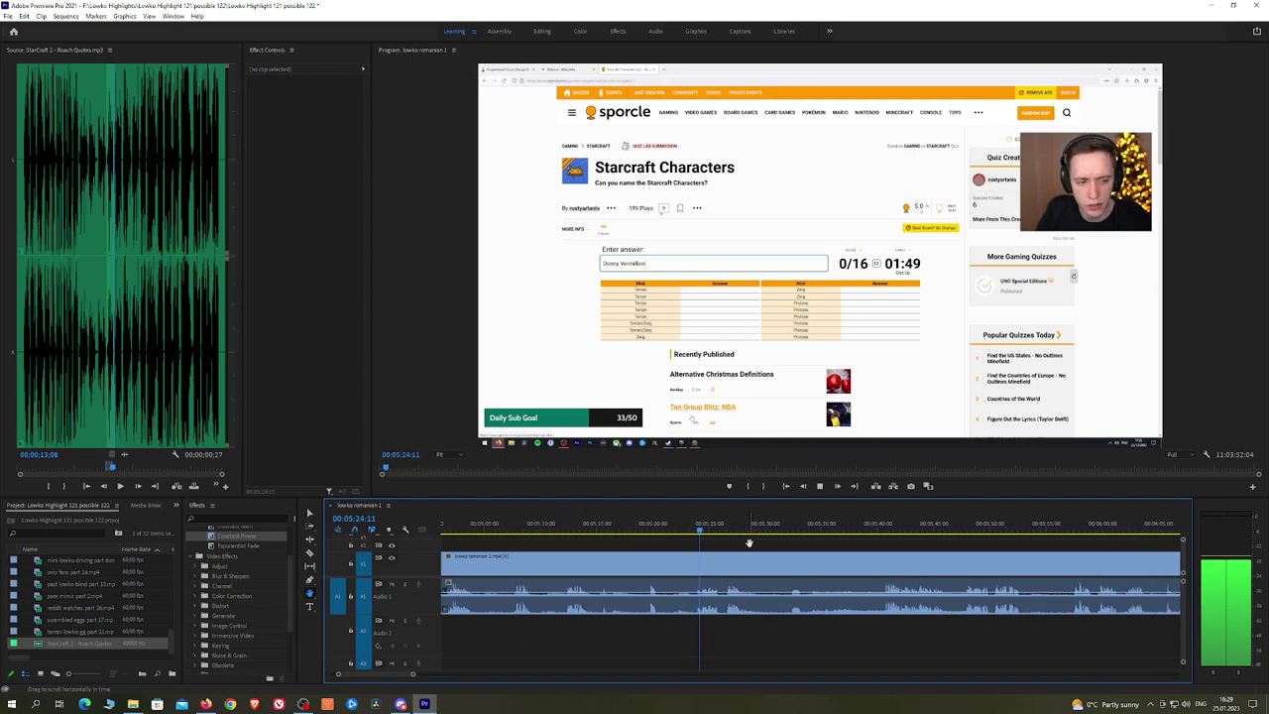
left_click(730, 527)
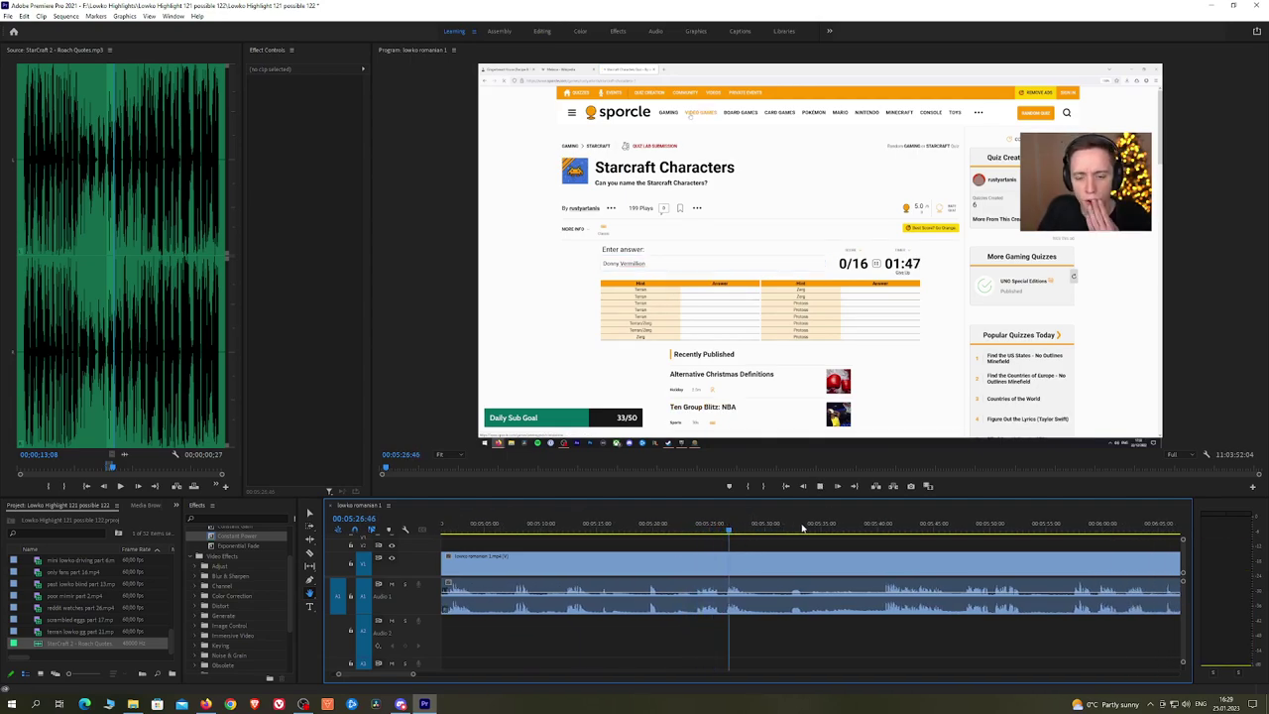
key("space")
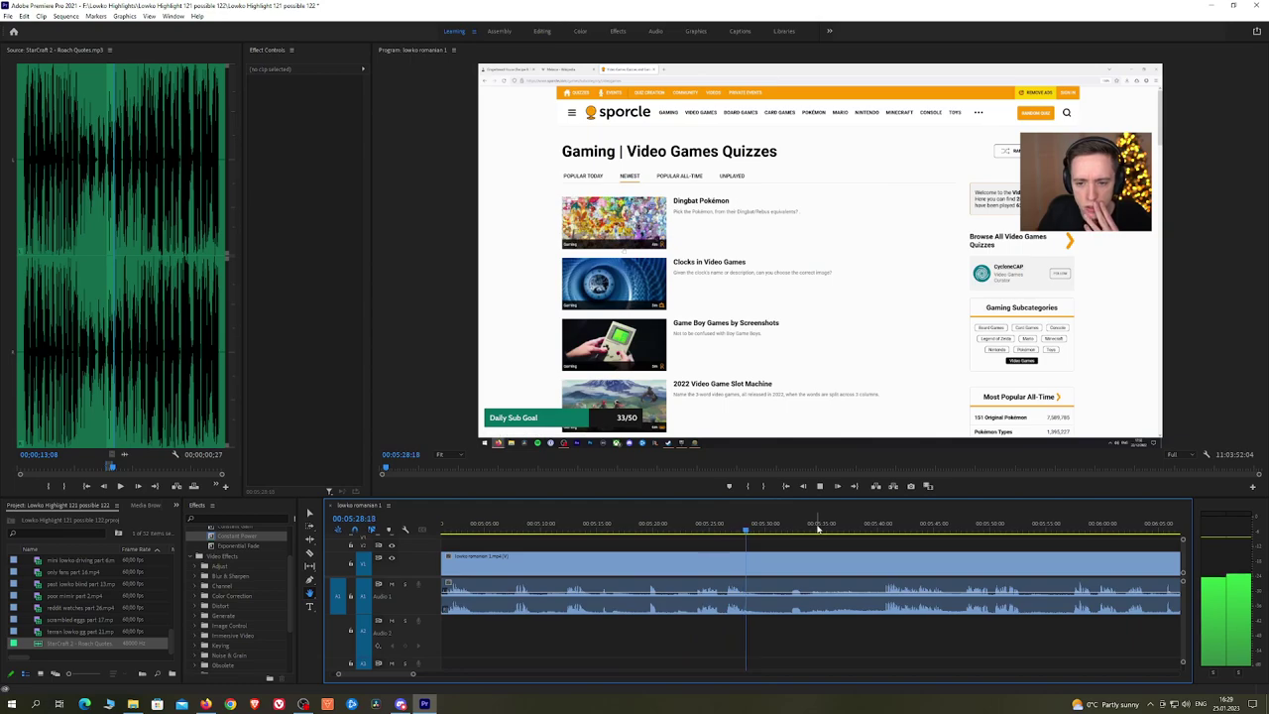
left_click(863, 528)
left_click(875, 529)
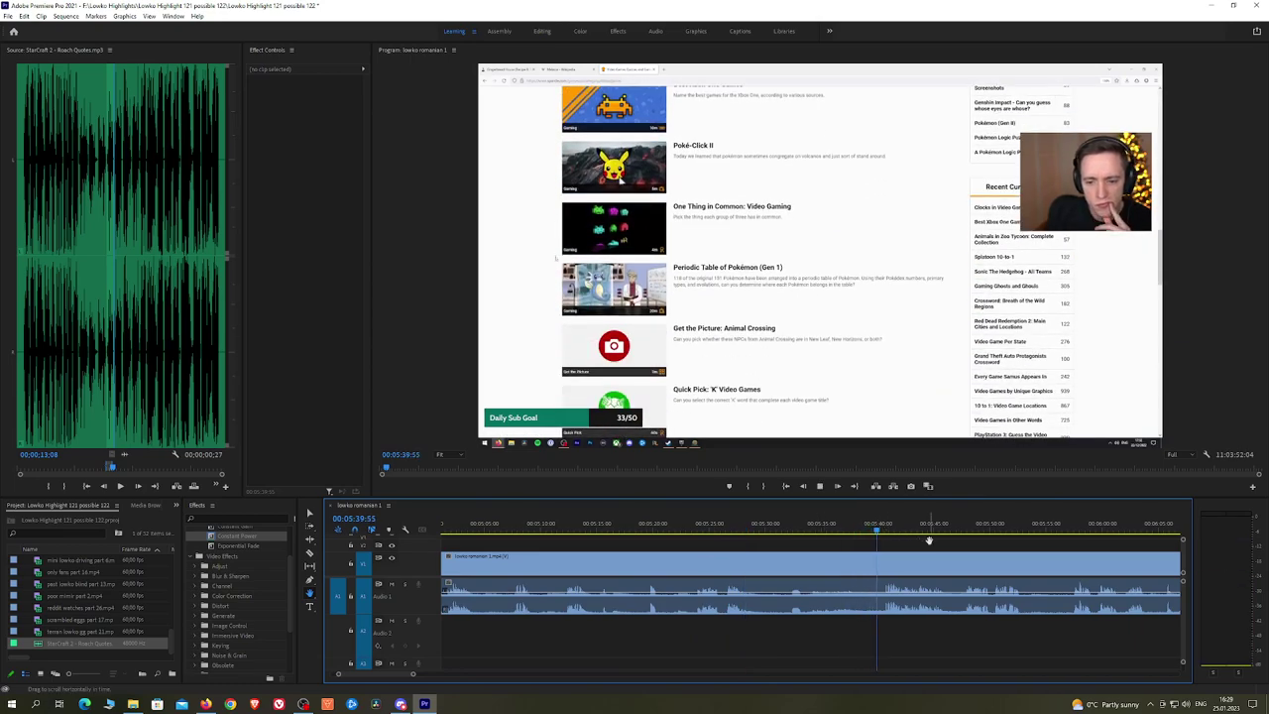
Step: Follow playback to the Gaming quizzes footage at 5:47 and skim past 5:51
left_click_drag(969, 538, 729, 536)
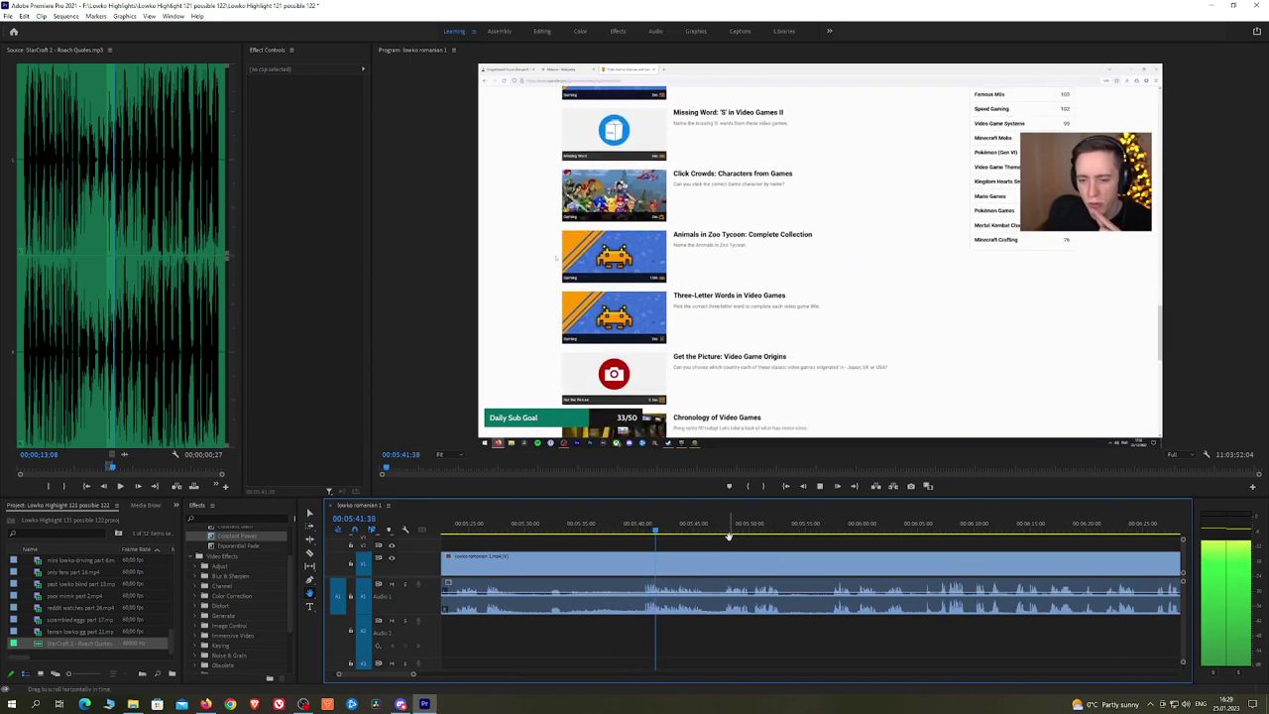
left_click_drag(724, 536, 672, 535)
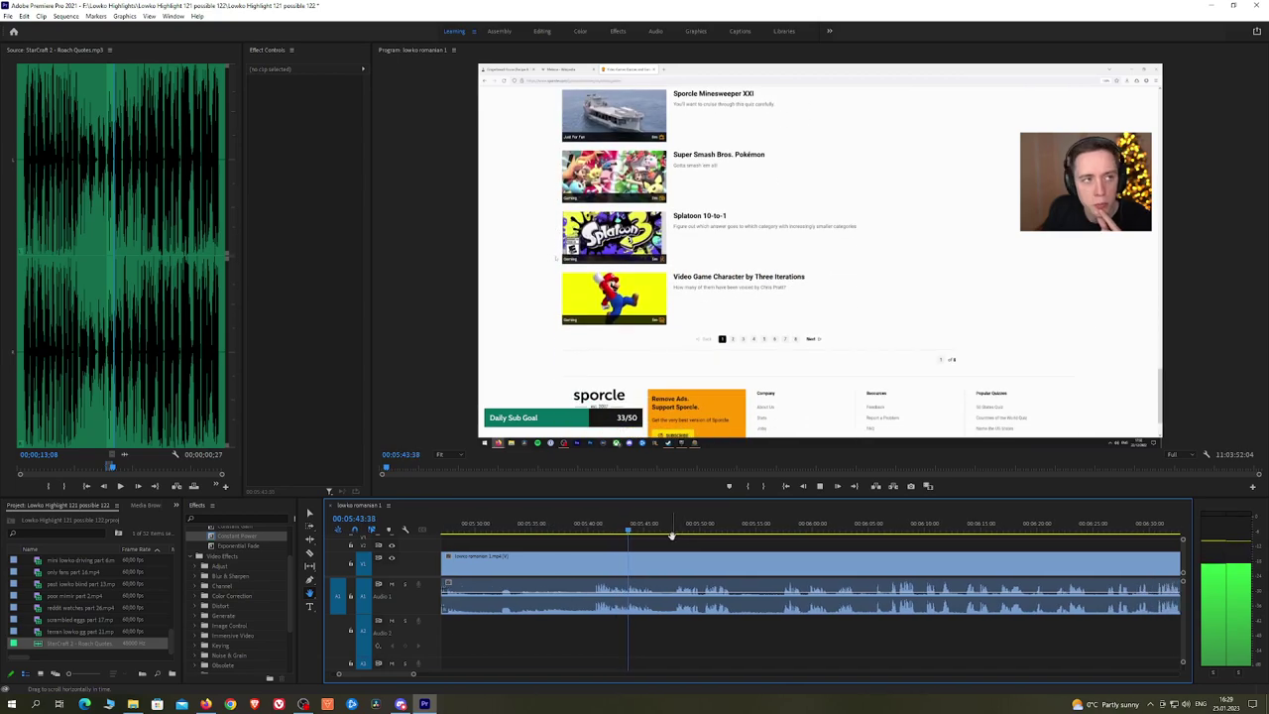
left_click(670, 531)
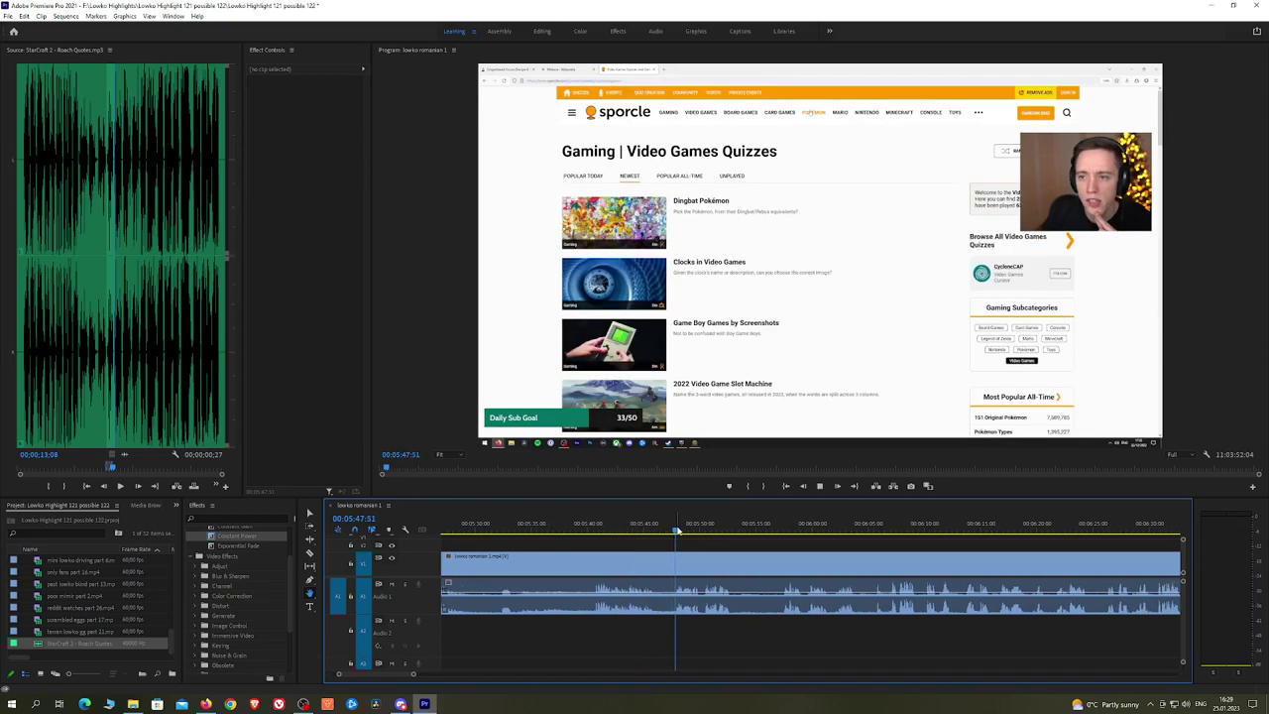
key("space")
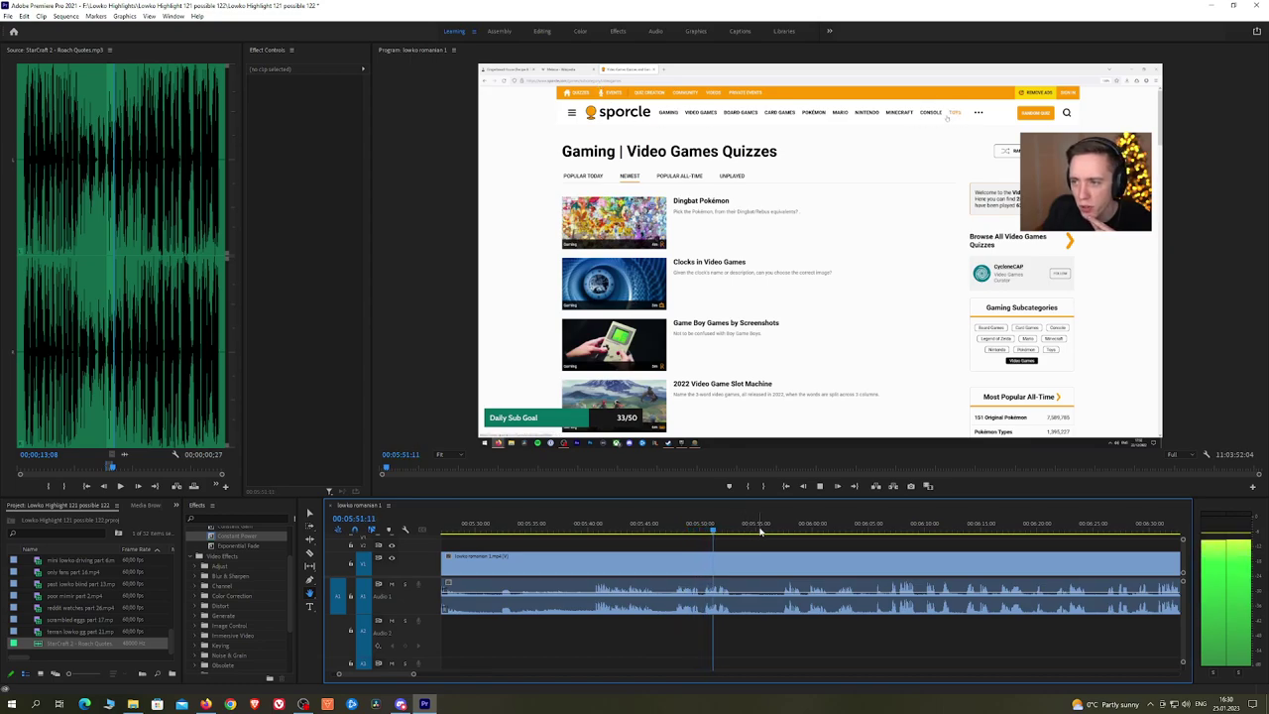
left_click(765, 532)
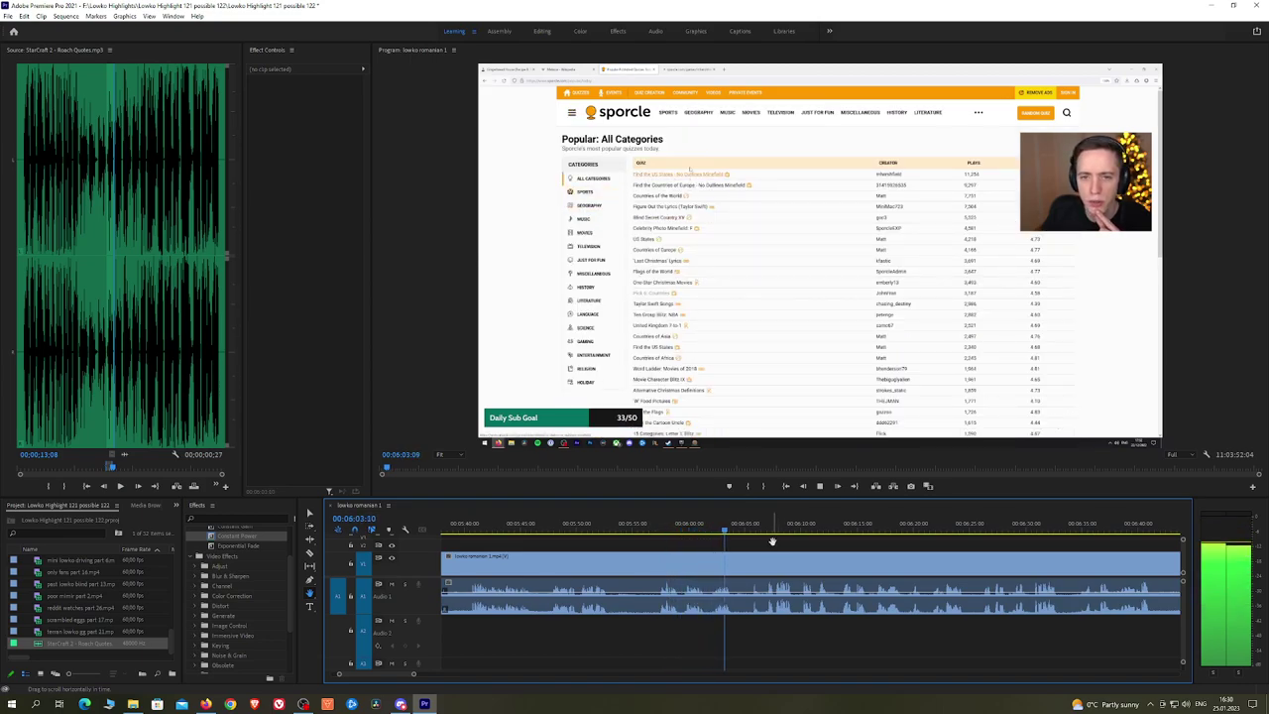
Step: Skim the US States quiz footage from 6:05 through 6:26, playing on from 6:34
left_click(750, 534)
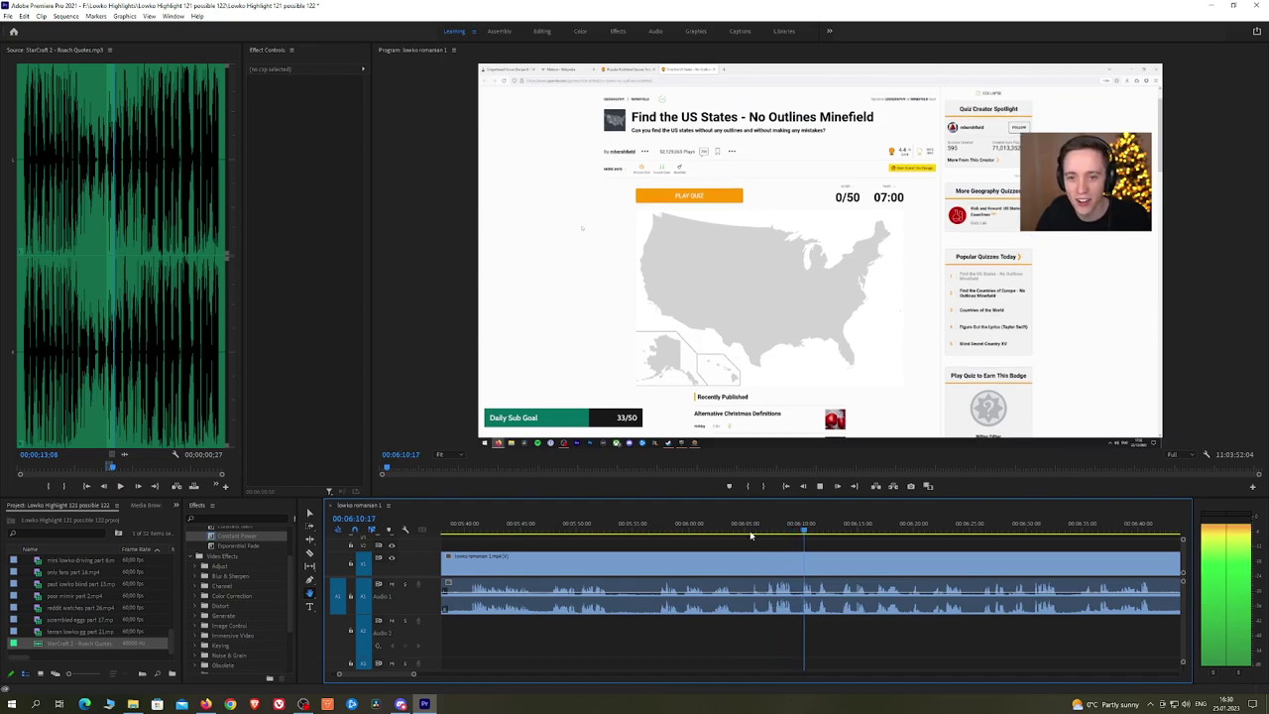
left_click_drag(903, 544, 768, 539)
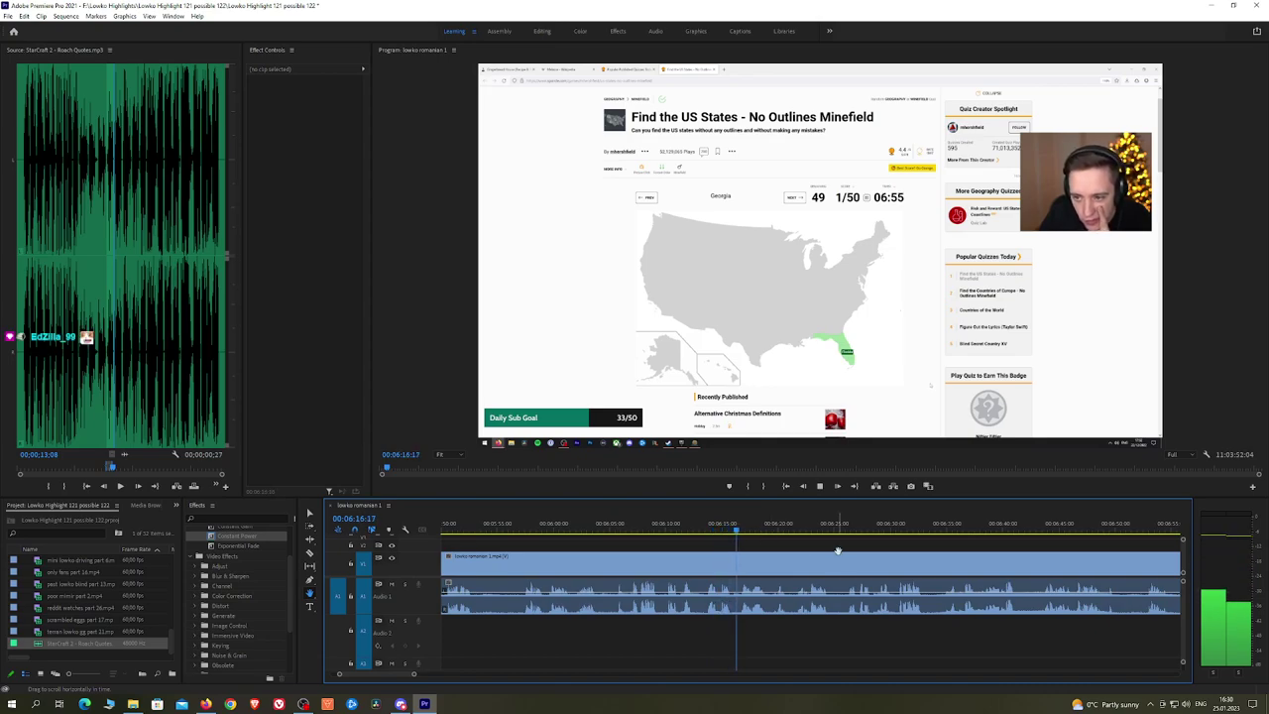
scroll(793, 546, "down", 1)
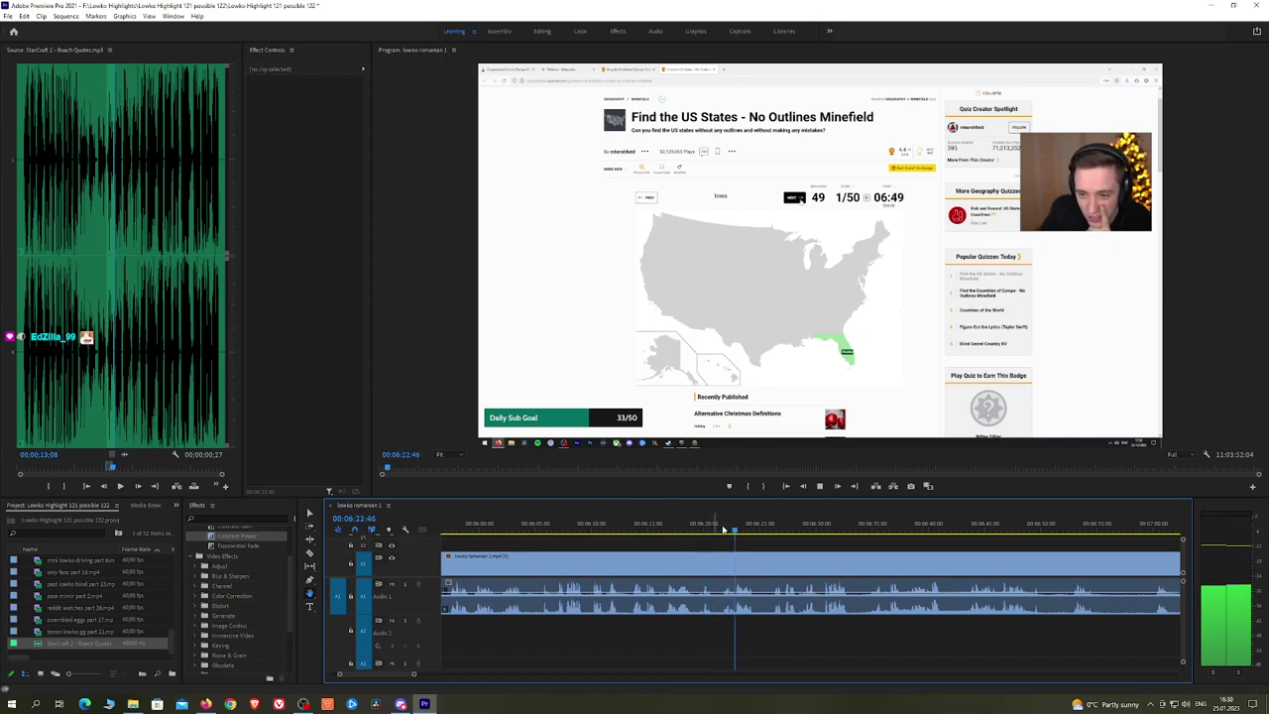
left_click(776, 530)
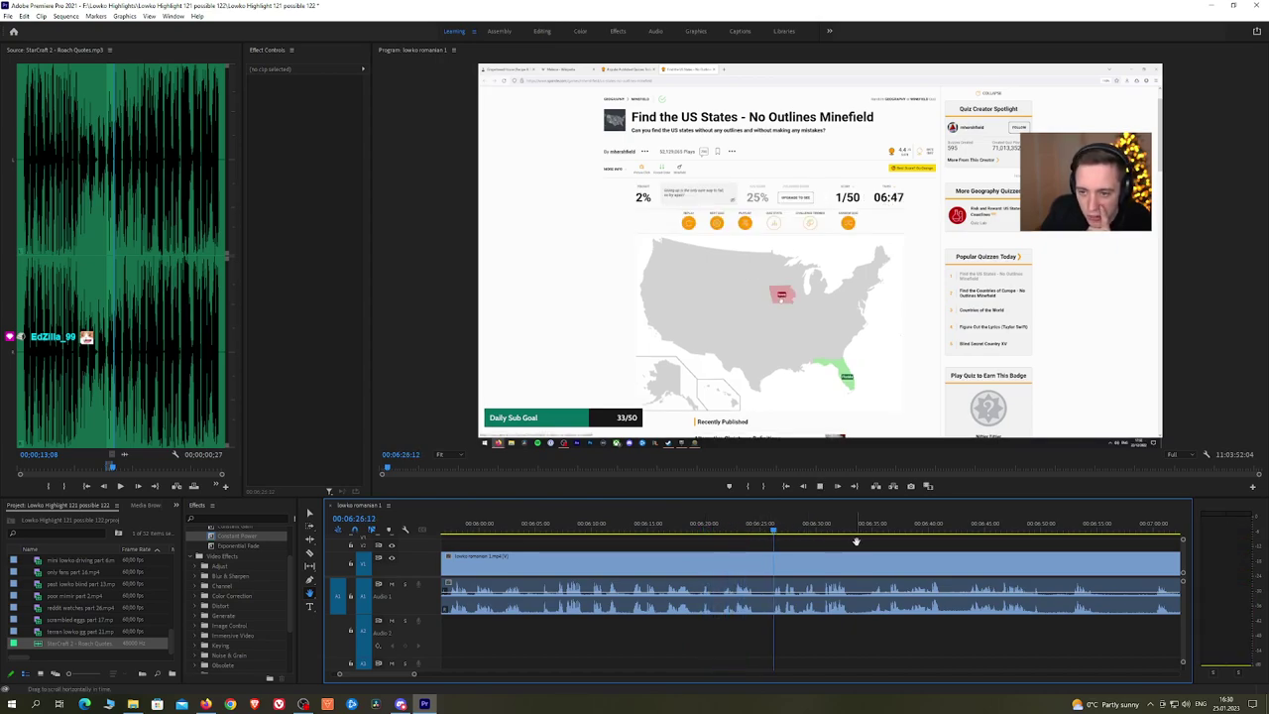
scroll(794, 536, "right", 4)
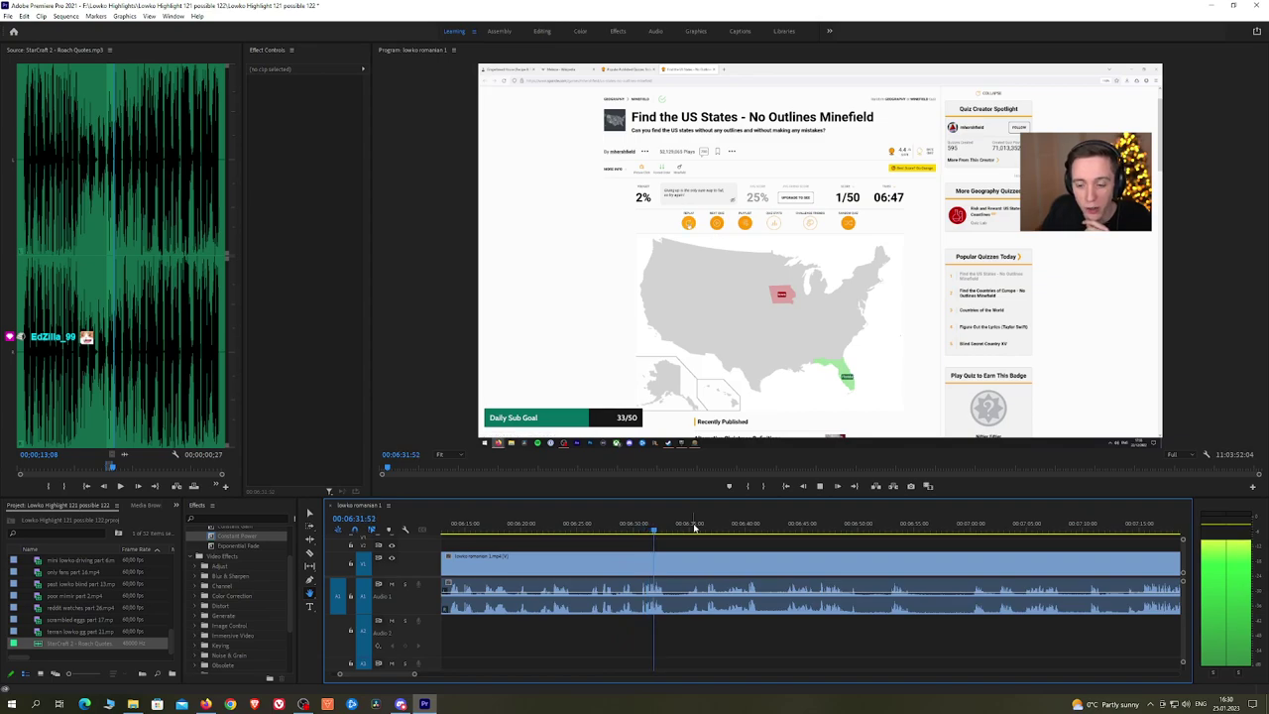
left_click(692, 527)
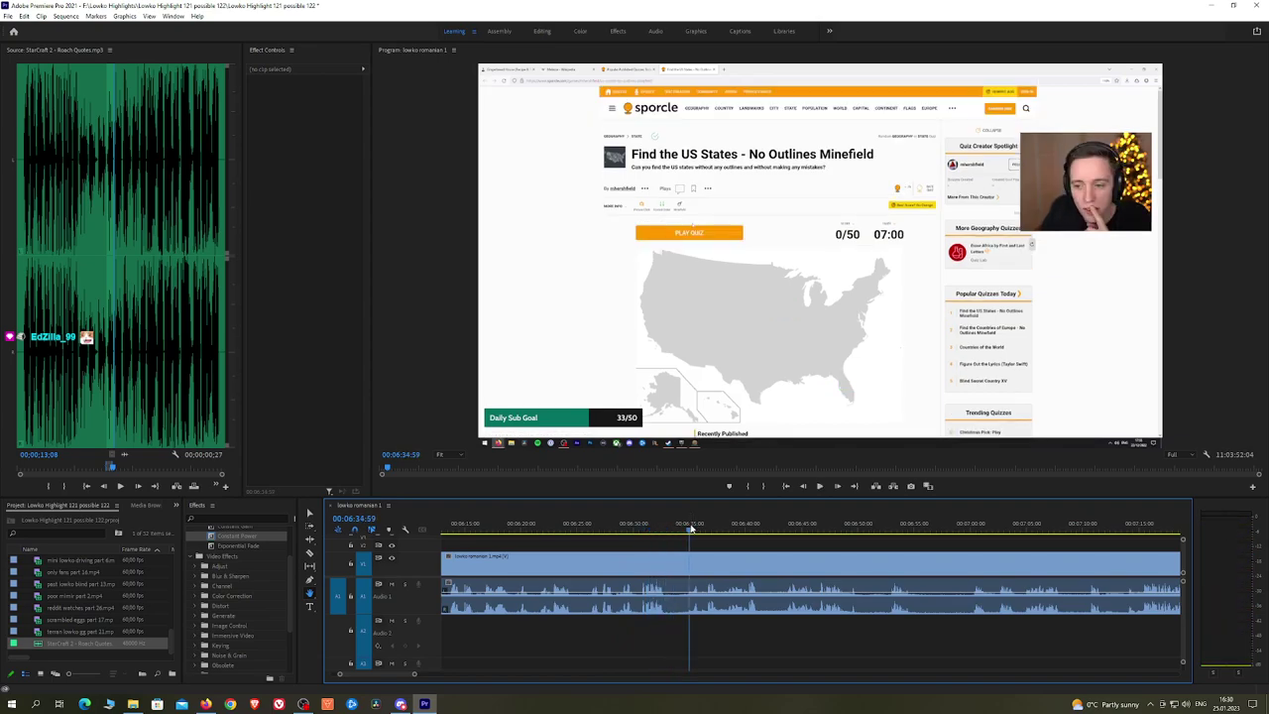
key("space")
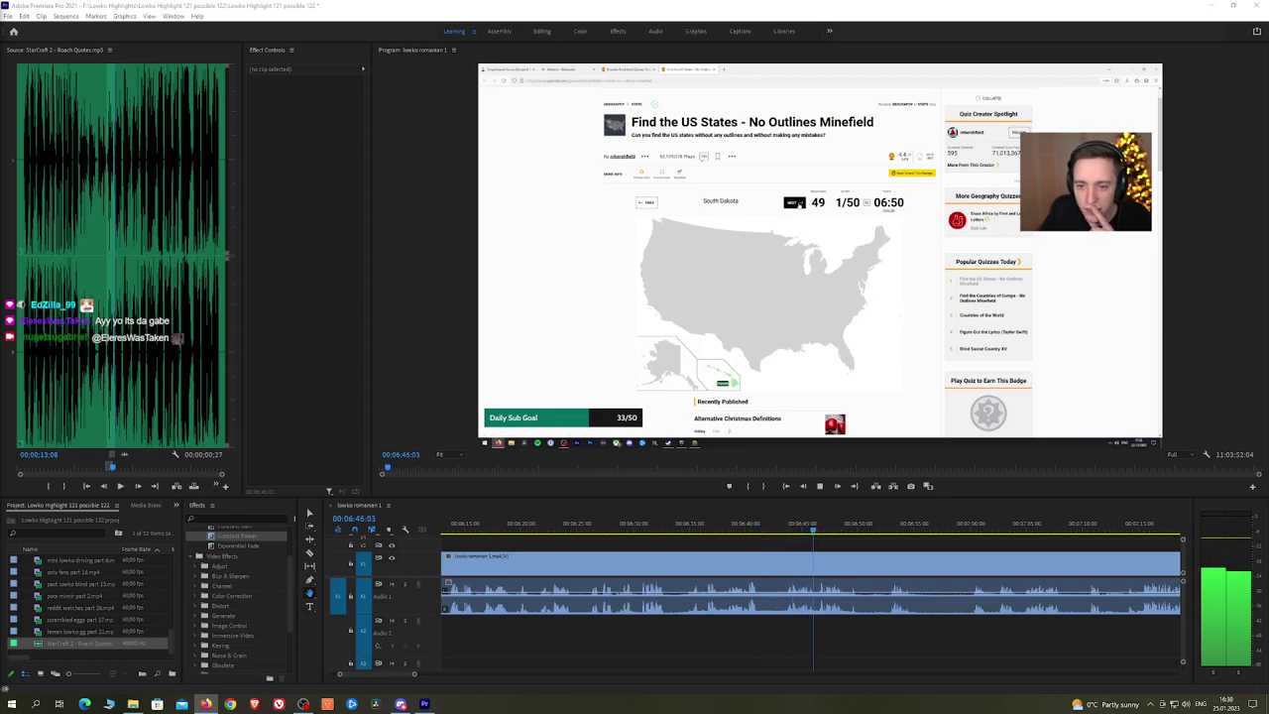
Step: Skip from about 6:52 through 7:00 and 7:12 to the 151 Pokemon quiz and categories page
left_click_drag(892, 544, 760, 543)
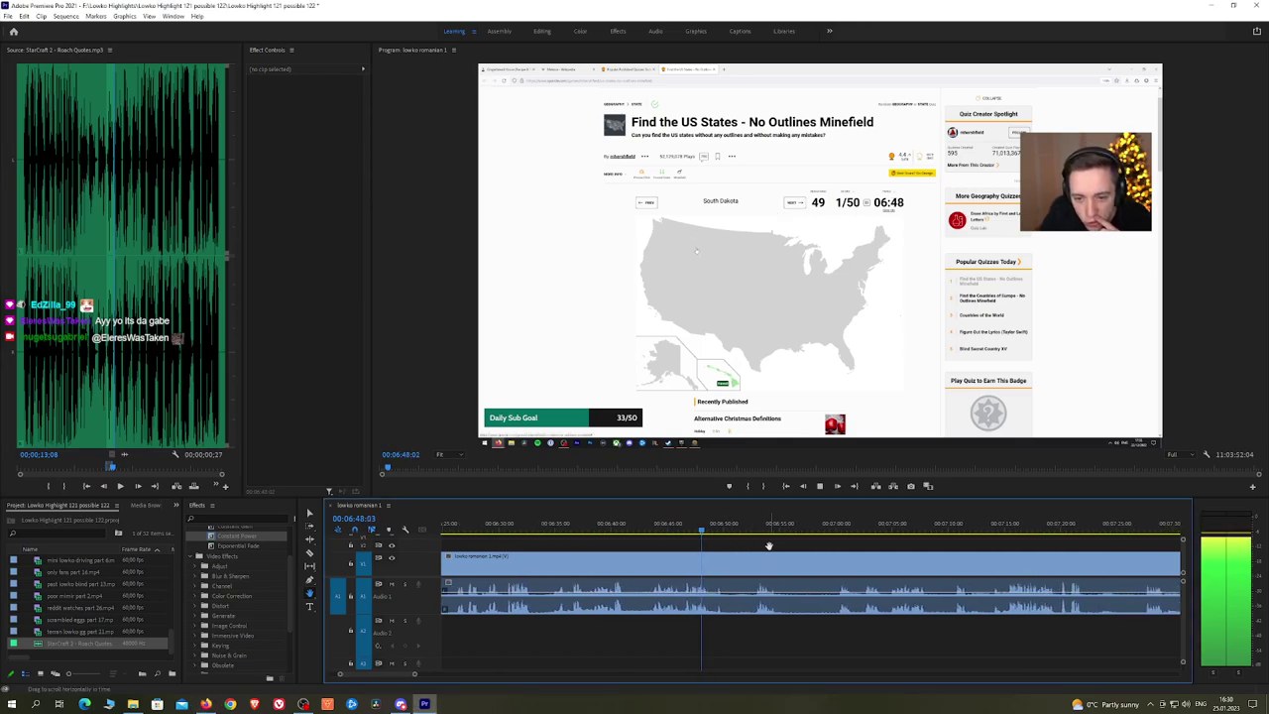
left_click(750, 532)
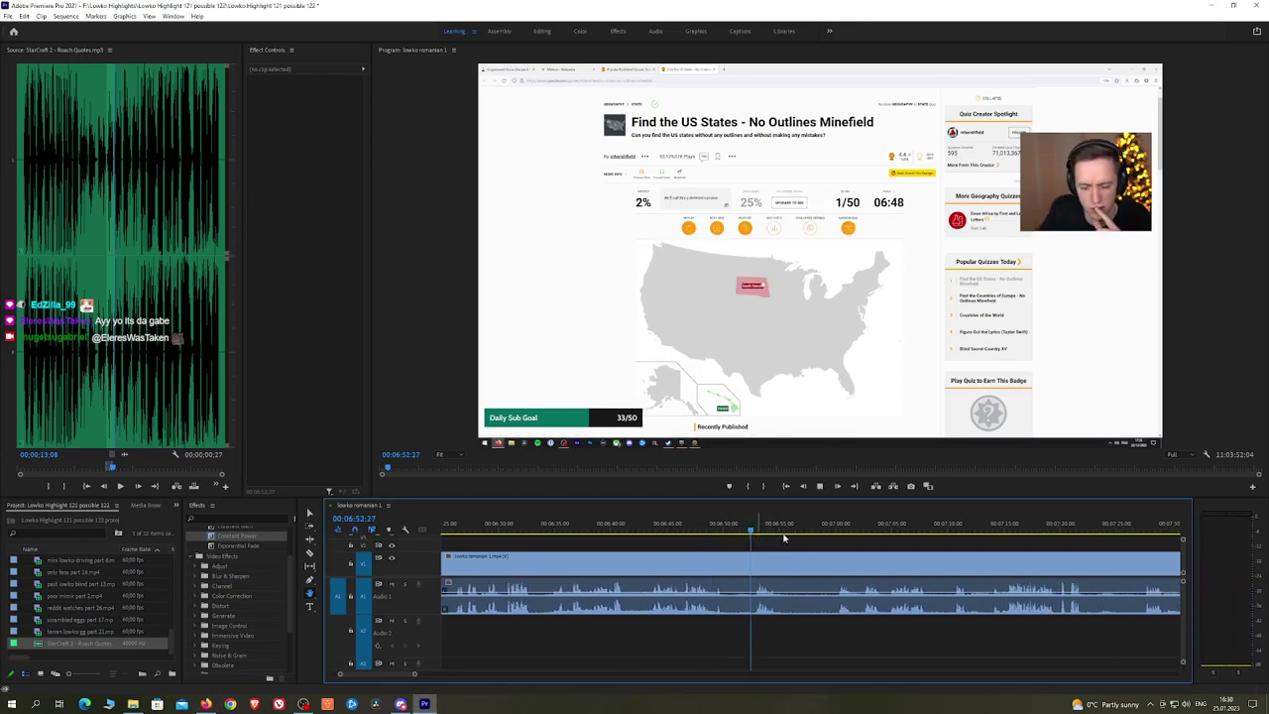
left_click(840, 531)
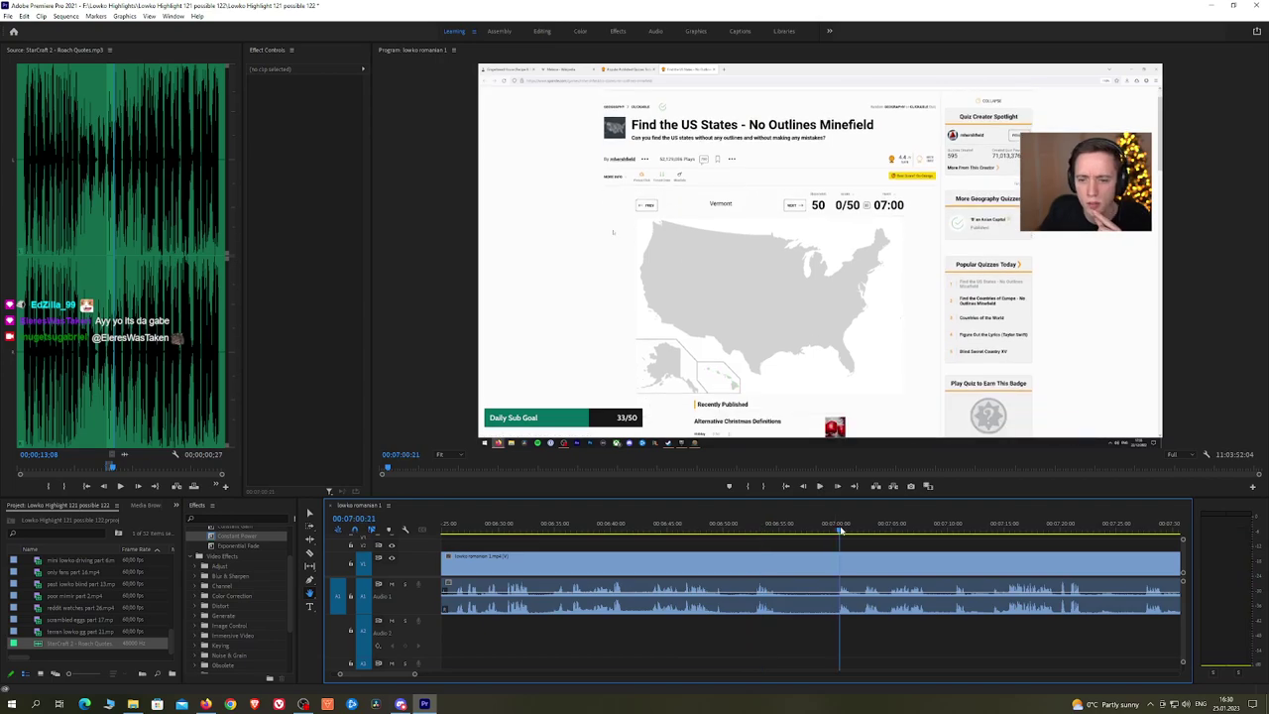
key("space")
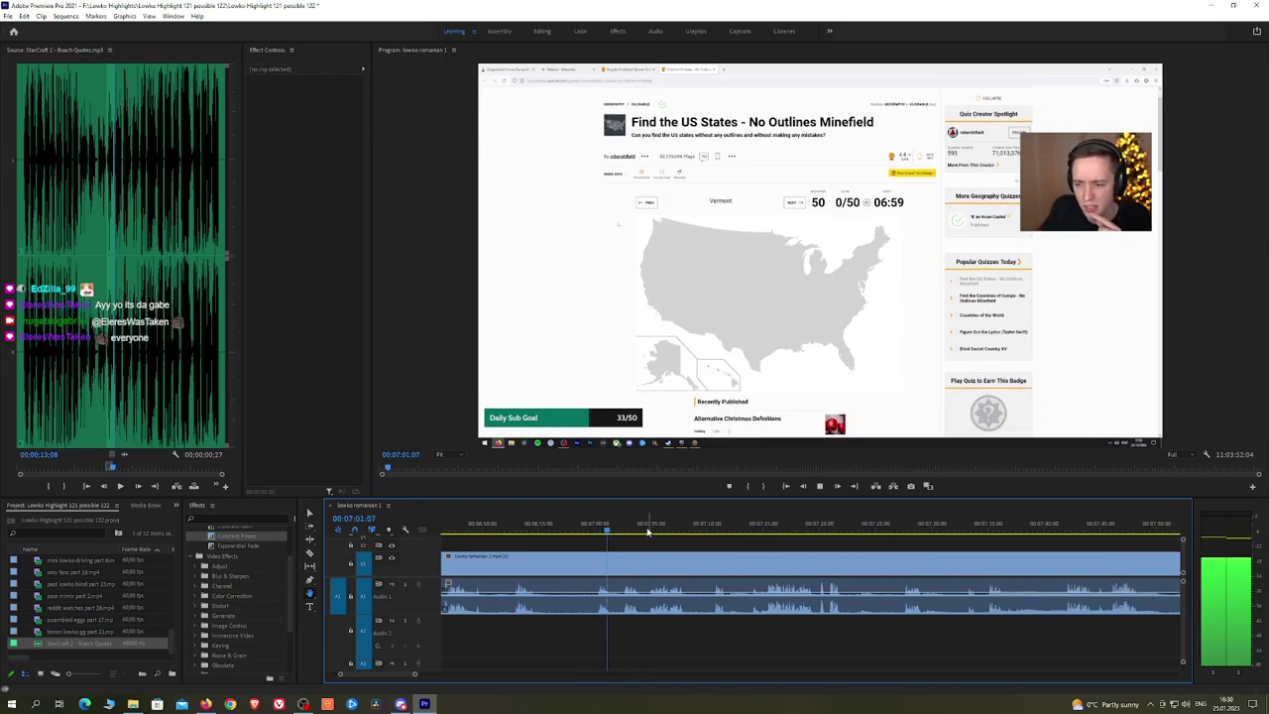
left_click(734, 532)
left_click(831, 532)
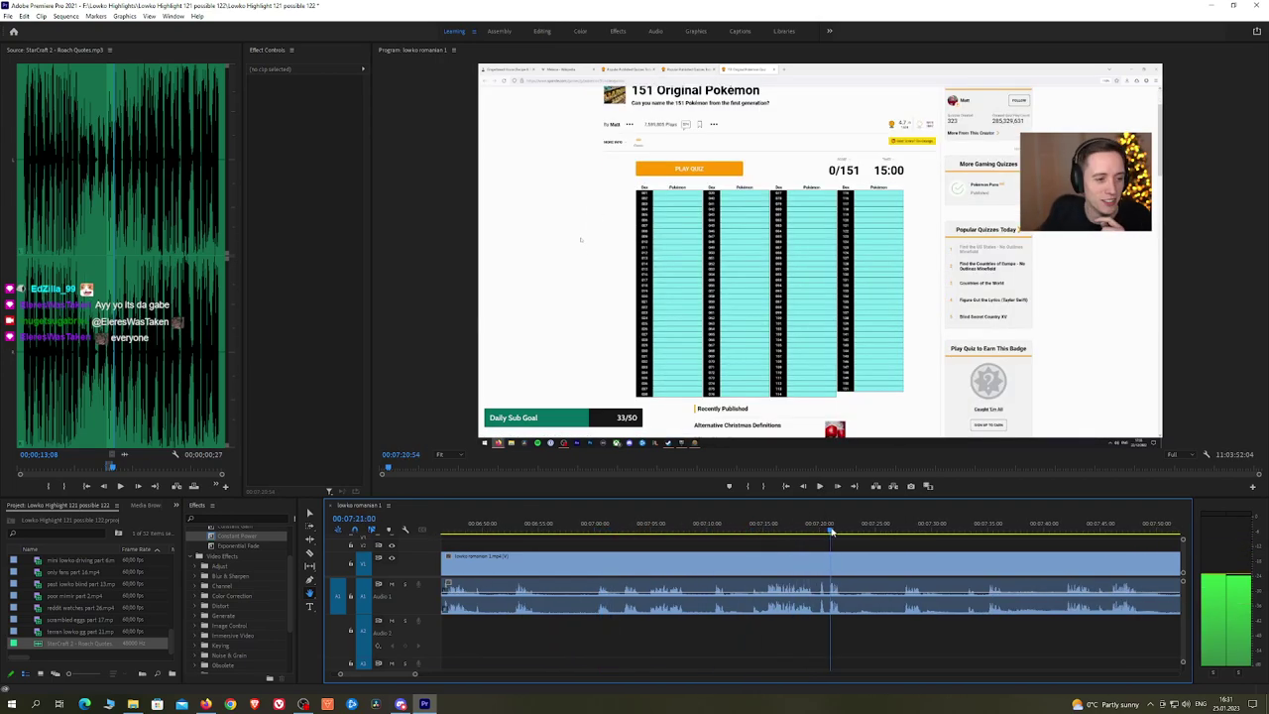
left_click_drag(831, 533, 881, 533)
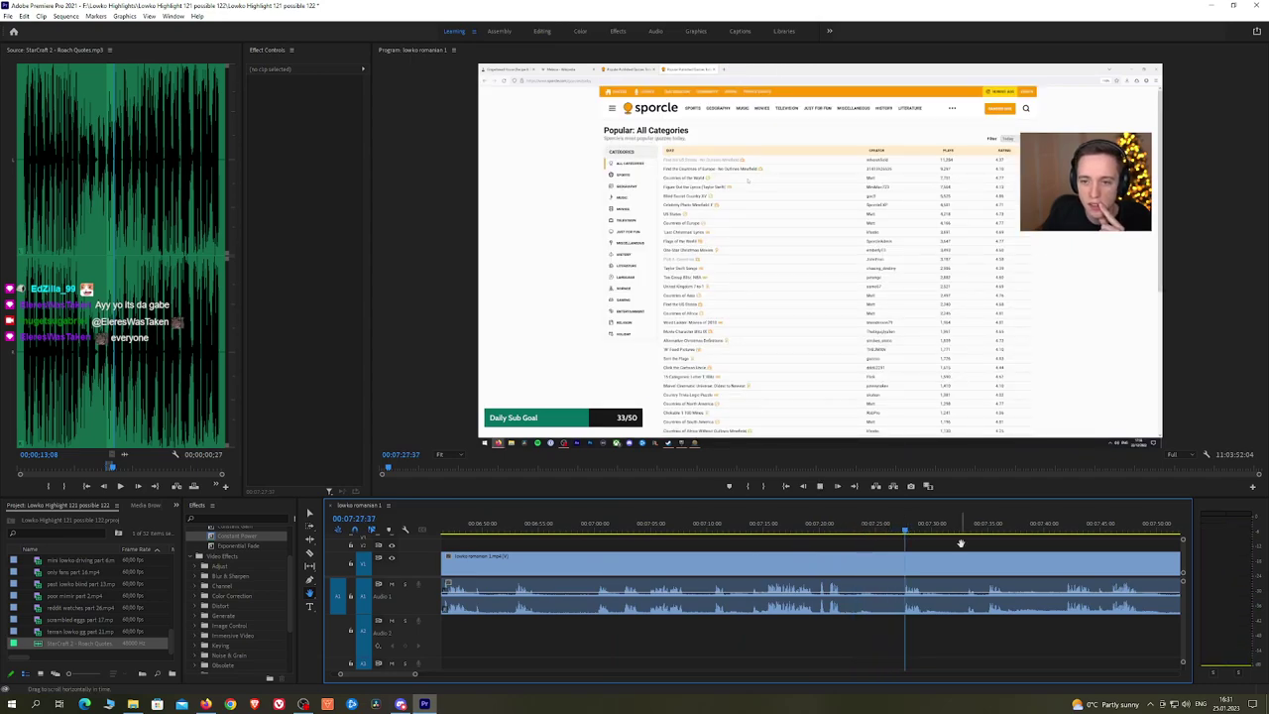
Step: Play from 7:27 and scrub through the Sporcle categories page to 7:40
key("space")
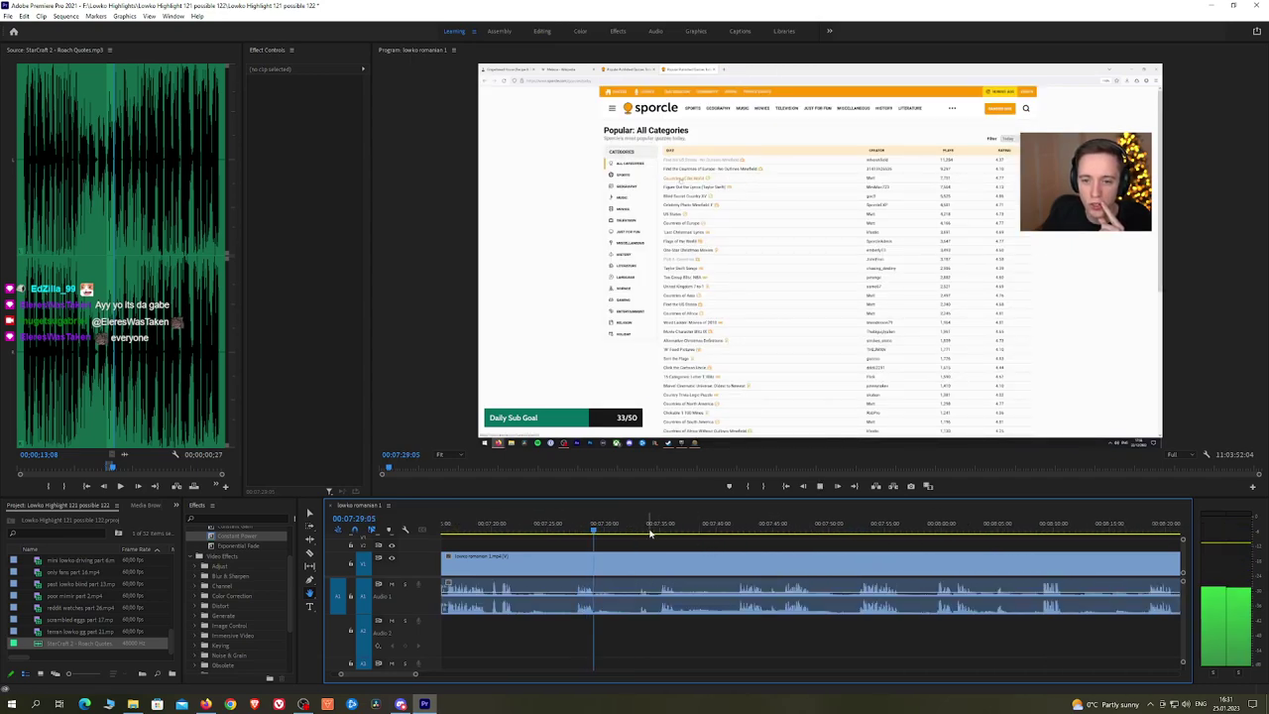
left_click_drag(660, 532, 843, 532)
key("space")
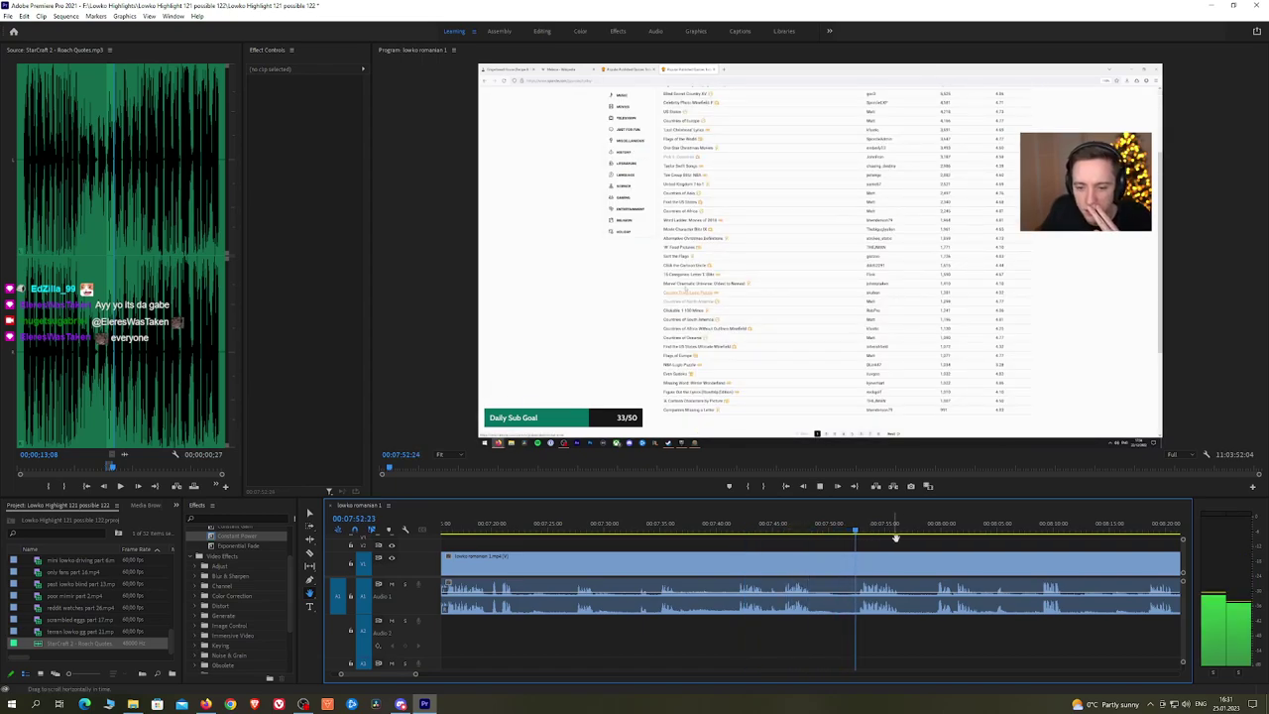
scroll(960, 544, "down", 7)
Step: Razor at the flag-quiz start near 08:08 and ripple-delete the browsing piece so the Wrestlers quiz follows on
scroll(987, 551, "down", 3)
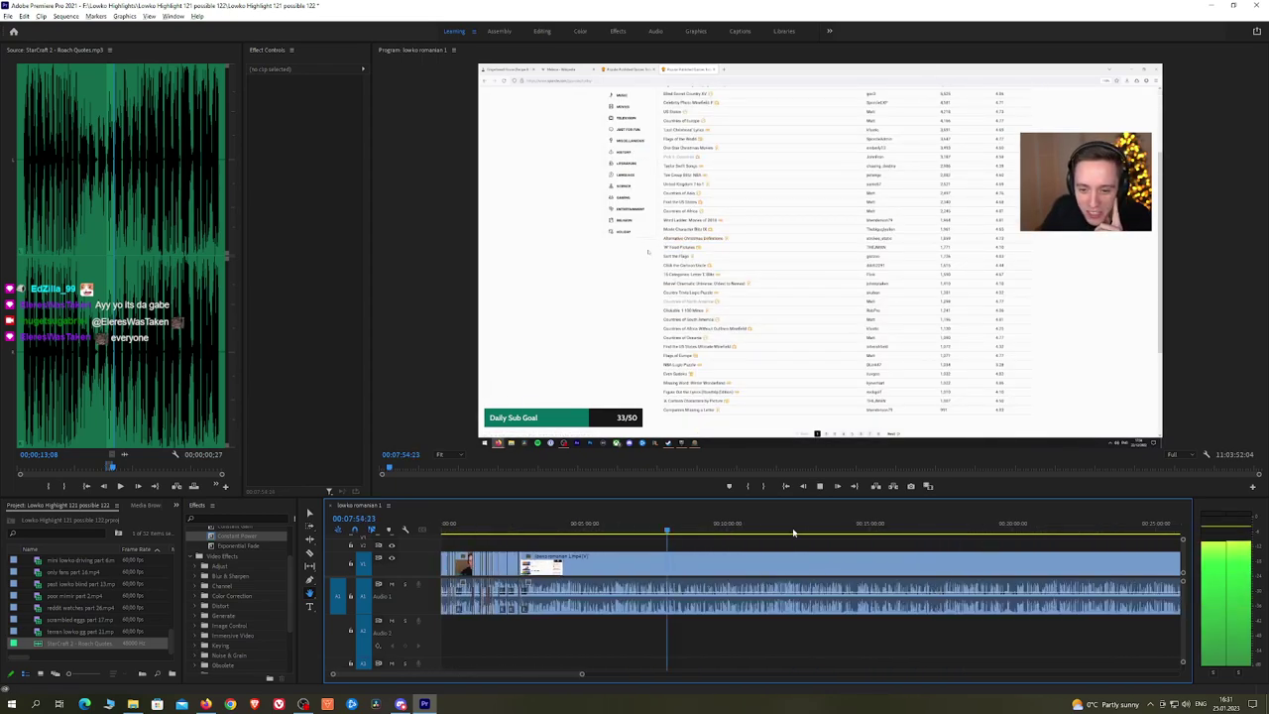
scroll(575, 550, "up", 8)
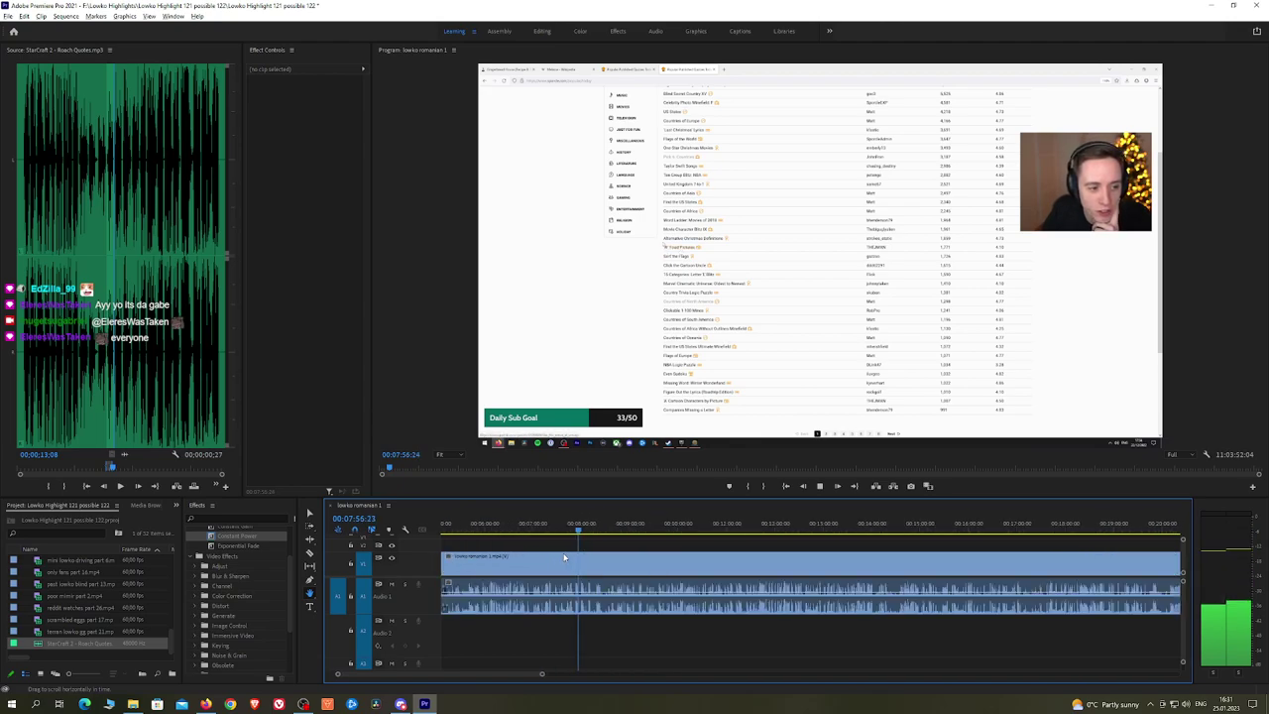
left_click(548, 532)
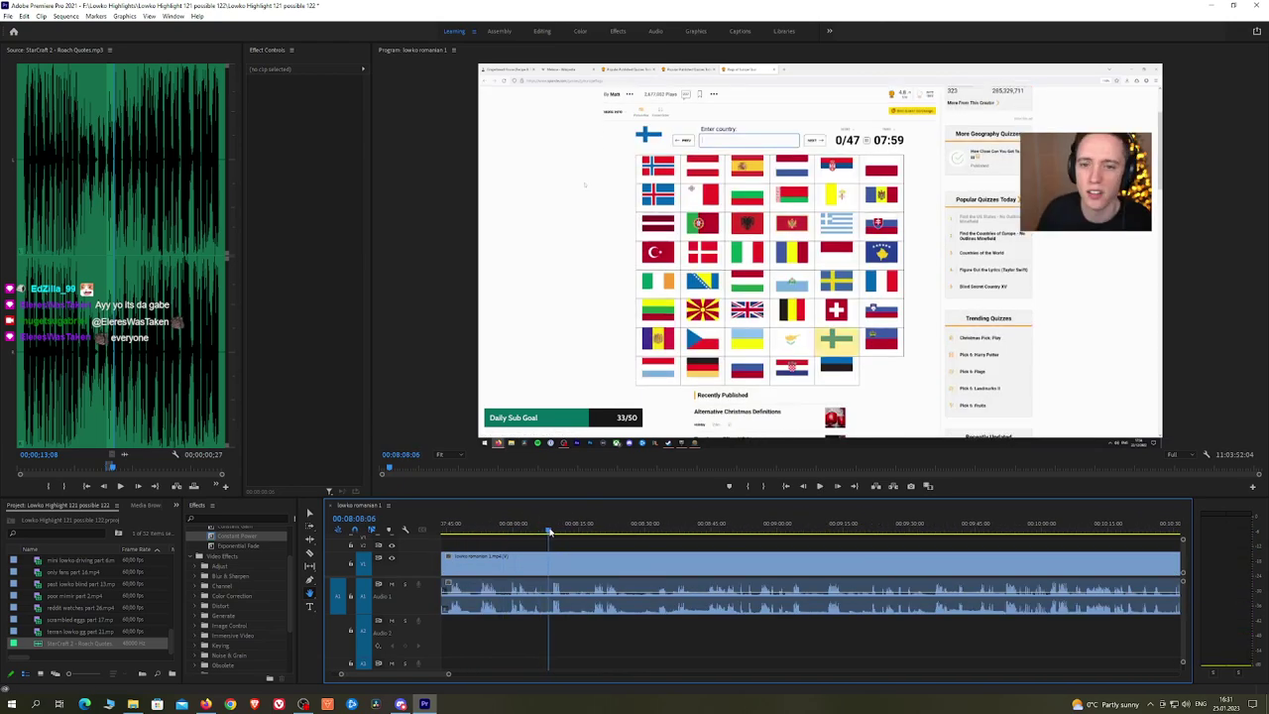
left_click_drag(562, 533, 724, 531)
scroll(613, 555, "up", 5)
left_click(601, 531)
key("c")
left_click(724, 569)
key("v")
left_click(705, 571)
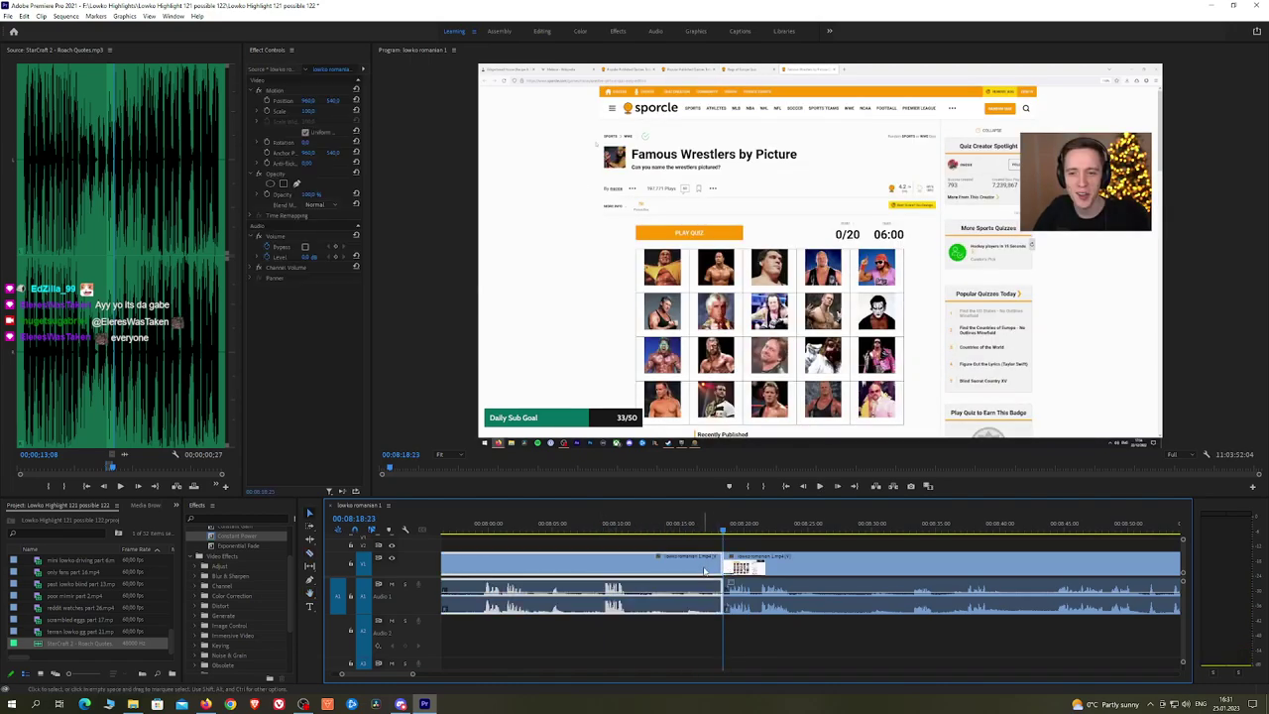
key("shift+Delete")
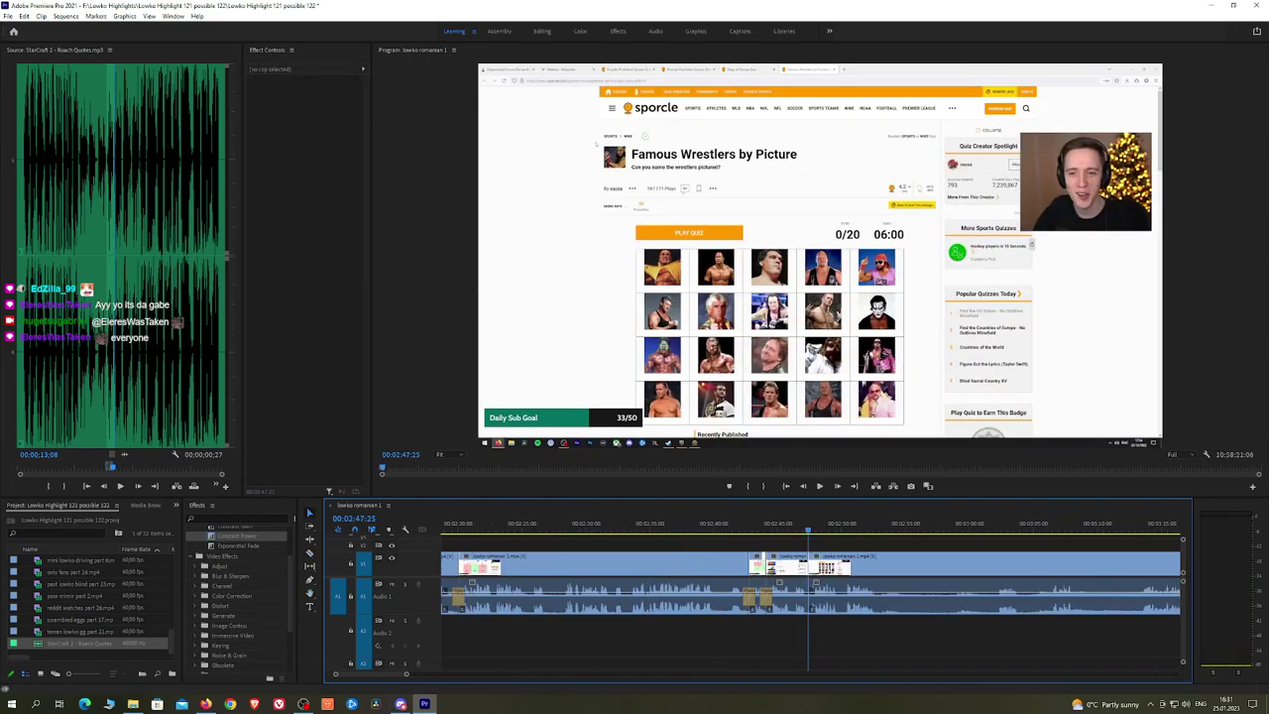
key("space")
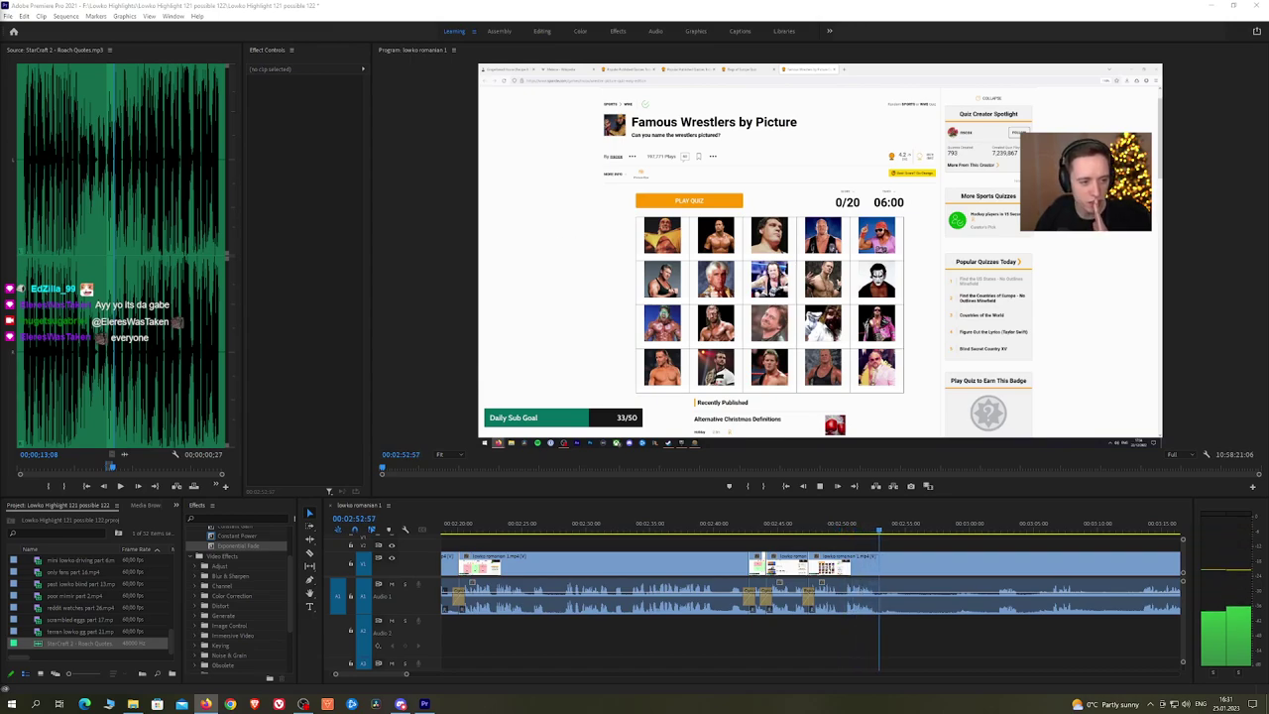
Step: Razor-cut the clip again near 03:02
left_click(940, 534)
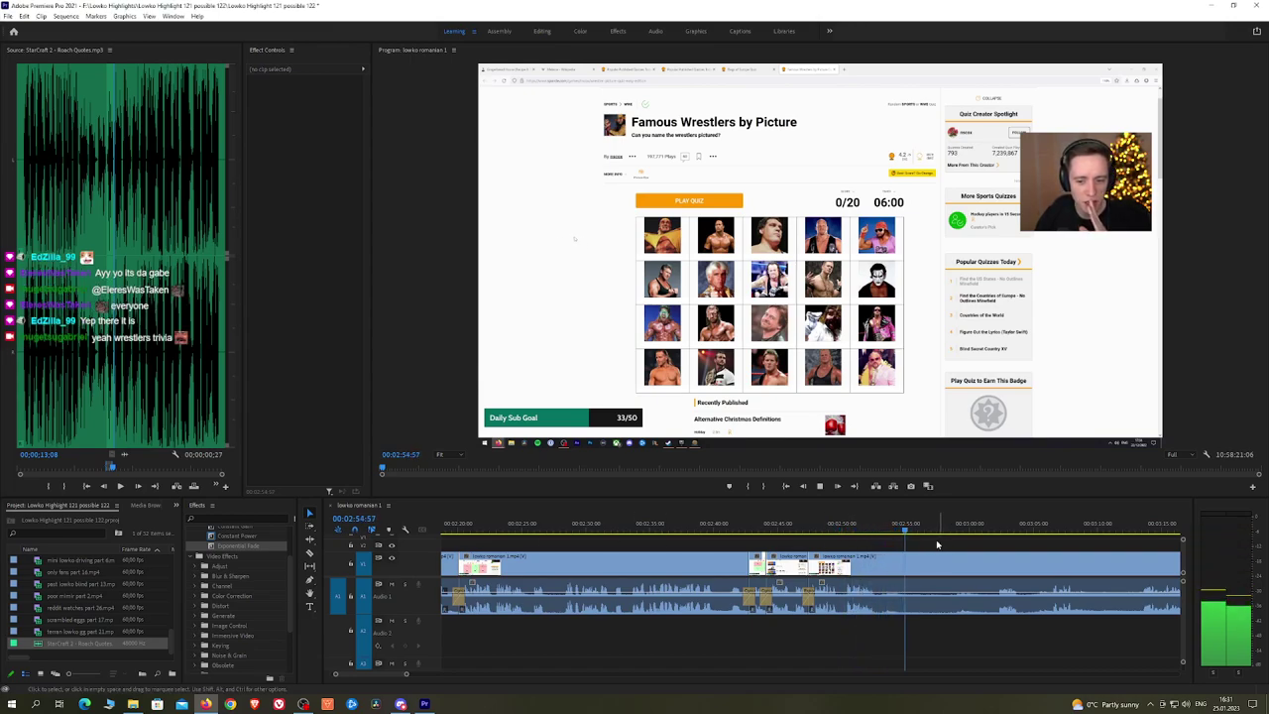
key("c")
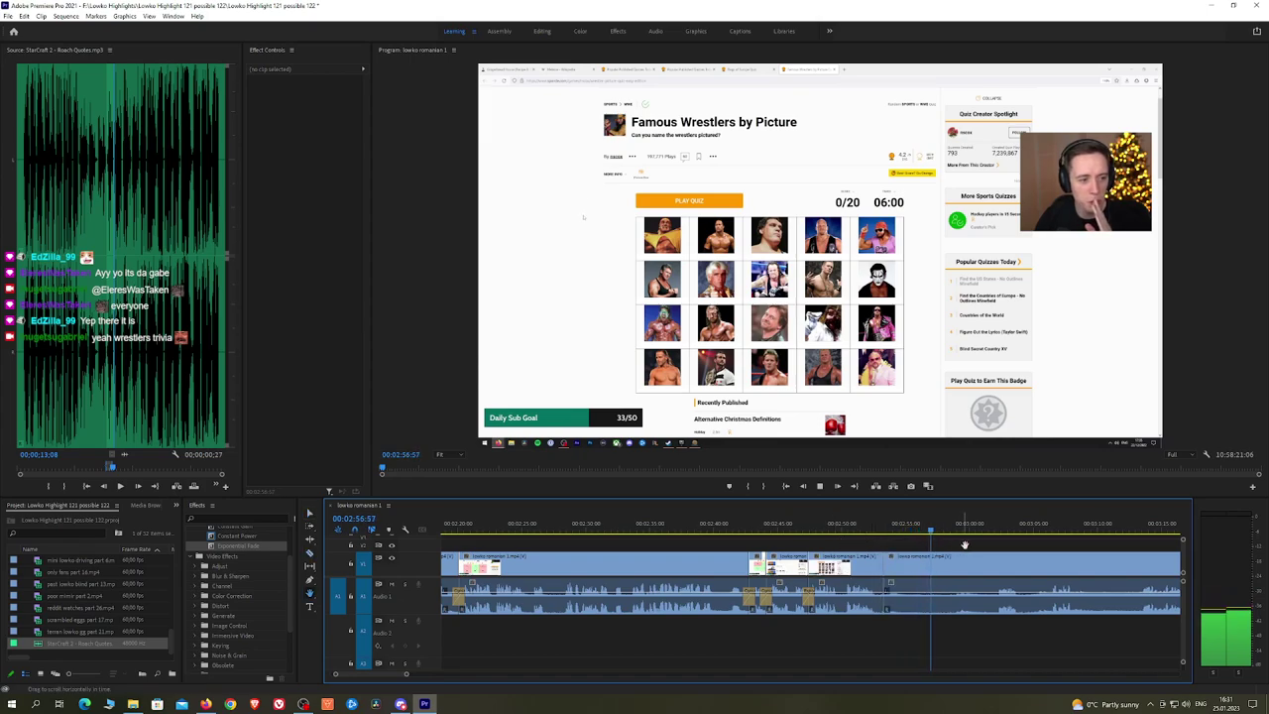
scroll(843, 565, "down", 3)
left_click(807, 529)
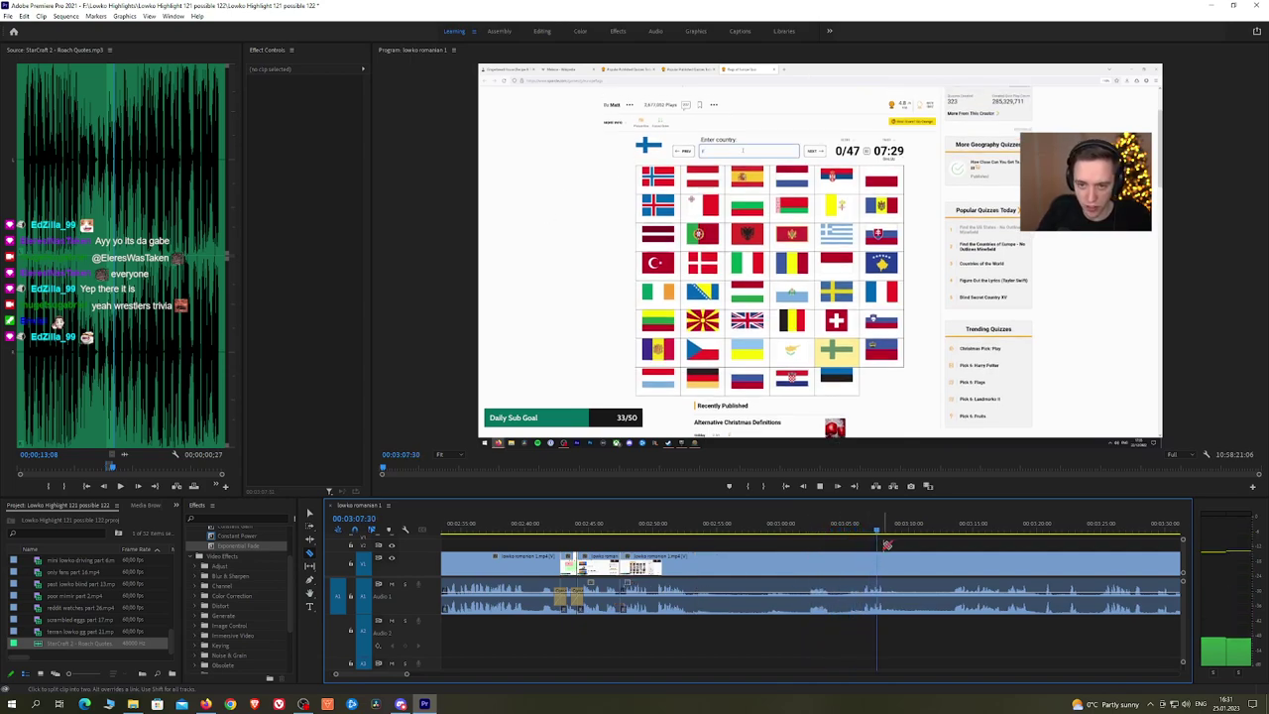
Step: Review the flags quiz from 03:13 through to about 03:44
key("h")
left_click_drag(936, 544, 824, 540)
left_click(845, 531)
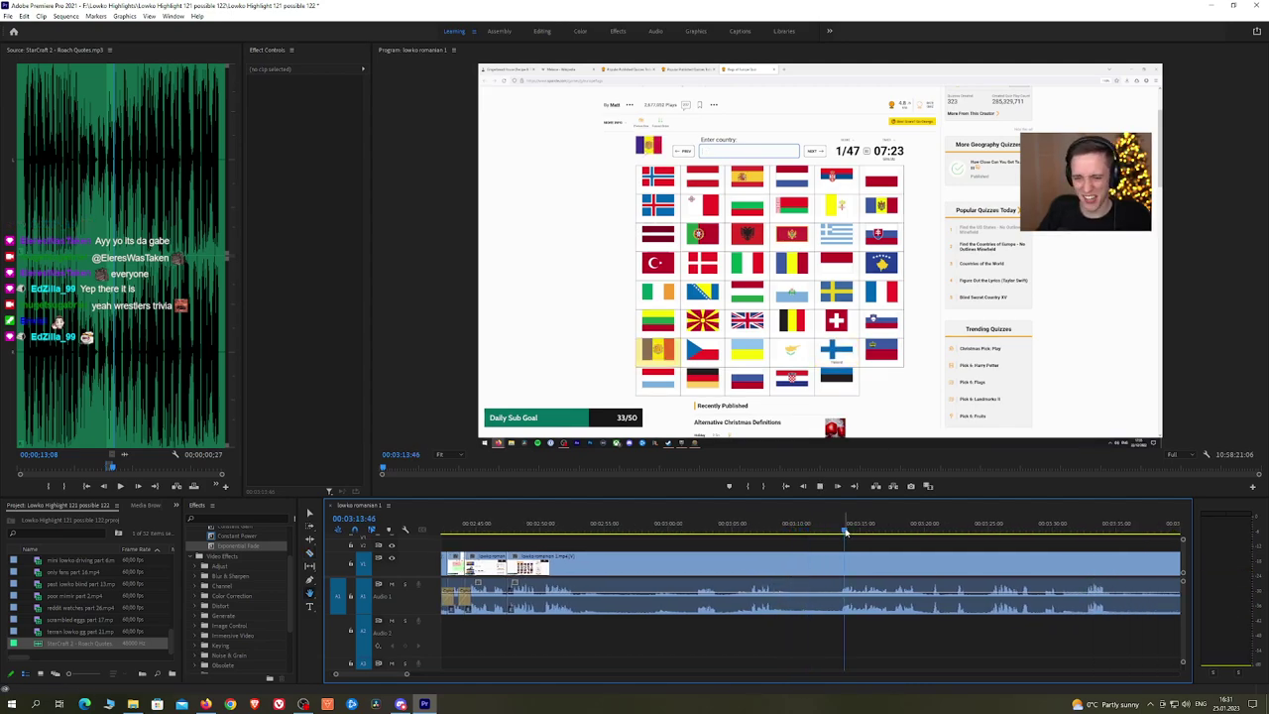
key("space")
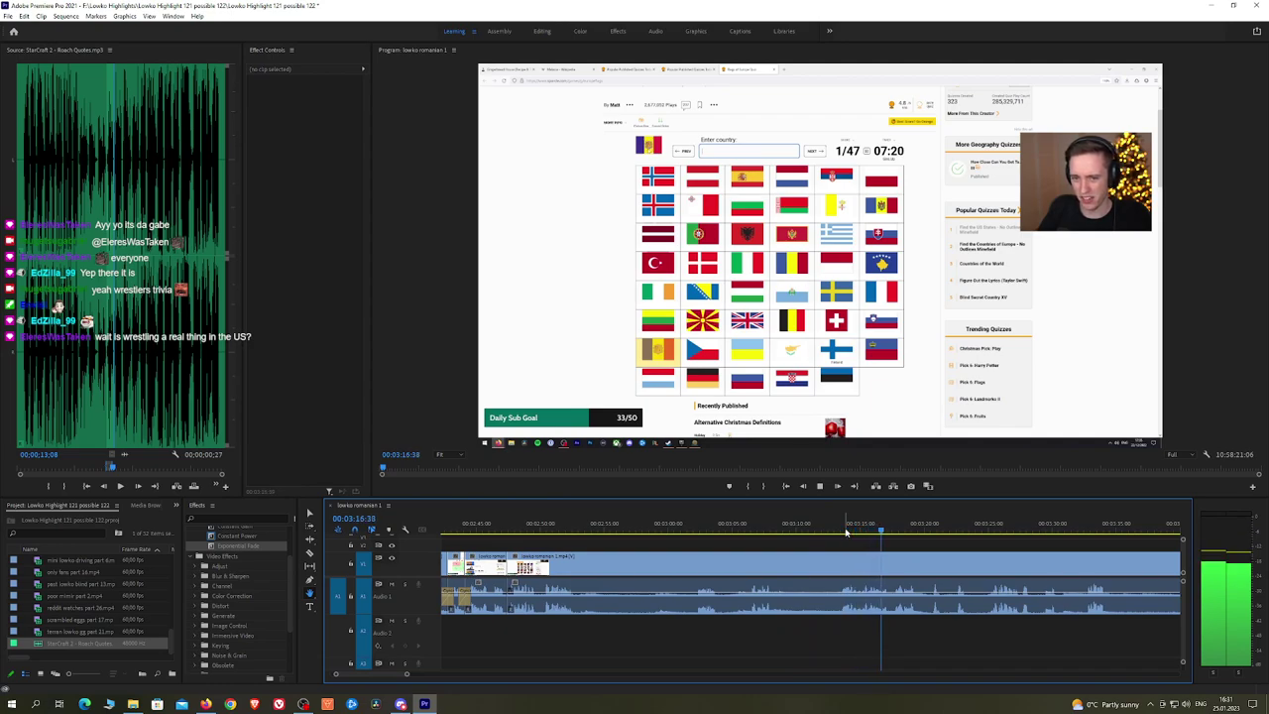
left_click_drag(984, 557, 824, 524)
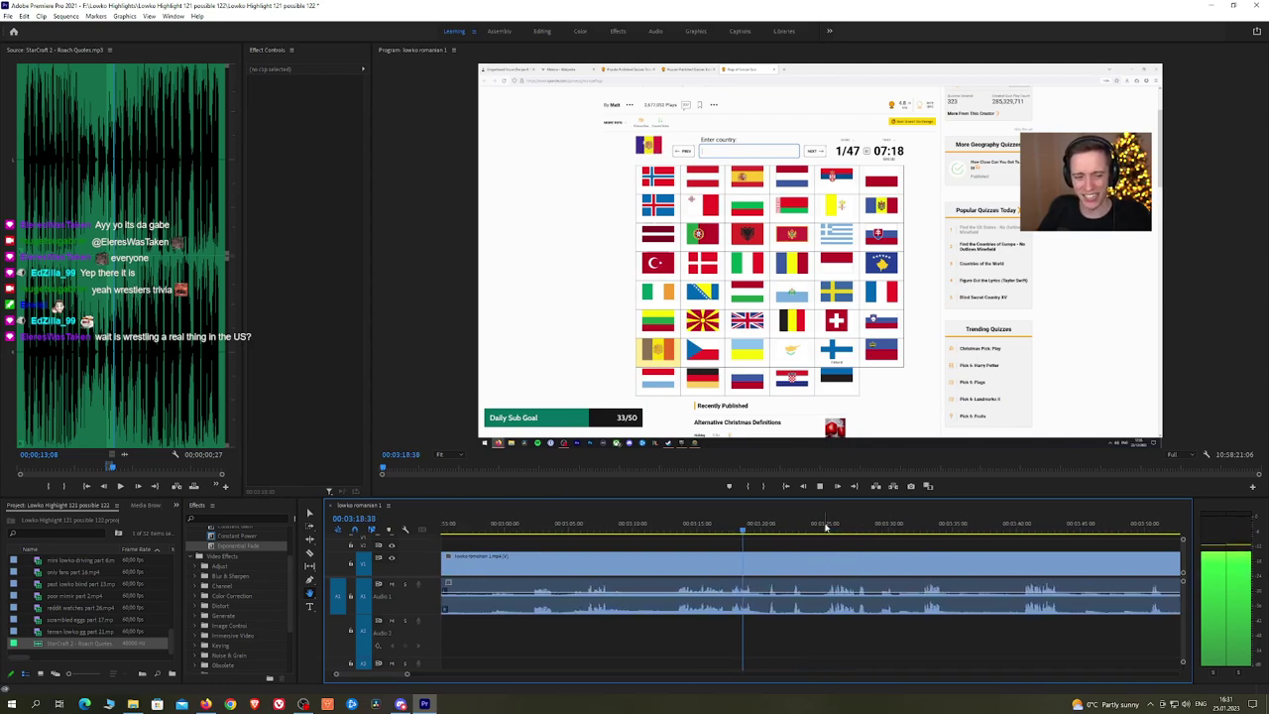
left_click(769, 526)
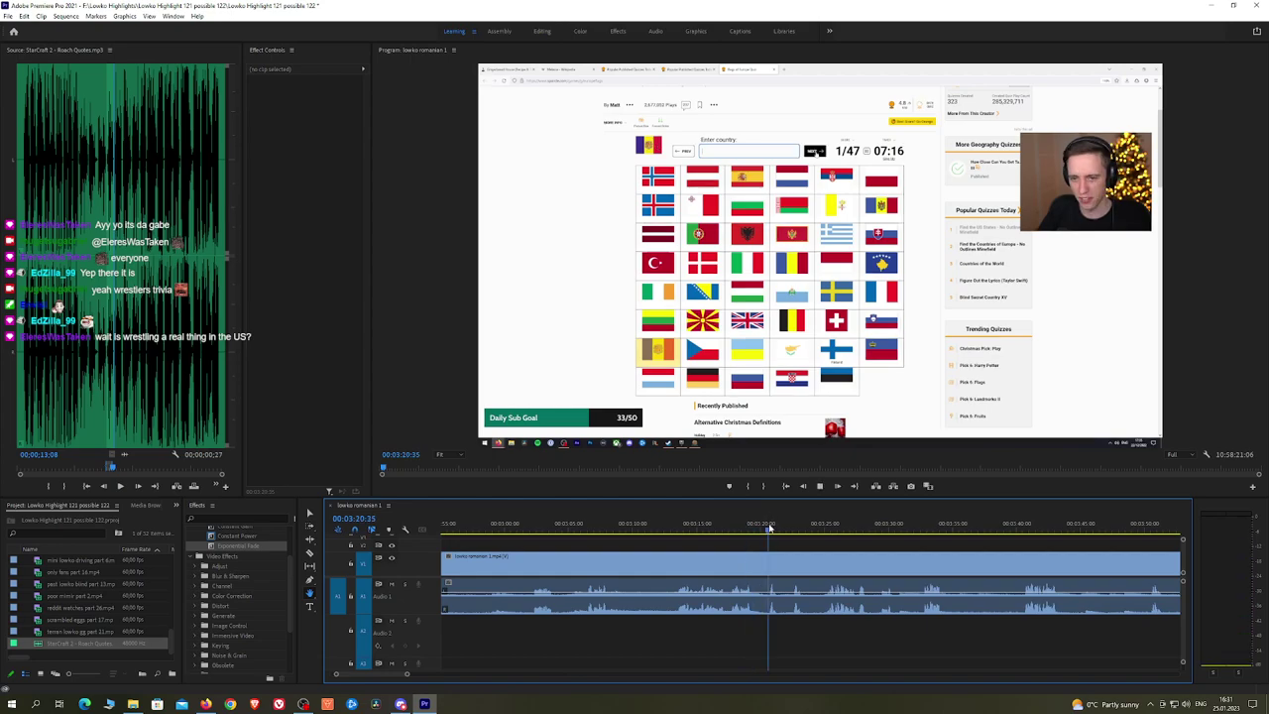
left_click(833, 527)
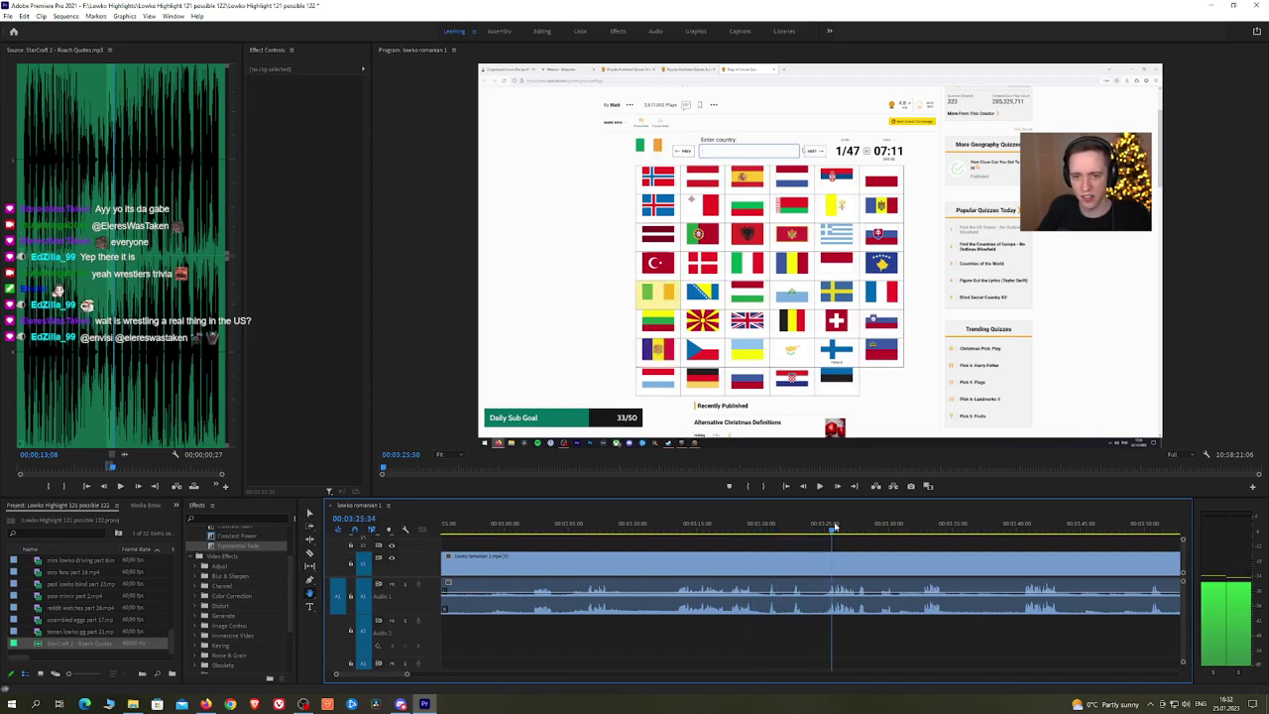
left_click_drag(833, 527, 672, 534)
Step: Zoom the timeline out and skim the flags quiz from 04:57 to about 07:07
key("minus")
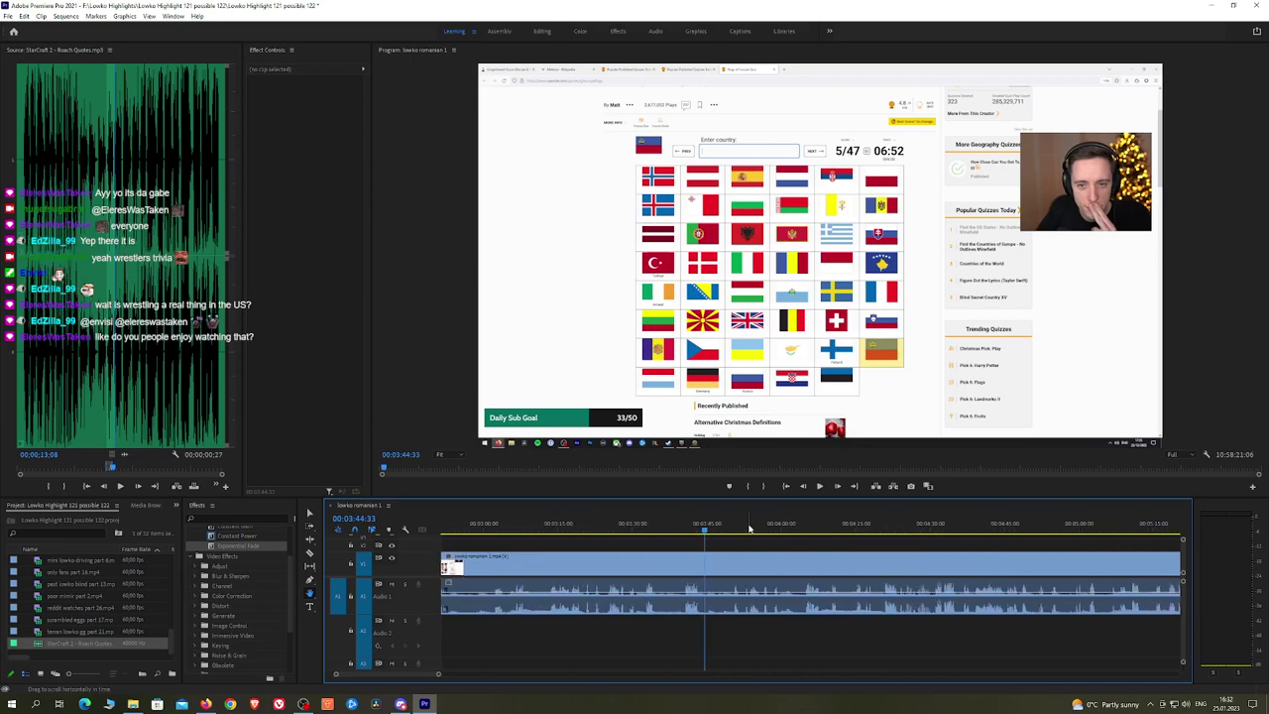
left_click_drag(750, 529, 1072, 532)
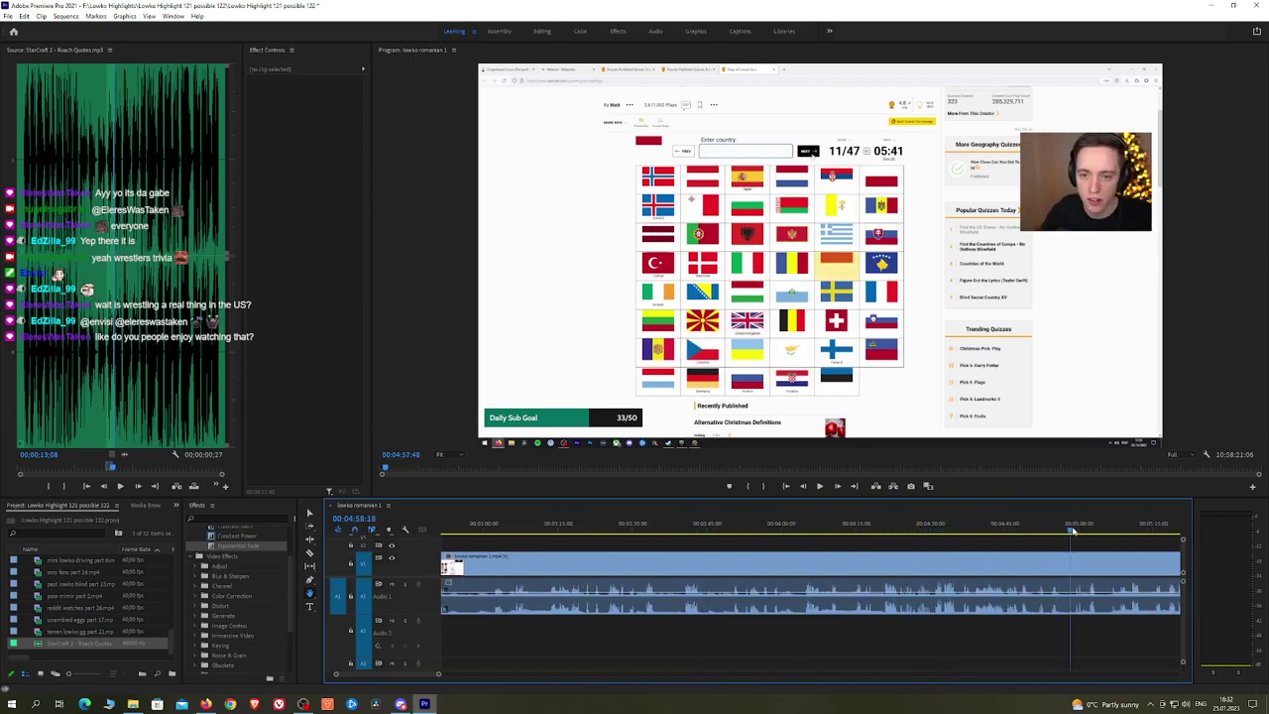
left_click_drag(1159, 553, 1073, 550)
key("space")
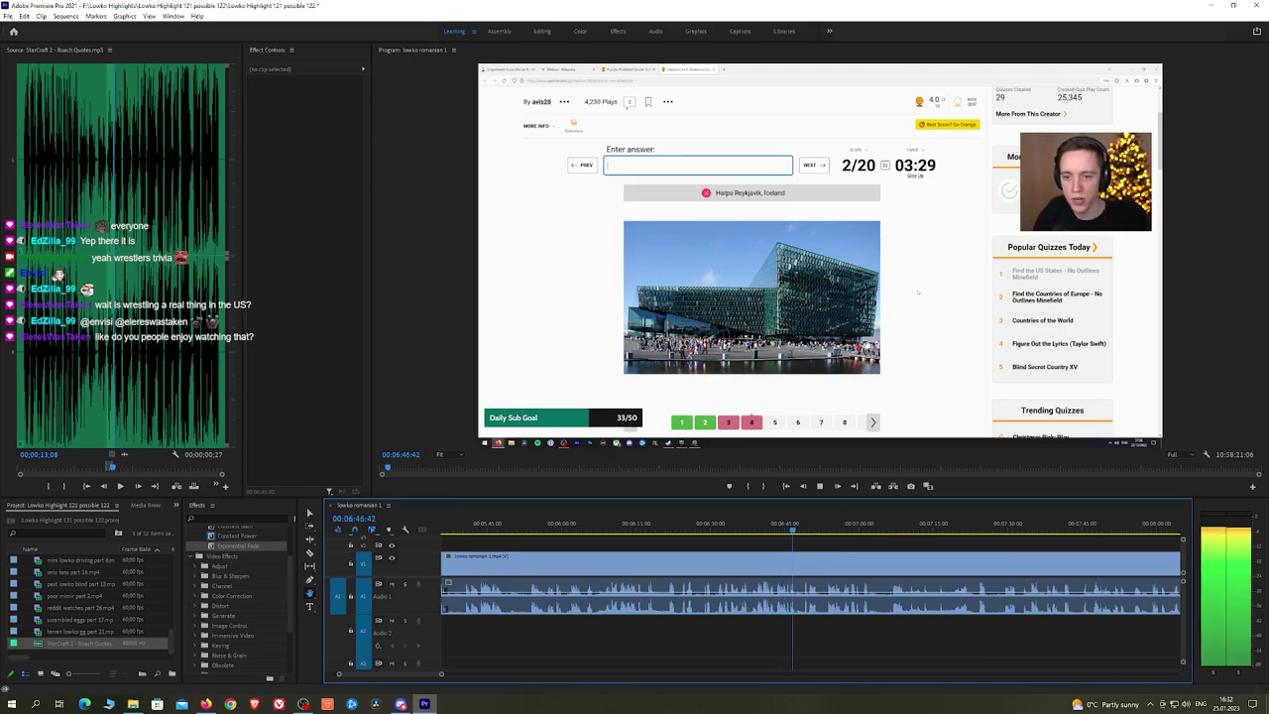
left_click(857, 548)
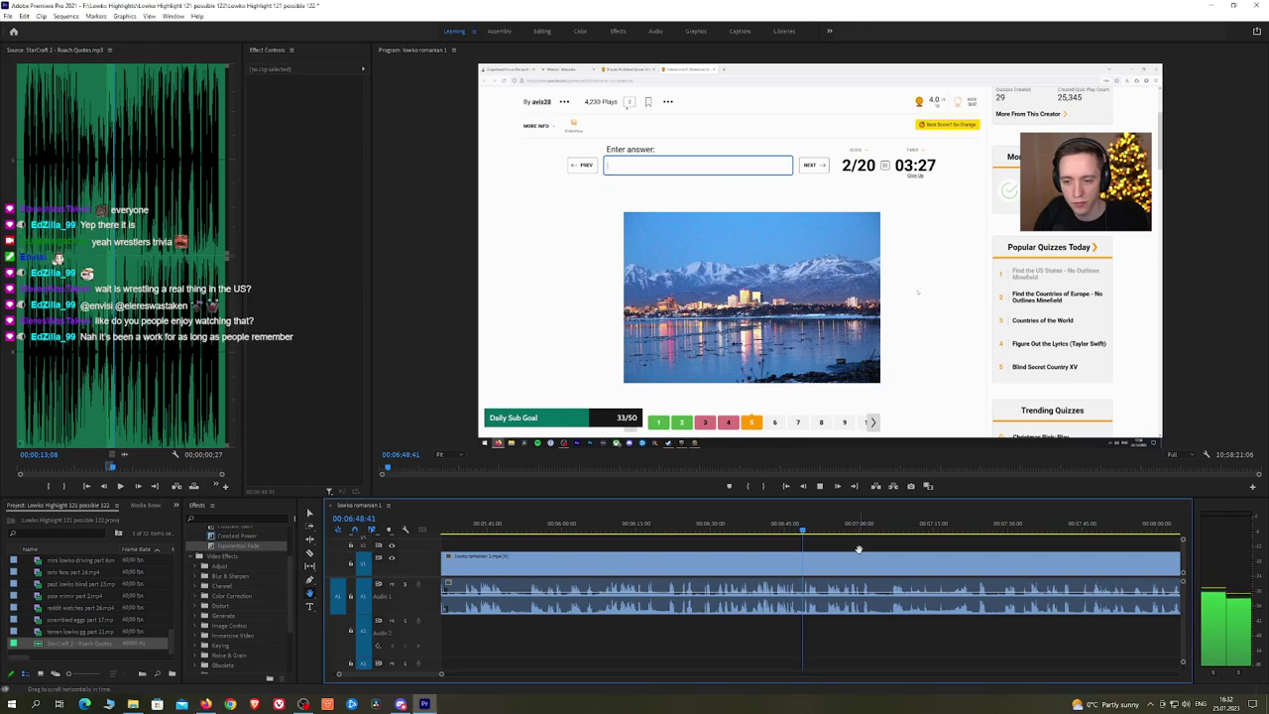
left_click_drag(806, 530, 1139, 531)
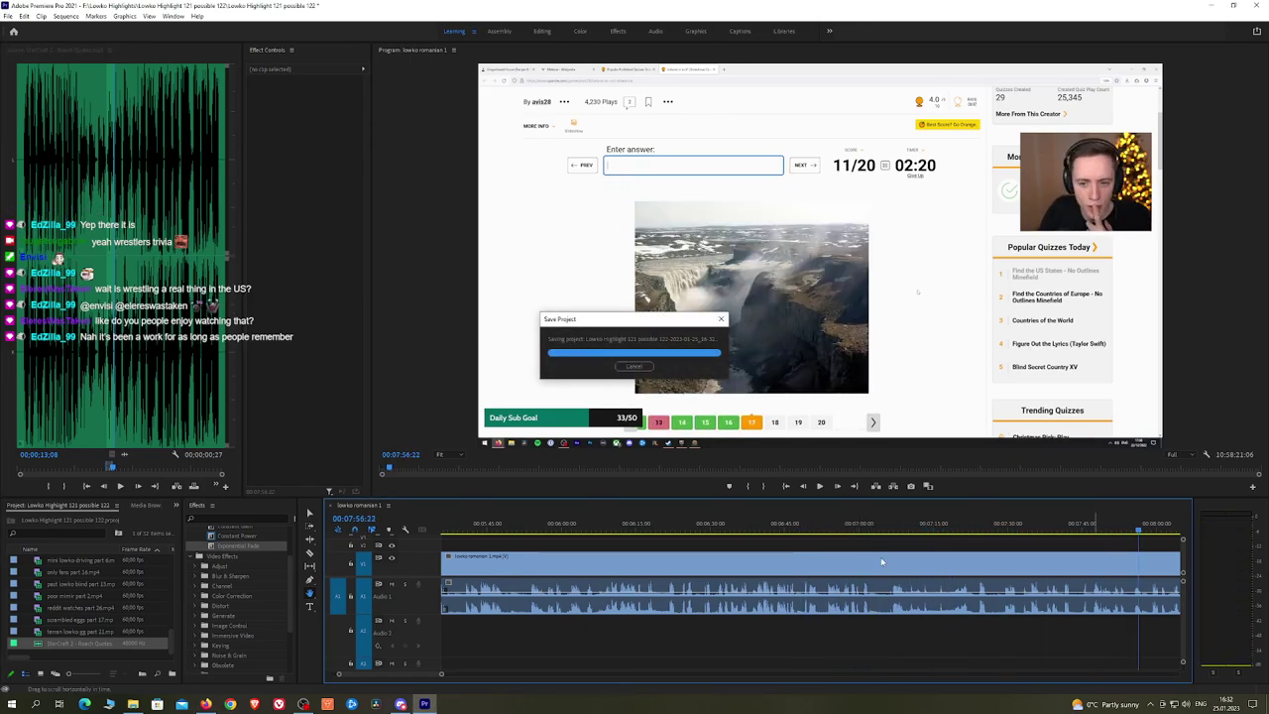
Step: Skim from the 08:24 quiz results to the unstarted Romanian quiz near 09:14, with the Razor ready
key("space")
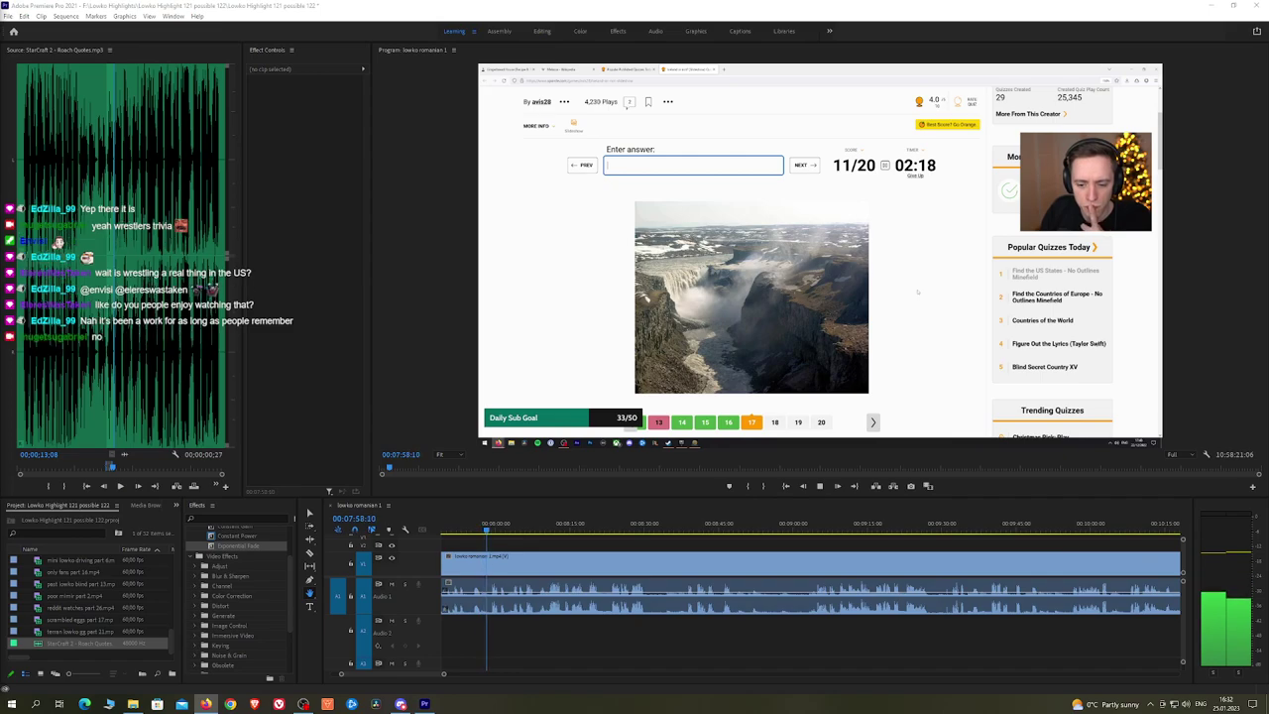
left_click(617, 529)
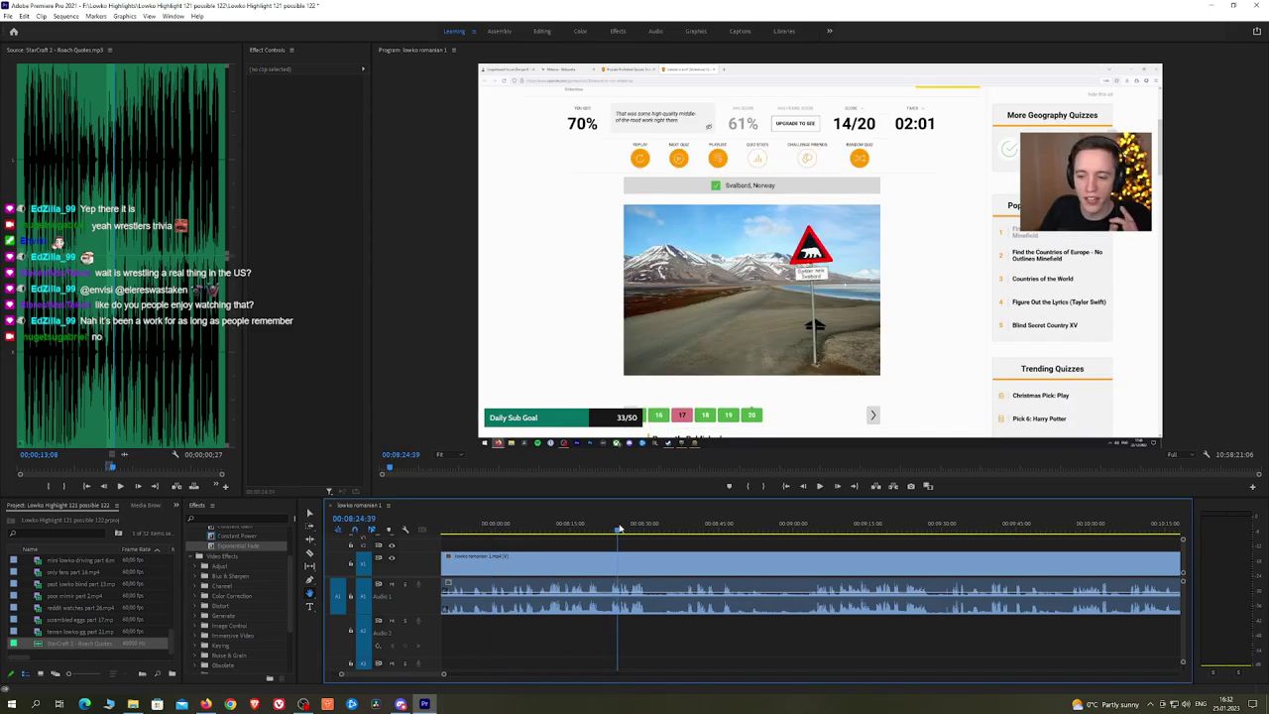
left_click_drag(692, 529, 812, 526)
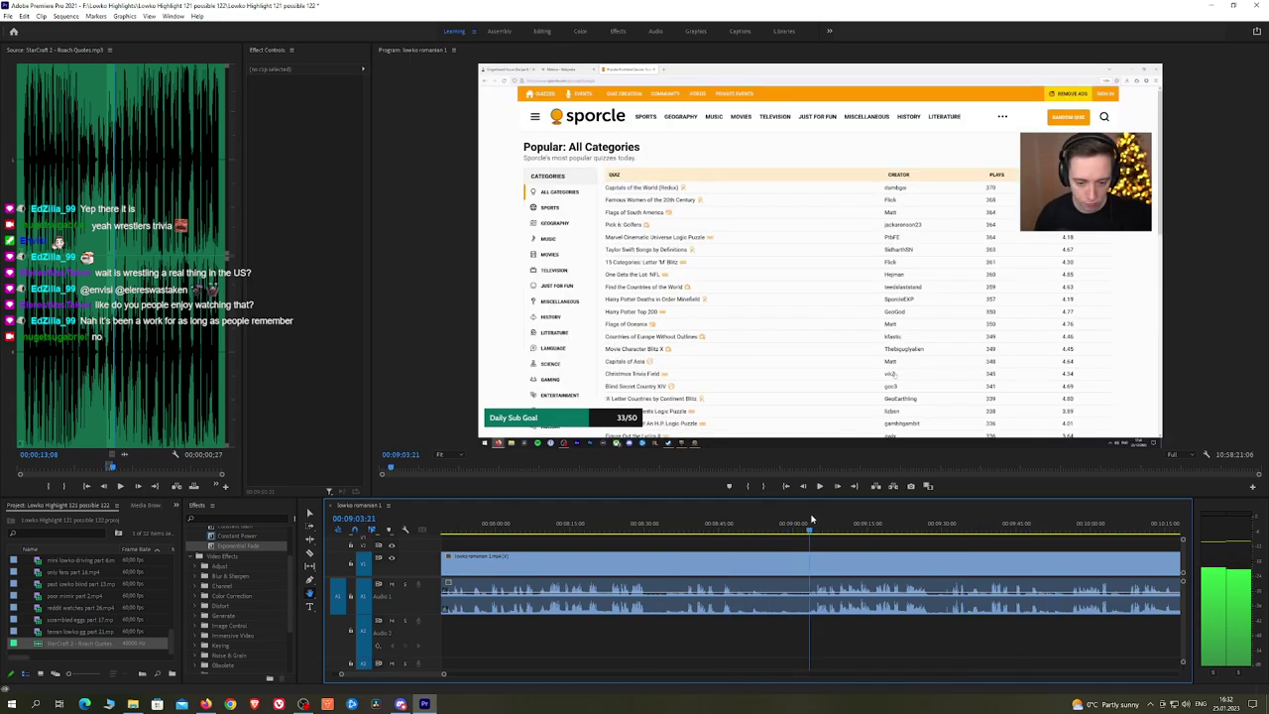
key("space")
key("equal")
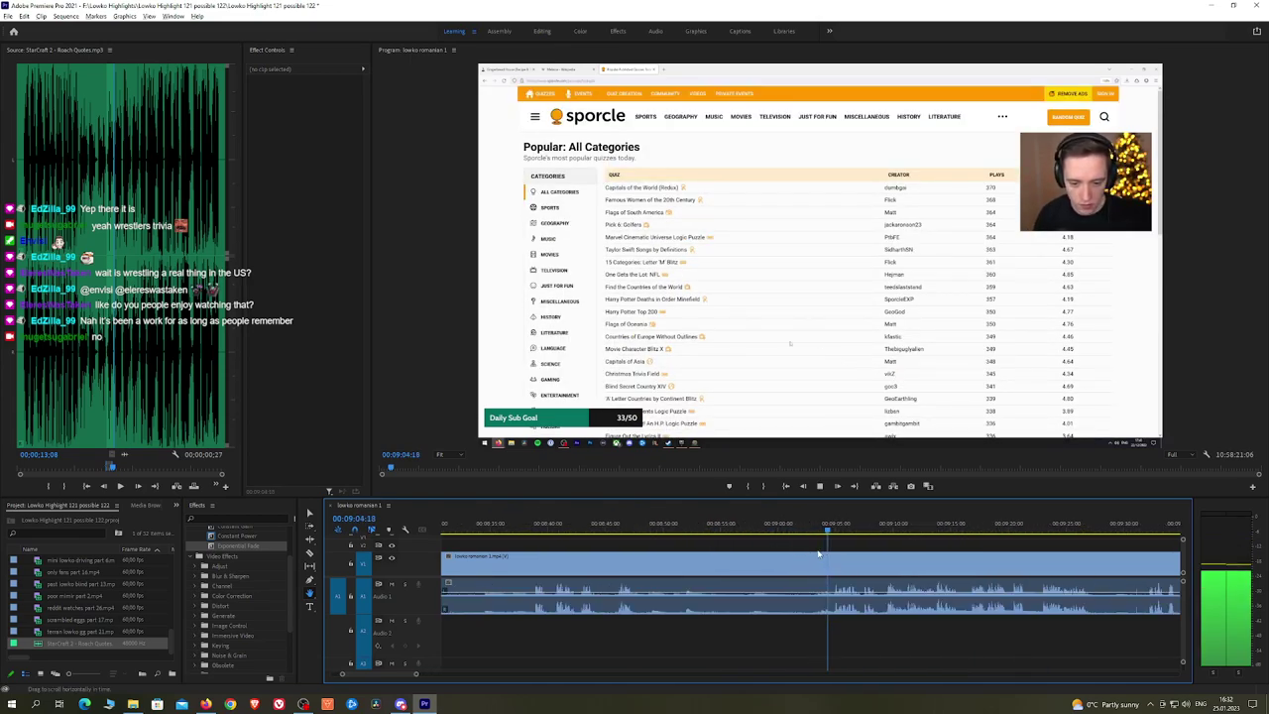
key("c")
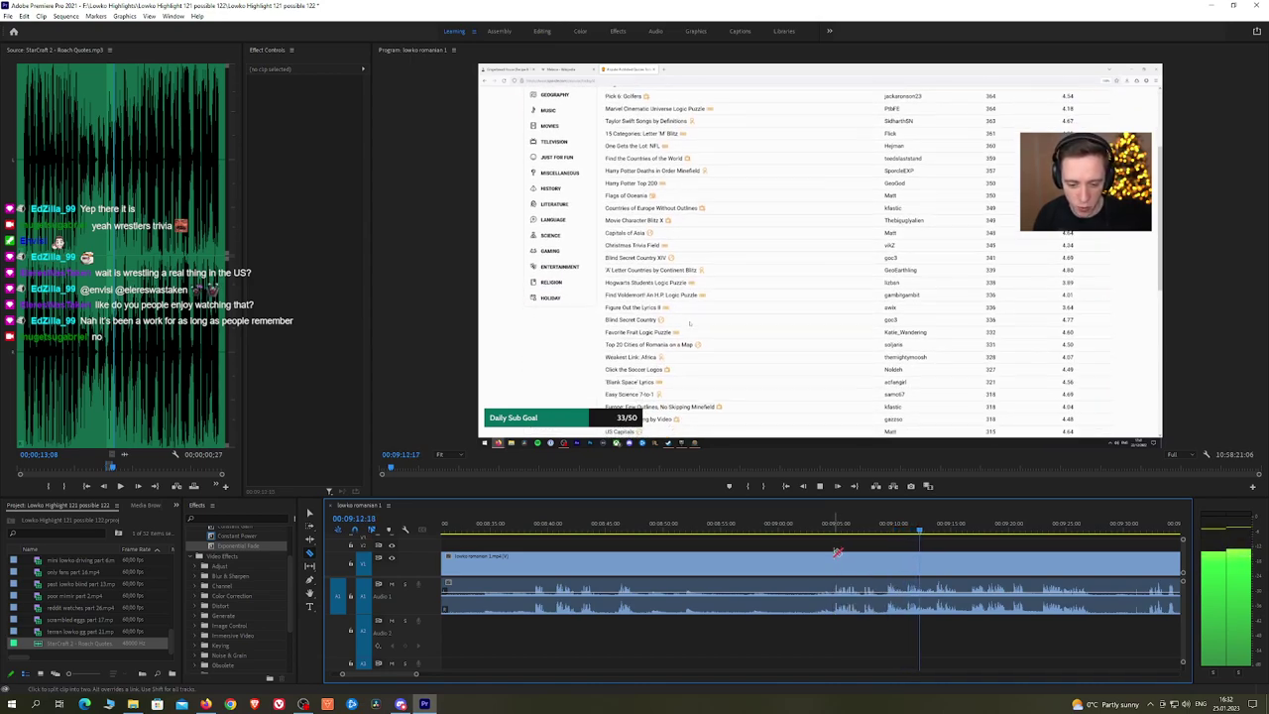
left_click(965, 531)
key("space")
key("h")
left_click_drag(1021, 546, 771, 545)
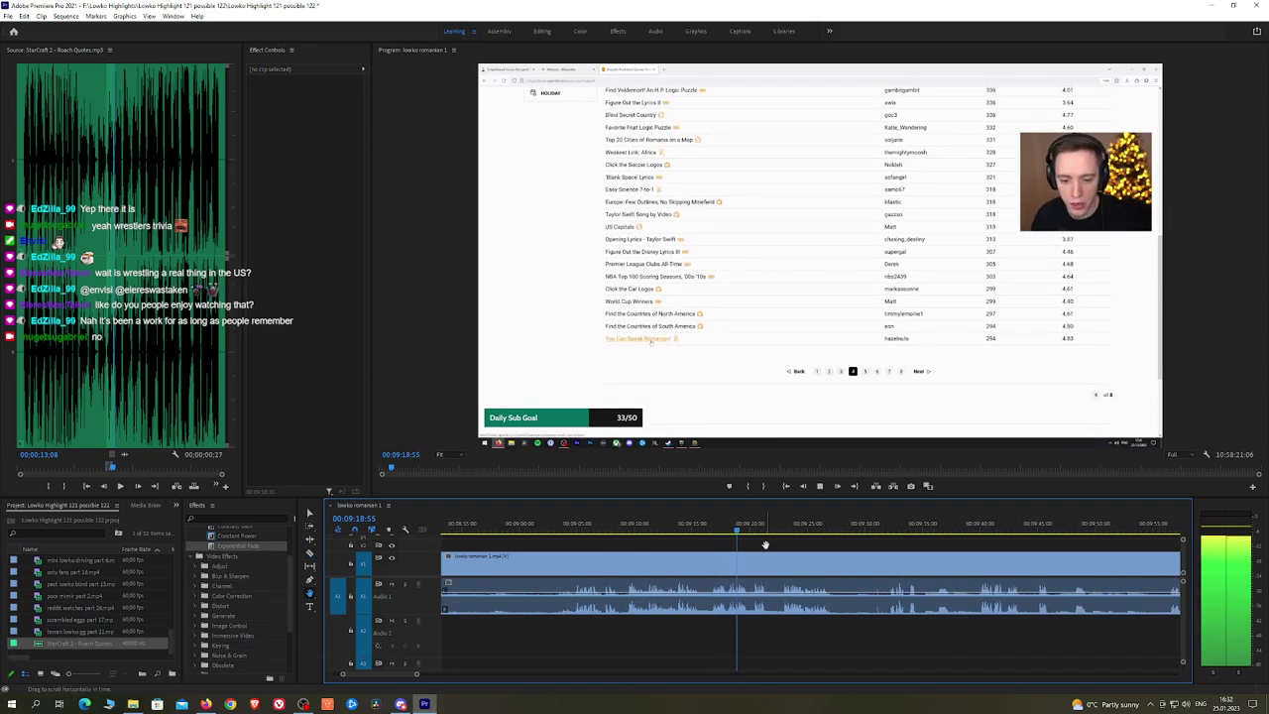
Step: Ripple-delete the browsing before the Romanian quiz and put an Exponential Fade on the audio join
left_click(710, 570)
key("v")
left_click(692, 569)
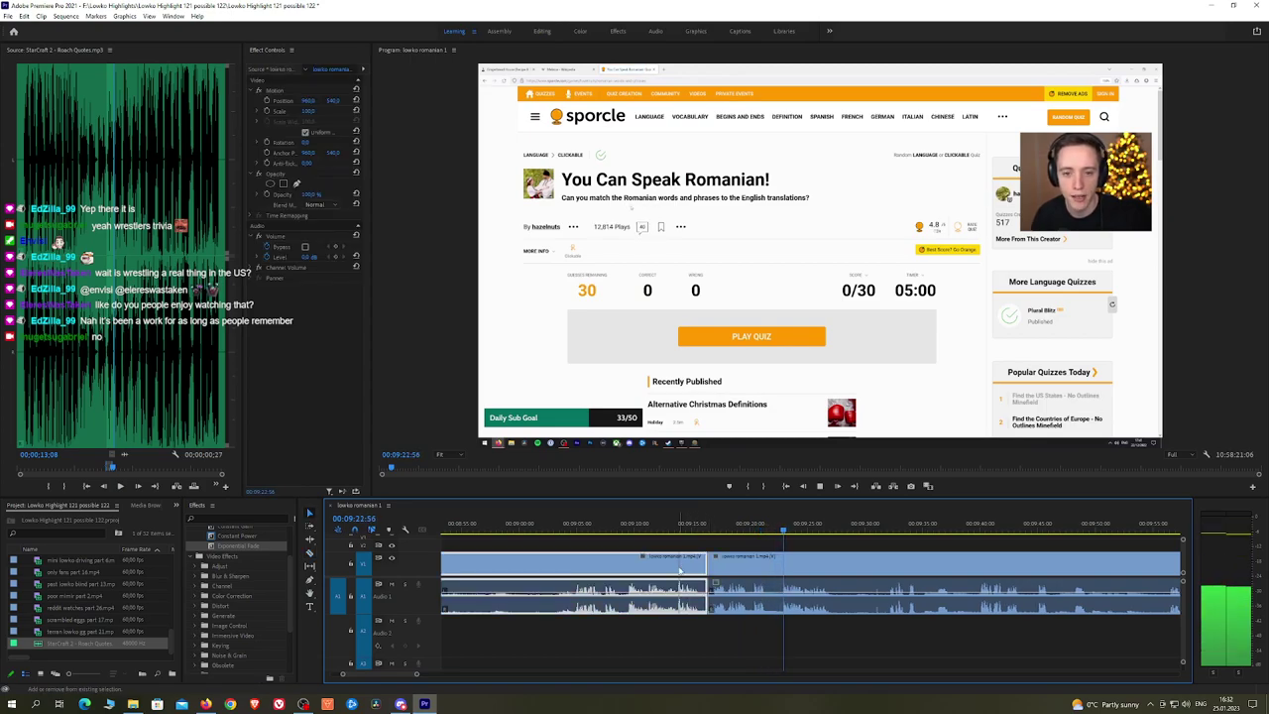
key("shift+Delete")
left_click_drag(248, 547, 581, 548)
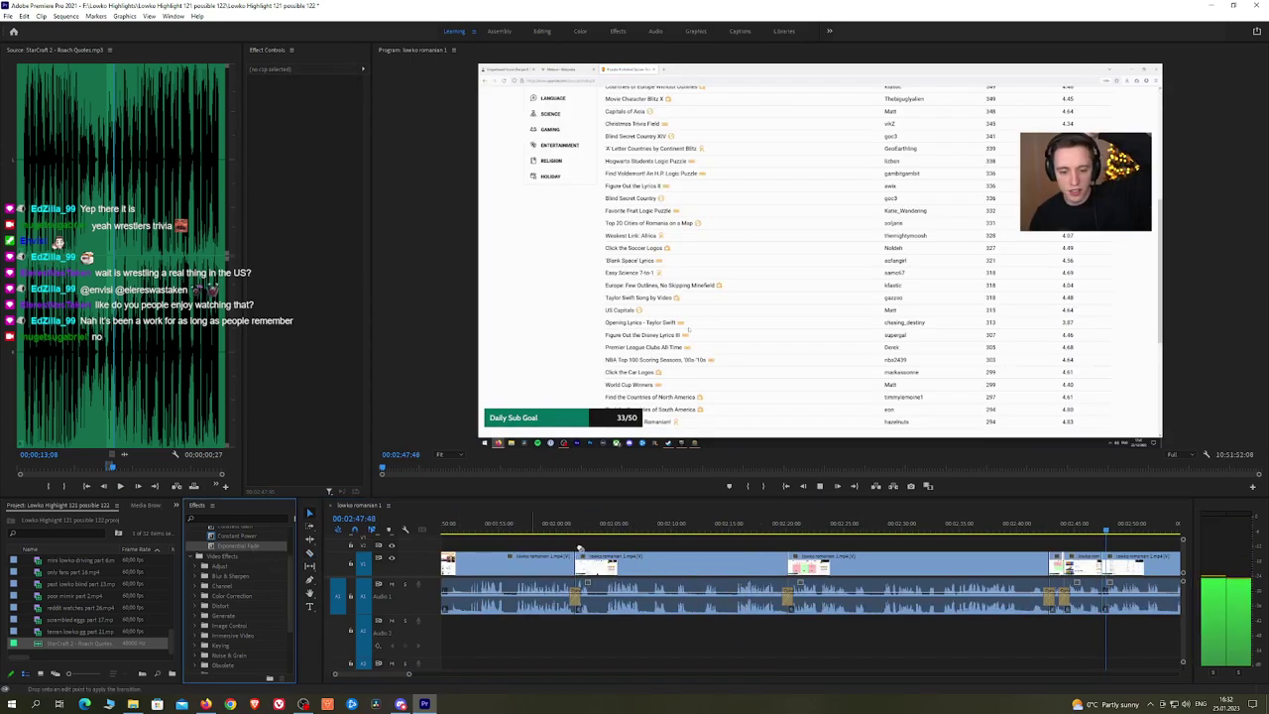
left_click_drag(1119, 599, 1107, 598)
Step: Razor both ends of the next short browsing stretch and ripple-delete it
key("h")
left_click_drag(1061, 550, 790, 548)
scroll(790, 547, "down", 2)
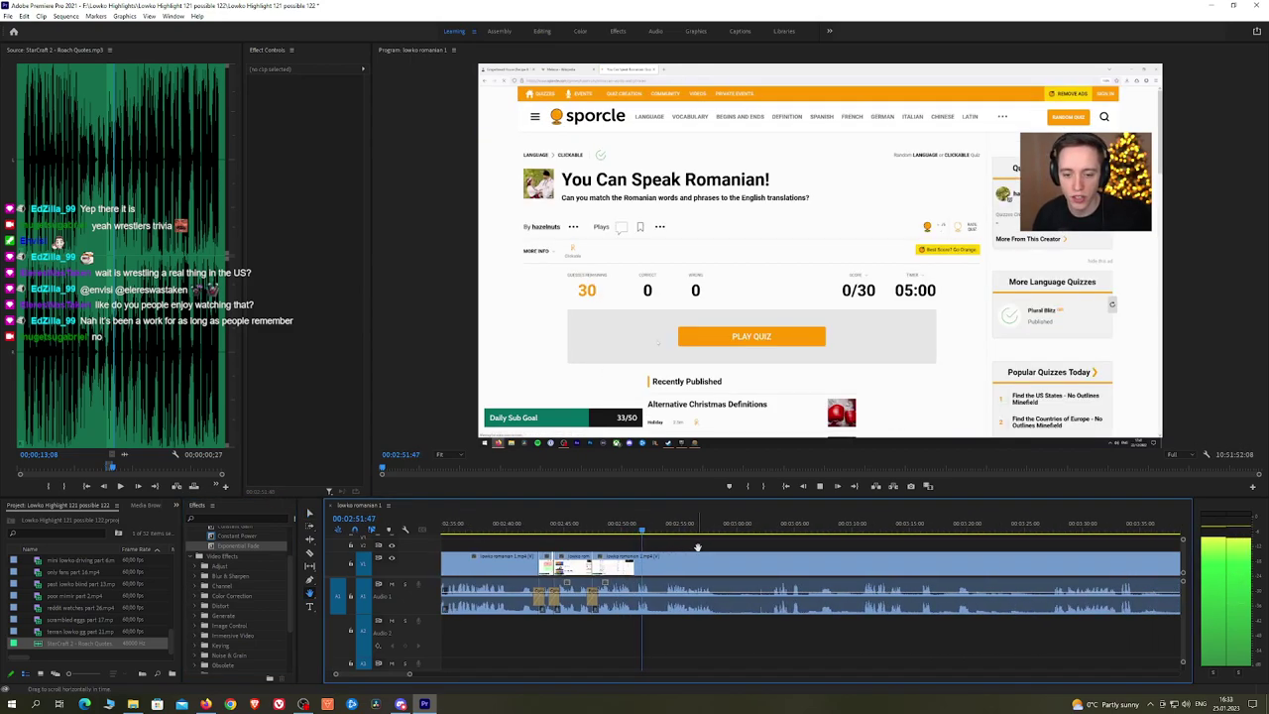
key("c")
left_click(651, 566)
left_click(666, 568)
key("v")
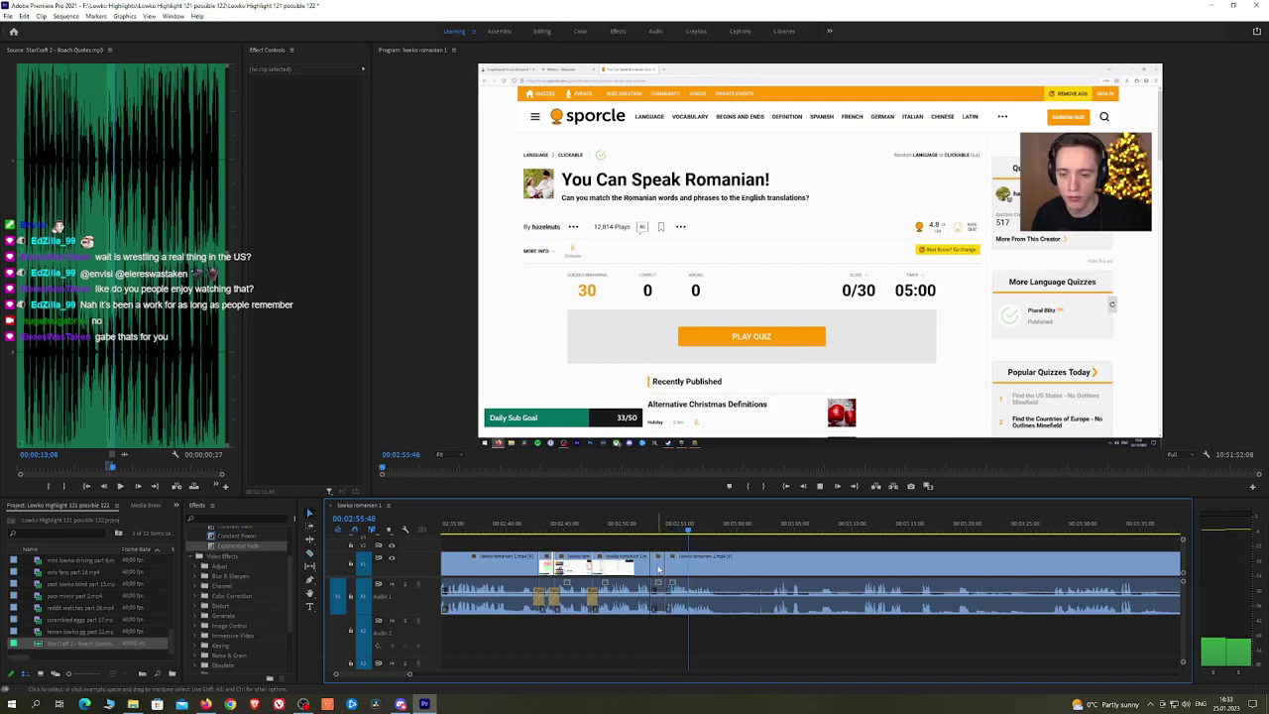
left_click(658, 569)
key("shift+Delete")
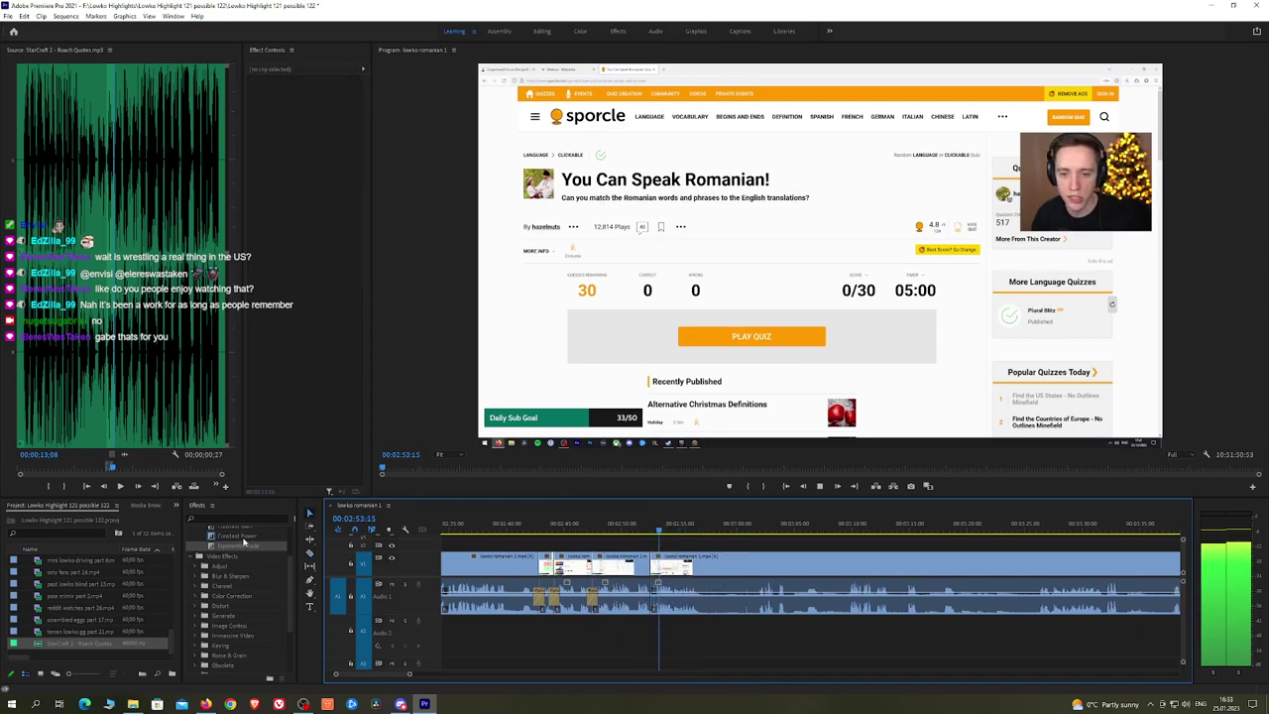
left_click(243, 541)
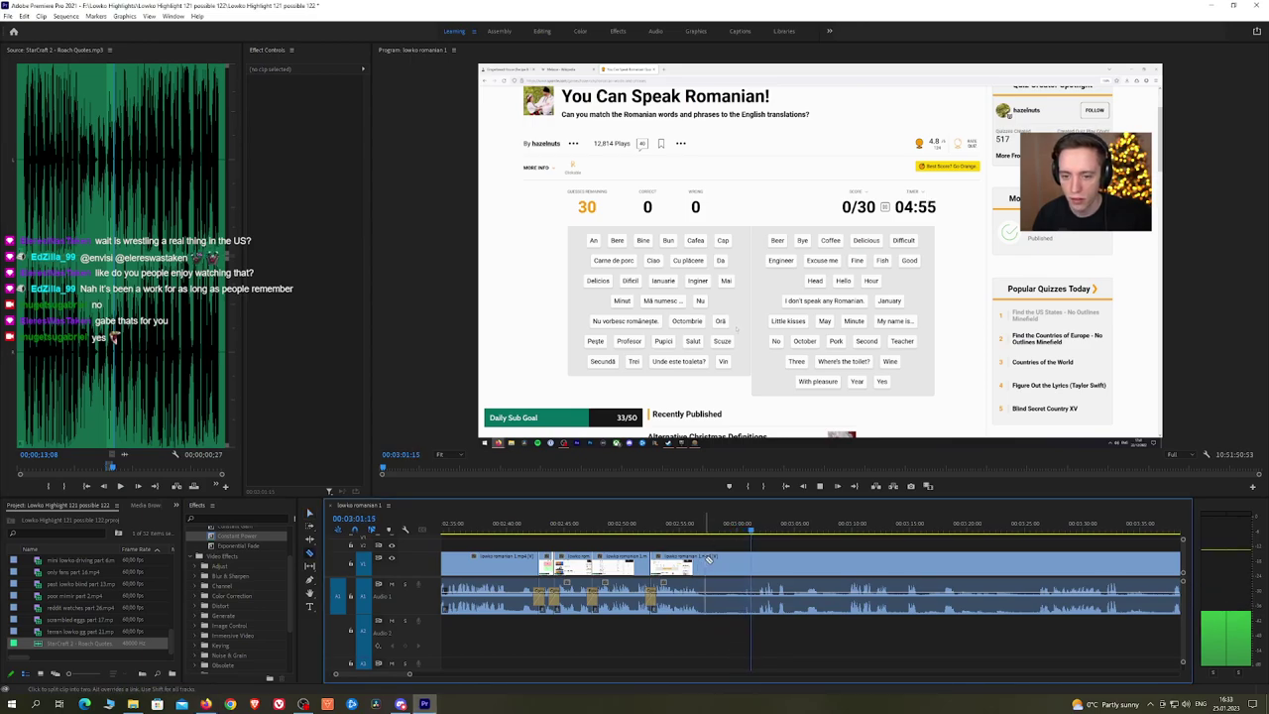
Step: Ripple-delete the first browsing gap and add a Constant Power crossfade at the audio cut
left_click(759, 566)
key("v")
left_click(743, 568)
key("shift+Delete")
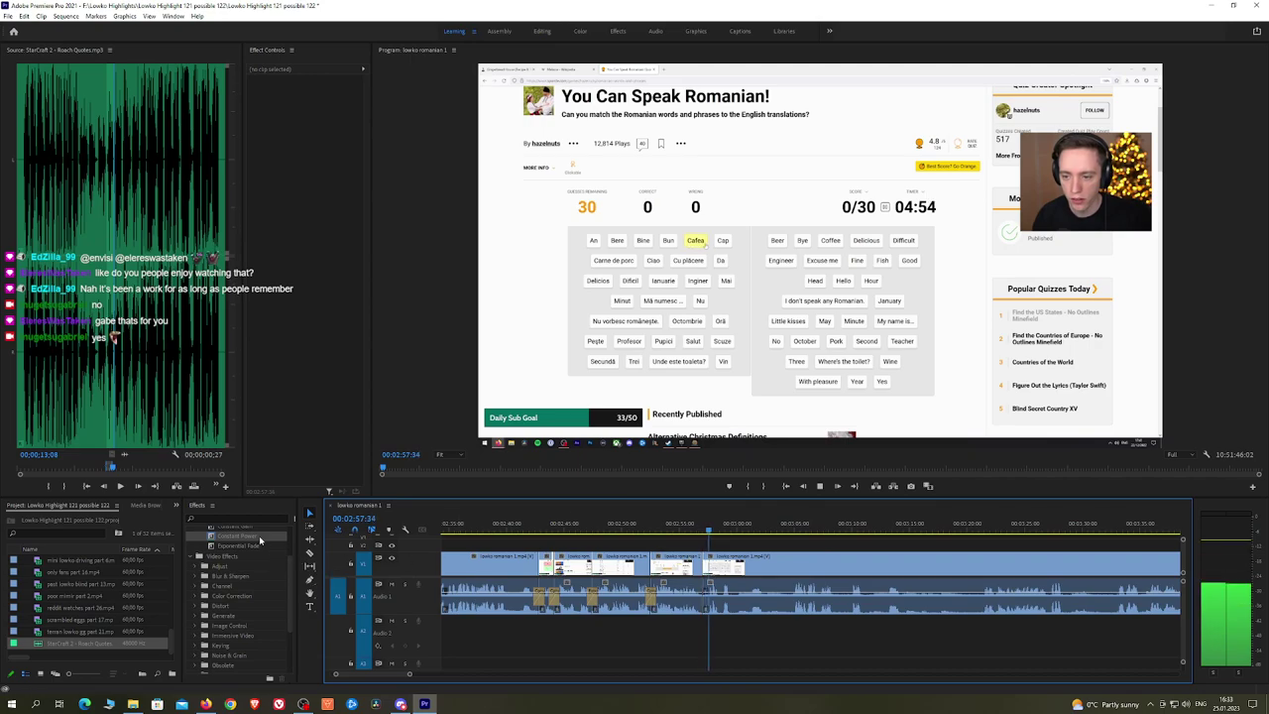
left_click_drag(259, 536, 703, 597)
Step: Cut out the second browsing gap and join it with a Constant Power crossfade
scroll(782, 573, "up", 2)
scroll(782, 573, "up", 1)
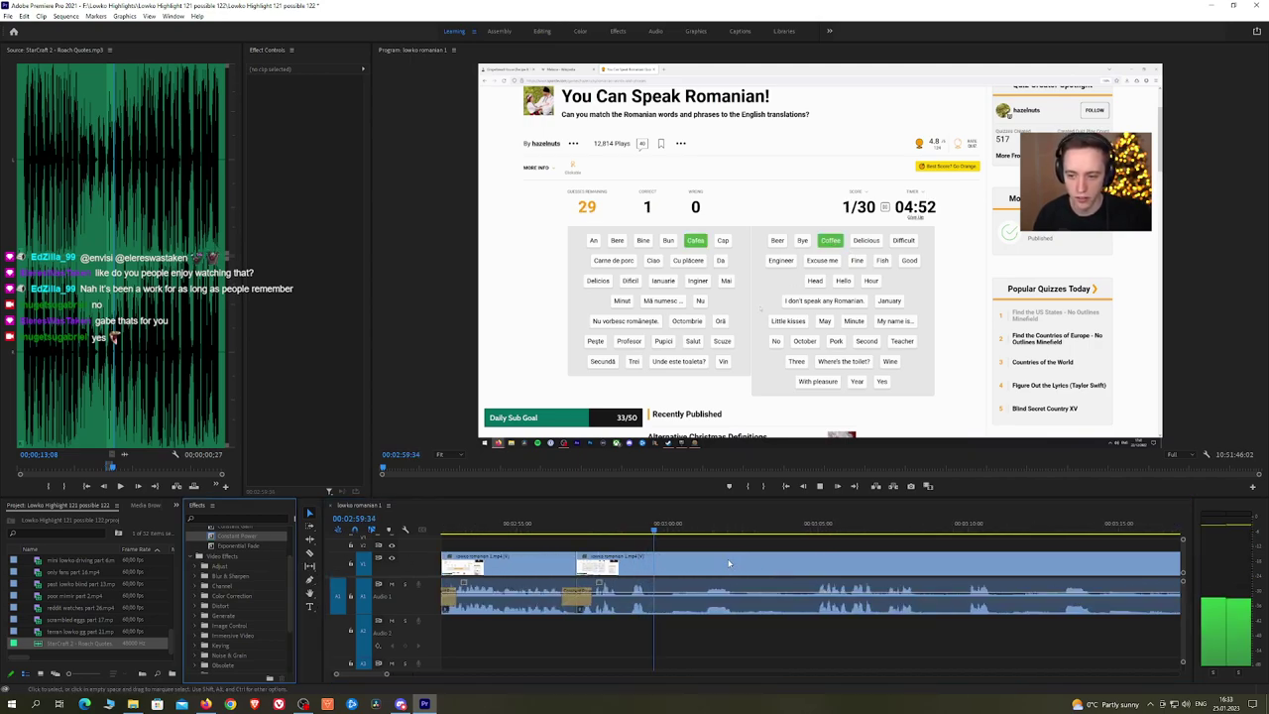
left_click(687, 527)
key("c")
left_click(660, 567)
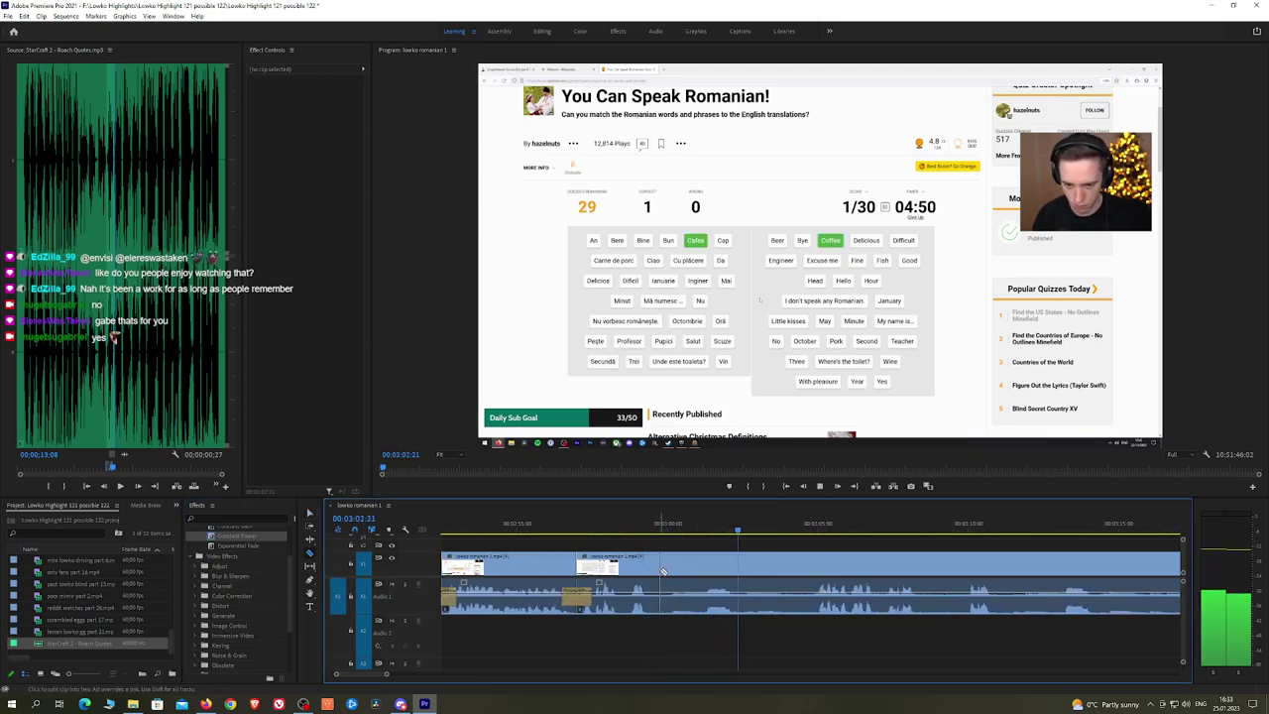
left_click(796, 567)
key("v")
left_click(757, 569)
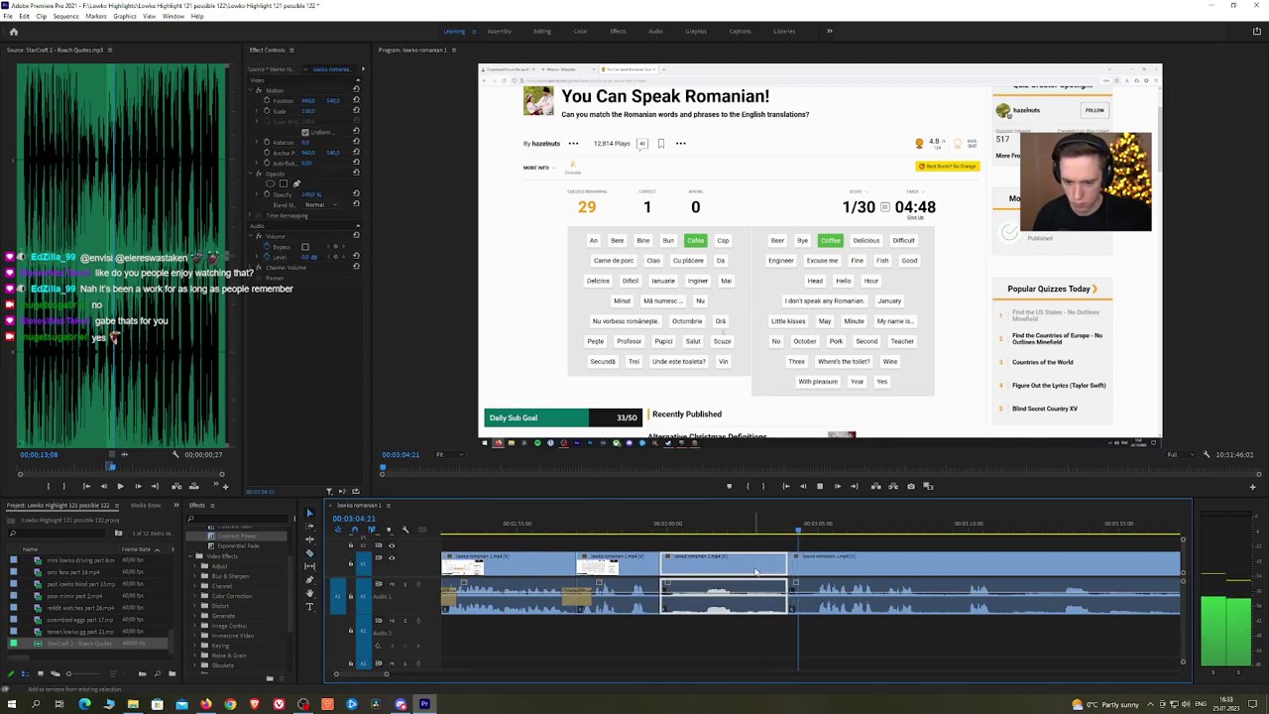
key("shift+Delete")
left_click_drag(238, 535, 661, 593)
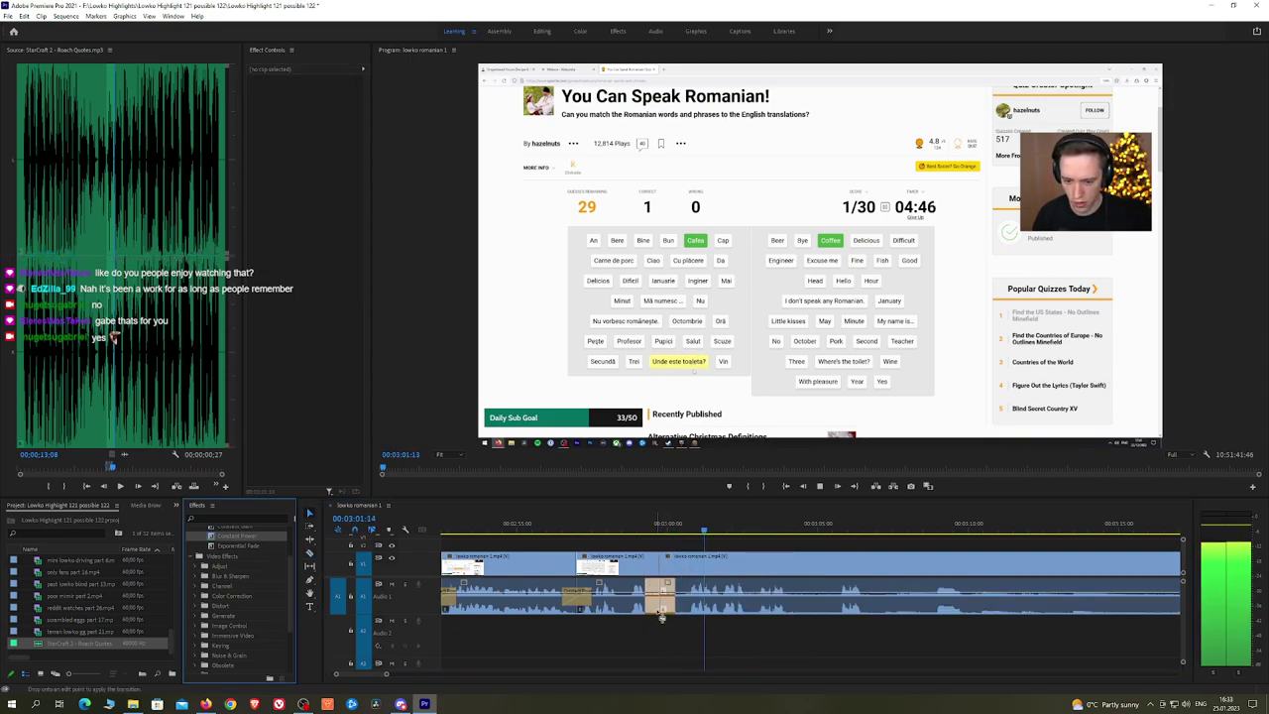
Step: Split the third gap with Ctrl+K, ripple-delete it and add a Constant Power crossfade
scroll(864, 547, "down", 2)
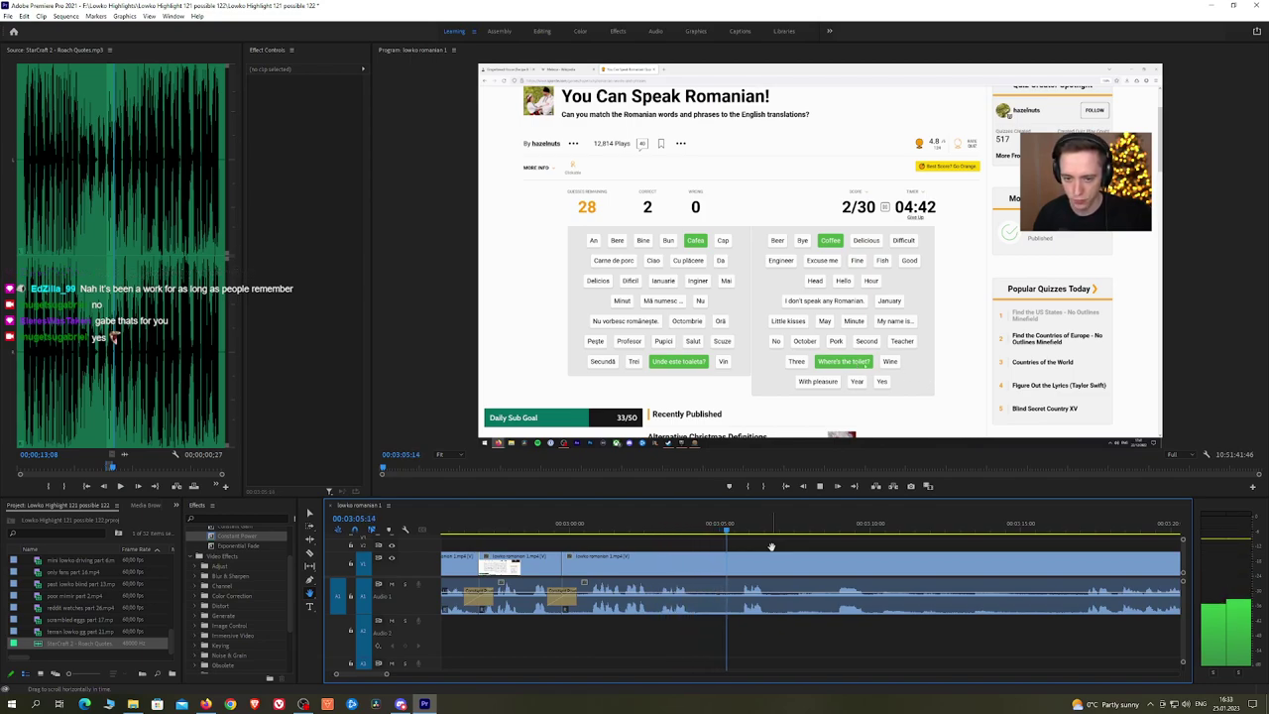
scroll(784, 546, "down", 2)
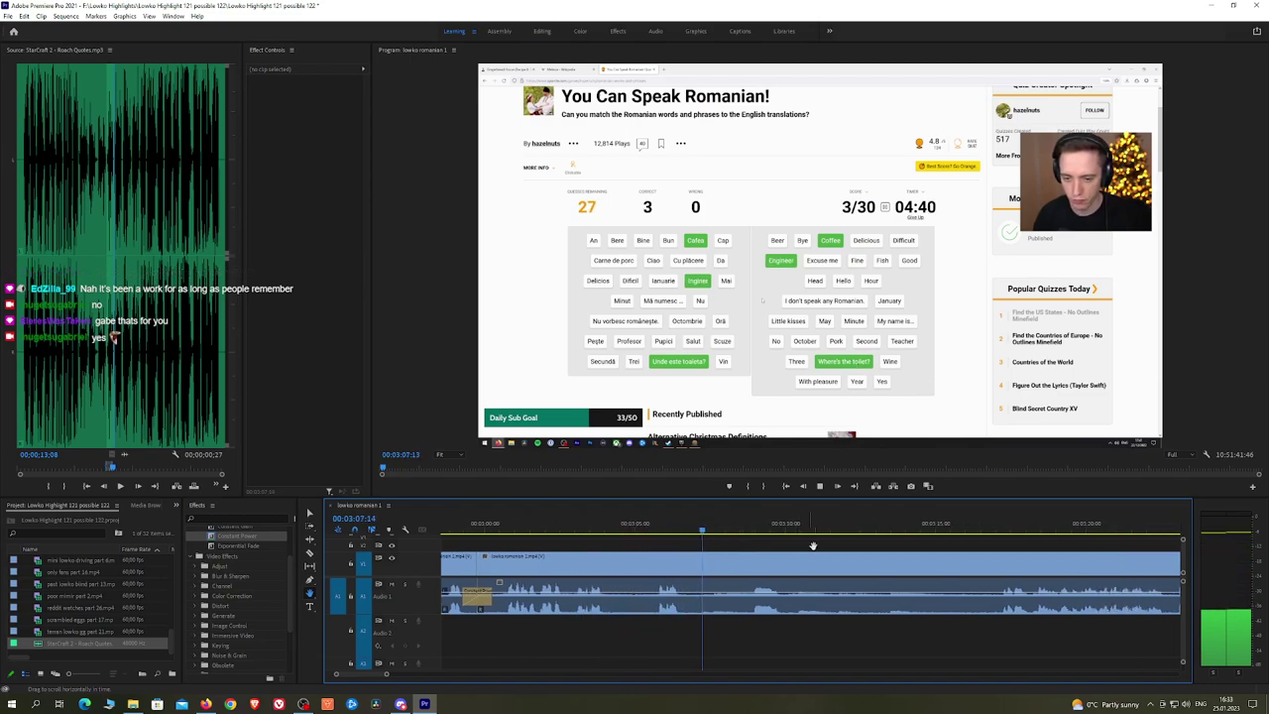
scroll(813, 545, "down", 2)
key("ctrl+k")
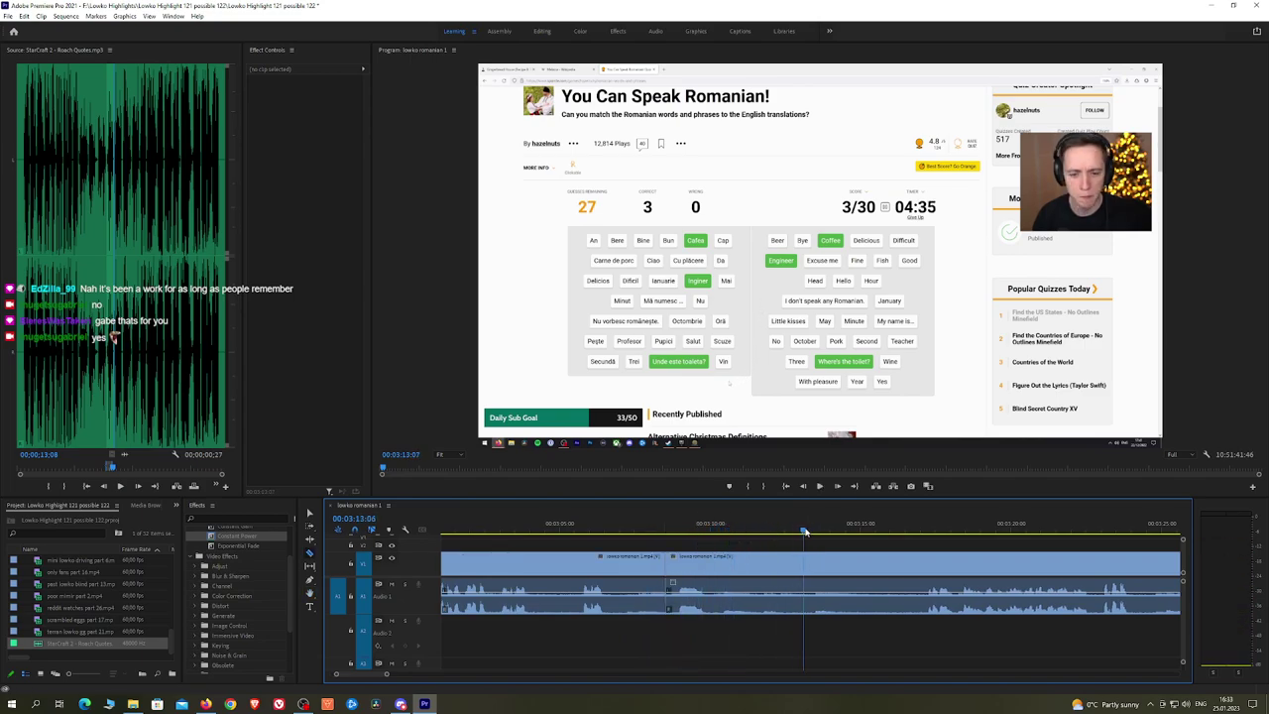
key("space")
key("ctrl+k")
left_click(861, 573)
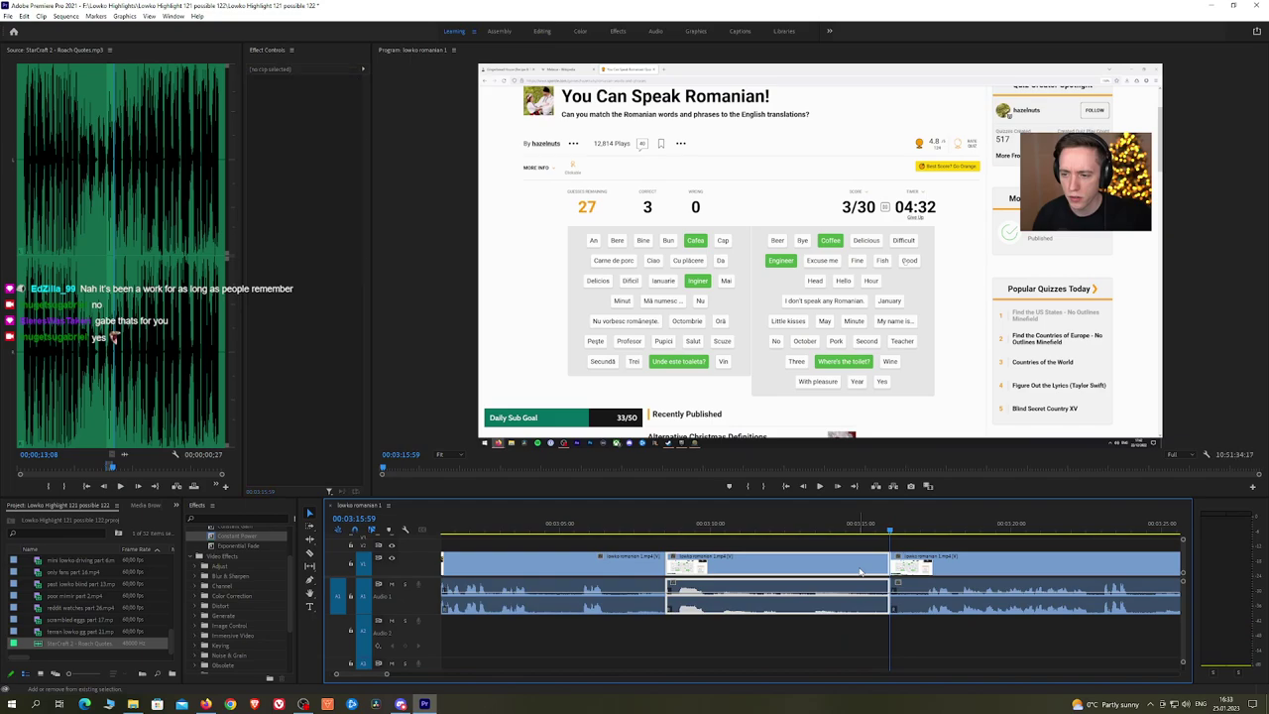
key("shift+Delete")
key("space")
left_click_drag(233, 537, 695, 585)
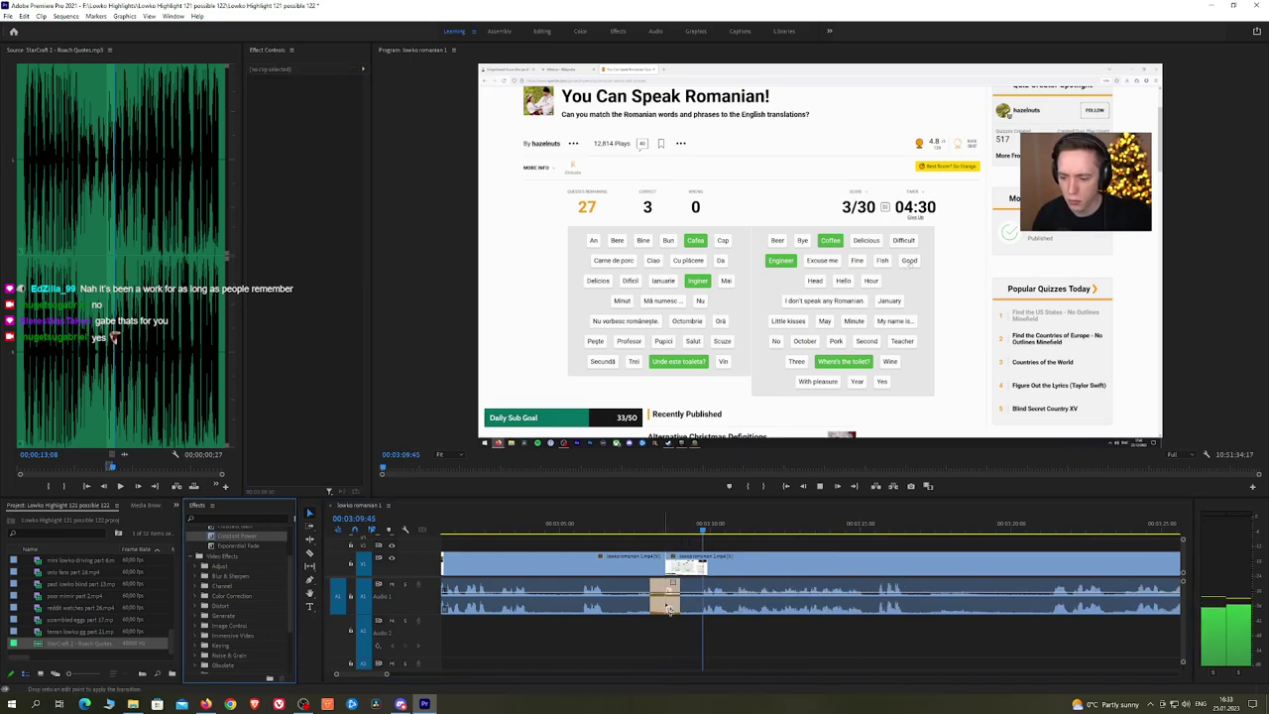
Step: Review playback up to the Romanian quiz at 4/30 near 3:19
left_click_drag(840, 542, 803, 541)
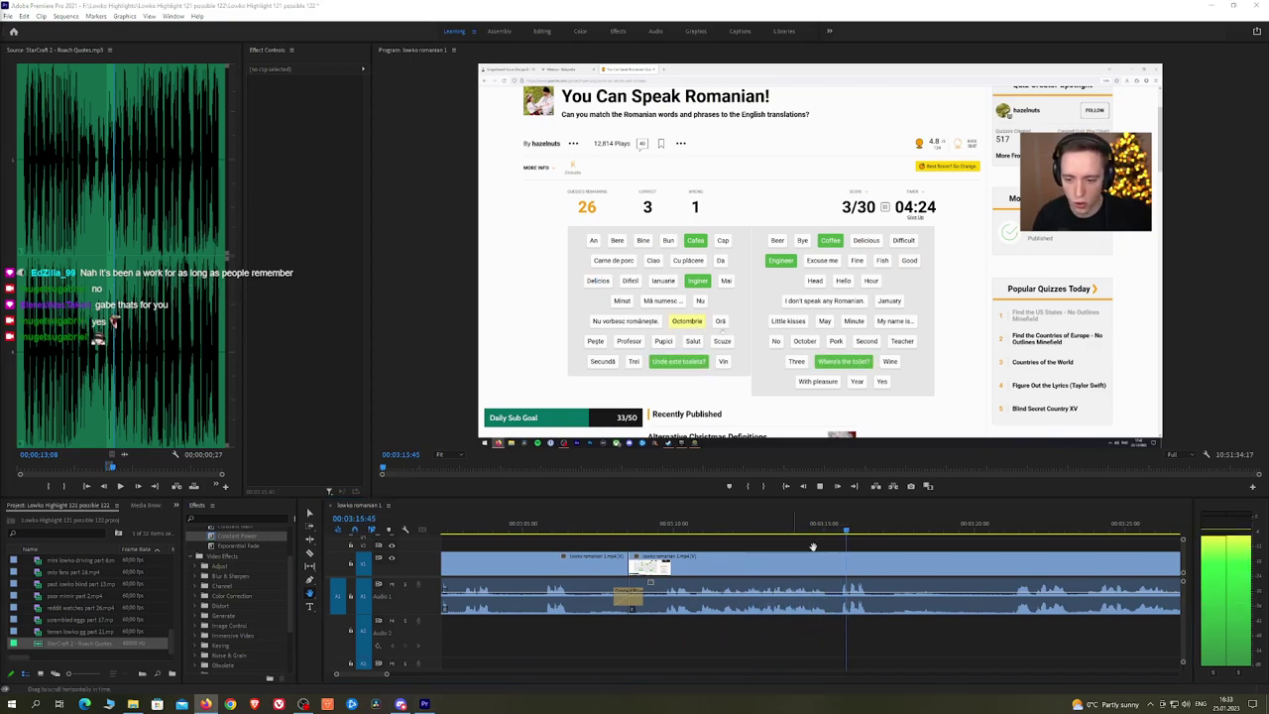
left_click(882, 537)
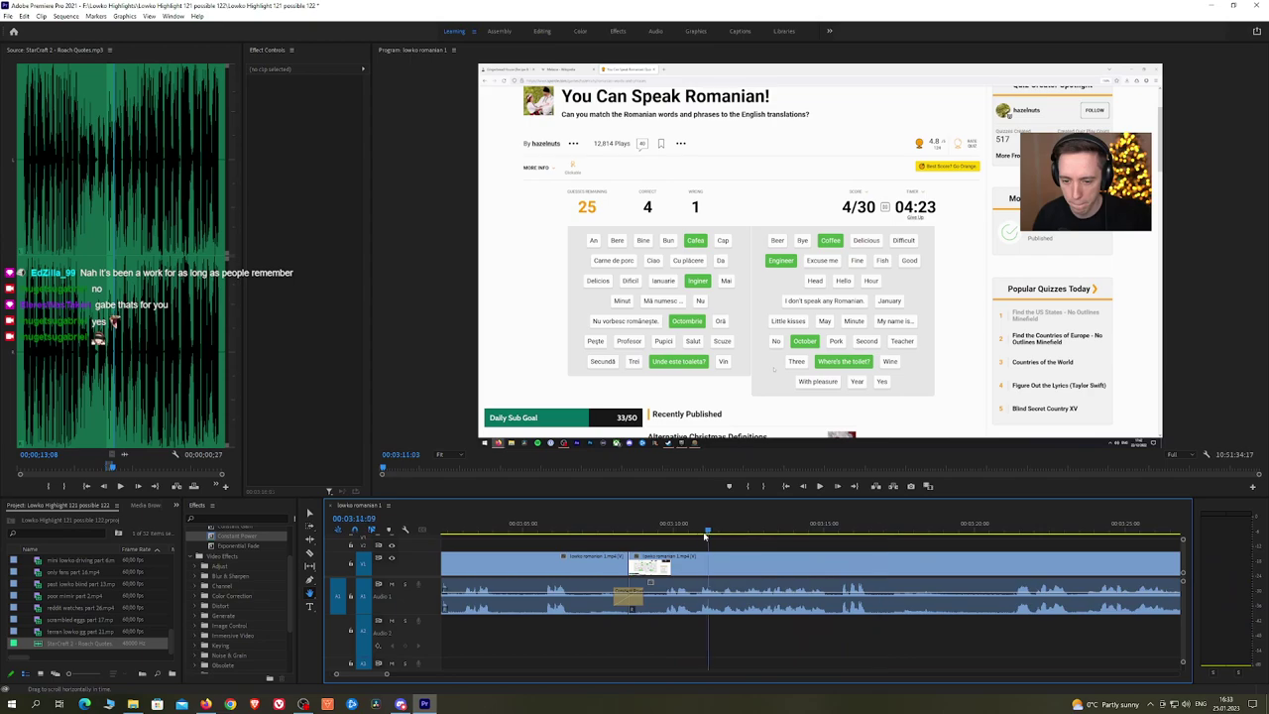
left_click_drag(705, 537, 692, 537)
key("space")
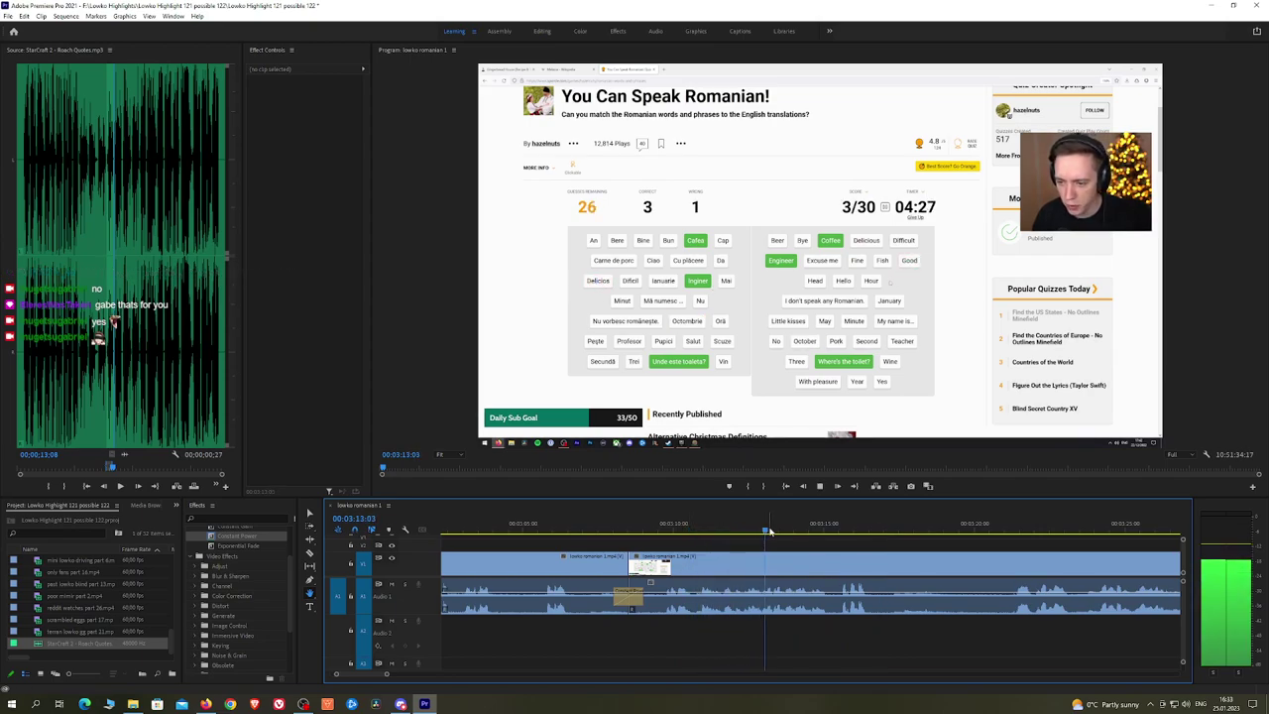
scroll(843, 543, "down", 4)
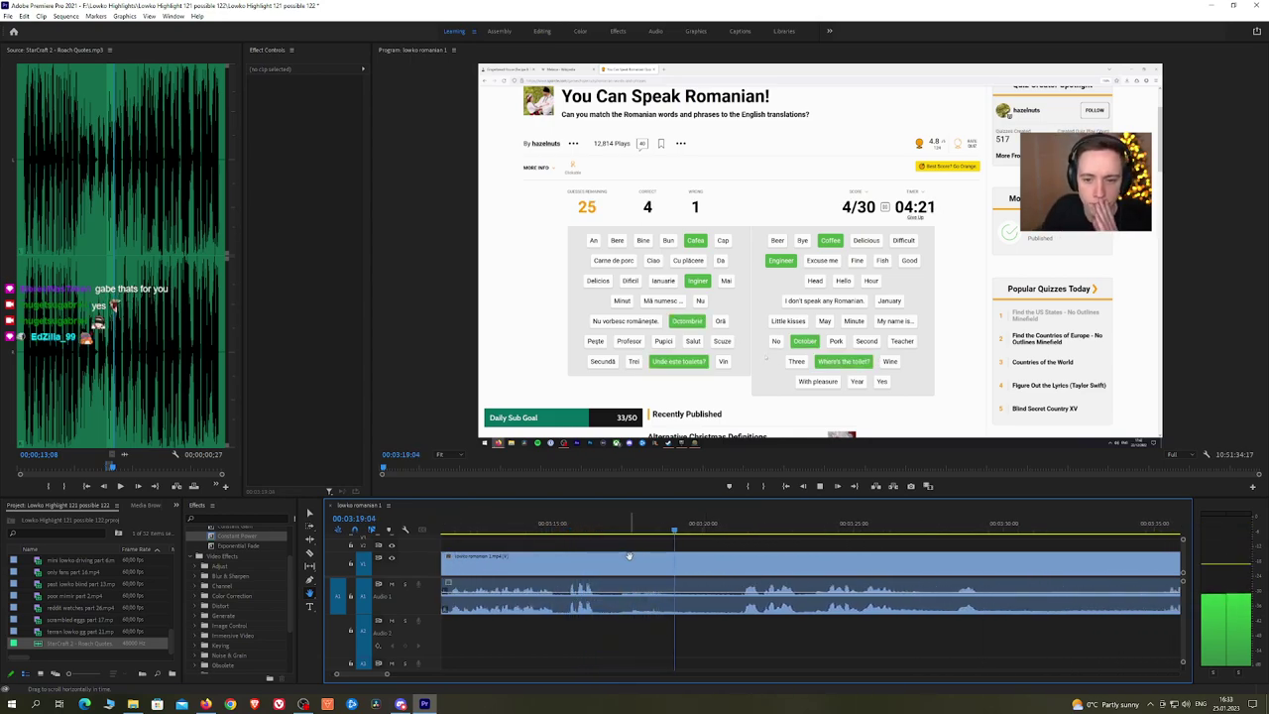
Step: Remove the first gap and place a Constant Power crossfade correctly on its audio cut
left_click_drag(592, 532, 618, 533)
key("ctrl+k")
left_click(734, 526)
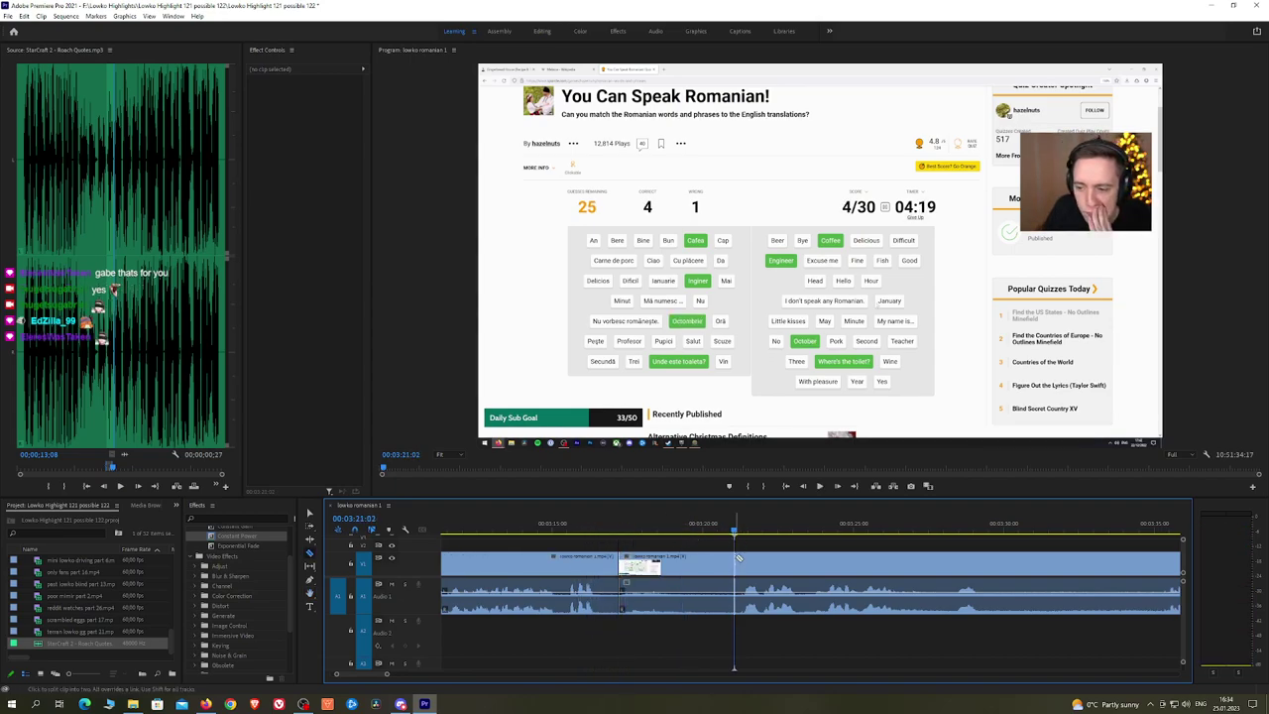
key("ctrl+k")
left_click(718, 566)
key("shift+Delete")
key("space")
left_click_drag(258, 536, 611, 603)
key("ctrl+z")
left_click_drag(252, 536, 622, 603)
Step: Razor both ends of the second gap, ripple-delete it and add a Constant Power crossfade
key("h")
left_click_drag(846, 542, 761, 538)
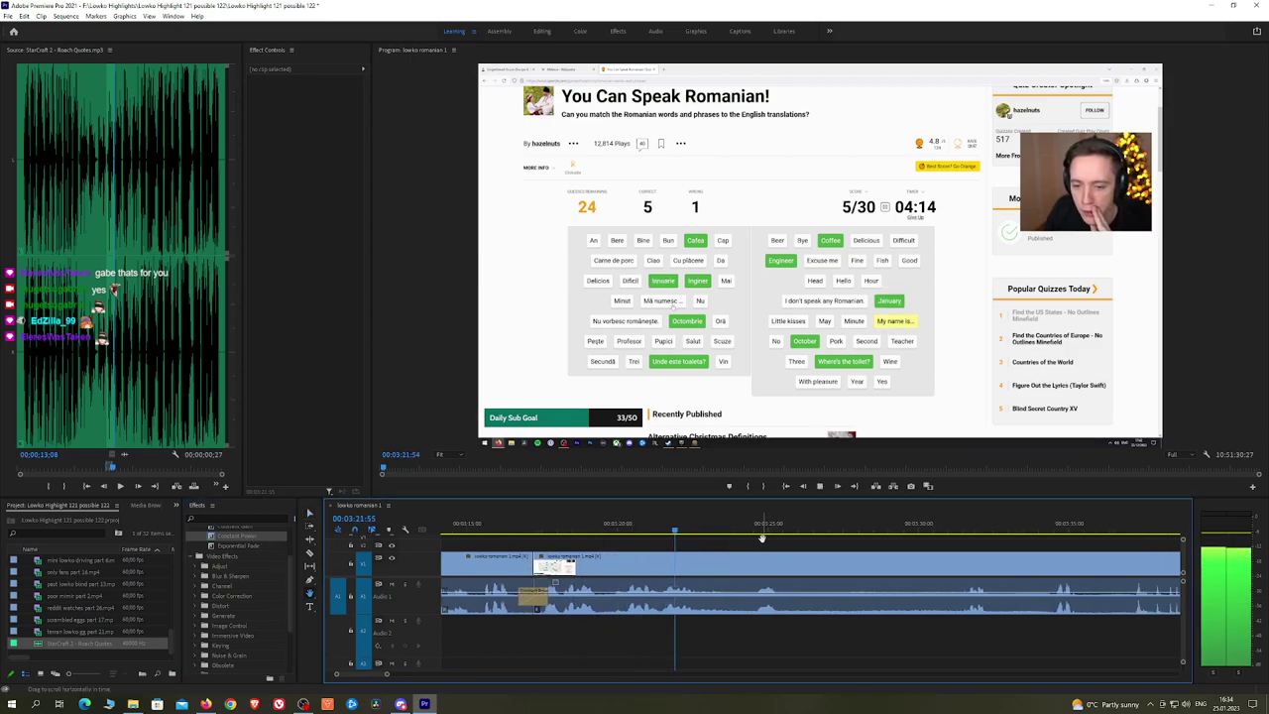
scroll(763, 538, "down", 1)
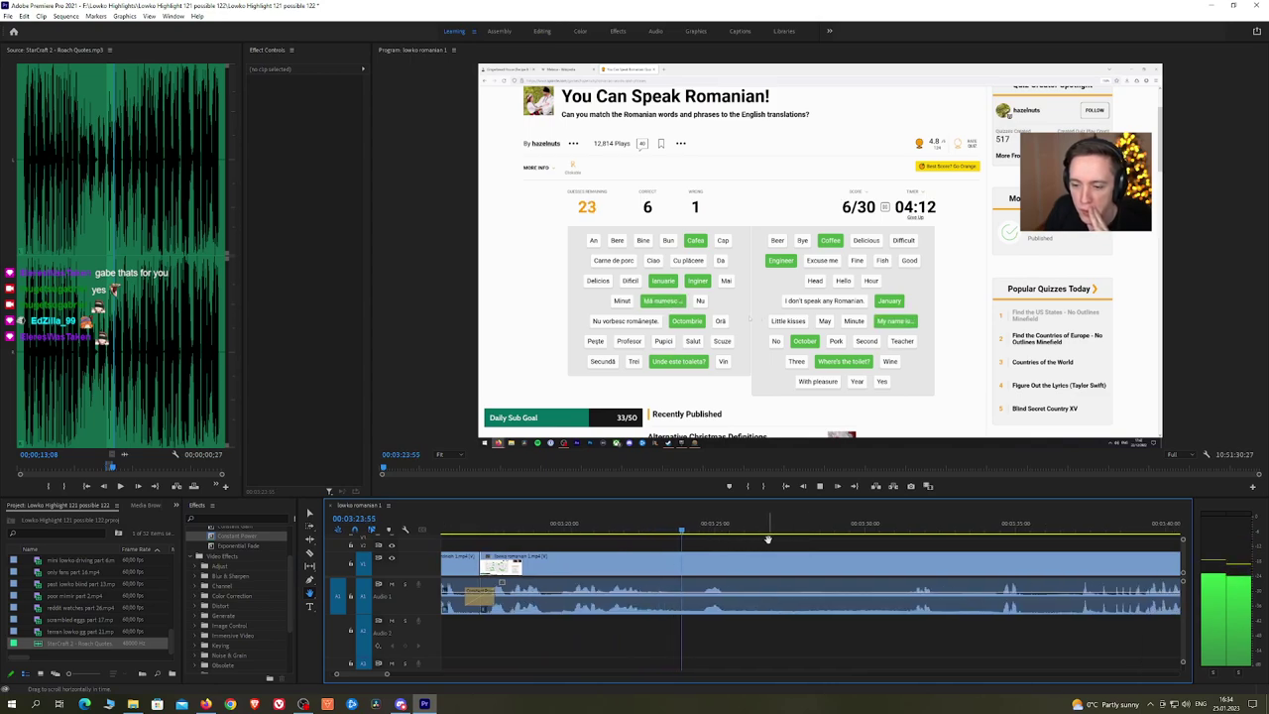
scroll(771, 539, "down", 1)
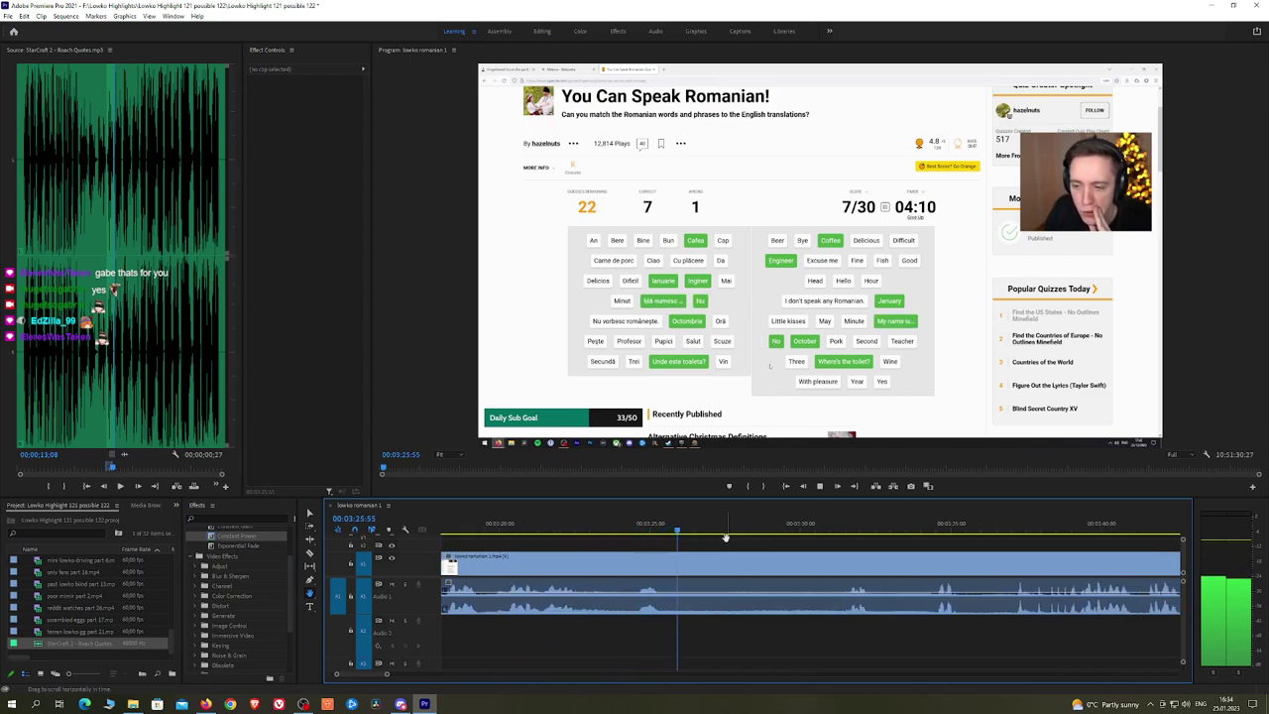
left_click(689, 567)
left_click_drag(813, 532, 831, 534)
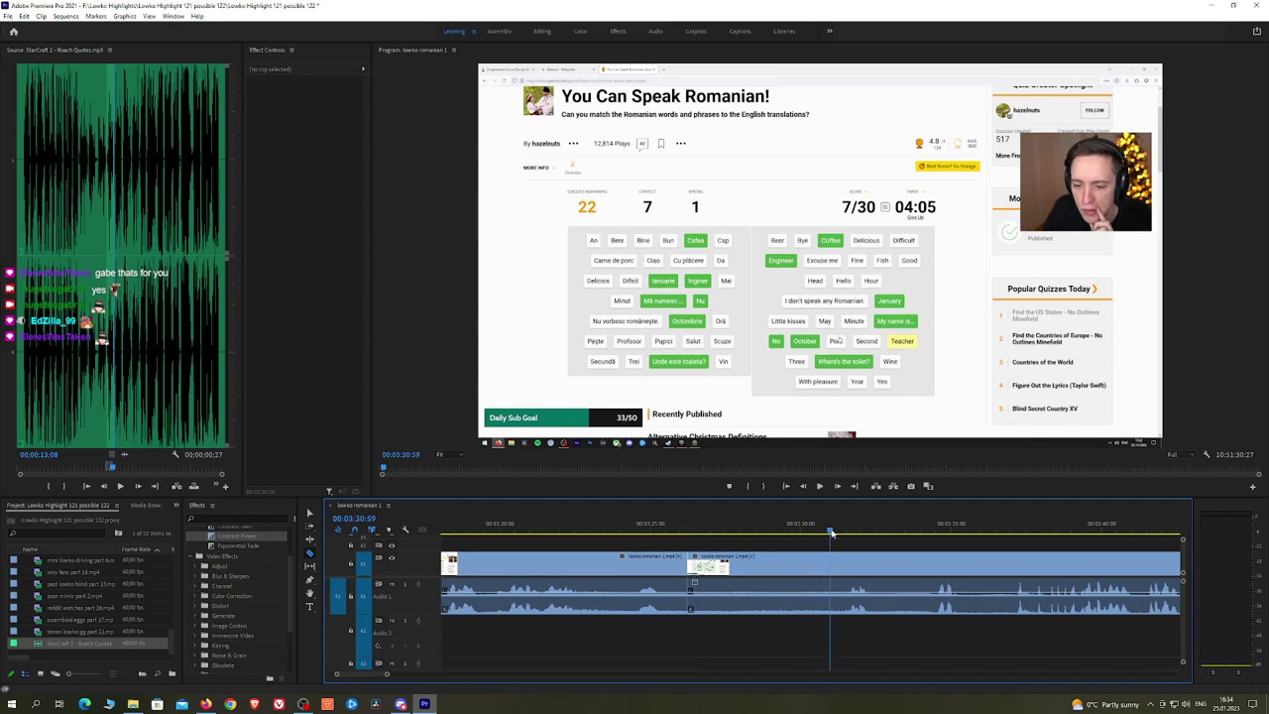
left_click(833, 562)
key("v")
left_click(814, 566)
key("shift+Delete")
key("space")
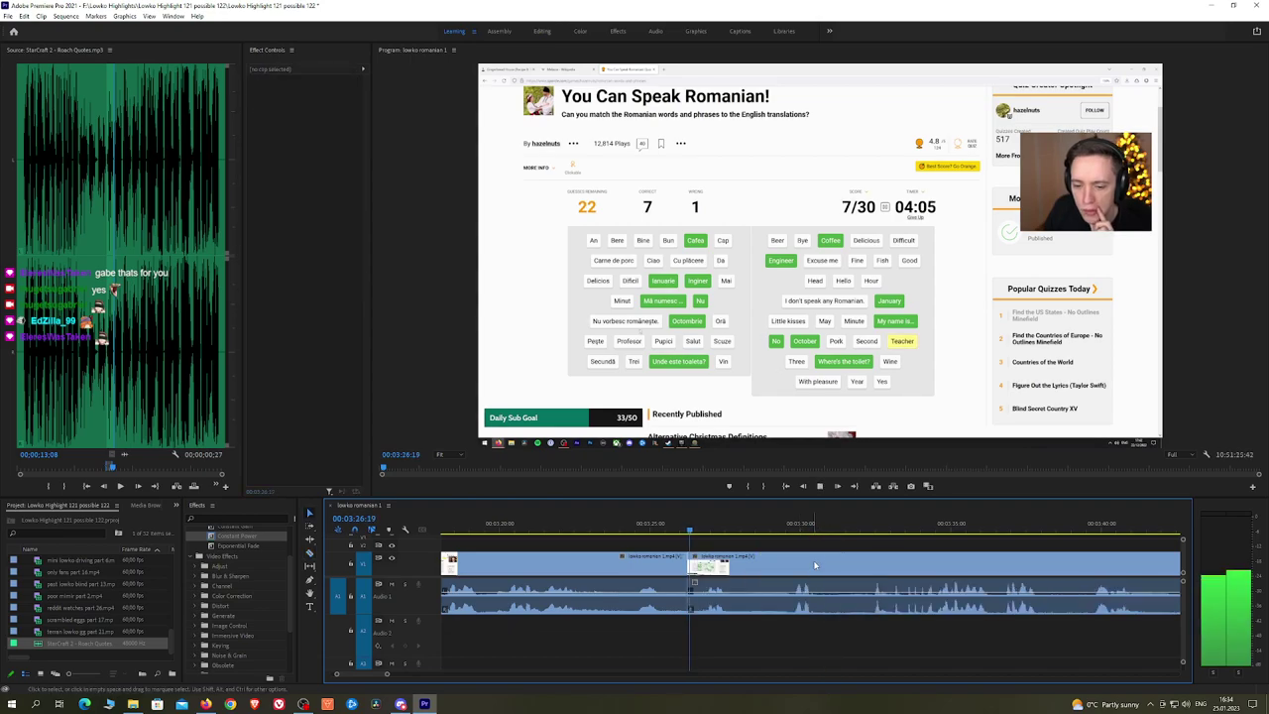
left_click_drag(237, 537, 692, 595)
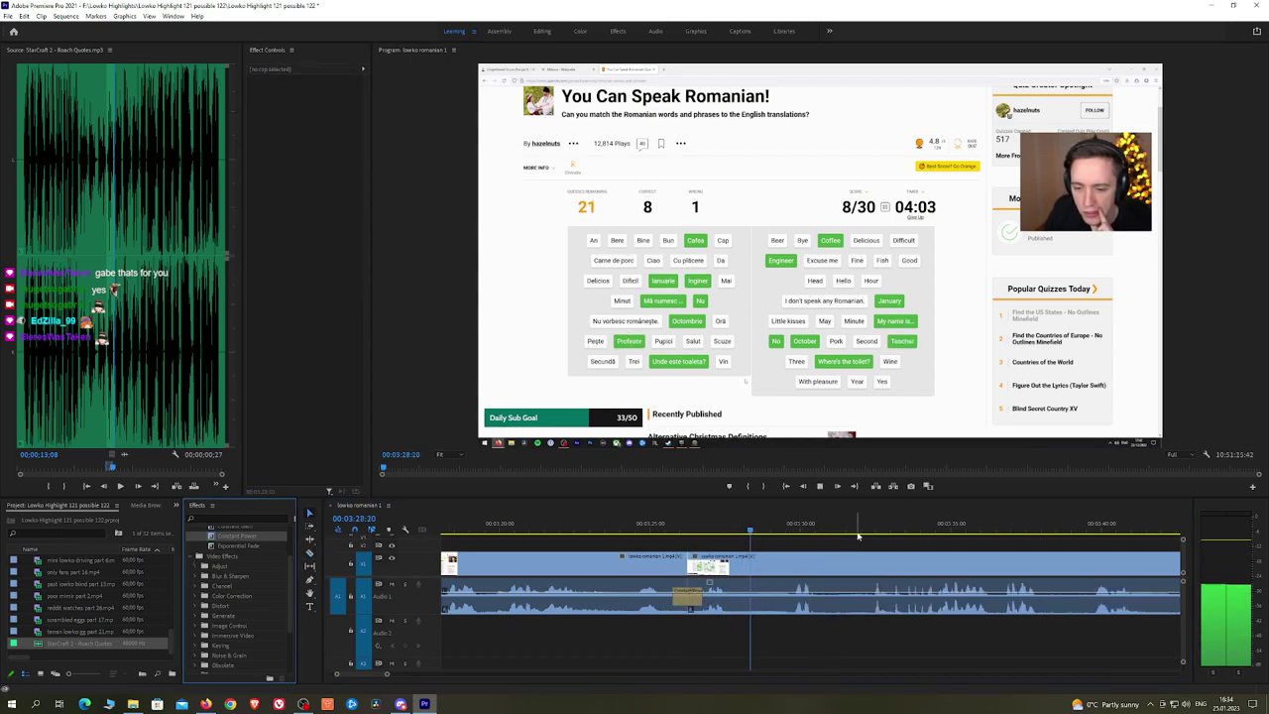
Step: Follow playback to the Romanian quiz at 8/30 near 3:40
left_click_drag(923, 542, 800, 542)
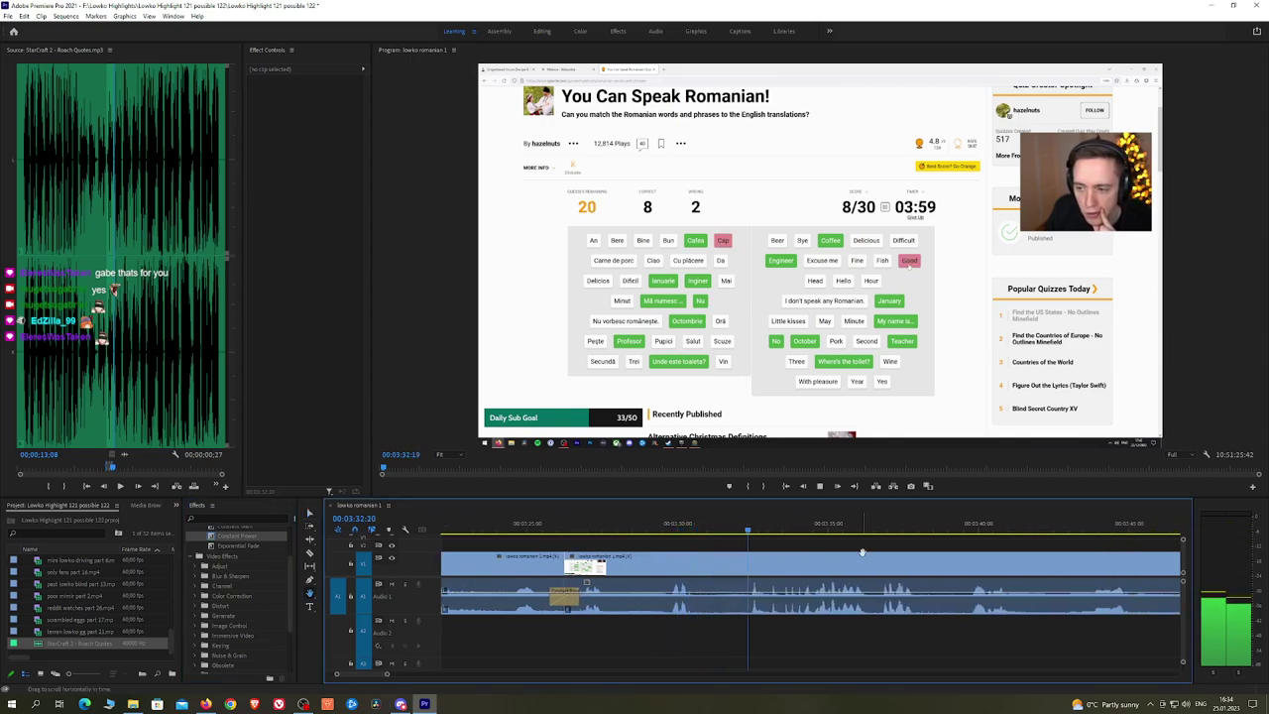
left_click_drag(937, 550, 789, 550)
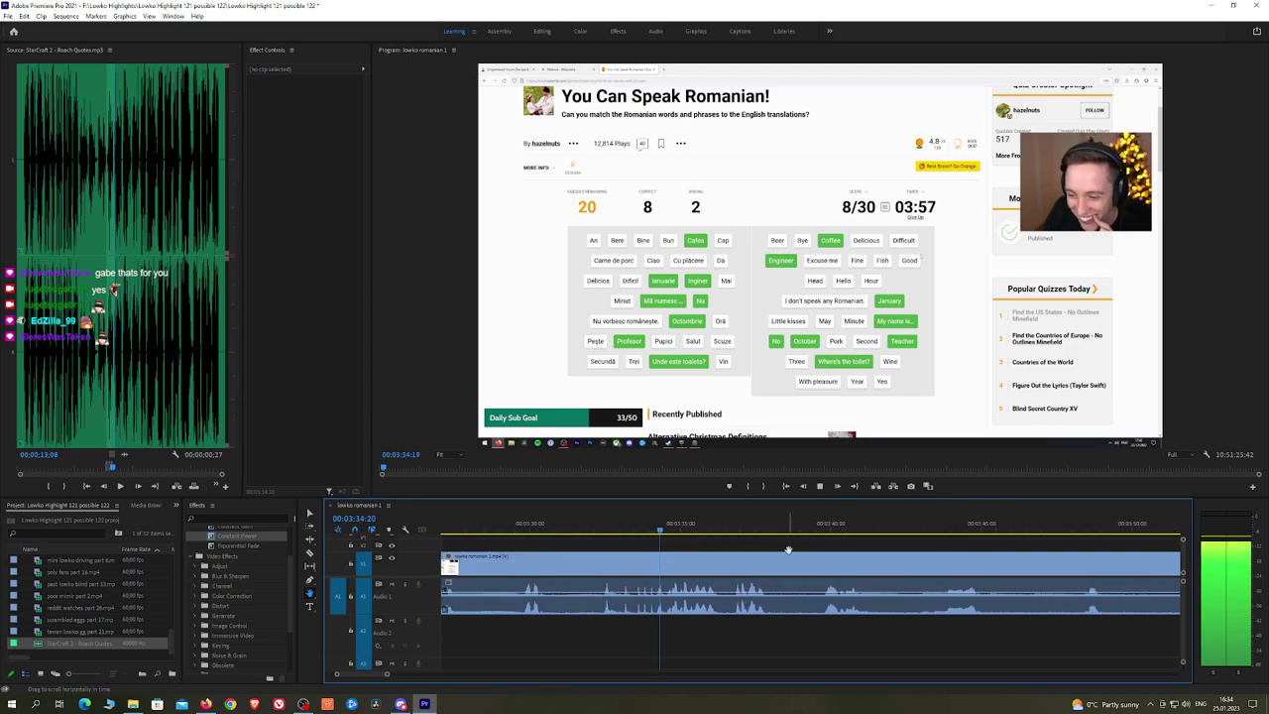
left_click_drag(884, 551, 710, 545)
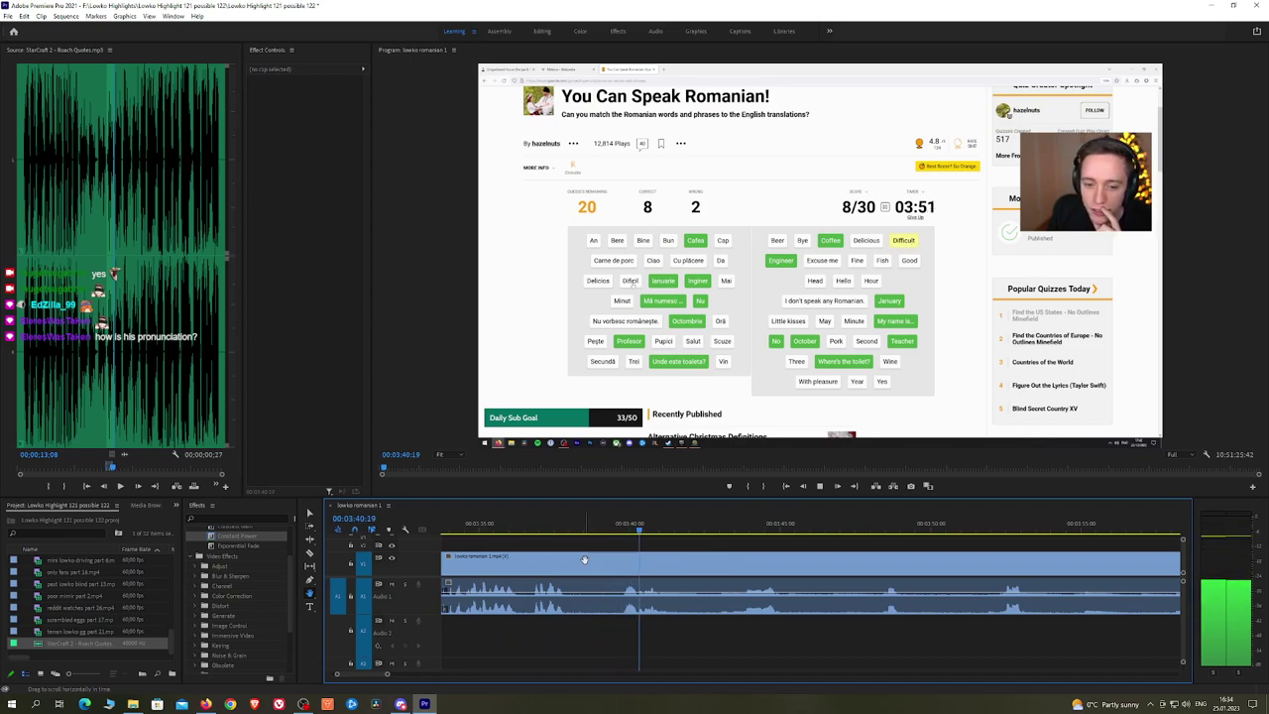
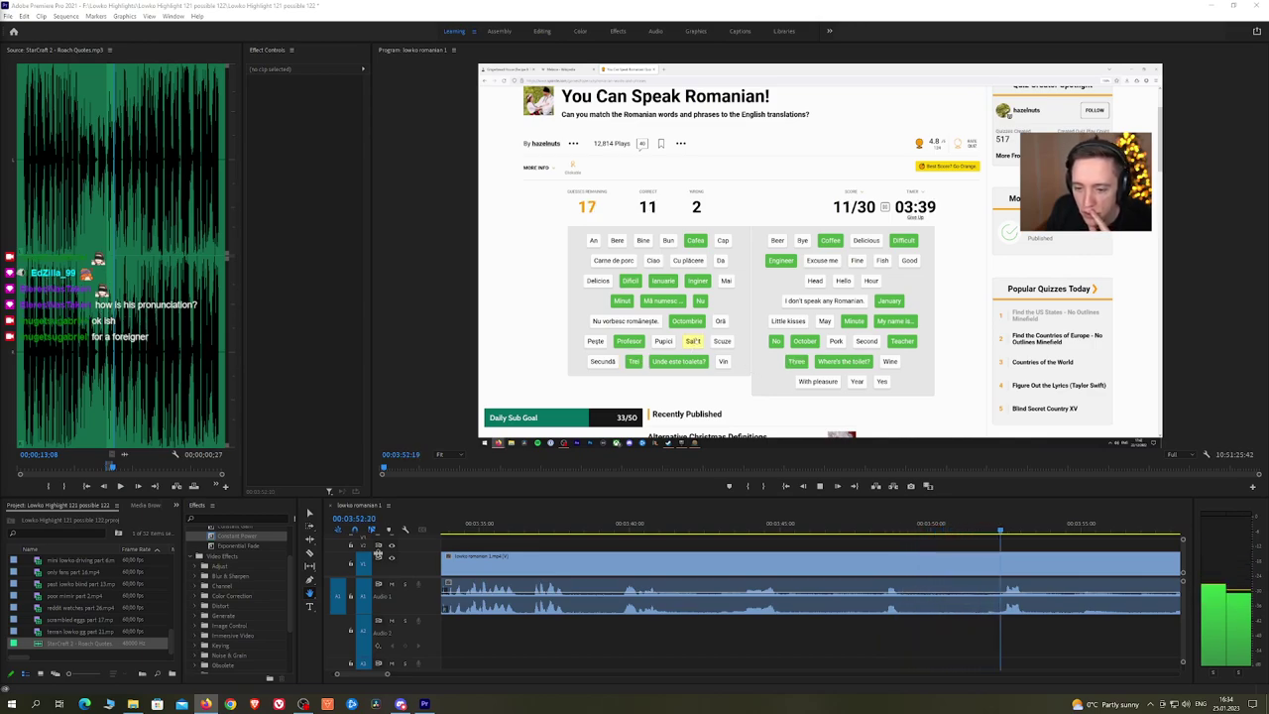
Step: Razor out the dull stretch ending at 00:03:58:55, ripple-delete it and play the join
scroll(914, 545, "down", 3)
left_click_drag(913, 544, 880, 544)
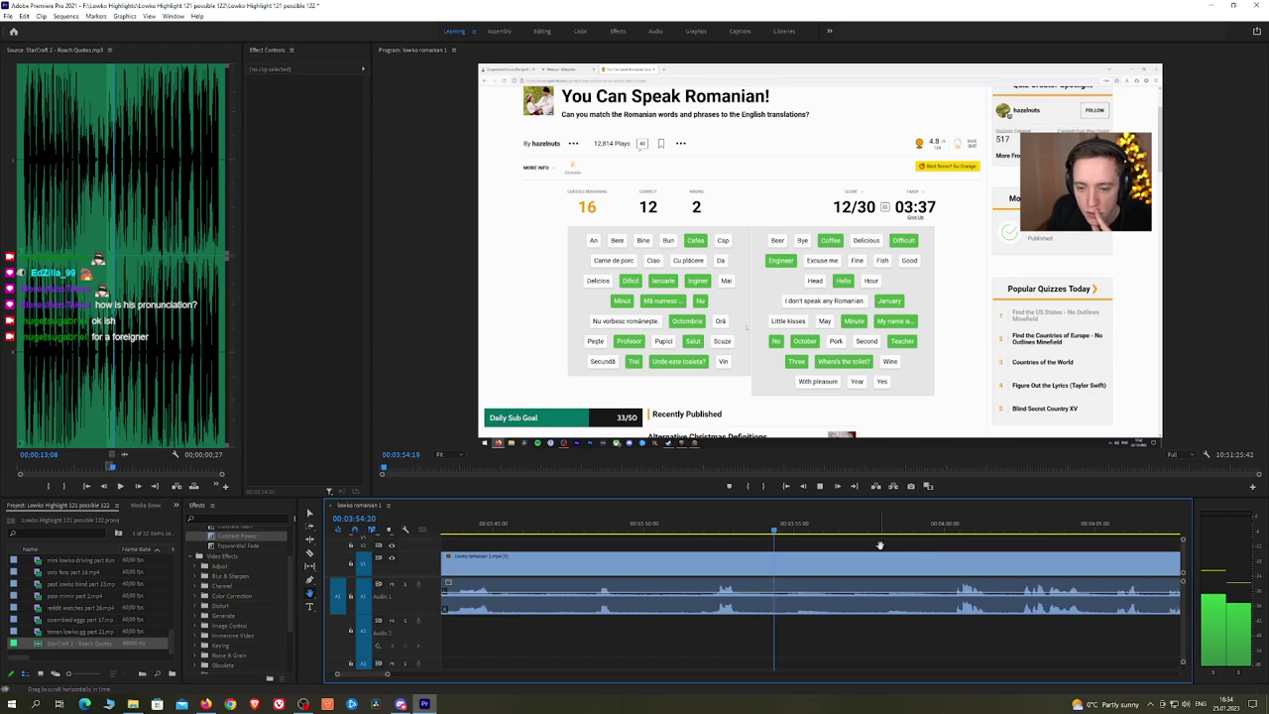
key("c")
left_click(759, 572)
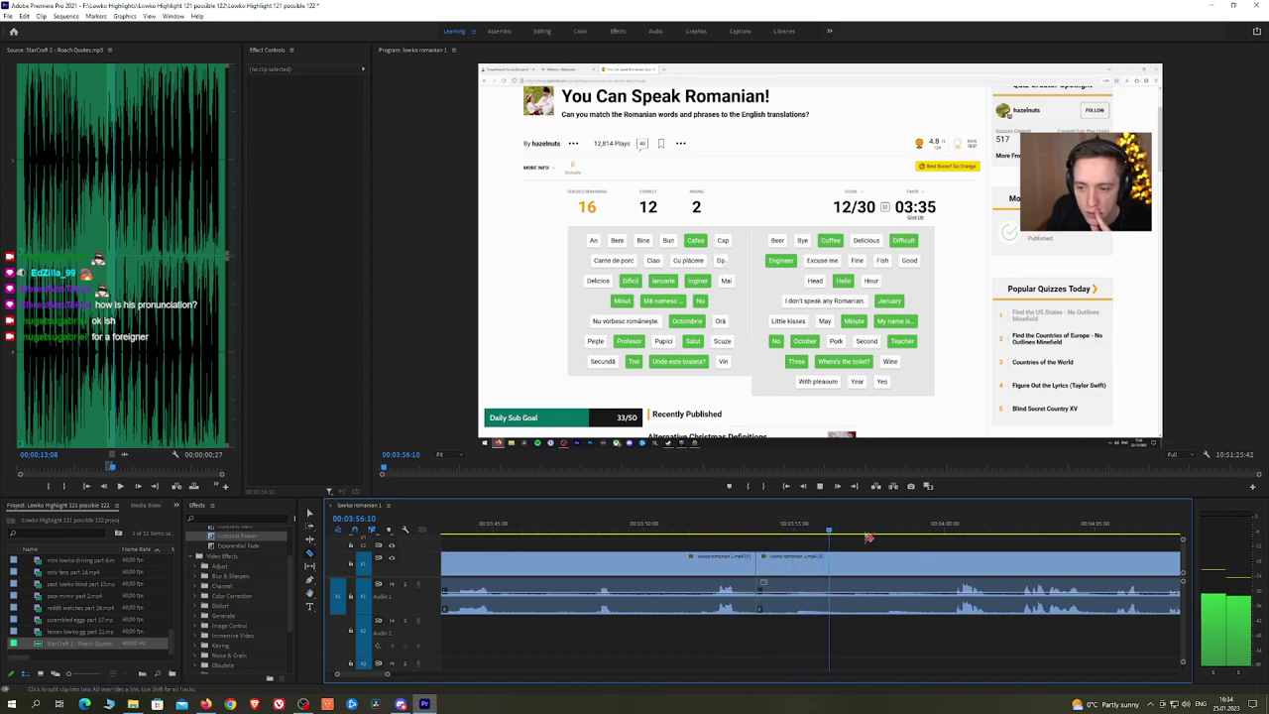
left_click(914, 533)
left_click(933, 567)
key("v")
left_click(879, 569)
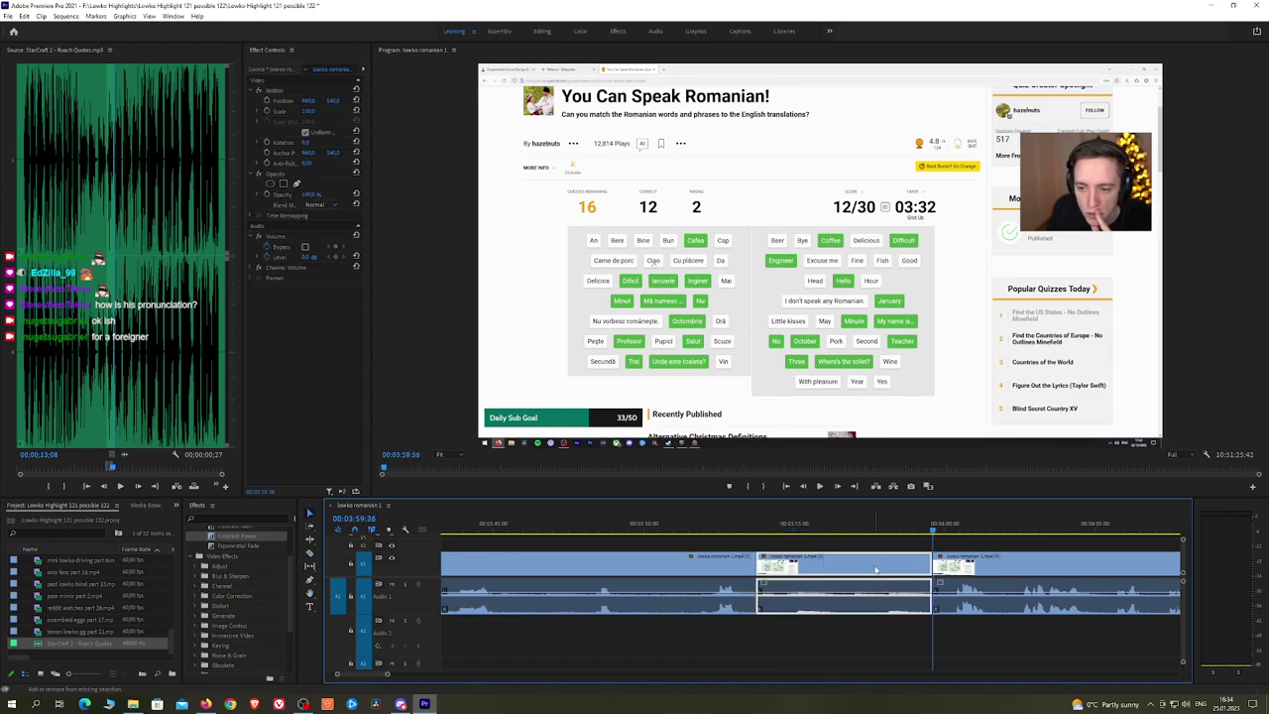
key("shift+Delete")
key("space")
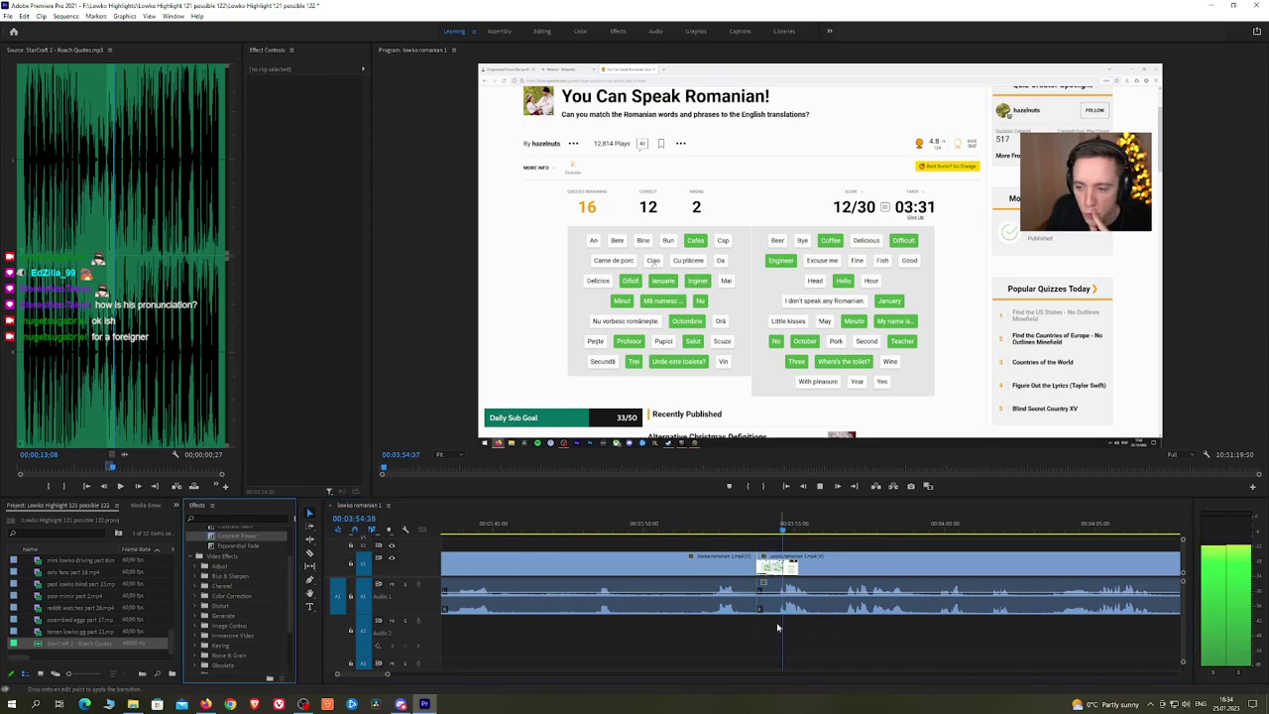
left_click_drag(968, 540, 773, 541)
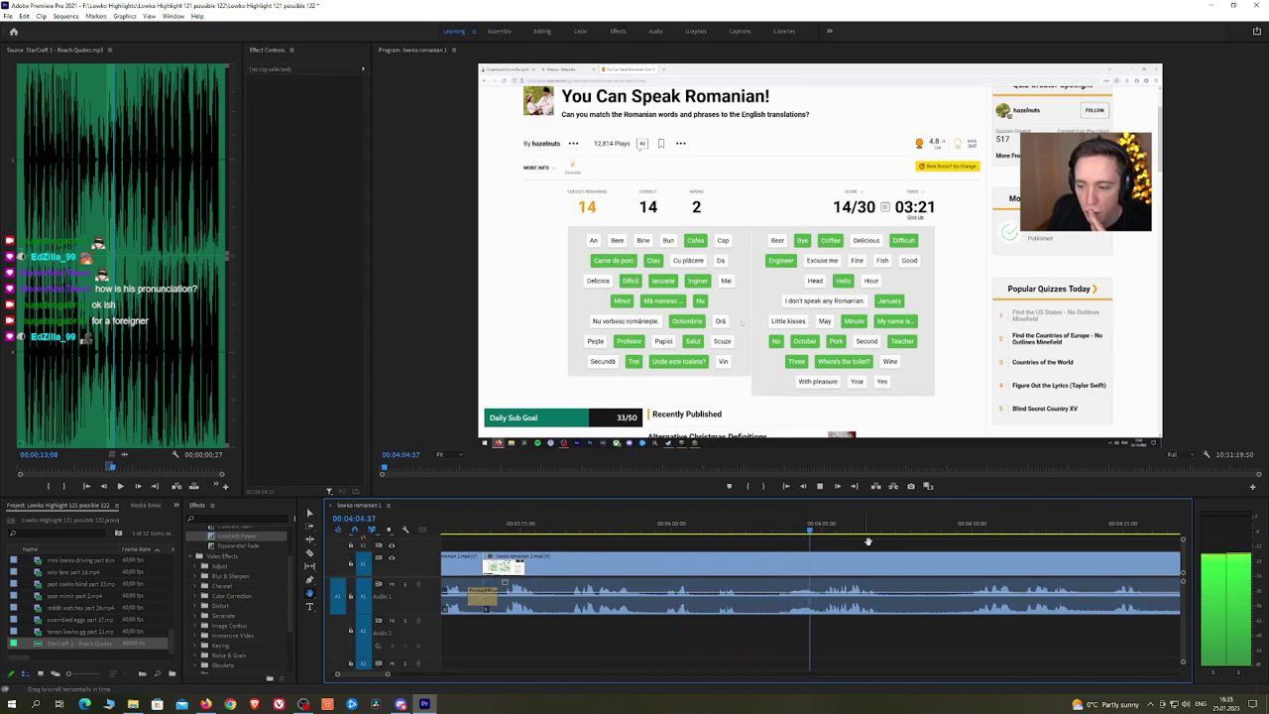
Step: Cut the short dull piece after 00:04:02:46, ripple-delete it and add a Constant Power crossfade
left_click_drag(930, 543, 782, 541)
left_click(609, 528)
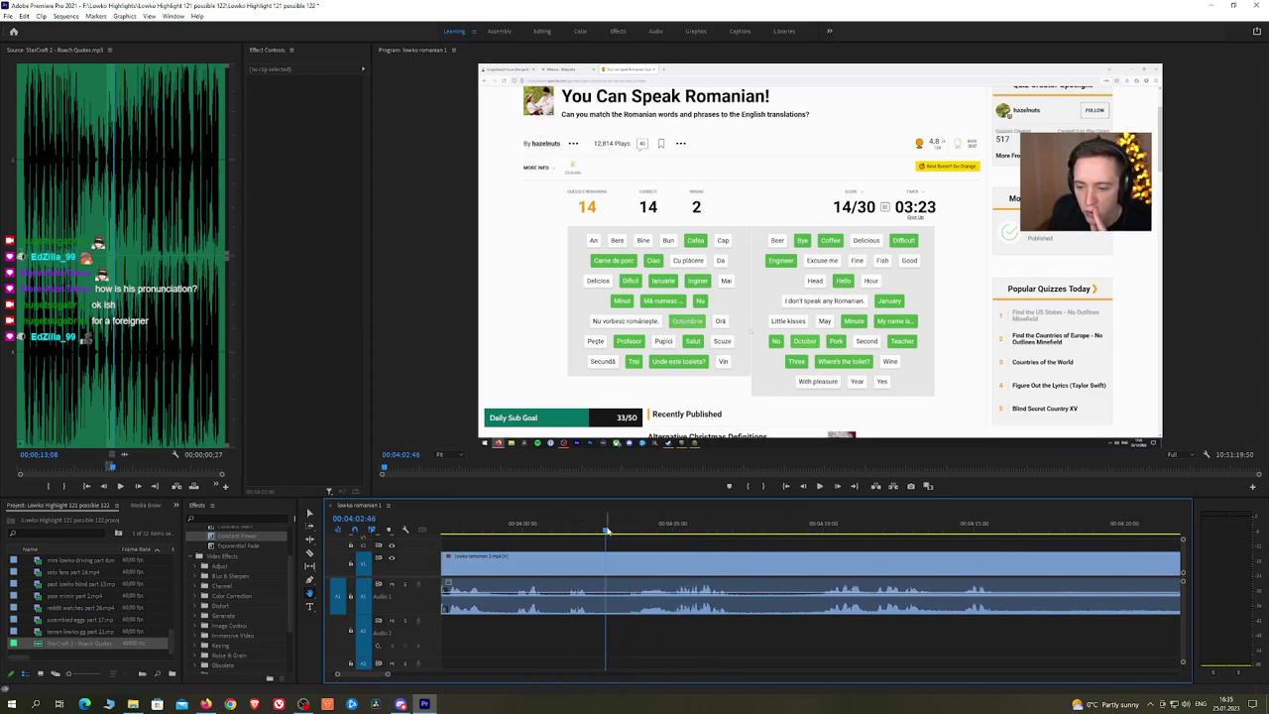
key("c")
left_click(607, 562)
left_click(677, 562)
key("ctrl+z")
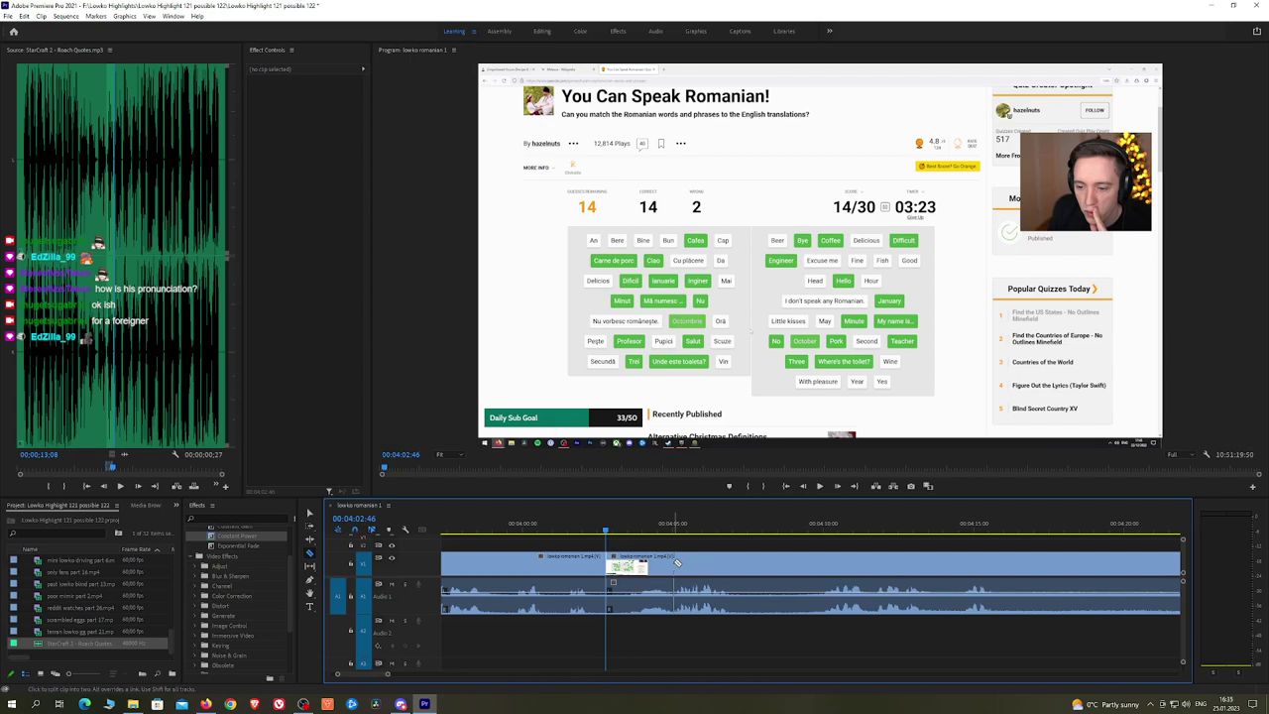
left_click(674, 563)
key("v")
left_click(662, 564)
key("shift+Delete")
key("space")
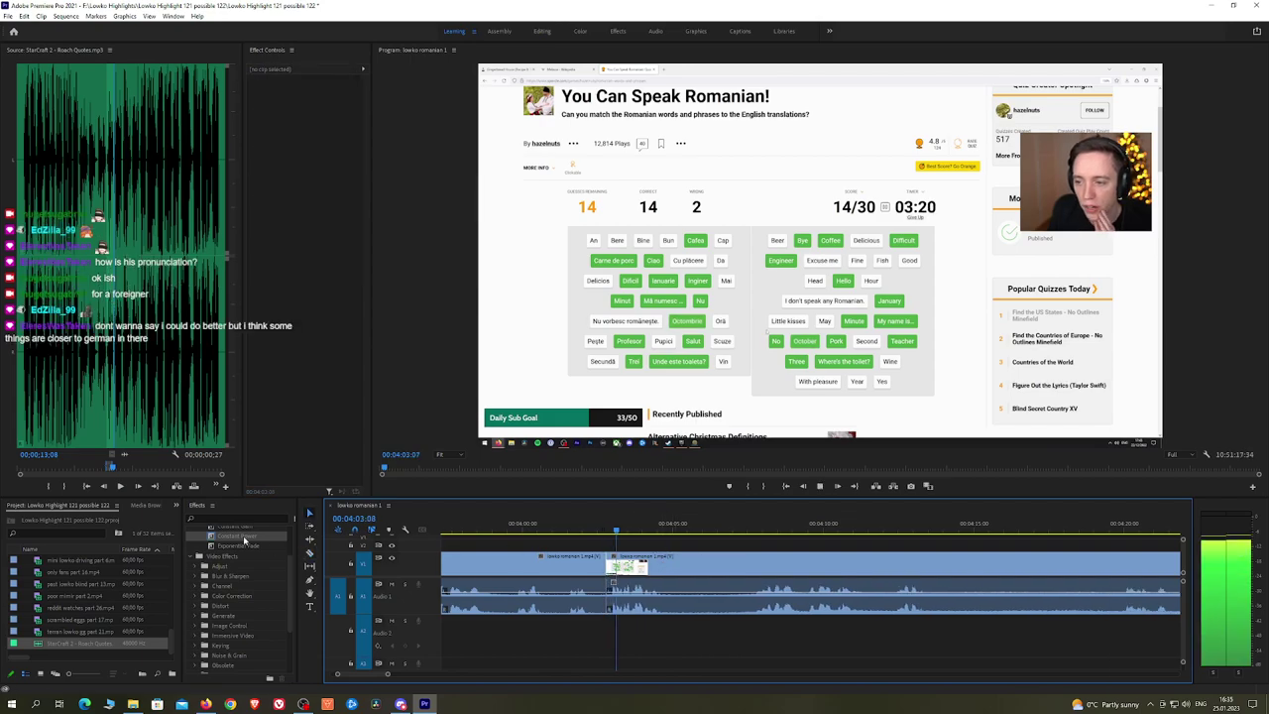
left_click_drag(243, 536, 607, 595)
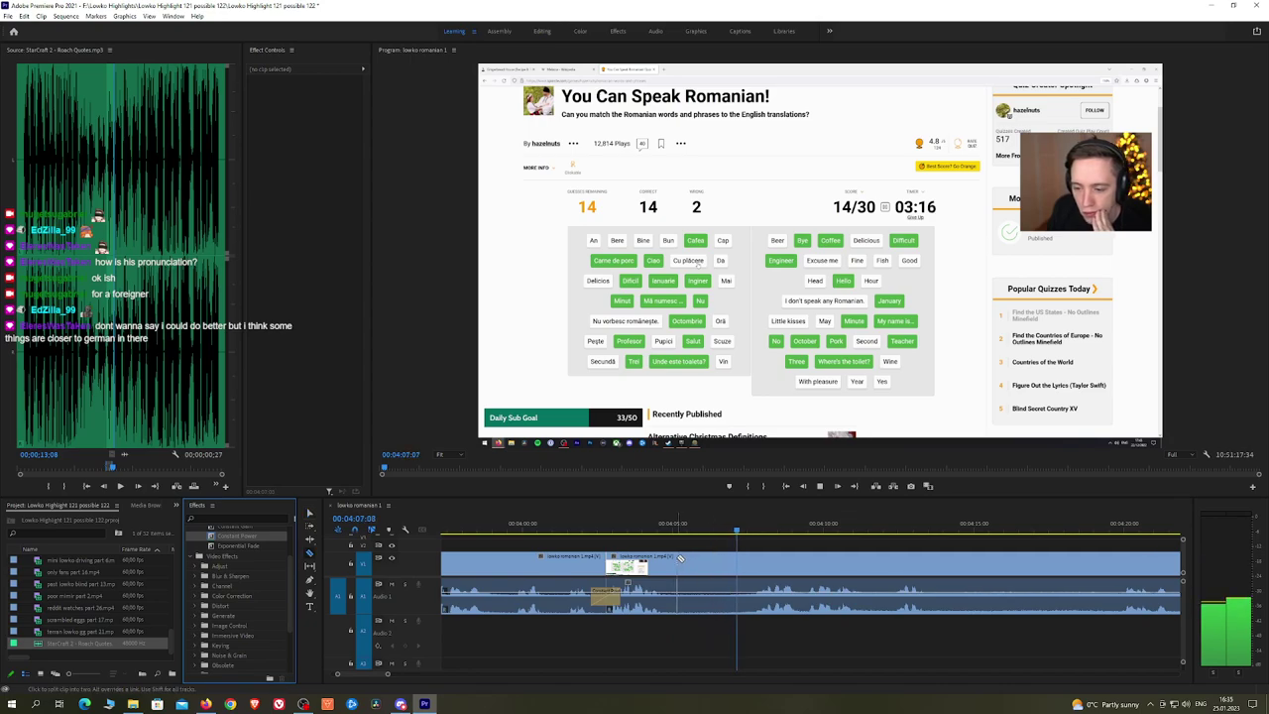
Step: Ripple-delete the dull piece following the cut, then pan toward later footage
left_click(731, 560)
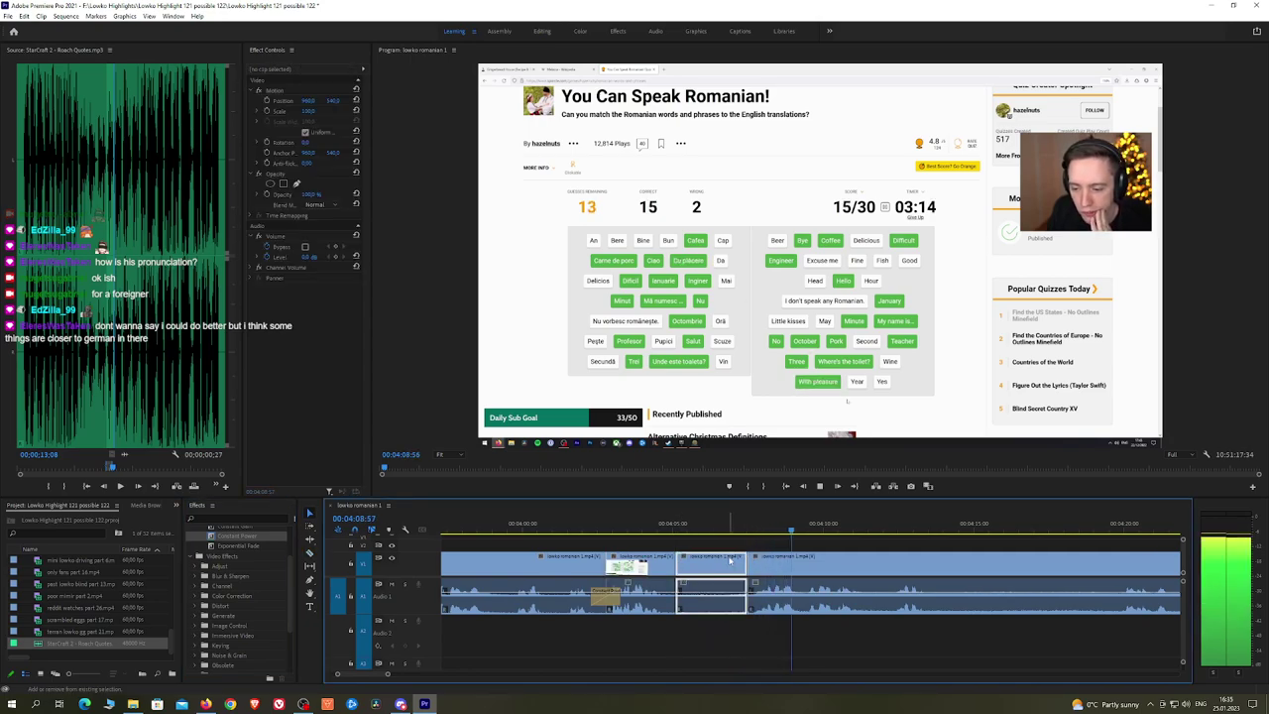
key("shift+Delete")
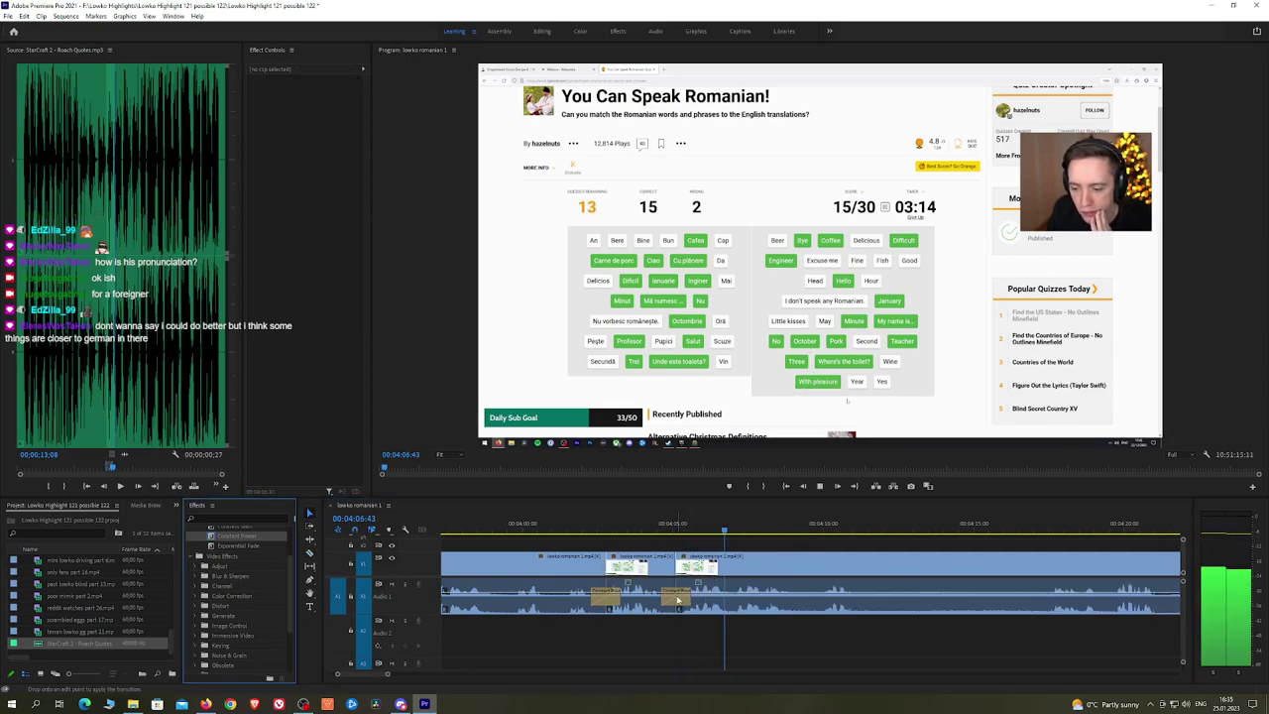
key("h")
left_click_drag(894, 540, 803, 540)
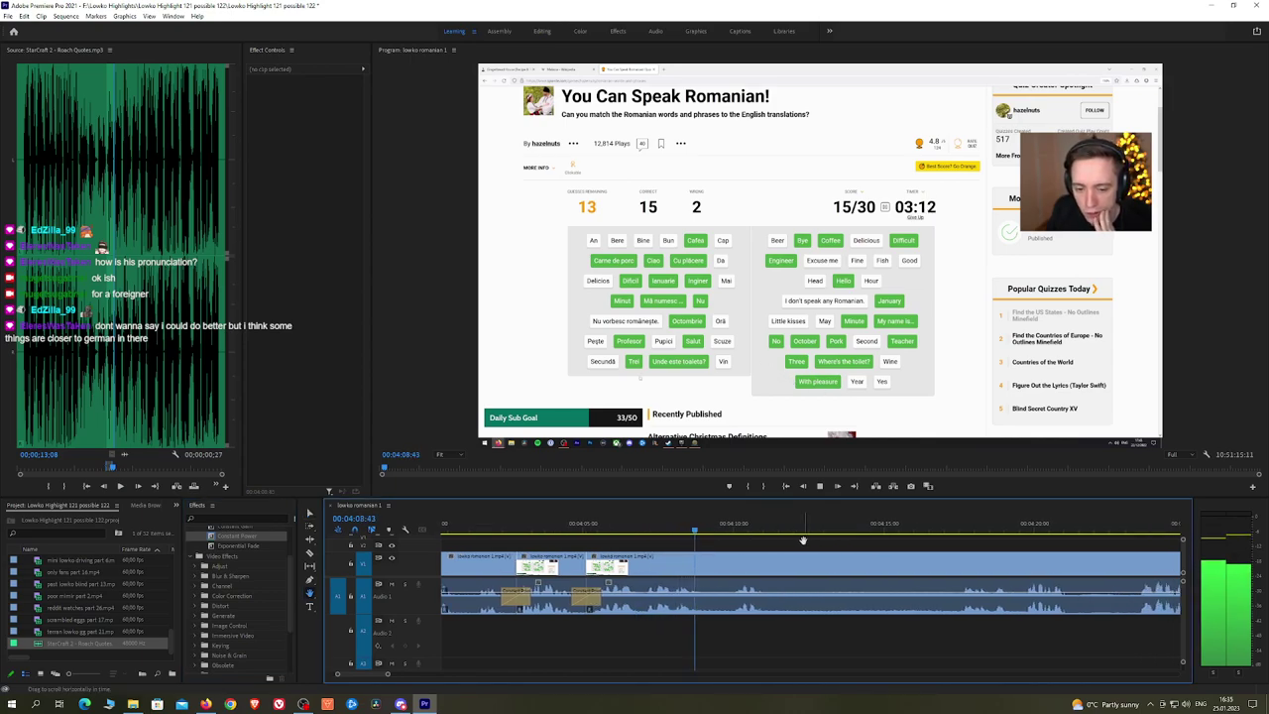
Step: Remove the dull stretch ending at 00:04:16:48 and add an audio crossfade at the join
scroll(818, 541, "down", 2)
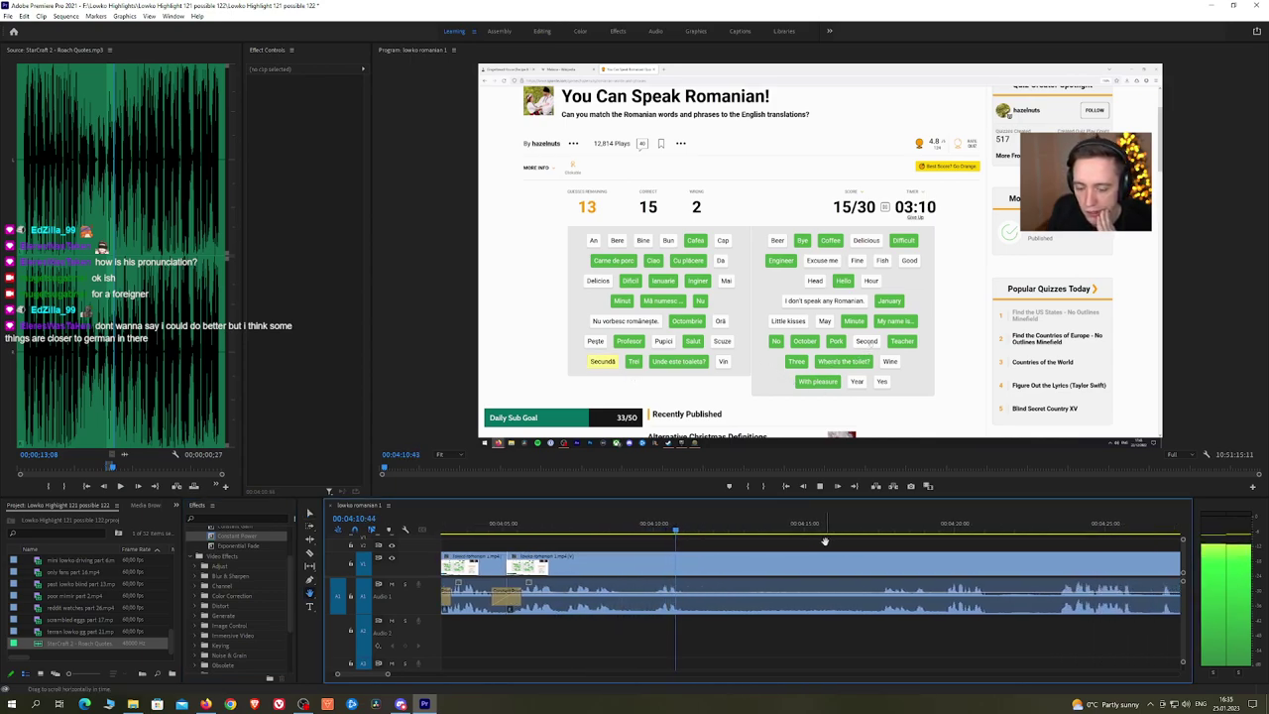
left_click(701, 561)
left_click(855, 530)
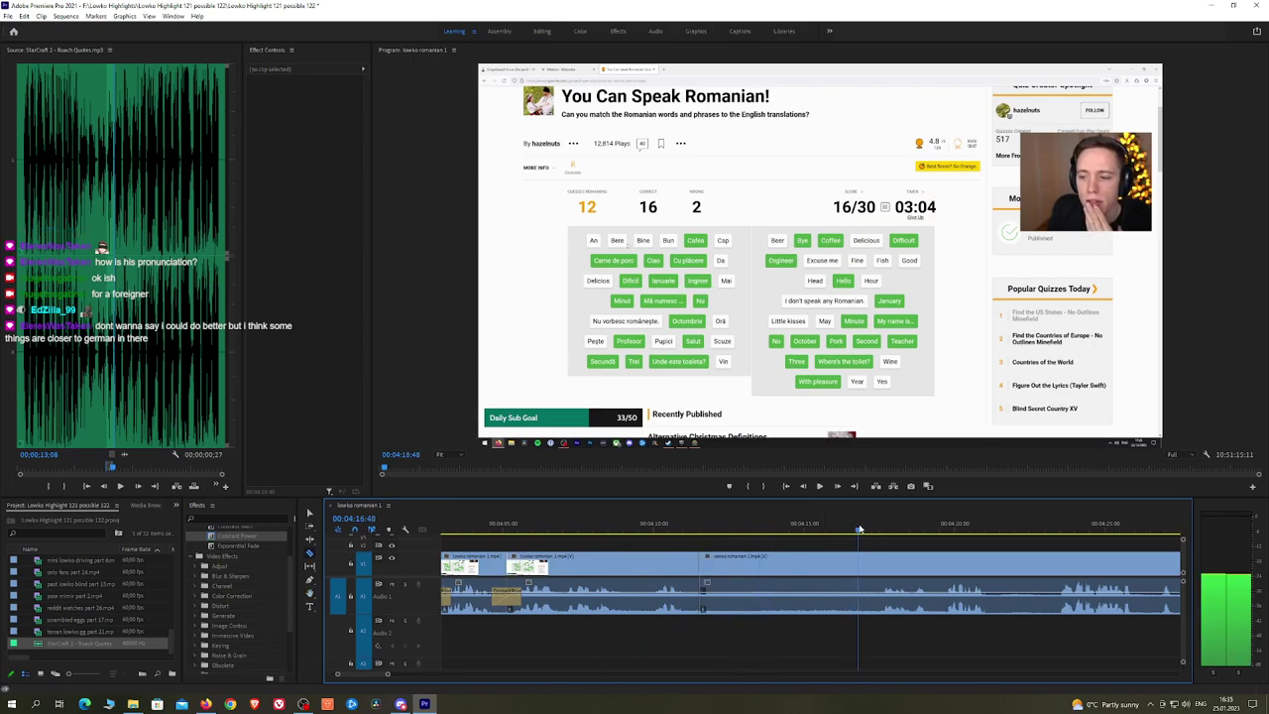
key("space")
left_click(861, 563)
key("v")
left_click(841, 566)
key("shift+Delete")
key("space")
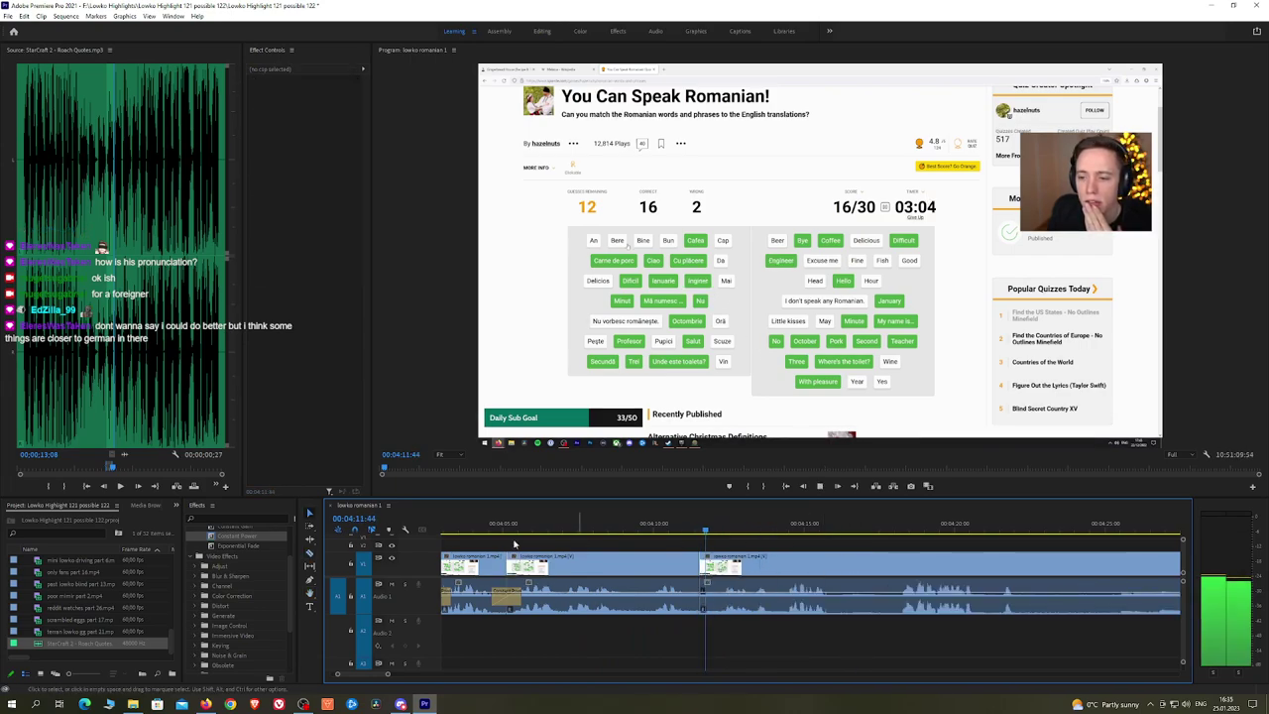
left_click_drag(256, 541, 700, 593)
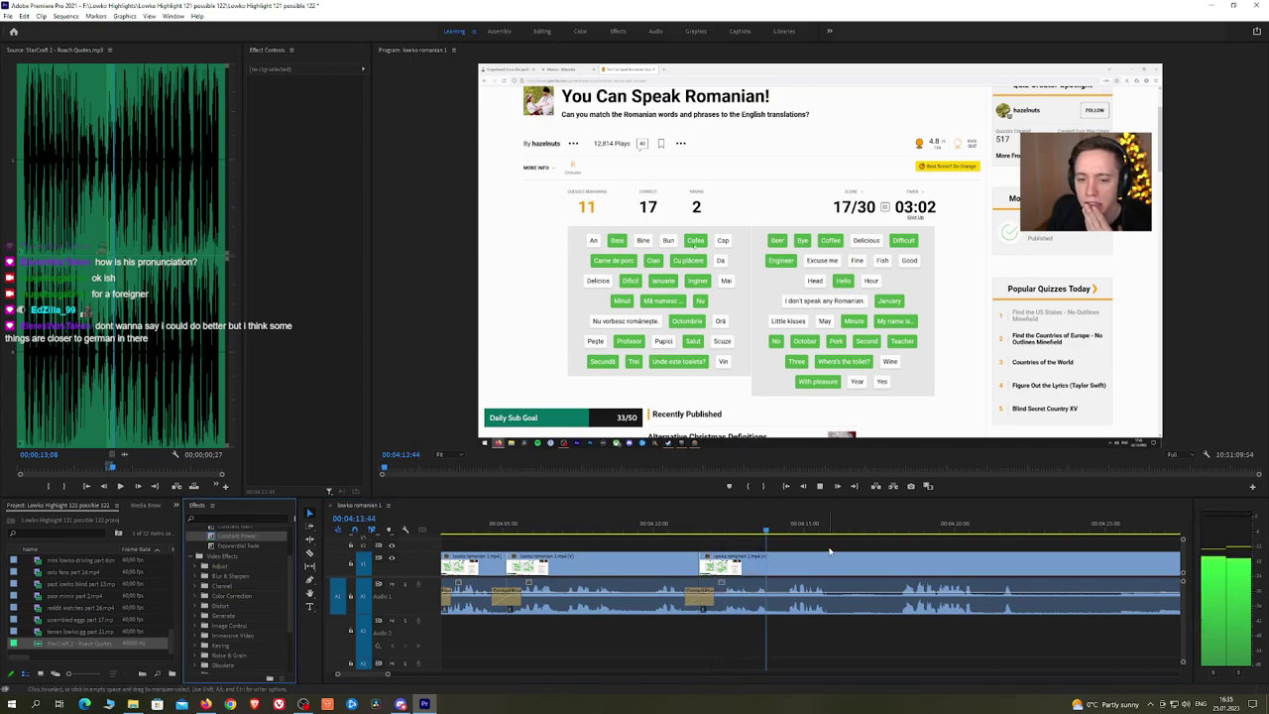
Step: Cut out the dull stretch up to 00:04:27:59 and add a Constant Power crossfade
left_click_drag(934, 545, 837, 549)
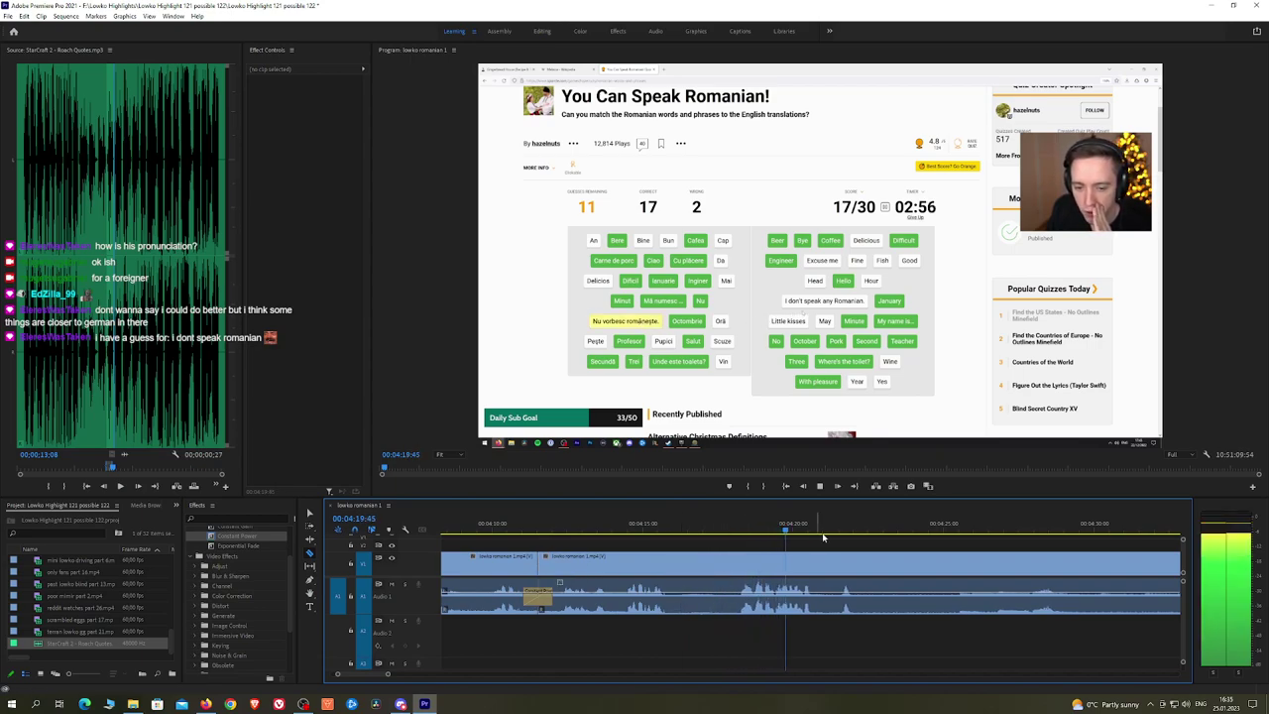
key("h")
left_click_drag(922, 542, 794, 548)
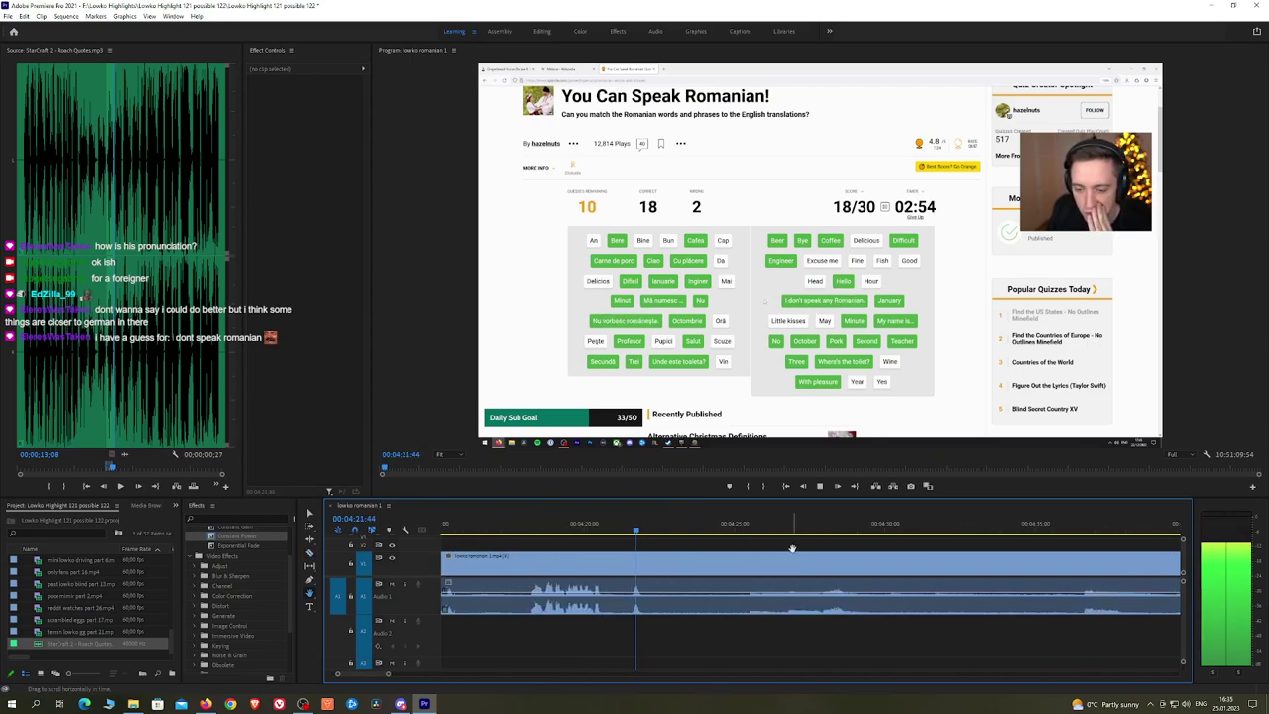
key("c")
left_click(652, 566)
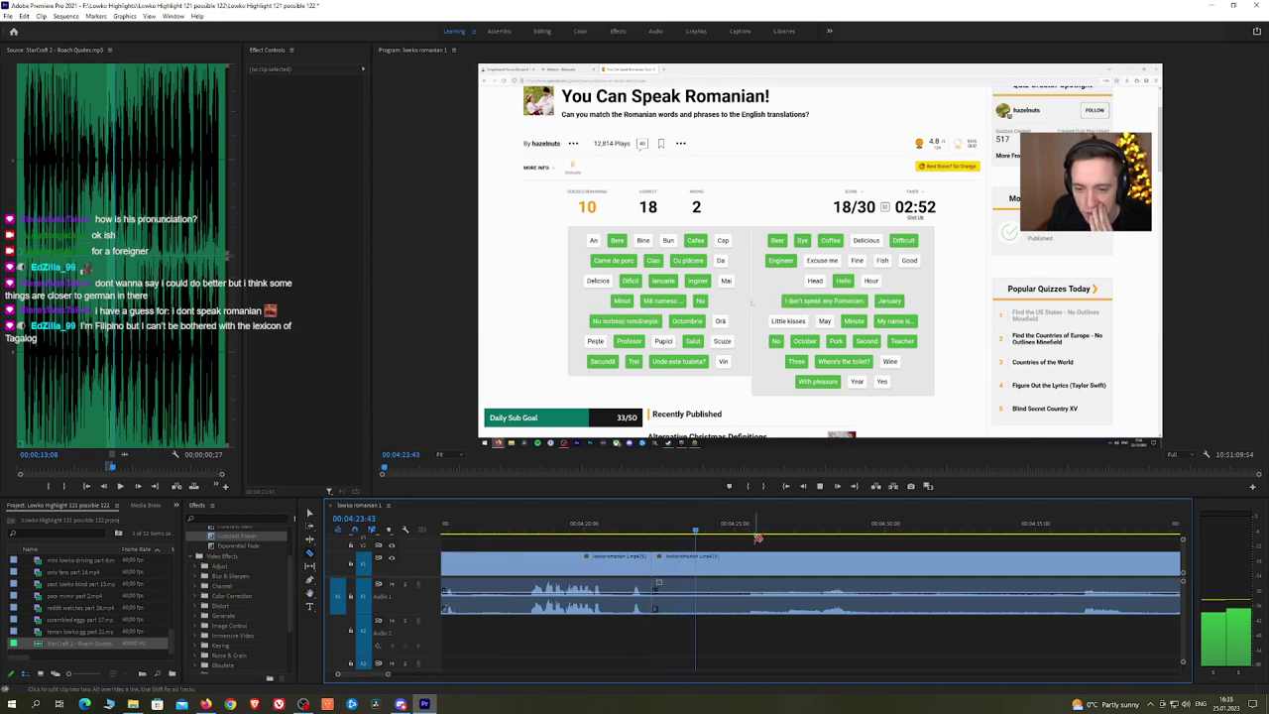
left_click(804, 532)
left_click(825, 533)
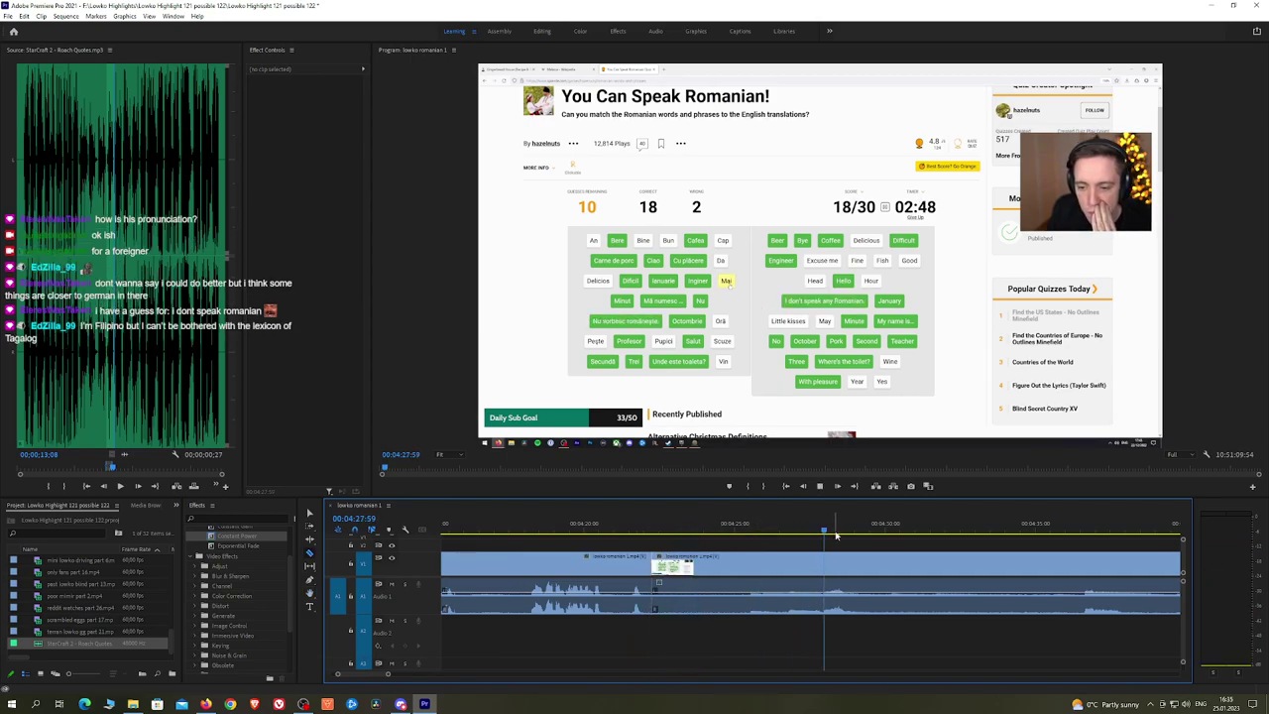
key("space")
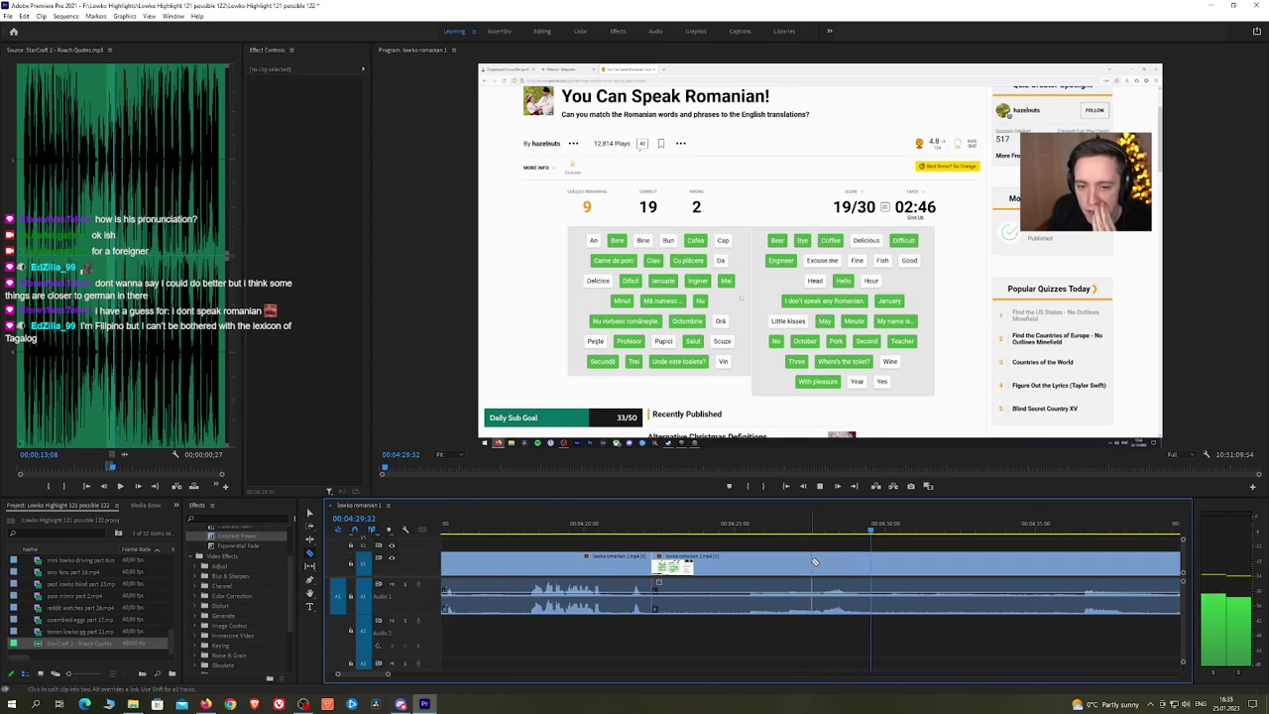
left_click(816, 563)
key("v")
left_click(762, 559)
key("shift+Delete")
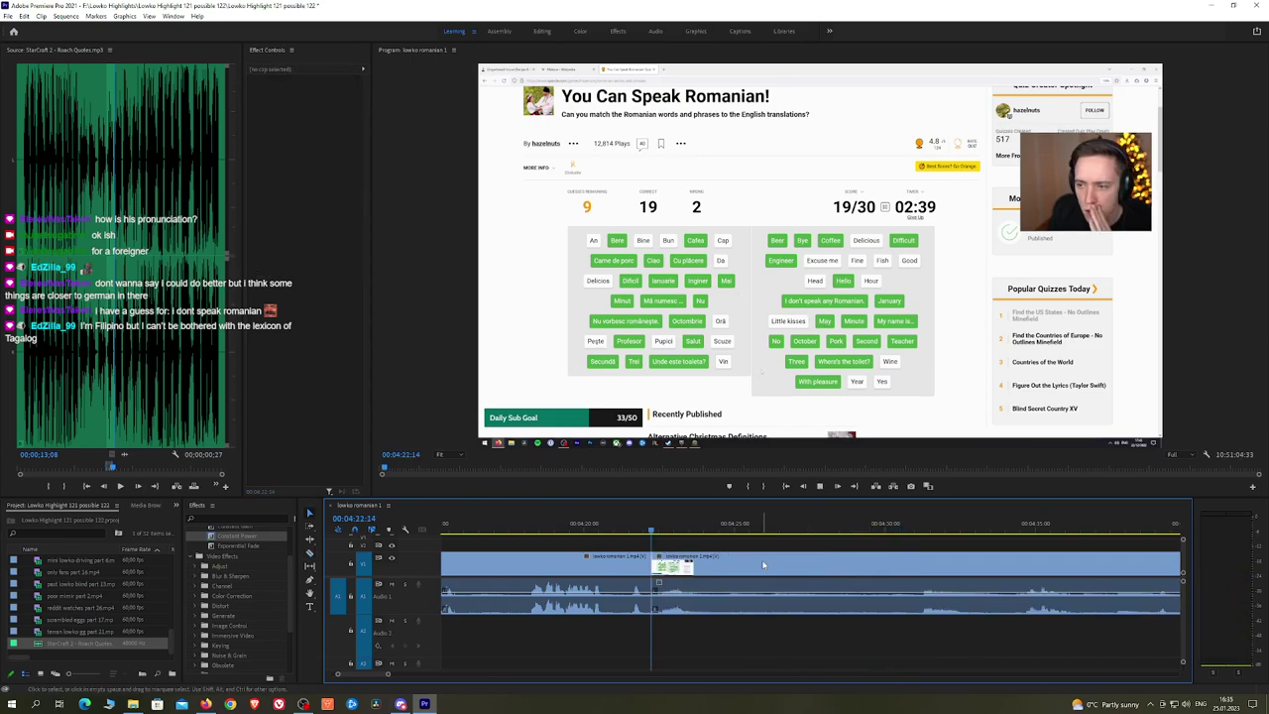
key("space")
left_click_drag(253, 544, 657, 591)
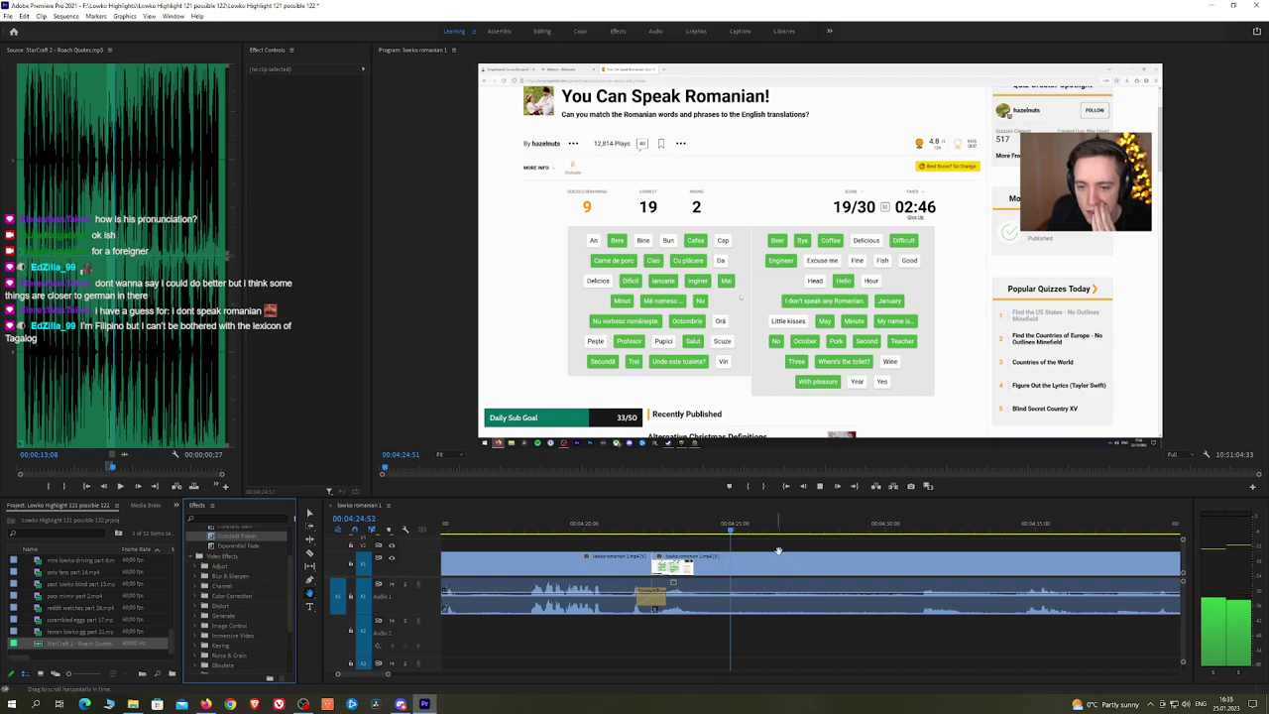
Step: Split around the next dull stretch, ripple-delete it and add a Constant Power crossfade
scroll(689, 560, "down", 2)
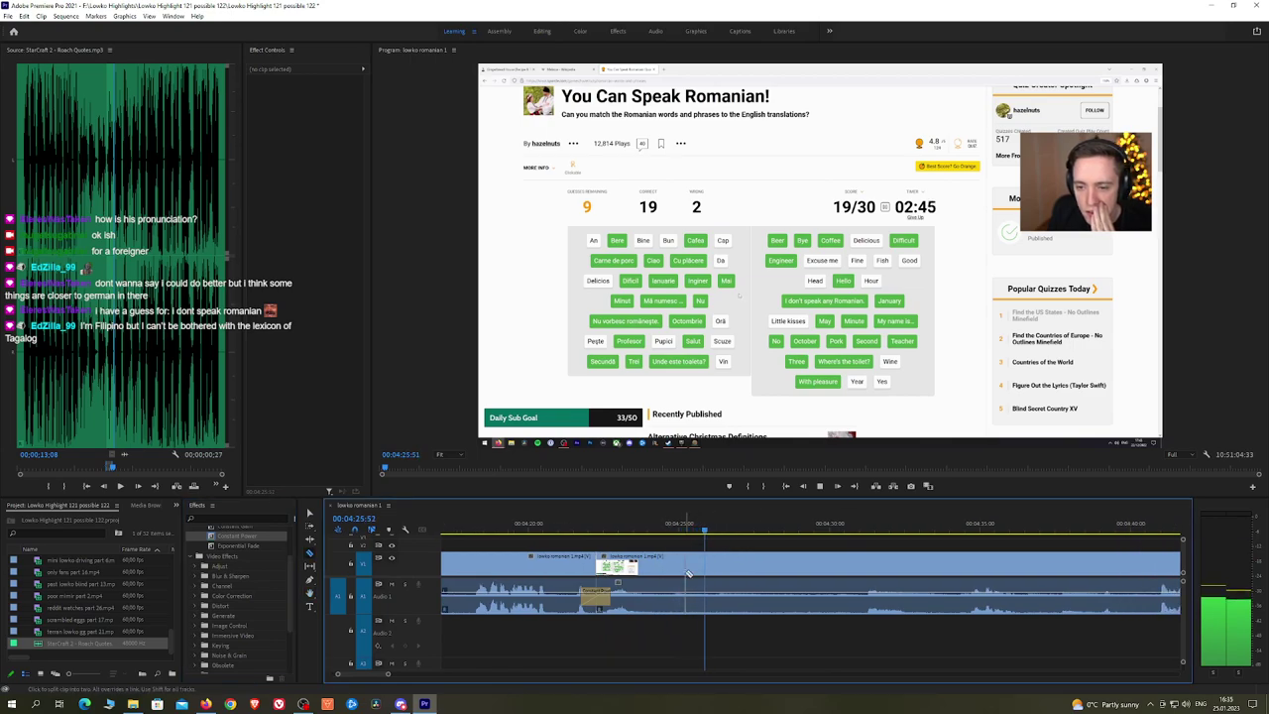
key("ctrl+k")
left_click(859, 533)
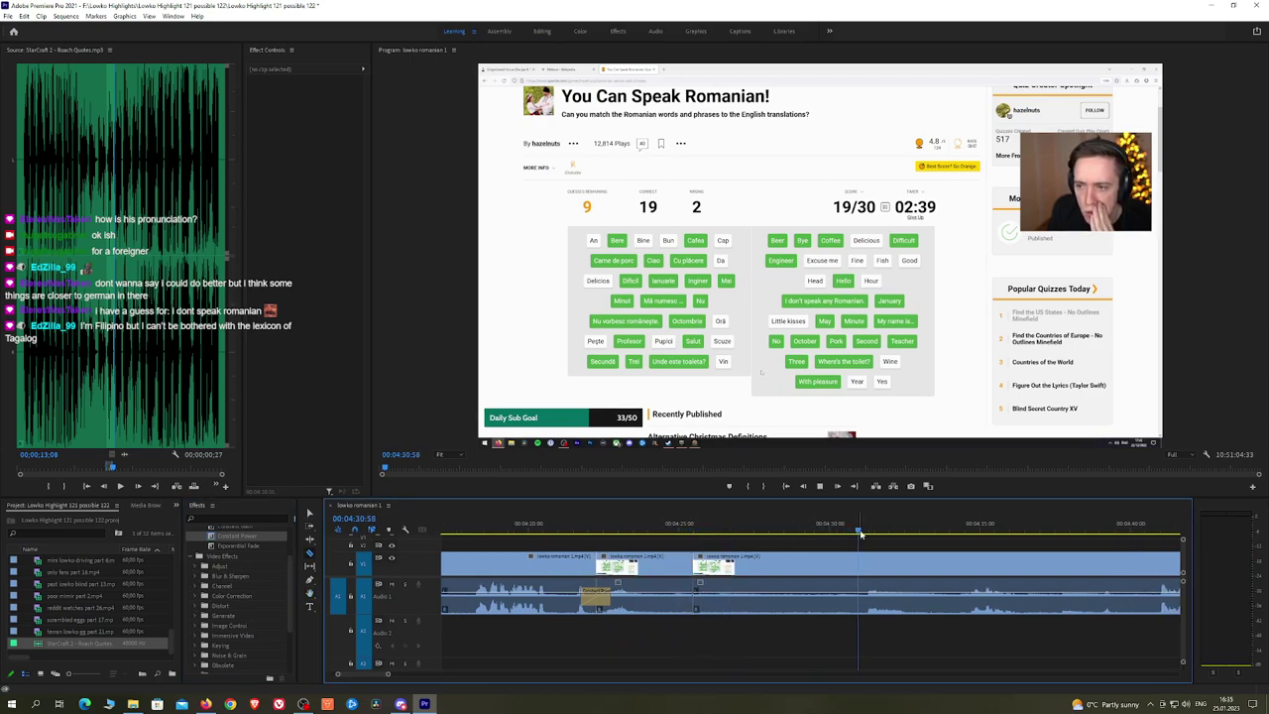
key("space")
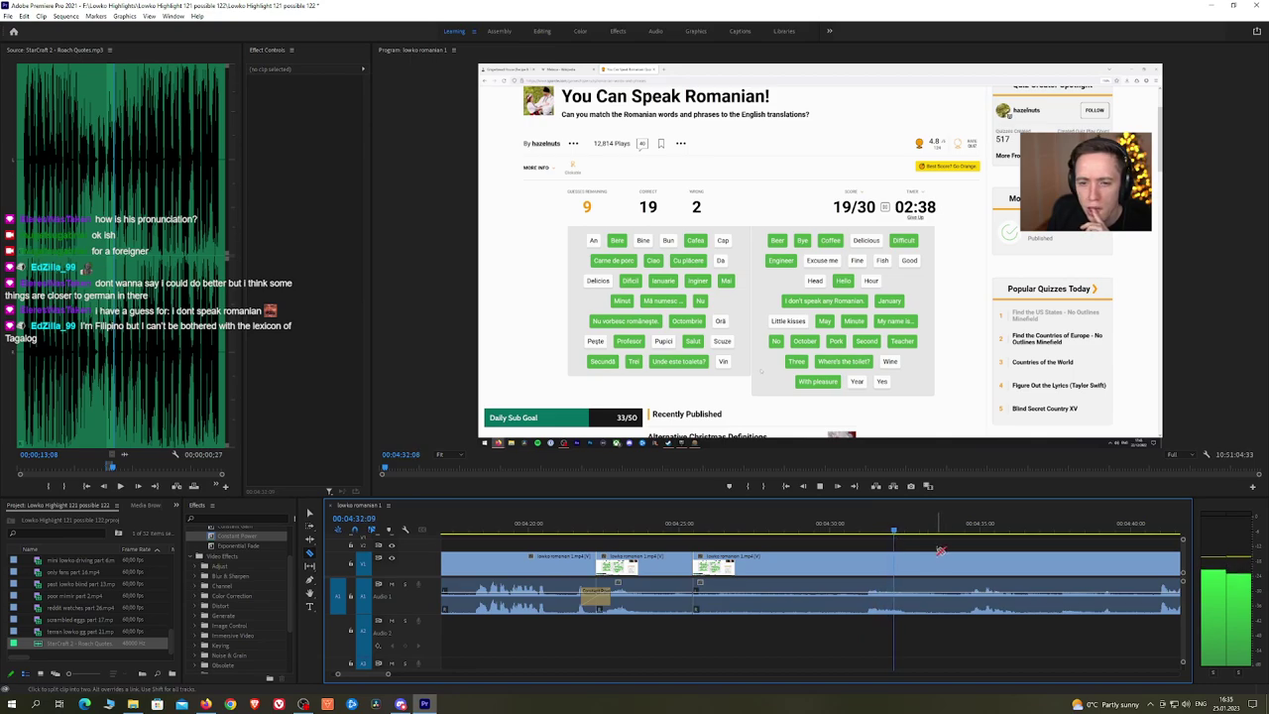
key("h")
left_click_drag(940, 551, 865, 547)
left_click(878, 572)
key("v")
left_click(827, 574)
key("shift+Delete")
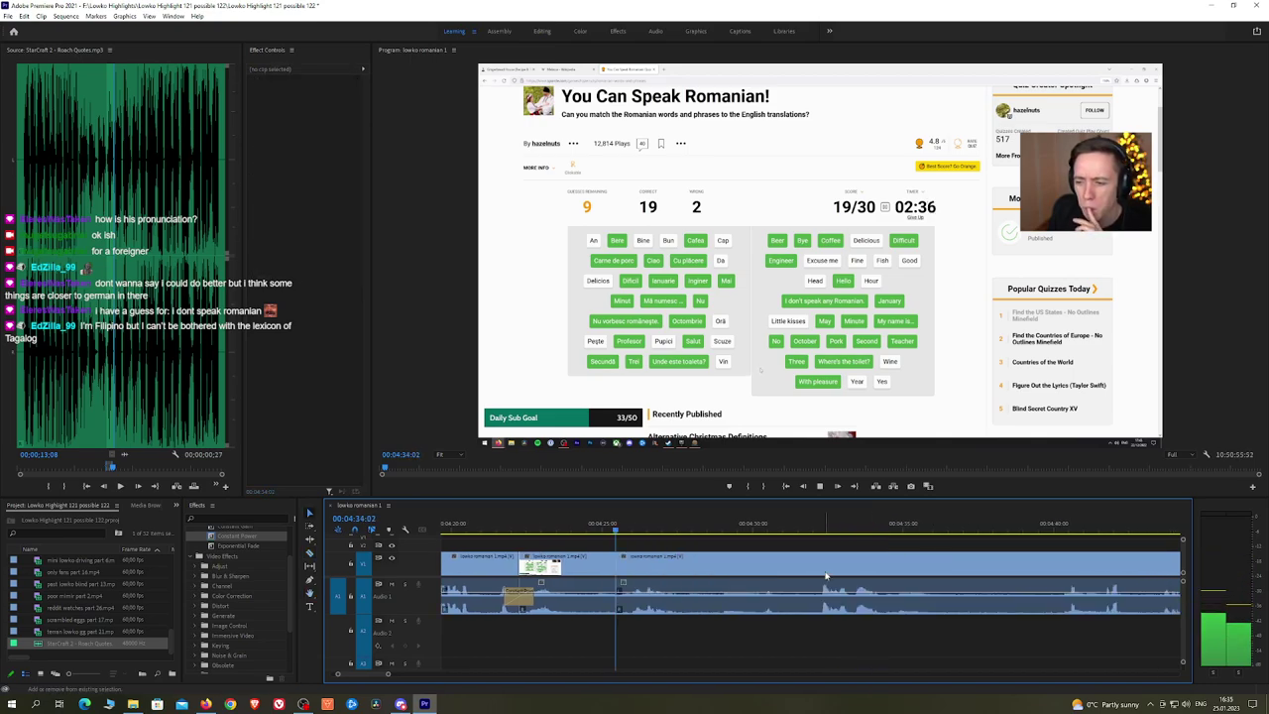
left_click_drag(260, 539, 615, 599)
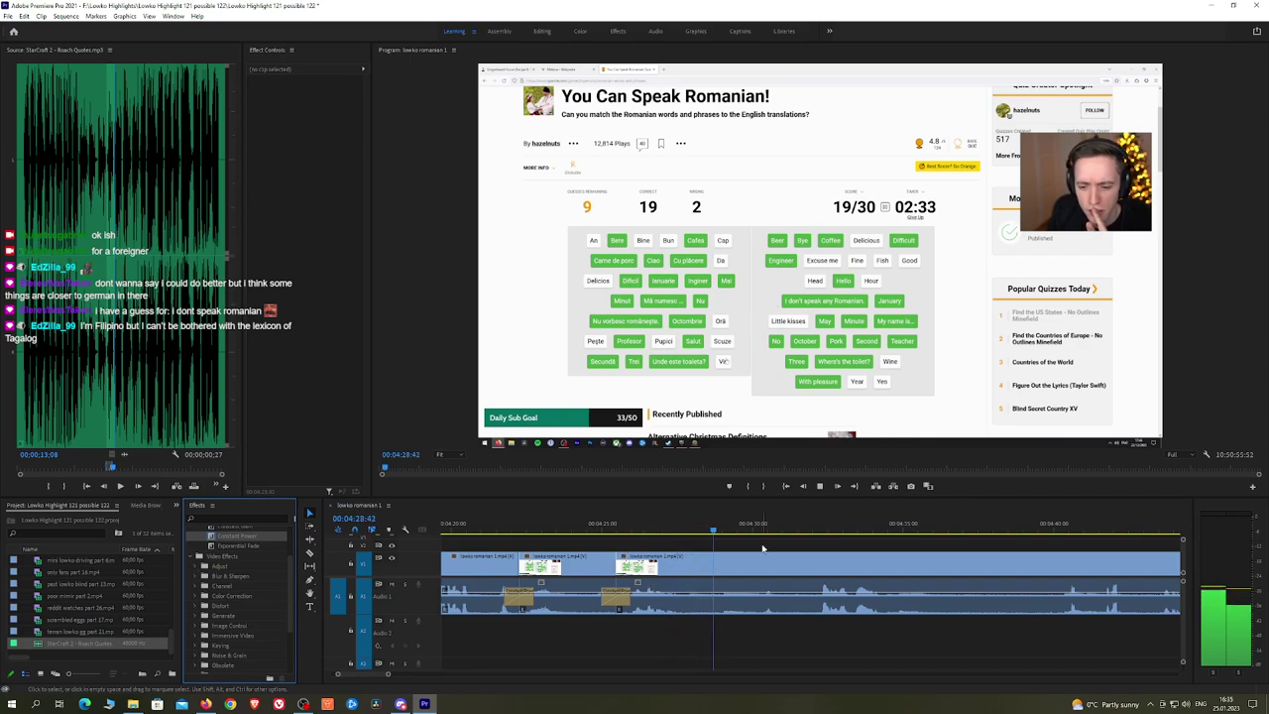
Step: Pan the timeline forward to bring later footage into view
key("h")
left_click_drag(797, 547, 731, 544)
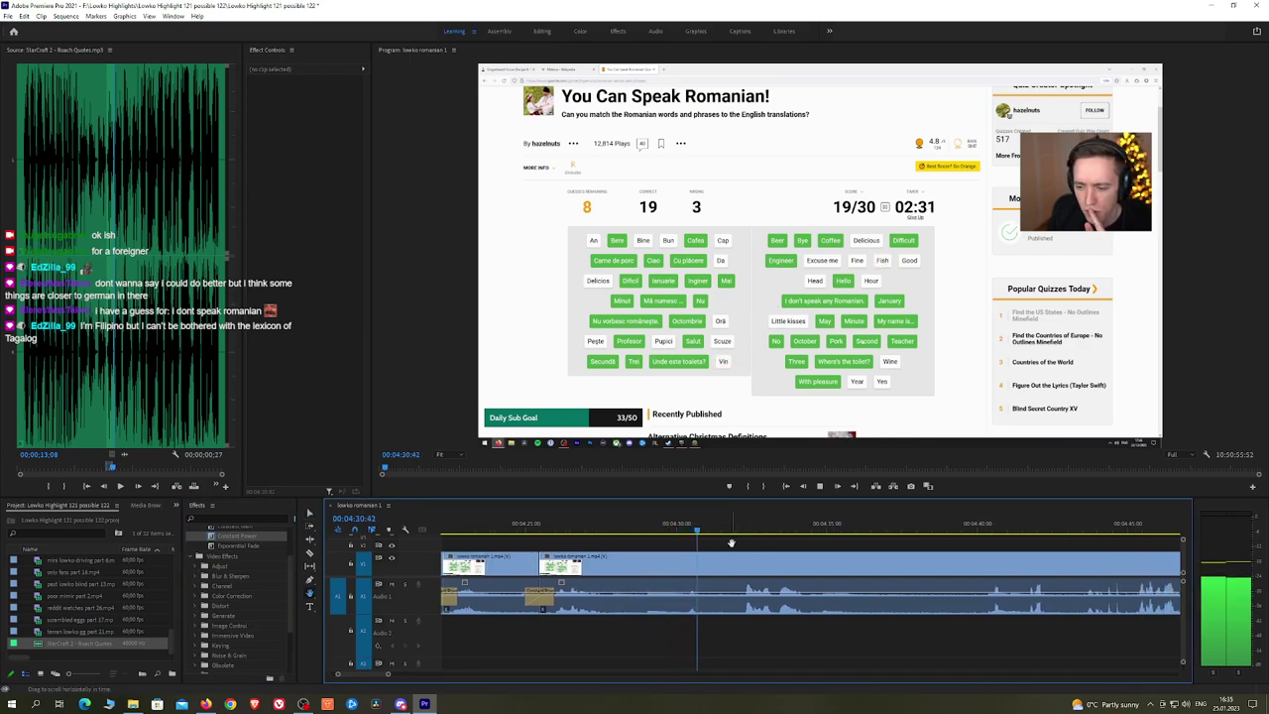
left_click_drag(870, 543, 790, 544)
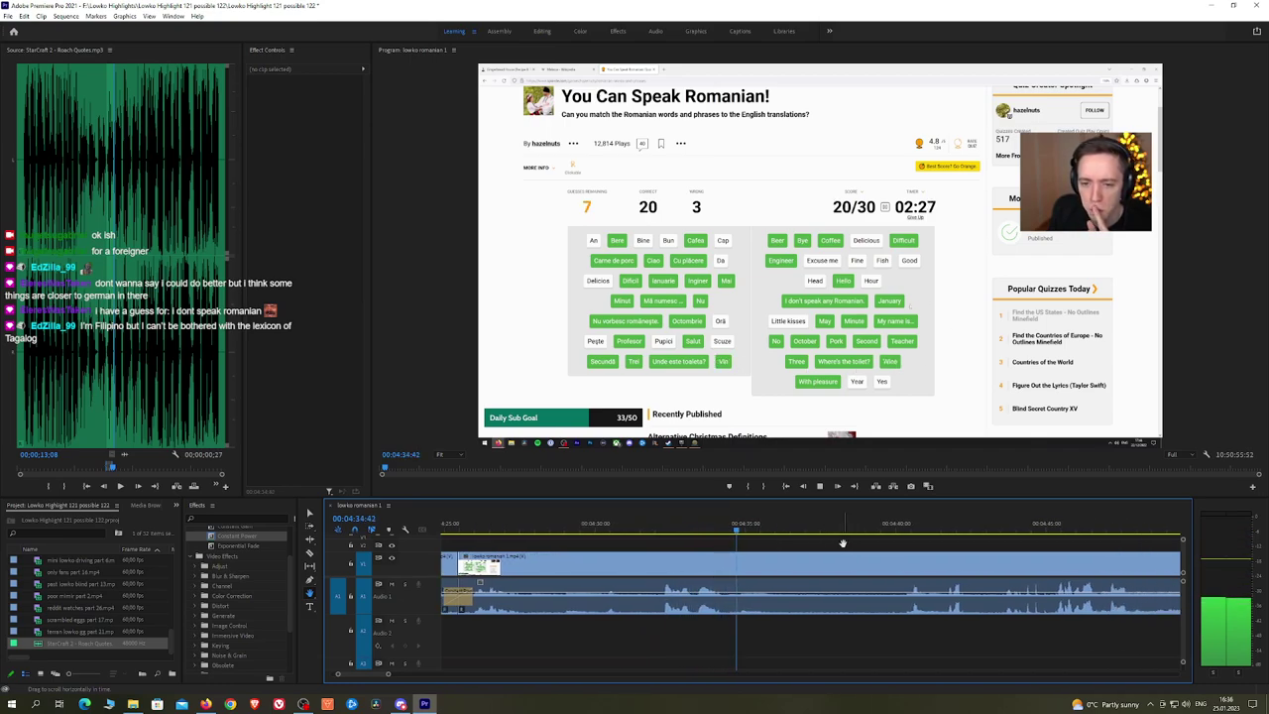
Step: Ripple-delete the next dull stretch and add a Constant Power crossfade at the join
left_click(747, 563)
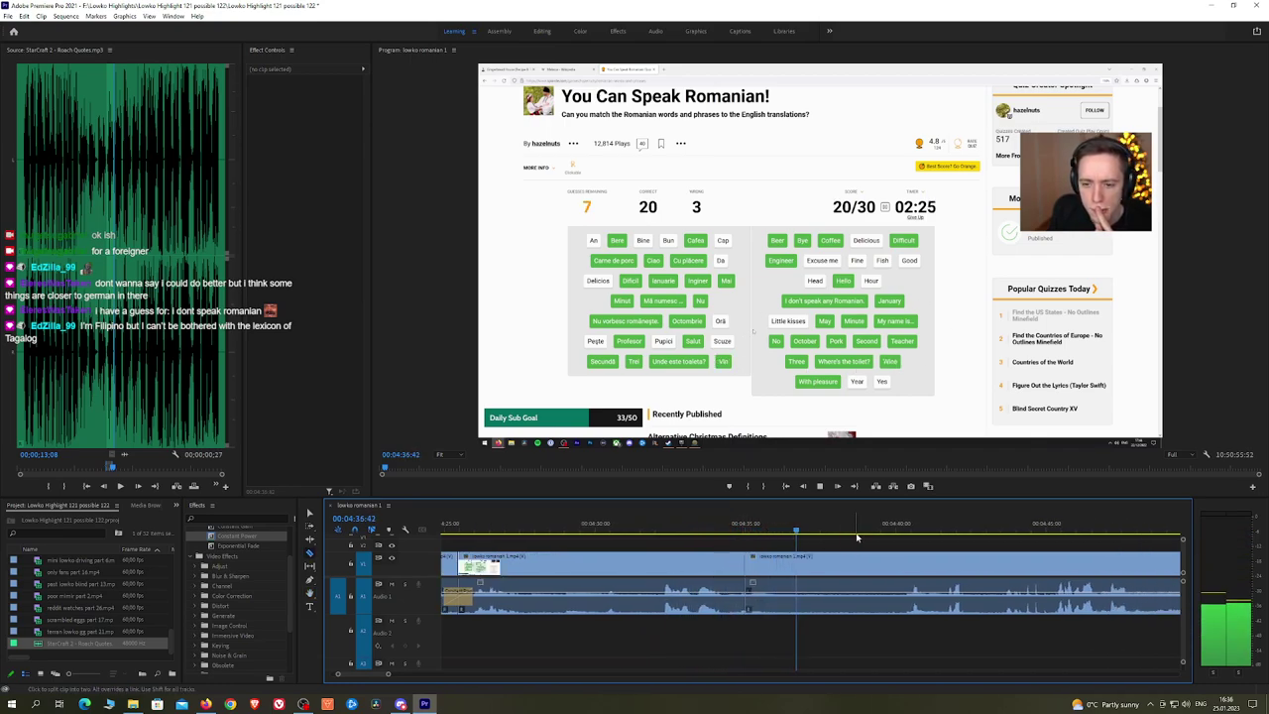
left_click_drag(871, 532, 889, 535)
key("v")
left_click(858, 569)
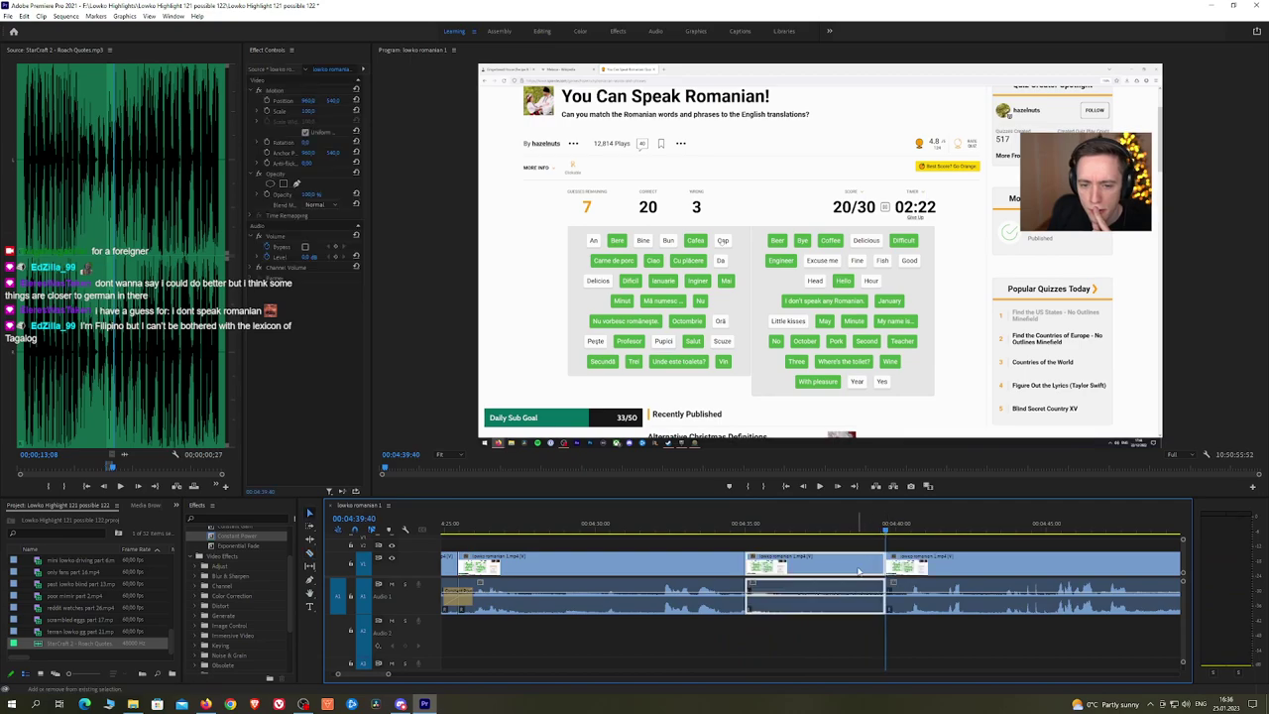
key("shift+Delete")
key("space")
left_click_drag(262, 537, 725, 595)
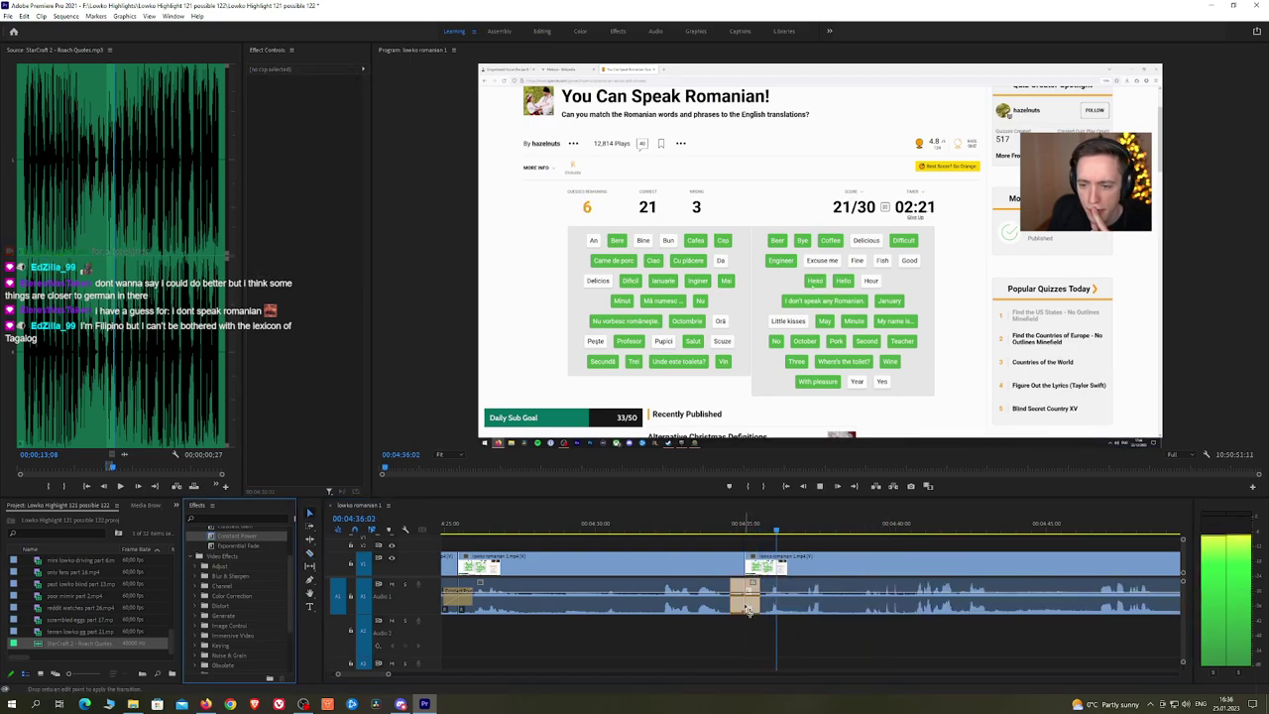
Step: Razor out another dull stretch, ripple-delete it and add a Constant Power crossfade
scroll(753, 540, "down", 3)
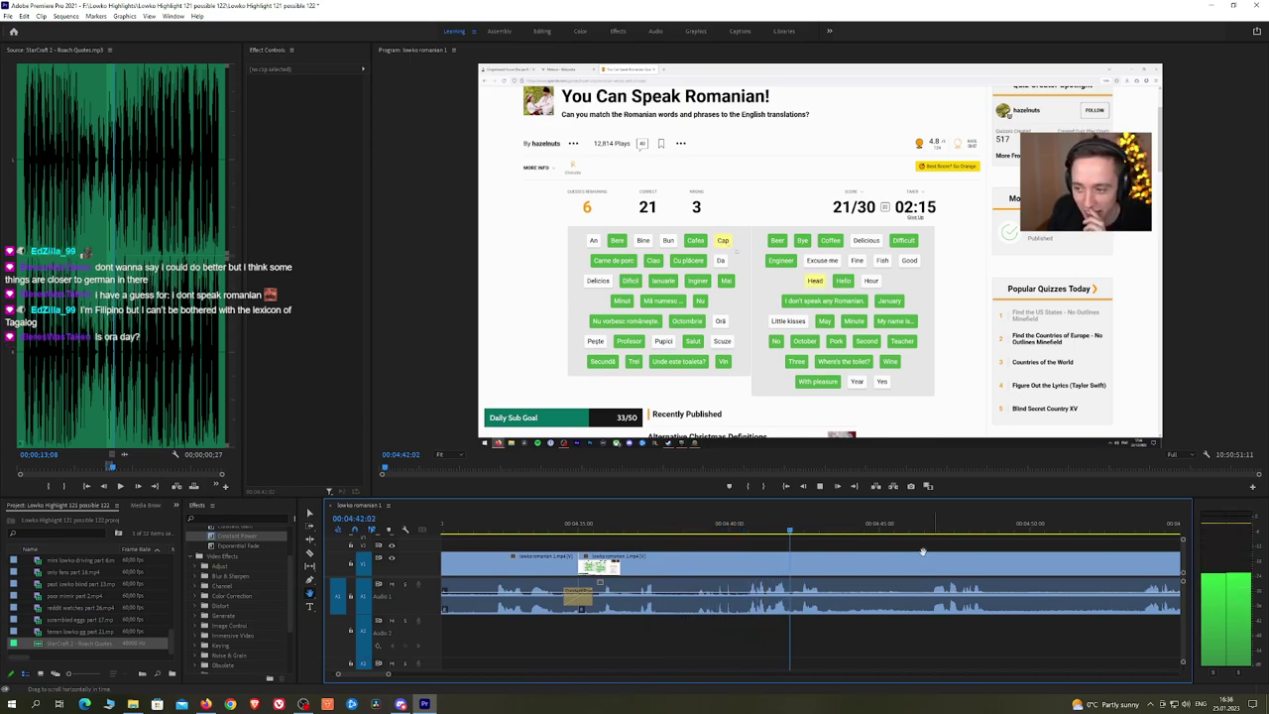
scroll(853, 536, "down", 2)
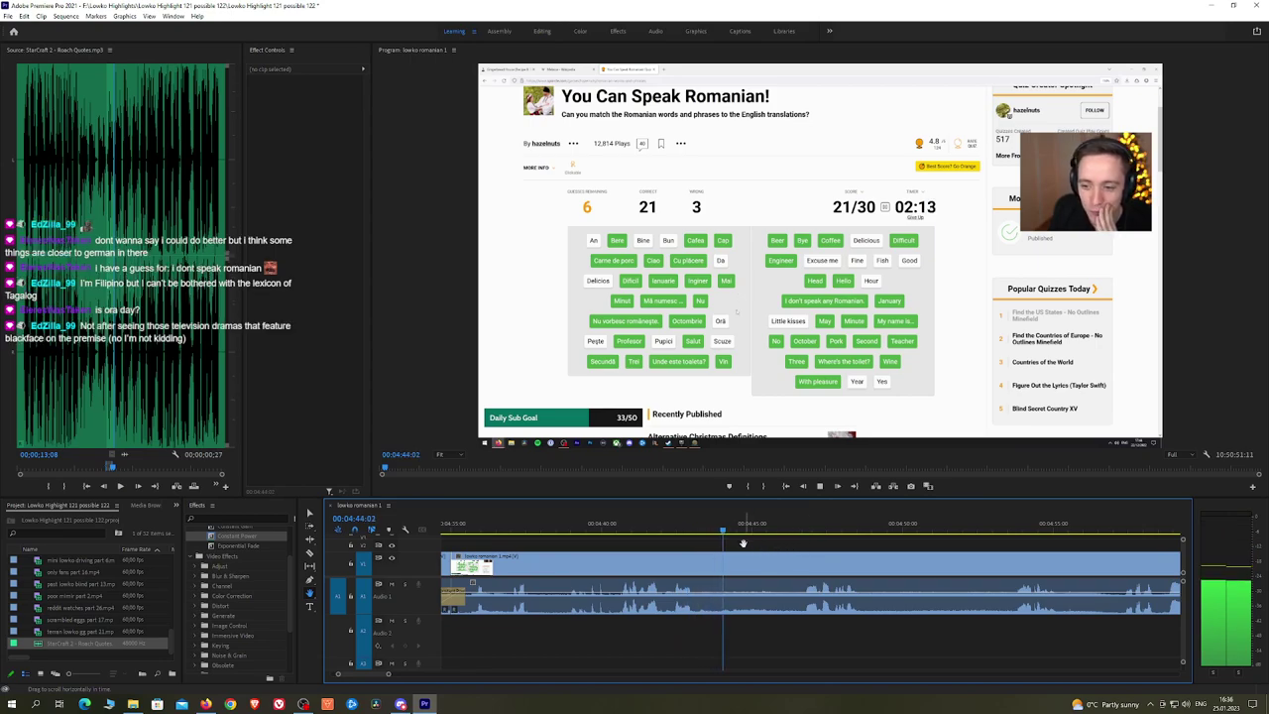
left_click(721, 567)
left_click(794, 566)
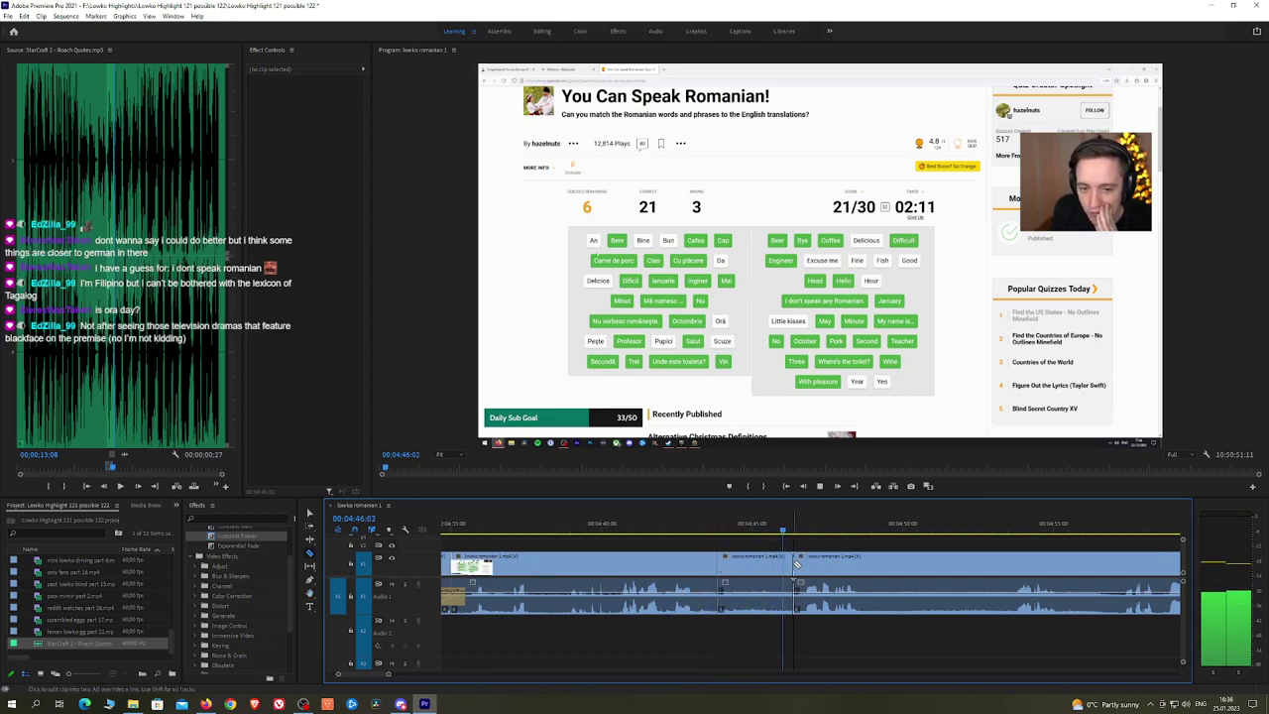
key("ctrl+z")
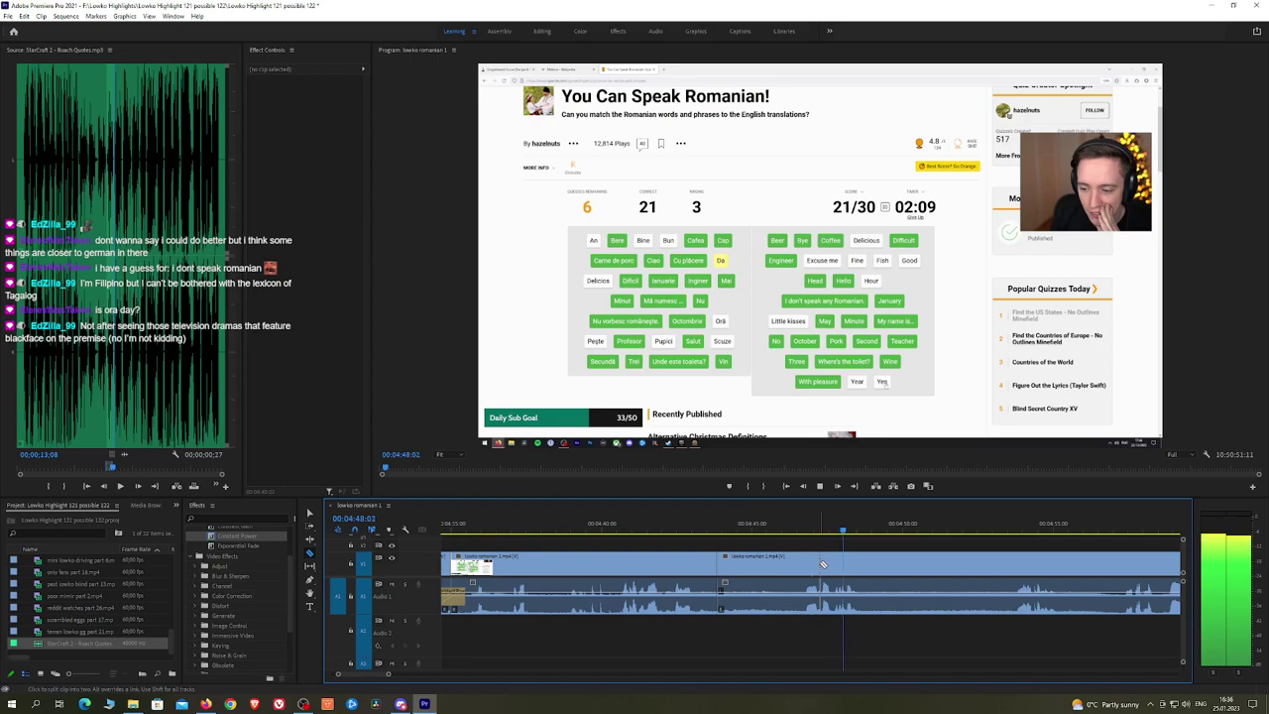
left_click(821, 565)
key("v")
left_click(789, 565)
key("shift+Delete")
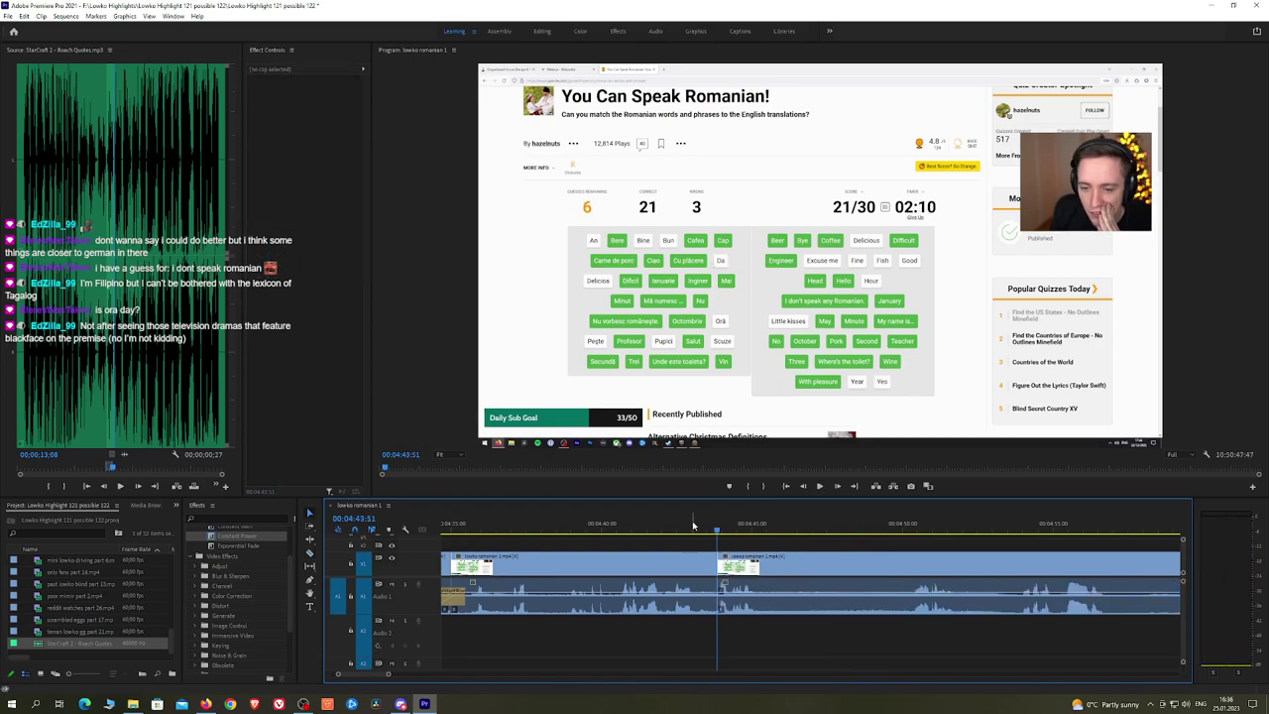
key("space")
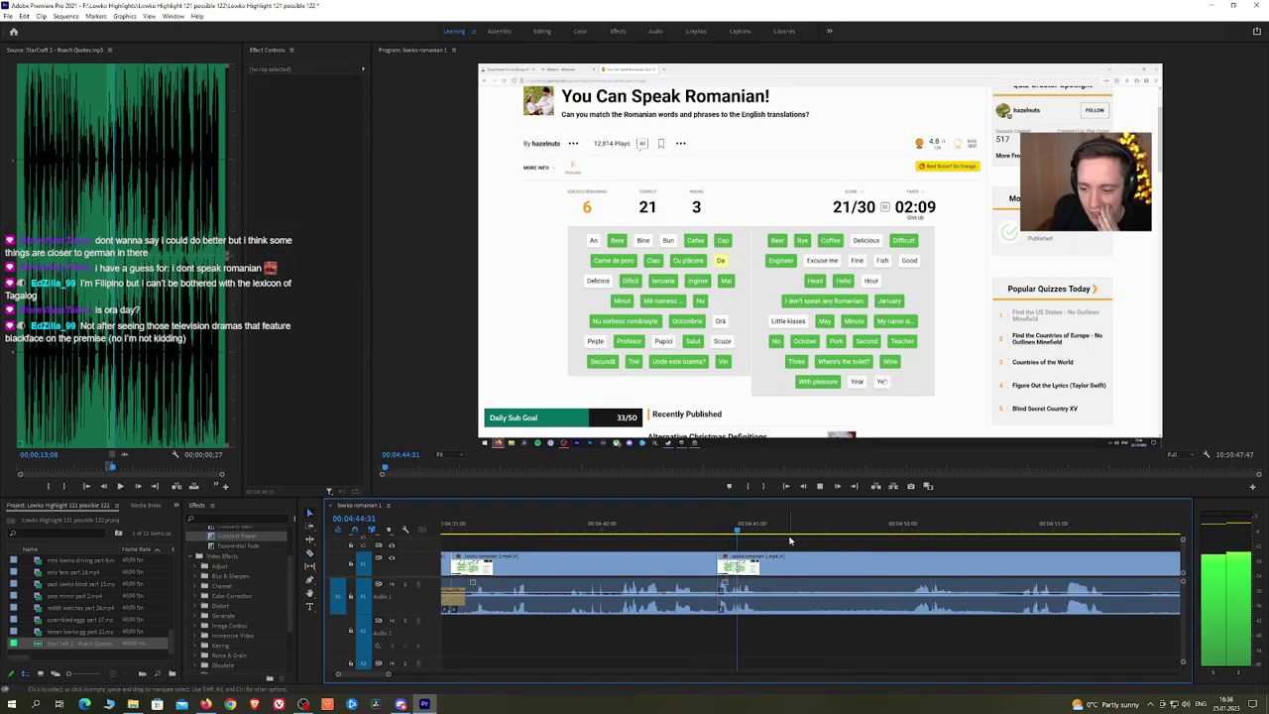
left_click_drag(251, 544, 673, 616)
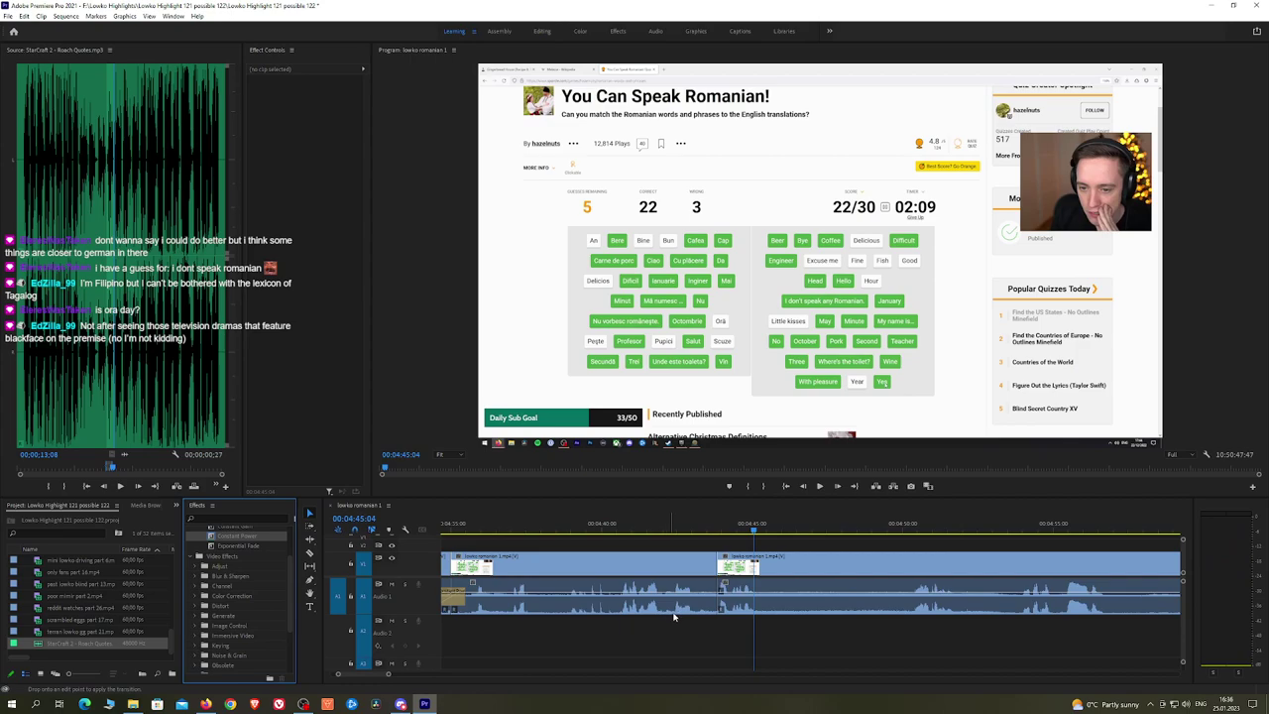
Step: Review the new crossfade and shorten it to 14 frames
left_click(706, 532)
key("space")
left_click(716, 595)
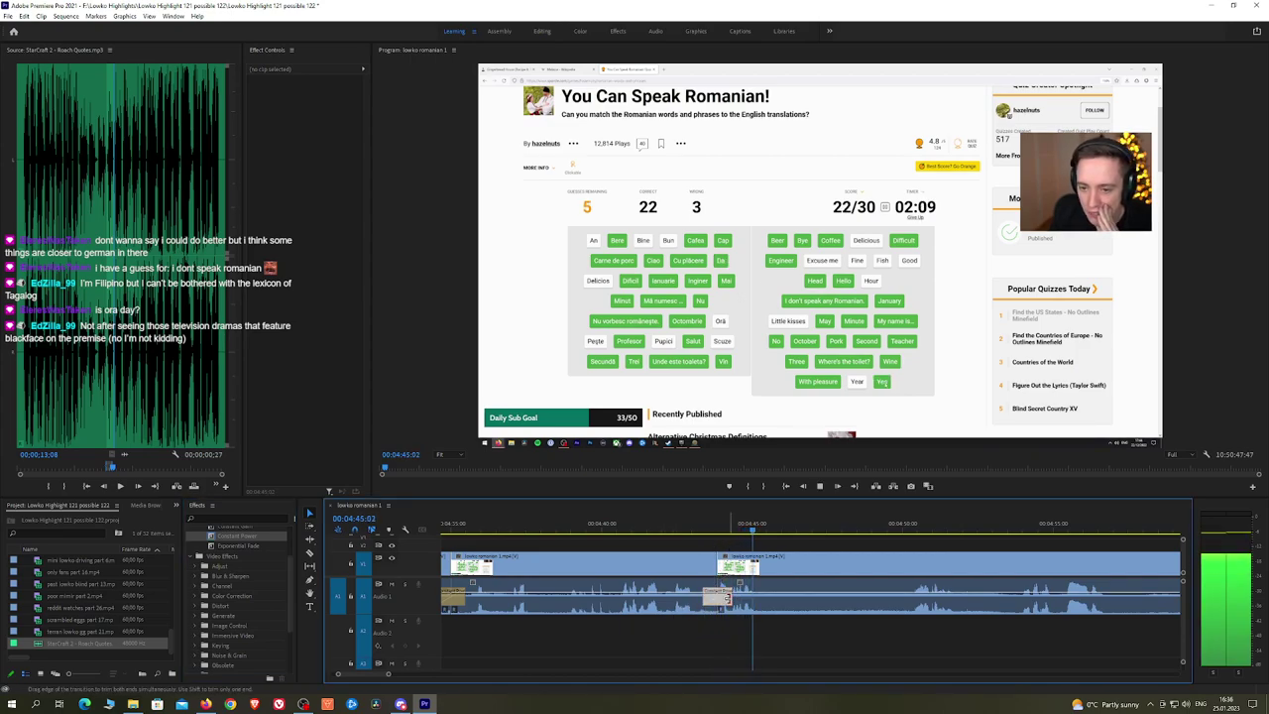
left_click(706, 533)
key("space")
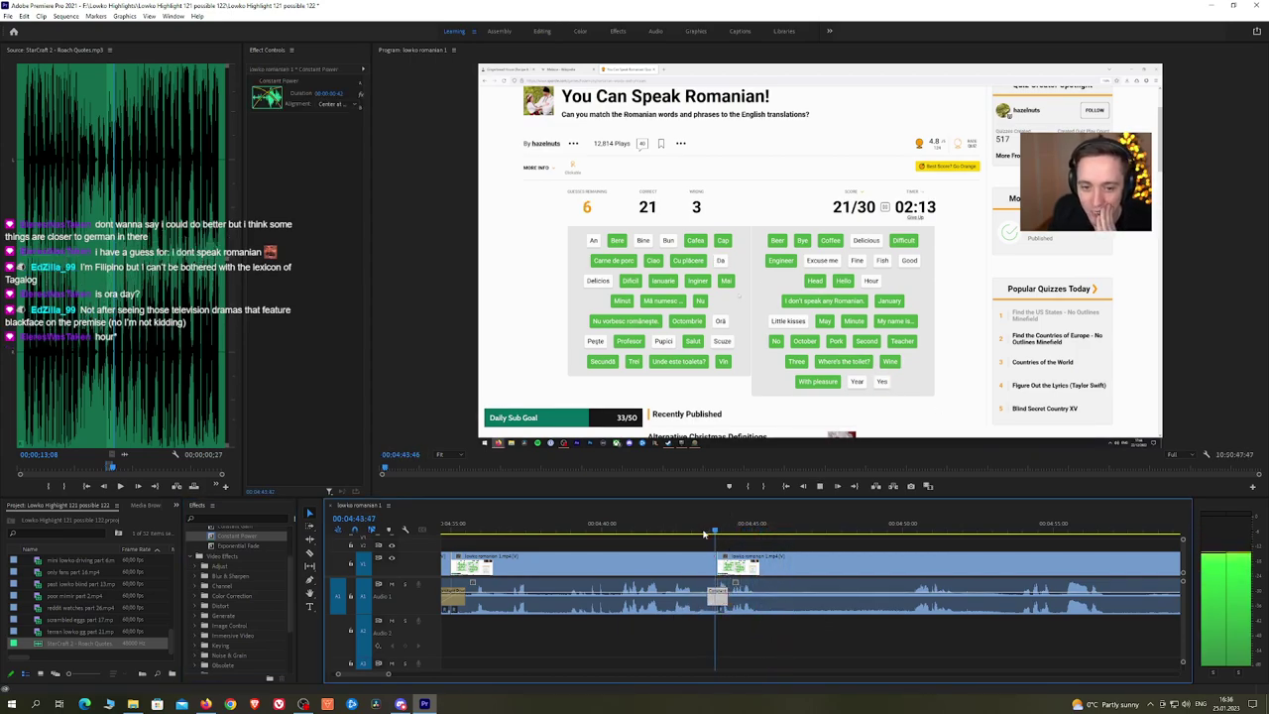
key("space")
left_click_drag(726, 598, 722, 598)
left_click(700, 531)
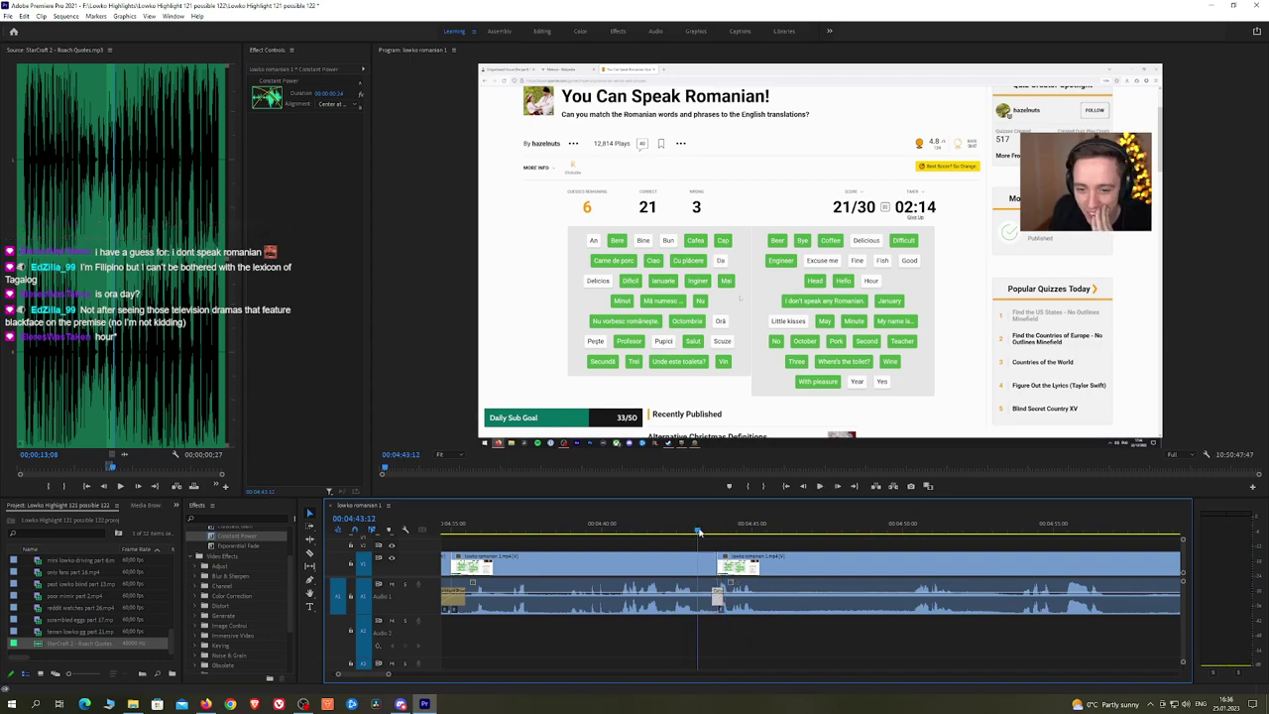
key("space")
left_click(784, 543)
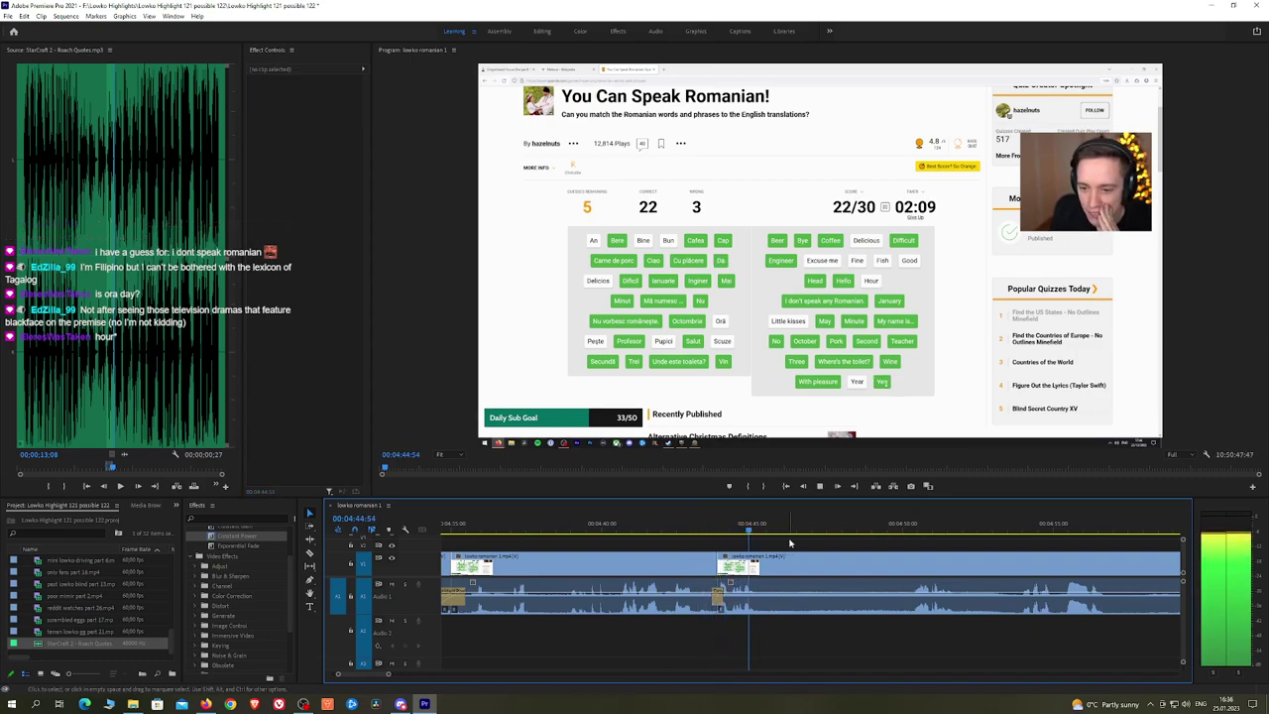
left_click_drag(717, 597, 718, 595)
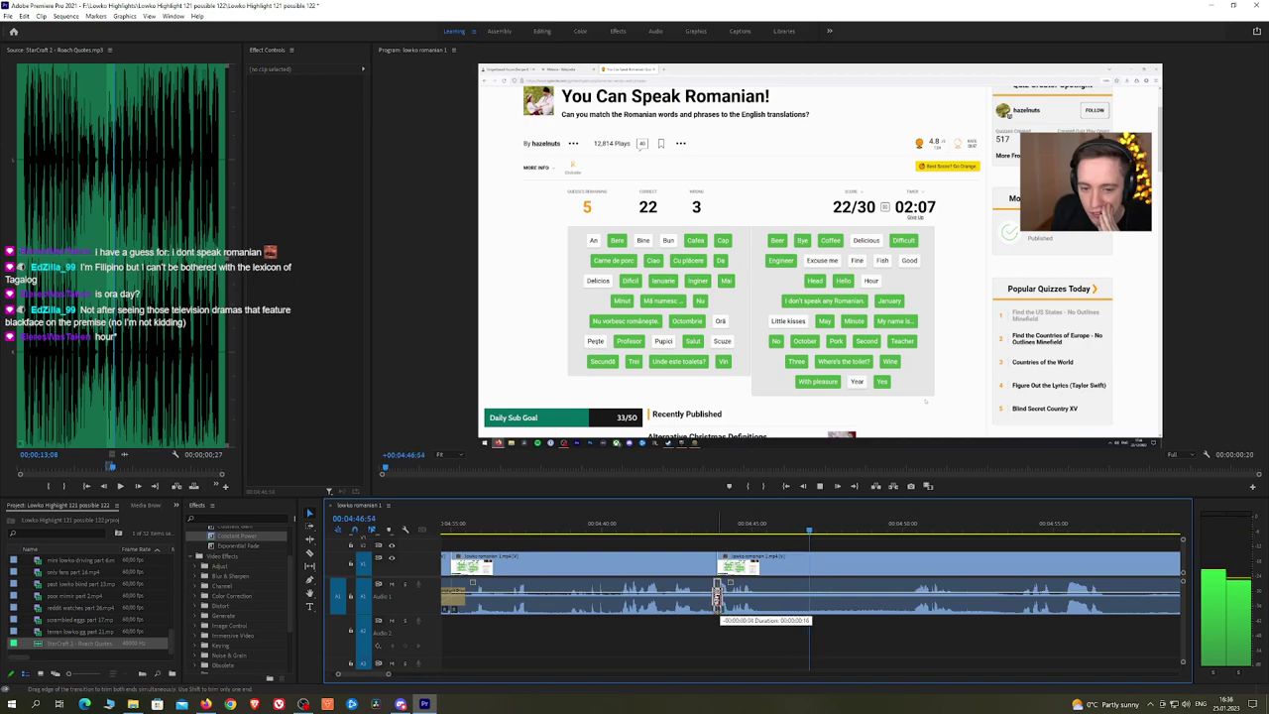
Step: Cut the clip at the next dull stretch and add a Constant Power crossfade there
key("c")
left_click(786, 565)
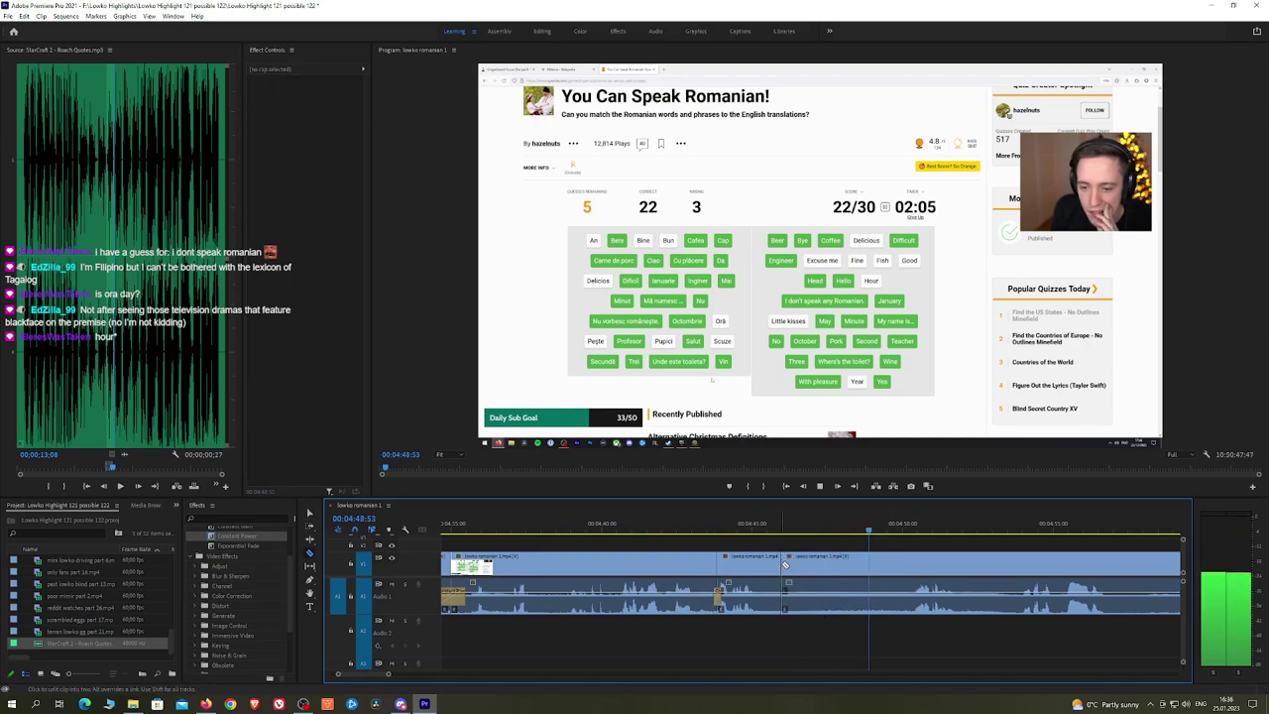
key("v")
key("Up")
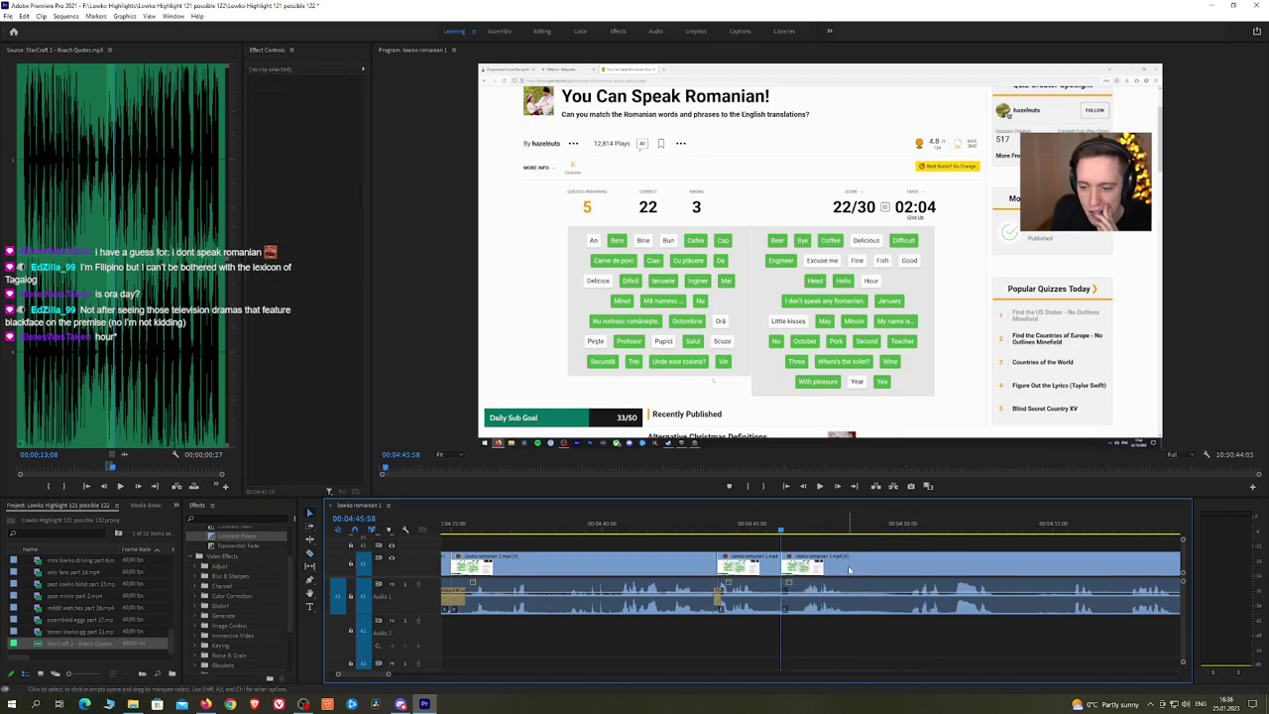
left_click_drag(238, 536, 781, 597)
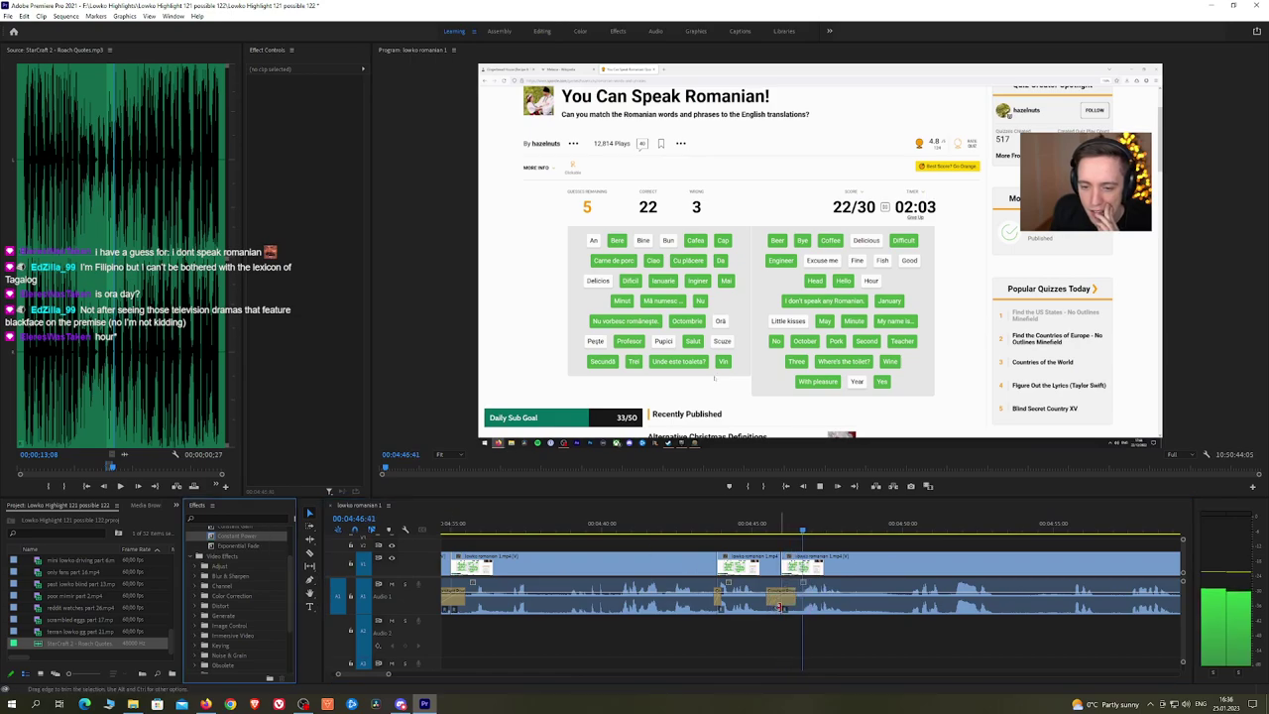
Step: Remove the dull stretch near 00:04:53, crossfade the join and pan to later footage
scroll(790, 546, "down", 3)
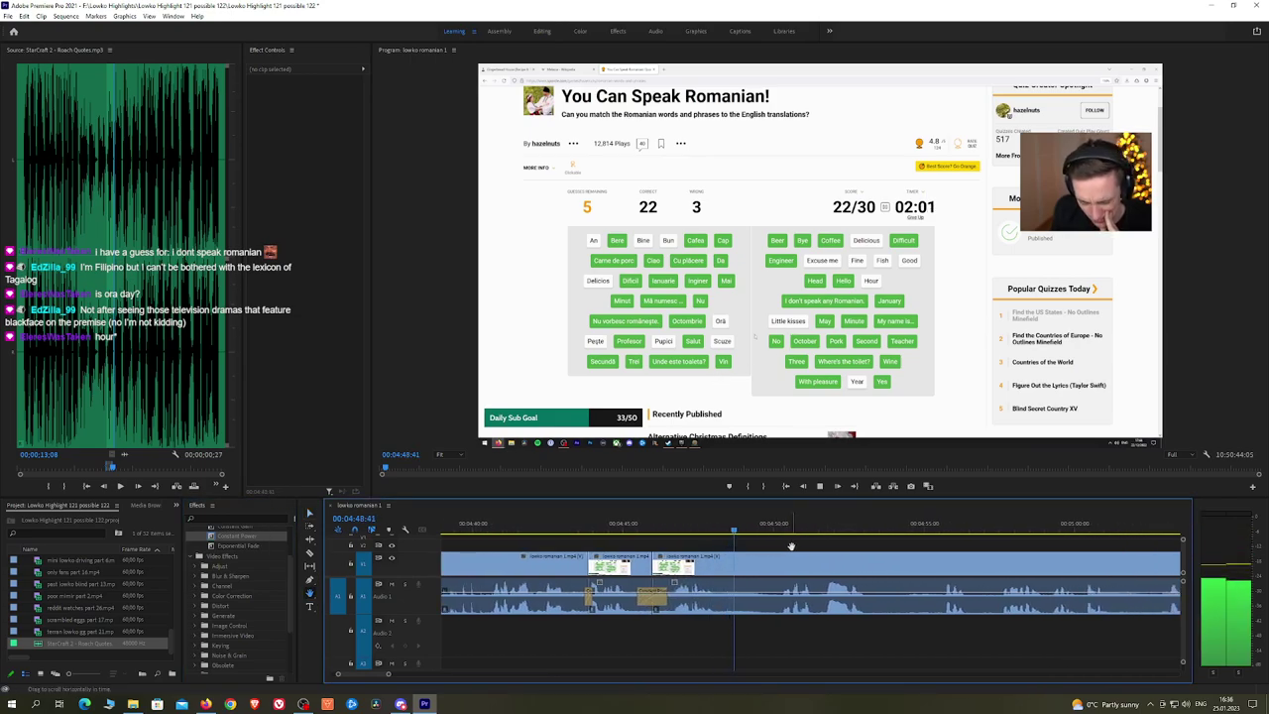
scroll(854, 546, "down", 2)
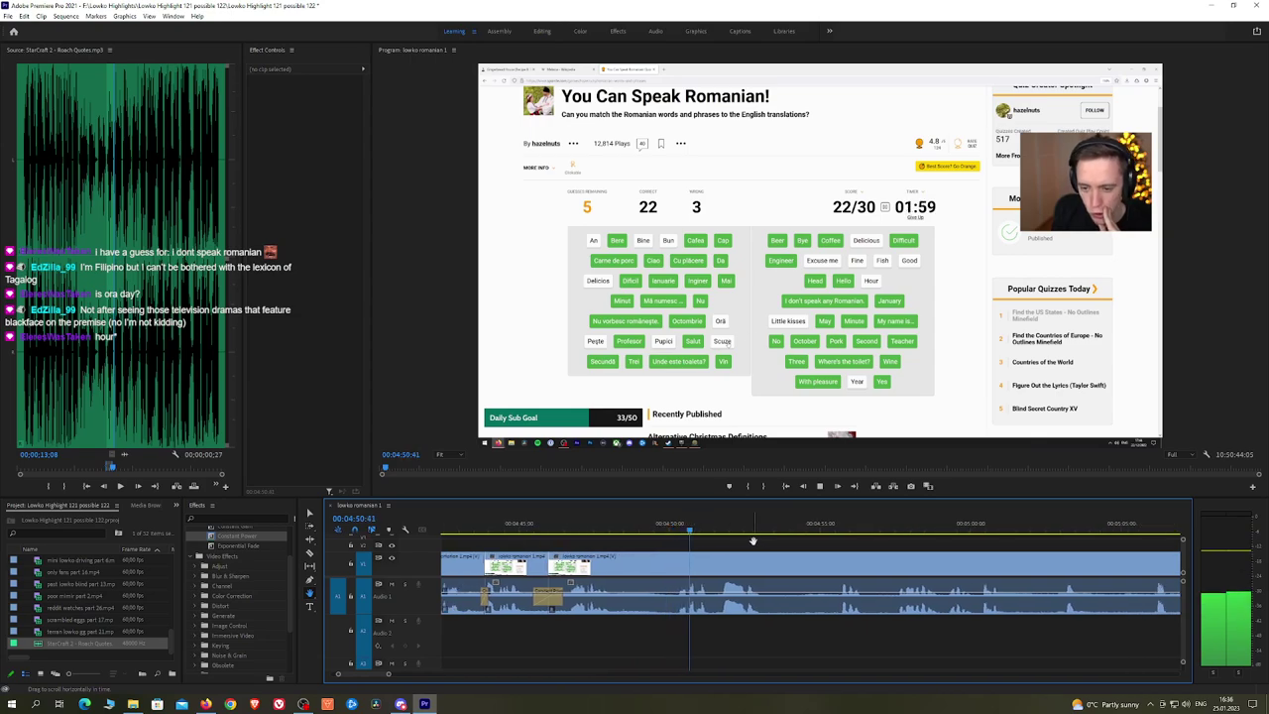
left_click_drag(834, 540, 739, 540)
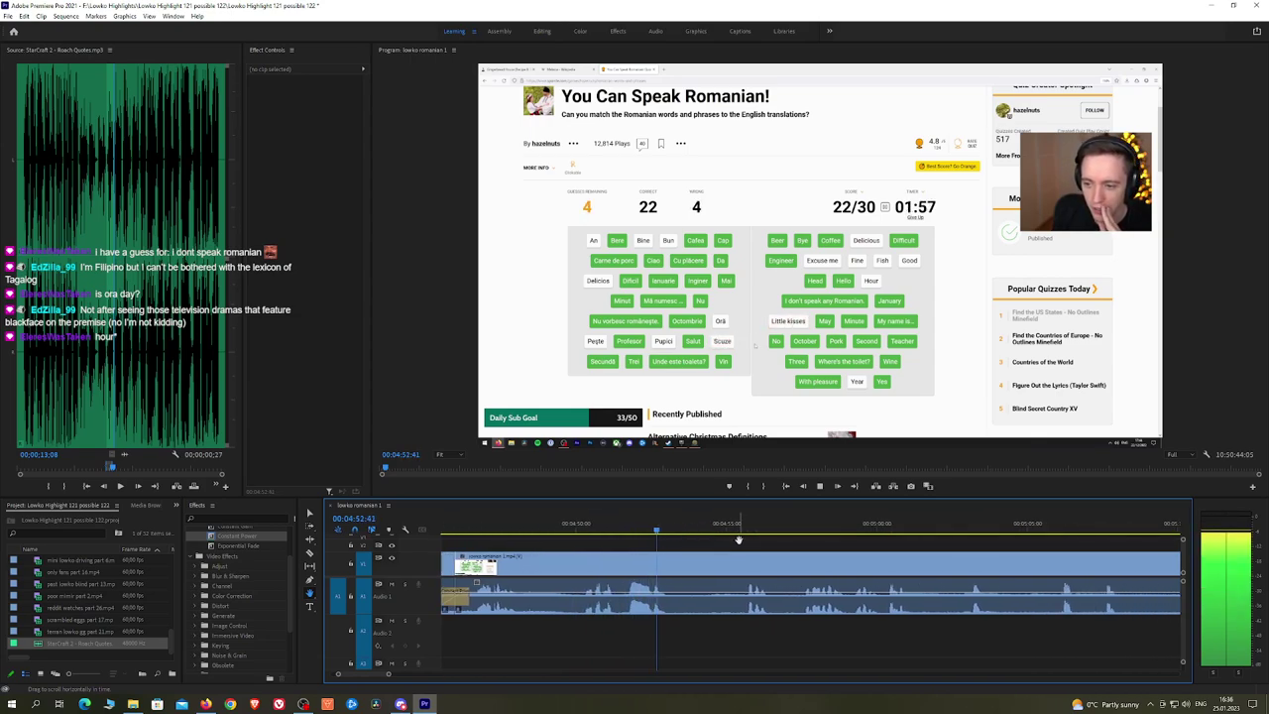
left_click(681, 558)
left_click(742, 558)
key("v")
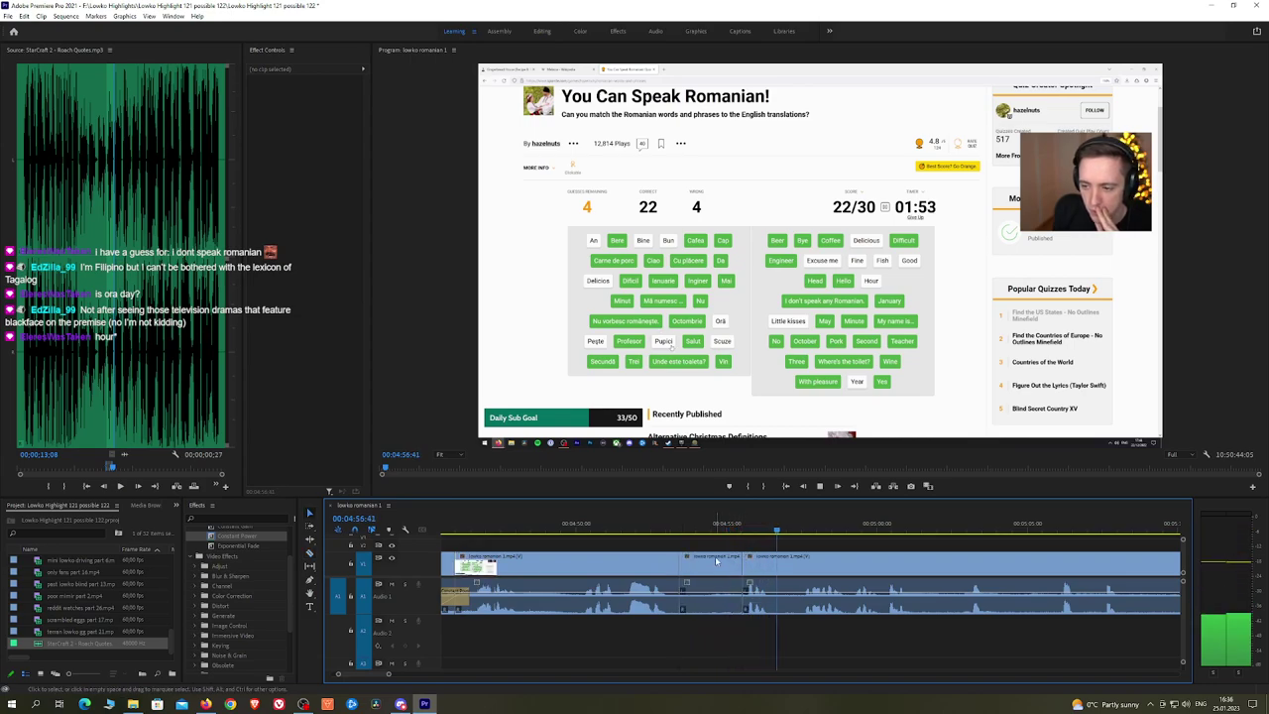
left_click(717, 561)
key("shift+Delete")
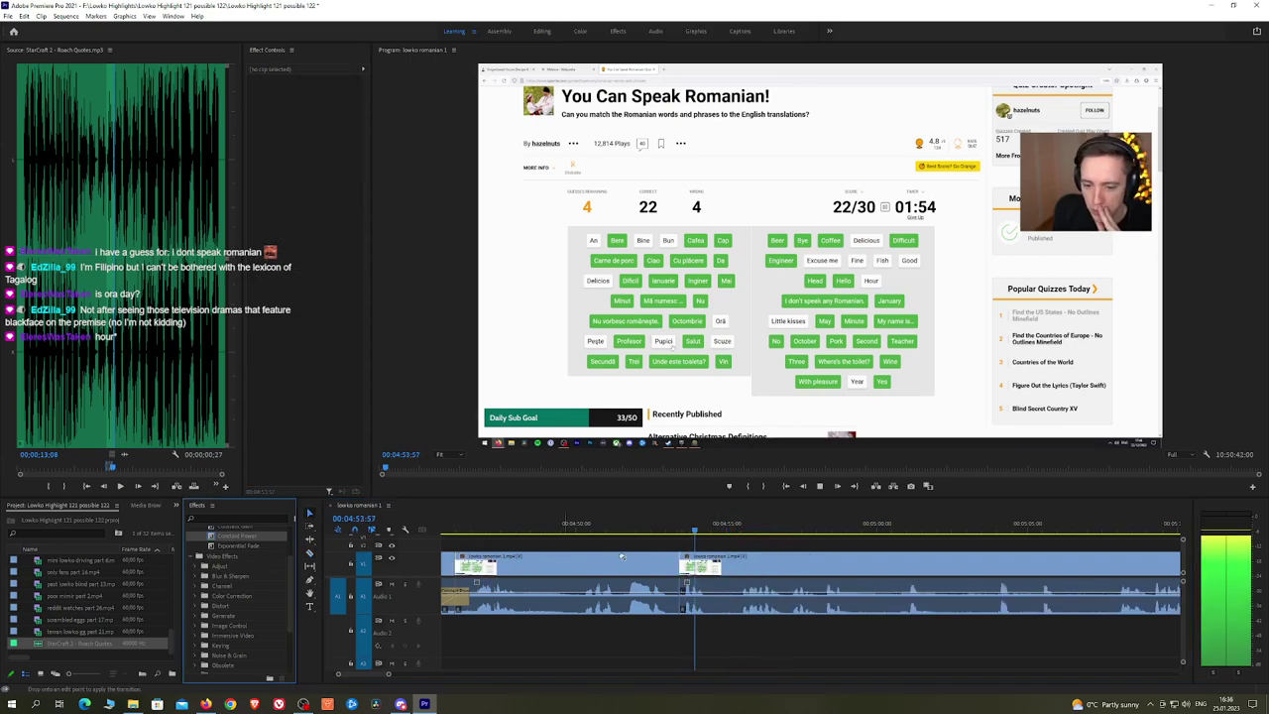
left_click_drag(681, 607, 682, 607)
key("h")
left_click_drag(883, 544, 793, 545)
scroll(773, 546, "down", 2)
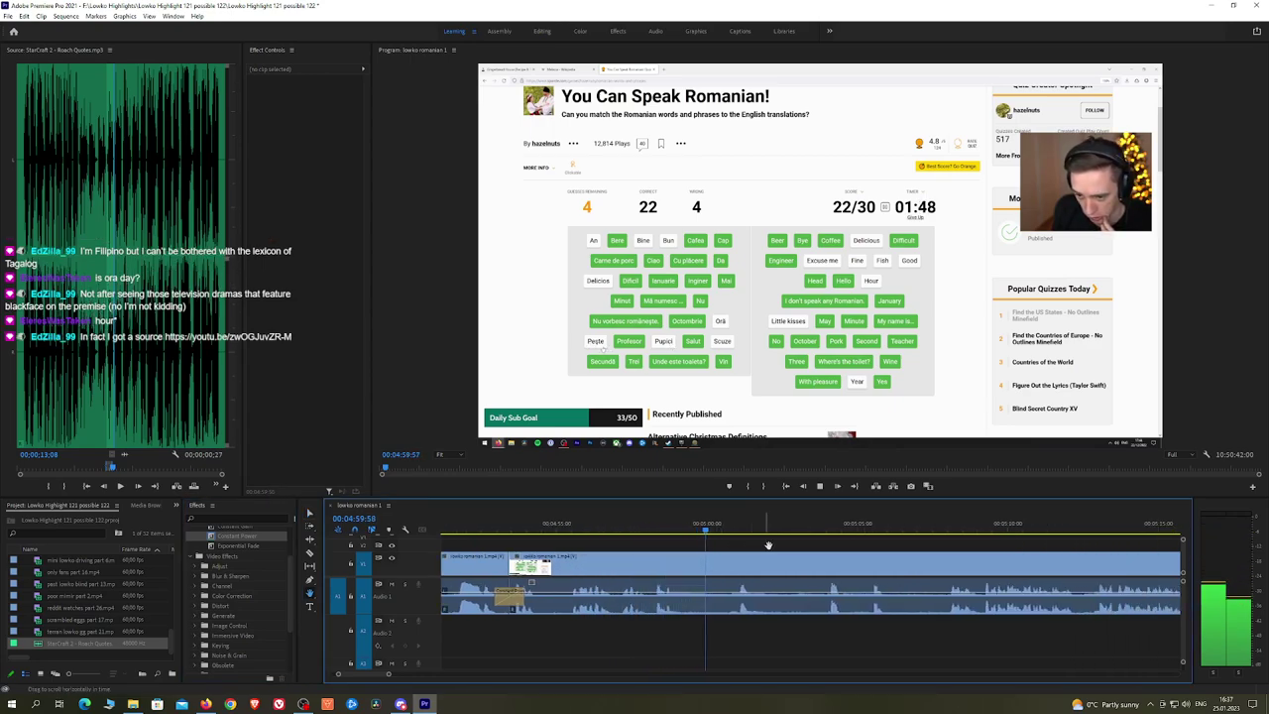
scroll(769, 545, "down", 1)
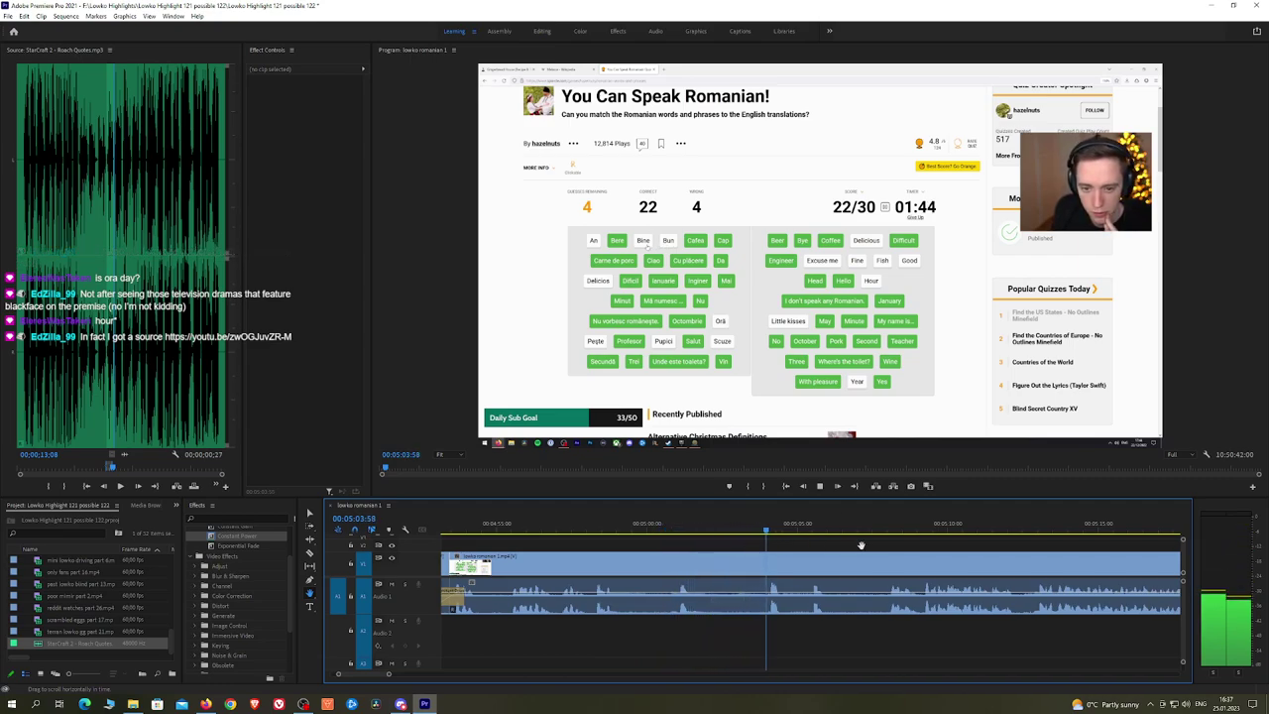
scroll(757, 546, "down", 2)
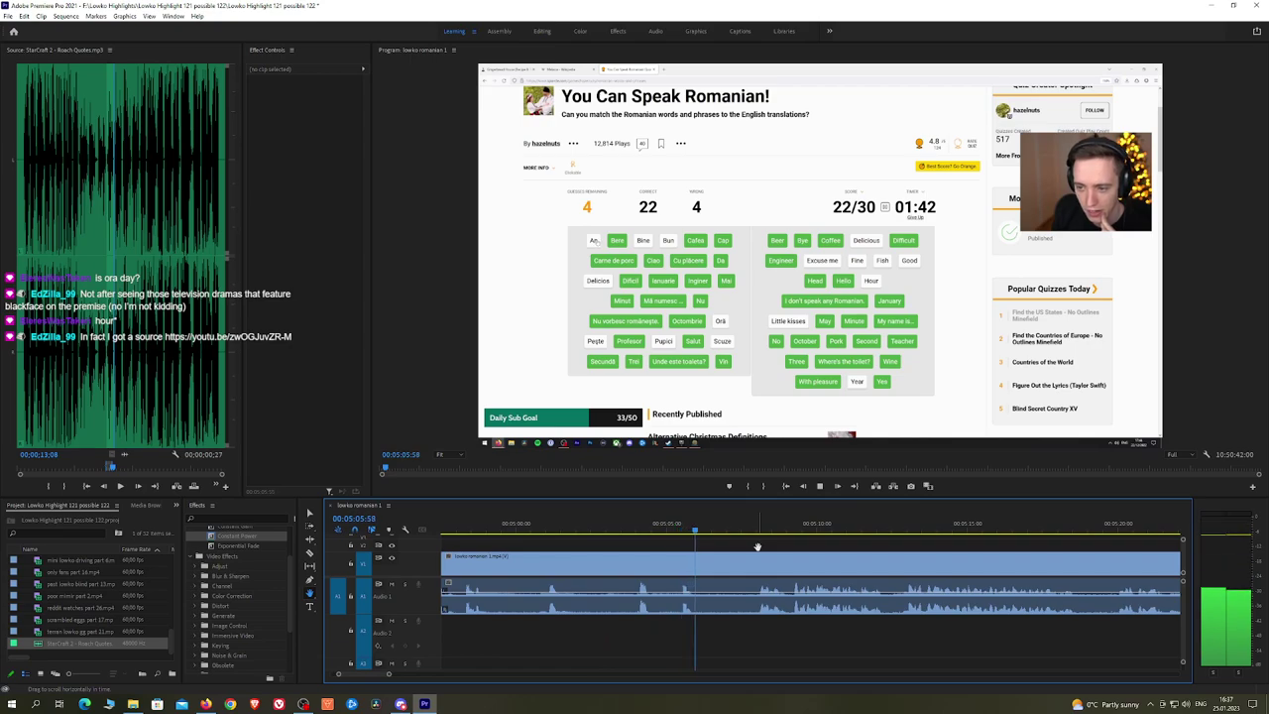
scroll(818, 547, "down", 3)
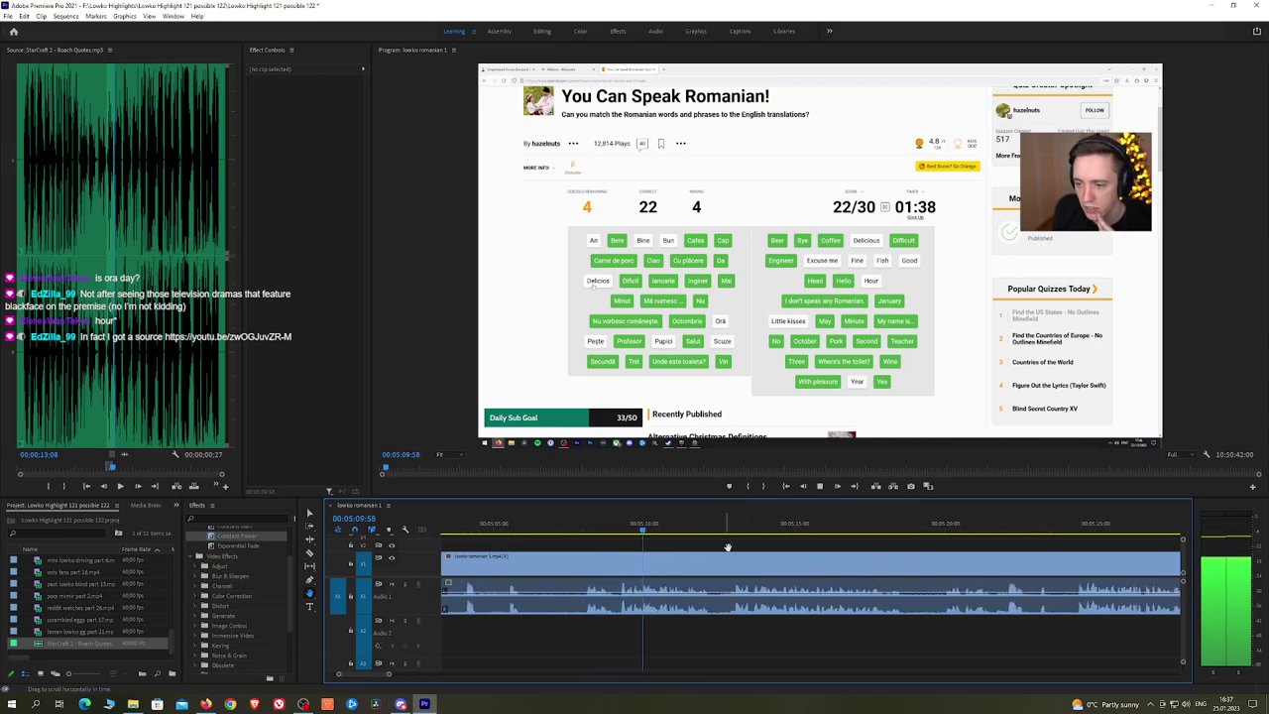
left_click_drag(819, 548, 794, 549)
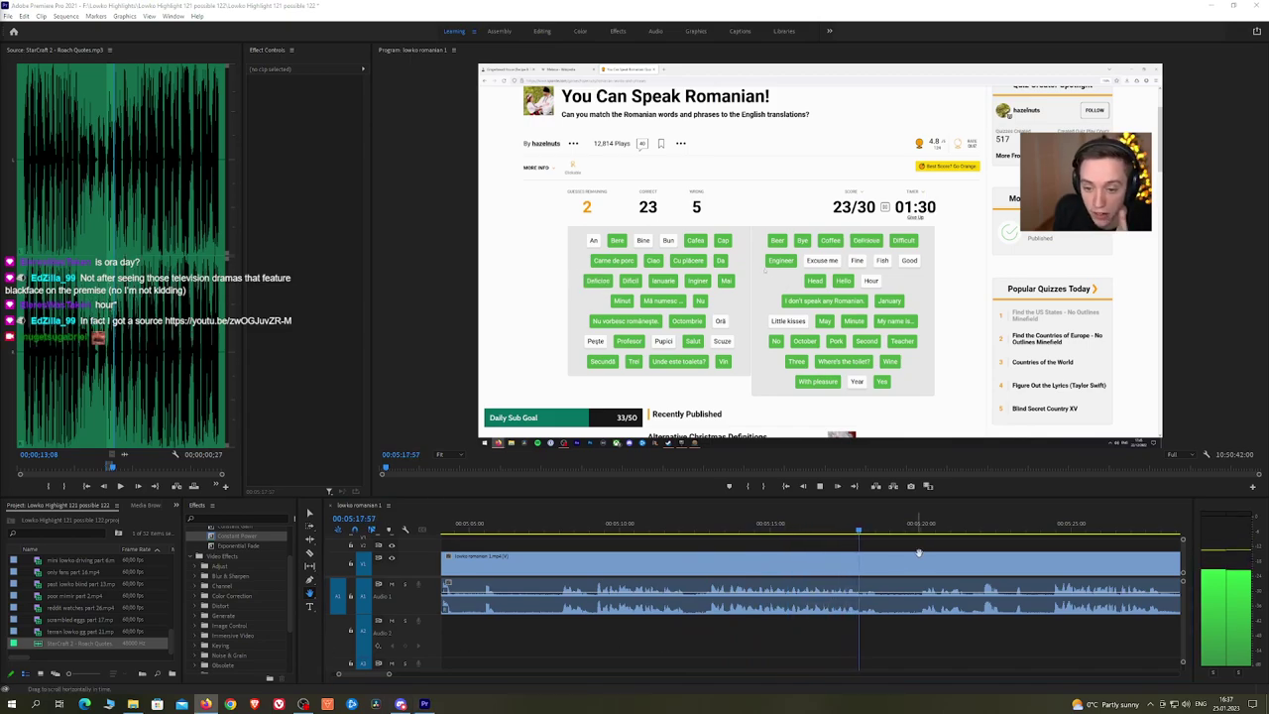
left_click_drag(919, 552, 757, 536)
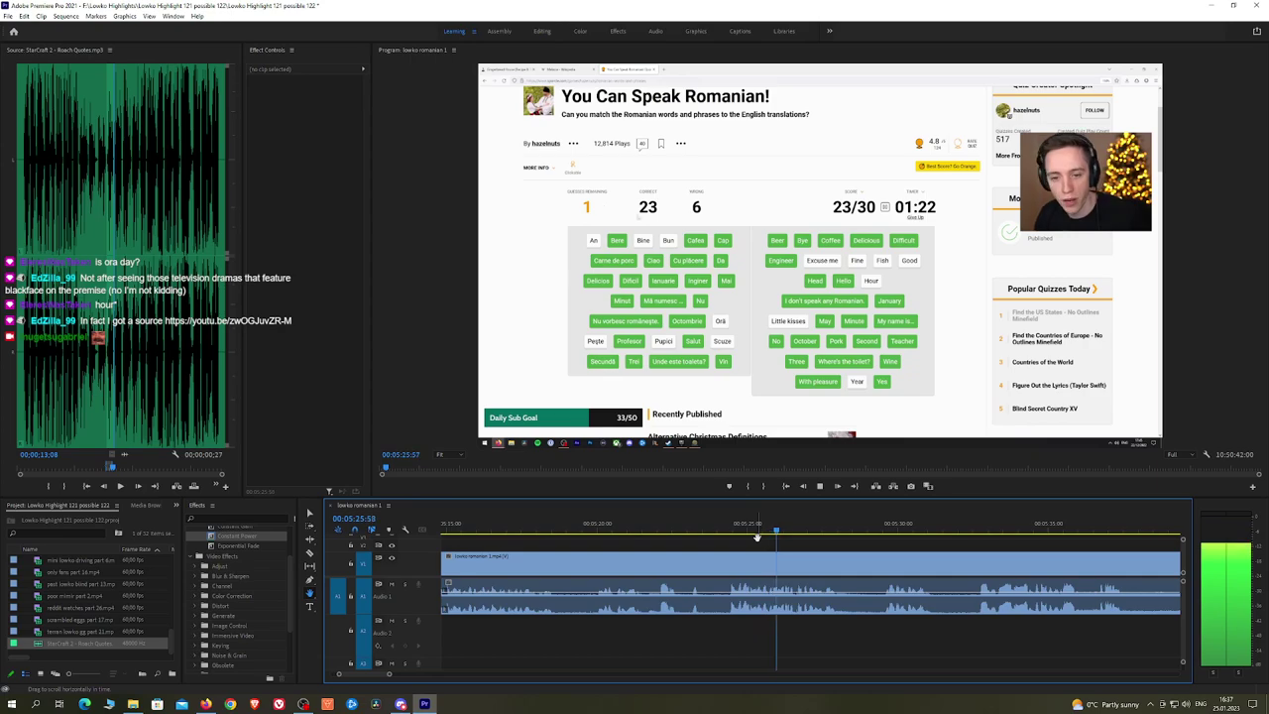
scroll(852, 535, "down", 3)
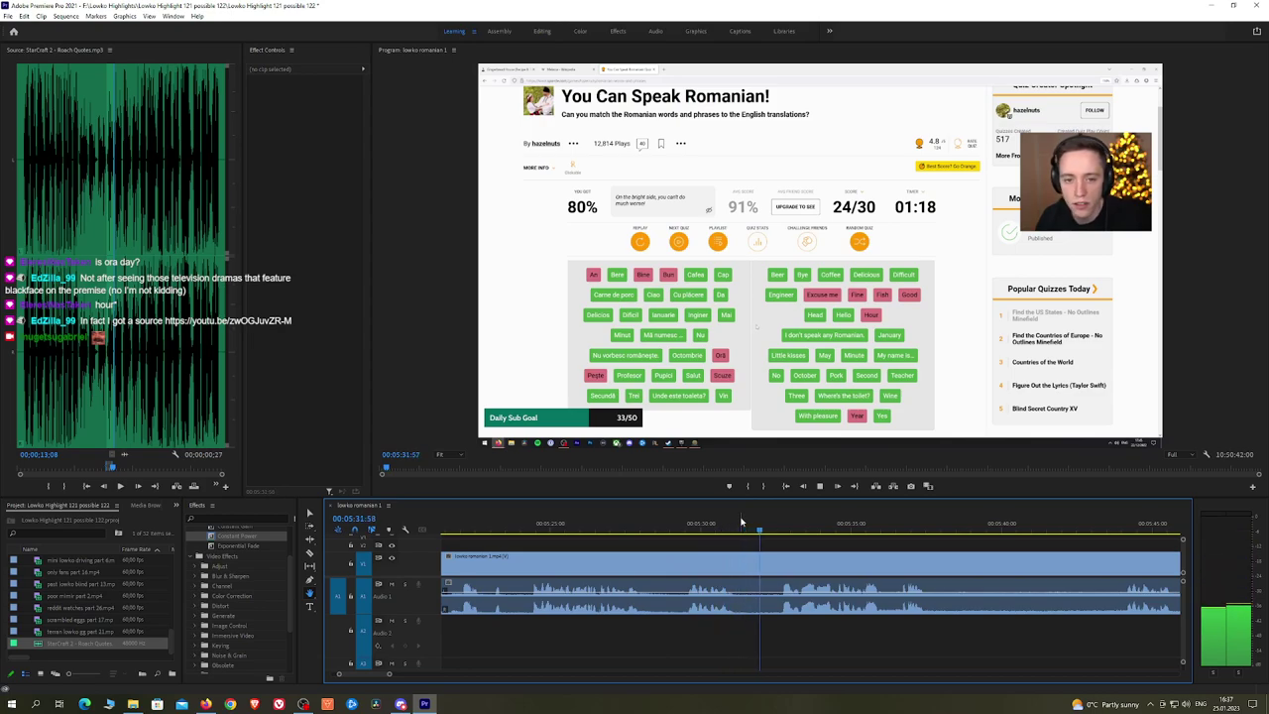
scroll(848, 536, "down", 1)
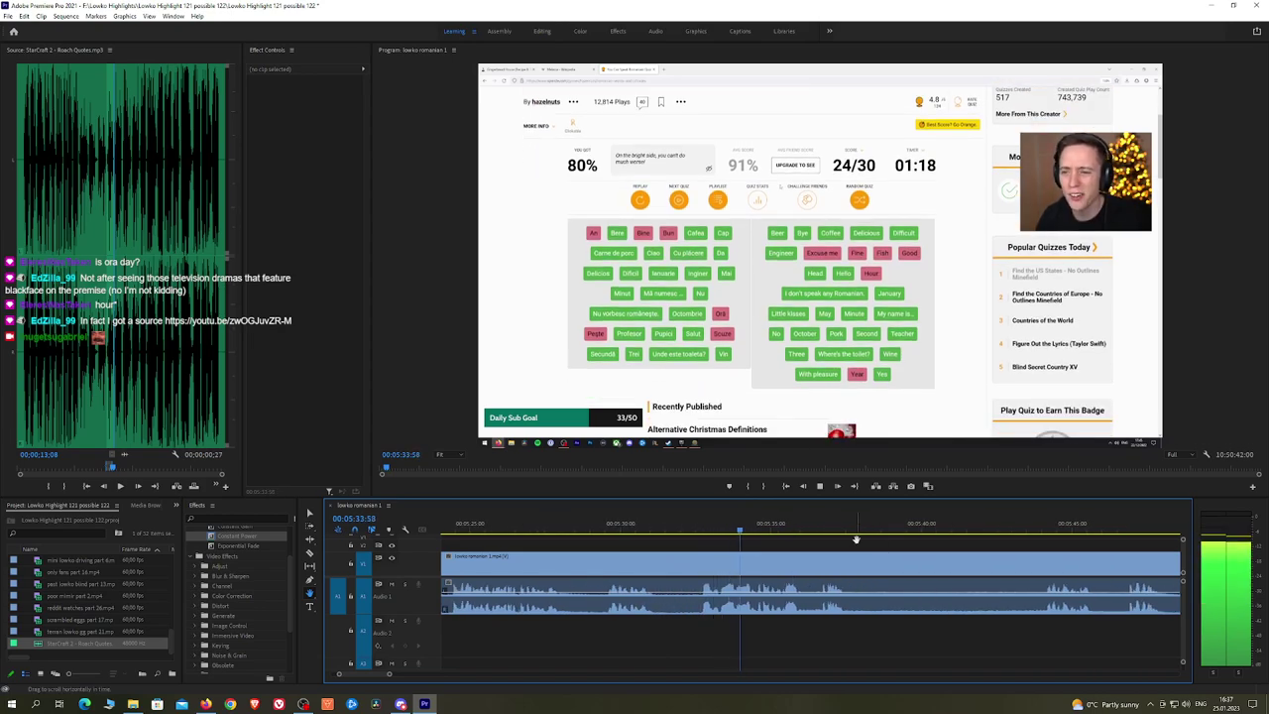
Step: Razor out the first dull stretch, ripple delete it, and add a Constant Power audio crossfade
left_click(613, 531)
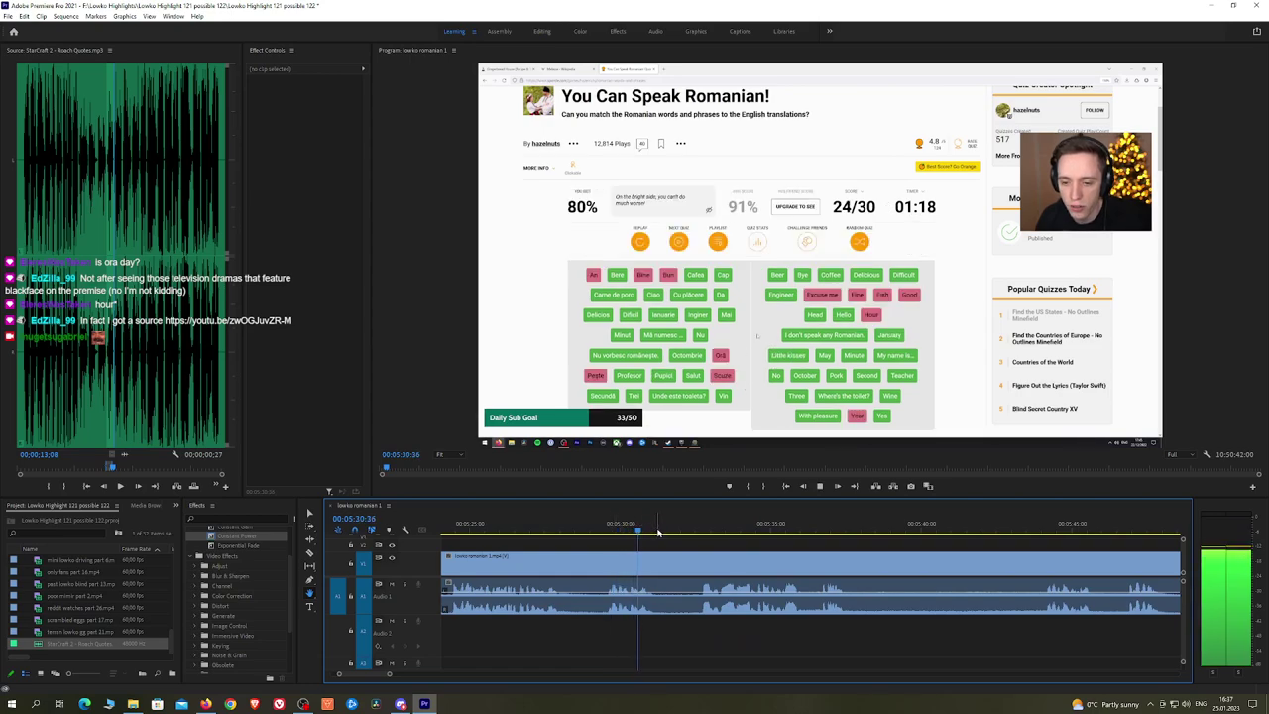
key("c")
left_click(659, 574)
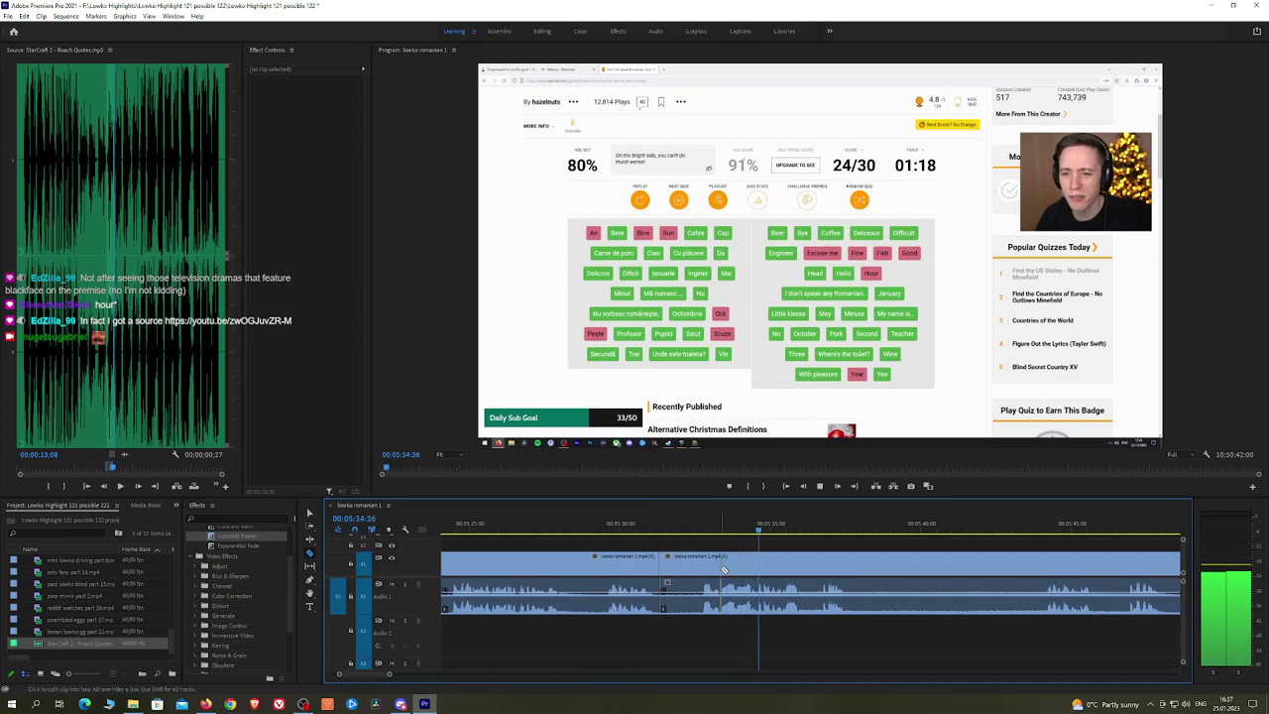
left_click(720, 566)
key("v")
left_click(702, 570)
key("shift+Delete")
left_click(640, 530)
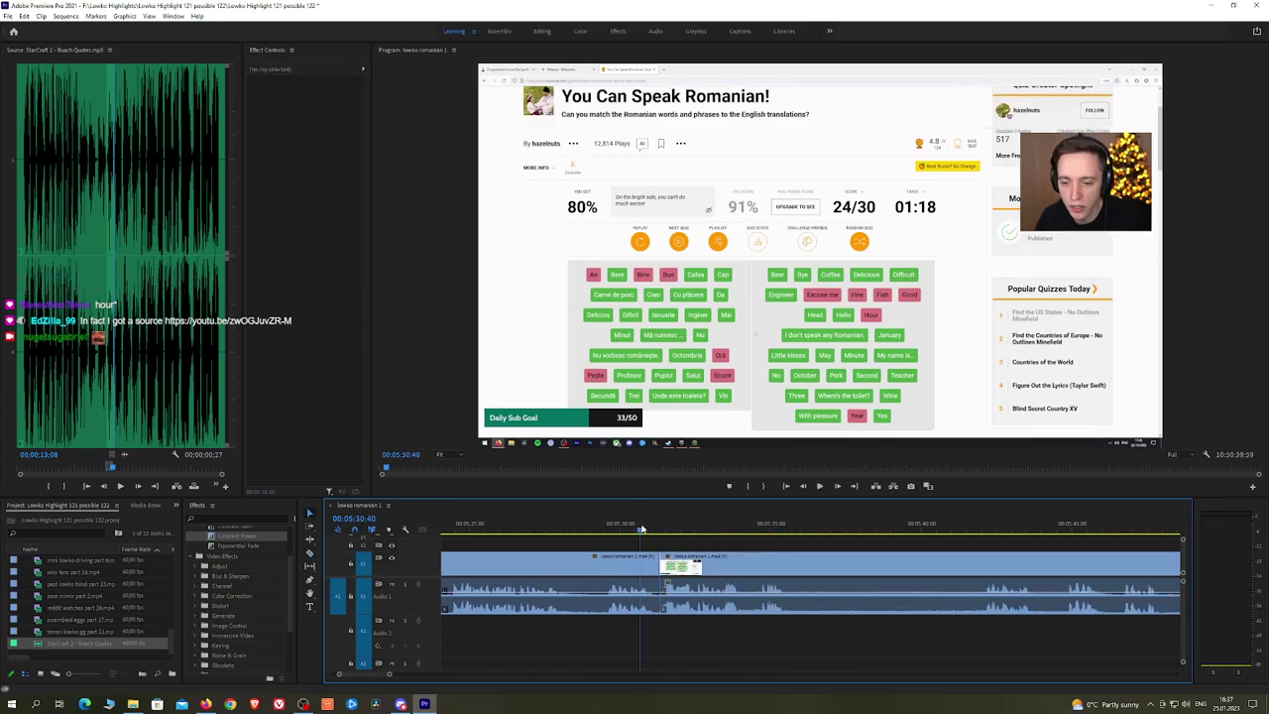
key("space")
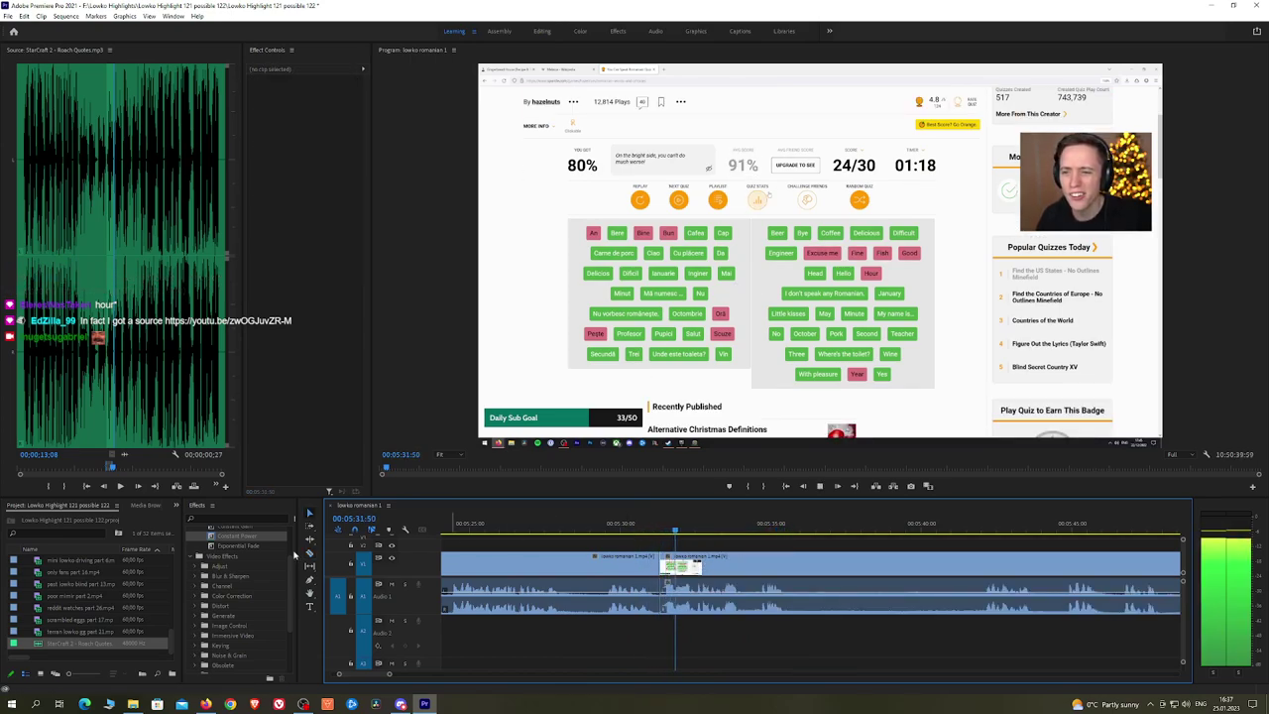
left_click(252, 540)
left_click_drag(251, 541, 661, 597)
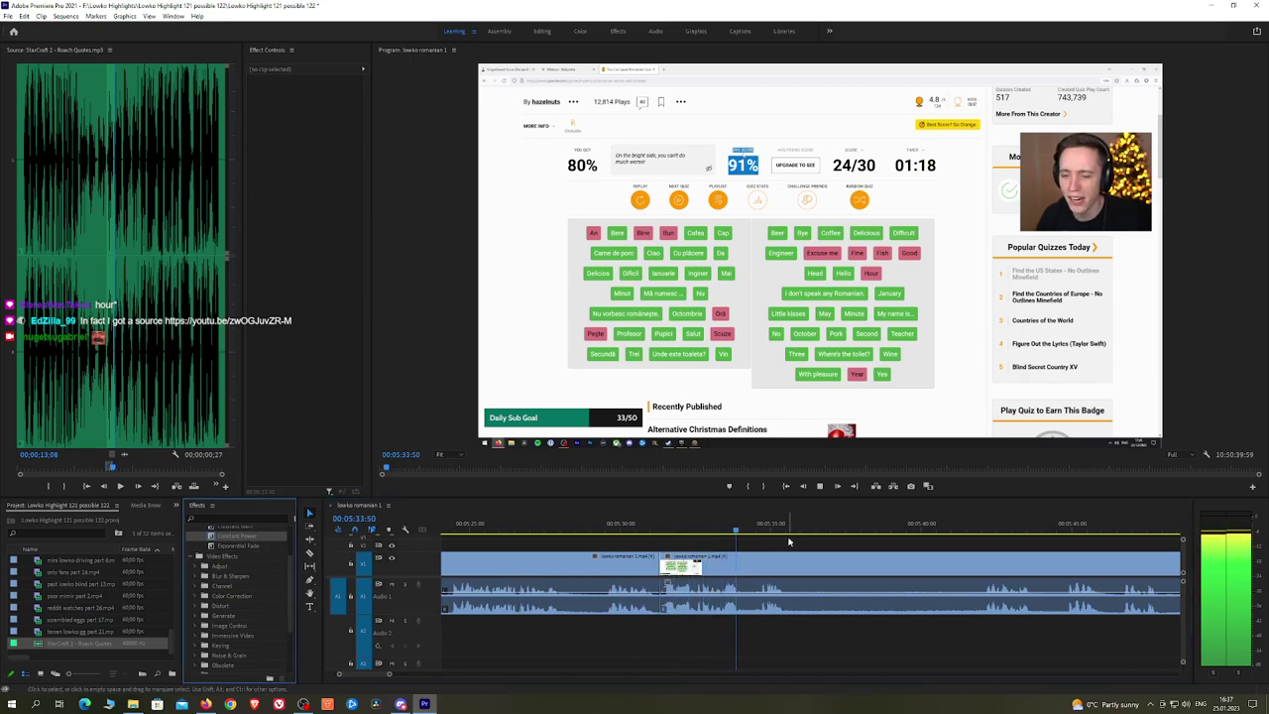
Step: Cut the next dull part from later footage and crossfade the join with Constant Power
key("h")
left_click(859, 536)
left_click_drag(861, 537, 745, 532)
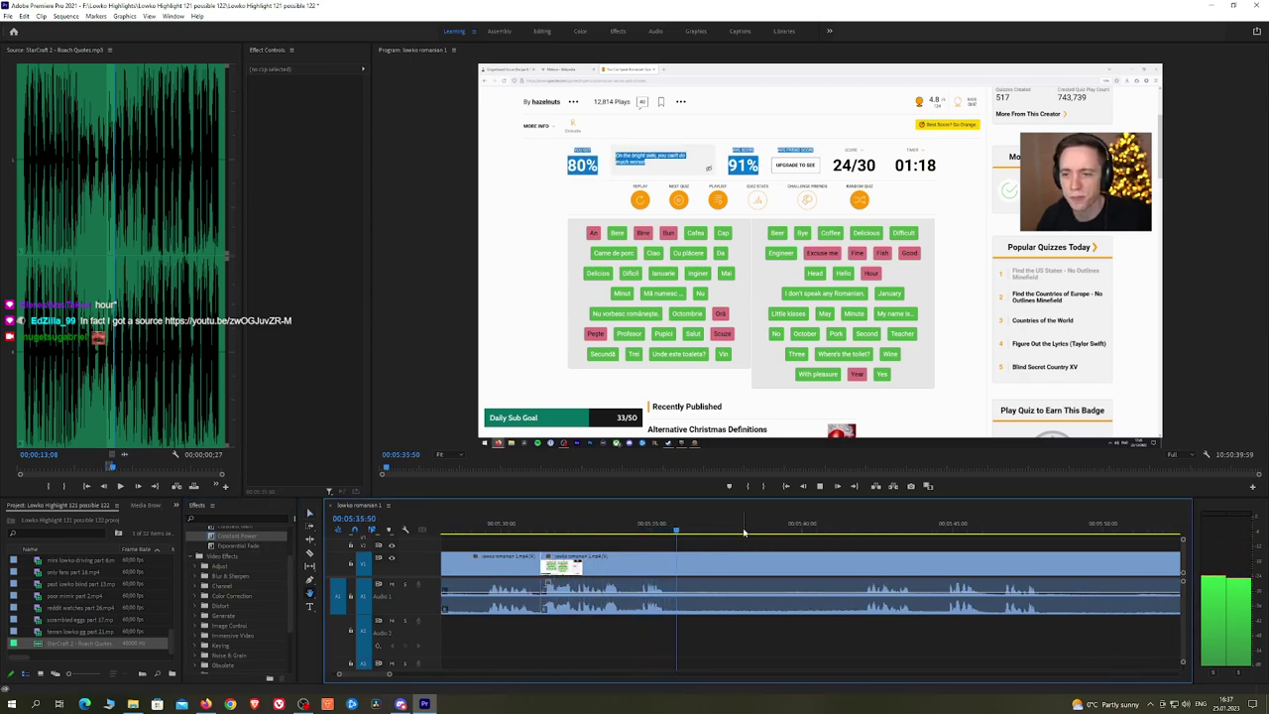
left_click(681, 564)
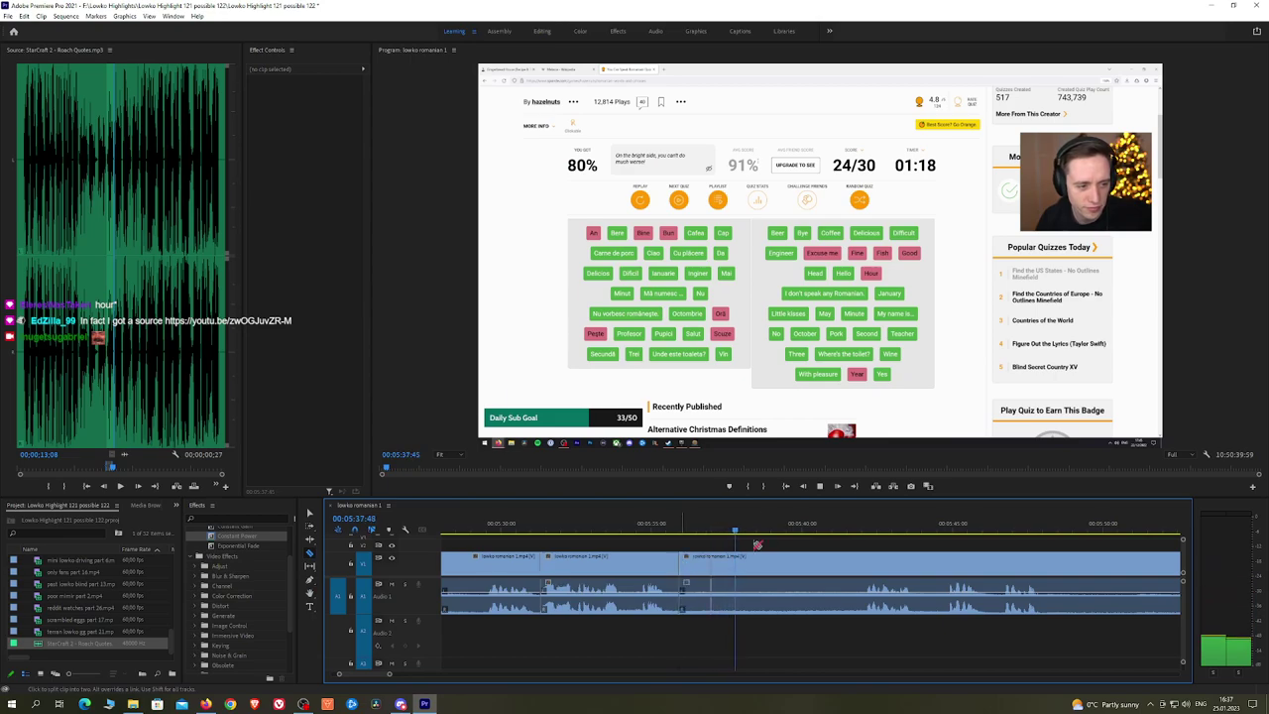
left_click(856, 563)
key("v")
left_click(830, 564)
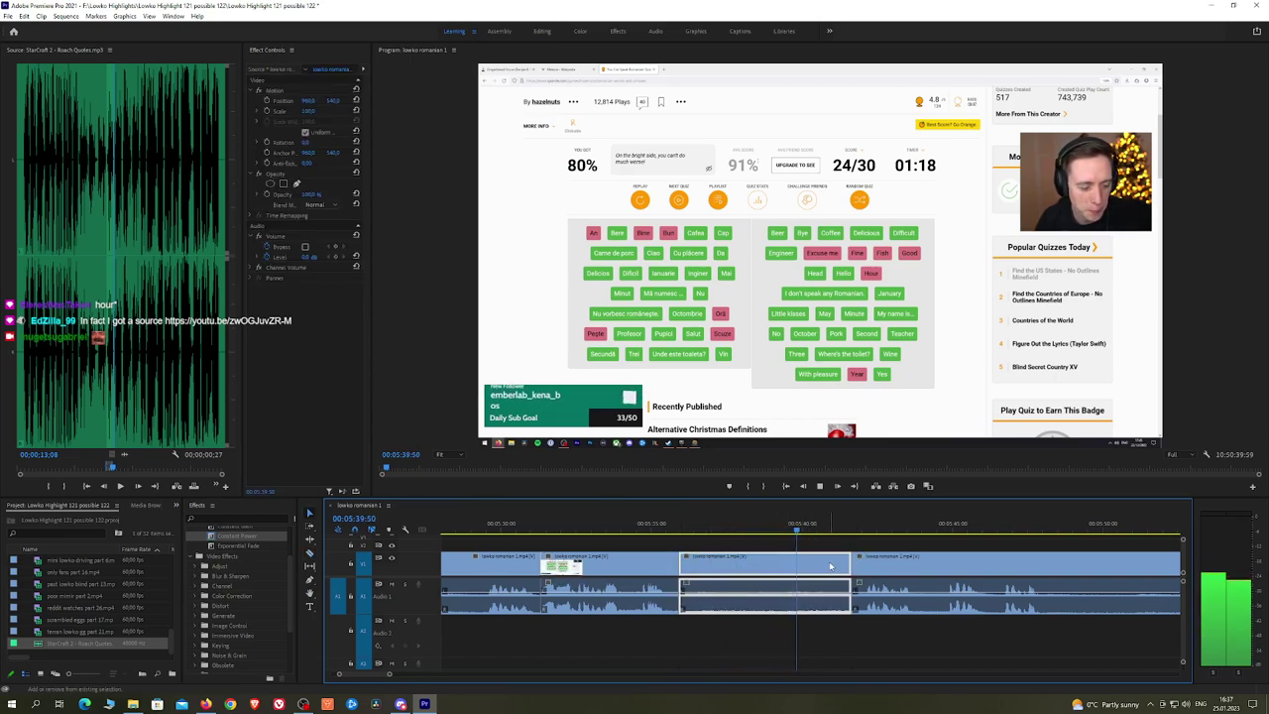
key("shift+Delete")
left_click_drag(260, 536, 681, 593)
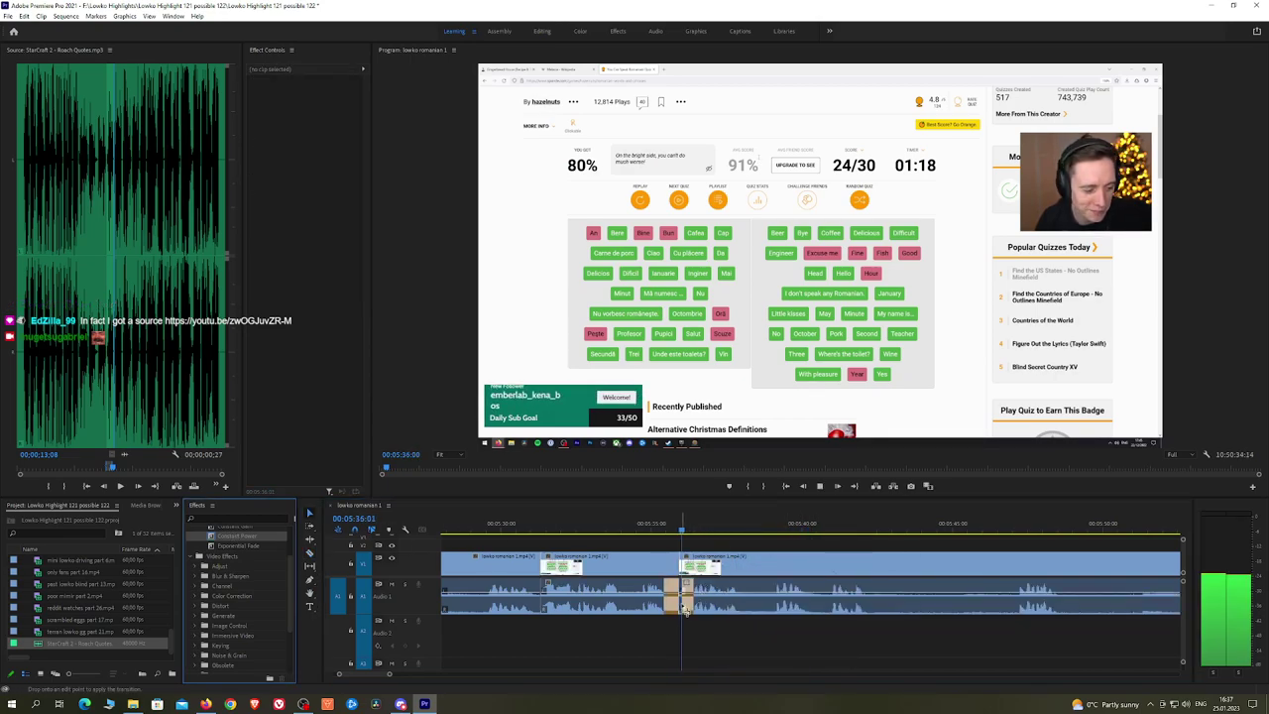
Step: Ripple delete a short unwanted stretch and apply Constant Power crossfades to the audio cuts
scroll(718, 545, "down", 2)
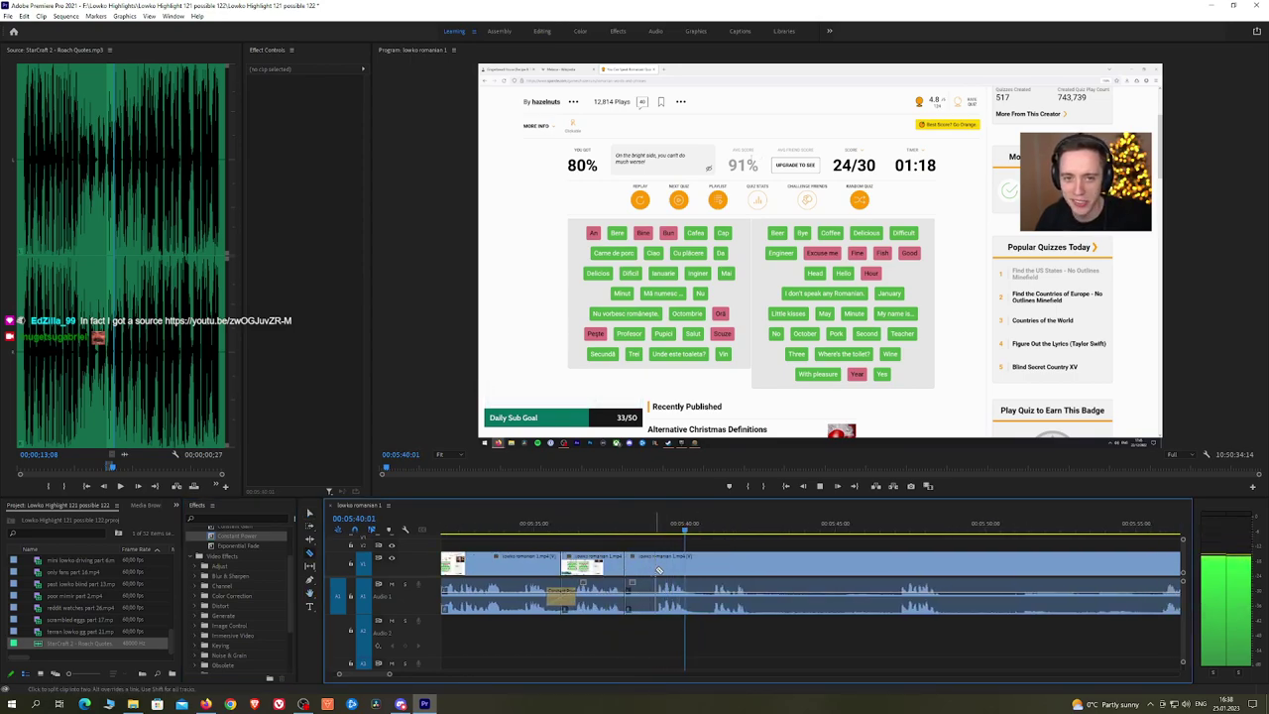
left_click(641, 572)
key("shift+Delete")
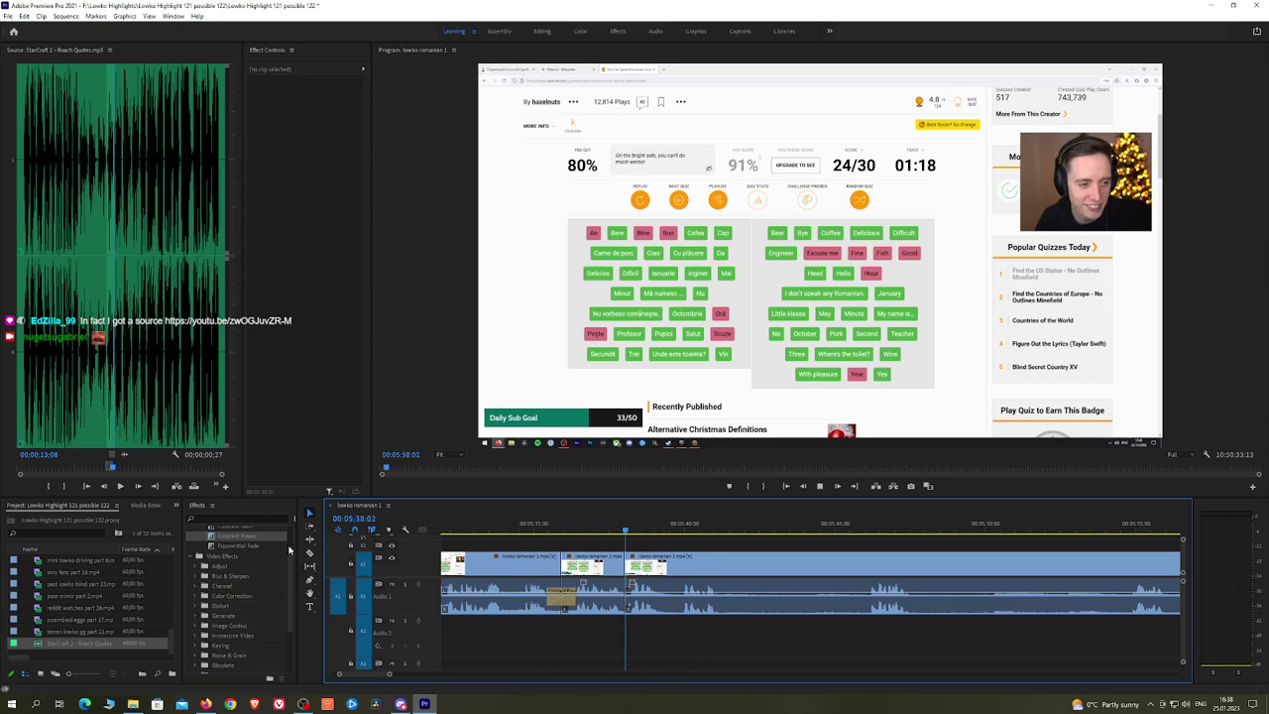
key("space")
left_click_drag(256, 537, 630, 607)
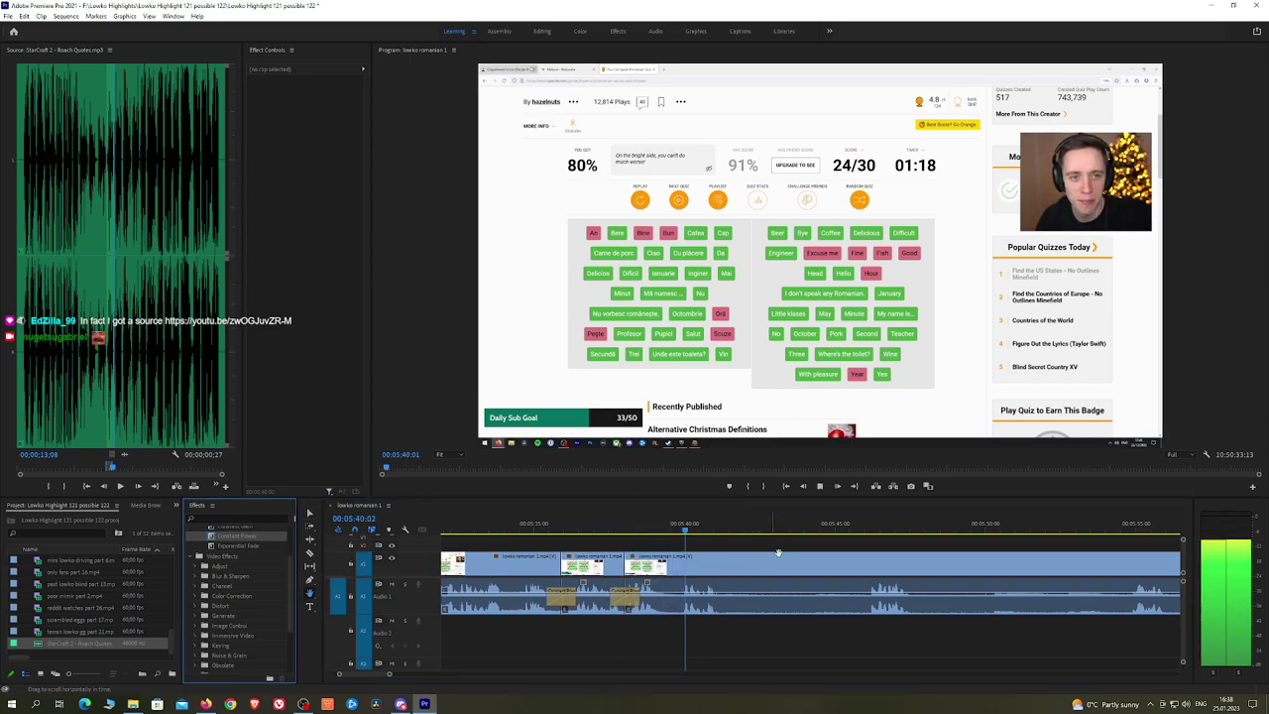
key("h")
left_click_drag(784, 551, 700, 547)
Step: Razor around the dull stretch near 00:05:42 and ripple delete it
key("c")
left_click(641, 573)
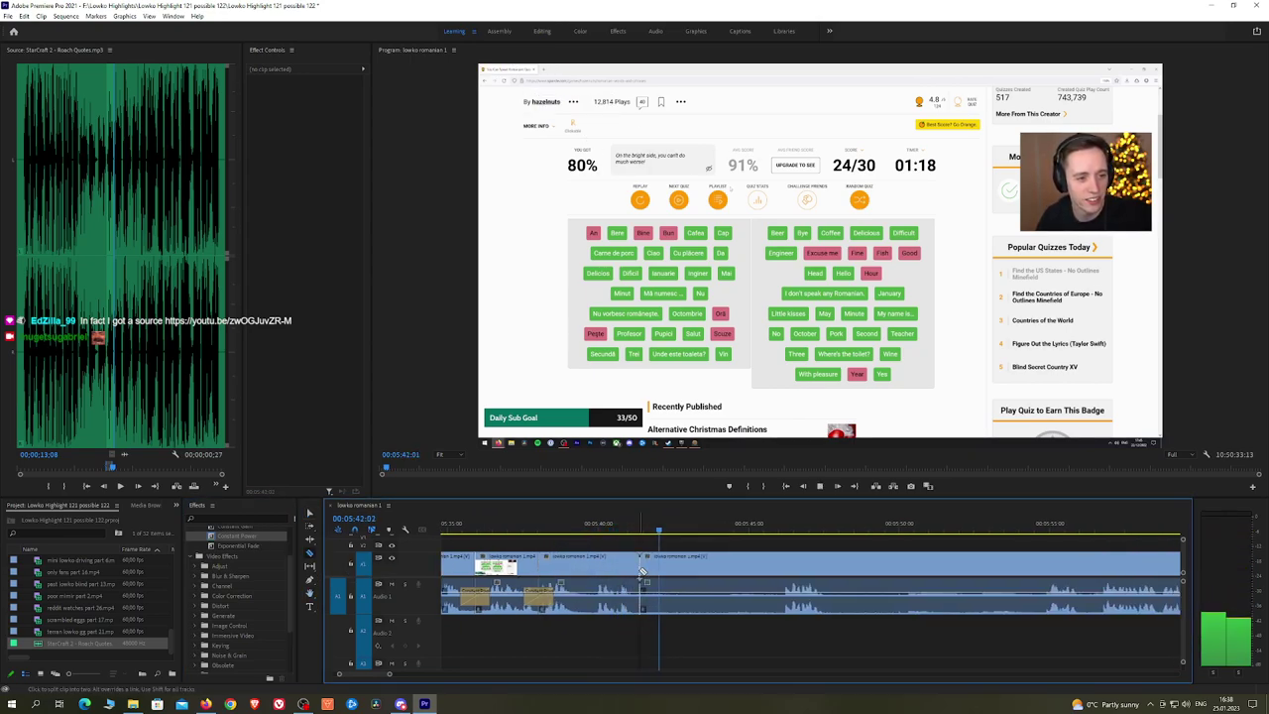
left_click(772, 529)
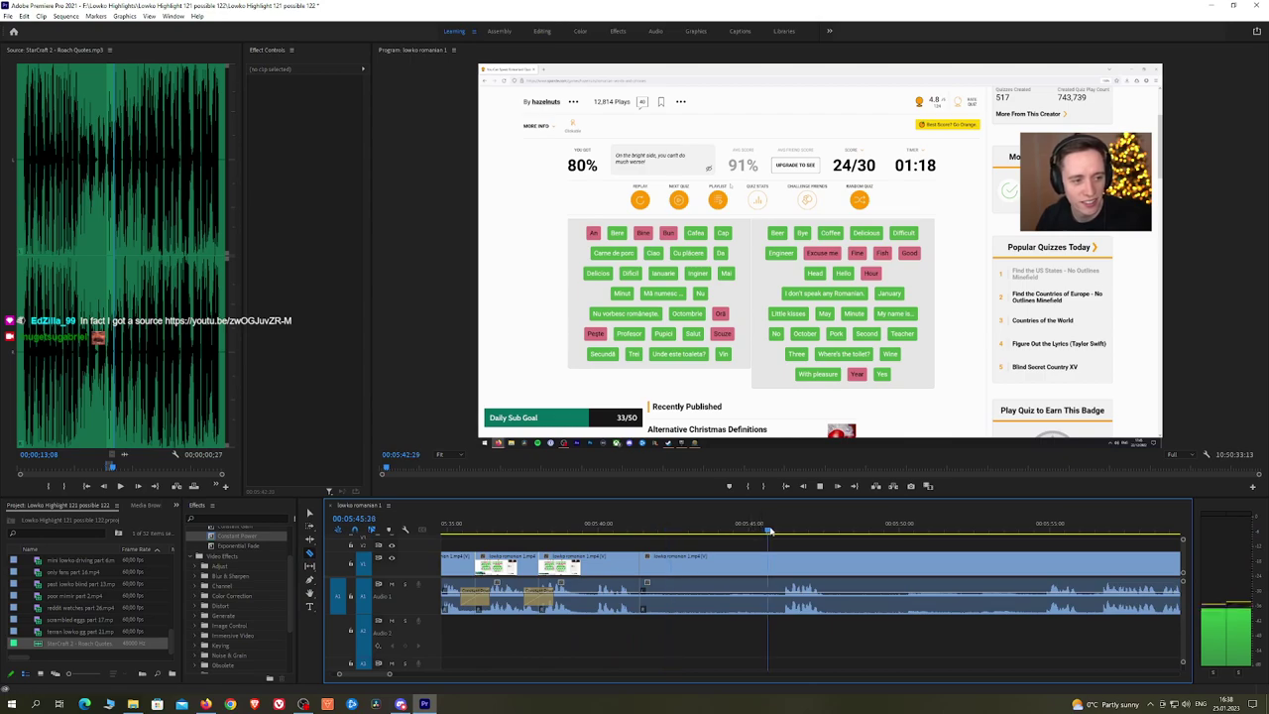
left_click(779, 560)
key("space")
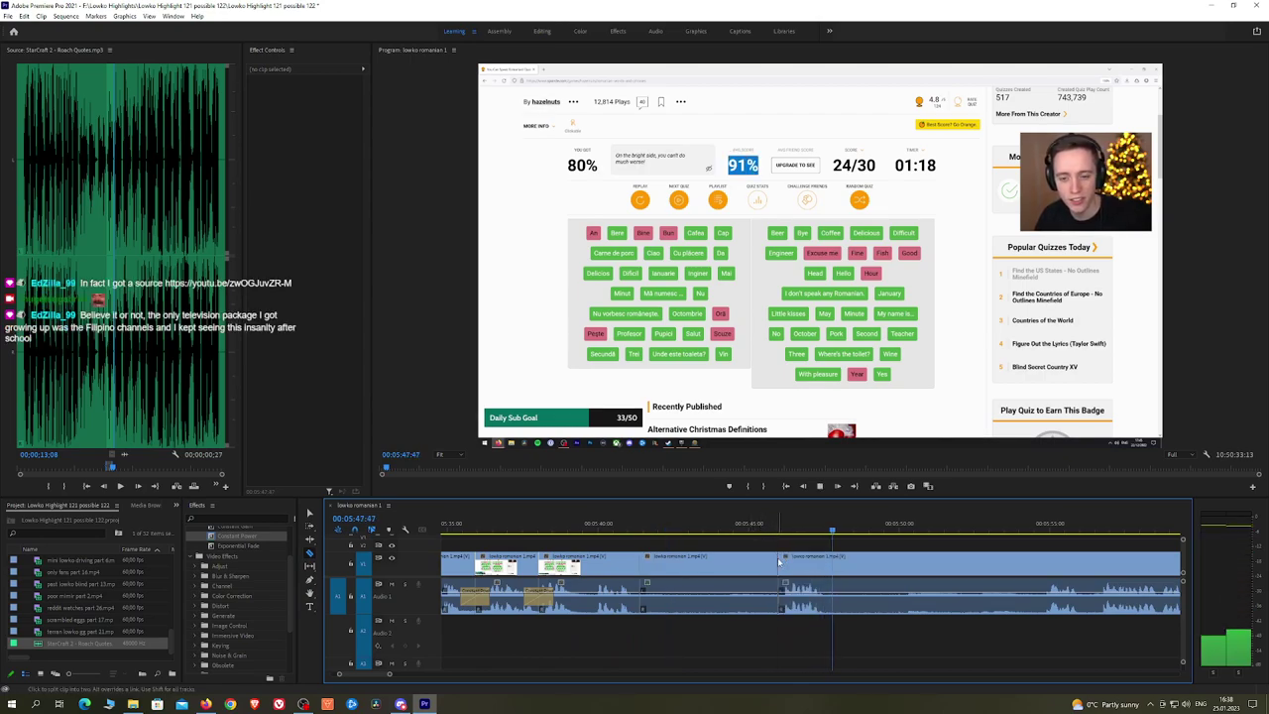
left_click(840, 561)
key("v")
left_click(741, 560)
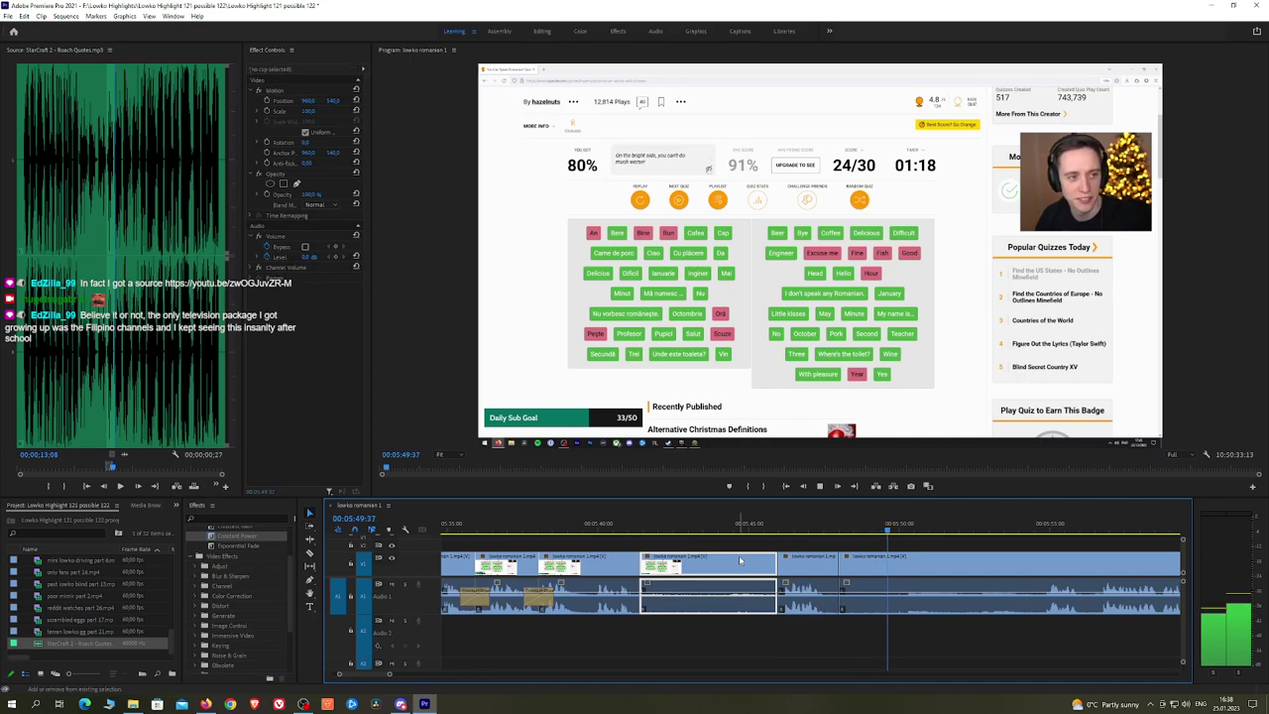
key("shift+Delete")
Step: Add a Constant Power crossfade on that audio edit and review the result
key("space")
left_click_drag(238, 536, 644, 603)
left_click_drag(846, 530, 767, 544)
key("h")
key("space")
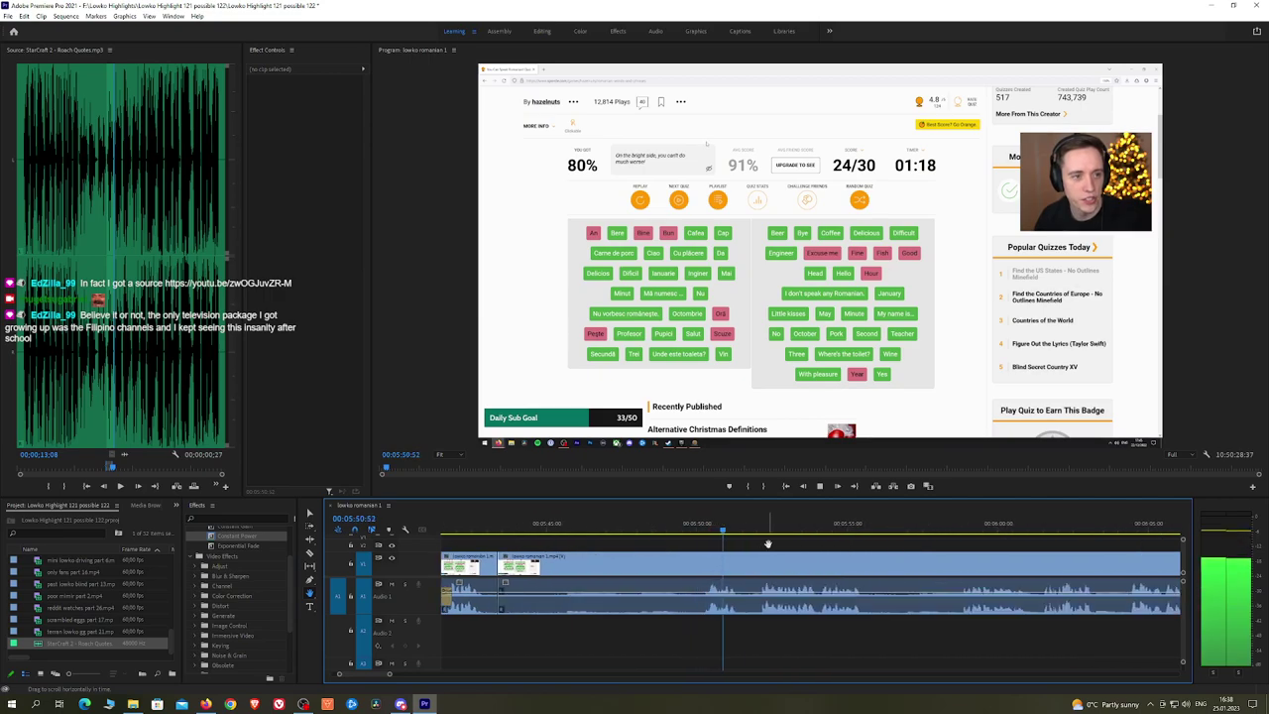
Step: Ripple-trim the long clip's footage before the playhead at 05:58:30
scroll(873, 557, "down", 2)
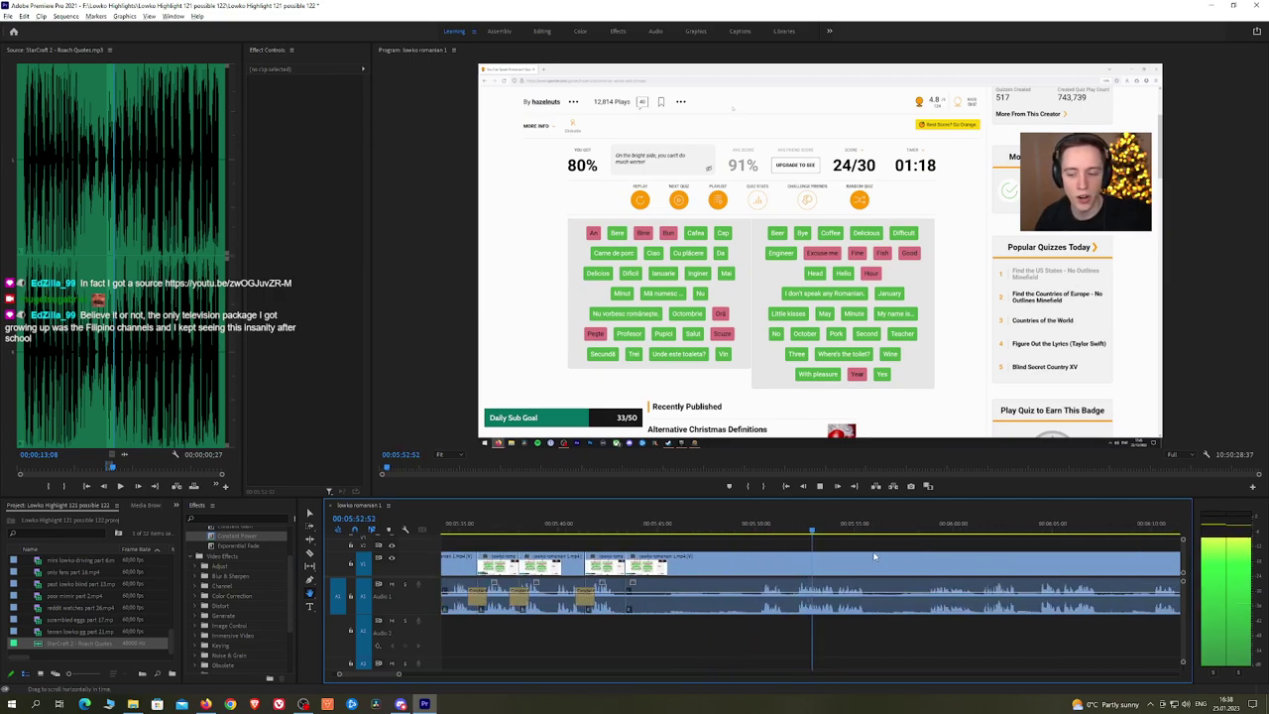
scroll(873, 558, "up", 1)
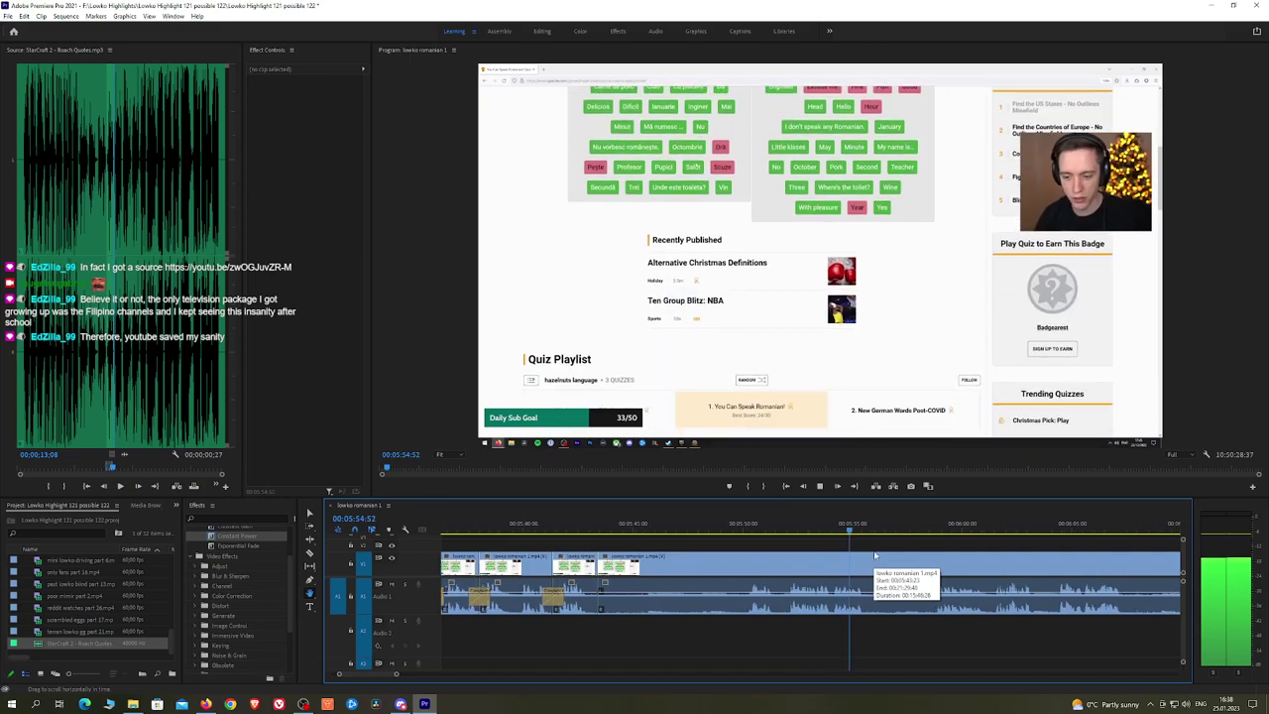
left_click(930, 530)
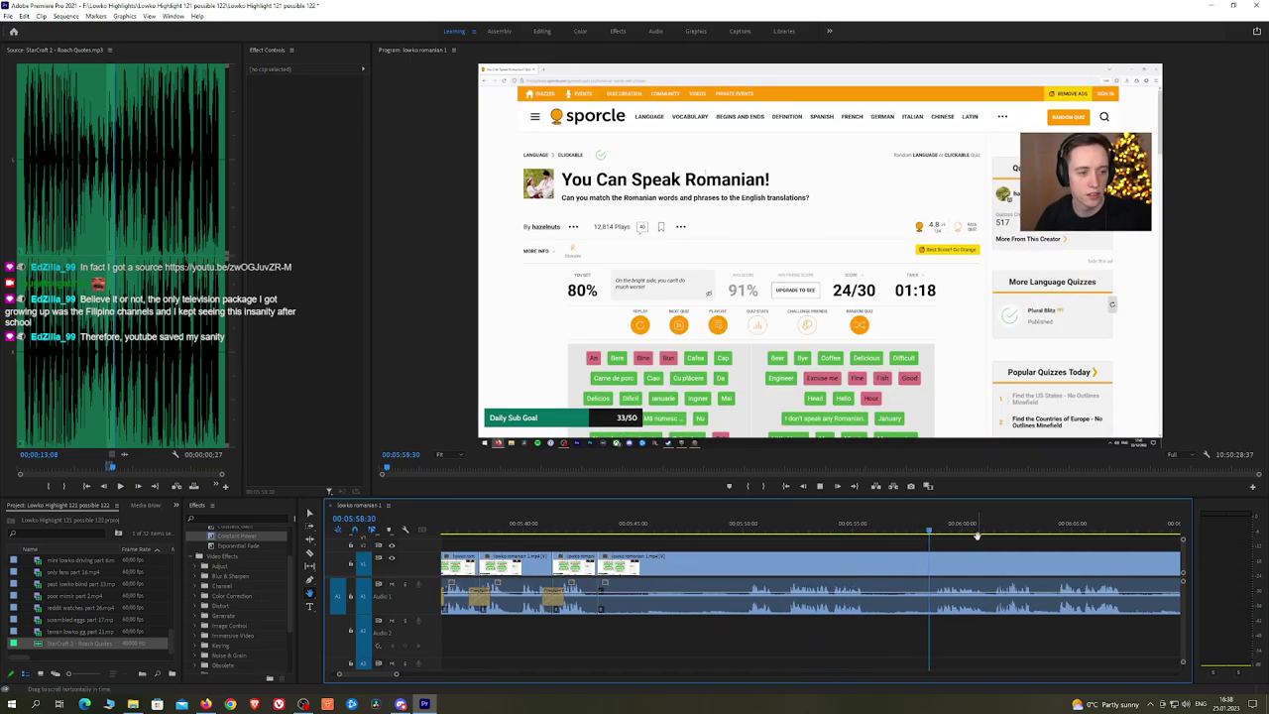
scroll(981, 541, "down", 3)
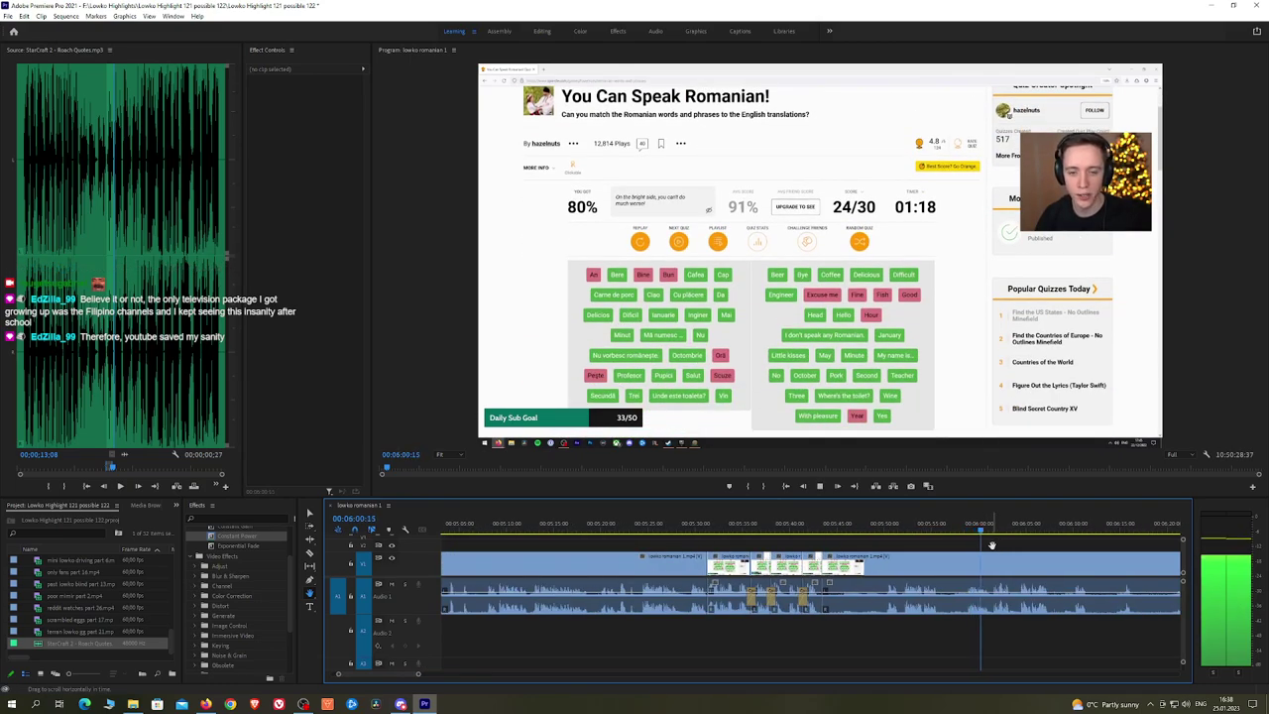
scroll(992, 545, "up", 3)
left_click(912, 568)
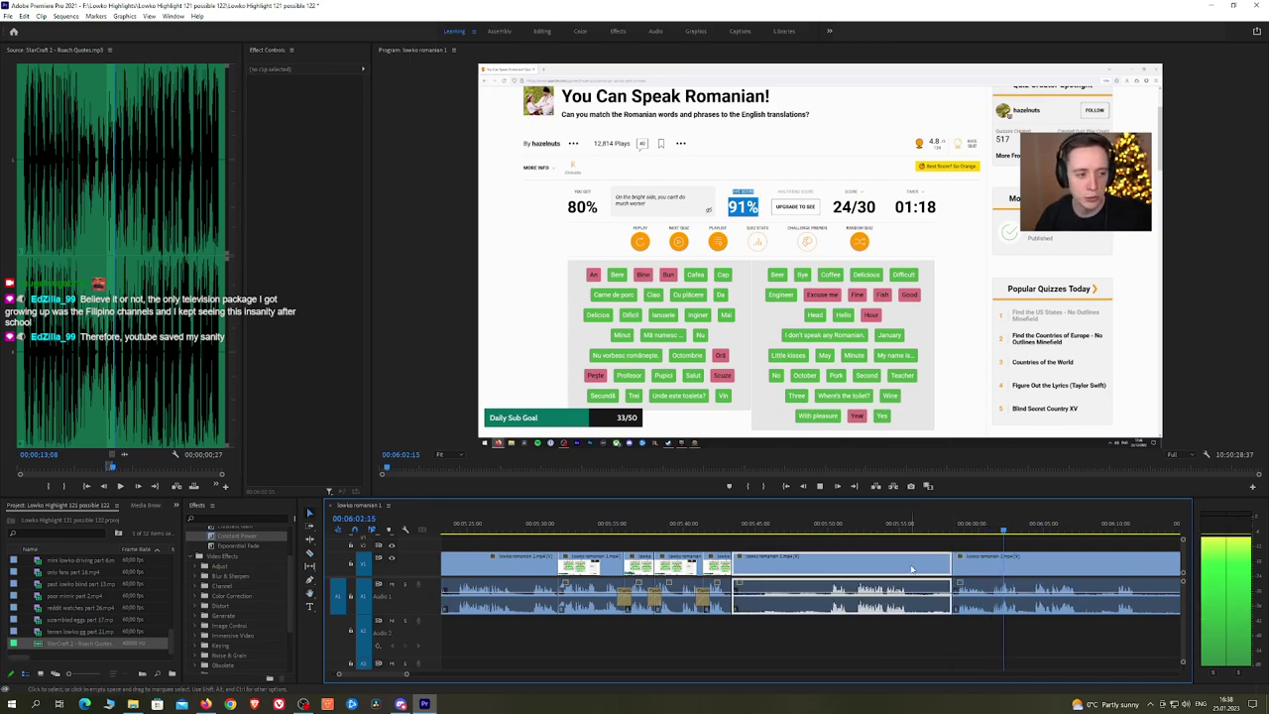
key("q")
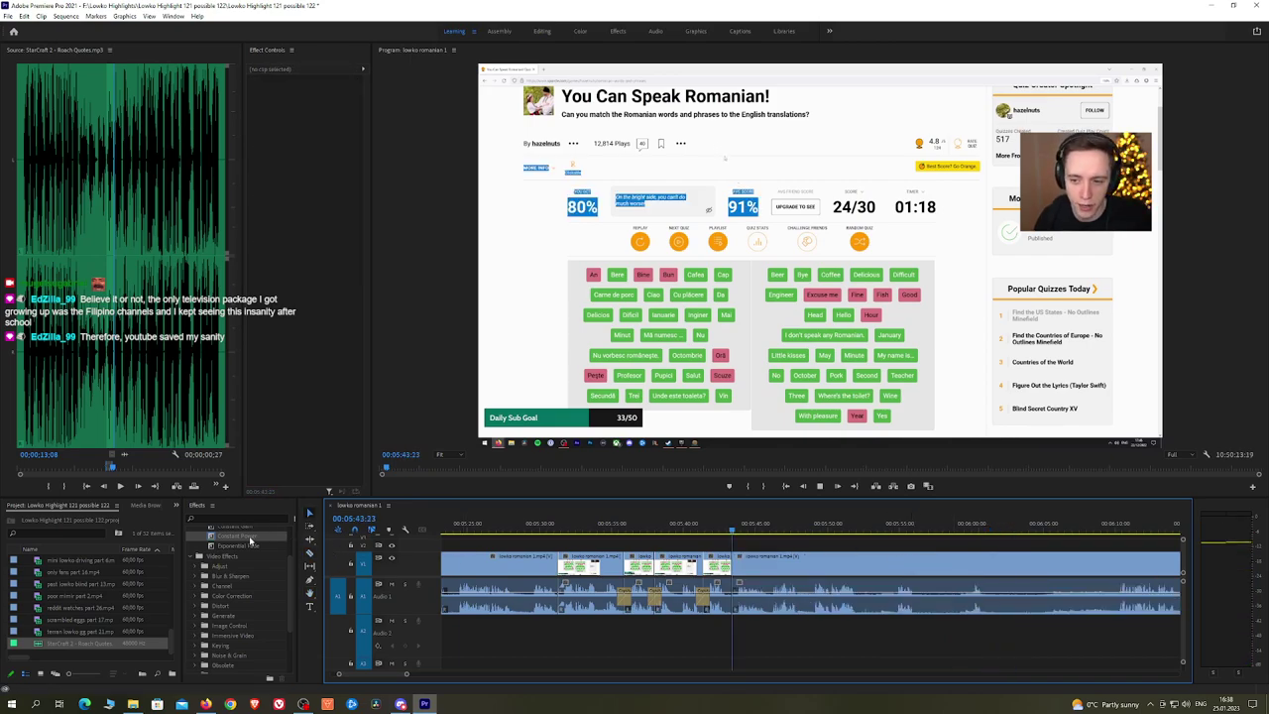
Step: Cut a short dull piece from the Sporcle footage and crossfade the join with Constant Power
left_click(251, 540)
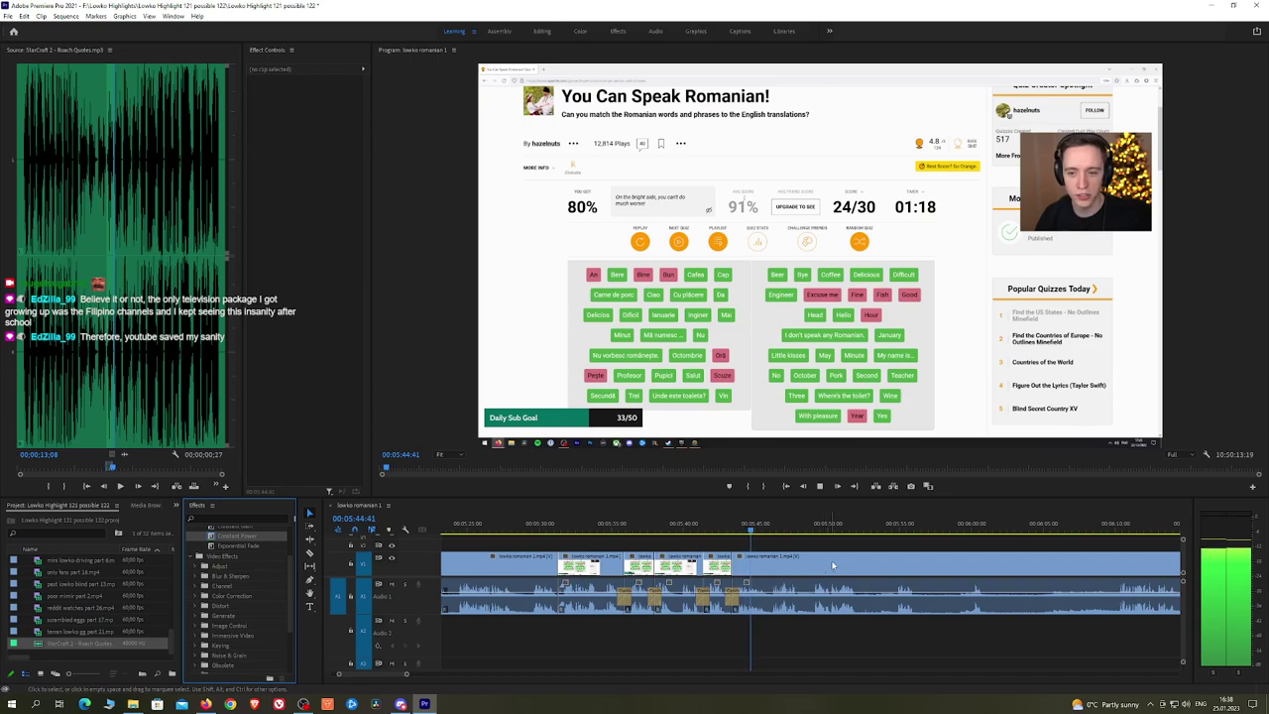
scroll(803, 556, "down", 3)
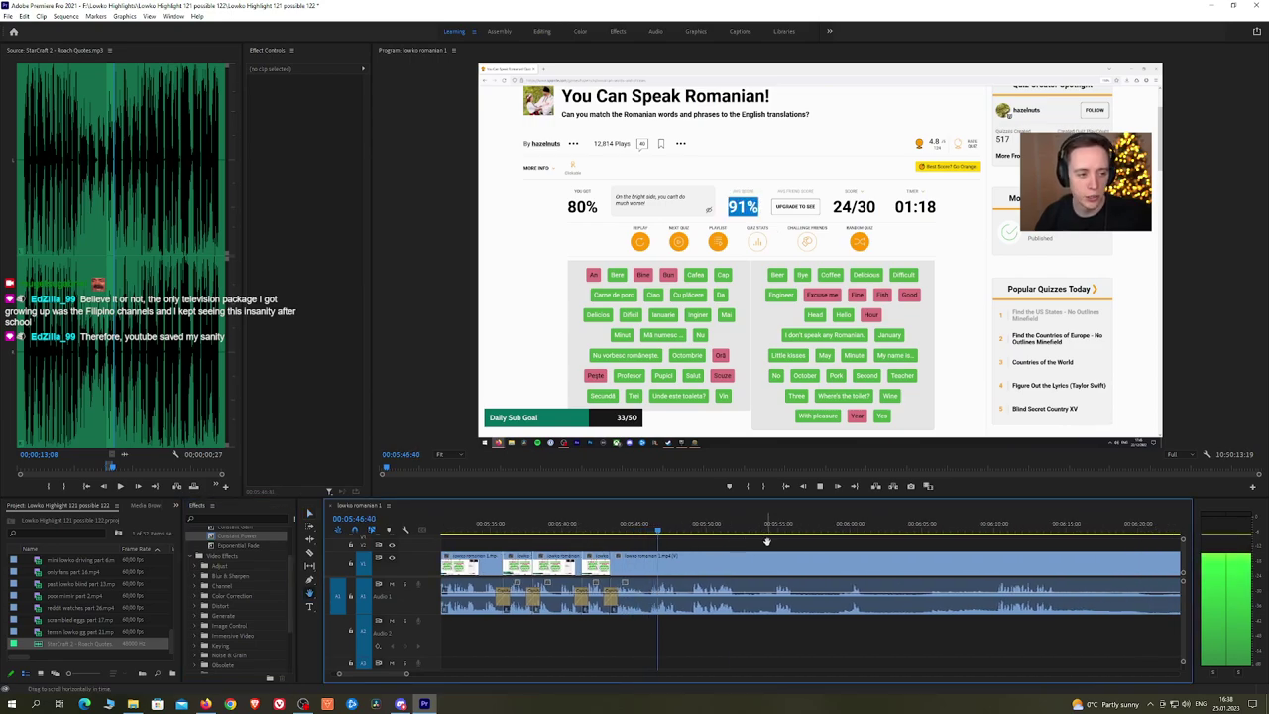
left_click_drag(767, 541, 719, 542)
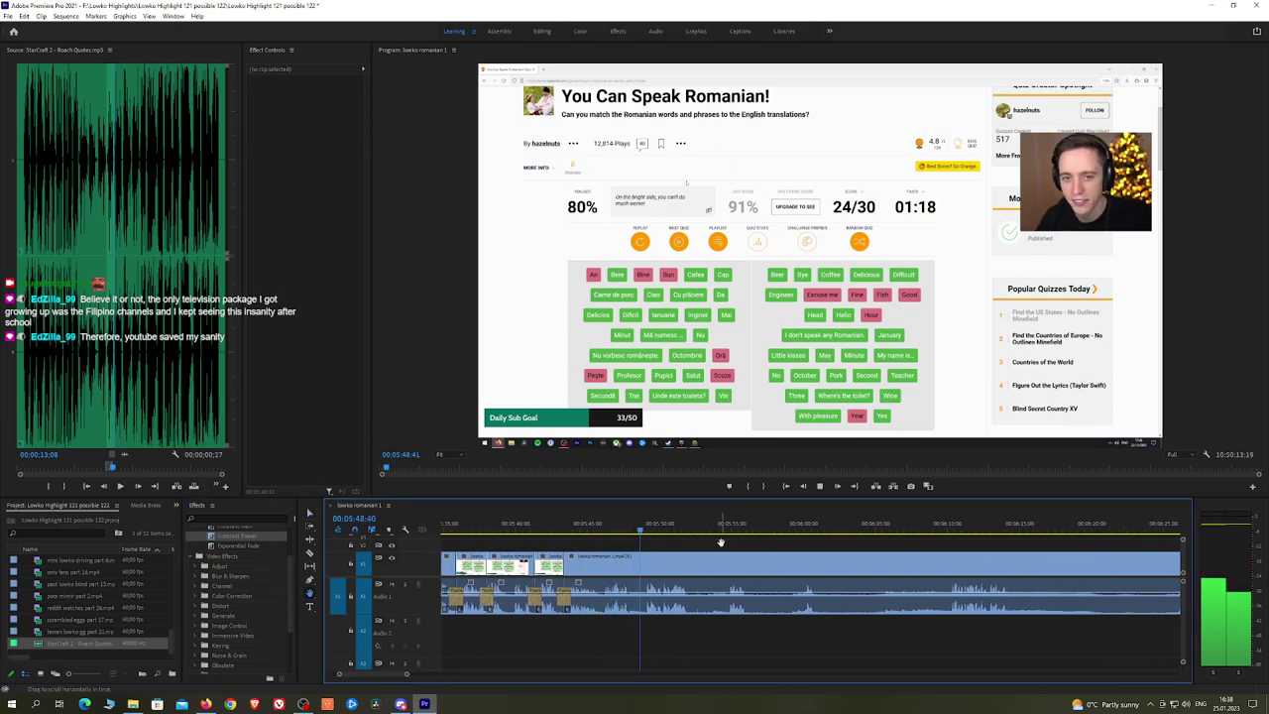
left_click_drag(721, 542, 709, 543)
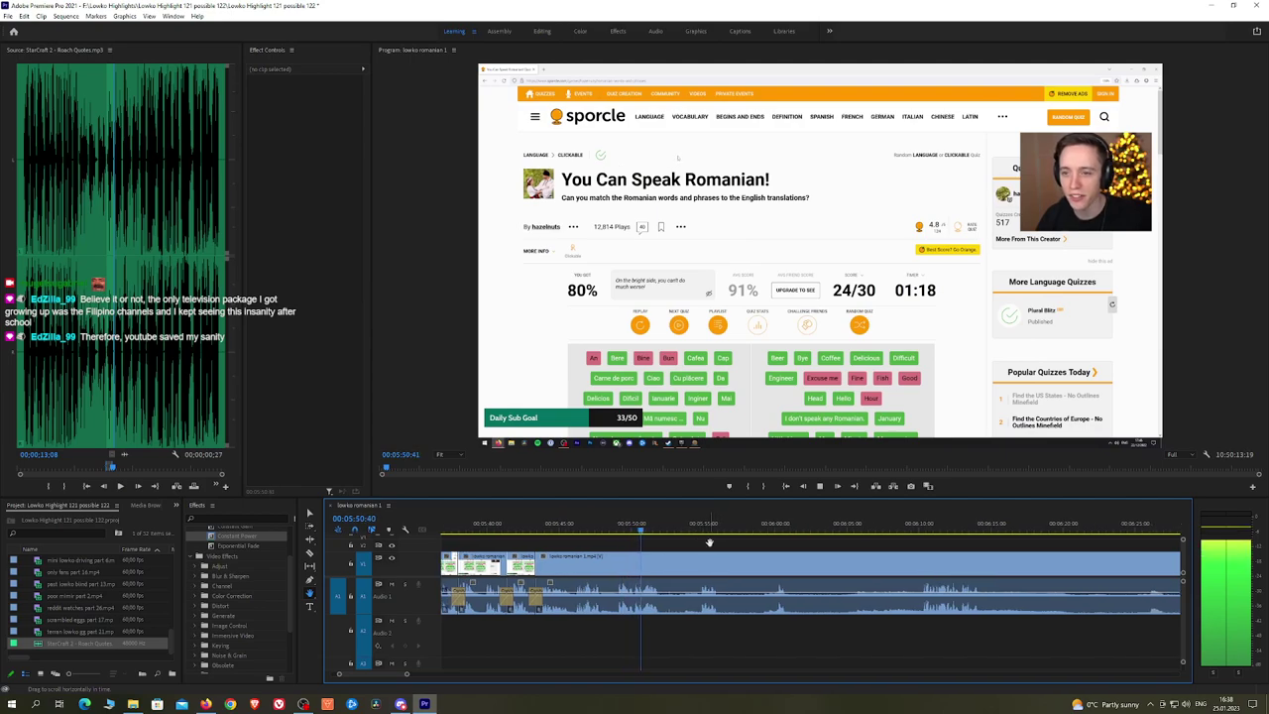
left_click(667, 567)
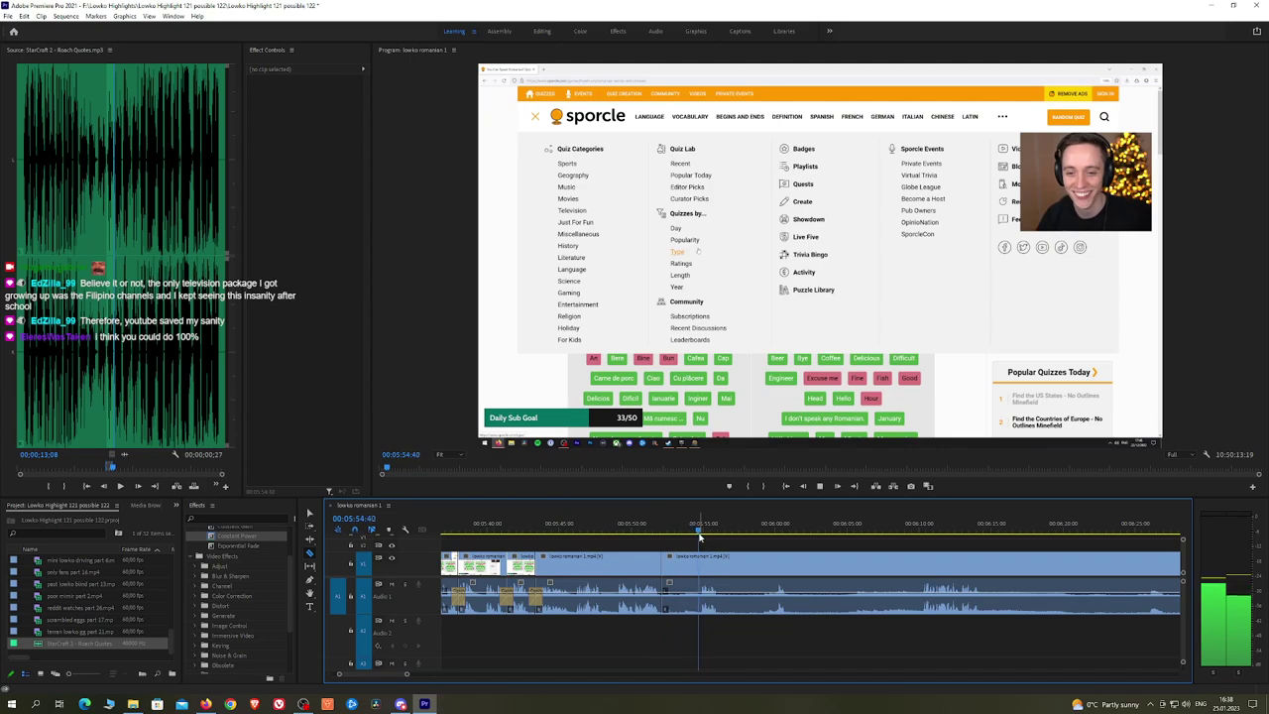
left_click(705, 563)
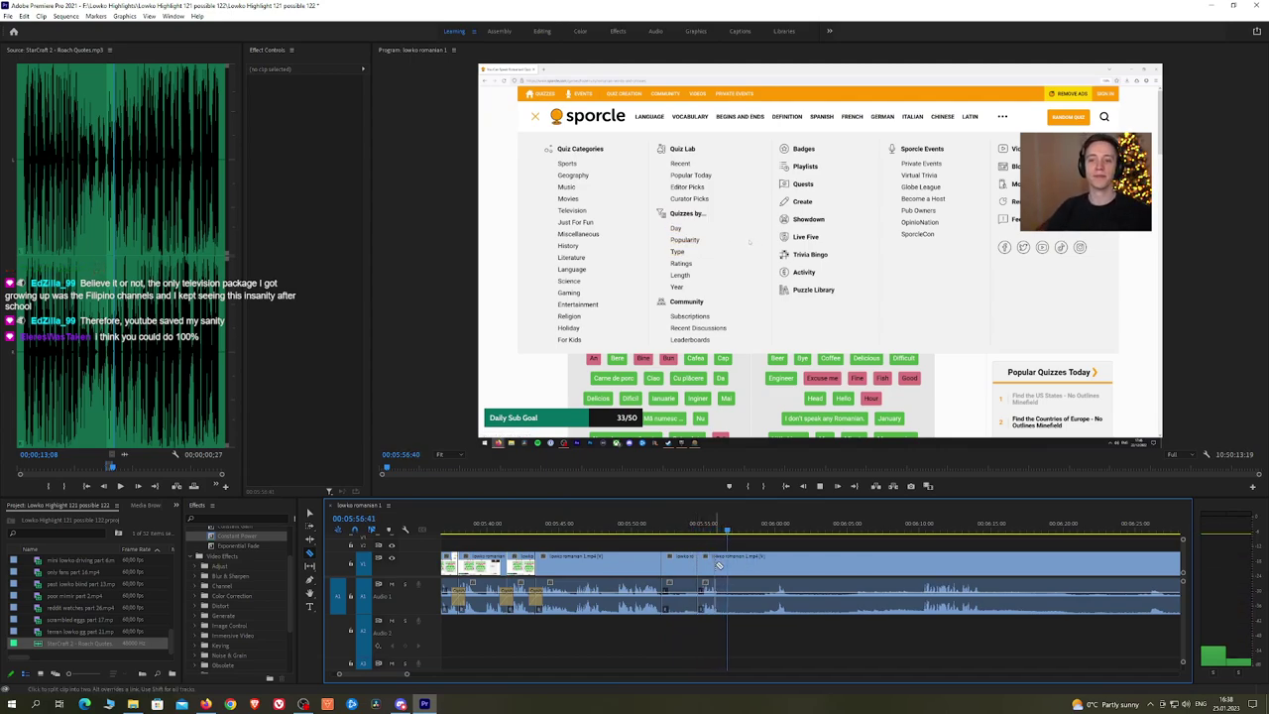
left_click(721, 566)
key("v")
left_click(687, 565)
key("shift+Delete")
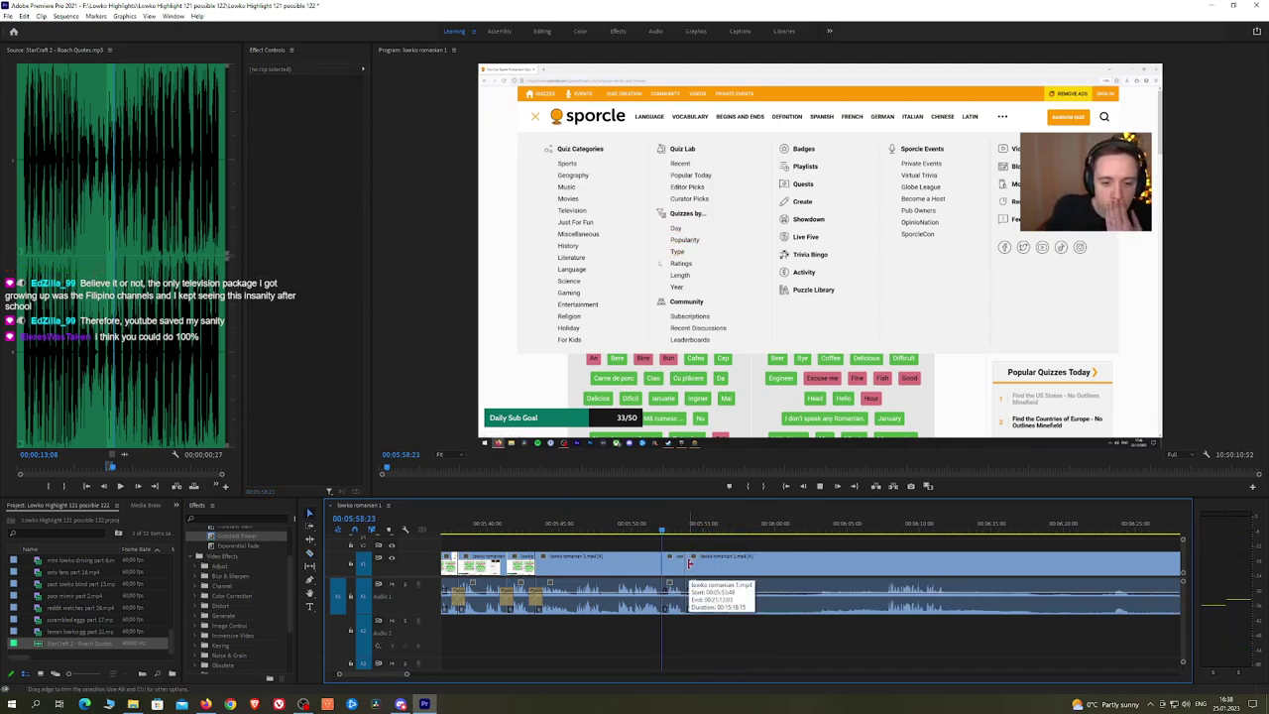
left_click_drag(228, 537, 679, 586)
Step: Review the joined section, then play through the Gaming Quizzes and Starcraft Planets footage
key("space")
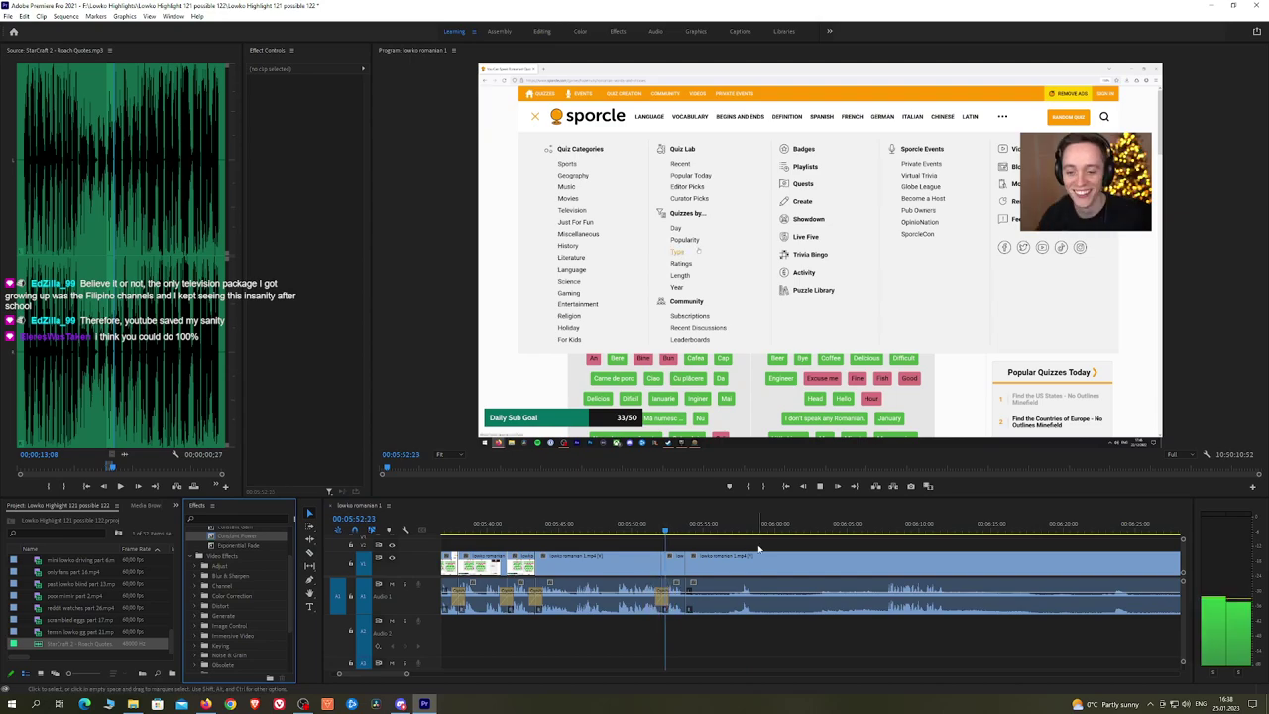
left_click(742, 533)
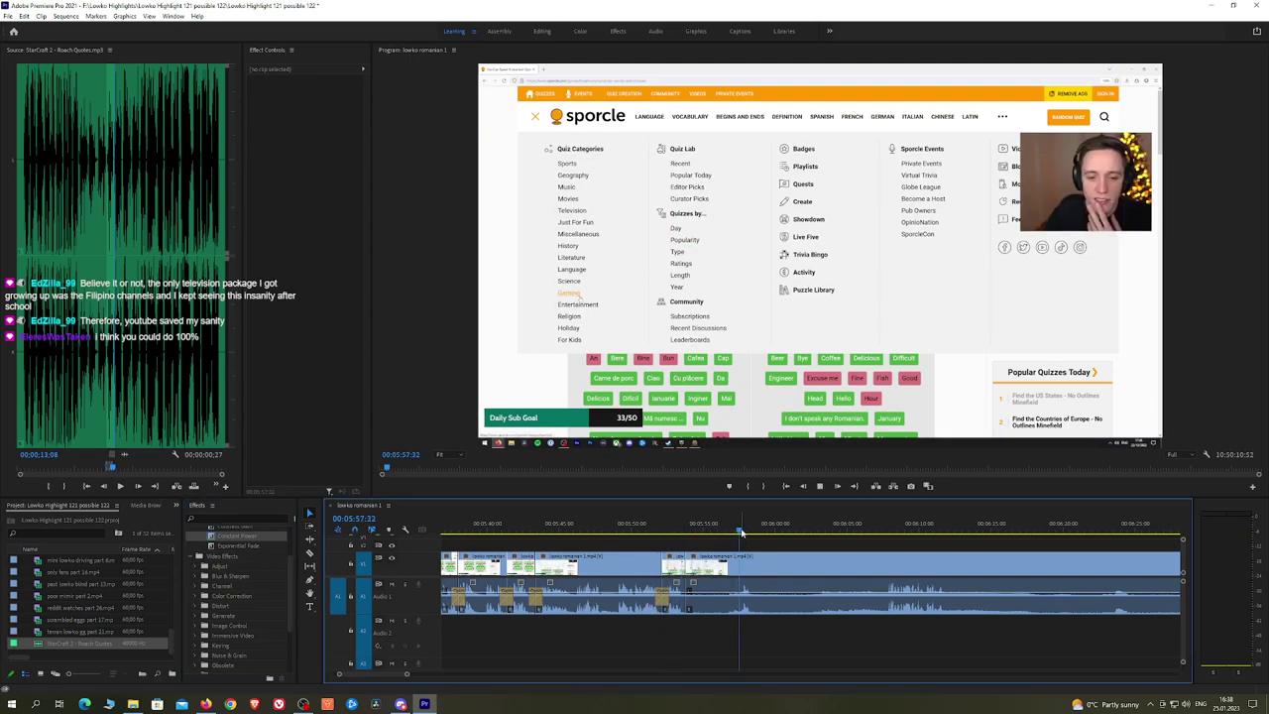
left_click_drag(833, 530, 888, 528)
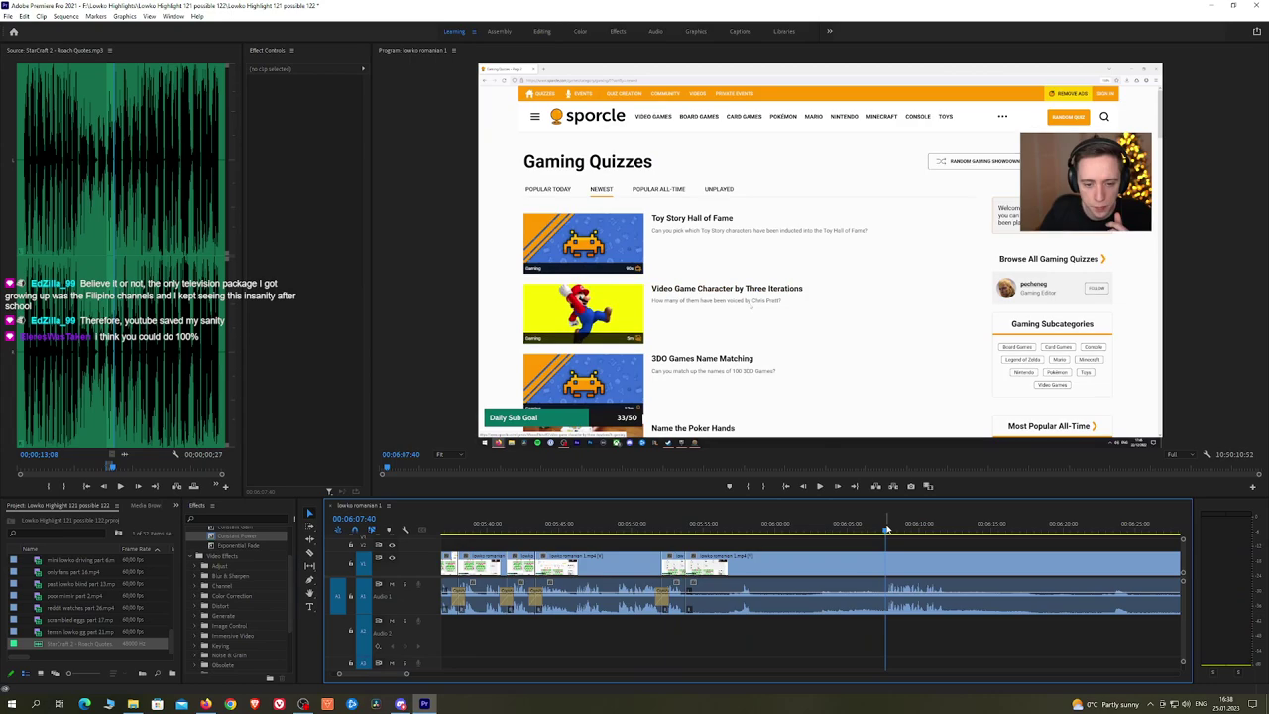
scroll(970, 547, "down", 5)
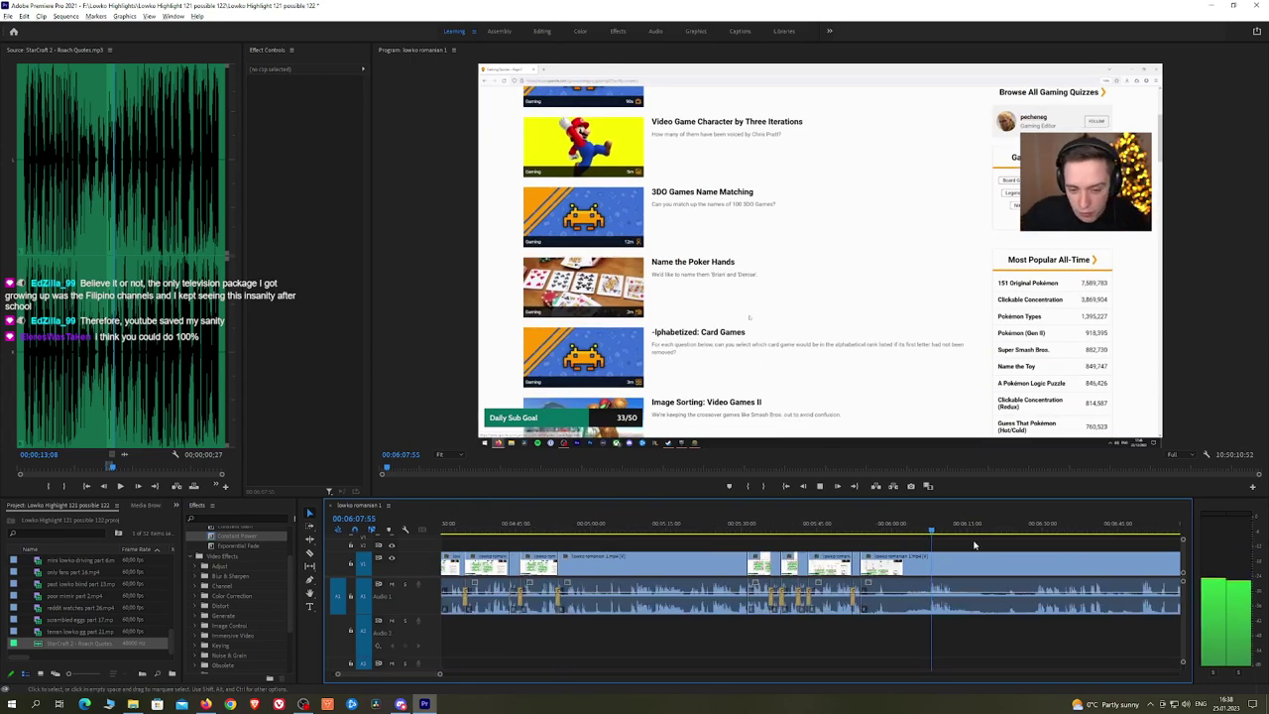
key("h")
scroll(793, 543, "down", 3)
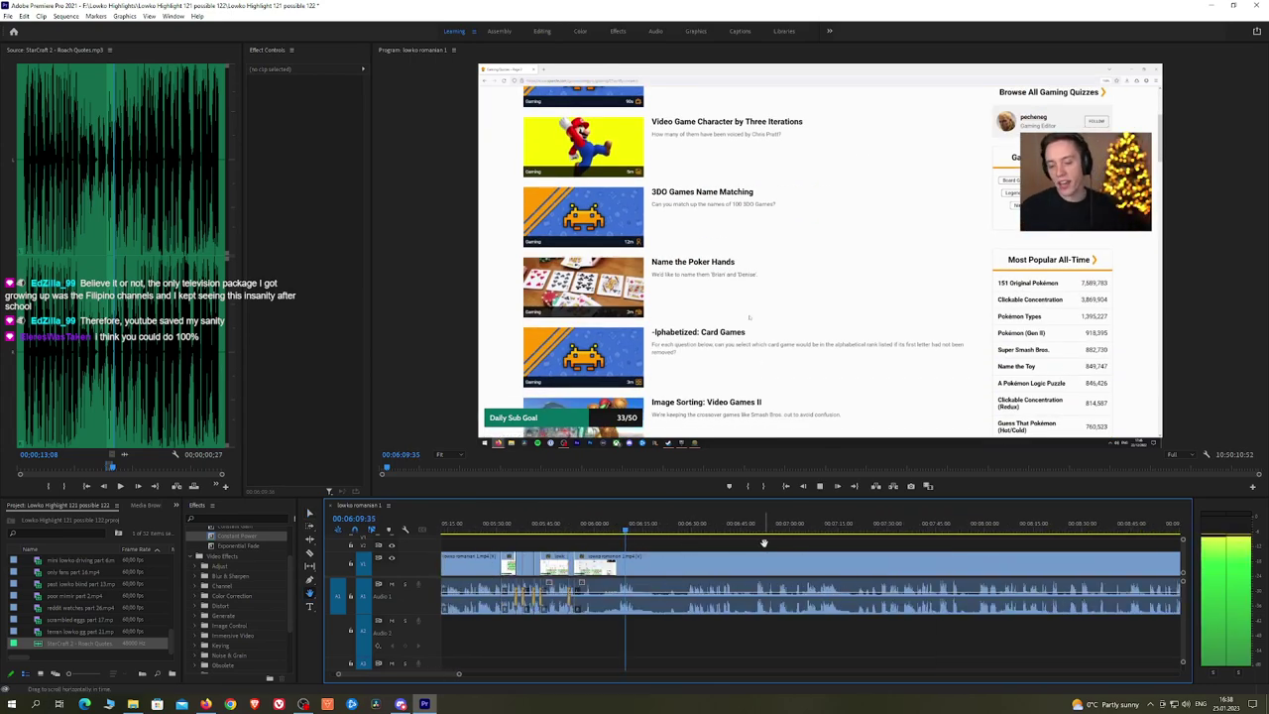
left_click(688, 532)
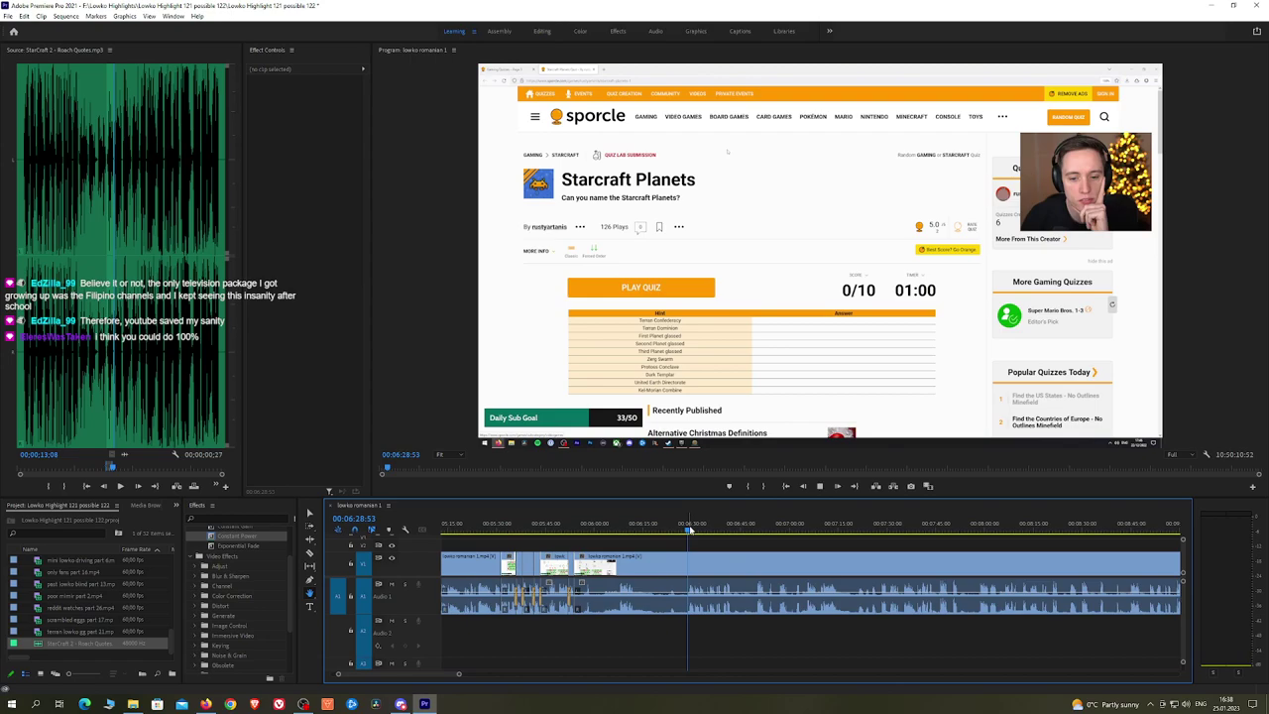
key("space")
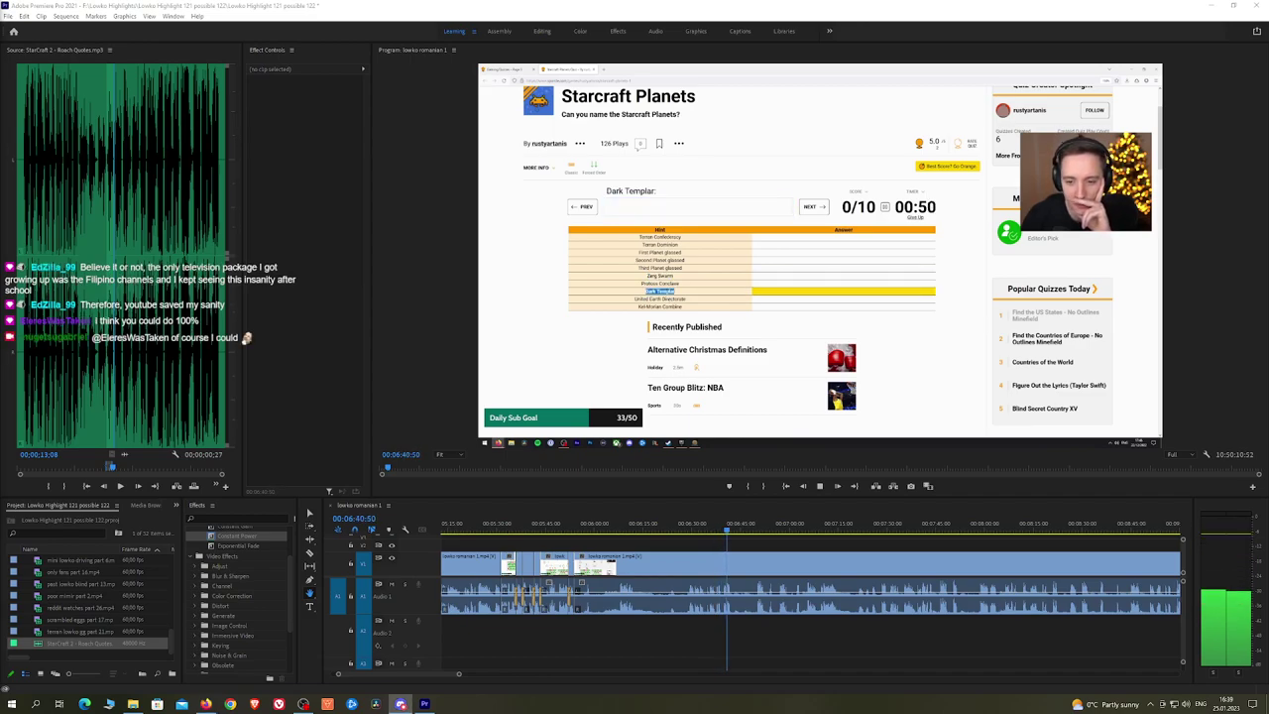
left_click(793, 544)
left_click_drag(750, 530, 943, 532)
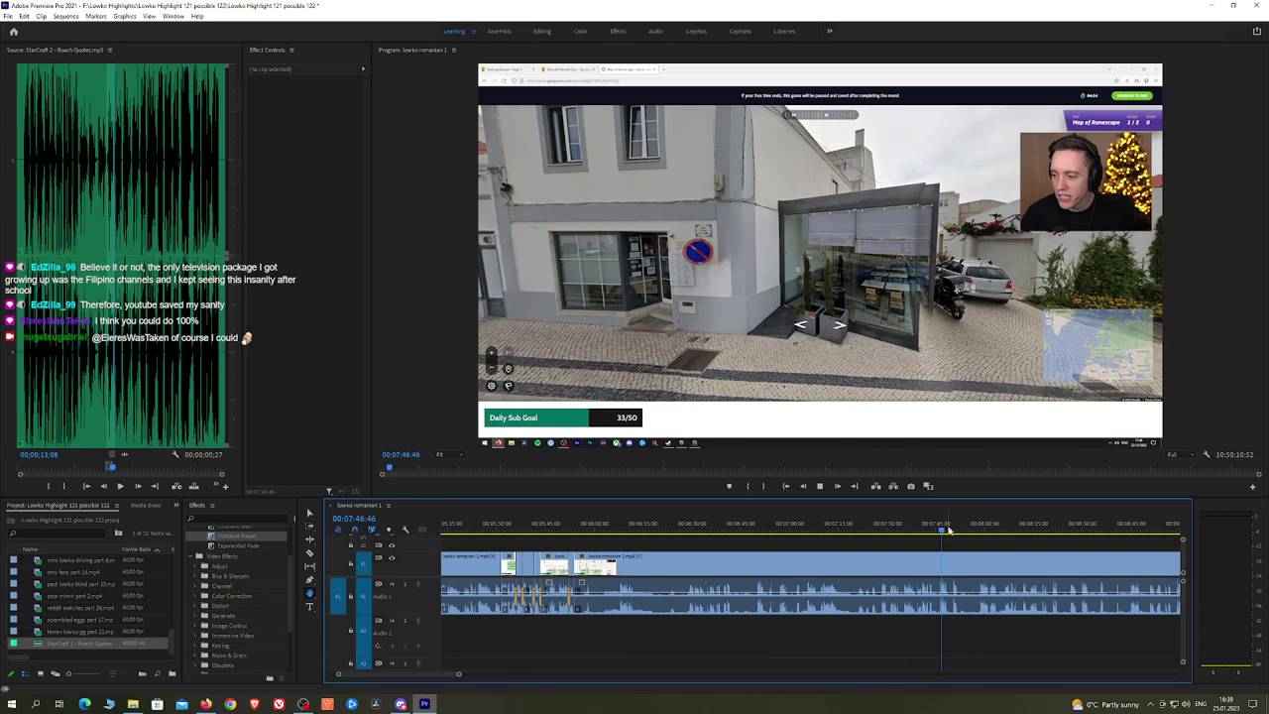
key("space")
key("equal")
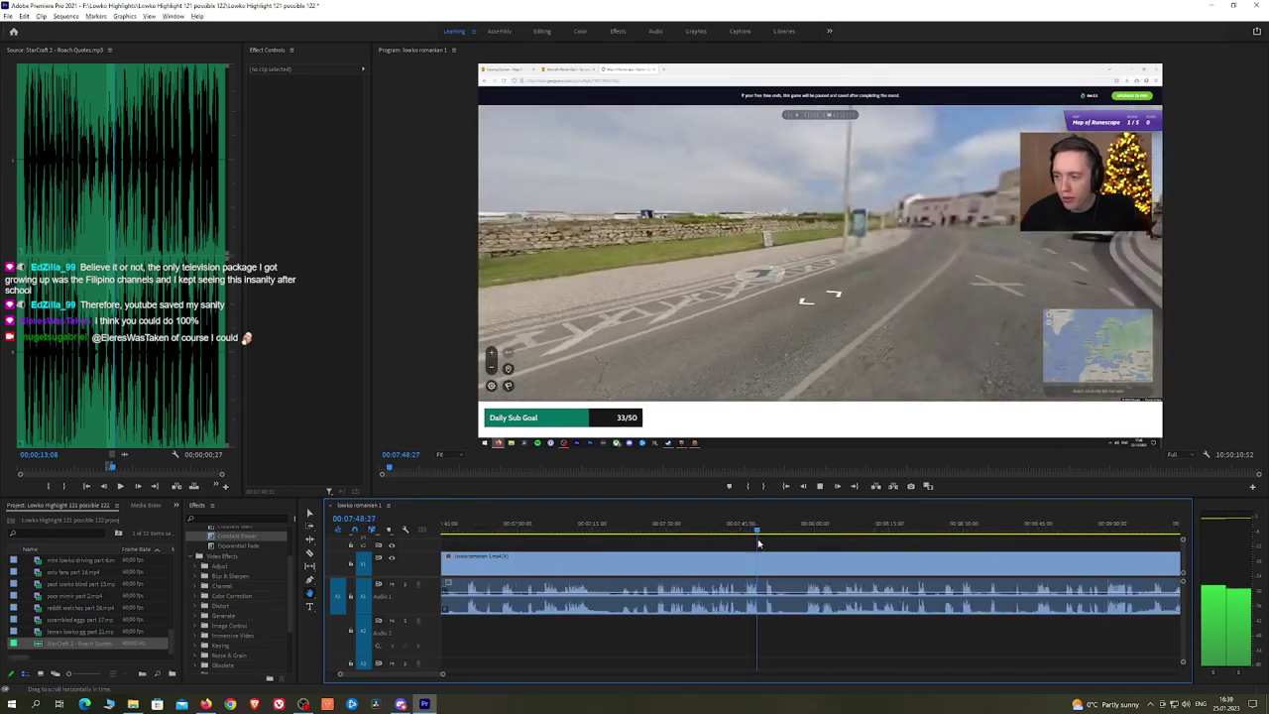
scroll(758, 542, "up", 3)
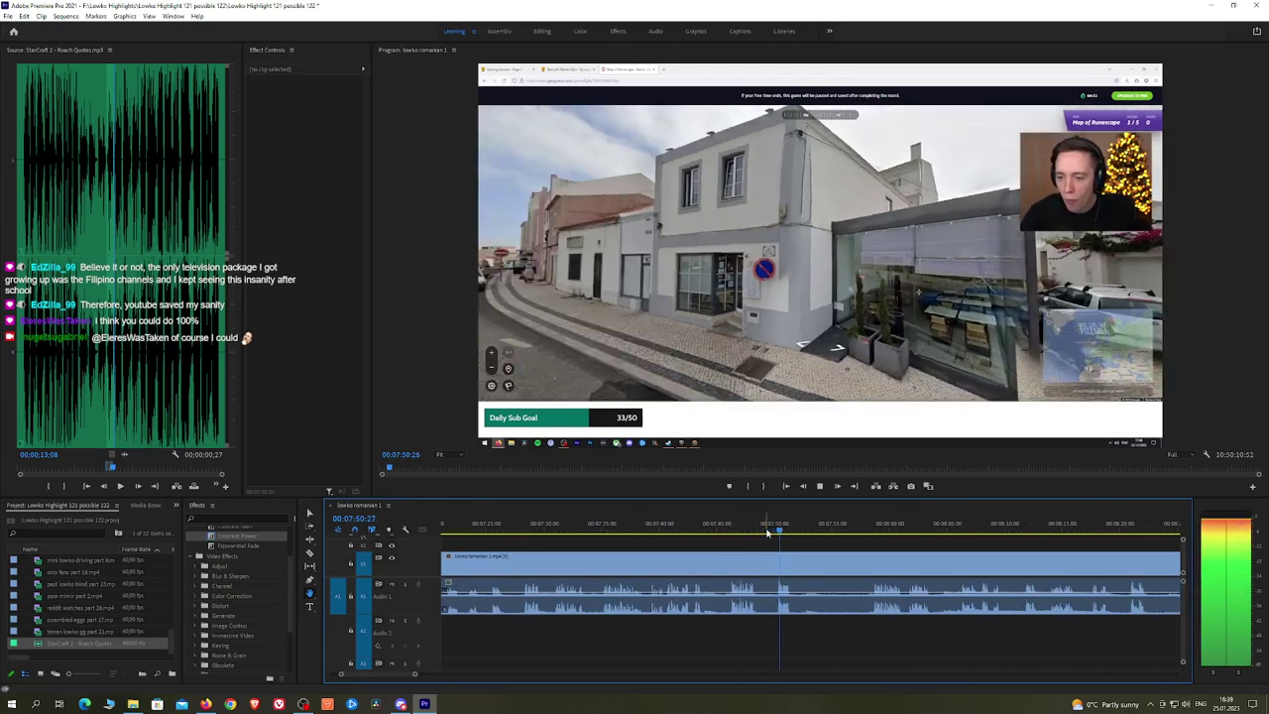
left_click(735, 522)
left_click_drag(735, 523, 650, 526)
key("space")
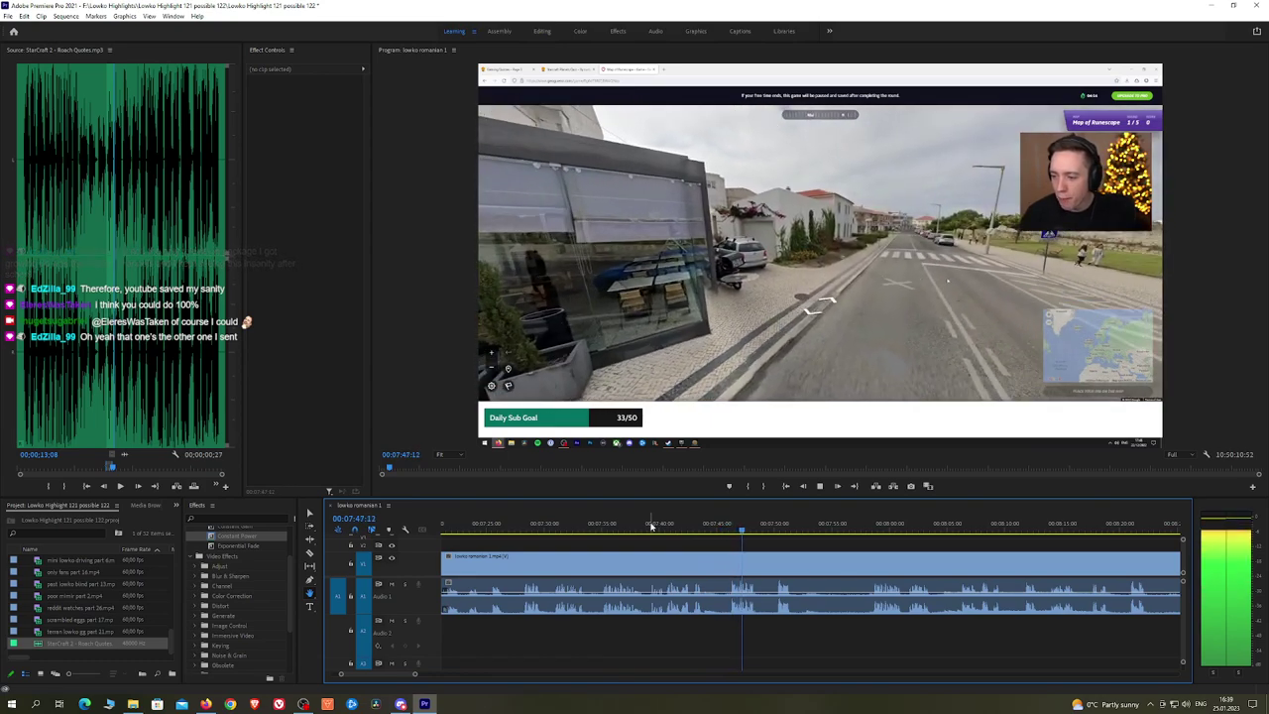
left_click_drag(766, 526, 553, 518)
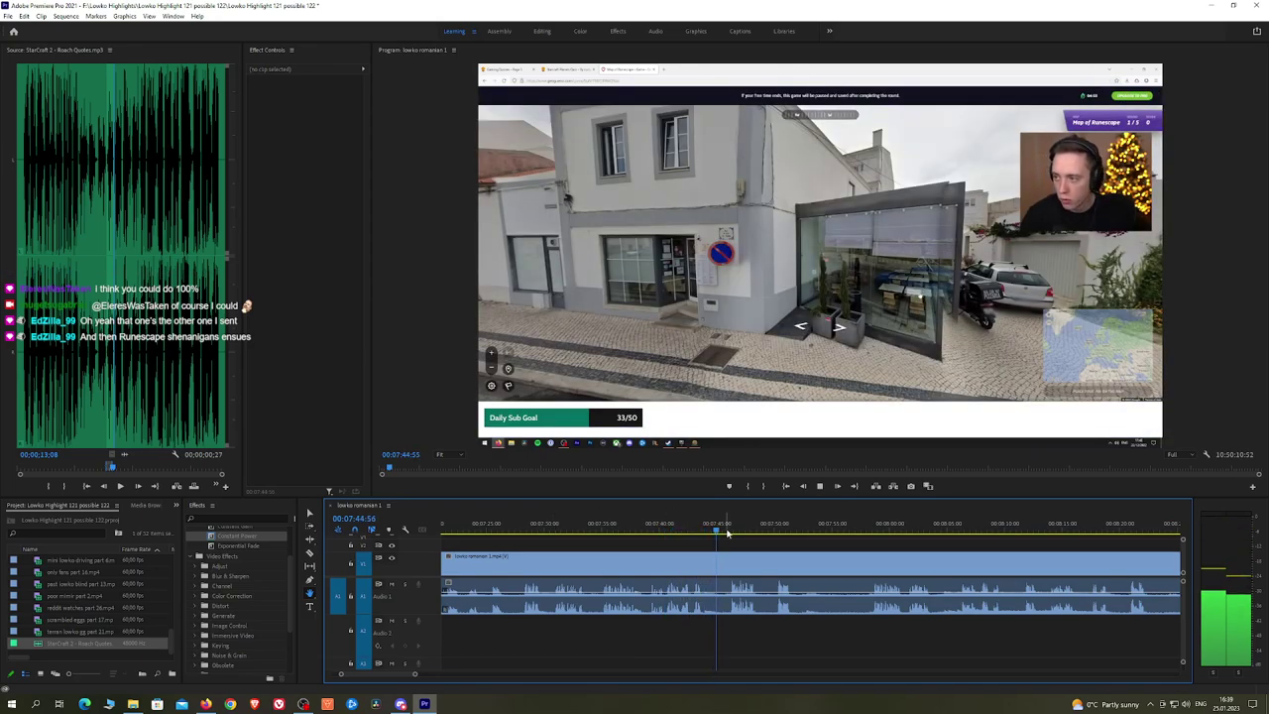
left_click_drag(714, 533, 652, 531)
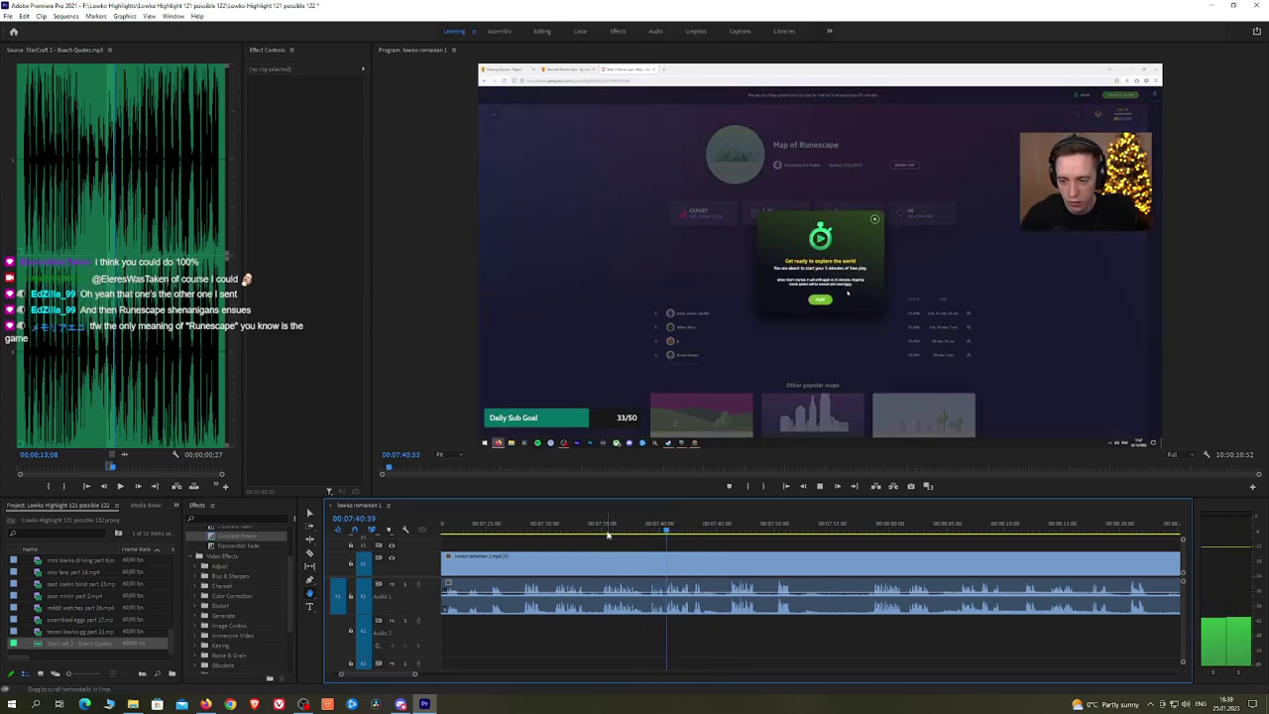
left_click_drag(606, 529, 599, 532)
Step: Ripple delete the clip before the map-page cut and replay the new join
key("space")
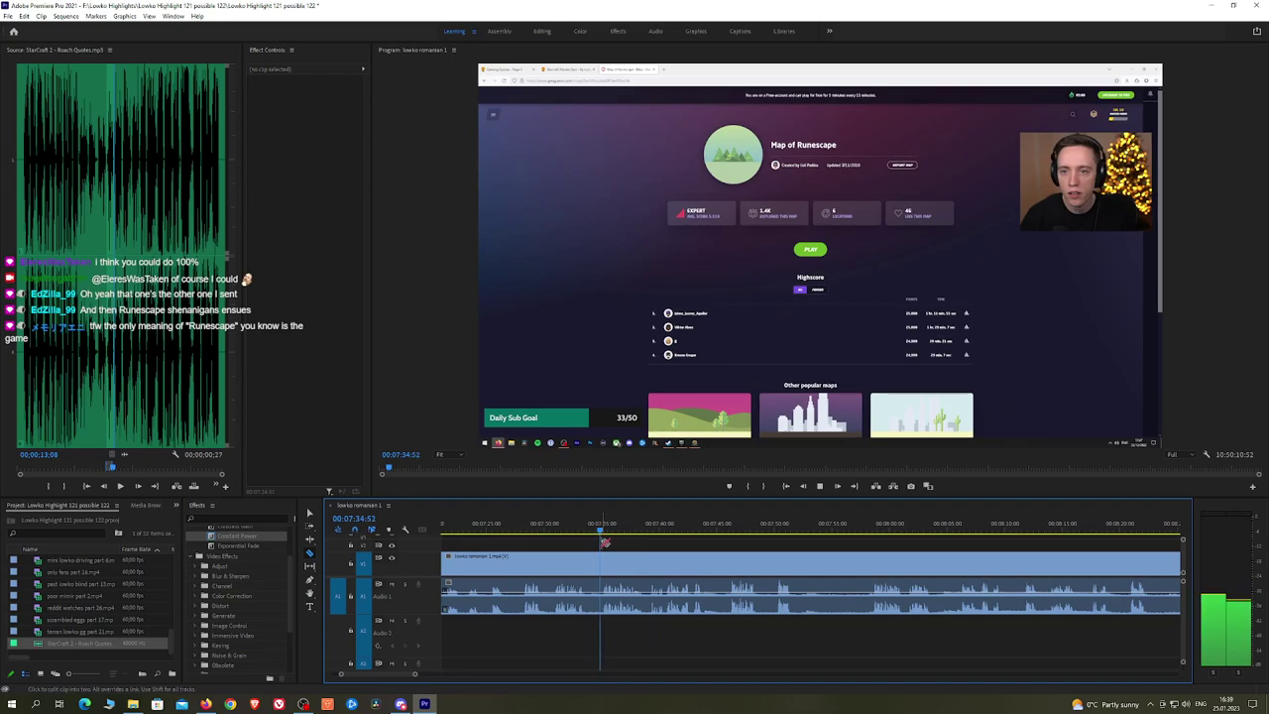
left_click(578, 569)
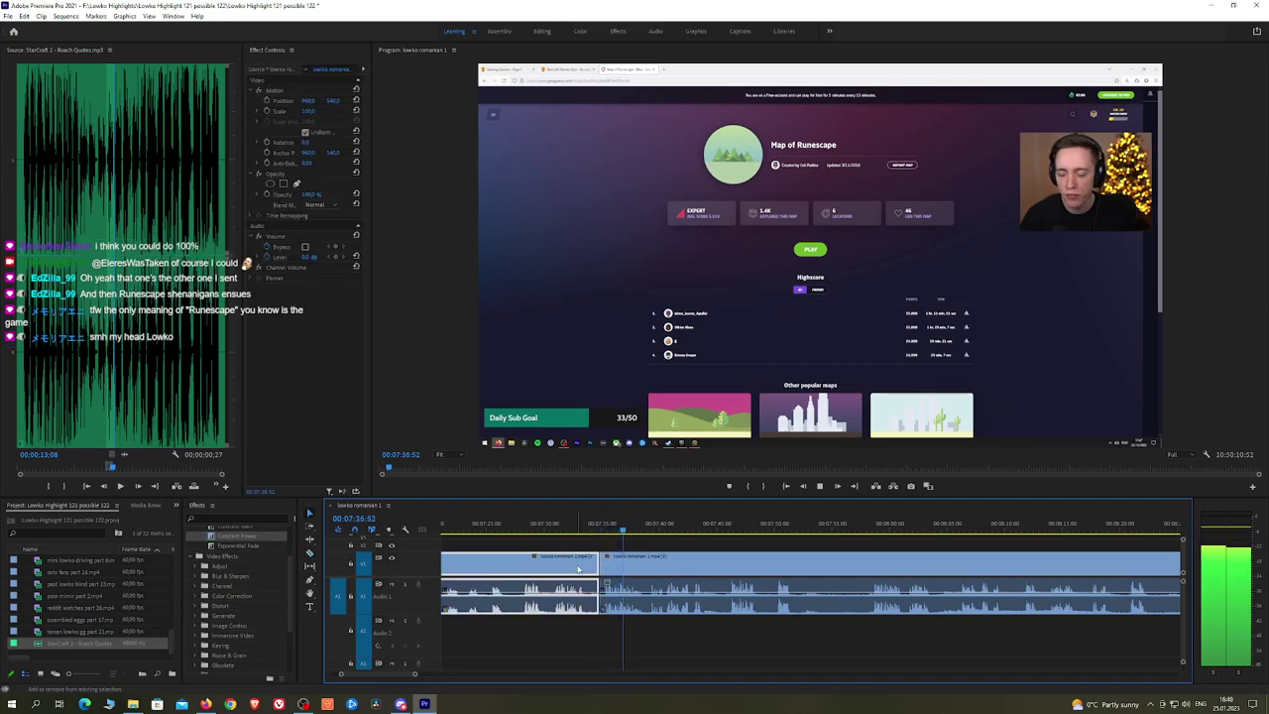
key("shift+Delete")
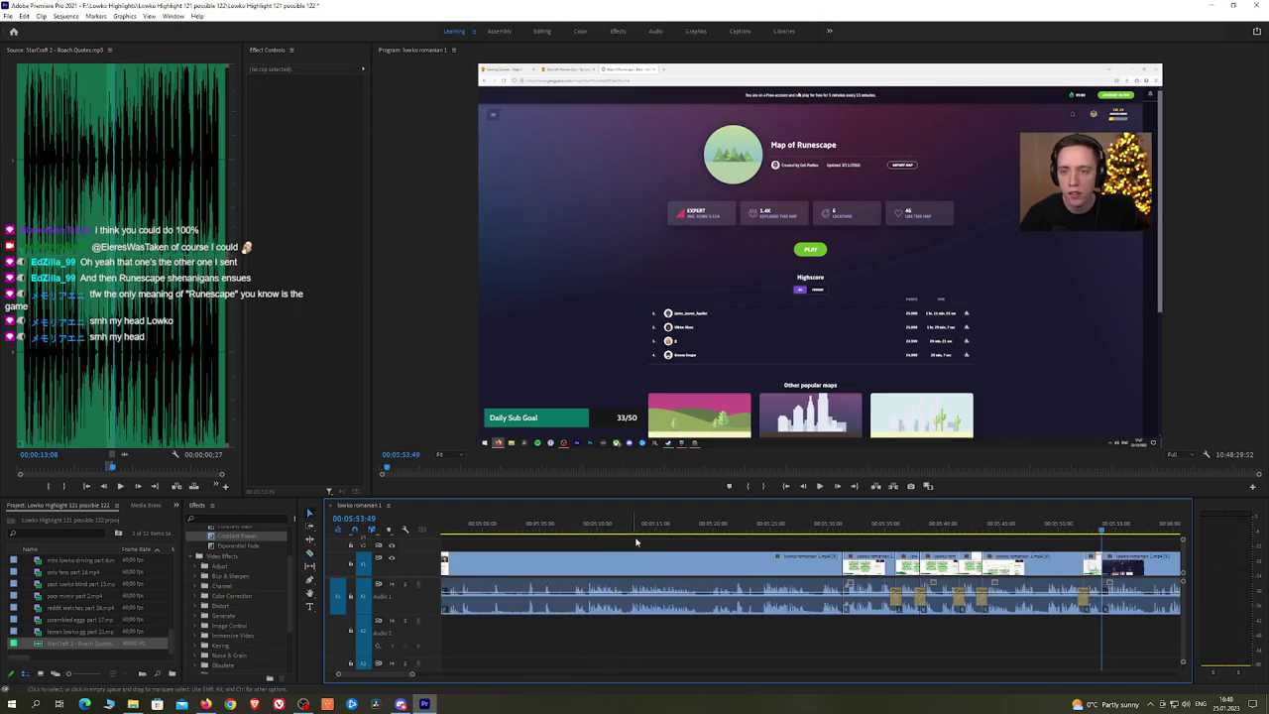
key("space")
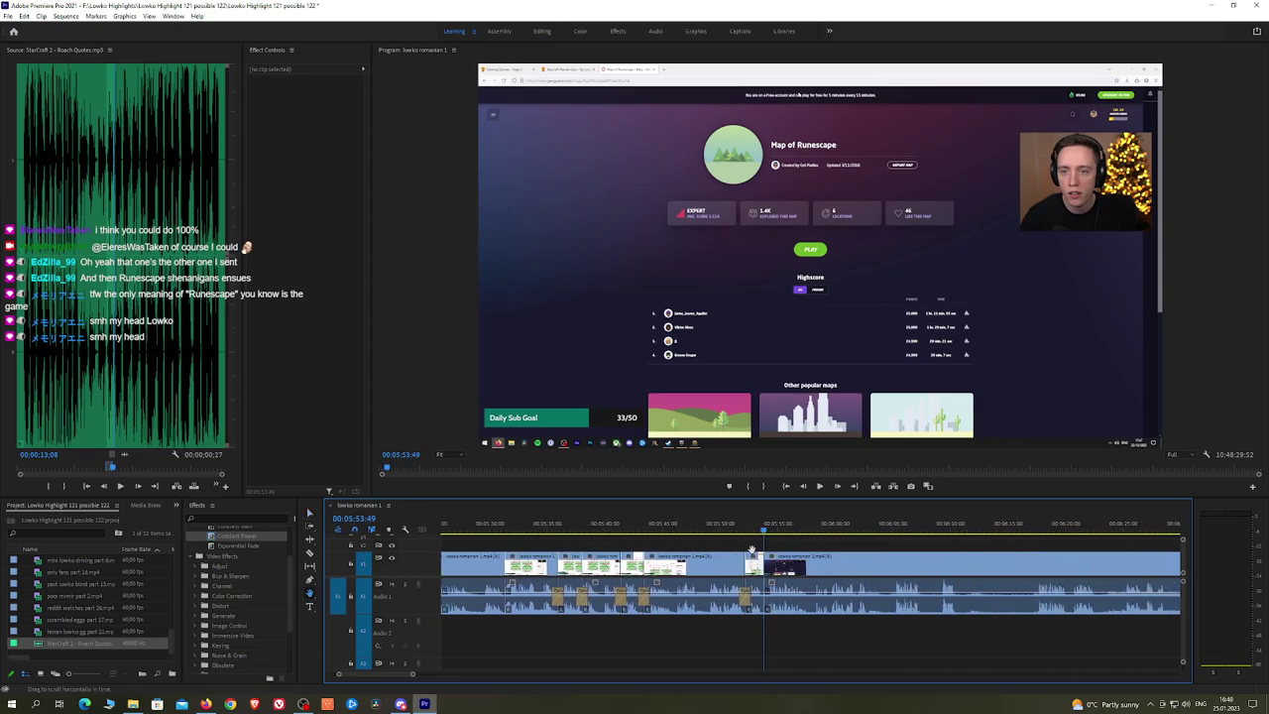
left_click(251, 548)
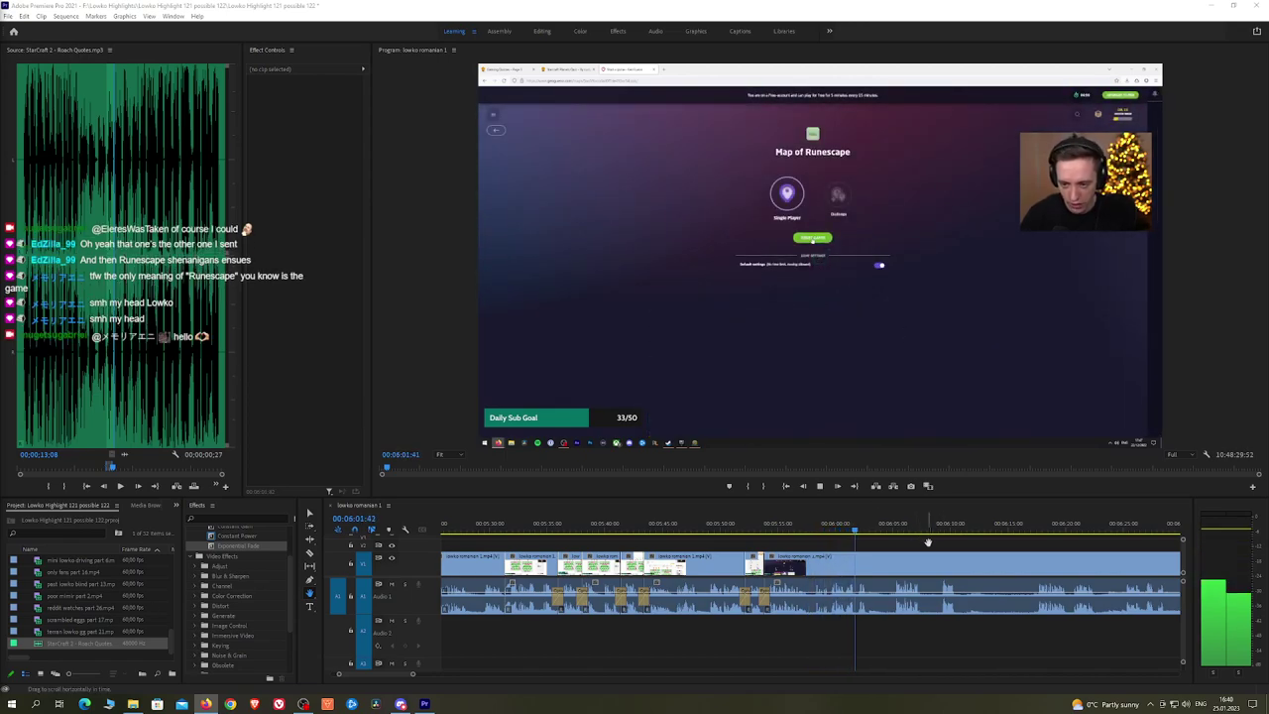
left_click_drag(929, 541, 749, 536)
Step: Razor the dull street view stretch at its start and just before the facecam footage
scroll(734, 540, "down", 2)
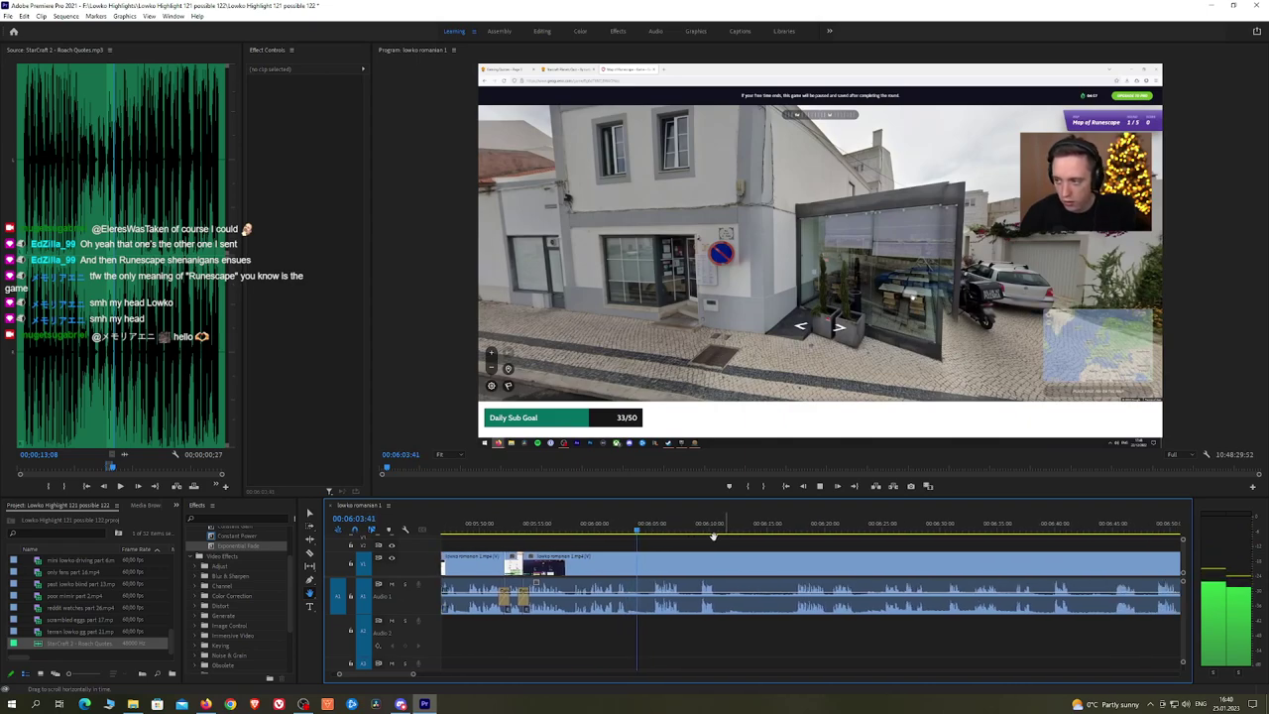
scroll(714, 547, "up", 2)
scroll(722, 546, "down", 1)
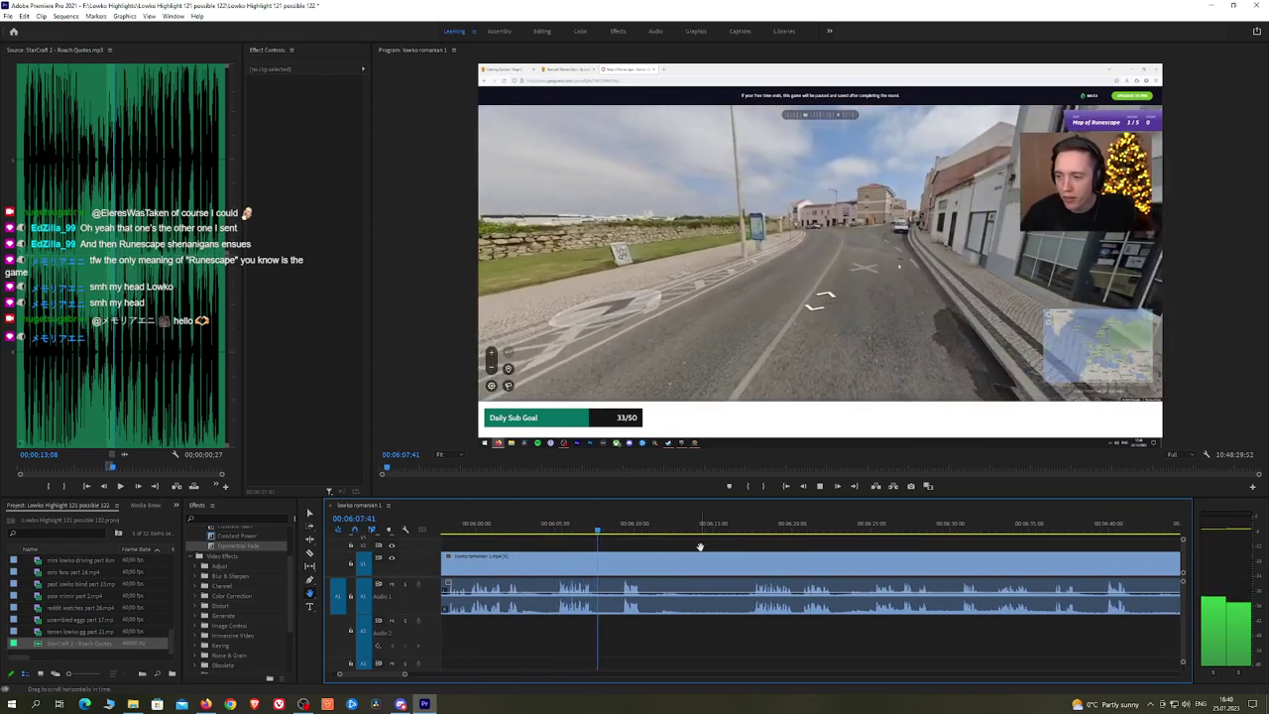
left_click_drag(726, 544, 714, 545)
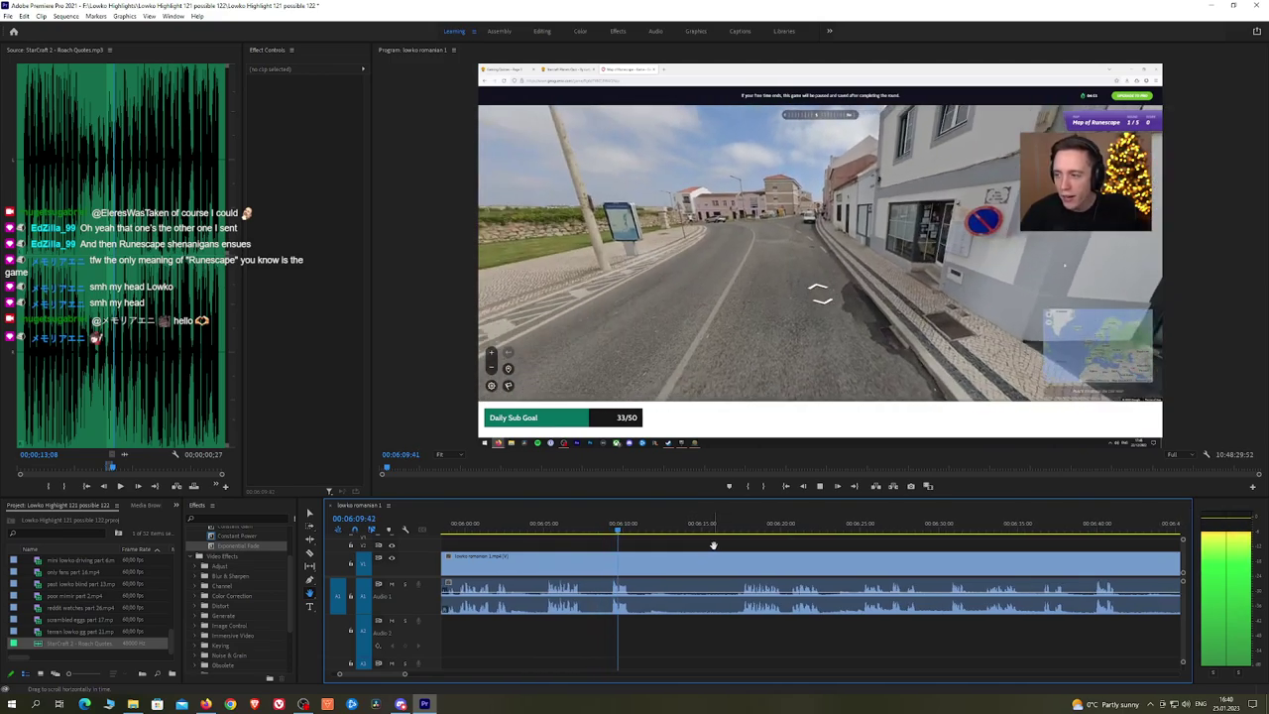
key("c")
left_click(638, 565)
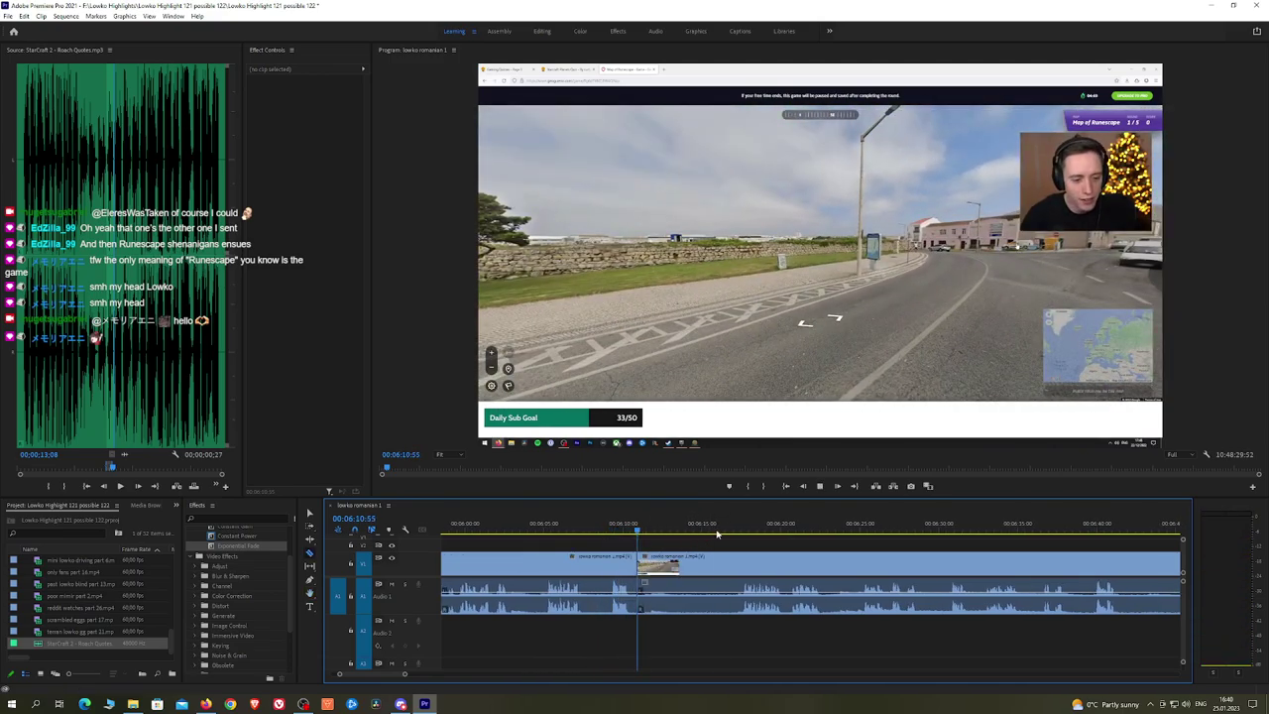
left_click(735, 532)
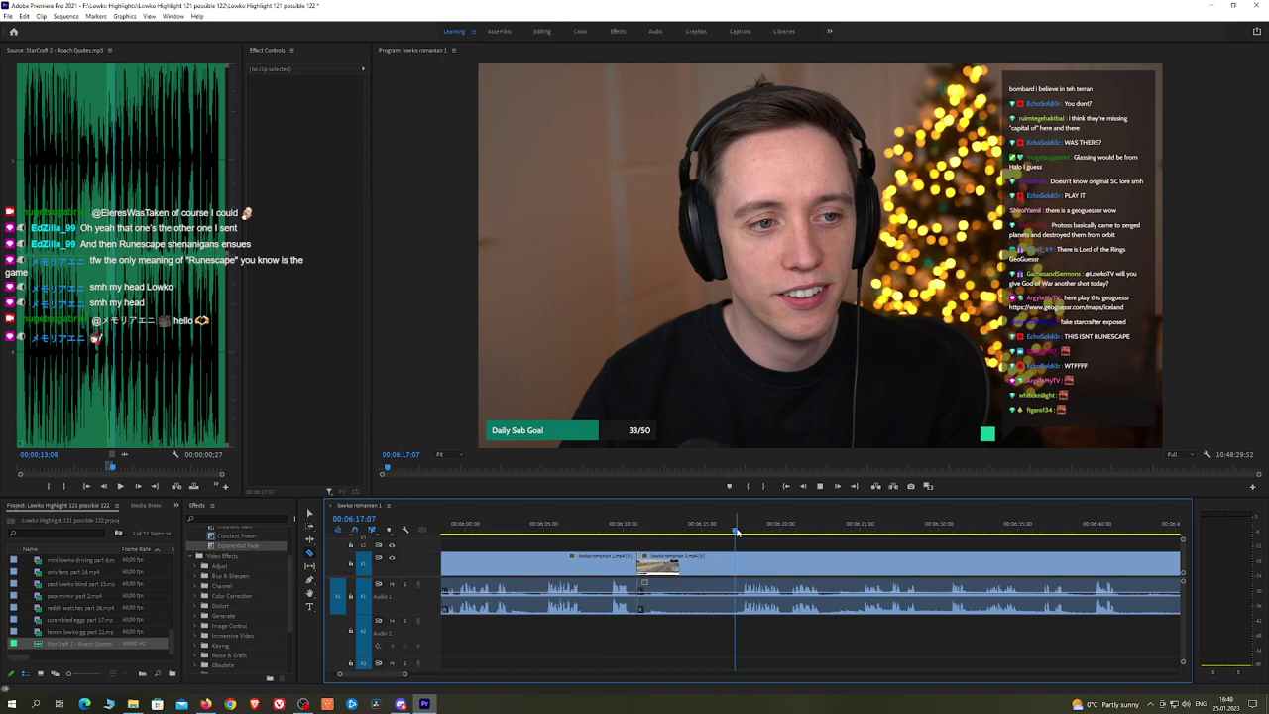
key("space")
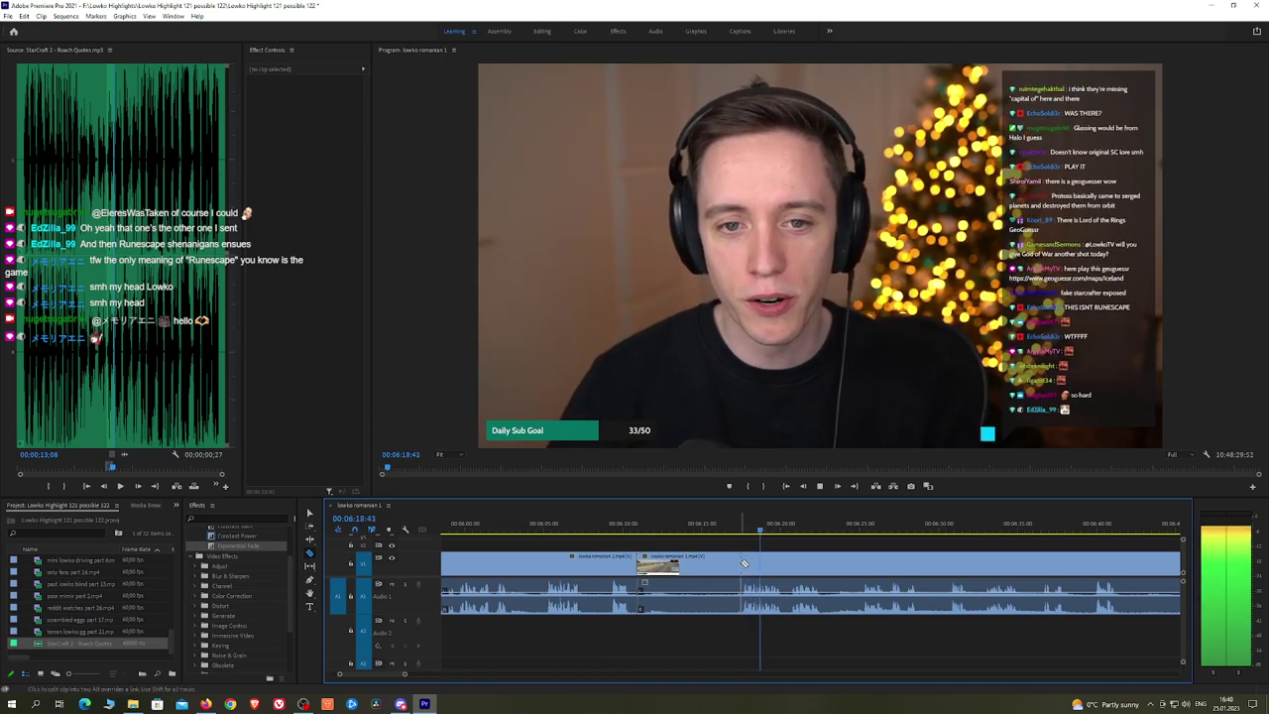
left_click(743, 564)
Step: Ripple delete the street view stretch and add a Constant Power crossfade on the audio cut
key("v")
left_click(725, 567)
key("shift+Delete")
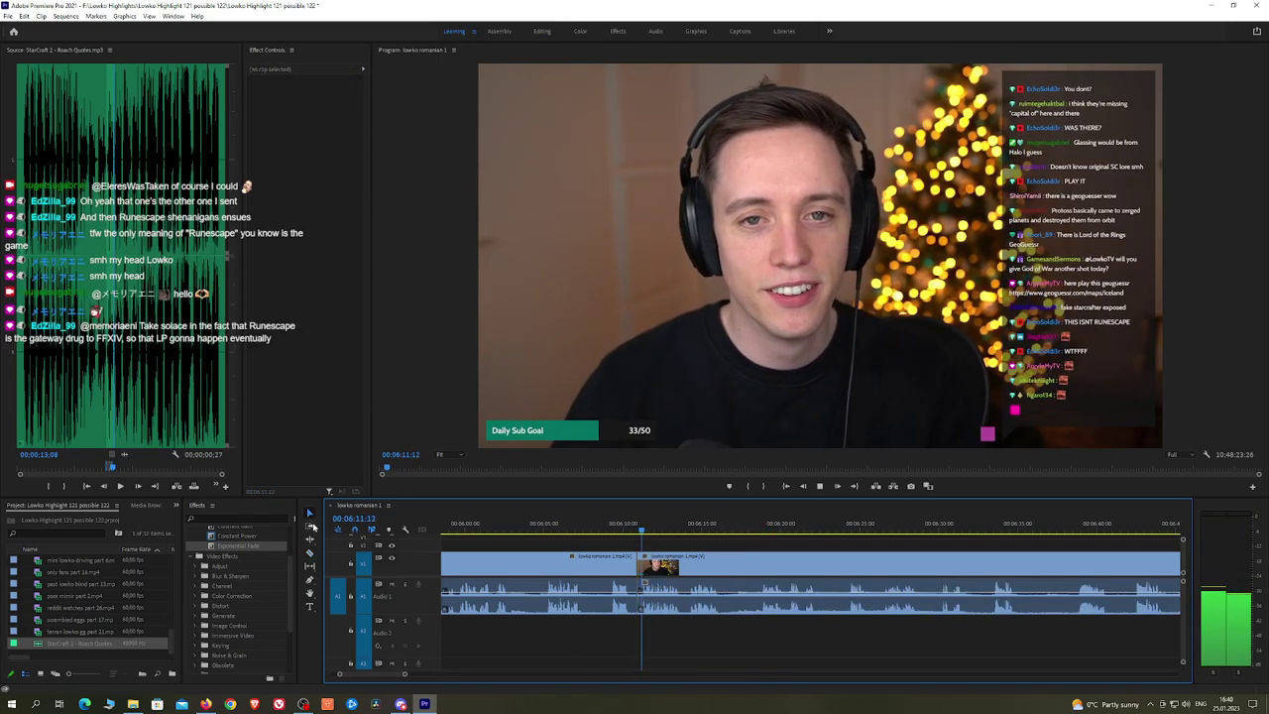
left_click_drag(241, 537, 638, 596)
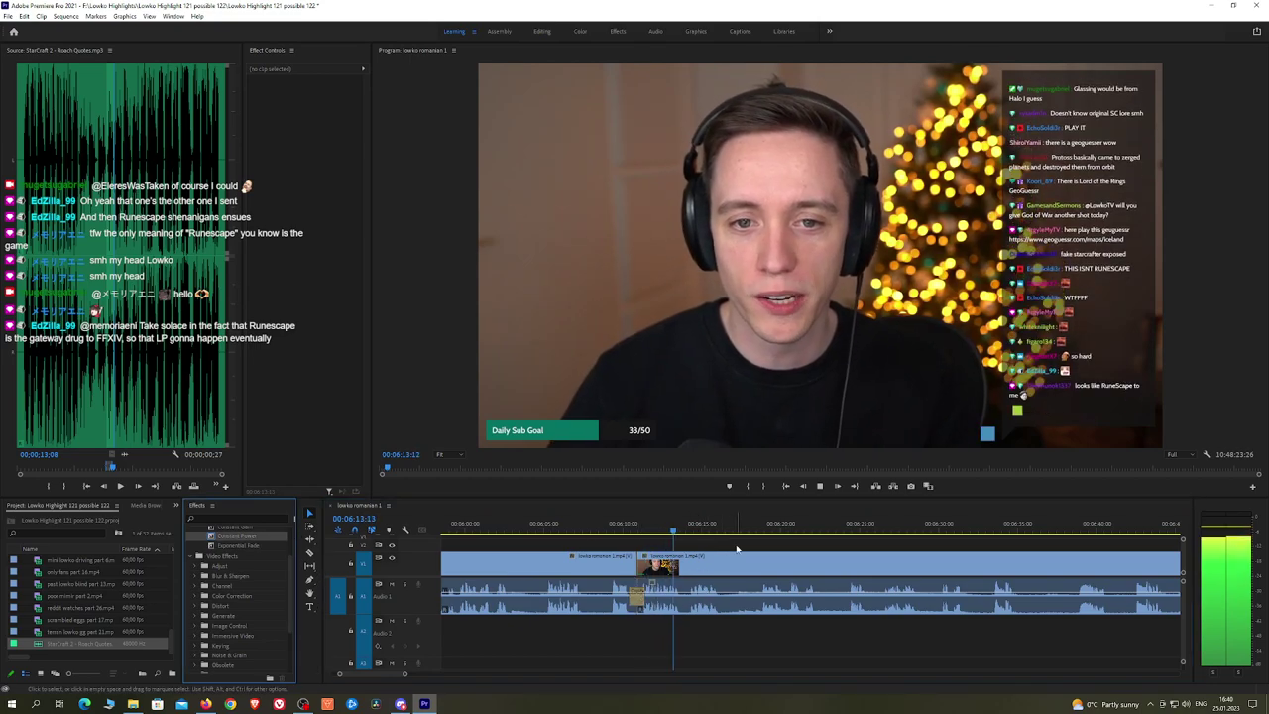
Step: Remove the next short dull part, undoing and redoing the misplaced end cut
scroll(651, 540, "right", 3)
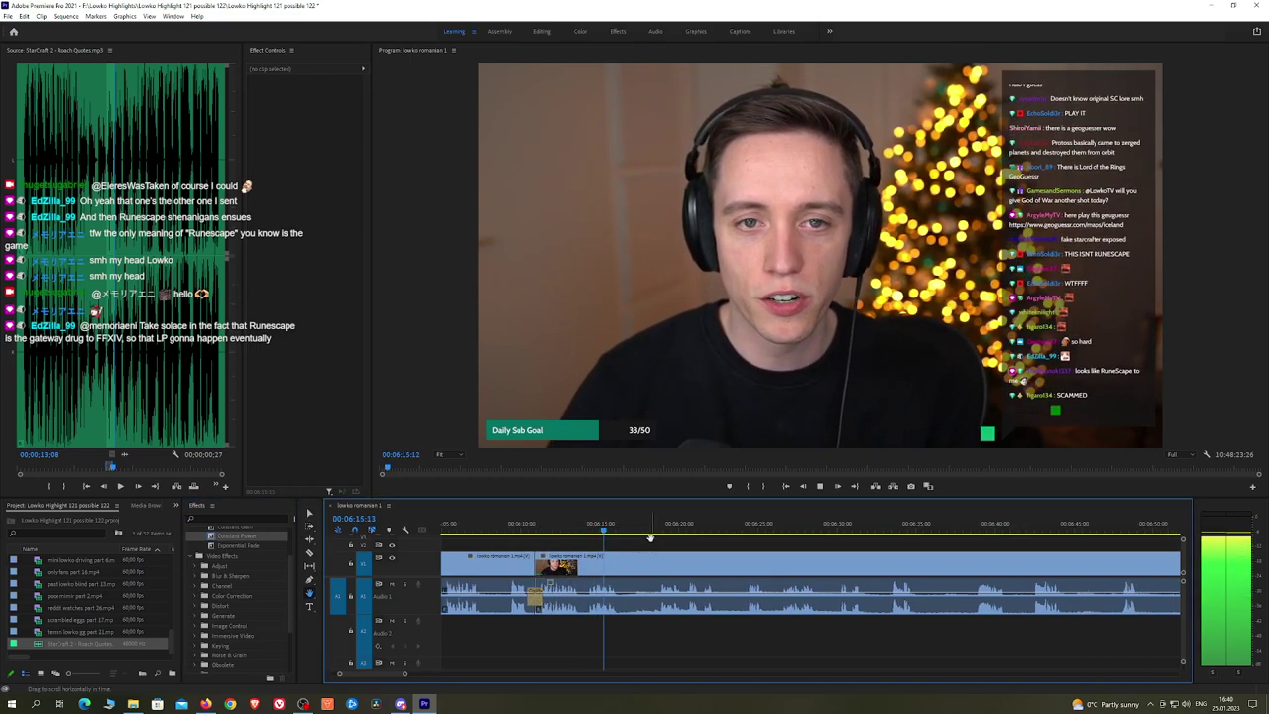
key("c")
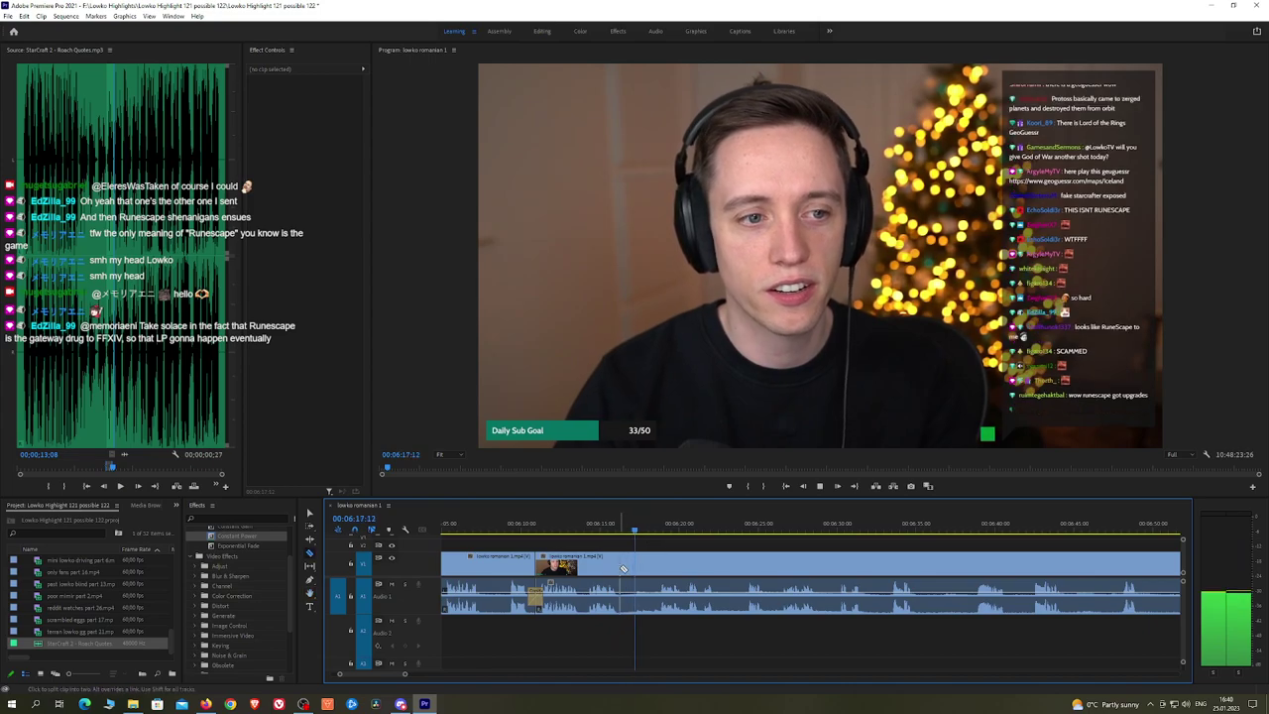
left_click(622, 565)
left_click(659, 565)
key("v")
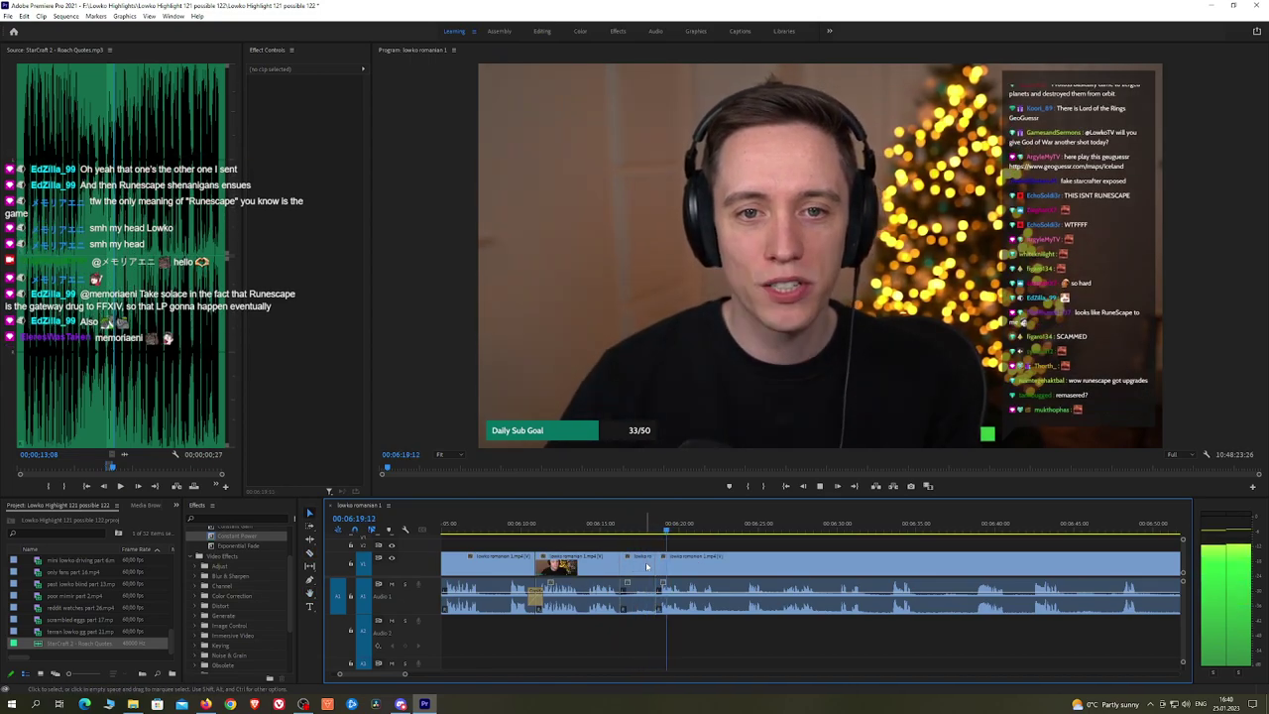
left_click(647, 566)
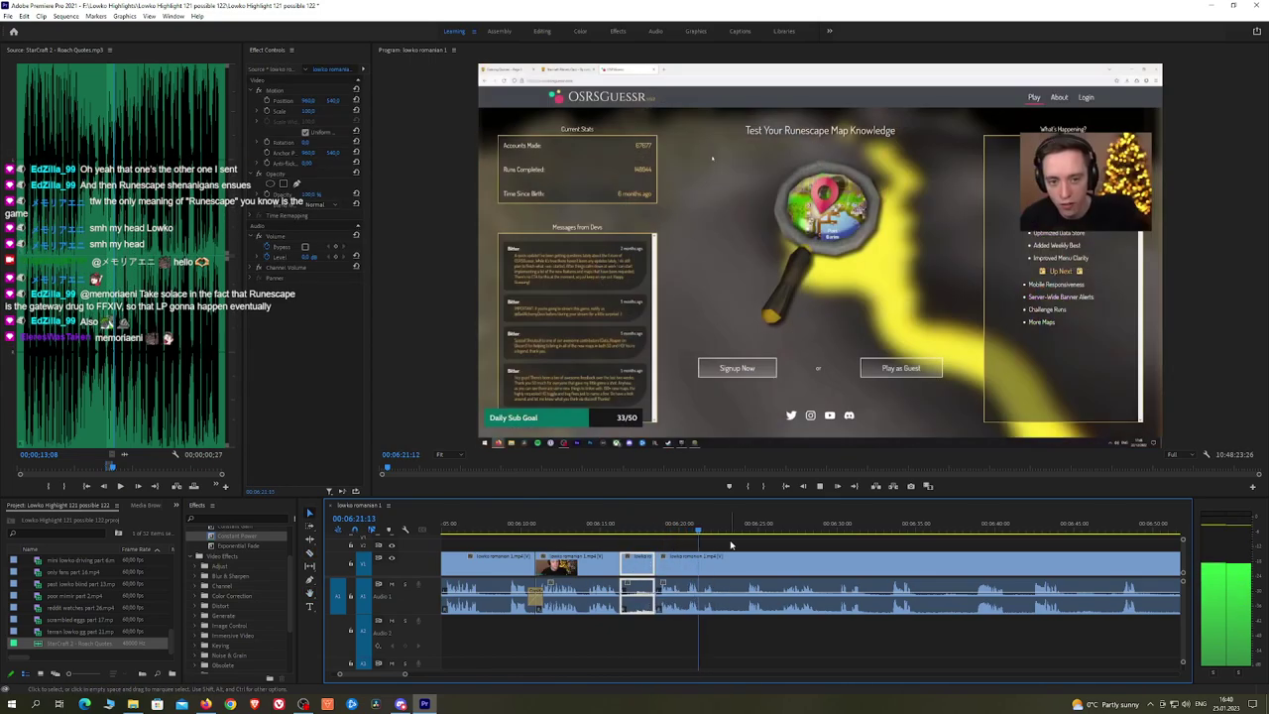
key("ctrl+z")
key("c")
left_click(684, 564)
key("v")
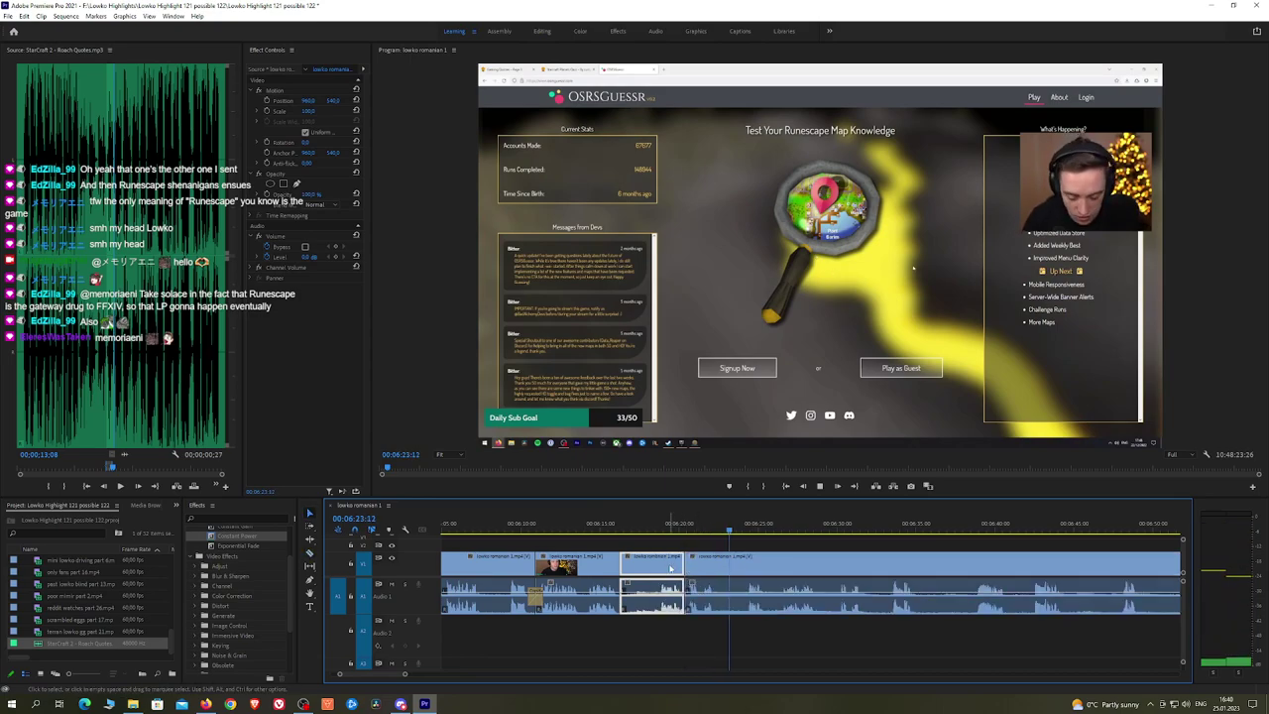
key("shift+Delete")
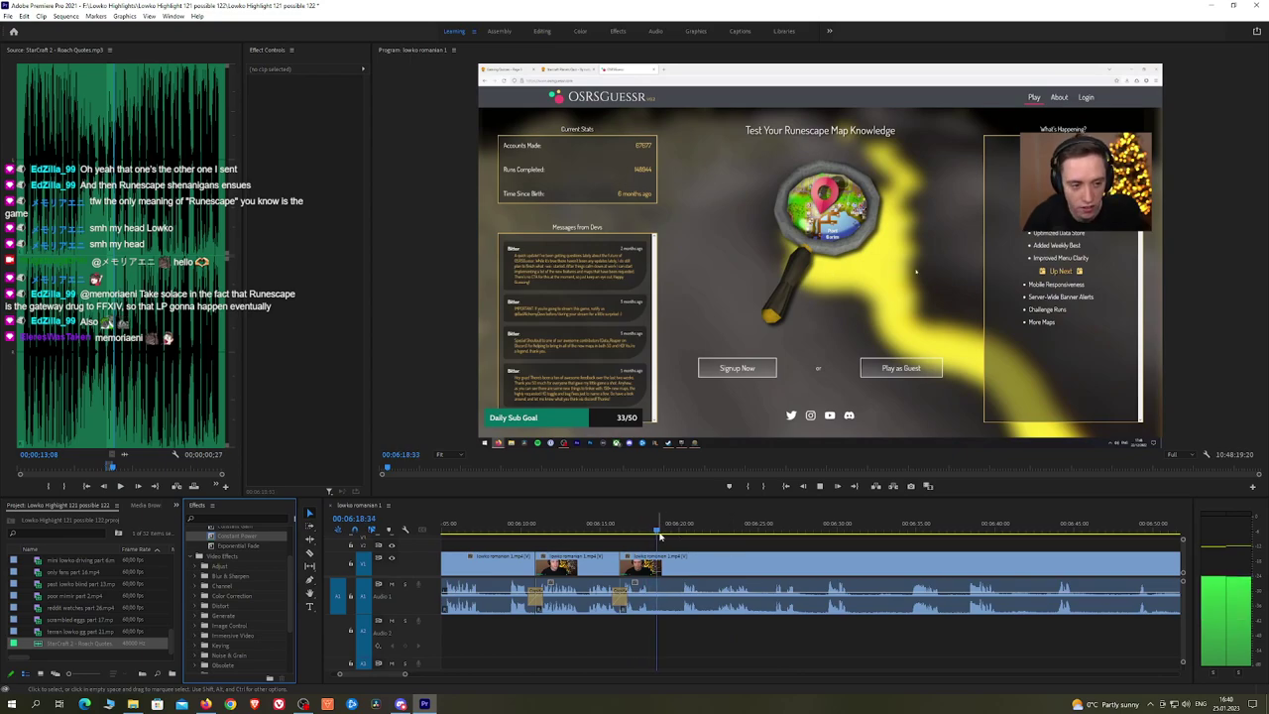
Step: Cut out another short dull stretch near 00:06:20 and close the gap
left_click(654, 565)
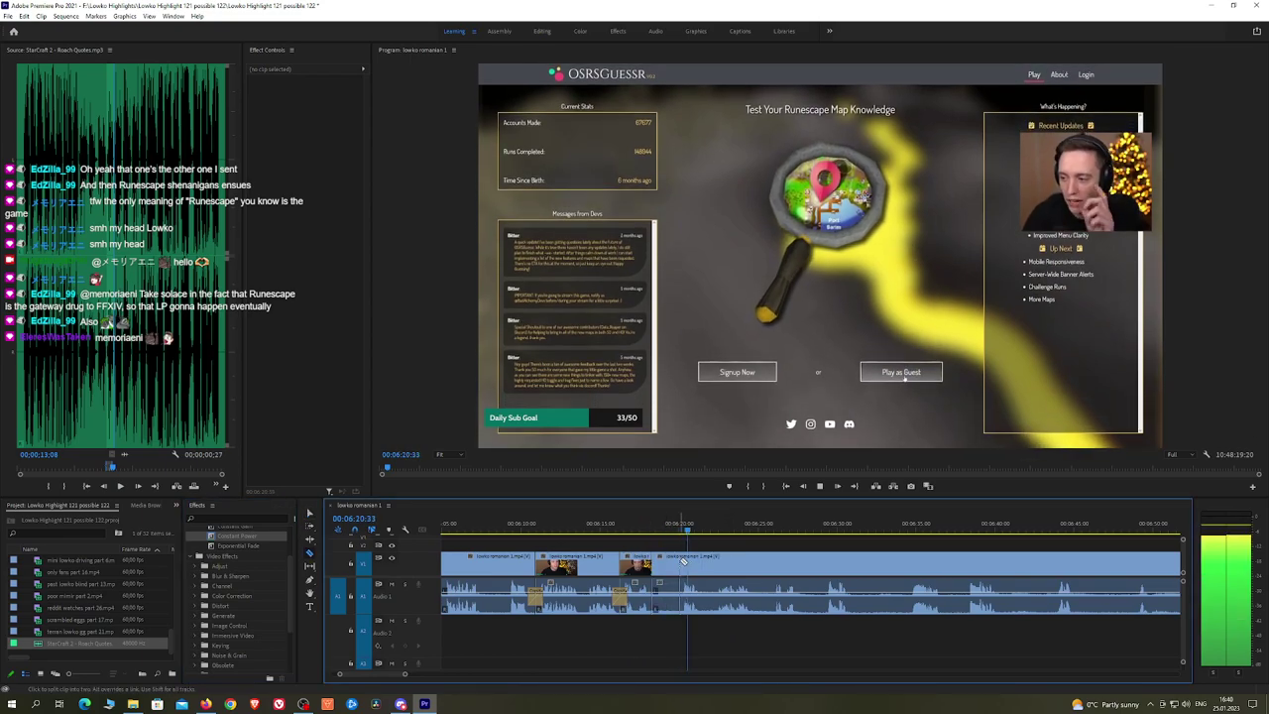
left_click(683, 561)
key("v")
left_click(673, 562)
key("shift+Delete")
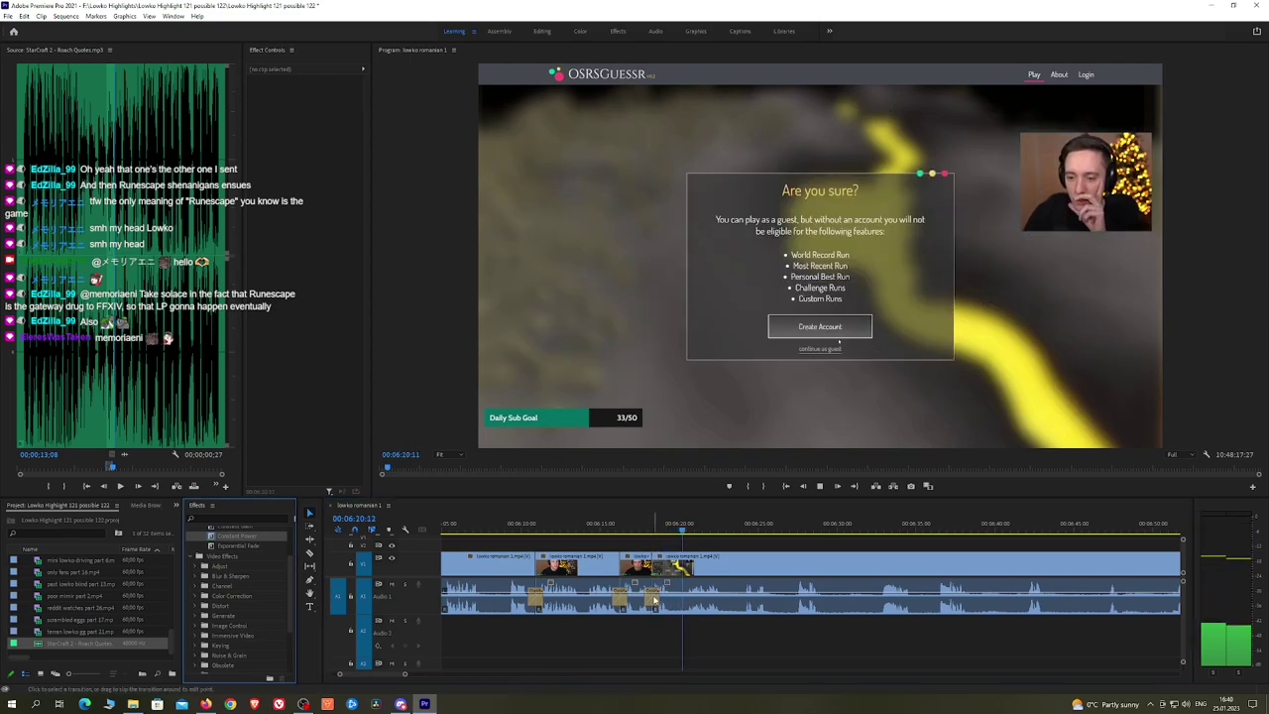
scroll(666, 544, "down", 3)
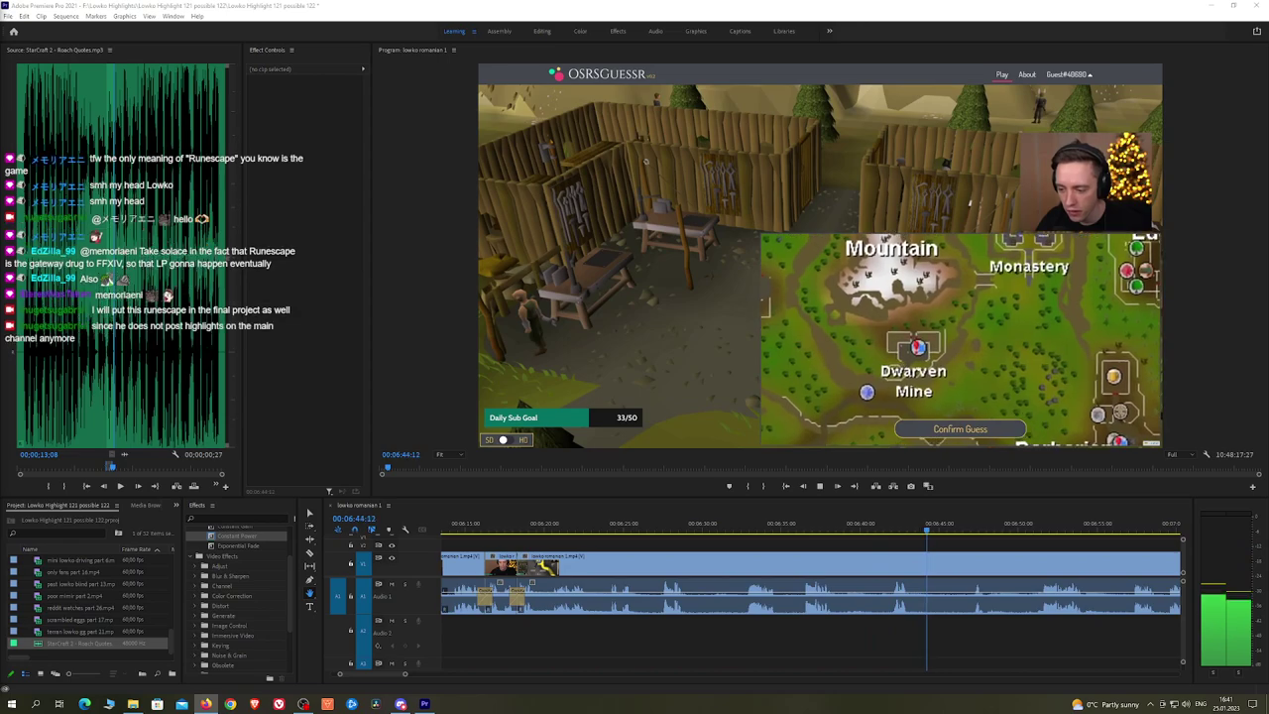
left_click_drag(992, 548, 718, 550)
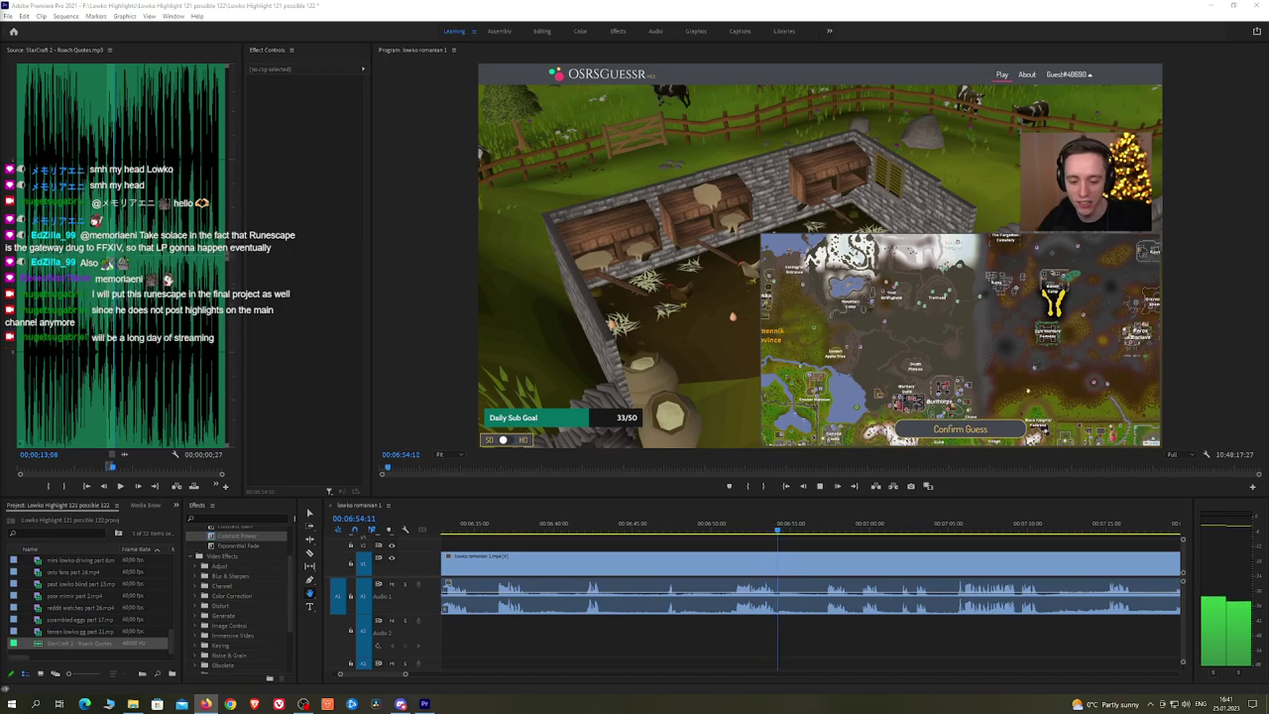
scroll(719, 547, "down", 5)
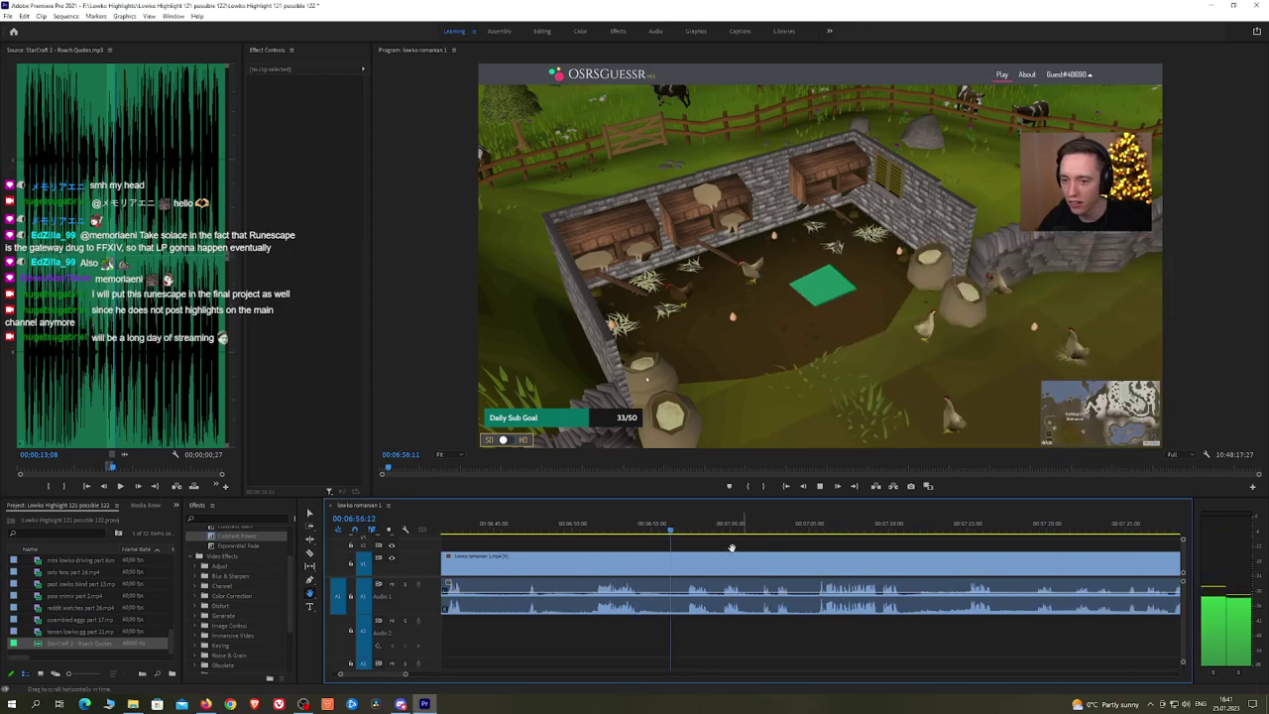
scroll(618, 553, "down", 2)
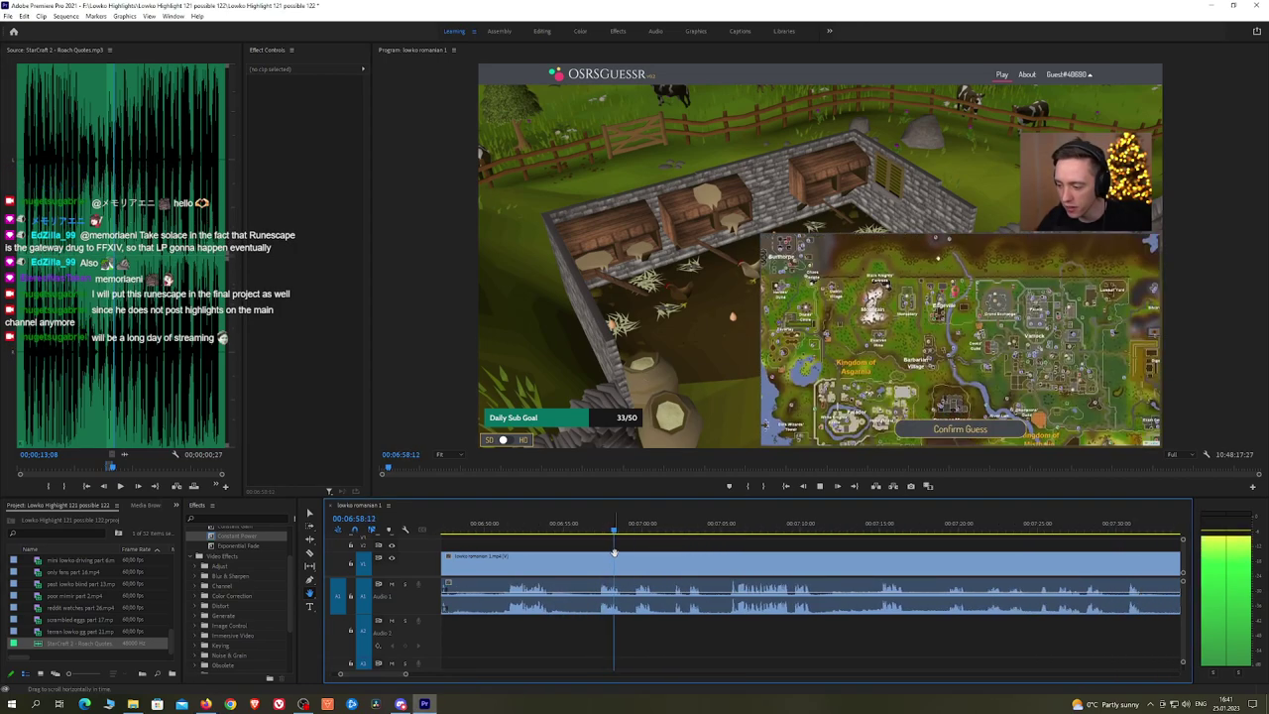
scroll(680, 549, "down", 2)
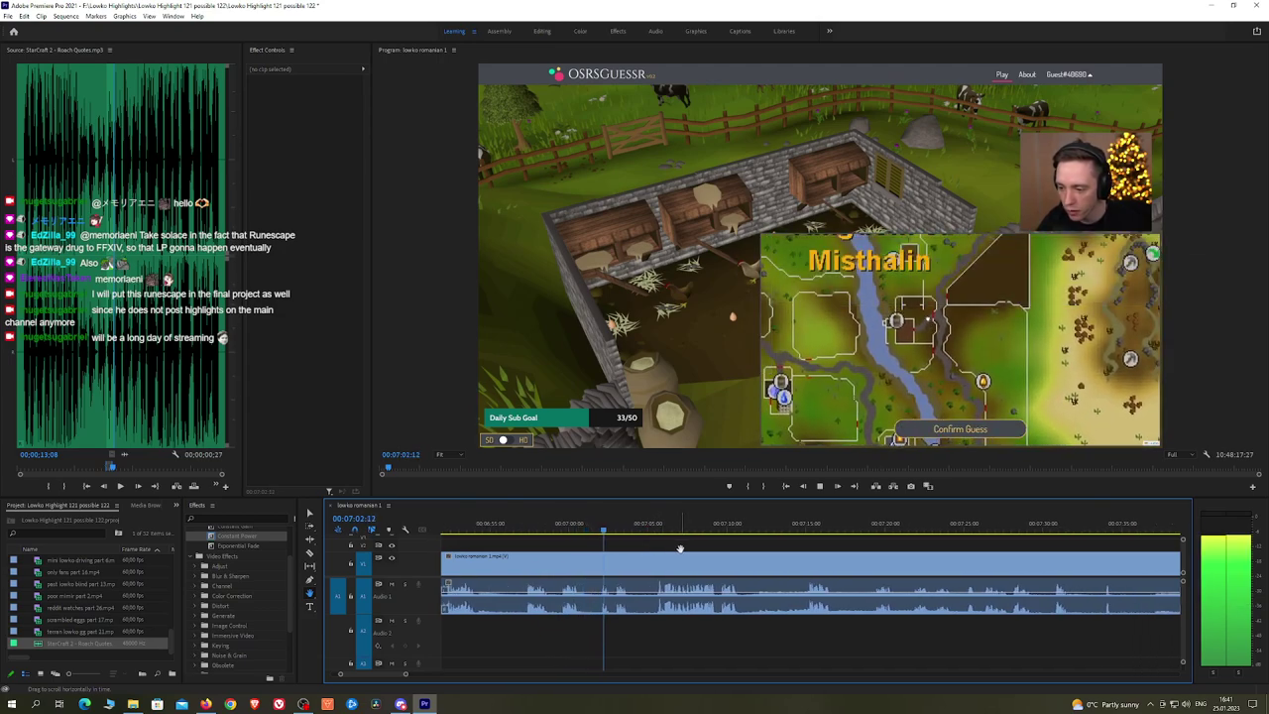
scroll(684, 548, "down", 1)
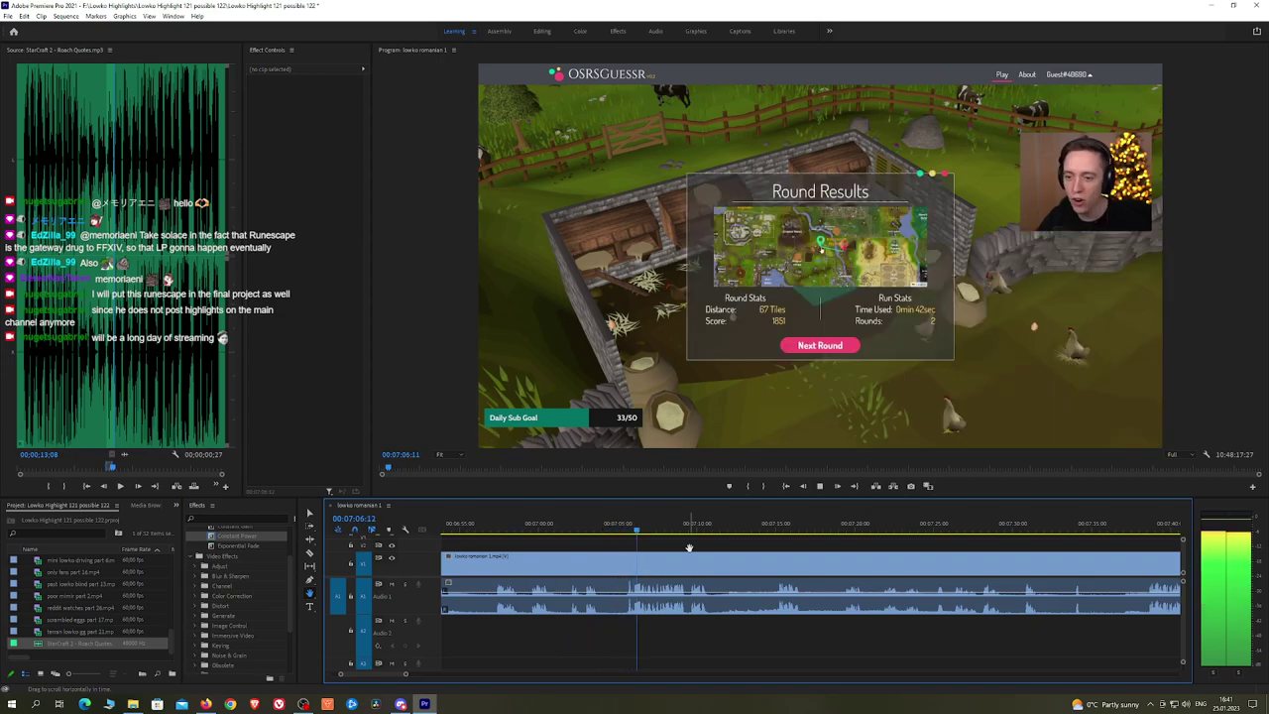
left_click_drag(763, 547, 653, 545)
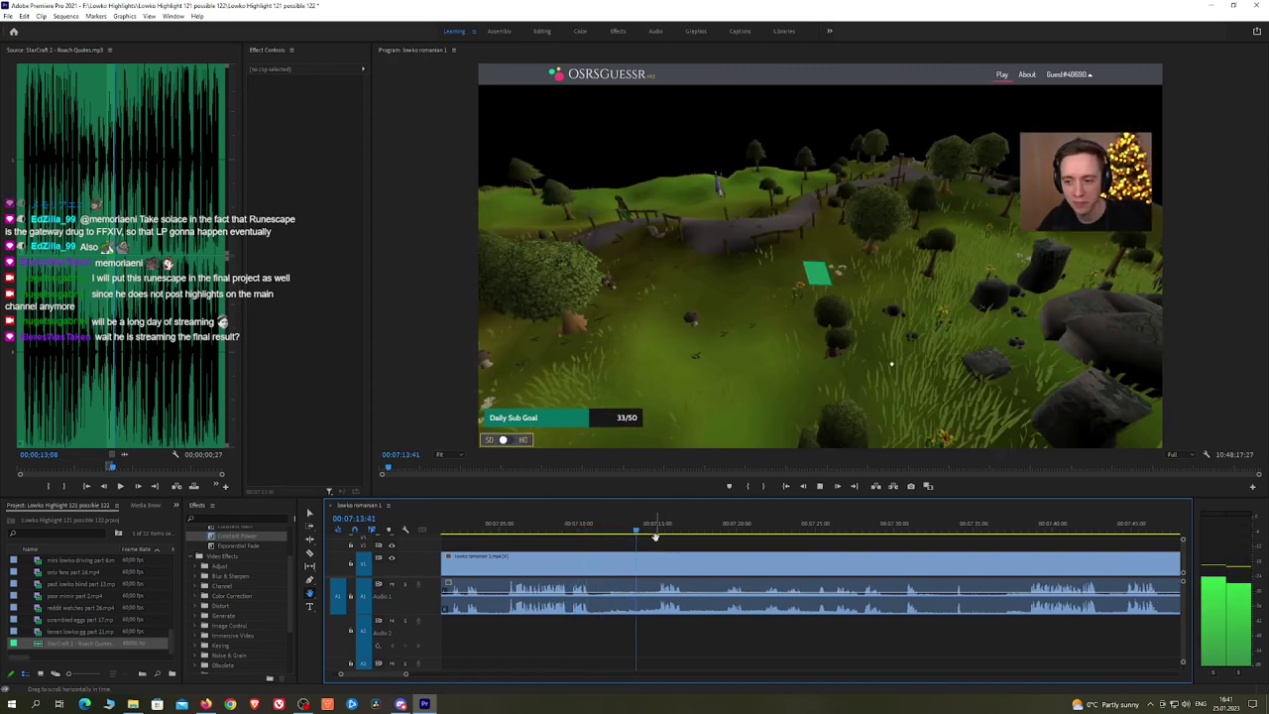
Step: Stop playback, ripple delete a short unwanted piece, and add a Constant Power crossfade
left_click_drag(768, 542, 662, 539)
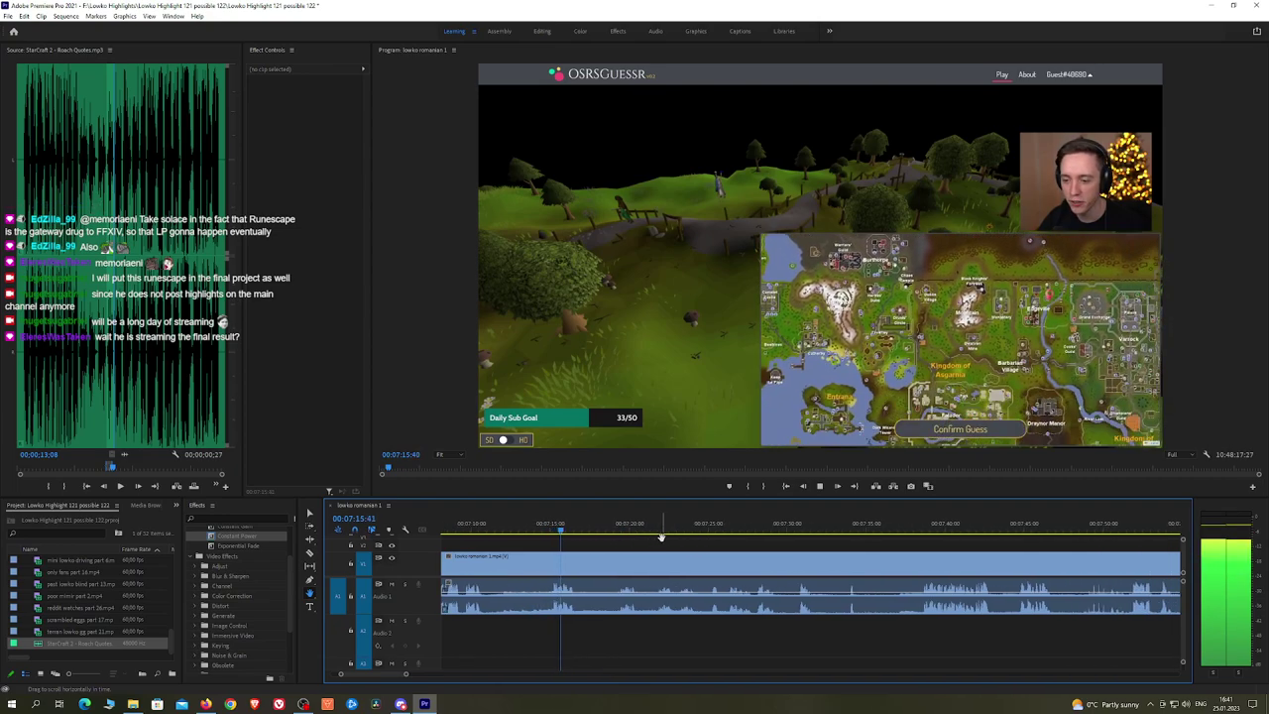
key("space")
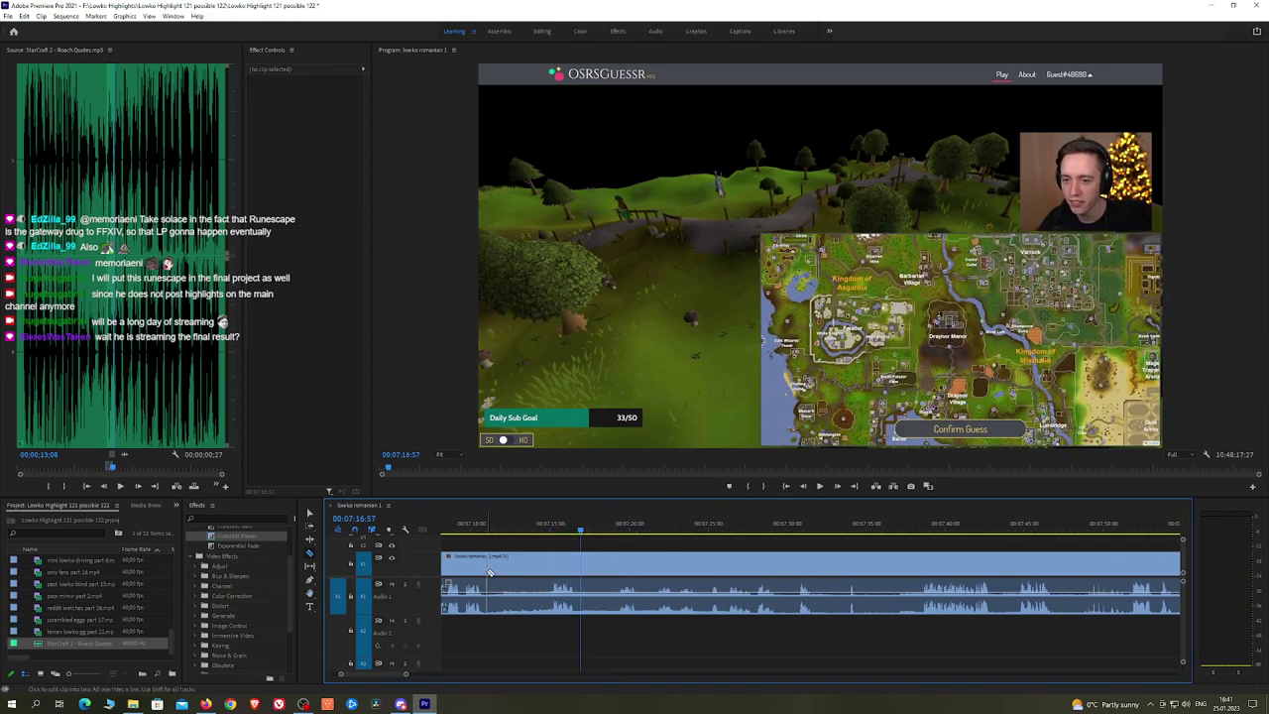
key("v")
left_click(529, 565)
key("shift+Delete")
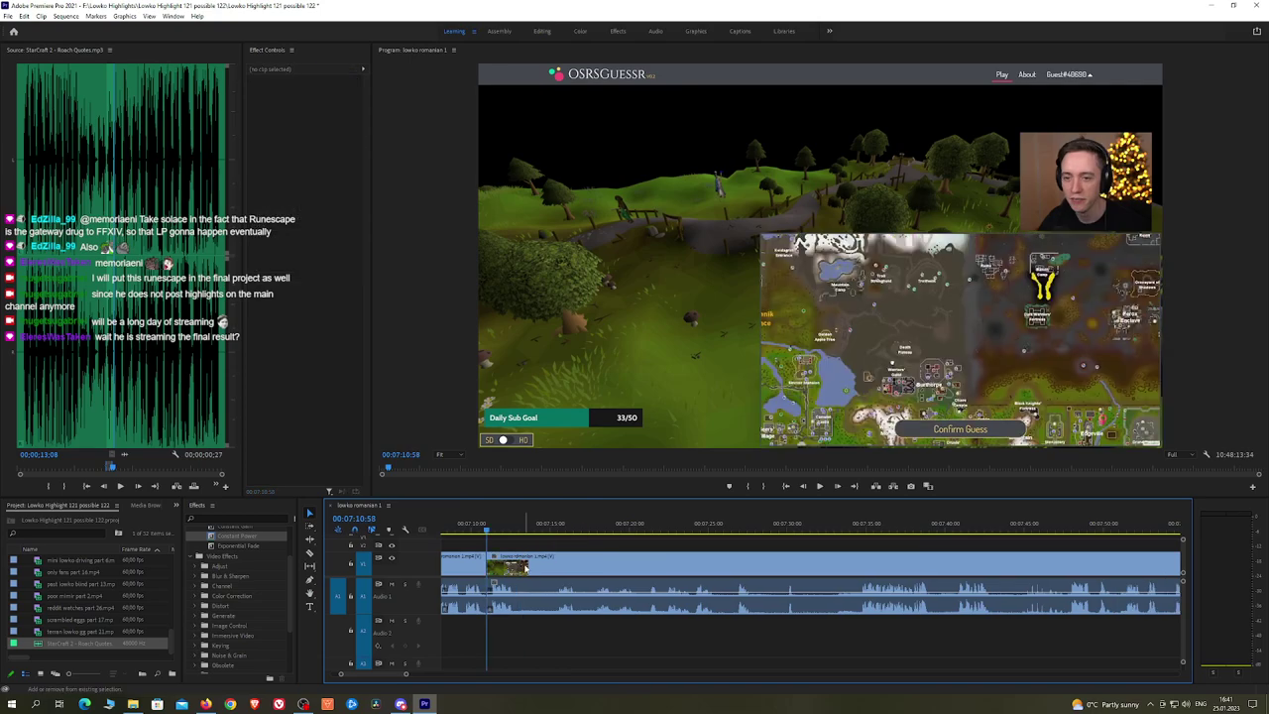
key("space")
left_click_drag(240, 537, 556, 586)
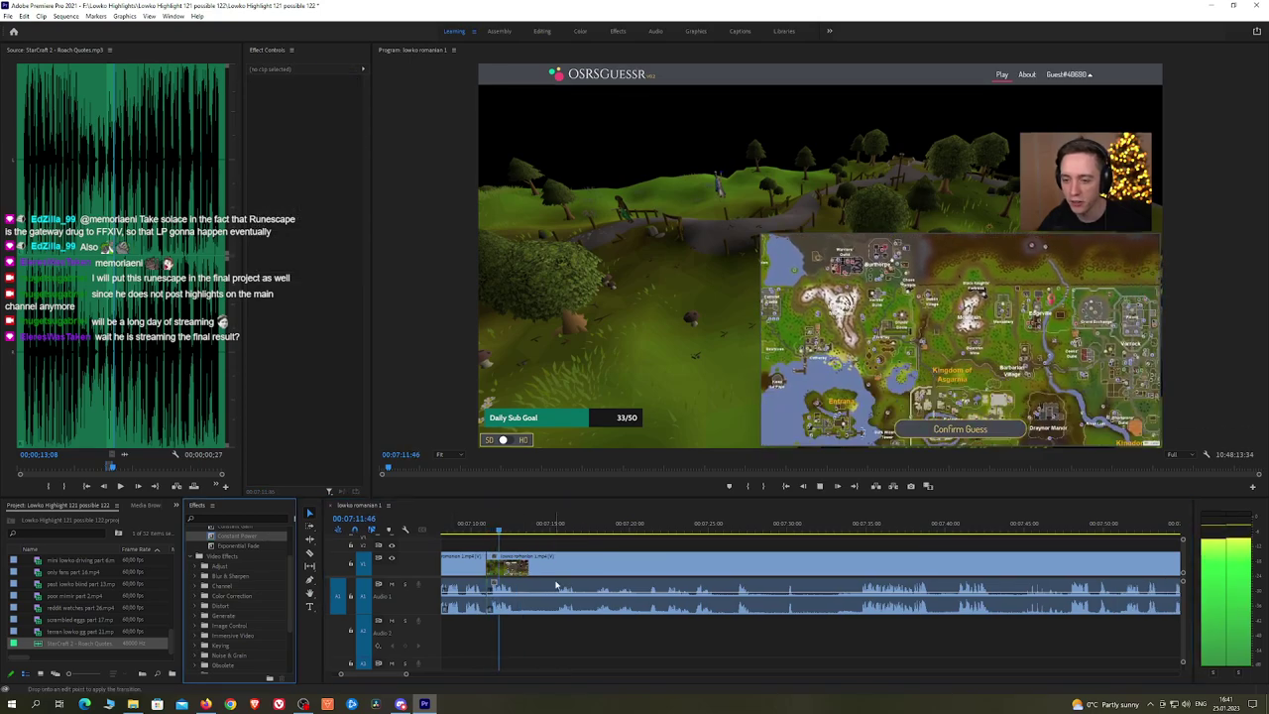
Step: Remove another clip piece later in the sequence and crossfade its audio join with Constant Power
left_click(552, 533)
key("space")
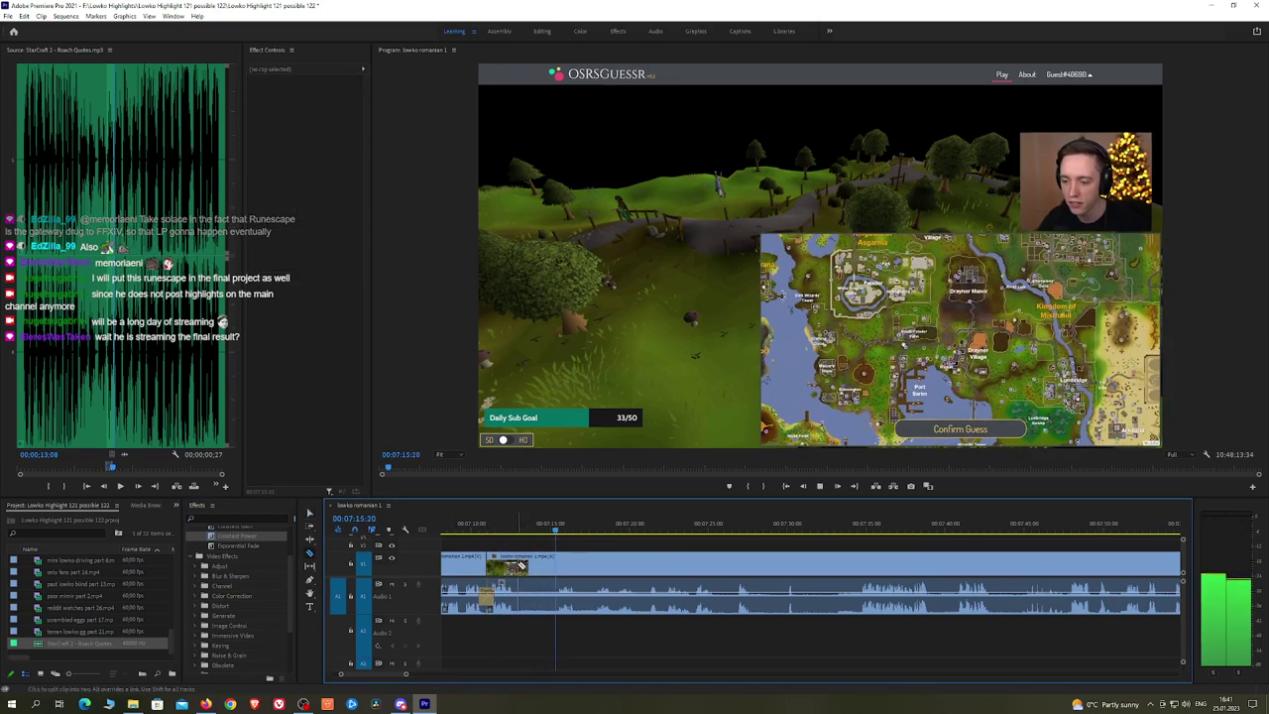
left_click(545, 567)
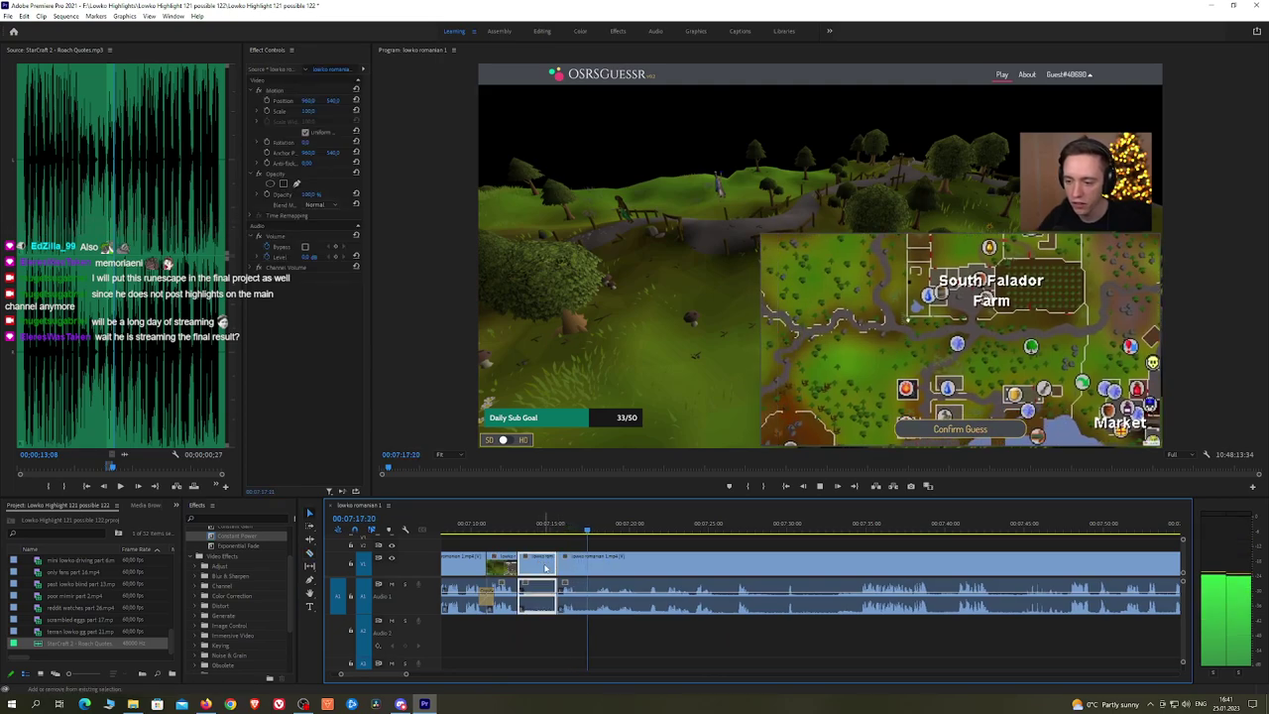
key("shift+Delete")
key("space")
left_click(252, 539)
left_click_drag(252, 538, 520, 607)
Step: Cut the quiz countdown near 00:07:28 out of the footage and pick Constant Power for the join
scroll(634, 561, "down", 2)
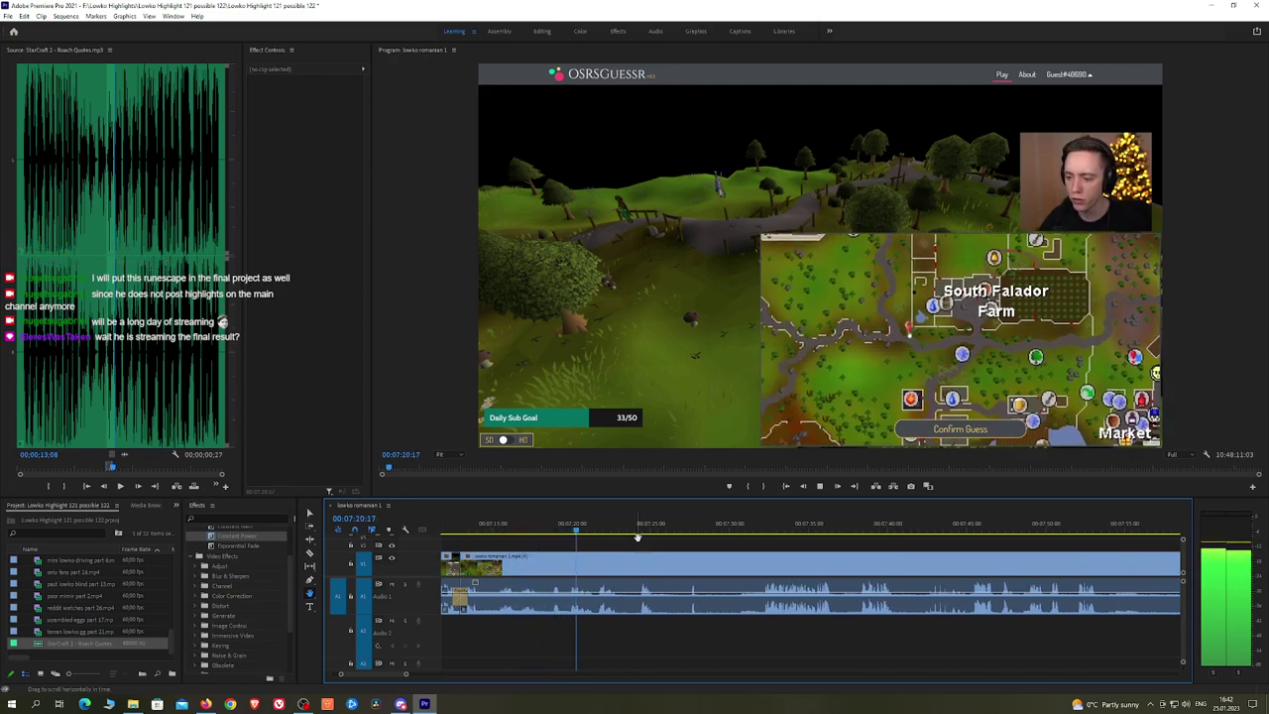
scroll(638, 537, "down", 1)
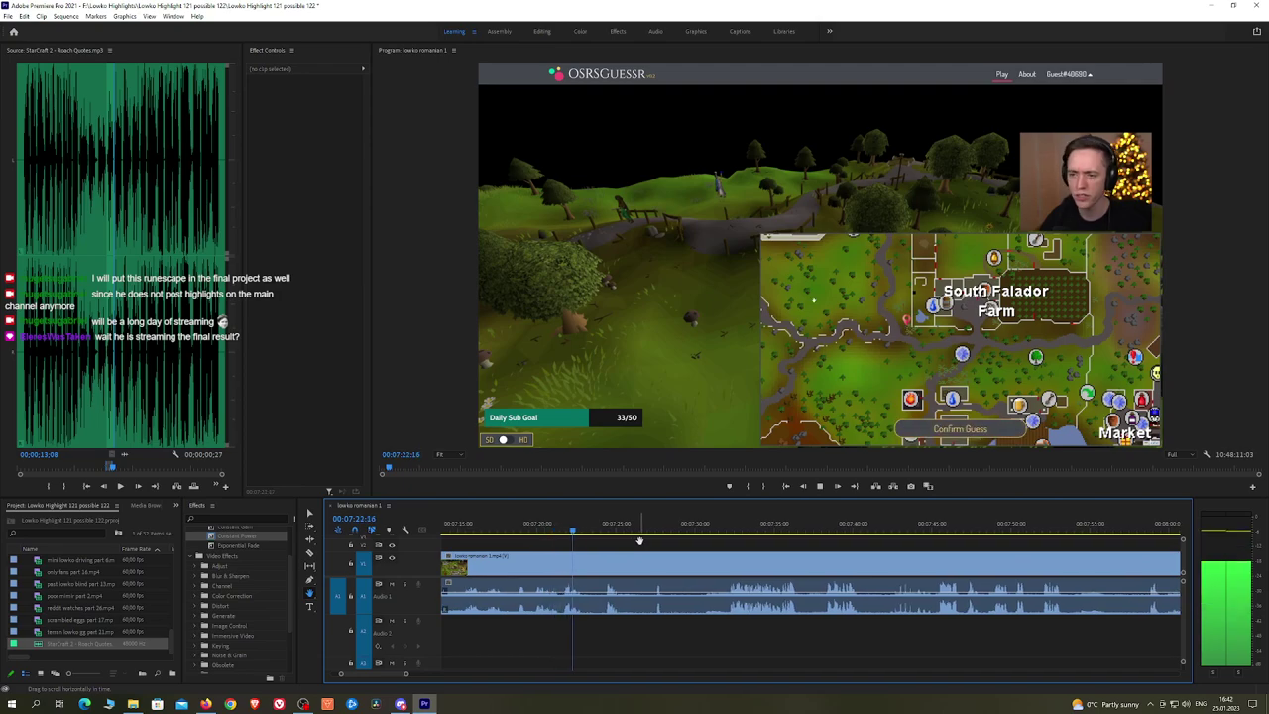
left_click_drag(675, 545, 650, 545)
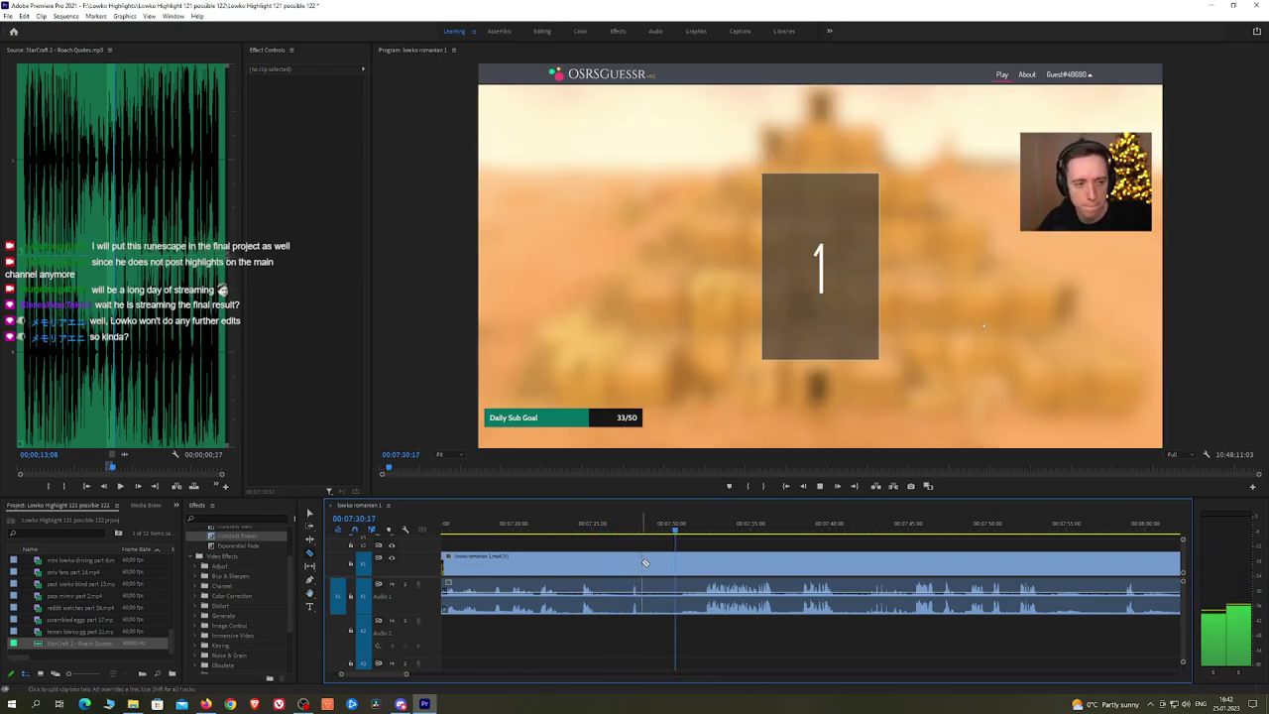
left_click(645, 563)
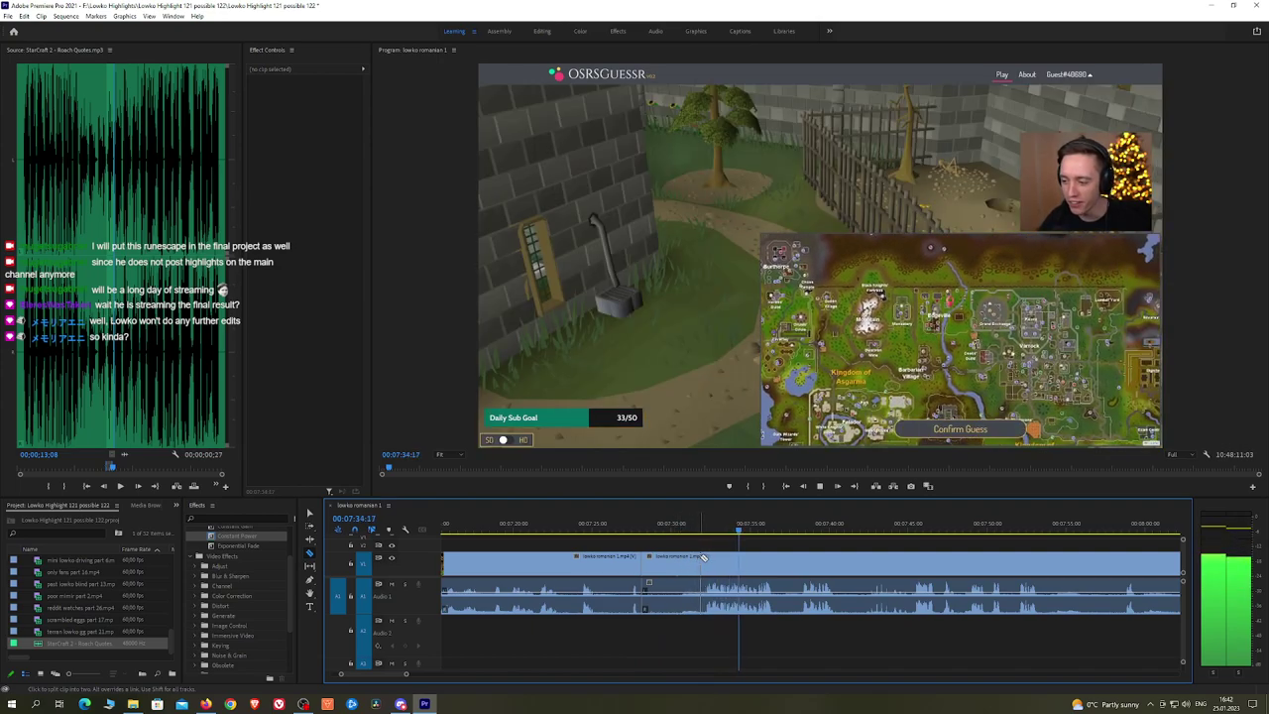
left_click(703, 557)
key("v")
left_click(682, 565)
key("shift+Delete")
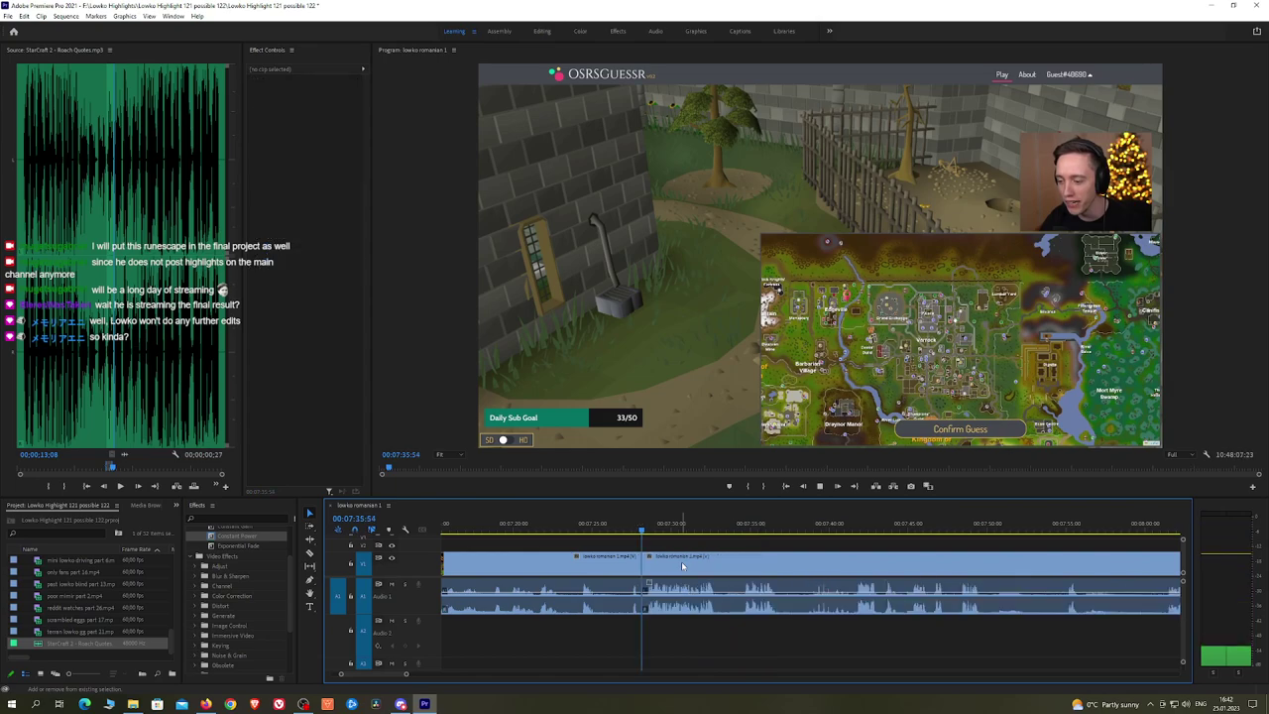
left_click(255, 539)
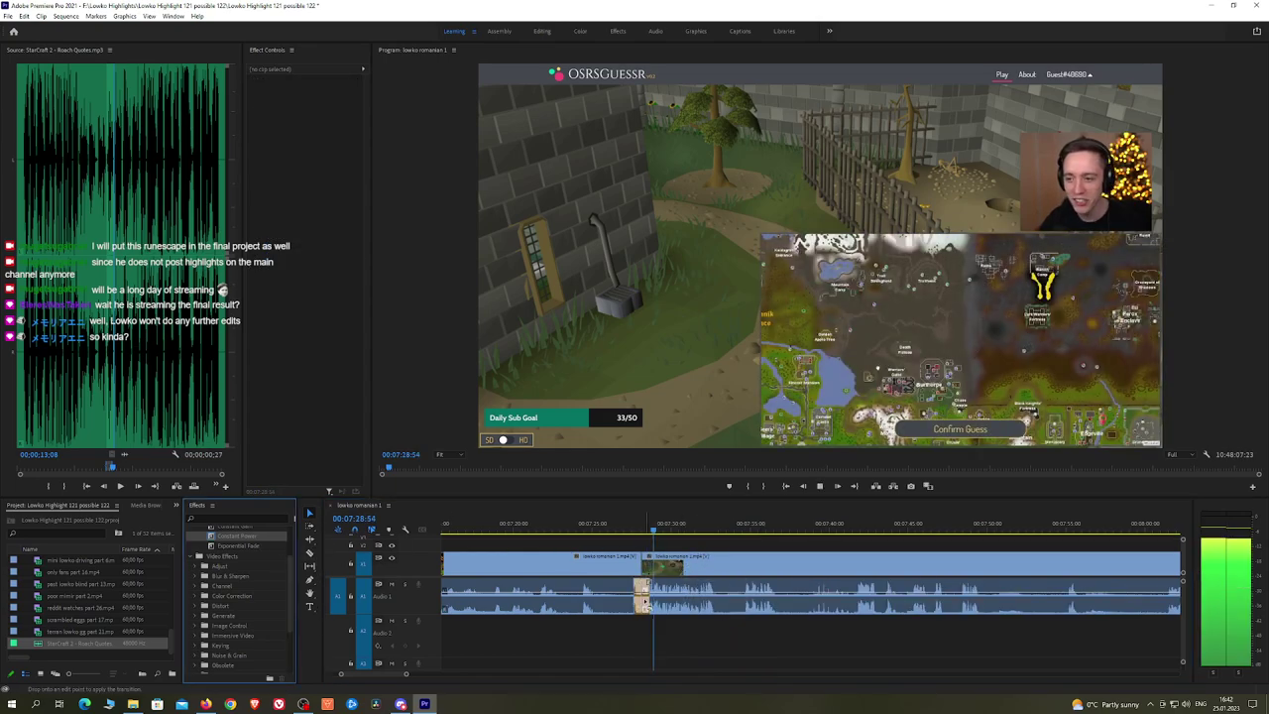
scroll(688, 539, "down", 2)
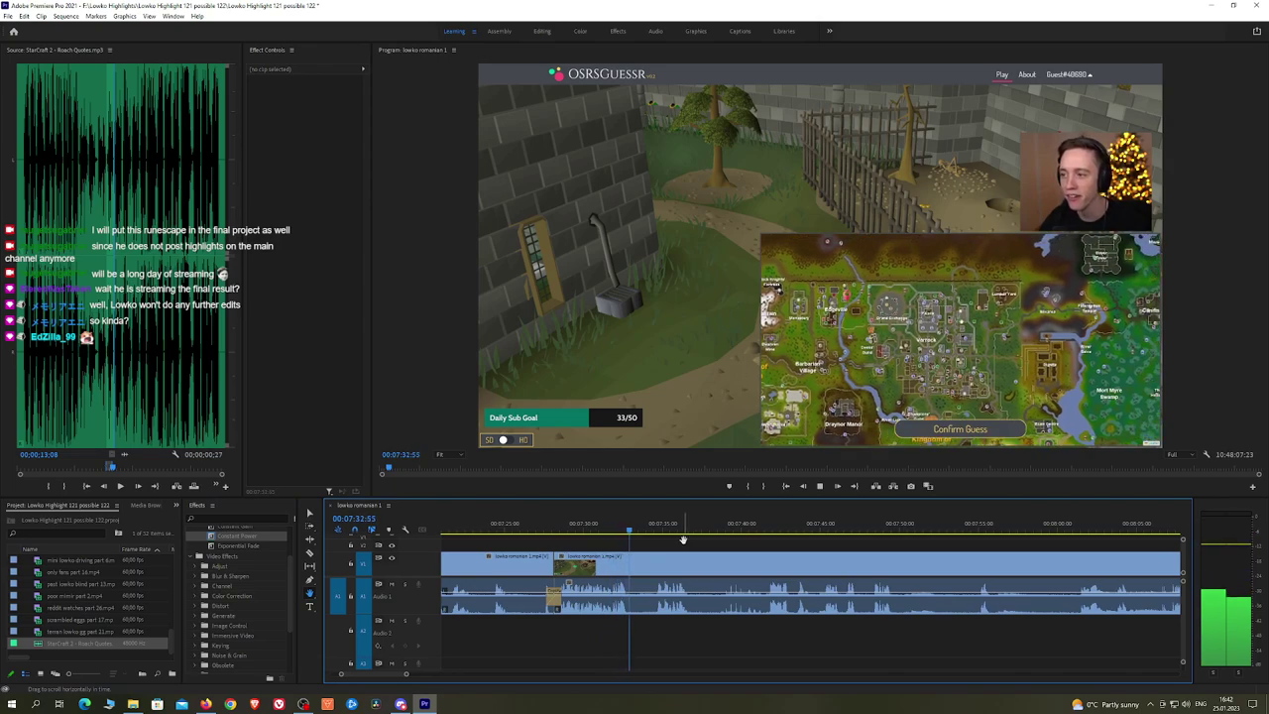
key("space")
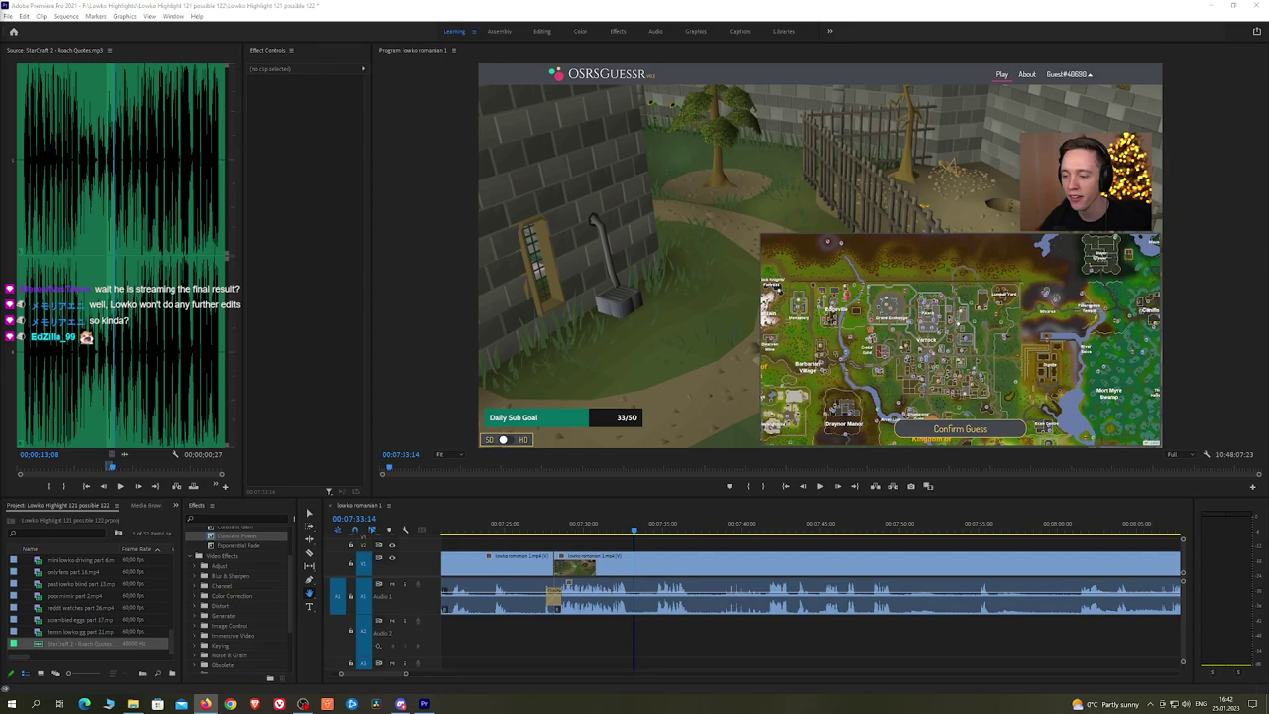
left_click(659, 547)
key("space")
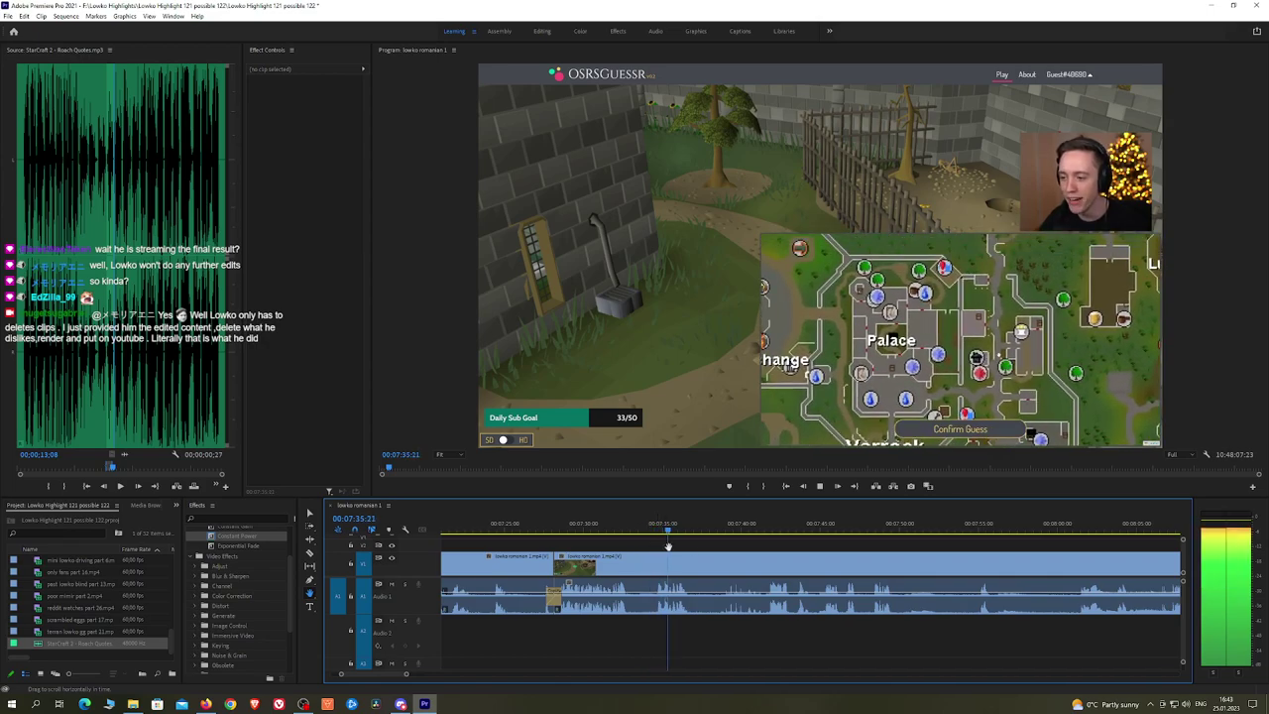
left_click_drag(762, 548, 643, 545)
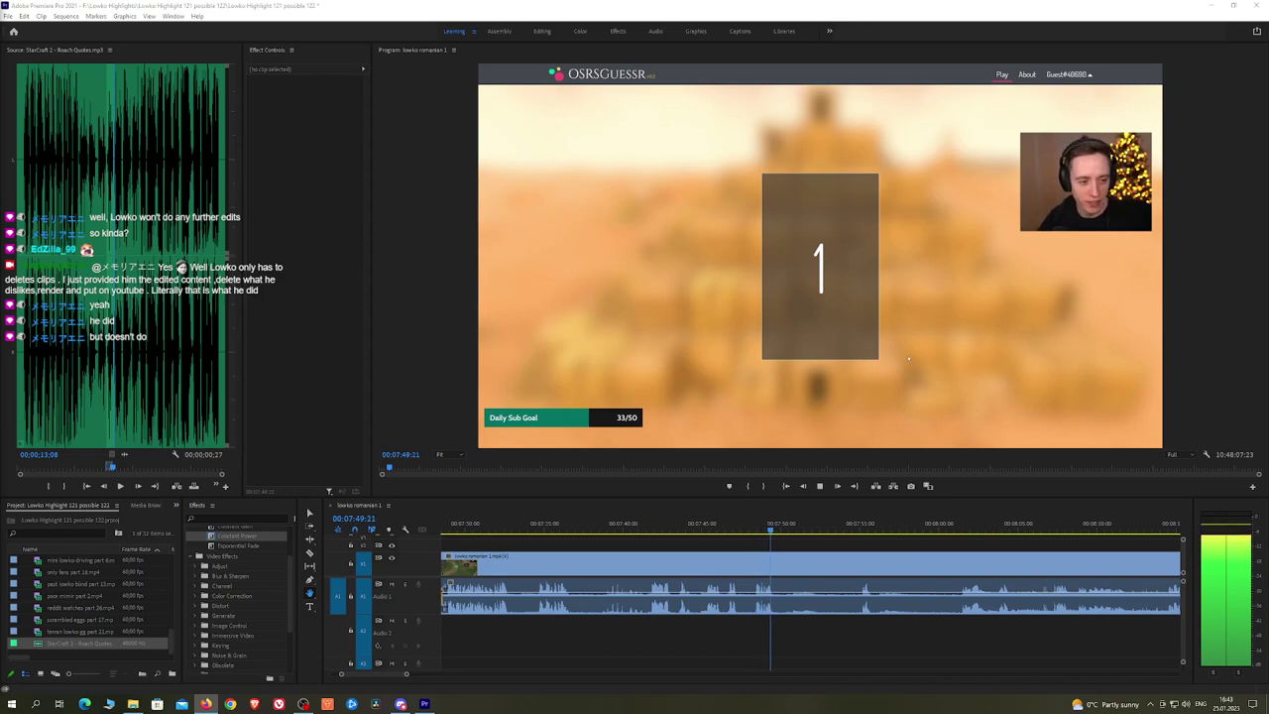
left_click_drag(793, 547, 730, 547)
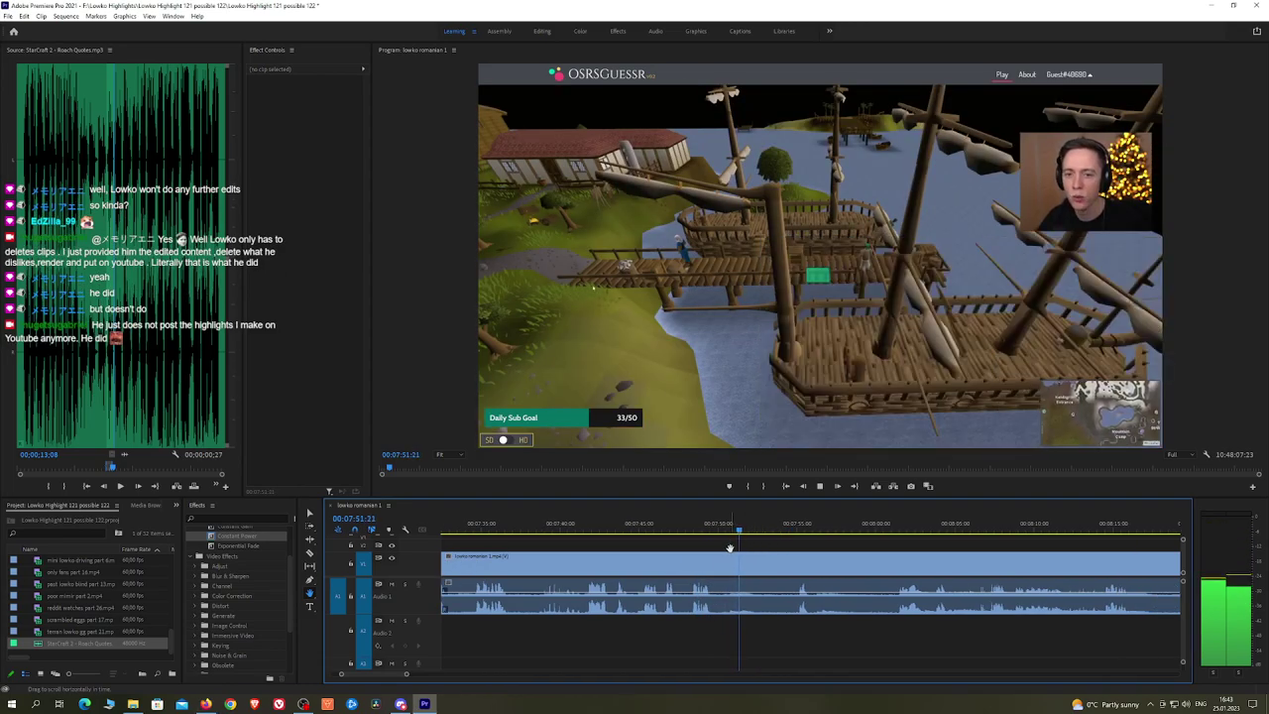
left_click_drag(827, 548, 702, 549)
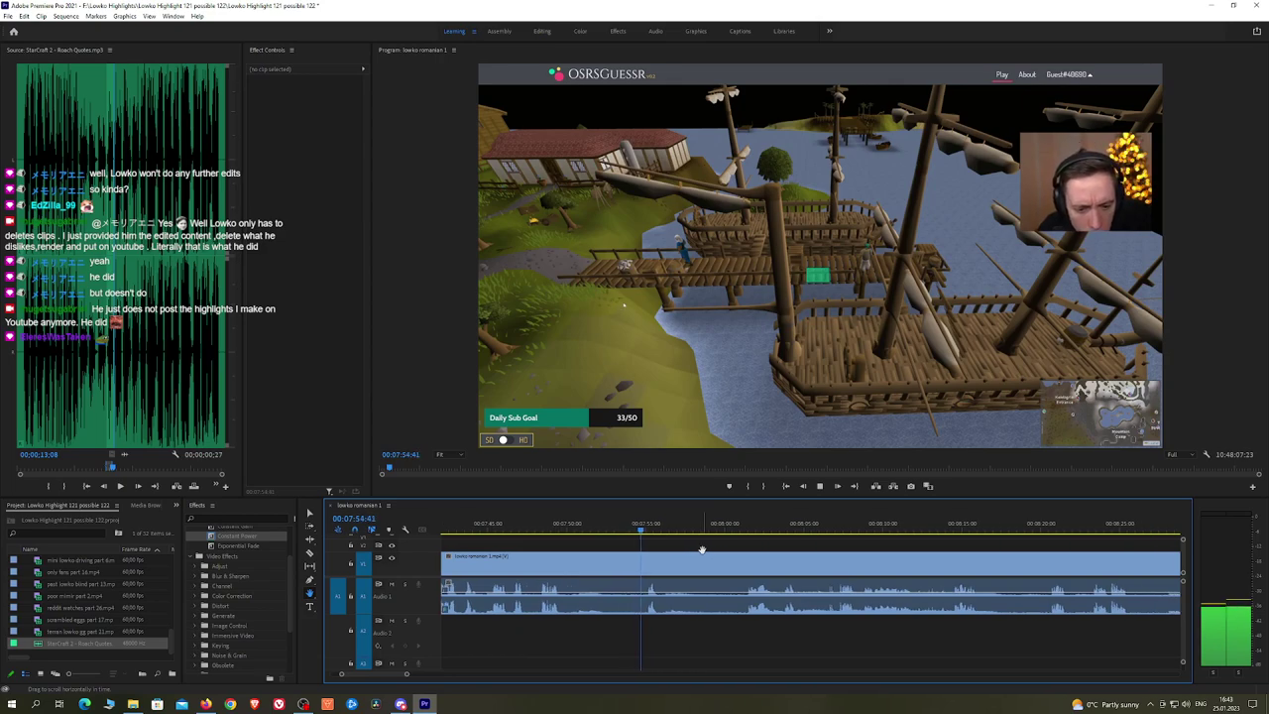
Step: Cut out the countdown stretch near 00:08:16 and bridge the join with a Constant Power crossfade
key("c")
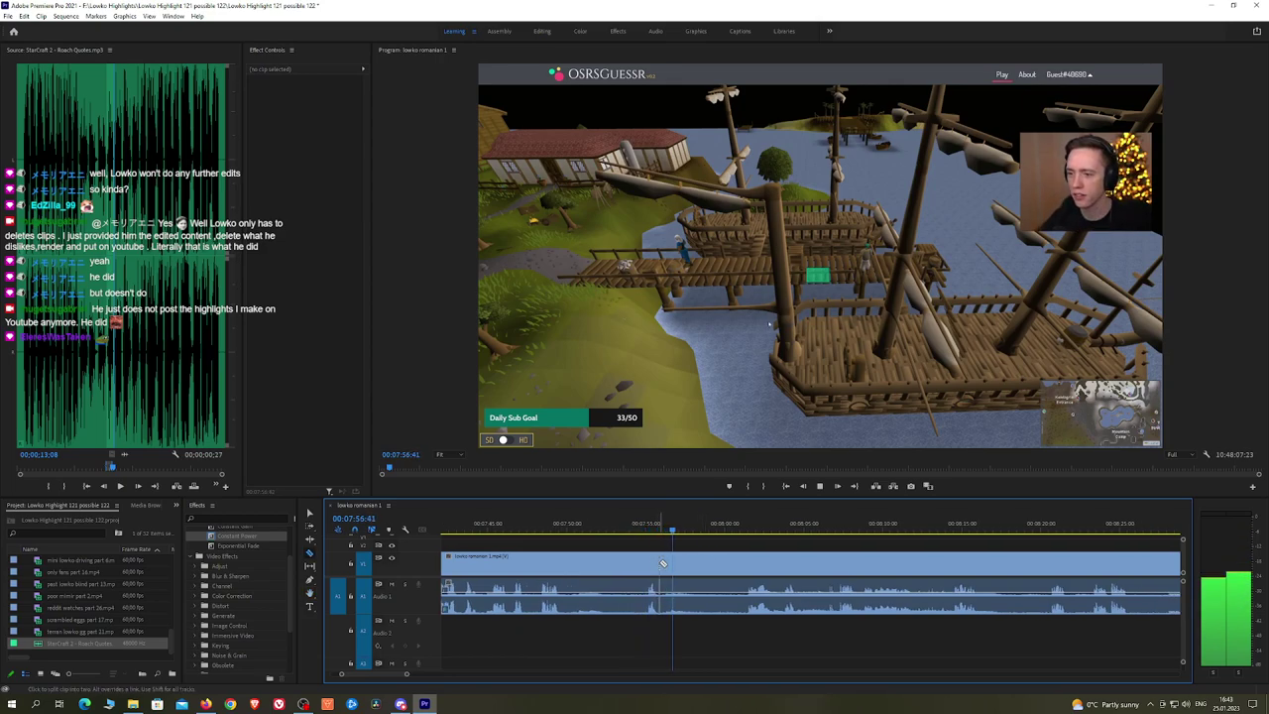
left_click(663, 564)
left_click(746, 533)
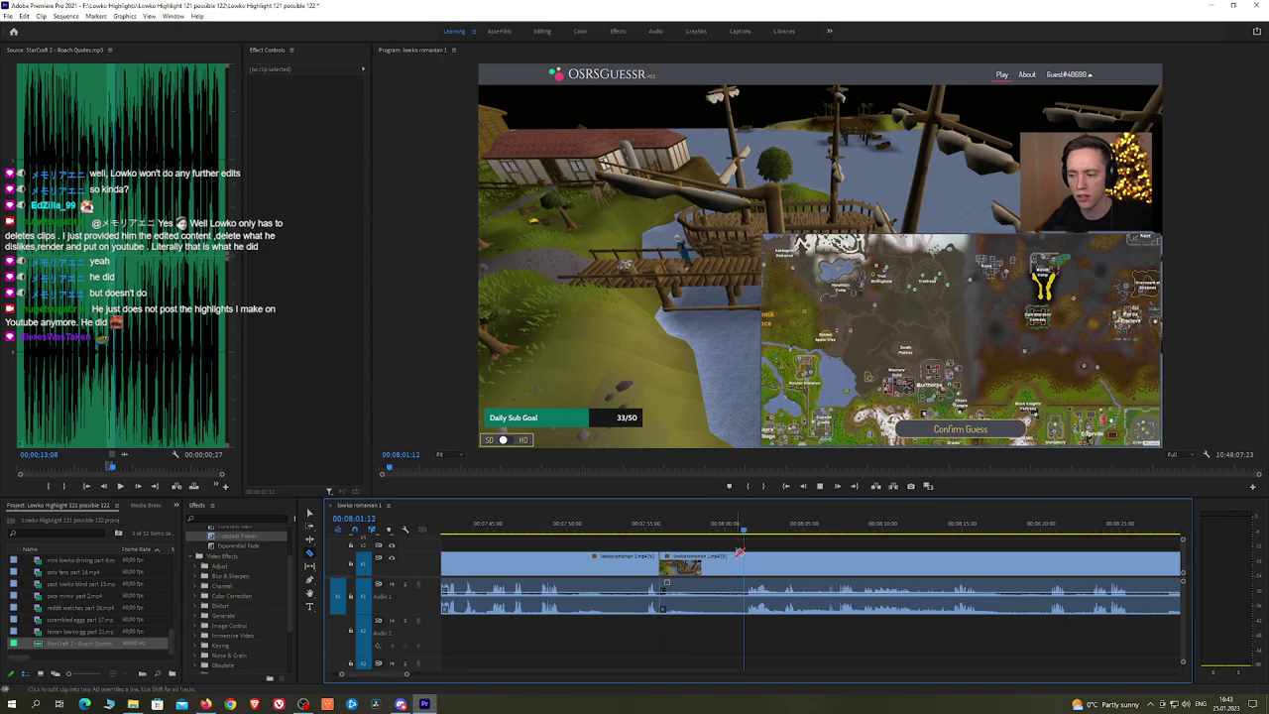
left_click(742, 566)
key("space")
key("v")
left_click(735, 567)
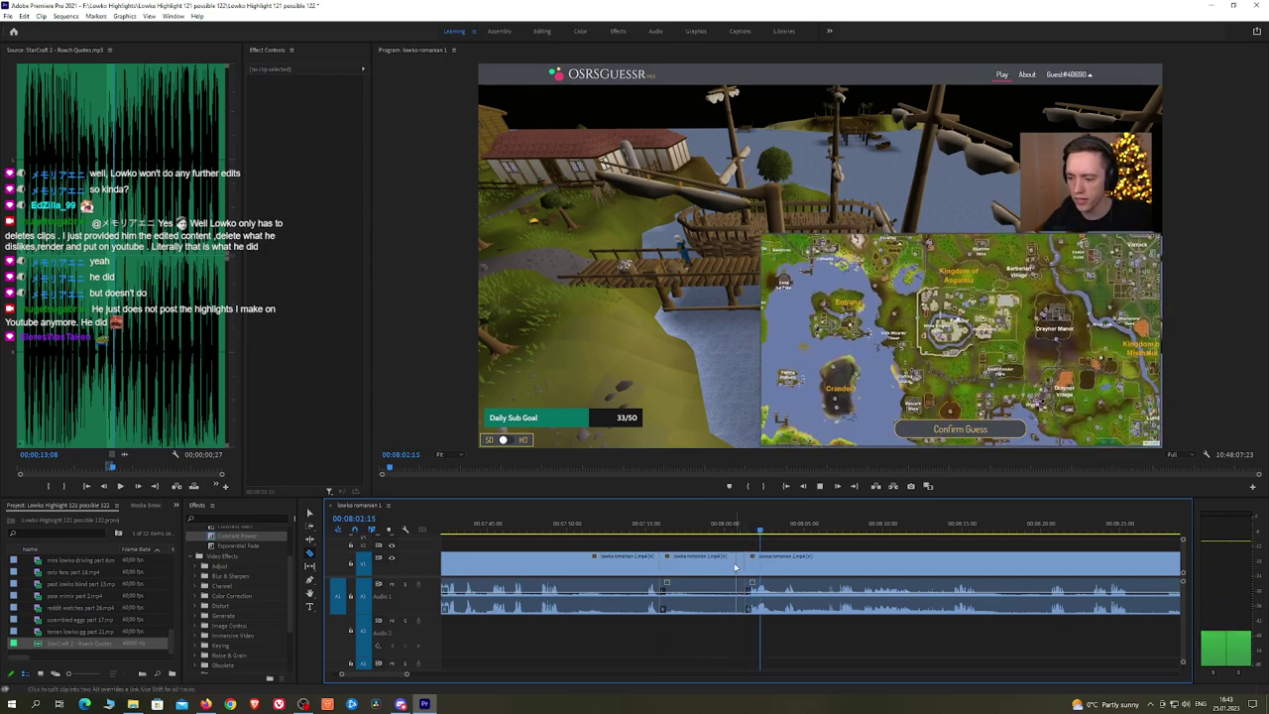
key("shift+Delete")
key("space")
left_click_drag(238, 537, 668, 611)
Step: Ripple-delete the next dull stretch further along and add a Constant Power crossfade at its join
key("h")
left_click_drag(781, 543, 683, 541)
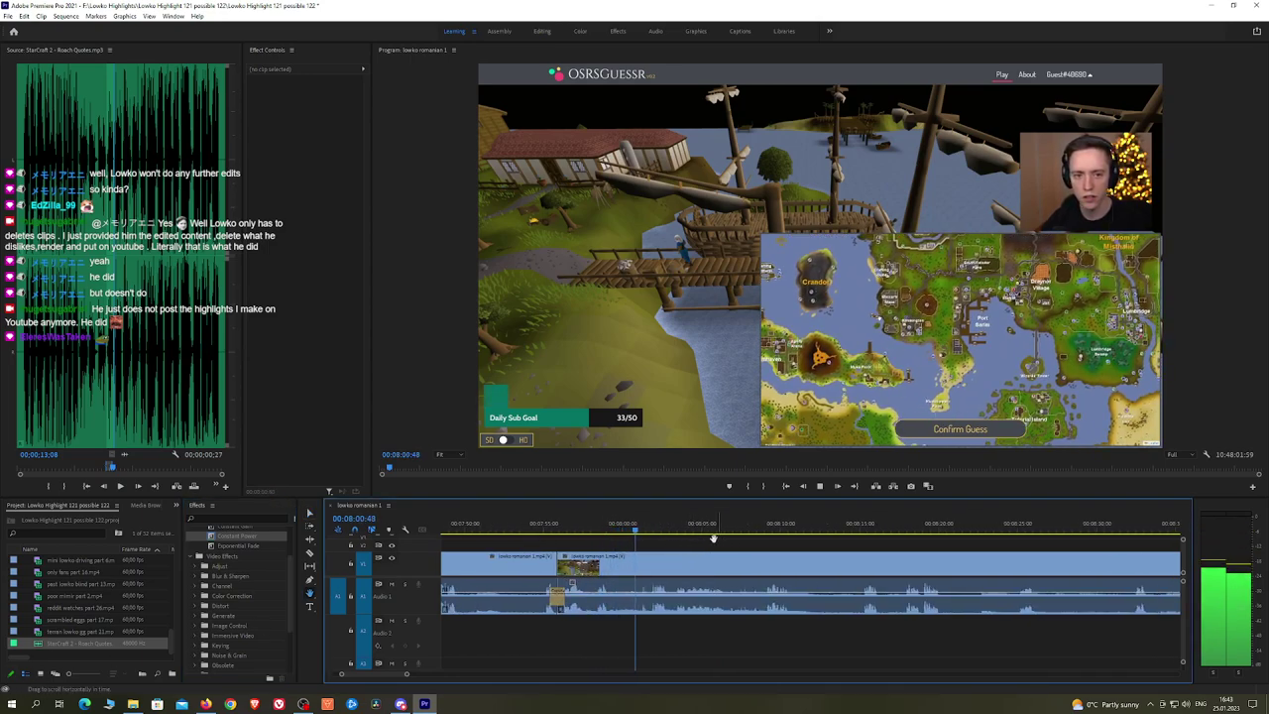
scroll(714, 541, "down", 2)
left_click_drag(737, 544, 685, 546)
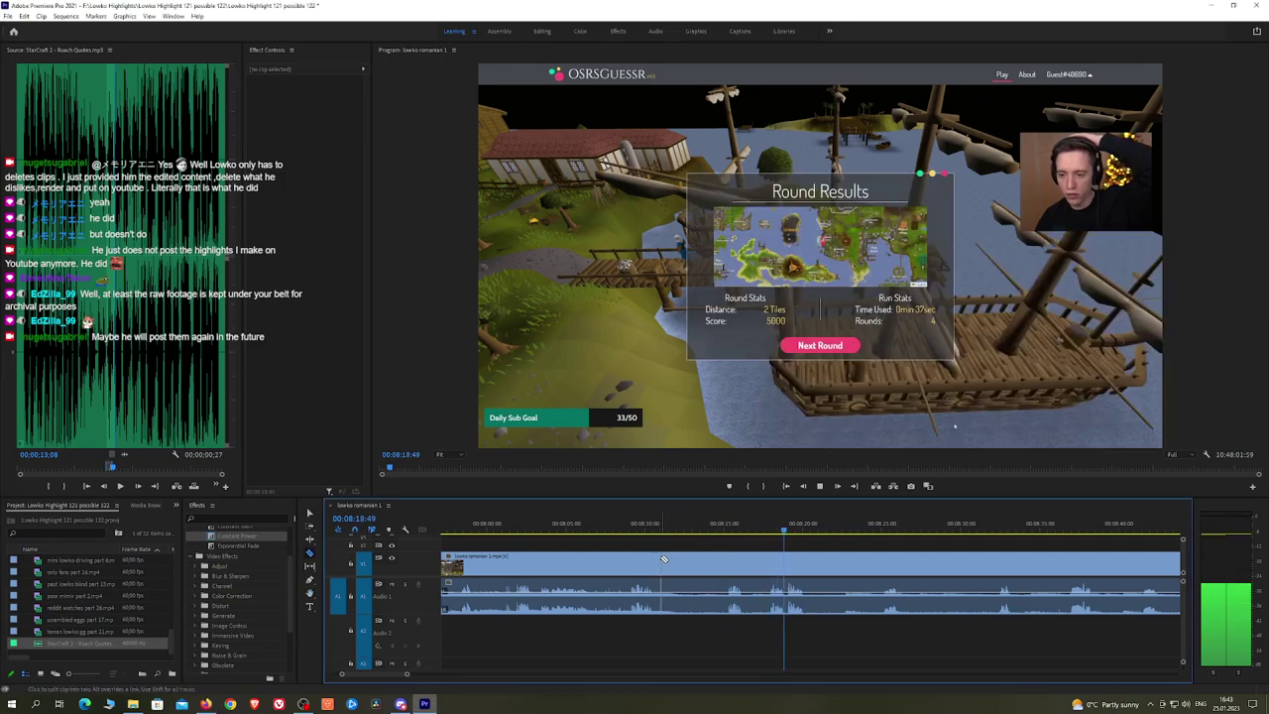
left_click(658, 566)
left_click(724, 563)
key("v")
left_click(706, 565)
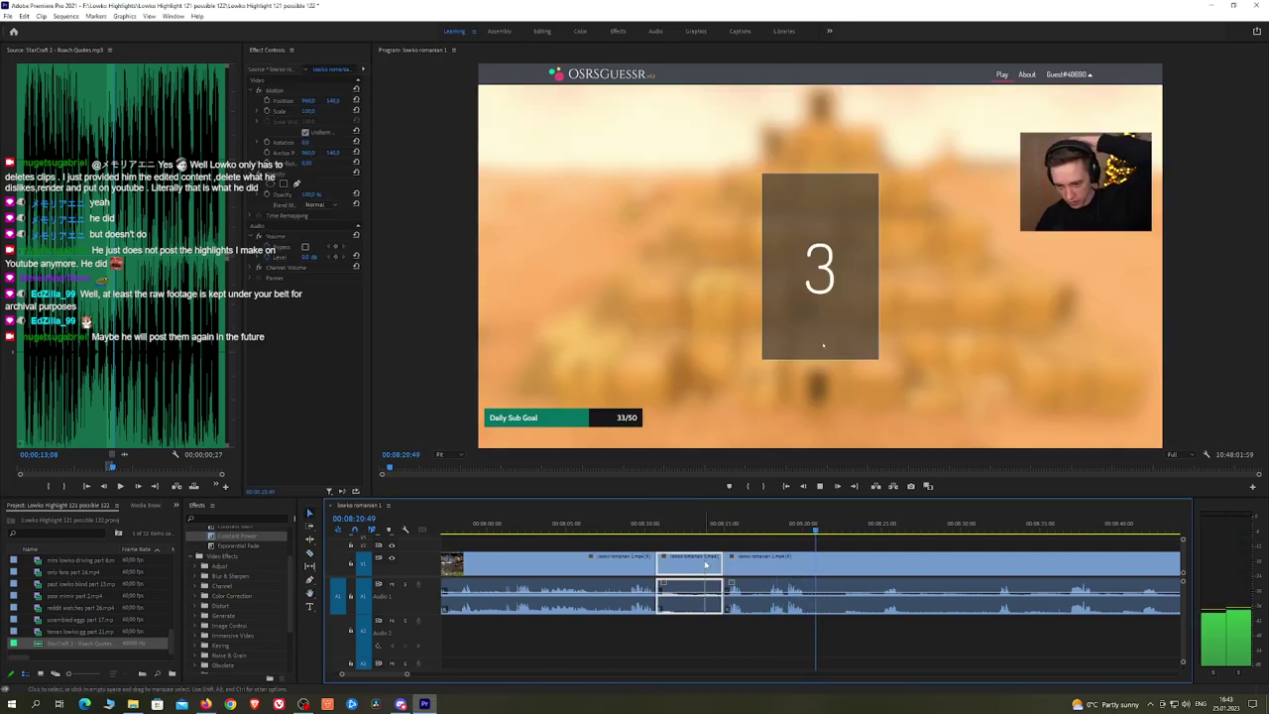
key("shift+Delete")
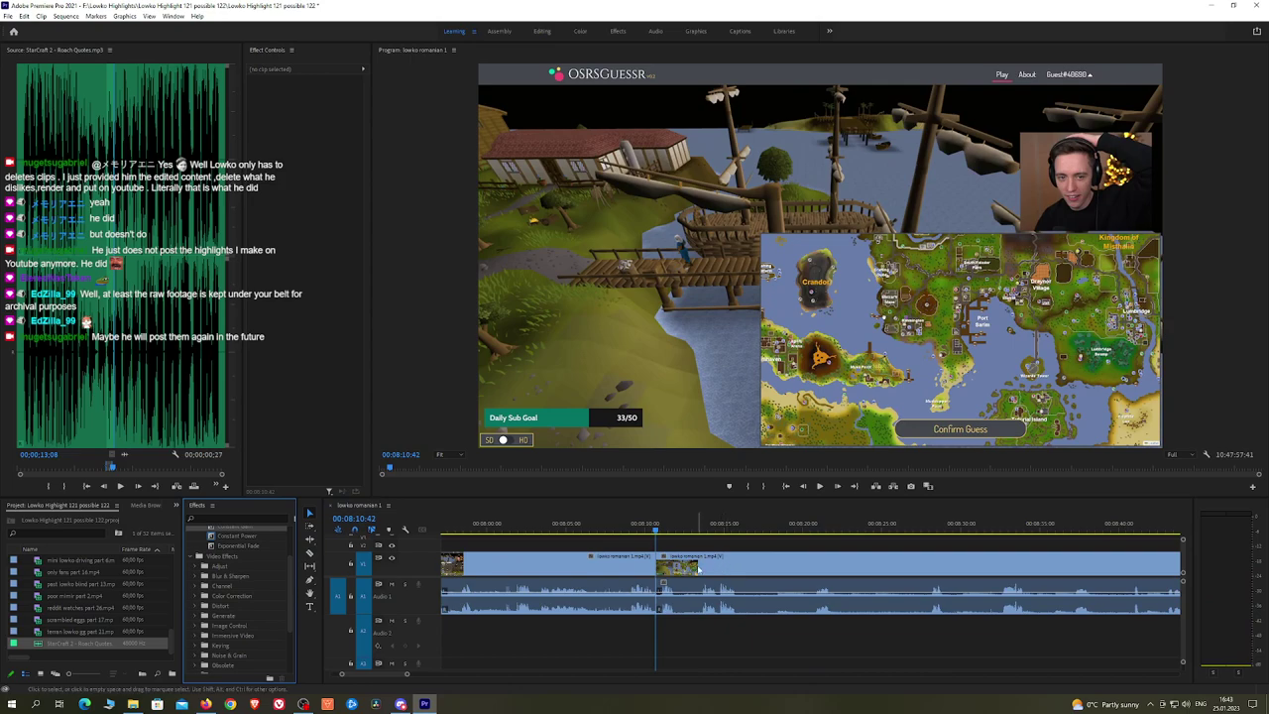
left_click_drag(253, 541, 657, 595)
key("space")
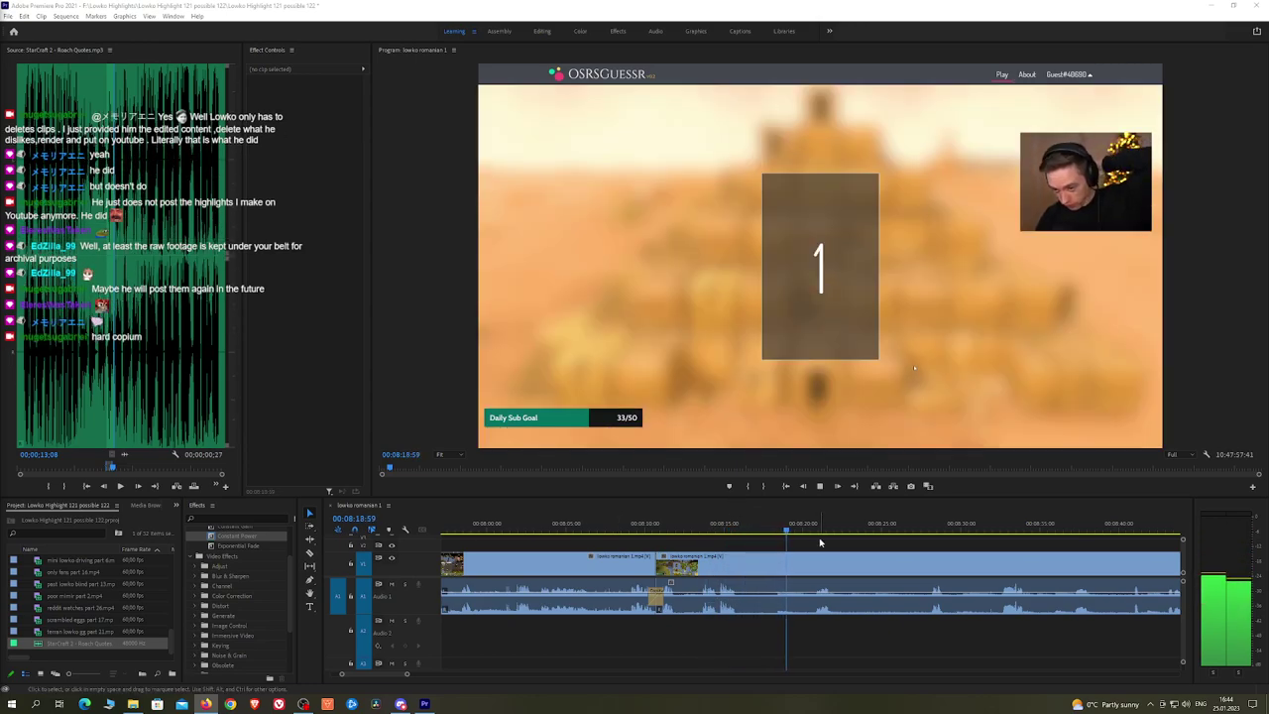
Step: Remove the third dull stretch and join the pieces with an Exponential Fade audio crossfade
key("c")
left_click(744, 562)
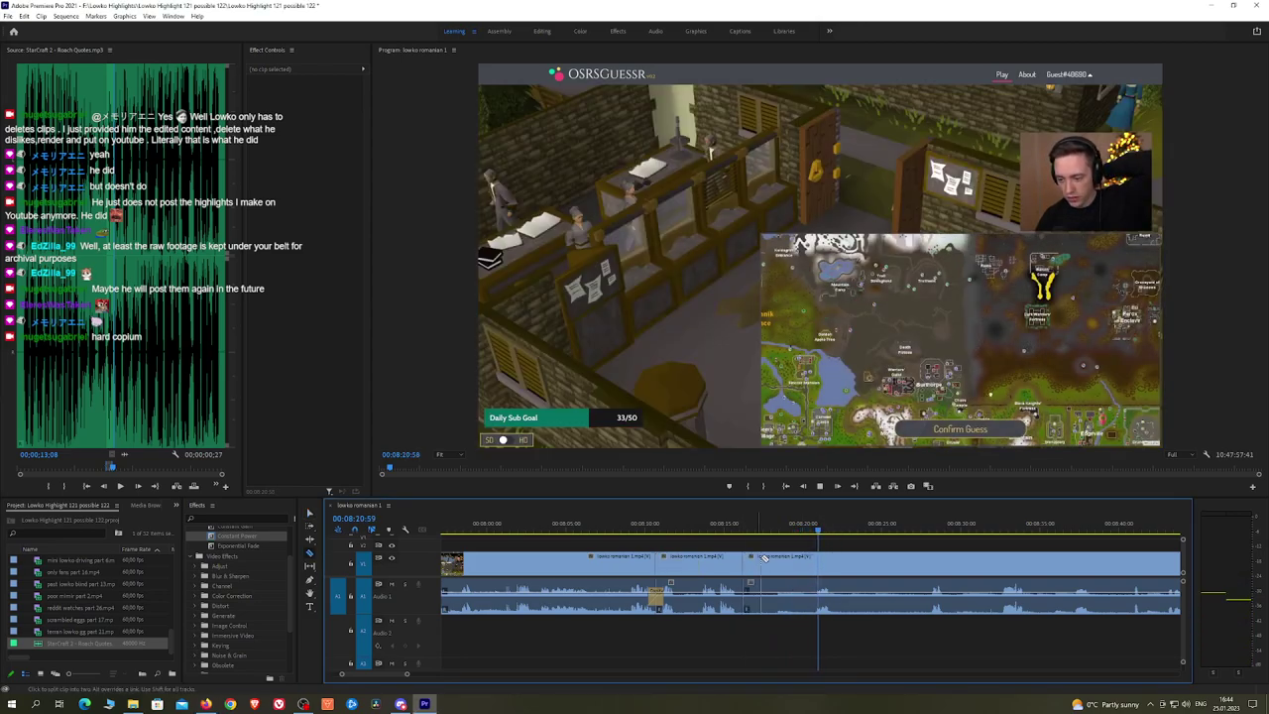
key("space")
left_click(829, 562)
key("v")
left_click(808, 562)
key("shift+Delete")
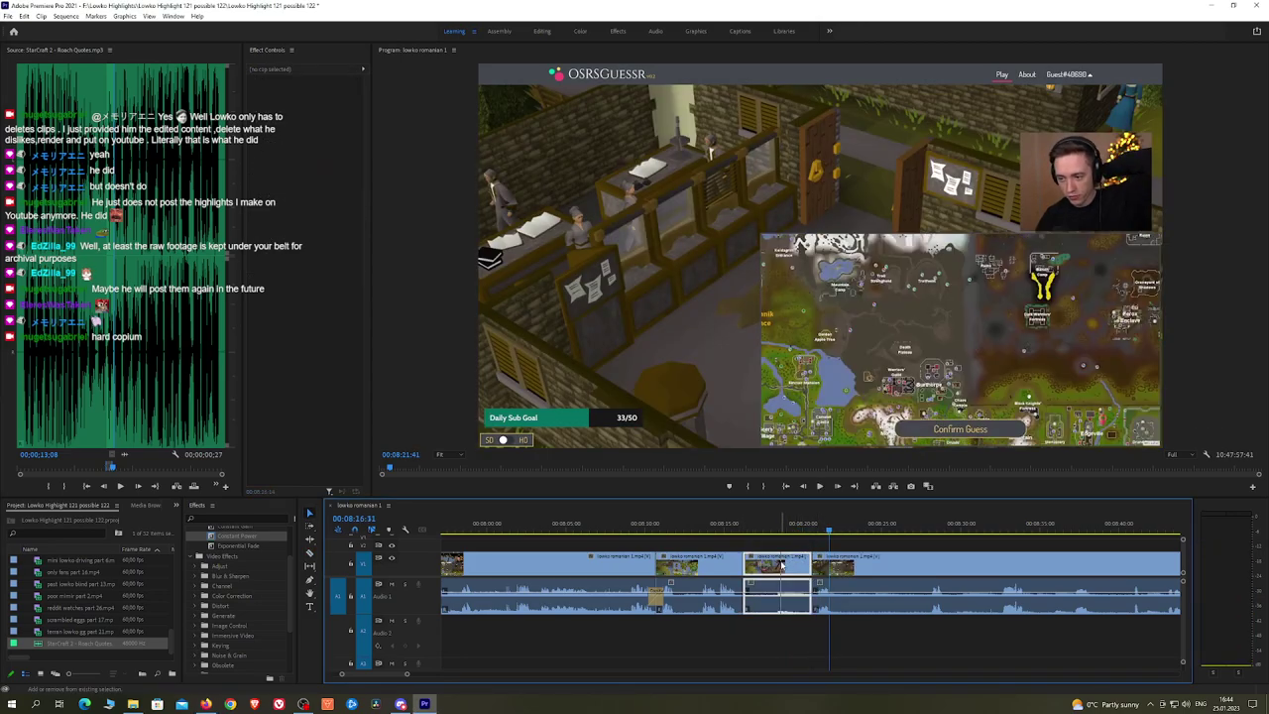
key("space")
key("space")
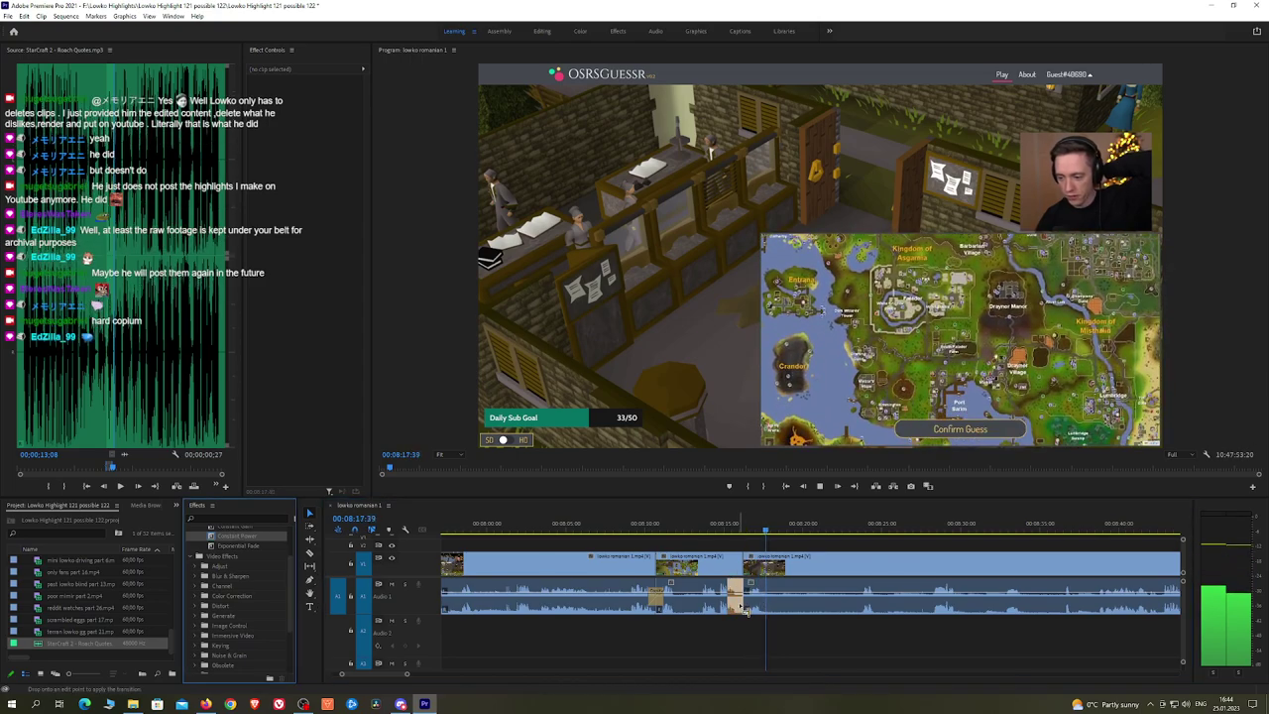
left_click_drag(260, 546, 746, 610)
key("h")
left_click_drag(892, 545, 767, 540)
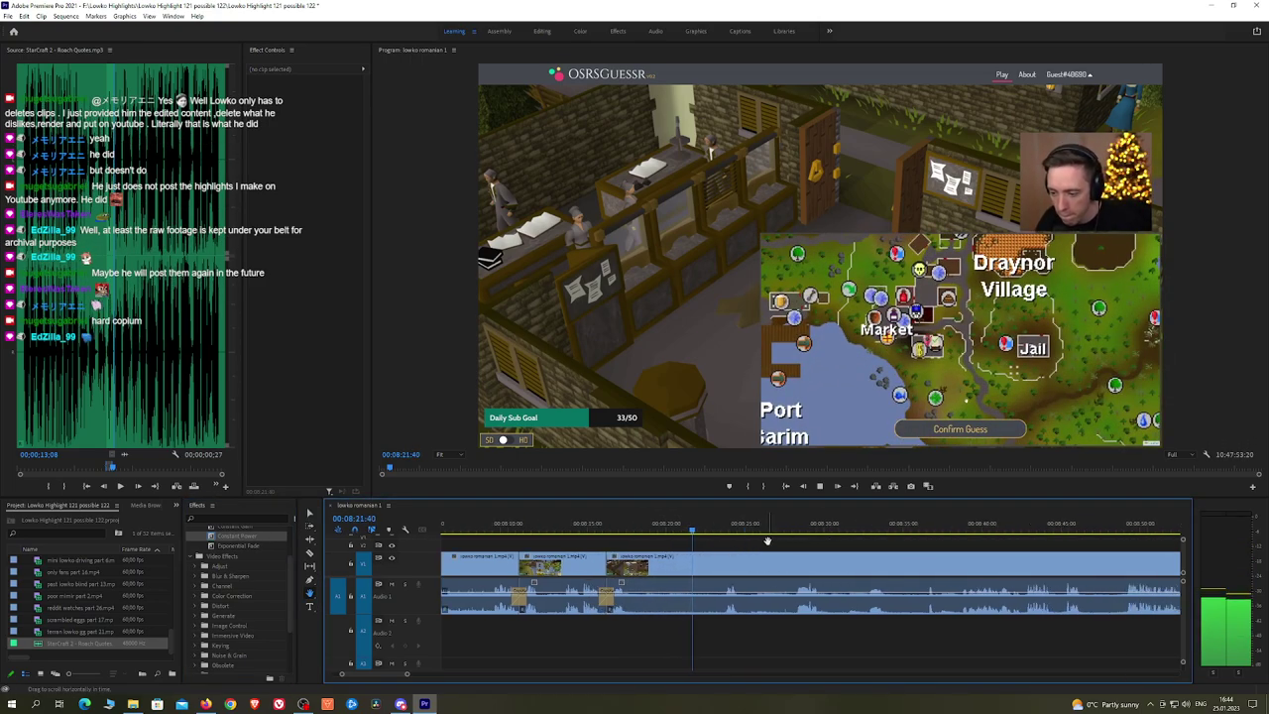
scroll(766, 540, "down", 1)
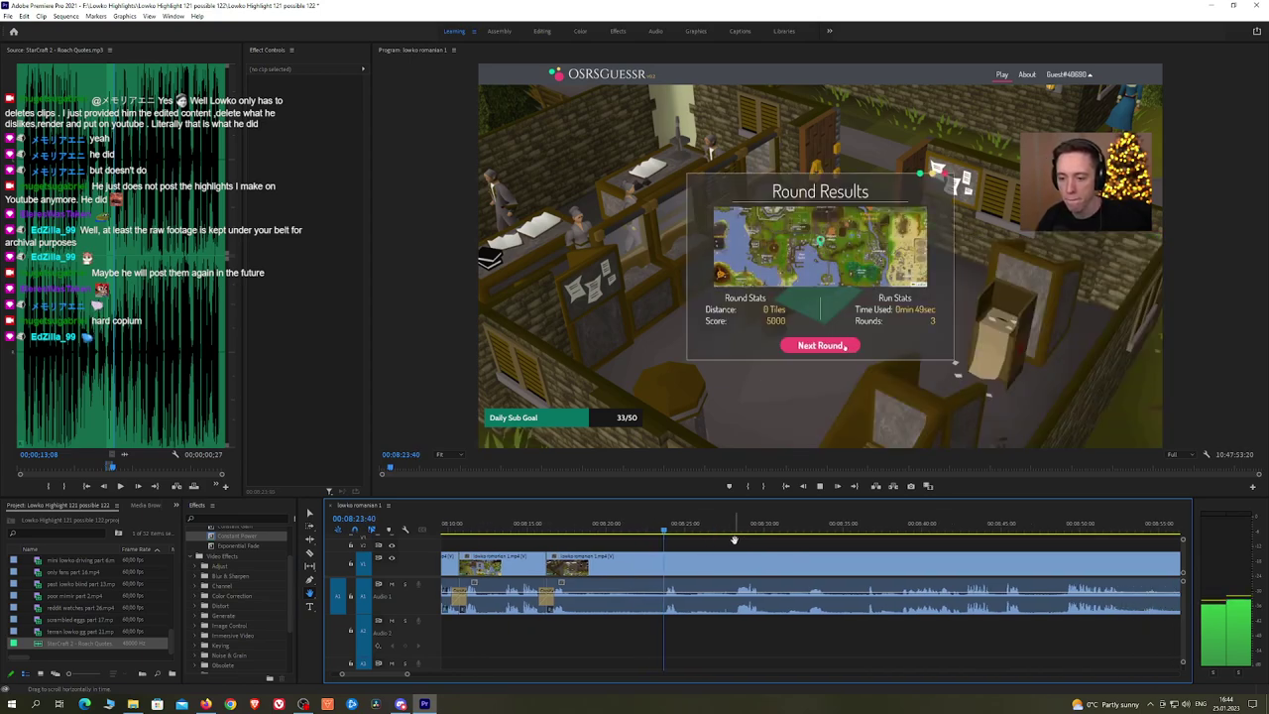
Step: Cut at the end of the dull stretch and add a Constant Power crossfade at the join
key("c")
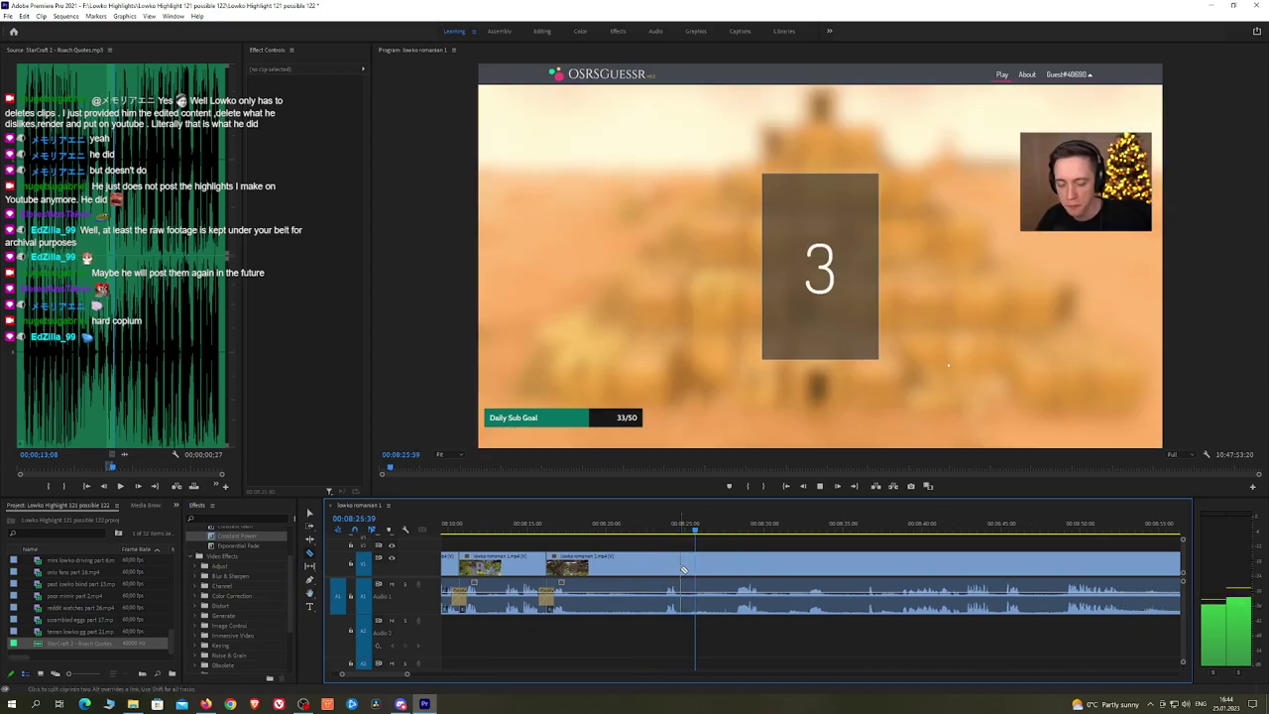
left_click(682, 565)
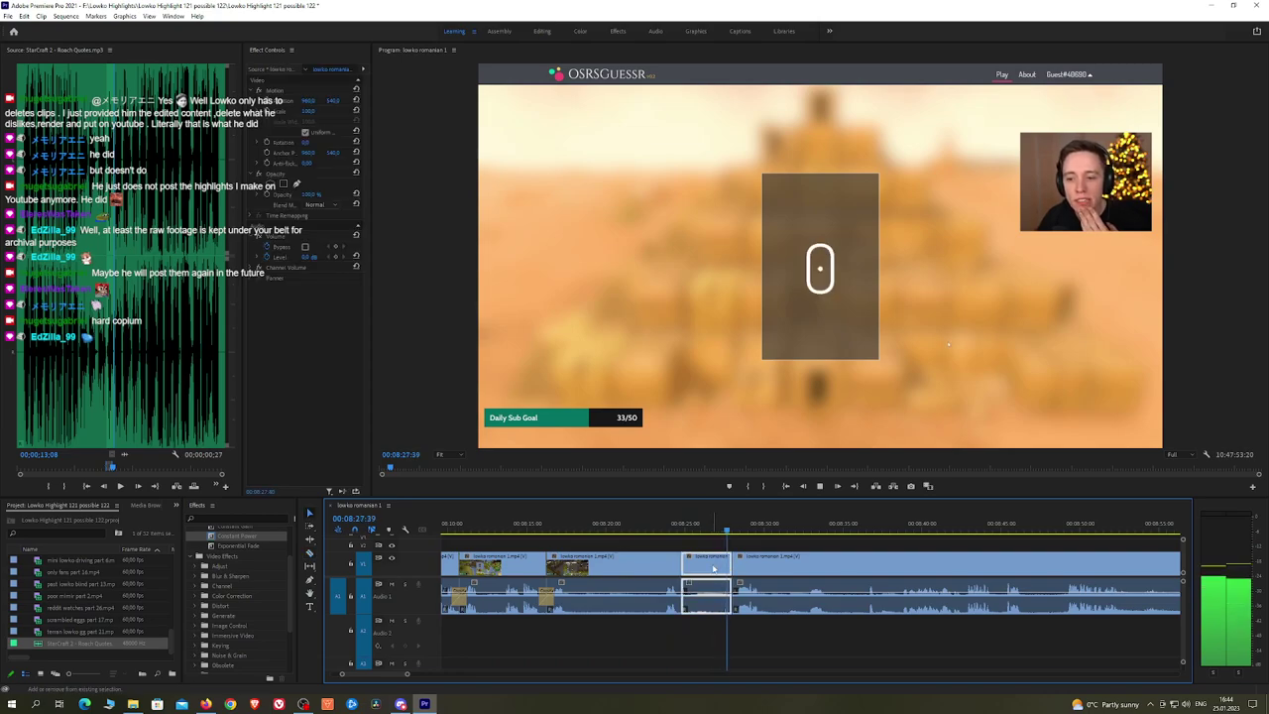
left_click_drag(251, 537, 681, 594)
key("space")
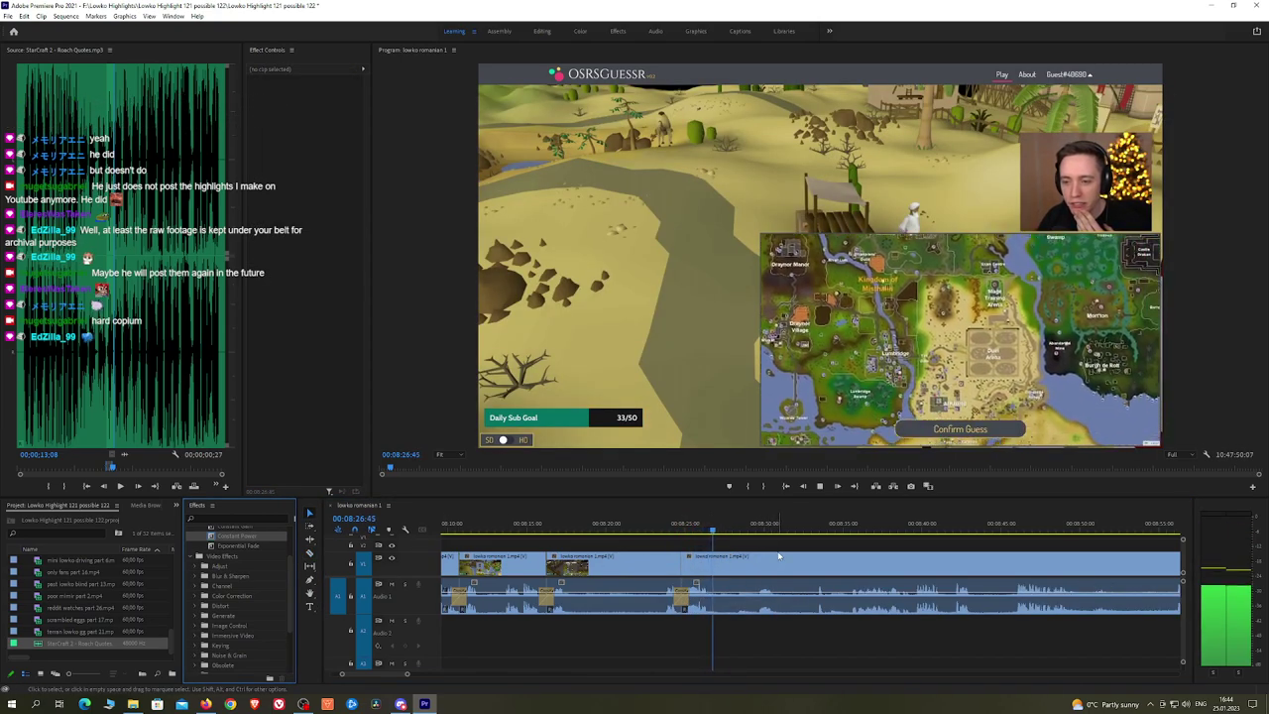
Step: Trim the footage up to the next round start with Q and add a Constant Power crossfade
key("h")
left_click_drag(797, 546, 700, 545)
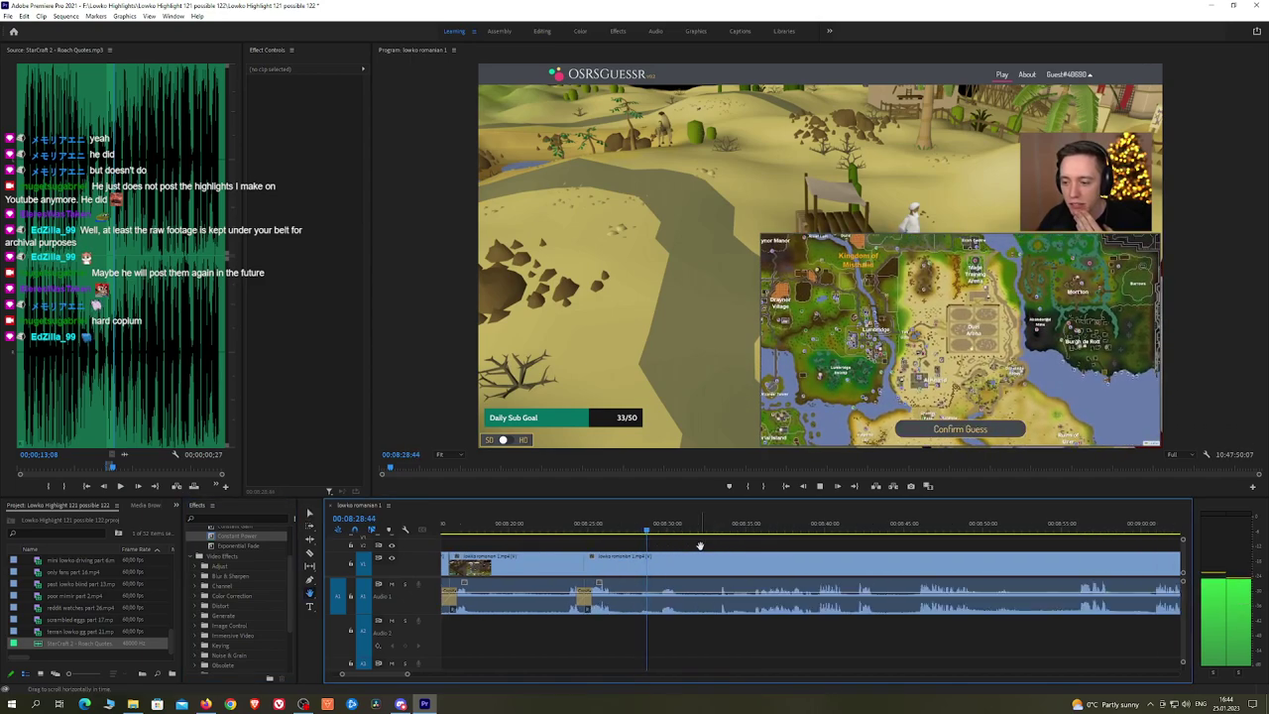
key("c")
left_click(624, 566)
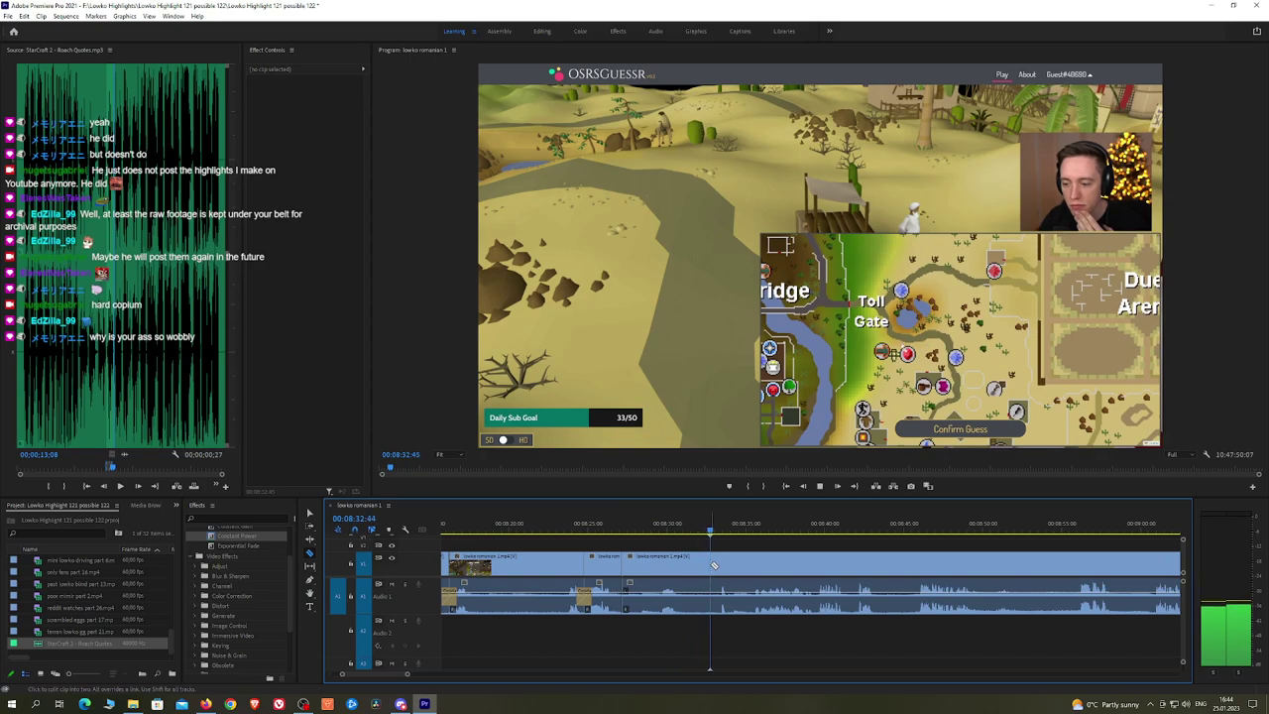
key("q")
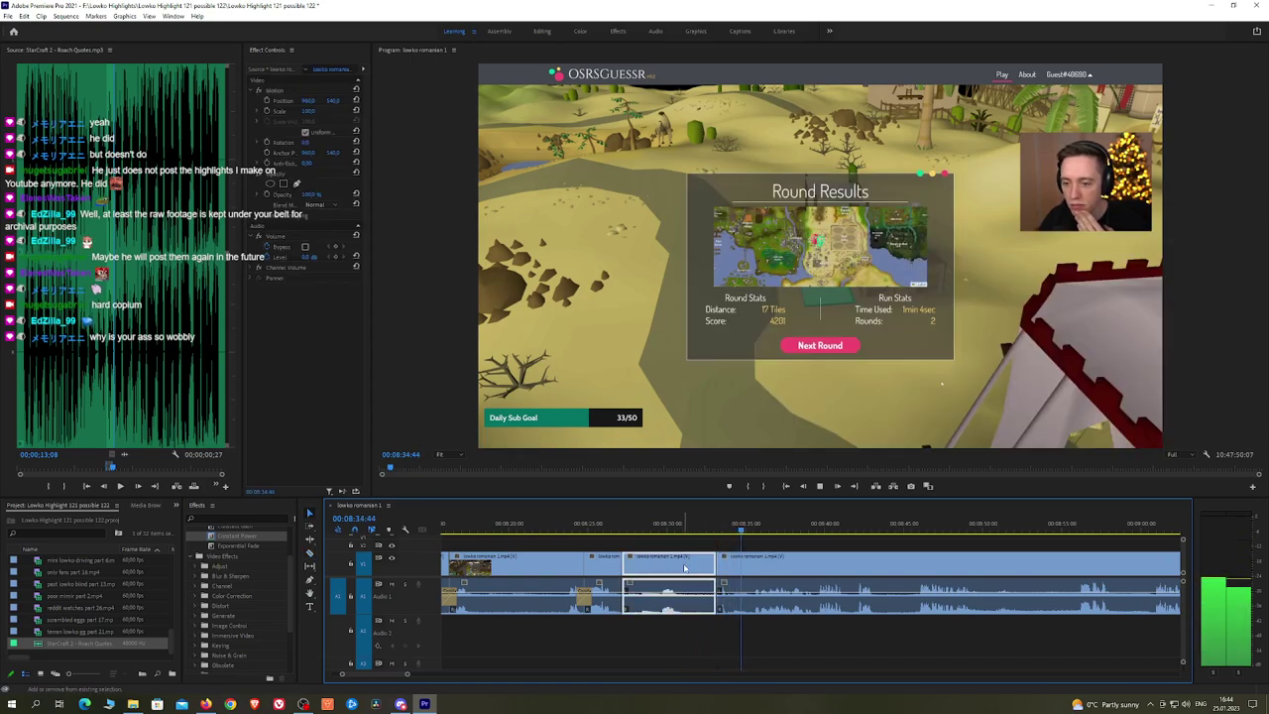
left_click_drag(237, 537, 624, 601)
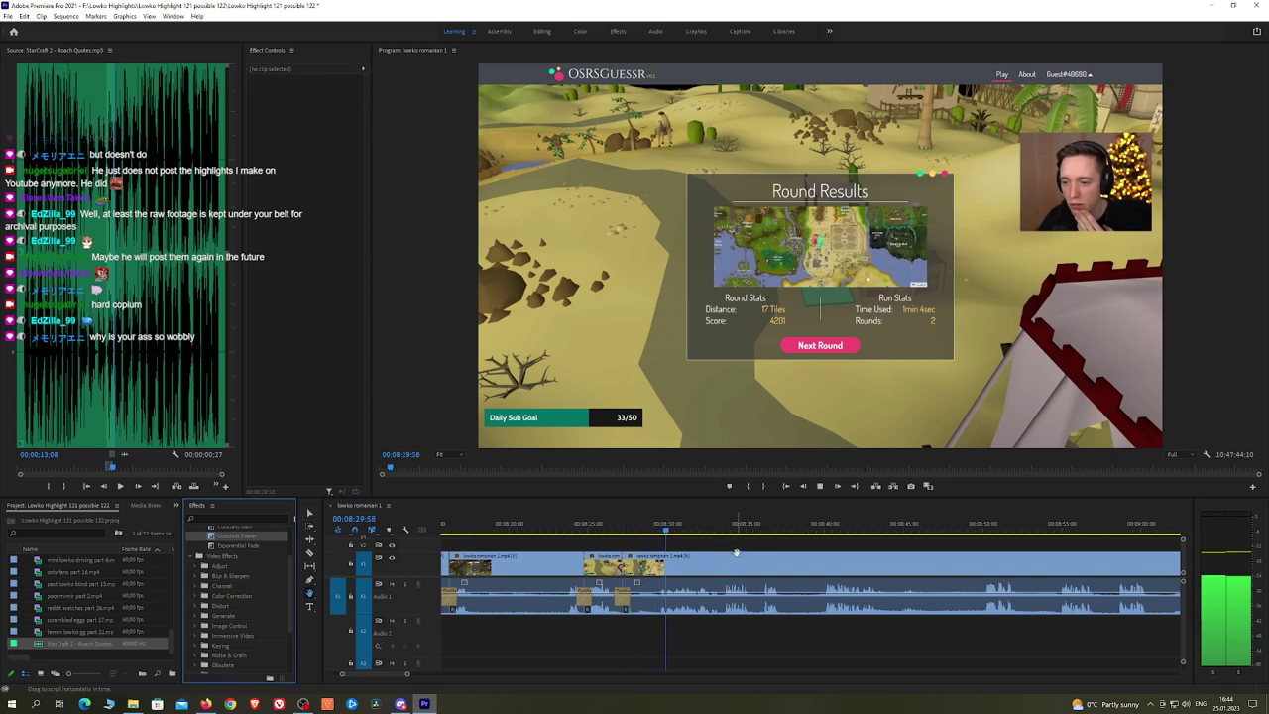
Step: Scroll the timeline ahead to the next quiz countdown near 00:08:52
scroll(694, 546, "right", 2)
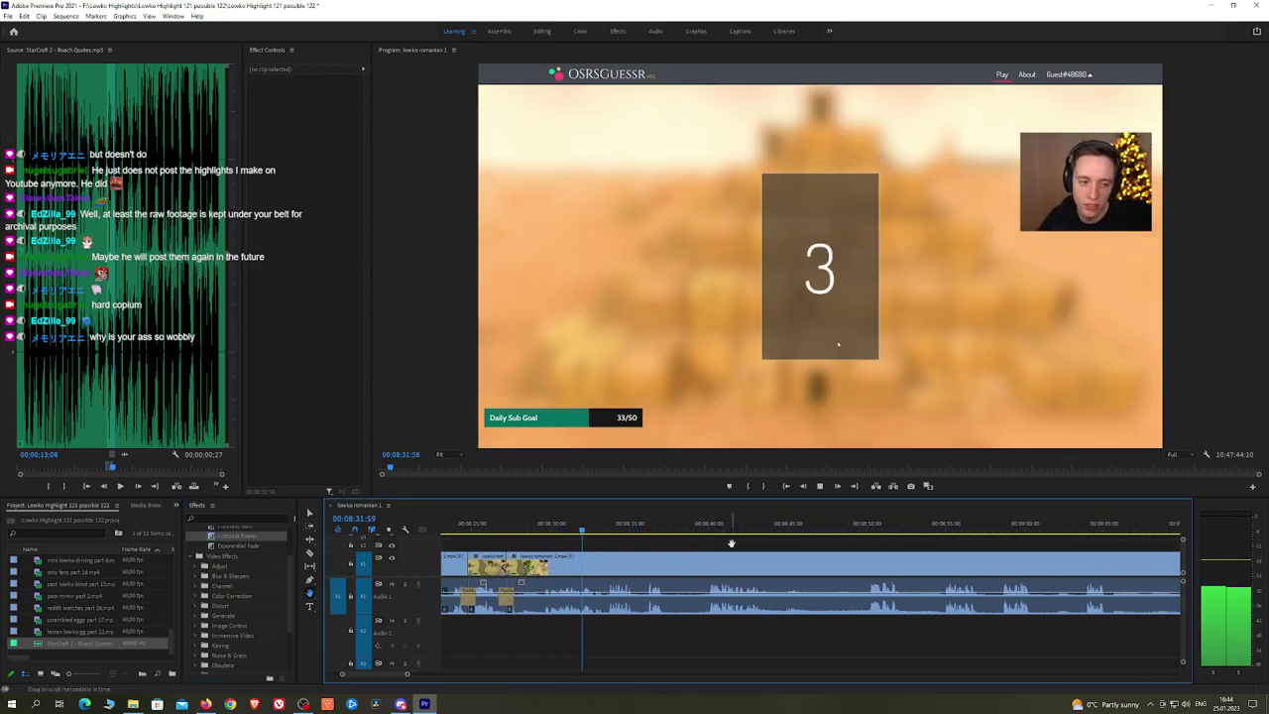
scroll(664, 540, "right", 2)
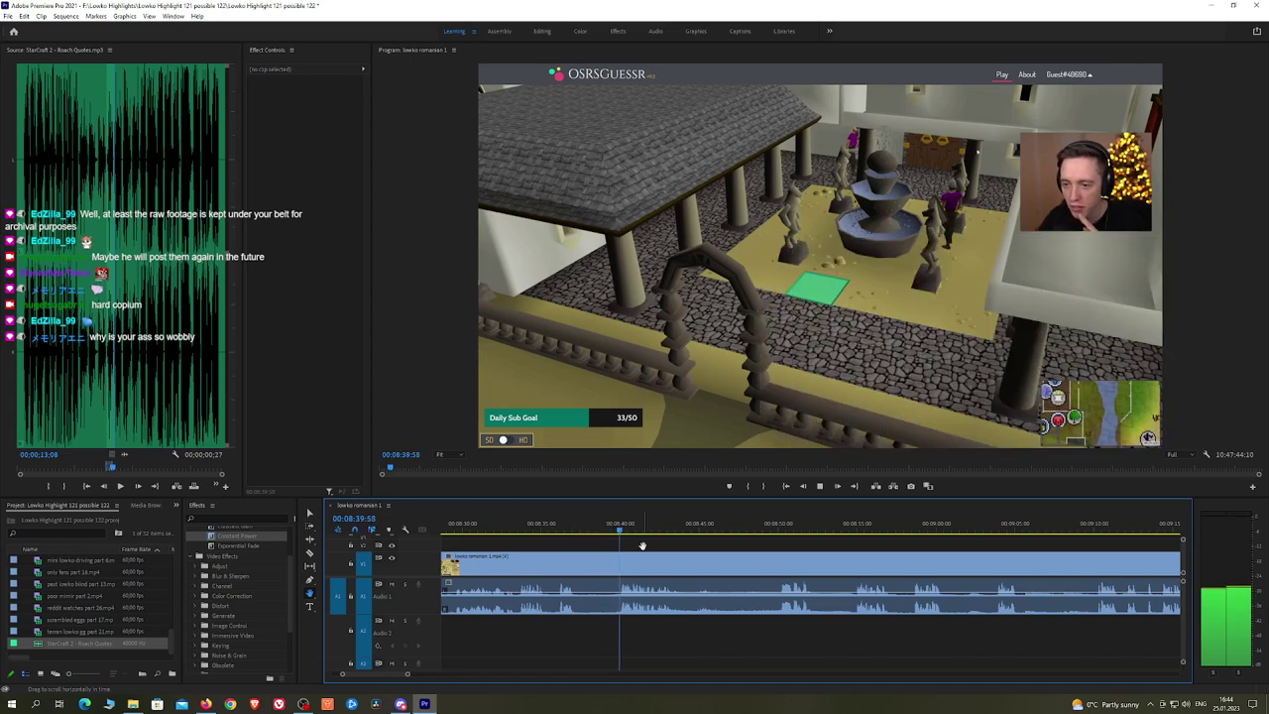
left_click_drag(777, 544, 703, 545)
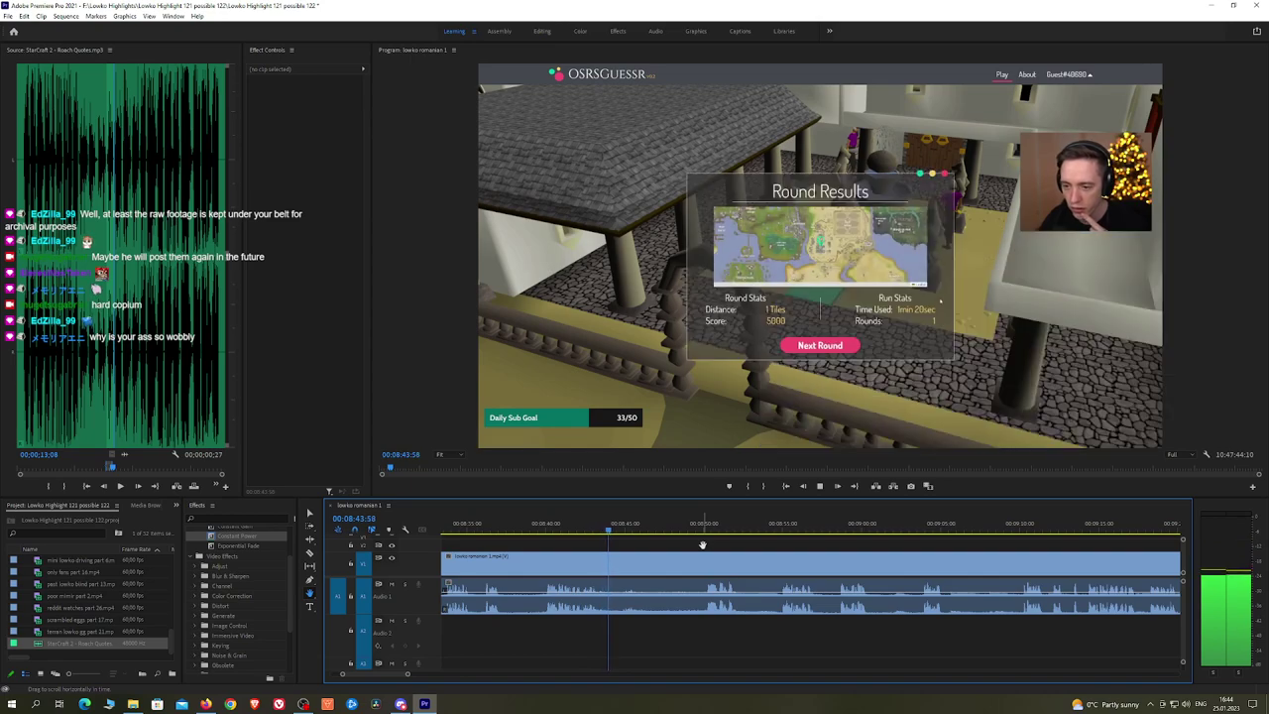
left_click_drag(772, 548, 672, 548)
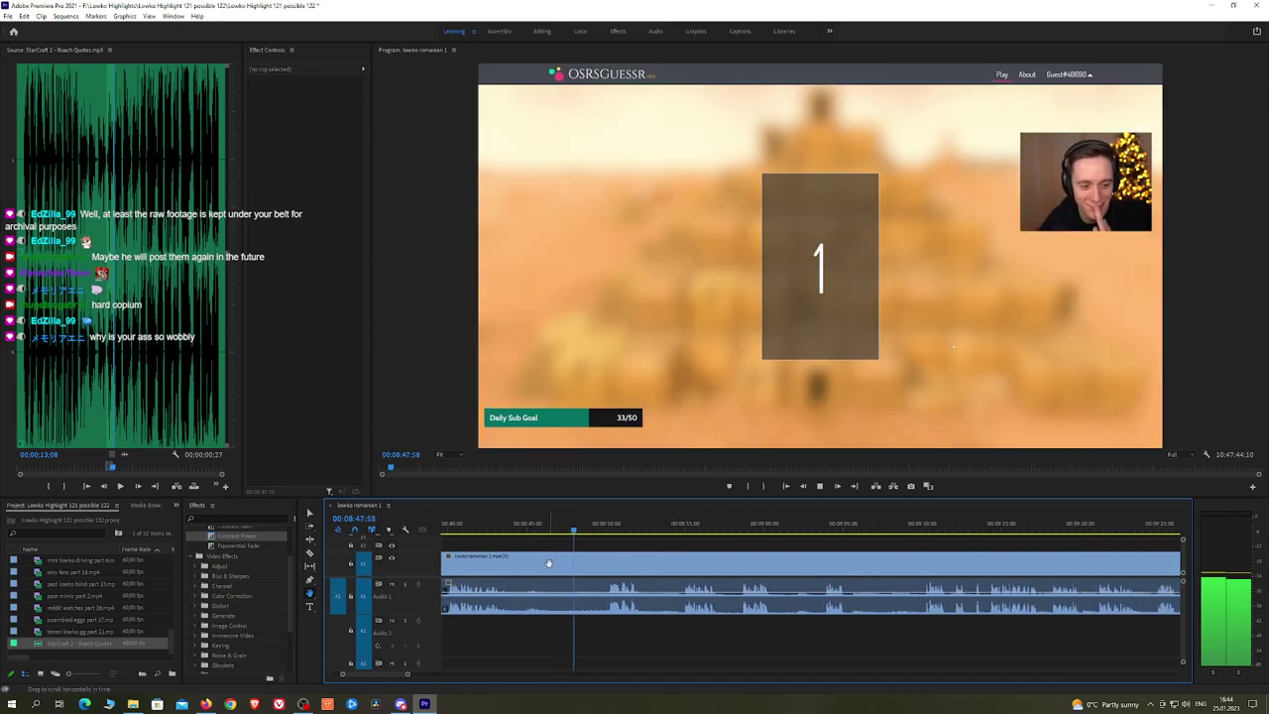
left_click_drag(715, 542, 666, 542)
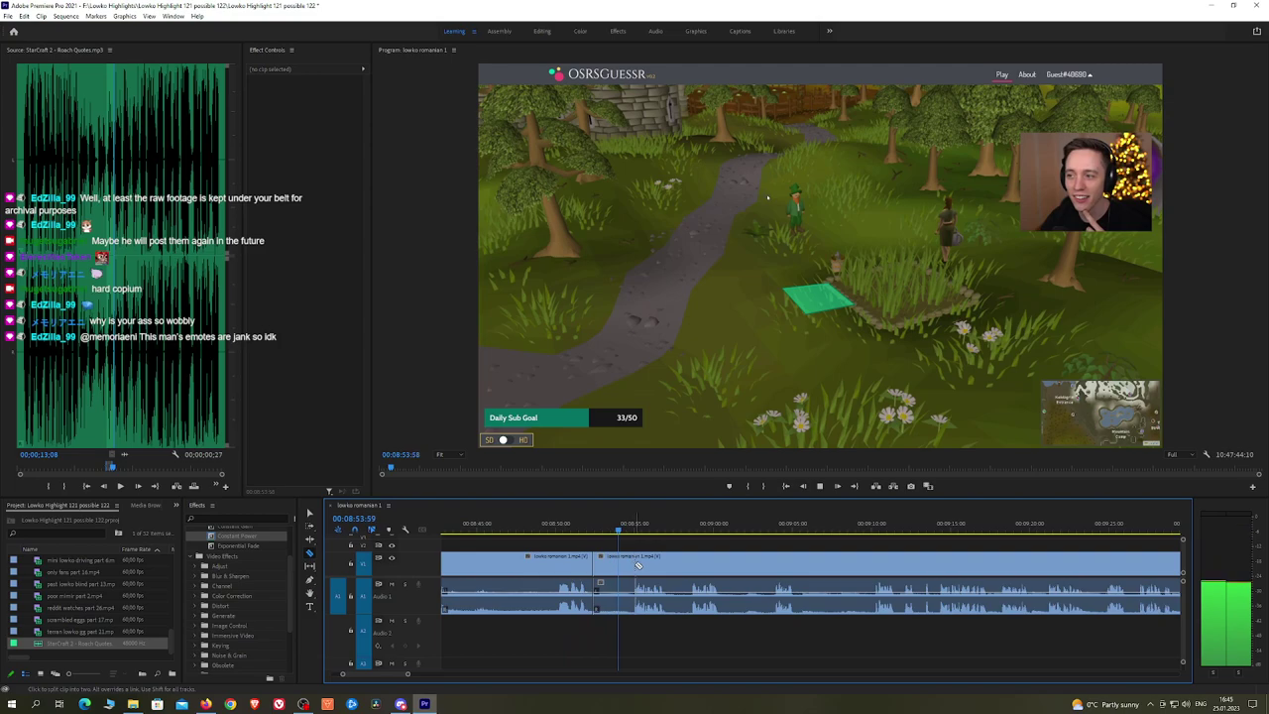
Step: Split at the round start, ripple-delete the dull piece before it, and add a Constant Power crossfade
left_click(629, 565)
key("v")
left_click(616, 566)
key("shift+Delete")
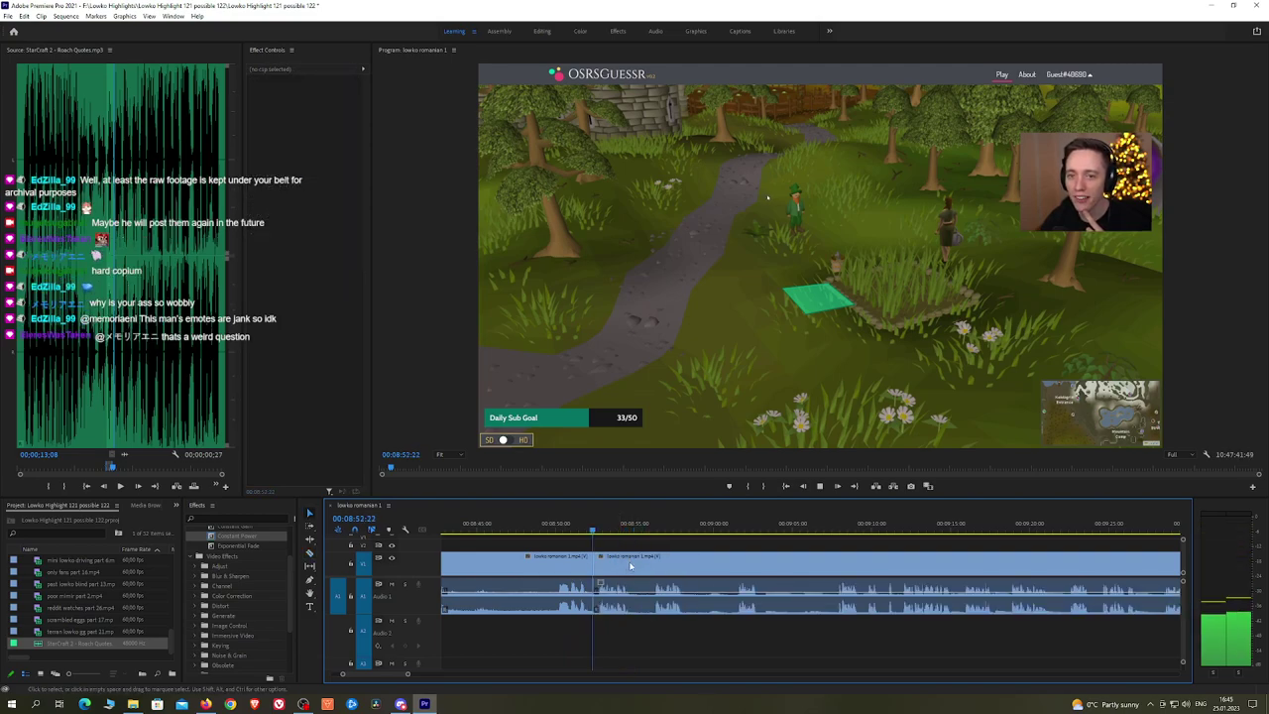
key("space")
left_click(258, 541)
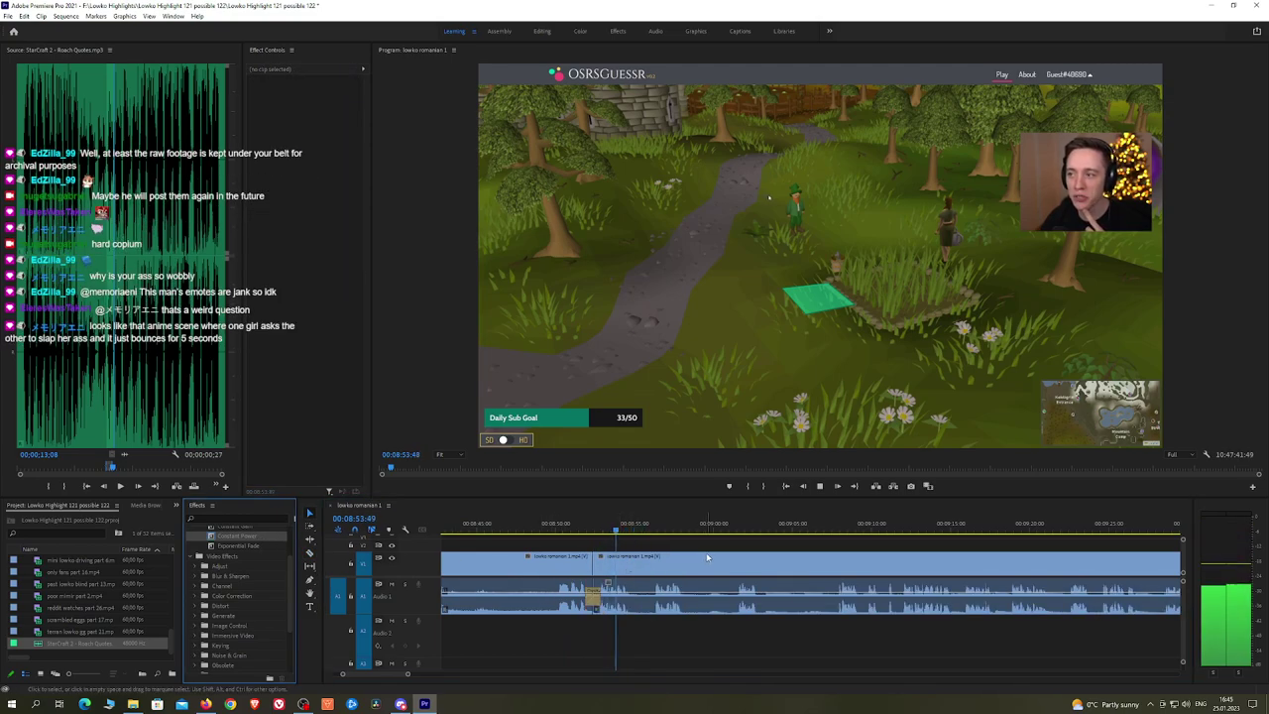
Step: Cut out the next dull stretch and bridge the join with a Constant Power crossfade
key("h")
left_click_drag(707, 552, 583, 542)
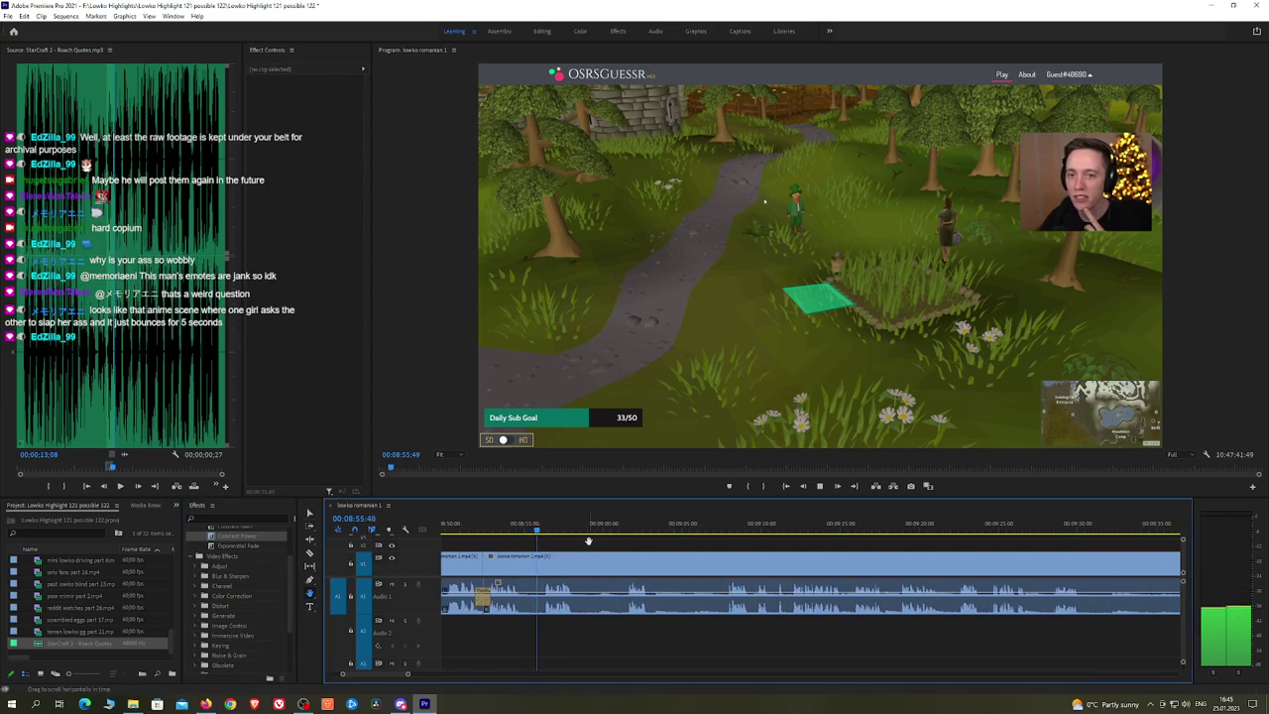
key("c")
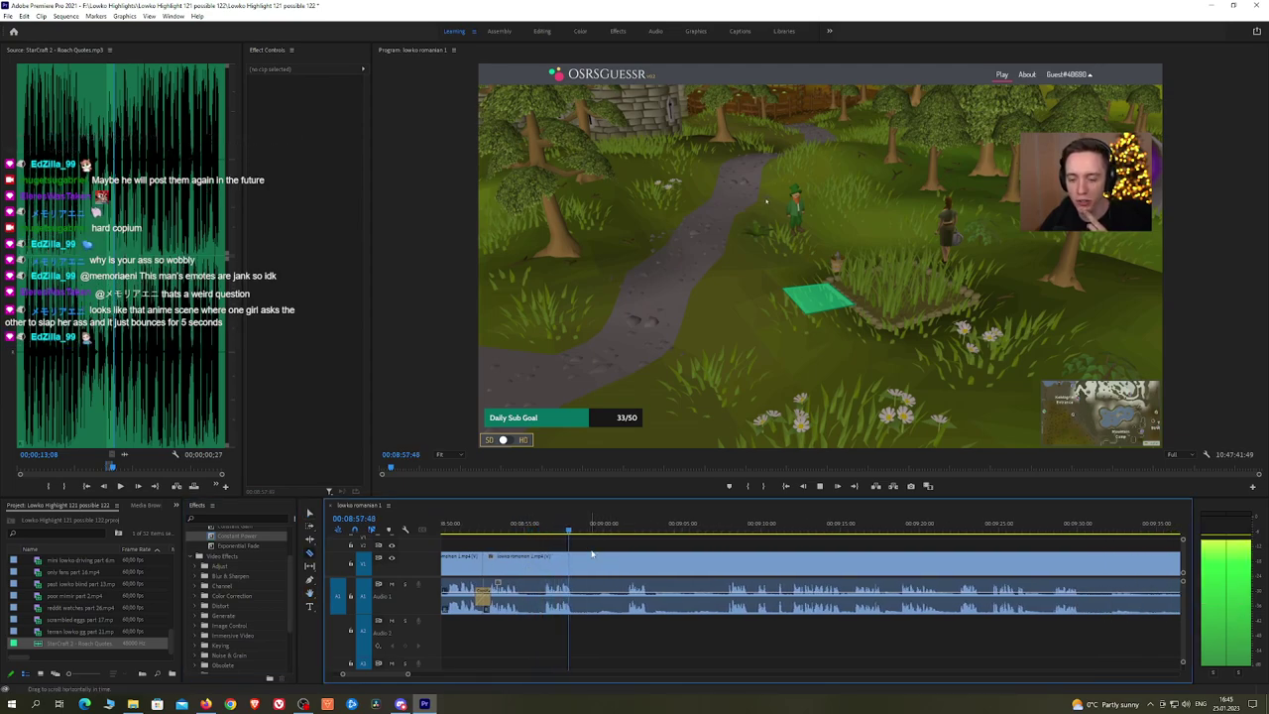
left_click(579, 563)
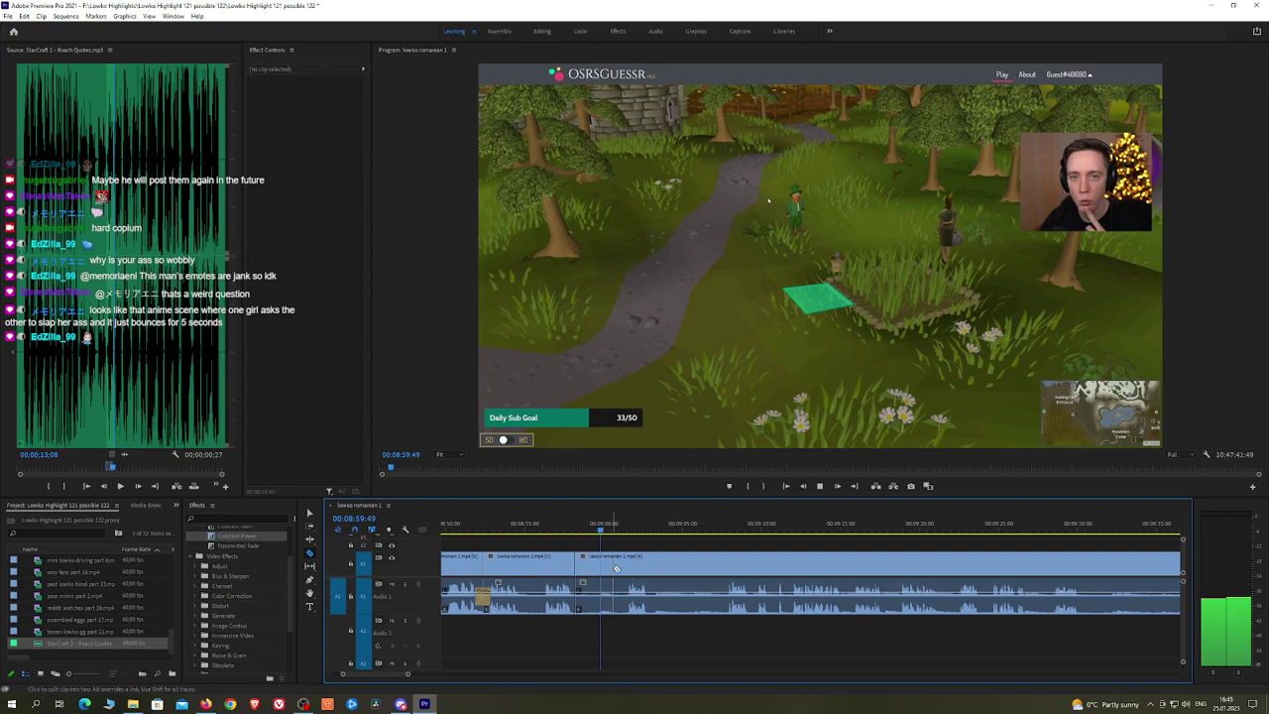
left_click(626, 569)
key("v")
left_click(612, 568)
key("shift+Delete")
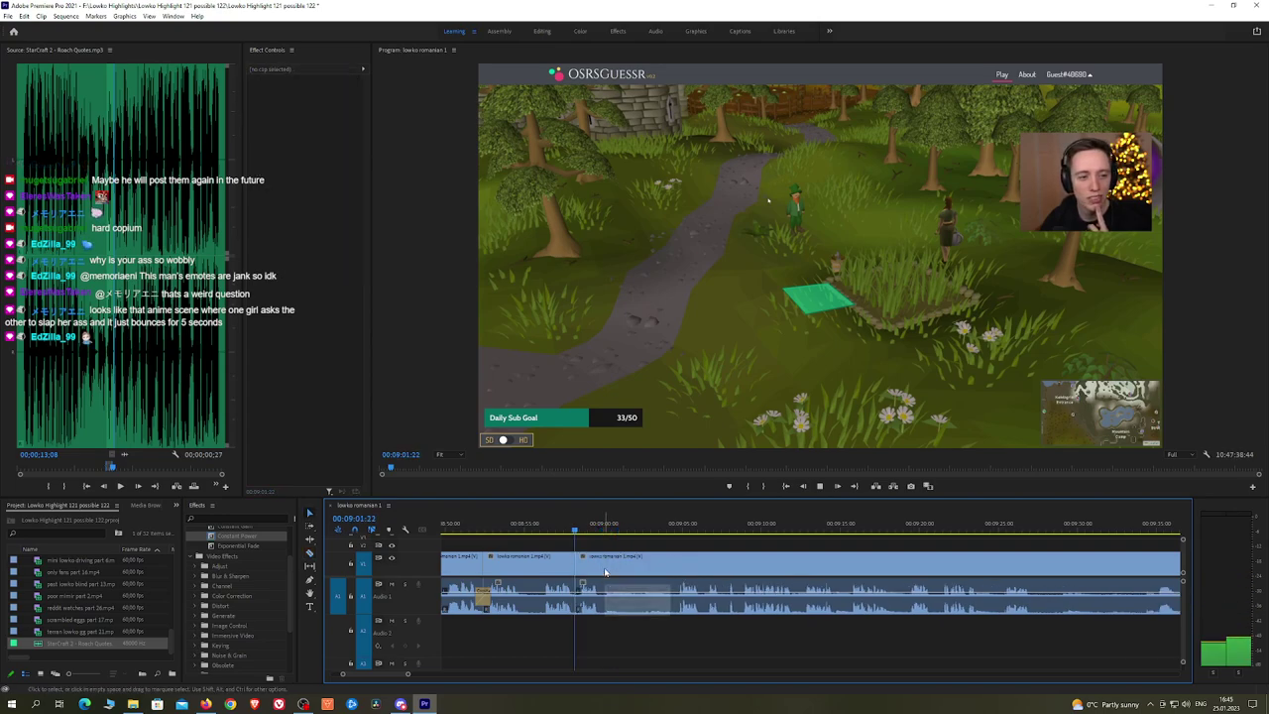
left_click(244, 541)
key("space")
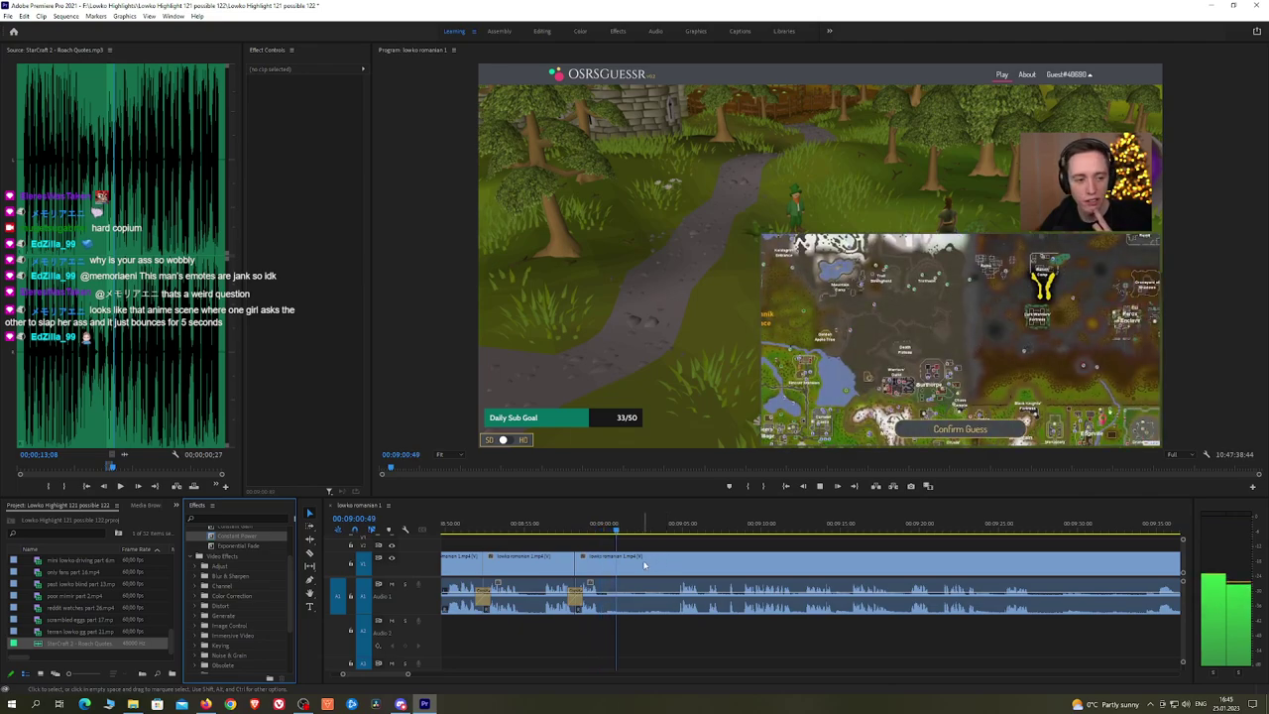
Step: Cut out a third dull part, redoing its end cut slightly later before ripple-deleting
key("c")
left_click(605, 570)
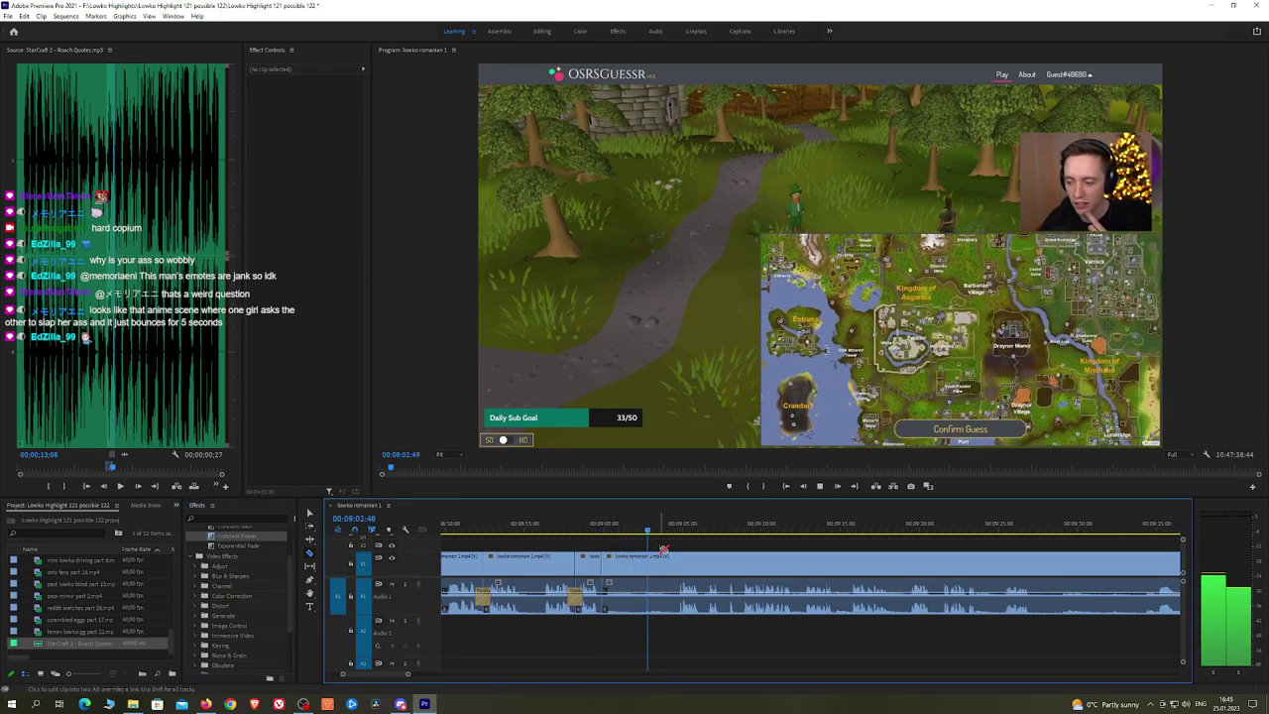
left_click(669, 571)
key("v")
left_click(664, 561)
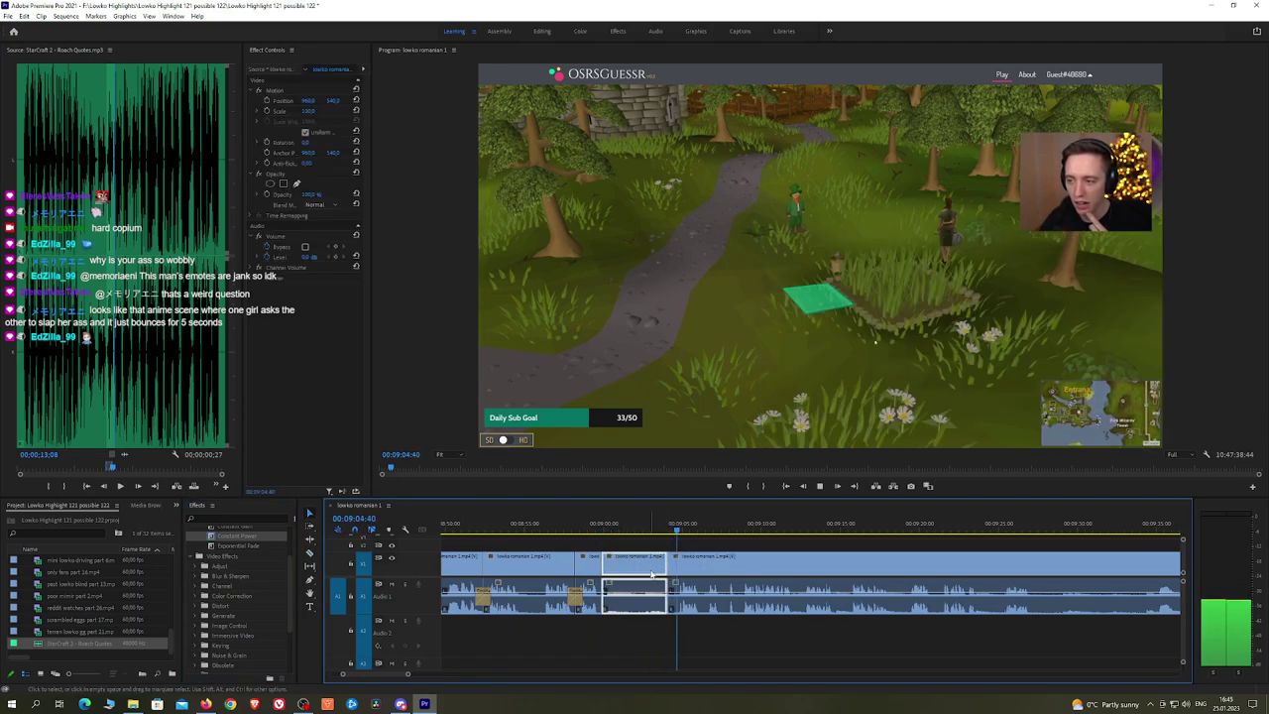
key("ctrl+z")
key("c")
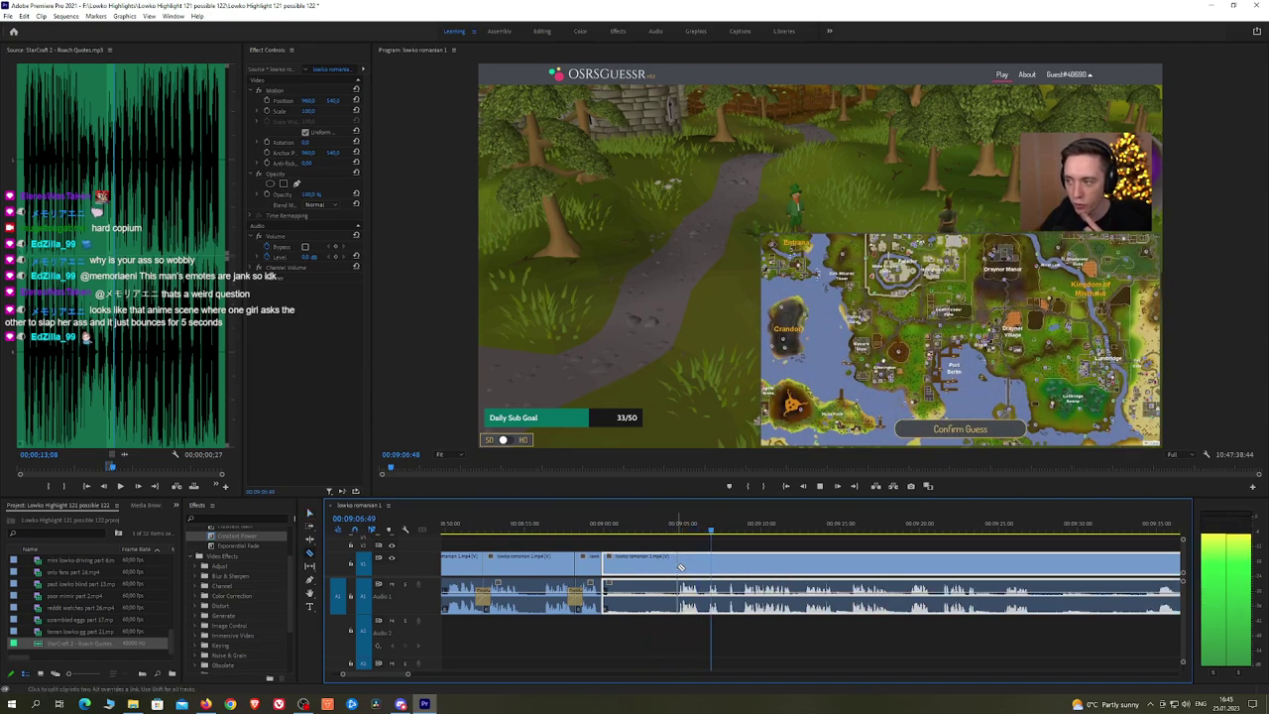
left_click(677, 570)
key("v")
key("shift+Delete")
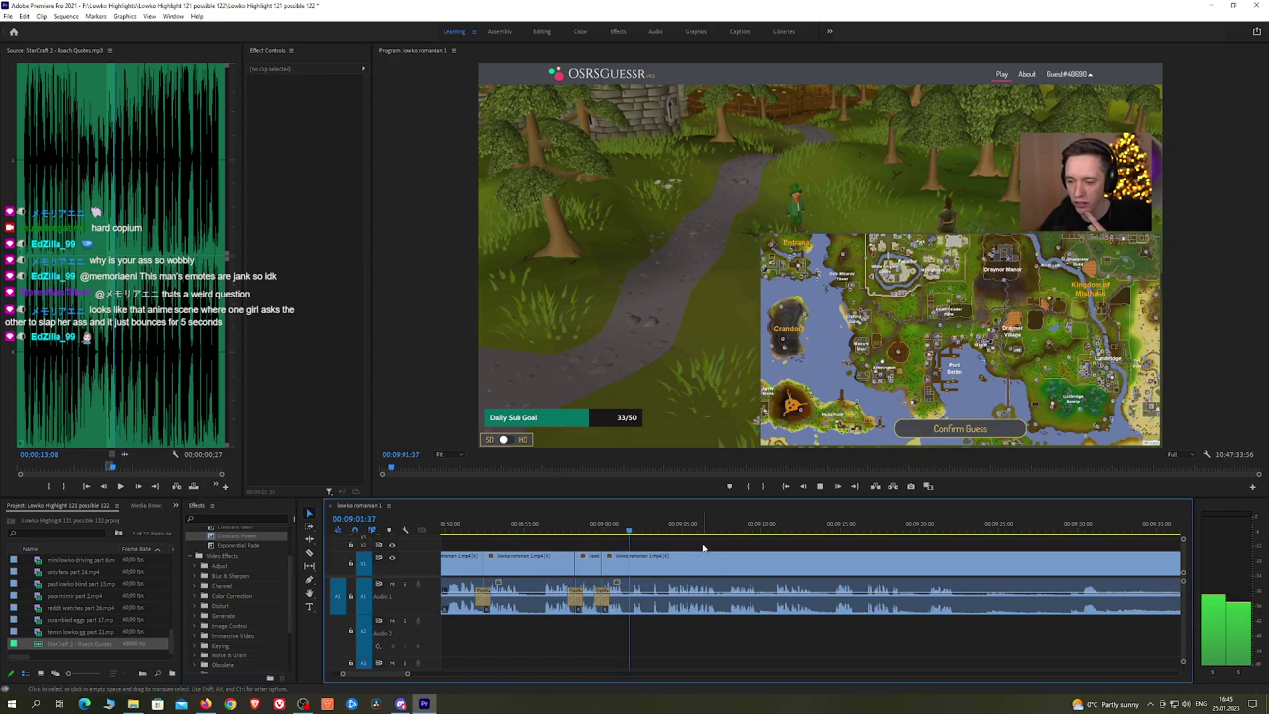
Step: Scroll ahead and split the clip at the next countdown near 00:09:22
scroll(654, 543, "right", 3)
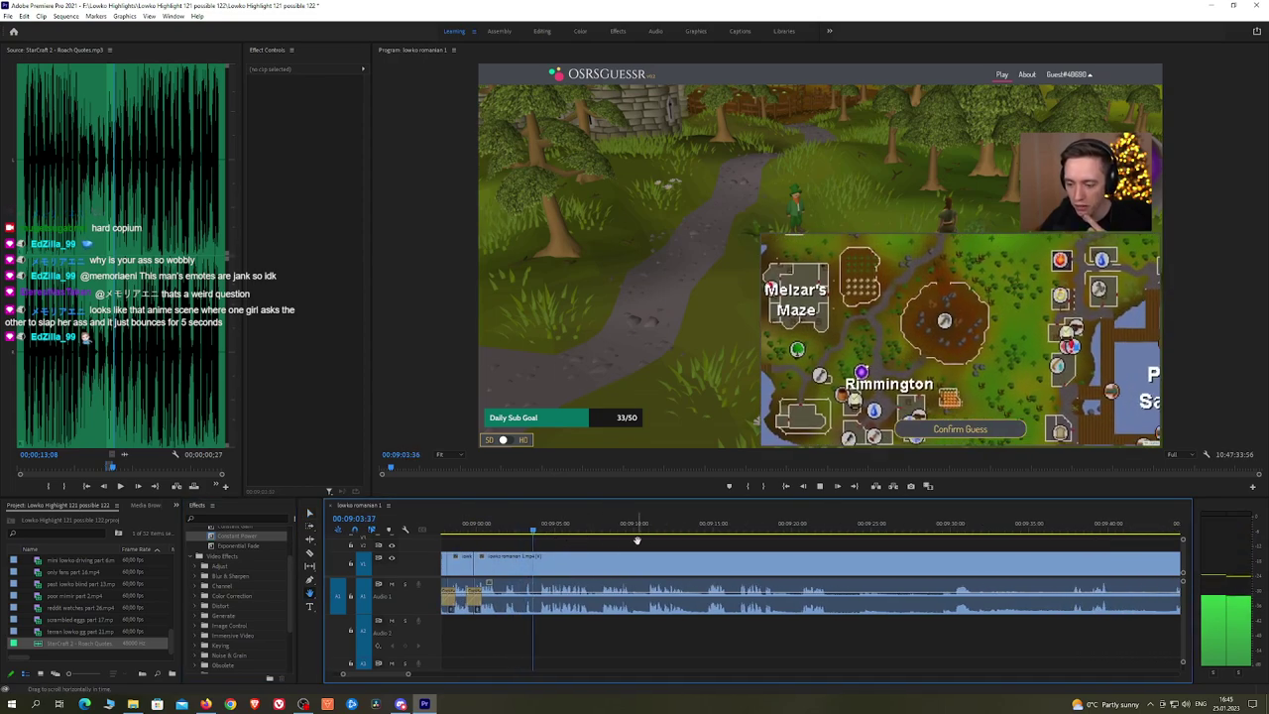
scroll(645, 542, "right", 2)
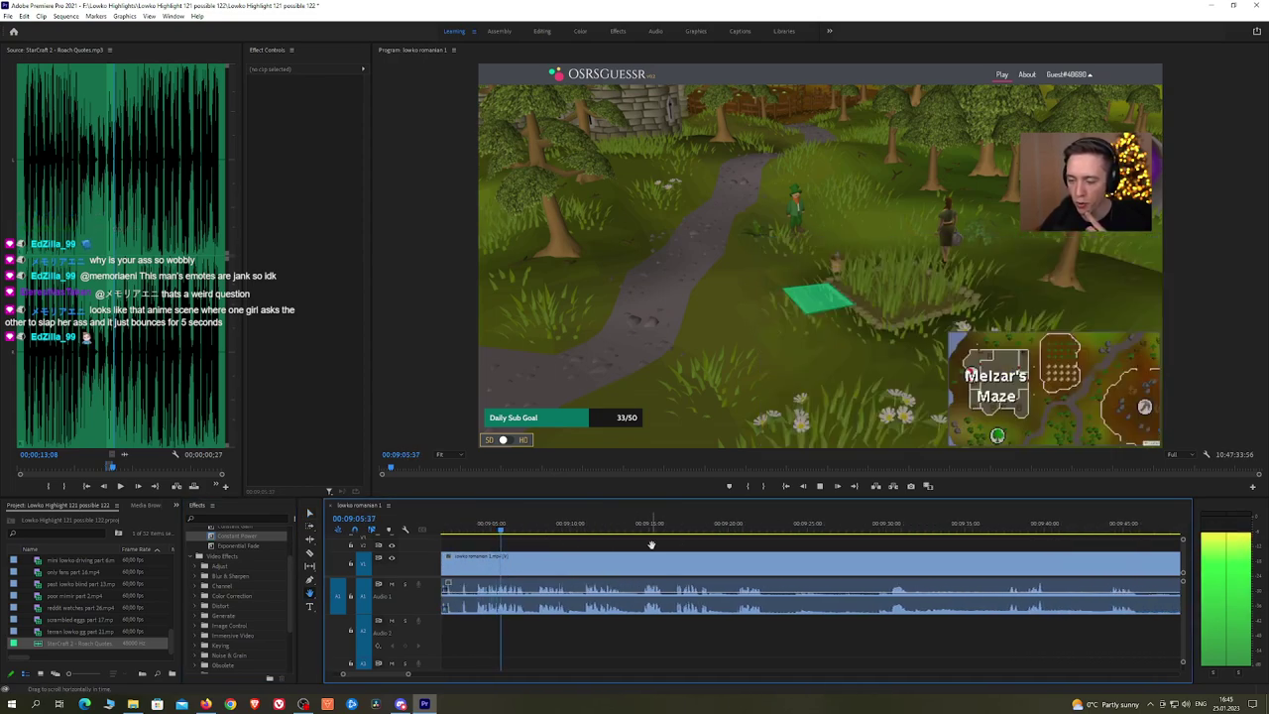
scroll(671, 549, "right", 1)
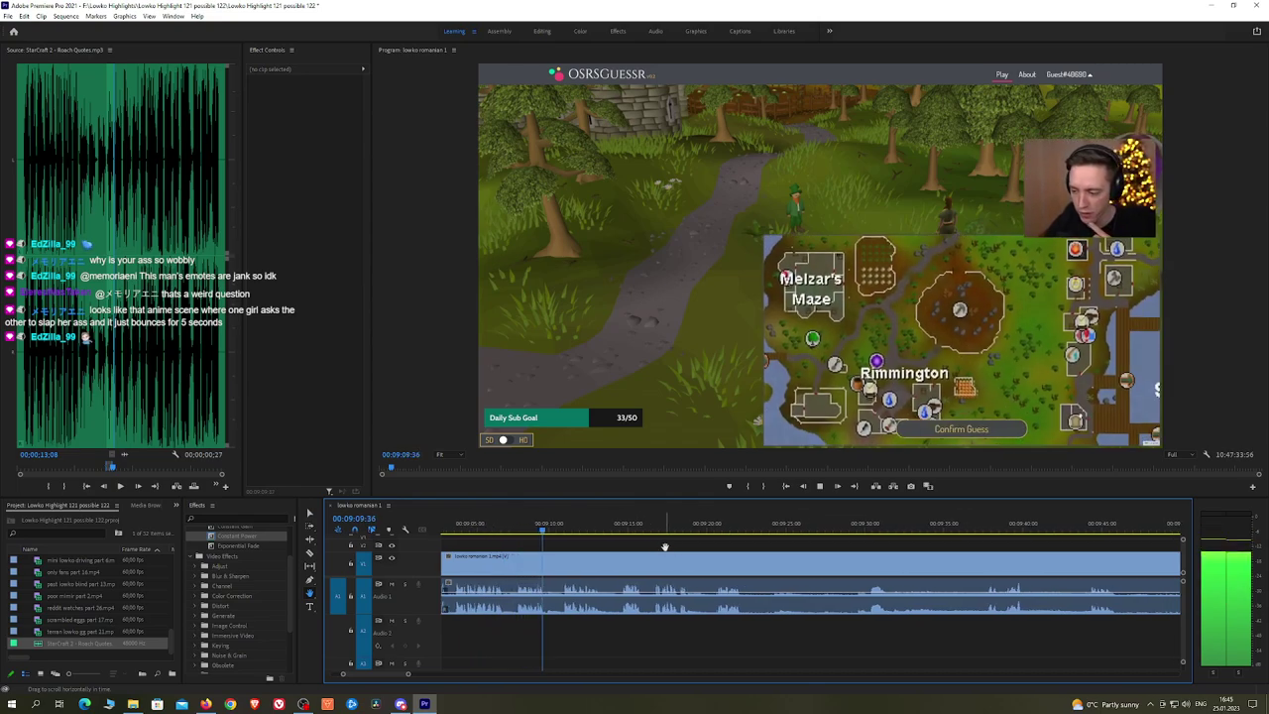
left_click_drag(707, 546, 669, 546)
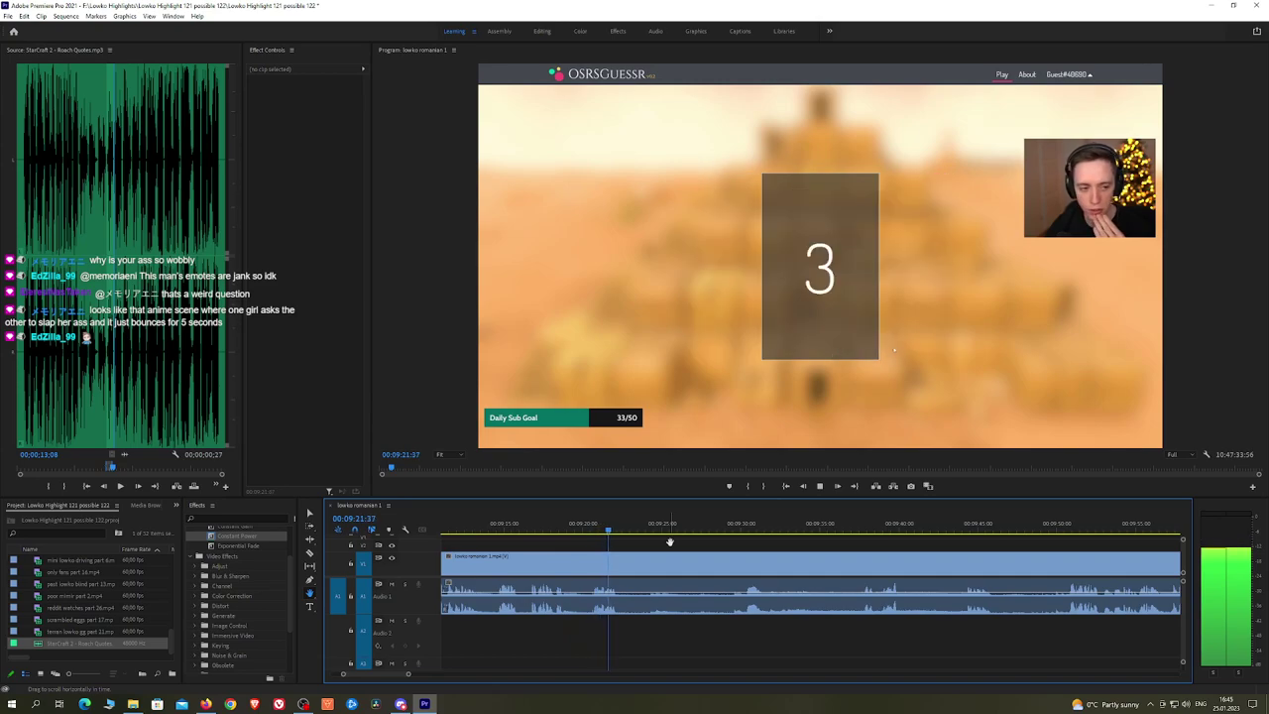
key("c")
left_click(620, 562)
Step: Cut at the playhead, ripple-delete the dull piece before it, and add a Constant Power crossfade
mouse_move(717, 529)
left_mouse_down()
mouse_move(740, 529)
mouse_move(718, 532)
left_mouse_up()
key("space")
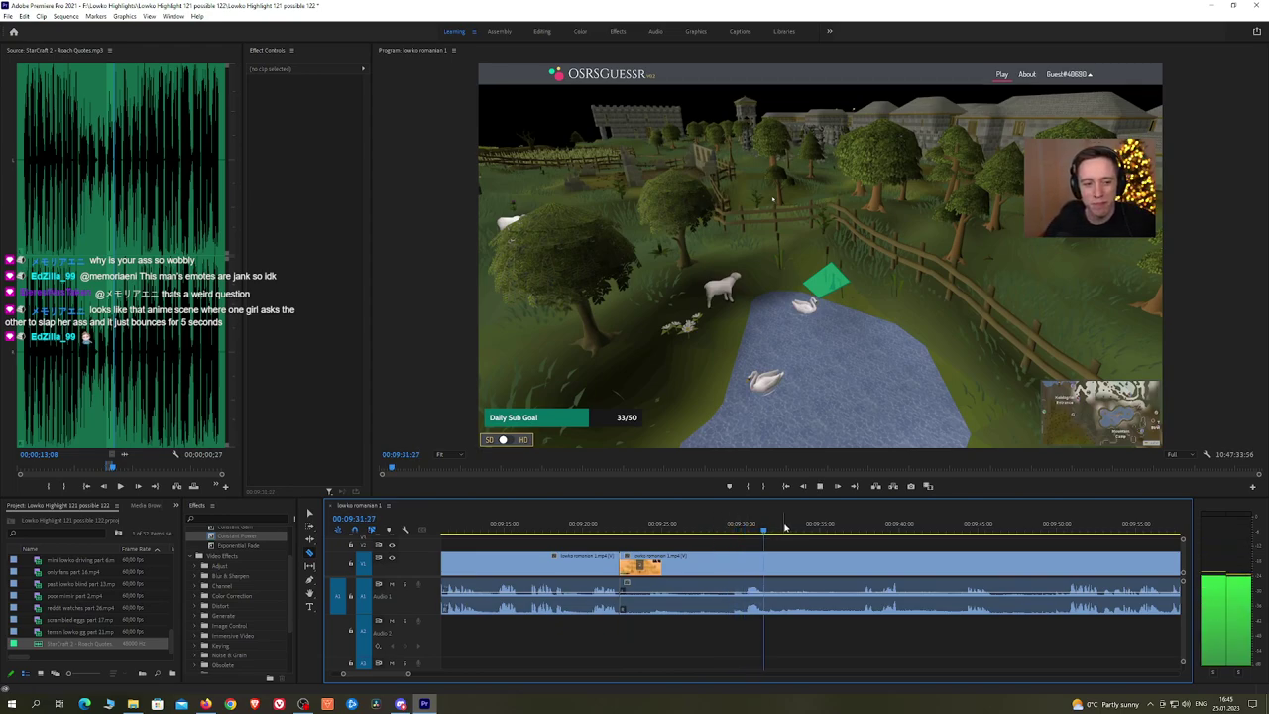
left_click_drag(857, 532, 860, 533)
left_click(858, 562)
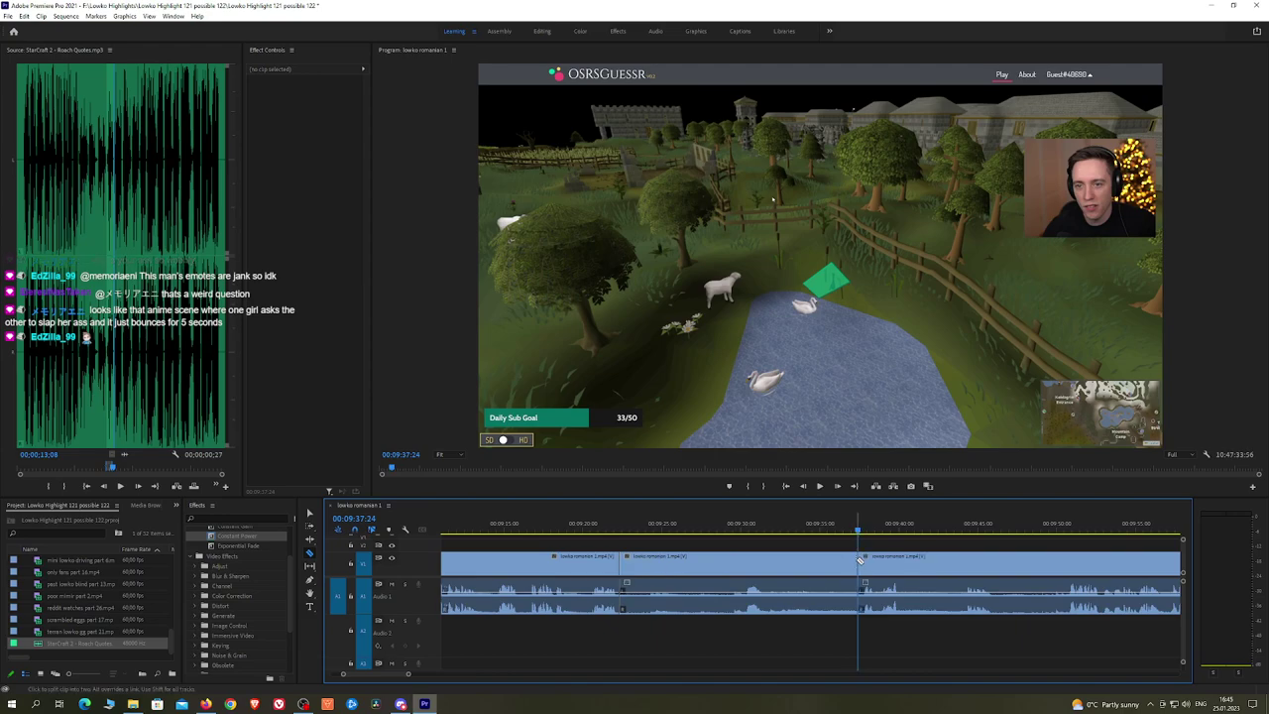
key("v")
left_click(849, 562)
key("shift+Delete")
left_click_drag(254, 536, 623, 602)
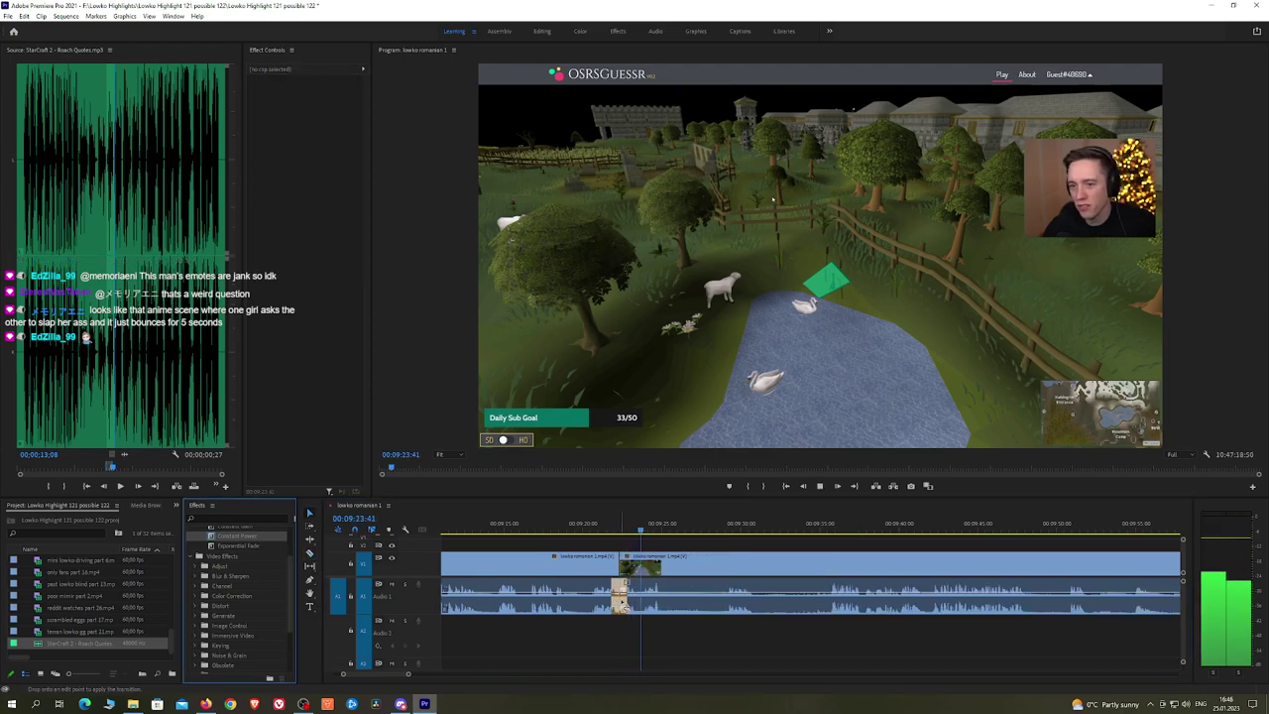
Step: Remove the next dull stretch and place a Constant Power crossfade on the new audio join
left_click(667, 565)
left_click(729, 558)
key("v")
left_click(696, 563)
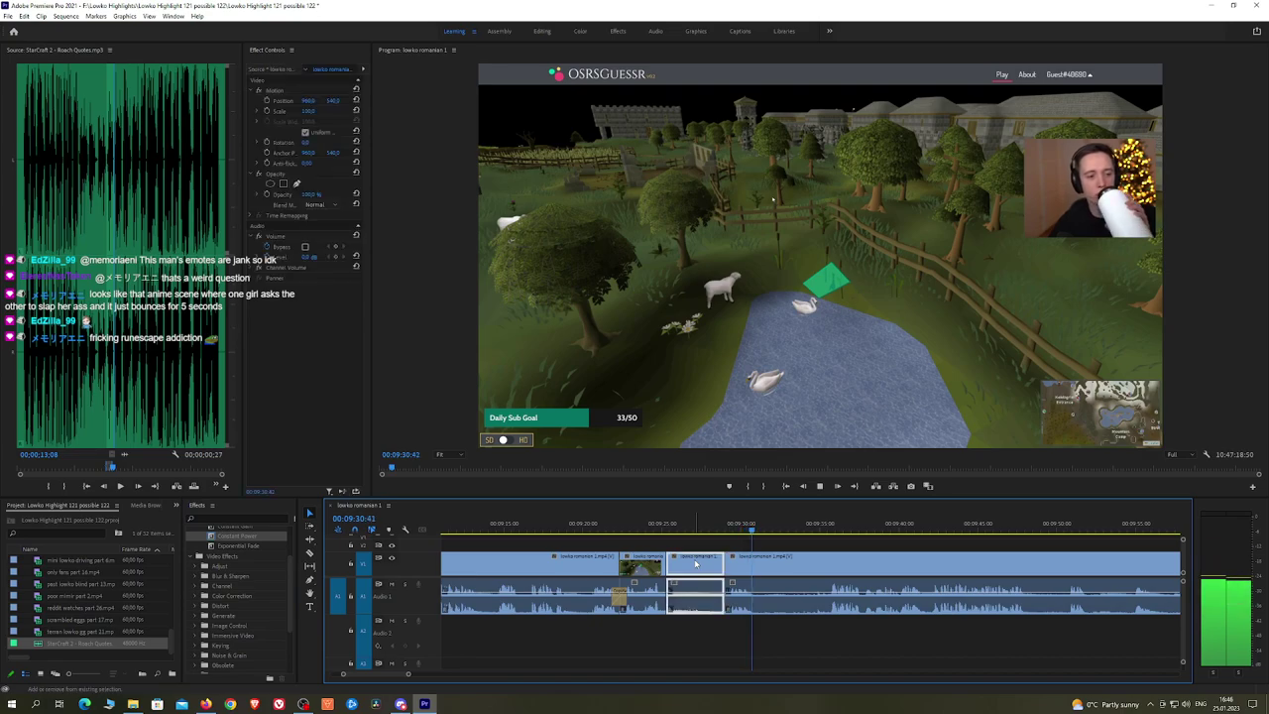
key("shift+Delete")
left_click_drag(256, 537, 669, 612)
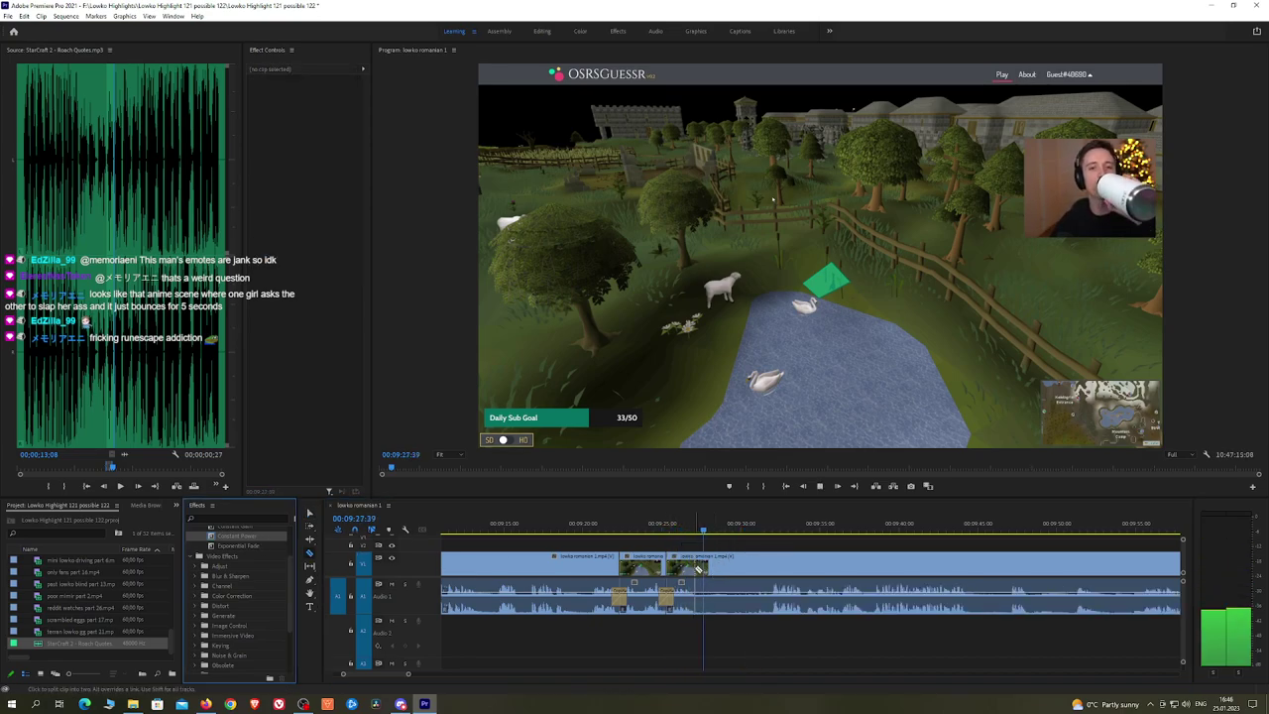
Step: Cut out another dull part, add a Constant Power crossfade, and review the edit
key("c")
left_click(700, 567)
left_click(770, 564)
key("v")
left_click(743, 566)
key("shift+Delete")
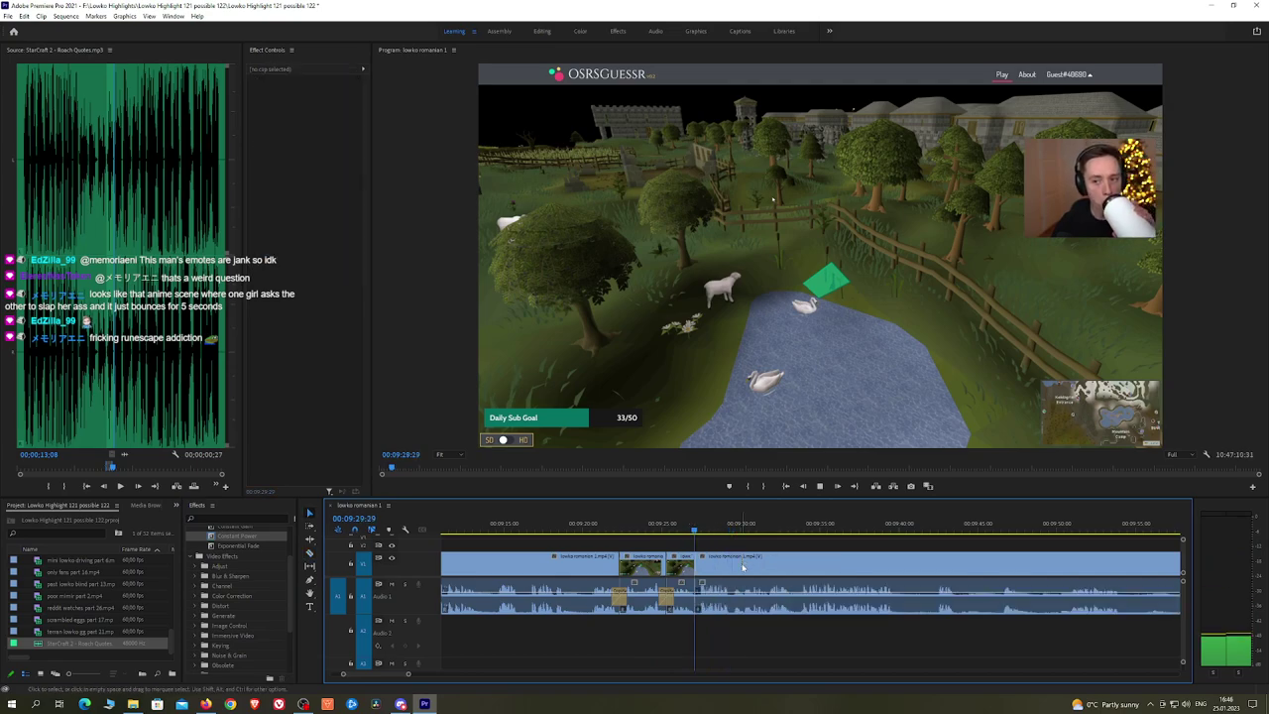
left_click(264, 547)
key("space")
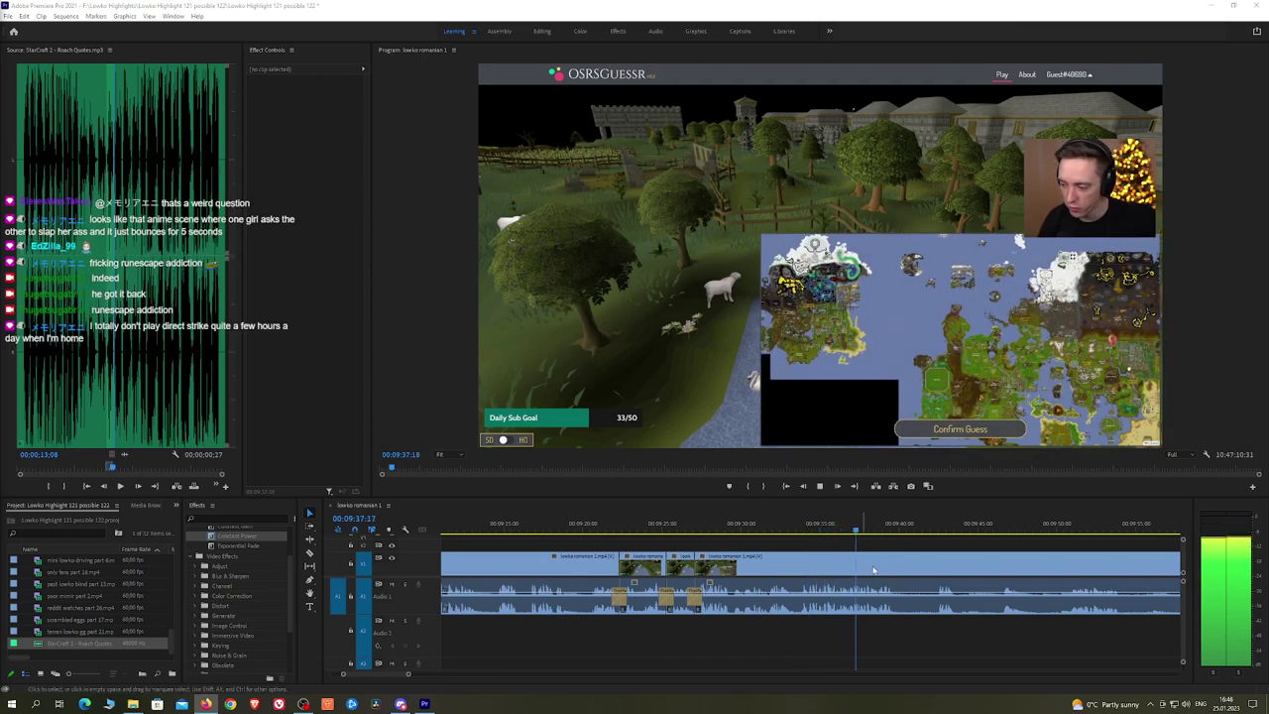
Step: Ripple-delete a short dull stretch a little further along the timeline
scroll(902, 548, "right", 5)
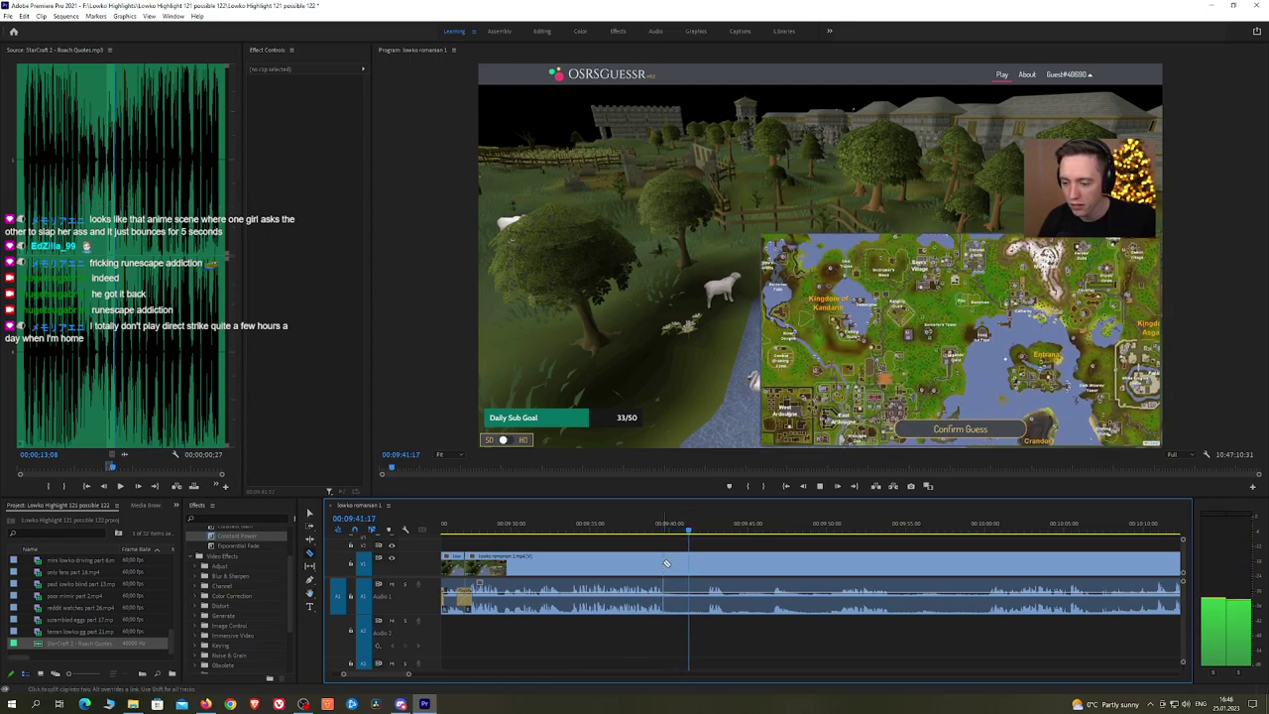
left_click(666, 563)
left_click(704, 563)
key("v")
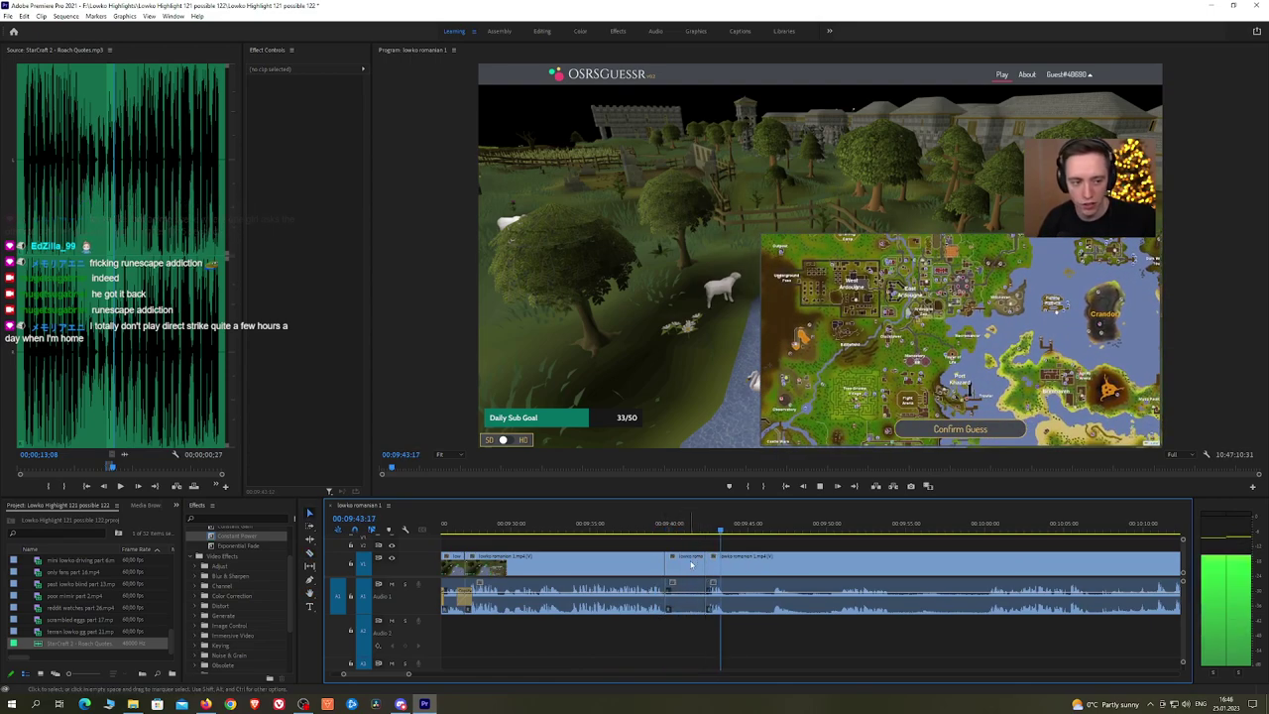
left_click(693, 563)
key("shift+Delete")
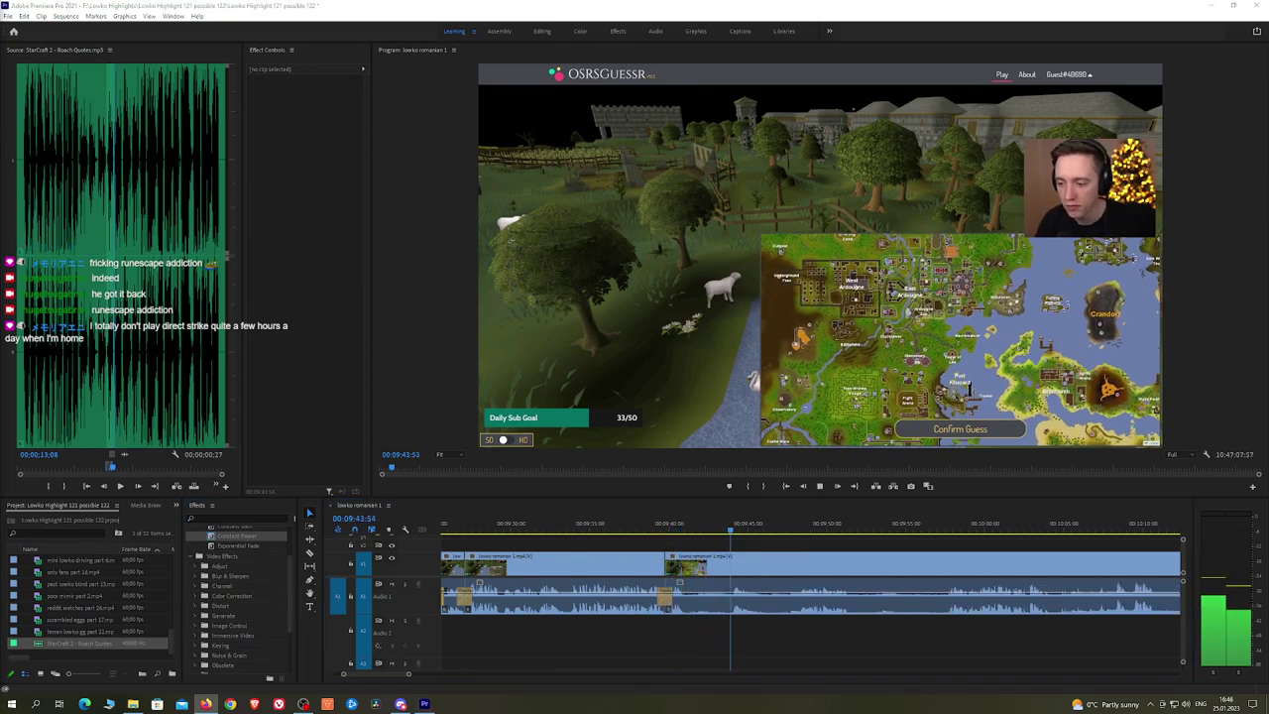
Step: Remove the dull stretch before the map guess and add a Constant Power crossfade on the Audio 1 cut
left_click(807, 545)
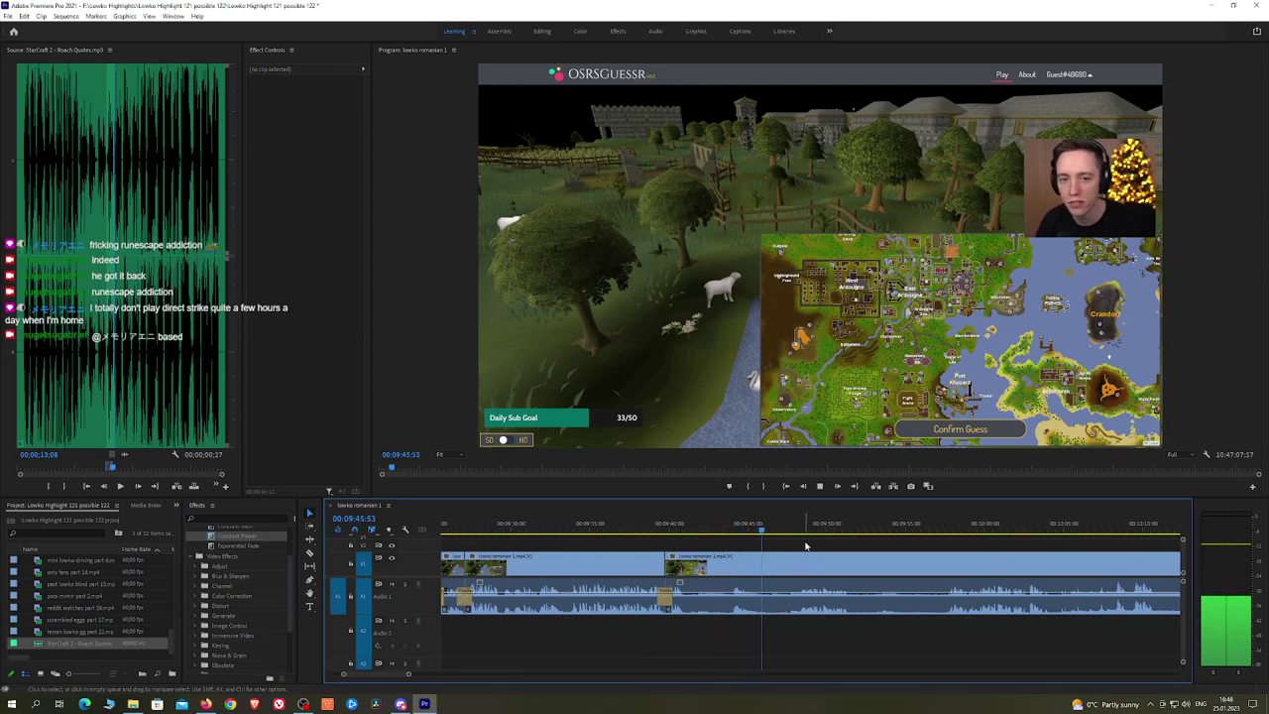
key("h")
left_click_drag(824, 544, 659, 529)
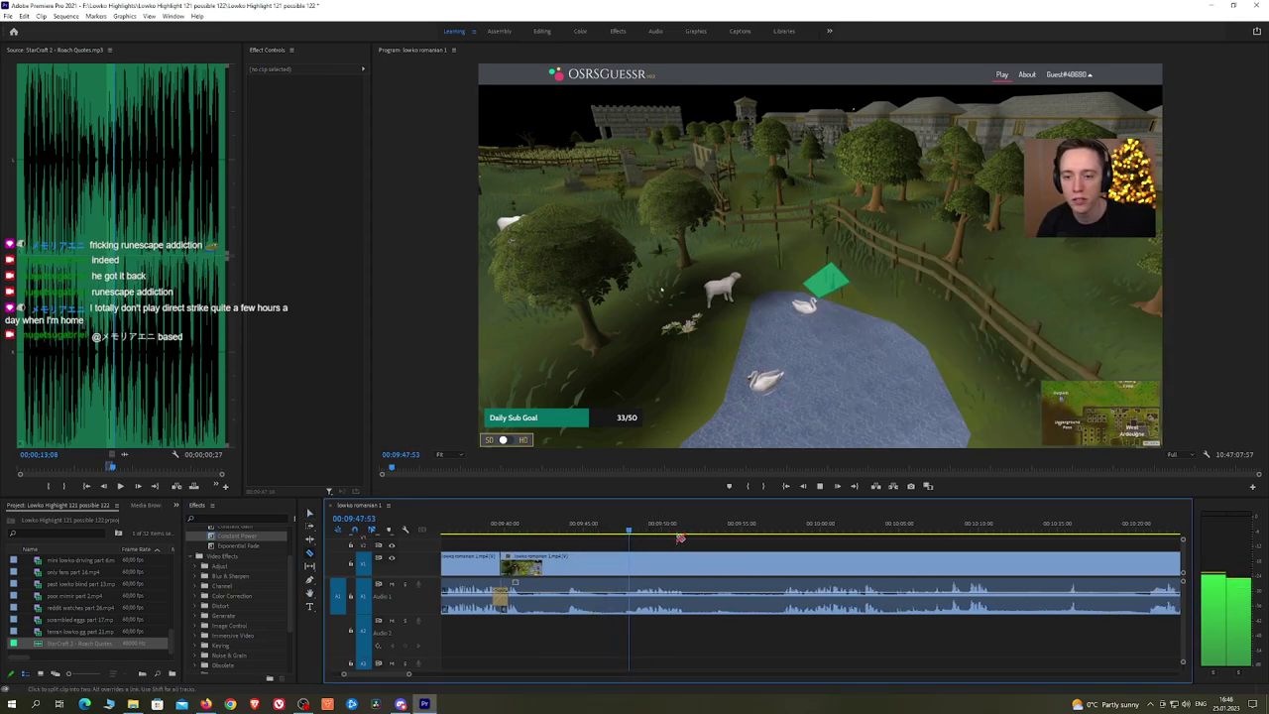
scroll(691, 535, "down", 1)
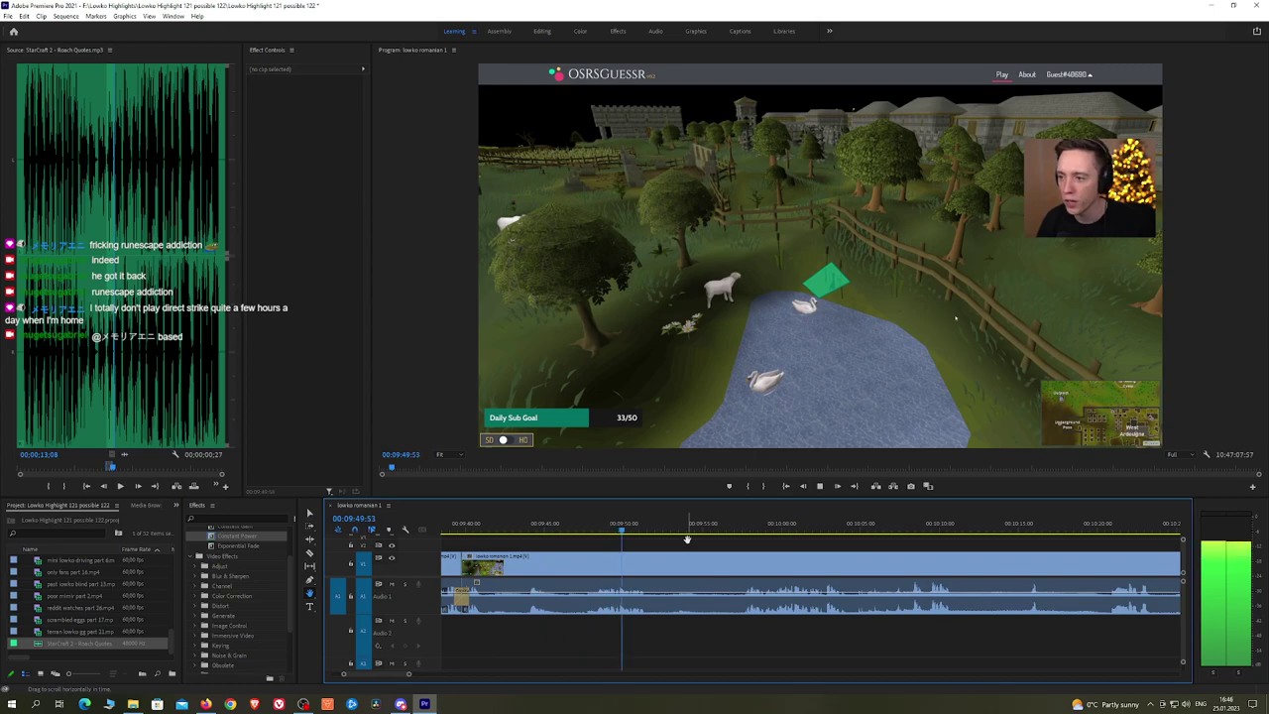
key("c")
left_click(652, 568)
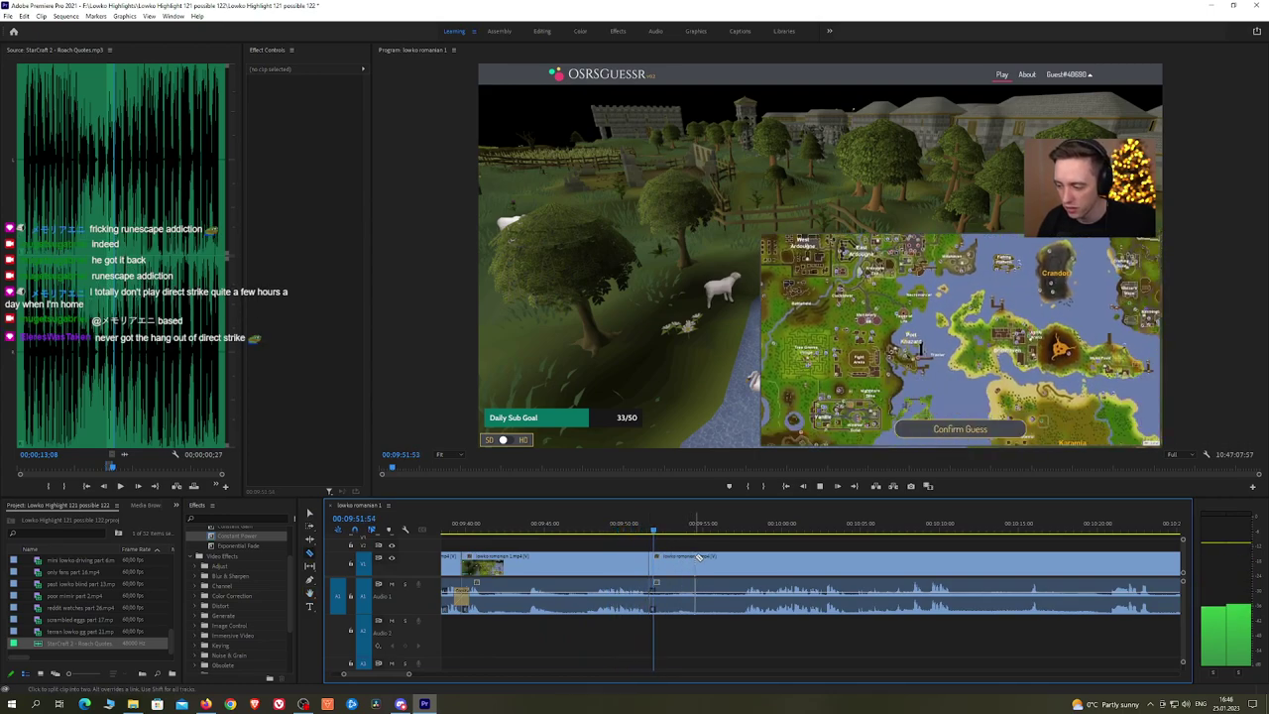
left_click(744, 528)
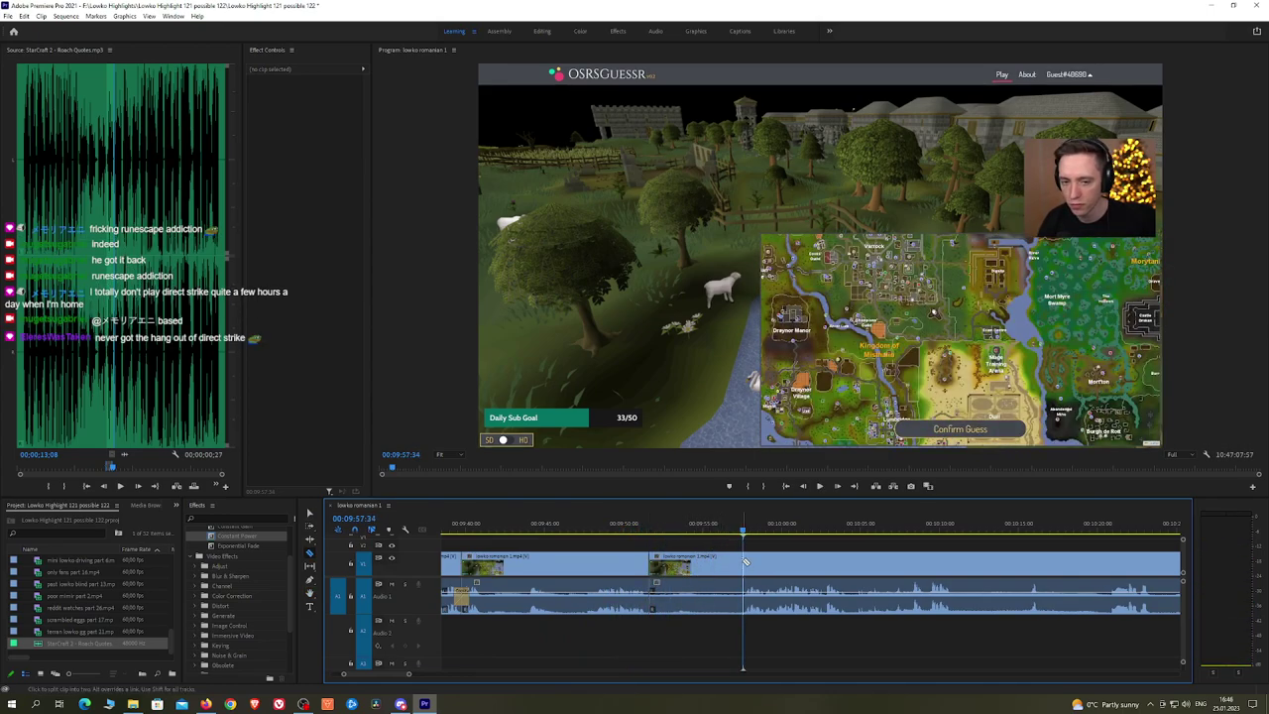
left_click(744, 565)
key("v")
left_click(729, 564)
key("shift+Delete")
left_click_drag(273, 537, 649, 597)
Step: Return to the timeline and pan ahead to later footage
key("alt+Tab")
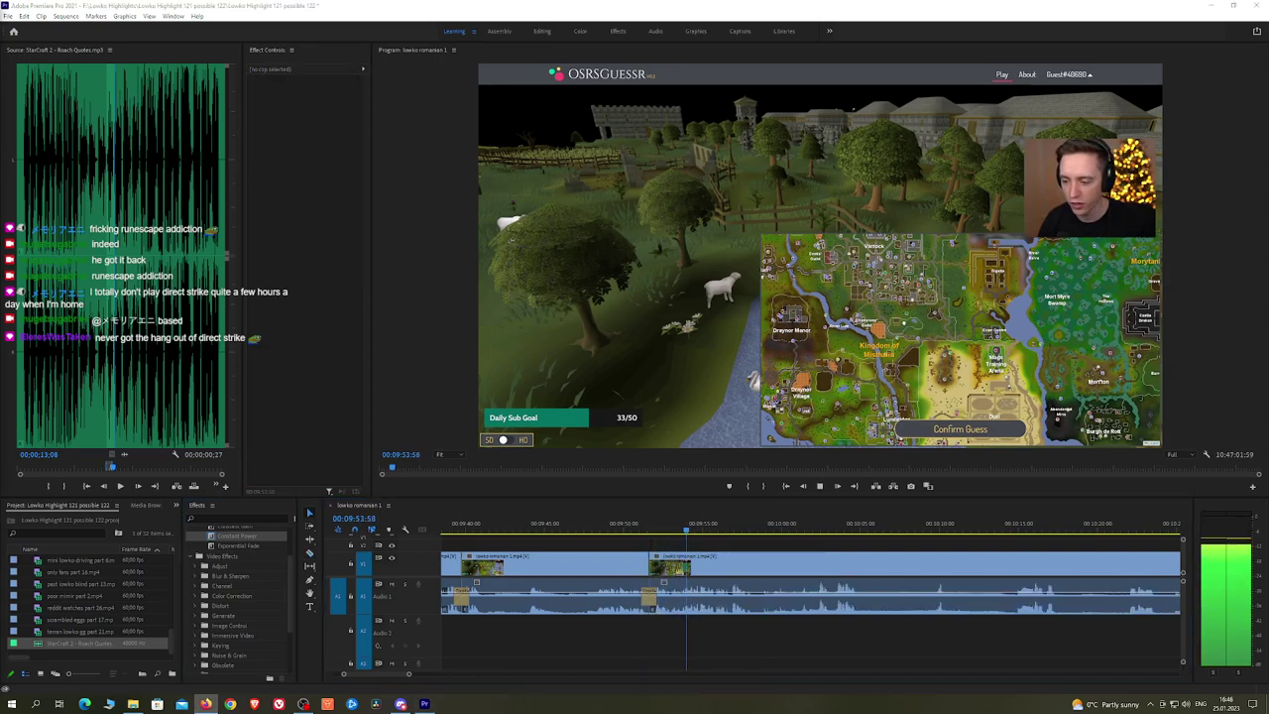
left_click(819, 543)
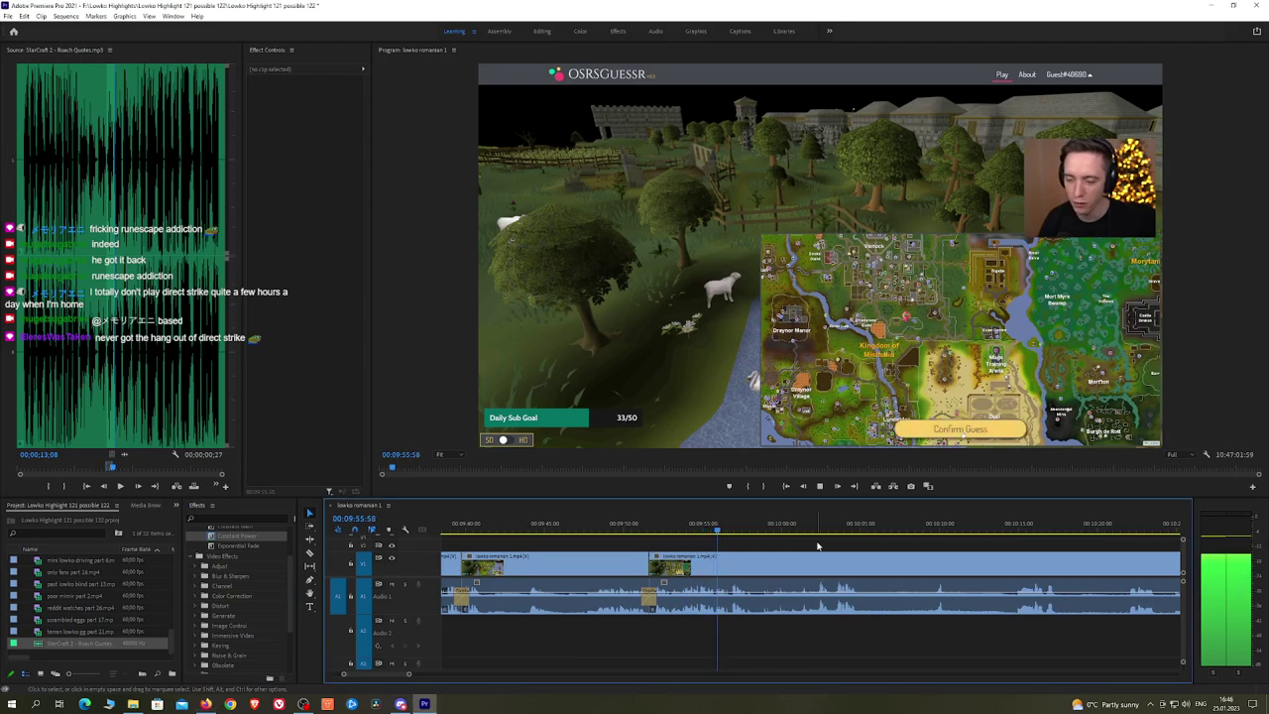
key("h")
left_click_drag(817, 543, 696, 534)
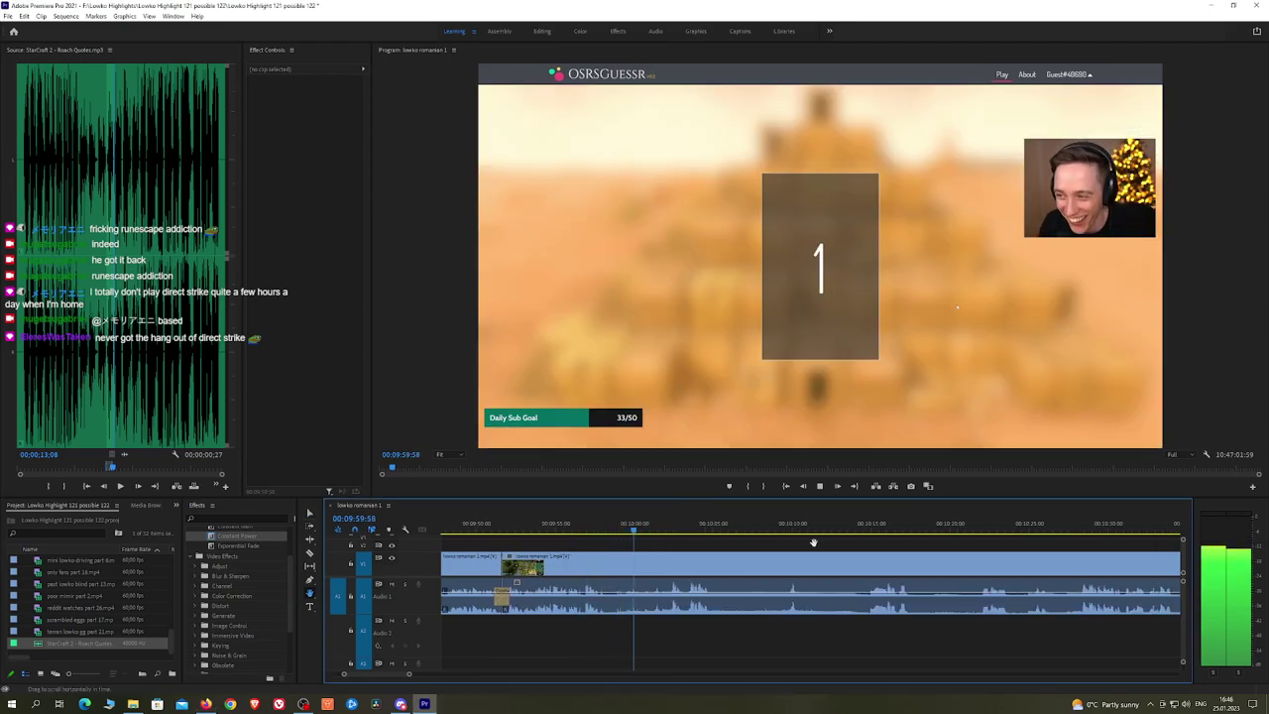
left_click_drag(816, 536, 741, 534)
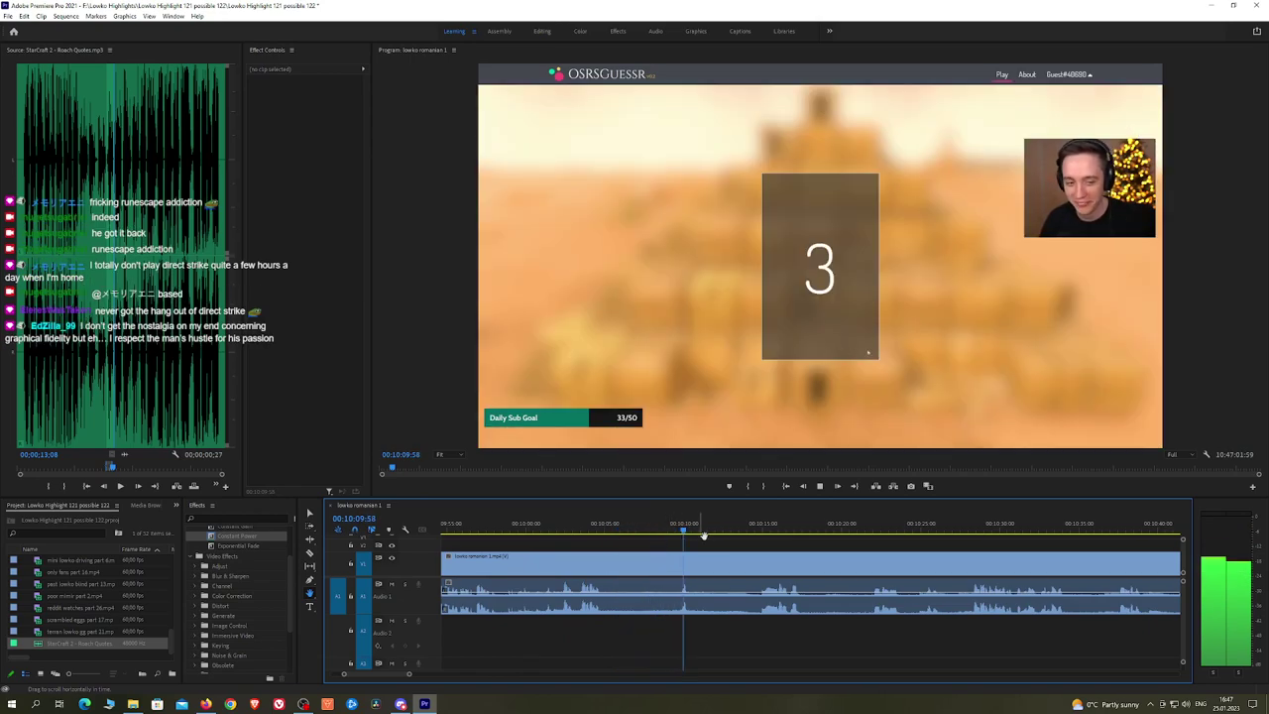
left_click_drag(809, 533, 732, 536)
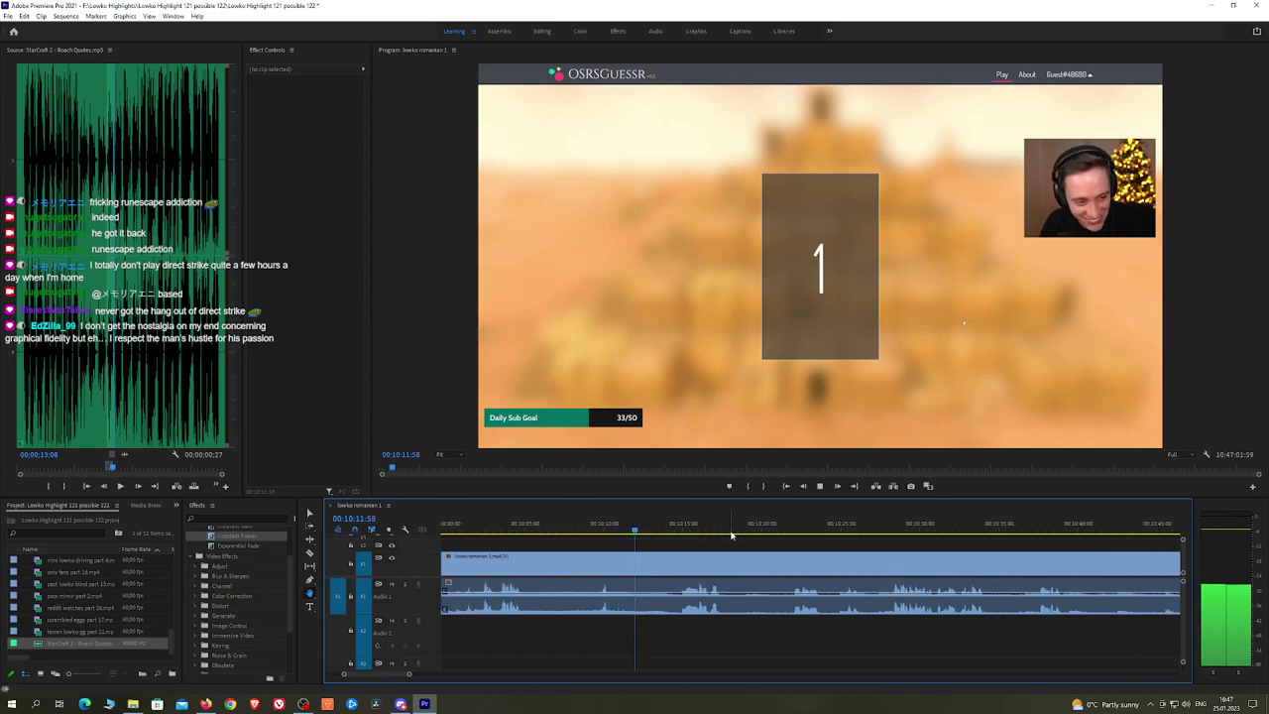
left_click(722, 535)
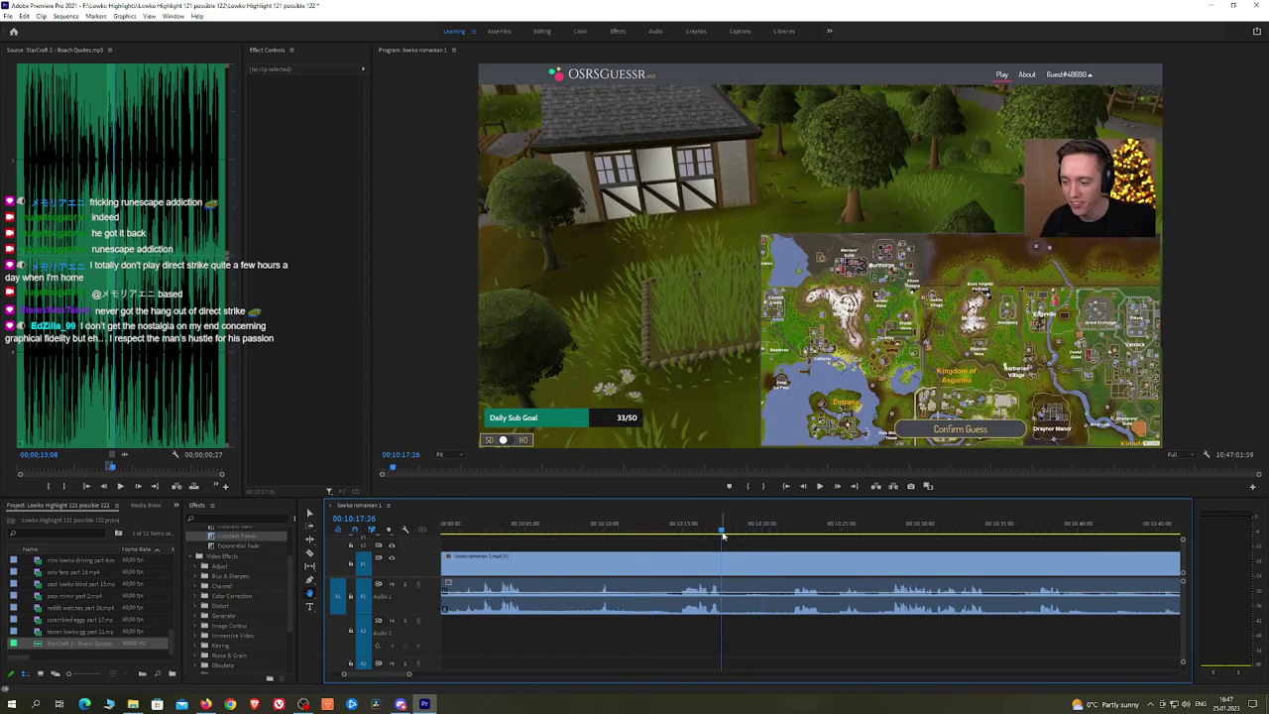
left_click(668, 531)
key("space")
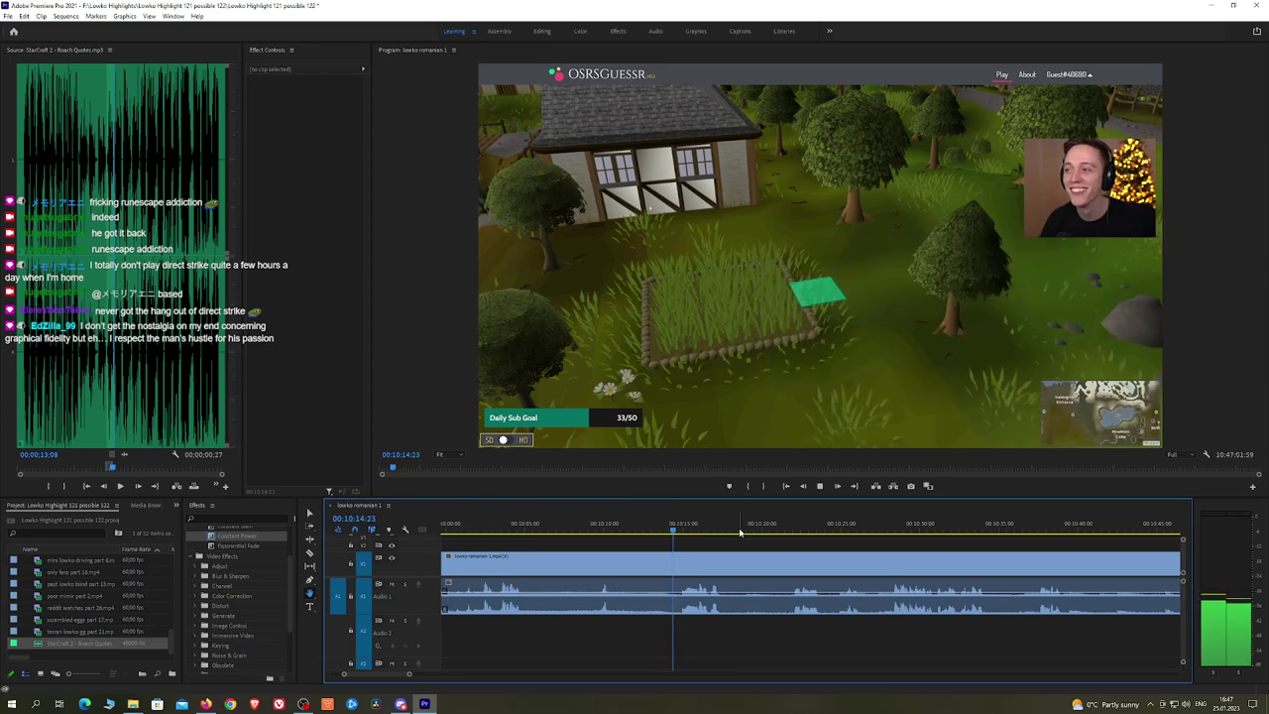
left_click_drag(841, 546, 771, 546)
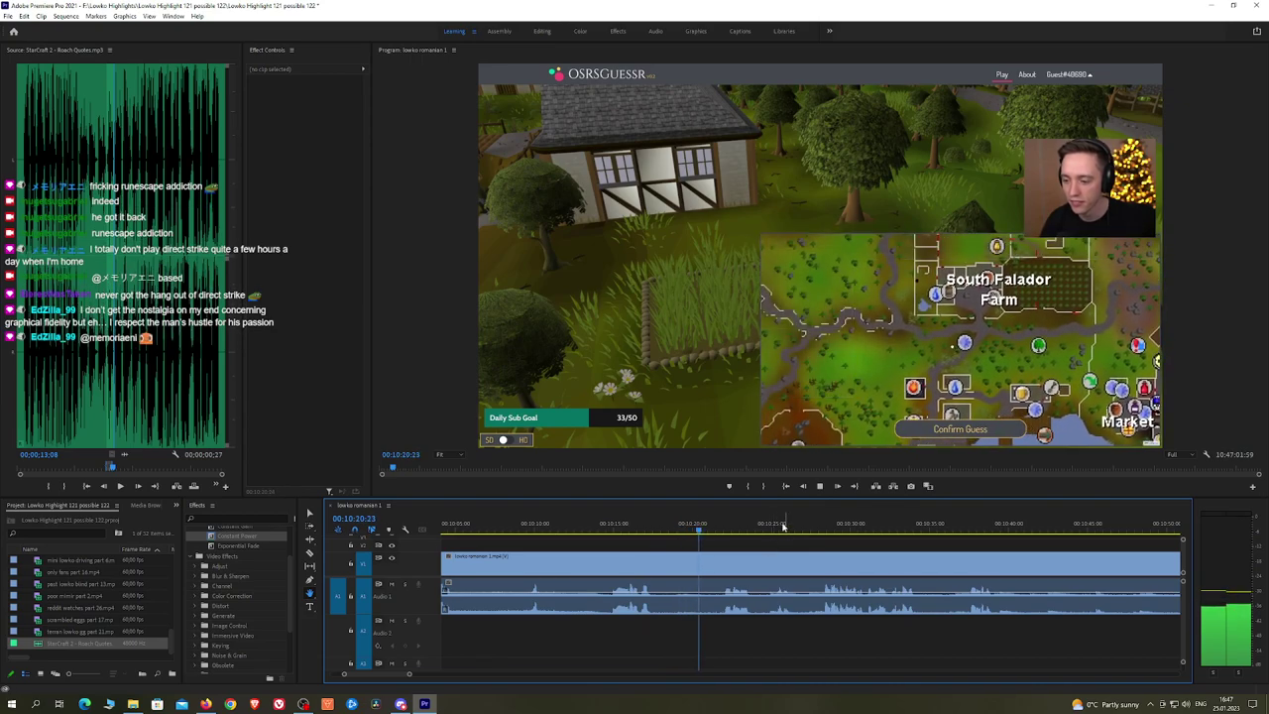
left_click_drag(796, 551, 715, 535)
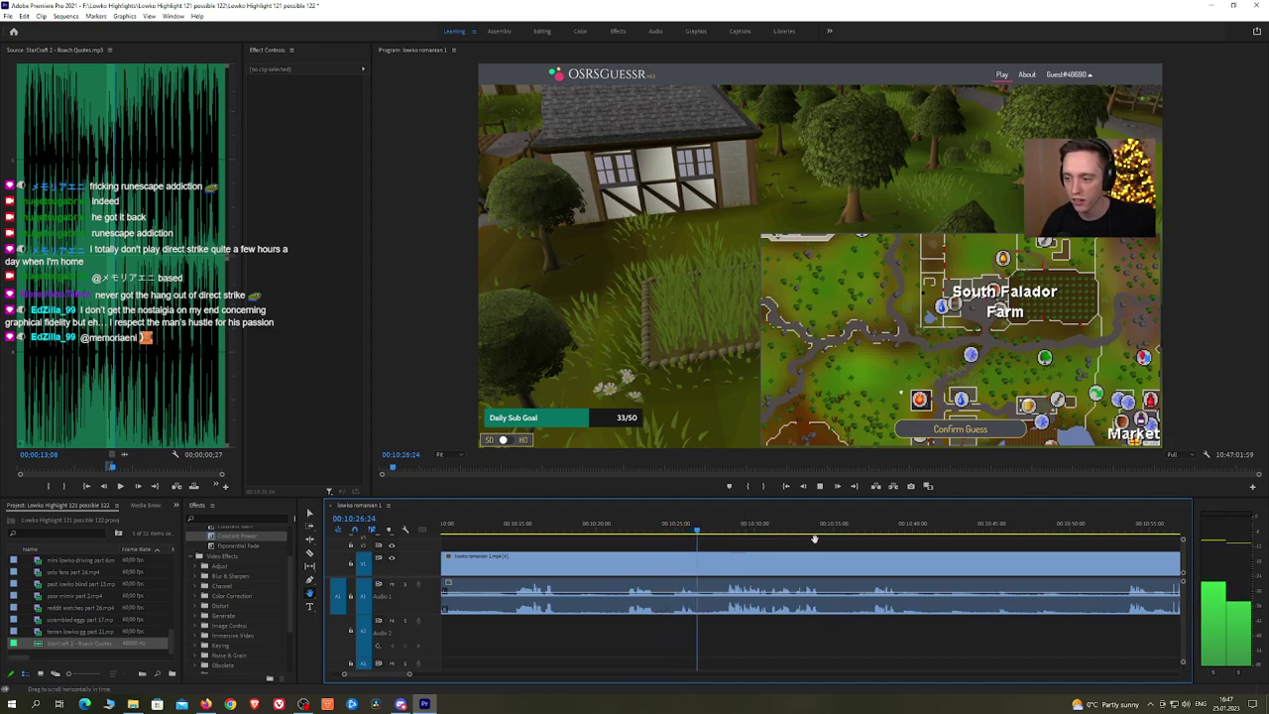
left_click_drag(865, 538, 729, 536)
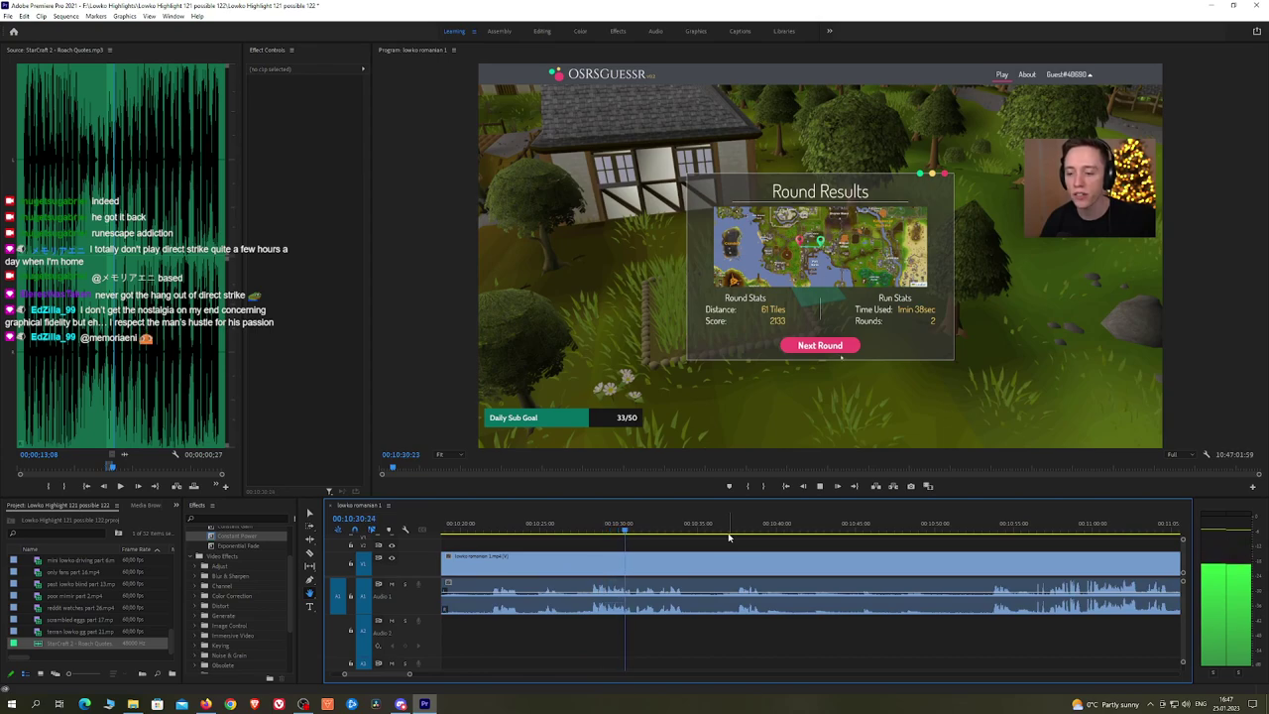
key("space")
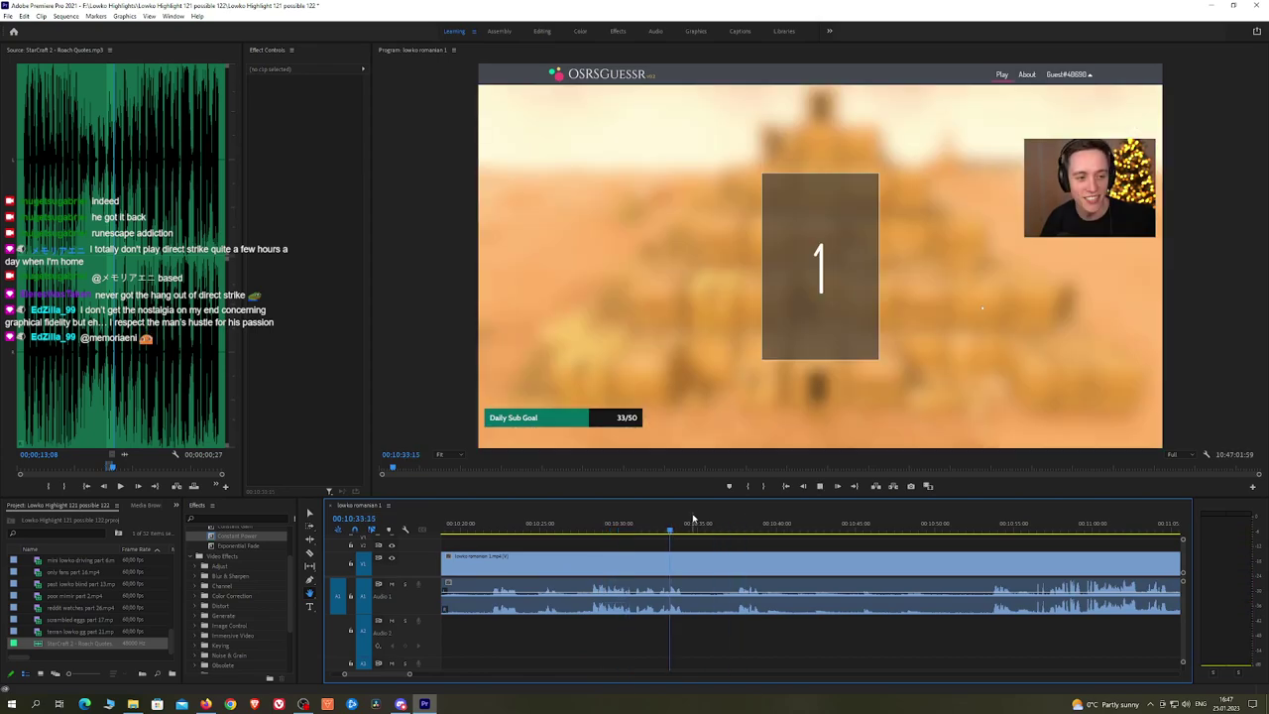
left_click_drag(693, 519, 738, 522)
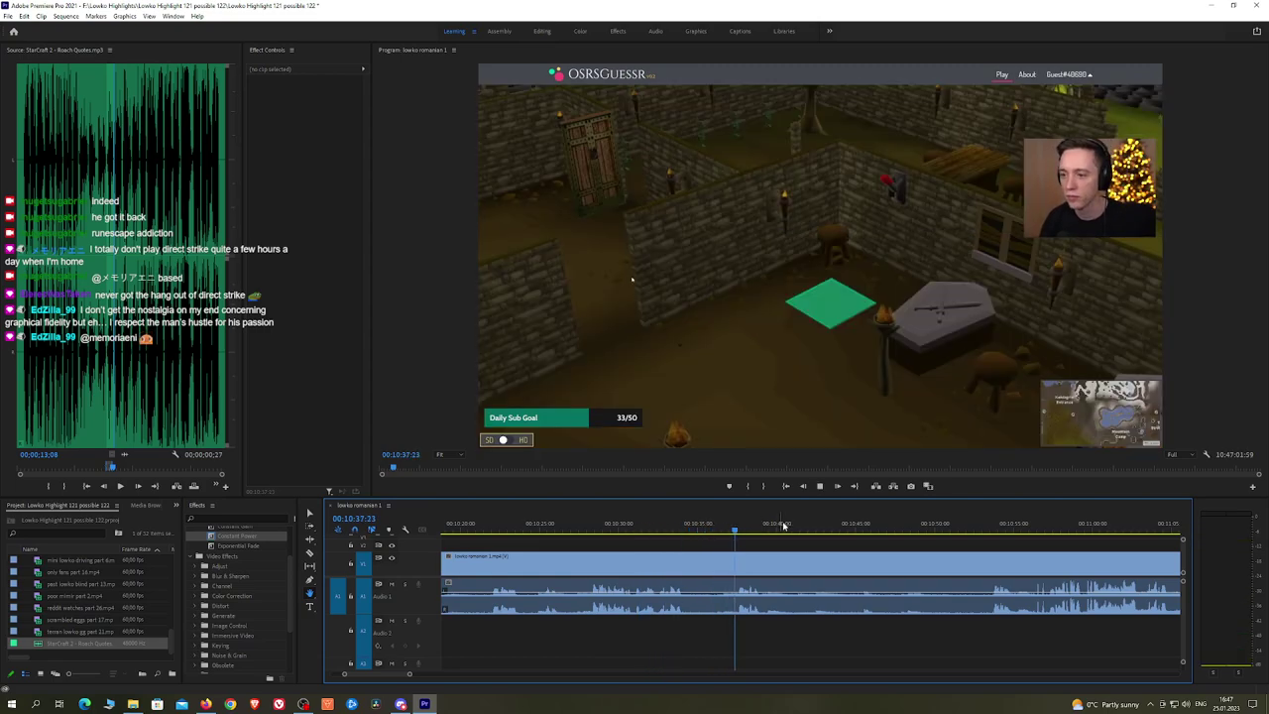
left_click_drag(874, 549, 782, 543)
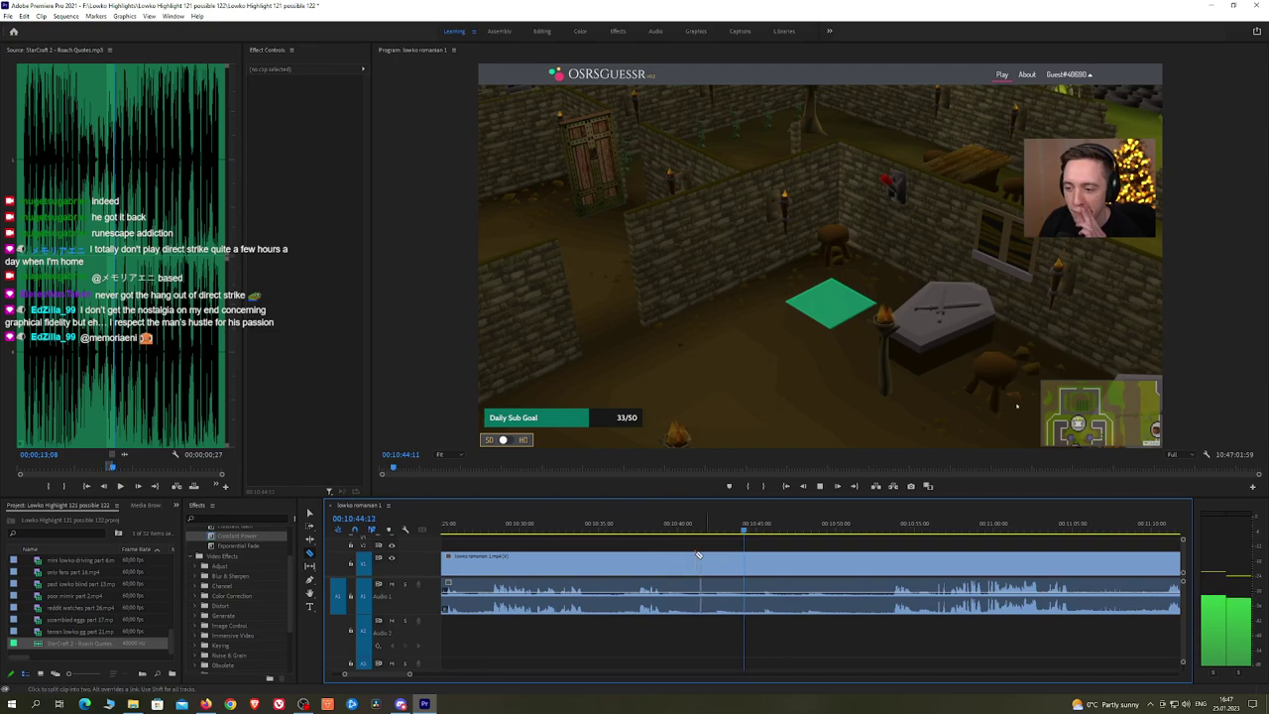
Step: Cut both ends of the dull stretch in the Edgeville round and ripple-delete it
left_click(668, 555)
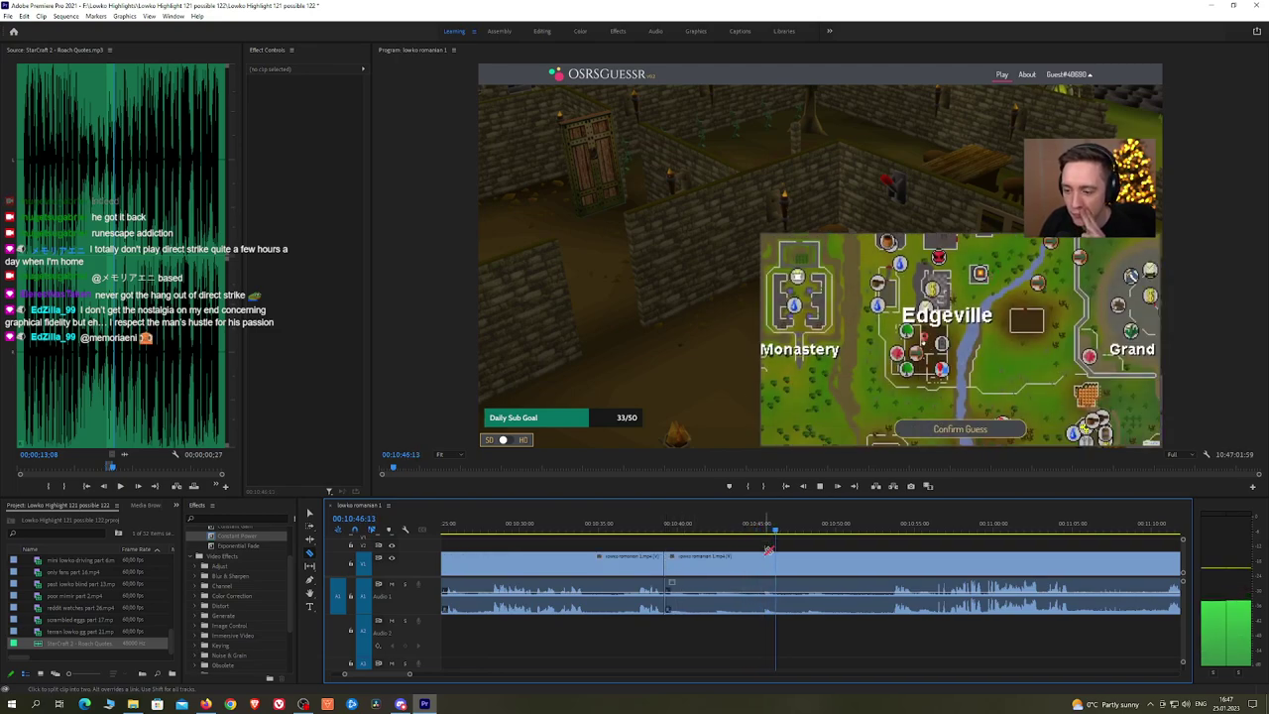
left_click(760, 557)
key("v")
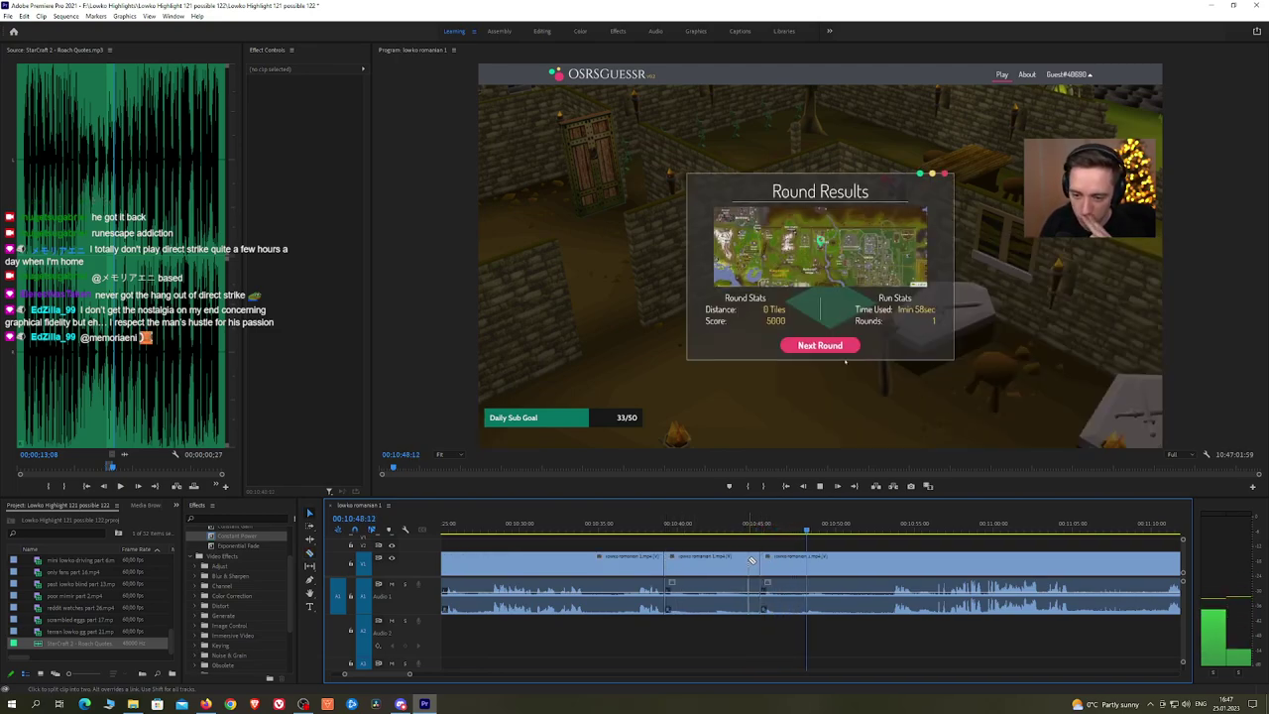
left_click(751, 563)
key("shift+Delete")
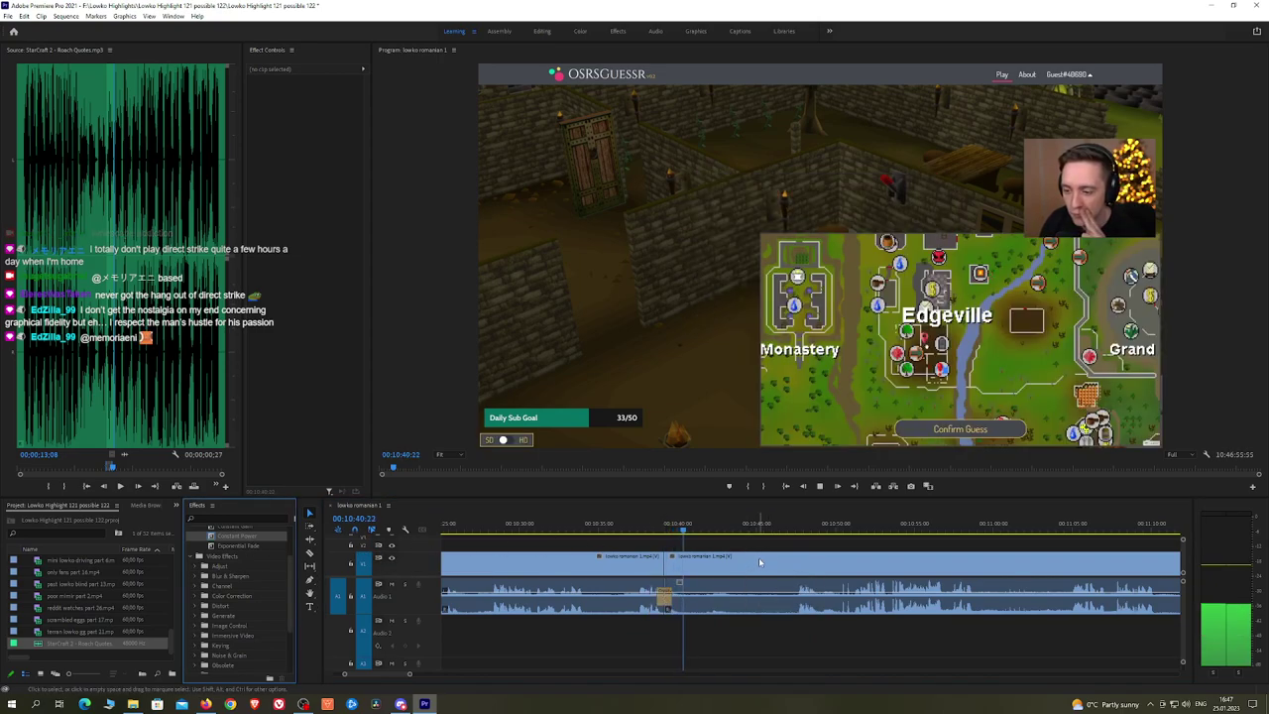
Step: Pan the timeline forward to the footage after the Edgeville round
key("h")
left_click_drag(760, 563, 693, 548)
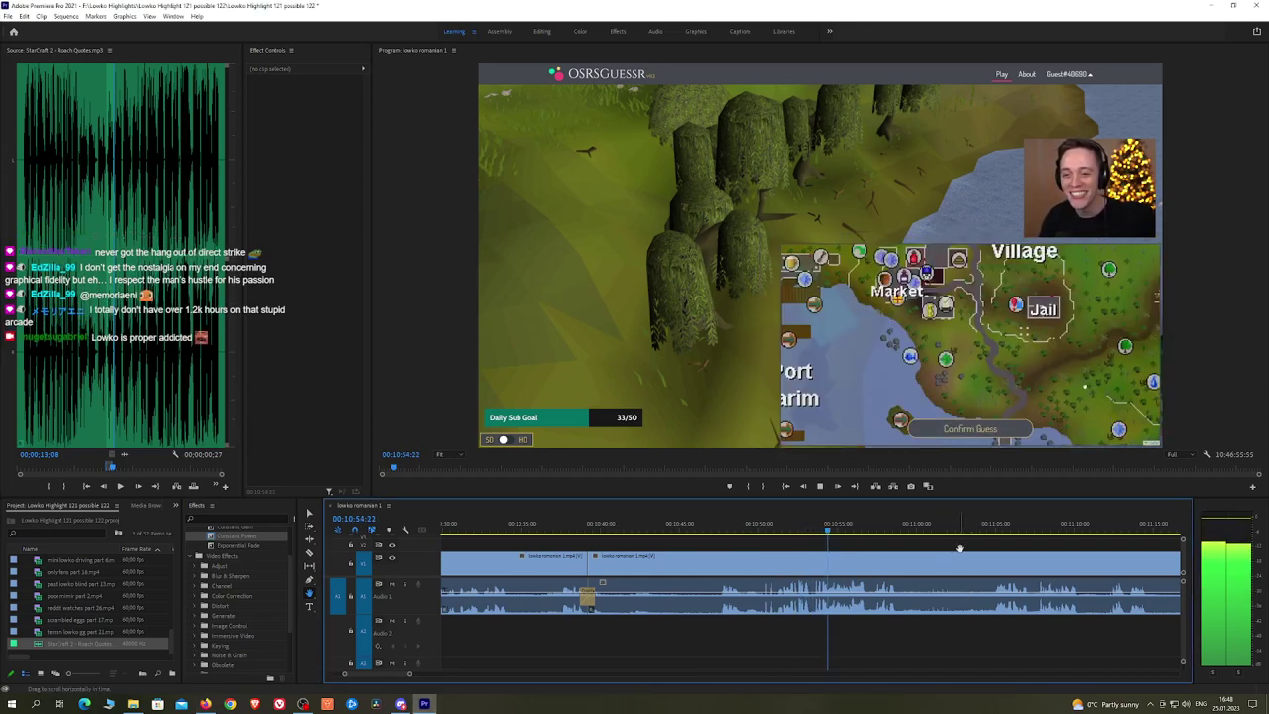
left_click_drag(959, 548, 781, 540)
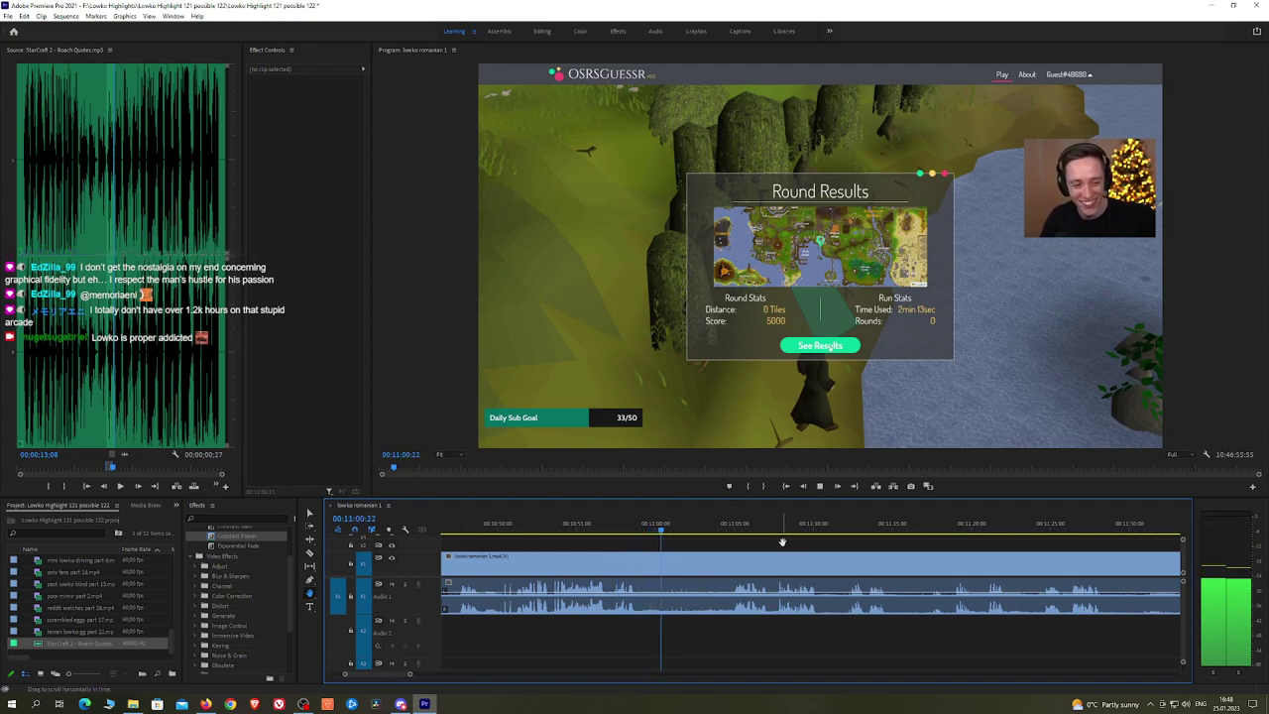
left_click_drag(836, 542, 790, 542)
scroll(794, 542, "down", 2)
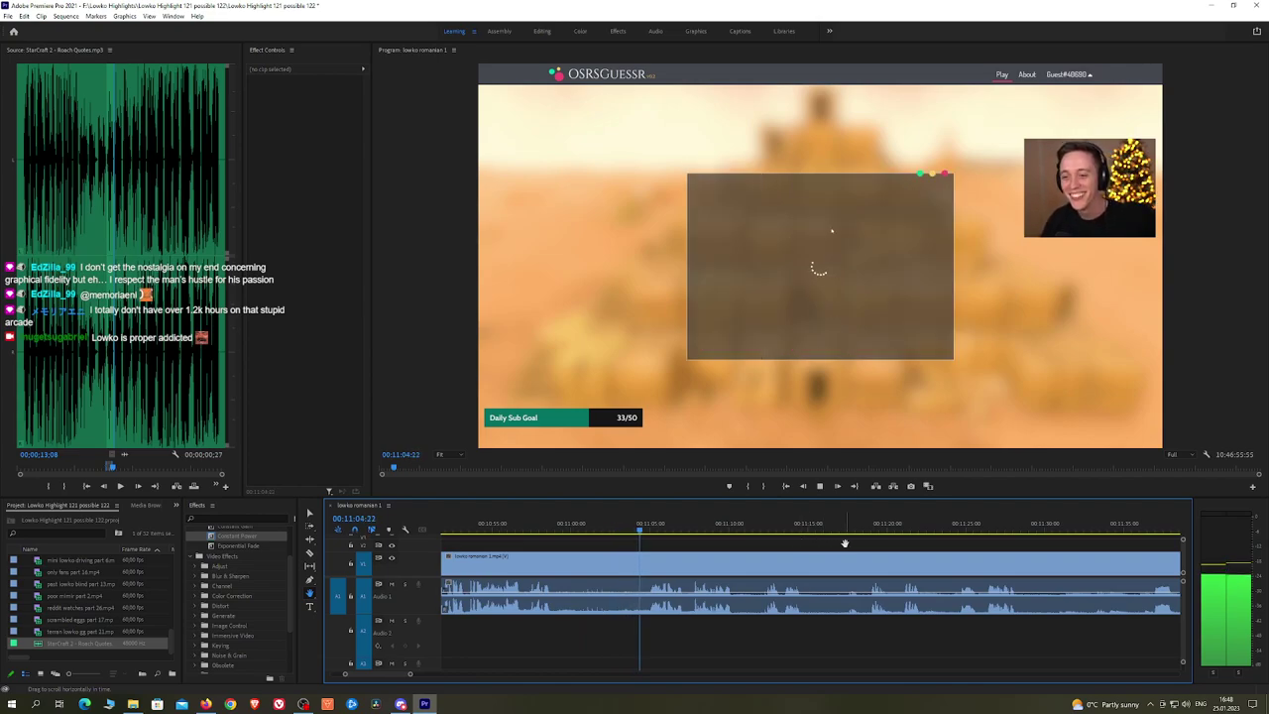
scroll(823, 540, "down", 2)
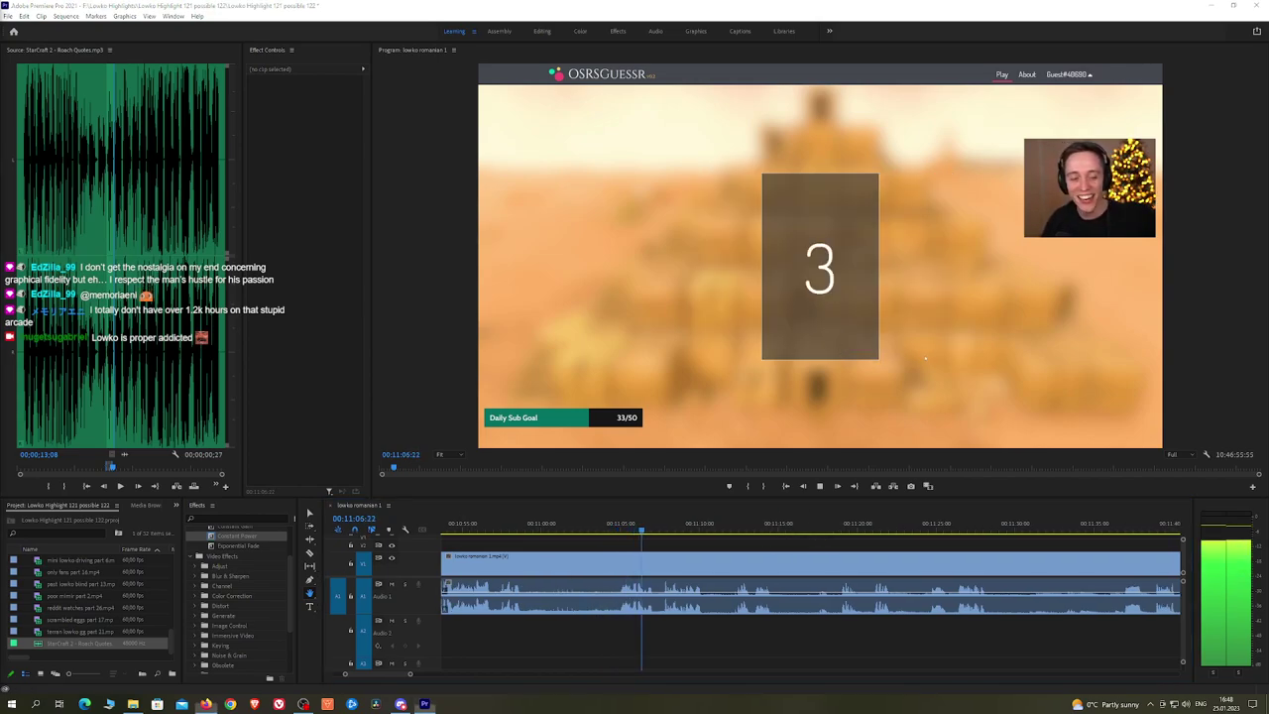
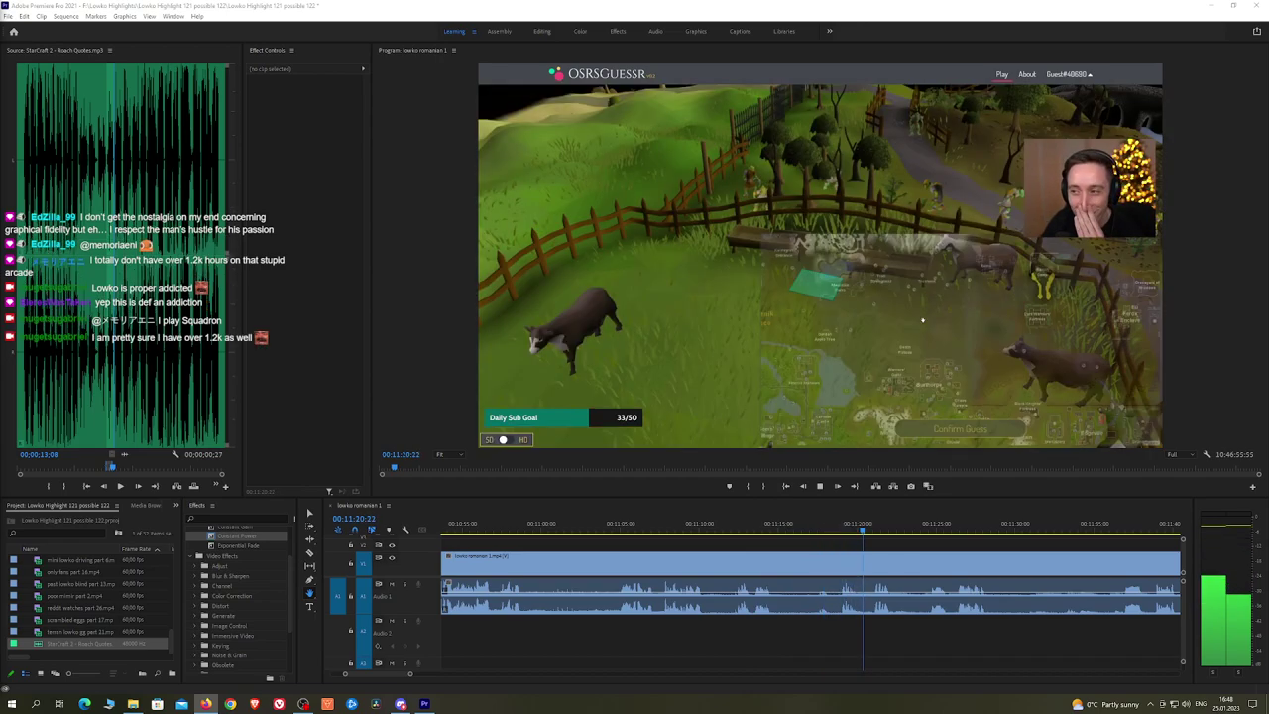
Step: Pan ahead on the timeline and play back to find the next dull stretch
scroll(833, 540, "down", 3)
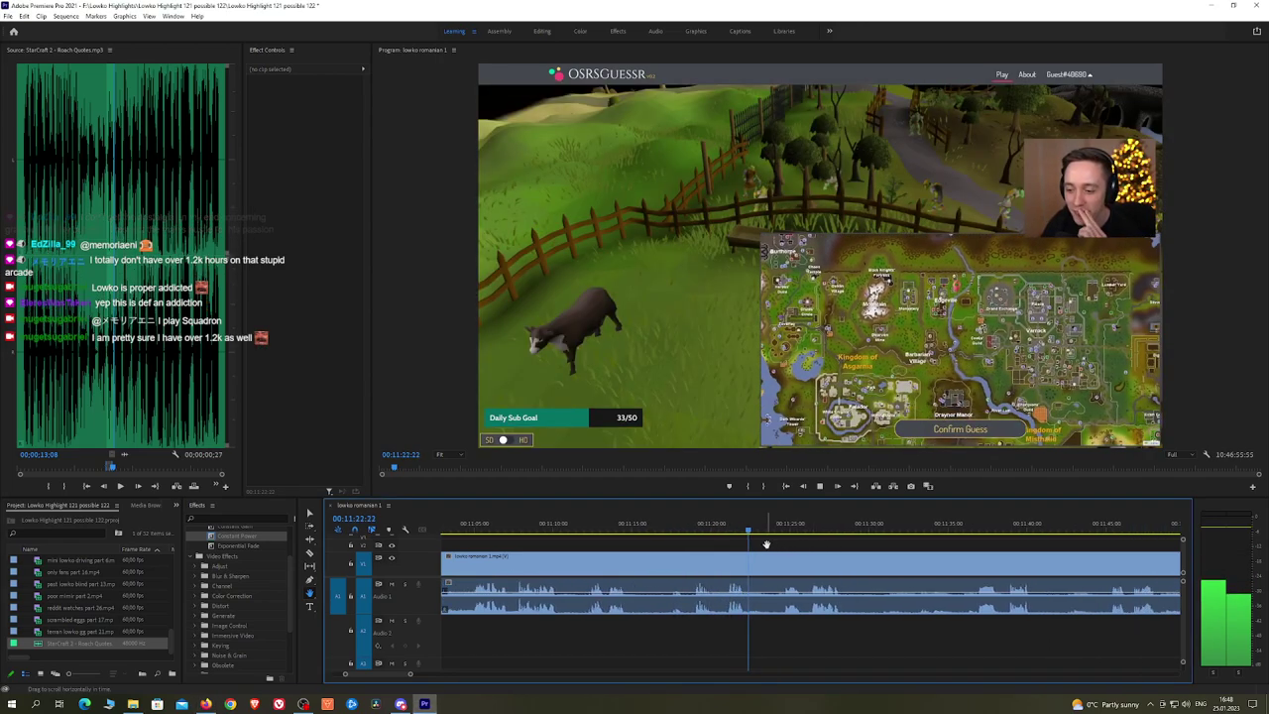
scroll(783, 541, "down", 3)
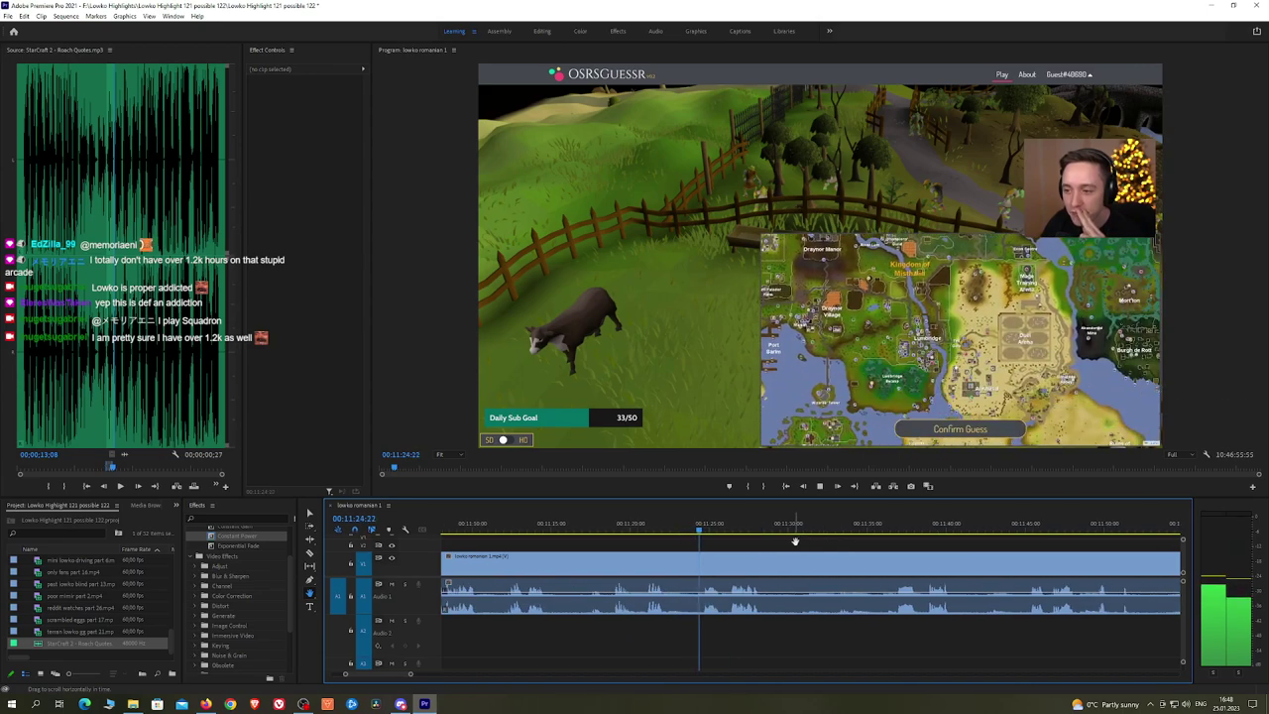
scroll(761, 536, "down", 1)
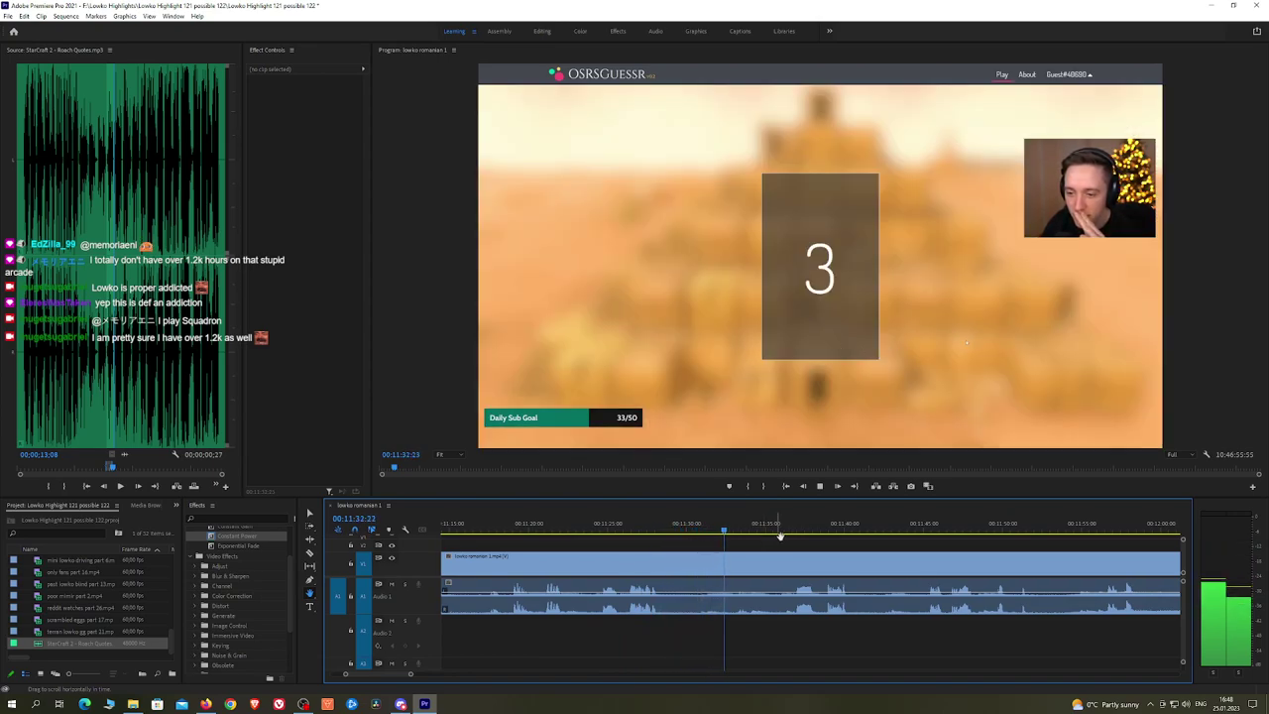
left_click_drag(859, 546, 775, 542)
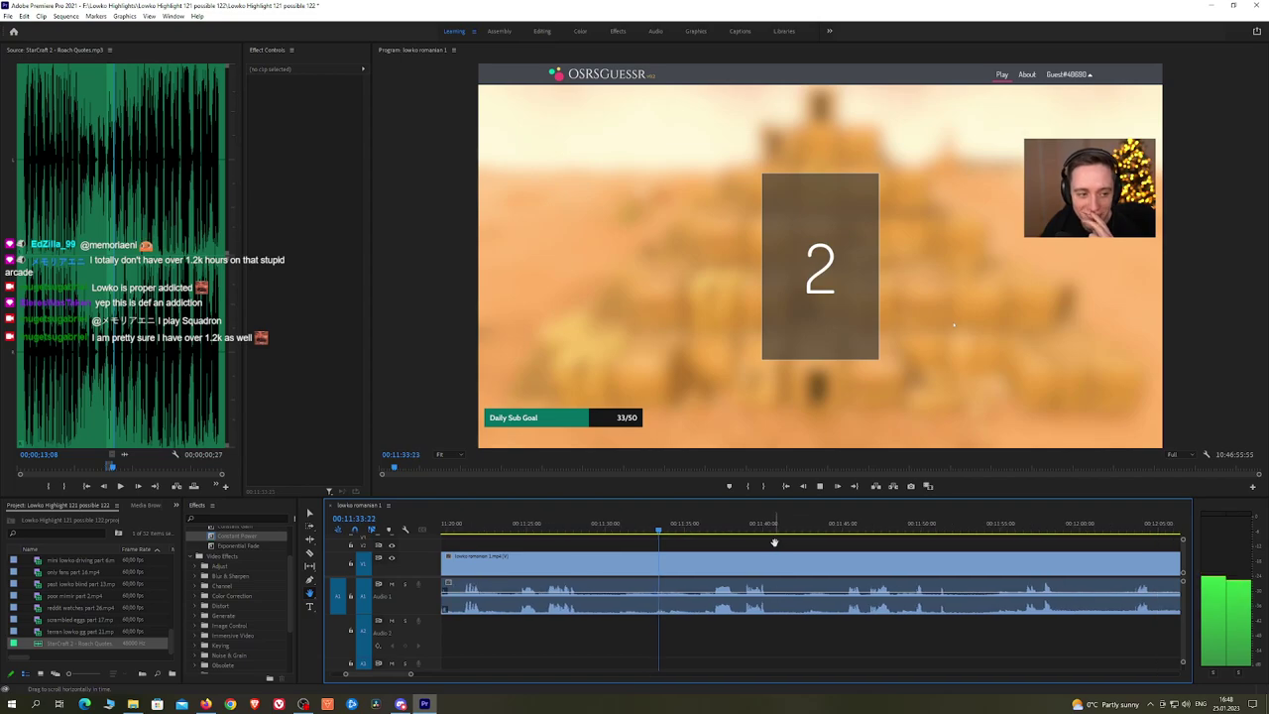
left_click(707, 531)
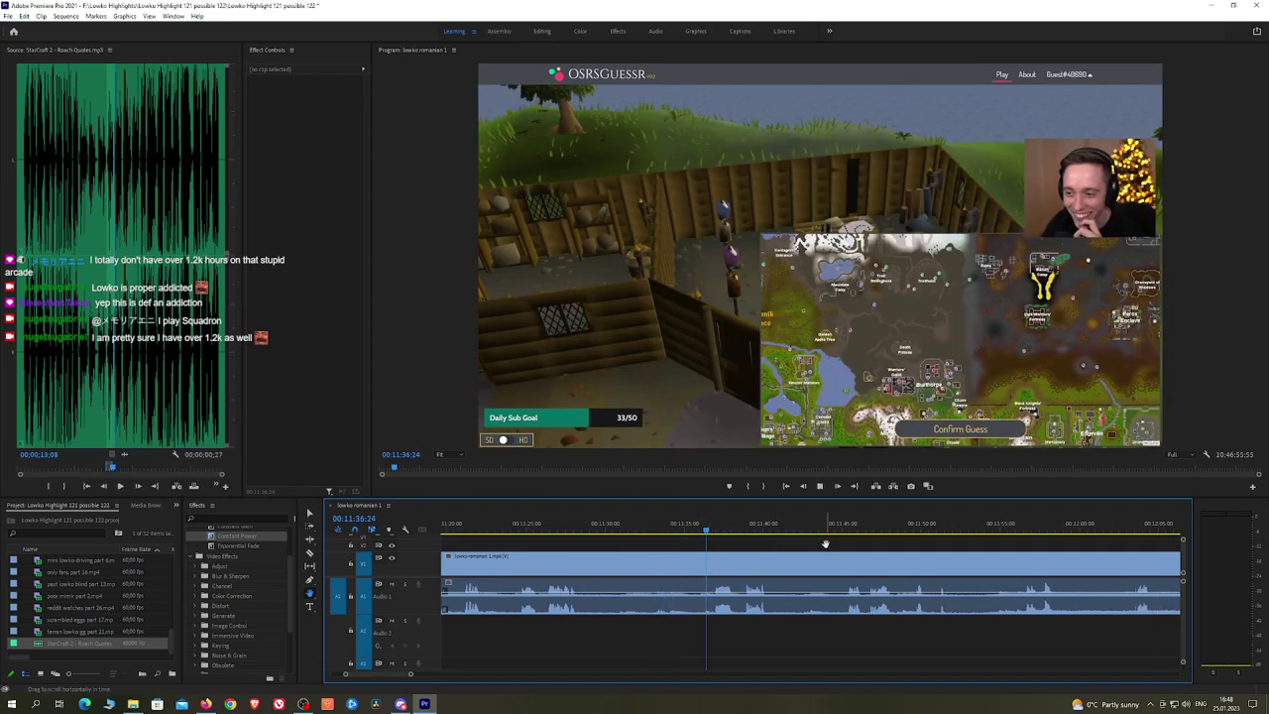
left_click_drag(824, 547, 732, 545)
key("space")
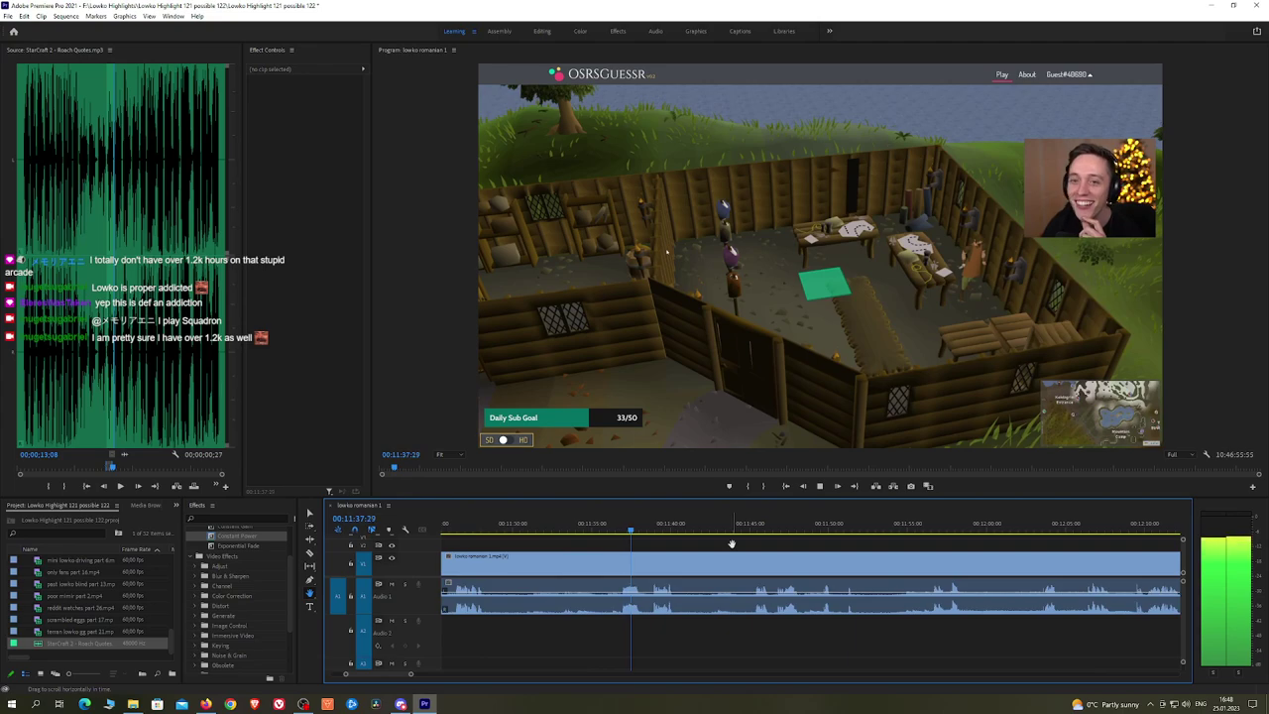
left_click_drag(750, 543, 704, 544)
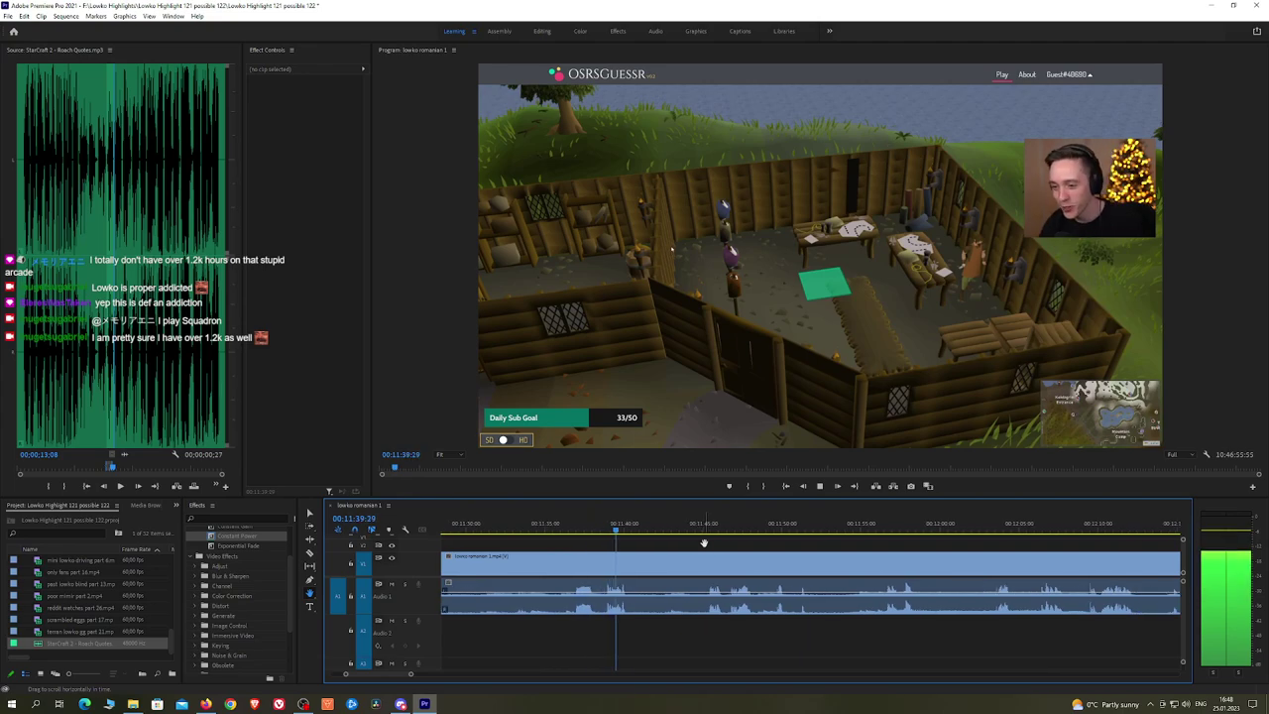
Step: Cut out the dull stretch near 00:11:40 and crossfade its A1 join with Constant Power
key("c")
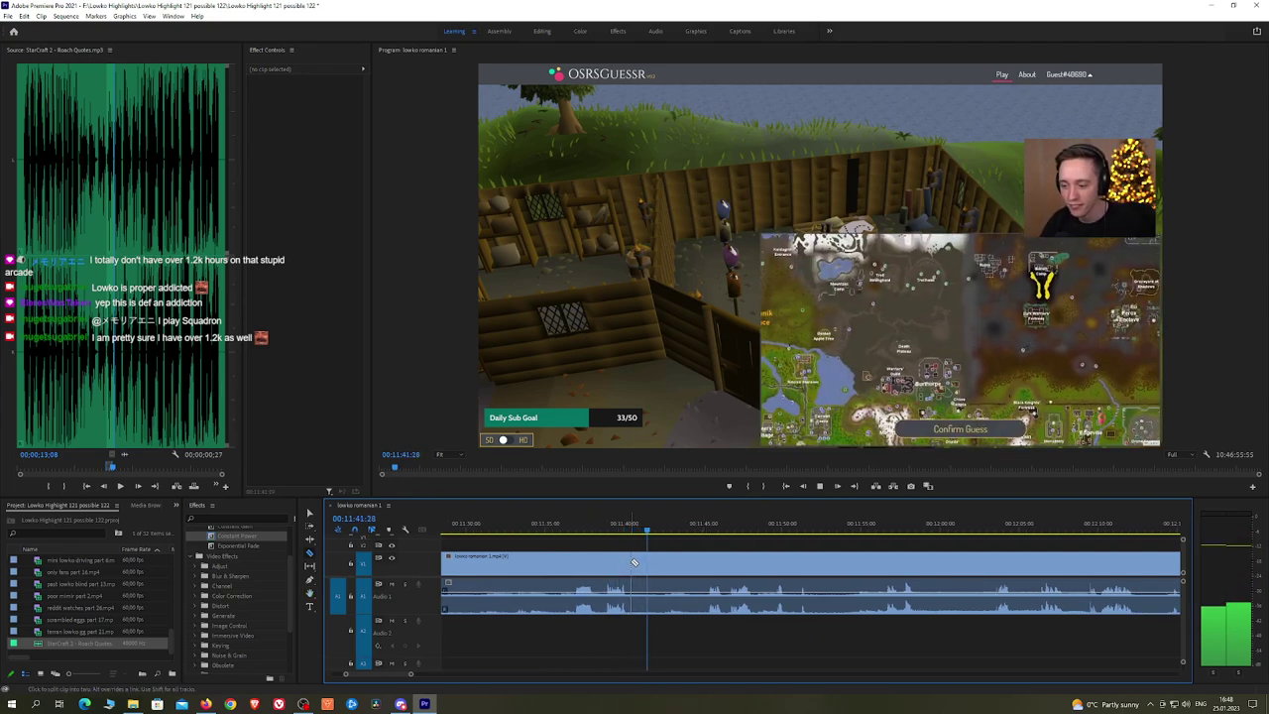
left_click(630, 563)
left_click(696, 561)
key("v")
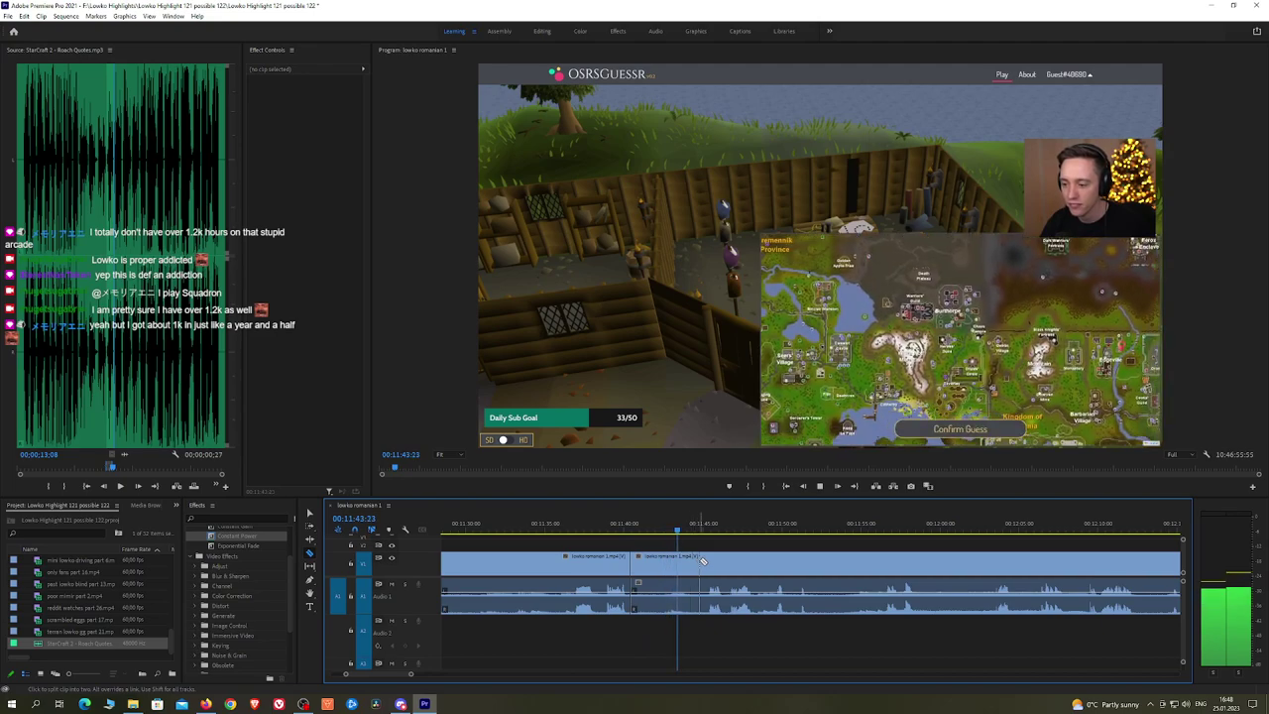
left_click(672, 563)
key("shift+Delete")
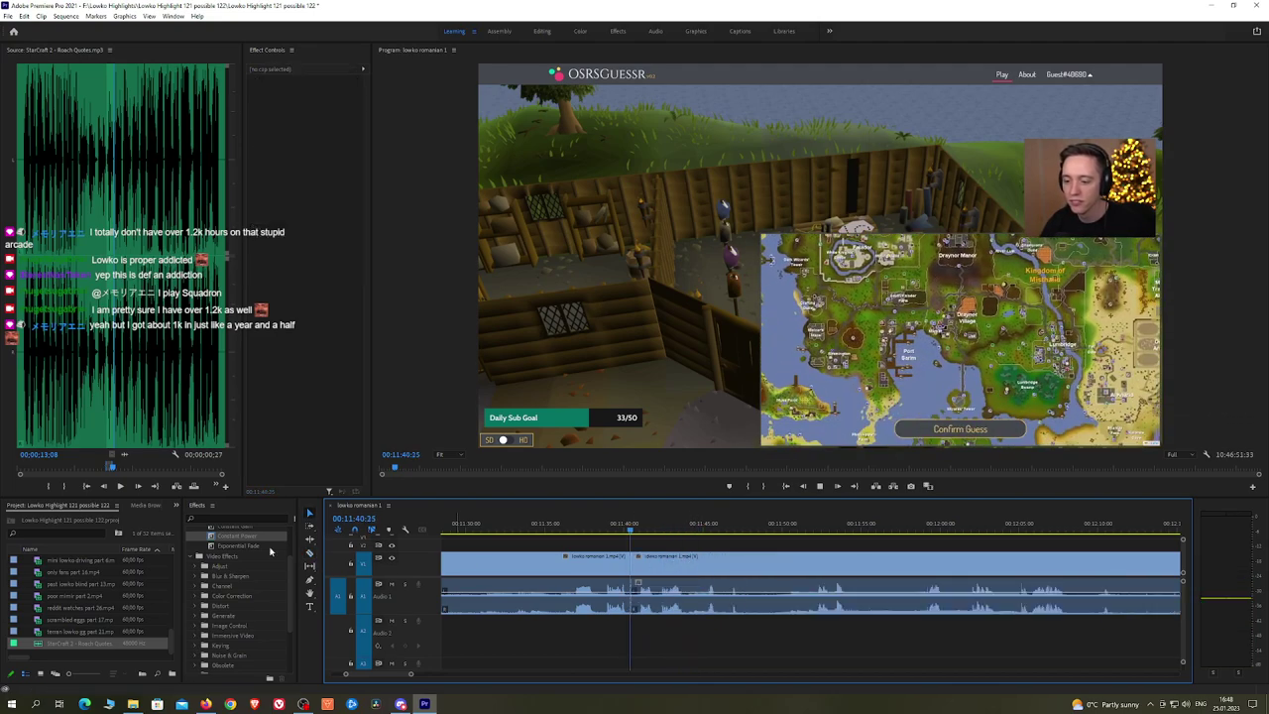
left_click_drag(246, 537, 629, 598)
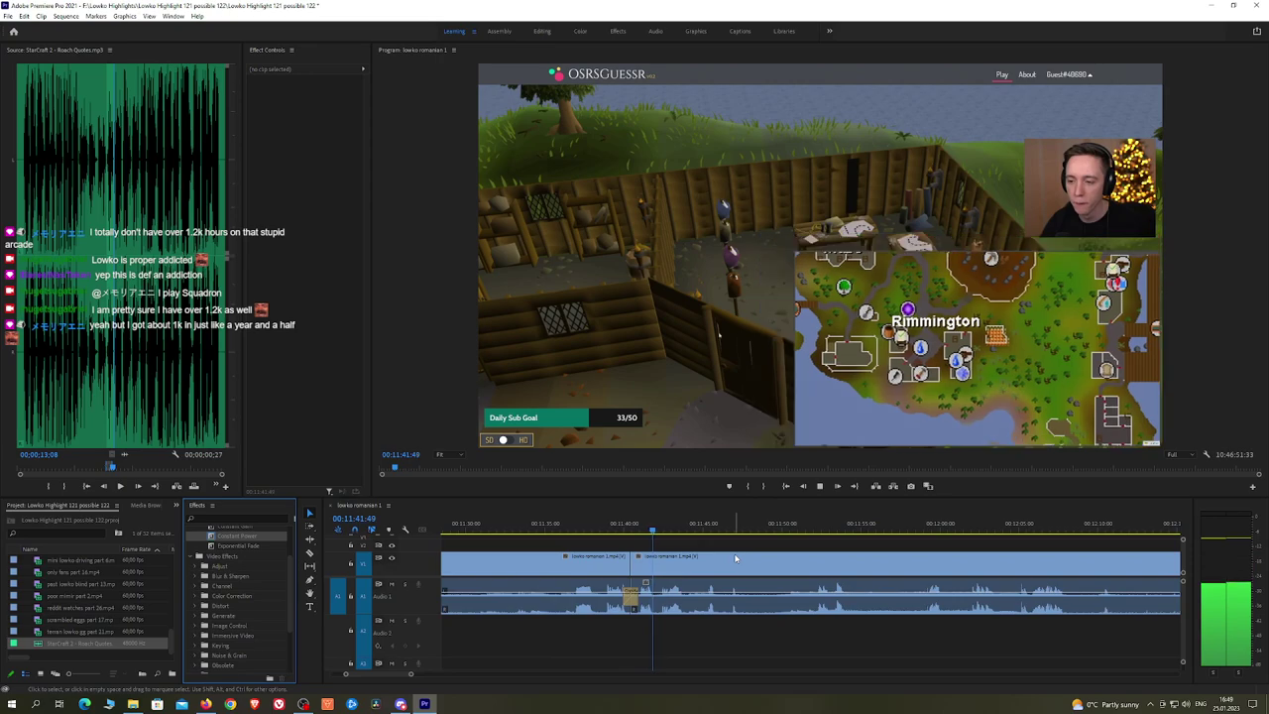
Step: Pan forward and razor the clip where the next dull stretch starts
key("h")
scroll(731, 550, "down", 3)
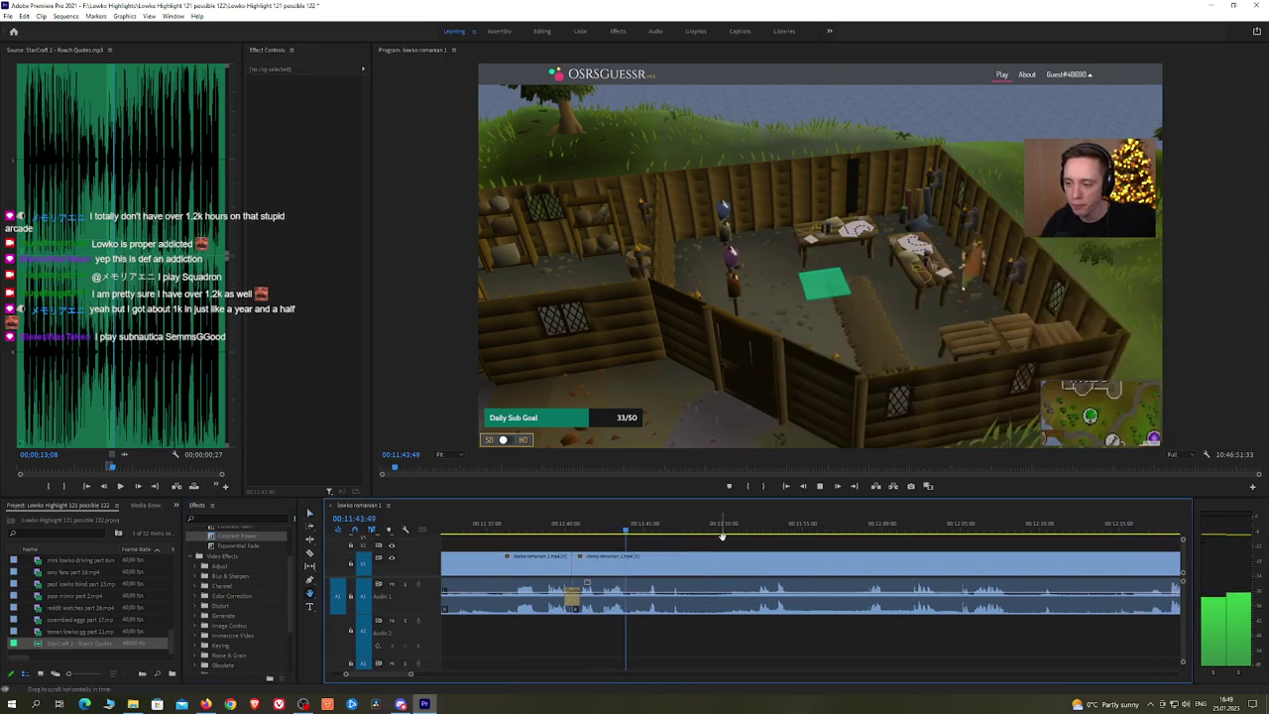
scroll(754, 541, "down", 3)
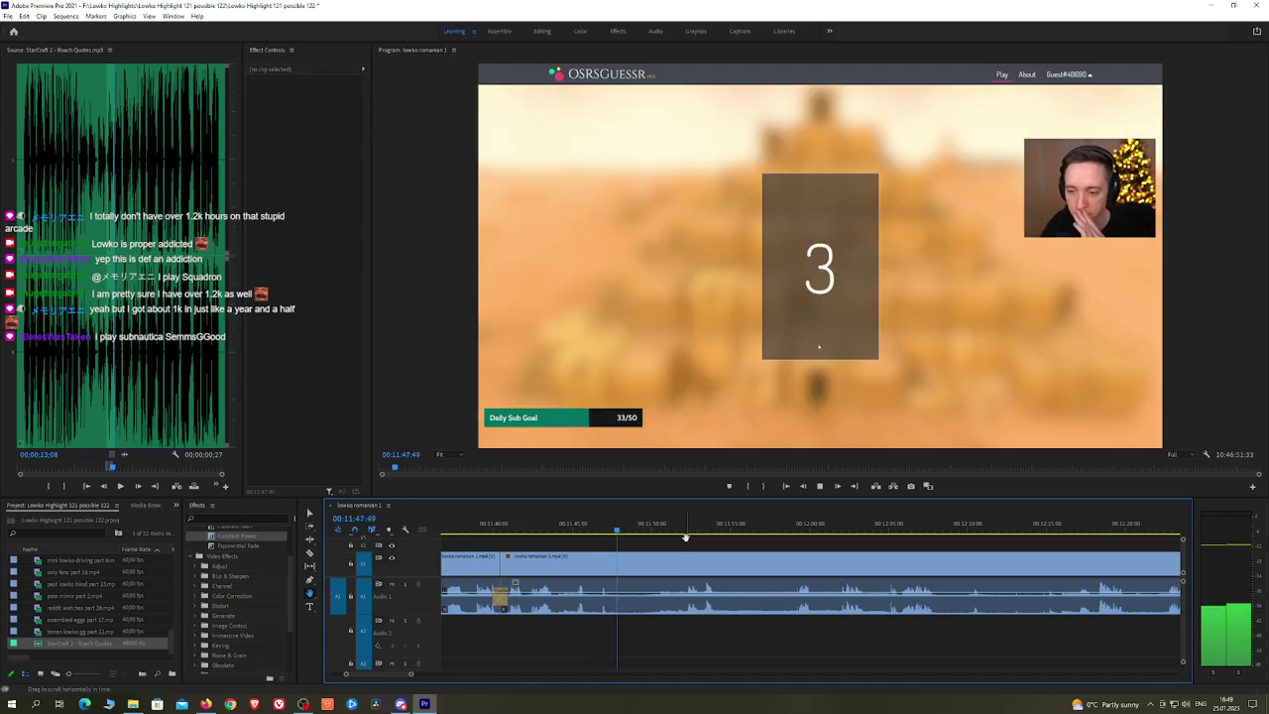
key("c")
left_click(615, 564)
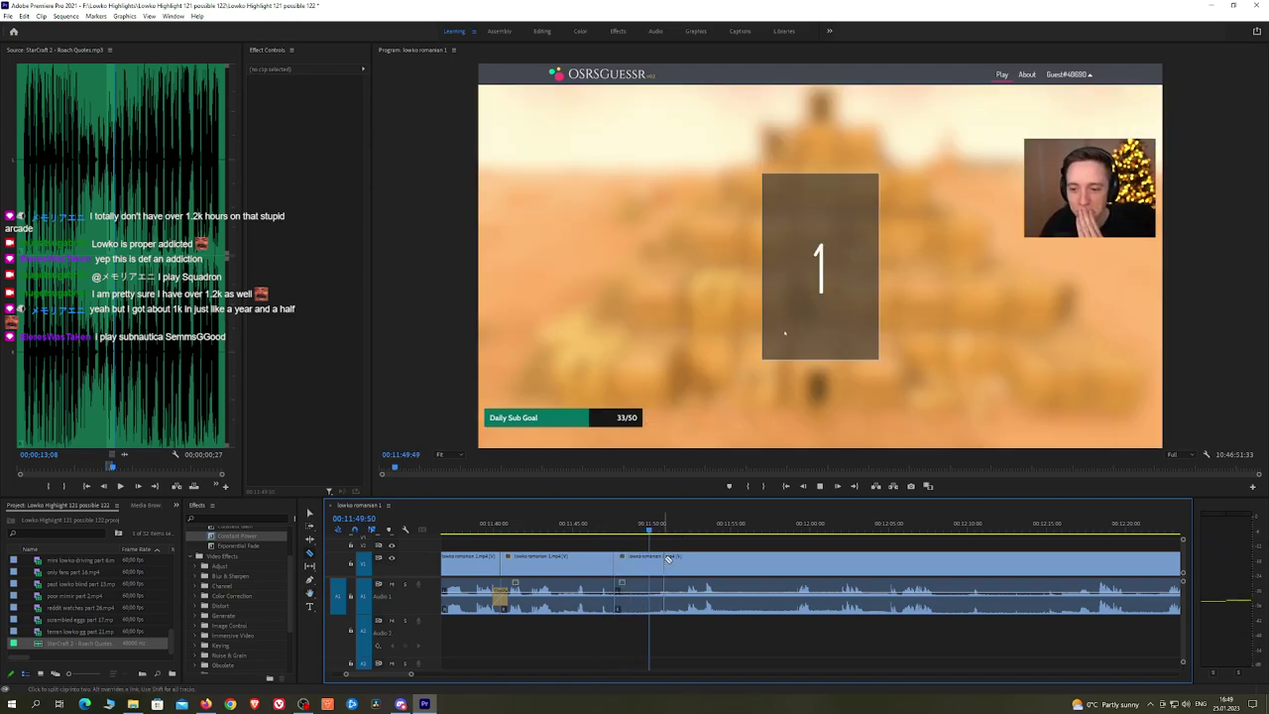
Step: Cut the end of that stretch and ripple-delete the isolated piece
left_click(680, 561)
key("v")
left_click(659, 563)
key("shift+Delete")
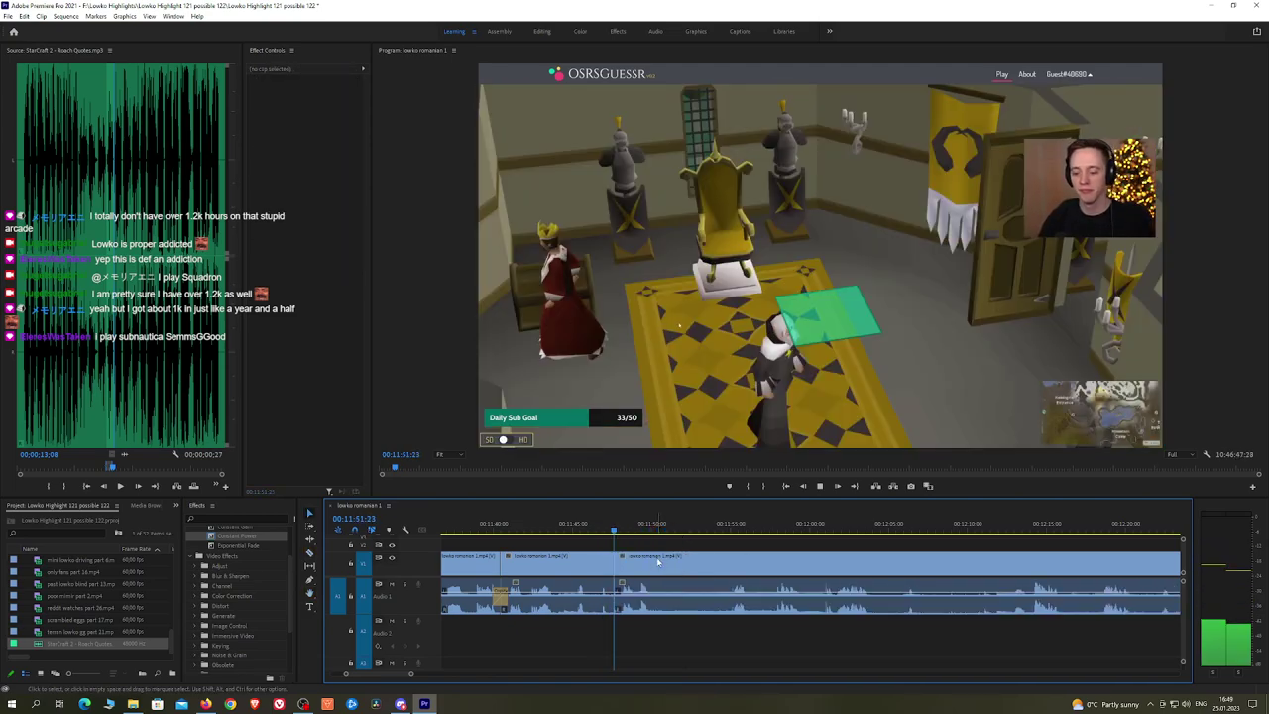
key("Up")
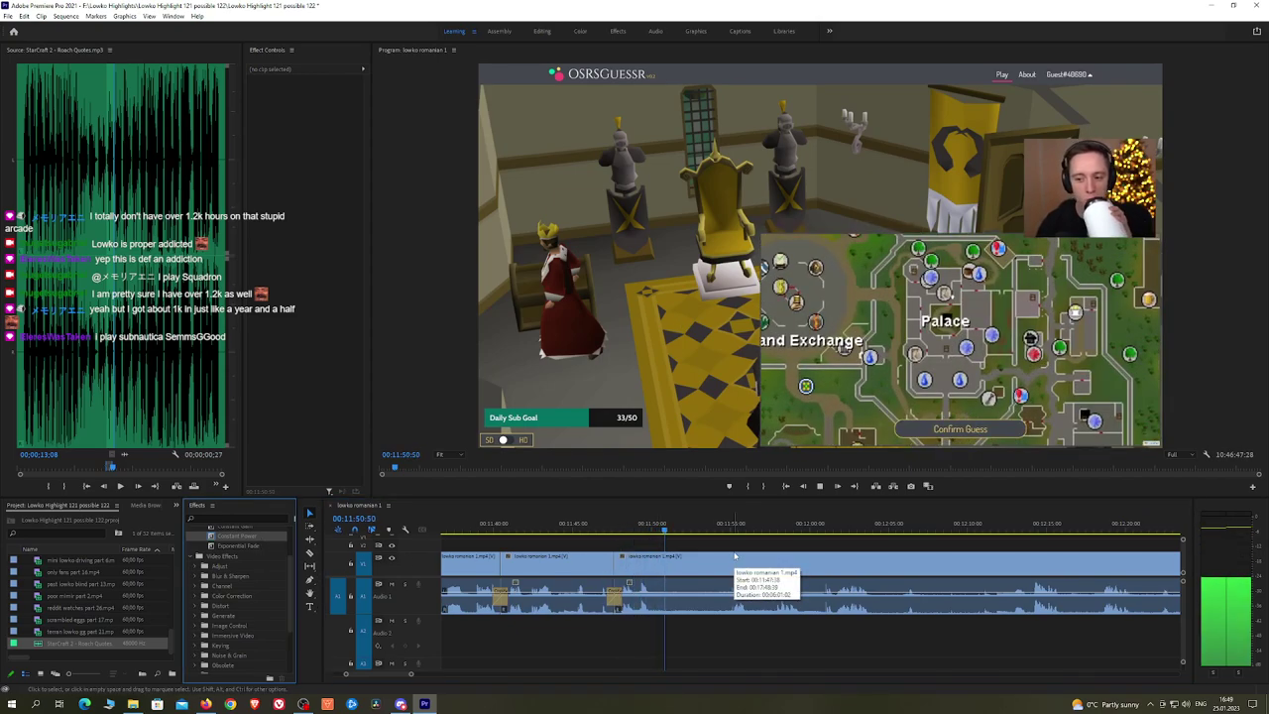
Step: Pan ahead, razor another dull section and ripple-delete it
scroll(676, 540, "down", 3)
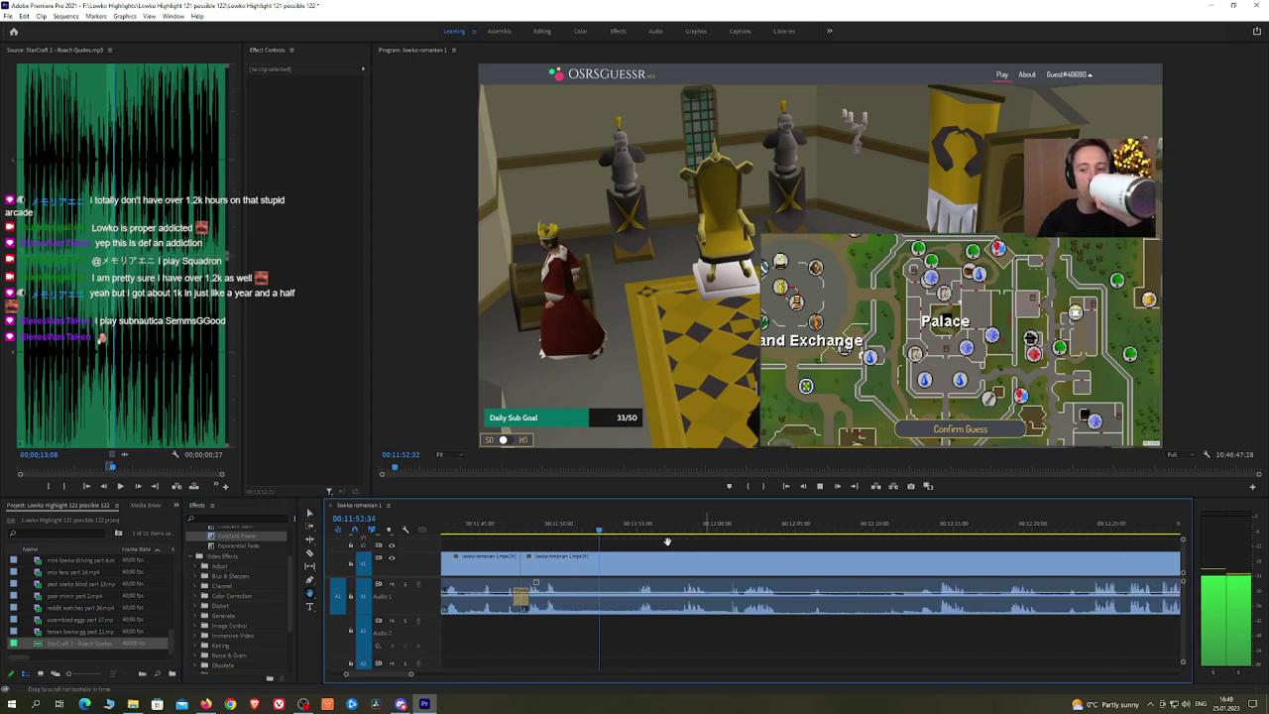
scroll(654, 540, "down", 1)
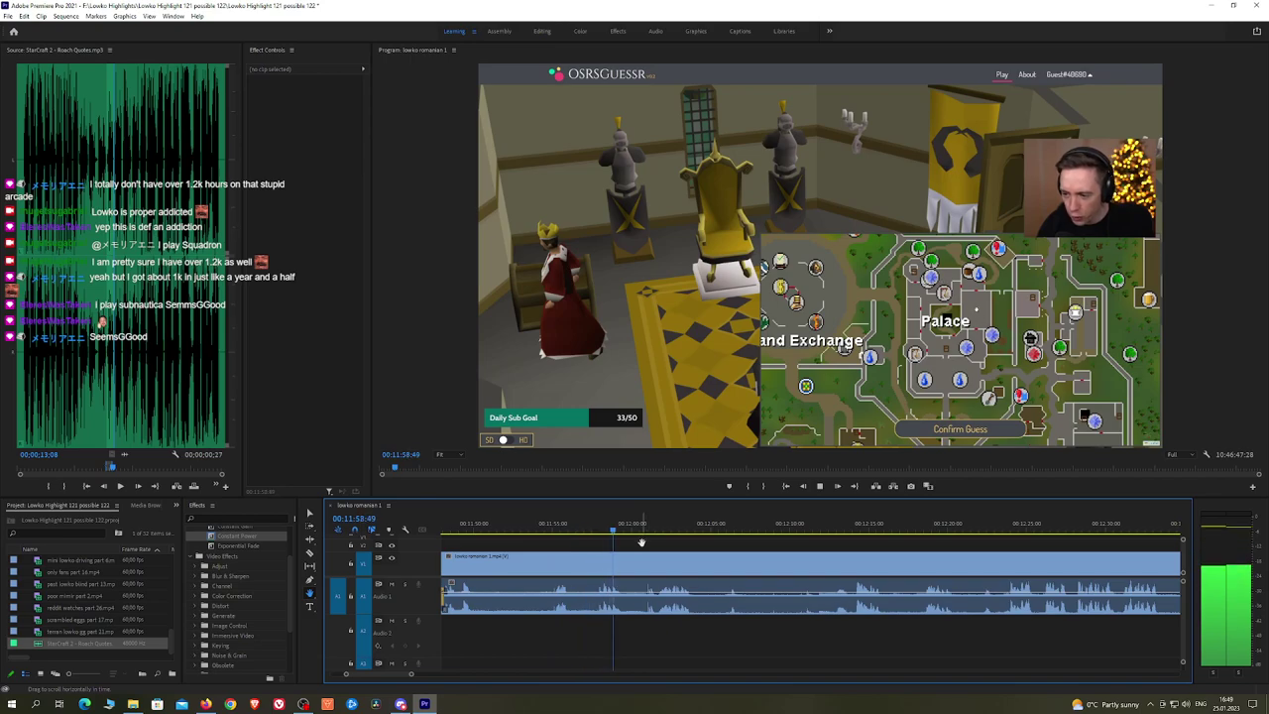
left_click_drag(481, 529, 494, 531)
key("c")
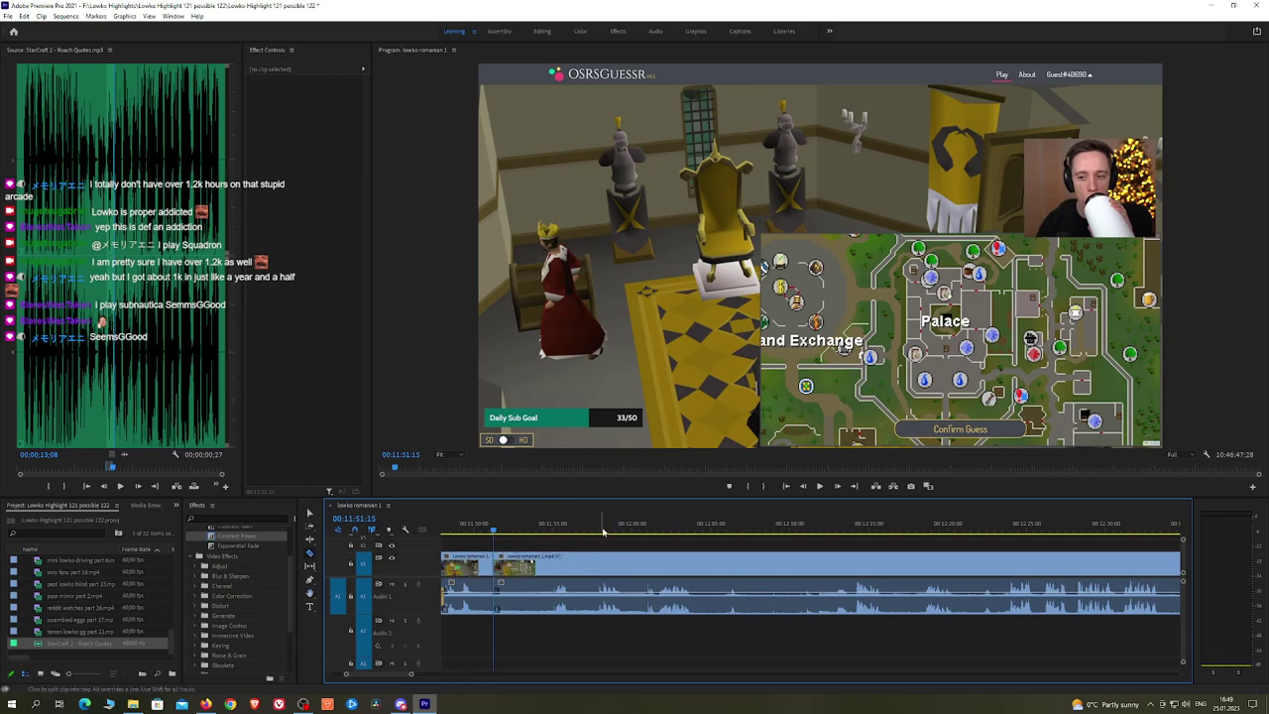
key("space")
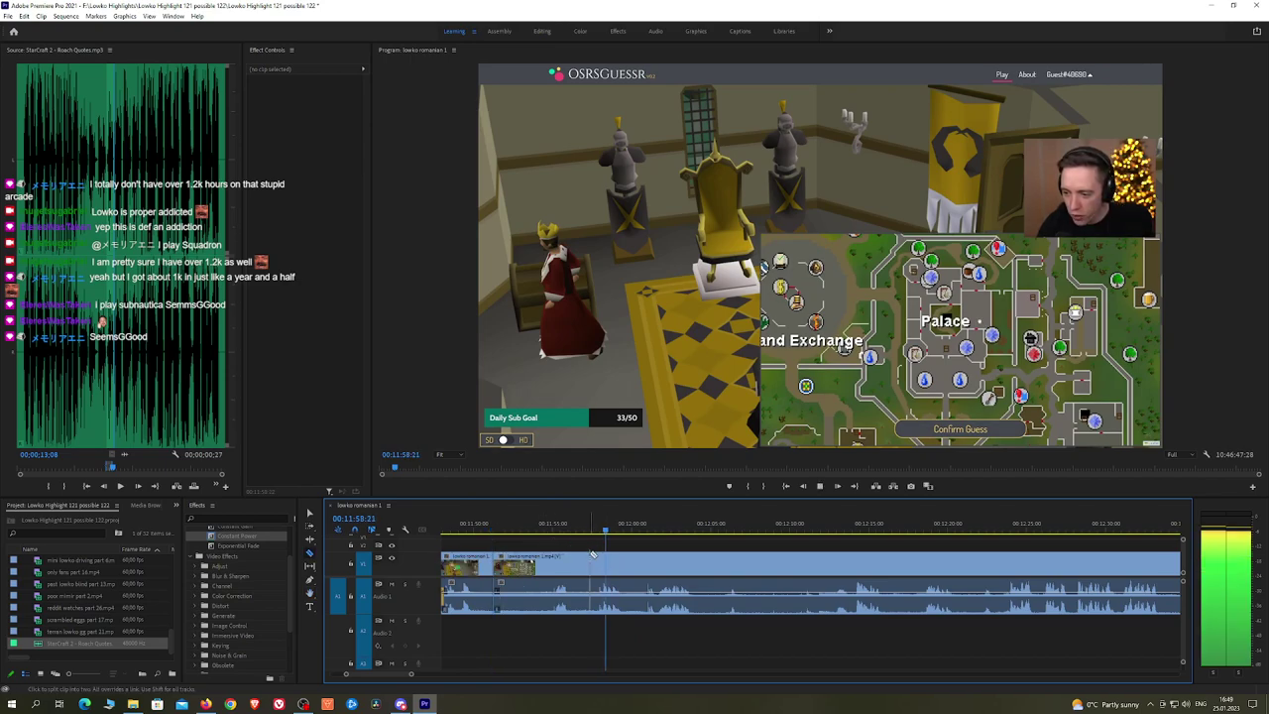
left_click(596, 570)
key("v")
left_click(584, 568)
key("shift+Delete")
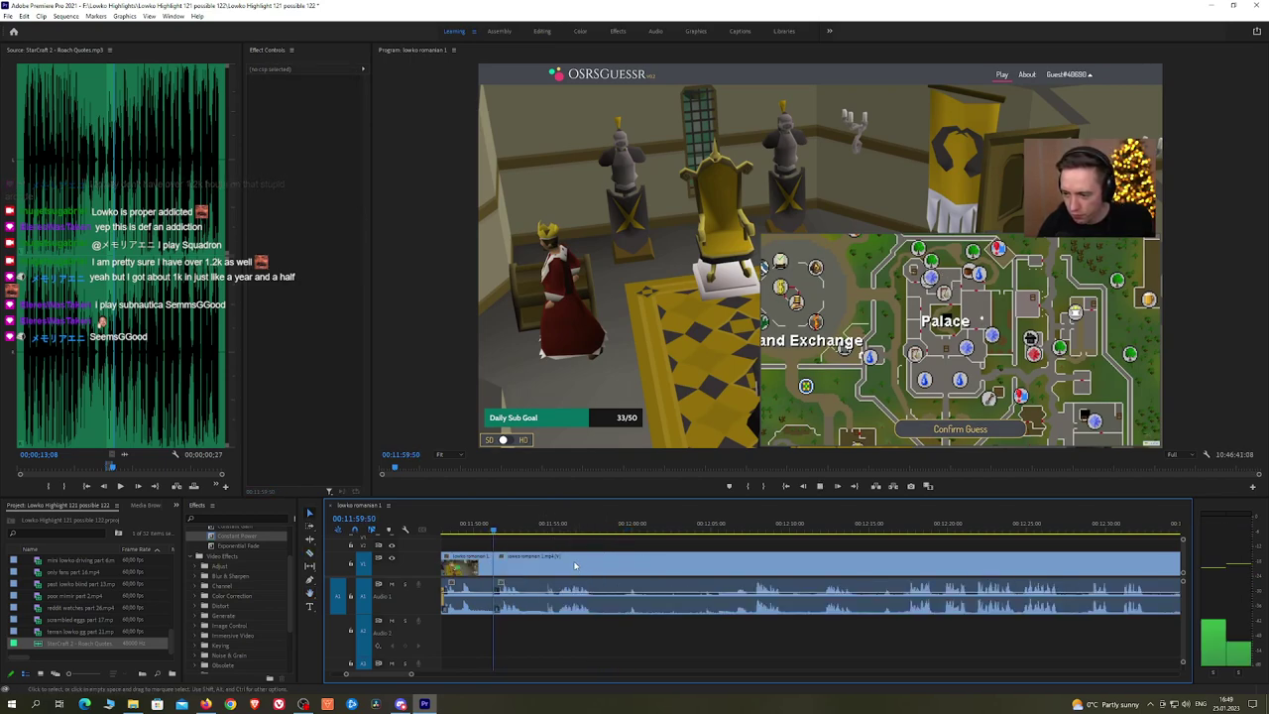
Step: Add a Constant Power crossfade to the new Audio 1 join
key("space")
left_click_drag(253, 527, 553, 549)
left_click_drag(495, 599, 496, 598)
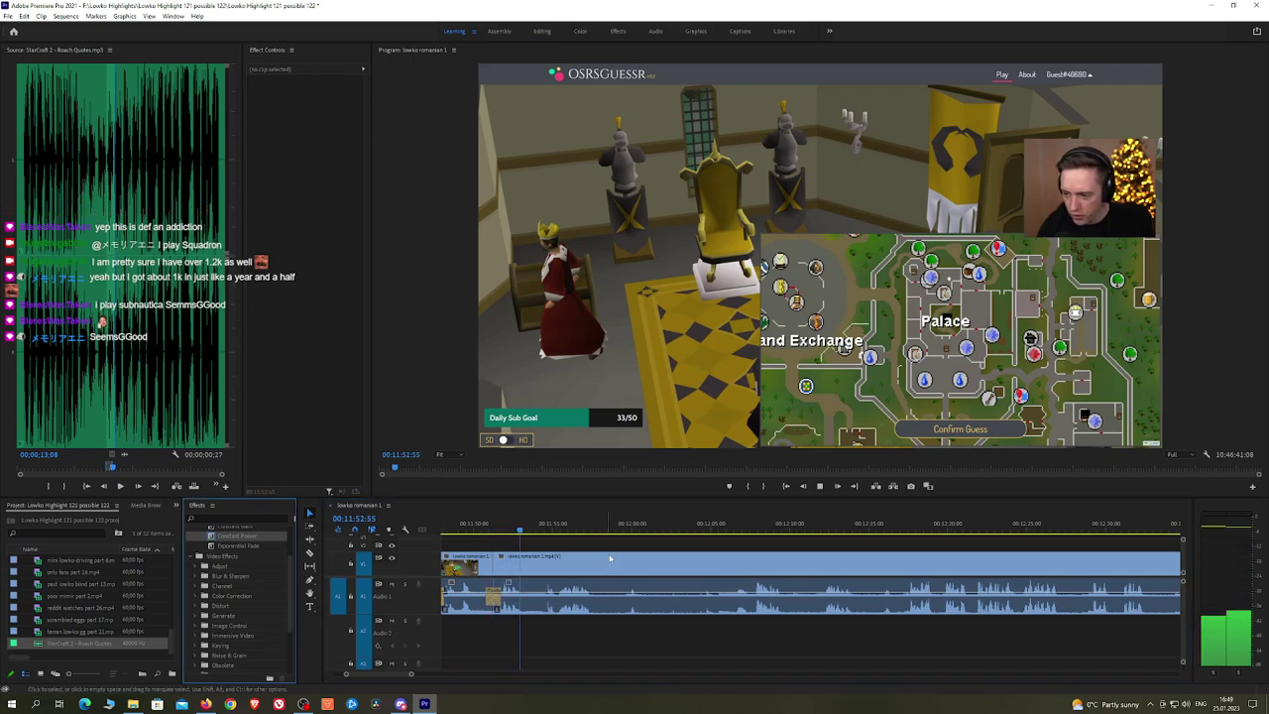
left_click_drag(636, 548, 572, 539)
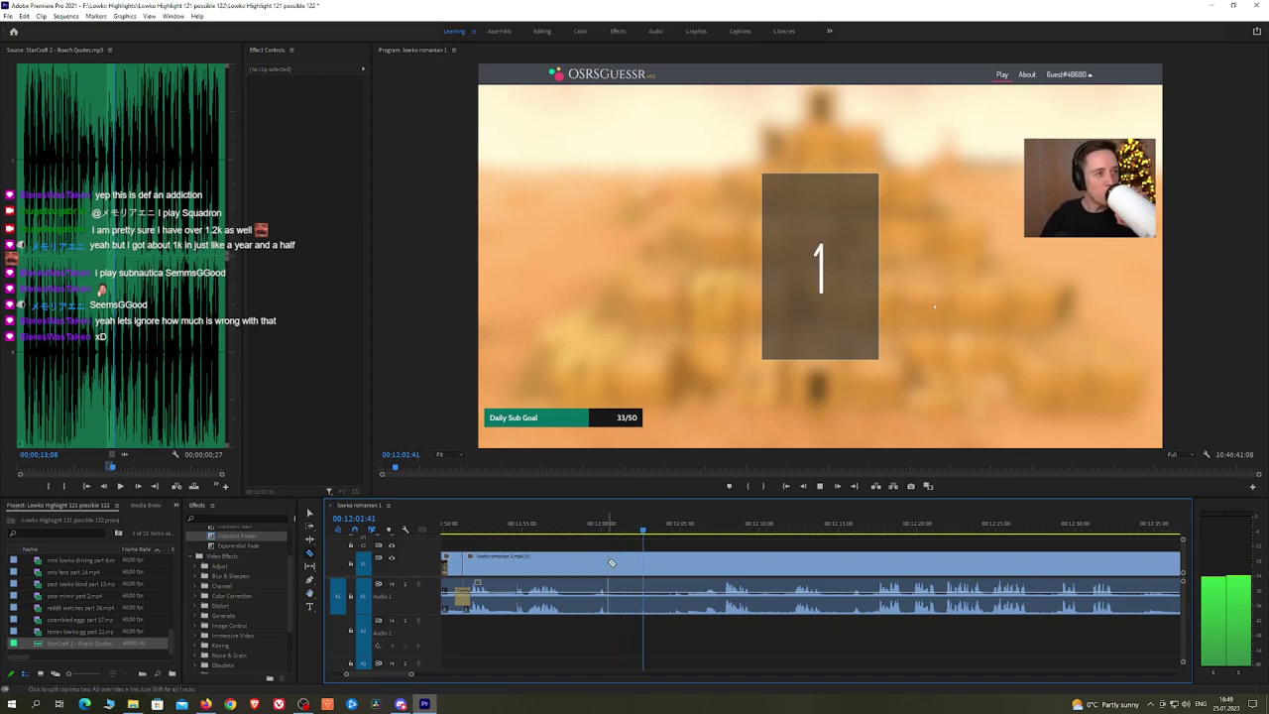
Step: Cut out the next dull stretch and crossfade its audio join with Constant Power
left_click(609, 562)
left_click_drag(693, 536, 724, 535)
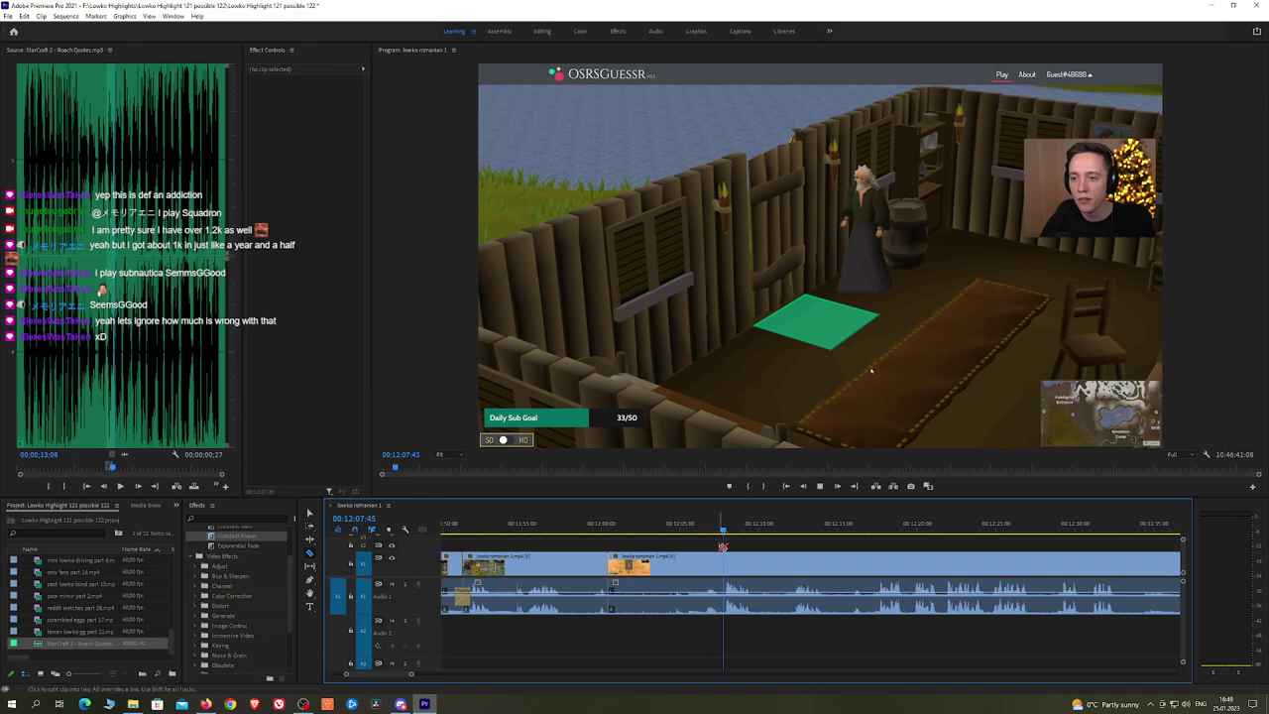
left_click(721, 561)
key("space")
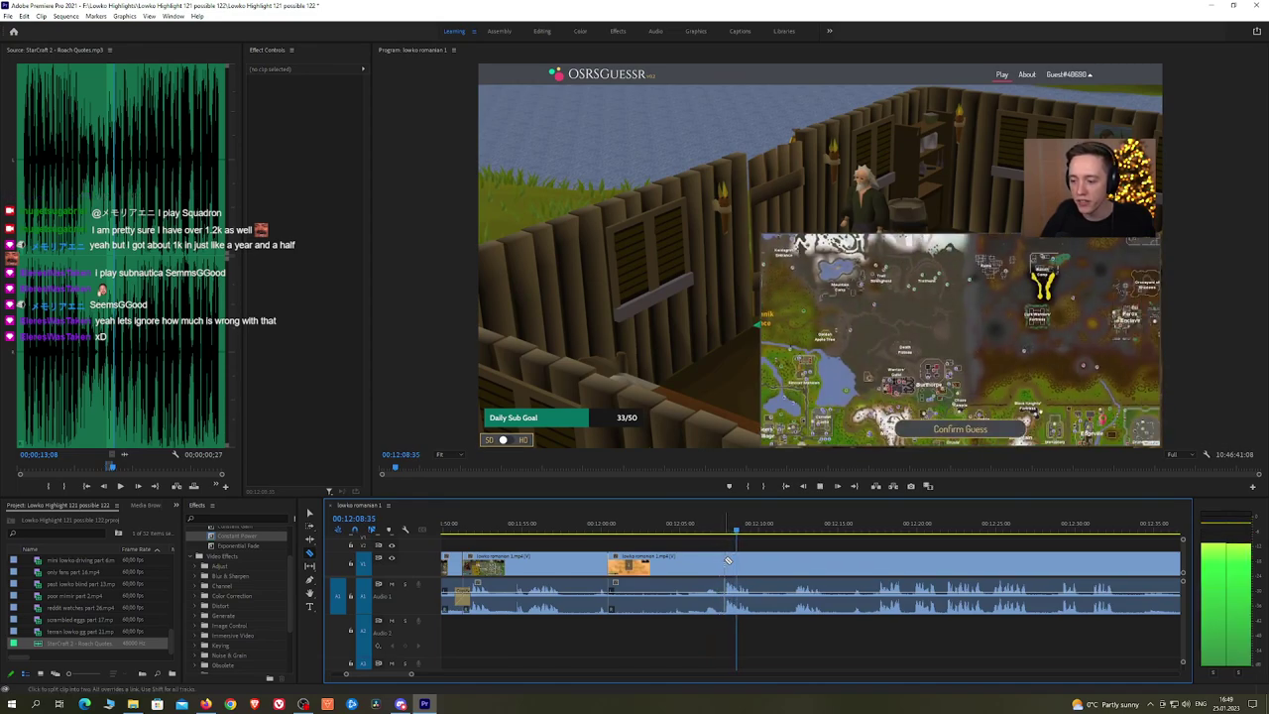
left_click(710, 563)
key("shift+Delete")
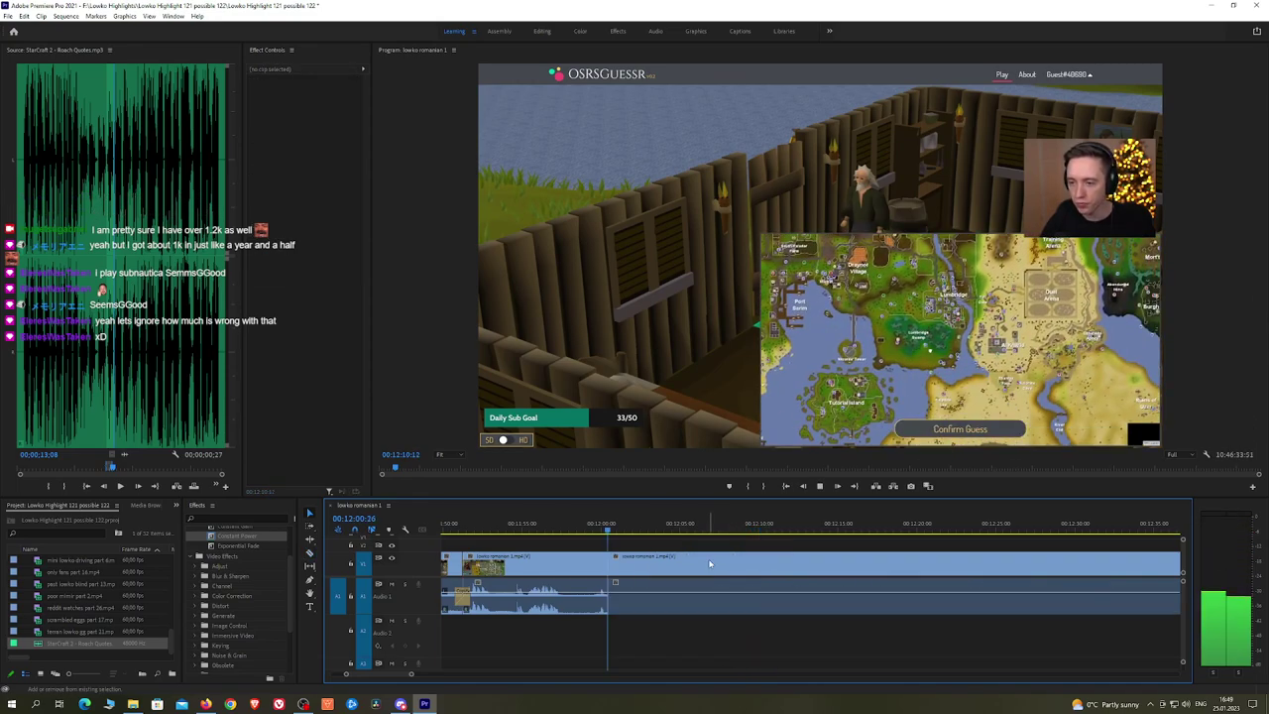
left_click_drag(258, 538, 609, 597)
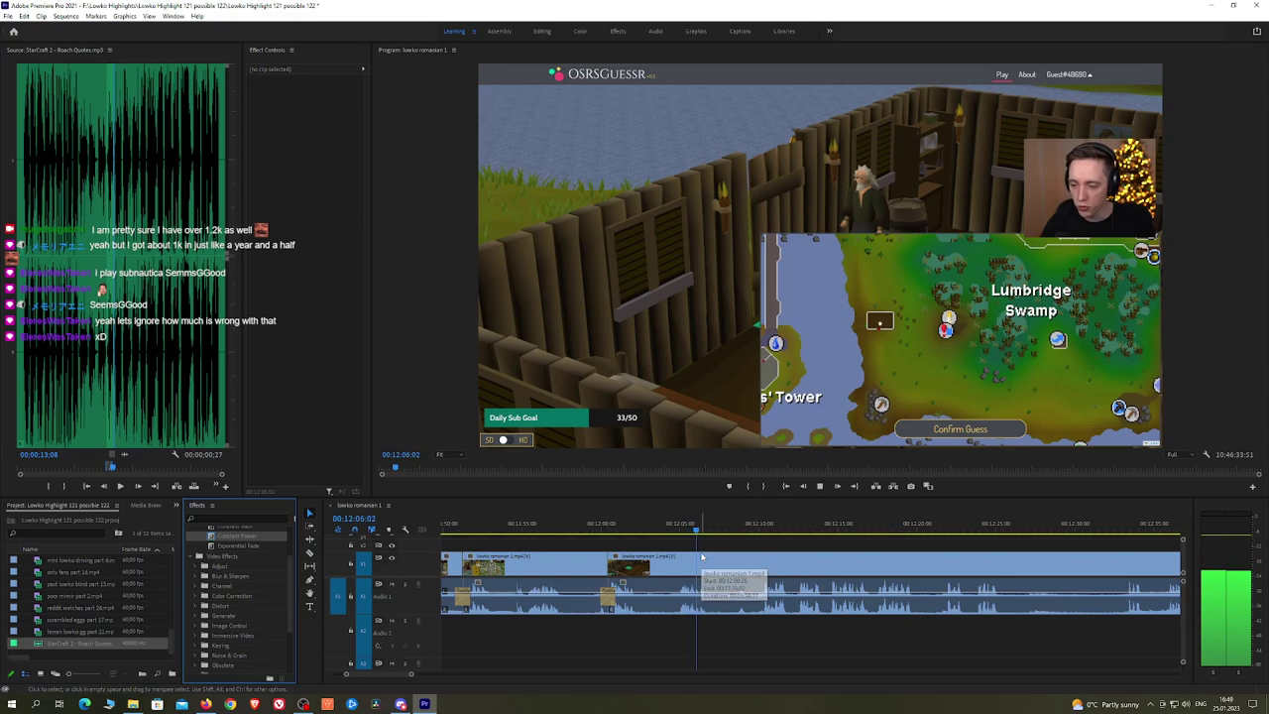
Step: Remove the short dull bit after the score screen and crossfade its join near 00:12:19
left_click(824, 545)
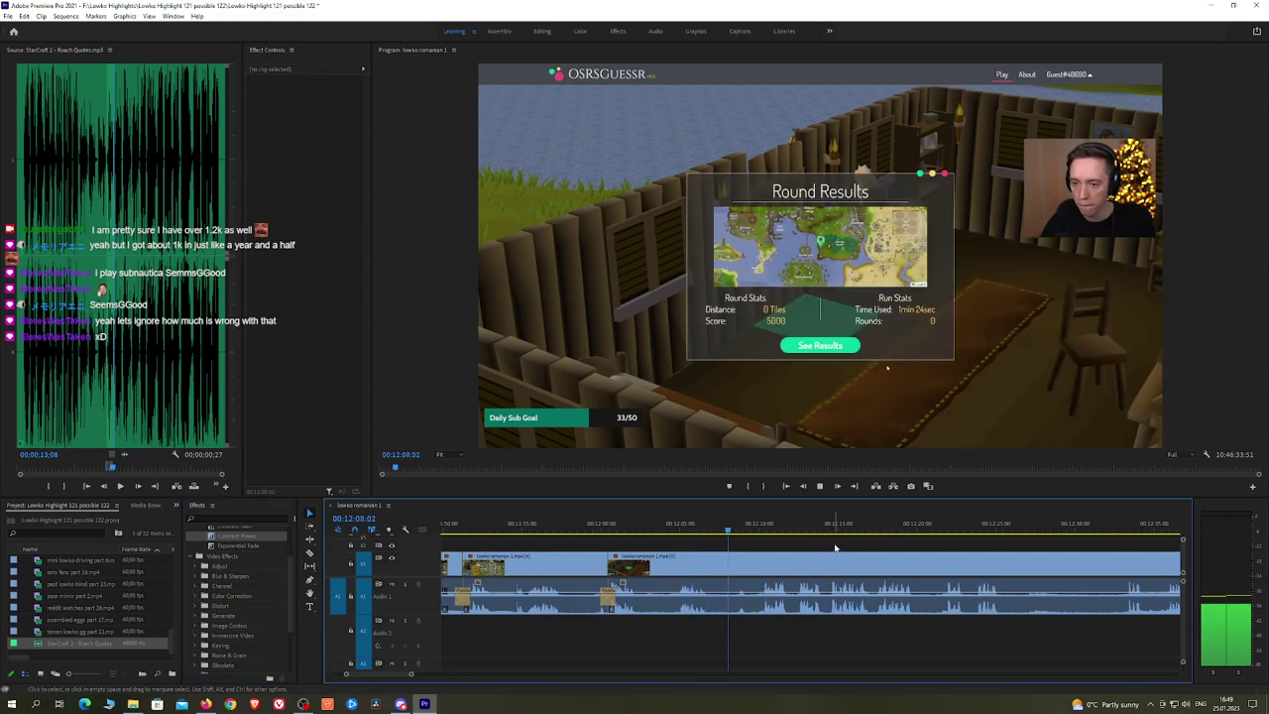
left_click_drag(824, 544, 685, 544)
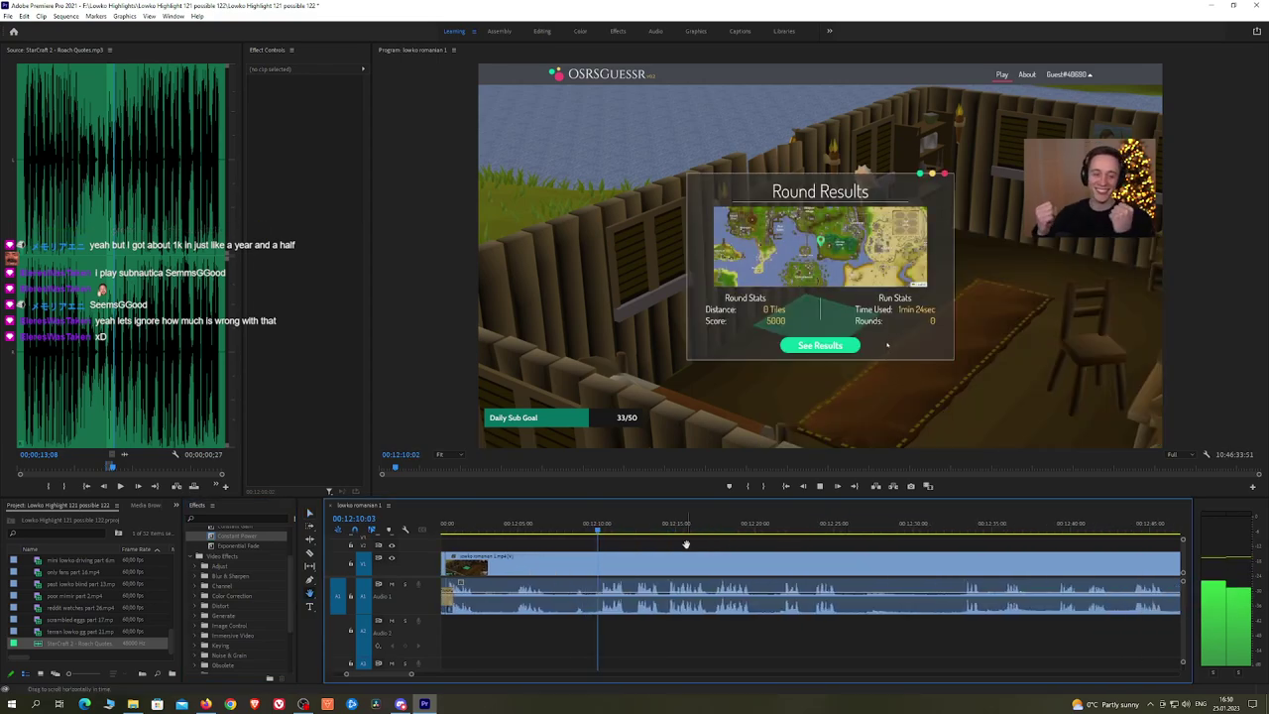
left_click_drag(819, 550, 762, 542)
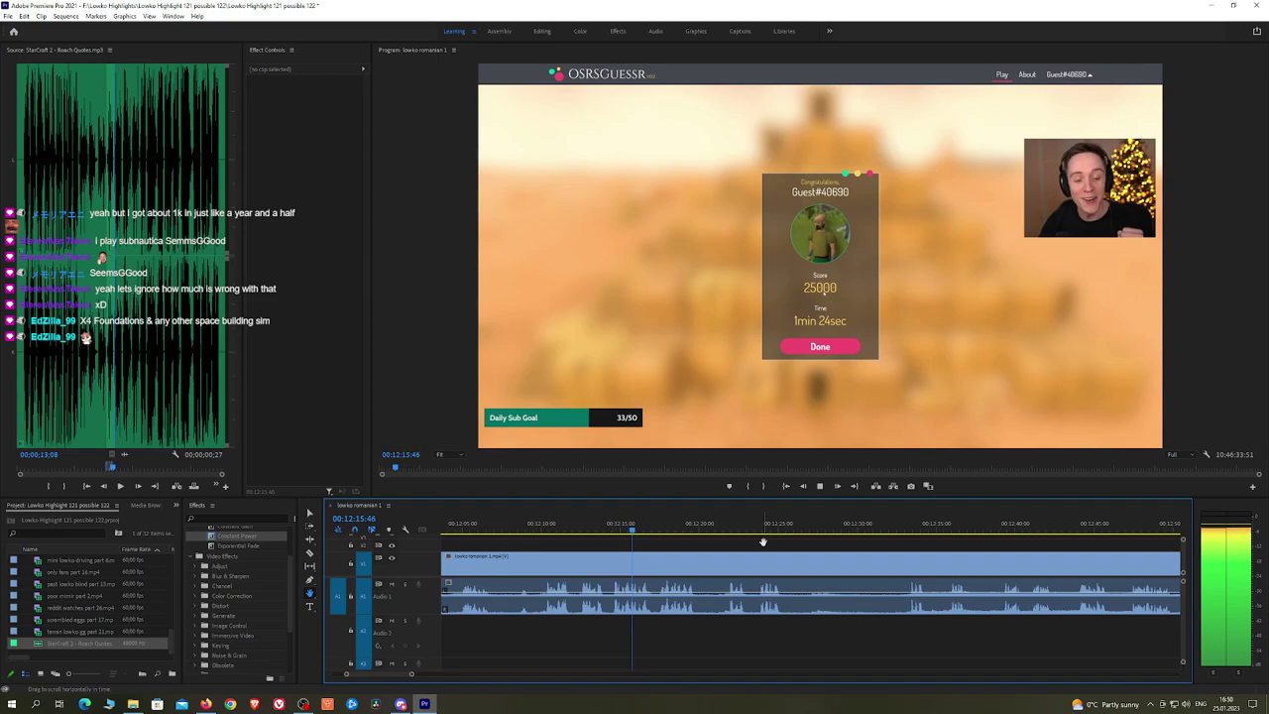
left_click_drag(782, 542, 756, 542)
key("space")
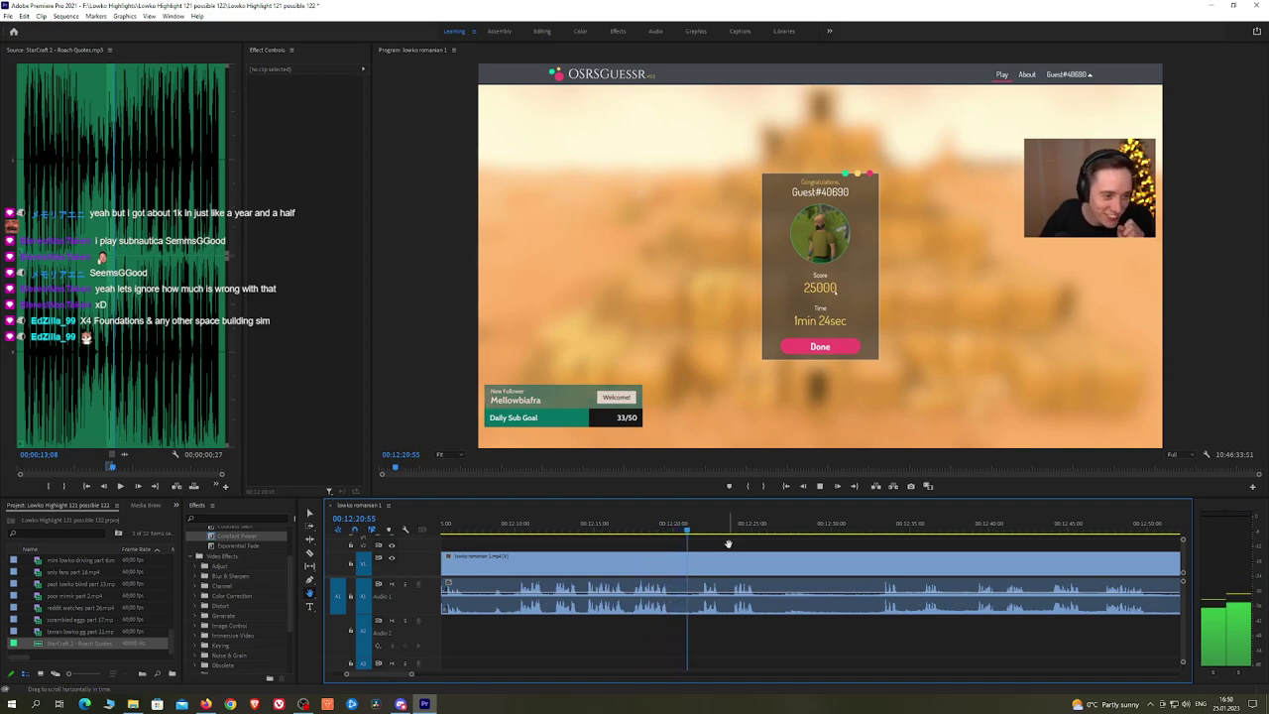
key("c")
left_click(675, 564)
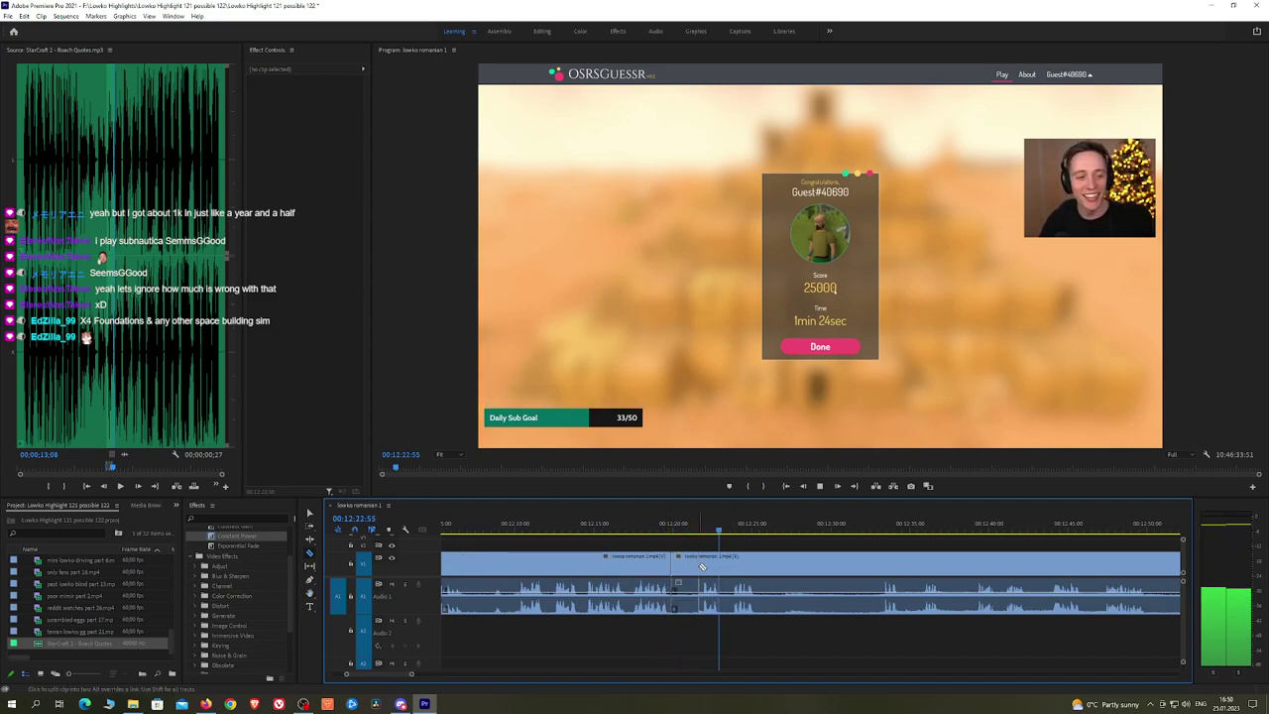
left_click(700, 566)
key("v")
left_click(686, 566)
key("shift+Delete")
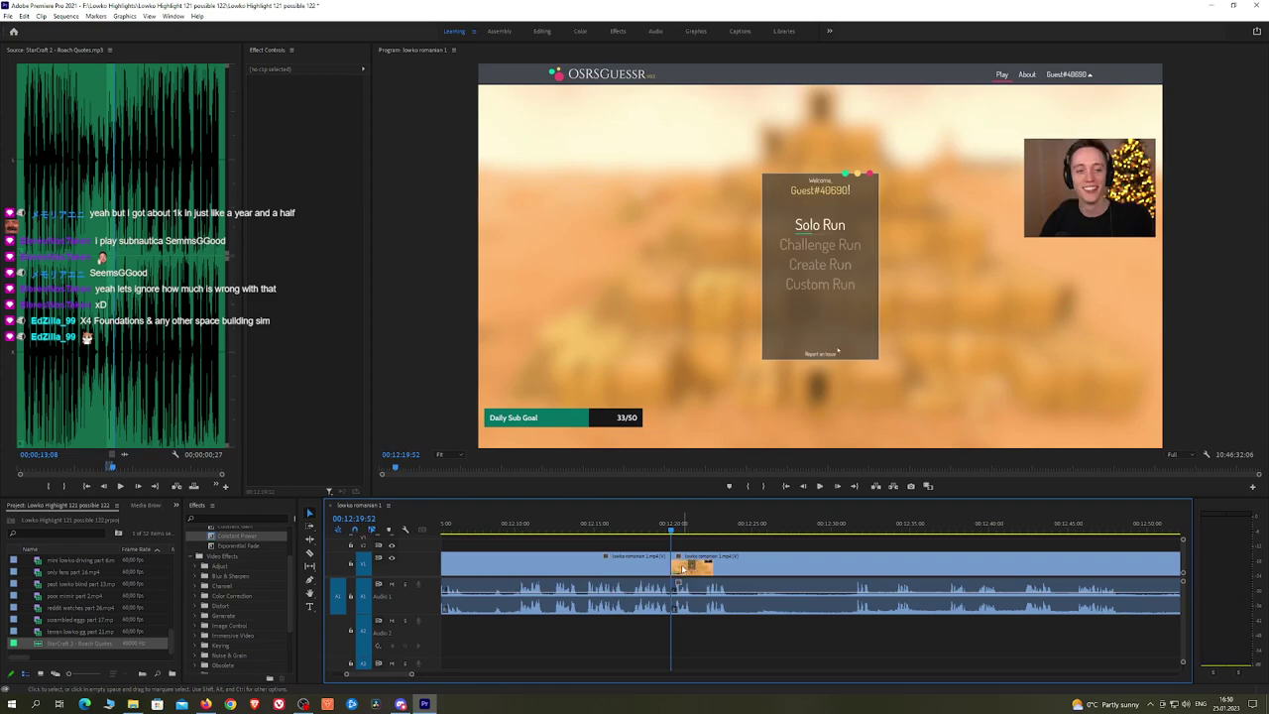
left_click_drag(254, 536, 676, 593)
Step: Split the romanian clip where the first OSRS Guessr round starts and zoom out
key("space")
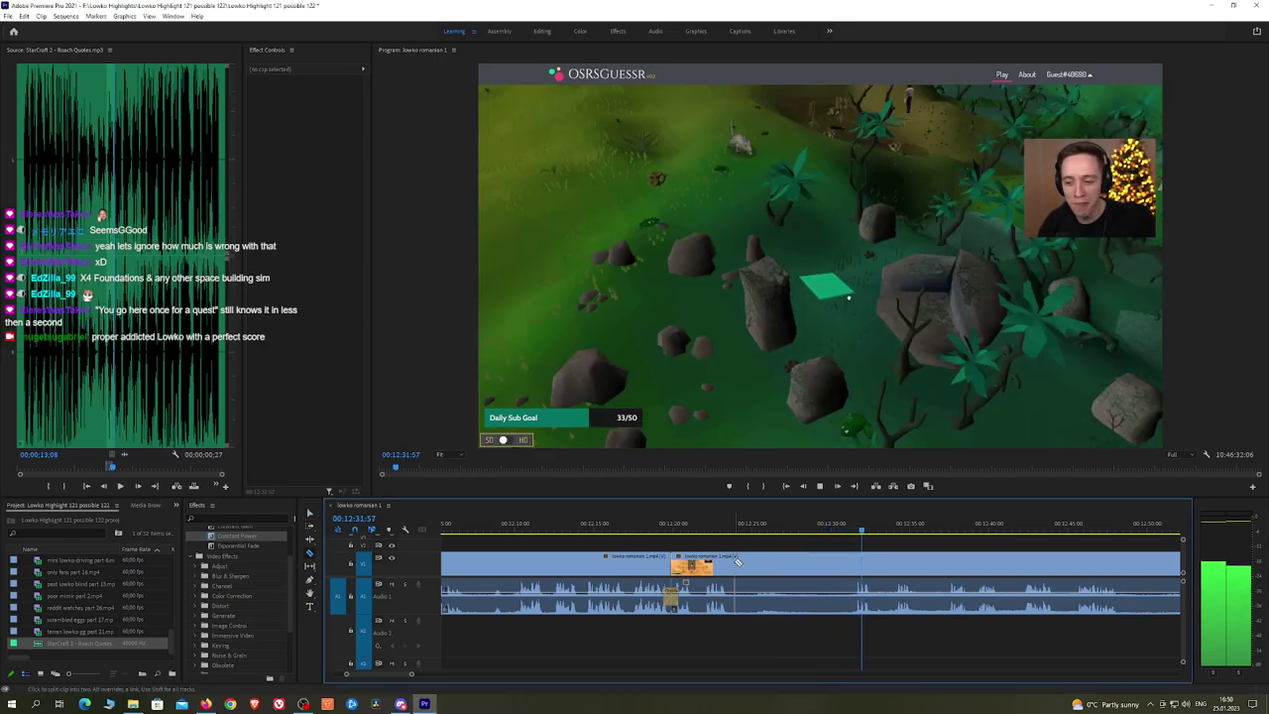
left_click(737, 561)
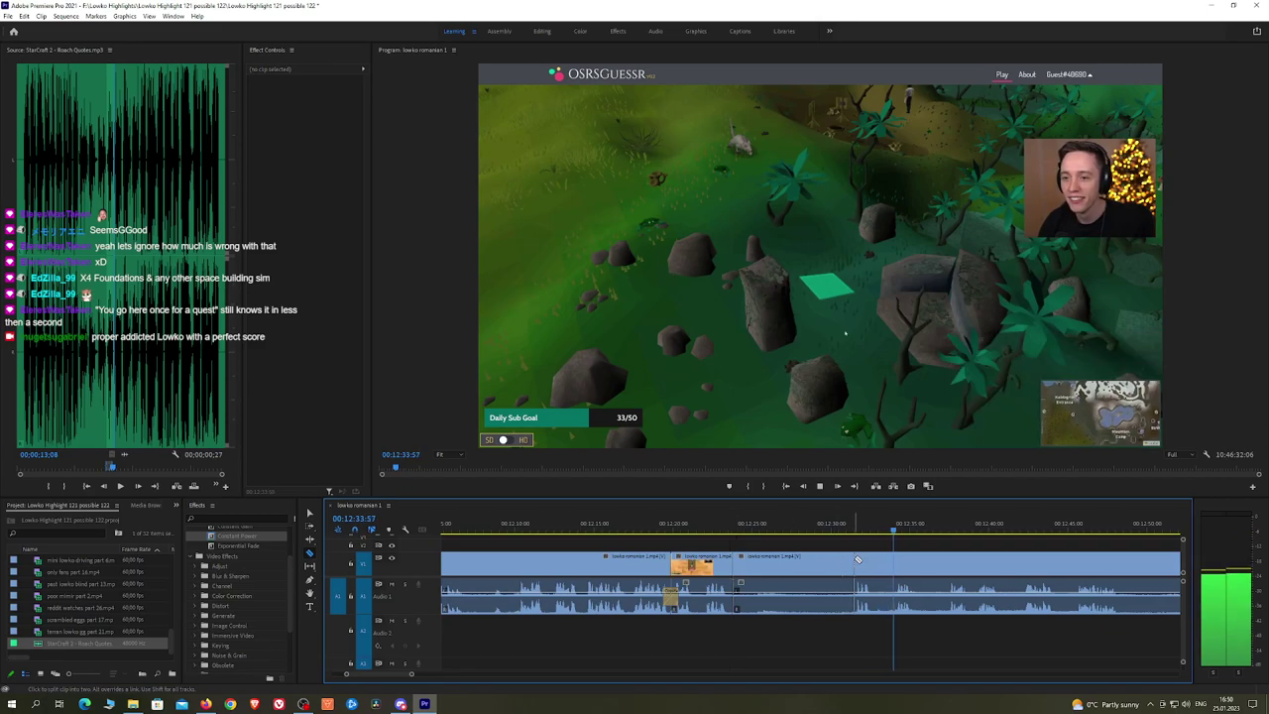
scroll(932, 551, "down", 1)
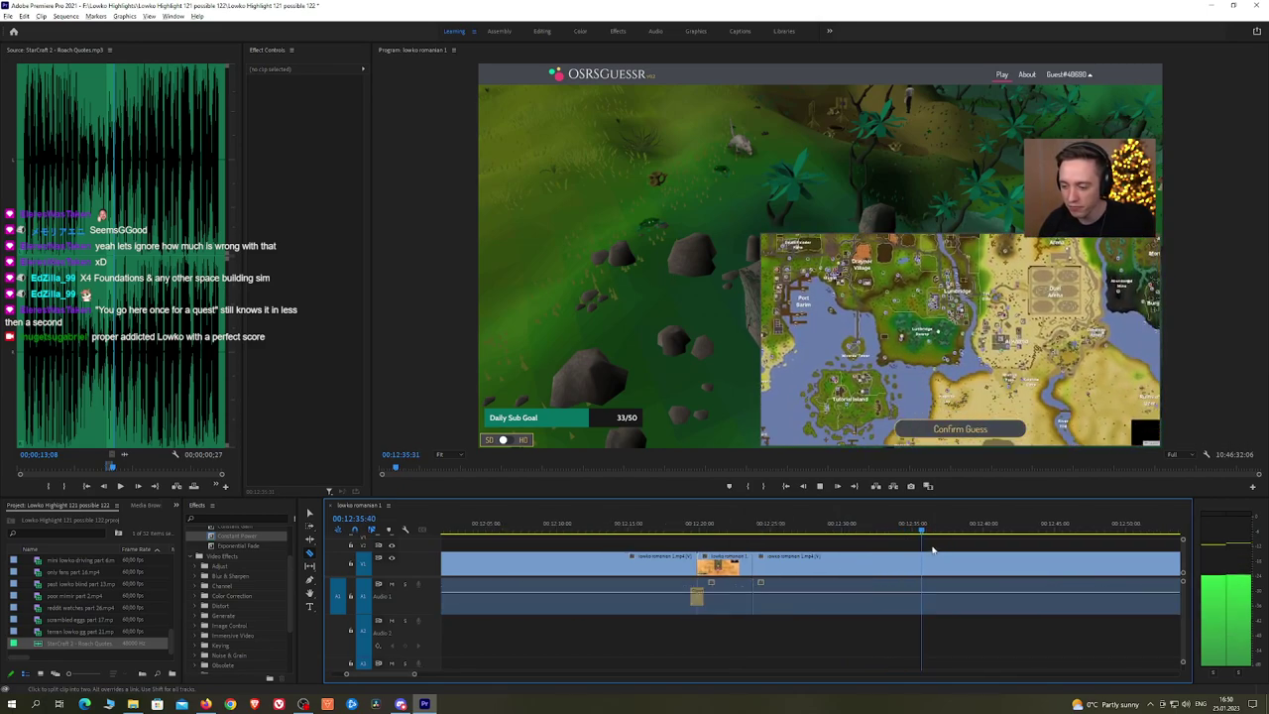
key("minus")
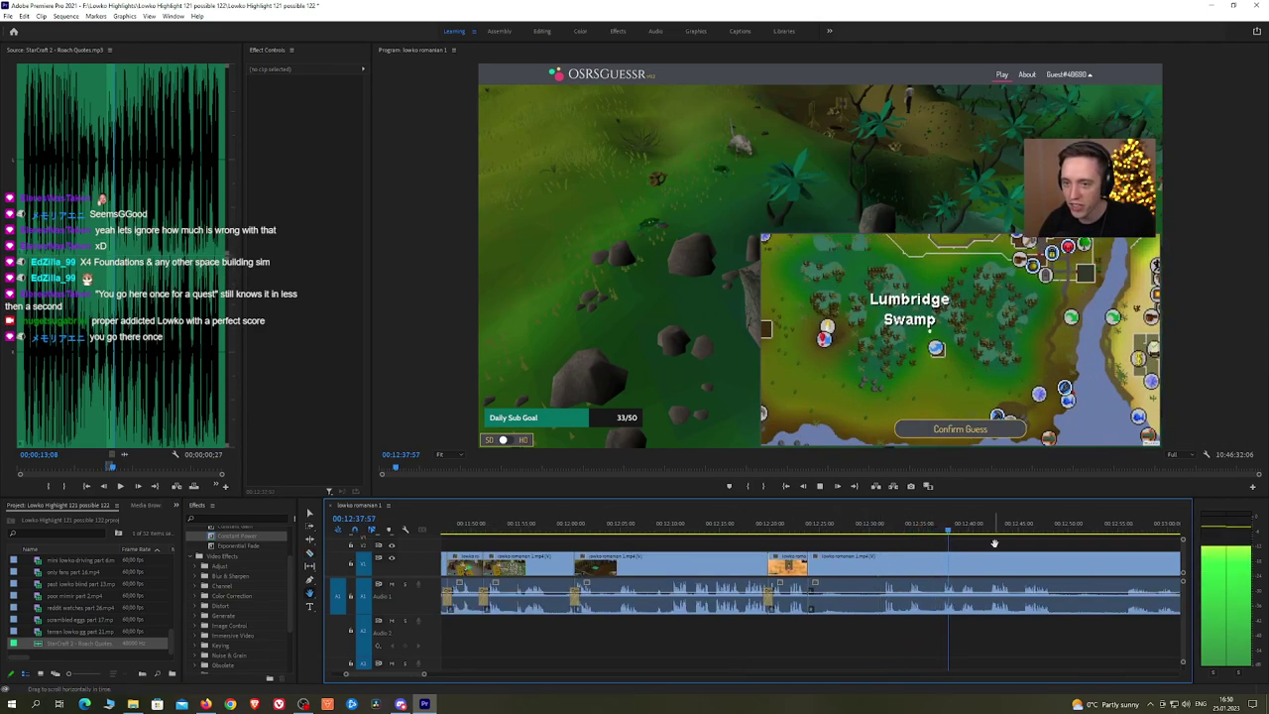
Step: Pan through and play back the edited stretch, then stop playback
left_click_drag(995, 544, 833, 543)
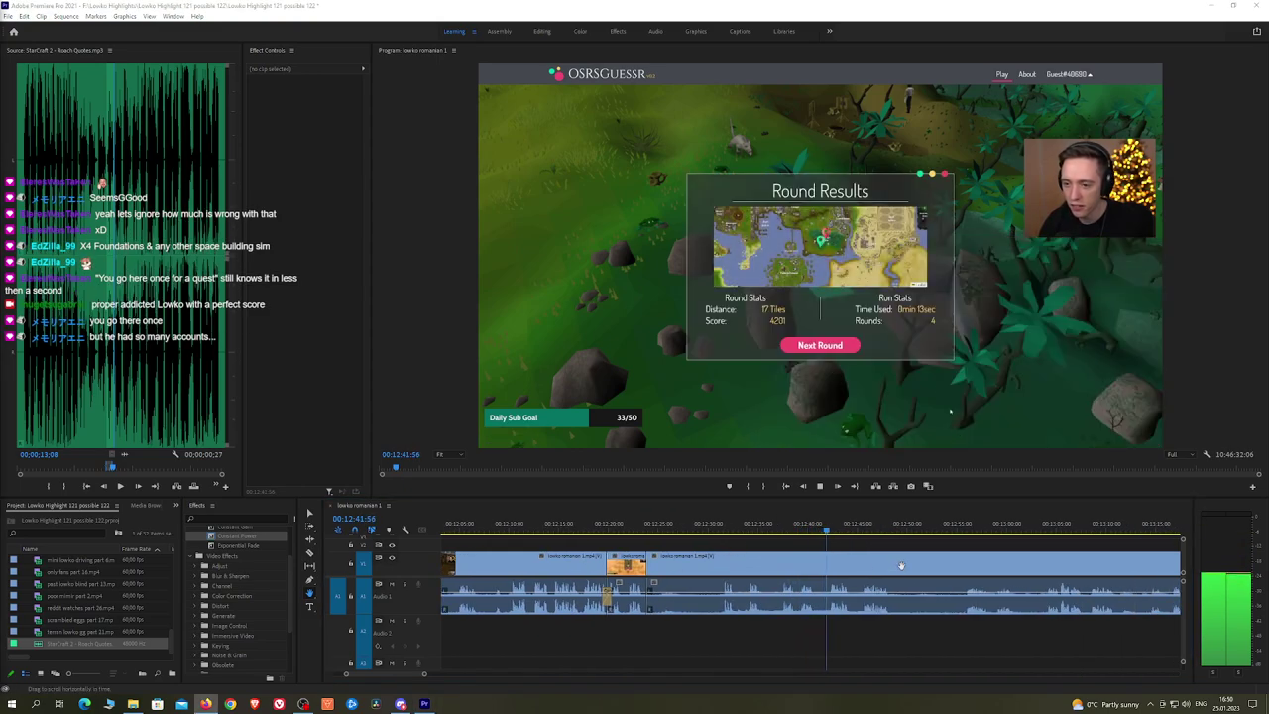
scroll(917, 542, "down", 6)
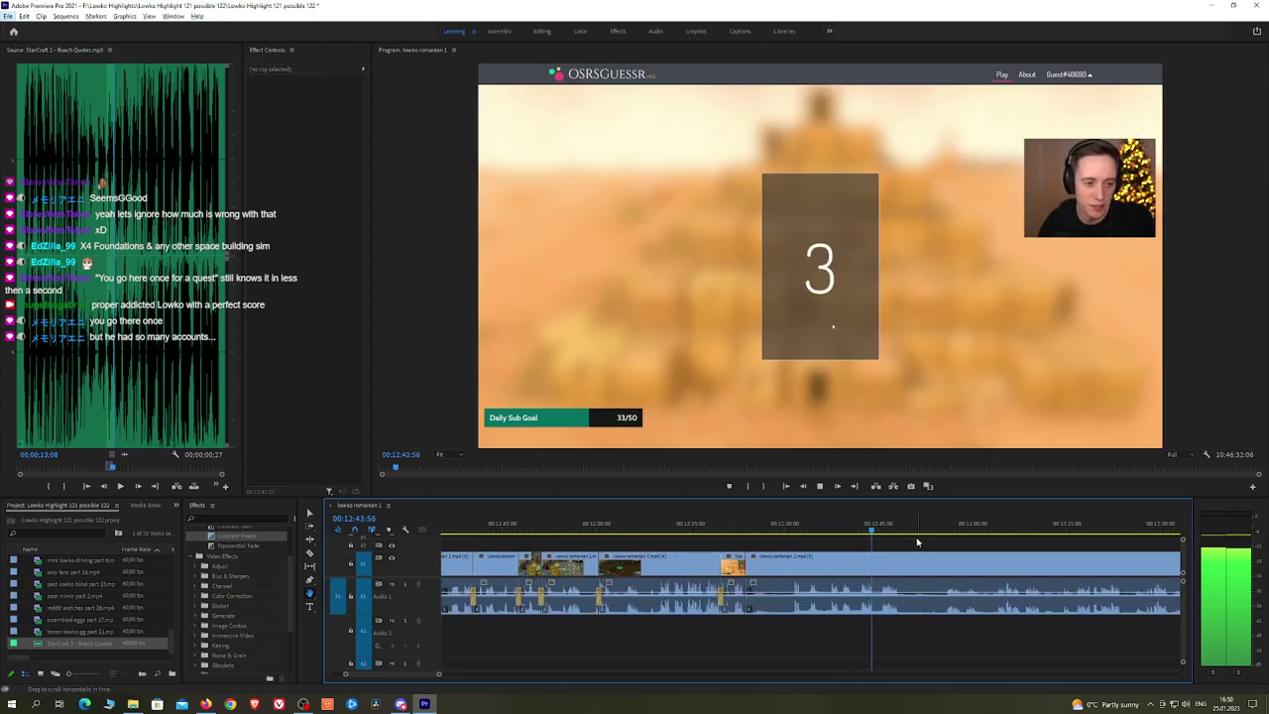
scroll(922, 544, "up", 4)
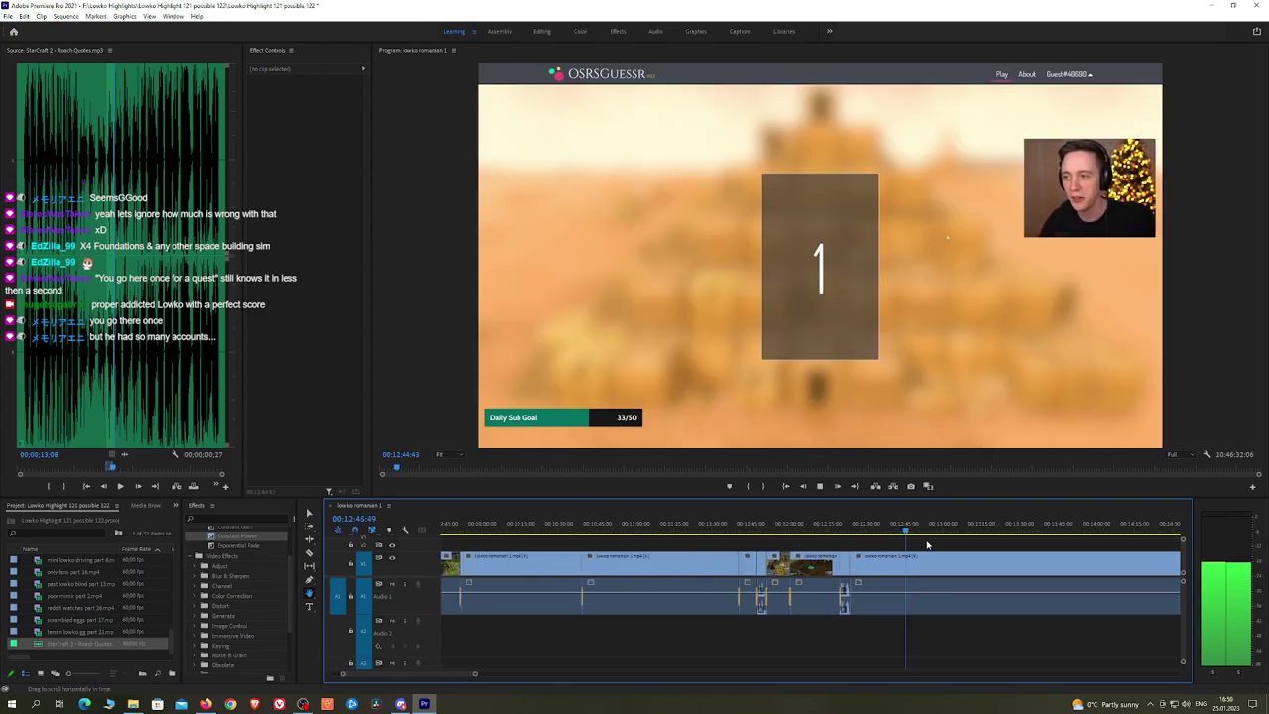
key("space")
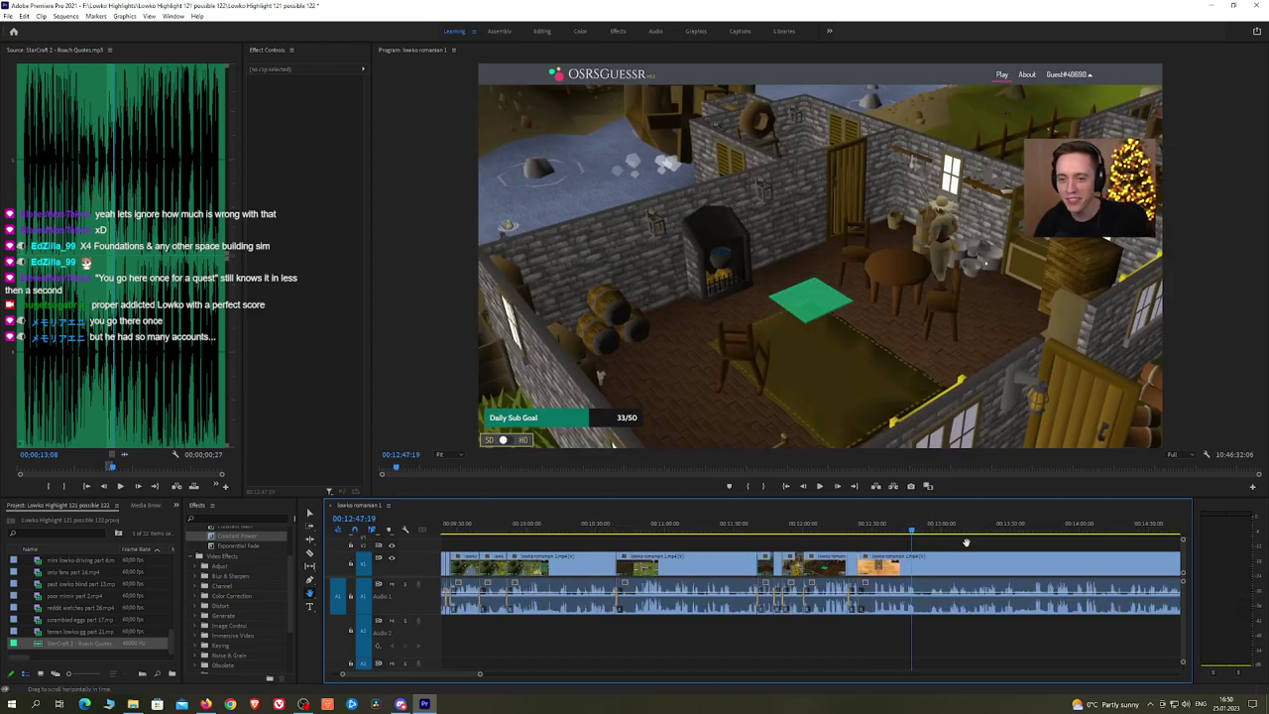
scroll(966, 543, "down", 3)
scroll(802, 548, "down", 2)
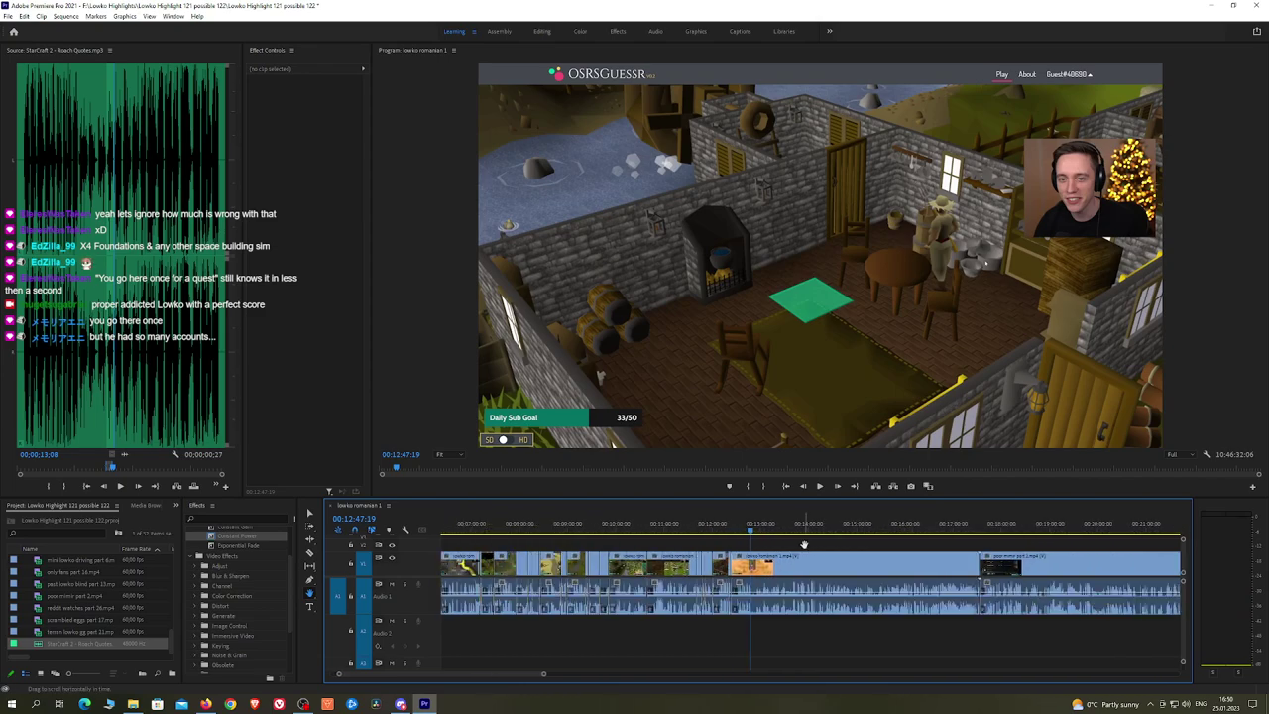
scroll(788, 556, "up", 1)
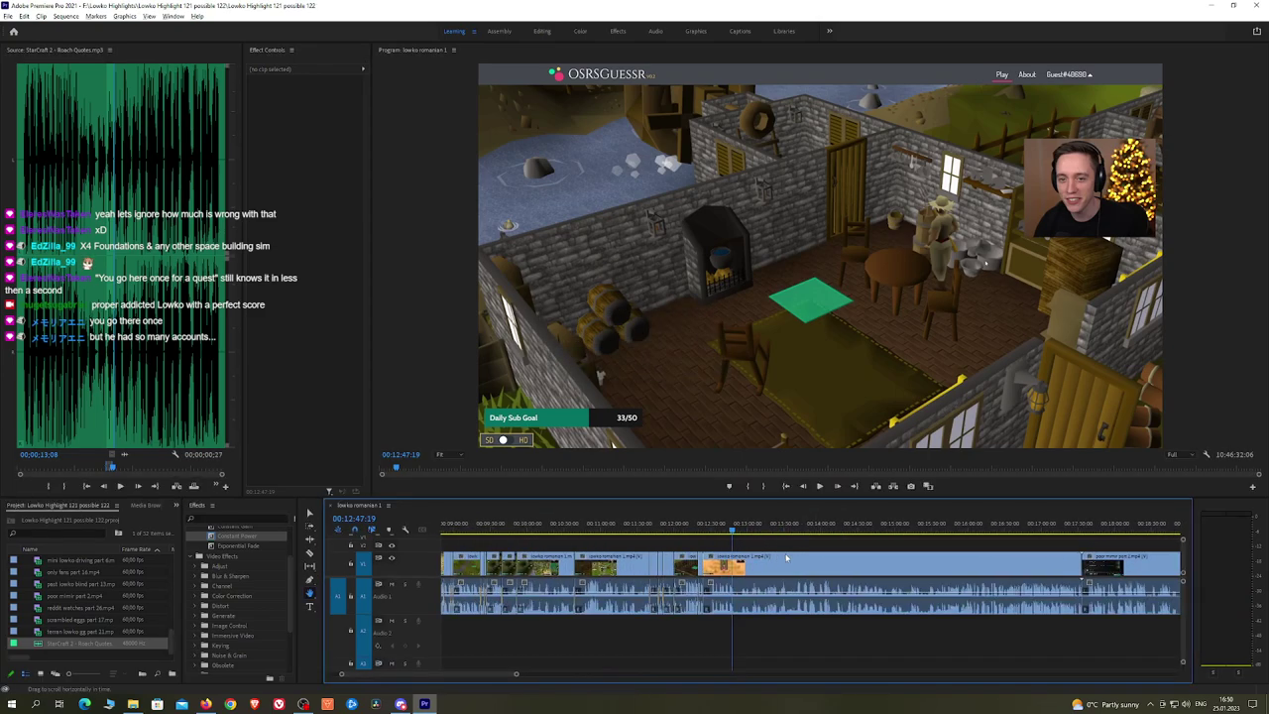
scroll(786, 558, "up", 1)
Step: Ripple-delete the long leftover RuneScape section of lowko romanian 1
left_click_drag(706, 530, 978, 532)
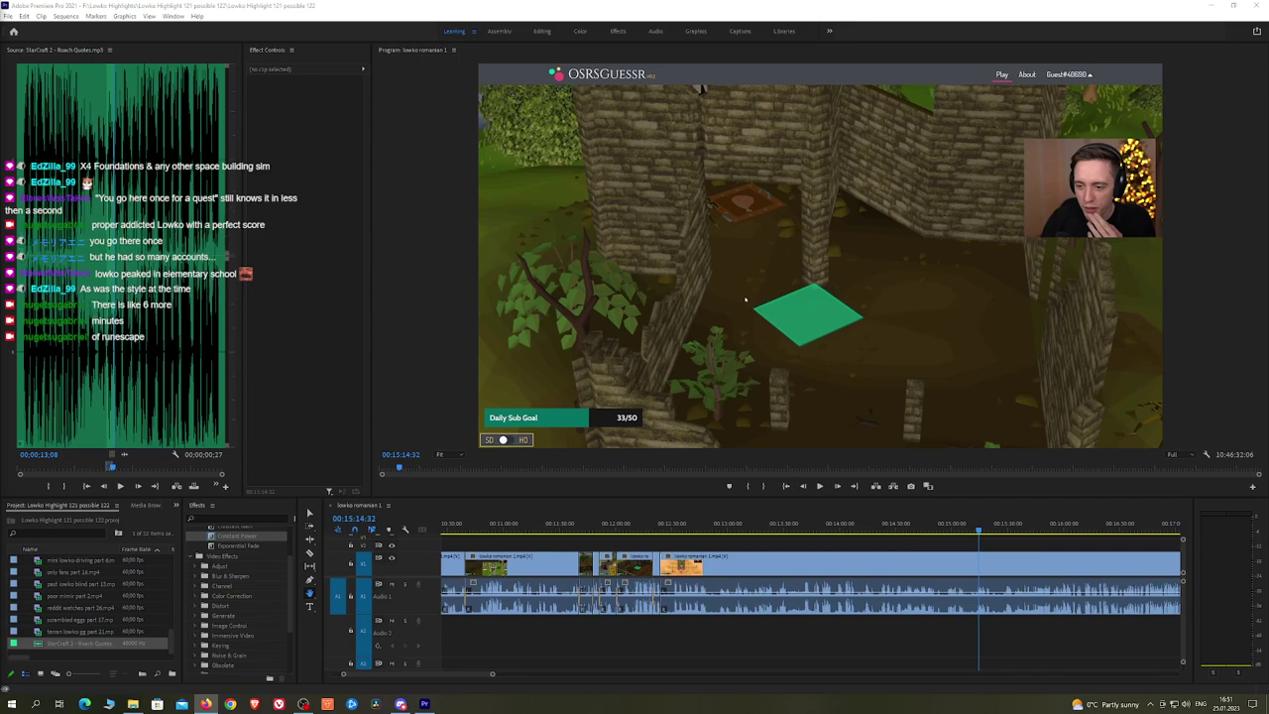
left_click(836, 568)
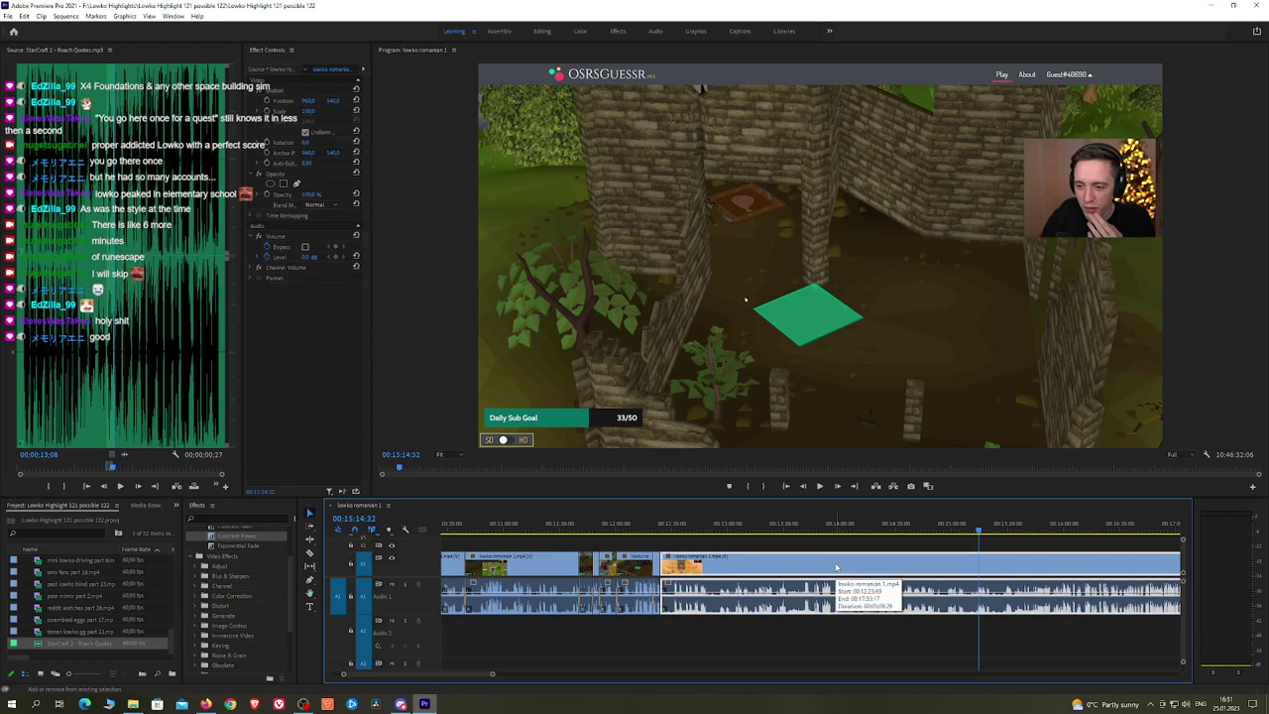
scroll(754, 550, "down", 5)
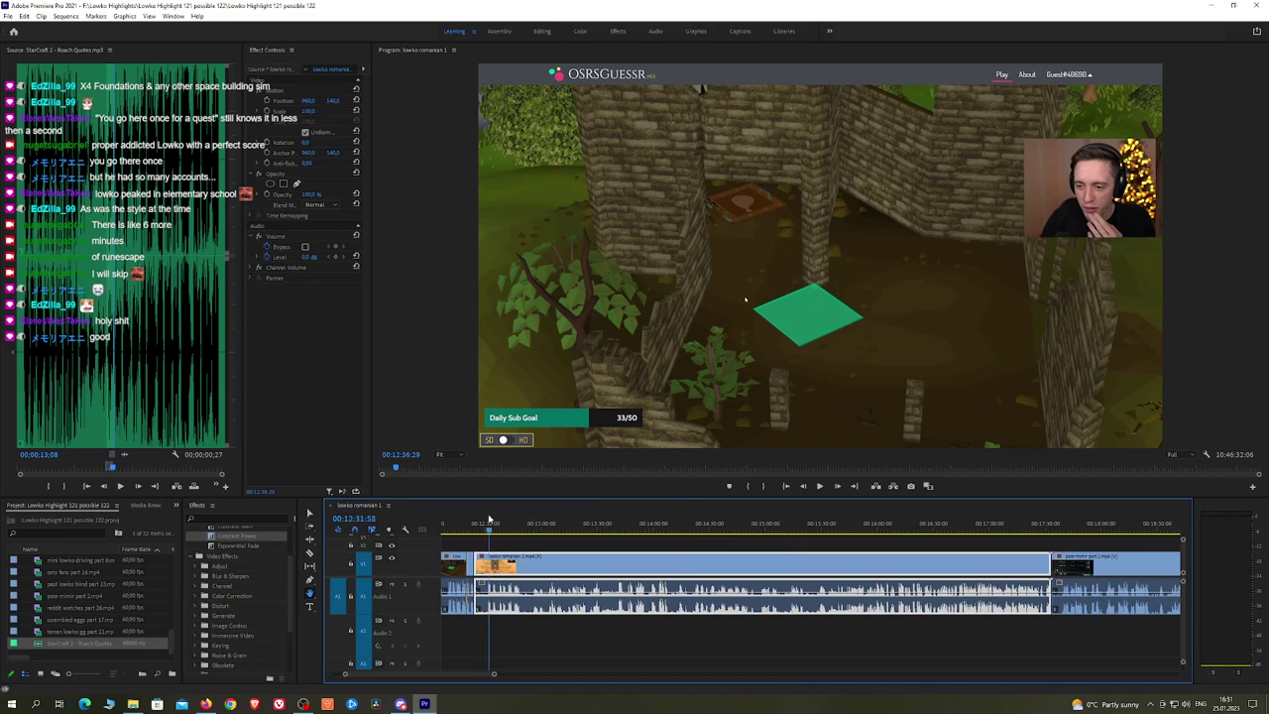
left_click_drag(488, 519, 958, 533)
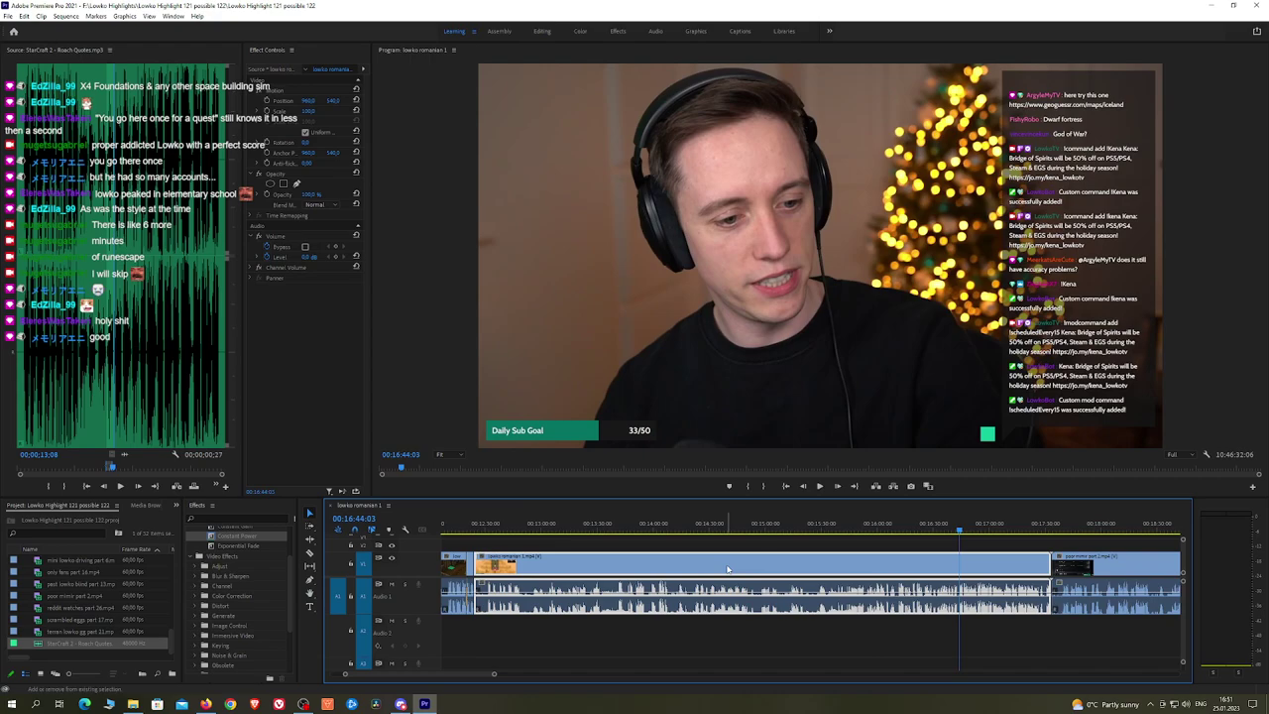
key("shift+Delete")
Step: Pan to the new join and scrub through the Elden Ring trophy footage
scroll(606, 554, "up", 3)
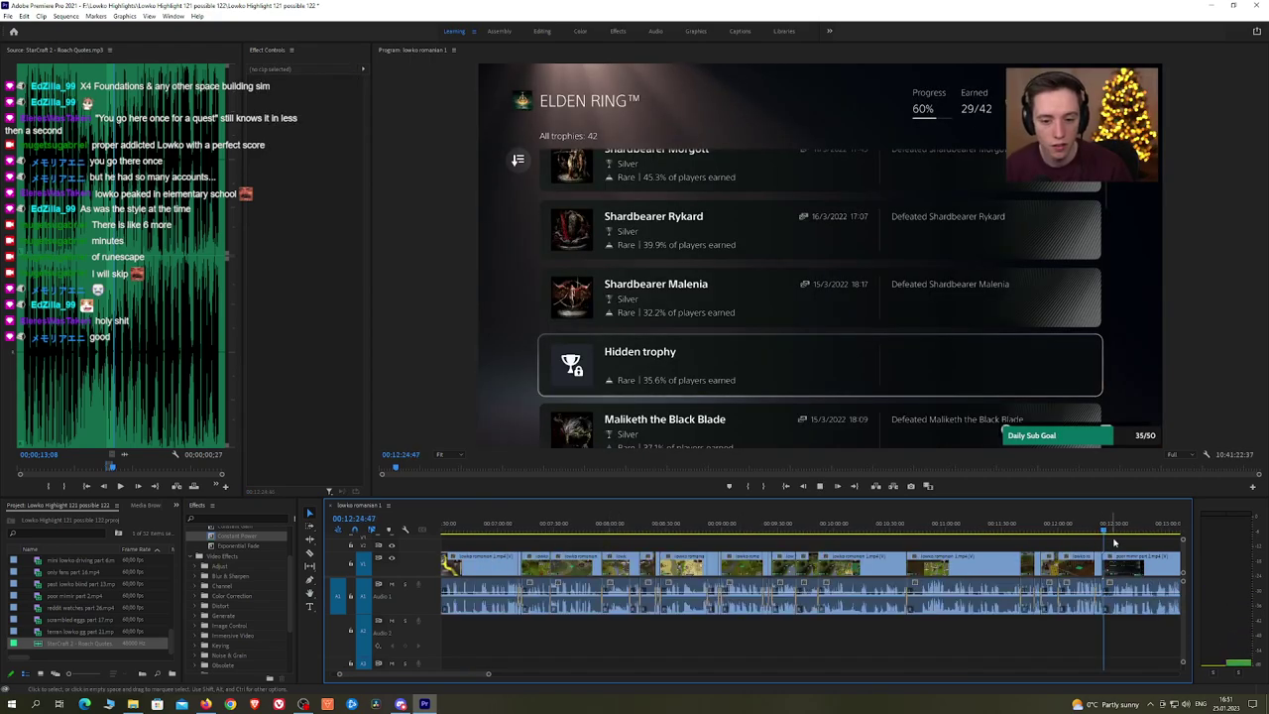
key("h")
left_click_drag(1152, 545, 801, 542)
scroll(799, 545, "up", 3)
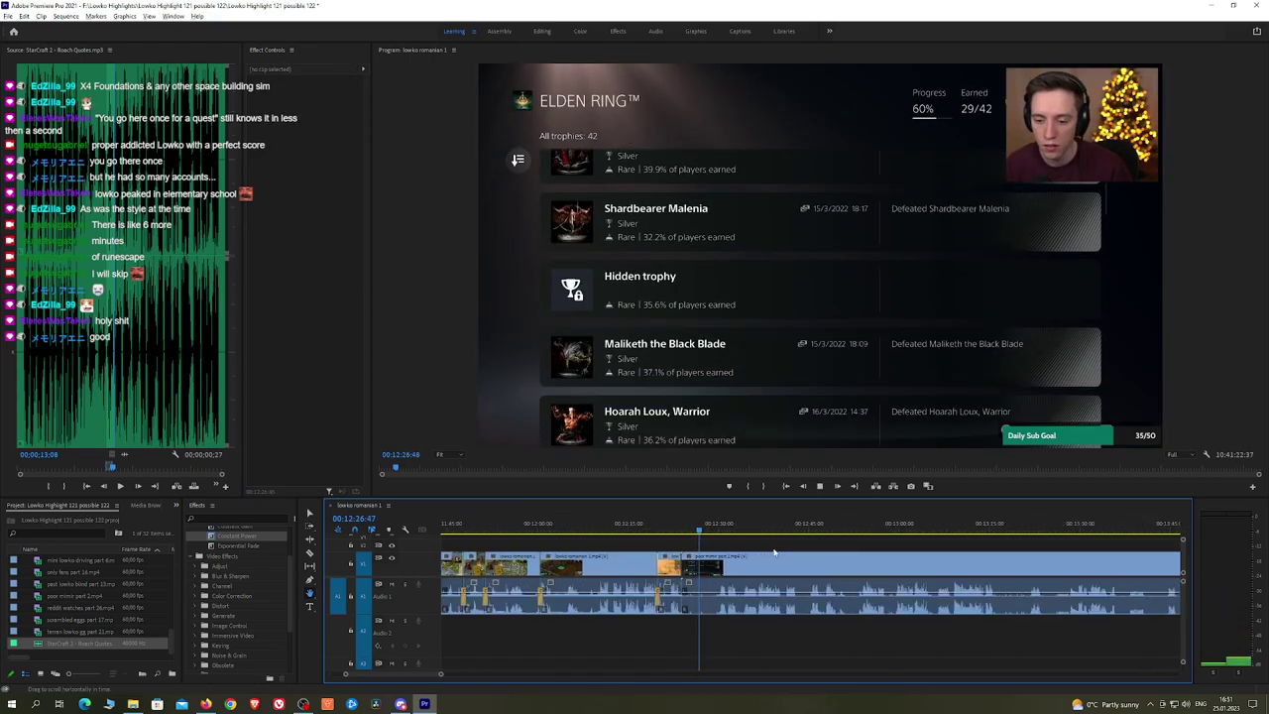
scroll(763, 549, "up", 1)
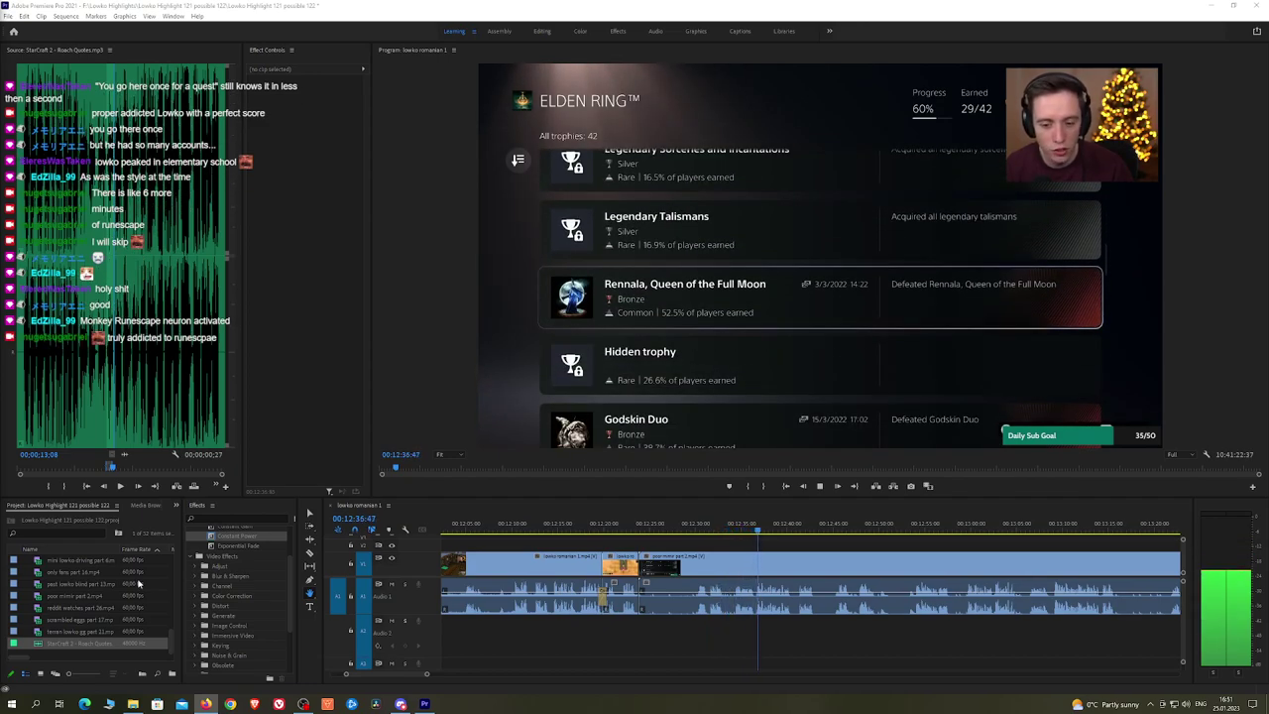
left_click(838, 533)
left_click_drag(839, 535, 971, 534)
key("space")
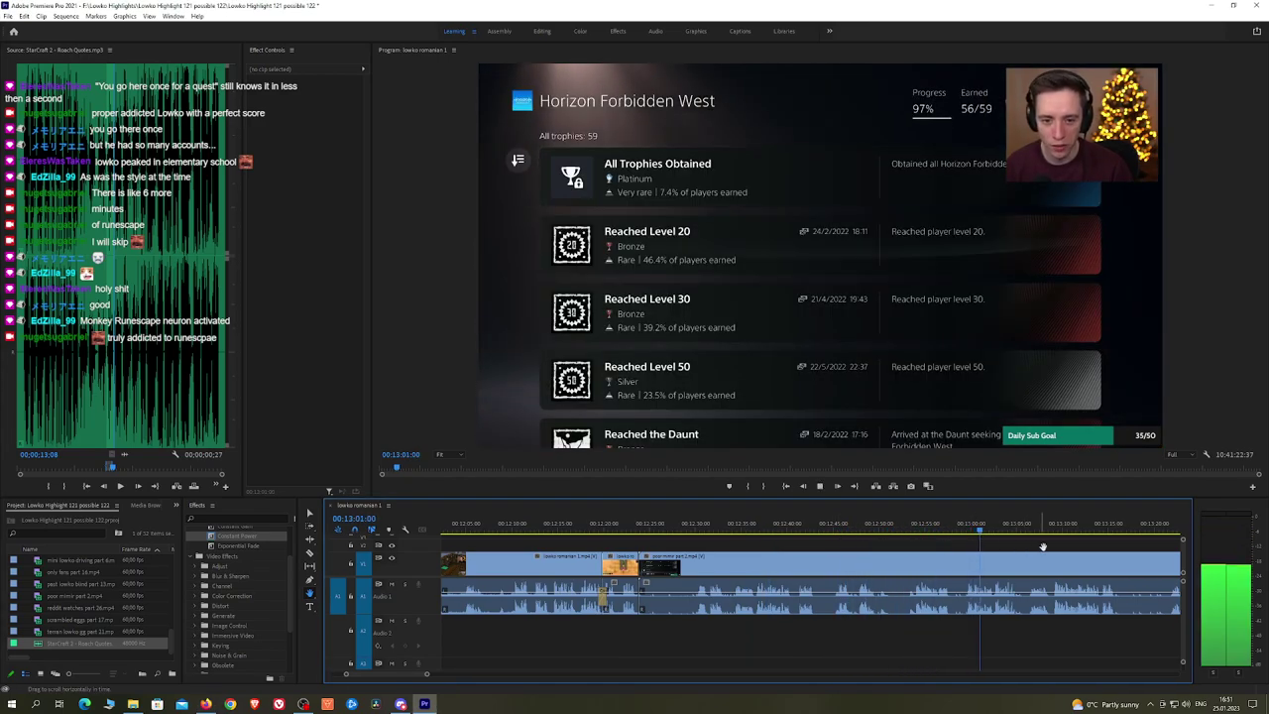
Step: Play back through the Horizon trophy screen and its trophy list
scroll(1043, 547, "right", 3)
left_click(620, 531)
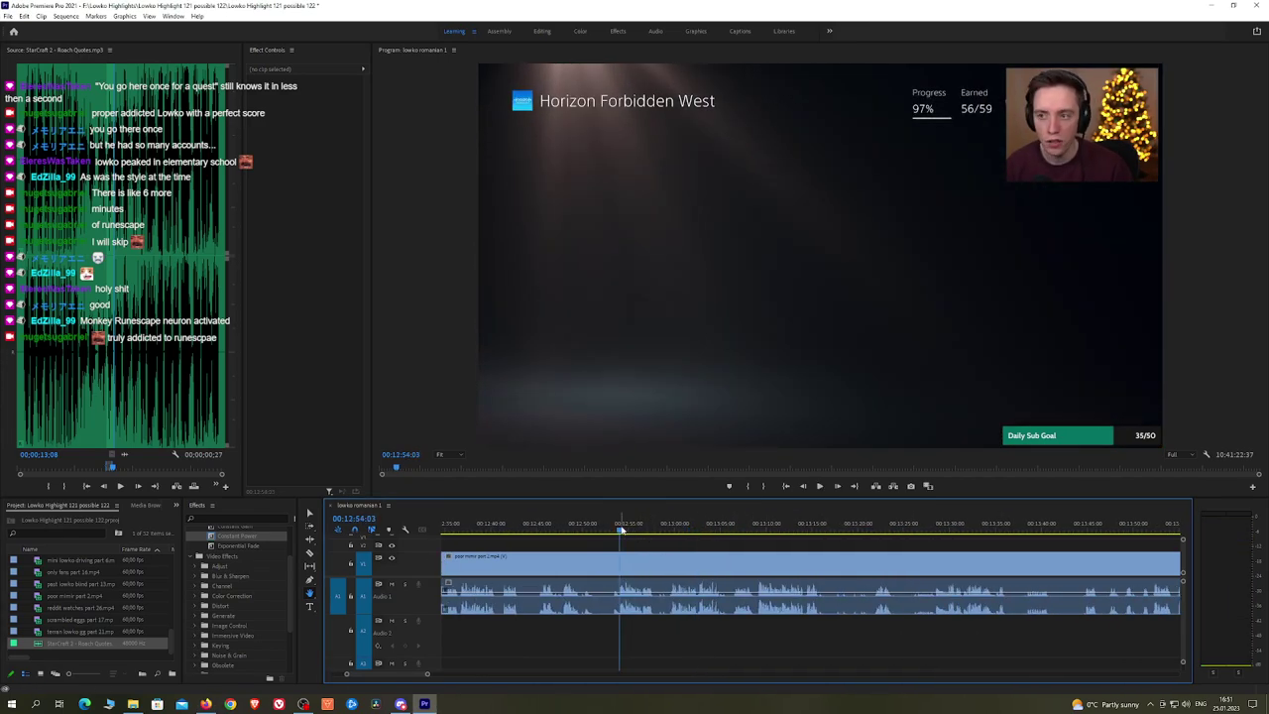
key("space")
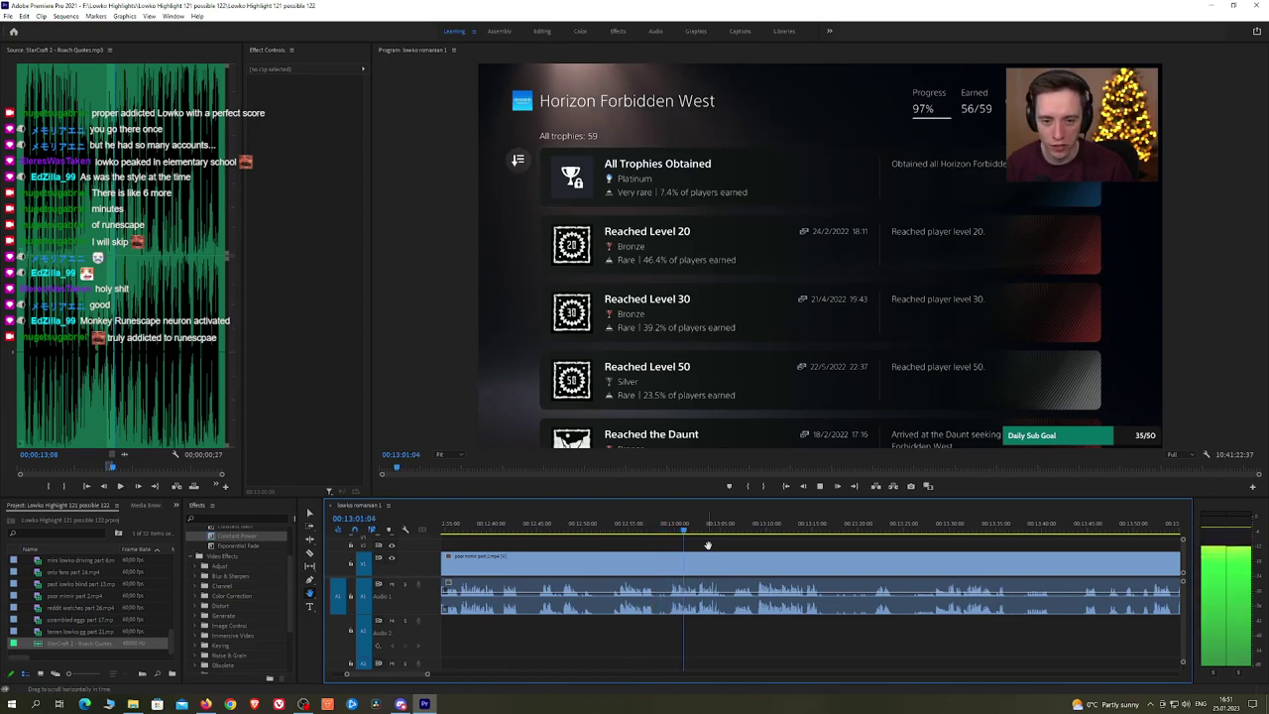
mouse_move(708, 535)
left_mouse_down()
mouse_move(1083, 538)
mouse_move(714, 536)
left_mouse_up()
key("space")
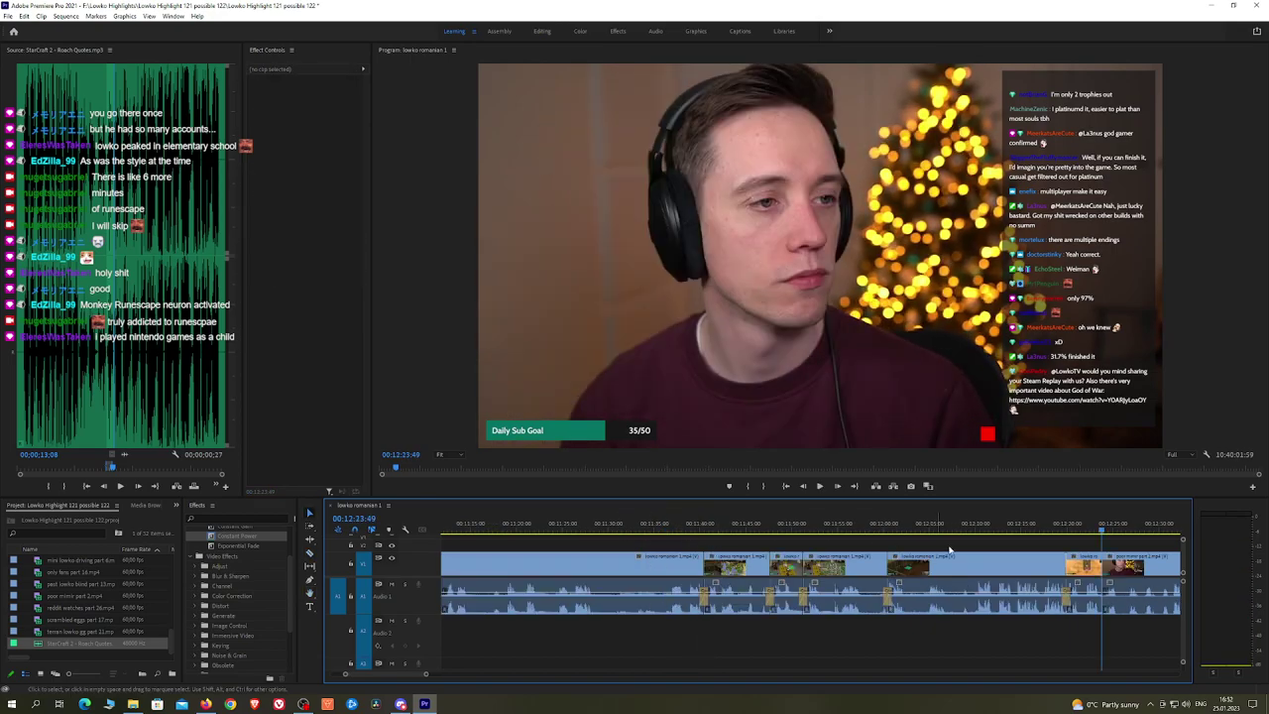
Step: Pan back to the 11:55–13:00 stretch and add an Exponential Fade at an edit point
key("h")
left_click_drag(950, 548, 654, 533)
left_click_drag(256, 546, 494, 542)
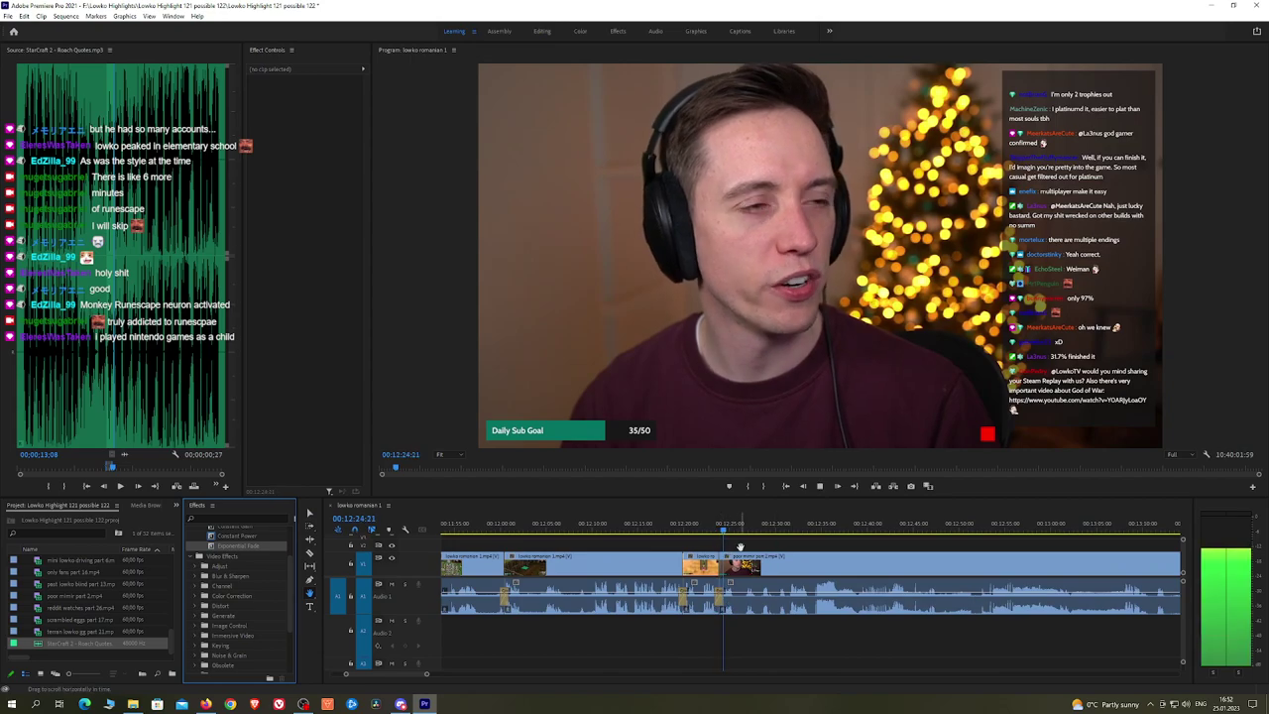
scroll(765, 548, "up", 3)
Step: Cut a dull bit out of poor mimir part 2 and crossfade the join with Constant Power
key("c")
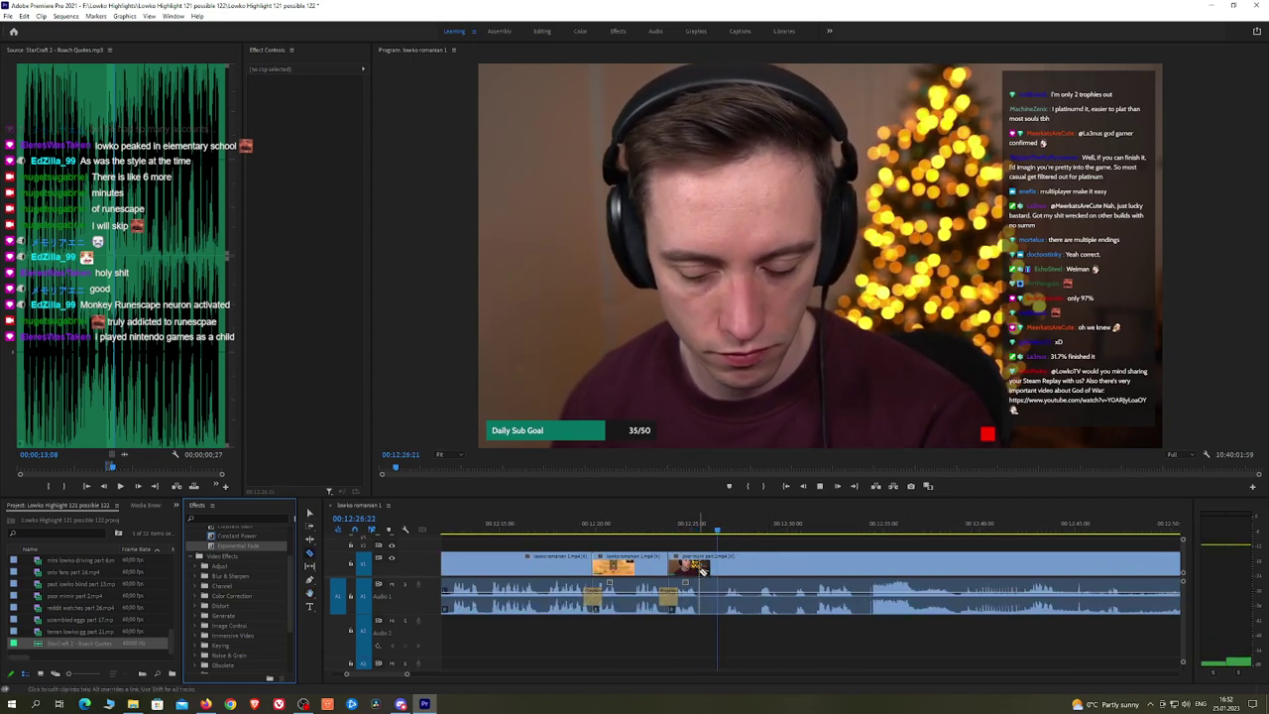
left_click(700, 569)
left_click(726, 569)
key("v")
left_click(714, 567)
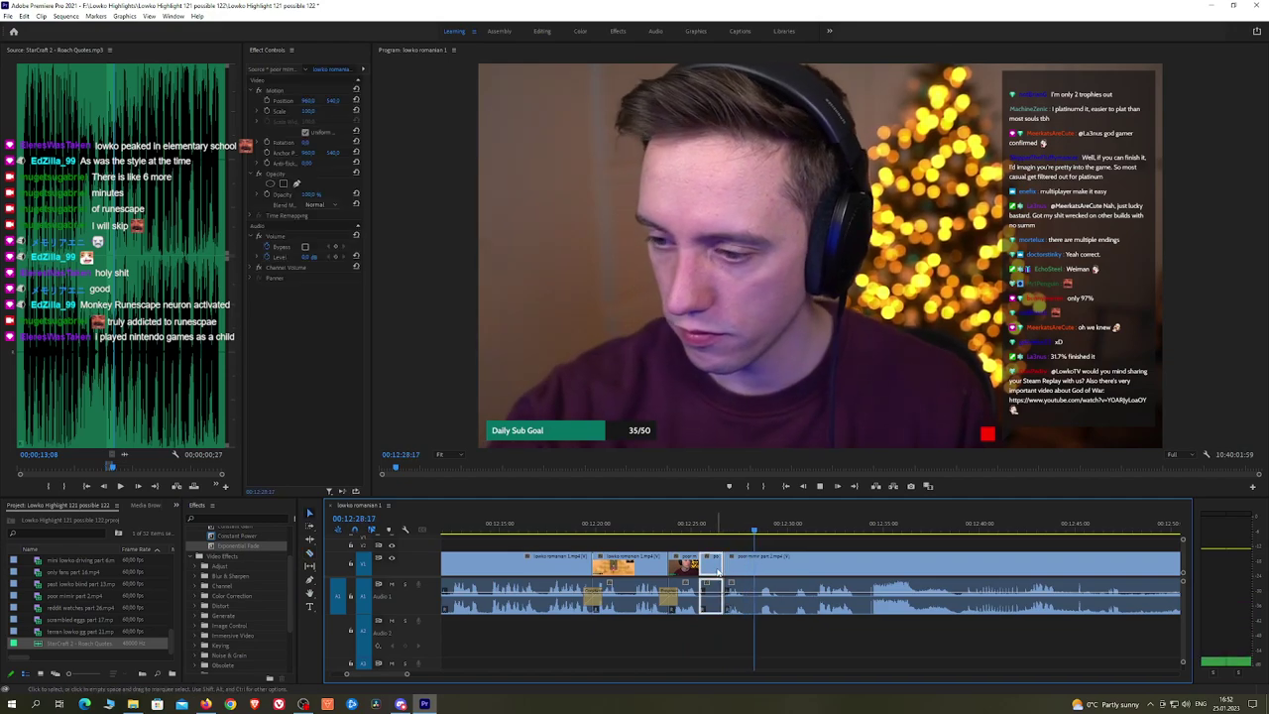
key("shift+Delete")
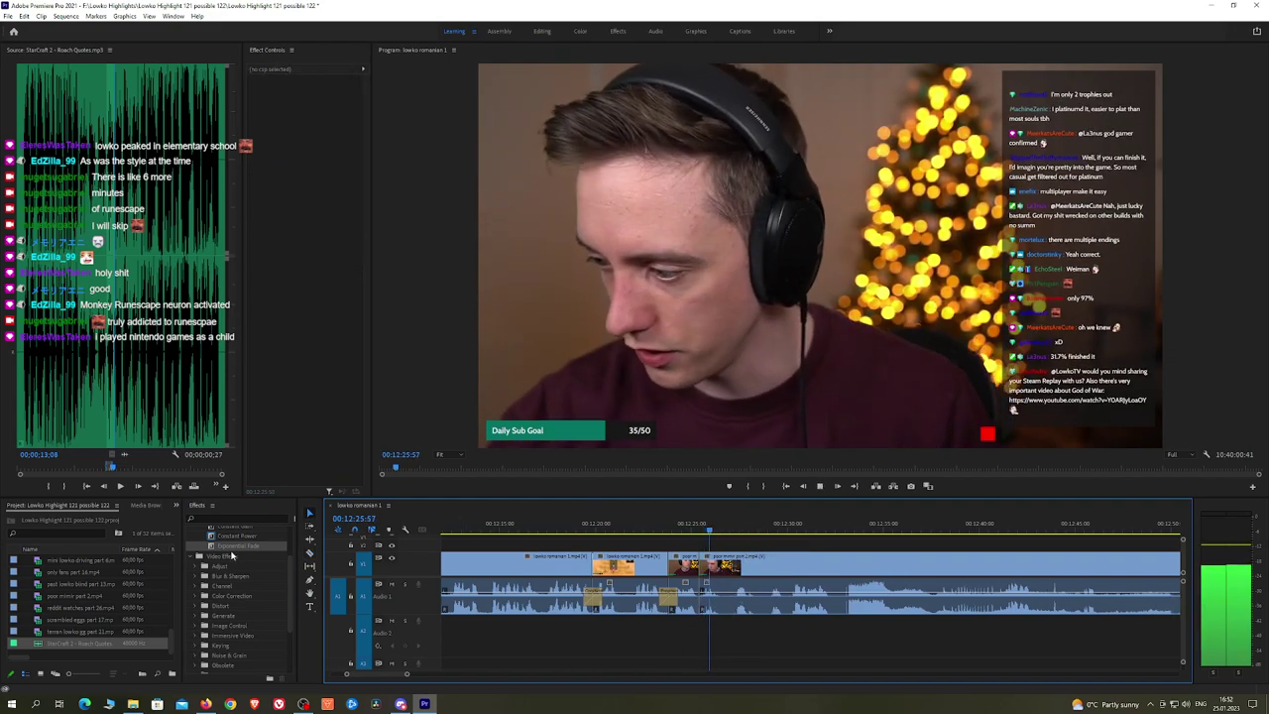
left_click_drag(237, 537, 700, 597)
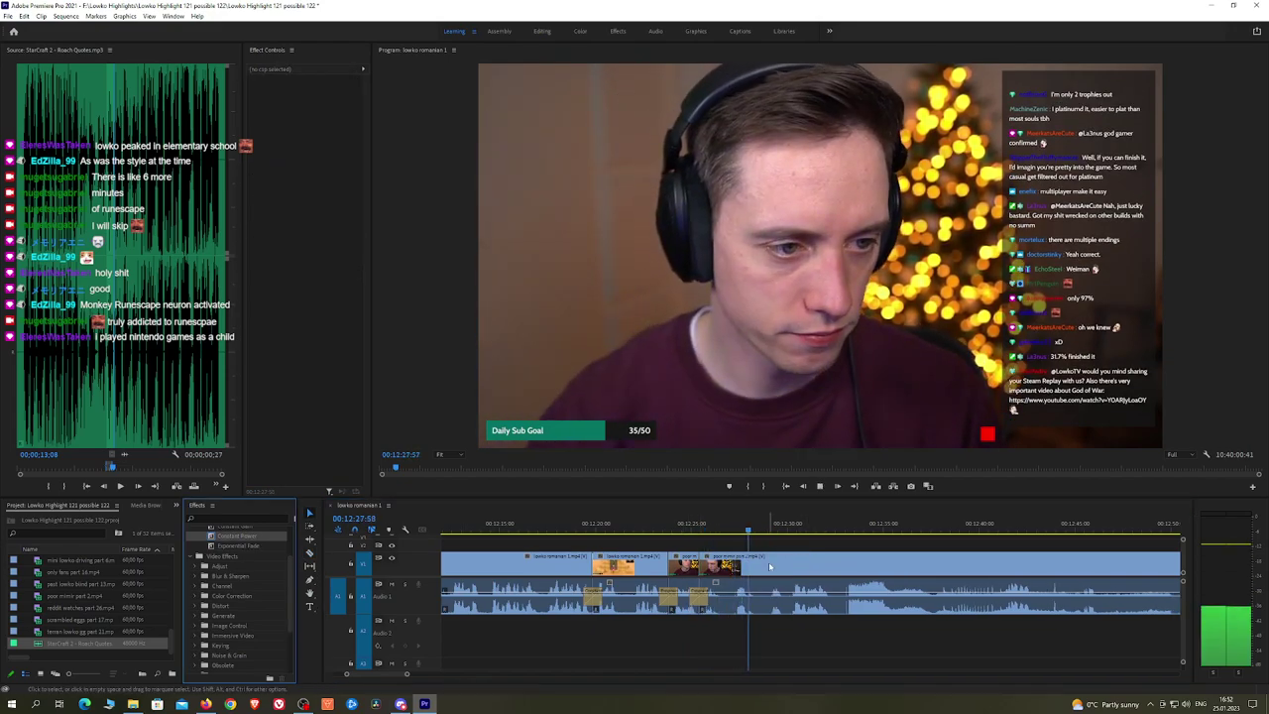
Step: Cut and ripple-delete another dull bit from poor mimir part 2
key("c")
left_click(725, 567)
left_click(772, 567)
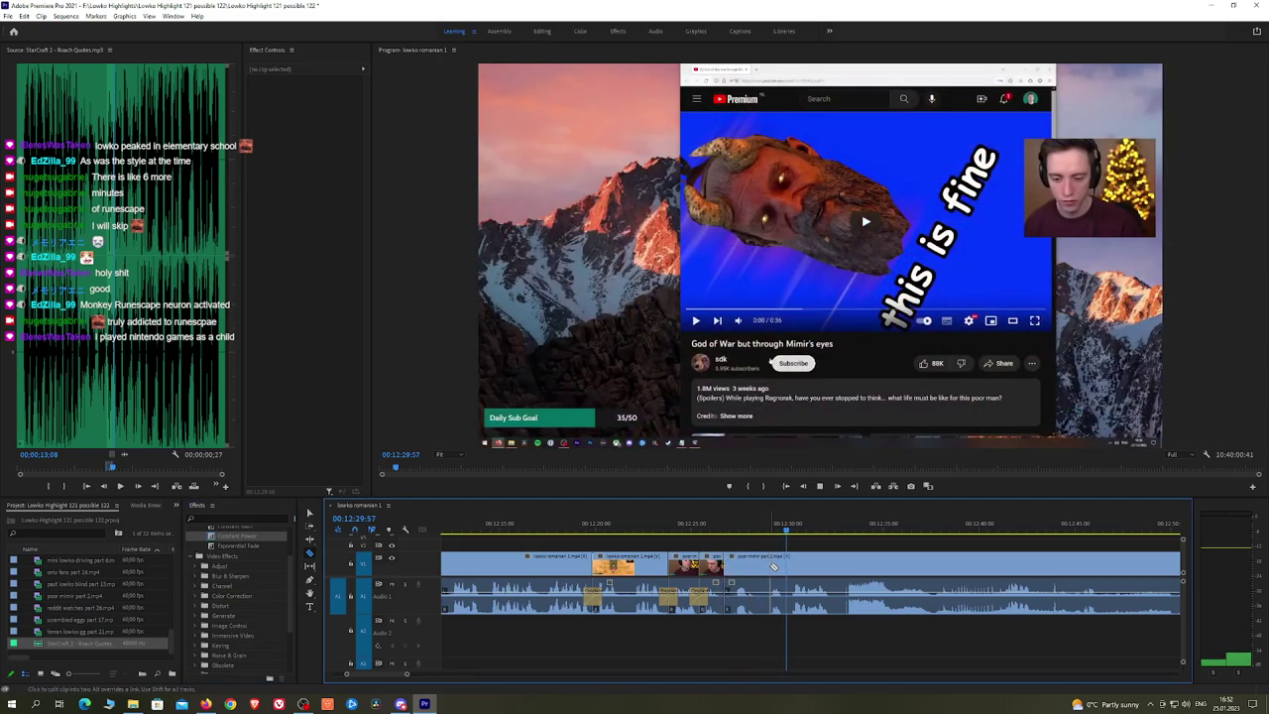
key("v")
left_click(752, 567)
key("shift+Delete")
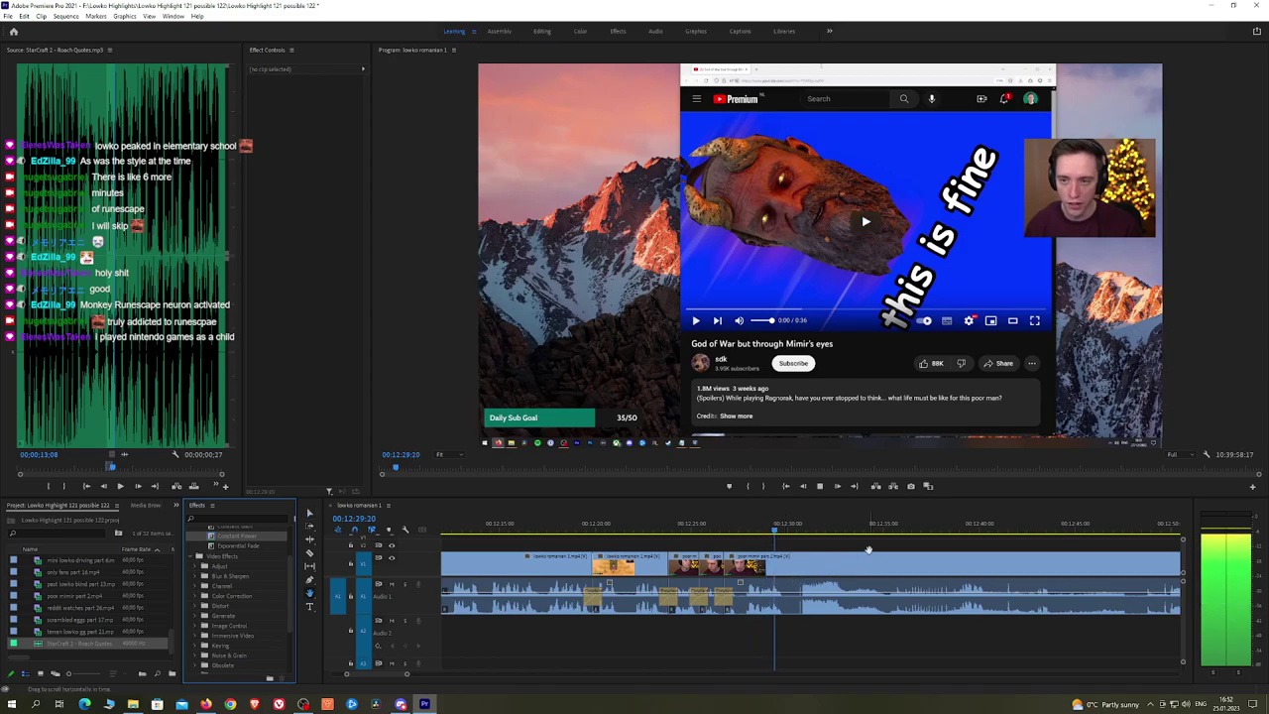
scroll(866, 552, "down", 6)
Step: Ripple-delete the short clip near 12:29:51 and add an Exponential Fade at the cut
key("c")
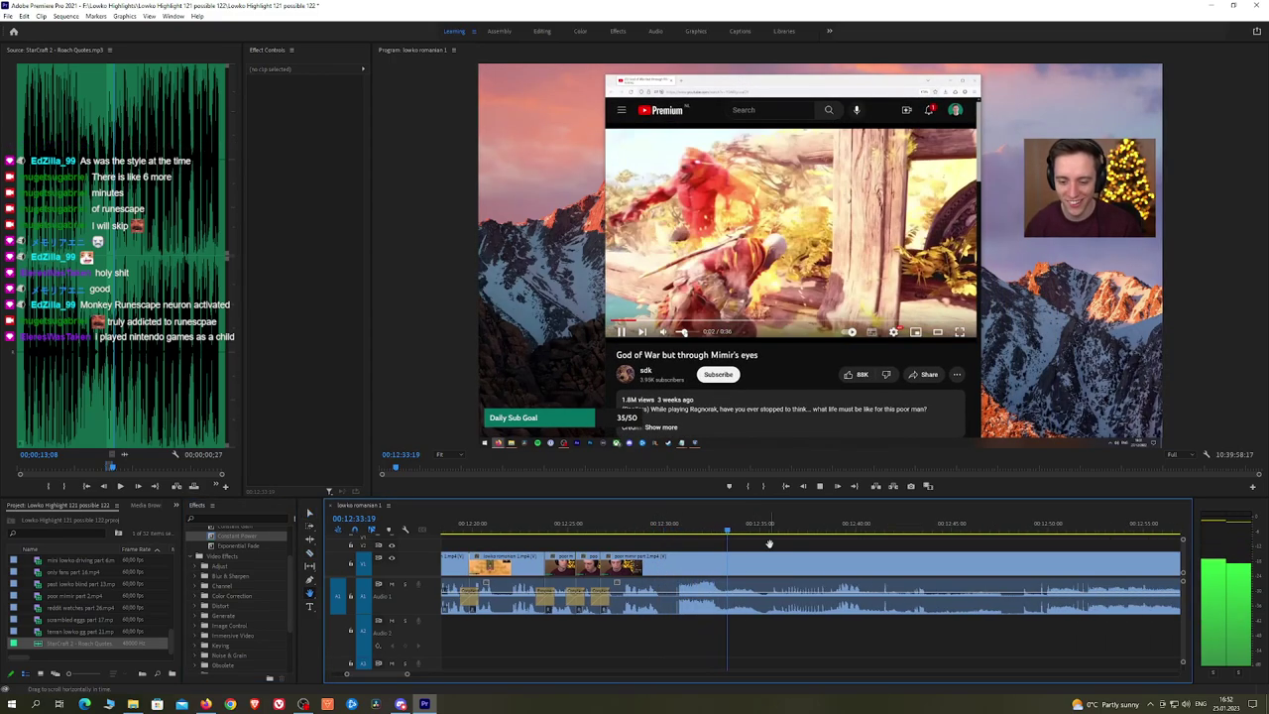
scroll(684, 550, "up", 2)
left_click(655, 532)
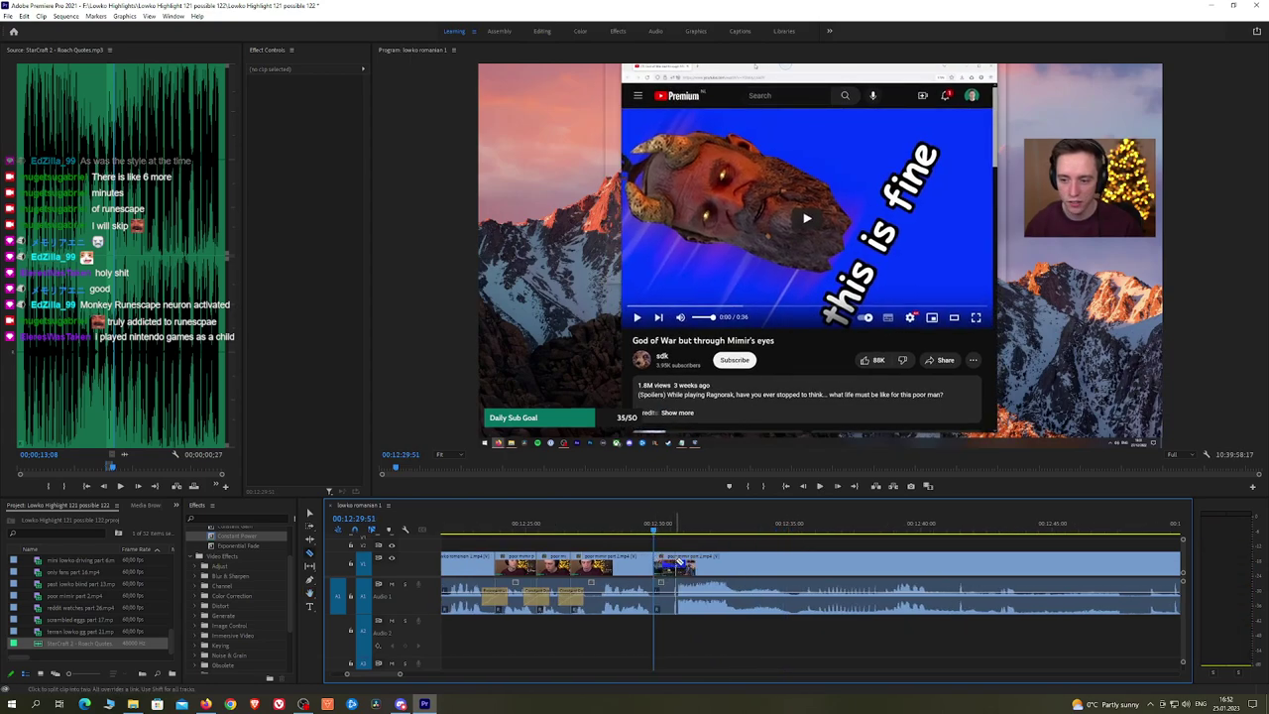
left_click(664, 566)
key("shift+Delete")
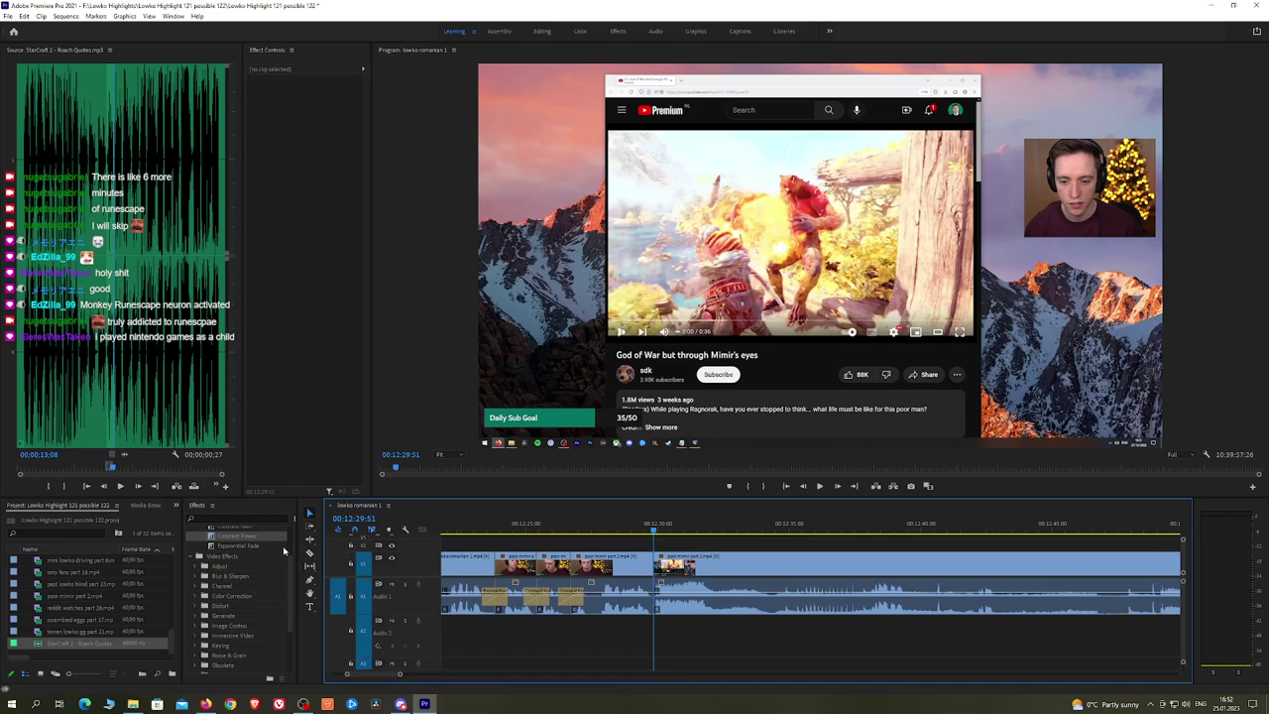
left_click_drag(285, 550, 671, 600)
Step: Add an Exponential Fade to the audio cut near 12:30:00 and replay to check it
left_click(604, 532)
key("space")
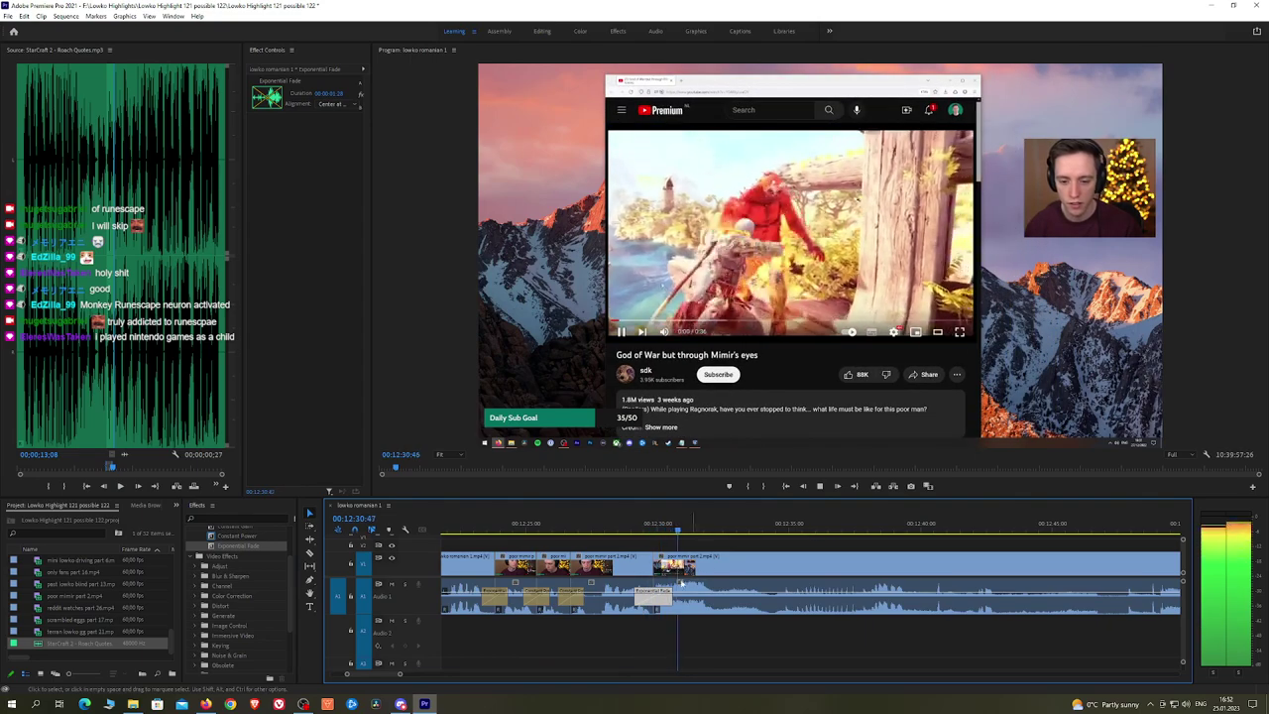
key("space")
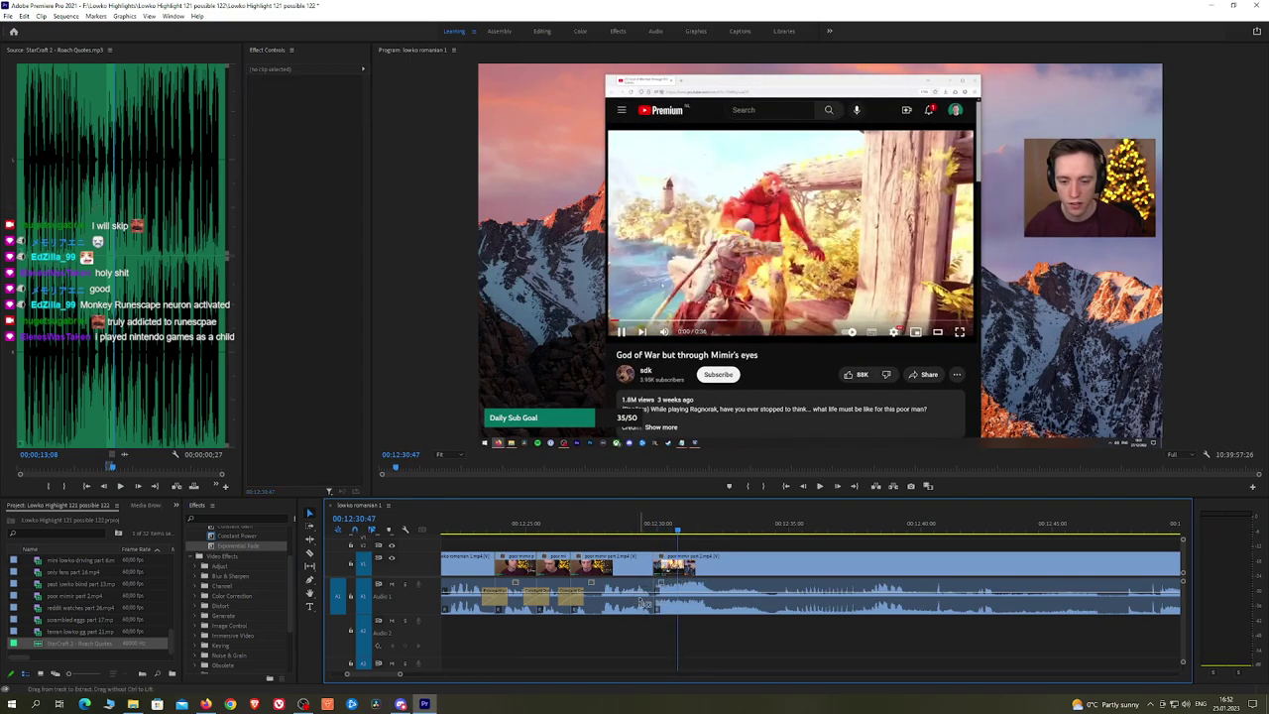
left_click_drag(260, 547, 662, 605)
key("shift+k")
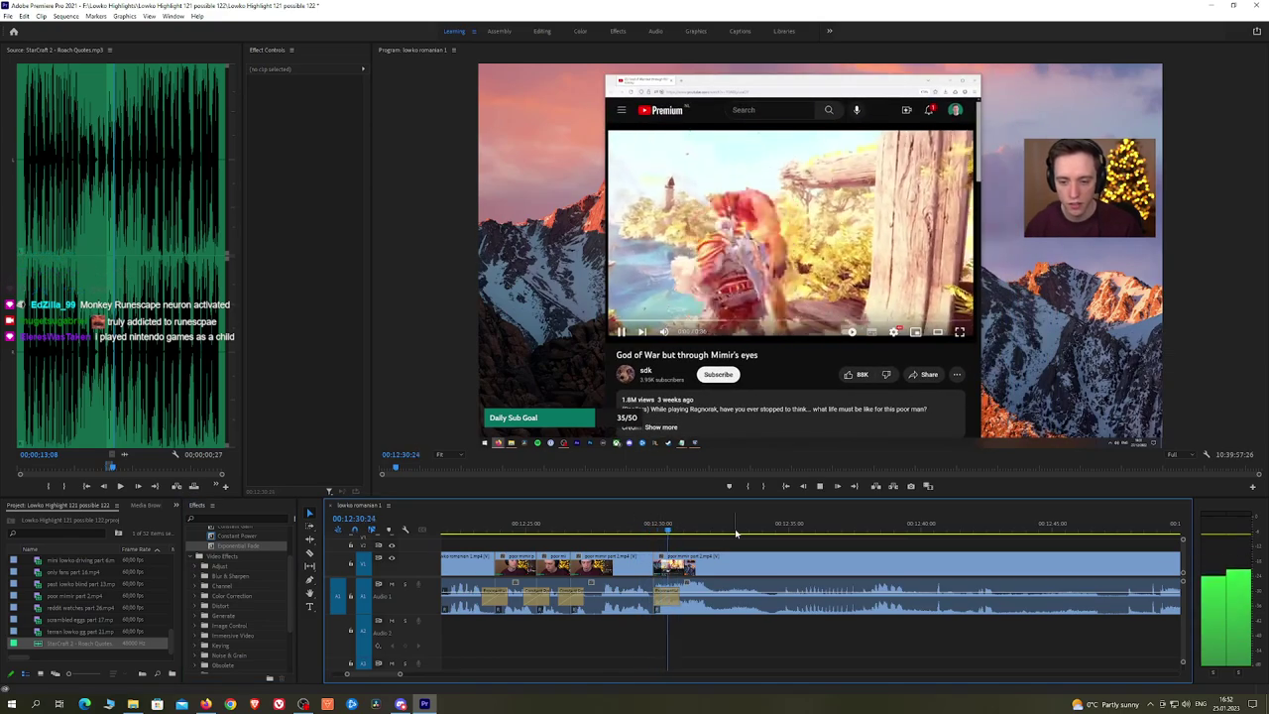
scroll(780, 543, "right", 2)
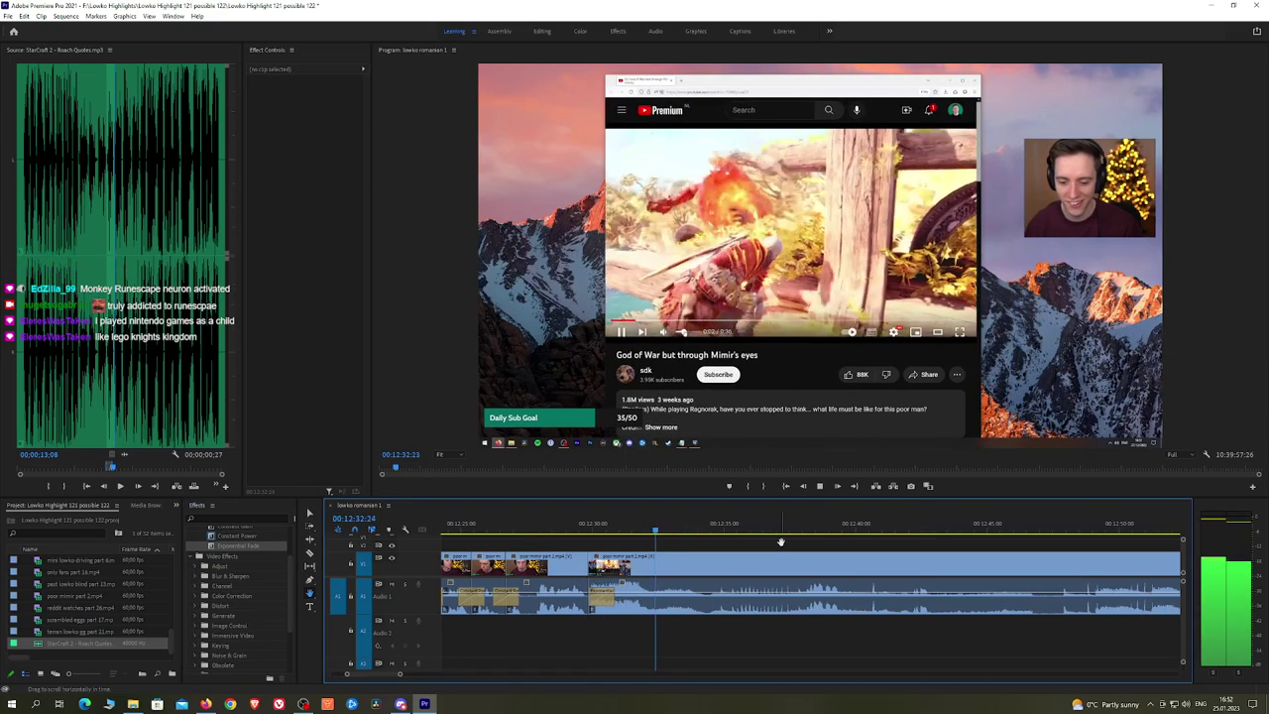
left_click_drag(845, 544, 784, 545)
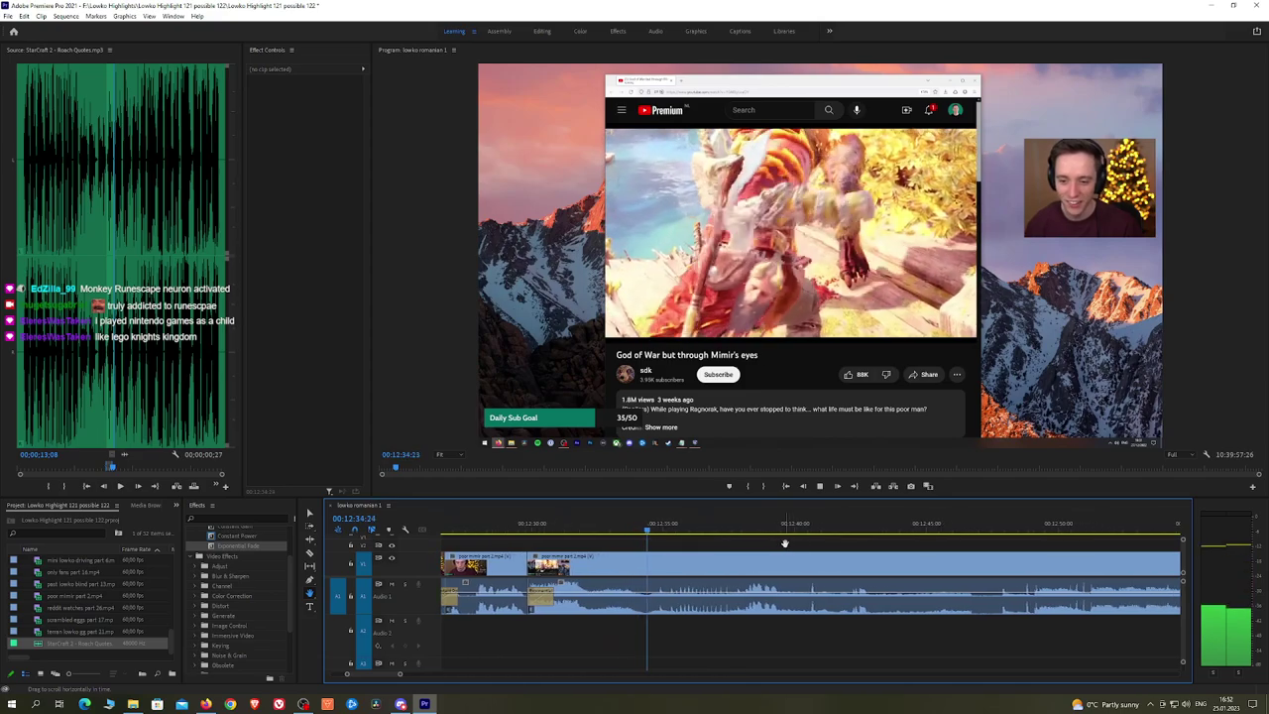
Step: Pan along the long clip further down the sequence during playback
left_click_drag(889, 542, 780, 544)
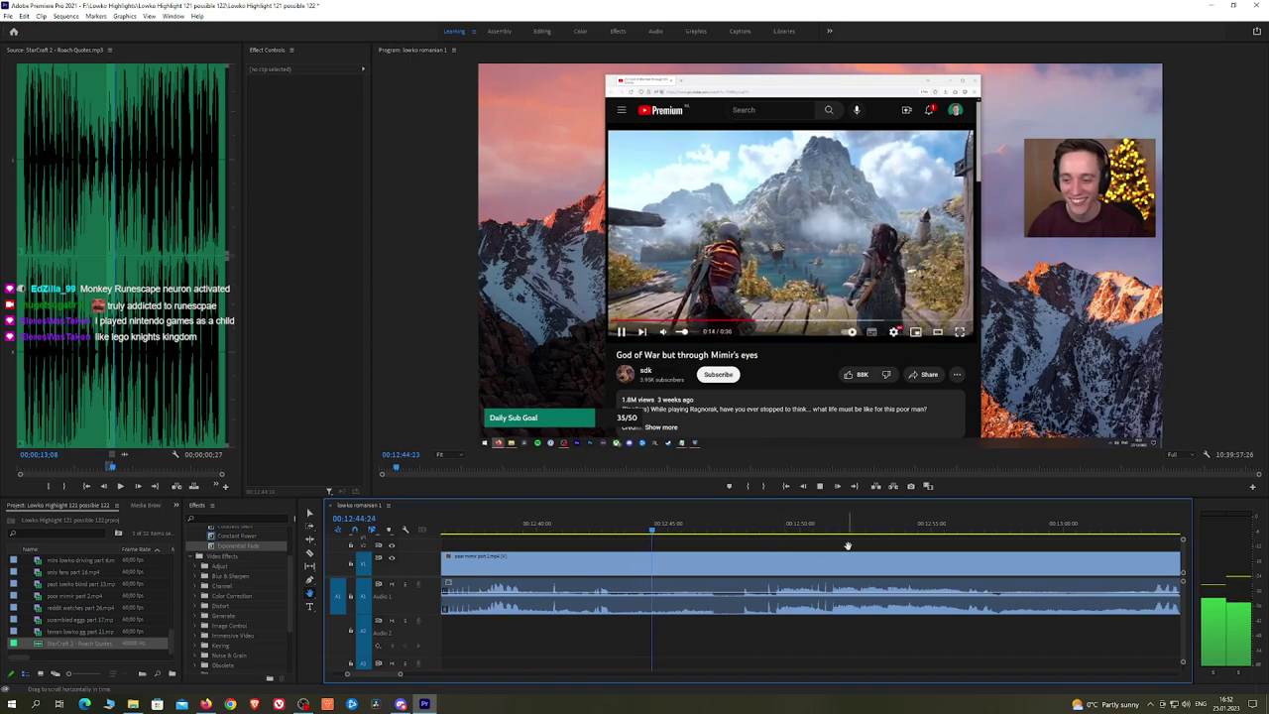
left_click_drag(848, 545, 793, 541)
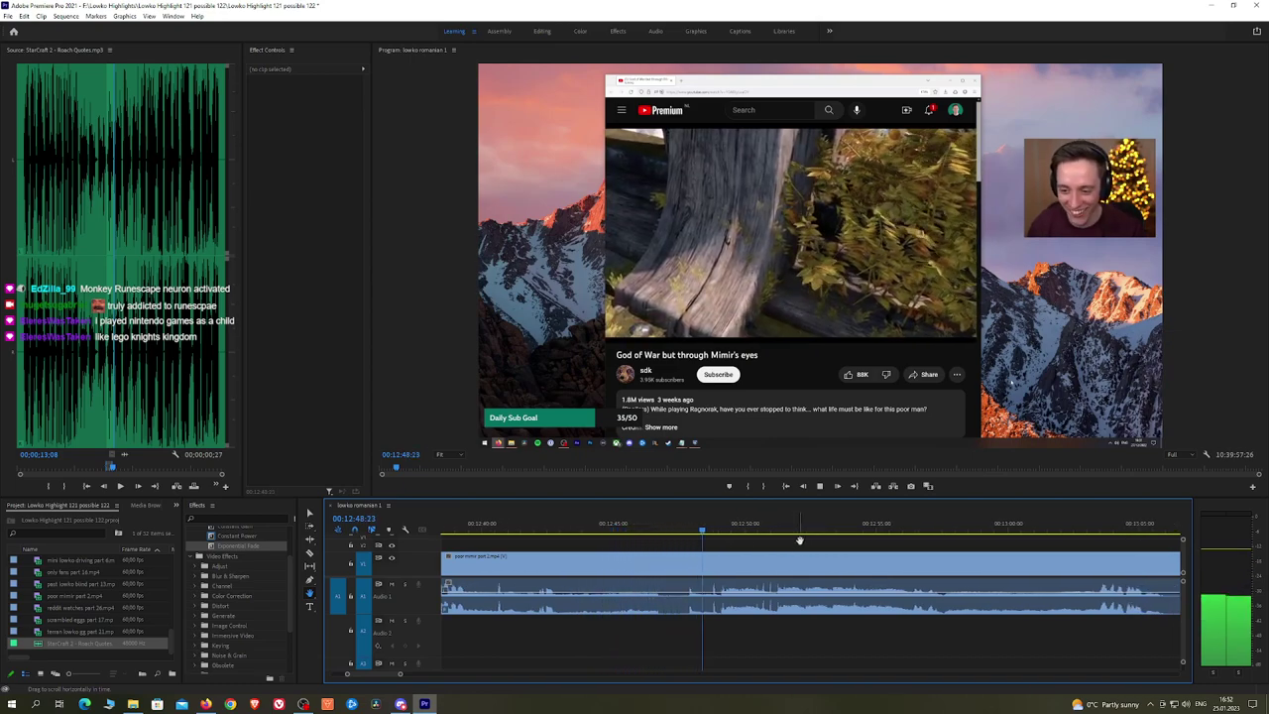
left_click_drag(883, 544, 789, 543)
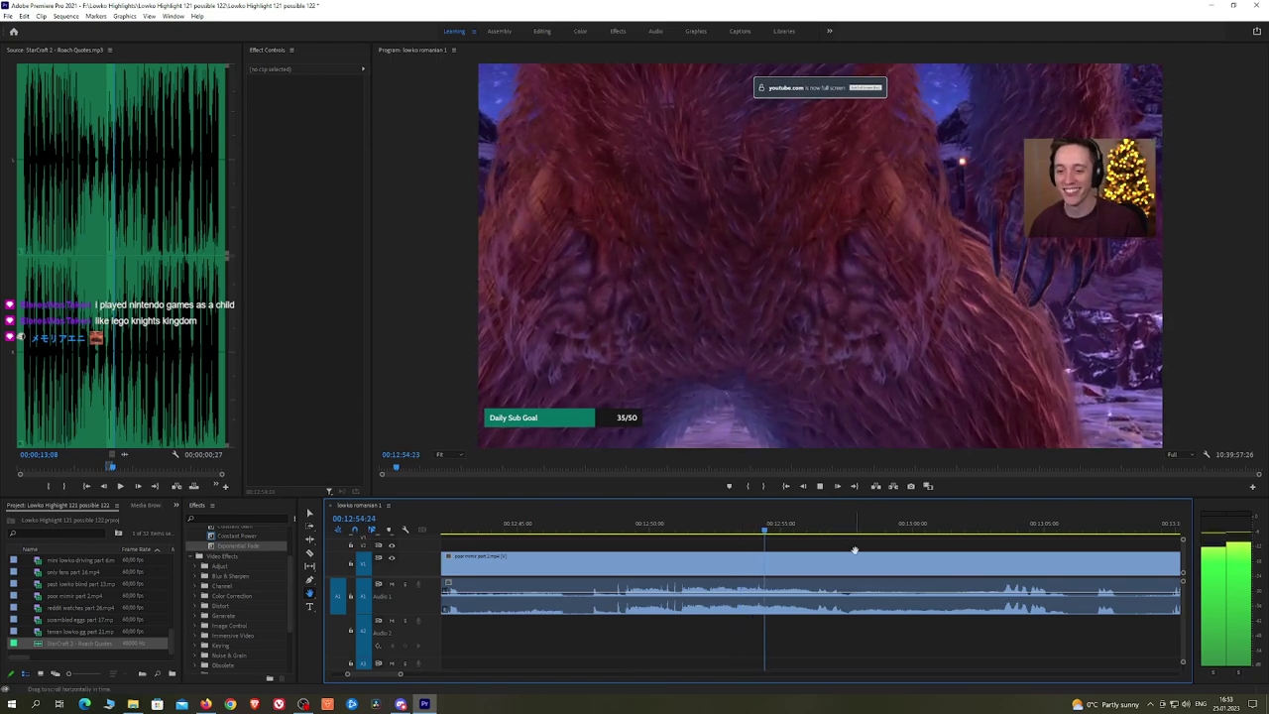
scroll(764, 540, "down", 3)
scroll(841, 540, "down", 2)
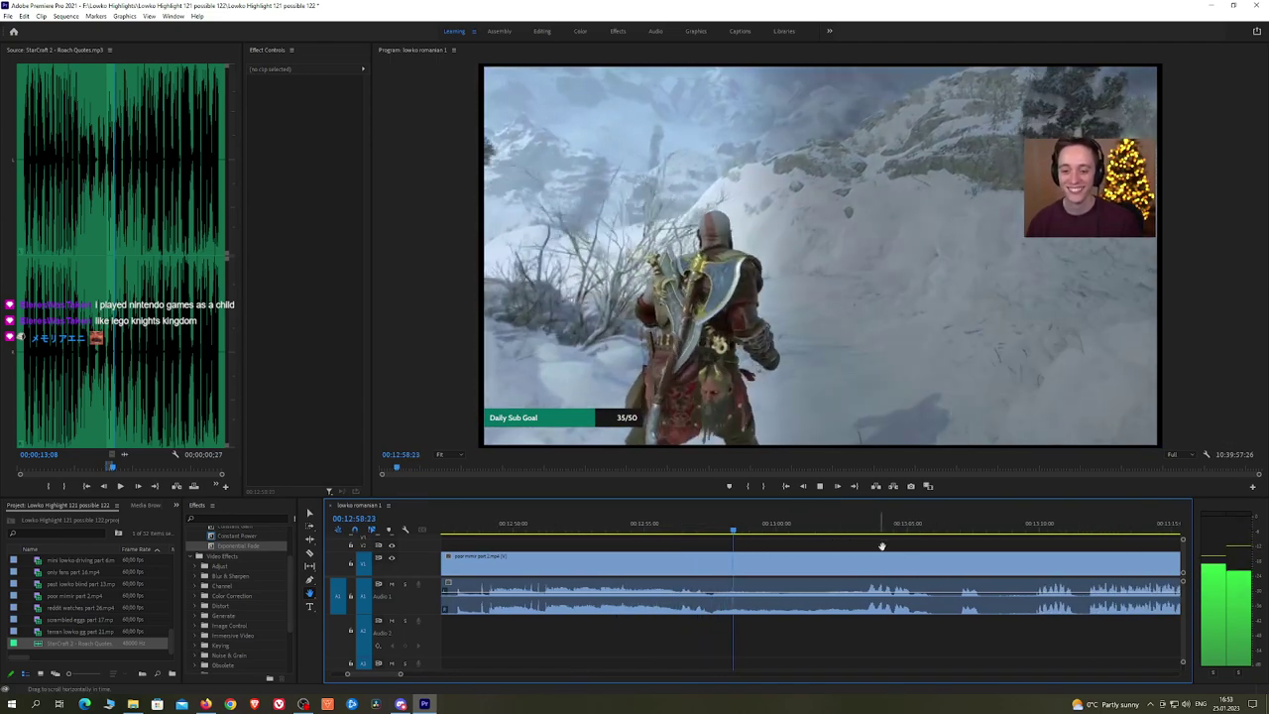
scroll(848, 546, "down", 2)
Step: Save the 'Lowko Highlight 121 possible 122' project
key("ctrl+s")
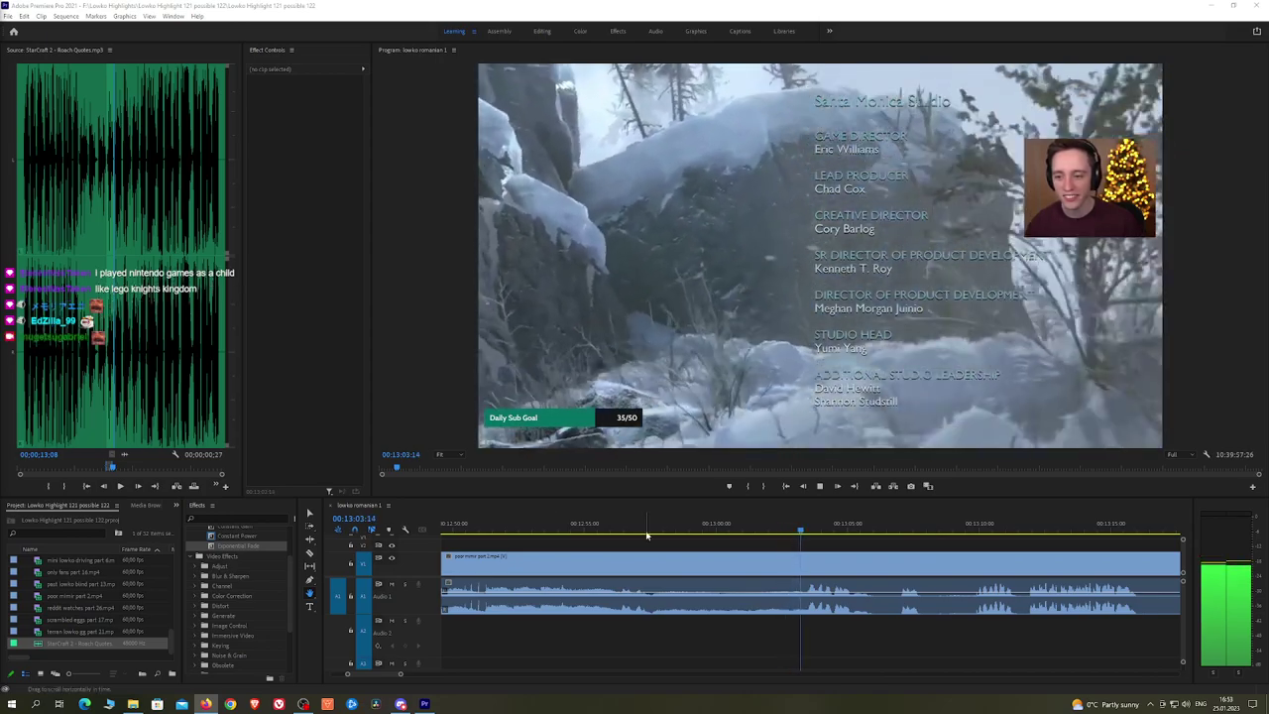
left_click_drag(875, 547, 797, 544)
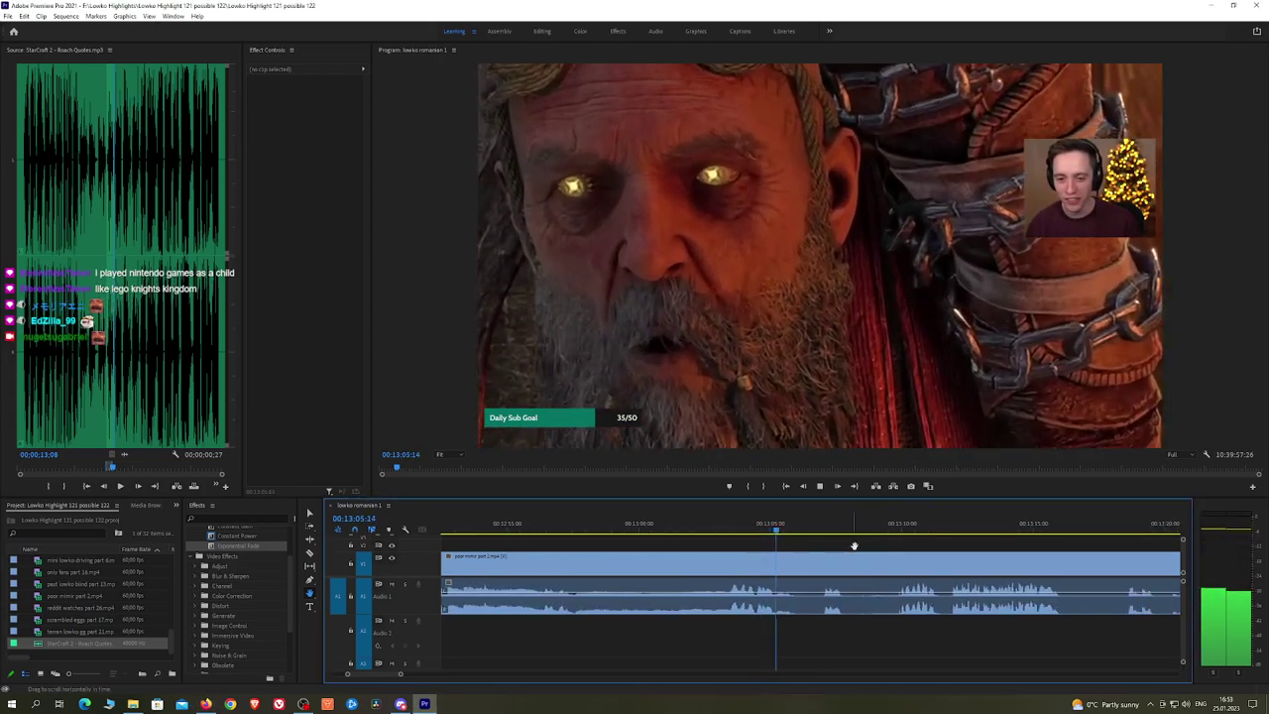
scroll(834, 555, "down", 3)
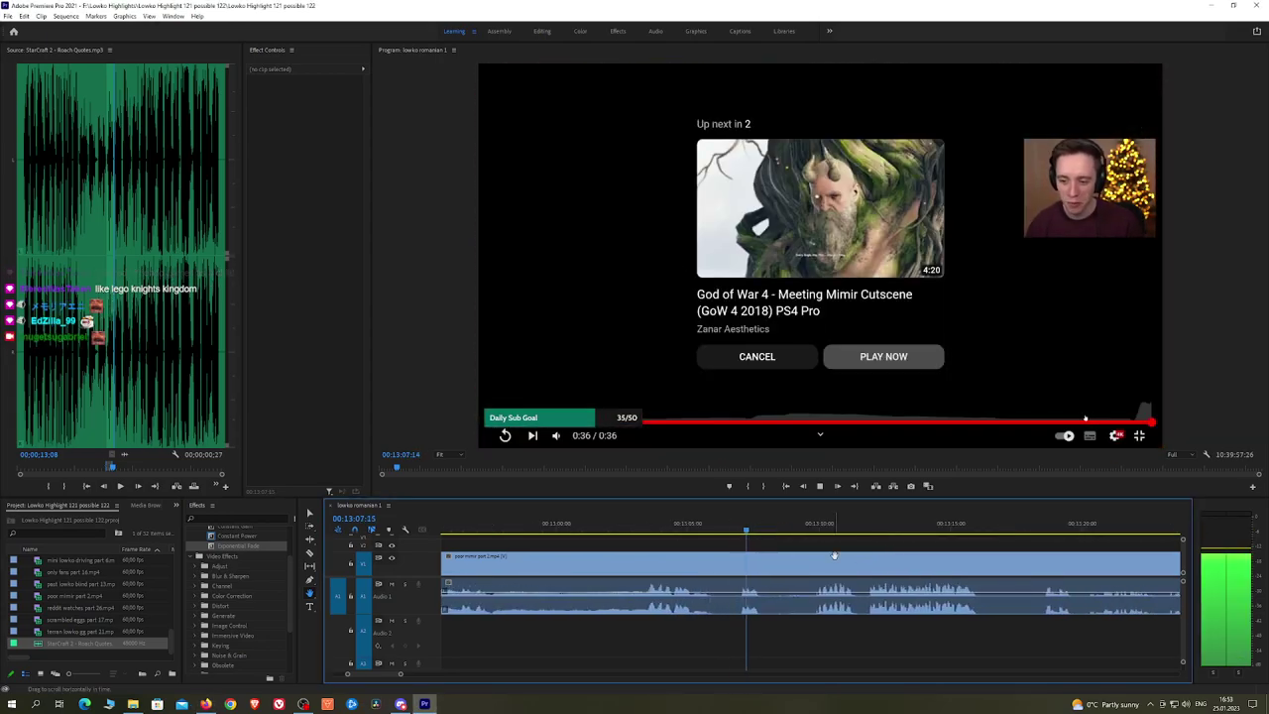
Step: Razor the long clip where the dull part starts and ripple delete the short piece
key("c")
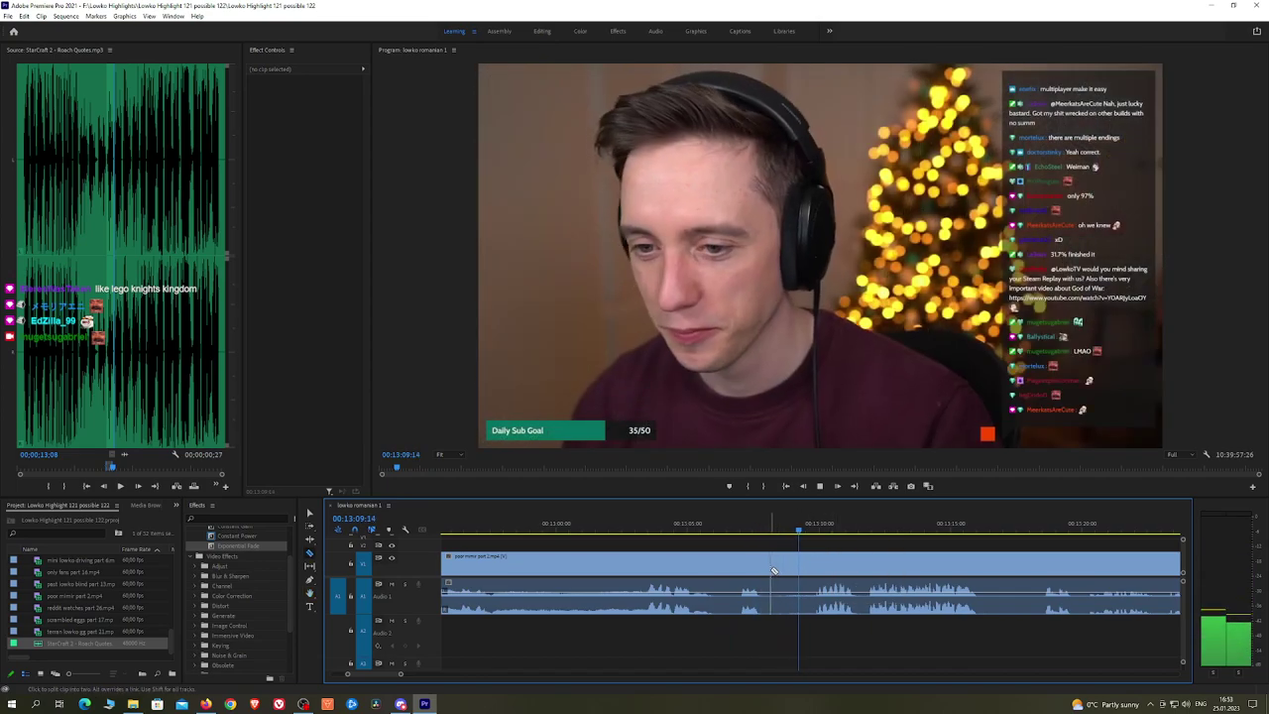
left_click(767, 569)
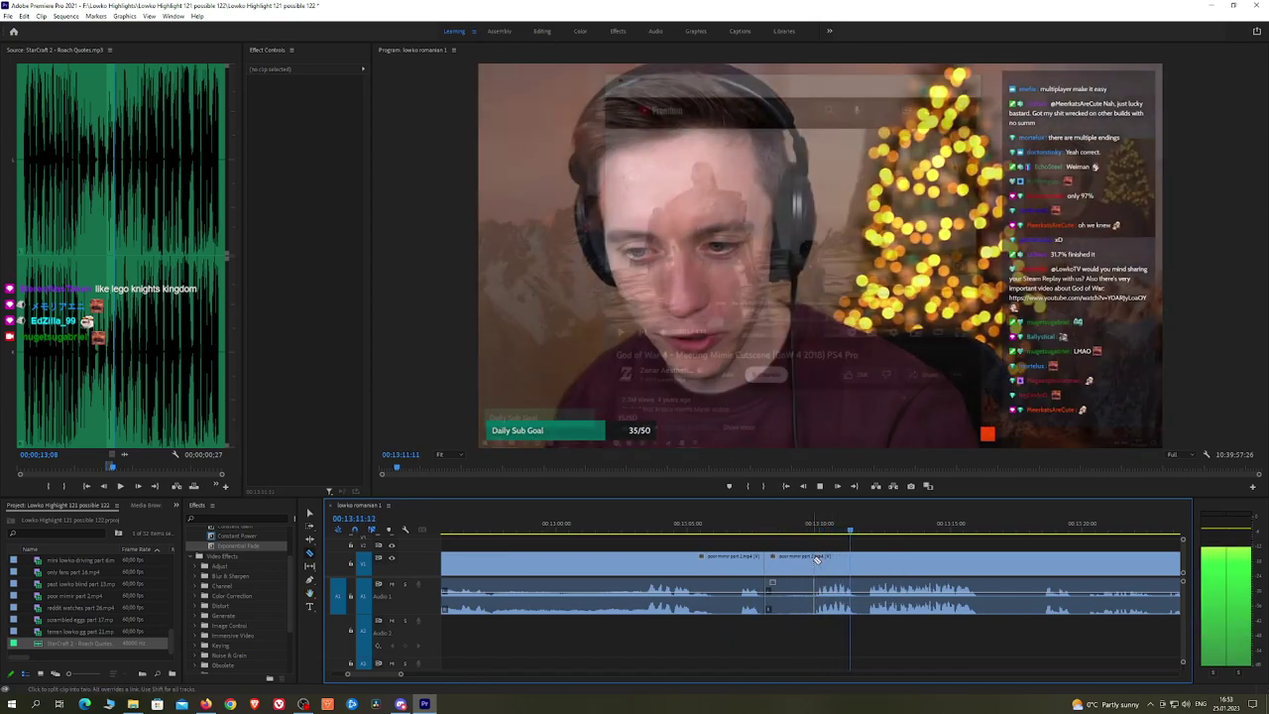
left_click(800, 565)
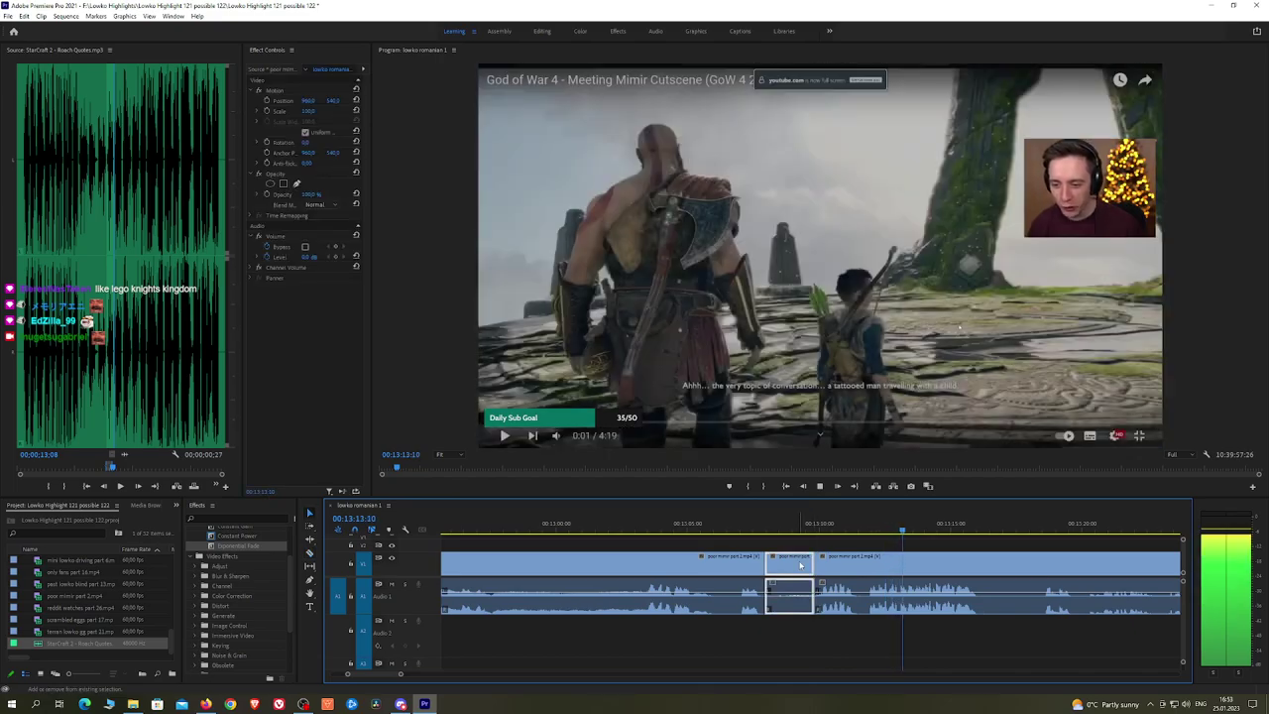
key("shift+Delete")
key("space")
Step: Ripple delete the remaining cut-off piece and apply a Constant Power crossfade at the audio join
left_click_drag(262, 536, 769, 595)
left_click_drag(954, 540, 792, 541)
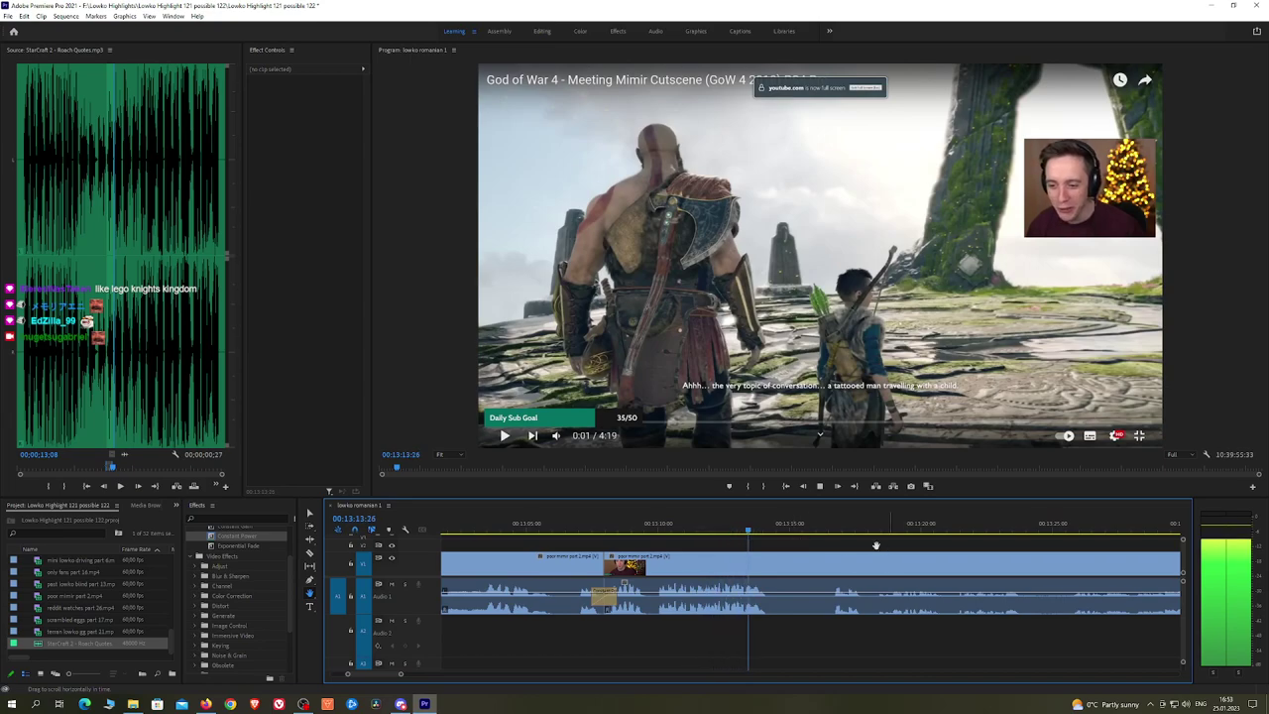
left_click_drag(875, 545, 791, 548)
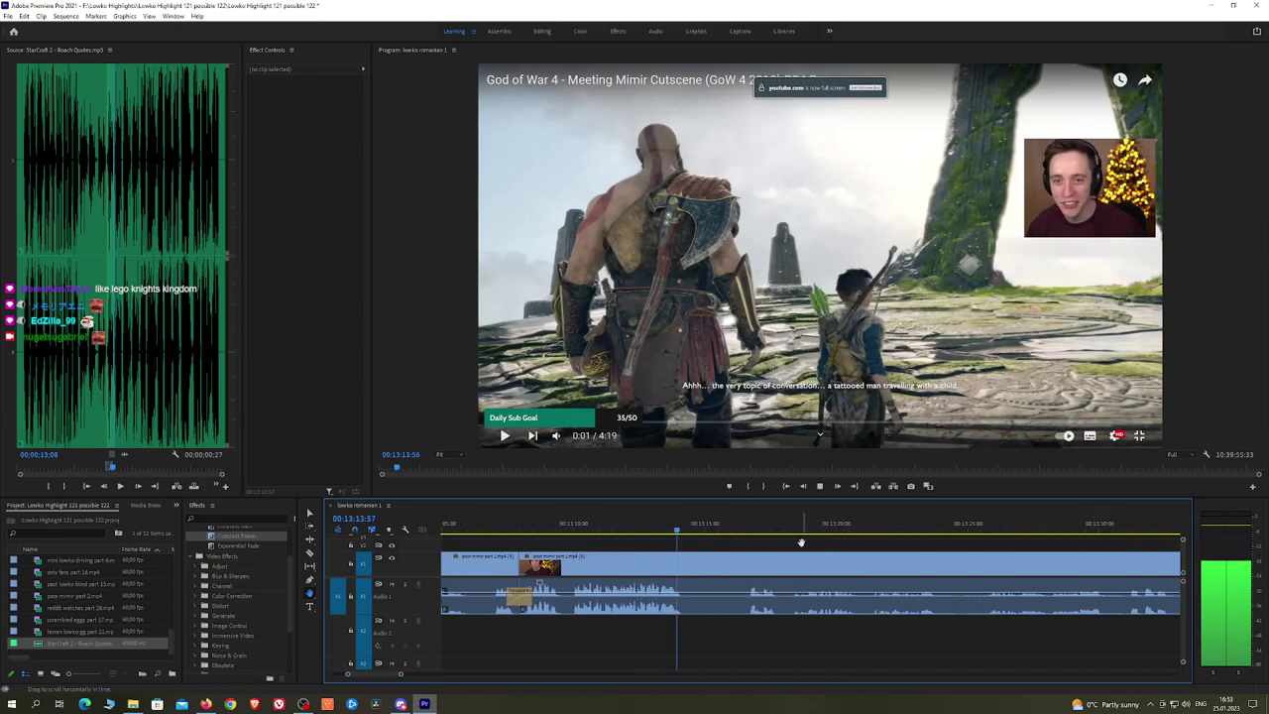
key("v")
left_click(727, 571)
key("shift+Delete")
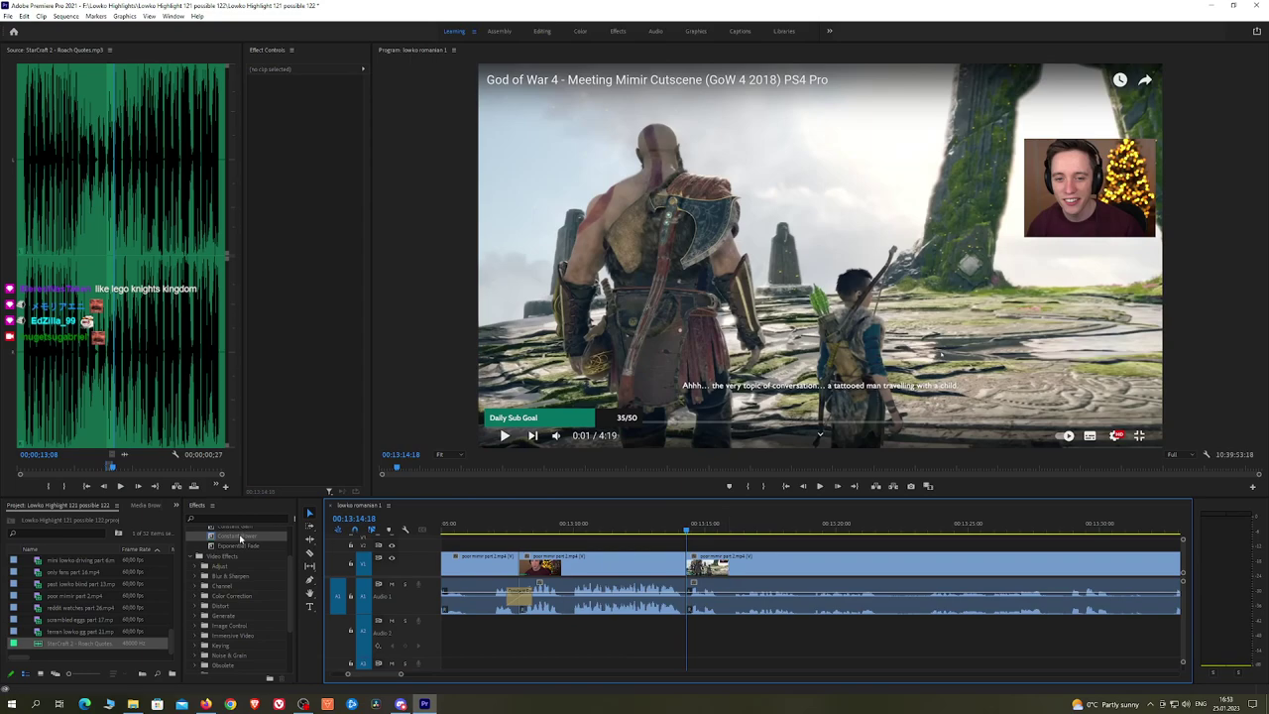
left_click_drag(240, 538, 708, 616)
Step: Replay the join around 00:13:12 to check the crossfade, then select the short linked piece
left_click(582, 525)
key("space")
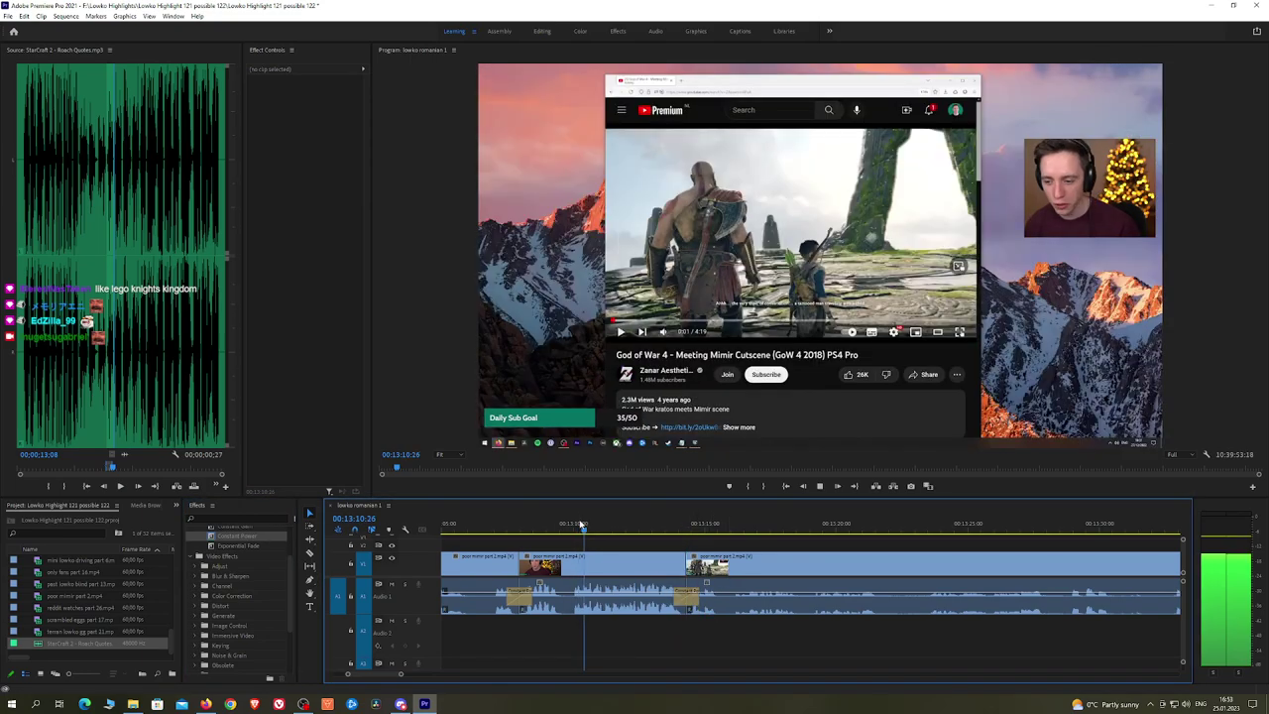
left_click(532, 524)
key("space")
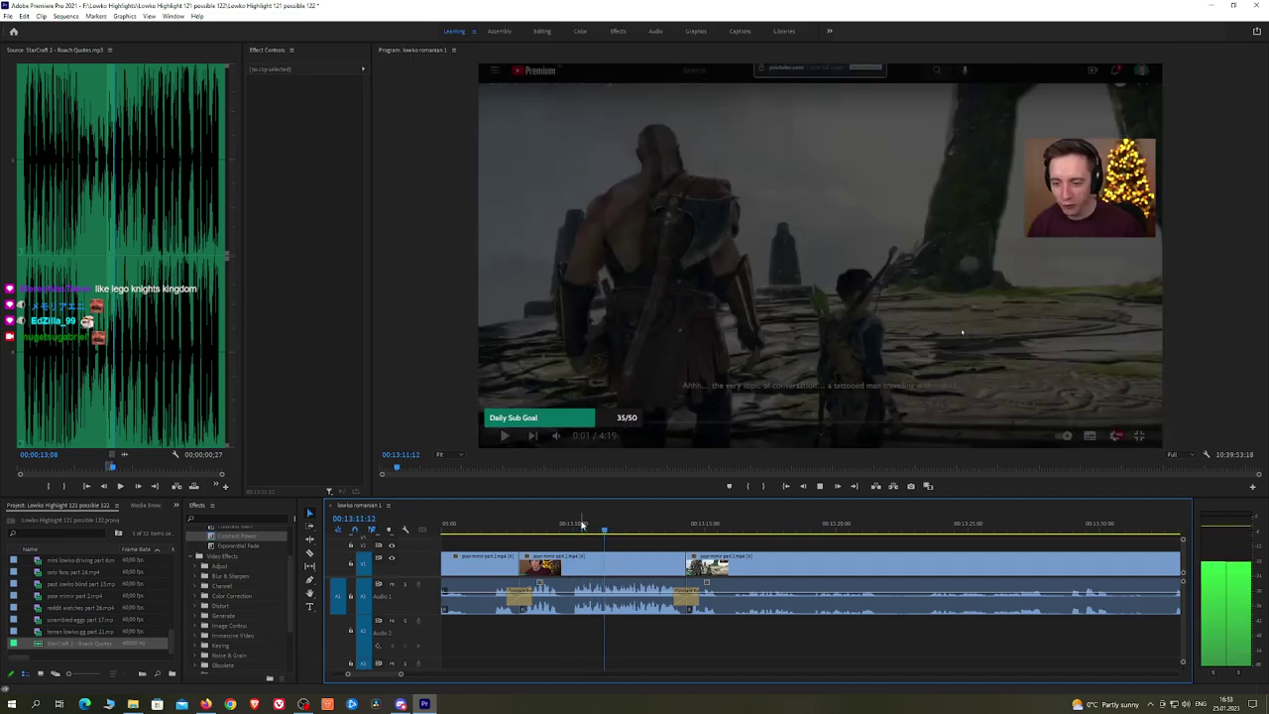
scroll(582, 527, "up", 5)
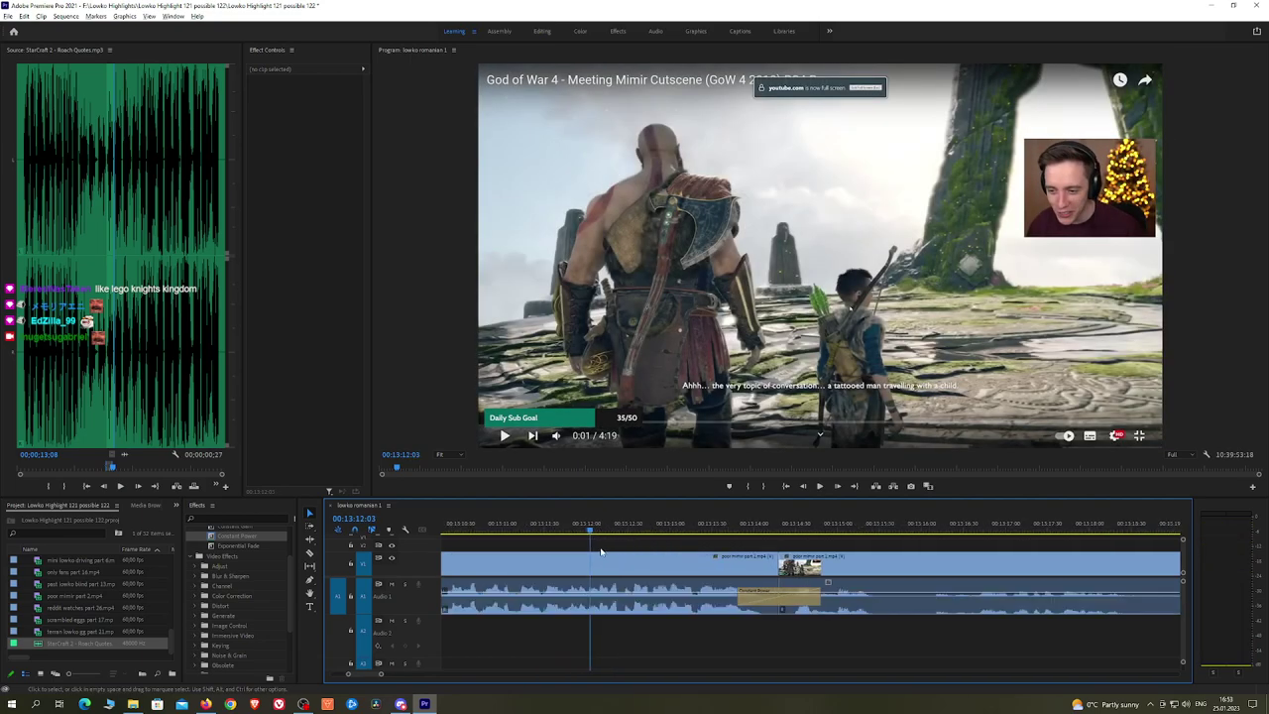
key("space")
key("space")
left_click(515, 530)
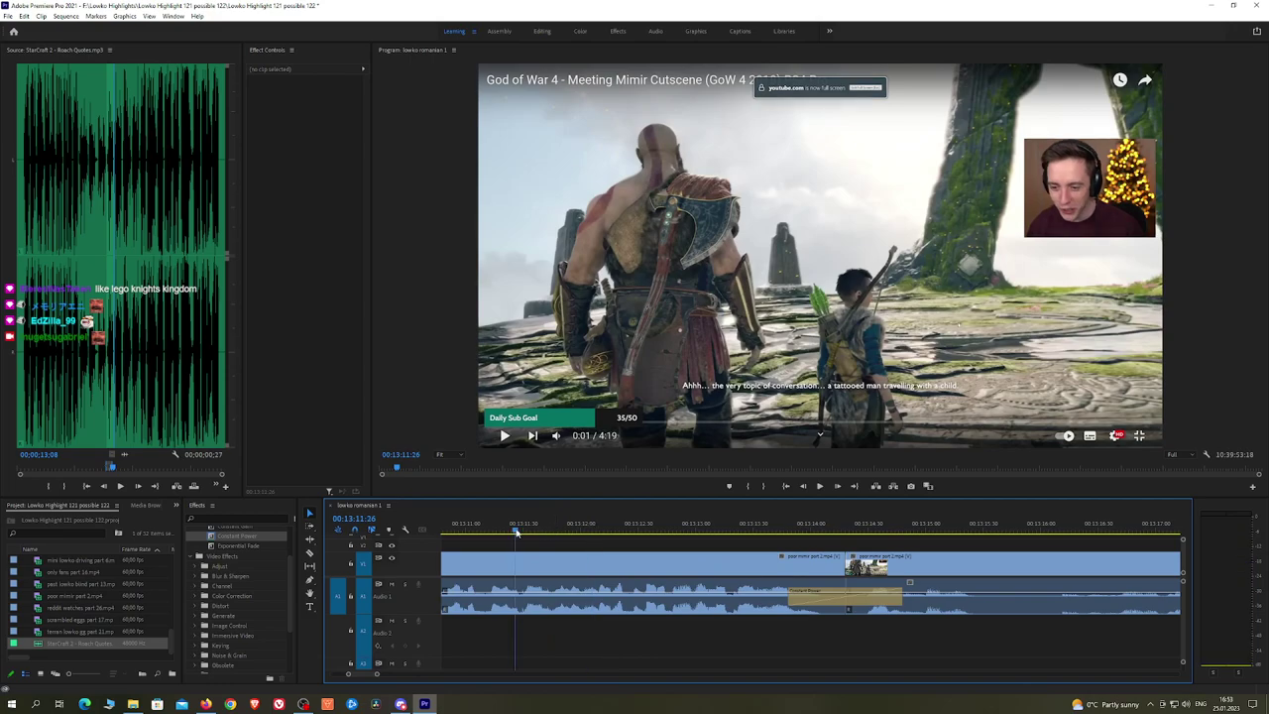
key("space")
key("space")
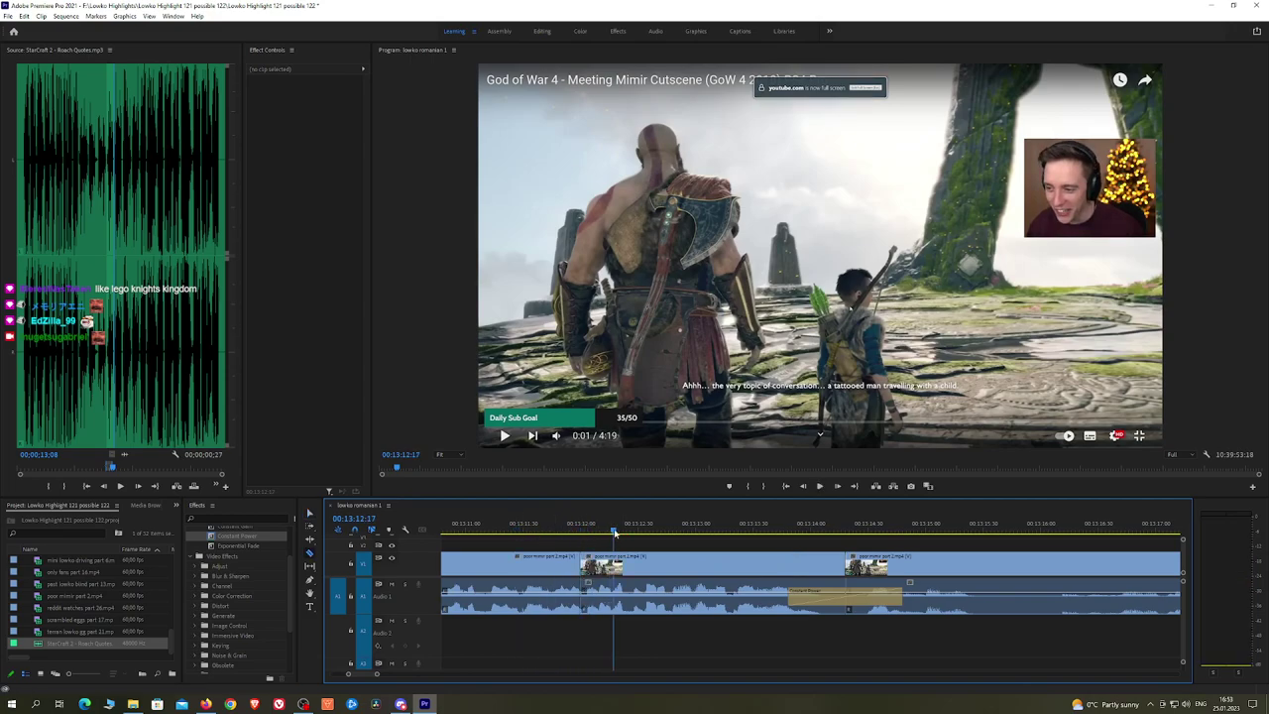
left_click(613, 531)
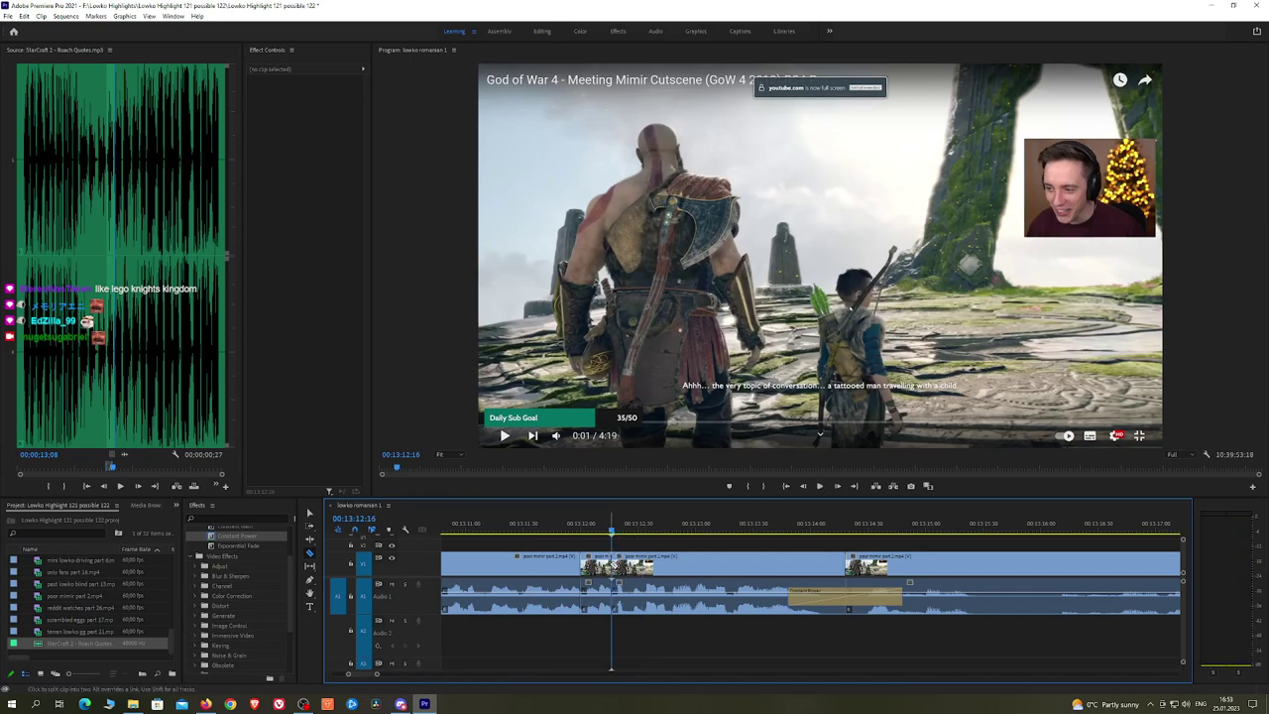
left_click(599, 598)
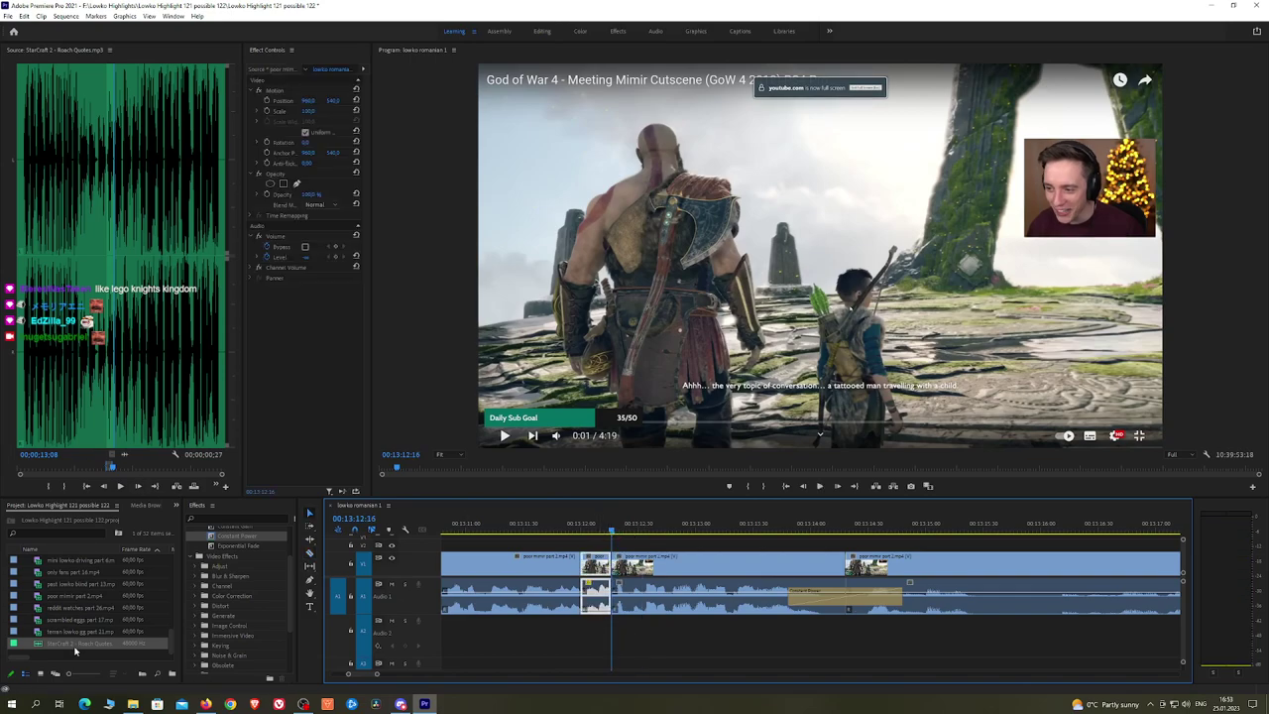
Step: Place StarCraft 2 - Roach Quotes on A2 at the short clip, lower its Volume Level, and preview
left_click_drag(75, 648, 610, 644)
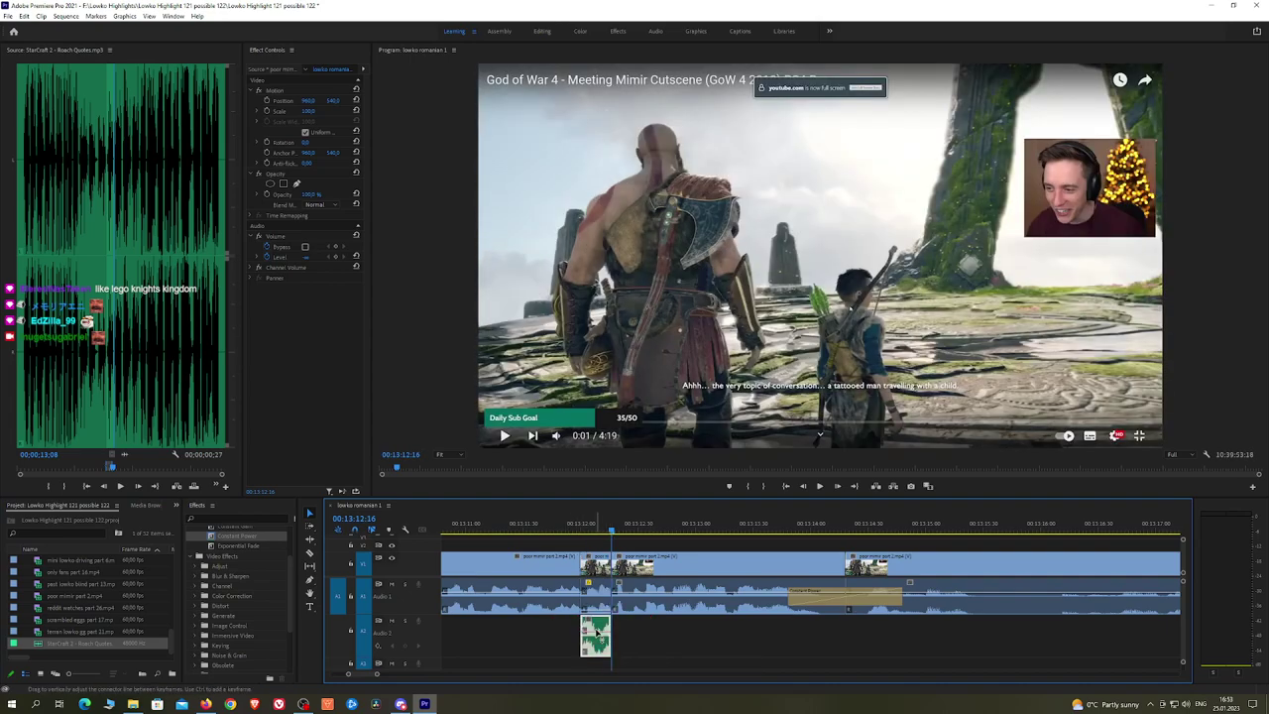
left_click(315, 111)
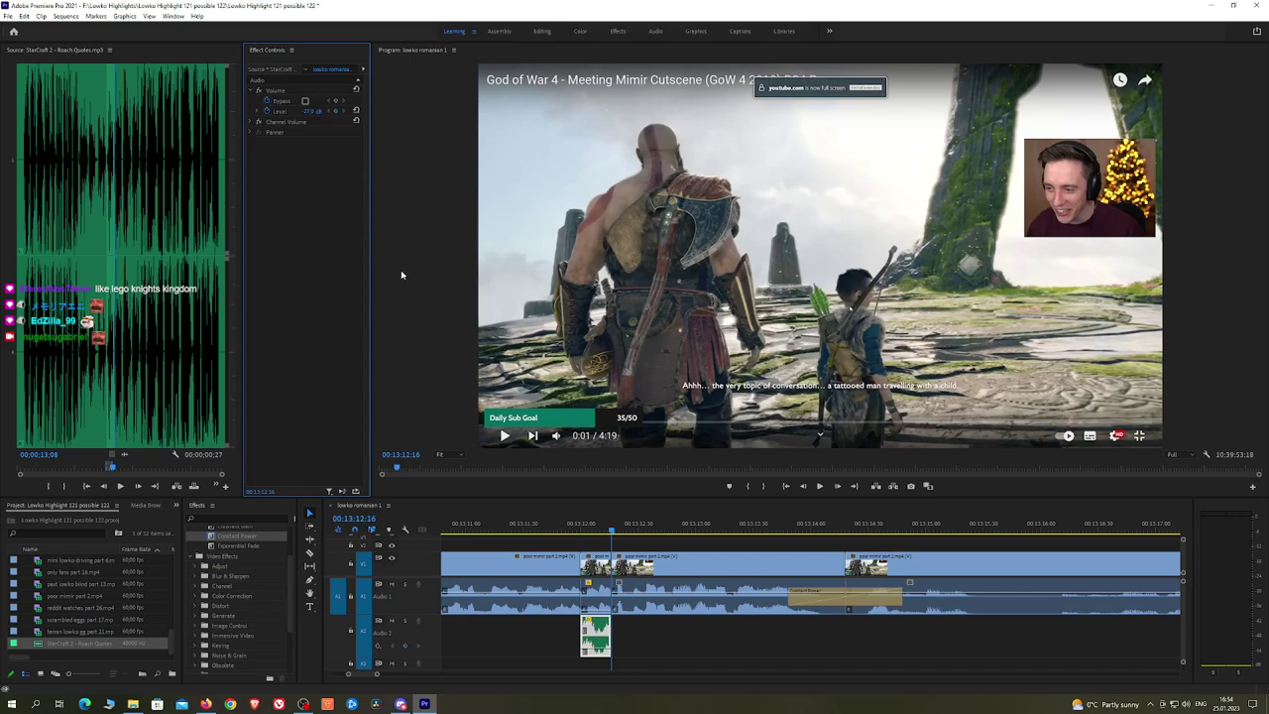
left_click(550, 538)
left_click(566, 535)
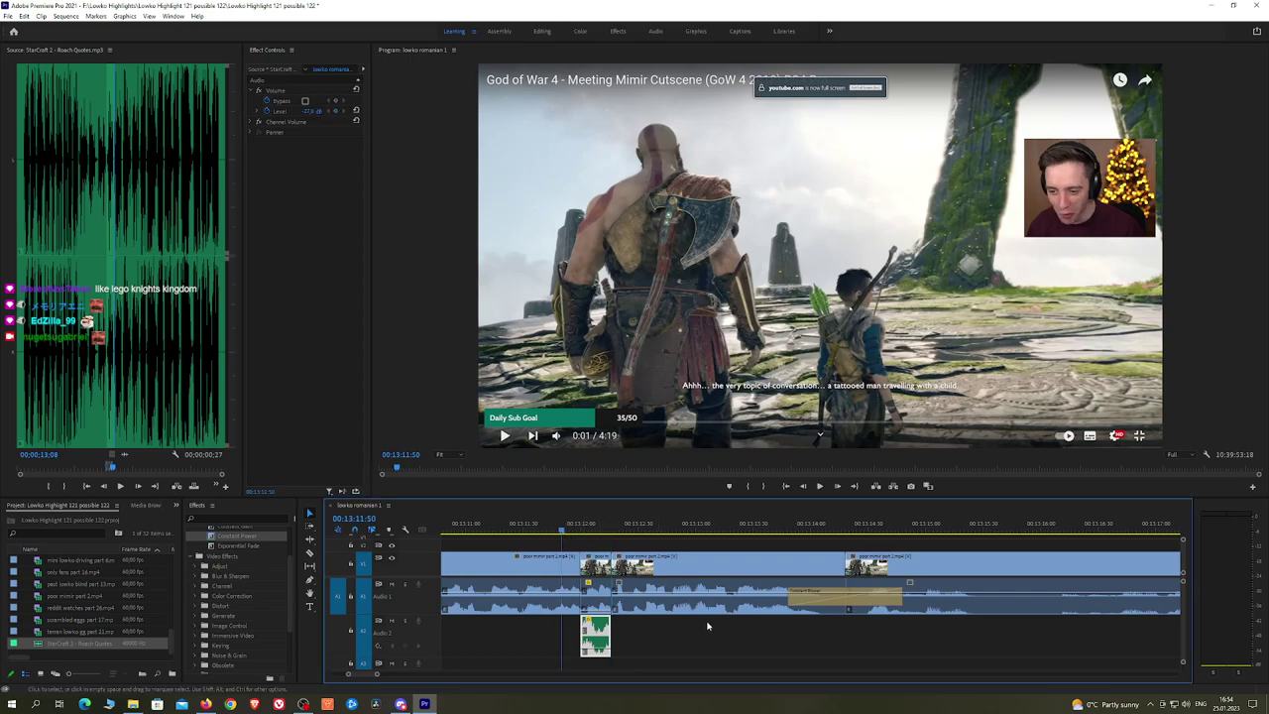
left_click(711, 635)
key("space")
Step: Lower the Roach Quotes Volume Level further and replay the section to hear it
key("space")
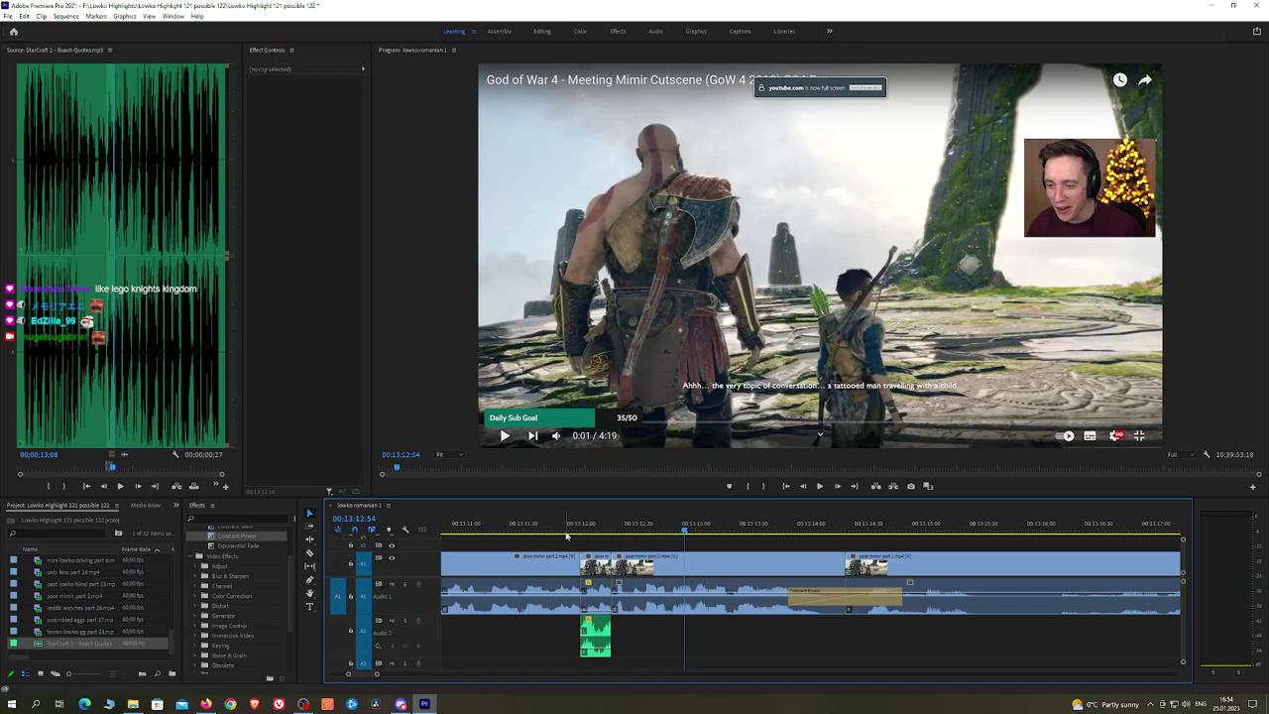
left_click(565, 529)
key("space")
key("space")
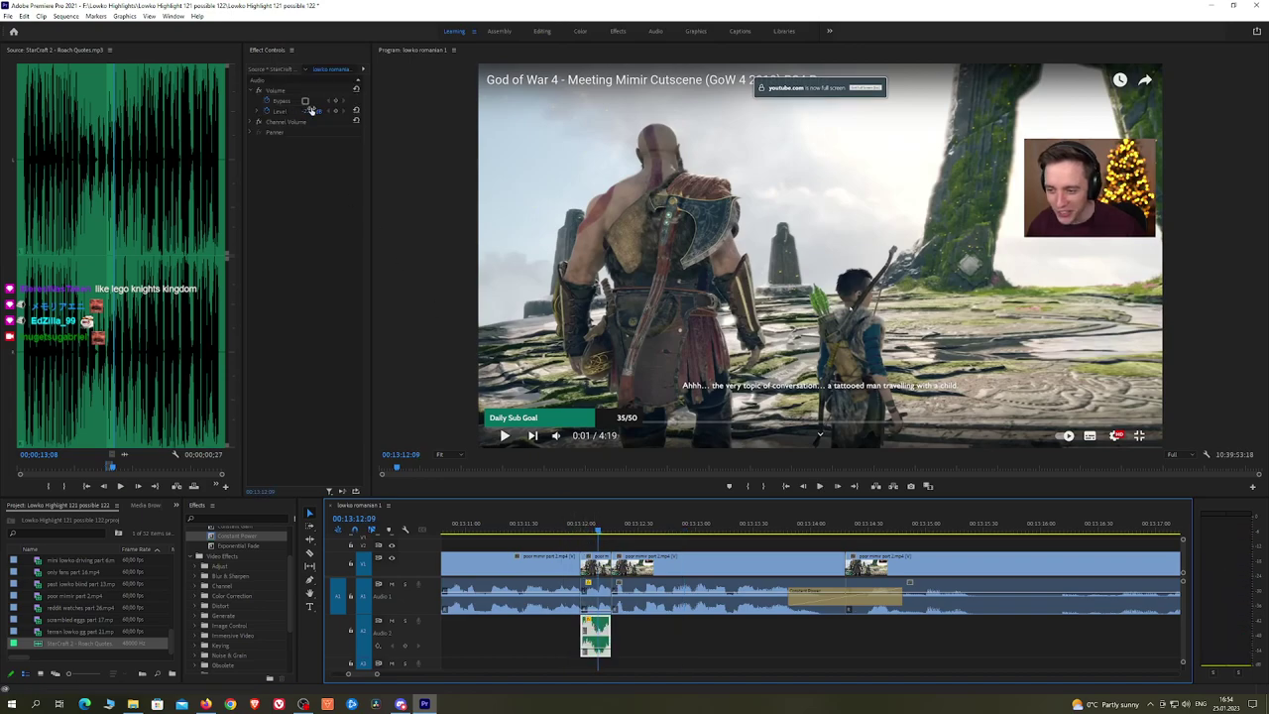
left_click(311, 111)
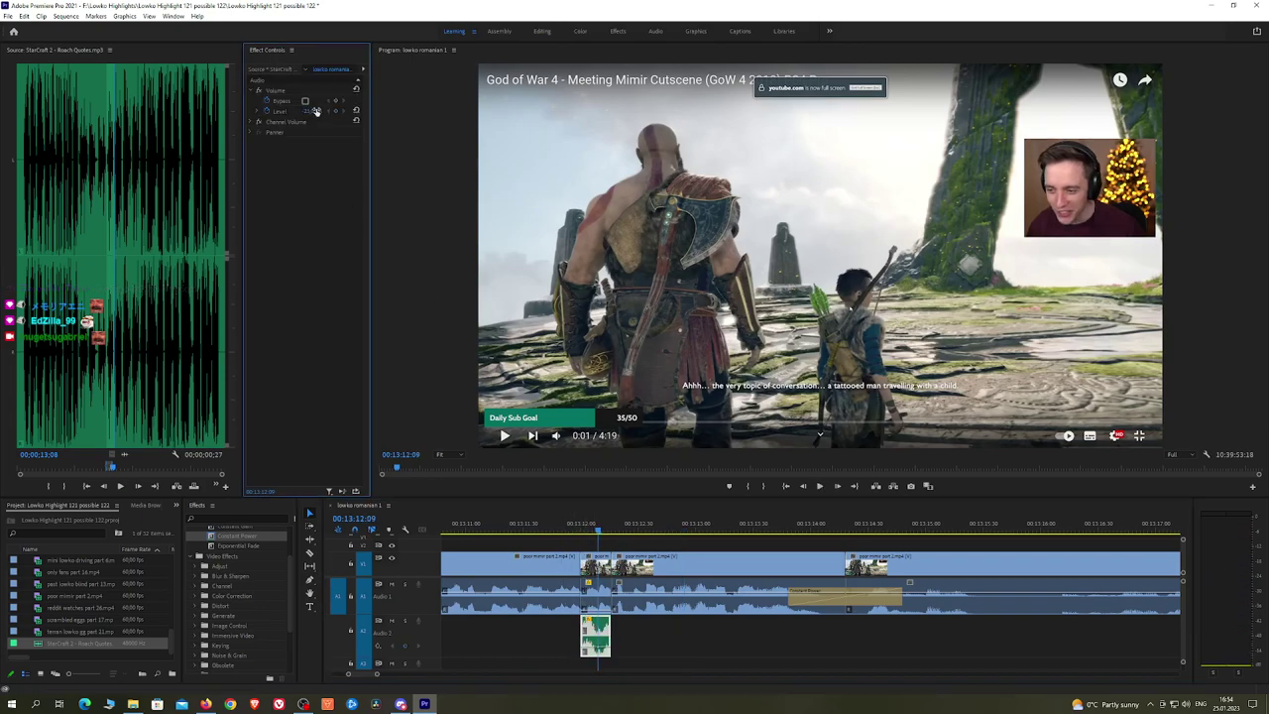
left_click(535, 528)
key("space")
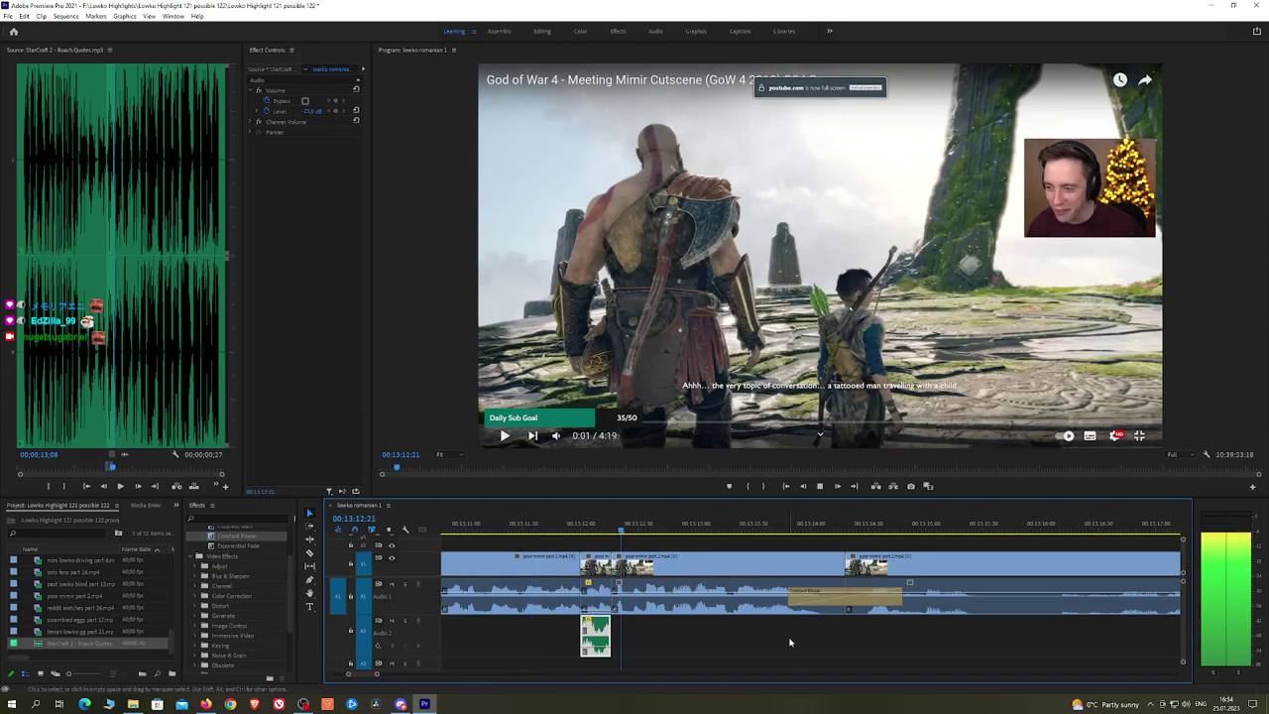
left_click(791, 640)
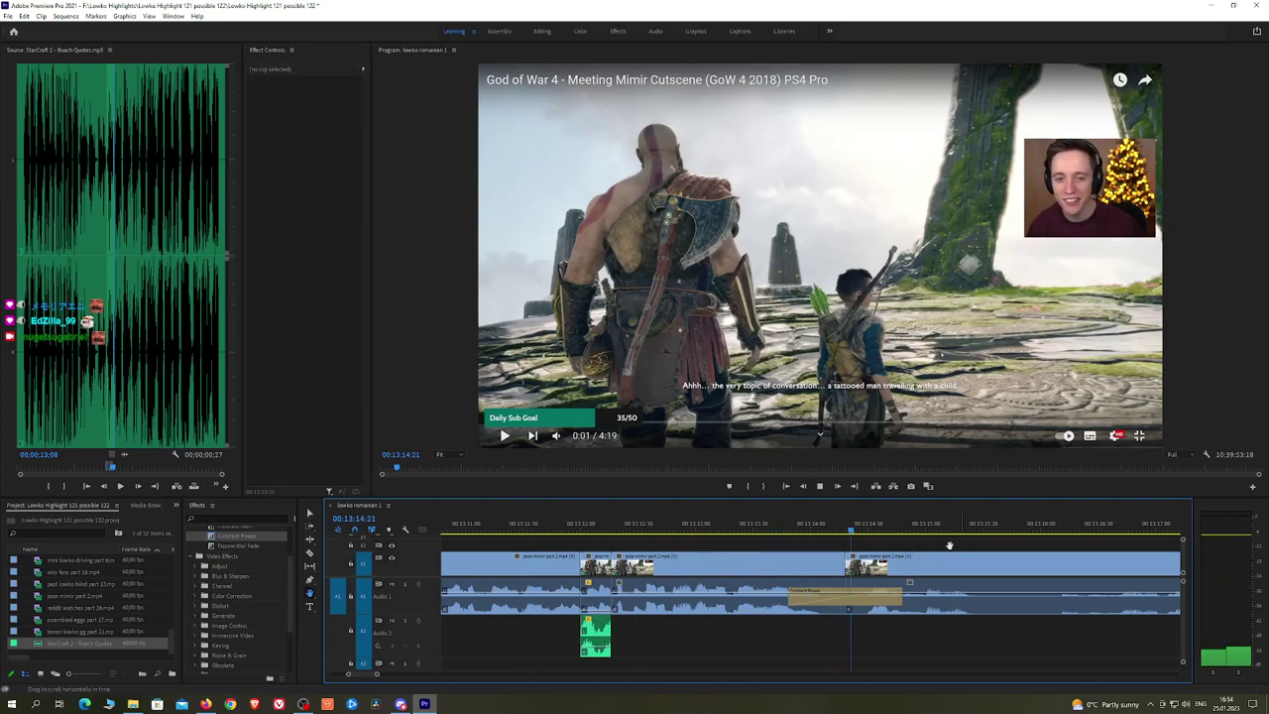
key("h")
left_click_drag(957, 540, 796, 535)
scroll(811, 537, "down", 4)
scroll(848, 543, "down", 3)
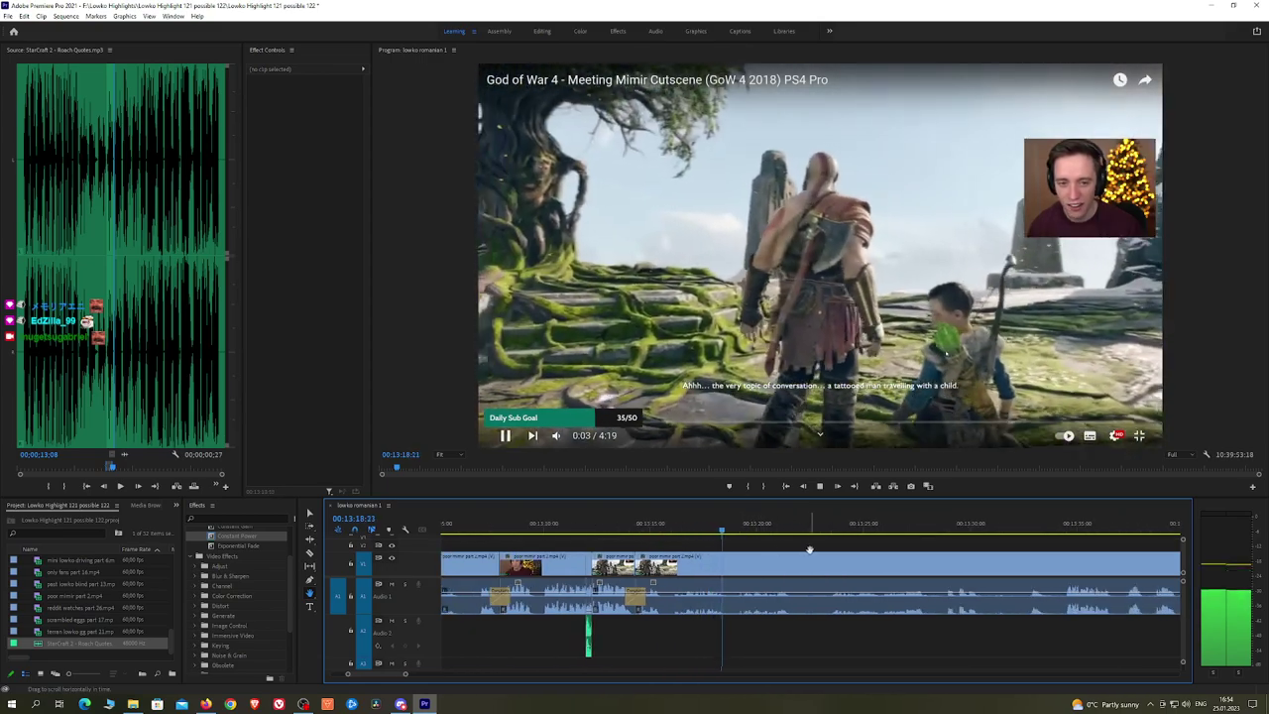
scroll(773, 538, "down", 2)
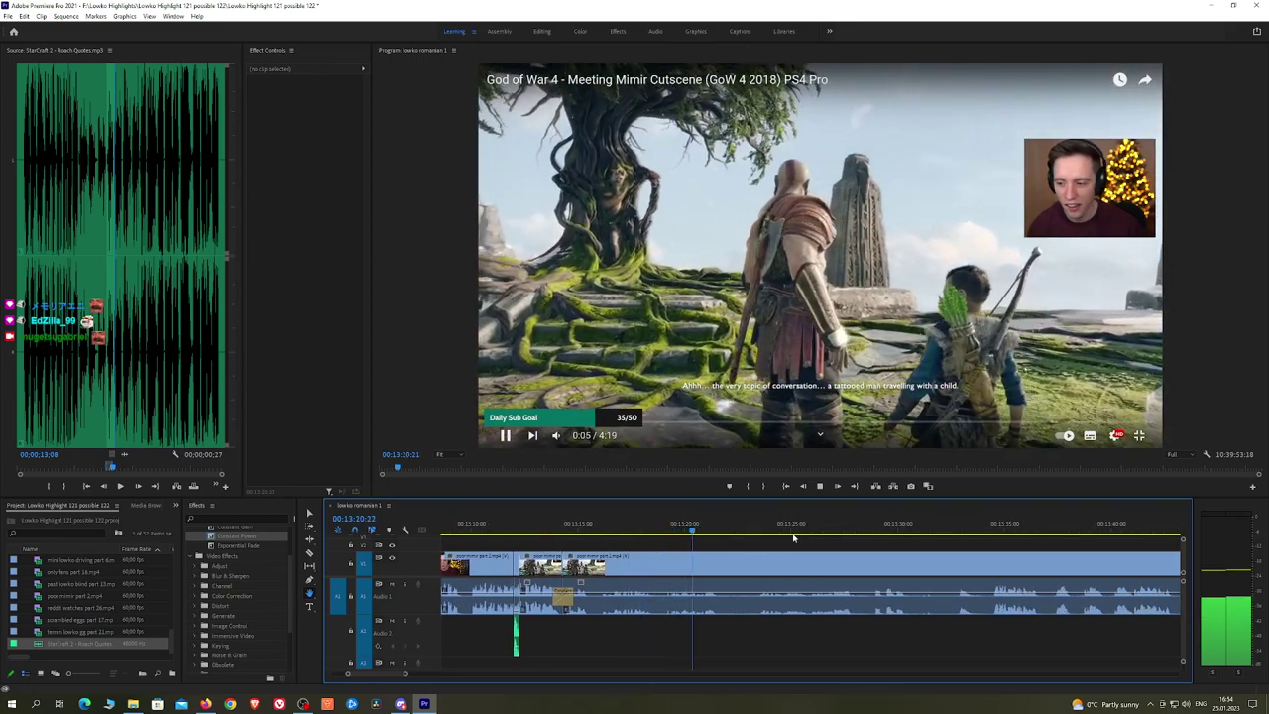
left_click_drag(842, 545, 748, 544)
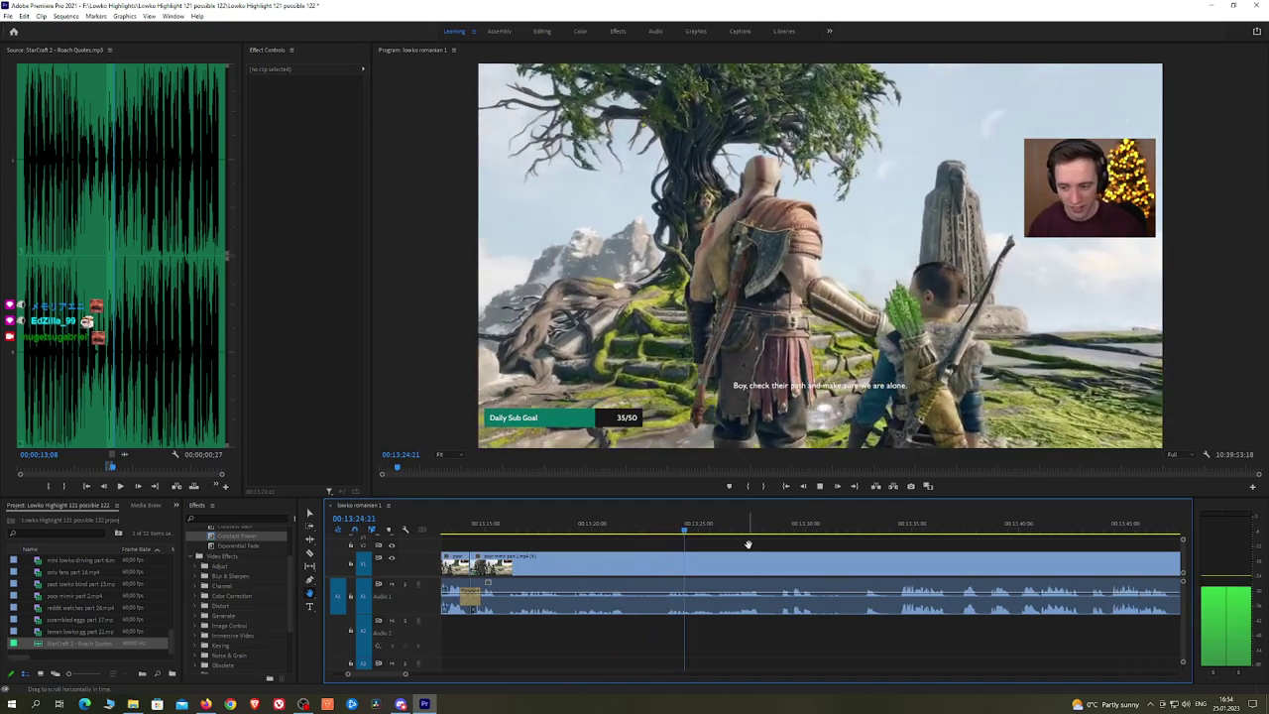
left_click_drag(850, 545, 781, 544)
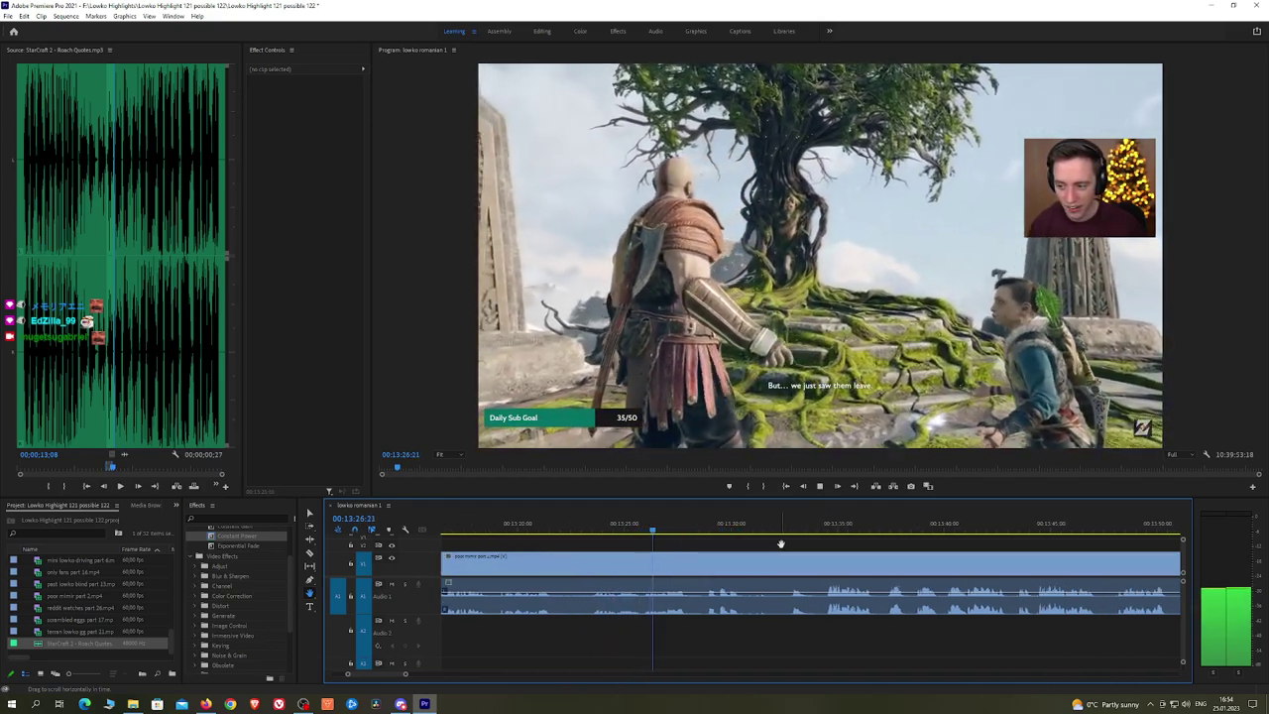
scroll(763, 543, "down", 2)
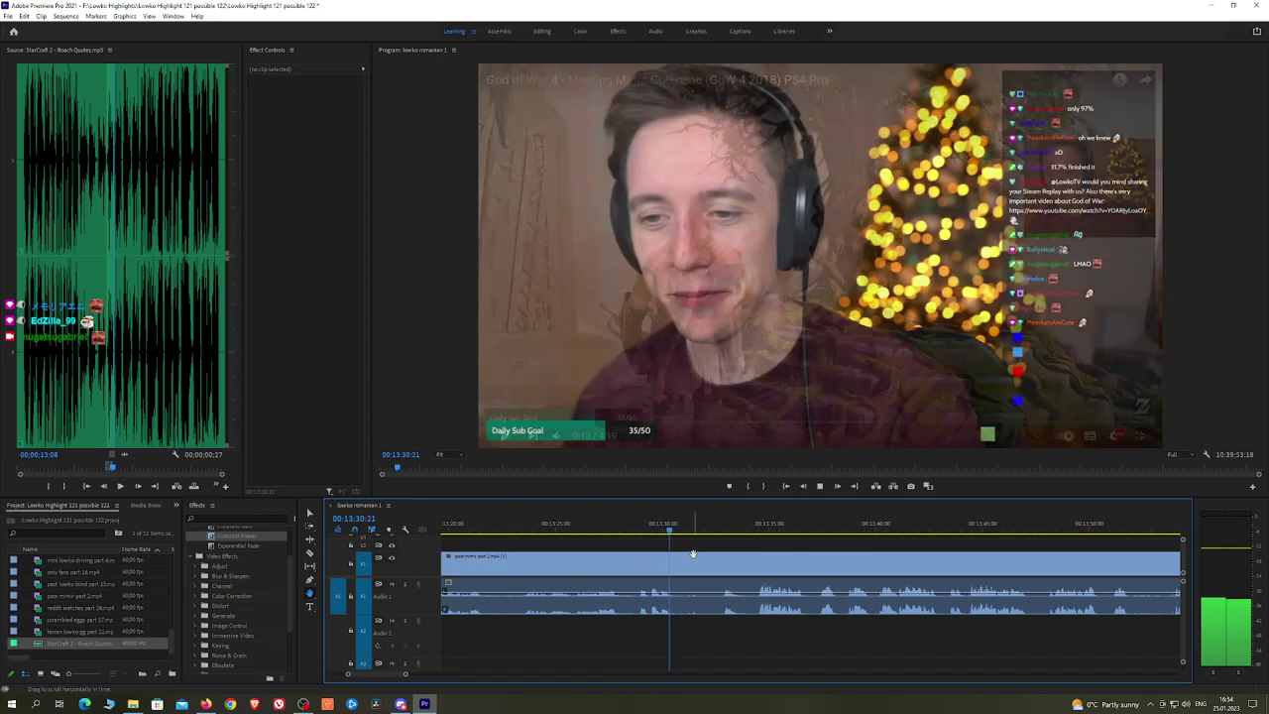
Step: Cut where the dull chat part ends, ripple delete it, and add a Constant Power crossfade
left_click_drag(702, 529, 747, 529)
key("space")
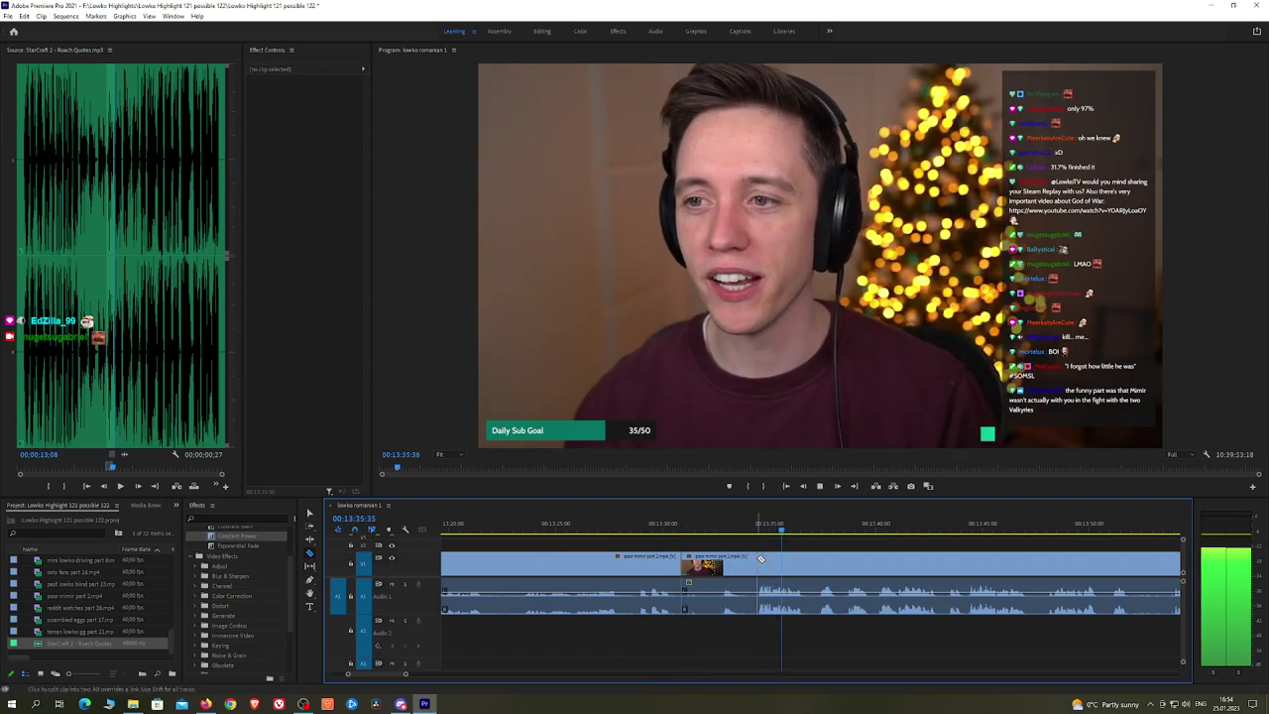
left_click(756, 560)
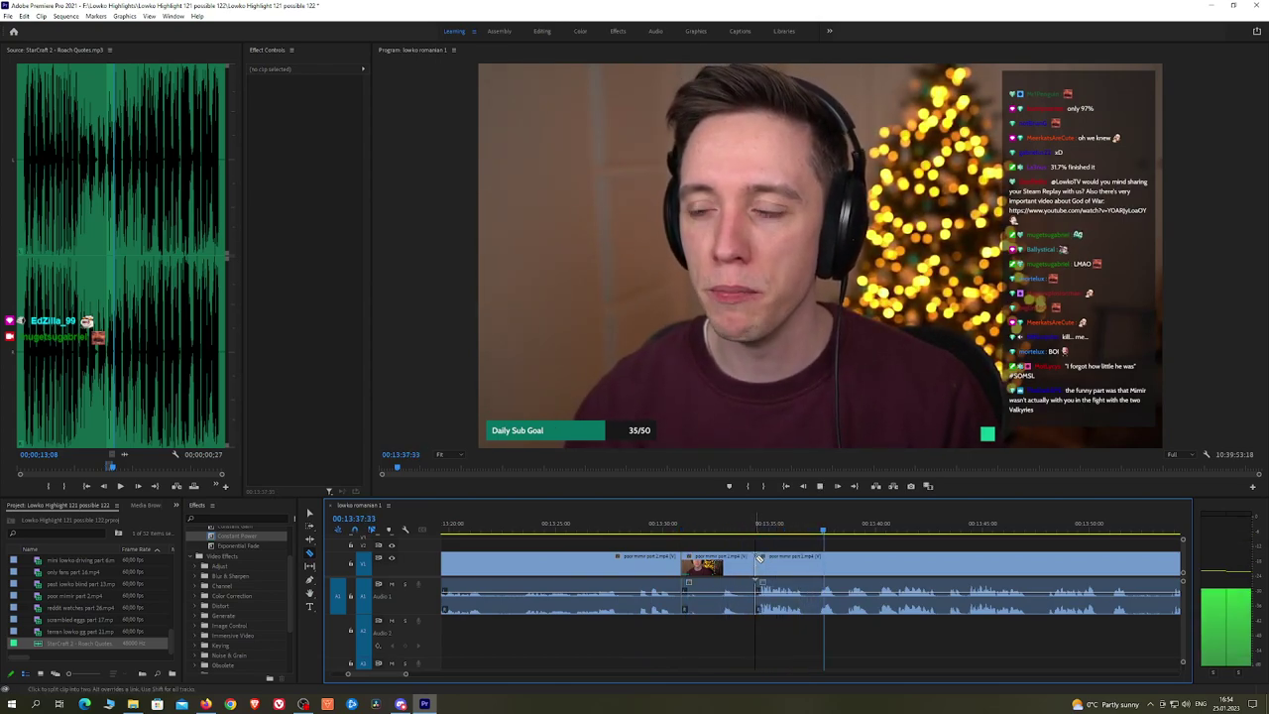
key("v")
left_click(749, 563)
key("shift+Delete")
key("space")
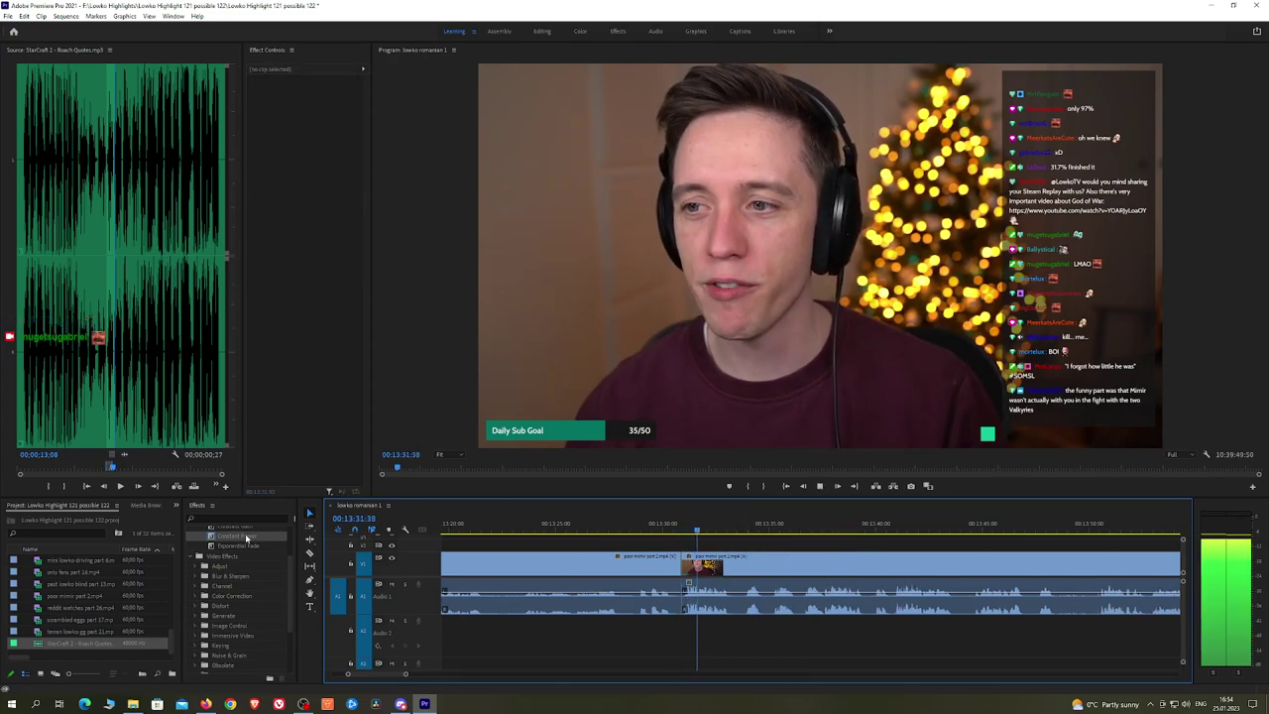
left_click_drag(247, 536, 680, 586)
Step: Make another razor cut further along and select the dull middle piece between the cuts
key("h")
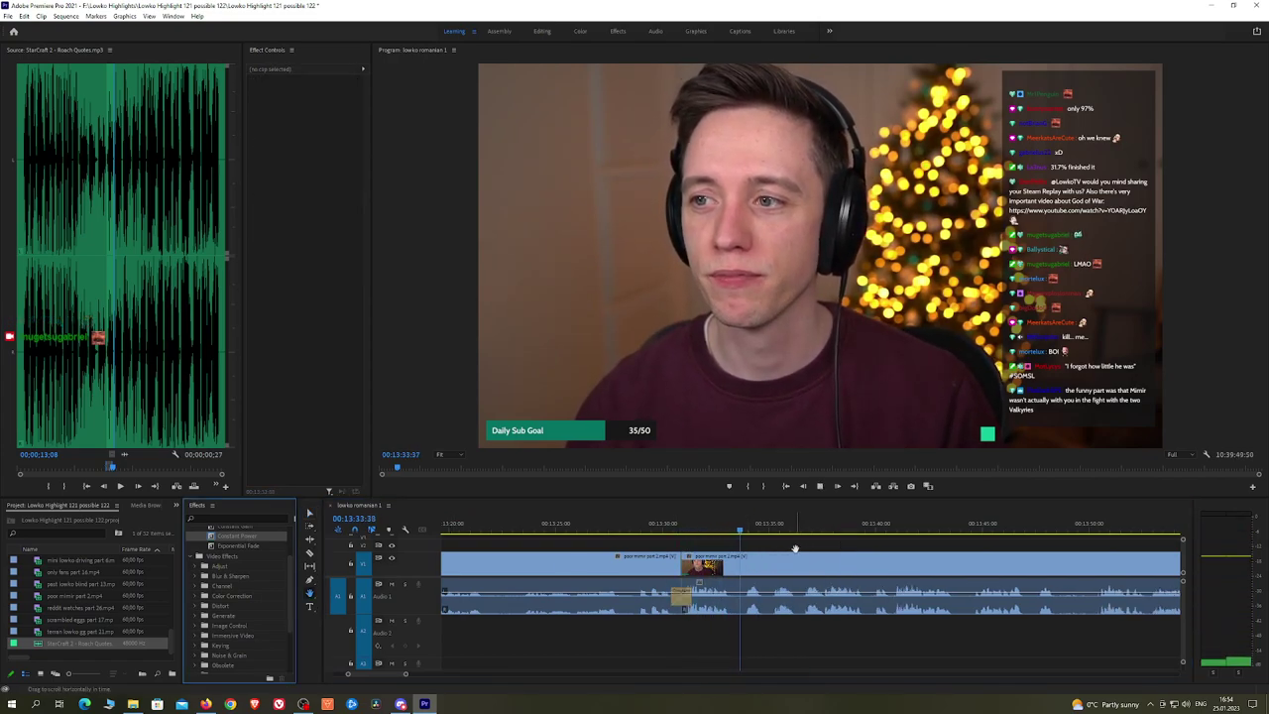
left_click_drag(849, 544, 787, 543)
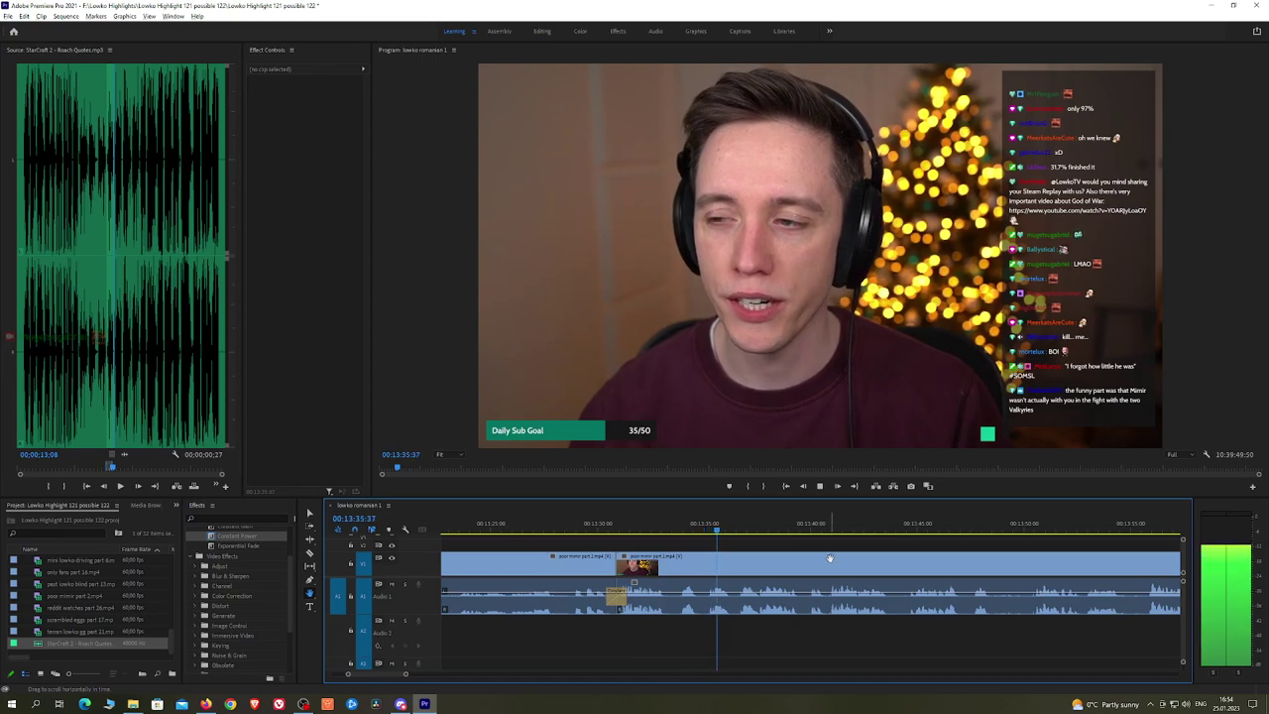
scroll(833, 542, "down", 2)
left_click_drag(902, 542, 759, 534)
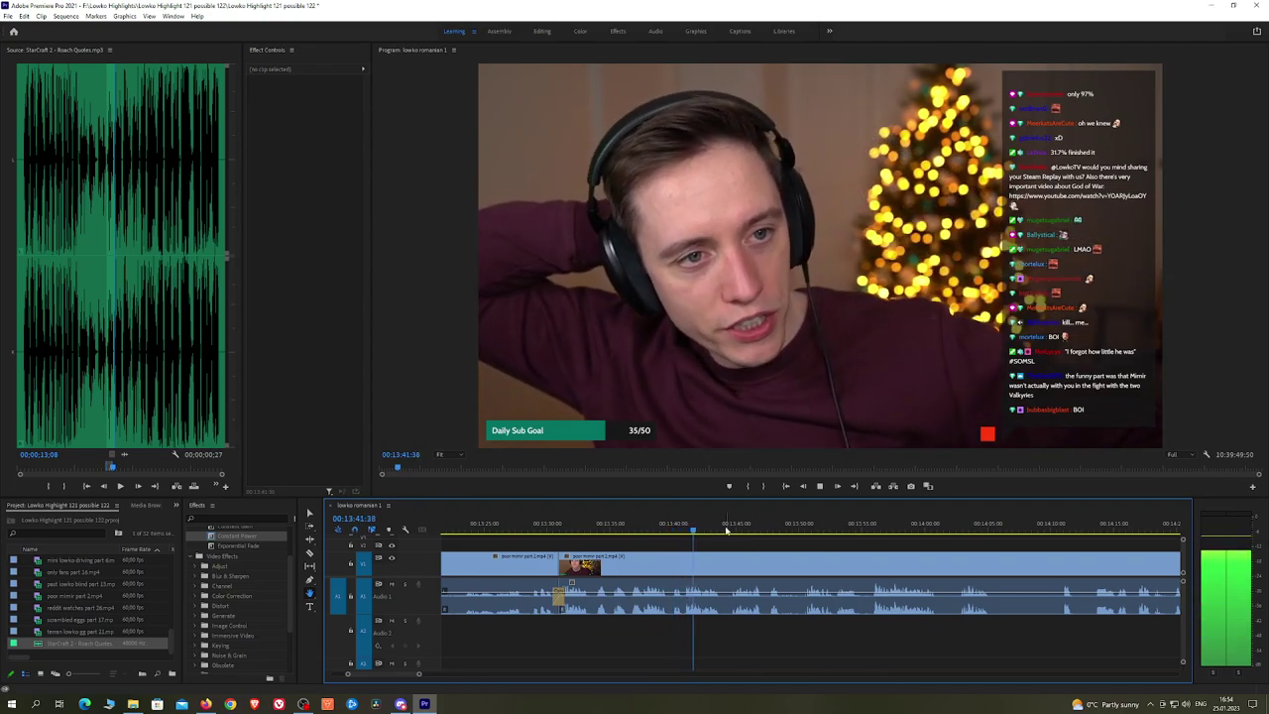
scroll(677, 536, "up", 3)
key("c")
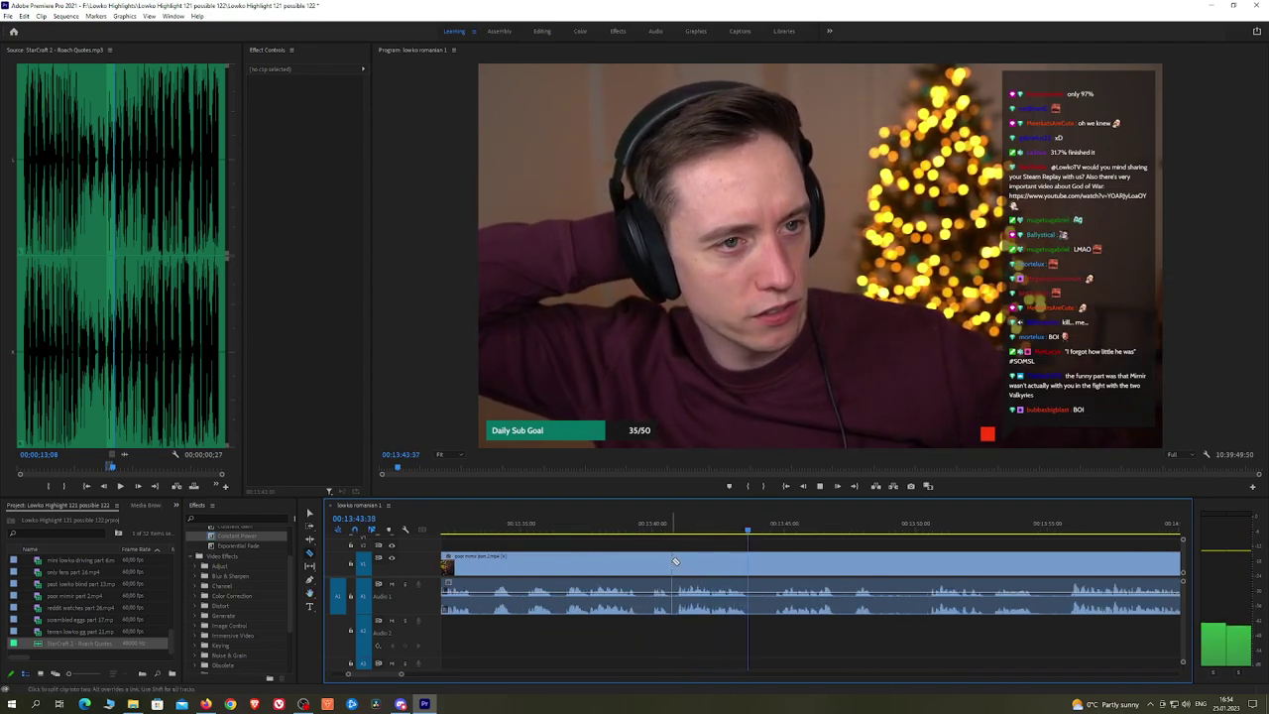
left_click(677, 561)
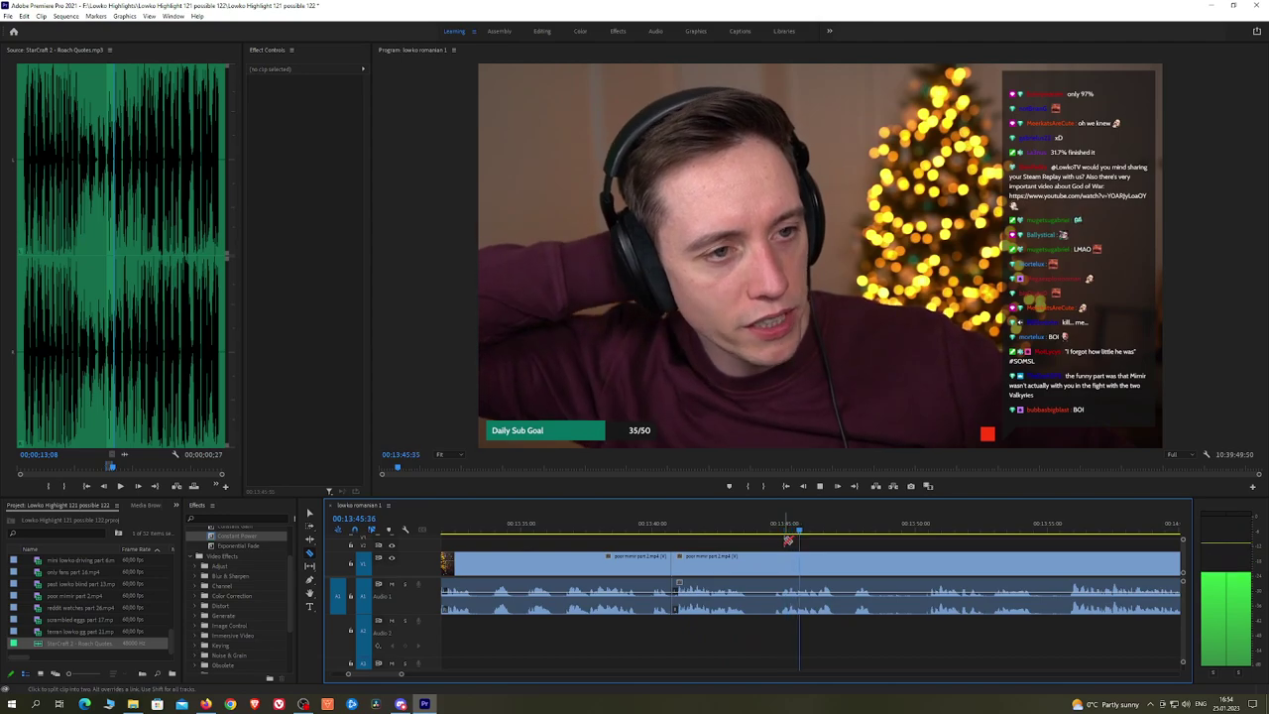
scroll(844, 538, "down", 2)
scroll(844, 538, "down", 3)
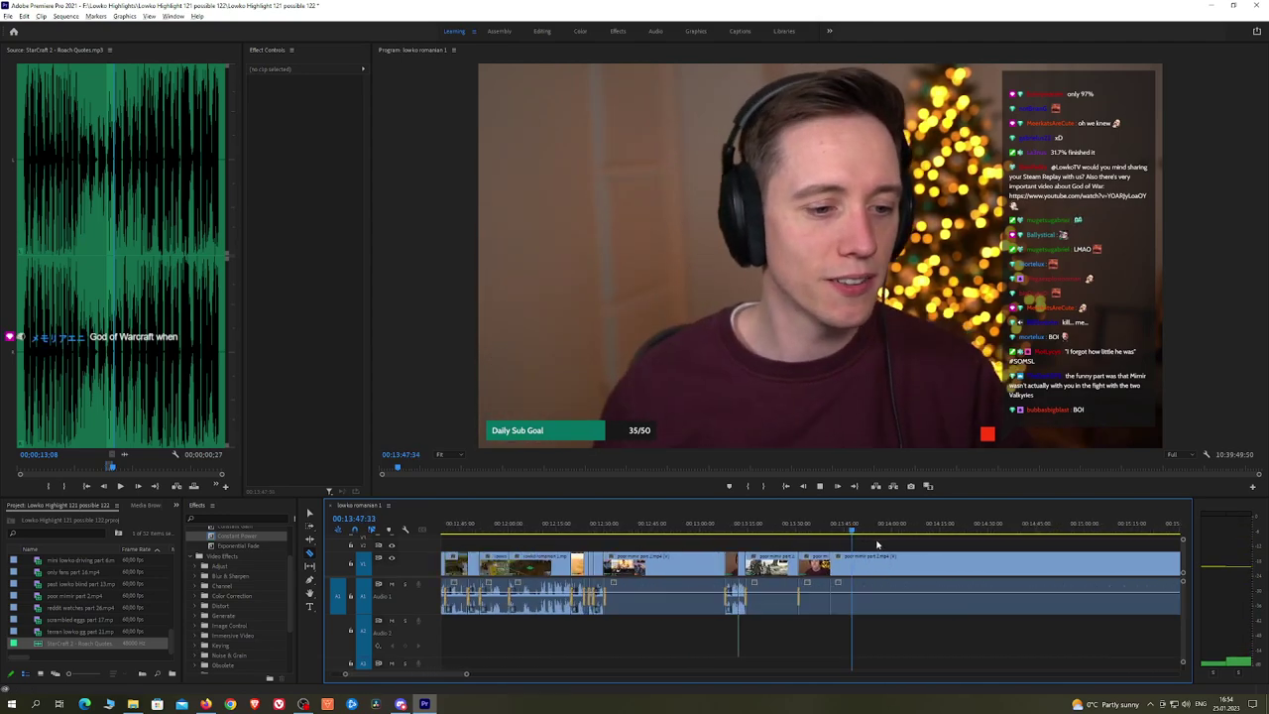
left_click_drag(657, 523, 844, 534)
key("space")
left_click(805, 564)
Step: Ripple delete the dull middle piece and replay across the new join near 00:13:45
key("shift+Delete")
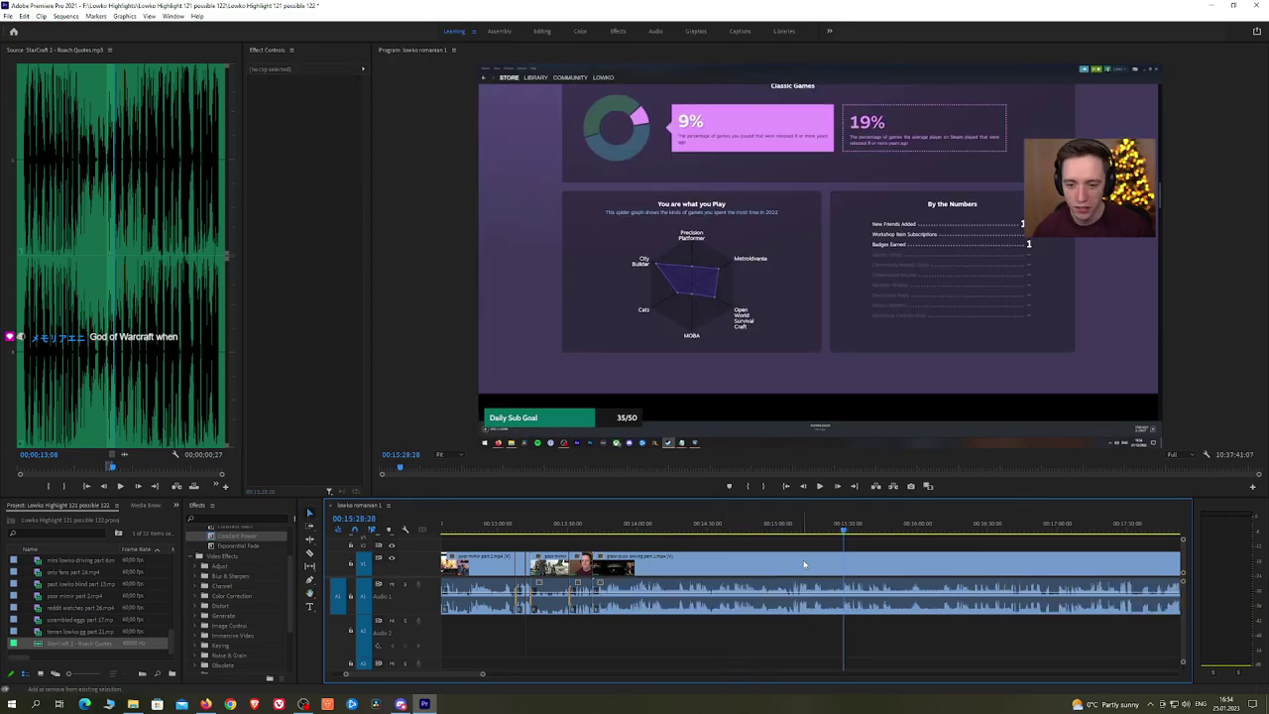
key("Up")
key("space")
Step: Widen the Effect Controls panel by narrowing the Source preview, then skip ahead in the truck footage
scroll(650, 549, "up", 4)
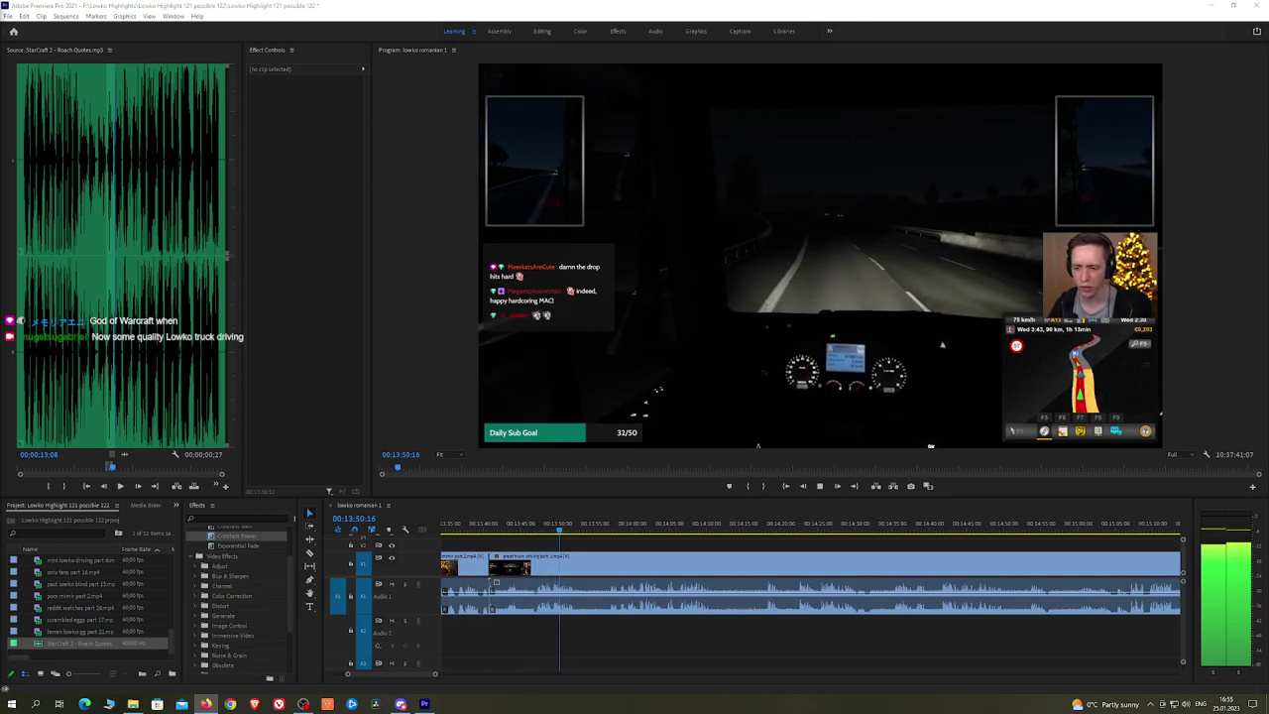
left_click_drag(244, 355, 155, 359)
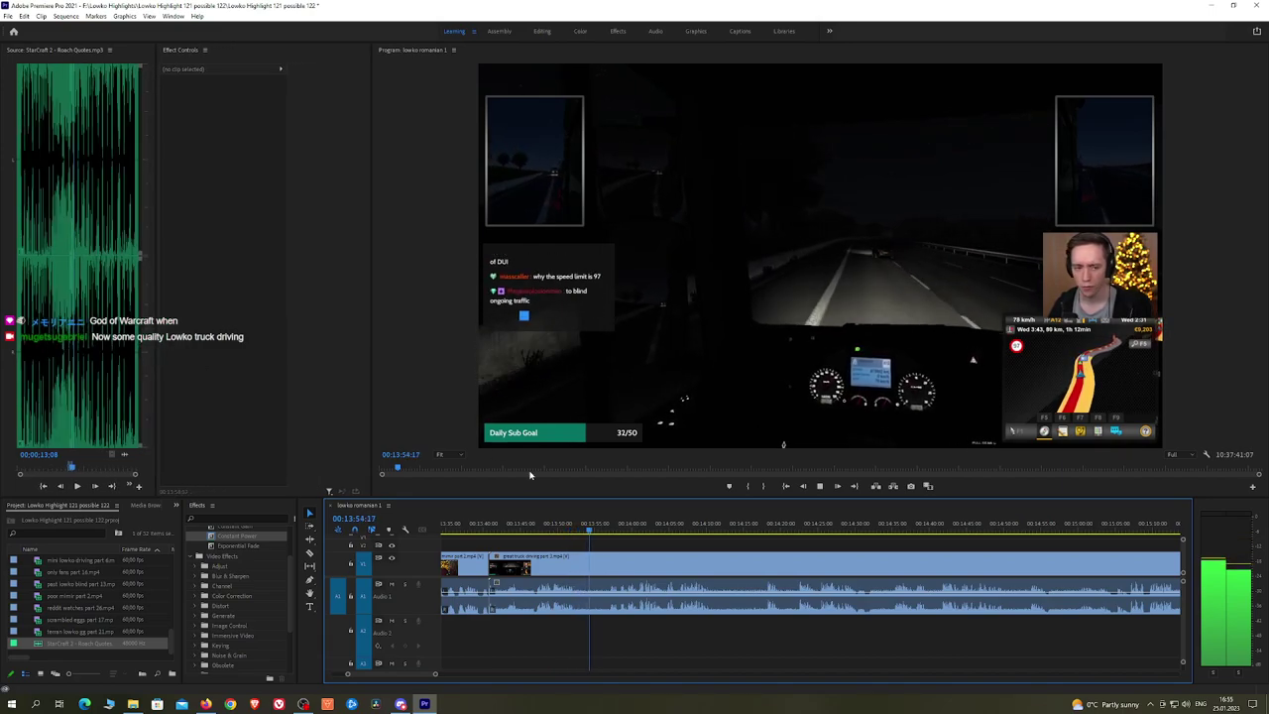
left_click(605, 529)
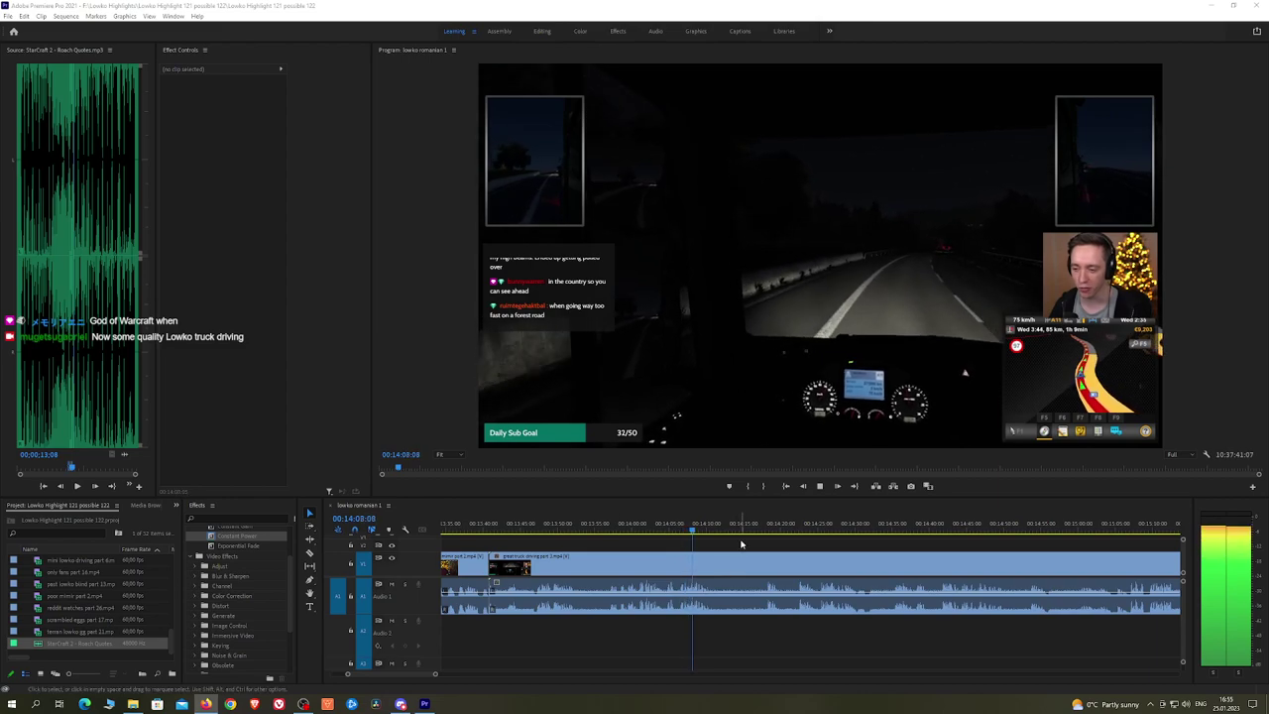
key("h")
left_click_drag(753, 547, 694, 541)
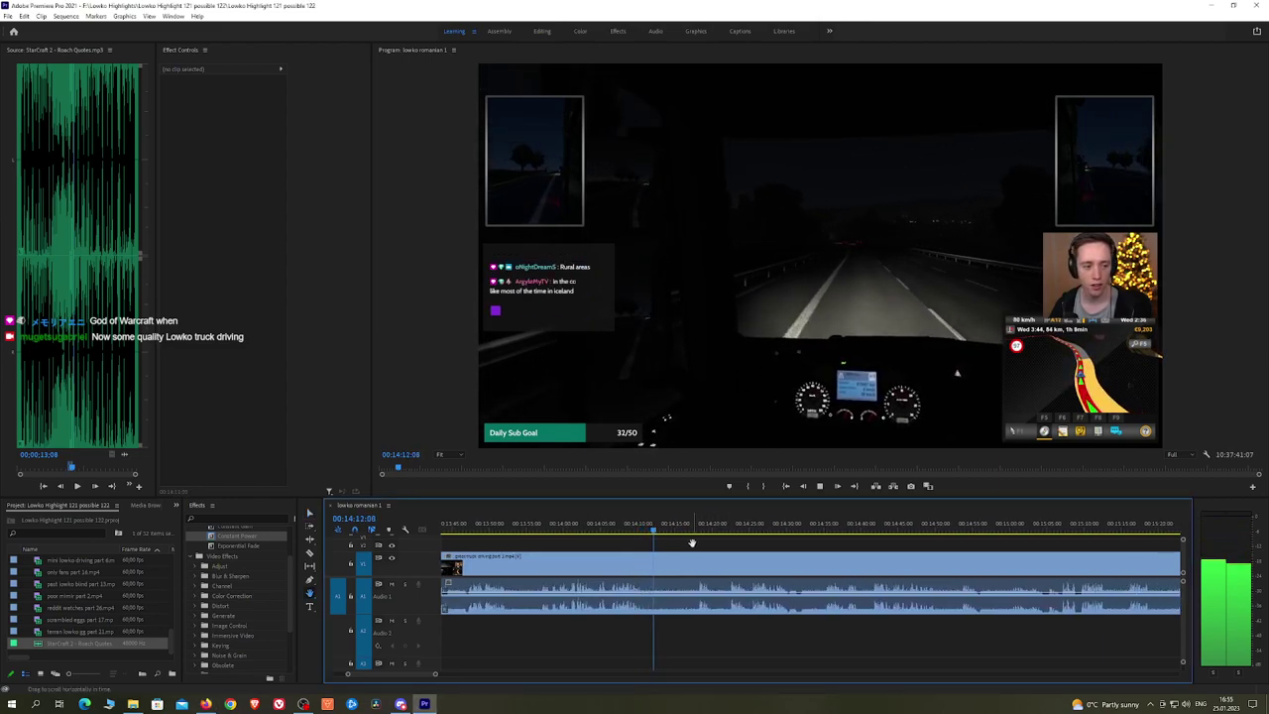
left_click(699, 531)
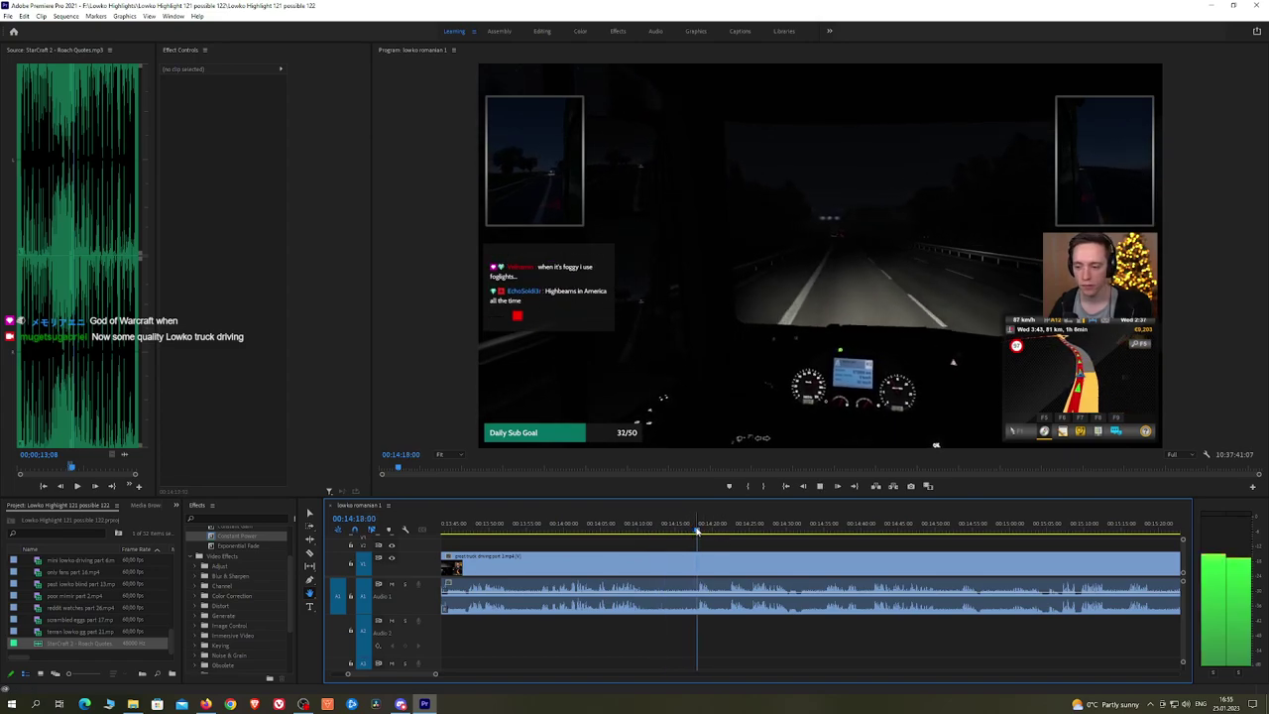
left_click_drag(764, 546, 701, 544)
left_click(663, 532)
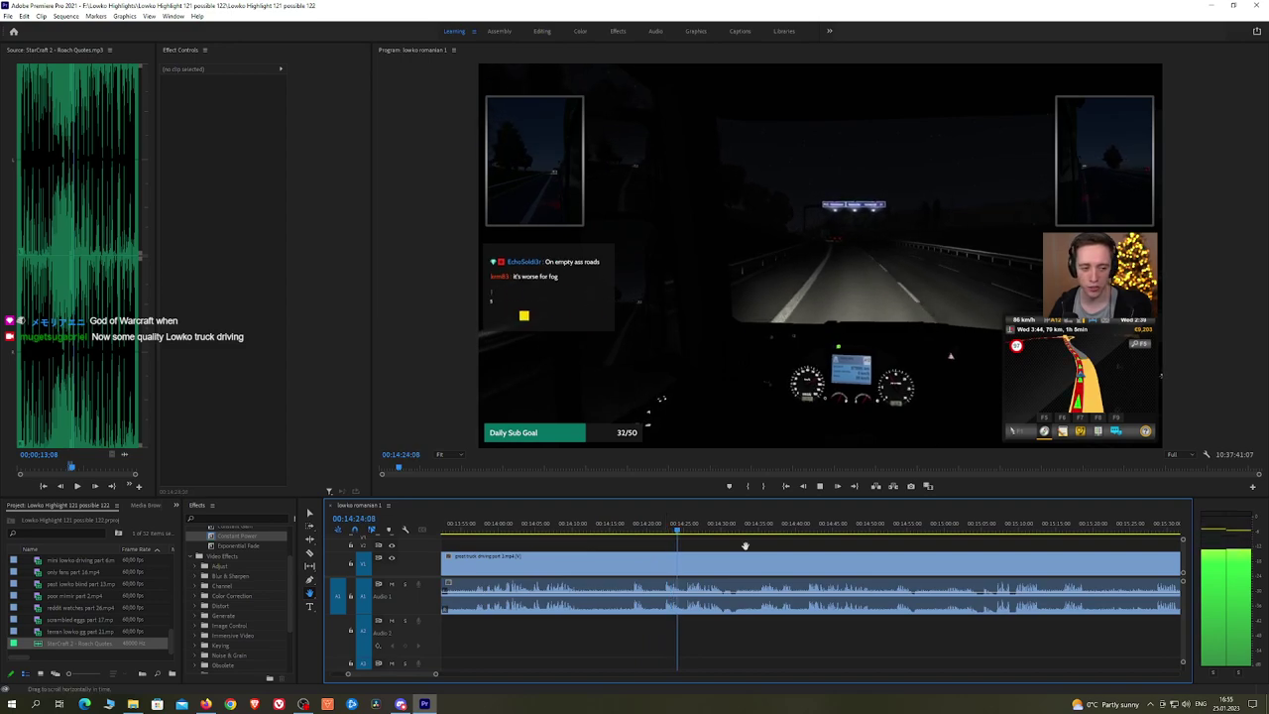
scroll(729, 540, "down", 2)
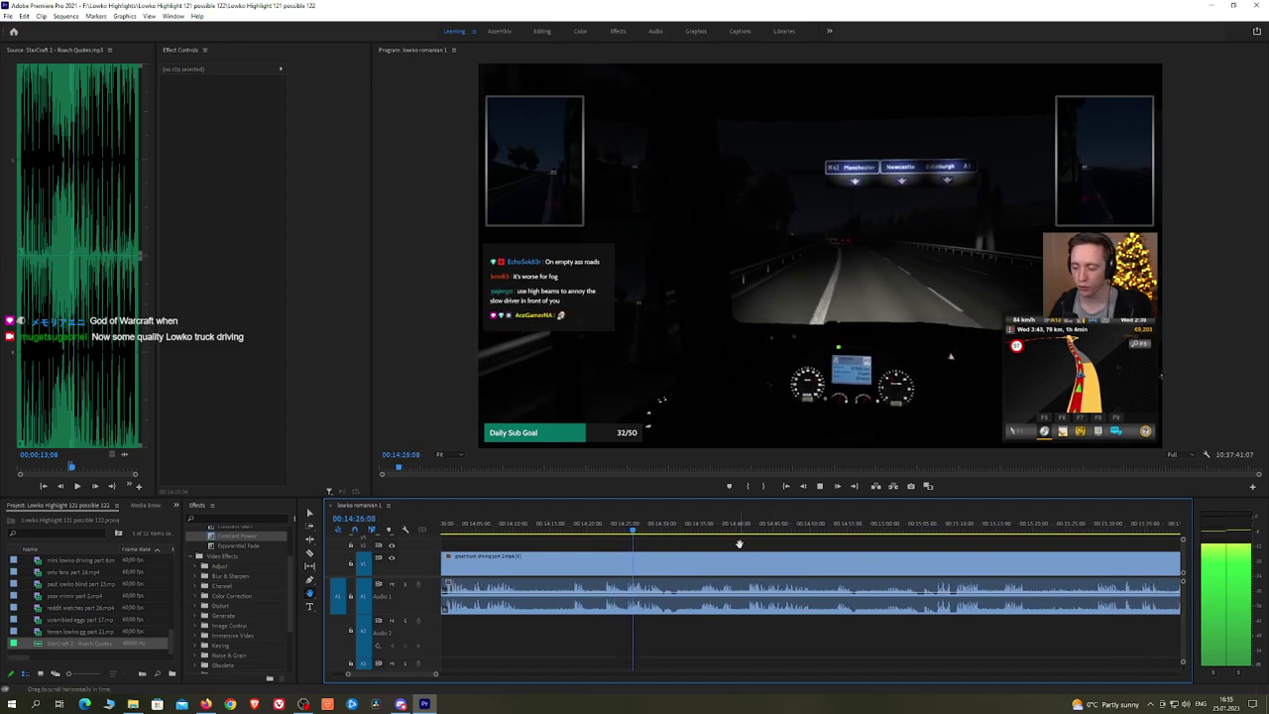
scroll(734, 544, "down", 2)
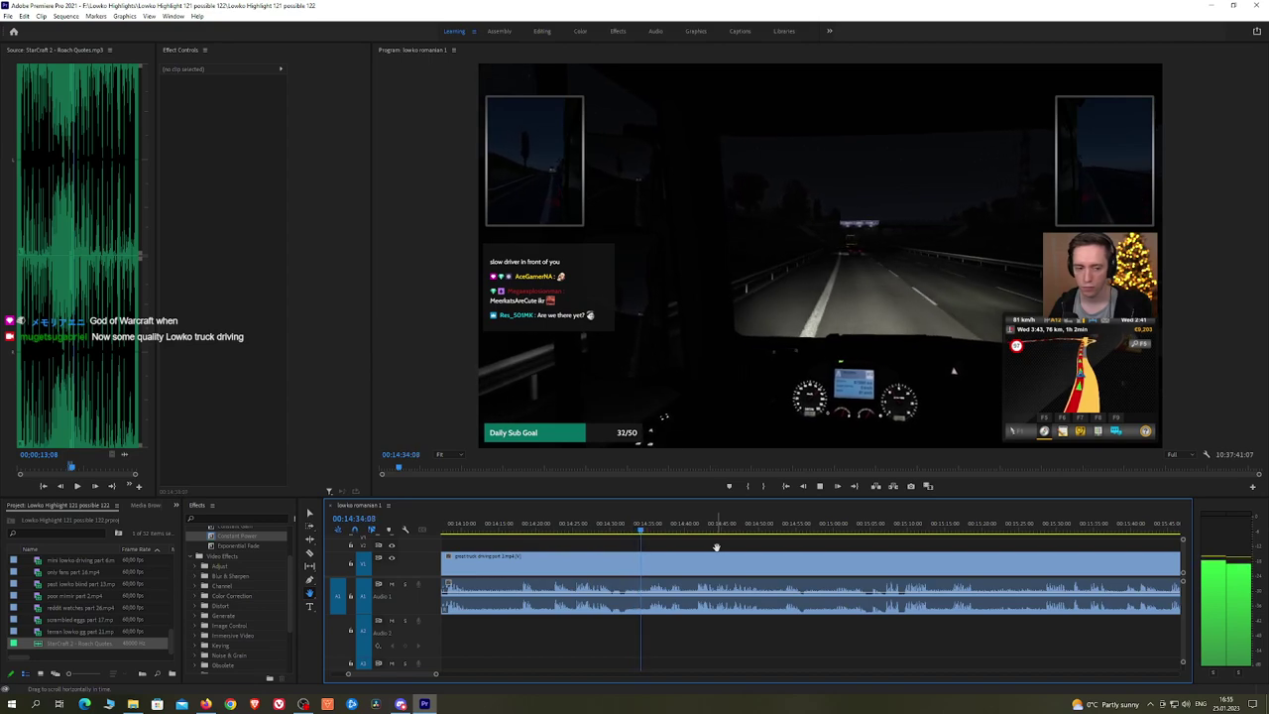
left_click_drag(717, 547, 696, 546)
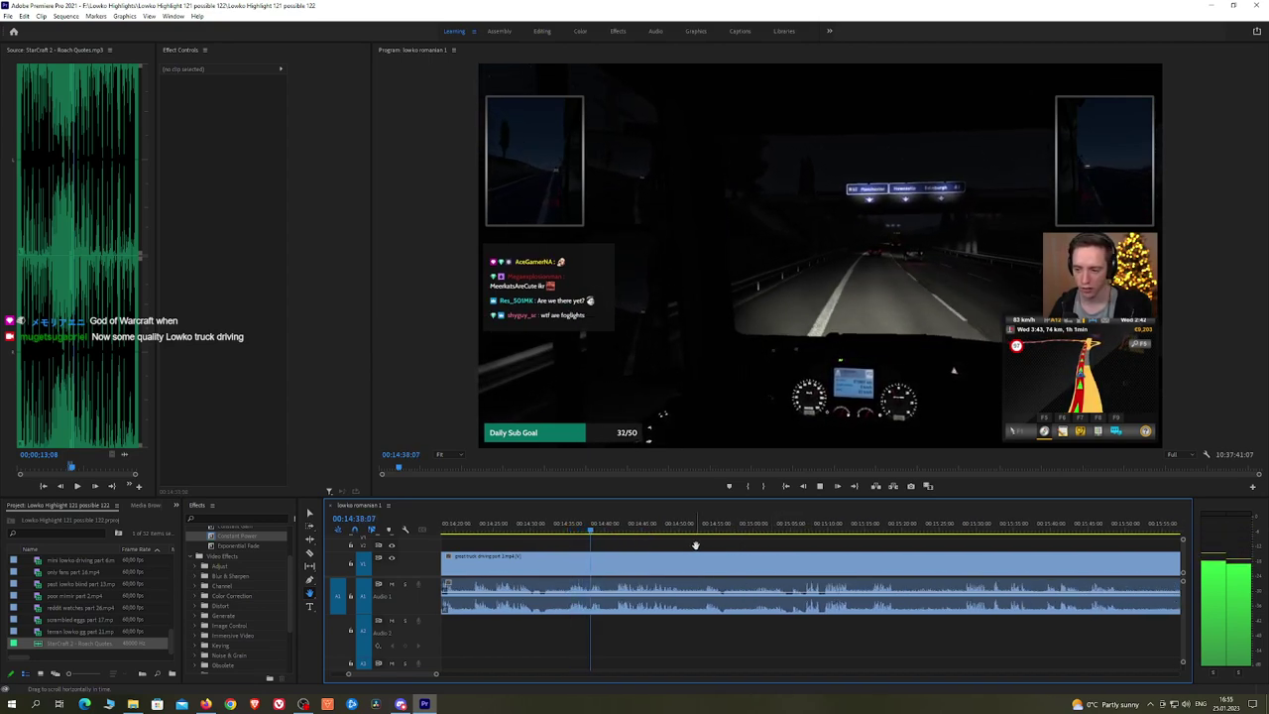
left_click(624, 532)
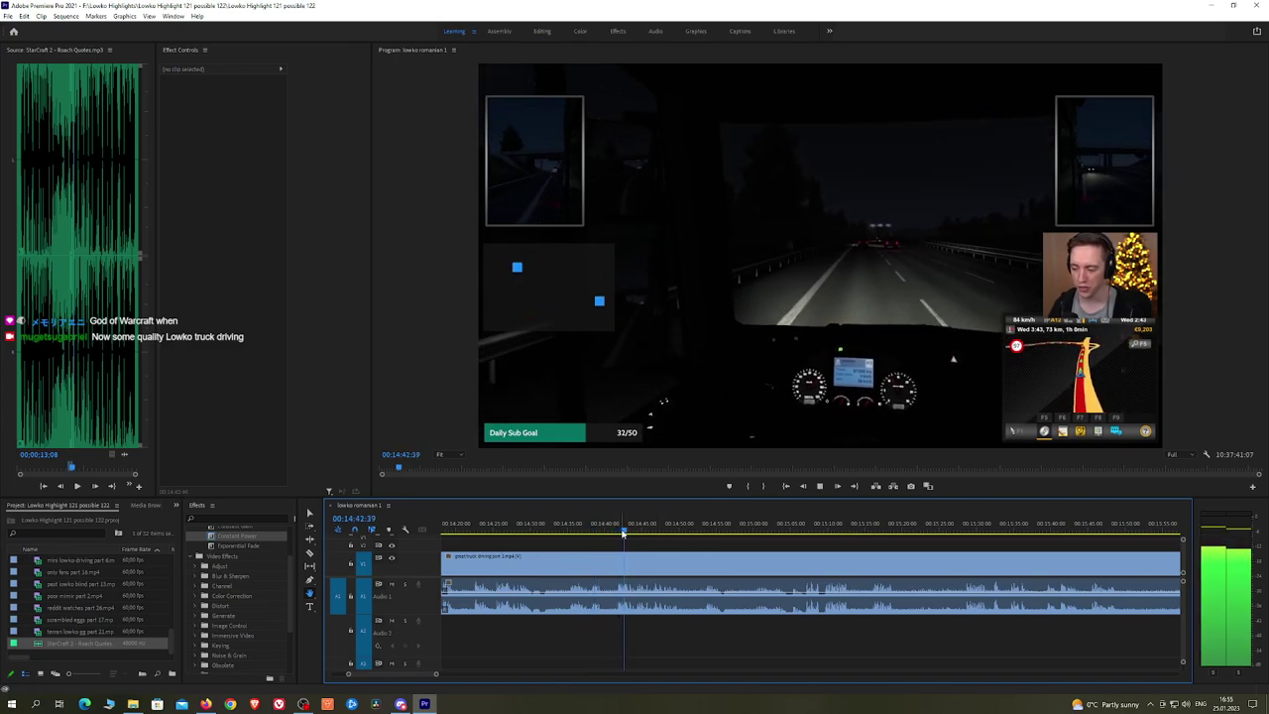
scroll(740, 546, "down", 1)
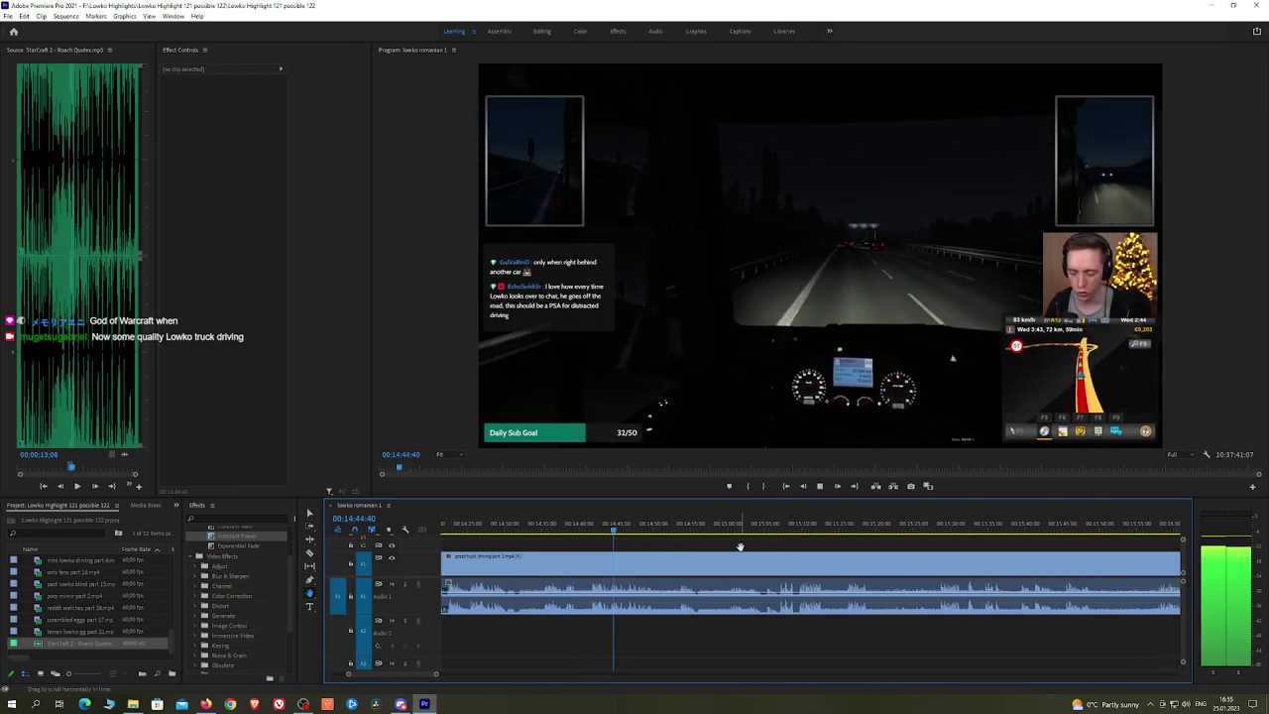
left_click(683, 530)
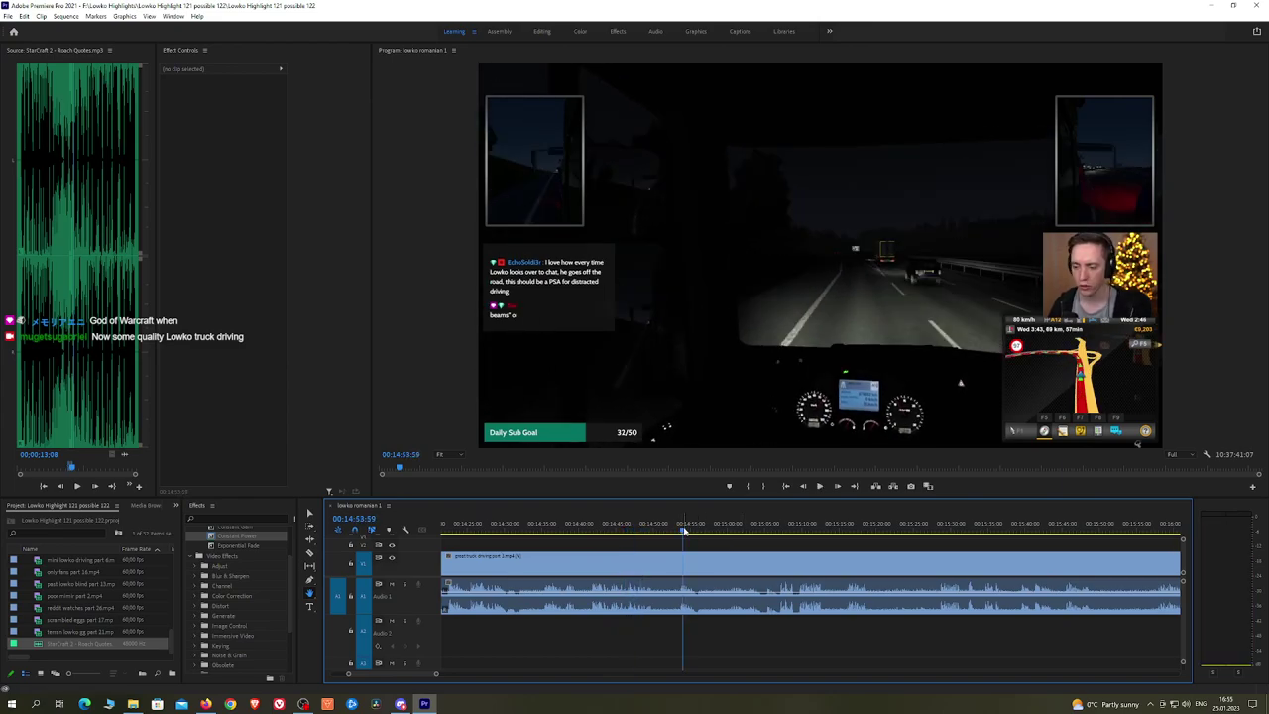
left_click_drag(685, 530, 774, 529)
key("space")
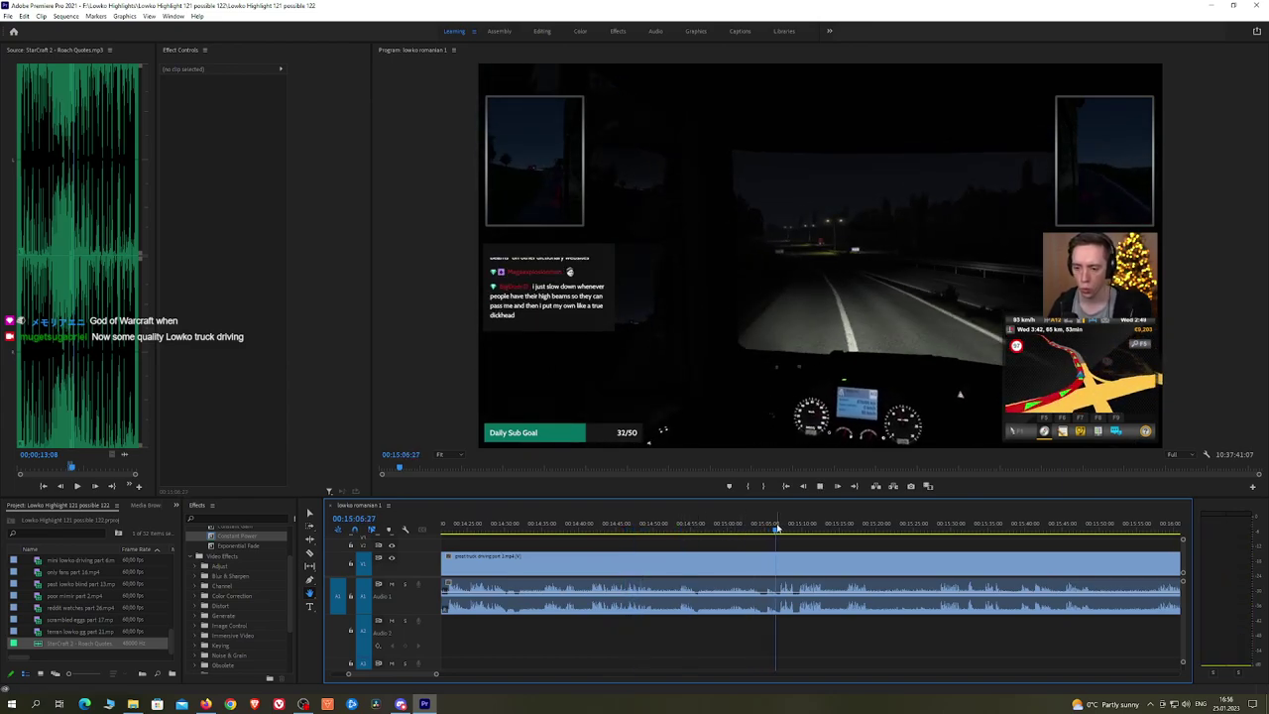
left_click_drag(843, 544, 799, 544)
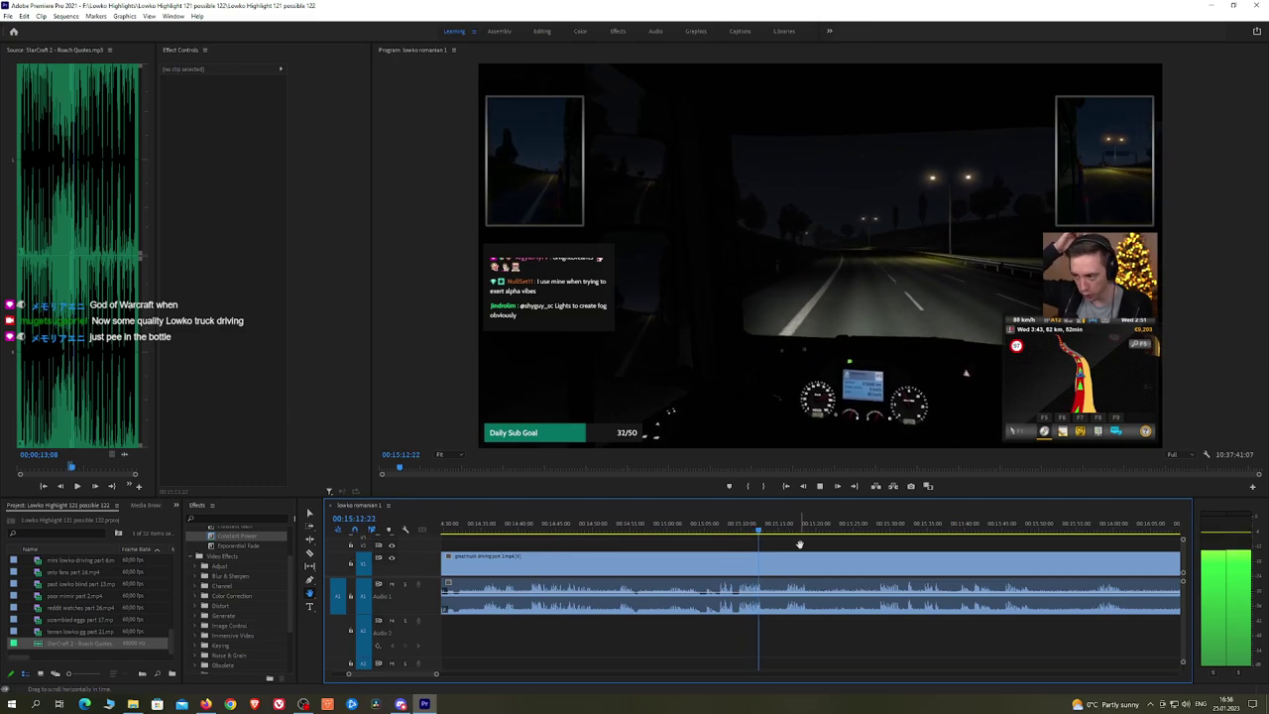
left_click(790, 530)
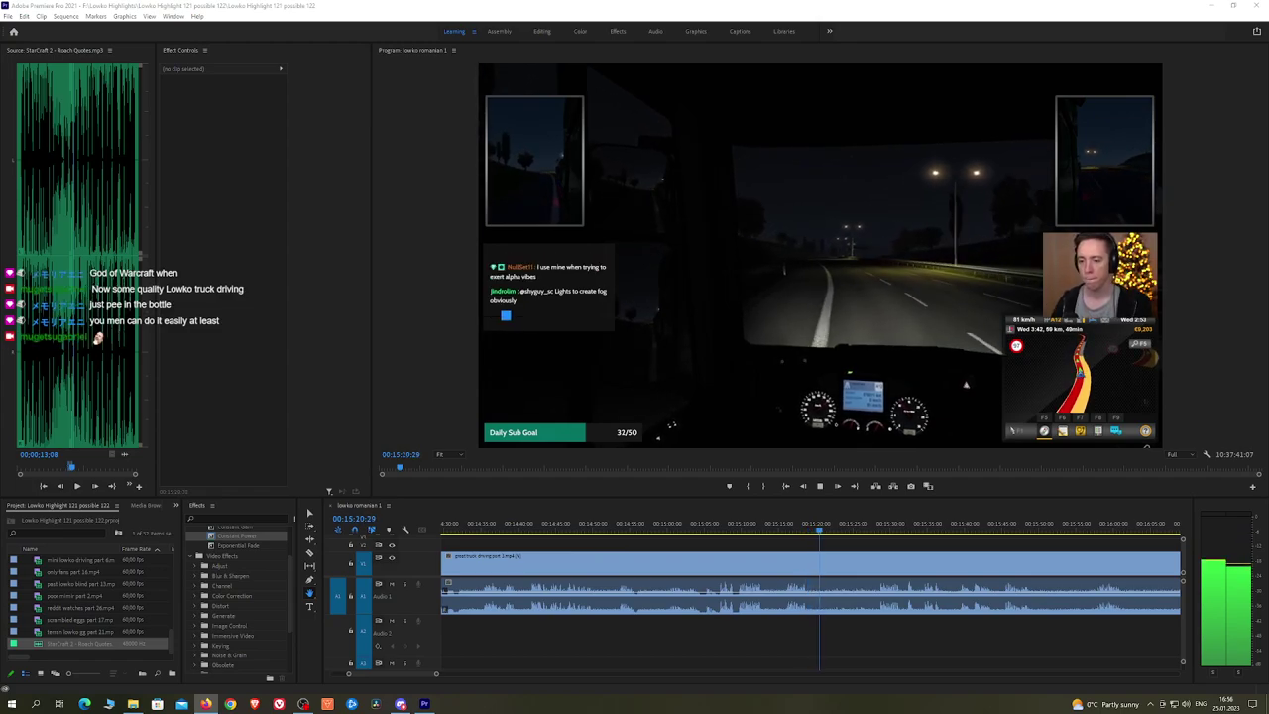
left_click(871, 530)
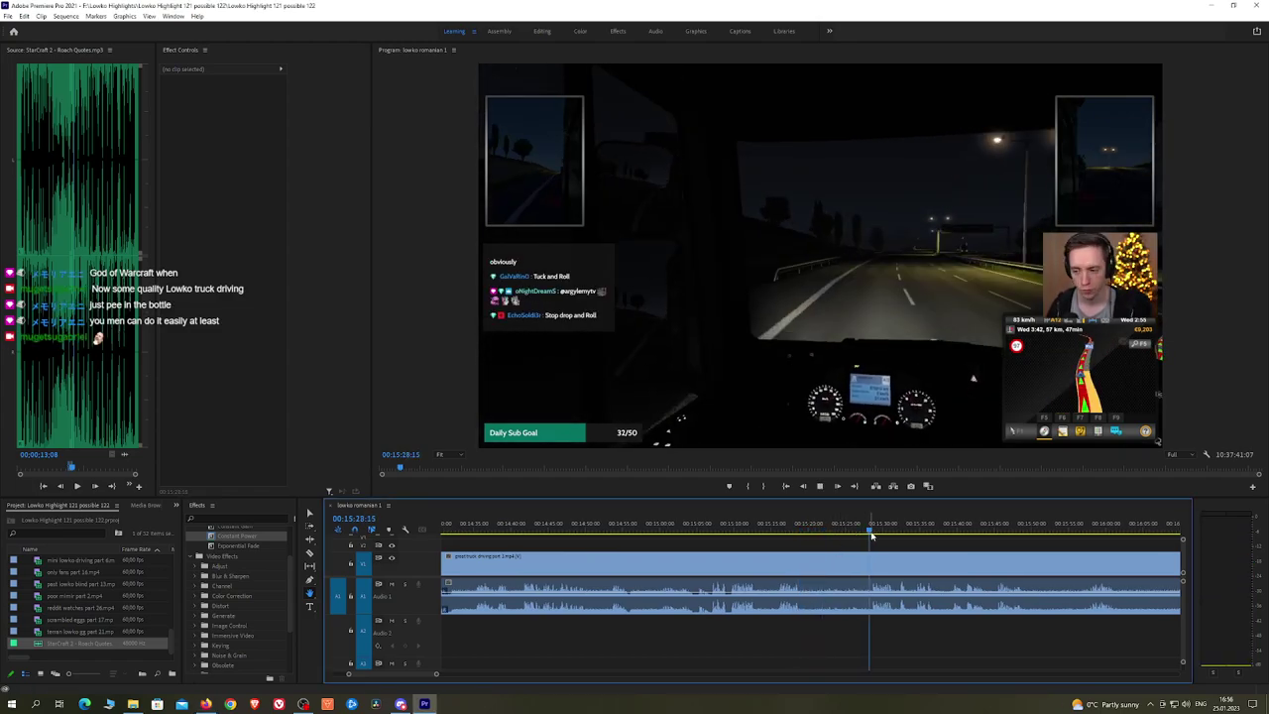
left_click_drag(912, 548, 778, 545)
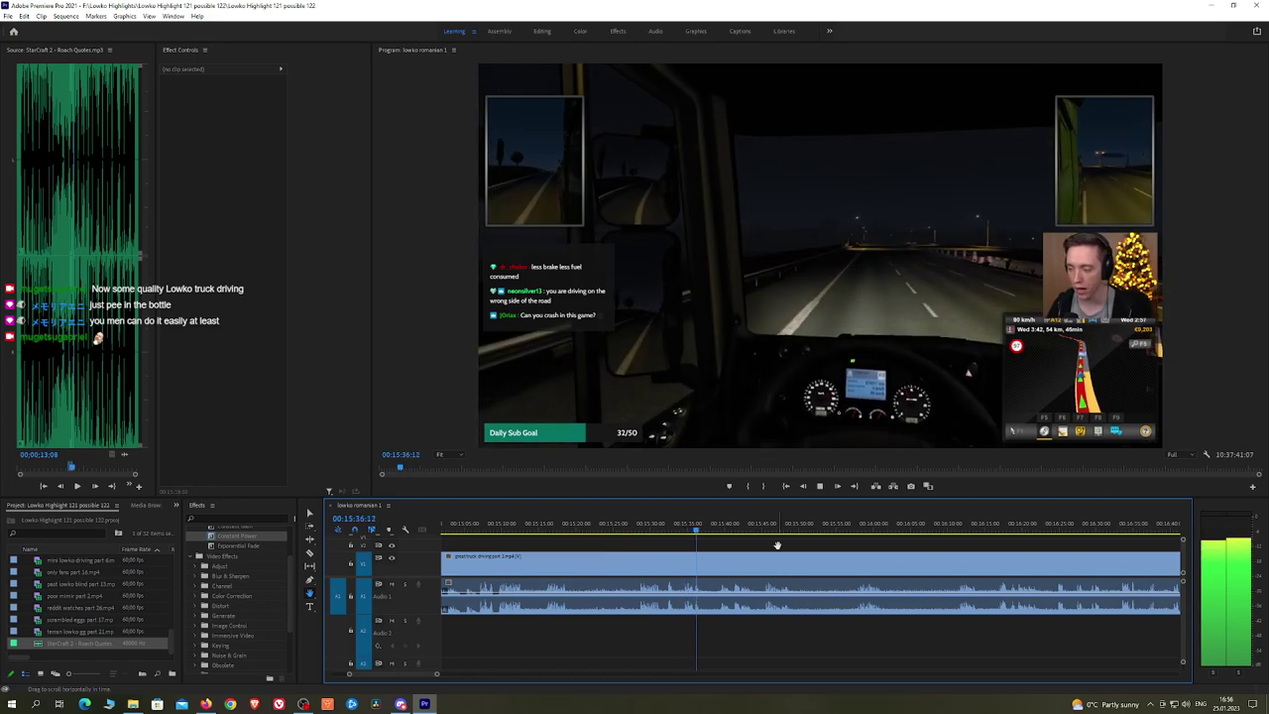
left_click(716, 534)
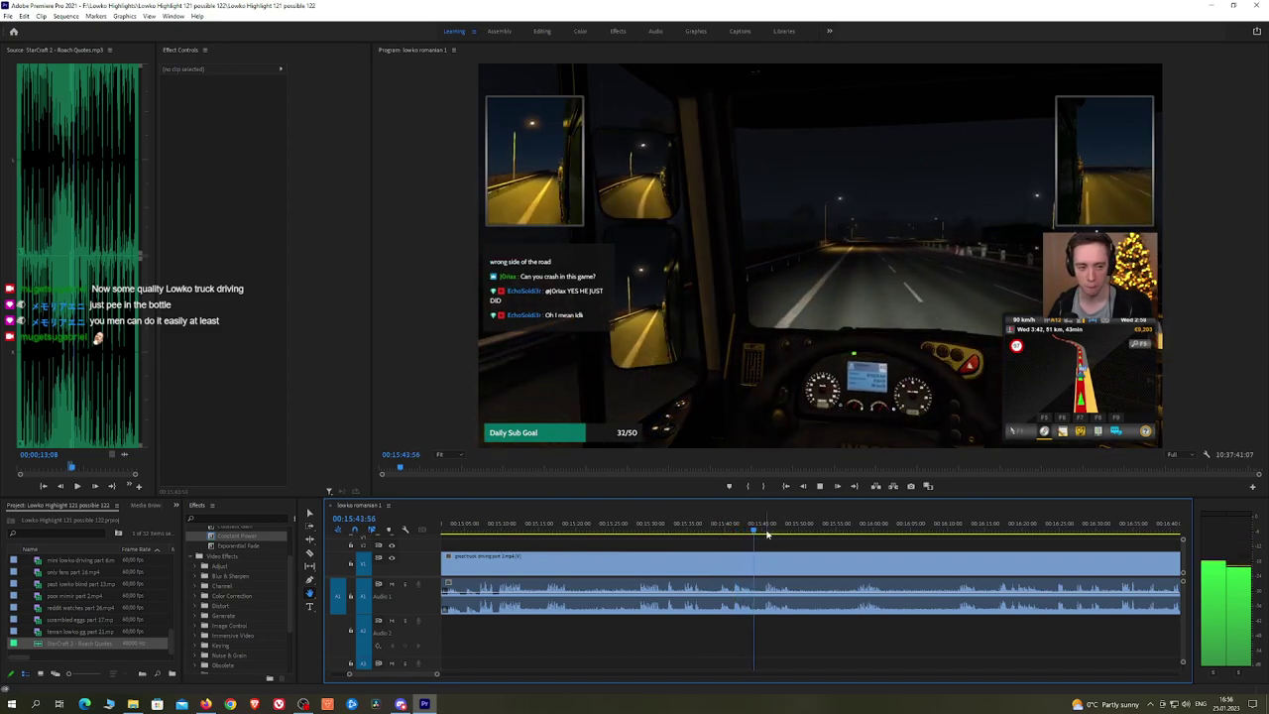
left_click(682, 530)
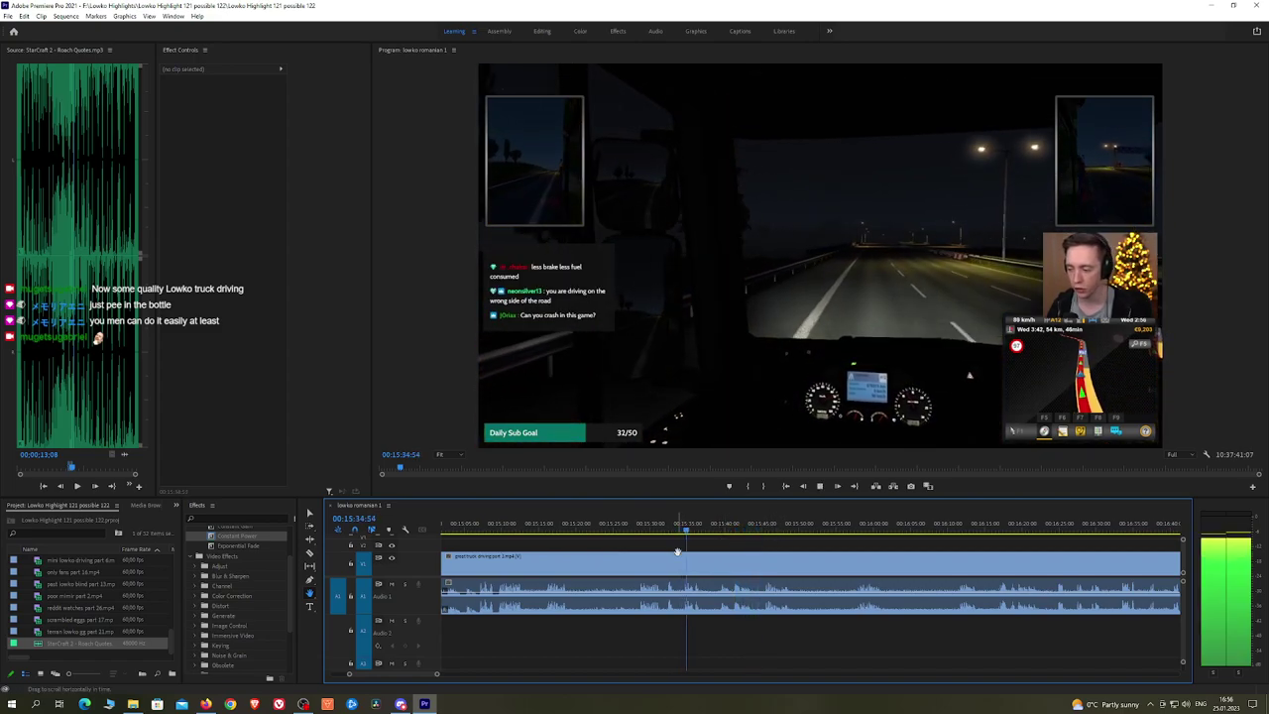
Step: Razor the driving clip and ripple delete the dull stretch left of the cut
key("c")
left_click(684, 561)
key("v")
left_click(664, 563)
key("shift+Delete")
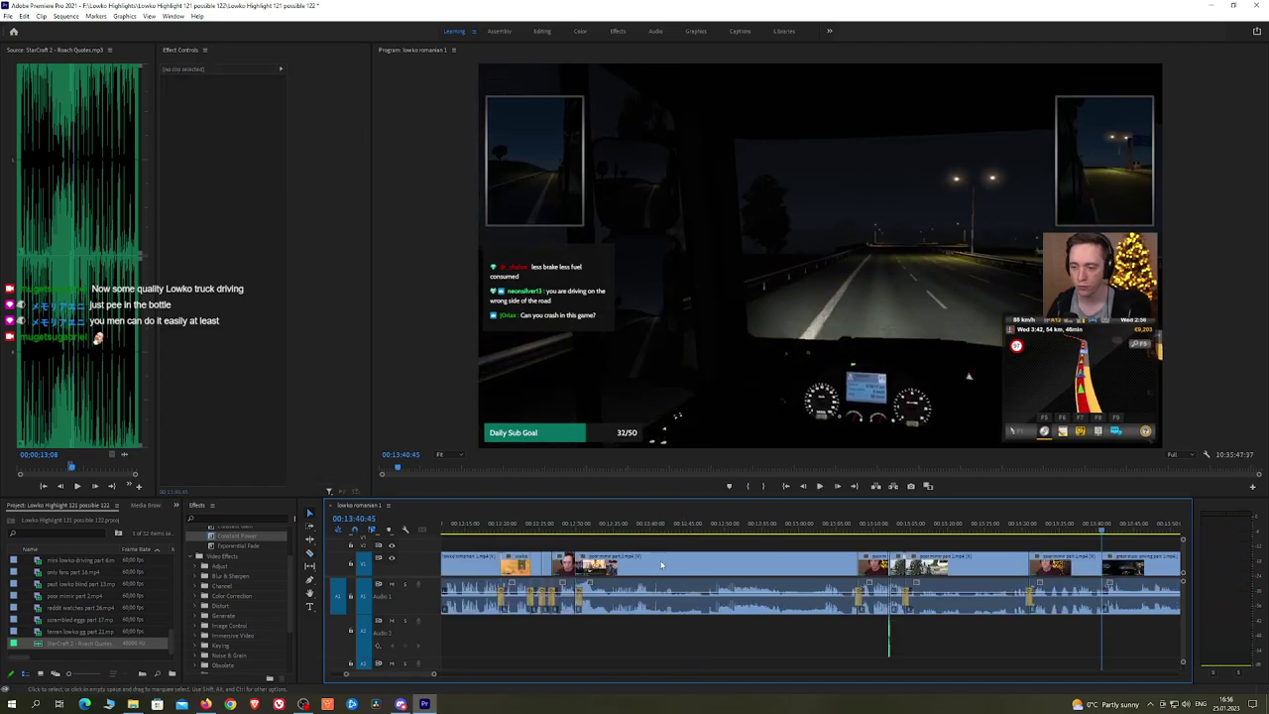
Step: Apply Exponential Fade to the audio join and review the footage after it
key("h")
left_click_drag(1087, 539, 664, 538)
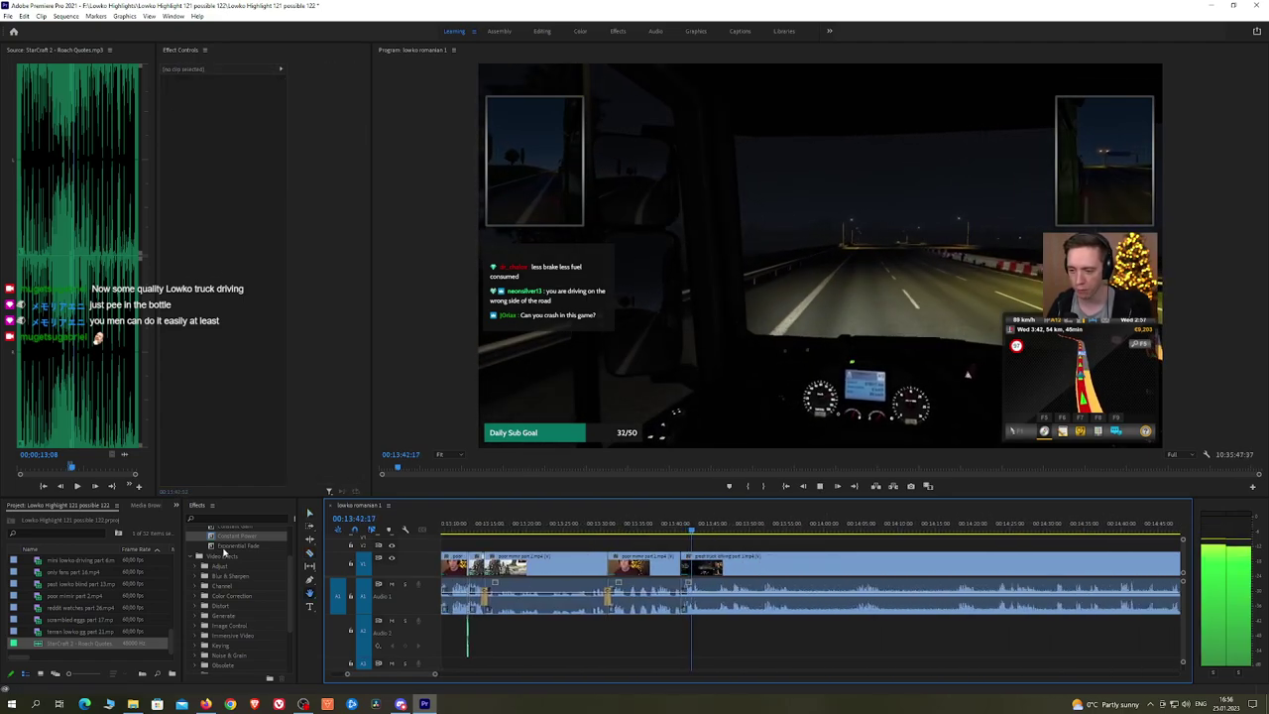
left_click_drag(224, 551, 685, 607)
key("space")
scroll(725, 542, "up", 3)
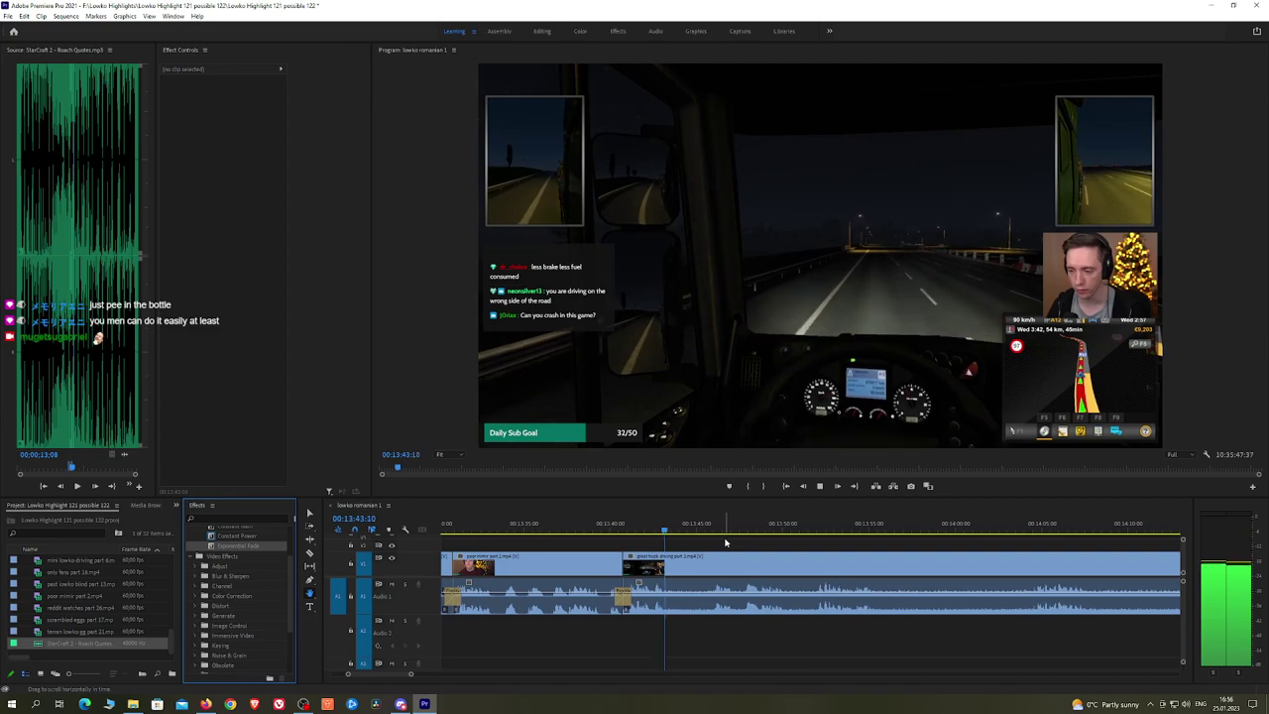
left_click_drag(697, 532, 710, 532)
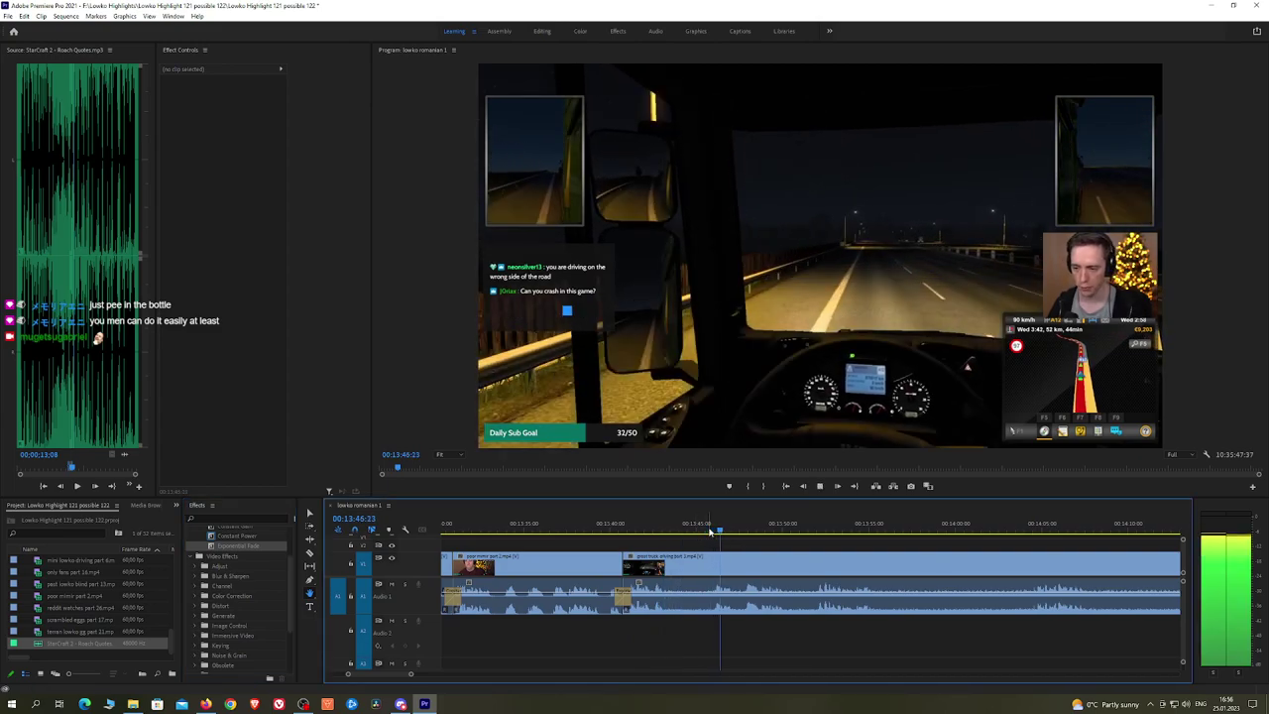
scroll(715, 542, "down", 2)
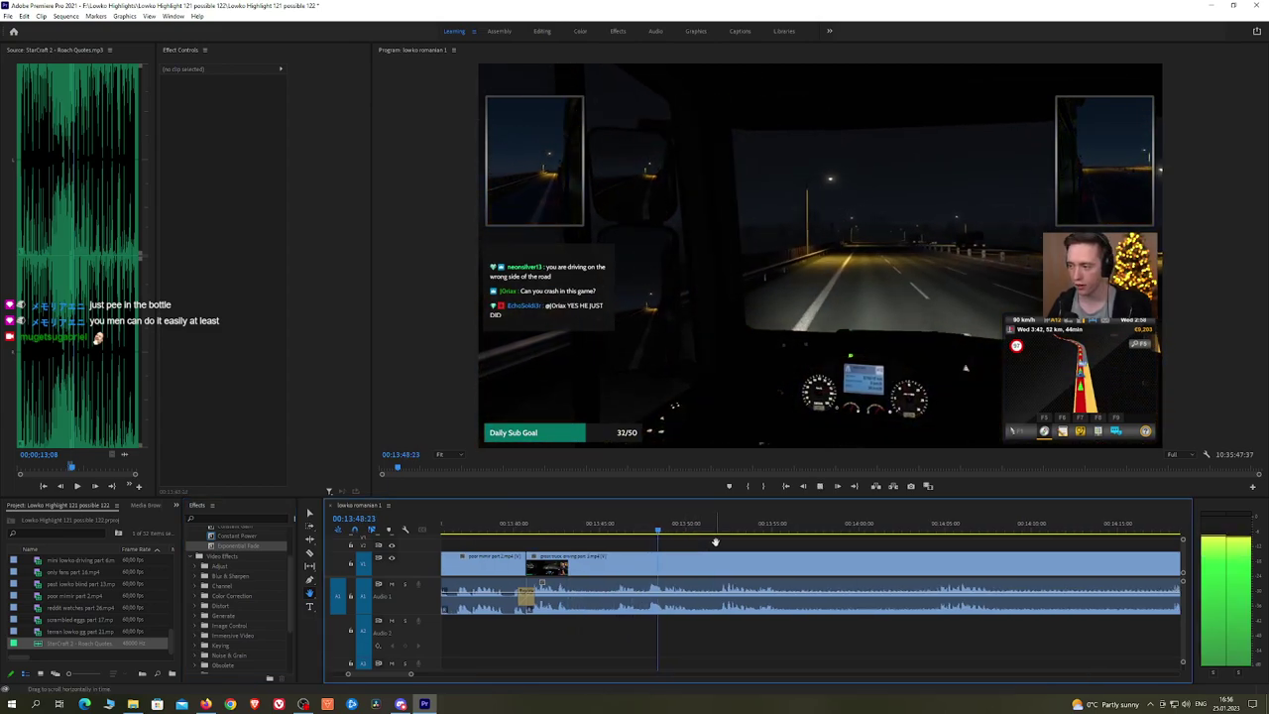
left_click_drag(766, 542, 715, 543)
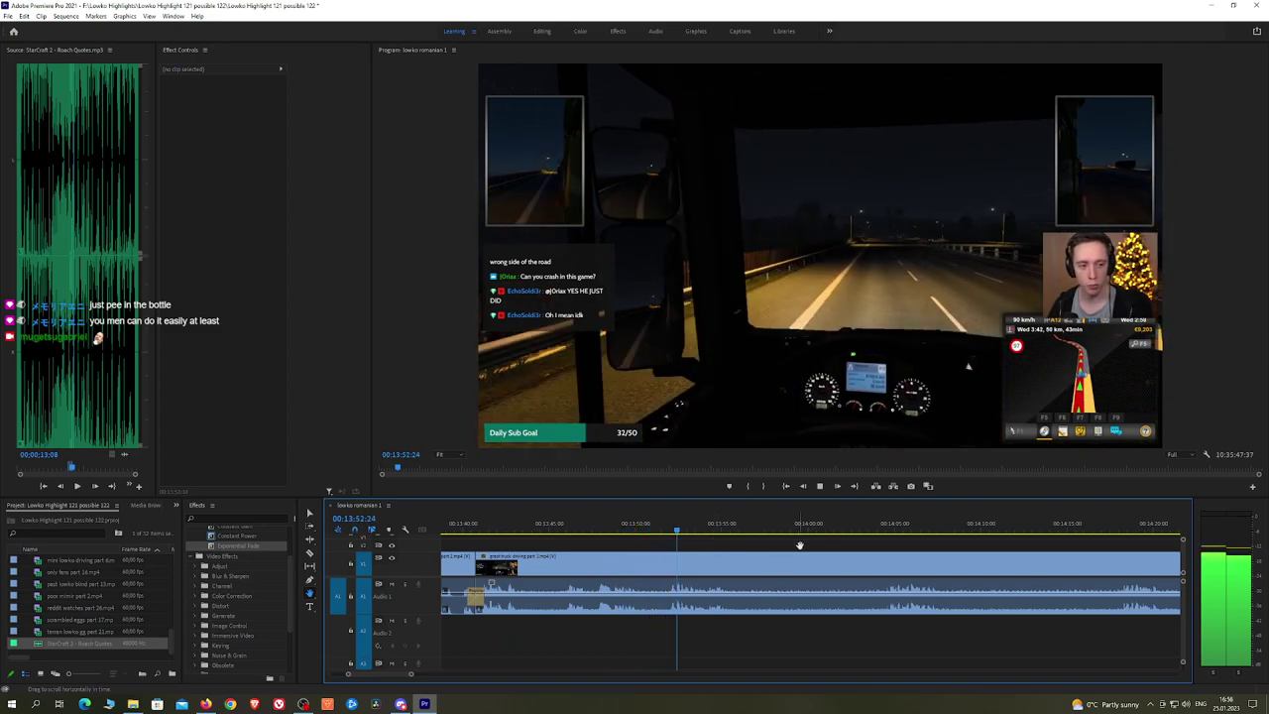
Step: Split the driving clip again at 13:49 and skim ahead through the later footage
left_click_drag(645, 526, 625, 529)
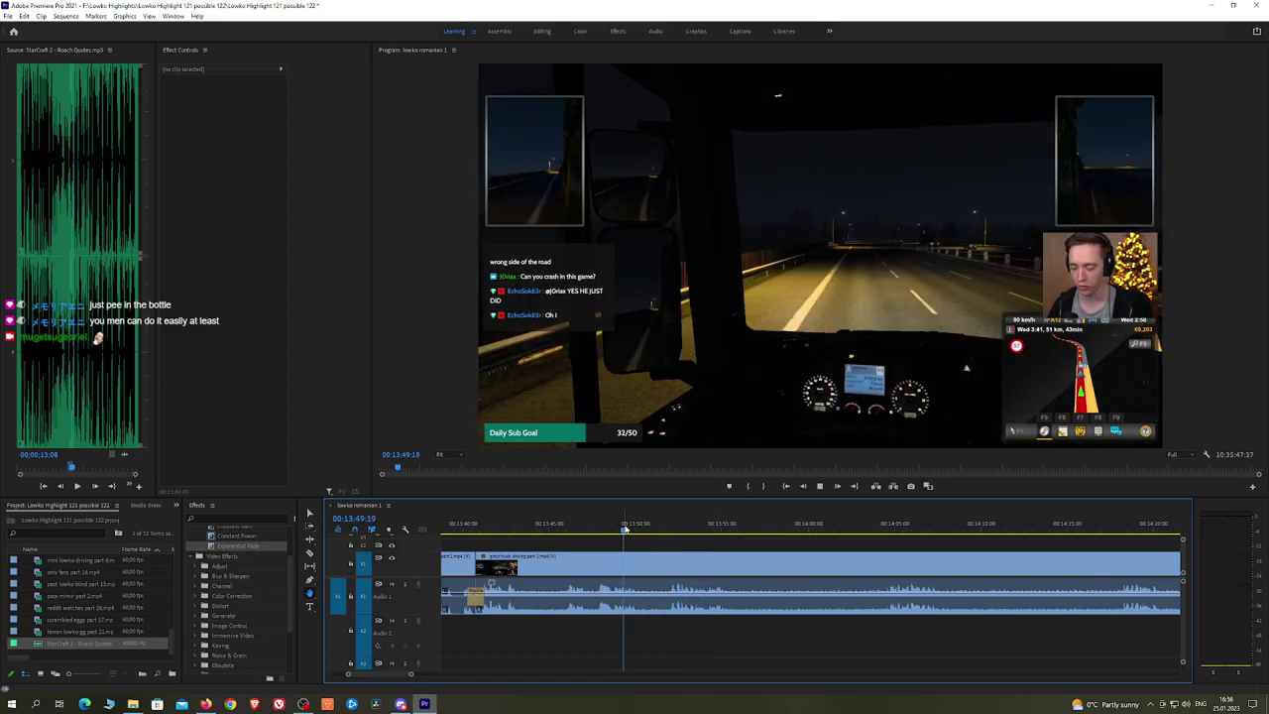
key("space")
key("ctrl+k")
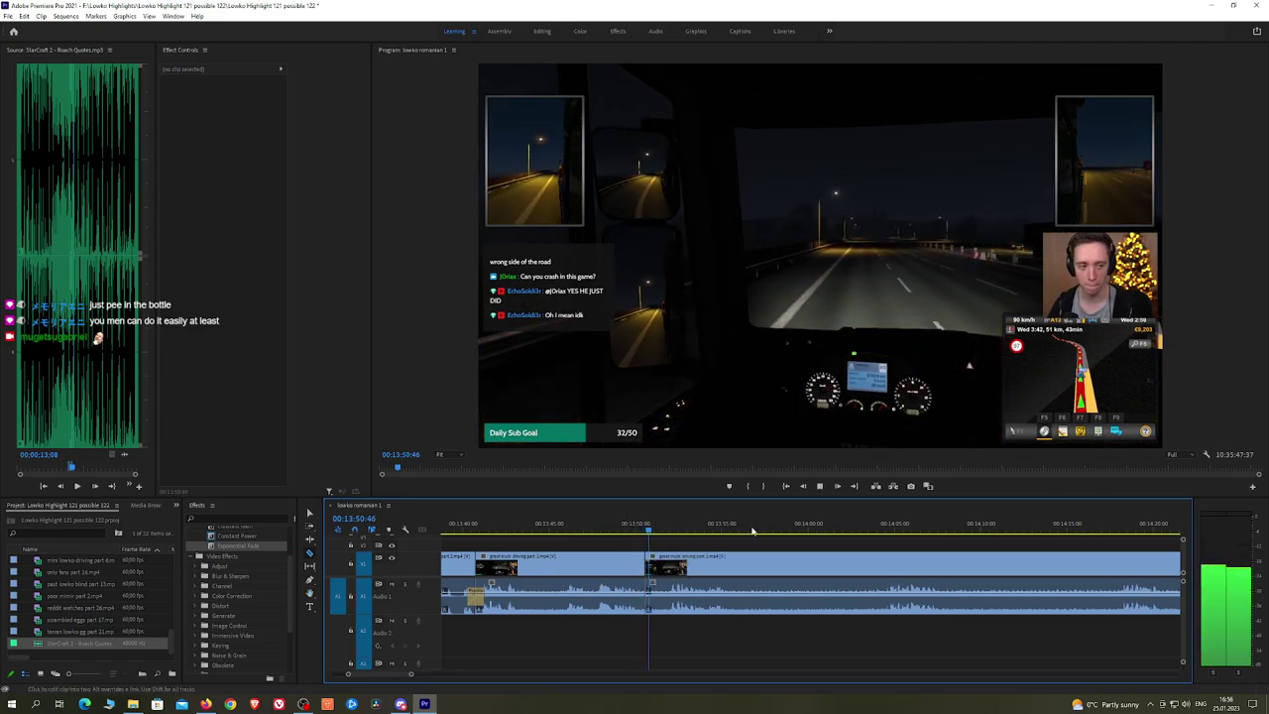
left_click(846, 529)
left_click(879, 529)
scroll(940, 557, "down", 2)
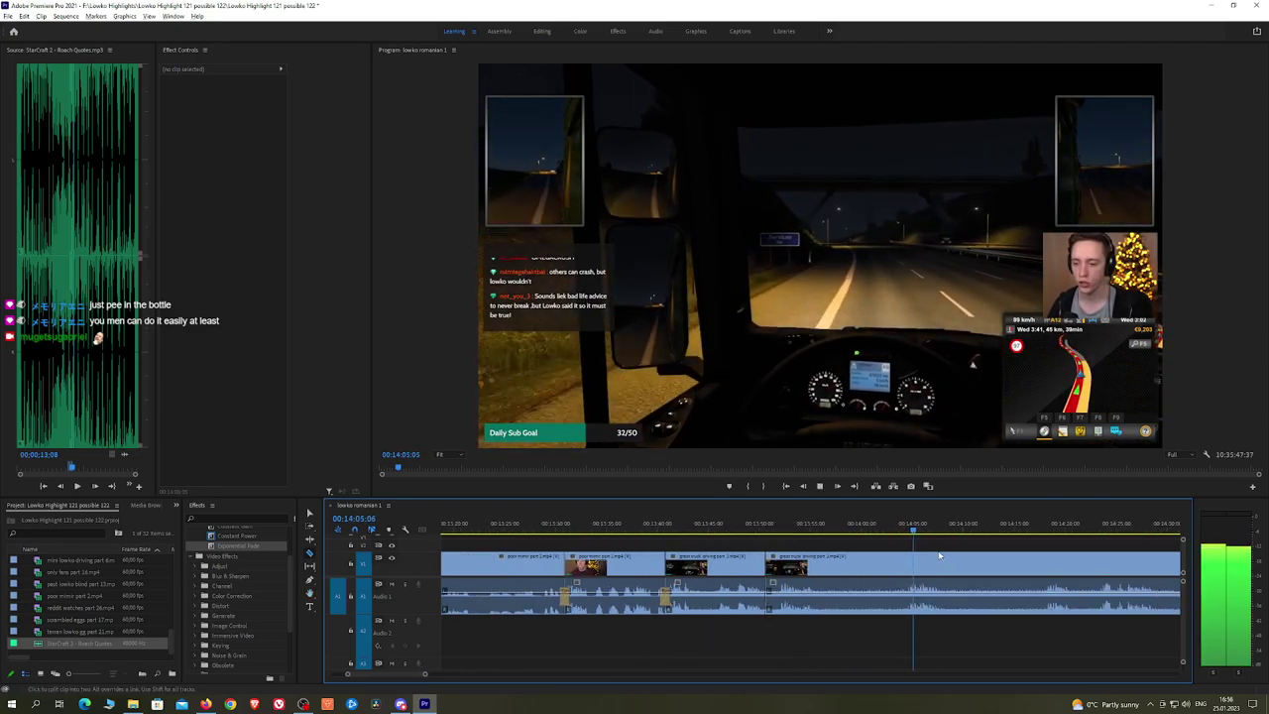
key("h")
left_click_drag(968, 546, 759, 525)
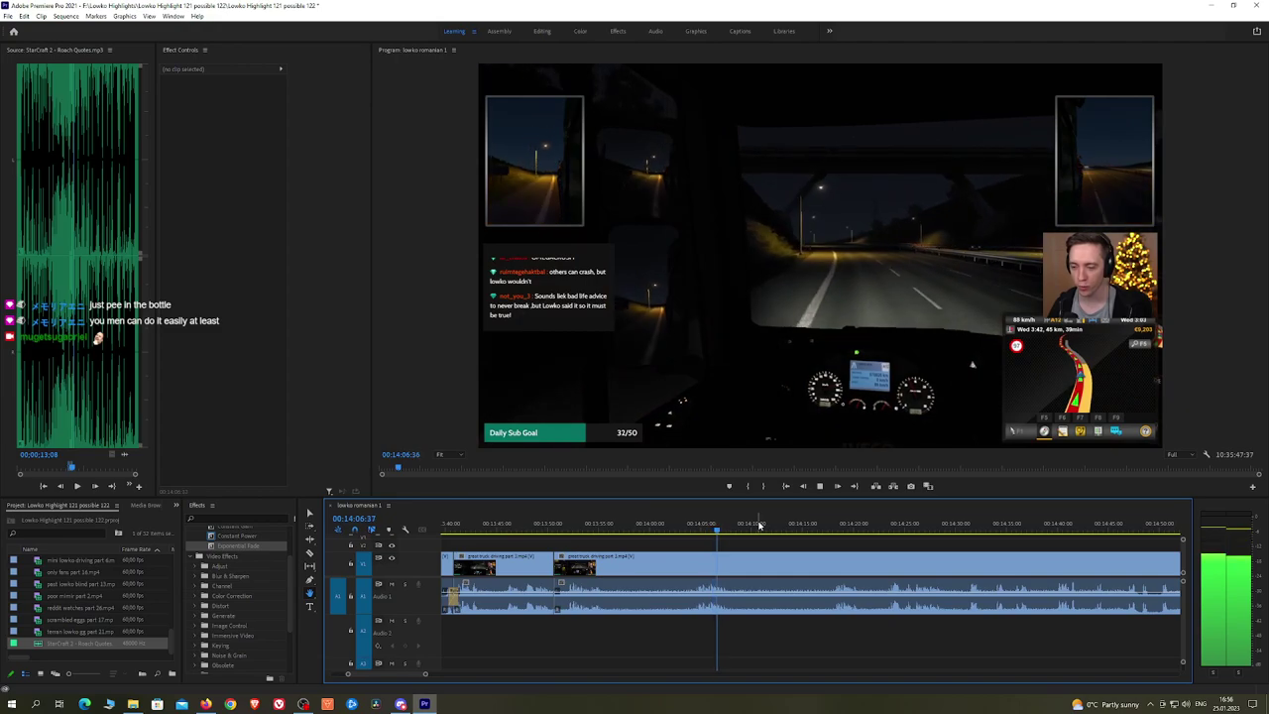
left_click(827, 528)
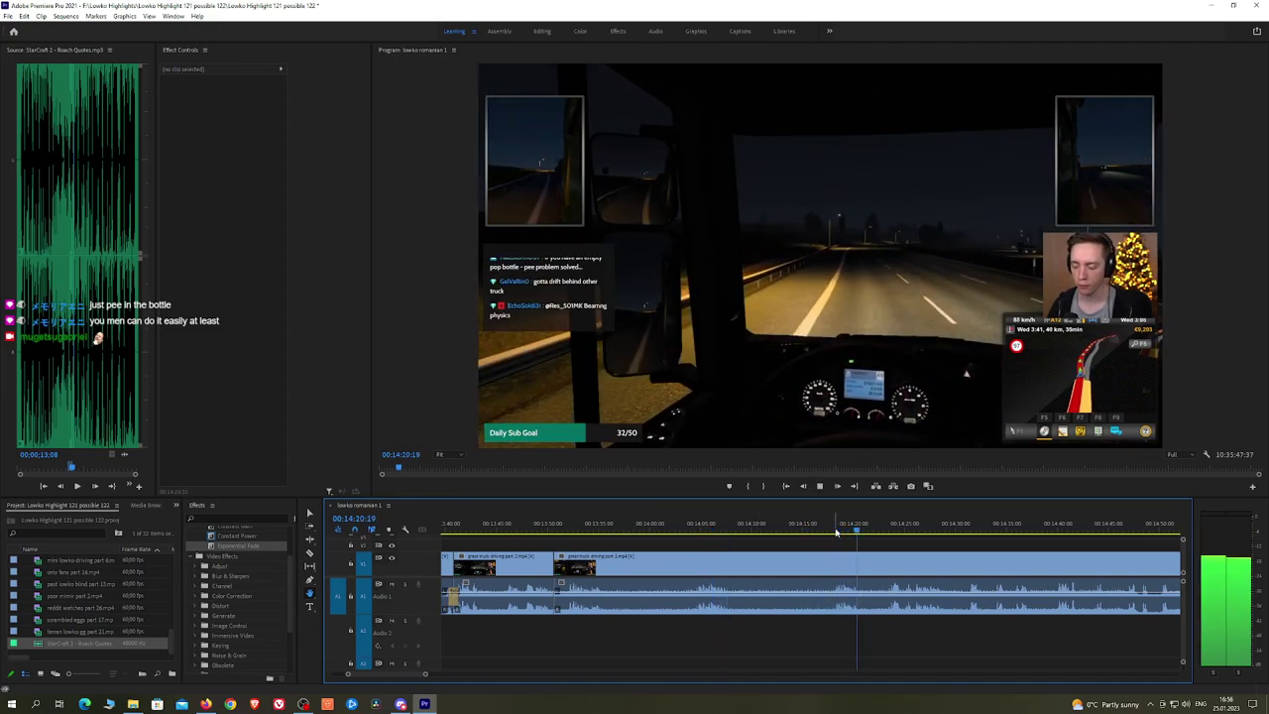
scroll(877, 547, "up", 2)
left_click(889, 531)
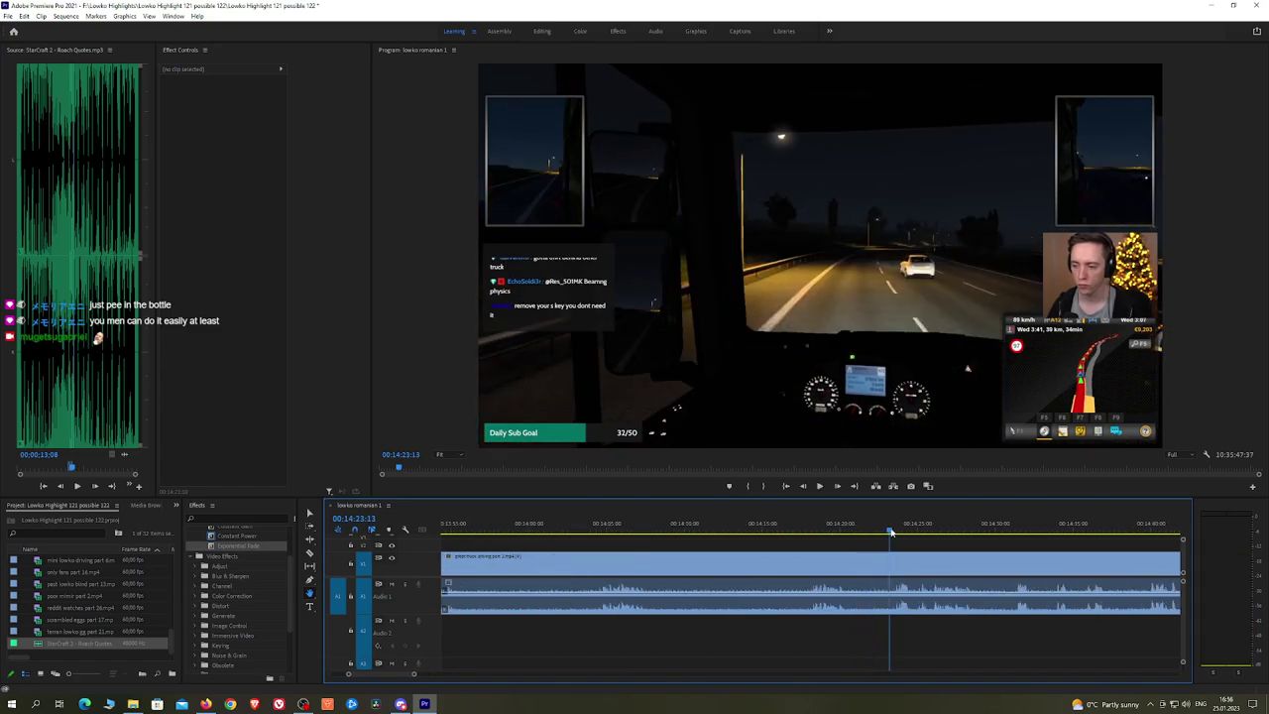
scroll(976, 547, "down", 3)
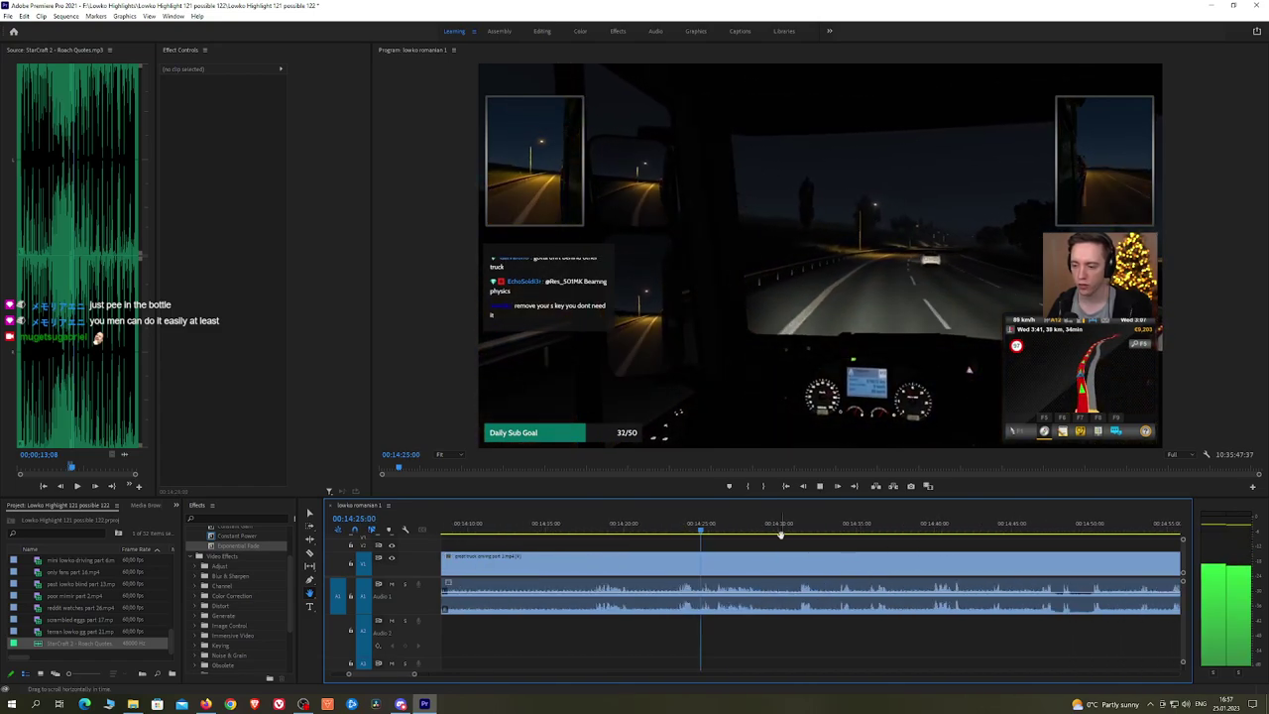
scroll(792, 534, "down", 1)
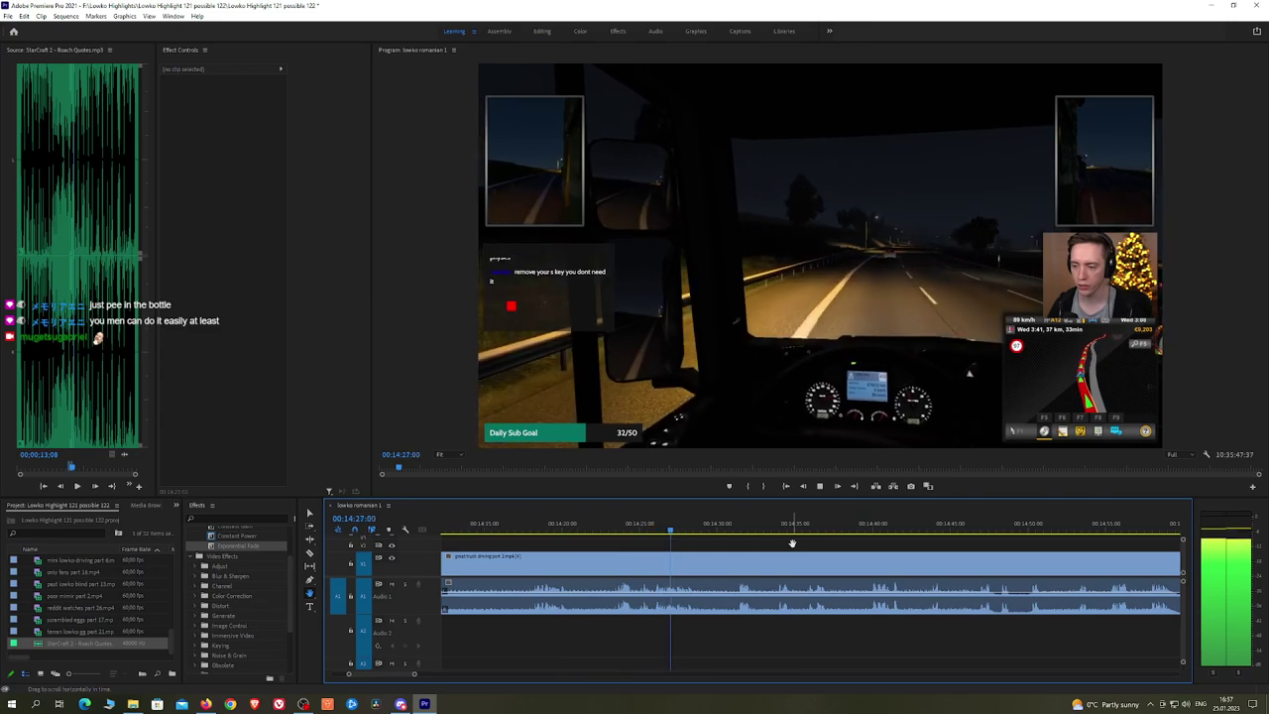
left_click(733, 532)
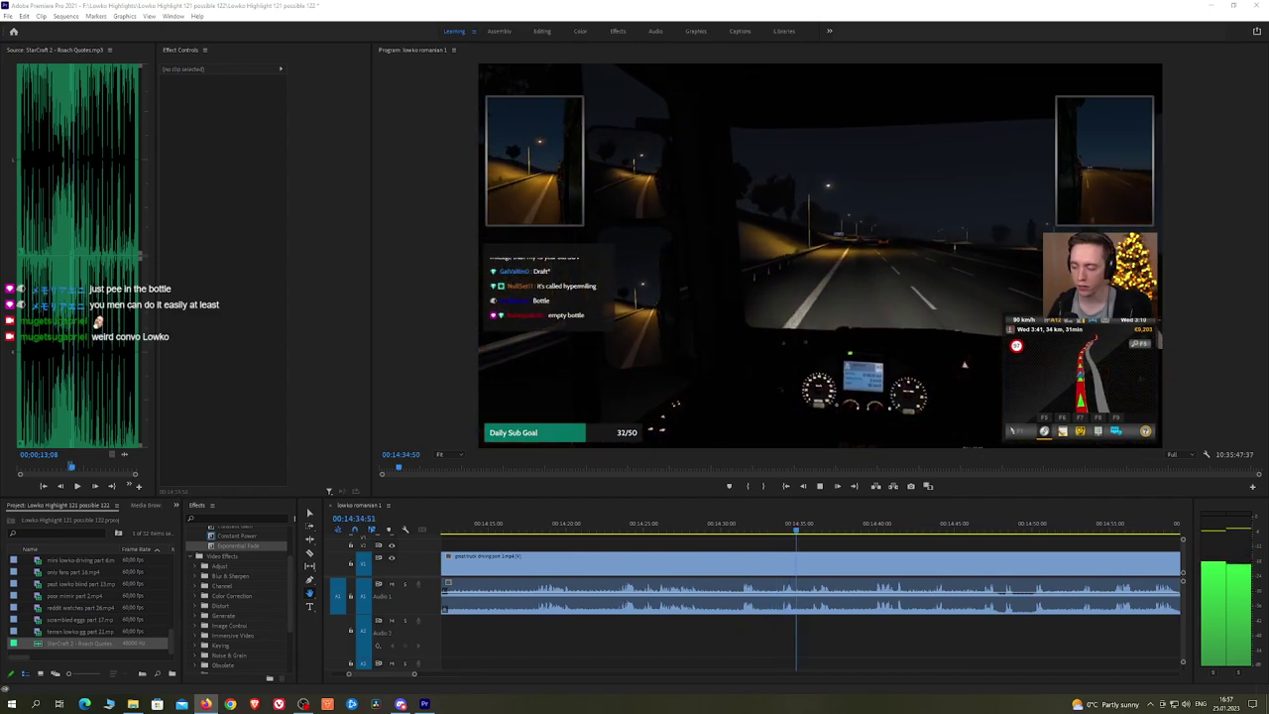
left_click_drag(905, 549, 797, 537)
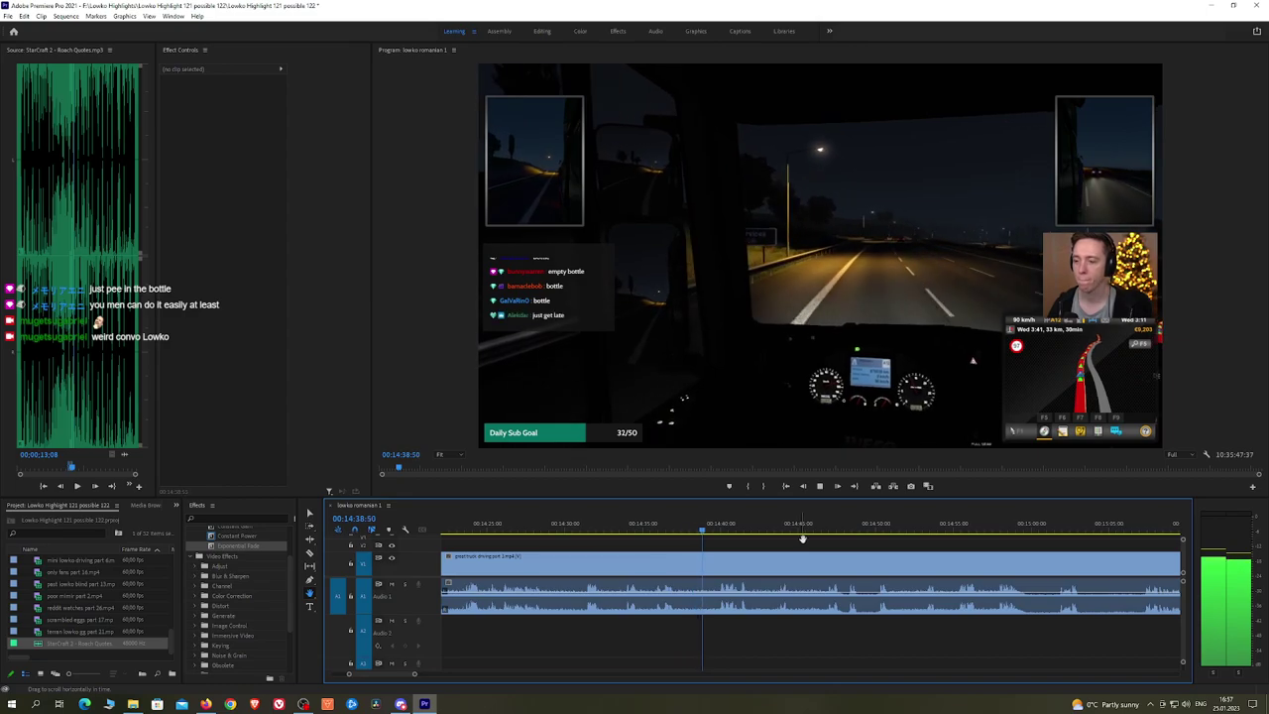
left_click_drag(873, 546, 709, 545)
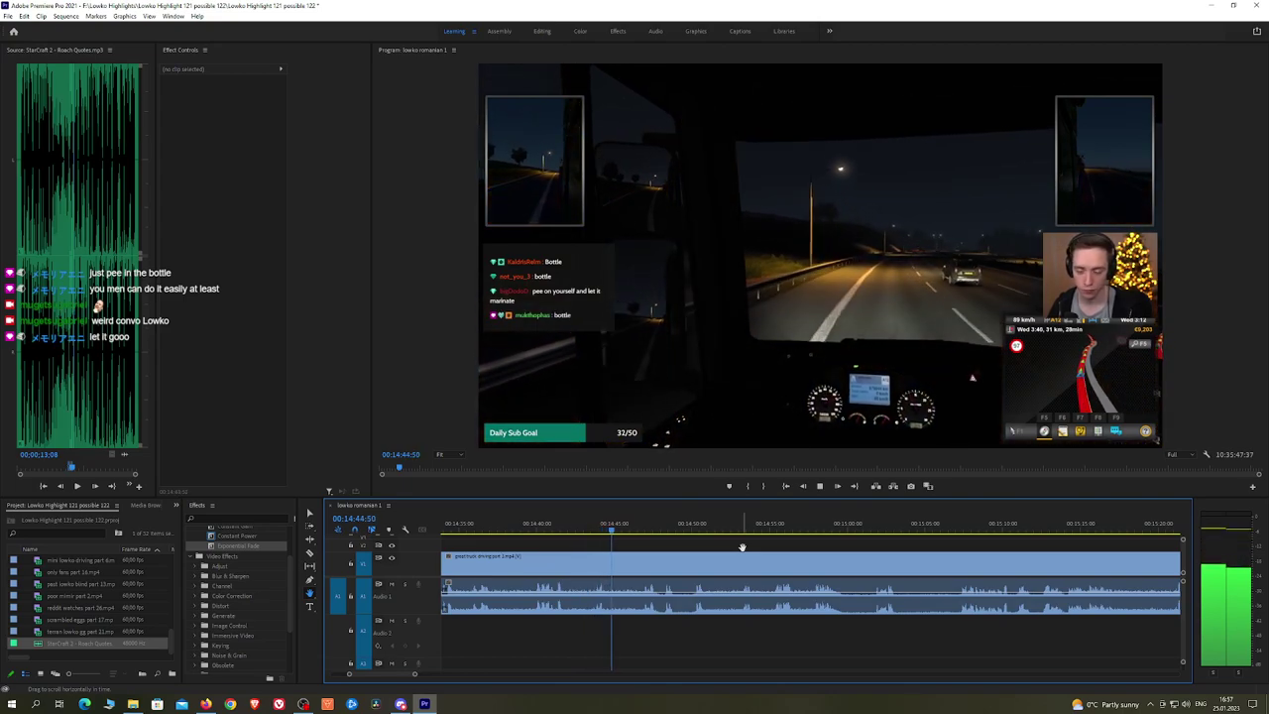
left_click_drag(790, 546, 765, 541)
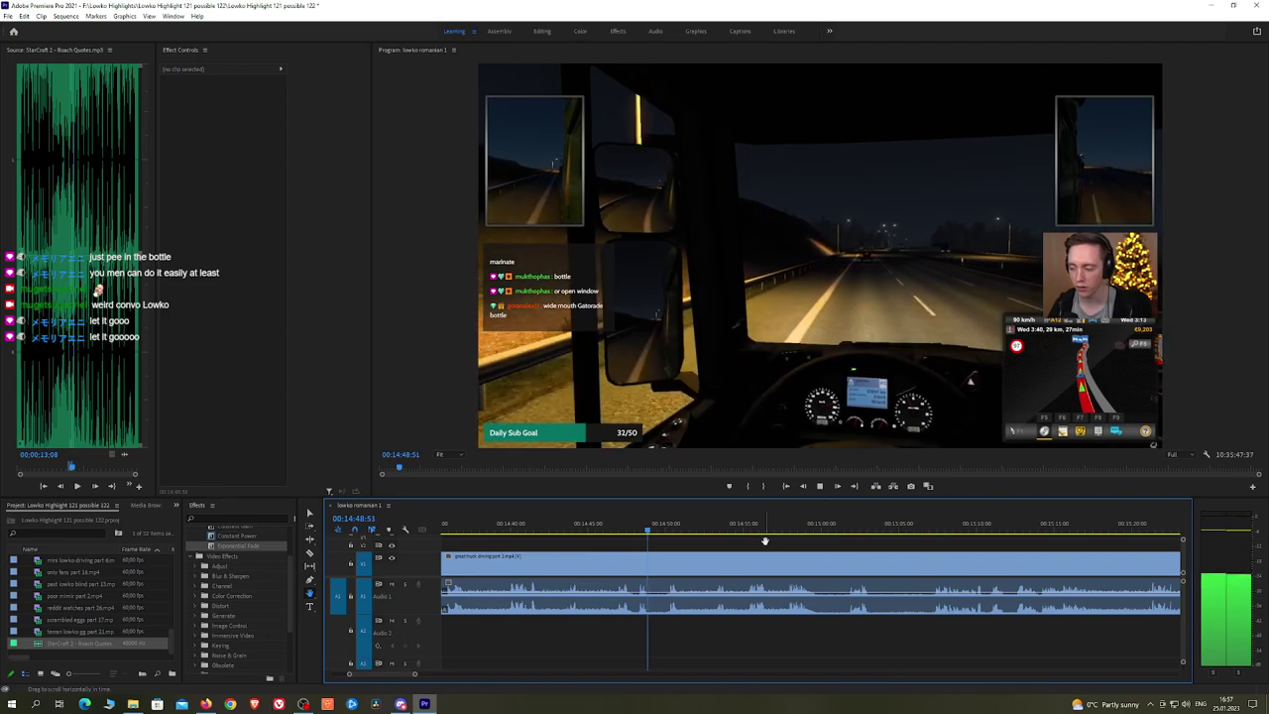
left_click_drag(834, 545, 787, 539)
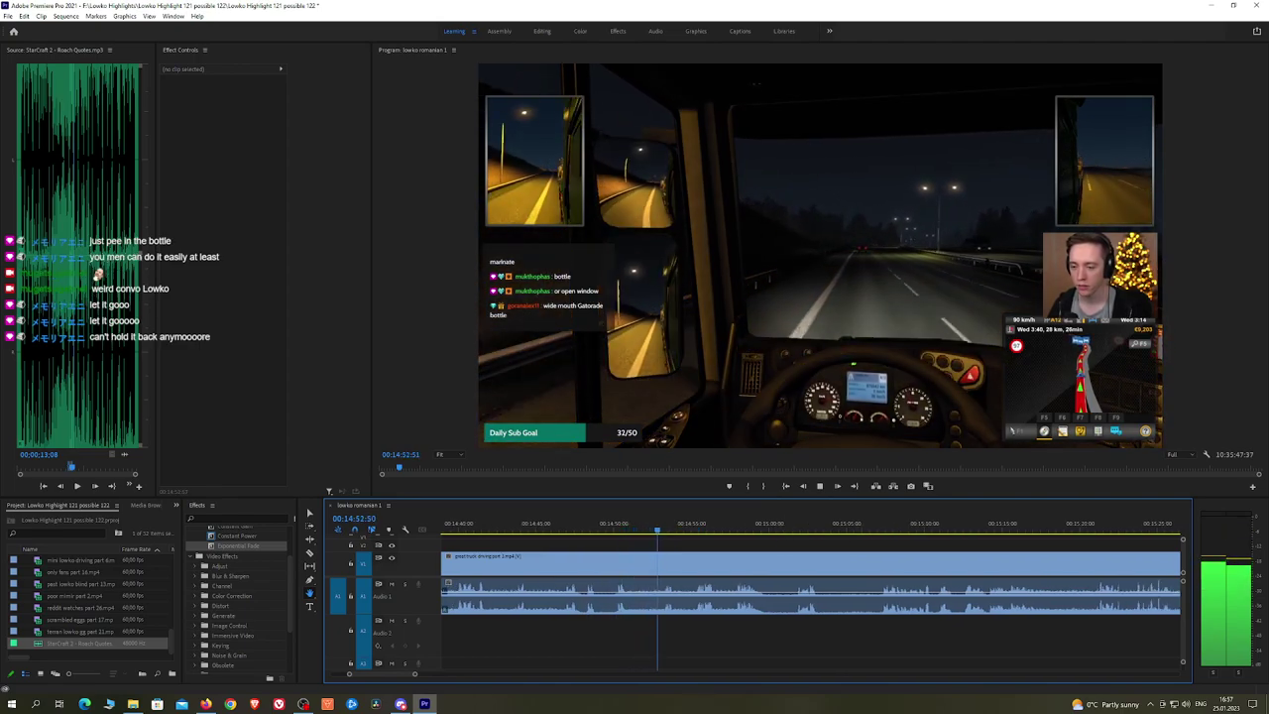
left_click_drag(825, 542, 786, 541)
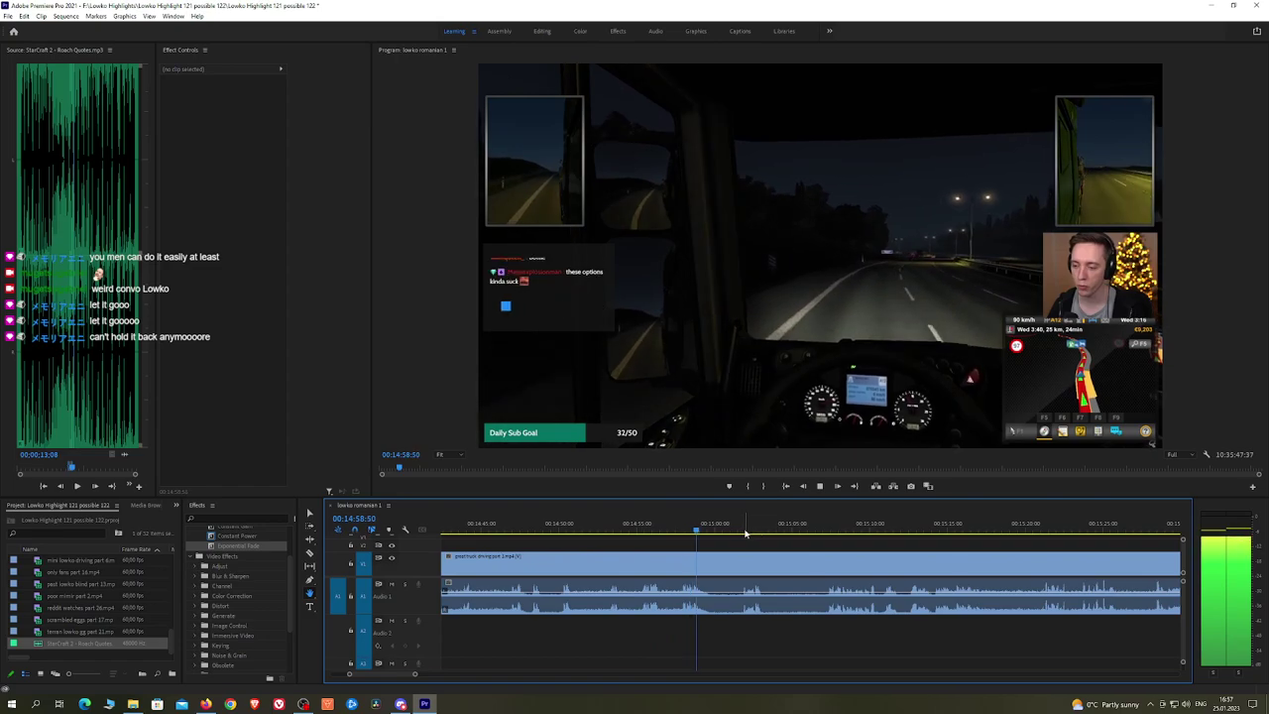
left_click(741, 533)
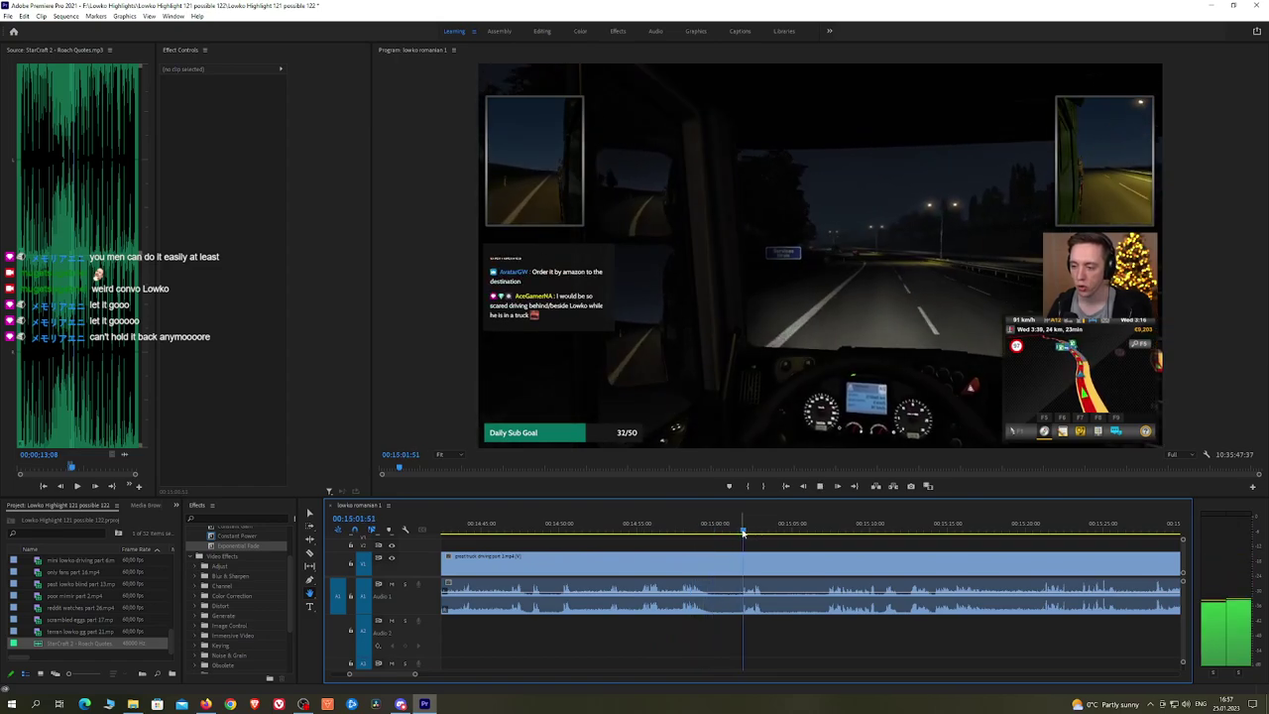
left_click(825, 531)
left_click_drag(976, 543, 836, 551)
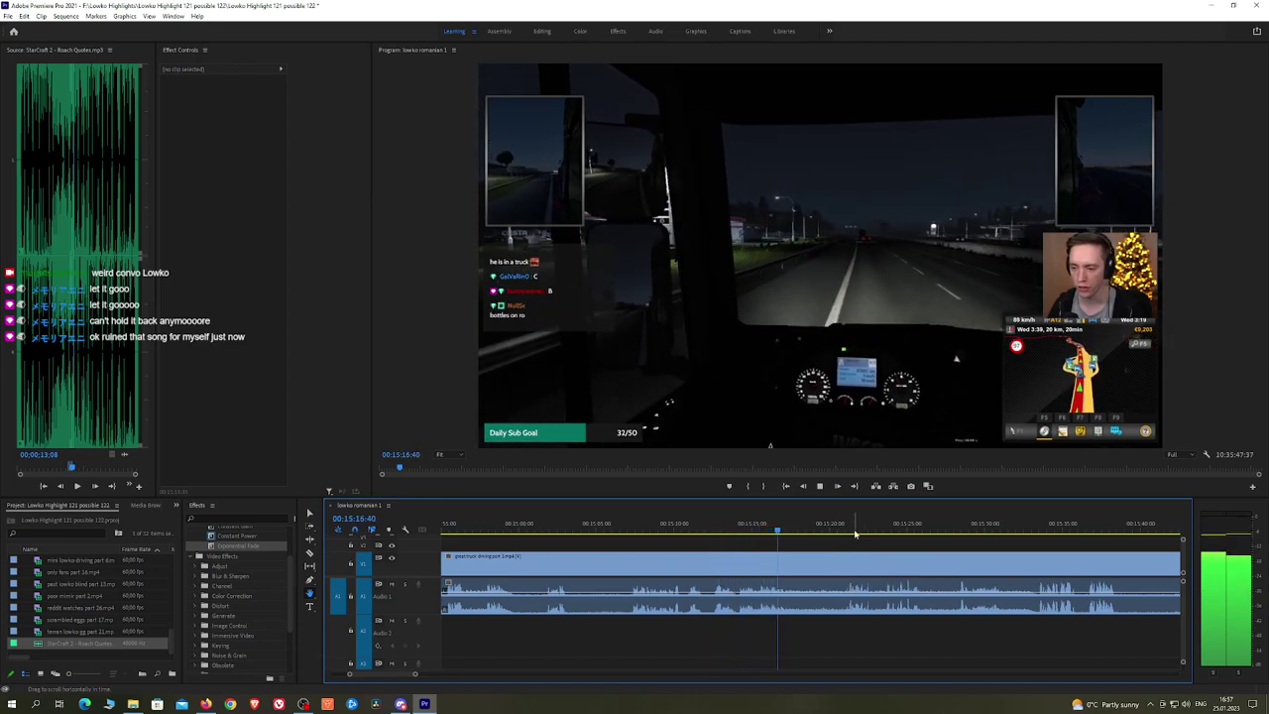
left_click(851, 528)
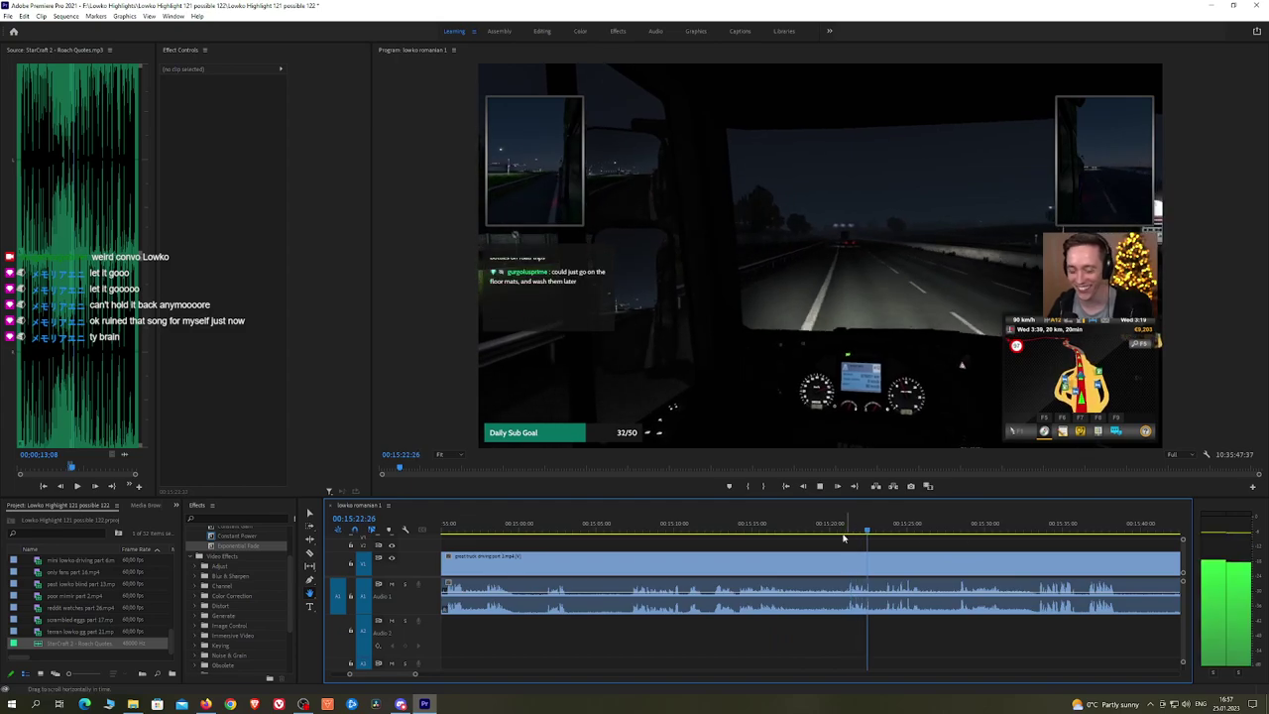
left_click_drag(951, 541, 842, 547)
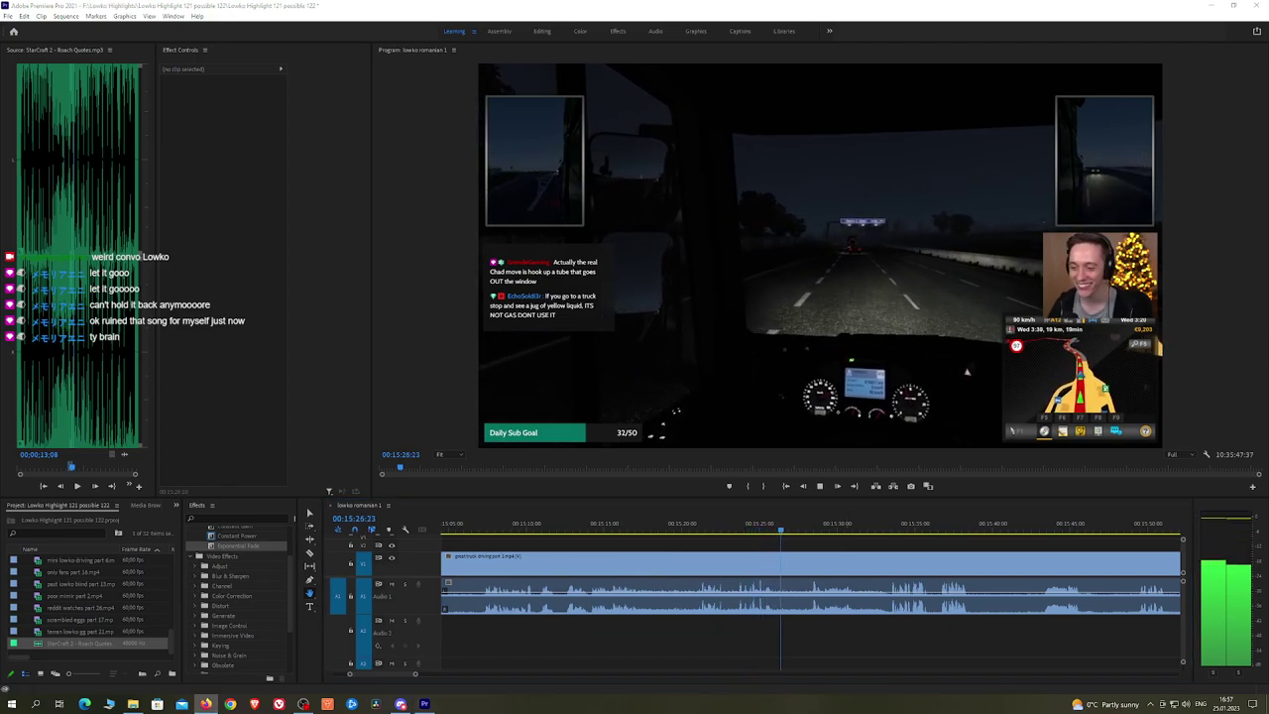
left_click(819, 531)
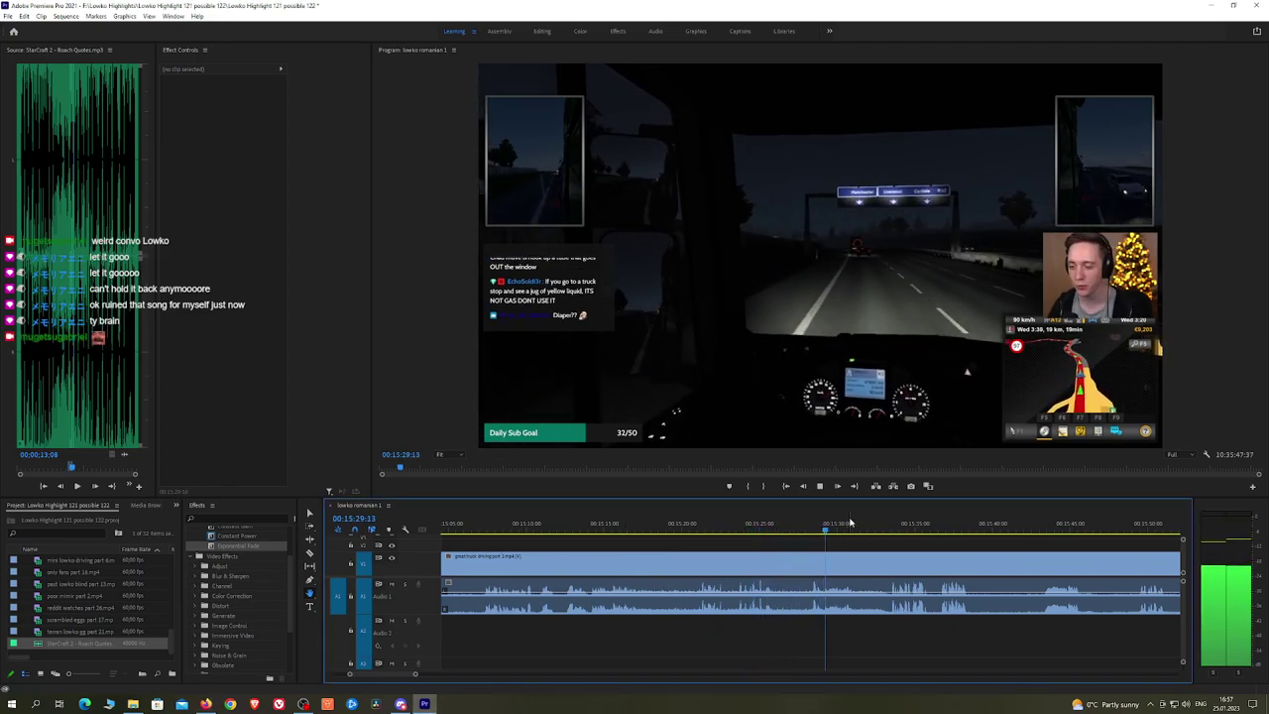
left_click(884, 525)
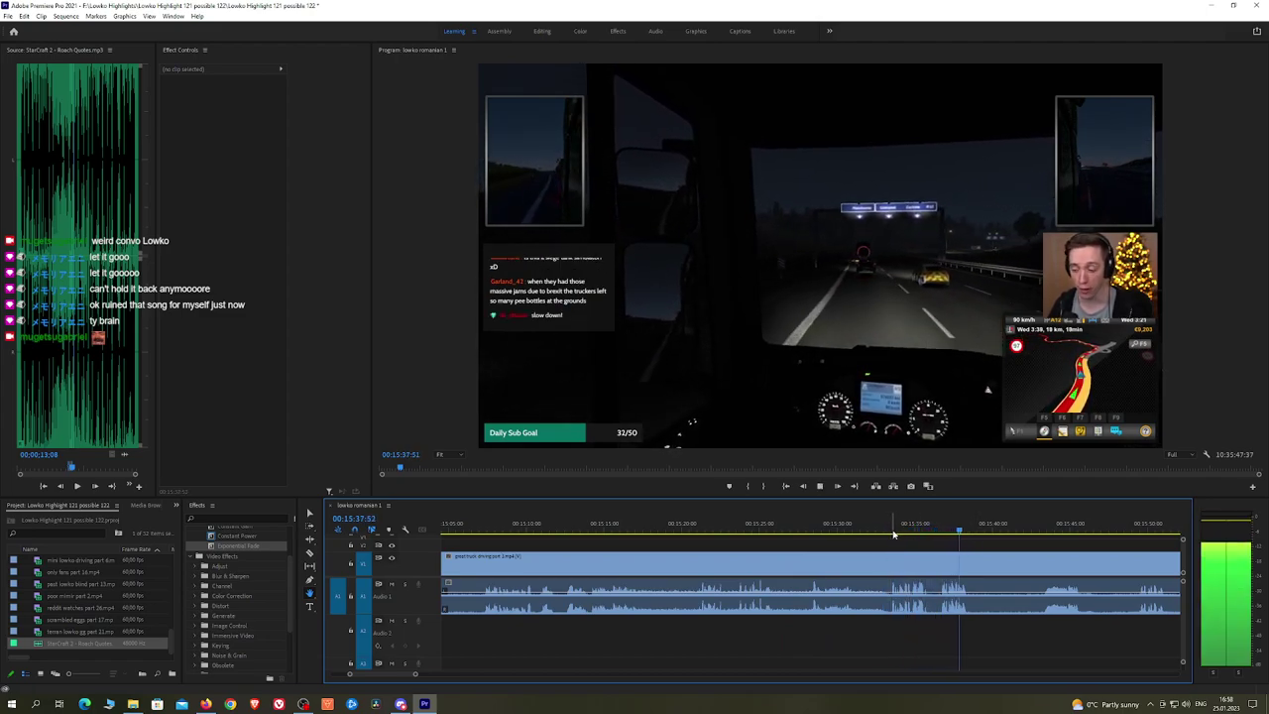
left_click_drag(1015, 552, 813, 545)
left_click(832, 532)
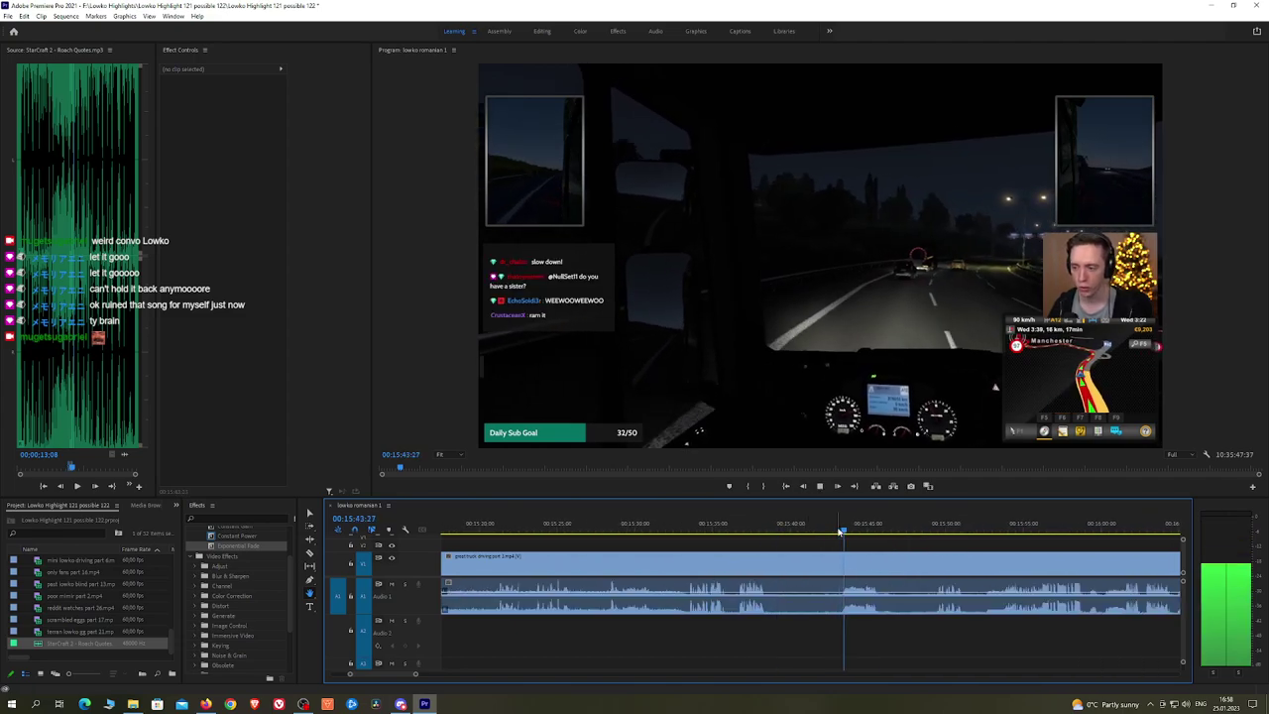
left_click(935, 528)
left_click_drag(1015, 558, 913, 553)
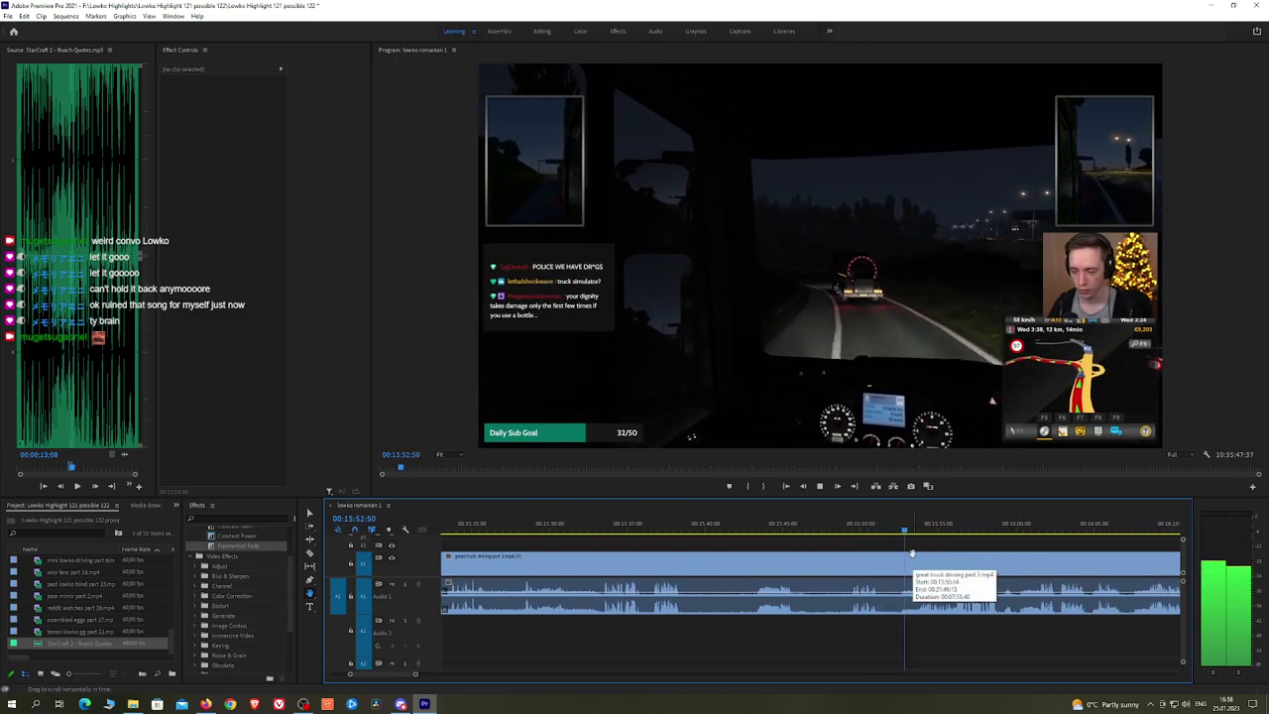
left_click_drag(1048, 544, 943, 539)
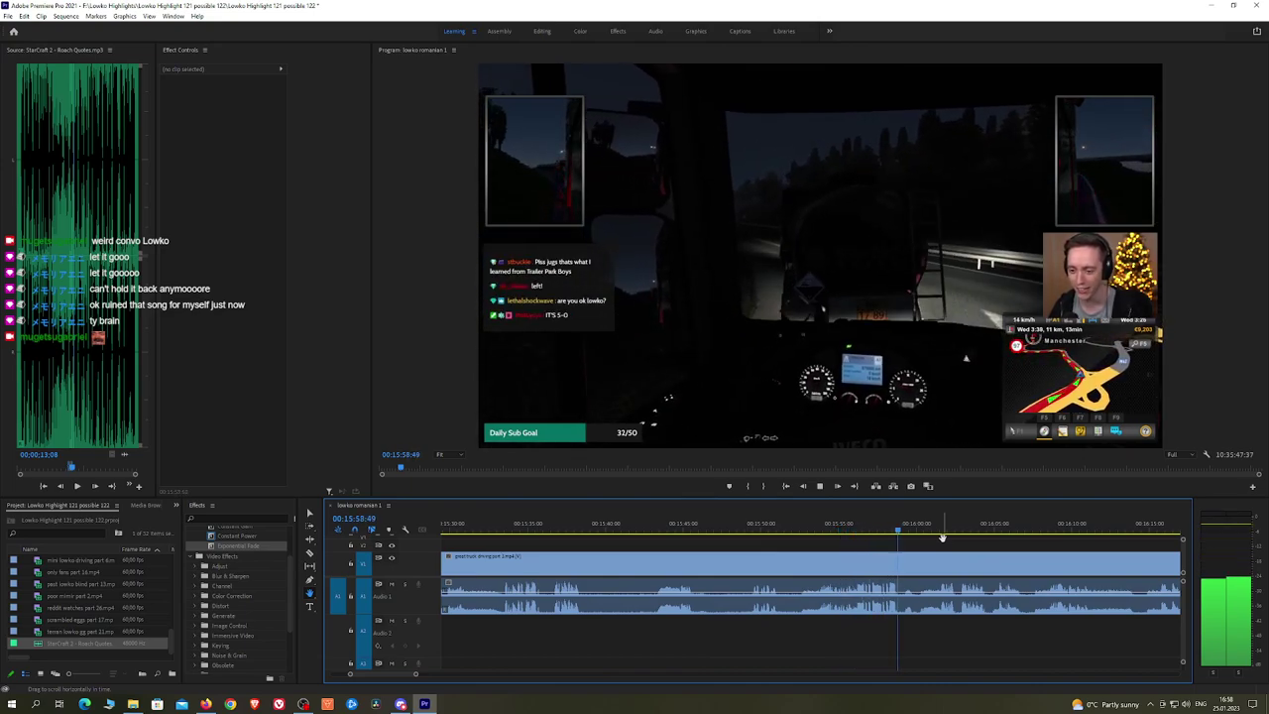
left_click_drag(941, 528, 722, 542)
Step: Split the clip at the playhead and ripple delete the dull piece on the left
key("space")
left_click(631, 527)
key("c")
left_click(629, 557)
key("v")
left_click(612, 561)
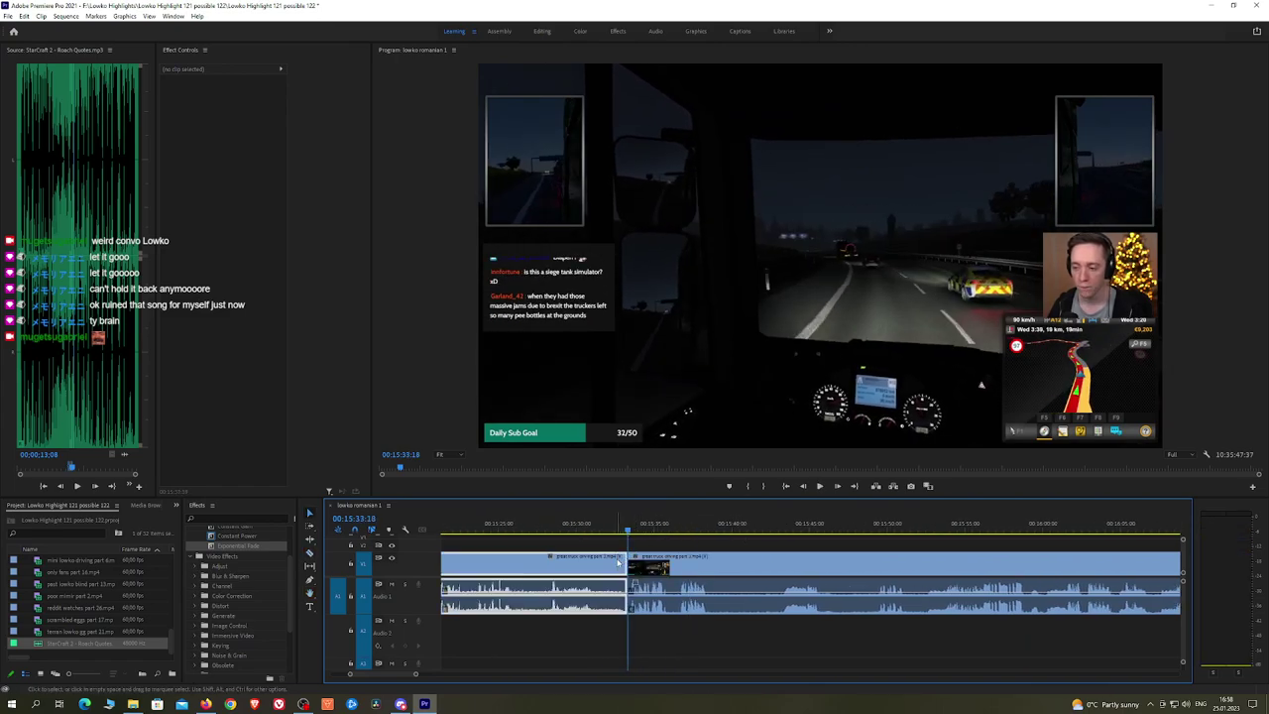
key("shift+Delete")
key("space")
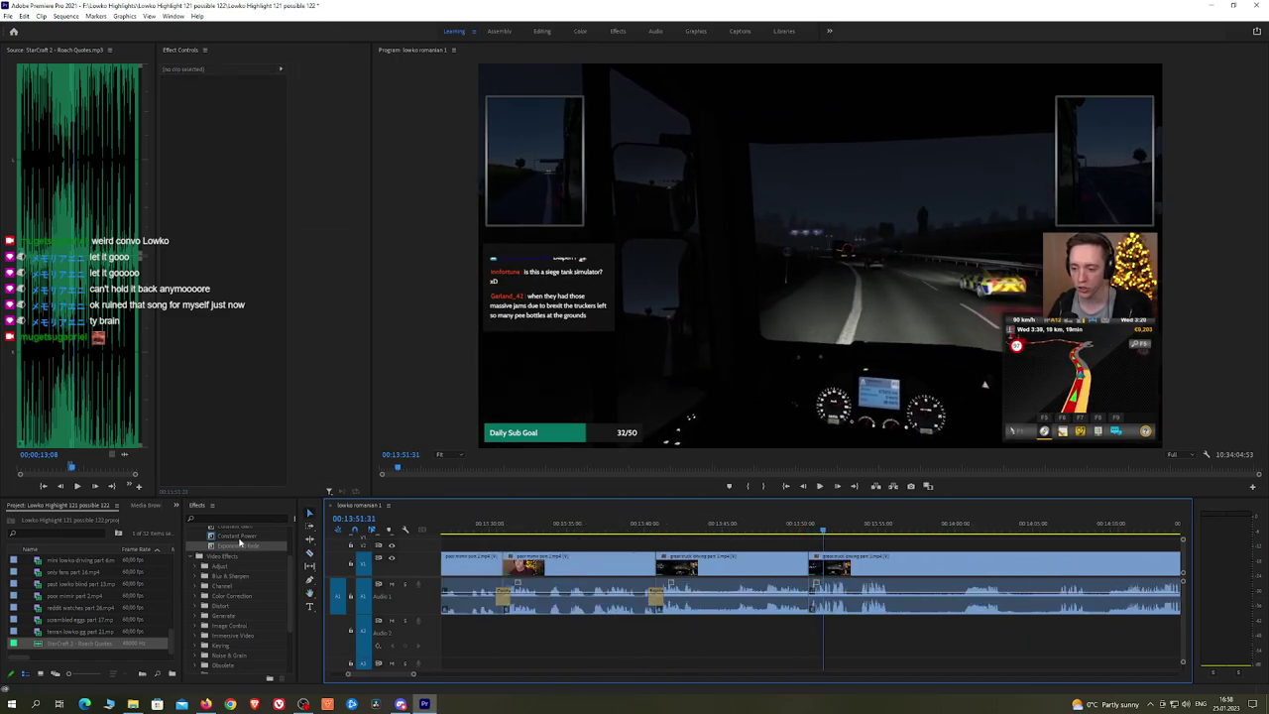
Step: Apply a Constant Power crossfade to the audio join and check it zoomed in
left_click_drag(236, 536, 841, 591)
left_click(809, 529)
key("space")
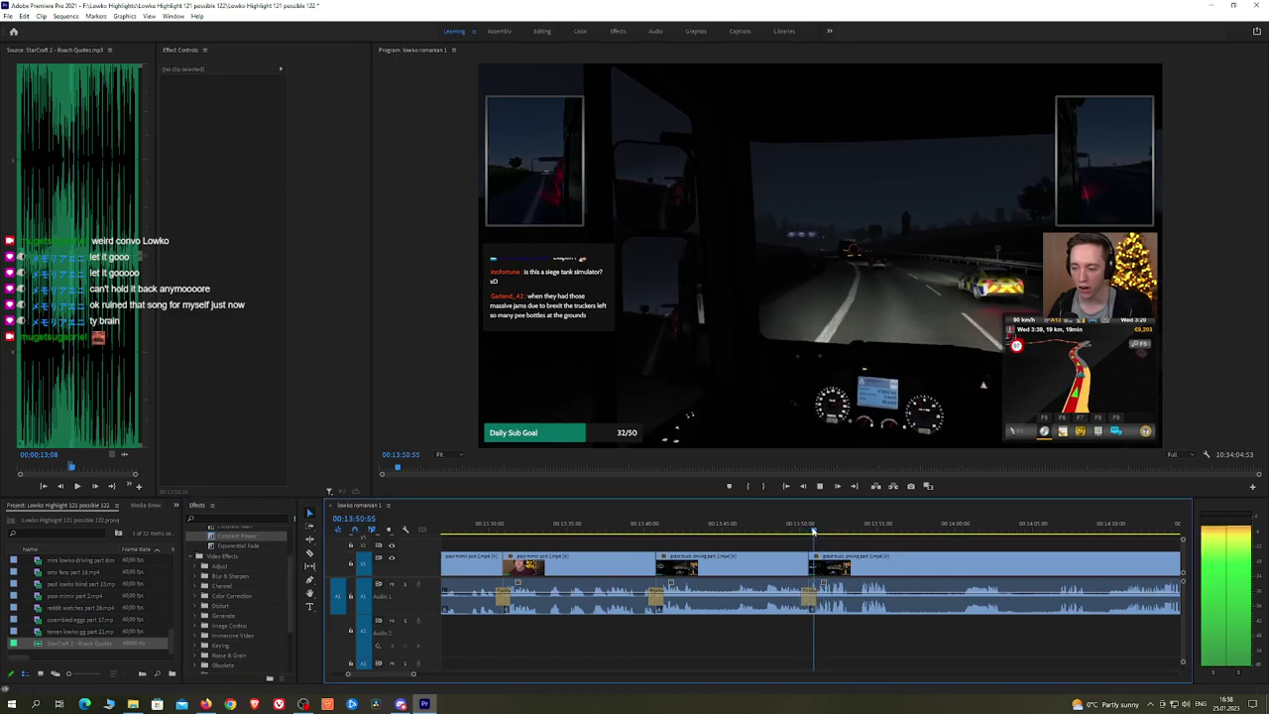
key("space")
key("equal")
key("equal")
key("equal")
left_click_drag(805, 532, 789, 534)
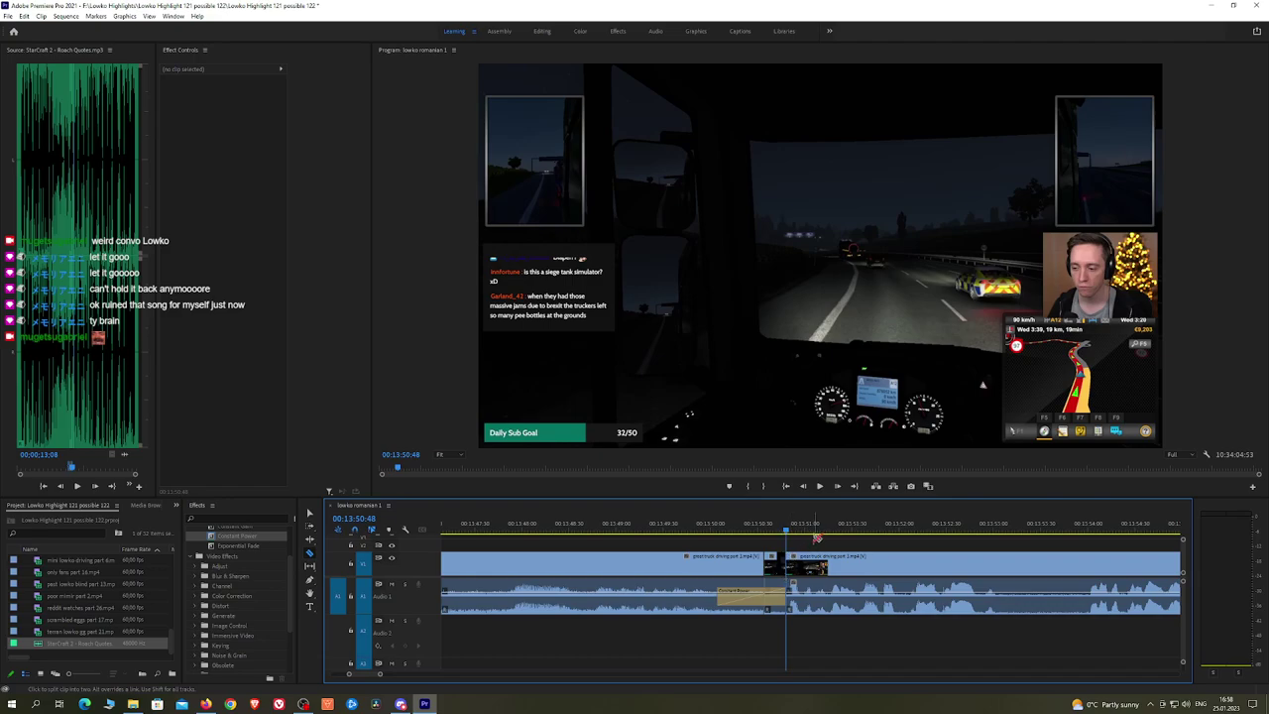
key("space")
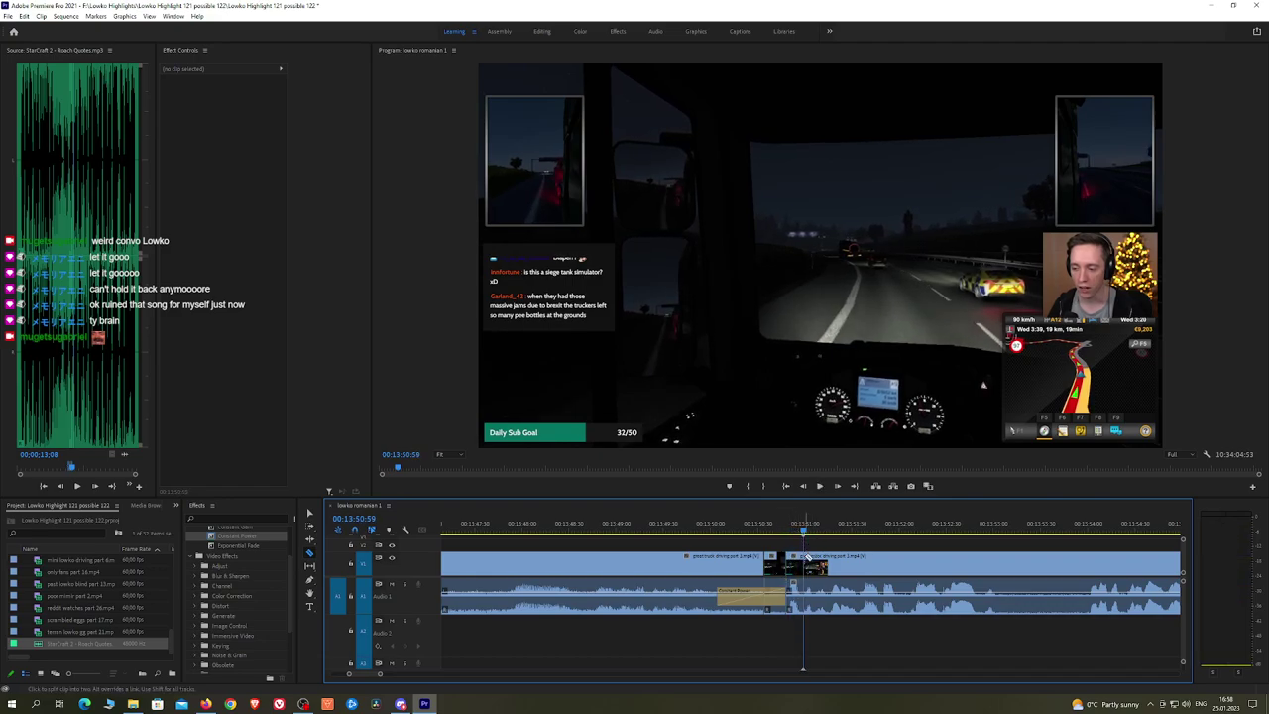
Step: Place StarCraft 2 - Roach Quotes on A2 at the join and lower its Volume Level
left_click(799, 601)
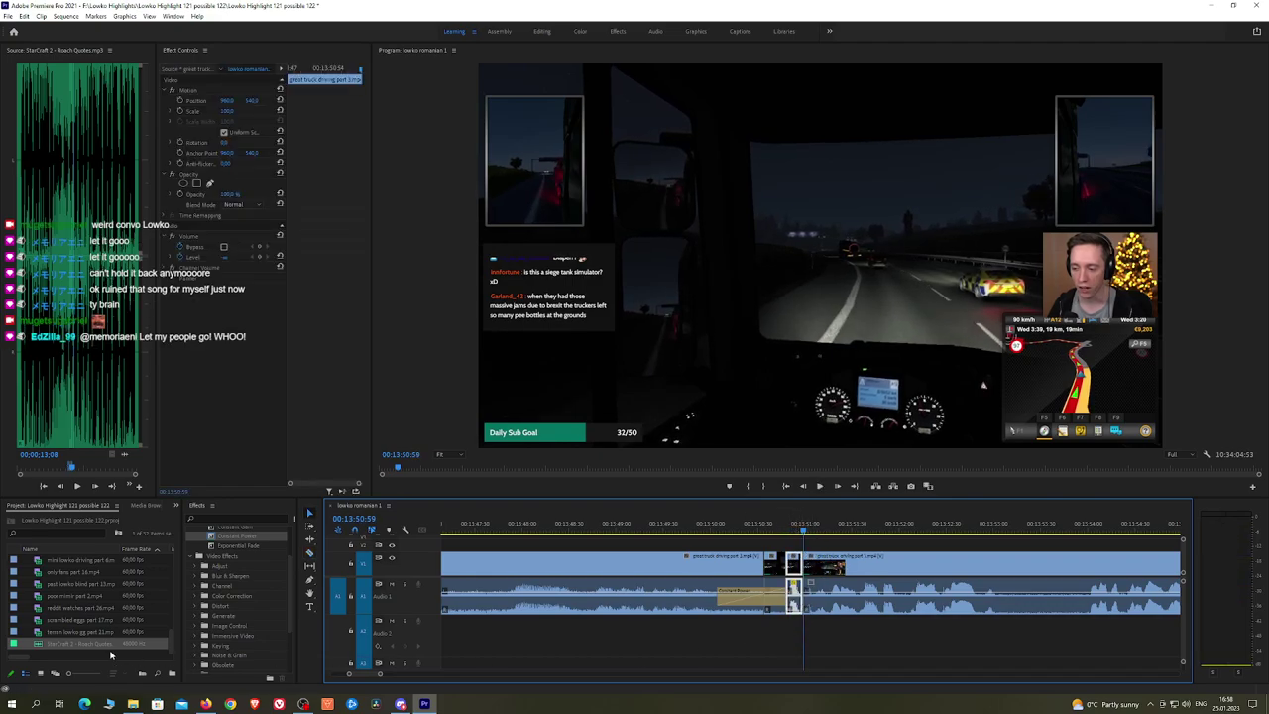
left_click_drag(111, 654, 804, 642)
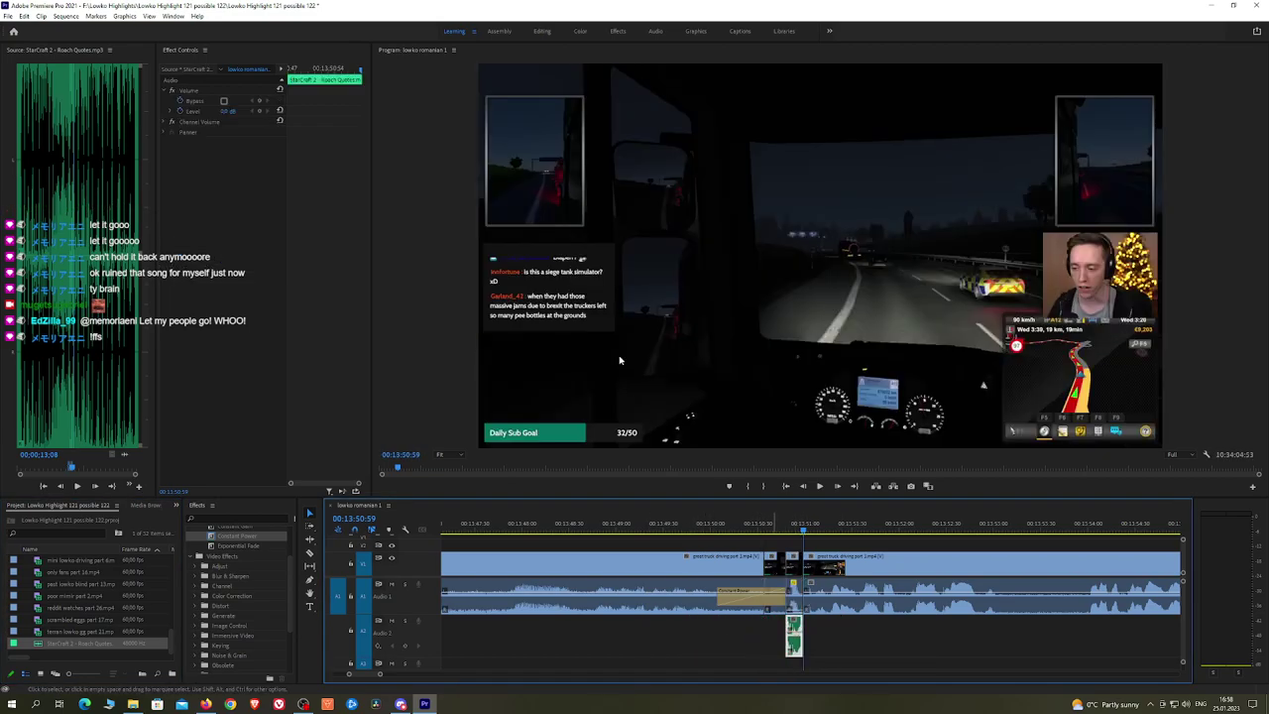
left_click(231, 110)
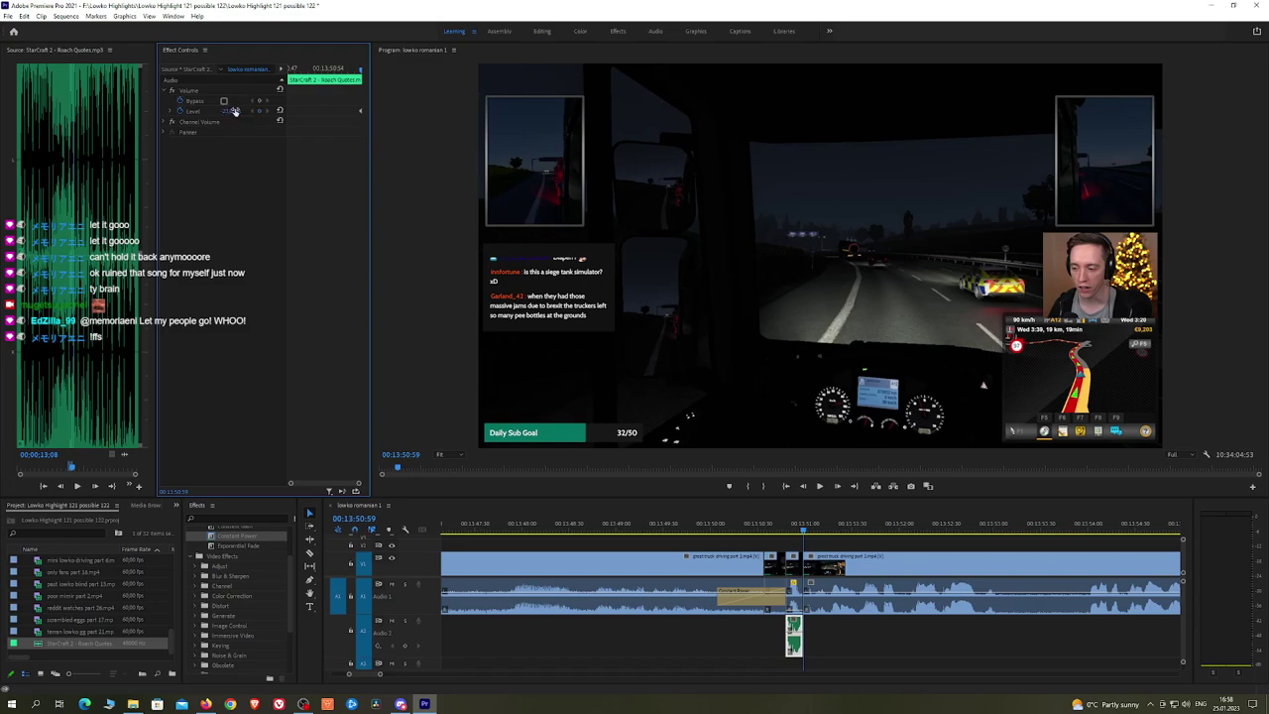
left_click(742, 530)
key("space")
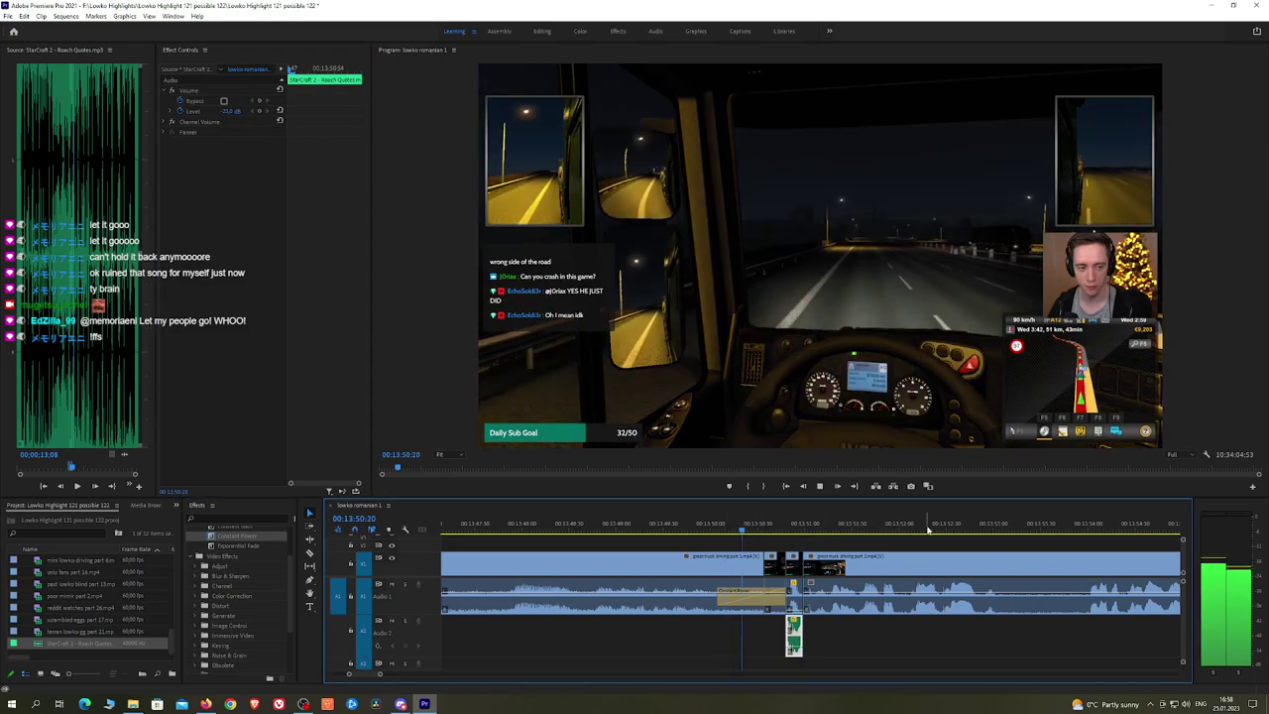
left_click(941, 546)
Step: Razor the driving clip at the start and end of the dull stretch near 00:14:04
scroll(955, 541, "down", 5)
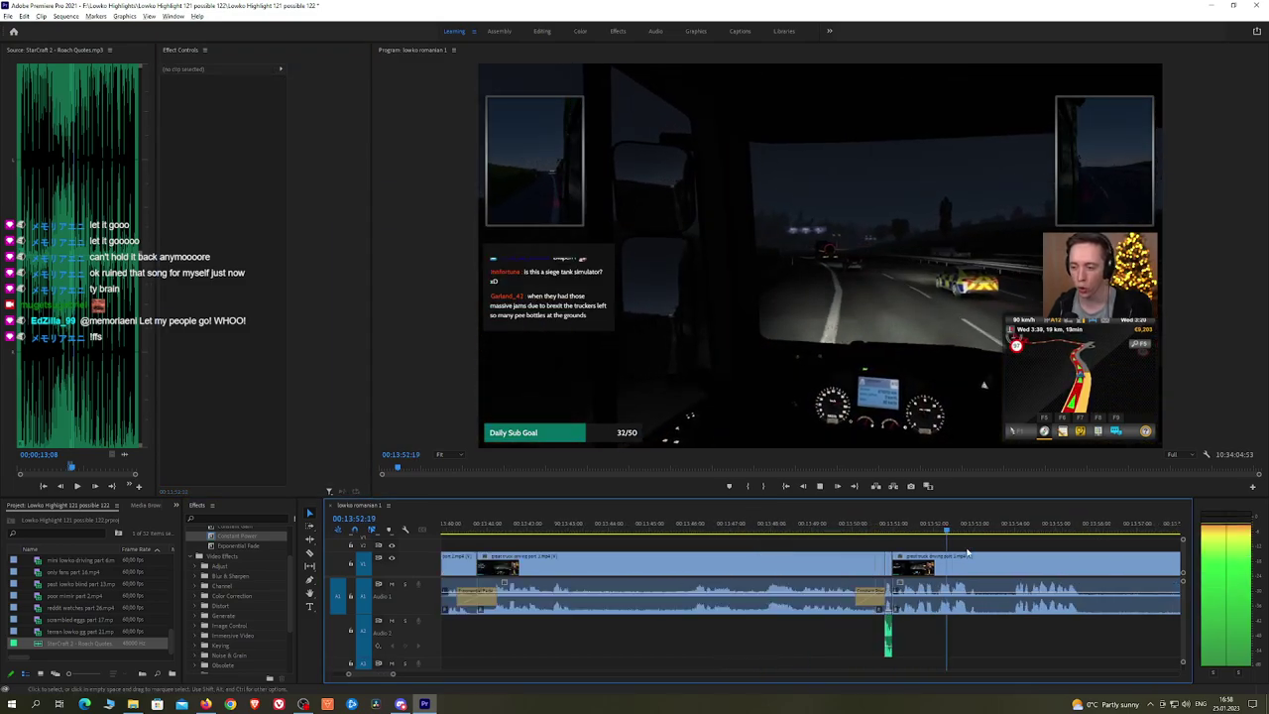
key("h")
left_click_drag(1041, 553, 765, 547)
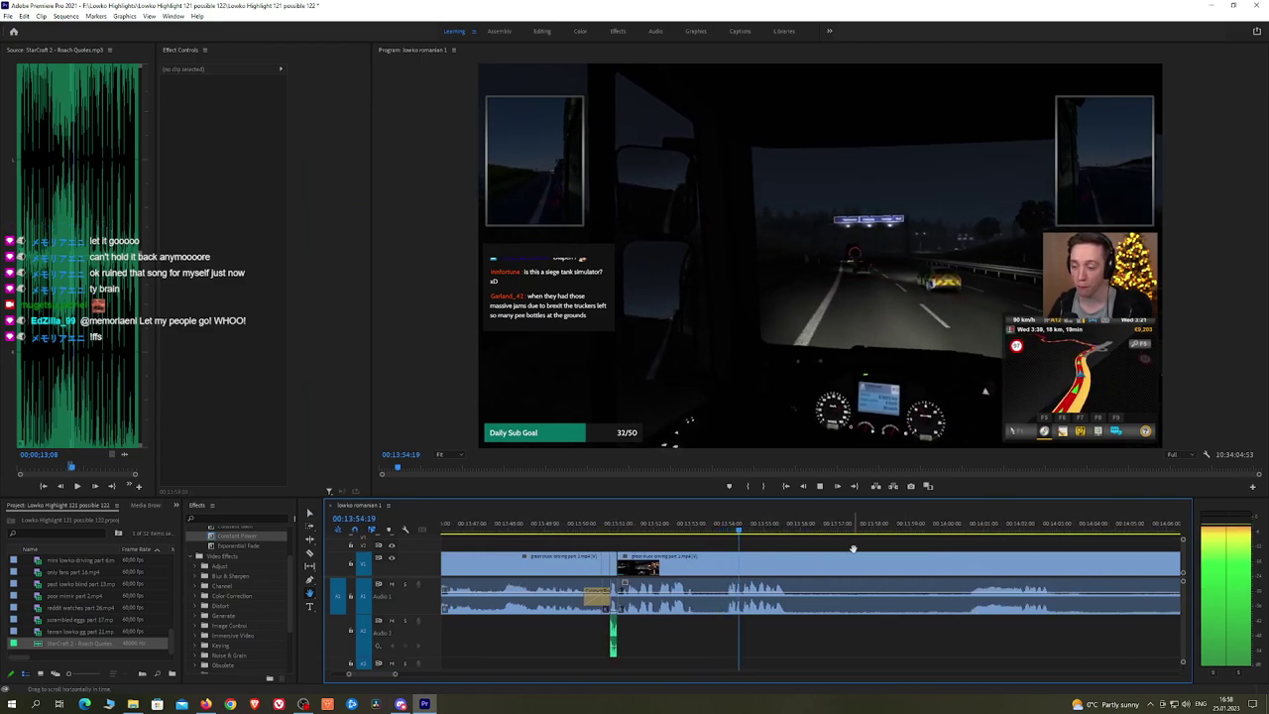
left_click_drag(897, 549, 809, 546)
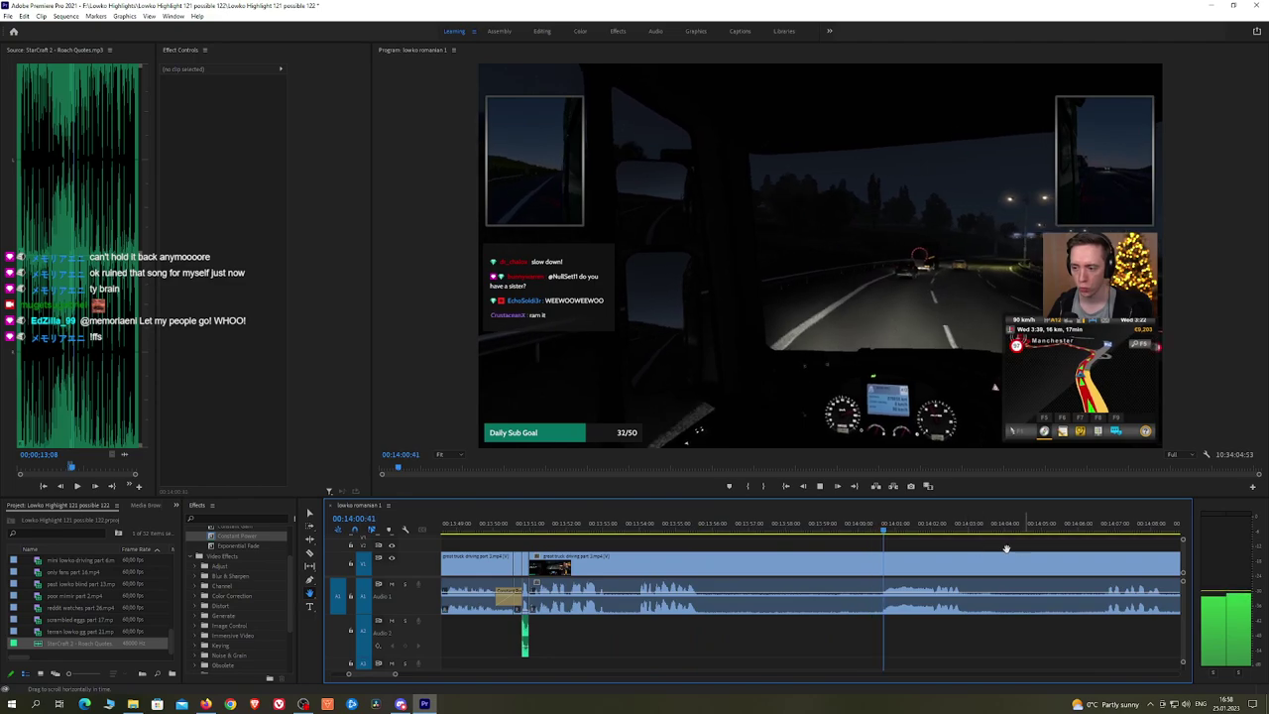
scroll(992, 546, "down", 3)
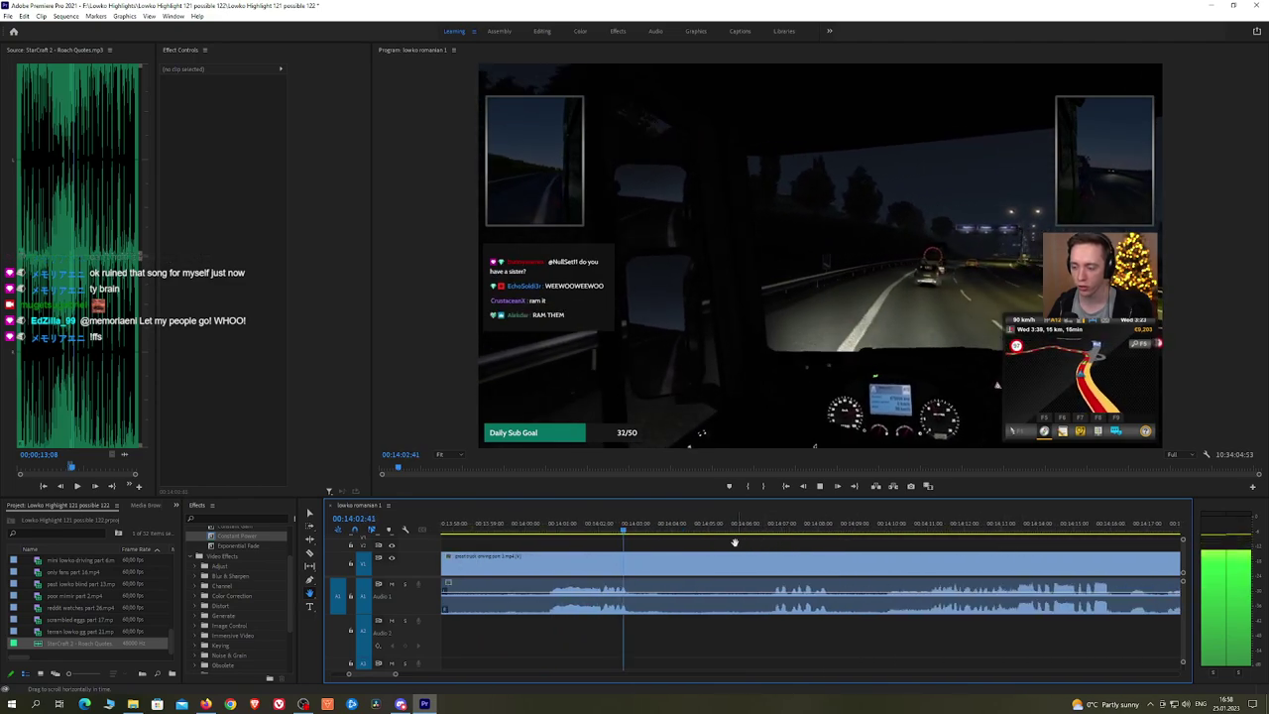
key("c")
left_click(643, 569)
left_click(753, 569)
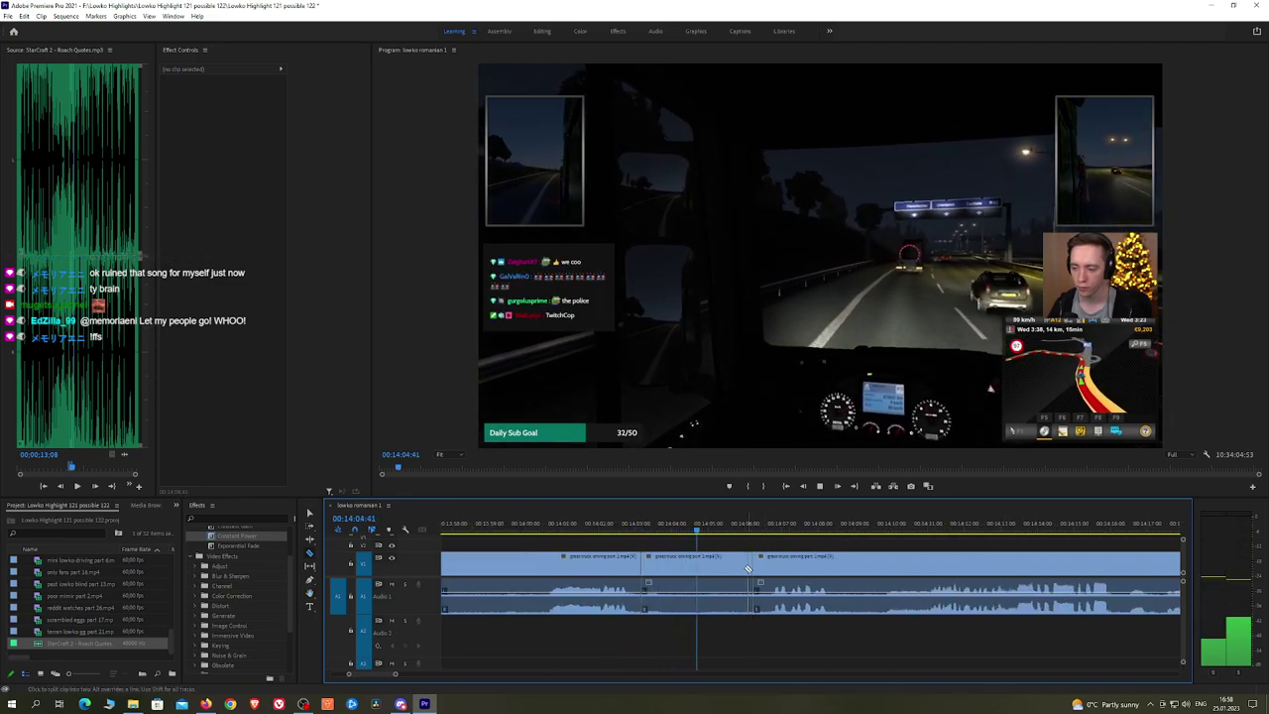
Step: Ripple delete the dull stretch and add a Constant Power crossfade on the A1 join
key("v")
left_click(748, 564)
key("shift+Delete")
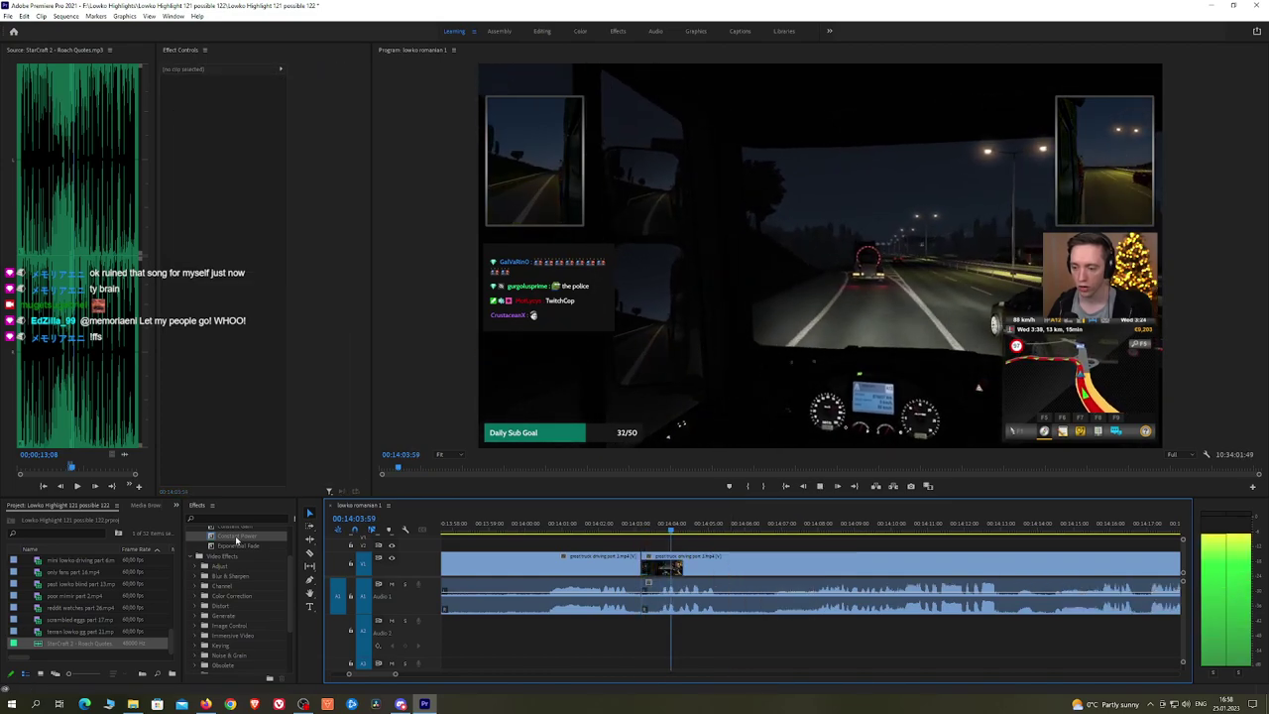
left_click_drag(235, 540, 646, 595)
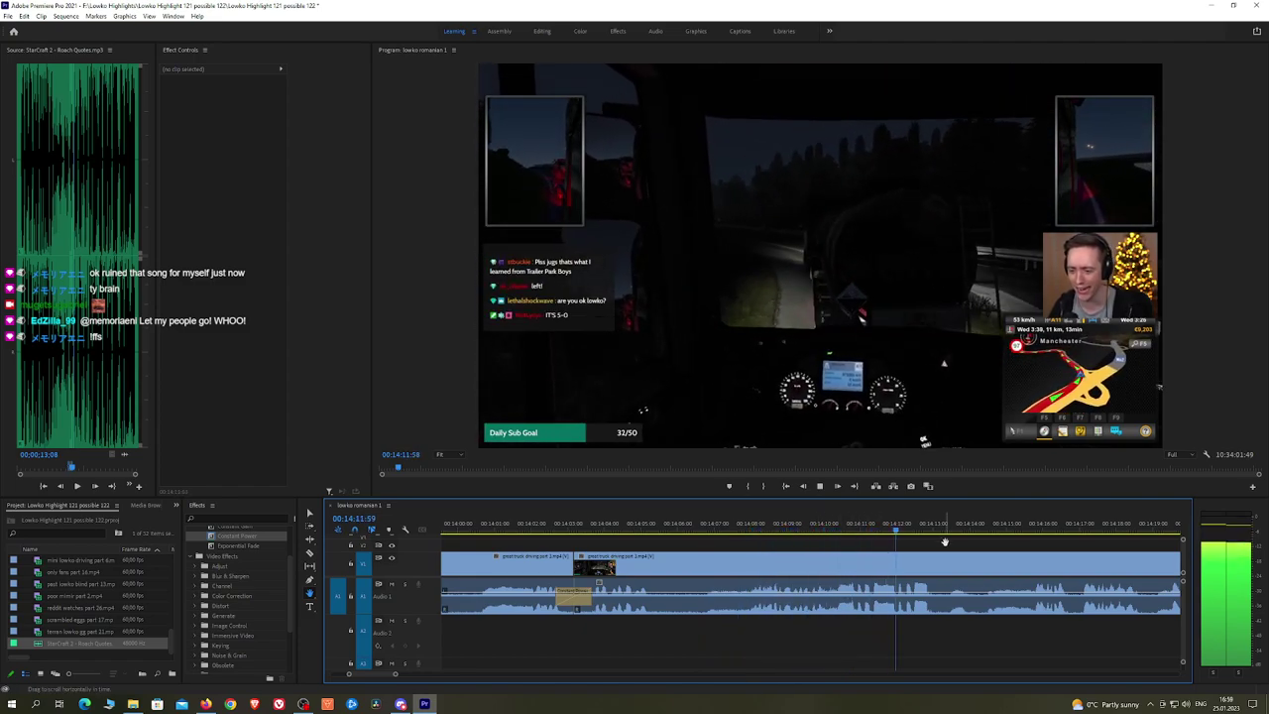
left_click_drag(944, 542, 811, 536)
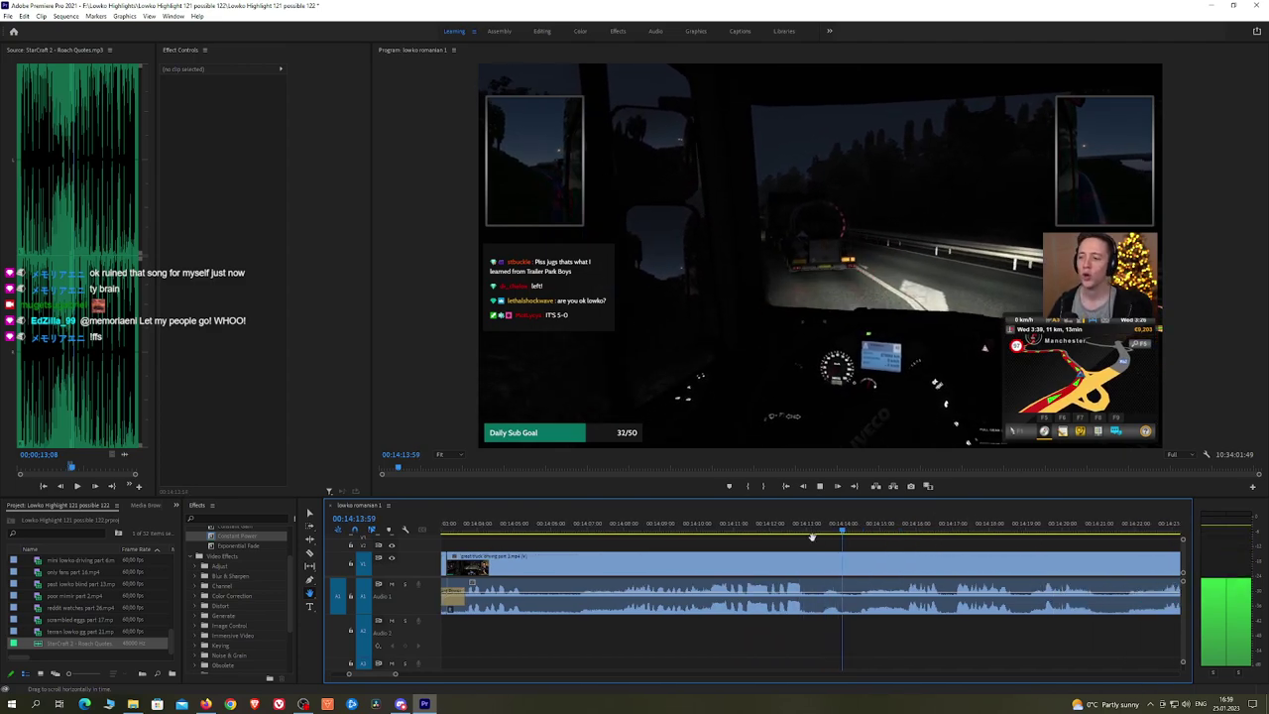
left_click(741, 526)
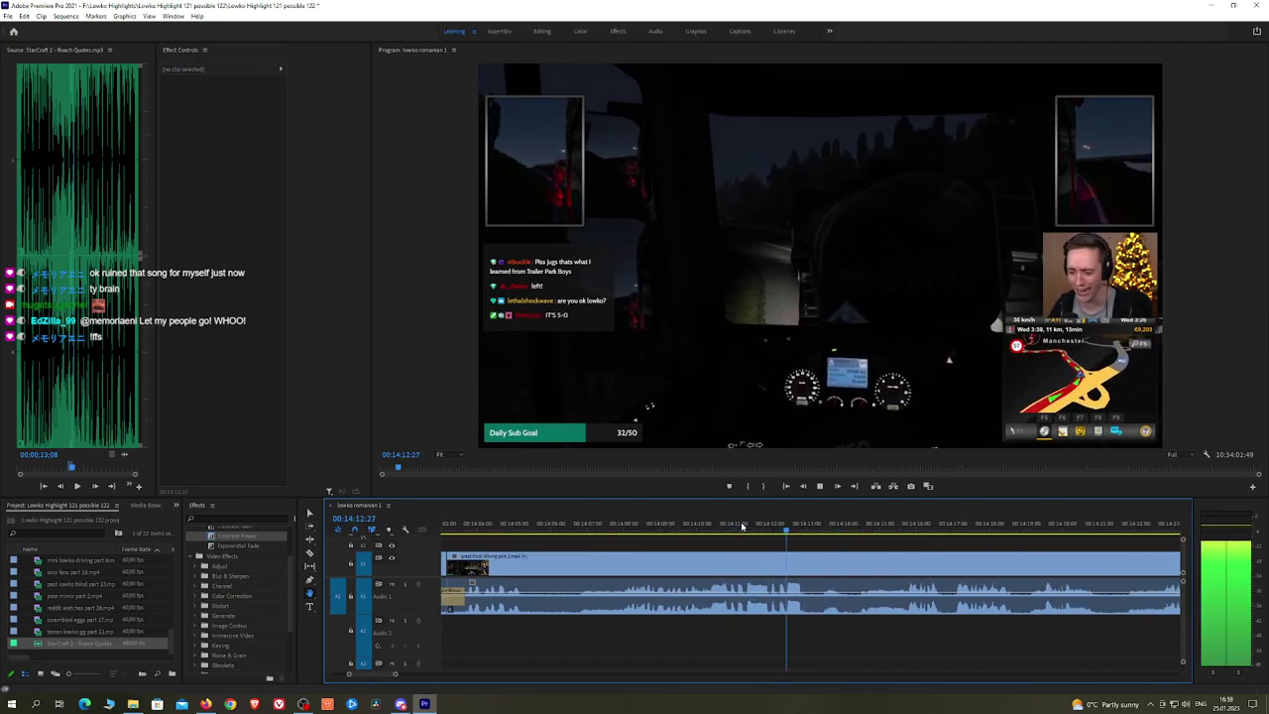
left_click(701, 527)
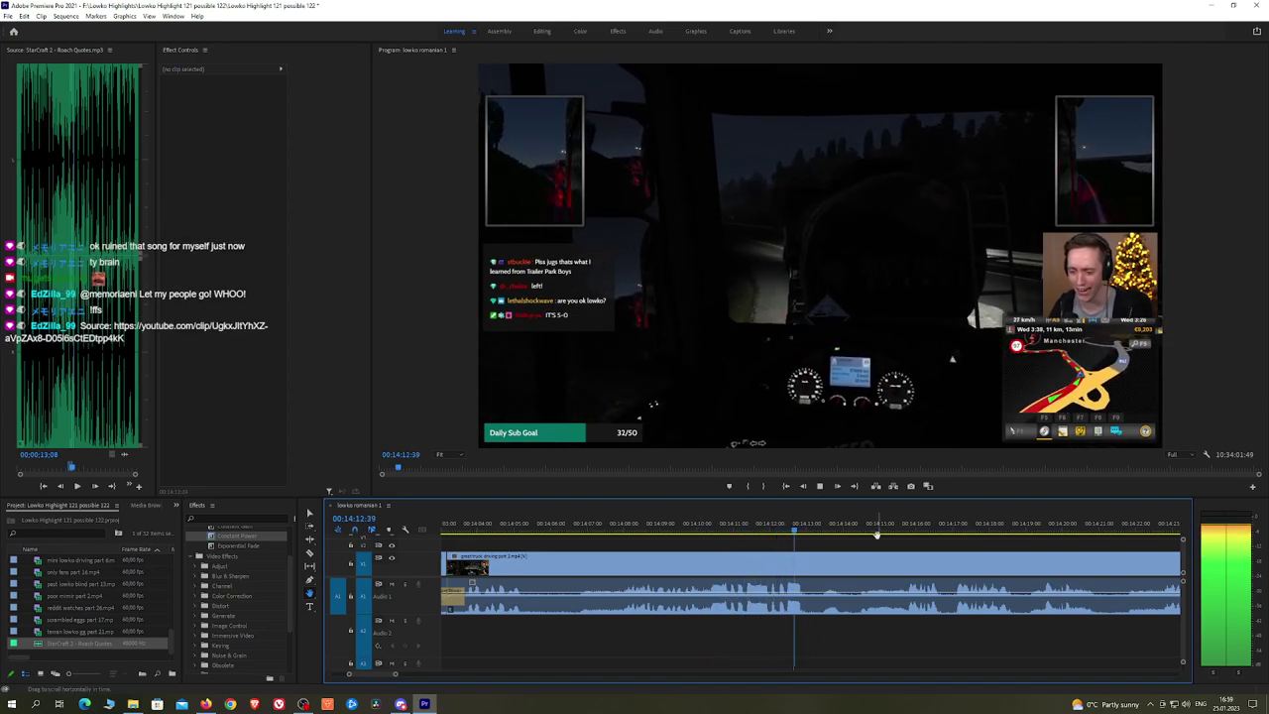
scroll(877, 535, "down", 1)
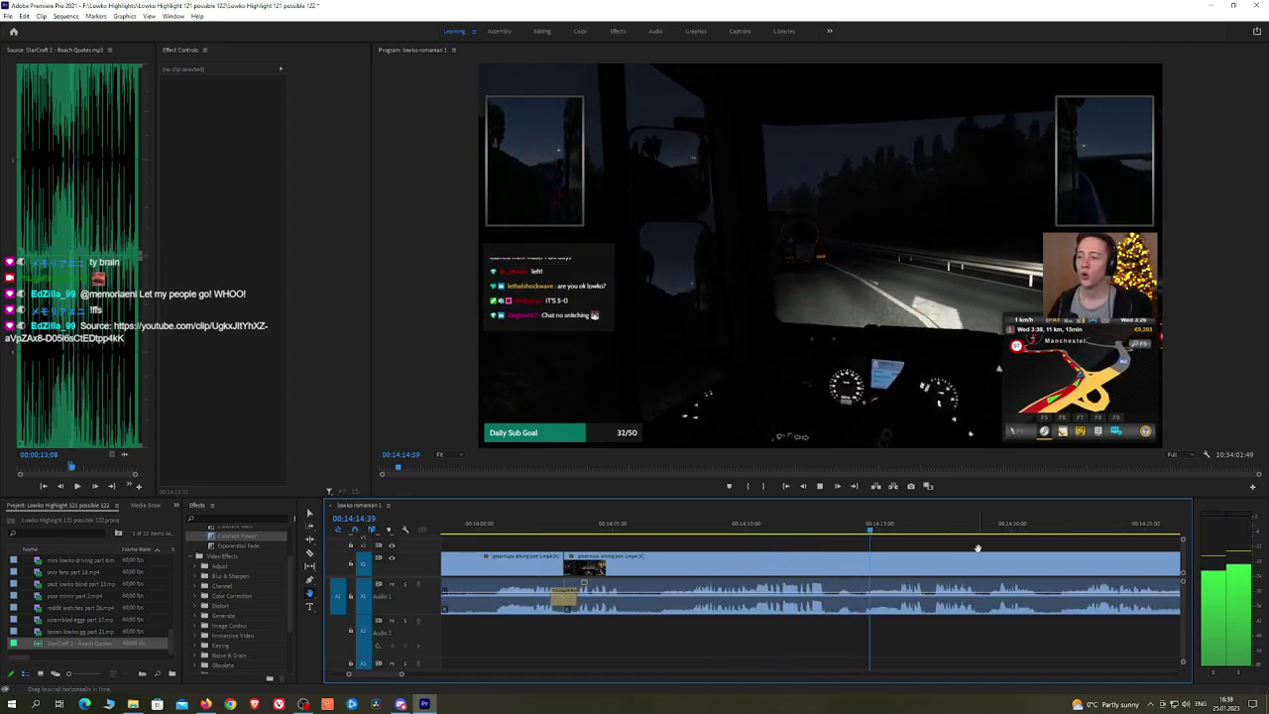
scroll(978, 548, "down", 2)
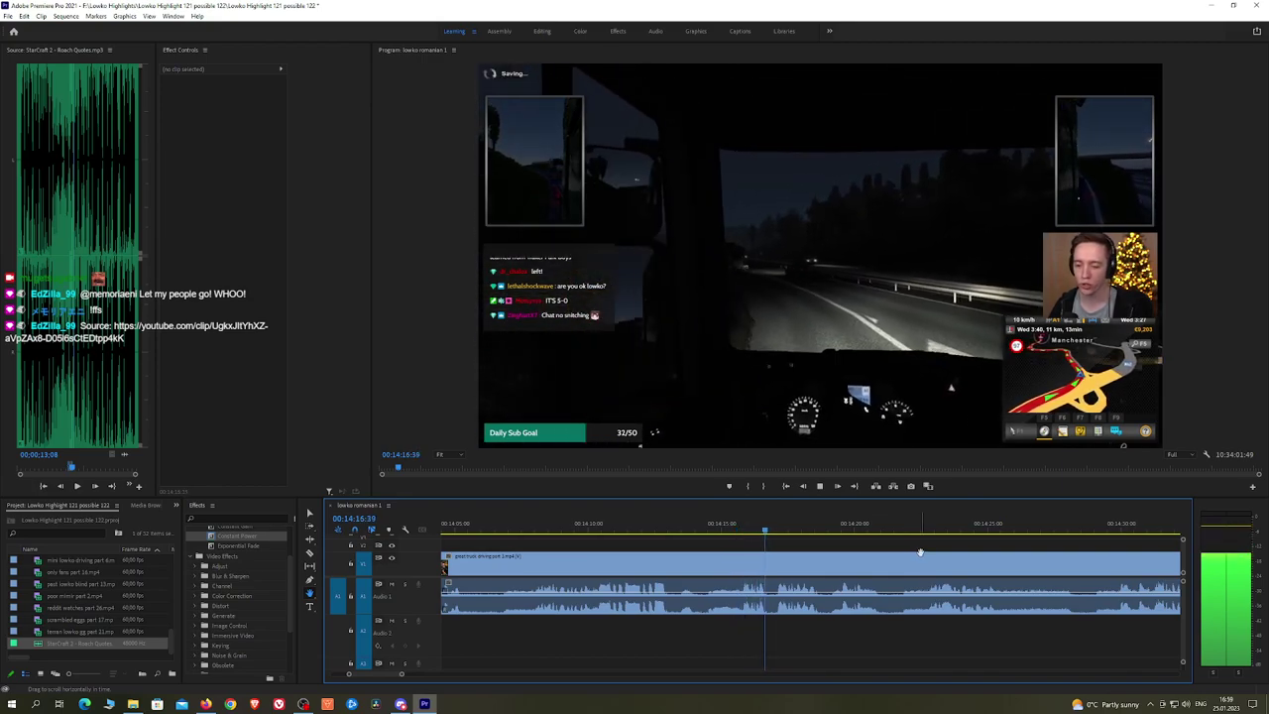
left_click_drag(955, 551, 856, 545)
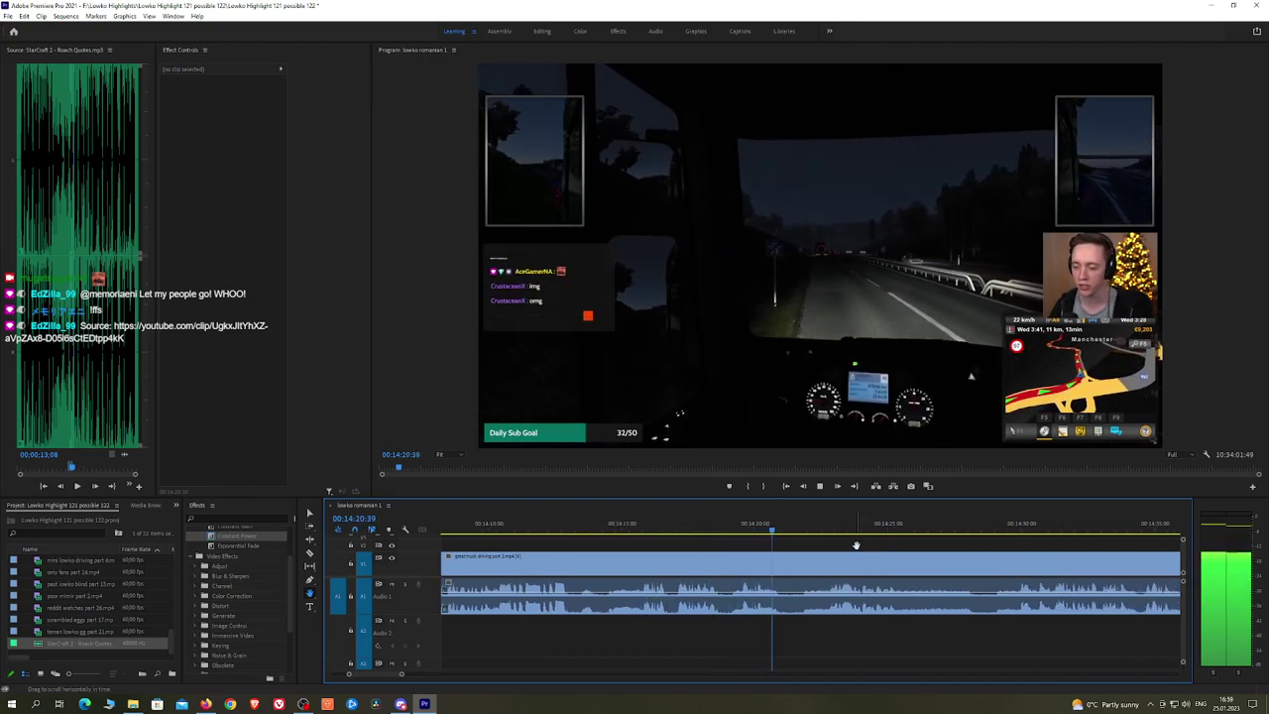
scroll(848, 544, "down", 1)
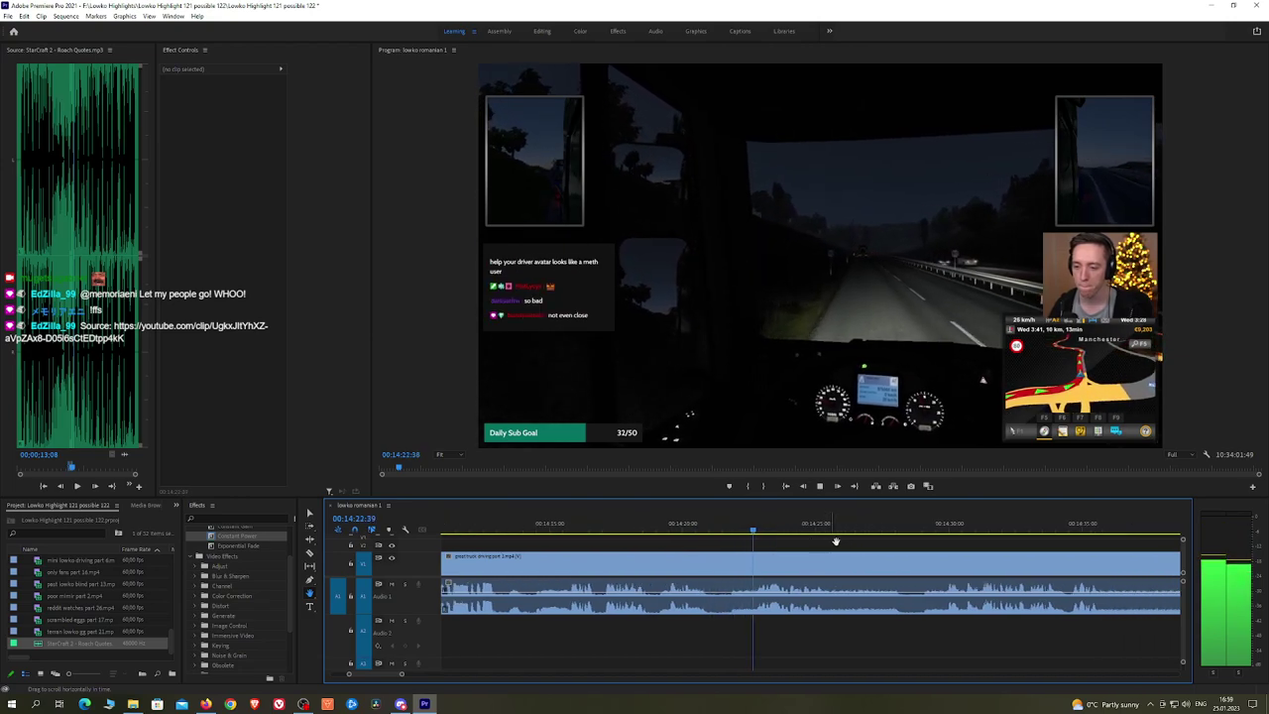
scroll(818, 537, "down", 1)
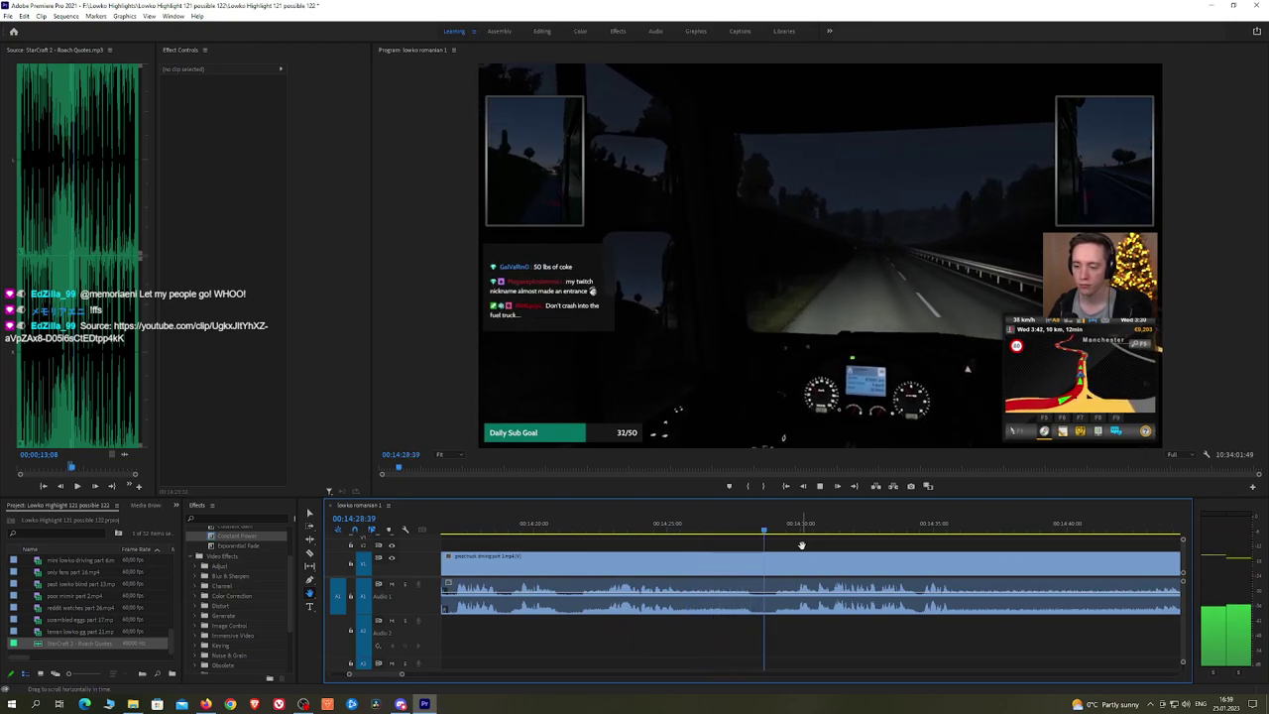
left_click_drag(989, 553, 812, 545)
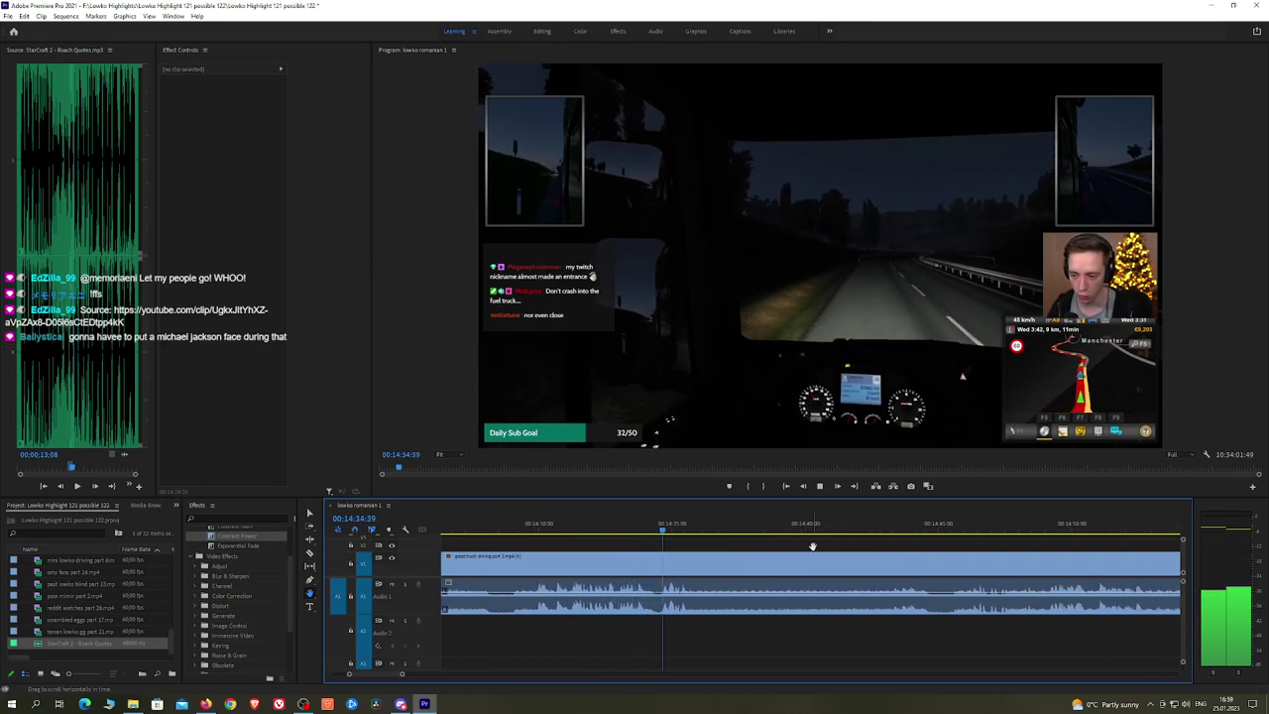
Step: Cut the driving clip at both ends of the dull stretch and ripple delete it
key("c")
left_click(706, 562)
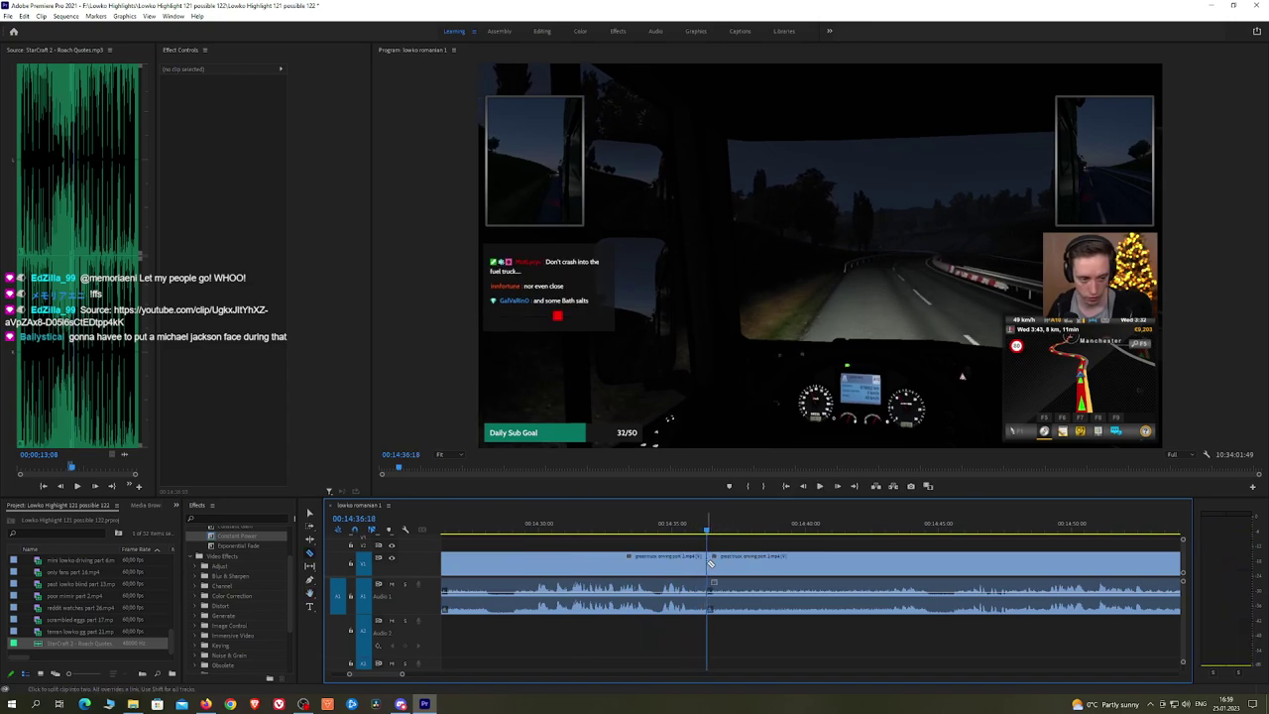
left_click(880, 526)
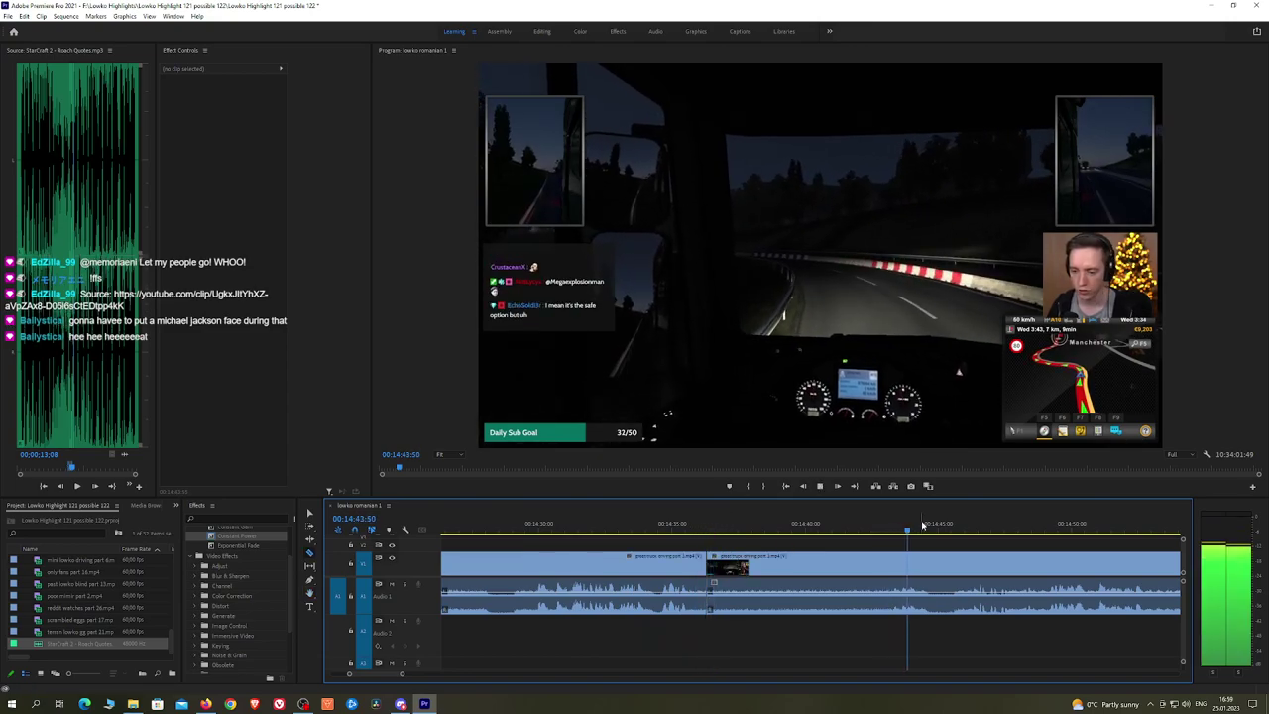
key("ctrl+k")
left_click(872, 566)
key("shift+Delete")
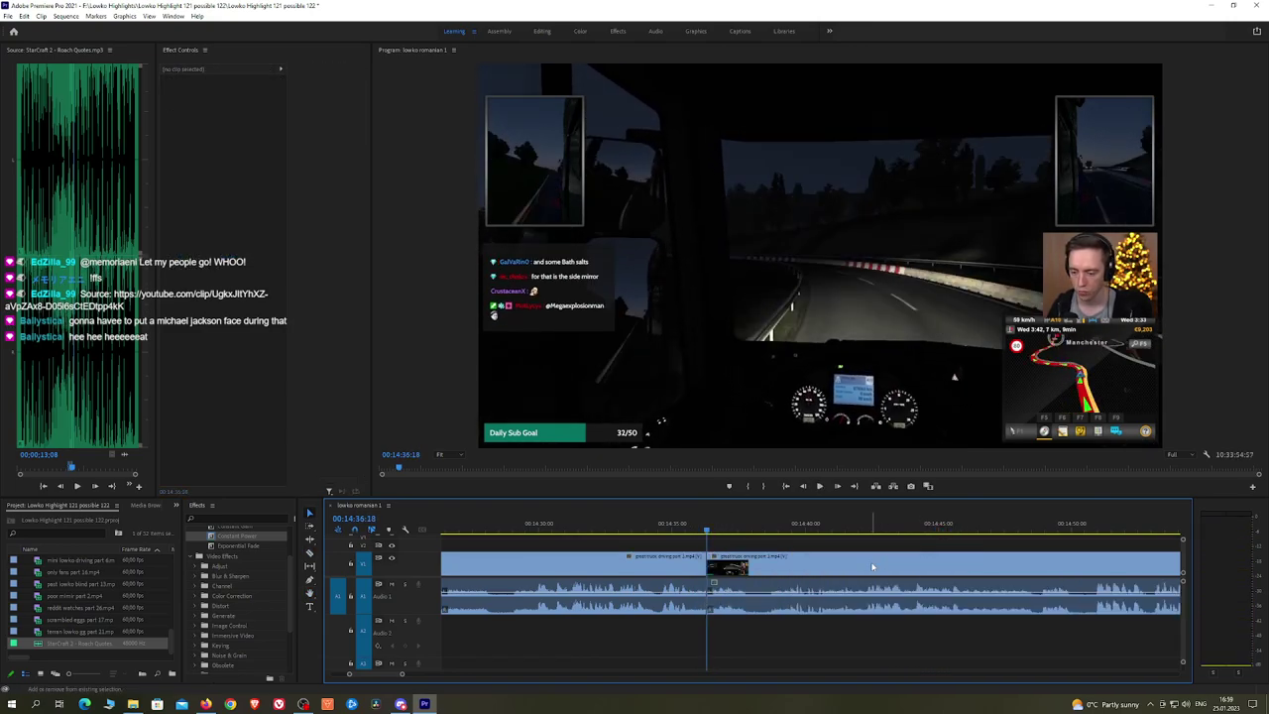
Step: Add a Constant Power crossfade on the A1 join near 00:14:36
left_click_drag(735, 607, 732, 603)
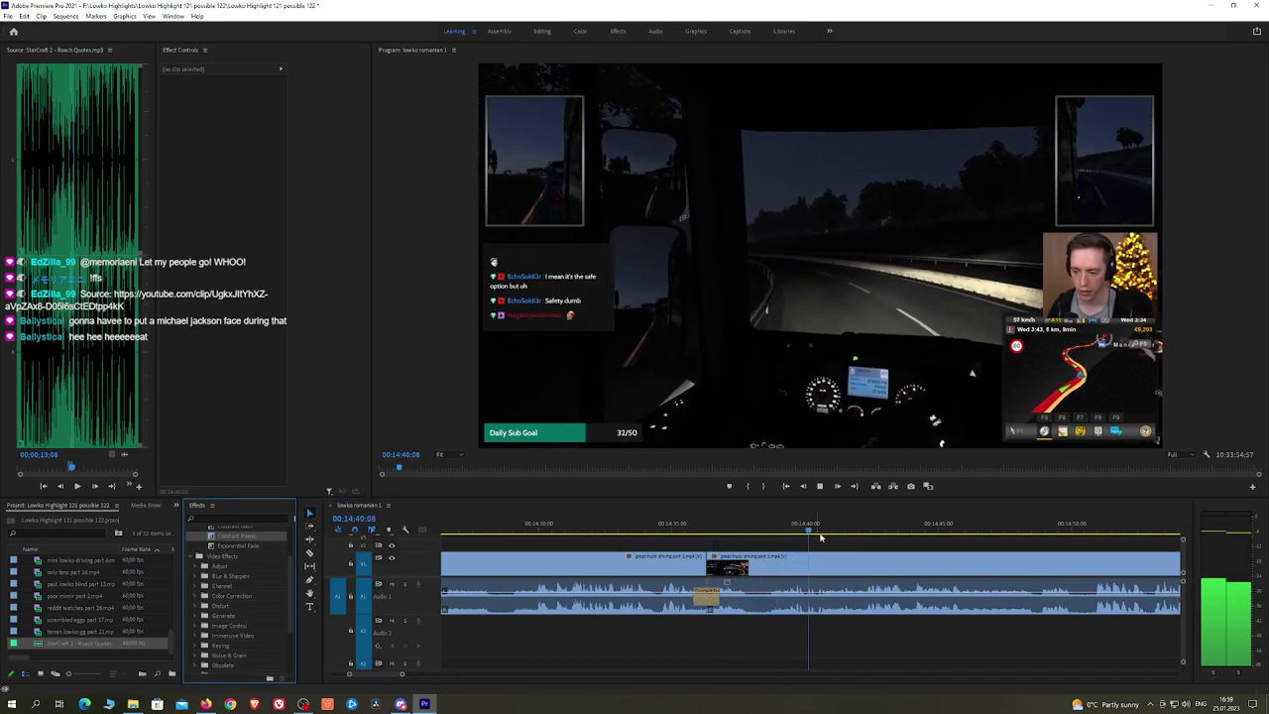
key("h")
left_click_drag(954, 541, 908, 538)
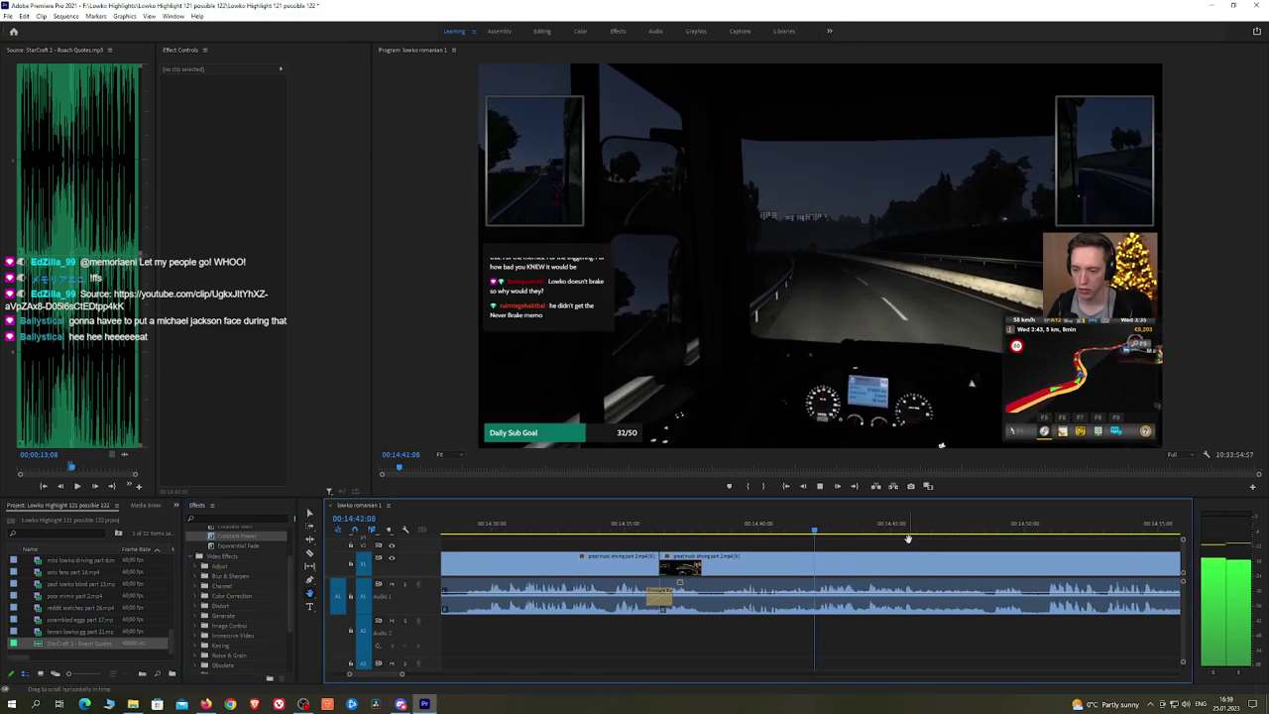
scroll(916, 538, "down", 3)
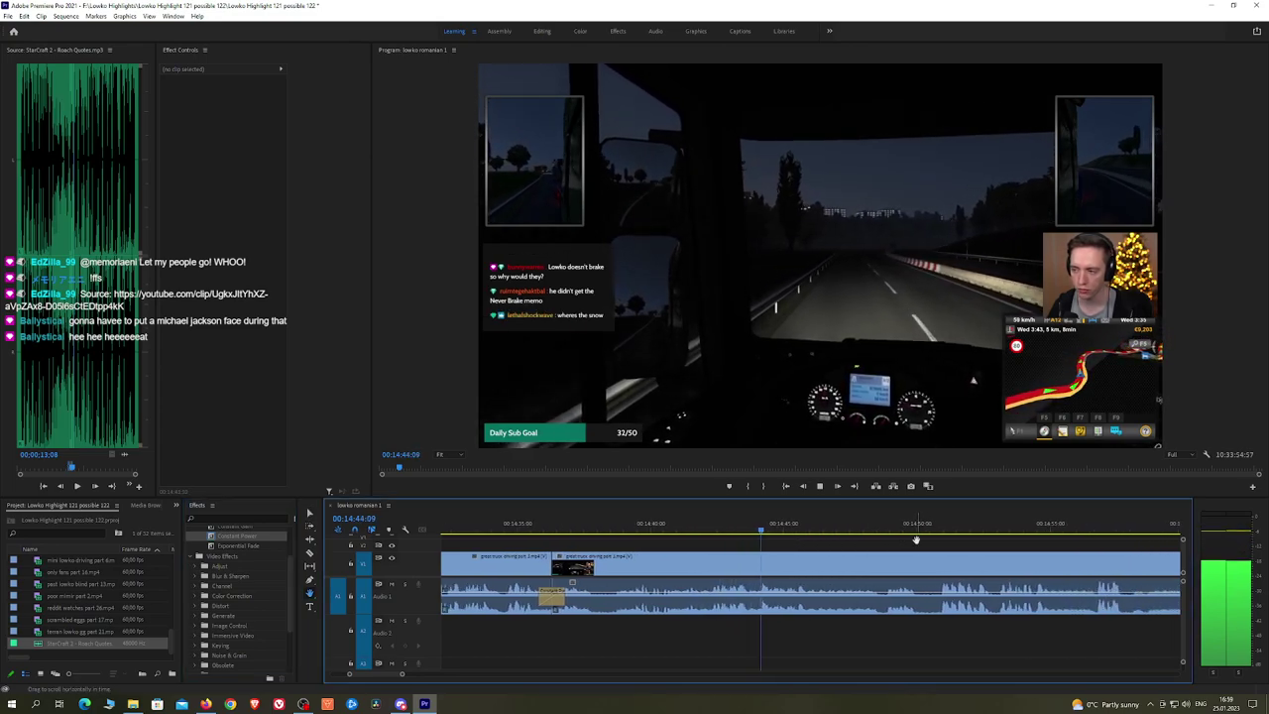
left_click_drag(958, 548, 846, 546)
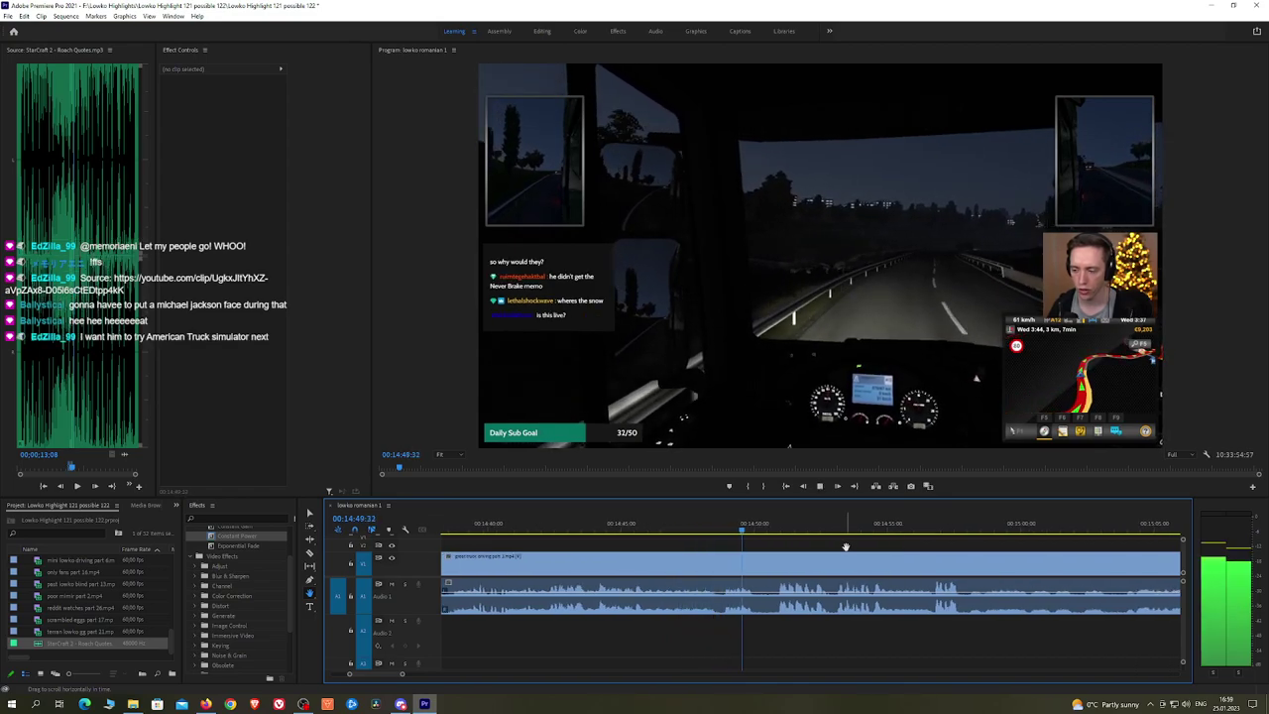
Step: Razor the truck-driving clip at the start of the dull stretch near 00:15:05
left_click_drag(872, 547, 802, 538)
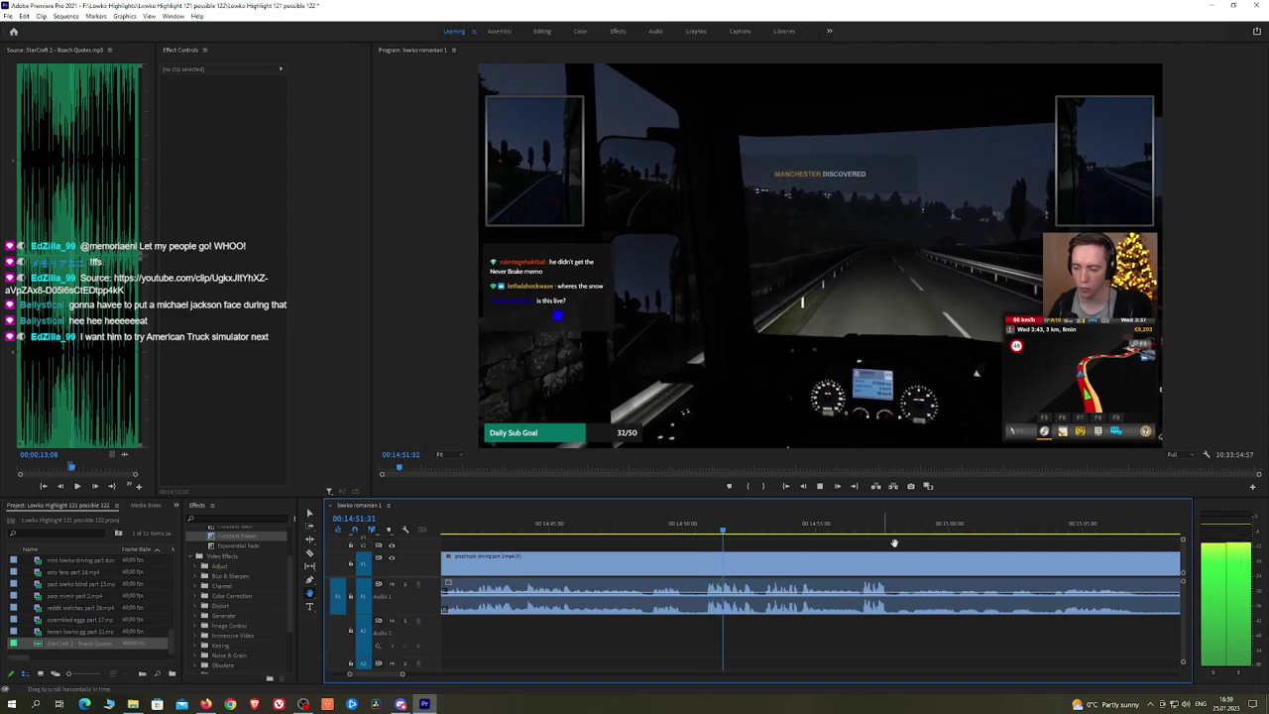
left_click_drag(928, 541, 866, 543)
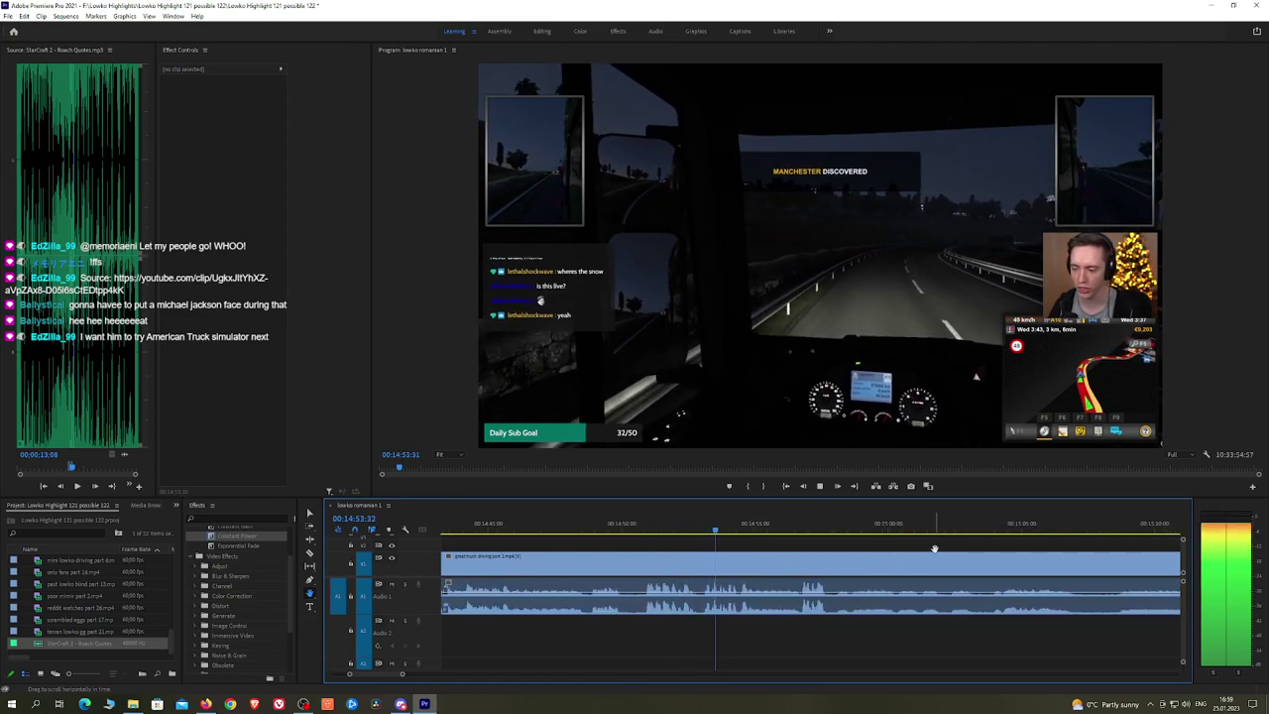
scroll(856, 545, "down", 2)
scroll(853, 546, "down", 2)
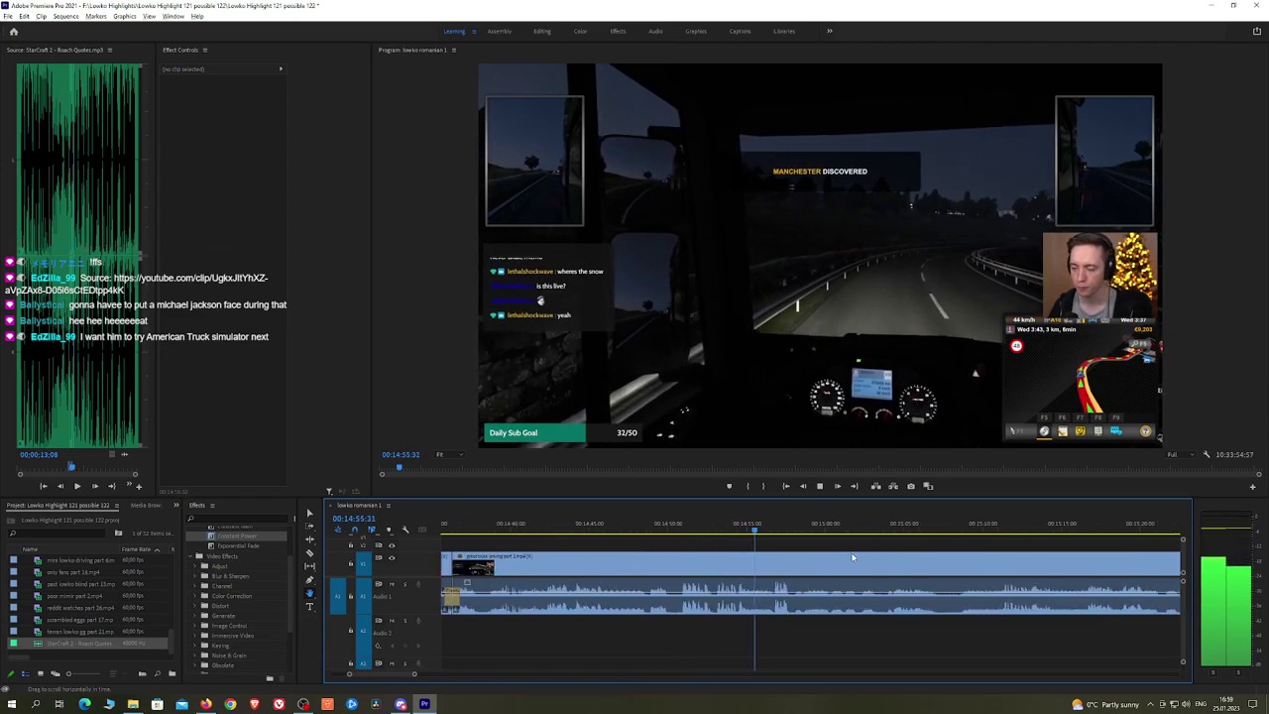
scroll(944, 555, "down", 3)
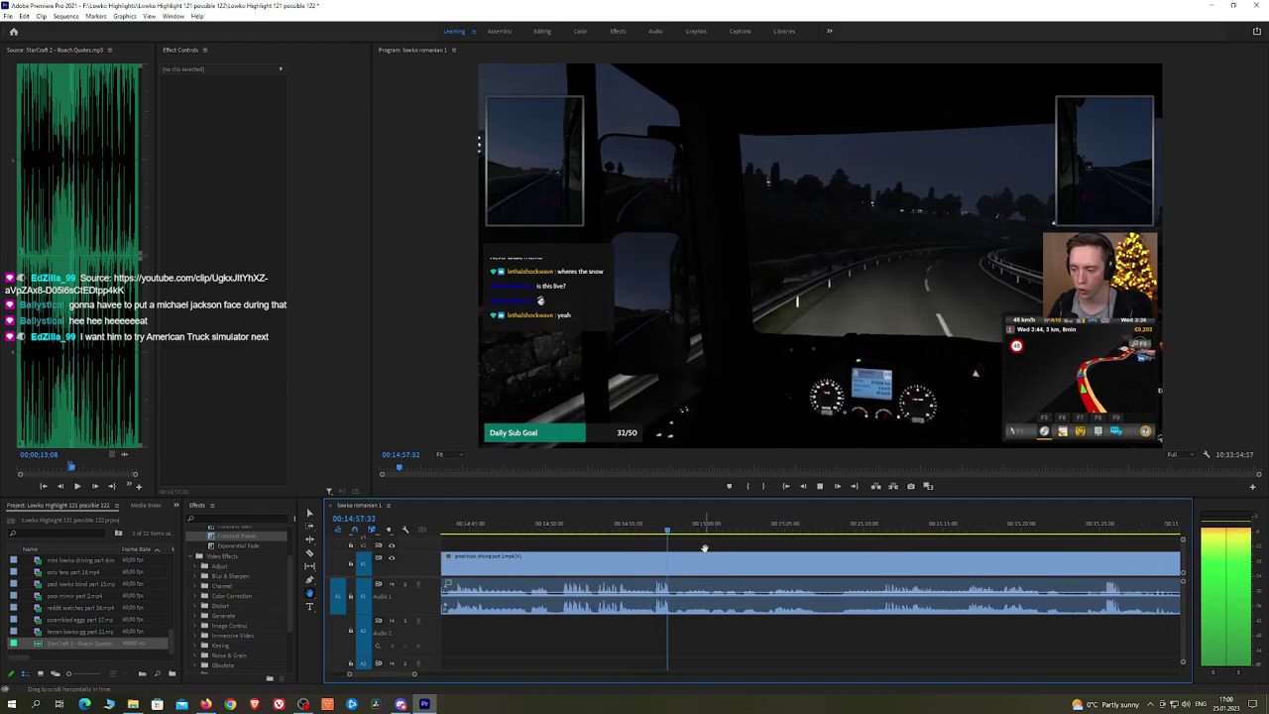
key("space")
key("c")
left_click(676, 564)
key("space")
Step: Find the end of the dull stretch near 00:15:11 and razor the clip there
left_click_drag(753, 526, 808, 529)
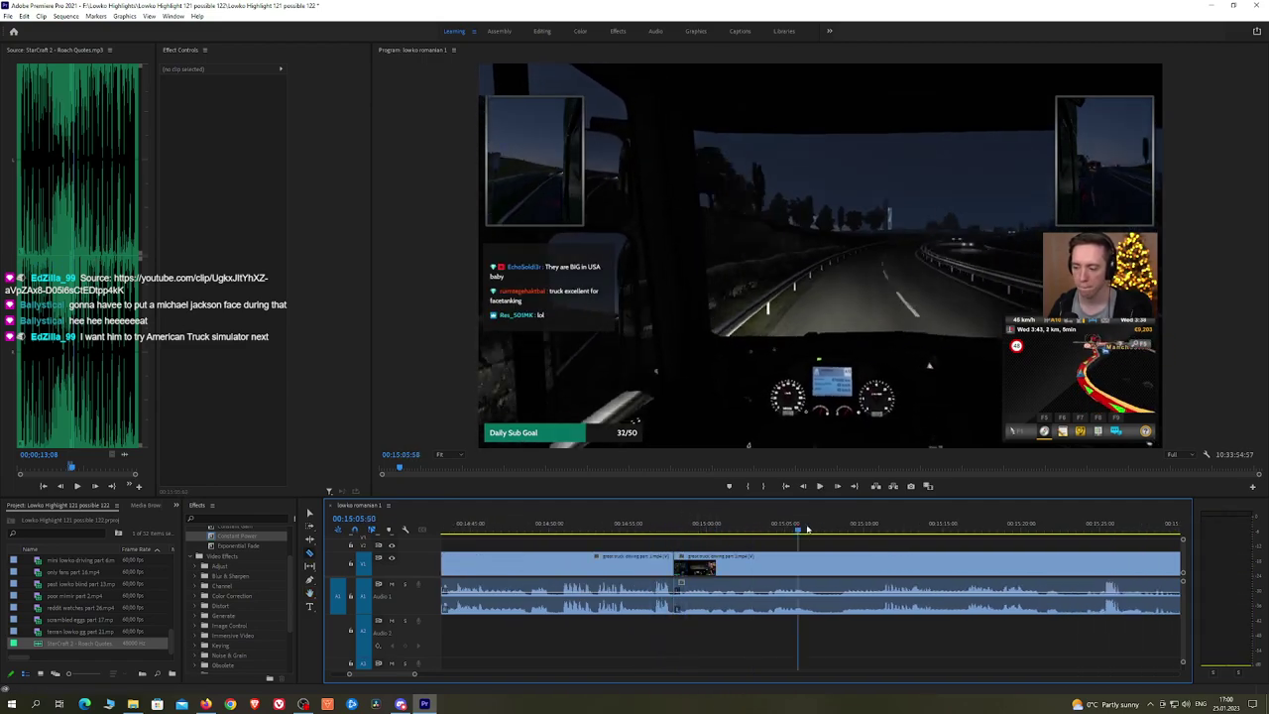
left_click(867, 528)
key("space")
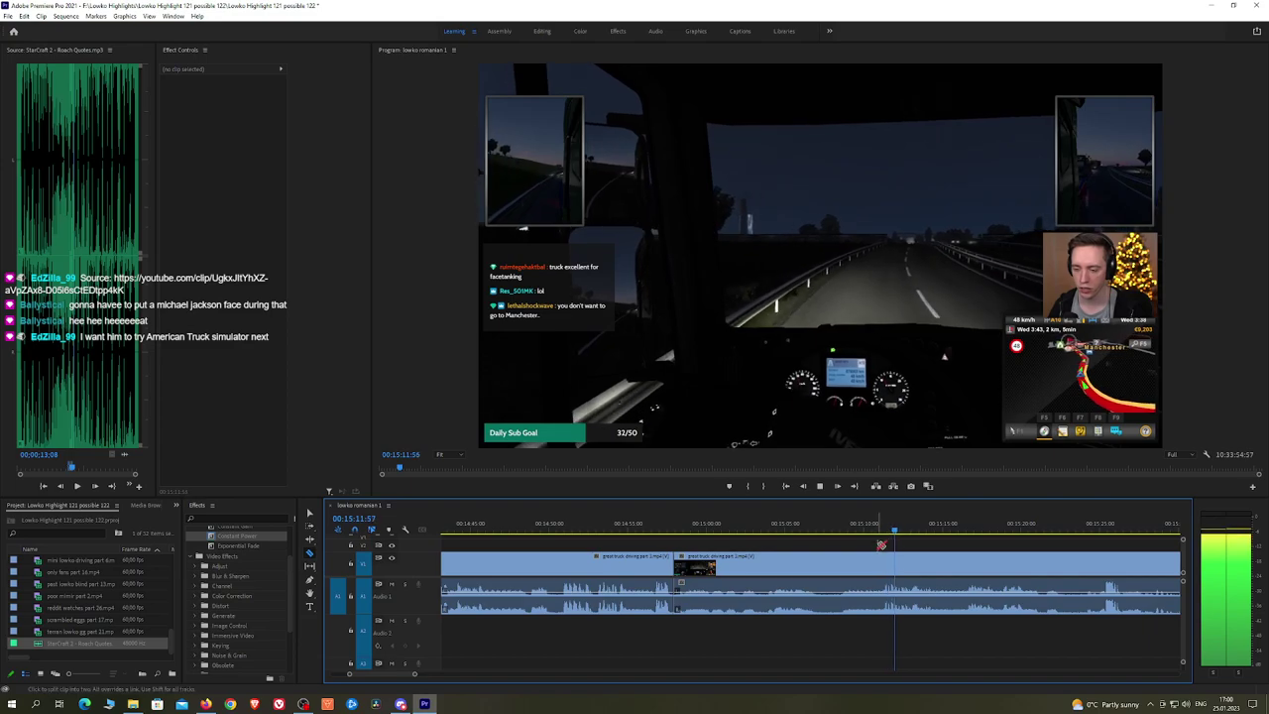
left_click(881, 559)
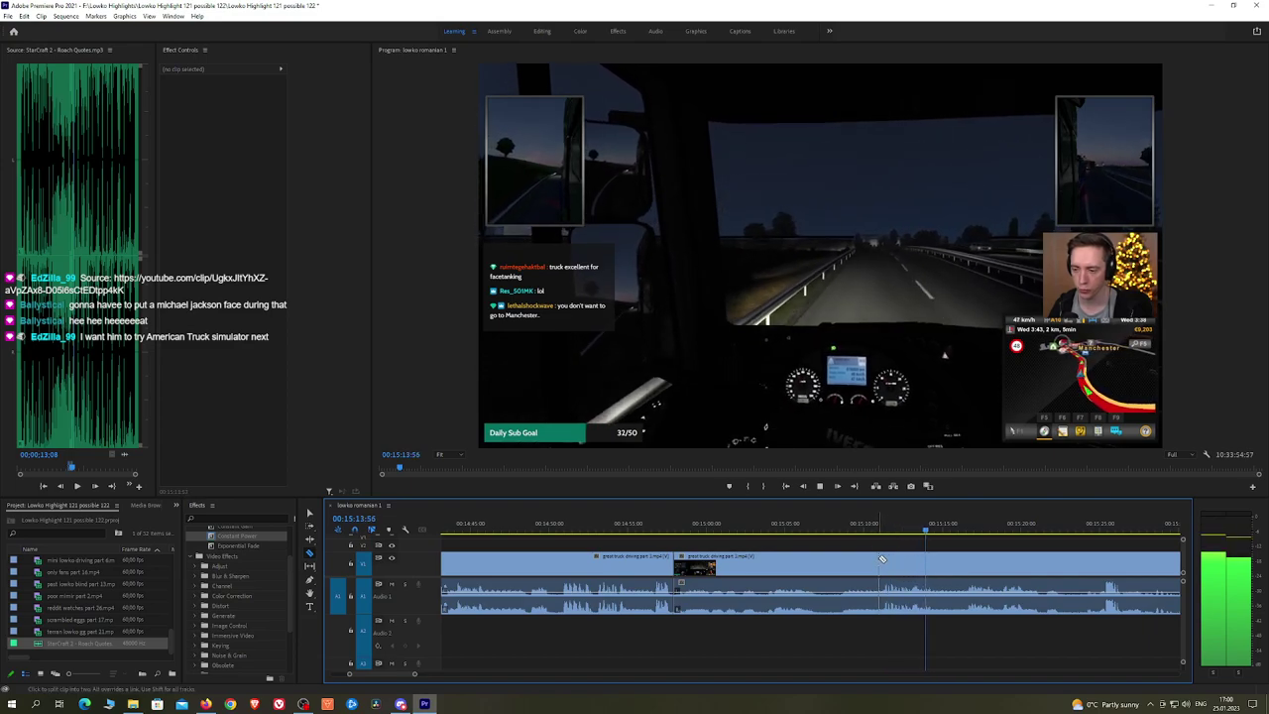
Step: Ripple-delete the dull stretch and add a Constant Power crossfade at the audio join
key("v")
left_click(861, 563)
key("shift+Delete")
key("space")
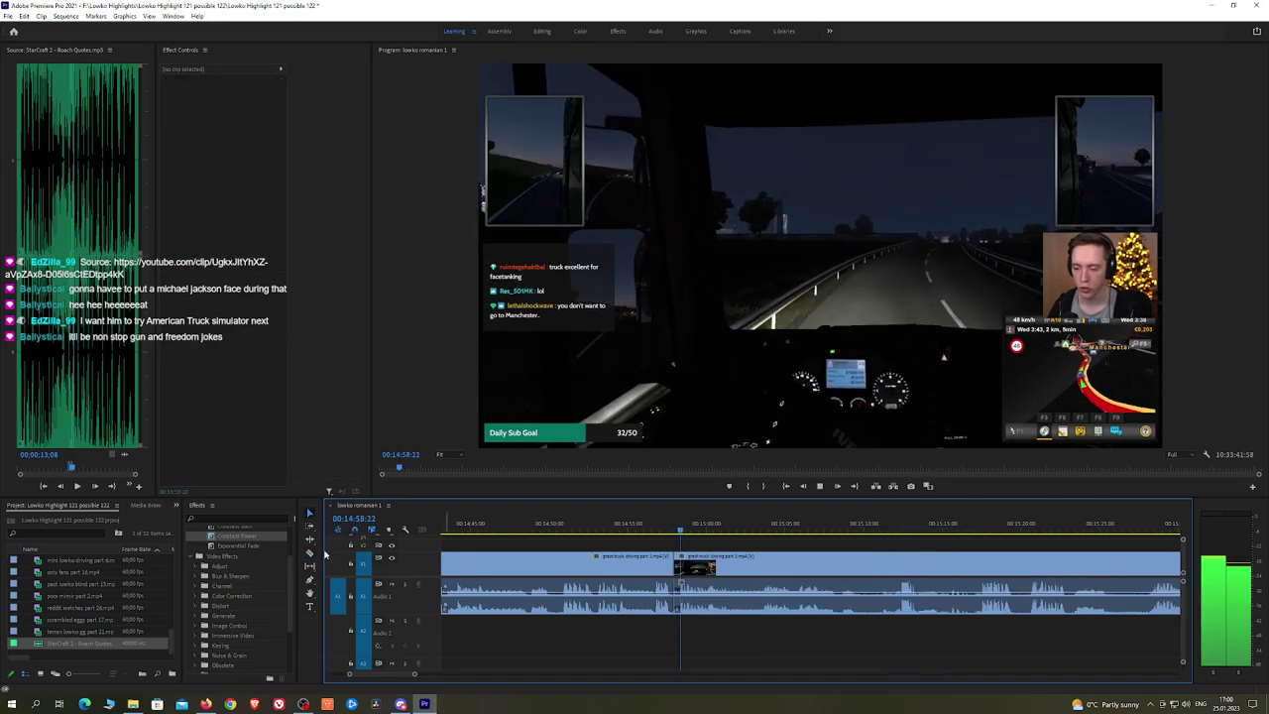
left_click_drag(262, 536, 674, 607)
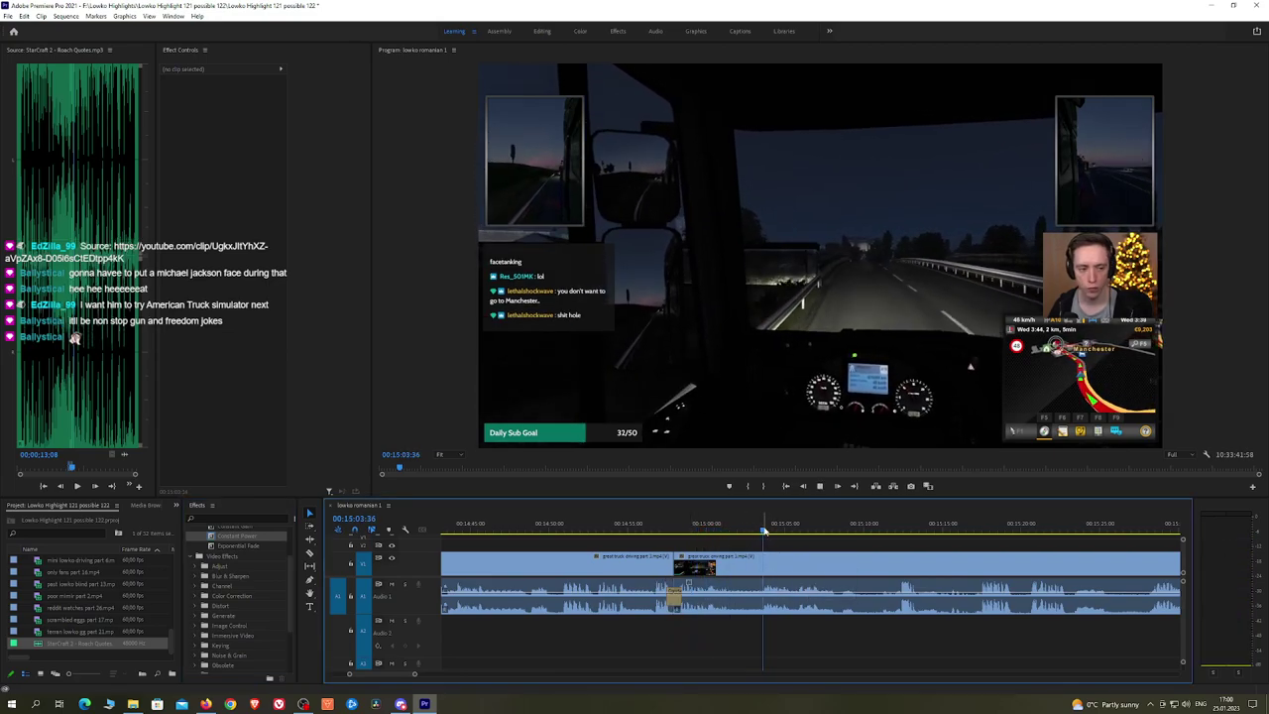
Step: Play back the footage after the join to review the edit
left_click_drag(887, 545, 838, 536)
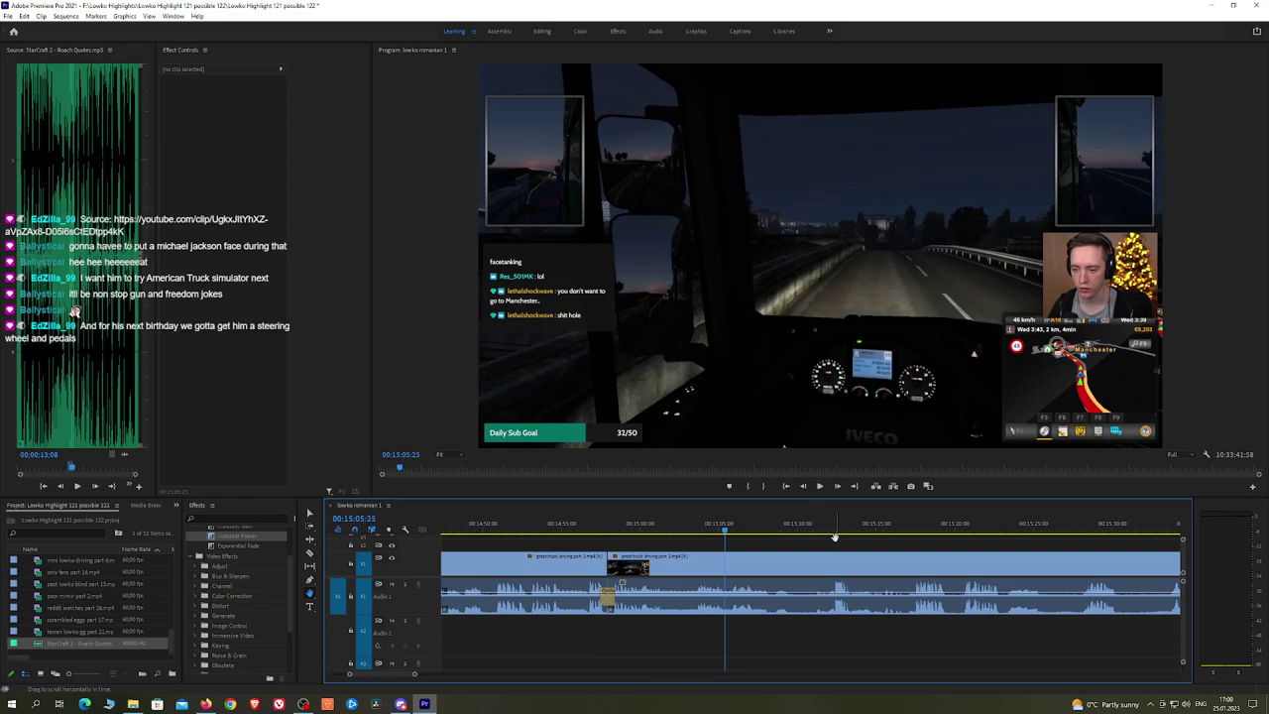
key("space")
left_click_drag(852, 541, 836, 542)
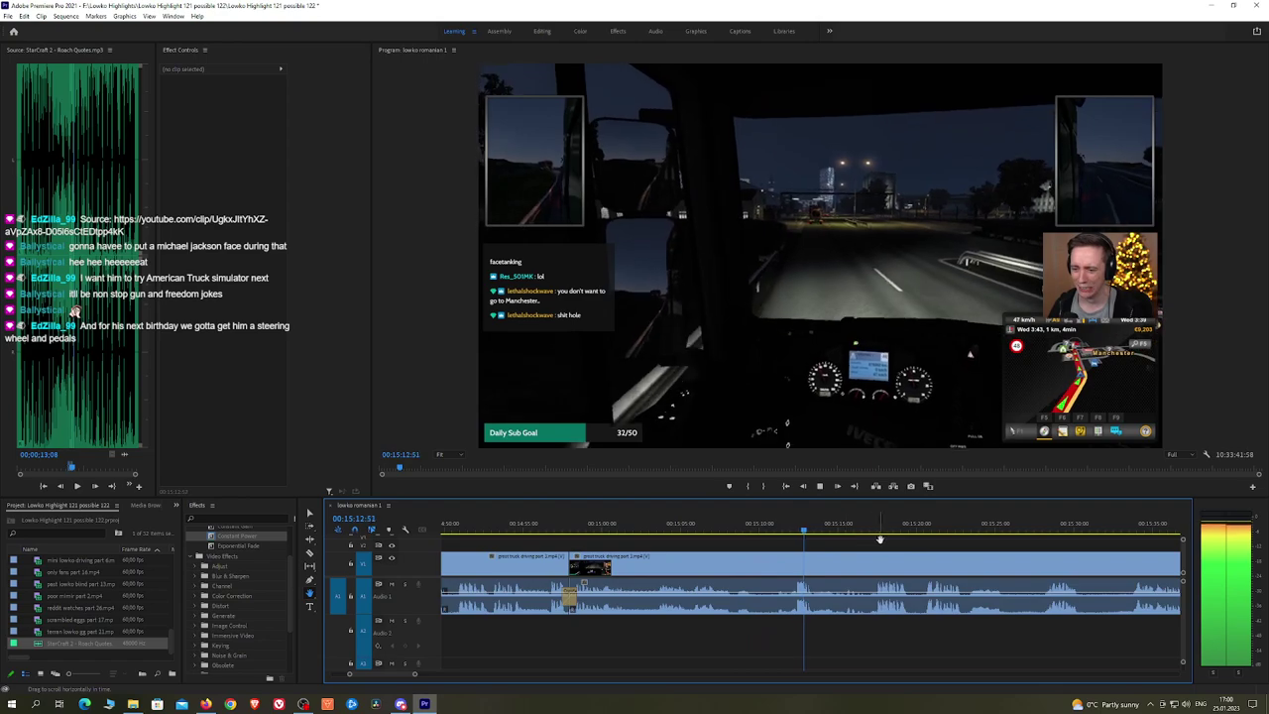
left_click_drag(880, 540, 833, 540)
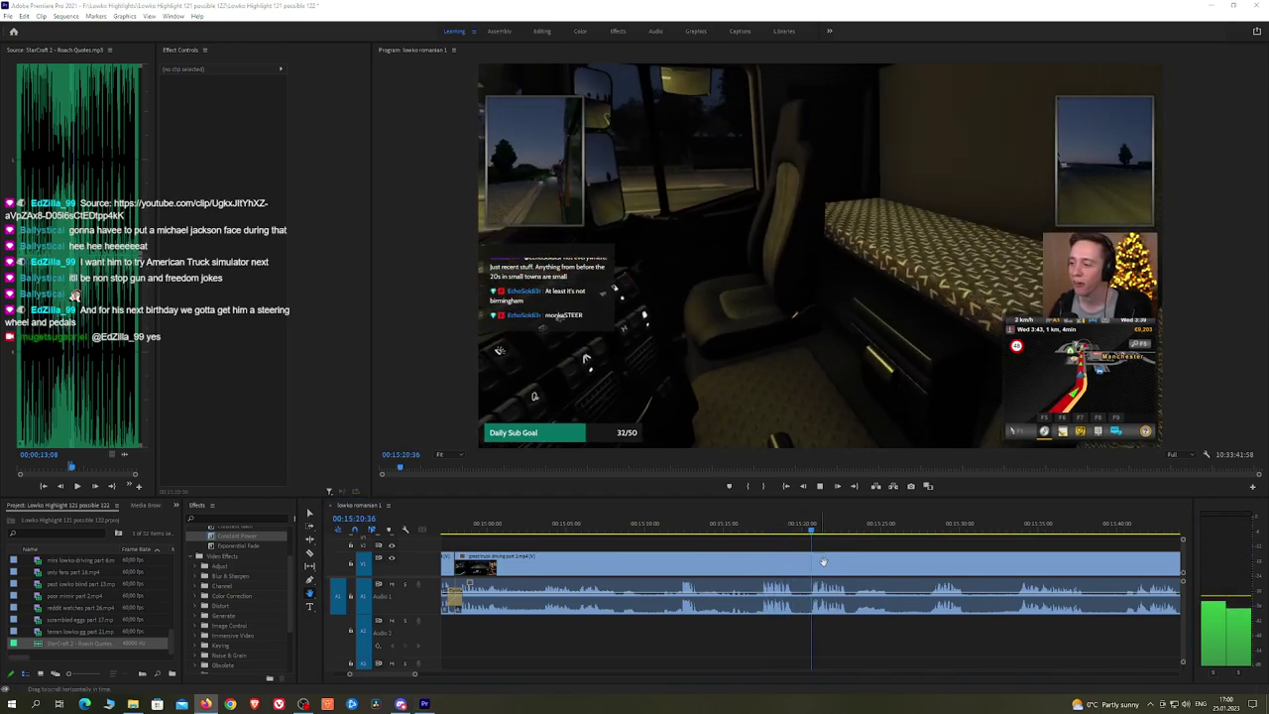
Step: Cut out the first dull part near 00:15:25 with a ripple delete and a Constant Power crossfade
left_click(857, 547)
left_click_drag(913, 540, 870, 534)
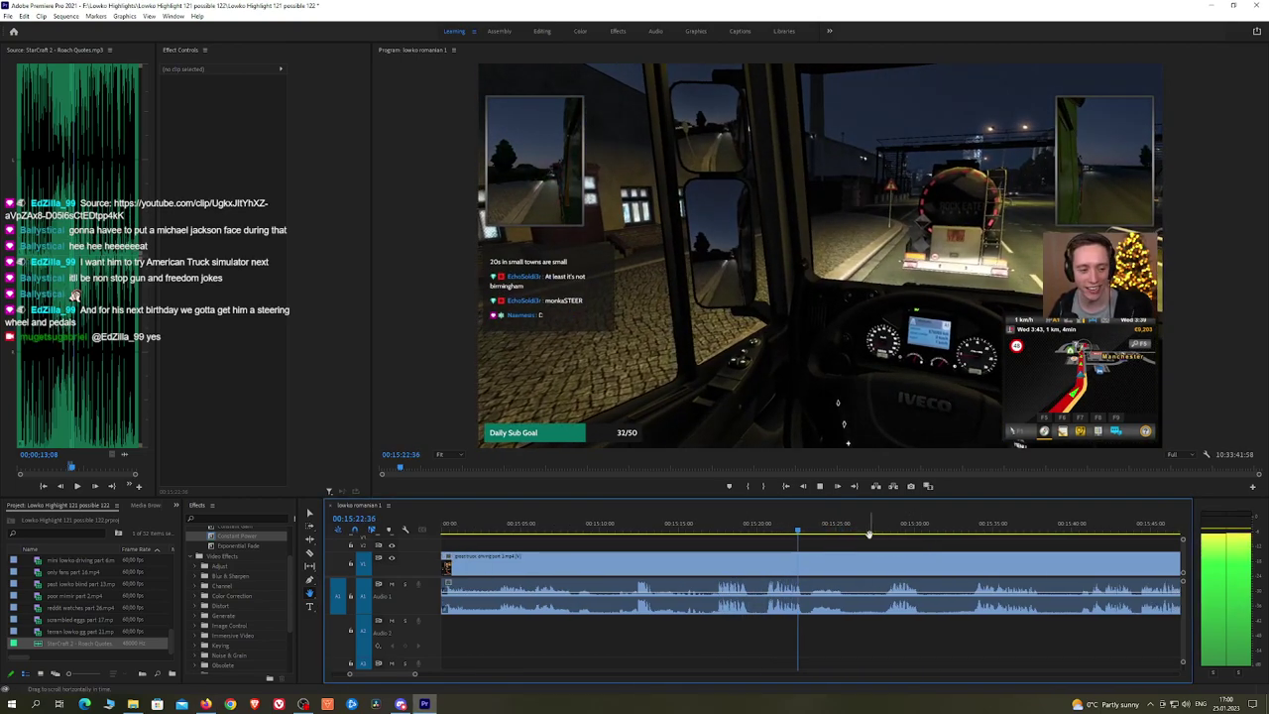
left_click(807, 562)
left_click(882, 562)
key("v")
left_click(875, 563)
key("shift+Delete")
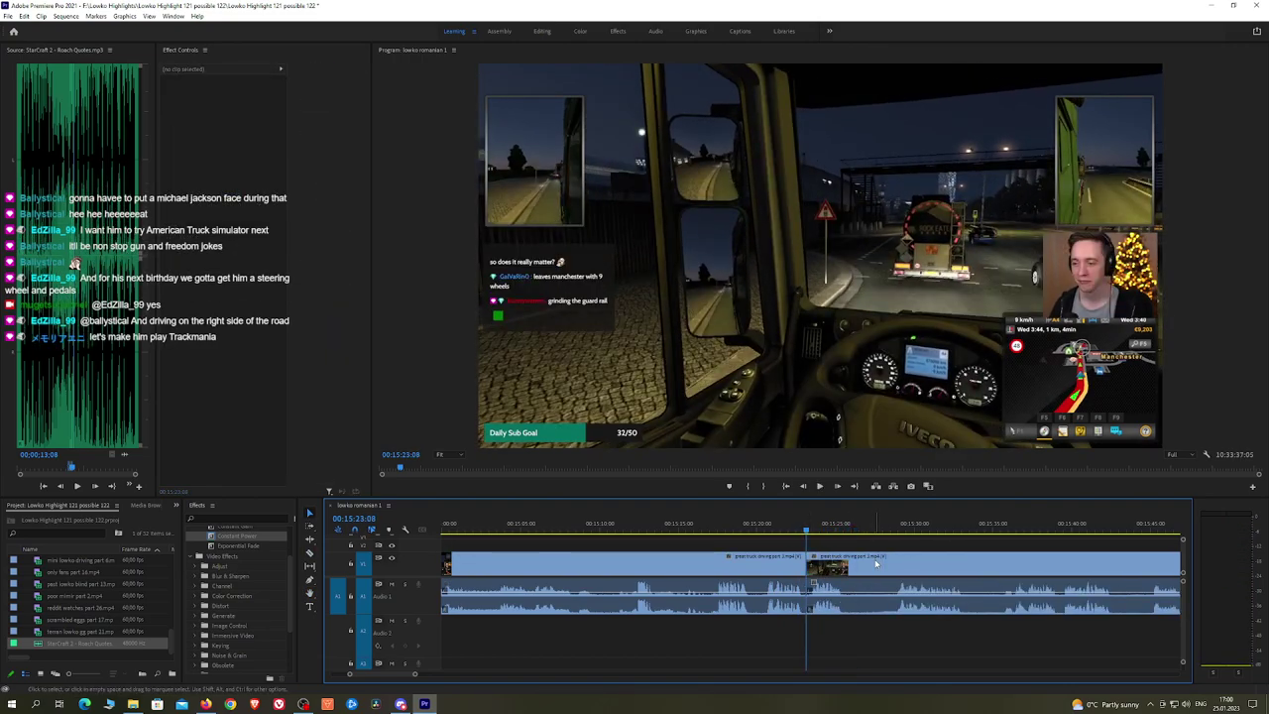
left_click_drag(237, 536, 805, 614)
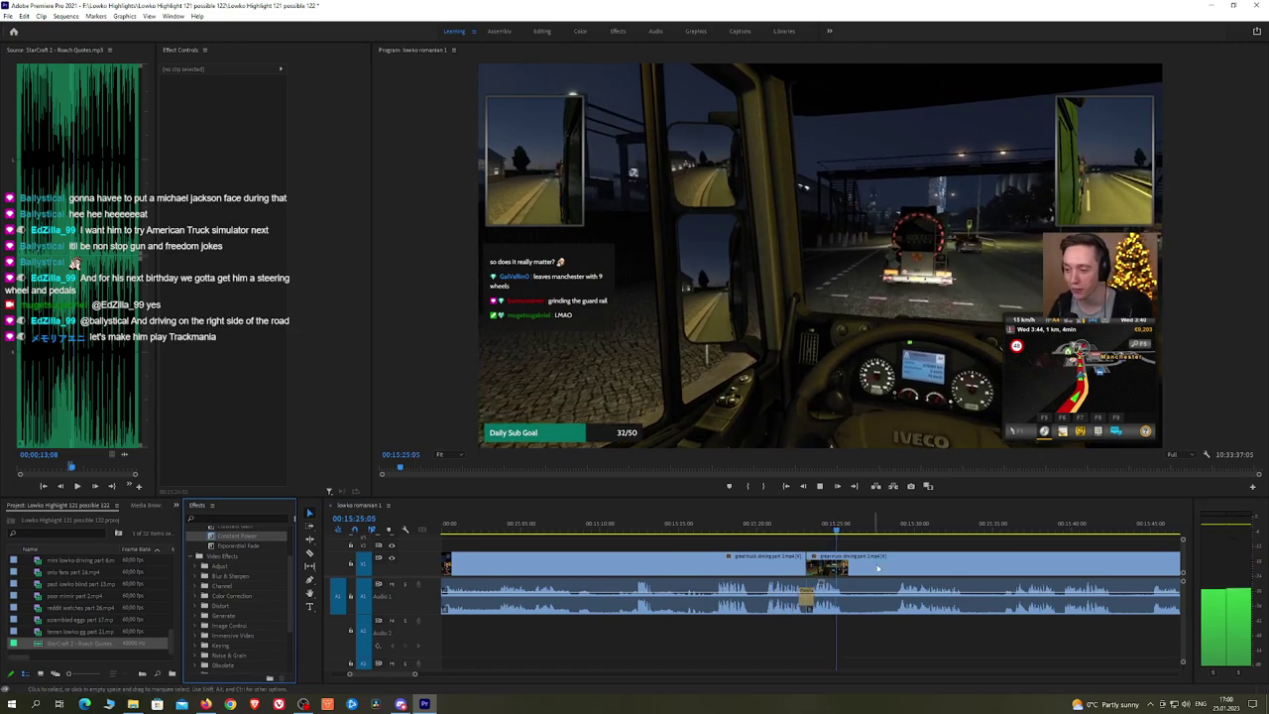
Step: Remove the second dull part the same way, crossfading its audio join with Constant Power
left_click(845, 564)
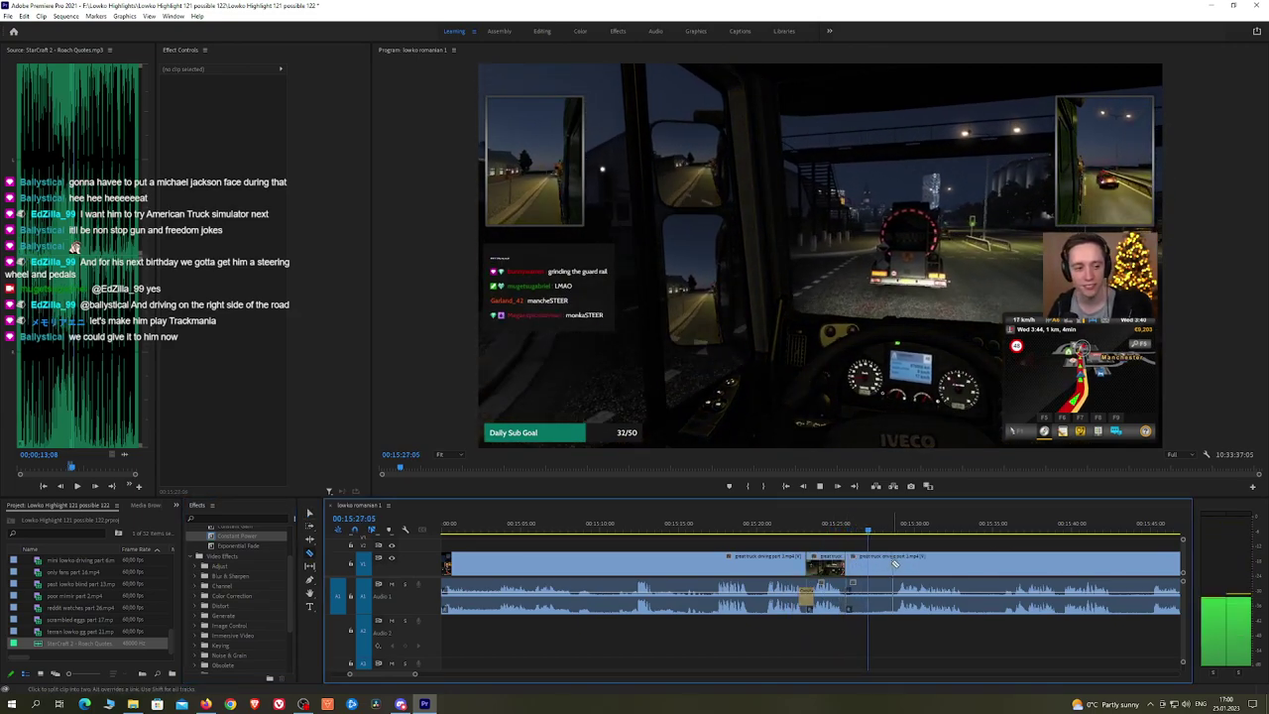
left_click(891, 565)
key("v")
left_click(881, 566)
key("shift+Delete")
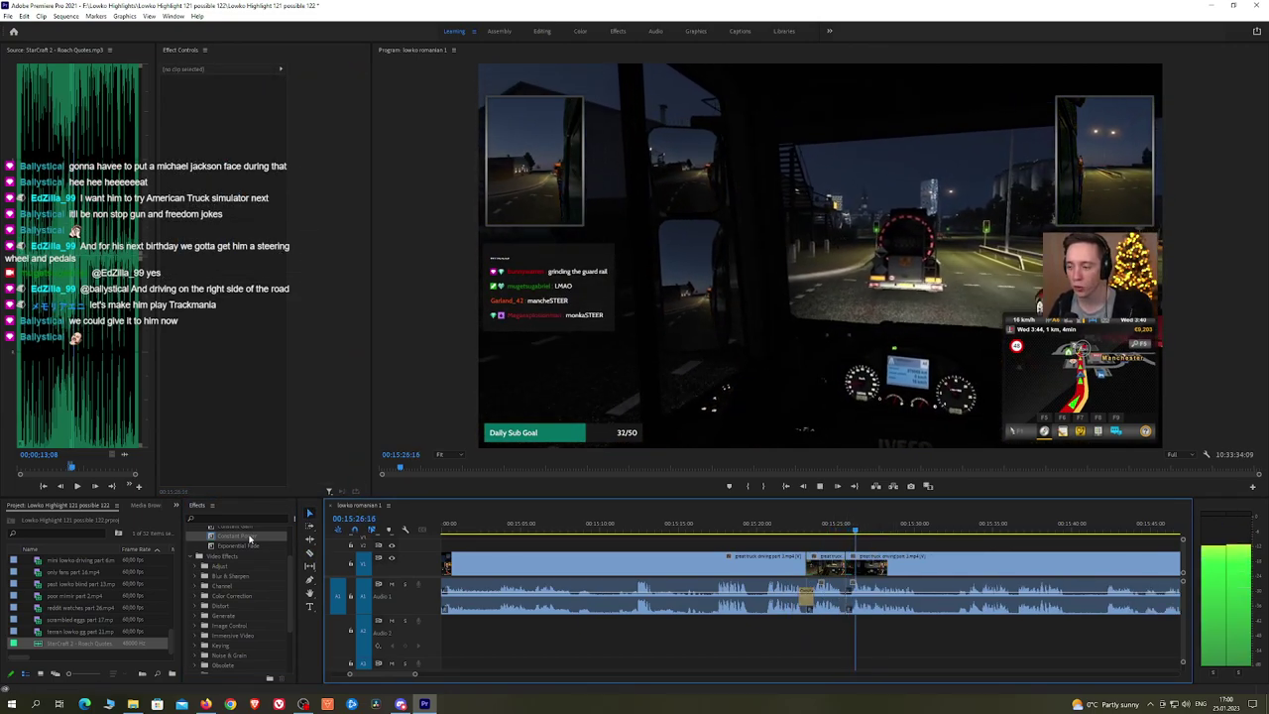
left_click_drag(248, 537, 845, 600)
Step: Ripple-delete the third dull part near 00:15:32:49 and crossfade its audio join with Constant Power
key("h")
left_click_drag(947, 542, 765, 540)
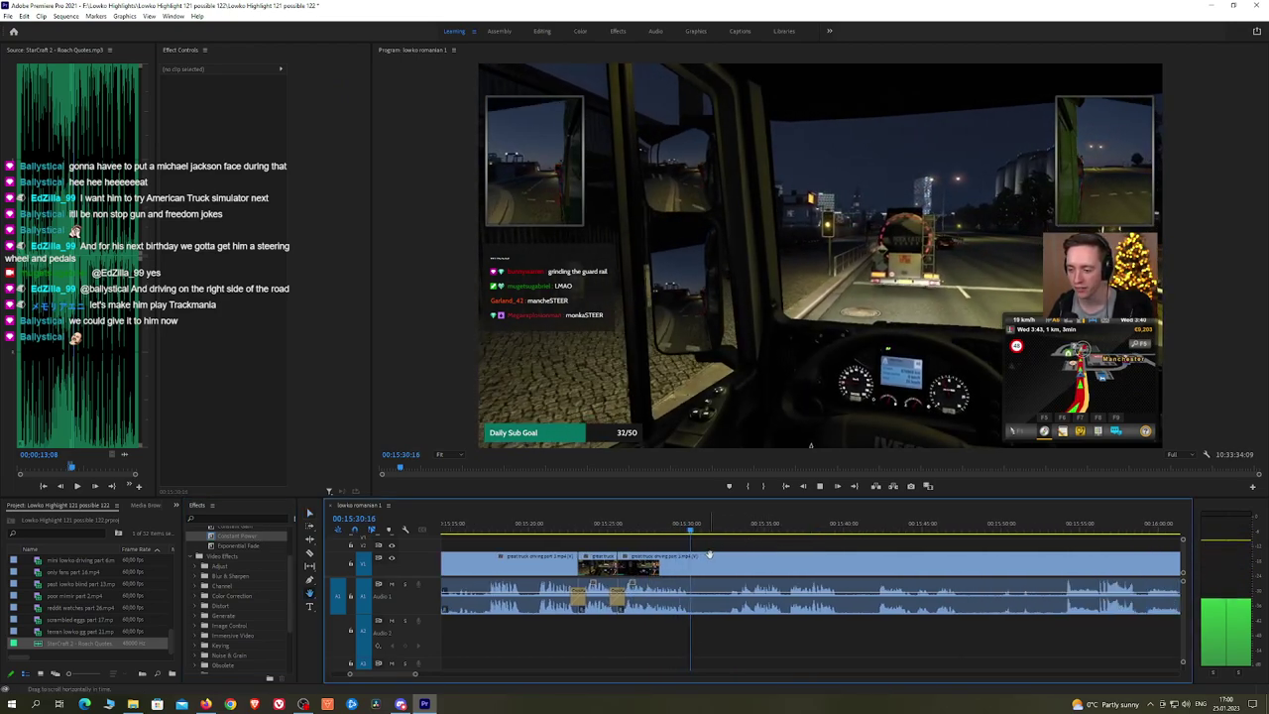
key("space")
left_click_drag(698, 530, 730, 529)
key("space")
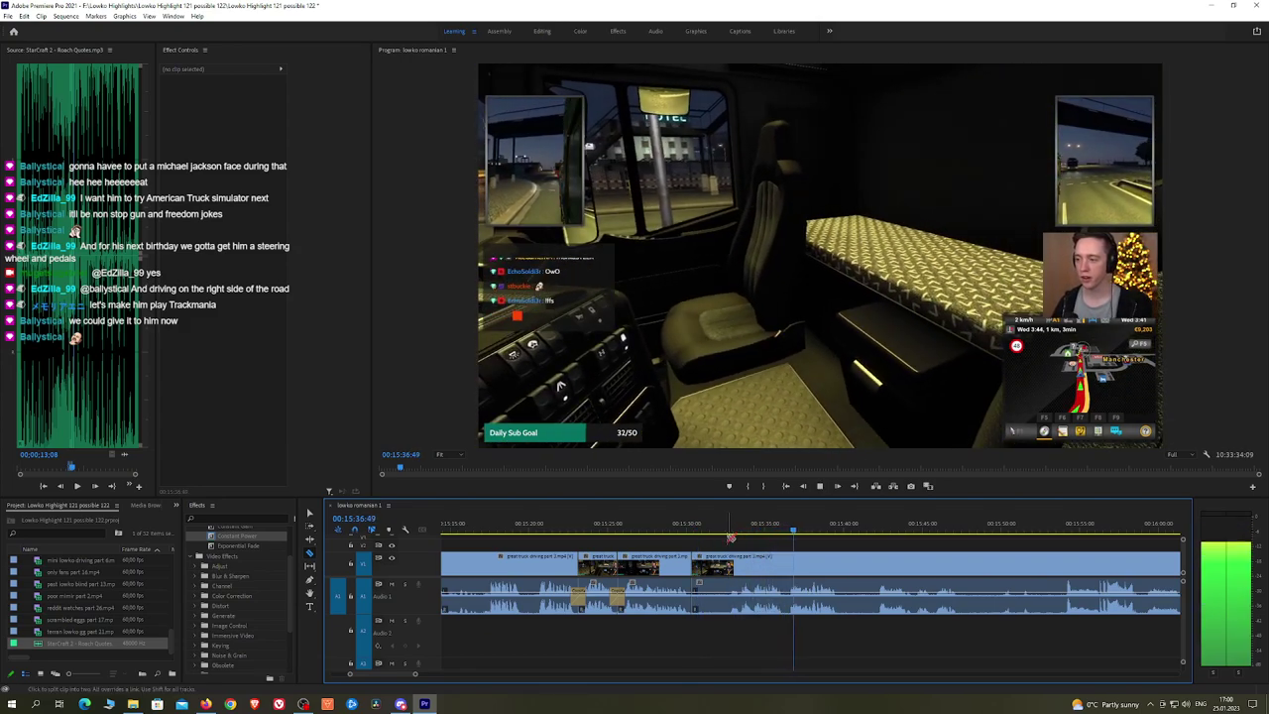
key("v")
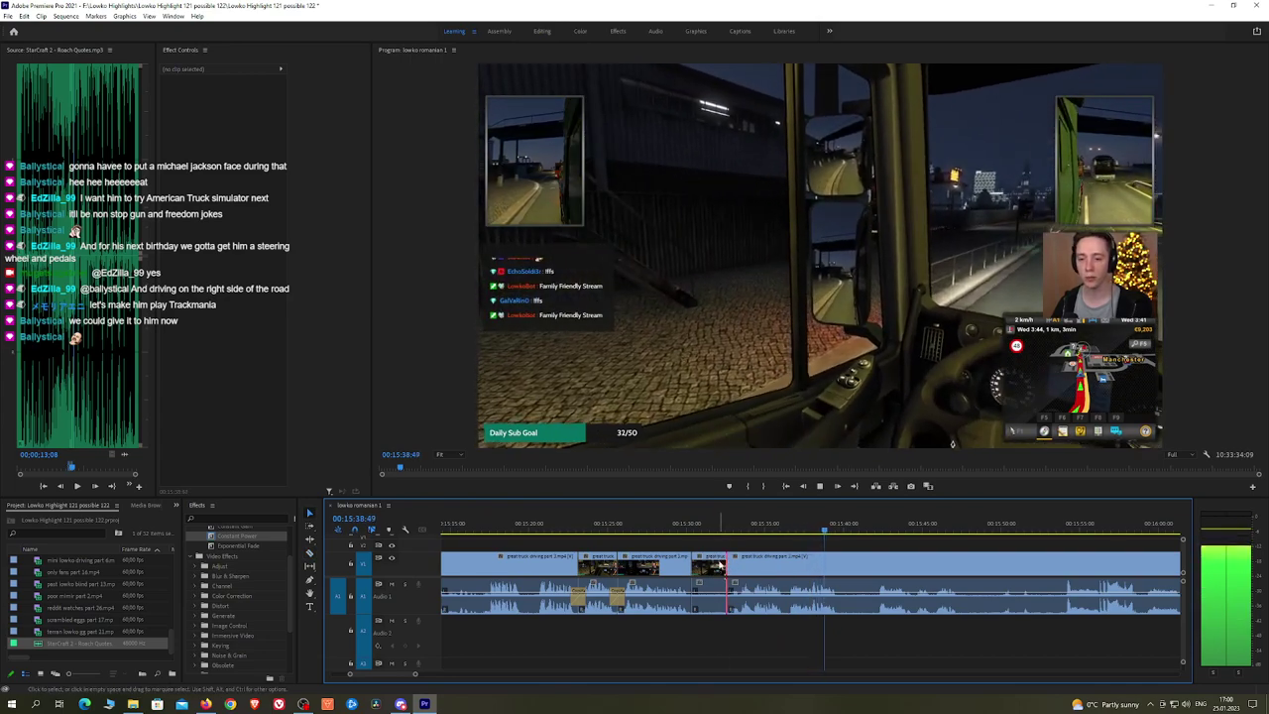
left_click(719, 565)
key("shift+Delete")
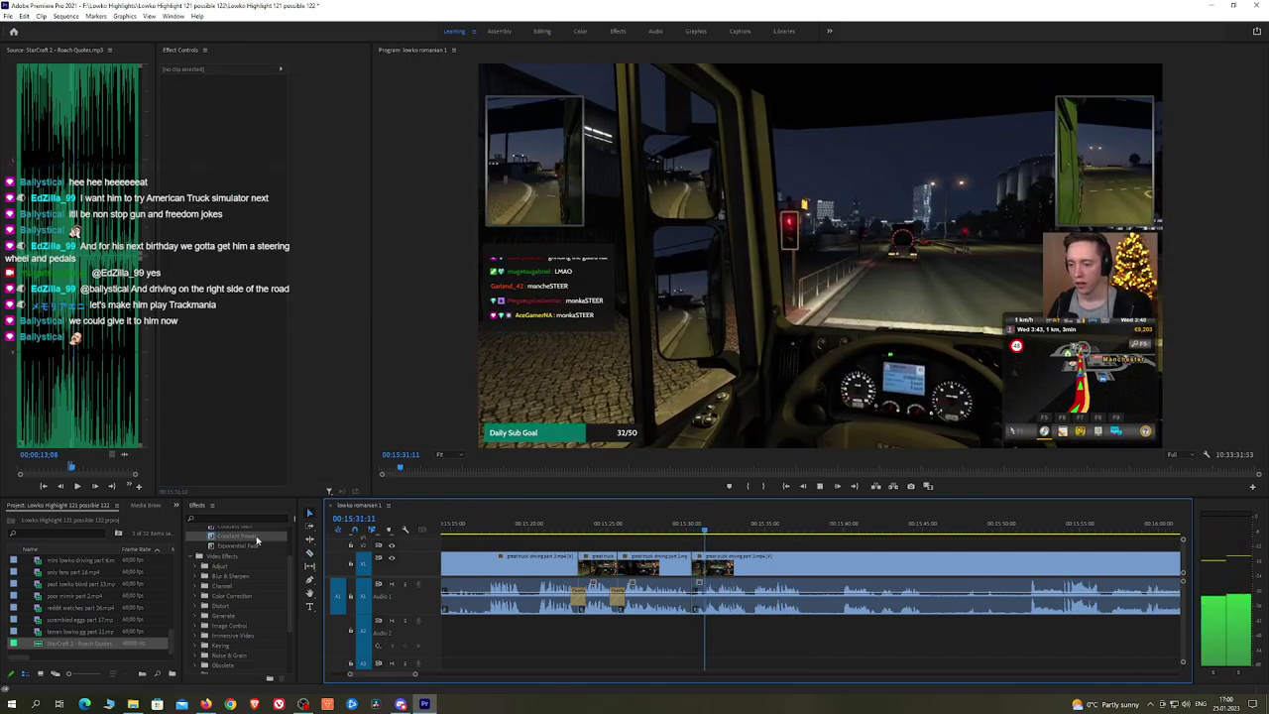
left_click_drag(254, 537, 691, 600)
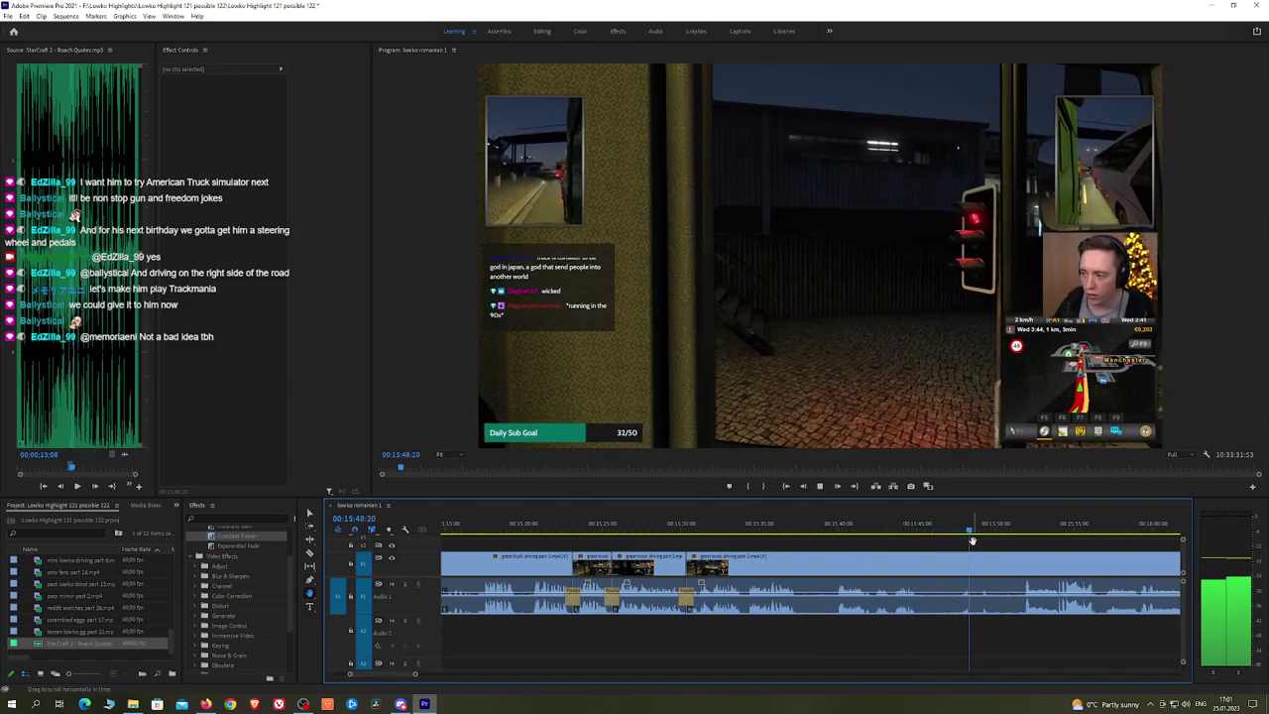
Step: Review playback around 15:57–15:58 and zoom the timeline in to one-second steps
left_click_drag(1049, 539, 834, 539)
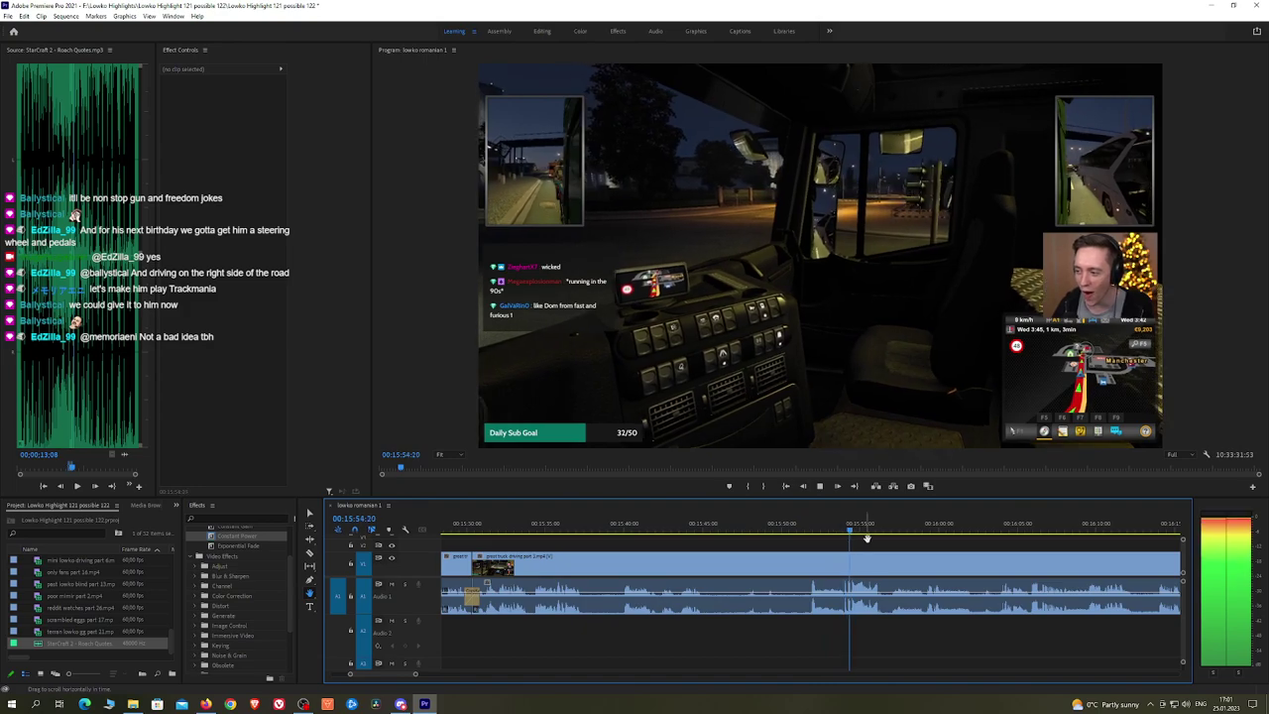
scroll(916, 547, "down", 1)
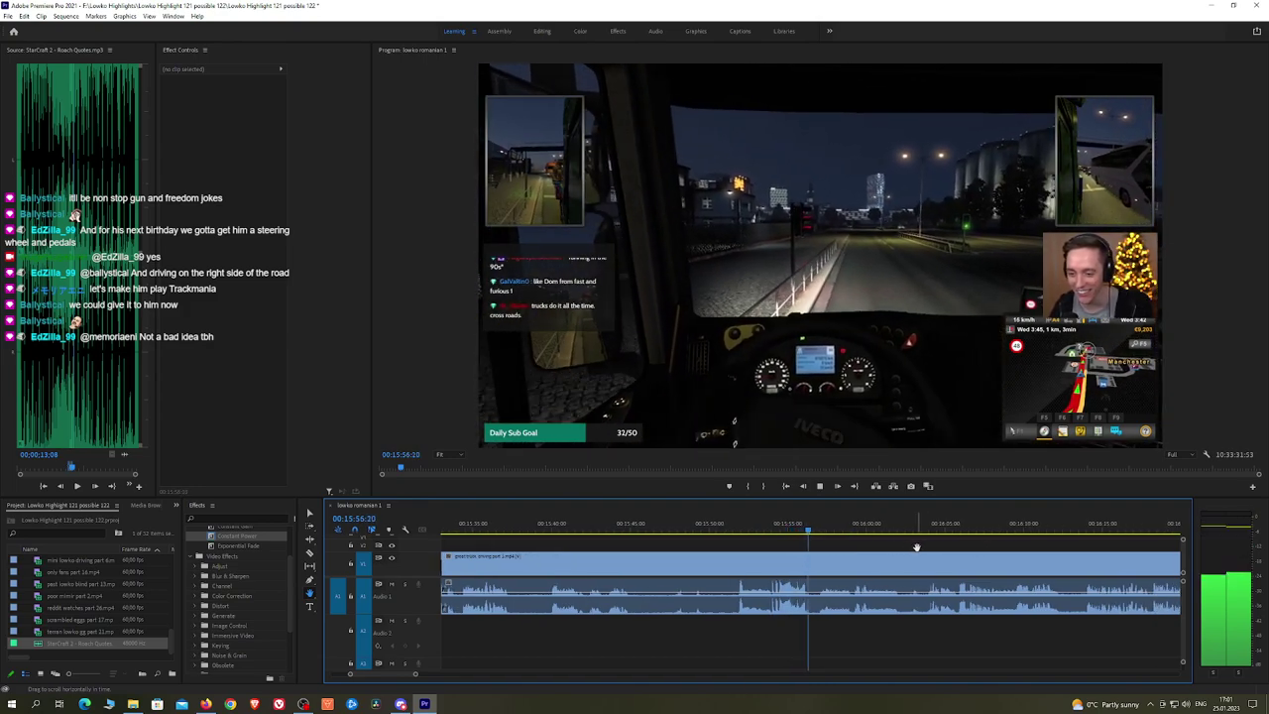
scroll(876, 551, "down", 1)
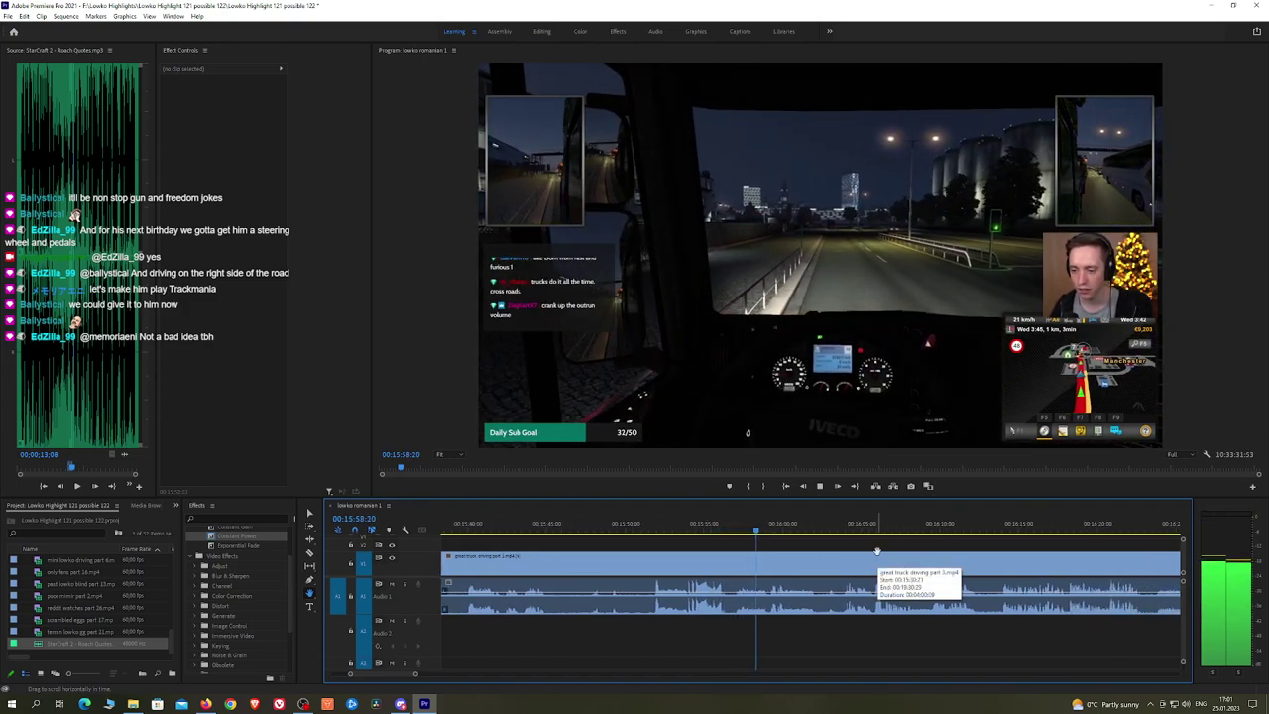
left_click_drag(742, 529, 754, 529)
key("space")
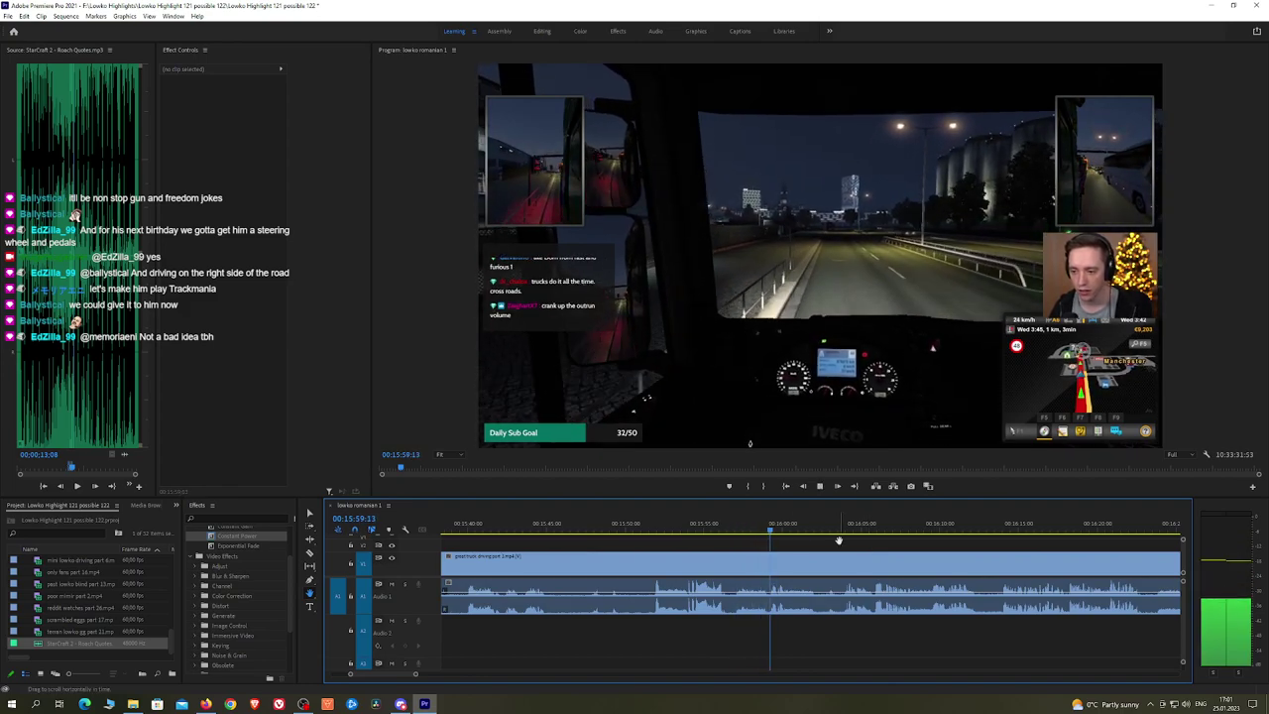
left_click(676, 529)
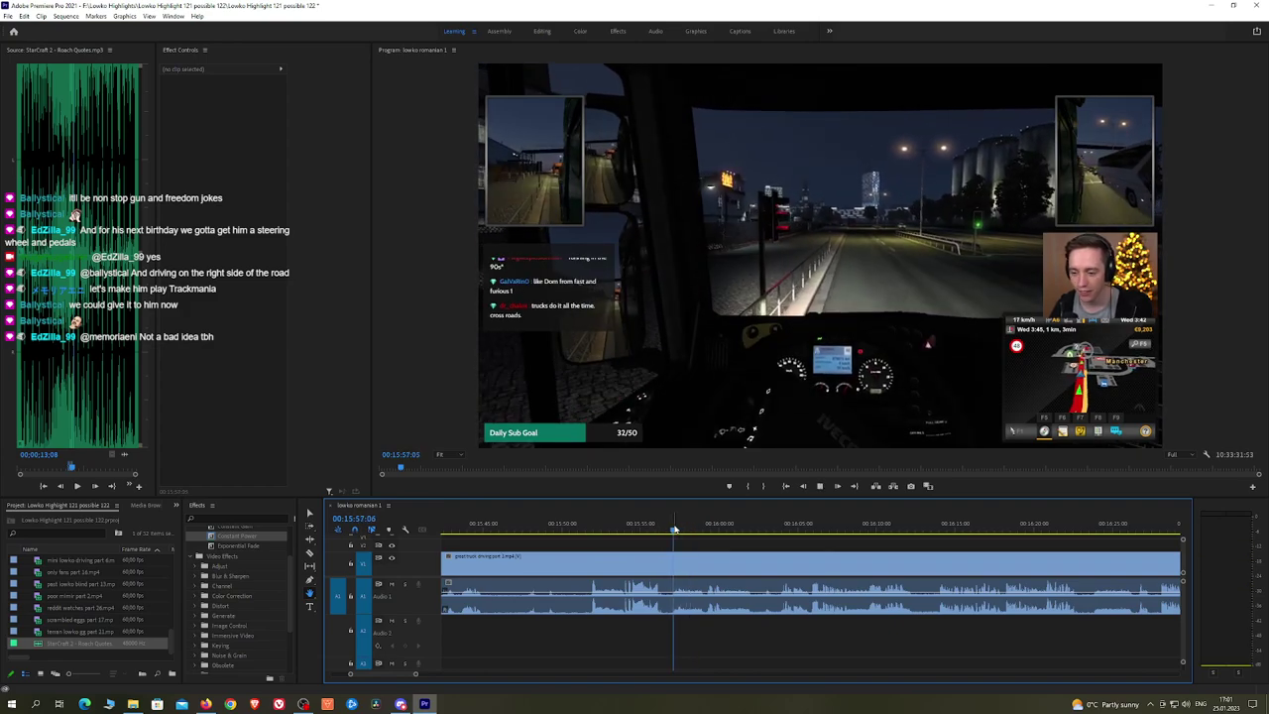
key("space")
key("equal")
key("equal")
key("equal")
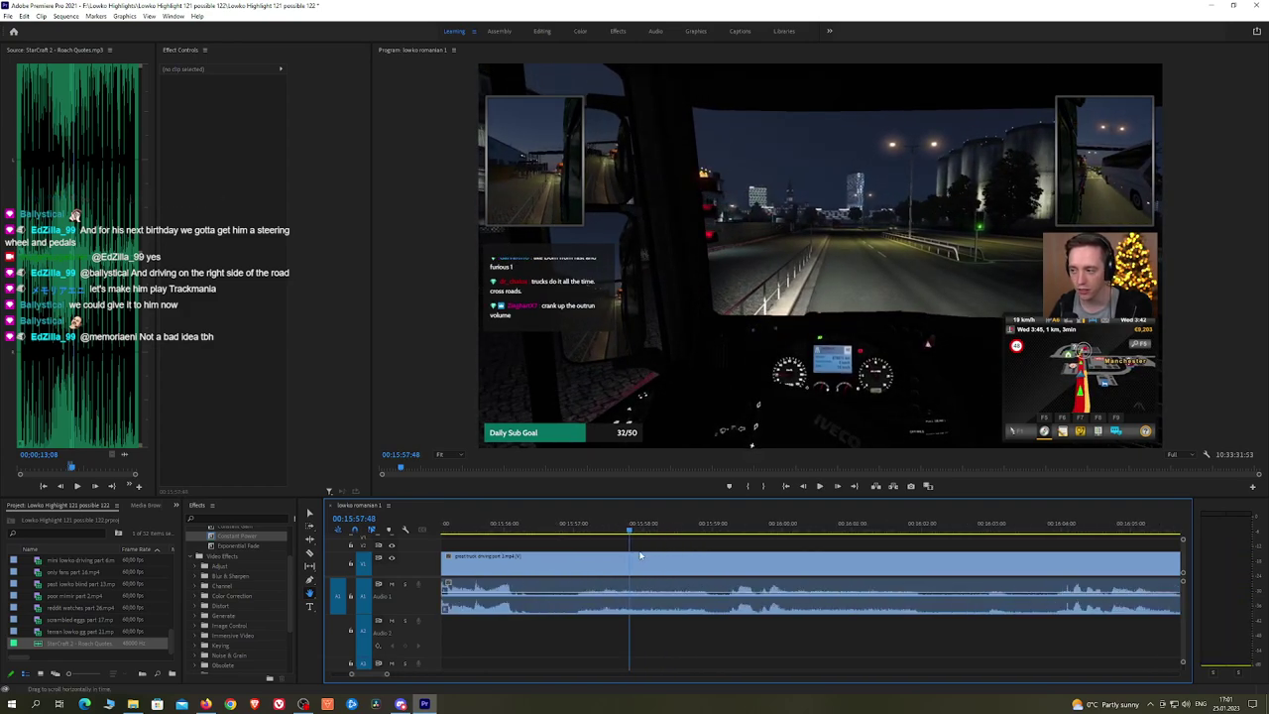
left_click(611, 526)
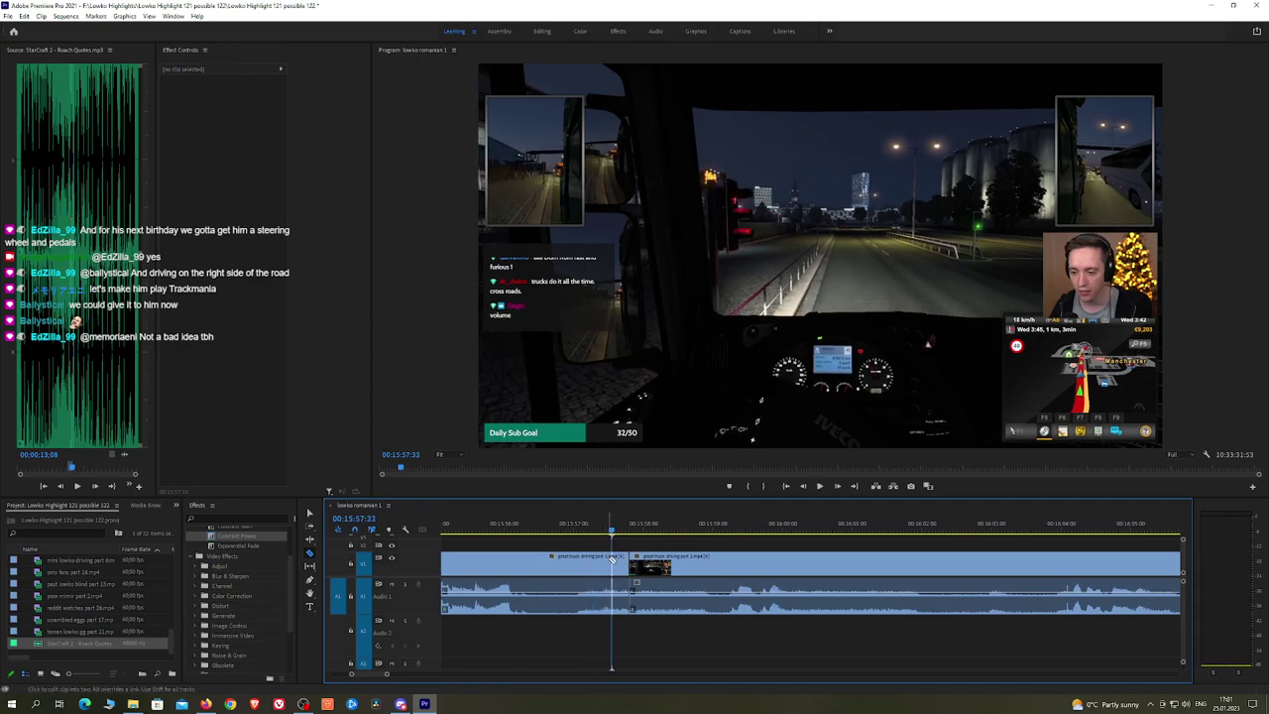
left_click(622, 595)
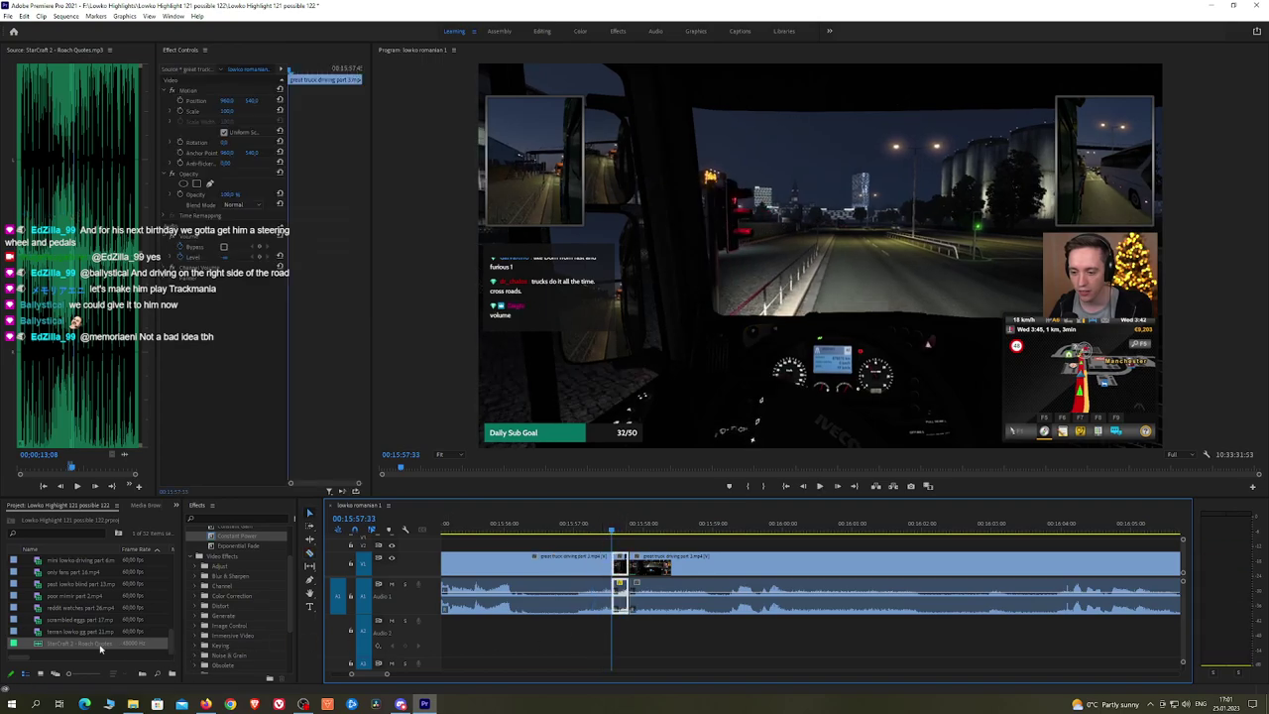
left_click_drag(100, 649, 627, 627)
left_click(622, 580)
left_click(621, 631)
left_click(228, 111)
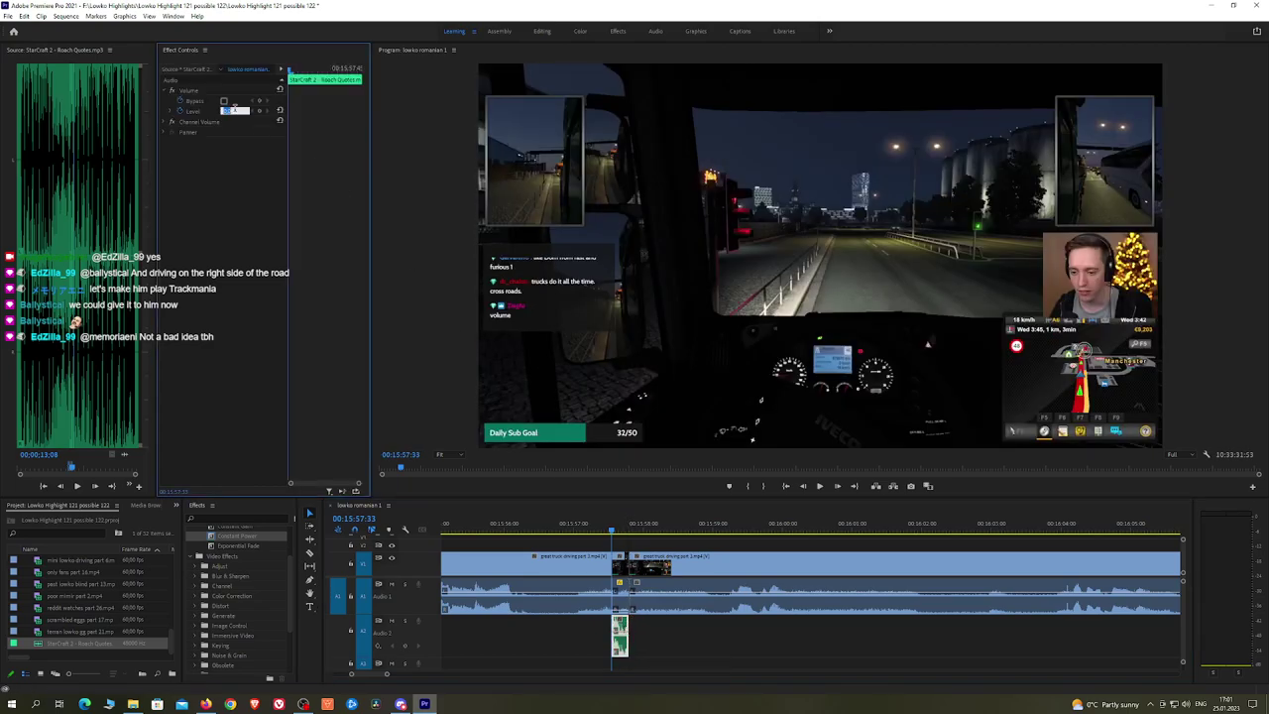
left_click(721, 531)
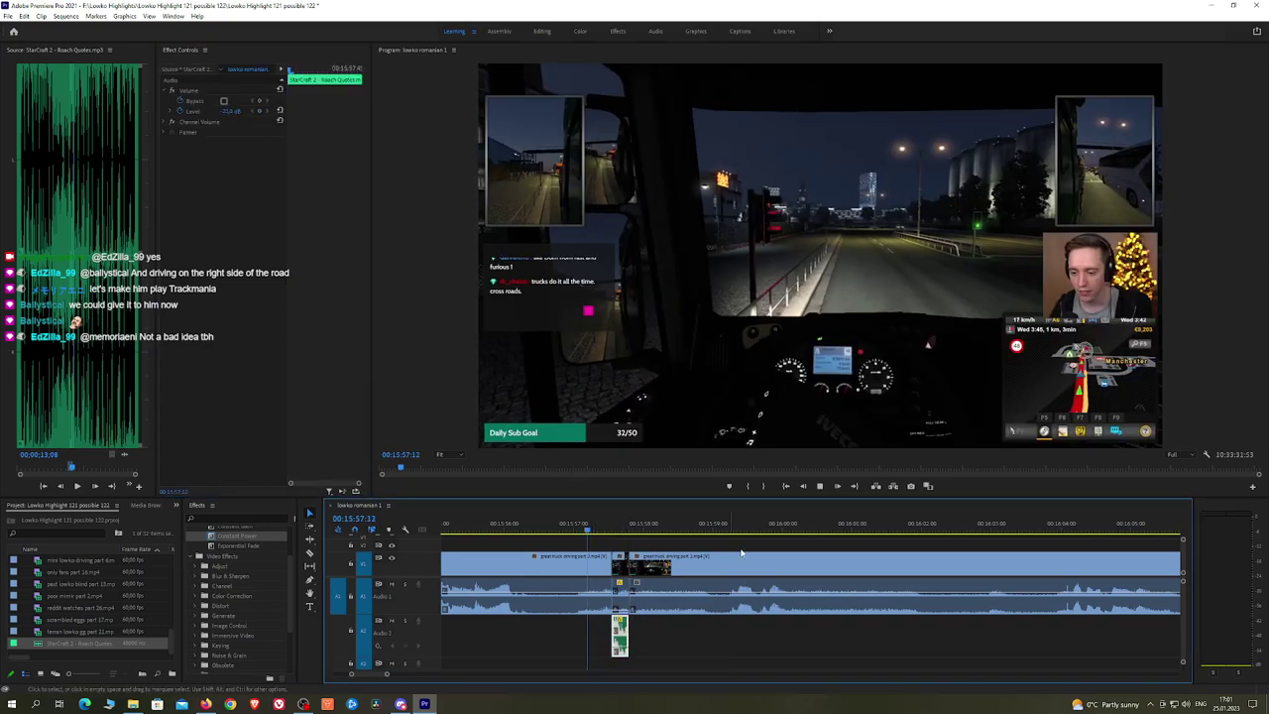
key("space")
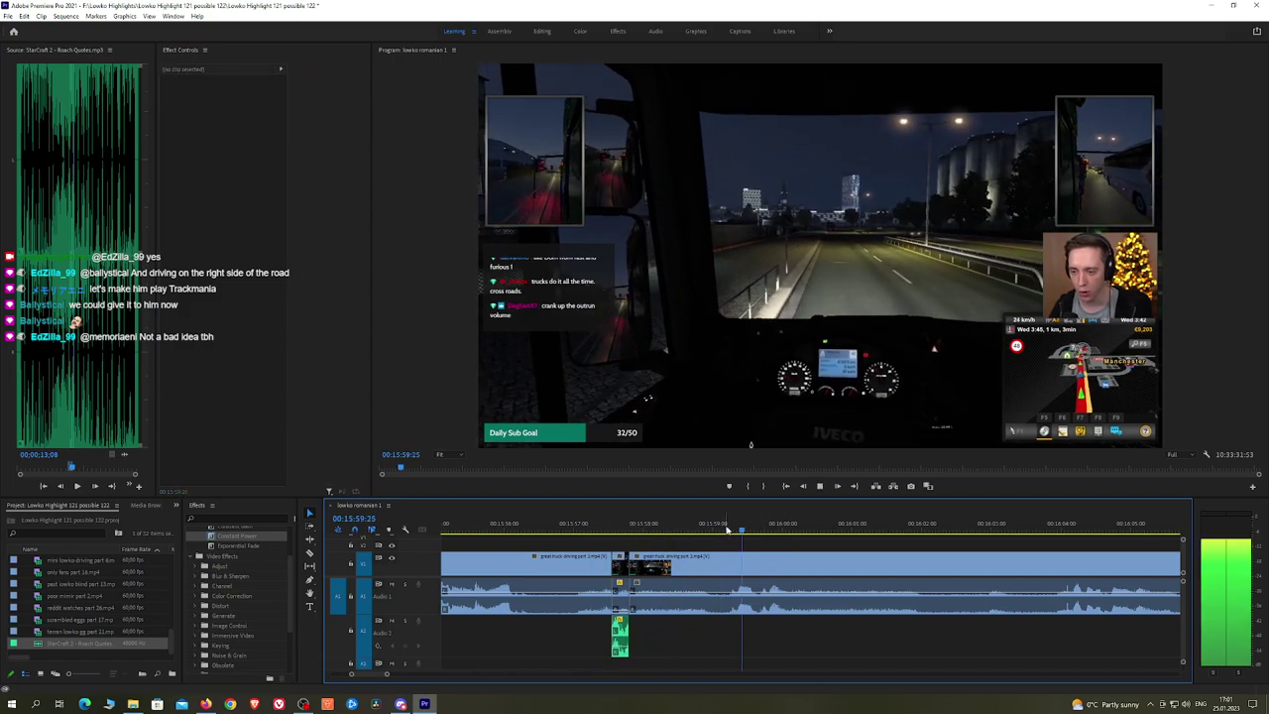
scroll(884, 549, "down", 4)
left_click(908, 531)
key("space")
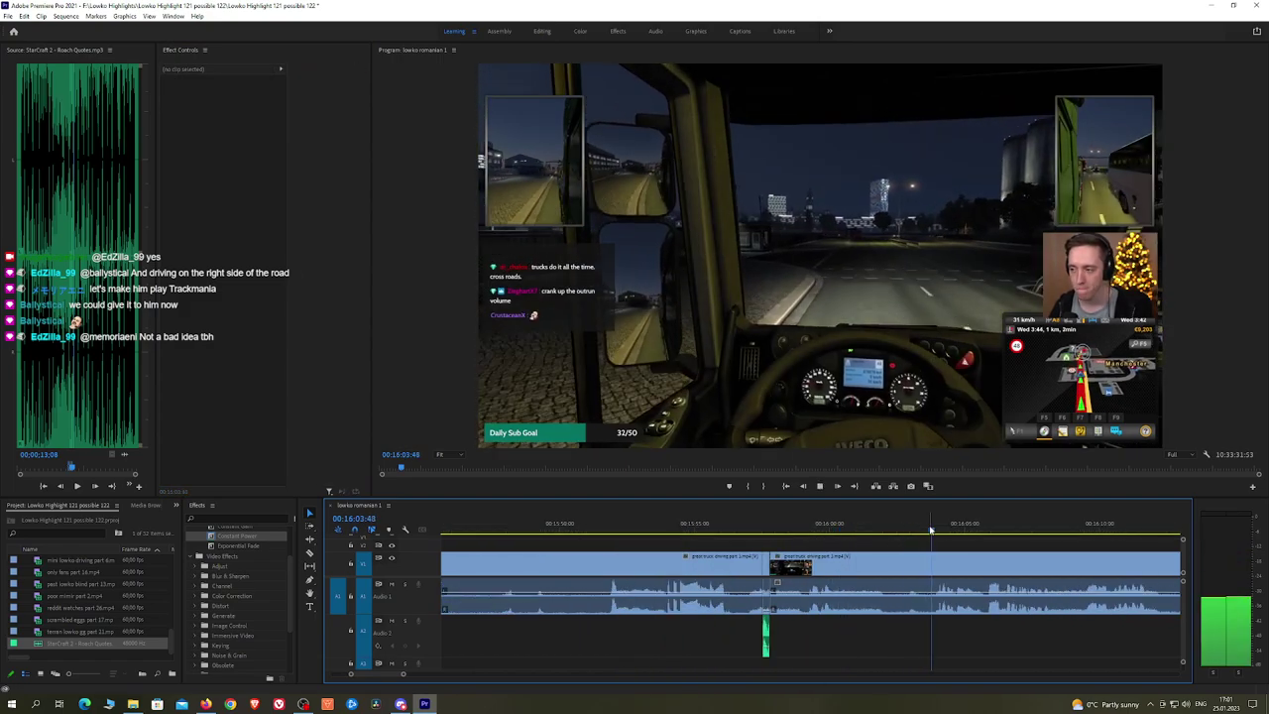
key("h")
left_click_drag(1041, 544, 820, 534)
scroll(845, 552, "down", 4)
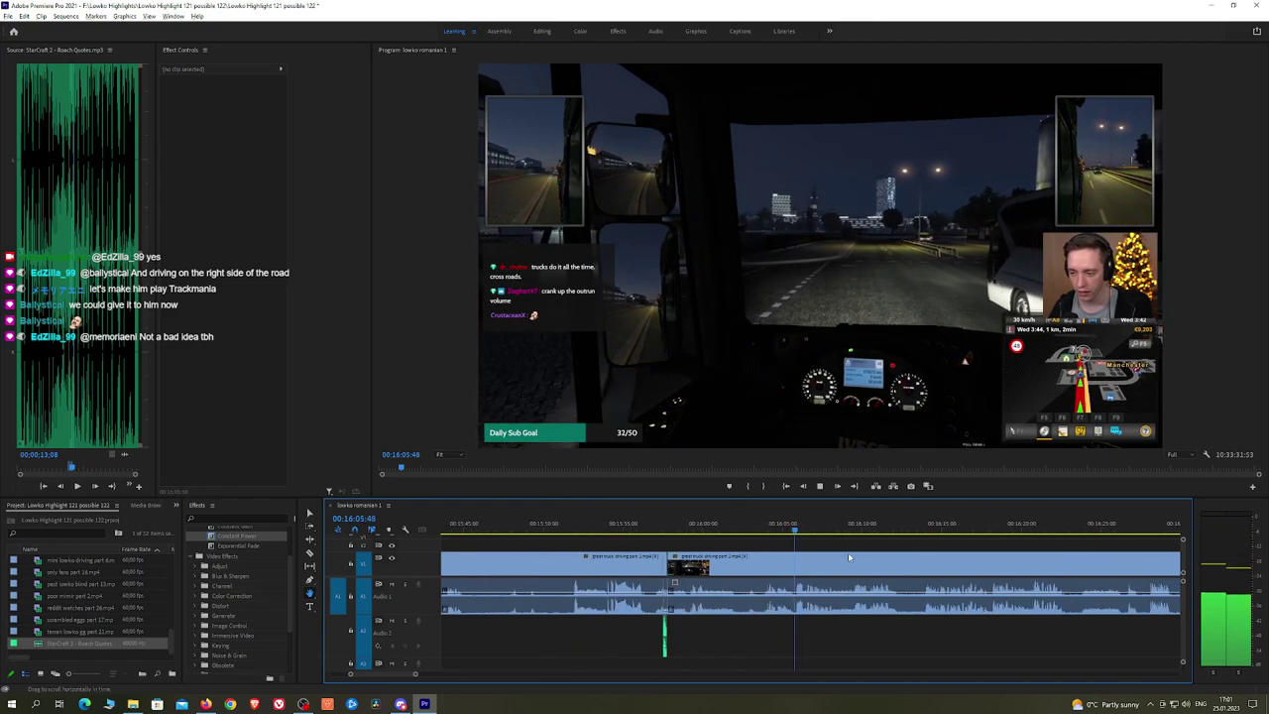
Step: Stop at the trailer damage warning and razor the V1 driving clip at 00:16:21:12
left_click_drag(929, 549, 853, 542)
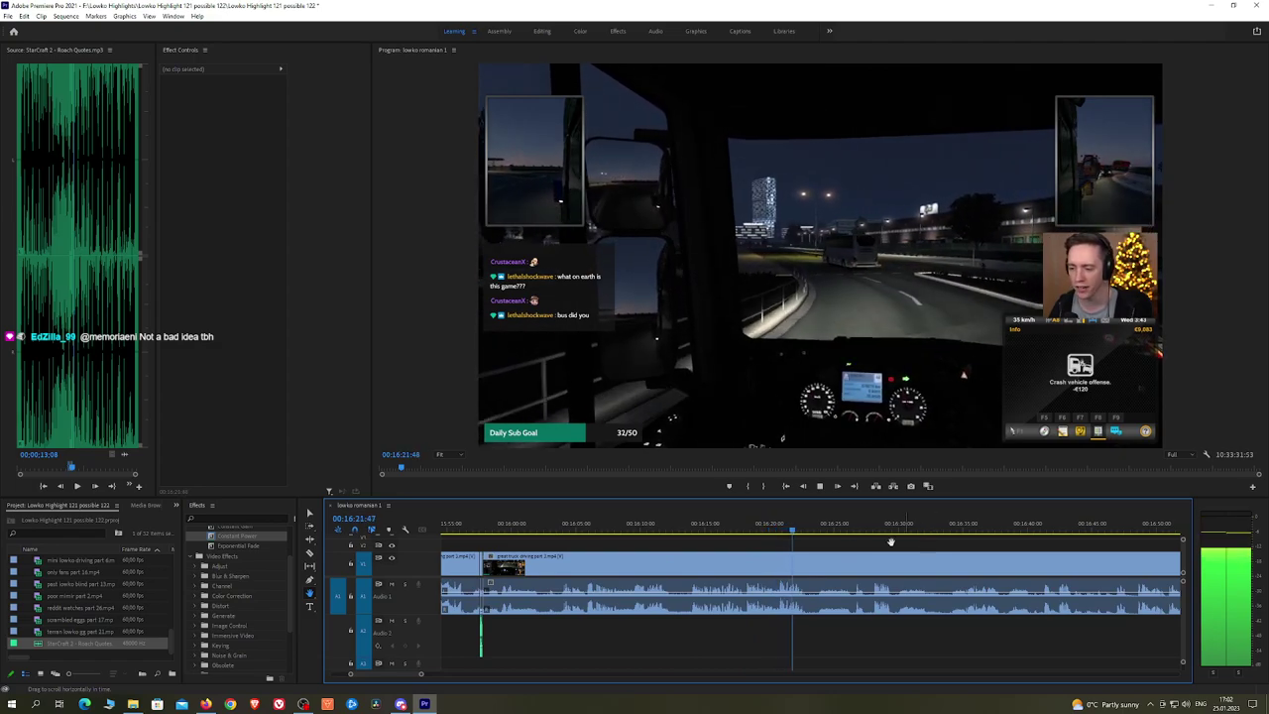
key("space")
key("space")
scroll(802, 545, "up", 5)
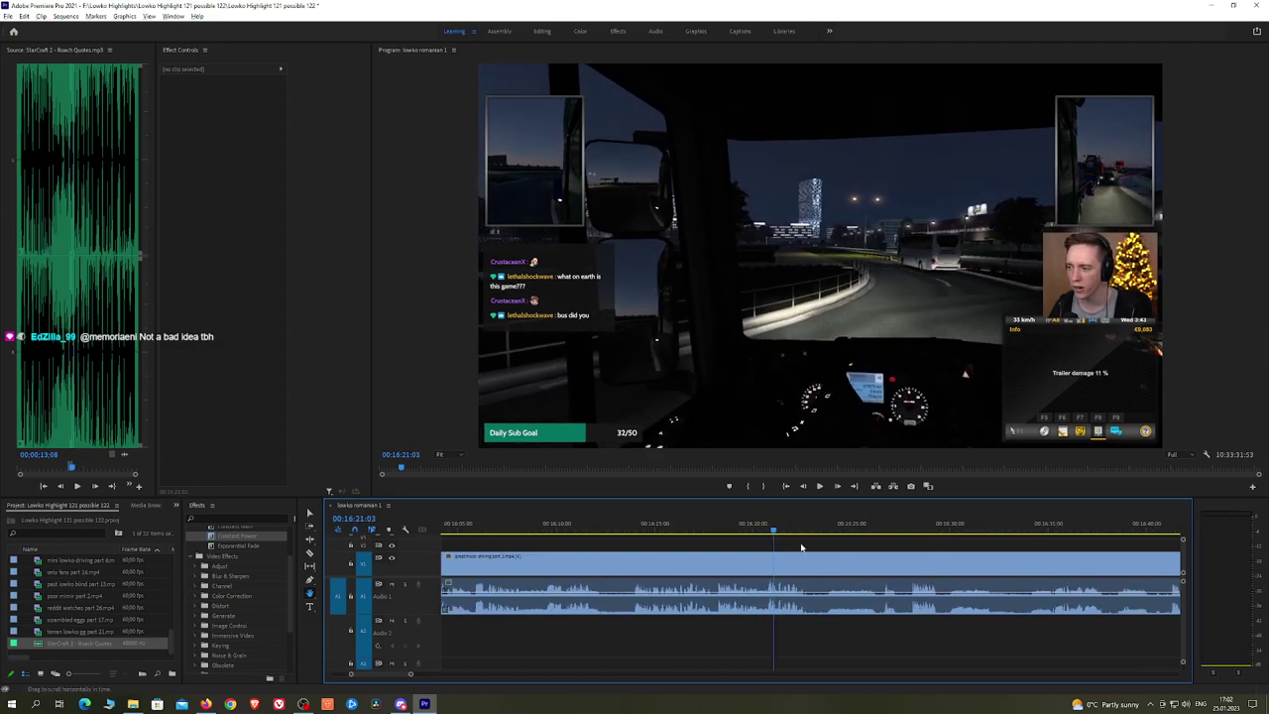
key("space")
left_click(771, 530)
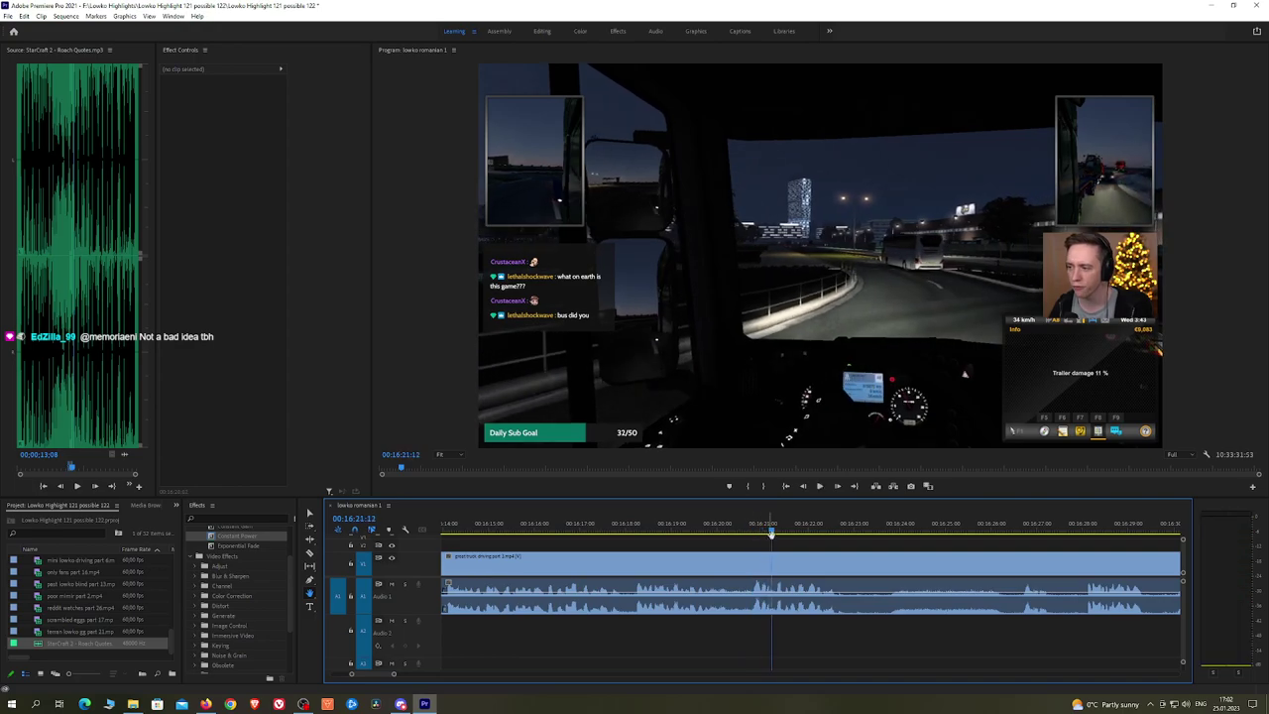
left_click(774, 562)
key("space")
key("space")
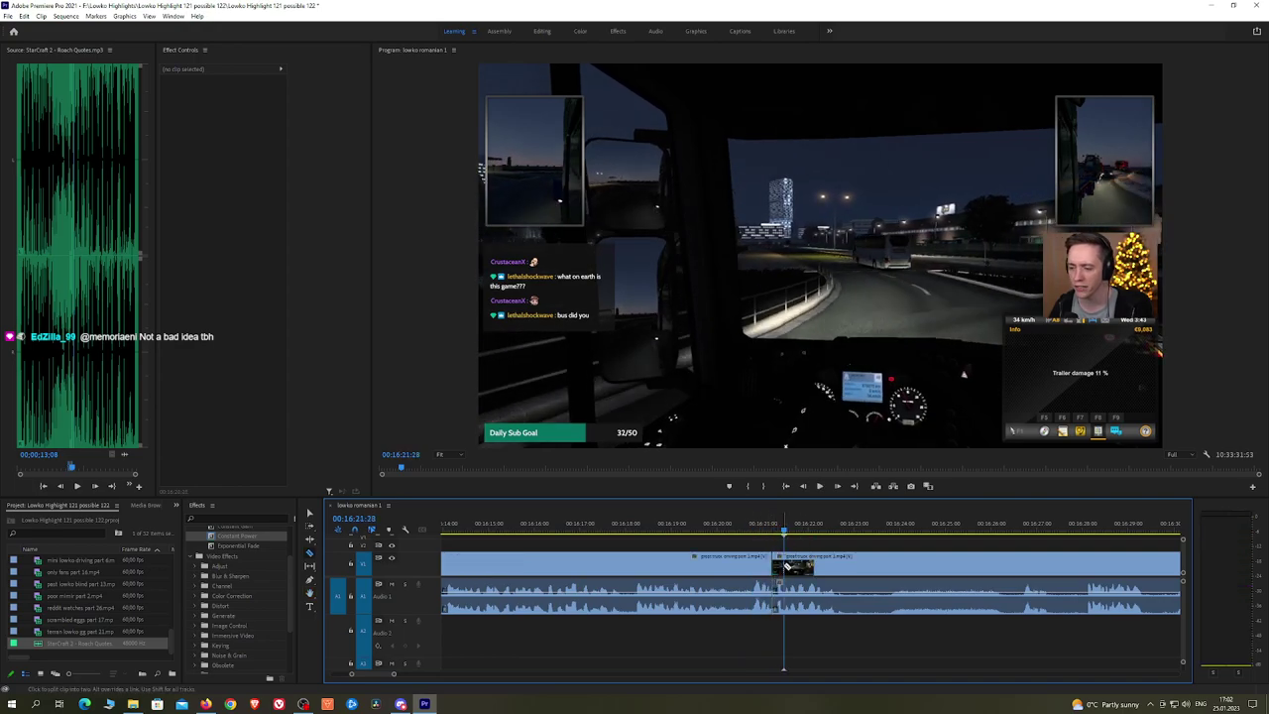
Step: Cut a short slice just after the 16:21 cut and select it for muting
left_click(785, 566)
key("space")
key("v")
left_click_drag(778, 594, 786, 619)
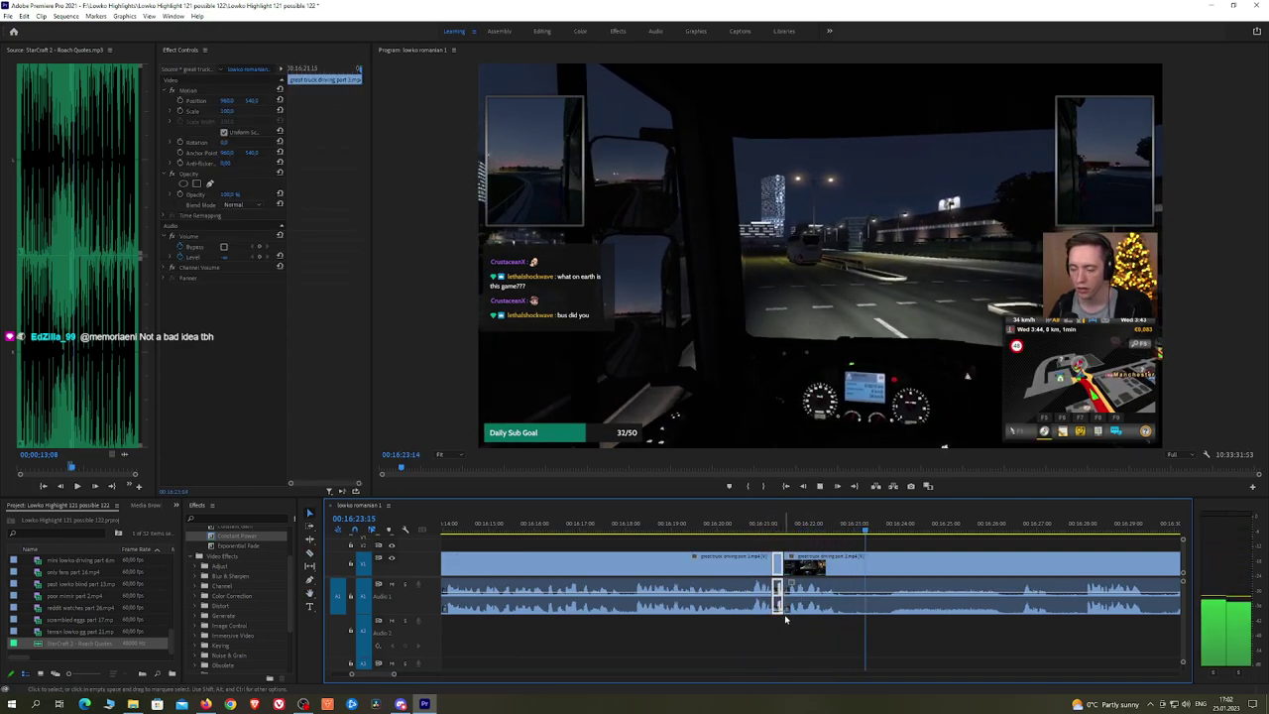
key("space")
Step: Place the Roach Quotes sound on A2 at the cut and lower its volume level
left_click(517, 529)
key("space")
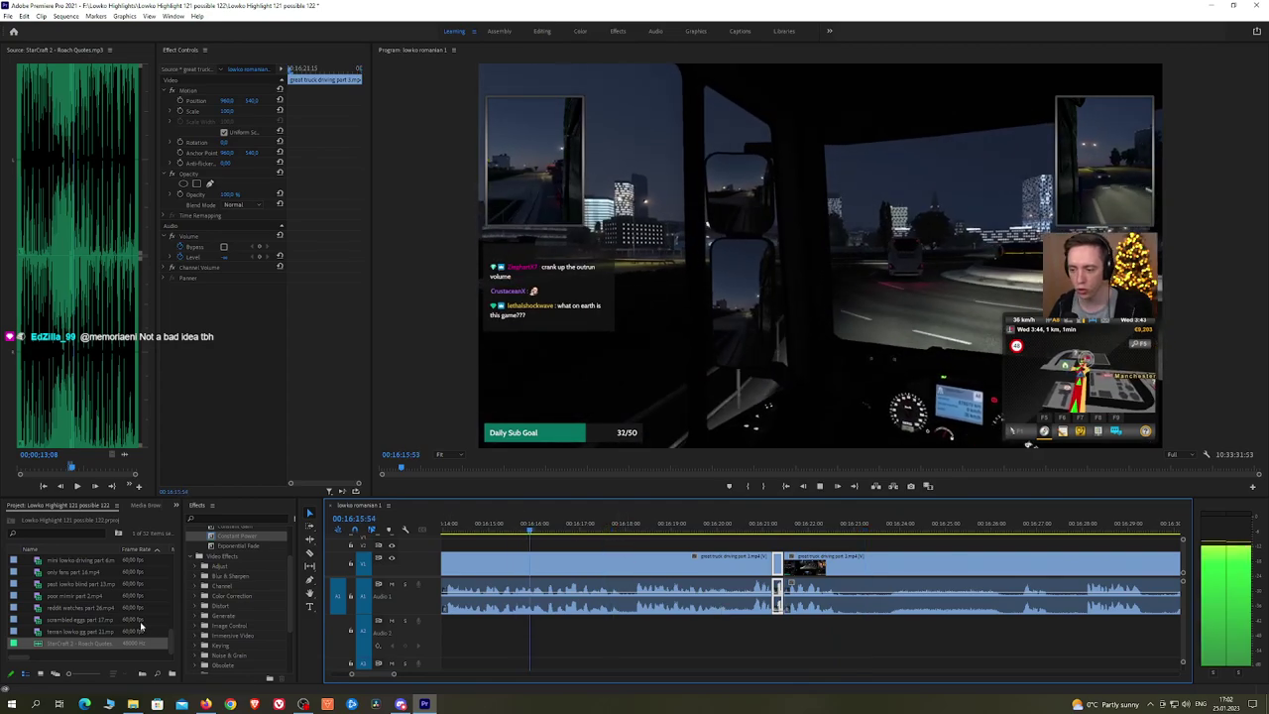
mouse_move(104, 644)
left_mouse_down()
mouse_move(770, 655)
mouse_move(771, 637)
mouse_move(799, 640)
mouse_move(782, 640)
left_mouse_up()
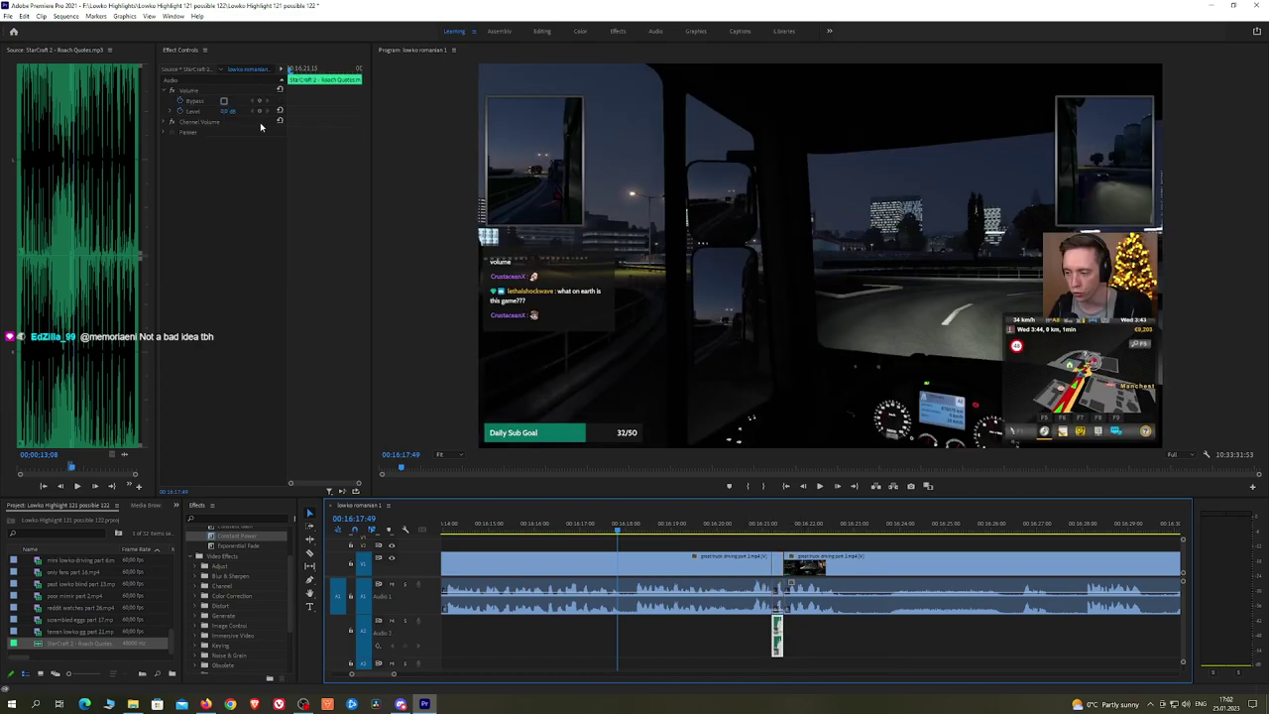
left_click(228, 110)
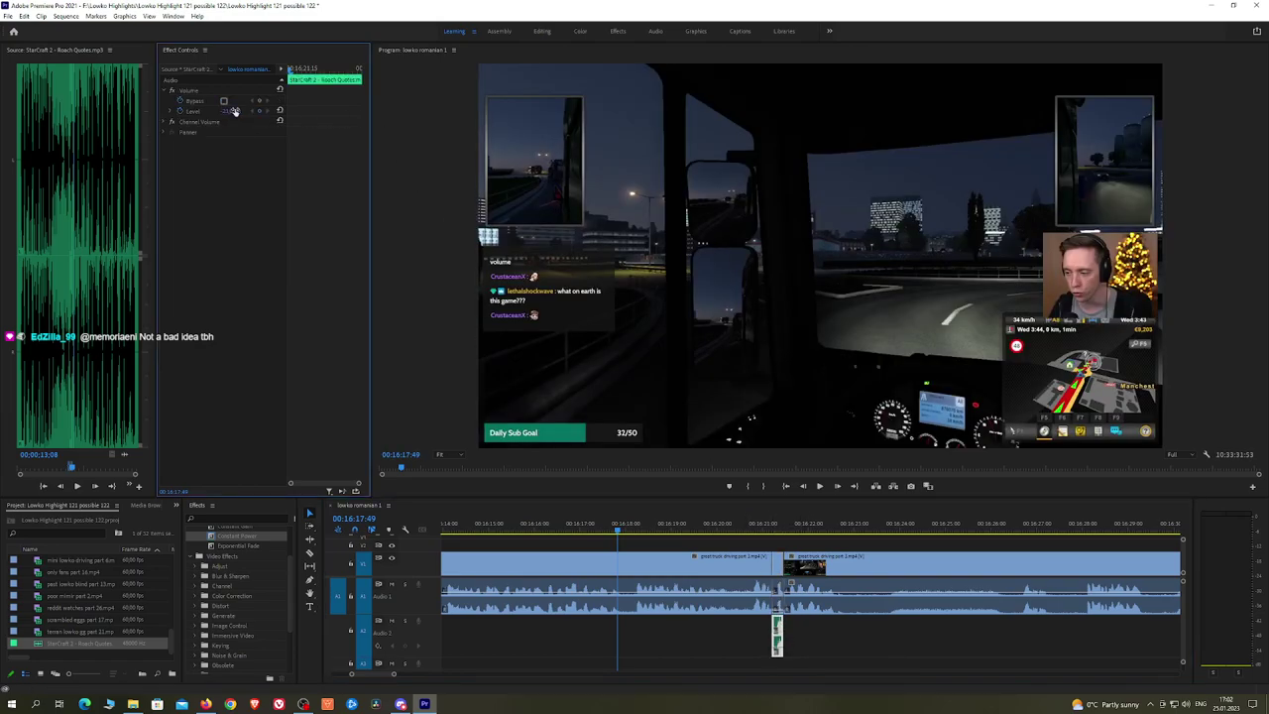
key("space")
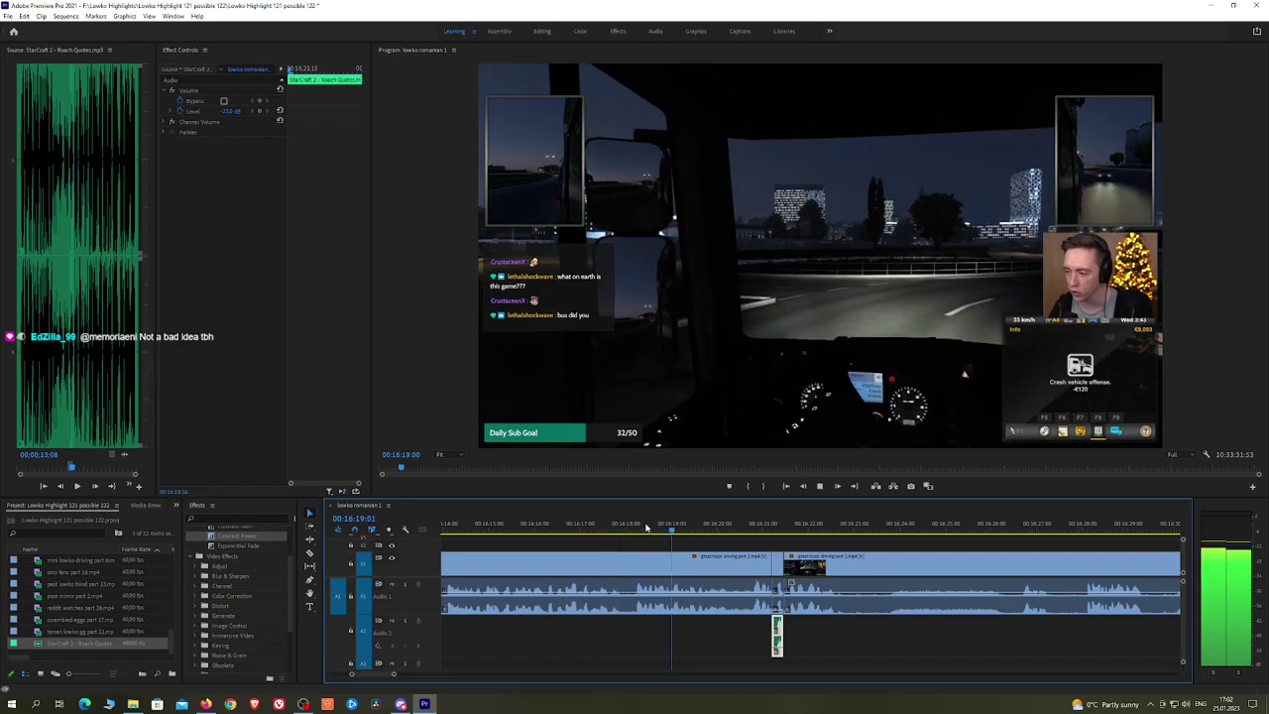
Step: Deselect the sound clip and pan ahead to later footage
left_click(867, 540)
key("h")
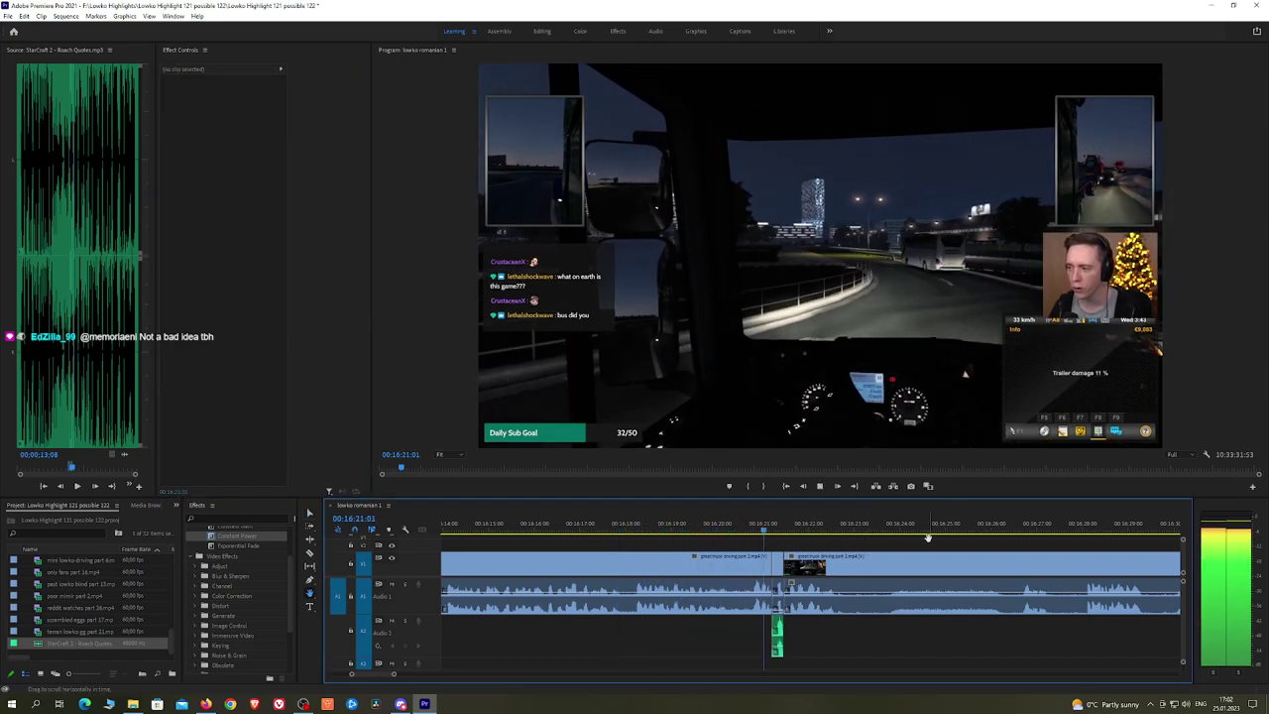
left_click_drag(927, 538, 814, 537)
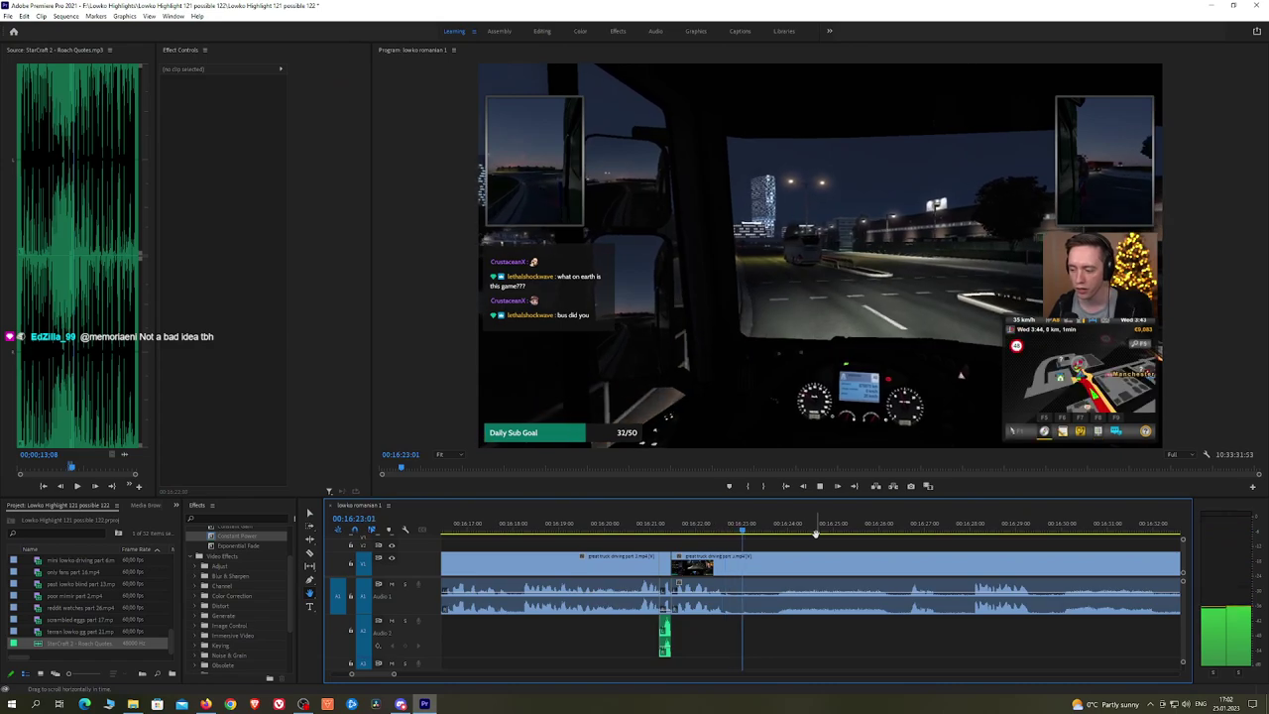
left_click(890, 529)
scroll(968, 546, "down", 3)
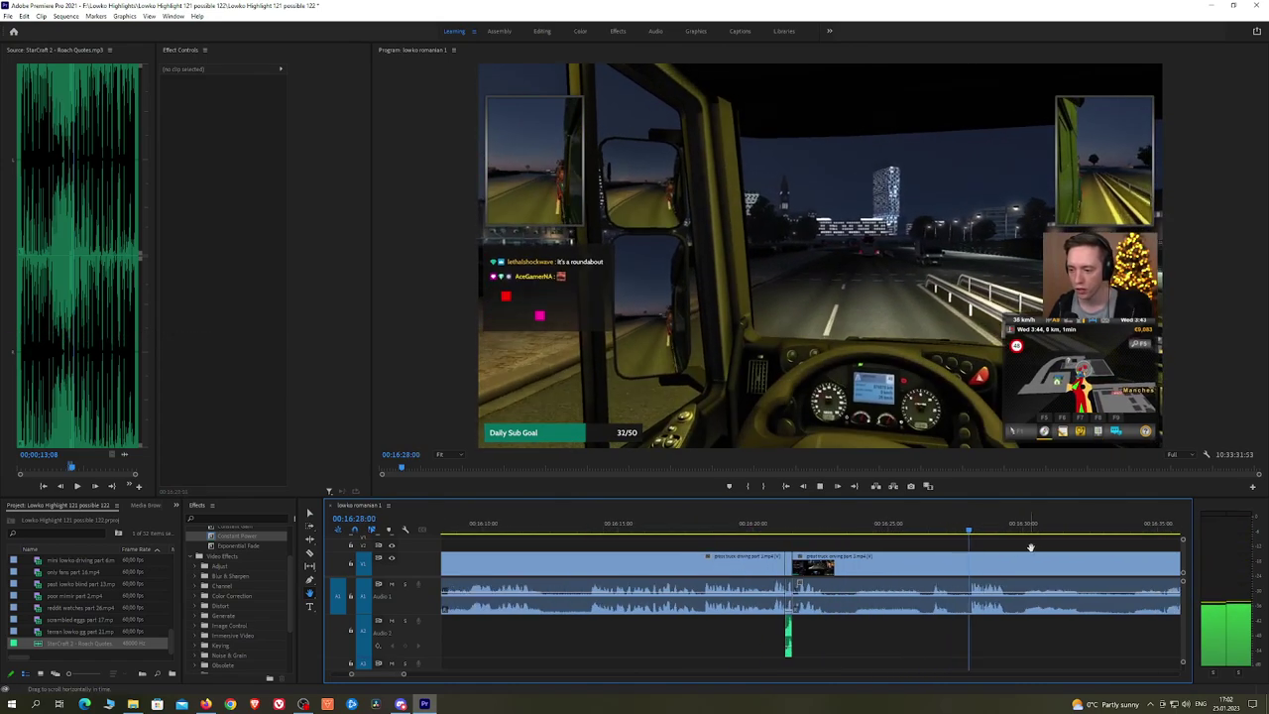
scroll(805, 526, "down", 3)
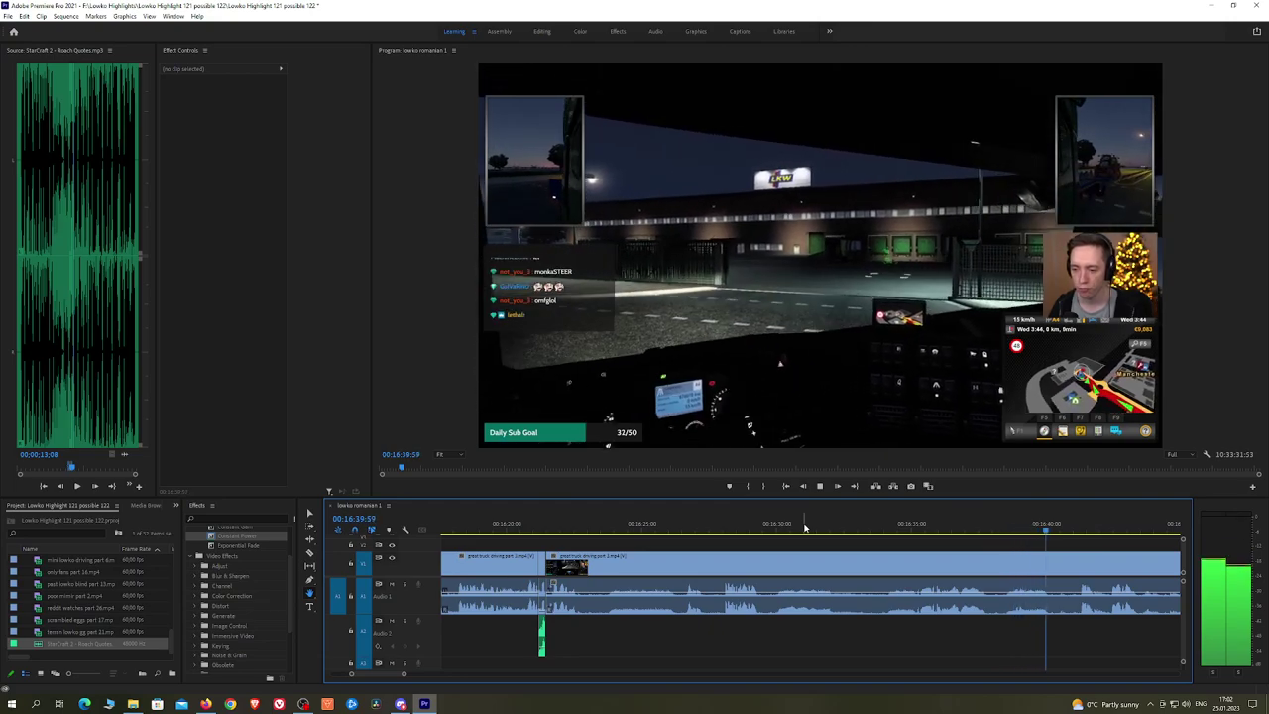
Step: Add an edit with Ctrl+K at about 16:55, undoing one misplaced split first
scroll(1099, 554, "down", 2)
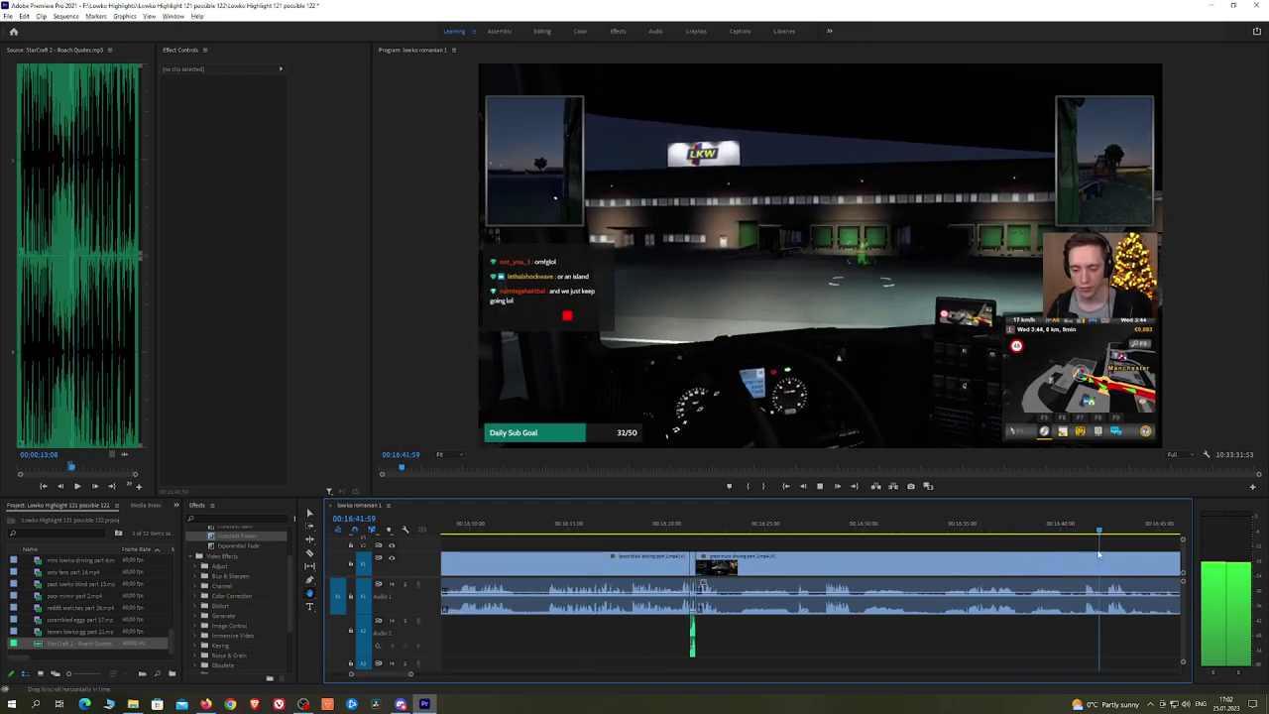
scroll(1099, 555, "down", 2)
left_click_drag(1099, 553, 675, 530)
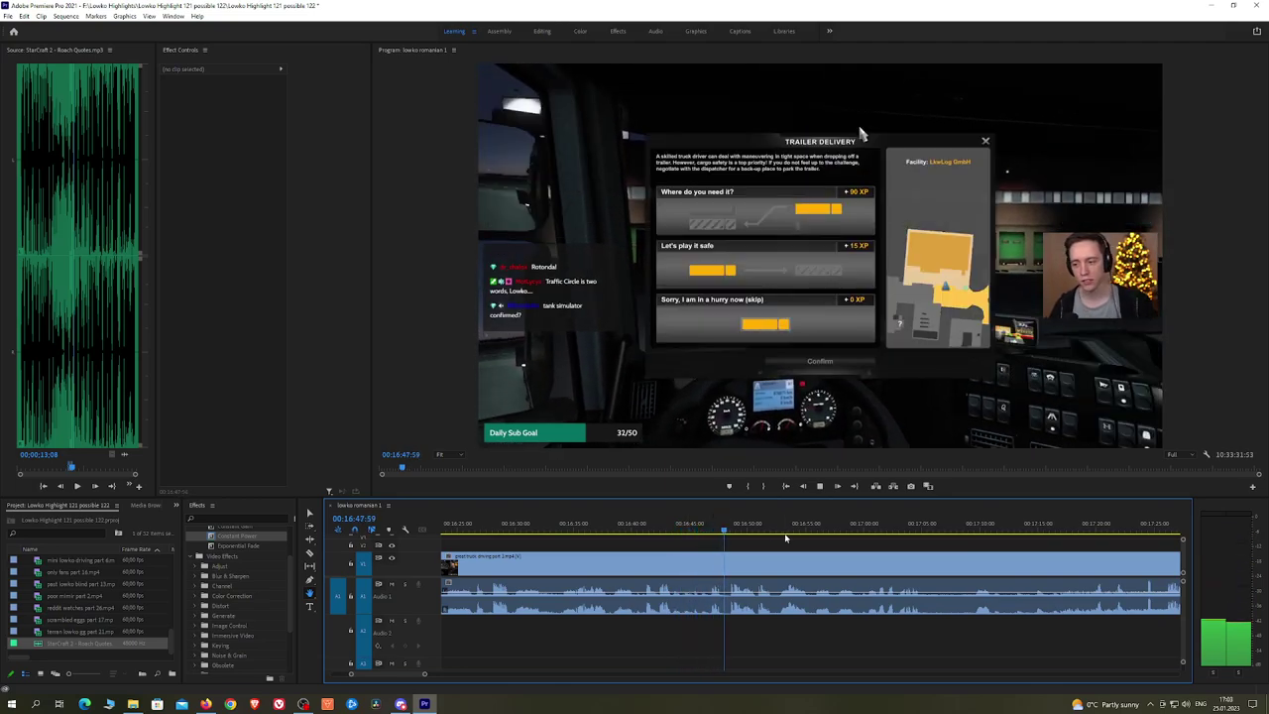
scroll(793, 538, "up", 2)
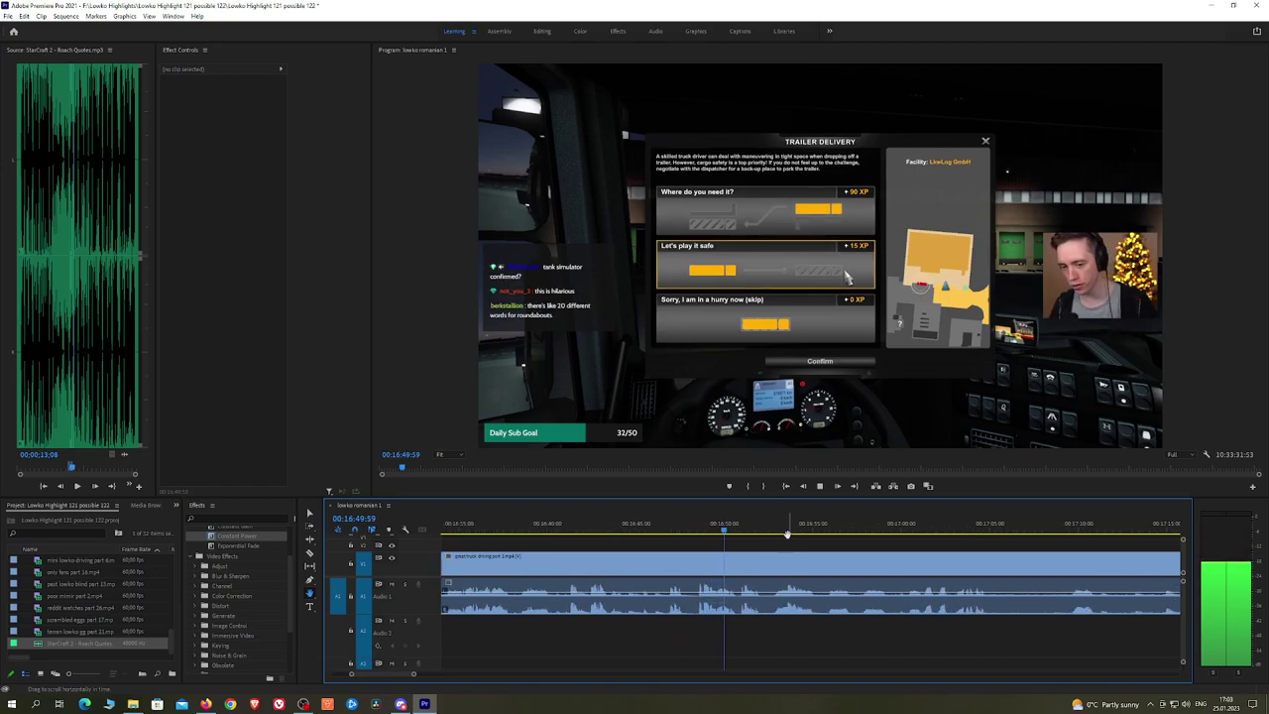
scroll(677, 546, "down", 2)
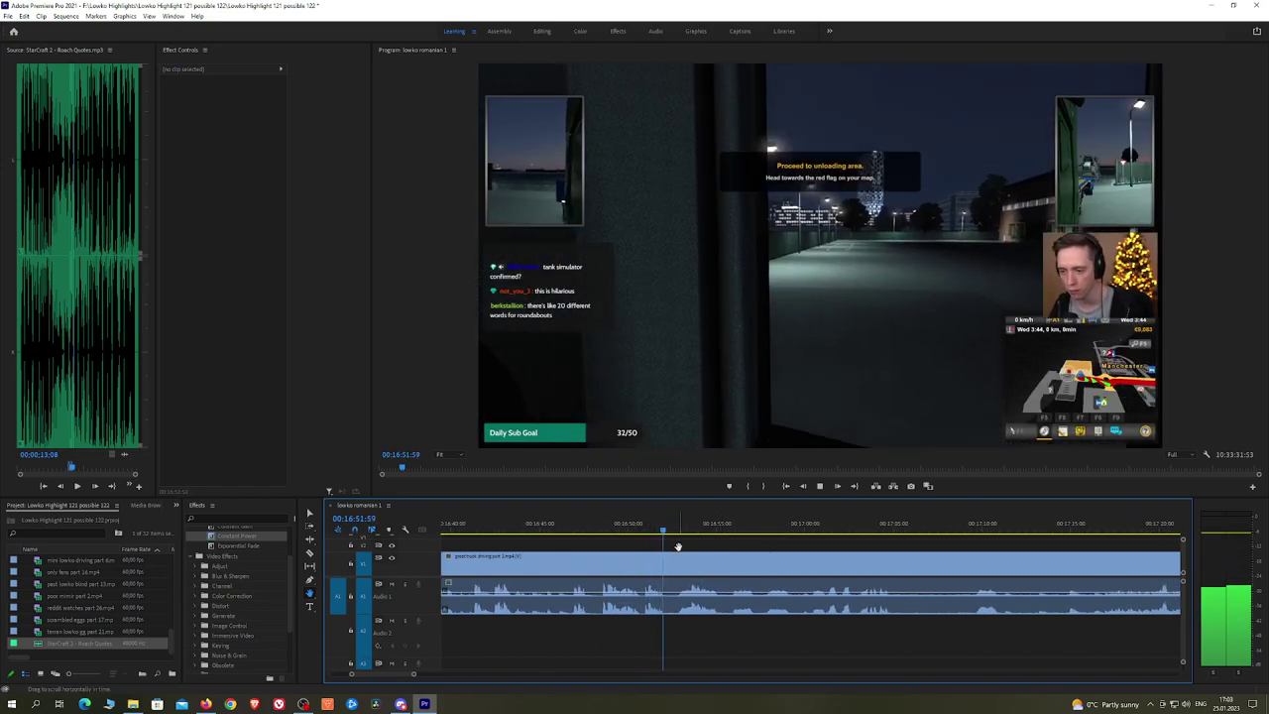
key("ctrl+k")
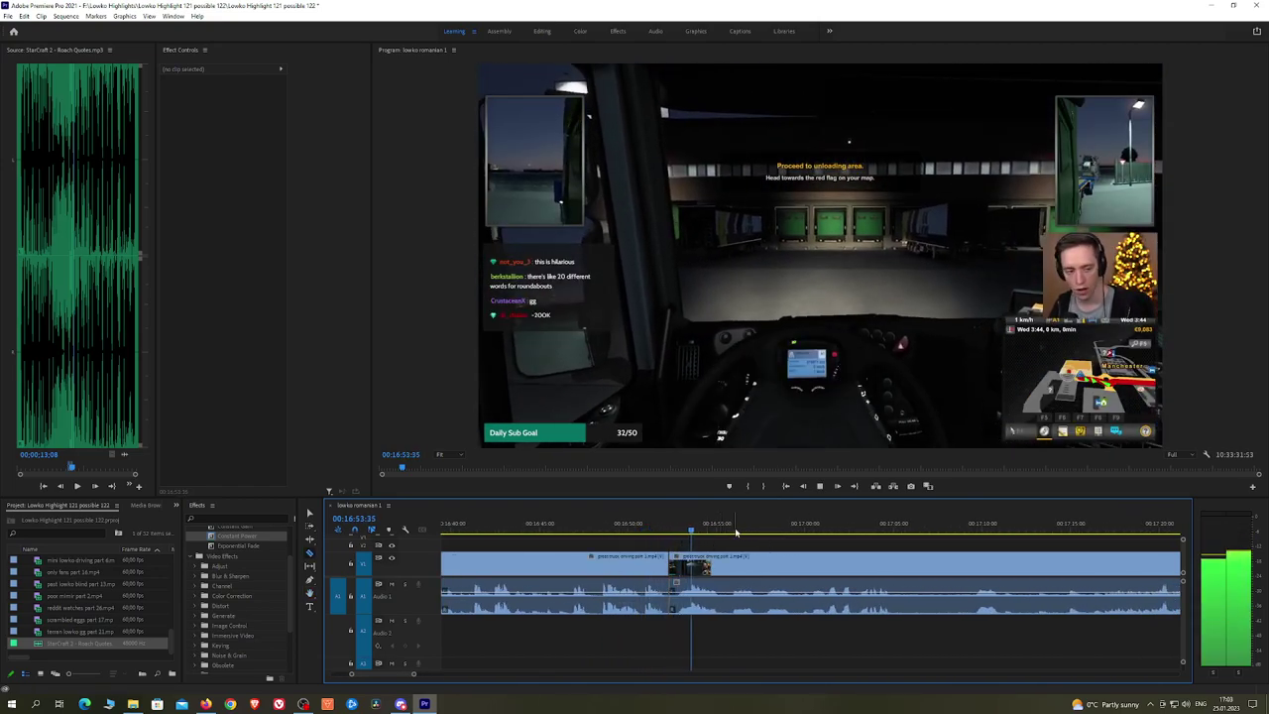
key("ctrl+z")
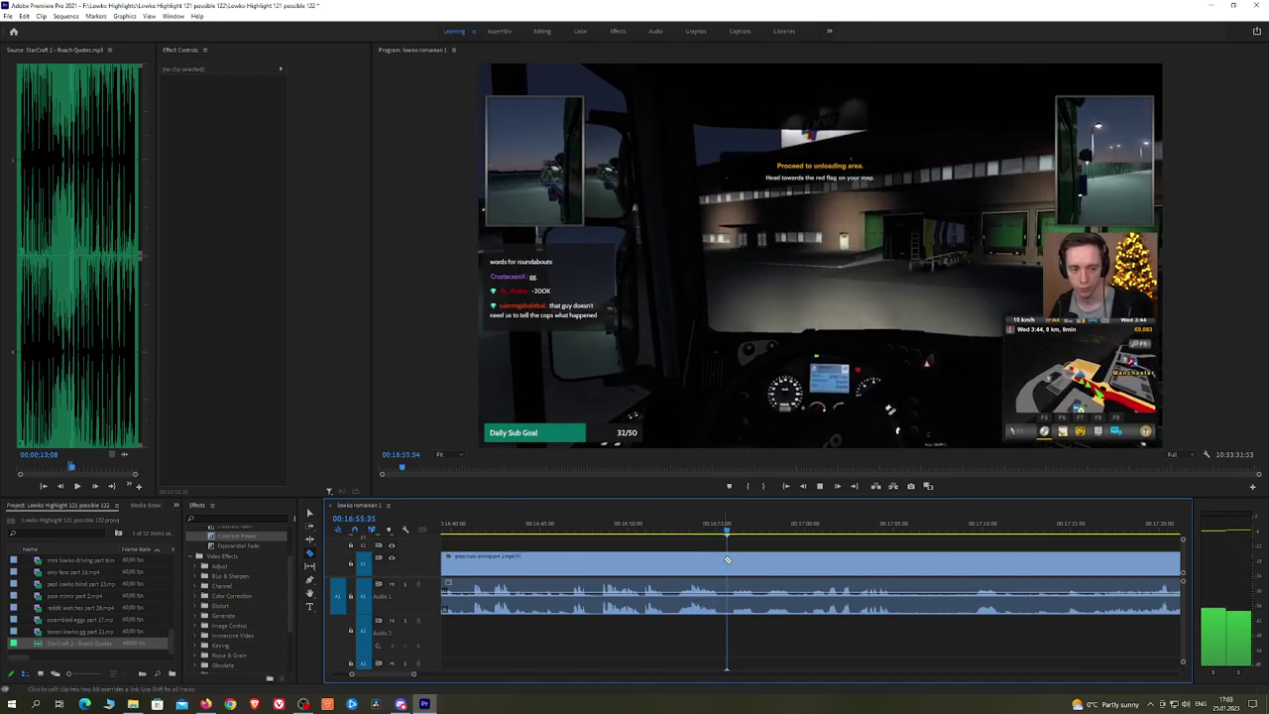
key("ctrl+k")
Step: Scrub ahead past 17:00 to the Job Completed screen
left_click(816, 526)
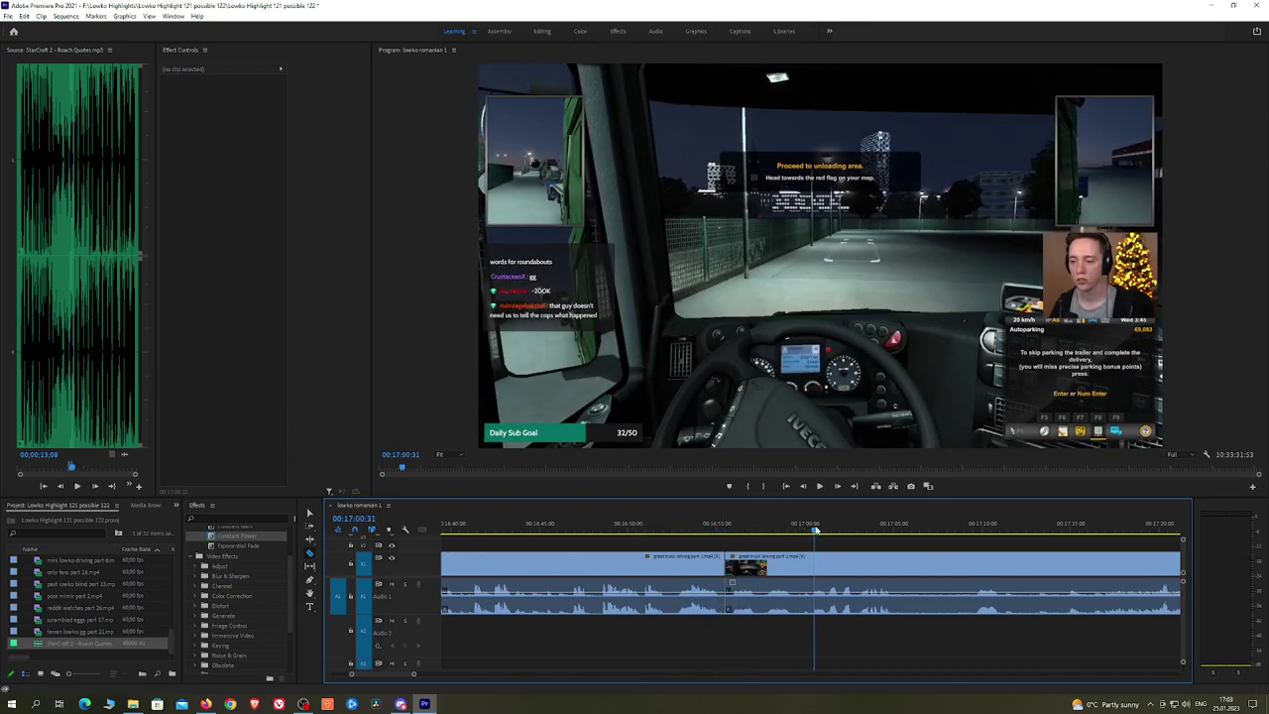
key("space")
left_click(863, 531)
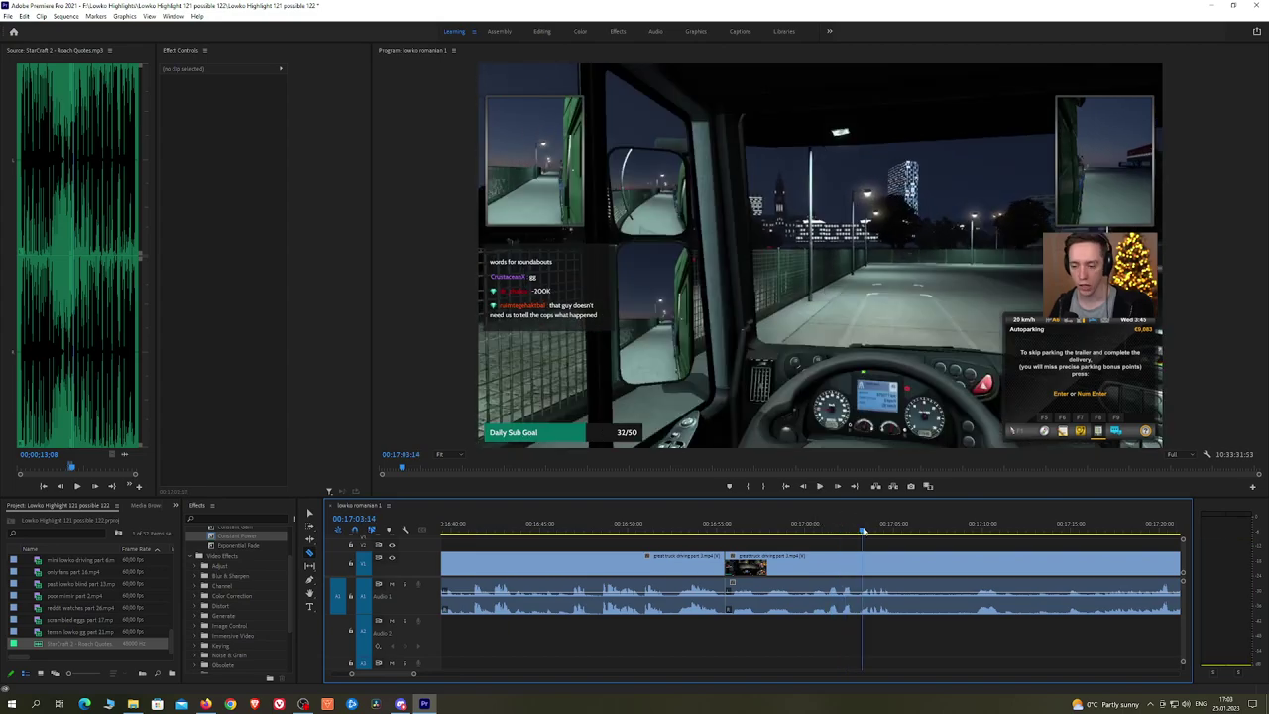
left_click_drag(863, 533, 1145, 532)
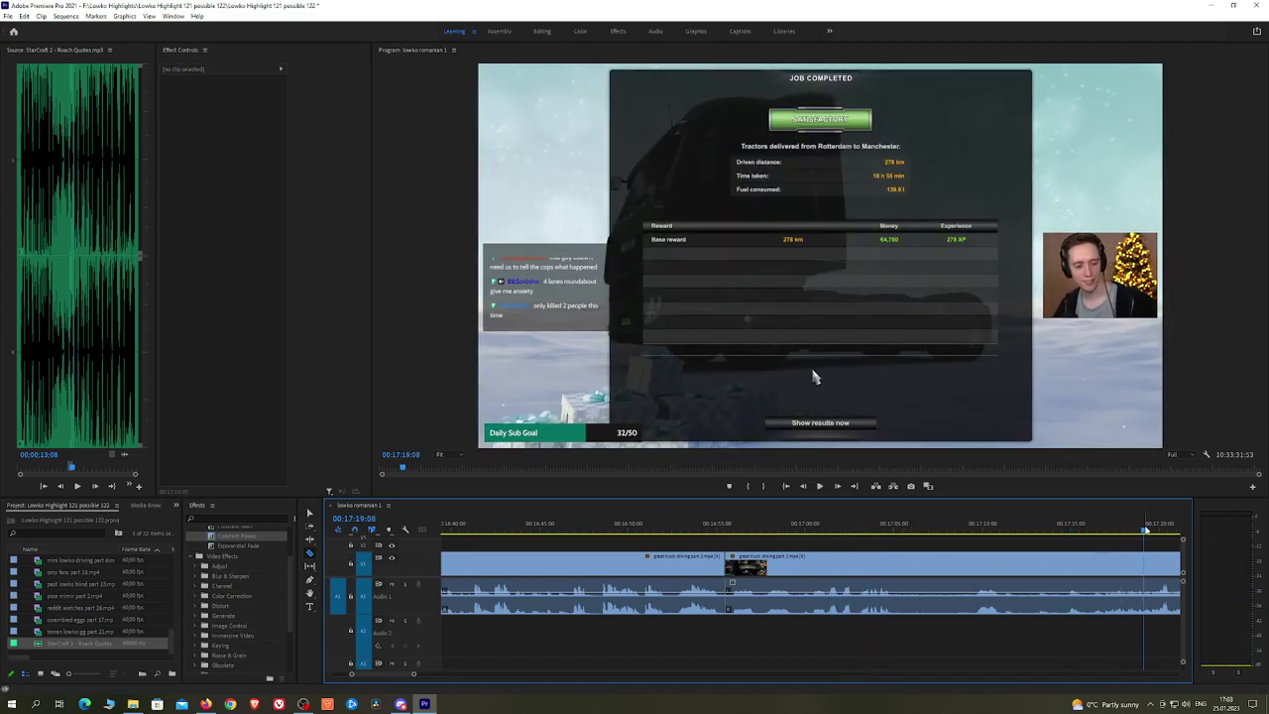
Step: Play through the Job Completed screens while panning the timeline to later footage
key("space")
key("space")
key("h")
left_click_drag(555, 558, 927, 541)
left_click_drag(664, 543, 813, 537)
scroll(852, 547, "down", 1)
key("ctrl+z")
key("space")
key("space")
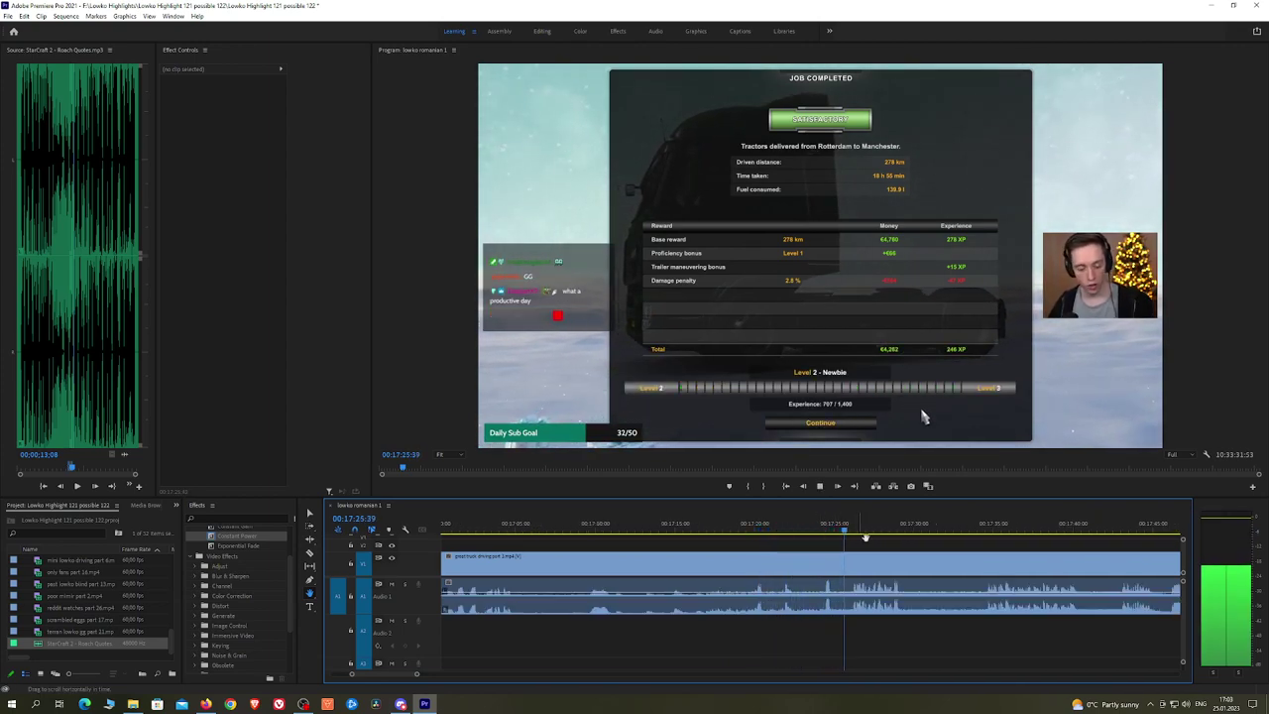
scroll(784, 543, "down", 3)
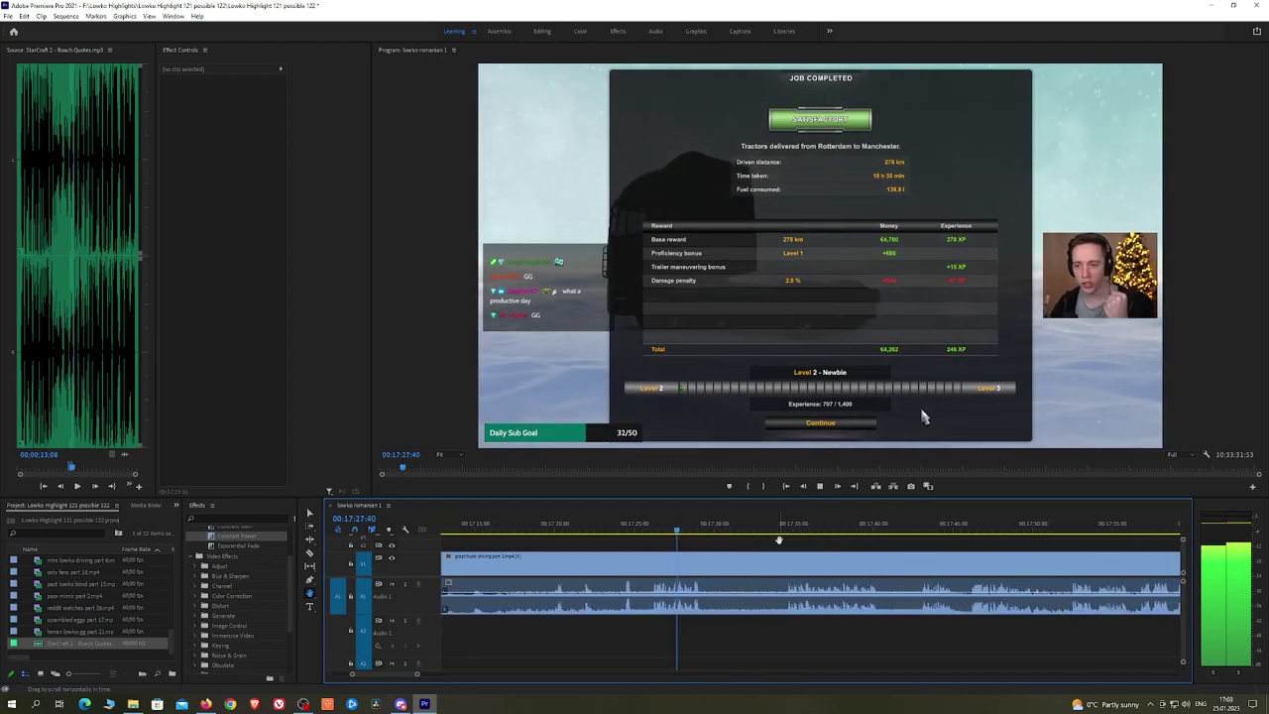
Step: Razor the clip at about 17:29 and scrub ahead to about 17:54
key("c")
left_click(710, 561)
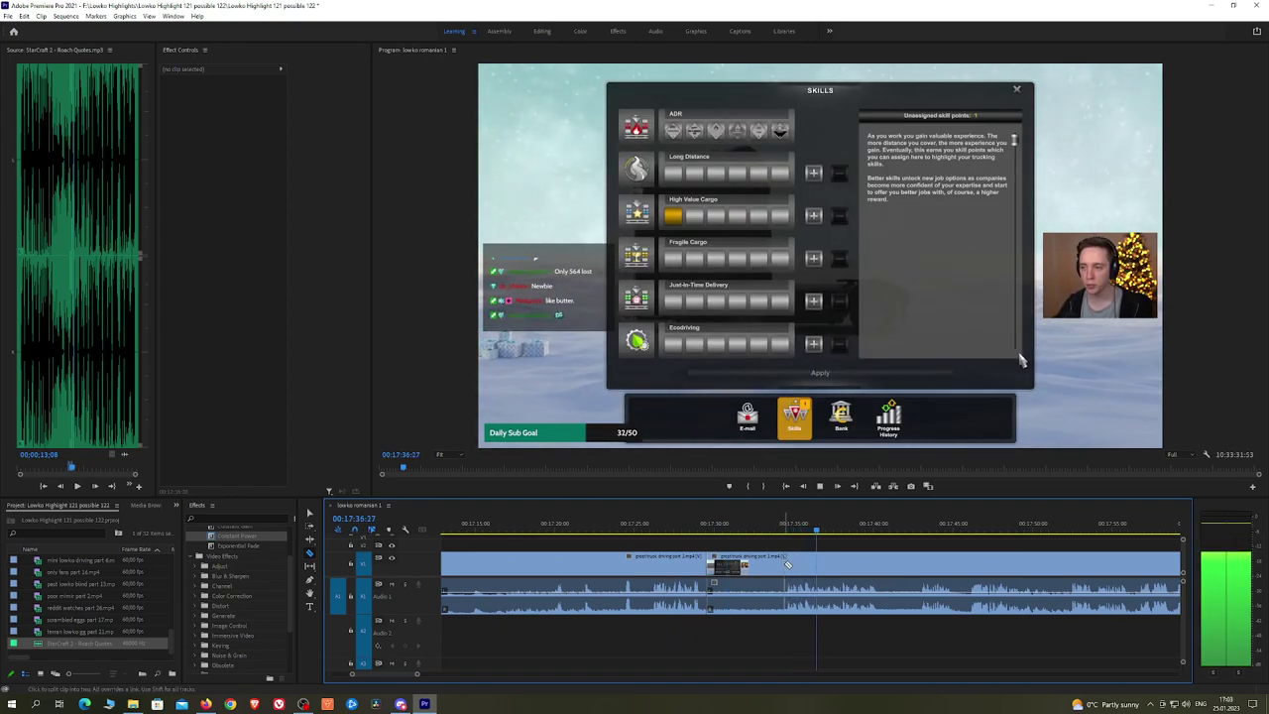
left_click(921, 532)
left_click_drag(929, 534, 1105, 530)
scroll(1094, 538, "down", 2)
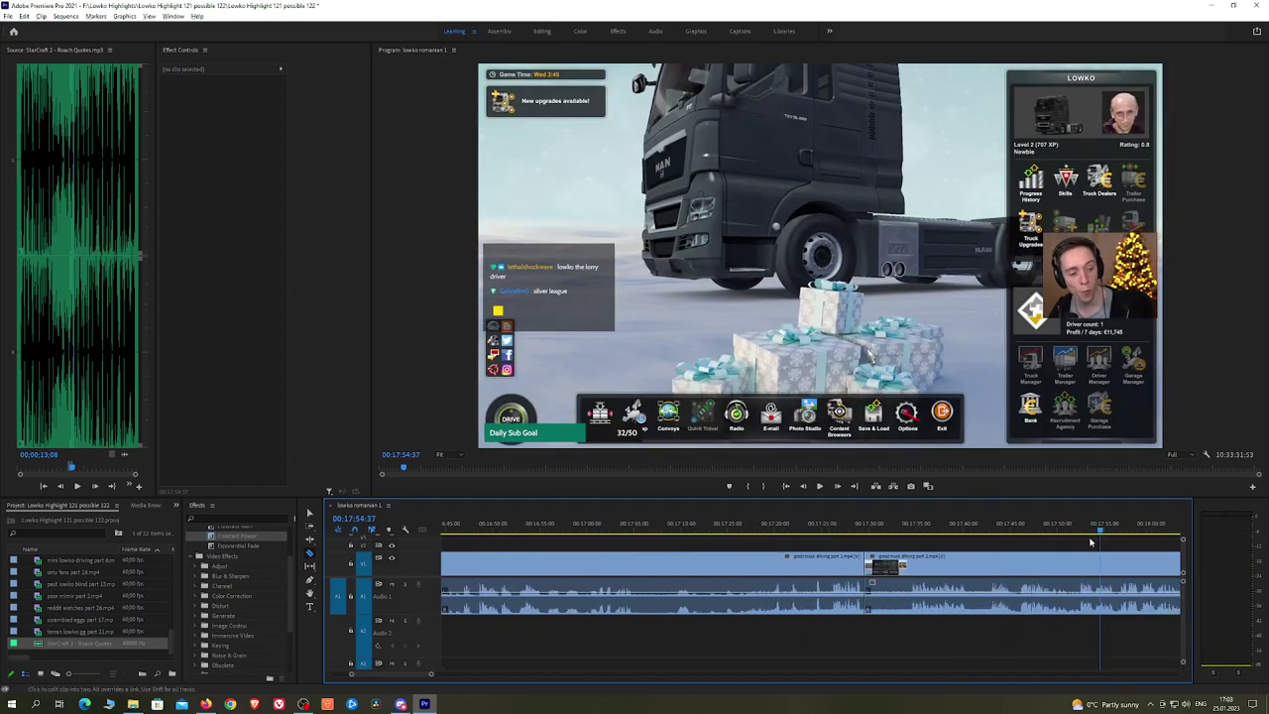
key("space")
scroll(1085, 545, "down", 2)
scroll(1089, 548, "down", 1)
Step: Ripple-delete the dull middle stretch of end-of-delivery screens to close the gap
key("h")
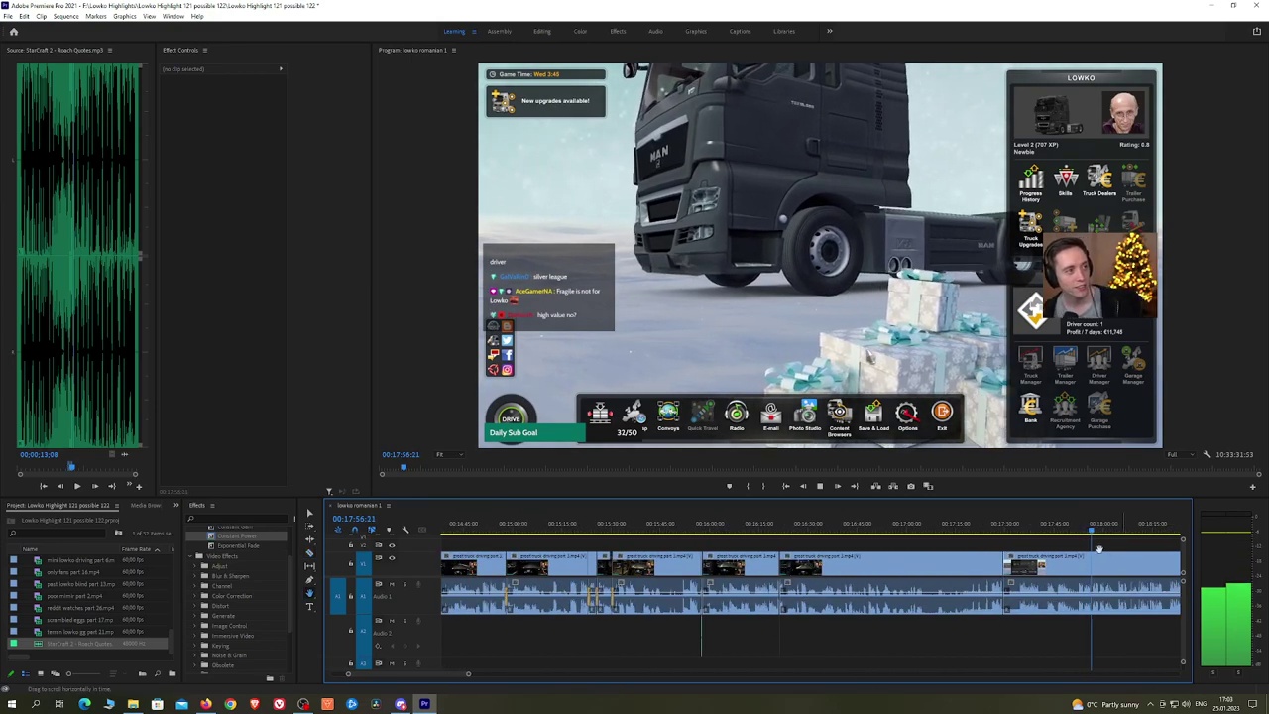
left_click_drag(1099, 547, 955, 532)
key("v")
left_click(869, 564)
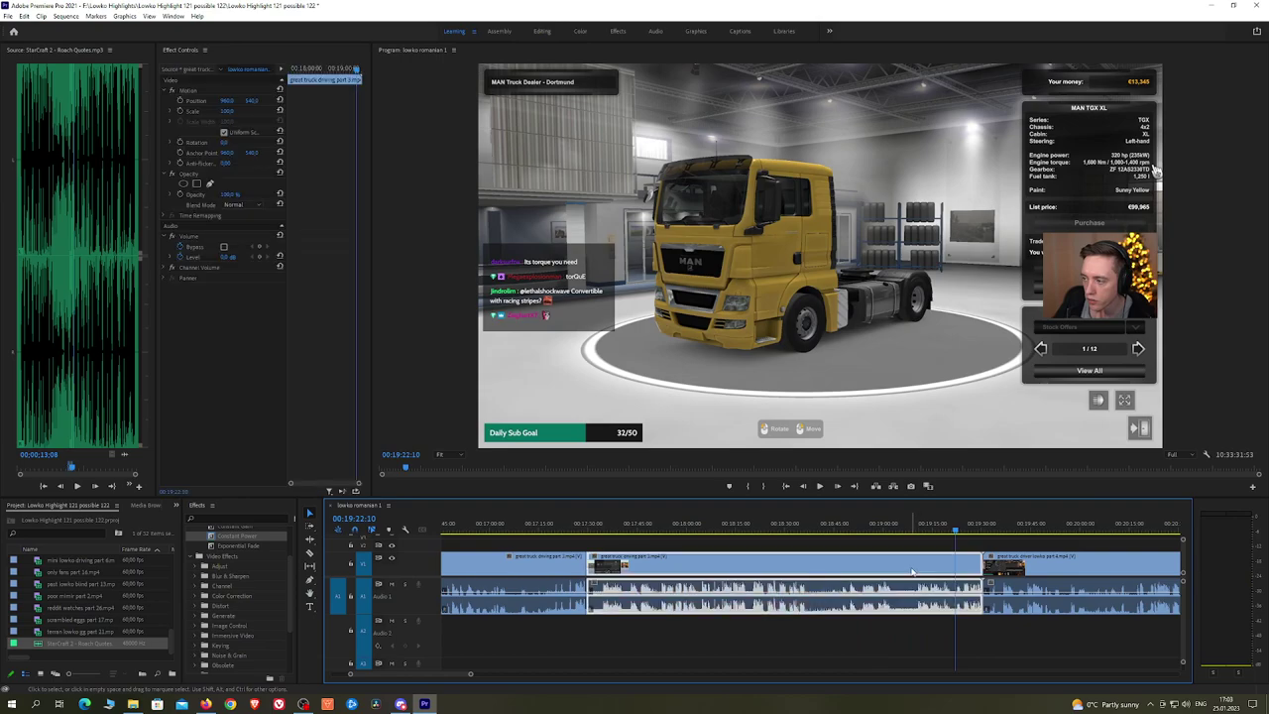
key("shift+Delete")
key("Up")
key("space")
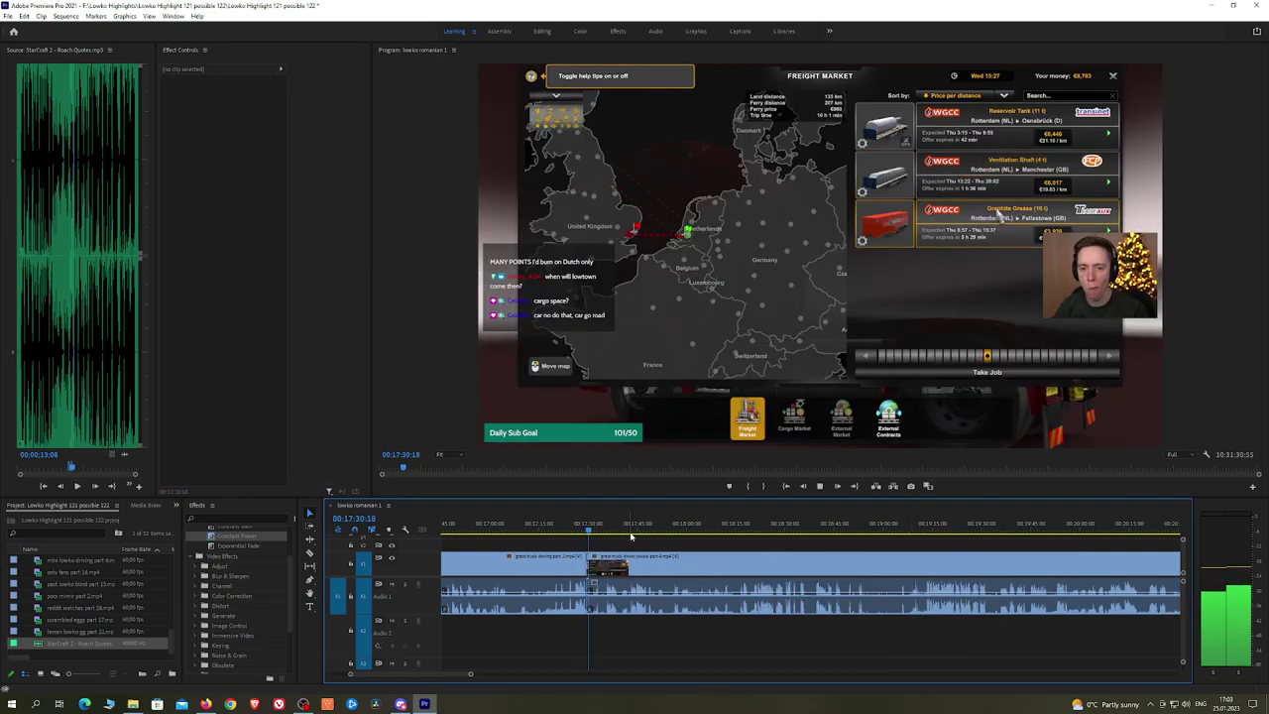
scroll(585, 536, "up", 3)
scroll(586, 536, "up", 1)
left_click(607, 533)
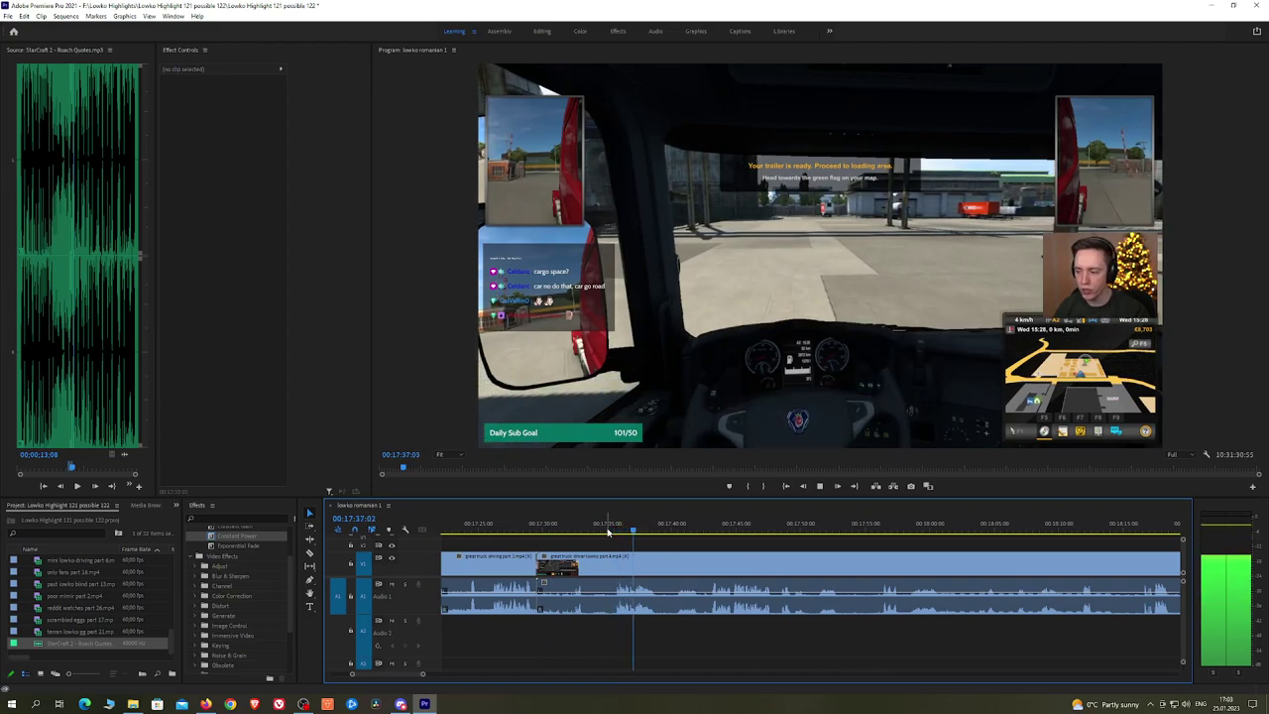
left_click_drag(645, 532, 714, 532)
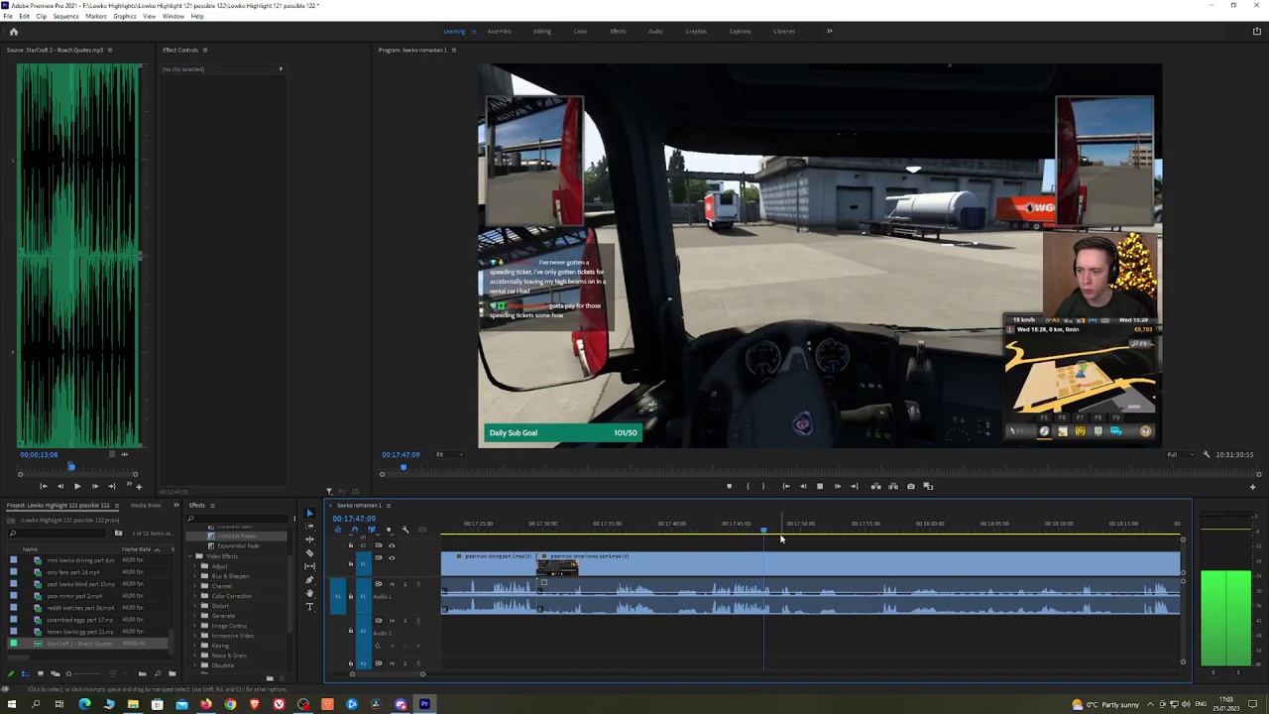
left_click_drag(791, 532, 886, 530)
key("h")
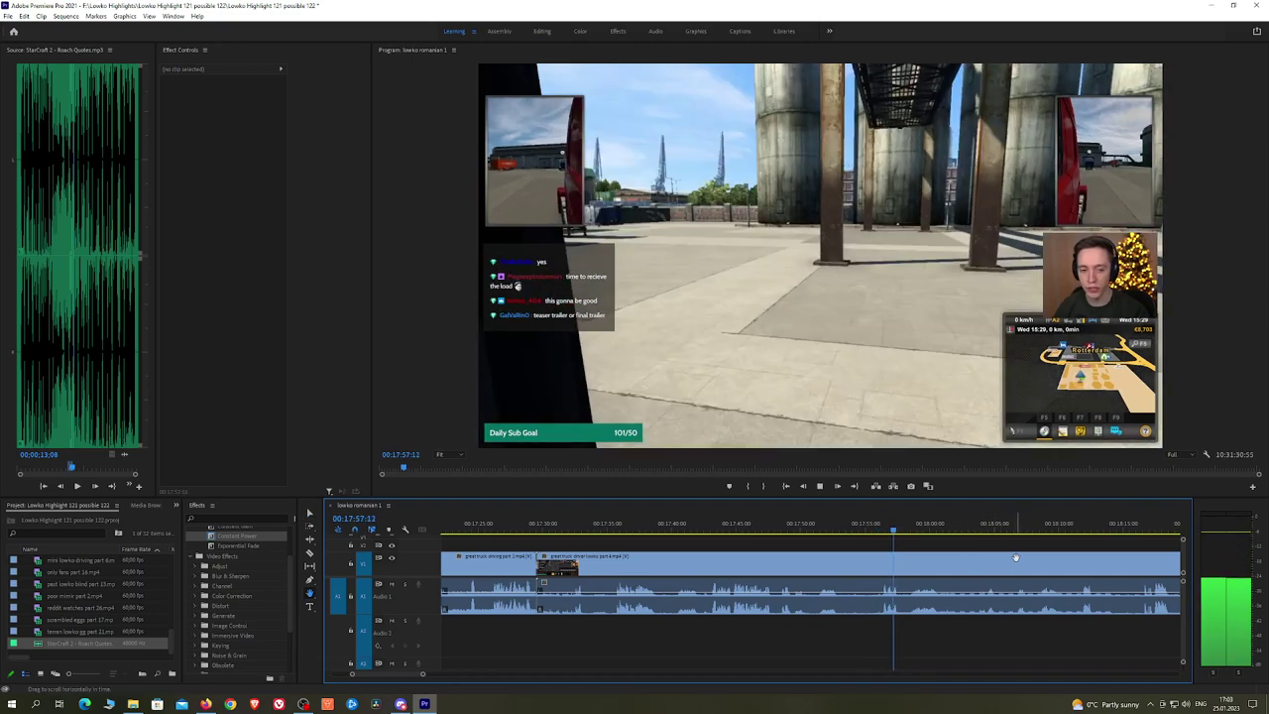
left_click_drag(1015, 555, 923, 554)
scroll(922, 556, "down", 5)
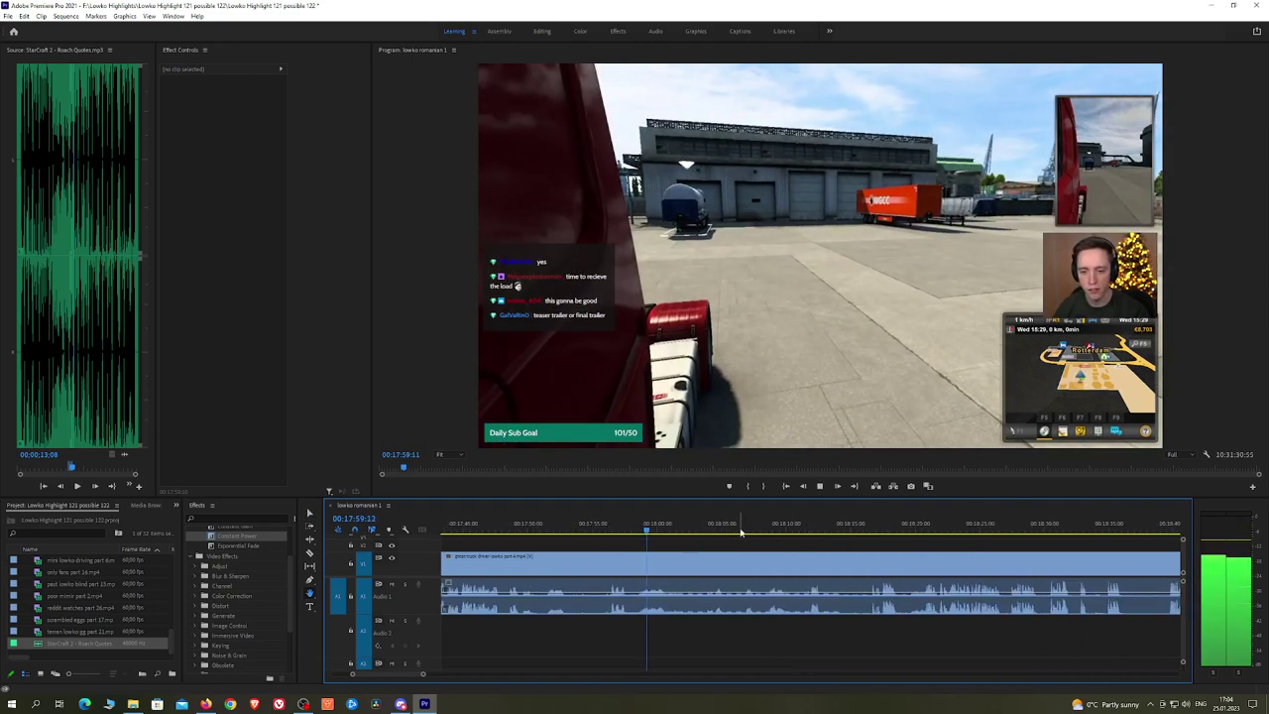
left_click(781, 532)
left_click_drag(795, 533, 863, 533)
key("space")
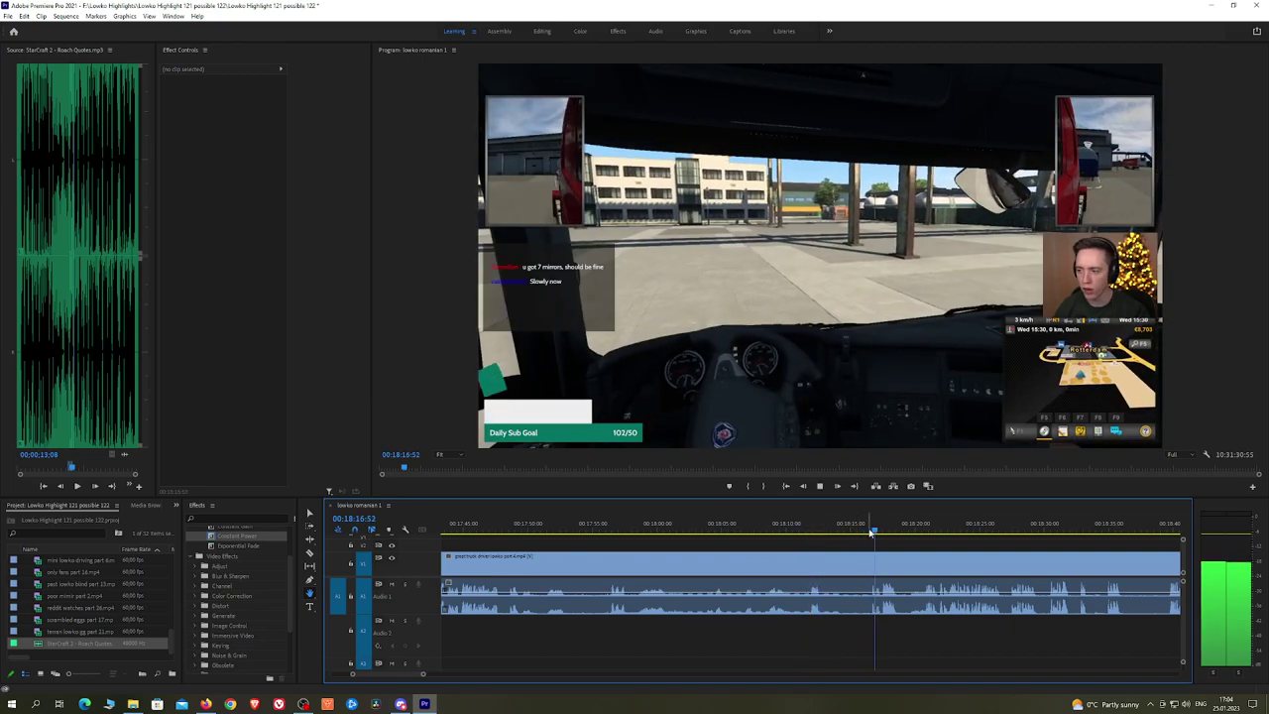
left_click(917, 532)
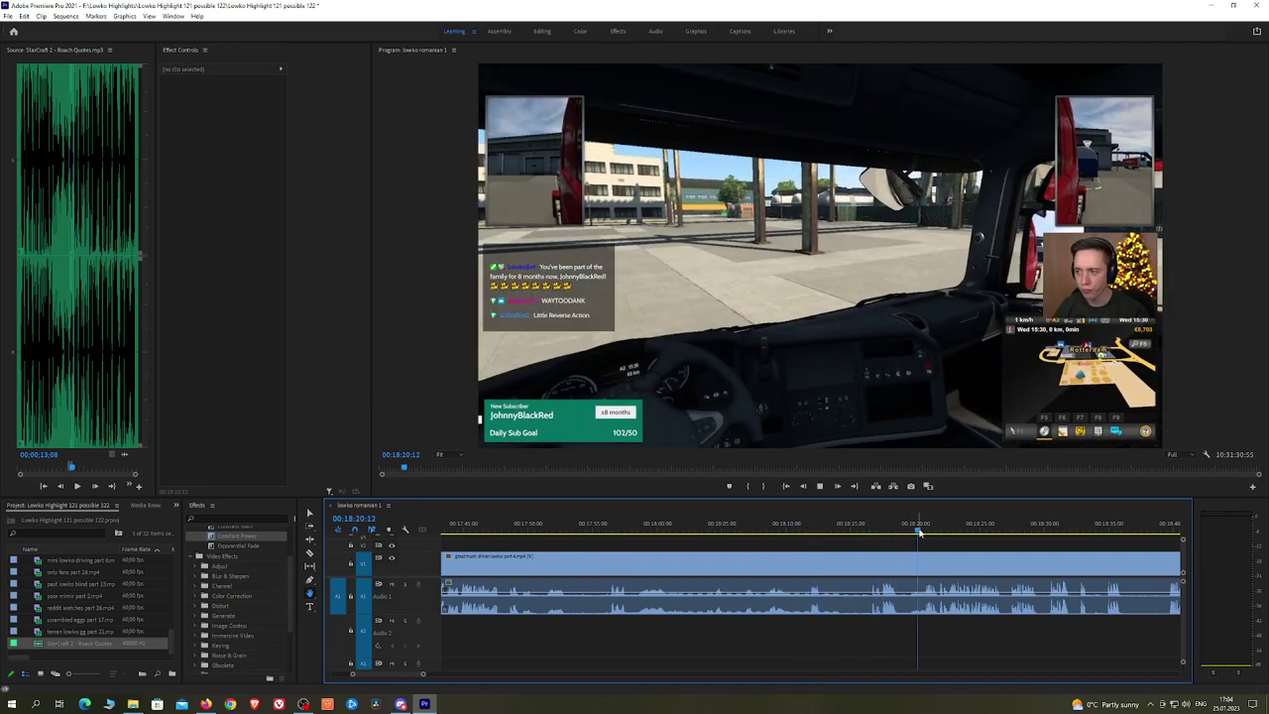
key("space")
left_click_drag(1020, 552, 809, 526)
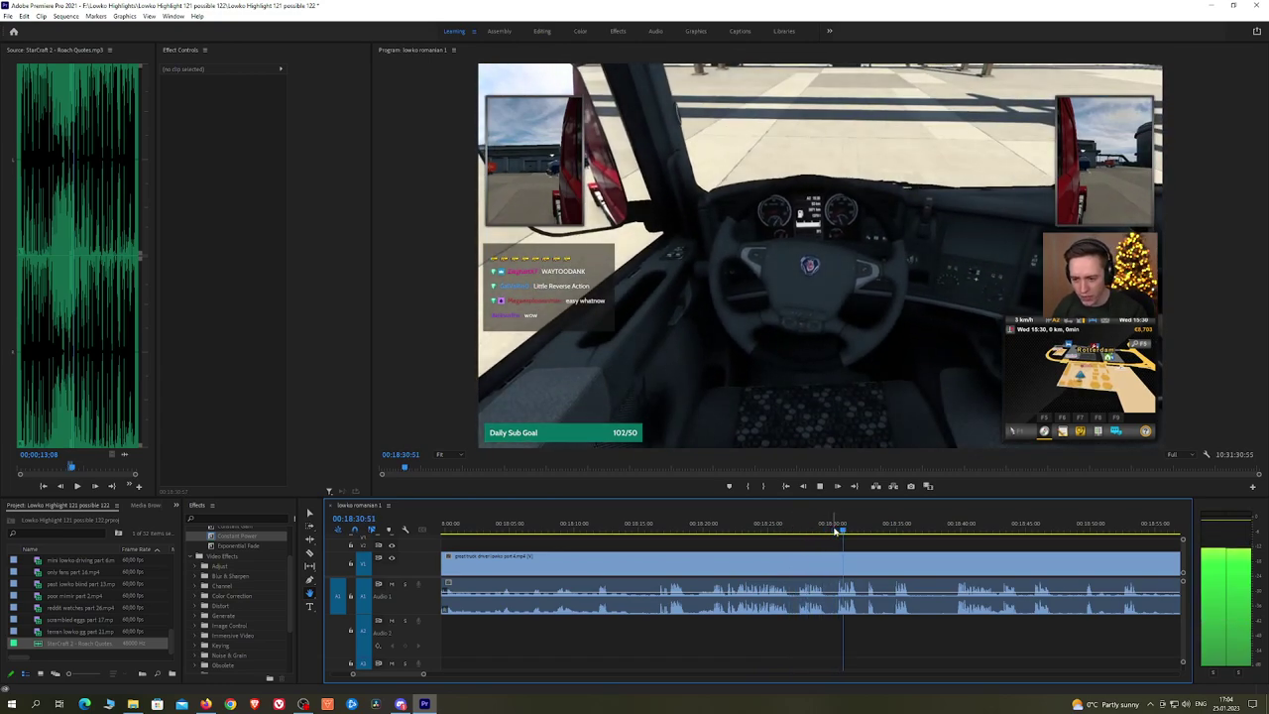
scroll(813, 541, "down", 5)
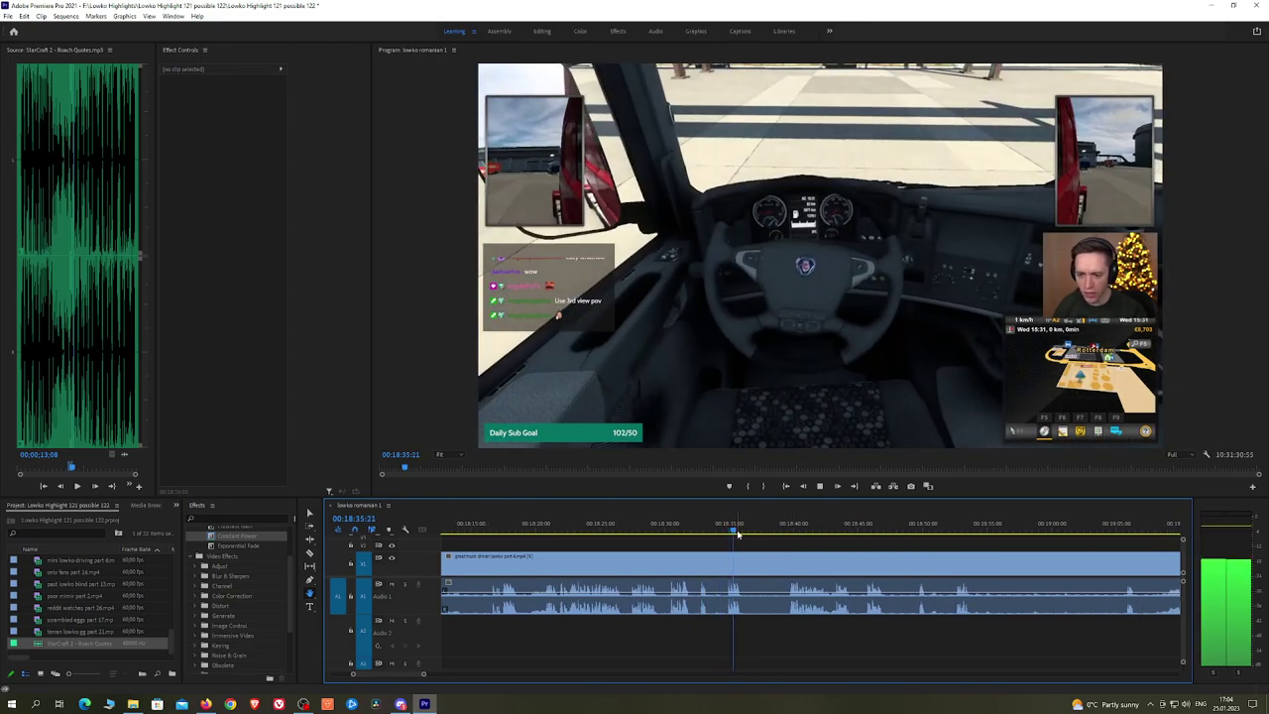
left_click(791, 530)
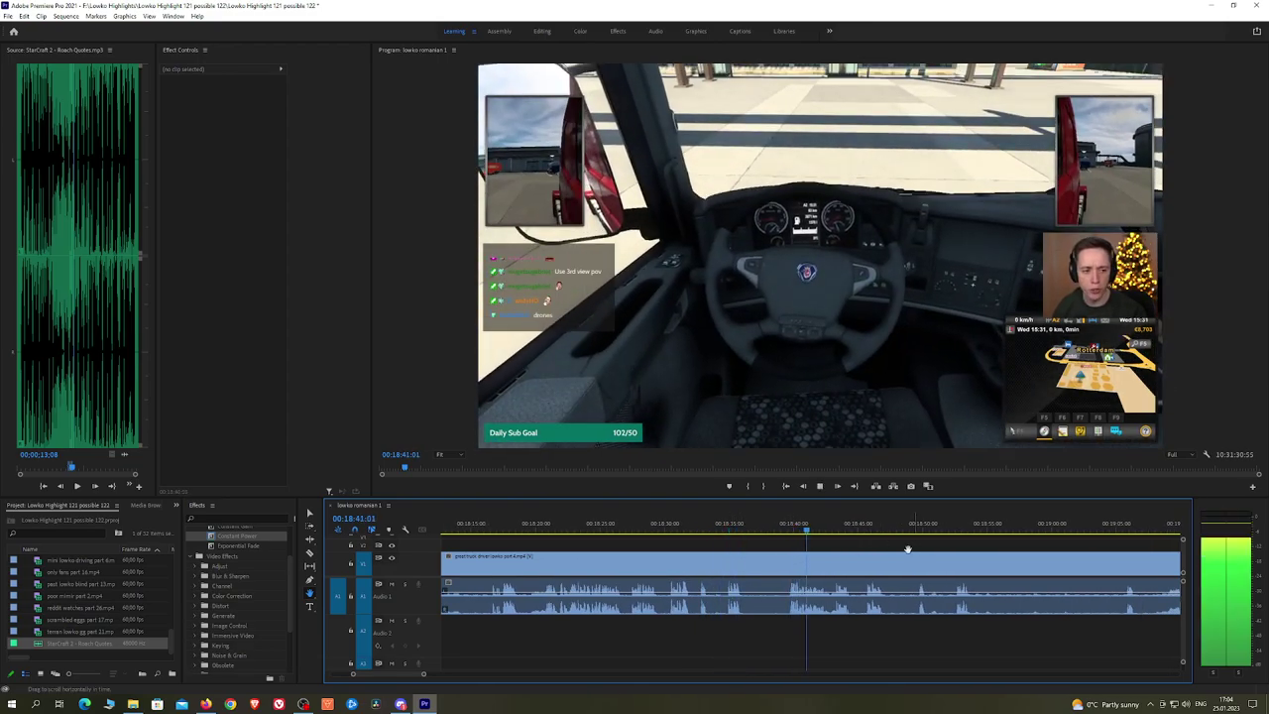
left_click_drag(908, 548, 762, 545)
scroll(1091, 550, "down", 3)
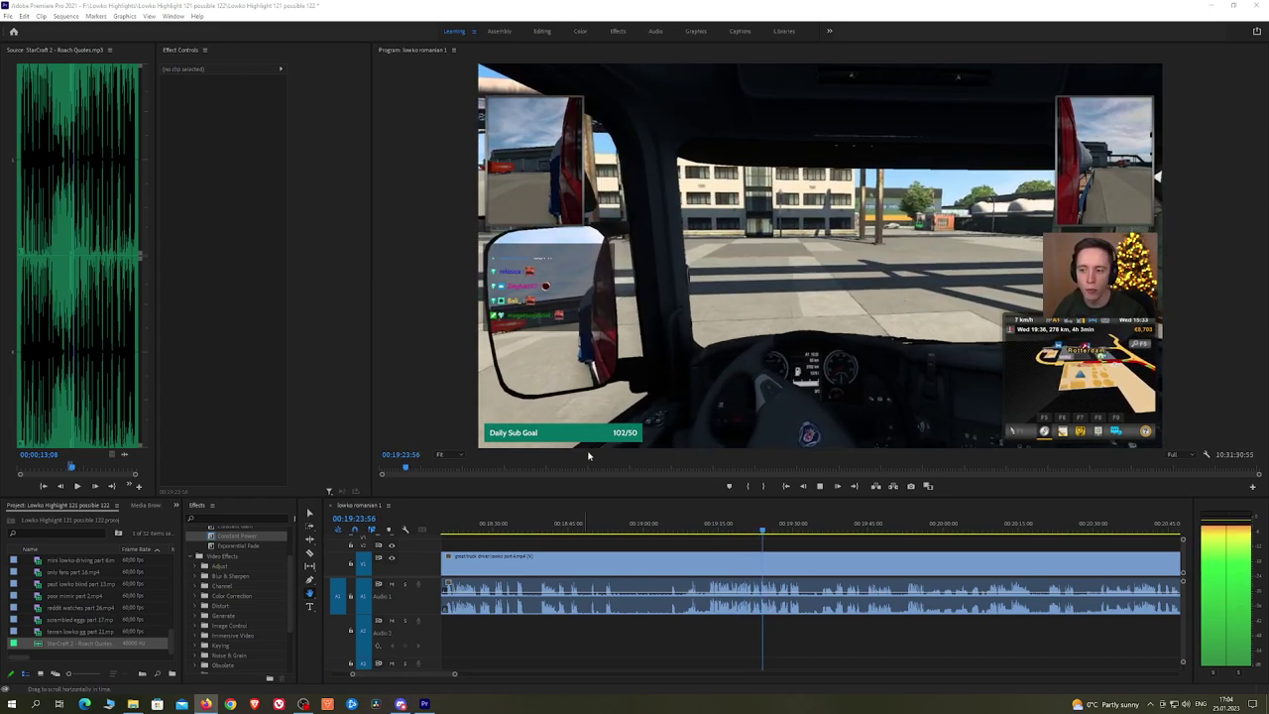
left_click(822, 541)
left_click_drag(851, 545, 803, 543)
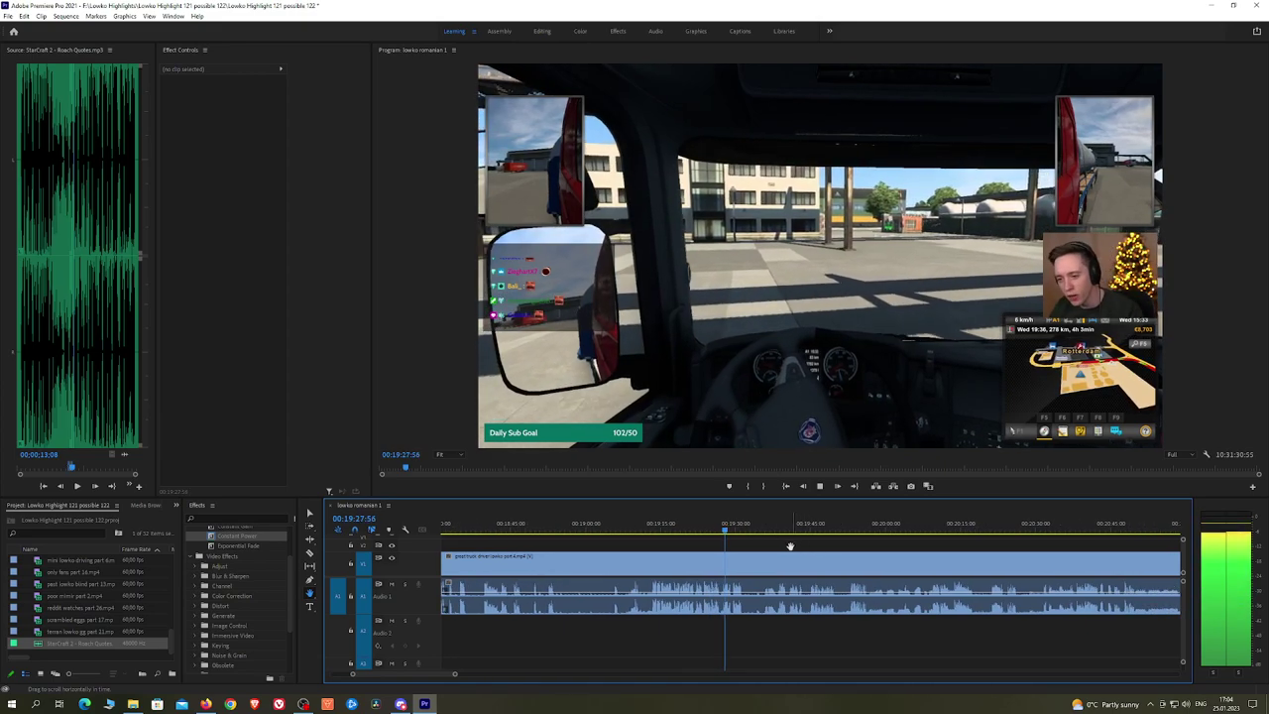
scroll(783, 546, "up", 4)
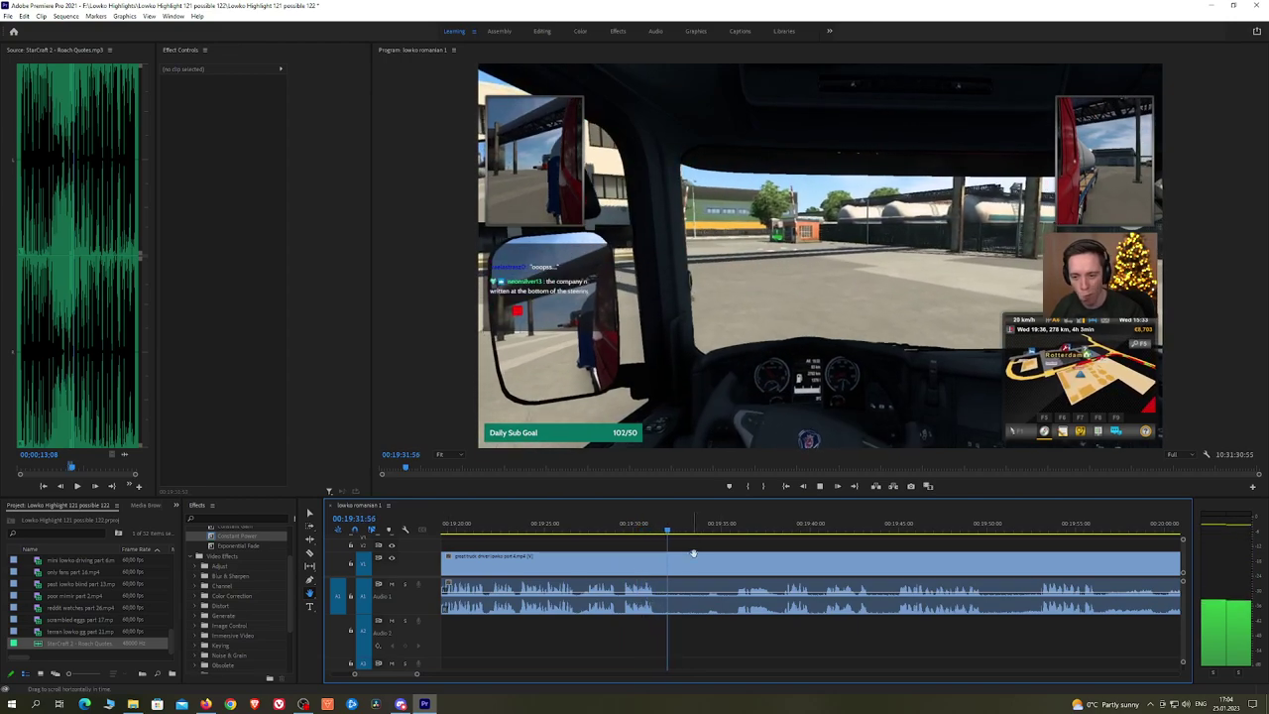
left_click(734, 528)
left_click(784, 529)
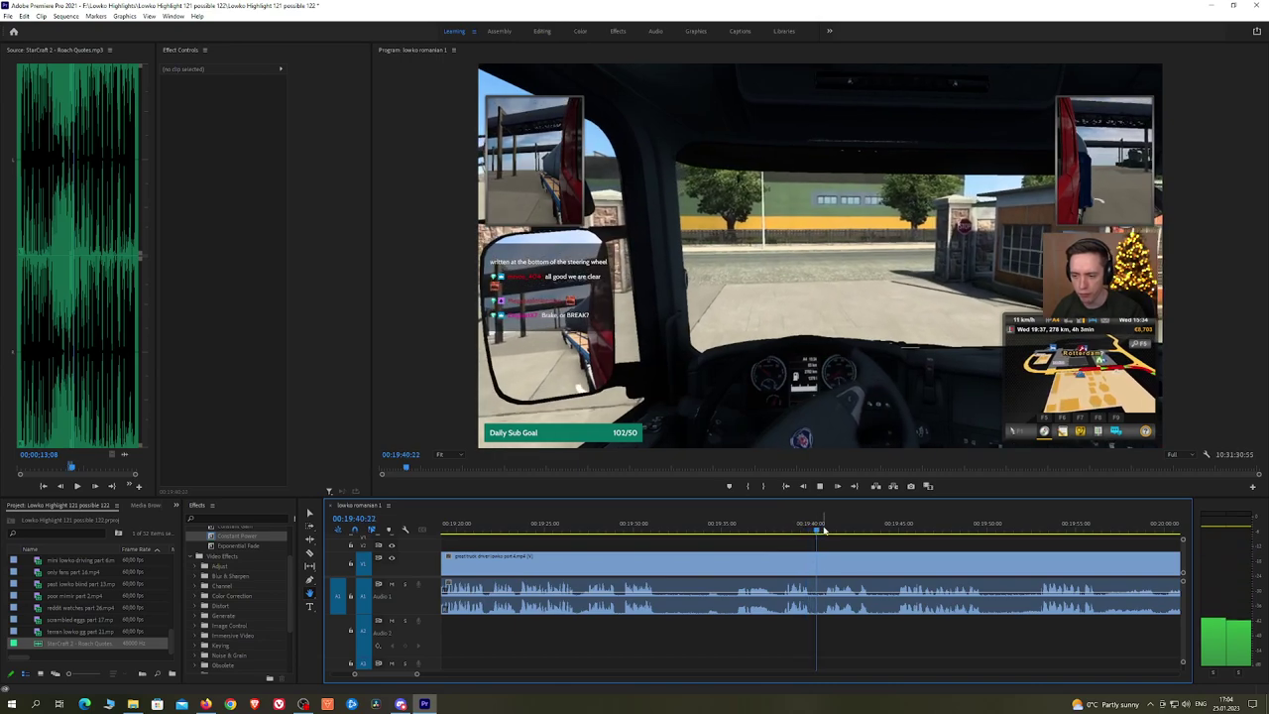
left_click(898, 530)
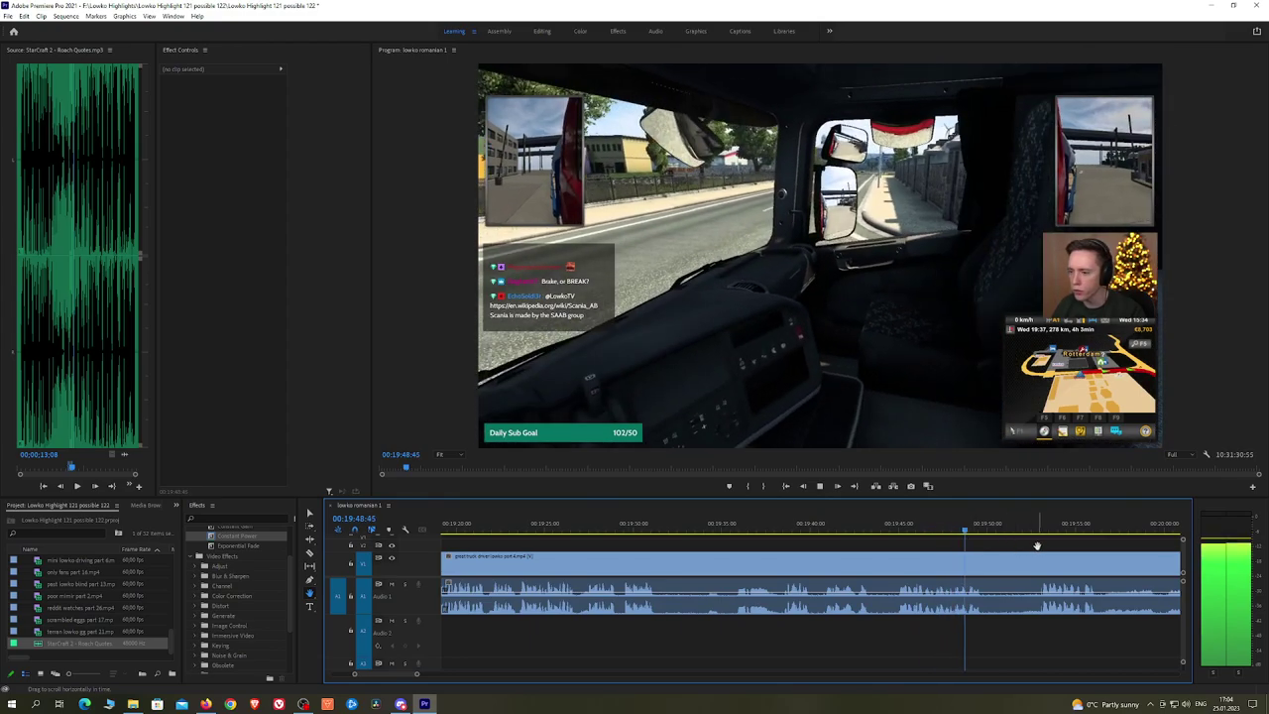
left_click_drag(1037, 545, 929, 542)
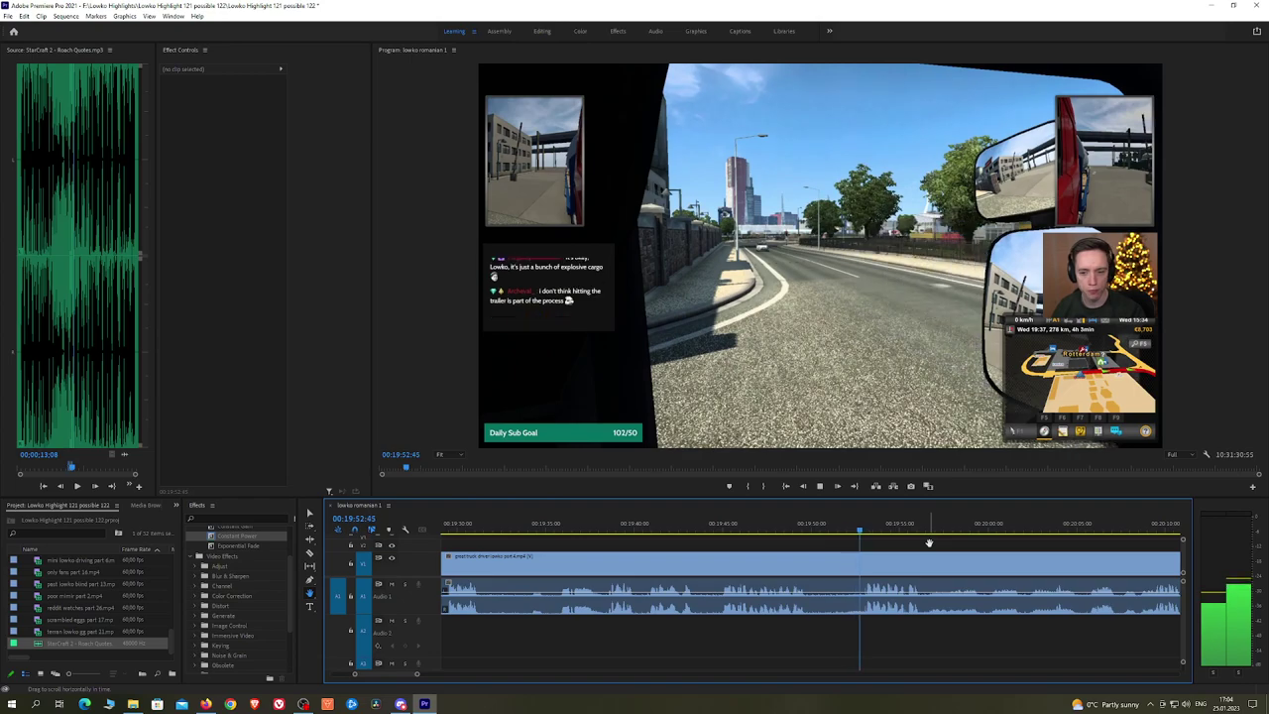
left_click_drag(1019, 539, 876, 540)
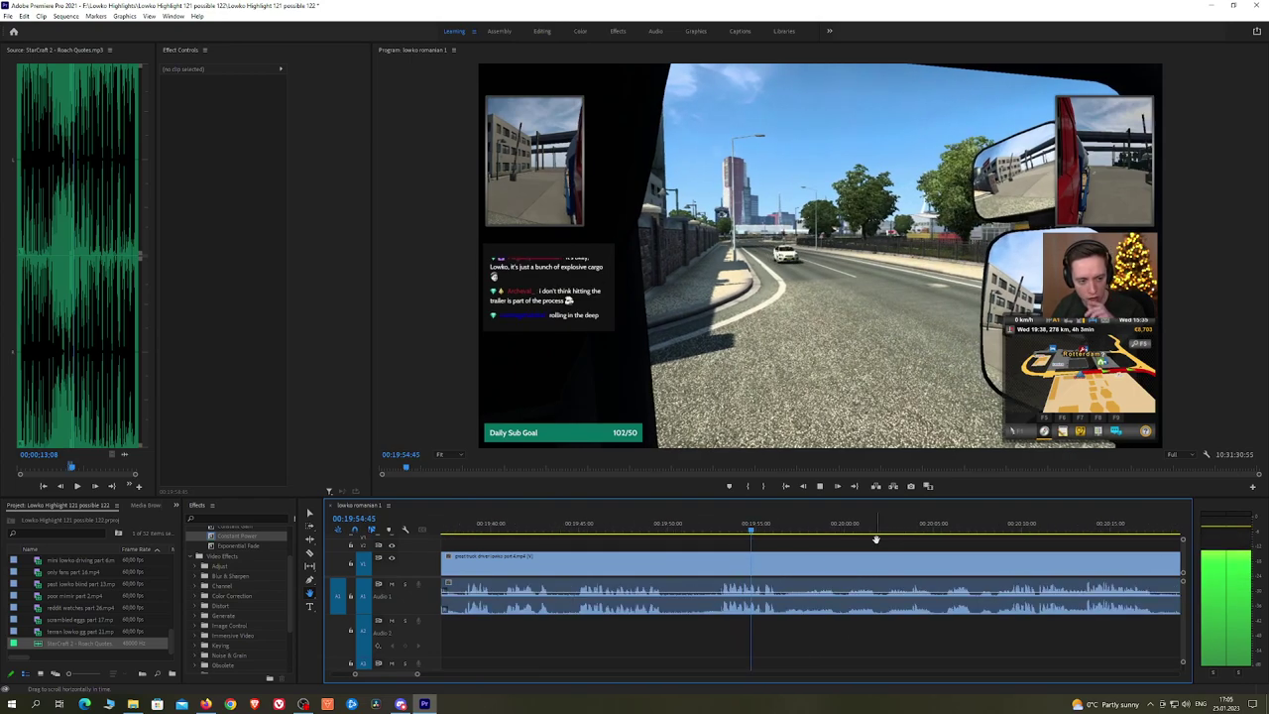
scroll(876, 539, "down", 3)
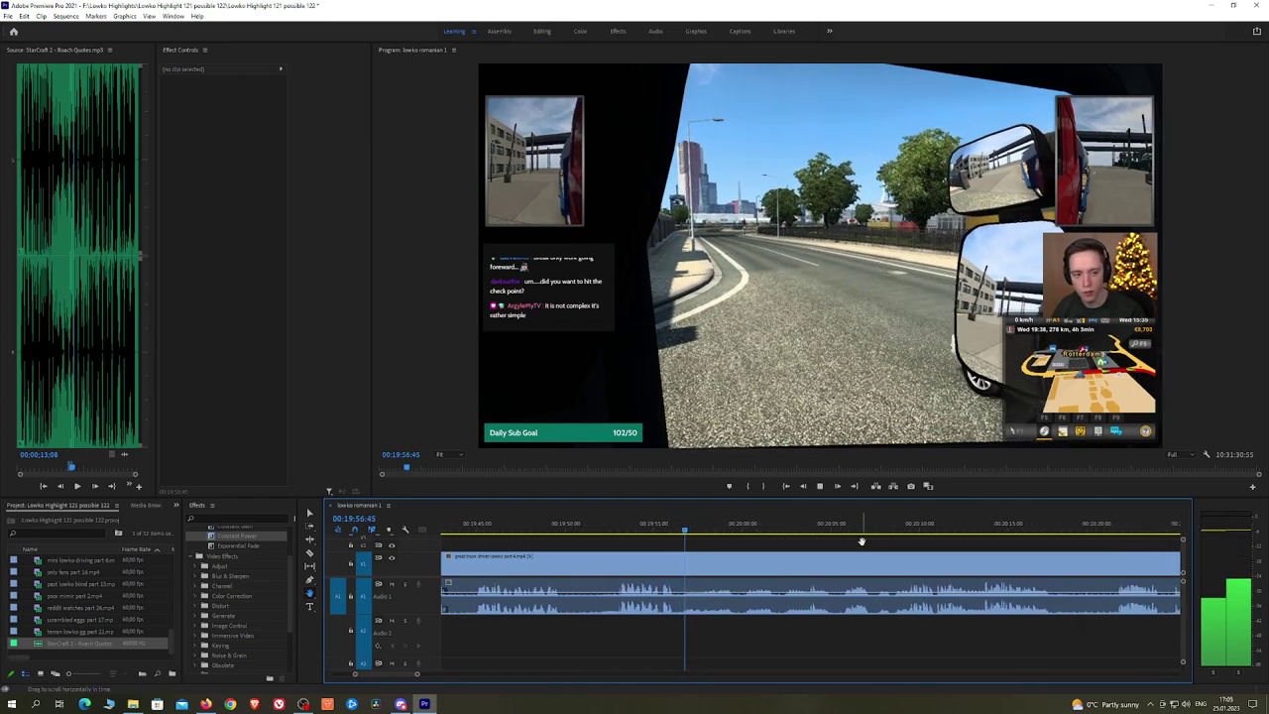
left_click_drag(866, 550, 787, 548)
left_click(759, 535)
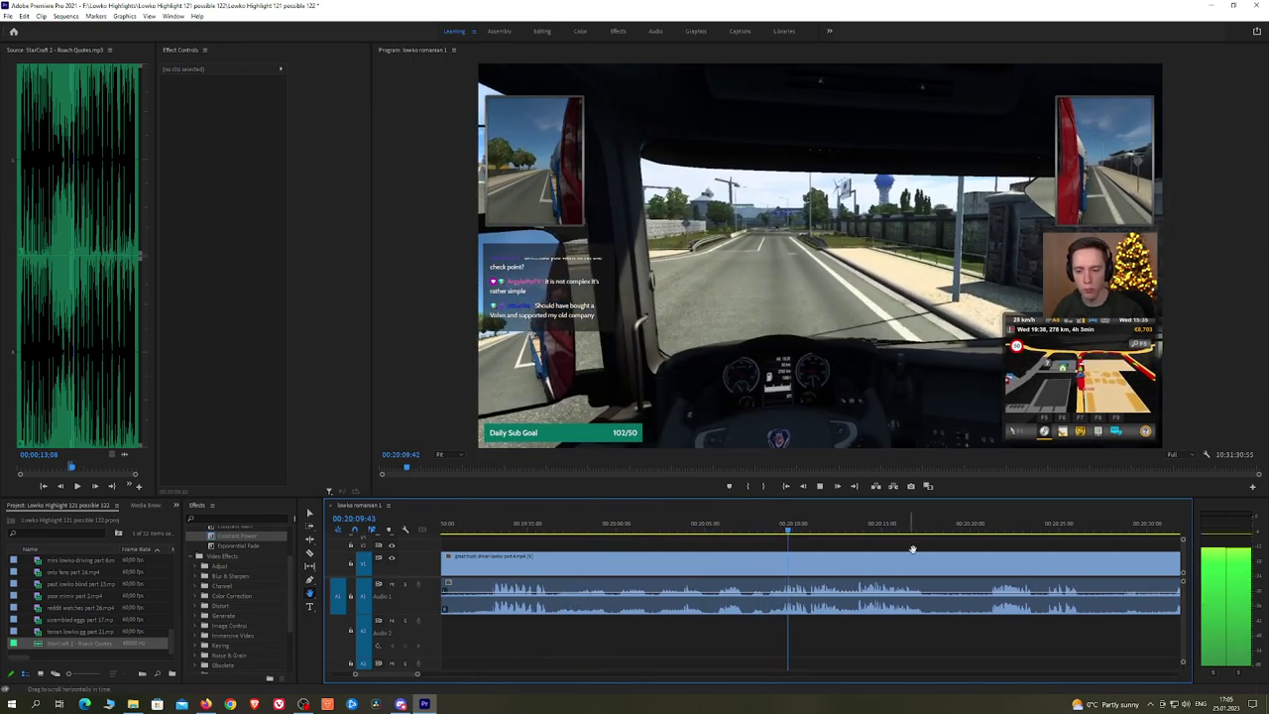
scroll(917, 545, "down", 2)
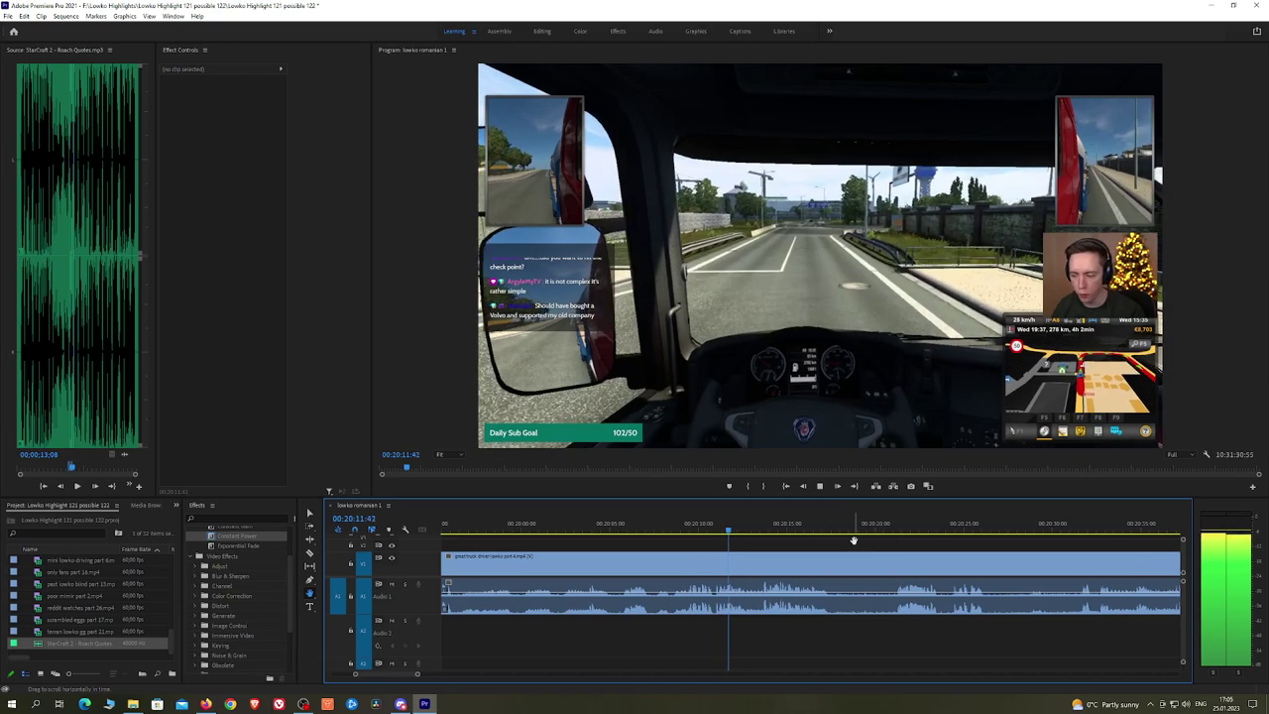
scroll(848, 540, "down", 2)
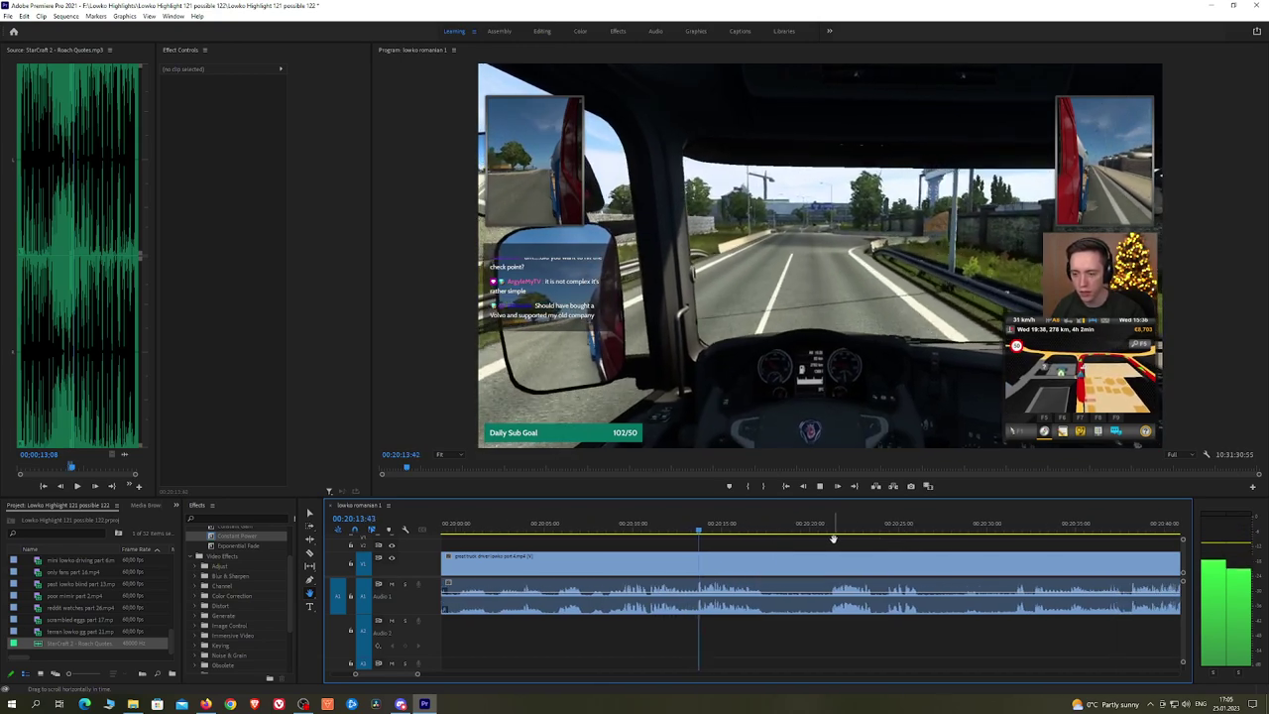
left_click_drag(841, 539, 788, 539)
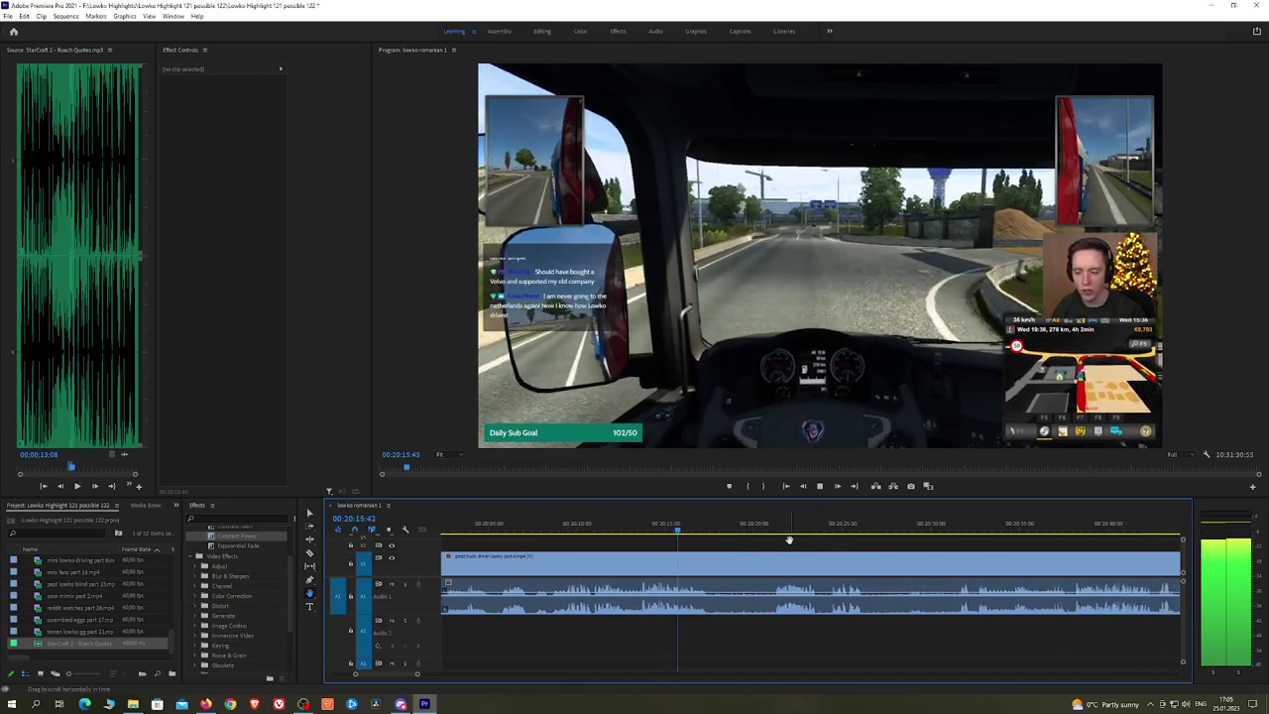
scroll(892, 561, "down", 6)
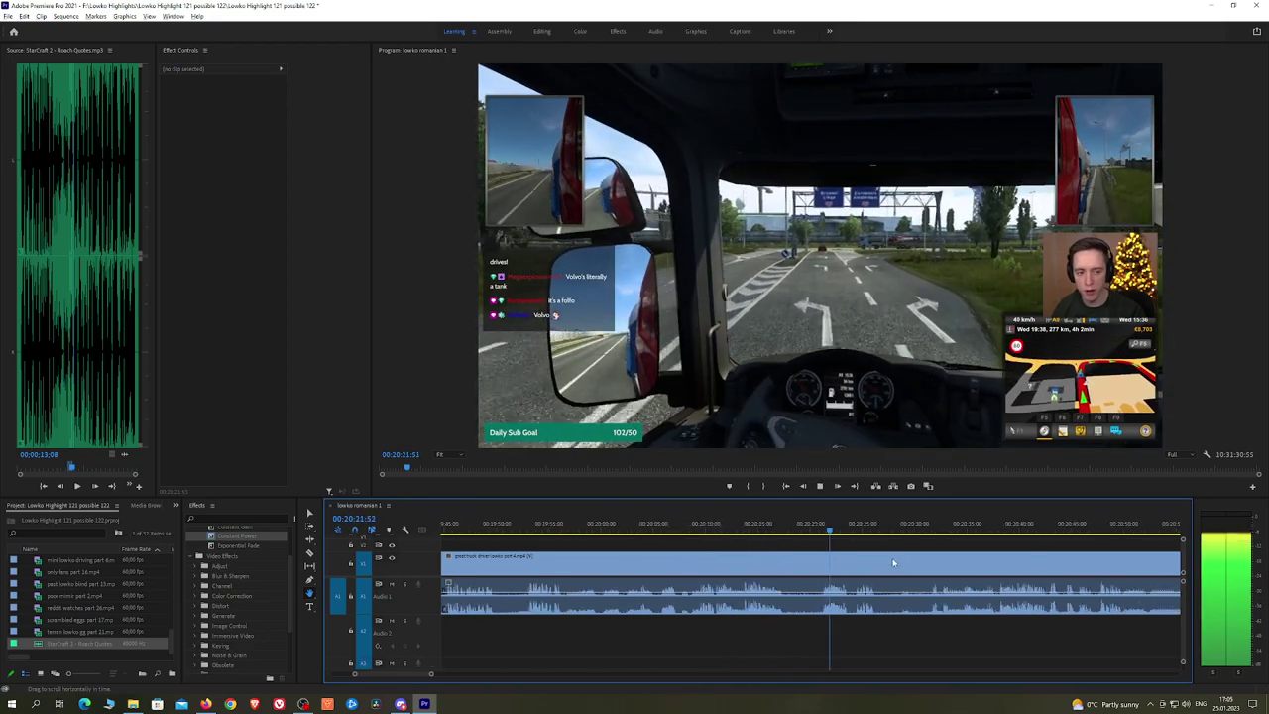
key("minus")
key("minus")
key("minus")
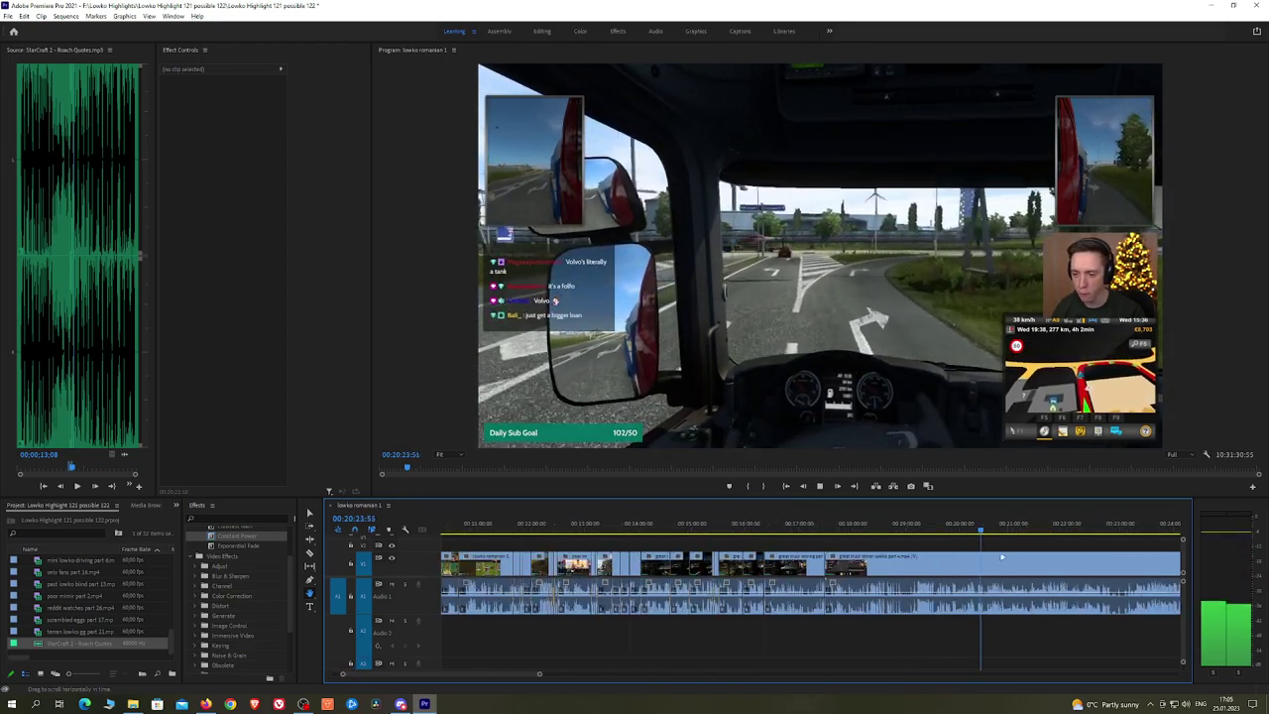
Step: Zoom out to the whole sequence, then zoom back in two steps to review the current clip
key("minus")
key("minus")
key("minus")
key("minus")
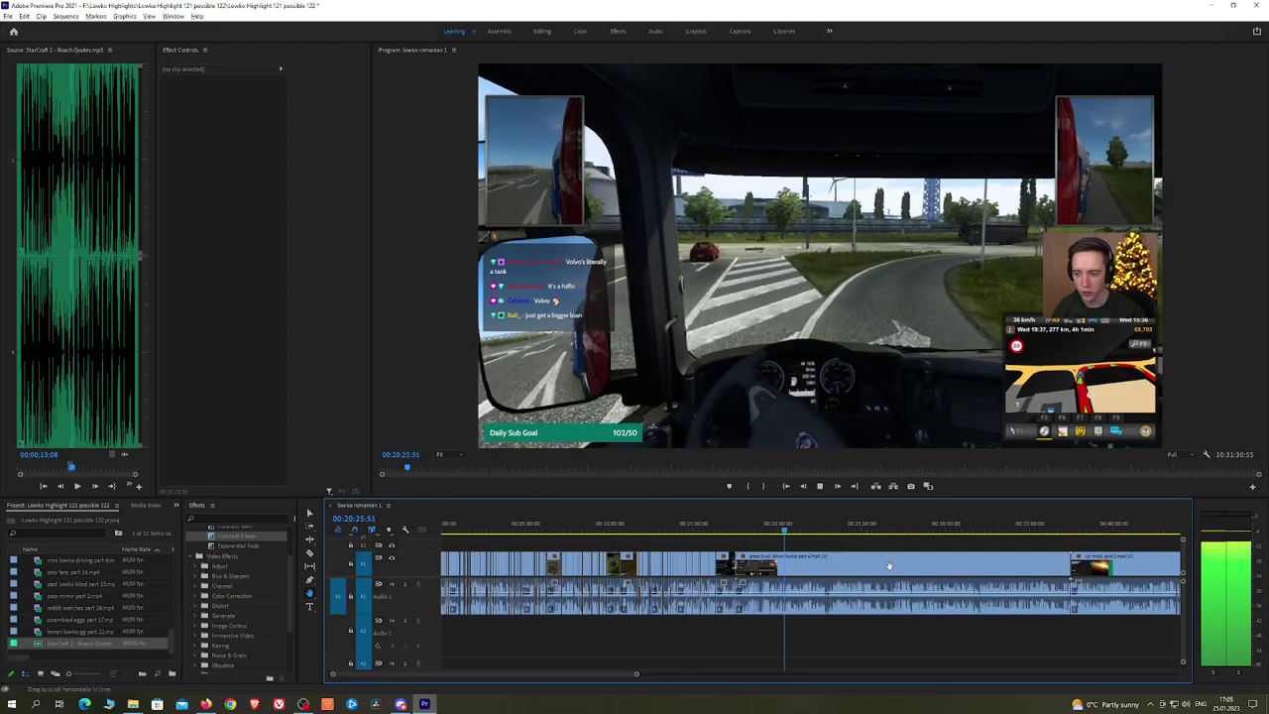
key("equal")
key("equal")
key("equal")
key("equal")
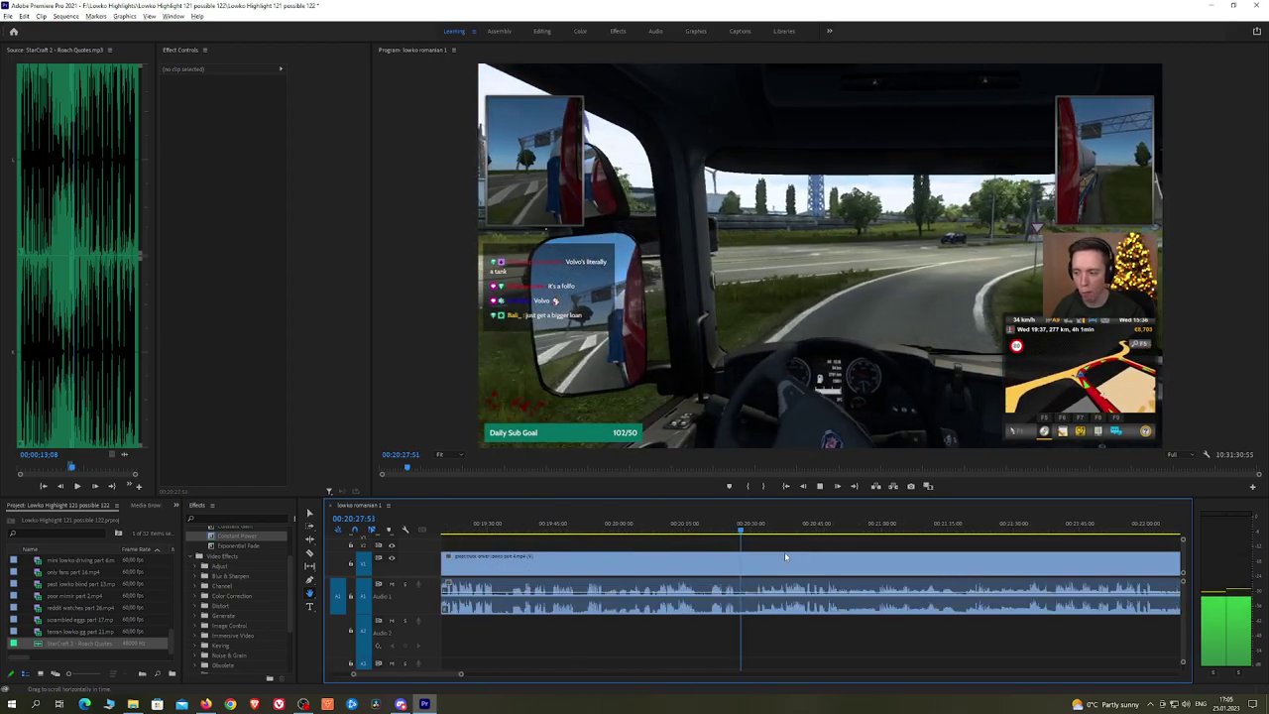
key("equal")
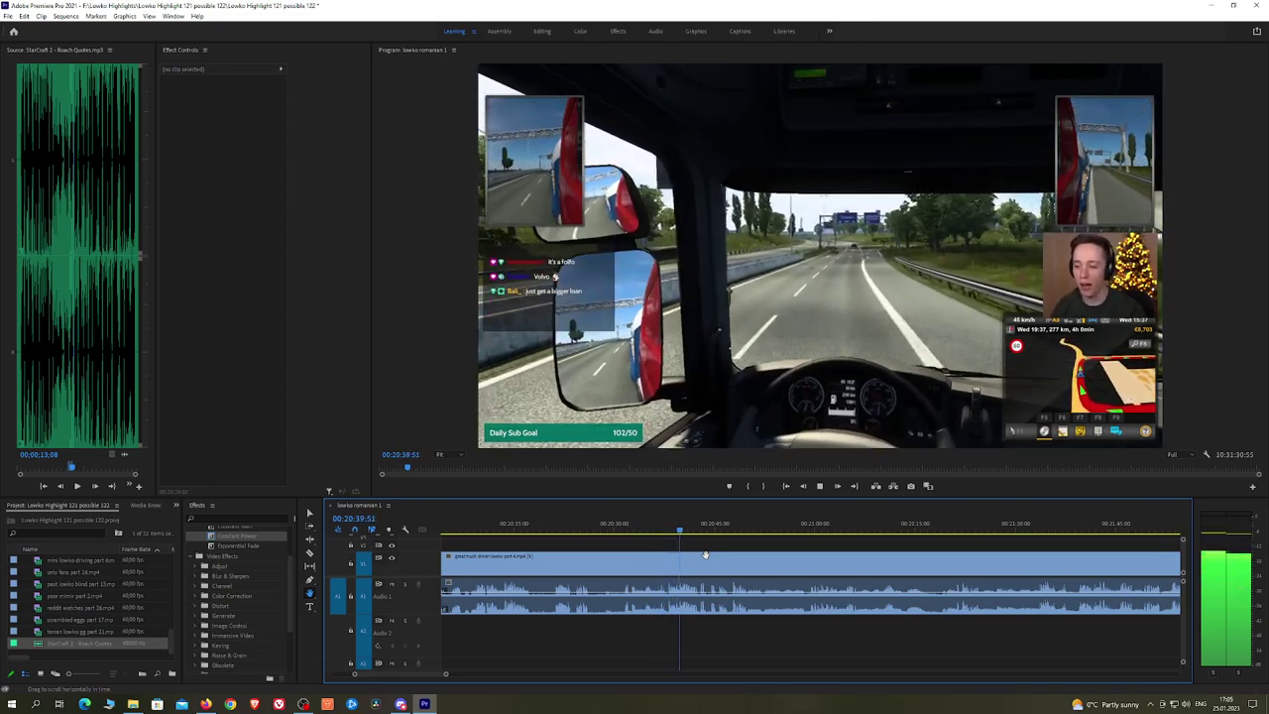
scroll(706, 554, "up", 2)
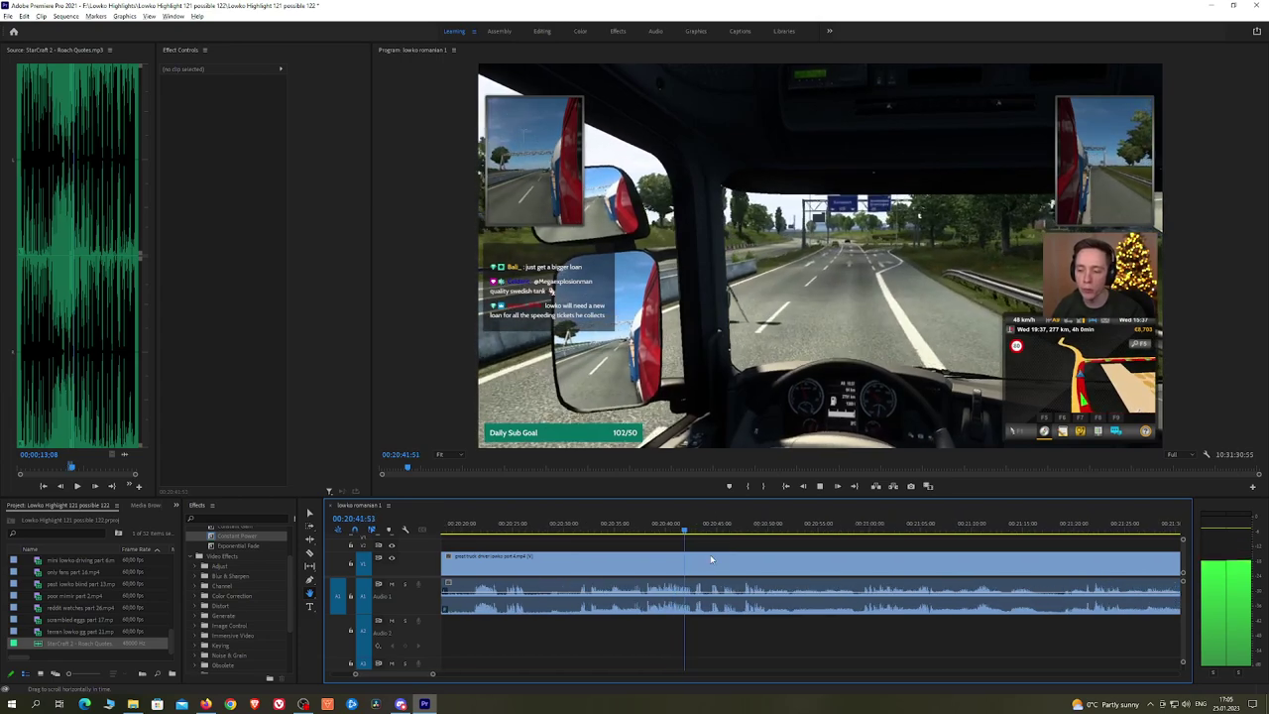
left_click_drag(746, 542, 716, 544)
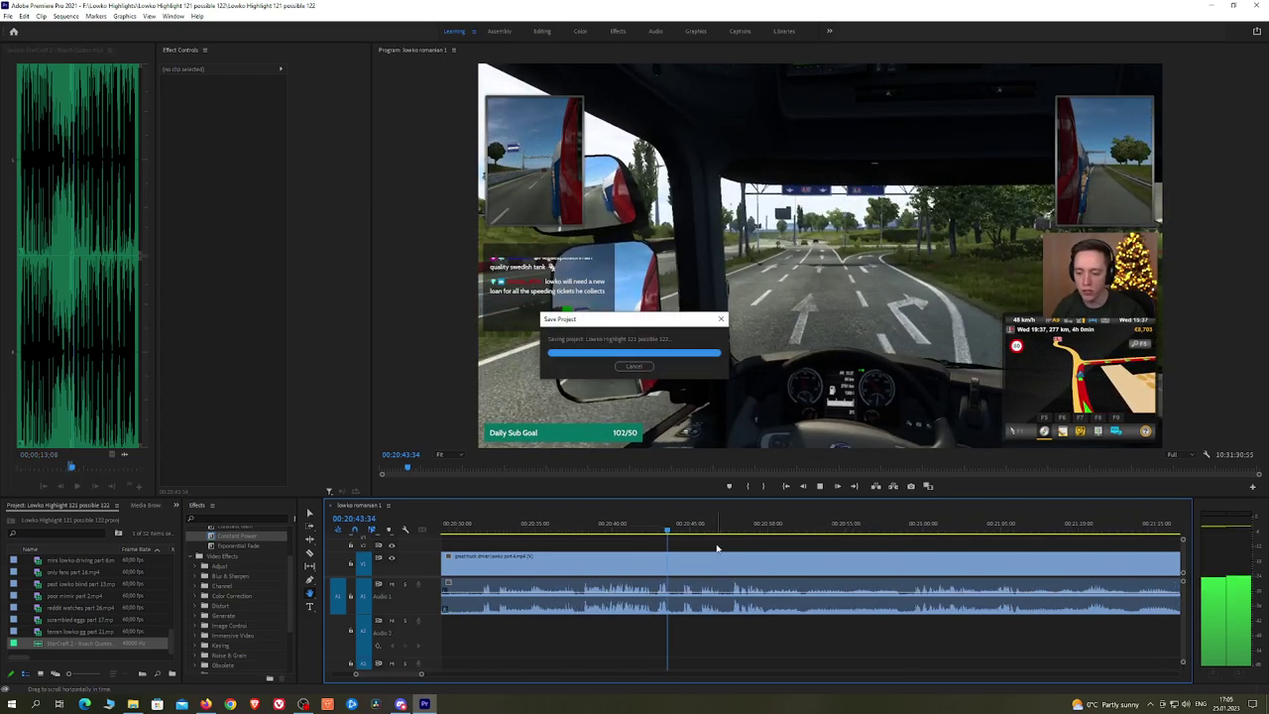
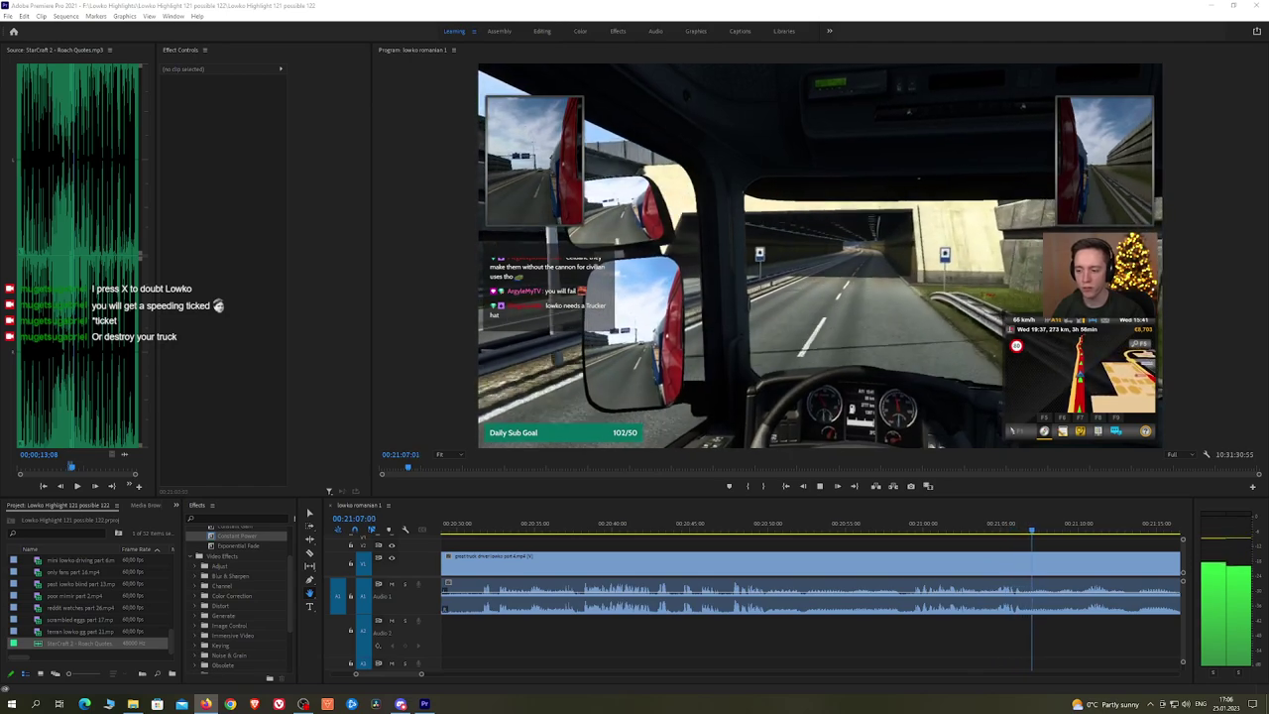
Step: Skim ahead through the stream footage past 21:19 to about 21:34
left_click_drag(1098, 545, 805, 536)
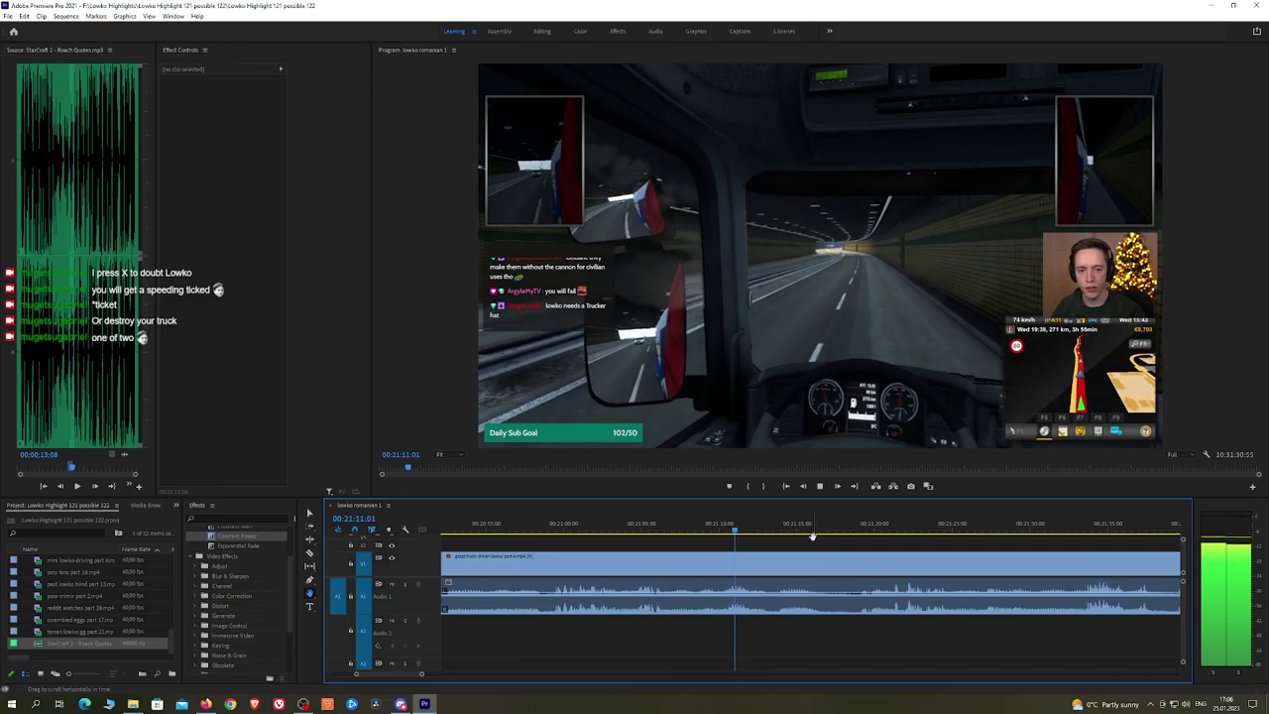
scroll(812, 535, "down", 2)
left_click(775, 528)
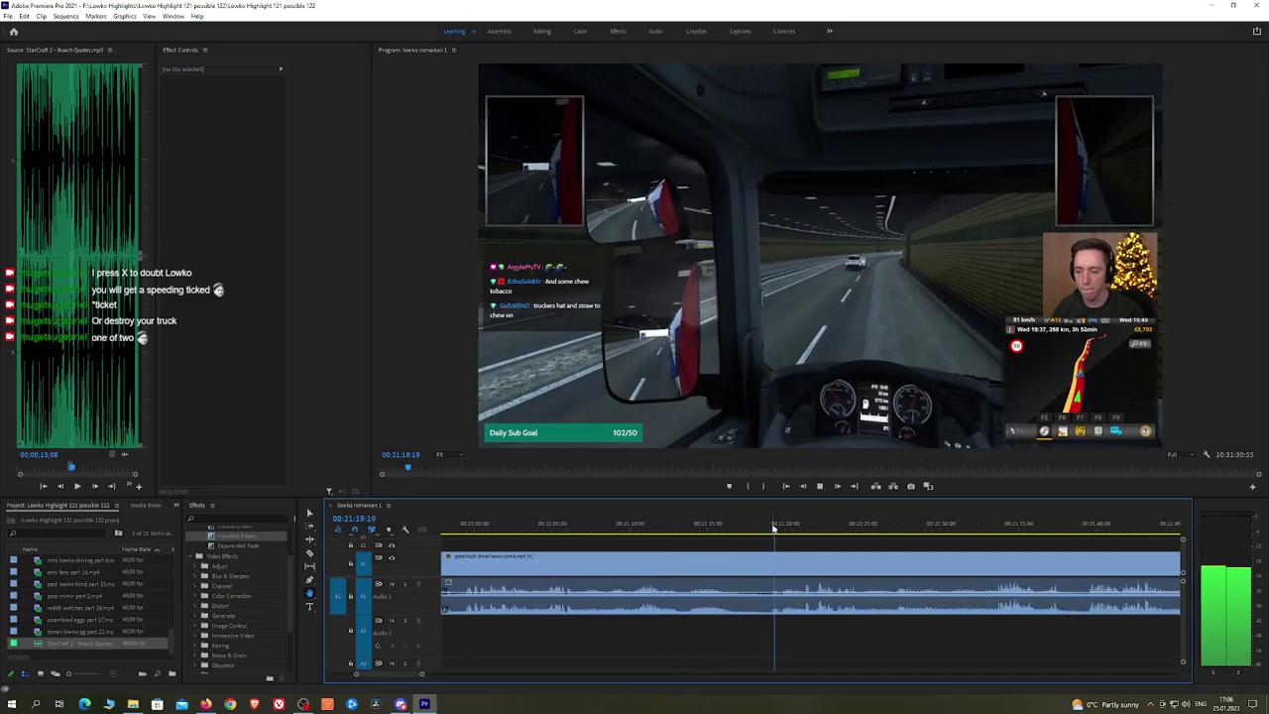
scroll(808, 544, "down", 2)
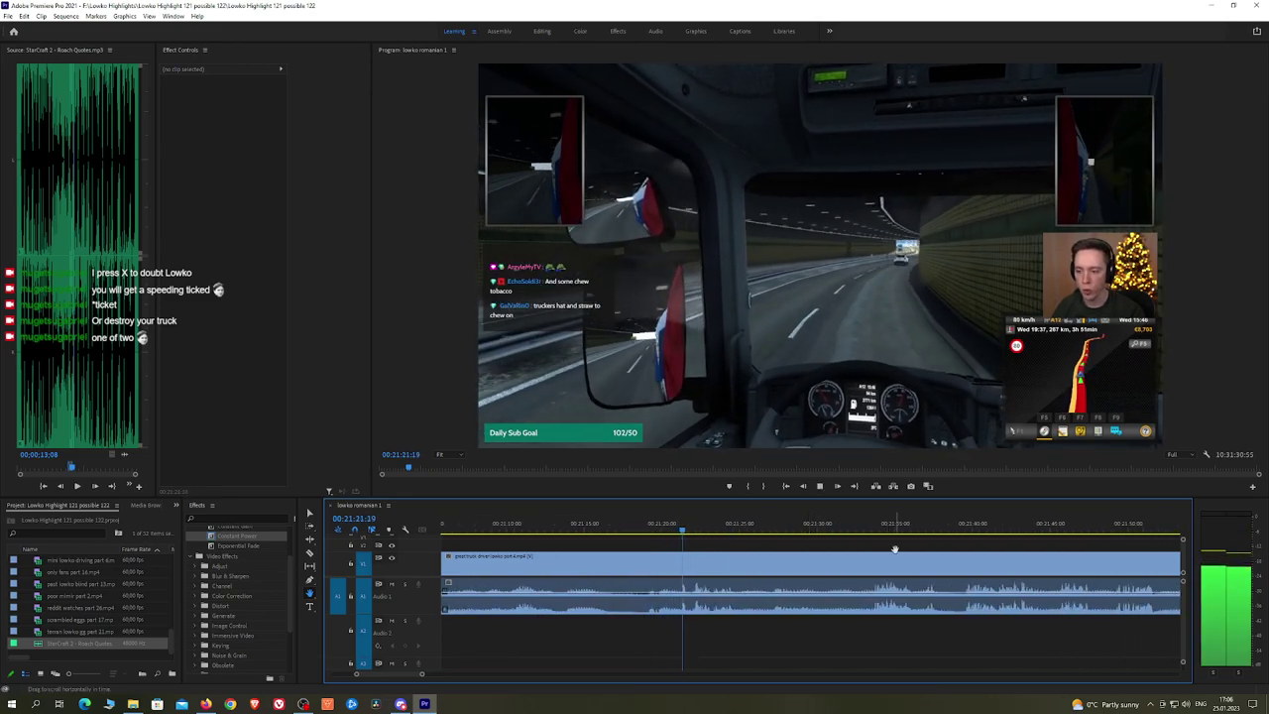
scroll(838, 546, "down", 1)
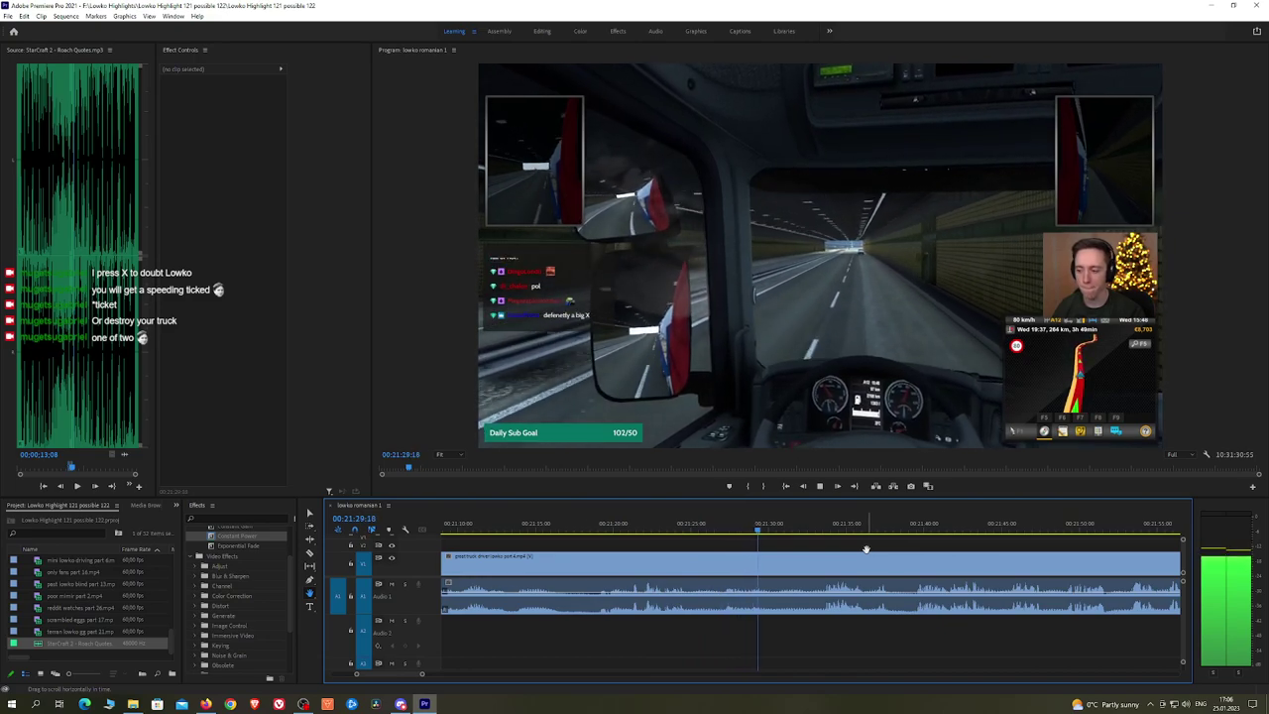
scroll(866, 549, "down", 1)
left_click(779, 532)
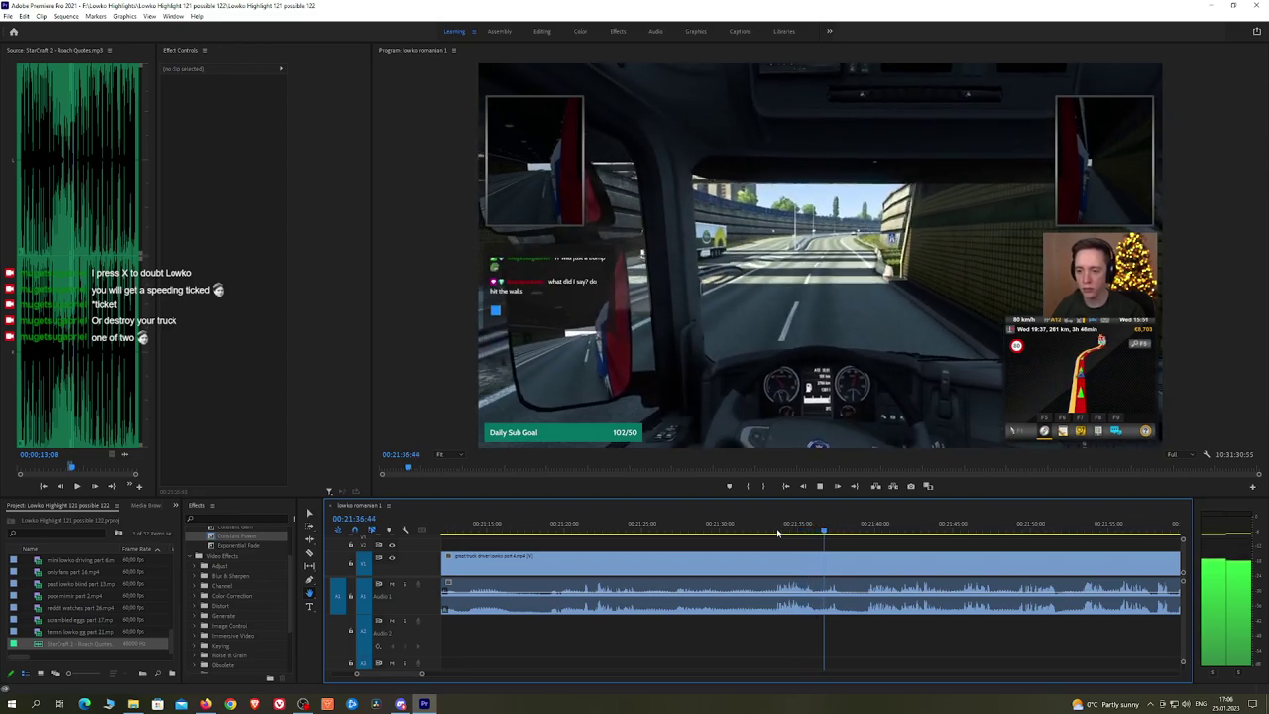
scroll(826, 547, "down", 4)
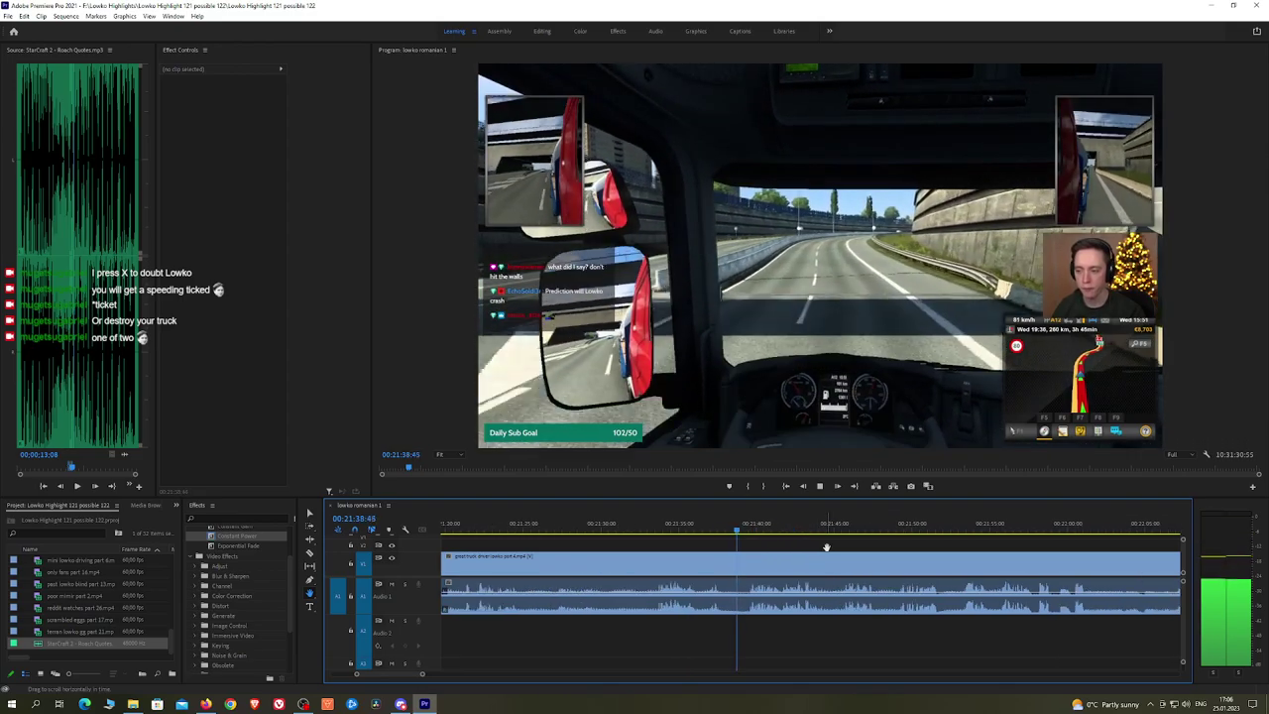
scroll(818, 549, "down", 5)
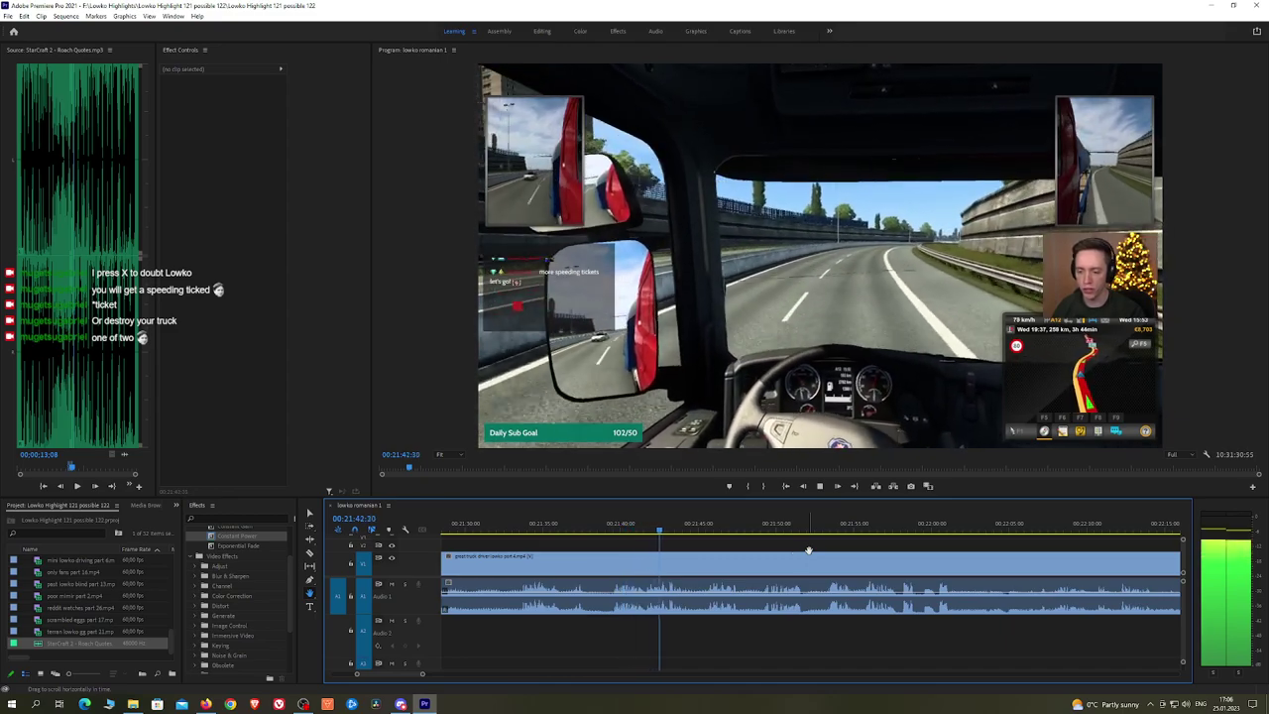
Step: Razor the clip, ripple-delete the dull piece before the cut, and add an Exponential Fade
key("c")
left_click(608, 566)
key("v")
left_click(591, 570)
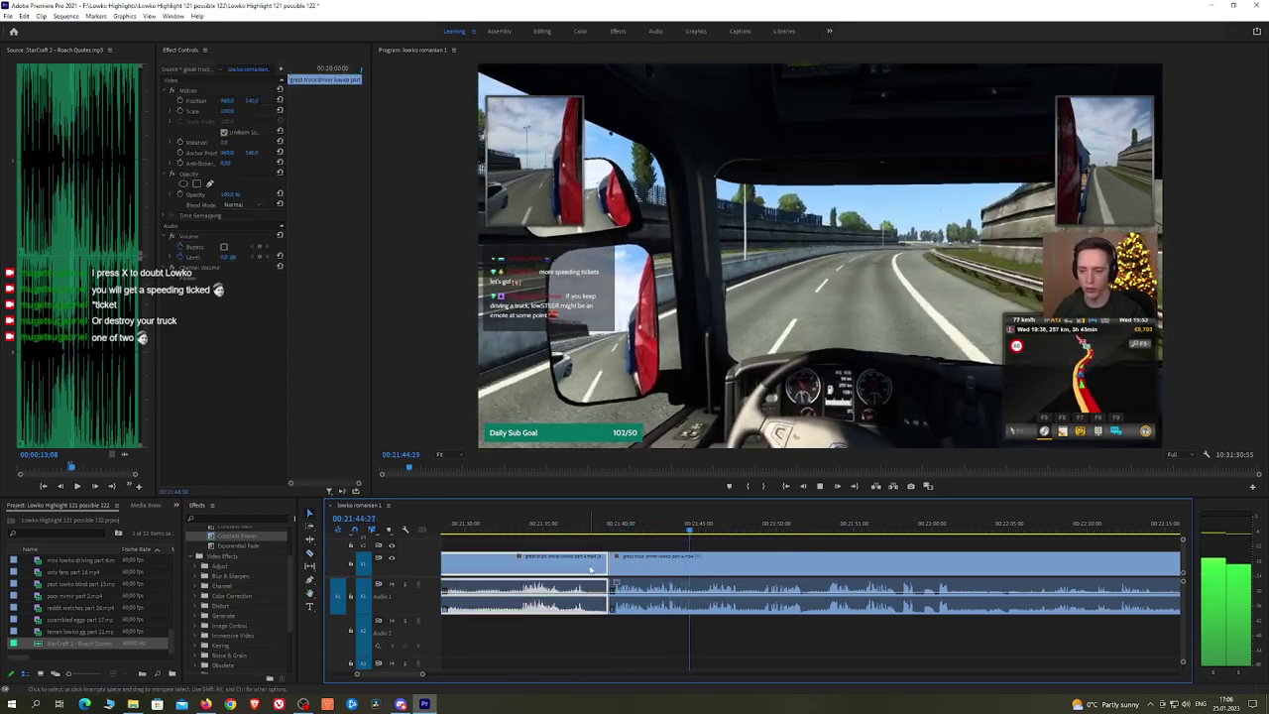
key("shift+Delete")
left_click_drag(247, 547, 905, 550)
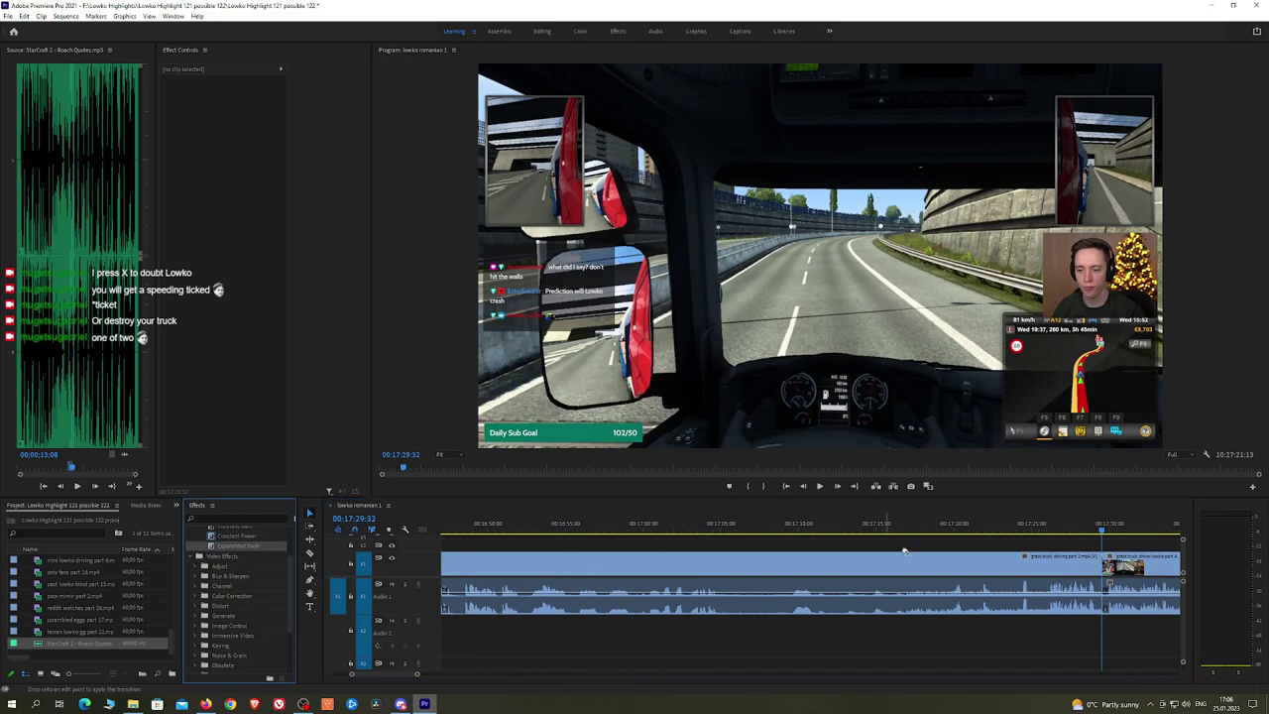
Step: Resume playback and pan along the timeline to review the new join
key("space")
key("h")
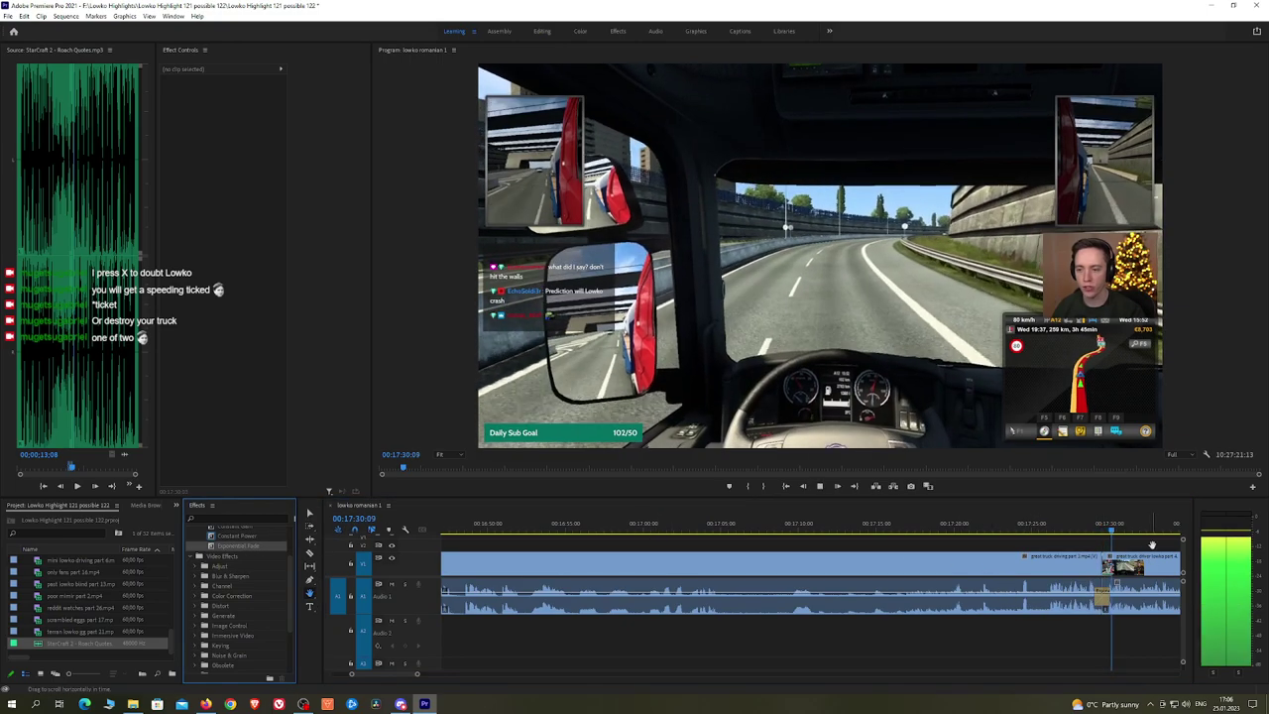
left_click_drag(1155, 543, 756, 538)
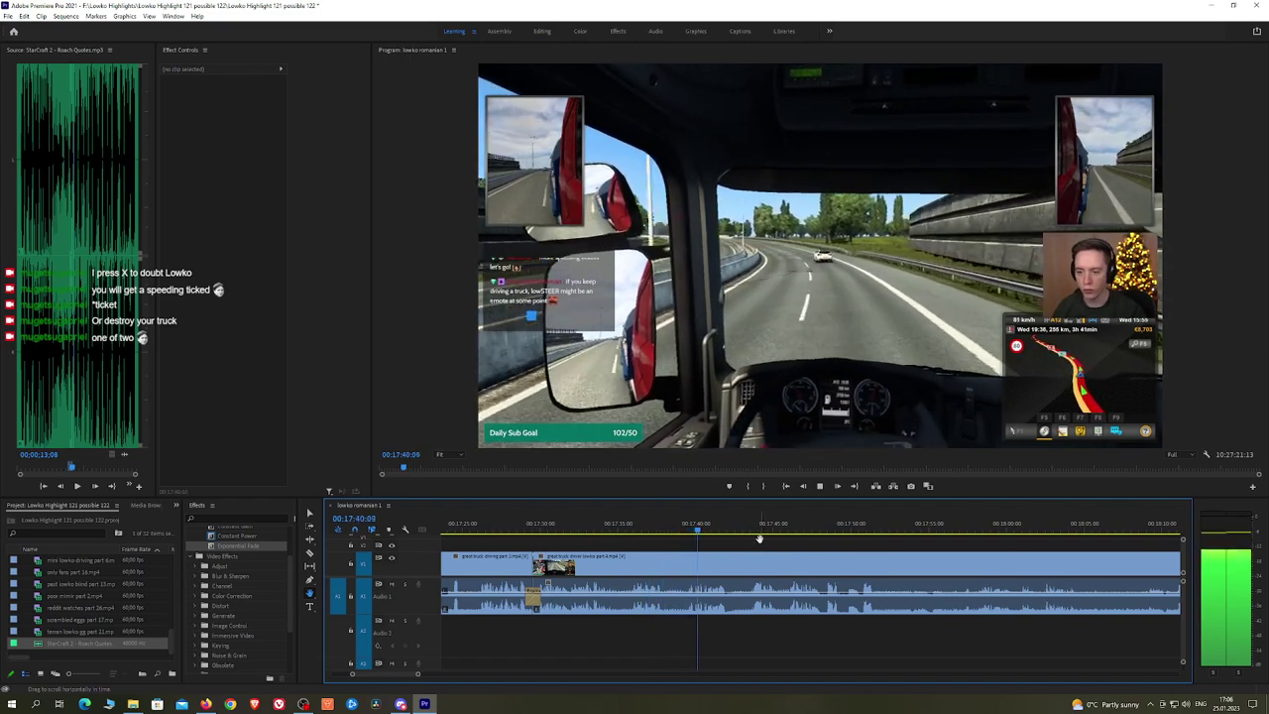
left_click_drag(830, 547, 737, 546)
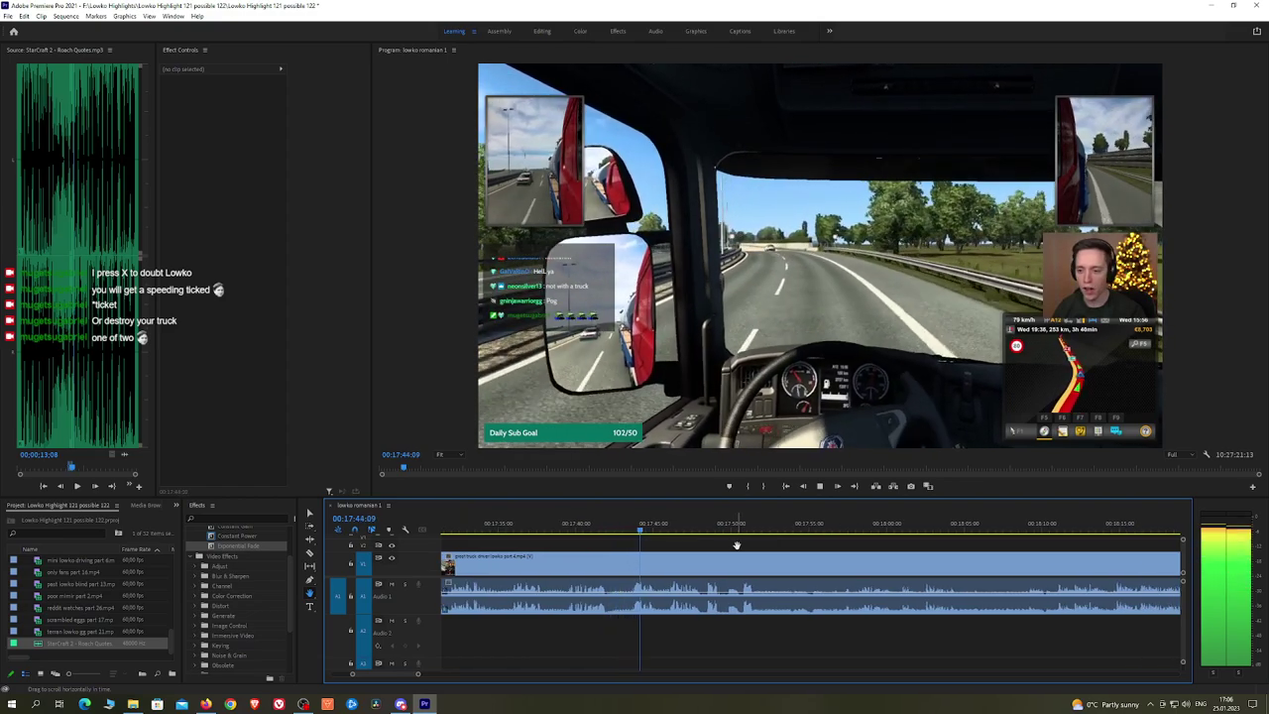
scroll(744, 547, "down", 1)
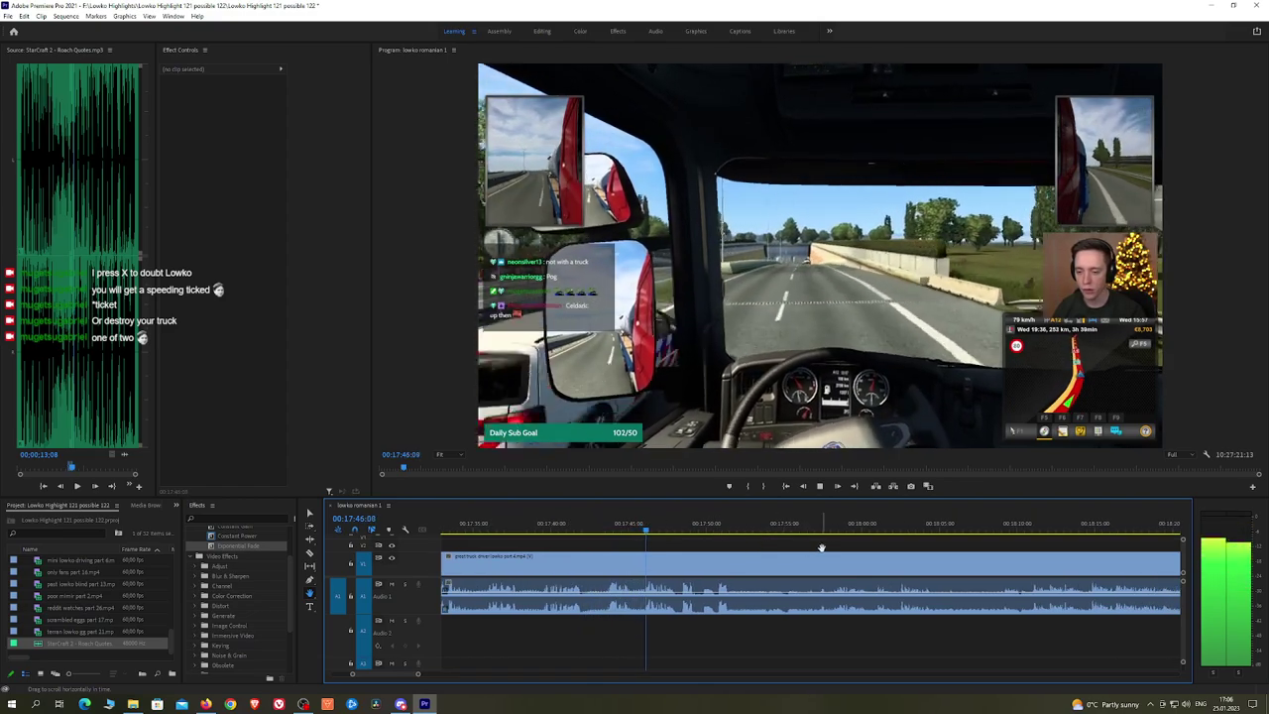
left_click_drag(821, 548, 801, 545)
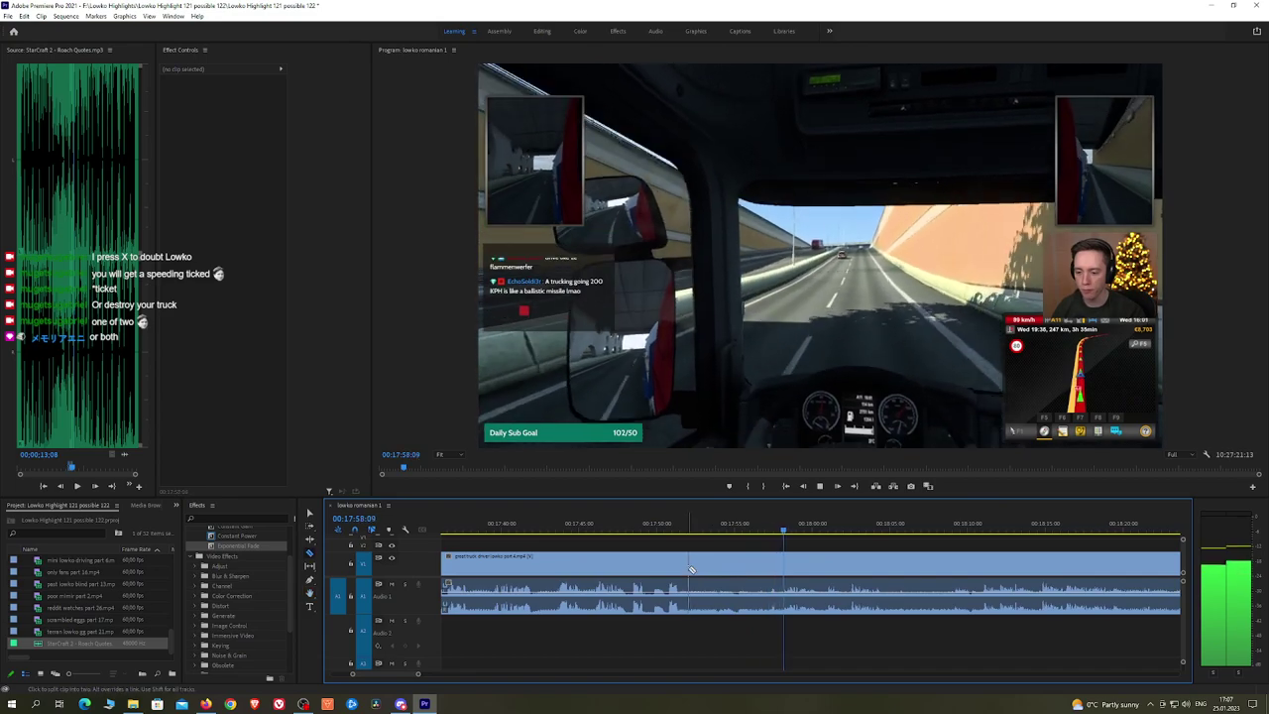
Step: Razor the truck-driving clip near the 18-minute mark
key("c")
key("h")
left_click_drag(917, 545, 794, 545)
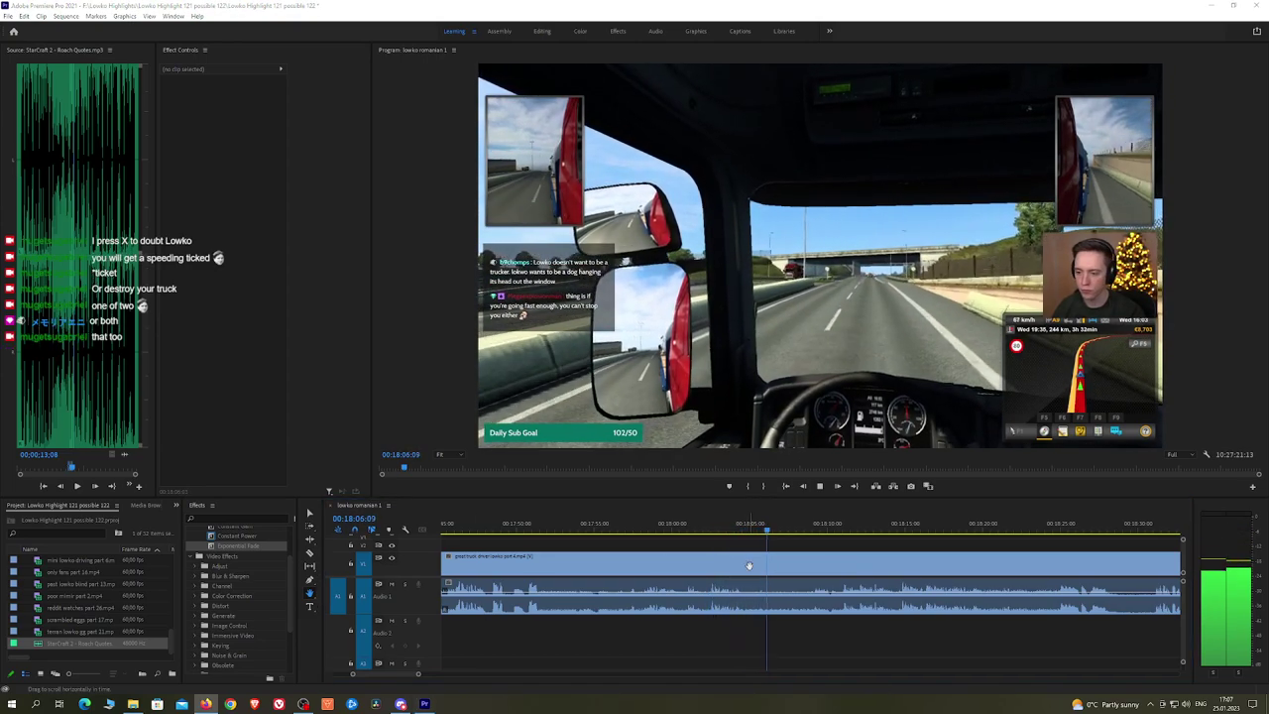
left_click(748, 562)
key("c")
left_click(746, 577)
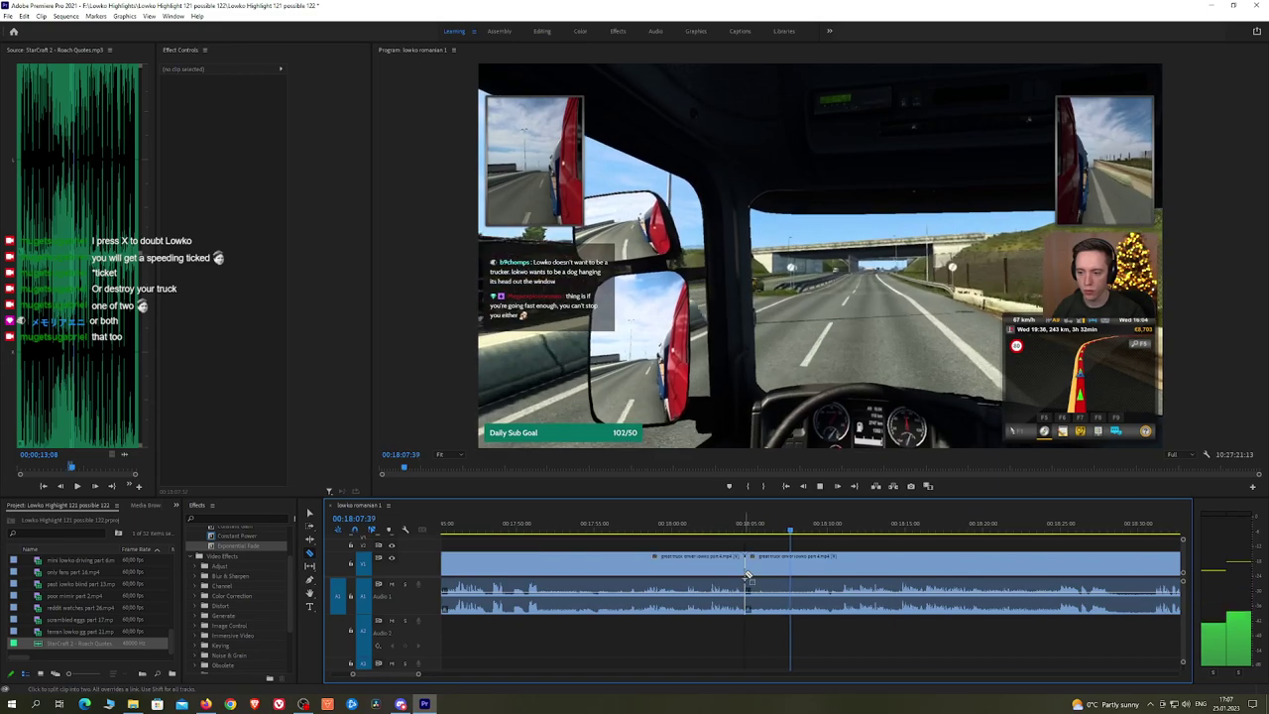
Step: Play from just after the cut and skip ahead through the following footage
left_click(841, 525)
key("space")
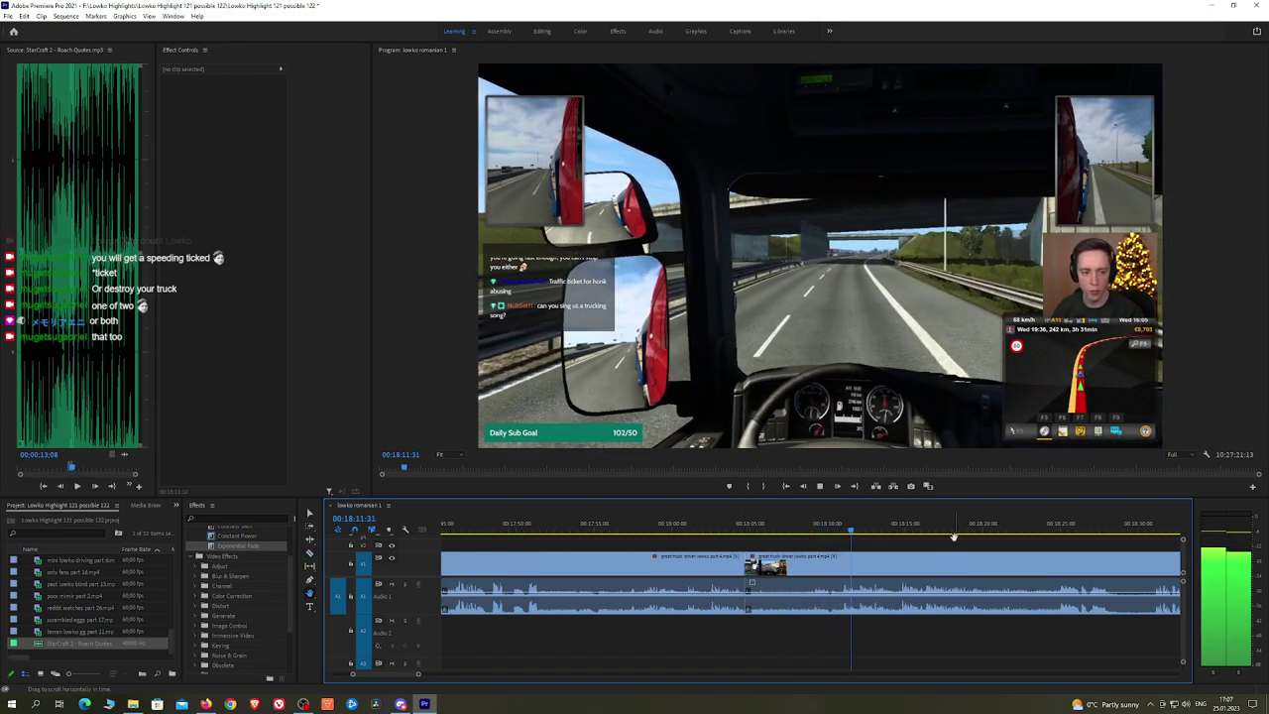
scroll(776, 536, "down", 3)
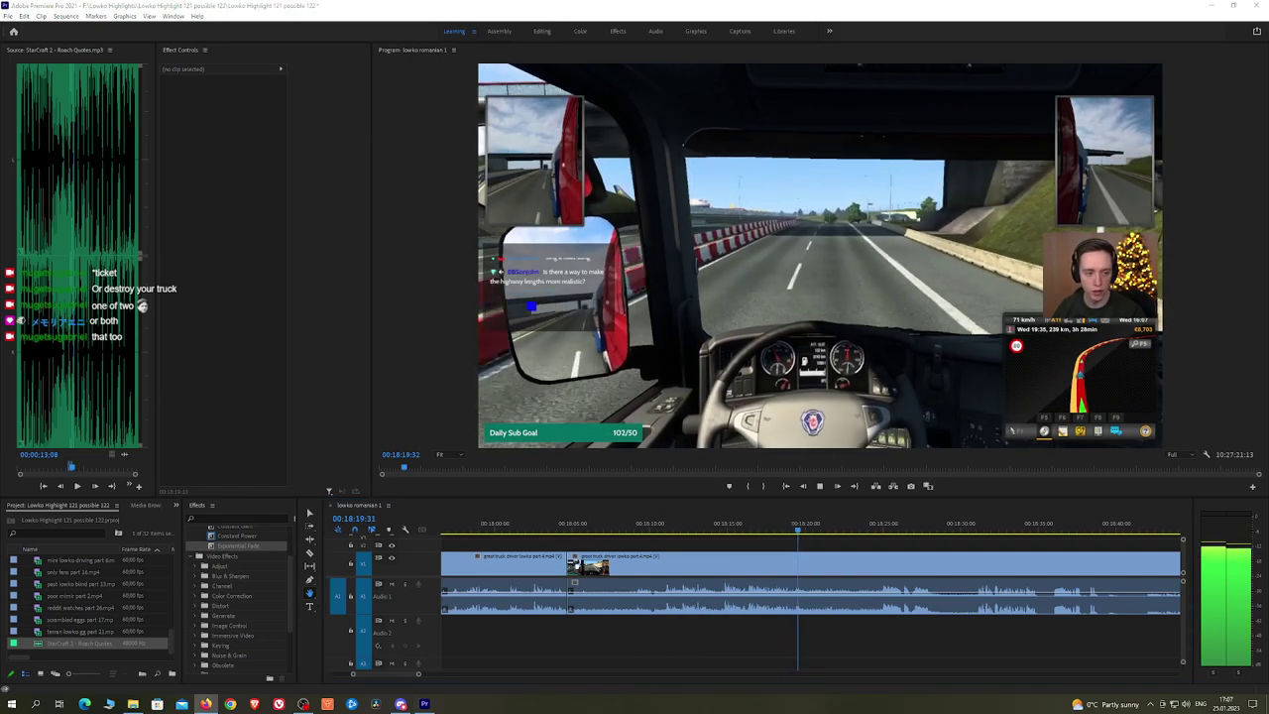
left_click_drag(881, 546, 870, 547)
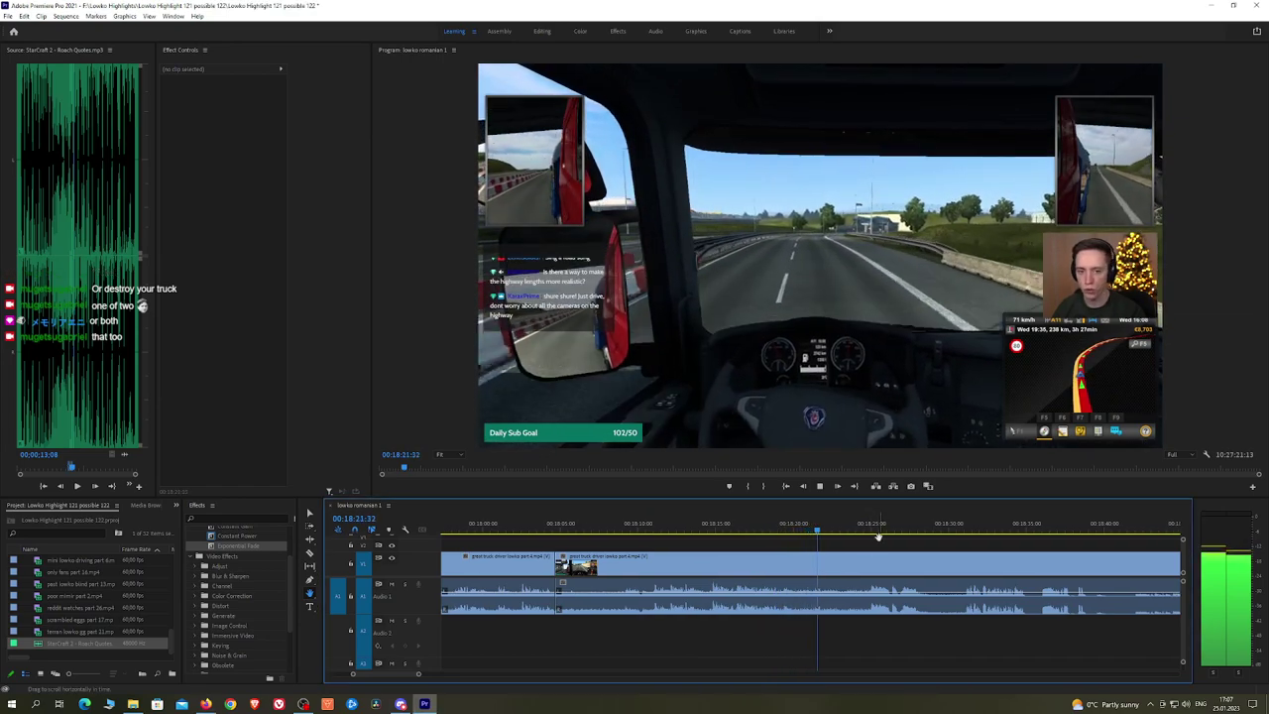
left_click(877, 535)
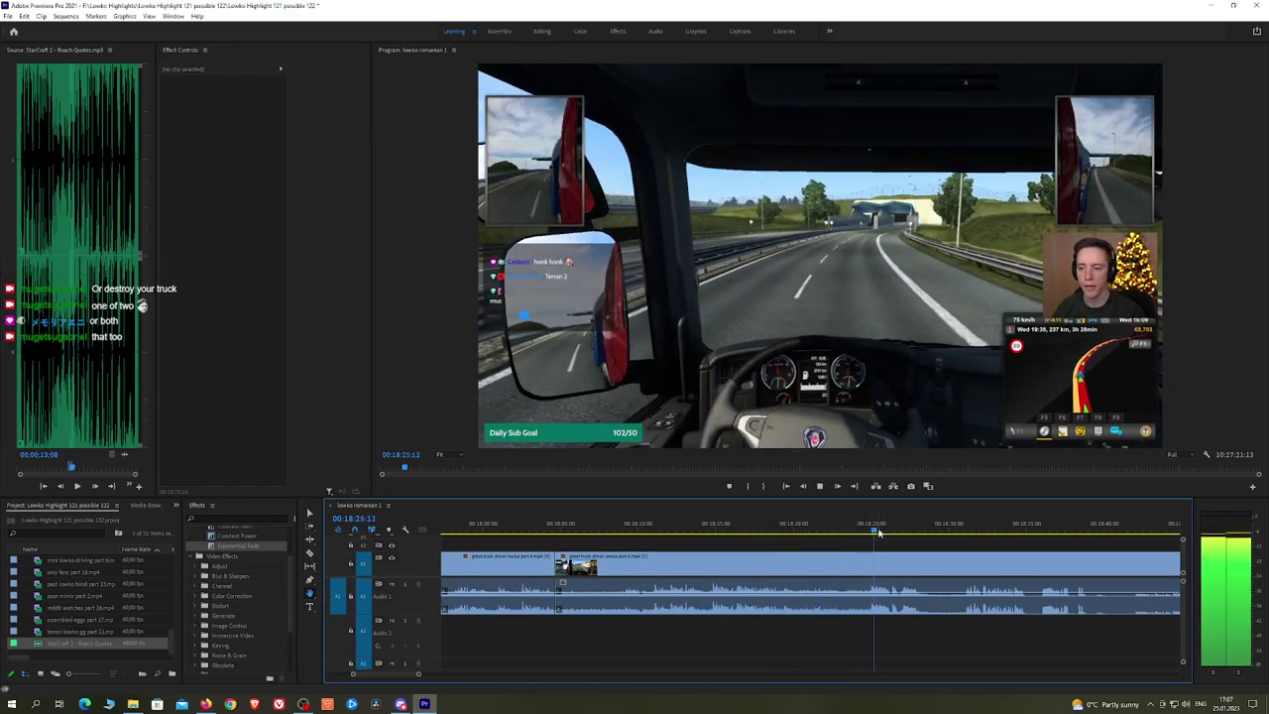
scroll(776, 535, "down", 5)
left_click(788, 535)
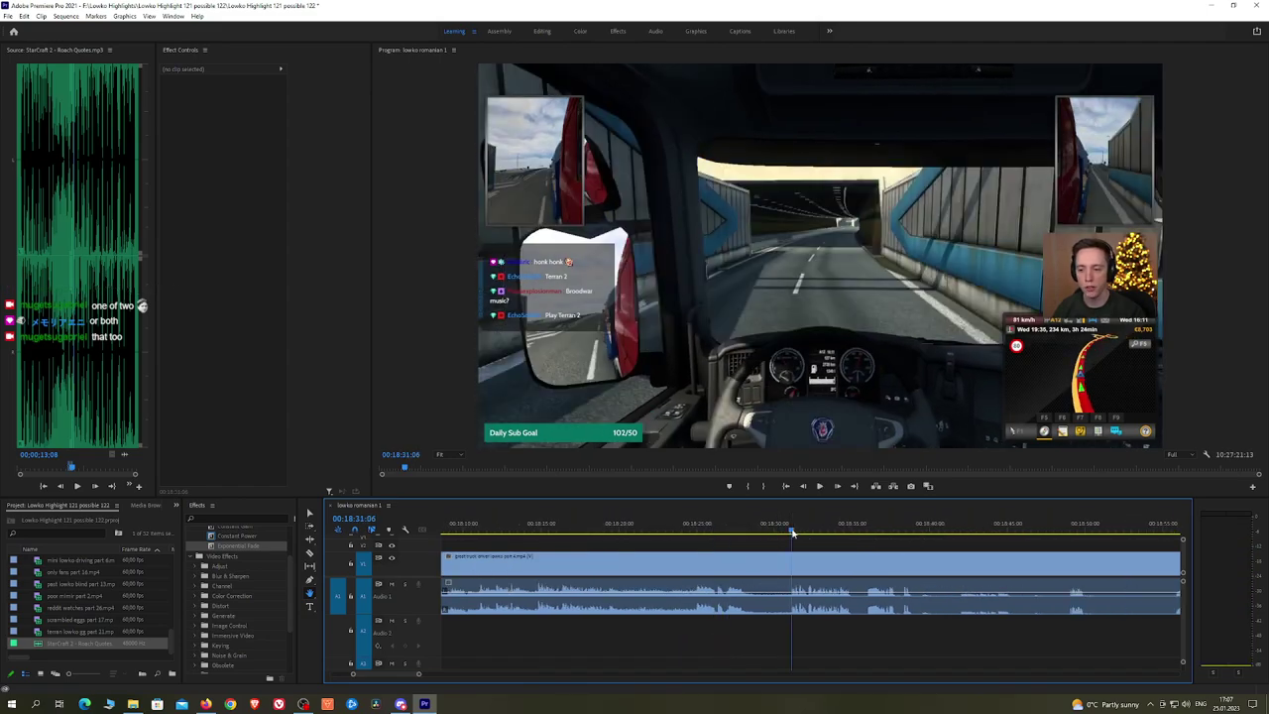
left_click(867, 535)
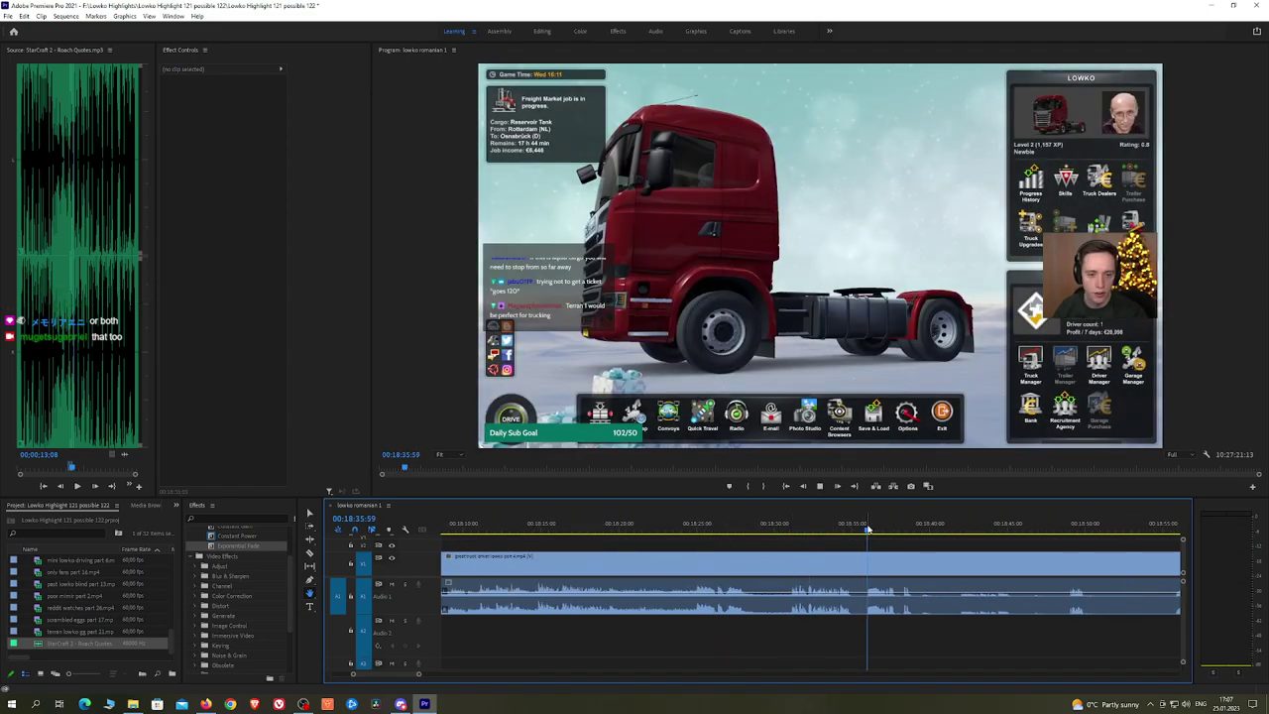
scroll(709, 539, "down", 5)
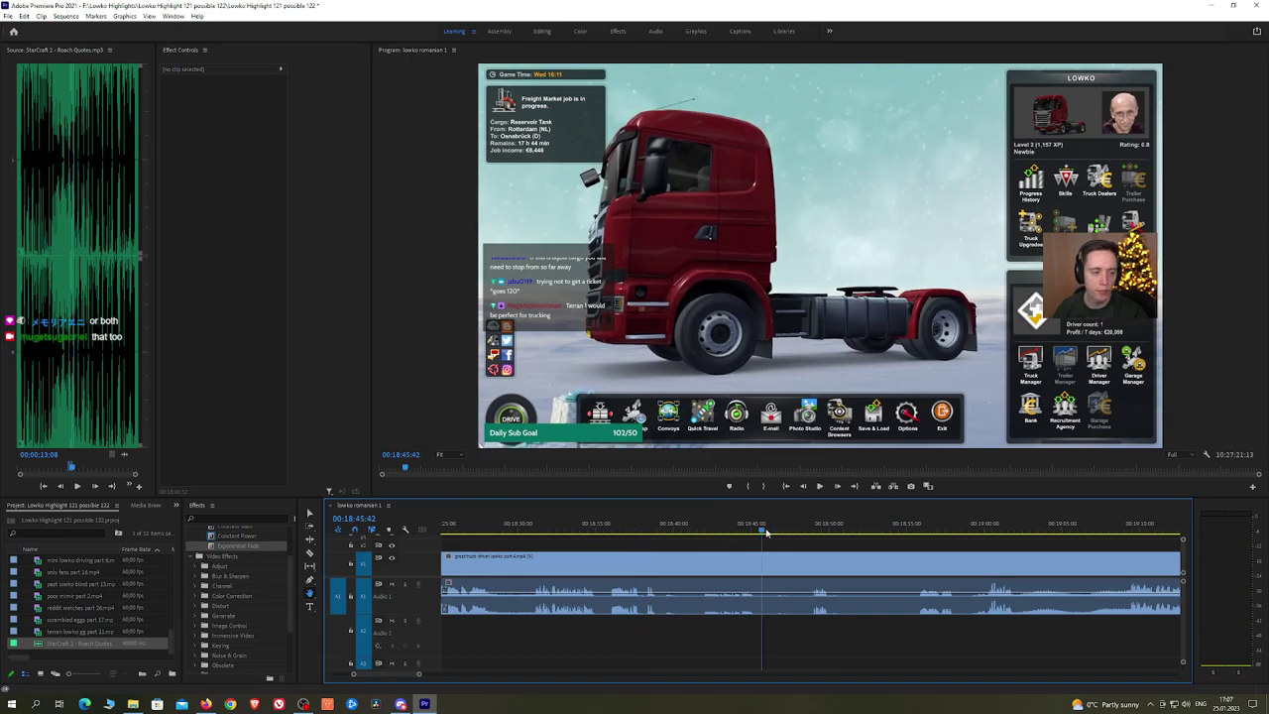
Step: Jump through about 18:49, 18:55 and 19:00 to 19:08, playing the footage
left_click(799, 536)
left_click(919, 533)
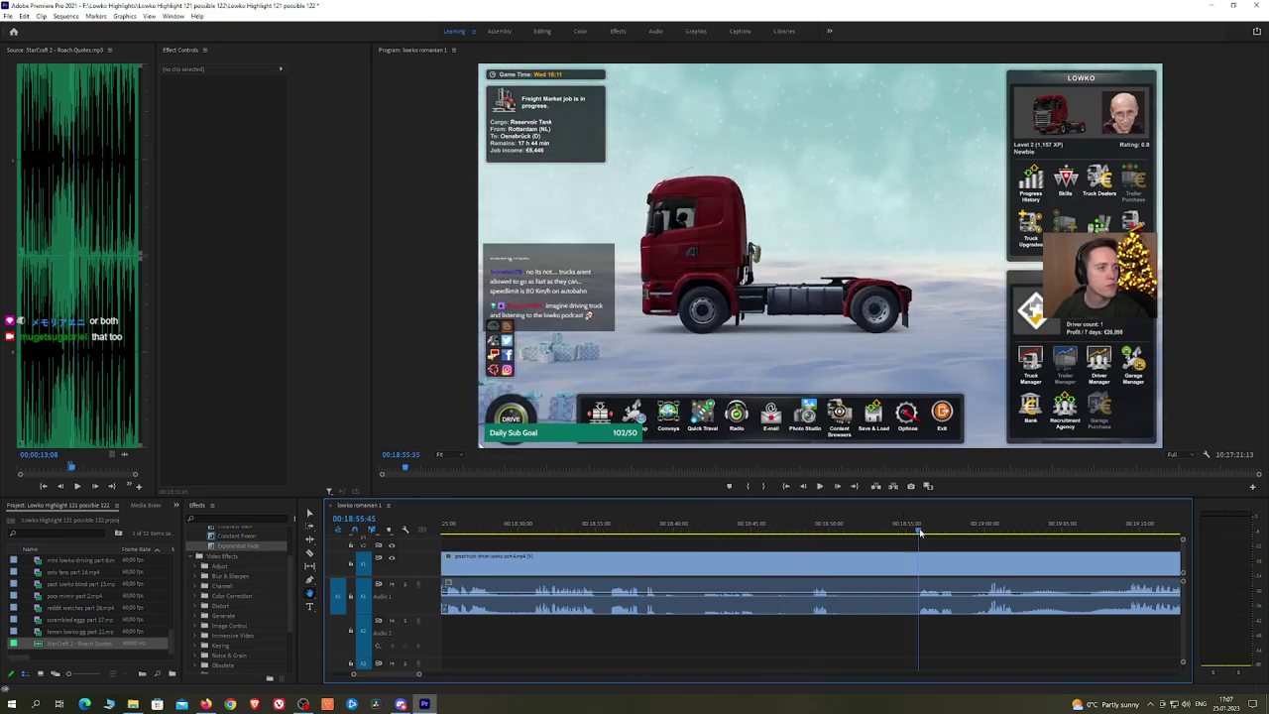
scroll(780, 538, "down", 5)
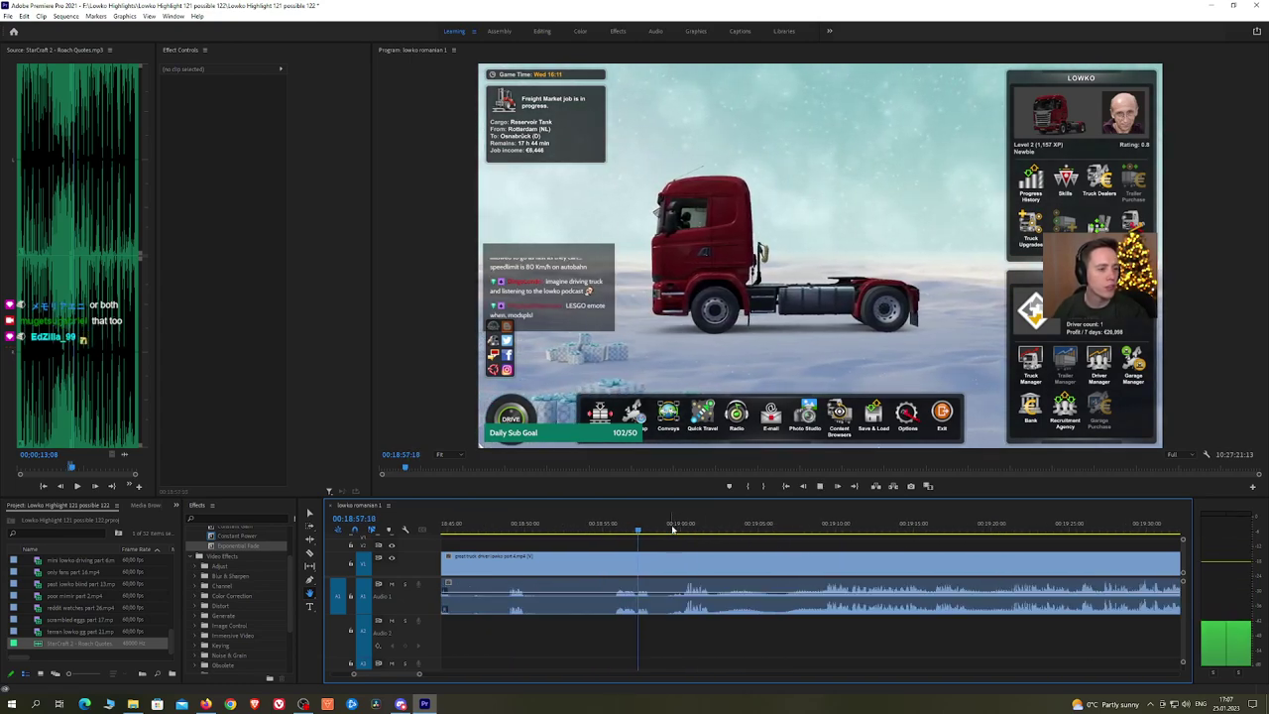
left_click(683, 530)
key("space")
left_click(819, 533)
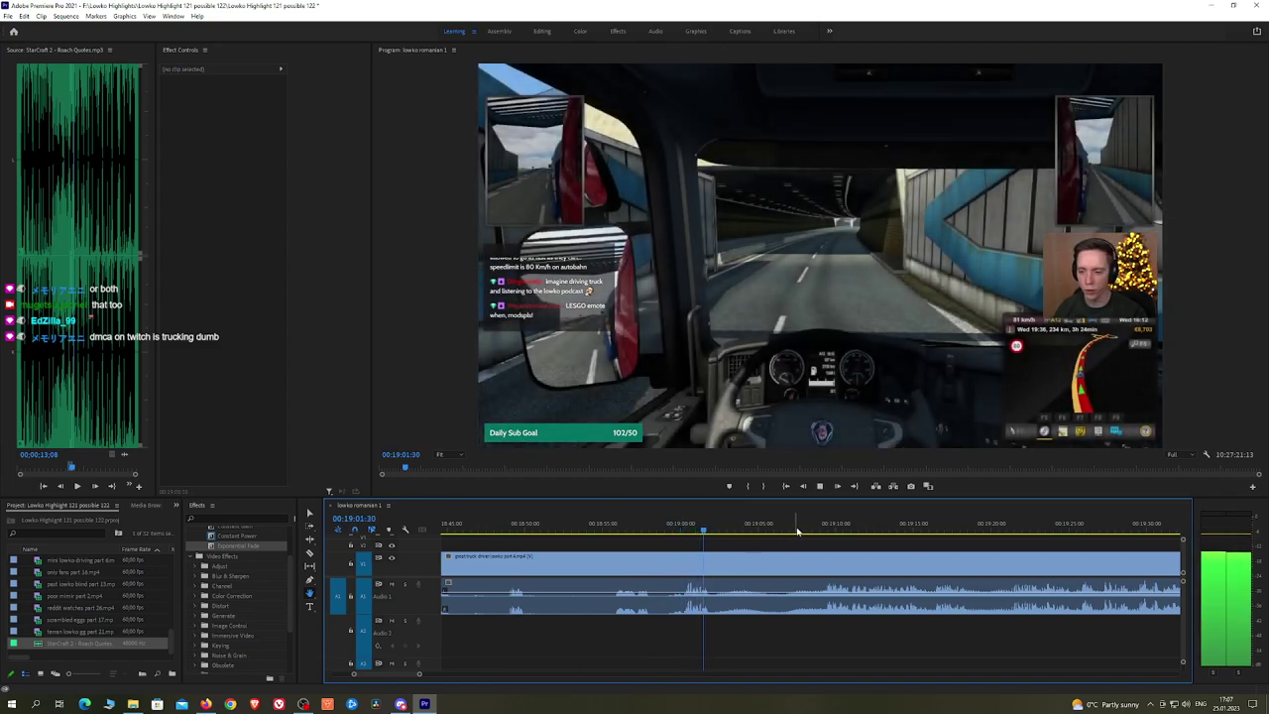
key("space")
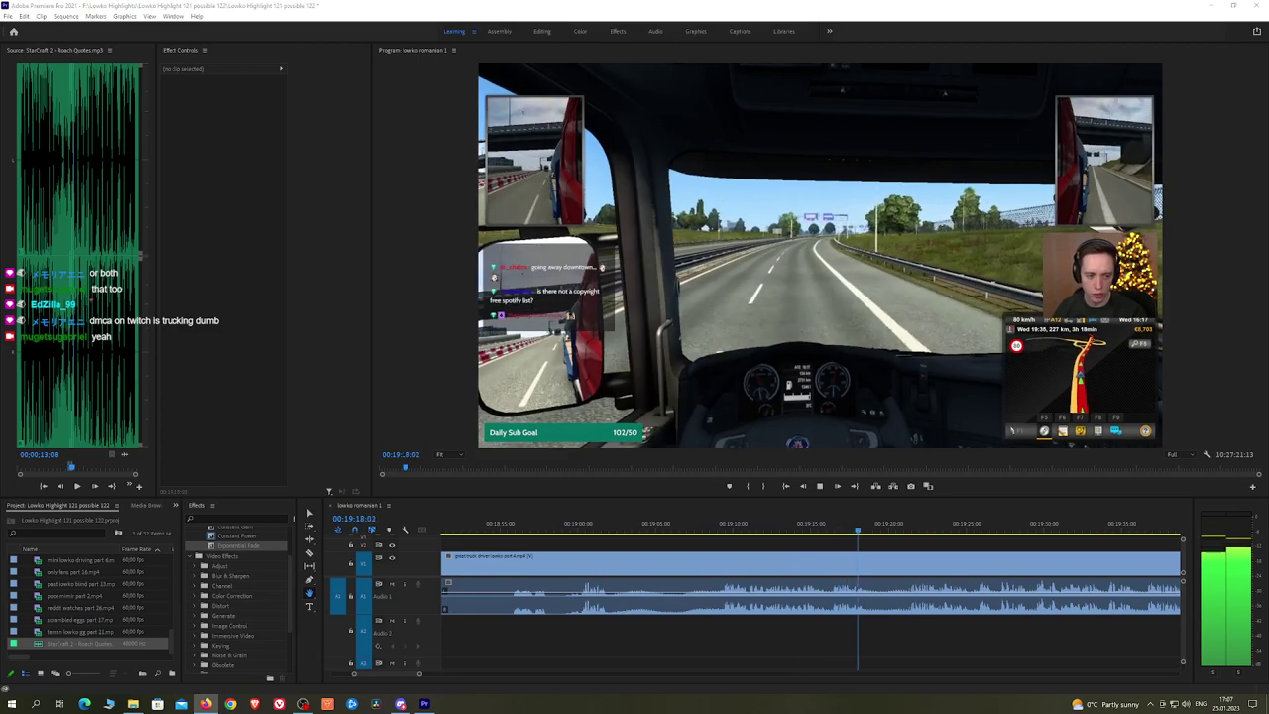
scroll(965, 555, "down", 3)
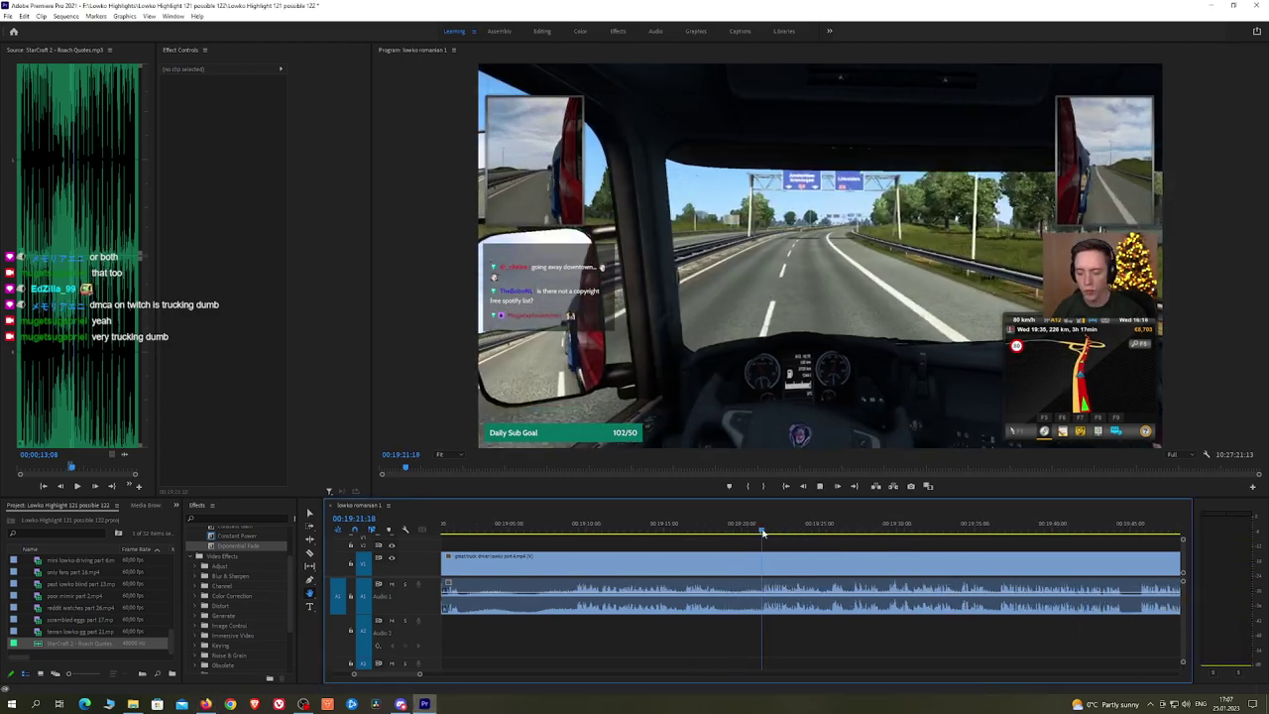
left_click_drag(952, 543, 798, 544)
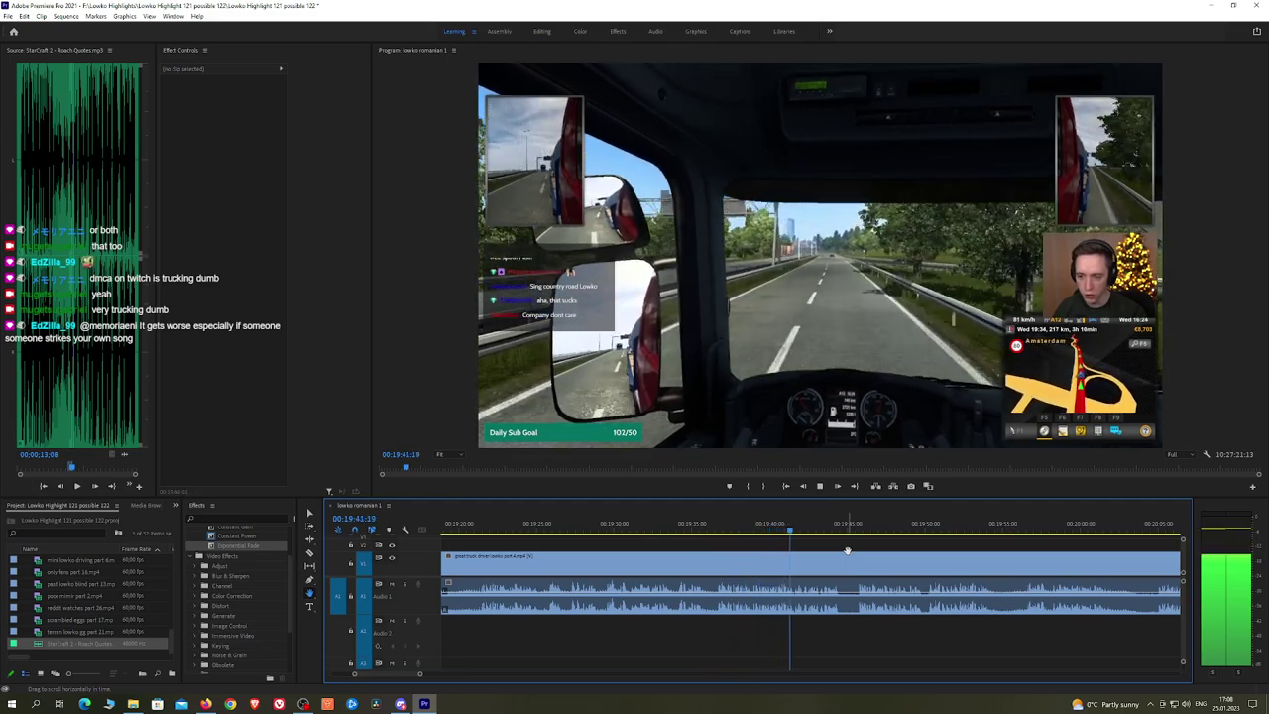
left_click_drag(894, 540, 777, 543)
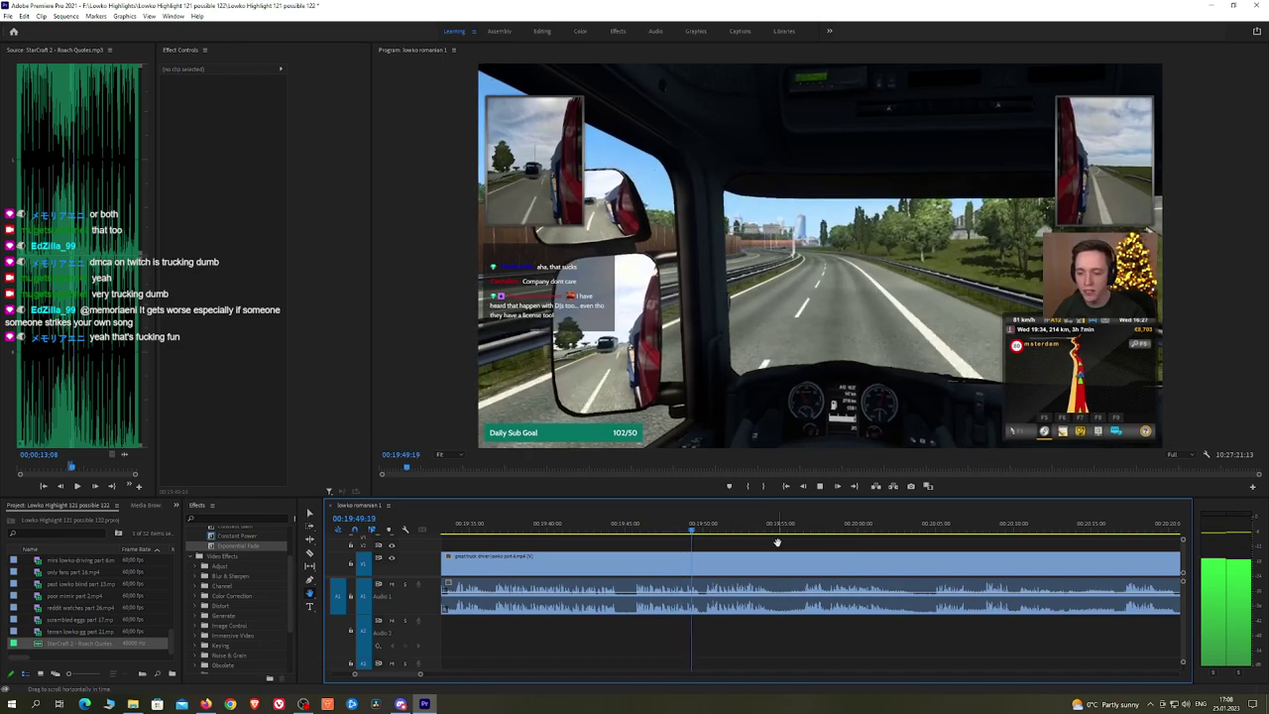
left_click_drag(827, 543, 779, 545)
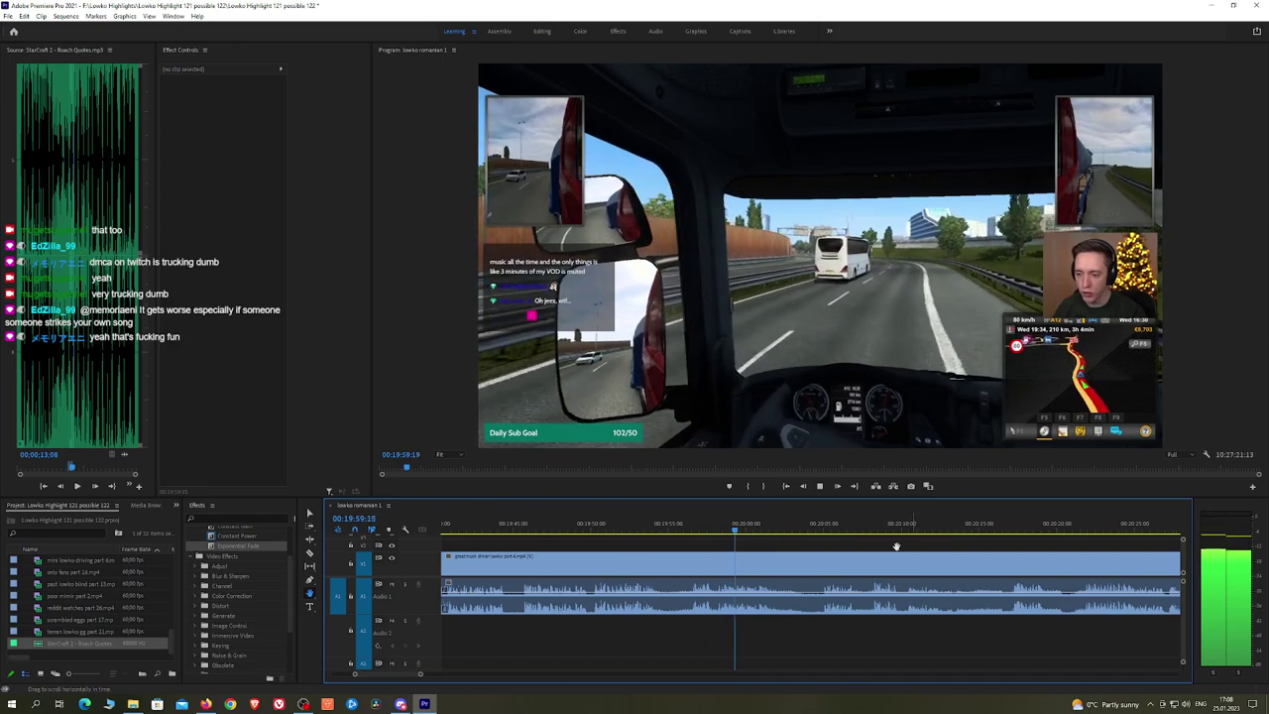
left_click_drag(915, 546, 830, 546)
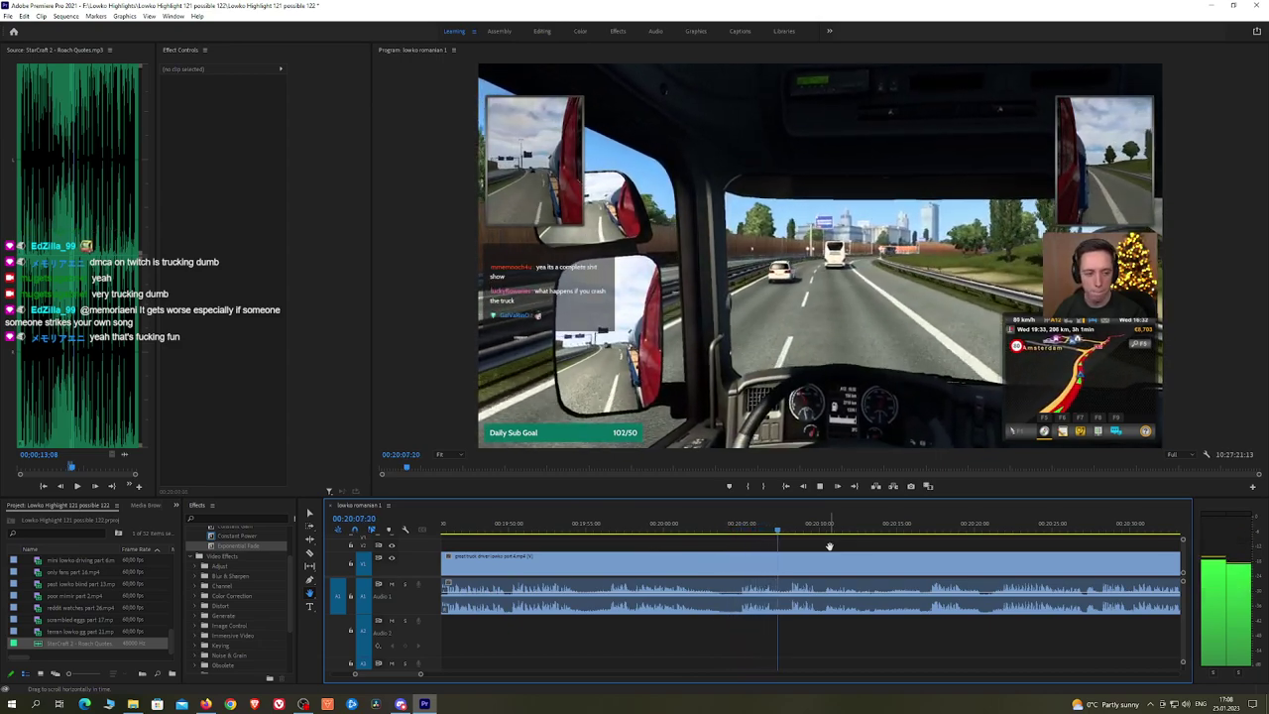
left_click_drag(870, 544, 783, 543)
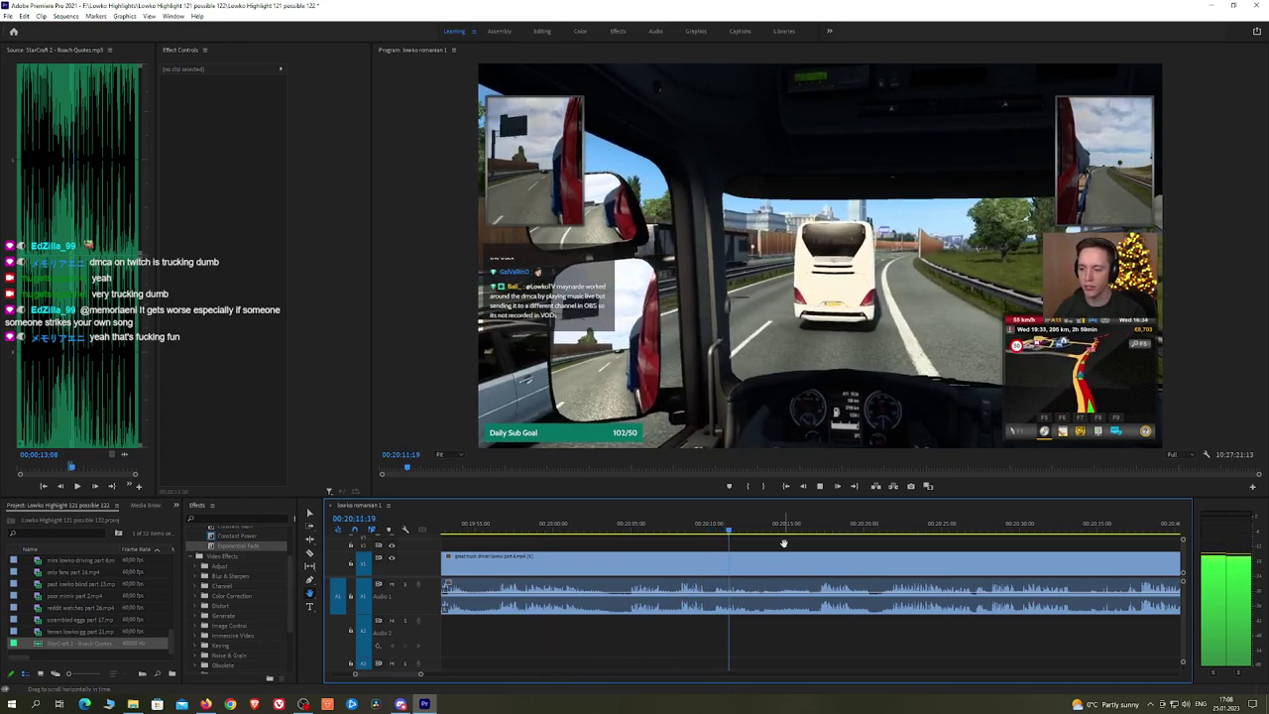
scroll(813, 540, "down", 2)
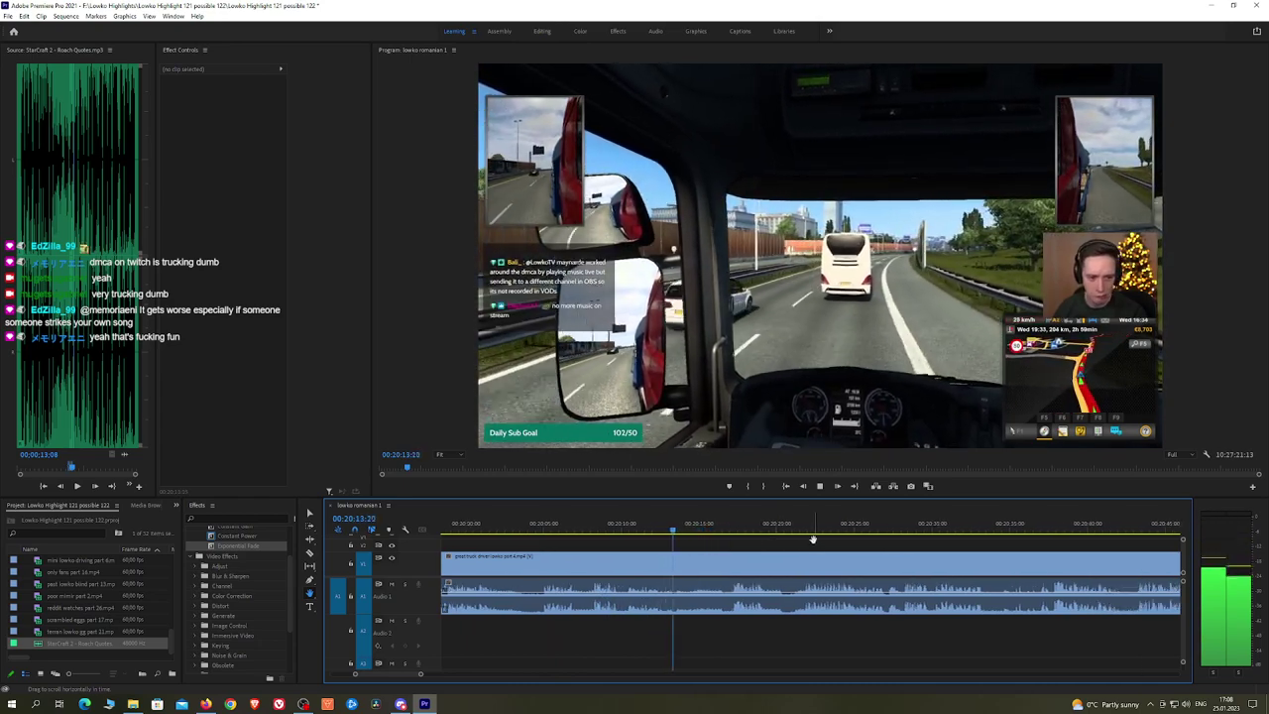
Step: Skim ahead through the truck-driving footage to about 21:00
left_click(735, 530)
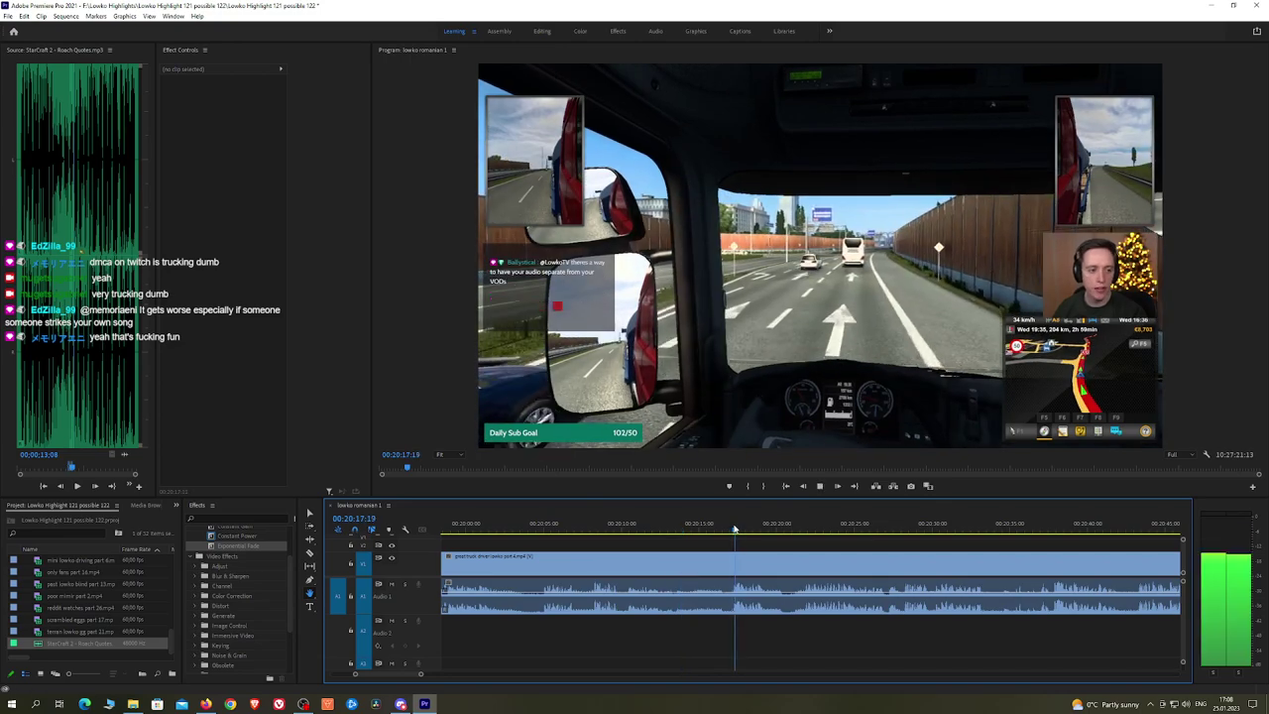
left_click(795, 531)
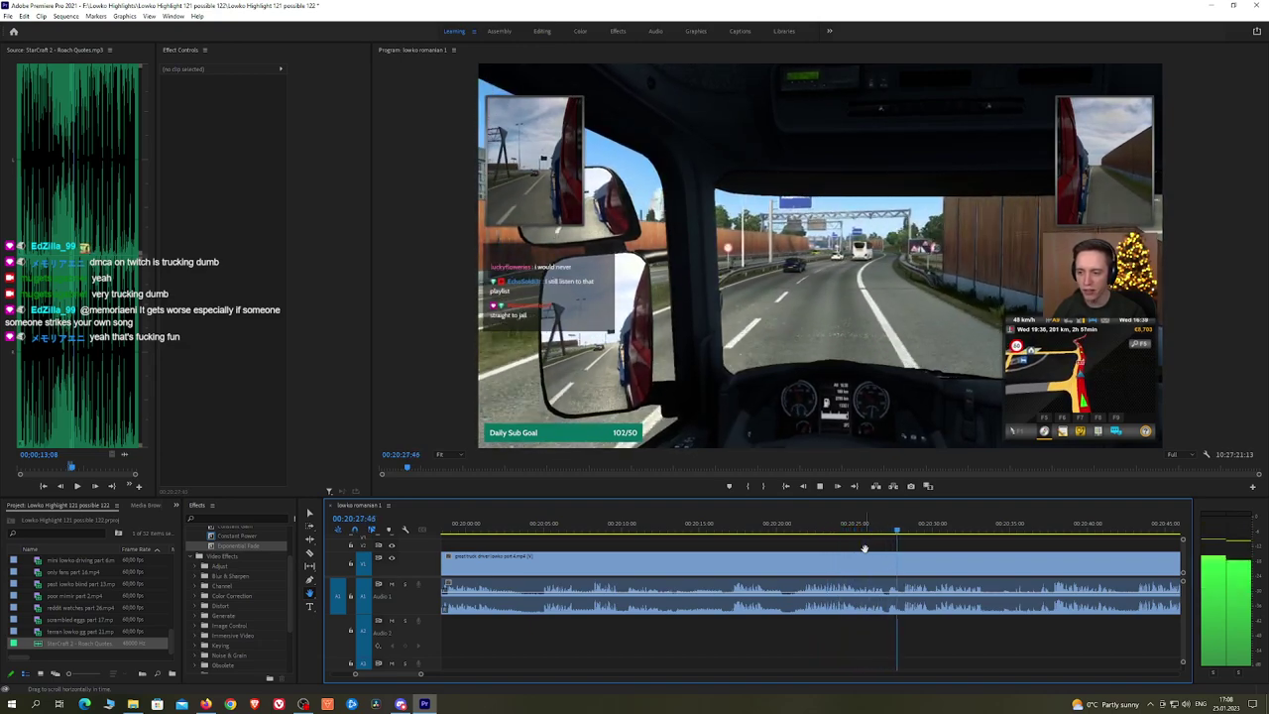
scroll(796, 542, "down", 3)
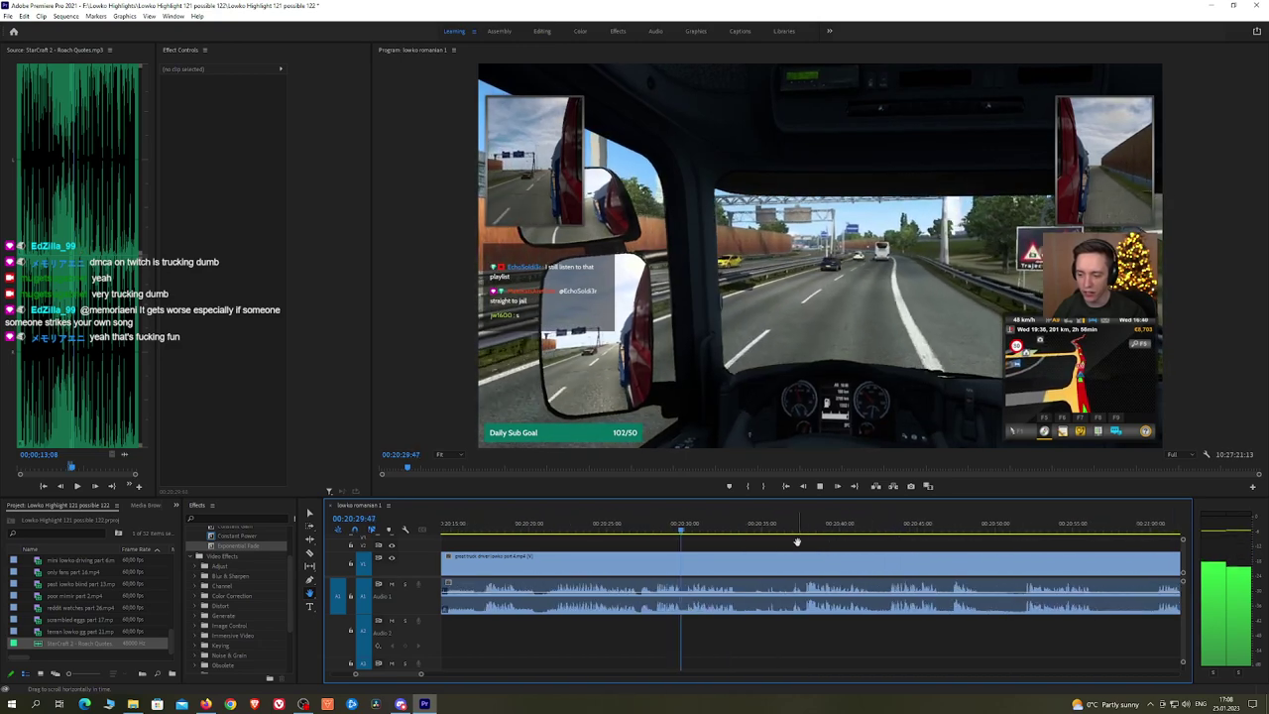
scroll(760, 541, "down", 1)
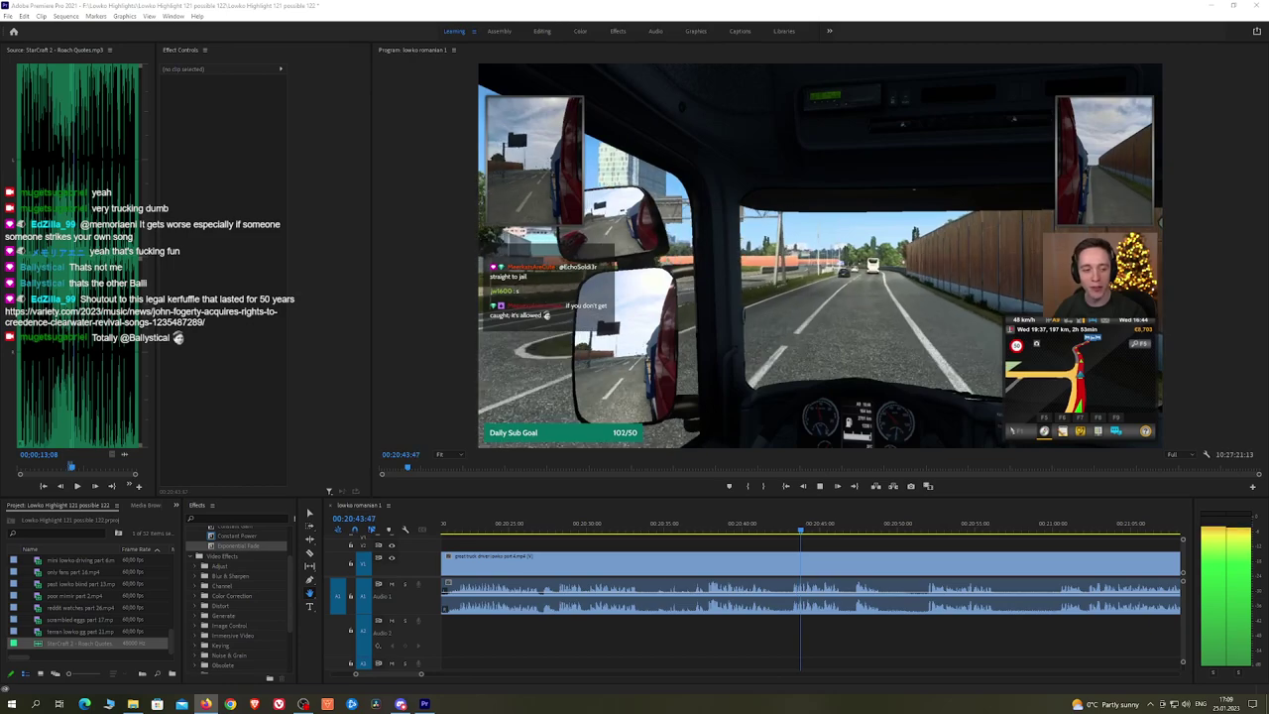
scroll(854, 544, "down", 2)
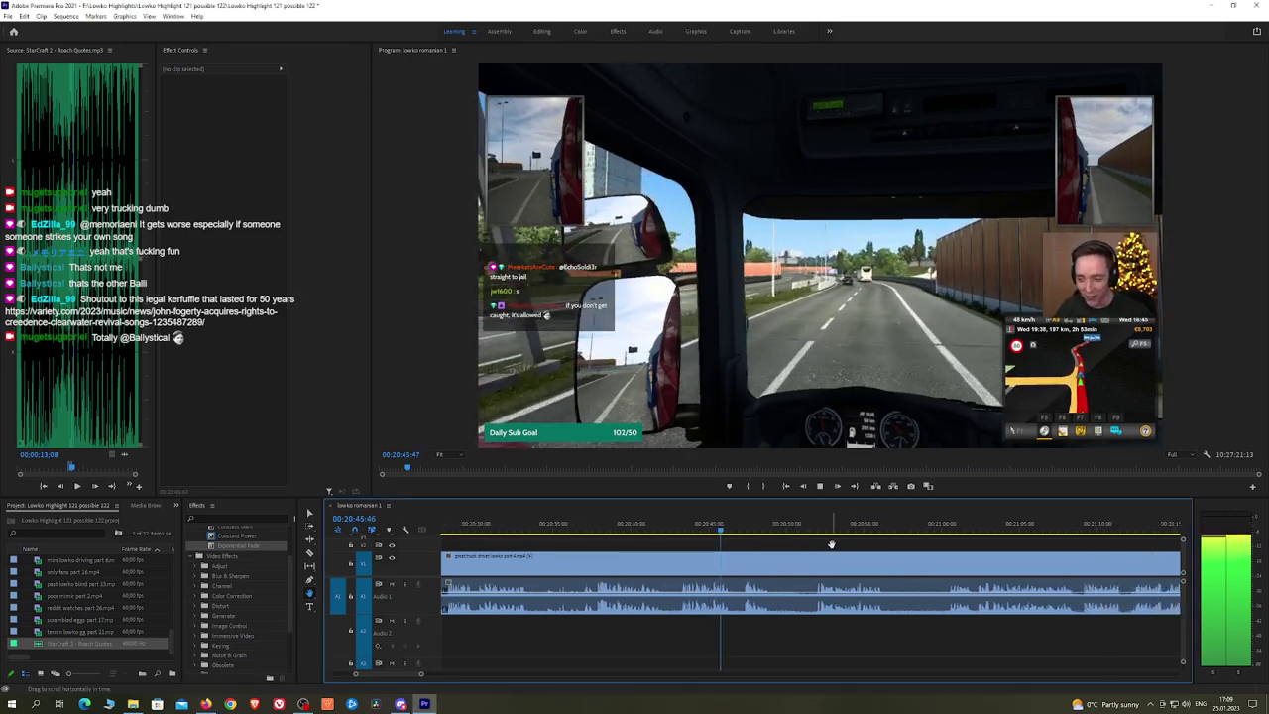
scroll(753, 540, "down", 3)
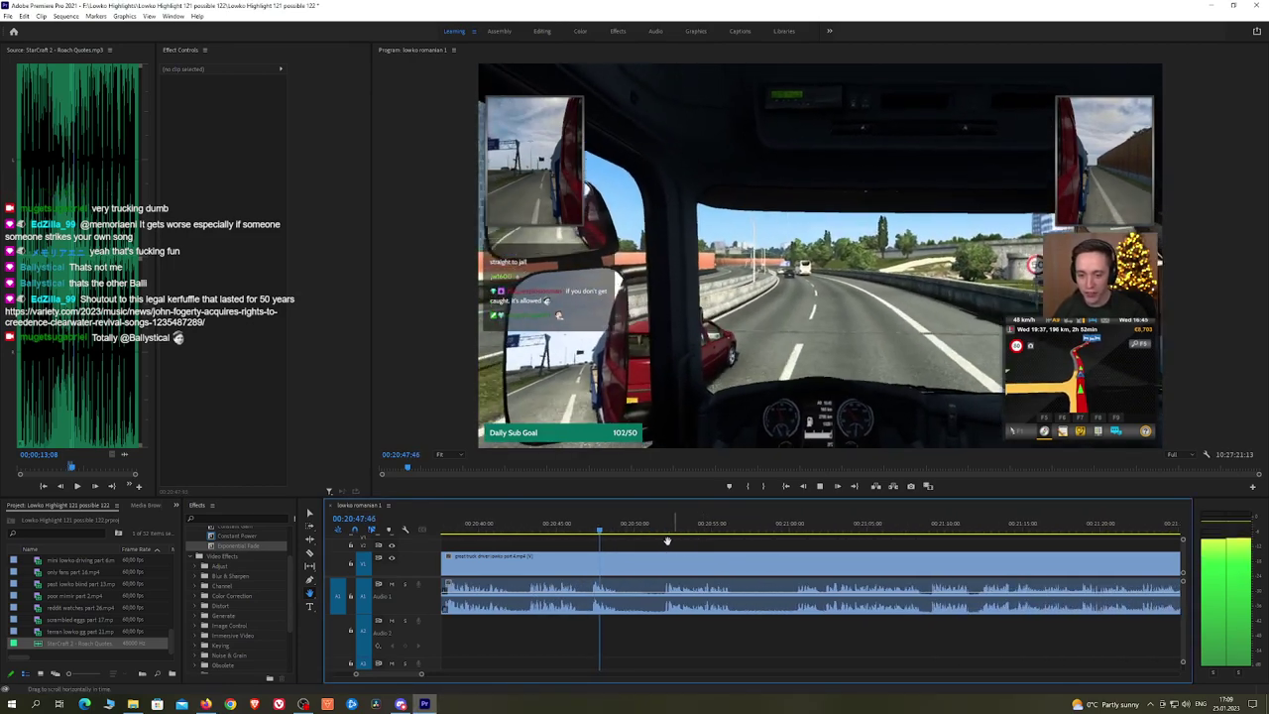
left_click(659, 532)
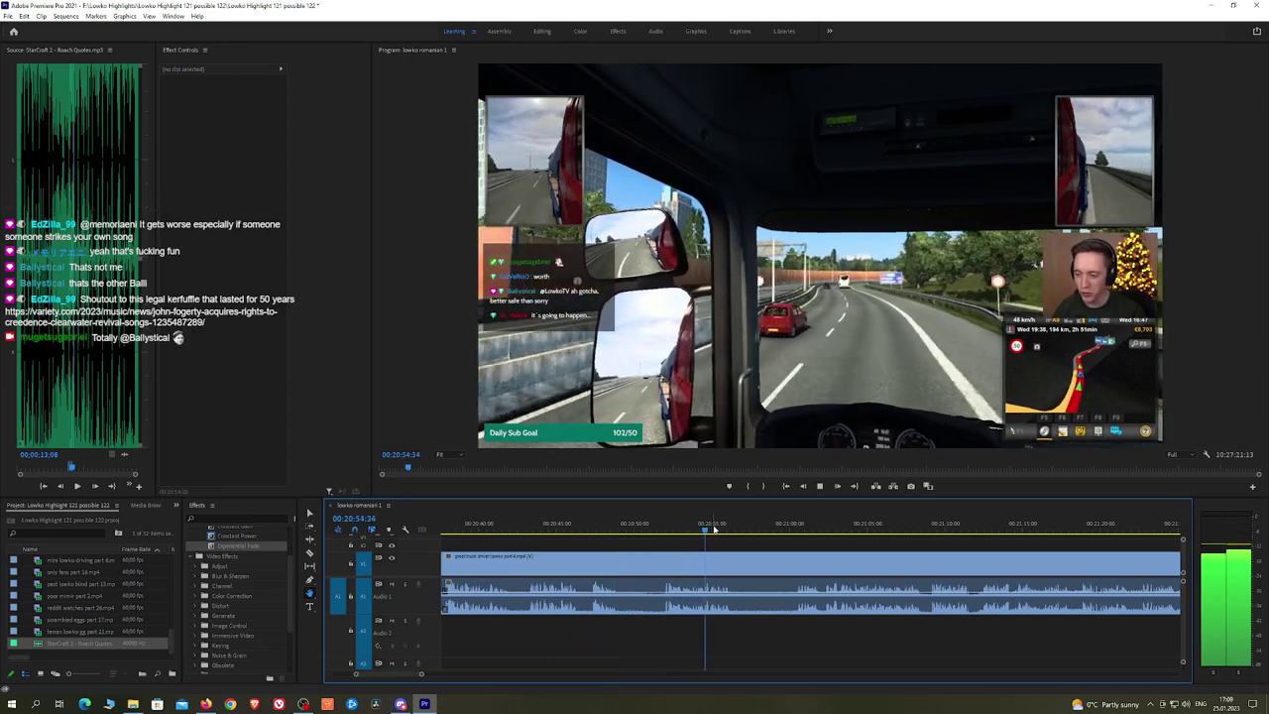
left_click(796, 530)
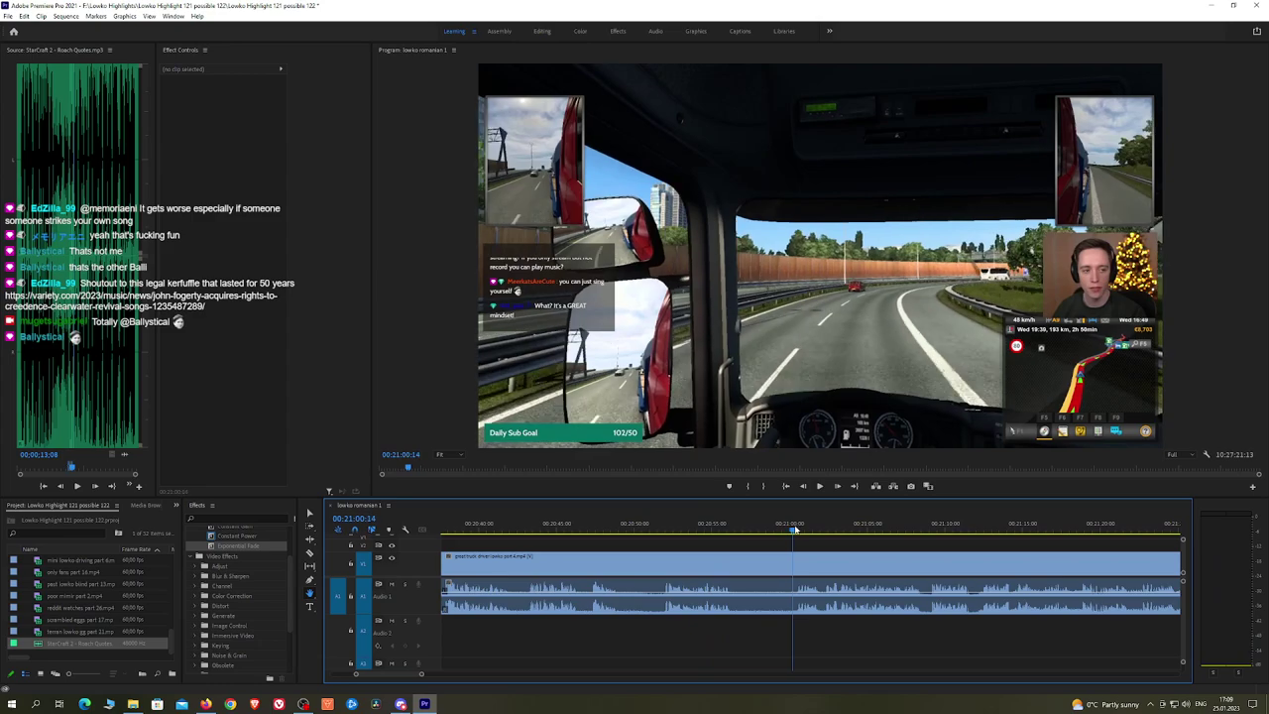
scroll(884, 542, "down", 3)
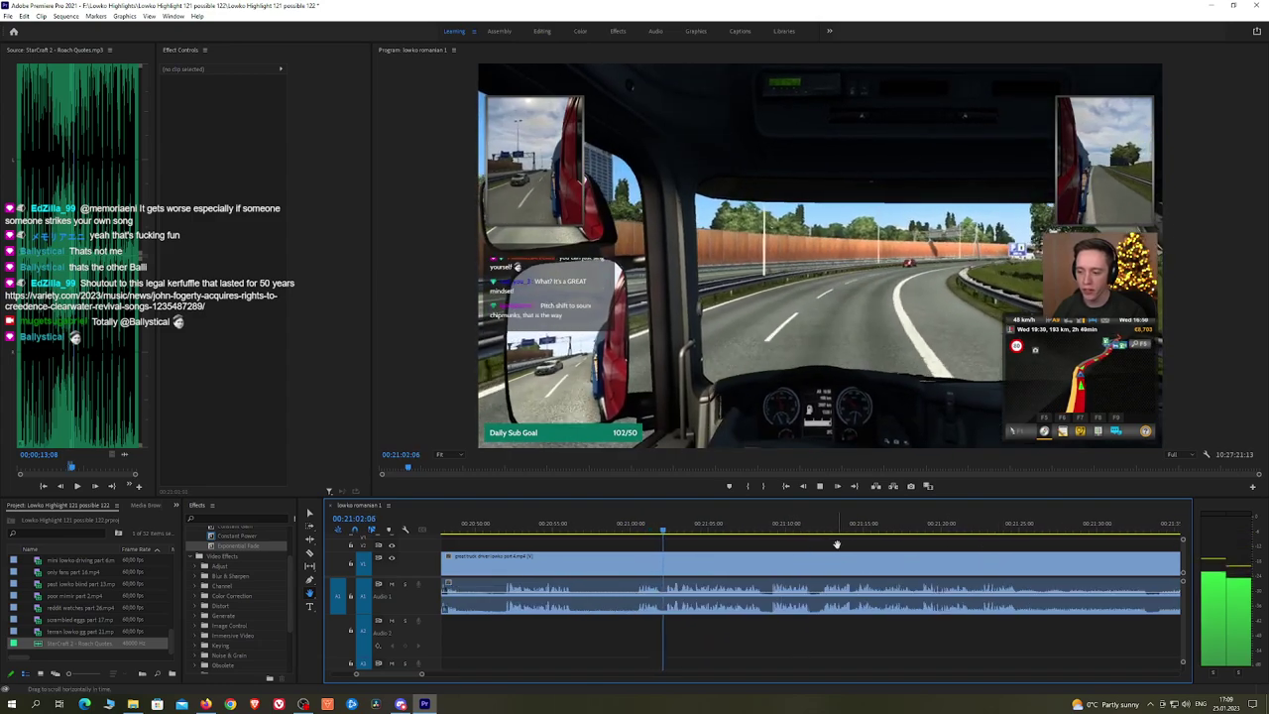
scroll(760, 538, "down", 1)
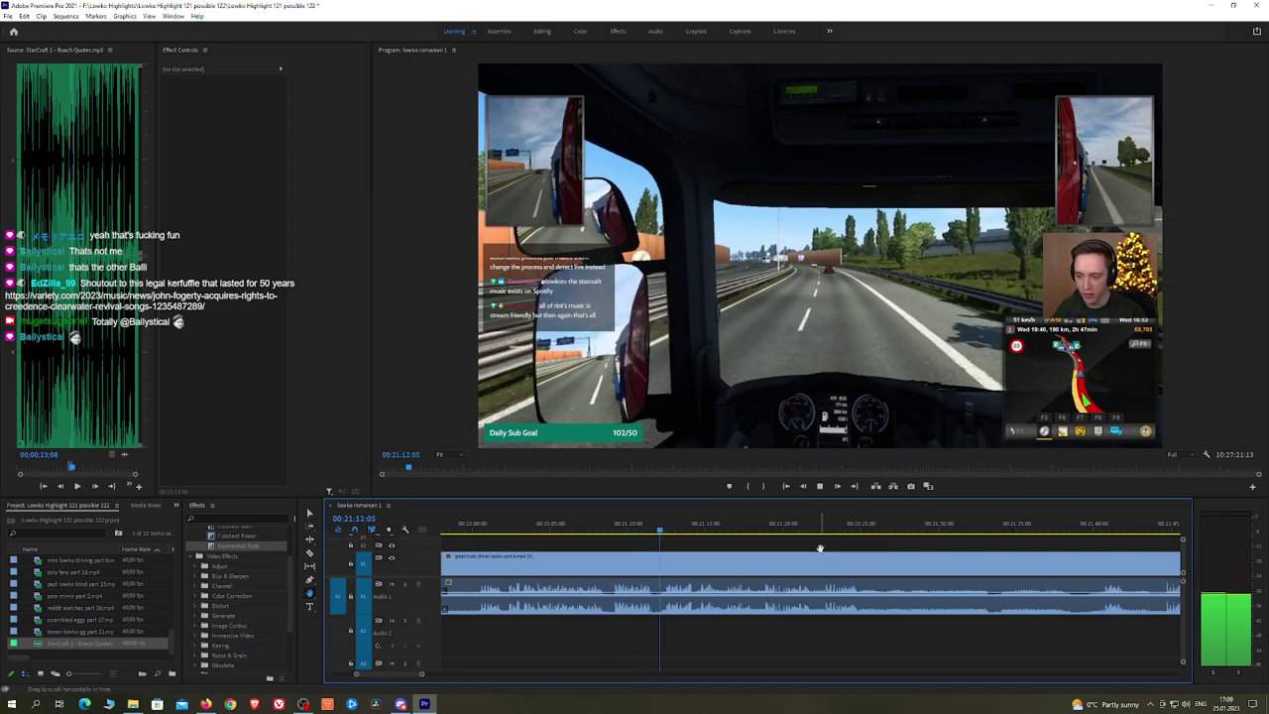
Step: Move the playhead through 21:40, 21:44 and 21:55 to about 22:15
left_click_drag(889, 543, 815, 536)
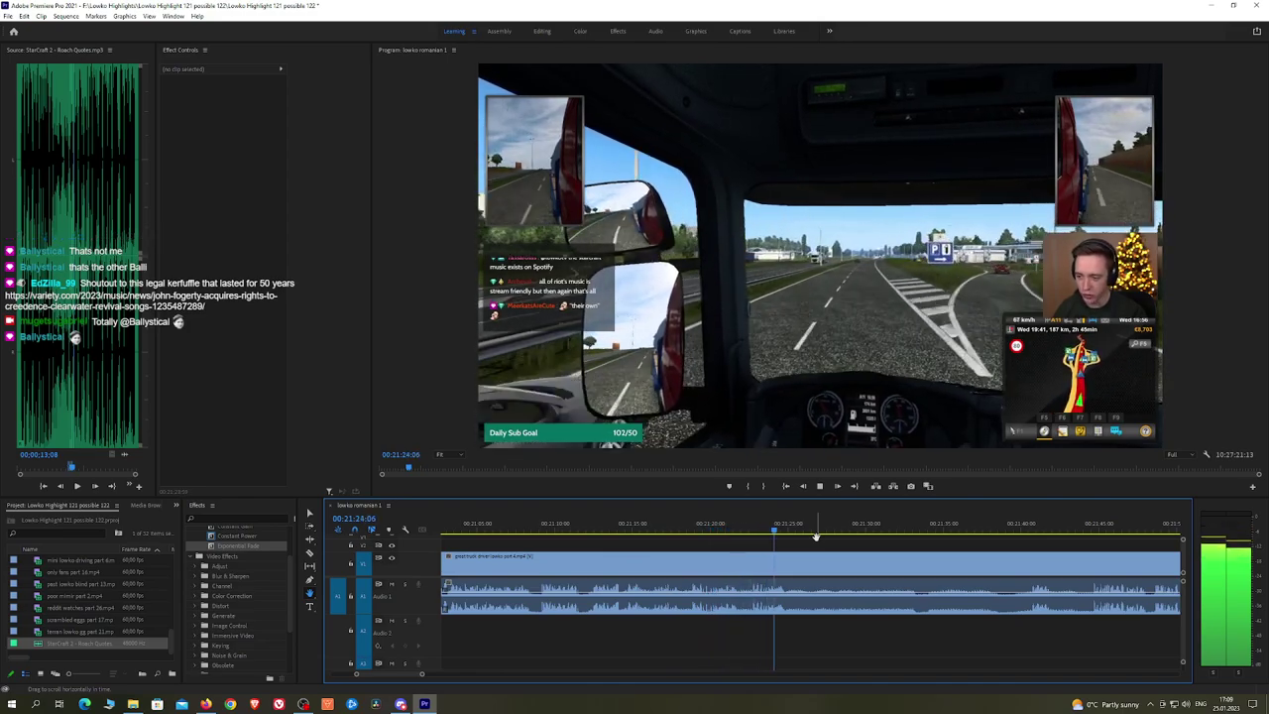
left_click_drag(916, 540, 761, 548)
left_click(927, 529)
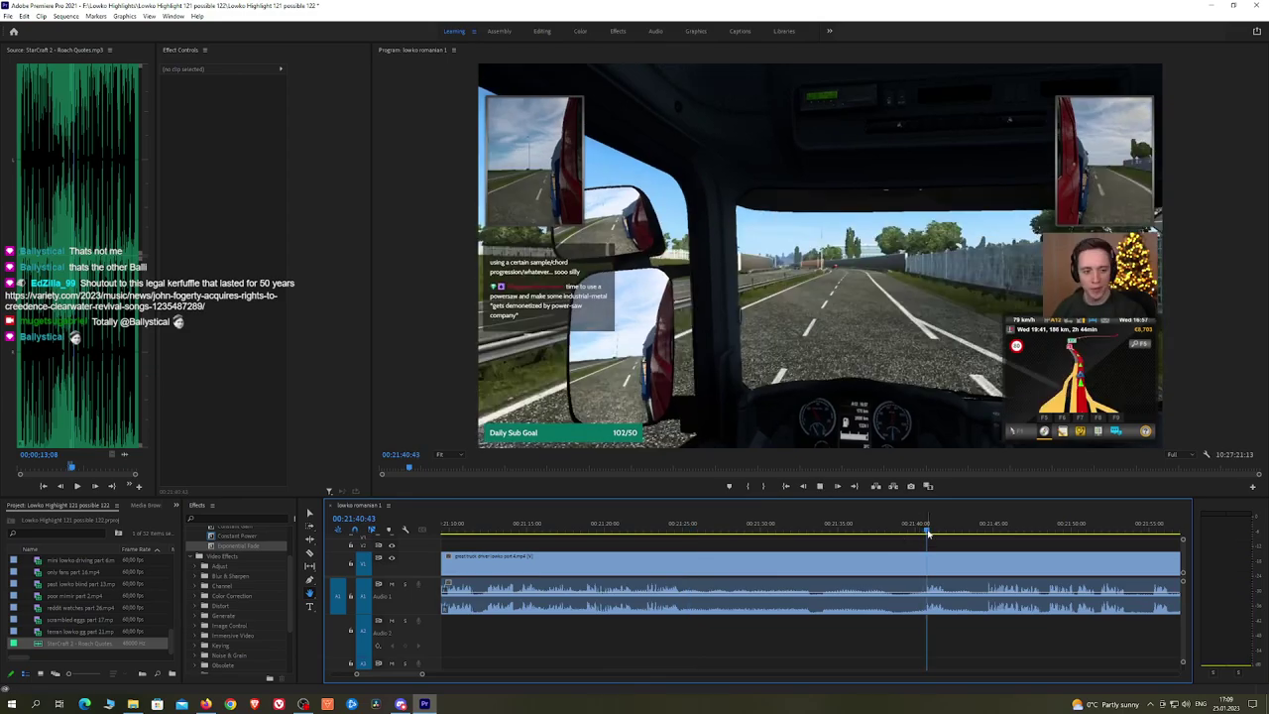
key("space")
left_click_drag(982, 539, 812, 546)
left_click(809, 529)
key("space")
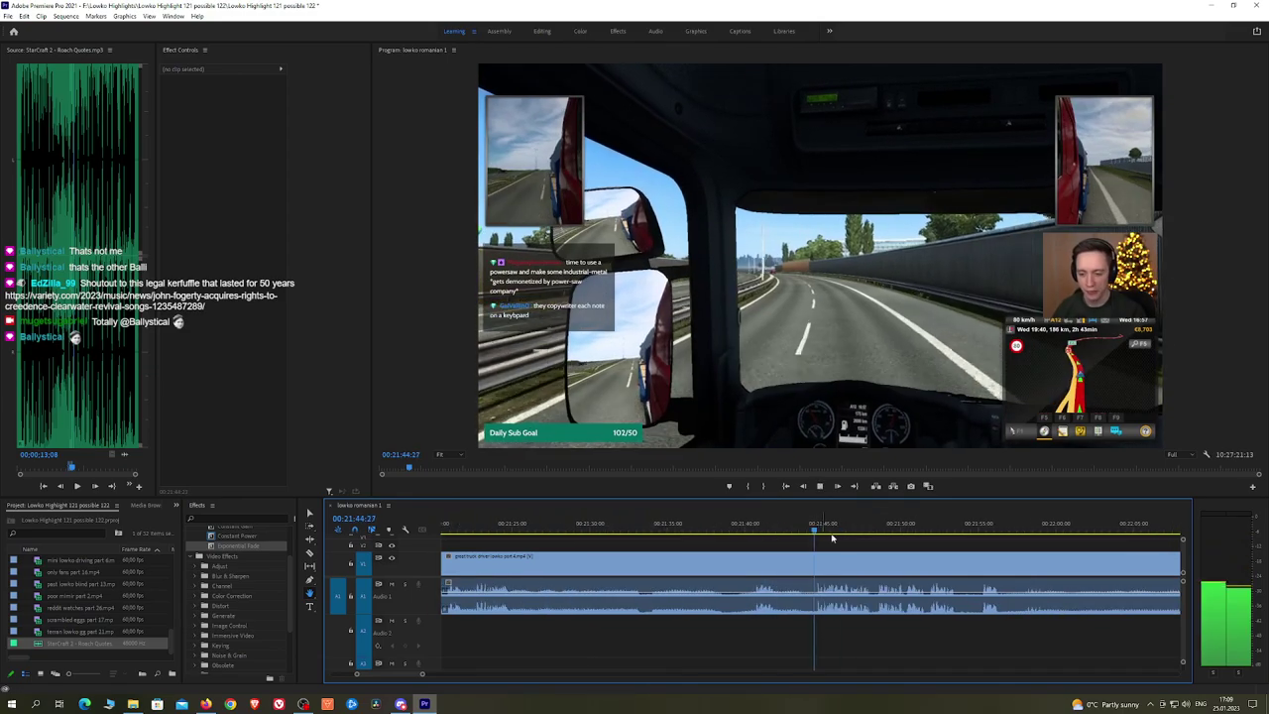
left_click_drag(1014, 542, 827, 544)
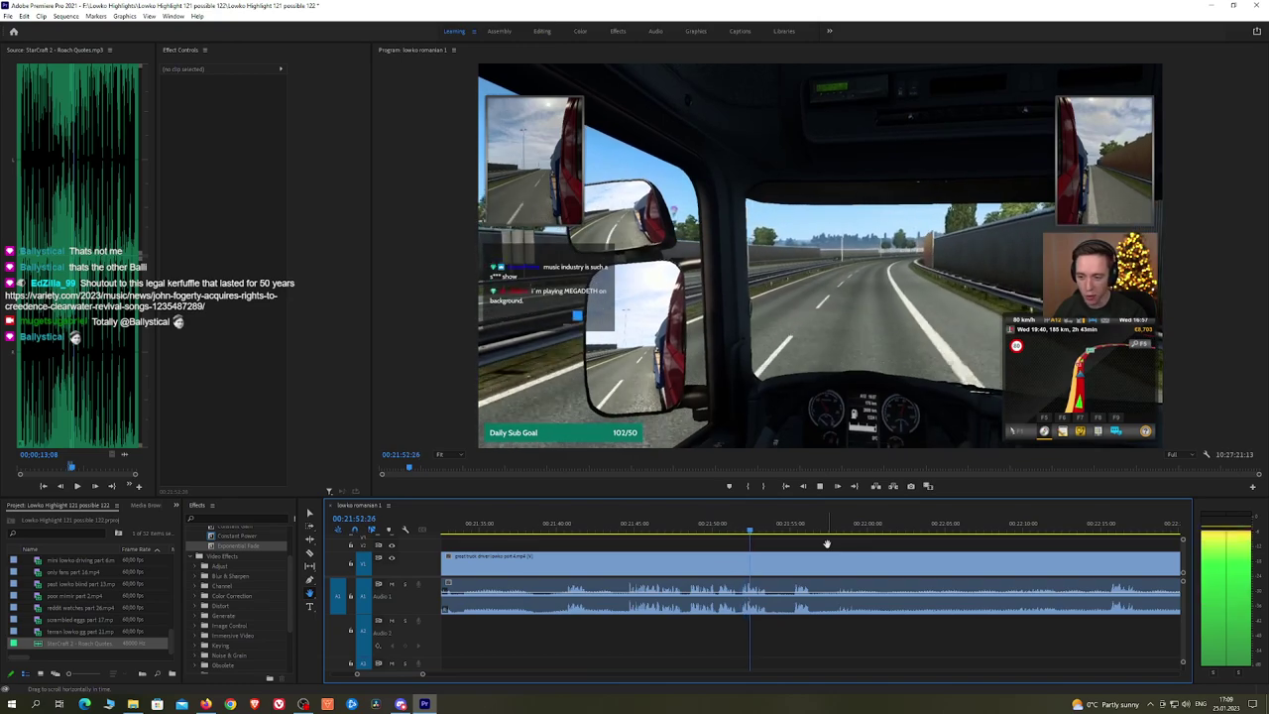
left_click(792, 532)
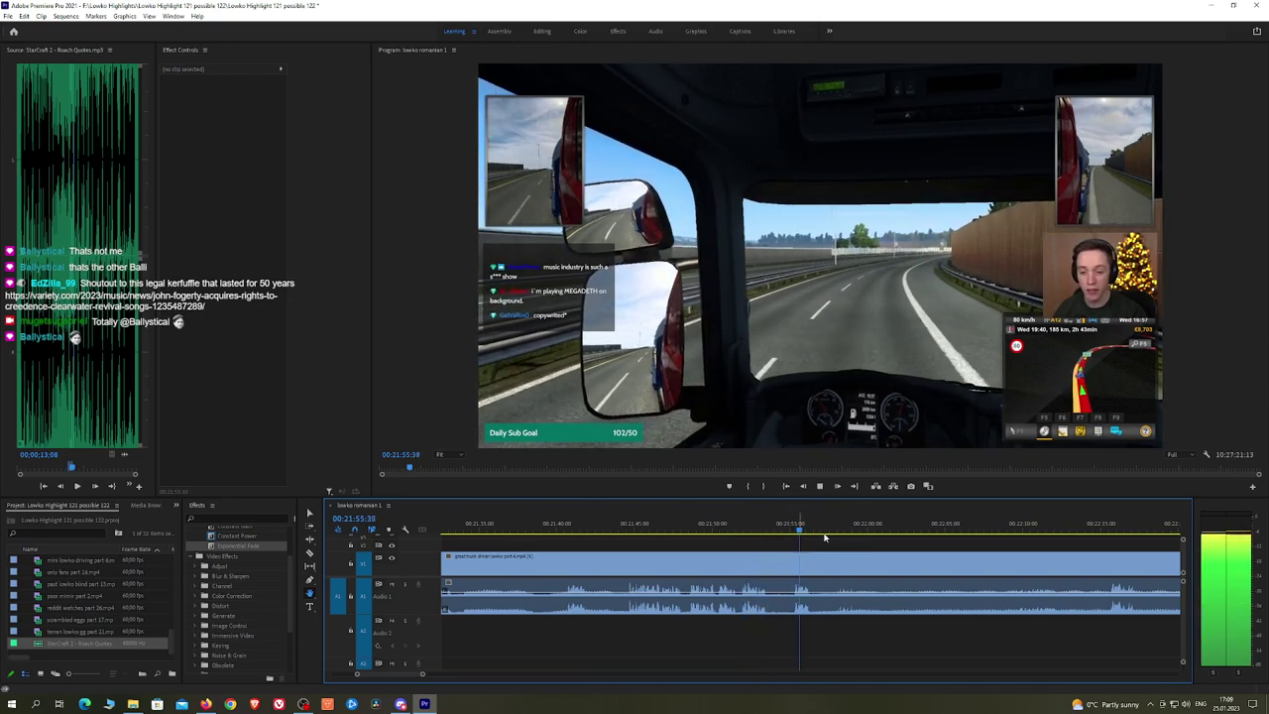
left_click_drag(952, 549, 786, 549)
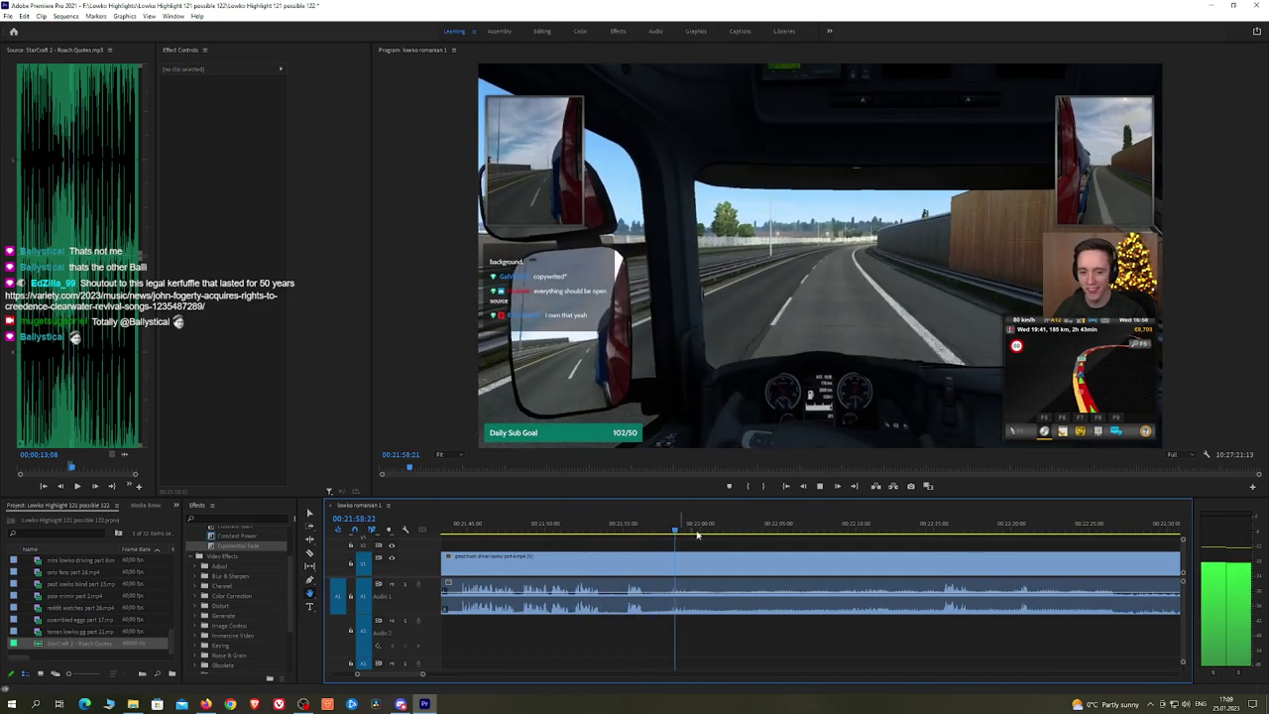
left_click(921, 532)
left_click(942, 532)
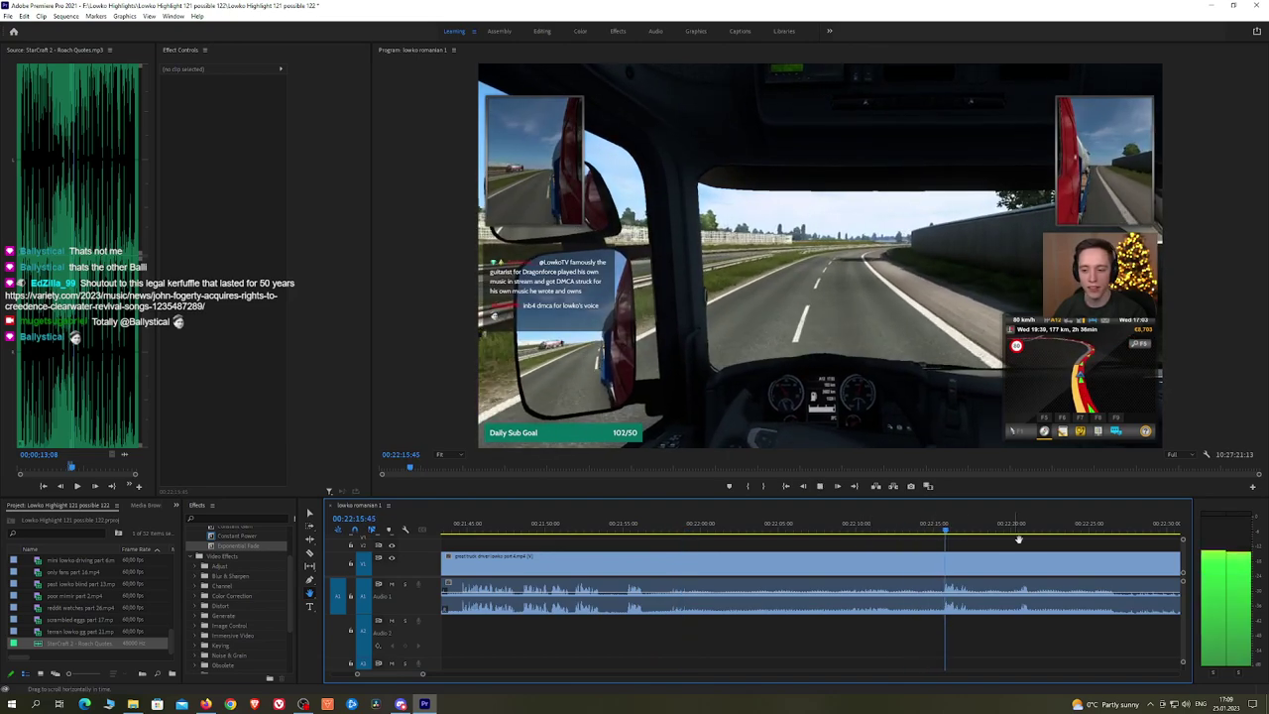
Step: Jump to 22:20, then scrub through 22:37 to 22:52 and play from there
left_click_drag(973, 546, 821, 546)
scroll(821, 546, "down", 2)
left_click(725, 532)
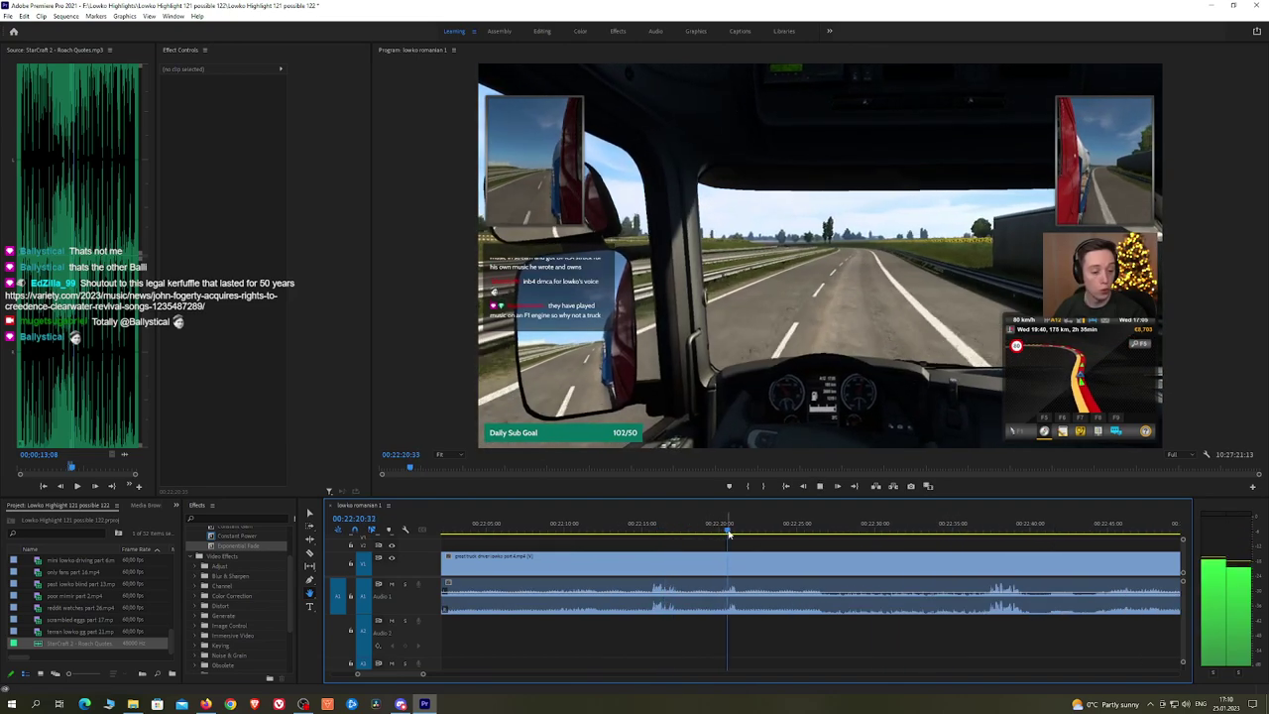
left_click_drag(853, 531, 991, 531)
scroll(1021, 554, "down", 5)
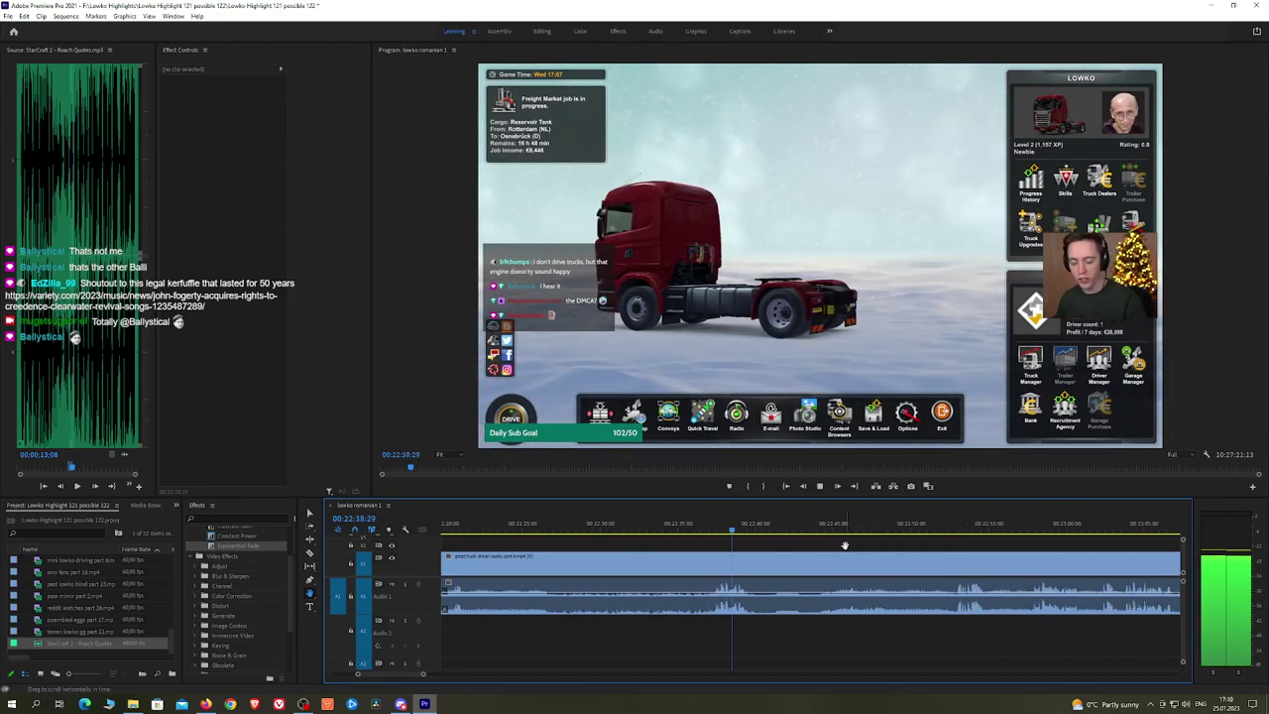
left_click(821, 529)
left_click_drag(821, 529, 862, 529)
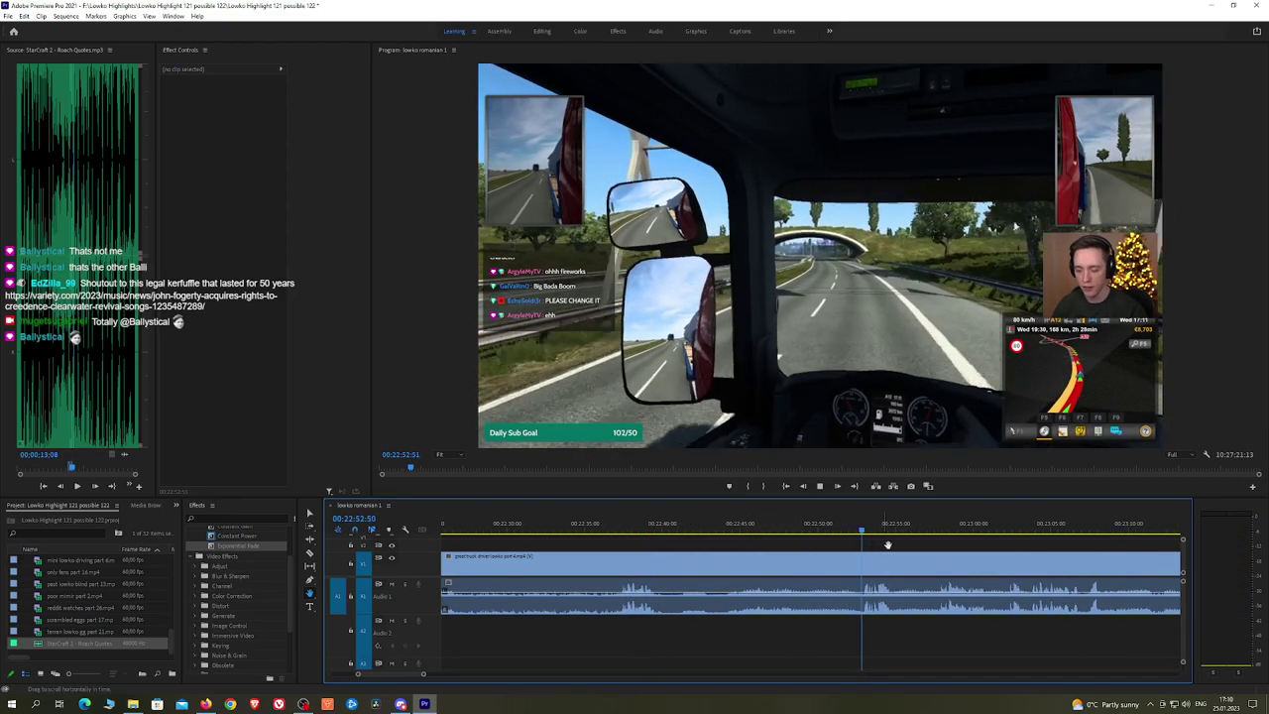
key("space")
Step: Skip ahead to about 23:02, then stop playback
scroll(873, 550, "down", 3)
left_click(721, 531)
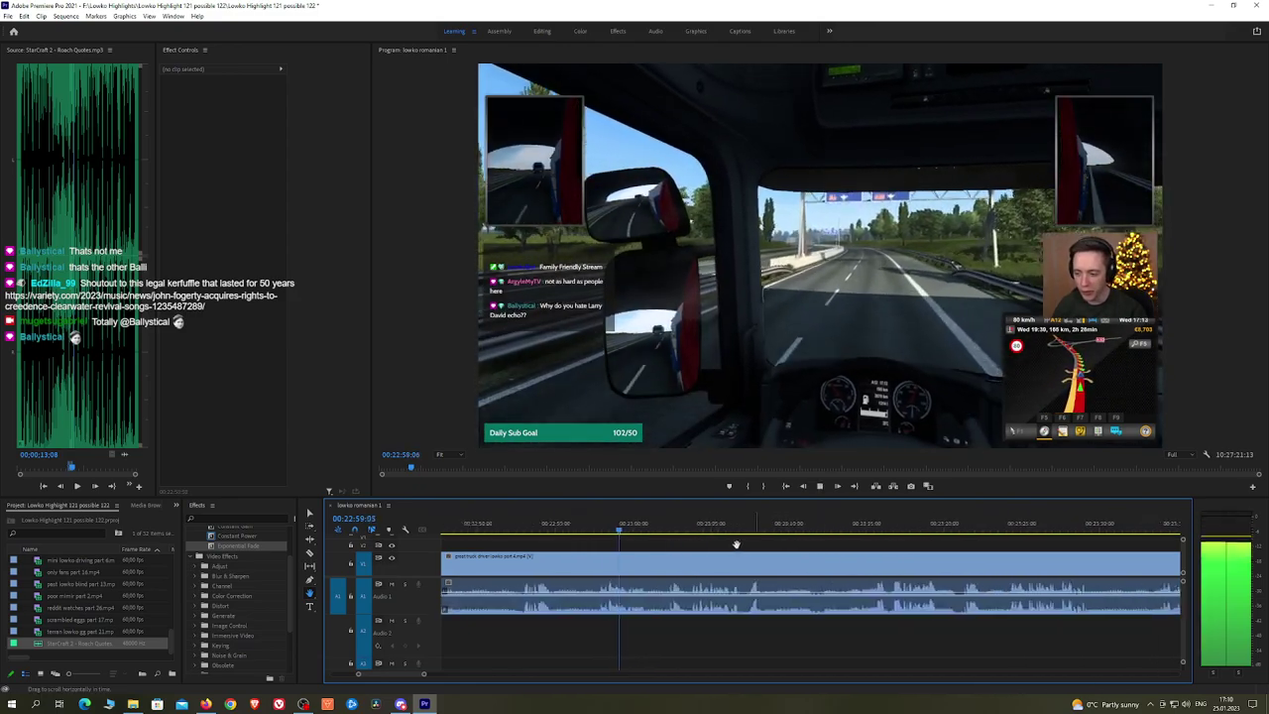
scroll(707, 545, "down", 3)
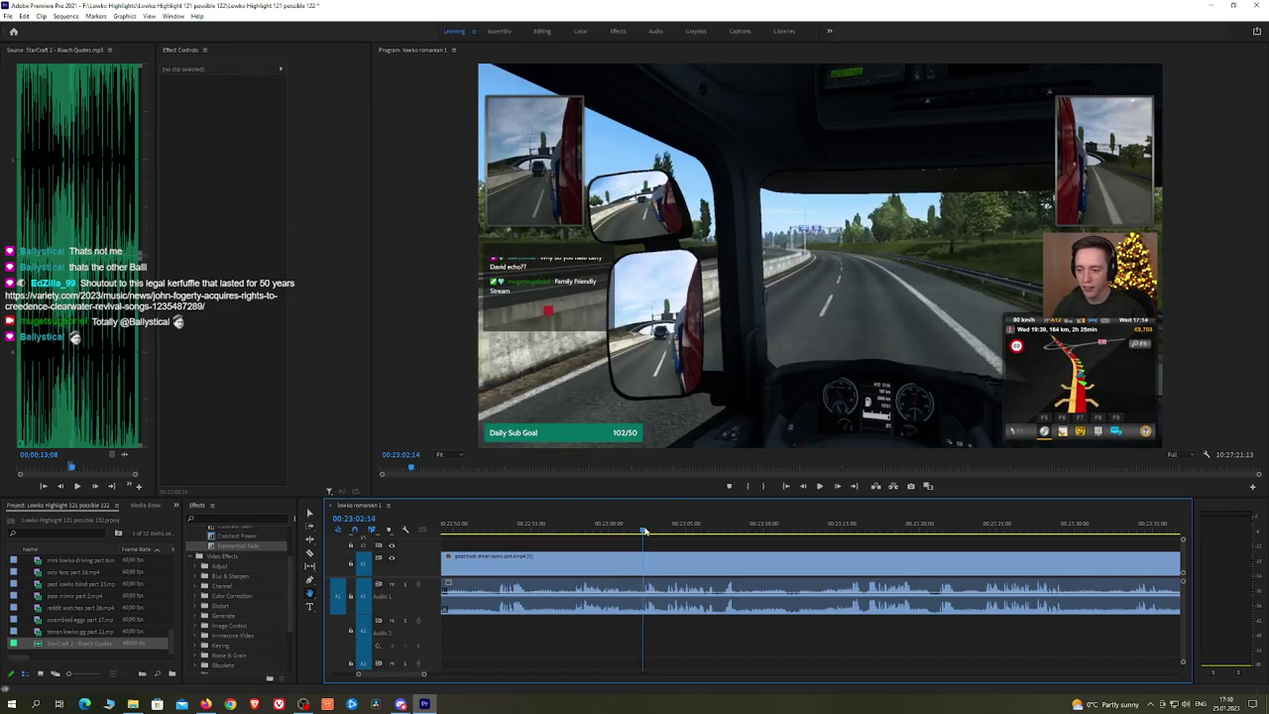
left_click(647, 530)
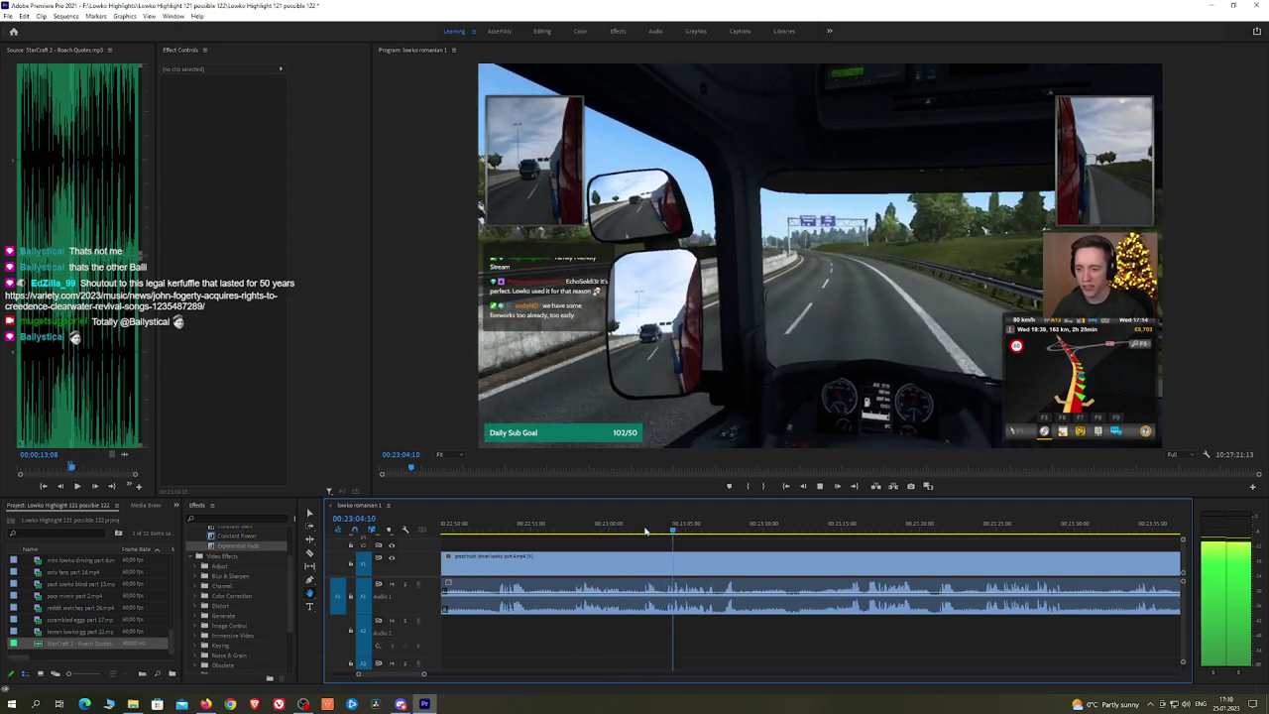
left_click_drag(827, 540, 704, 540)
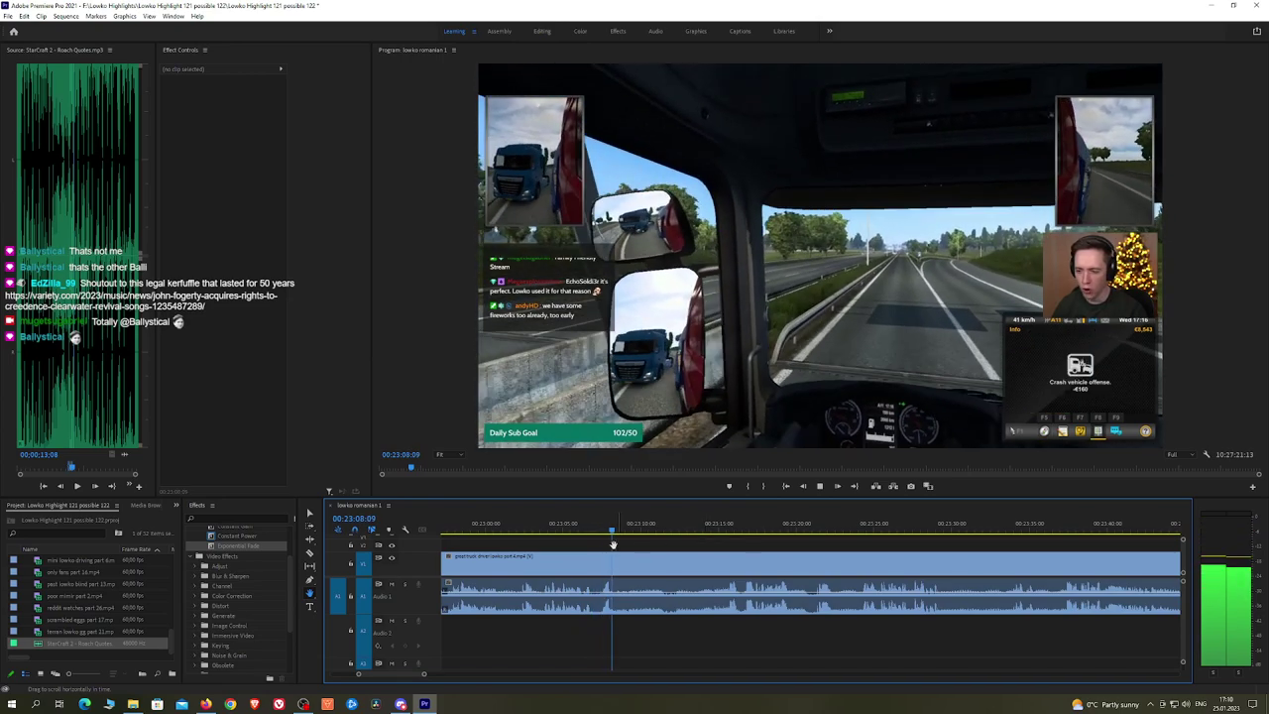
key("space")
Step: Return to about 22:15 and settle the playhead on the cut point
left_click_drag(577, 546, 931, 548)
left_click_drag(510, 552, 902, 556)
left_click(560, 531)
left_click_drag(555, 534, 512, 537)
key("space")
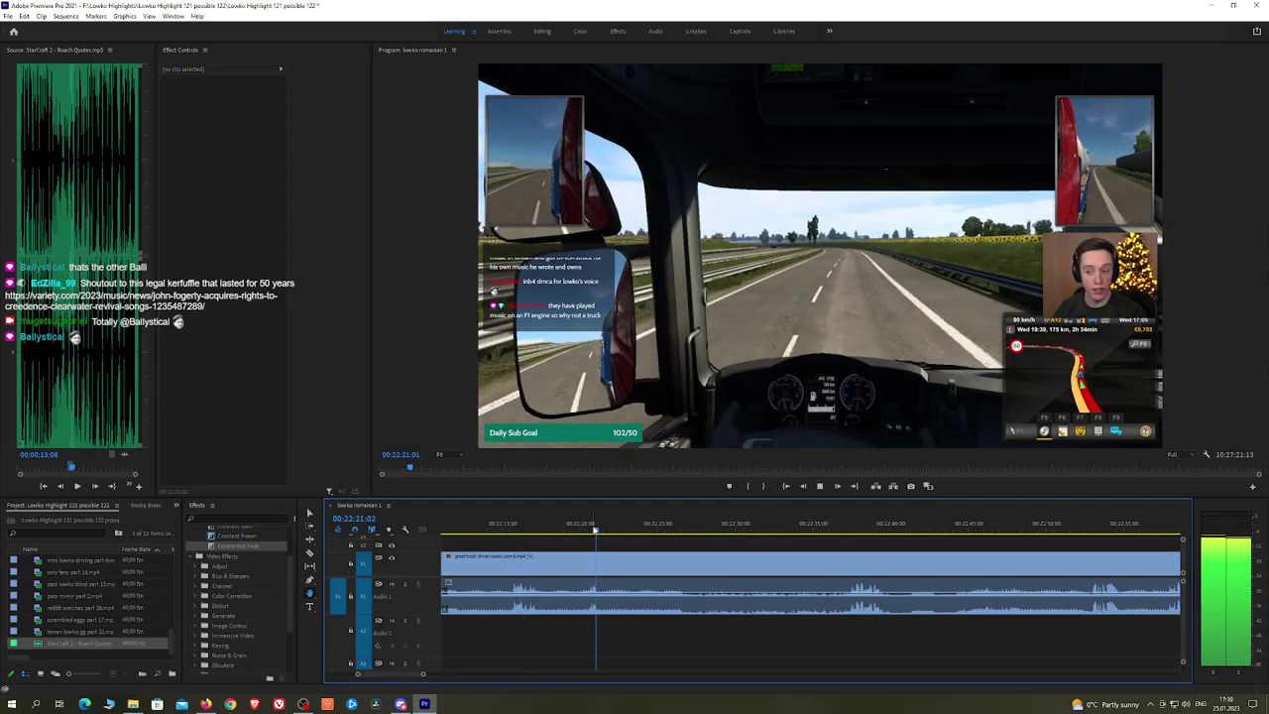
left_click_drag(584, 533, 581, 531)
Step: Razor at the playhead, ripple-delete the dull stretch before it, and add an Exponential Fade
key("c")
left_click(581, 560)
key("v")
left_click(569, 566)
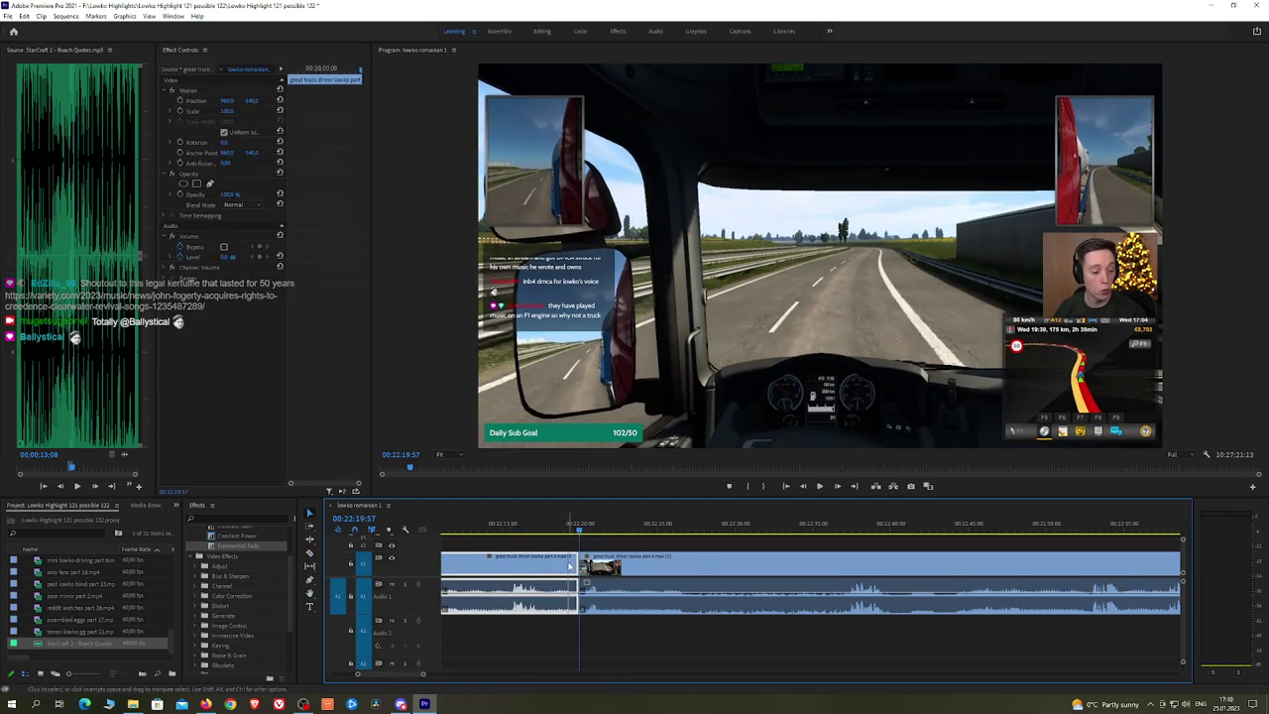
key("shift+Delete")
left_click_drag(258, 548, 799, 554)
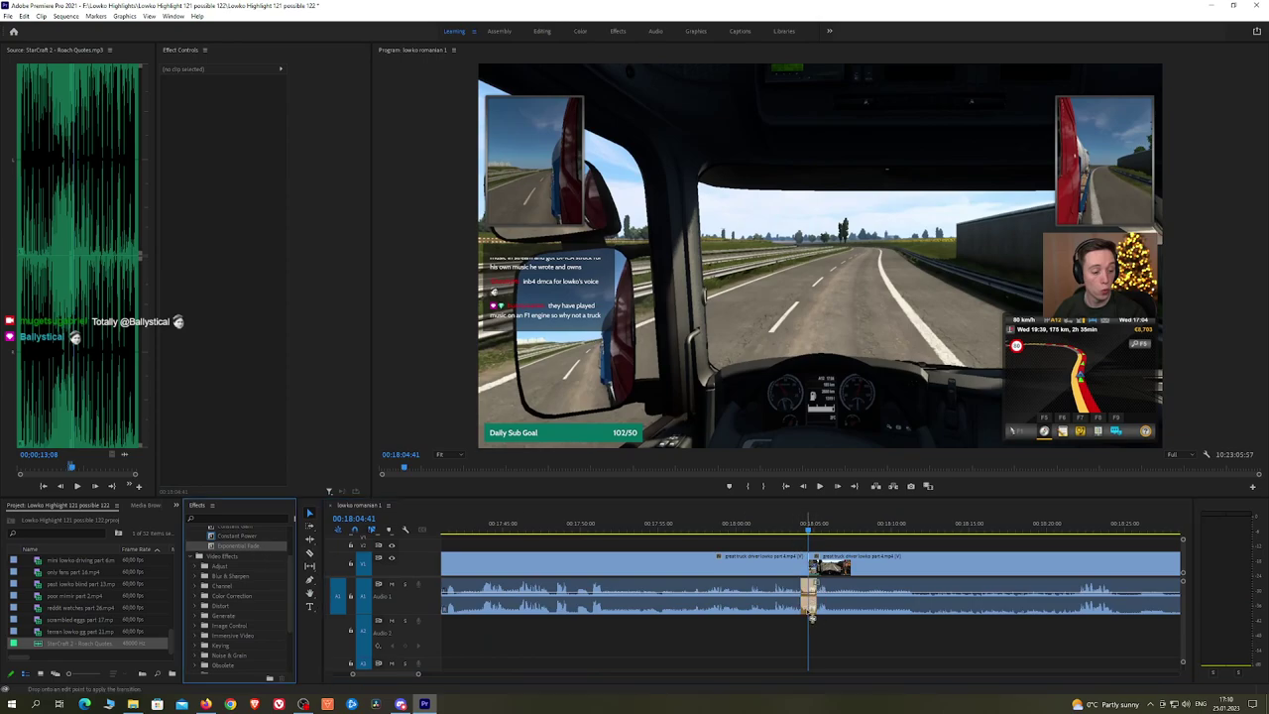
left_click_drag(810, 616, 810, 615)
Step: Review from 18:08, cut out the next dull stretch, and add a Constant Power crossfade
key("space")
left_click(875, 533)
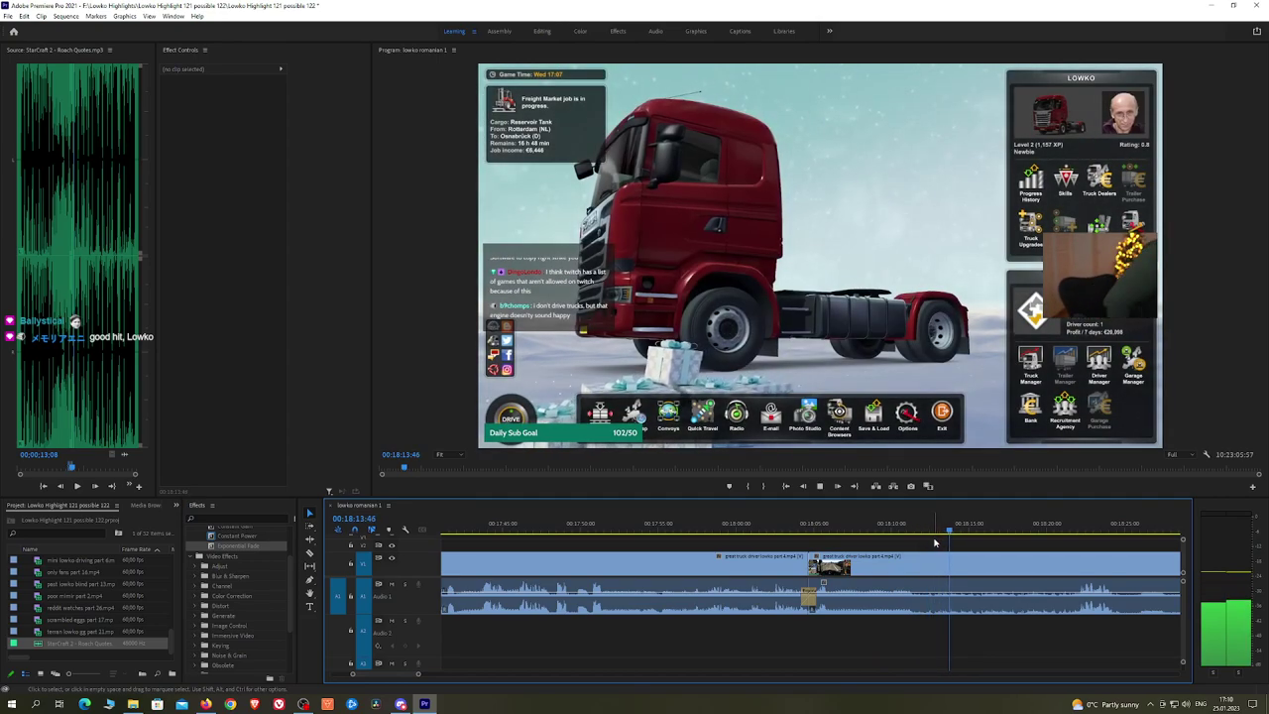
key("space")
key("c")
left_click(967, 569)
left_click(1072, 529)
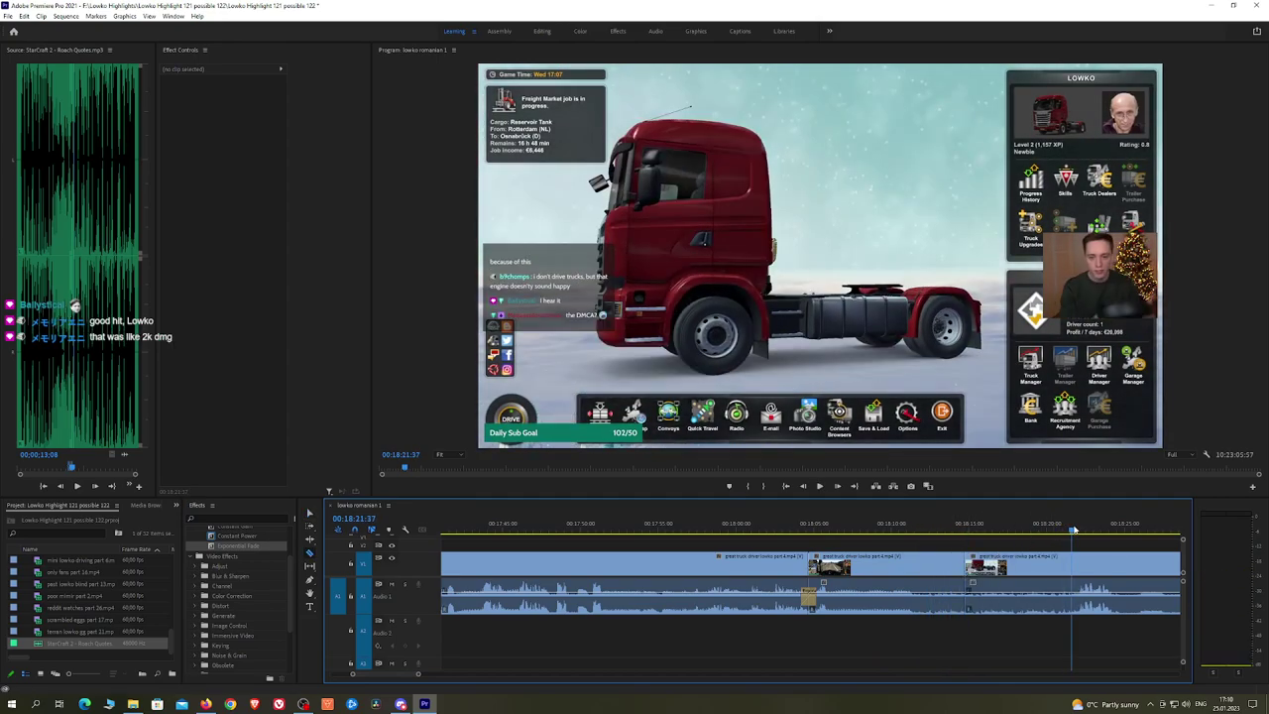
key("space")
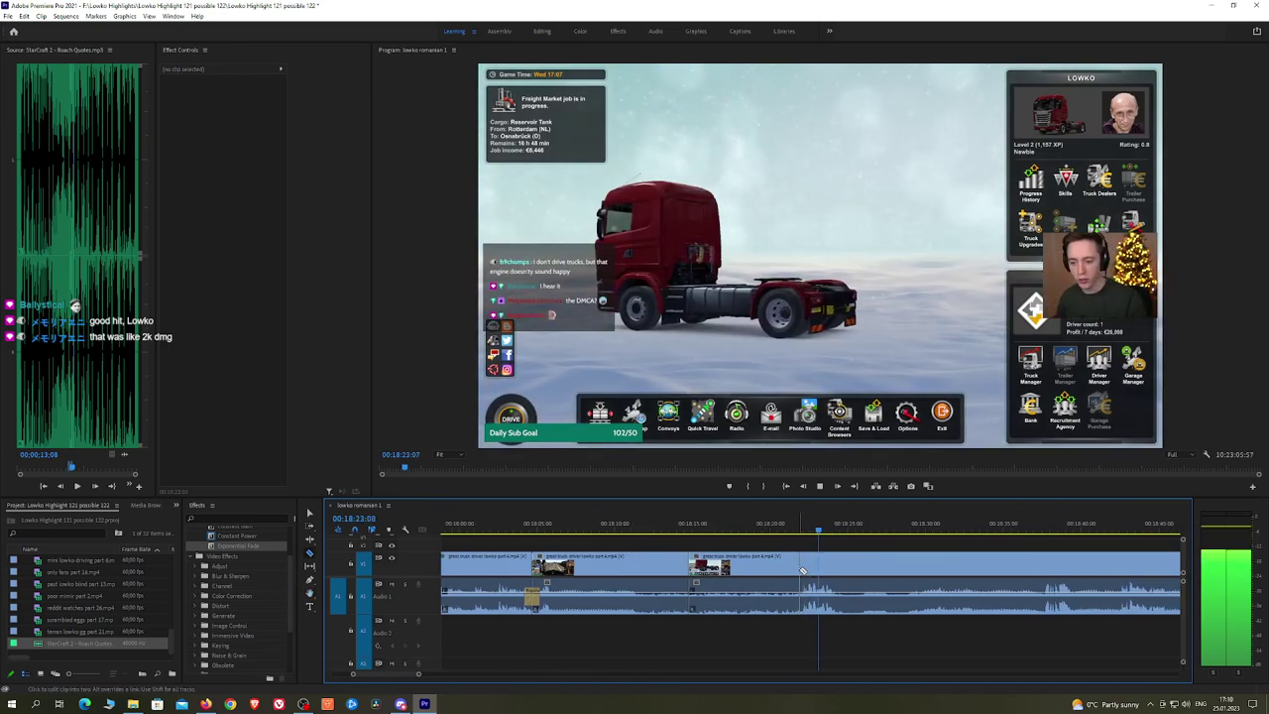
left_click(794, 571)
key("shift+Delete")
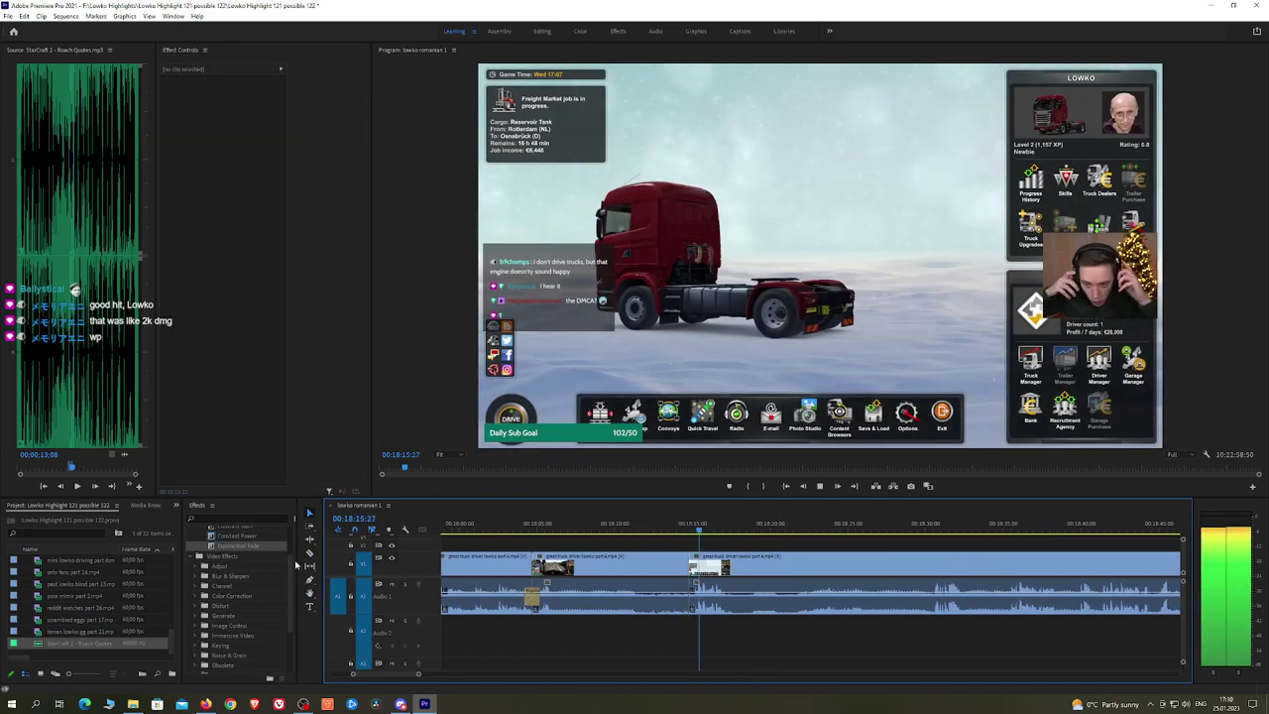
left_click_drag(236, 536, 693, 611)
Step: Cut out another dull stretch, close the gap, and add a Constant Power crossfade
key("c")
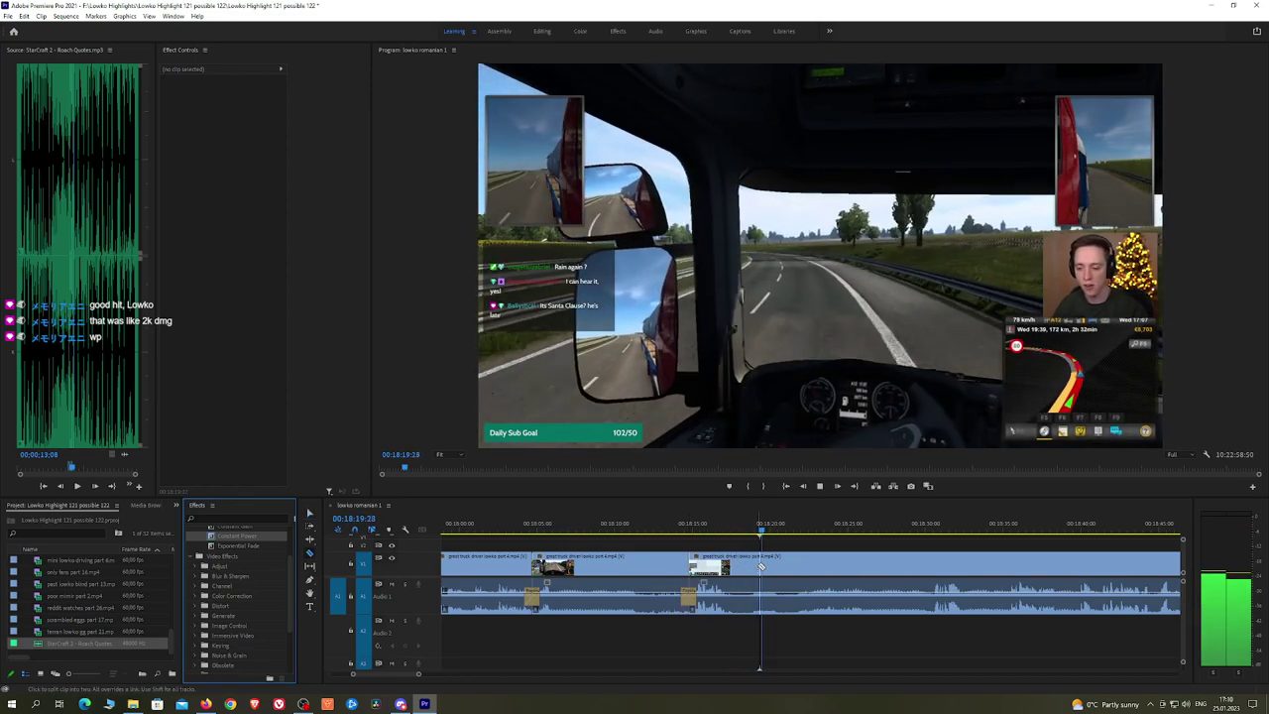
left_click(731, 567)
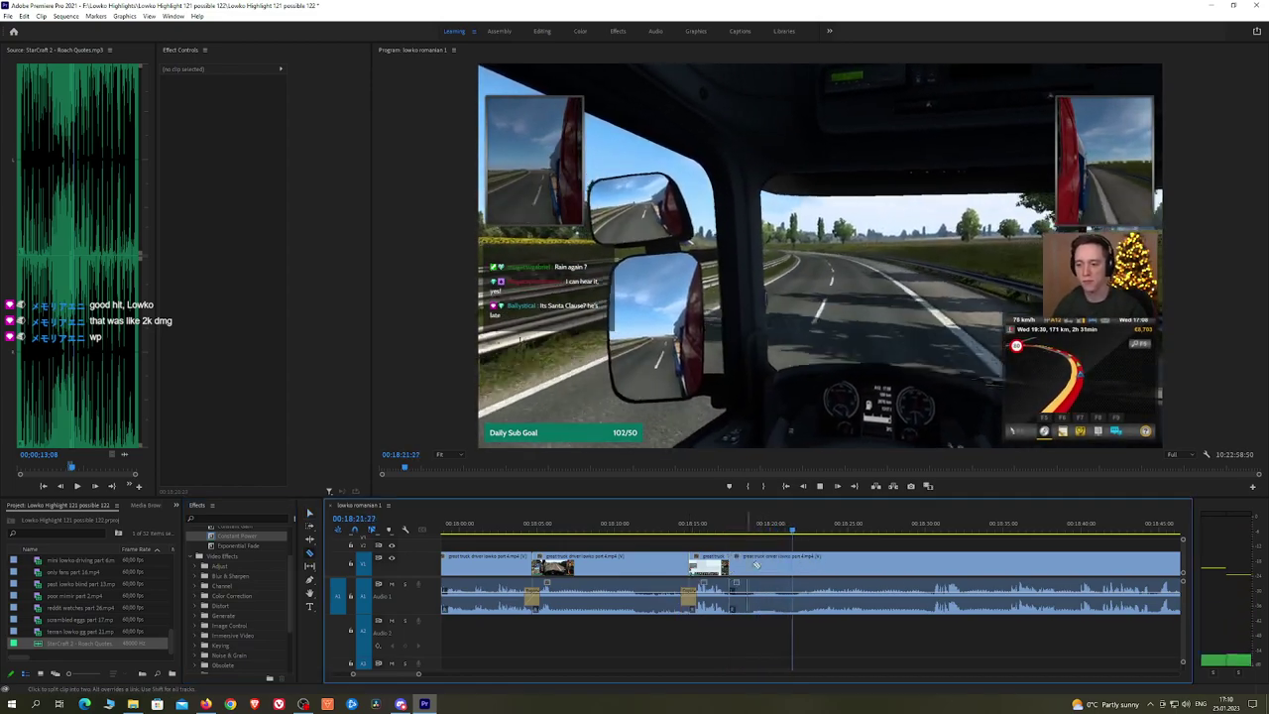
left_click_drag(845, 527, 931, 527)
left_click(932, 556)
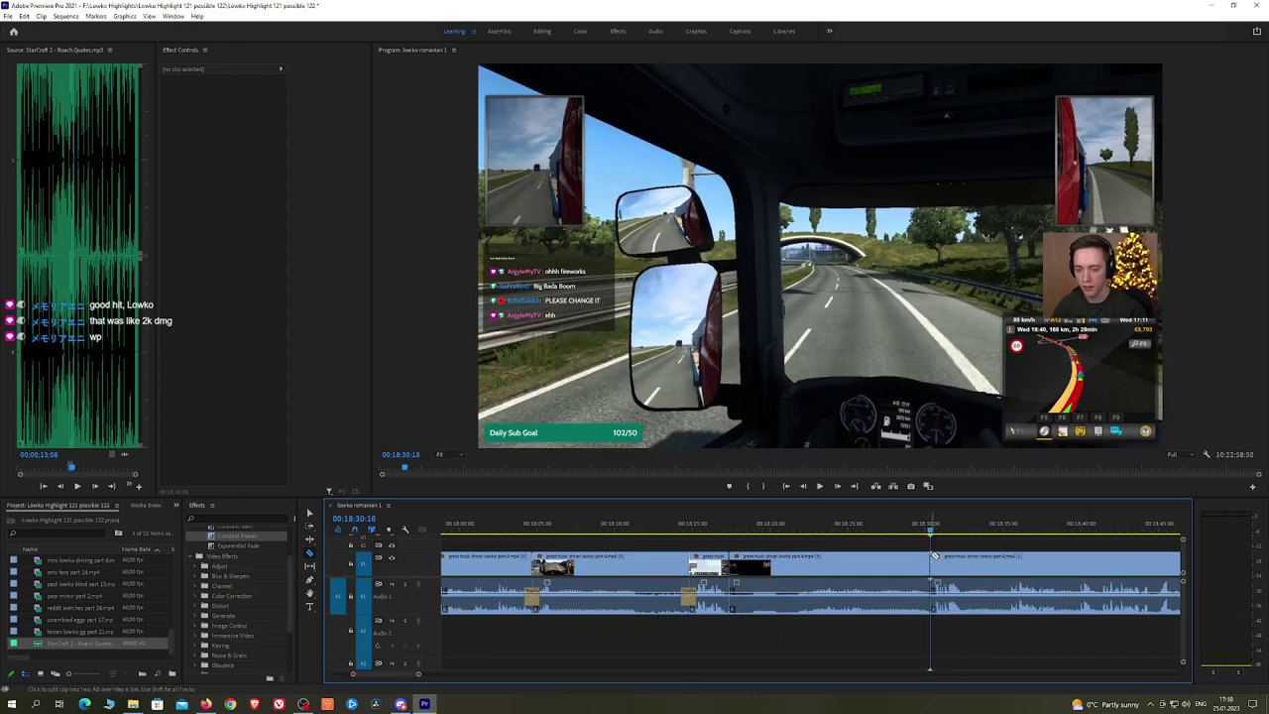
key("v")
left_click(879, 566)
key("shift+Delete")
key("space")
left_click_drag(238, 536, 593, 535)
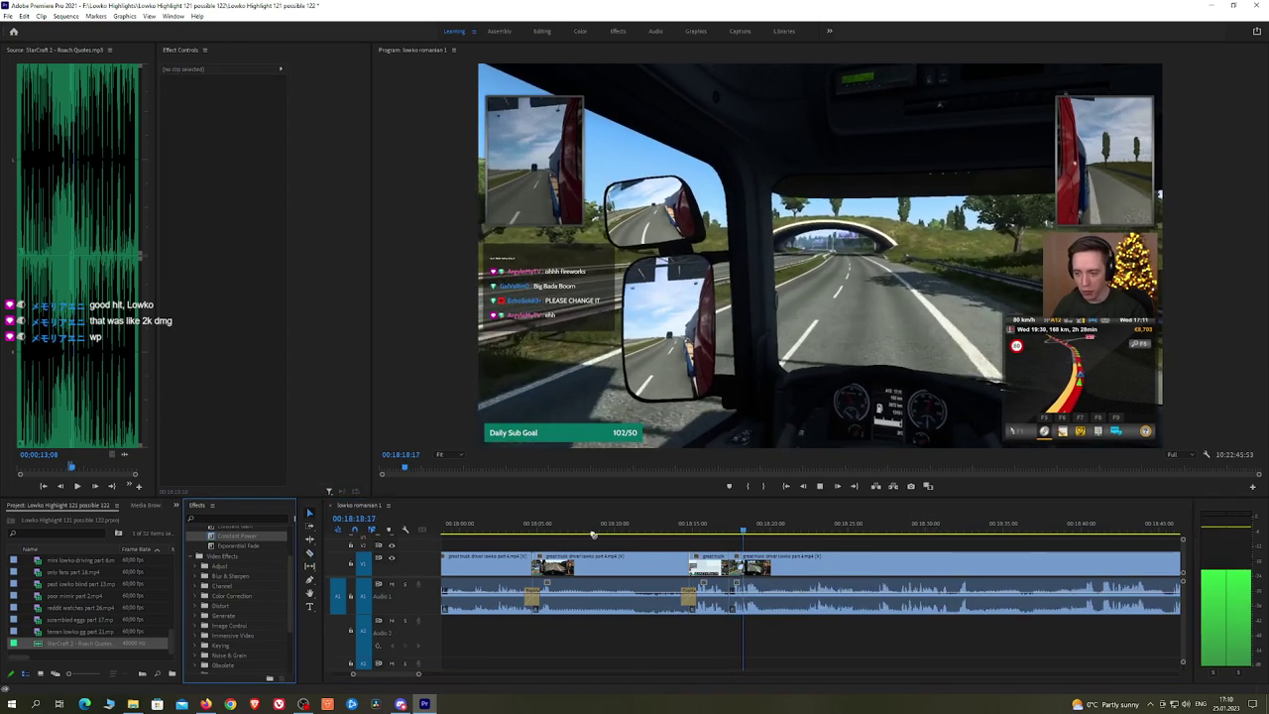
Step: Remove the short dull piece near 18:22 and crossfade its join with Constant Power
left_click(805, 532)
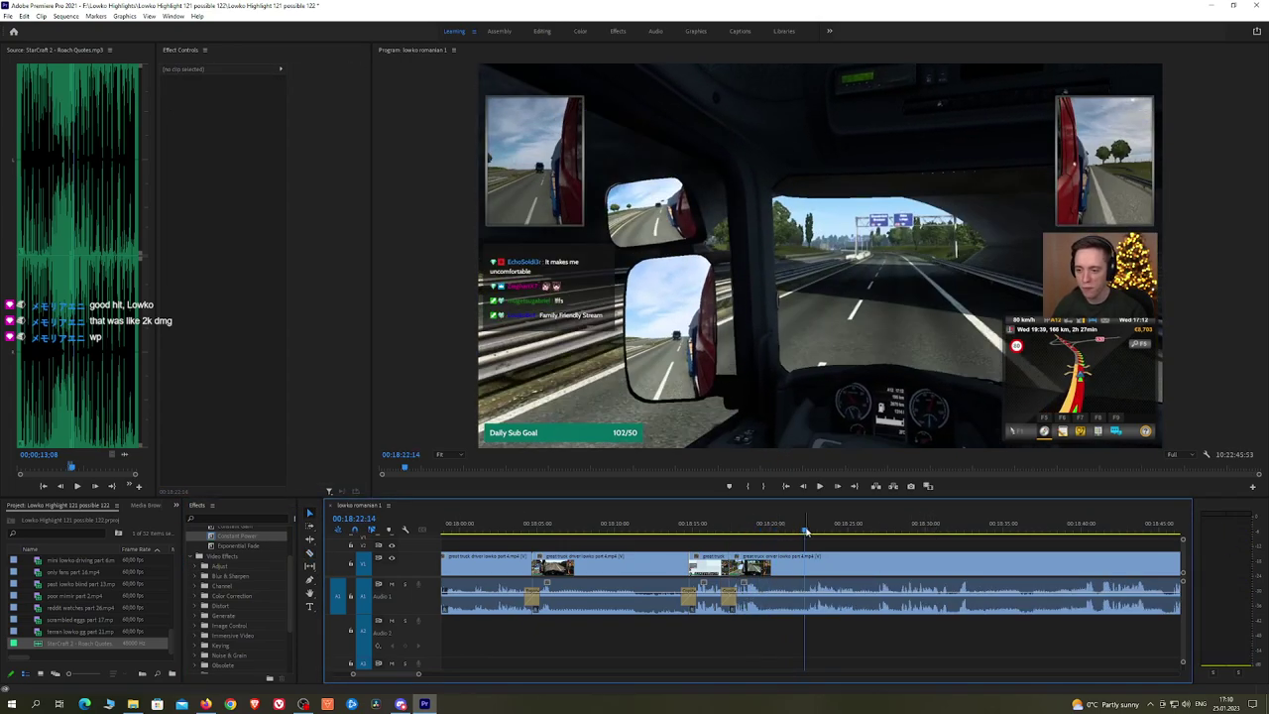
key("space")
key("c")
left_click(763, 567)
left_click(806, 567)
key("v")
left_click(797, 569)
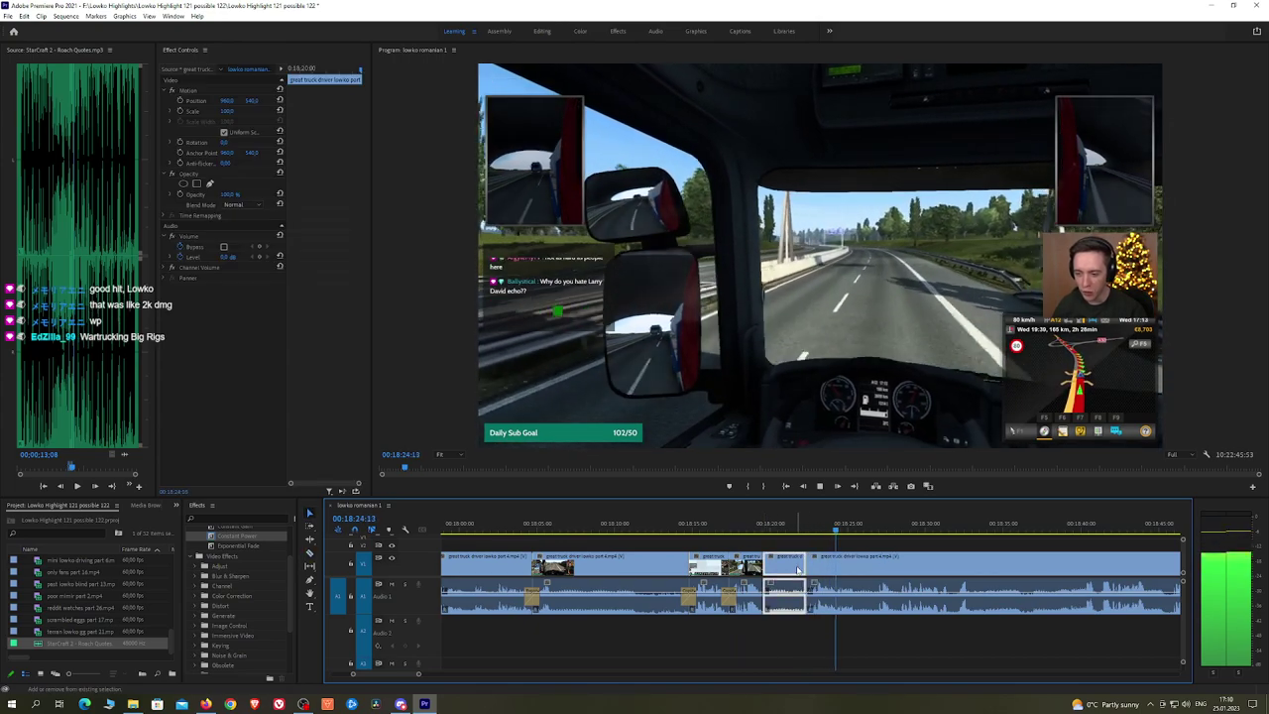
key("shift+Delete")
left_click(762, 526)
key("space")
left_click_drag(264, 537, 768, 622)
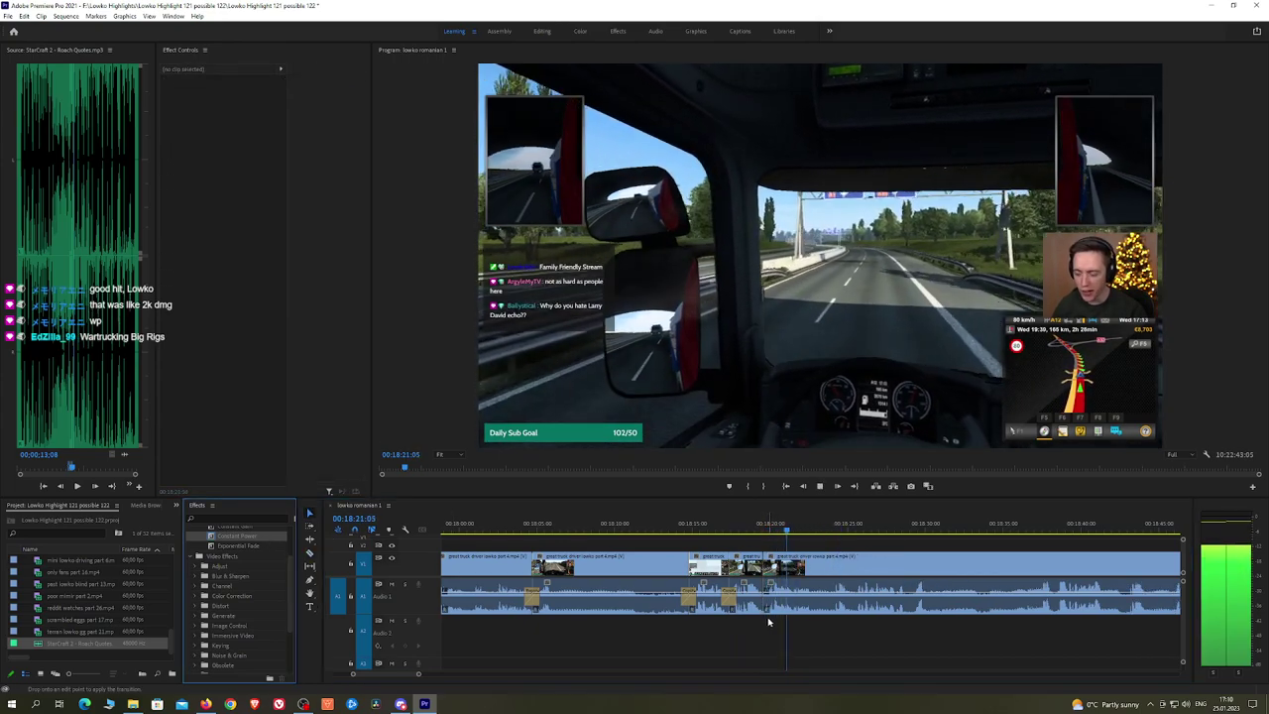
scroll(774, 545, "down", 3)
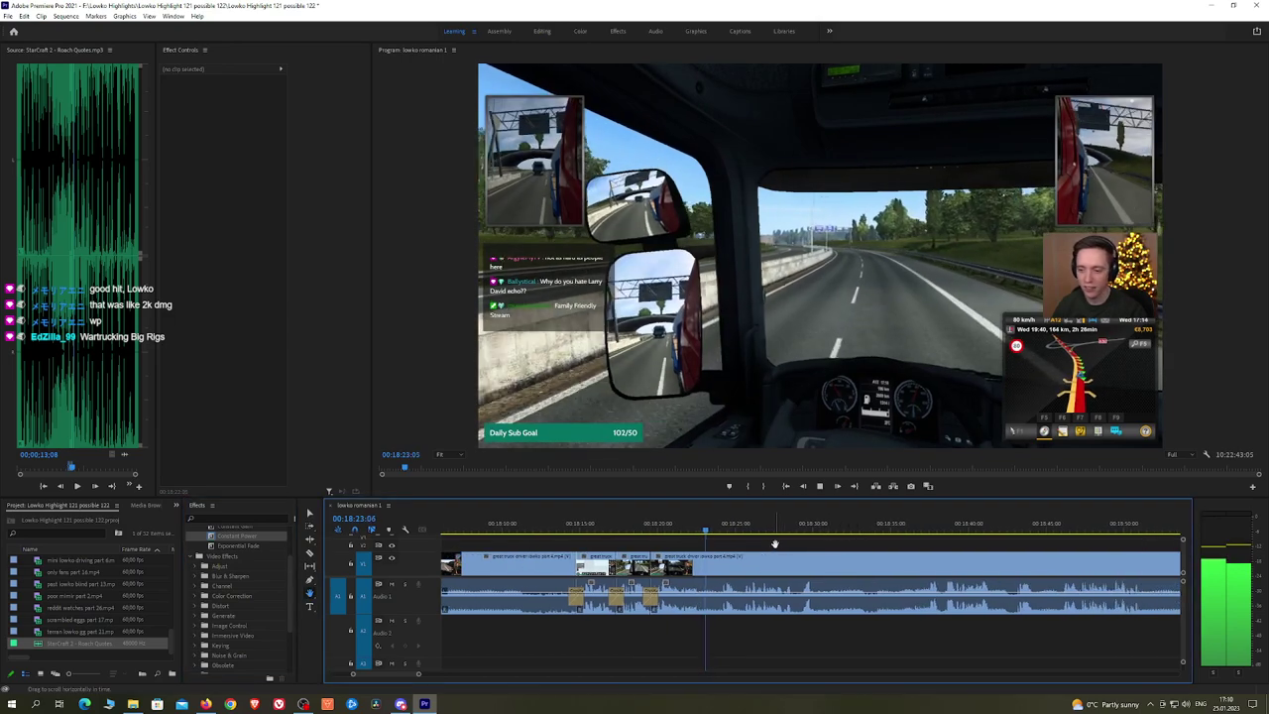
scroll(782, 543, "down", 2)
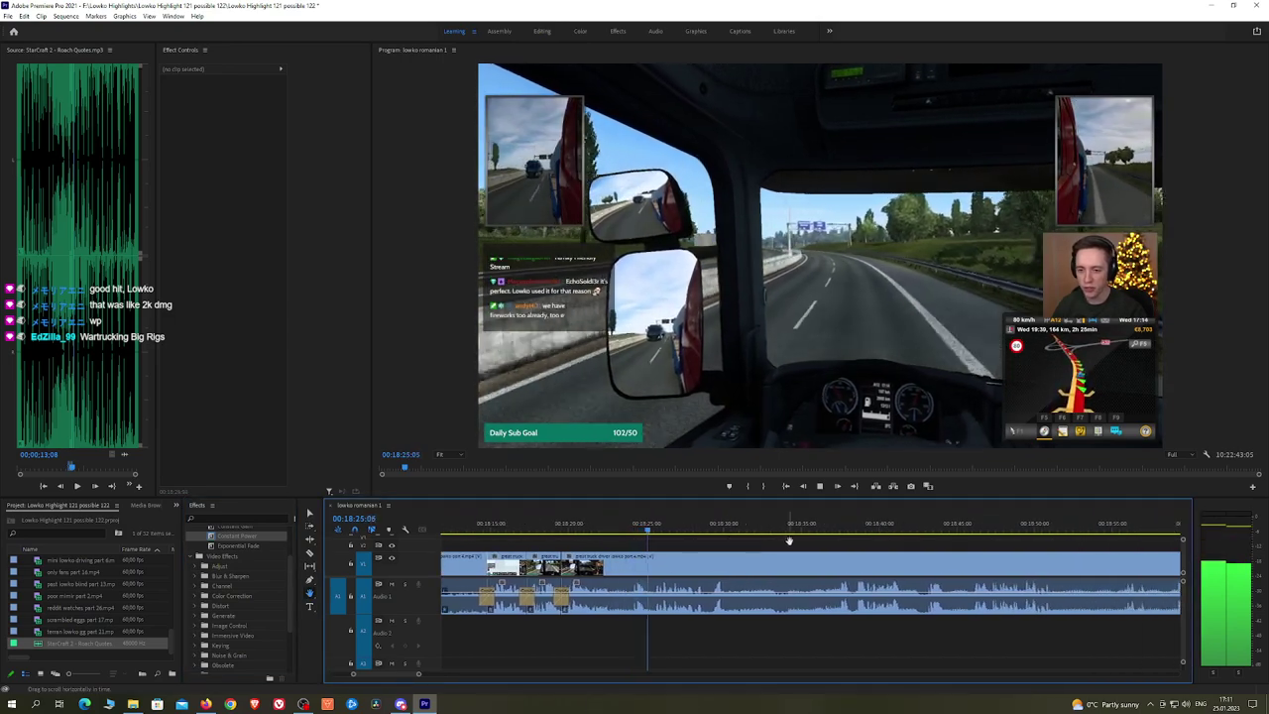
scroll(784, 541, "down", 2)
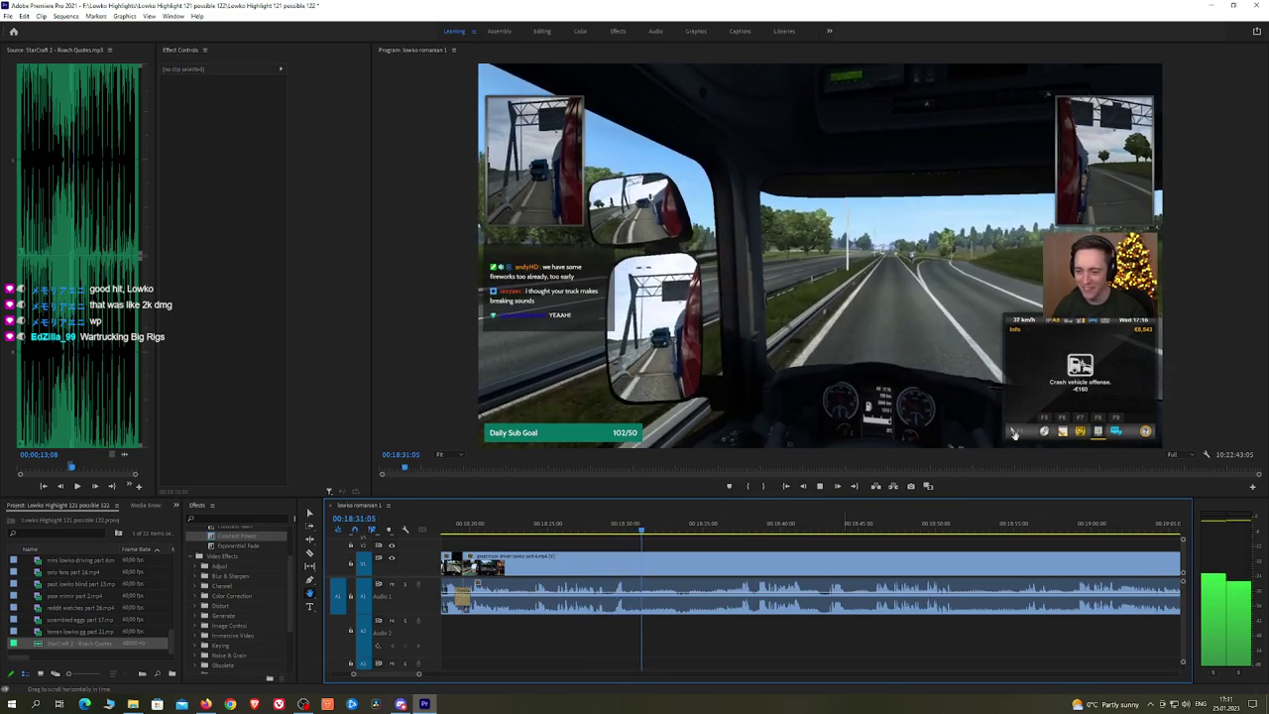
key("space")
key("space")
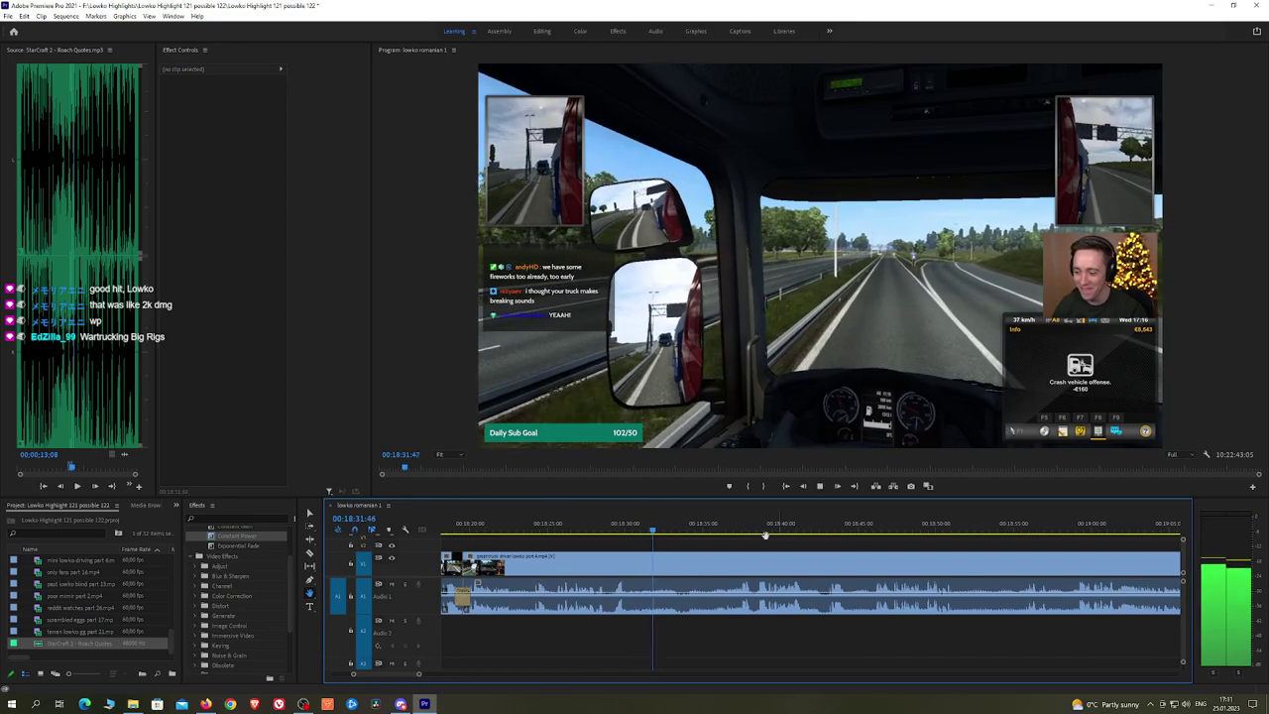
left_click_drag(635, 526, 710, 531)
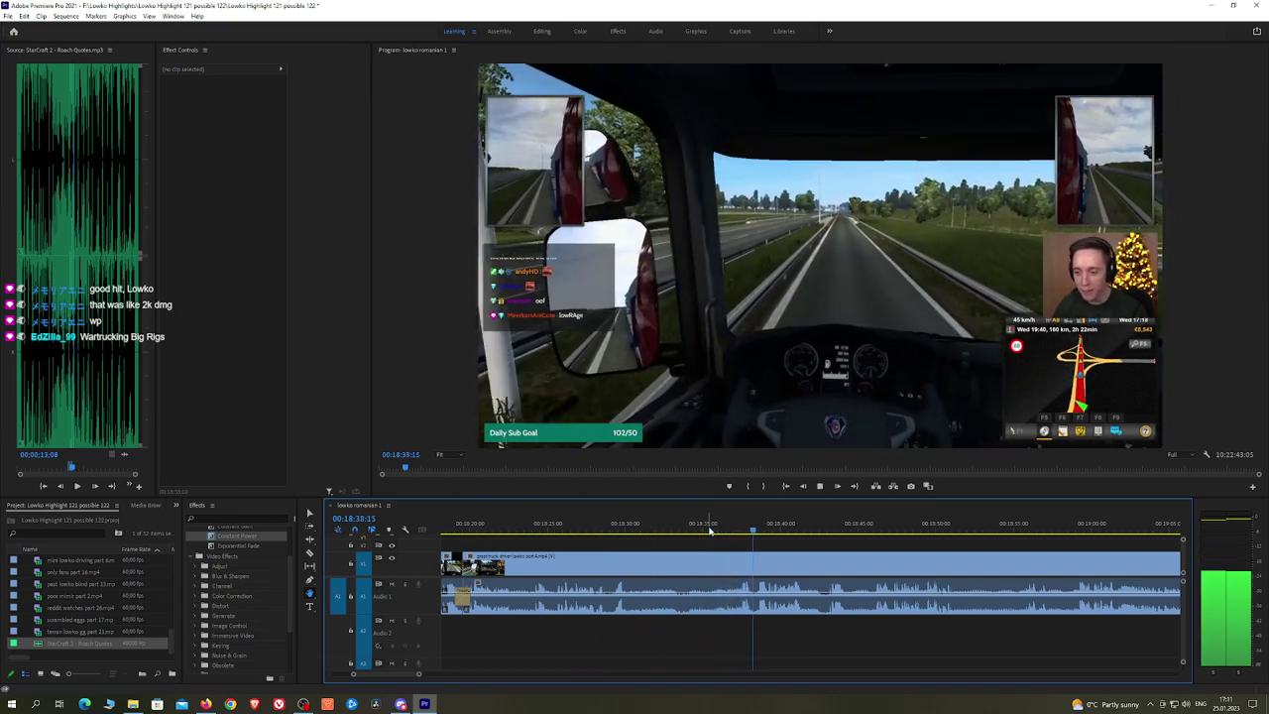
scroll(852, 544, "down", 3)
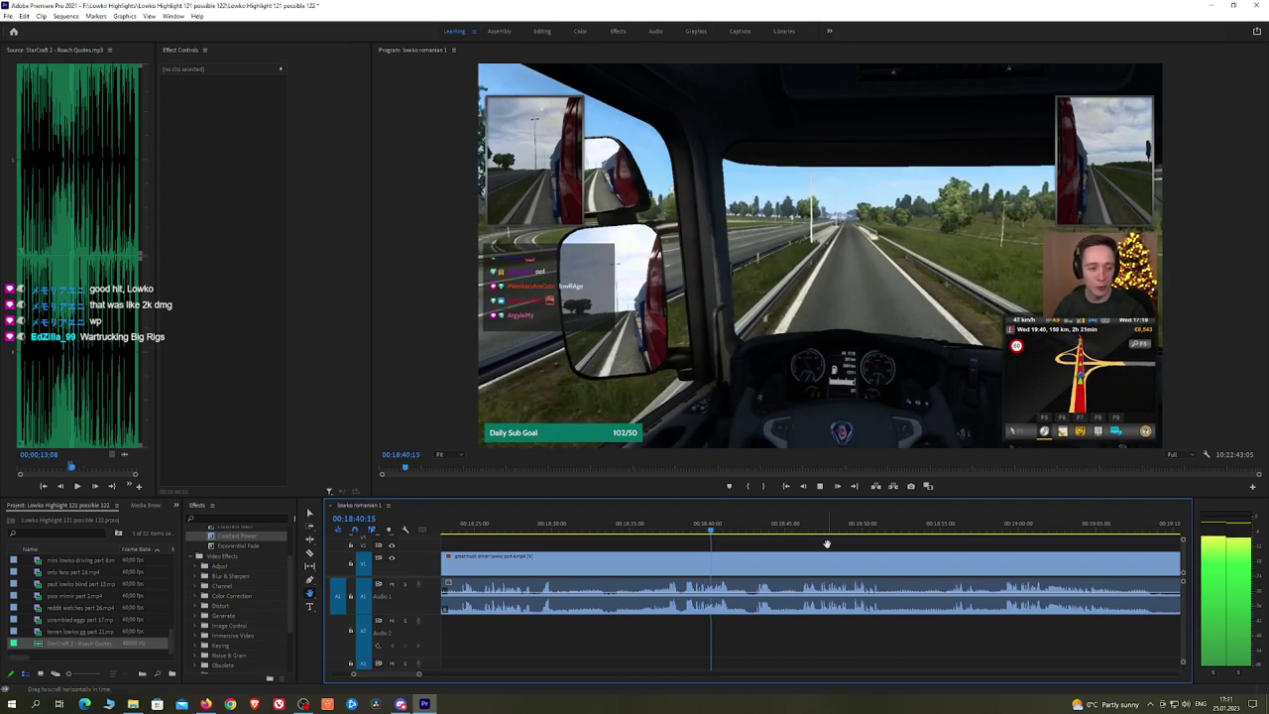
scroll(671, 548, "up", 2)
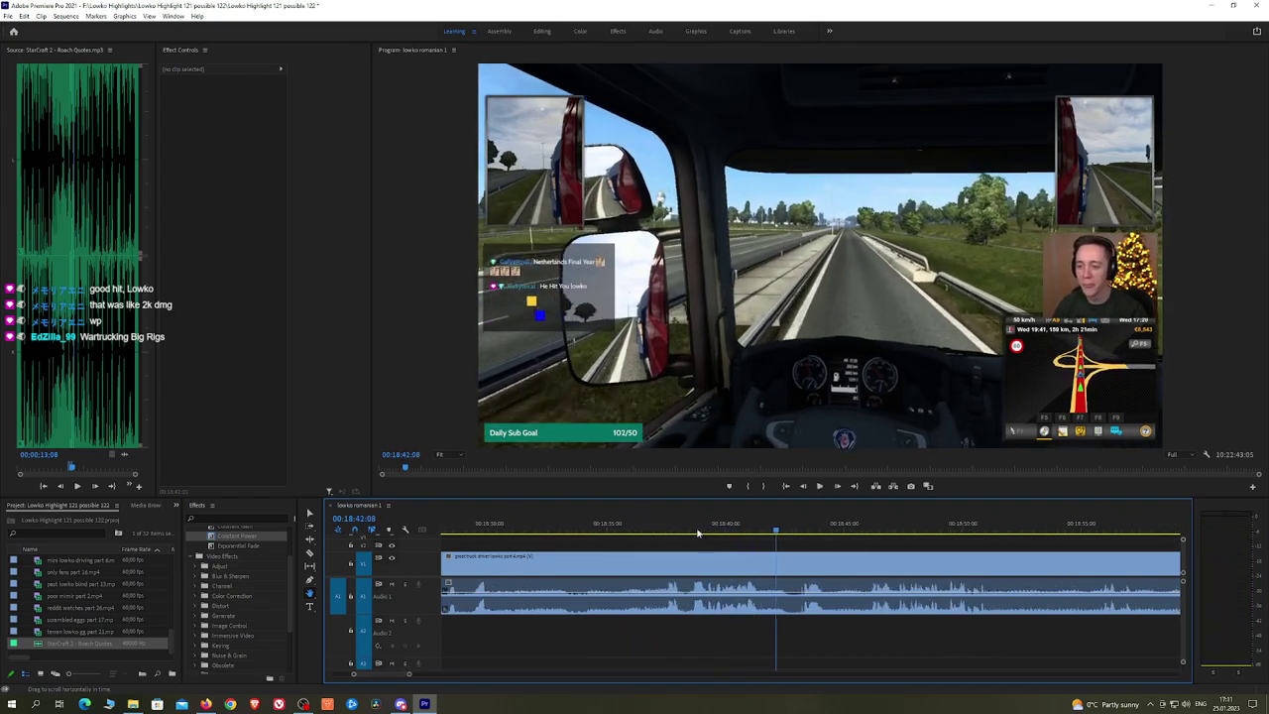
left_click_drag(700, 532, 687, 531)
Step: Razor both ends of the first dull stretch and ripple-delete the piece between
left_click(692, 571)
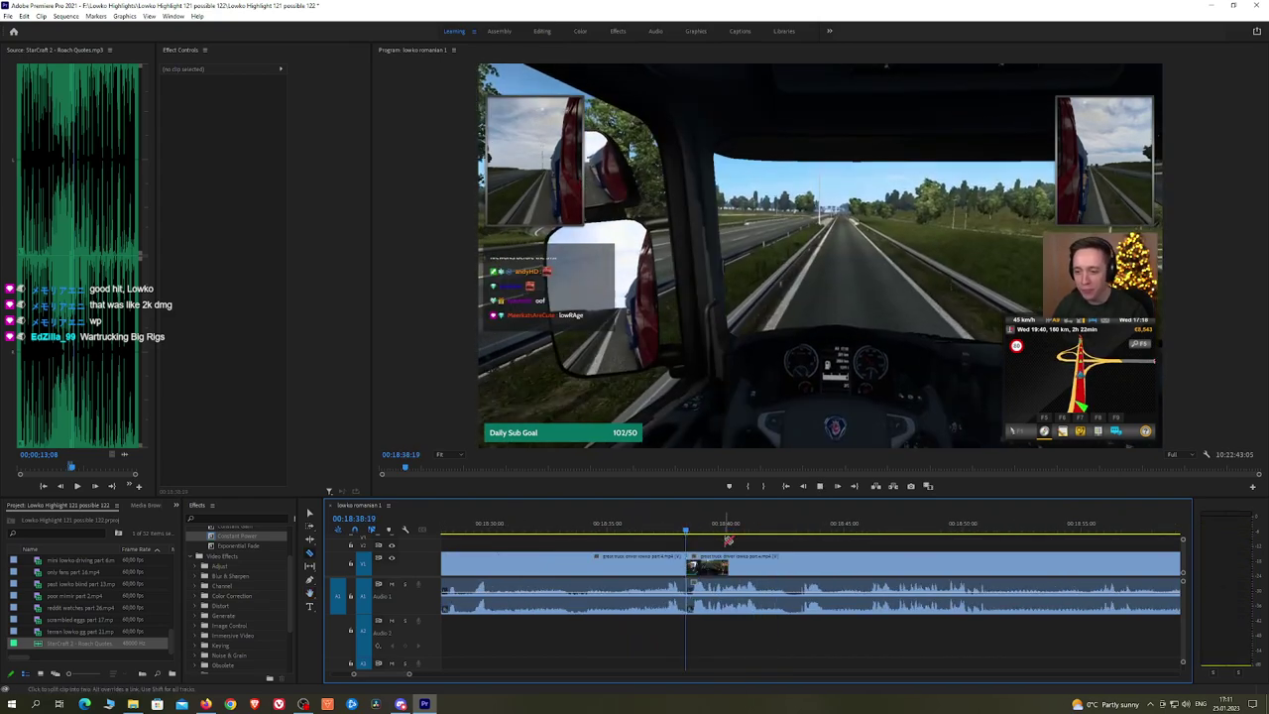
key("space")
left_click(707, 563)
key("v")
left_click(698, 563)
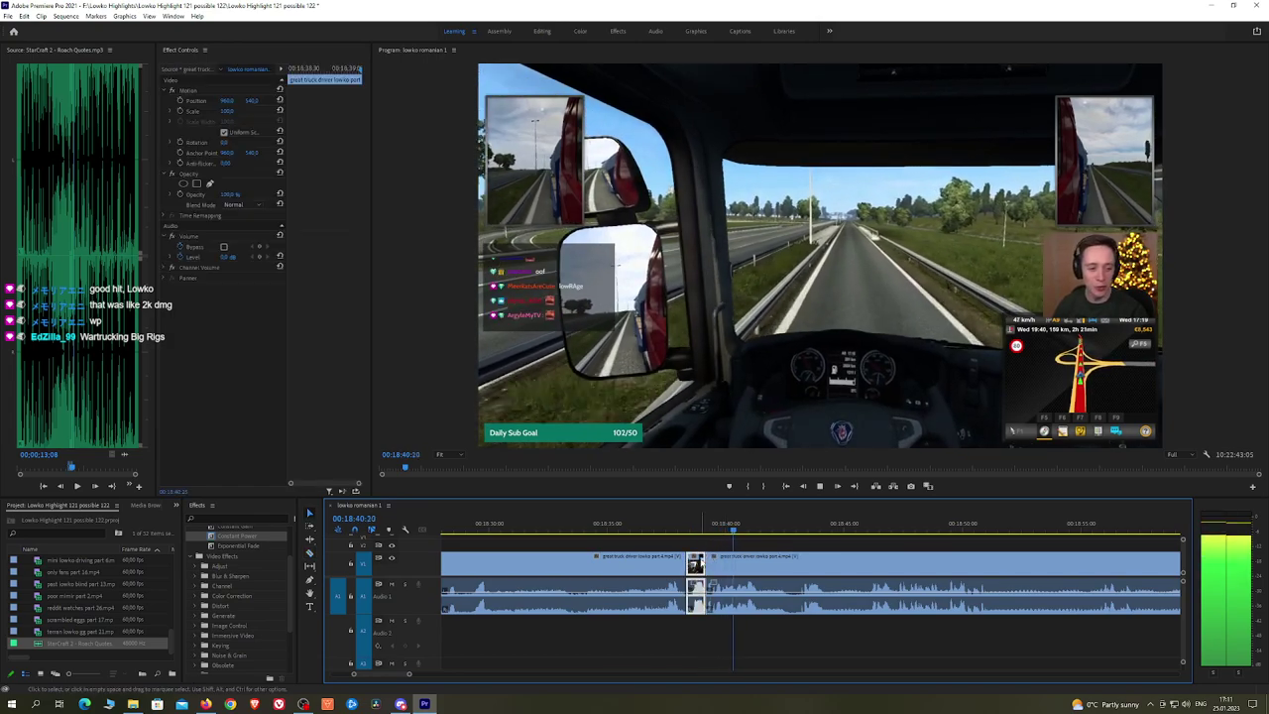
key("shift+Delete")
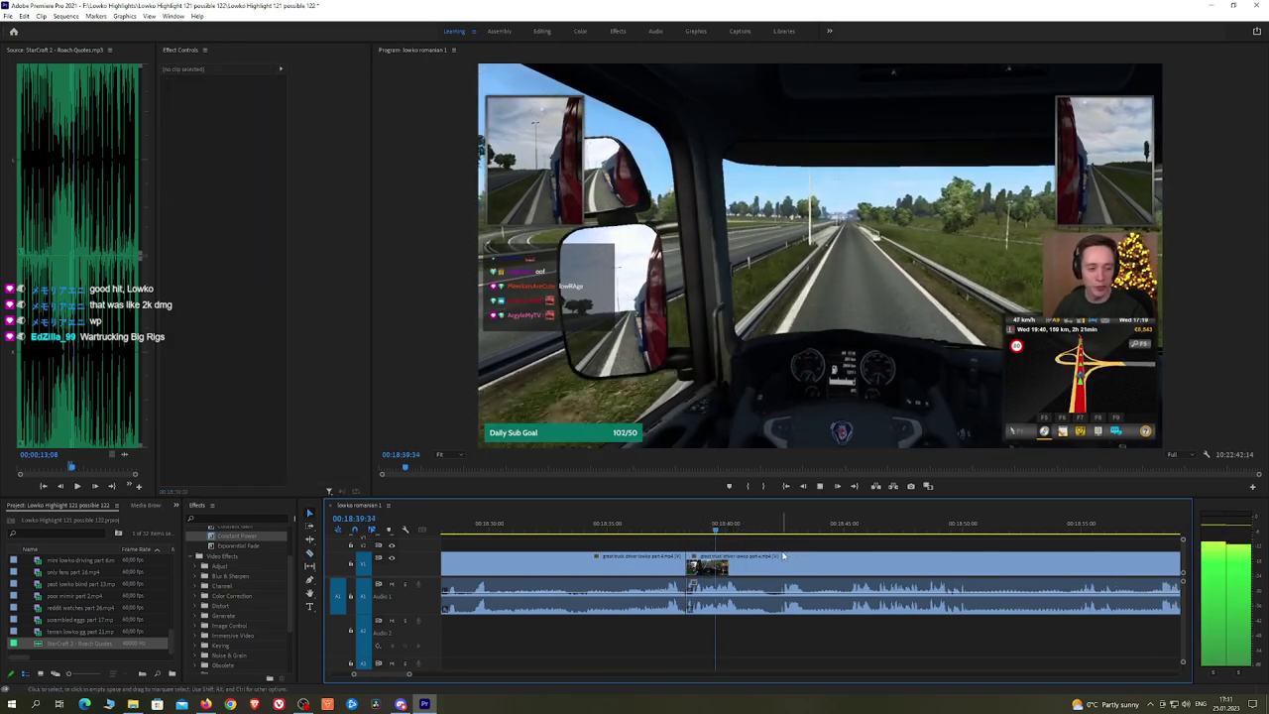
Step: Cut out a second dull stretch near 00:18:42:12, closing the gap, and replay the join
scroll(784, 556, "down", 2)
key("h")
left_click_drag(808, 541, 700, 542)
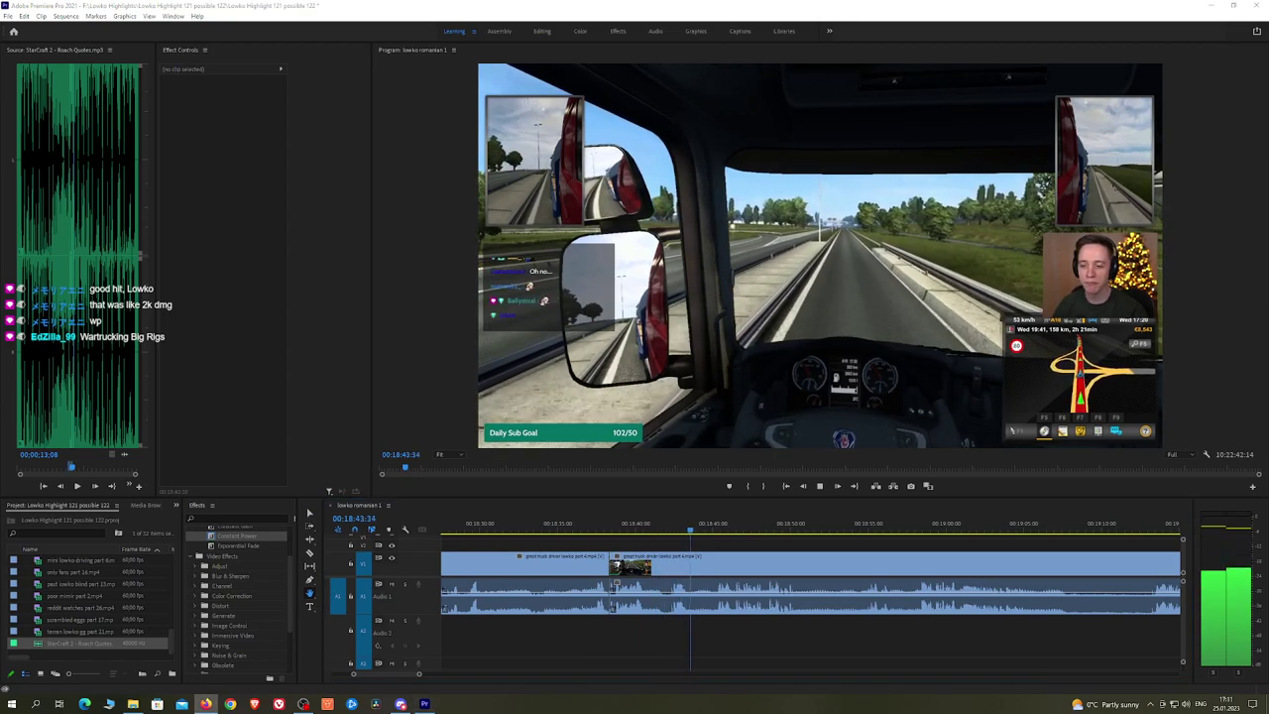
left_click(670, 529)
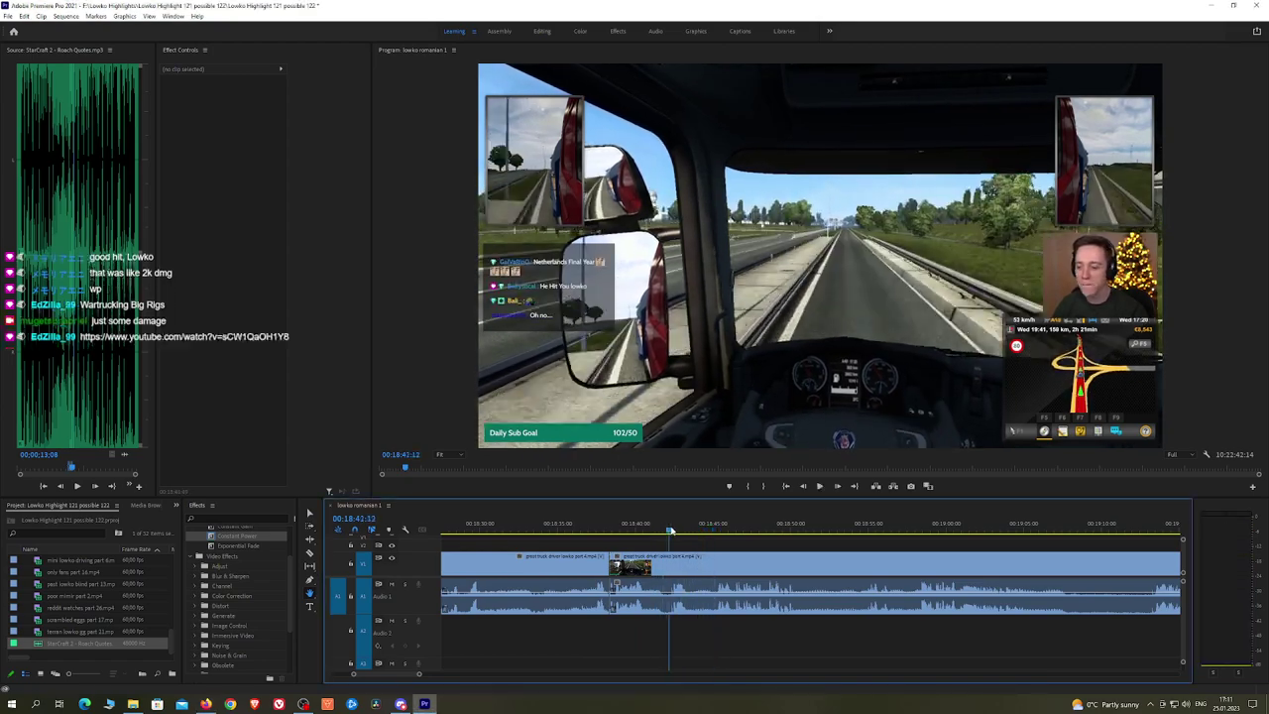
scroll(663, 532, "up", 4)
key("space")
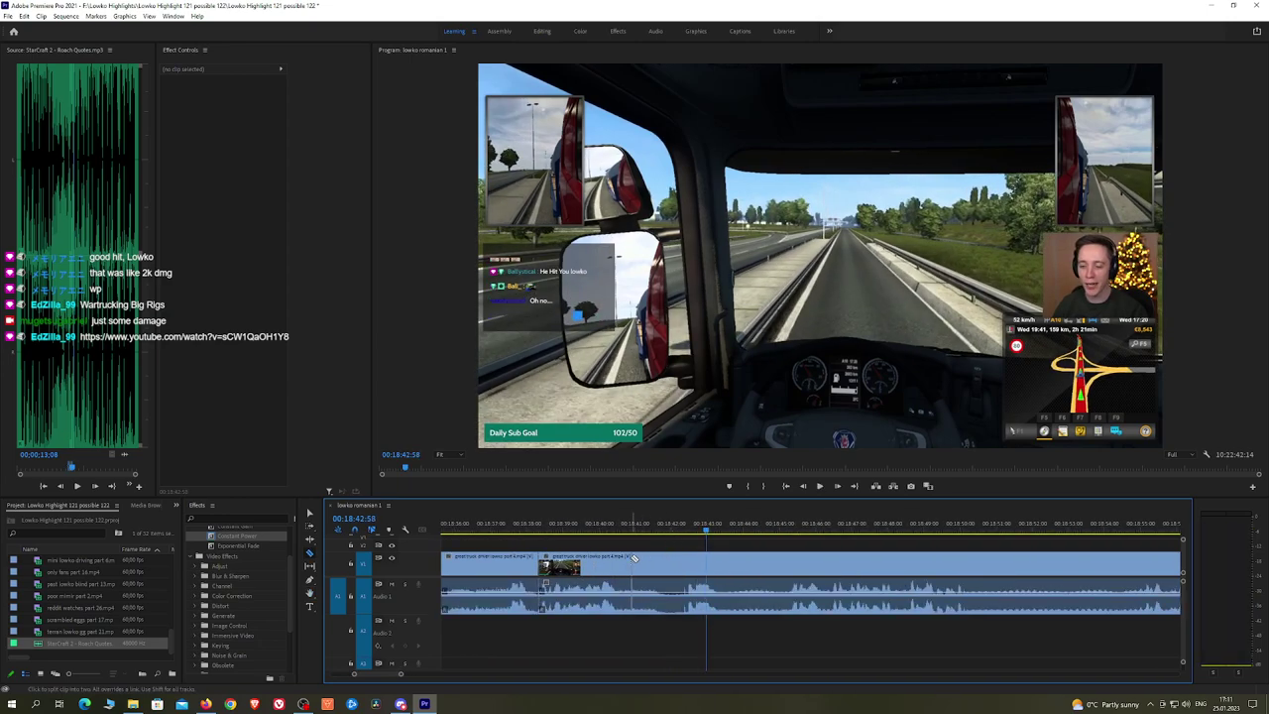
left_click(622, 558)
left_click(689, 559)
key("v")
left_click(663, 562)
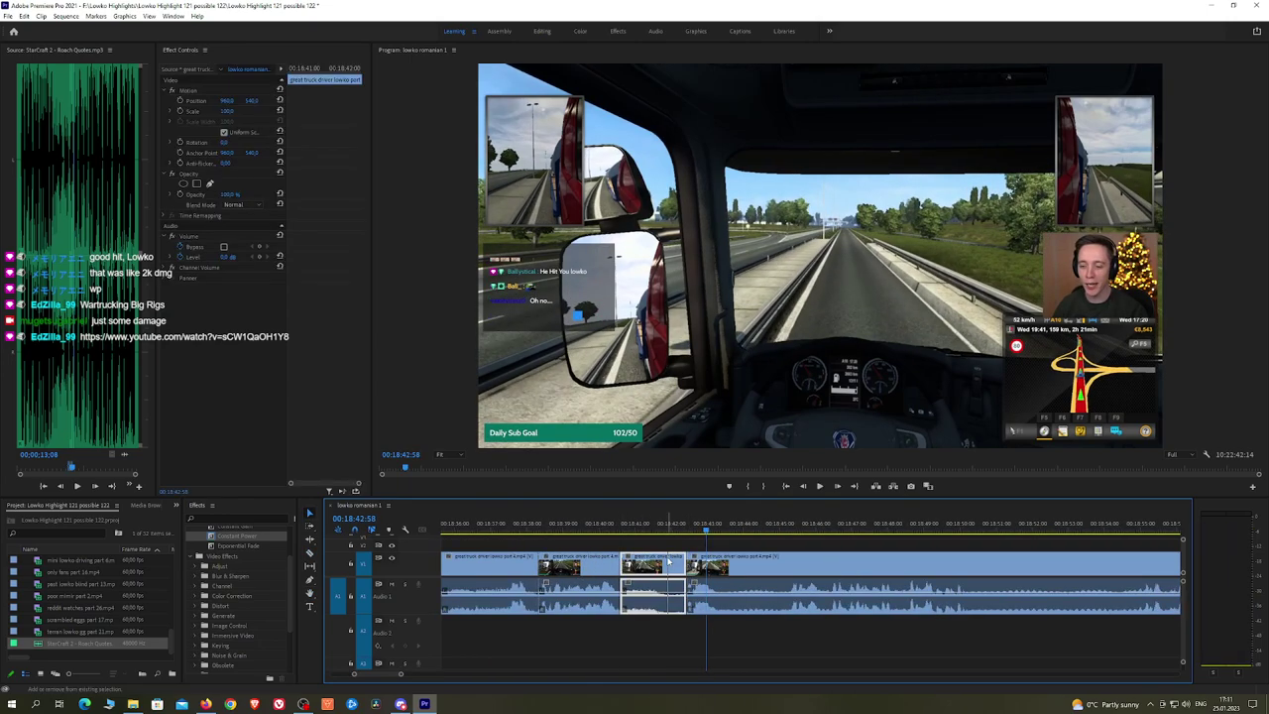
key("shift+Delete")
key("space")
left_click(589, 527)
key("space")
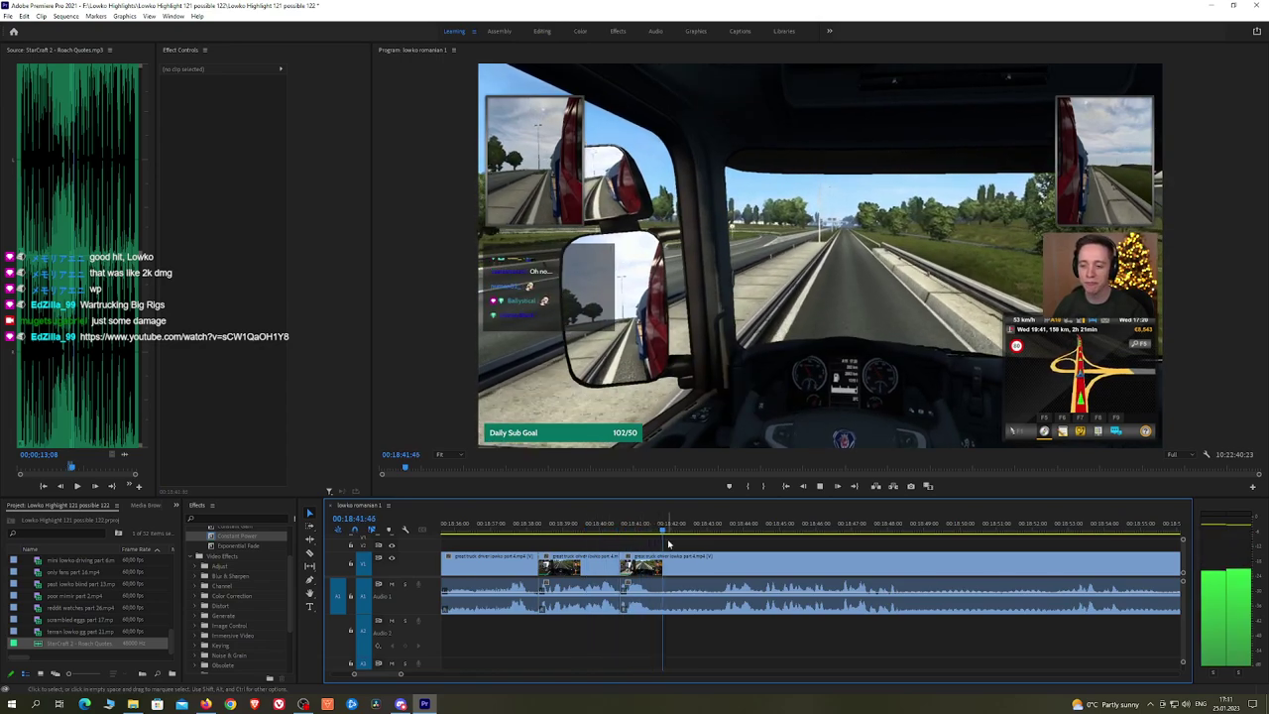
Step: Further along, razor and ripple-delete a third dull piece of the truck footage
scroll(818, 539, "down", 3)
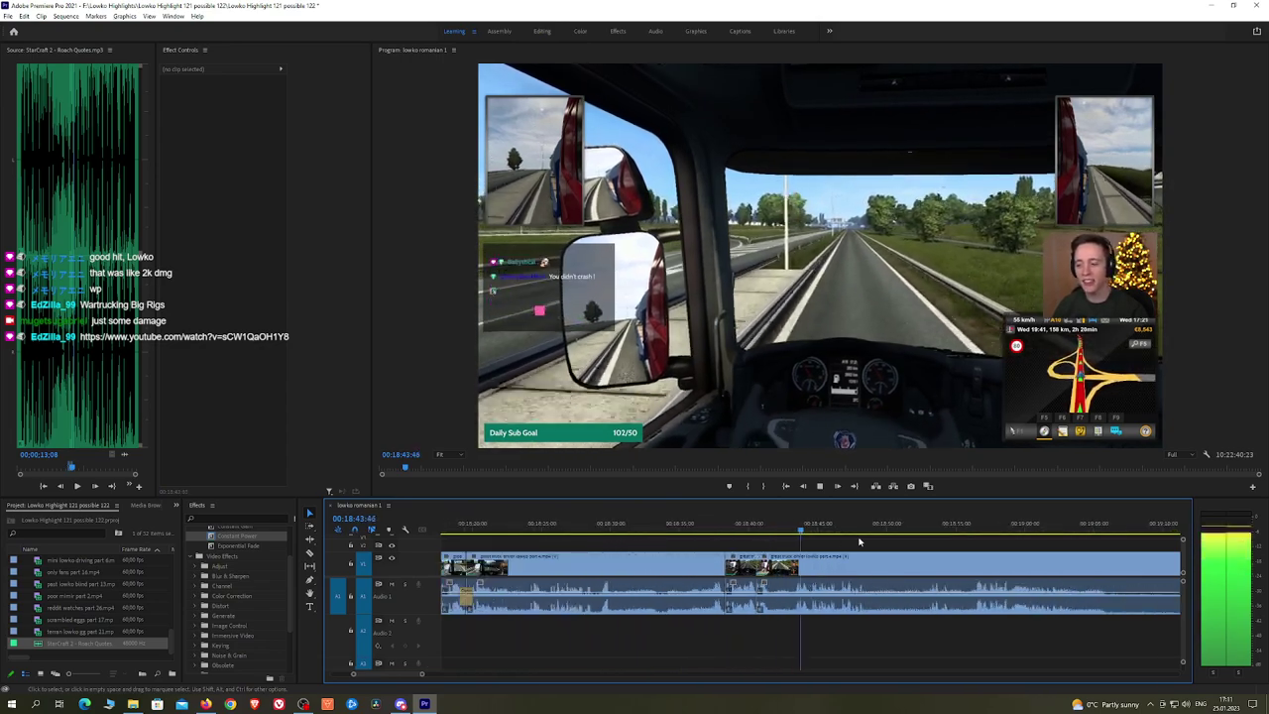
key("h")
left_click_drag(946, 546, 667, 542)
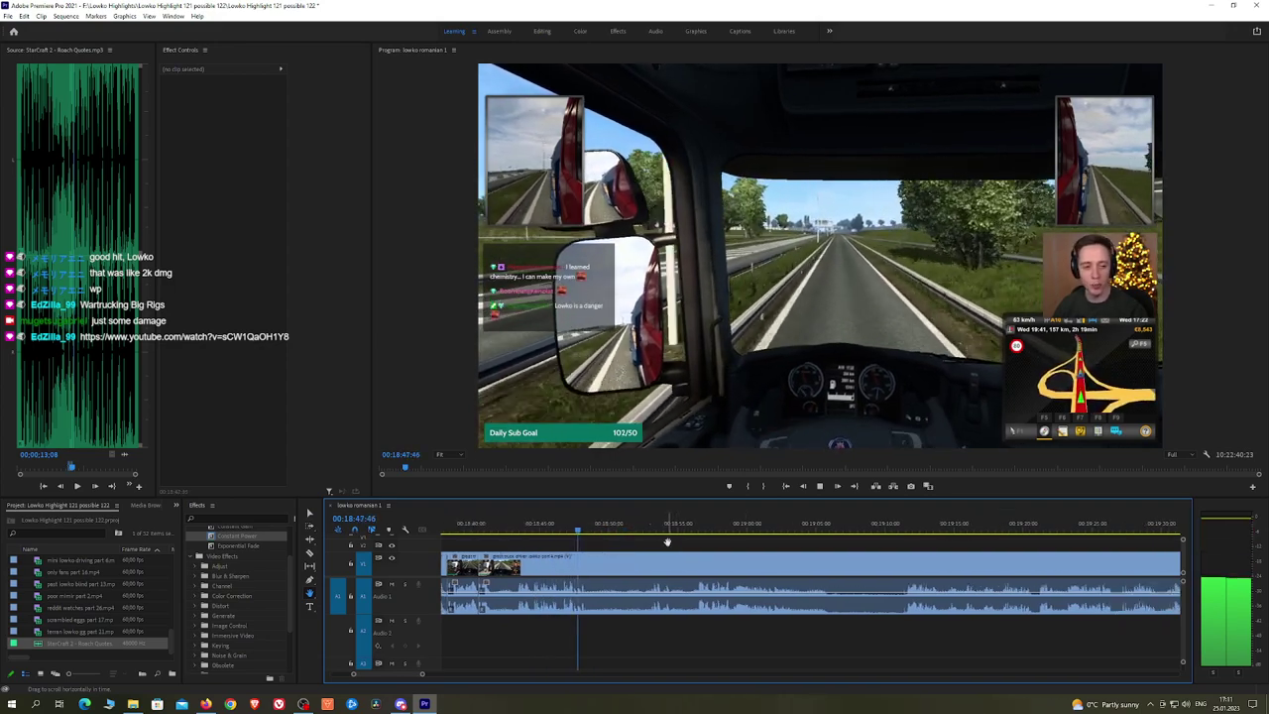
key("c")
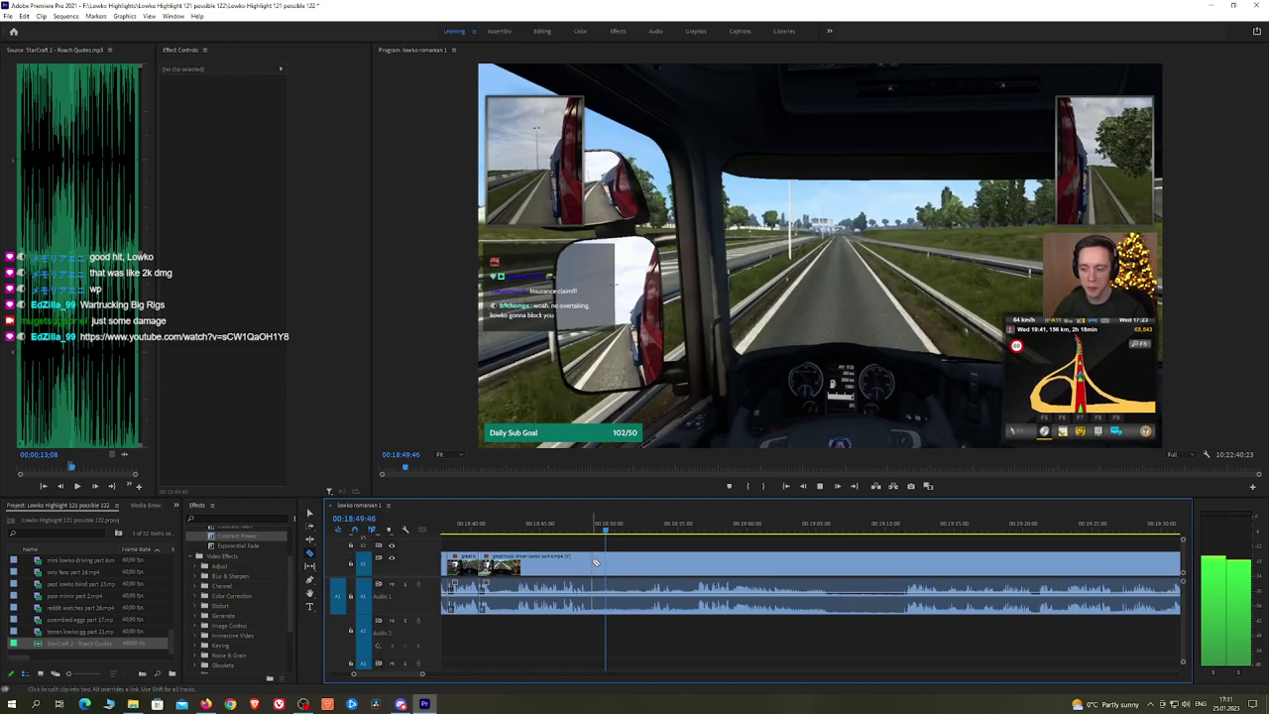
left_click(592, 566)
left_click(649, 565)
key("v")
left_click(636, 566)
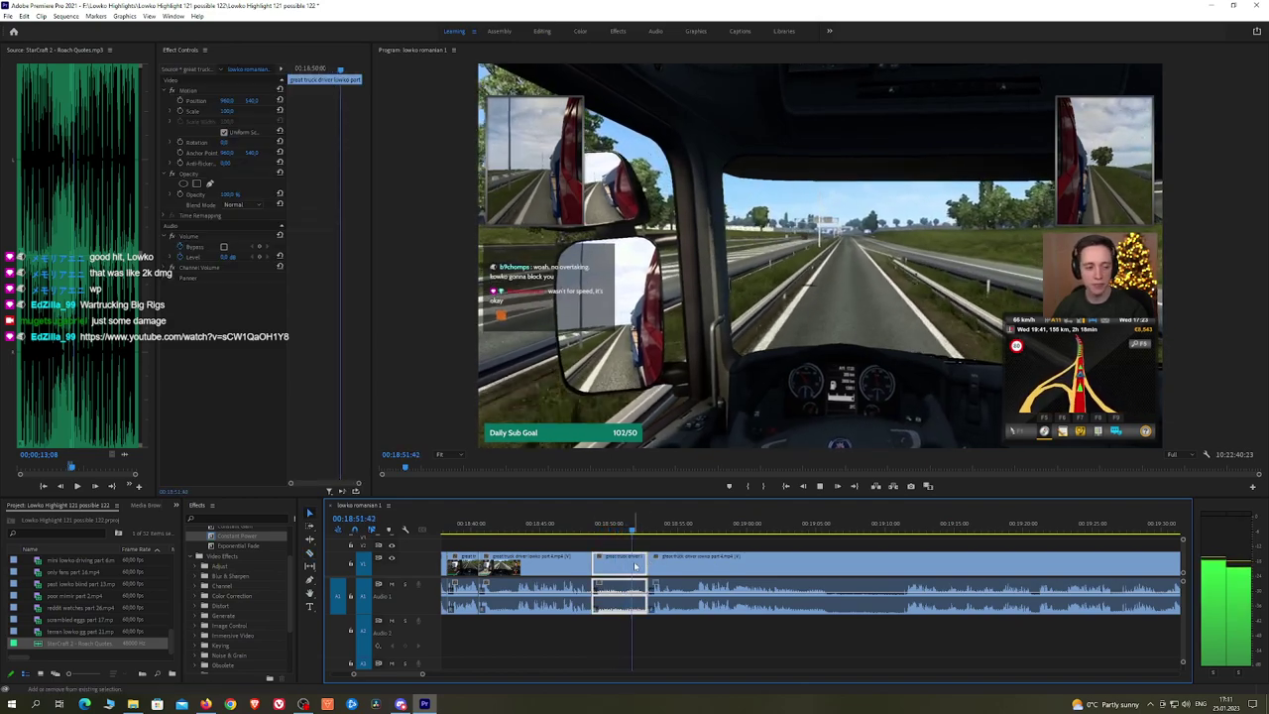
key("shift+Delete")
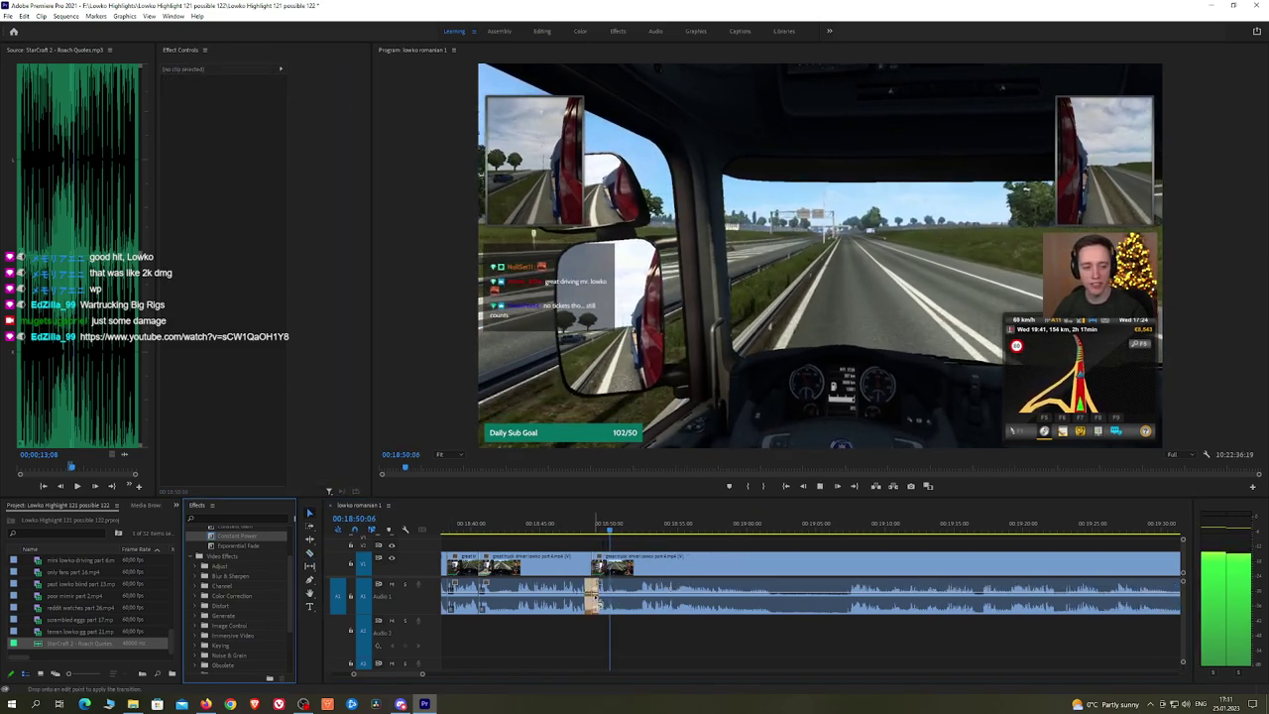
Step: Remove a fourth dull stretch starting near 00:18:51:55 and play back the new join
left_click(636, 528)
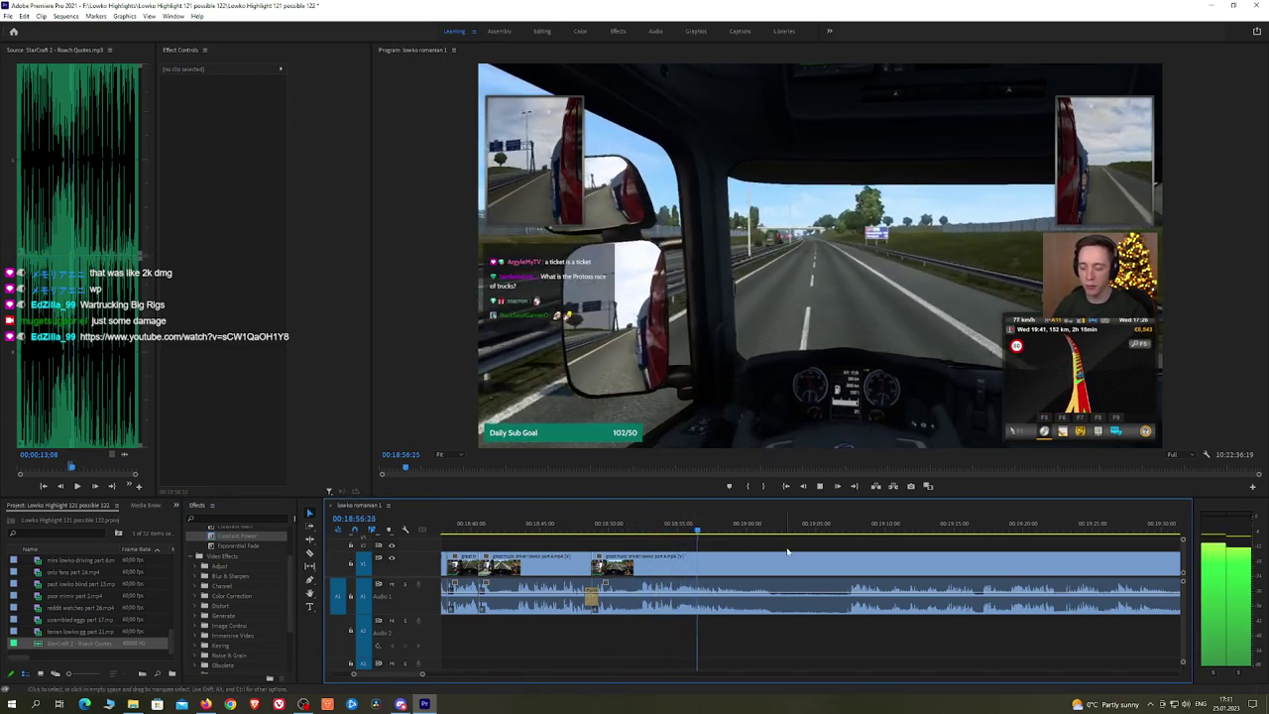
scroll(713, 544, "down", 2)
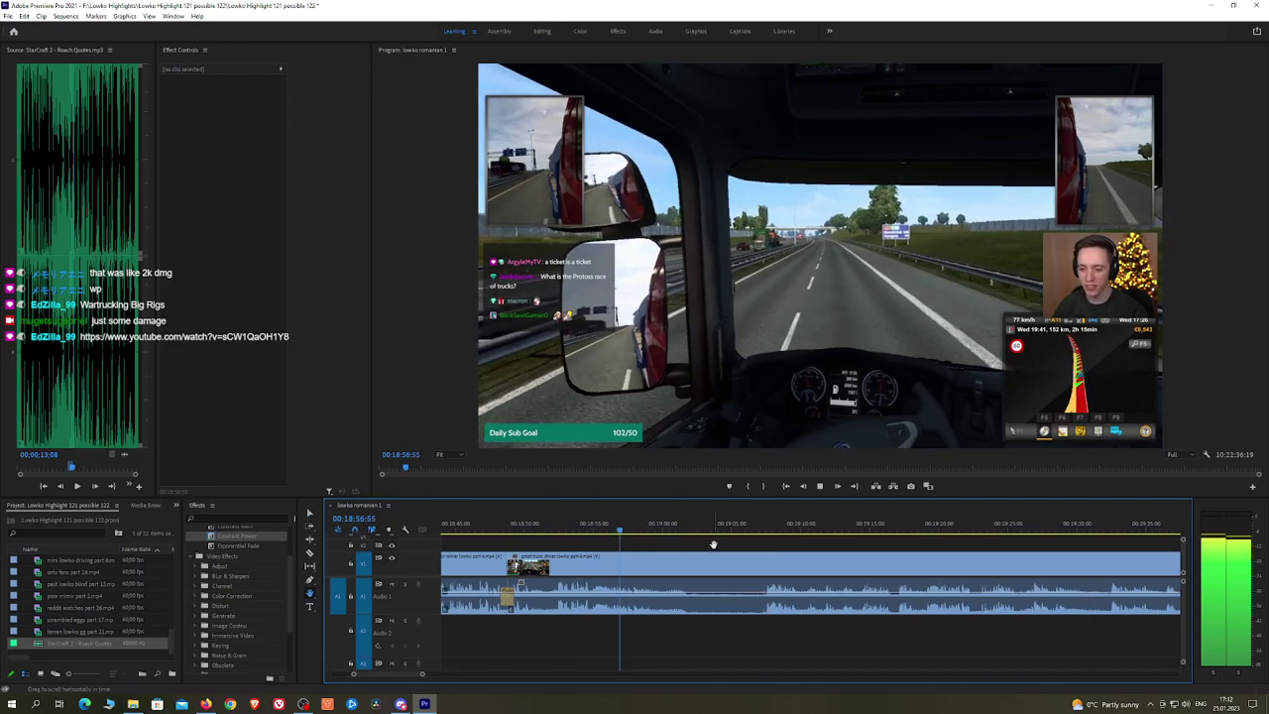
key("c")
left_click(661, 563)
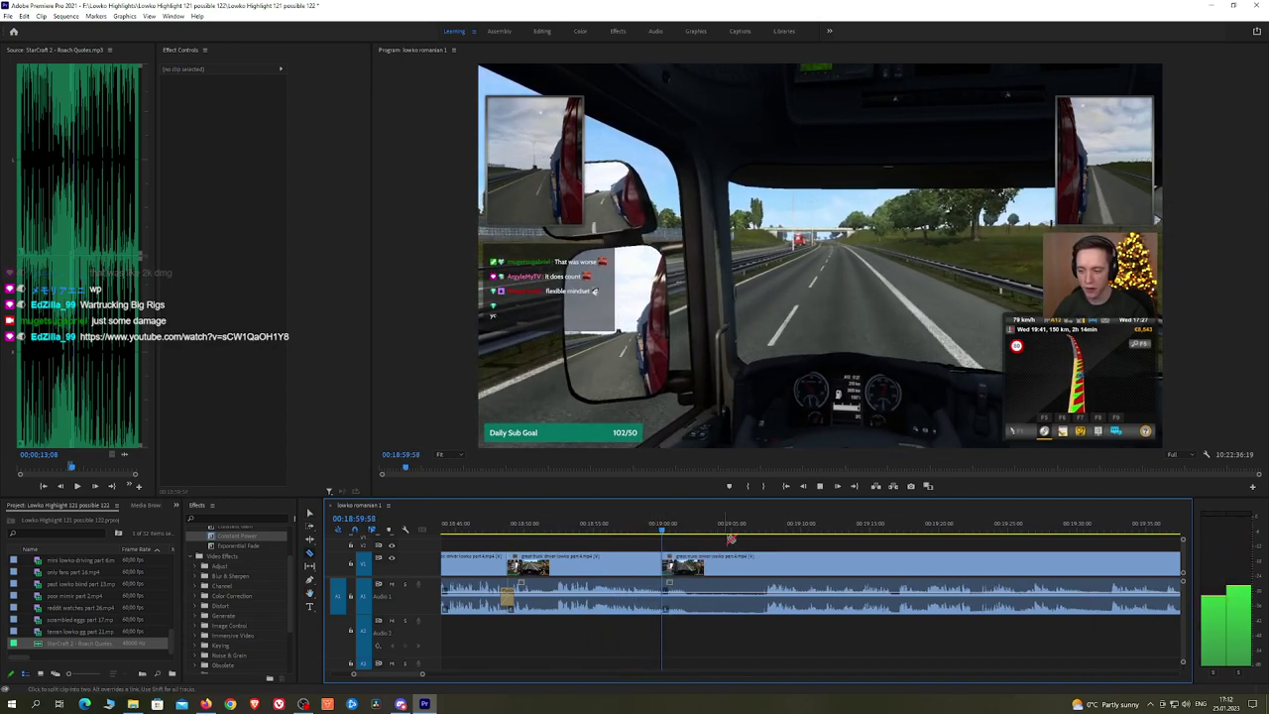
left_click(765, 532)
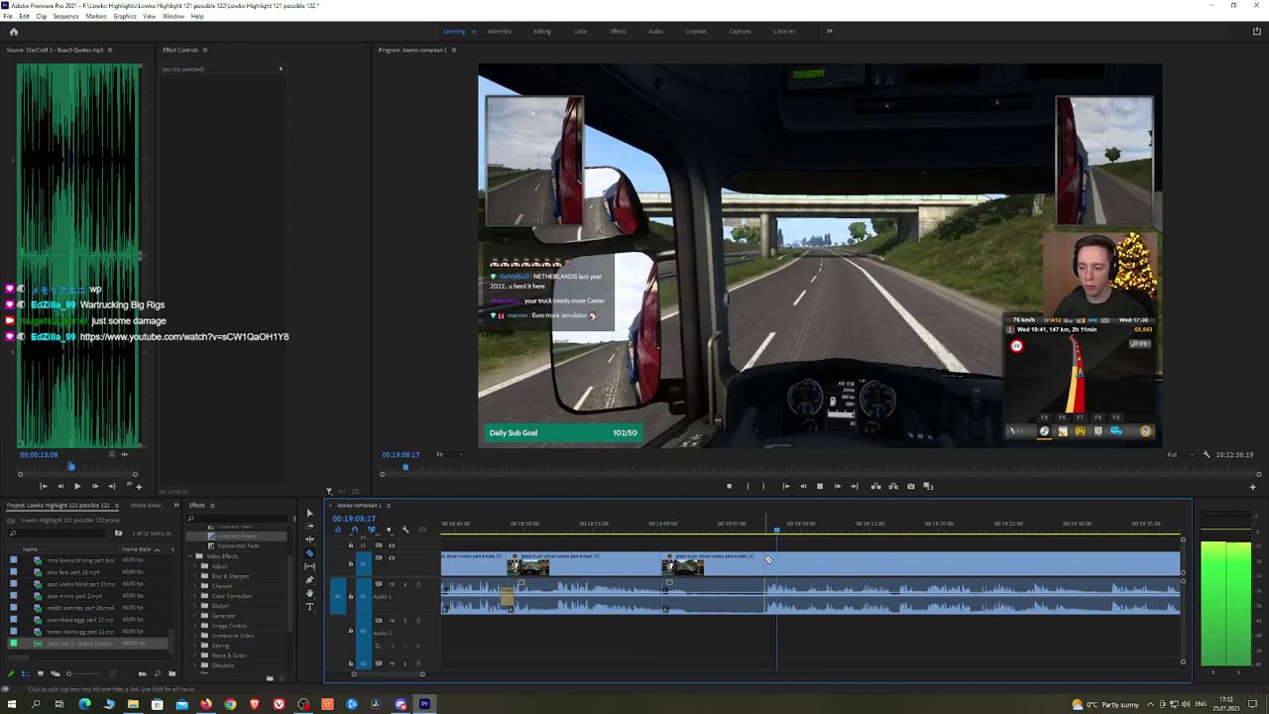
left_click(766, 563)
key("v")
left_click(750, 563)
key("shift+Delete")
key("Up")
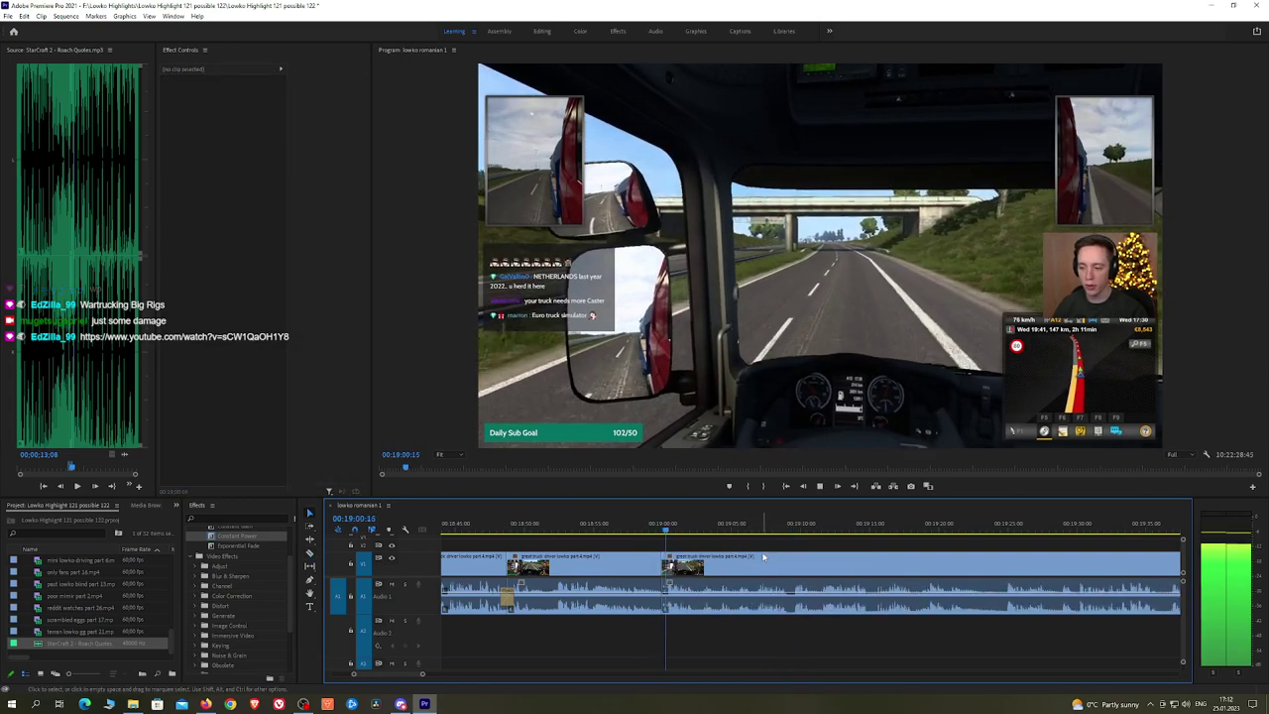
key("space")
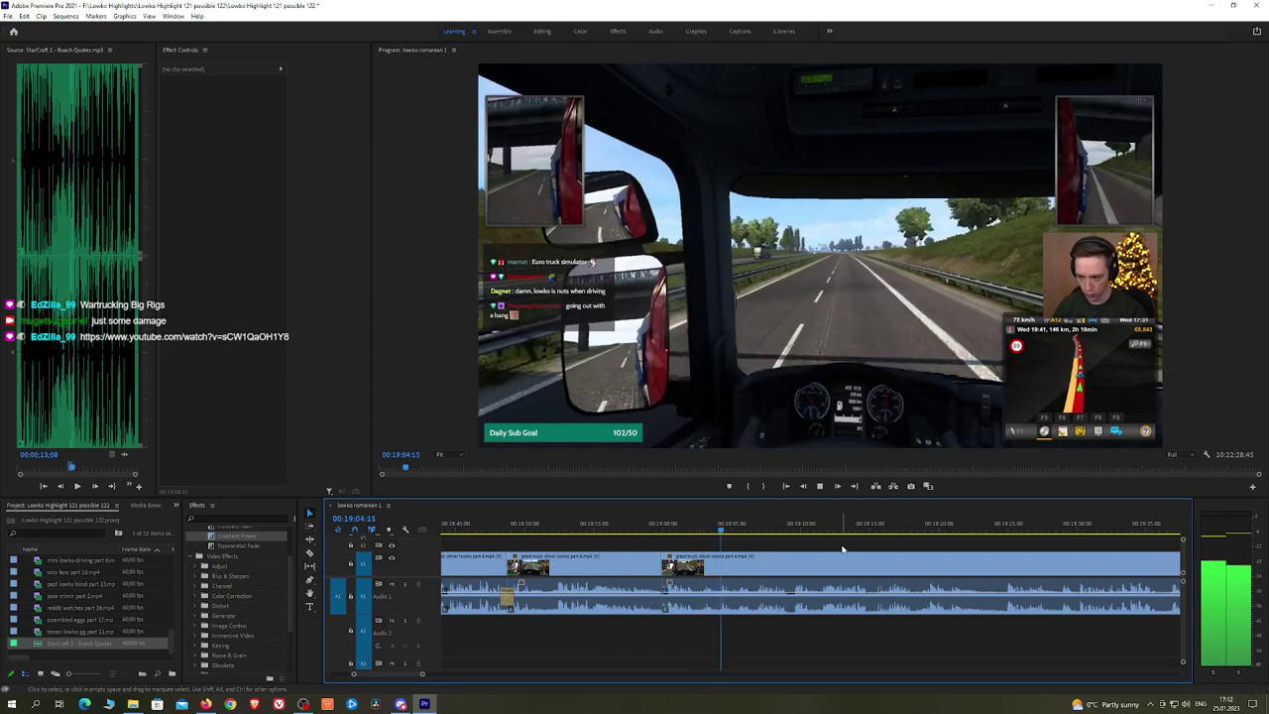
Step: Move ahead in the timeline and split the truck clip at about 00:19:24
left_click_drag(843, 548, 698, 542)
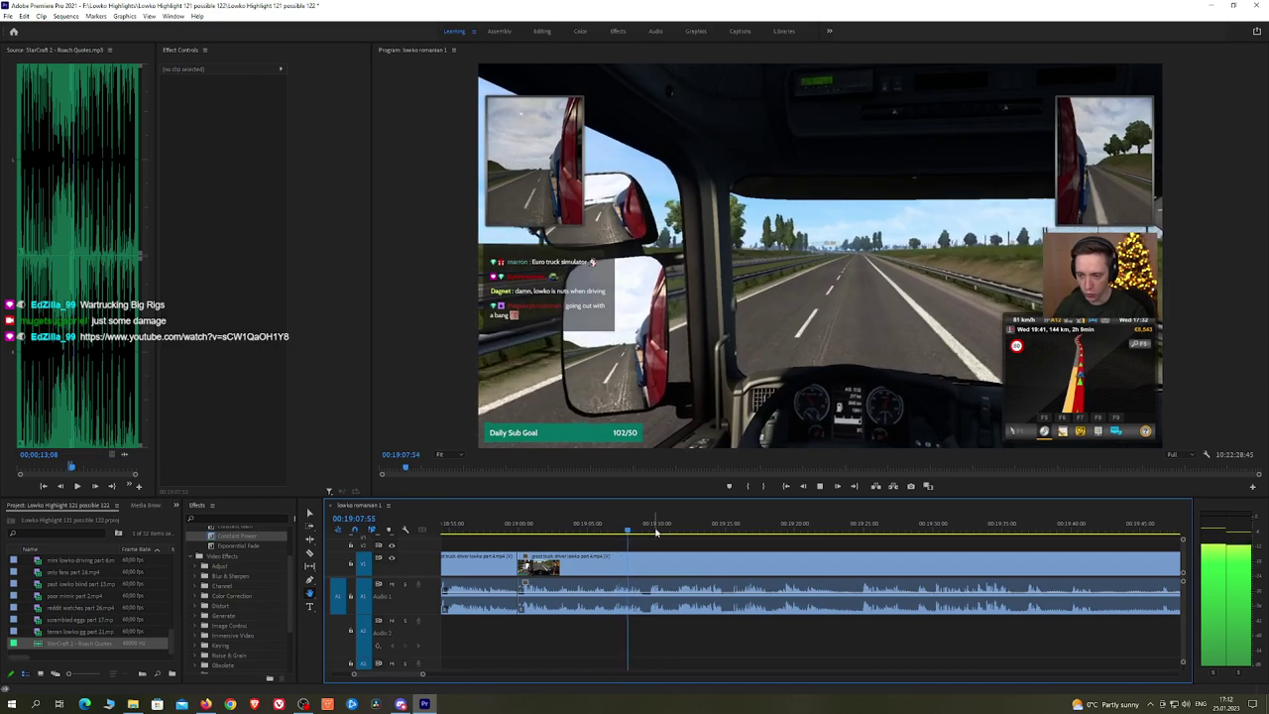
left_click(654, 531)
left_click(673, 531)
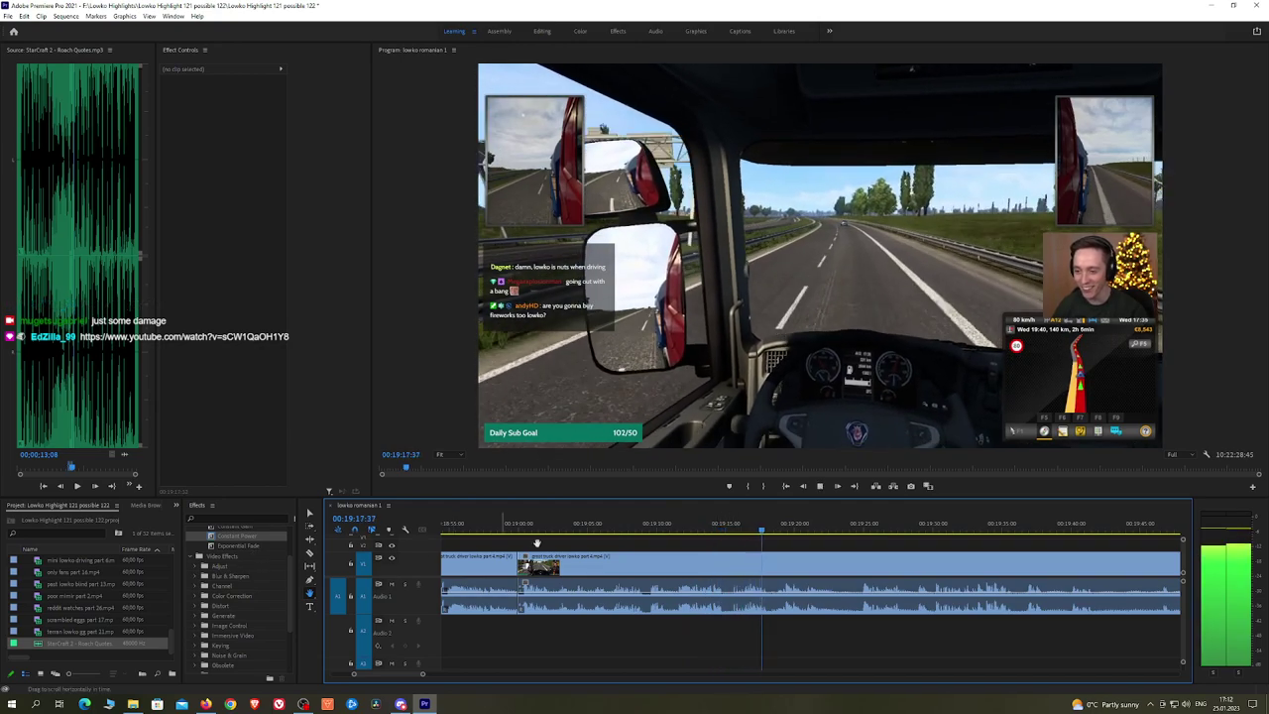
left_click_drag(909, 541, 693, 541)
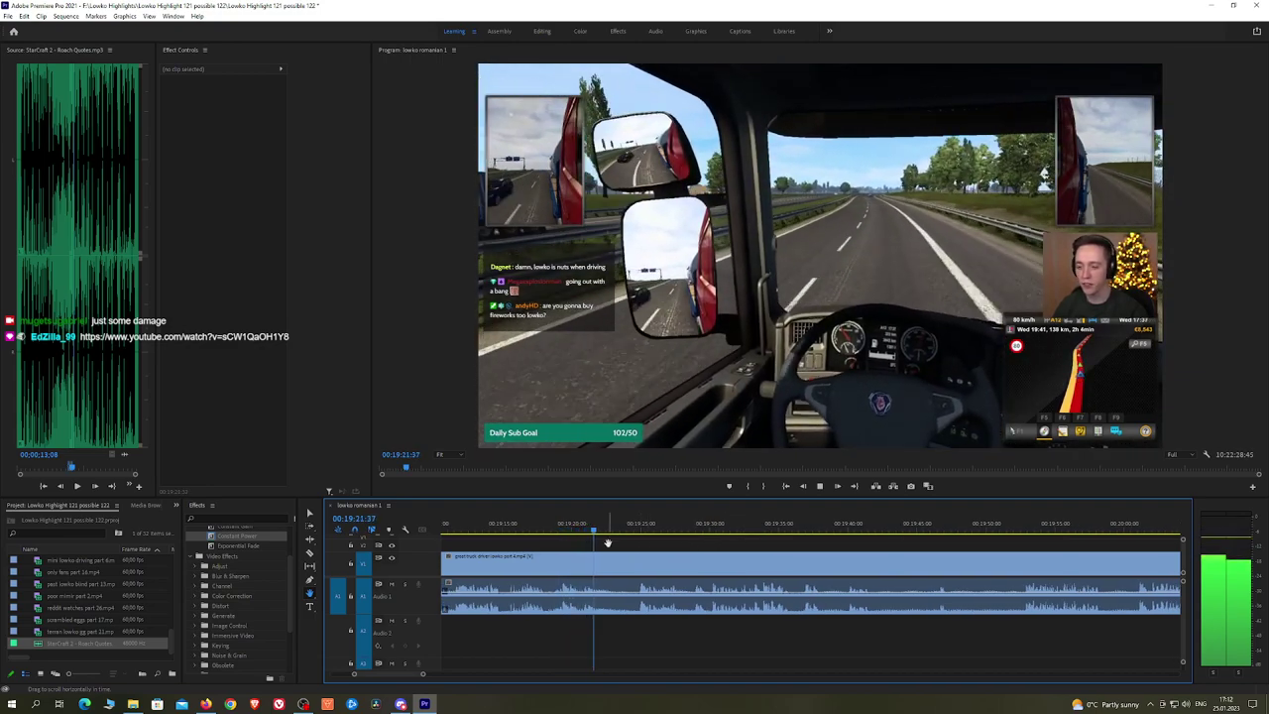
key("ctrl+k")
Step: Ripple-delete a short dull piece and put a Constant Power crossfade on its audio join
left_click(636, 530)
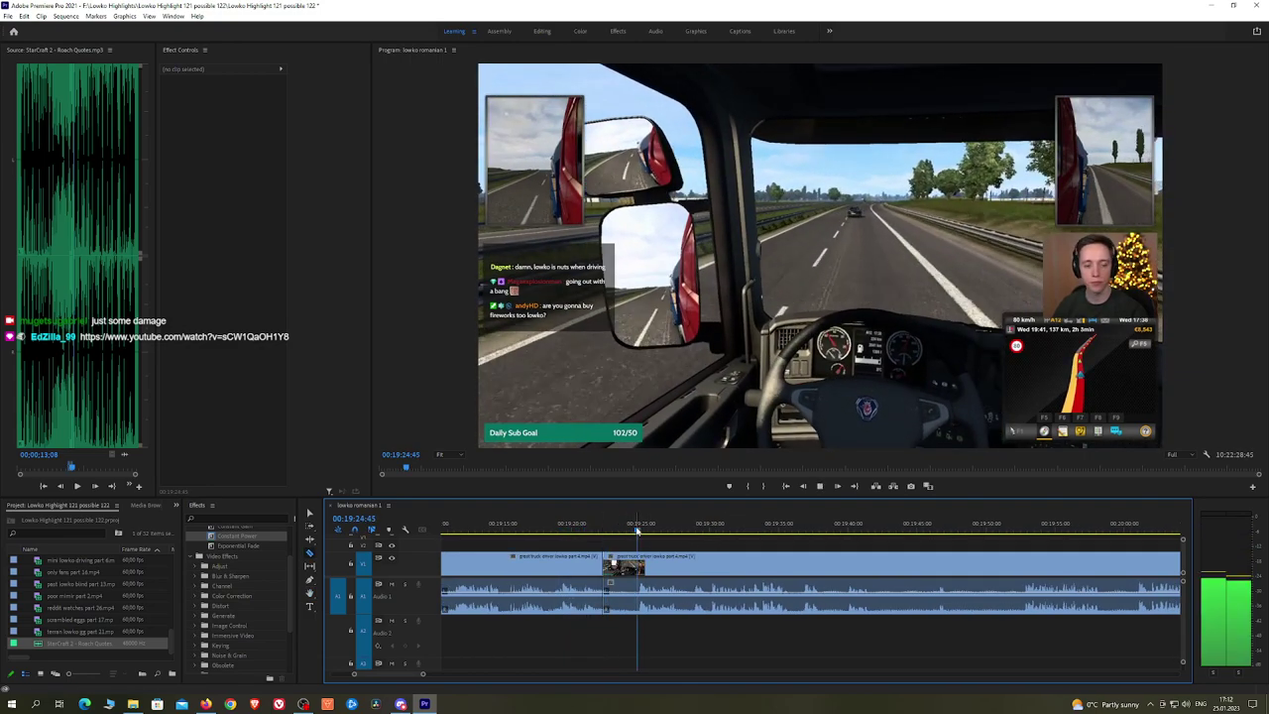
left_click(638, 568)
key("v")
left_click(627, 569)
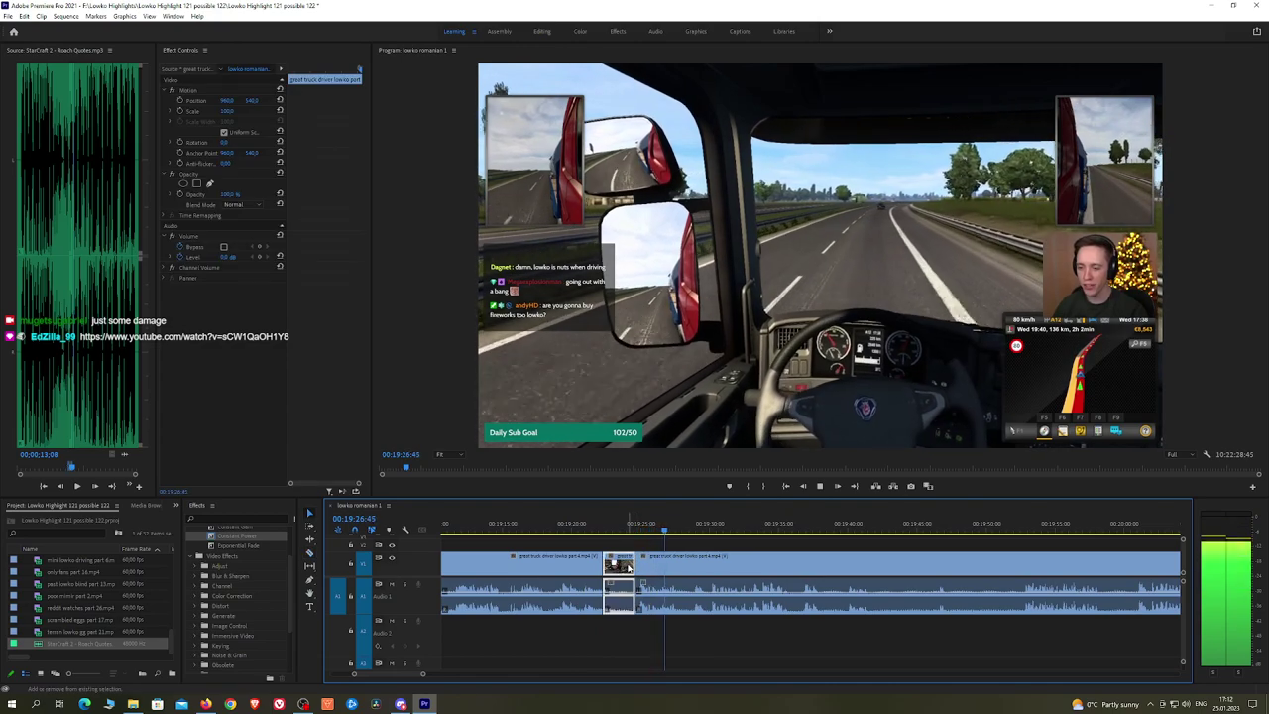
key("shift+Delete")
left_click_drag(256, 529, 608, 546)
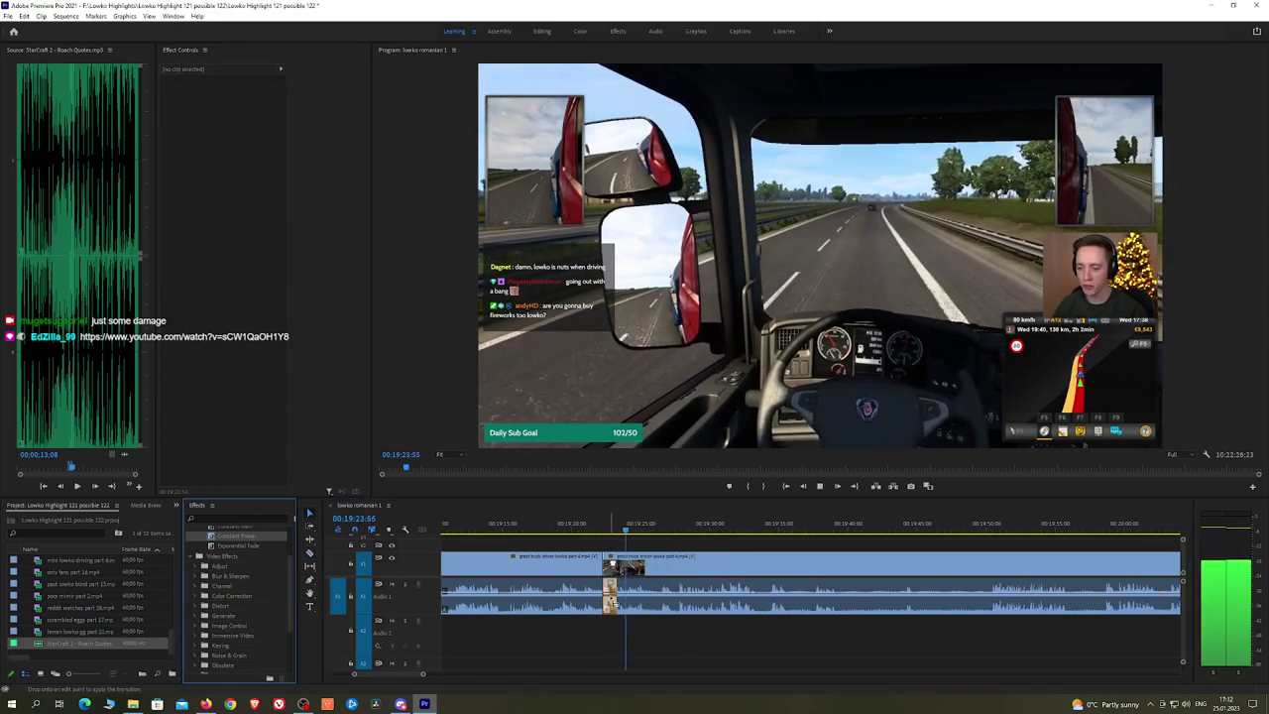
left_click_drag(611, 599, 603, 596)
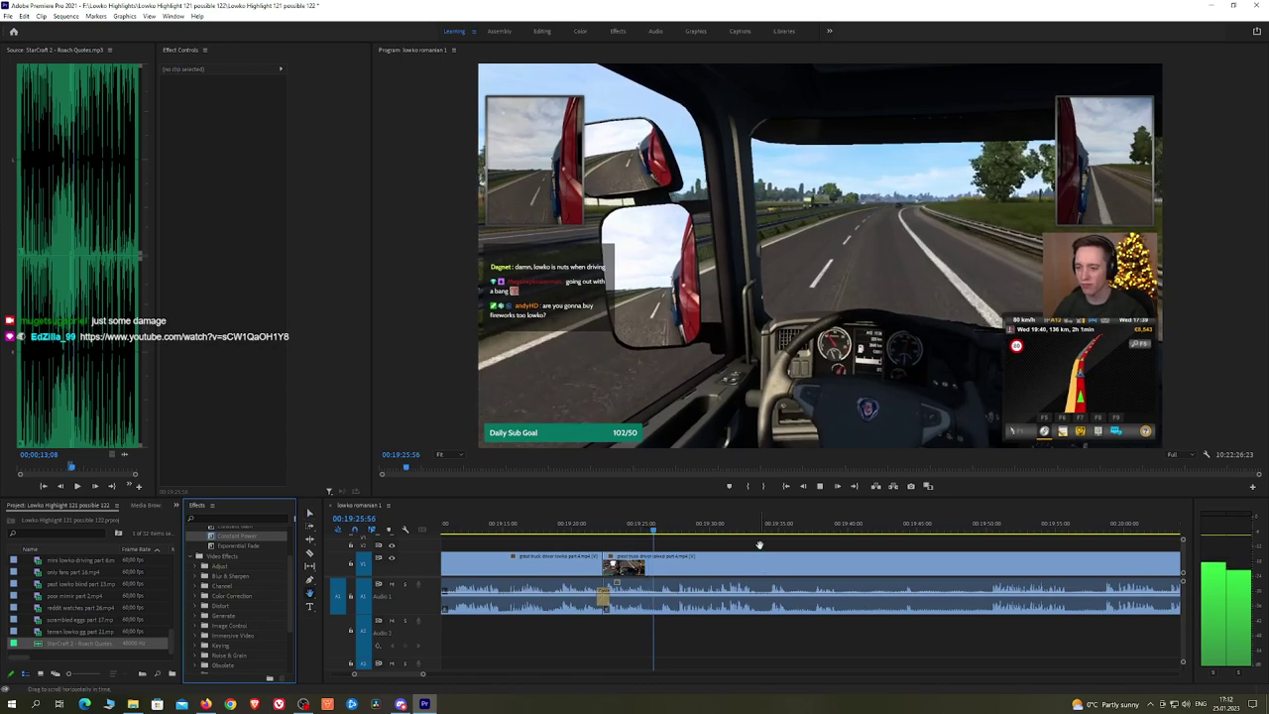
Step: Remove another short dull piece near 00:19:37 and crossfade its audio join with Constant Power
scroll(683, 541, "right", 2)
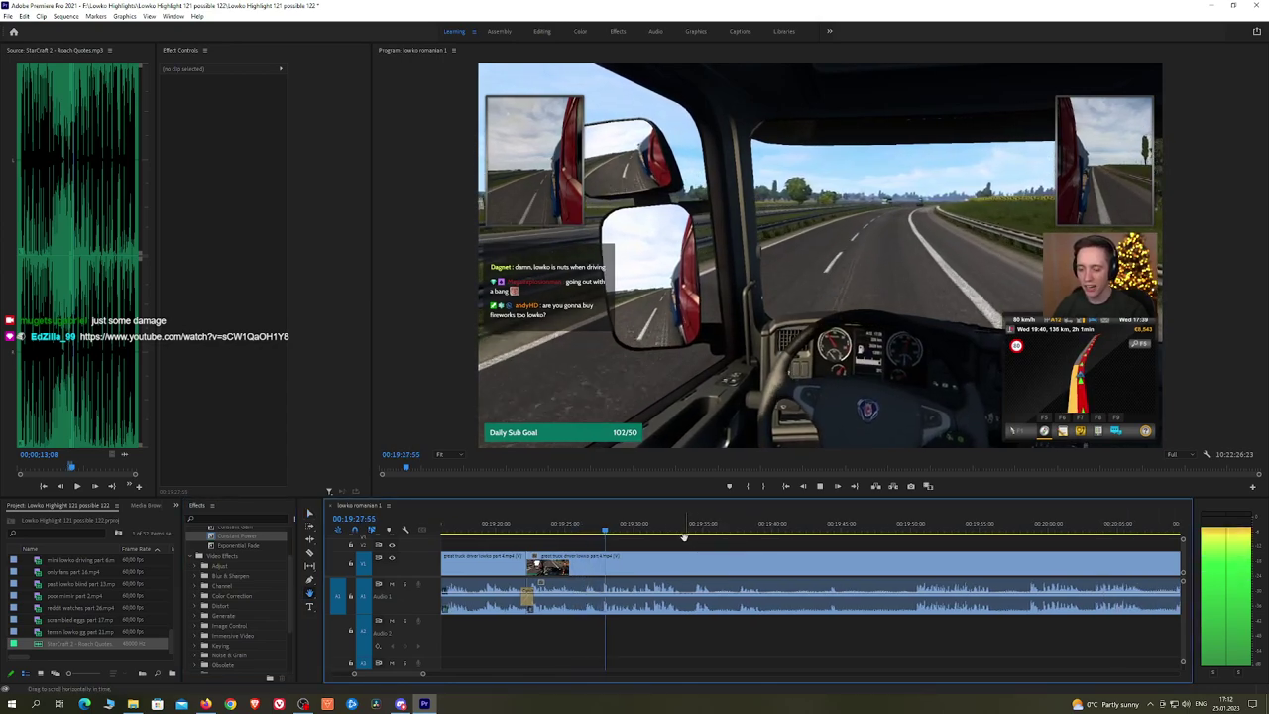
left_click_drag(777, 544, 755, 544)
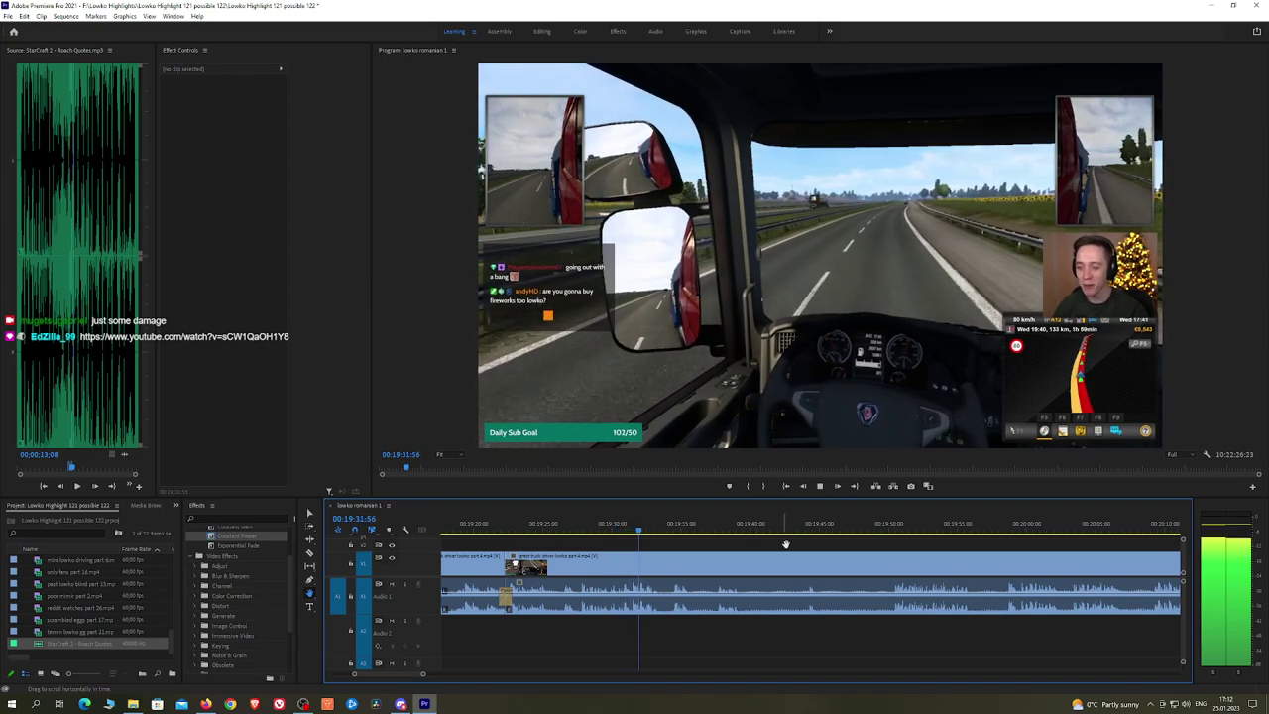
left_click_drag(786, 545, 748, 544)
left_click_drag(747, 544, 742, 544)
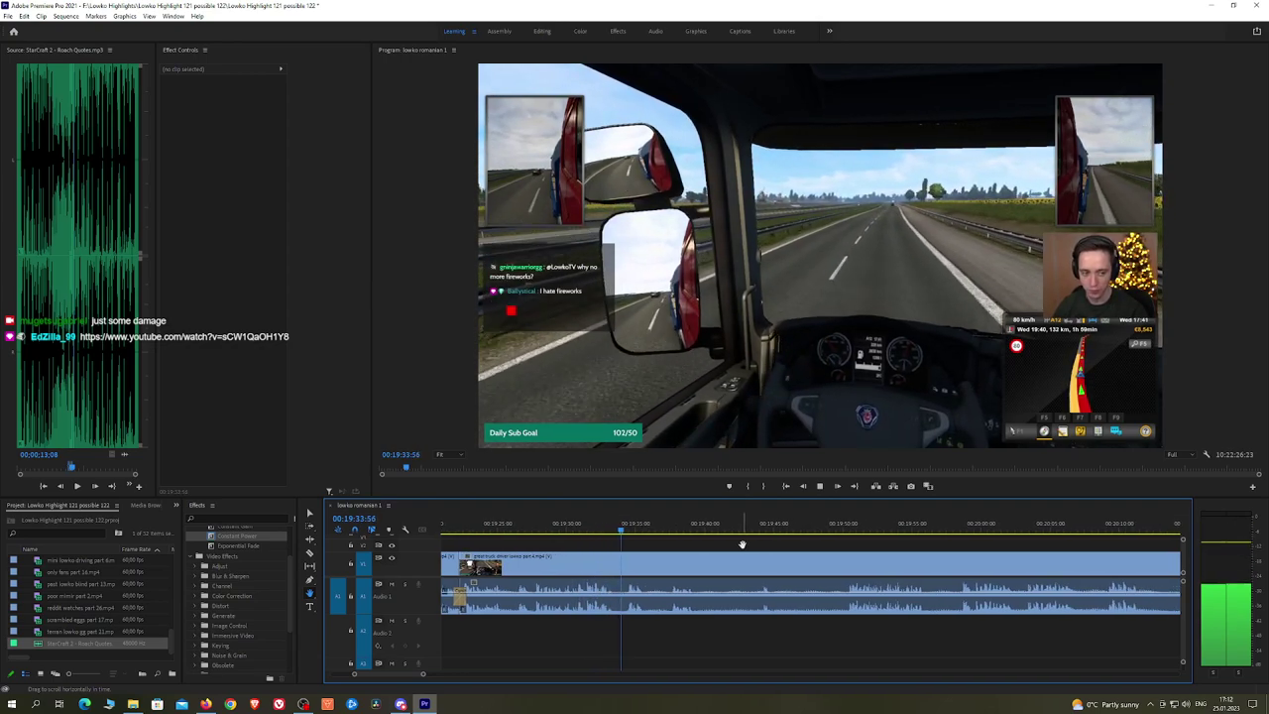
key("c")
left_click(650, 566)
left_click(670, 565)
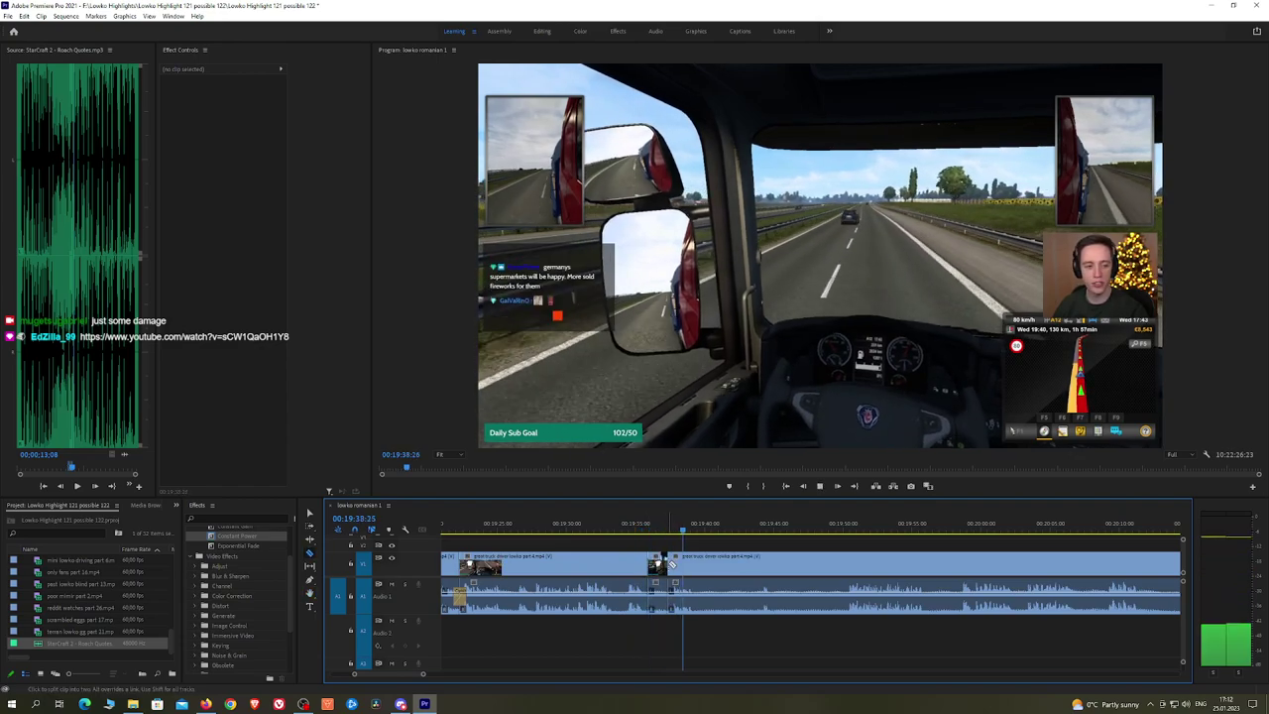
key("v")
left_click(659, 567)
key("shift+Delete")
left_click_drag(268, 535, 649, 595)
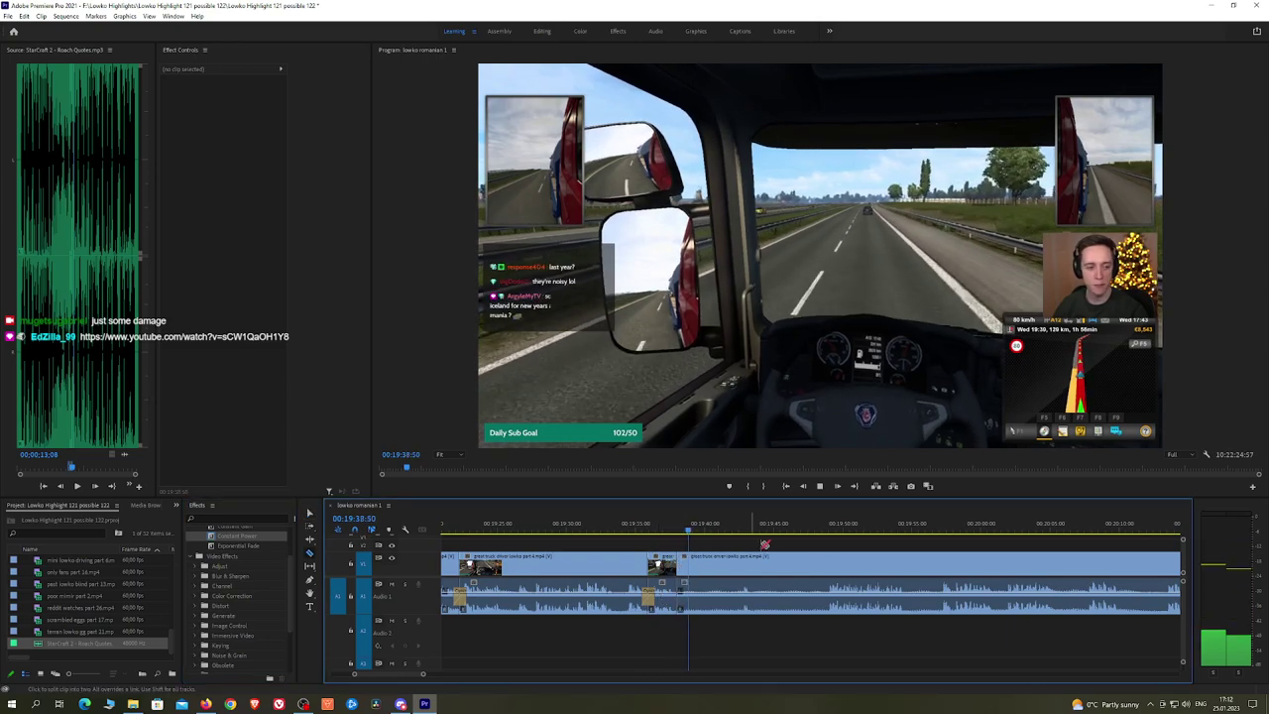
left_click_drag(820, 526, 833, 528)
Step: Split around a dull stretch and ripple-delete the first piece
key("space")
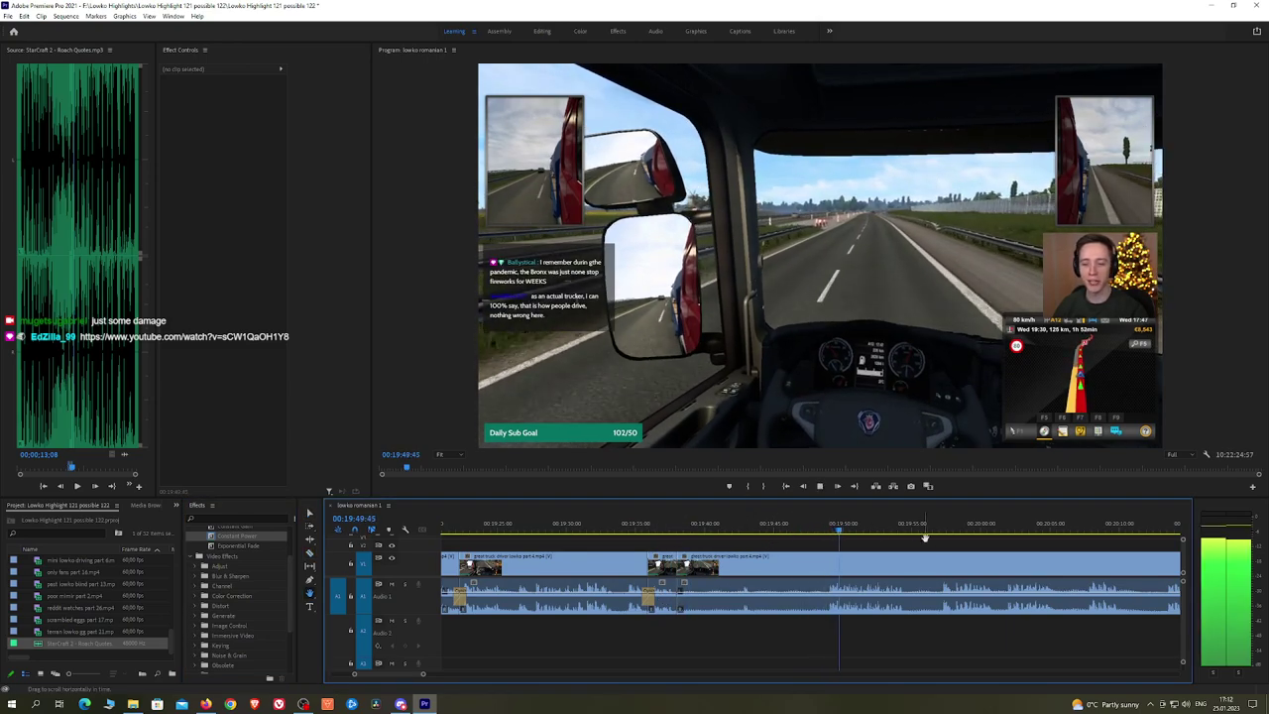
scroll(781, 541, "down", 3)
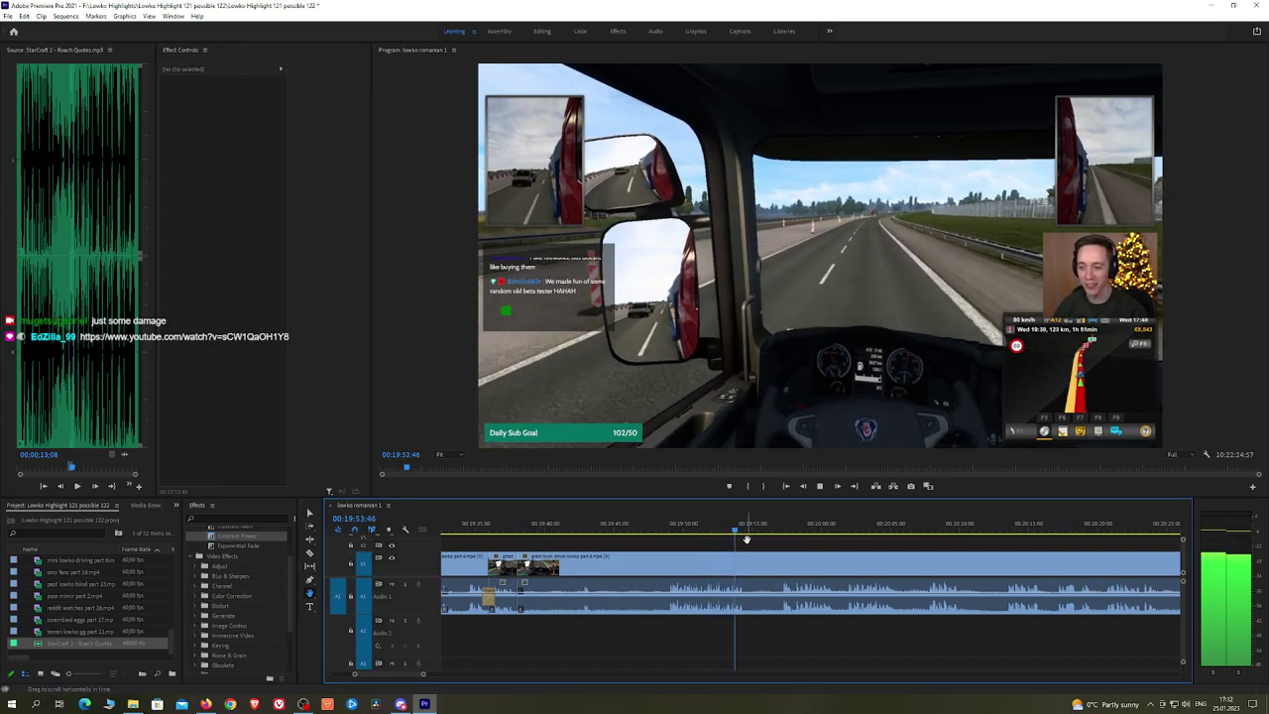
key("c")
left_click(668, 562)
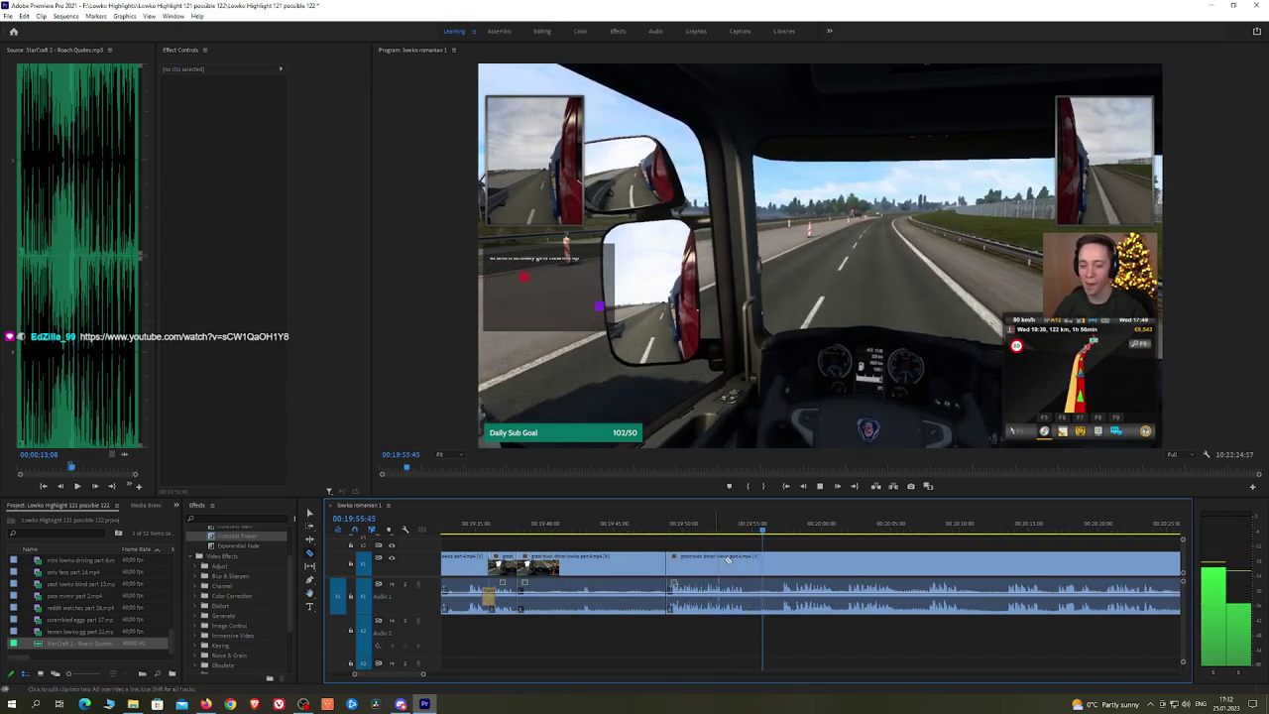
left_click(749, 560)
key("ctrl+k")
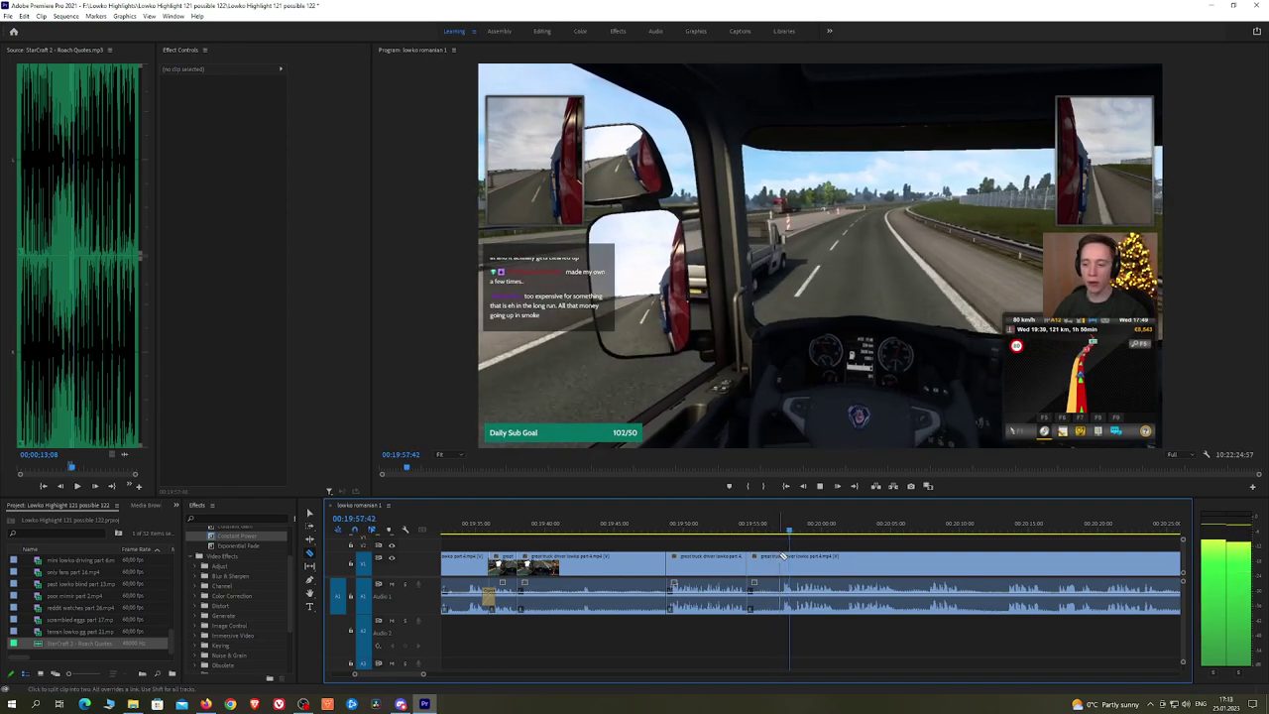
key("v")
left_click(620, 562)
key("shift+Delete")
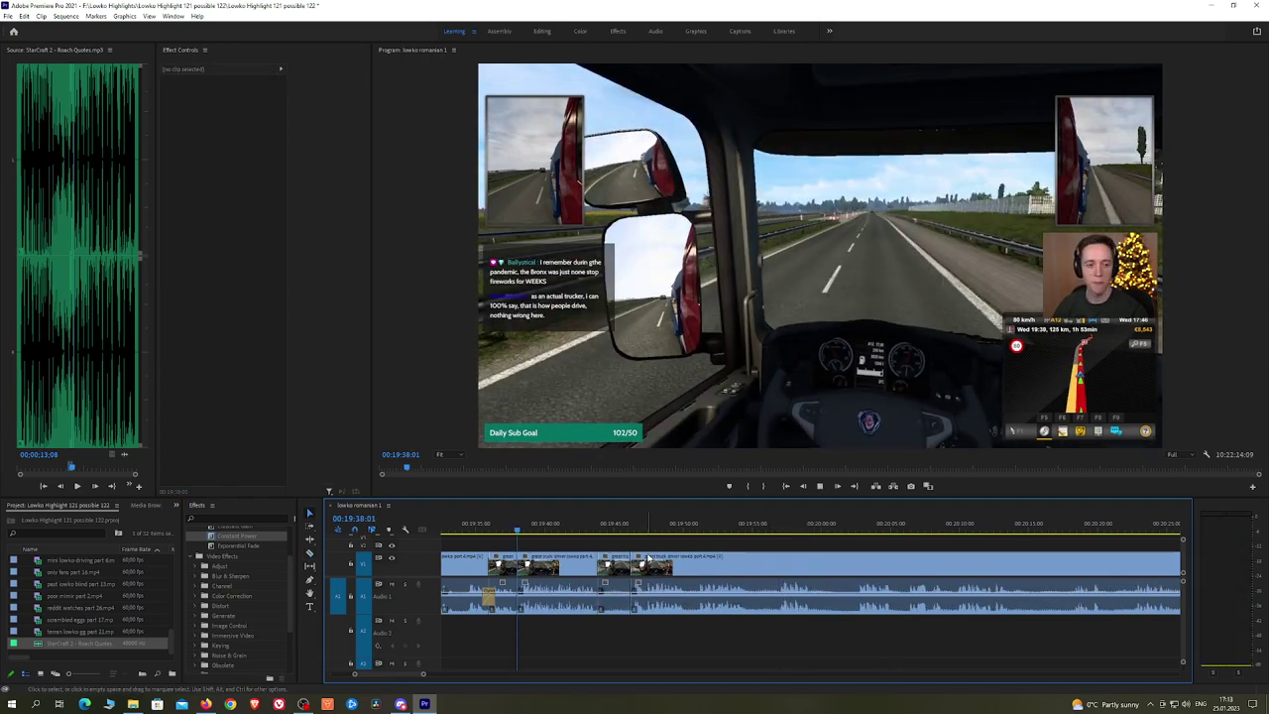
Step: Delete the next dull piece near 00:19:43 and add a Constant Power crossfade to the audio join
key("space")
left_click(619, 563)
key("shift+Delete")
key("space")
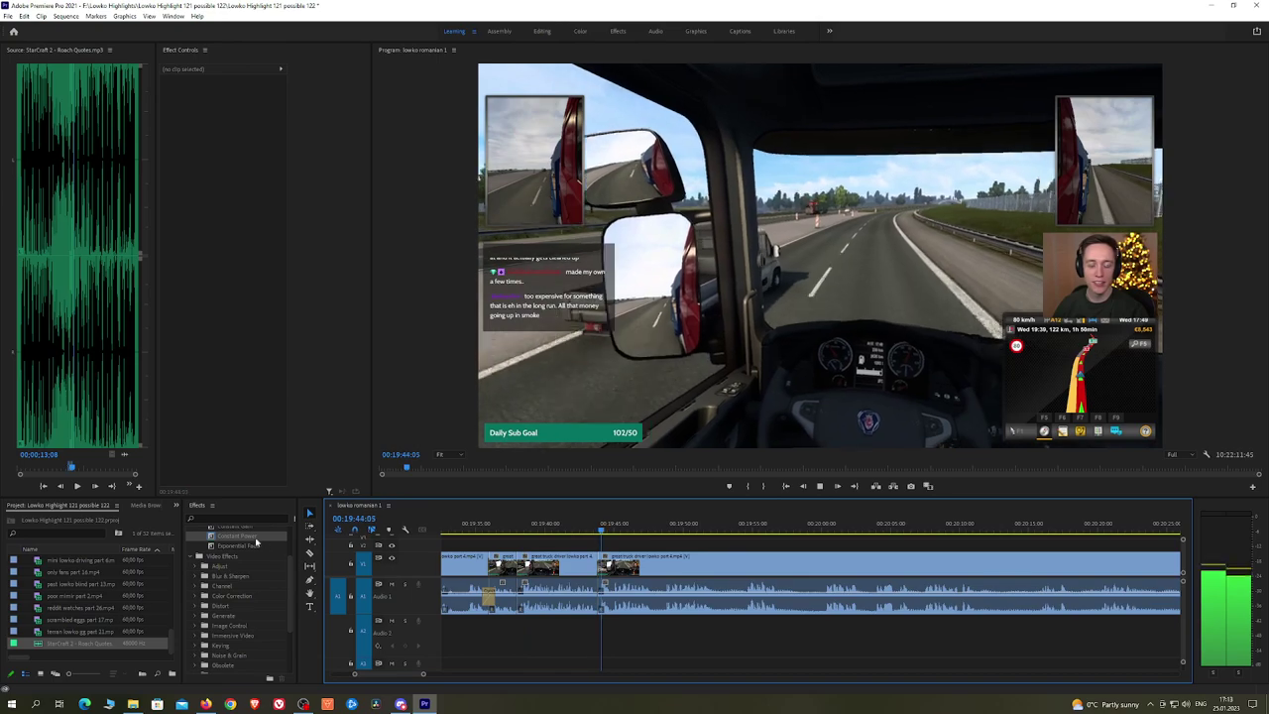
left_click(250, 546)
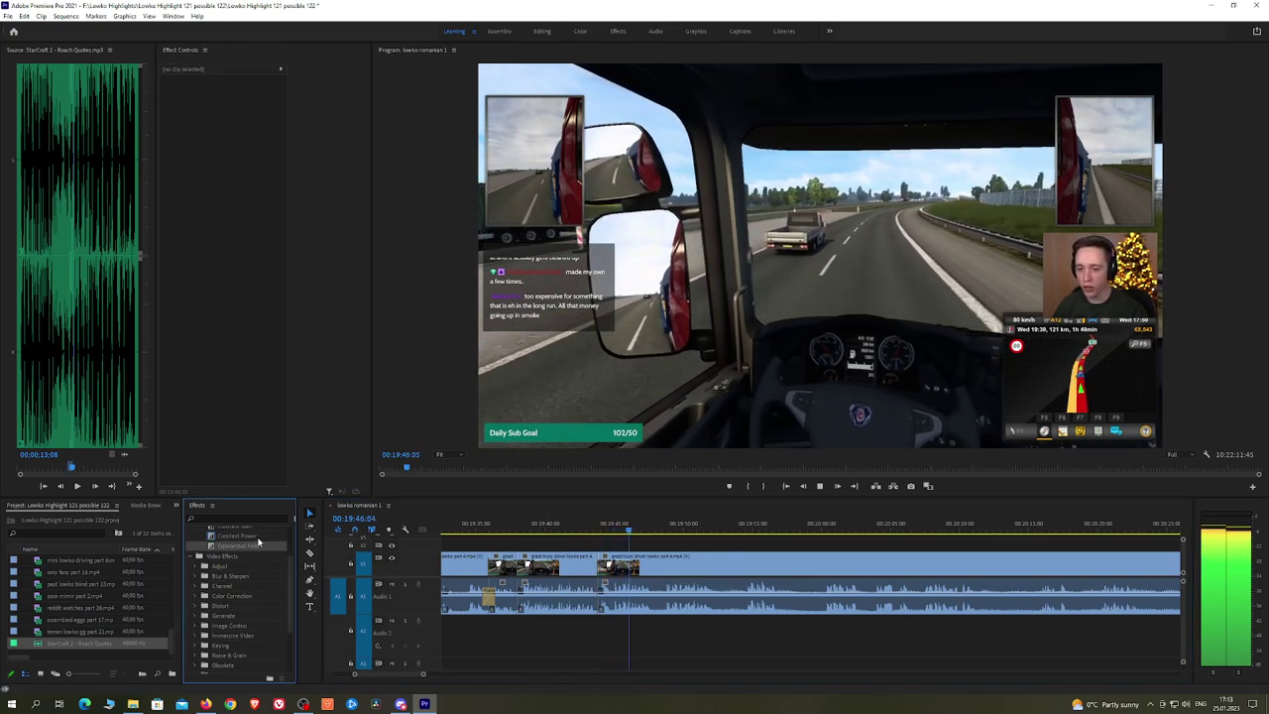
left_click_drag(248, 536, 516, 605)
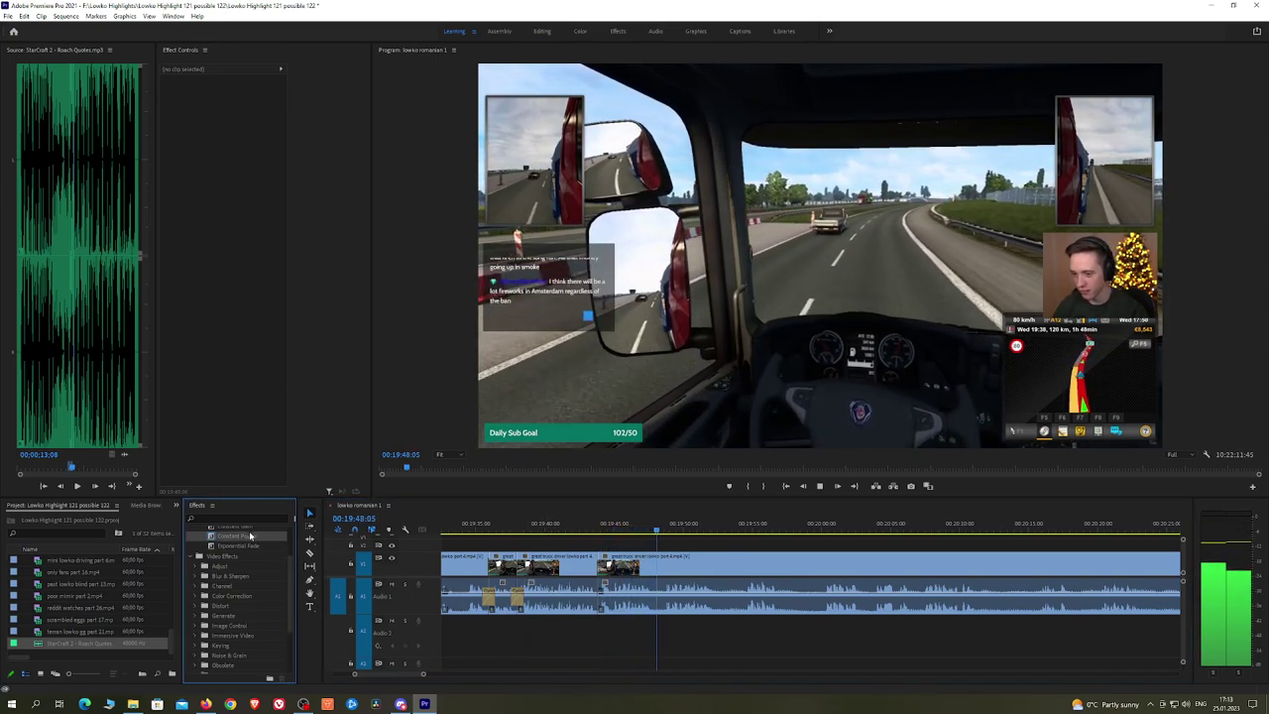
left_click_drag(251, 536, 599, 601)
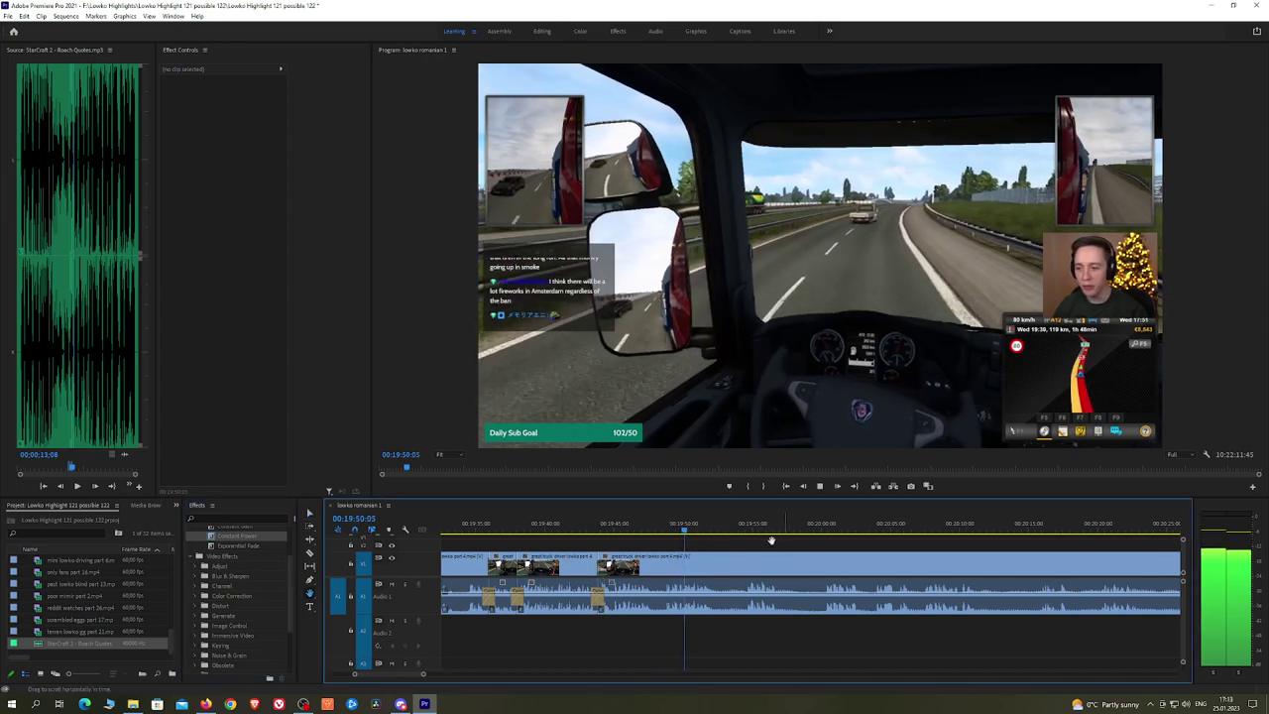
left_click_drag(772, 540, 698, 539)
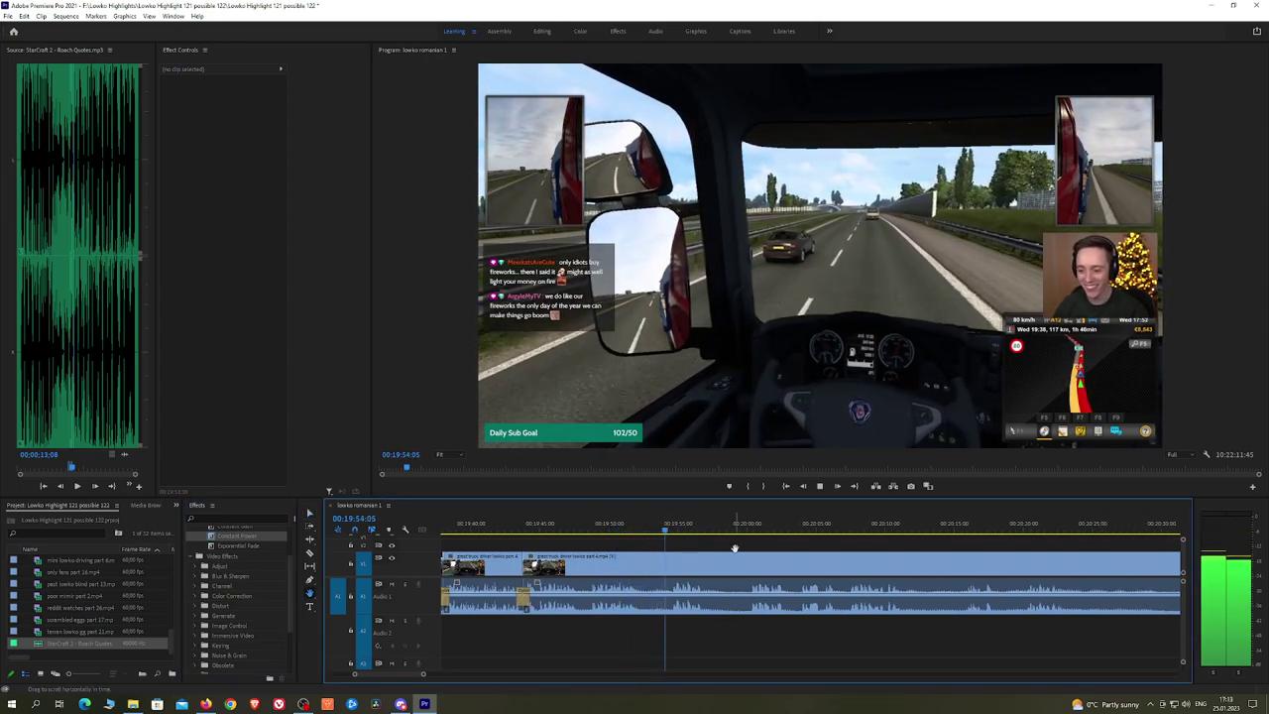
Step: Razor and ripple-delete a dull piece, then add a Constant Power crossfade to its audio join
key("c")
left_click(705, 570)
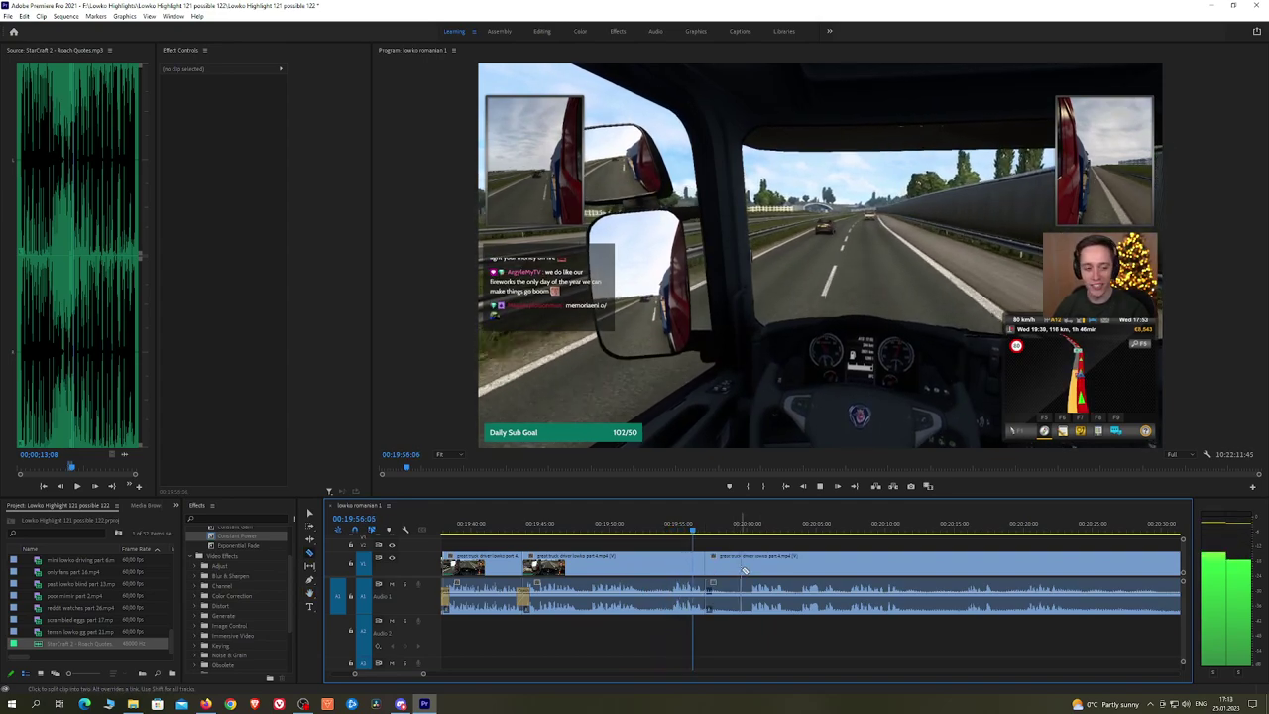
left_click(751, 570)
key("v")
left_click(732, 570)
key("shift+Delete")
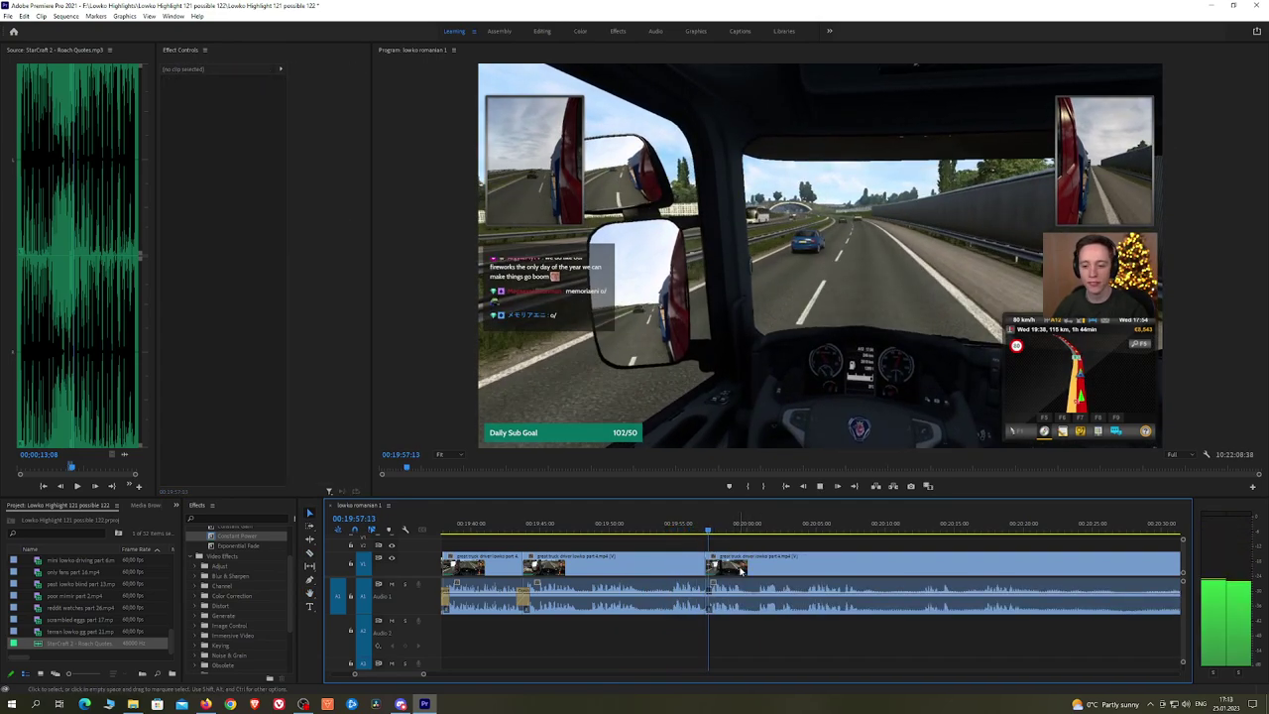
left_click_drag(239, 537, 707, 598)
Step: Further along, cut out another short dull piece and crossfade the audio cut with Constant Power
key("h")
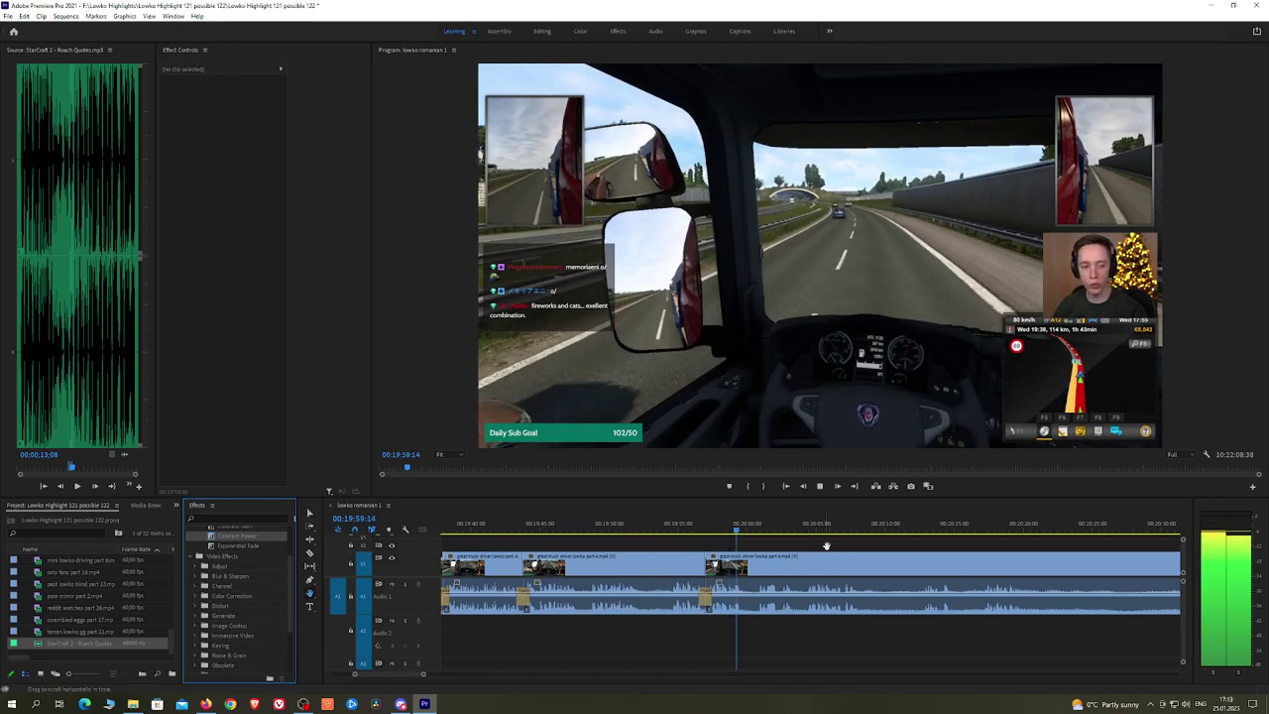
left_click_drag(865, 542, 756, 537)
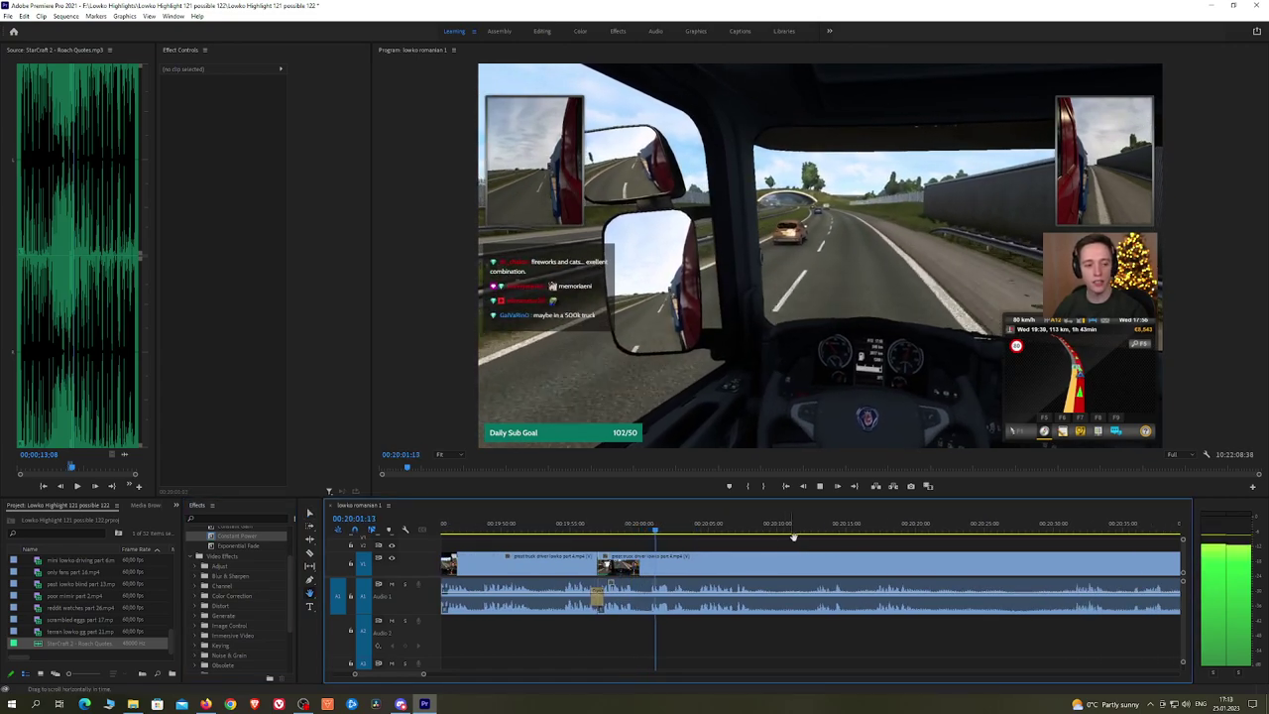
left_click_drag(835, 547, 790, 544)
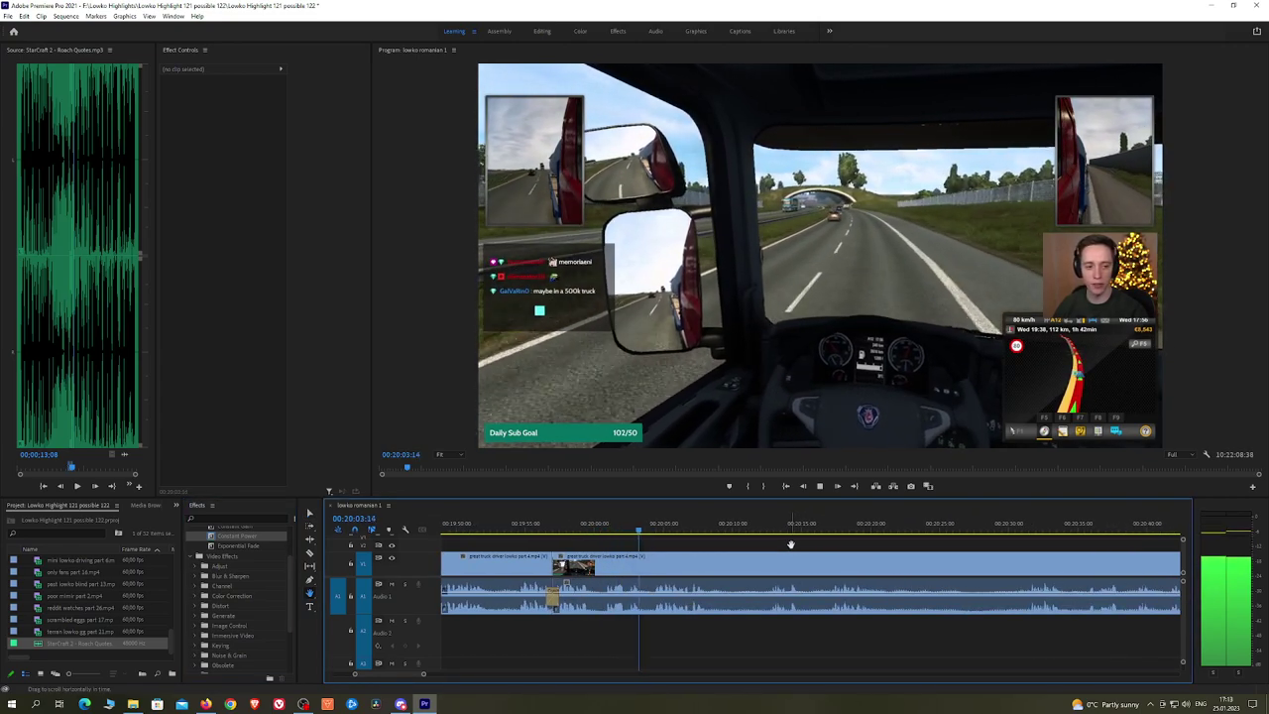
left_click_drag(790, 544, 758, 546)
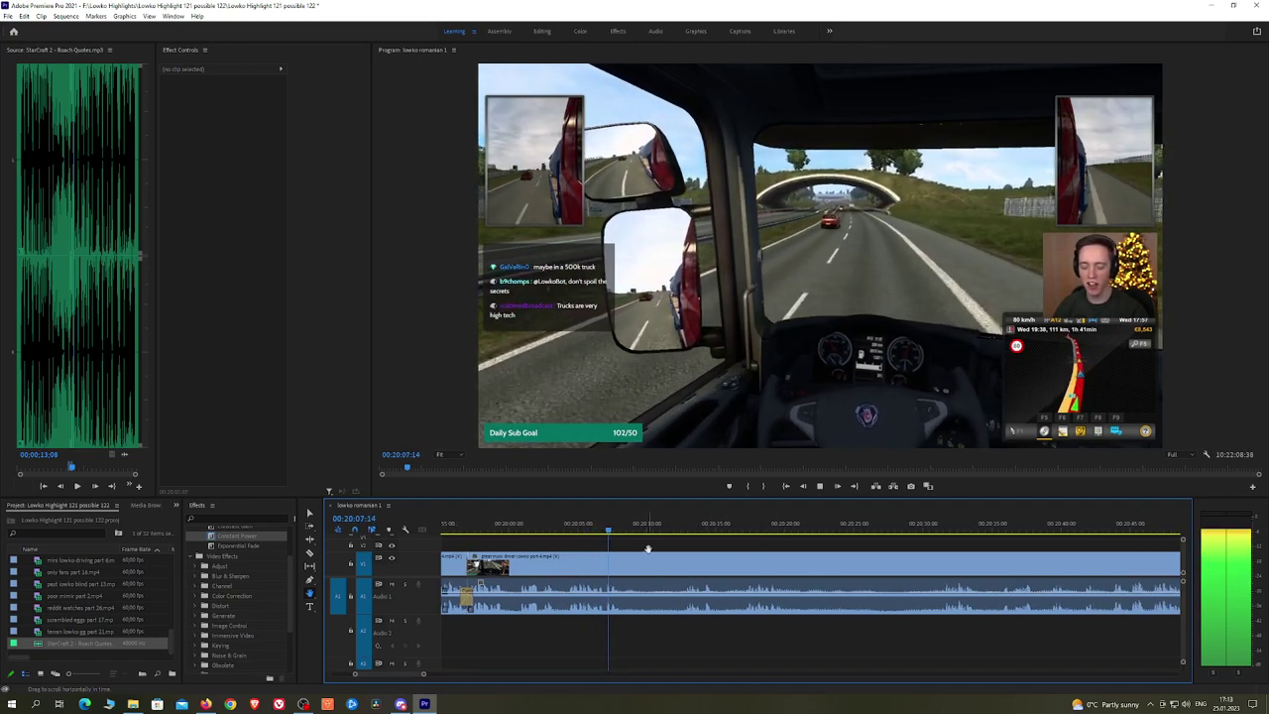
key("c")
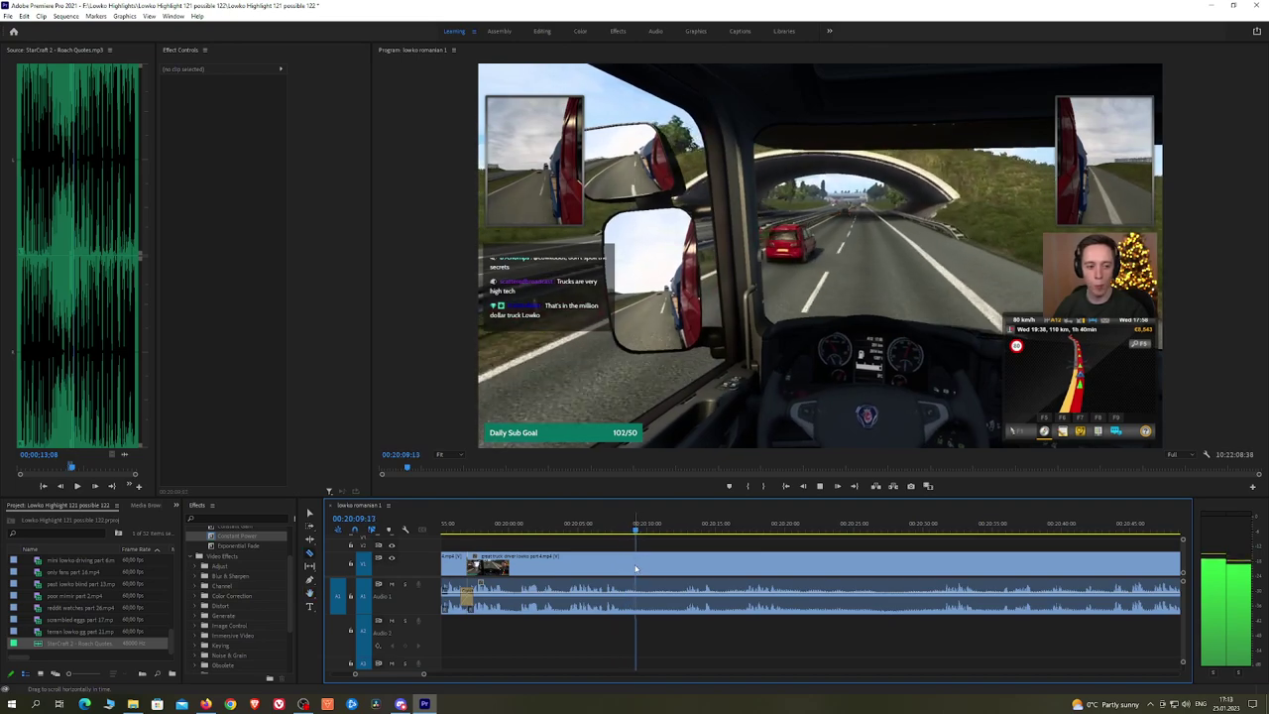
left_click(638, 562)
left_click(680, 567)
key("v")
left_click(675, 568)
key("shift+Delete")
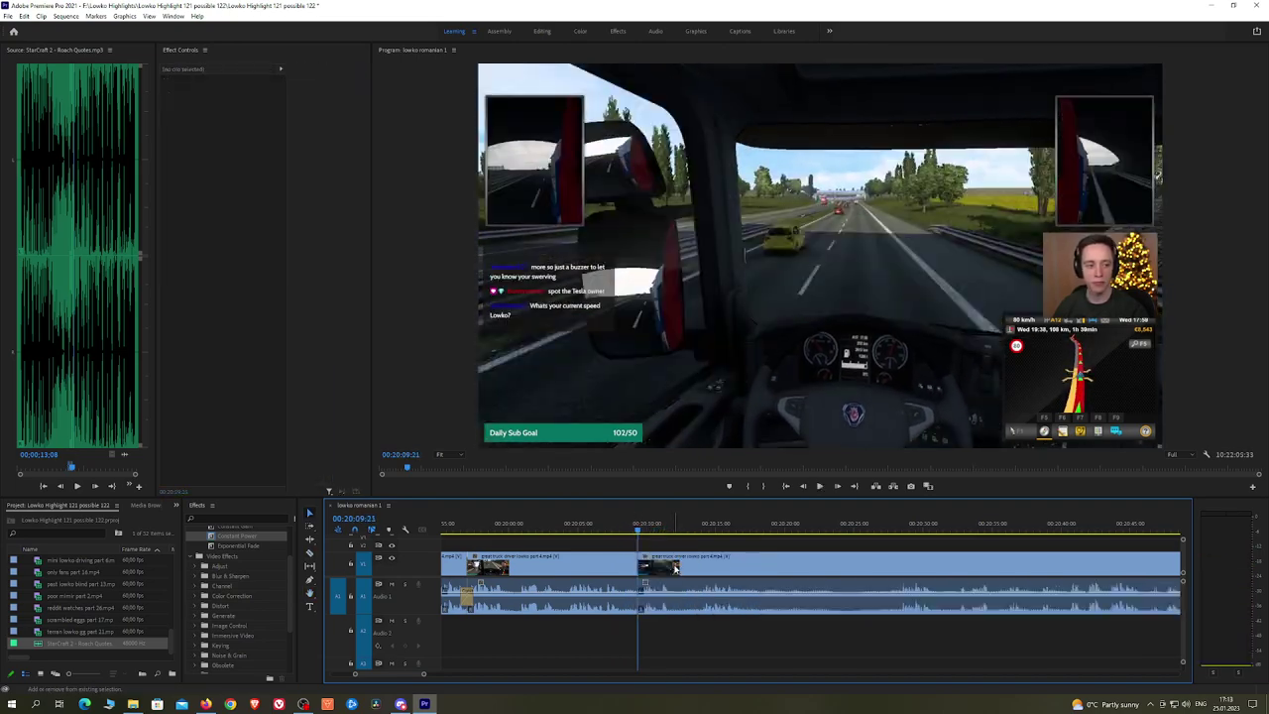
left_click_drag(259, 537, 648, 602)
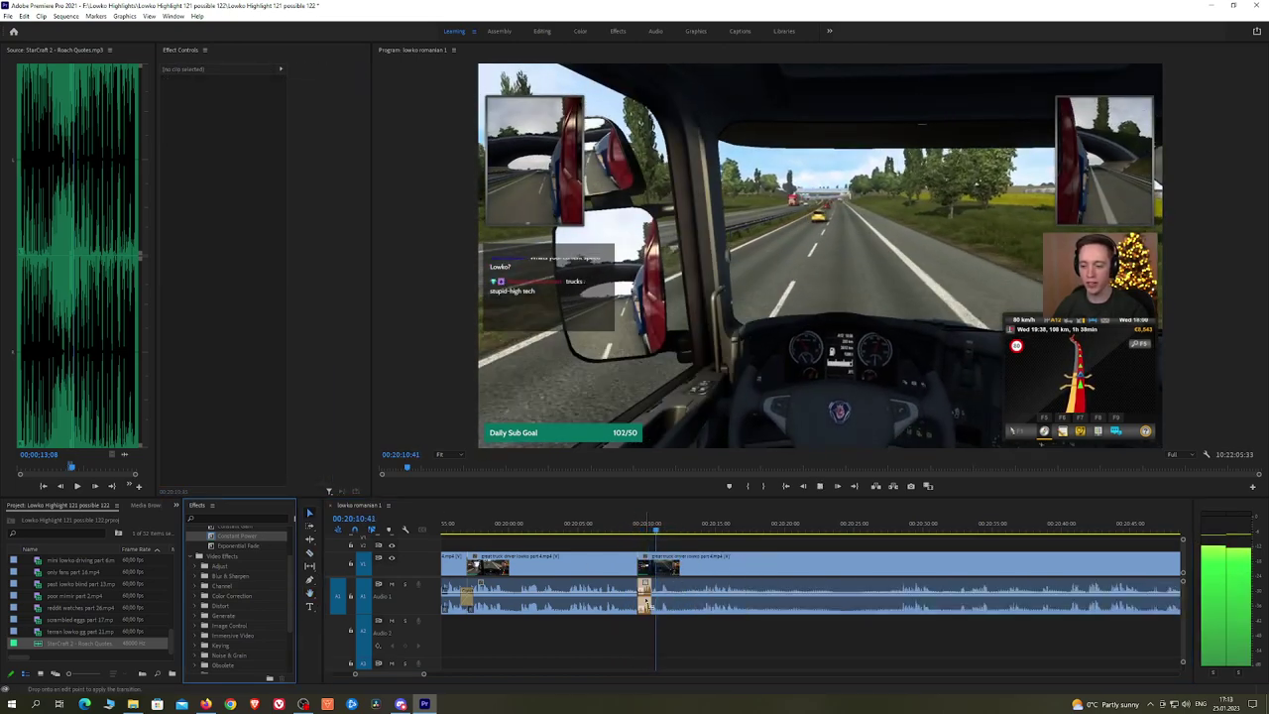
Step: Remove the dull piece before a new cut near 00:20:10 and add a Constant Power crossfade there
left_click(704, 523)
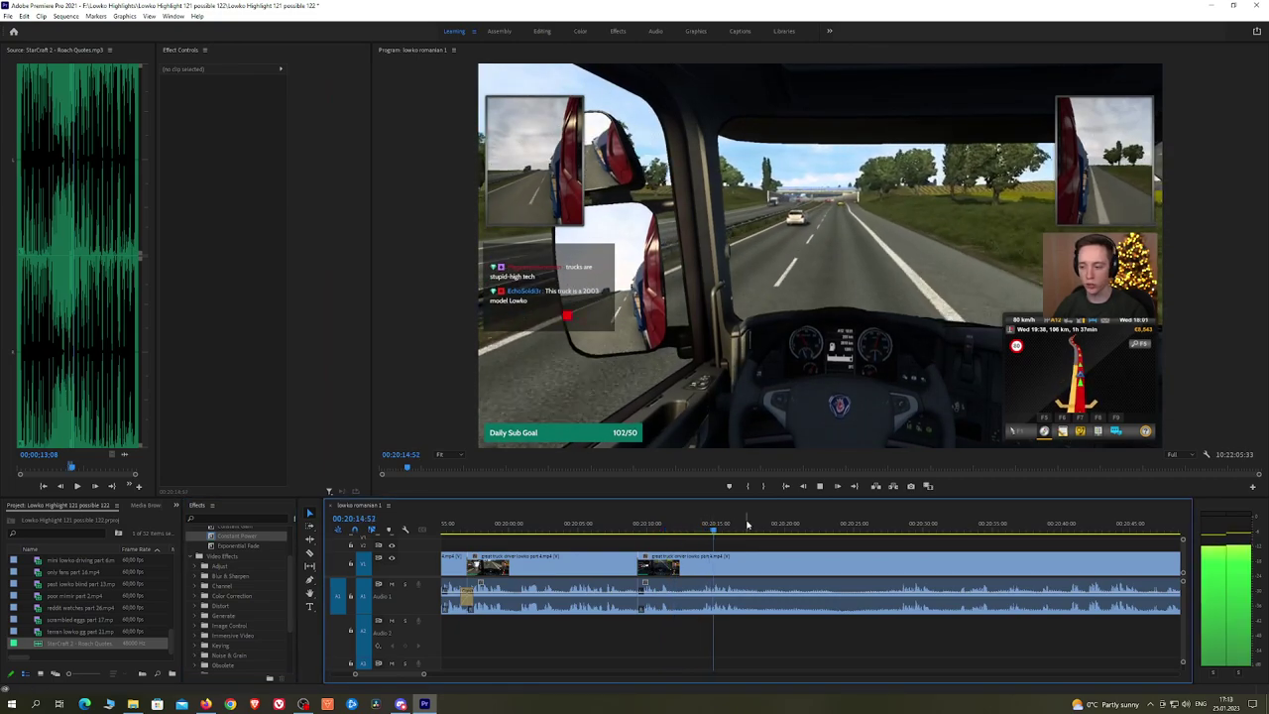
key("c")
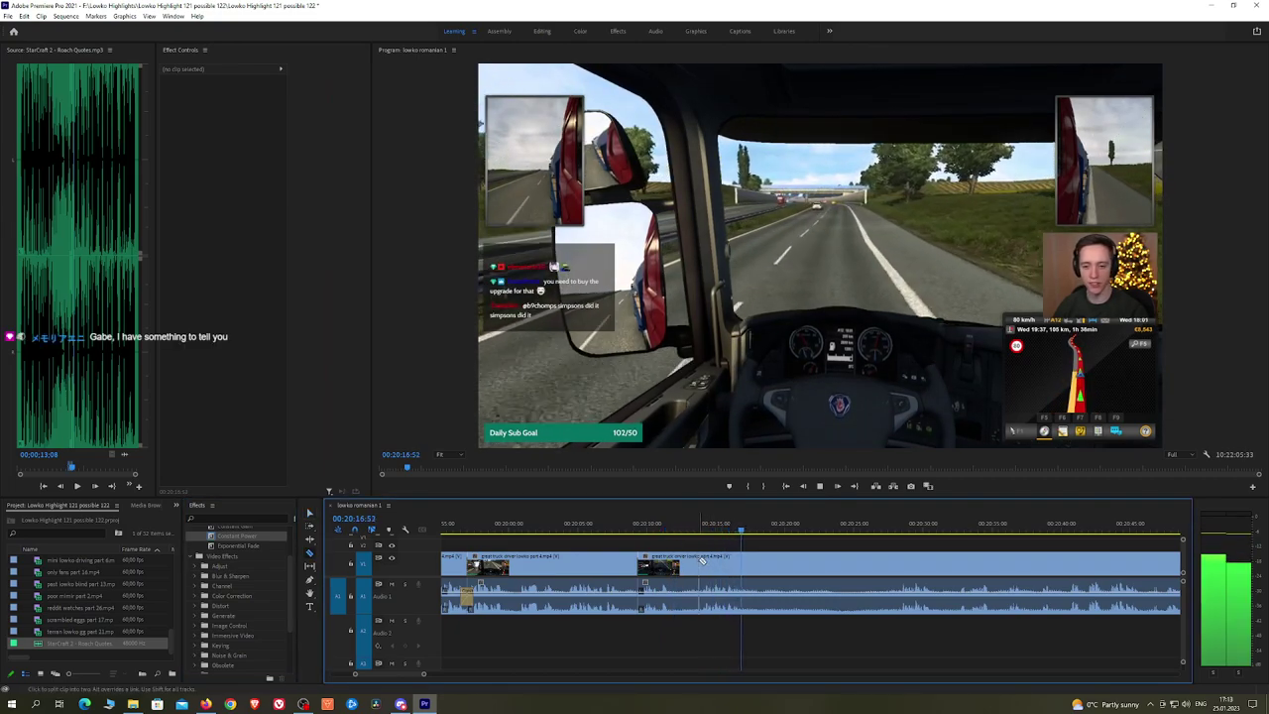
left_click(700, 561)
key("v")
left_click(682, 562)
key("shift+Delete")
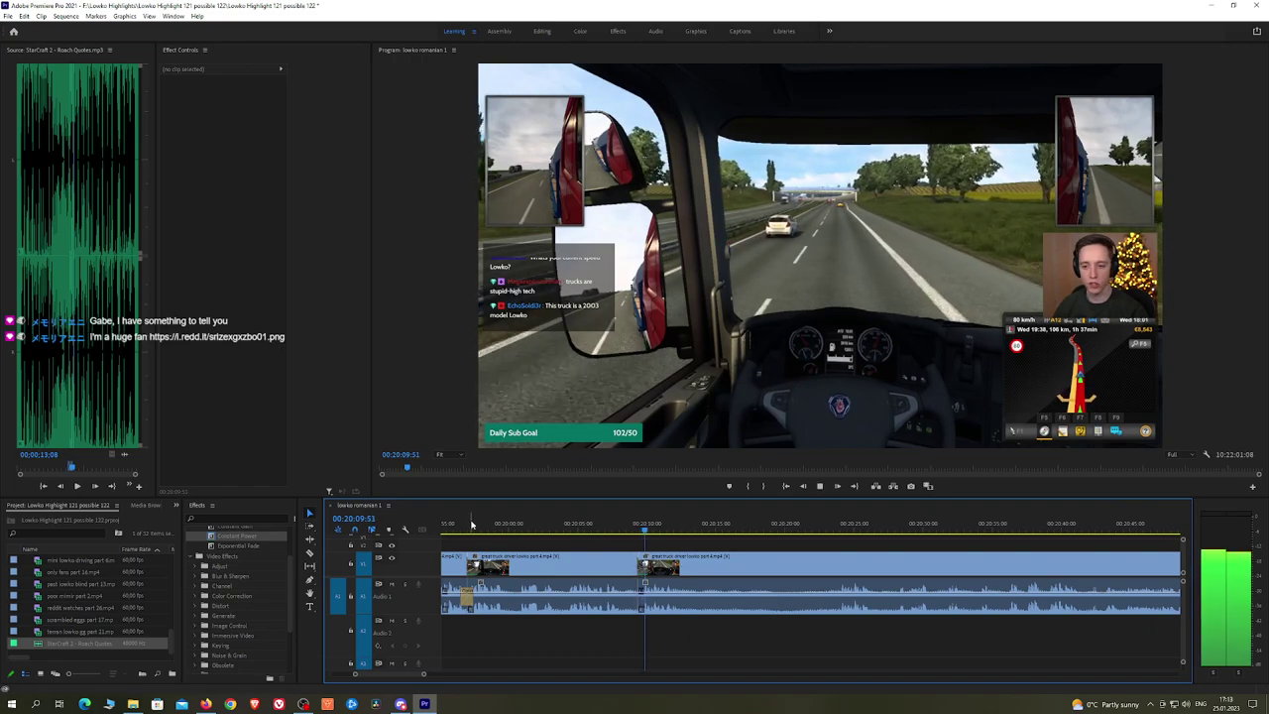
left_click_drag(238, 537, 639, 596)
key("space")
left_click(205, 705)
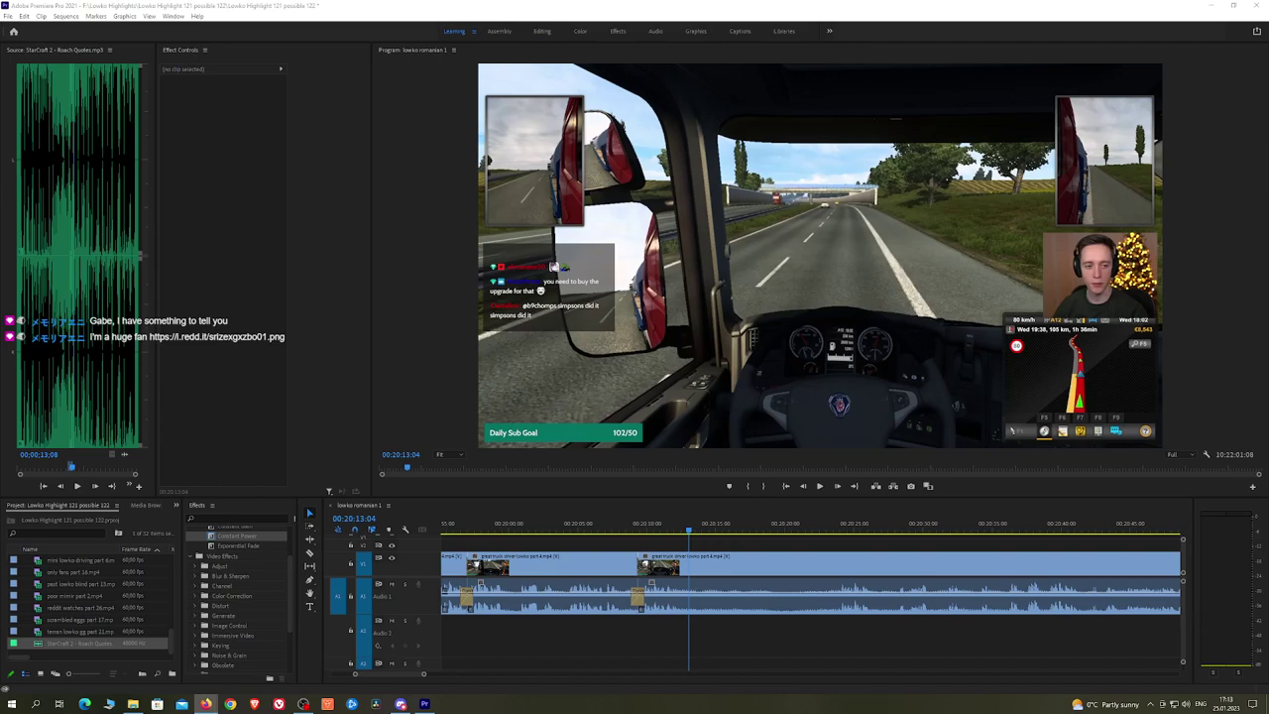
left_click(665, 529)
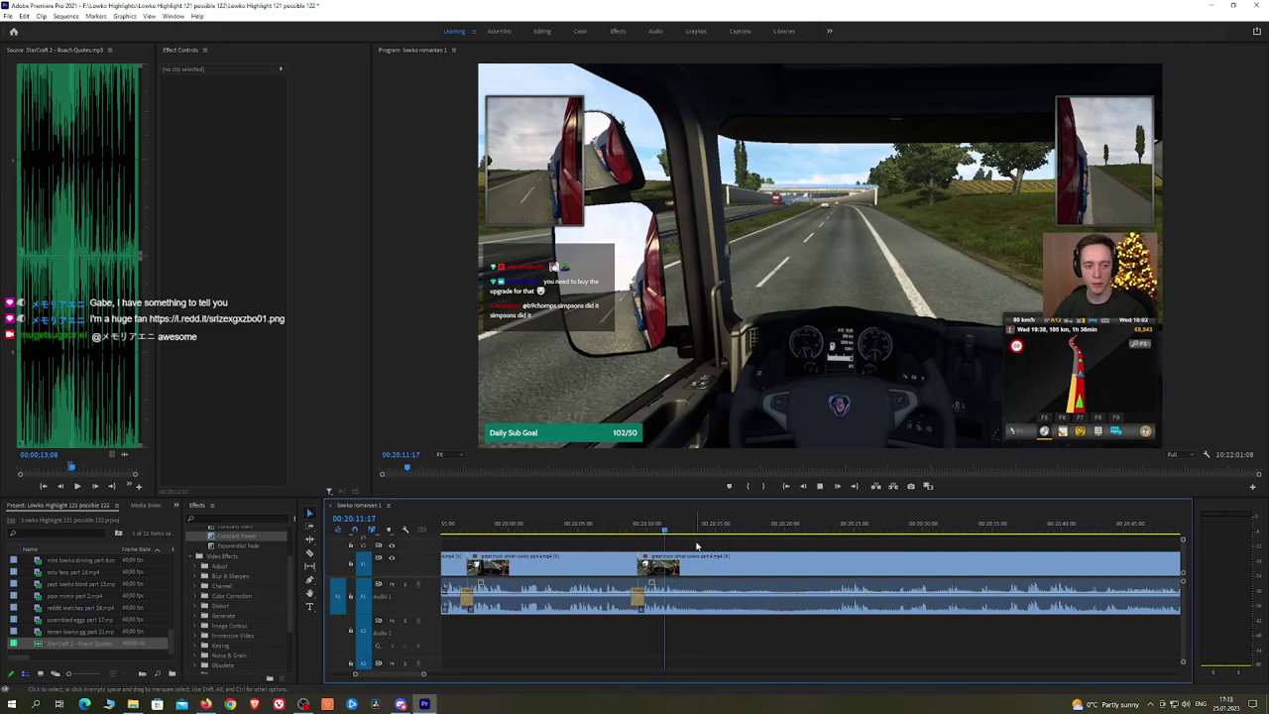
key("space")
key("space")
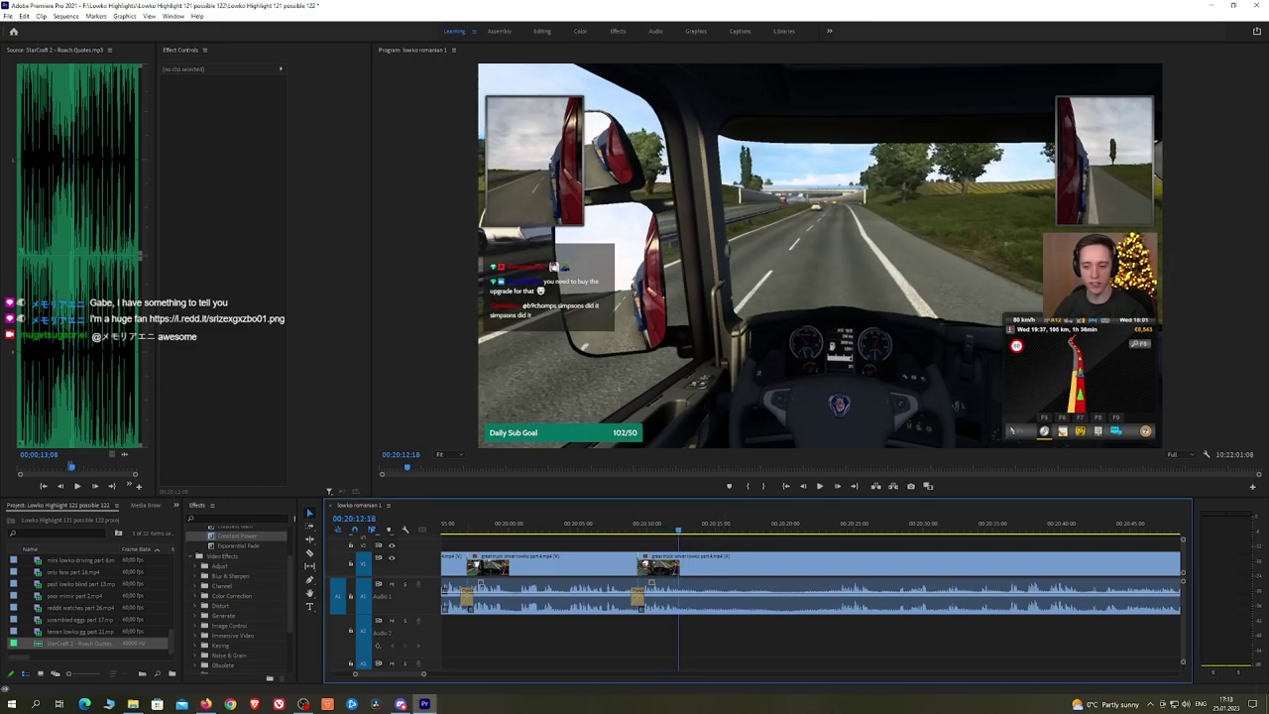
key("alt+Tab")
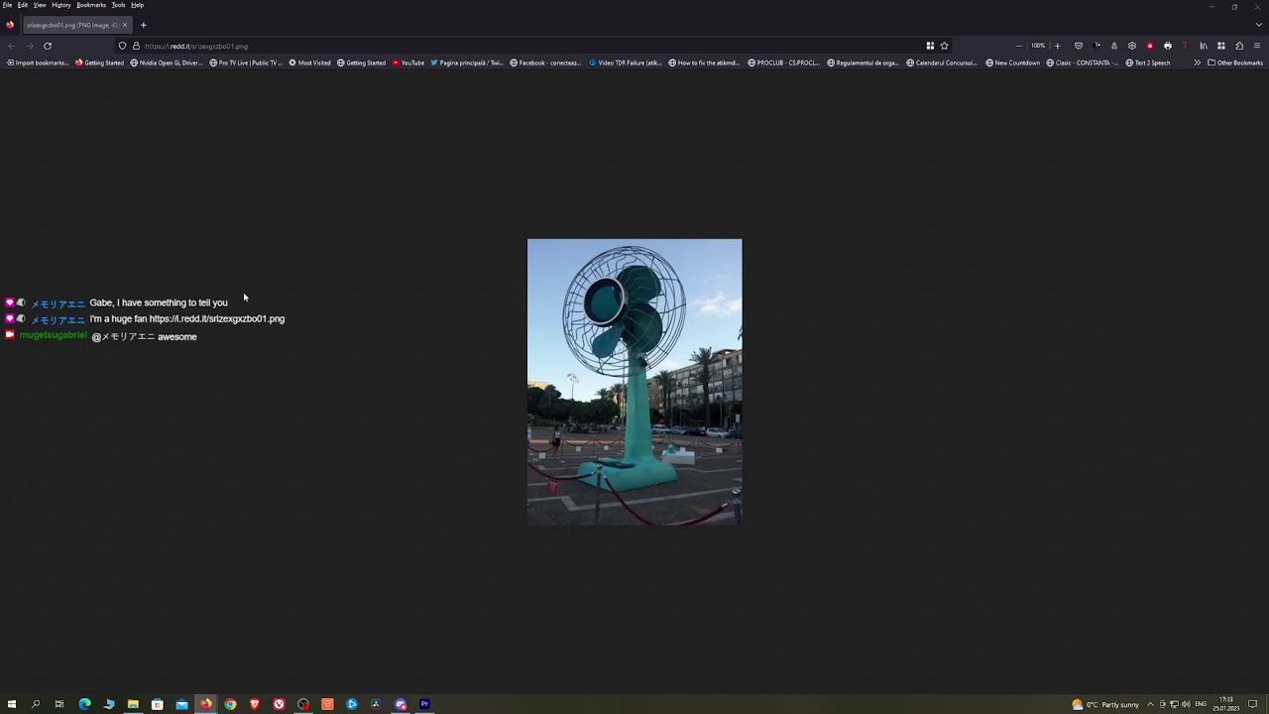
Step: Restore the Firefox window from full screen and push it off the left edge of the screen
left_click_drag(635, 15, 527, 74)
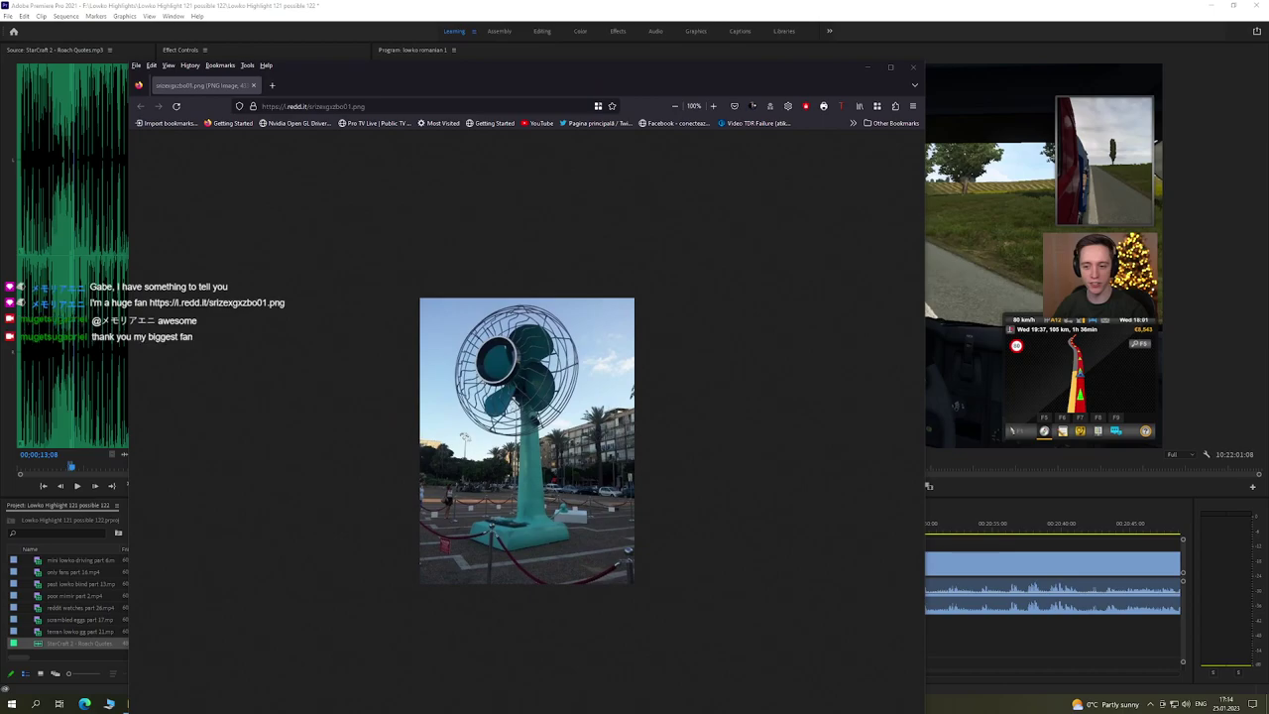
left_click_drag(488, 75, 0, 93)
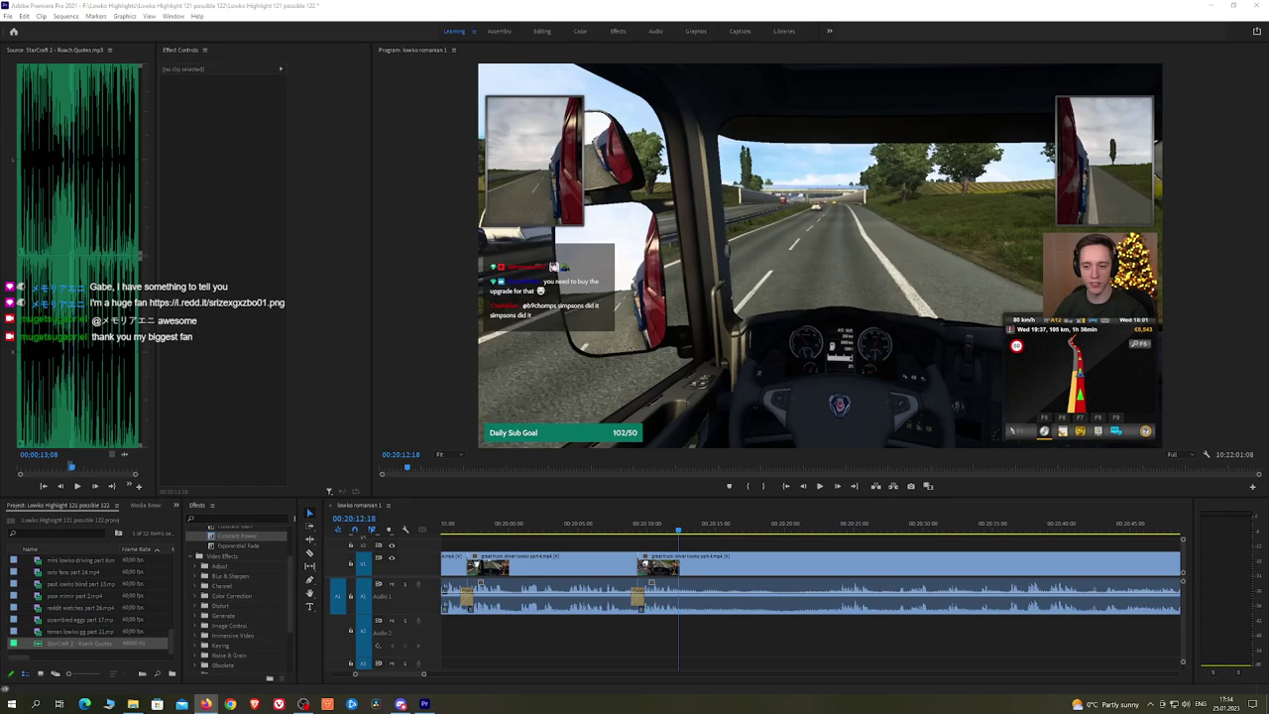
Step: Play the sequence and razor the driving clip at the current moment
left_click(572, 508)
key("space")
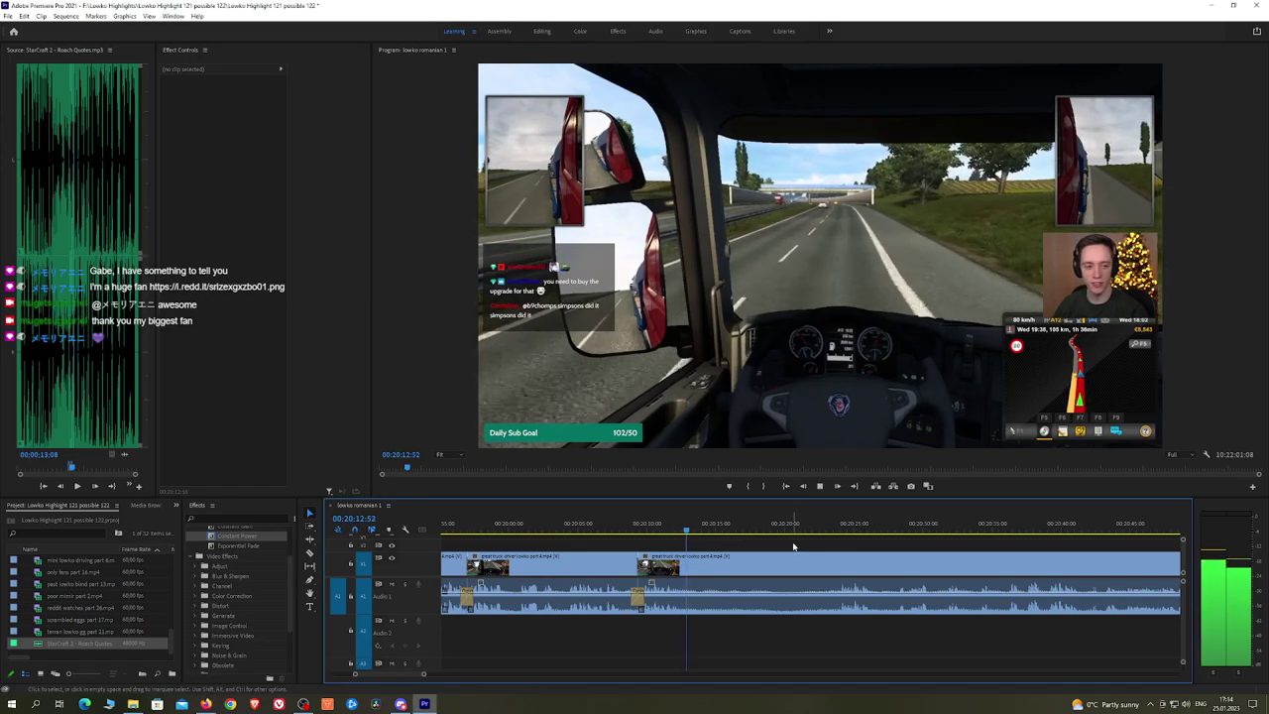
scroll(723, 553, "up", 1)
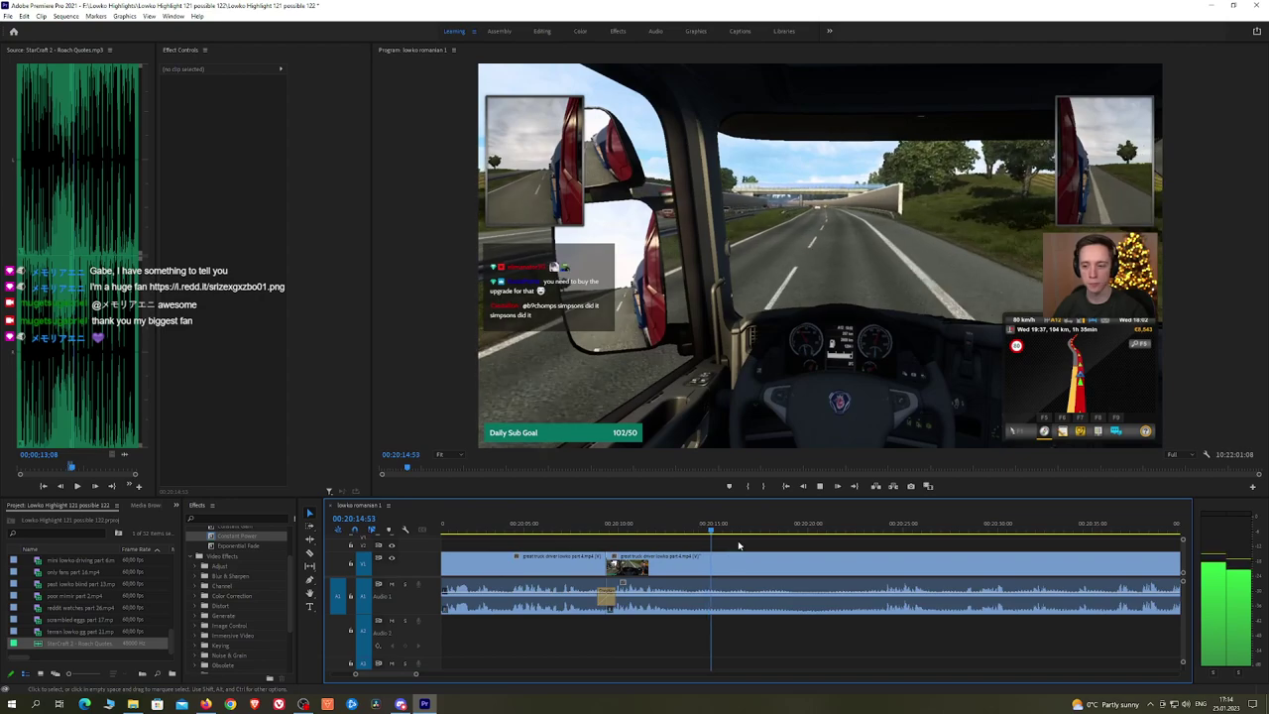
key("c")
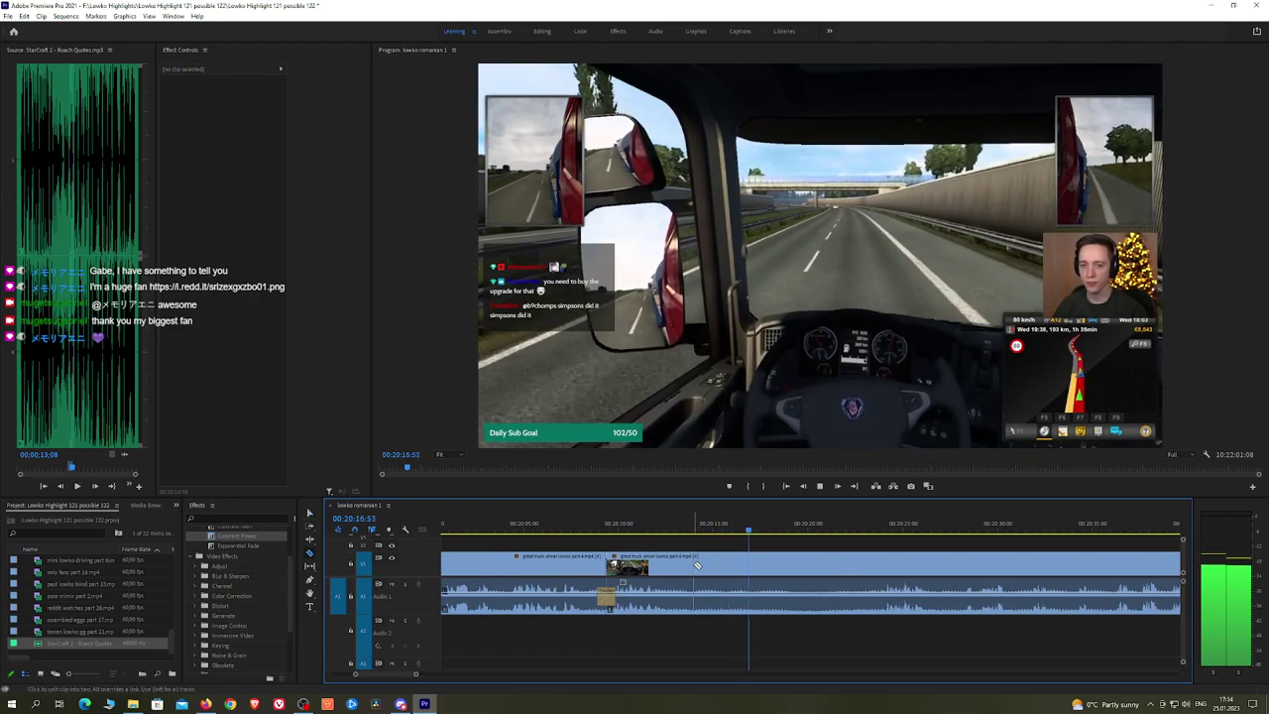
left_click(702, 562)
Step: Skip ahead on the ruler to a later stretch past 00:20:48
left_click(882, 531)
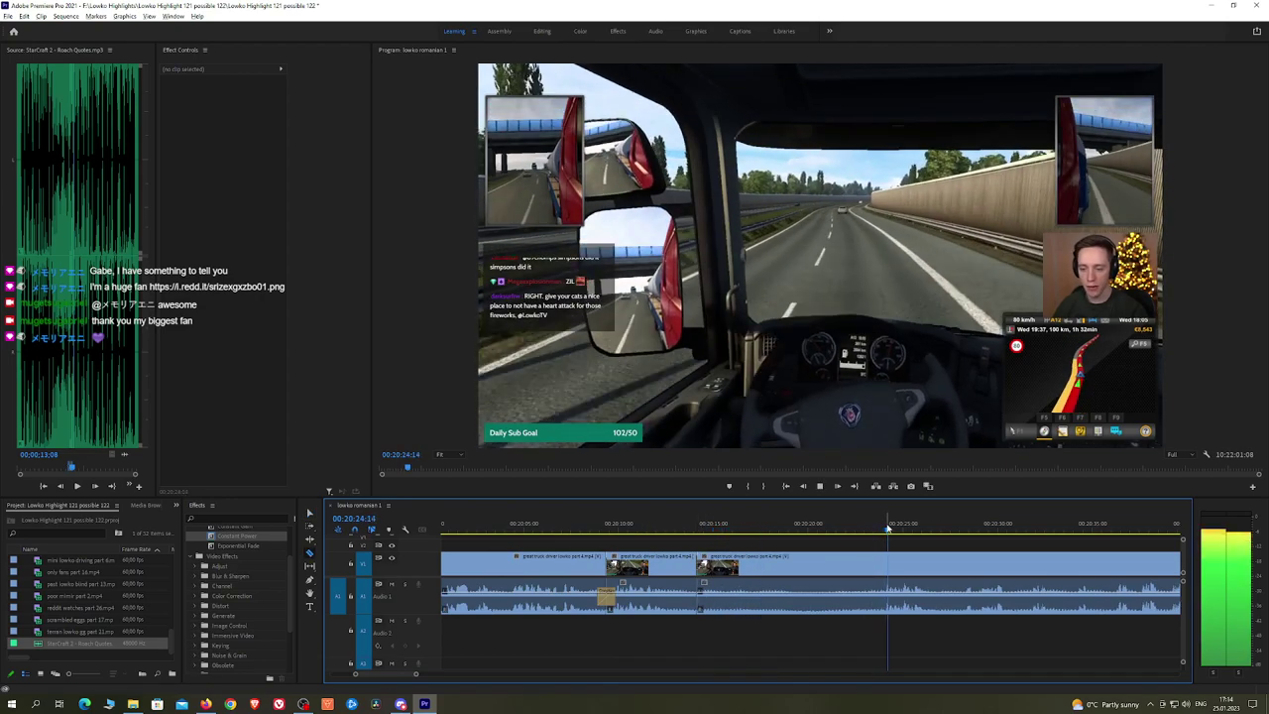
scroll(914, 534, "down", 2)
scroll(914, 533, "down", 3)
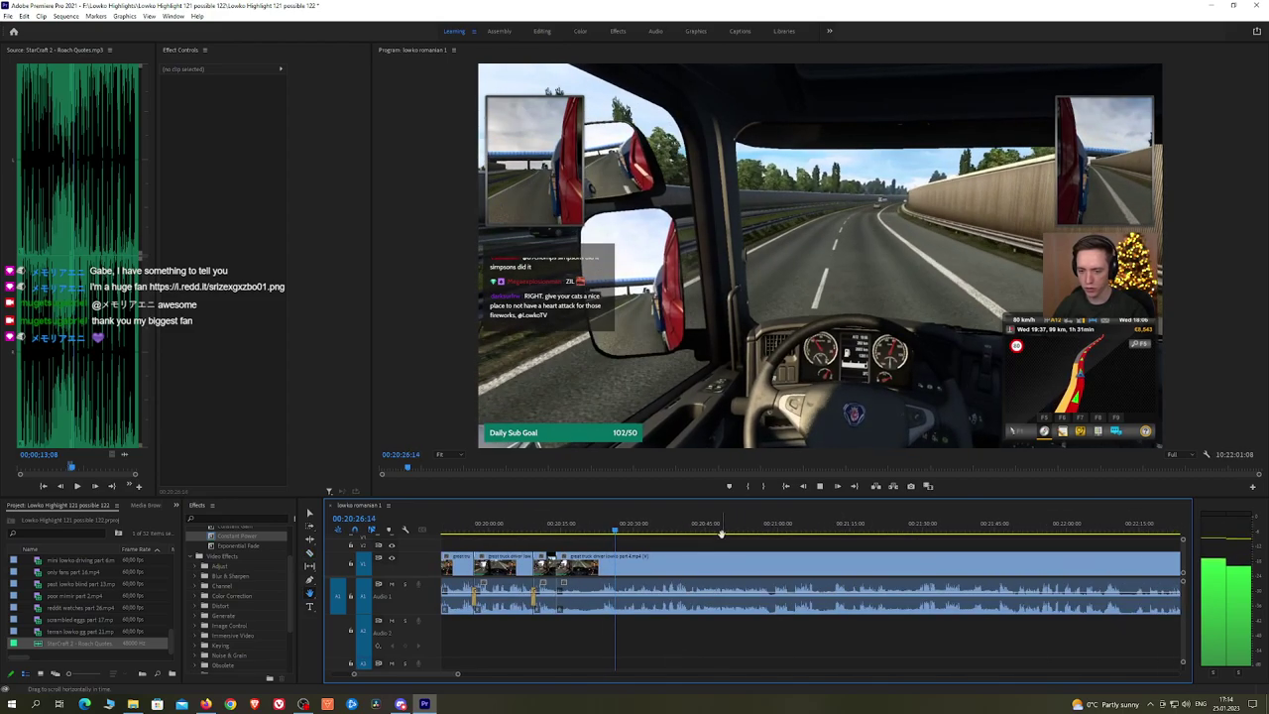
scroll(706, 547, "up", 3)
left_click(624, 530)
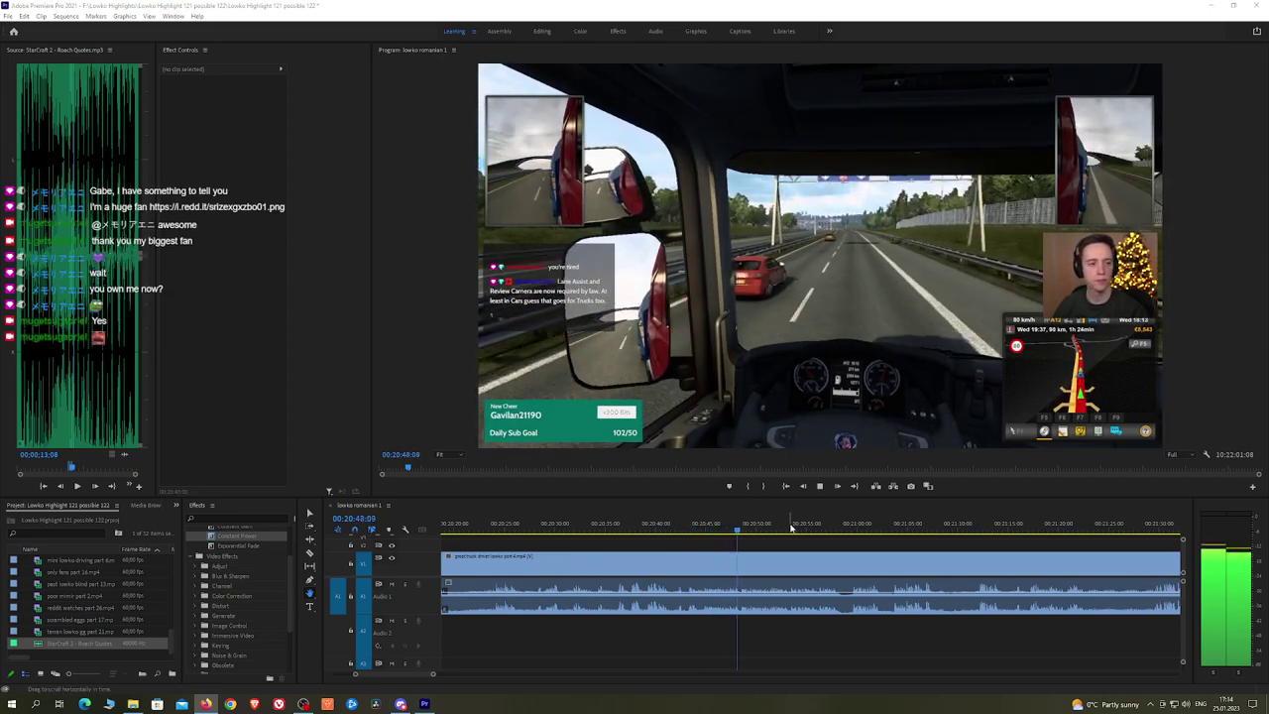
left_click_drag(824, 545, 804, 545)
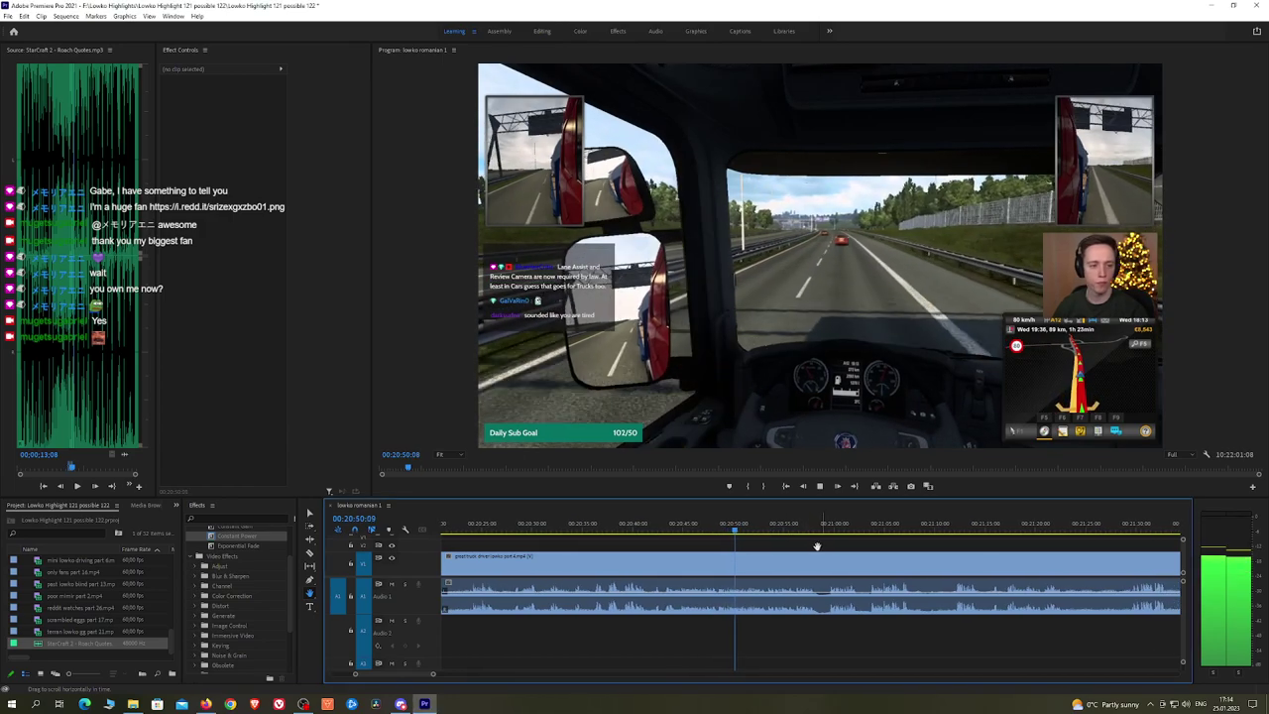
left_click_drag(805, 534, 815, 531)
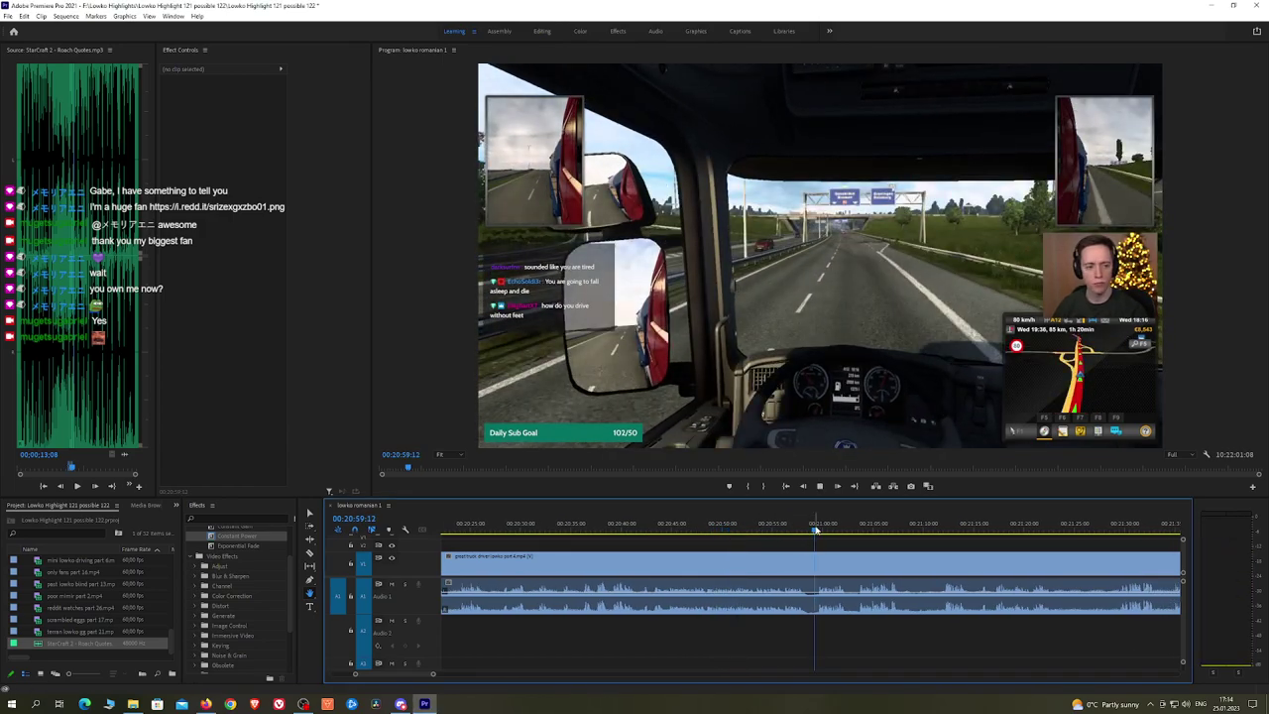
scroll(929, 535, "down", 5)
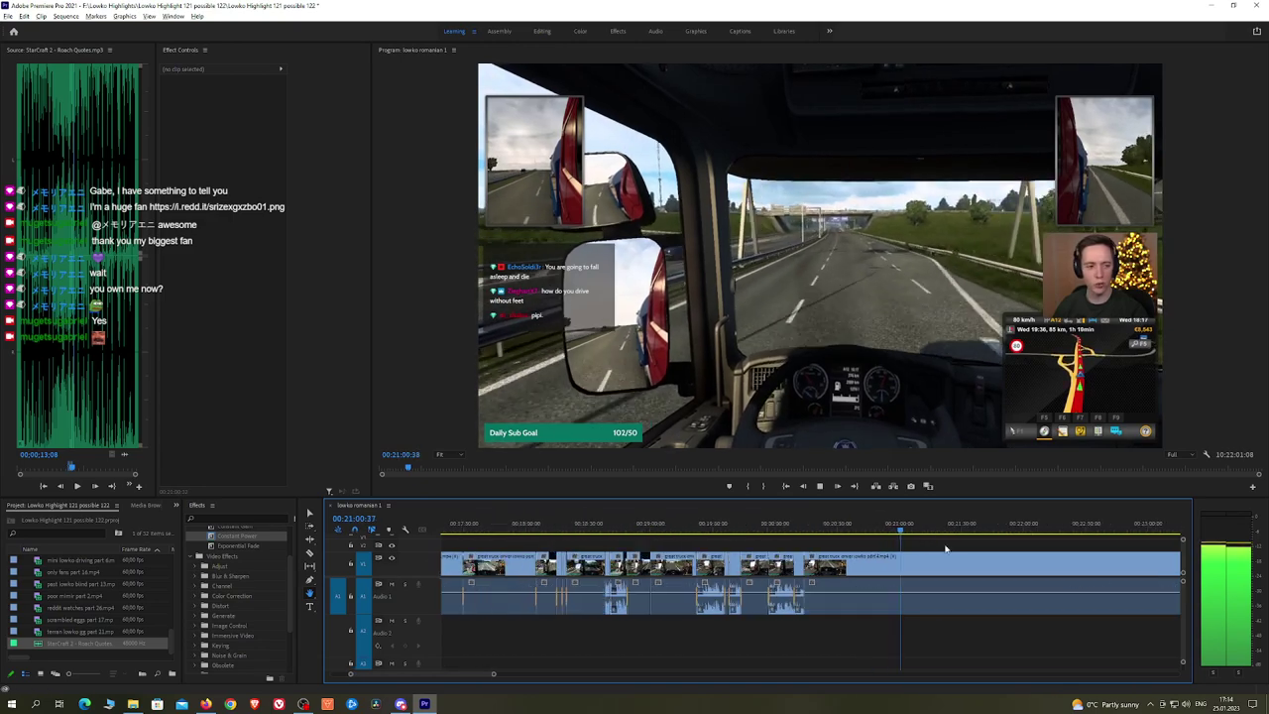
left_click_drag(1008, 544, 708, 541)
scroll(793, 547, "down", 2)
scroll(780, 565, "up", 4)
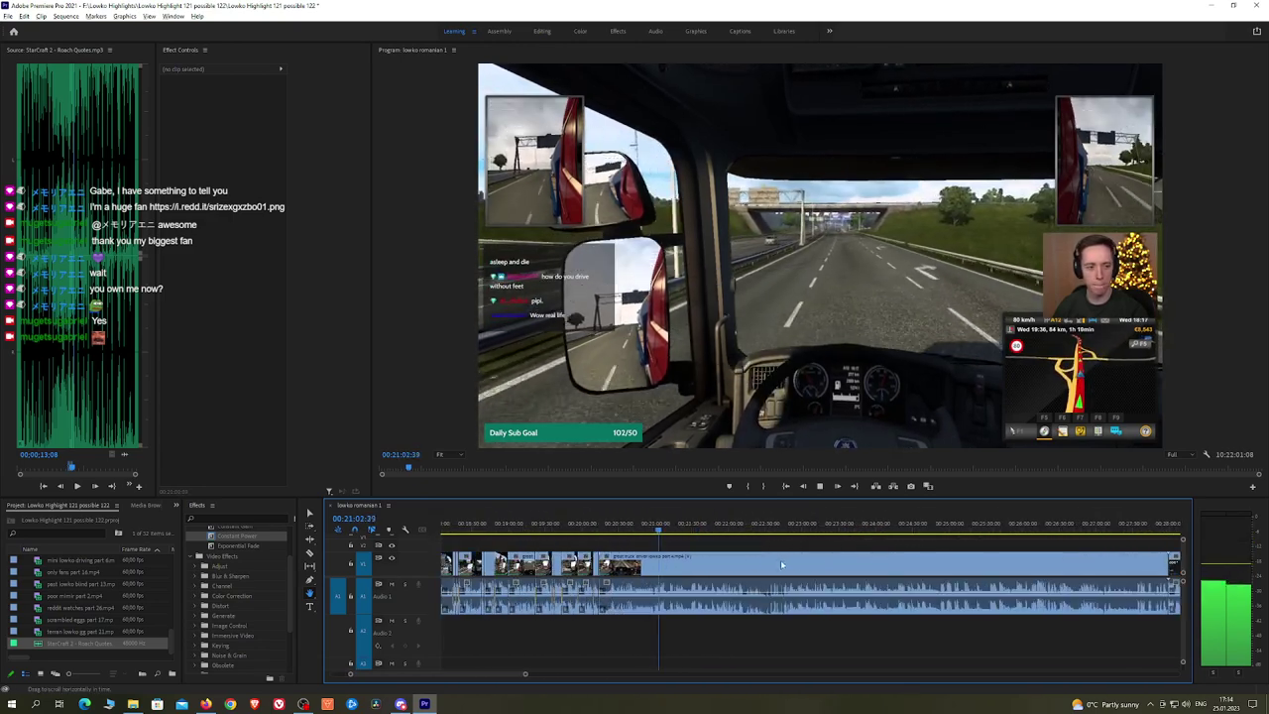
key("equal")
key("equal")
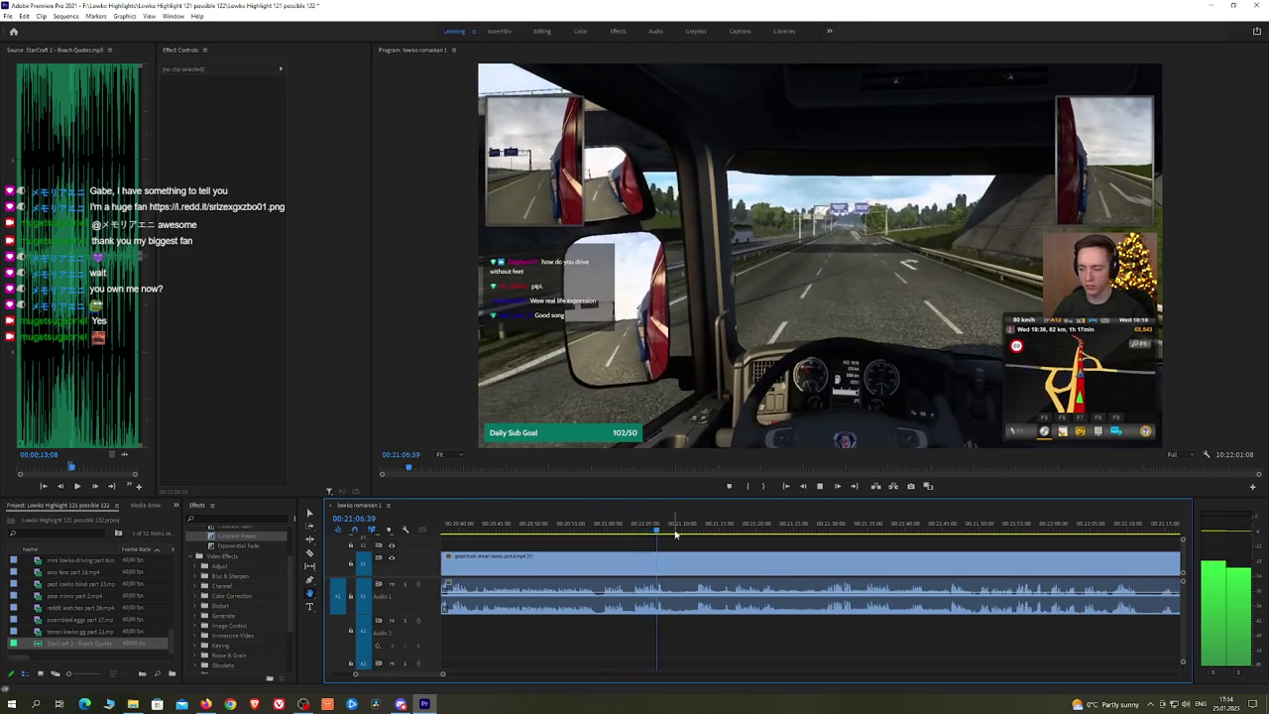
left_click(697, 532)
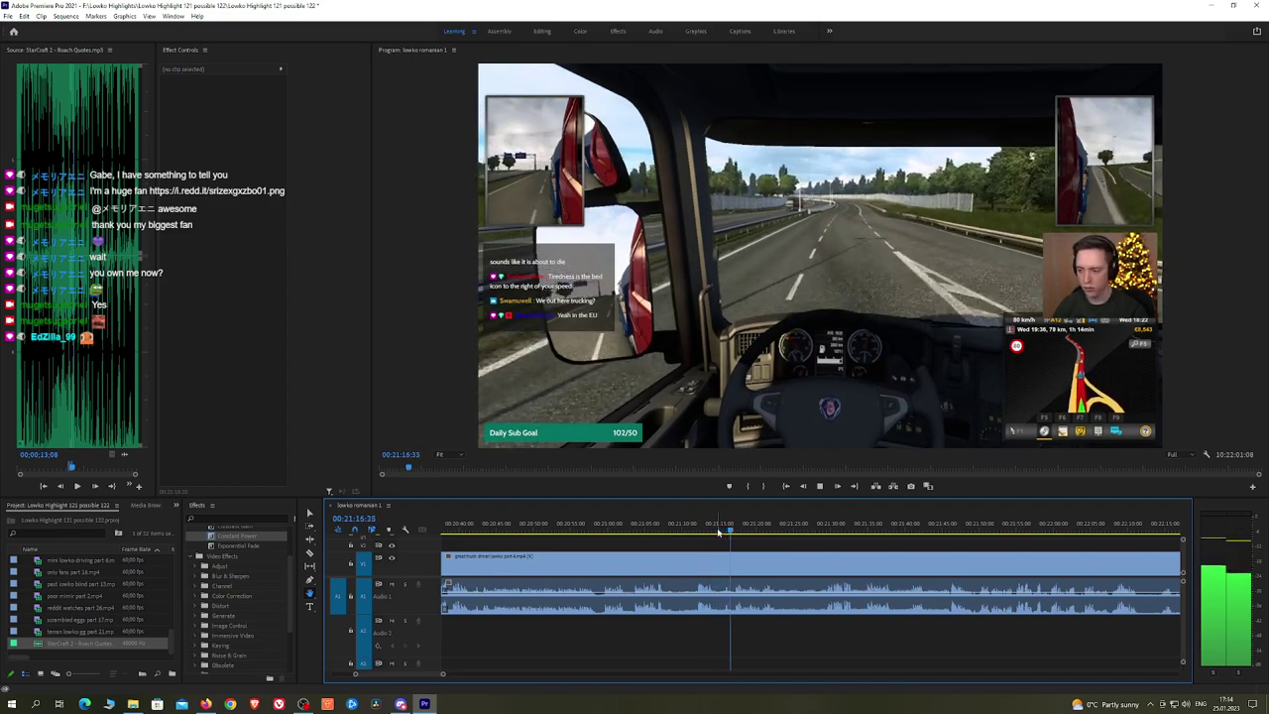
scroll(767, 536, "up", 2)
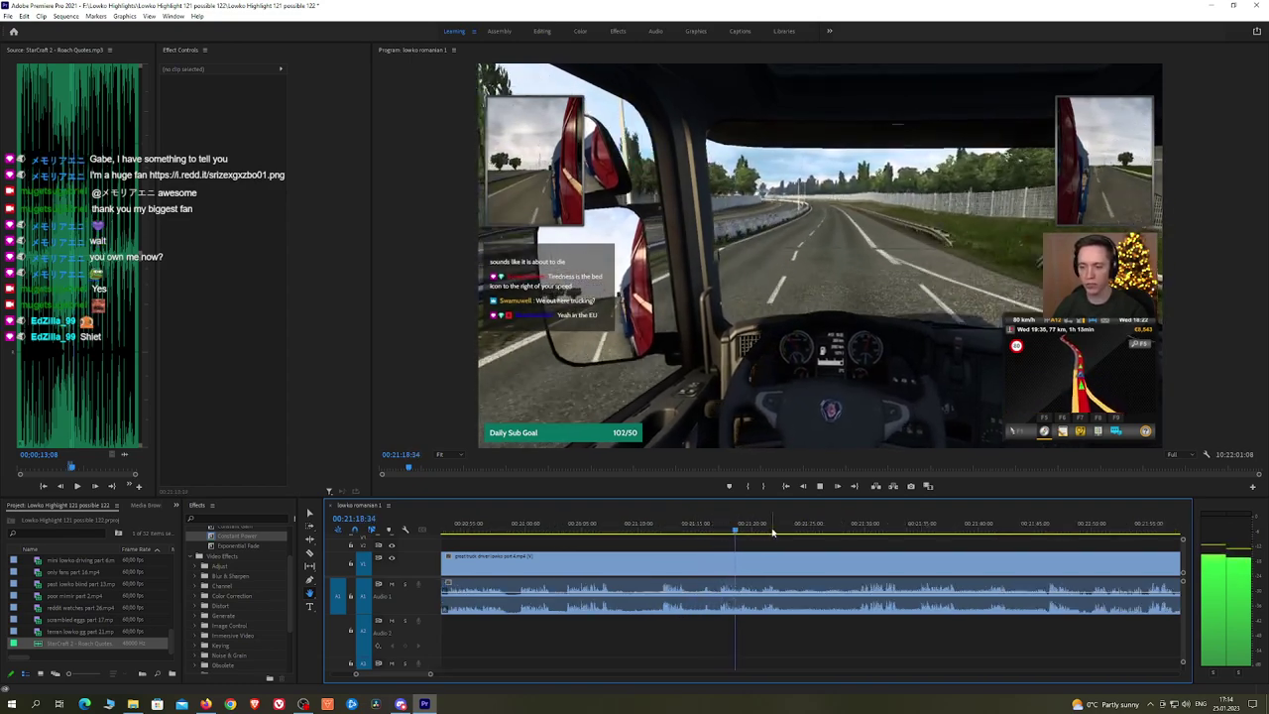
left_click(759, 532)
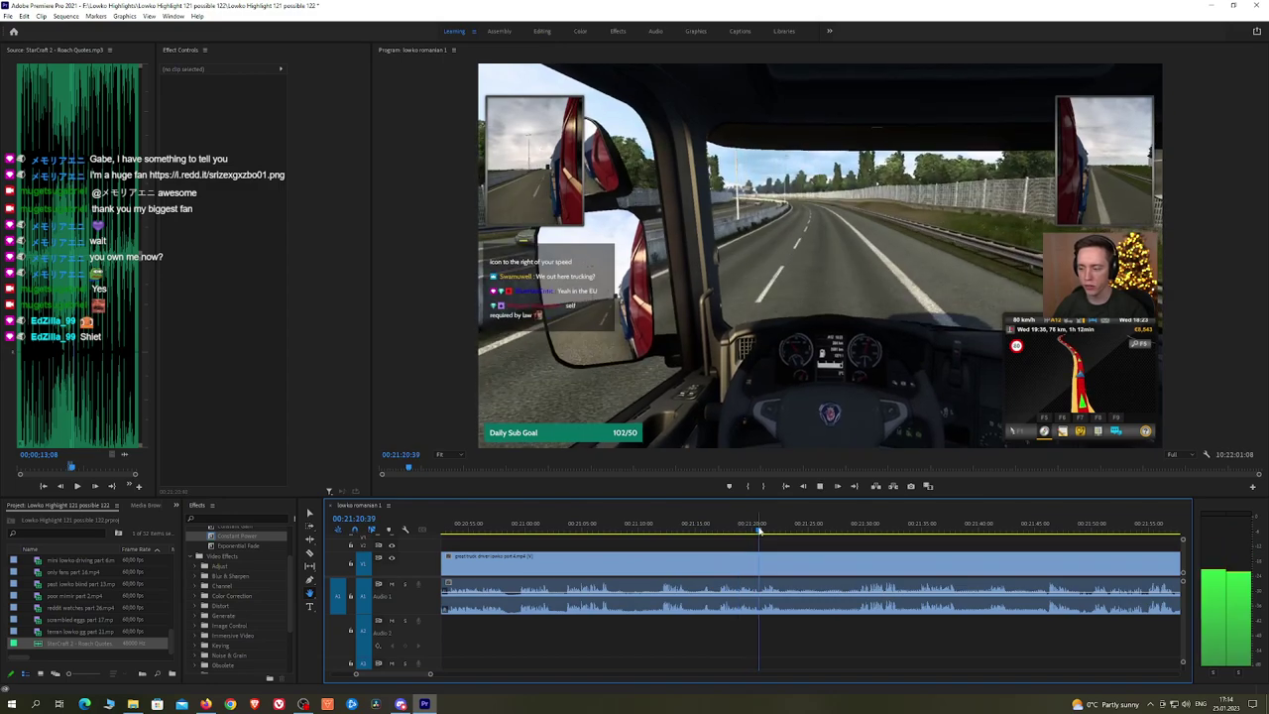
left_click(859, 532)
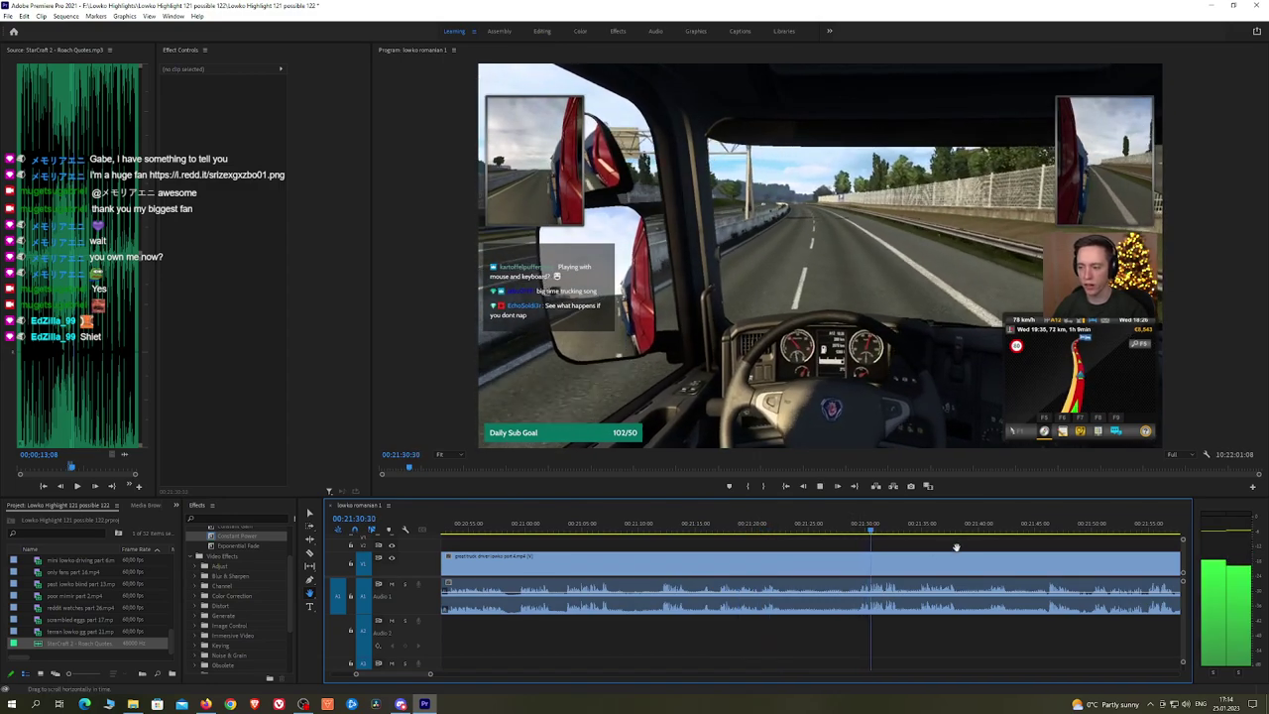
scroll(861, 541, "down", 2)
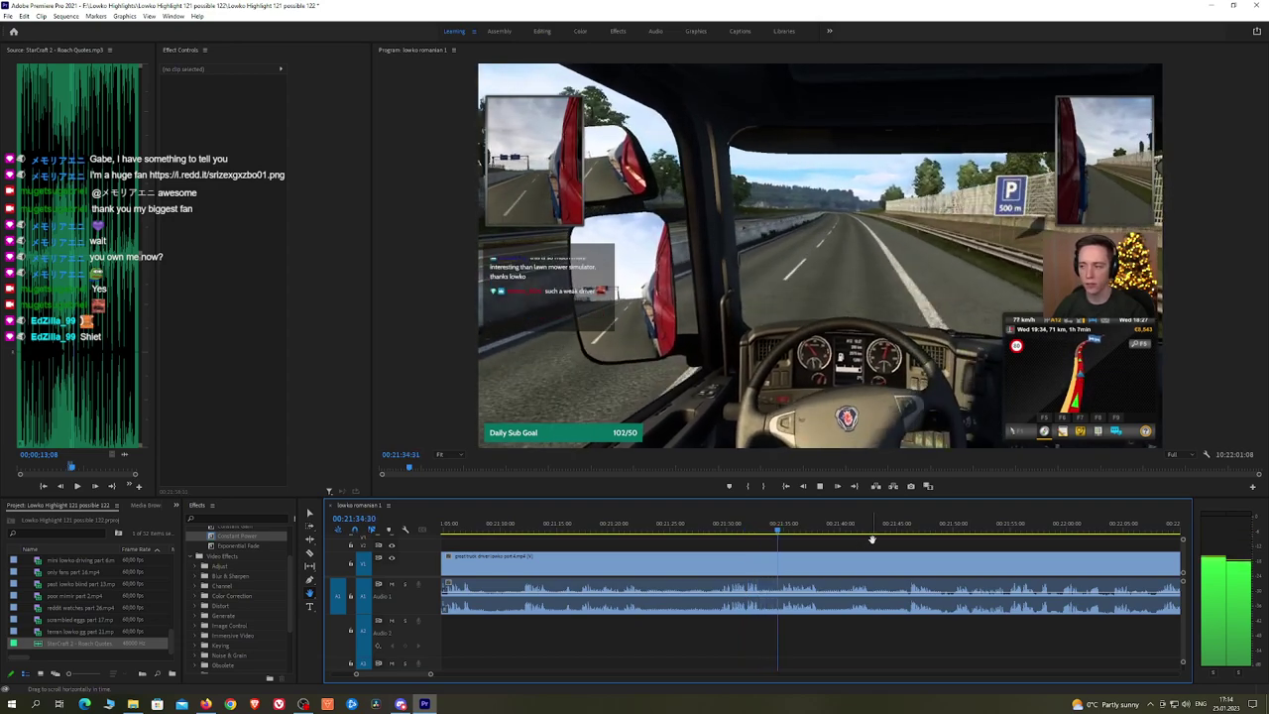
scroll(878, 540, "down", 2)
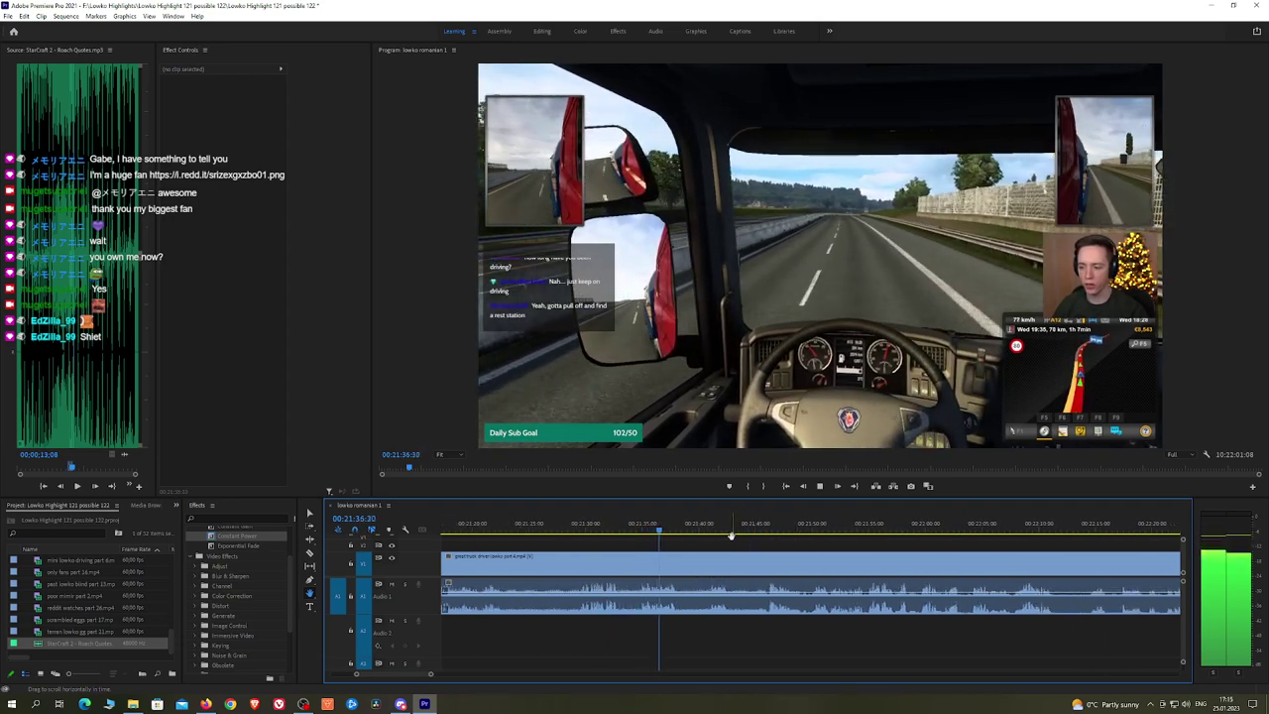
left_click(707, 532)
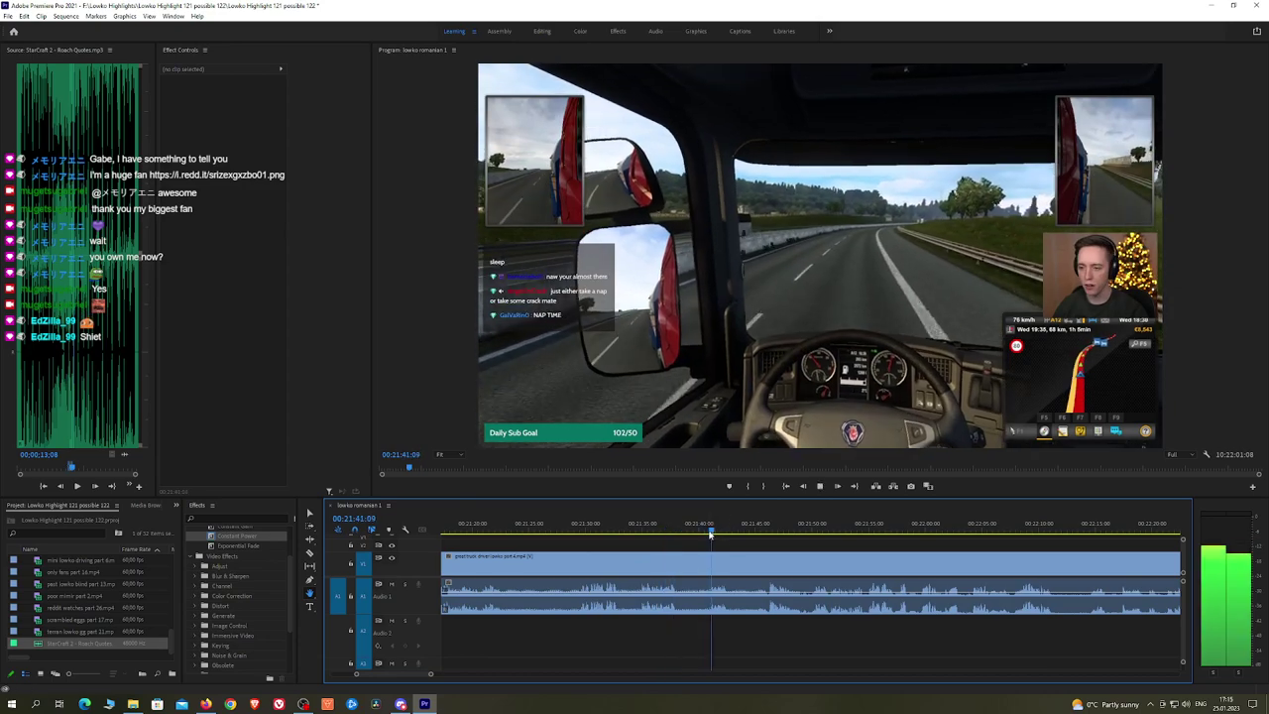
left_click_drag(755, 533, 821, 534)
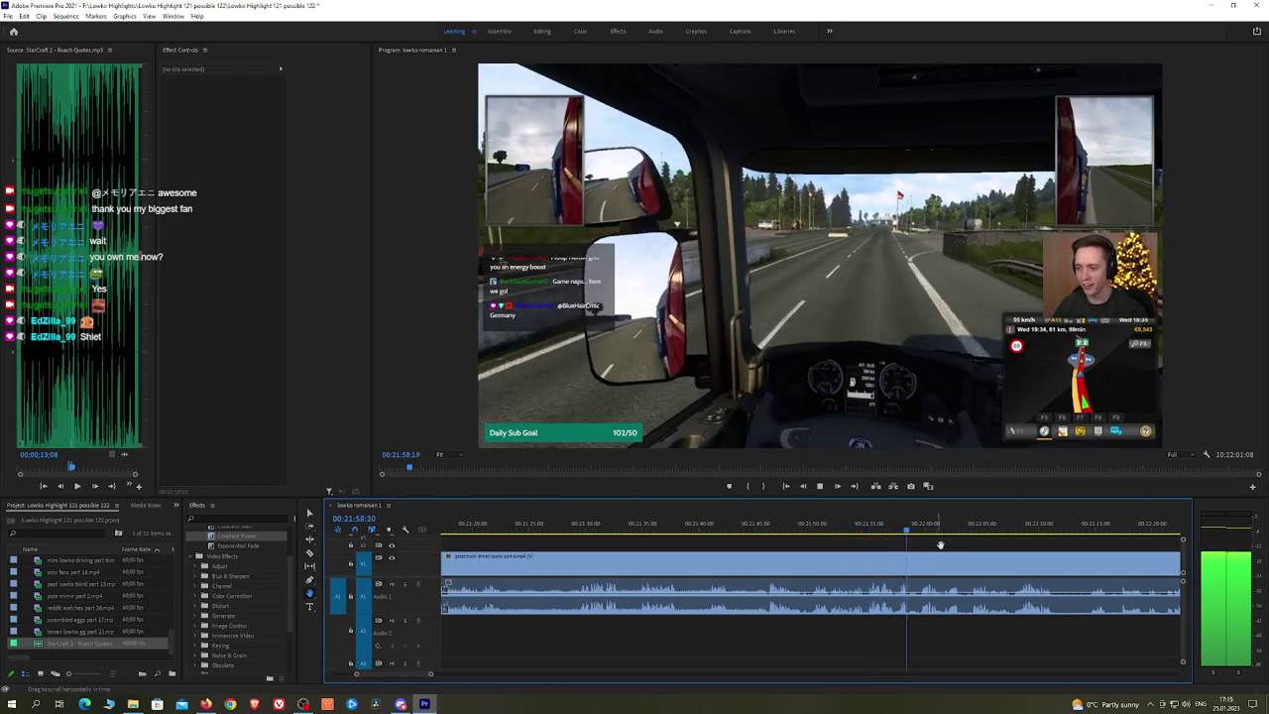
left_click_drag(950, 538, 901, 525)
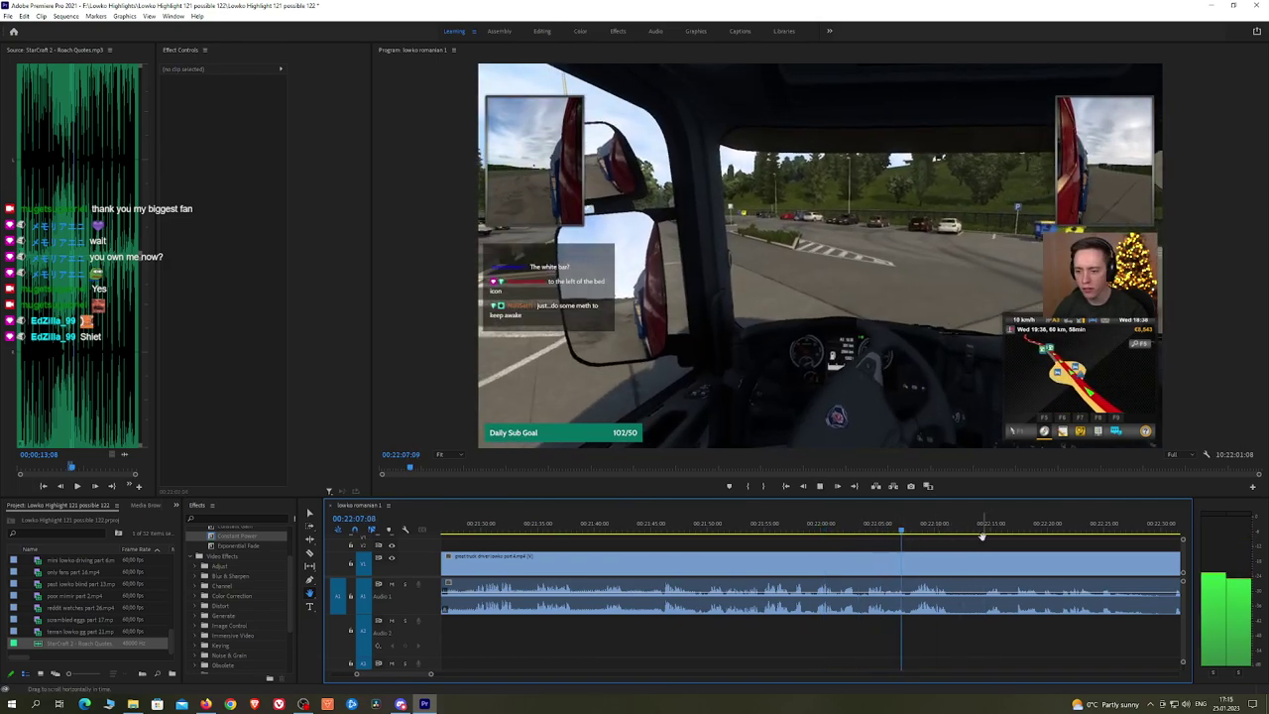
left_click_drag(1006, 537, 857, 537)
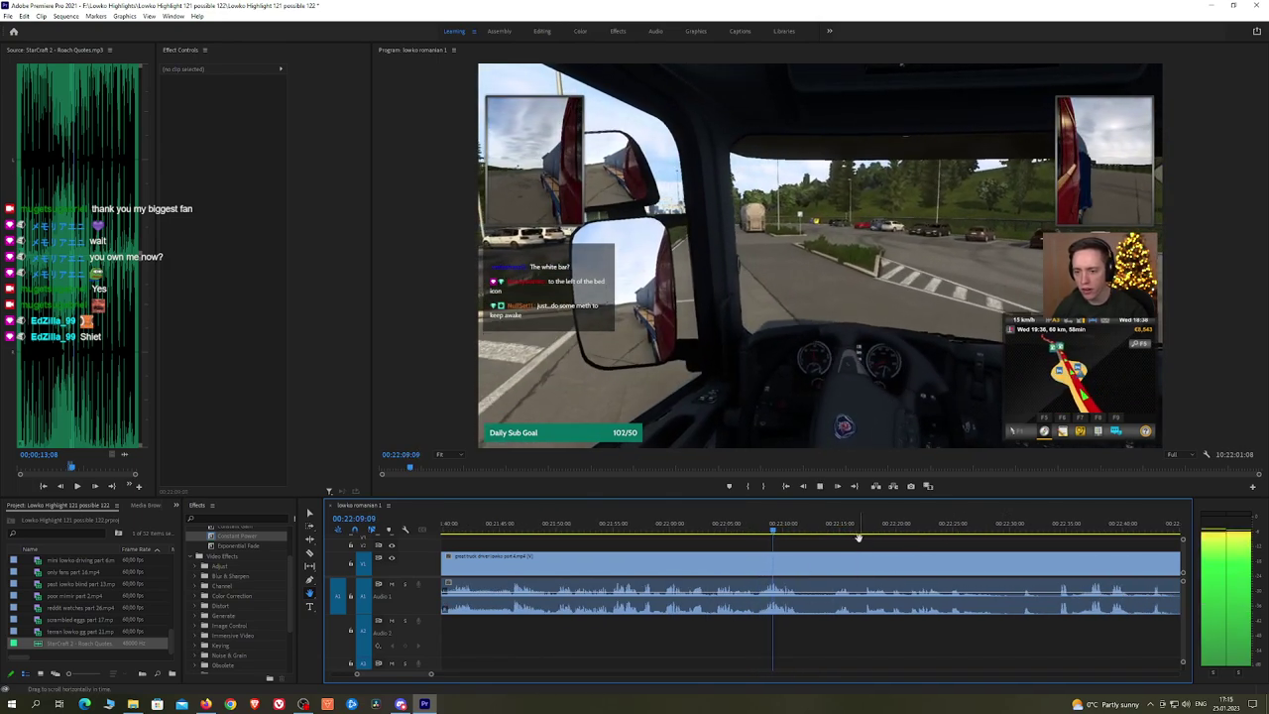
left_click(839, 529)
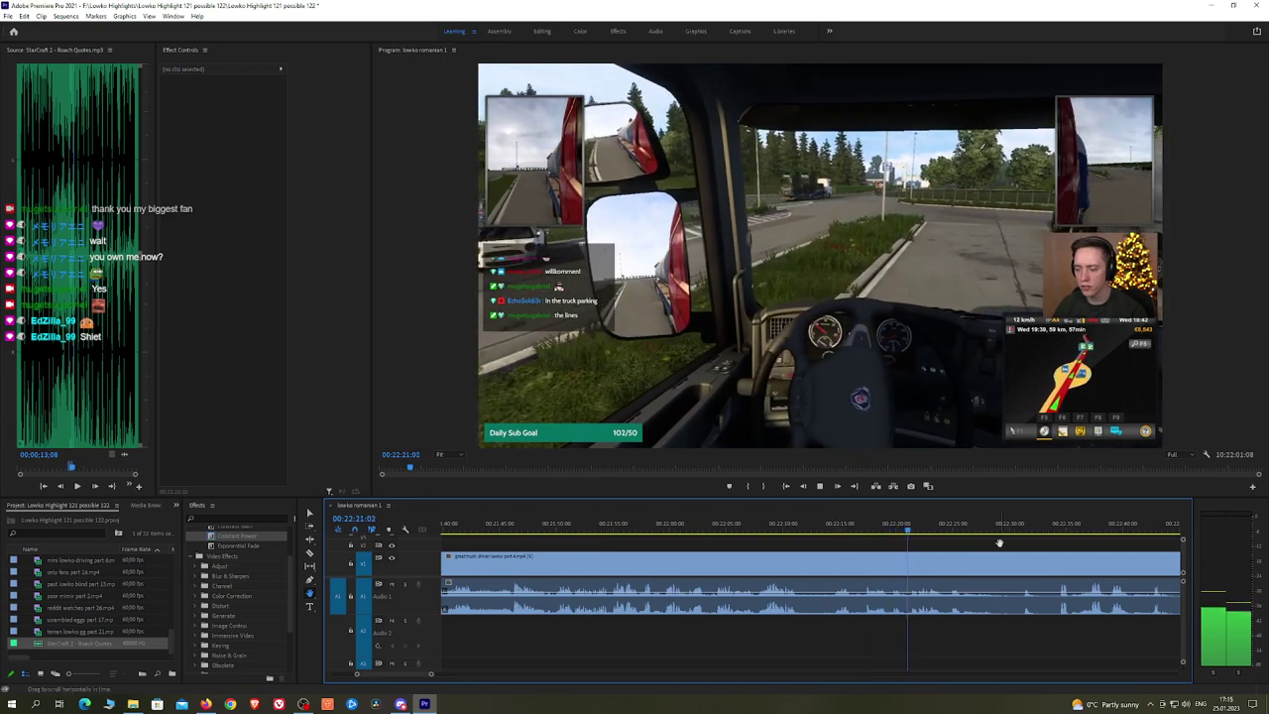
left_click_drag(1005, 541, 960, 542)
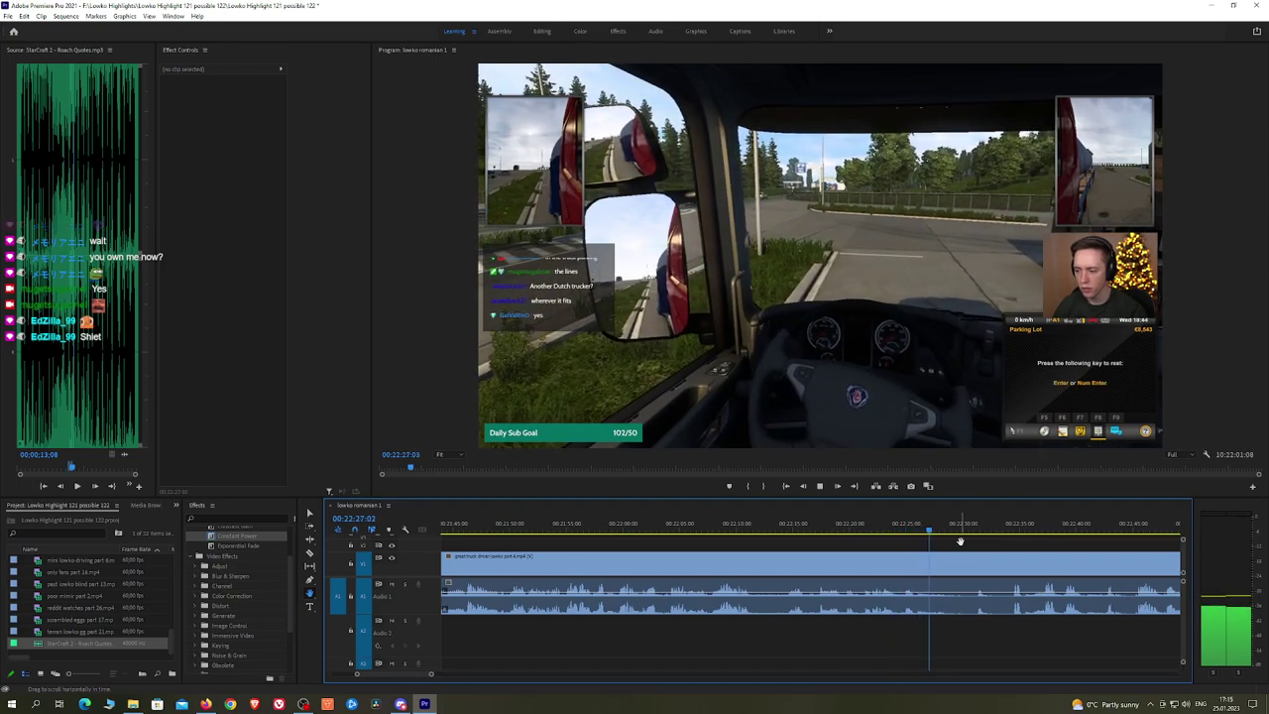
left_click(971, 535)
left_click_drag(977, 535, 1082, 533)
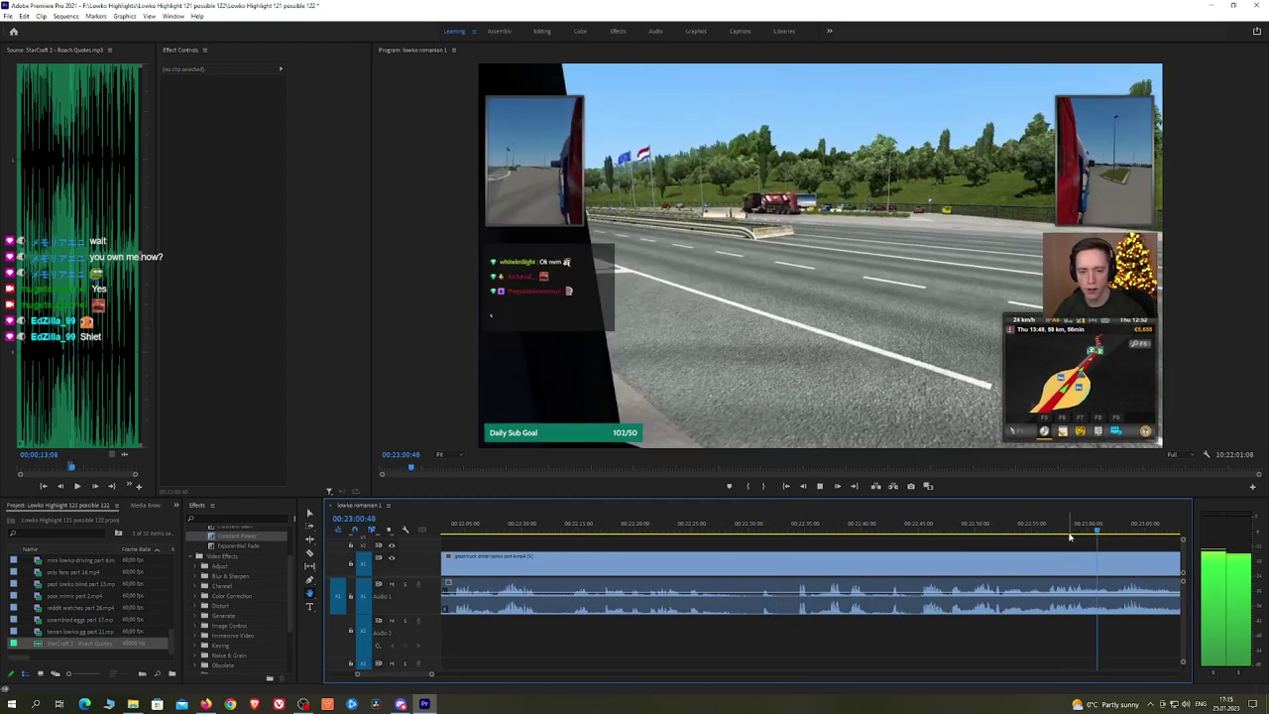
Step: Zoom the timeline out and review the truck footage from 00:23:09 past 00:24:18
scroll(1061, 537, "down", 1)
scroll(1057, 536, "down", 1)
key("minus")
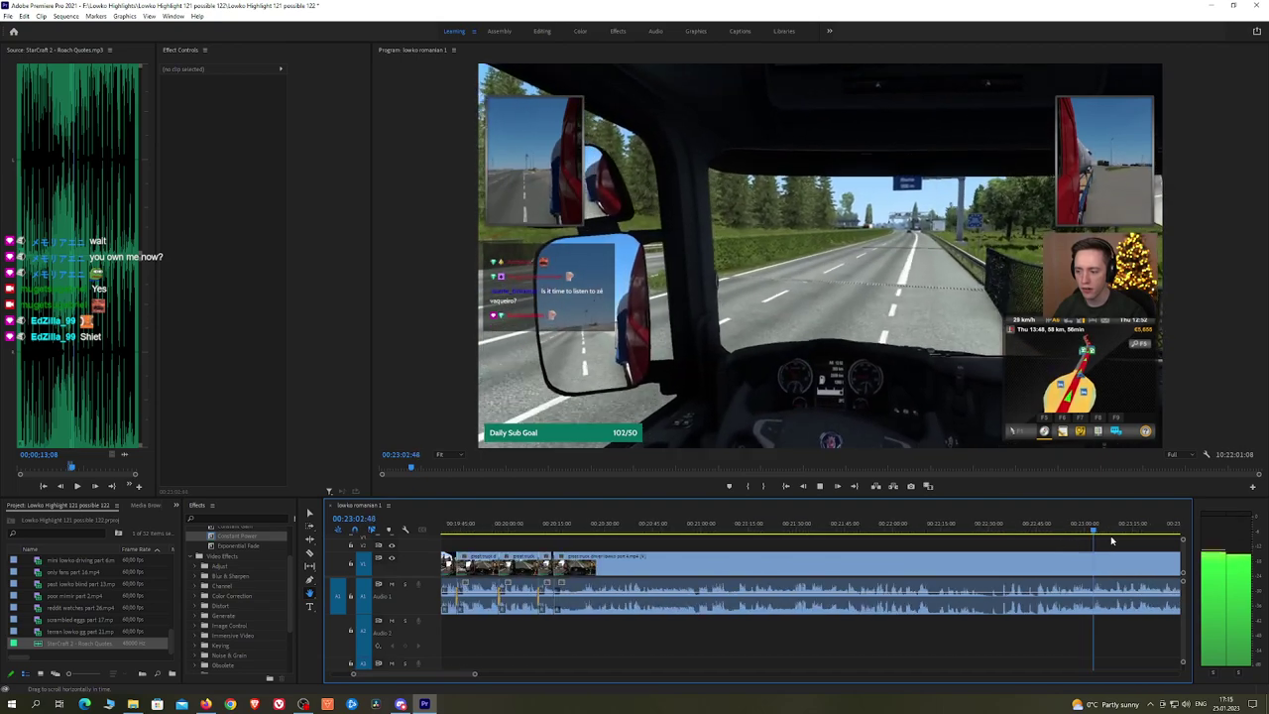
left_click_drag(1130, 536, 773, 539)
scroll(773, 542, "up", 2)
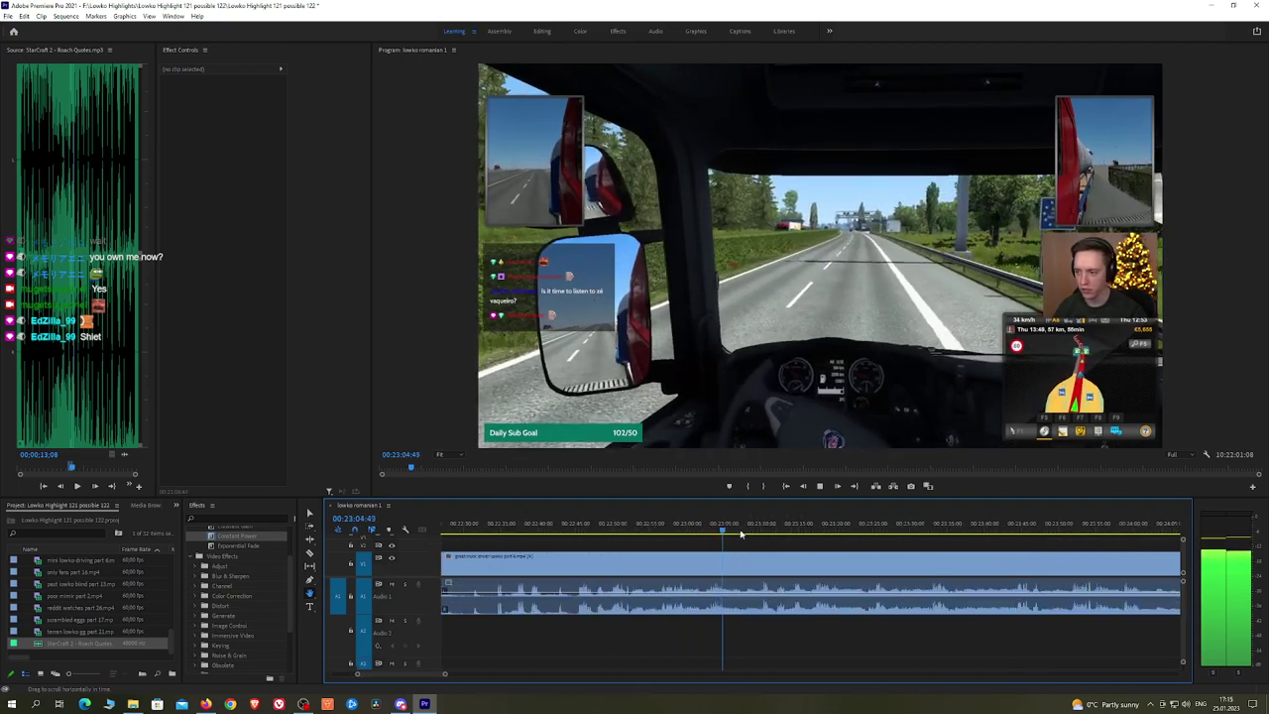
left_click(756, 528)
key("space")
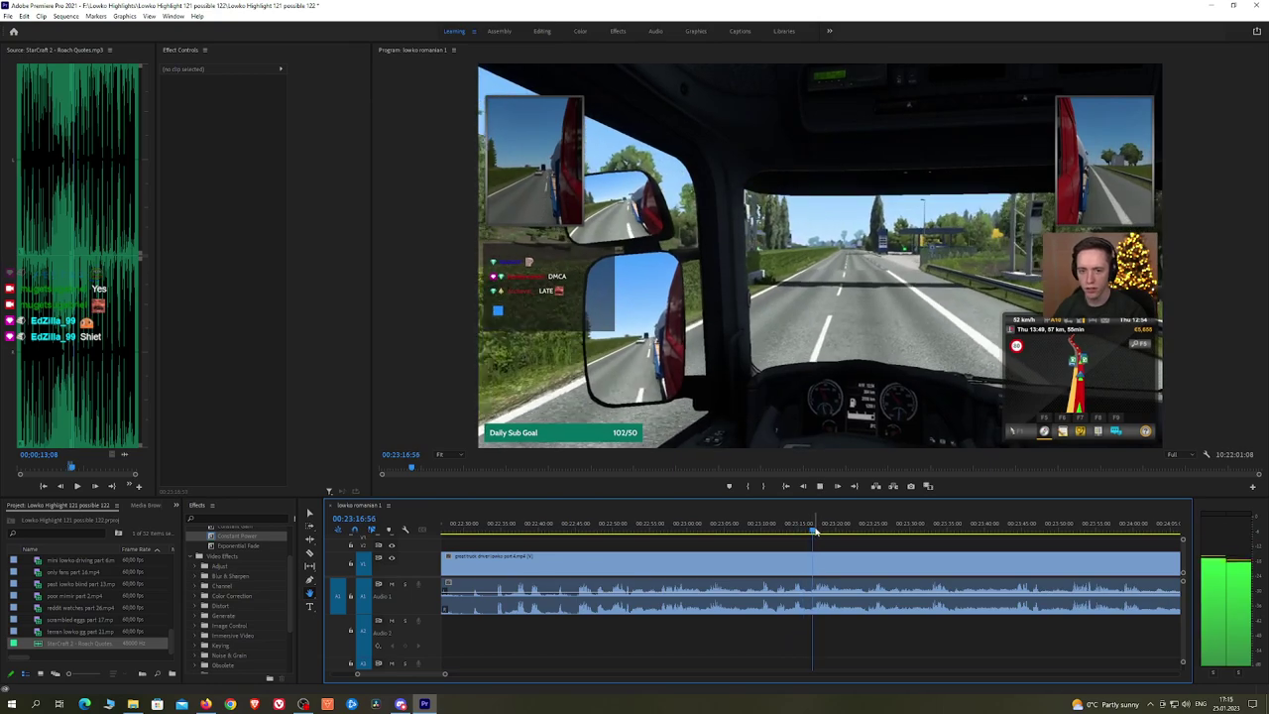
left_click_drag(819, 531, 872, 532)
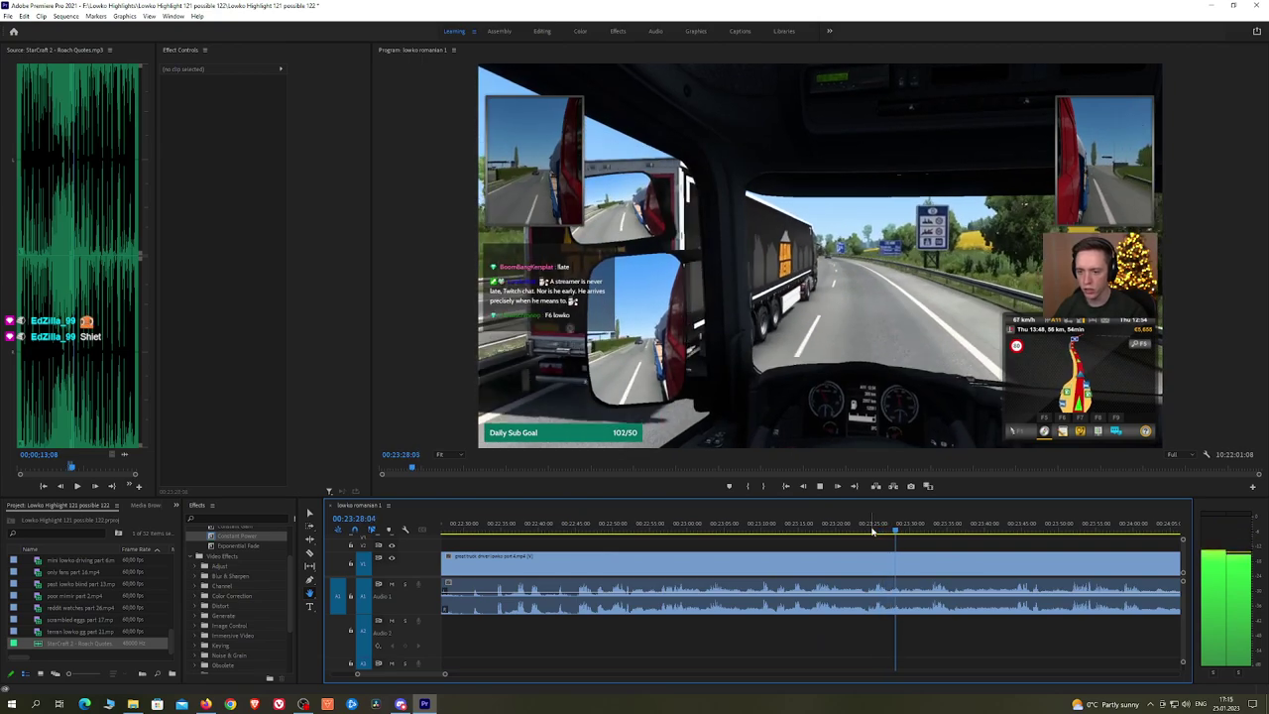
left_click(932, 532)
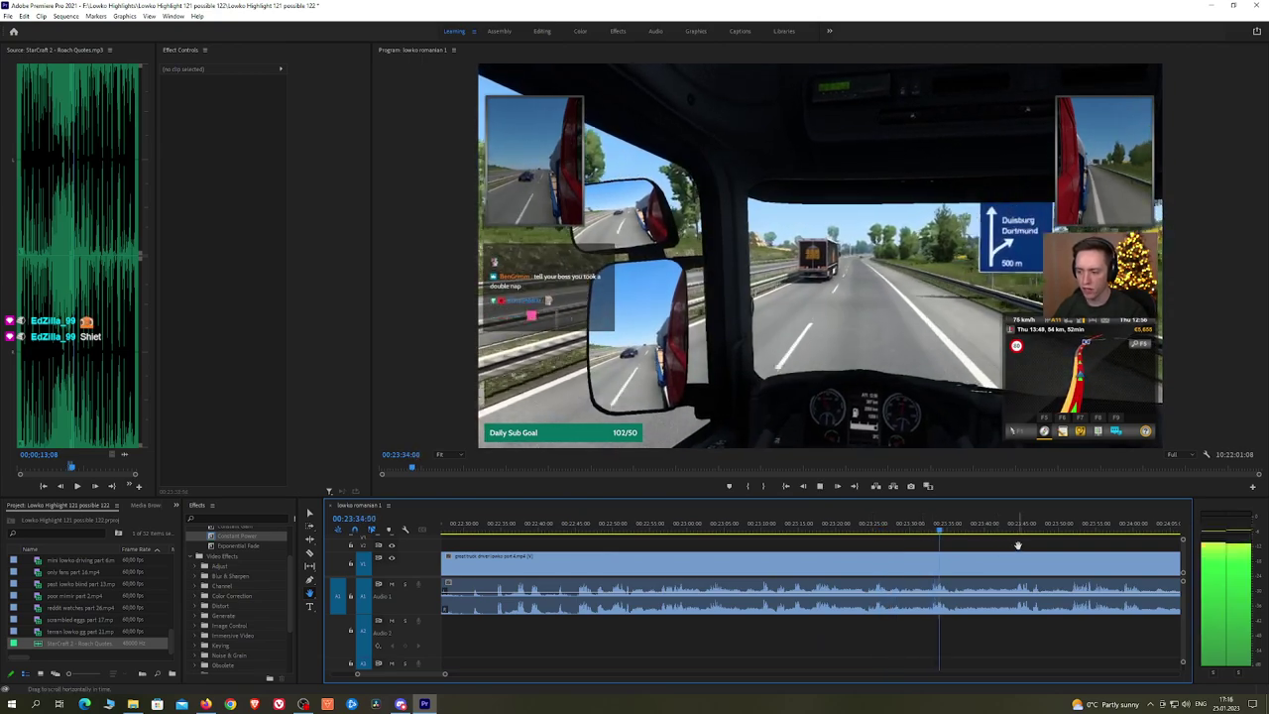
left_click_drag(1017, 546, 815, 546)
left_click_drag(820, 531, 1067, 532)
key("space")
scroll(1111, 541, "down", 7)
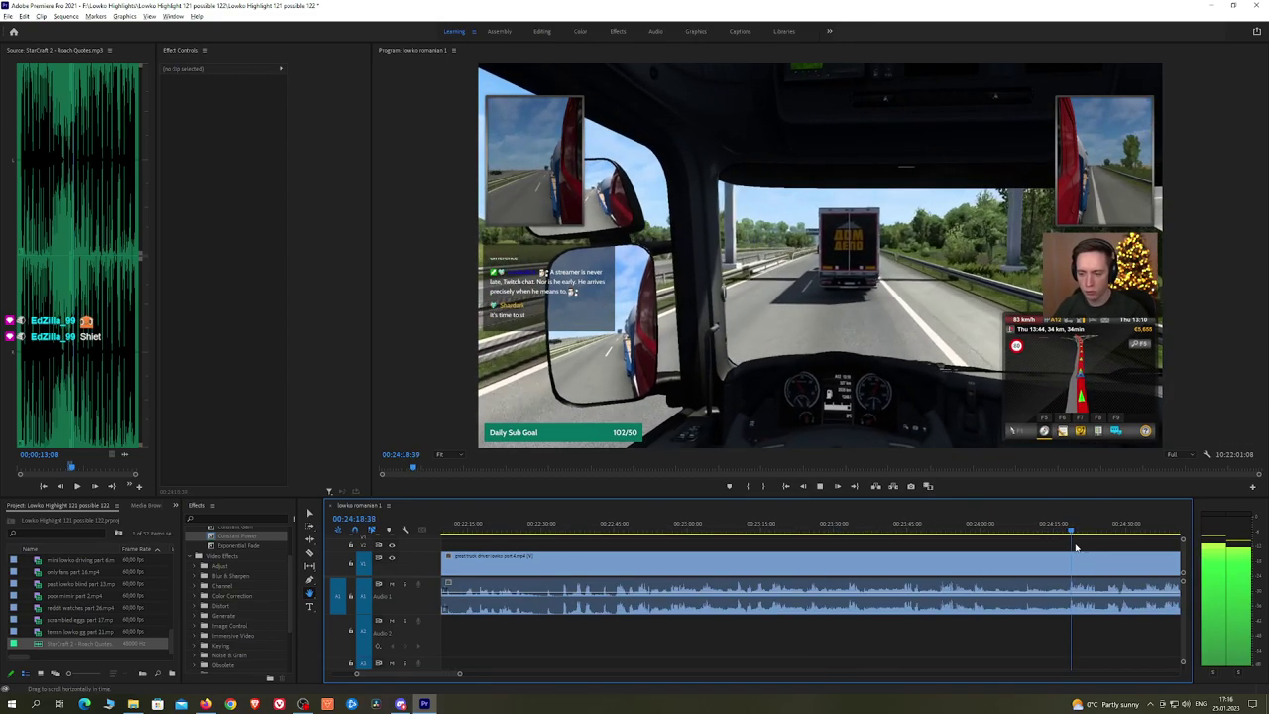
left_click_drag(1143, 545, 879, 533)
Step: Ripple-delete the long truck-driving clip and play back the result
key("v")
left_click(836, 572)
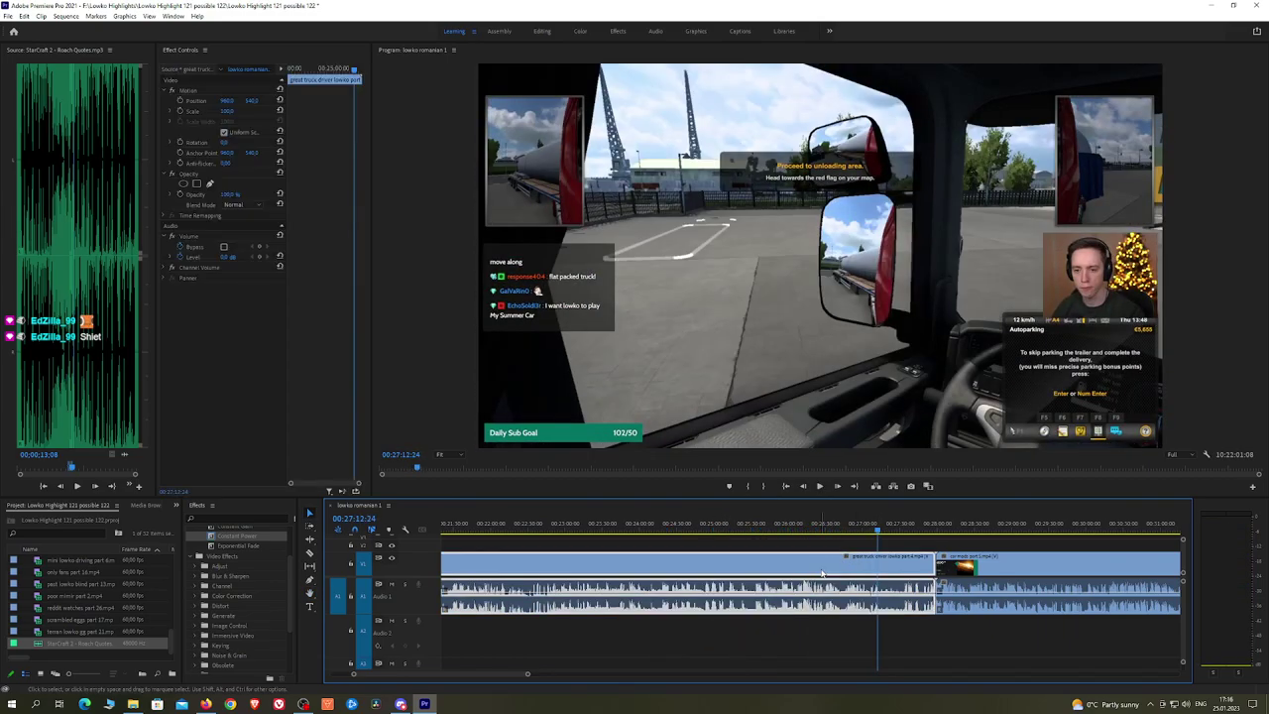
key("shift+Delete")
key("space")
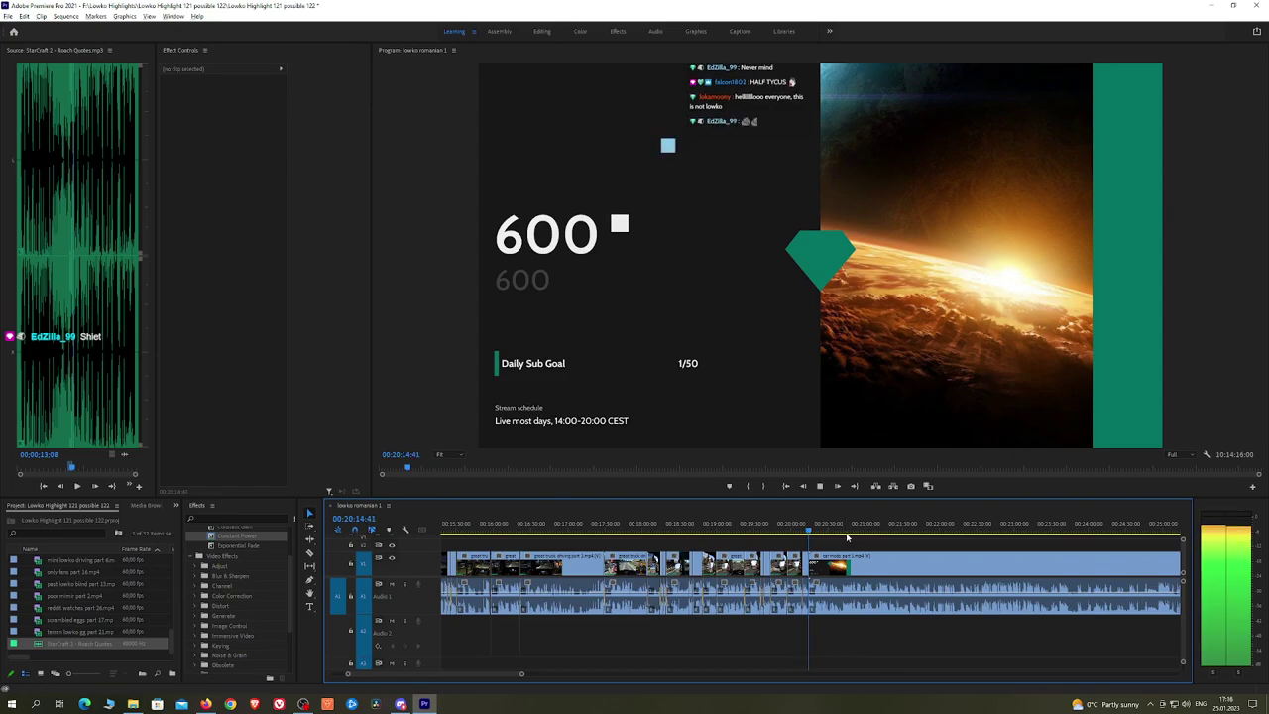
scroll(847, 537, "up", 3)
left_click(830, 530)
key("space")
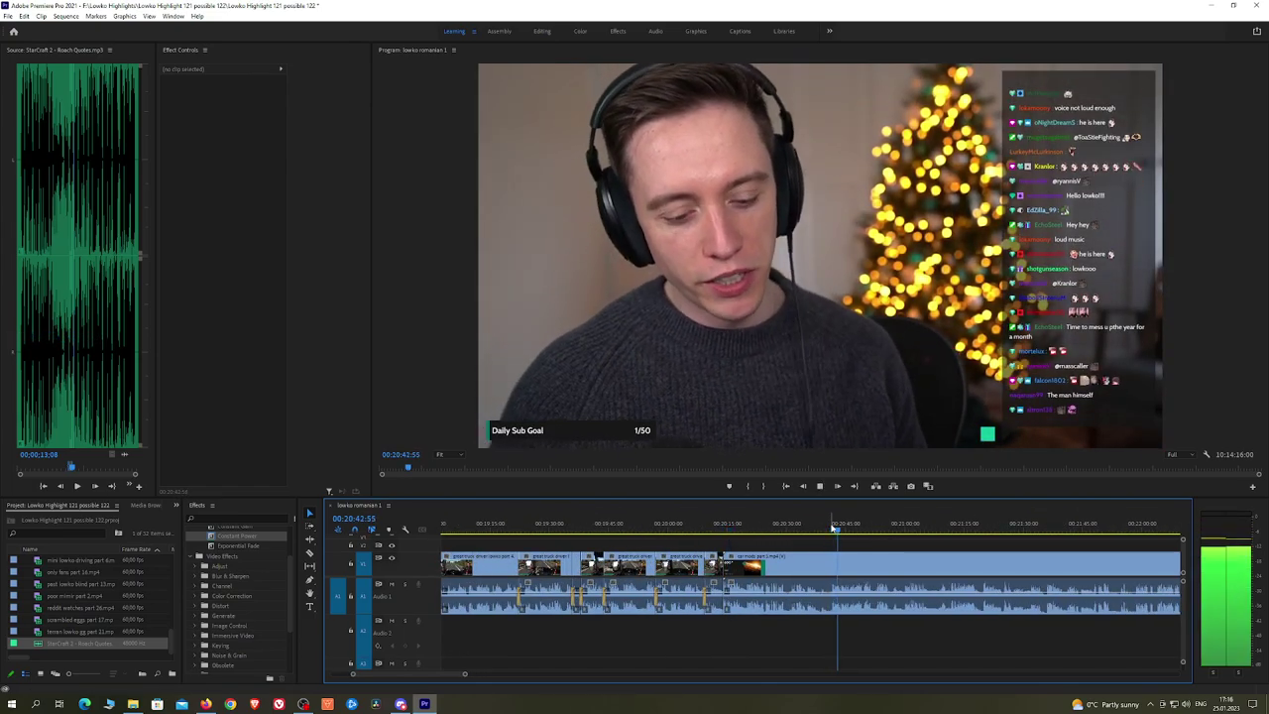
scroll(892, 549, "up", 3)
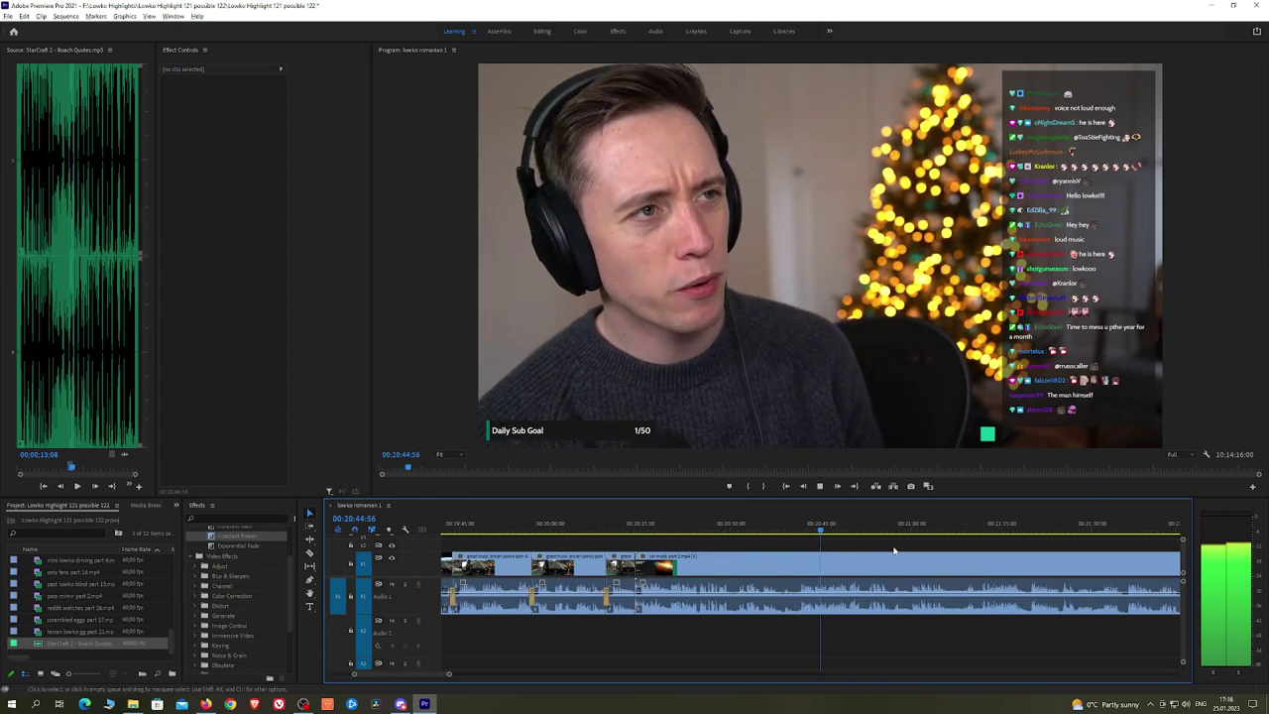
left_click(866, 530)
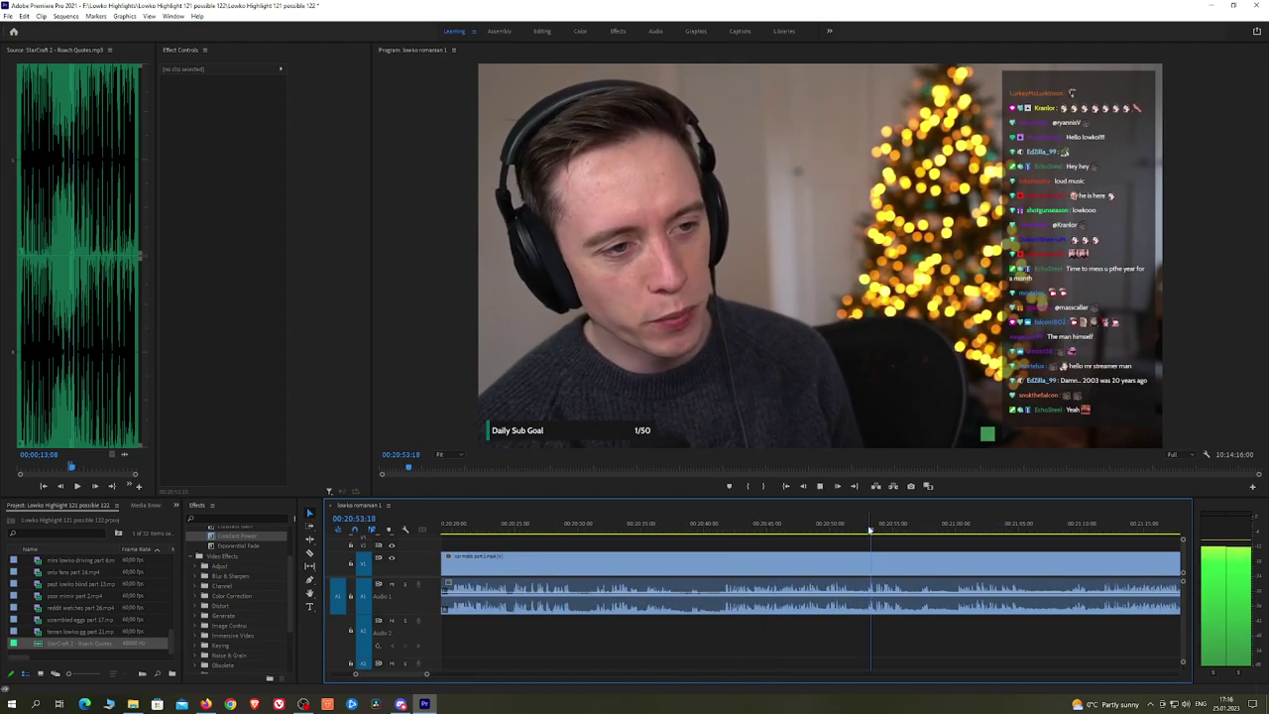
left_click_drag(871, 531, 1129, 534)
key("h")
scroll(1128, 538, "down", 5)
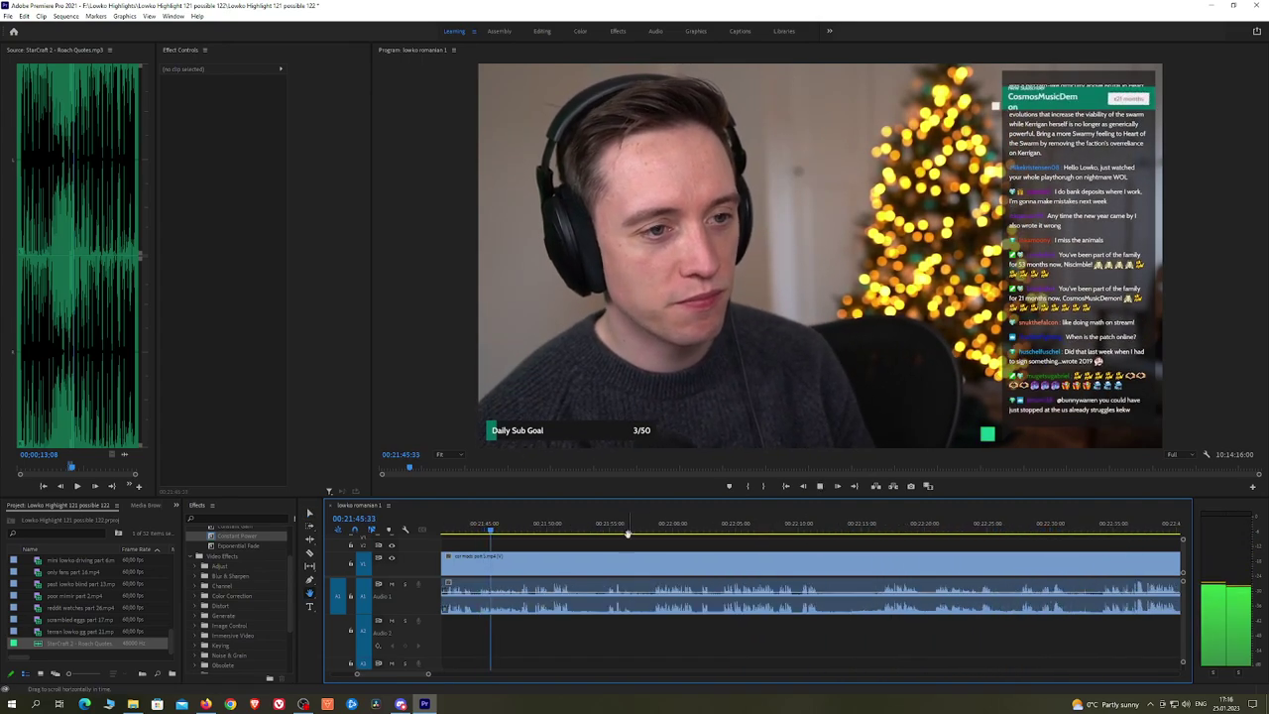
left_click_drag(628, 534, 650, 529)
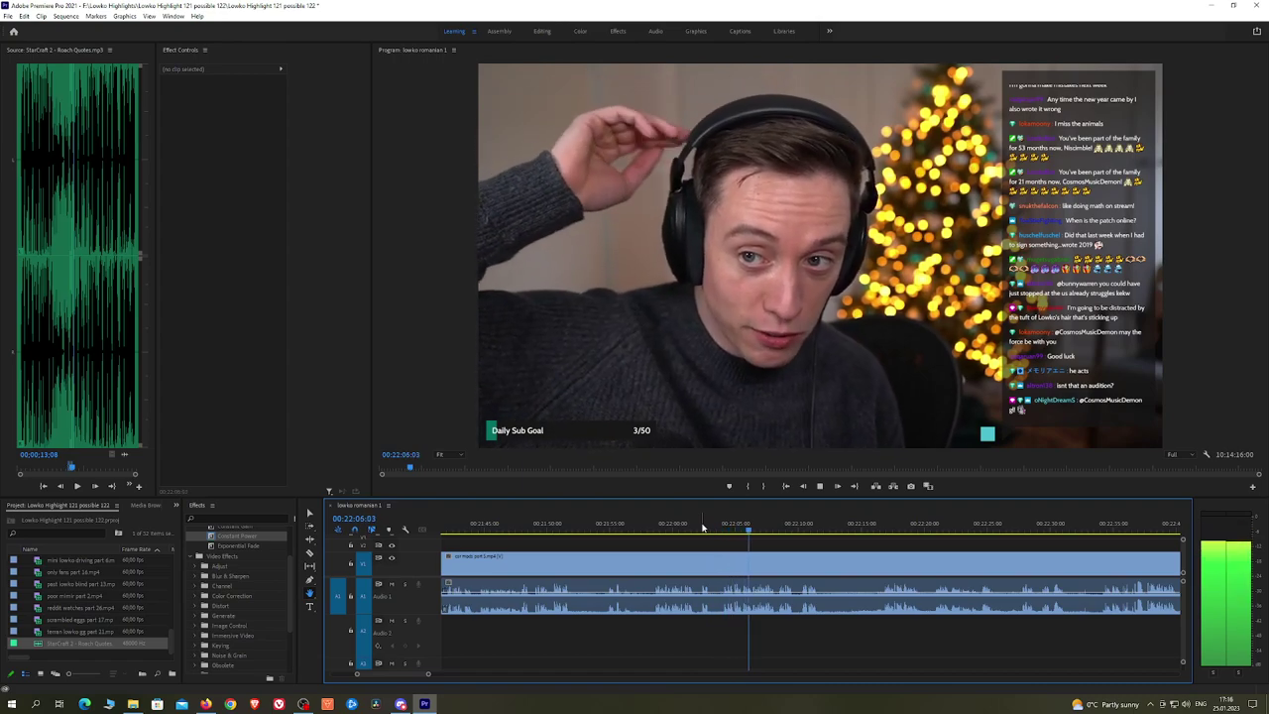
left_click(859, 526)
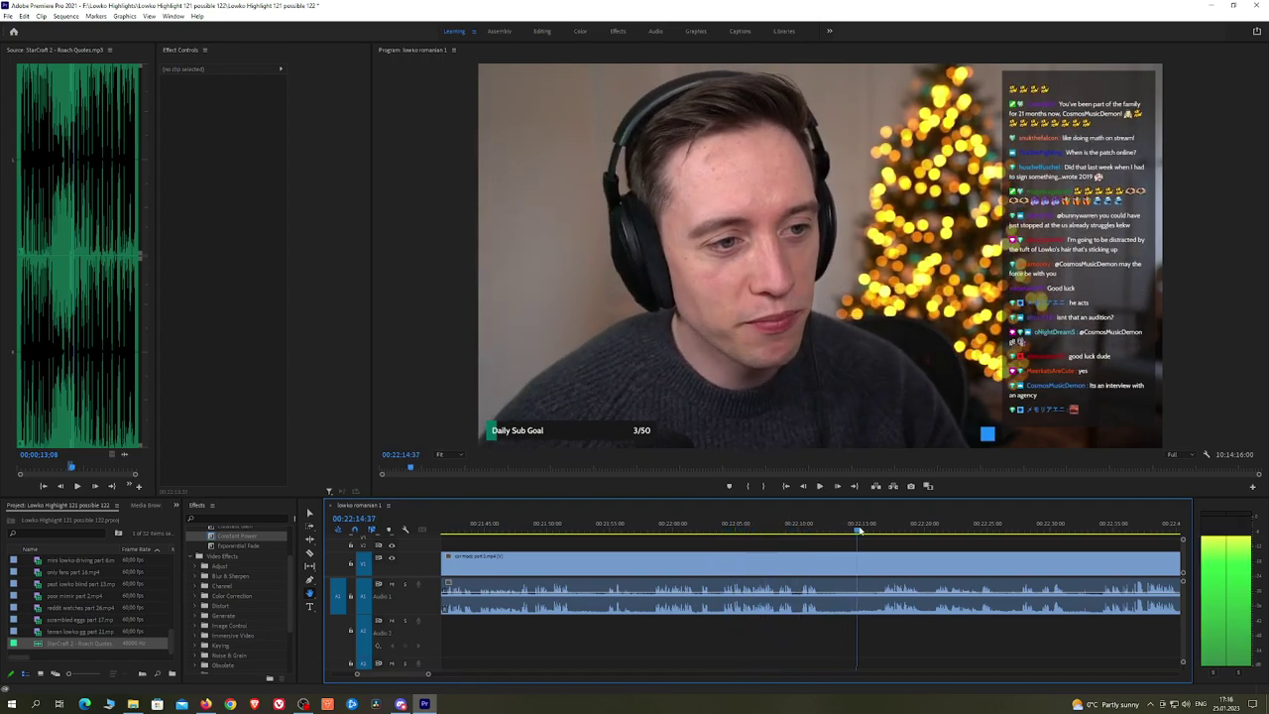
left_click_drag(860, 531, 890, 531)
key("space")
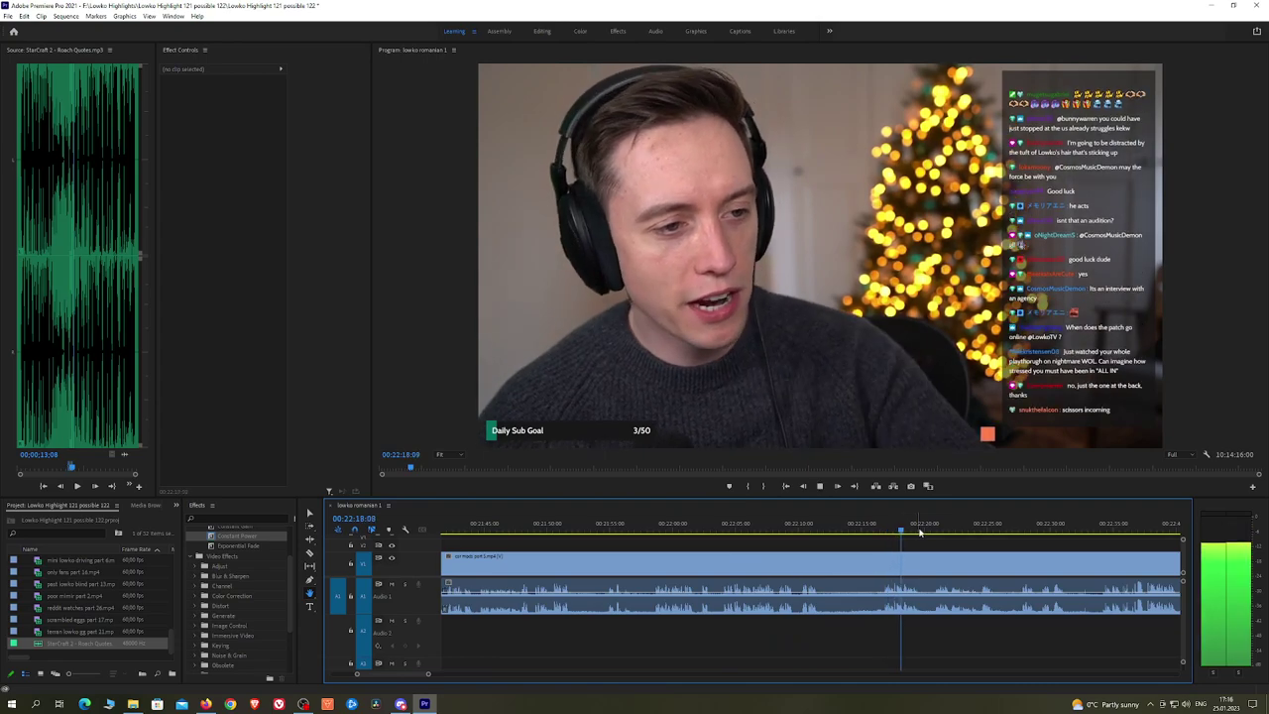
left_click(1105, 527)
left_click(1121, 528)
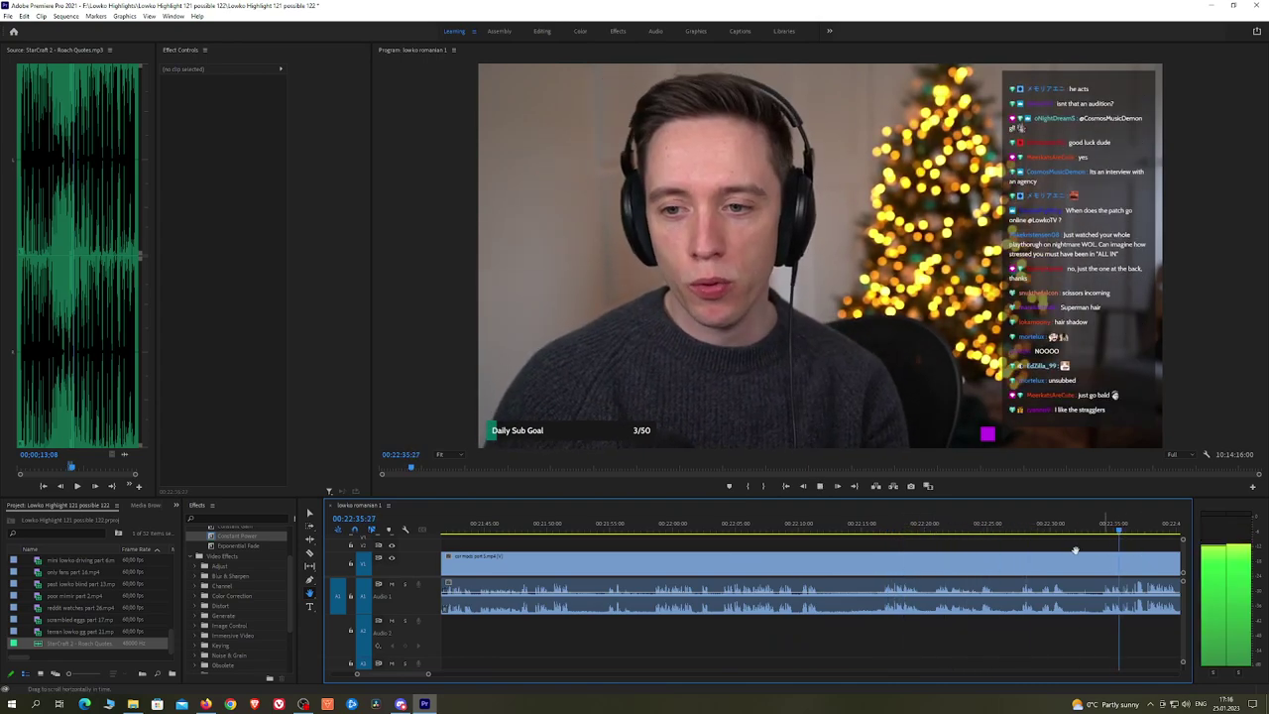
left_click_drag(1075, 550, 694, 550)
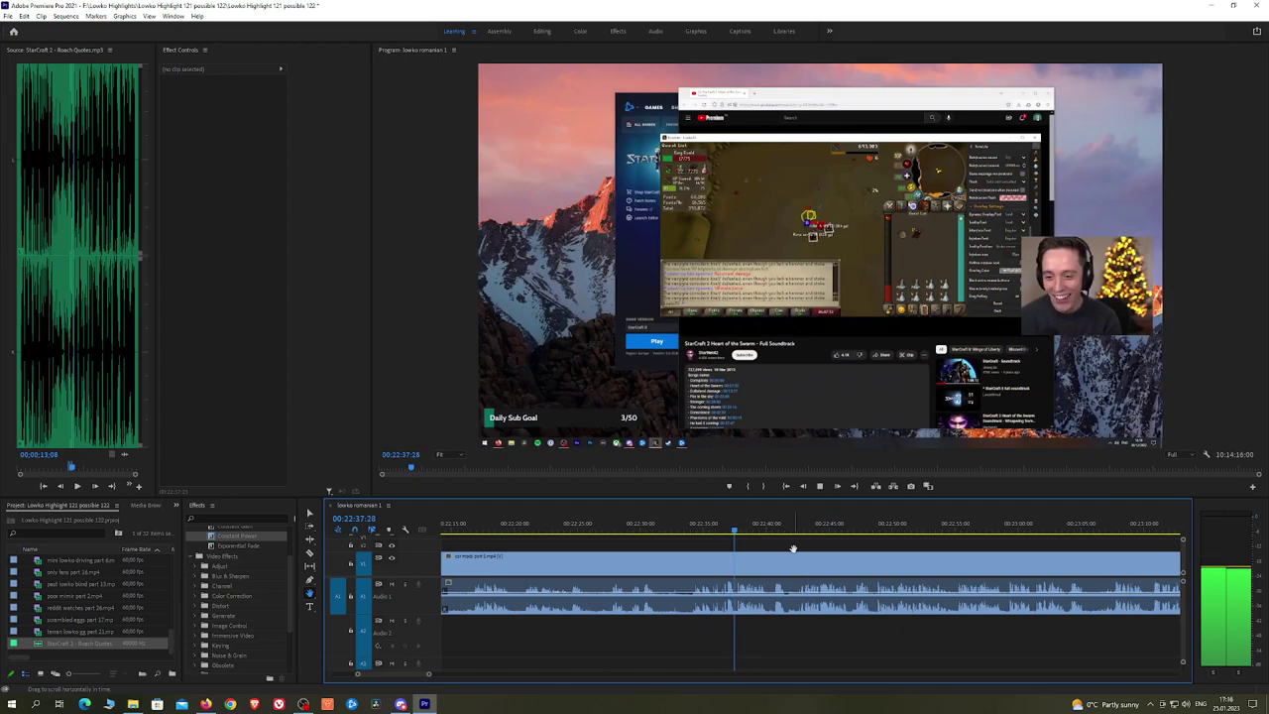
Step: Replay the face-cam footage from 00:22:34 and scroll the timeline toward later footage
key("space")
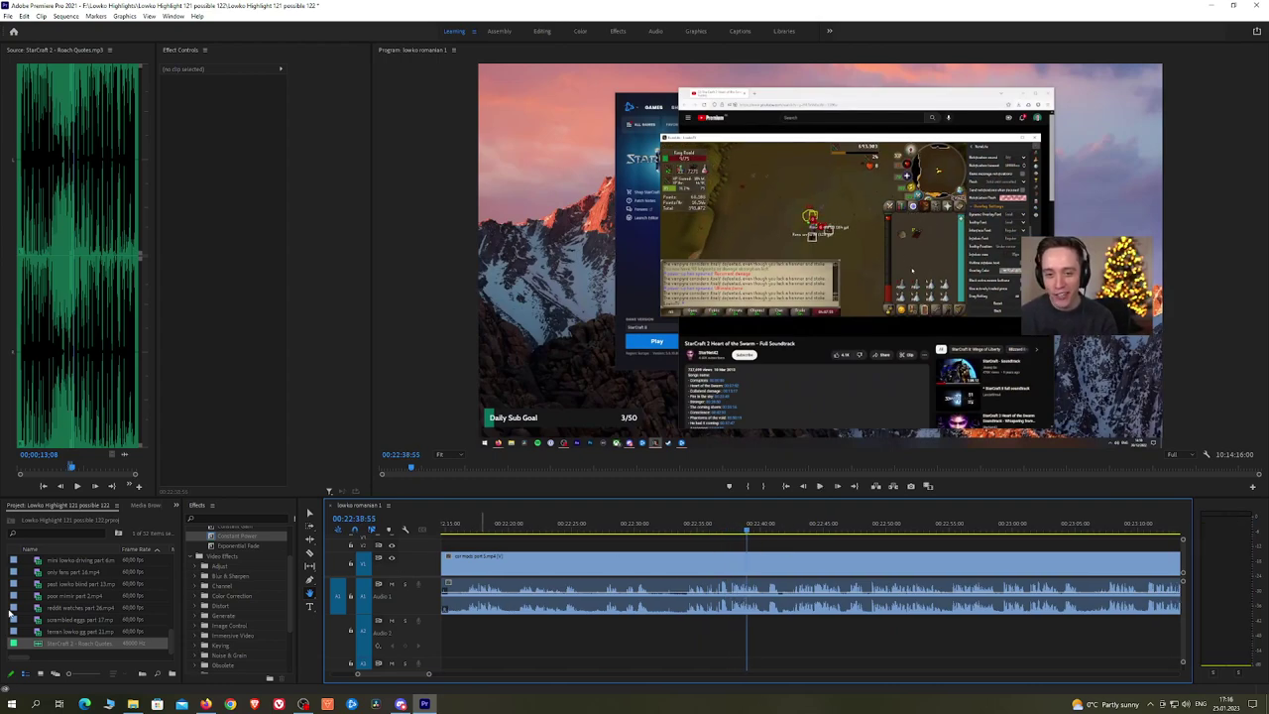
left_click(688, 529)
key("space")
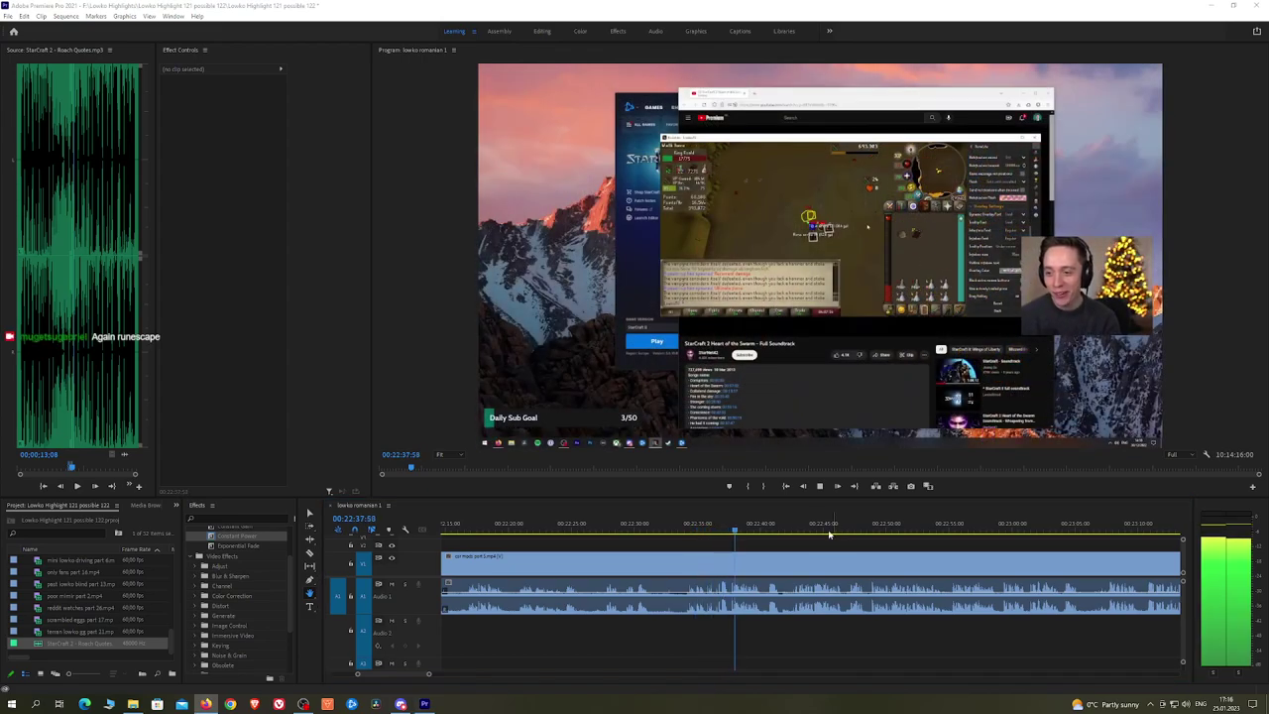
key("space")
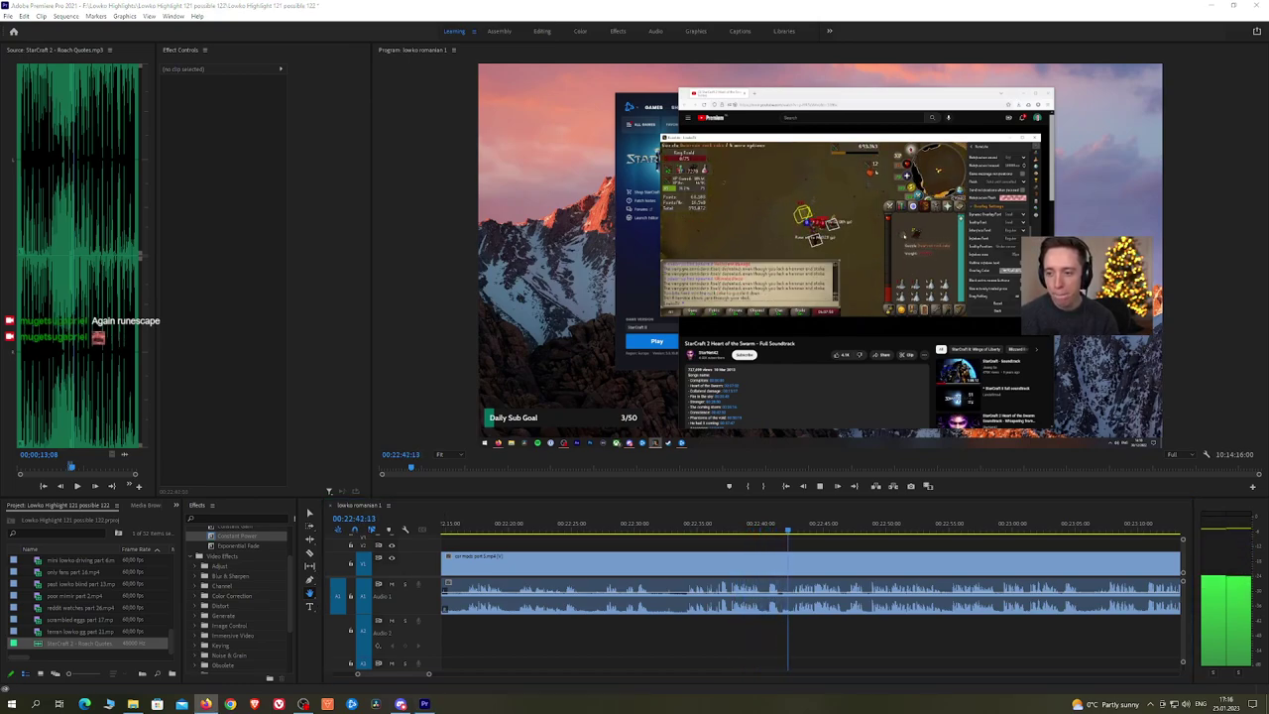
scroll(808, 537, "right", 2)
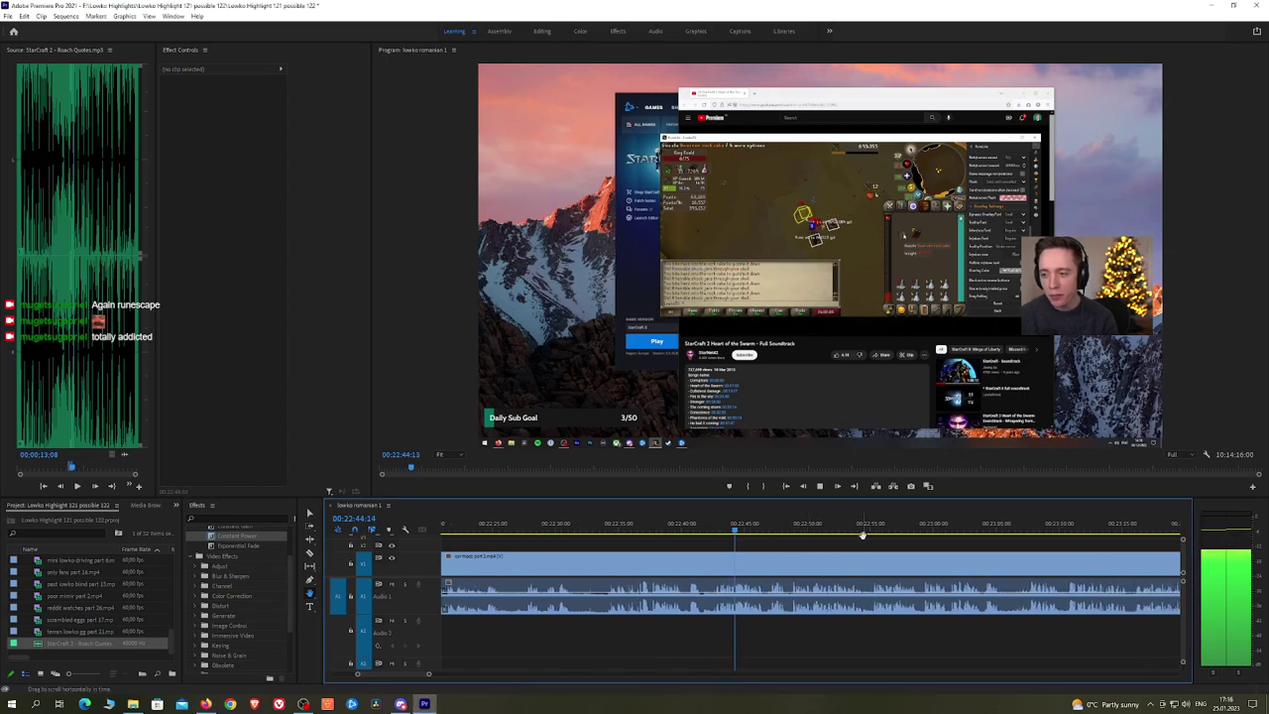
left_click_drag(863, 535, 737, 542)
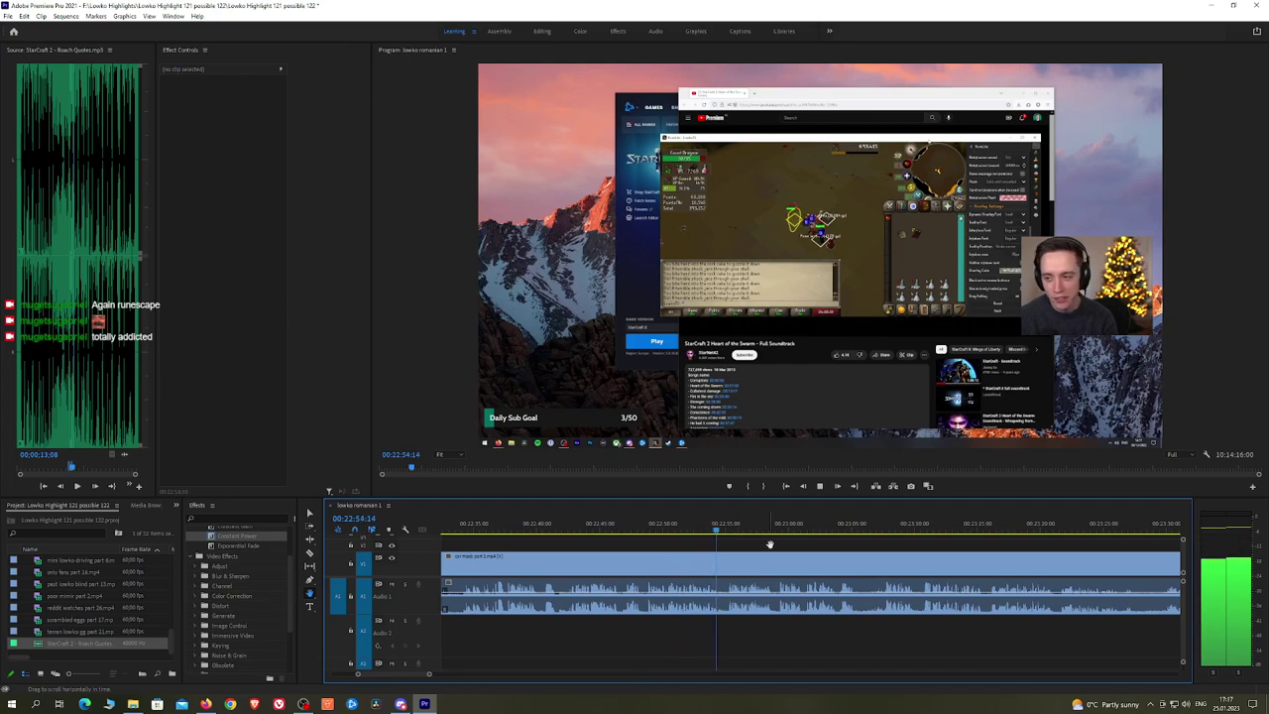
mouse_move(824, 546)
left_mouse_down()
mouse_move(762, 547)
mouse_move(827, 526)
left_mouse_up()
scroll(805, 532, "down", 5)
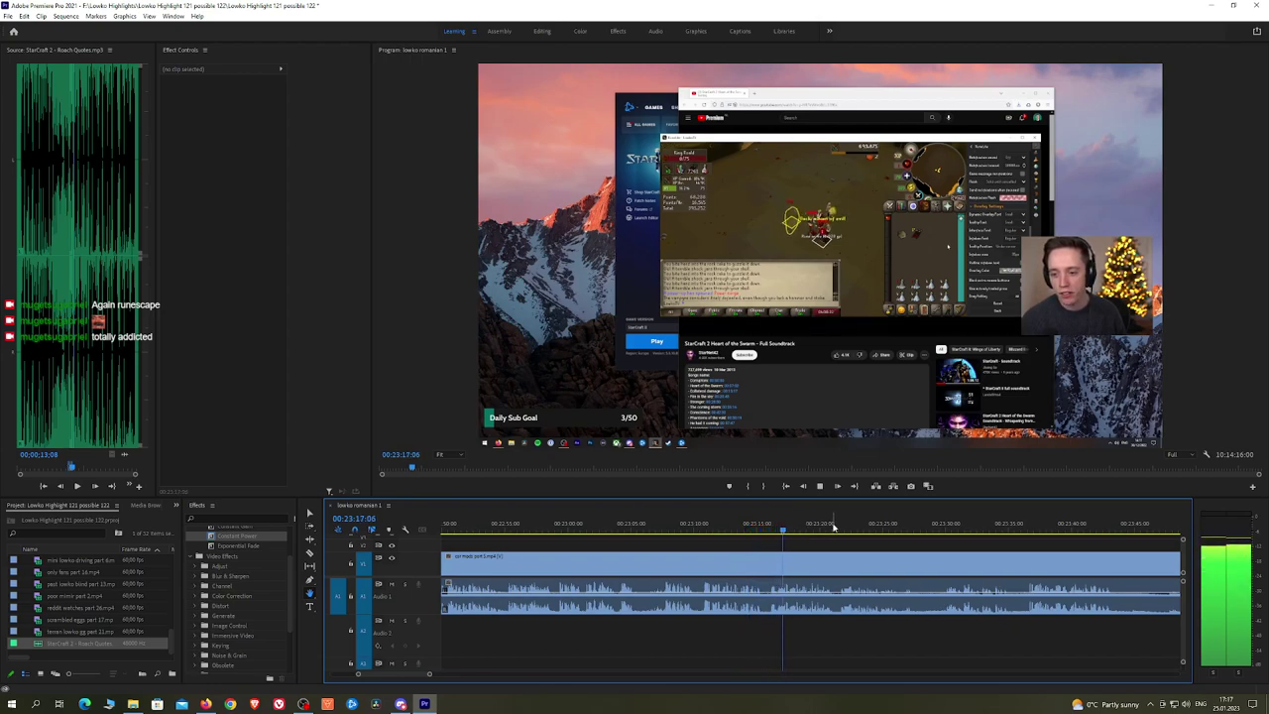
Step: Scrub to where the face-cam returns and razor the clip at 00:24:32
left_click(923, 531)
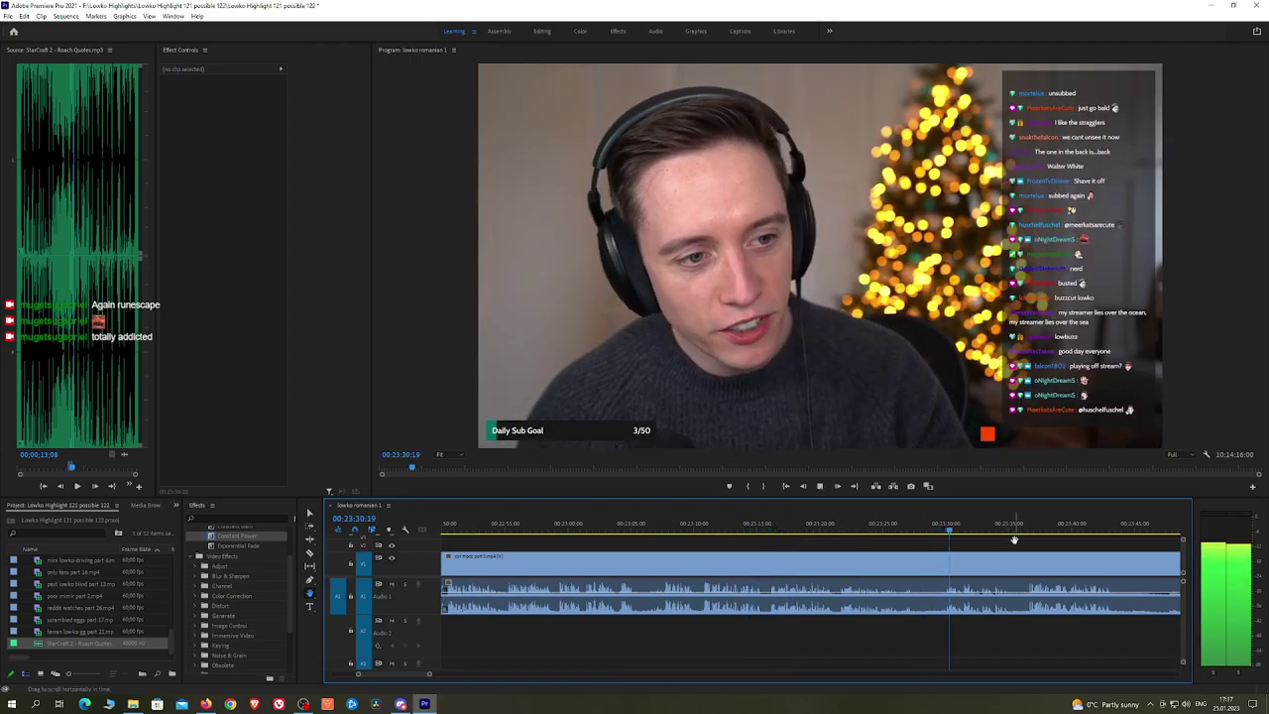
left_click_drag(1014, 535, 536, 546)
left_click(725, 528)
left_click_drag(823, 533, 978, 534)
left_click(861, 527)
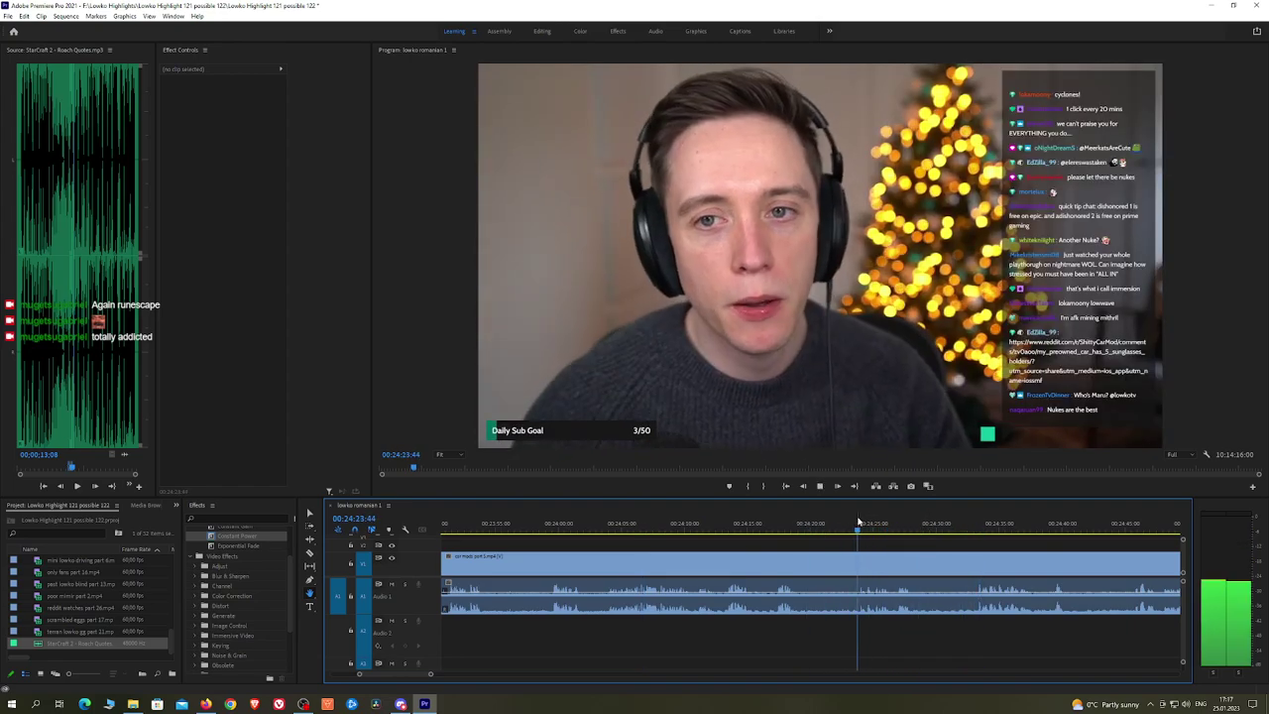
left_click_drag(859, 522, 984, 524)
left_click(967, 532)
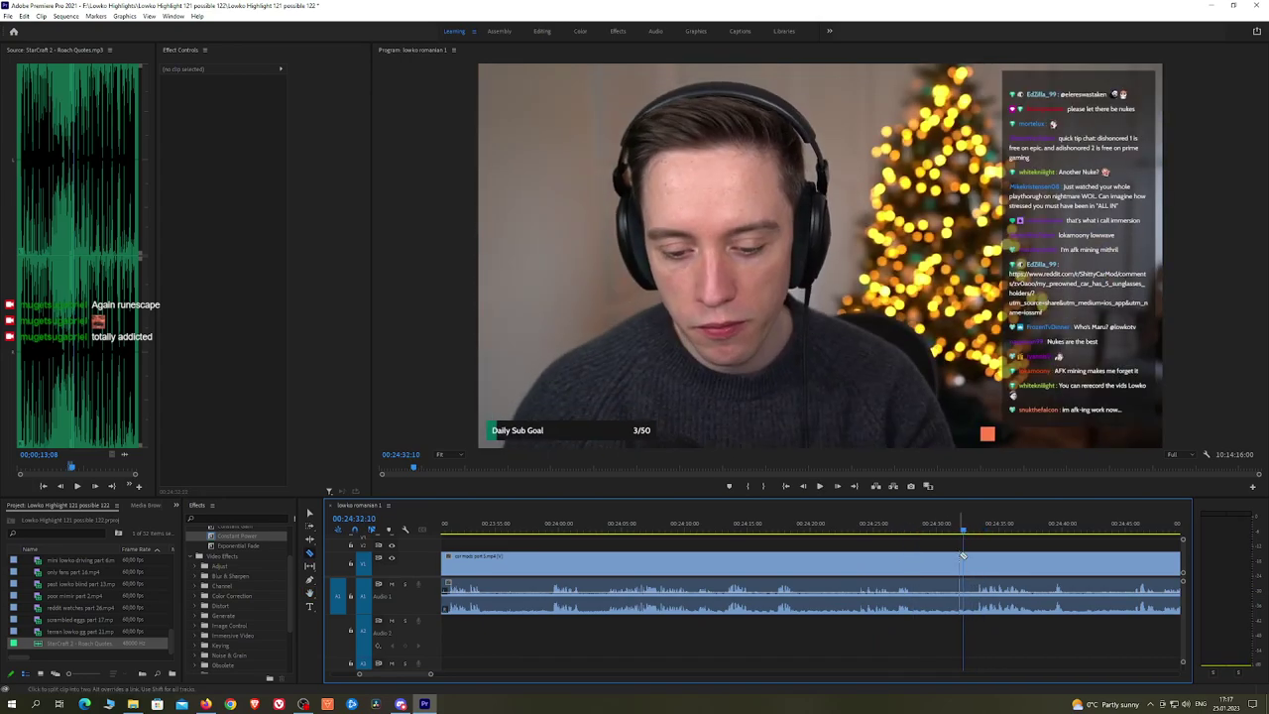
left_click(962, 556)
Step: Ripple-delete the dull stretch before the 00:24:32 split and add an Exponential Fade at the audio edit
key("v")
left_click(943, 569)
key("shift+Delete")
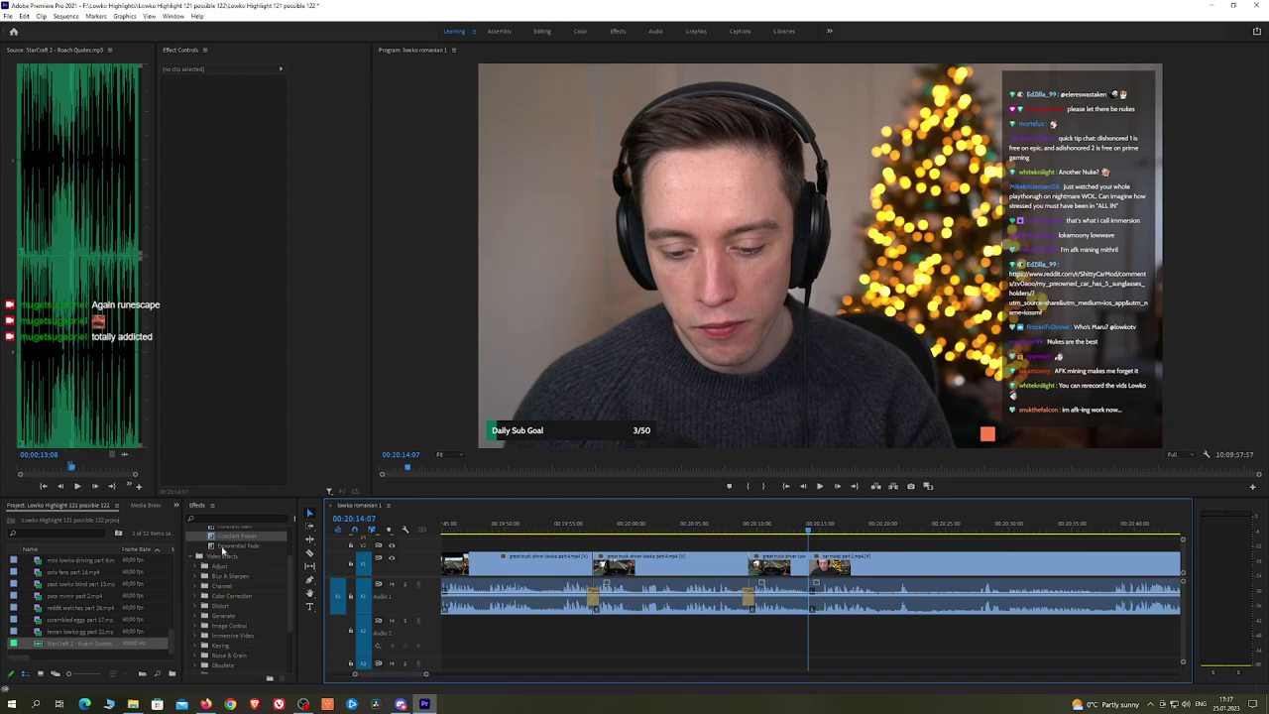
left_click_drag(222, 548, 833, 598)
key("space")
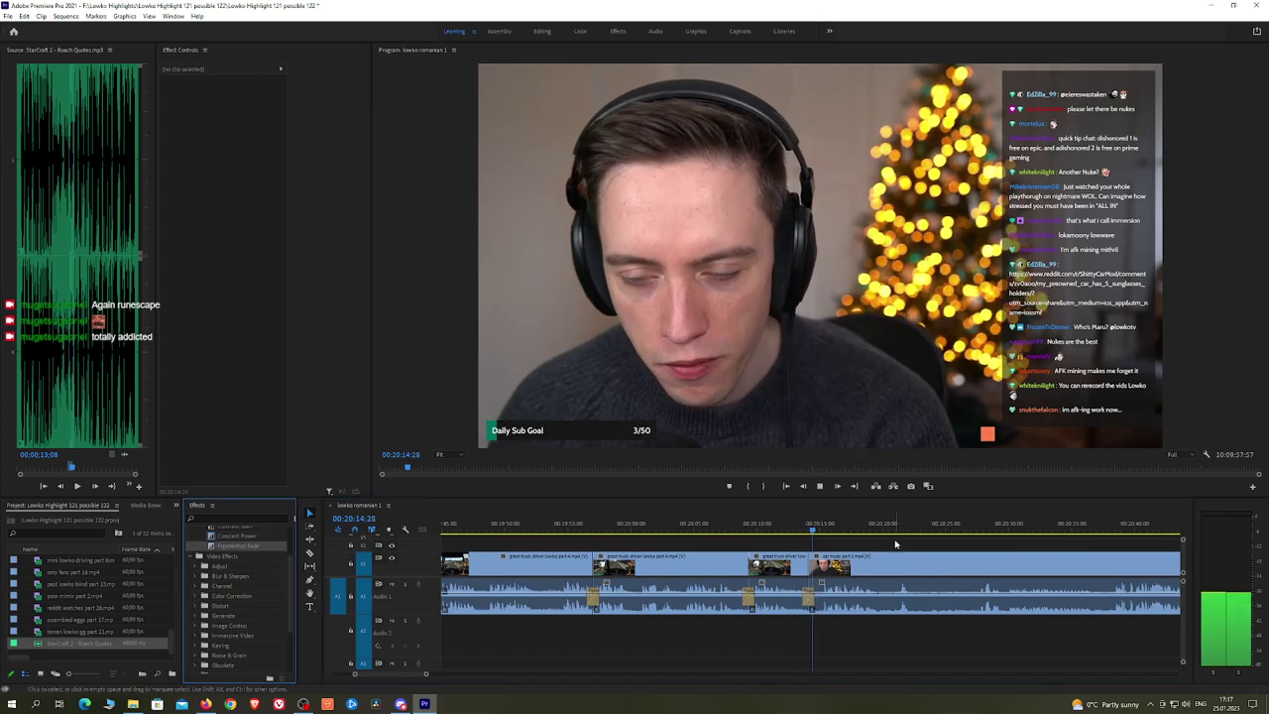
scroll(819, 528, "down", 2)
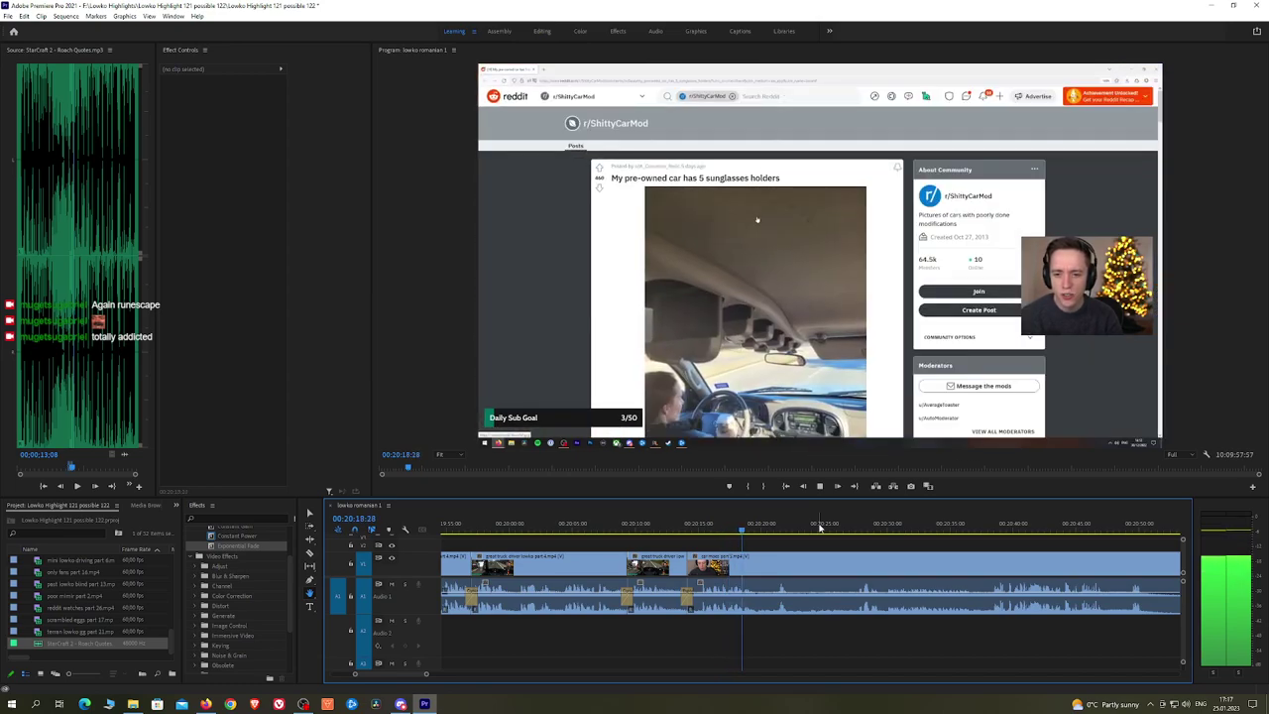
scroll(821, 534, "down", 2)
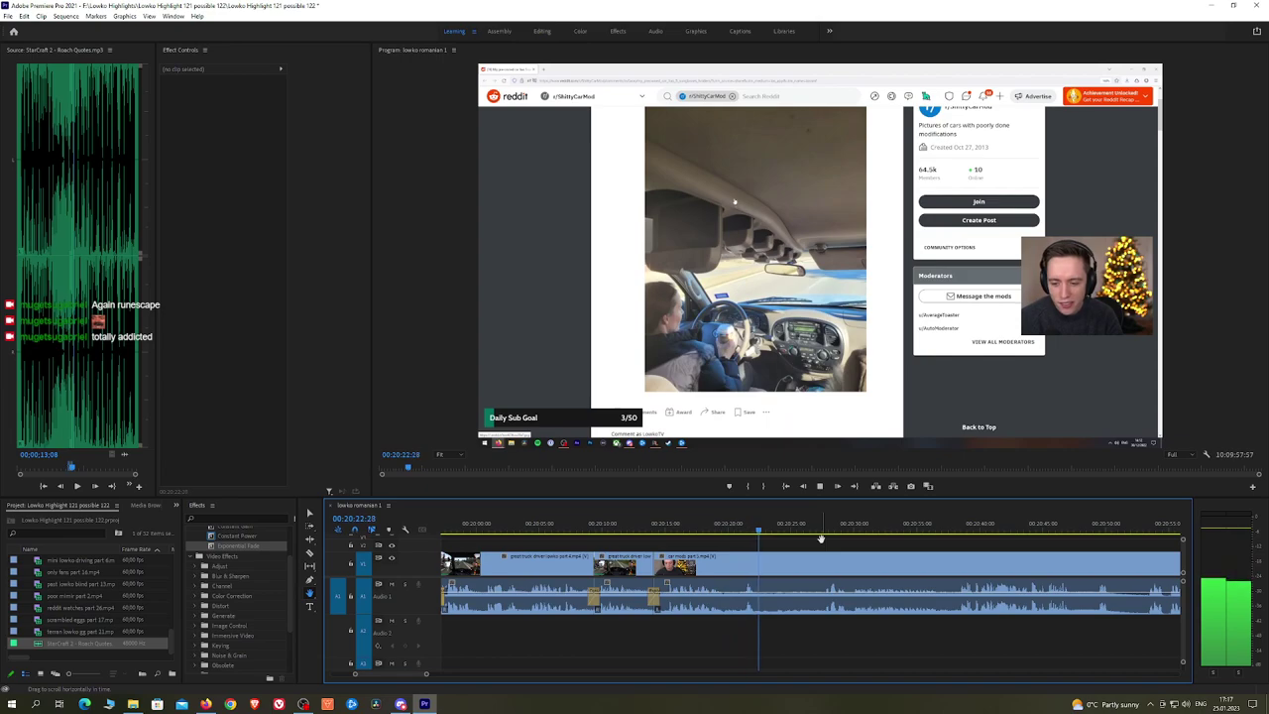
Step: Cut the unwanted piece near 00:20:26 and add a Constant Power crossfade to the new audio join
key("c")
left_click(760, 564)
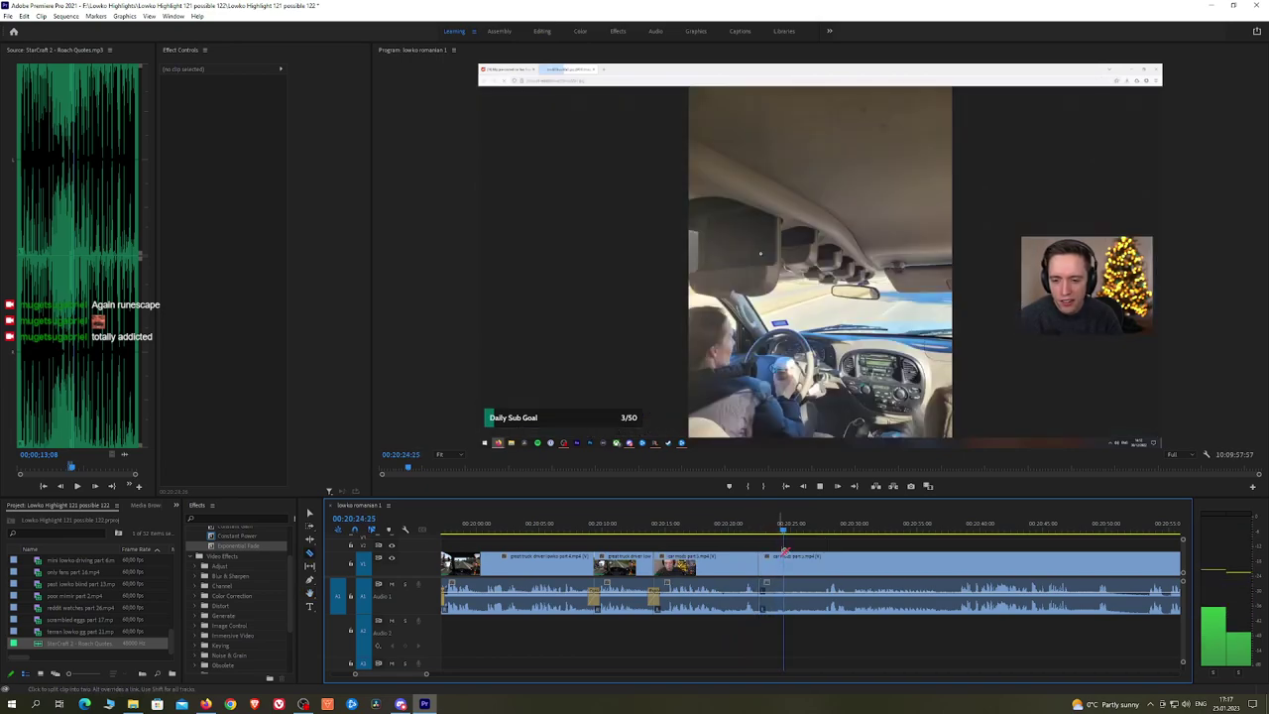
left_click(810, 532)
left_click_drag(810, 535, 801, 534)
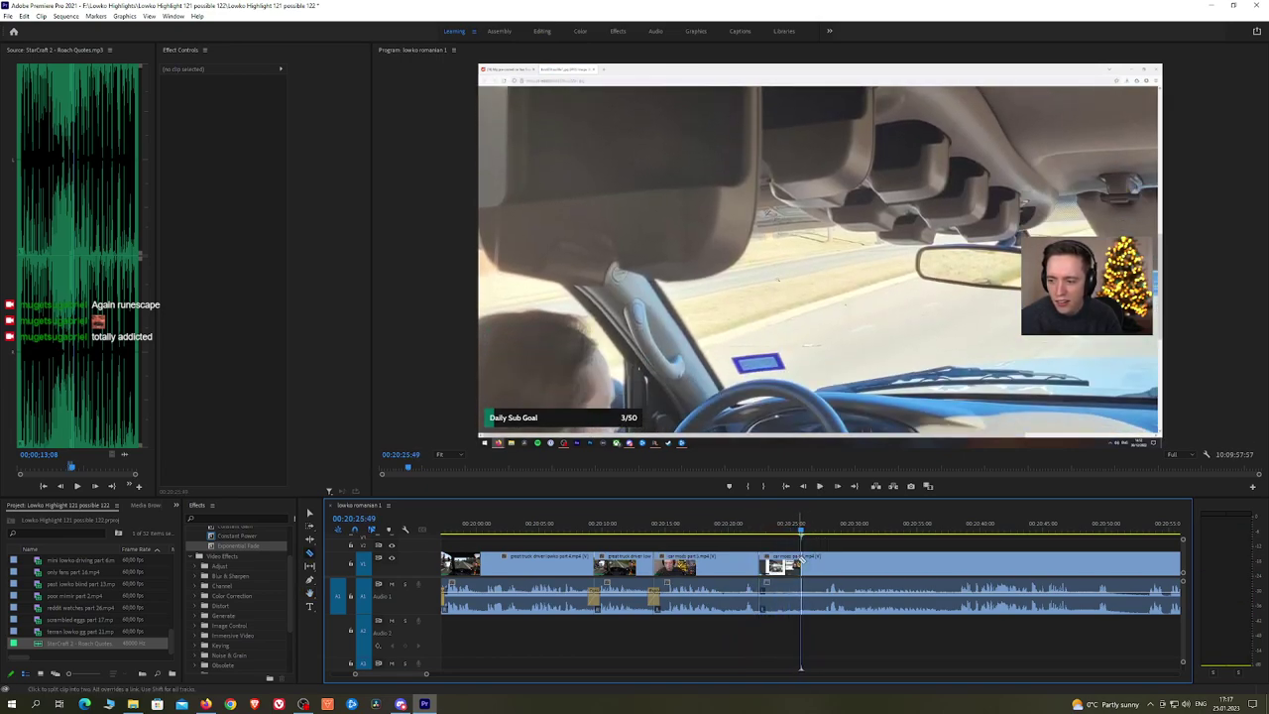
left_click(801, 564)
key("v")
left_click(786, 565)
key("shift+Delete")
key("space")
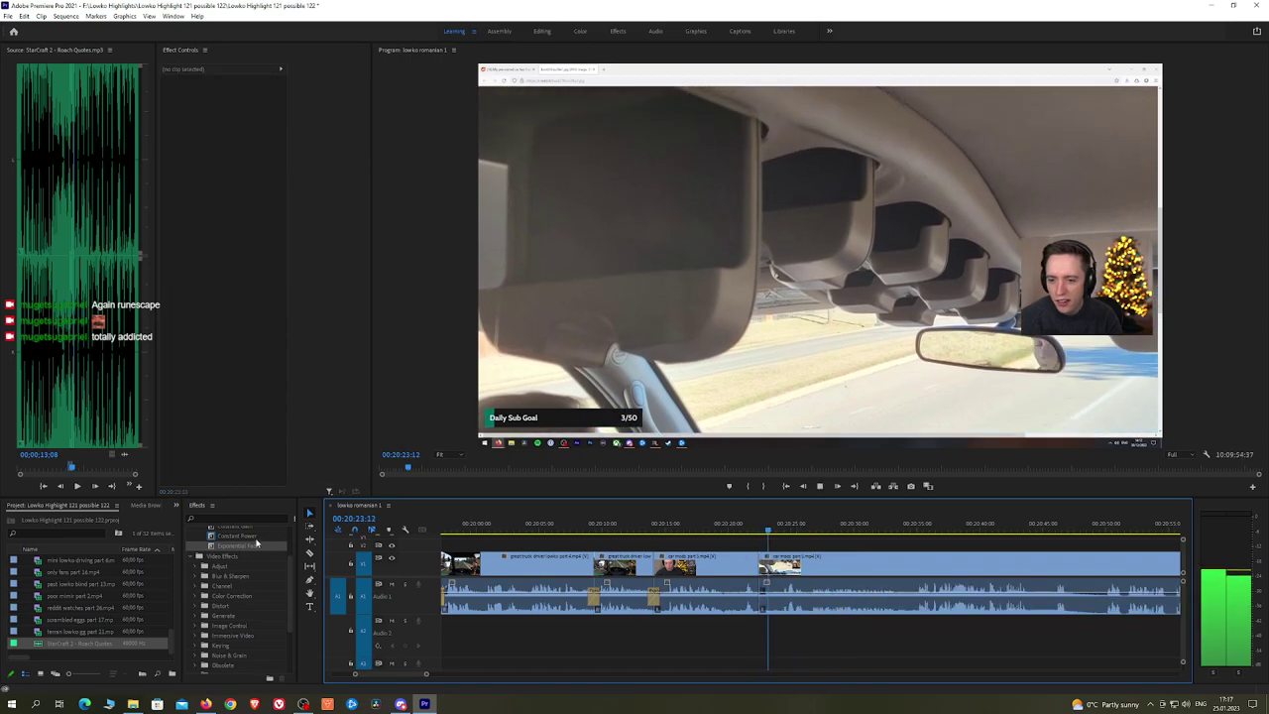
left_click_drag(254, 537, 761, 601)
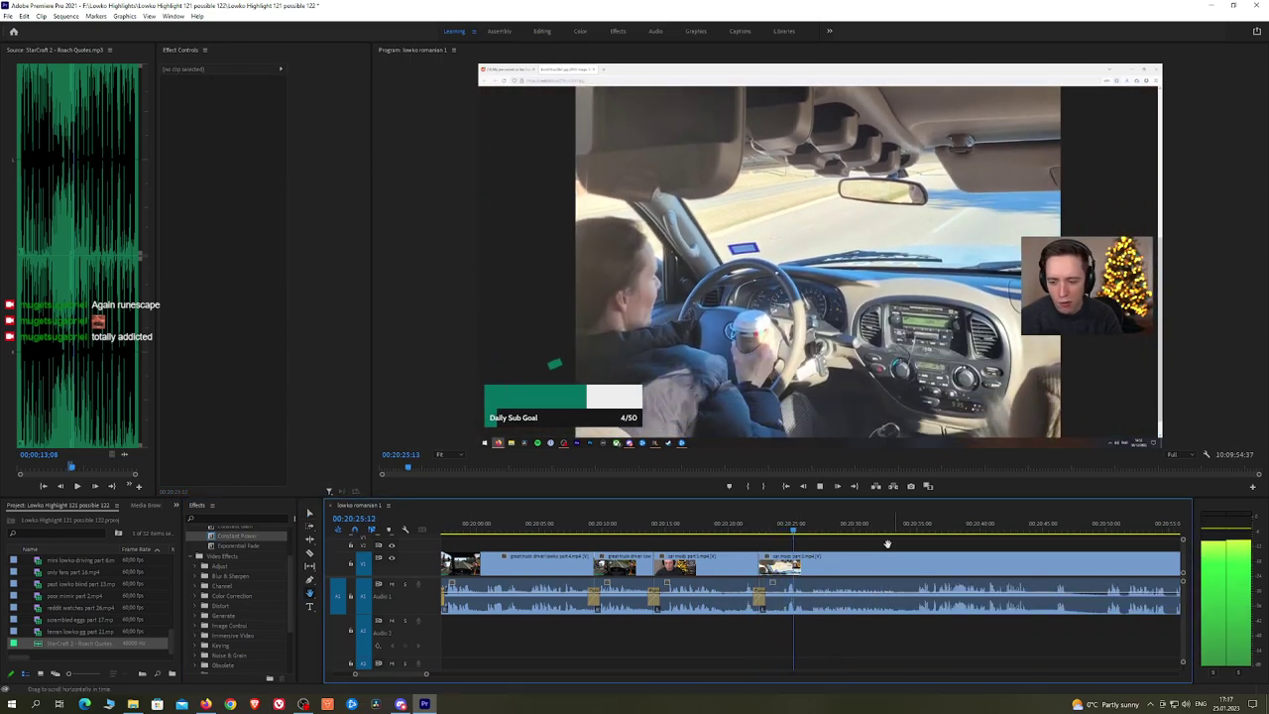
Step: Razor both ends of a short unwanted bit in the car footage and ripple-delete it
scroll(789, 545, "down", 2)
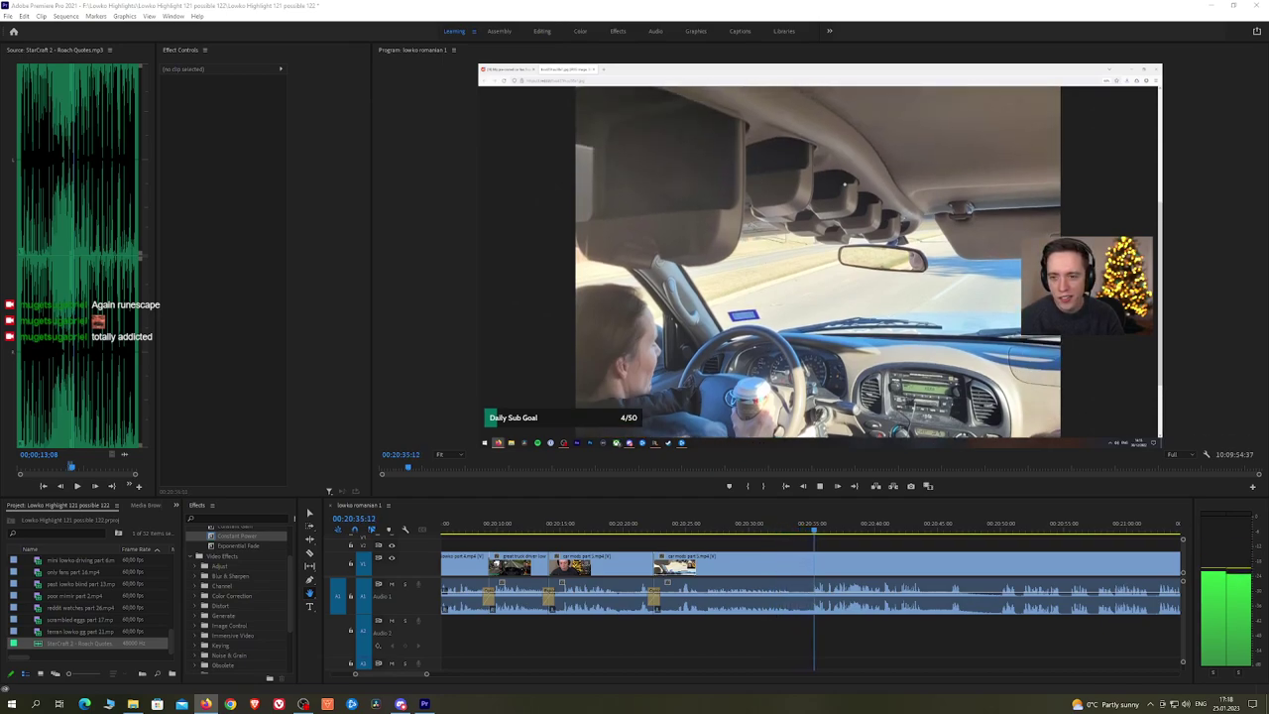
scroll(853, 547, "down", 2)
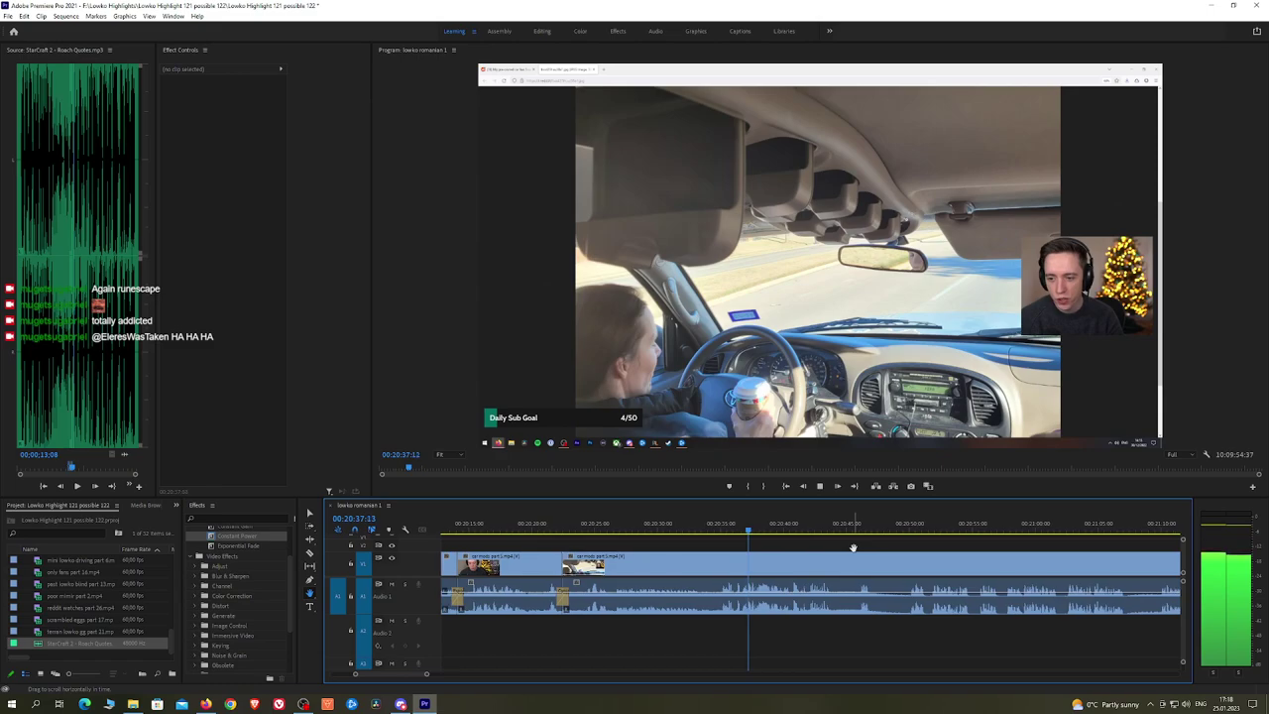
left_click_drag(857, 548, 748, 544)
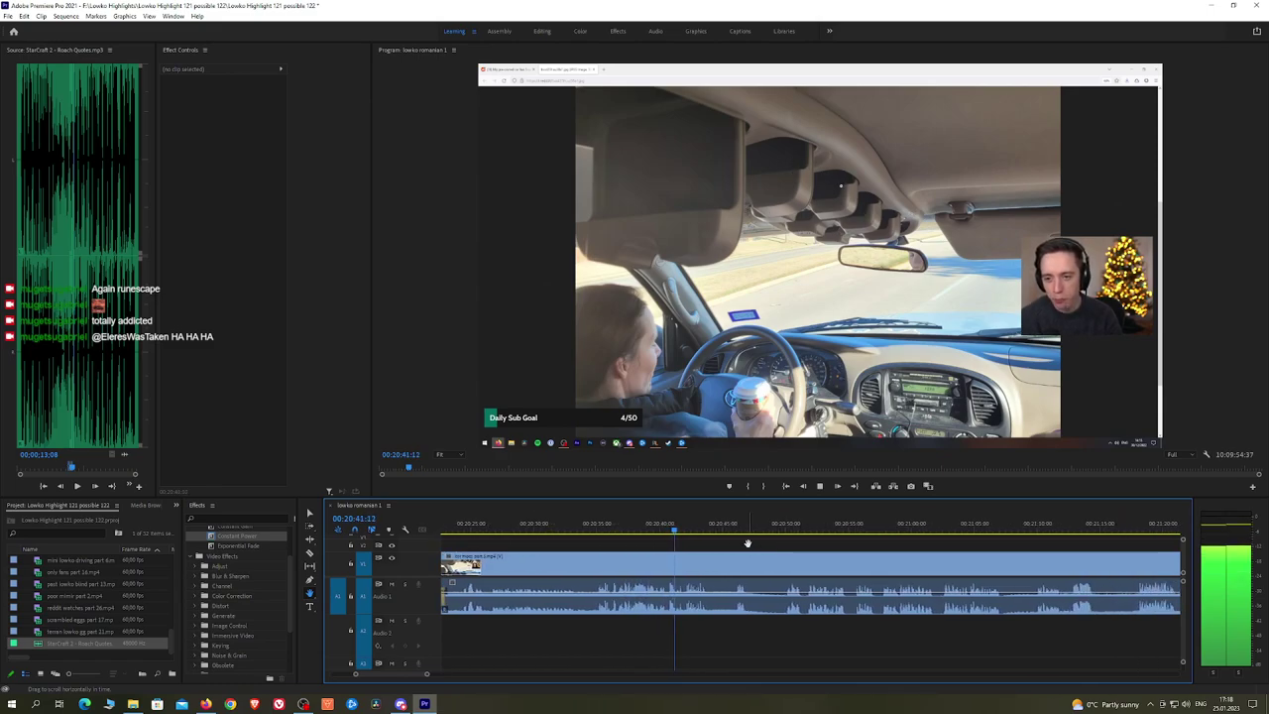
key("space")
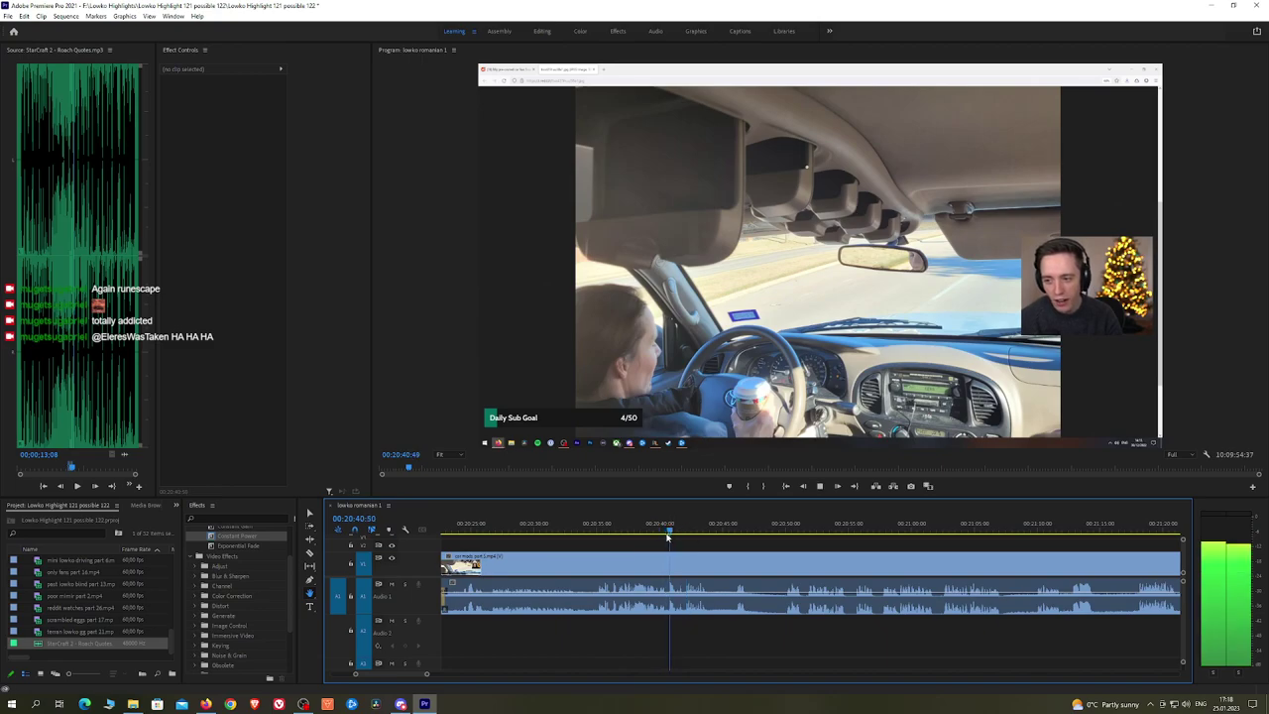
scroll(670, 537, "up", 3)
left_click(663, 568)
left_click(687, 568)
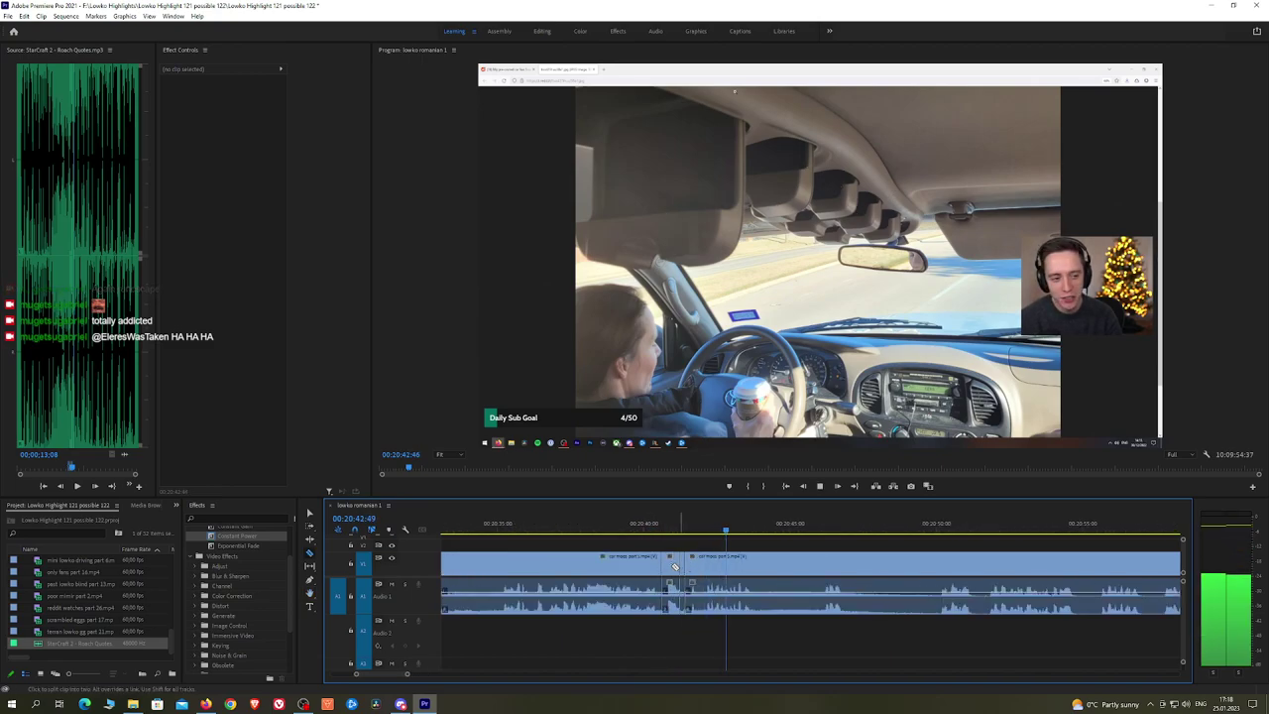
key("v")
left_click(672, 570)
key("shift+Delete")
Step: Ripple-delete the unwanted piece at about 00:20:44 and crossfade the audio join with Constant Power
key("space")
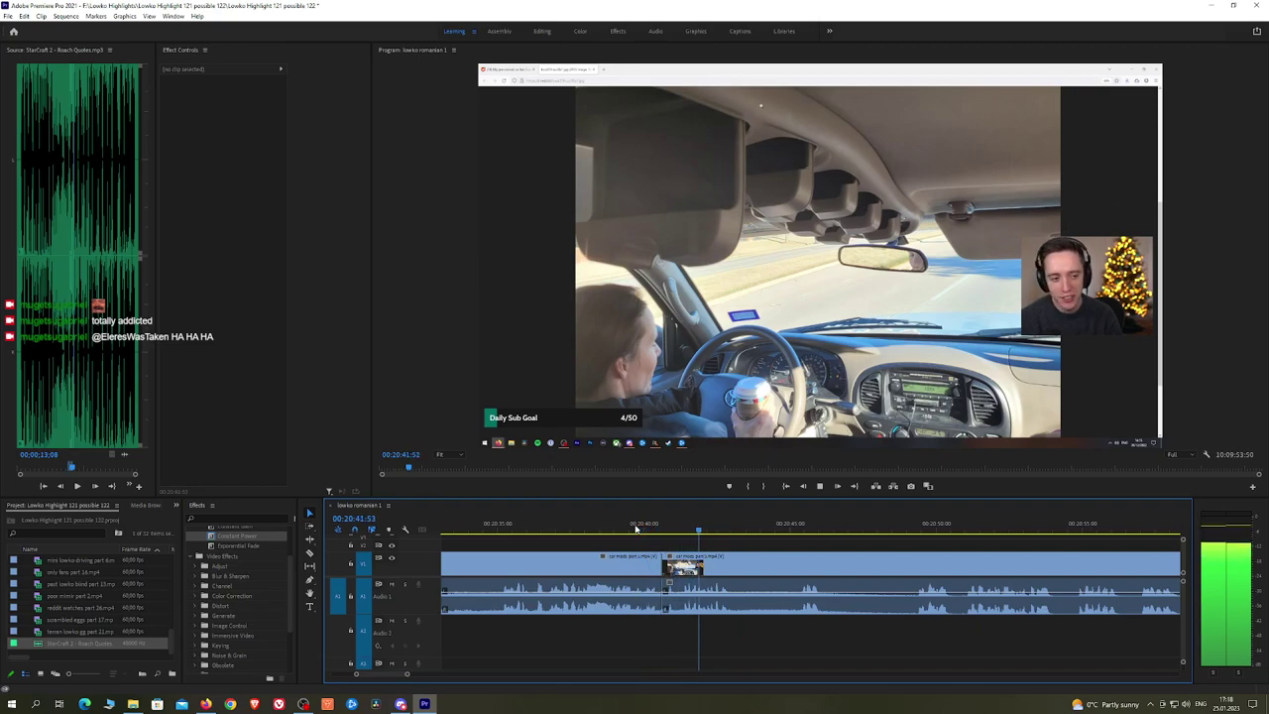
key("minus")
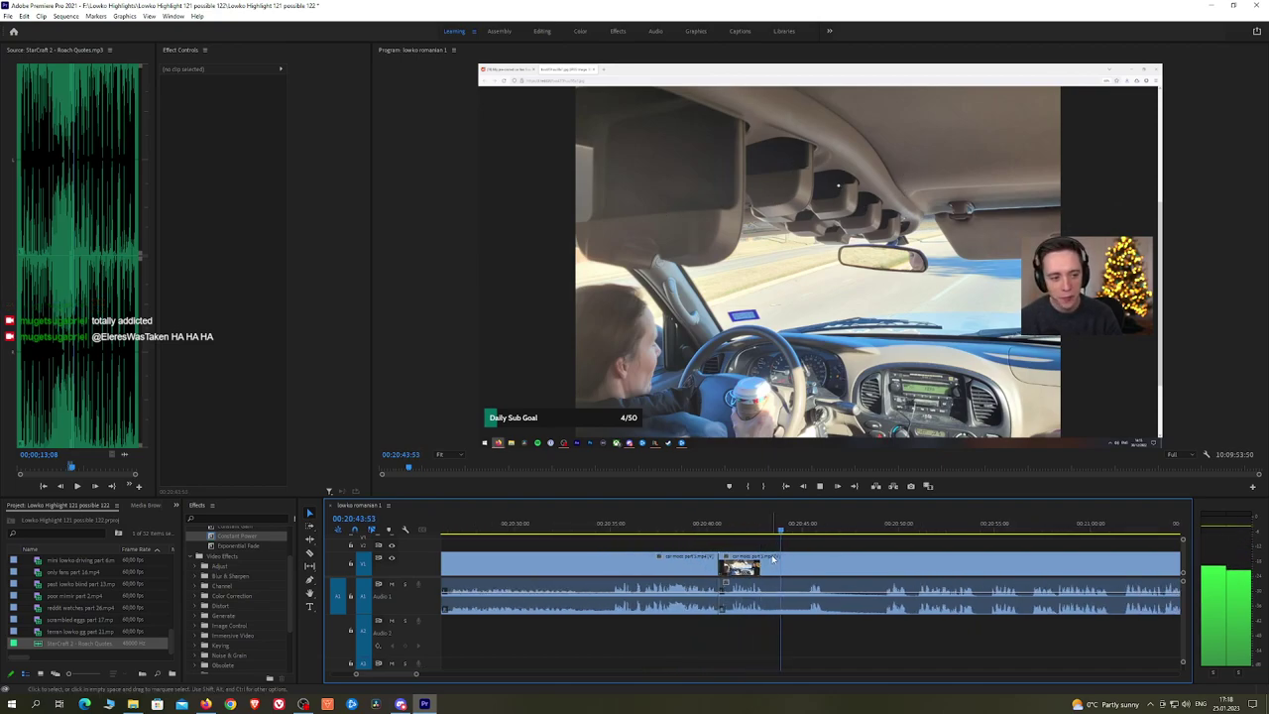
key("c")
left_click(772, 559)
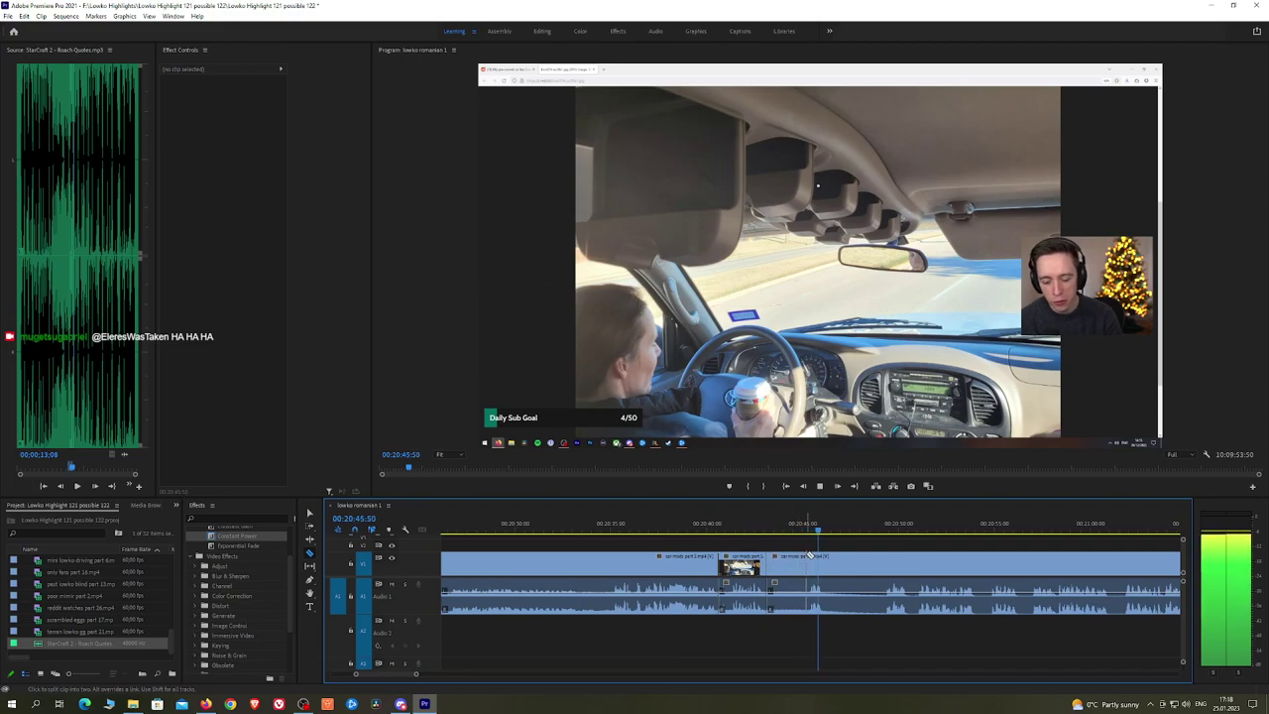
left_click(808, 555)
key("v")
left_click(792, 561)
key("shift+Delete")
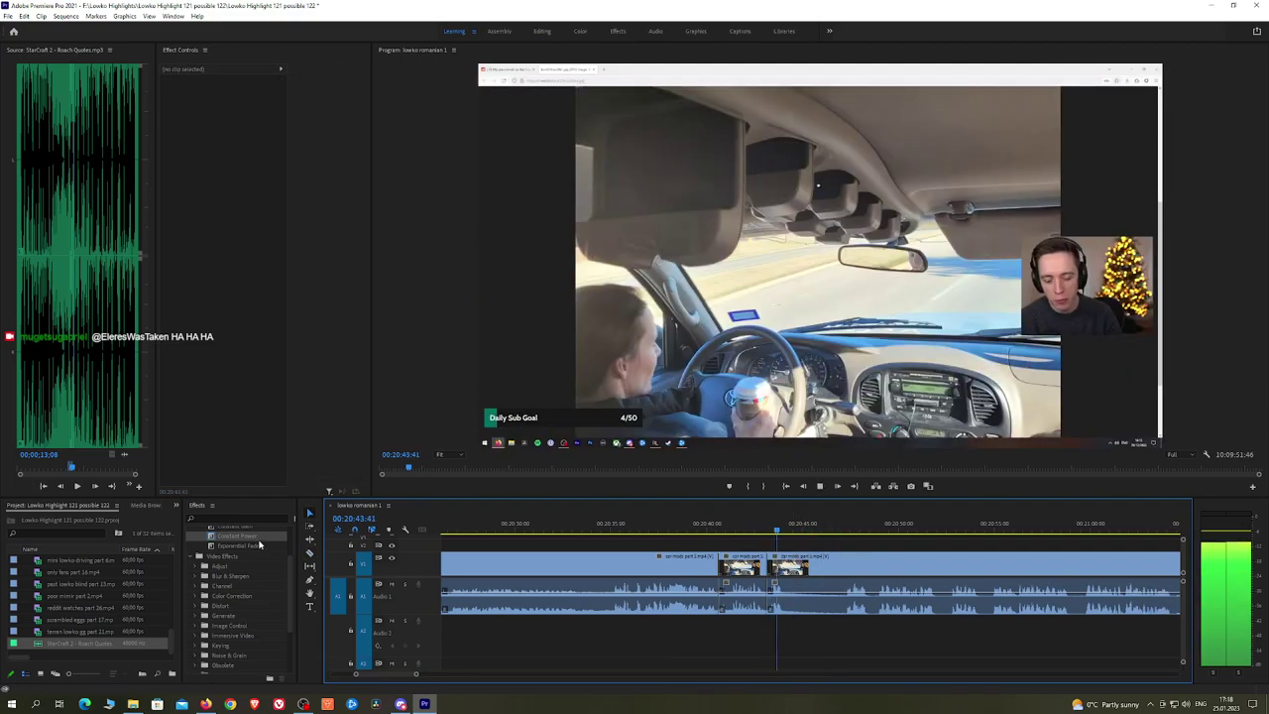
left_click_drag(259, 545, 771, 595)
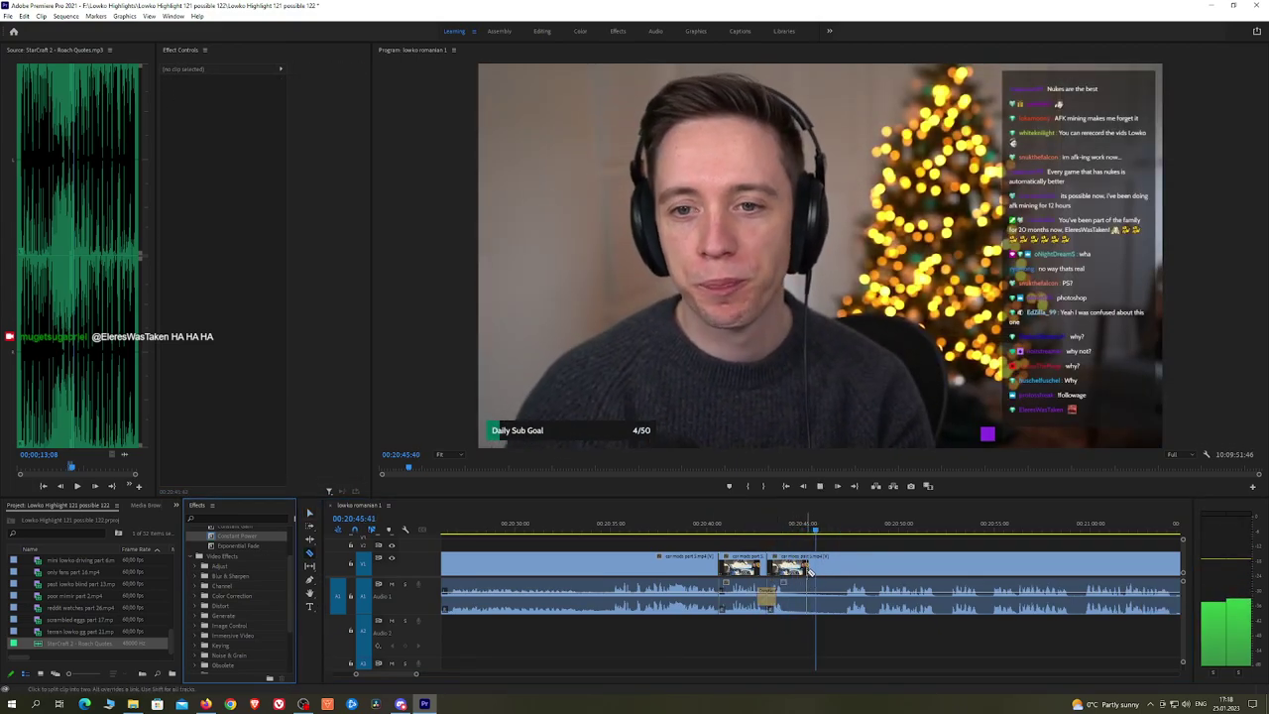
Step: Razor both ends of the dull bit after the car clips and ripple-delete the middle piece
left_click(829, 537)
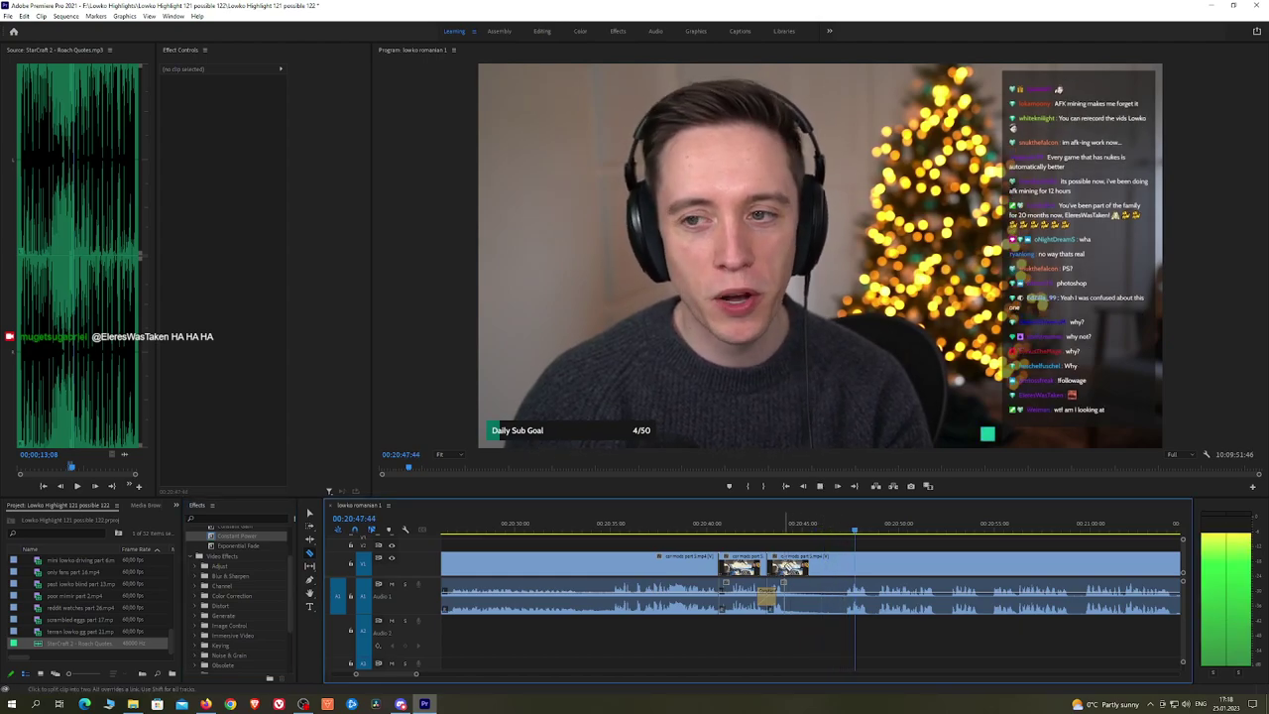
left_click(784, 565)
left_click(842, 566)
key("v")
left_click(826, 568)
key("shift+Delete")
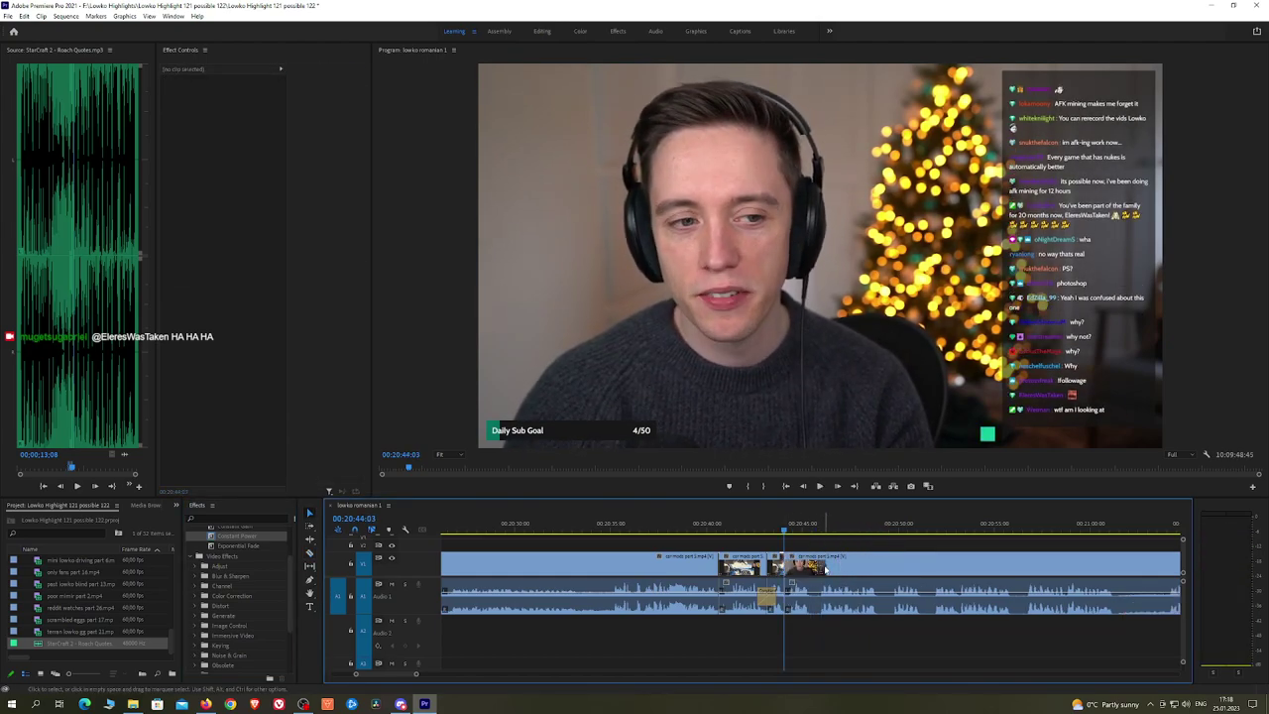
Step: Replay the new join from about 00:20:46 to check it
key("space")
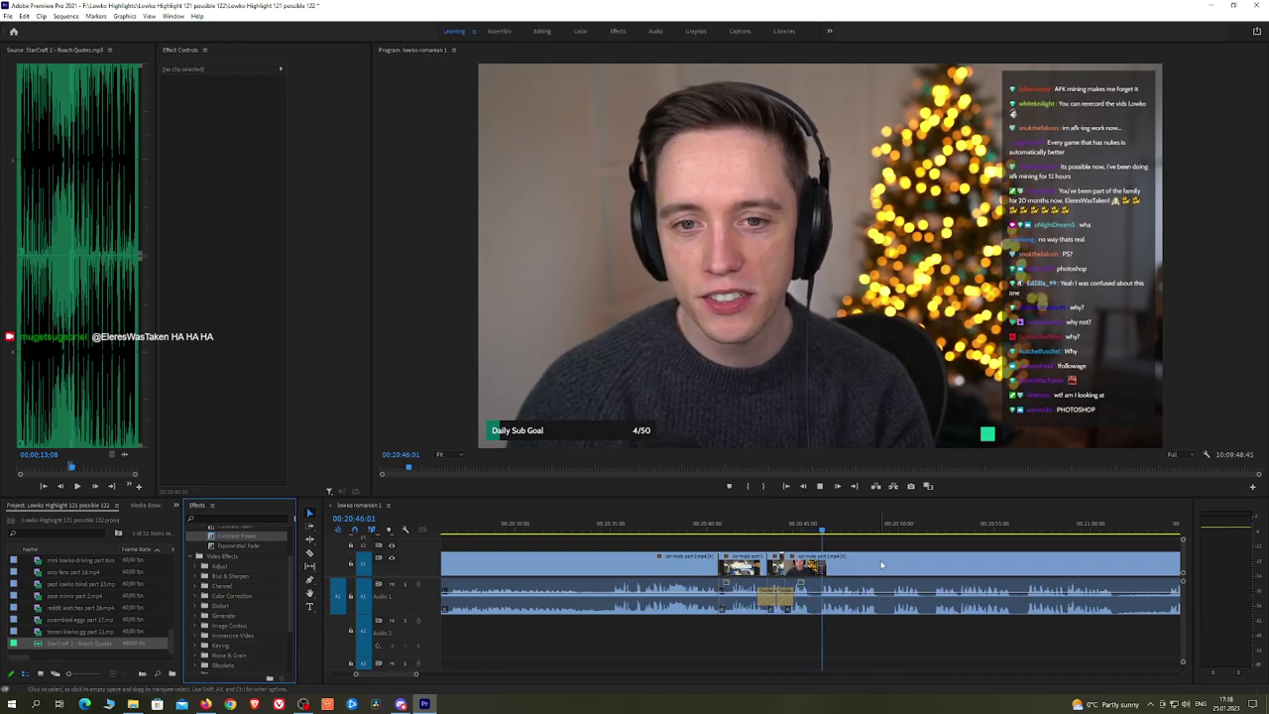
scroll(754, 543, "down", 3)
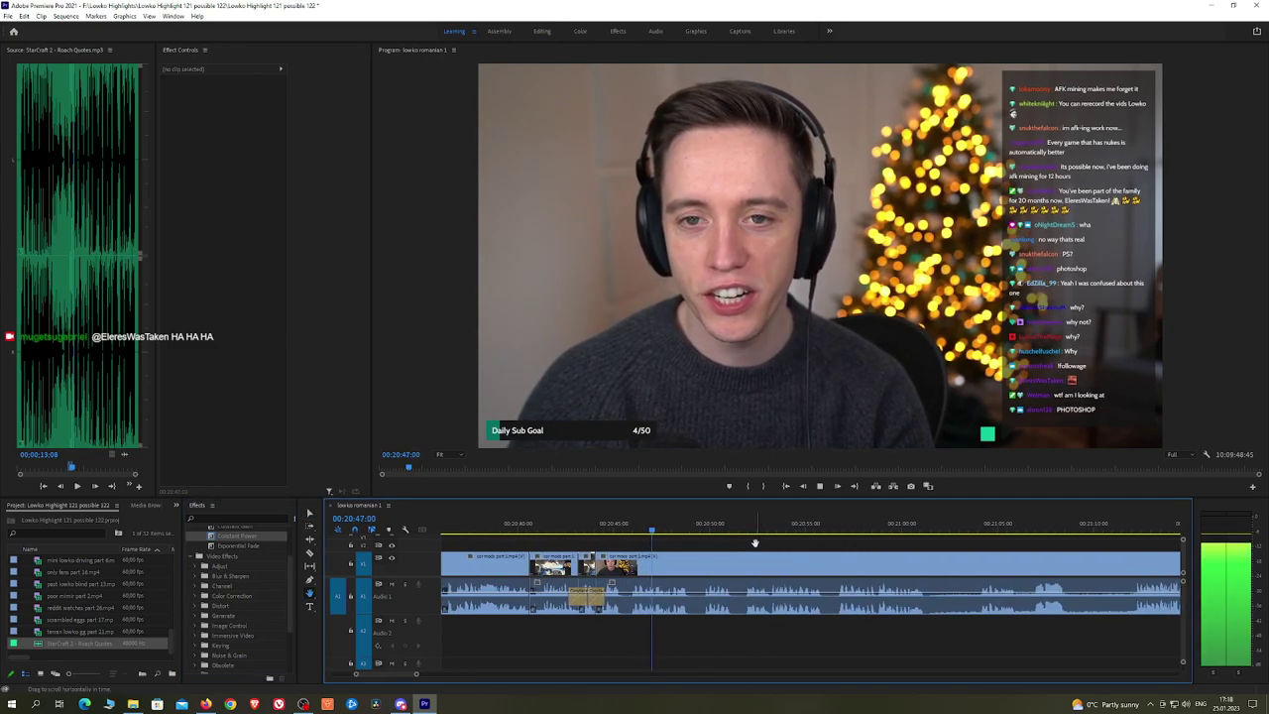
left_click(635, 532)
key("space")
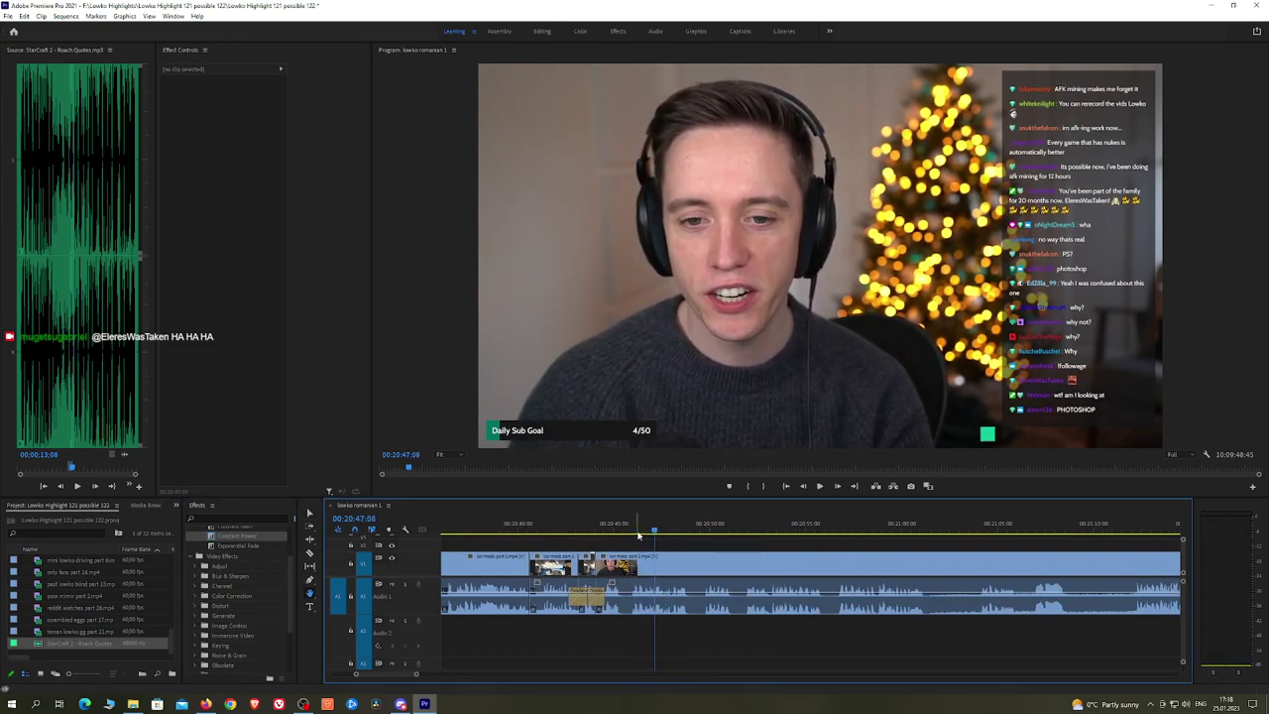
scroll(645, 562, "up", 4)
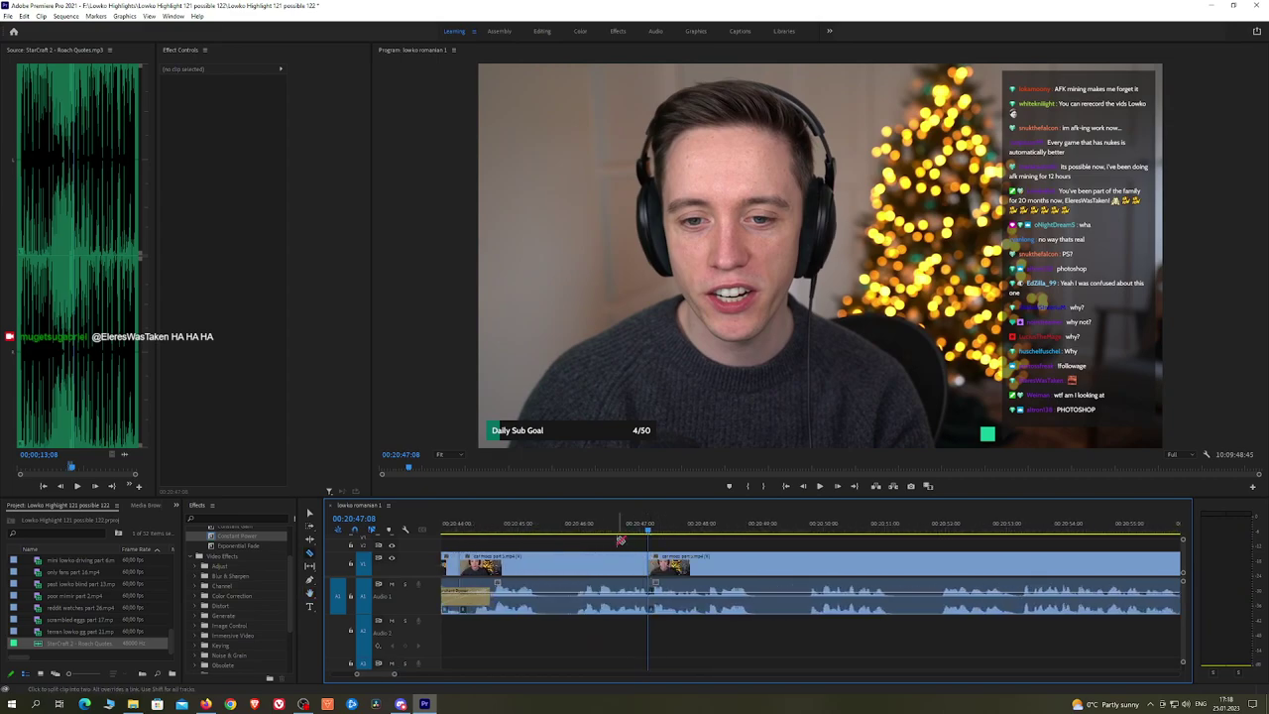
left_click(620, 538)
key("space")
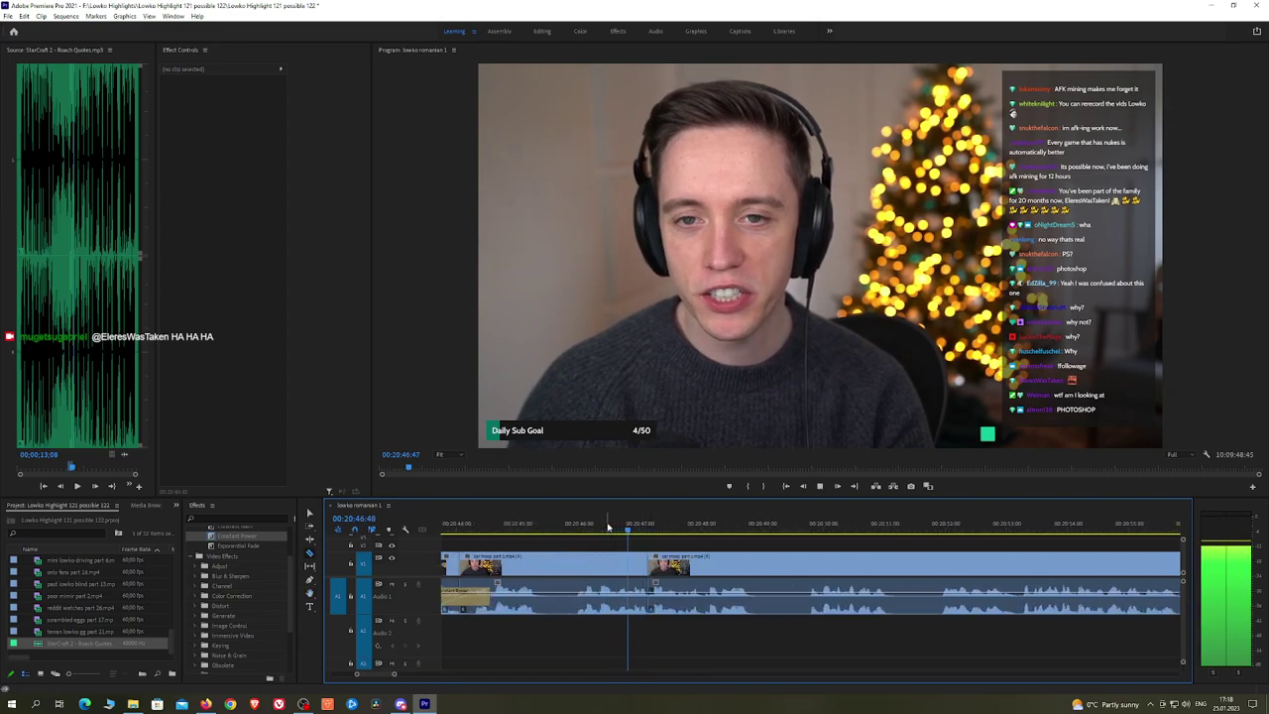
key("space")
key("space")
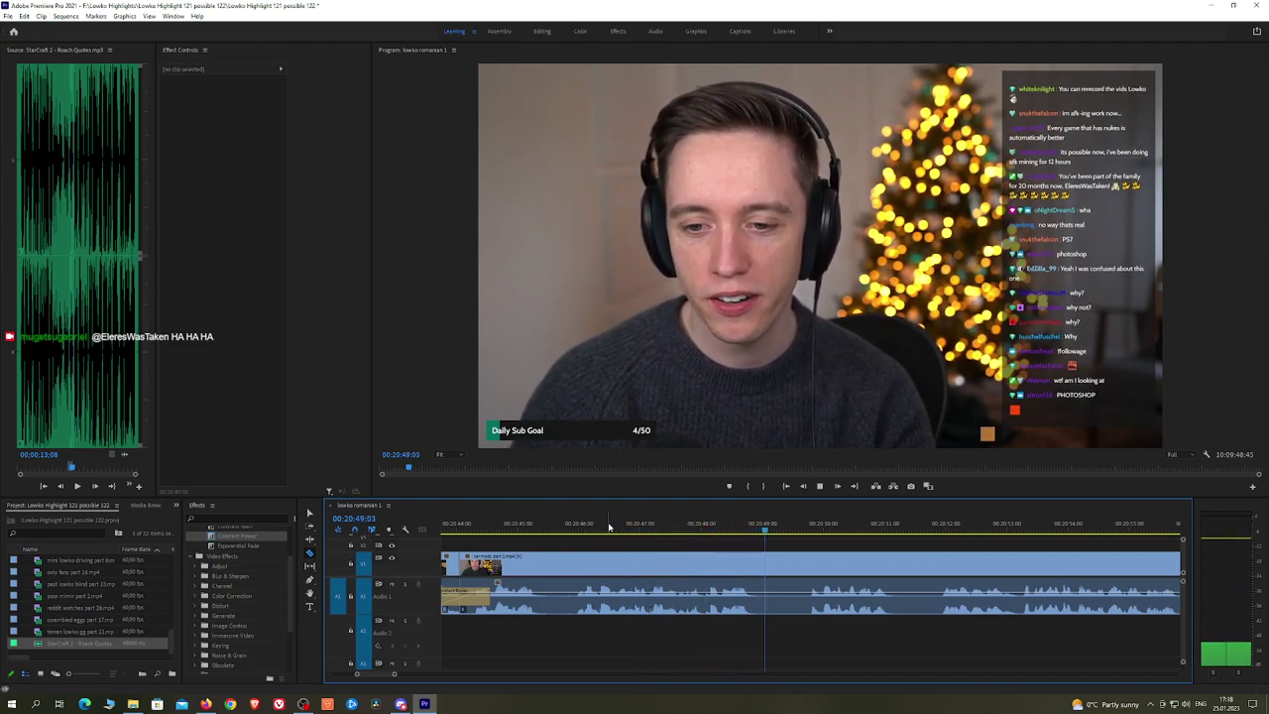
scroll(929, 579, "down", 4)
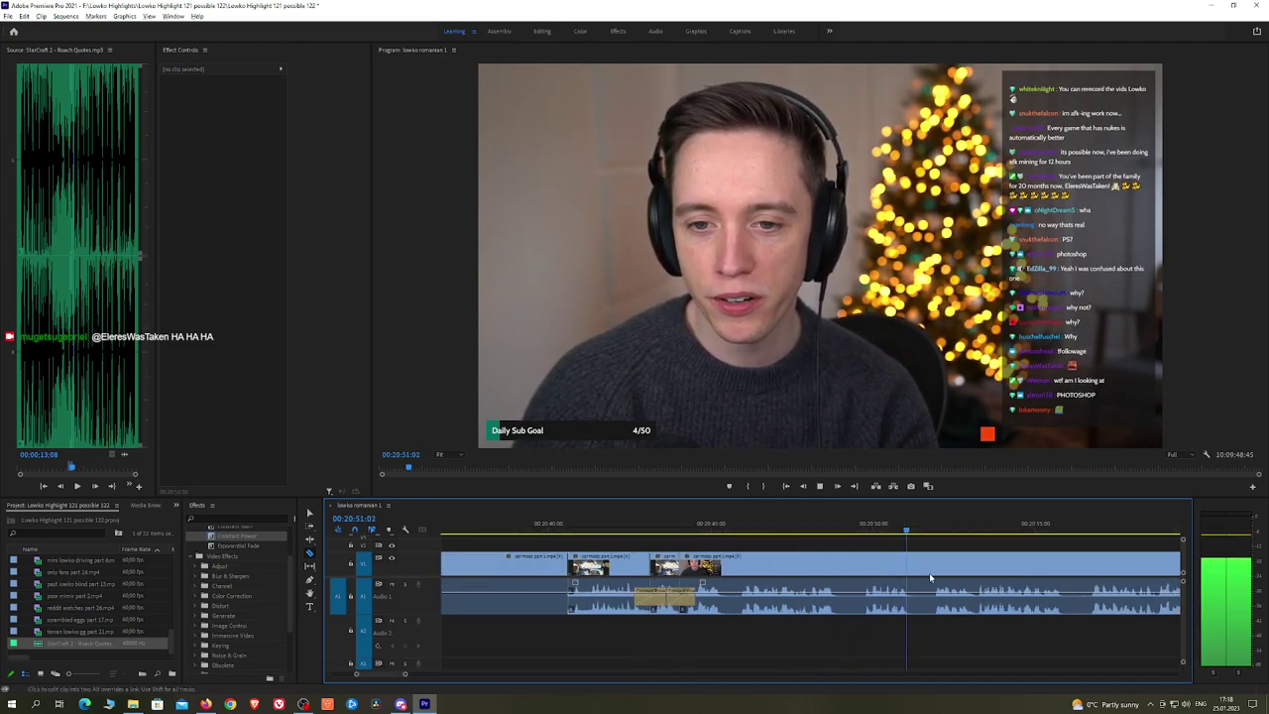
key("alt+Tab")
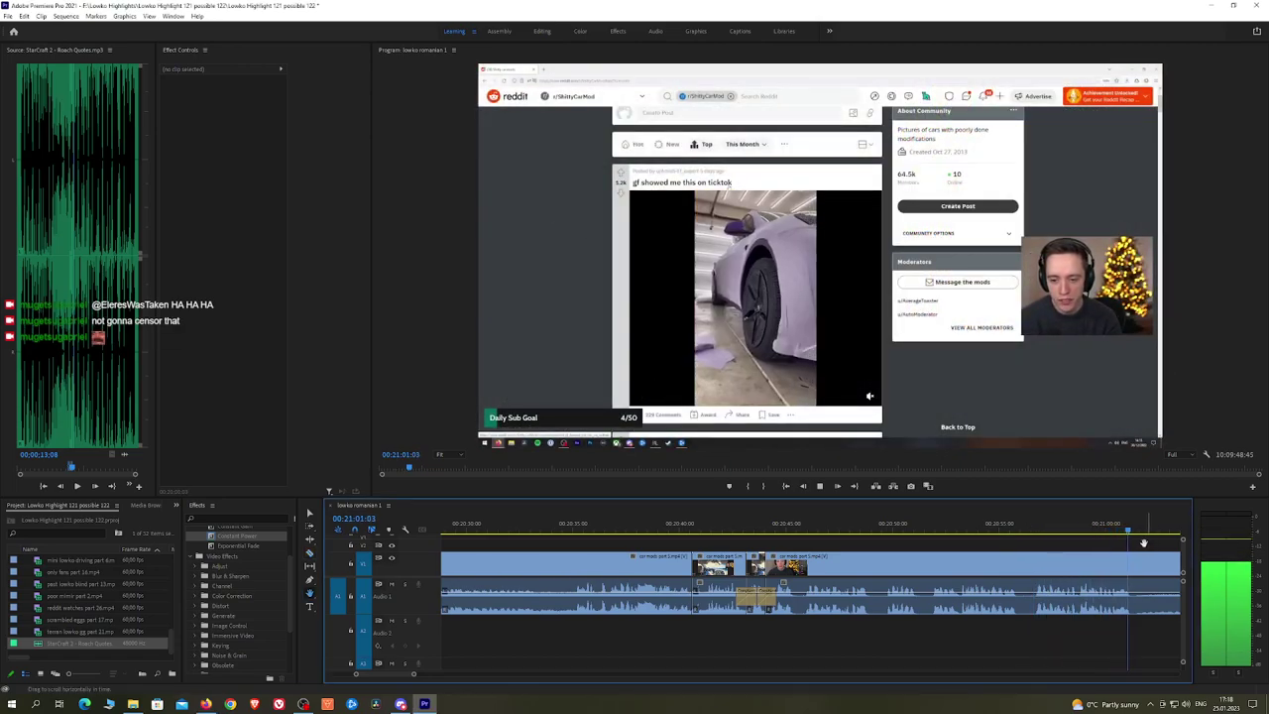
Step: Razor the car-mod clip around a dull part, then undo both cuts
left_click_drag(1144, 543, 747, 543)
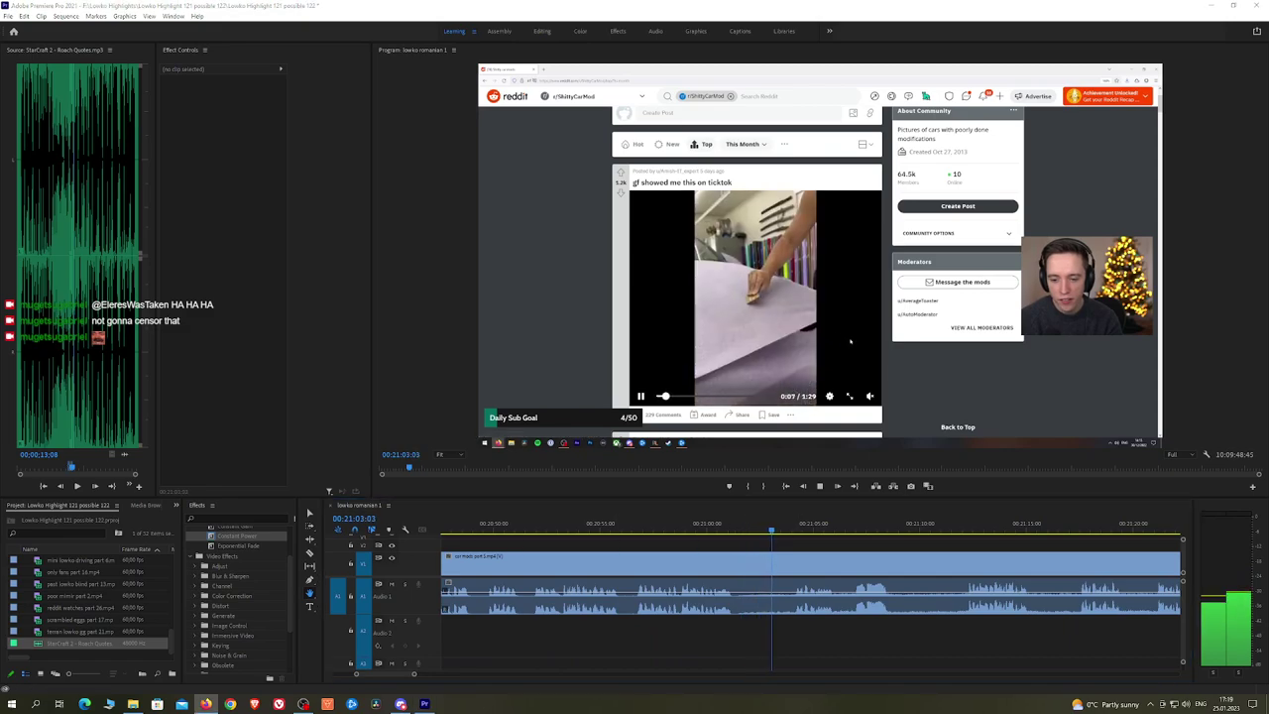
scroll(481, 537, "down", 2)
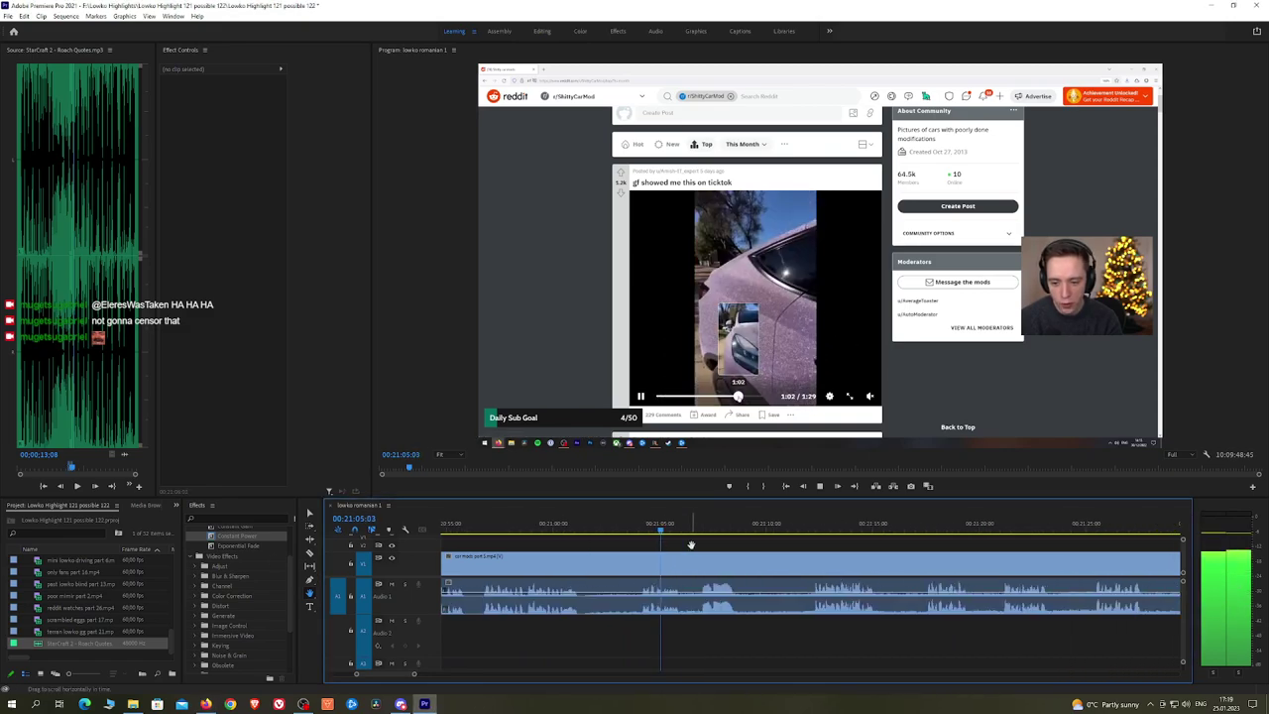
scroll(691, 545, "down", 1)
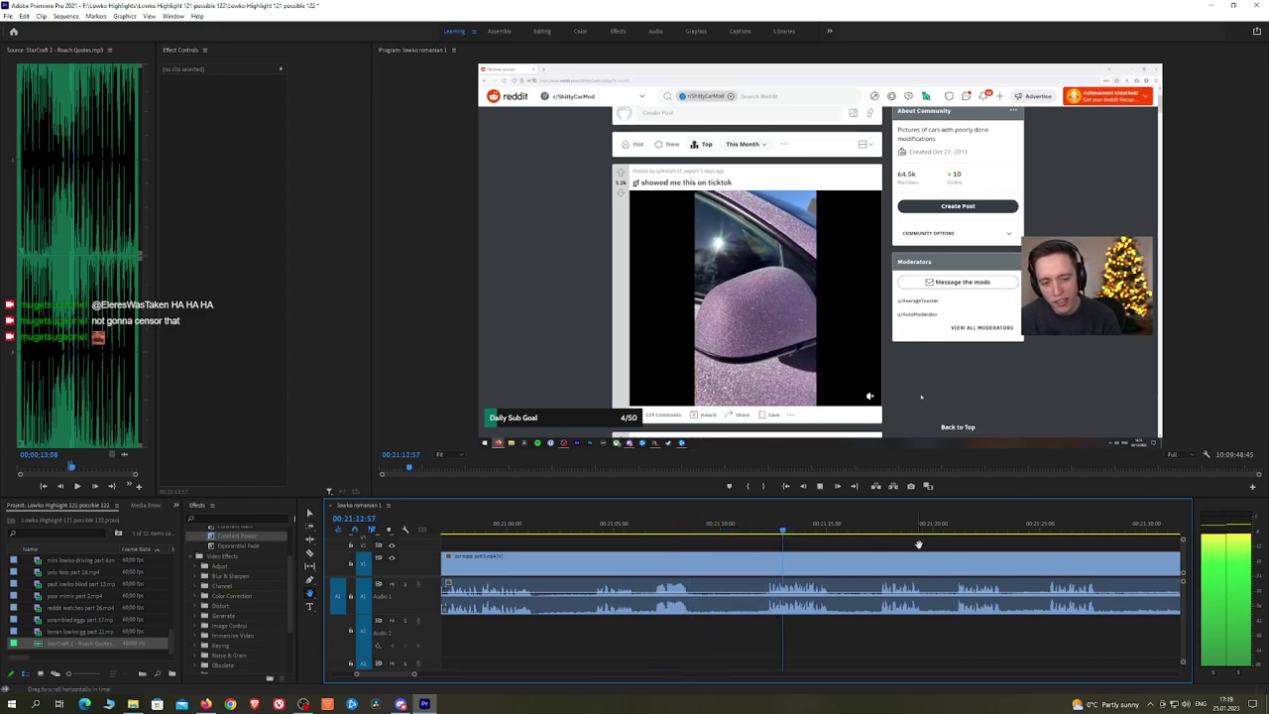
left_click_drag(918, 544, 809, 540)
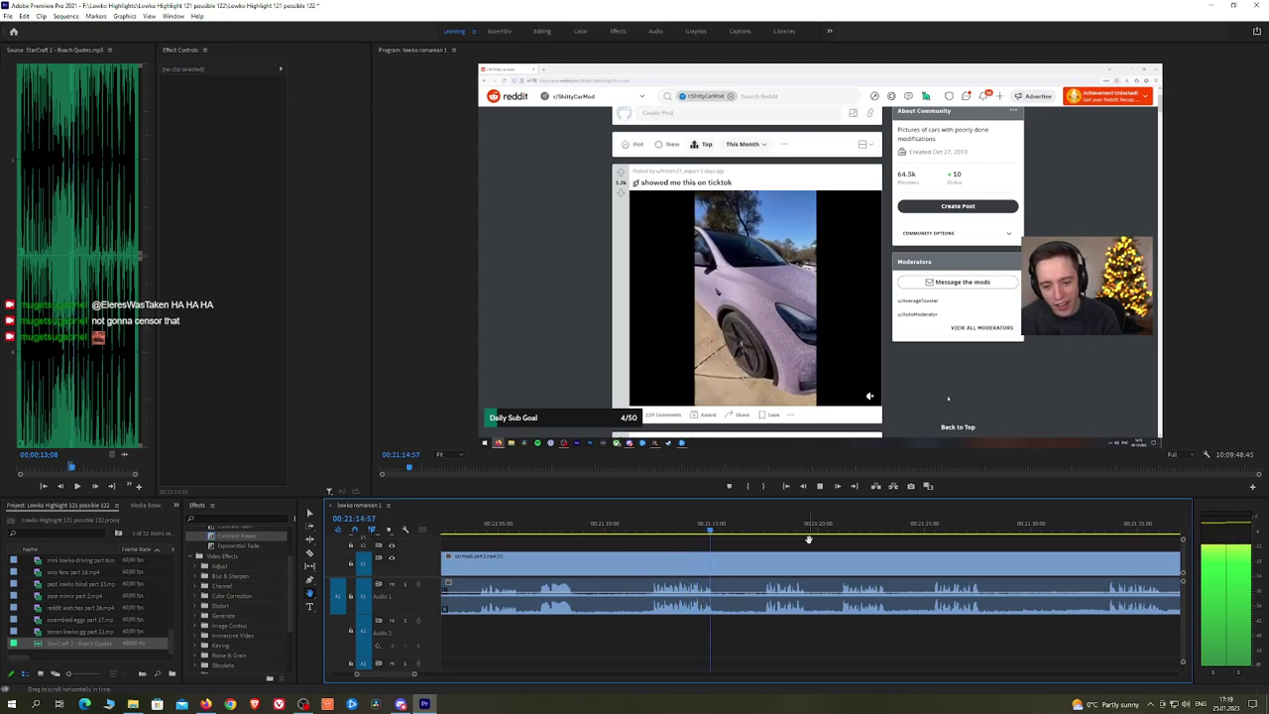
key("c")
left_click(721, 572)
left_click(766, 572)
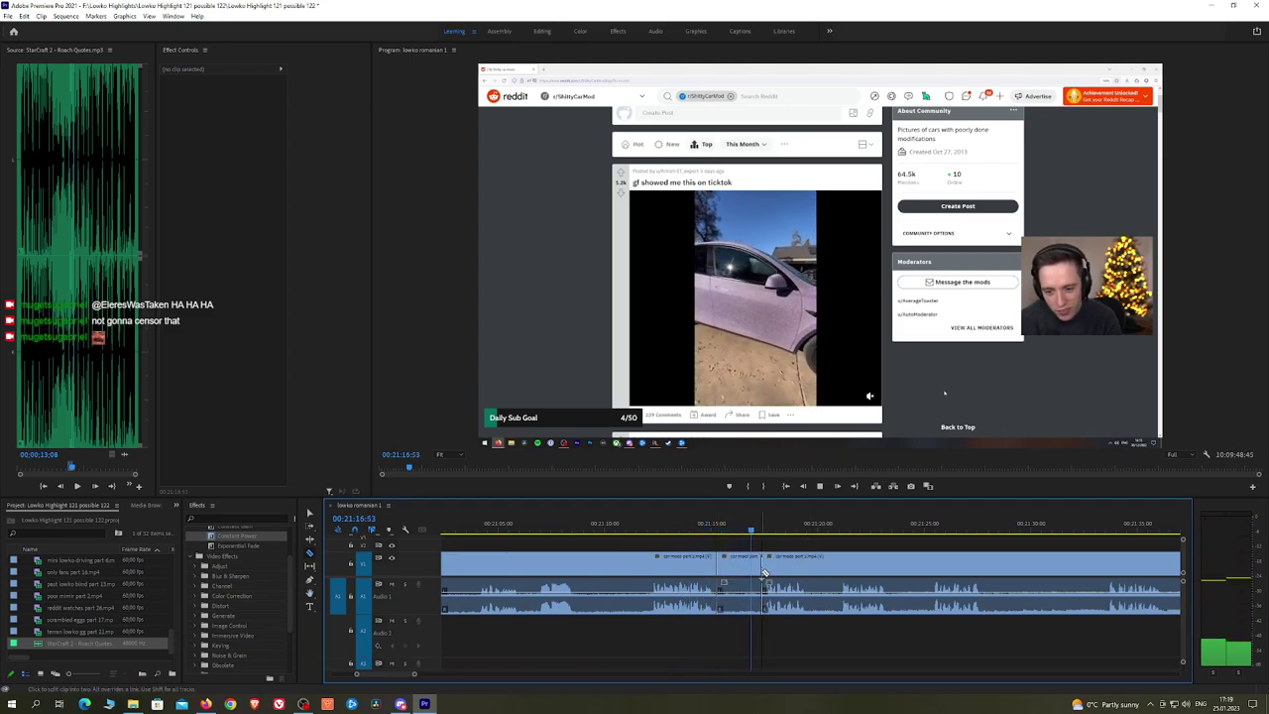
key("ctrl+z")
key("ctrl+z")
key("h")
Step: Ripple-delete the boring stretch of the car-mod clip and add a Constant Power crossfade at the audio cut
left_click_drag(850, 545, 744, 536)
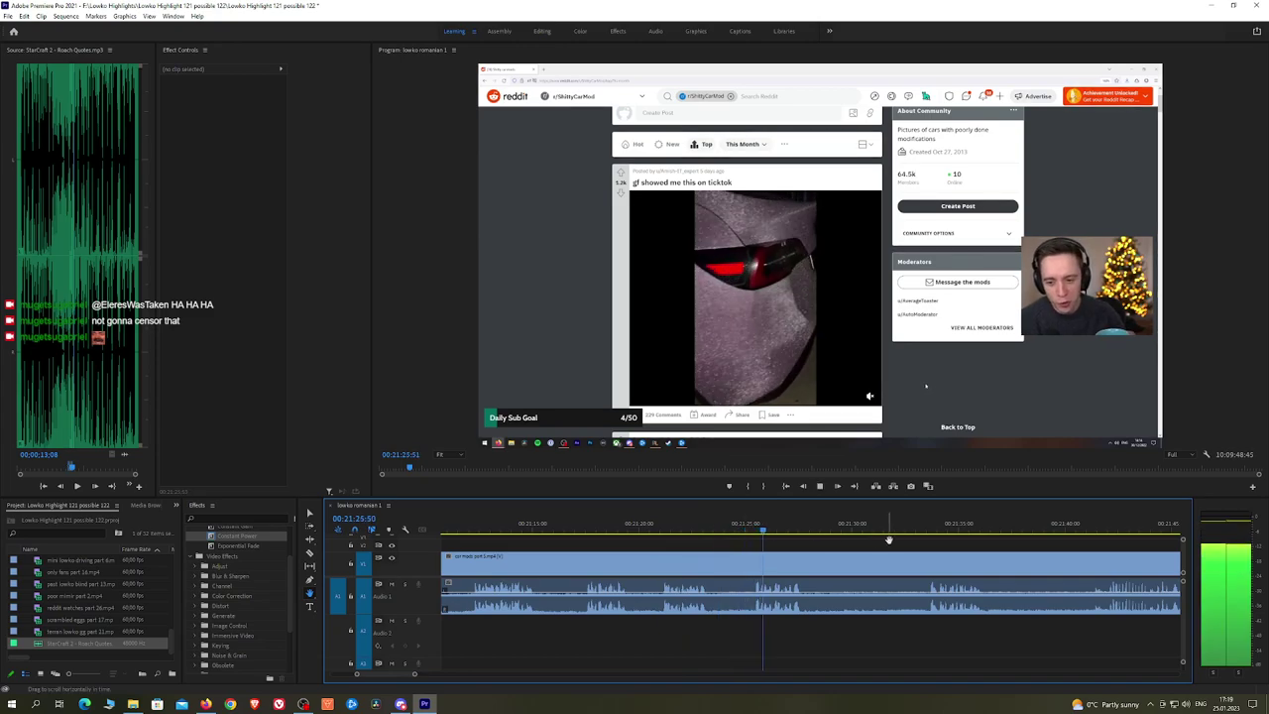
left_click_drag(887, 532, 749, 534)
key("c")
left_click(663, 555)
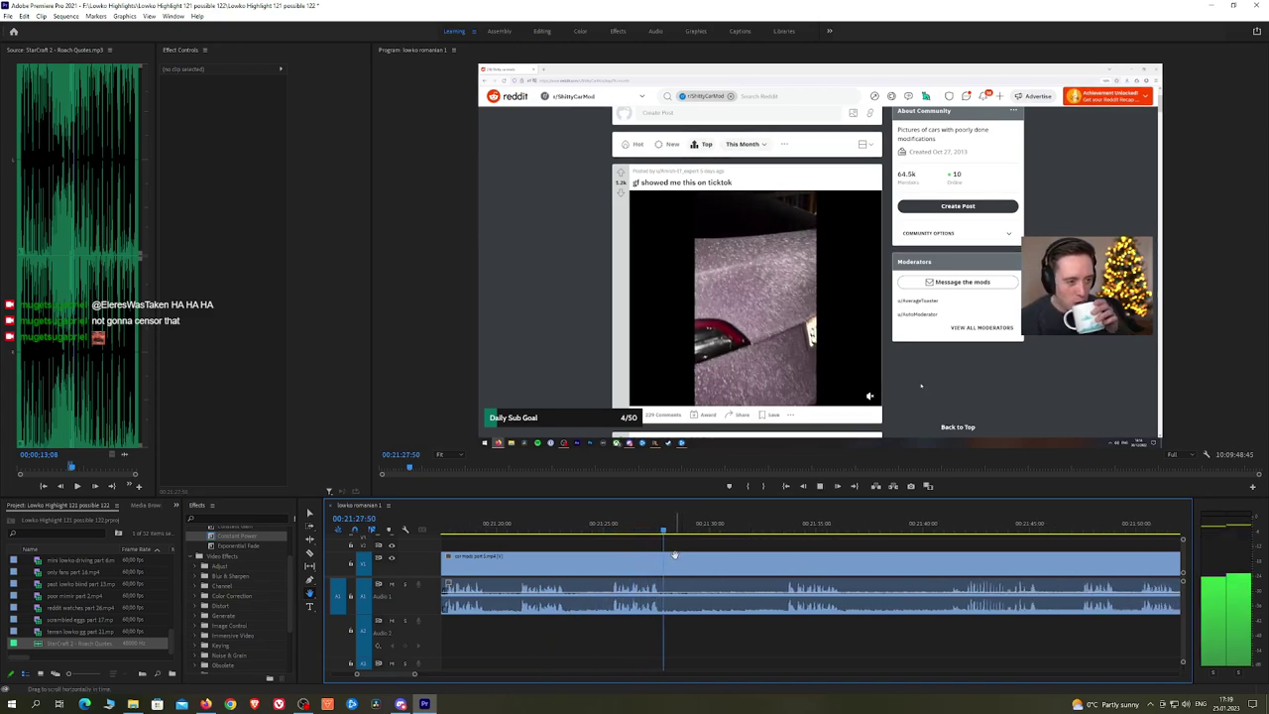
left_click(791, 557)
left_click(790, 558)
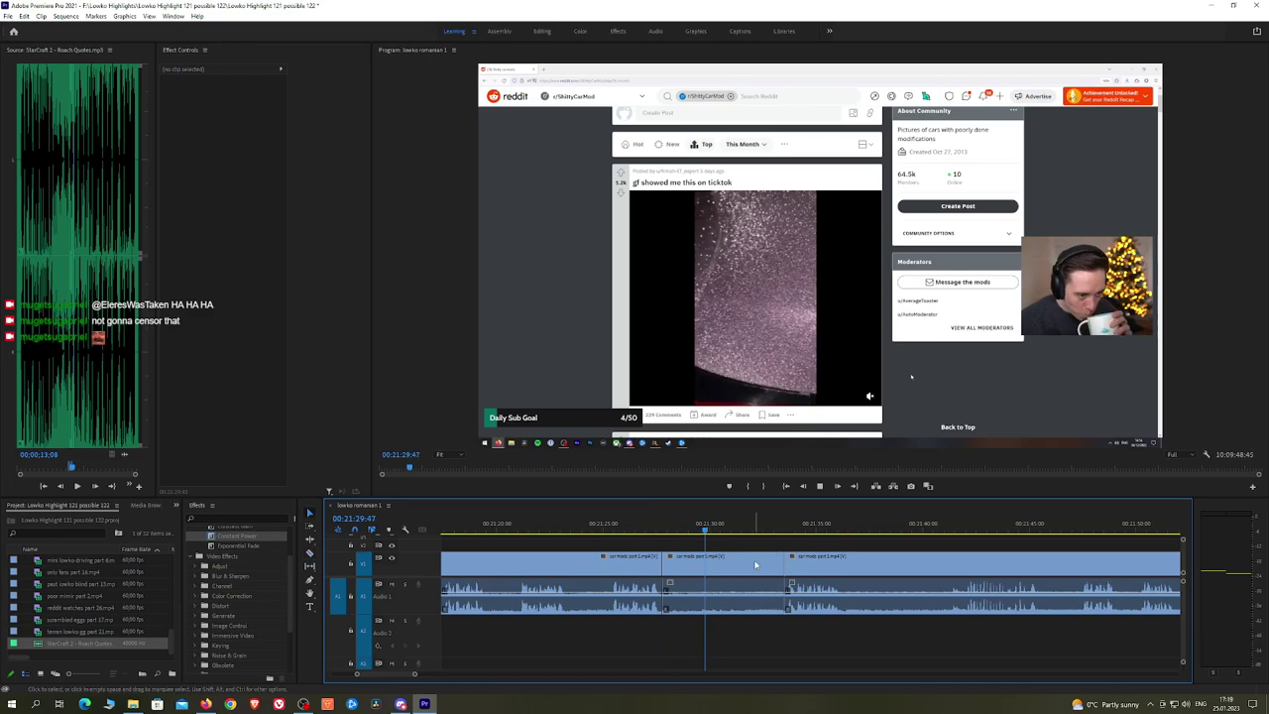
key("v")
left_click(756, 562)
key("shift+Delete")
left_click_drag(247, 538, 662, 597)
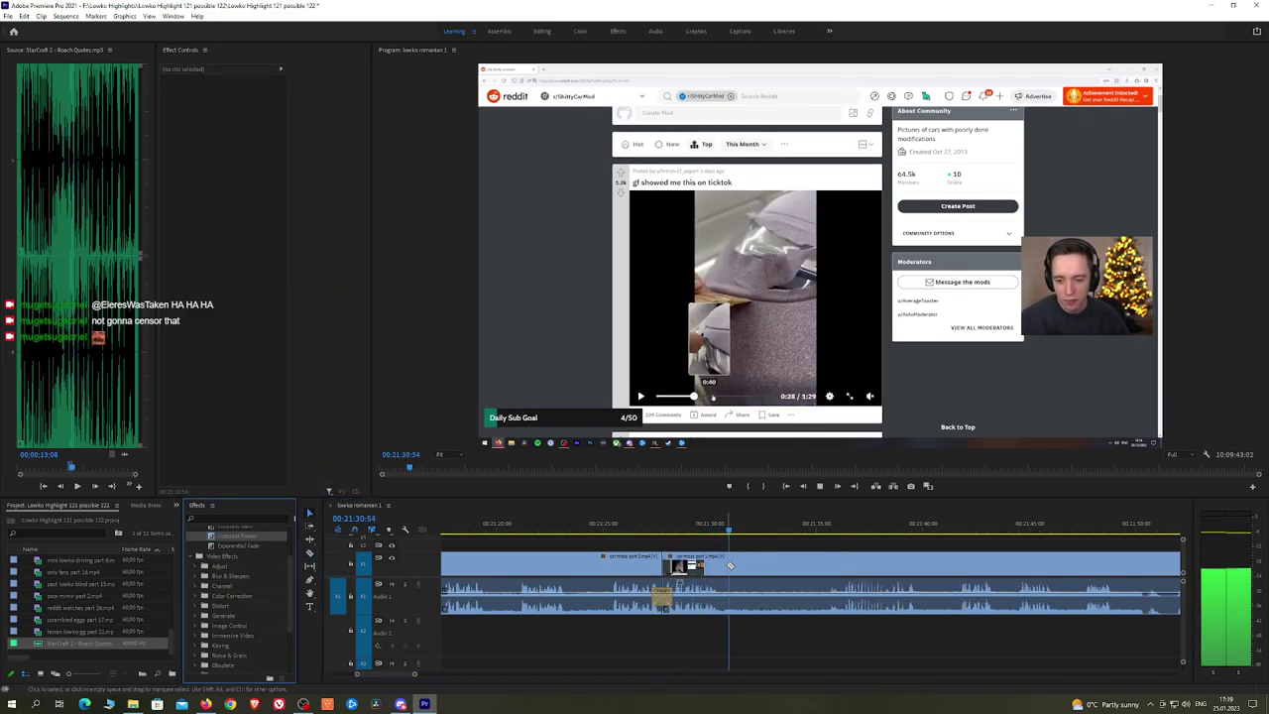
Step: Remove a second dull part by razoring and ripple-deleting it, then crossfade the audio join with Constant Power
key("c")
left_click(722, 562)
left_click(829, 530)
key("space")
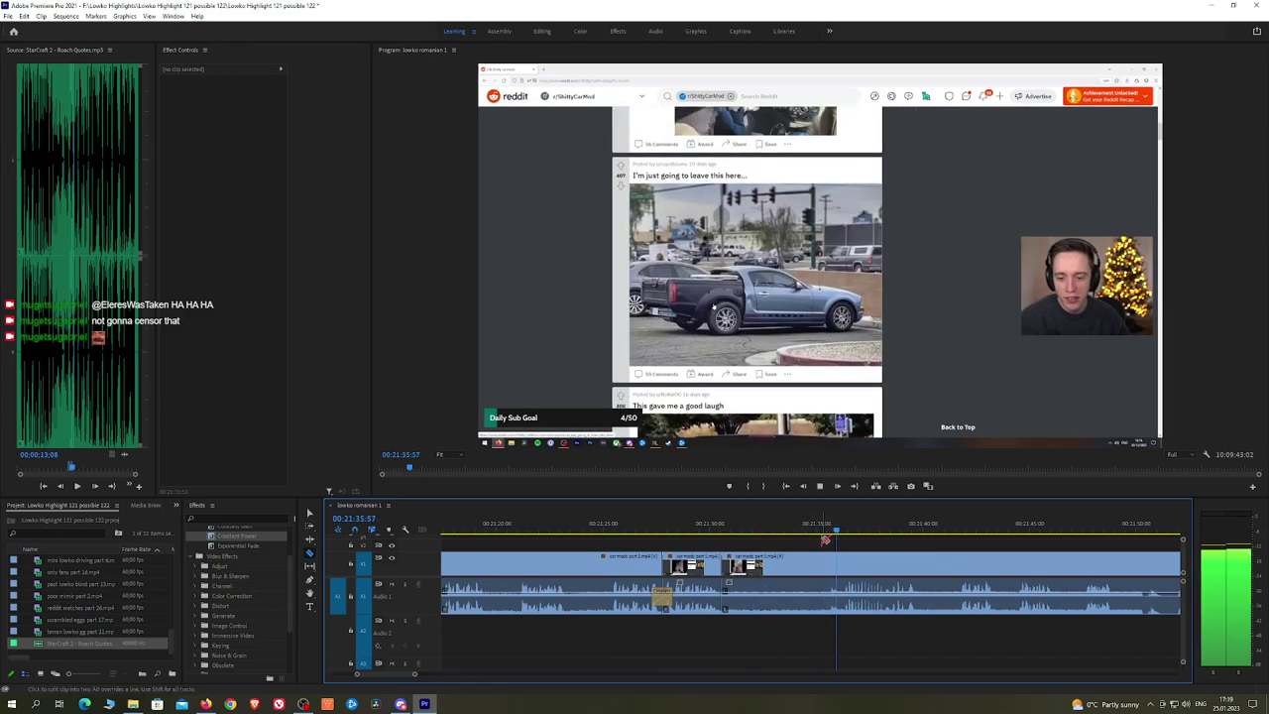
left_click(828, 566)
key("v")
left_click(802, 570)
key("shift+Delete")
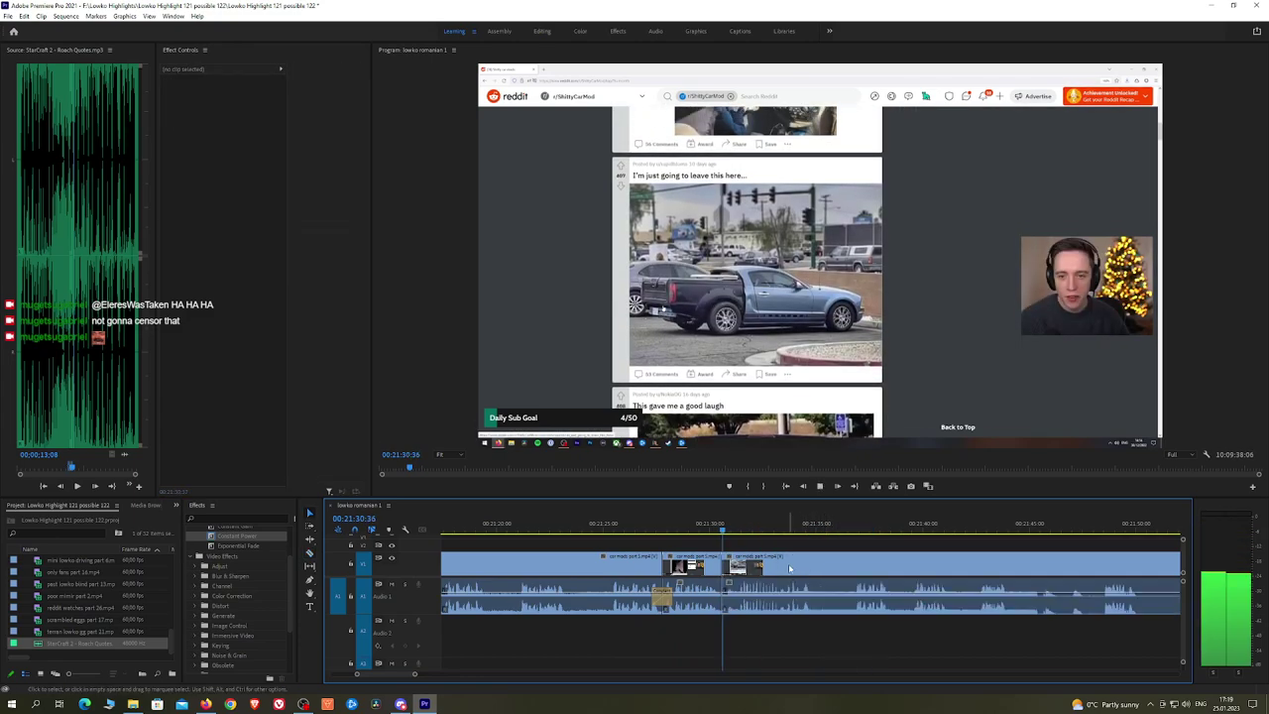
left_click_drag(270, 534, 709, 548)
left_click_drag(726, 601, 727, 601)
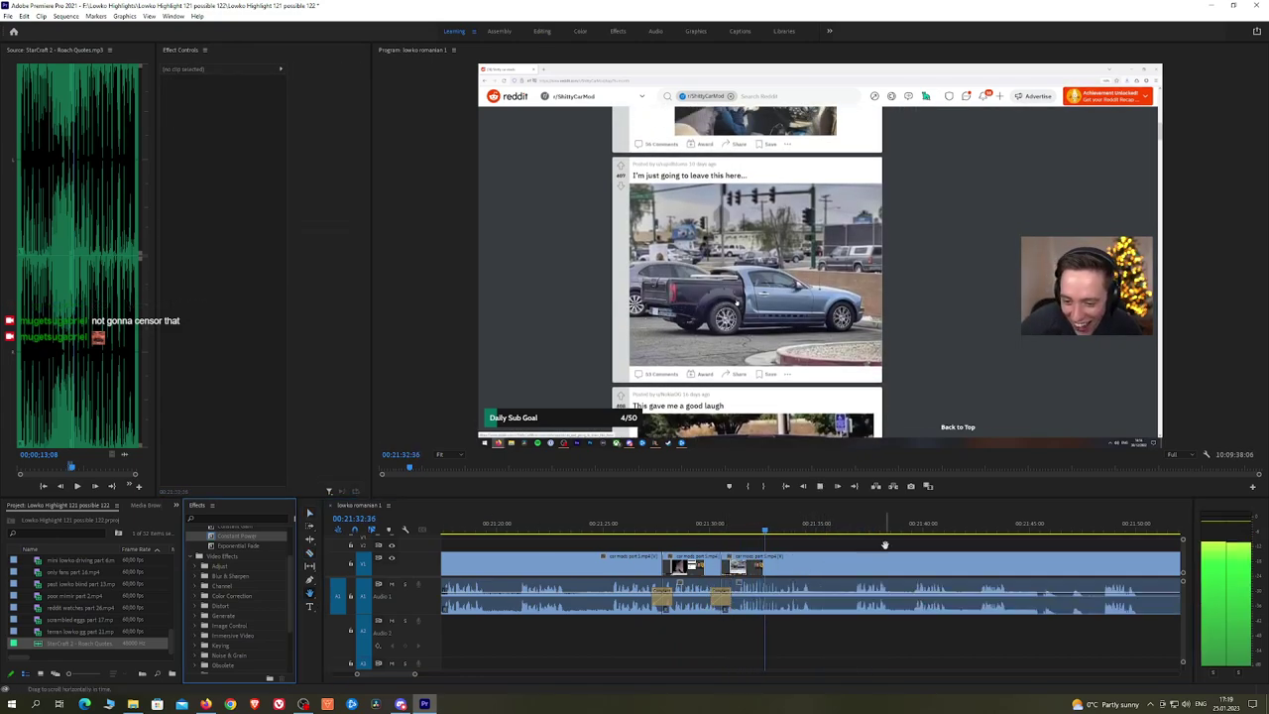
Step: Split the clip at the funny moment and place 'StarCraft 2 - Roach Quotes' on A2 there
key("h")
left_click_drag(1164, 538, 1019, 536)
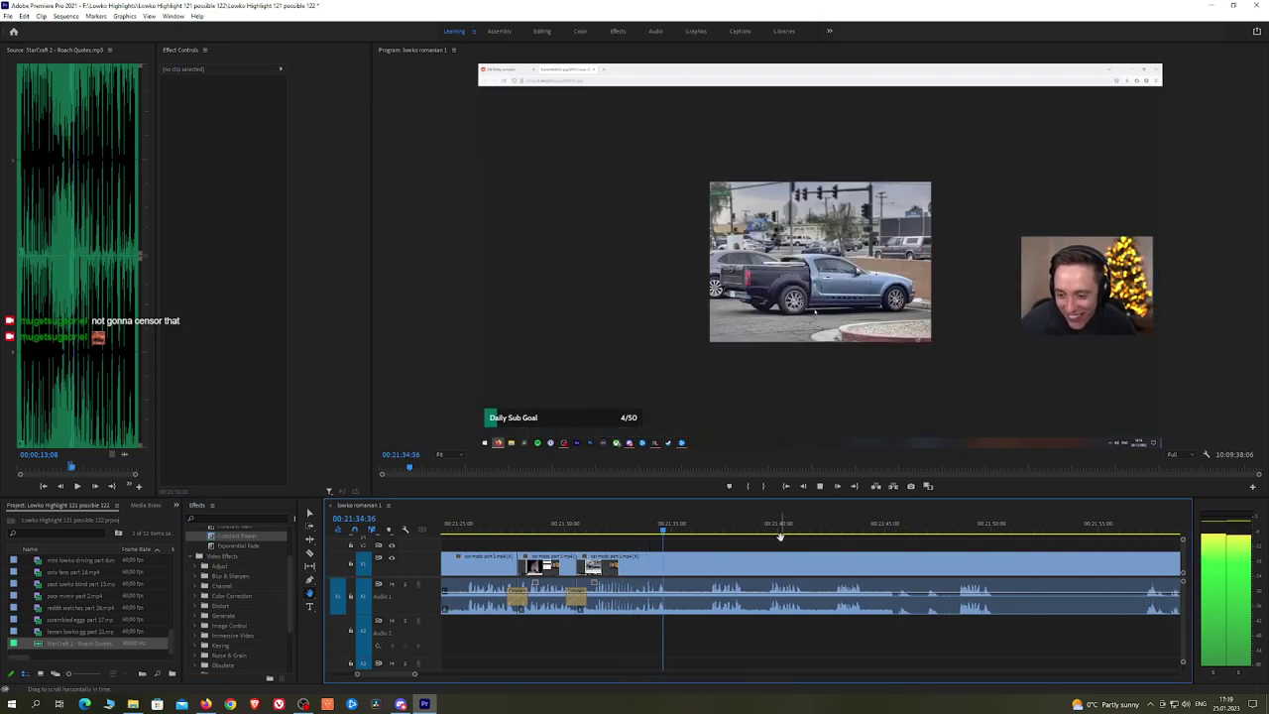
left_click(644, 528)
key("space")
key("c")
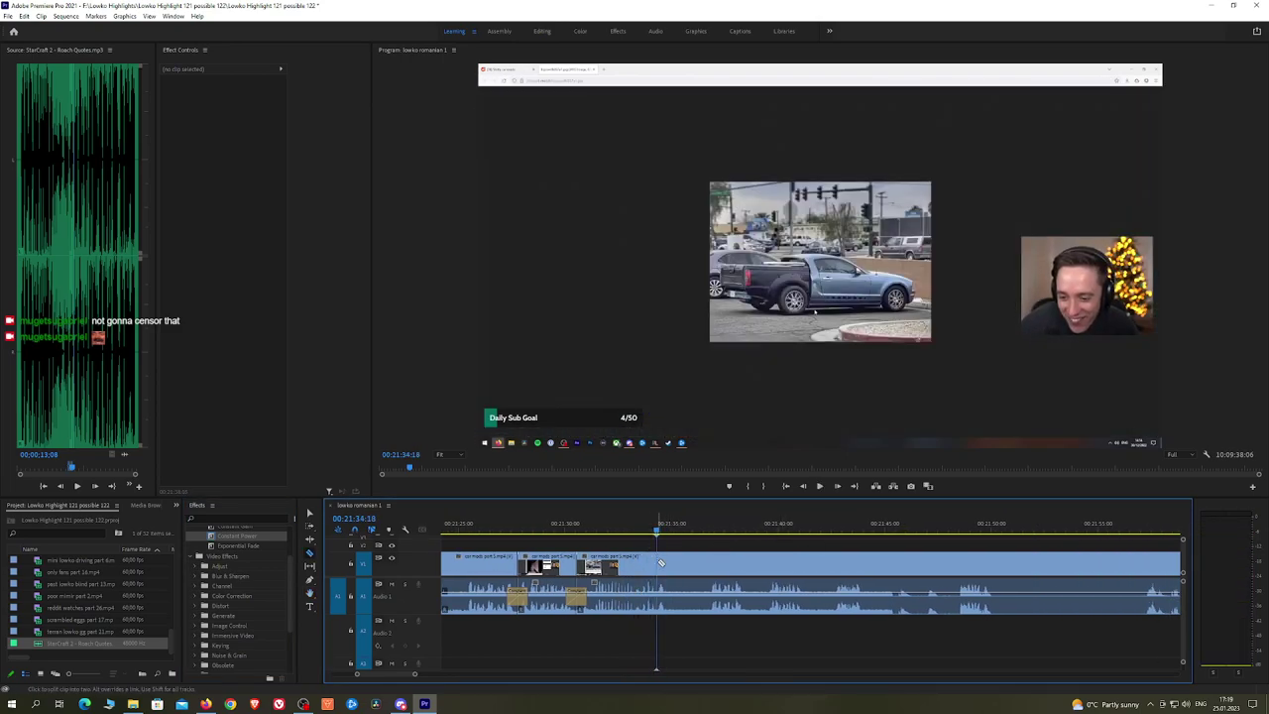
left_click(660, 562)
key("space")
key("space")
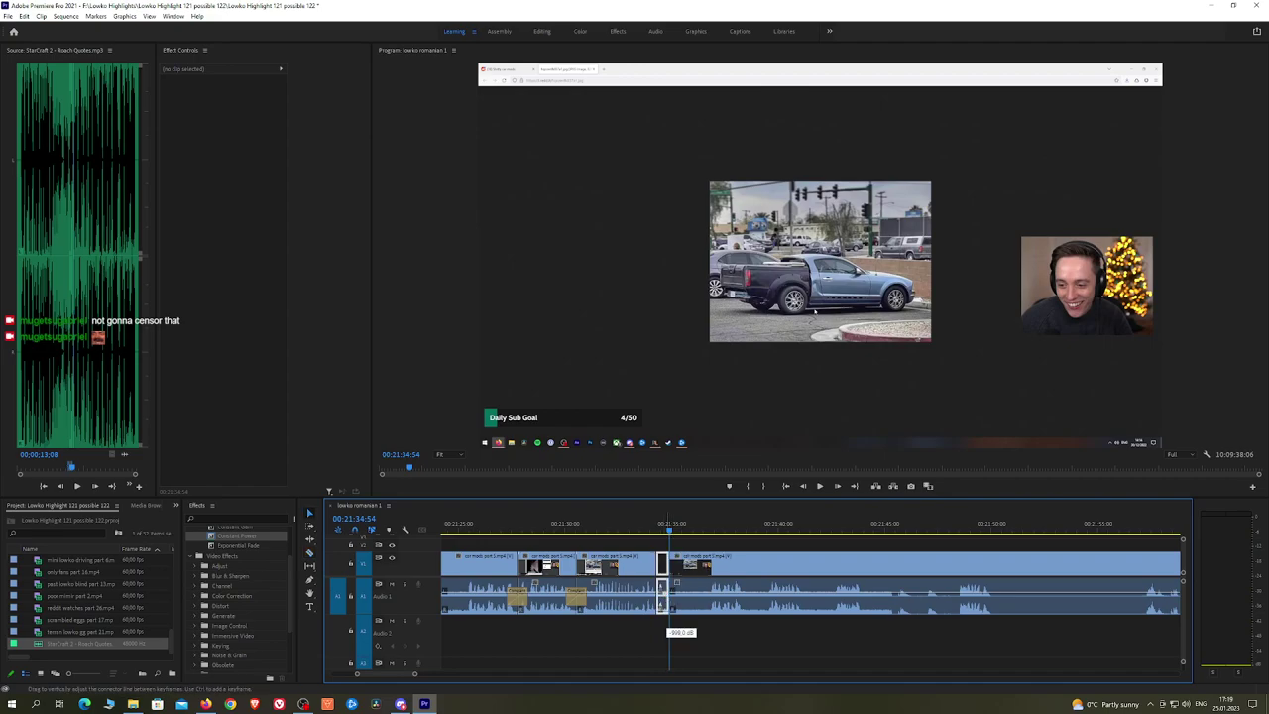
left_click_drag(667, 625, 667, 625)
left_click_drag(83, 644, 687, 642)
scroll(661, 641, "up", 4)
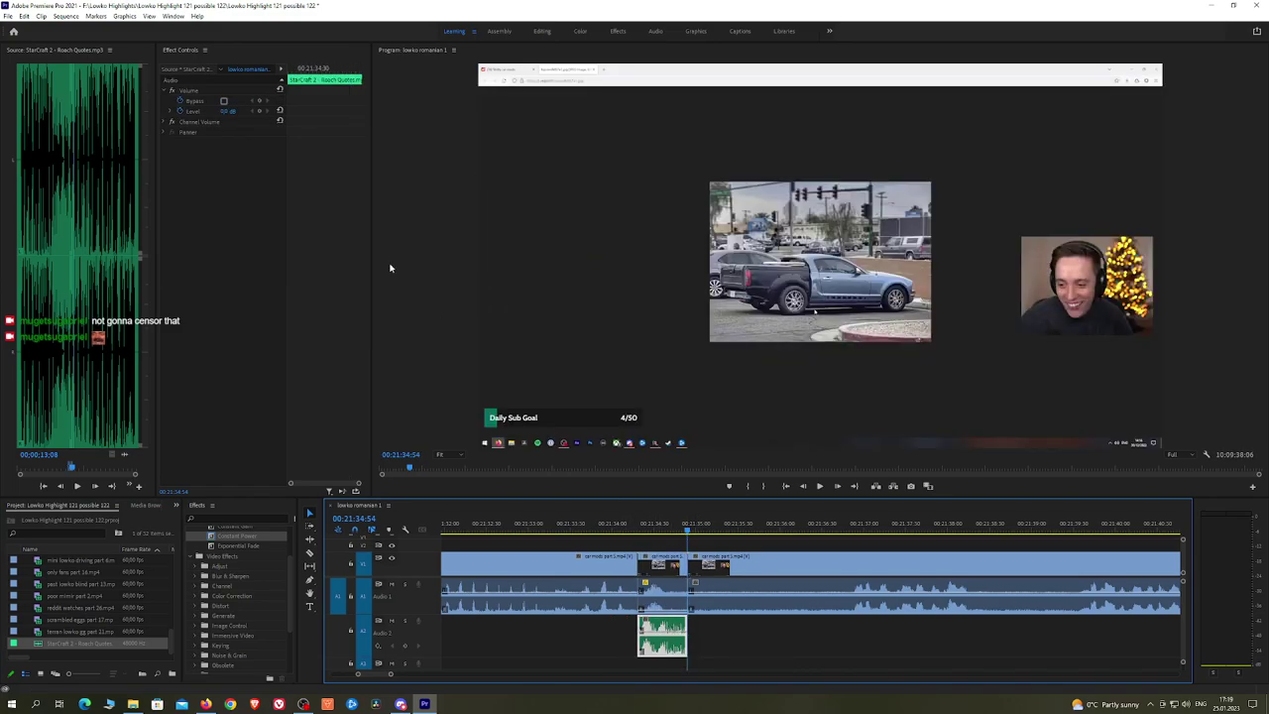
Step: Lower the Roach Quotes volume level in Effect Controls and play the section back
left_click(228, 111)
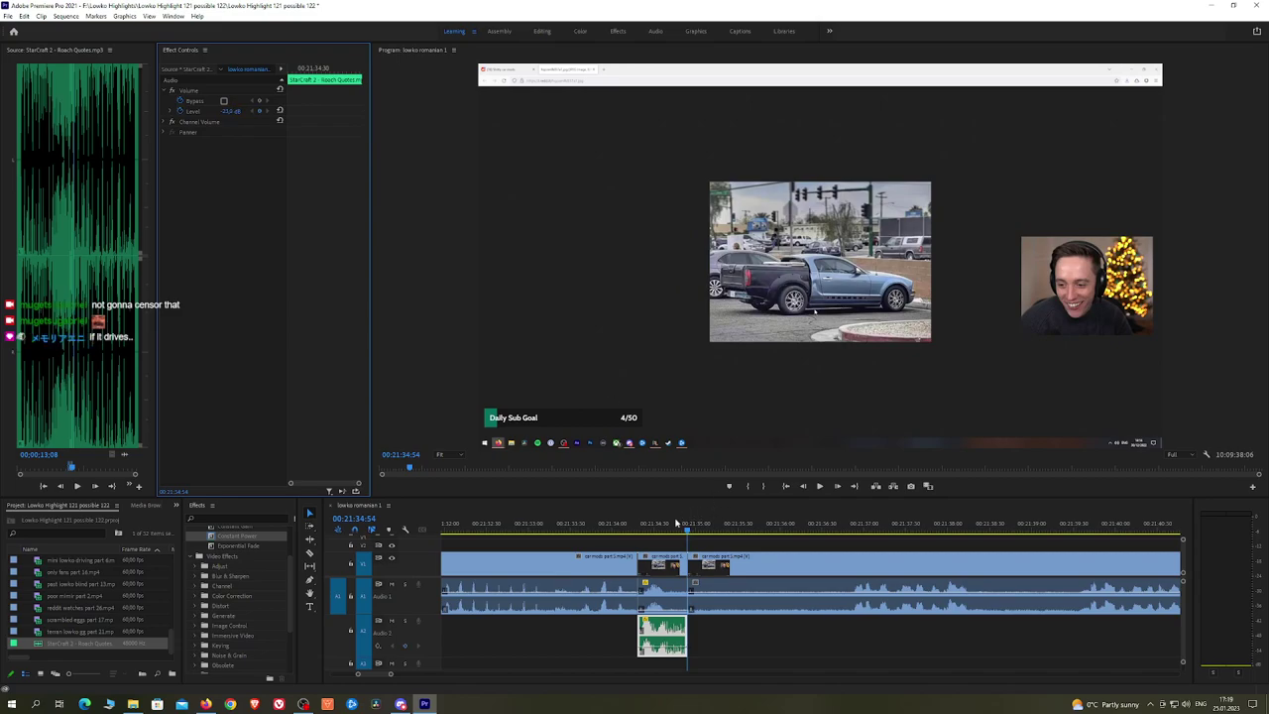
left_click(617, 543)
key("space")
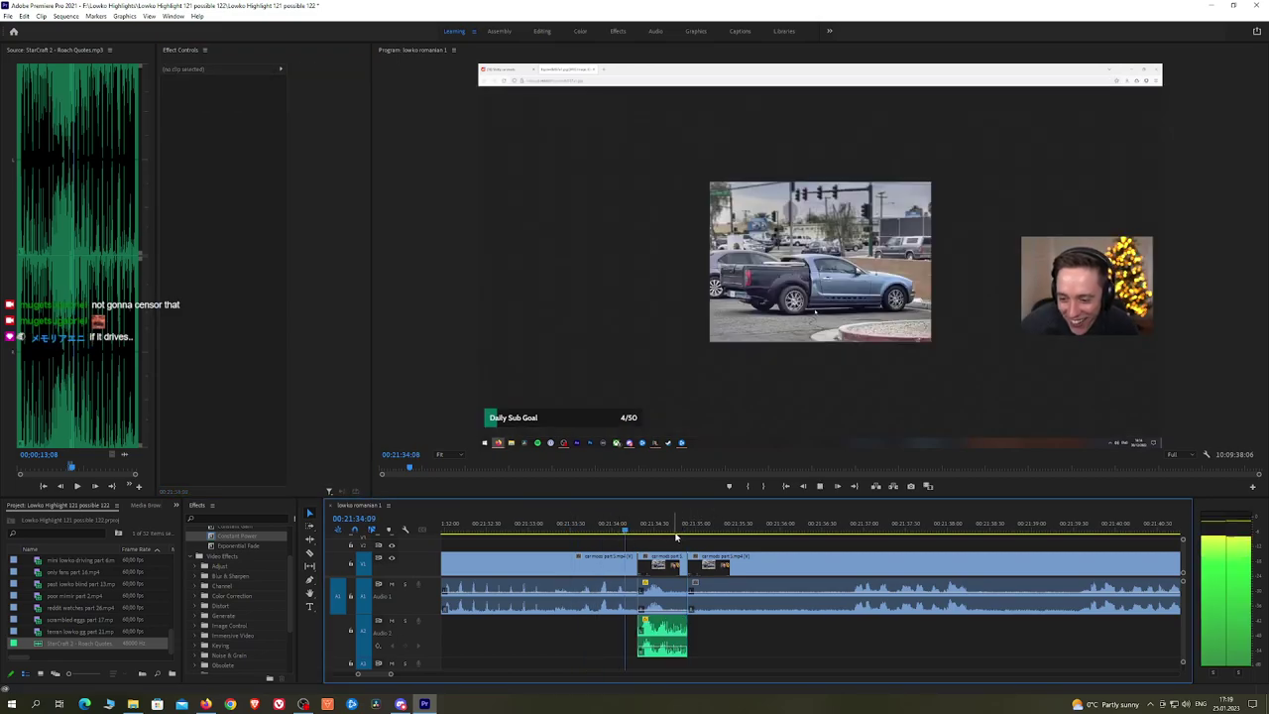
left_click(819, 535)
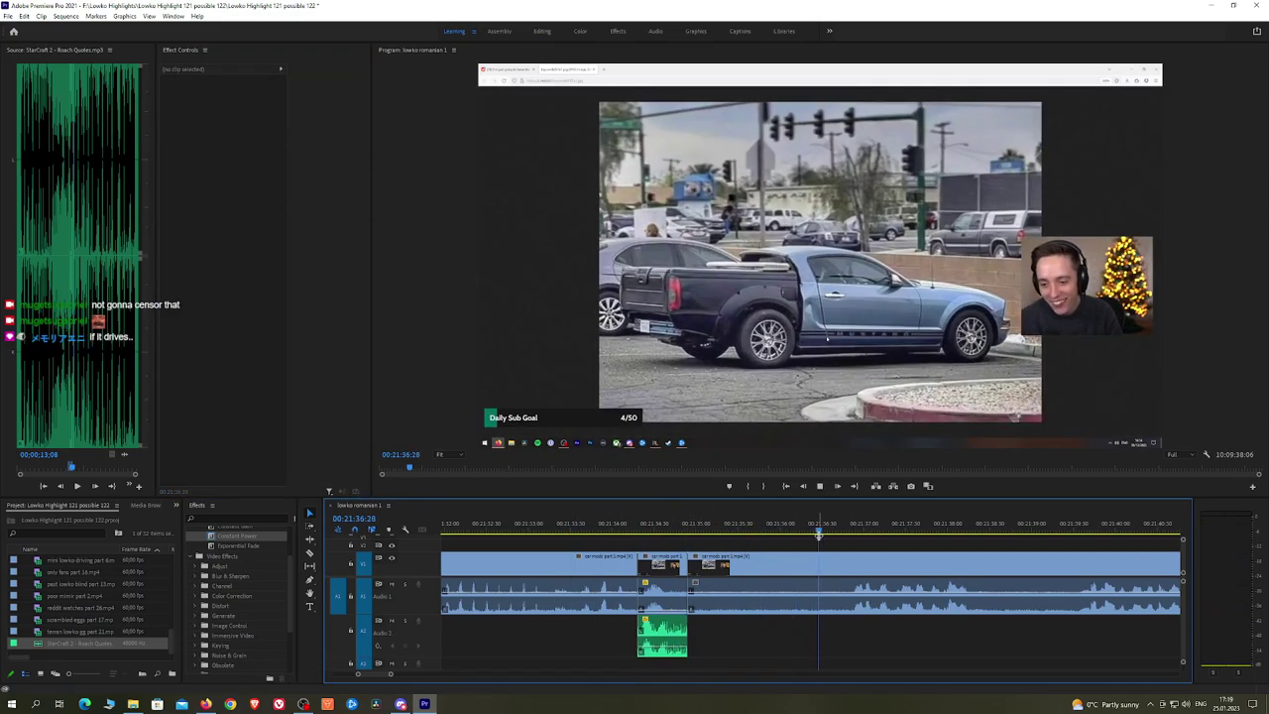
key("space")
Step: Pan the timeline forward to the car-mod footage past 00:21:48
scroll(926, 547, "down", 4)
key("h")
left_click_drag(974, 545, 706, 547)
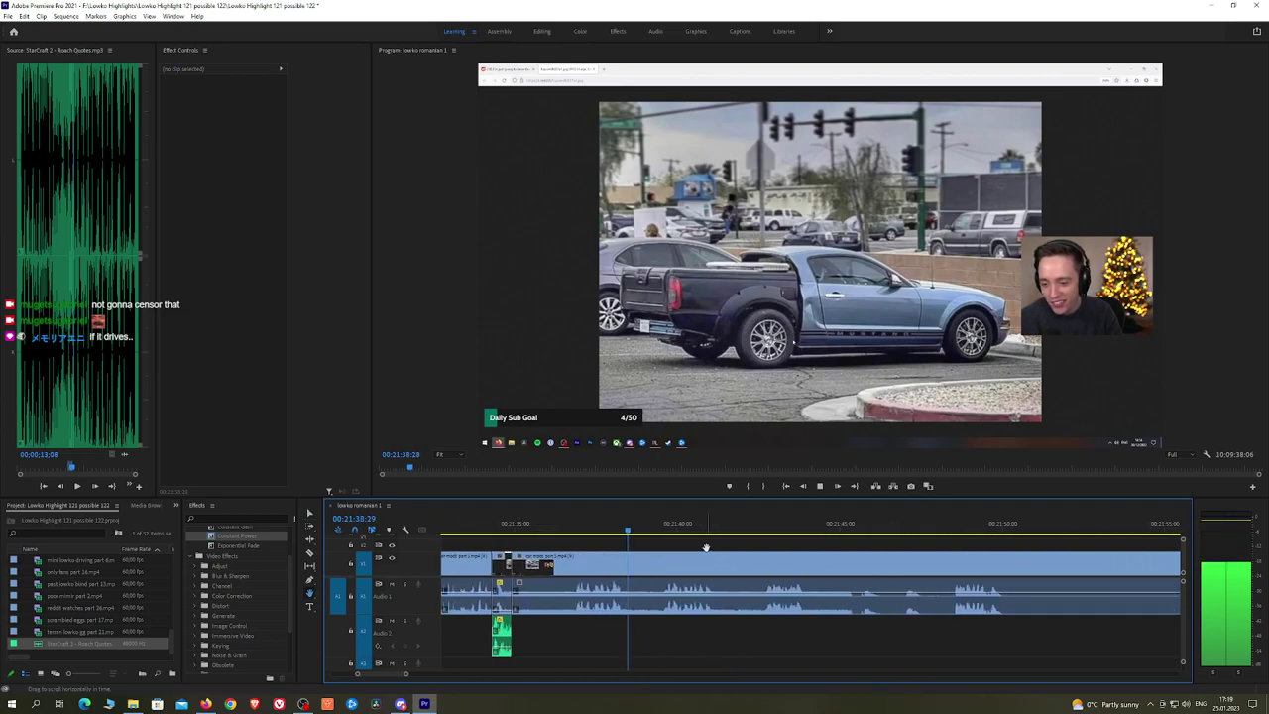
scroll(707, 548, "down", 2)
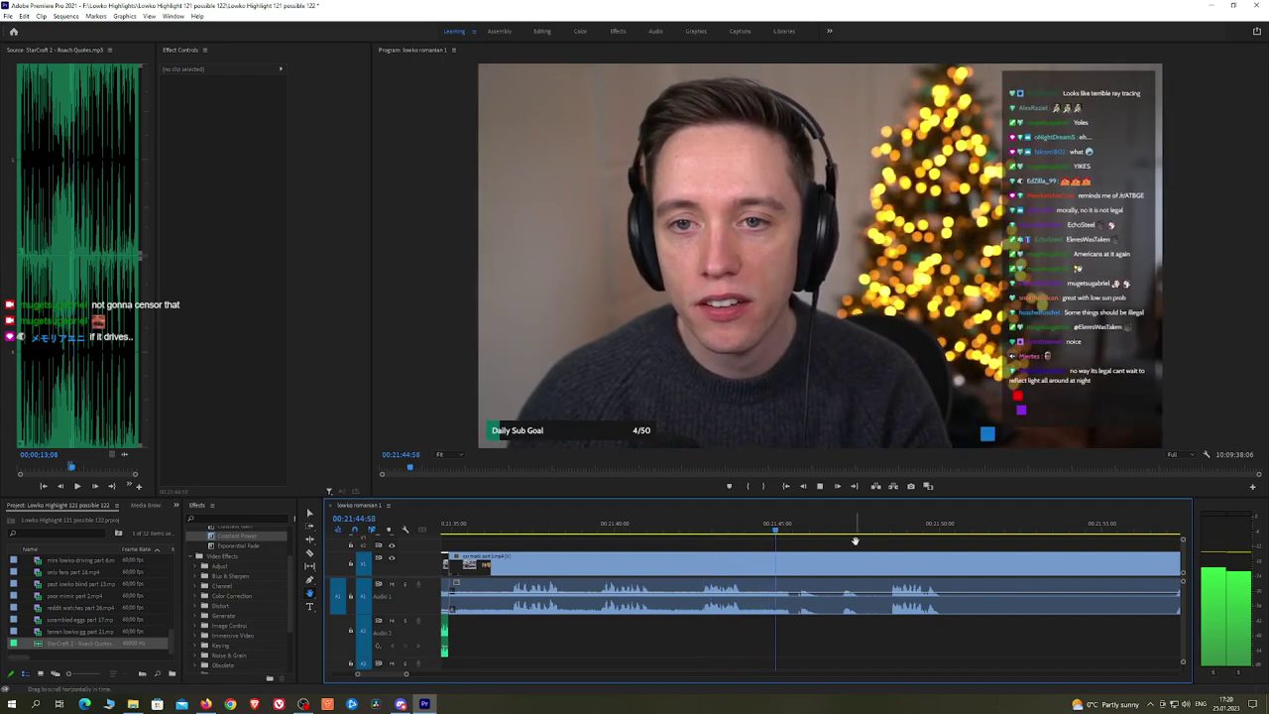
scroll(810, 547, "down", 5)
scroll(753, 547, "down", 2)
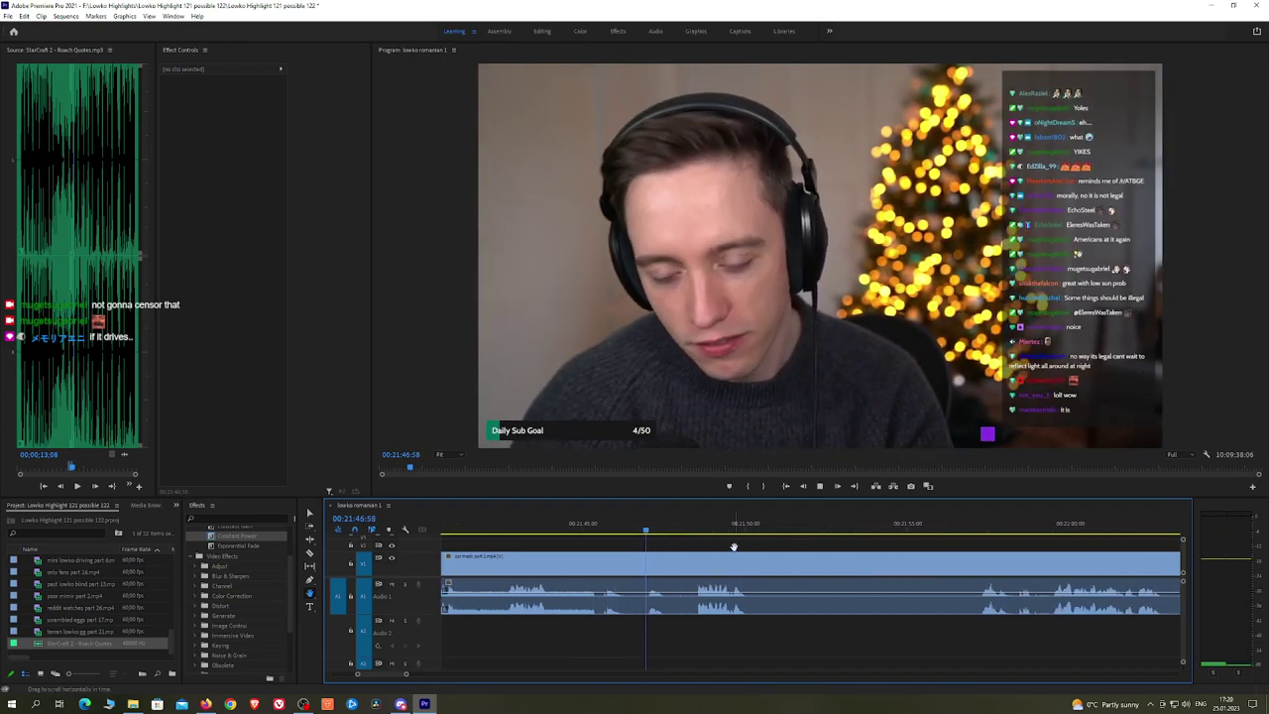
scroll(734, 546, "down", 2)
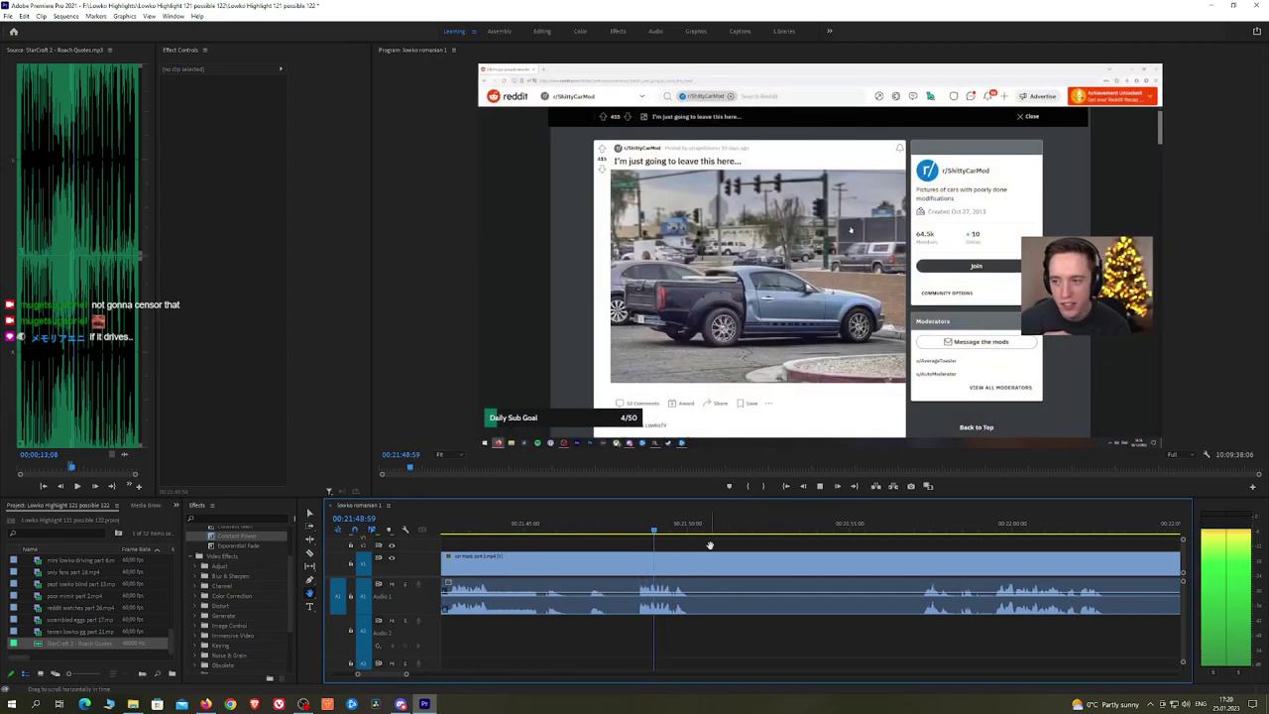
Step: Split the car mods clip where the dull part ends and ripple delete that piece
key("space")
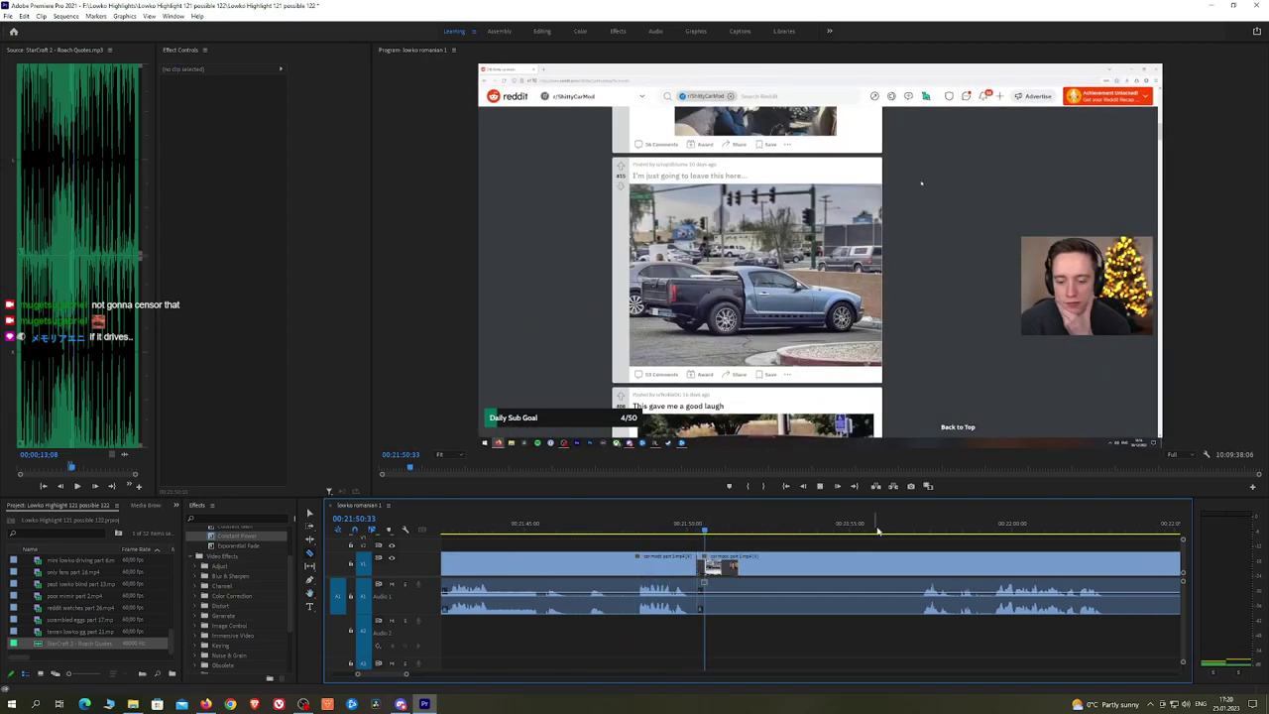
left_click(905, 525)
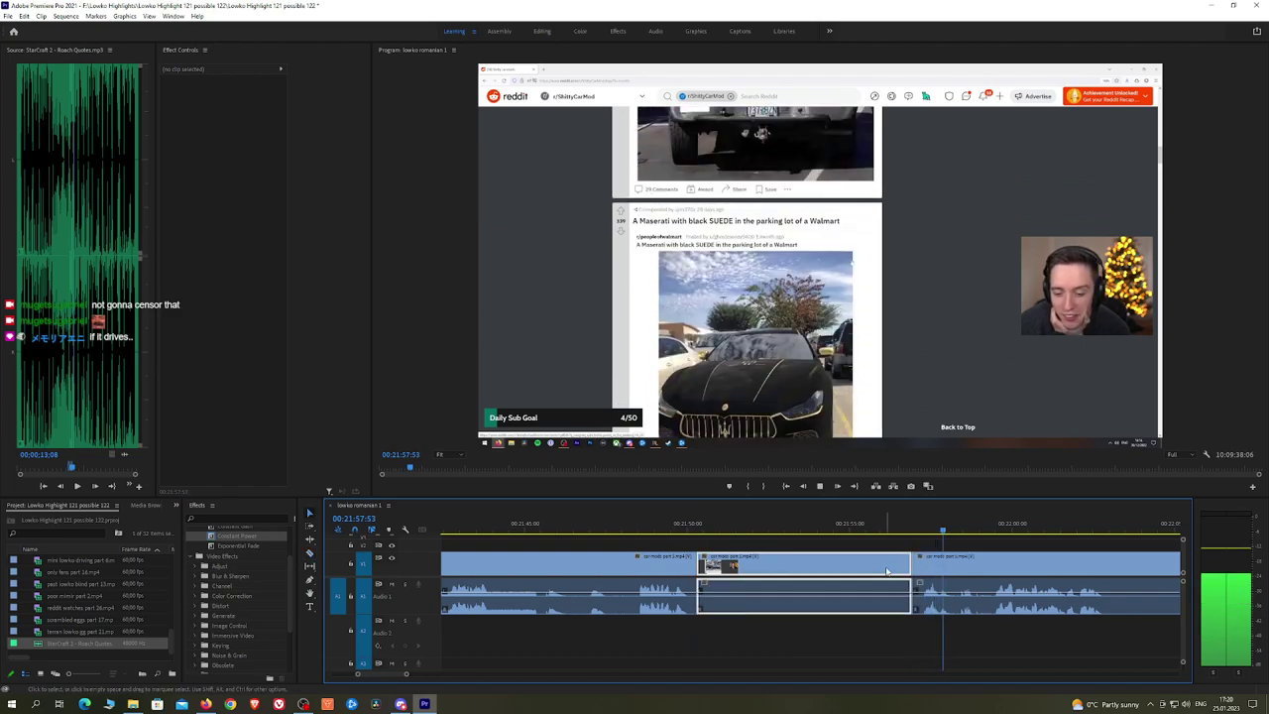
key("space")
key("space")
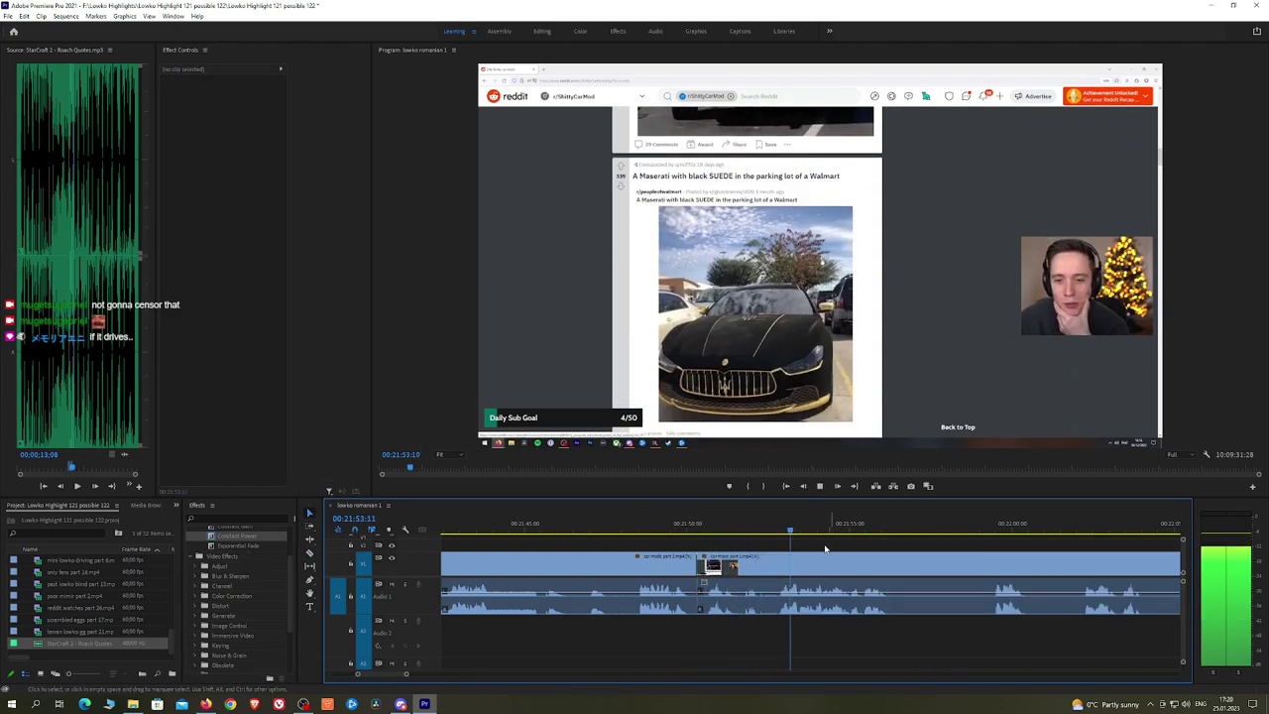
left_click(780, 569)
key("v")
left_click(766, 569)
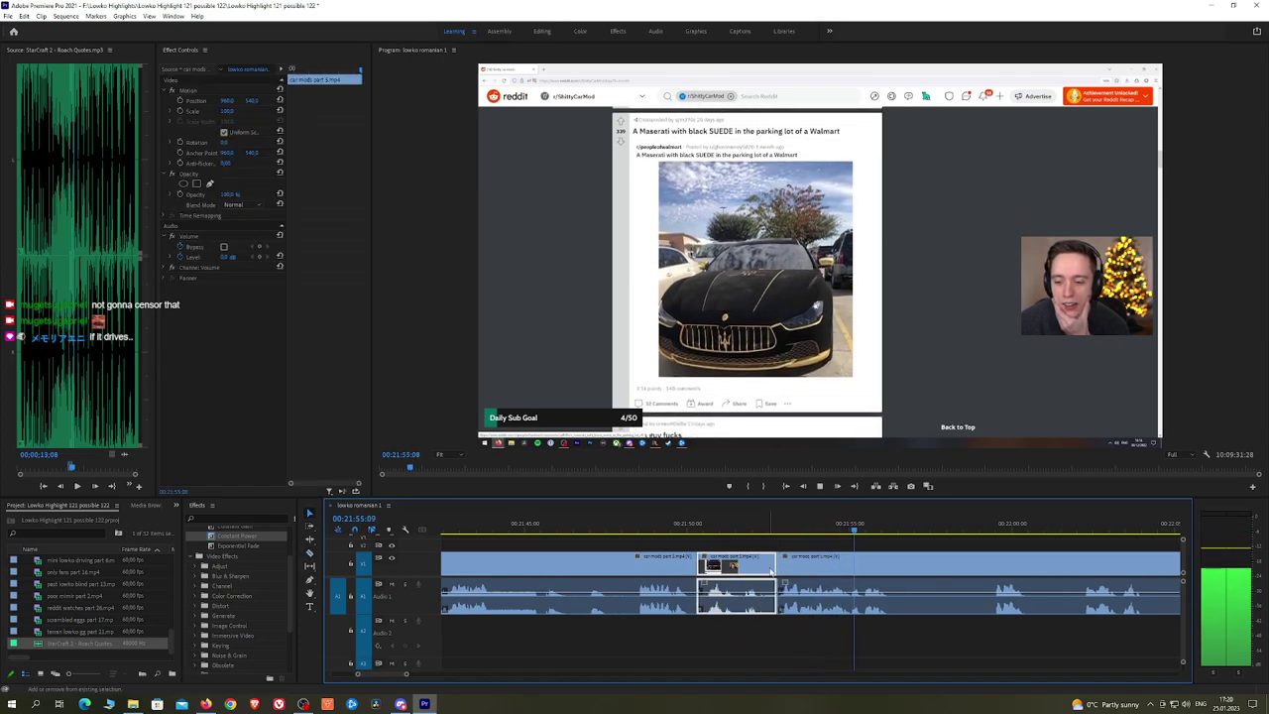
key("shift+Delete")
key("space")
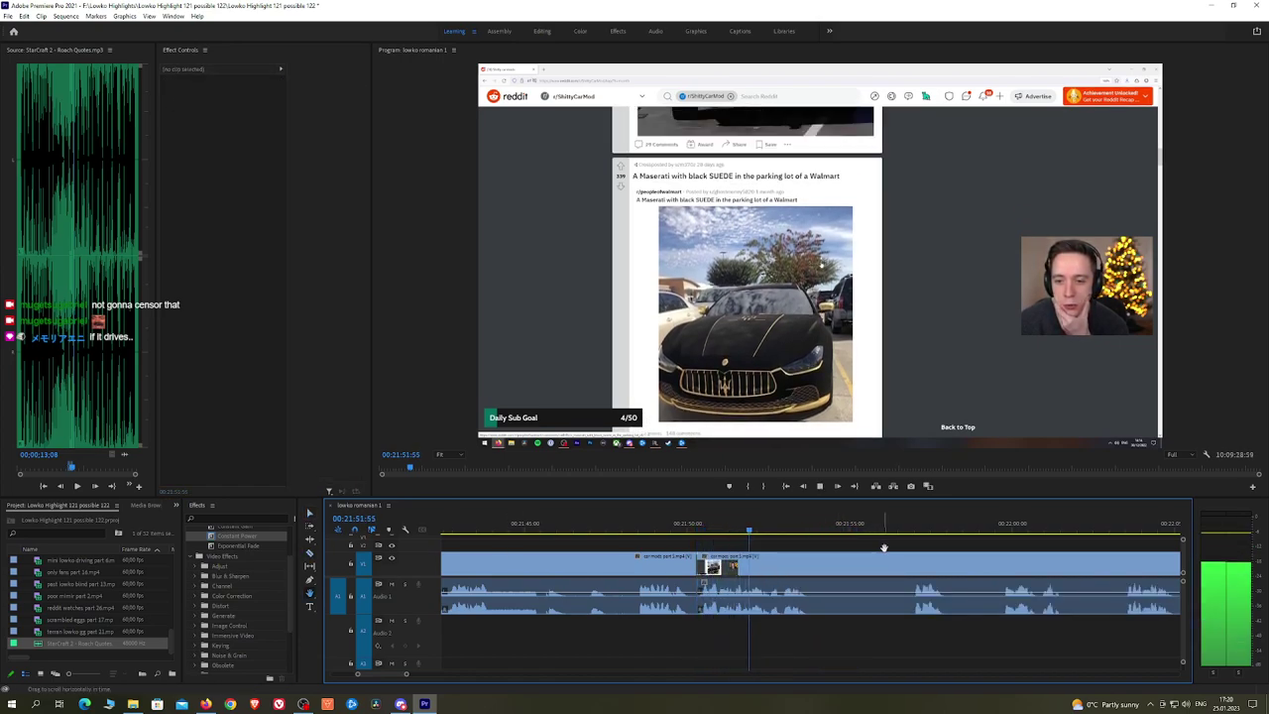
scroll(784, 541, "down", 2)
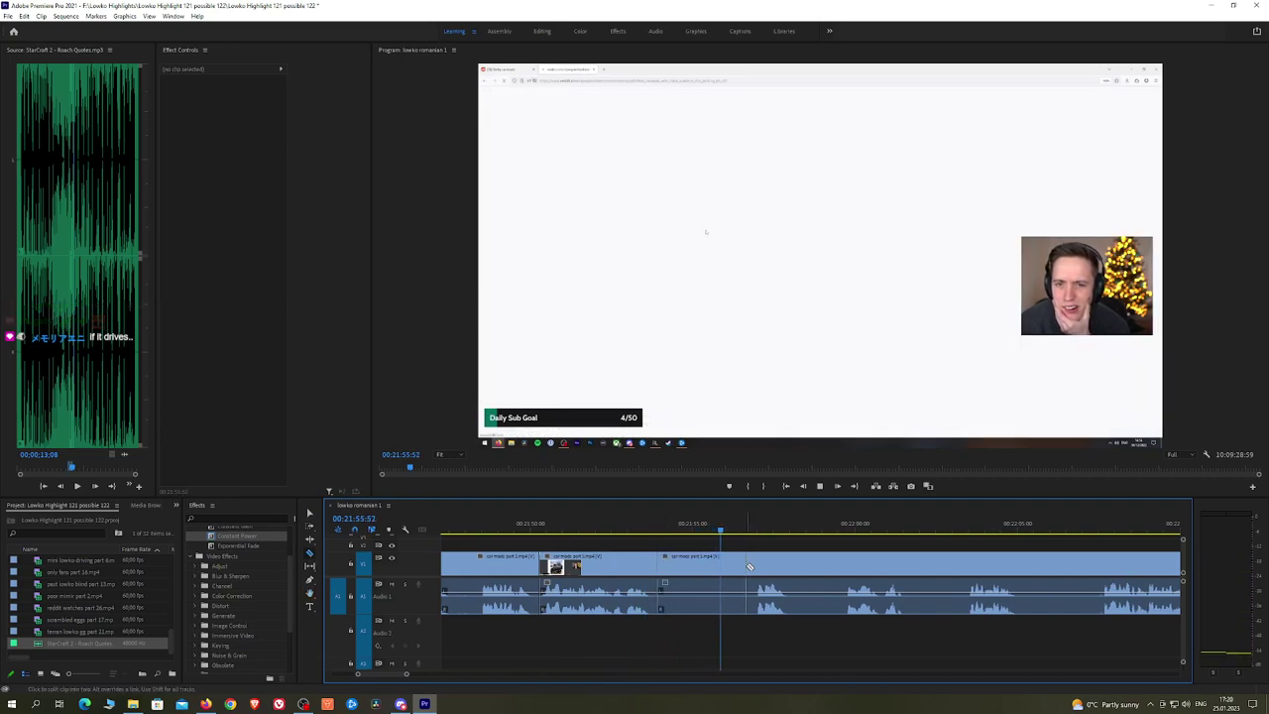
Step: Ripple delete two more unwanted pieces and add a Constant Power crossfade to the audio join
key("v")
left_click(718, 570)
key("shift+Delete")
key("space")
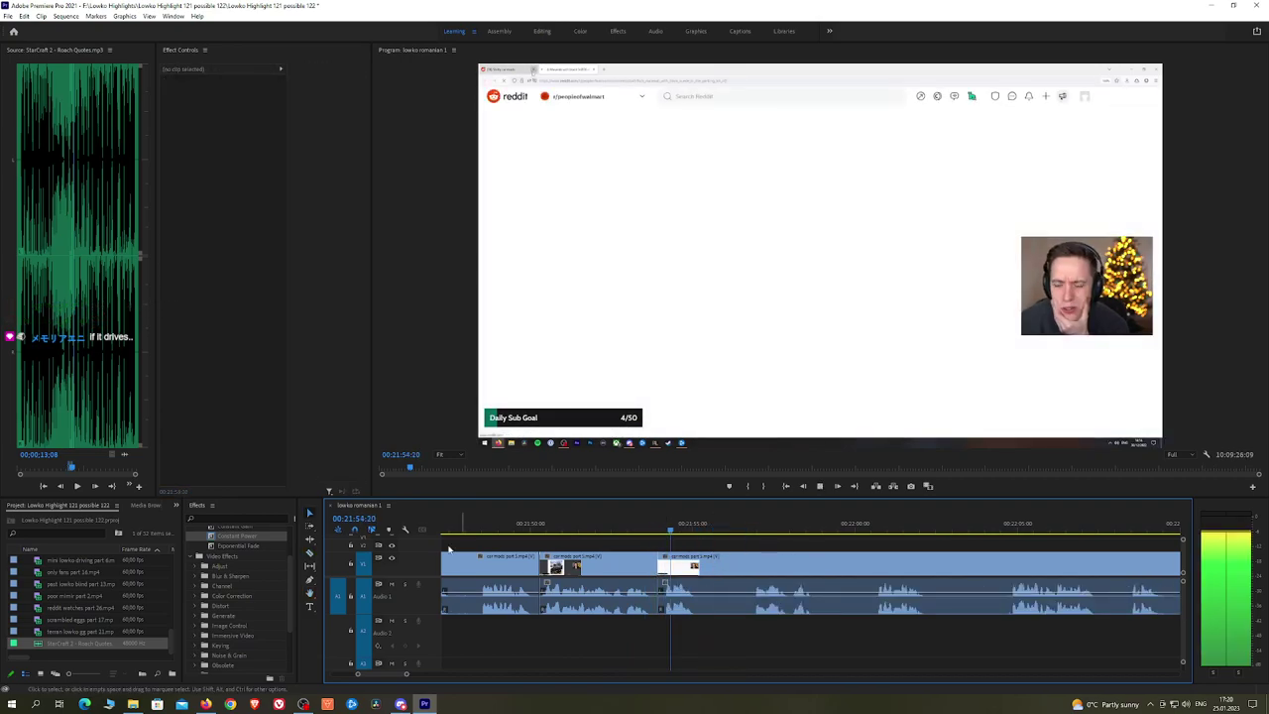
left_click_drag(238, 541, 660, 600)
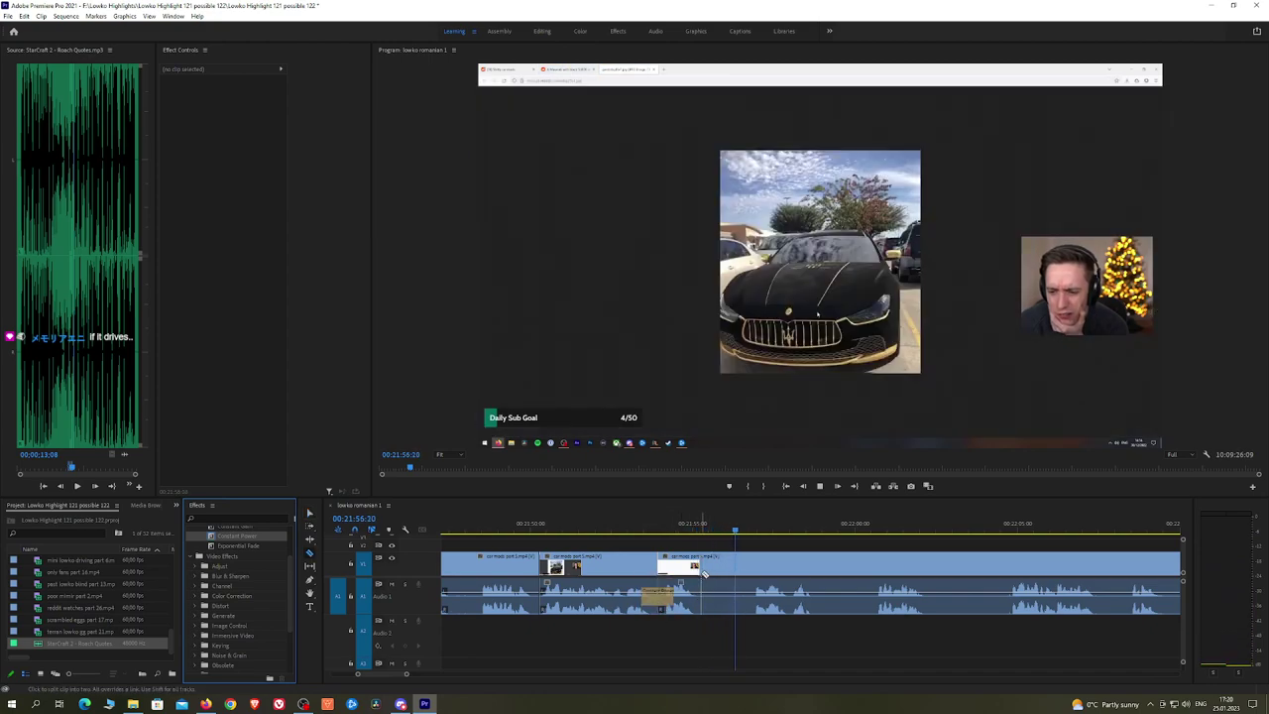
left_click(722, 573)
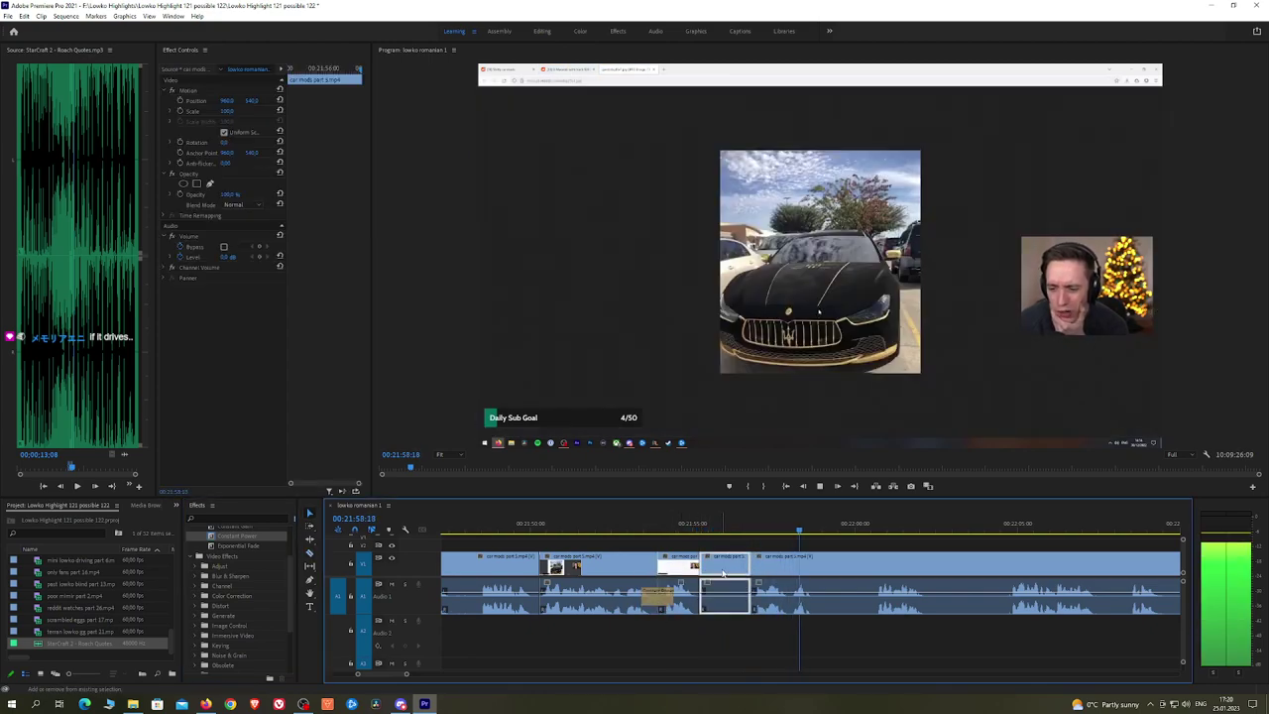
key("shift+Delete")
key("space")
Step: Cut out two more dull segments with ripple delete and review the new join
key("h")
left_click_drag(878, 542, 740, 538)
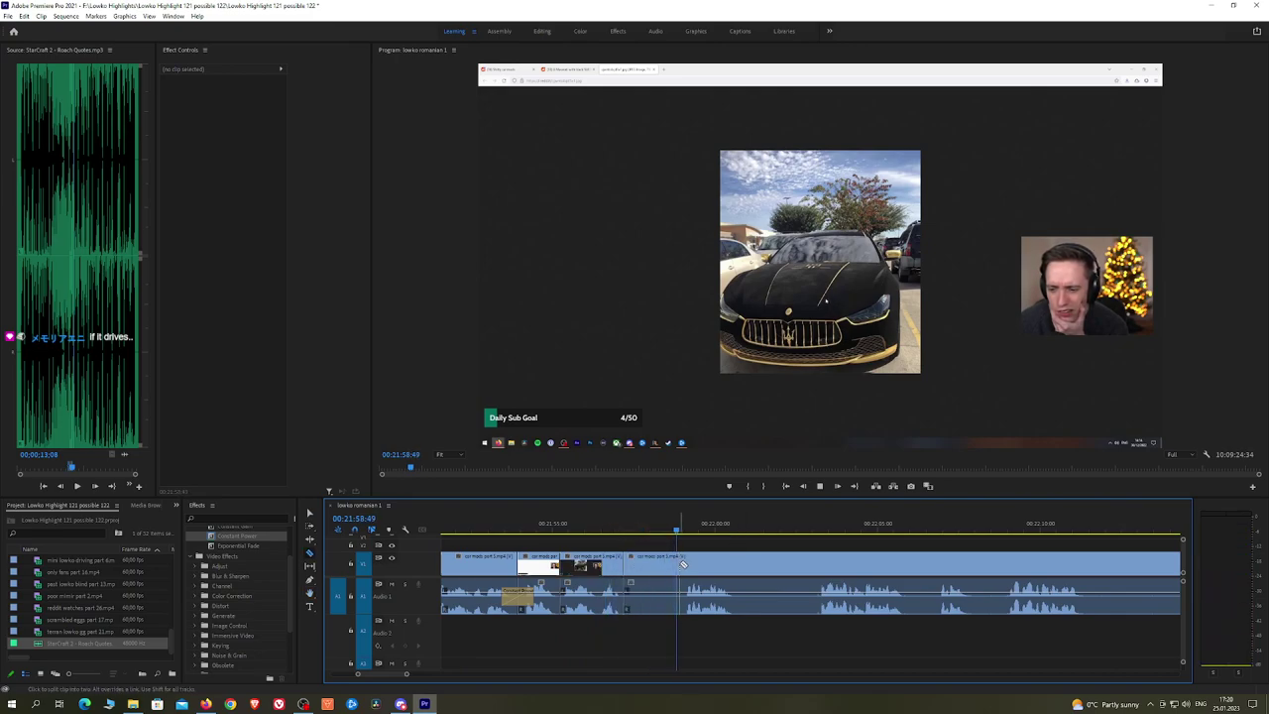
left_click(685, 564)
left_click(745, 563)
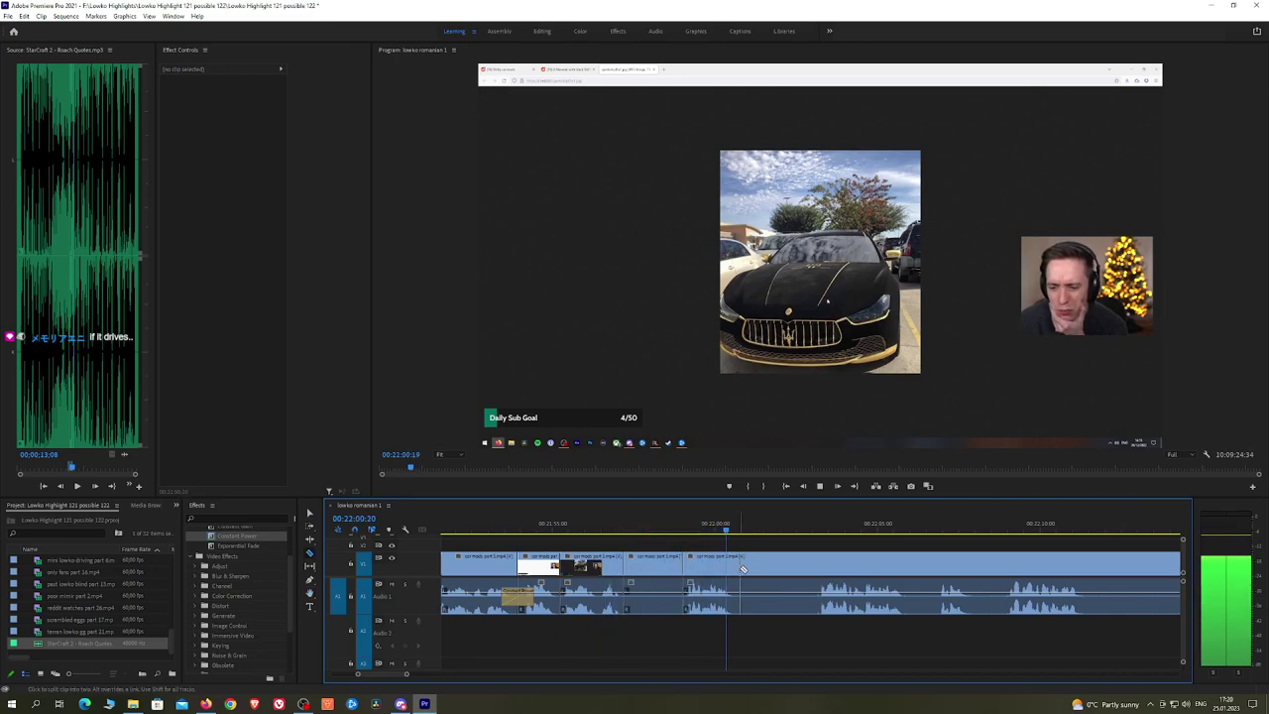
left_click(802, 570)
key("shift+Delete")
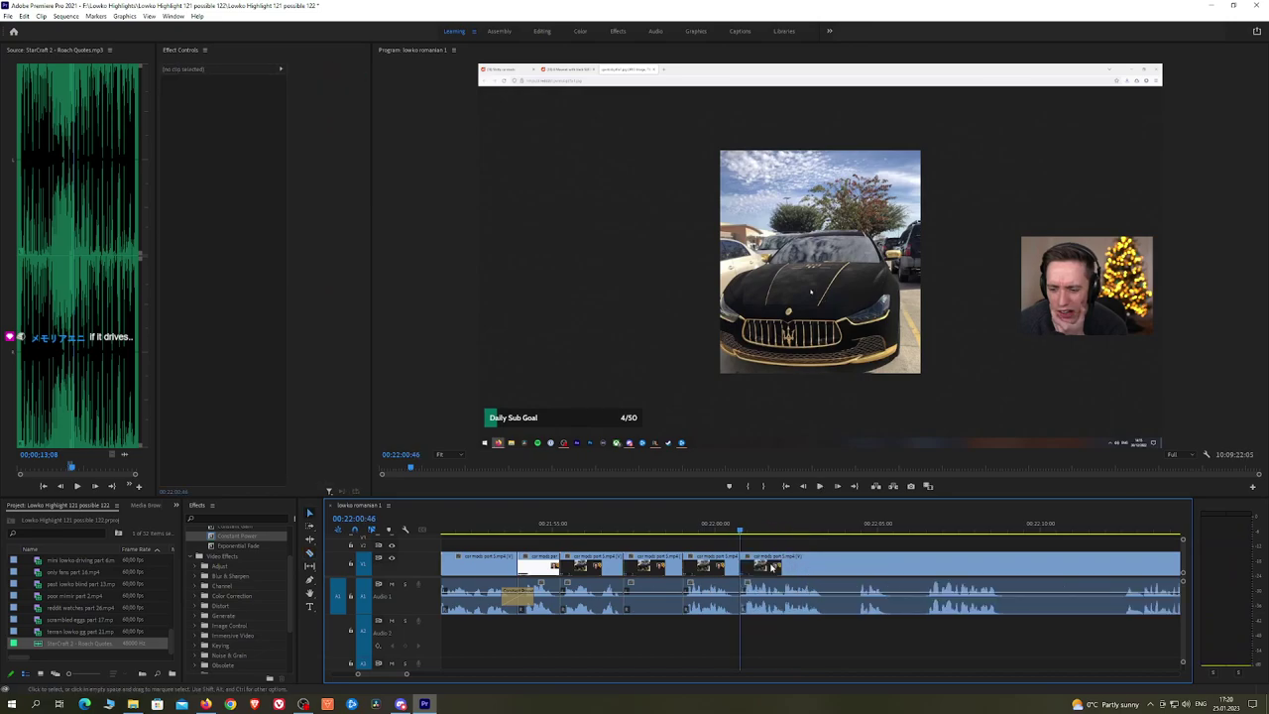
left_click(654, 570)
key("shift+Delete")
left_click(678, 531)
key("space")
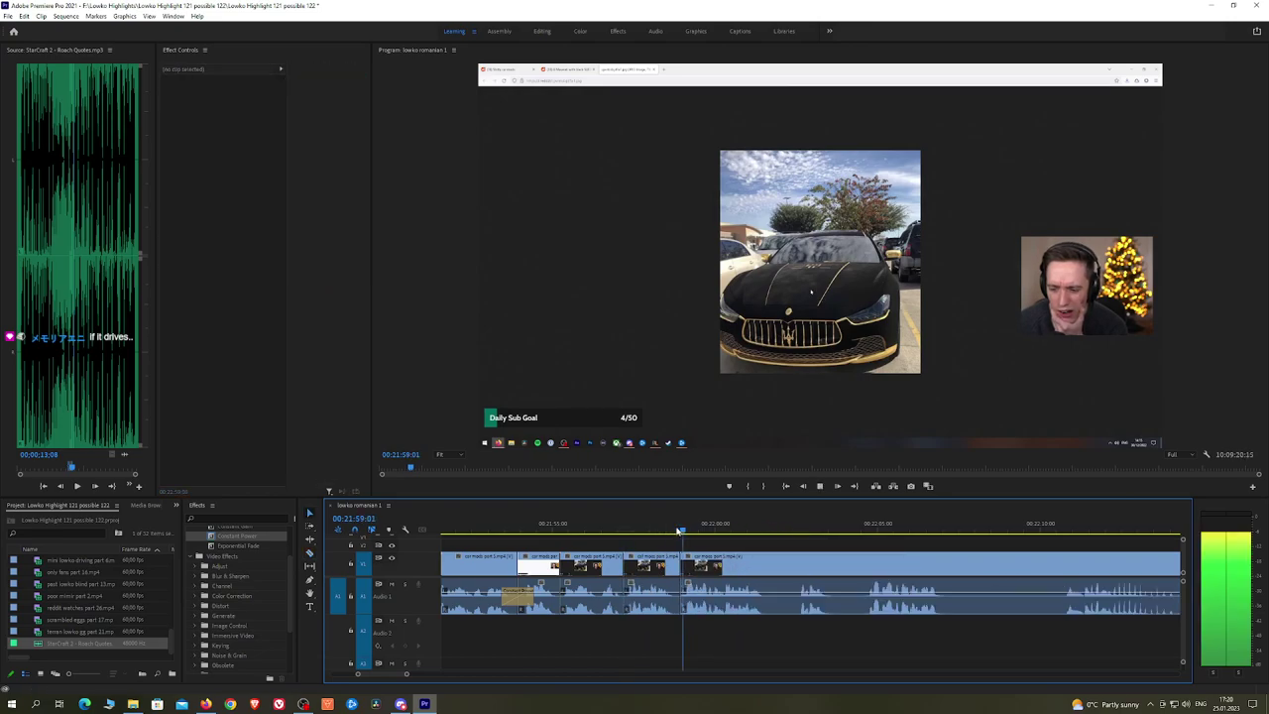
left_click(670, 532)
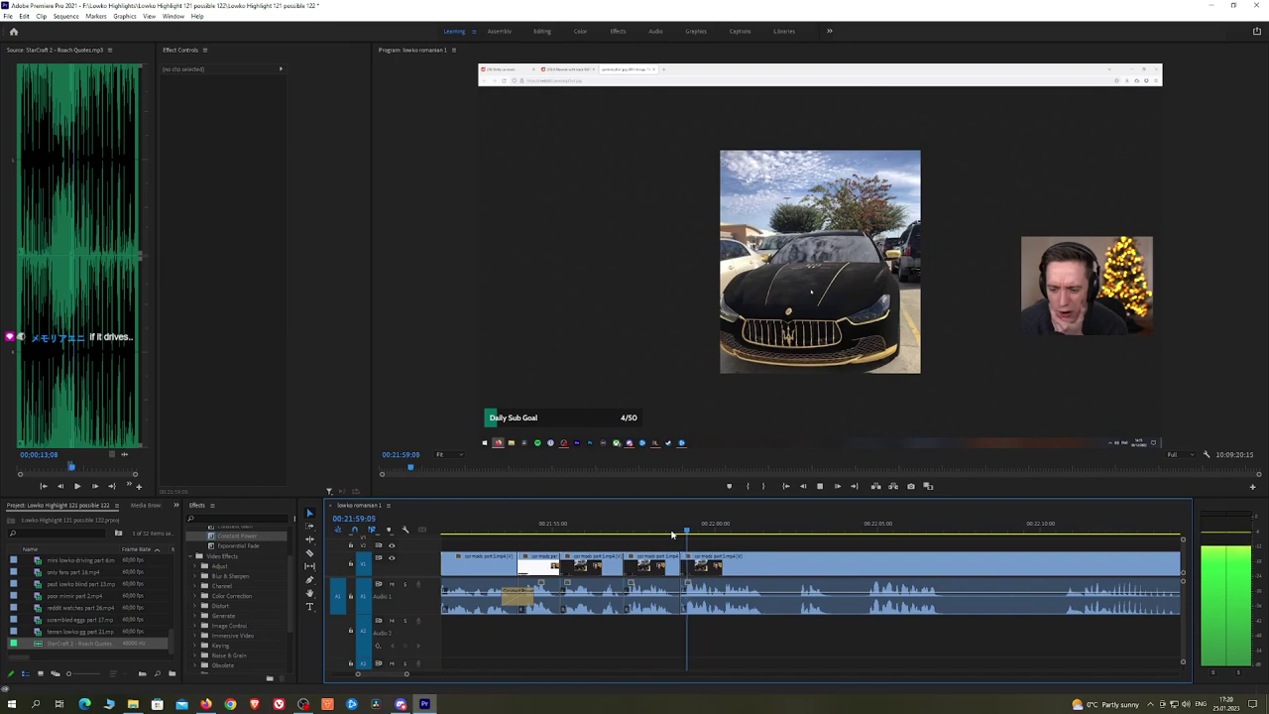
Step: Razor a further dull stretch in three places, ripple delete it, and remove the leftover gap
left_click_drag(858, 550, 739, 546)
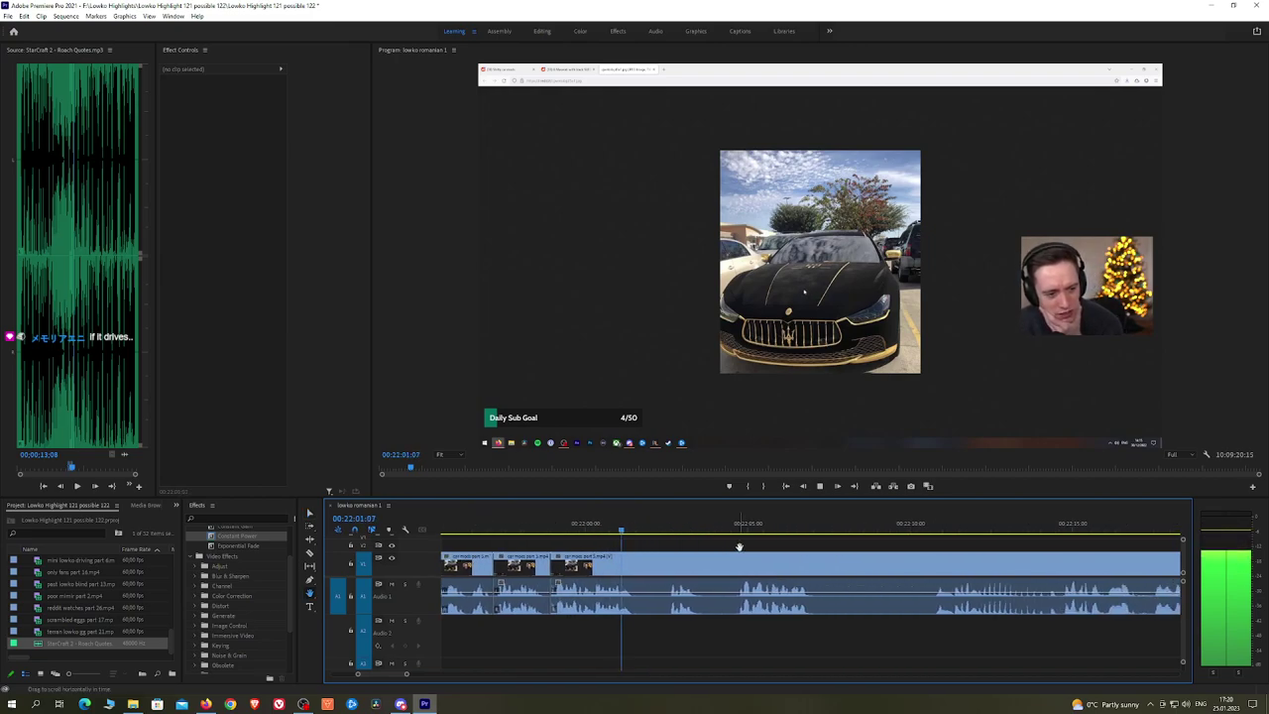
key("c")
left_click(638, 575)
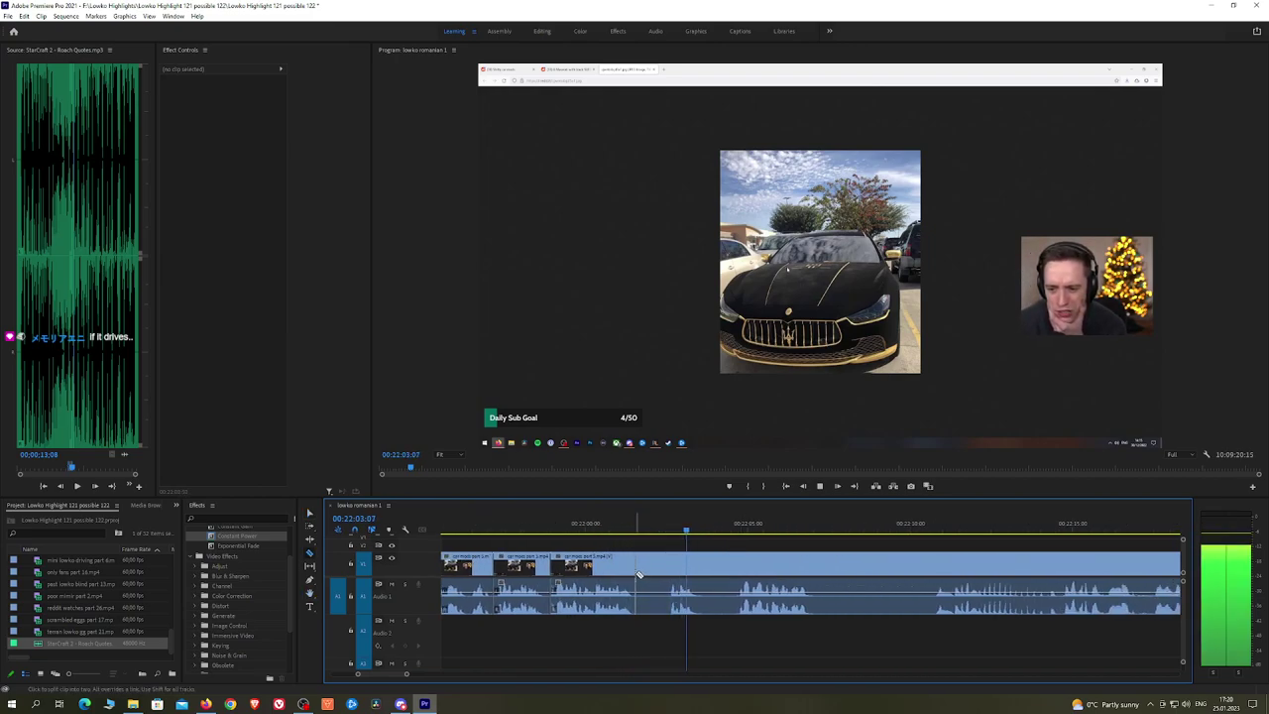
left_click(703, 569)
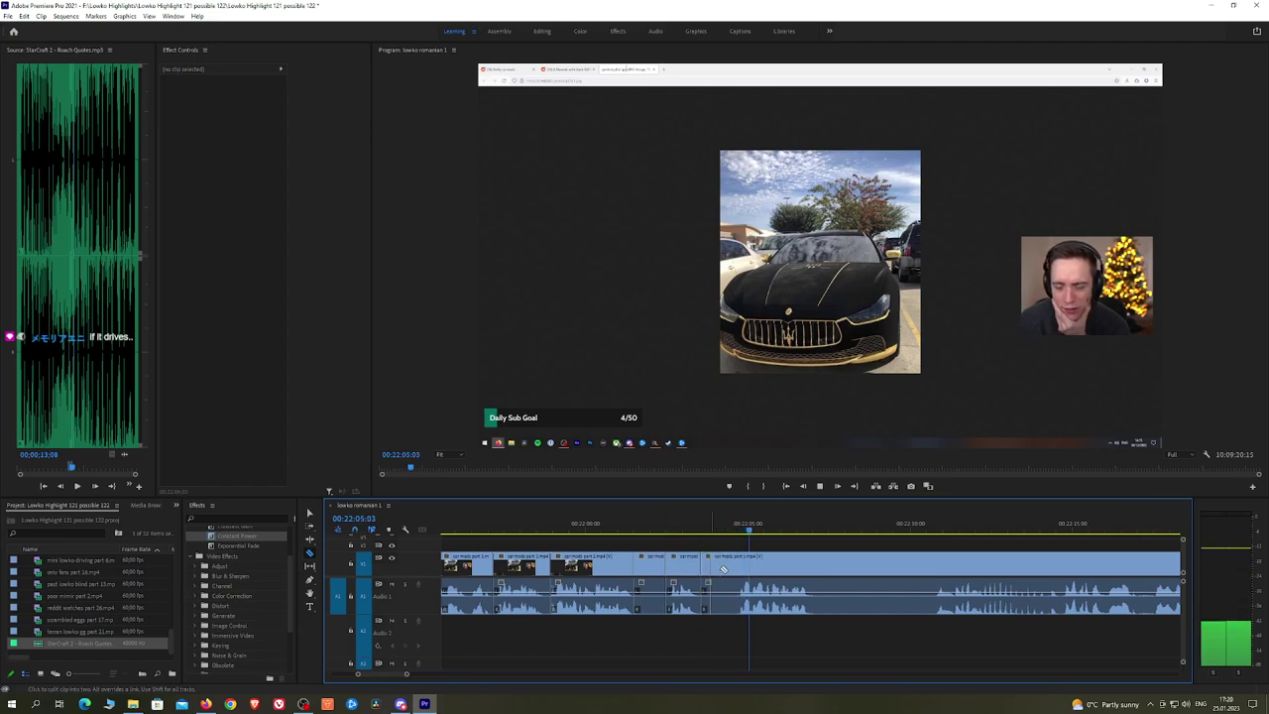
left_click(740, 569)
key("v")
left_click(649, 568)
key("shift+Delete")
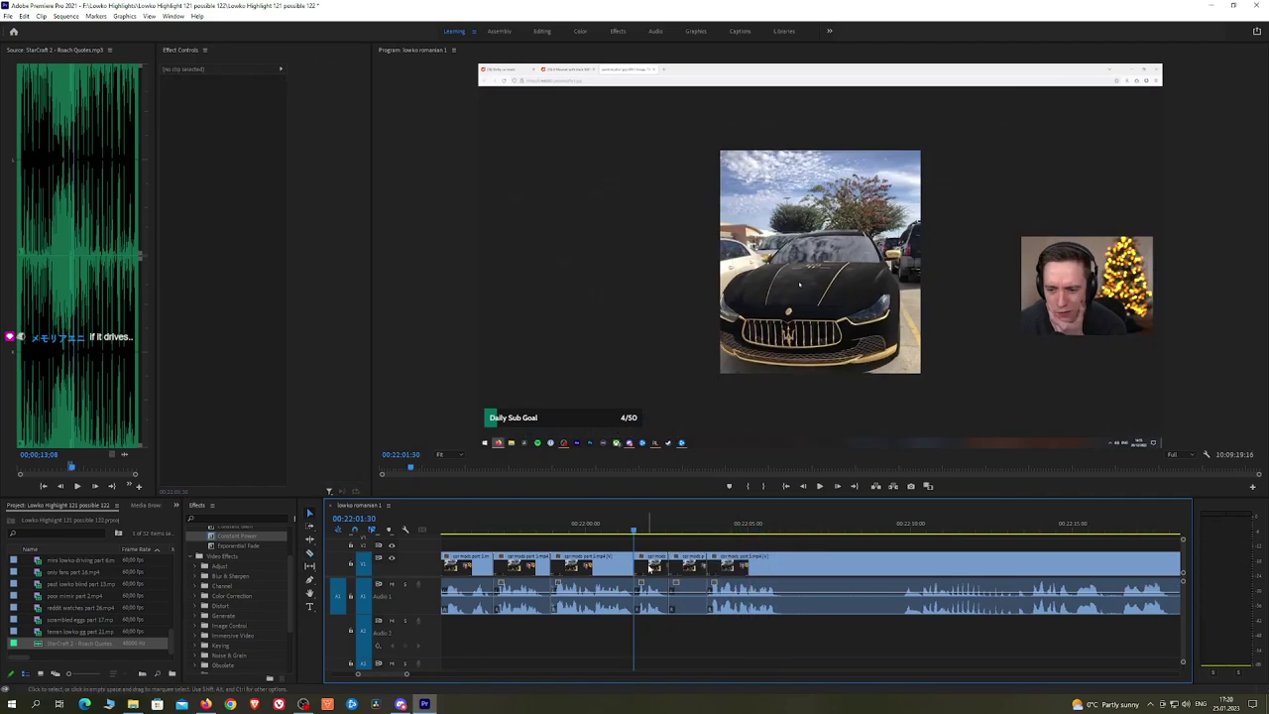
left_click(682, 569)
key("Delete")
key("space")
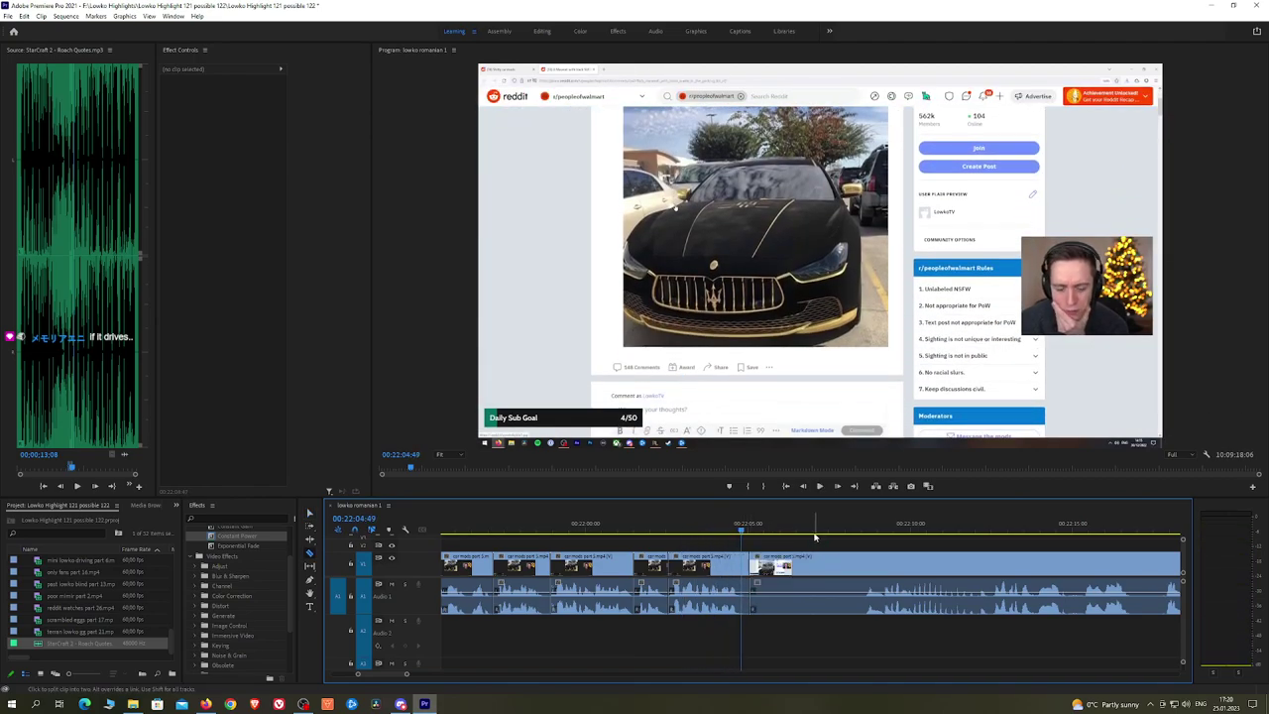
Step: Split the footage at a later moment and ripple delete the piece to its left
left_click(845, 534)
left_click(853, 563)
key("v")
left_click(841, 566)
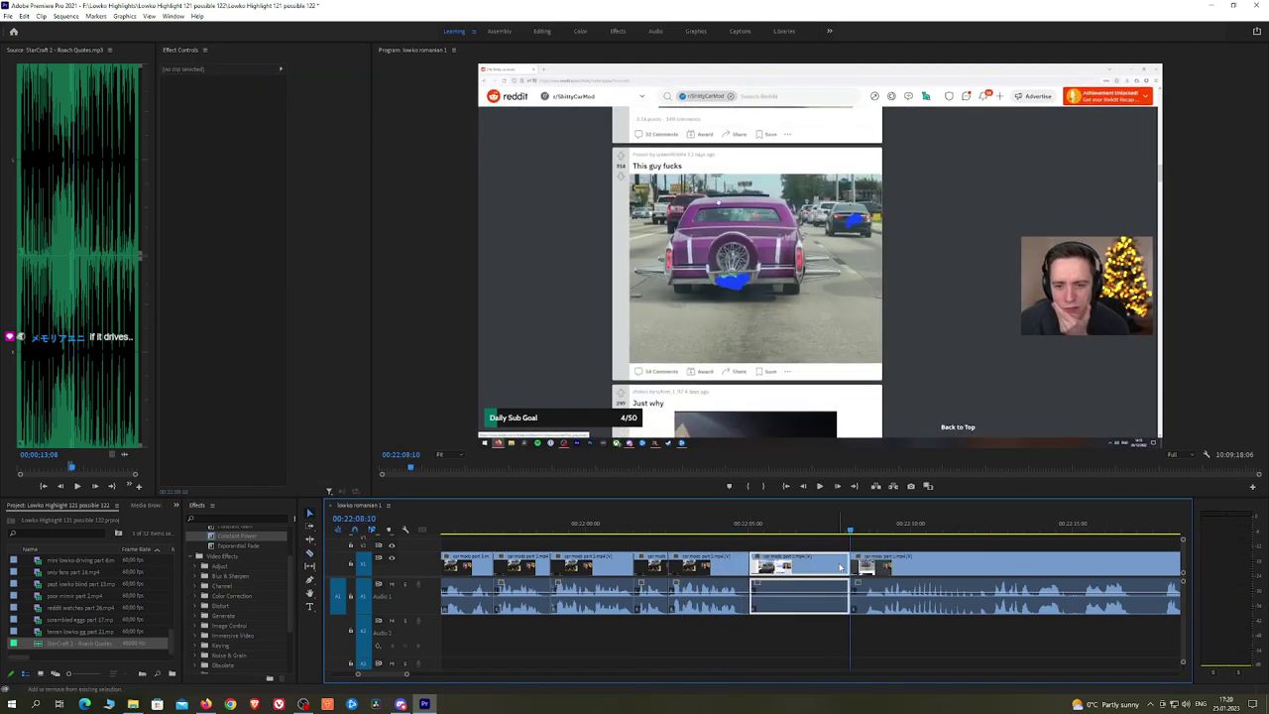
key("shift+Delete")
key("space")
Step: Razor the footage twice around the punchline and place the playhead where the sound should start
key("h")
left_click_drag(935, 542, 673, 543)
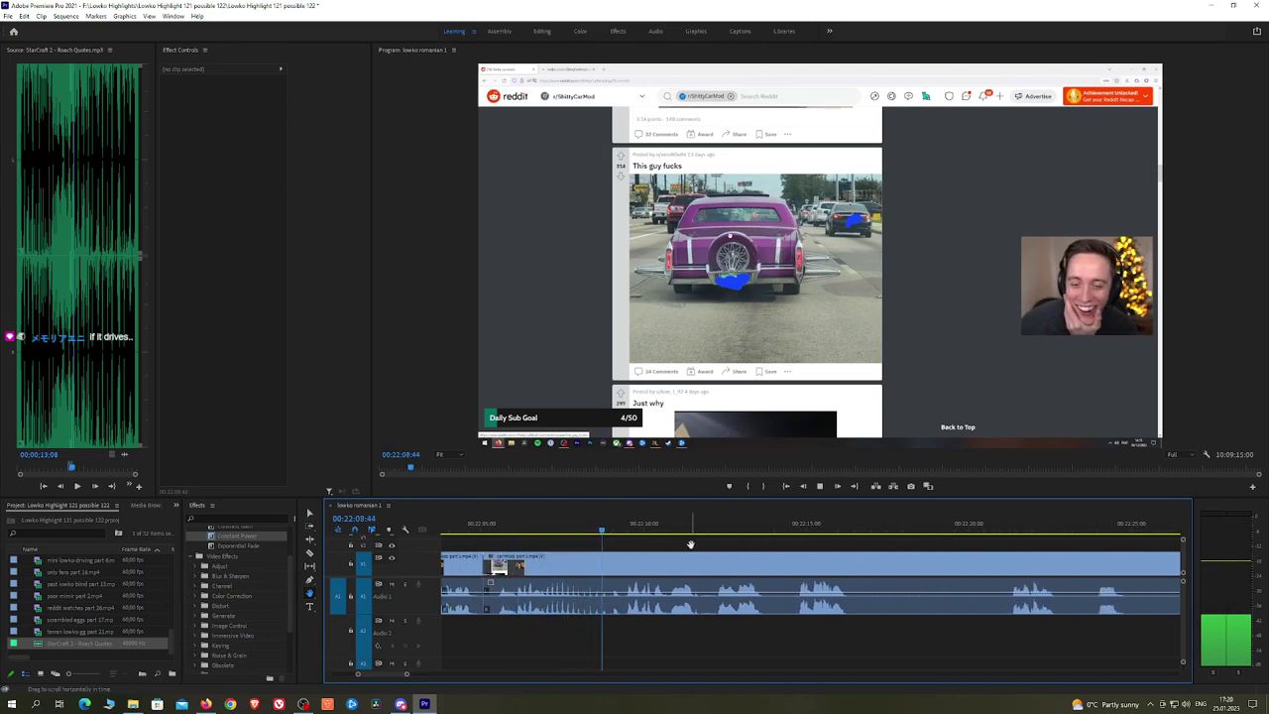
left_click_drag(853, 545, 775, 544)
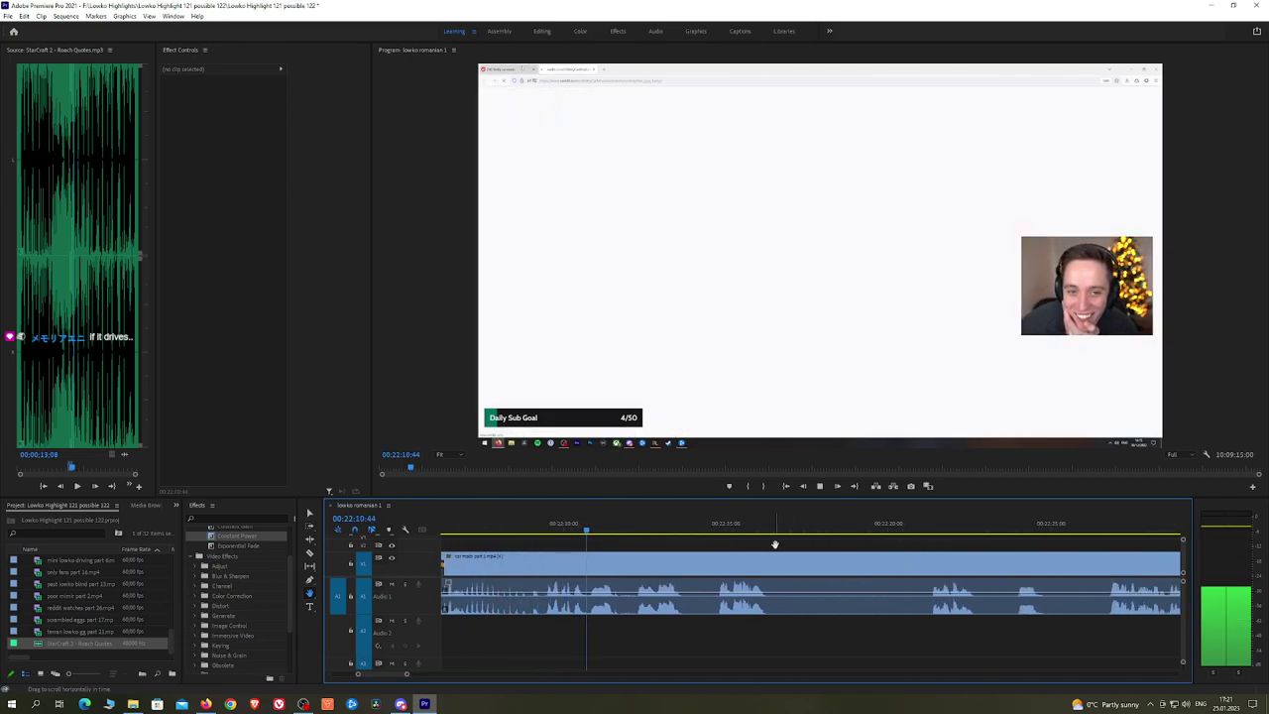
key("c")
left_click(586, 567)
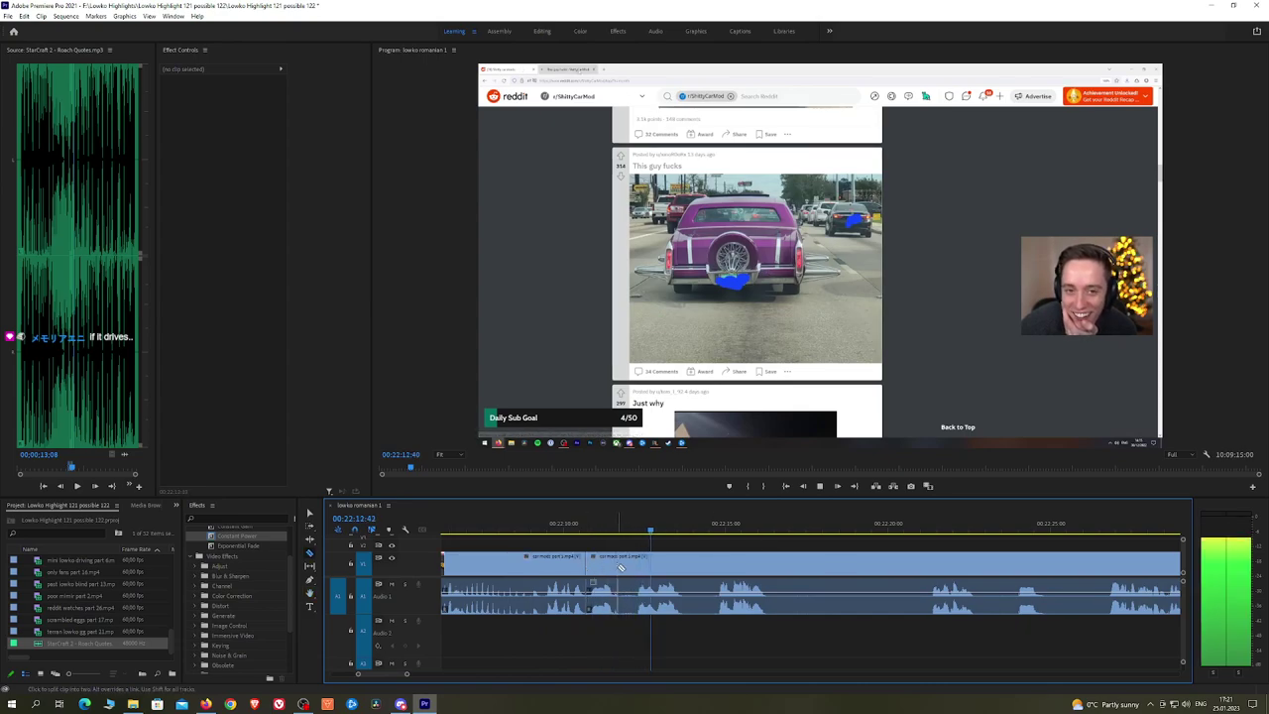
left_click(627, 567)
key("Up")
key("Up")
key("space")
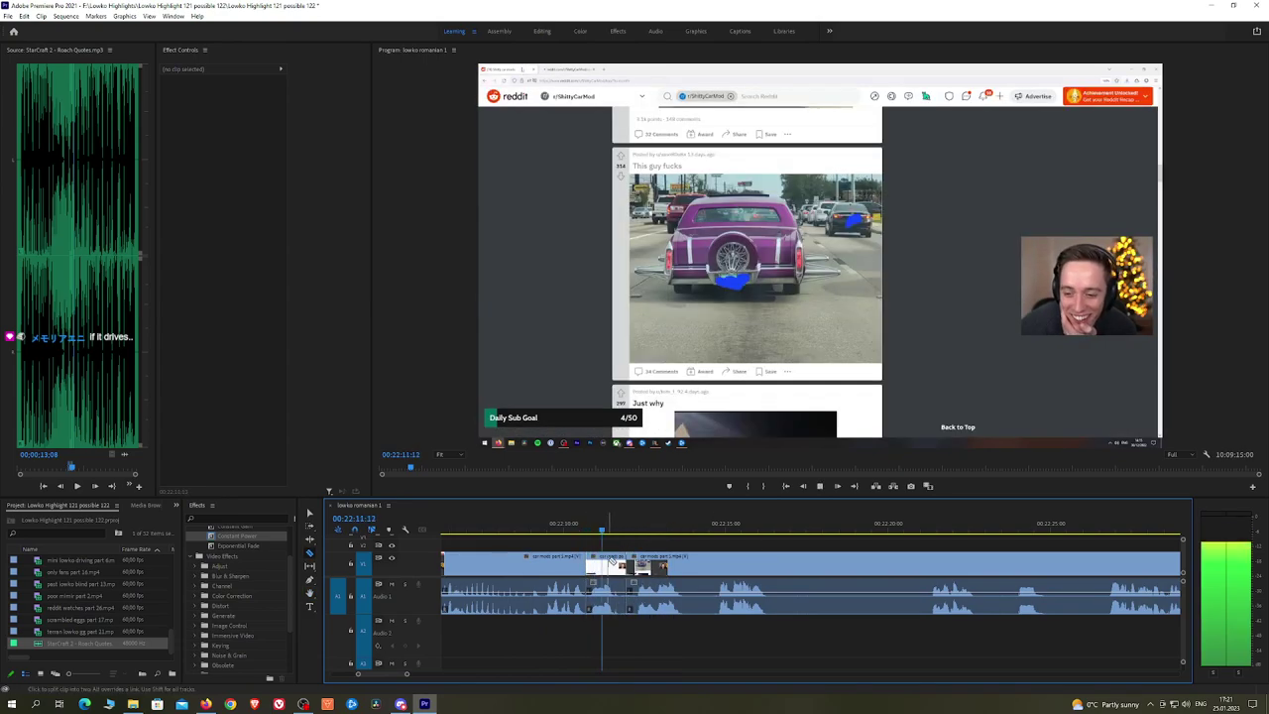
left_click(588, 533)
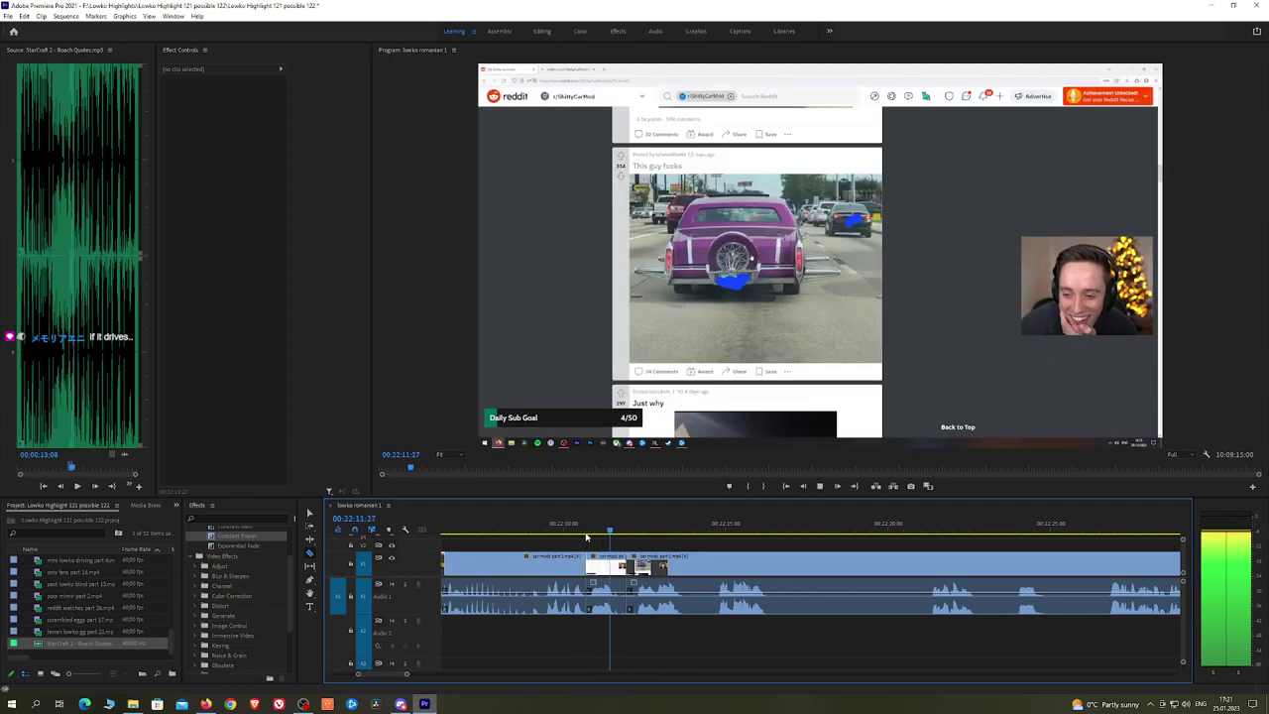
left_click_drag(586, 535, 619, 536)
Step: Place StarCraft 2 - Roach Quotes on A2 under the punchline, lower its volume, and preview it
left_click(607, 595)
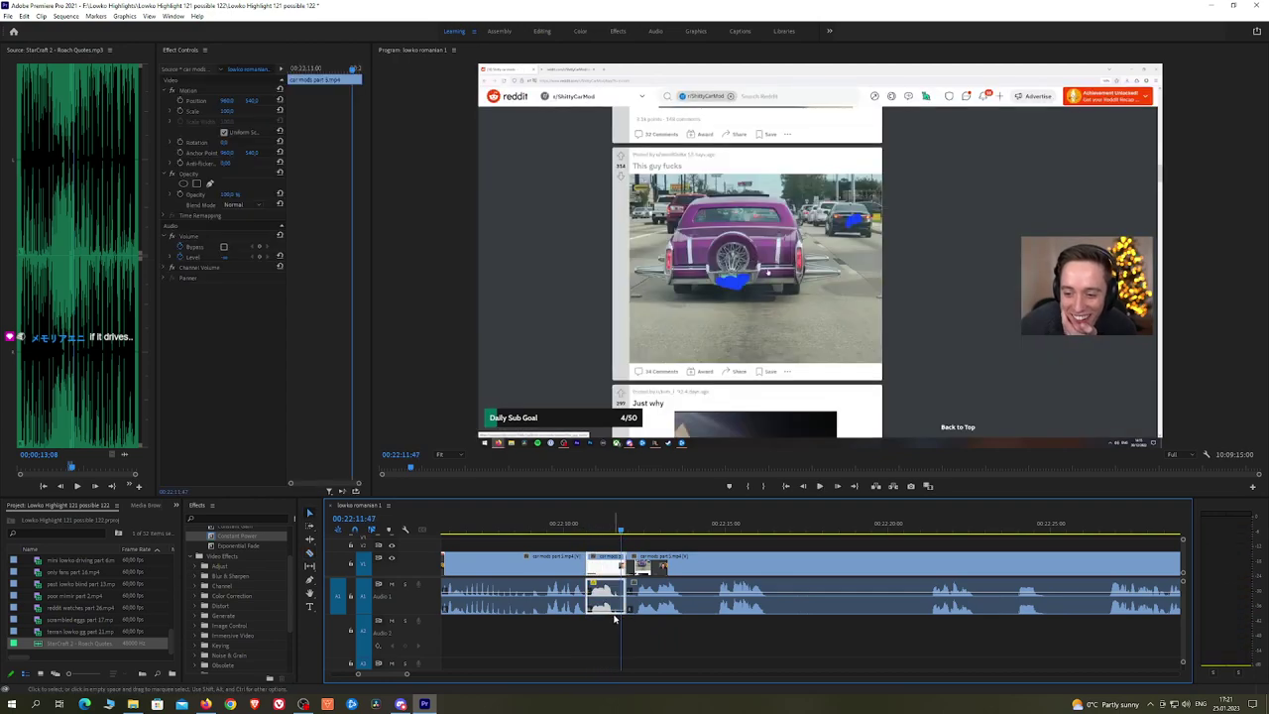
left_click_drag(97, 649, 594, 628)
key("=")
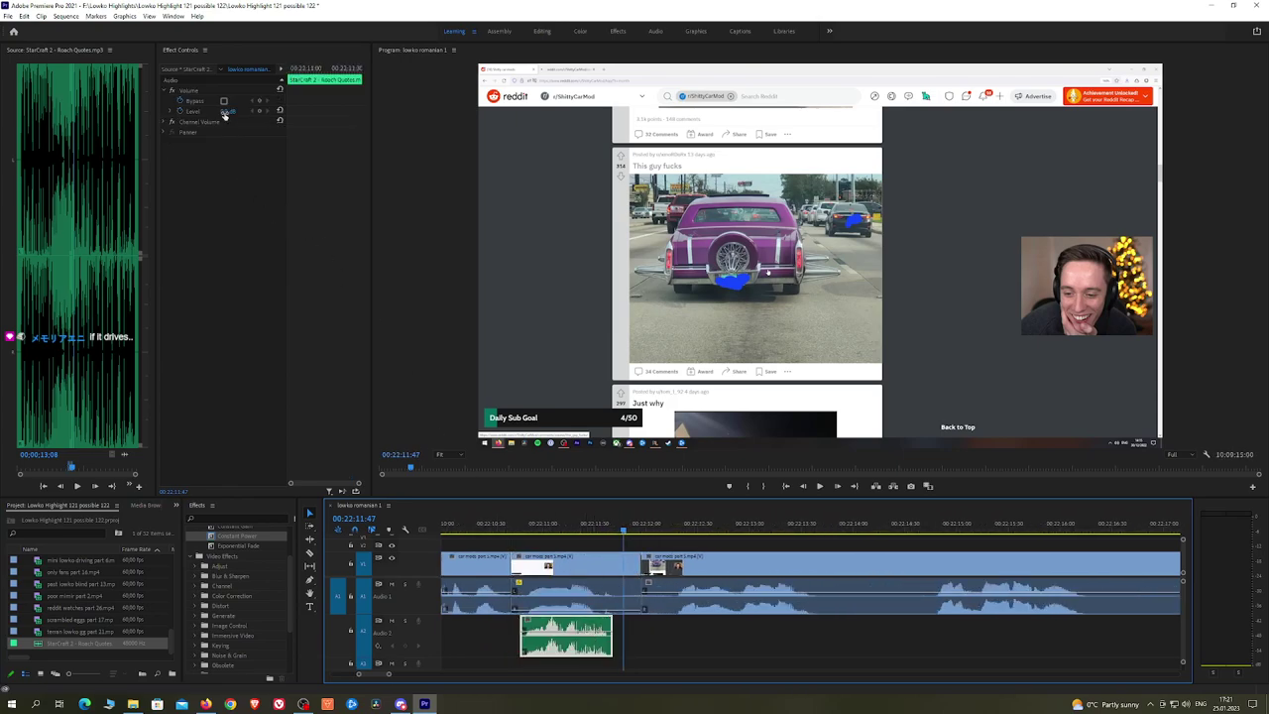
left_click(229, 111)
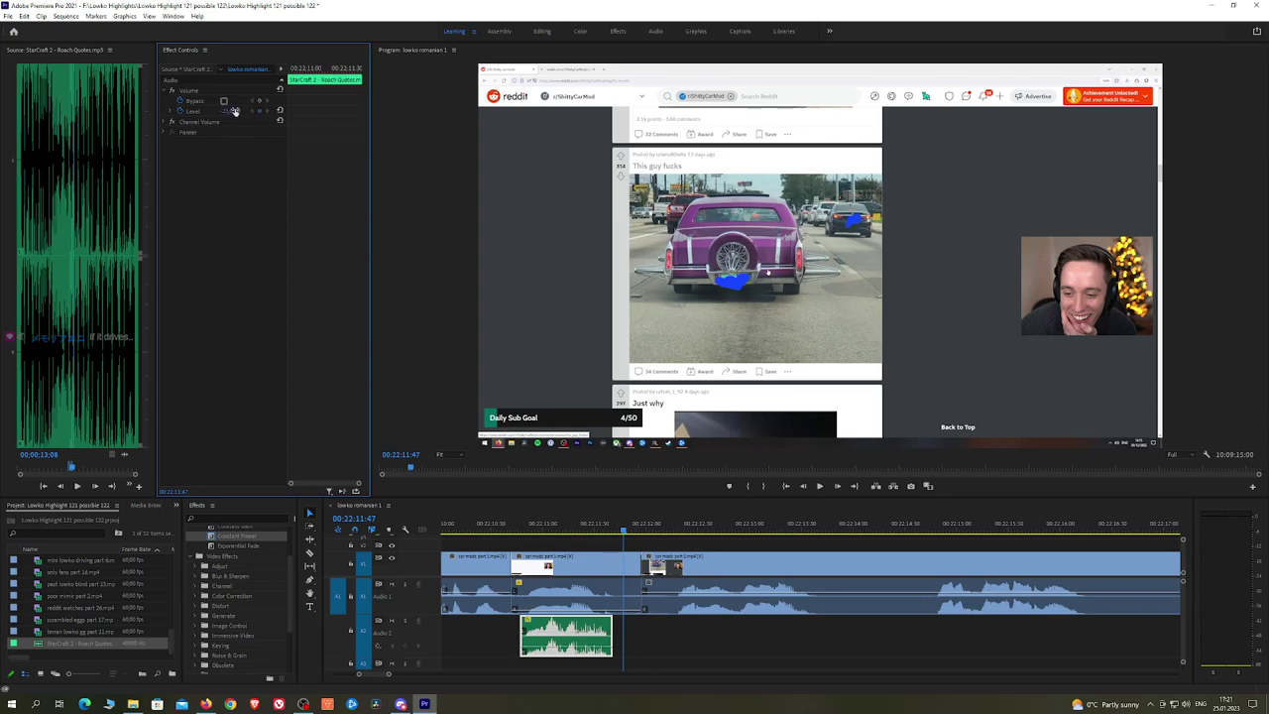
left_click(495, 523)
key("space")
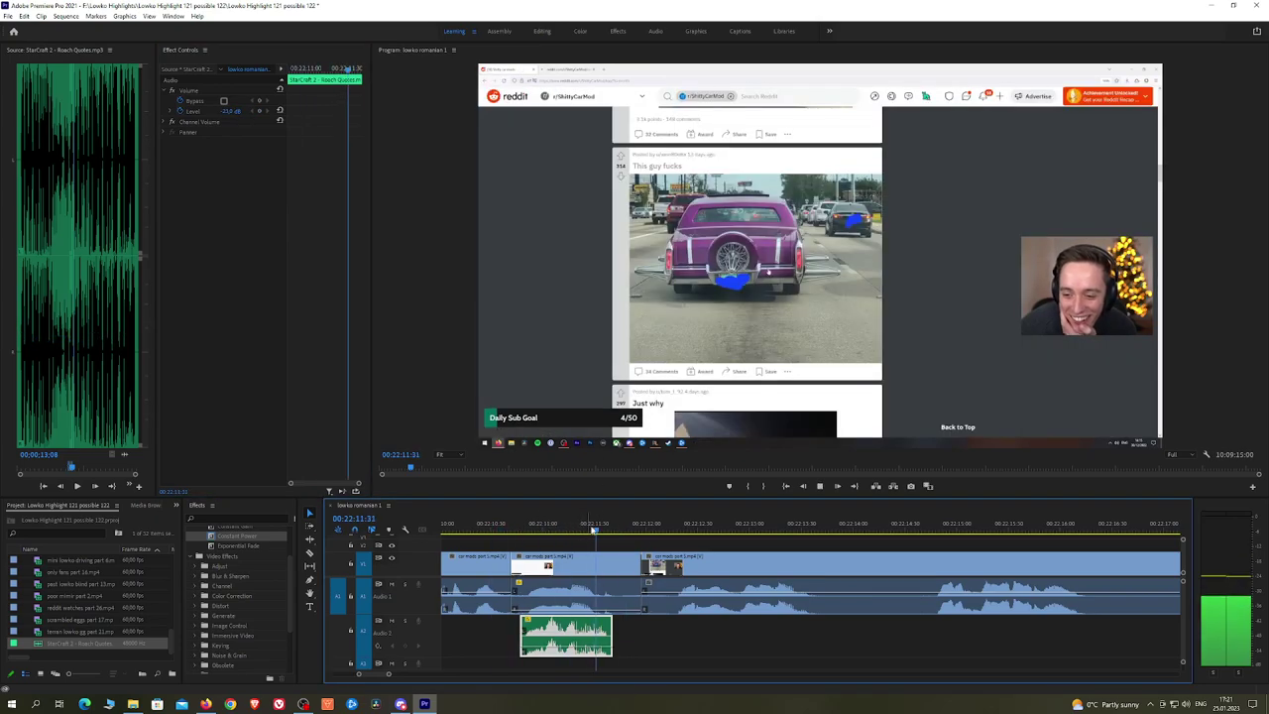
left_click(726, 550)
scroll(762, 551, "down", 4)
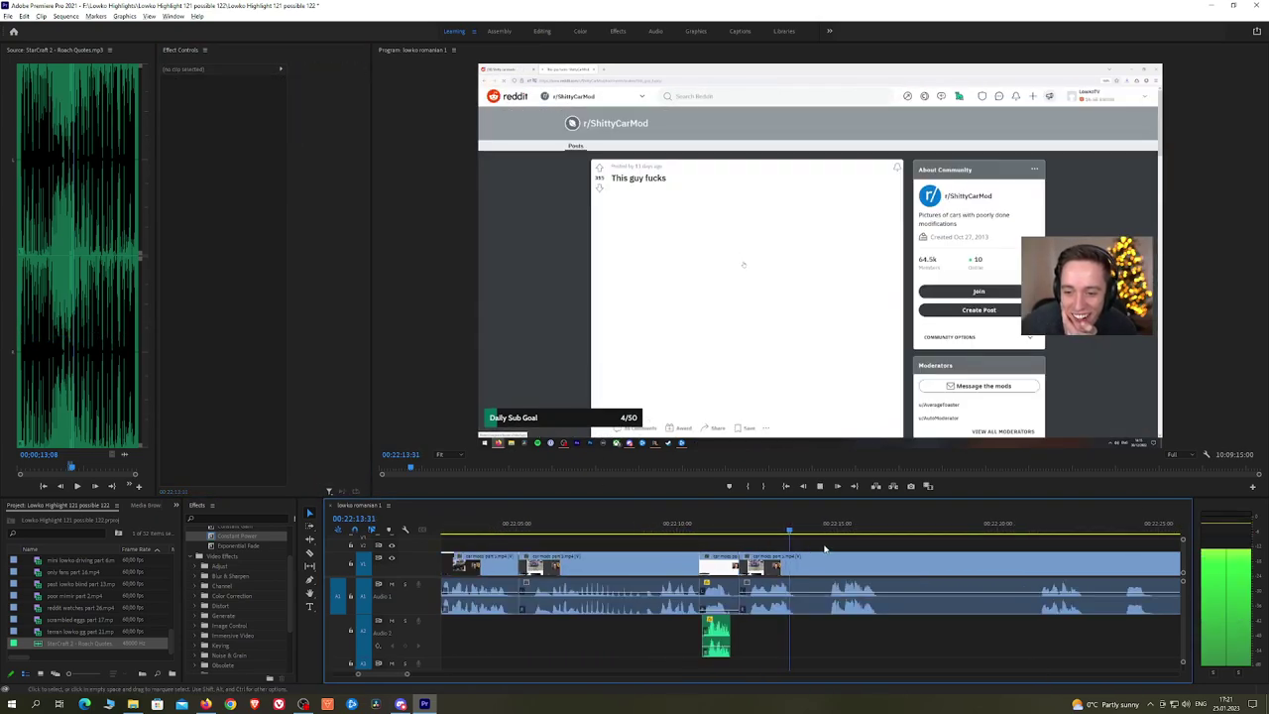
key("h")
scroll(674, 535, "down", 3)
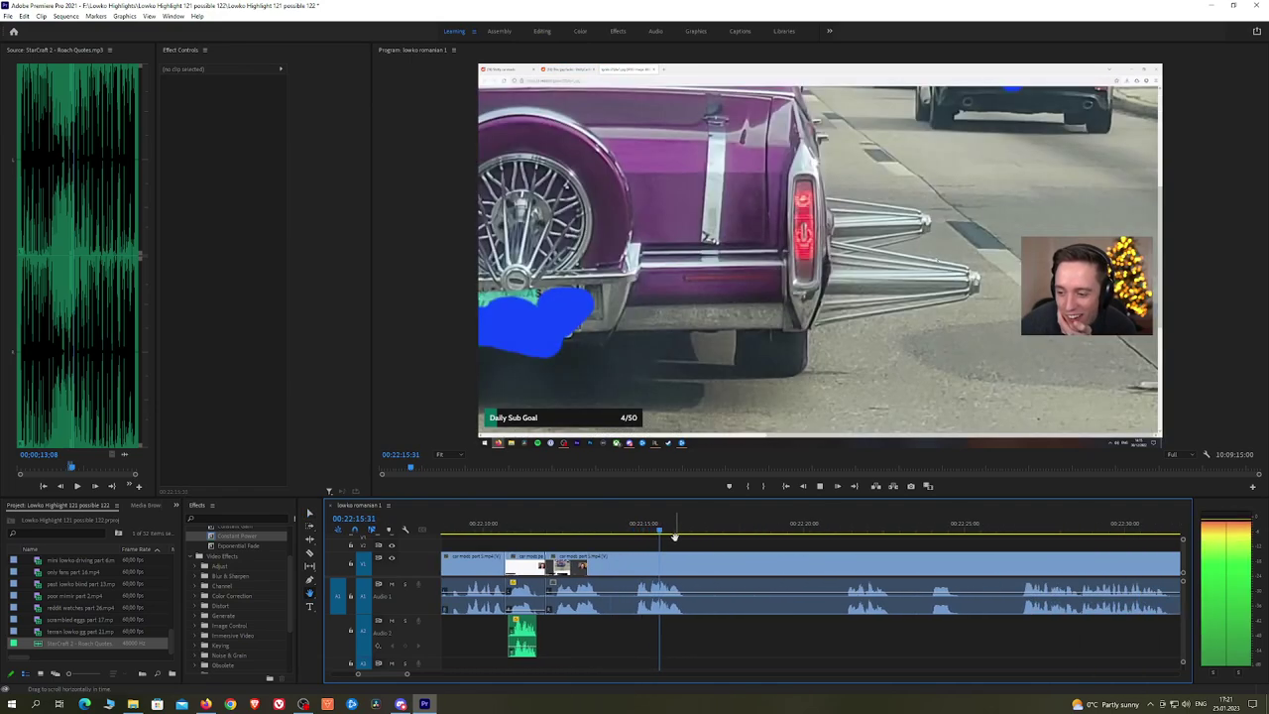
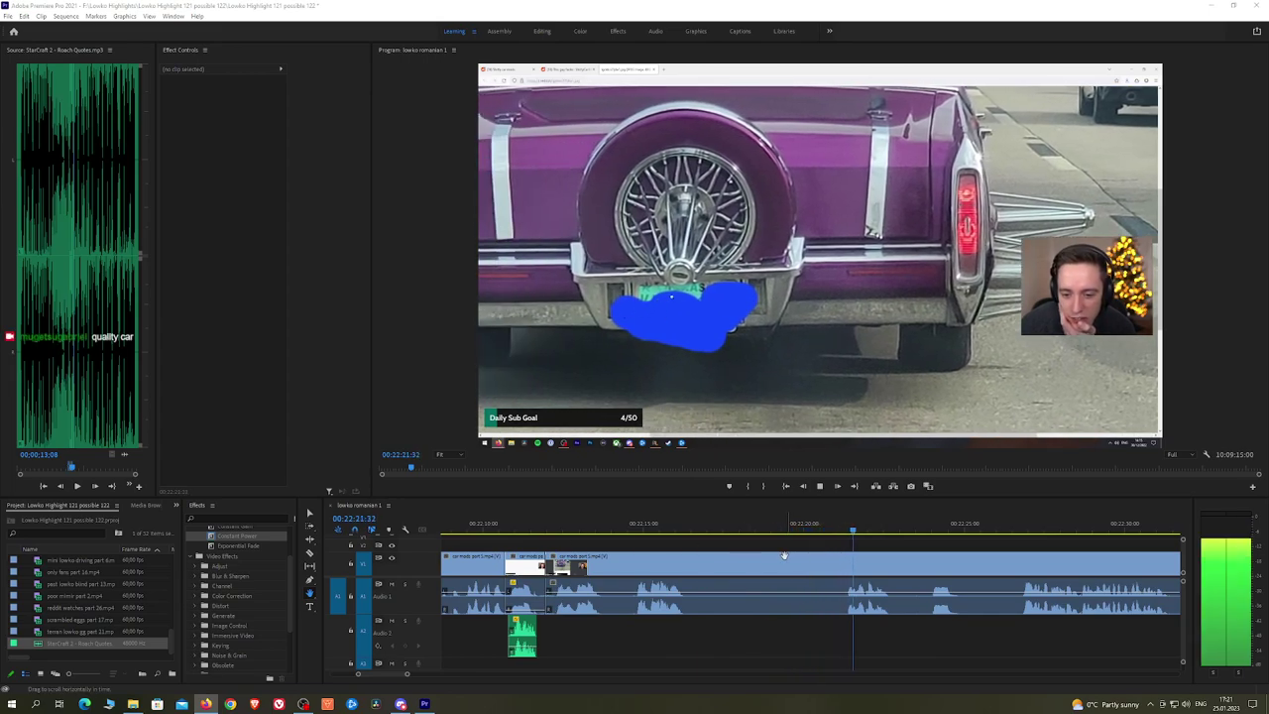
Step: Razor out the first short dull stretch of the car mods footage and close the gap
left_click_drag(959, 547, 756, 547)
key("c")
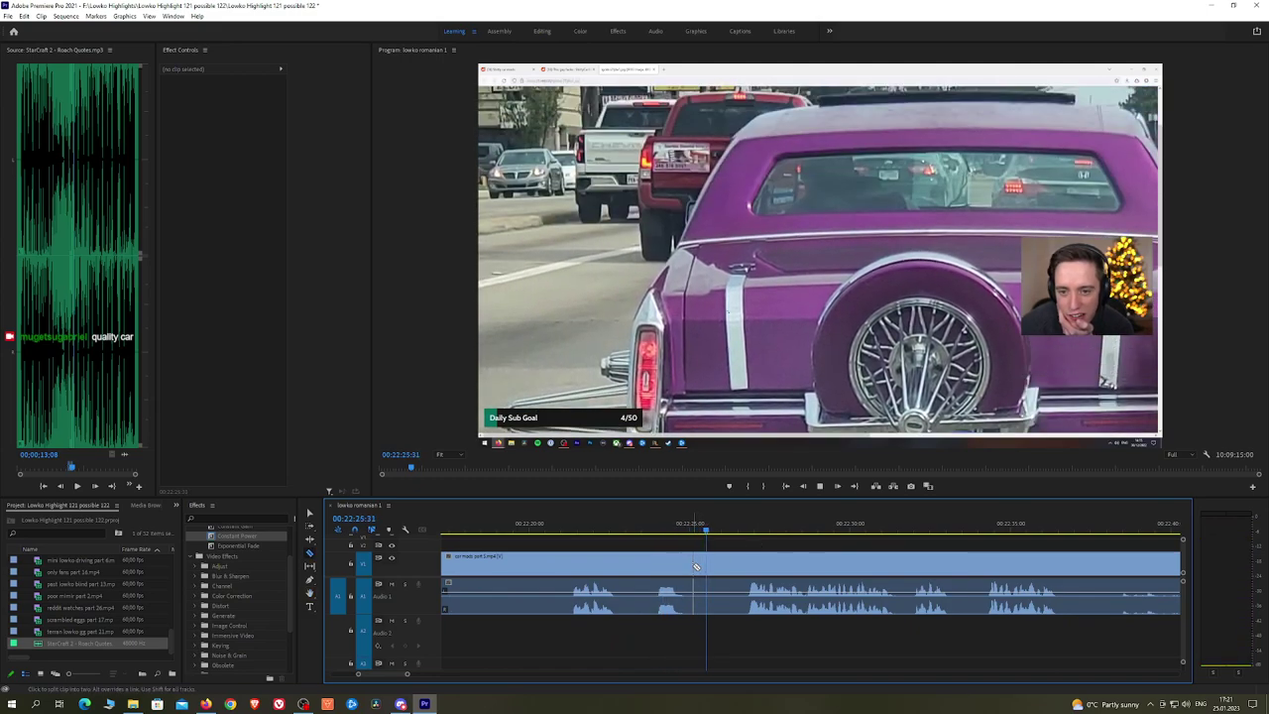
left_click_drag(809, 544, 718, 545)
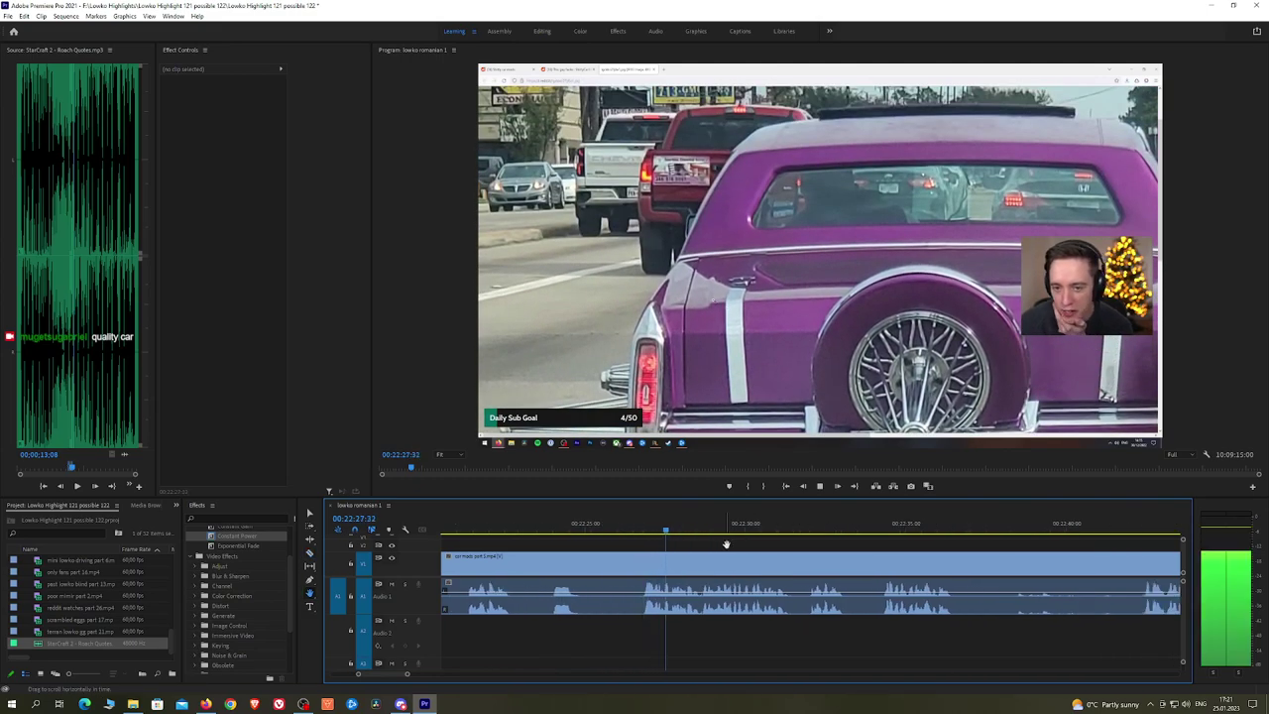
left_click_drag(800, 544, 754, 545)
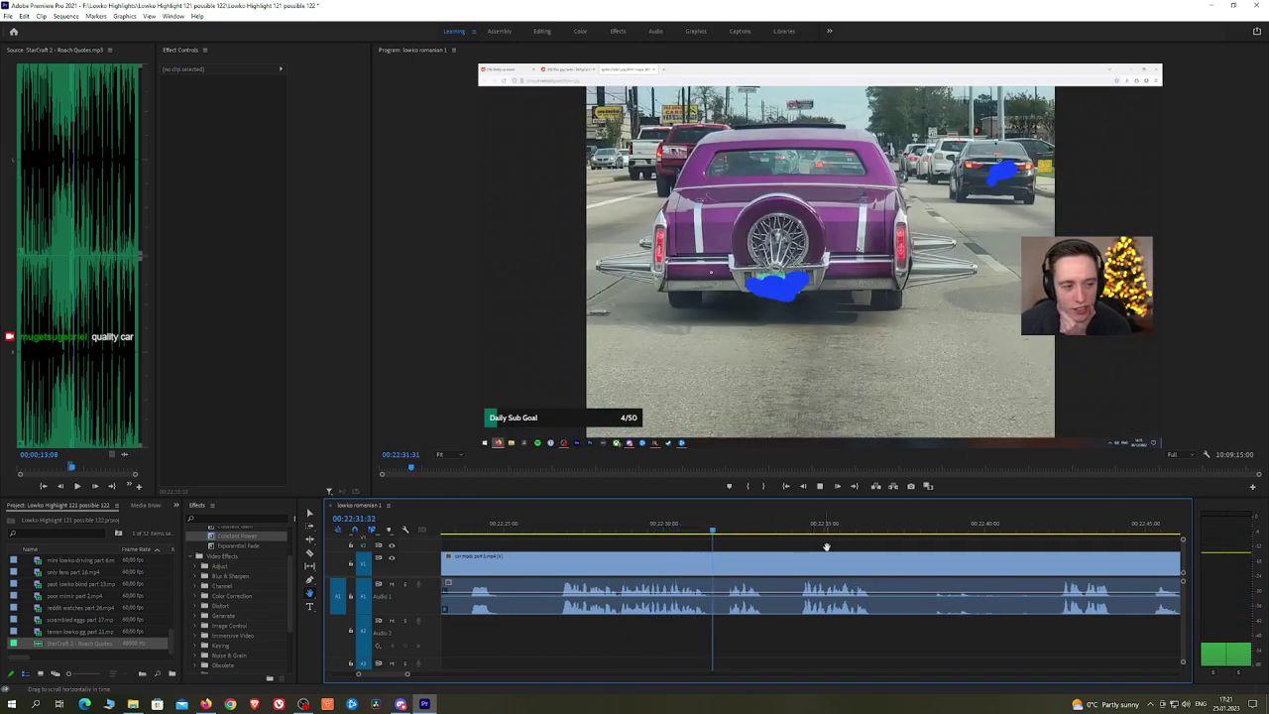
left_click_drag(861, 548, 774, 550)
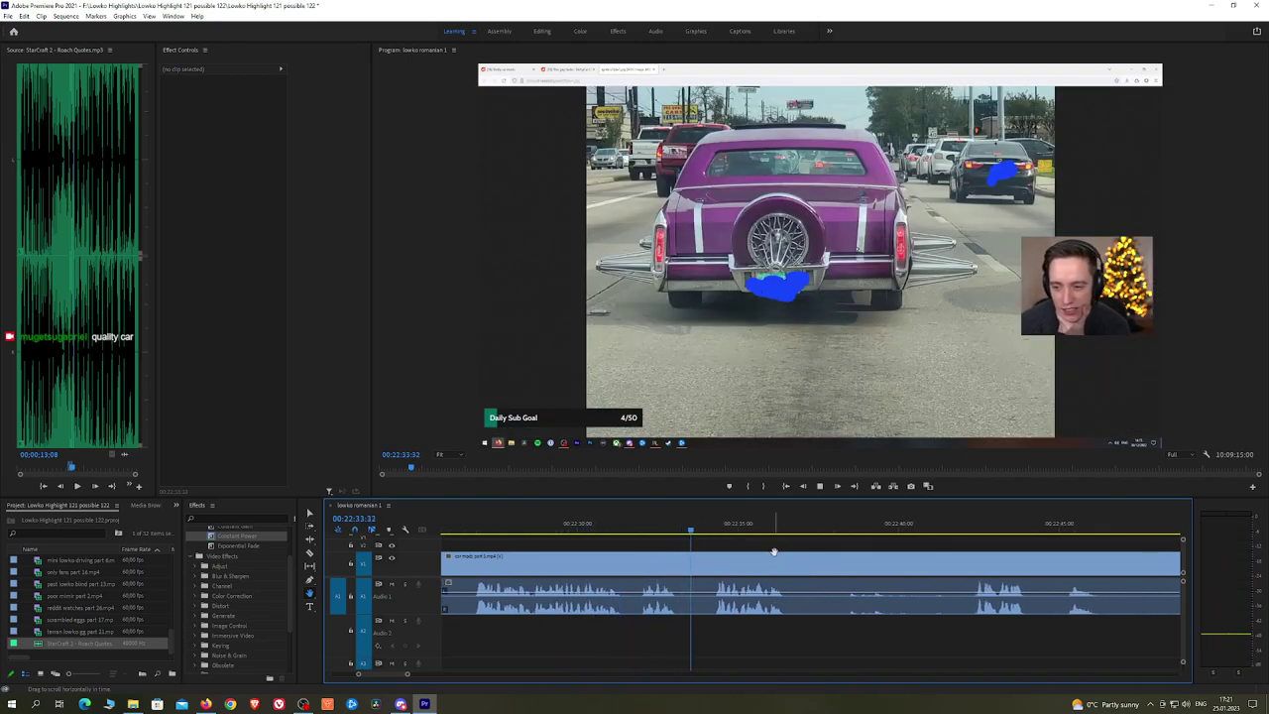
key("c")
left_click(679, 566)
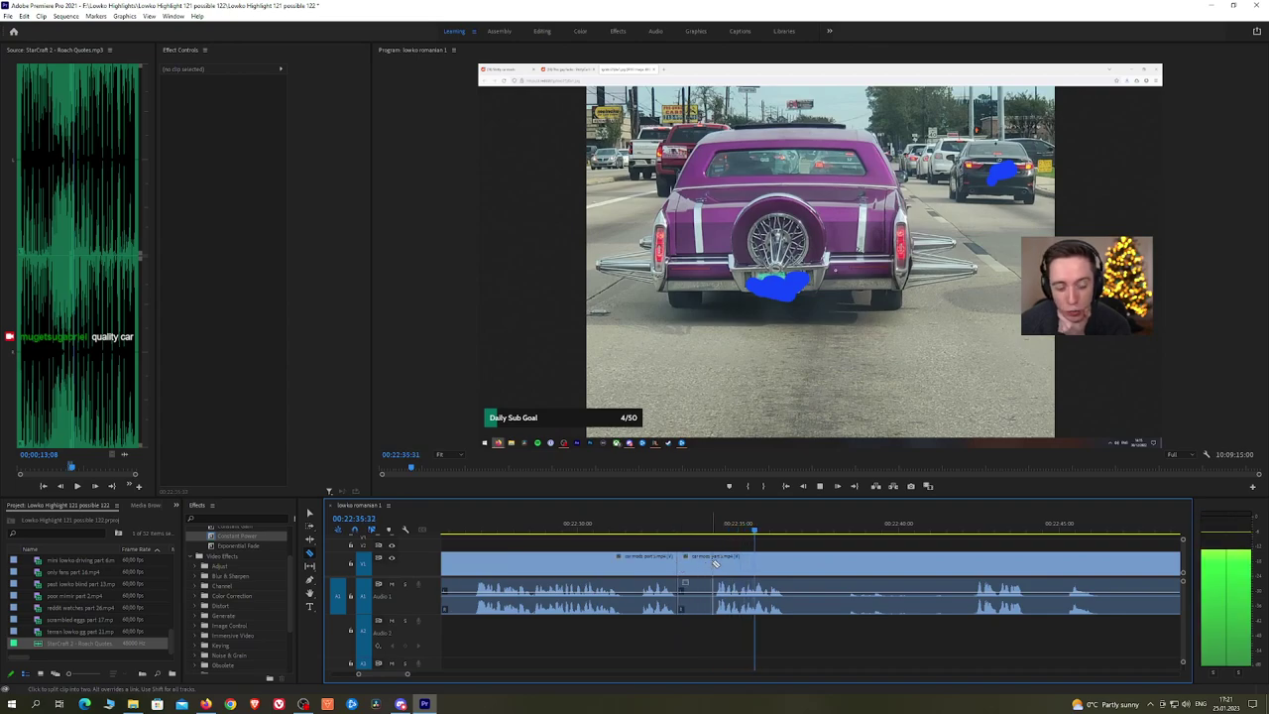
left_click(713, 566)
key("v")
left_click(705, 566)
key("shift+Delete")
Step: Cut the next dull stretch further along and ripple delete it
key("space")
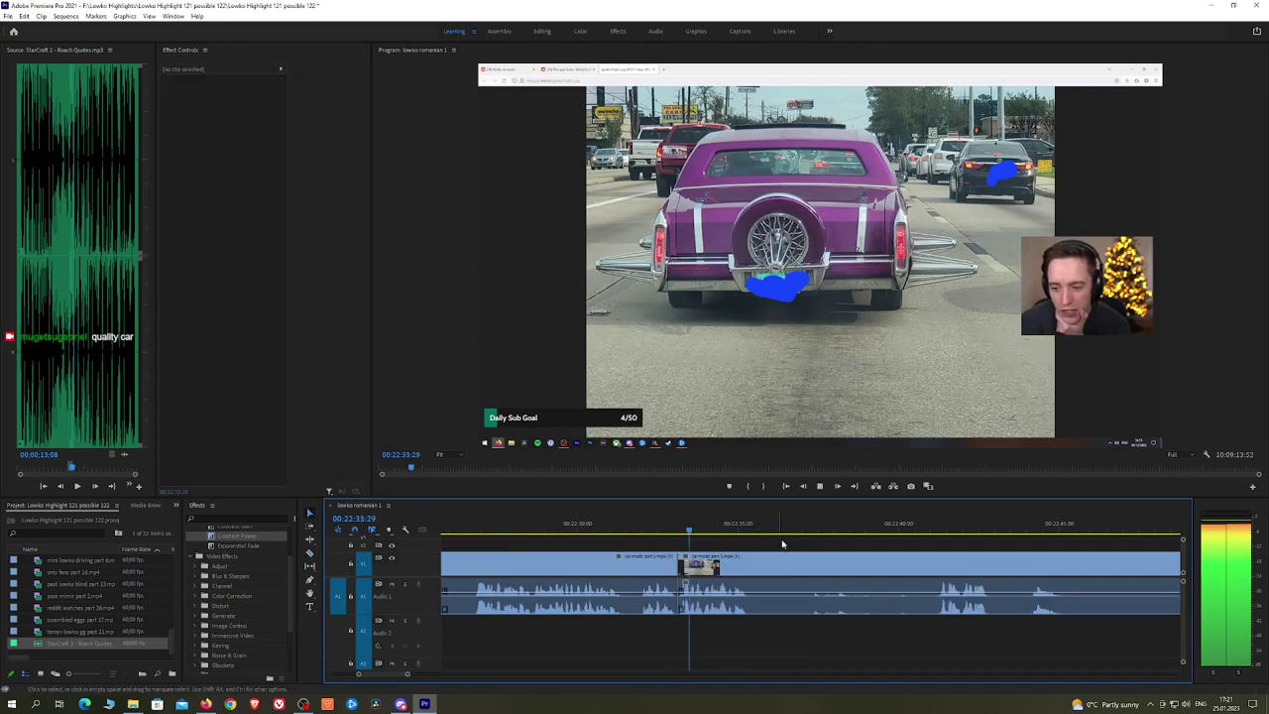
key("h")
left_click_drag(787, 543, 727, 542)
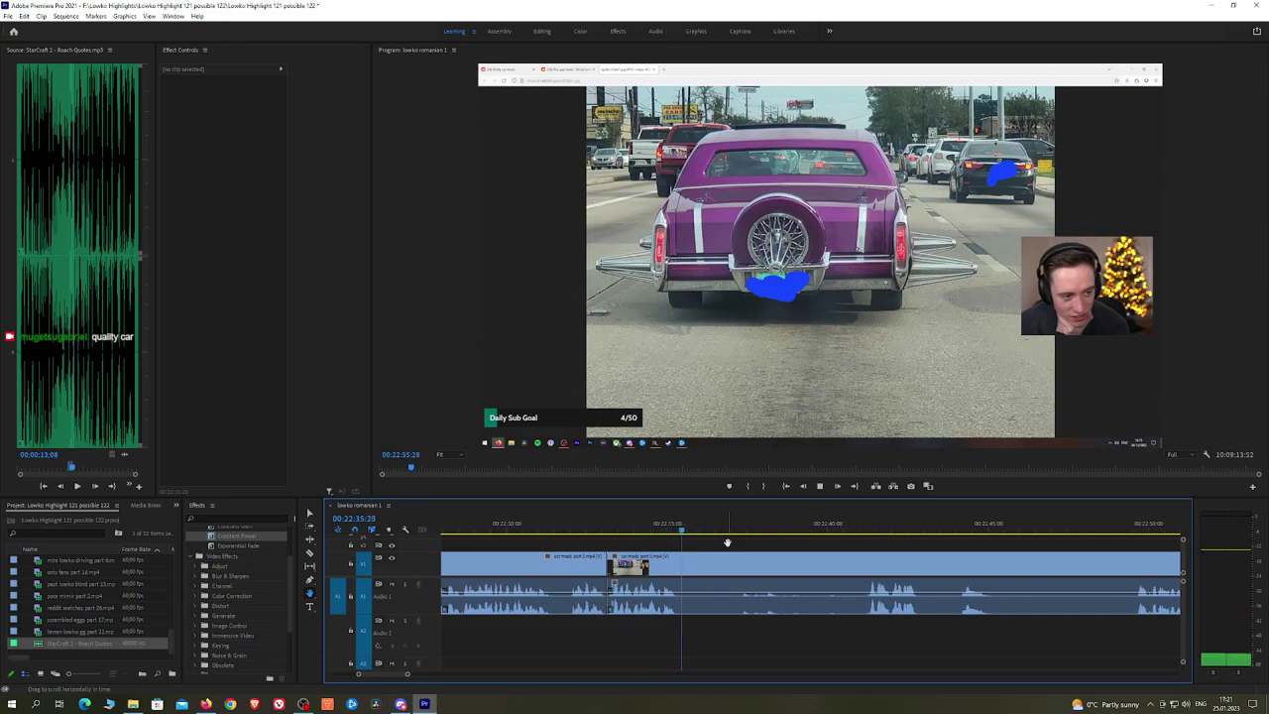
left_click(685, 563)
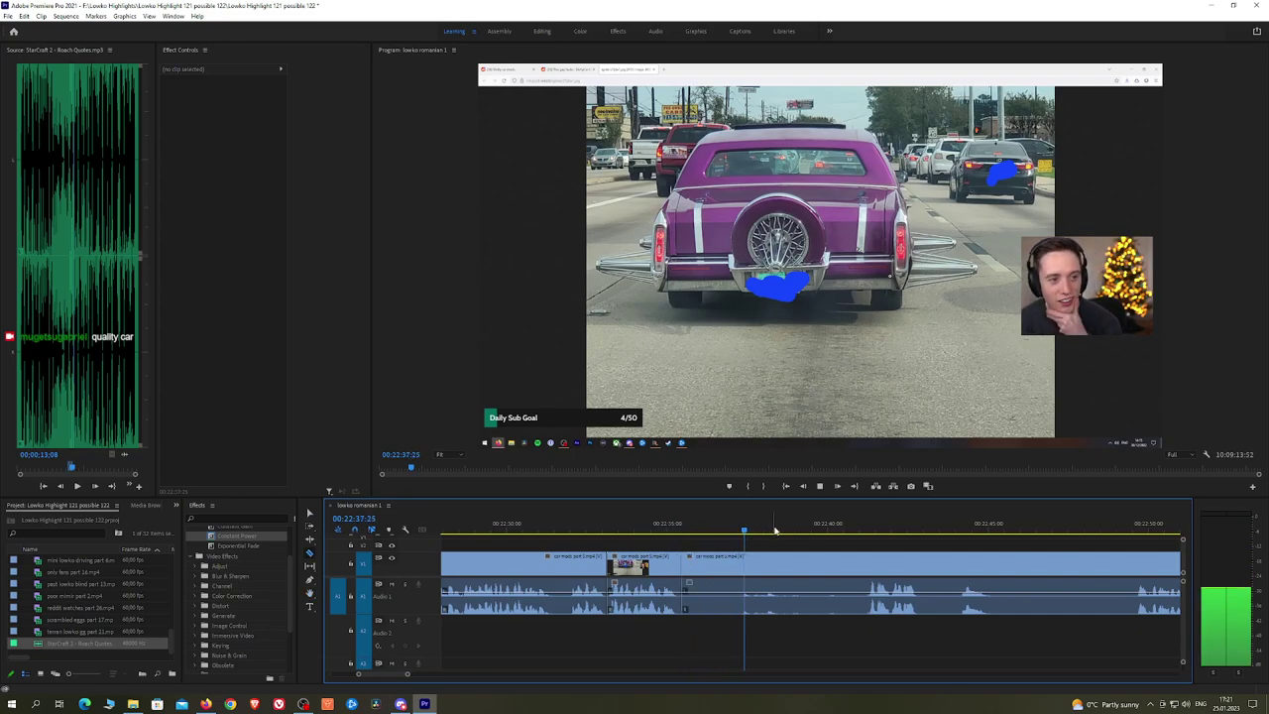
left_click(853, 530)
key("space")
left_click(867, 562)
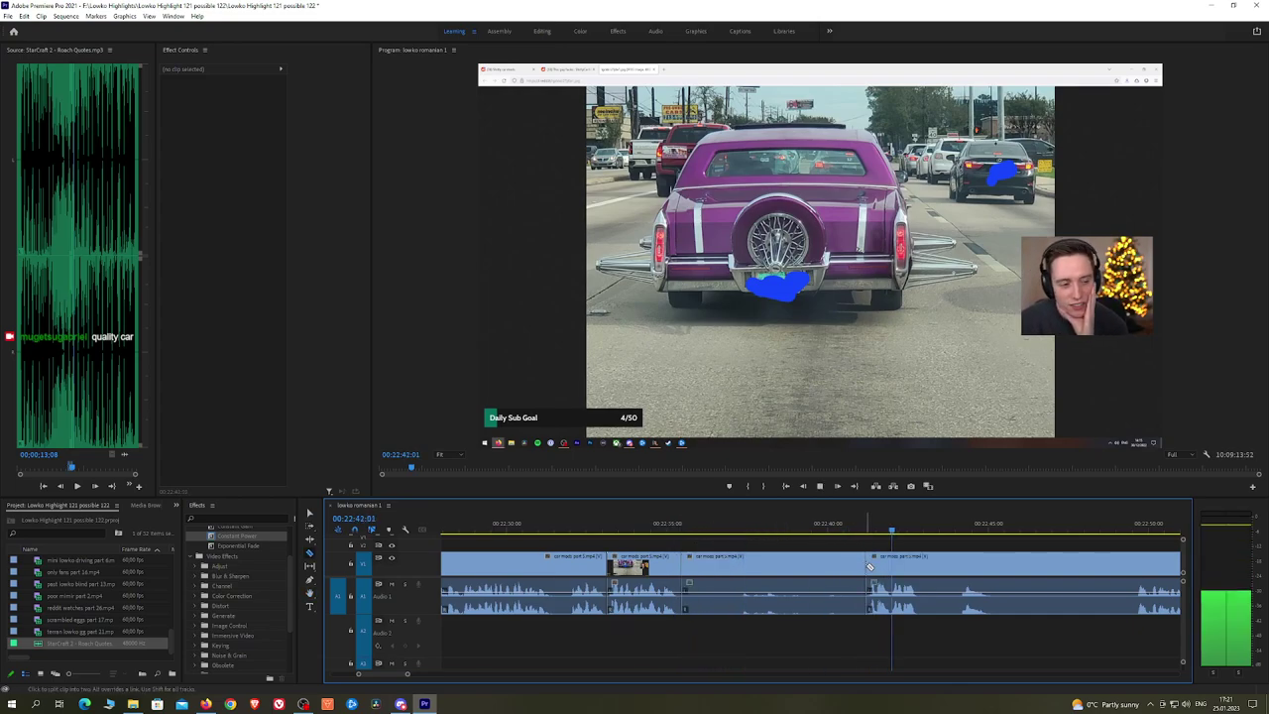
key("v")
left_click(839, 569)
key("shift+Delete")
Step: Cut and ripple delete a third short piece, then remove the following dull segment
key("c")
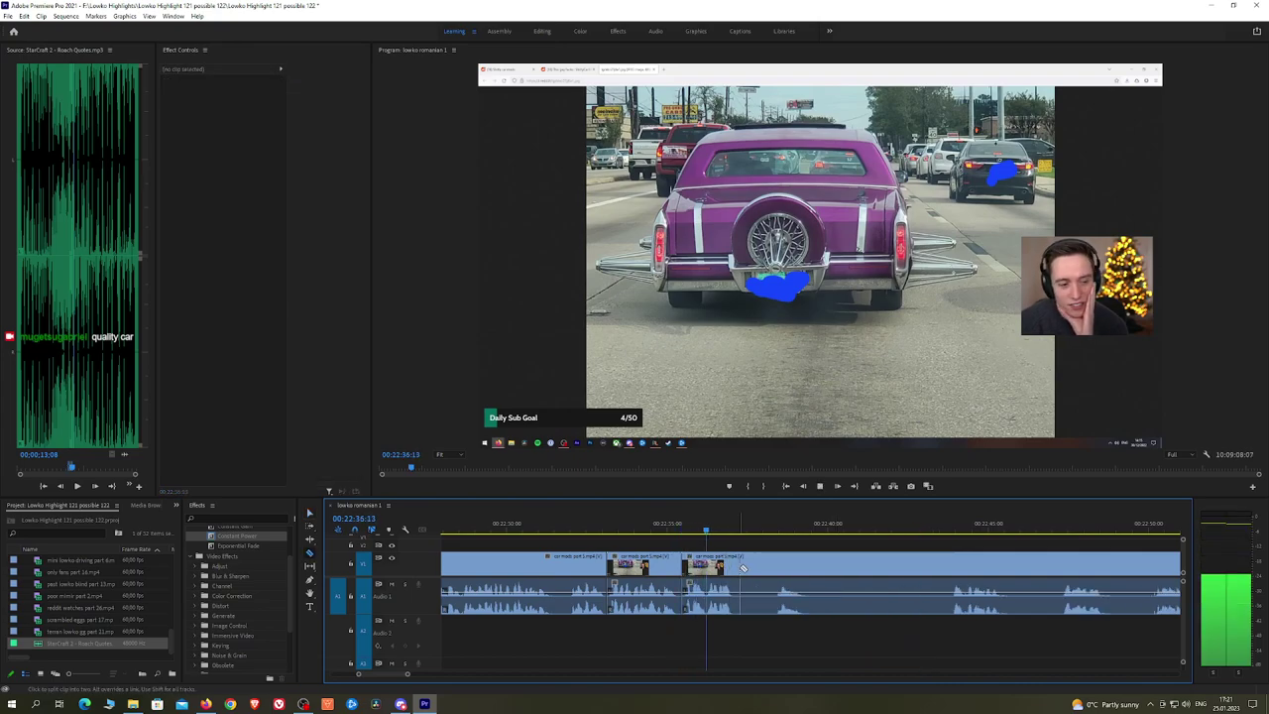
left_click(739, 565)
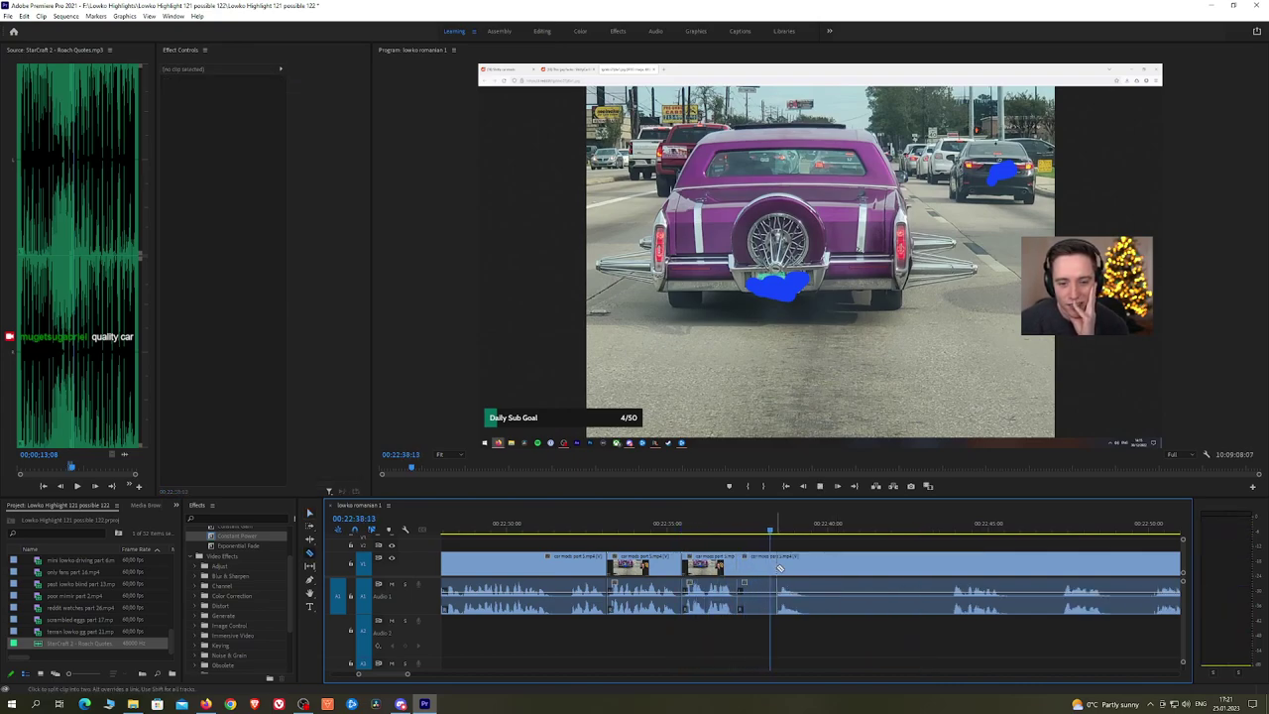
left_click(778, 566)
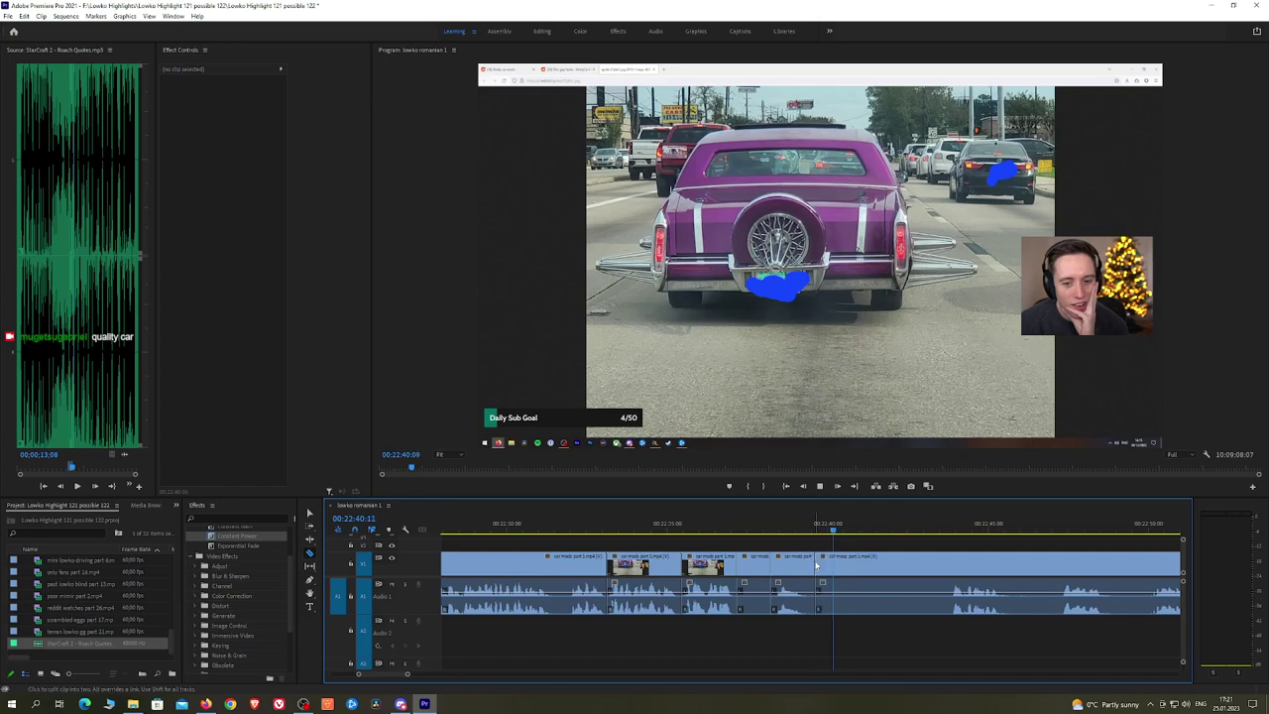
key("v")
left_click(762, 565)
key("shift+Delete")
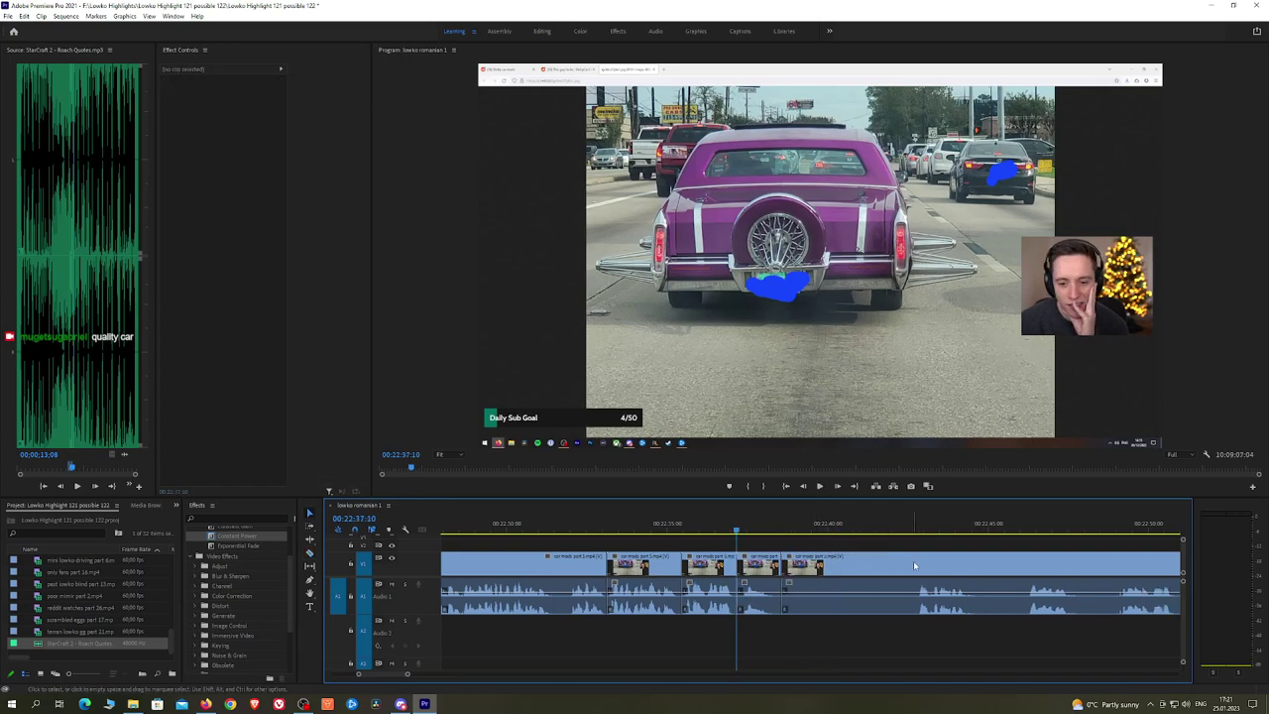
left_click(896, 567)
key("shift+Delete")
key("space")
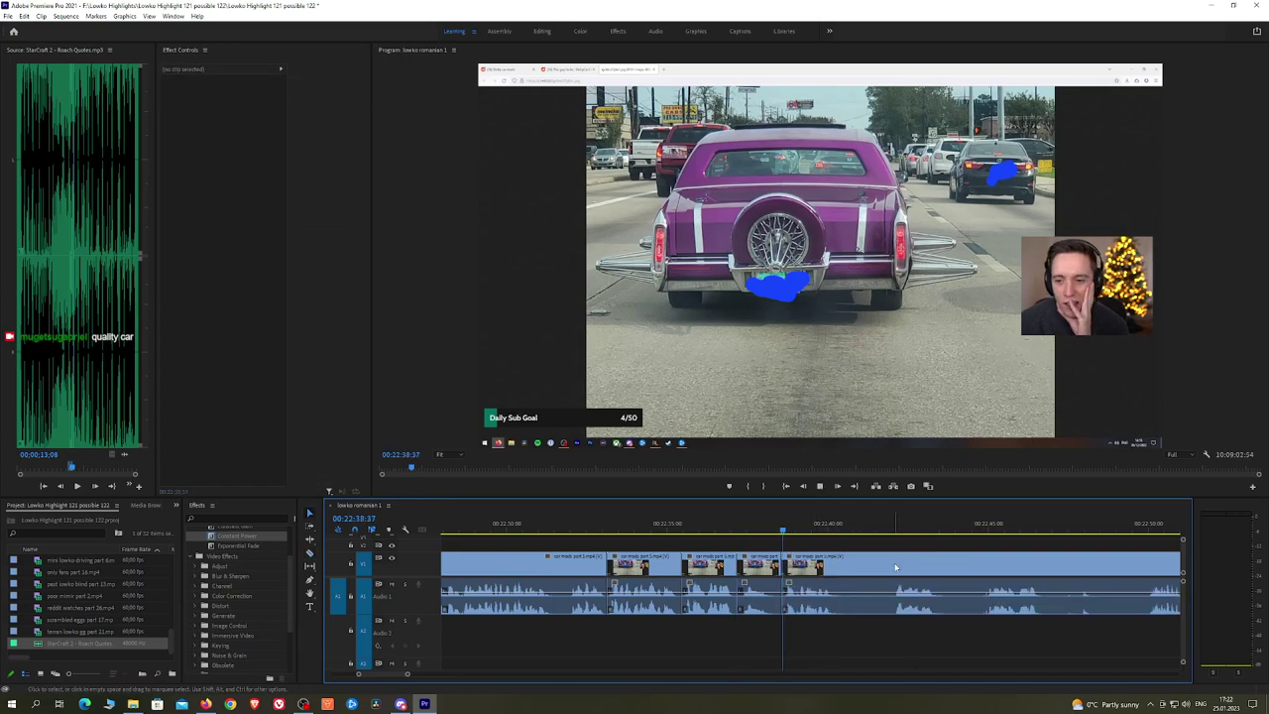
Step: Razor the clip at both ends of the next dull stretch
scroll(790, 547, "down", 3)
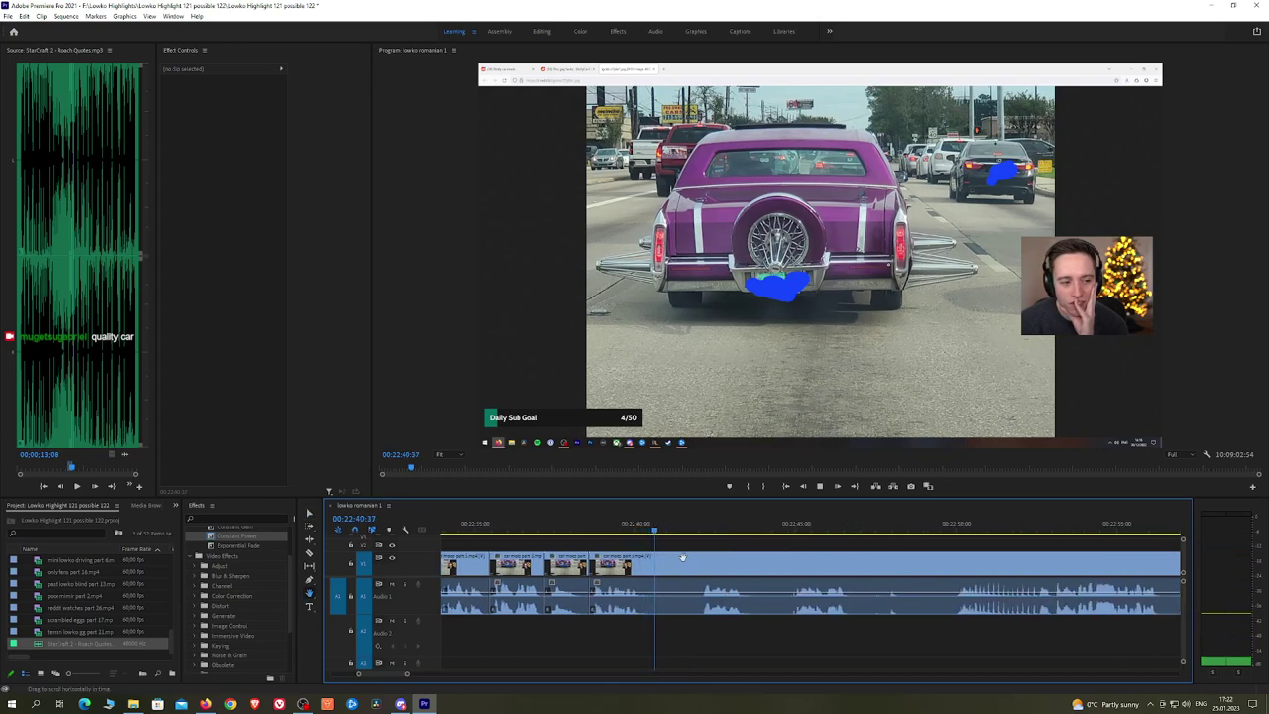
key("c")
left_click(646, 570)
left_click(701, 569)
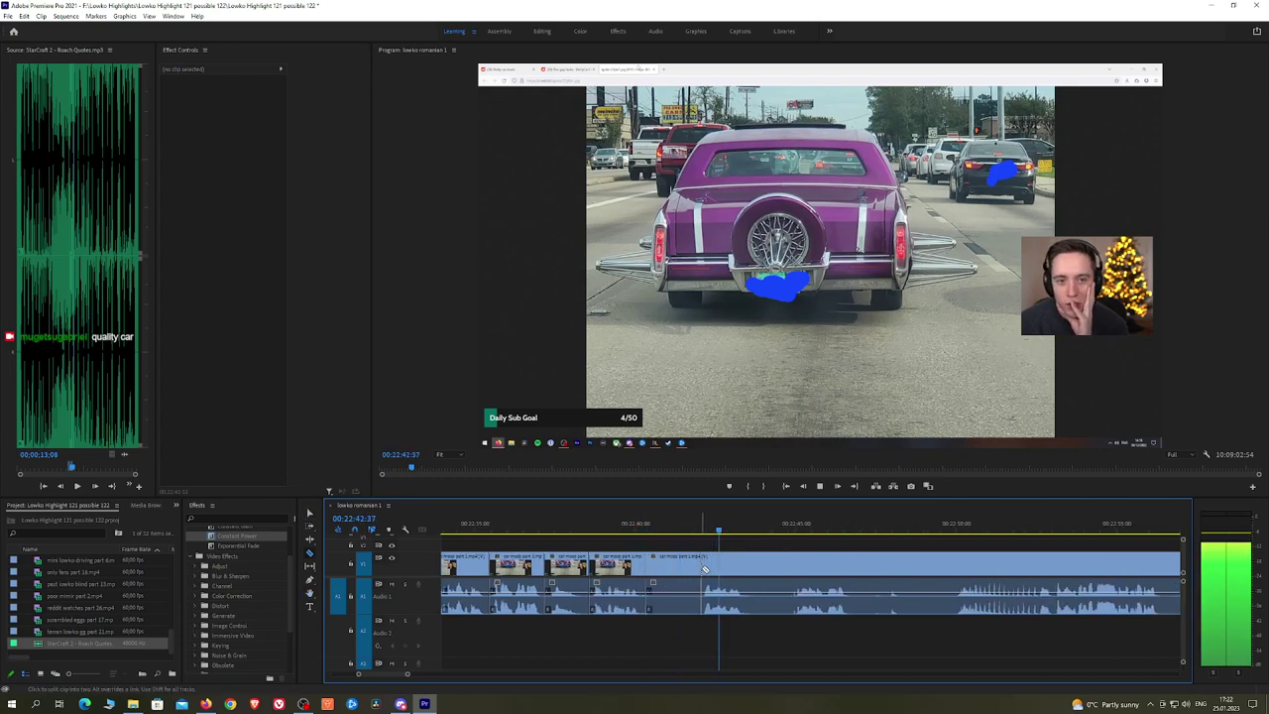
Step: Ripple delete the dull pieces leading up to the Reddit post
left_click(684, 567)
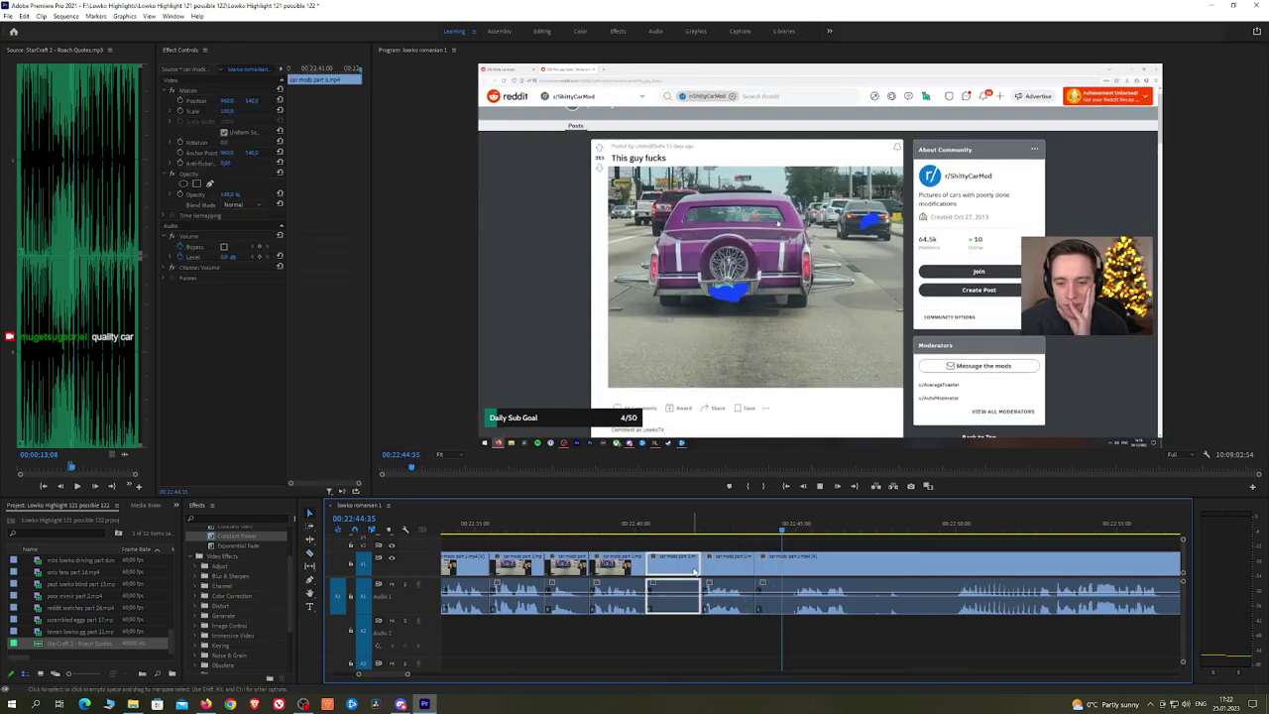
key("shift+Delete")
key("space")
left_click(734, 532)
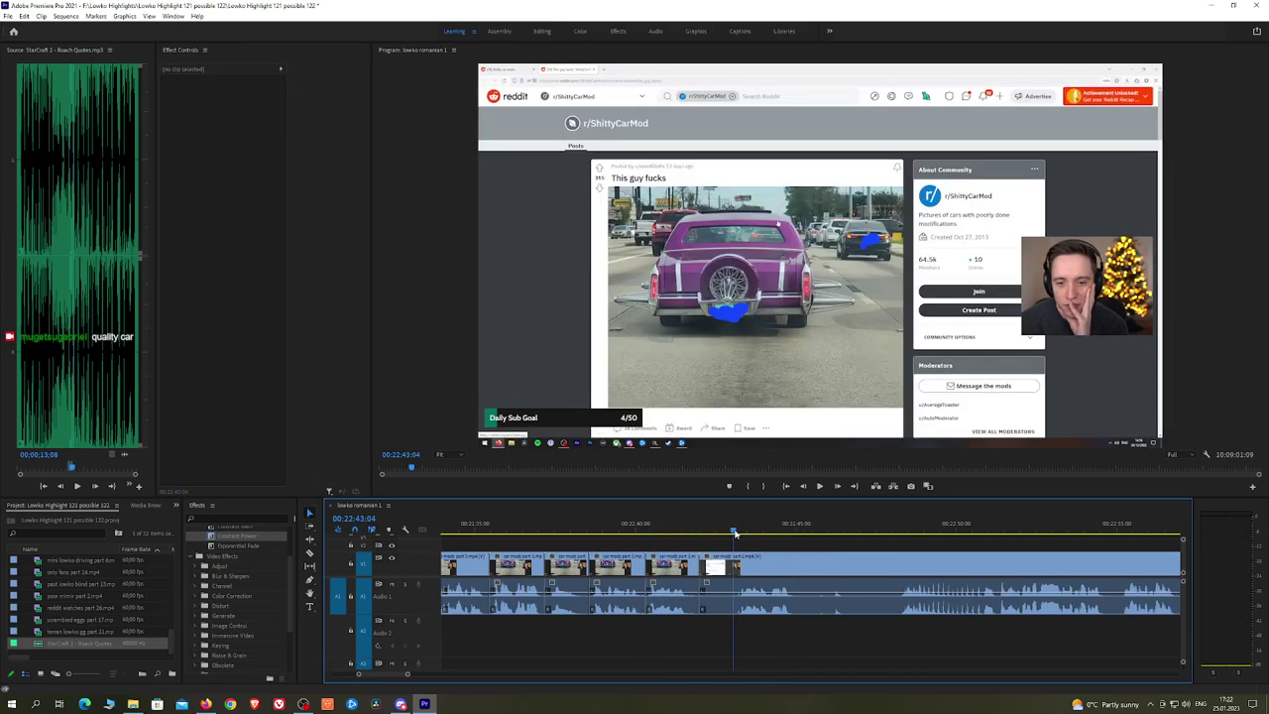
left_click(736, 568)
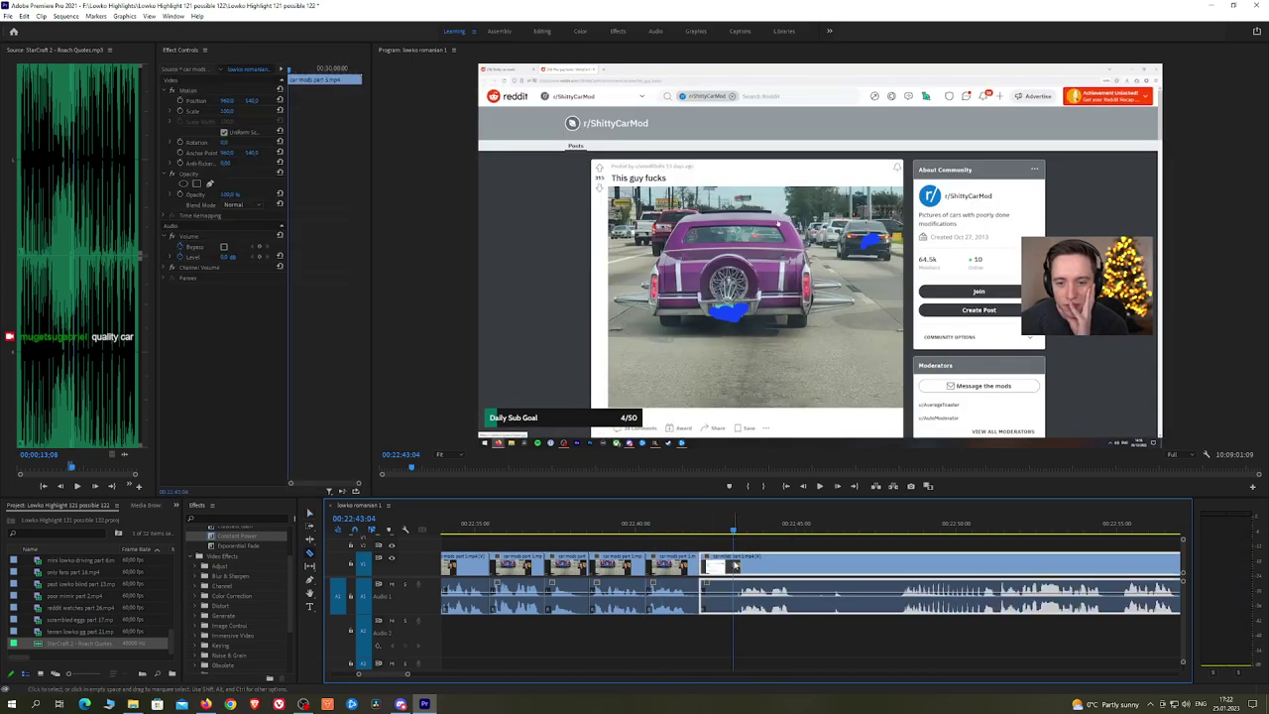
left_click(734, 565)
key("v")
left_click(689, 564, "shift")
key("shift+Delete")
key("space")
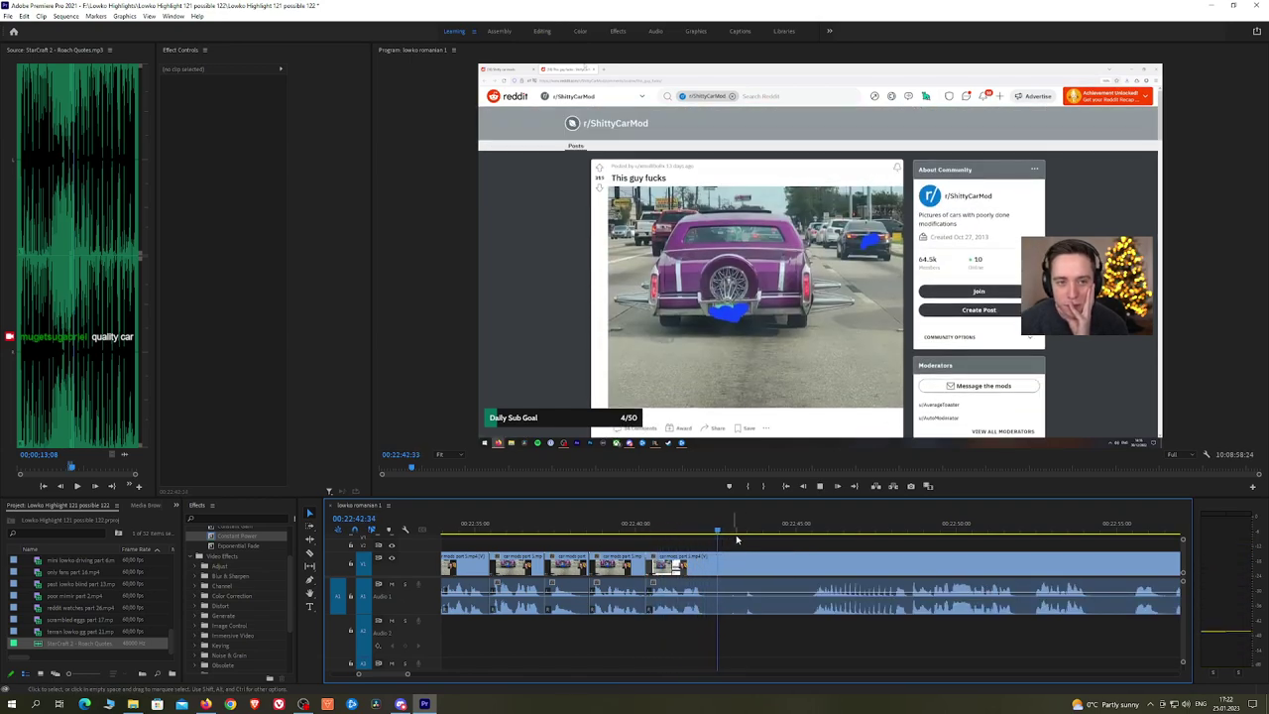
Step: Review the car post and remove the piece just before the 'Just why' post
left_click(723, 535)
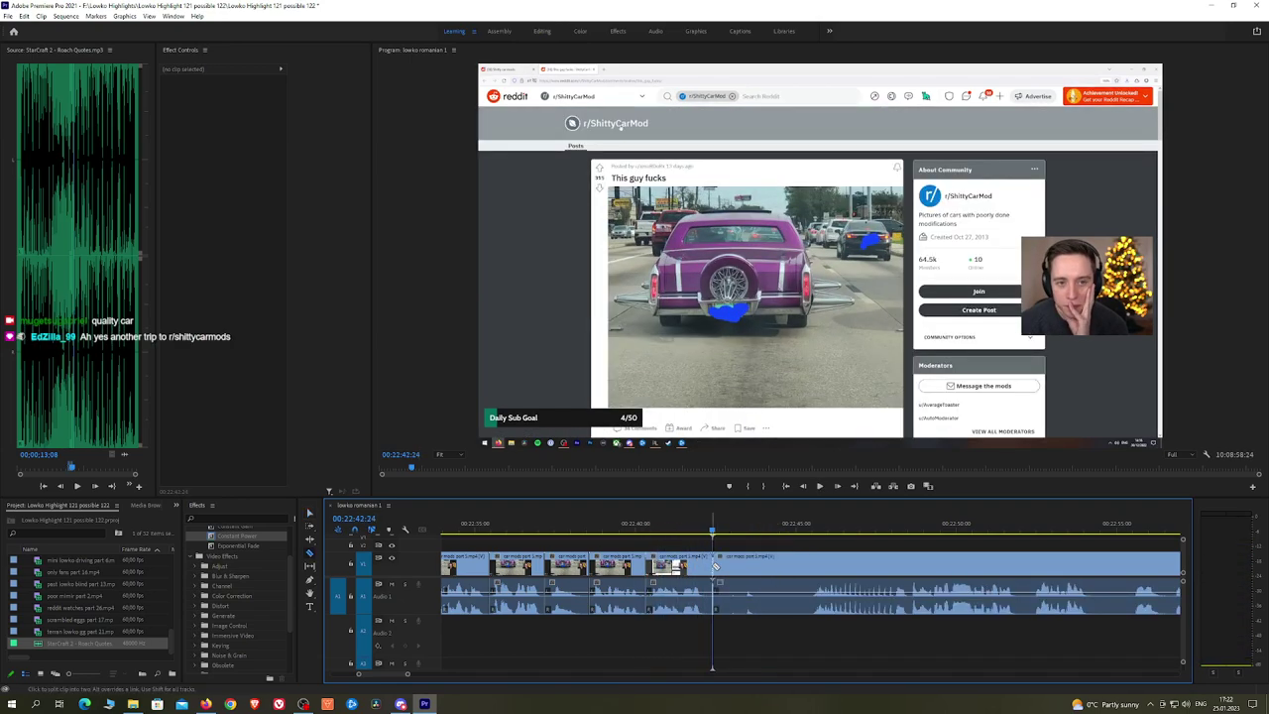
left_click(799, 529)
key("v")
left_click(774, 565)
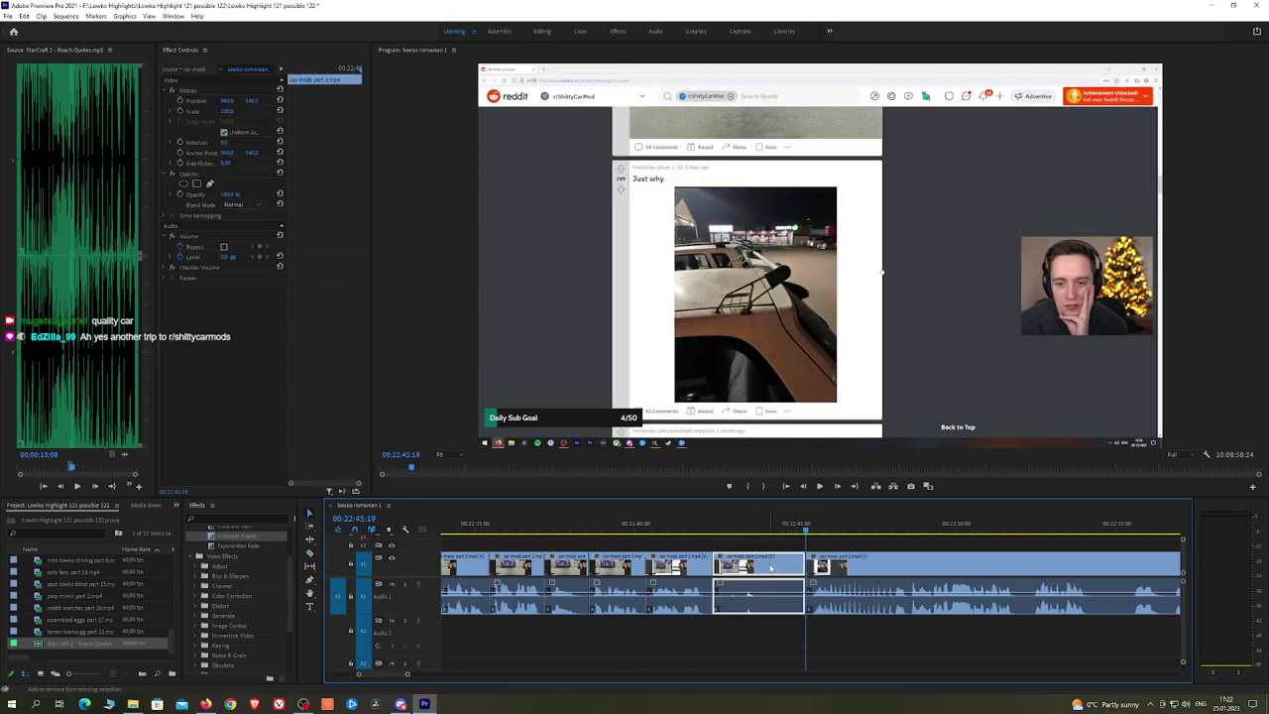
key("shift+Delete")
key("space")
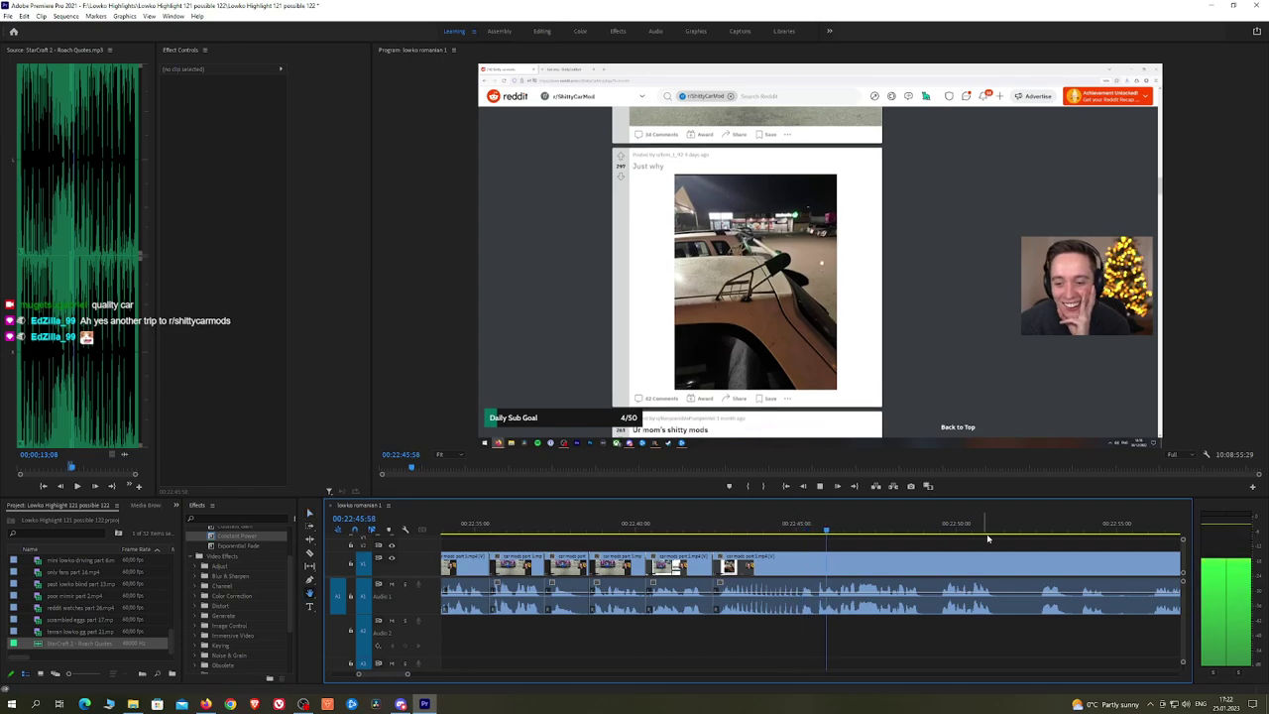
Step: Razor out a later dull stretch and close the gap
left_click_drag(990, 542, 760, 537)
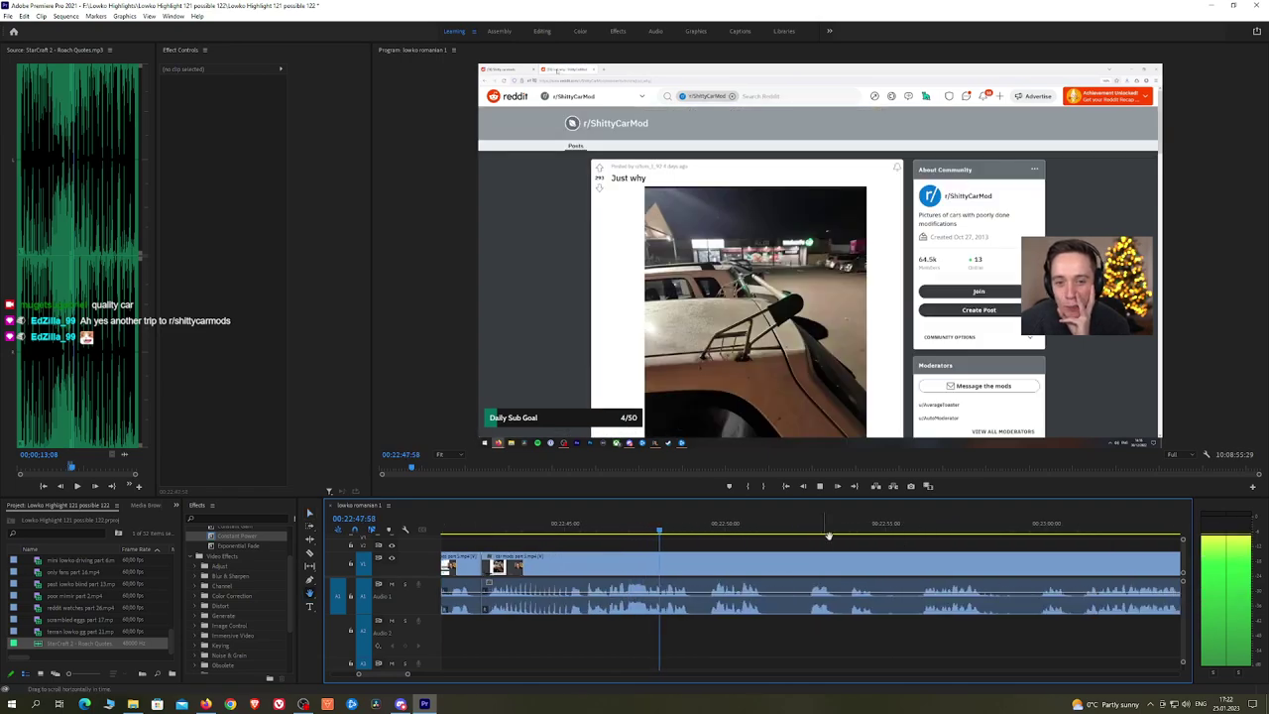
scroll(813, 540, "down", 1)
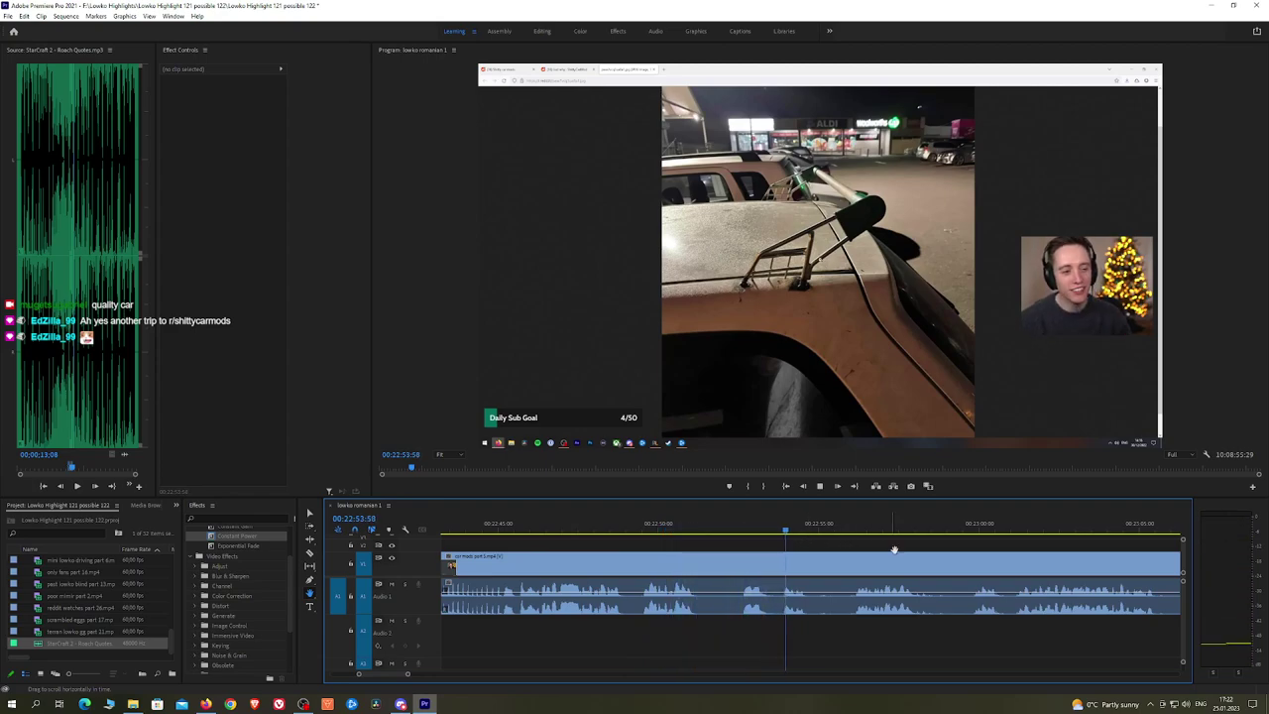
scroll(720, 544, "down", 3)
left_click_drag(720, 544, 674, 545)
key("c")
left_click(582, 568)
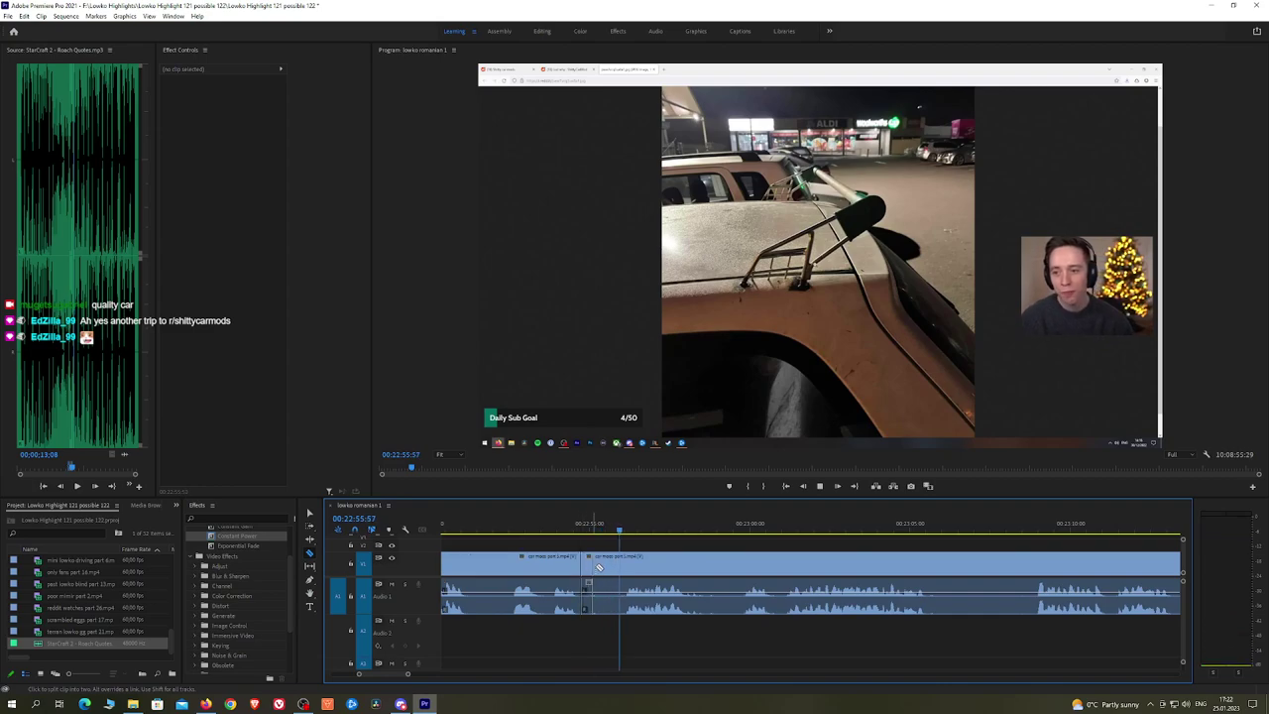
left_click(625, 563)
key("v")
left_click(607, 564)
key("shift+Delete")
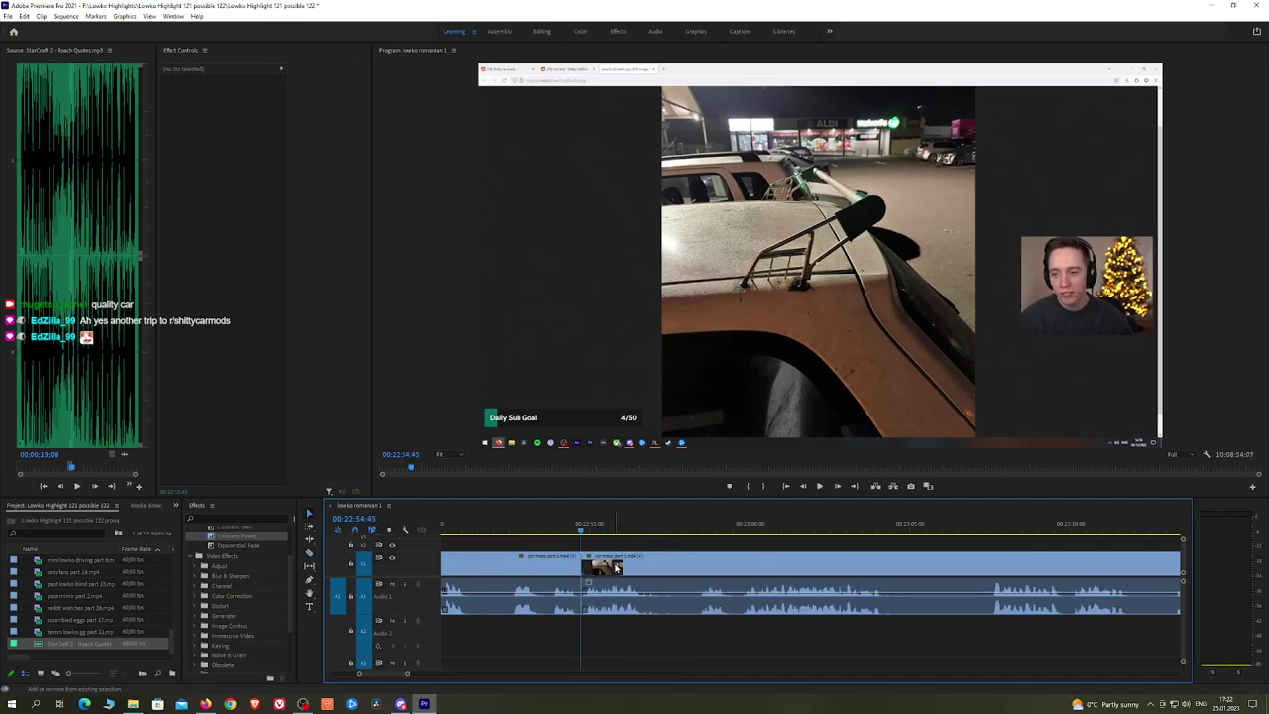
Step: Cut and ripple delete the next dull stretch
left_click(664, 565)
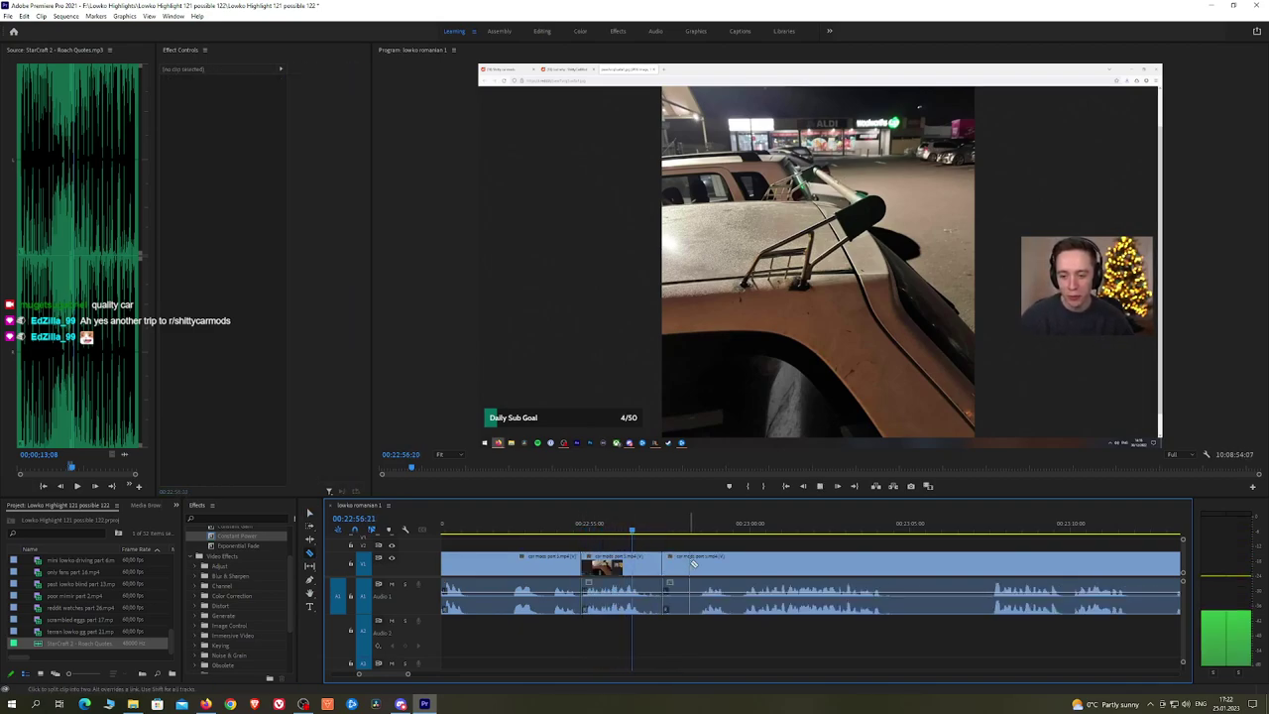
key("v")
left_click(684, 563)
key("shift+Delete")
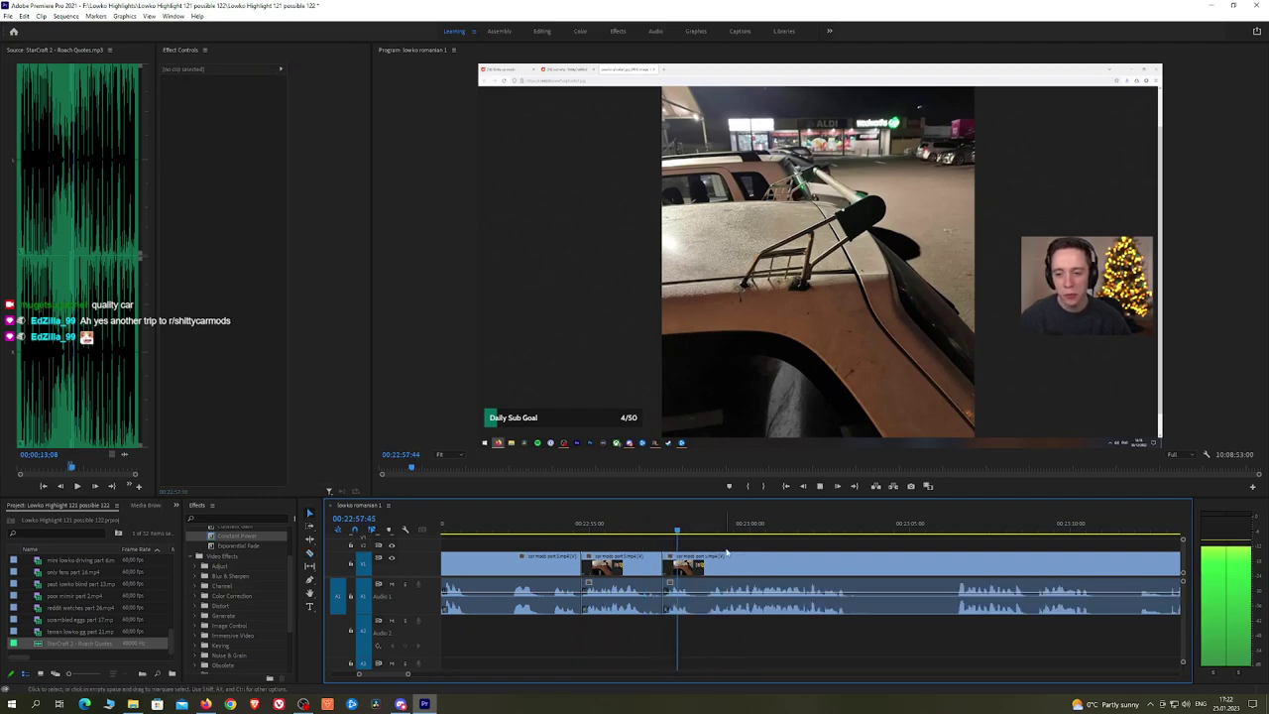
Step: Trim one more piece further along and replay from the join
left_click_drag(798, 545, 655, 543)
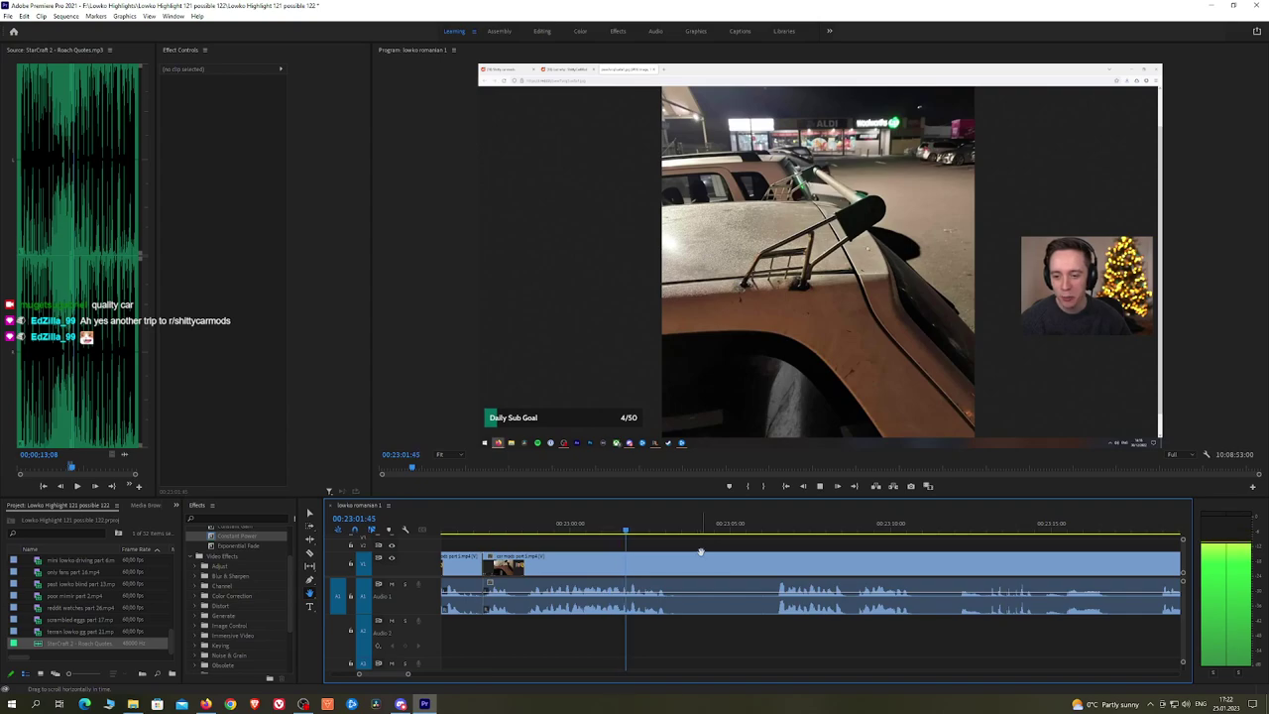
left_click(682, 563)
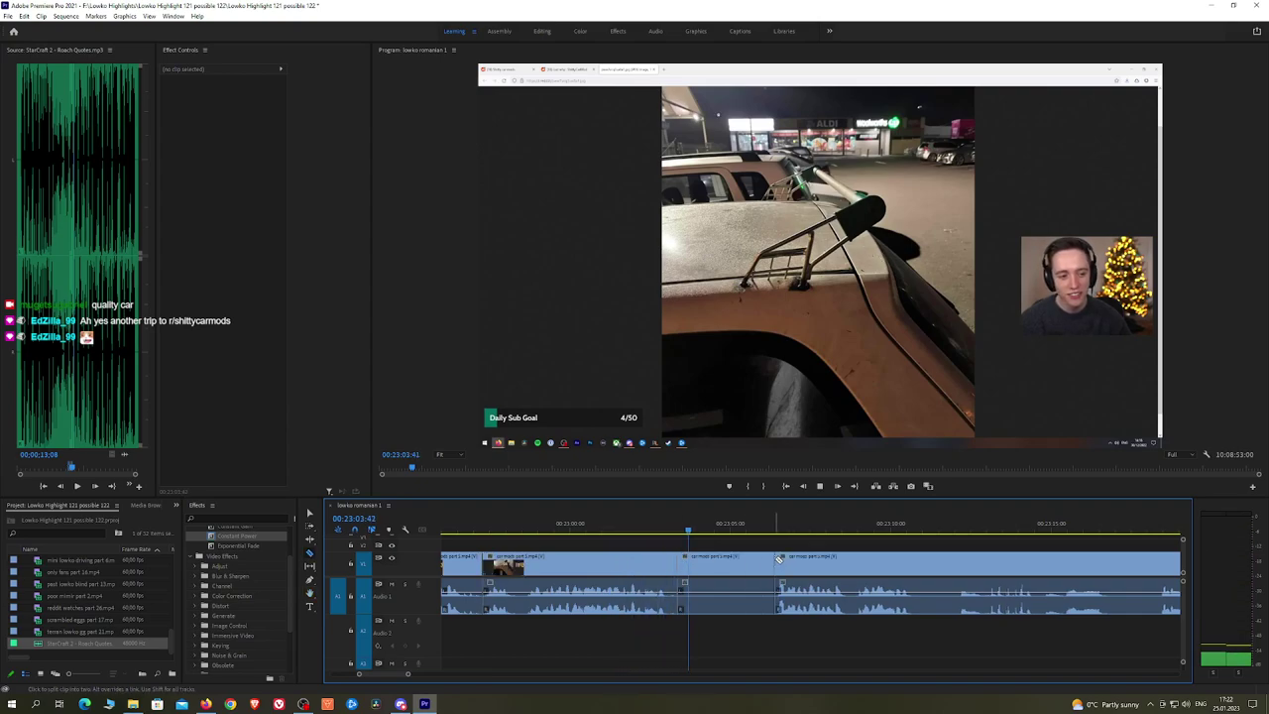
key("v")
left_click(748, 567)
key("shift+Delete")
key("space")
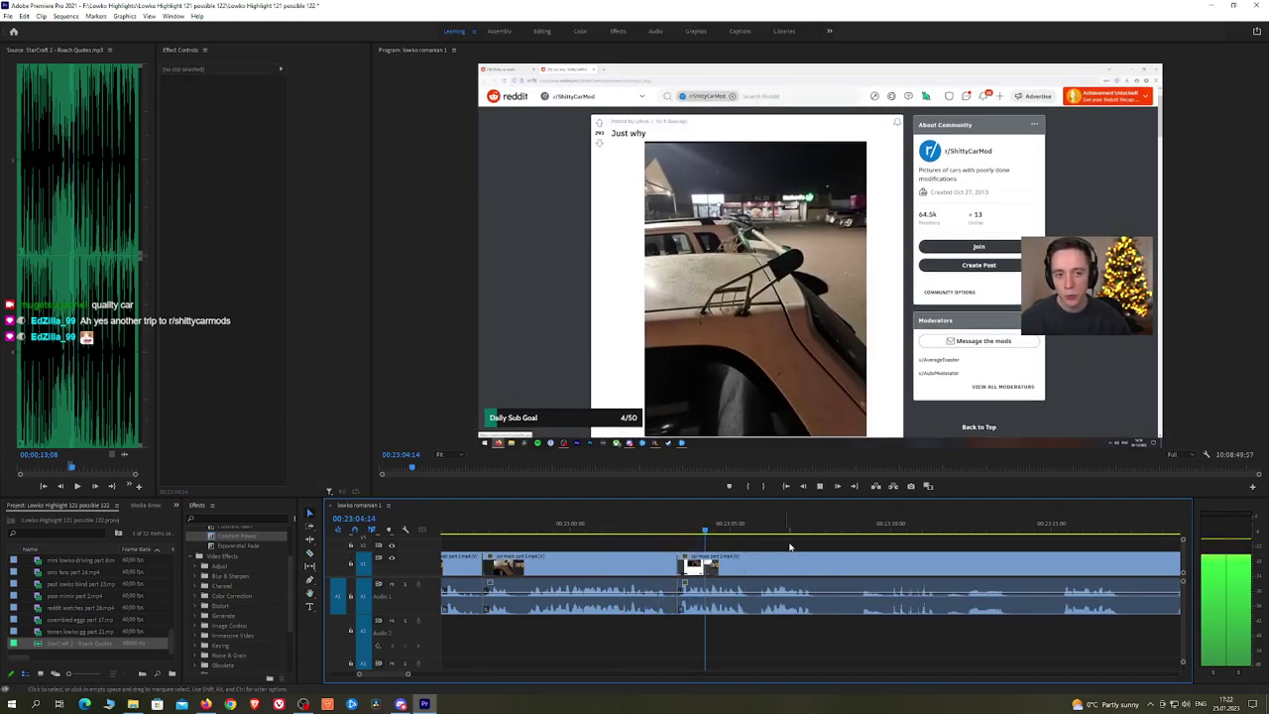
scroll(790, 546, "down", 3)
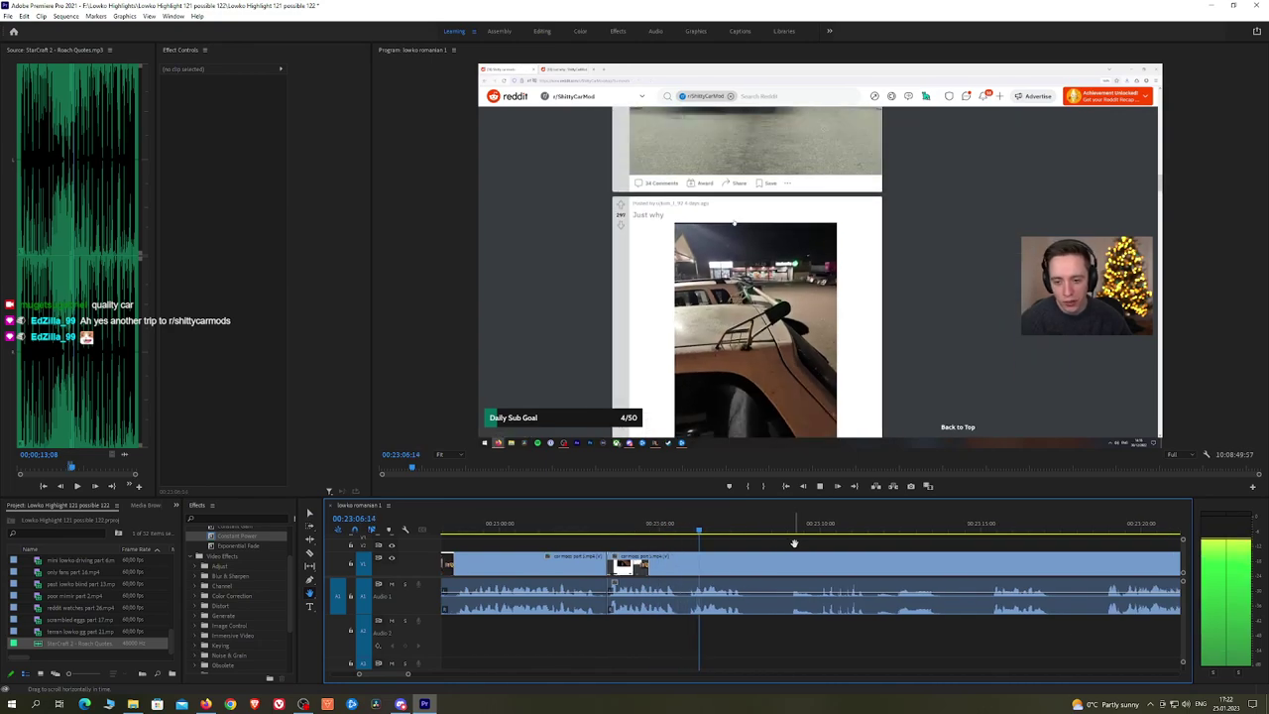
scroll(723, 556, "down", 2)
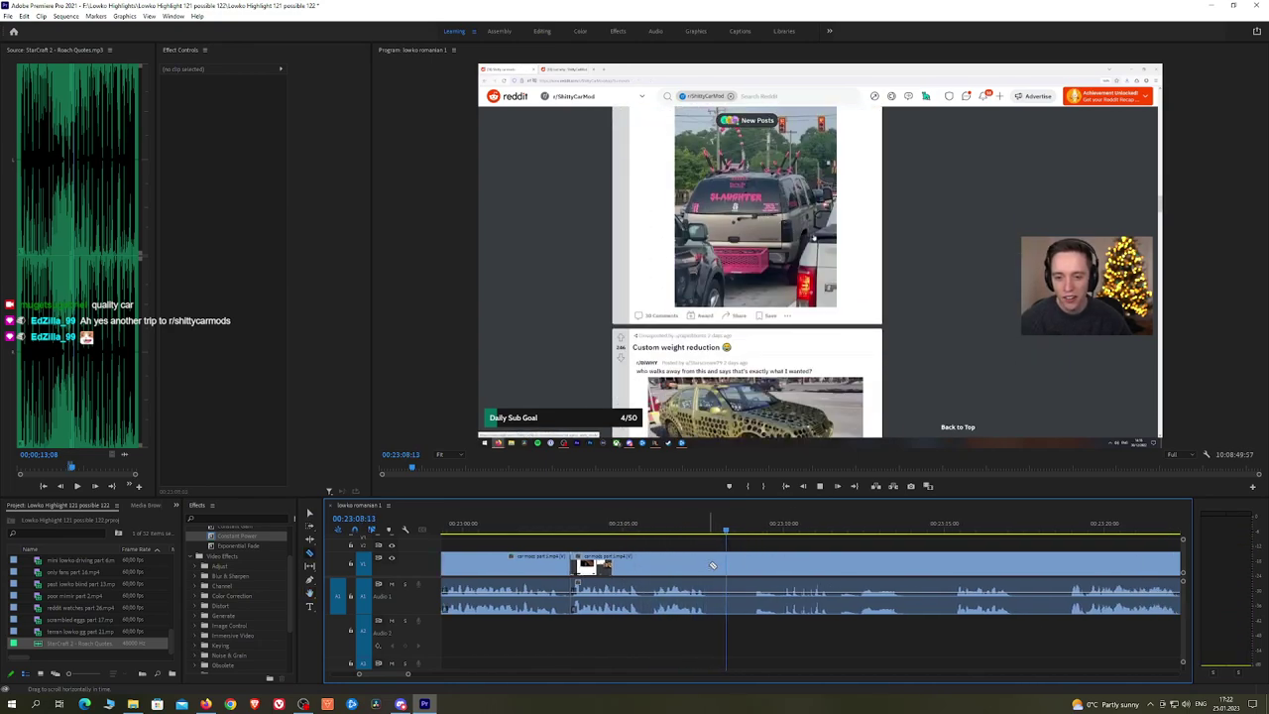
key("c")
left_click(716, 564)
left_click(750, 557)
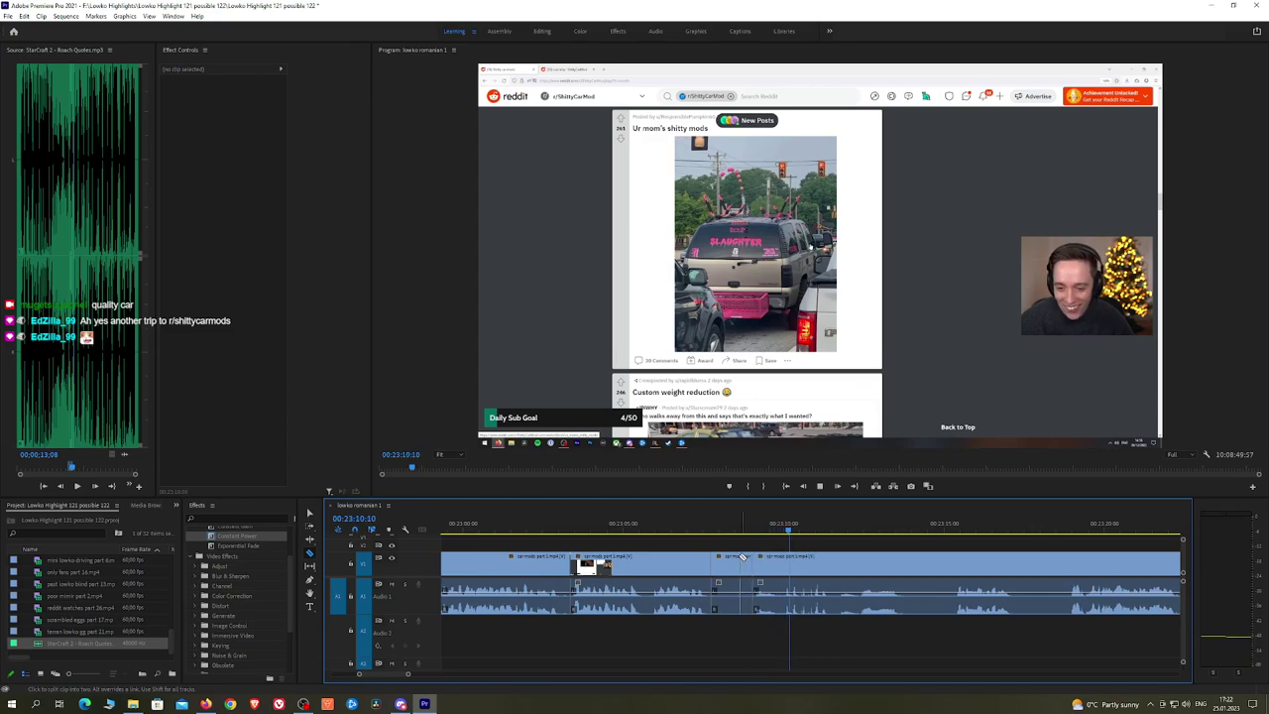
key("v")
left_click(749, 555)
key("shift+Delete")
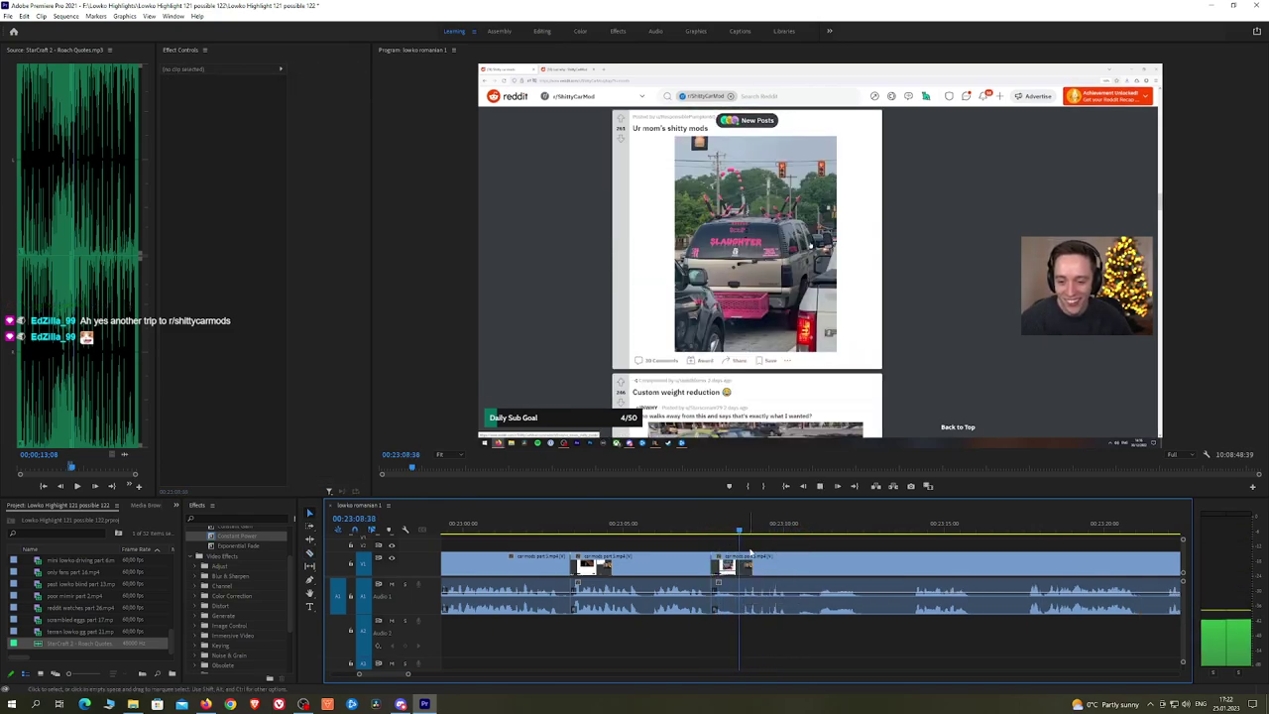
key("h")
scroll(753, 555, "down", 3)
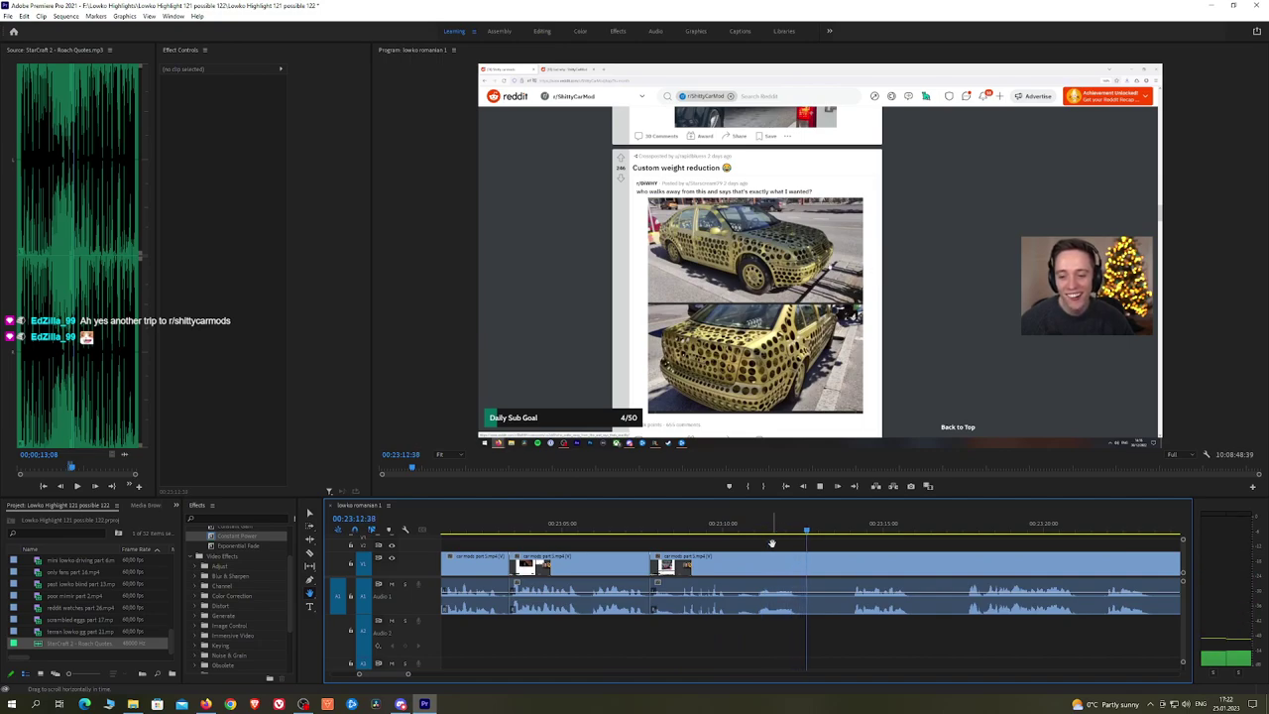
left_click_drag(913, 540, 863, 542)
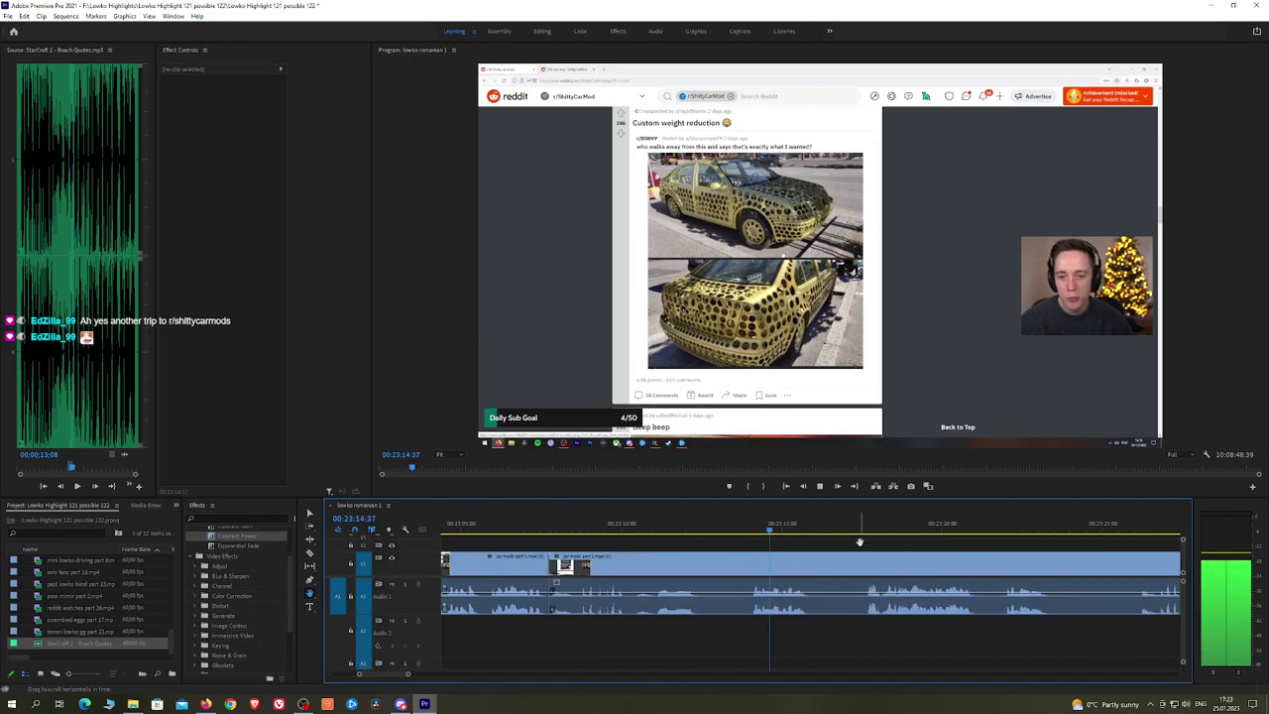
left_click(816, 564)
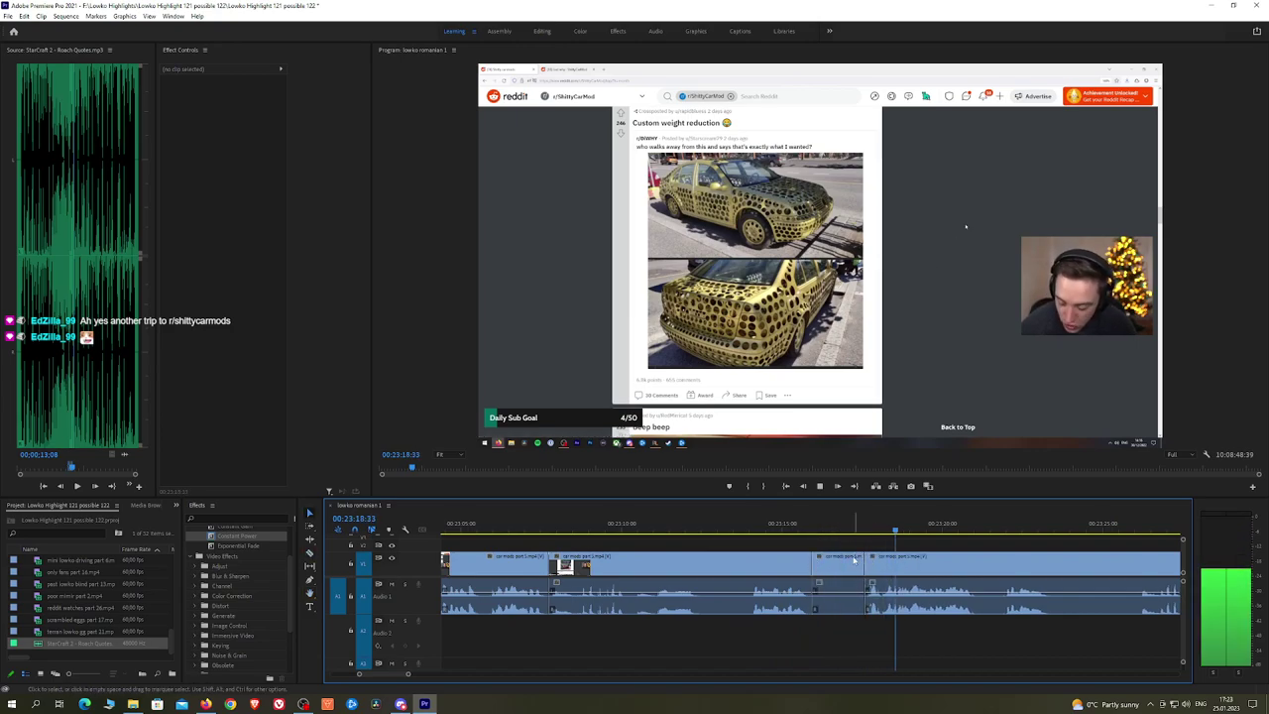
left_click(855, 560)
key("shift+Delete")
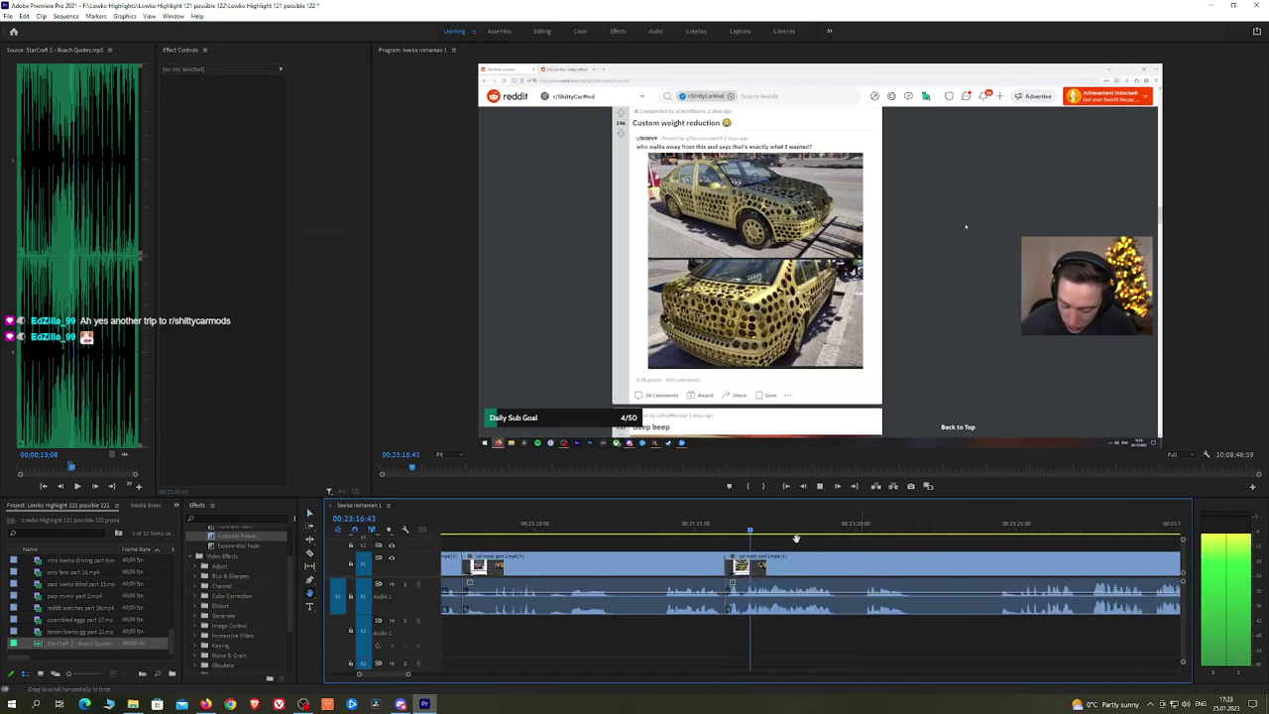
left_click_drag(796, 538, 766, 537)
scroll(833, 535, "down", 3)
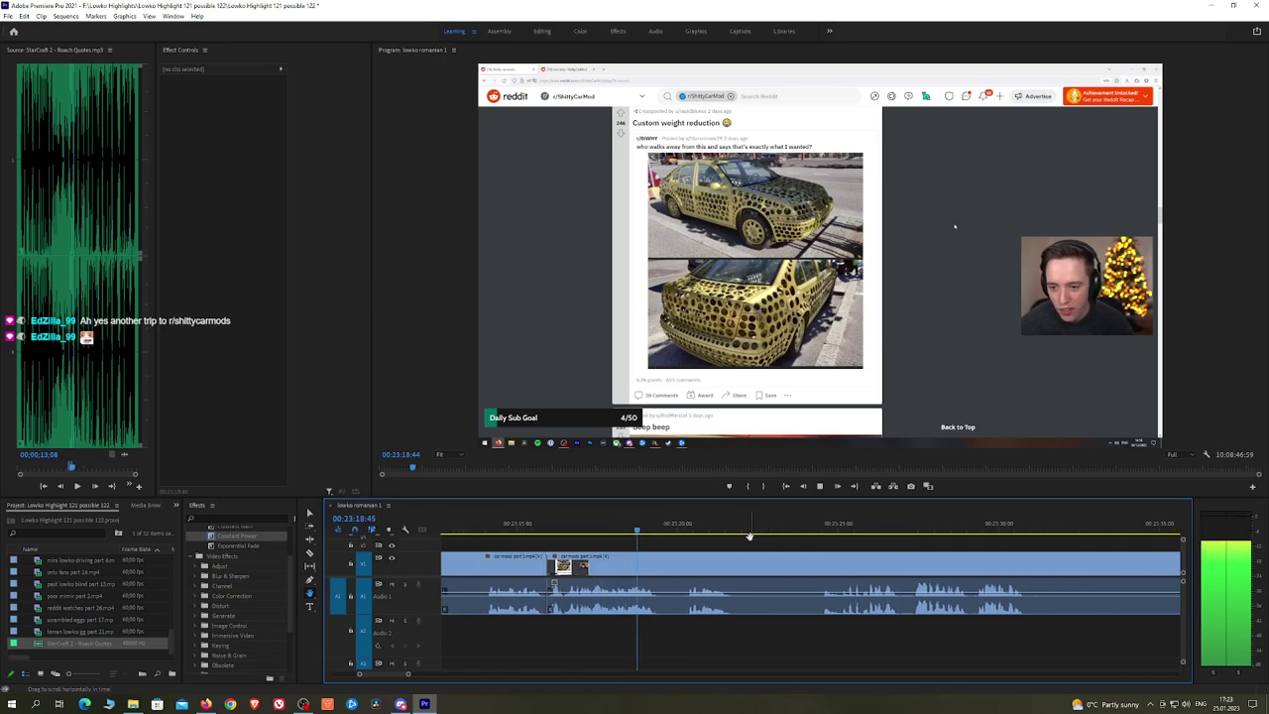
left_click_drag(778, 541, 732, 542)
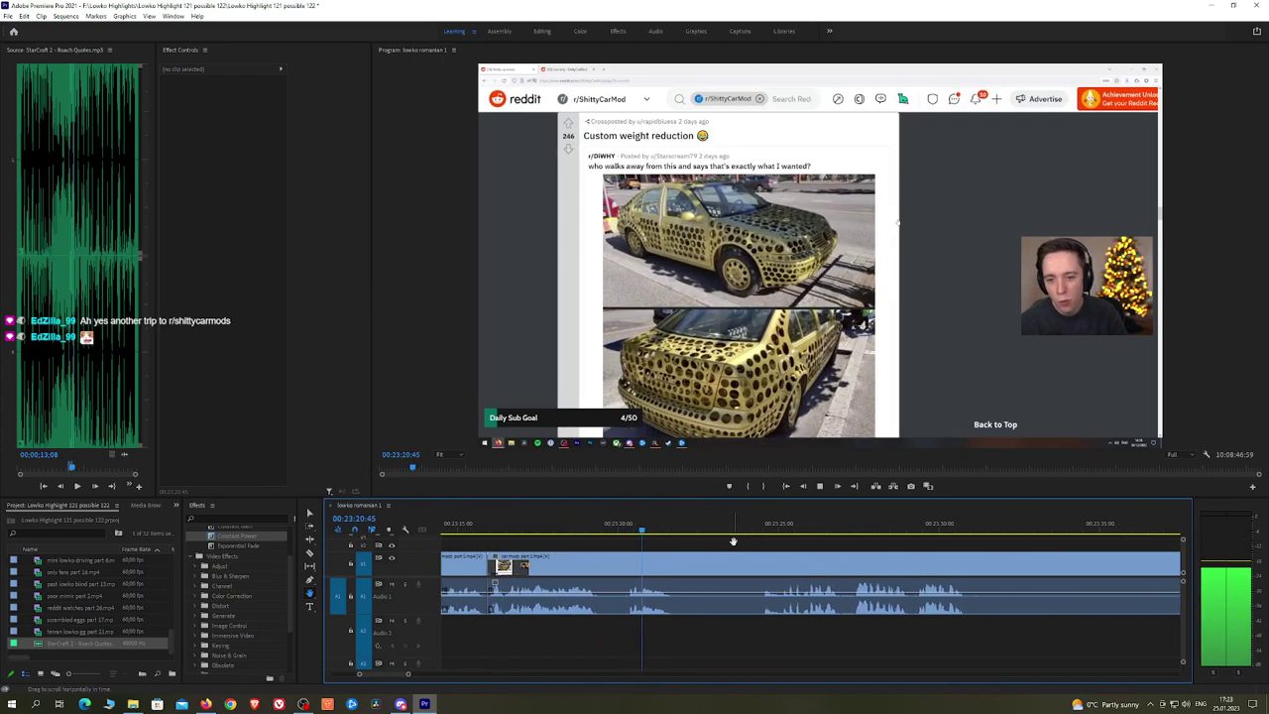
key("space")
key("c")
left_click(685, 566)
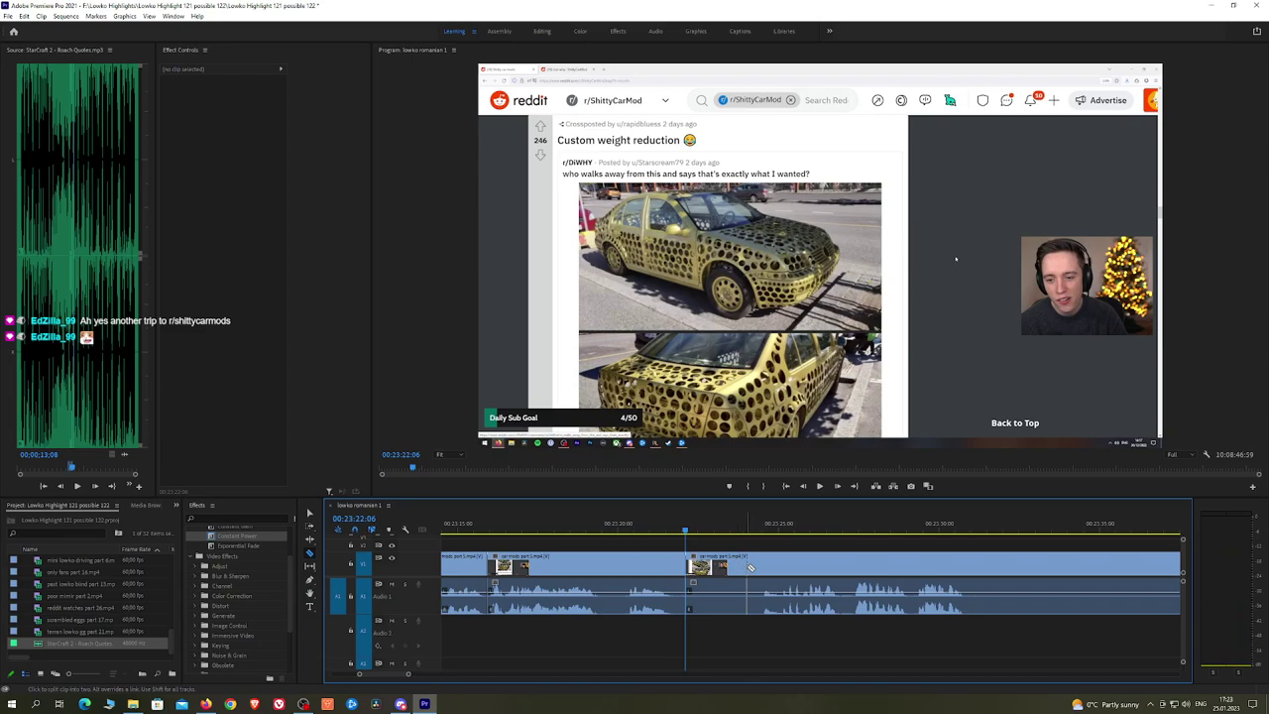
left_click(759, 565)
key("v")
left_click(727, 569)
key("shift+Delete")
key("space")
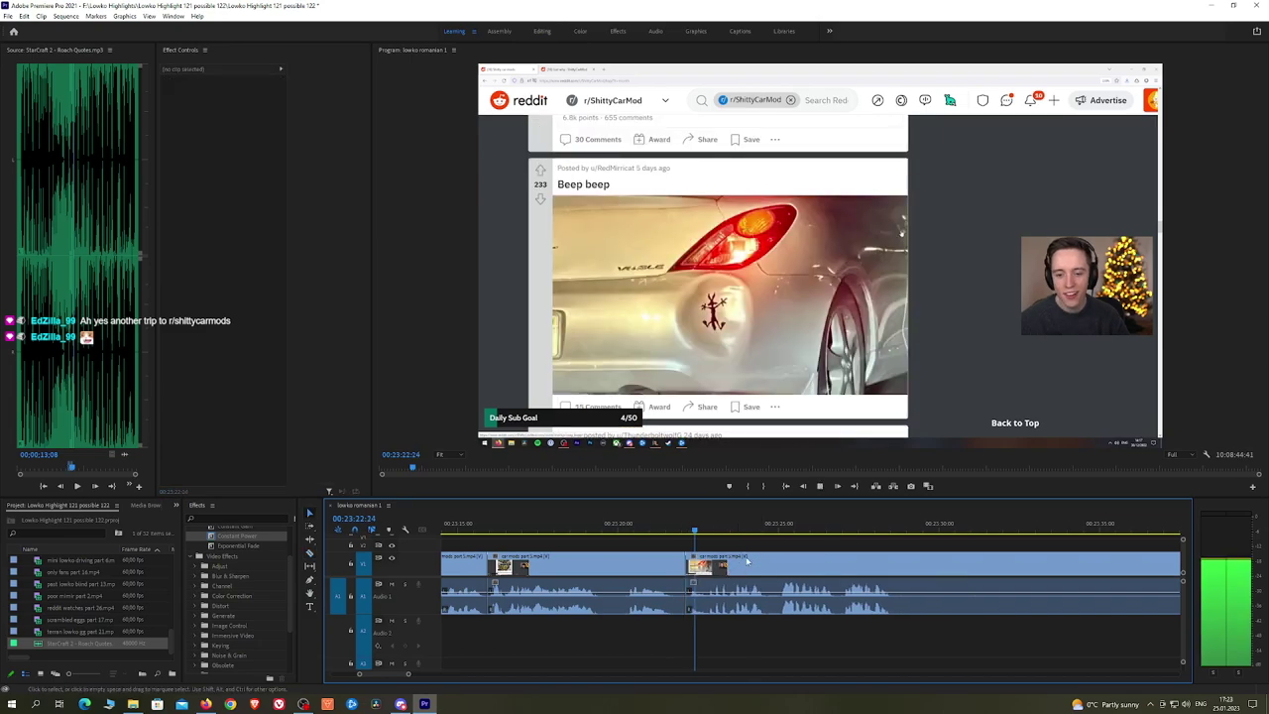
left_click_drag(881, 544, 763, 544)
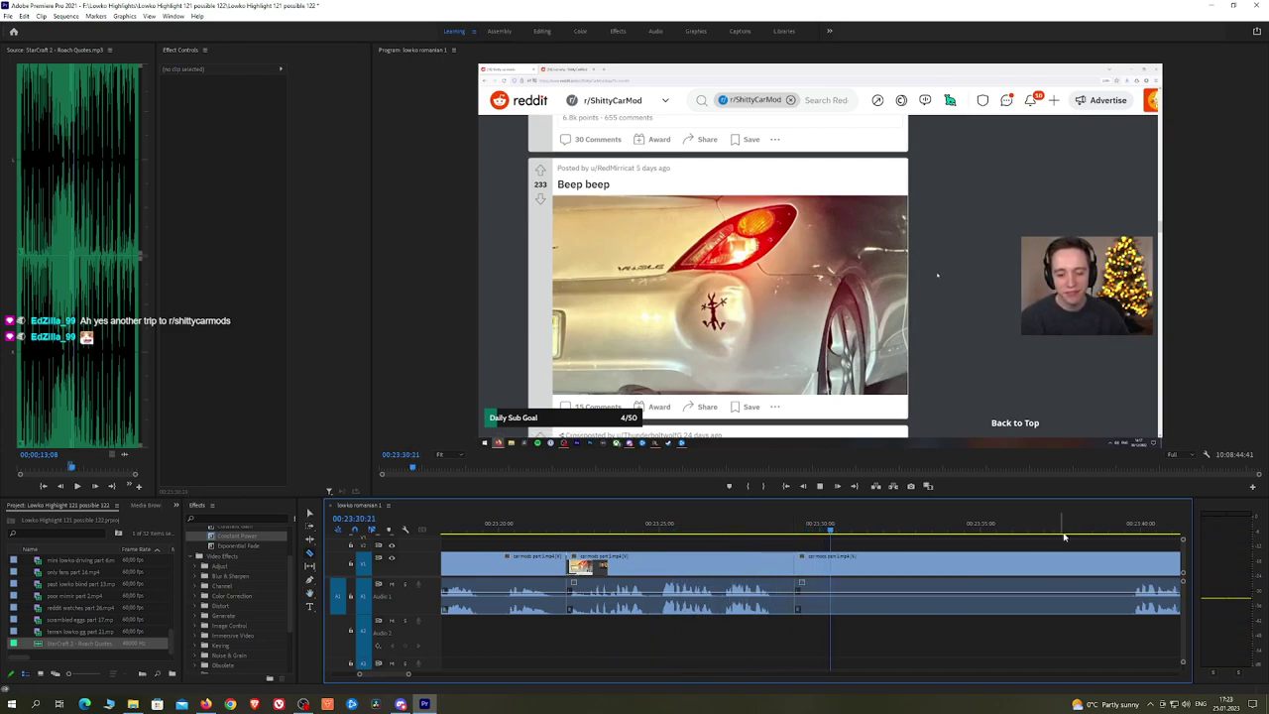
left_click(1131, 579)
key("v")
left_click(1063, 578)
key("shift+Delete")
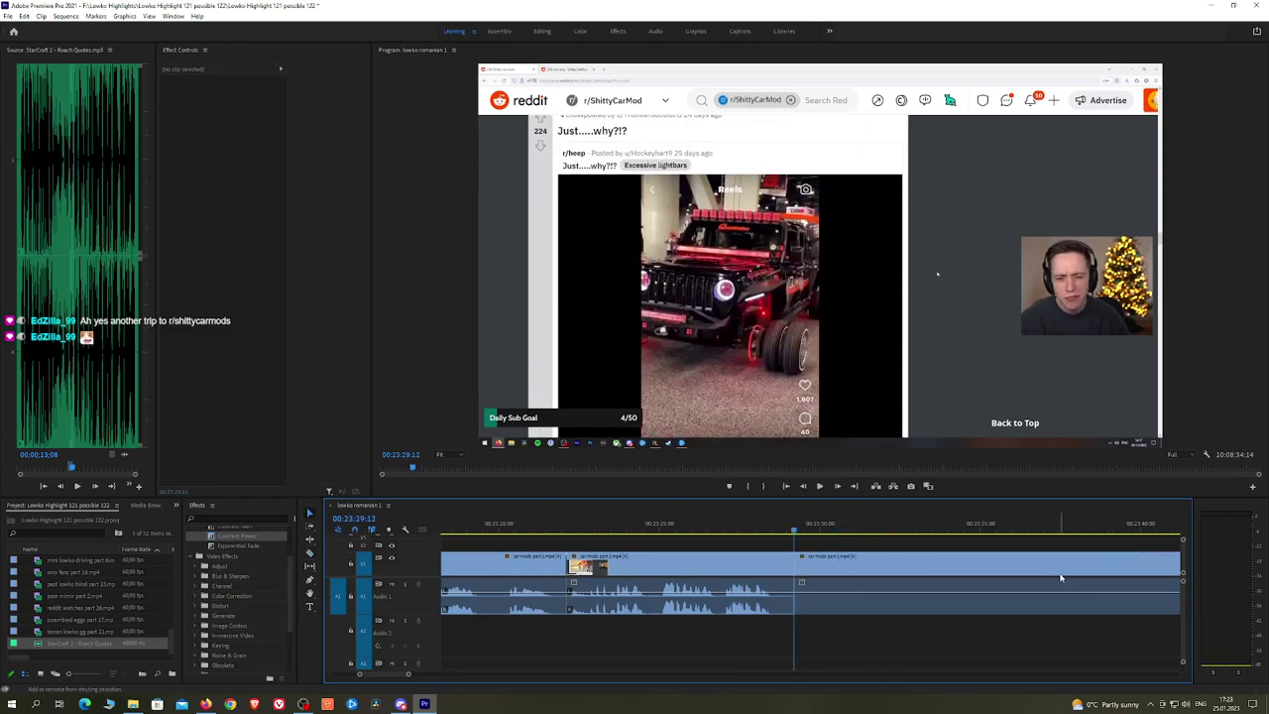
key("l")
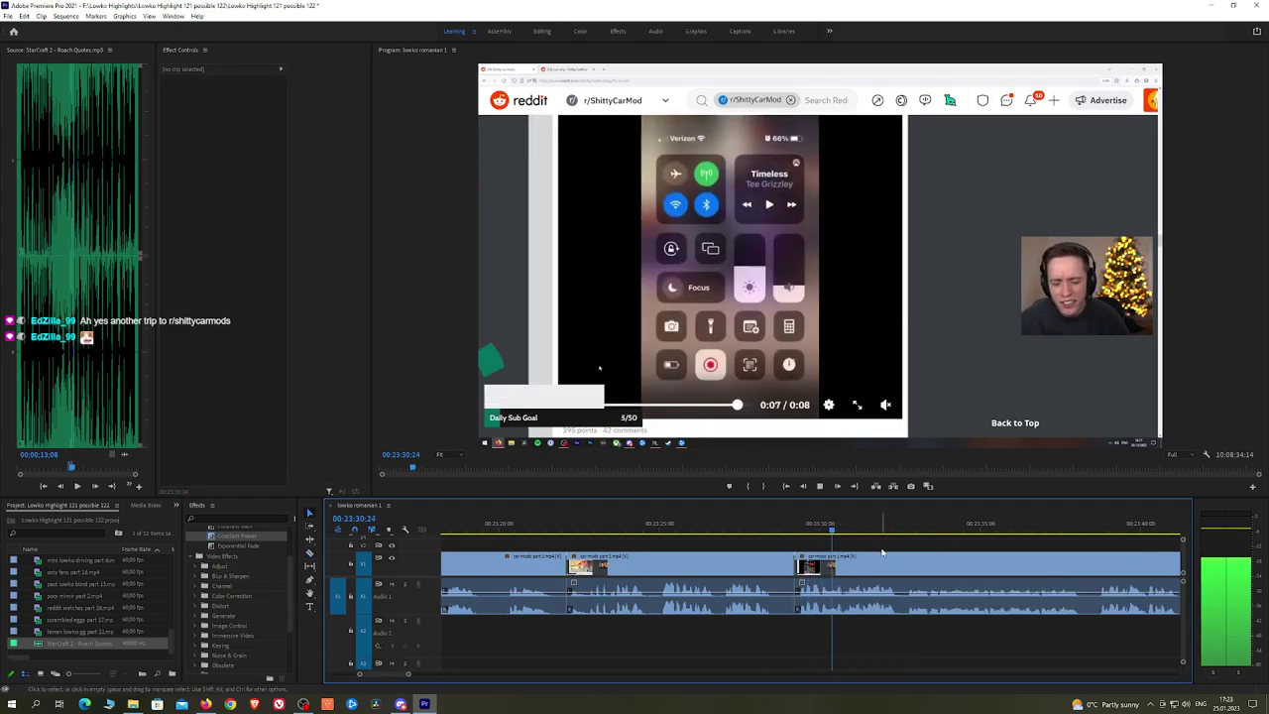
key("c")
left_click(1105, 562)
key("v")
left_click(1077, 563)
key("shift+Delete")
key("space")
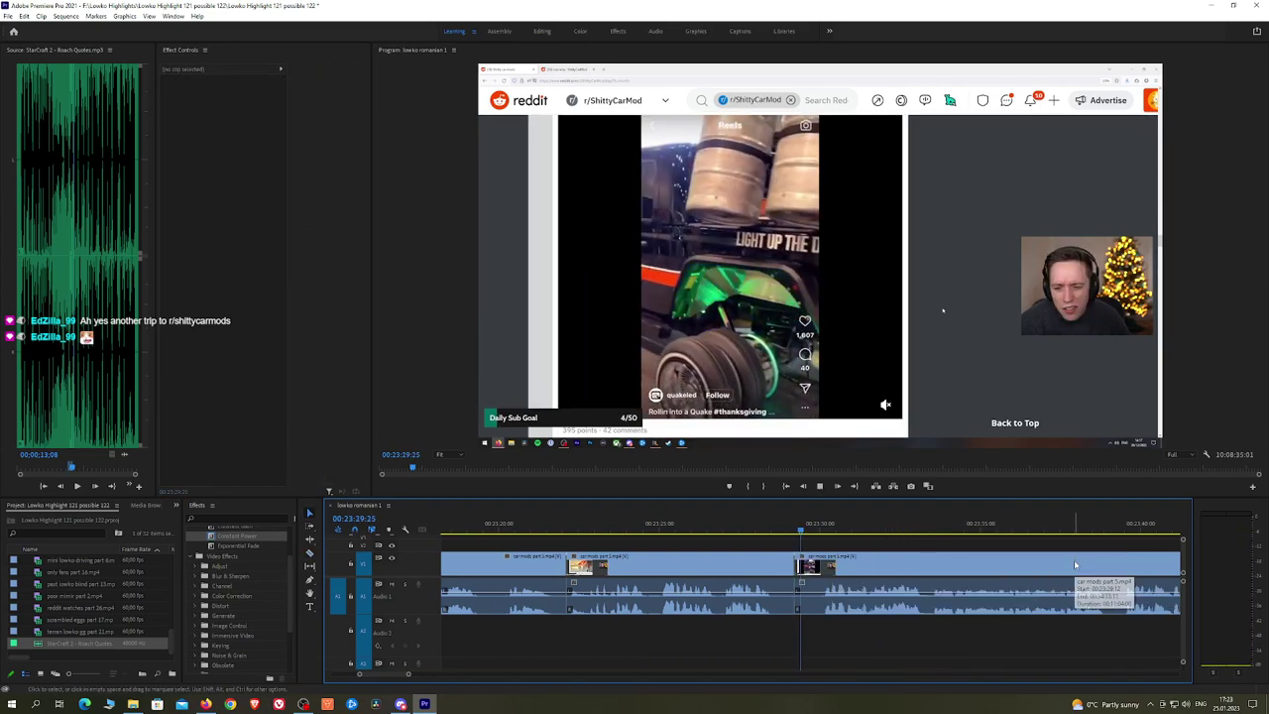
key("h")
left_click_drag(995, 533, 896, 541)
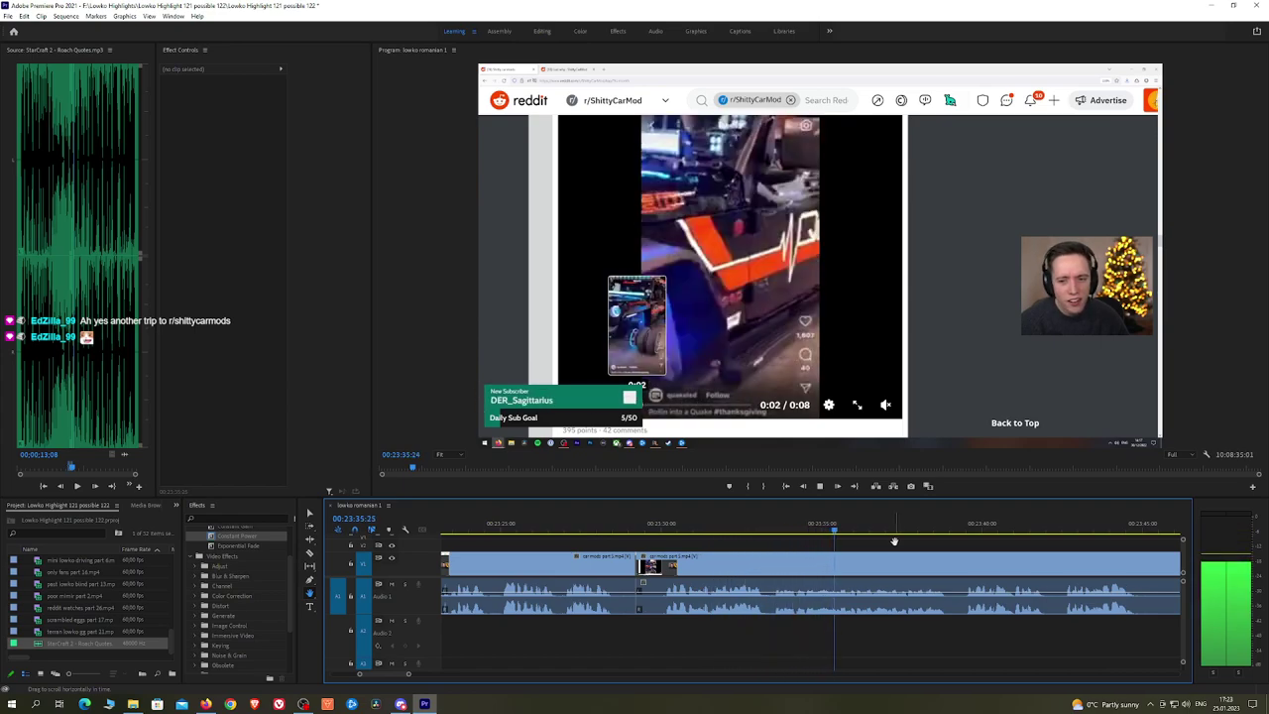
key("ctrl+z")
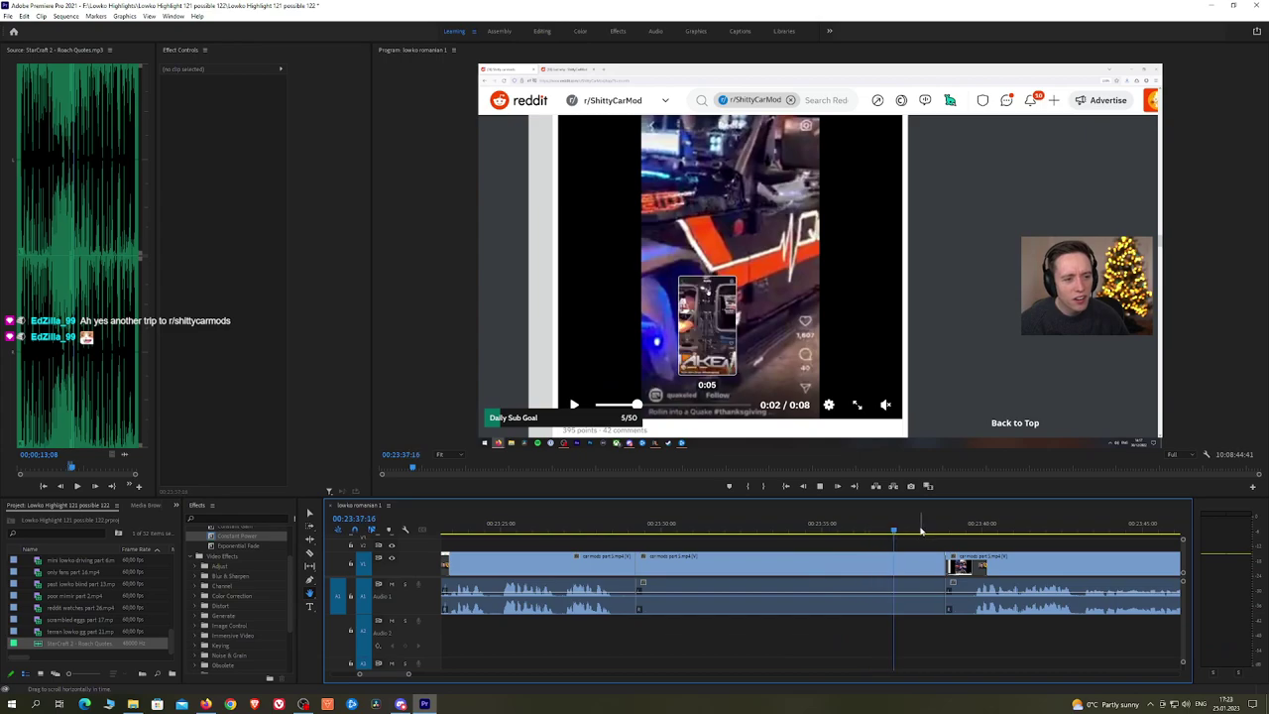
key("space")
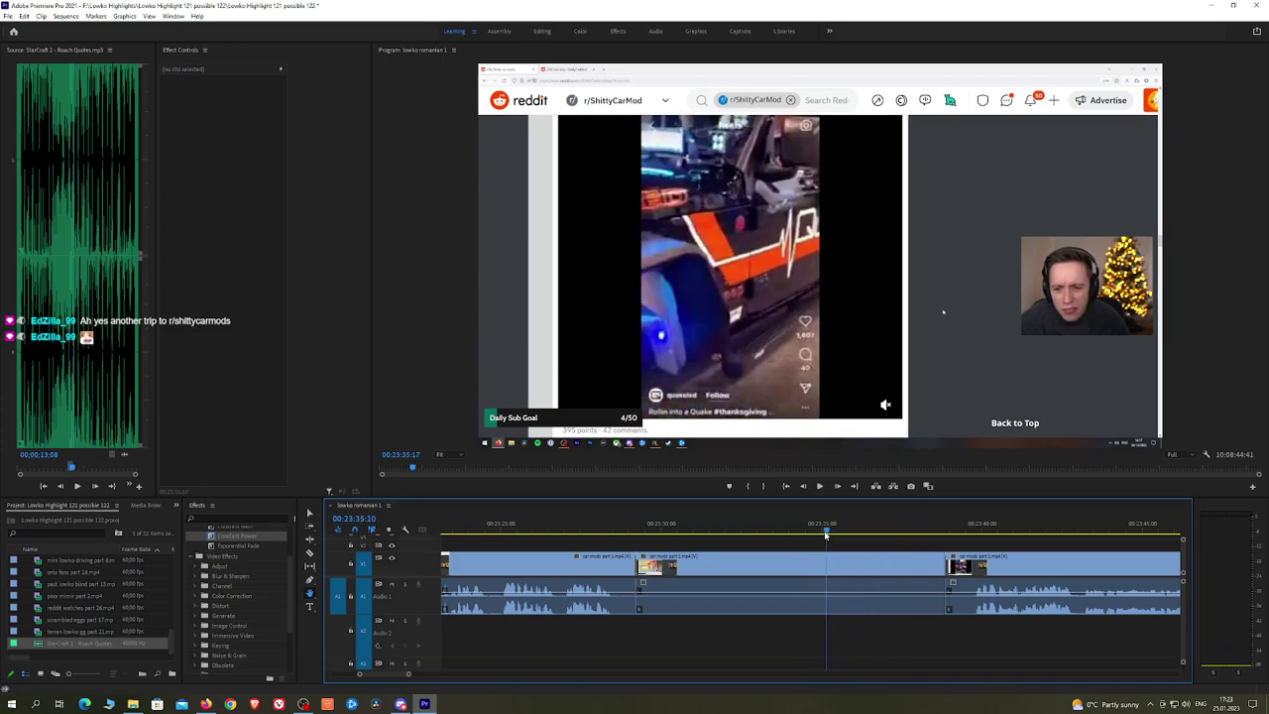
left_click_drag(796, 536, 763, 534)
key("ctrl+z")
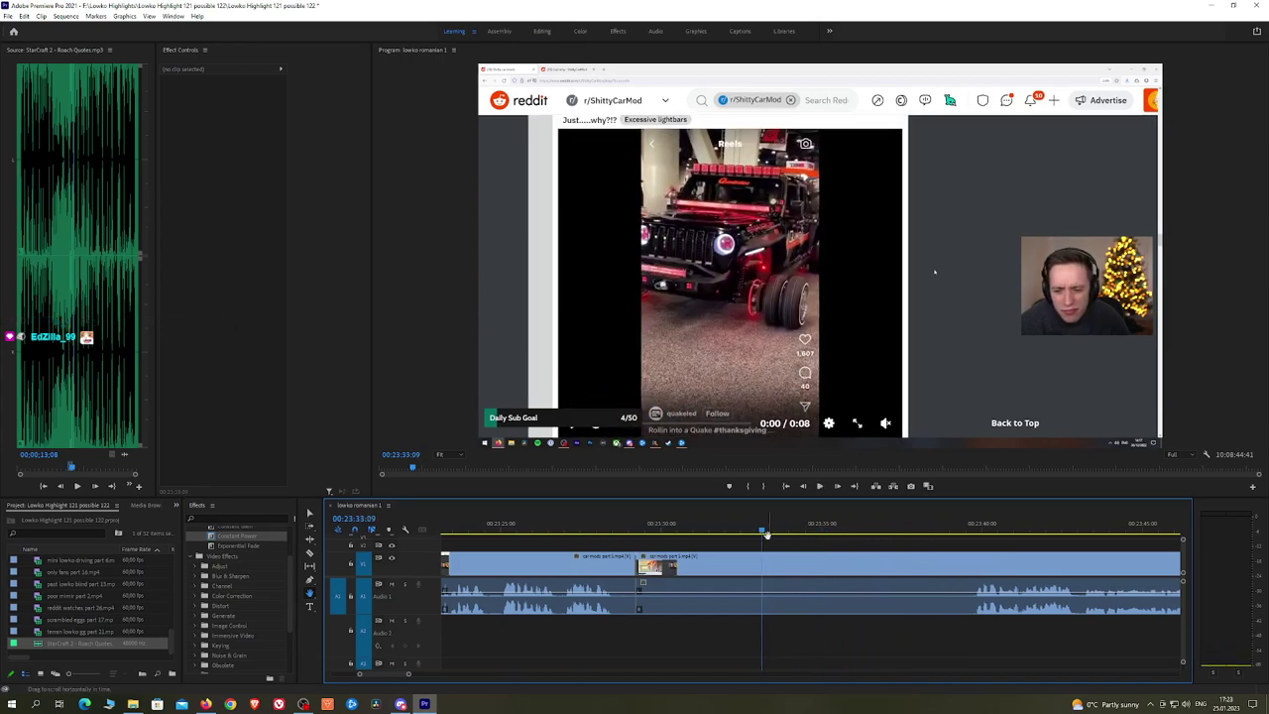
key("ctrl+k")
left_click(730, 570)
key("shift+Delete")
key("Up")
key("space")
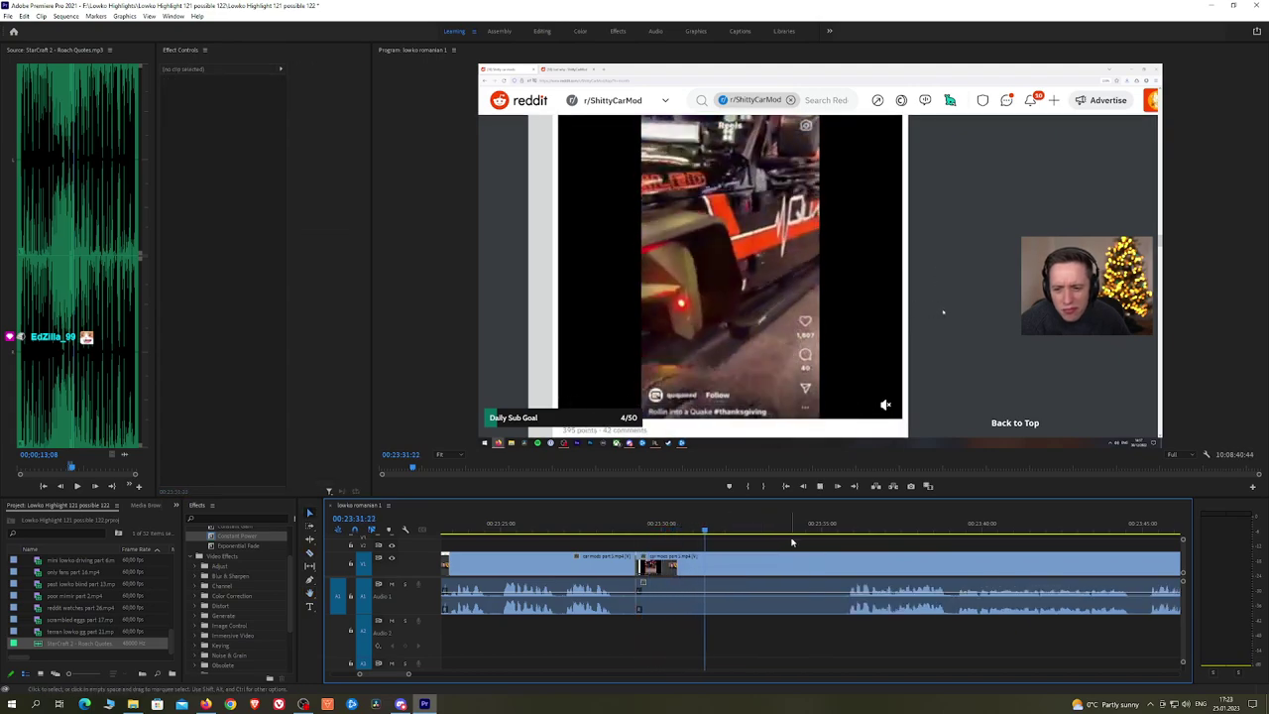
left_click_drag(797, 535, 852, 536)
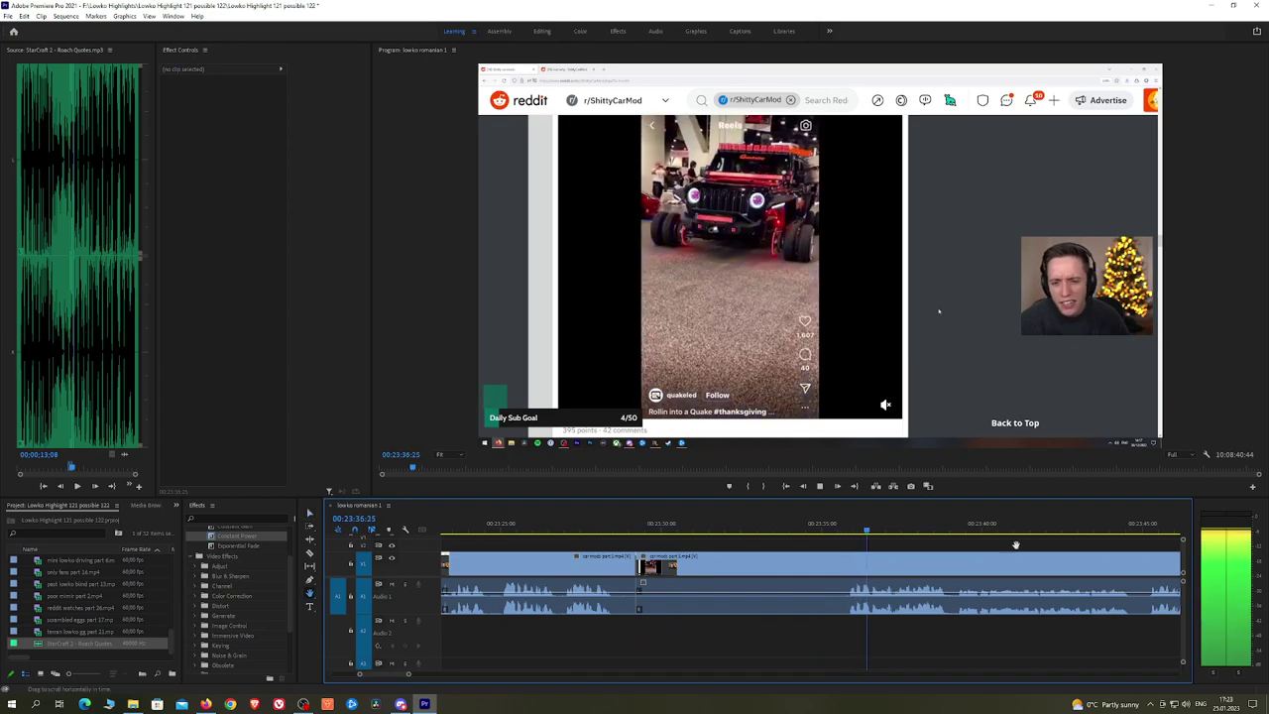
scroll(851, 541, "down", 3)
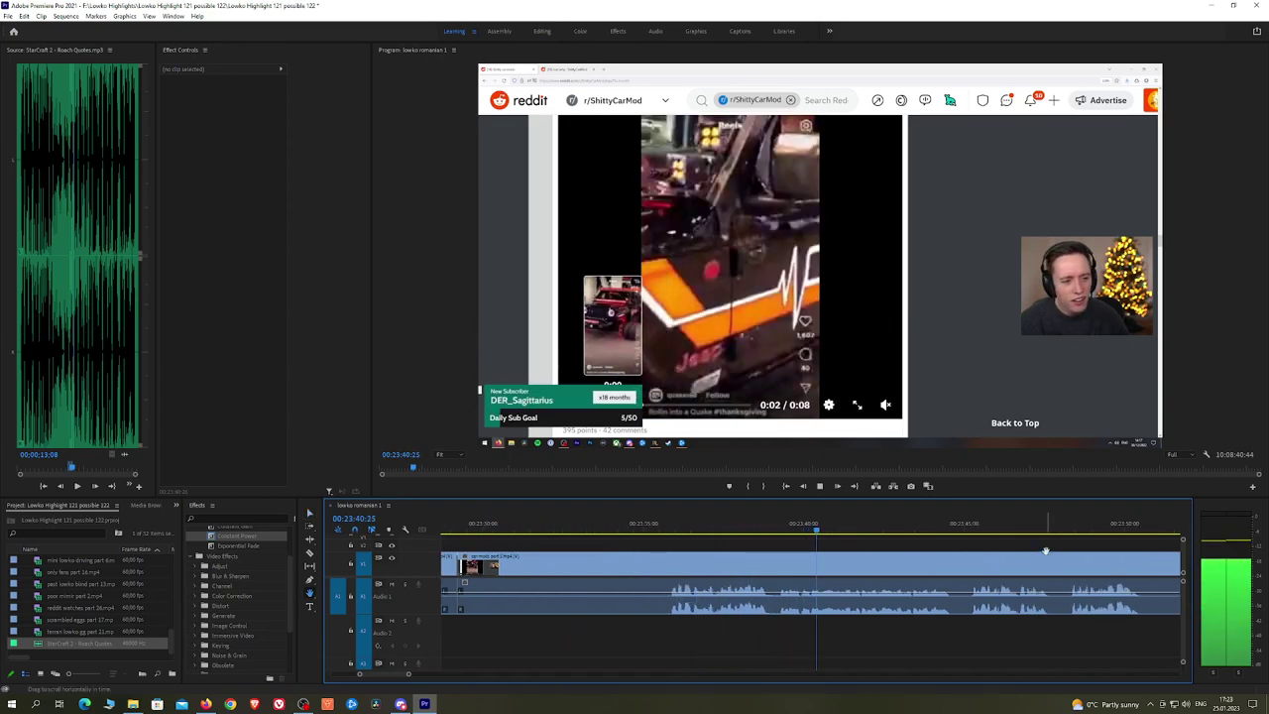
scroll(897, 548, "down", 3)
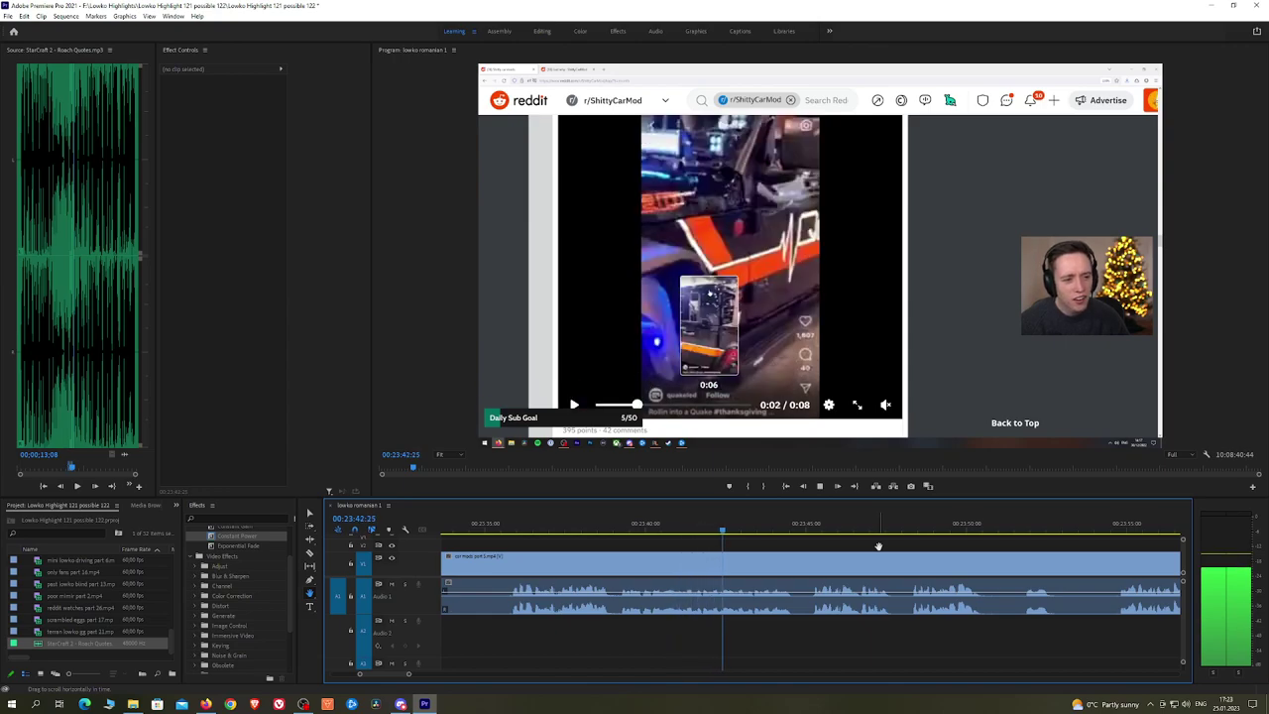
scroll(879, 545, "down", 1)
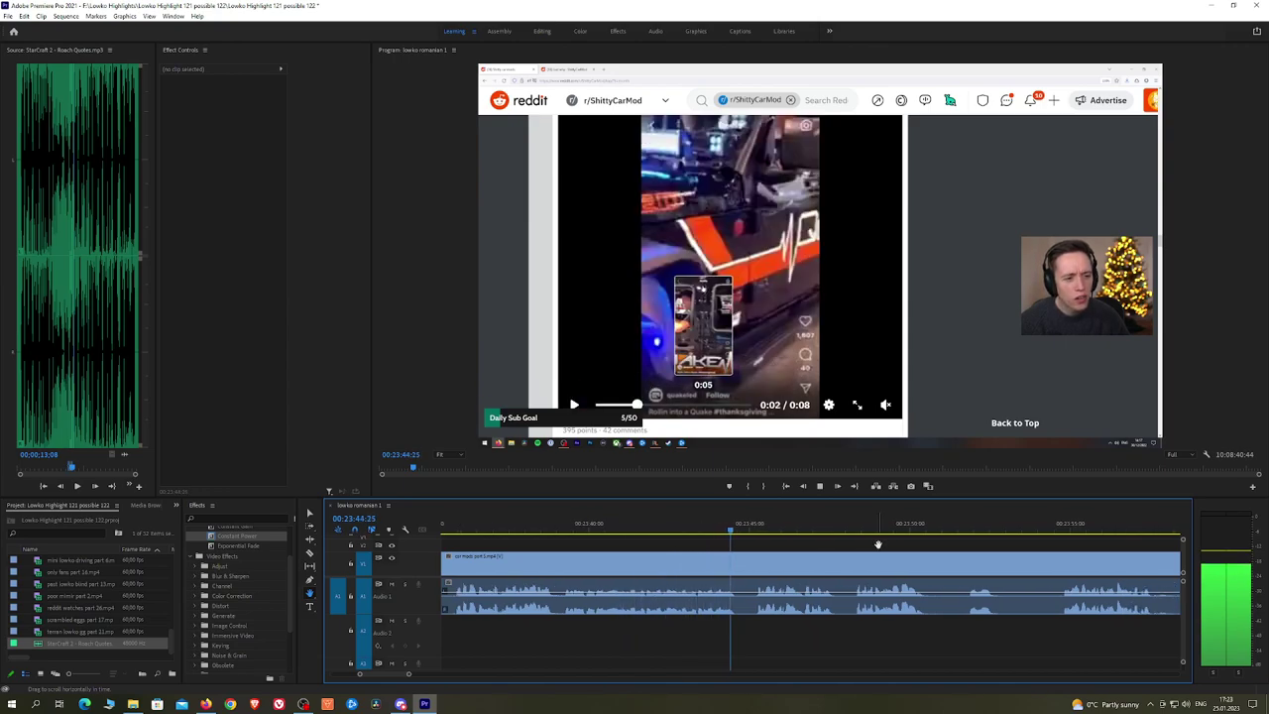
scroll(828, 540, "down", 2)
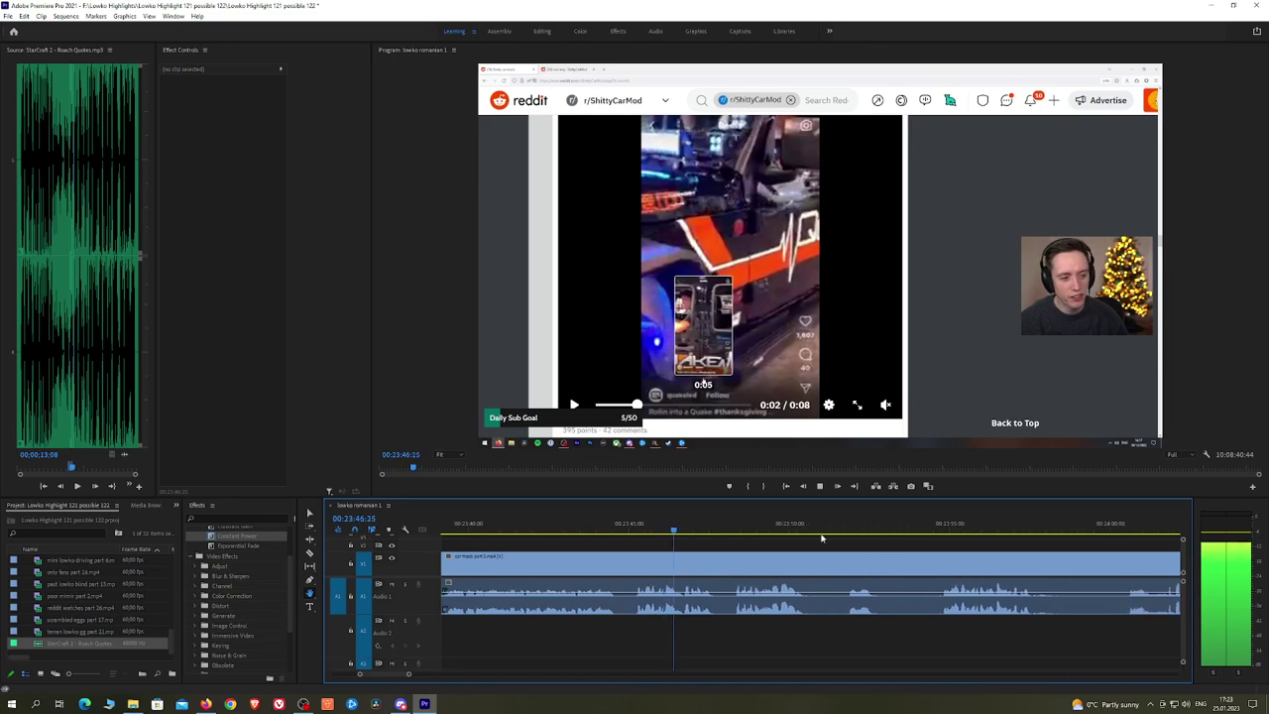
scroll(822, 535, "down", 1)
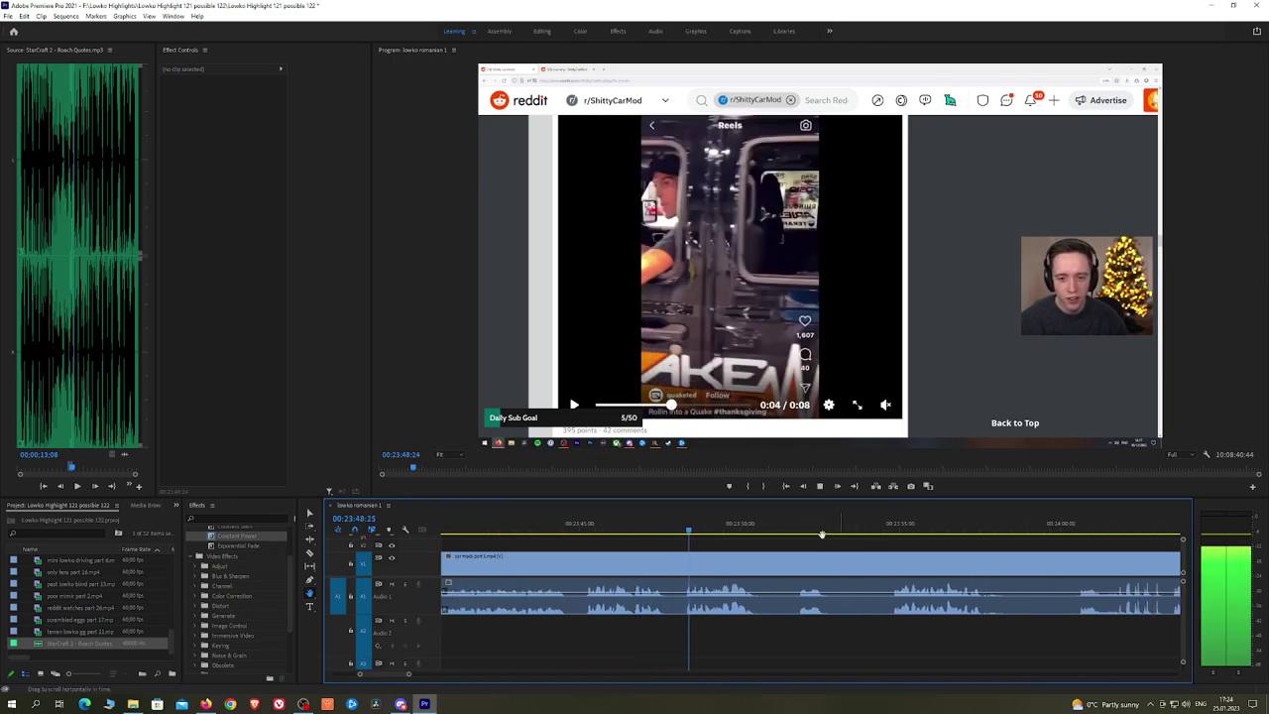
scroll(796, 535, "down", 1)
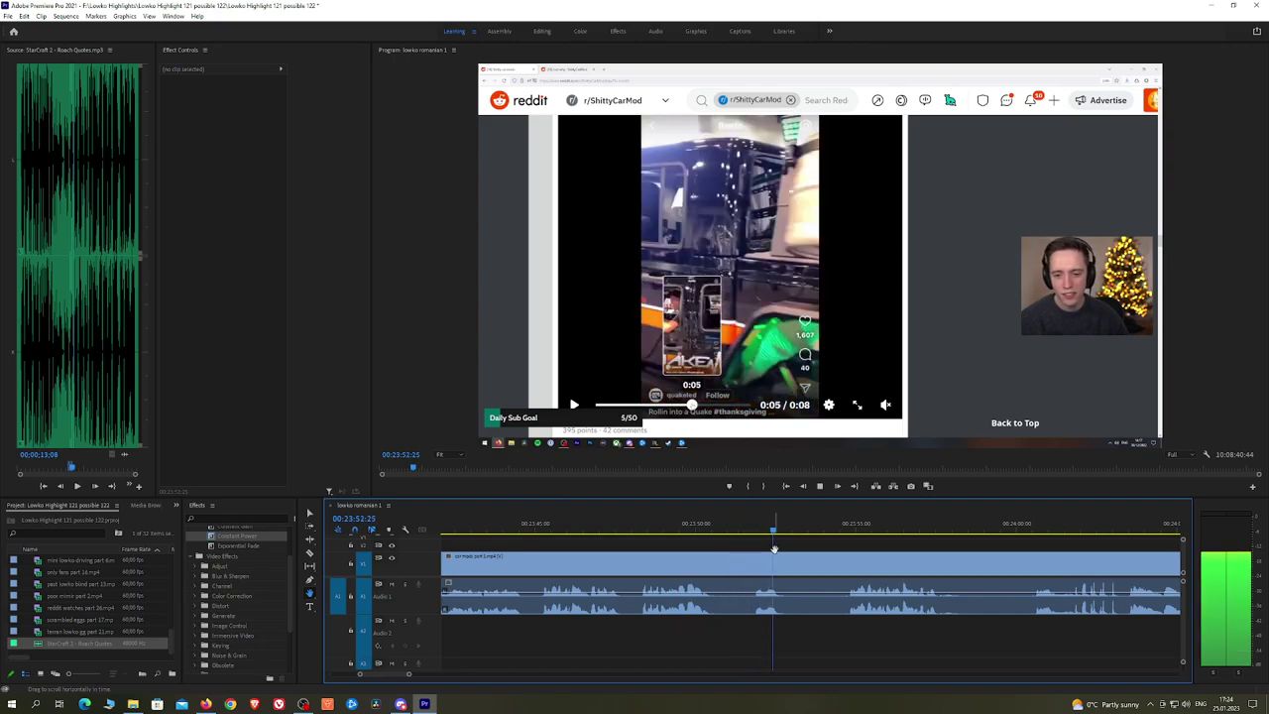
left_click(849, 528)
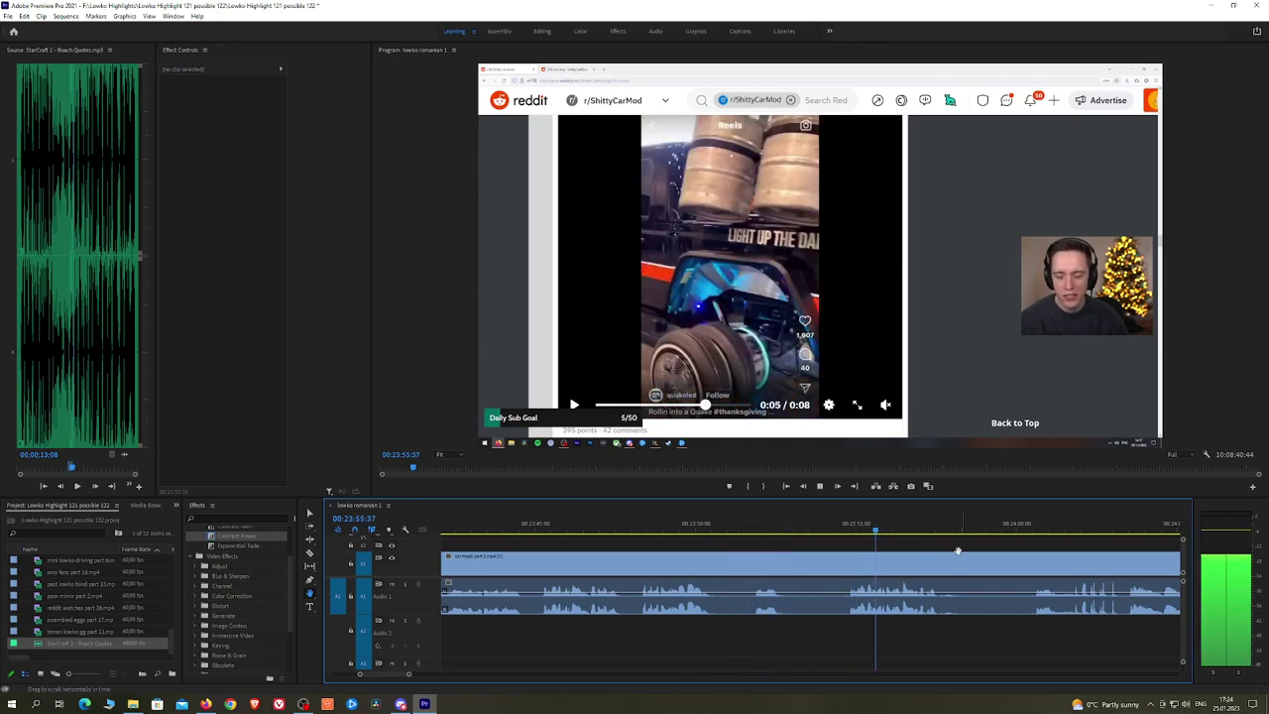
left_click_drag(958, 551, 767, 550)
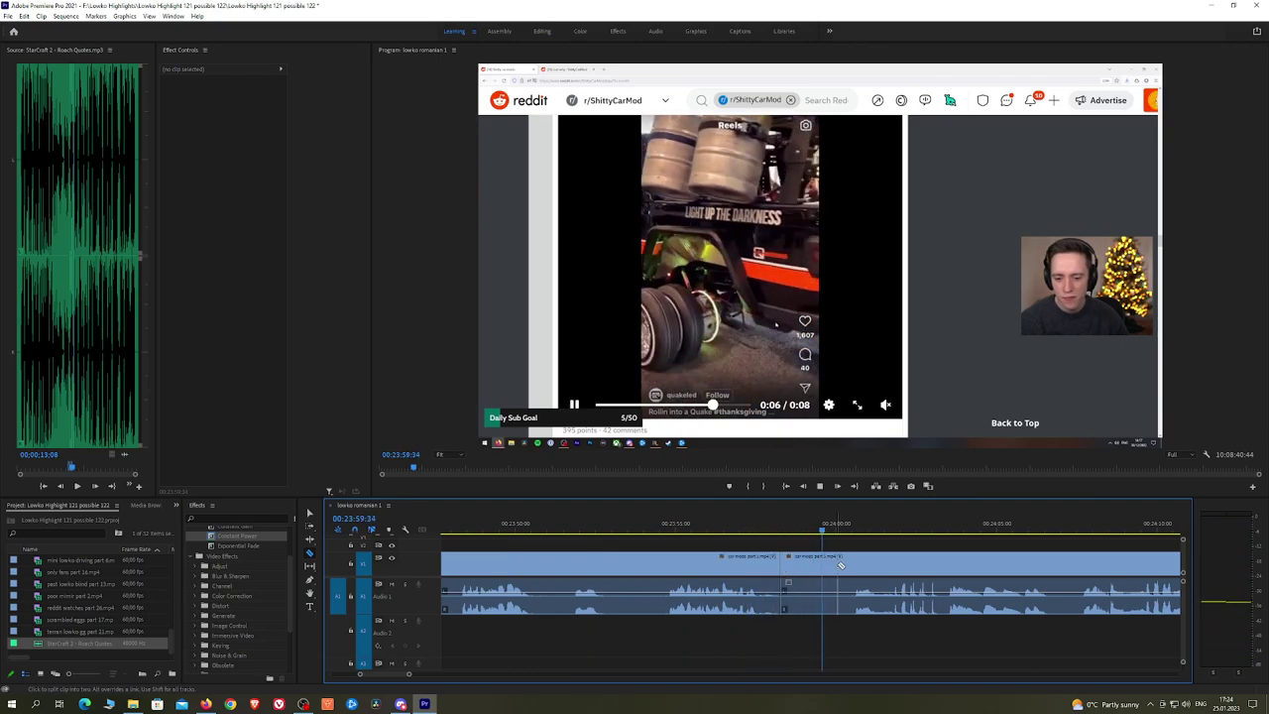
left_click_drag(934, 547, 800, 543)
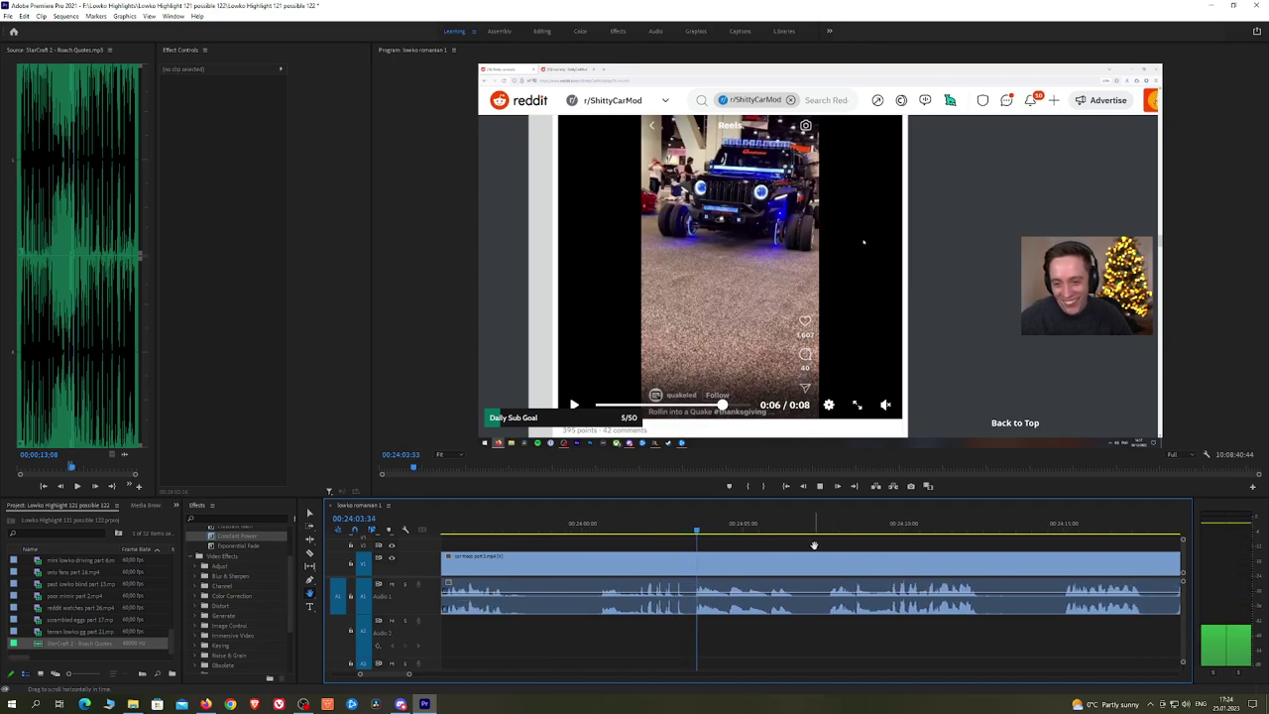
left_click_drag(886, 543, 786, 541)
left_click_drag(879, 550, 836, 551)
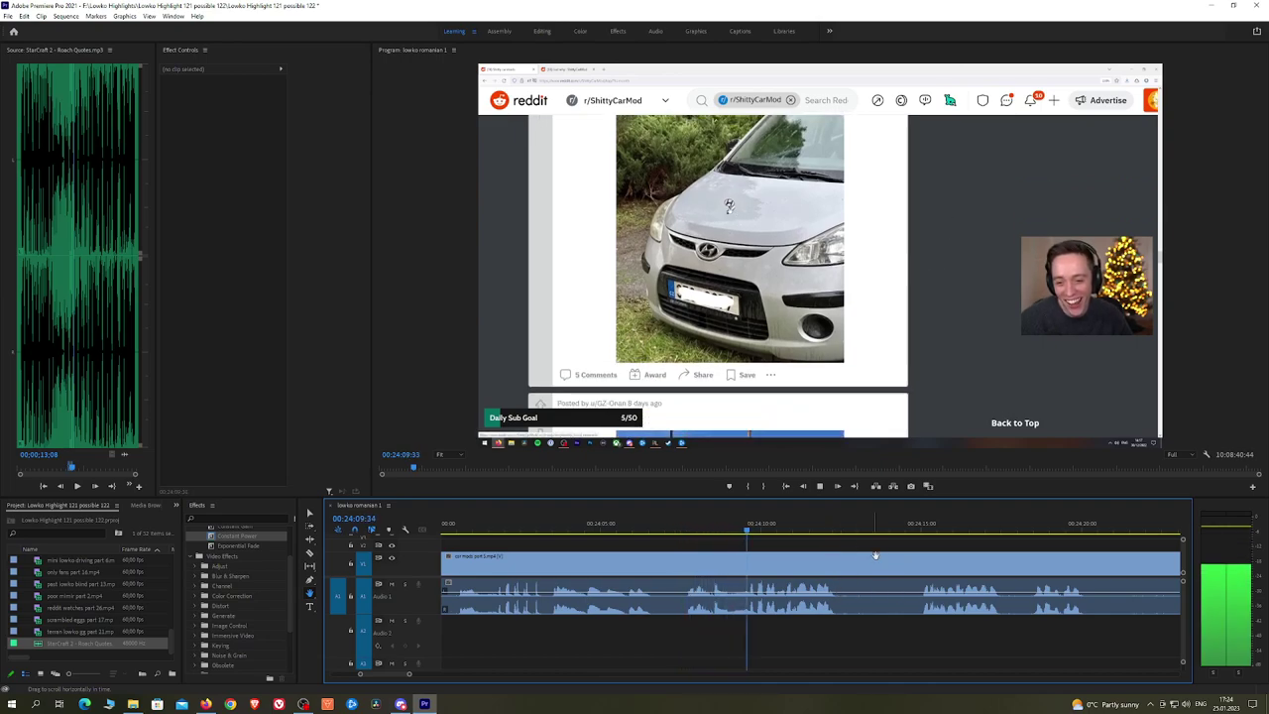
Step: Cut out a short dull stretch and check it in the enlarged program view
left_click_drag(938, 546, 851, 543)
key("c")
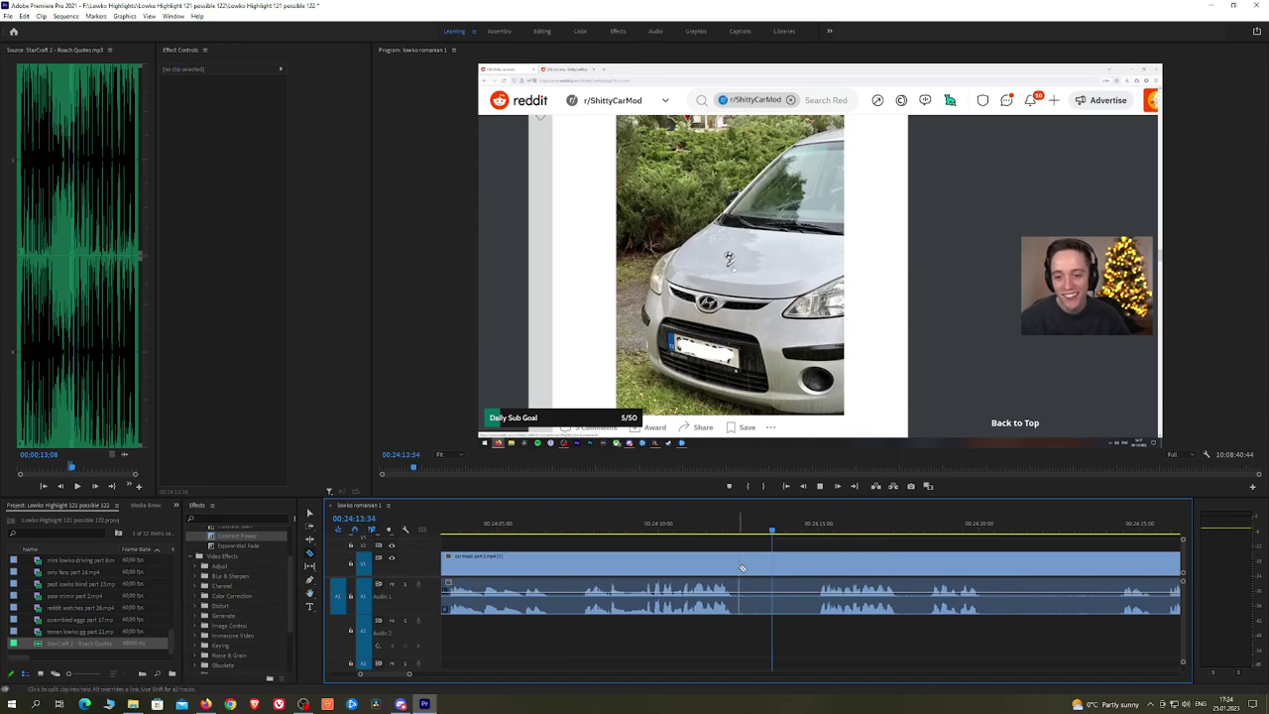
left_click(819, 568)
key("v")
left_click(790, 571)
key("shift+Delete")
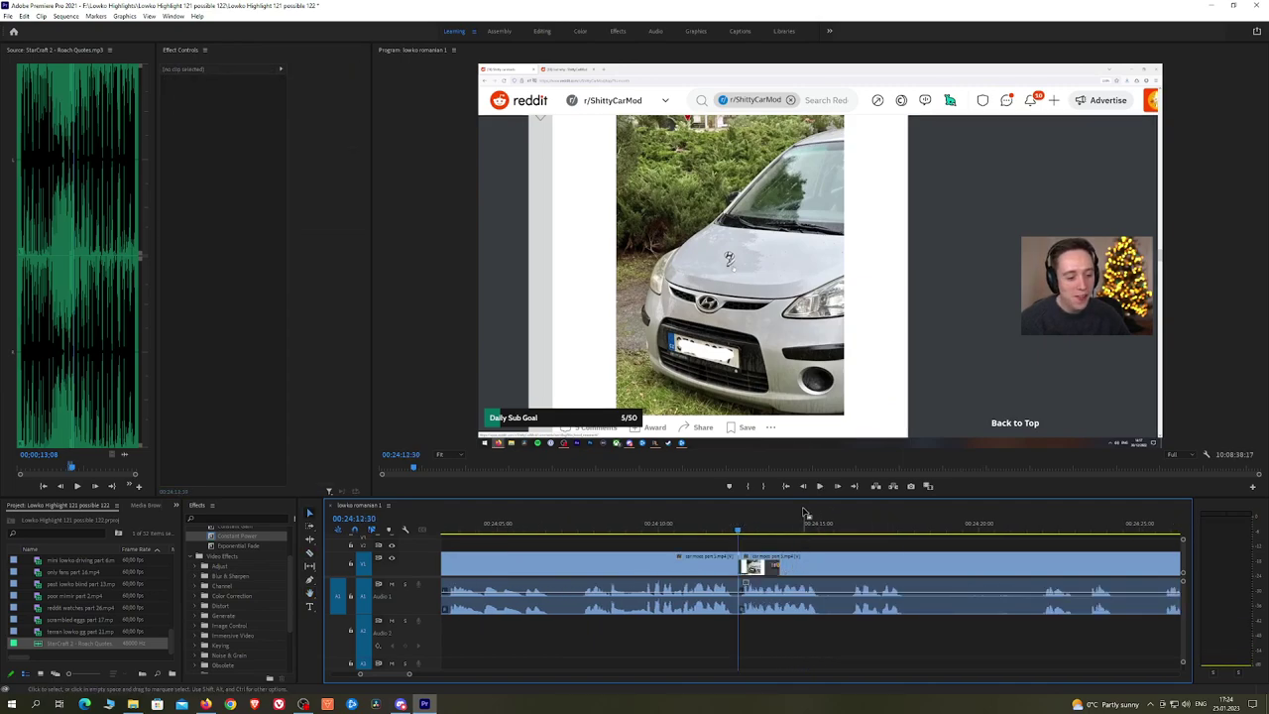
left_click(797, 360)
key("grave")
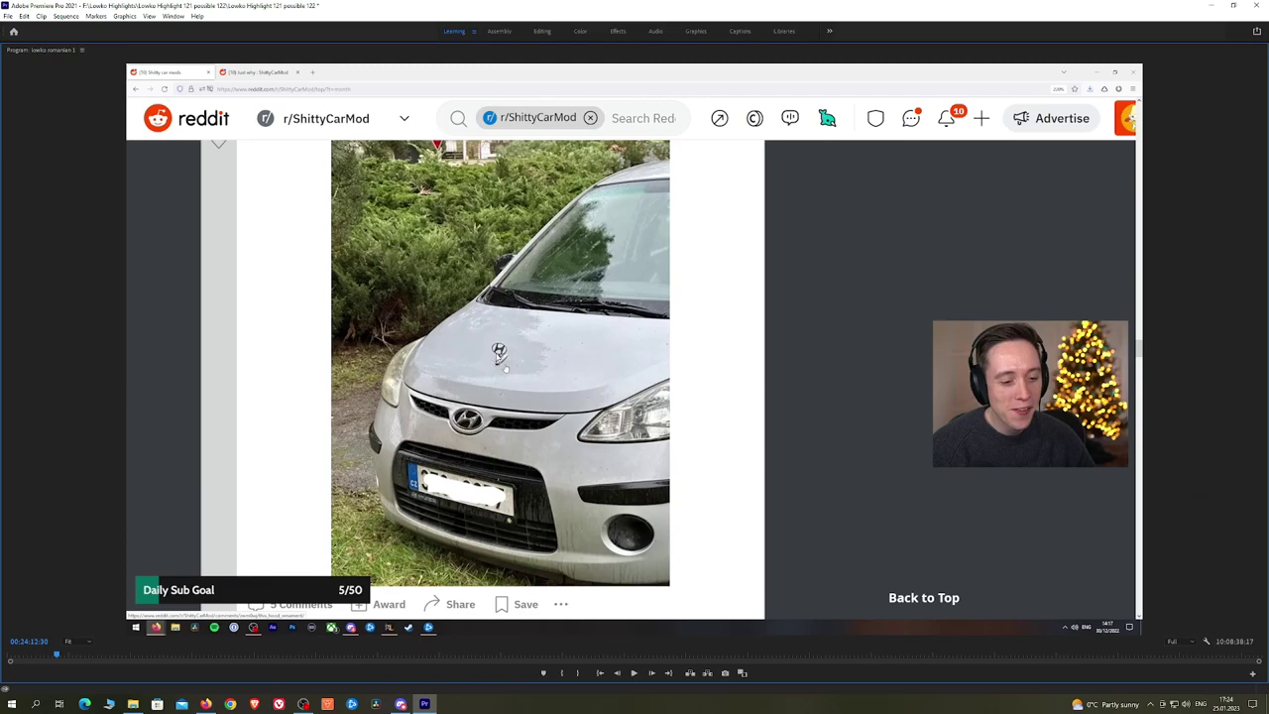
key("grave")
key("space")
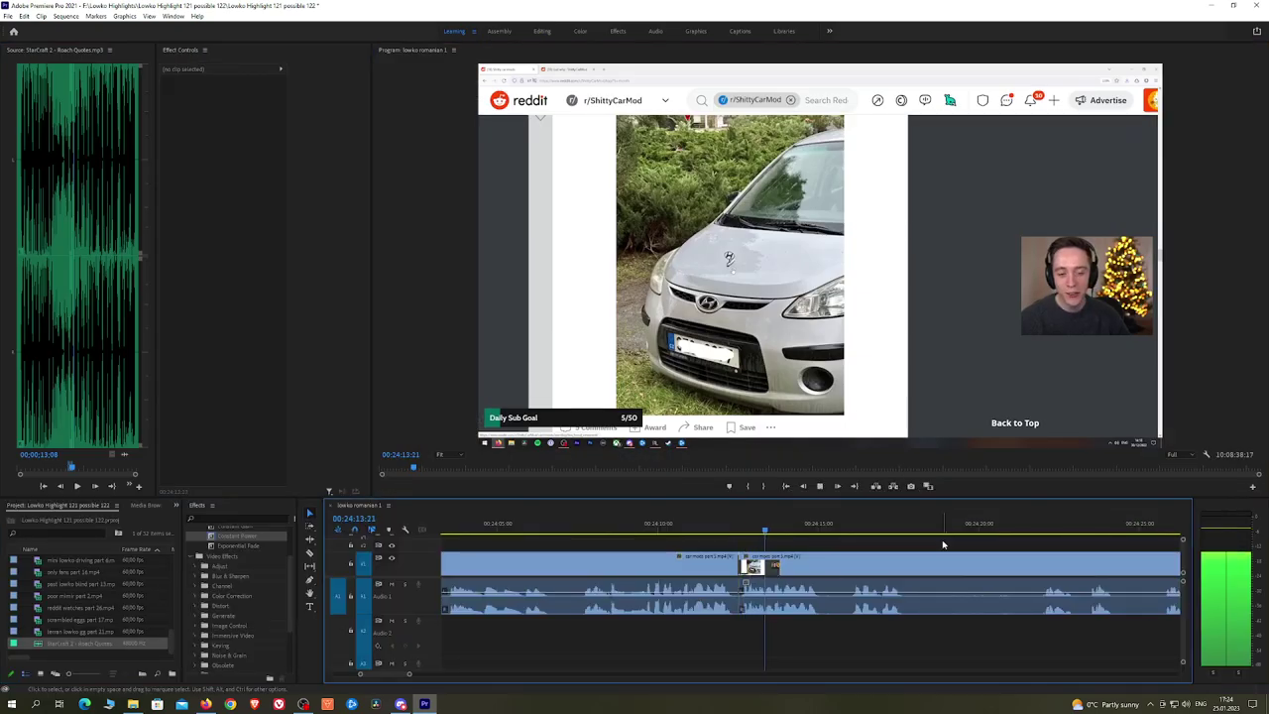
Step: Split where the next dull part starts and ripple delete the stretch after it
left_click_drag(963, 540, 734, 540)
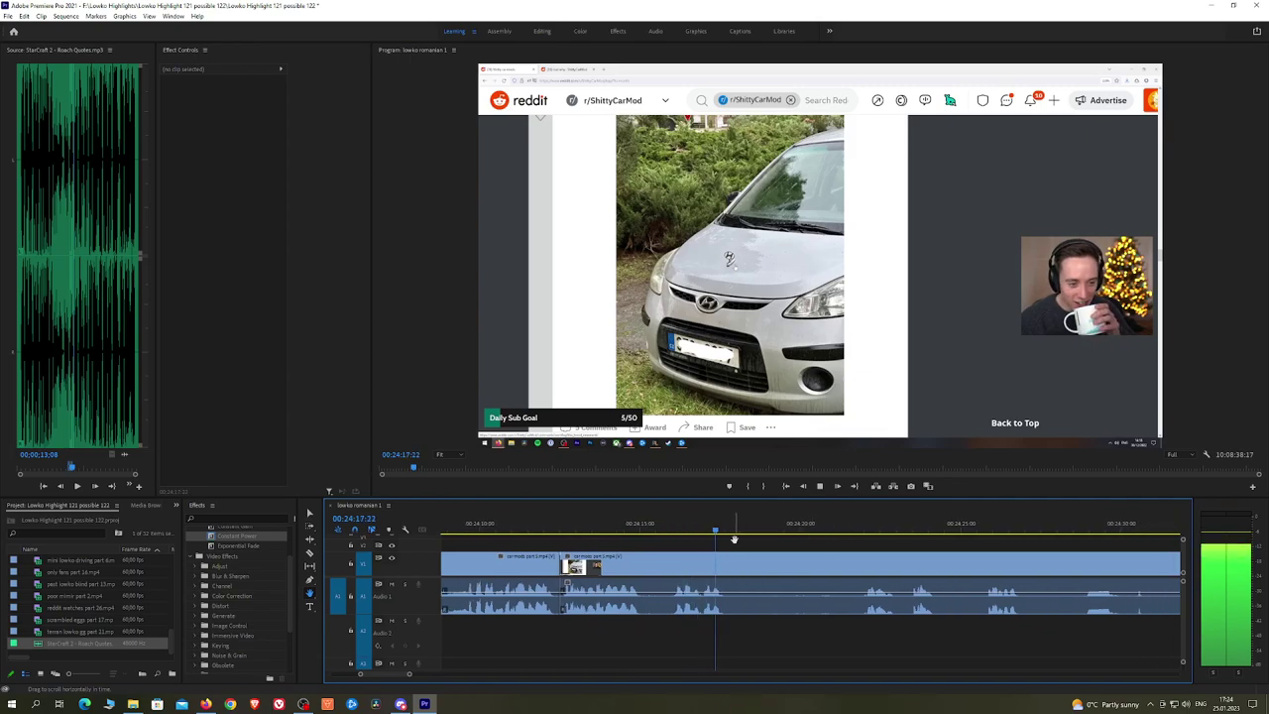
key("c")
left_click(740, 559)
left_click(885, 527)
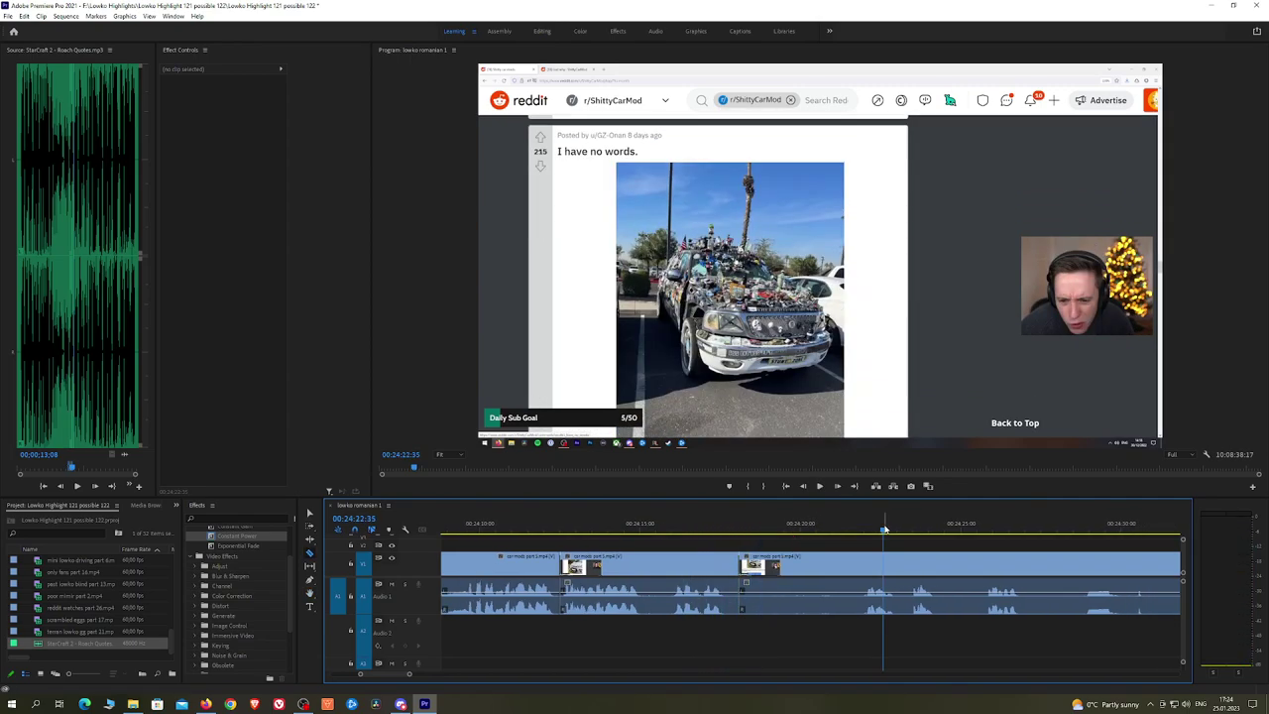
key("space")
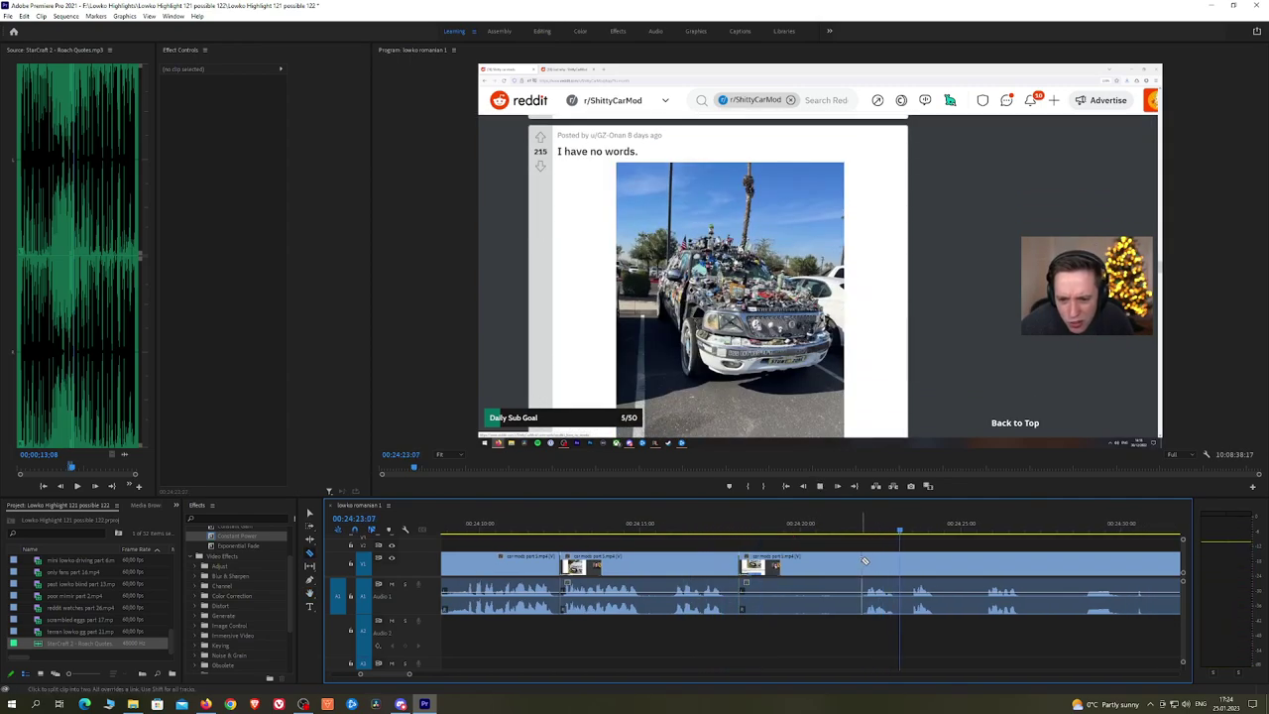
left_click(858, 562)
key("shift+Delete")
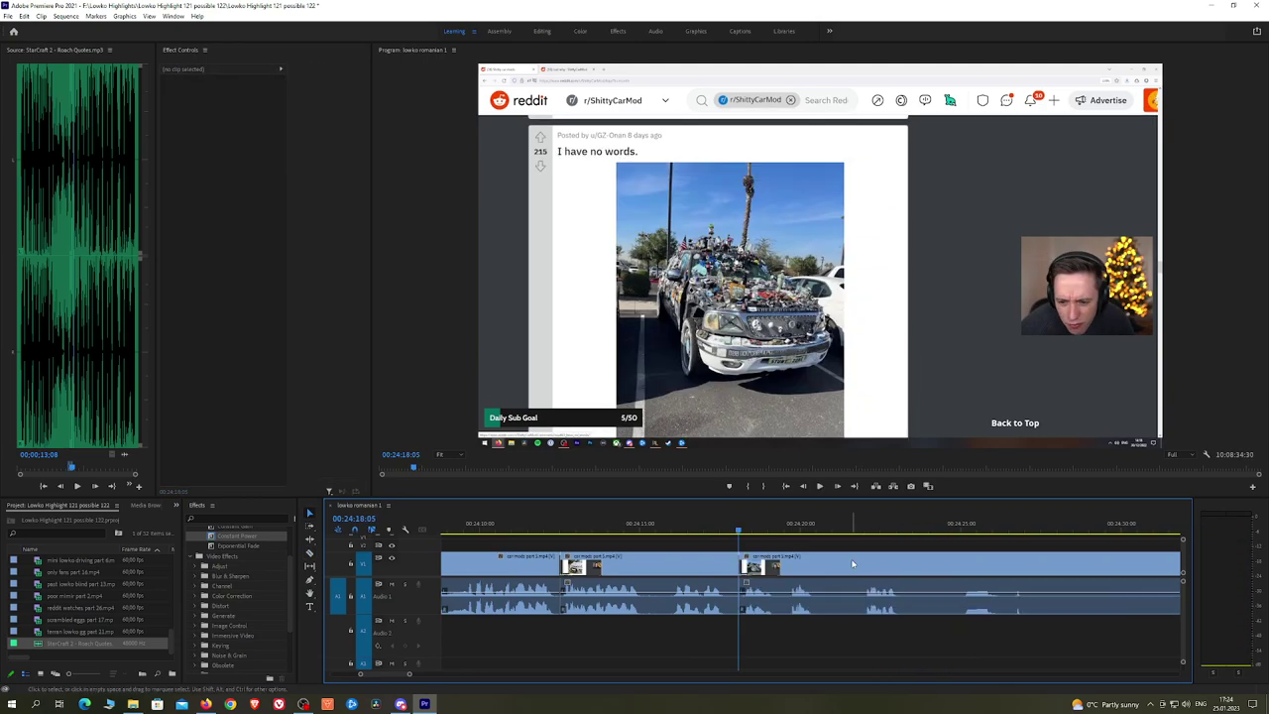
Step: Remove another piece further along, then undo that mistaken removal
key("h")
left_click_drag(902, 556, 686, 542)
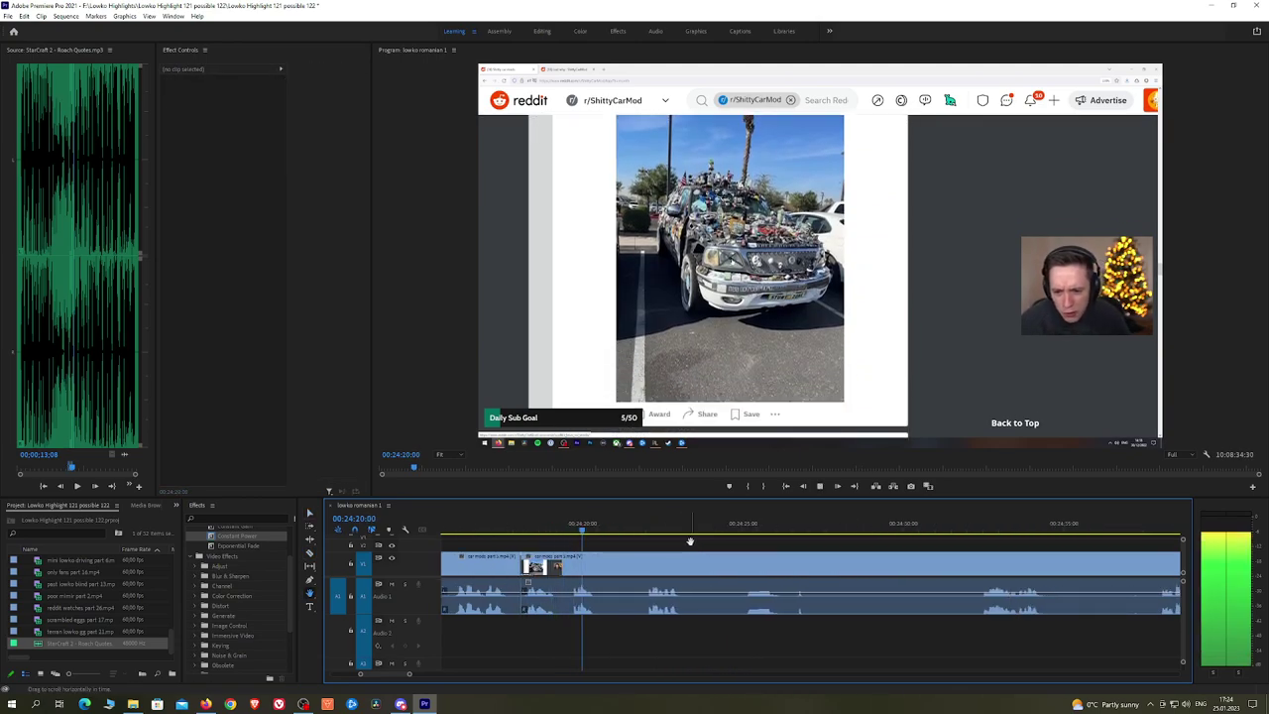
key("space")
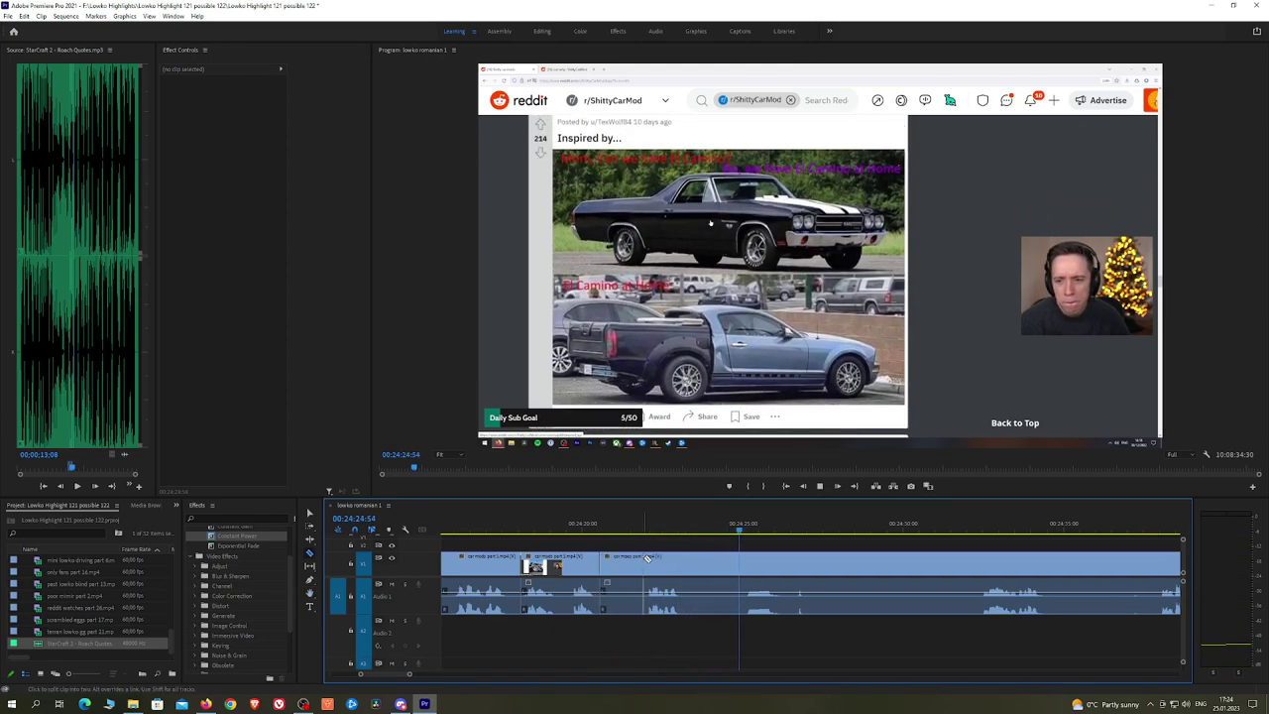
left_click(648, 559)
key("v")
left_click(625, 563)
key("shift+Delete")
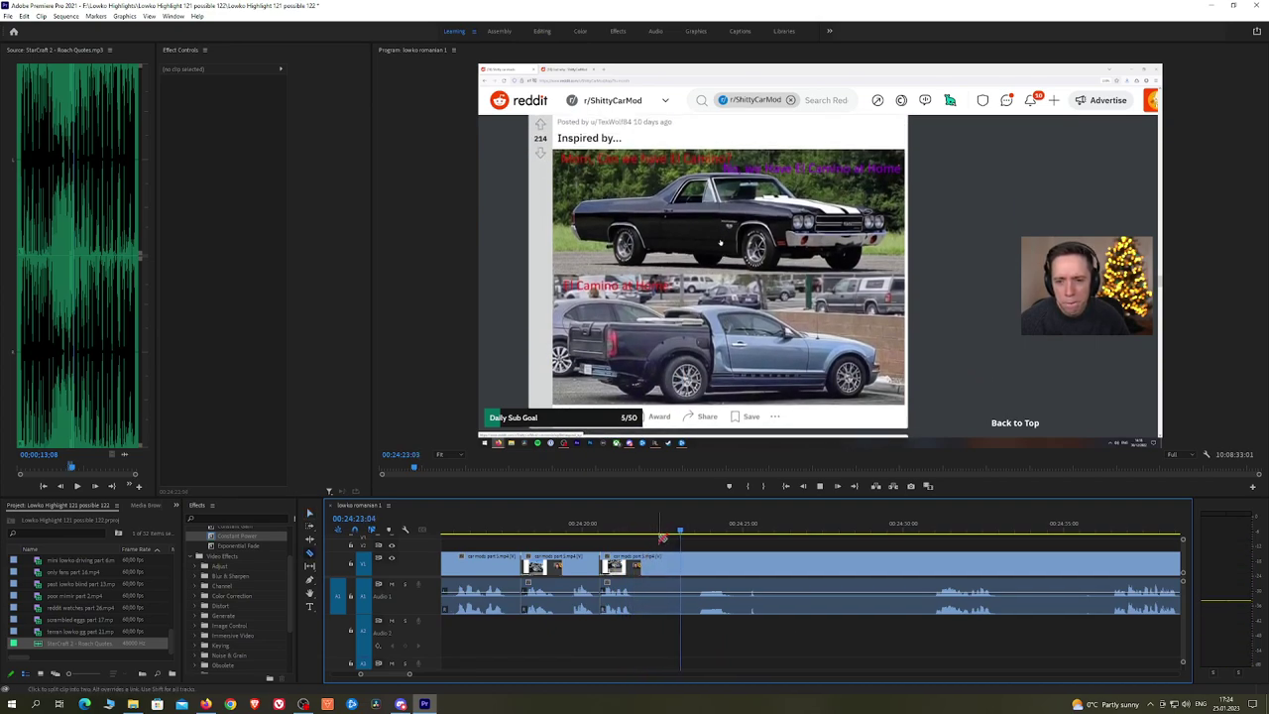
key("ctrl+z")
key("ctrl+z")
key("ctrl+z")
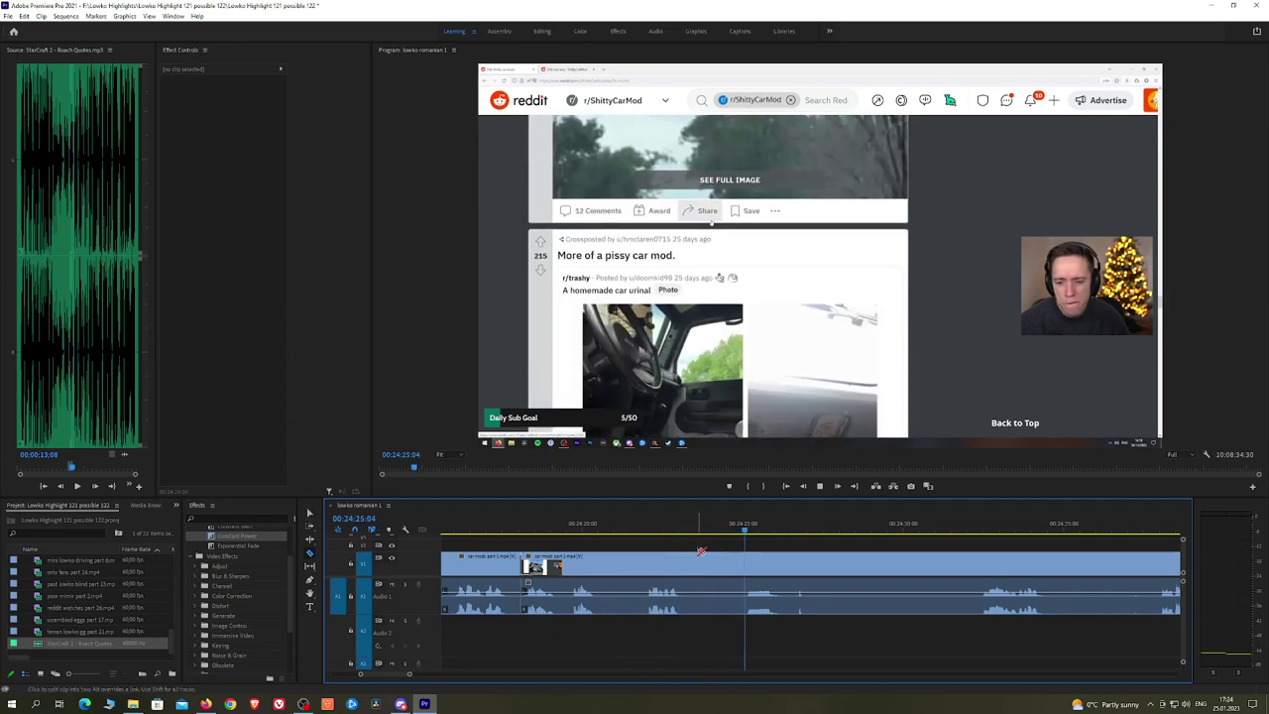
Step: Split at the start of the boring part and ripple trim up to its end with Q
left_click(691, 562)
left_click_drag(949, 527, 963, 527)
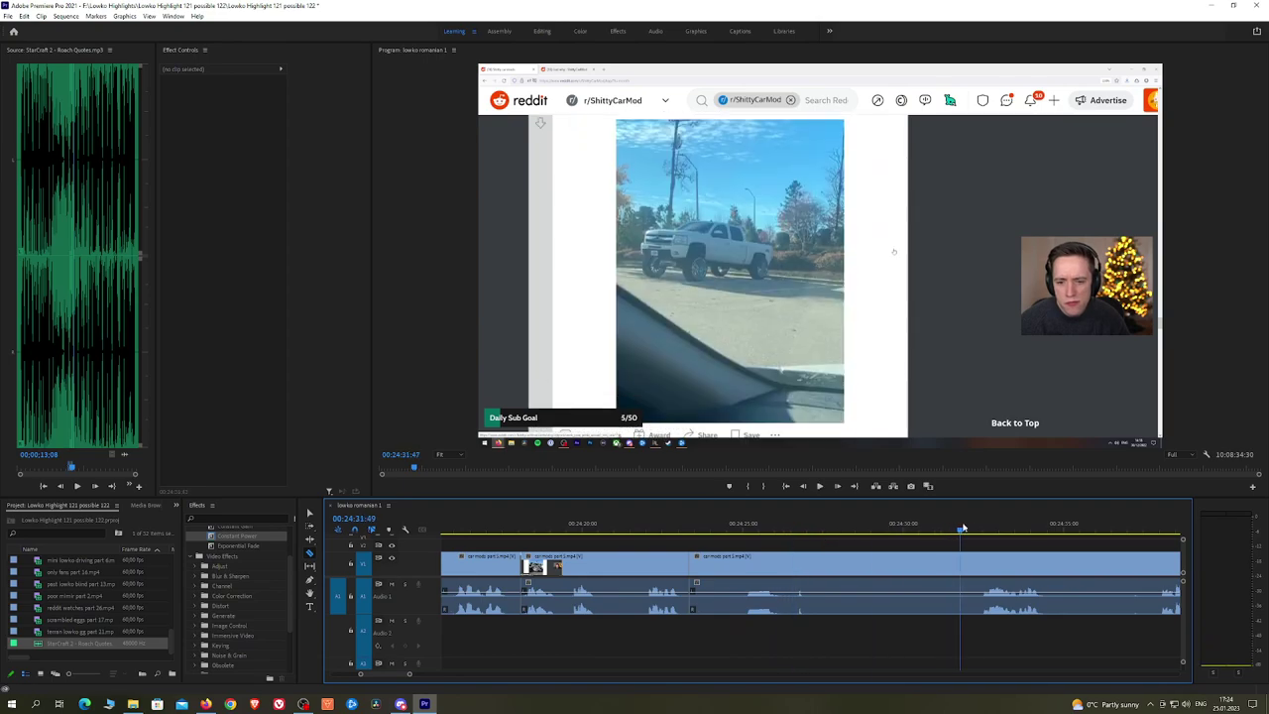
key("space")
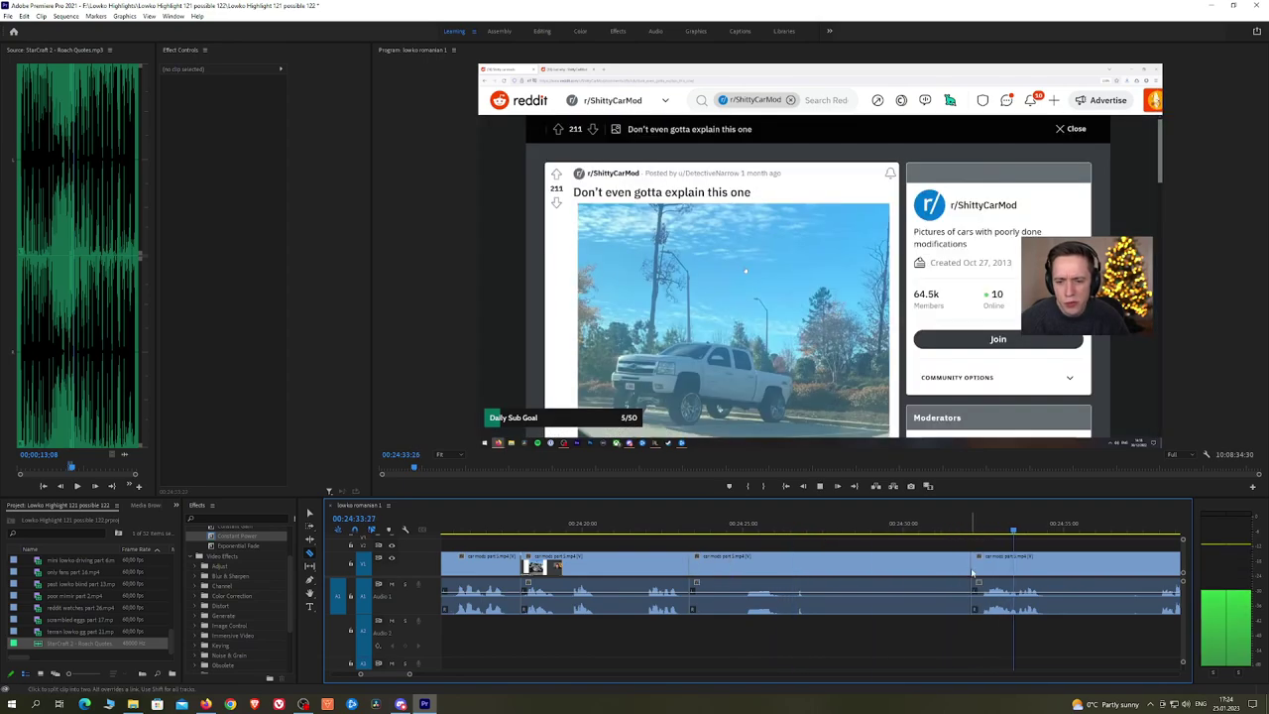
key("q")
key("space")
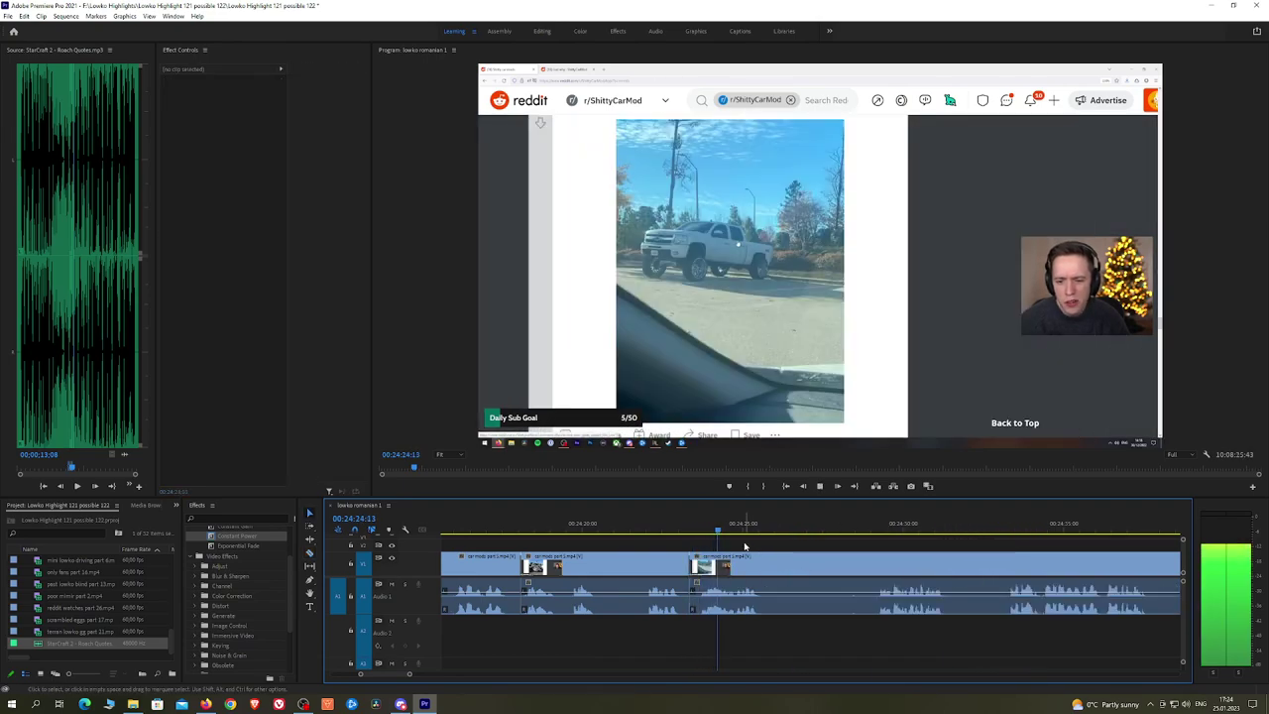
left_click(796, 532)
Step: Bring later footage into view and review it in the enlarged program view
key("h")
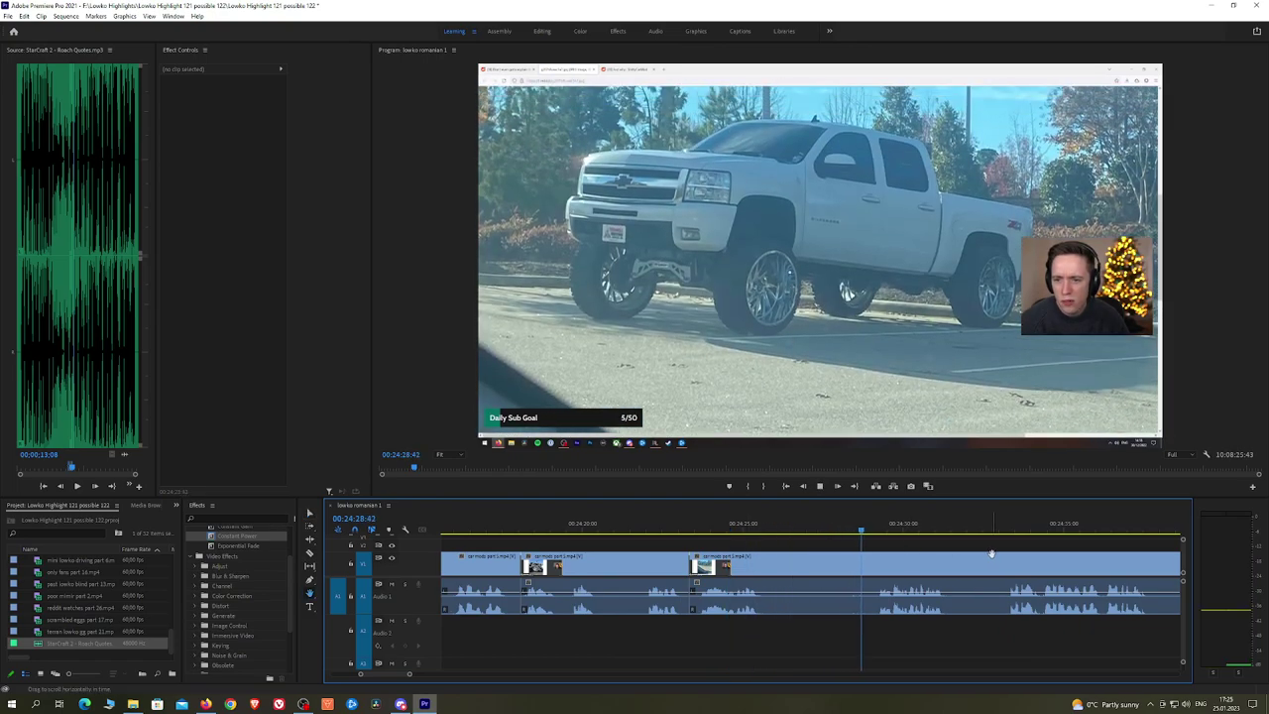
left_click_drag(992, 555, 784, 529)
key("space")
key("grave")
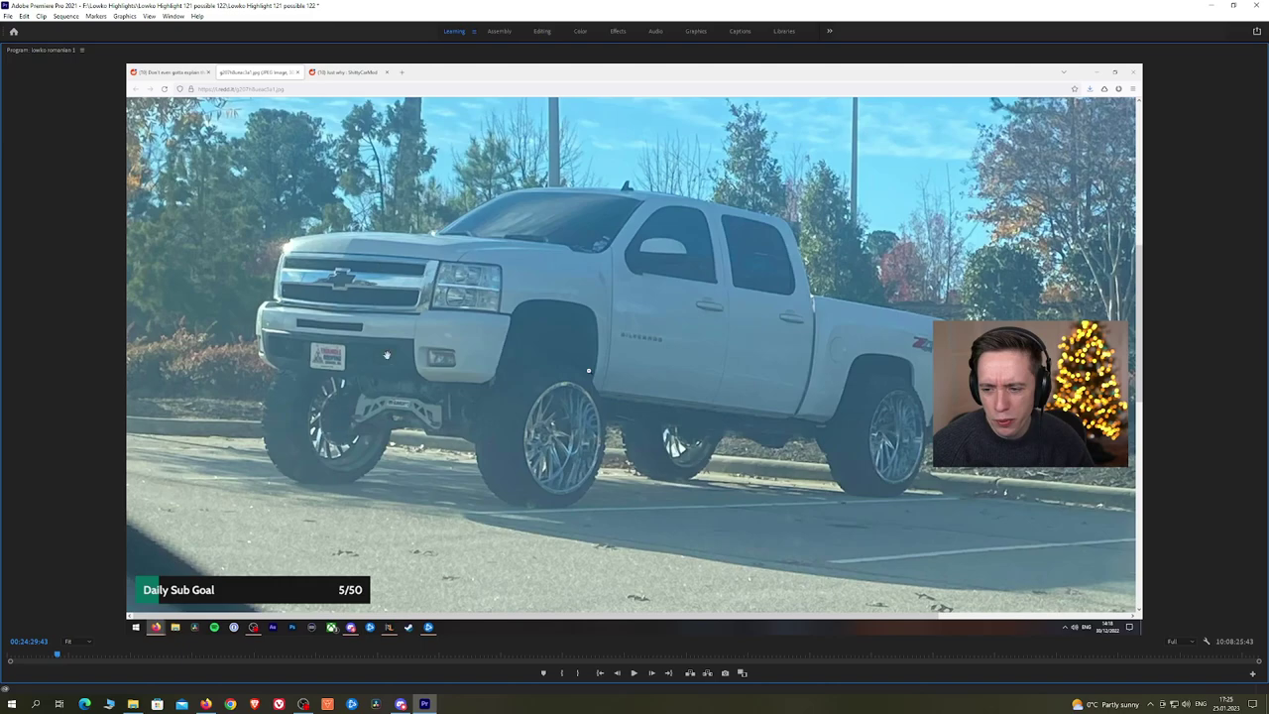
key("grave")
key("space")
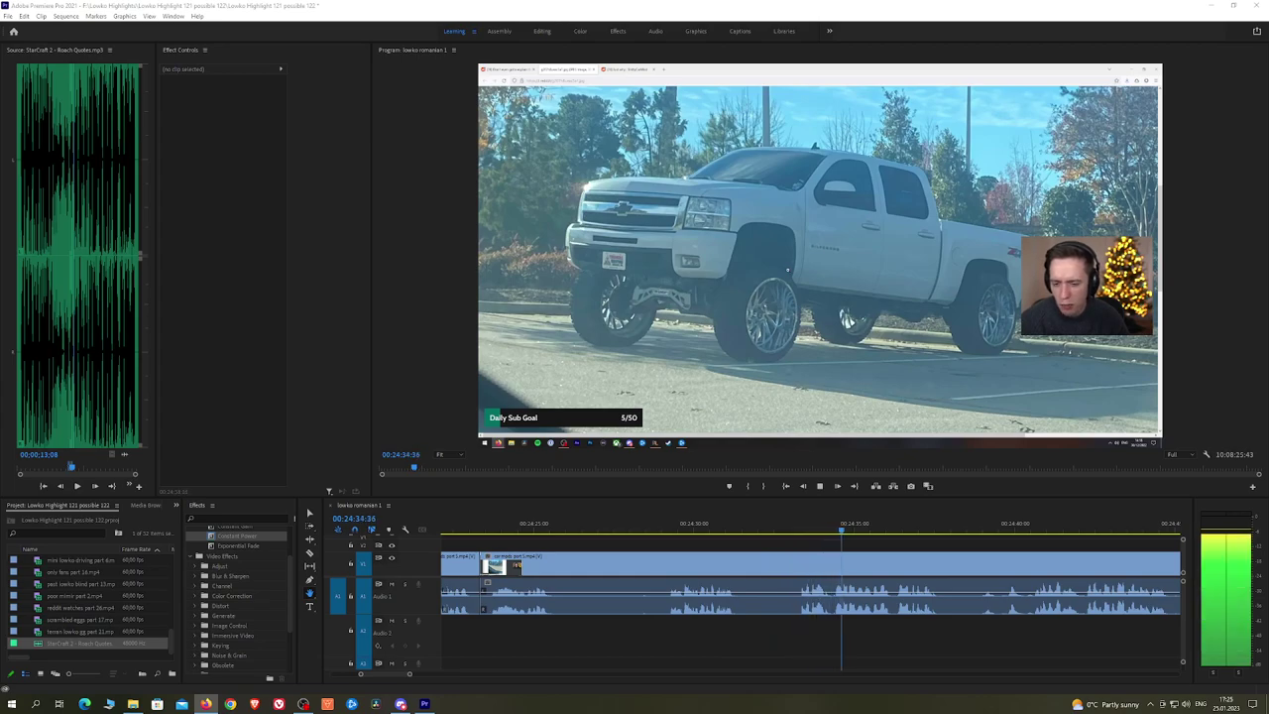
scroll(892, 587, "down", 3)
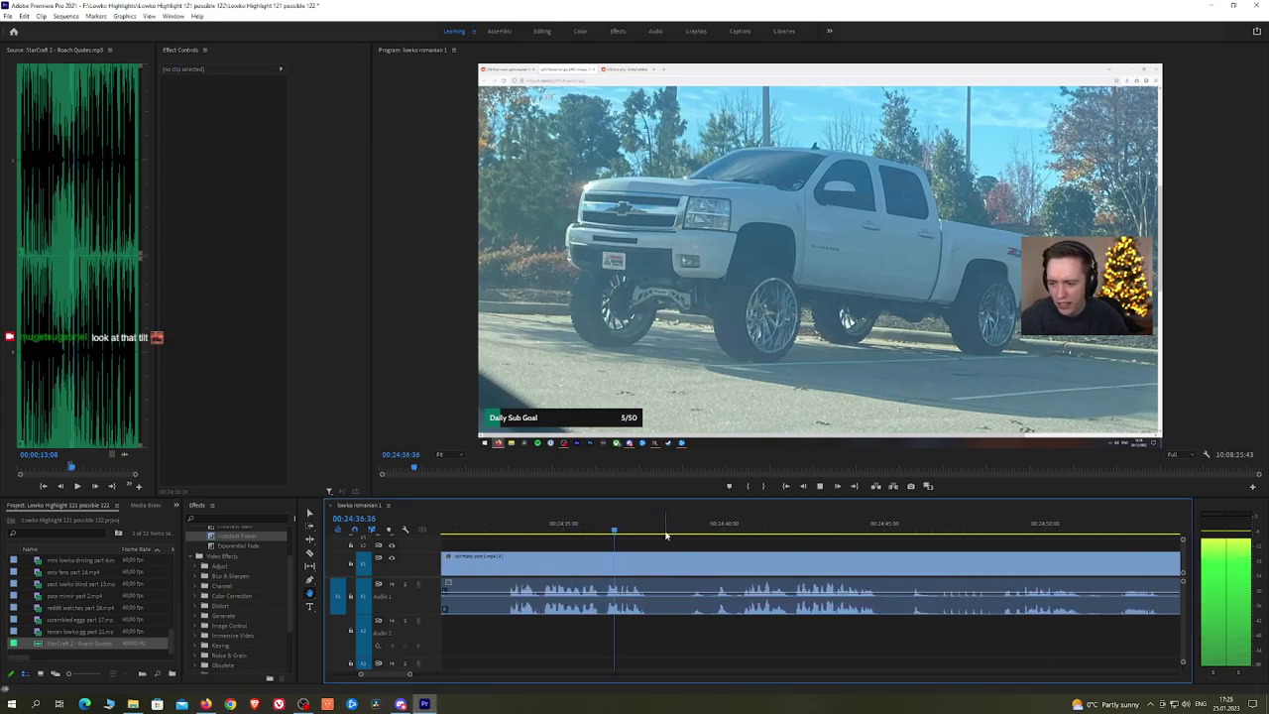
scroll(700, 537, "down", 2)
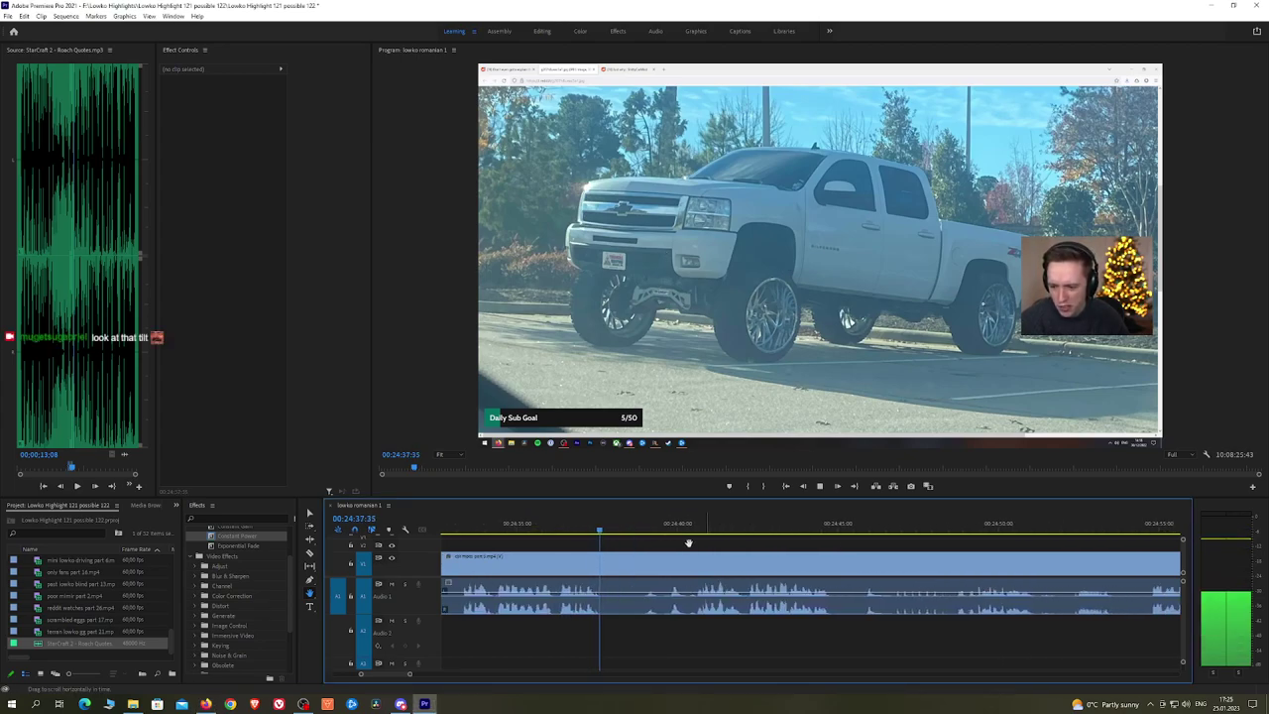
Step: Razor out the dull stretch around 24:40 and close the gap
left_click(584, 566)
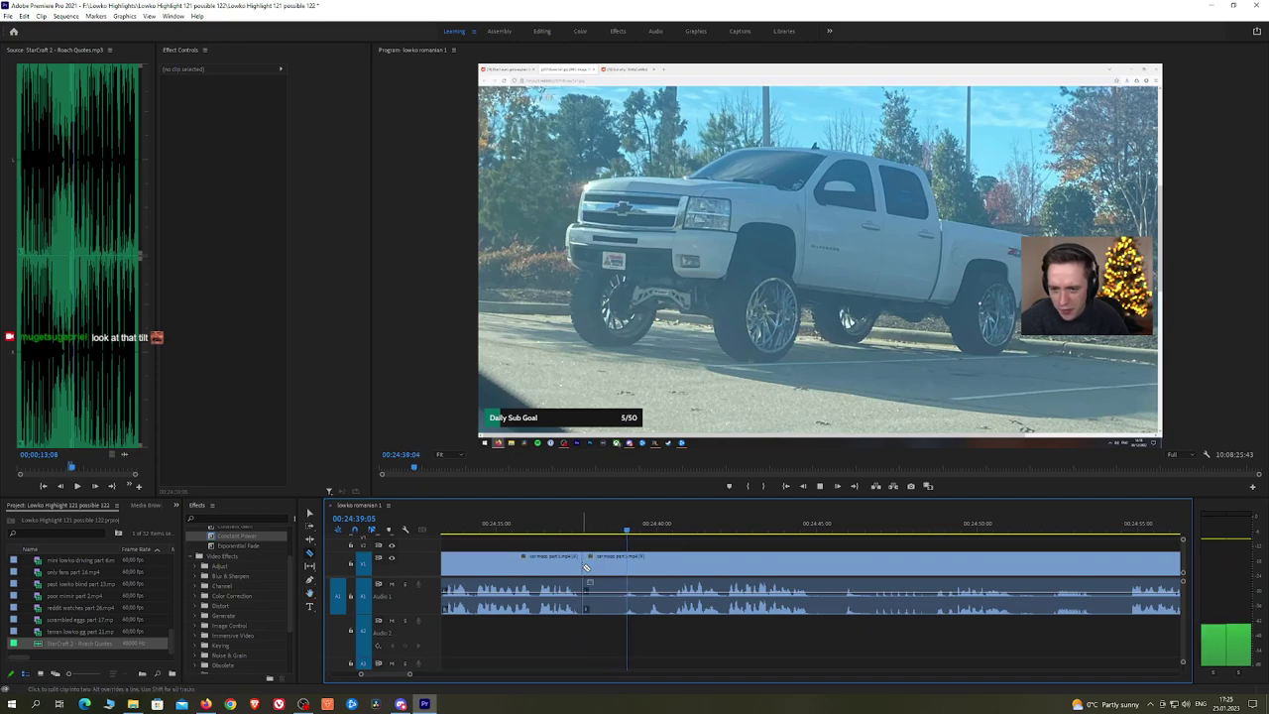
left_click(646, 567)
key("v")
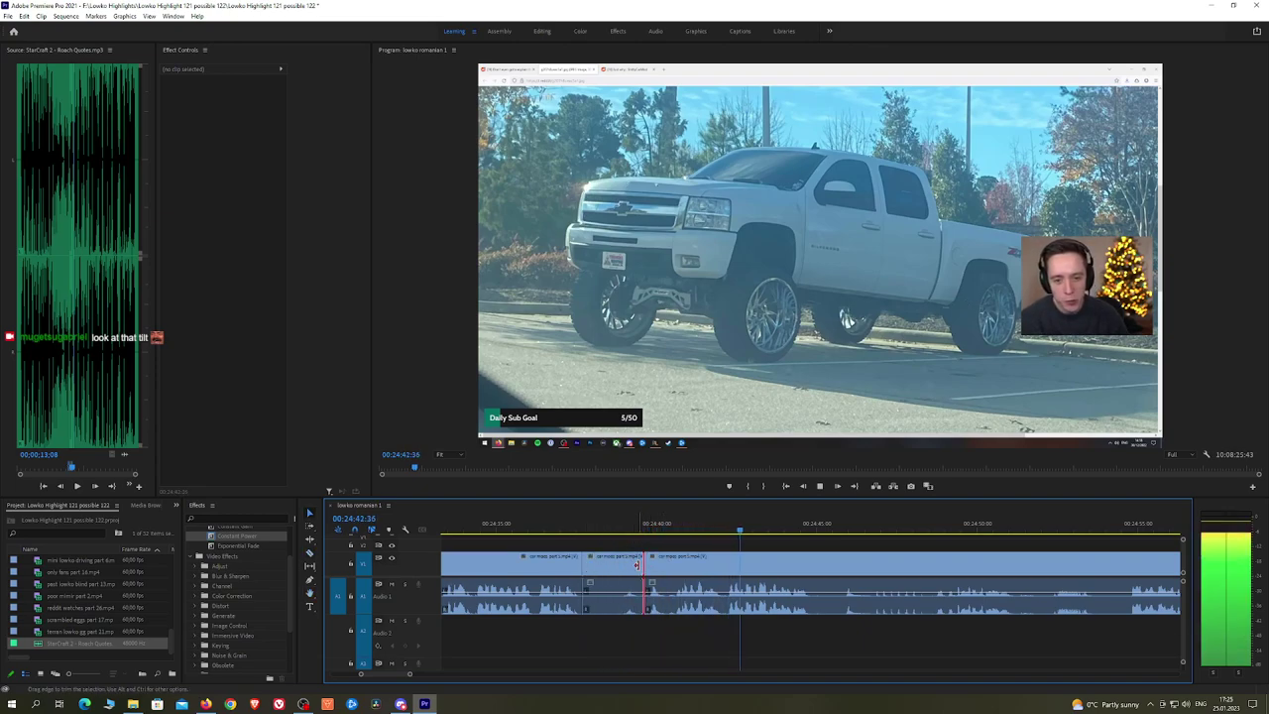
left_click(628, 568)
key("shift+Delete")
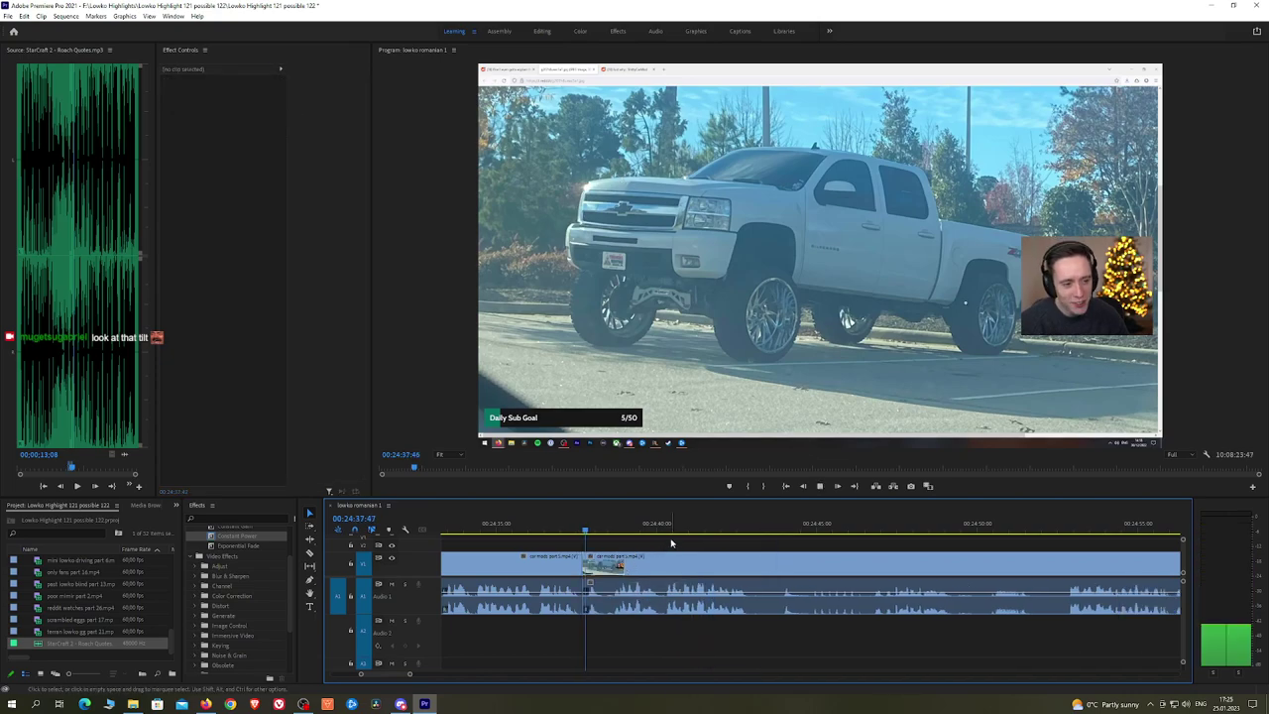
left_click(647, 526)
scroll(706, 539, "down", 2)
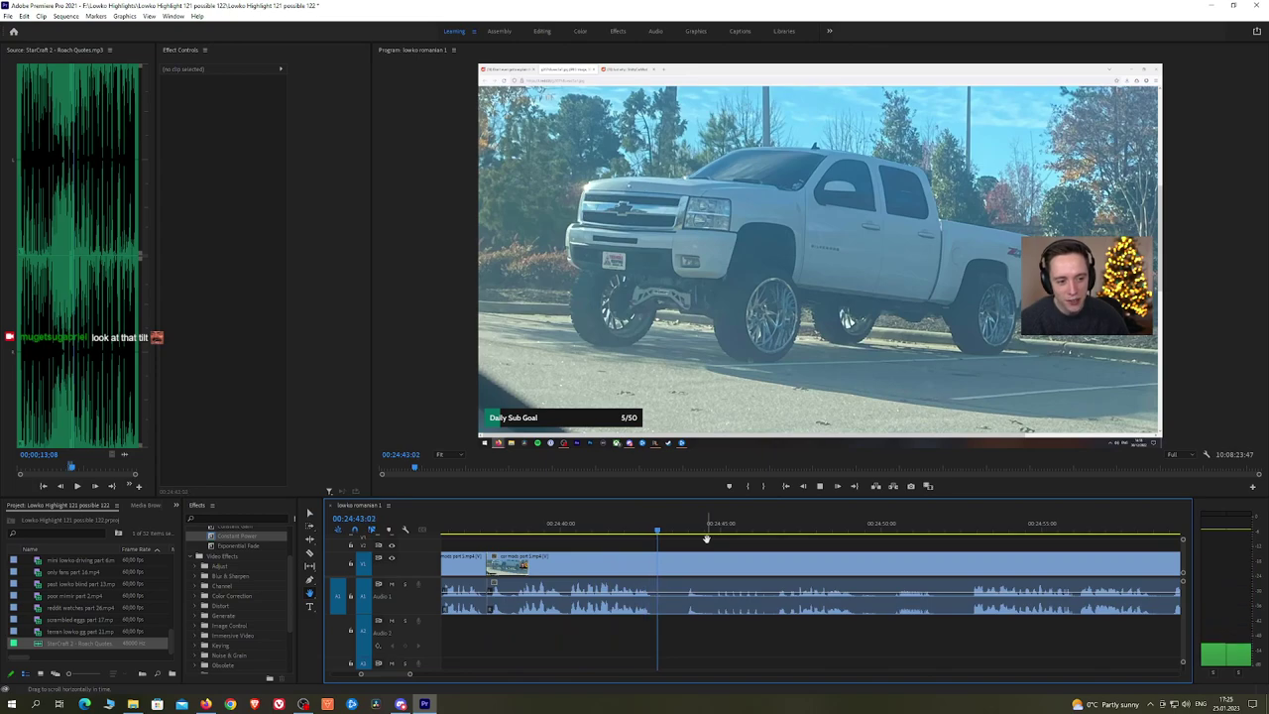
scroll(706, 538, "down", 2)
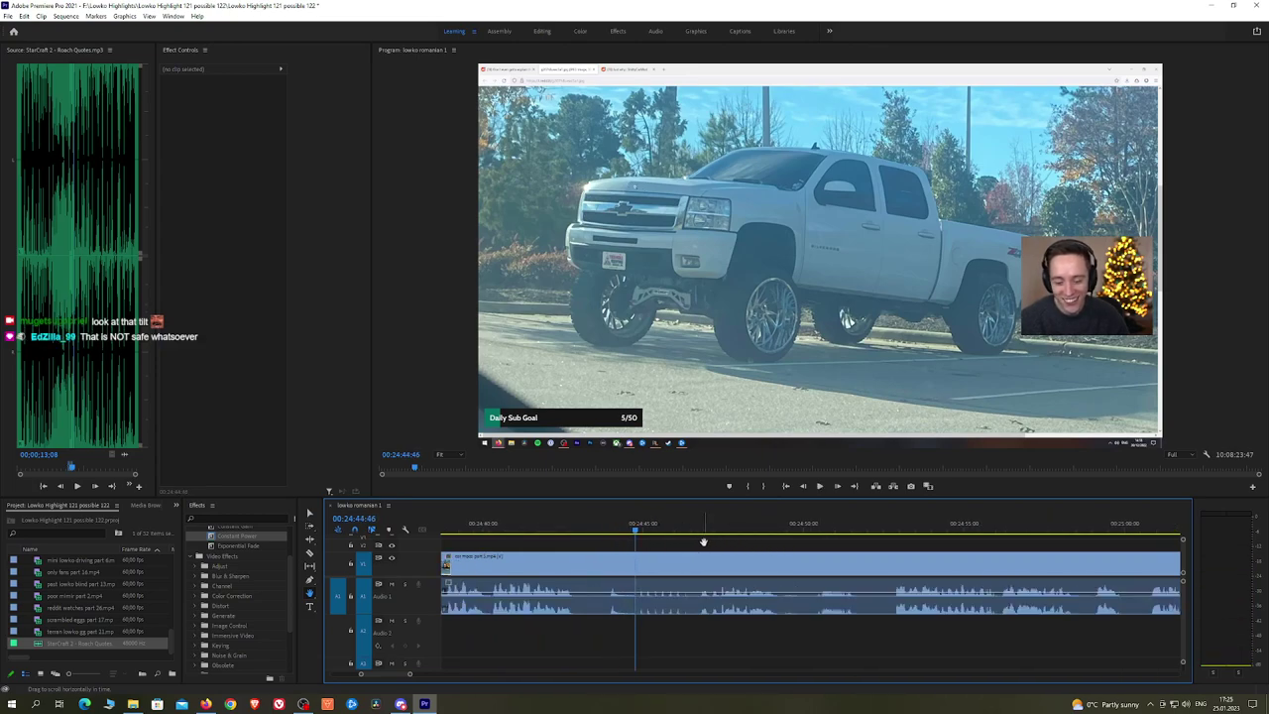
scroll(789, 546, "down", 1)
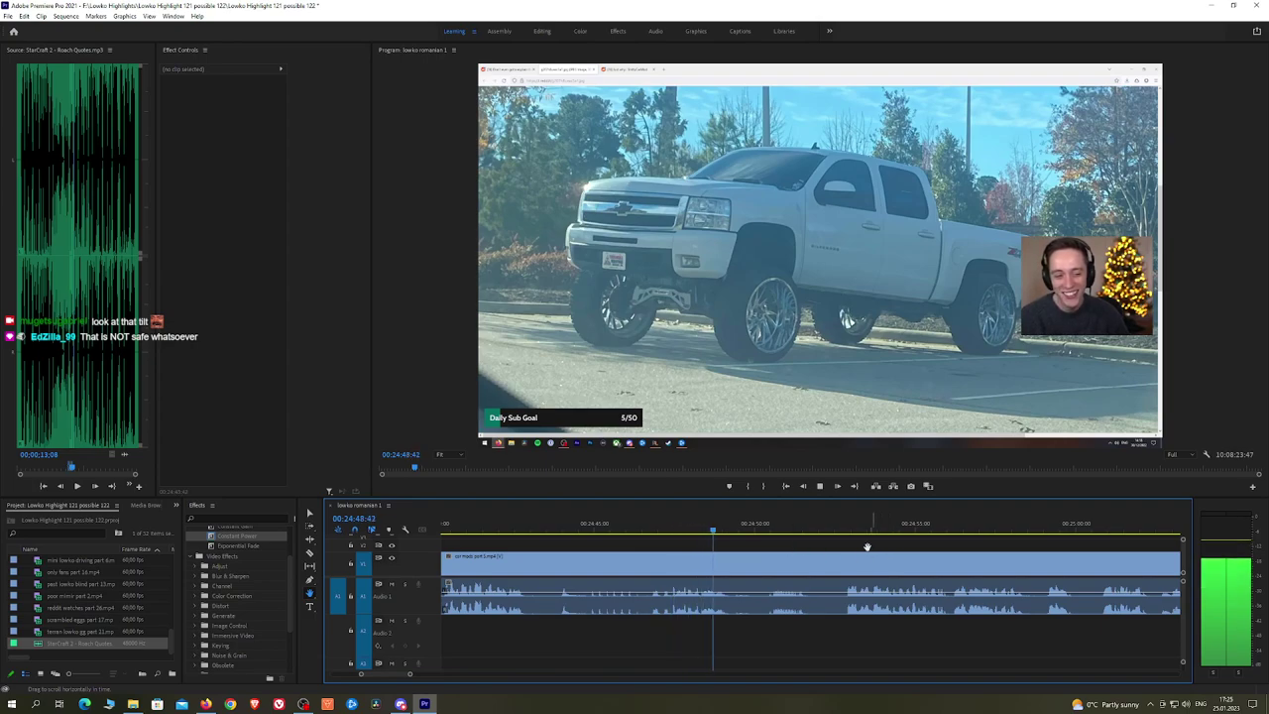
Step: Jump back to 24:47 and replay to check the cut
key("space")
left_click(663, 521)
key("space")
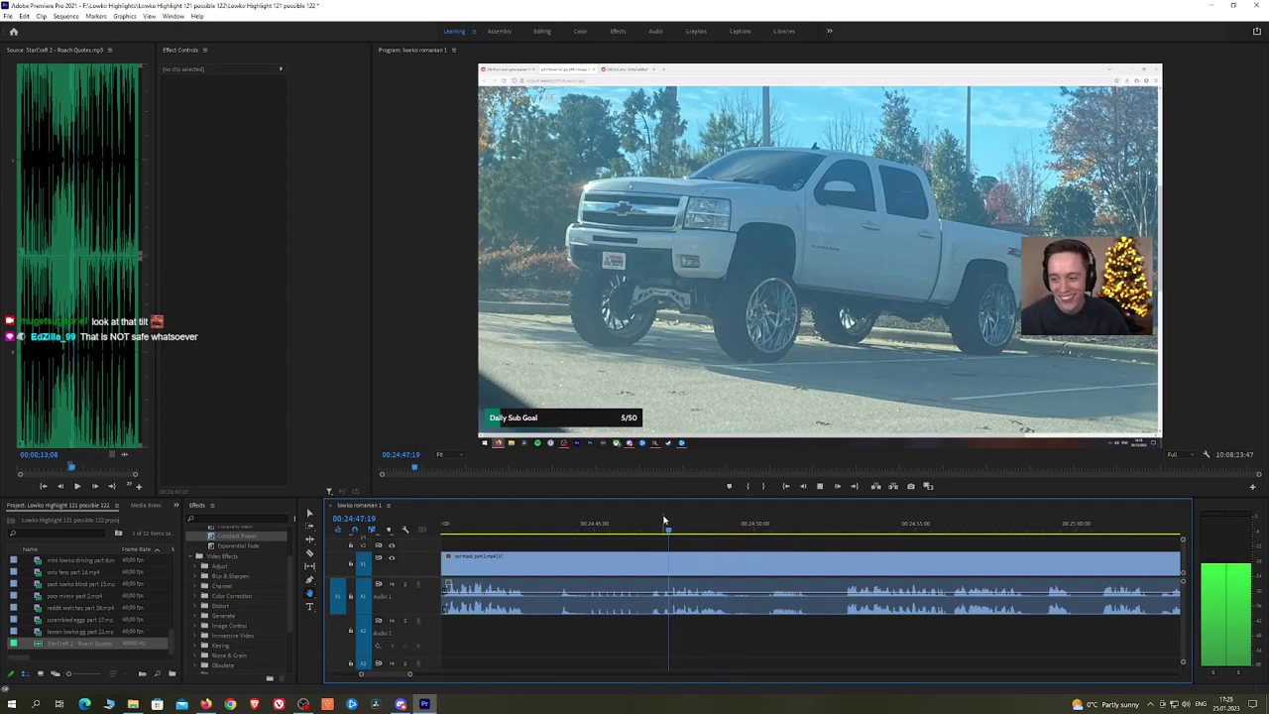
key("space")
scroll(702, 535, "up", 3)
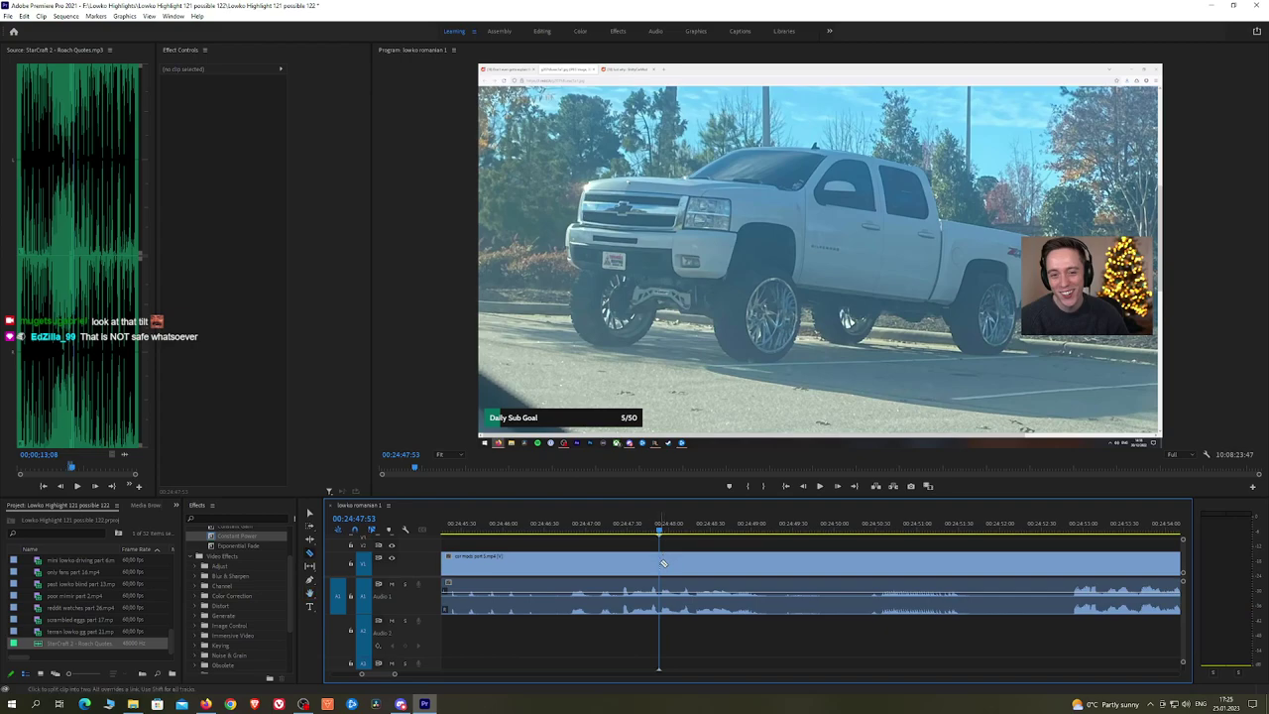
Step: Split the footage at about 24:48 and select the short piece after it
key("space")
key("space")
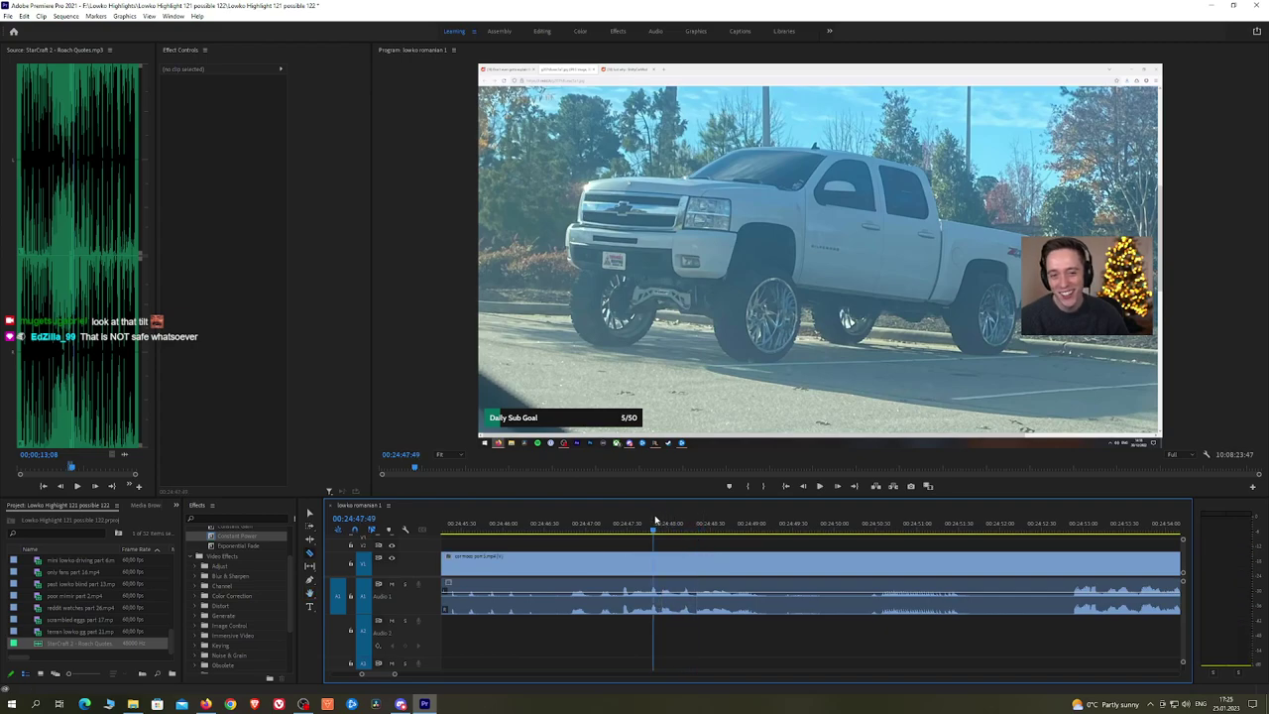
key("space")
key("space")
left_click(678, 561)
key("space")
key("space")
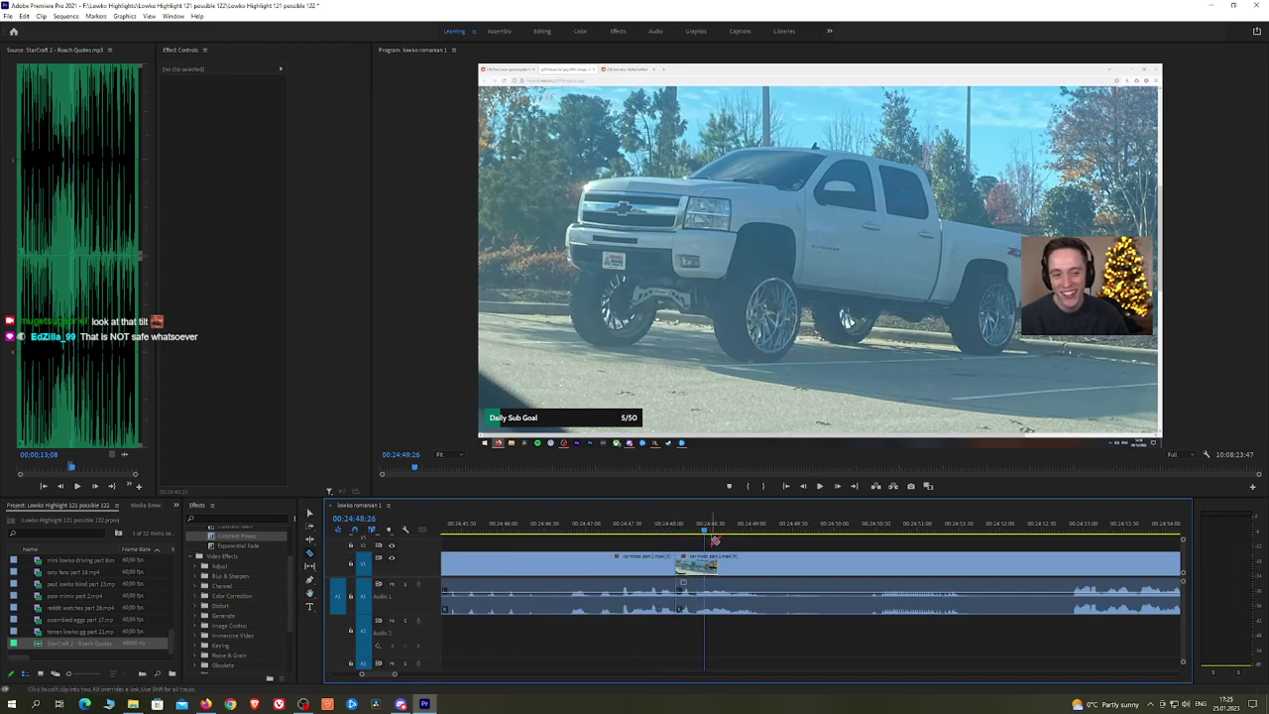
left_click(694, 598)
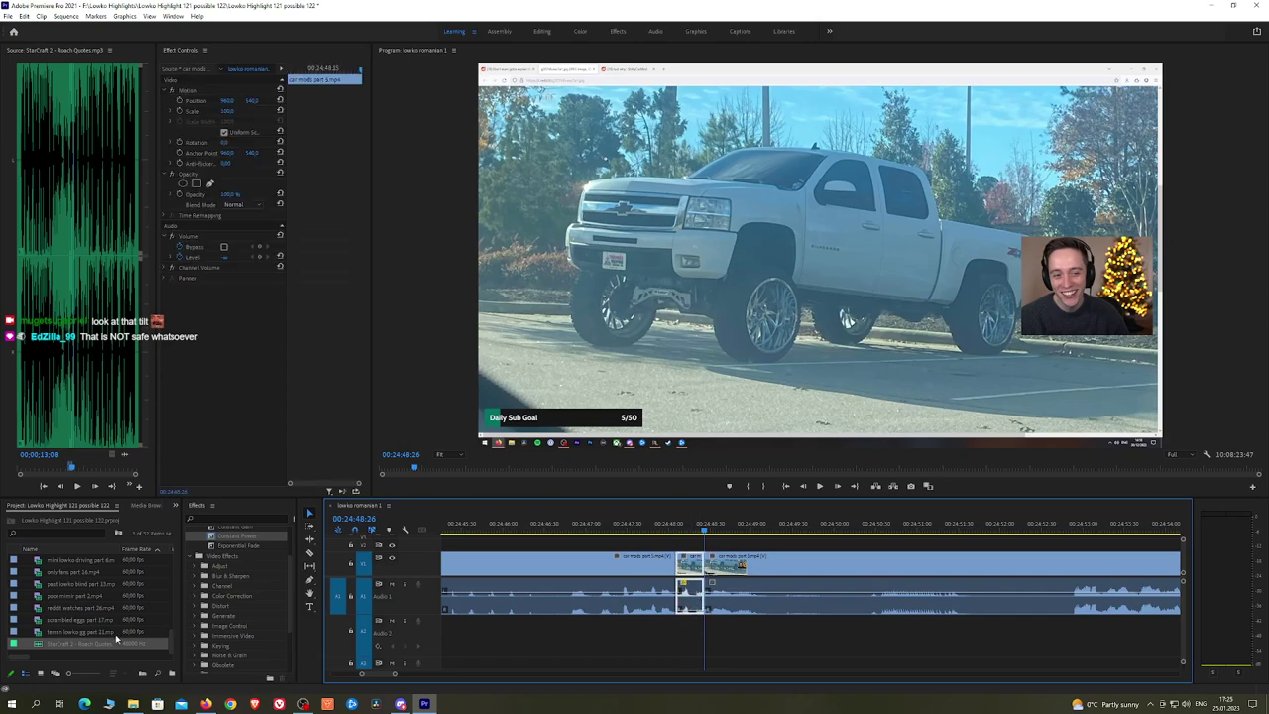
Step: Place StarCraft 2 - Roach Quotes on A2 under the cut and play it back
left_click_drag(97, 648, 674, 643)
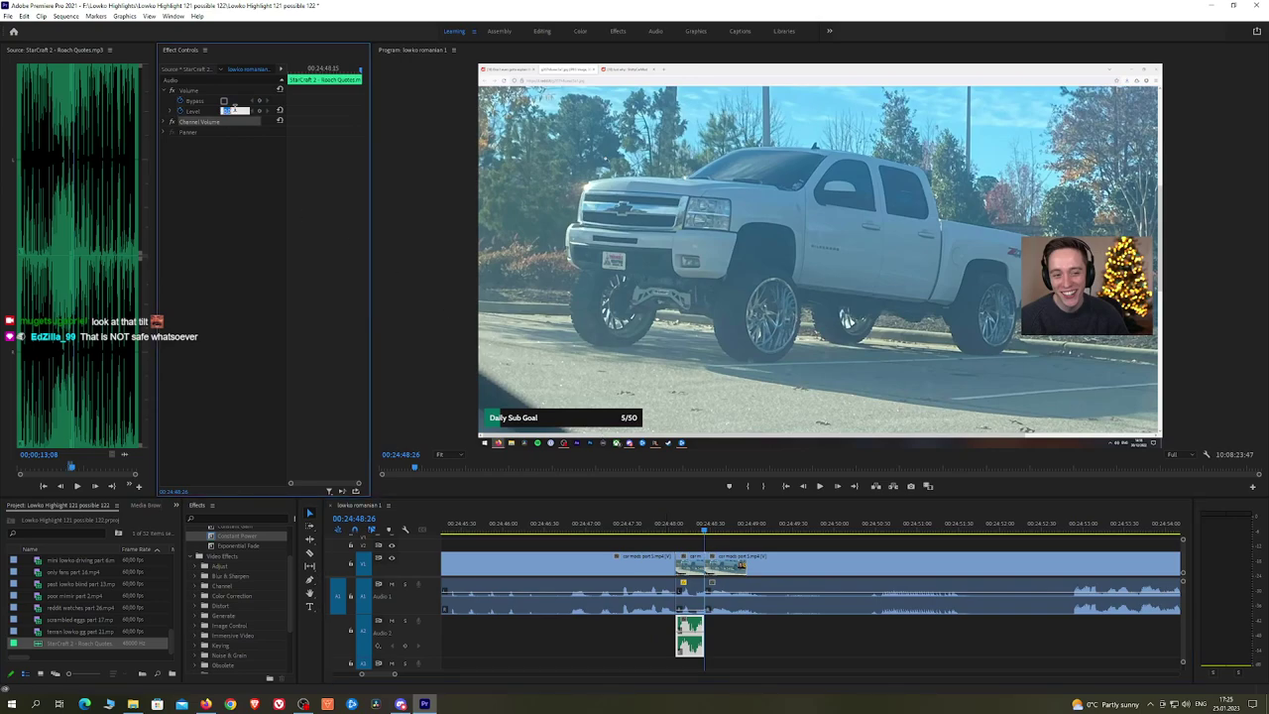
left_click(781, 548)
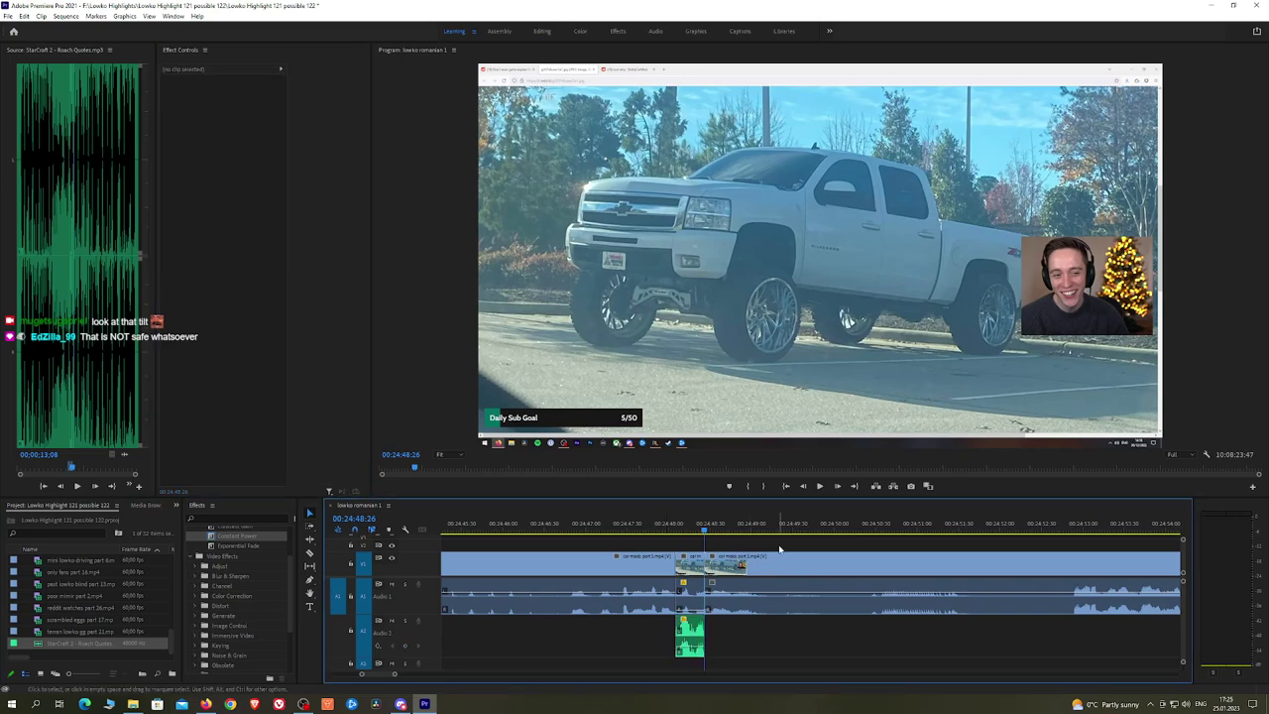
key("space")
Step: Razor the end of the dull stretch near 24:50 and ripple-delete it
scroll(892, 549, "down", 3)
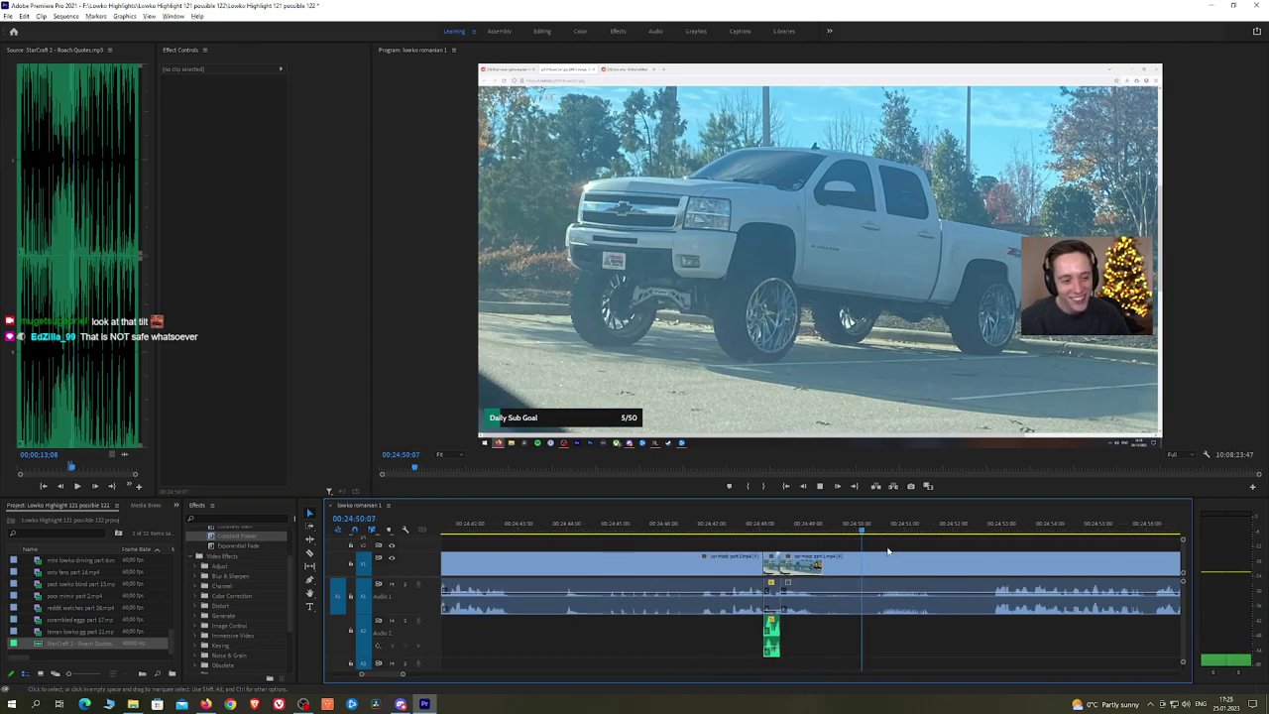
key("c")
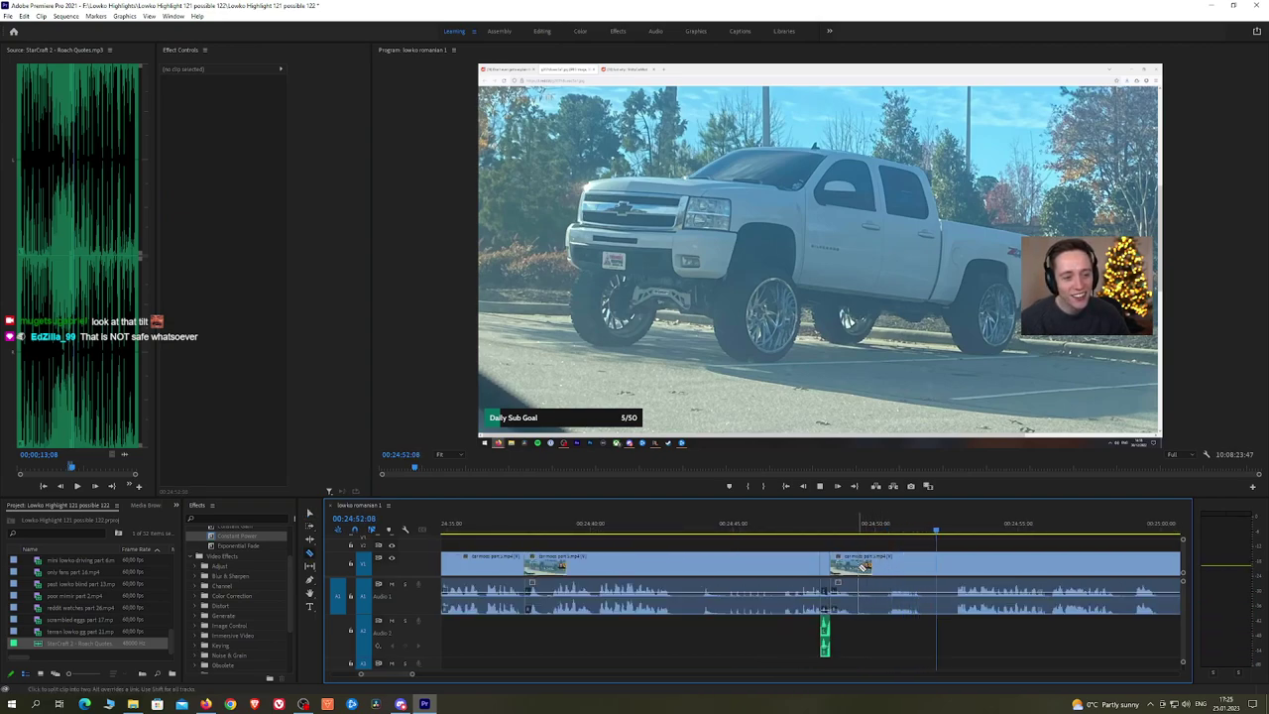
left_click(955, 557)
key("v")
left_click(926, 566)
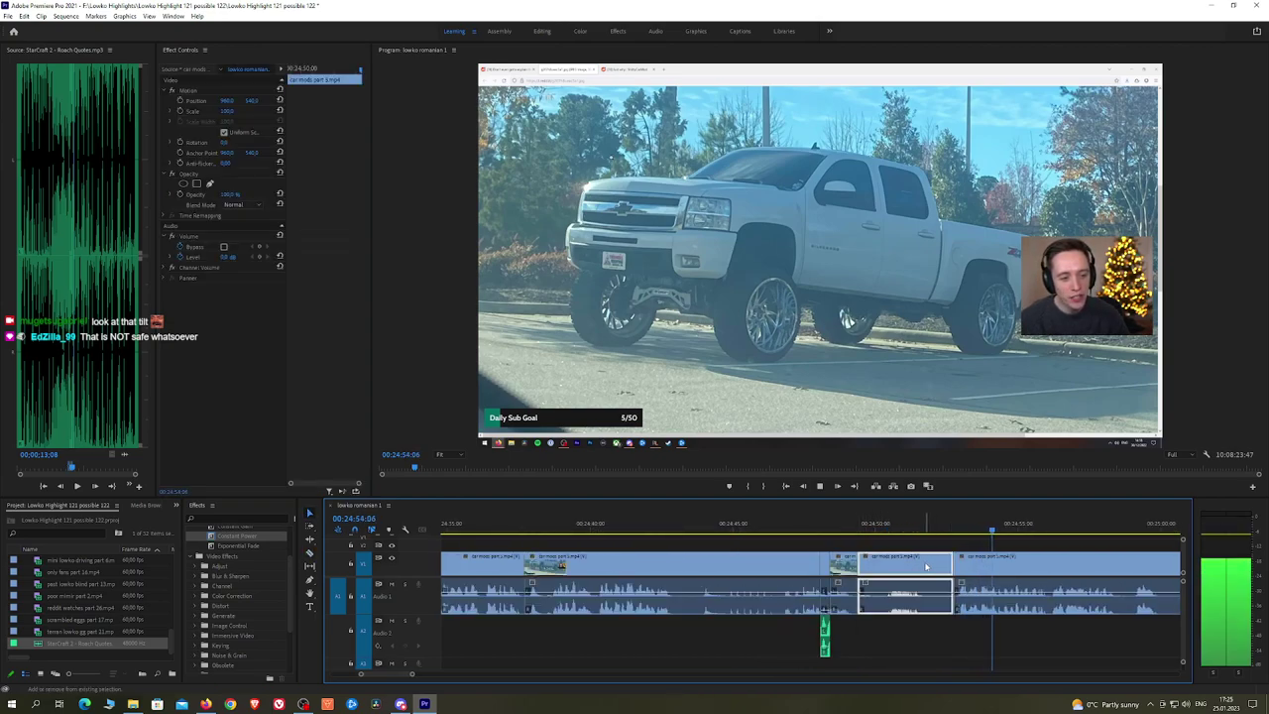
key("shift+Delete")
Step: Cut out the dull piece near 25:00 and close the gap
key("h")
left_click_drag(1032, 547, 736, 547)
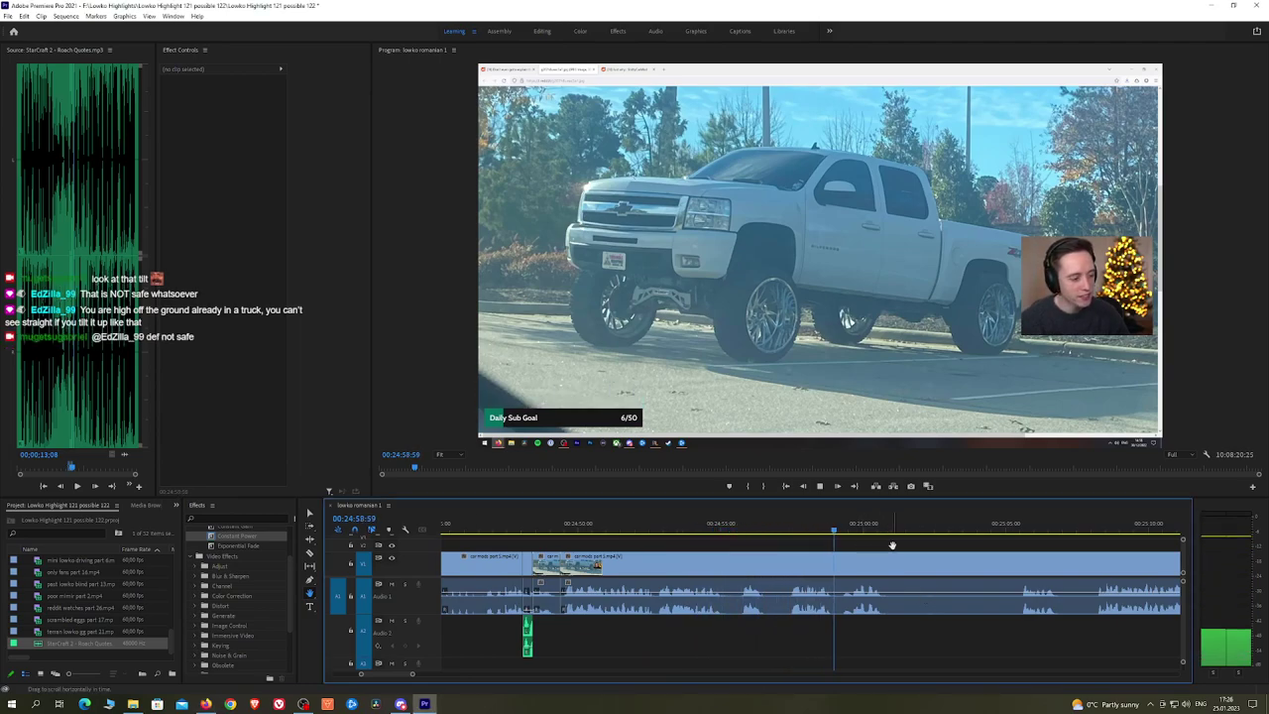
left_click_drag(893, 546, 765, 542)
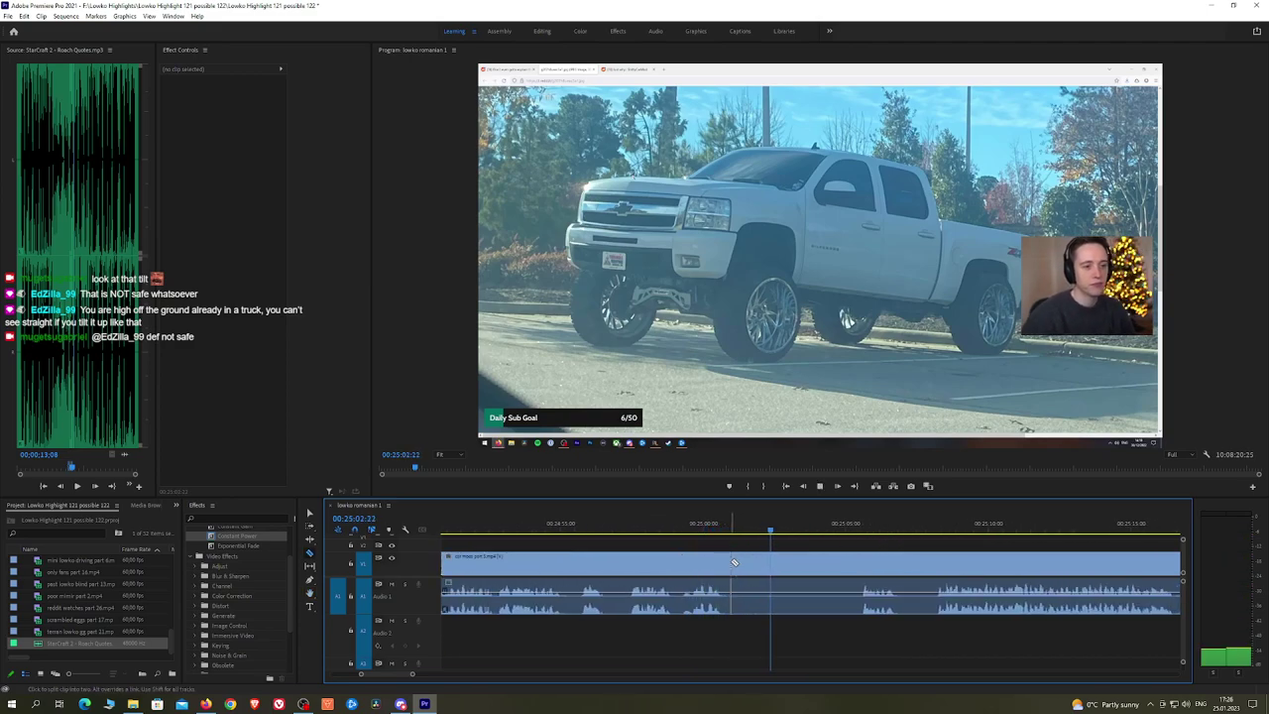
left_click(734, 562)
key("space")
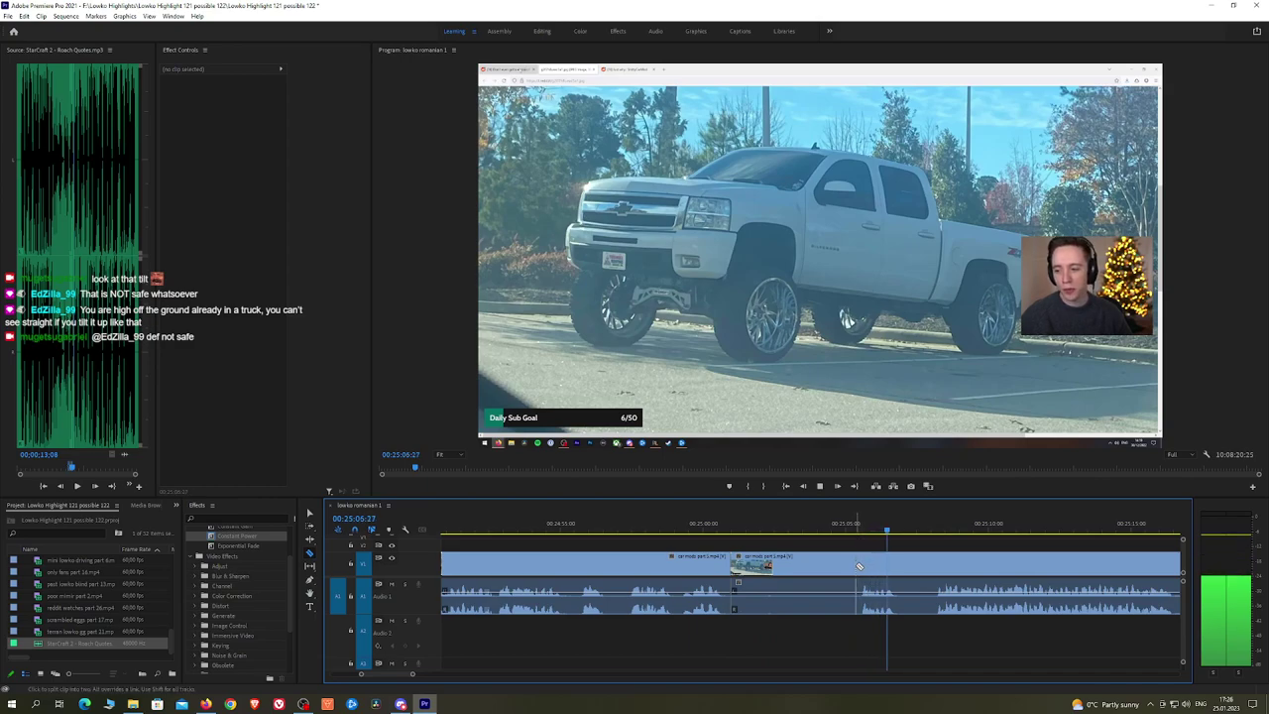
left_click(859, 567)
key("v")
left_click(837, 566)
key("shift+Delete")
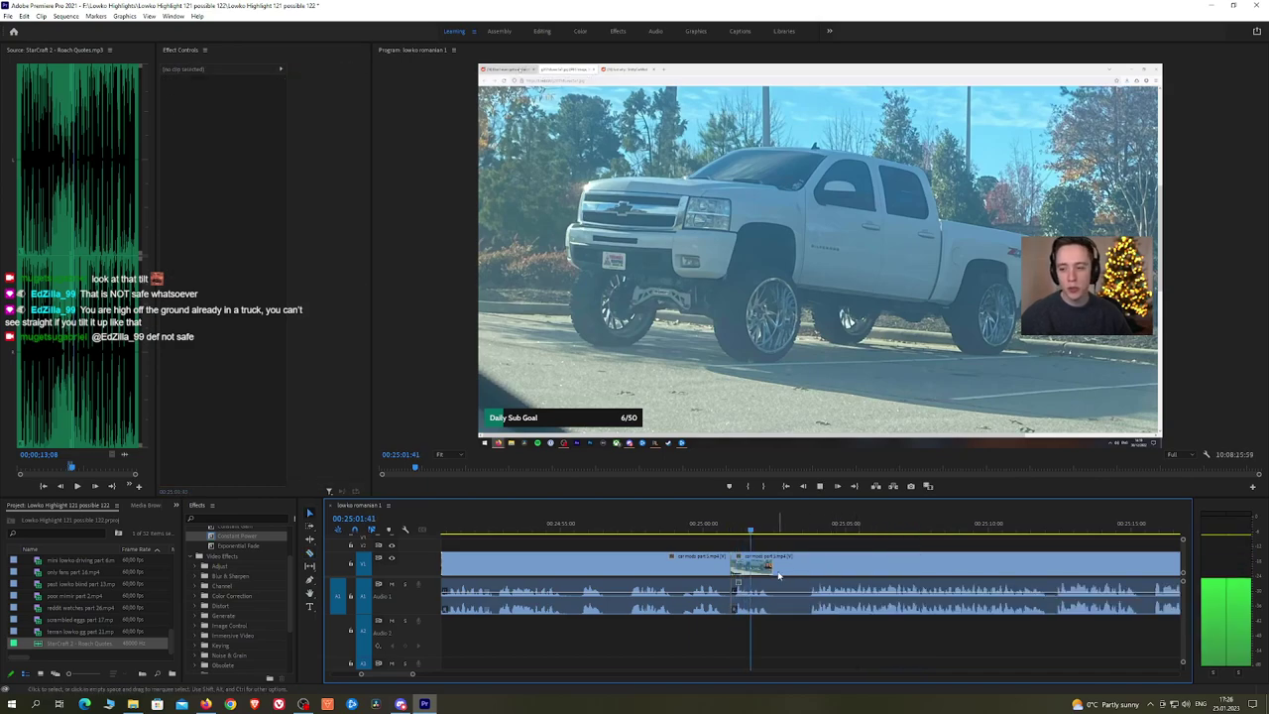
Step: Razor both ends of the silent stretch, ripple-delete it, then resume playback
key("c")
left_click(774, 575)
left_click(811, 568)
key("v")
left_click(799, 571)
key("shift+Delete")
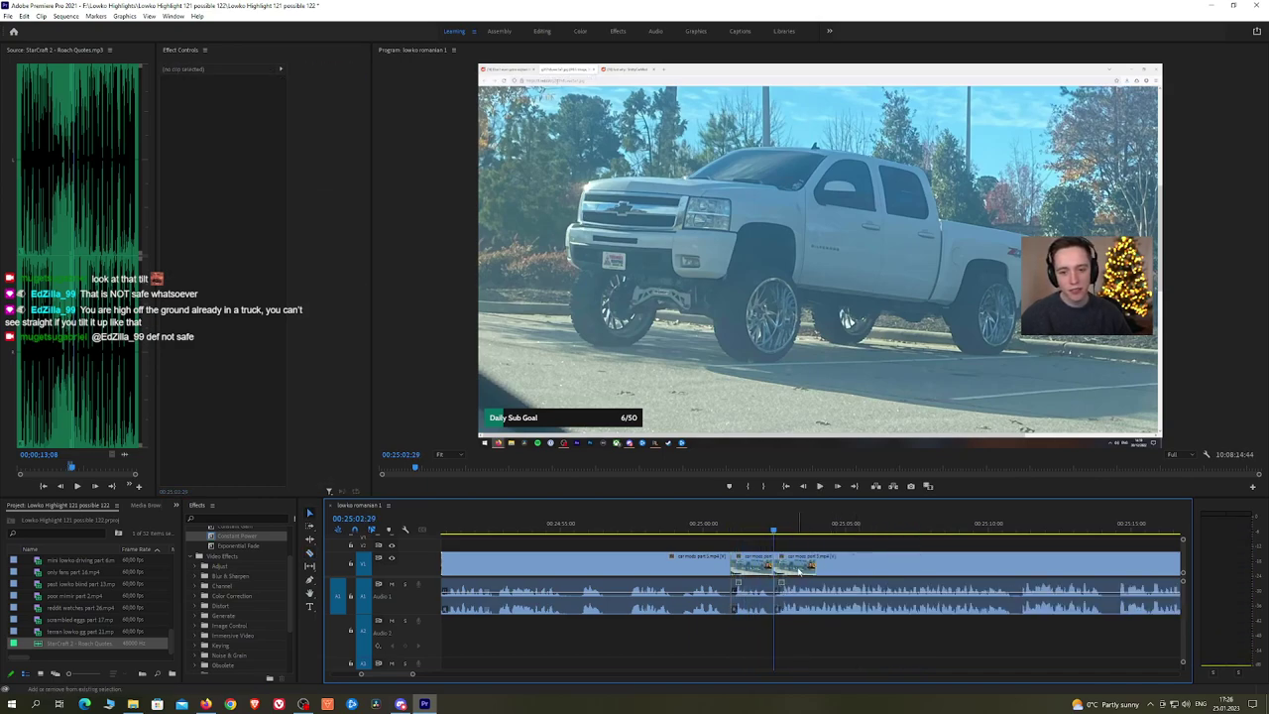
key("space")
key("h")
left_click_drag(936, 542, 760, 544)
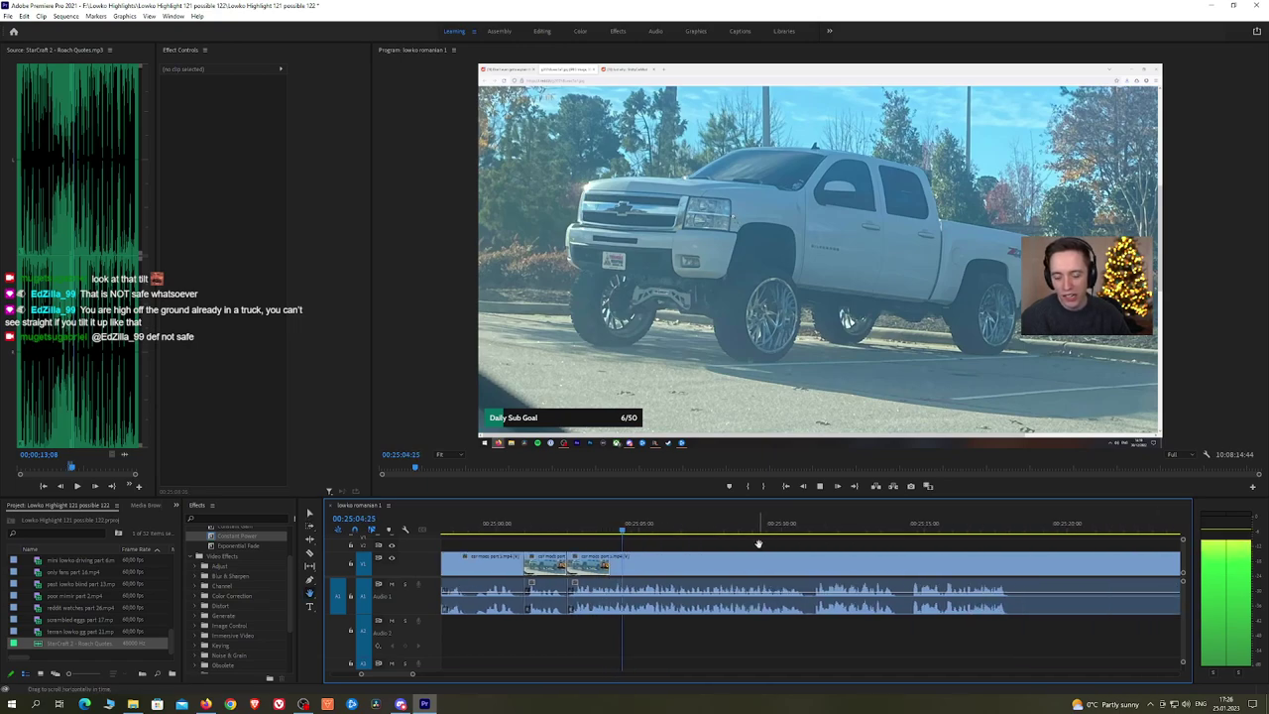
key("v")
scroll(884, 553, "down", 6)
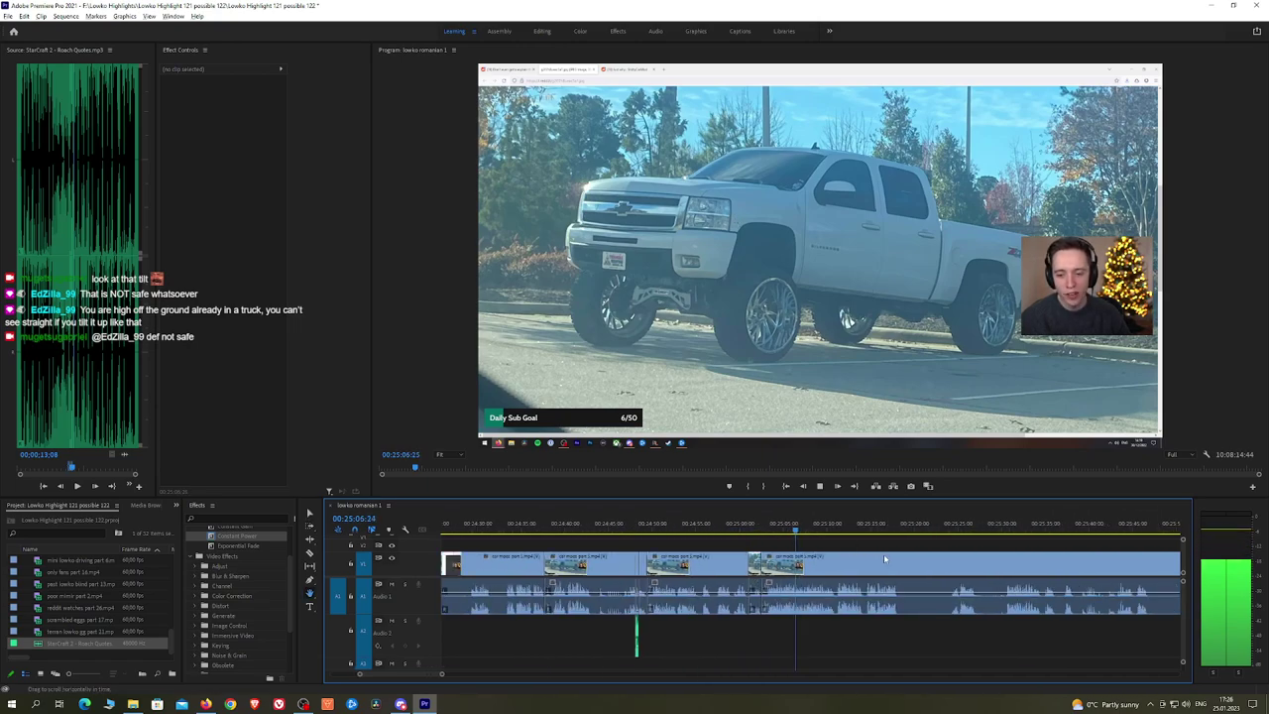
scroll(932, 549, "up", 3)
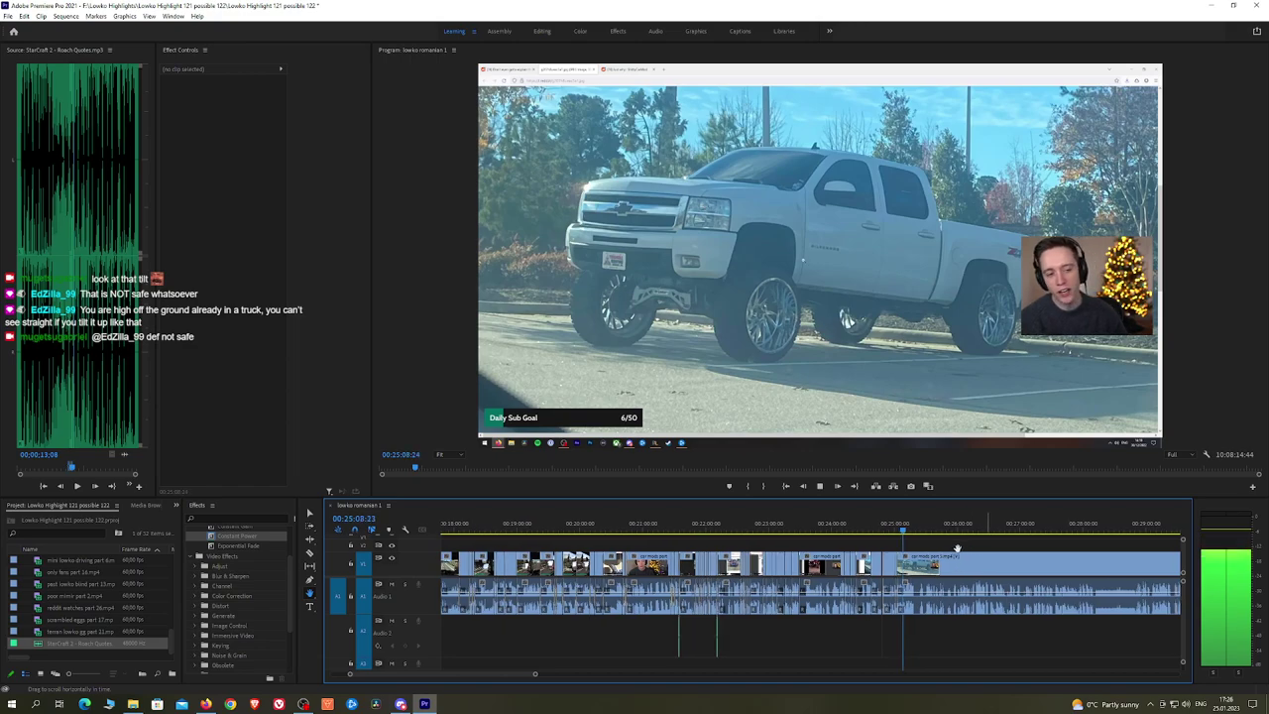
left_click(716, 530)
left_click_drag(716, 531, 619, 531)
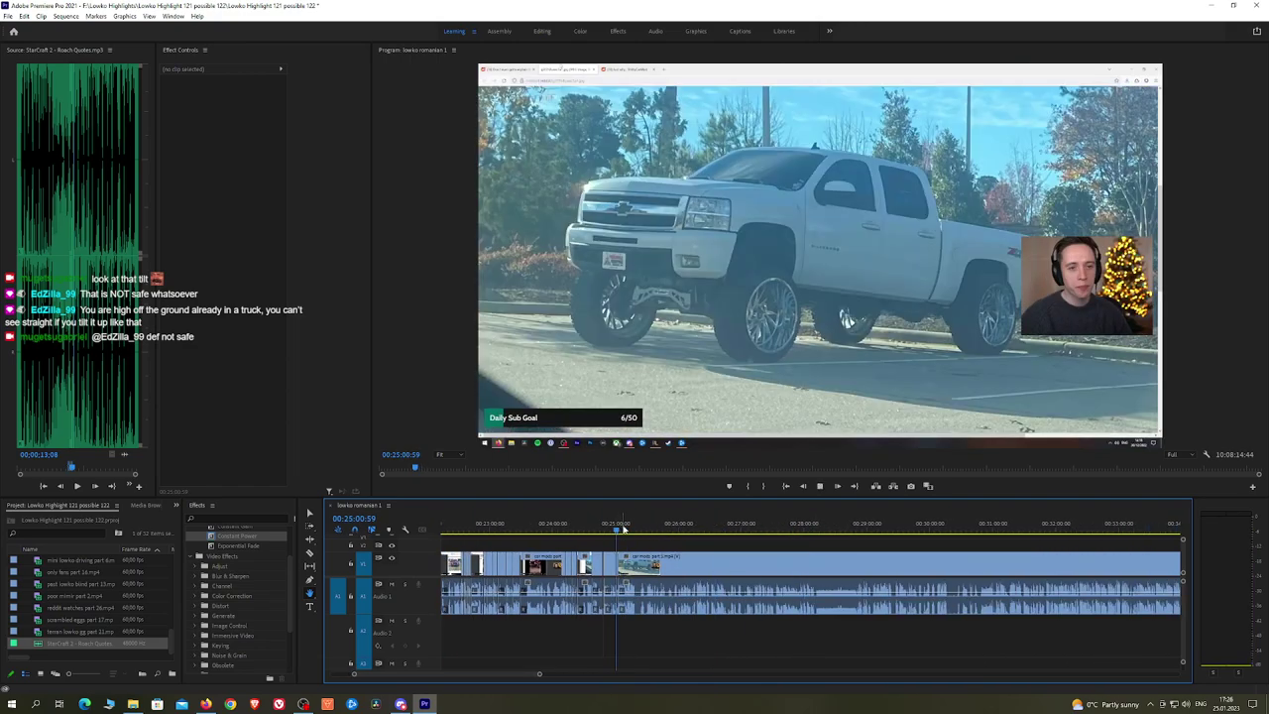
scroll(626, 545, "up", 5)
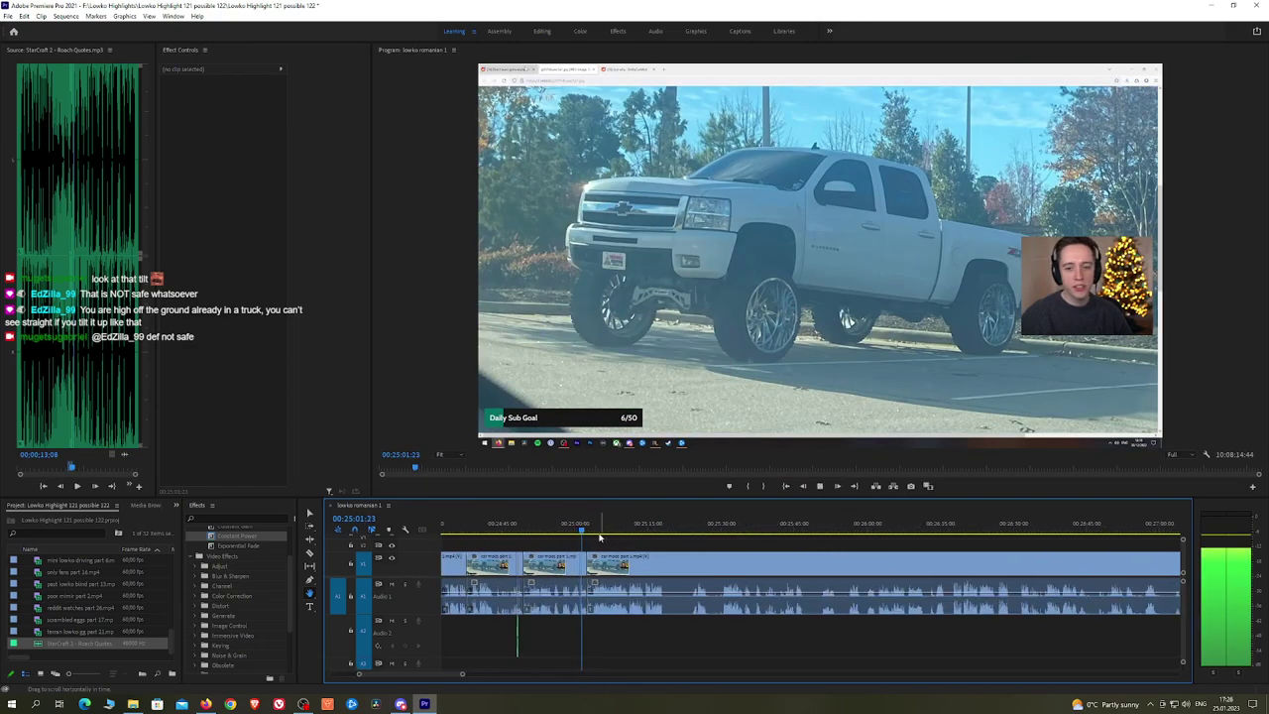
left_click(602, 531)
scroll(771, 558, "down", 10)
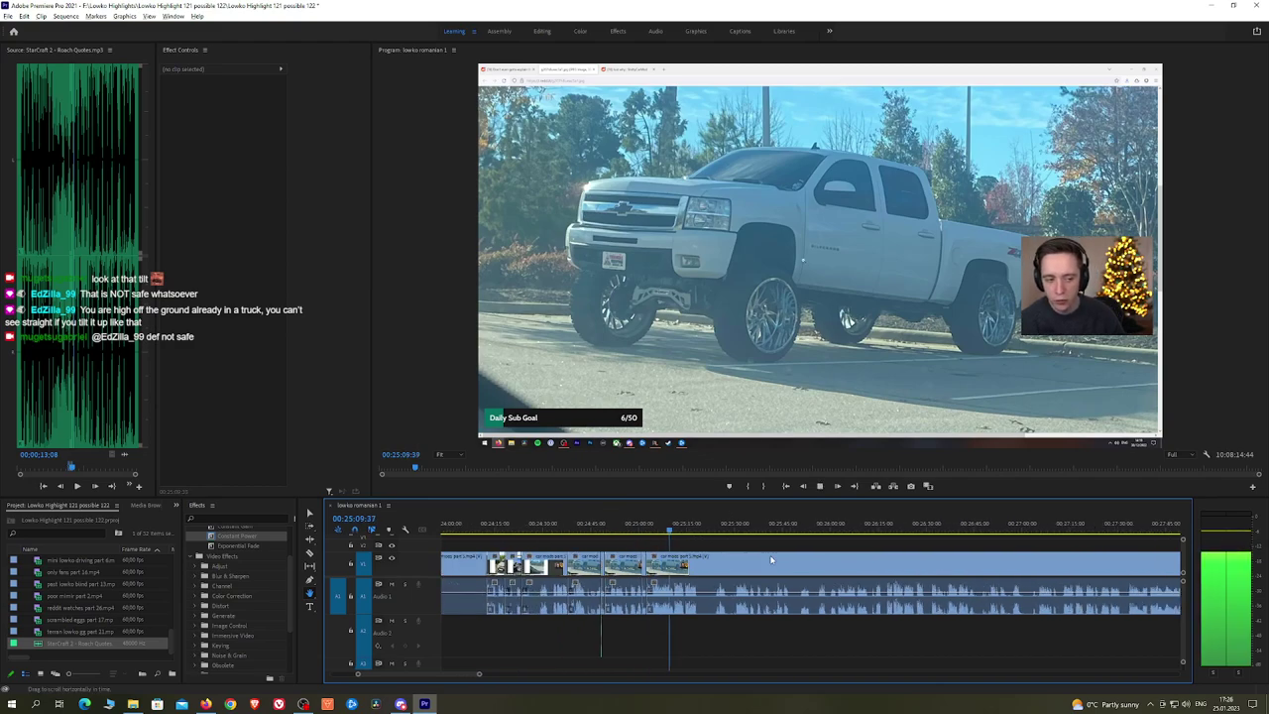
scroll(1022, 565, "down", 6)
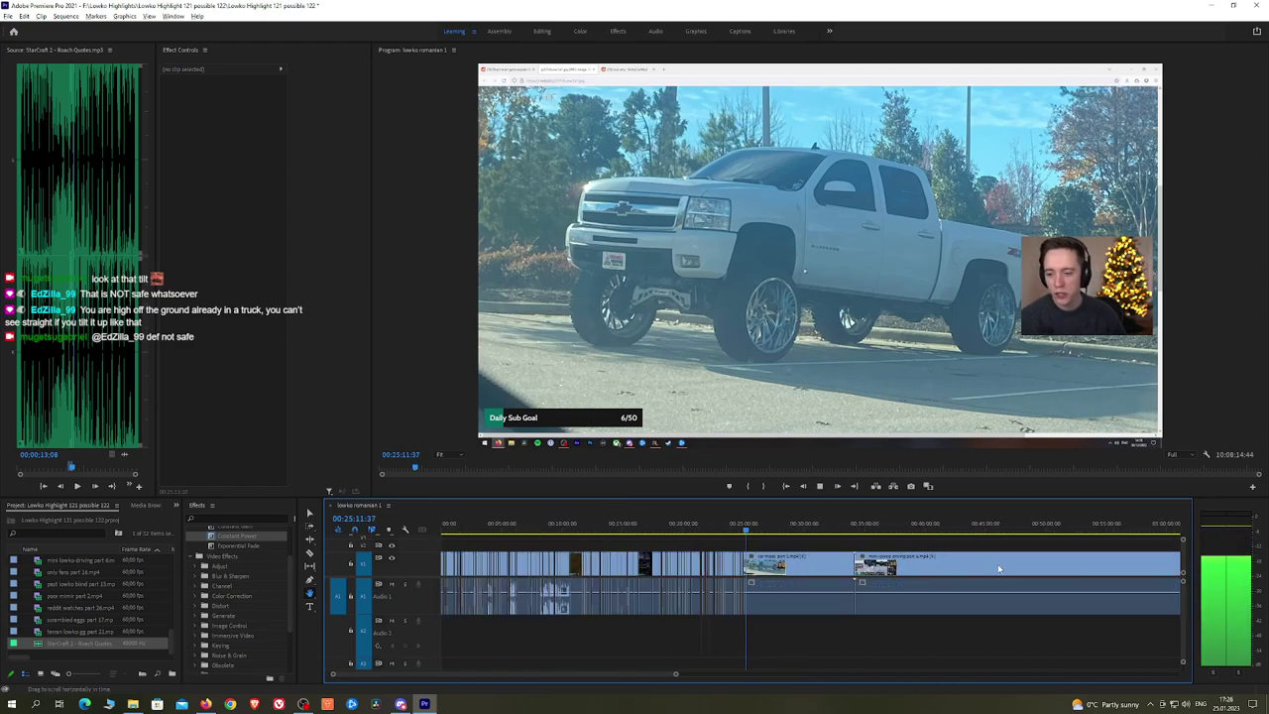
scroll(543, 585, "up", 12)
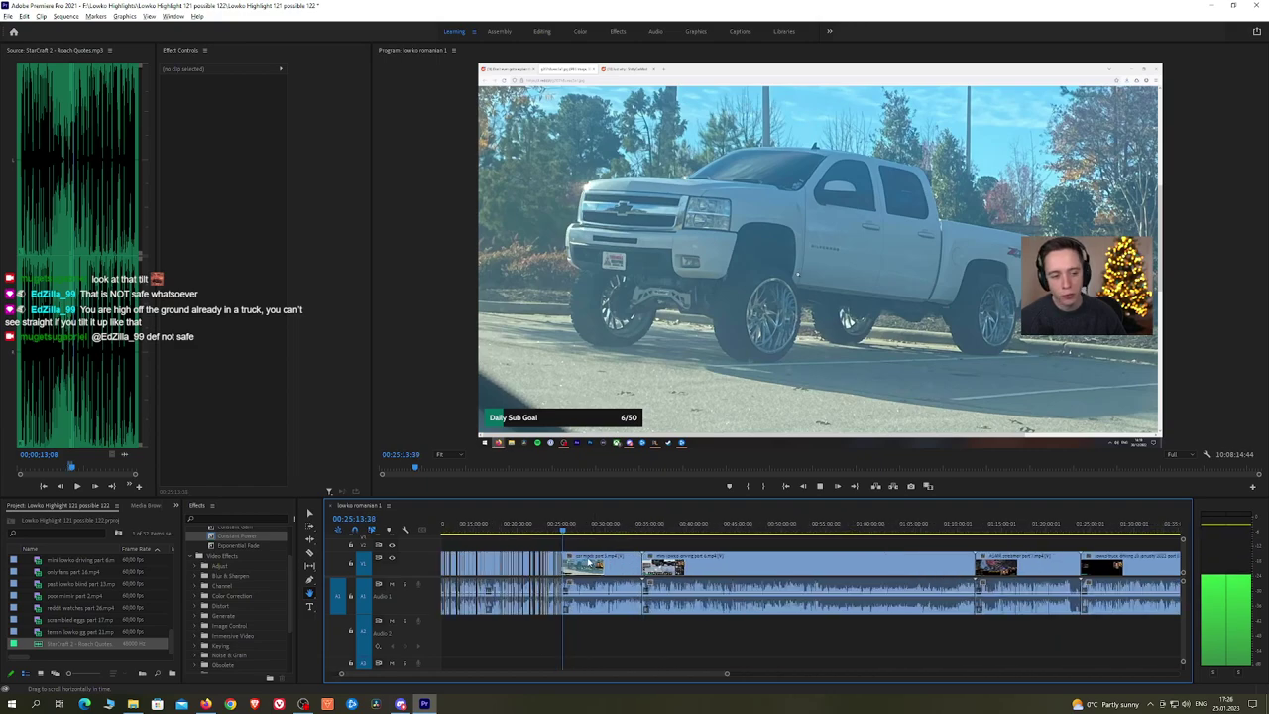
scroll(1128, 547, "up", 8)
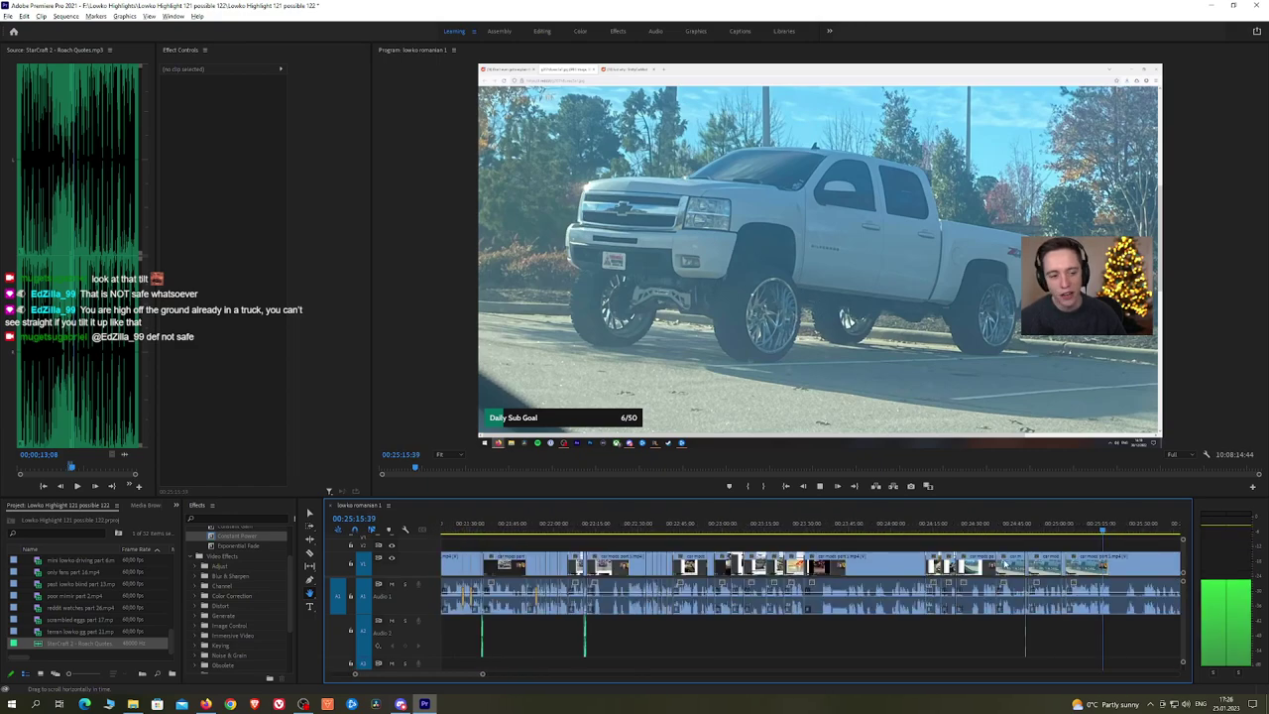
scroll(723, 564, "up", 3)
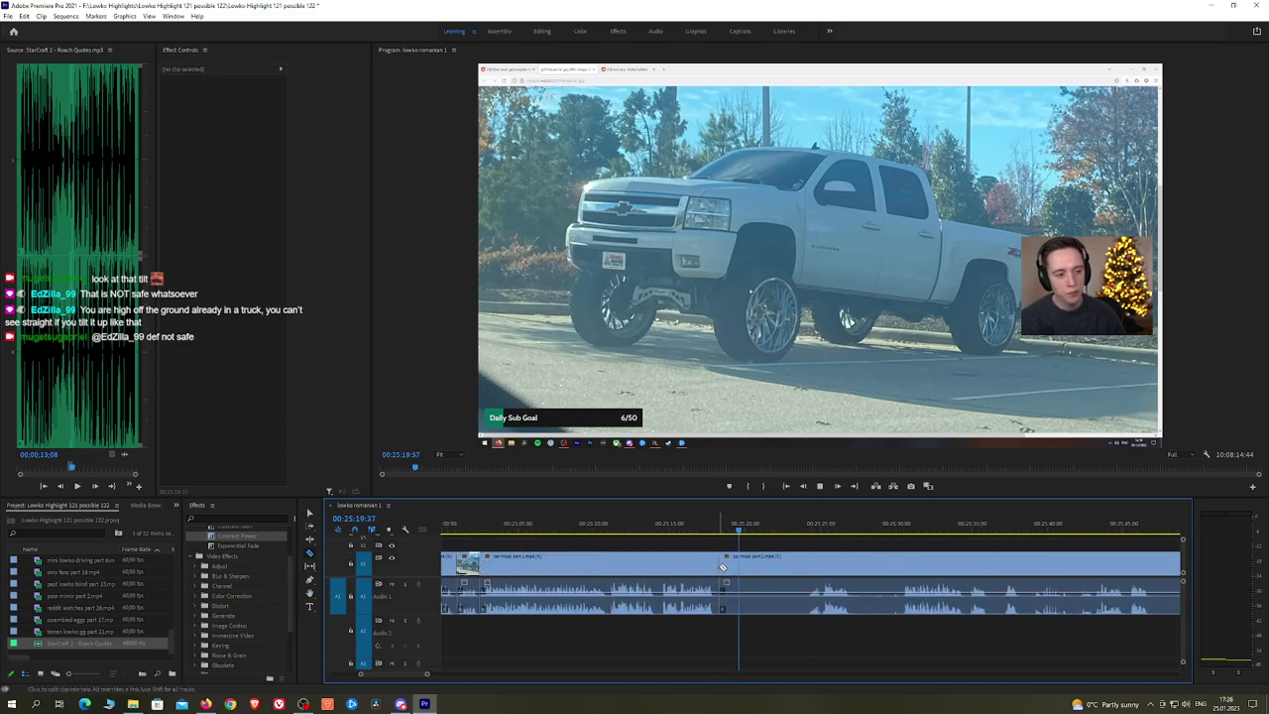
left_click(805, 566)
Step: Ripple-delete the dull pieces of the Reddit clip around 25:25, up to the next post
key("shift+Delete")
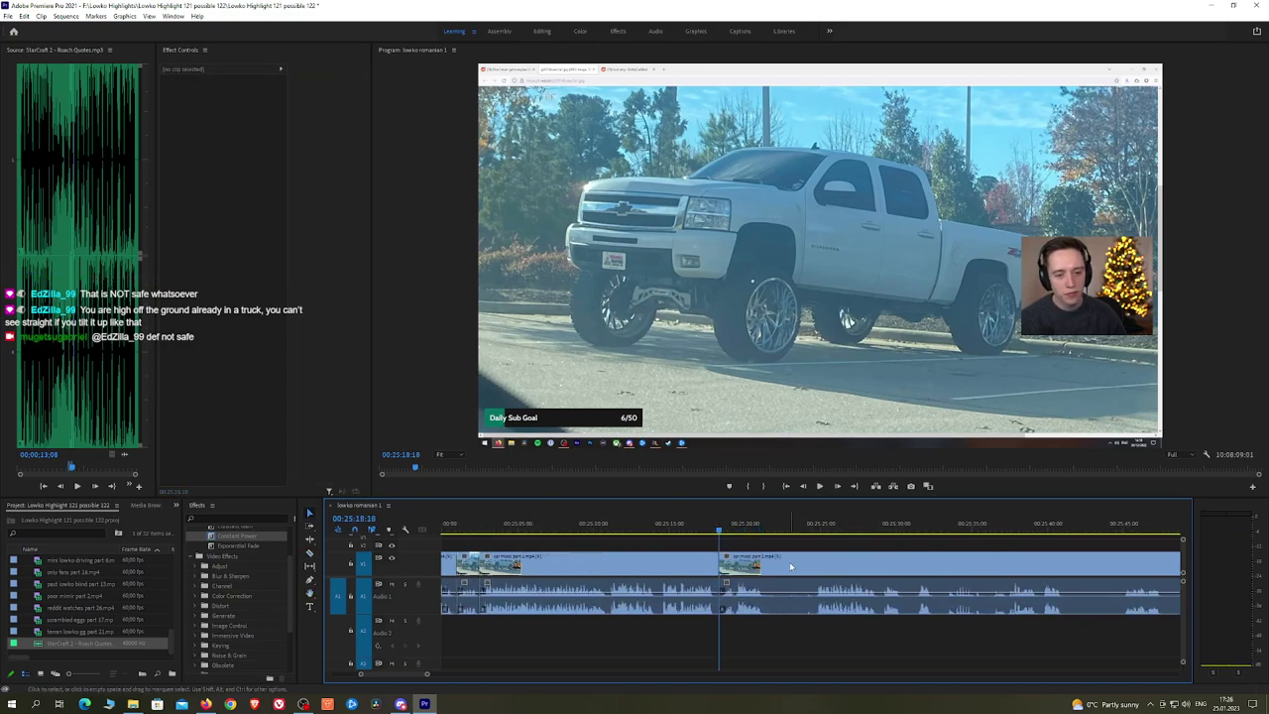
left_click_drag(806, 546, 713, 536)
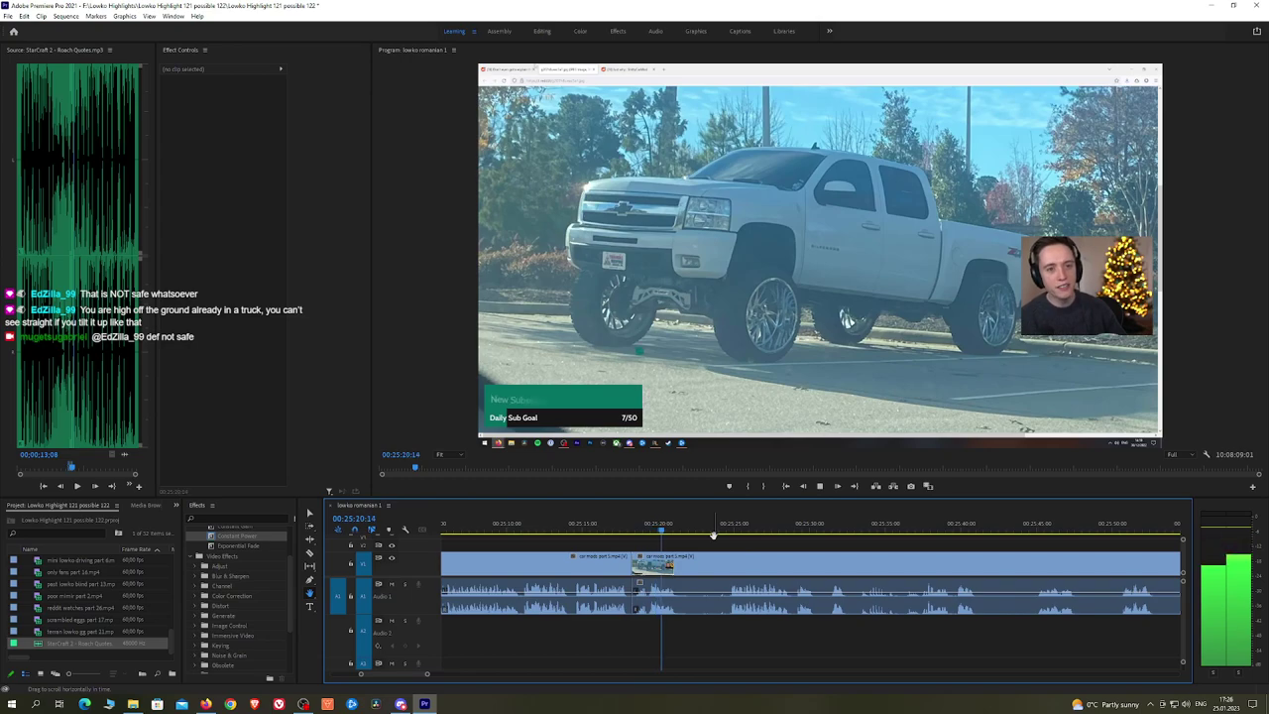
left_click(733, 531)
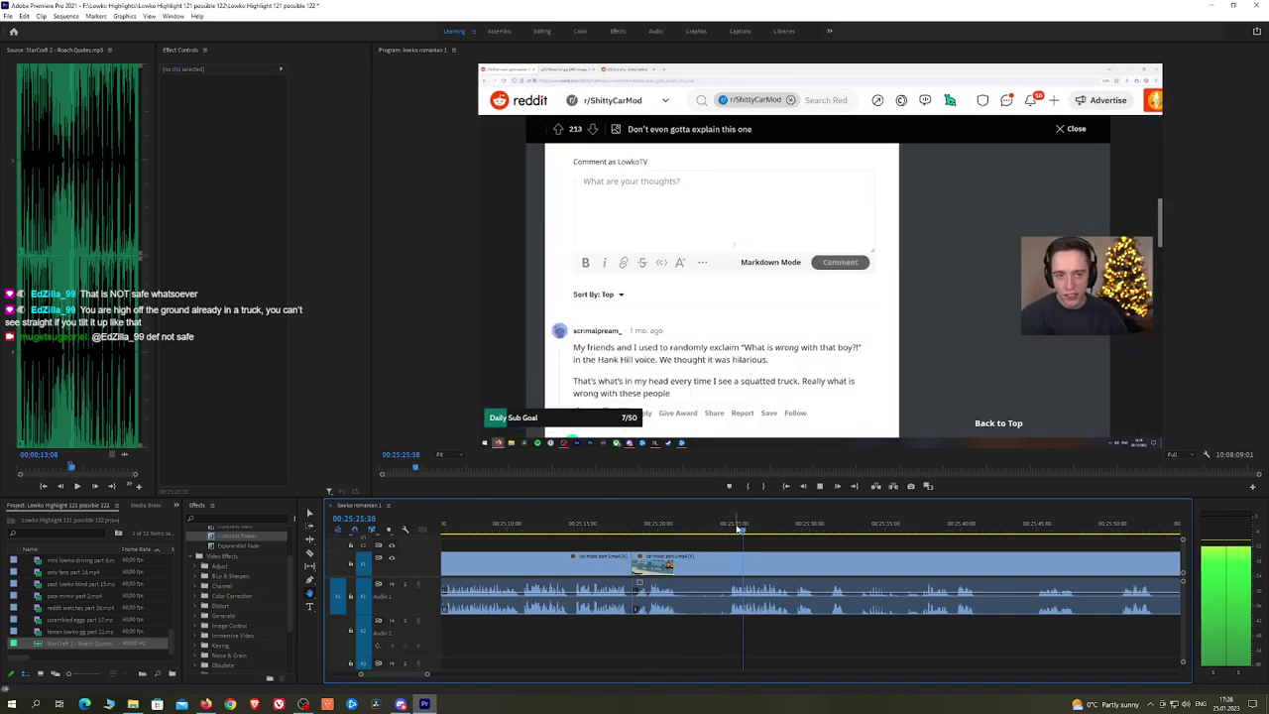
key("v")
left_click(716, 566)
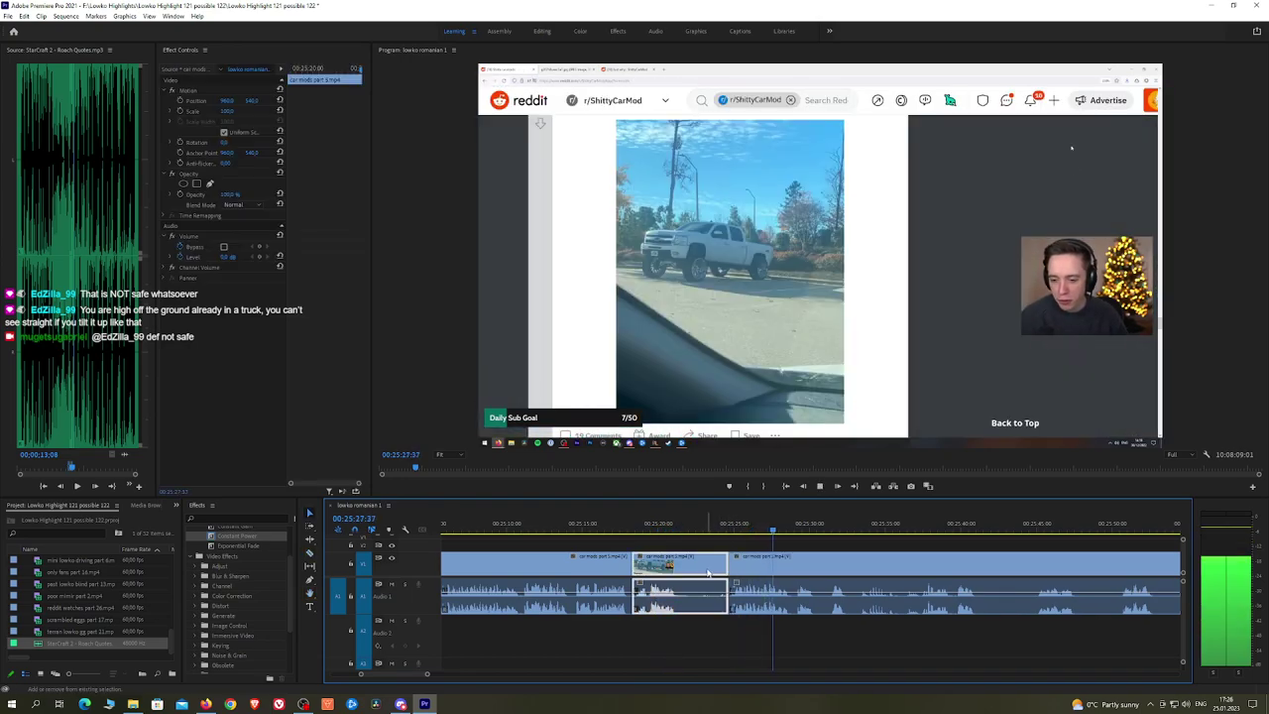
key("shift+Delete")
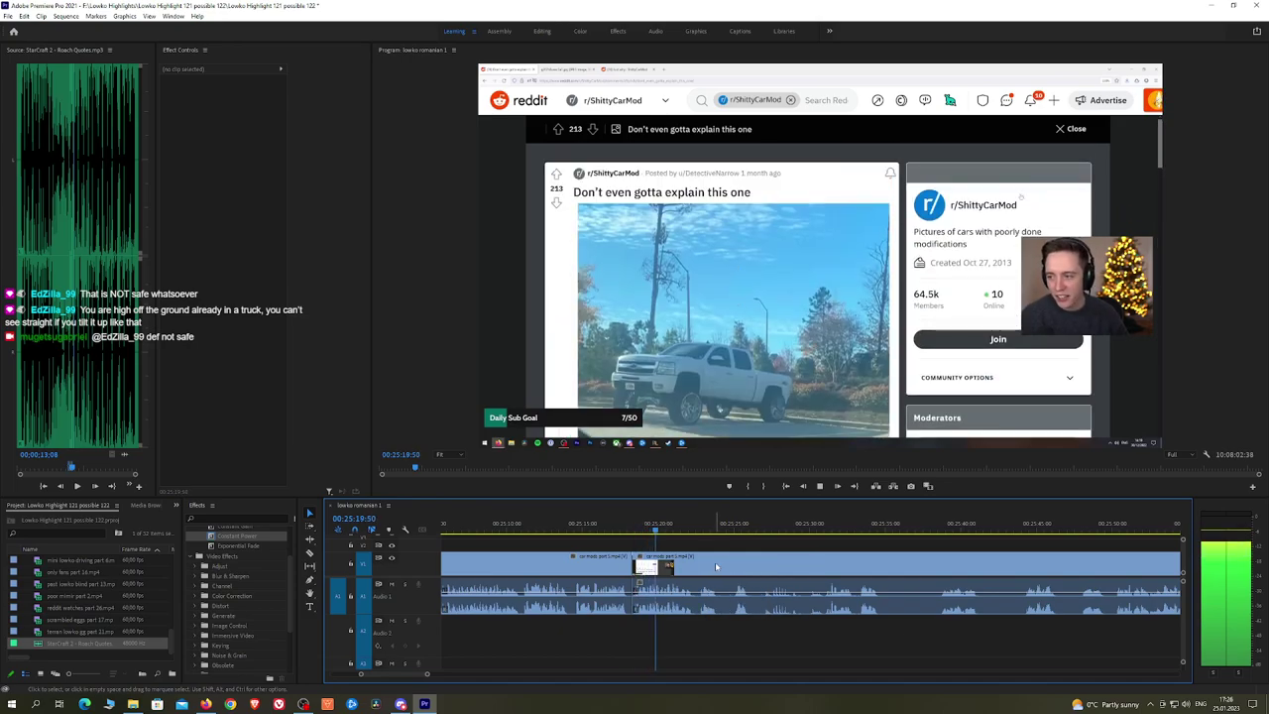
left_click_drag(778, 548, 713, 544)
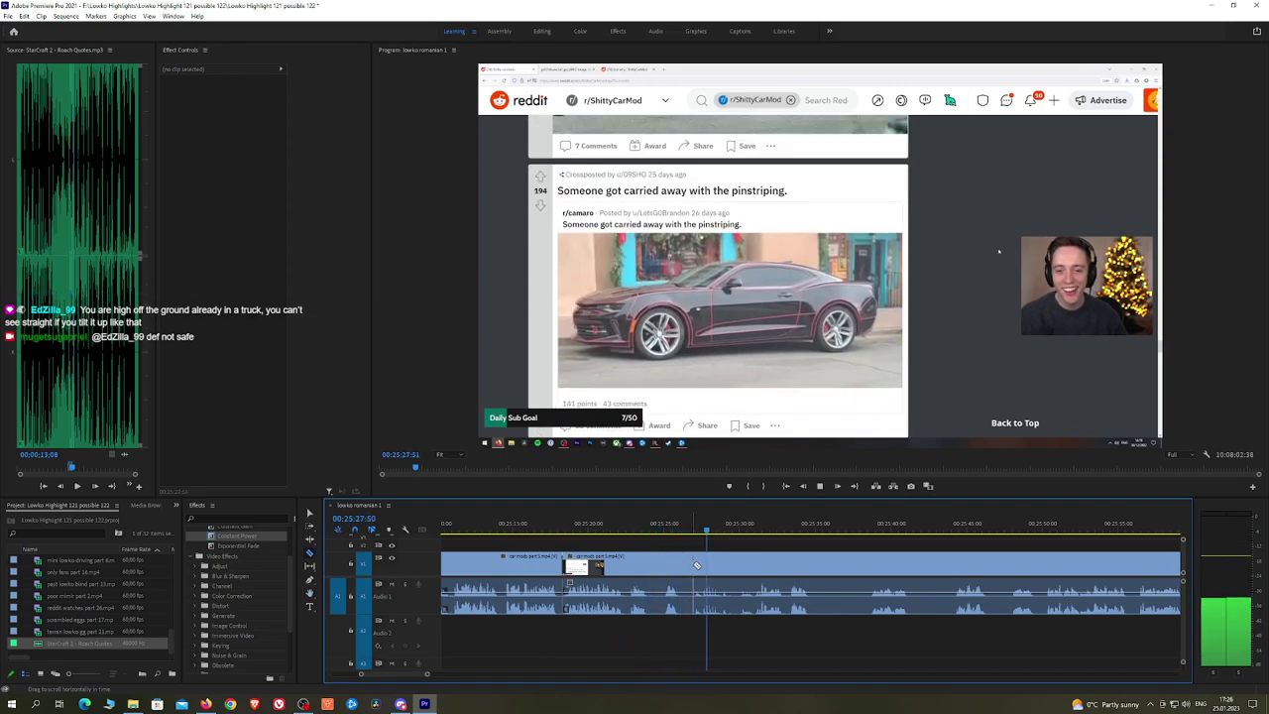
left_click(686, 566)
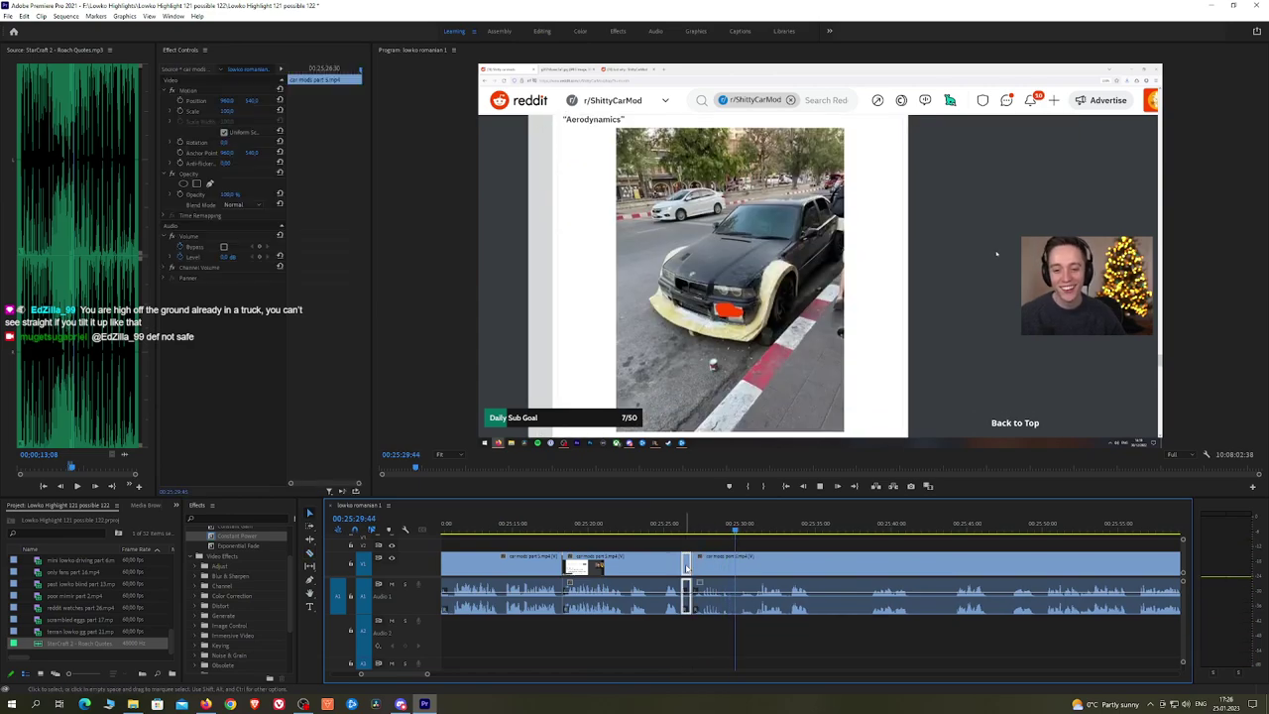
key("shift+Delete")
Step: From 25:29:47, razor out the next dull stretch and close the gap
left_click_drag(723, 529, 736, 528)
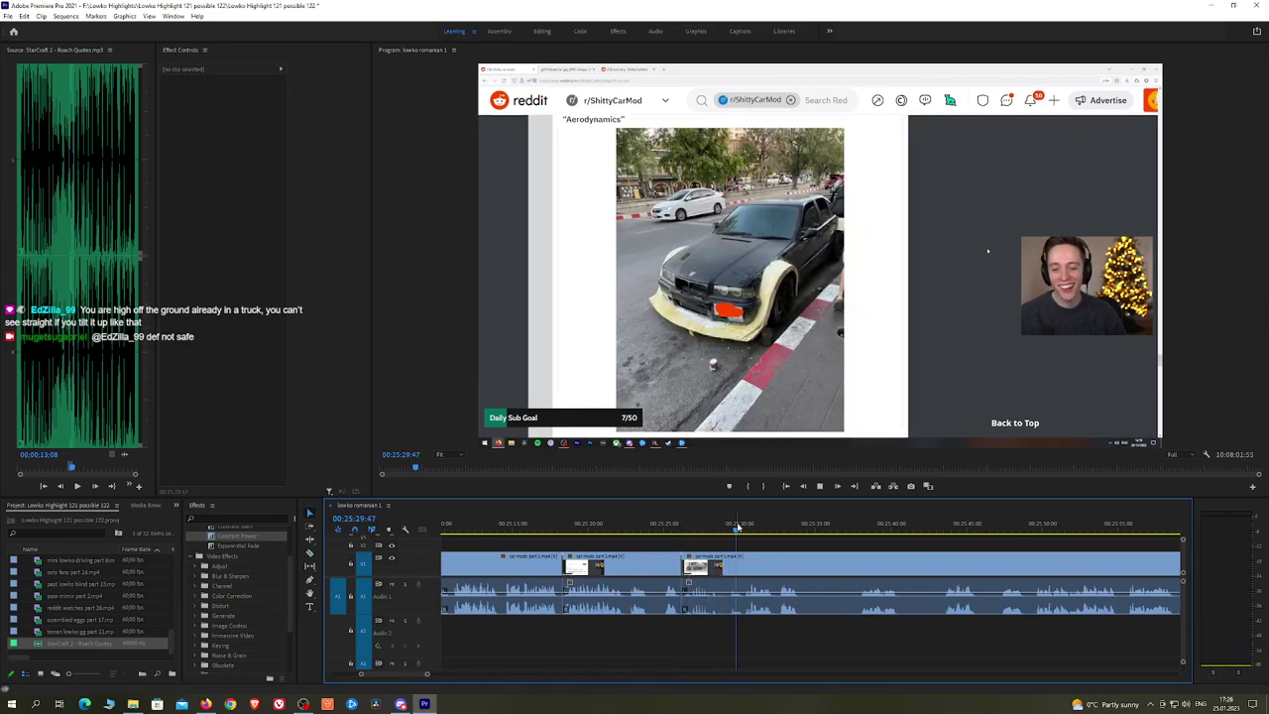
key("space")
scroll(808, 545, "down", 3)
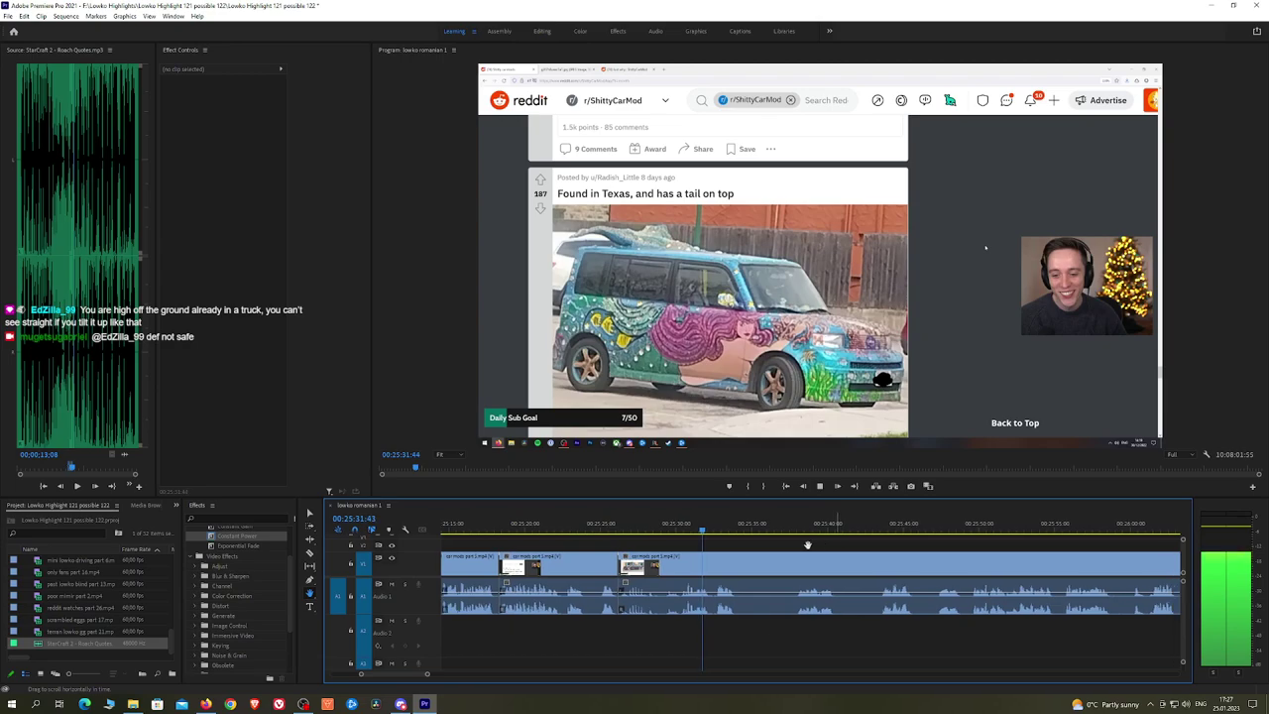
scroll(808, 546, "down", 3)
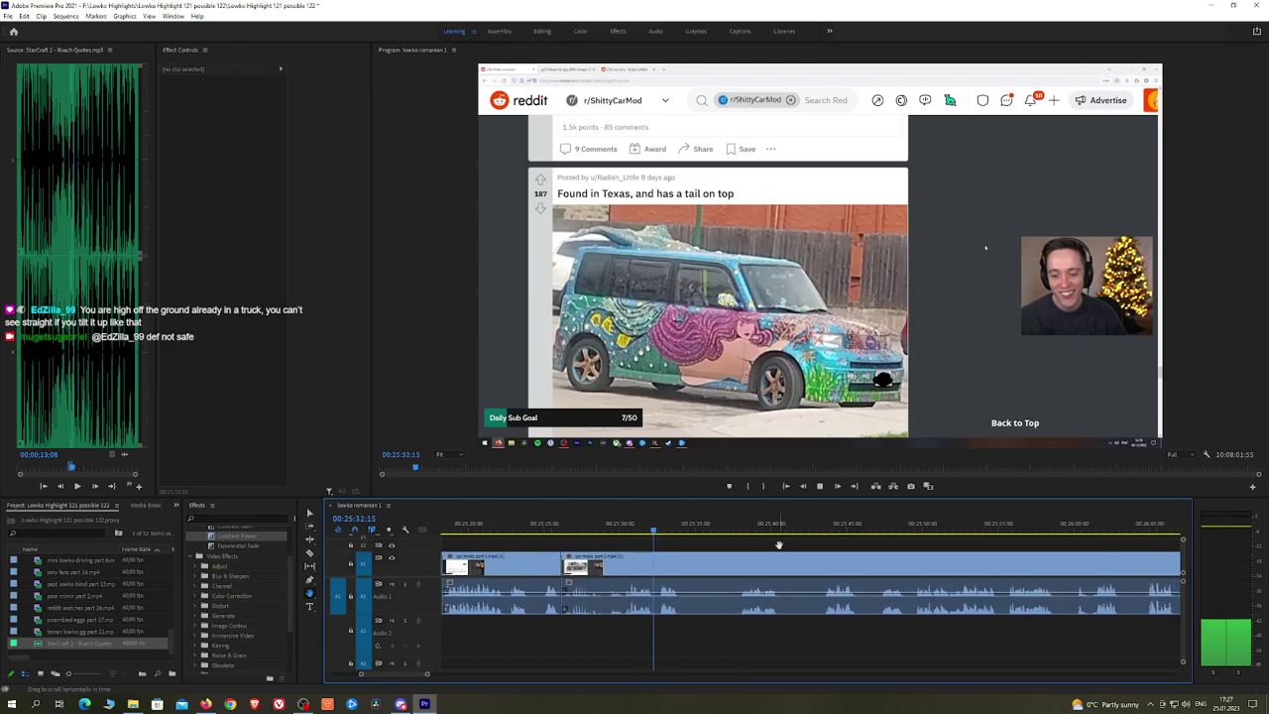
key("c")
left_click(680, 562)
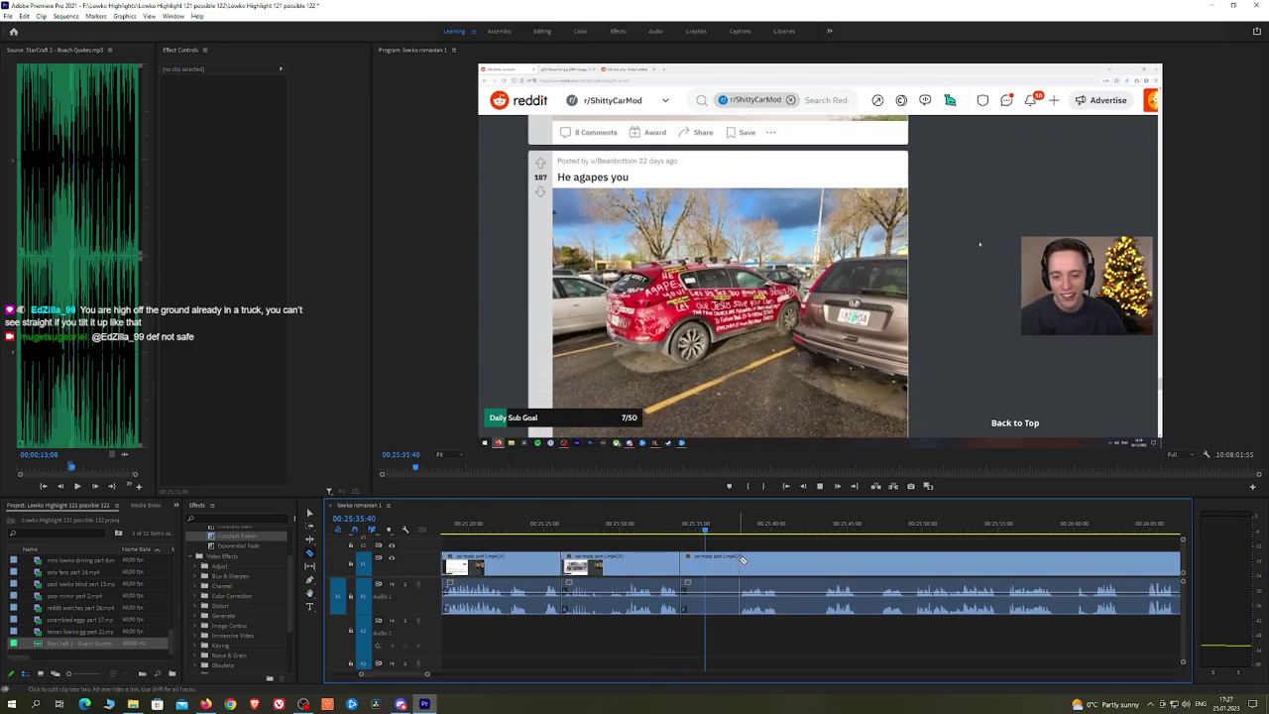
left_click(741, 561)
key("v")
left_click(724, 563)
key("shift+Delete")
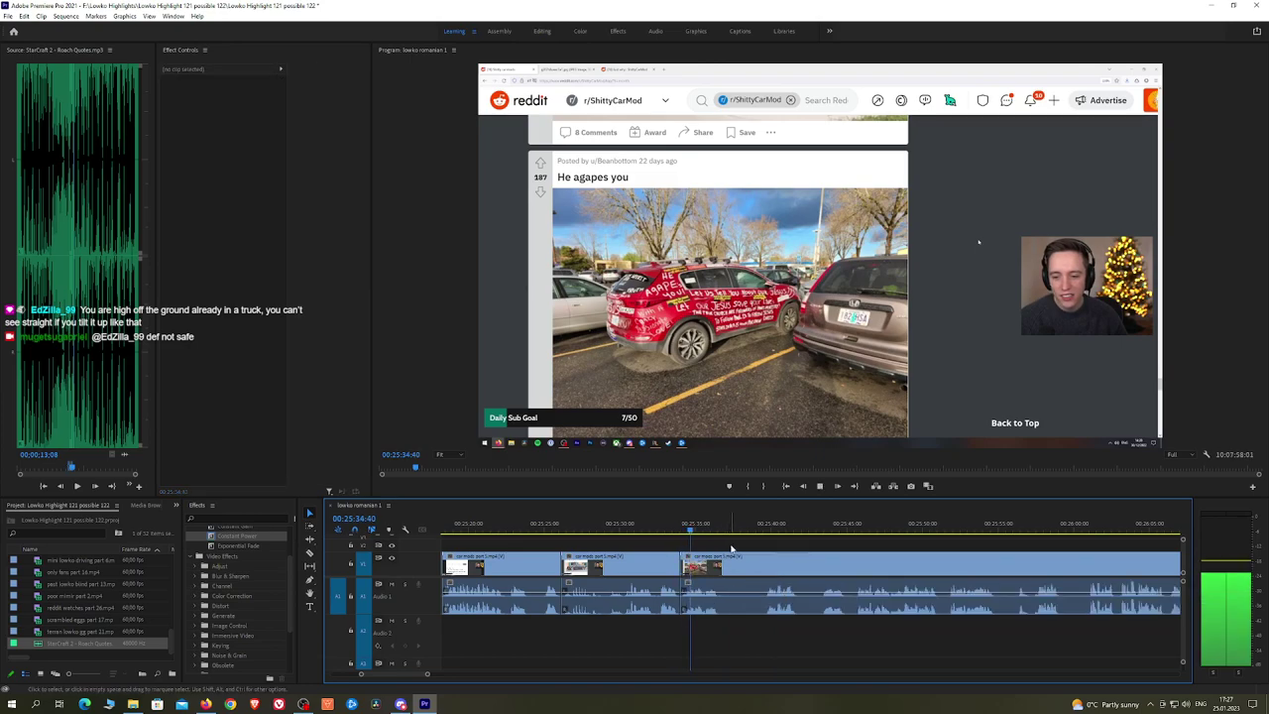
Step: Near 25:39–25:43, cut both ends of the dull part and ripple-delete it
left_click(767, 526)
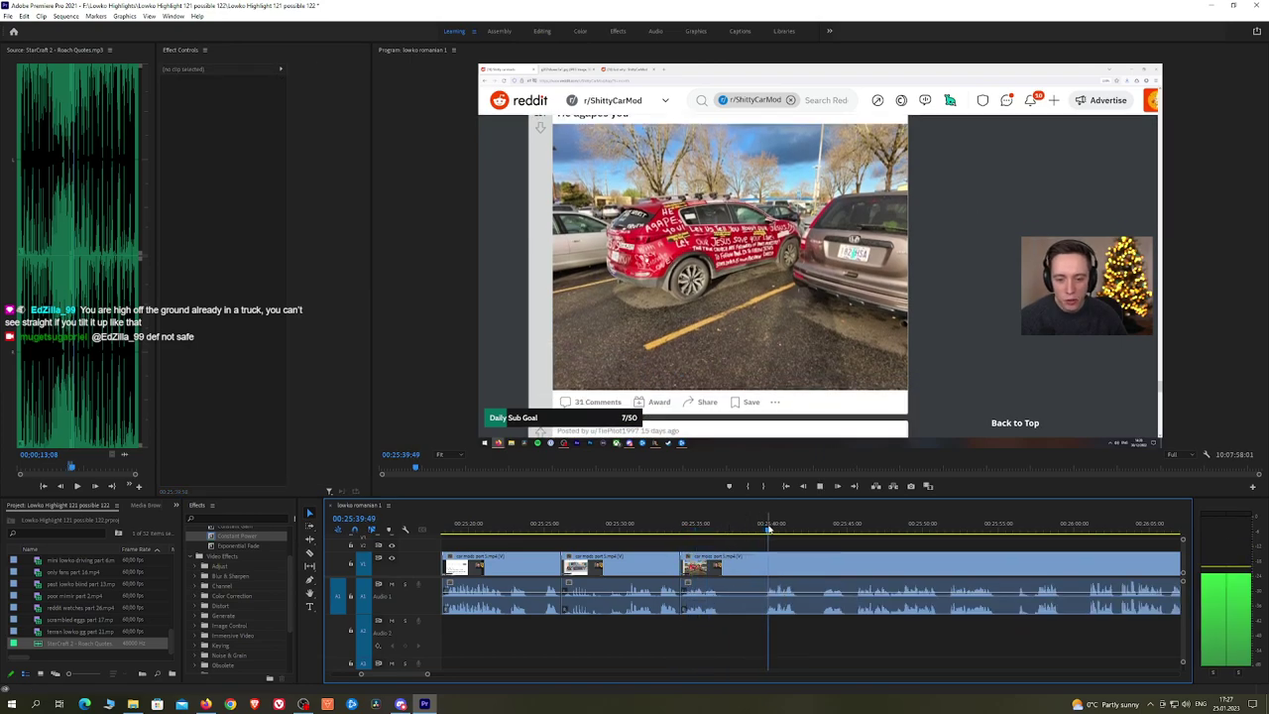
left_click(826, 527)
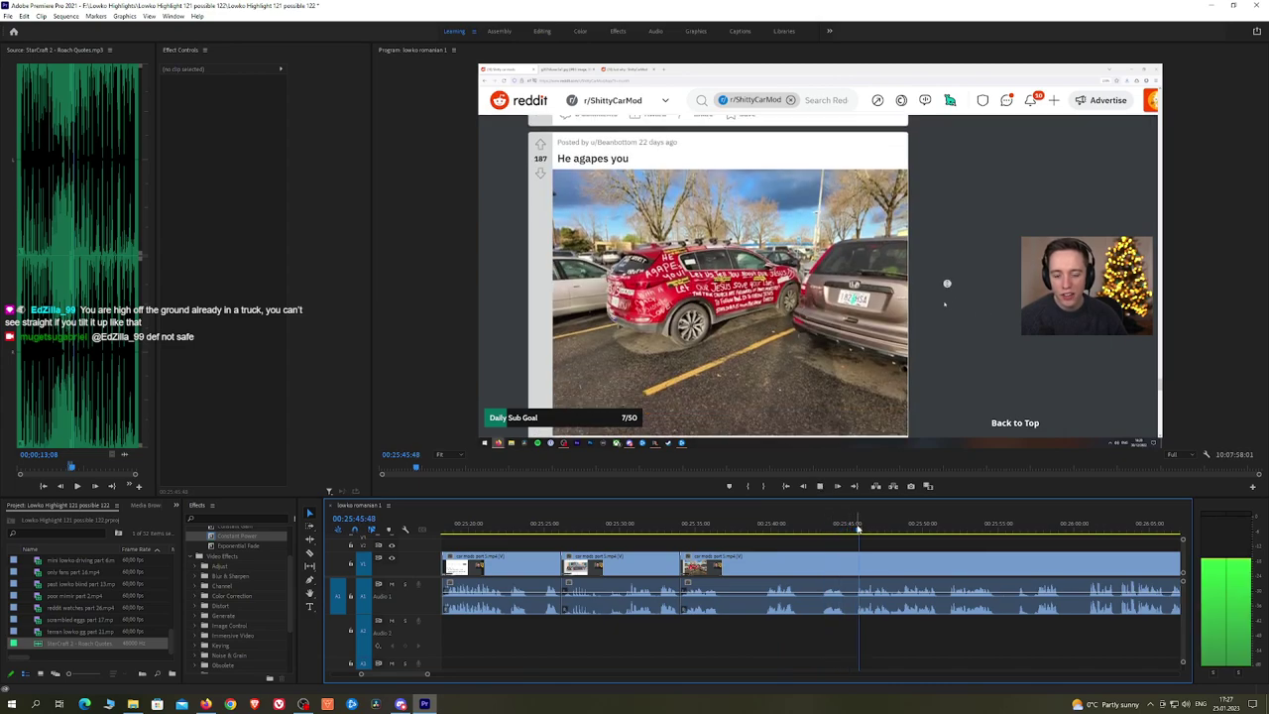
scroll(793, 545, "down", 3)
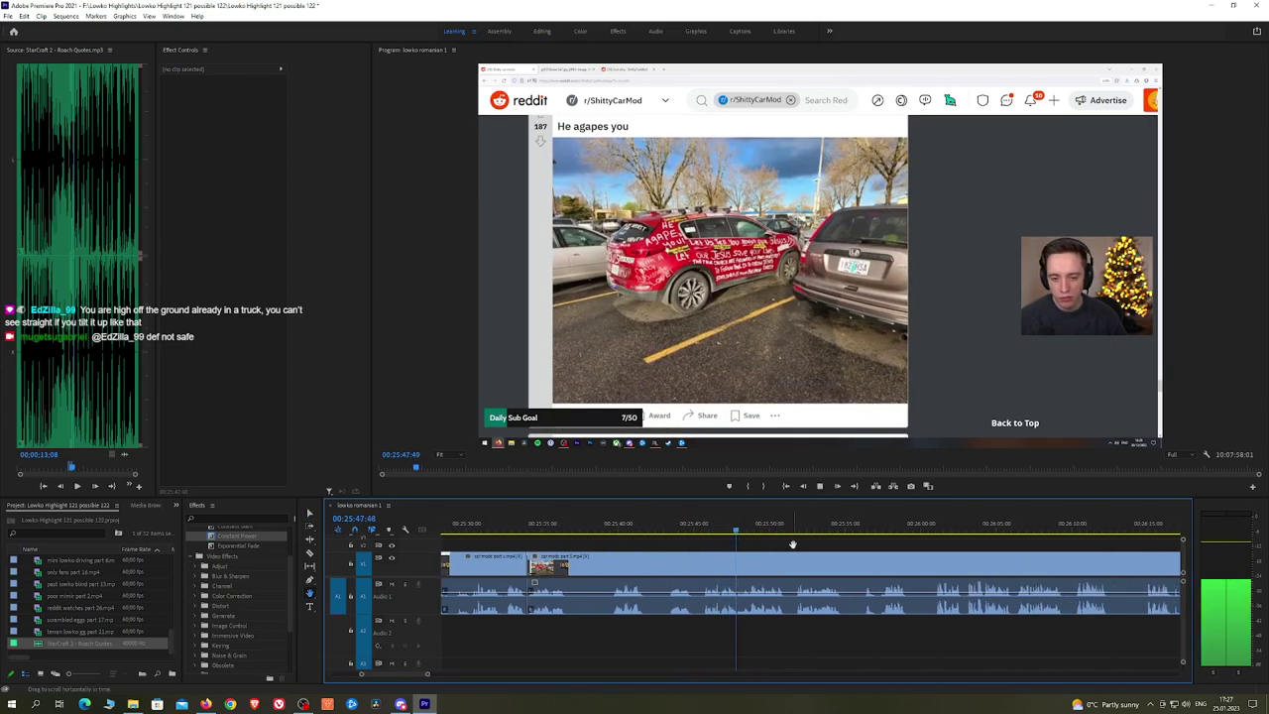
left_click(570, 565)
left_click(609, 567)
key("v")
left_click(588, 568)
key("shift+Delete")
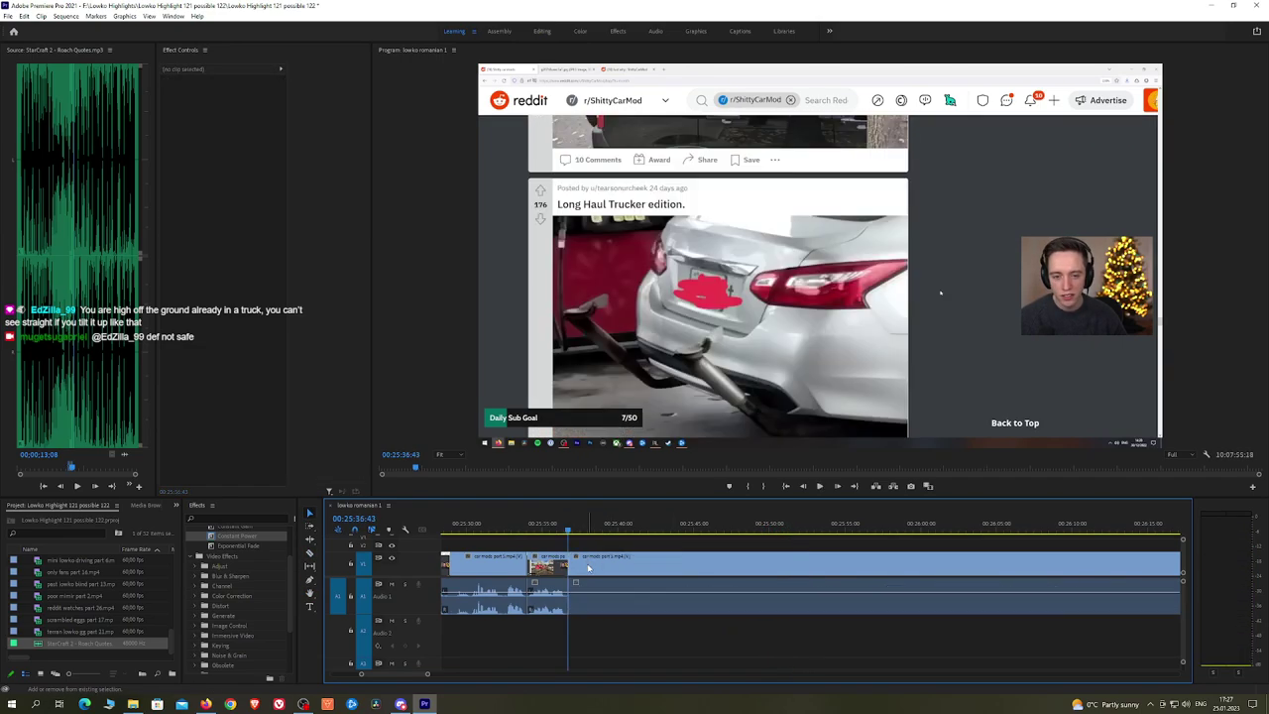
key("space")
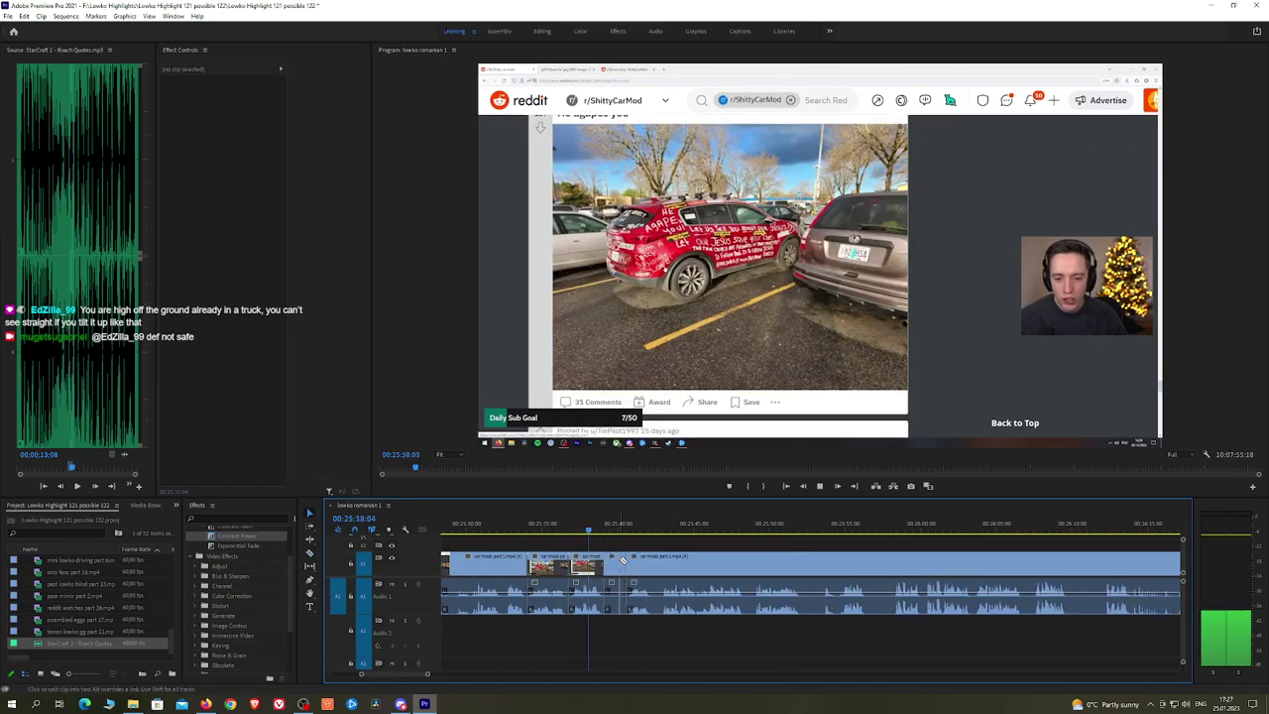
Step: Split before the Shark Car post and ripple-delete the short segment
left_click(667, 531)
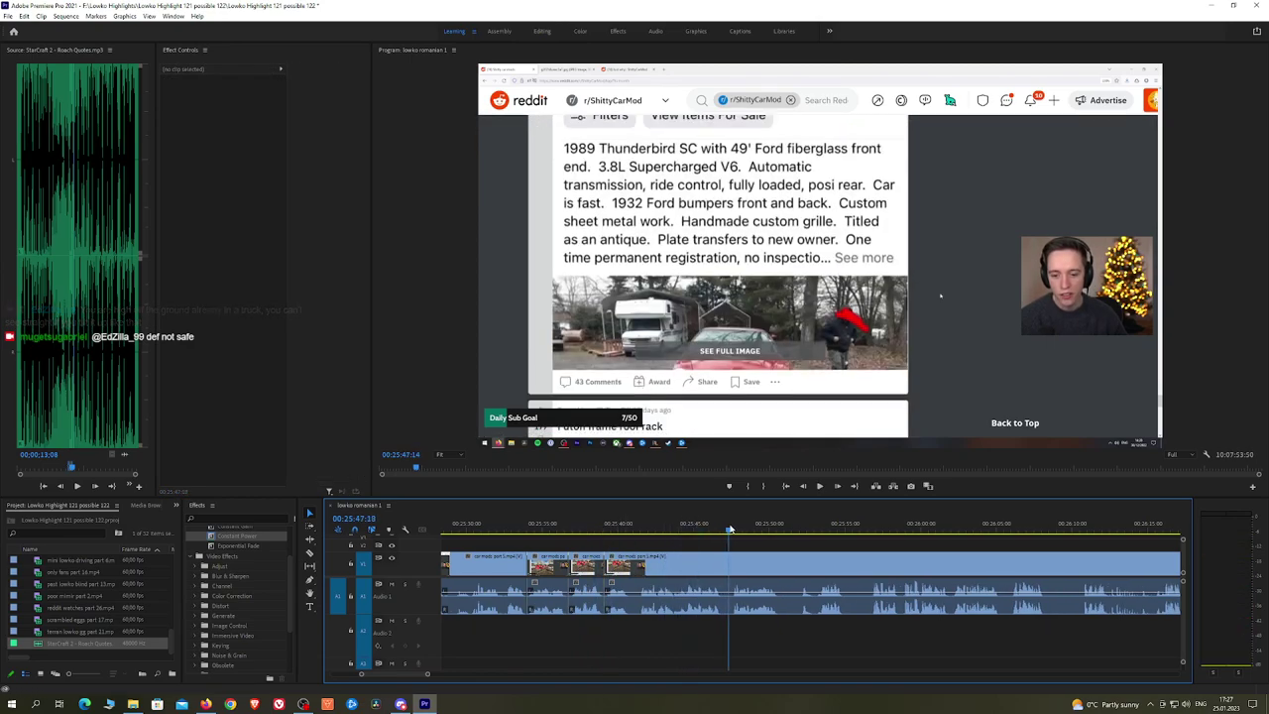
scroll(773, 531, "down", 2)
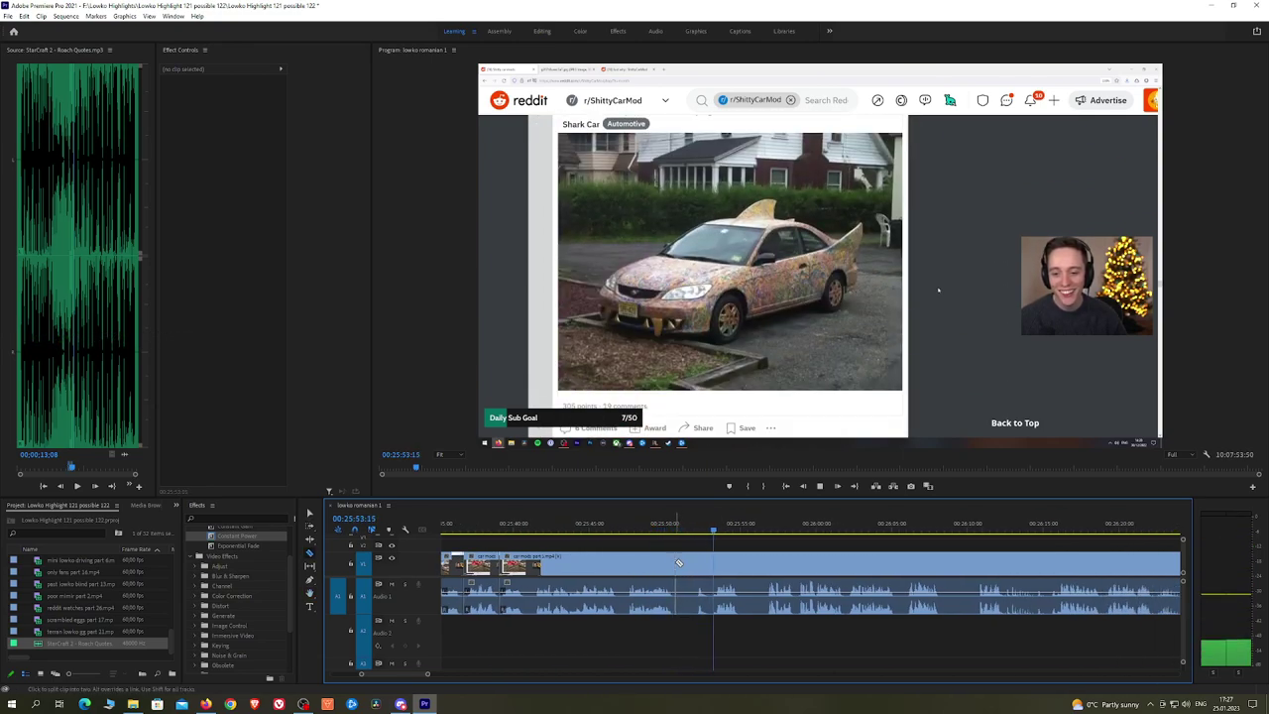
key("c")
left_click(691, 563)
key("v")
left_click(686, 563)
key("shift+Delete")
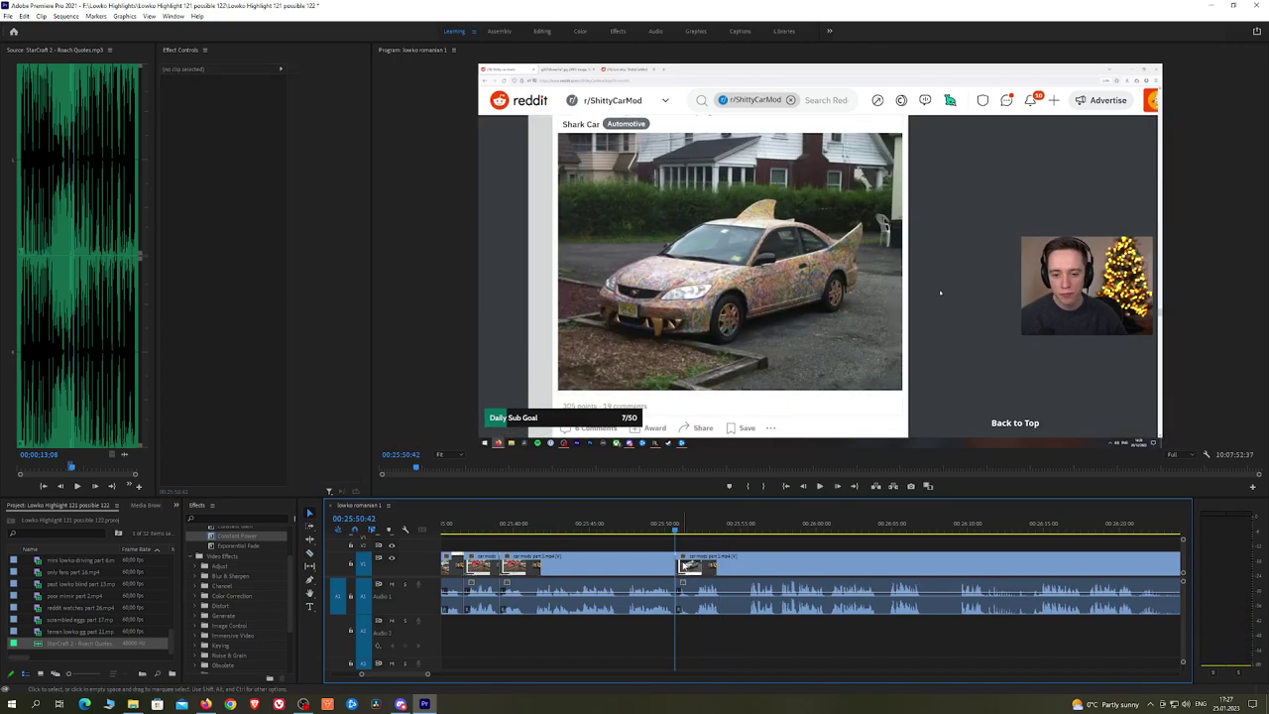
Step: Cut out the short piece where the full car image appears, closing the gap
left_click(714, 527)
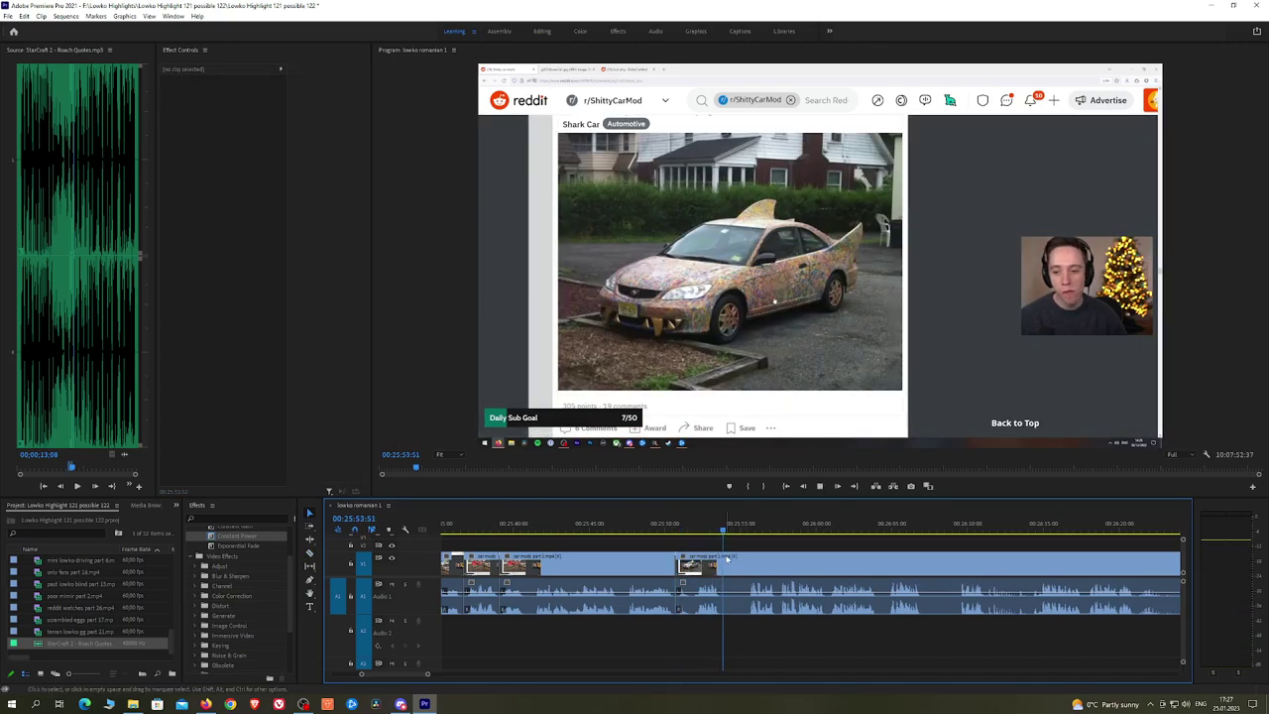
key("c")
left_click(726, 563)
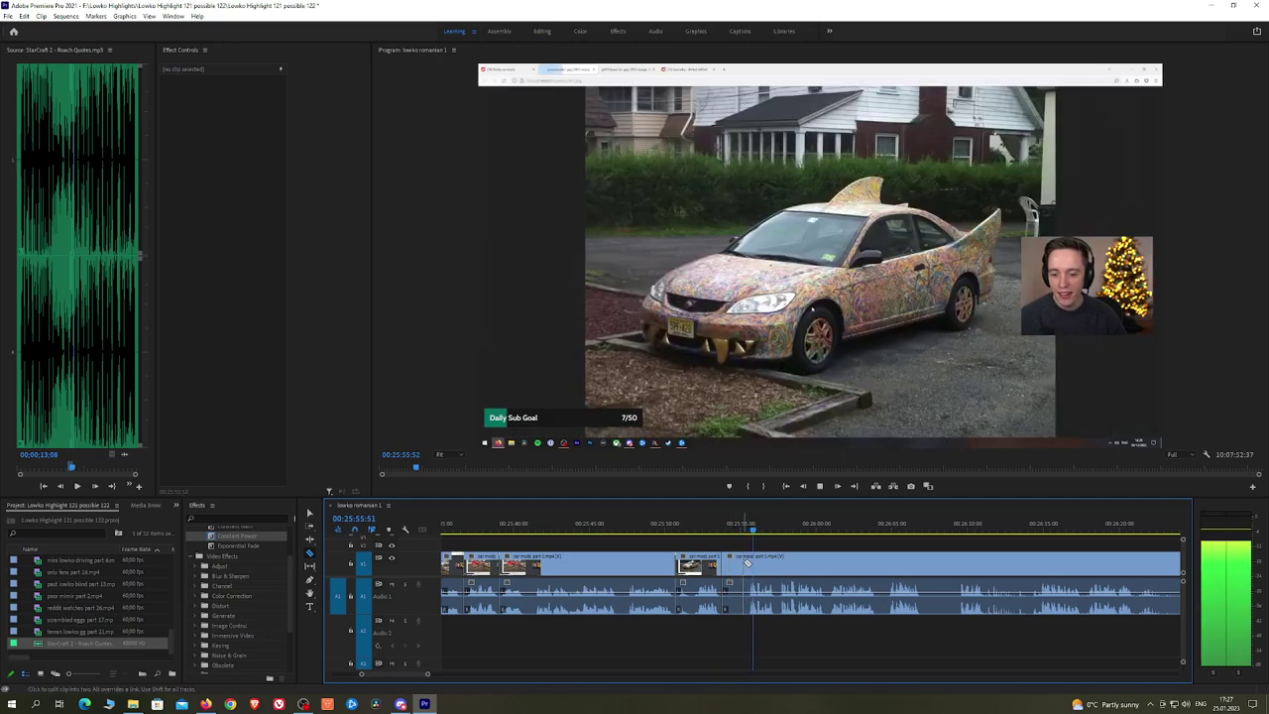
left_click(750, 564)
key("v")
left_click(738, 564)
key("shift+Delete")
left_click(719, 526)
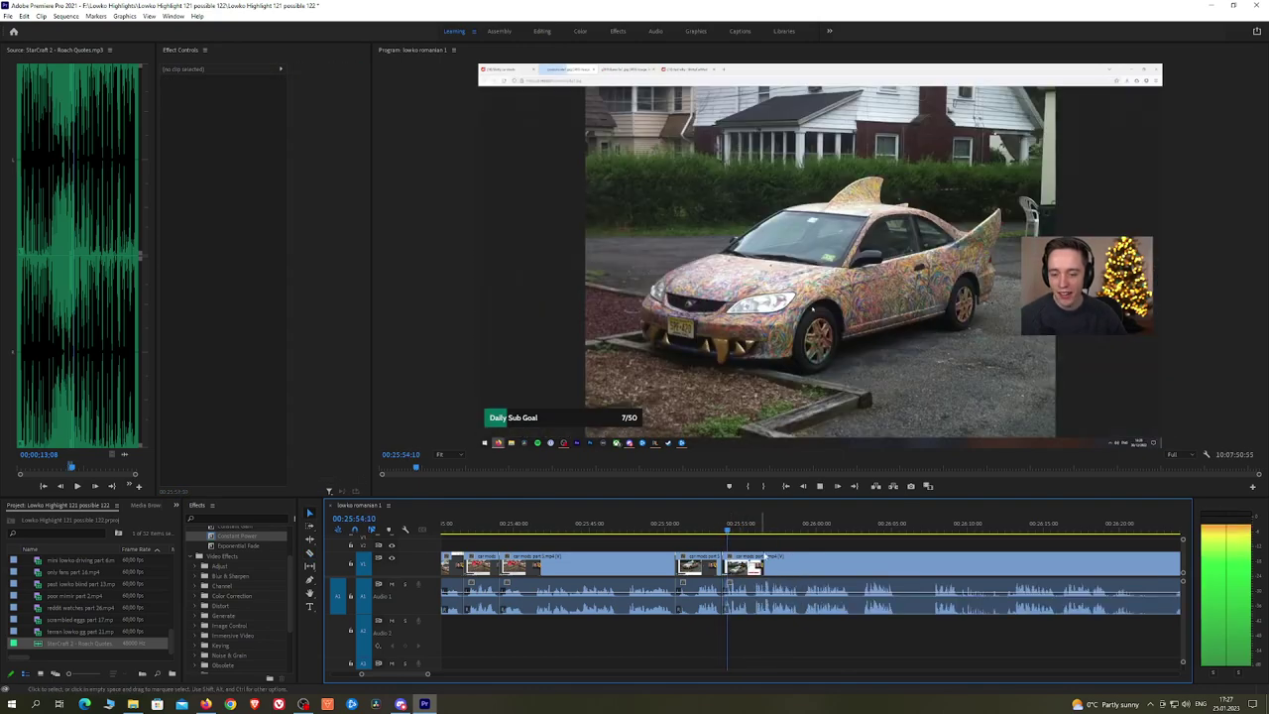
Step: Make three cuts in the shark car footage and ripple-delete the small piece
key("h")
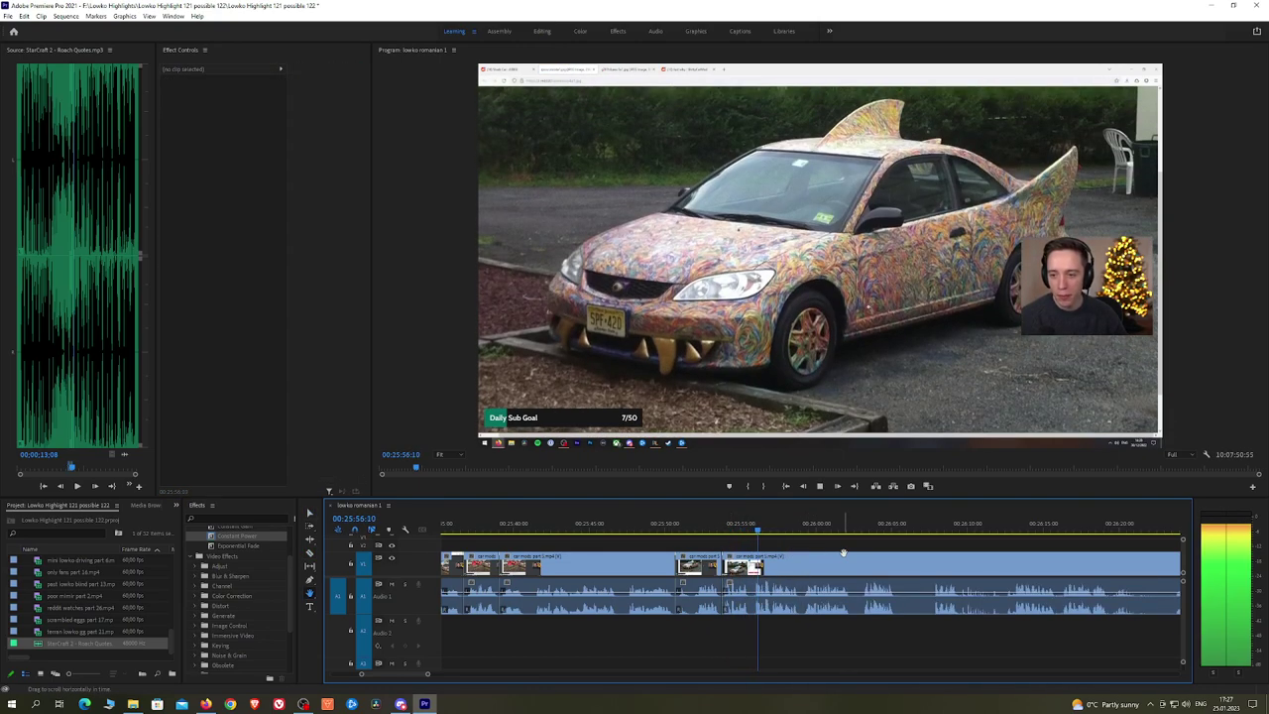
left_click_drag(839, 548, 659, 537)
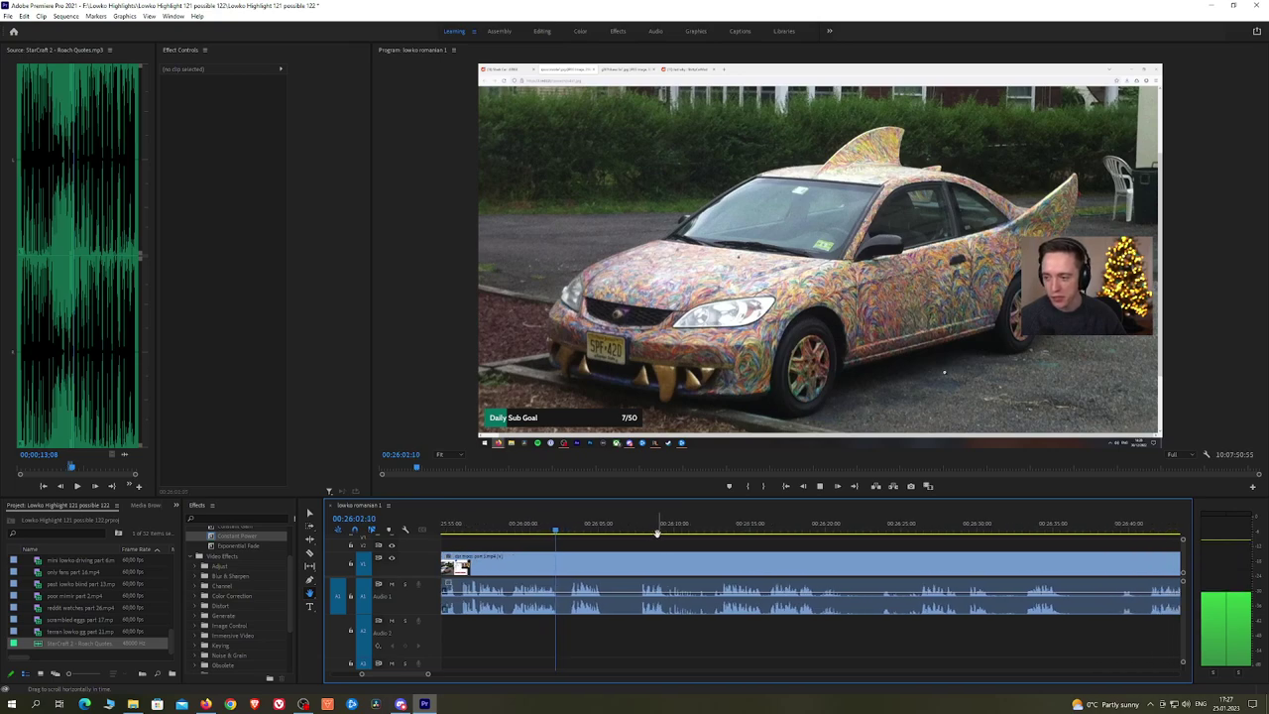
key("c")
left_click(559, 563)
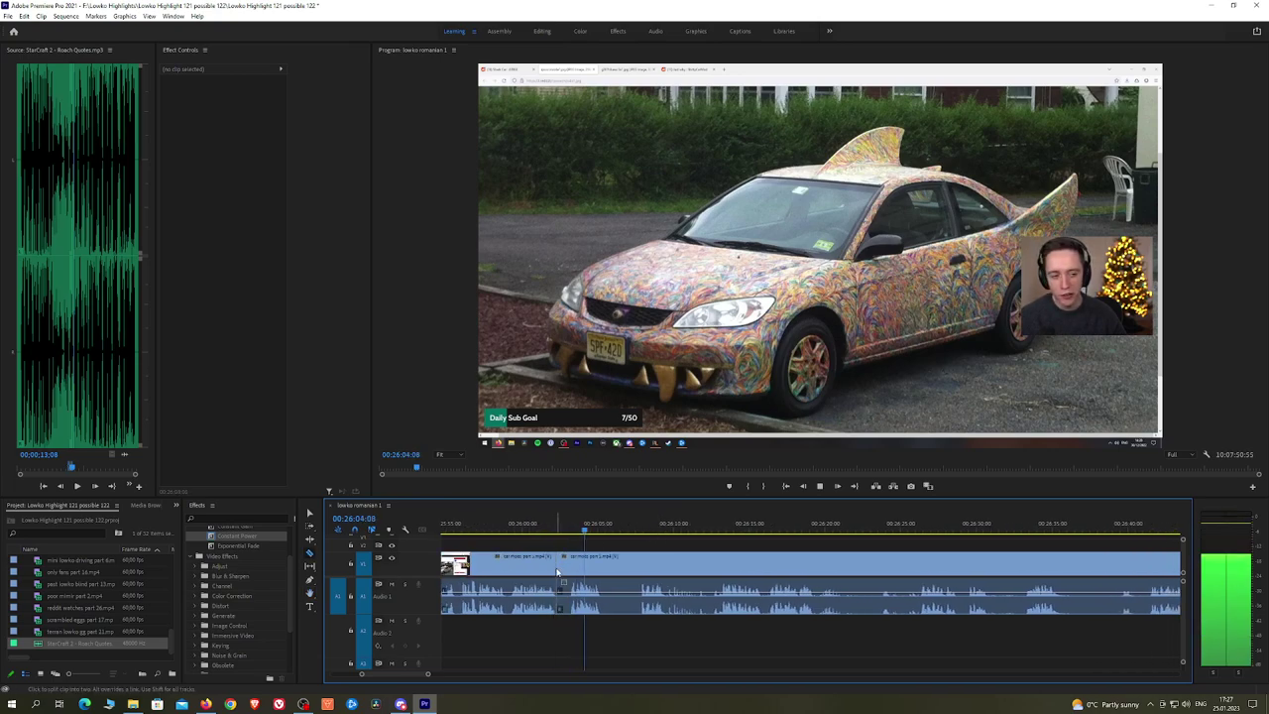
left_click(572, 565)
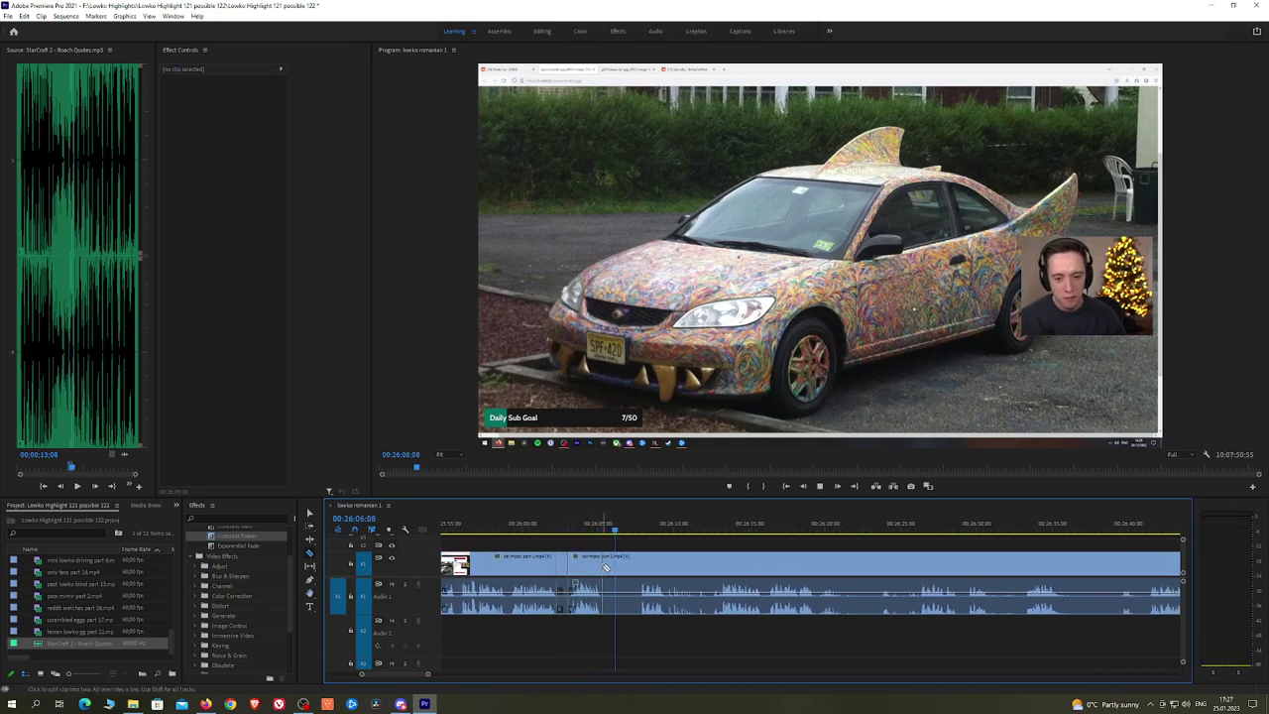
left_click(604, 567)
key("v")
left_click(564, 567)
key("shift+Delete")
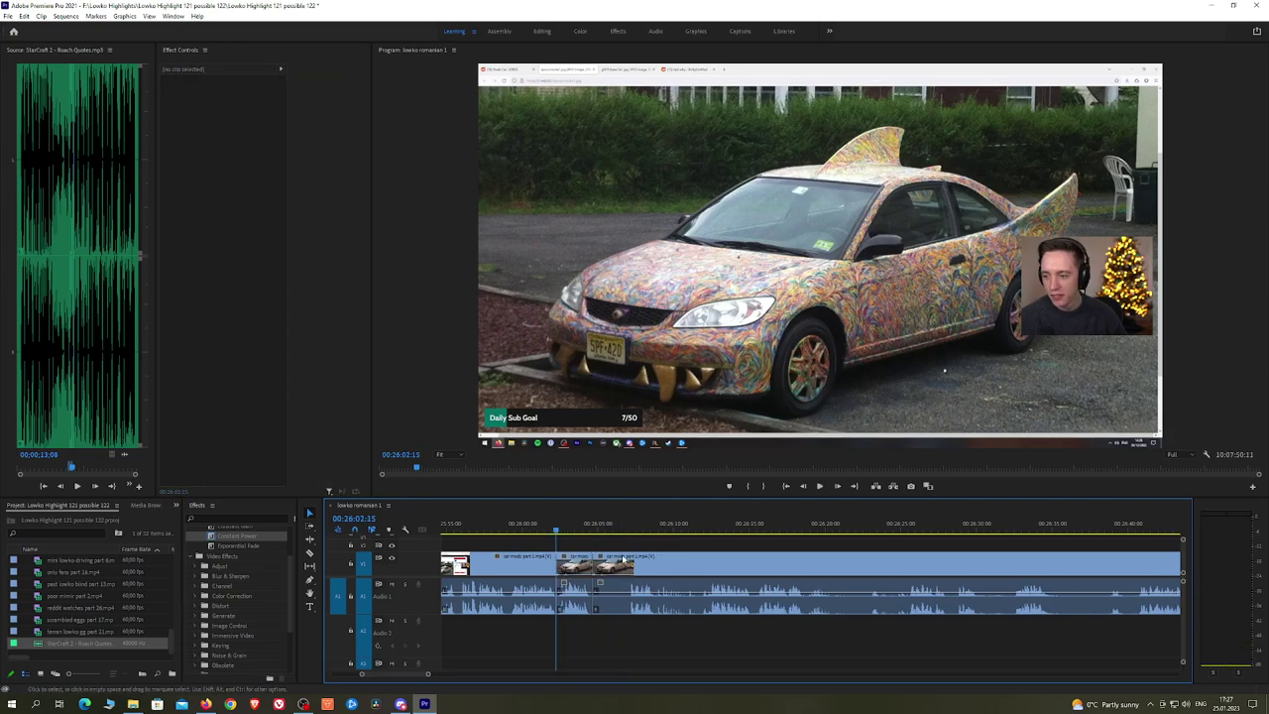
Step: Ripple-delete the dull stretch of car mods footage and resume playback
left_click(630, 568)
left_click(629, 540)
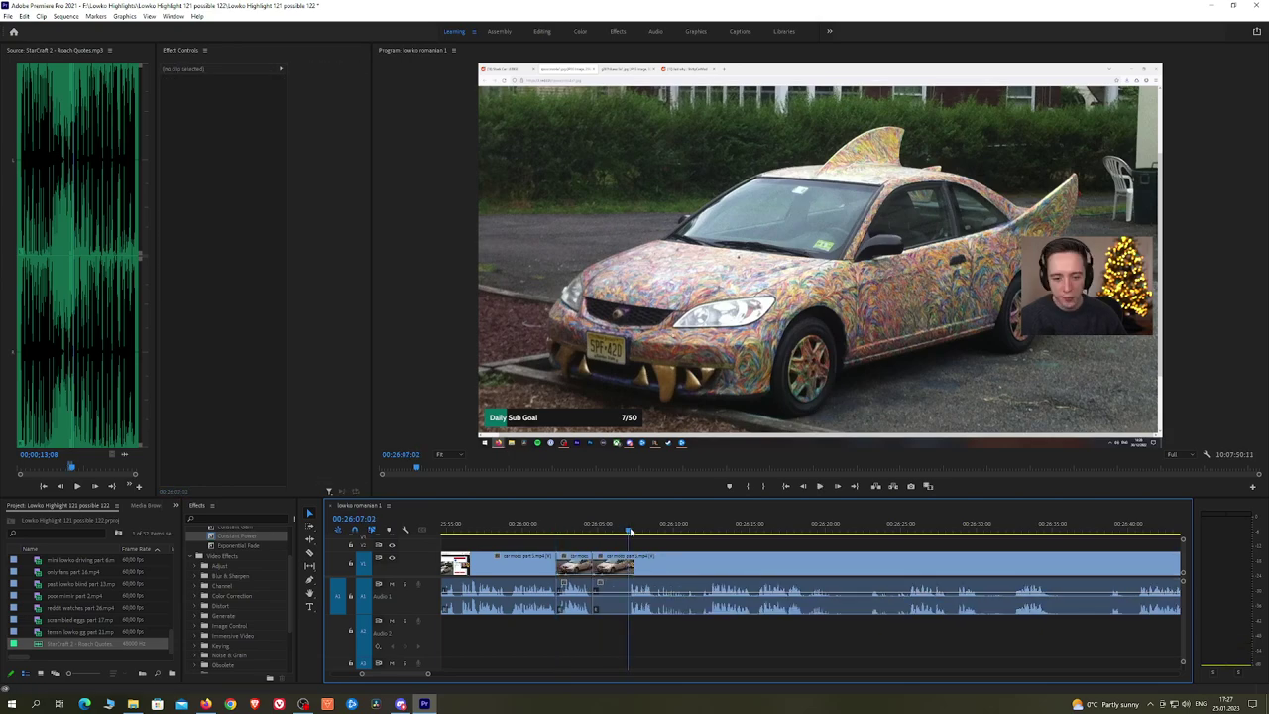
left_click(621, 565)
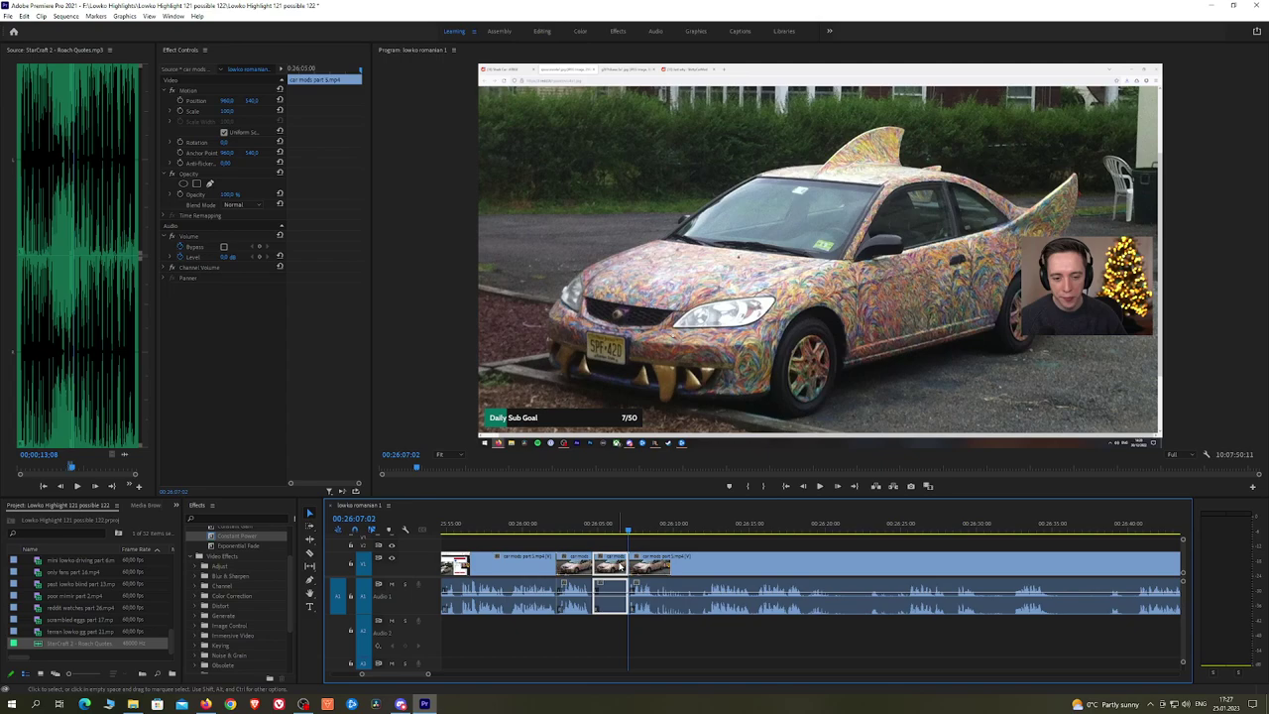
key("shift+Delete")
key("Up")
key("space")
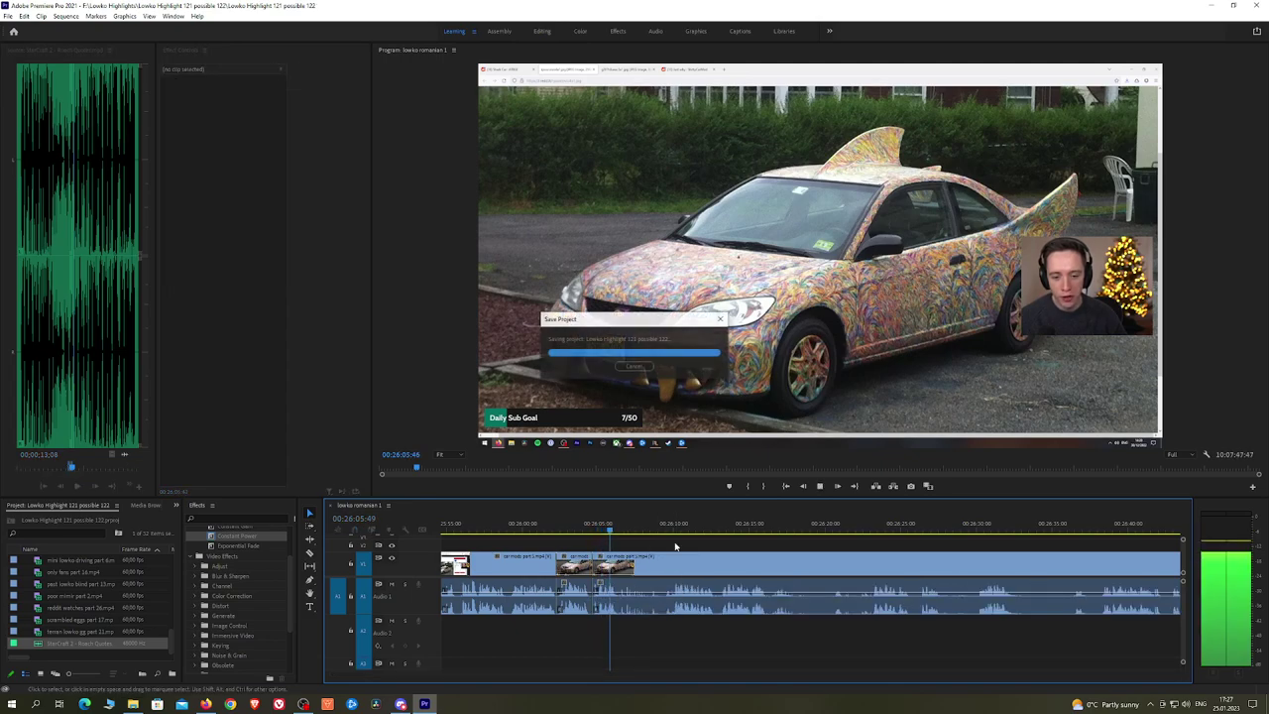
Step: Split the car mods clip at the playhead near 26:16 for the next cut
scroll(664, 540, "down", 2)
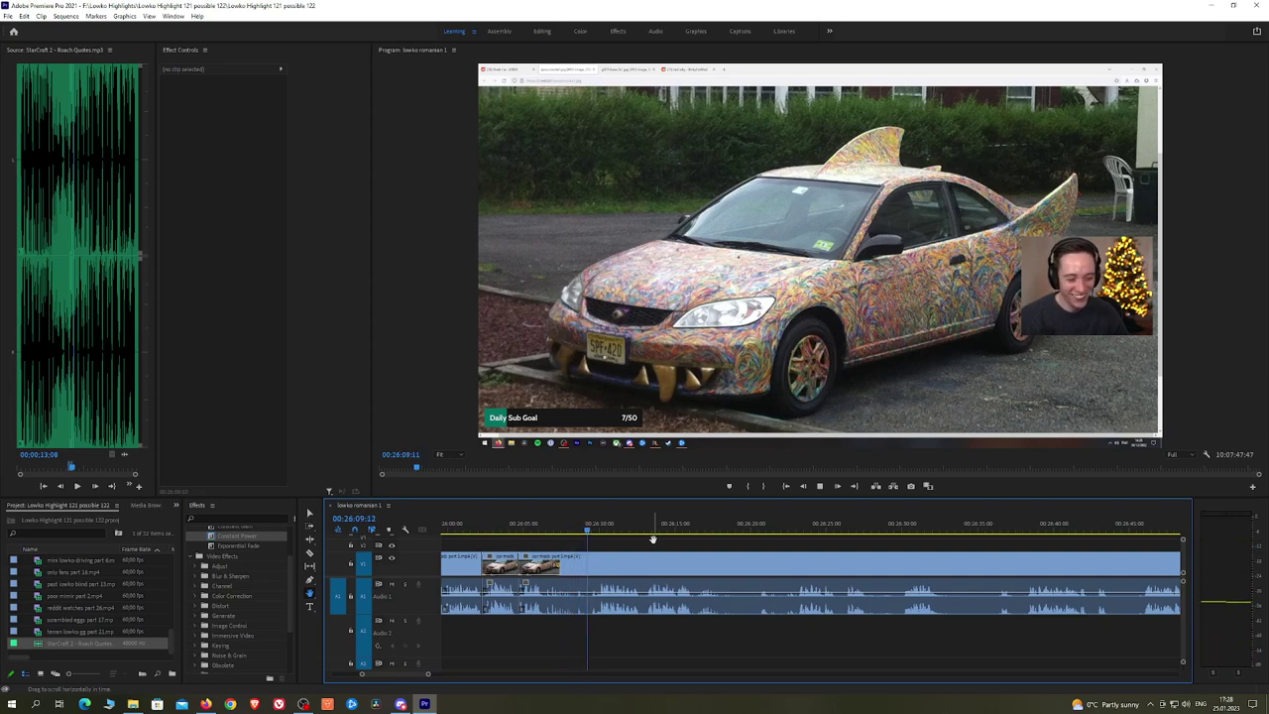
scroll(713, 549, "down", 2)
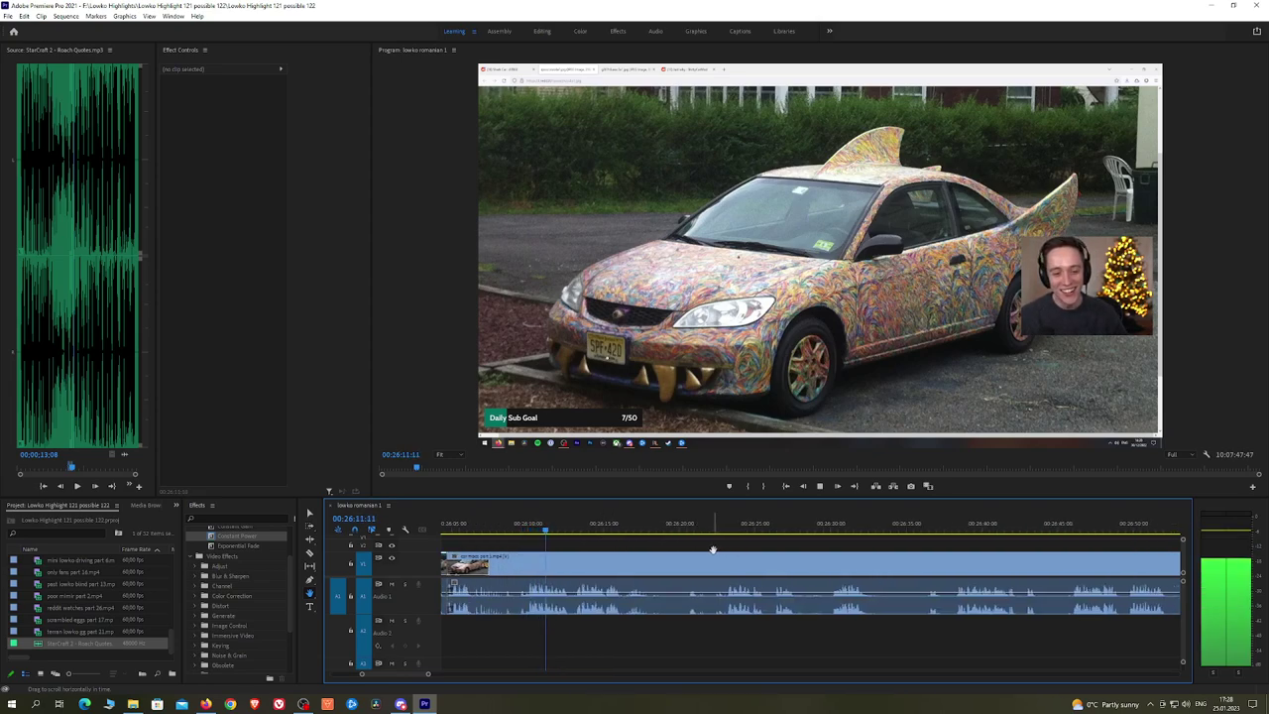
scroll(636, 558, "up", 2)
left_click_drag(676, 547, 645, 540)
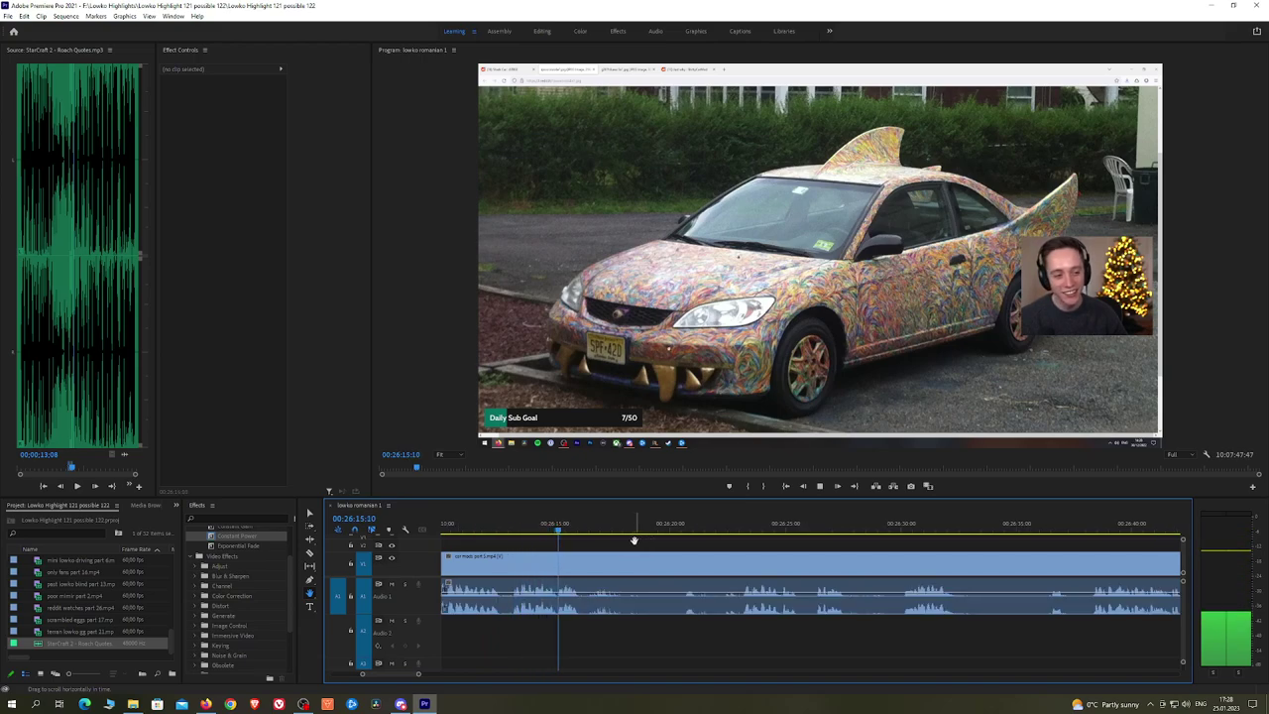
key("c")
left_click(586, 557)
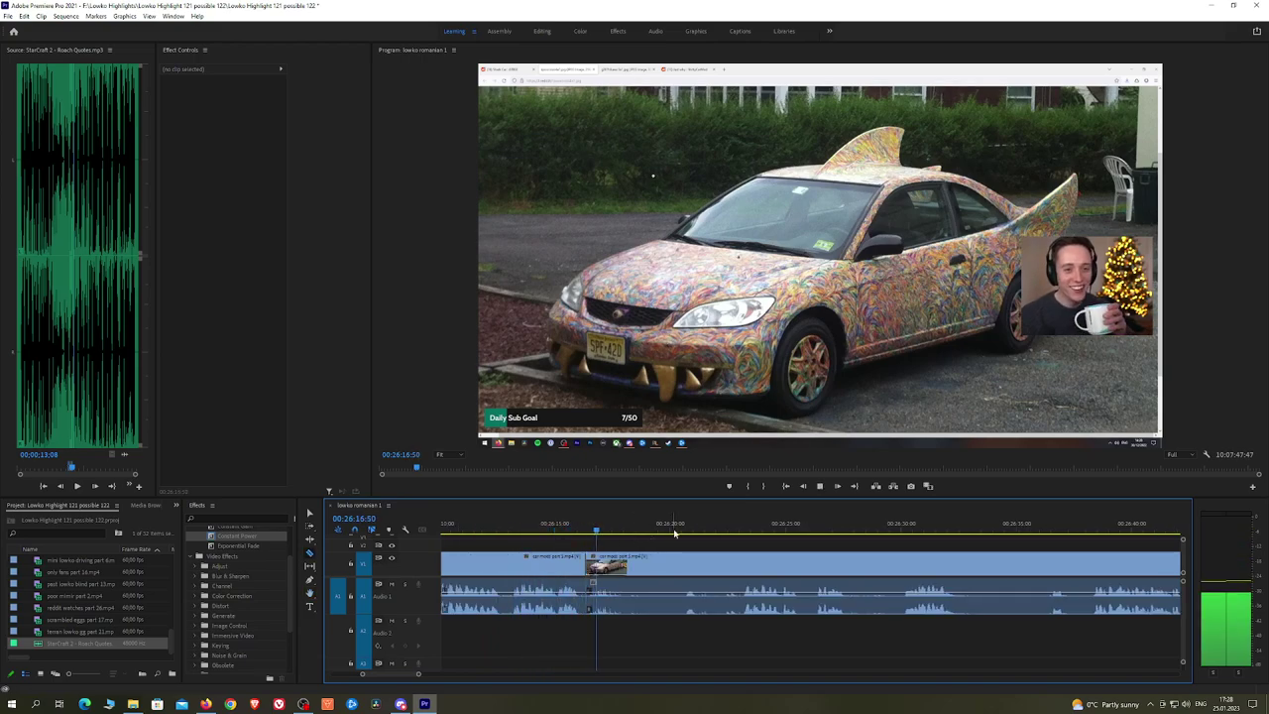
left_click_drag(706, 525, 744, 526)
Step: Around 26:30, ripple-delete the short dull clip
key("space")
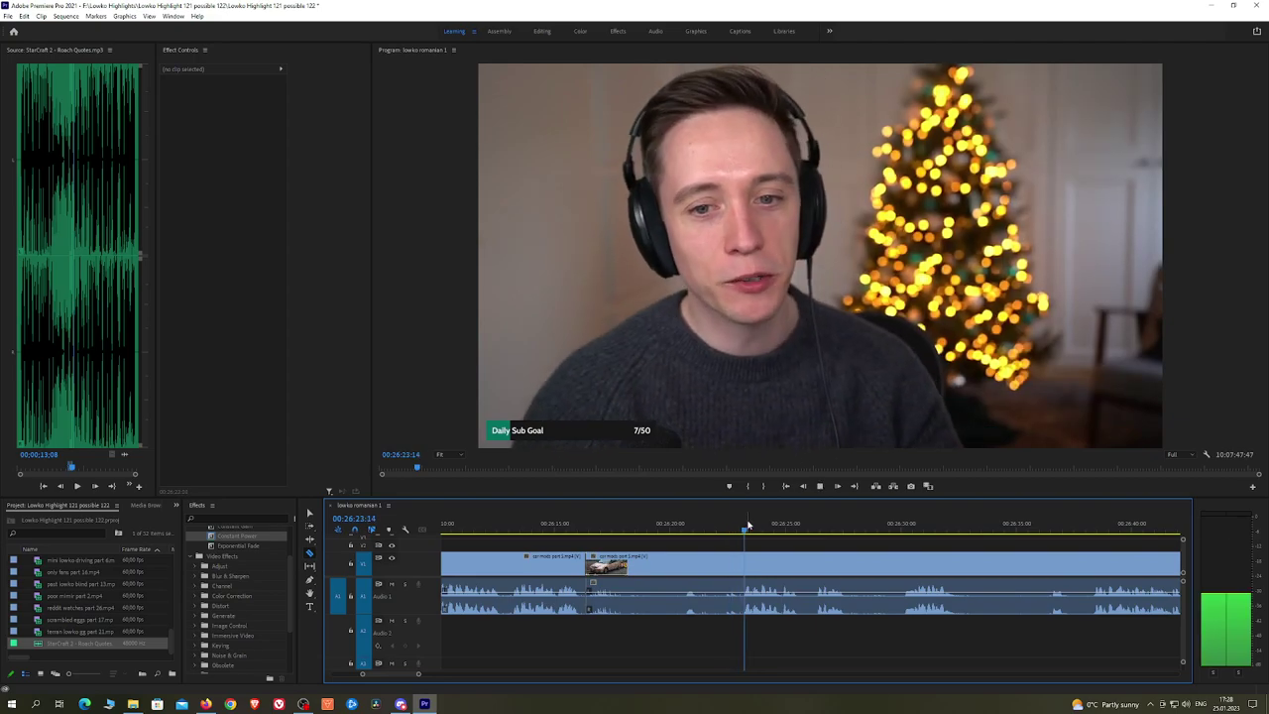
key("minus")
key("minus")
key("minus")
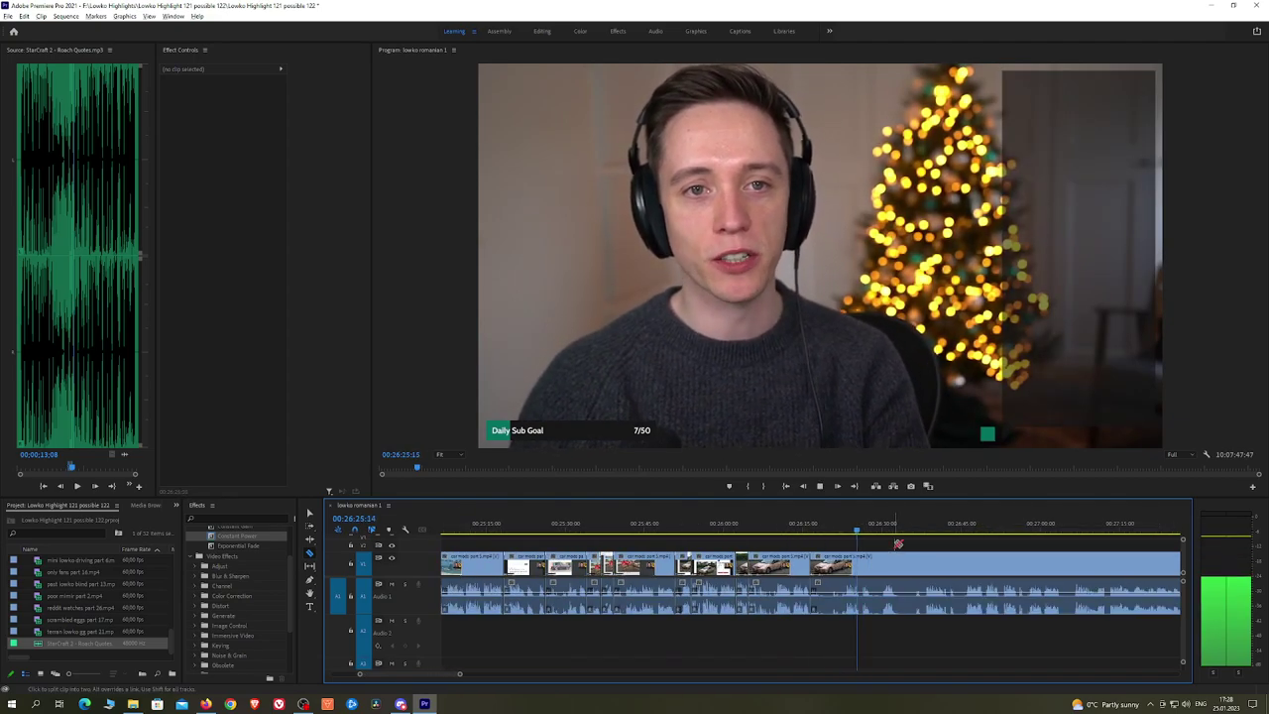
key("equal")
key("equal")
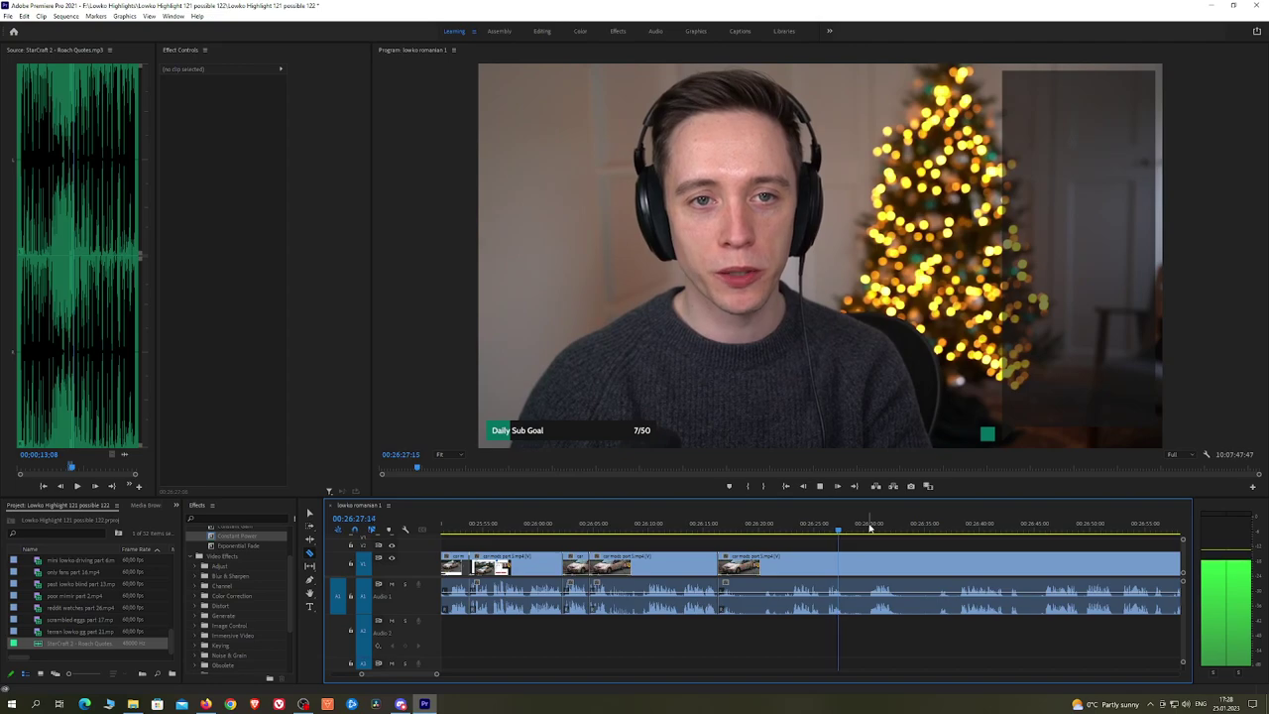
left_click(870, 527)
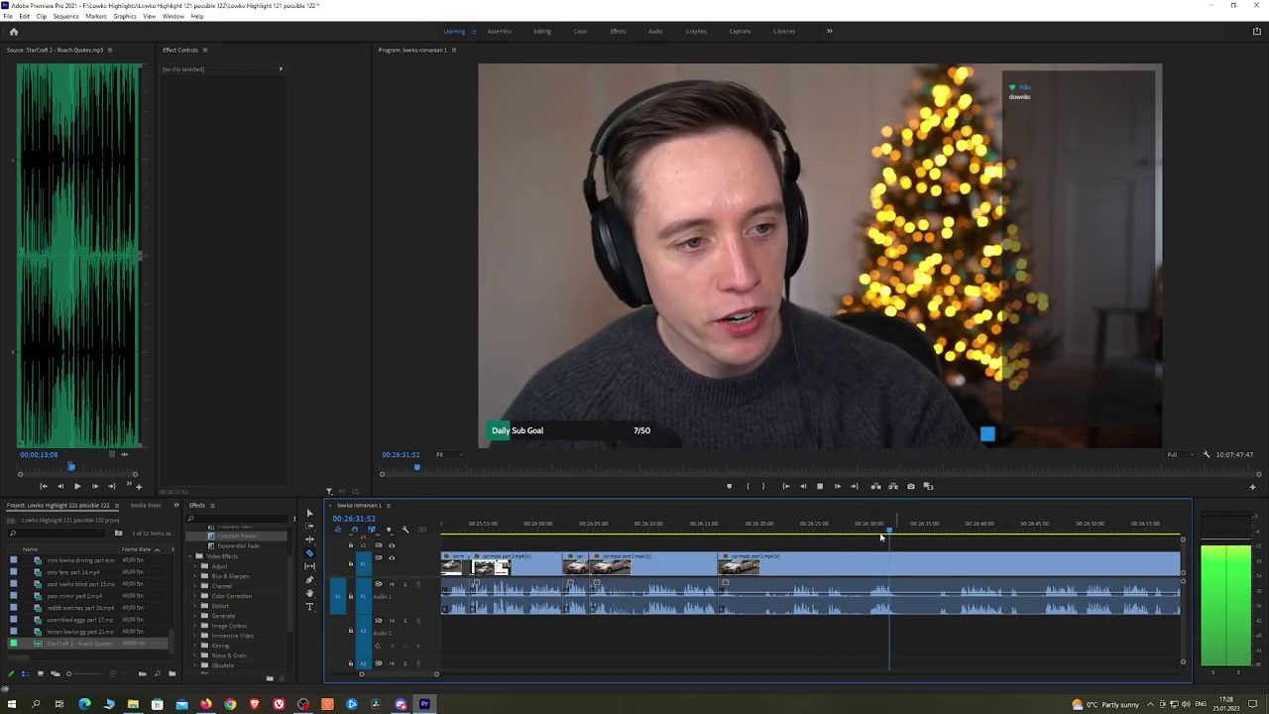
left_click(765, 565)
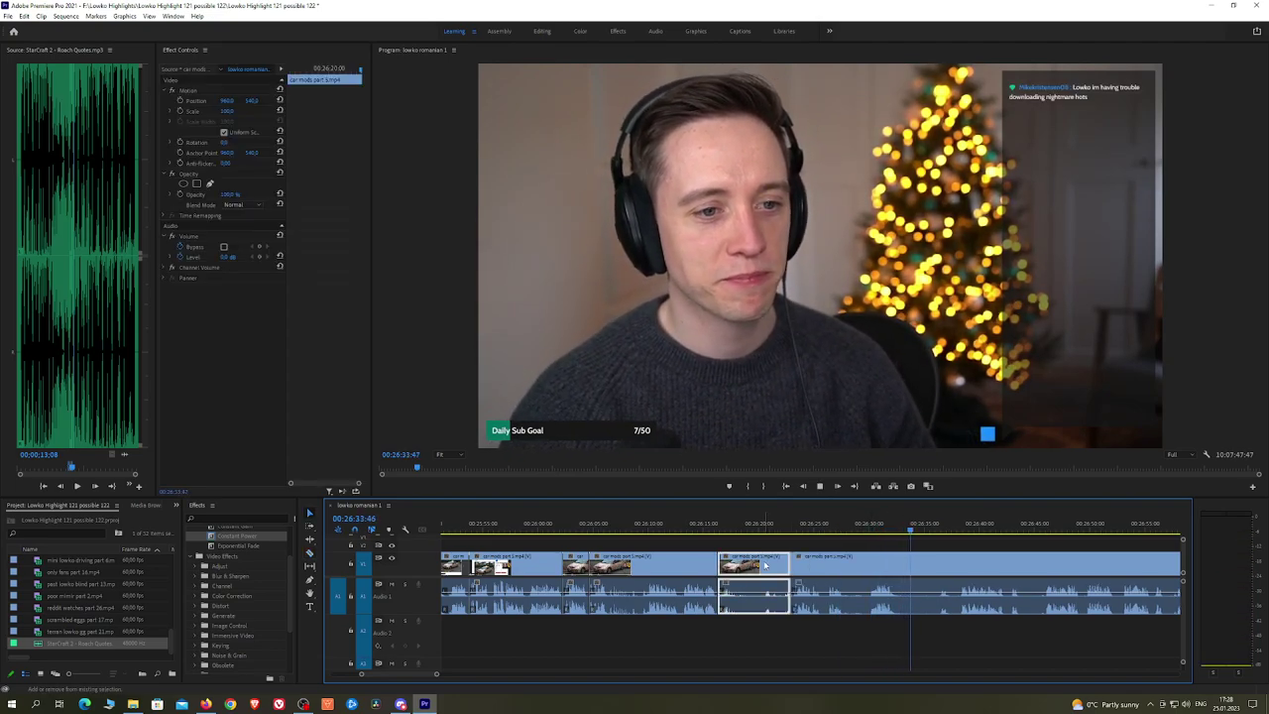
key("shift+Delete")
key("space")
Step: Near 26:20, split the clip and ripple-delete the middle piece
scroll(771, 558, "up", 3)
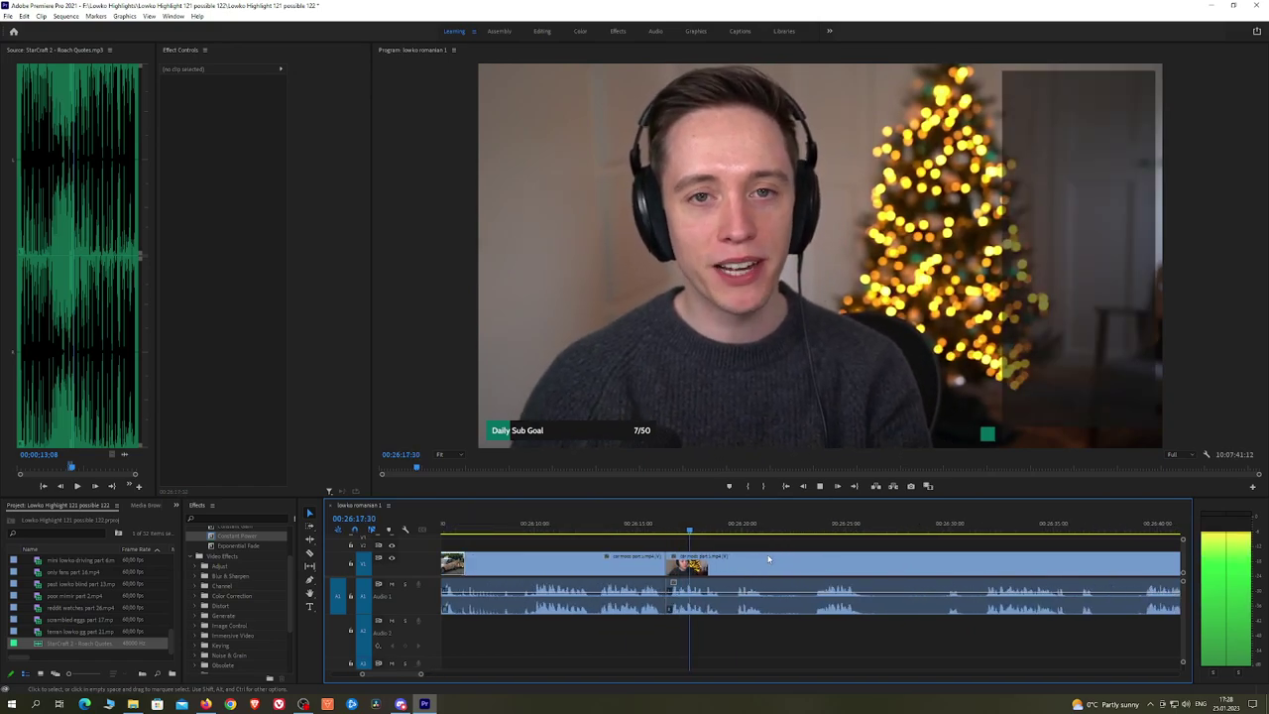
left_click(724, 531)
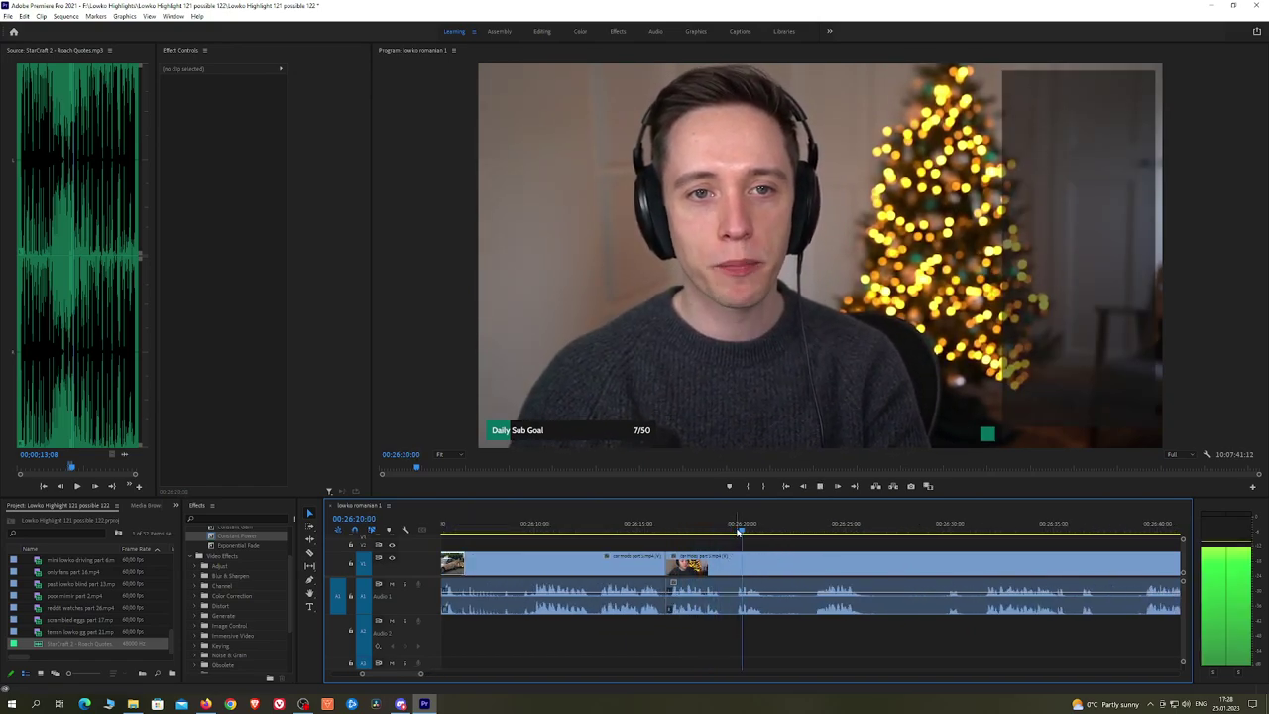
left_click(814, 572)
key("v")
left_click(793, 569)
key("shift+Delete")
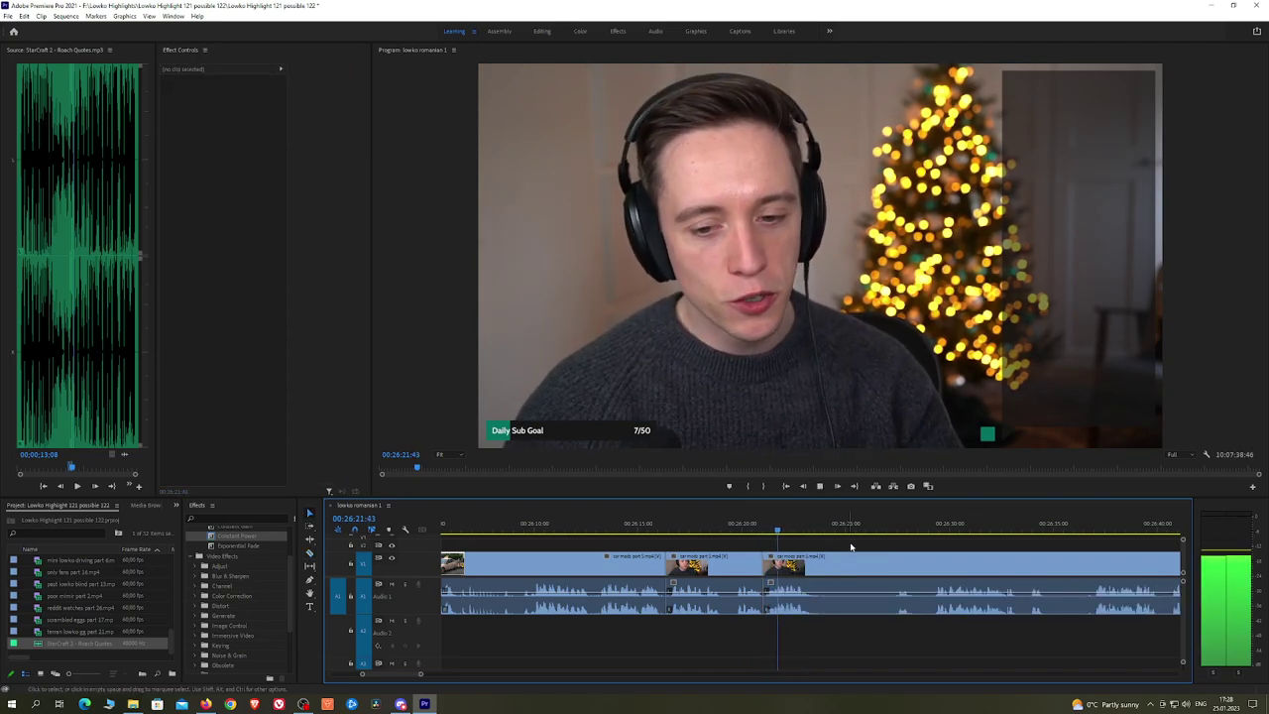
Step: Razor the clip at the start of the next dull part, then play on to find its end
key("h")
left_click_drag(873, 543, 748, 536)
key("space")
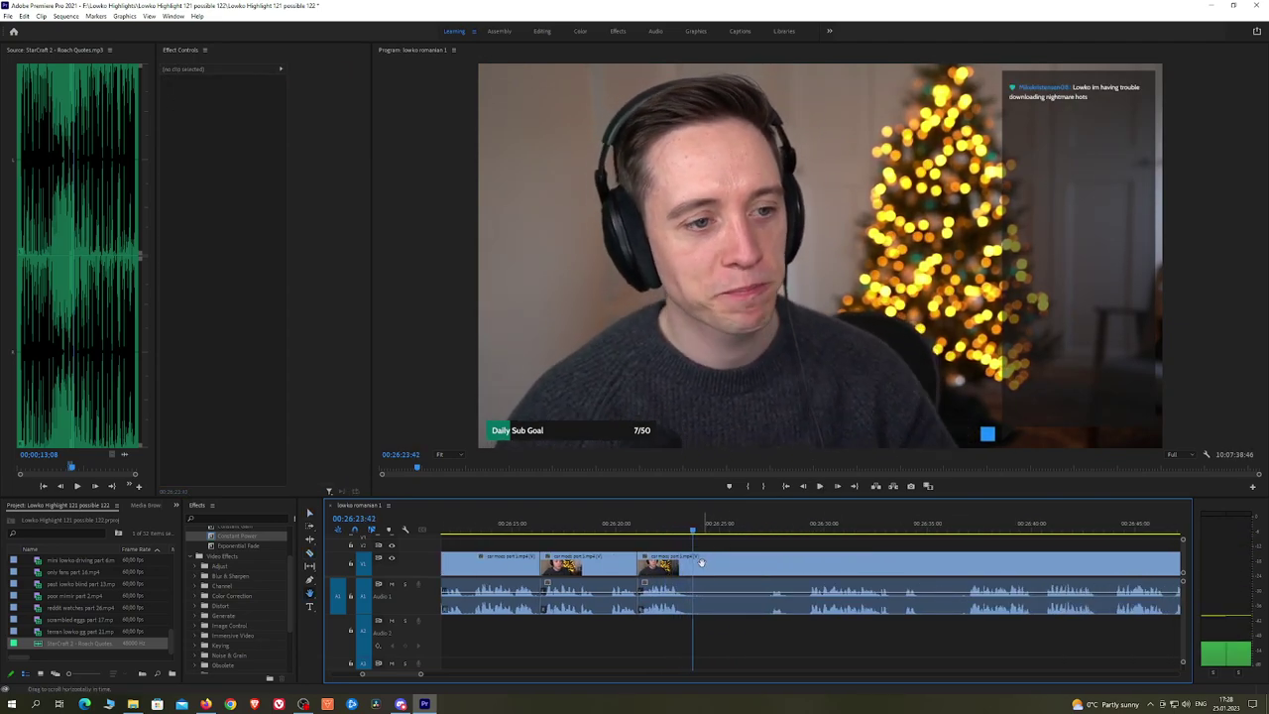
key("c")
left_click(693, 563)
left_click(773, 529)
key("space")
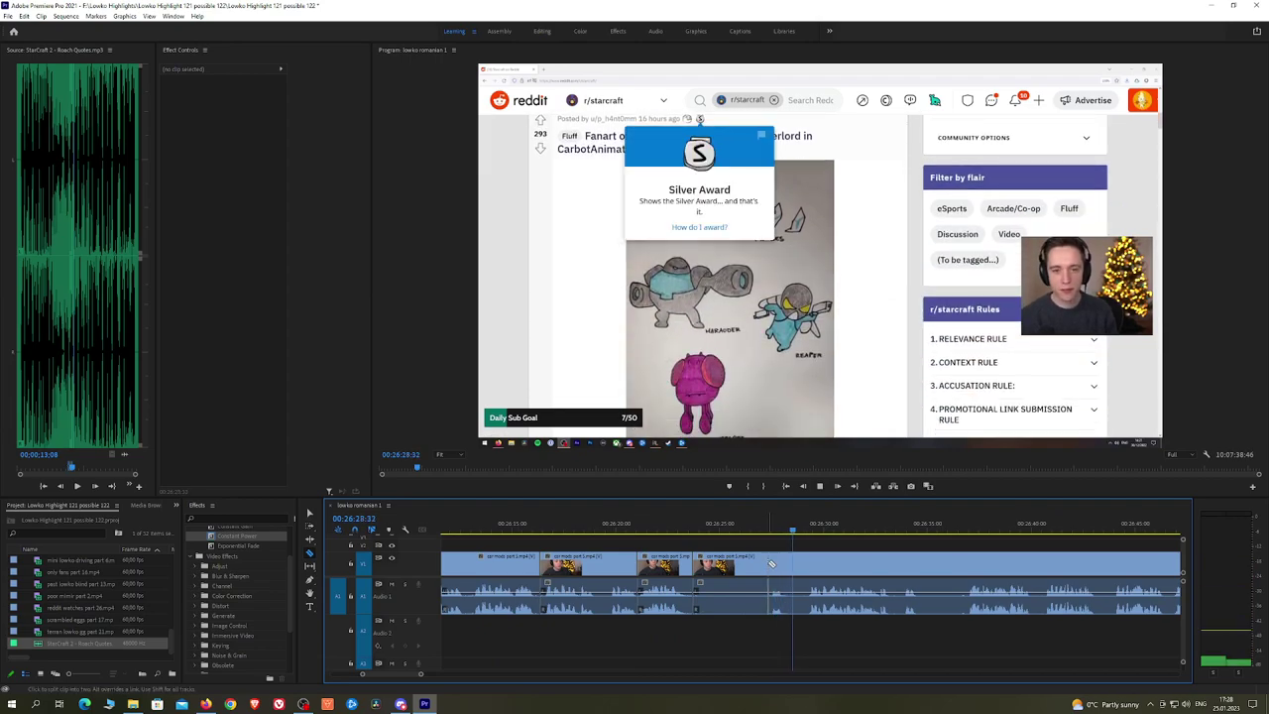
Step: Split the clip at the end of the dull piece and ripple delete it
left_click(772, 563)
key("v")
left_click(757, 564)
key("shift+Delete")
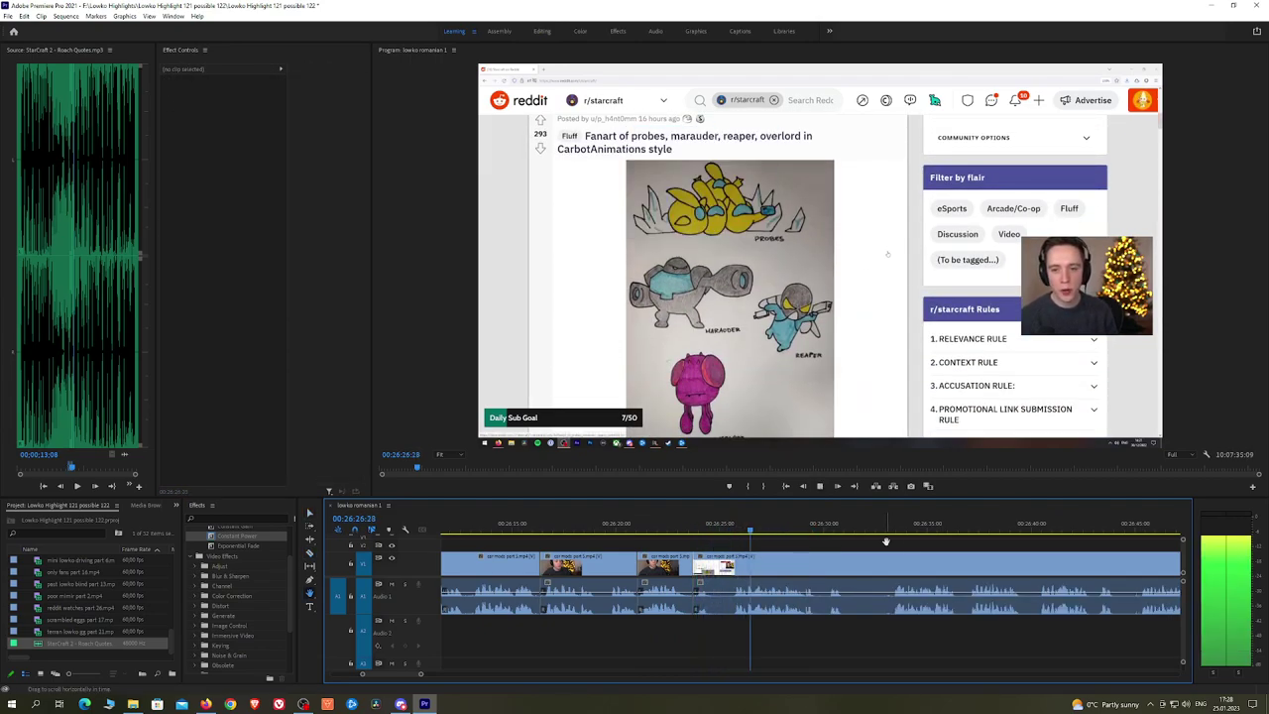
Step: Razor out the short stretch starting at 00:26:31:03 and close the gap
scroll(885, 541, "right", 3)
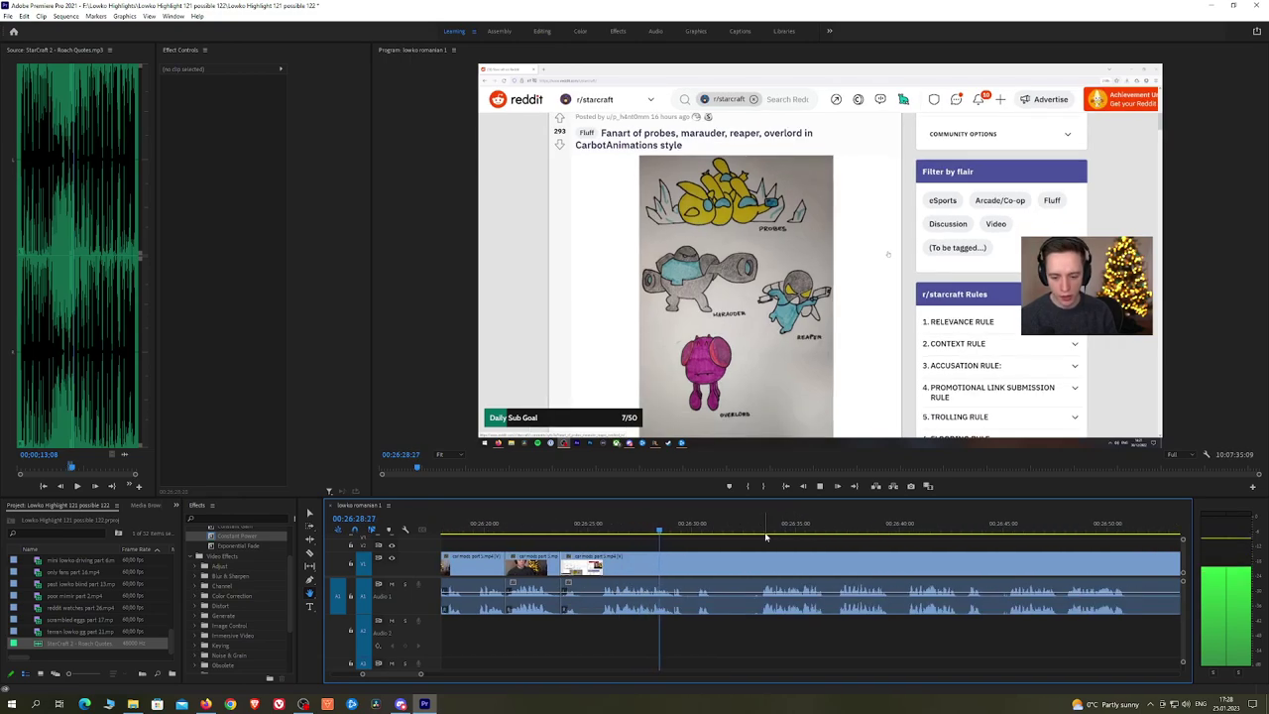
scroll(758, 535, "right", 1)
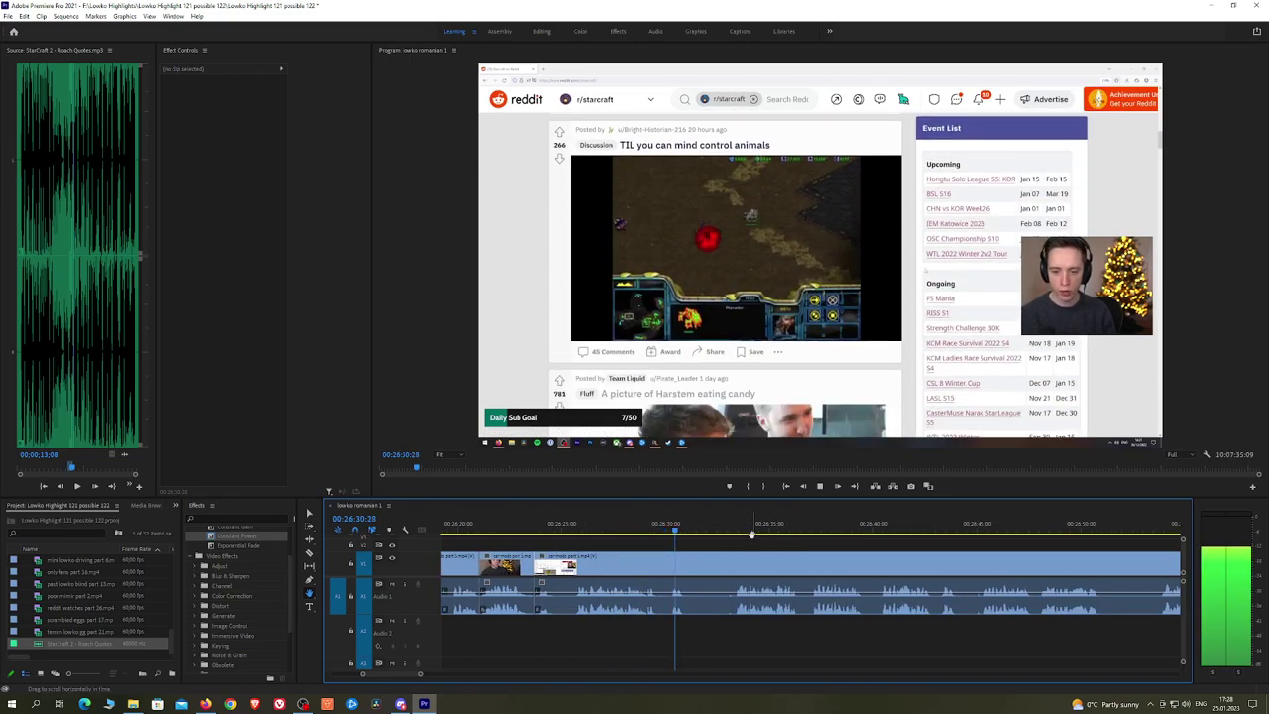
key("space")
key("c")
left_click(688, 564)
left_click(735, 563)
key("v")
left_click(727, 560)
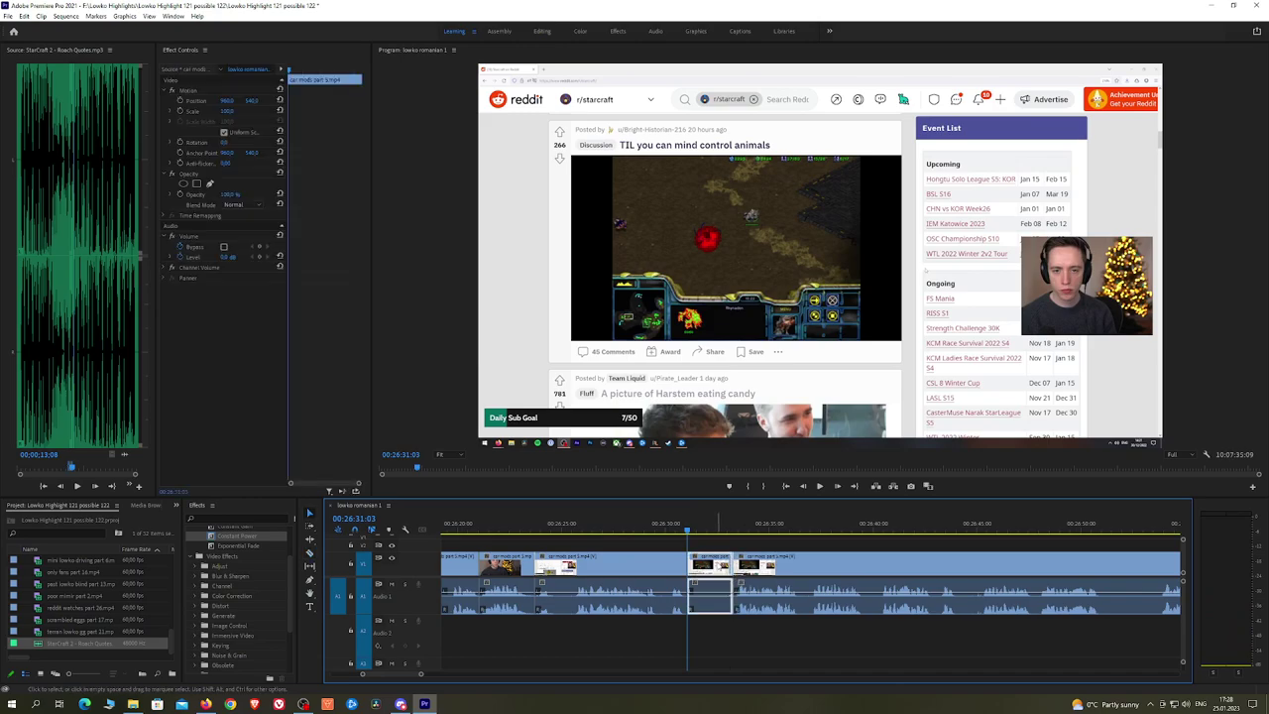
key("shift+Delete")
Step: Cut out another short dull segment with two razor cuts and ripple delete it
key("space")
scroll(776, 542, "right", 3)
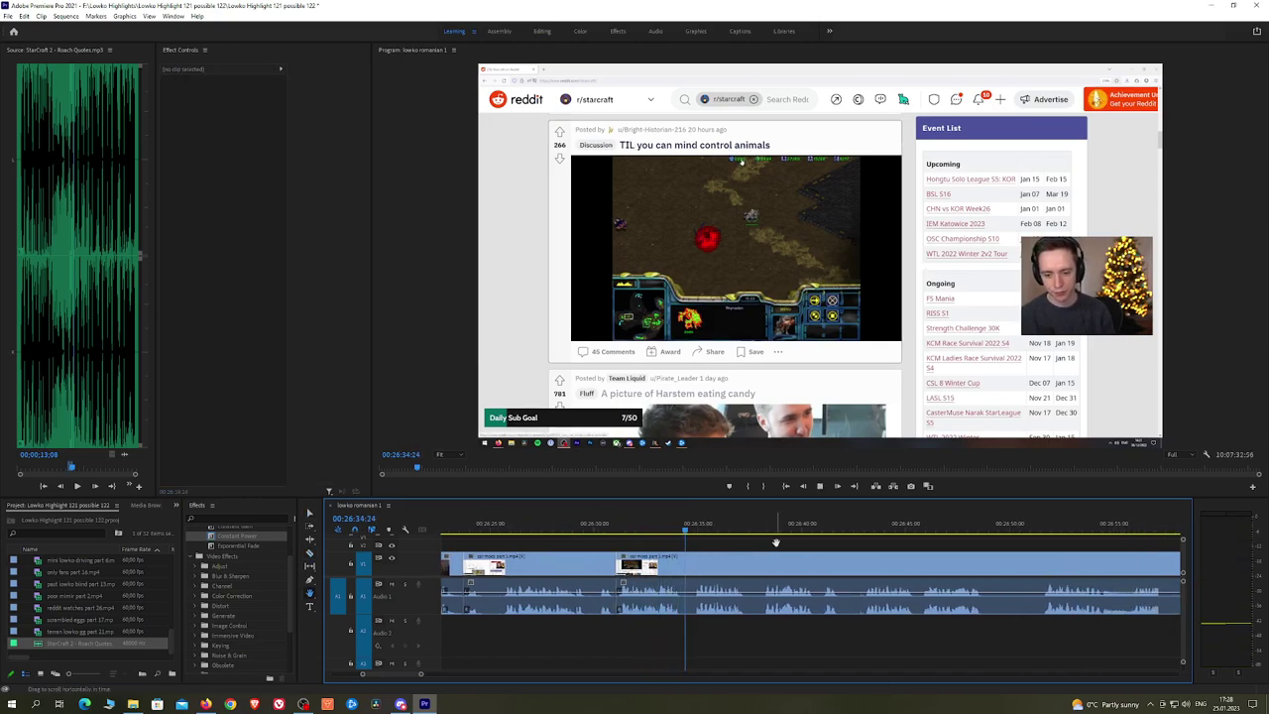
scroll(824, 543, "right", 3)
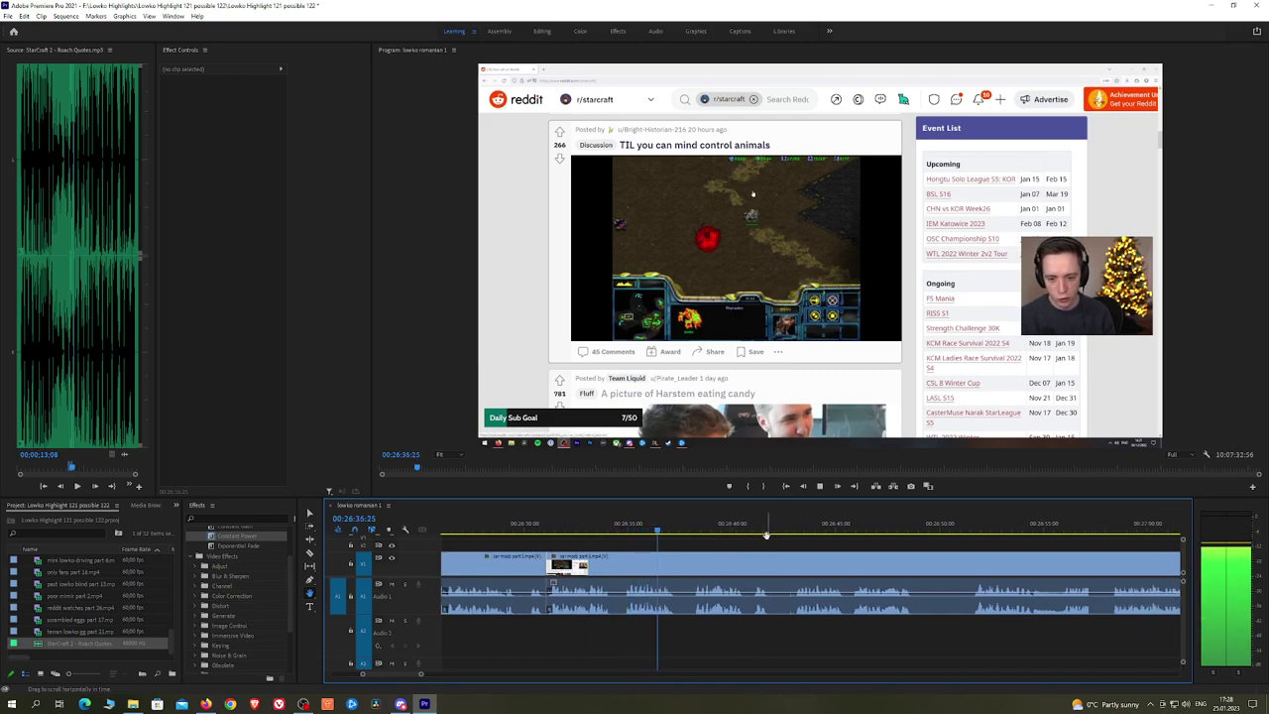
scroll(834, 542, "right", 3)
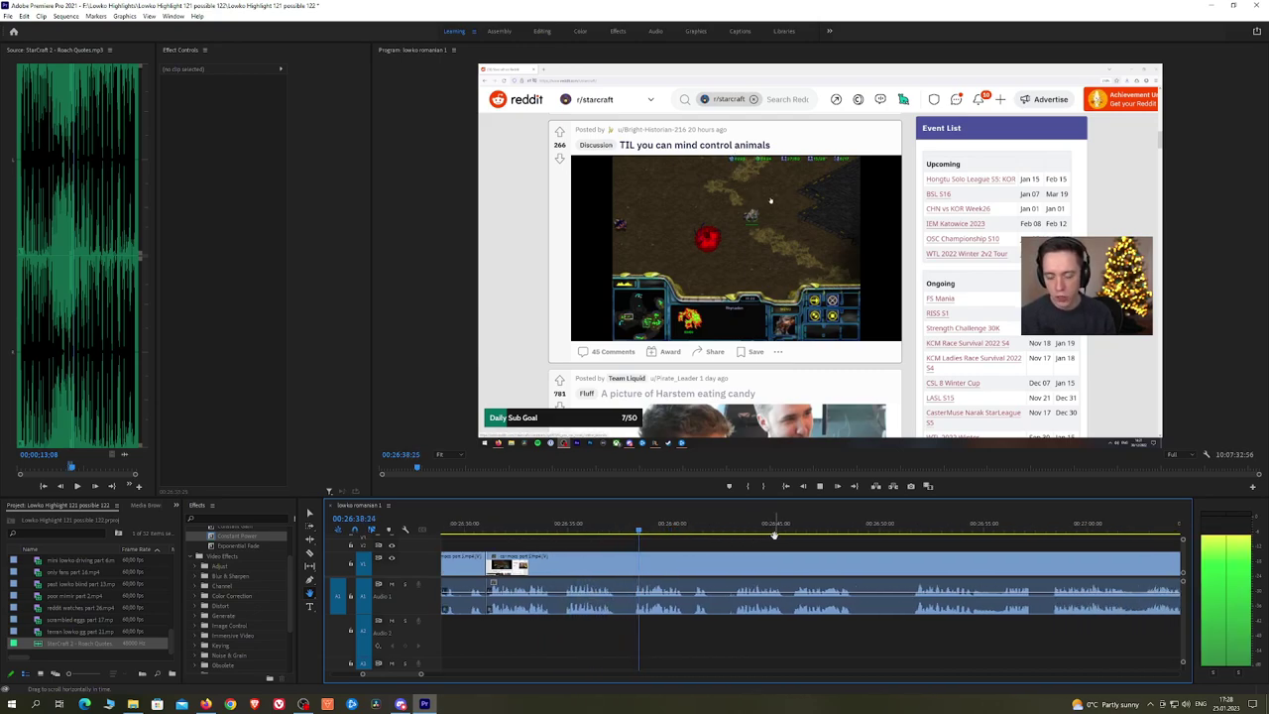
left_click_drag(821, 535, 777, 535)
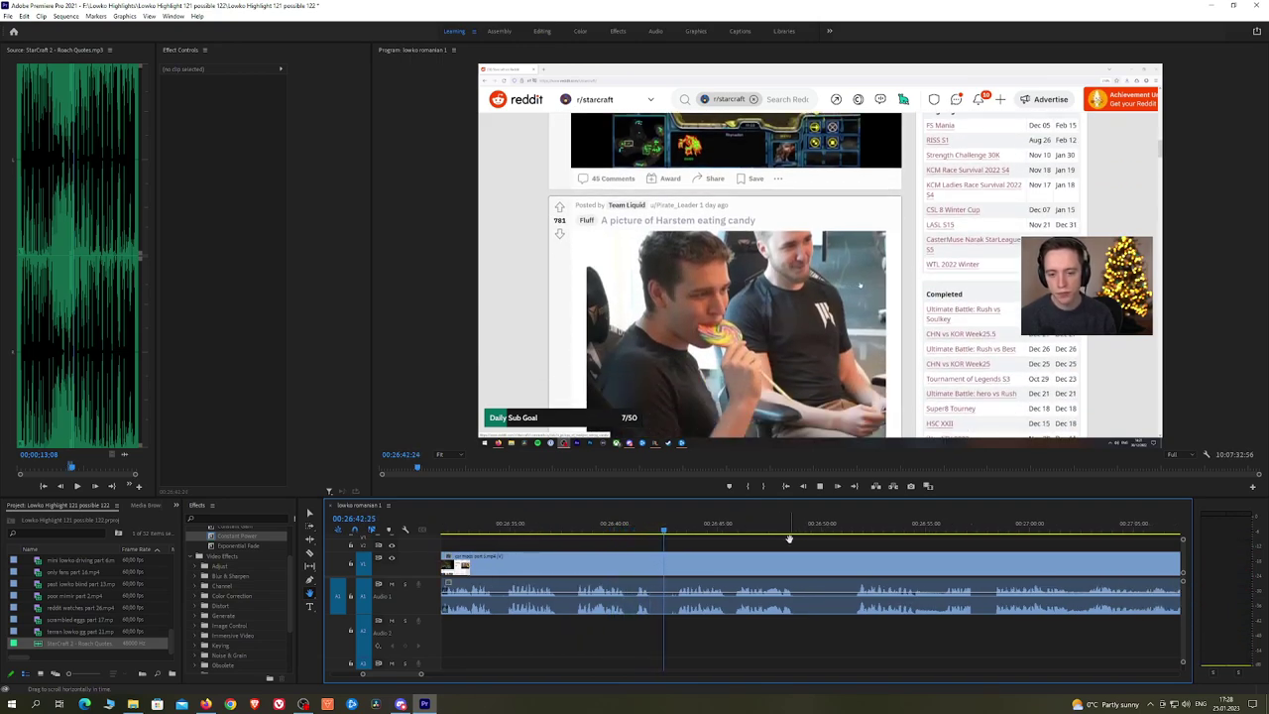
left_click(654, 571)
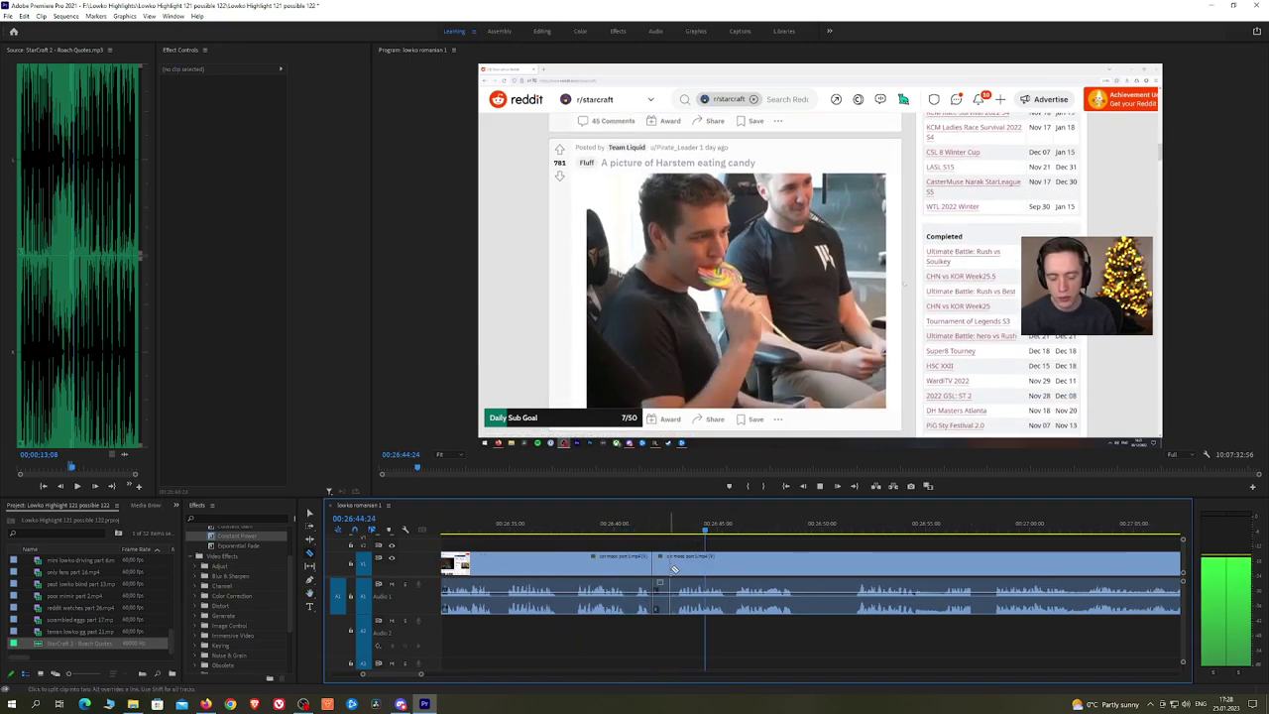
left_click(679, 569)
key("v")
left_click(667, 569)
key("shift+Delete")
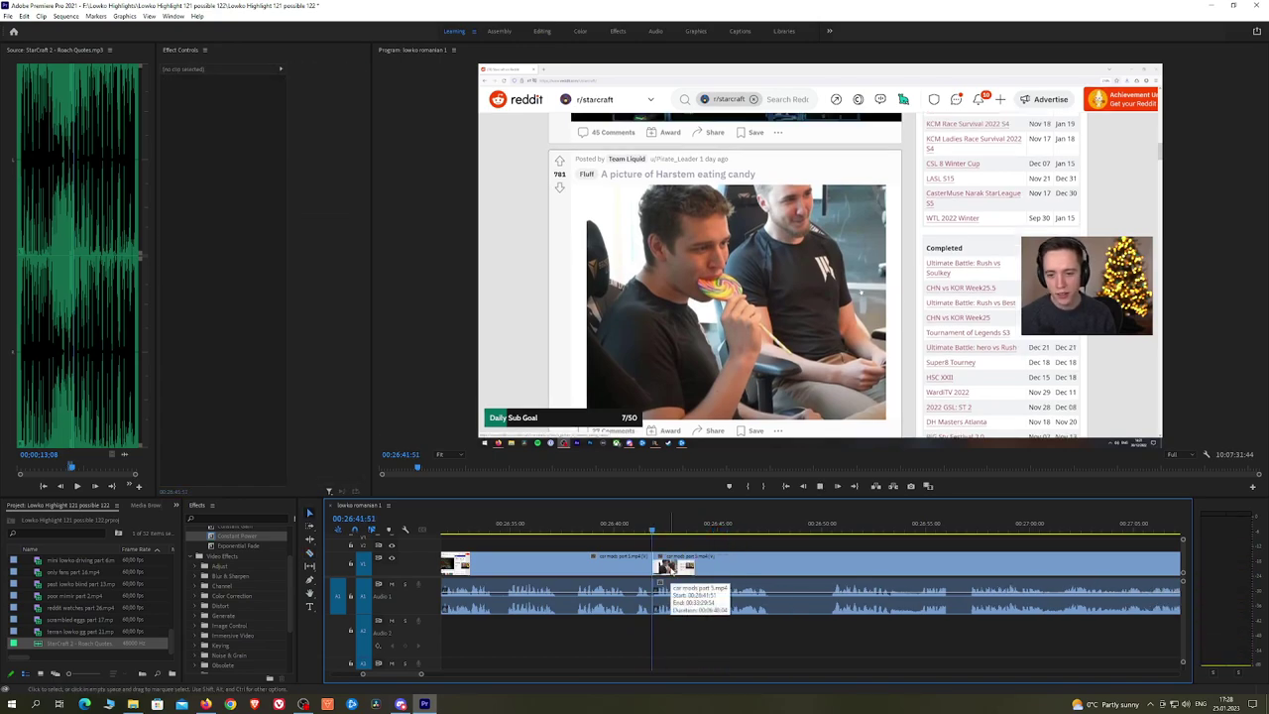
Step: Review the footage just ahead and split the clip at the playhead
key("space")
left_click(708, 532)
key("space")
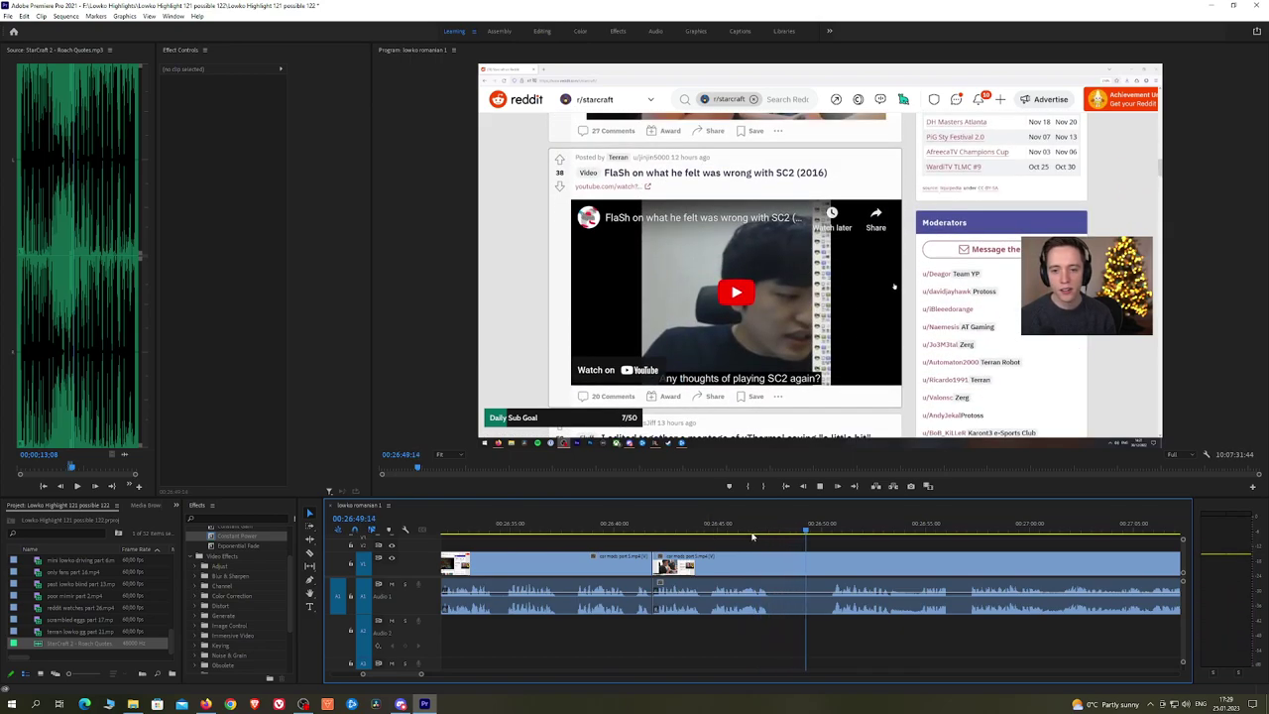
left_click(773, 563)
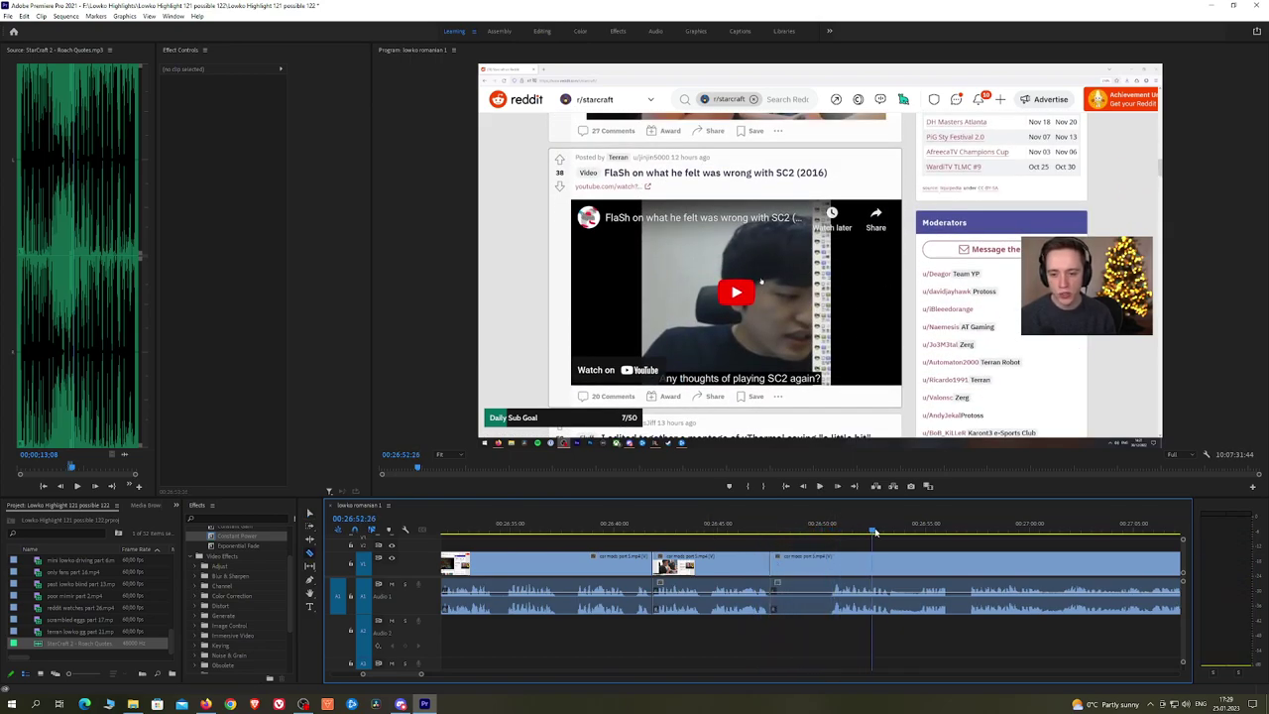
Step: Review the stream footage from about 27:13 to find where the dull stretch ends
left_click(949, 526)
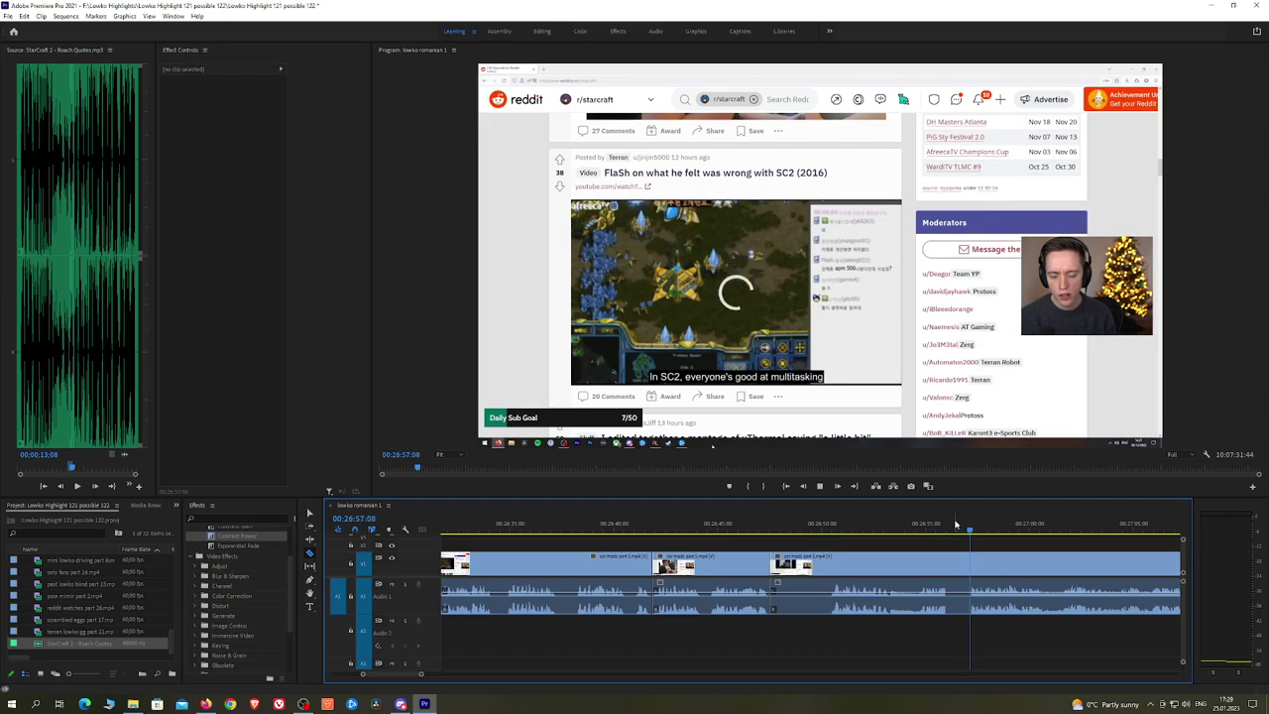
scroll(1025, 546, "down", 3)
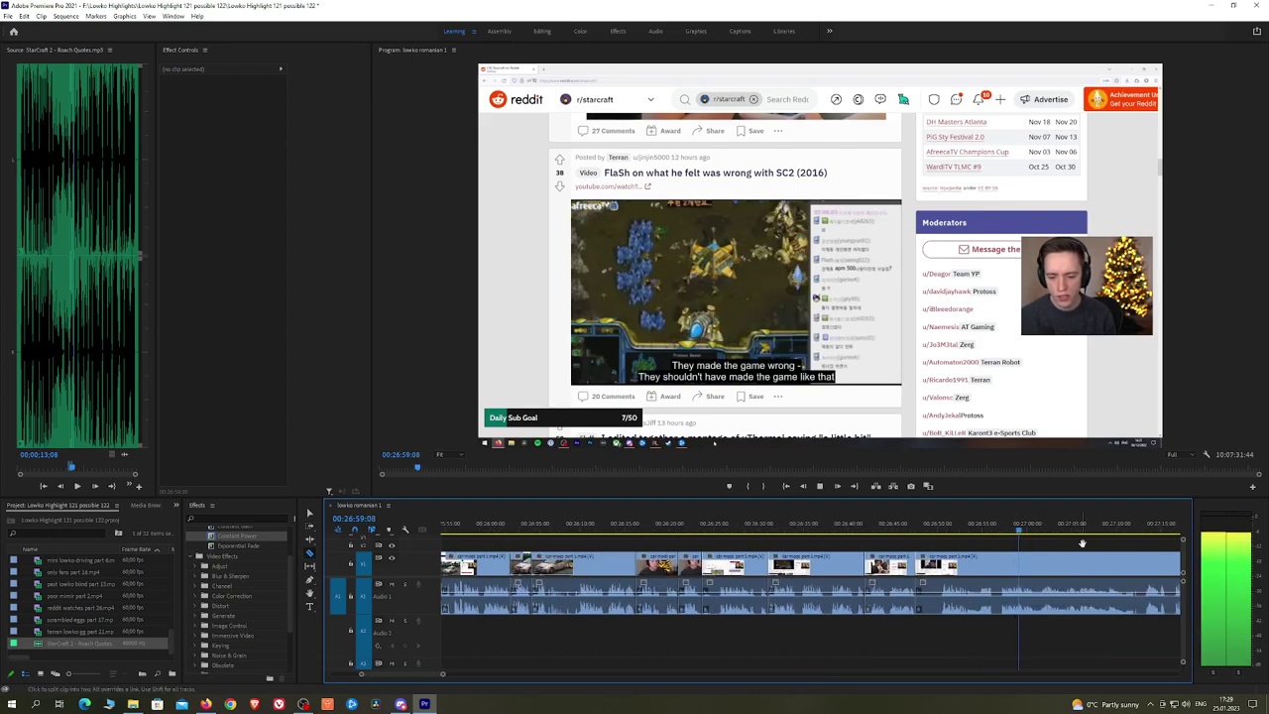
left_click_drag(1082, 544, 787, 540)
left_click(857, 525)
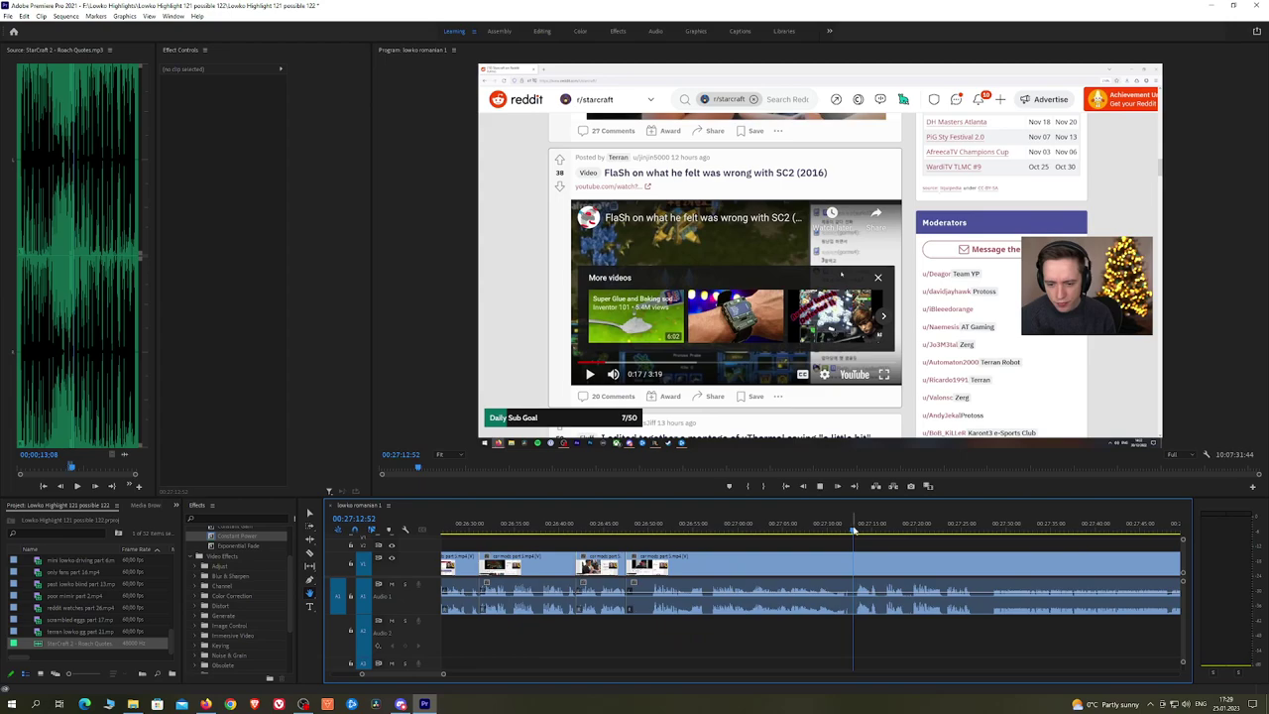
left_click_drag(893, 526, 986, 515)
left_click(859, 525)
key("space")
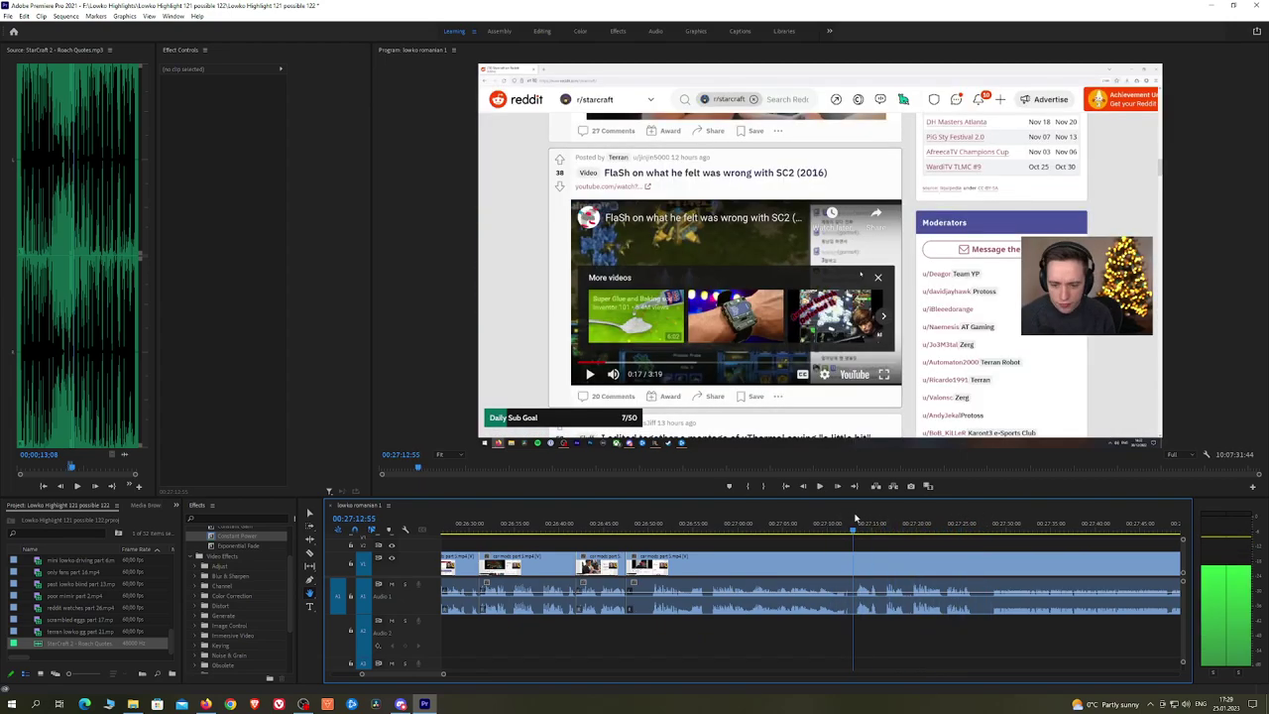
left_click_drag(879, 517, 885, 516)
key("space")
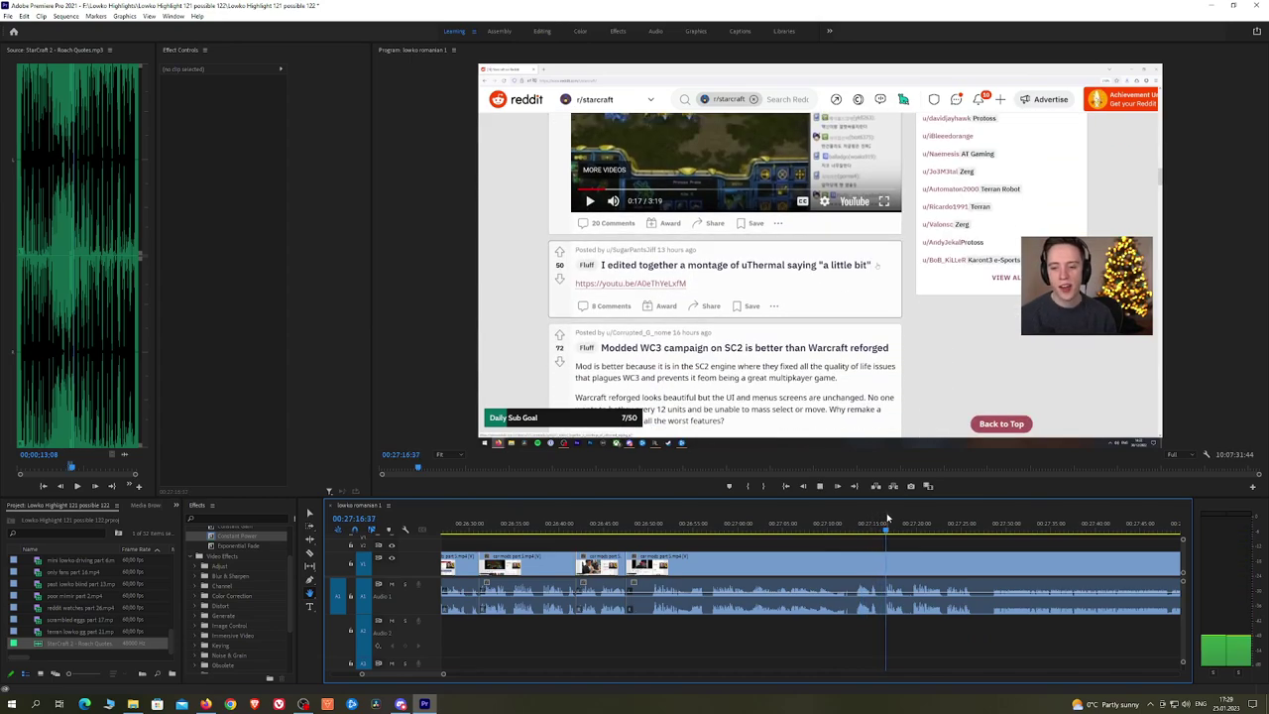
scroll(895, 531, "up", 2)
Step: Split the clip at 27:20 and ripple trim the dull stretch back to the previous edit
left_click(921, 526)
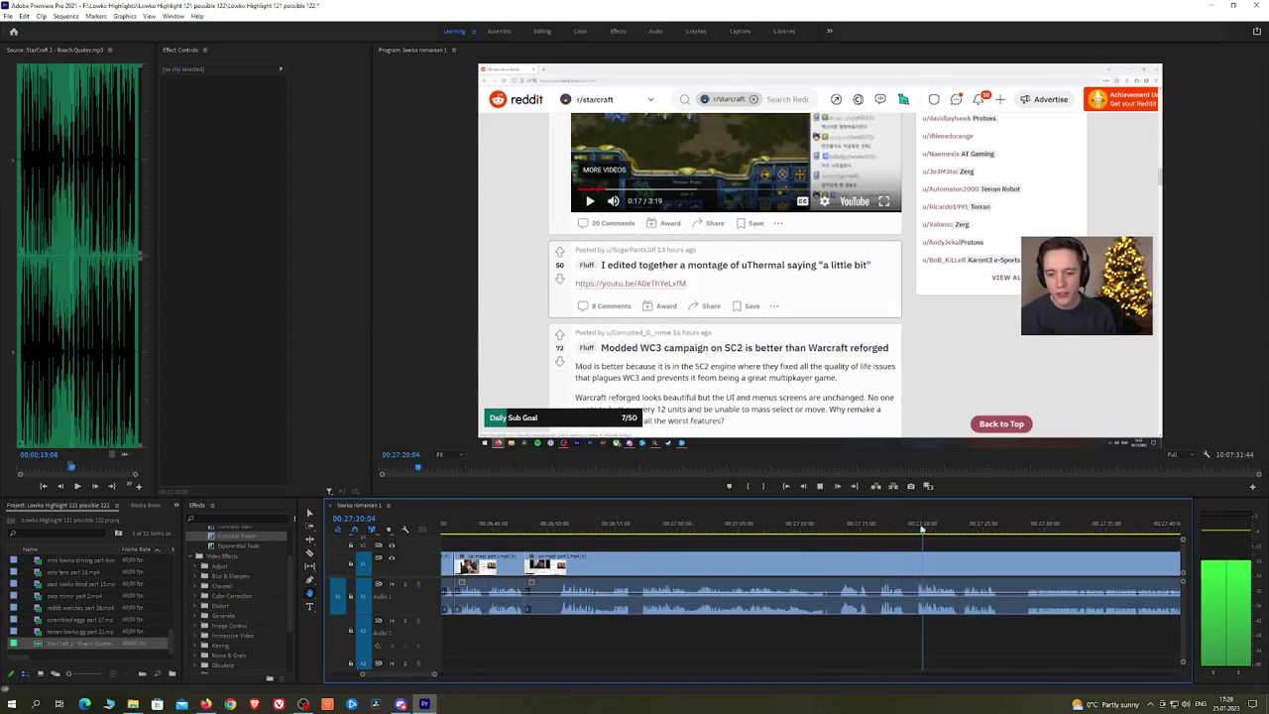
left_click(920, 570)
key("q")
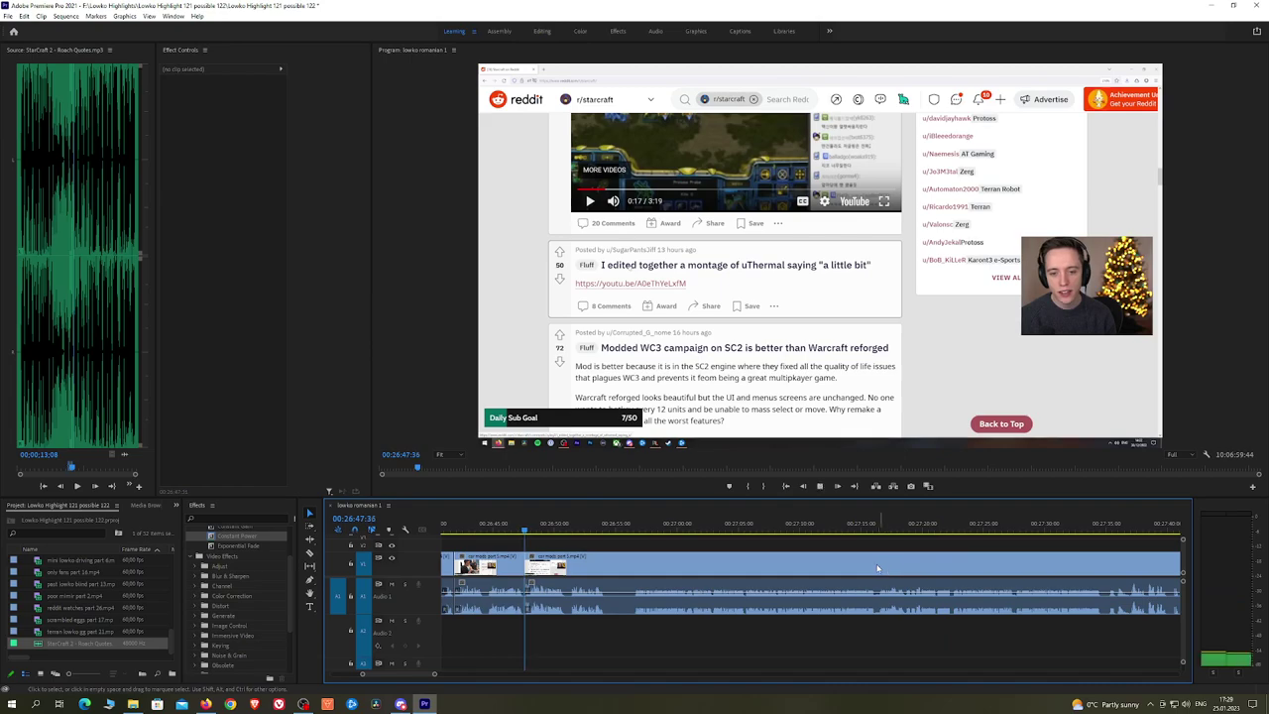
key("=")
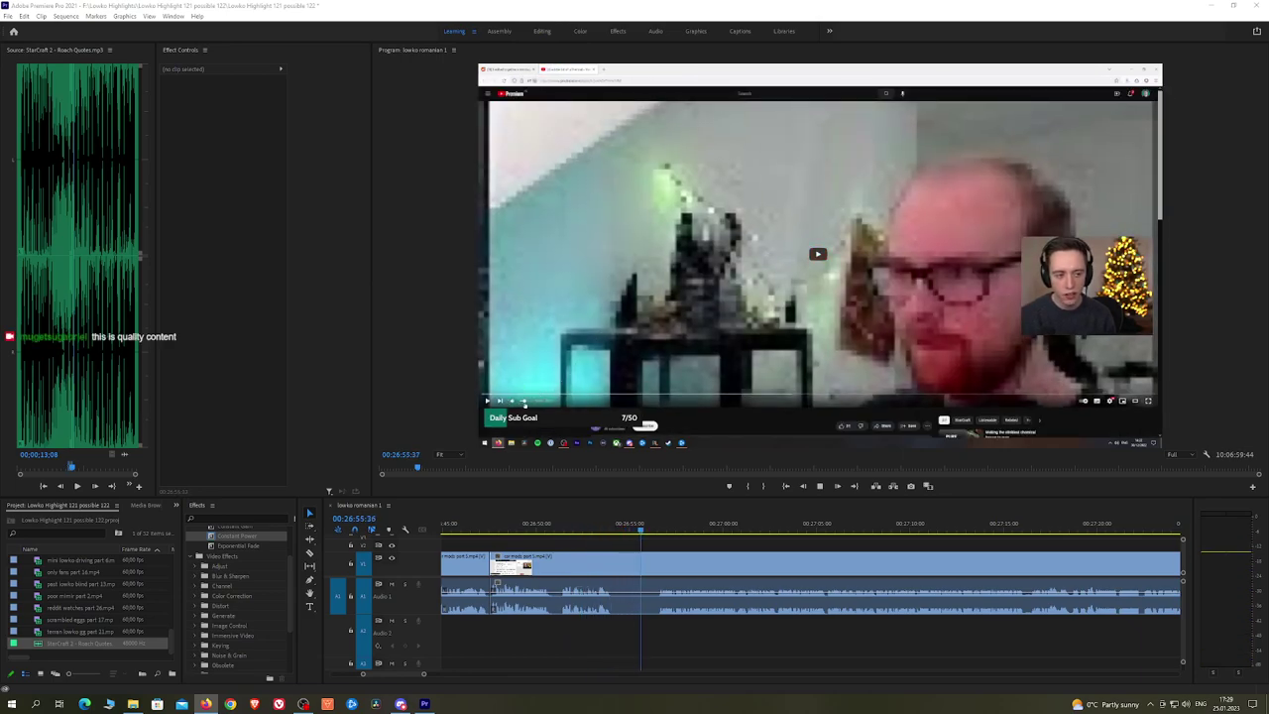
Step: Razor out the short dull bit near 26:54 and ripple delete it
left_click(623, 550)
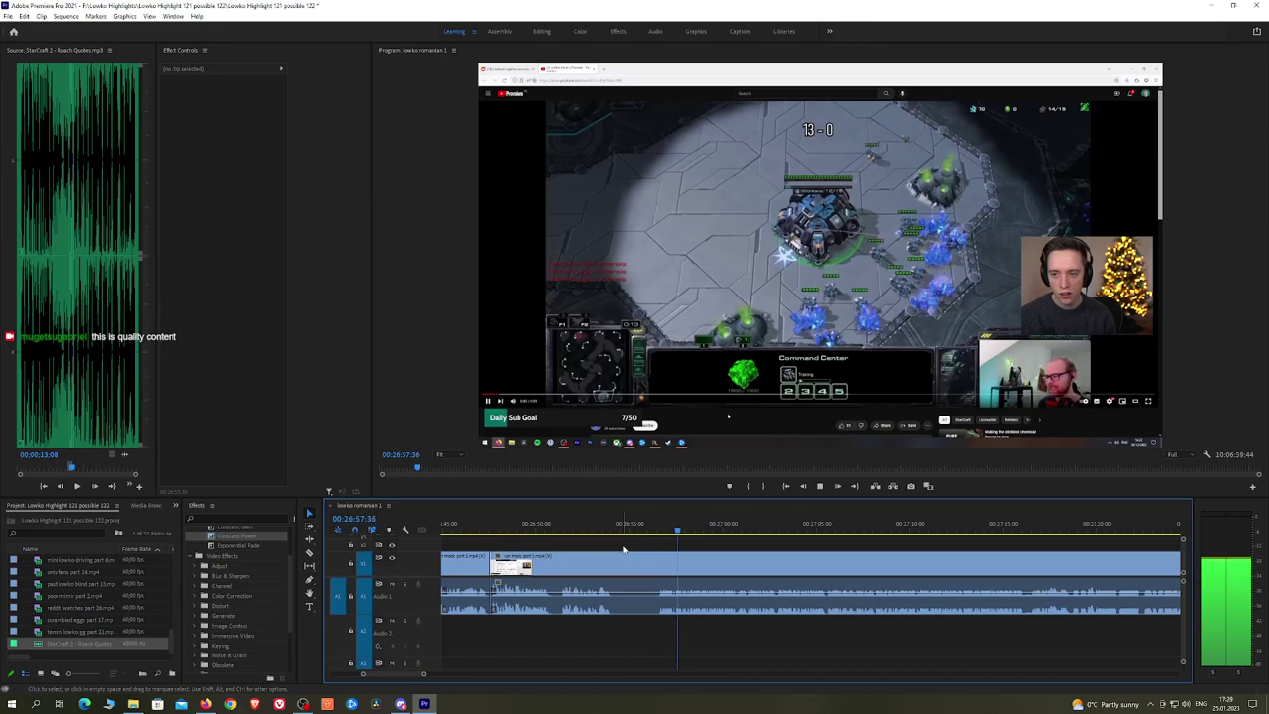
key("c")
left_click(614, 569)
left_click(655, 568)
key("v")
left_click(642, 568)
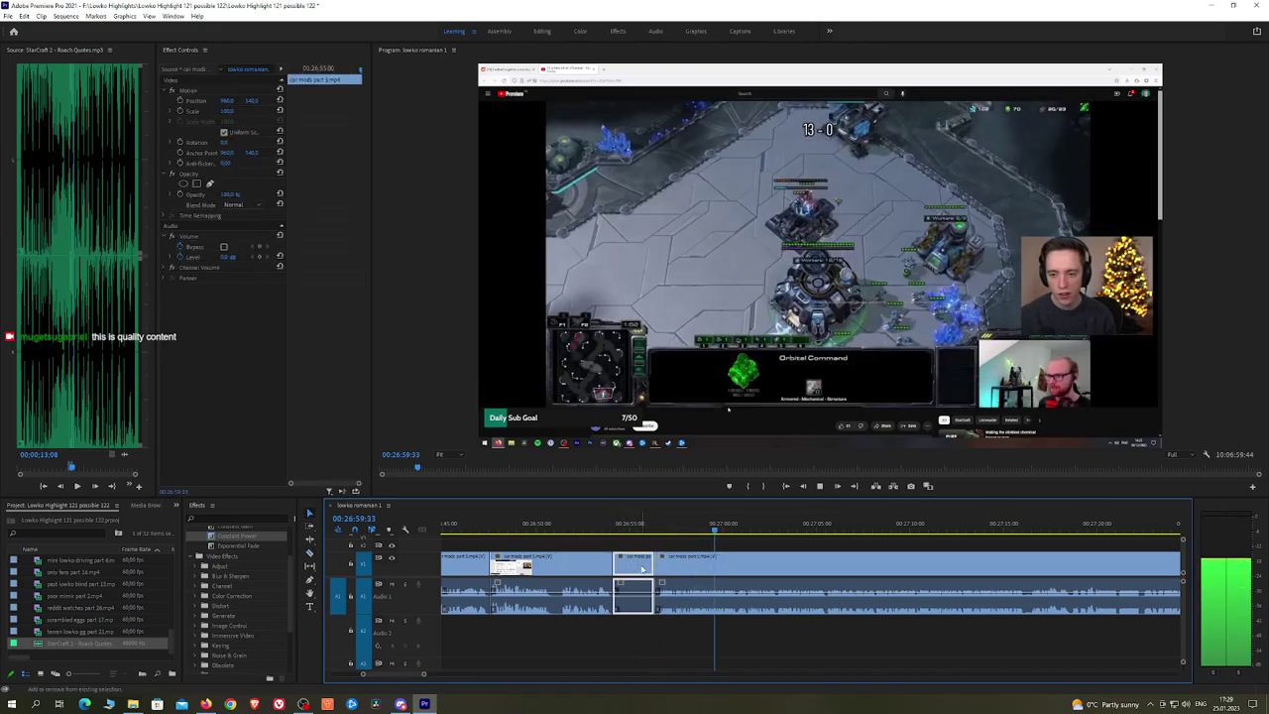
key("shift+Delete")
key("space")
Step: Save the project, play back over the new edit, and pan to later clips
key("ctrl+s")
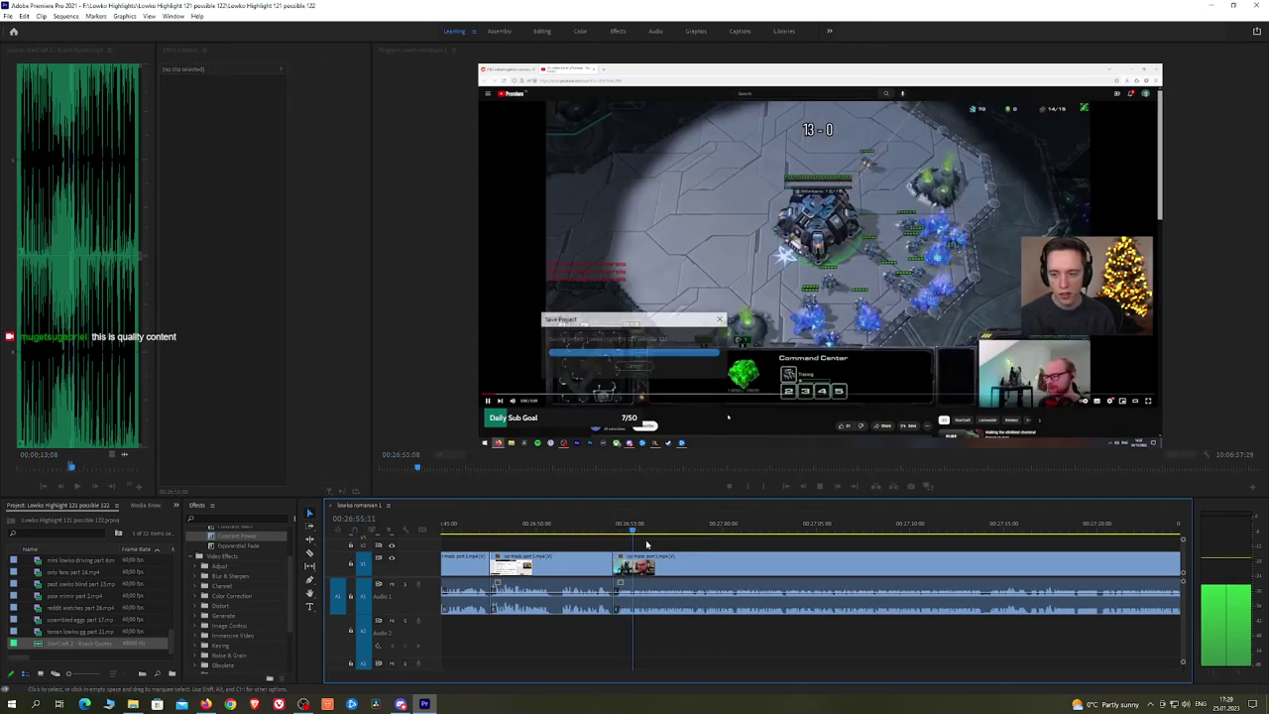
left_click(600, 529)
key("space")
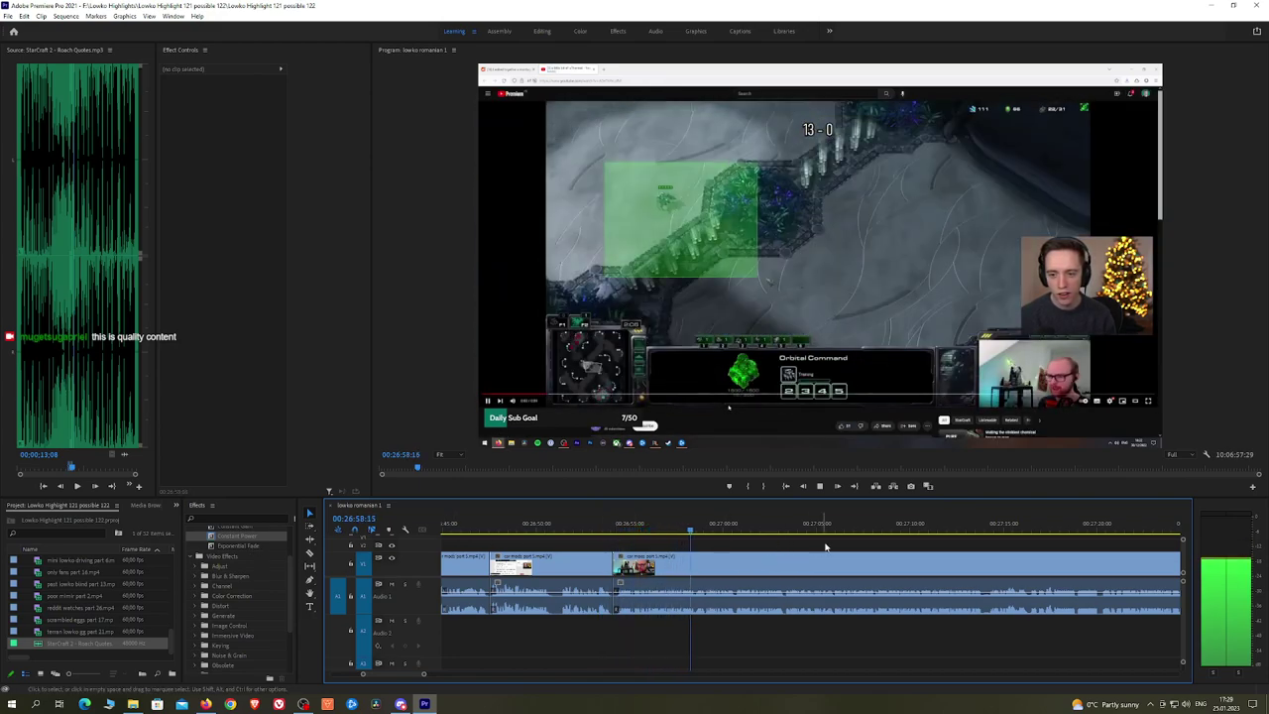
scroll(854, 553, "down", 3)
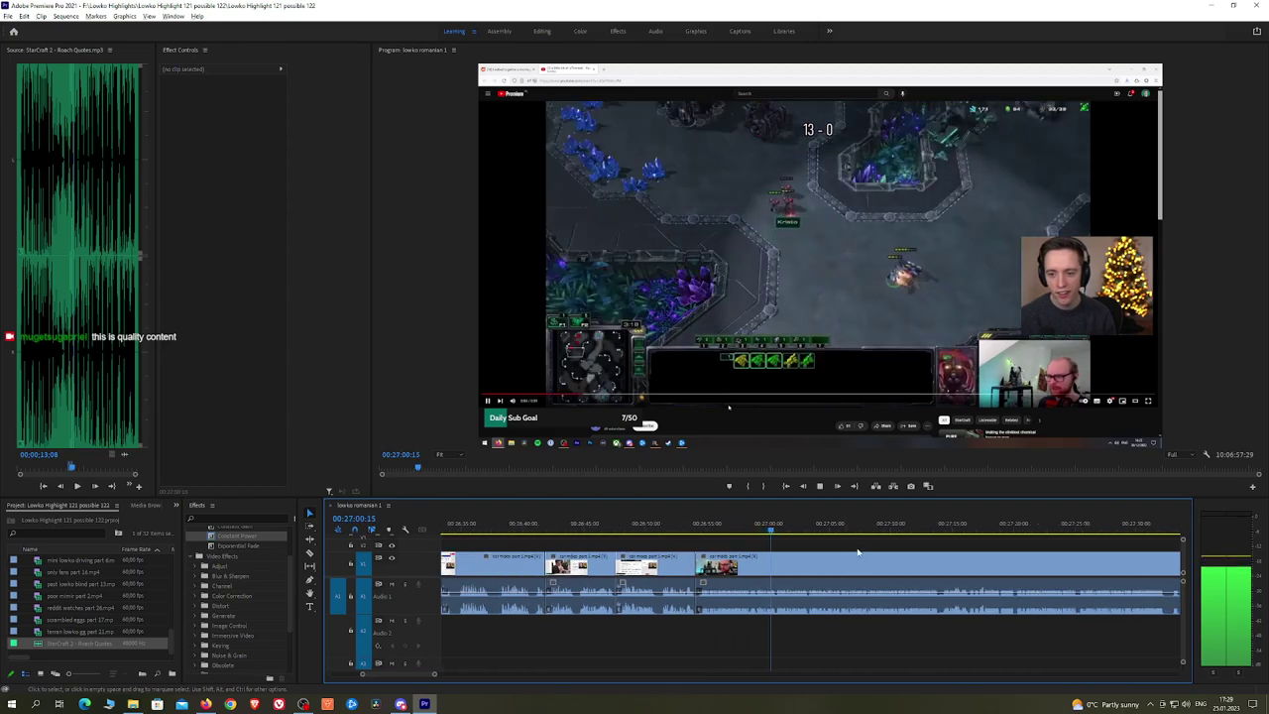
key("h")
left_click_drag(937, 548, 766, 539)
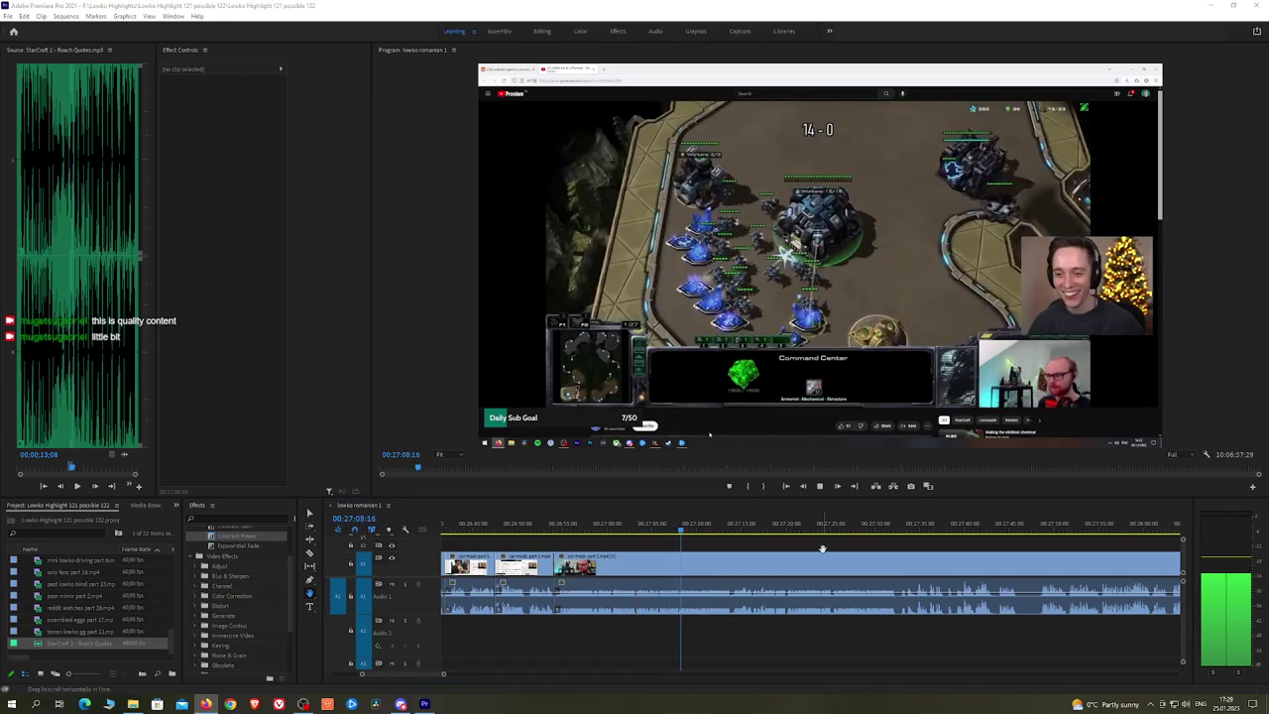
left_click_drag(823, 548, 752, 547)
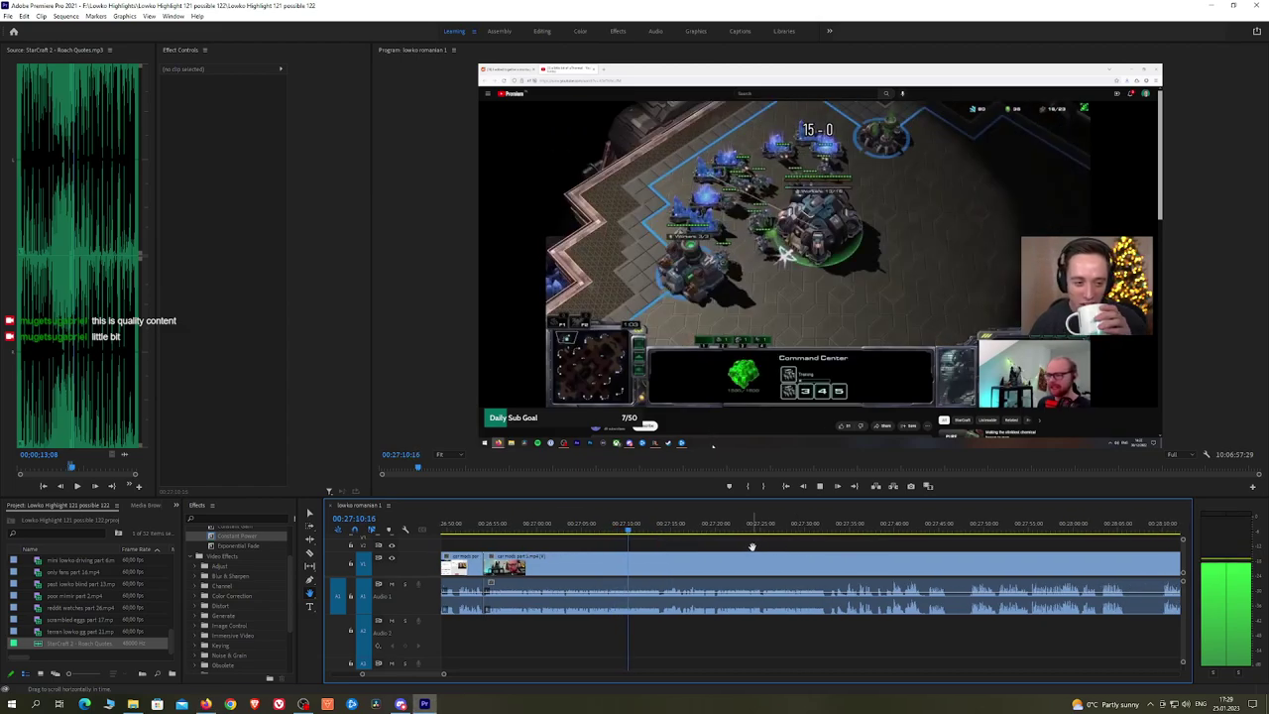
left_click_drag(755, 547, 745, 547)
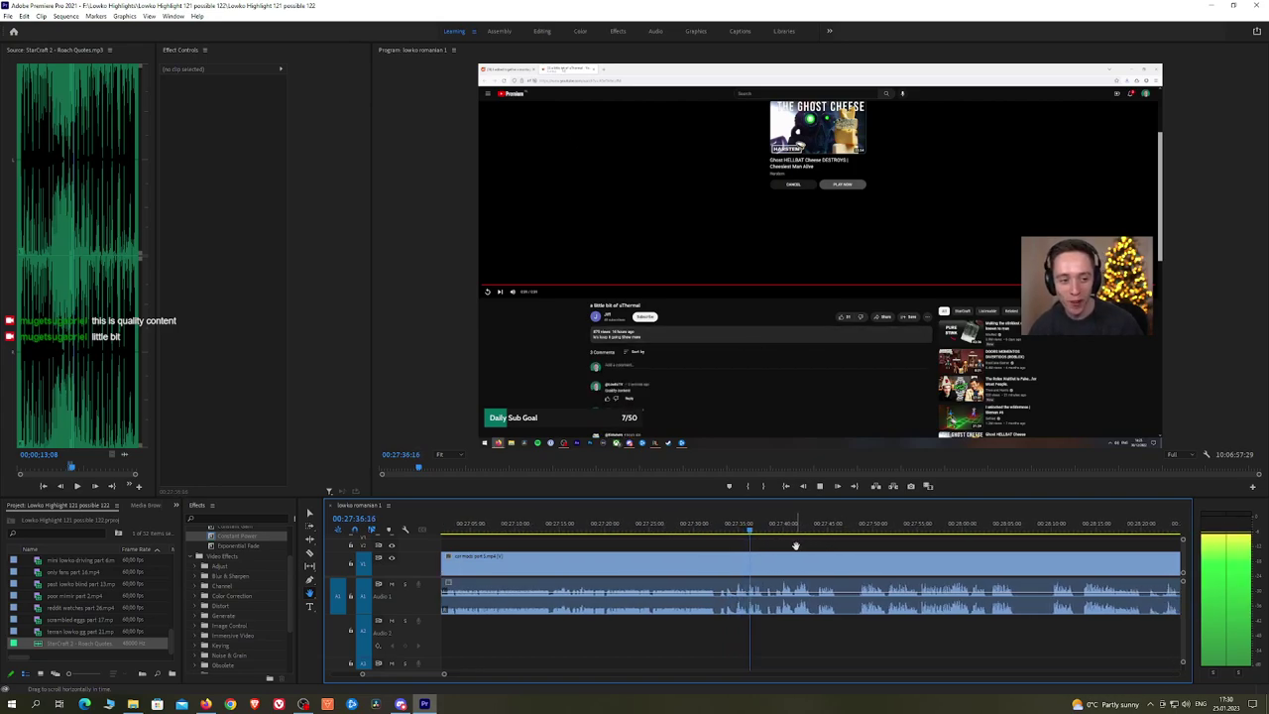
Step: Razor the clip at about 27:37, where the YouTube page changes back to Reddit
scroll(830, 541, "up", 2)
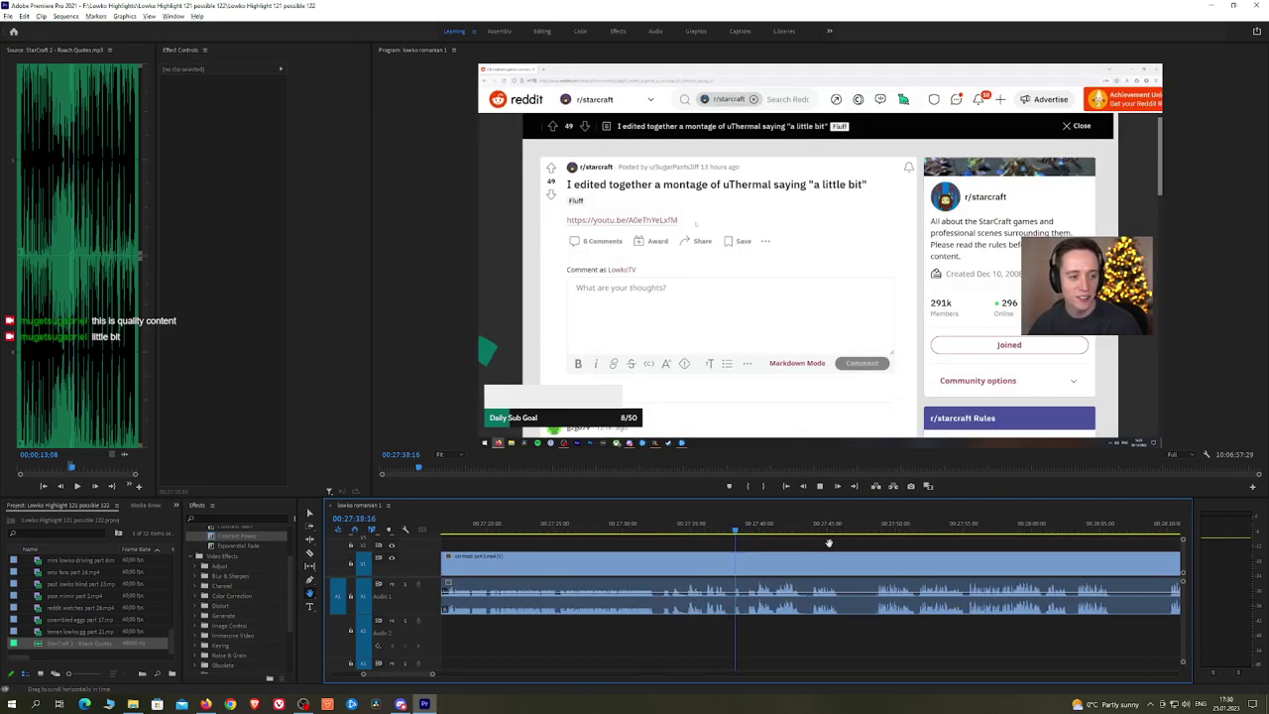
left_click_drag(829, 542, 795, 545)
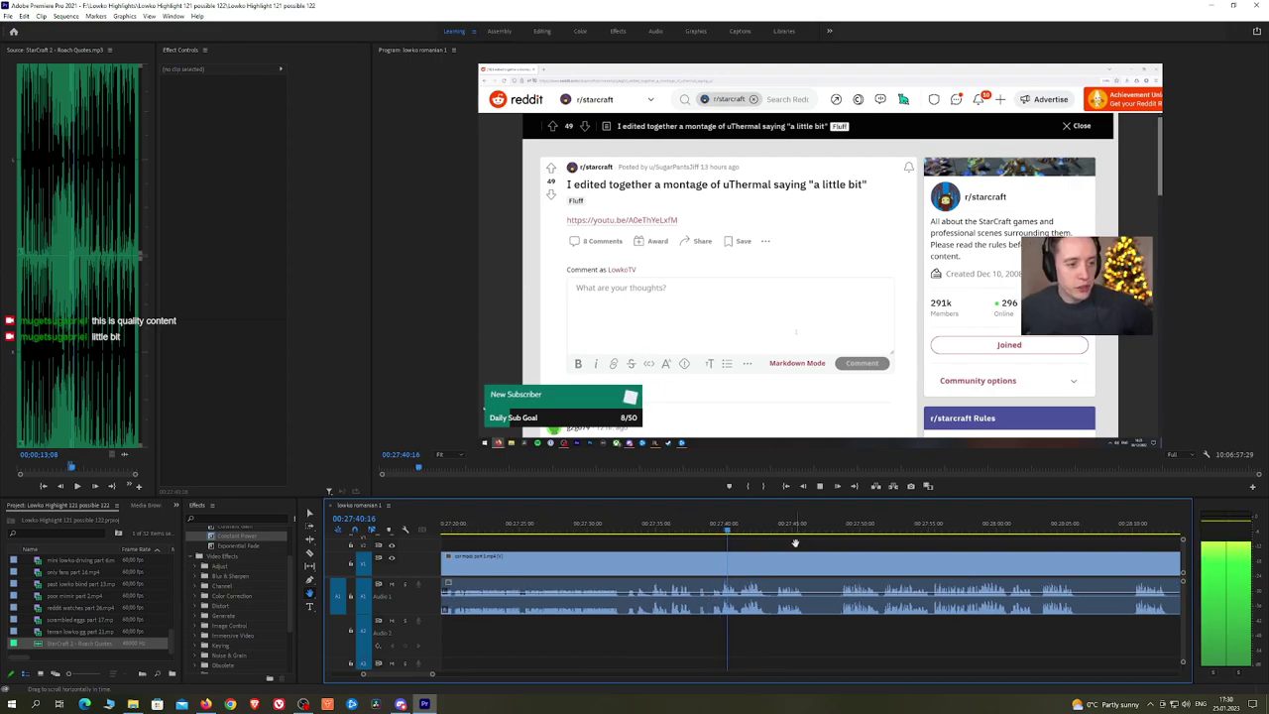
scroll(795, 544, "up", 2)
left_click(644, 530)
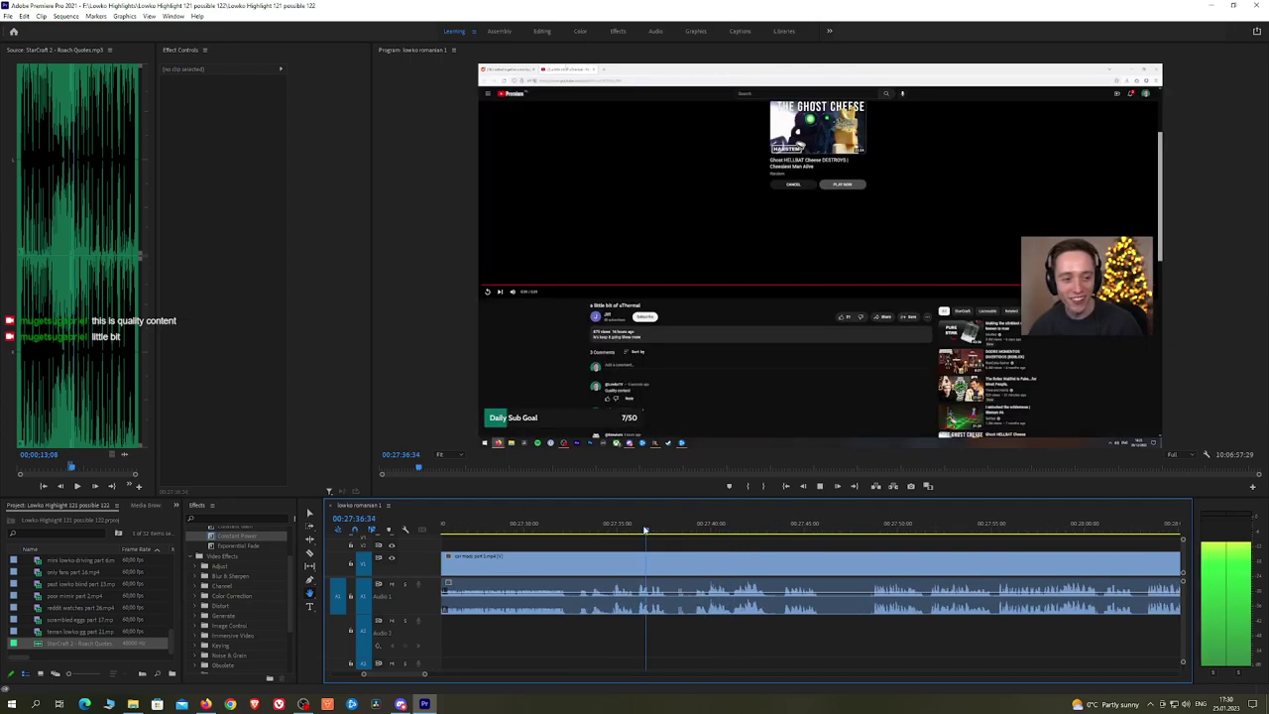
key("space")
key("c")
left_click(672, 564)
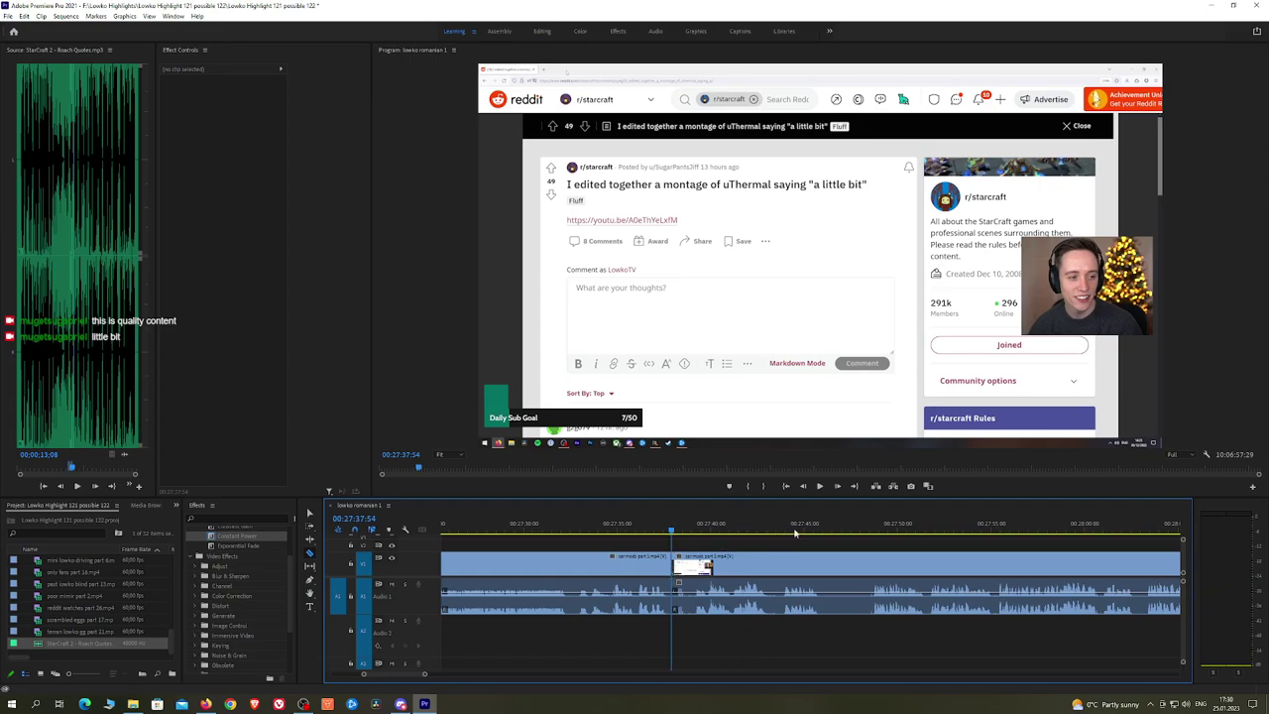
Step: Review the footage from 27:48 onward, panning the timeline to later clips
left_click(867, 526)
key("space")
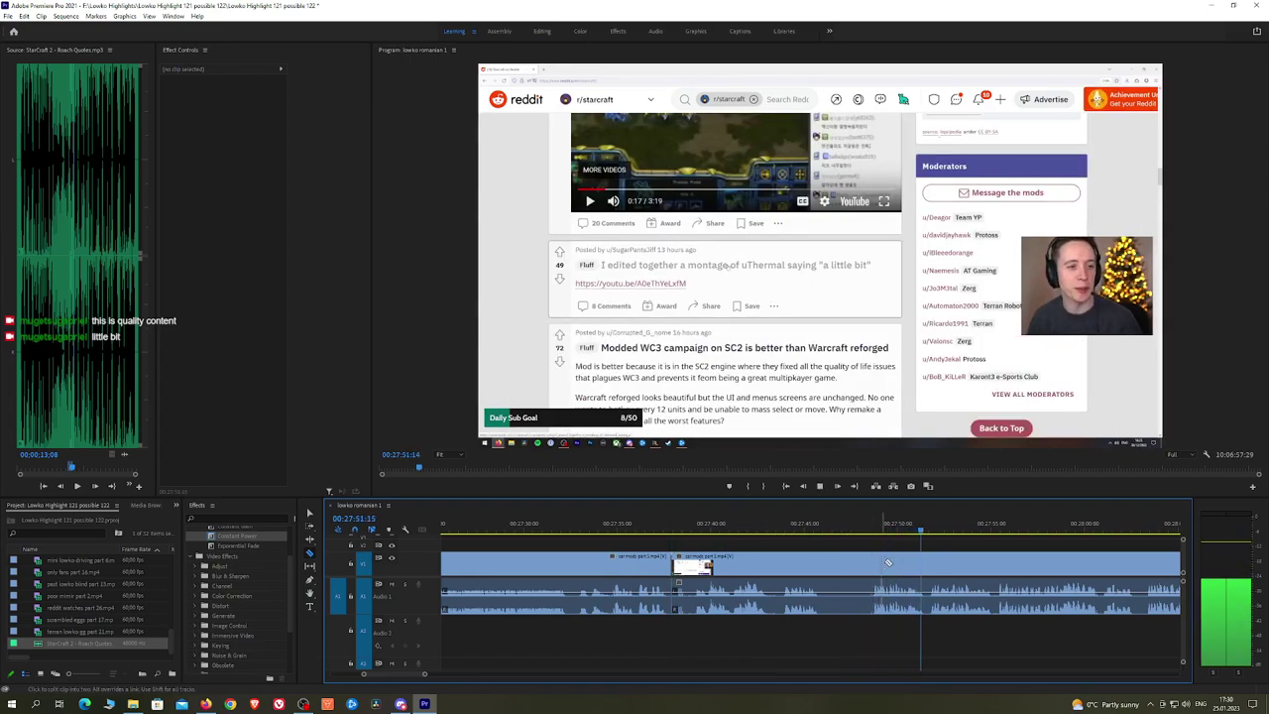
scroll(978, 546, "down", 1)
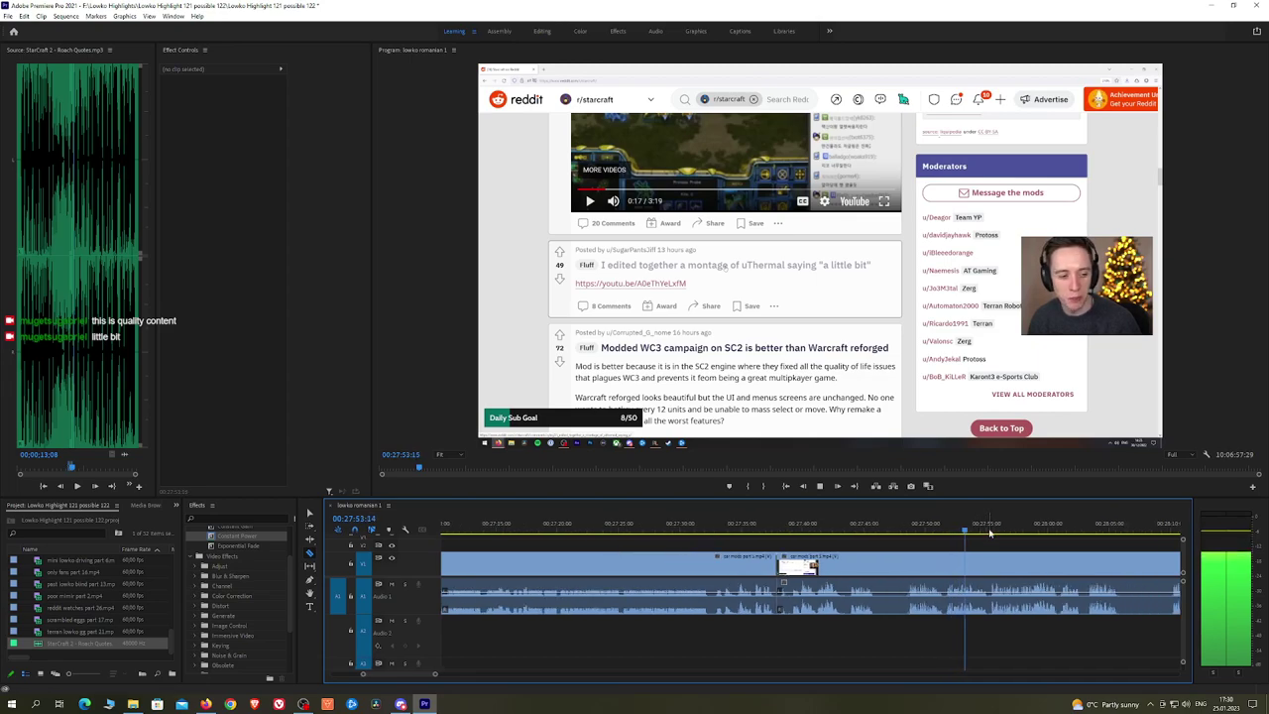
left_click(990, 530)
key("space")
key("h")
left_click_drag(1023, 552, 804, 538)
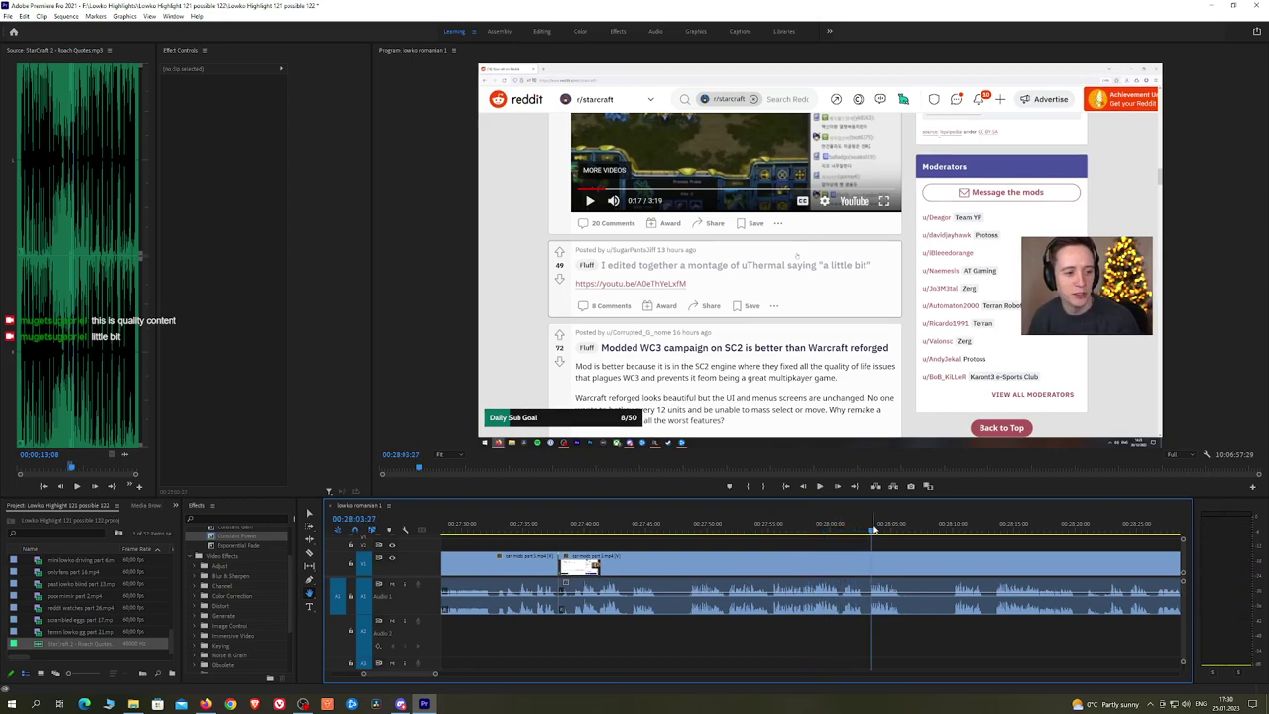
Step: Check the footage at 28:03 and 28:19, then skim ahead to about 28:39
left_click(877, 527)
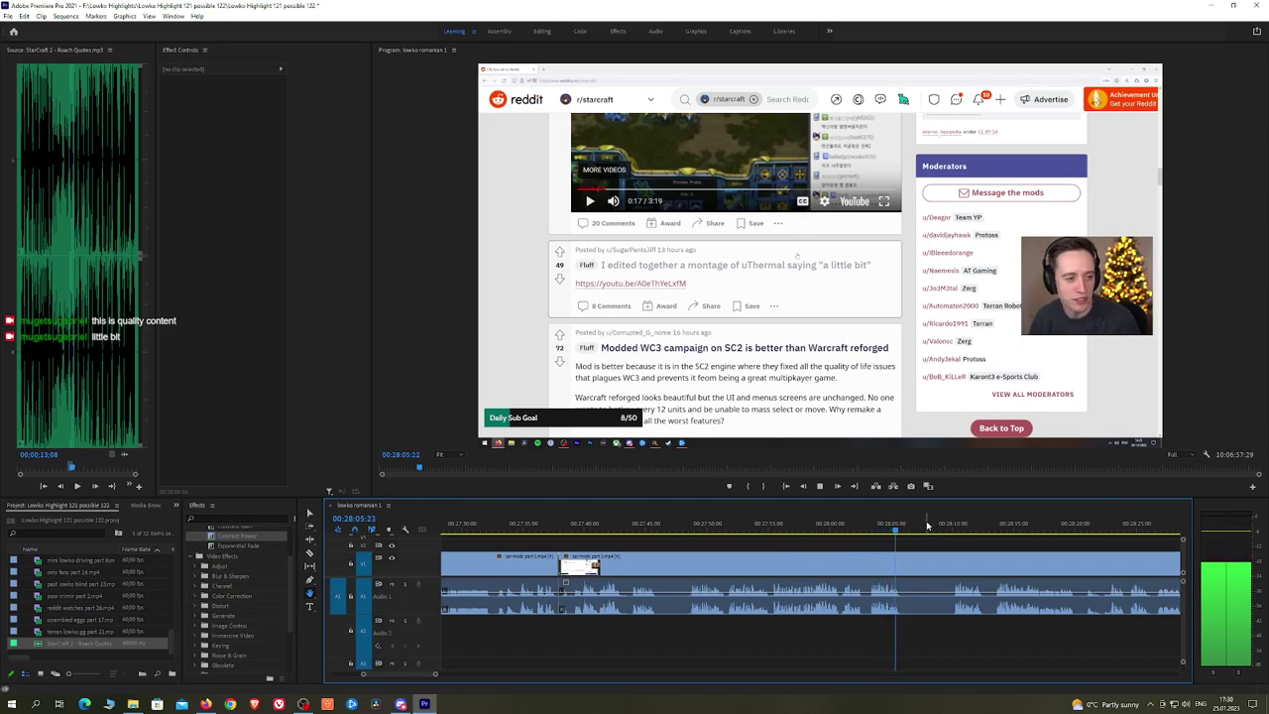
left_click(958, 527)
key("space")
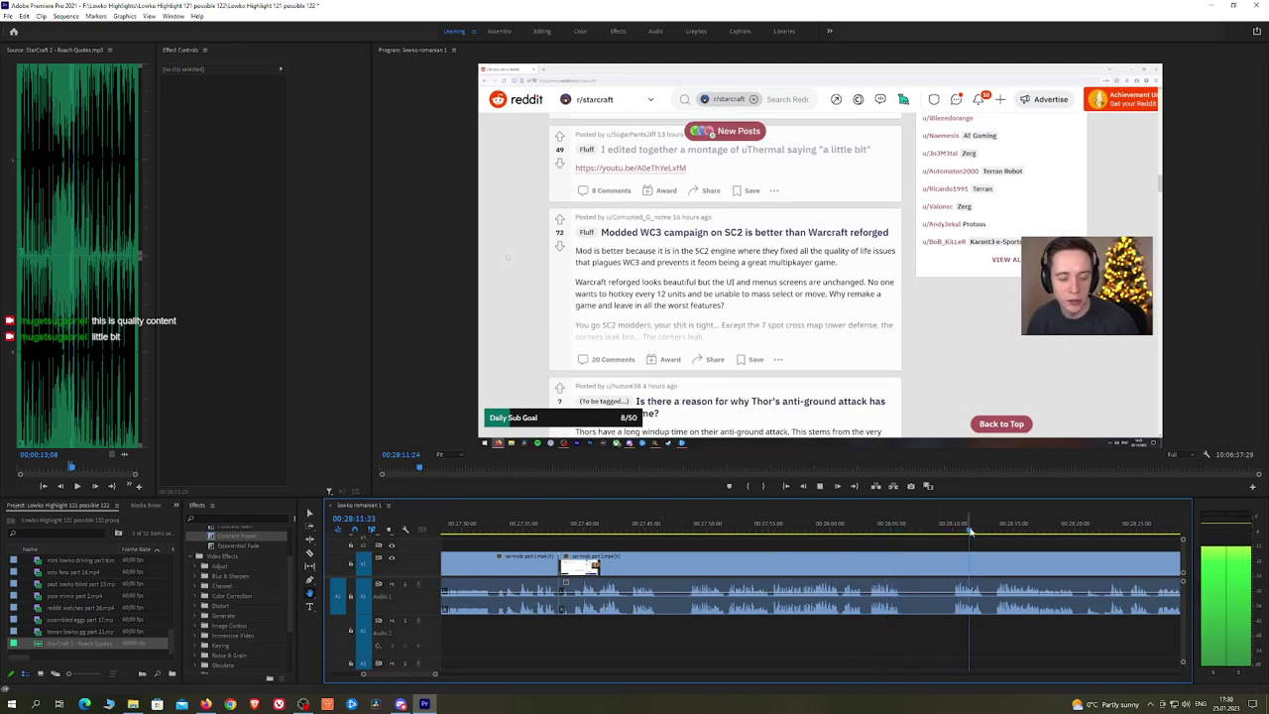
scroll(1027, 541, "down", 3)
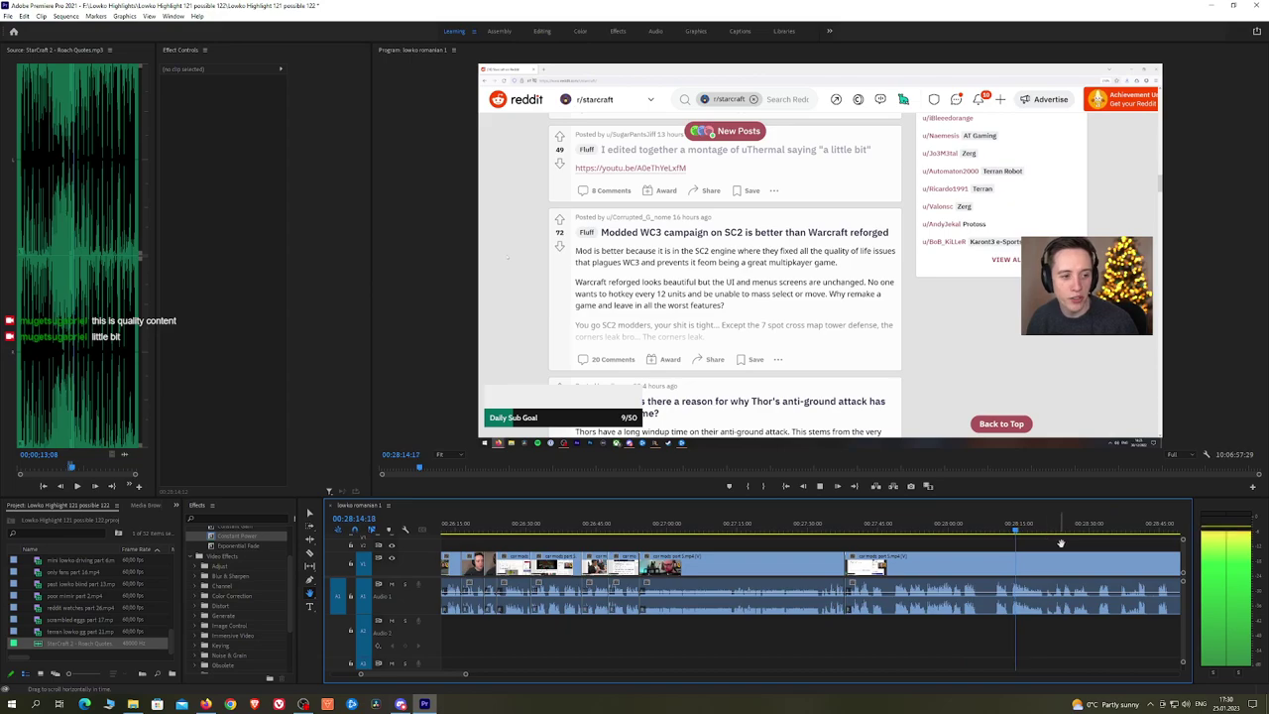
left_click_drag(1062, 543, 822, 540)
scroll(809, 545, "up", 1)
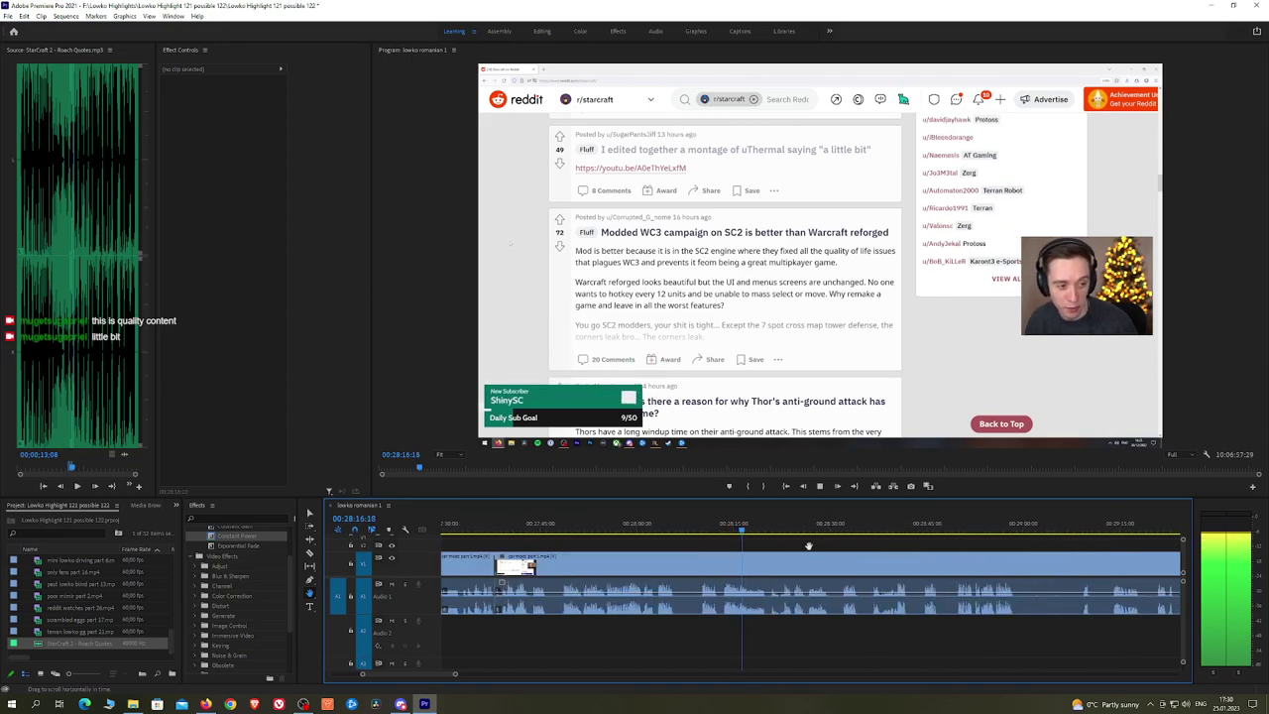
left_click_drag(772, 537, 1054, 533)
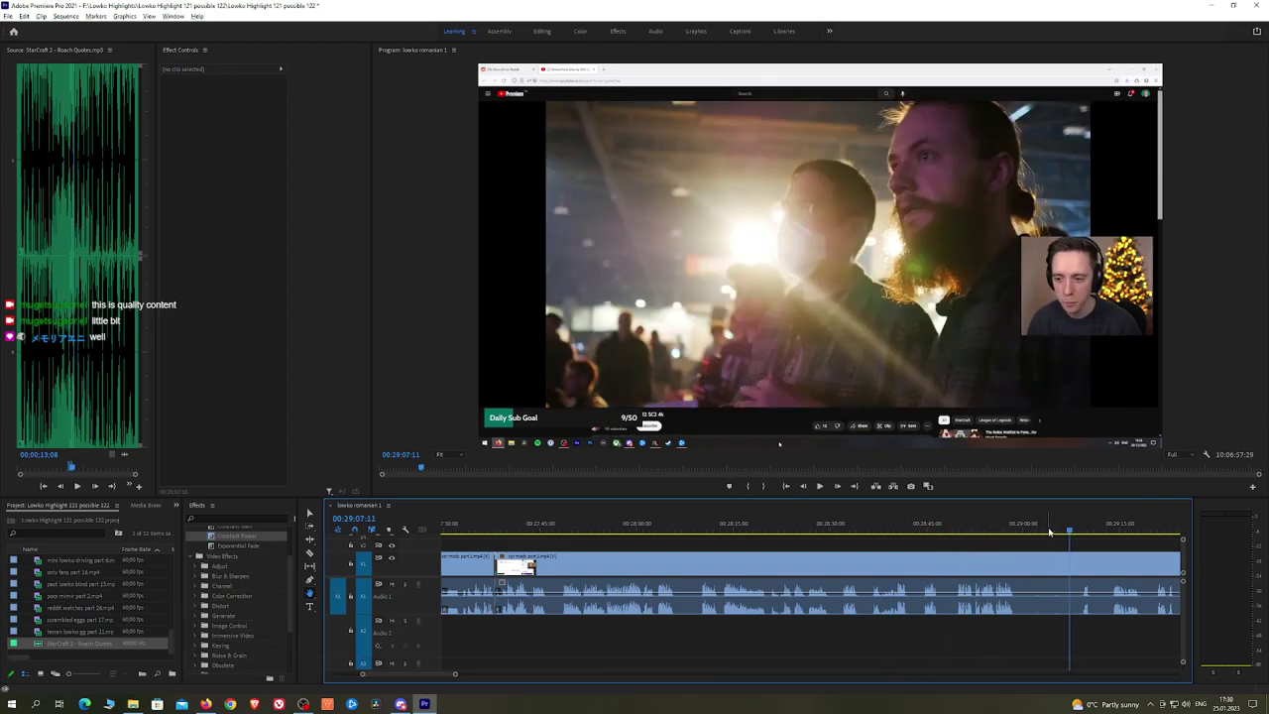
Step: Review footage around 29:24–29:46 and the Reddit post section, stopping at the cut point
scroll(1091, 543, "down", 3)
scroll(1093, 546, "up", 3)
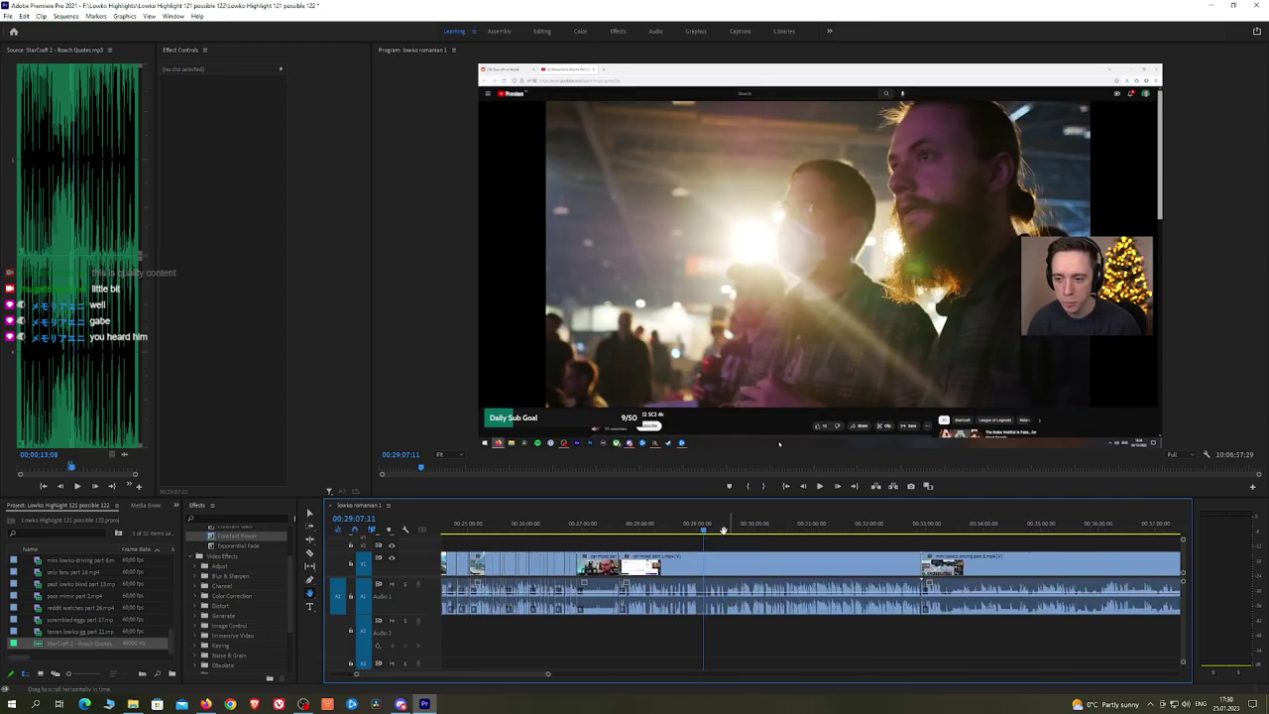
left_click(699, 532)
left_click_drag(699, 533, 718, 532)
key("space")
scroll(684, 537, "up", 4)
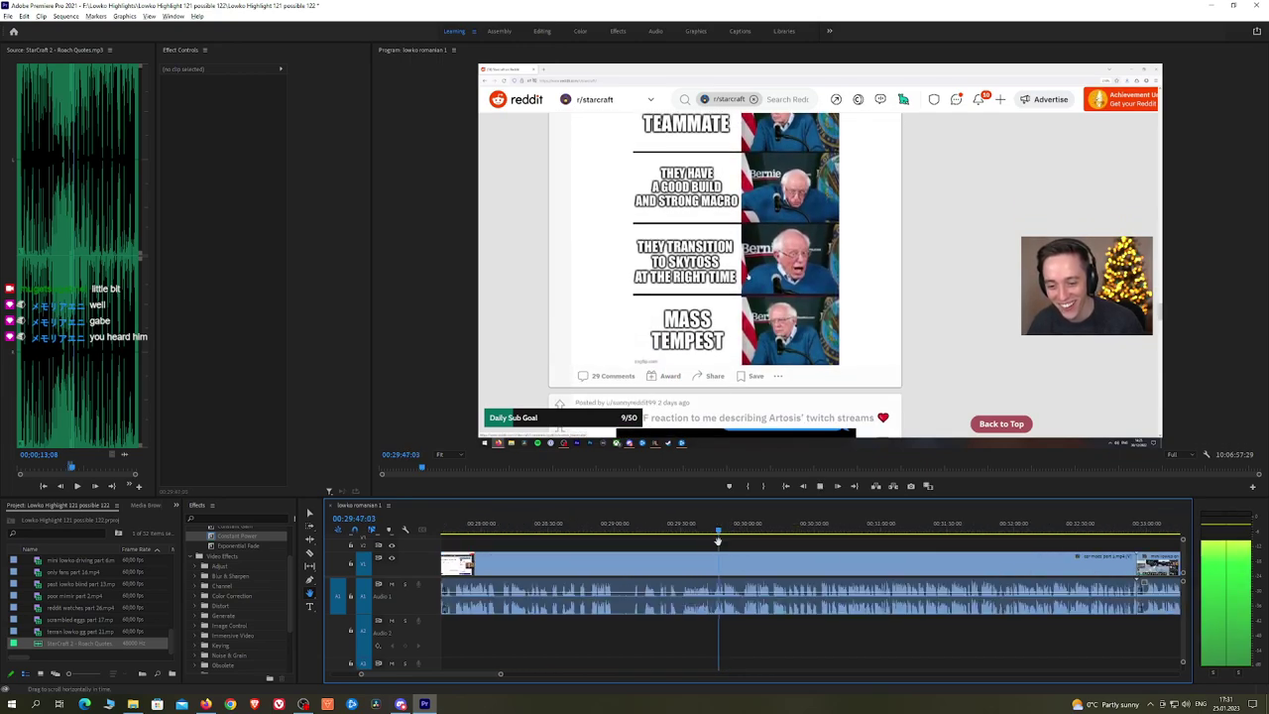
left_click(631, 530)
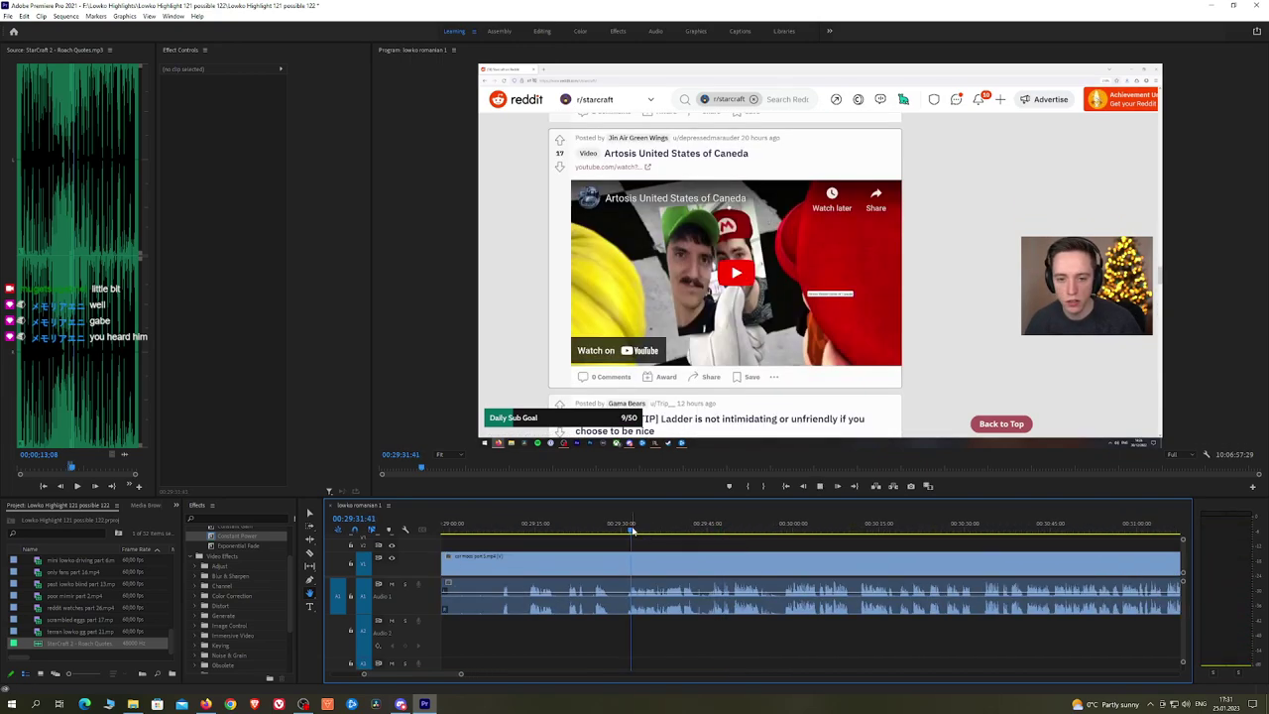
scroll(634, 535, "up", 2)
left_click(567, 530)
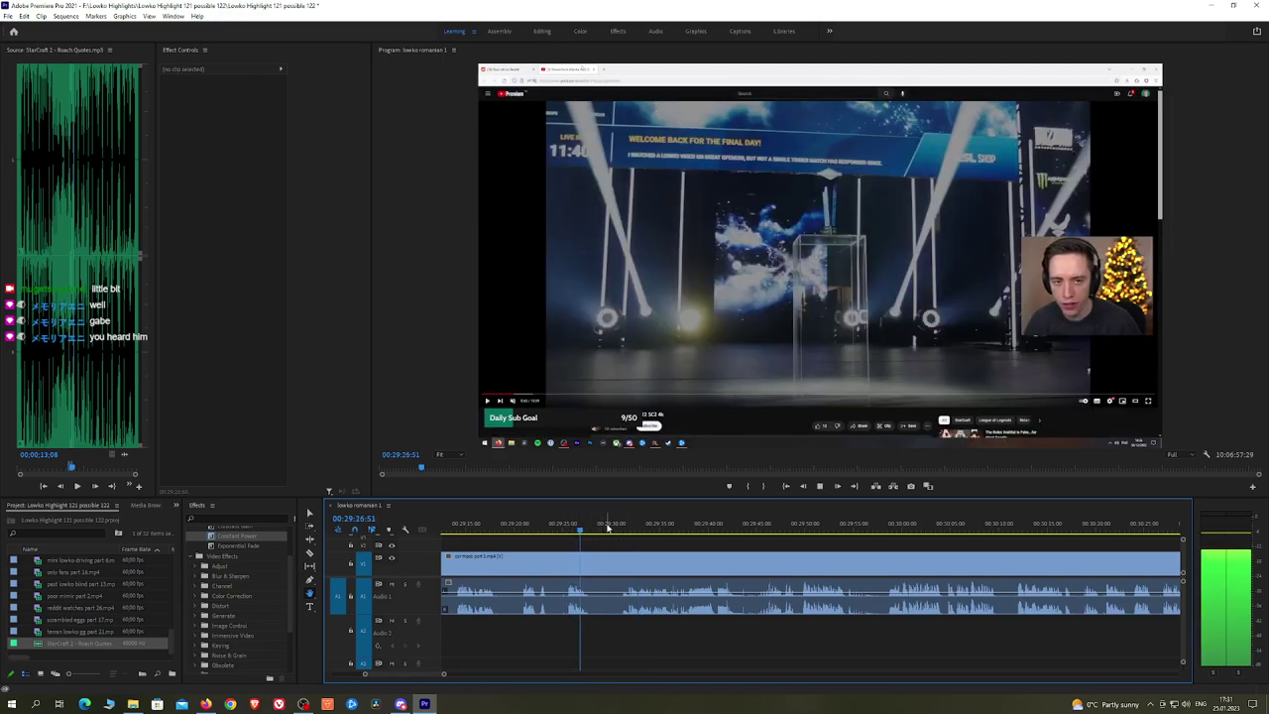
left_click(612, 528)
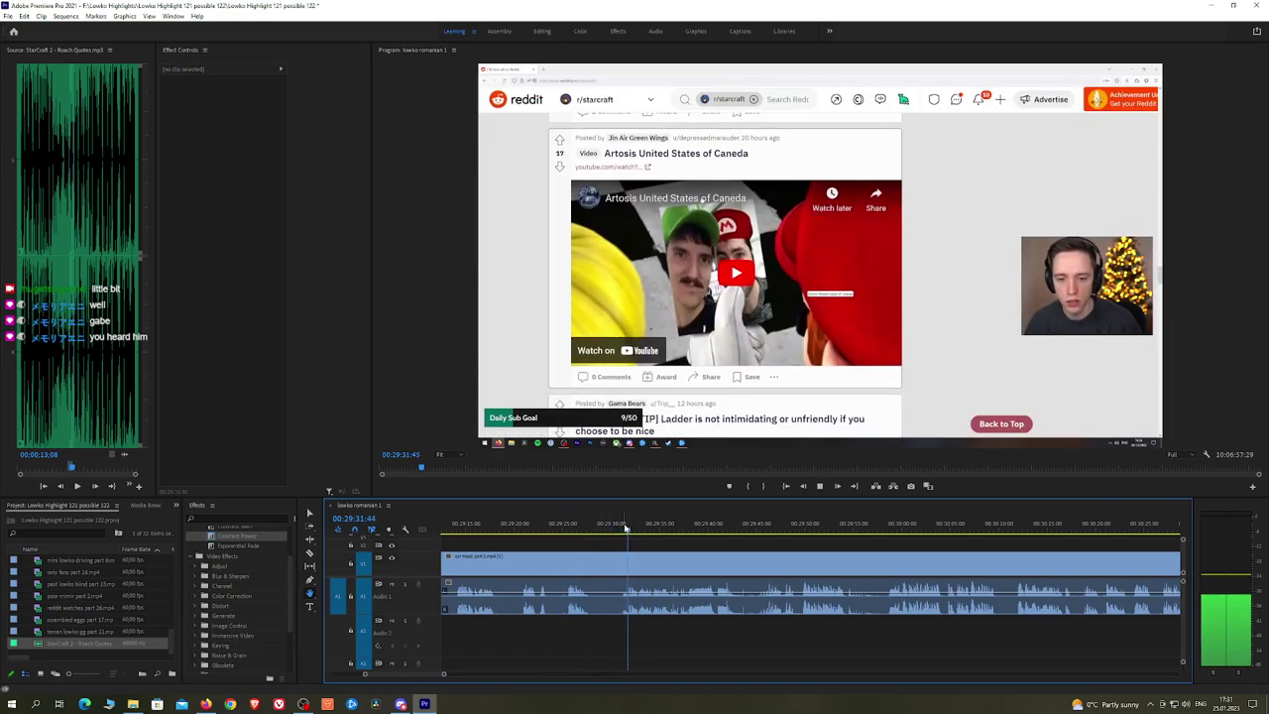
left_click(627, 528)
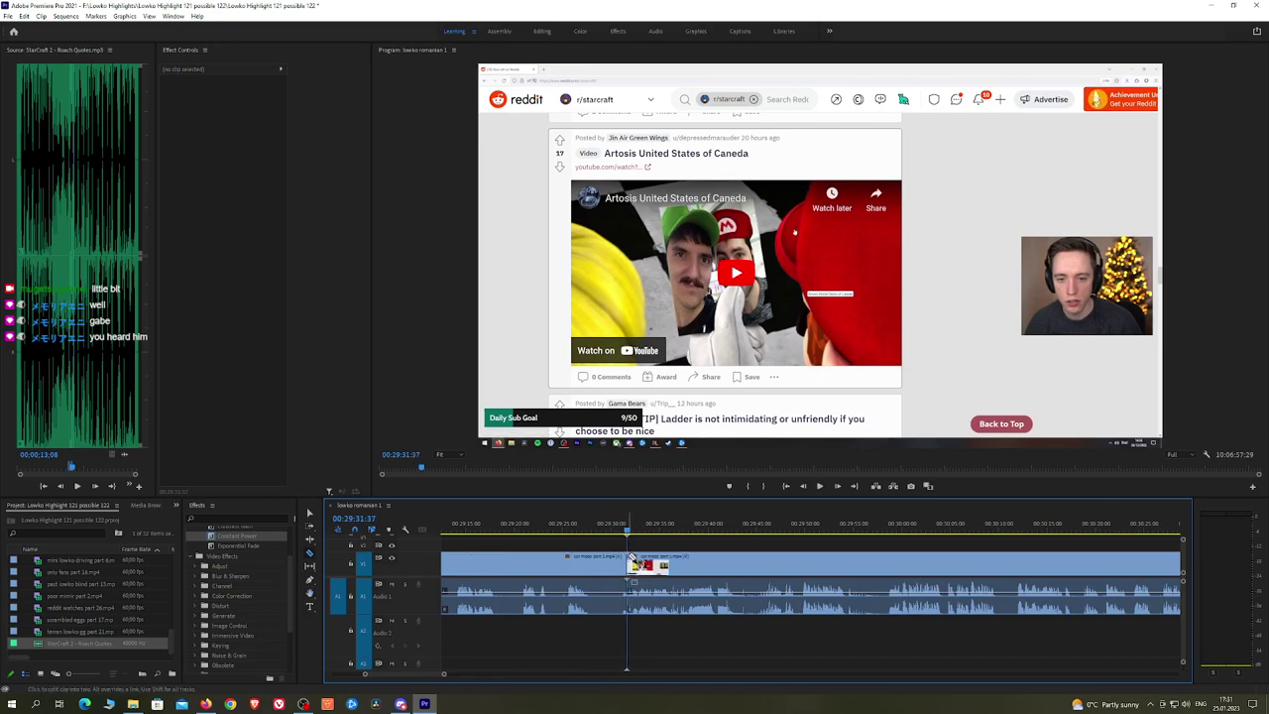
Step: Ripple delete the dull Reddit section, add an Exponential Fade to the audio join, and save
key("v")
left_click(618, 556)
key("shift+Delete")
left_click_drag(239, 545, 294, 539)
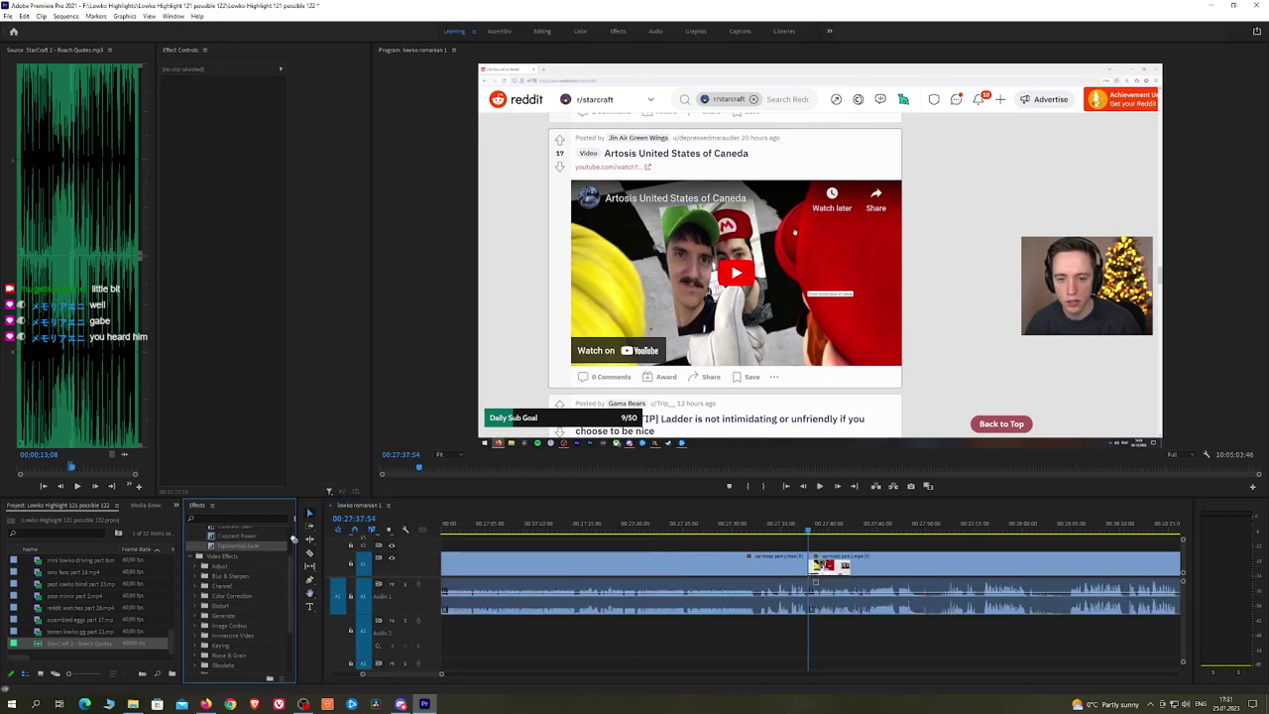
key("space")
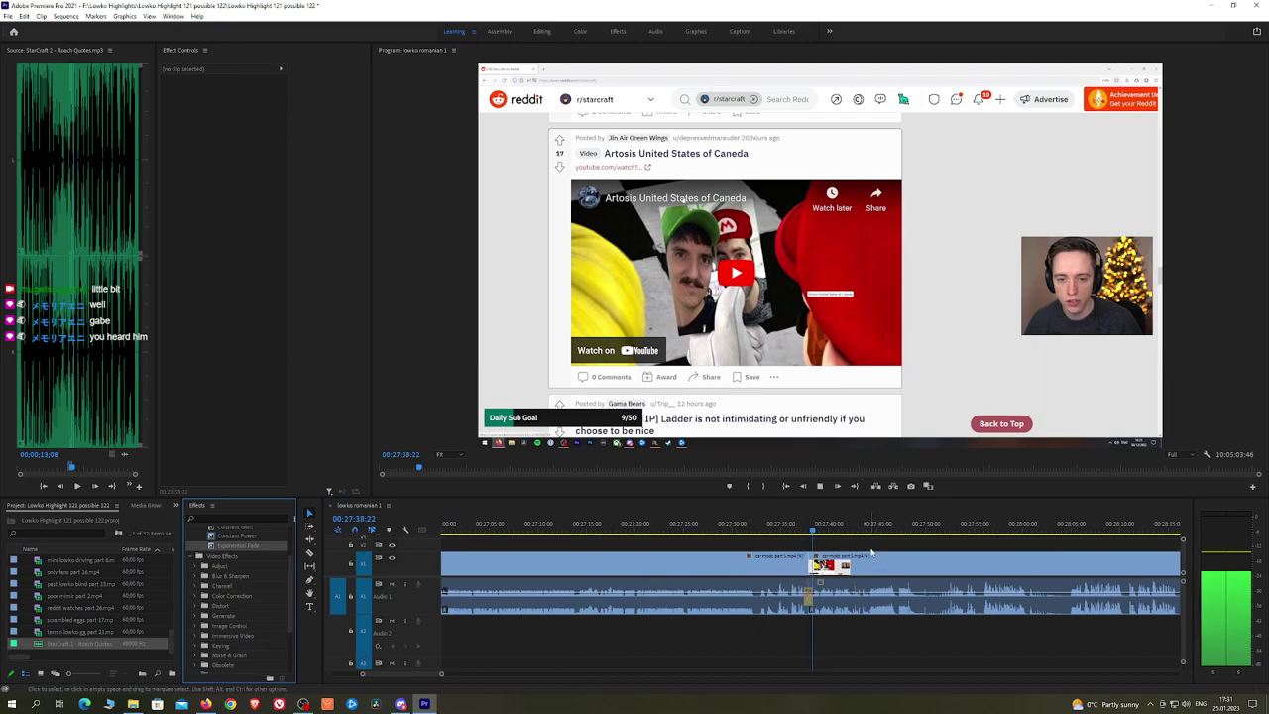
left_click(876, 546)
key("ctrl+s")
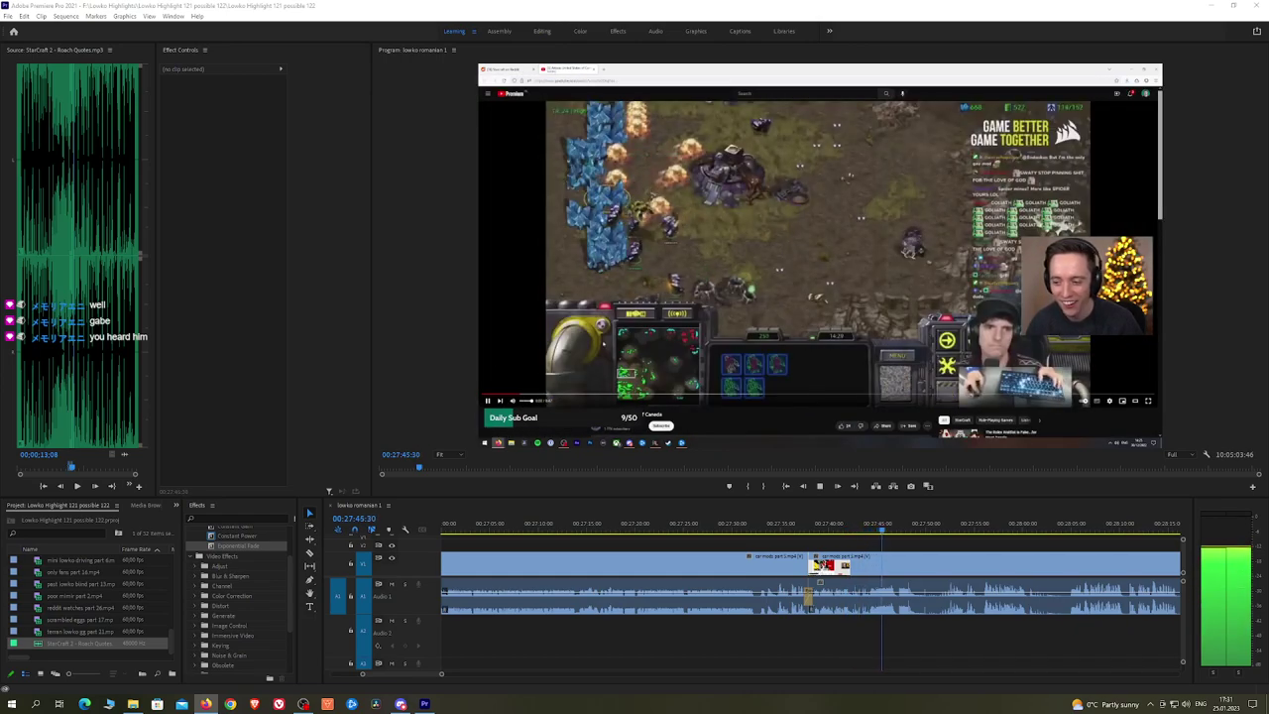
Step: Split the next clip near 27:59, where the Reddit feed reaches the marine sprite post
left_click(961, 544)
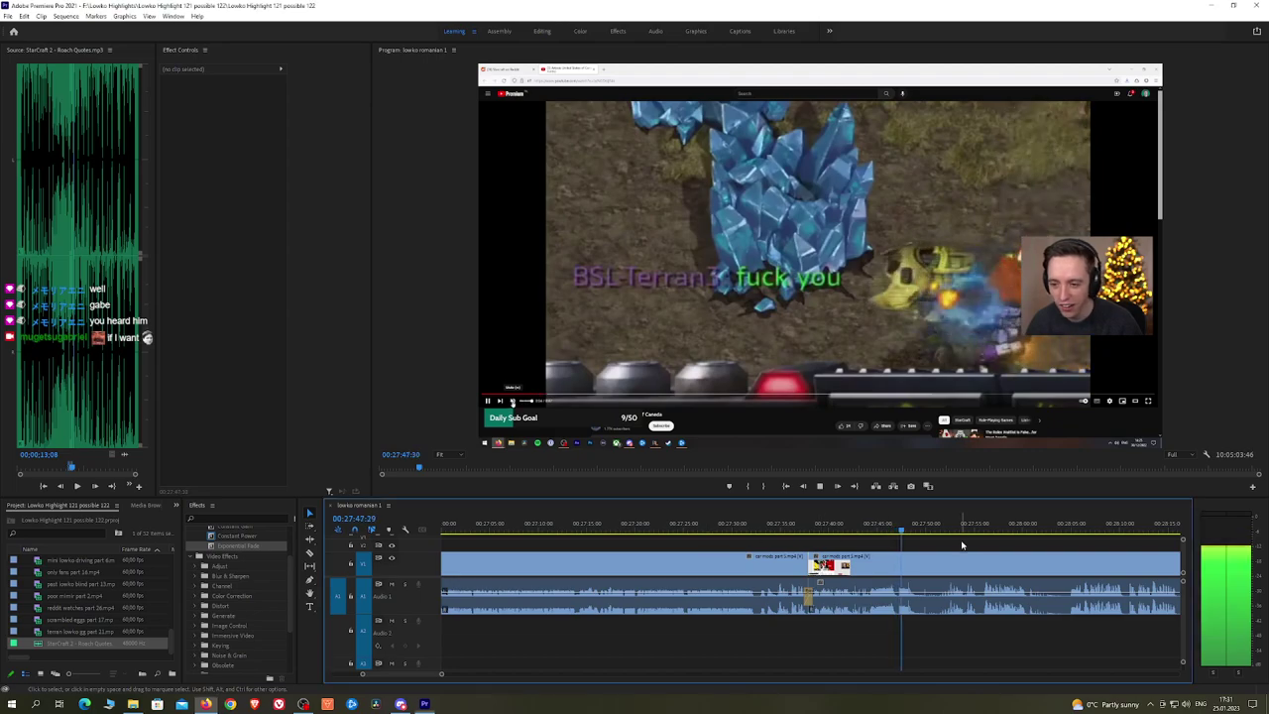
key("h")
left_click_drag(960, 546, 803, 537)
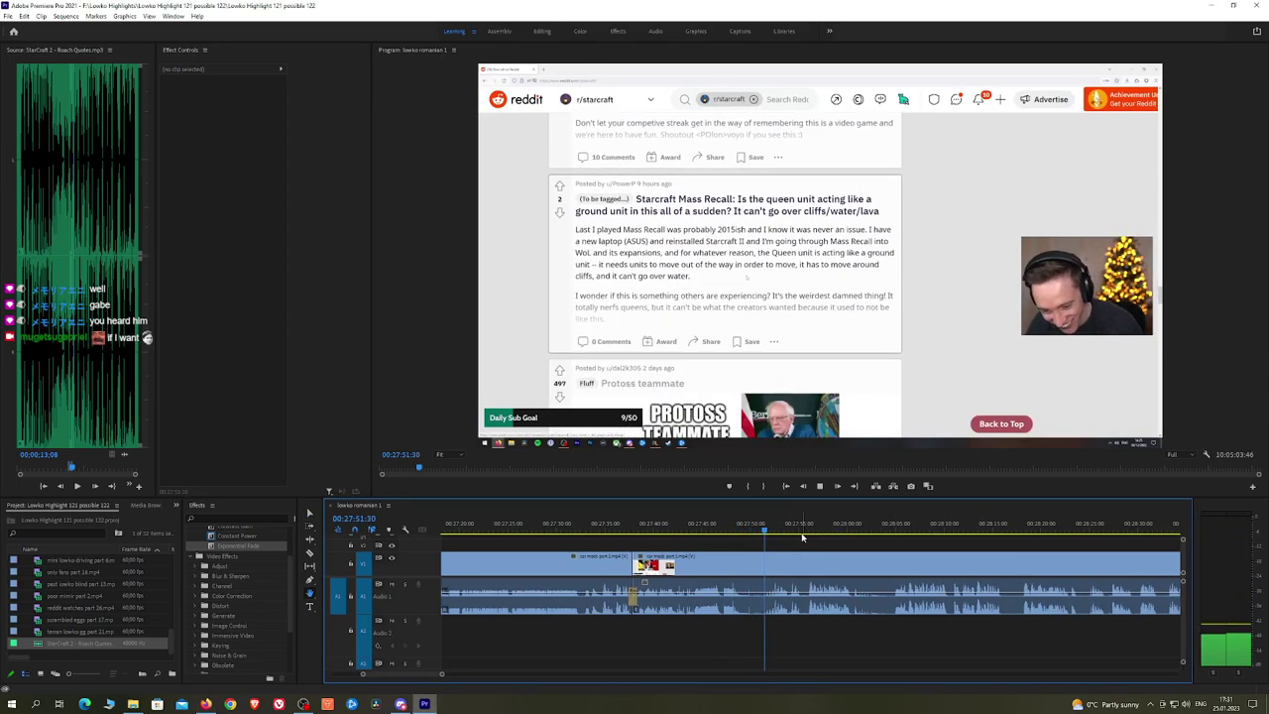
scroll(810, 537, "up", 2)
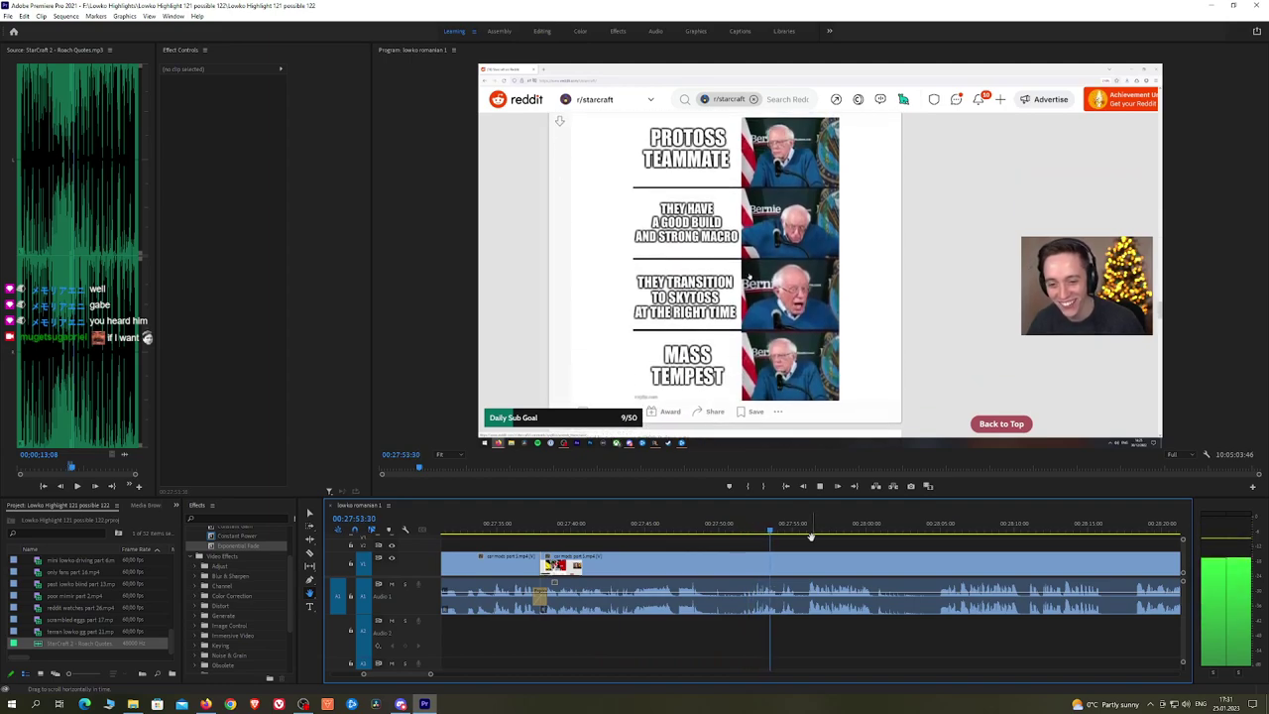
left_click_drag(894, 543, 801, 536)
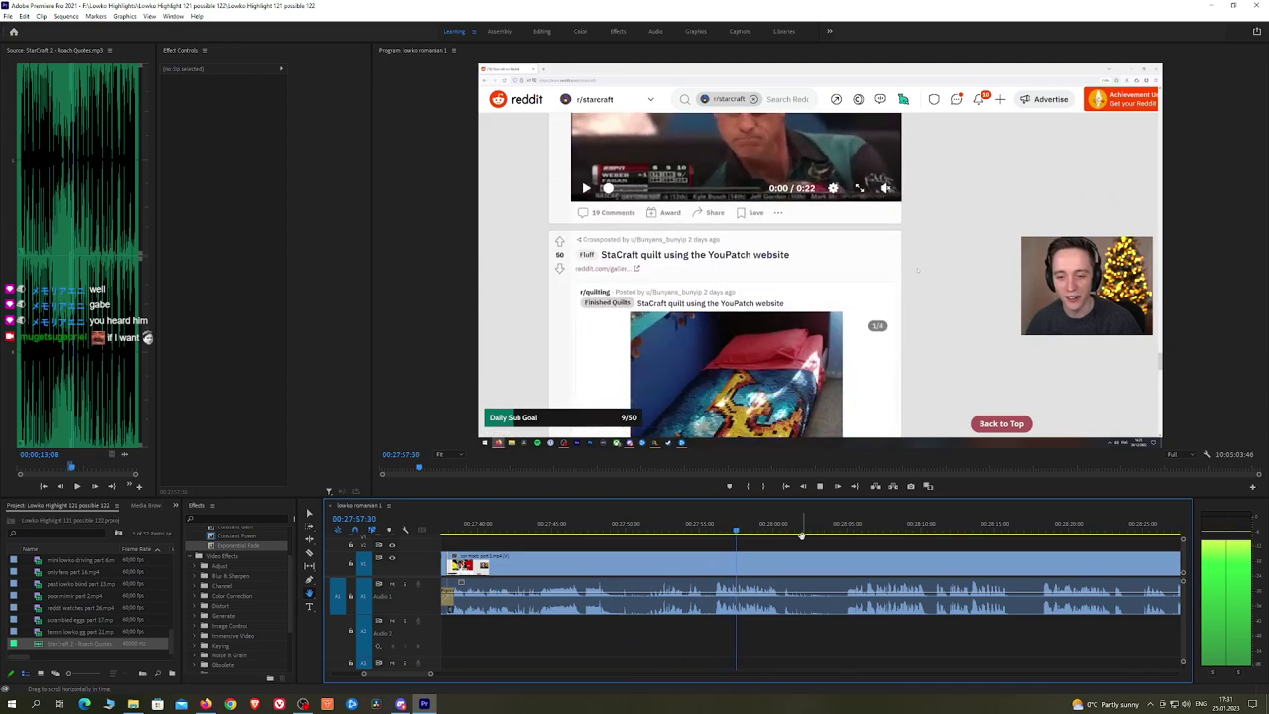
key("c")
left_click(707, 587)
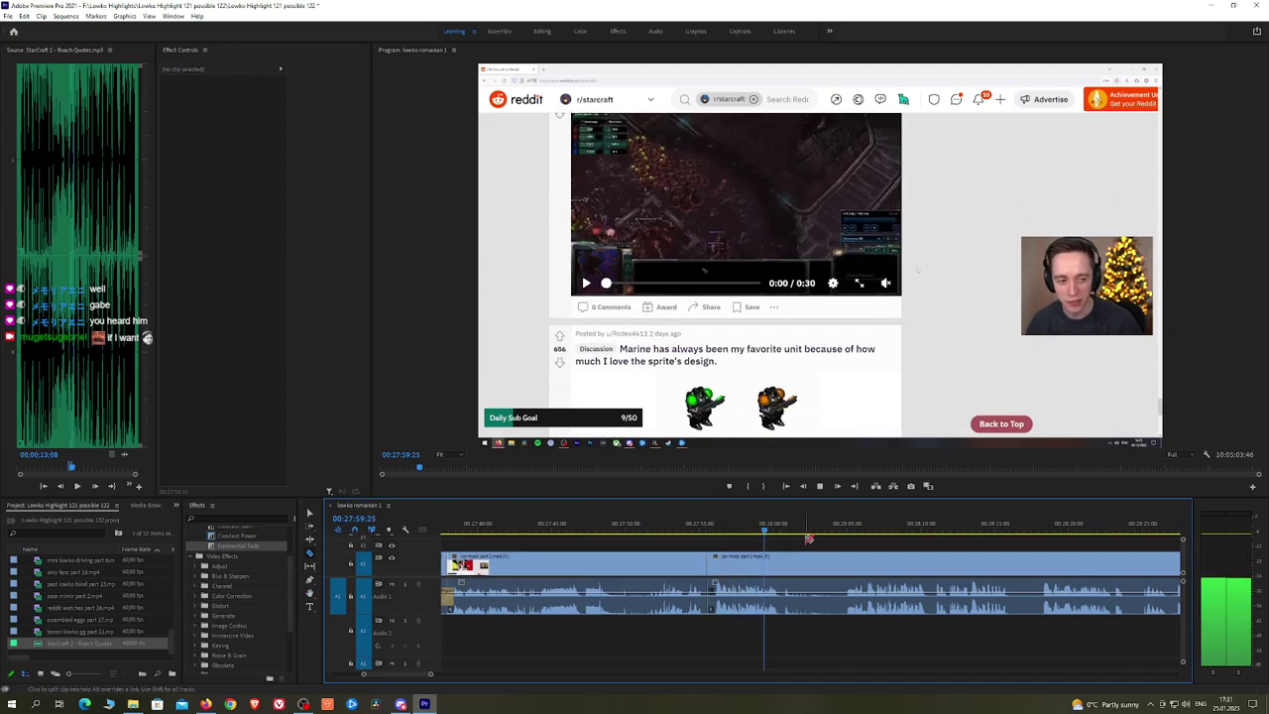
left_click(843, 529)
scroll(947, 558, "down", 2)
Step: Delete the car-mods clip after the razor cut, closing the gap, and save
key("v")
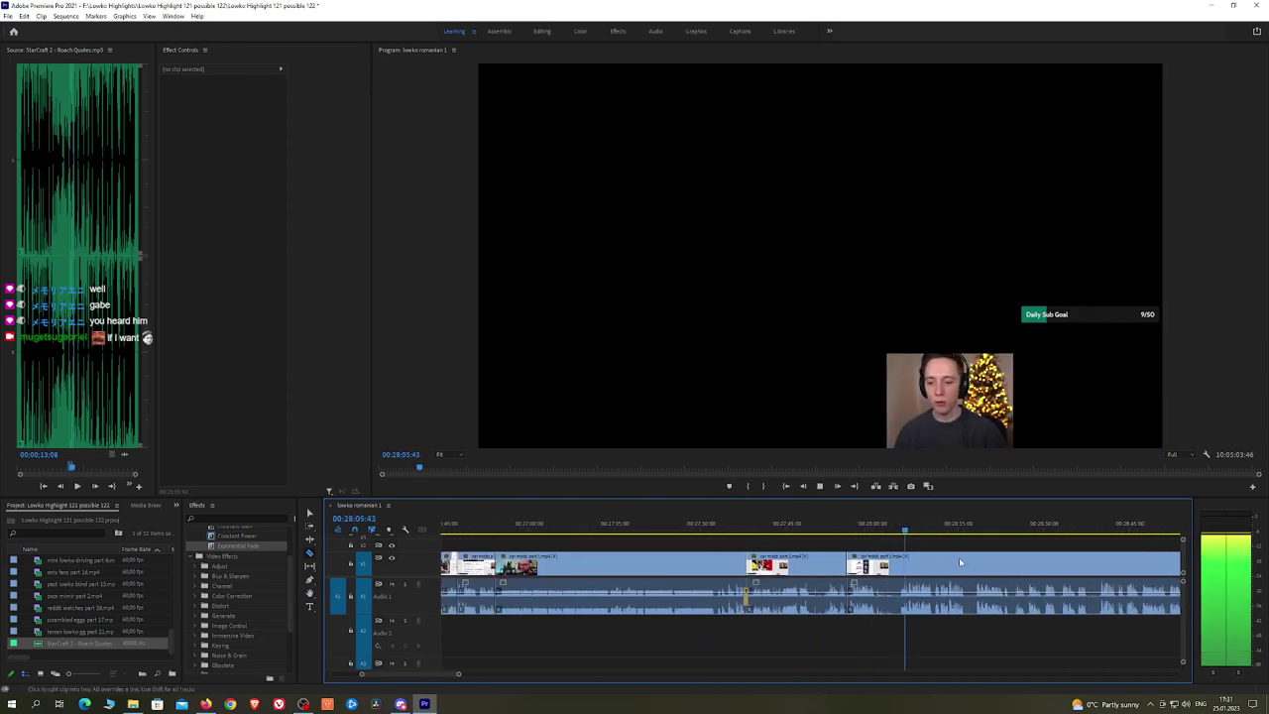
left_click(959, 562)
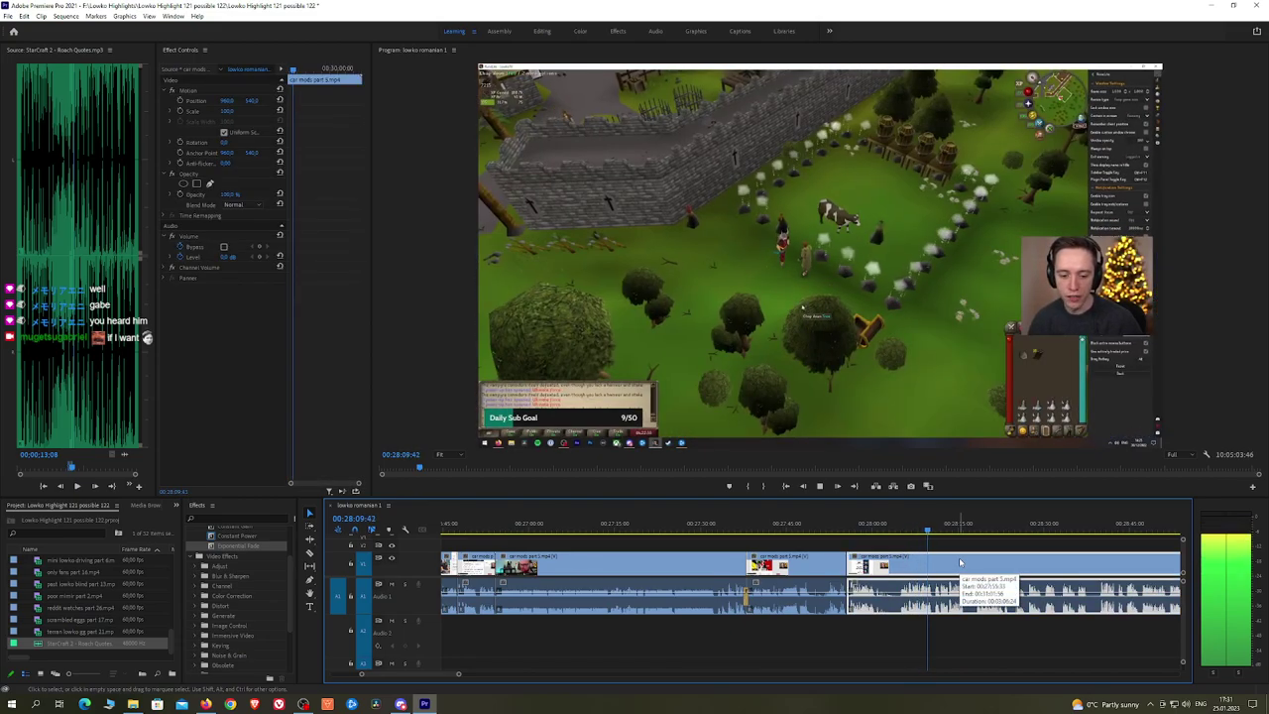
left_click(573, 548)
key("space")
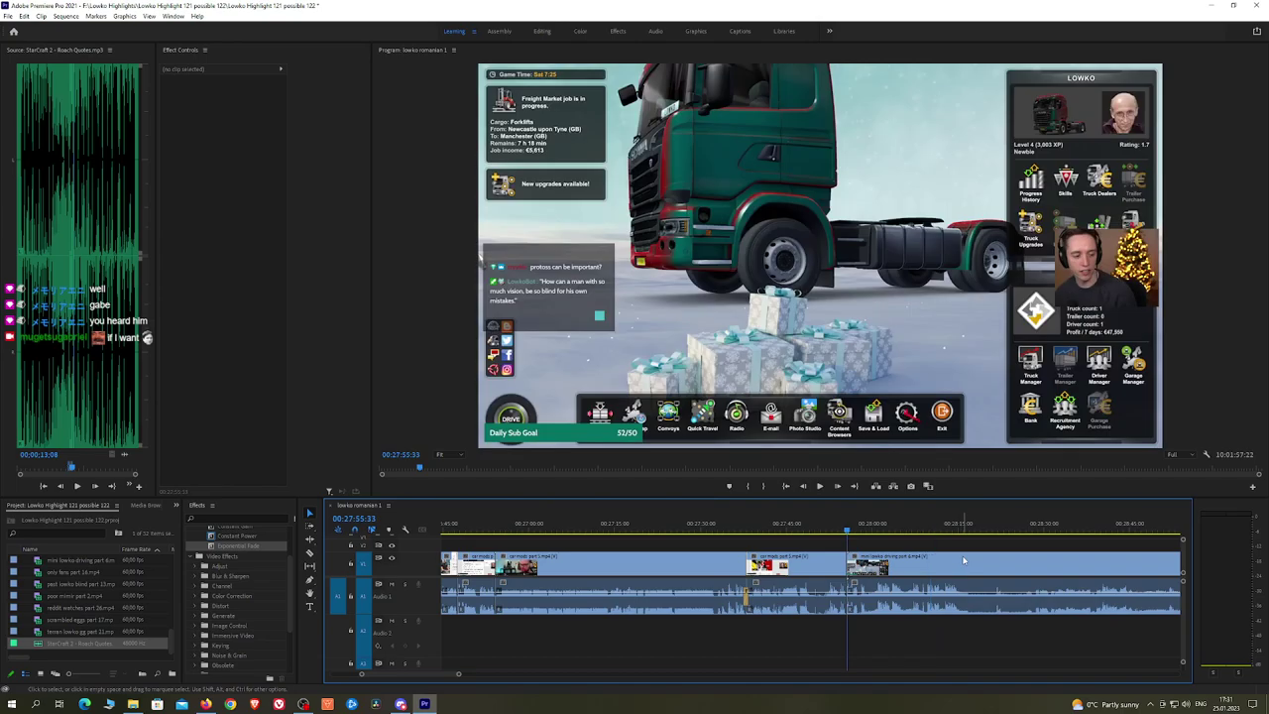
key("ctrl+s")
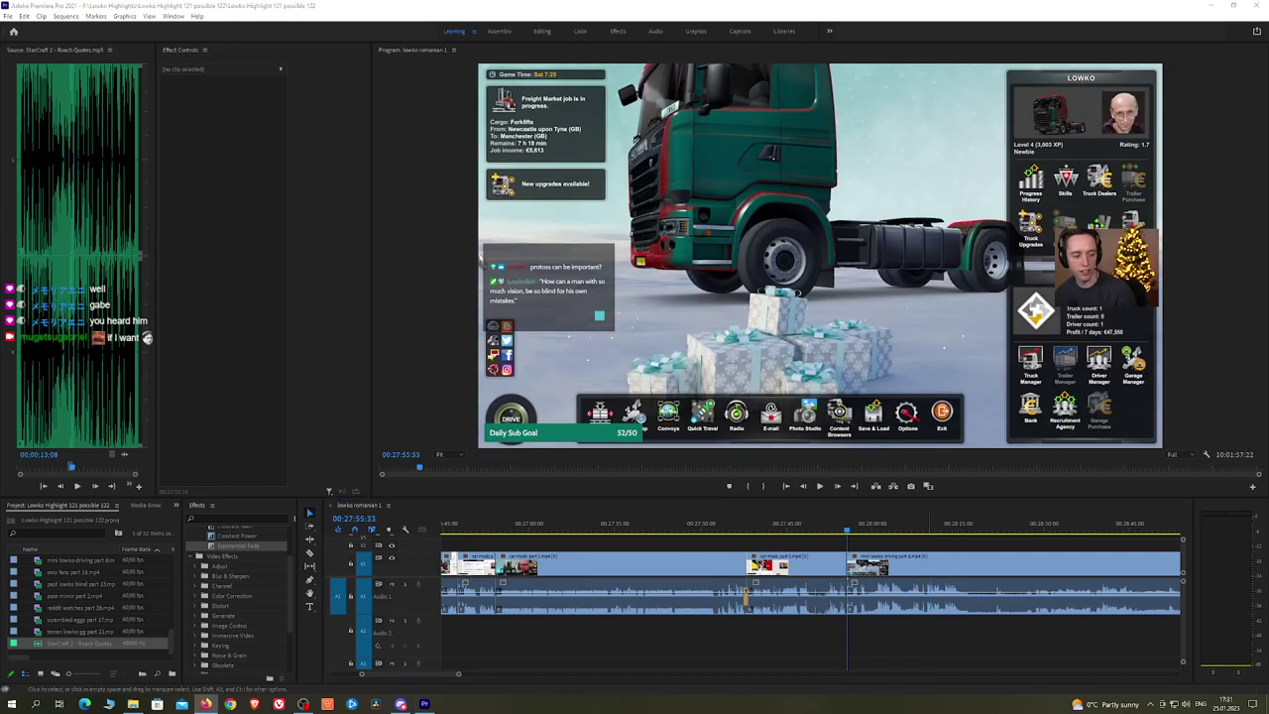
Step: Review the truck-driving footage from the new join at about 28:09 through 28:49
left_click(936, 540)
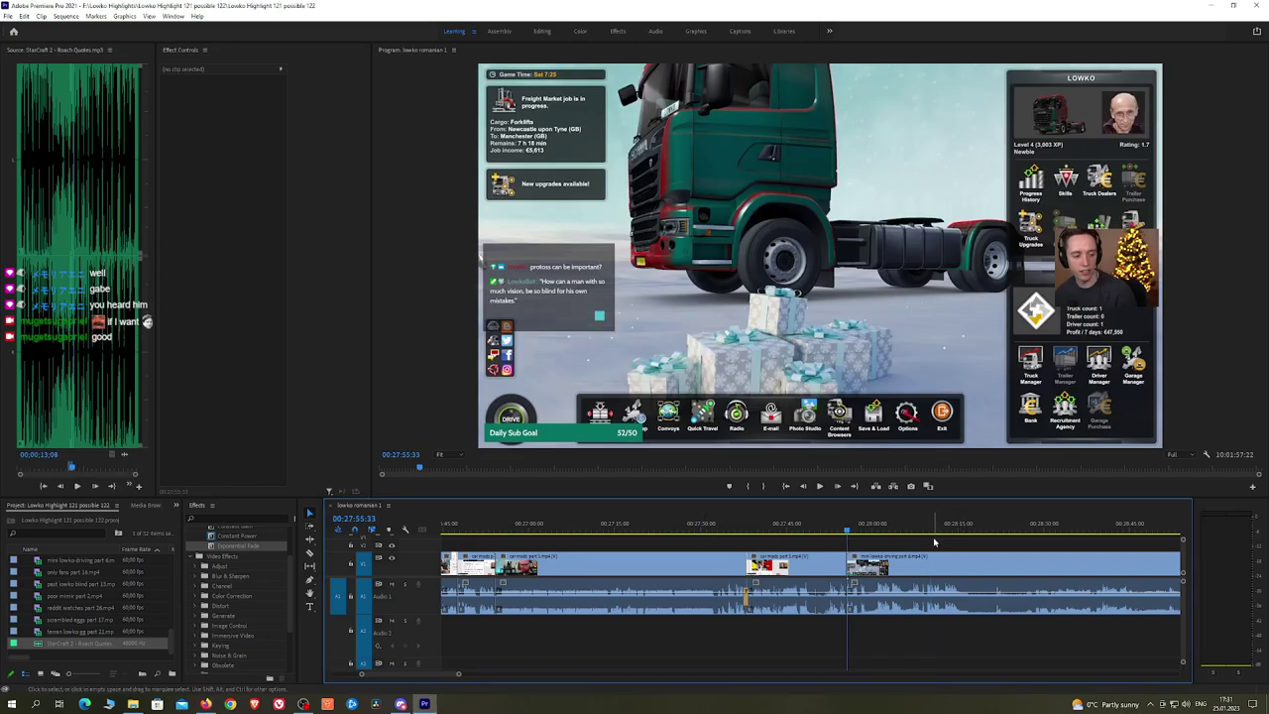
key("space")
scroll(936, 540, "up", 4)
key("equal")
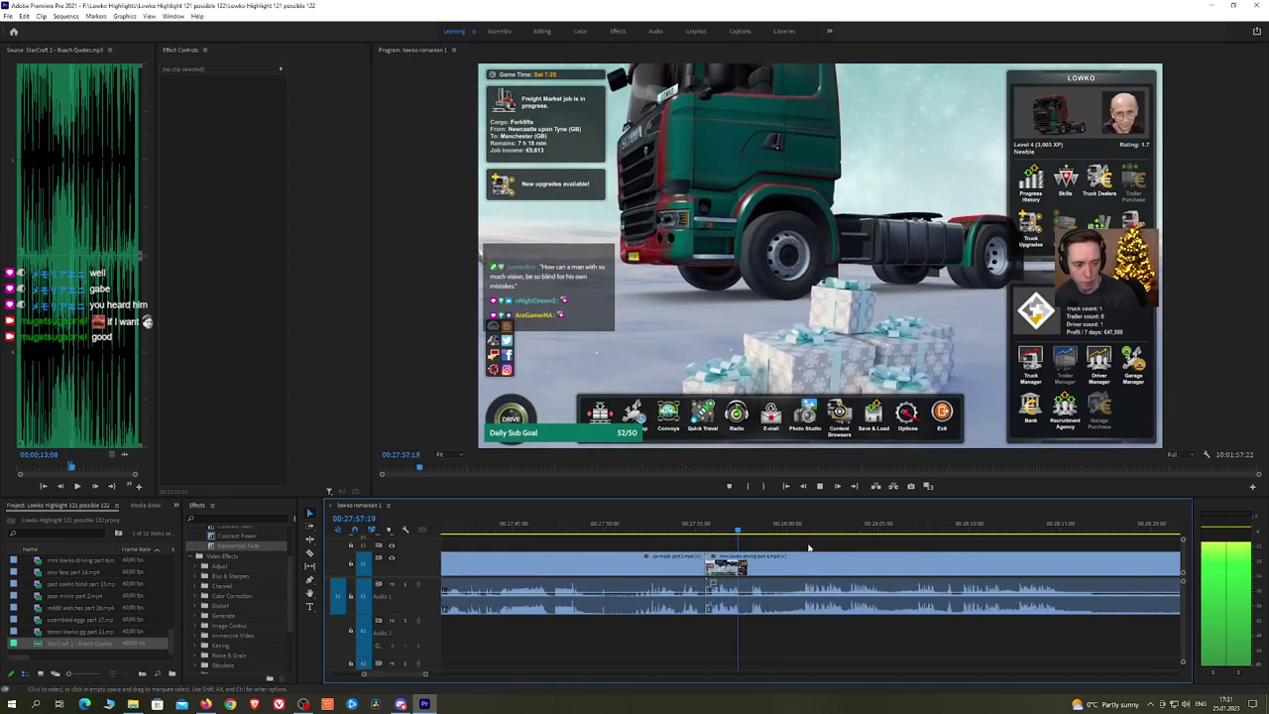
left_click(801, 529)
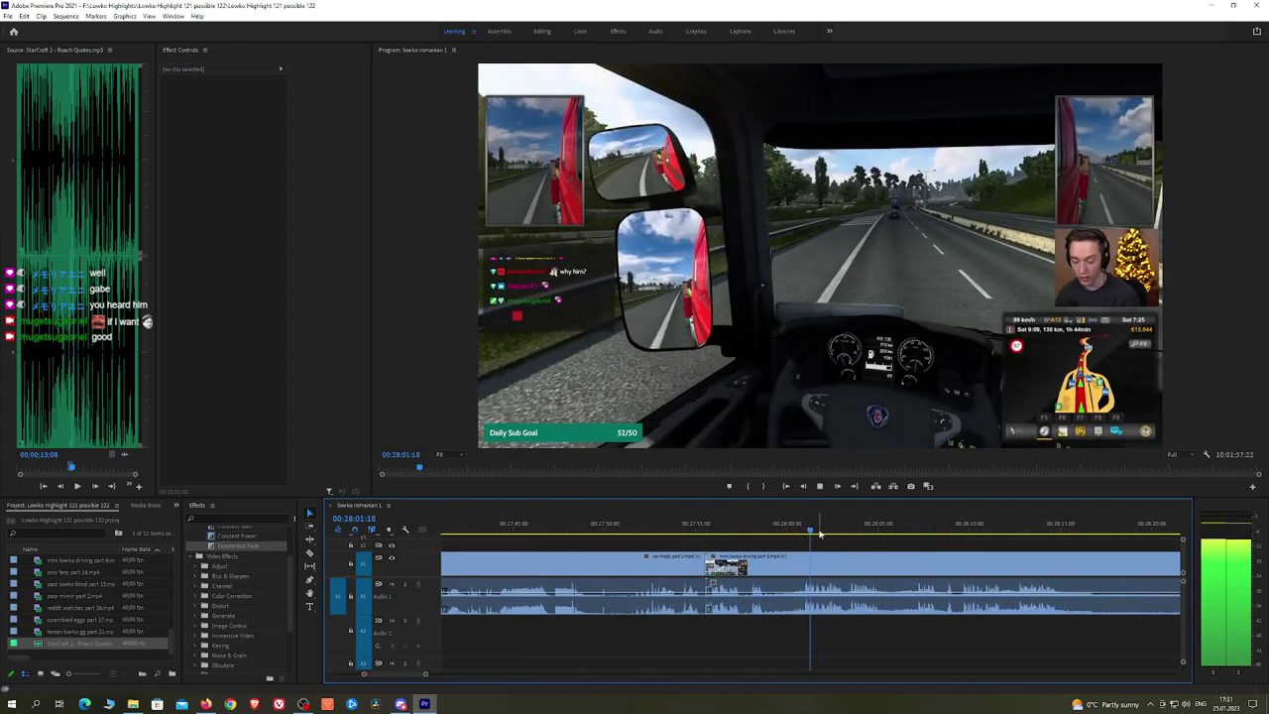
key("minus")
key("minus")
key("minus")
key("minus")
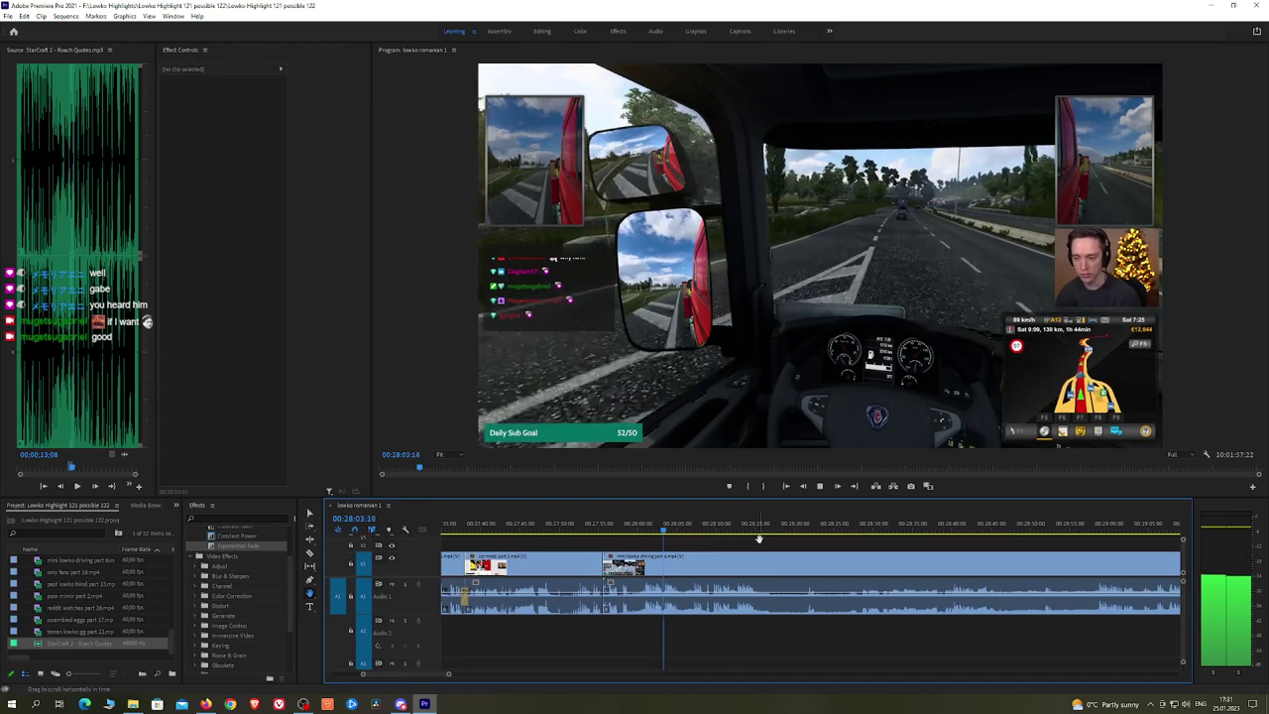
left_click(696, 530)
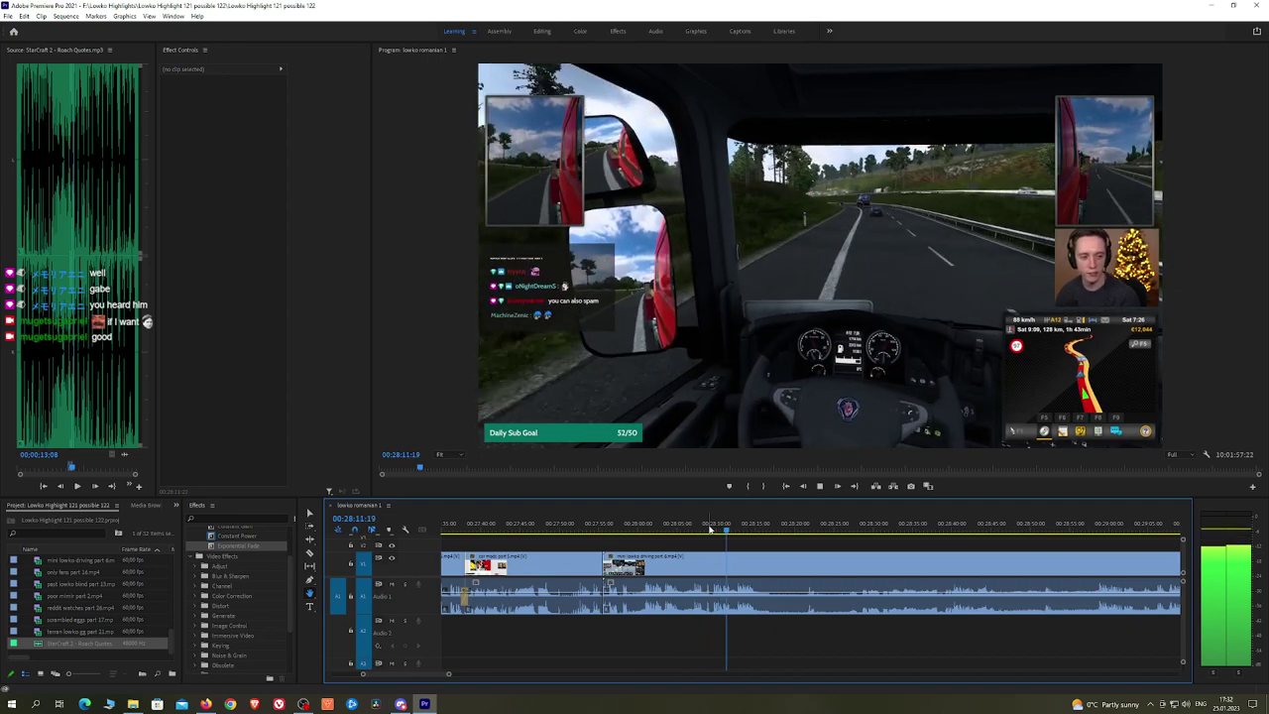
left_click(806, 531)
left_click(896, 529)
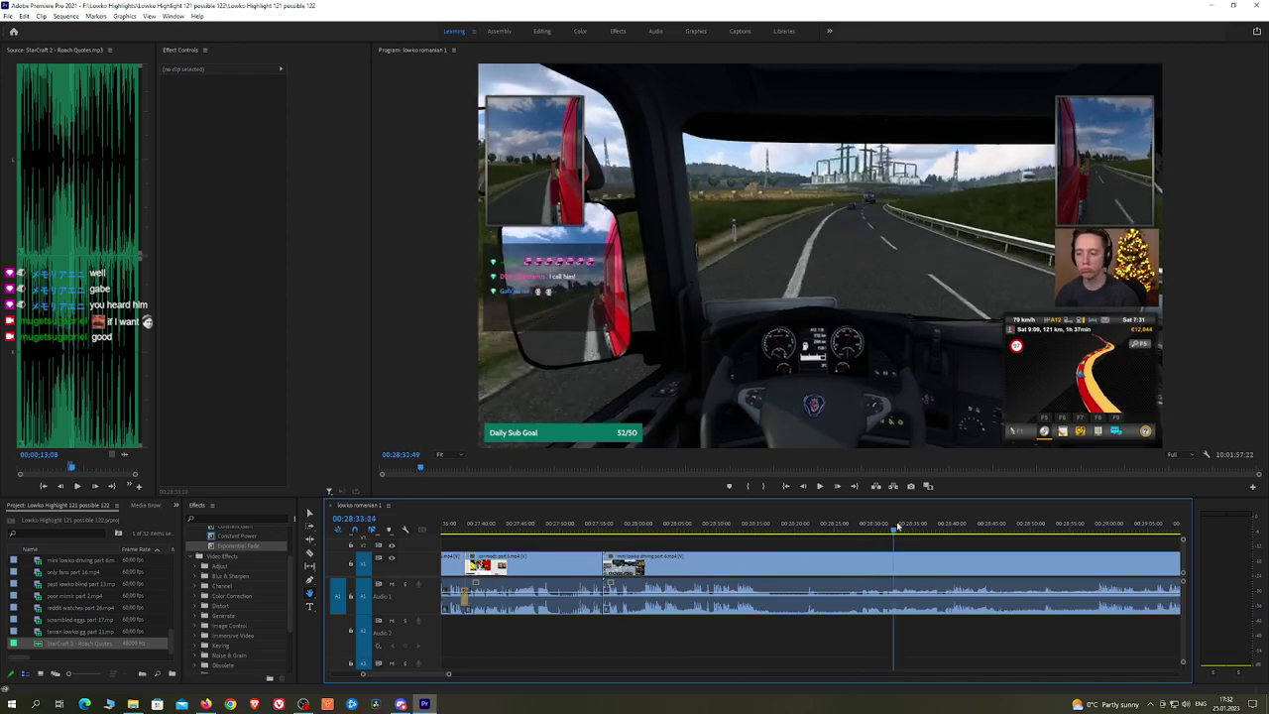
left_click(971, 529)
scroll(1067, 546, "down", 8)
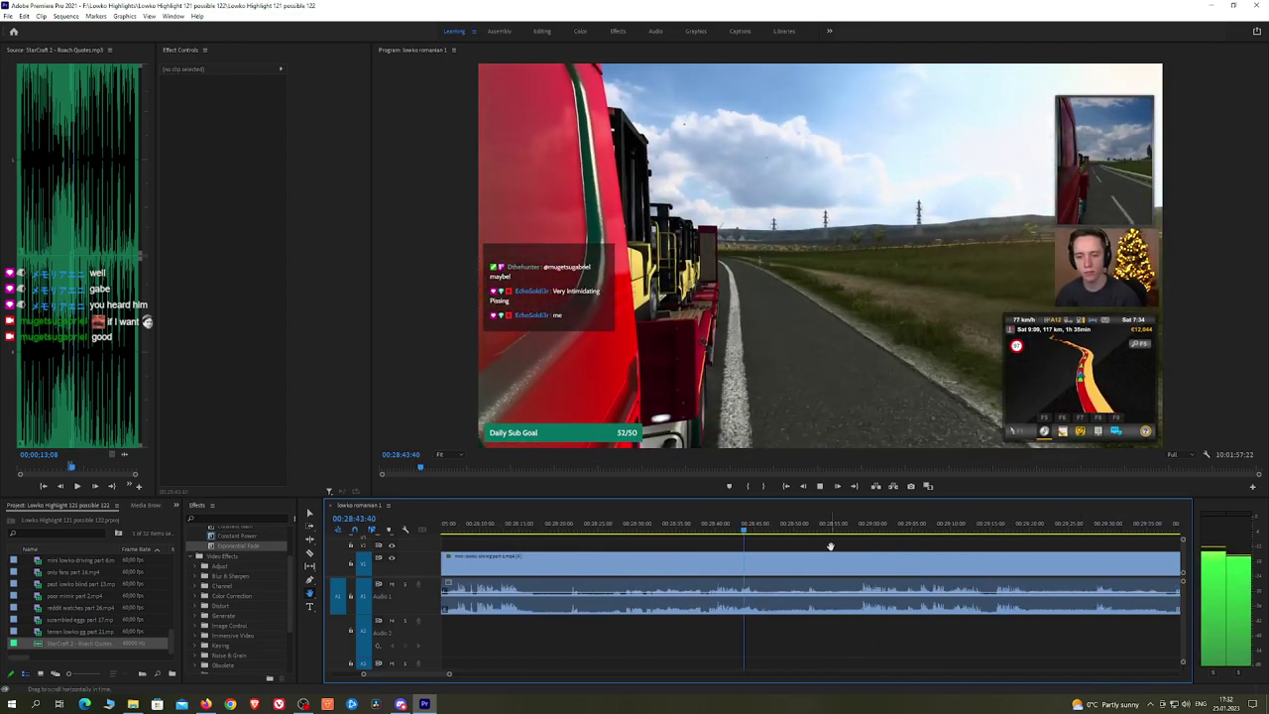
scroll(1030, 557, "down", 8)
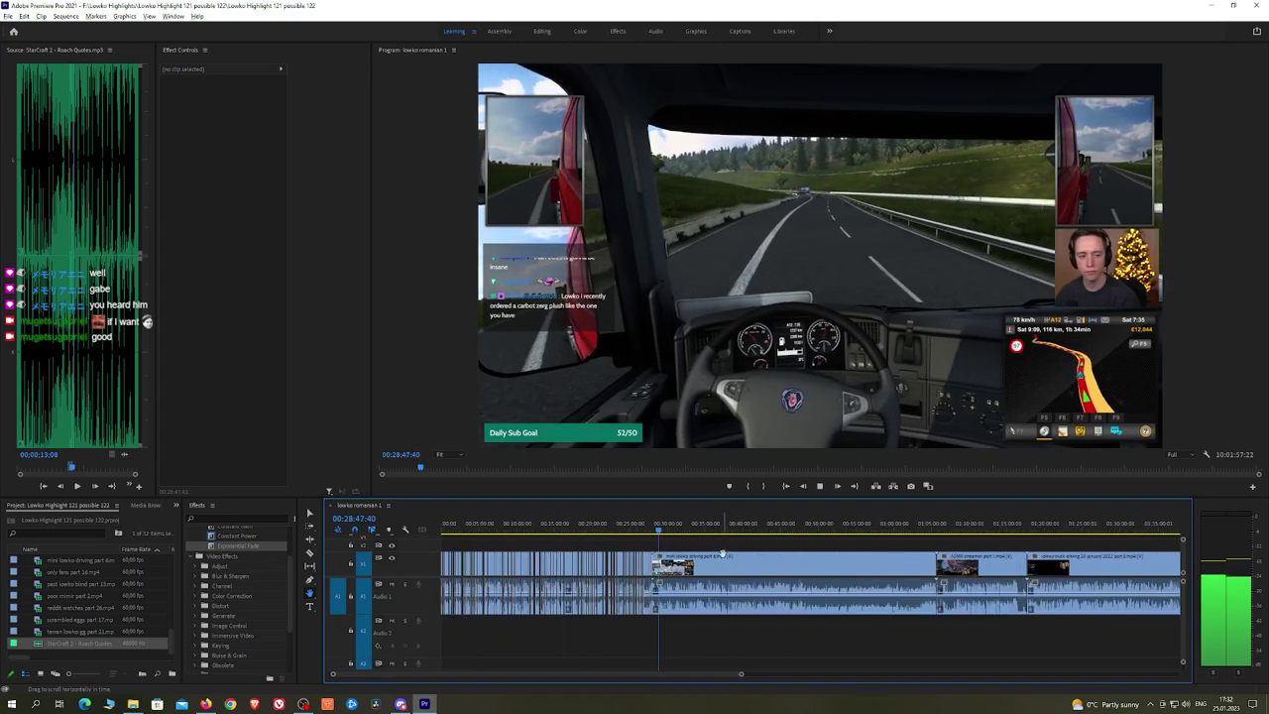
scroll(665, 552, "up", 9)
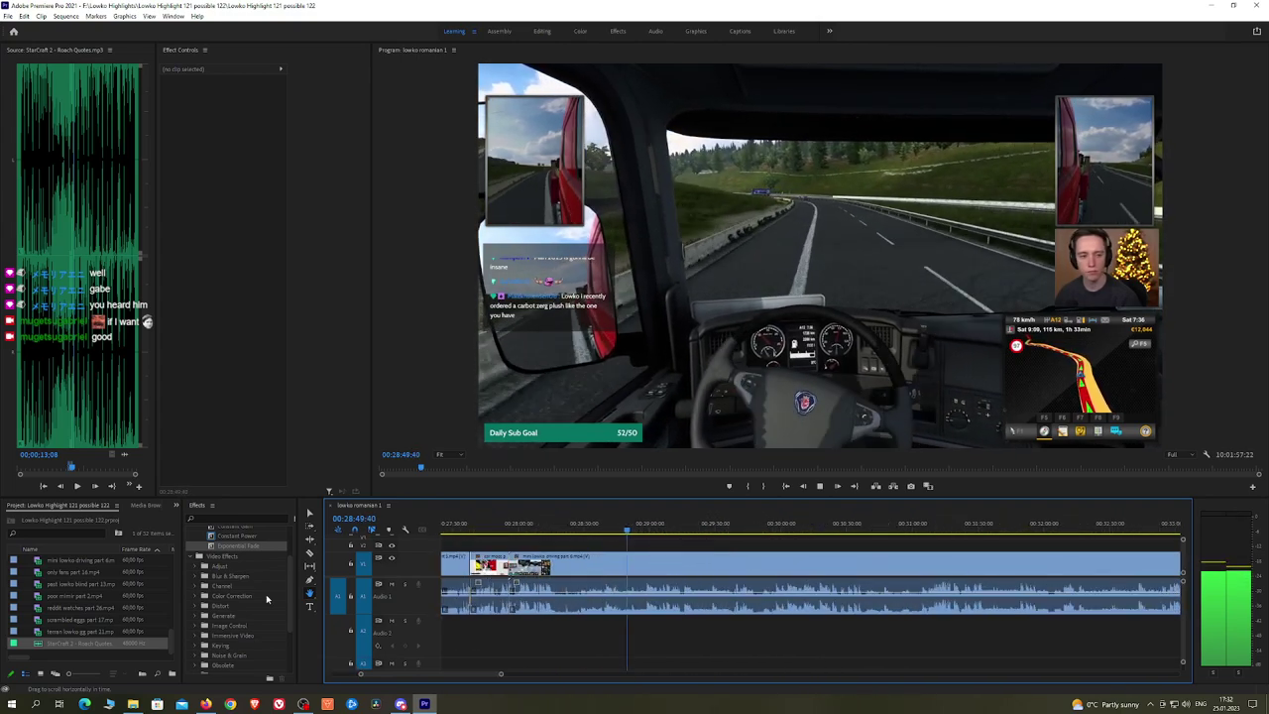
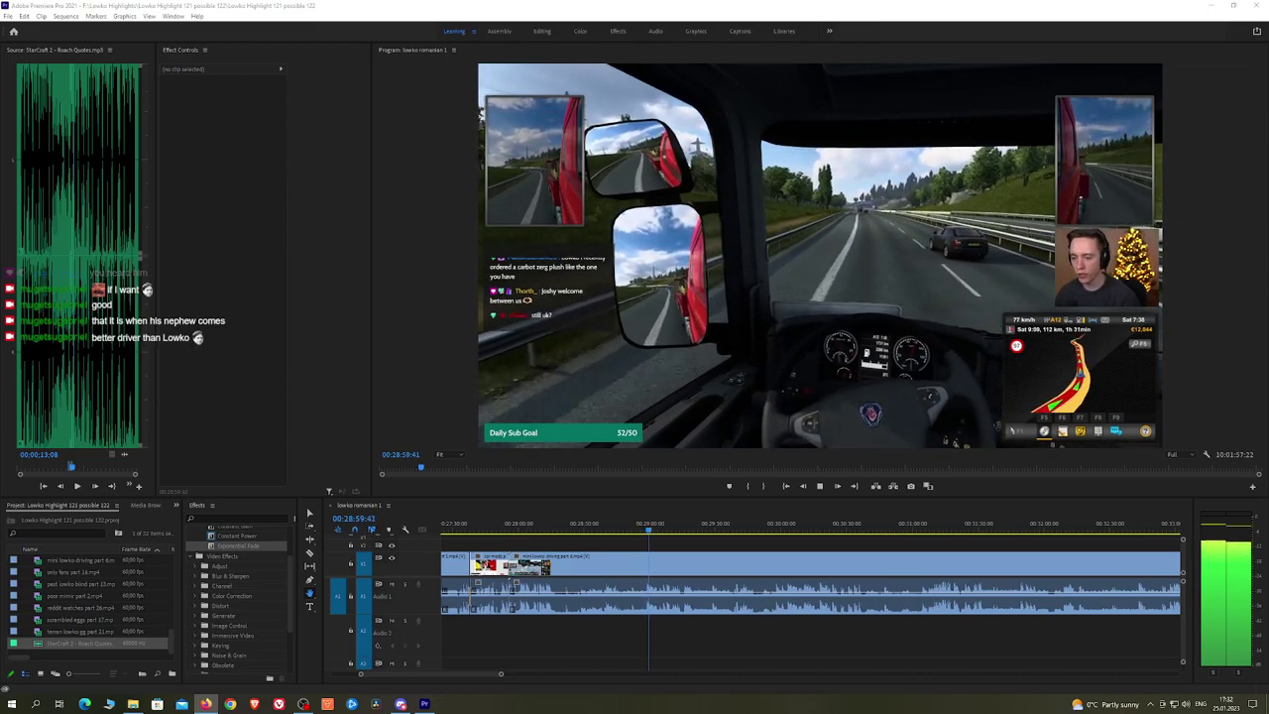
Step: Review the driving footage around 31:29, then play from about 30:46
left_click(662, 531)
left_click_drag(737, 531, 853, 546)
key("space")
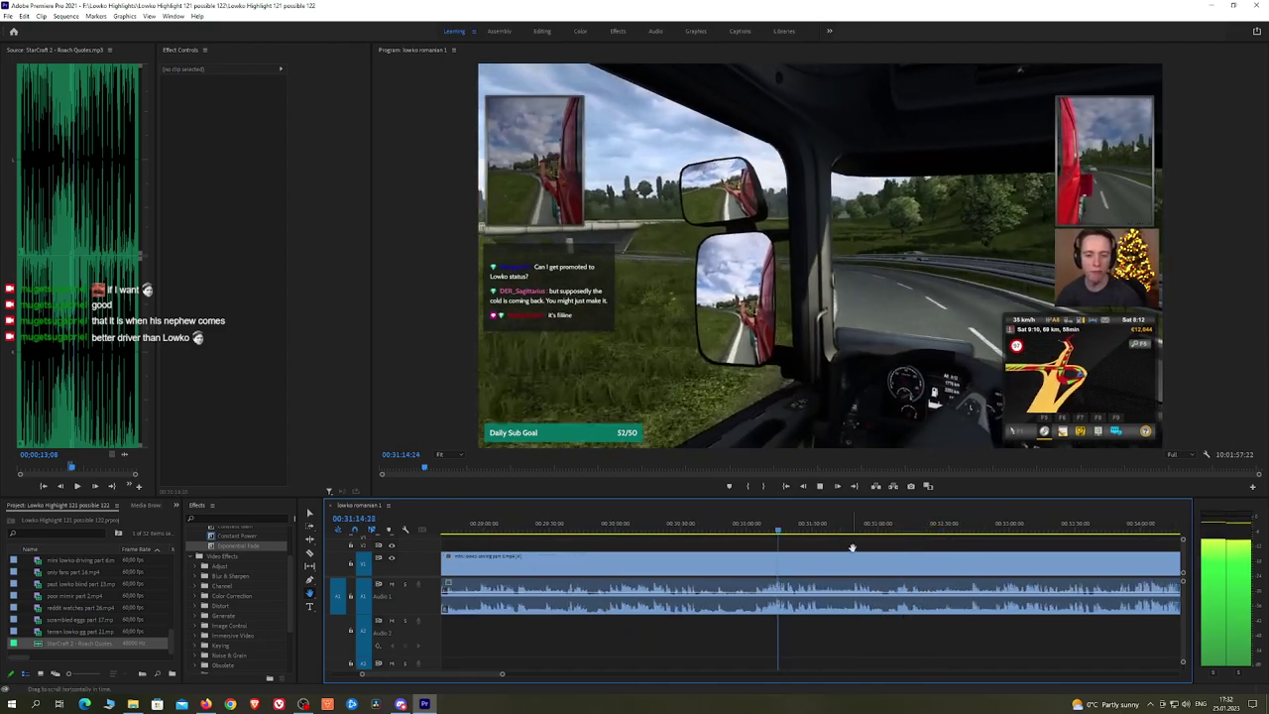
left_click(755, 530)
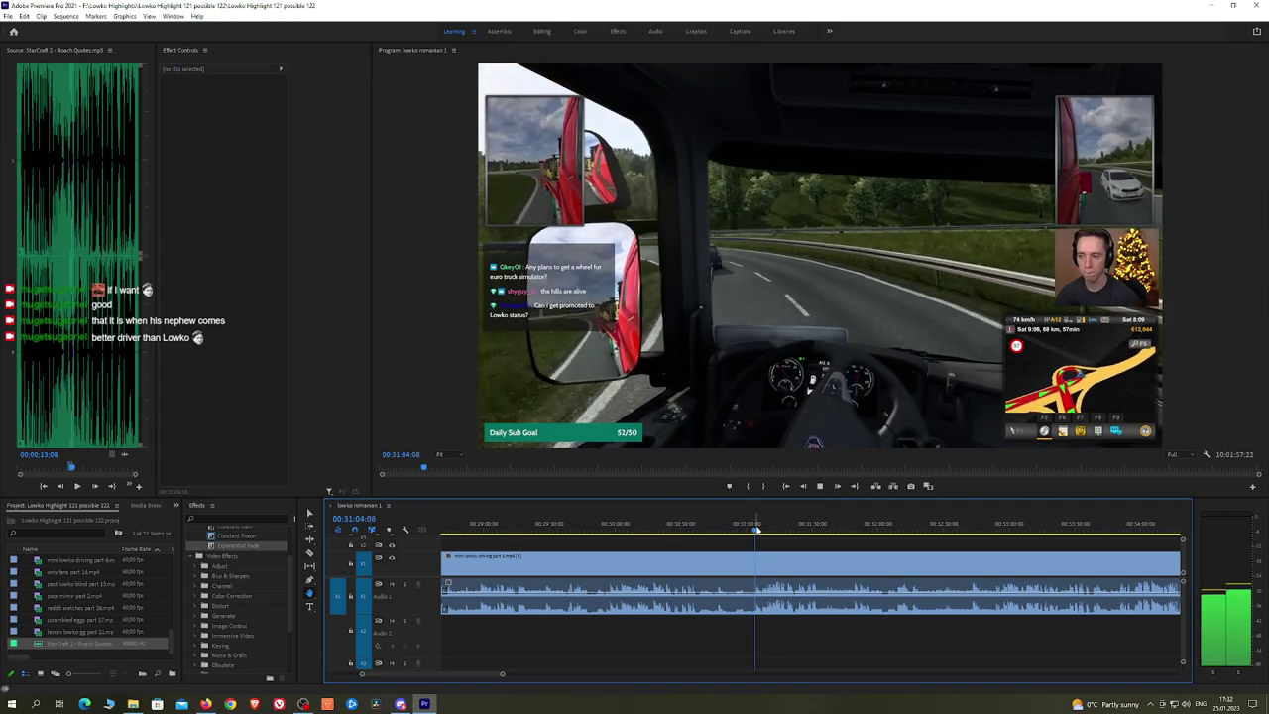
scroll(756, 536, "up", 3)
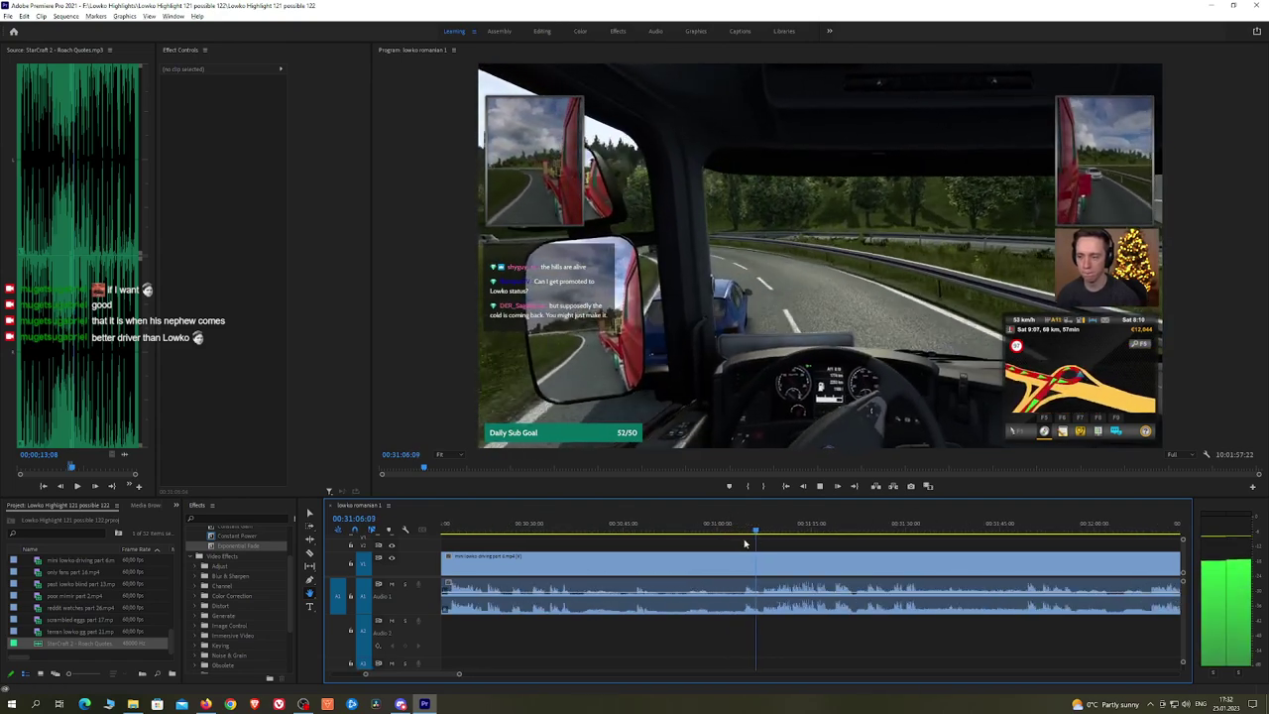
mouse_move(678, 527)
left_mouse_down()
mouse_move(633, 527)
mouse_move(701, 528)
left_mouse_up()
key("space")
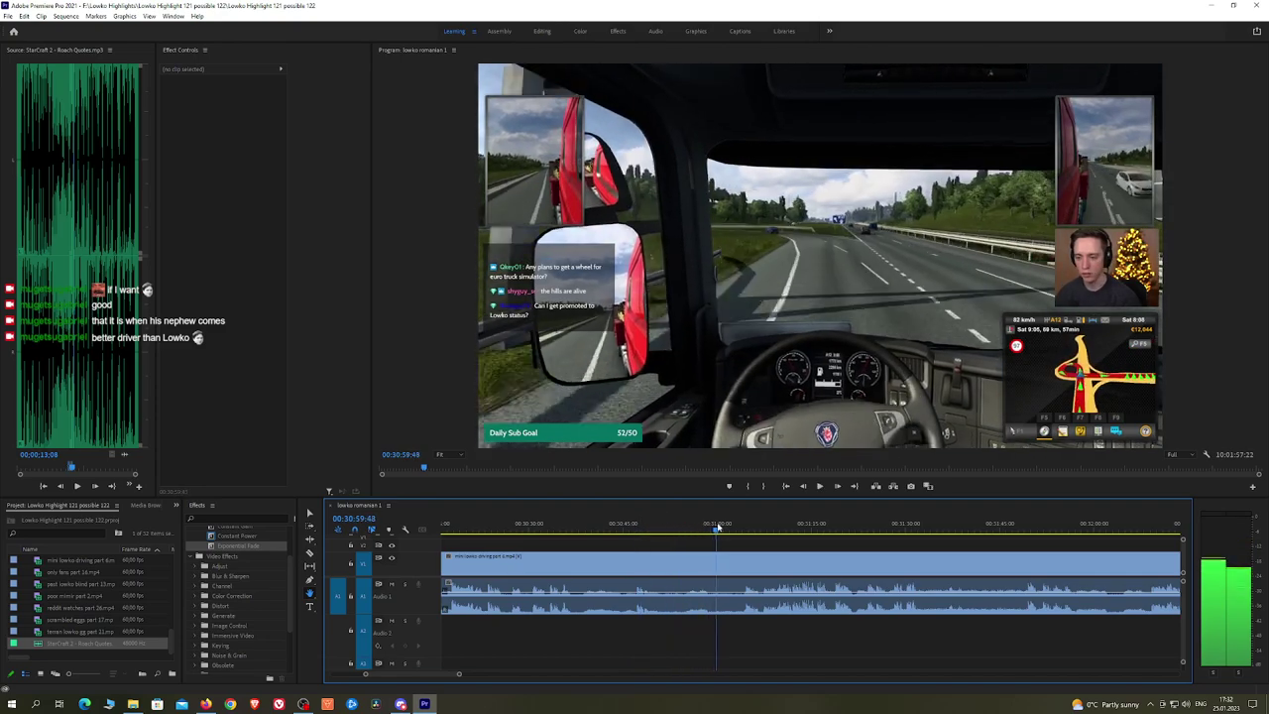
Step: Cut at the playhead and ripple-delete the unwanted earlier footage
key("c")
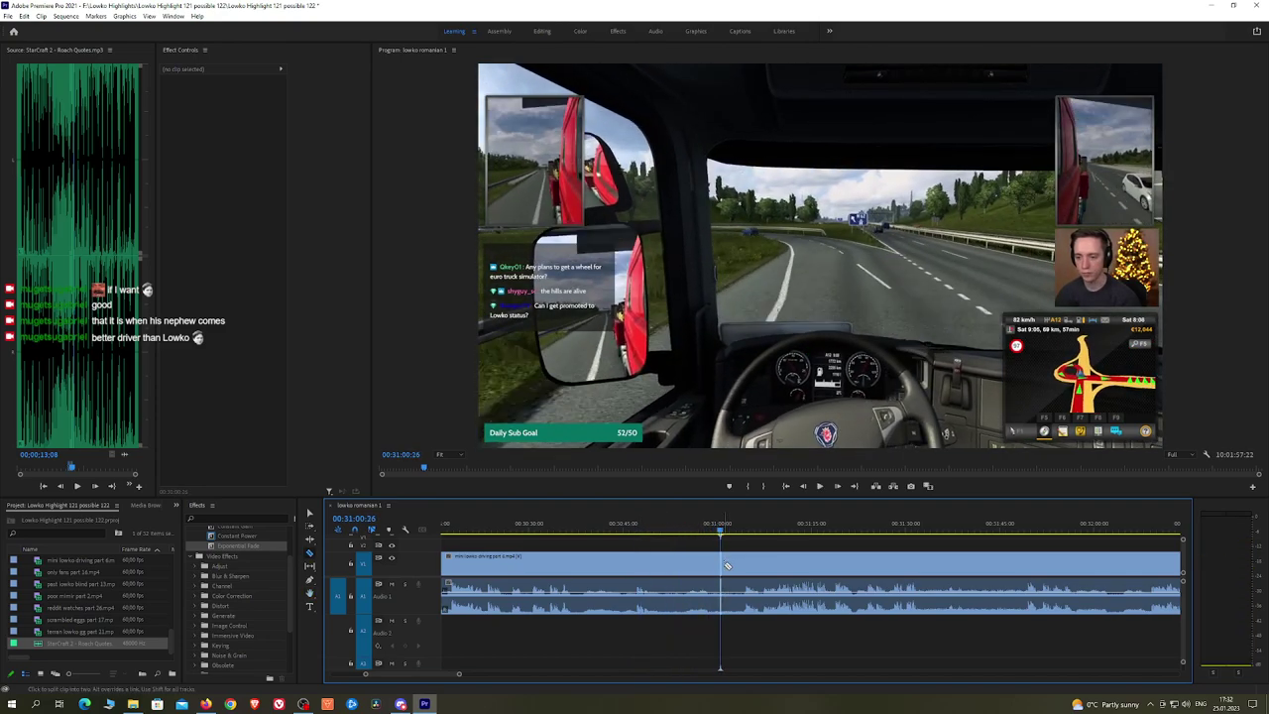
left_click(722, 566)
key("v")
left_click(700, 568)
key("shift+Delete")
key("space")
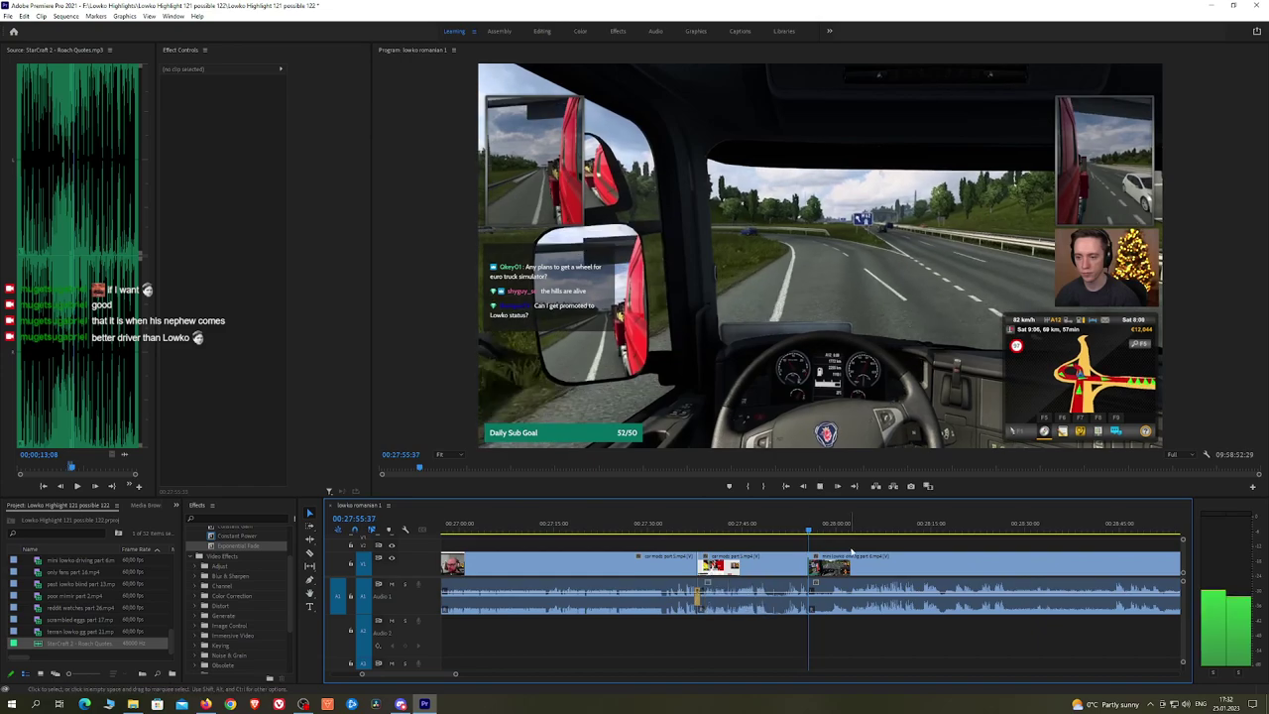
Step: Apply an Exponential Fade transition to the audio cut point
left_click_drag(243, 546, 853, 574)
left_click_drag(813, 618, 813, 616)
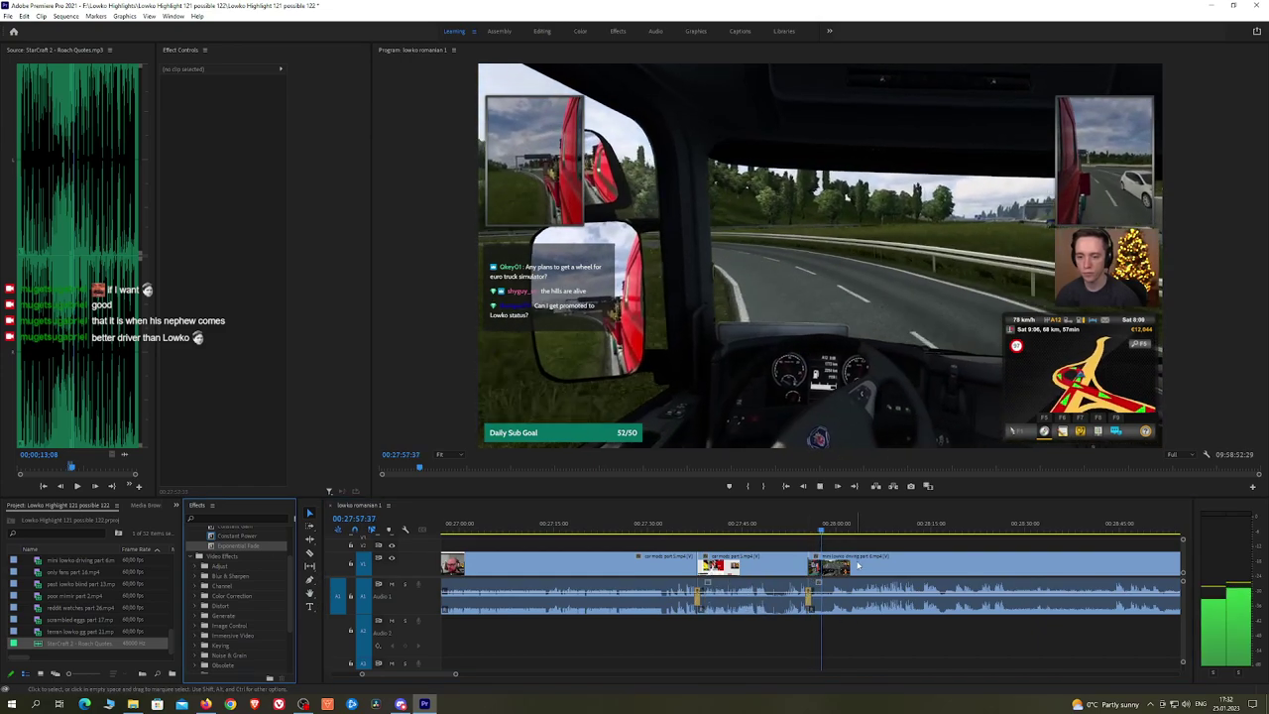
scroll(848, 547, "up", 4)
scroll(865, 546, "down", 3)
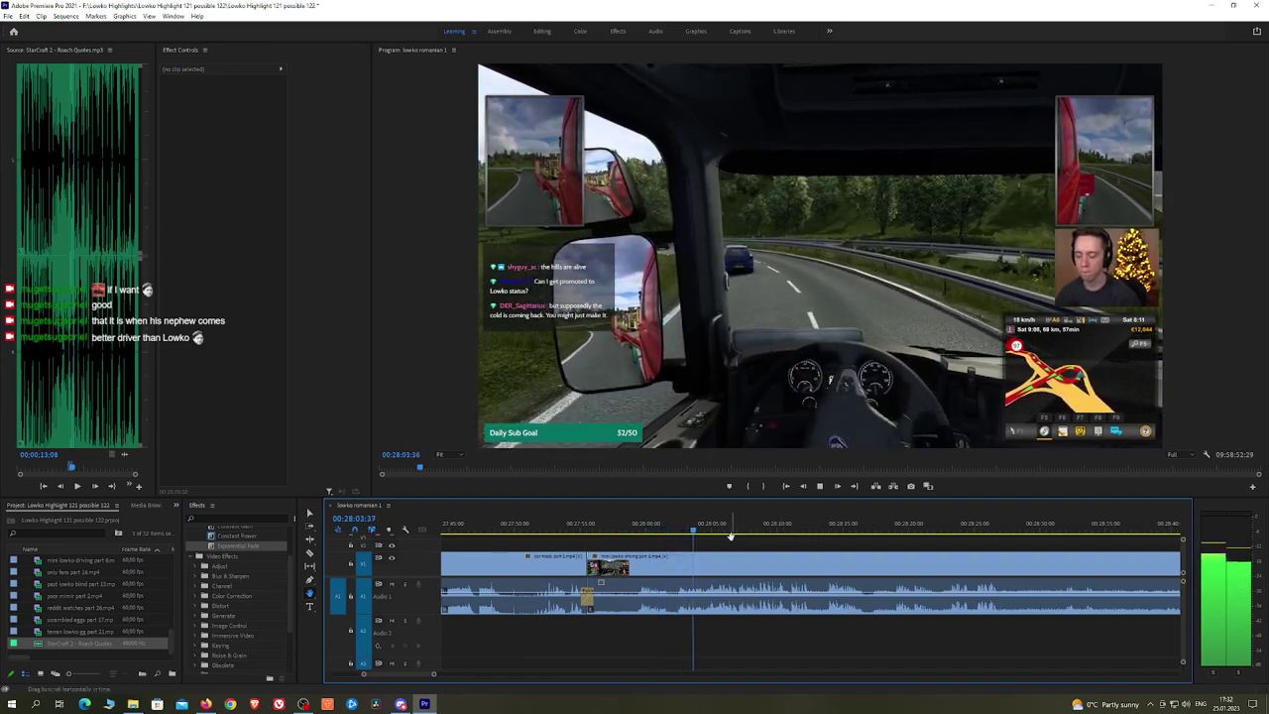
scroll(784, 540, "up", 3)
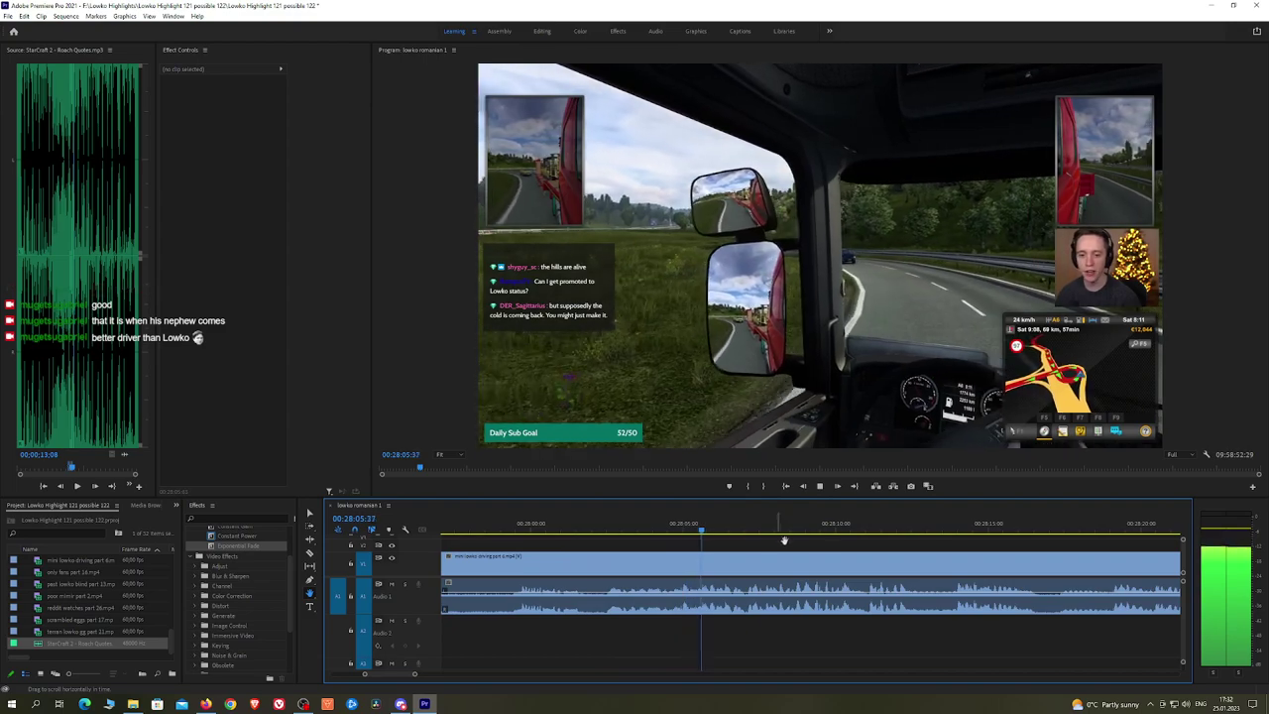
scroll(783, 540, "down", 2)
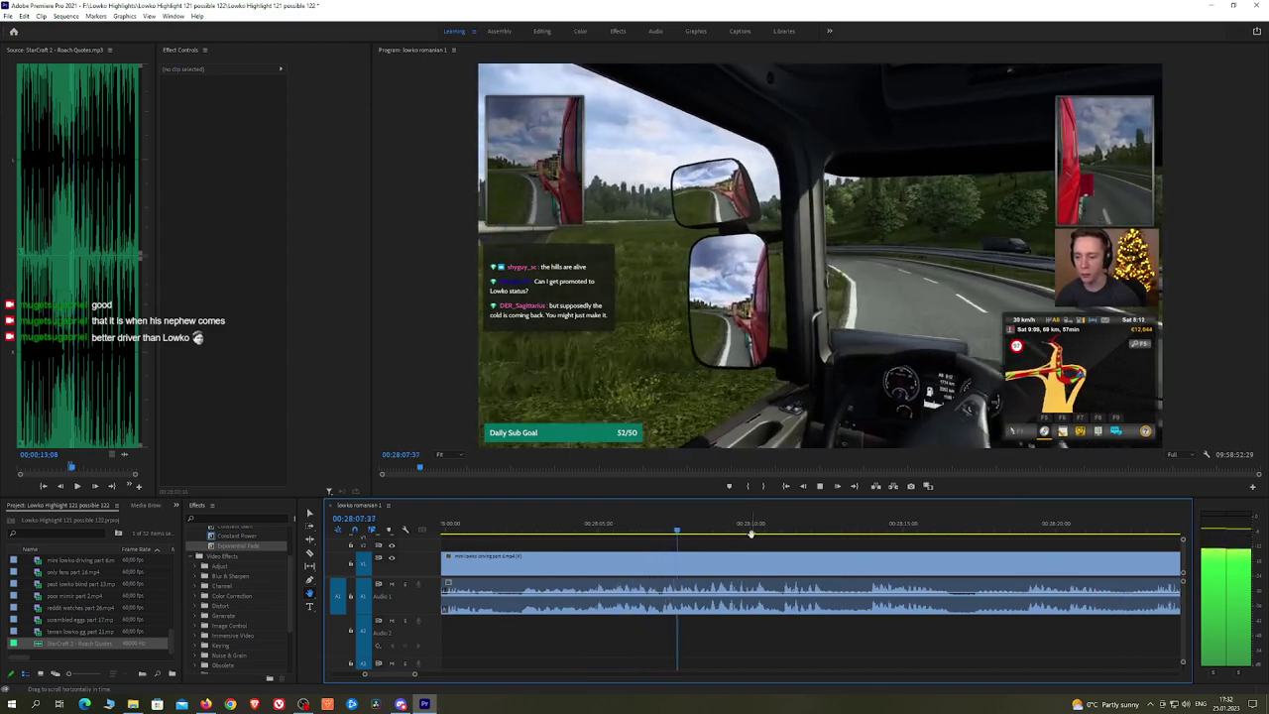
scroll(788, 543, "down", 1)
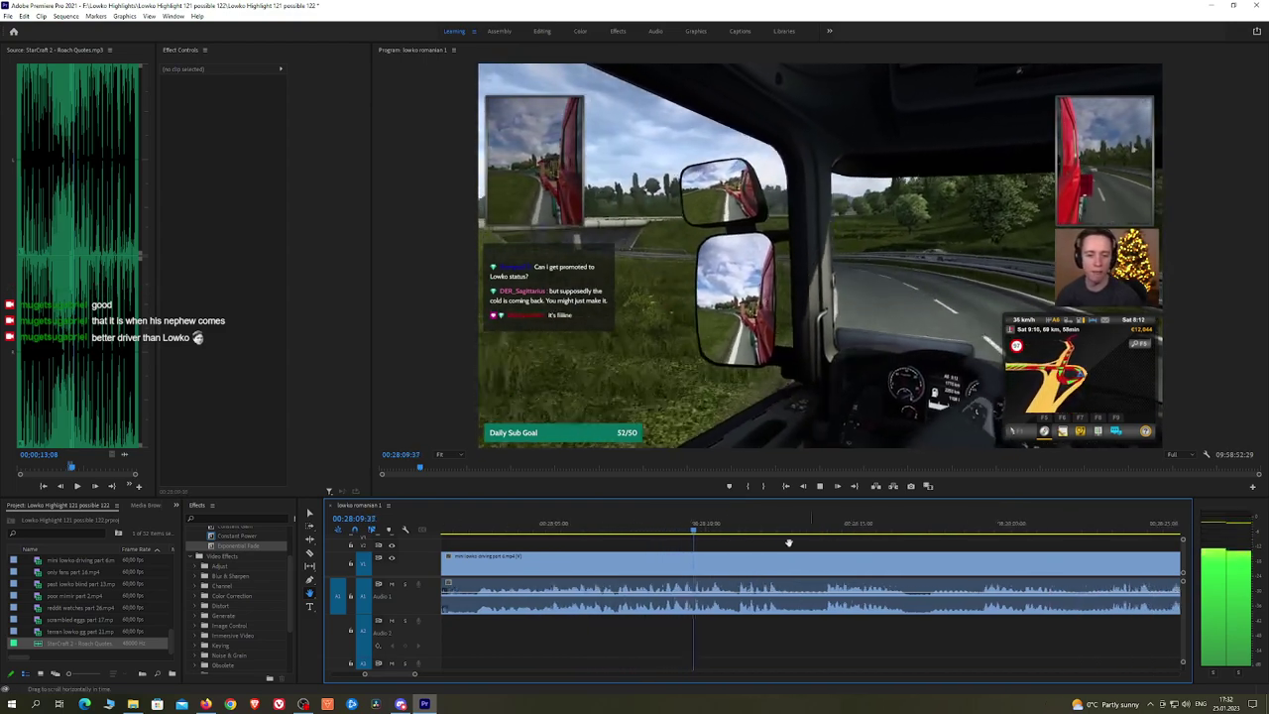
Step: Bring the playhead back to about 00:28:09:33
left_click_drag(789, 542, 760, 542)
key("space")
left_click(647, 521)
key("space")
key("space")
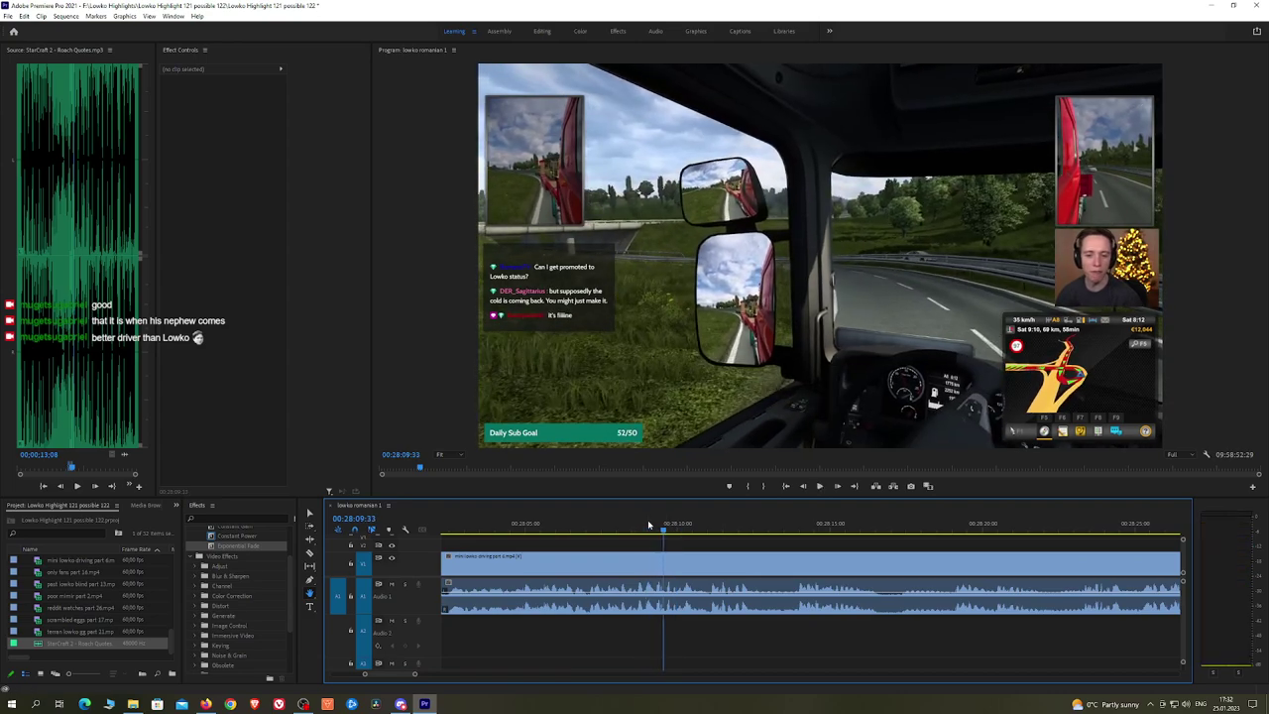
scroll(647, 521, "up", 4)
Step: Razor the clip at 00:28:09:36 and again at 00:28:09:52
key("c")
left_click(697, 526)
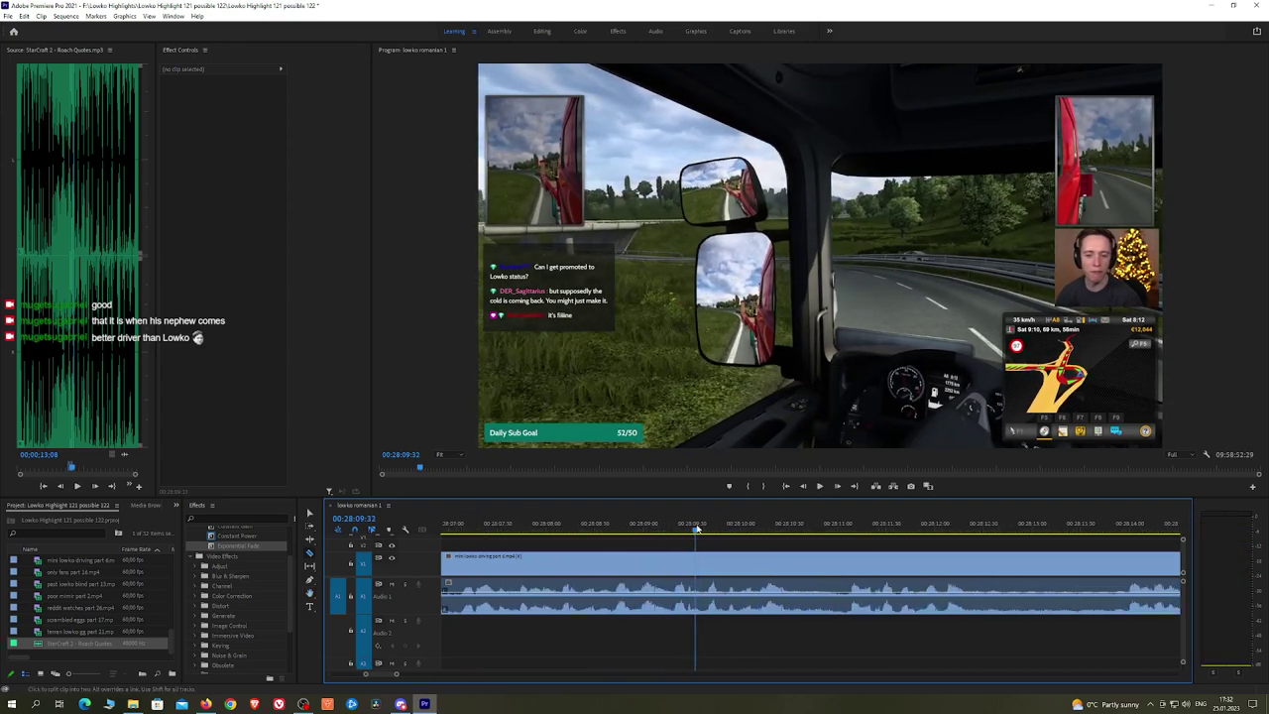
left_click_drag(696, 528, 703, 530)
left_click(704, 559)
key("space")
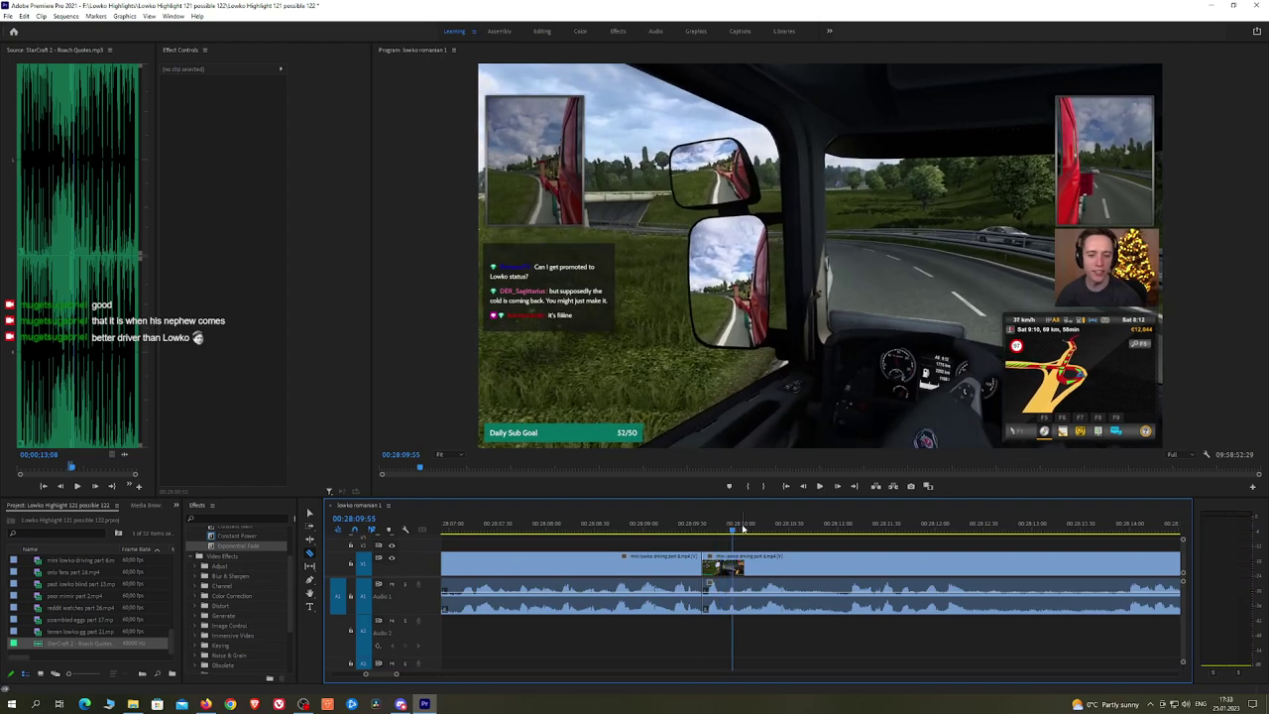
left_click_drag(706, 527, 728, 528)
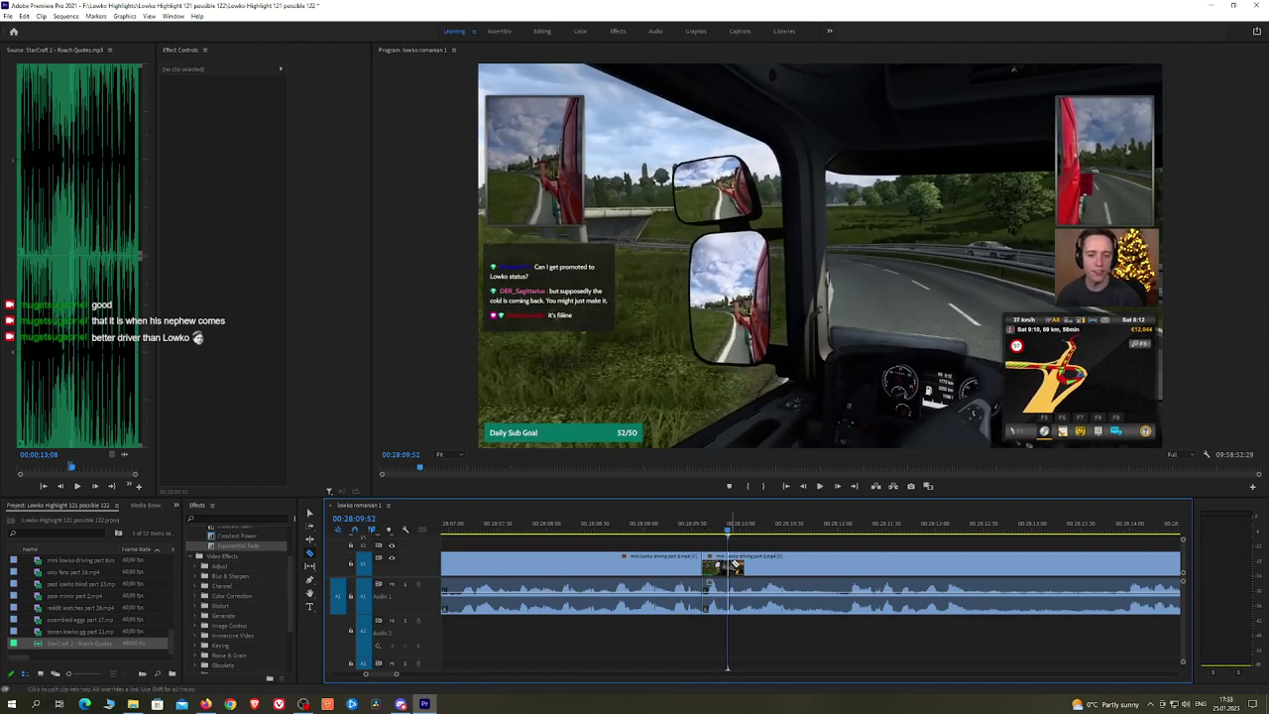
left_click(729, 567)
Step: Place StarCraft 2 - Roach Quotes.mp3 on track A2 beneath the short isolated piece
key("v")
left_click(720, 593)
left_click(719, 593)
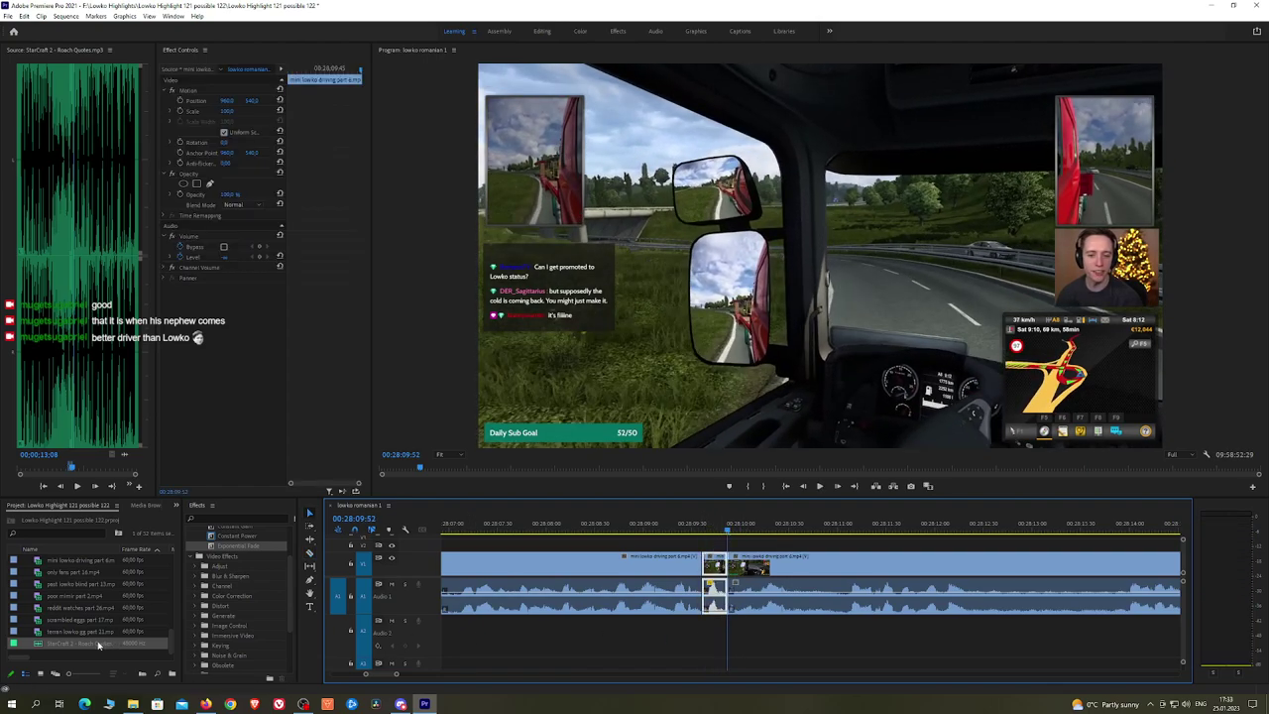
left_click_drag(99, 645, 727, 646)
left_click(237, 123)
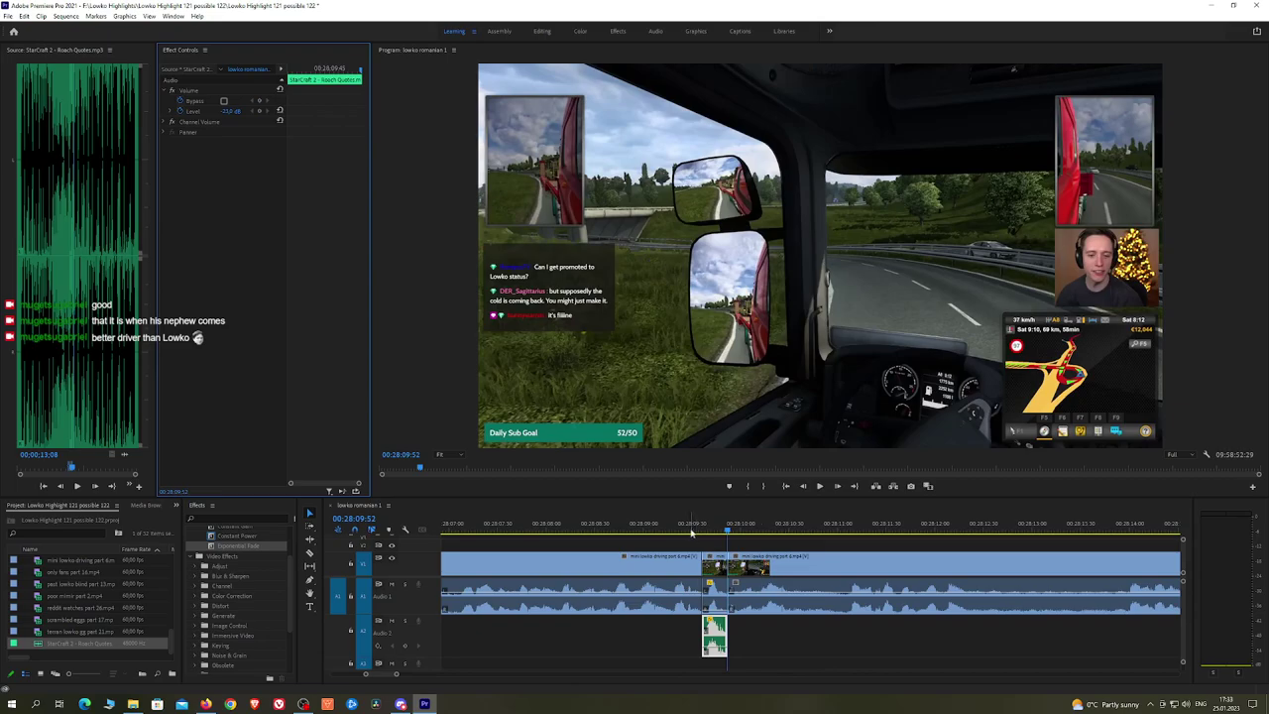
Step: Play back the section with the Roach quote, panning the timeline to follow
left_click(629, 527)
key("space")
left_click(825, 546)
scroll(835, 542, "down", 3)
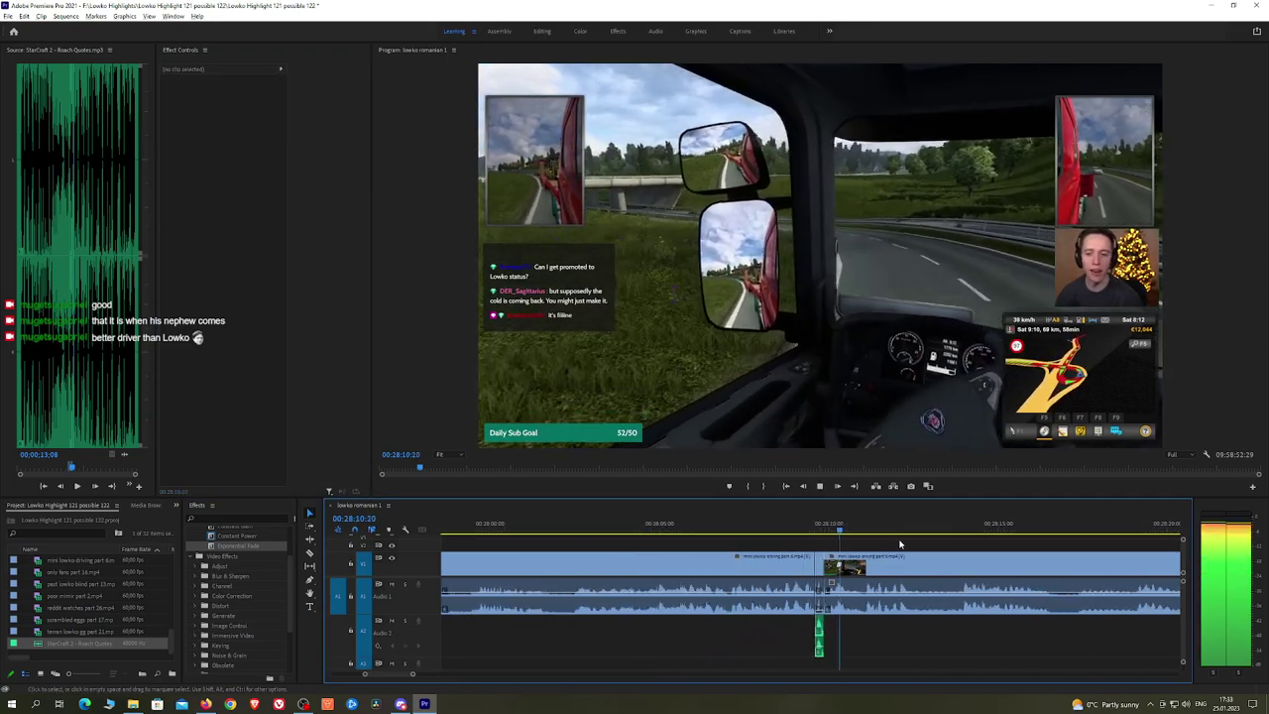
left_click(803, 529)
key("space")
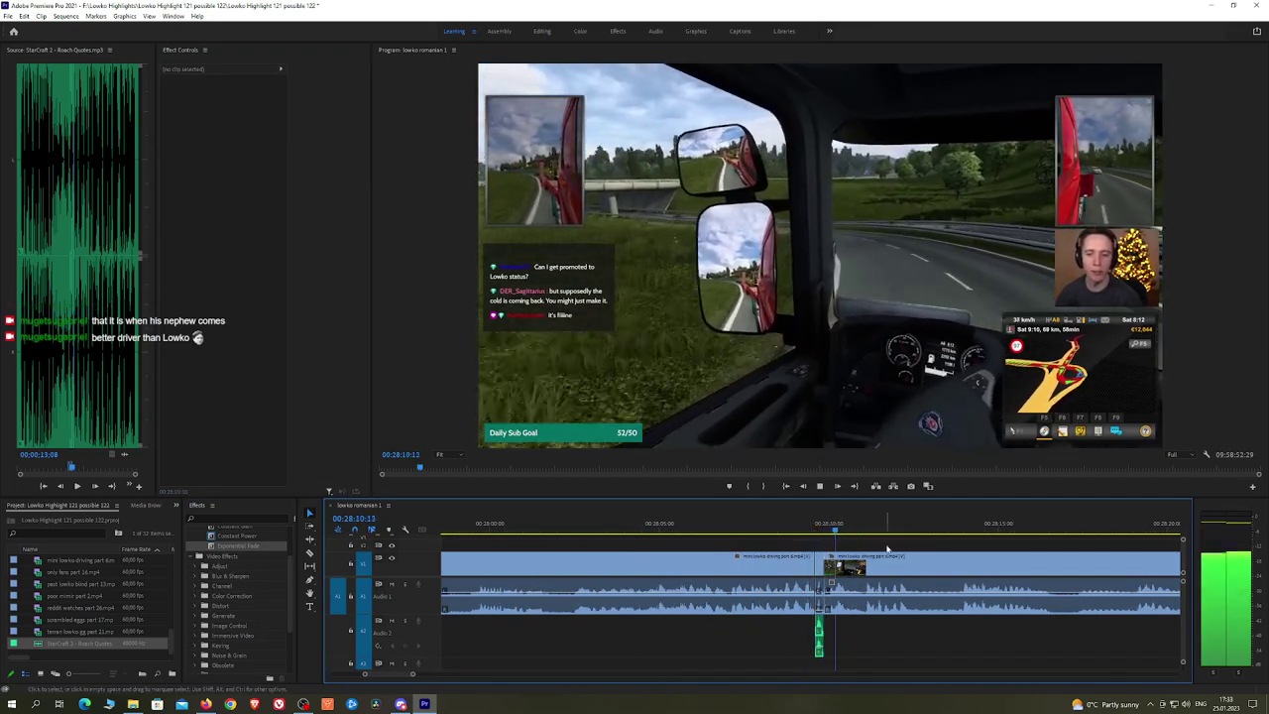
key("h")
left_click_drag(953, 545, 817, 545)
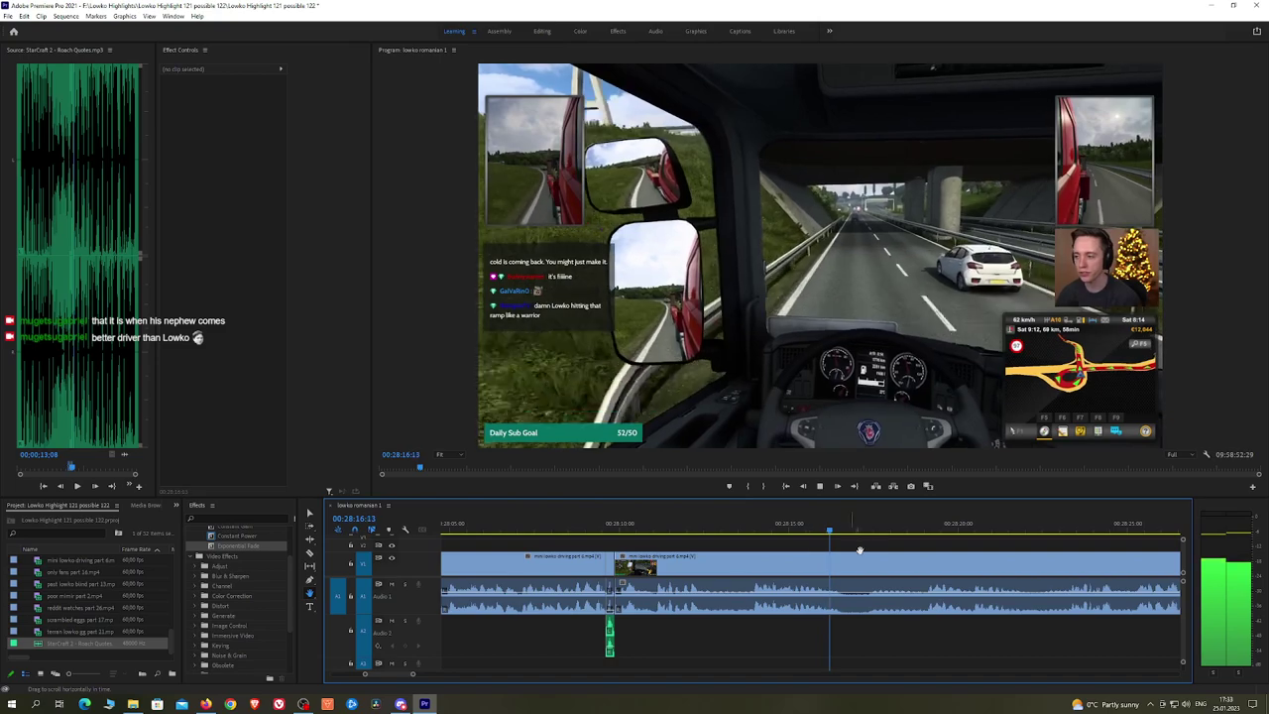
scroll(857, 551, "down", 2)
scroll(843, 553, "down", 2)
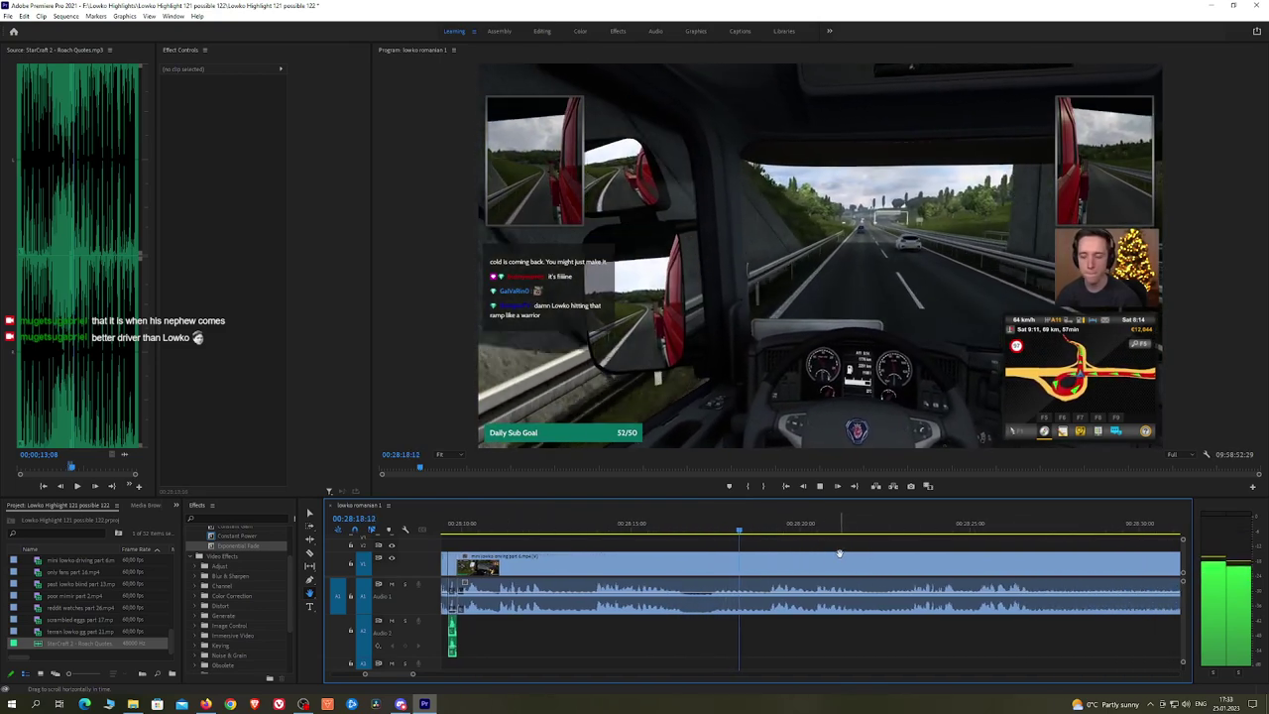
scroll(872, 555, "down", 3)
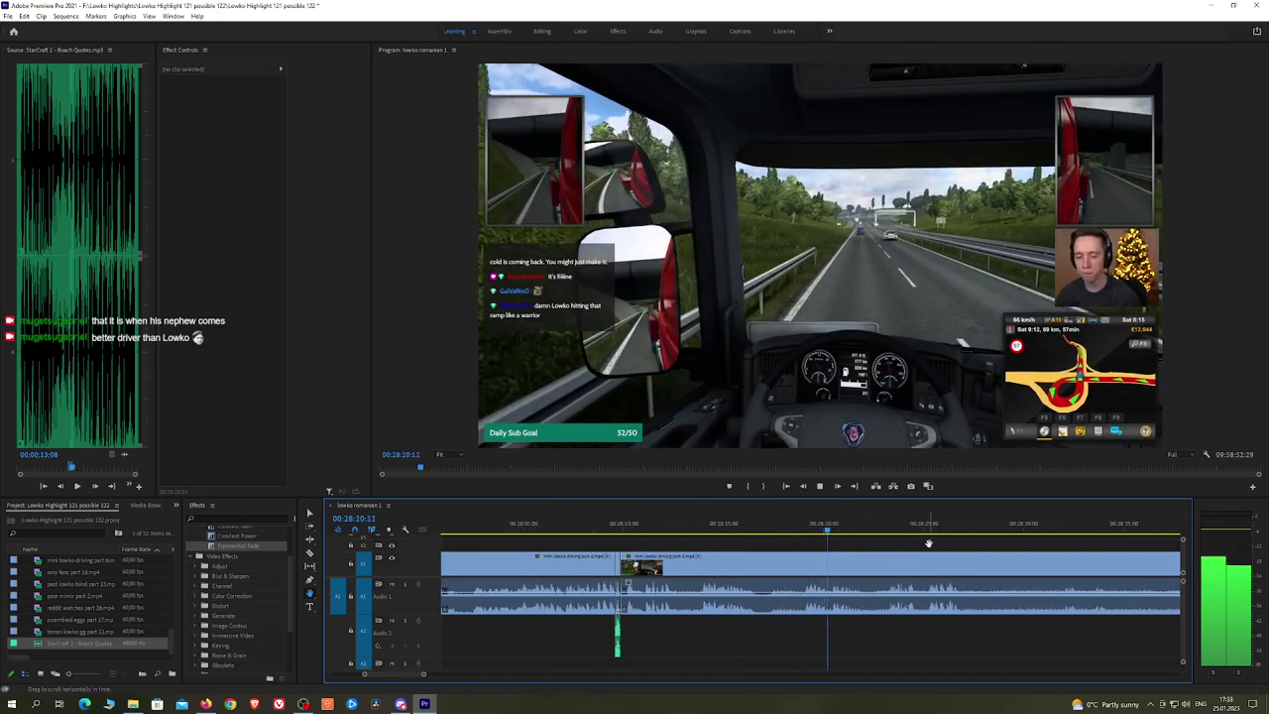
left_click_drag(928, 543, 803, 545)
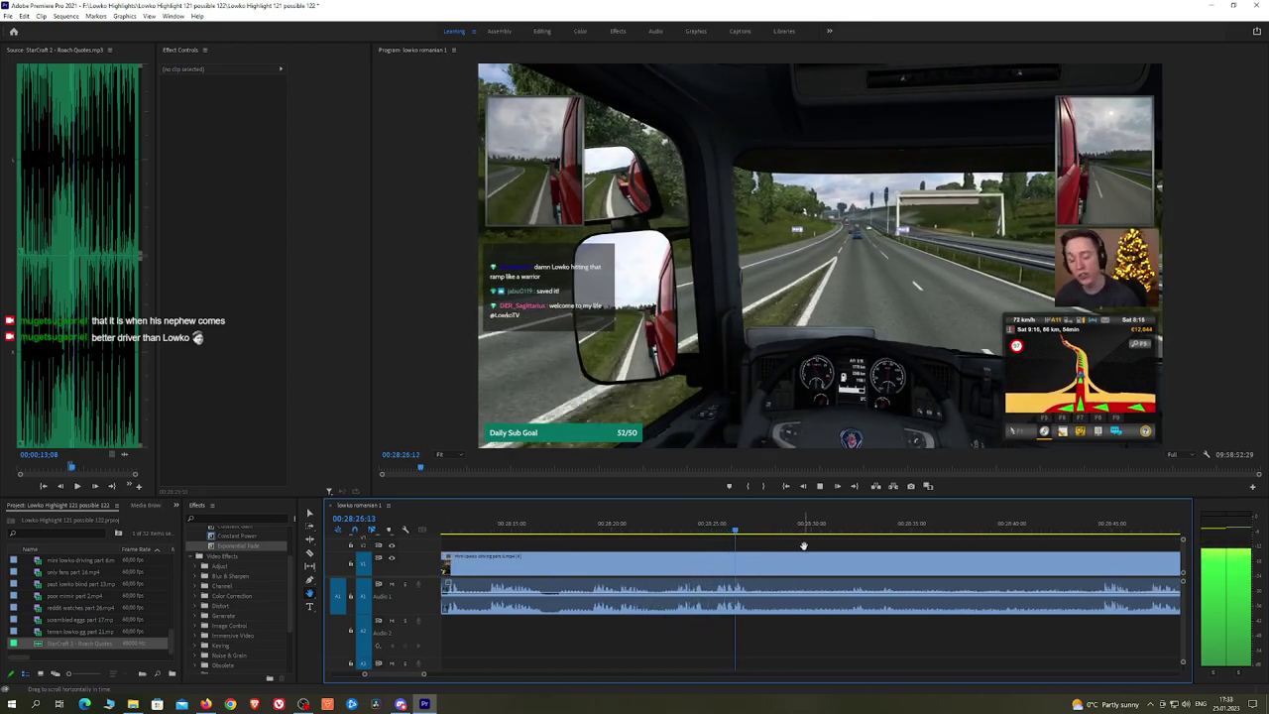
Step: Cut out an unwanted stretch and put a Constant Power crossfade on the audio join
key("c")
left_click(758, 563)
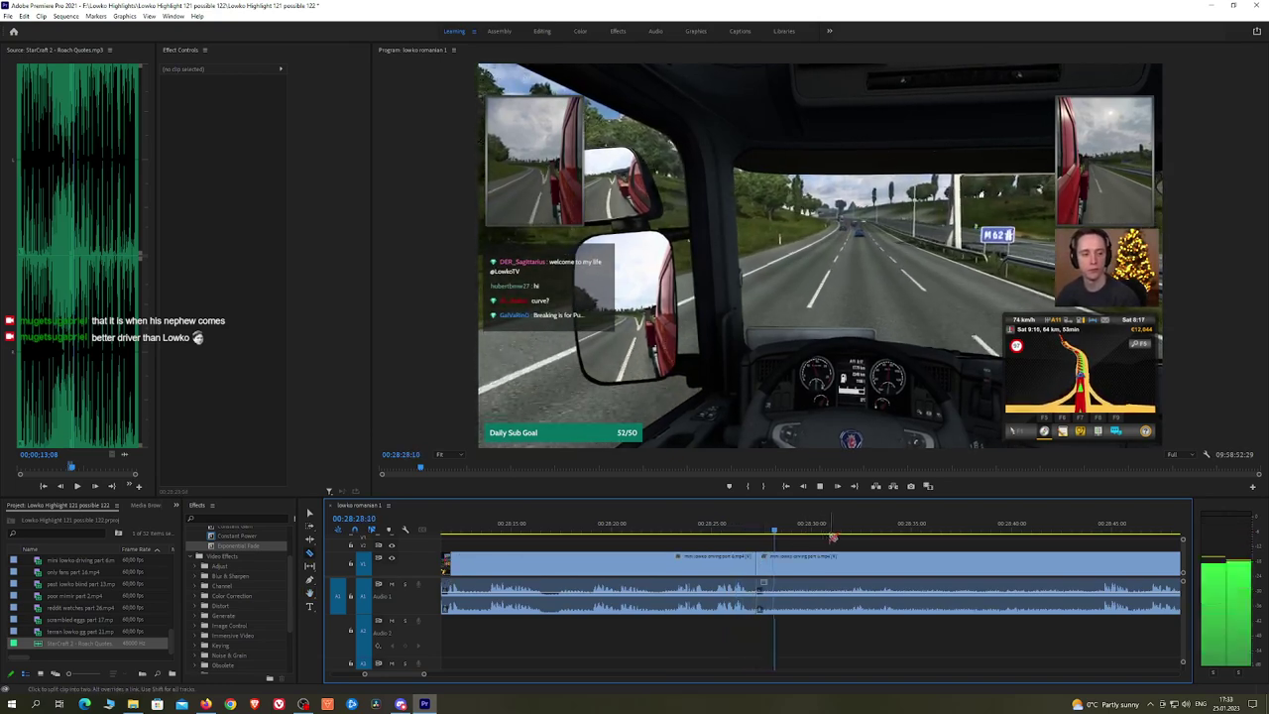
left_click(847, 530)
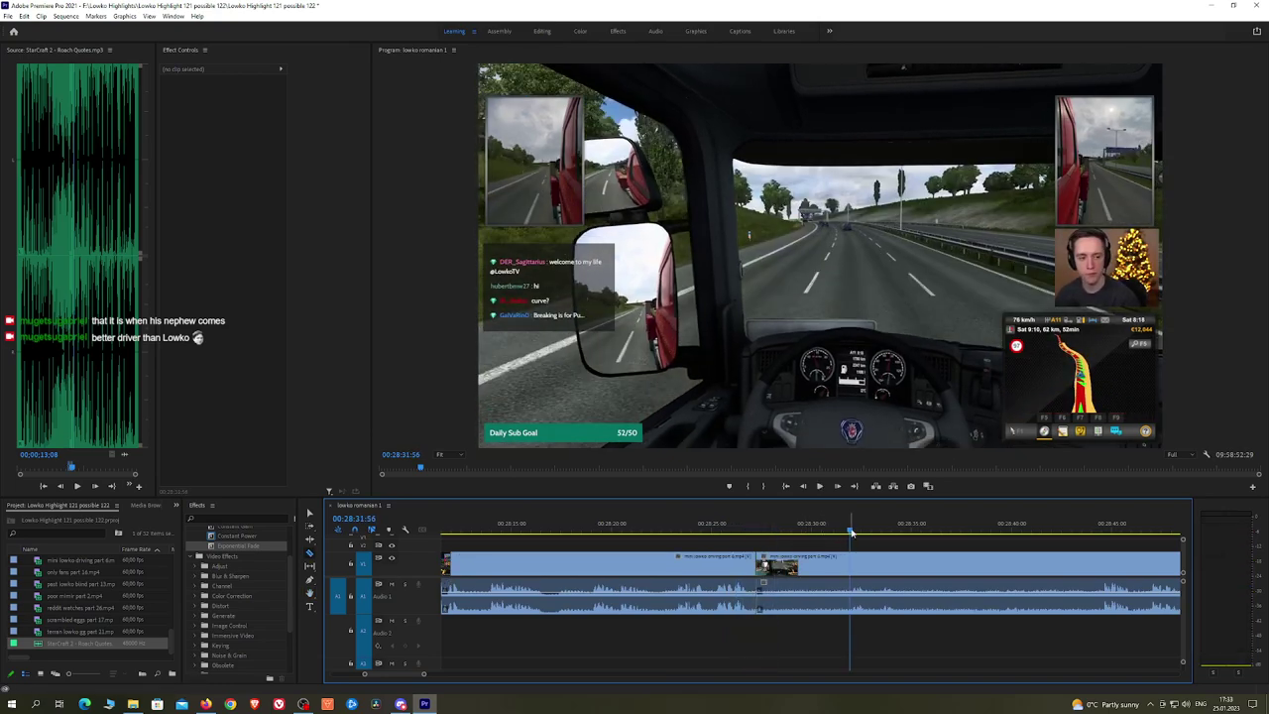
left_click(850, 578)
key("v")
left_click(840, 576)
key("shift+Delete")
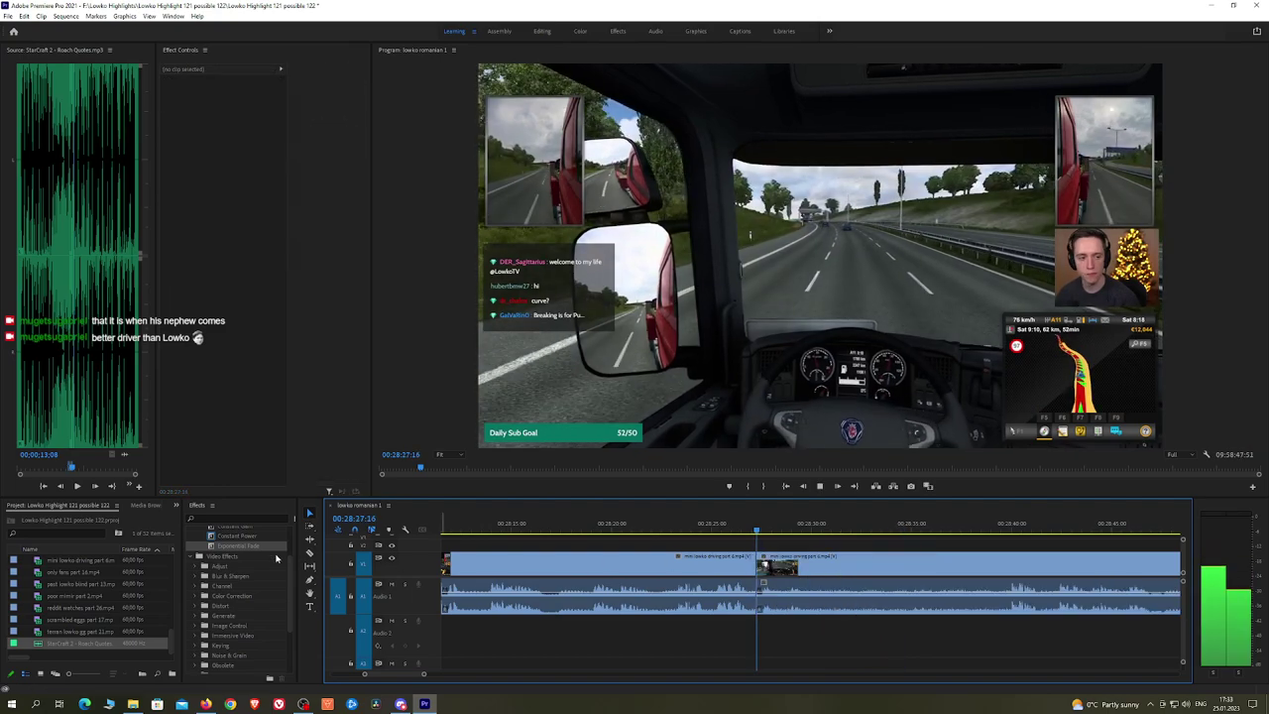
left_click_drag(253, 536, 757, 595)
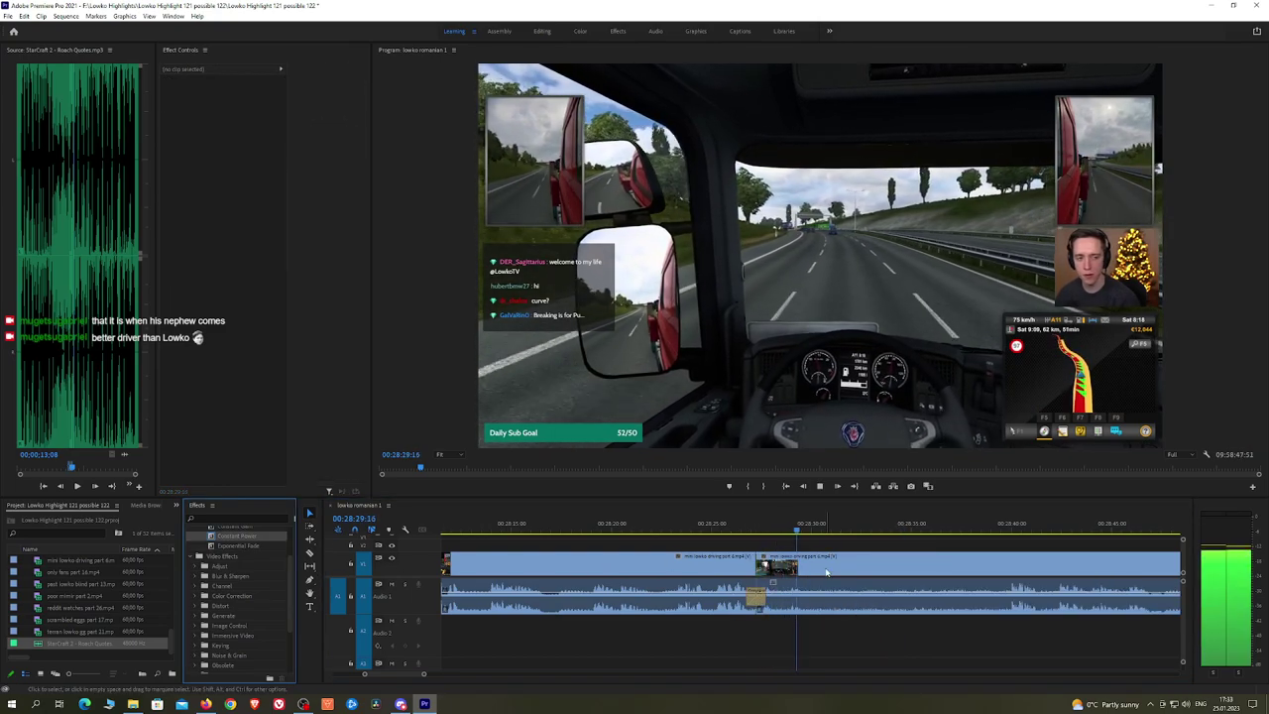
Step: Add a cut further on, then review the footage from about 28:59 to 30:28
left_click(810, 571)
left_click(1005, 528)
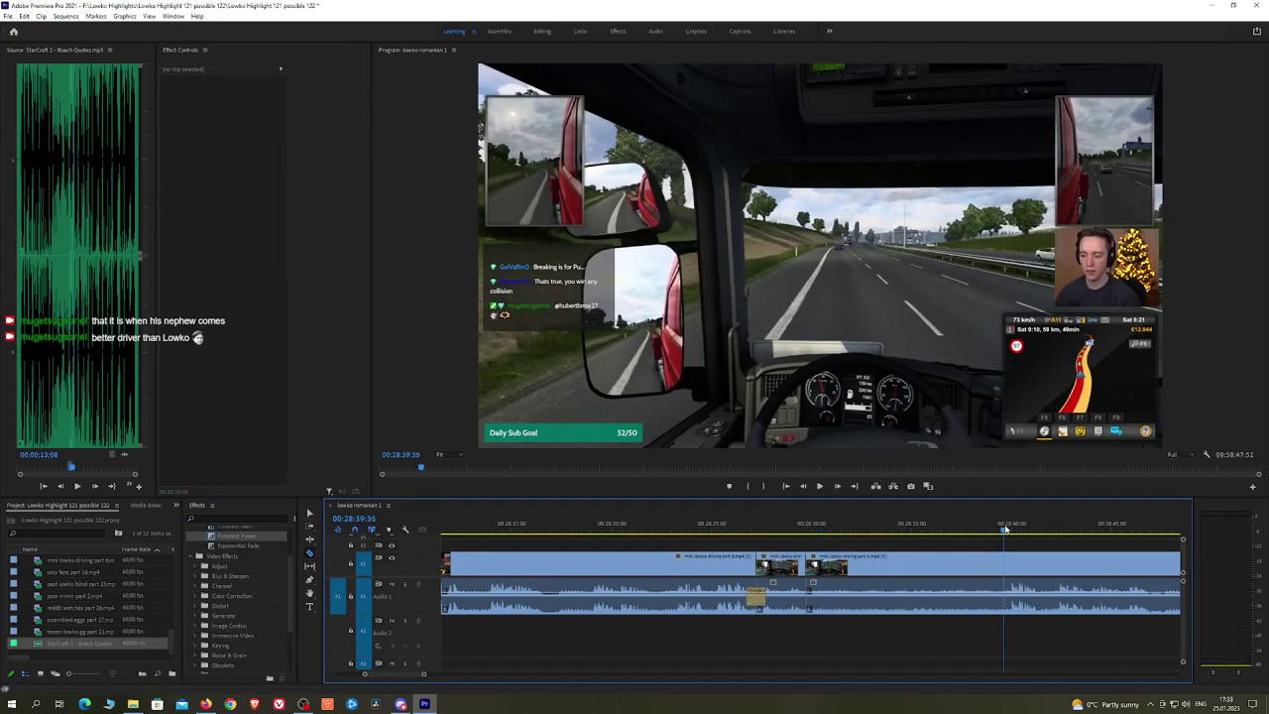
key("h")
key("space")
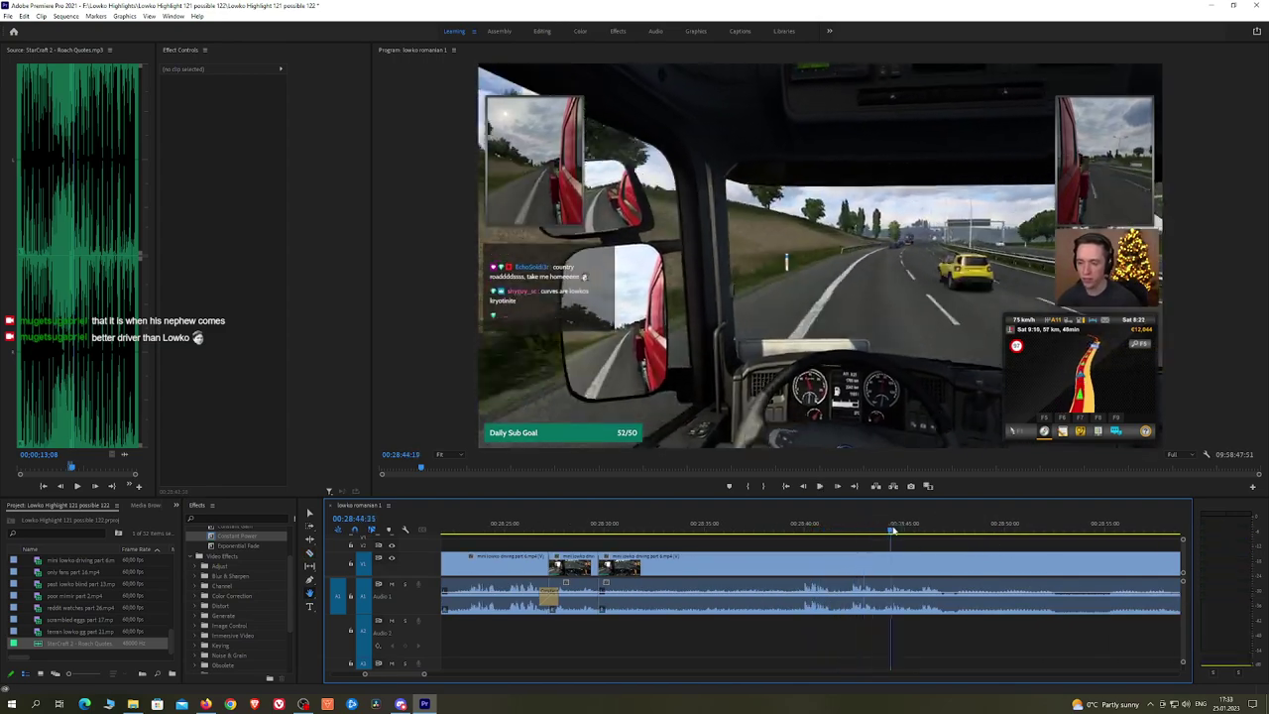
key("minus")
scroll(1028, 556, "down", 1)
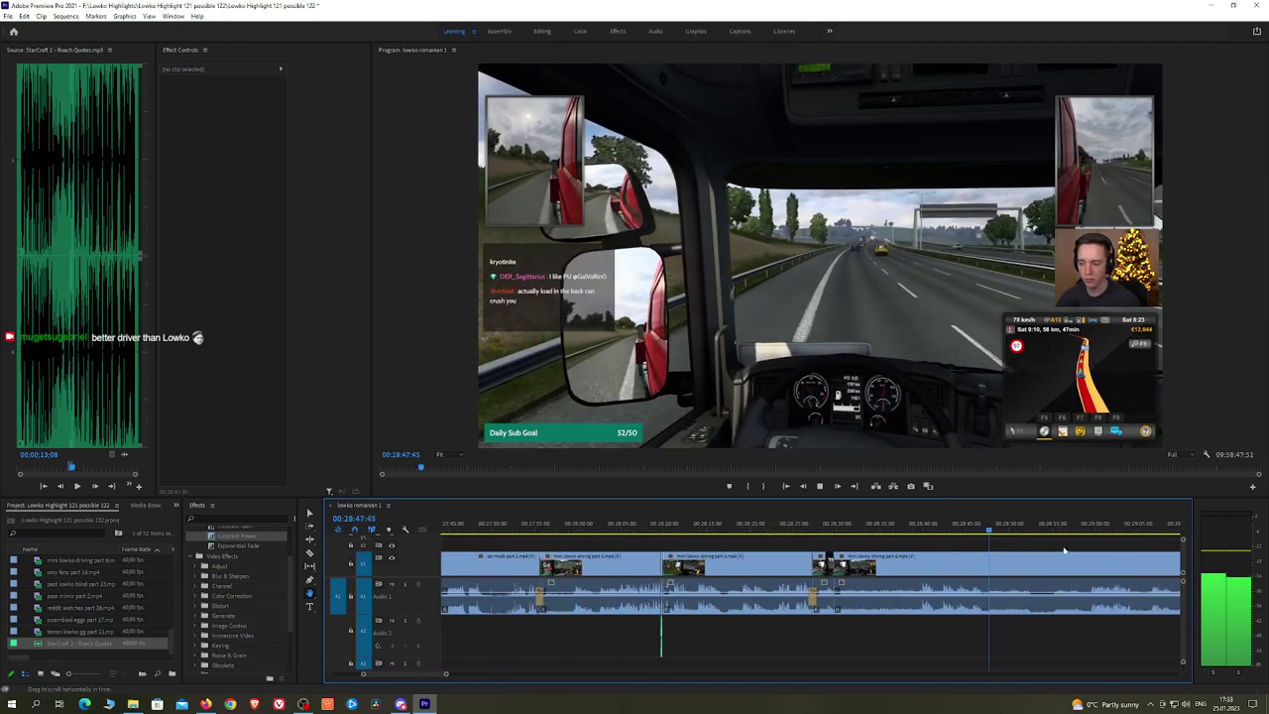
left_click_drag(1057, 550, 805, 531)
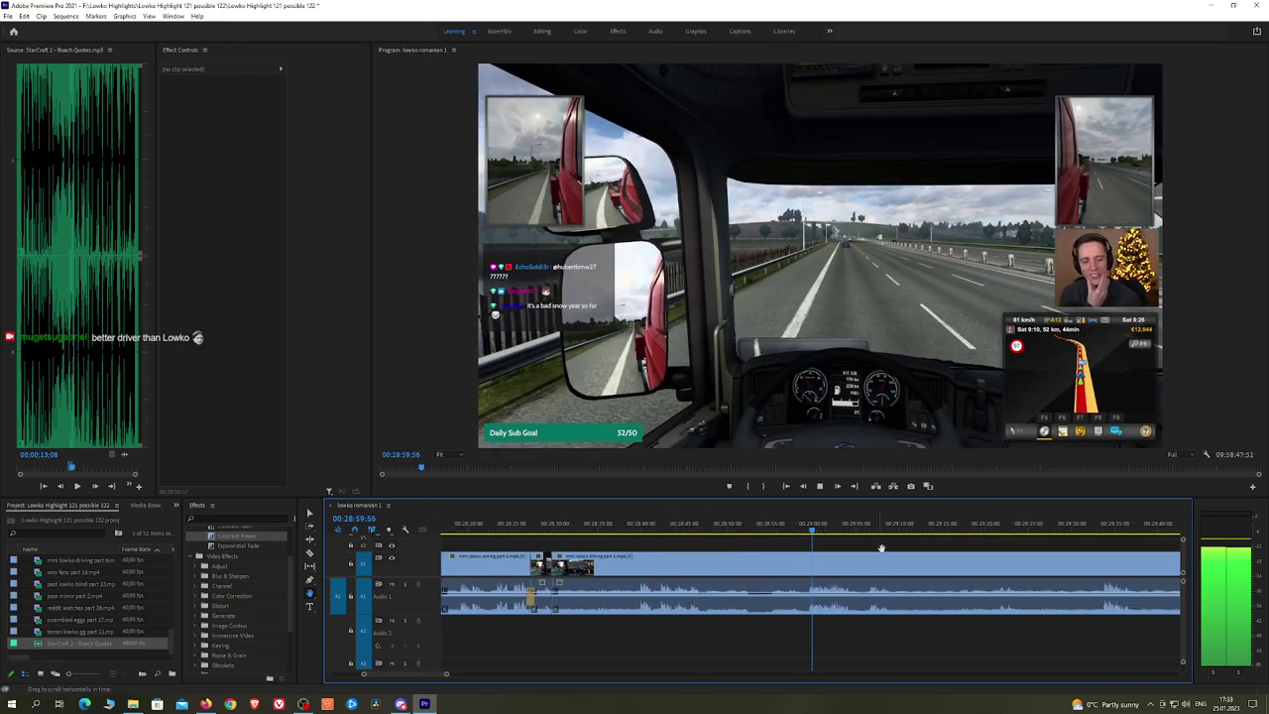
scroll(956, 569, "down", 2)
scroll(872, 541, "down", 2)
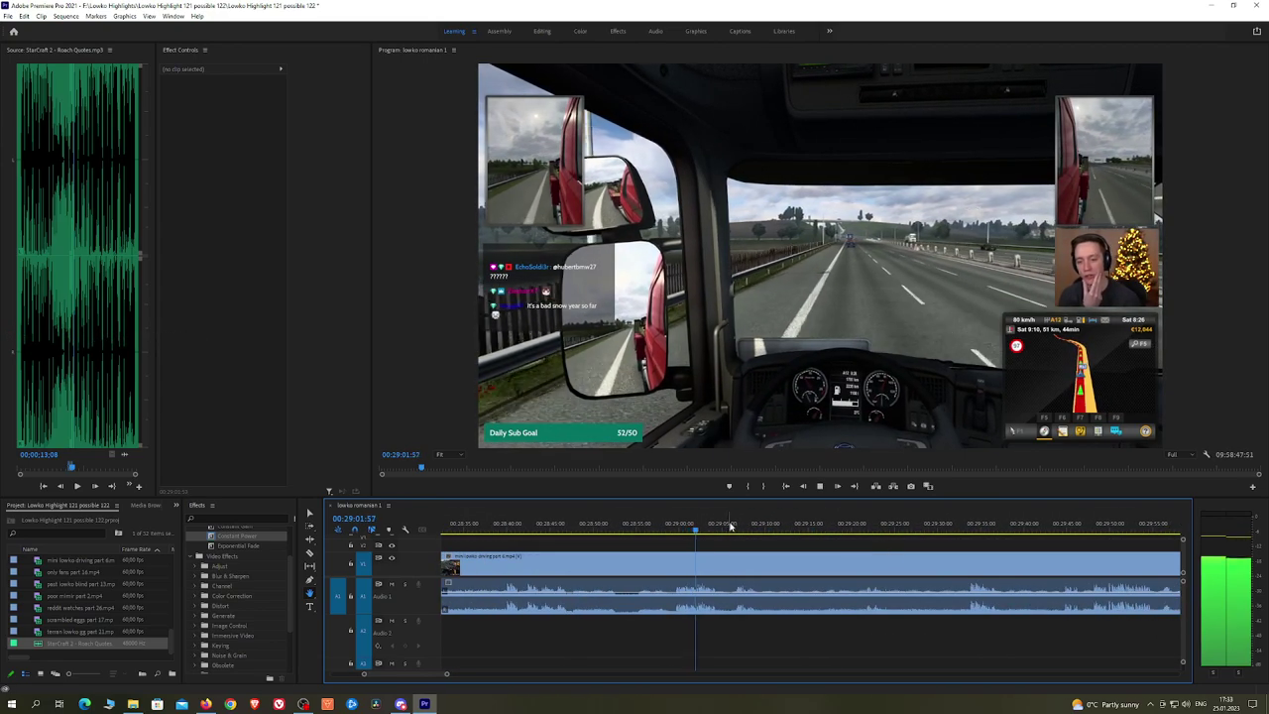
mouse_move(730, 527)
left_mouse_down()
mouse_move(1063, 528)
mouse_move(753, 537)
left_mouse_up()
key("space")
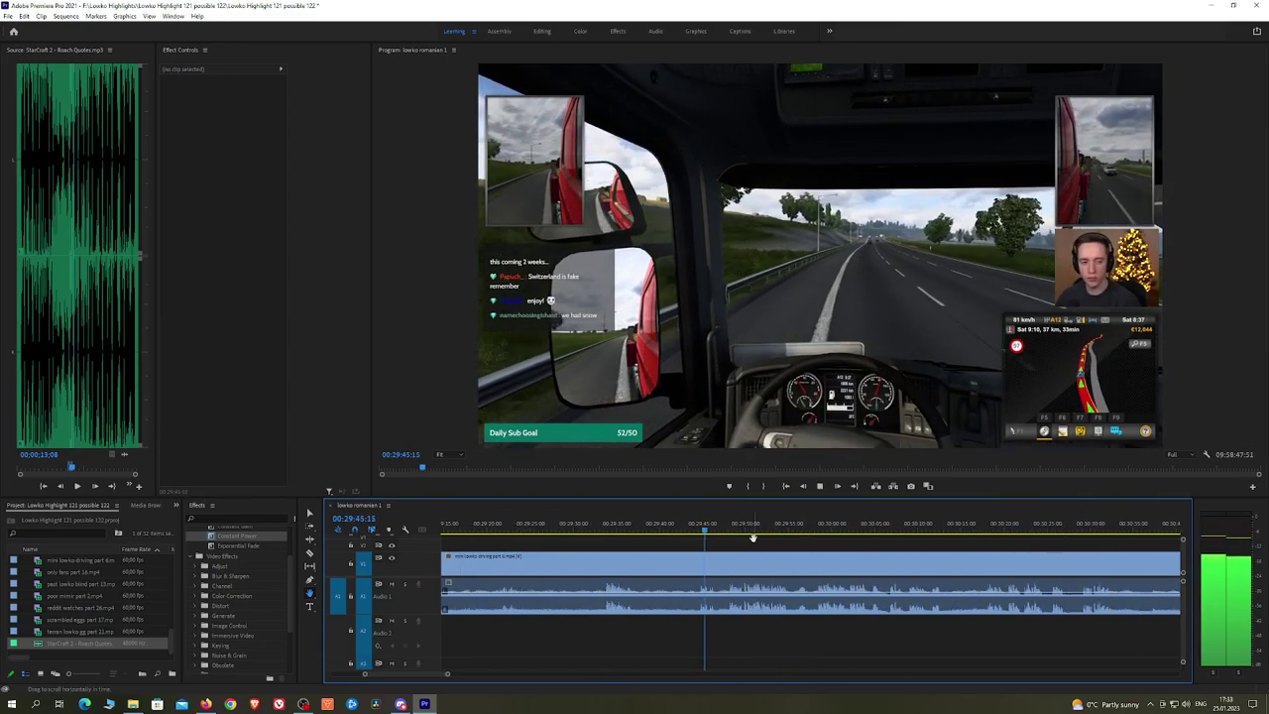
left_click(732, 530)
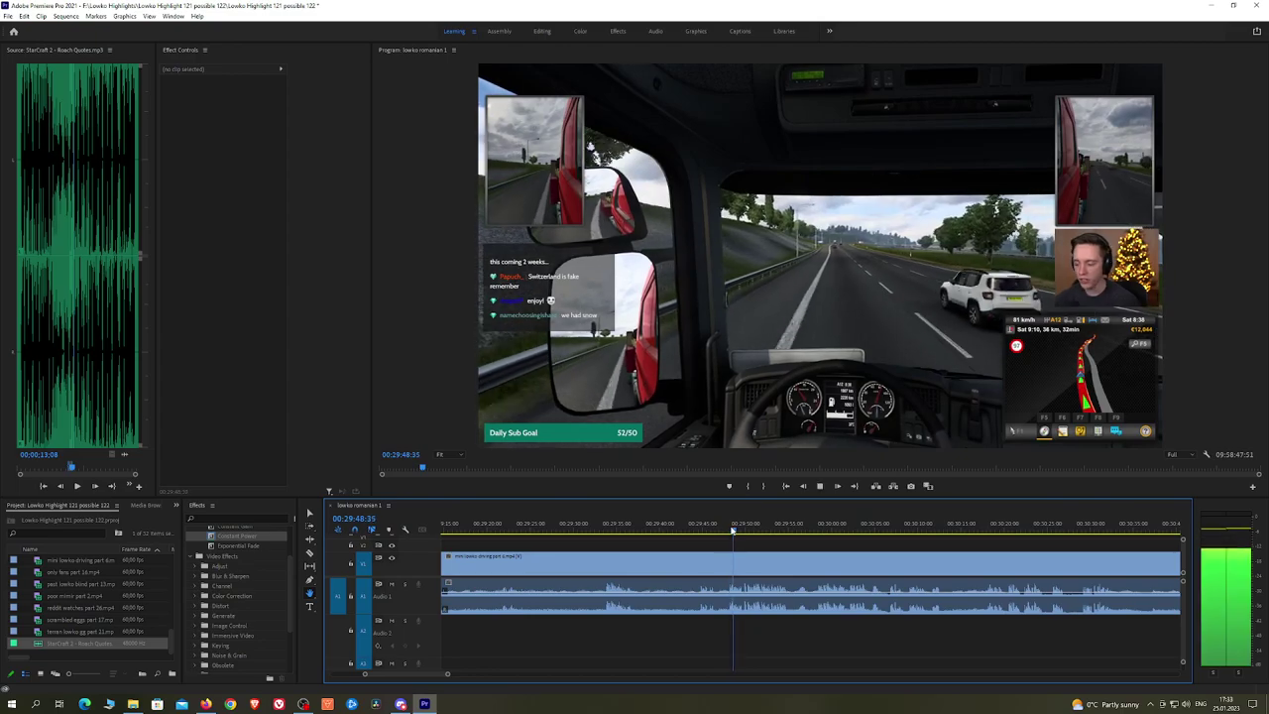
left_click_drag(733, 530, 1082, 531)
key("space")
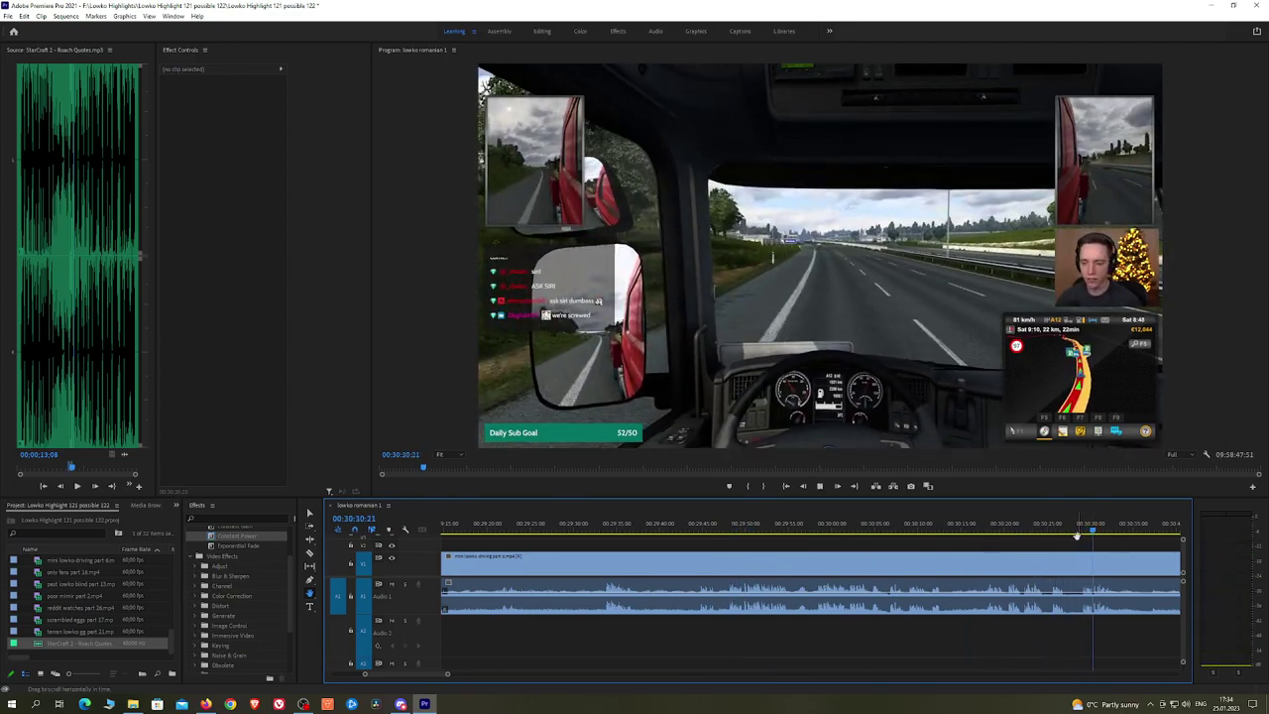
Step: Review the footage from about 31:04 to 31:41, then rewatch from 30:48
scroll(1068, 553, "down", 3)
left_click_drag(1101, 547, 829, 534)
key("space")
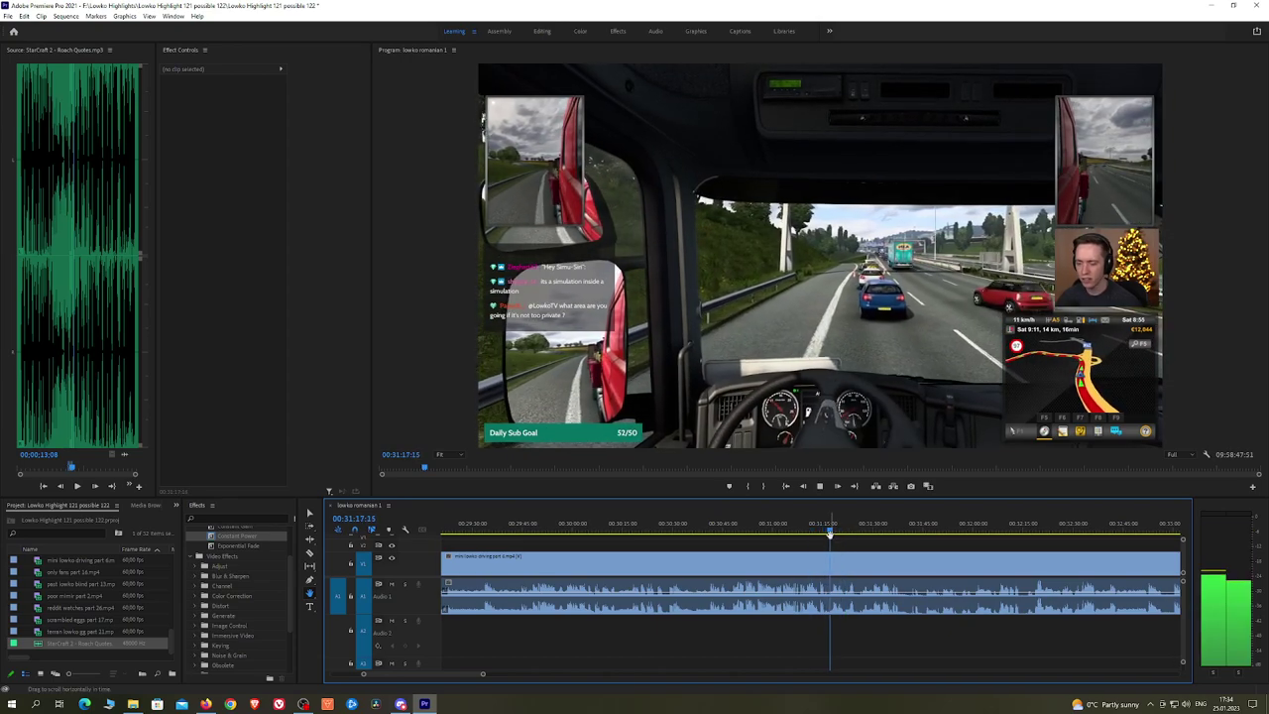
key("equal")
key("equal")
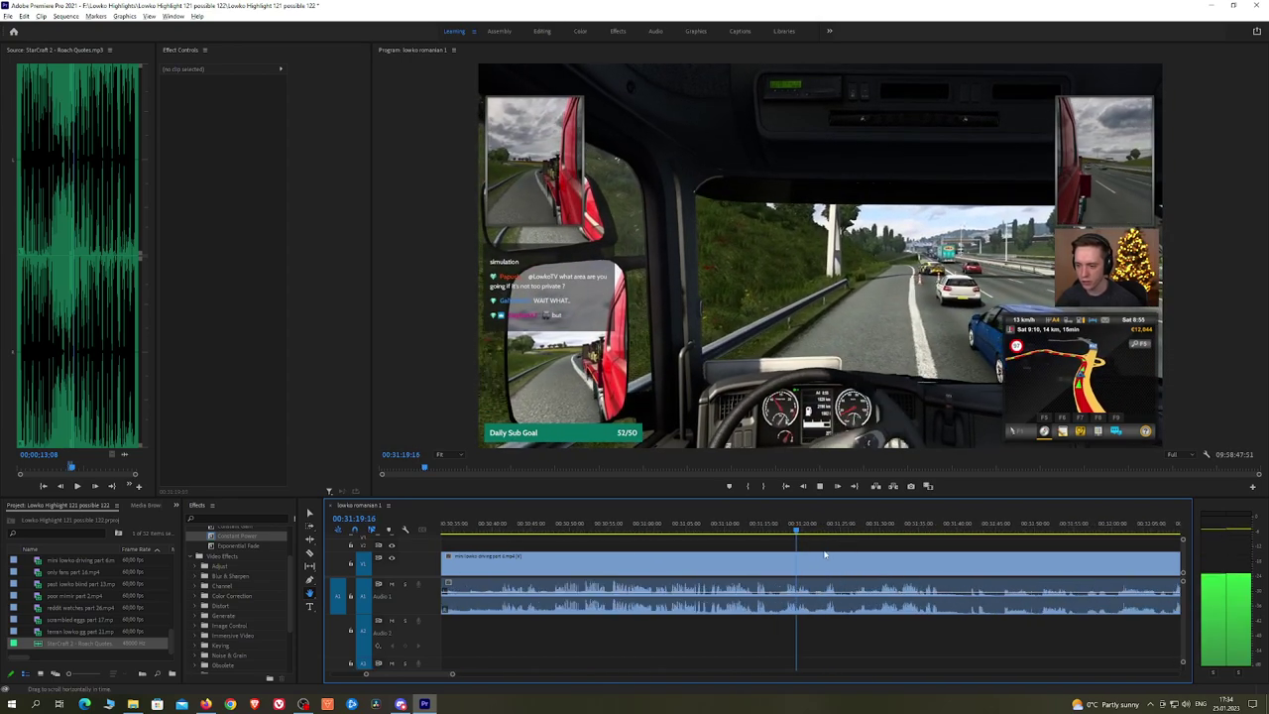
left_click_drag(811, 536, 986, 532)
key("space")
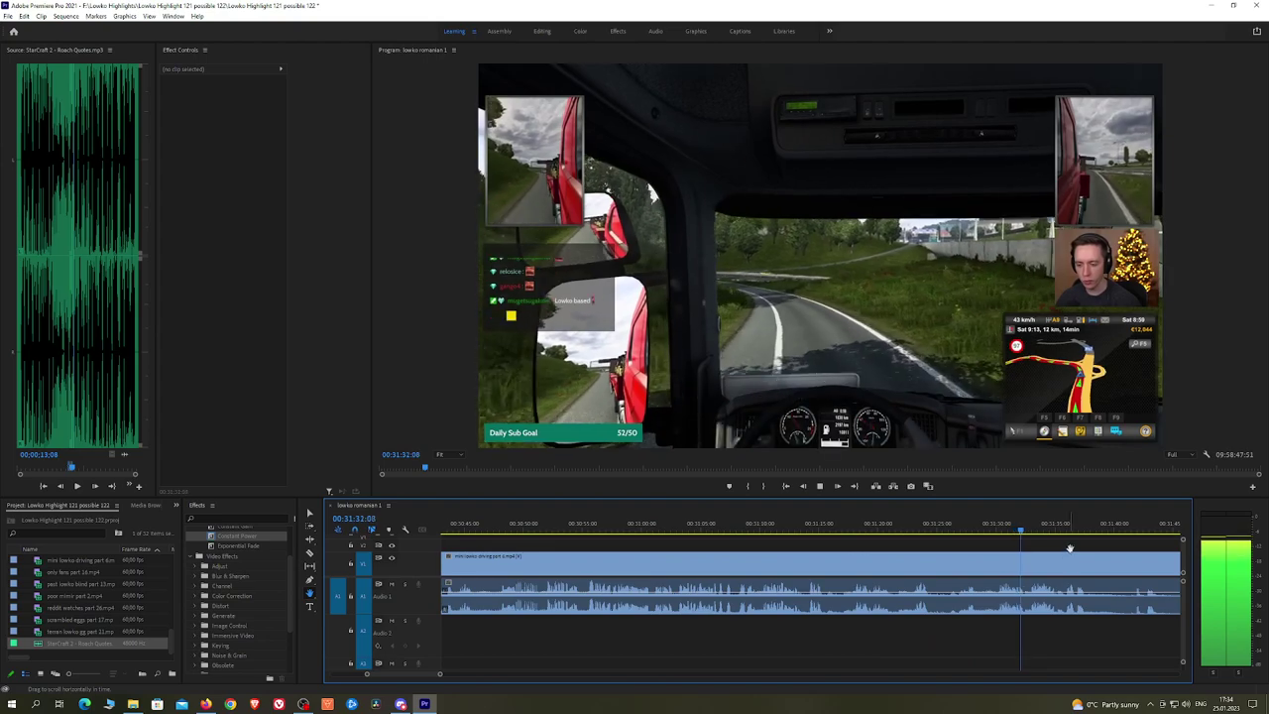
key("minus")
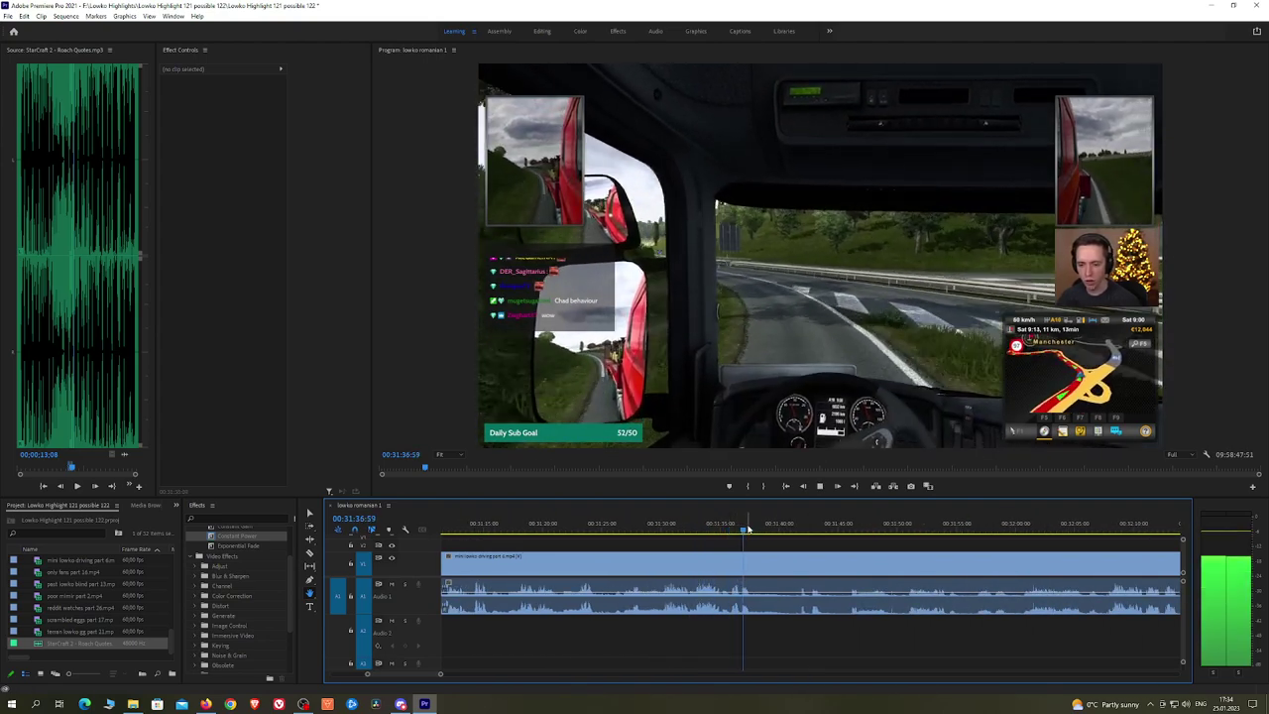
left_click_drag(749, 530, 566, 530)
scroll(810, 551, "up", 5)
left_click(763, 531)
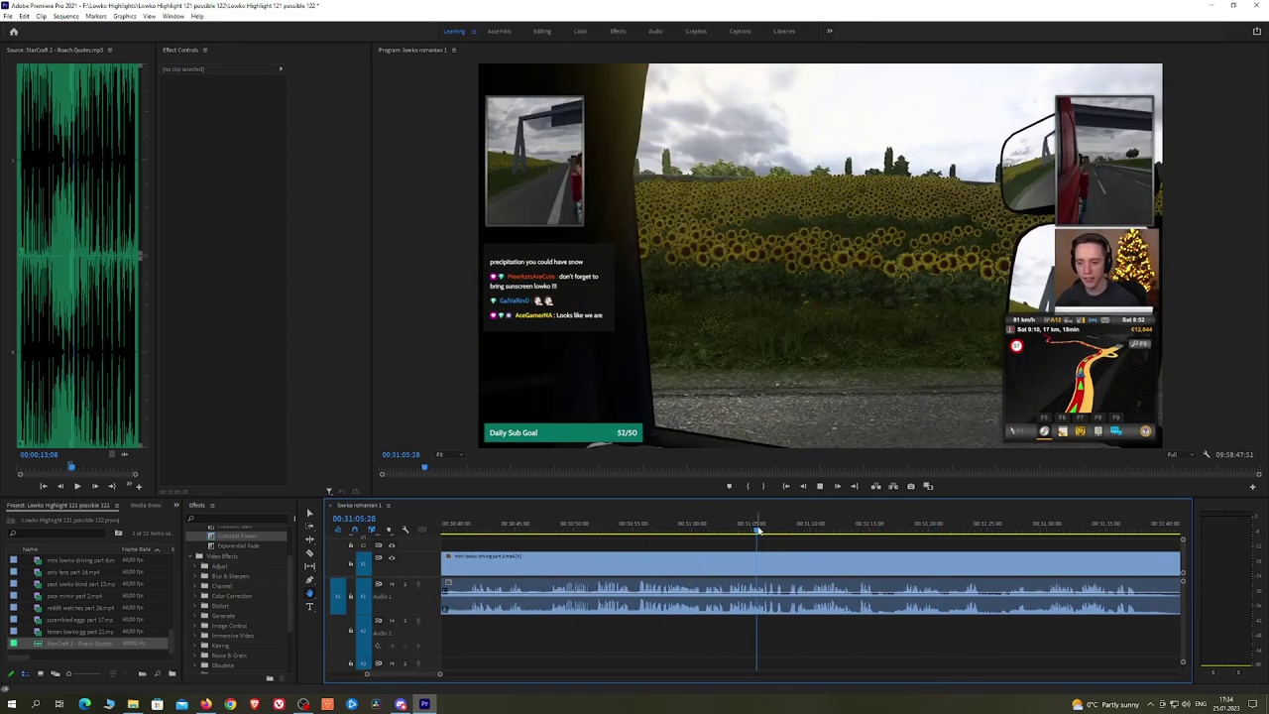
key("space")
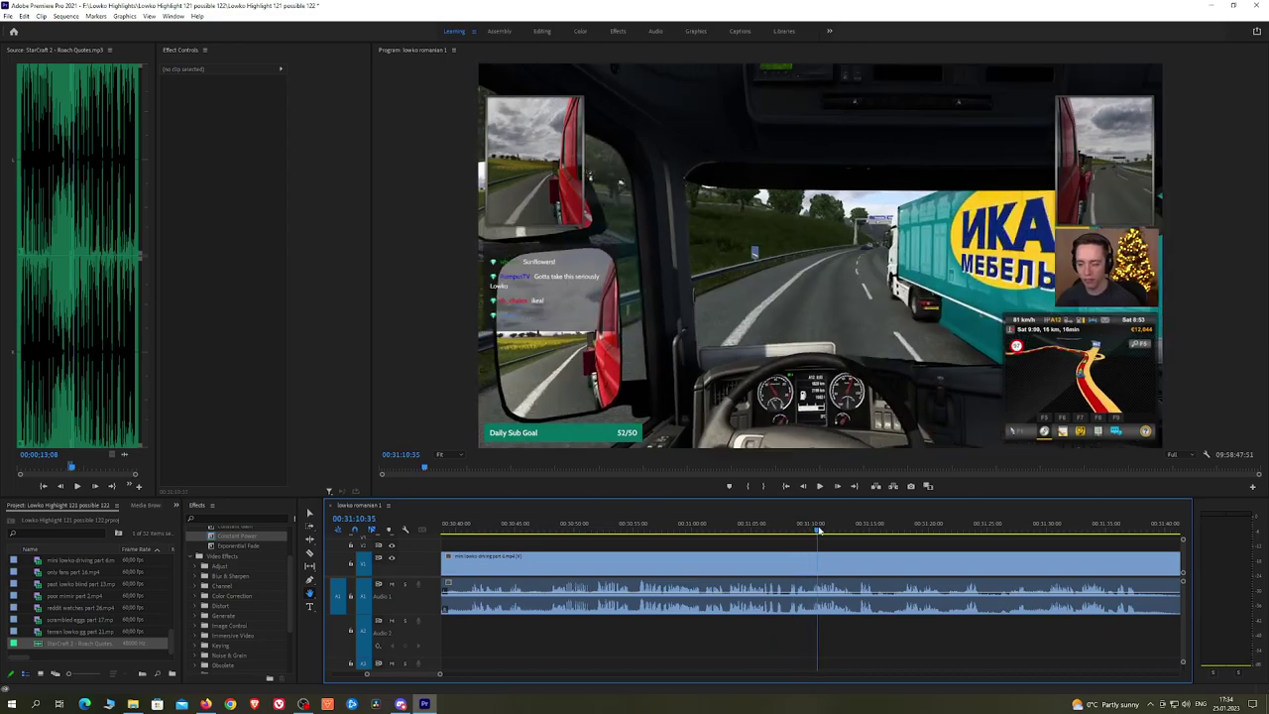
left_click(643, 530)
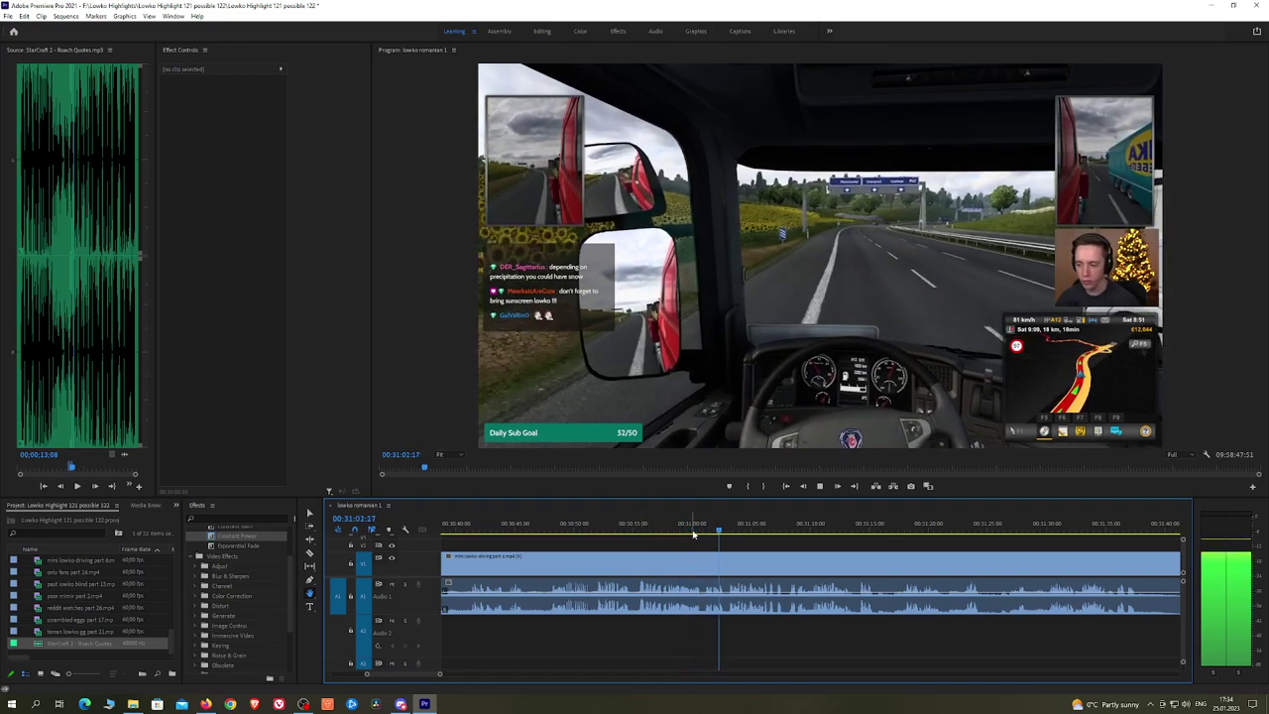
left_click(553, 531)
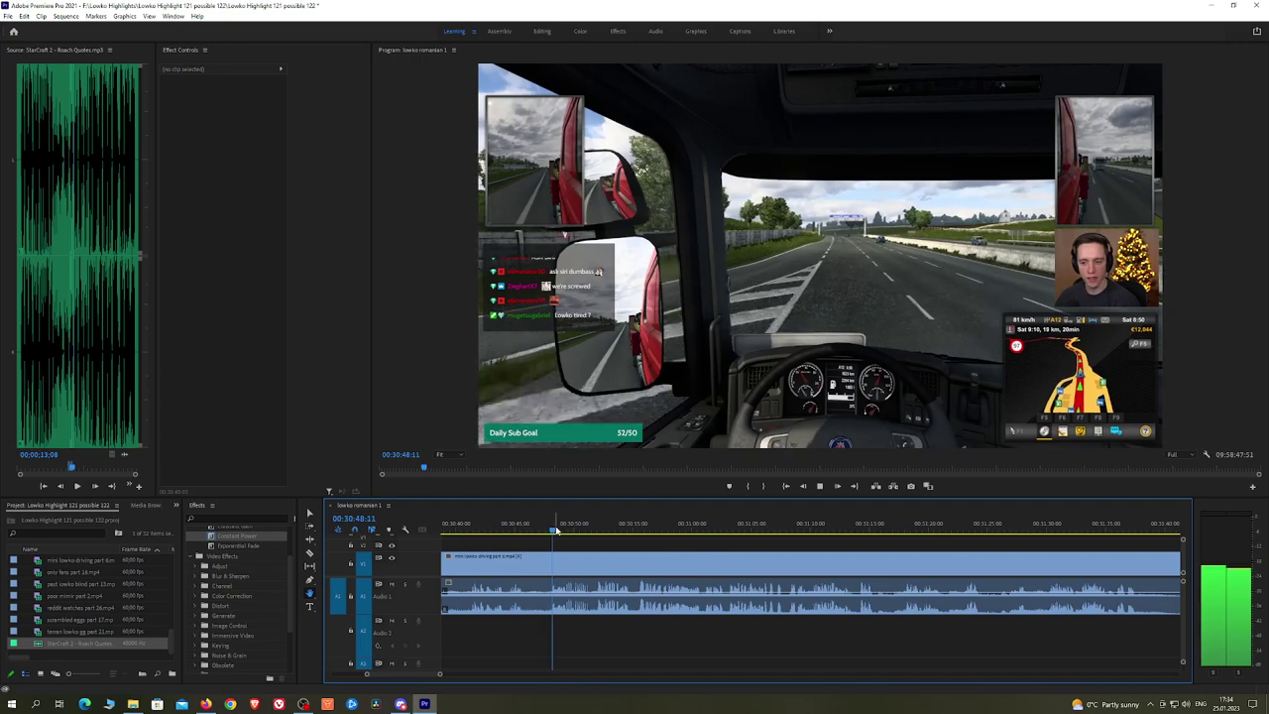
scroll(605, 535, "up", 3)
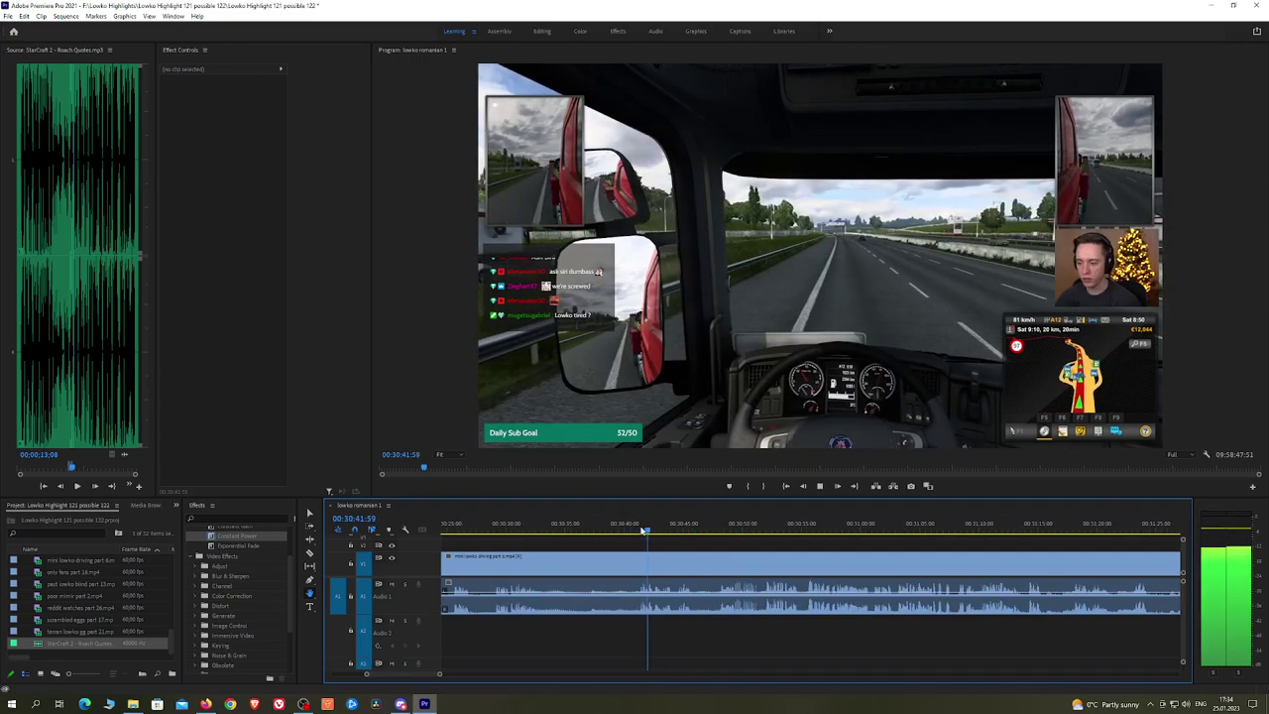
Step: Ripple-delete the unwanted part before a new cut and add a Constant Power crossfade
key("c")
left_click(637, 561)
key("v")
left_click(625, 563)
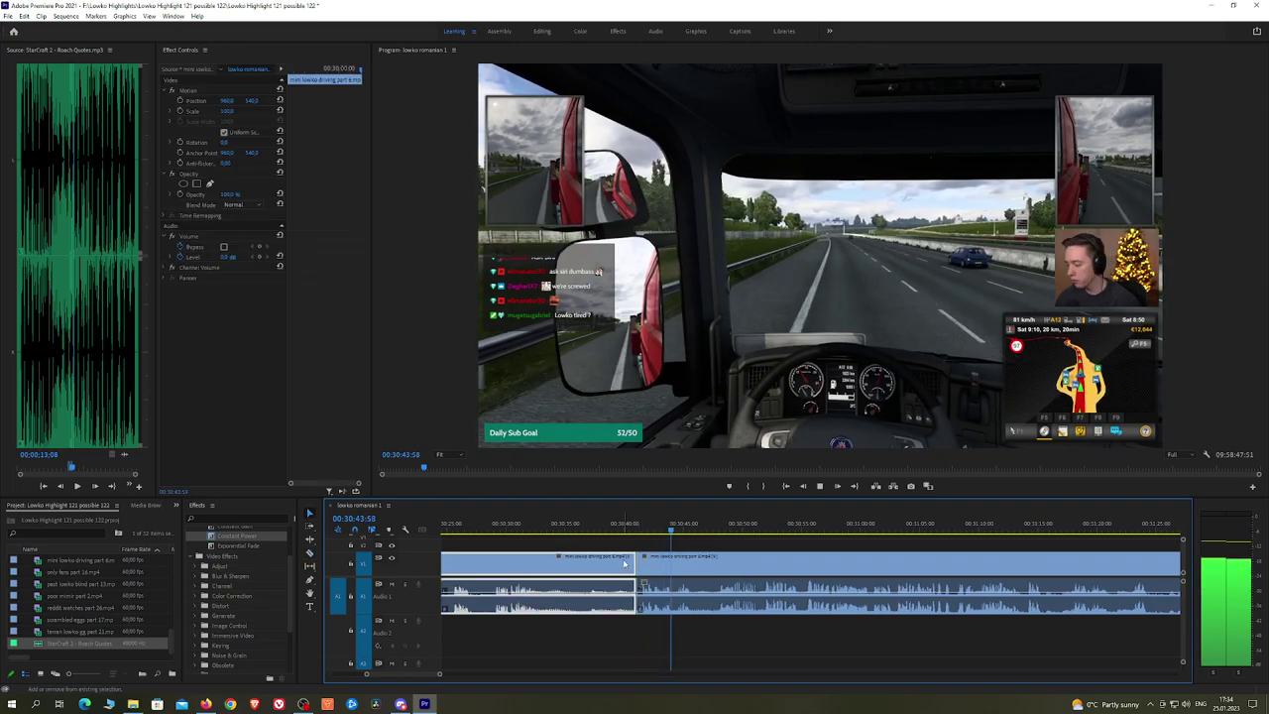
key("shift+Delete")
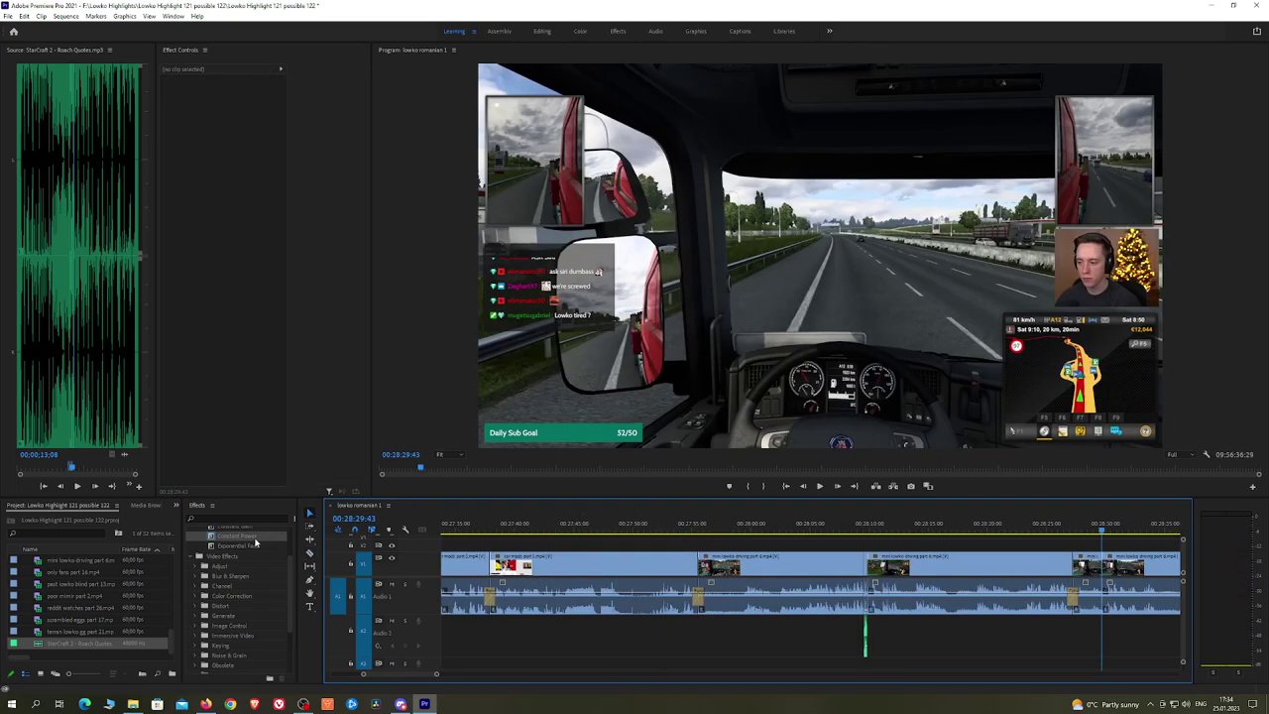
left_click_drag(255, 542, 1074, 565)
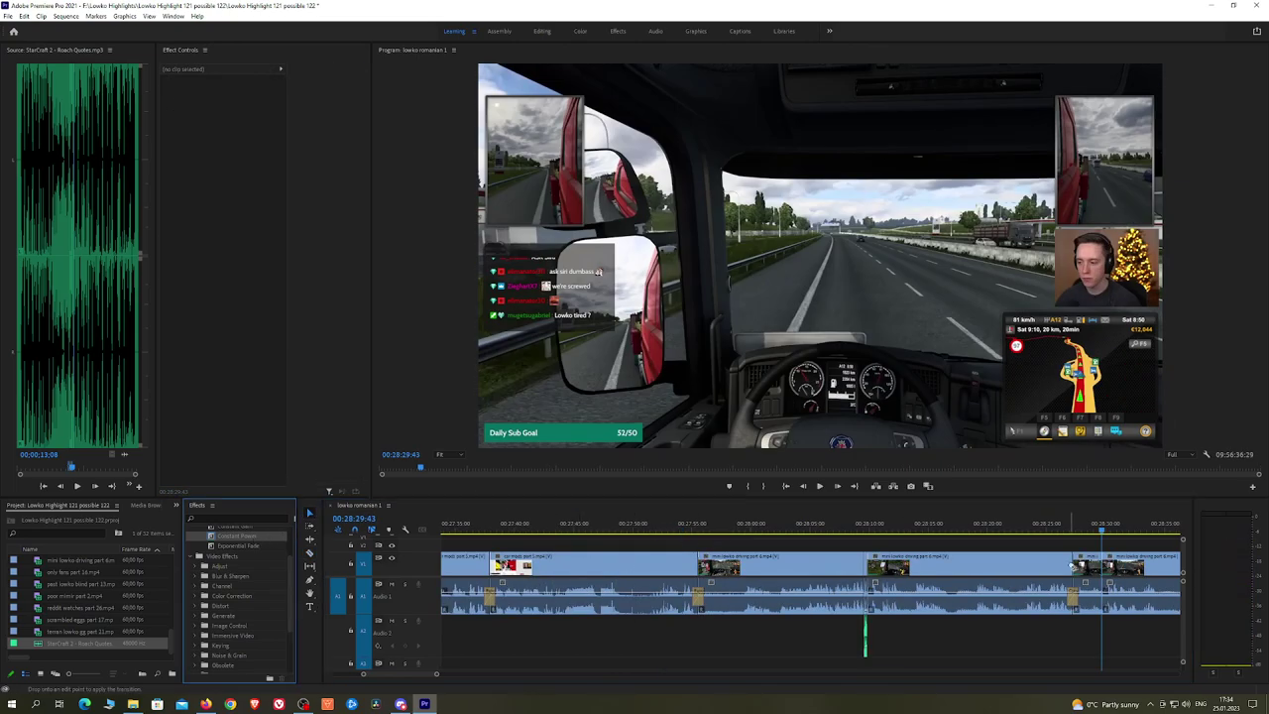
left_click_drag(1108, 606, 1108, 605)
key("space")
key("h")
left_click_drag(1010, 556, 599, 542)
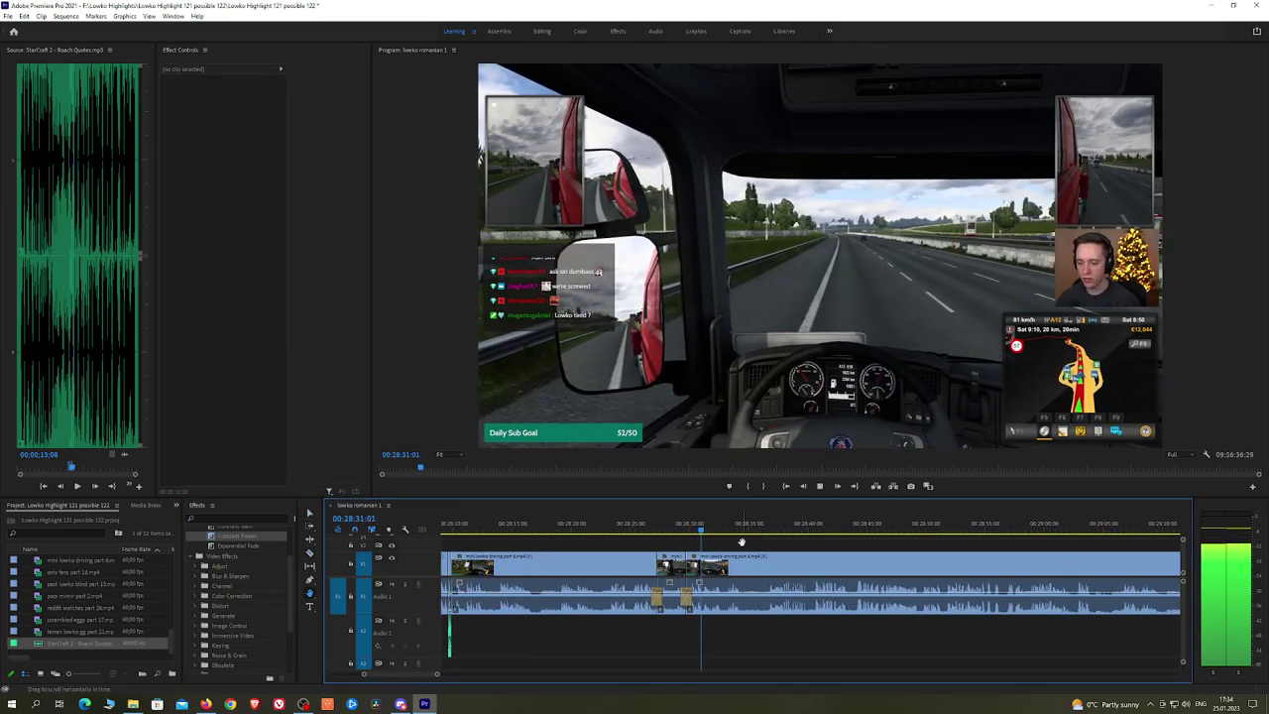
scroll(765, 552, "up", 2)
left_click_drag(767, 547, 695, 546)
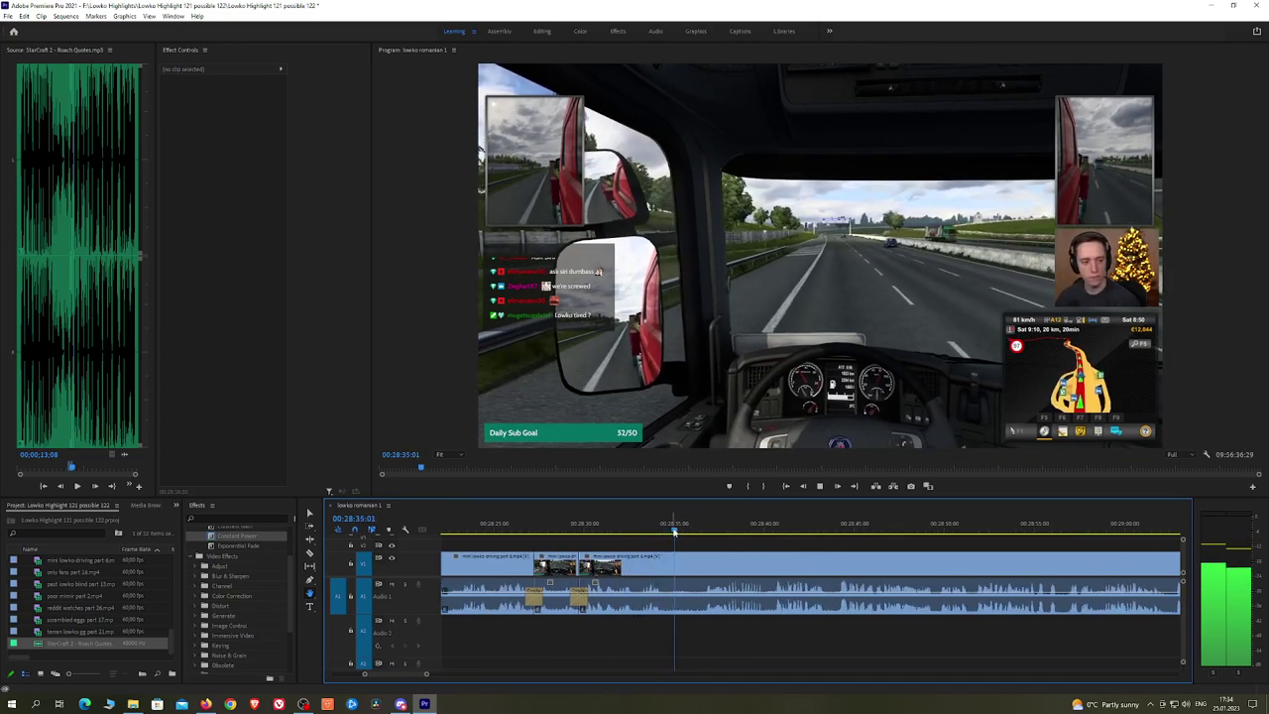
Step: Remove a short piece between two cuts and place a Constant Power crossfade on the join
key("c")
left_click(673, 561)
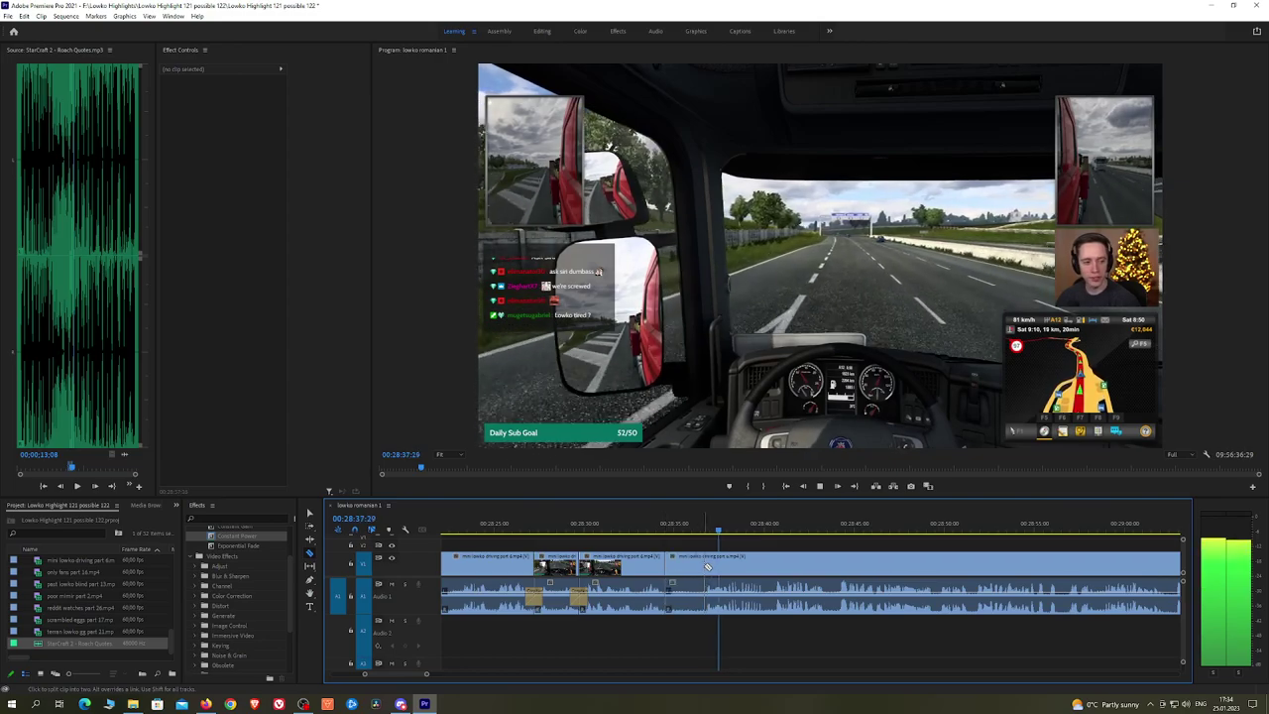
left_click(706, 565)
key("v")
left_click(692, 565)
key("shift+Delete")
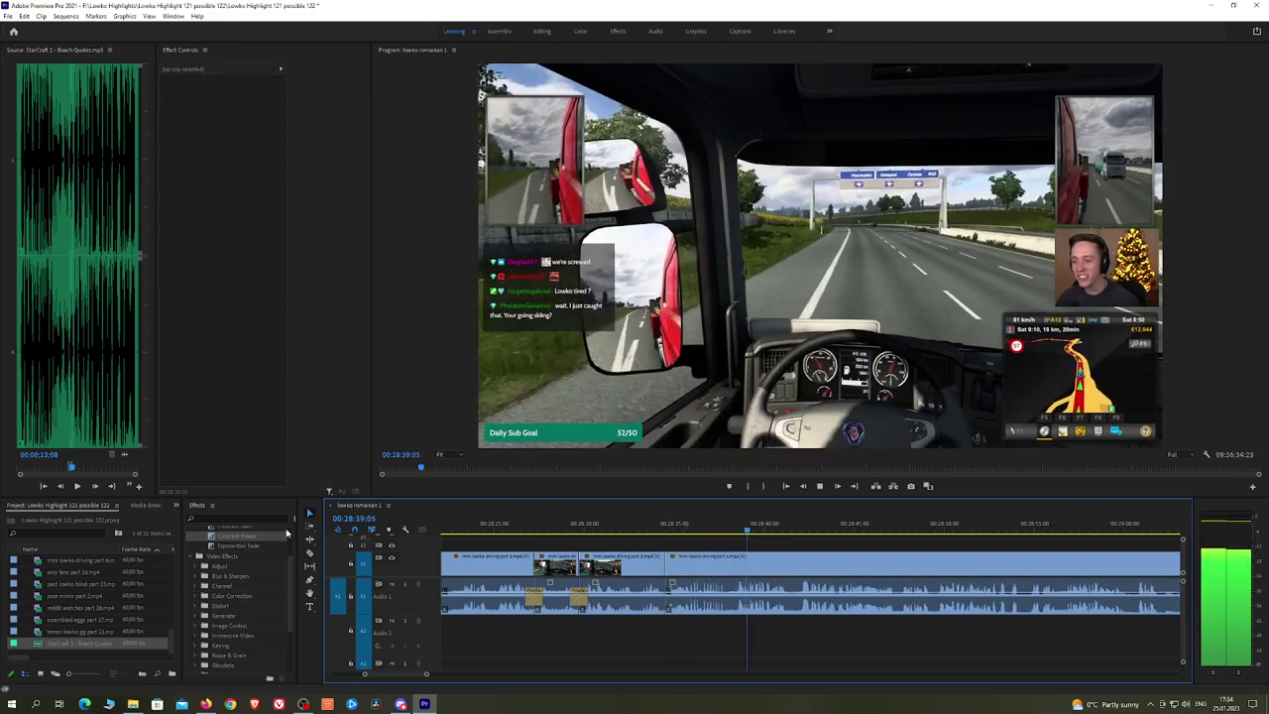
left_click_drag(287, 536, 672, 603)
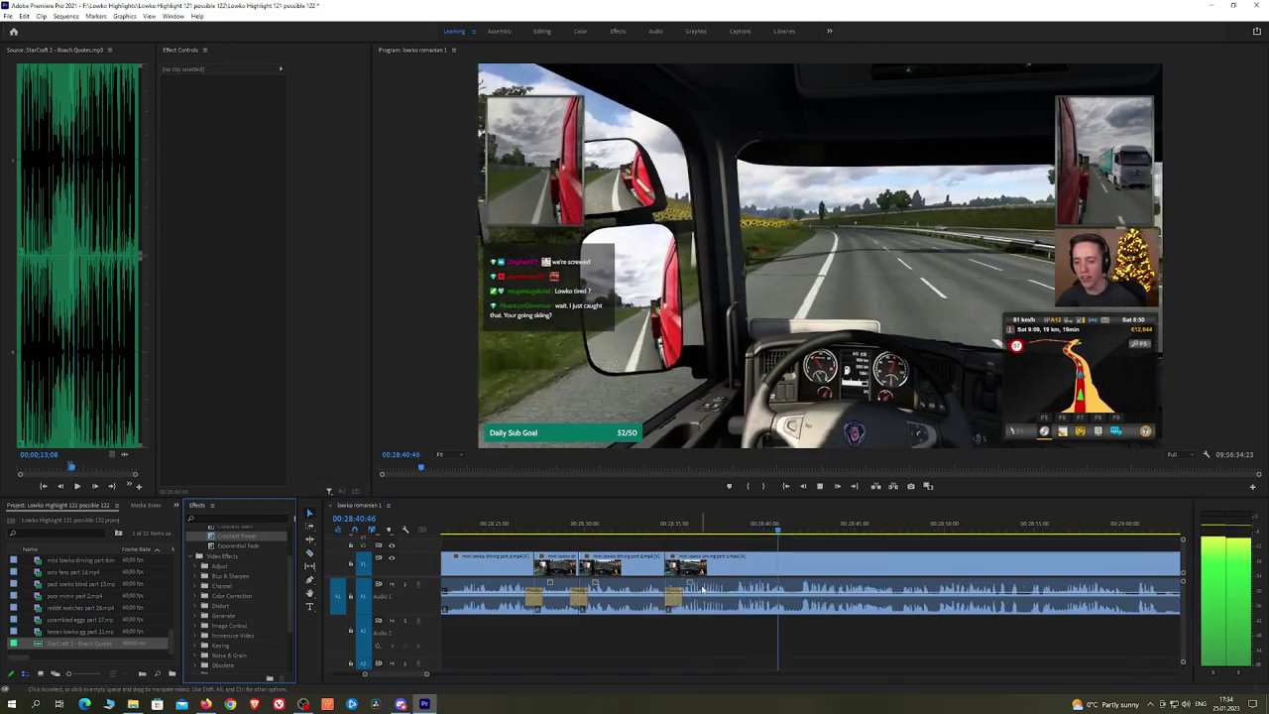
key("ctrl+z")
left_click_drag(646, 547, 665, 595)
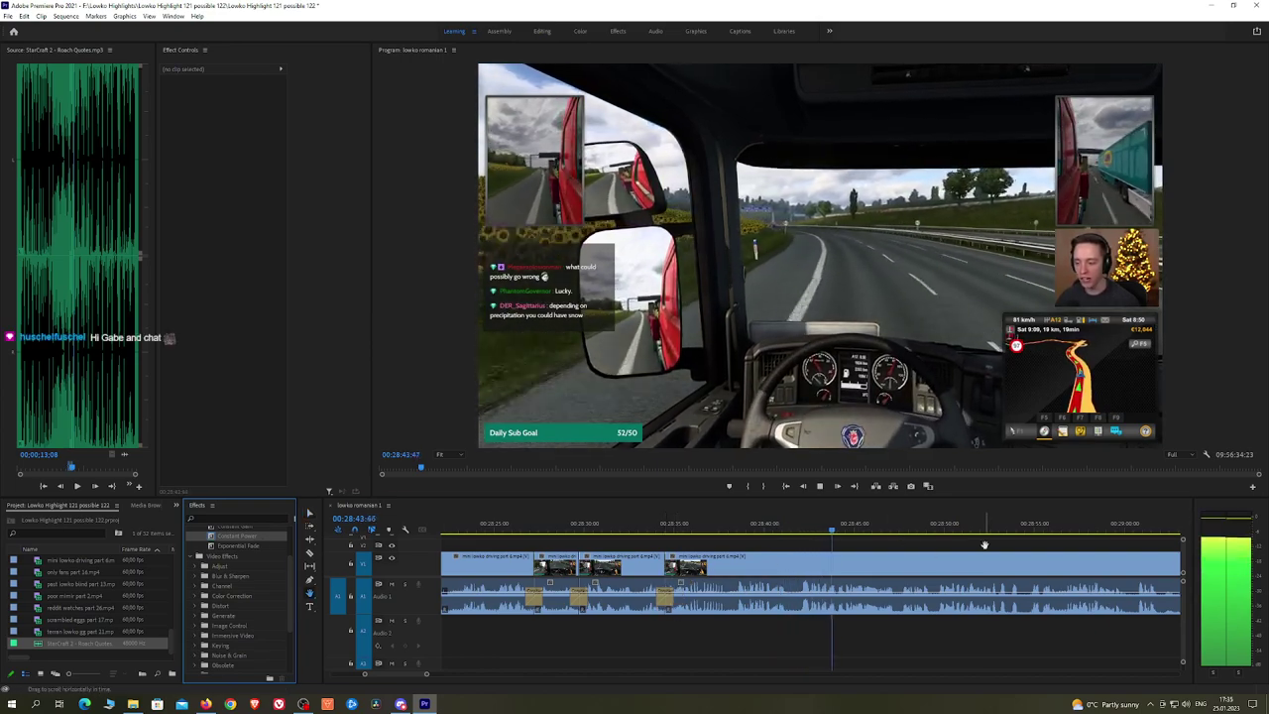
left_click_drag(985, 544, 833, 536)
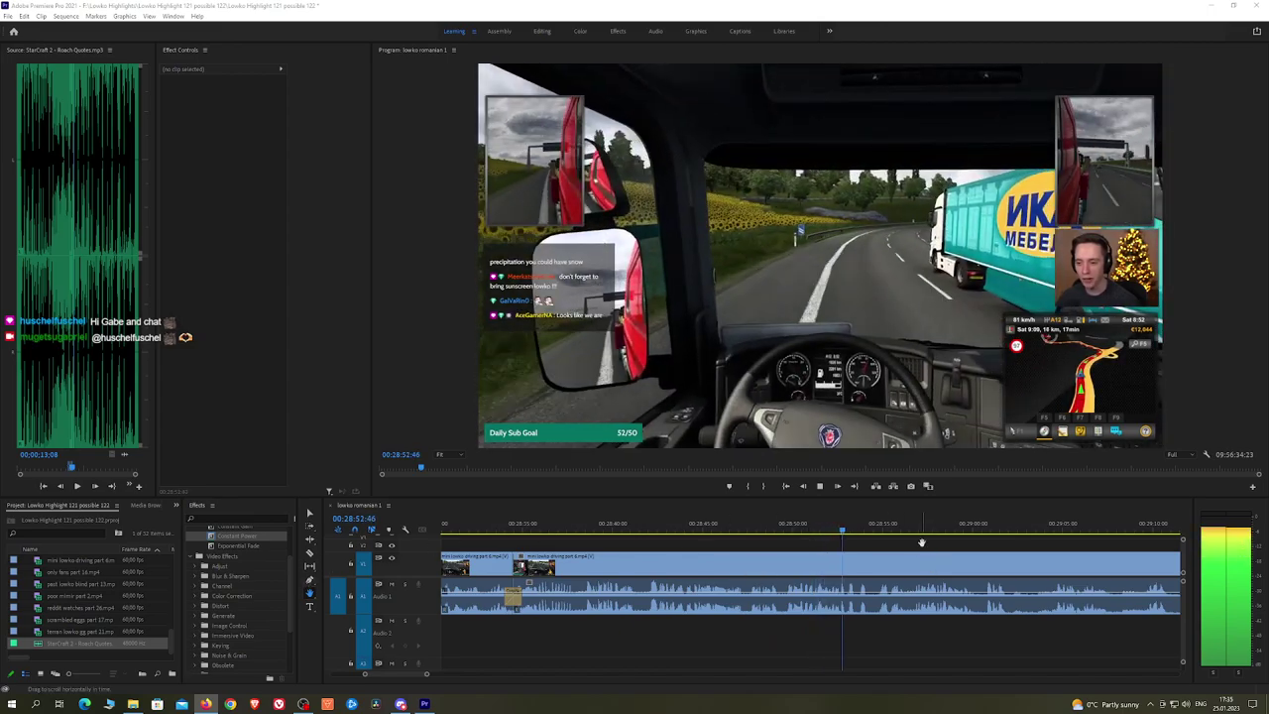
left_click_drag(914, 545, 773, 544)
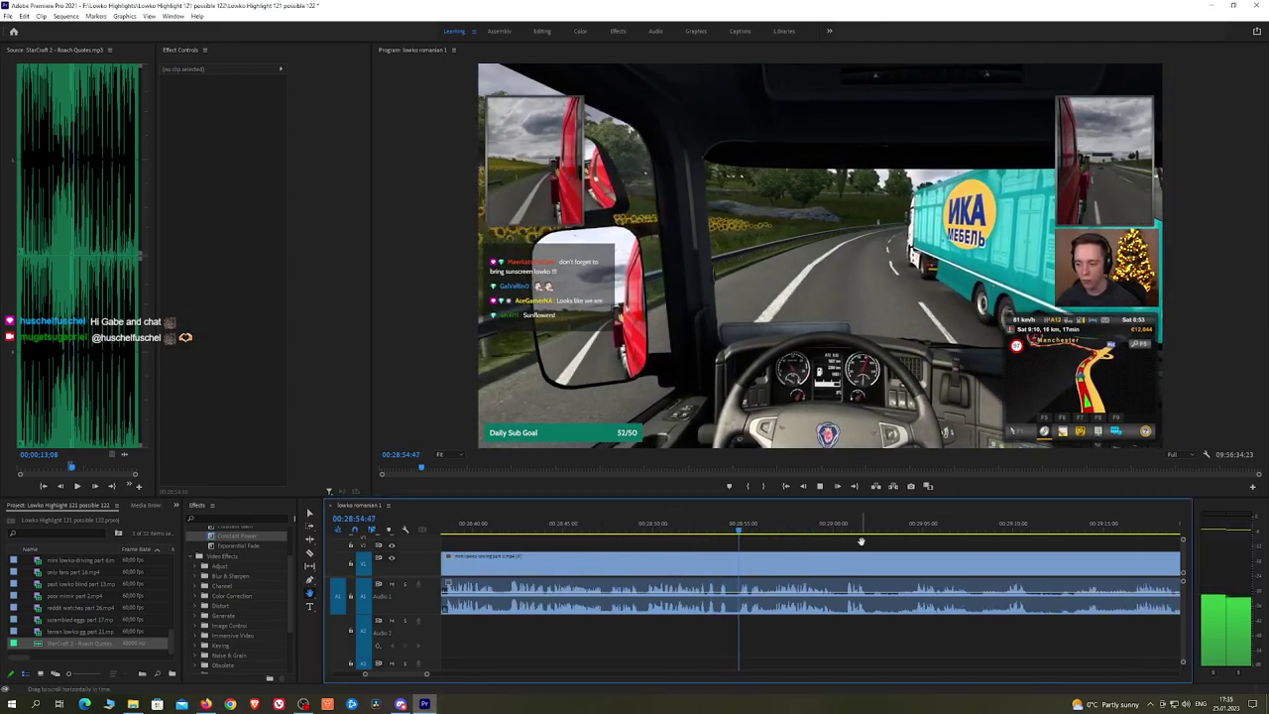
left_click_drag(862, 542, 764, 542)
left_click_drag(855, 538, 813, 538)
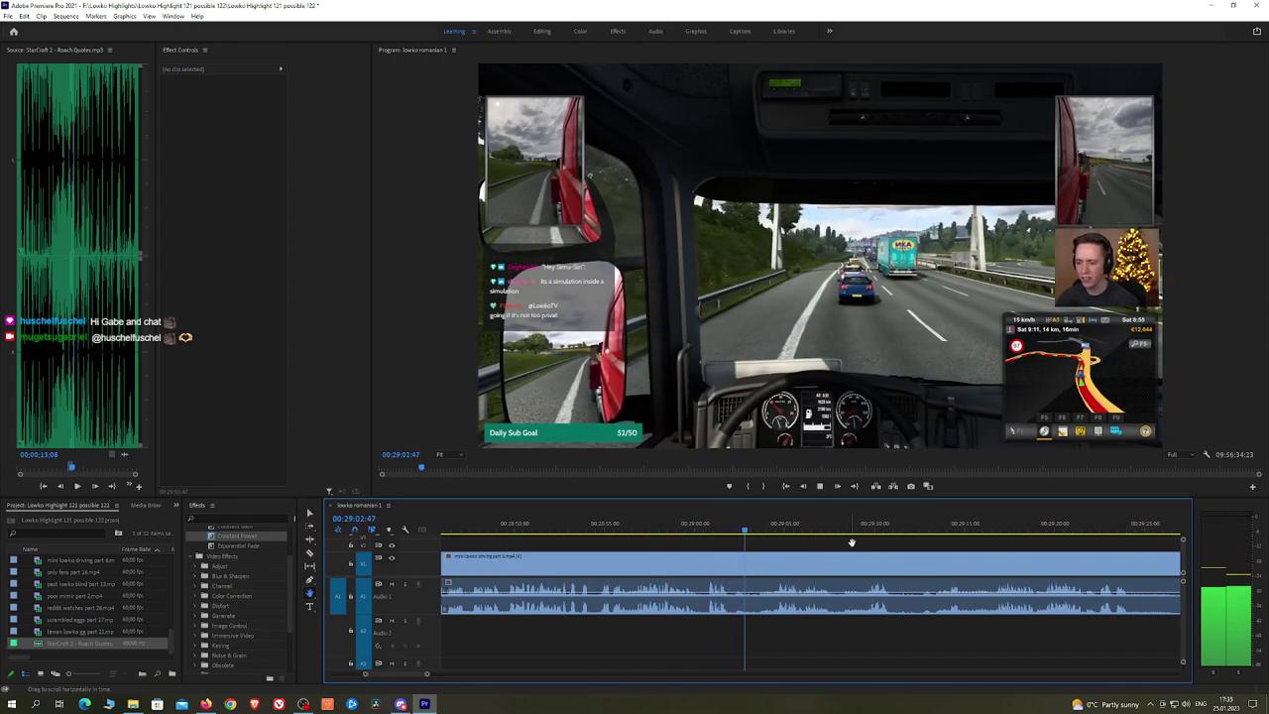
scroll(850, 544, "down", 2)
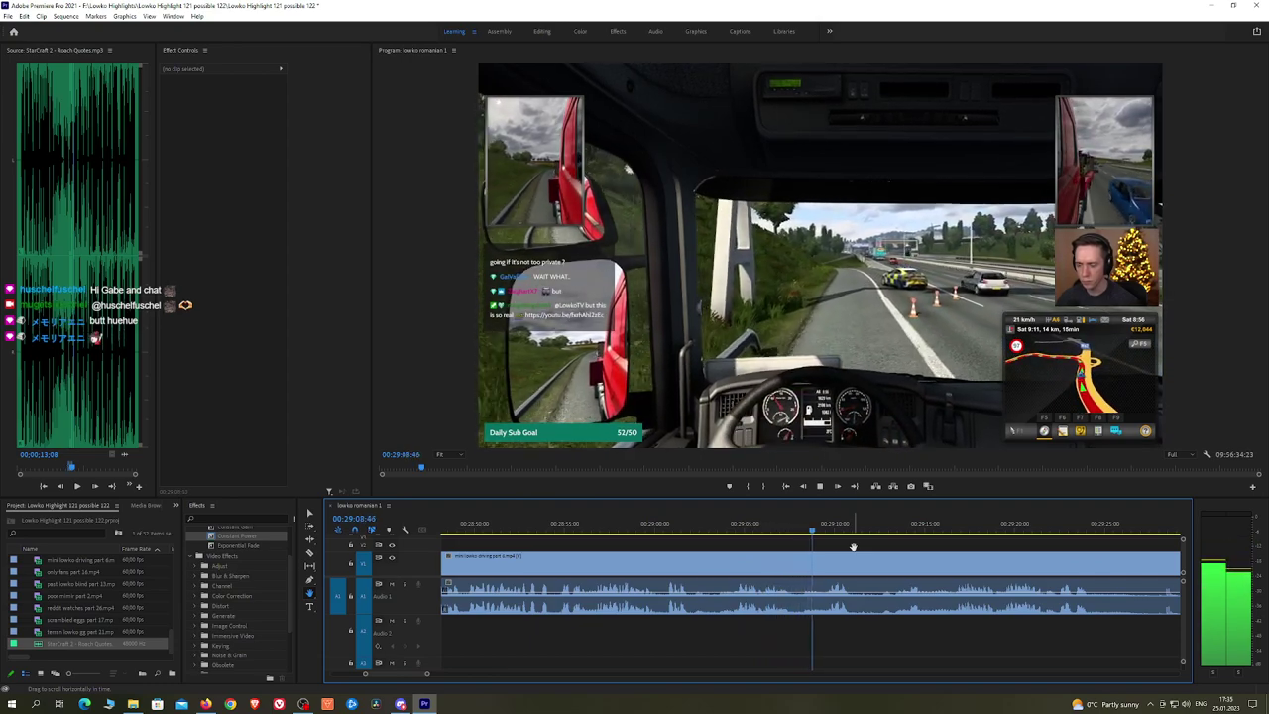
scroll(833, 545, "down", 2)
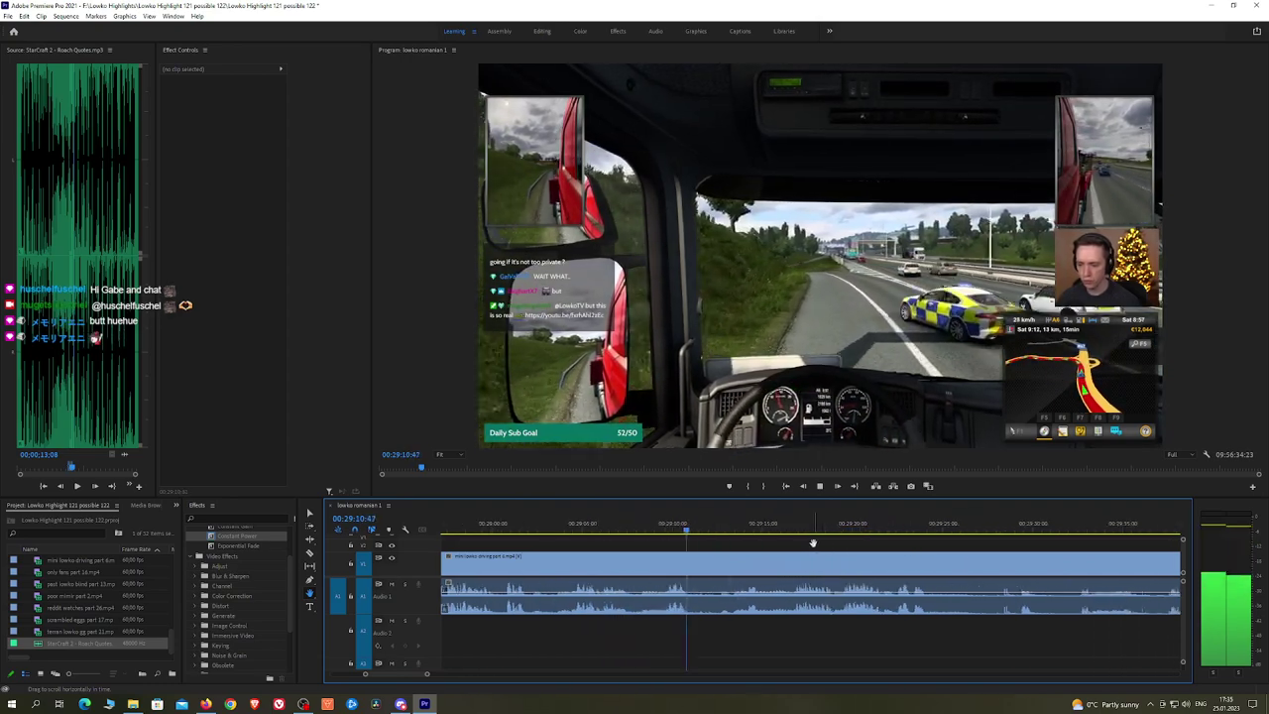
left_click(734, 529)
key("space")
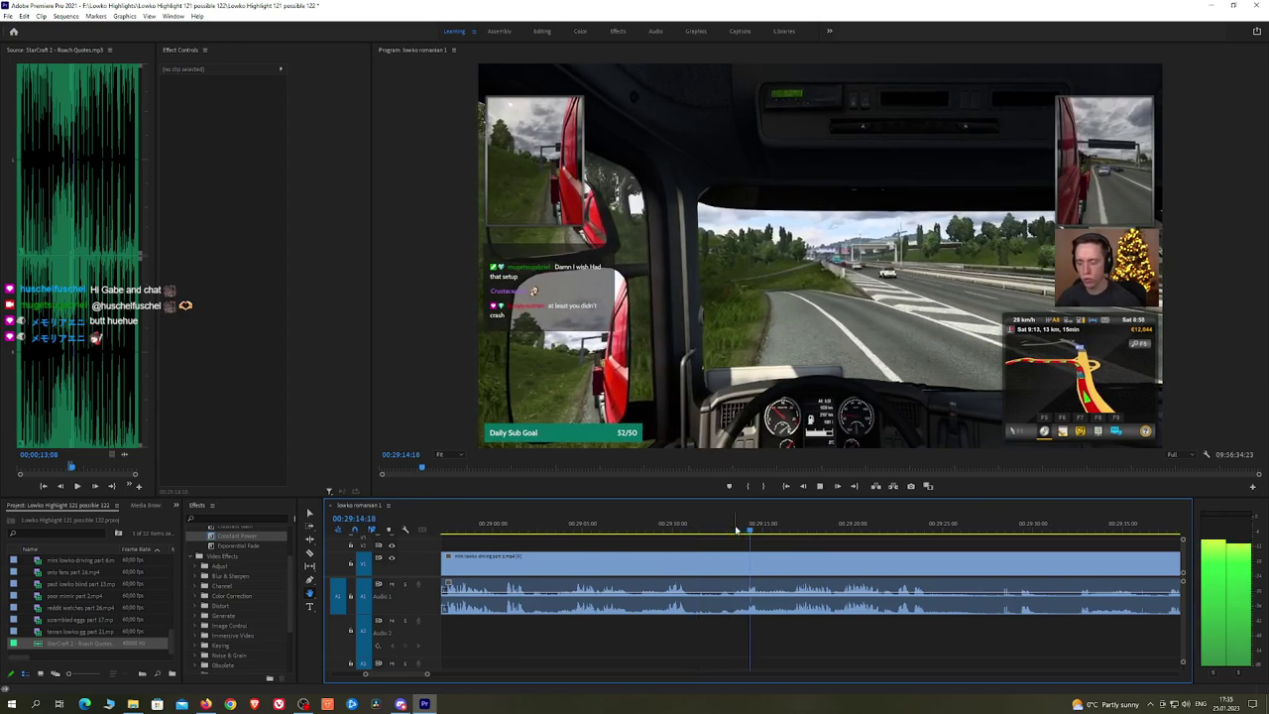
scroll(791, 543, "down", 2)
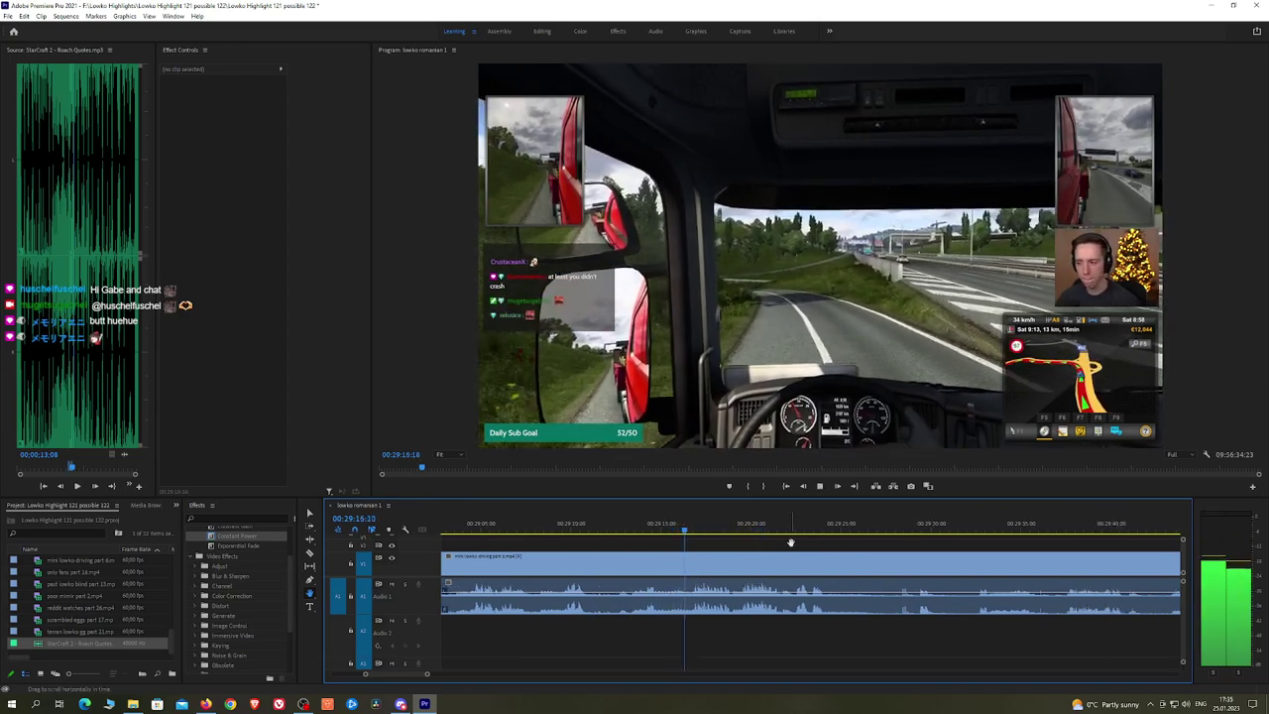
scroll(813, 544, "down", 1)
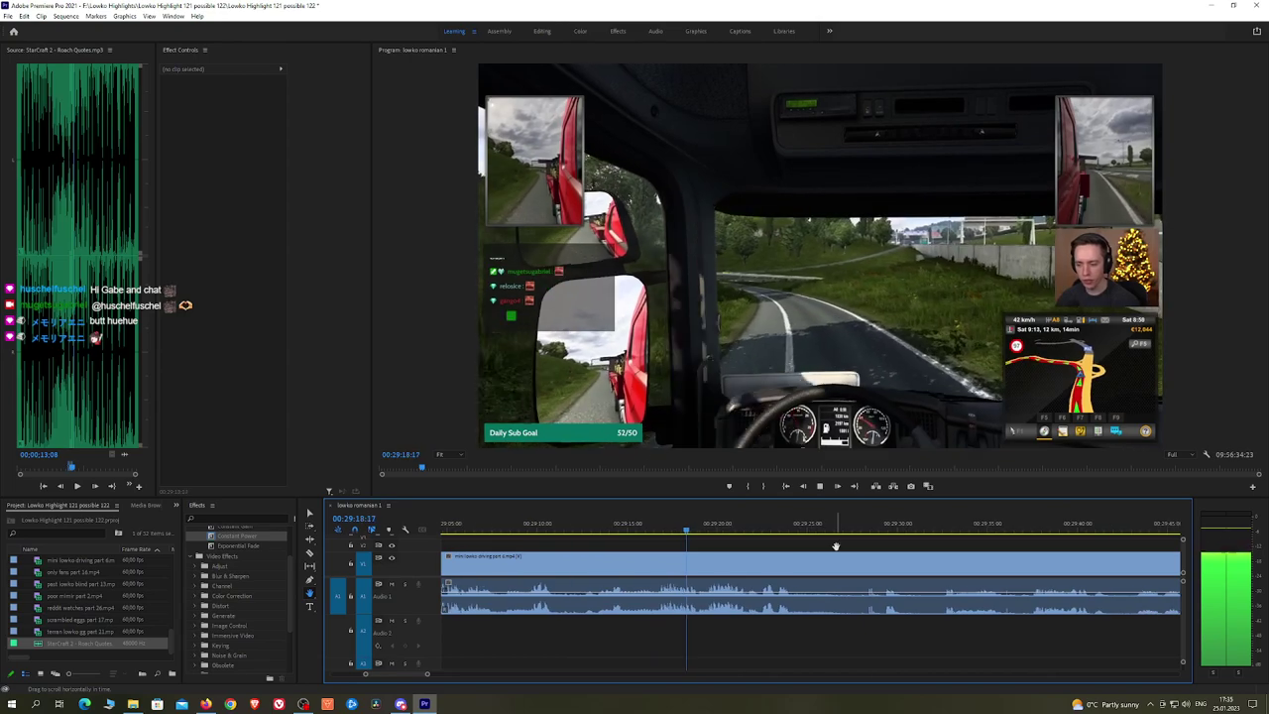
left_click_drag(836, 546, 801, 545)
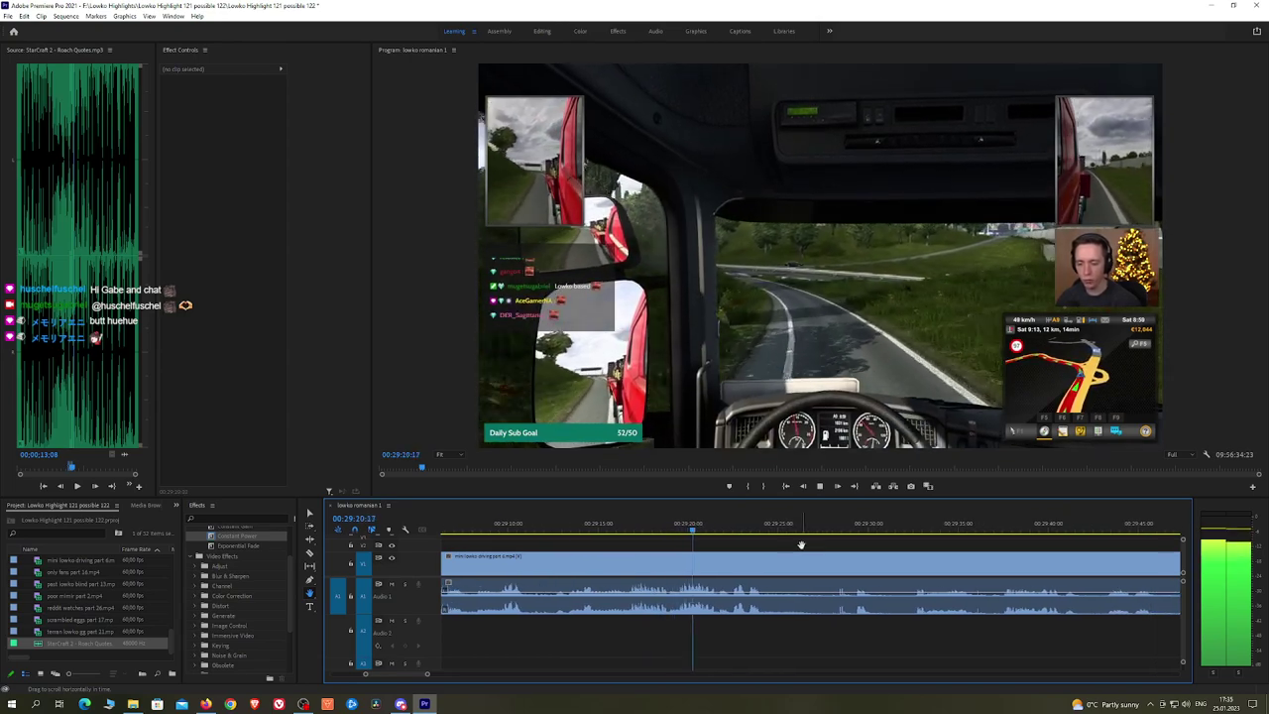
scroll(744, 541, "down", 3)
key("space")
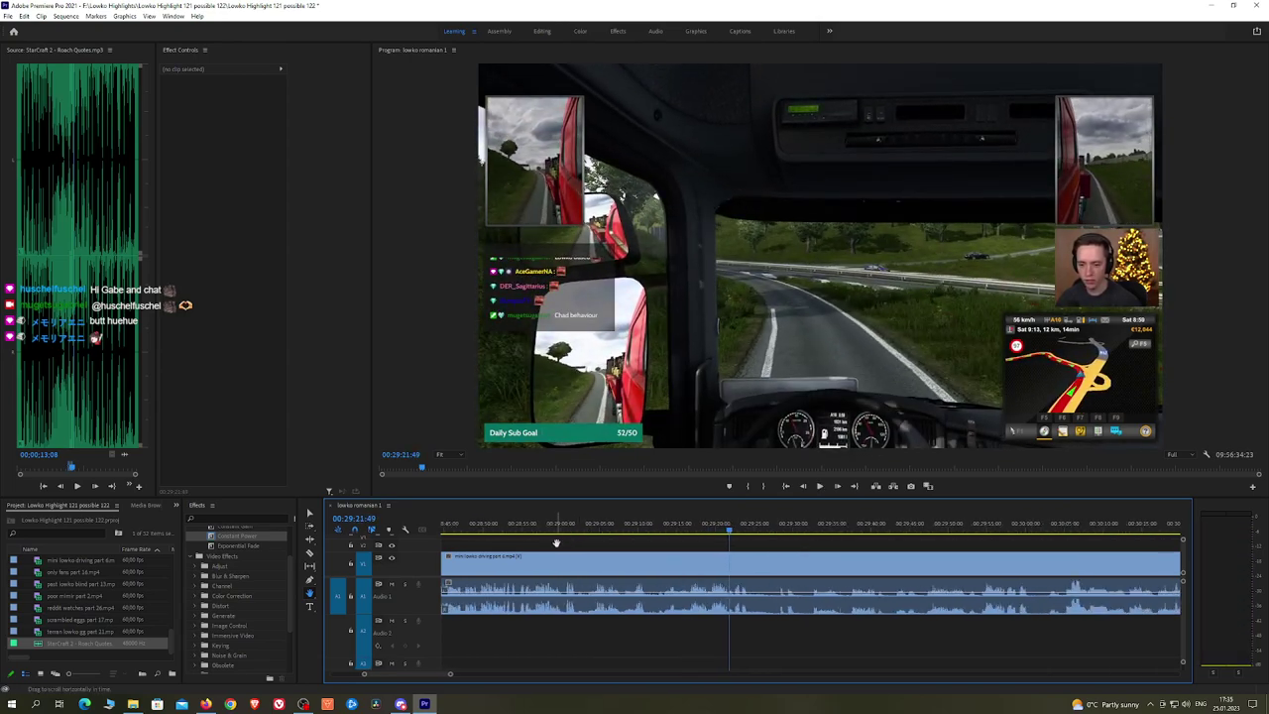
left_click_drag(456, 544, 787, 529)
scroll(759, 545, "up", 3)
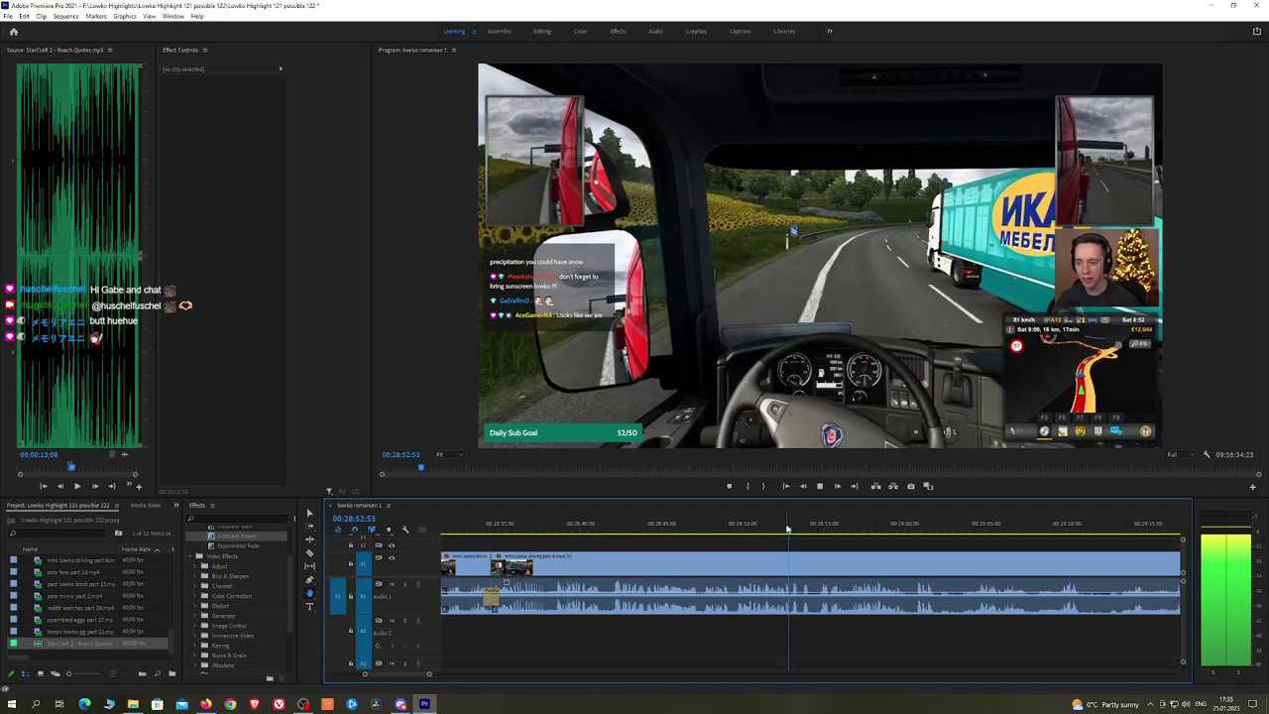
left_click(786, 530)
key("space")
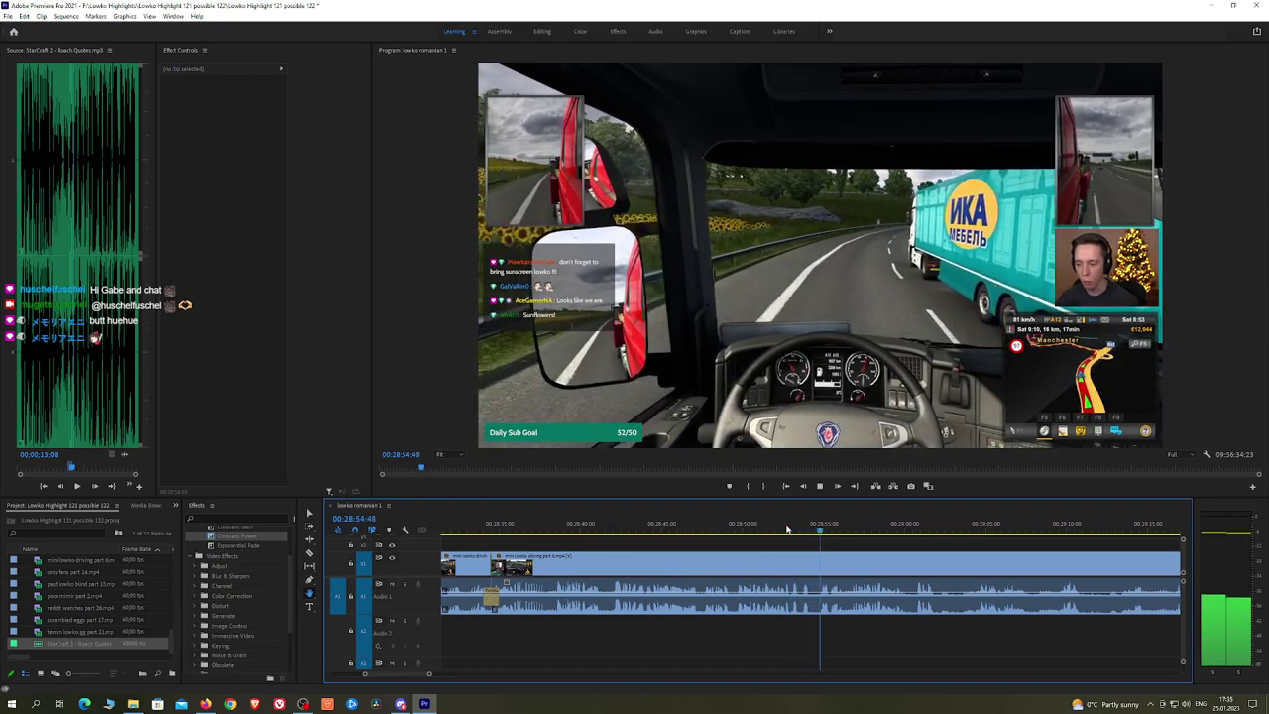
left_click(780, 530)
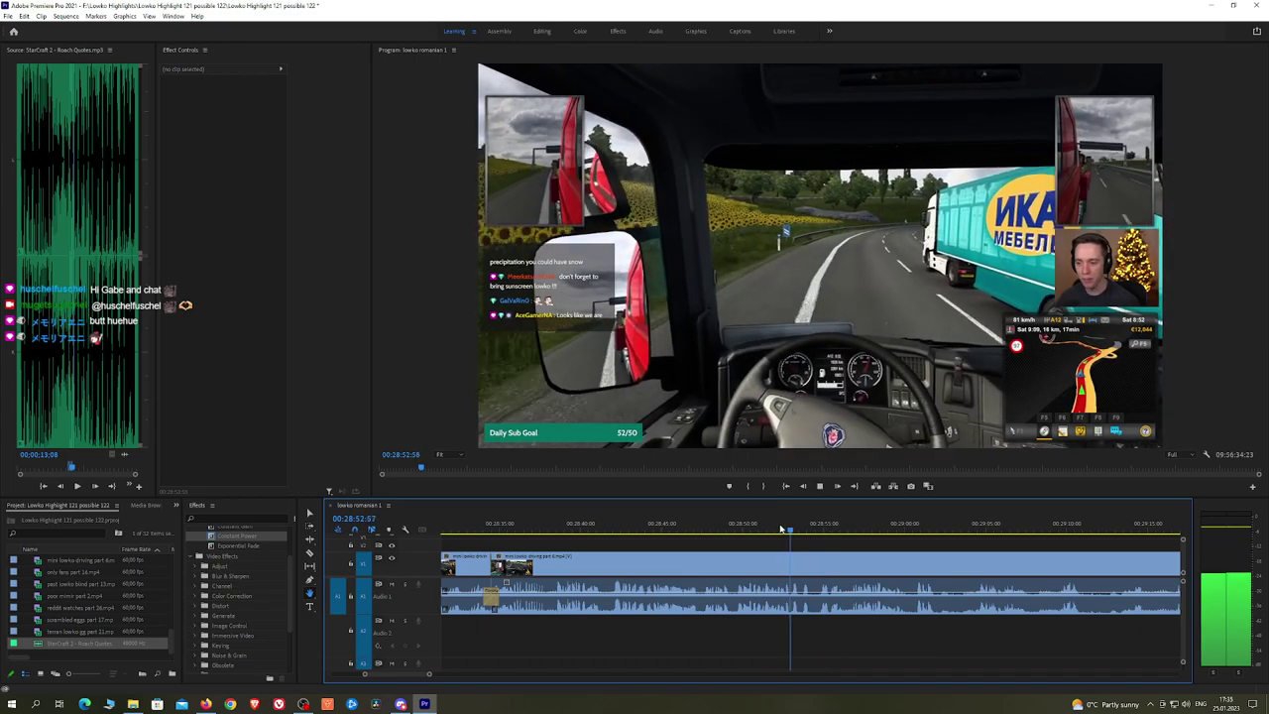
left_click(784, 530)
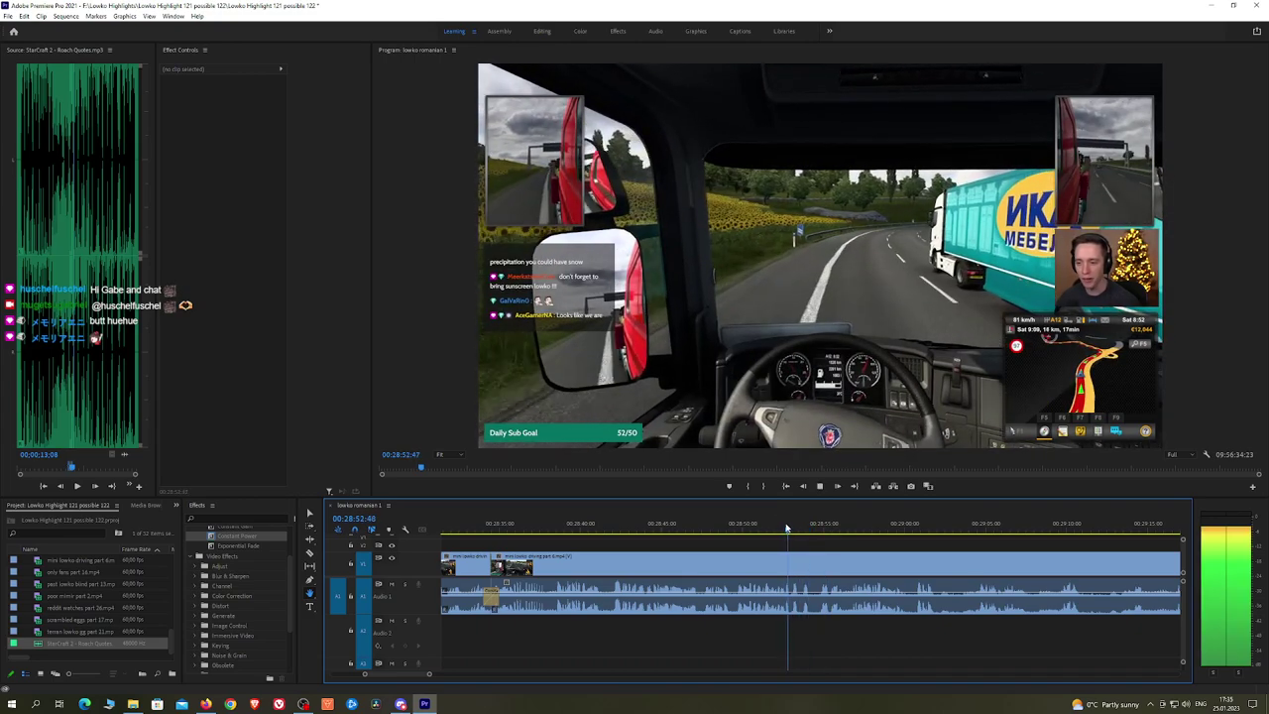
key("space")
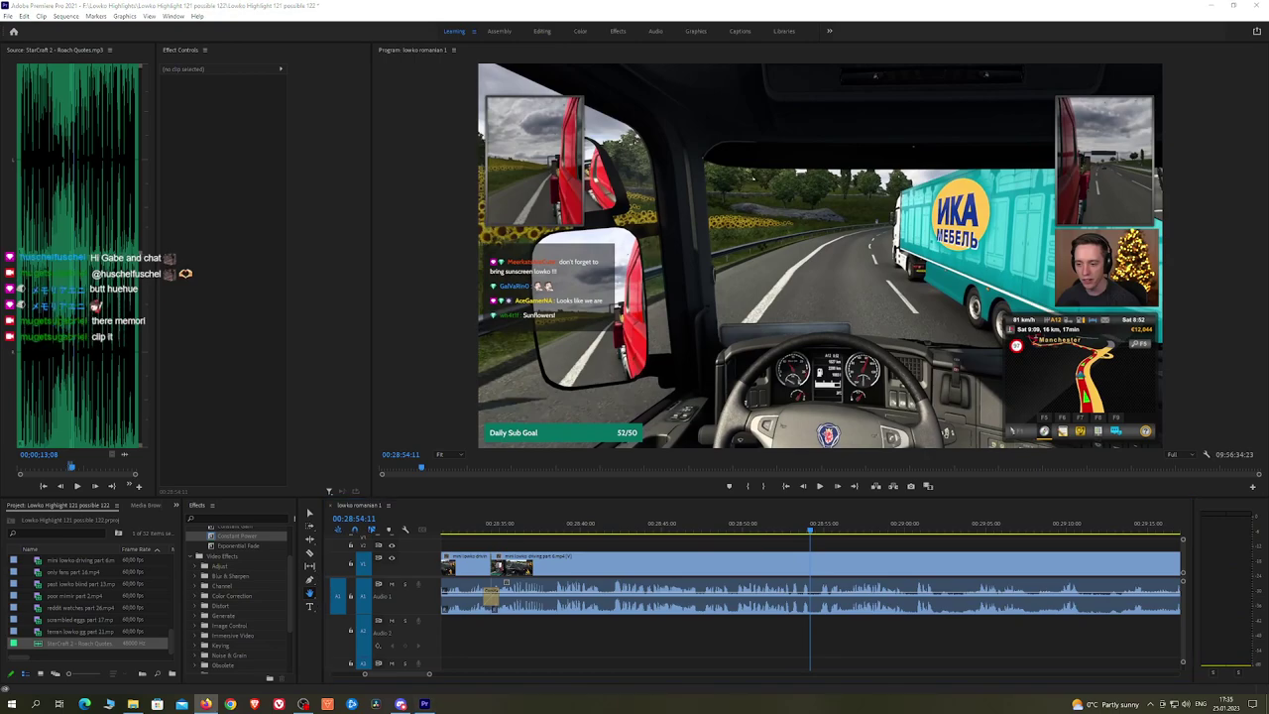
left_click(786, 532)
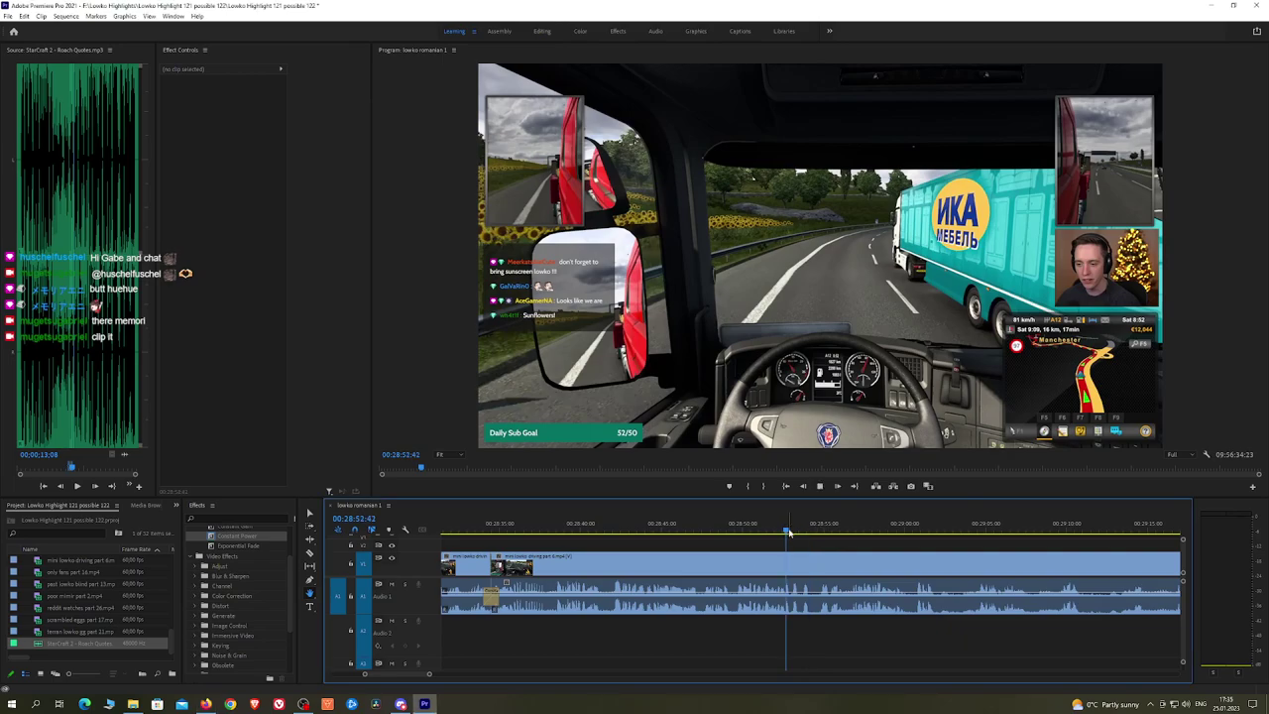
scroll(868, 540, "down", 5)
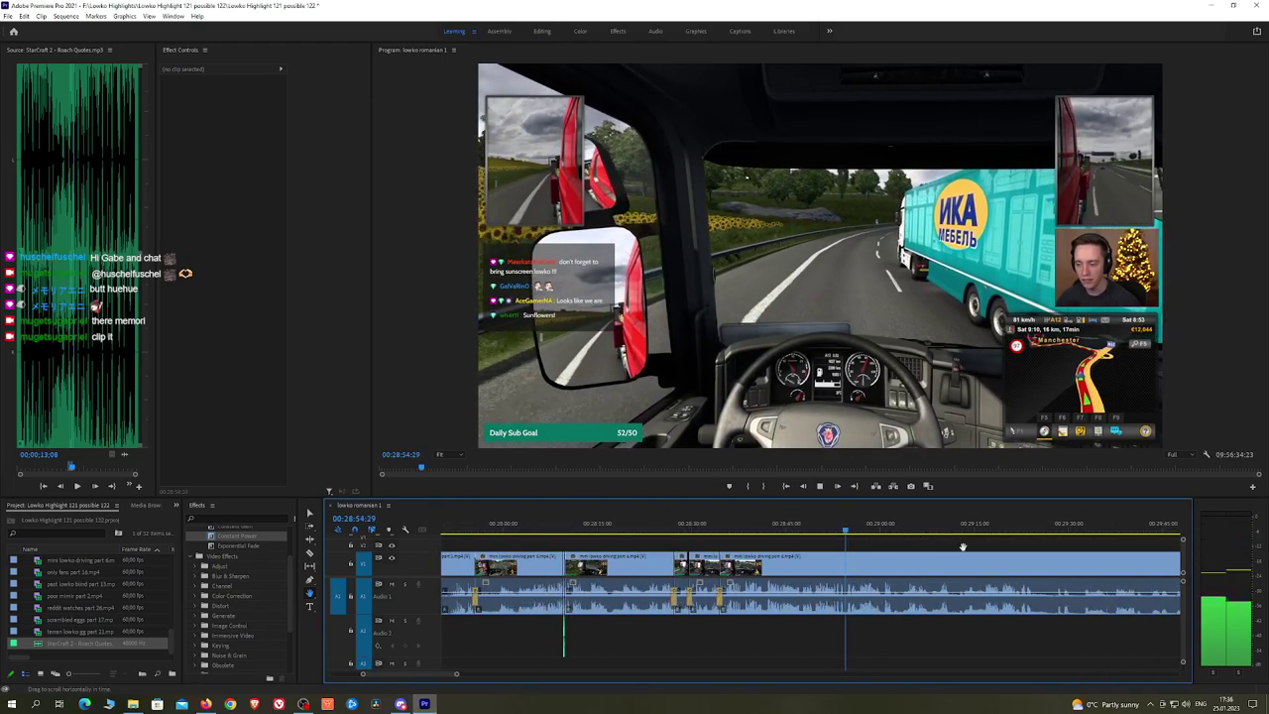
left_click_drag(963, 548, 745, 541)
left_click(1046, 527)
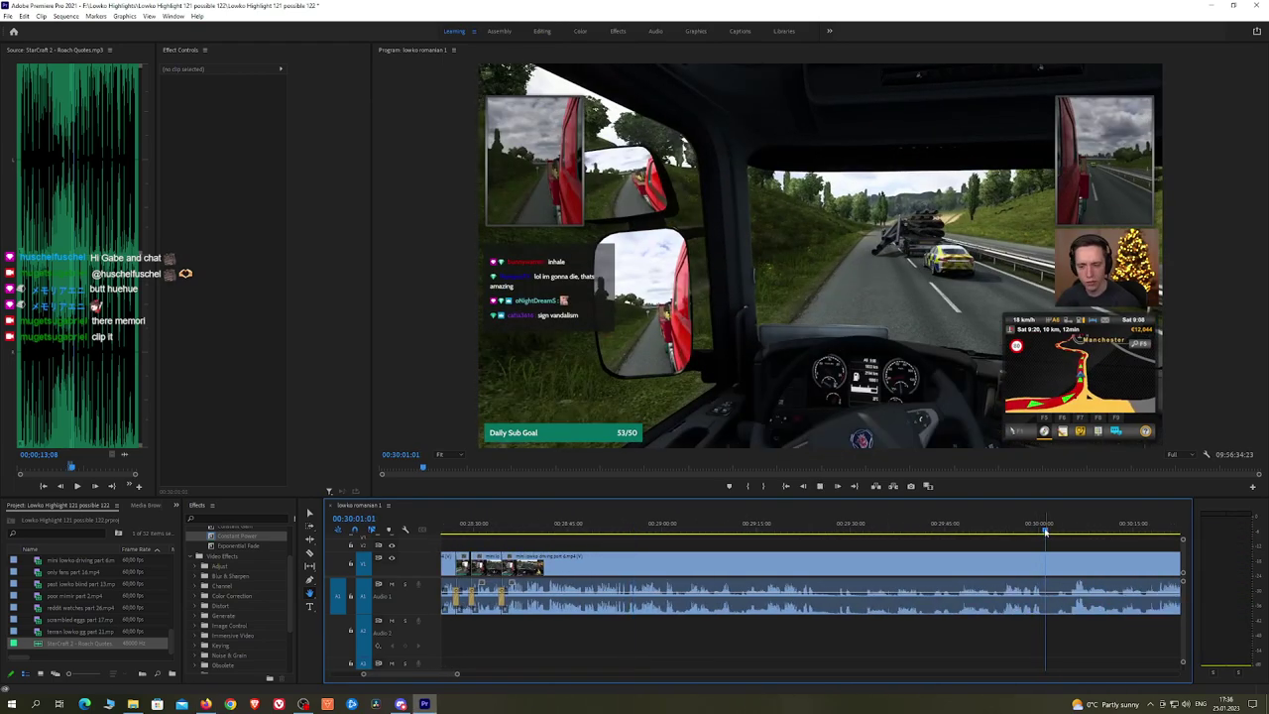
key("space")
left_click(633, 530)
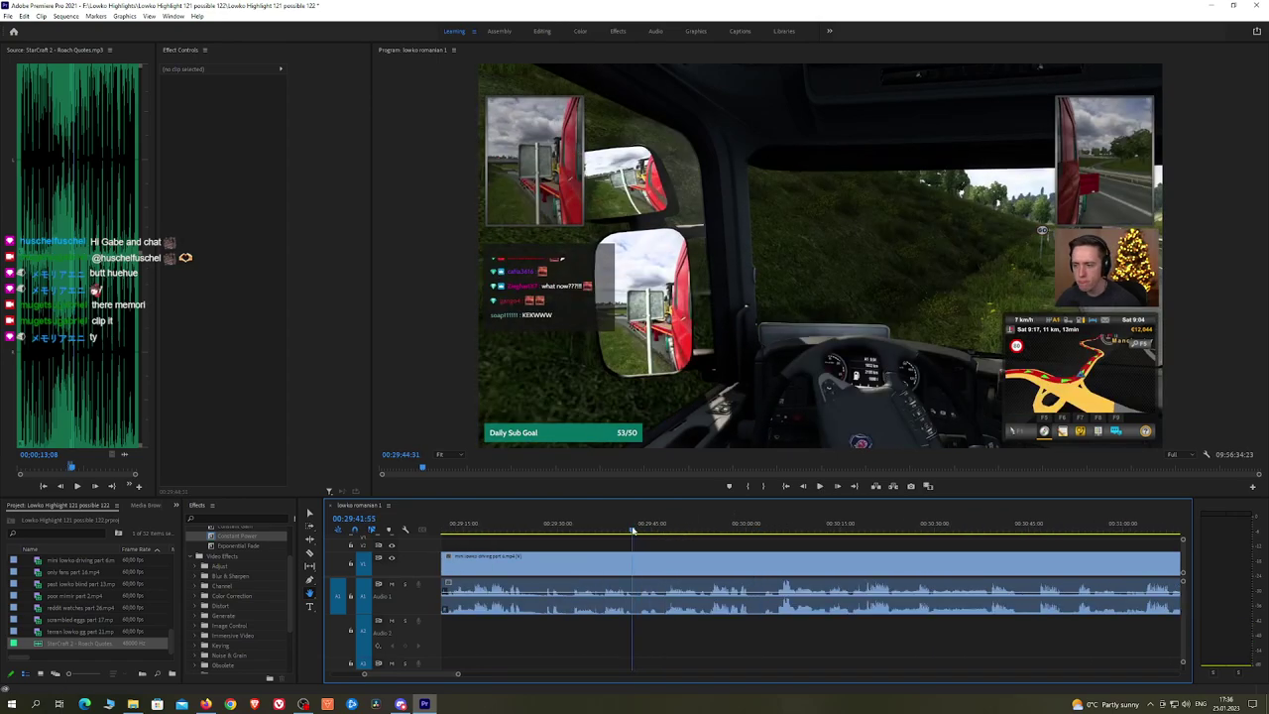
left_click_drag(615, 531, 523, 531)
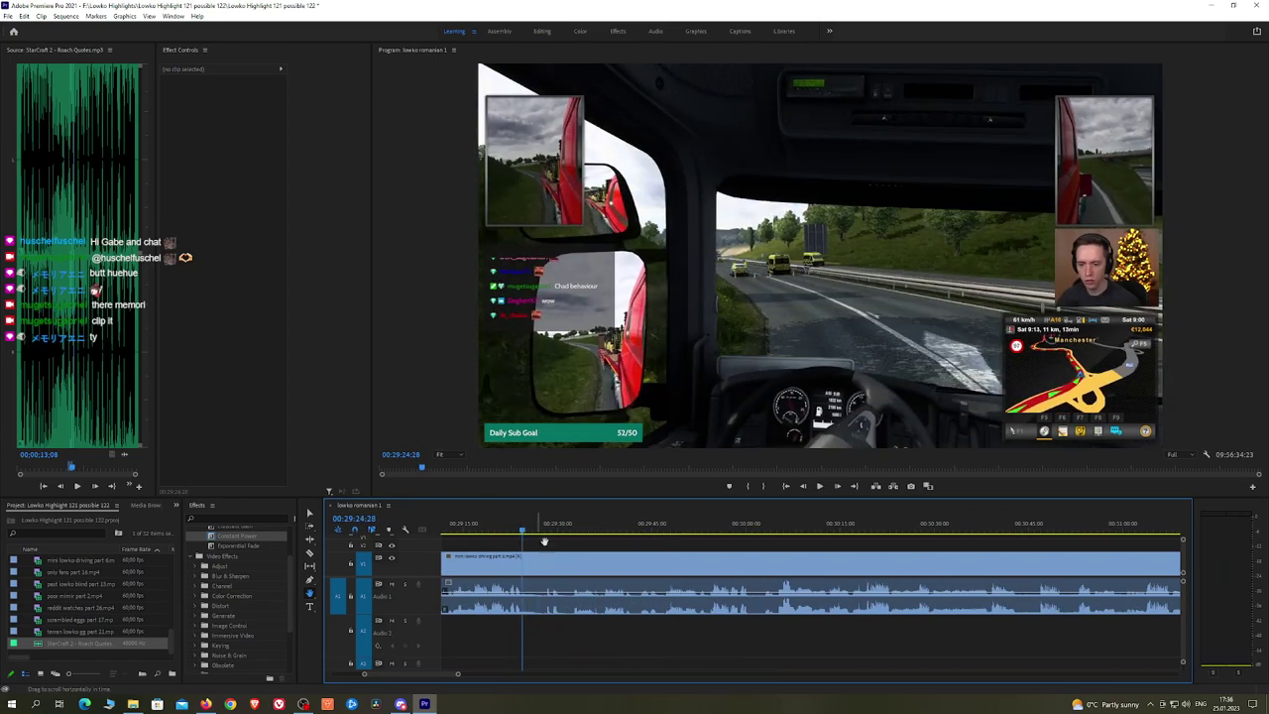
left_click_drag(591, 551, 779, 549)
key("space")
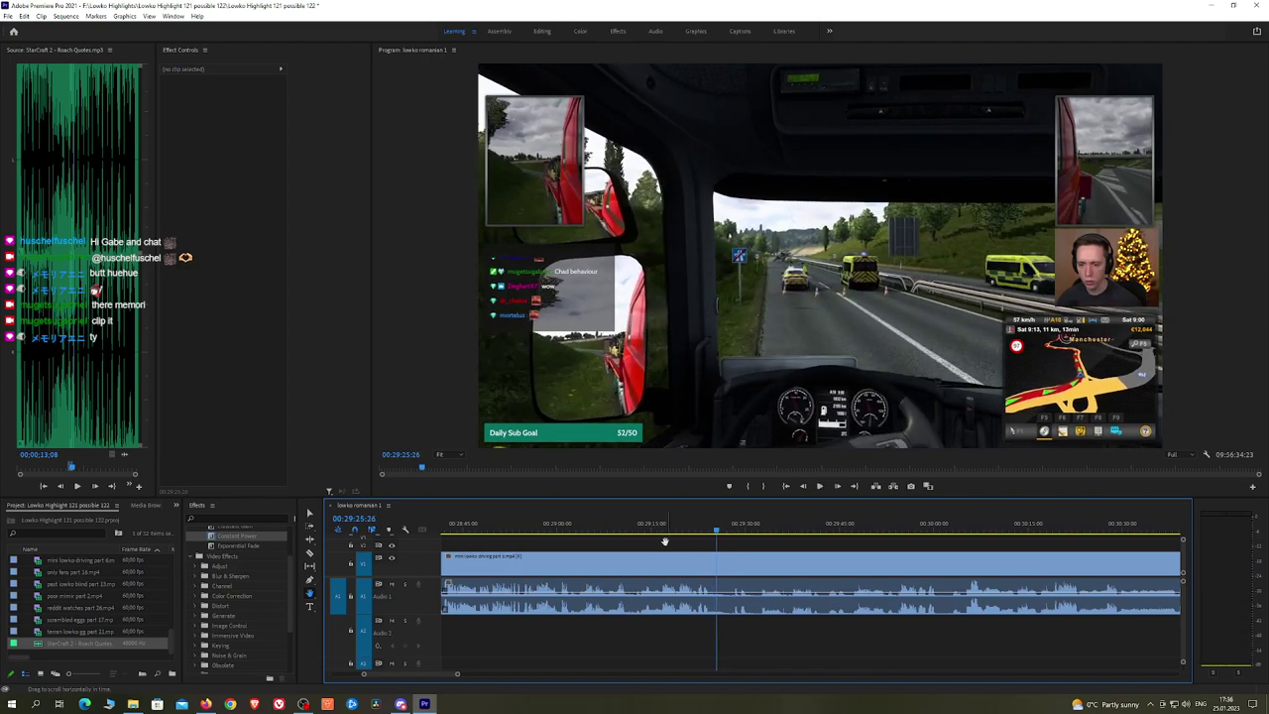
left_click(661, 532)
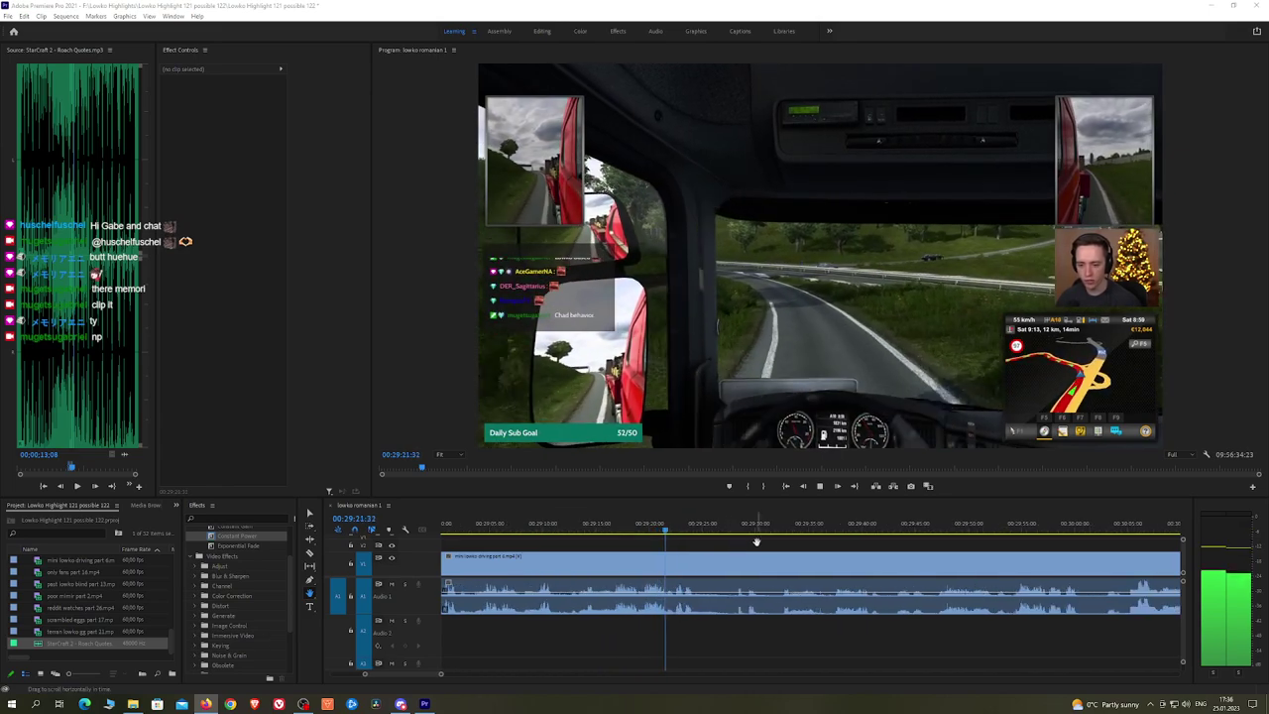
scroll(732, 543, "up", 2)
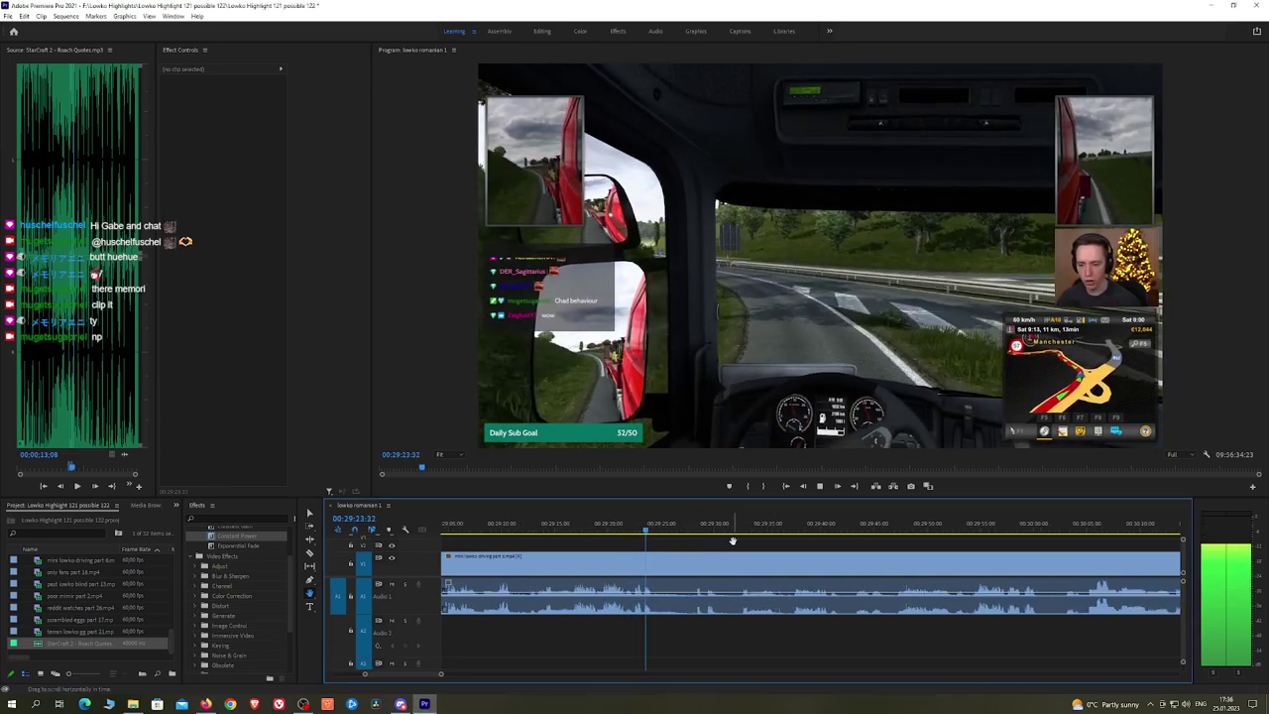
left_click(665, 533)
key("space")
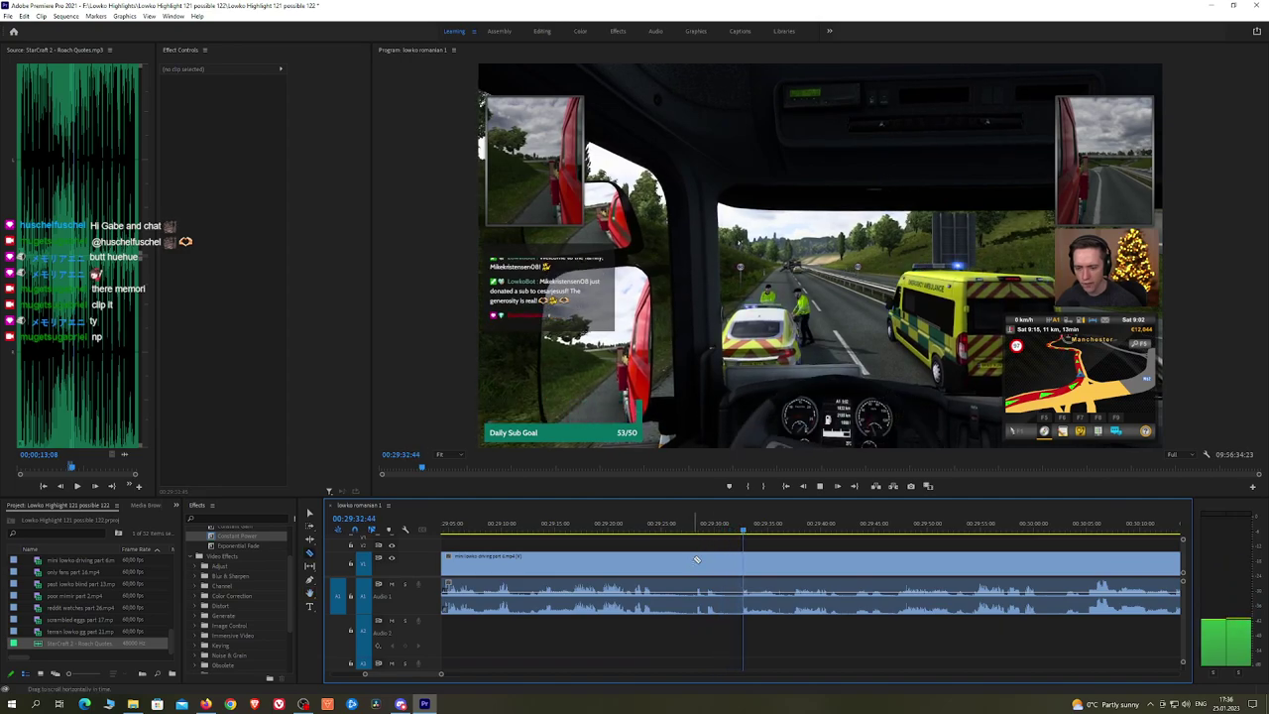
Step: Cut at 00:29:28 and 00:29:37, ripple-delete the piece between, and review the join
left_click(697, 560)
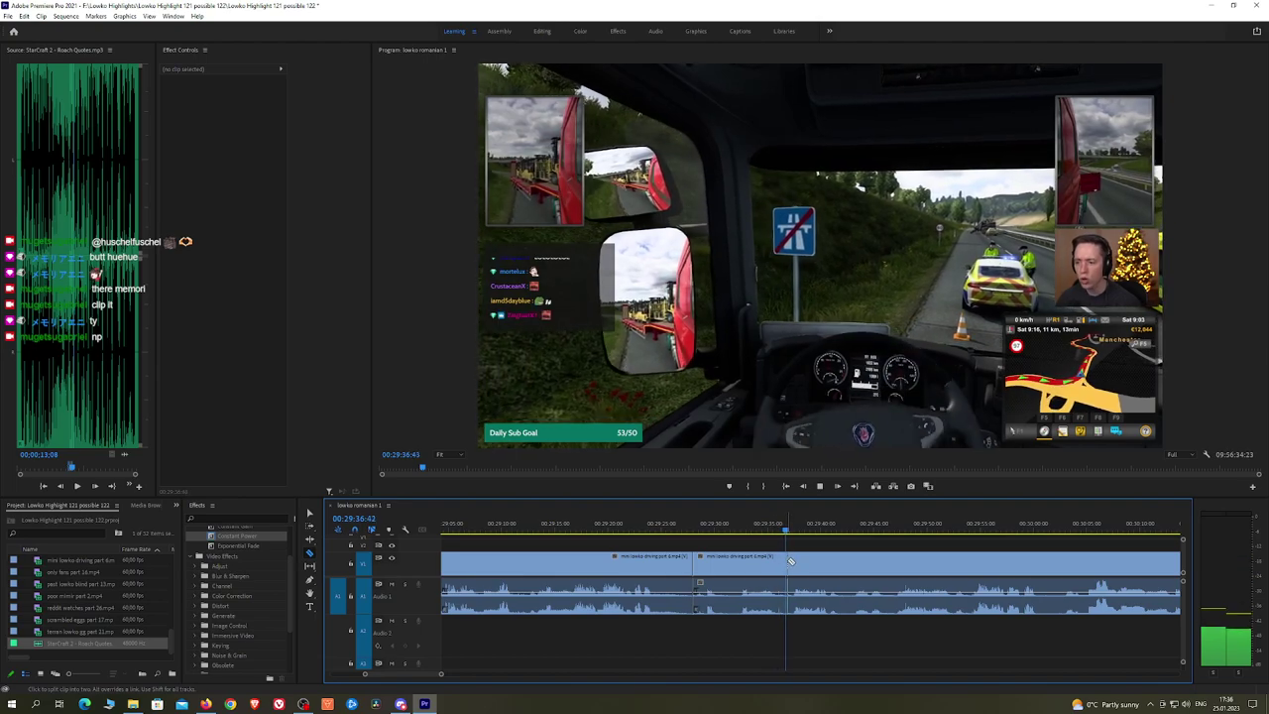
left_click(791, 561)
key("v")
left_click(768, 564)
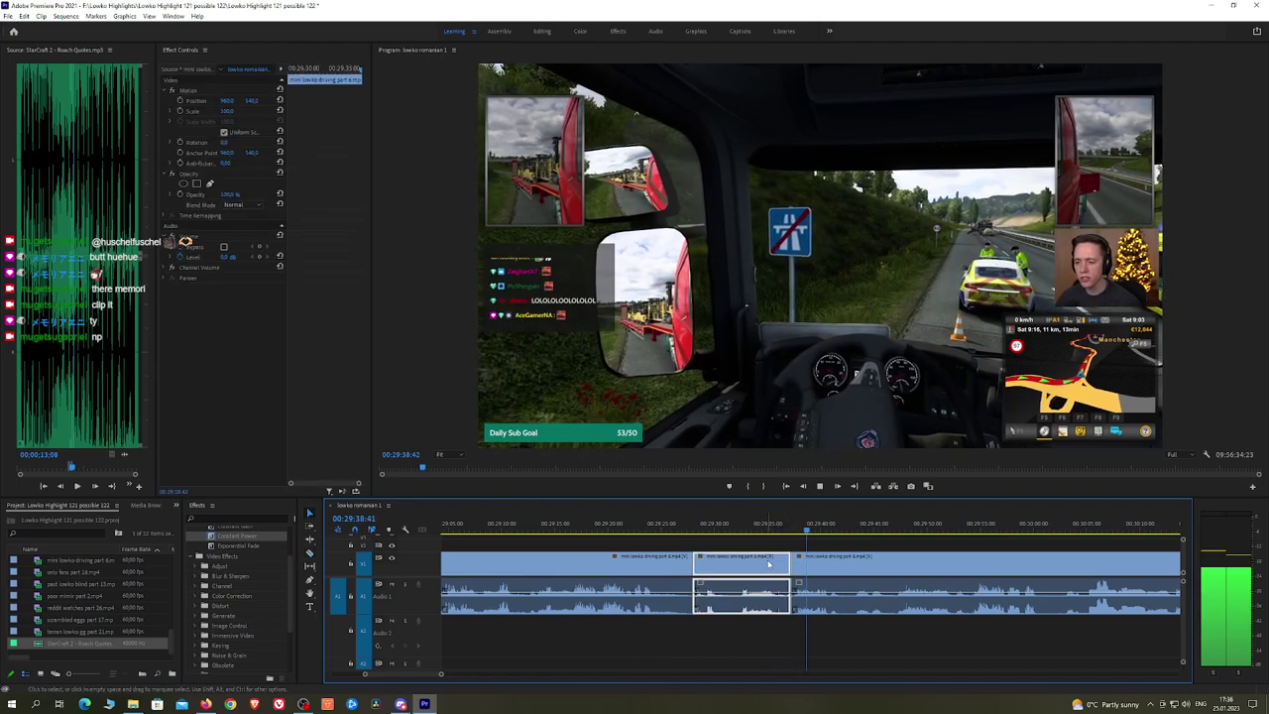
key("shift+Delete")
key("space")
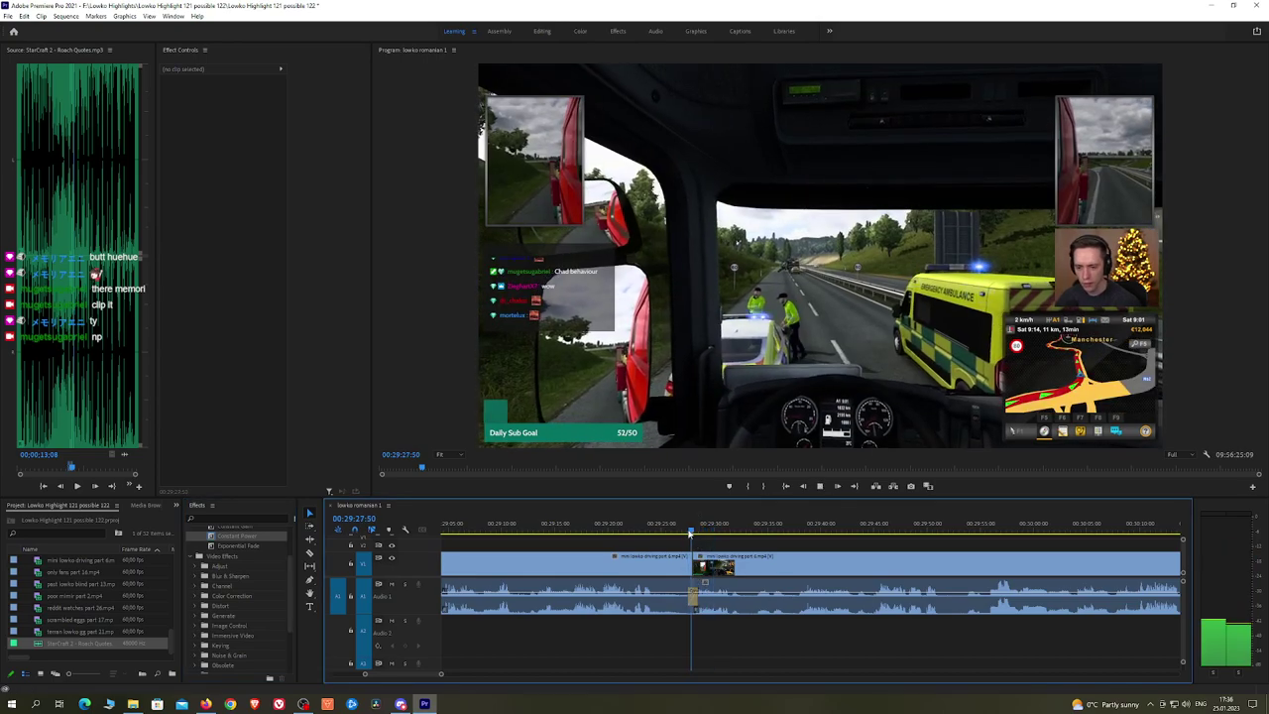
left_click(696, 528)
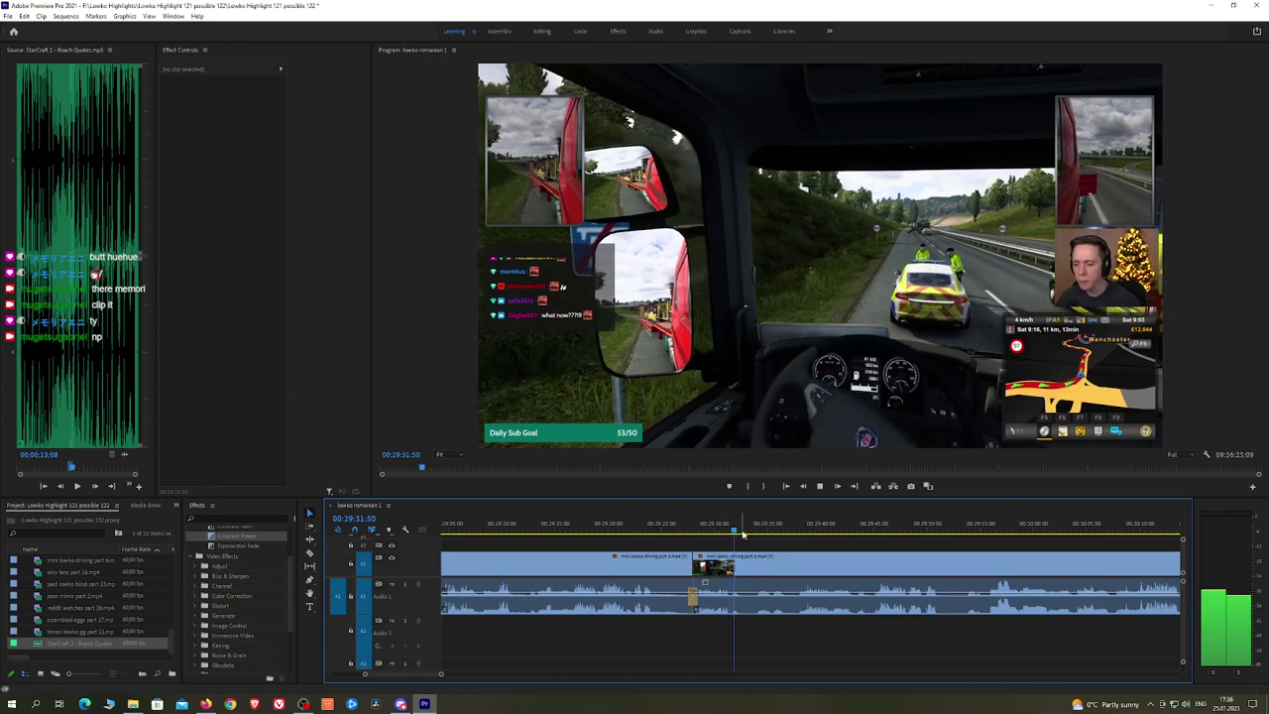
left_click(759, 530)
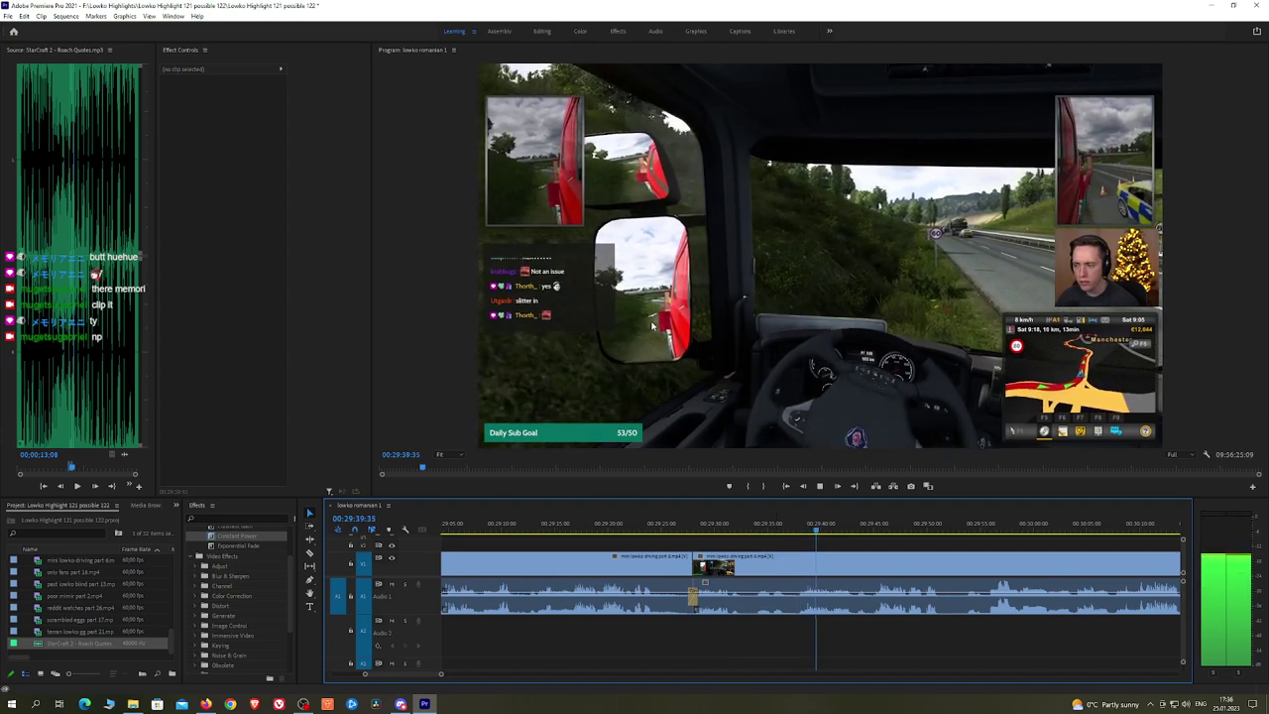
Step: Scrub the driving footage to around 00:30:04 to find the next cut point
scroll(702, 536, "down", 4)
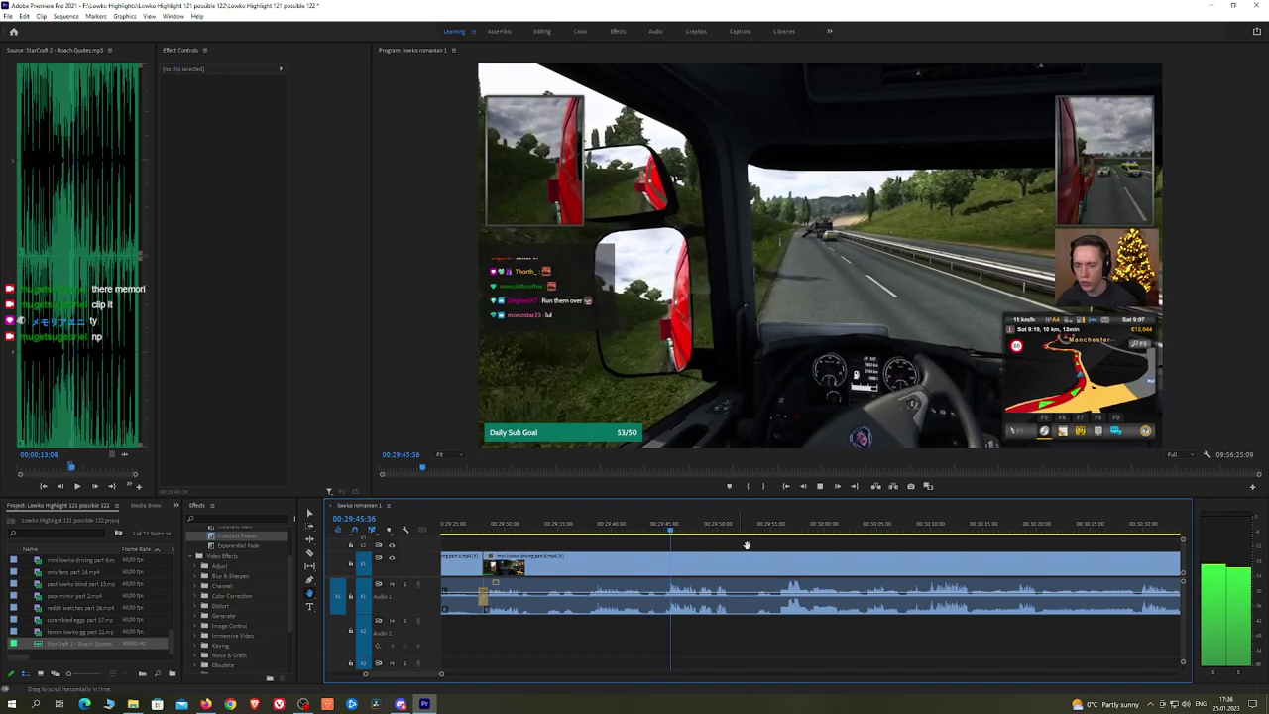
left_click_drag(789, 546, 778, 547)
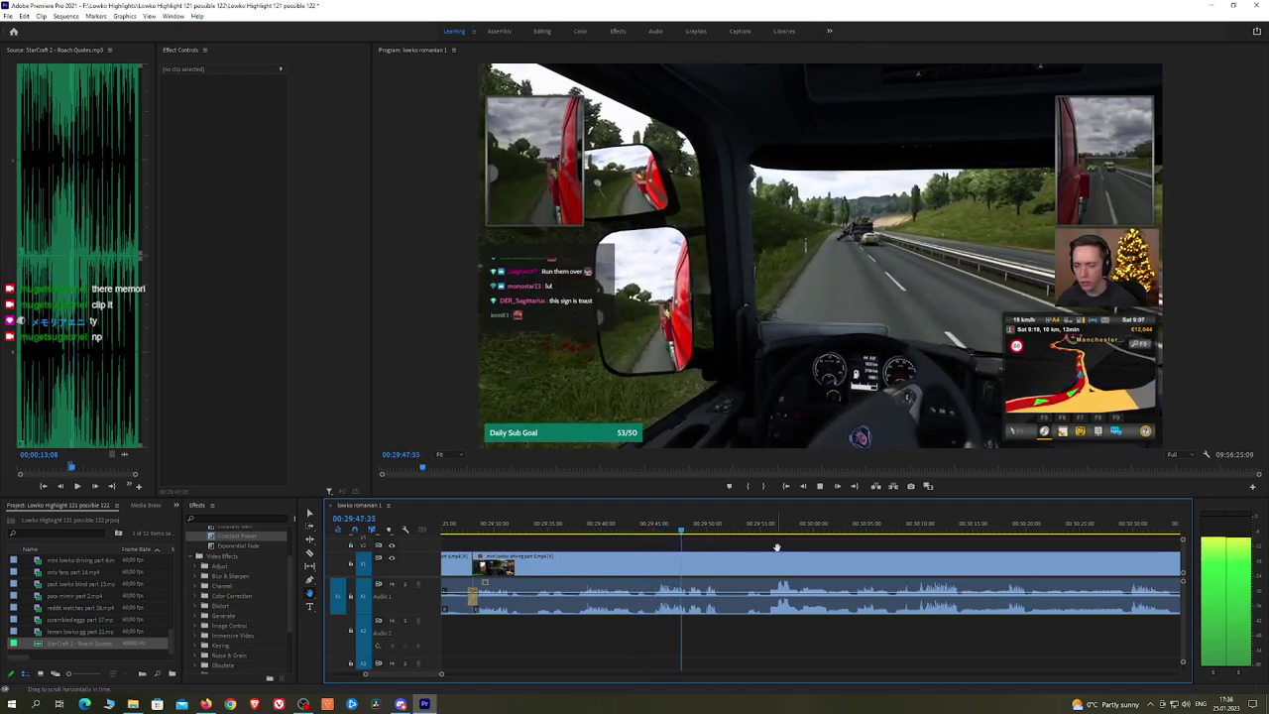
scroll(775, 548, "down", 1)
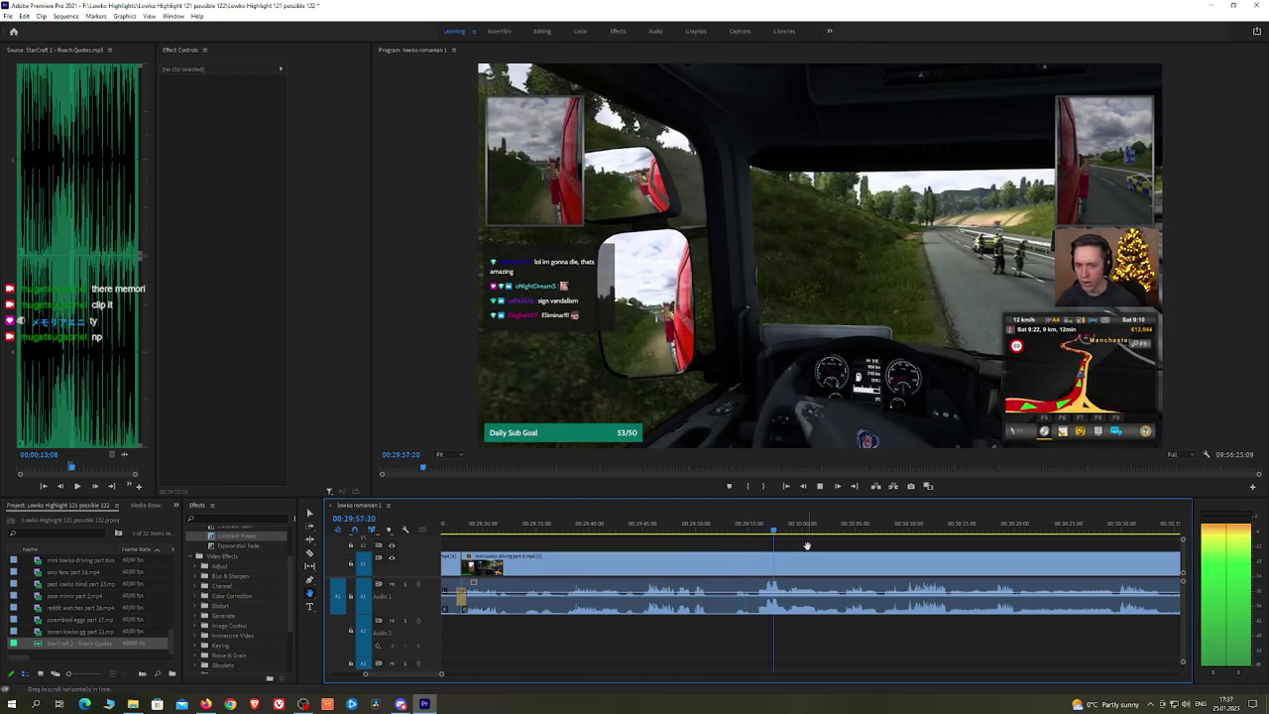
left_click_drag(863, 547, 787, 545)
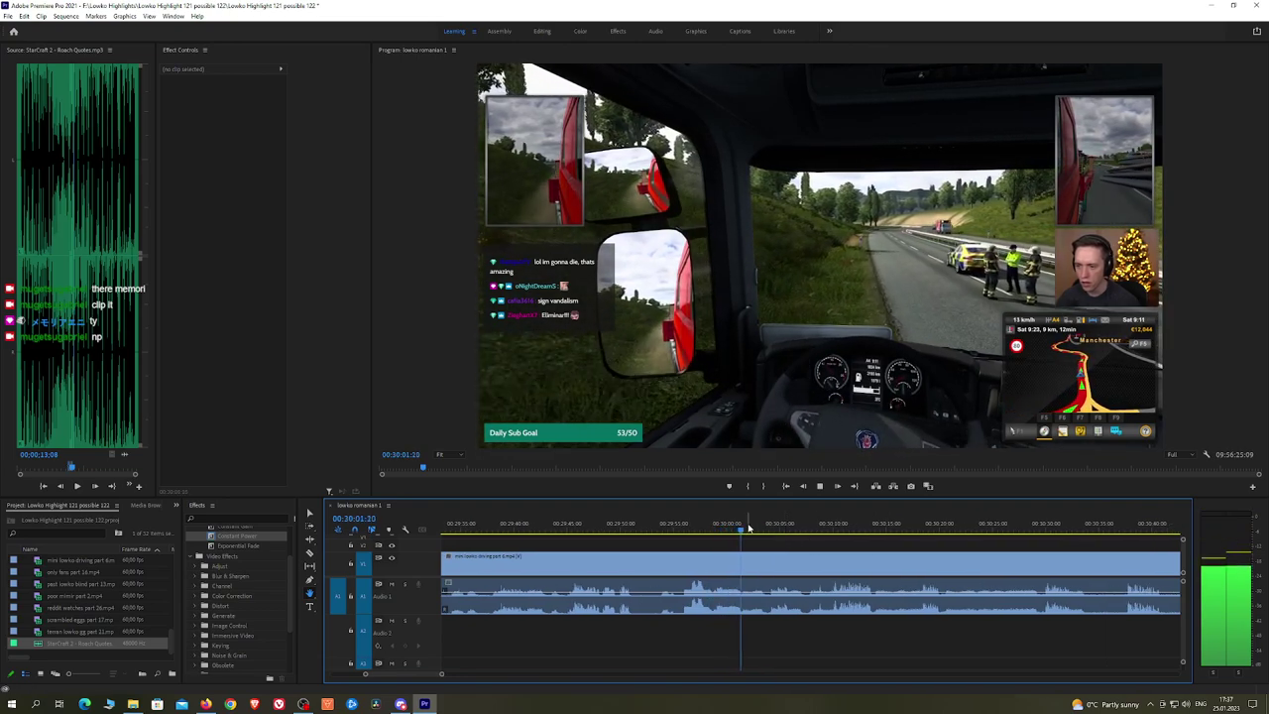
left_click(768, 529)
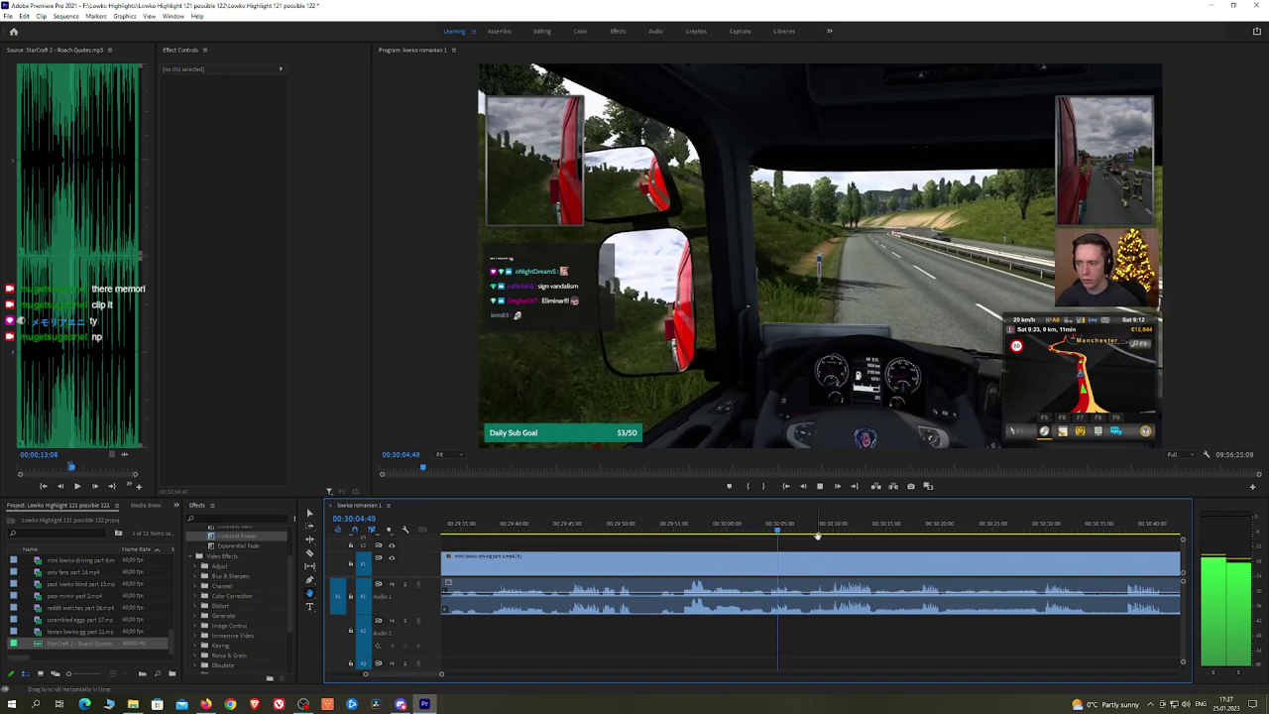
left_click_drag(881, 542, 714, 544)
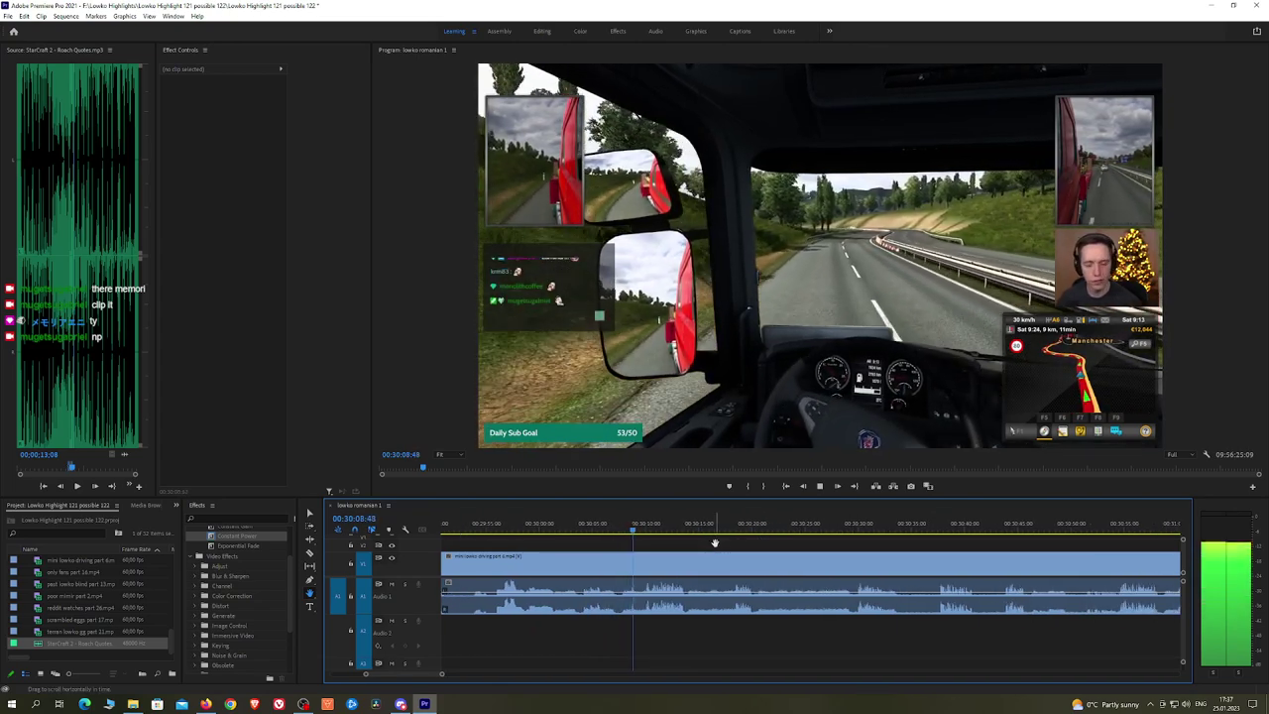
left_click_drag(764, 545, 717, 544)
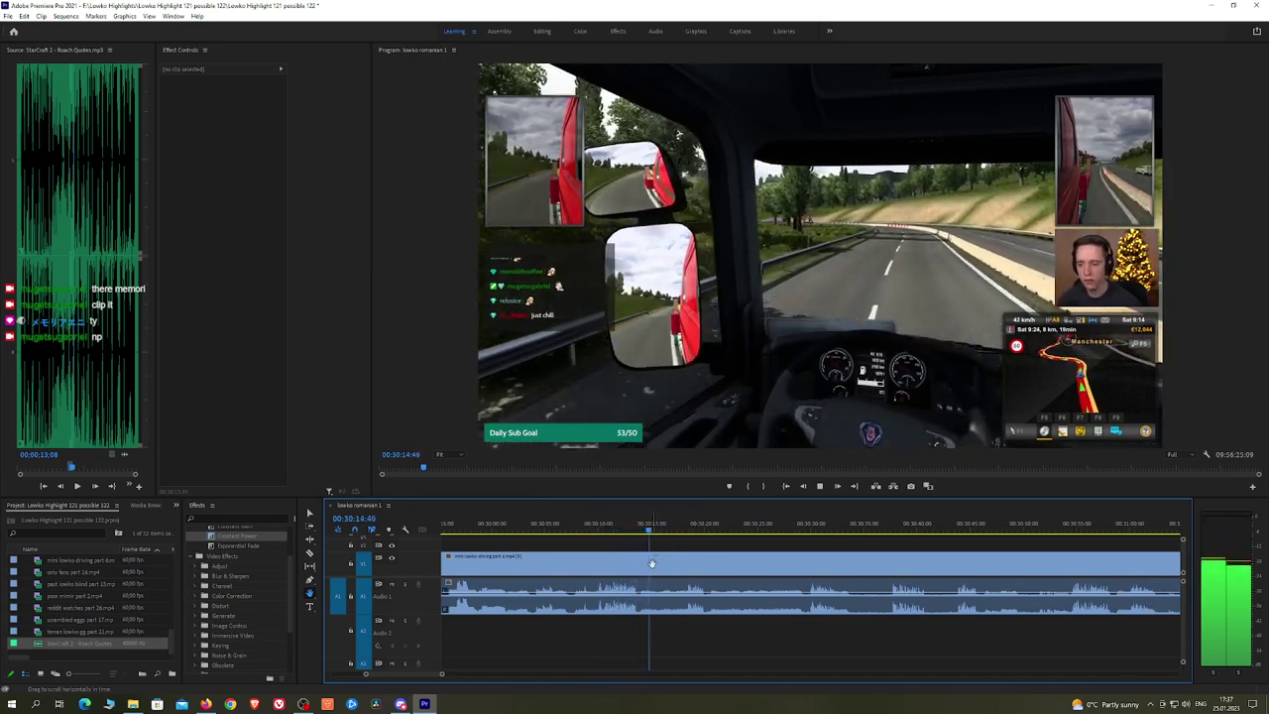
Step: Razor-cut the driving clip at the playhead, after undoing two trial cuts near 00:30:15 and 00:30:18
key("c")
left_click(655, 563)
left_click(682, 563)
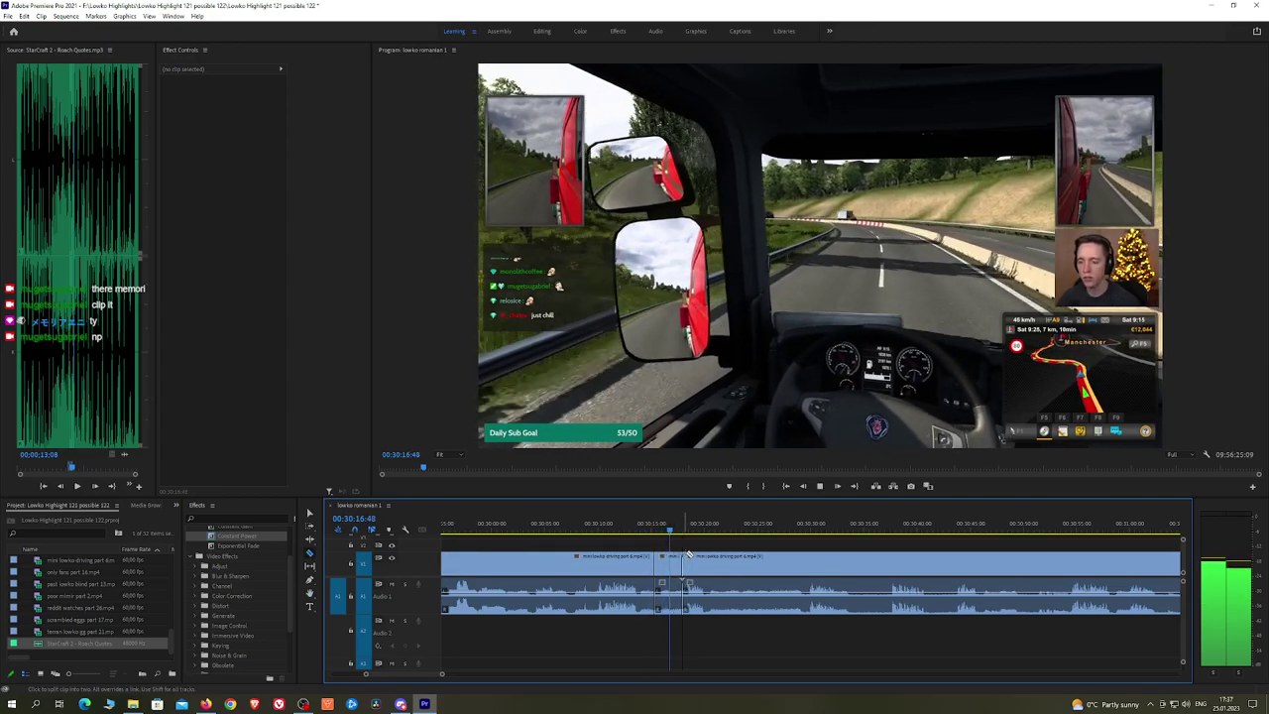
key("ctrl+z")
key("ctrl+z")
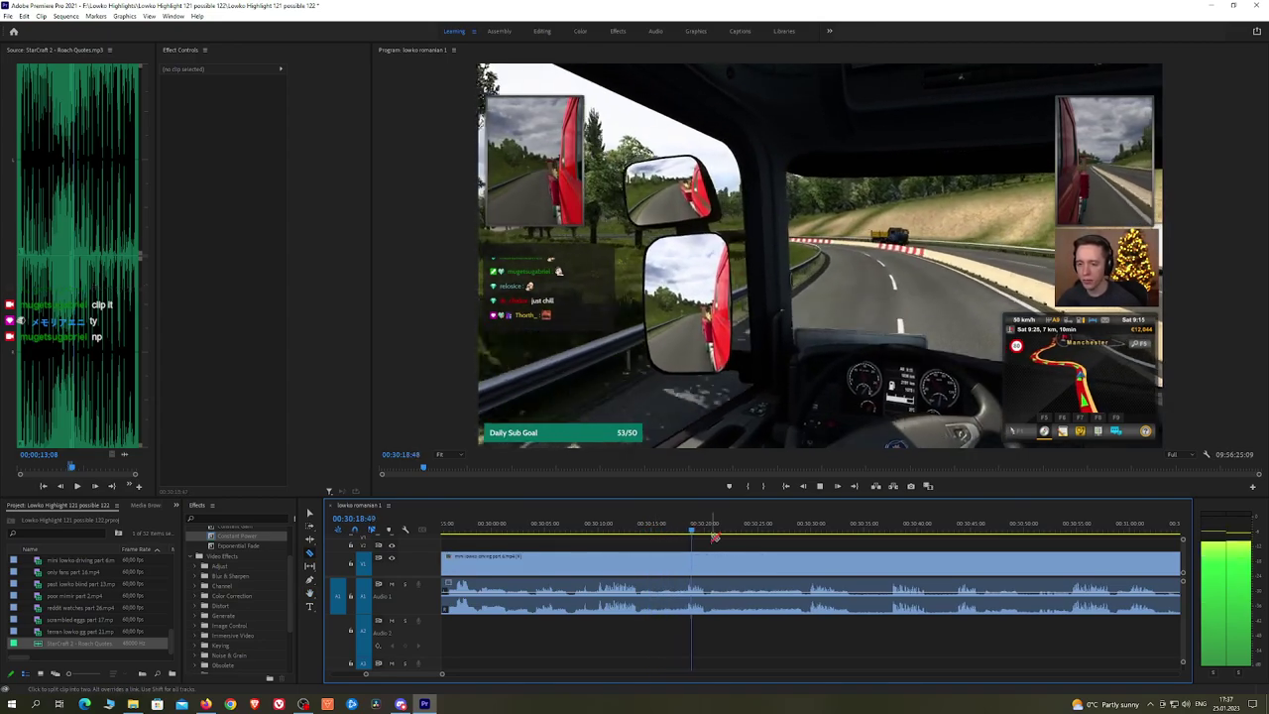
key("space")
left_click(707, 561)
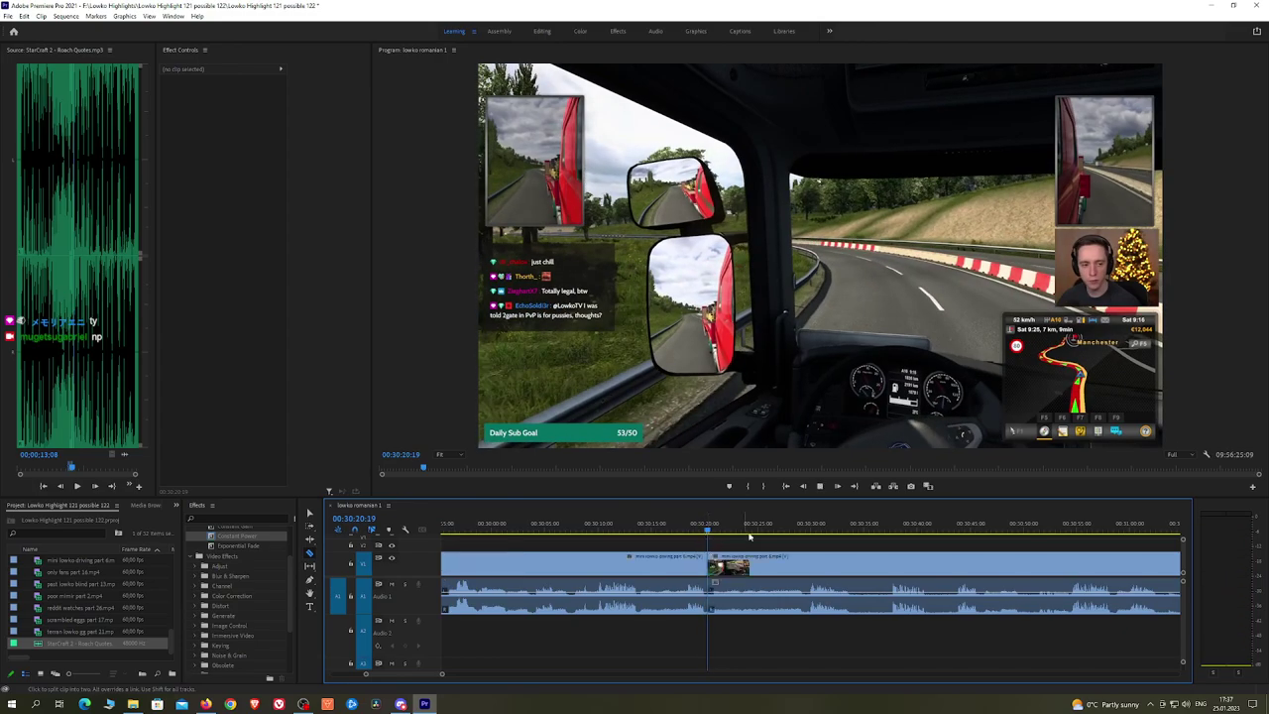
Step: Play through the footage after the new cut, from 00:30:29 to about 00:30:54
left_click(806, 529)
key("space")
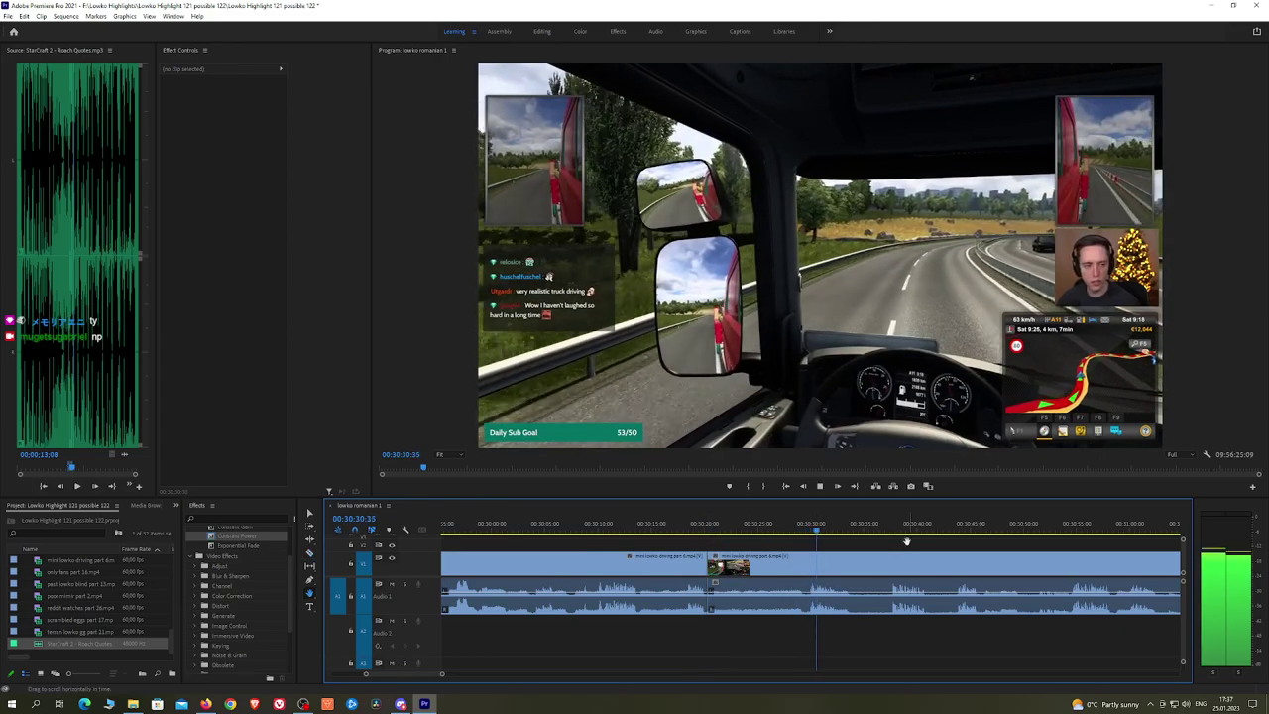
scroll(777, 540, "right", 3)
left_click(783, 534)
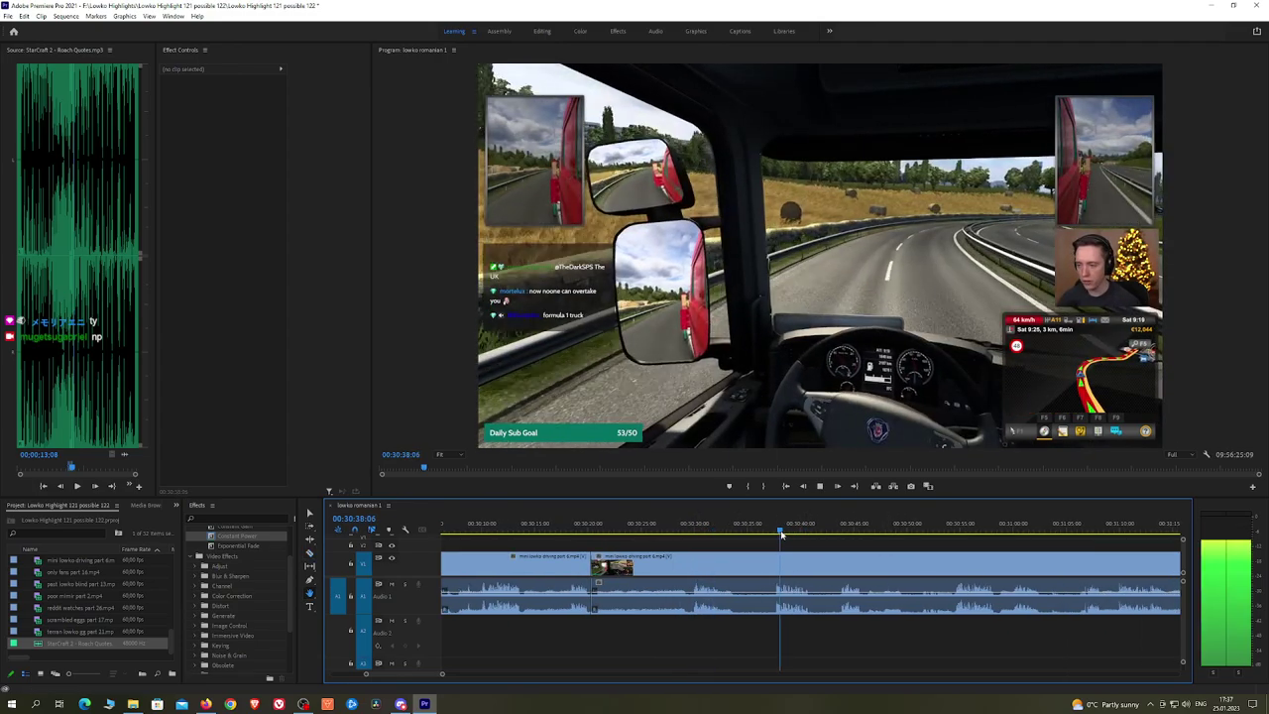
left_click(846, 531)
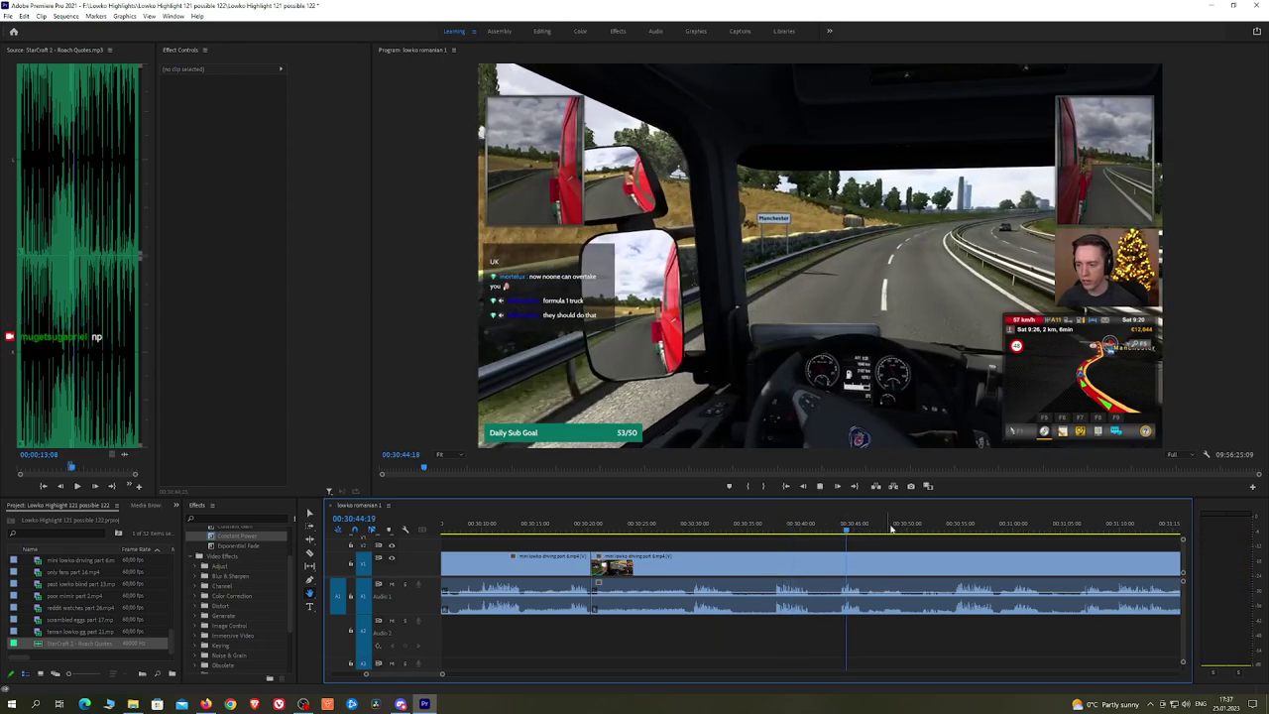
left_click(953, 529)
scroll(990, 544, "down", 3)
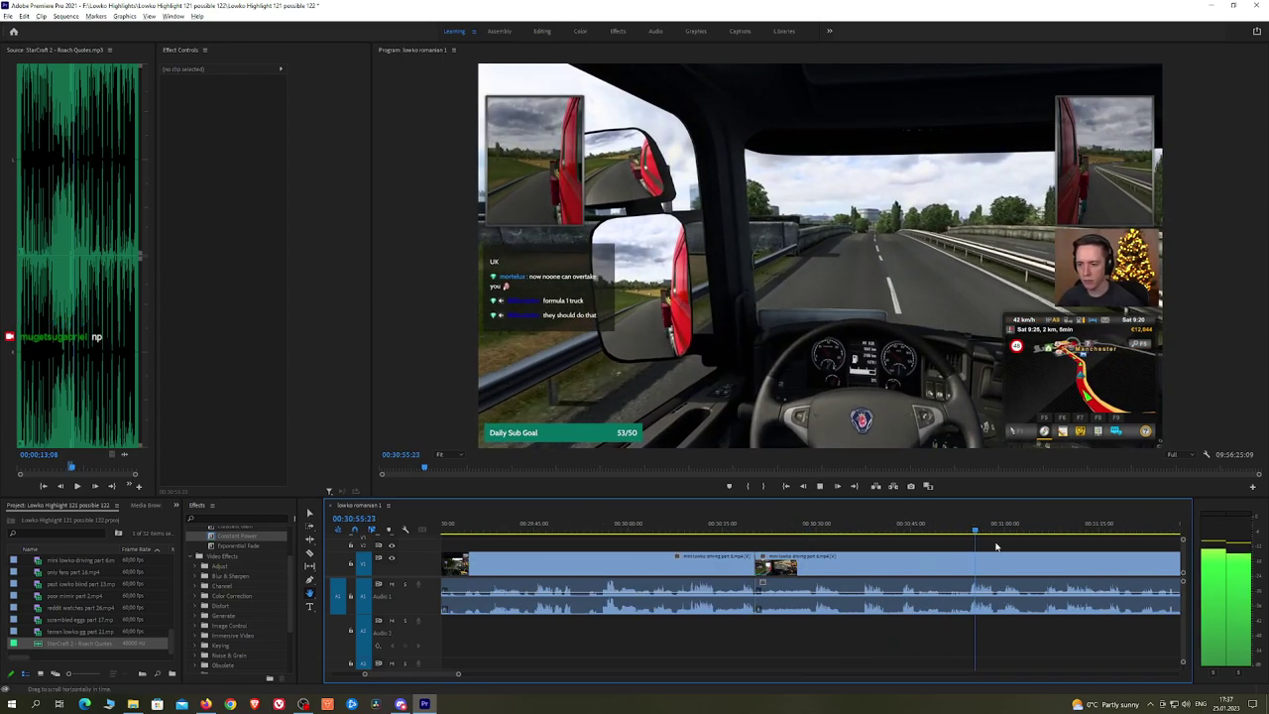
scroll(1011, 547, "up", 1)
scroll(1011, 547, "up", 2)
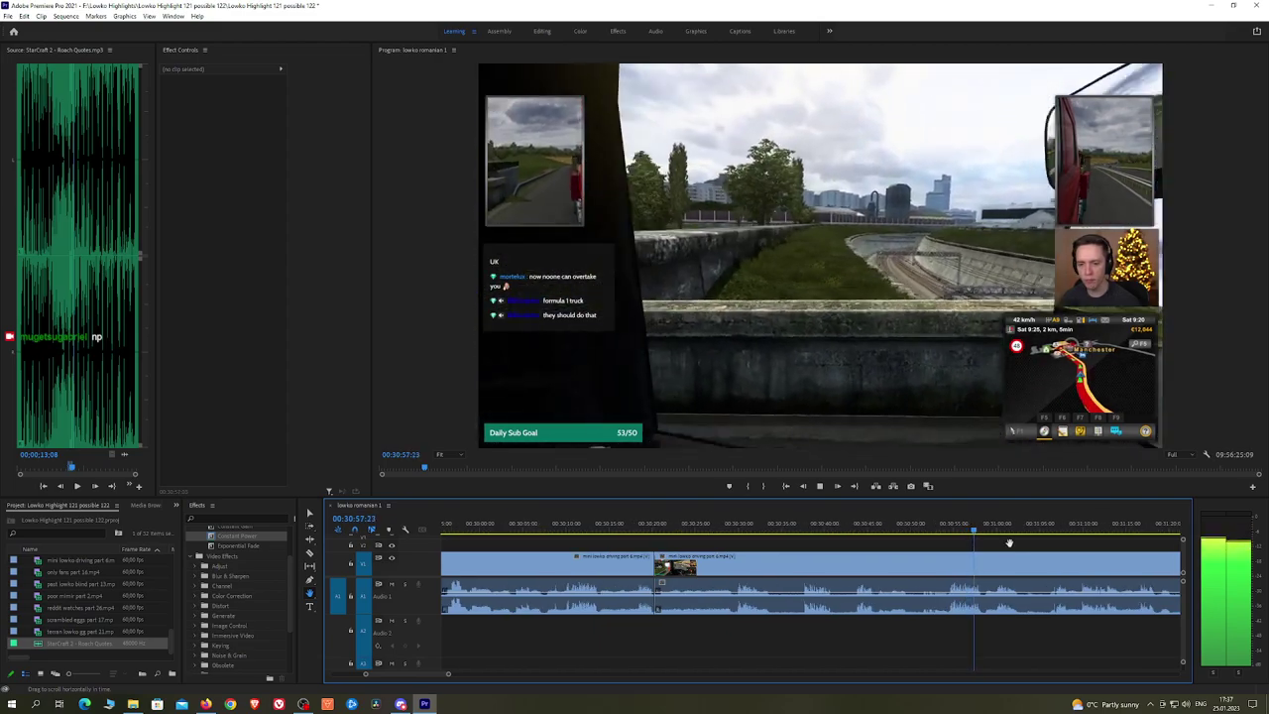
Step: With the Razor tool ready, preview the footage from 00:31:05 to about 00:31:35
key("c")
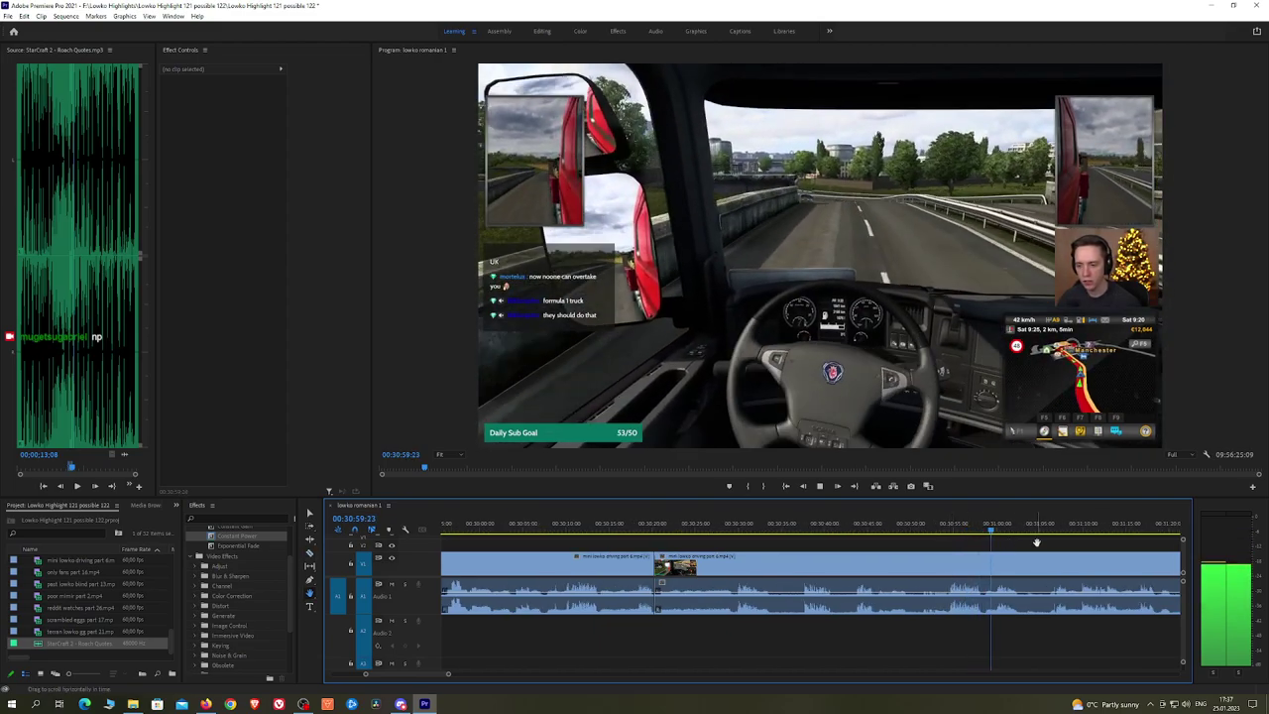
scroll(931, 543, "down", 2)
left_click(943, 531)
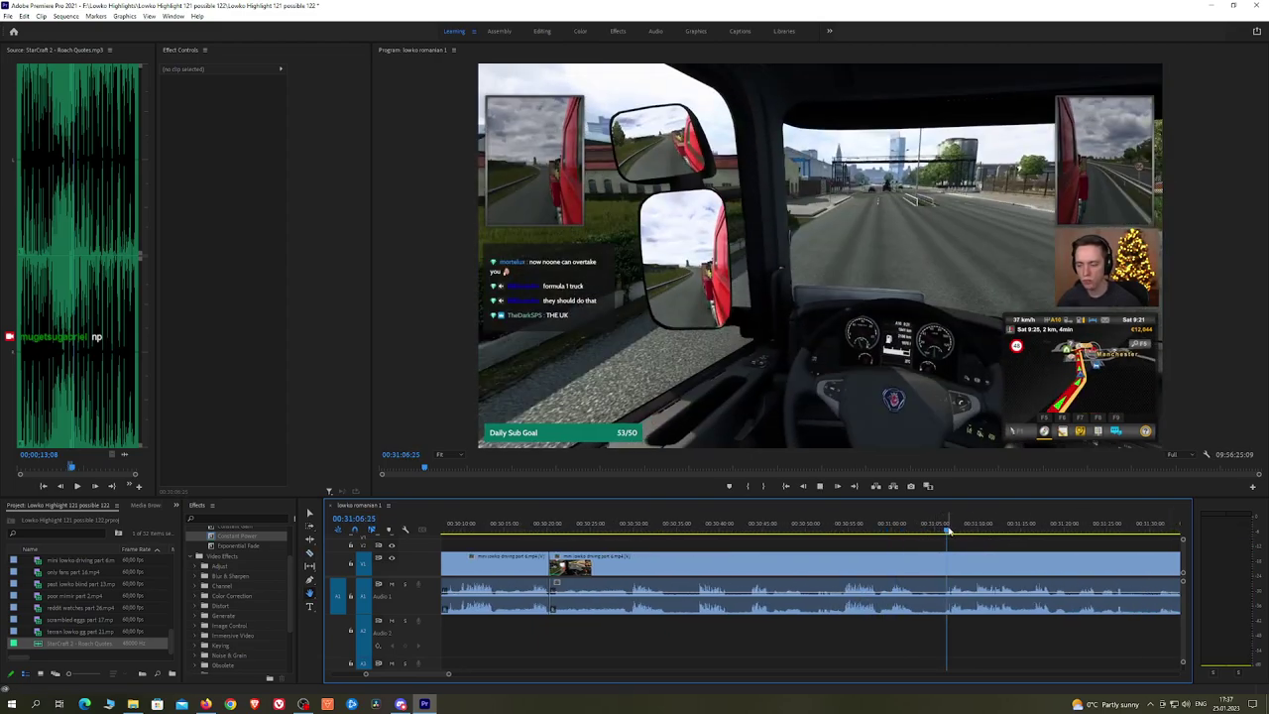
key("space")
scroll(744, 532, "down", 5)
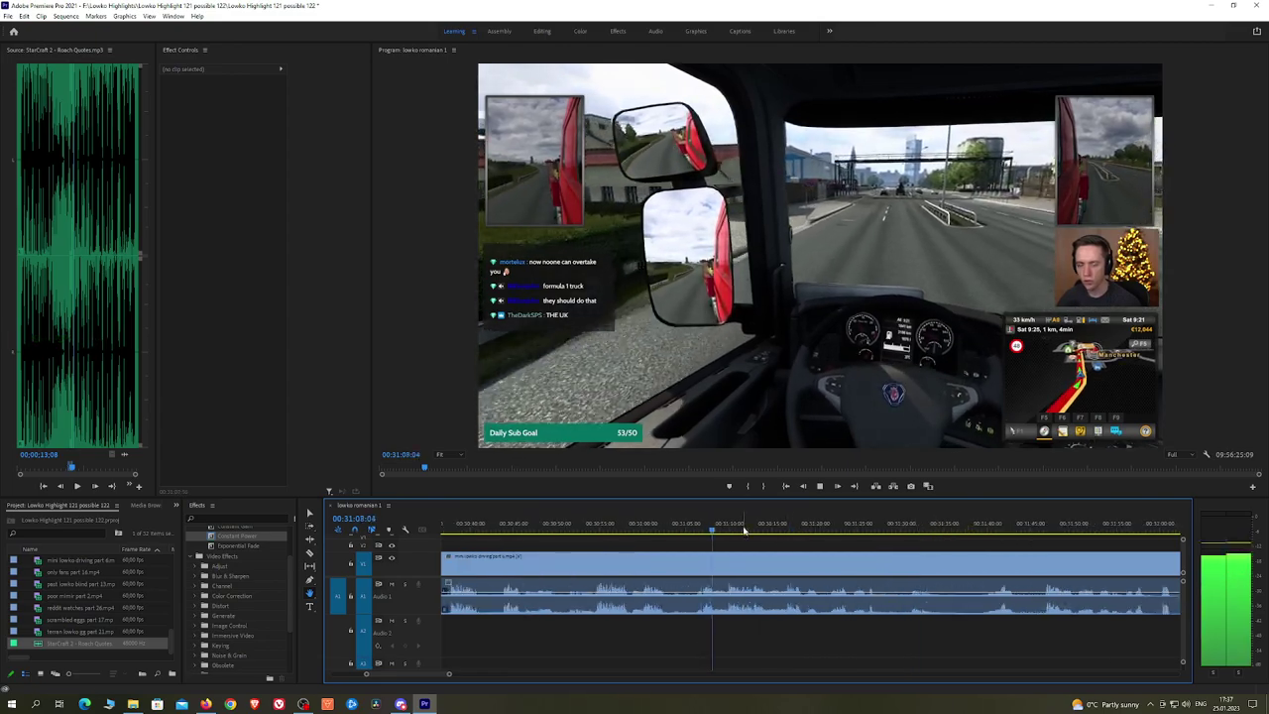
left_click_drag(744, 531, 1048, 534)
key("space")
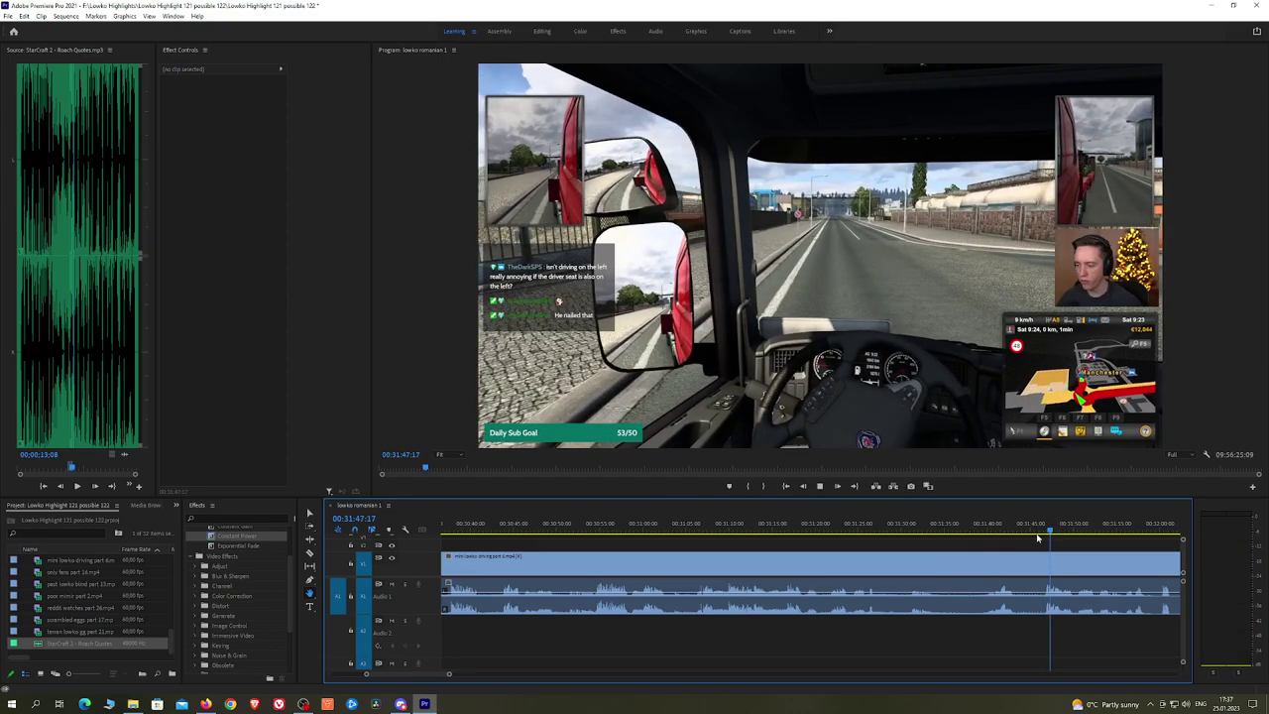
scroll(1051, 538, "down", 6)
scroll(1134, 537, "down", 4)
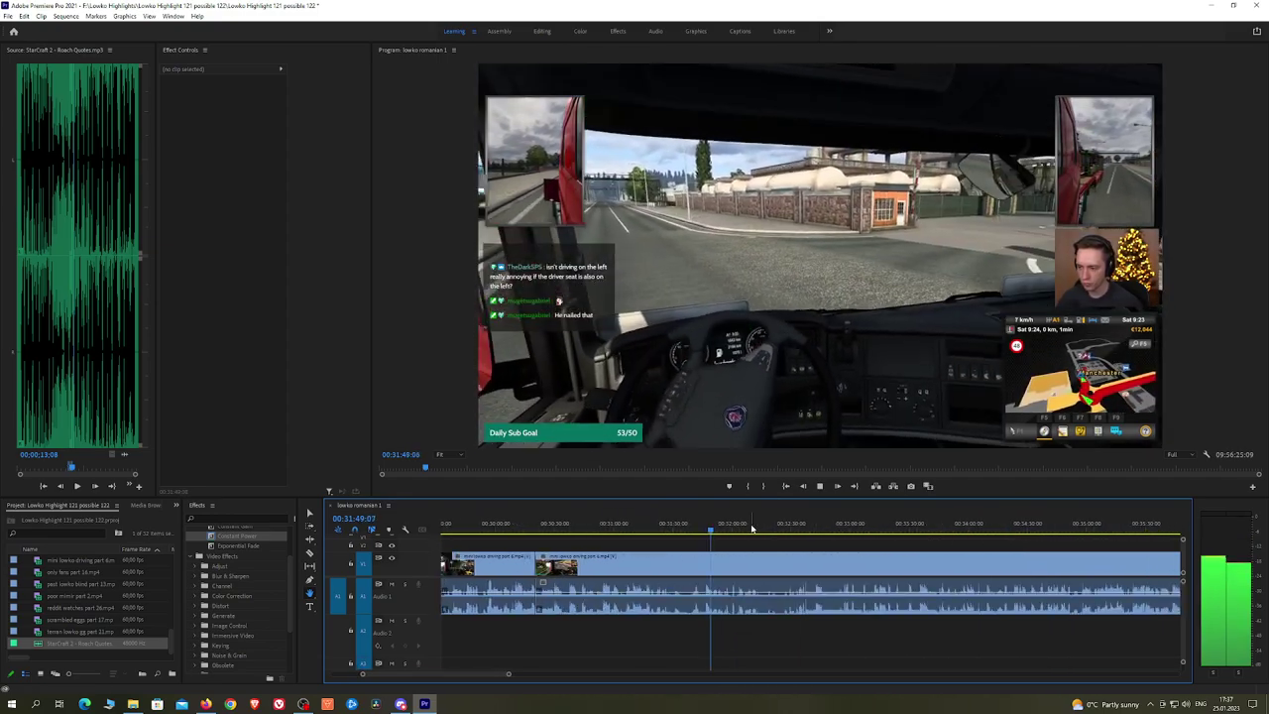
key("space")
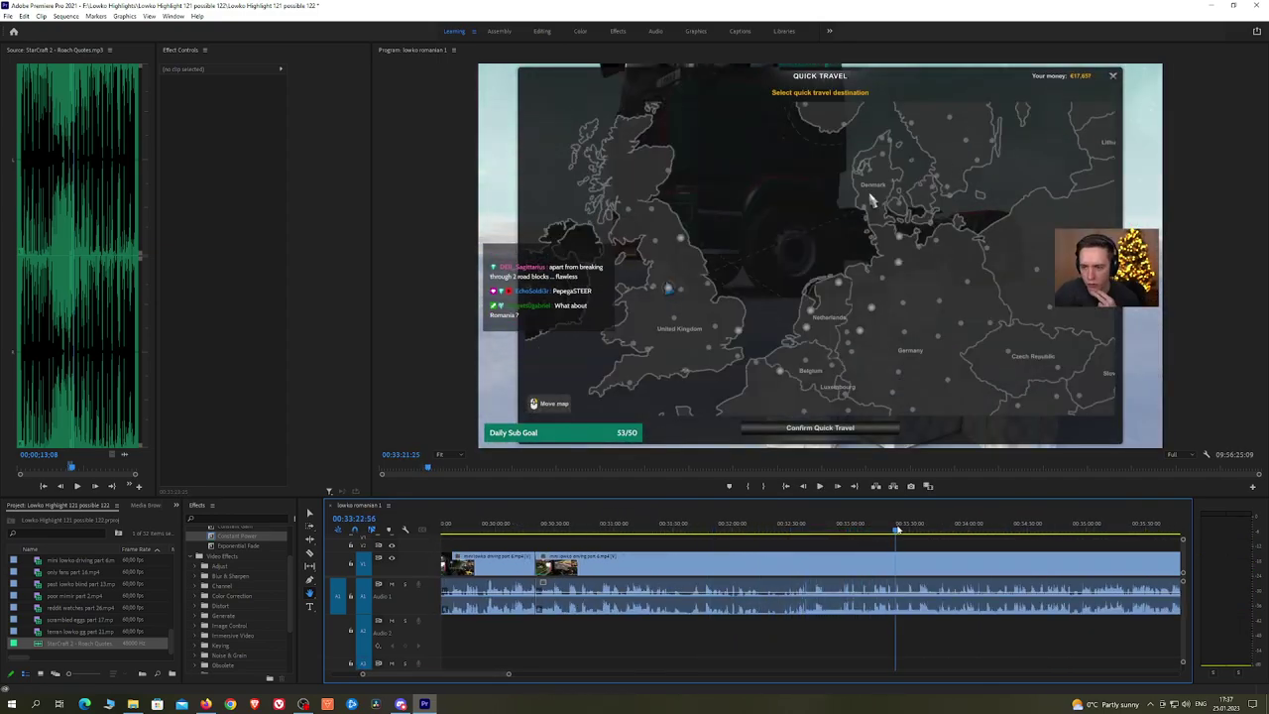
Step: Scrub ahead to 00:34:51 and play from about 00:35:36
left_click_drag(987, 531, 803, 549)
key("space")
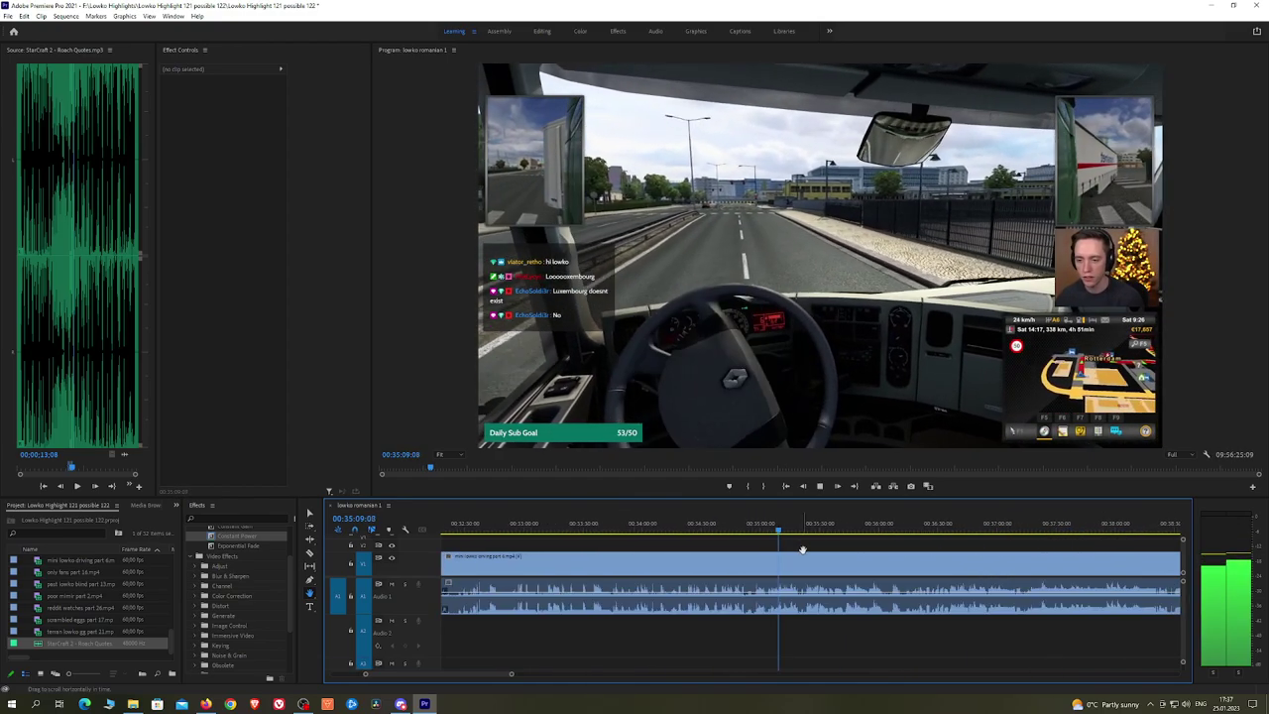
left_click(841, 530)
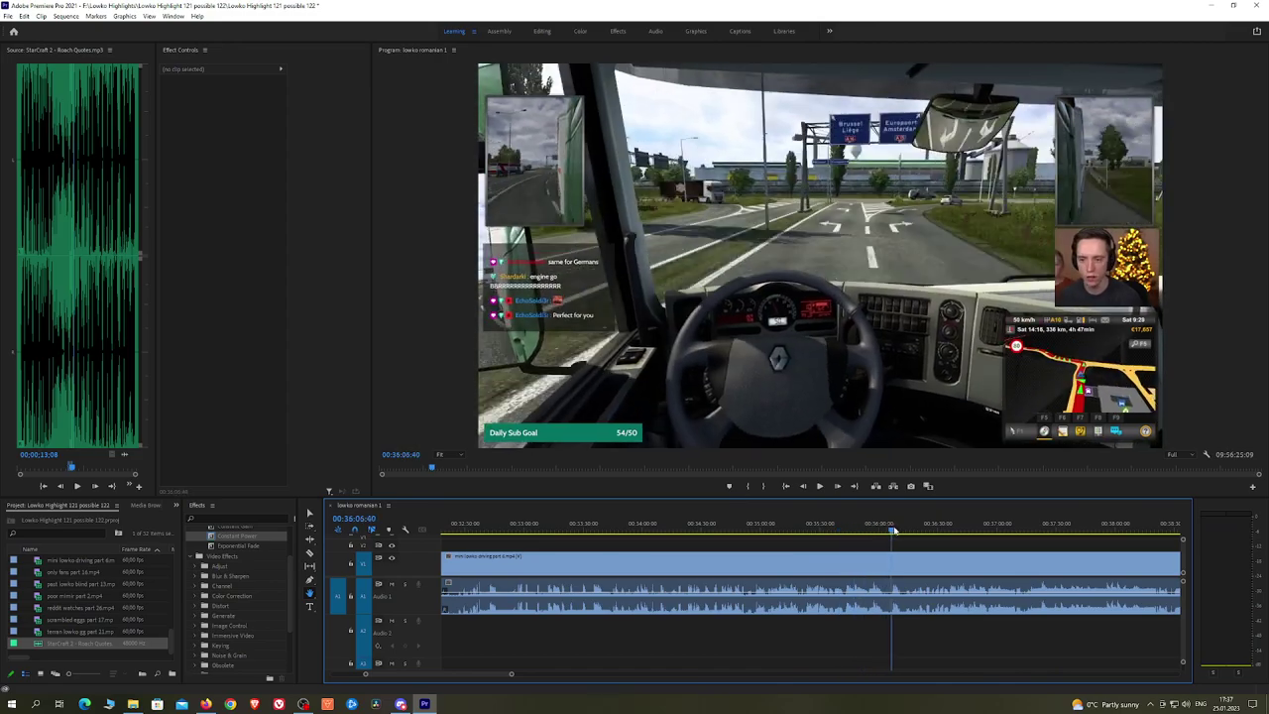
left_click_drag(860, 531, 832, 530)
key("space")
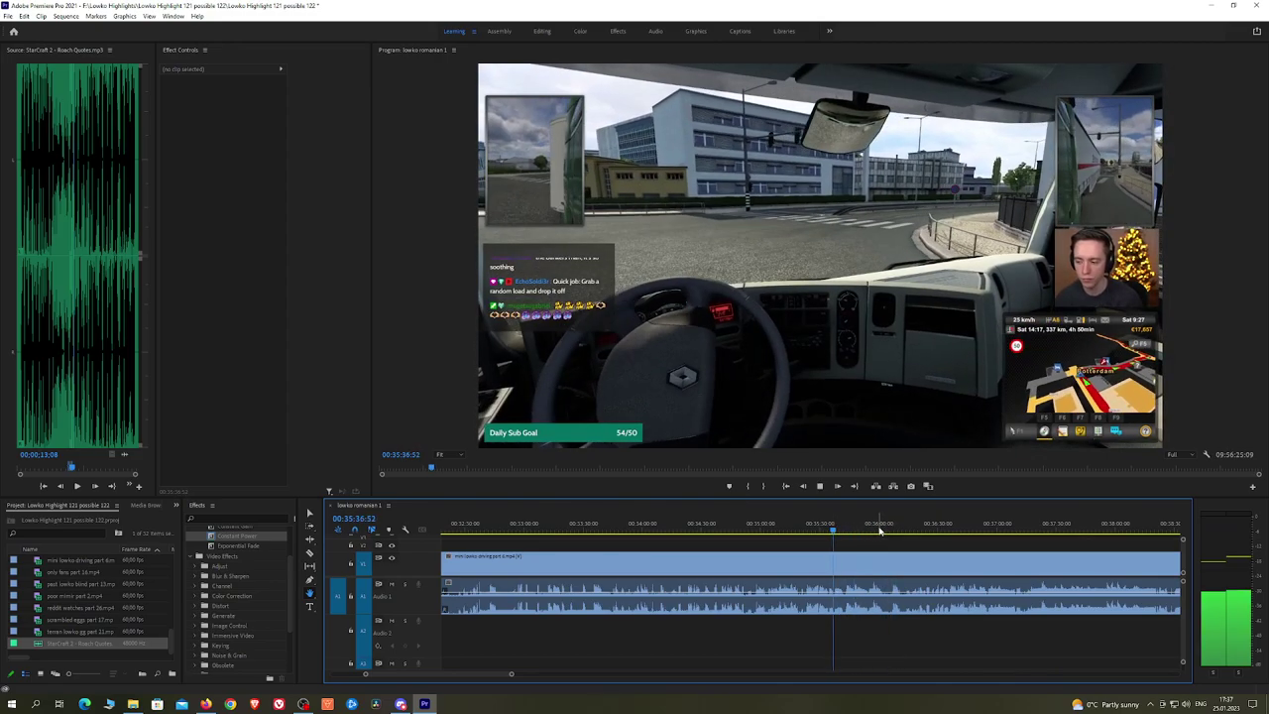
scroll(881, 532, "up", 2)
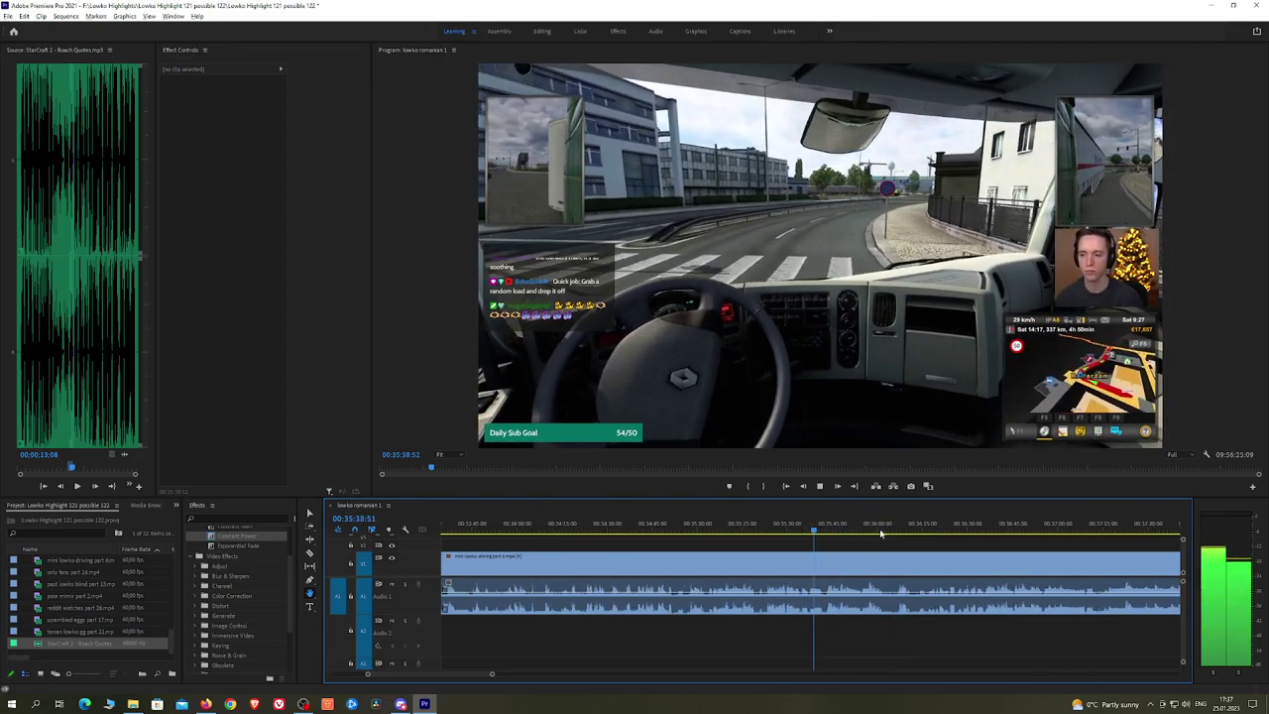
scroll(788, 532, "up", 3)
Step: Review the driving footage from 00:35:42 through 00:36:06 and onto the highway
left_click(813, 530)
key("space")
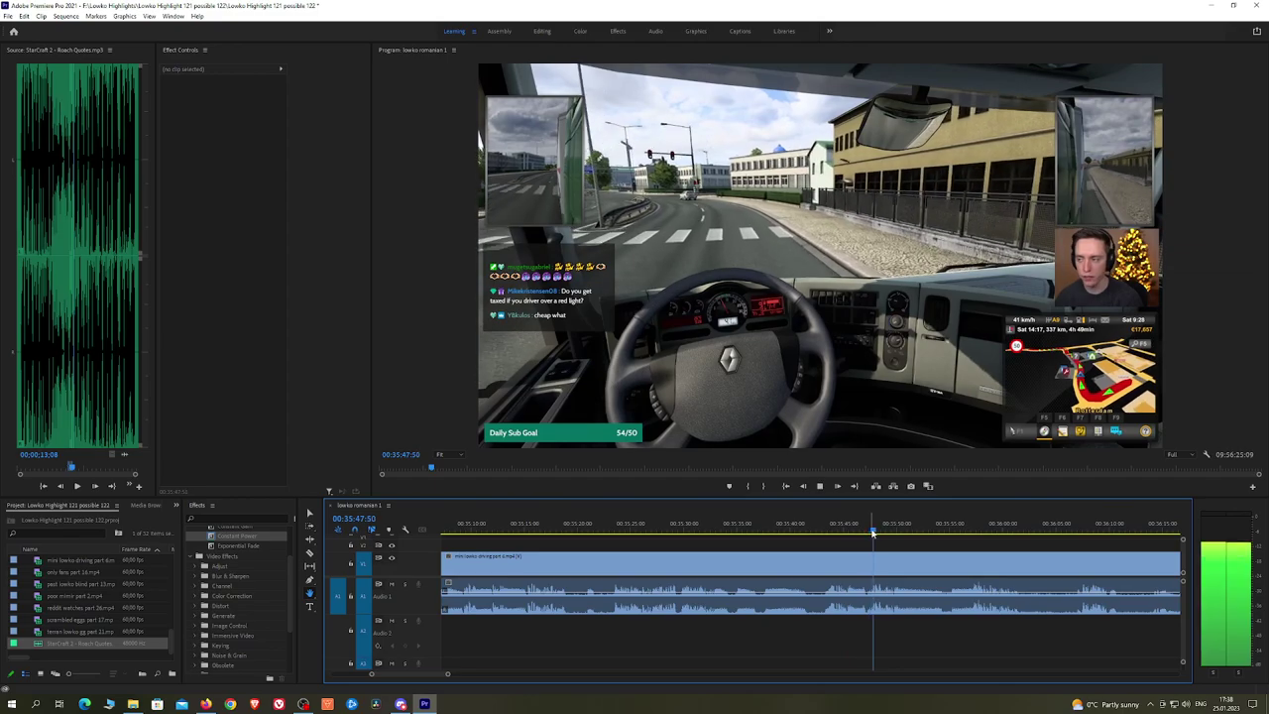
left_click(943, 533)
key("space")
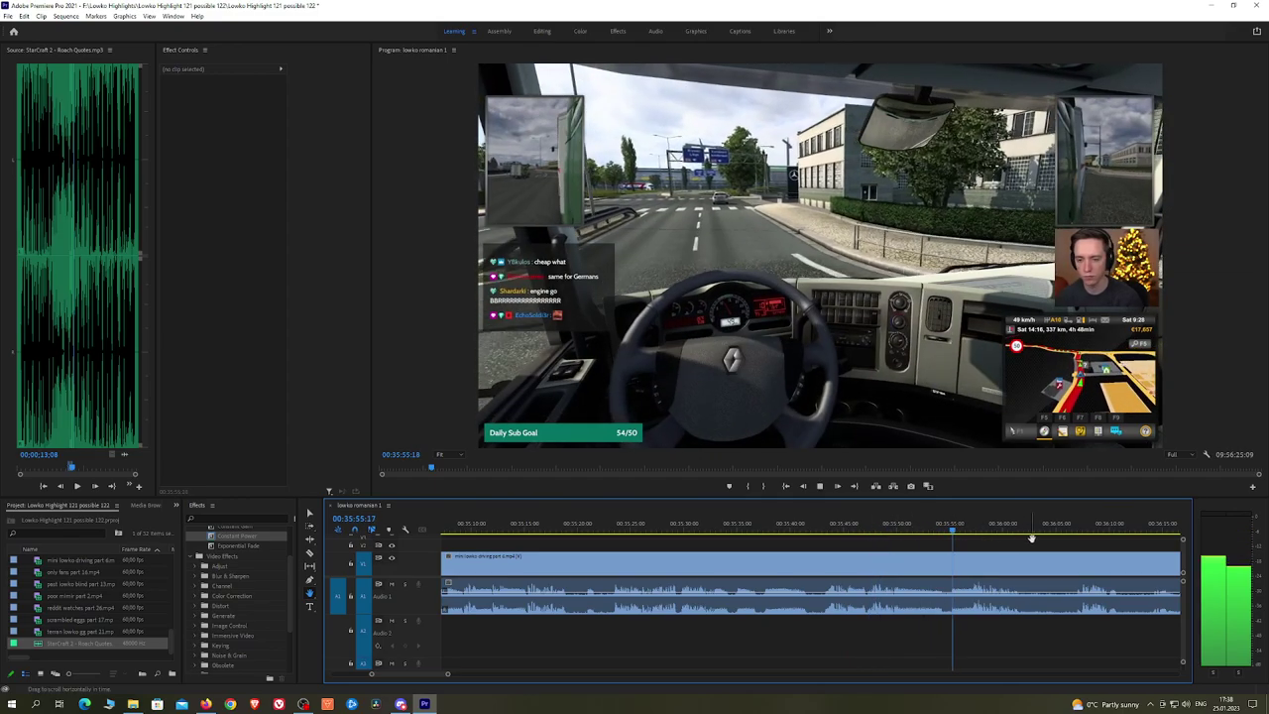
left_click_drag(1044, 544, 851, 544)
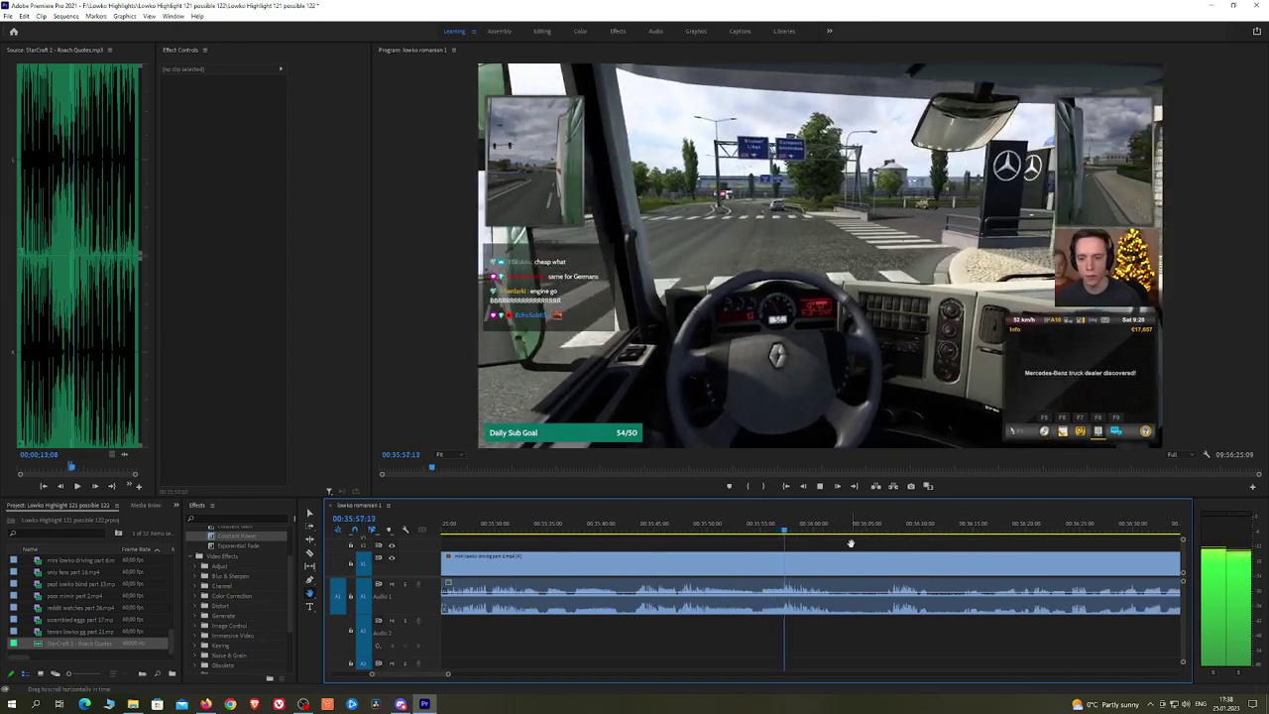
left_click(881, 534)
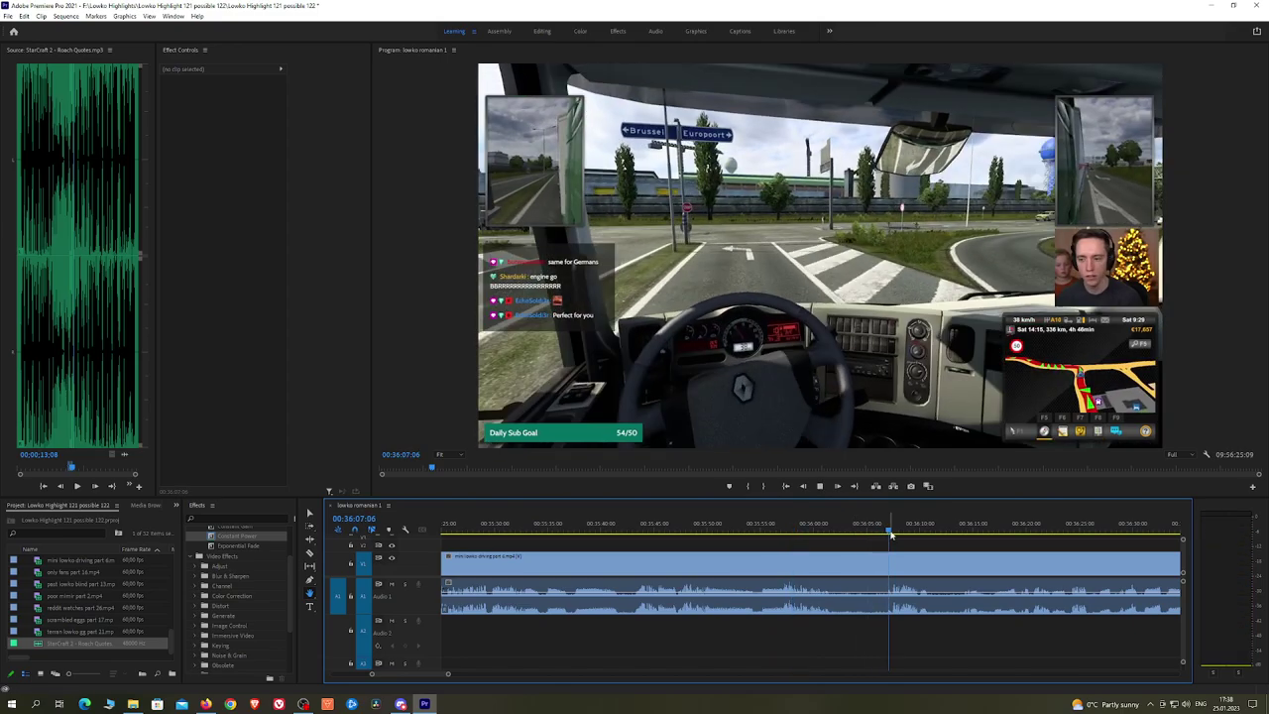
left_click_drag(982, 543, 1048, 528)
key("space")
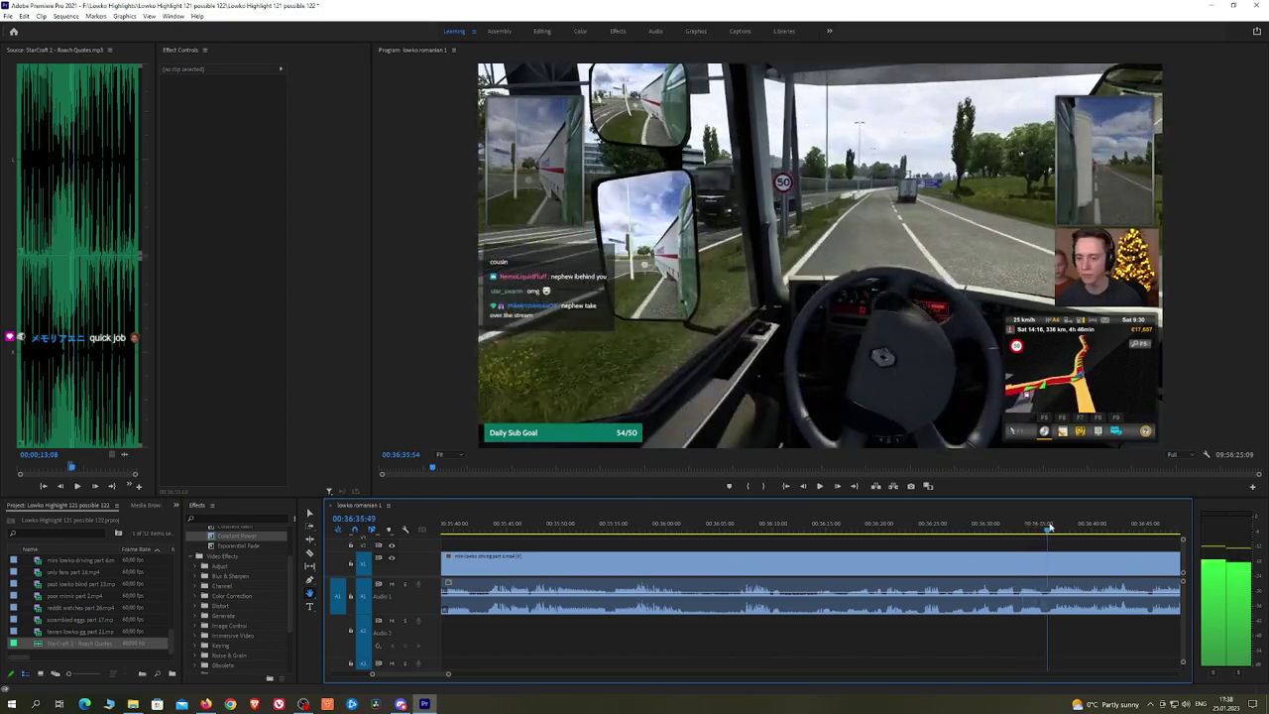
scroll(846, 529, "down", 5)
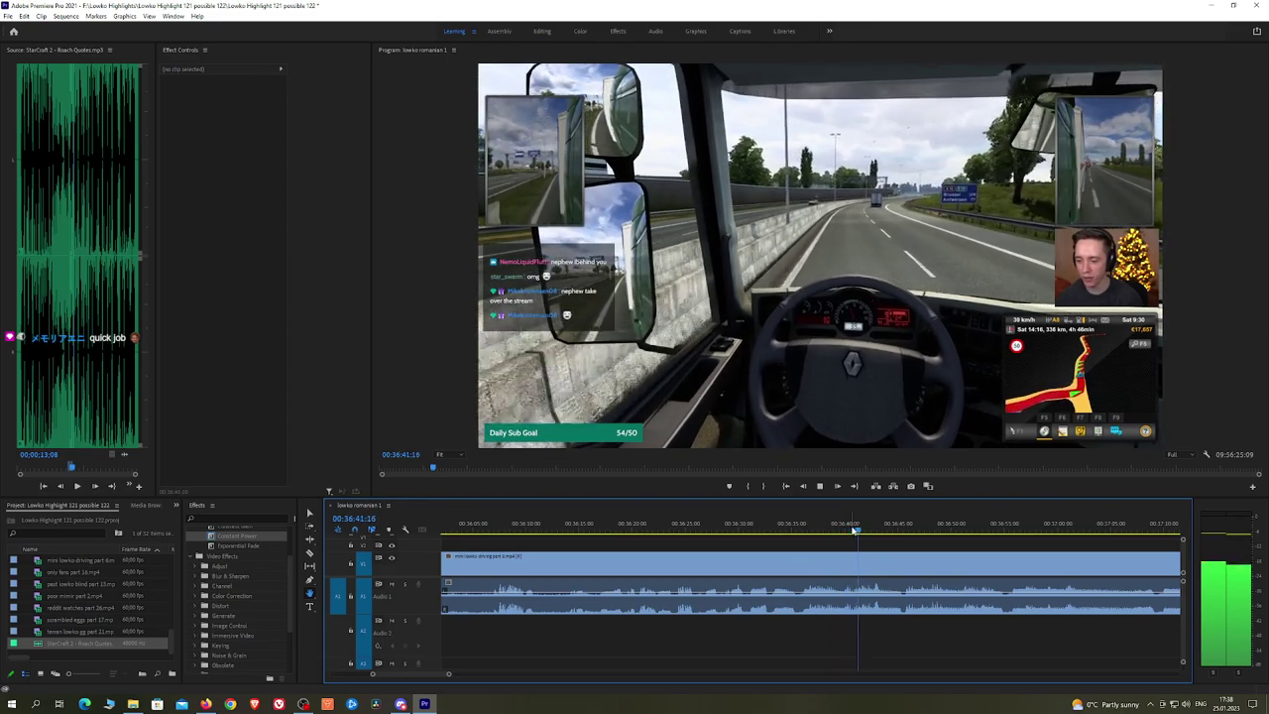
Step: Drop an Exponential Fade on the second Audio 1 edit near 00:30:20, then pan the timeline
left_click(781, 569)
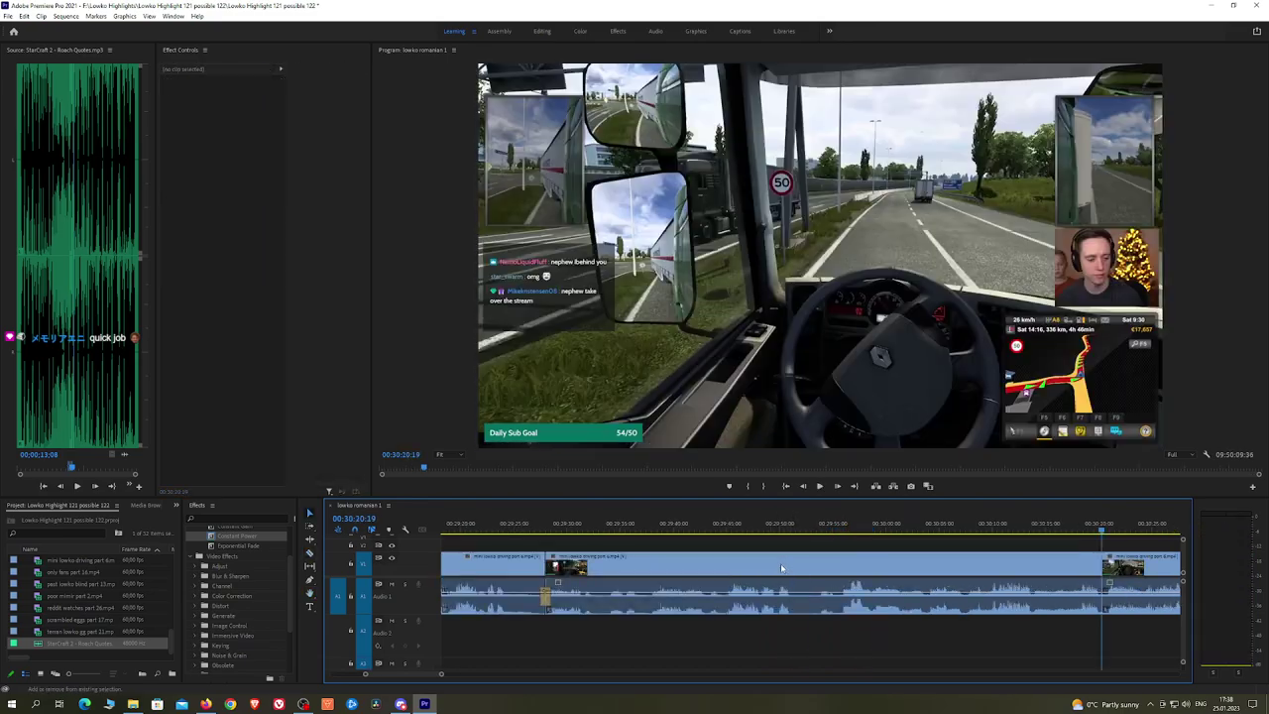
key("space")
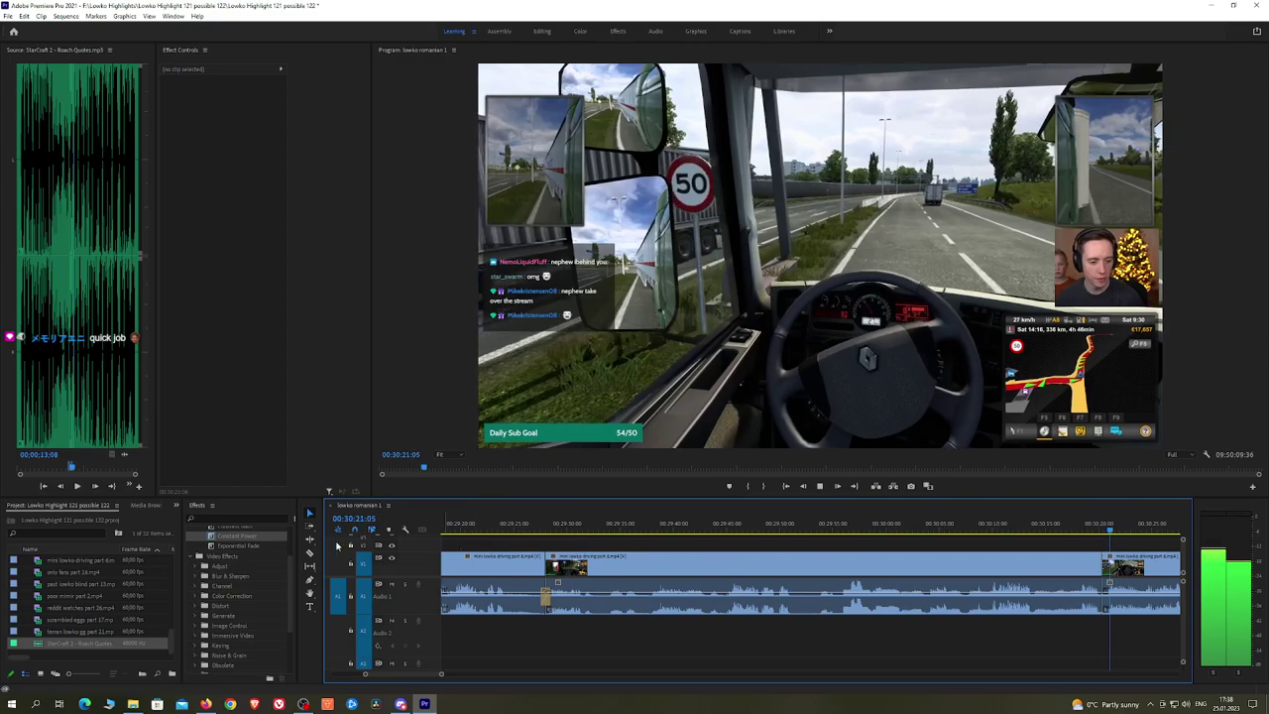
left_click_drag(248, 546, 1102, 600)
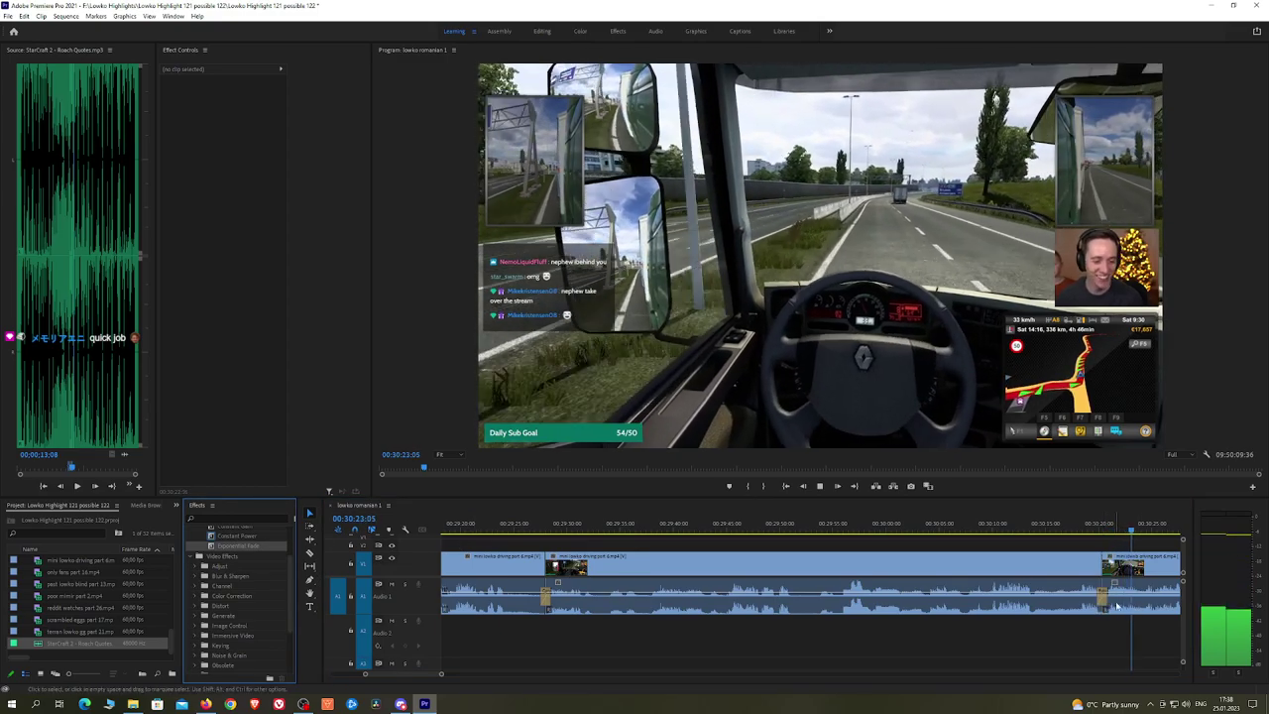
key("h")
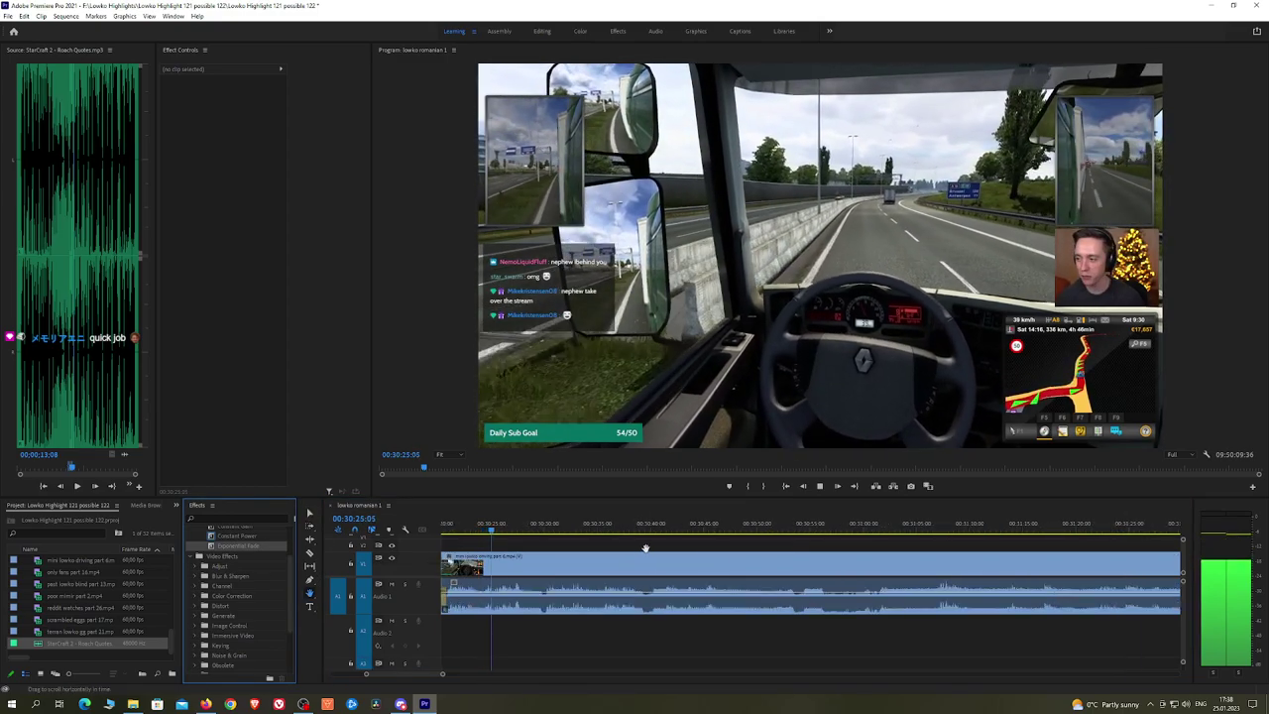
left_click(572, 545)
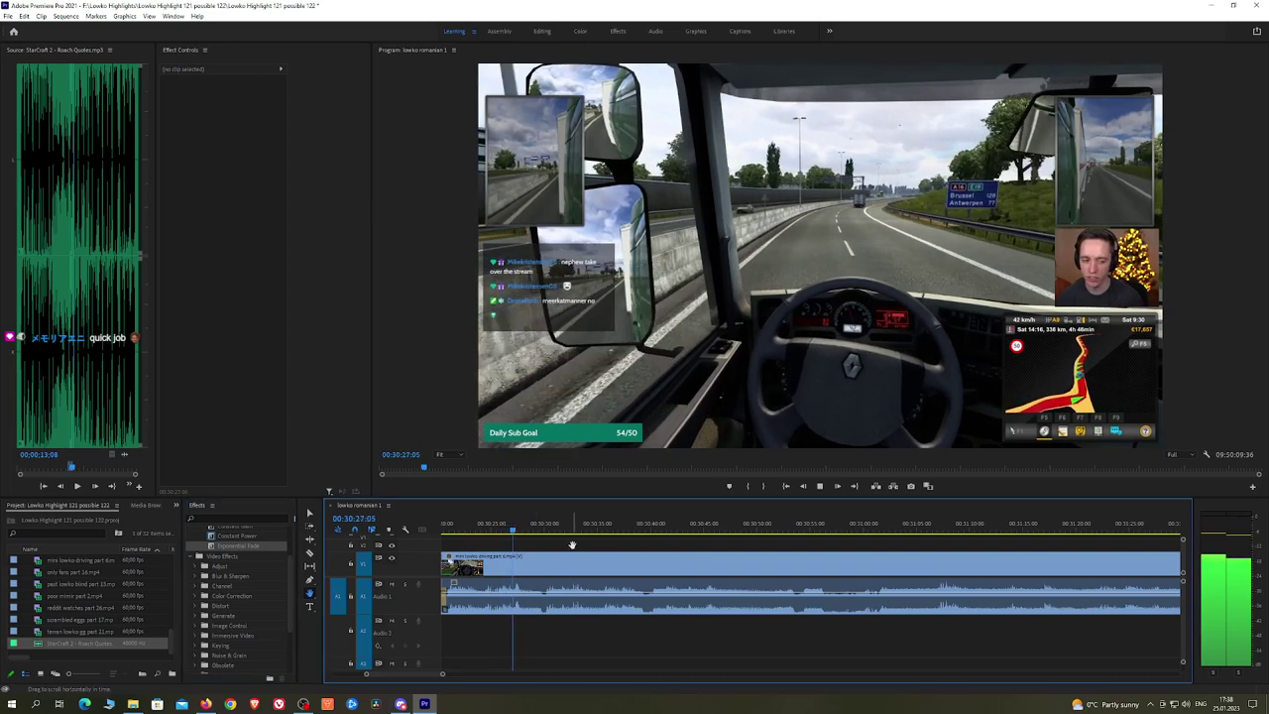
left_click_drag(592, 544, 646, 543)
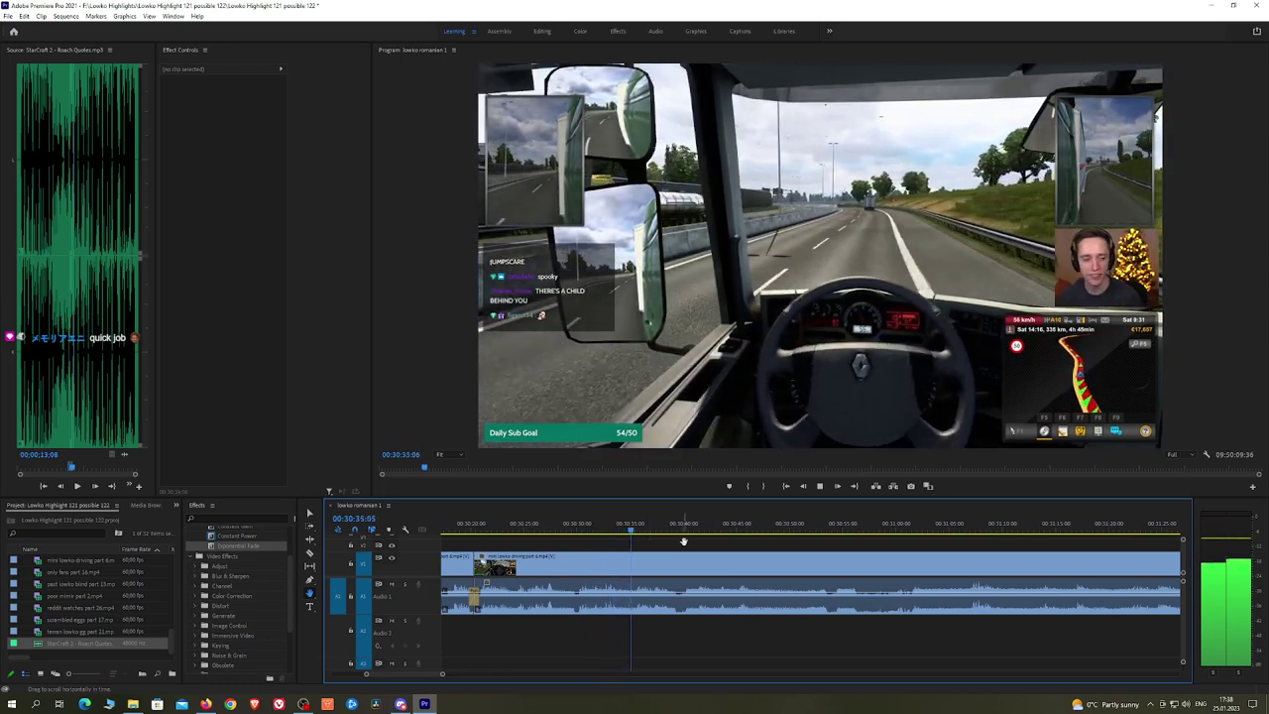
Step: Razor-cut the driving clip at about 30:41
left_click_drag(683, 542, 685, 537)
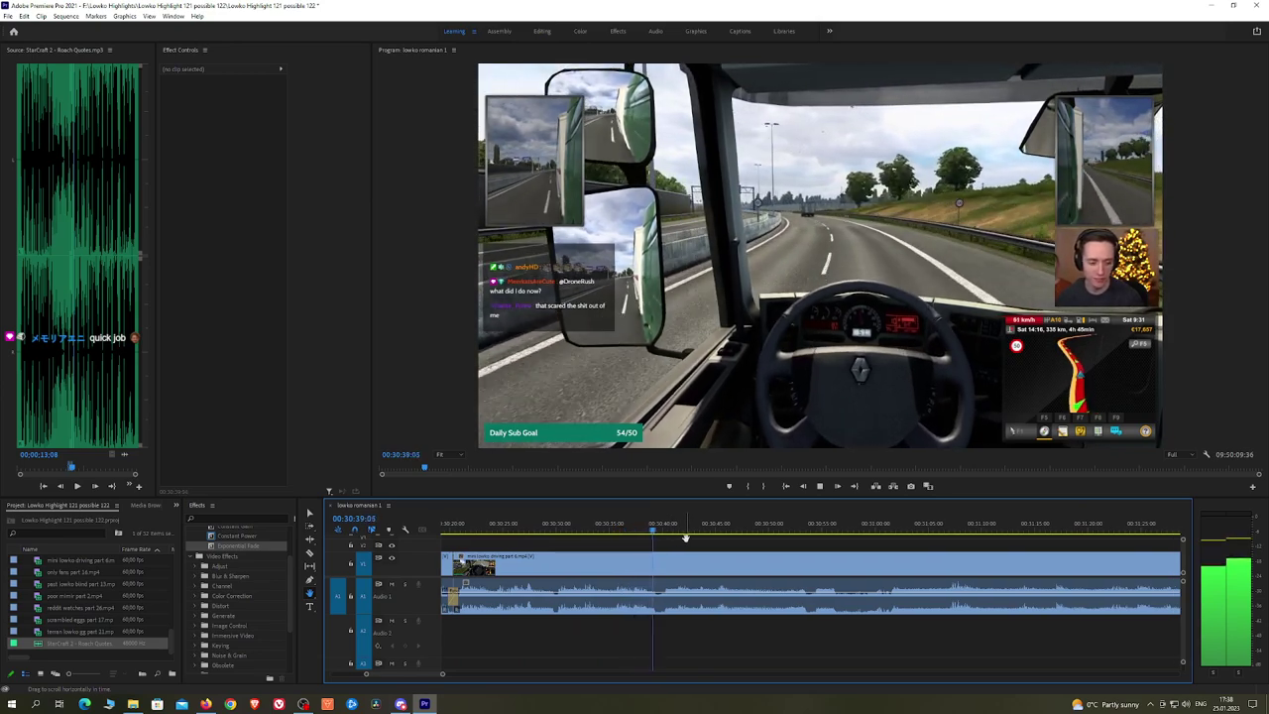
key("c")
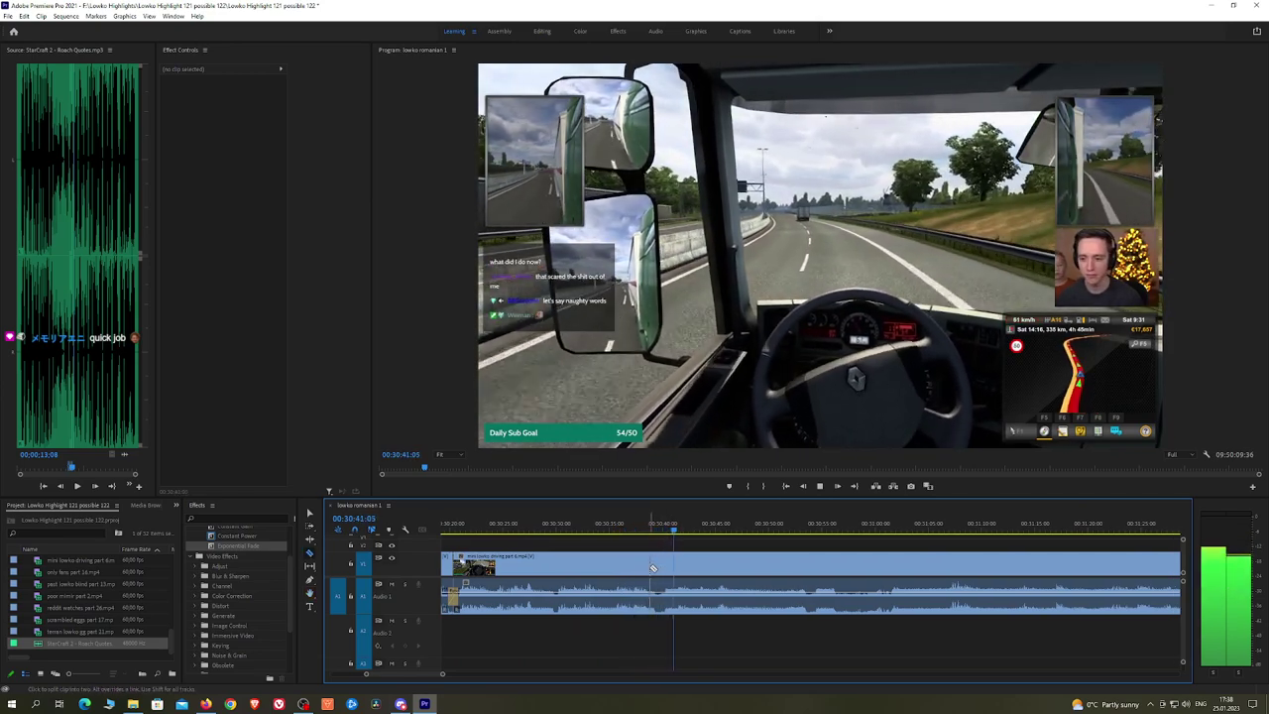
left_click(653, 568)
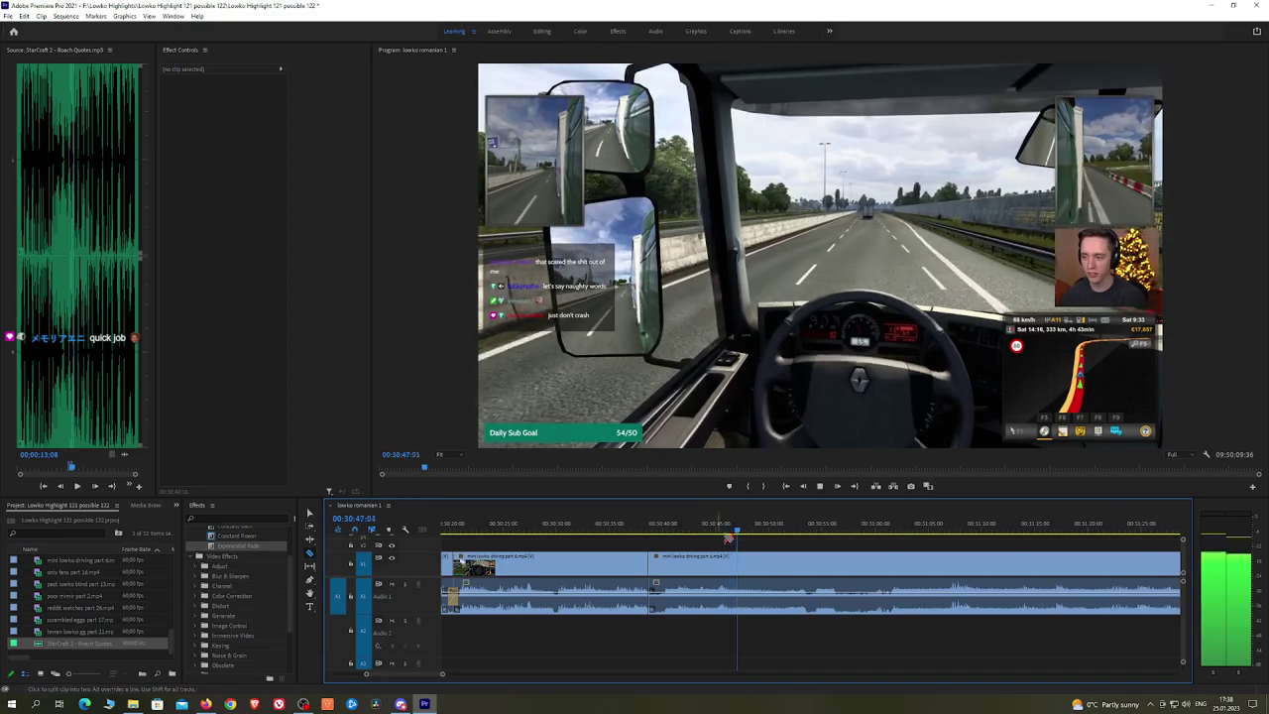
Step: Pan the timeline and preview the later footage up to around 32:11
left_click_drag(729, 537, 948, 534)
key("h")
left_click_drag(1027, 541, 913, 530)
key("space")
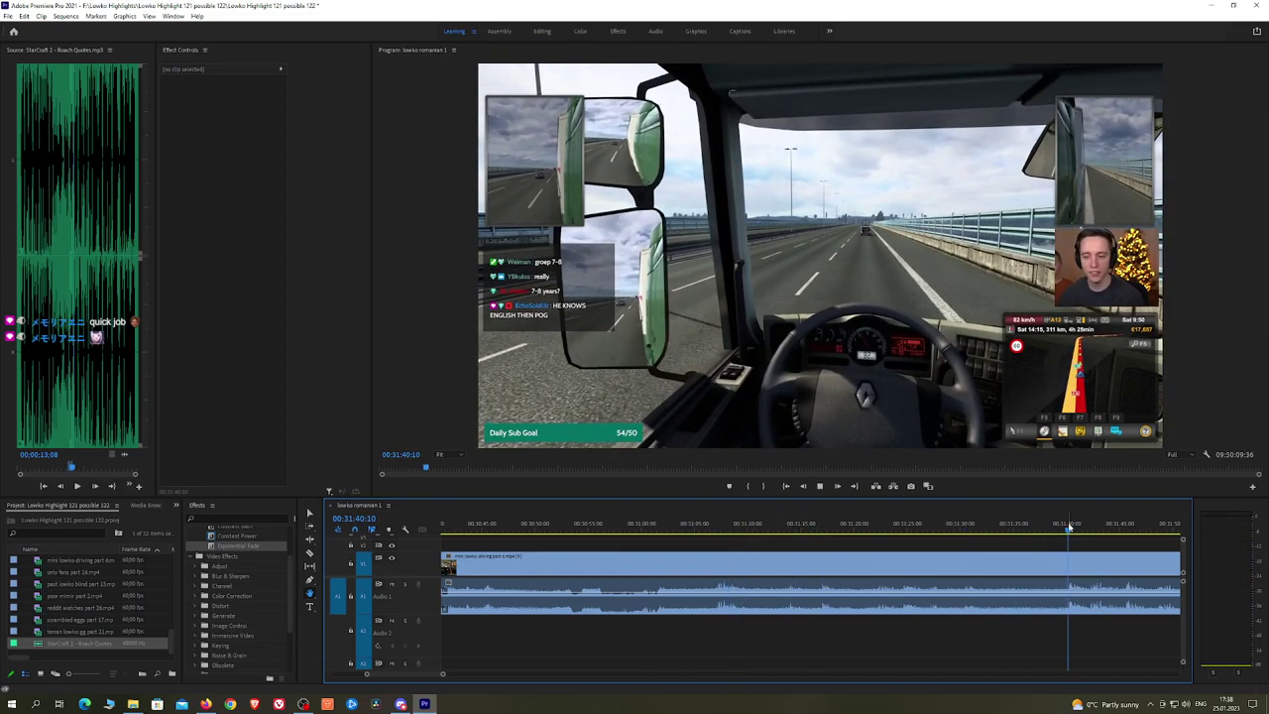
scroll(839, 536, "down", 5)
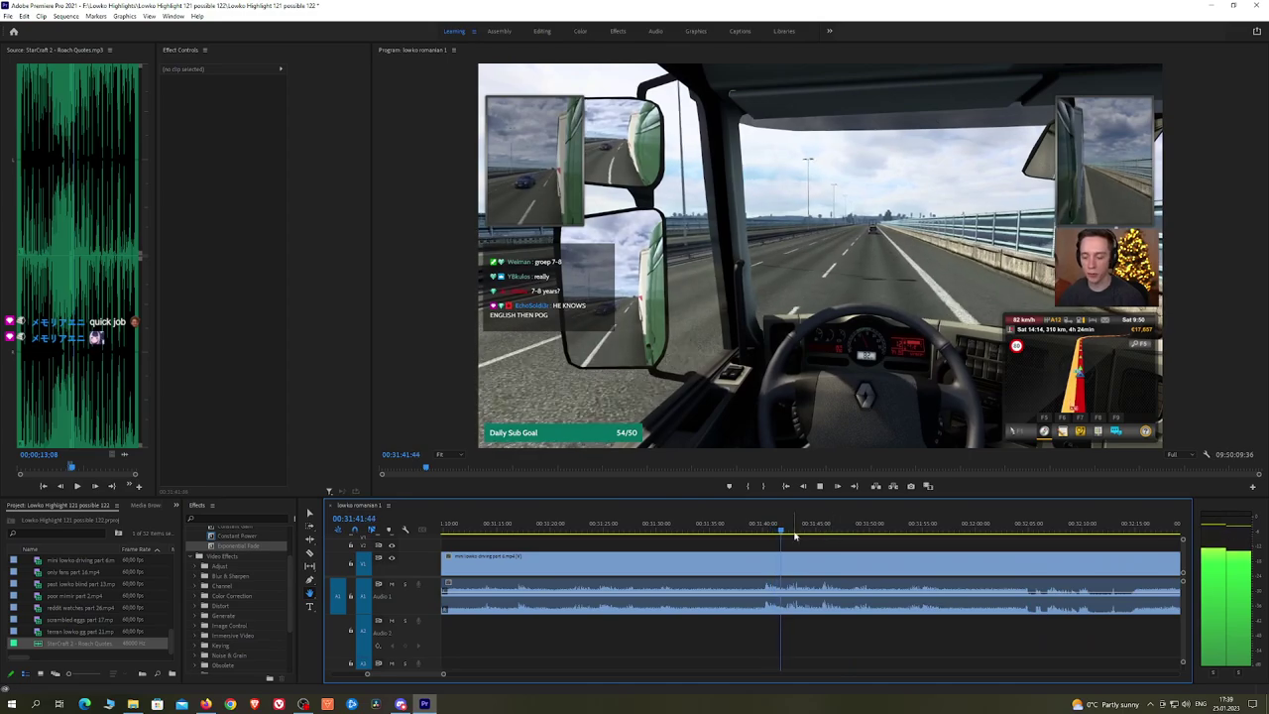
left_click_drag(794, 535, 1094, 532)
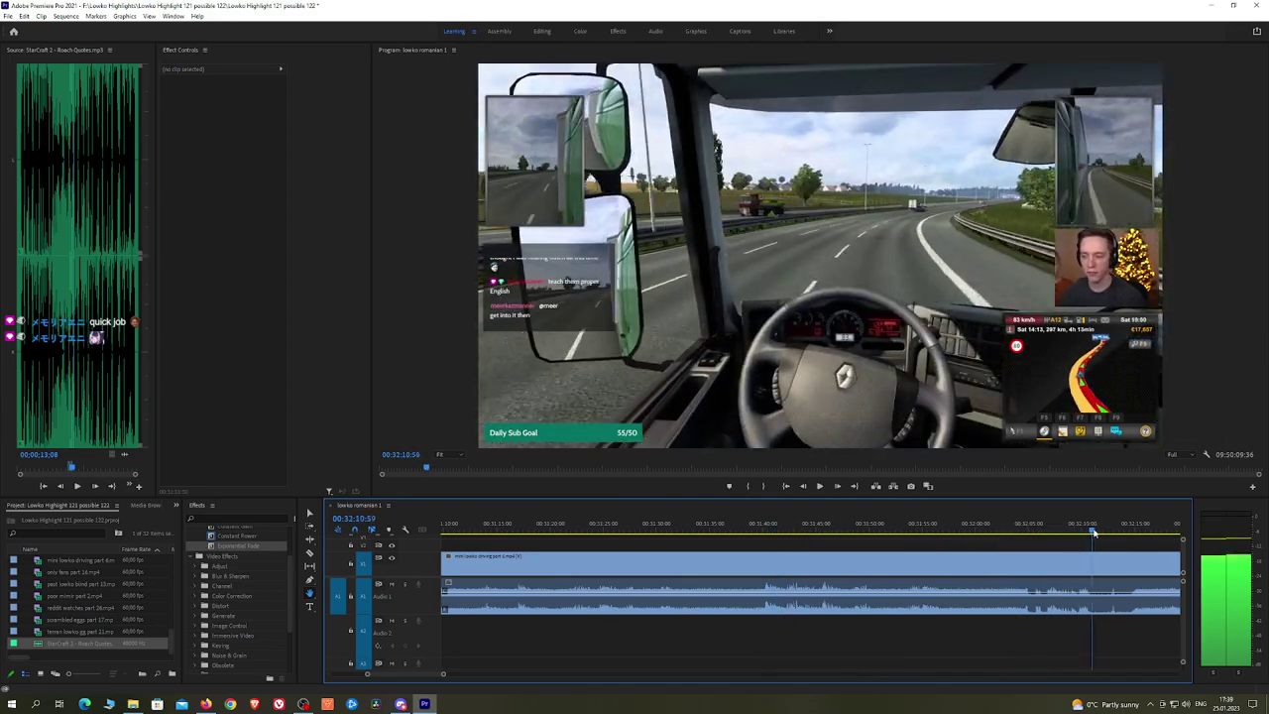
key("space")
scroll(780, 548, "down", 6)
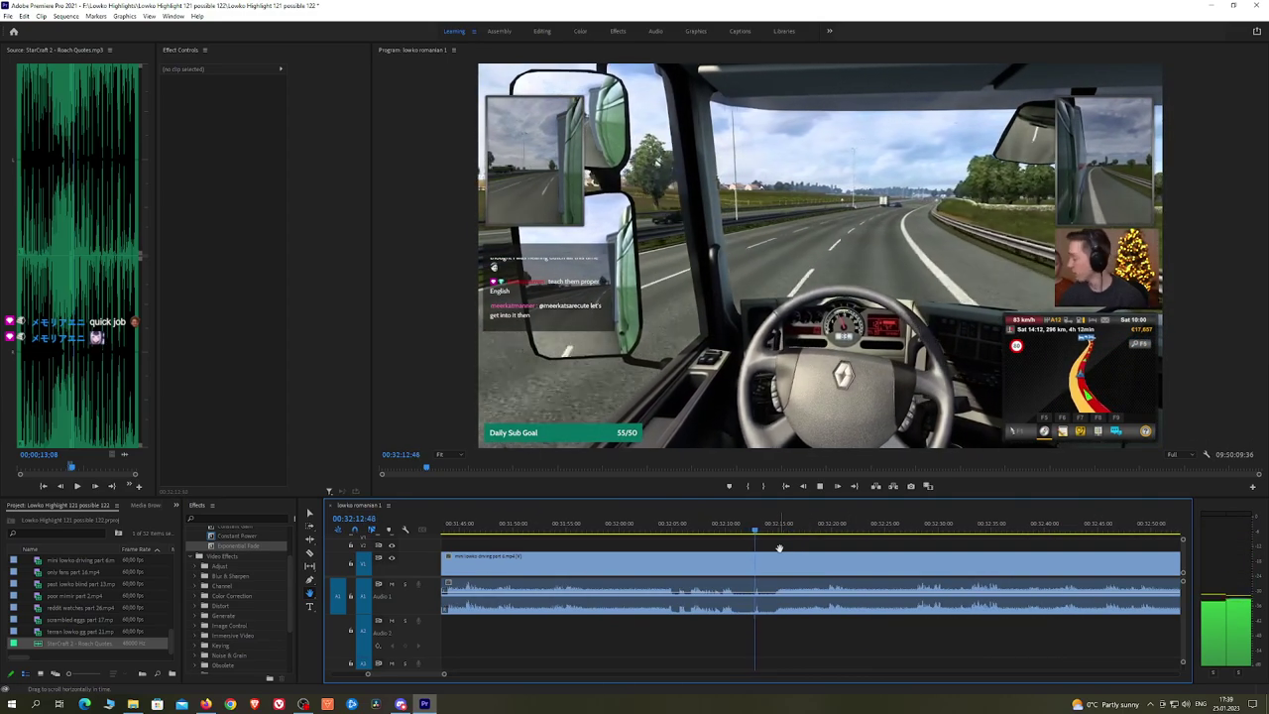
Step: Keep reviewing the footage from about 32:18 through 33:25
left_click(811, 532)
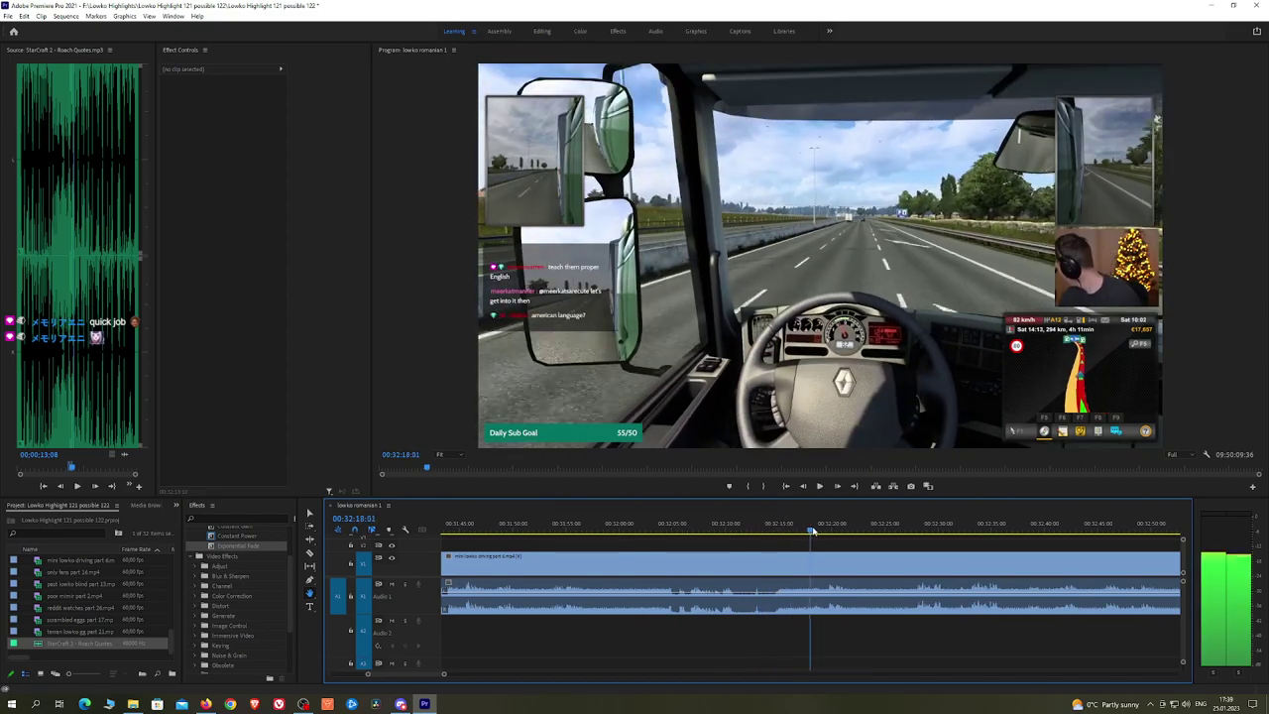
key("space")
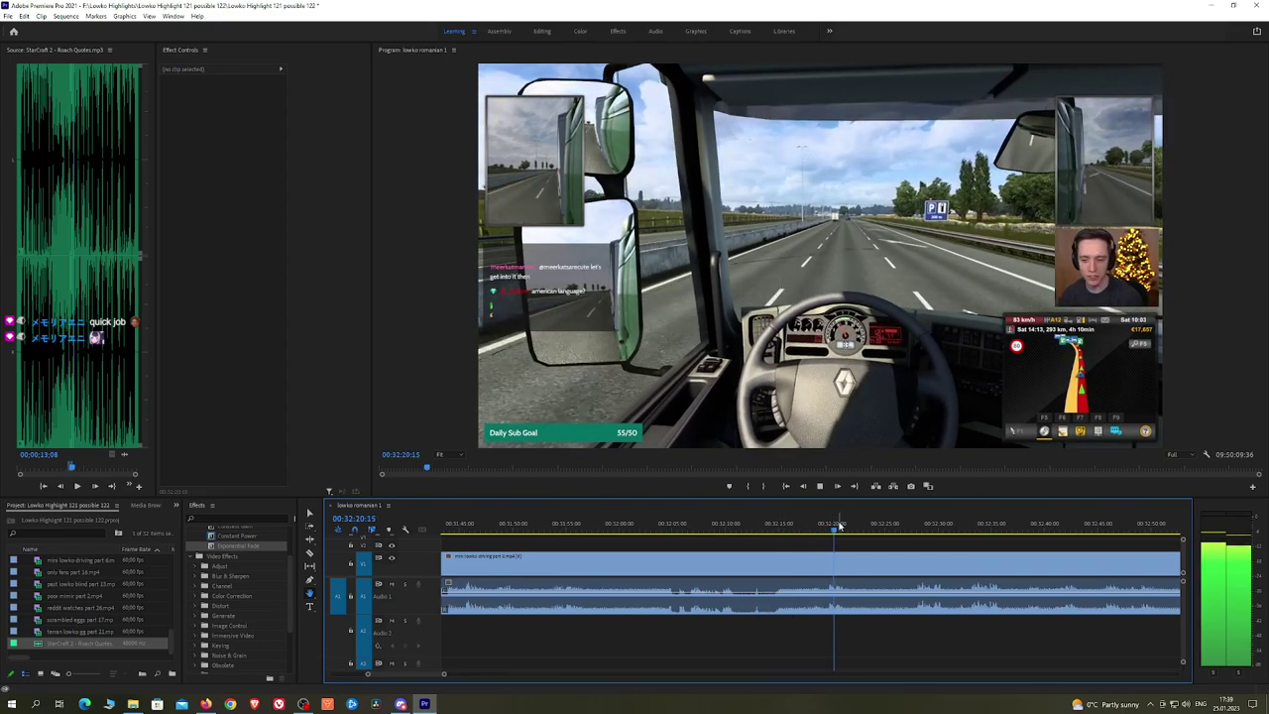
left_click(913, 528)
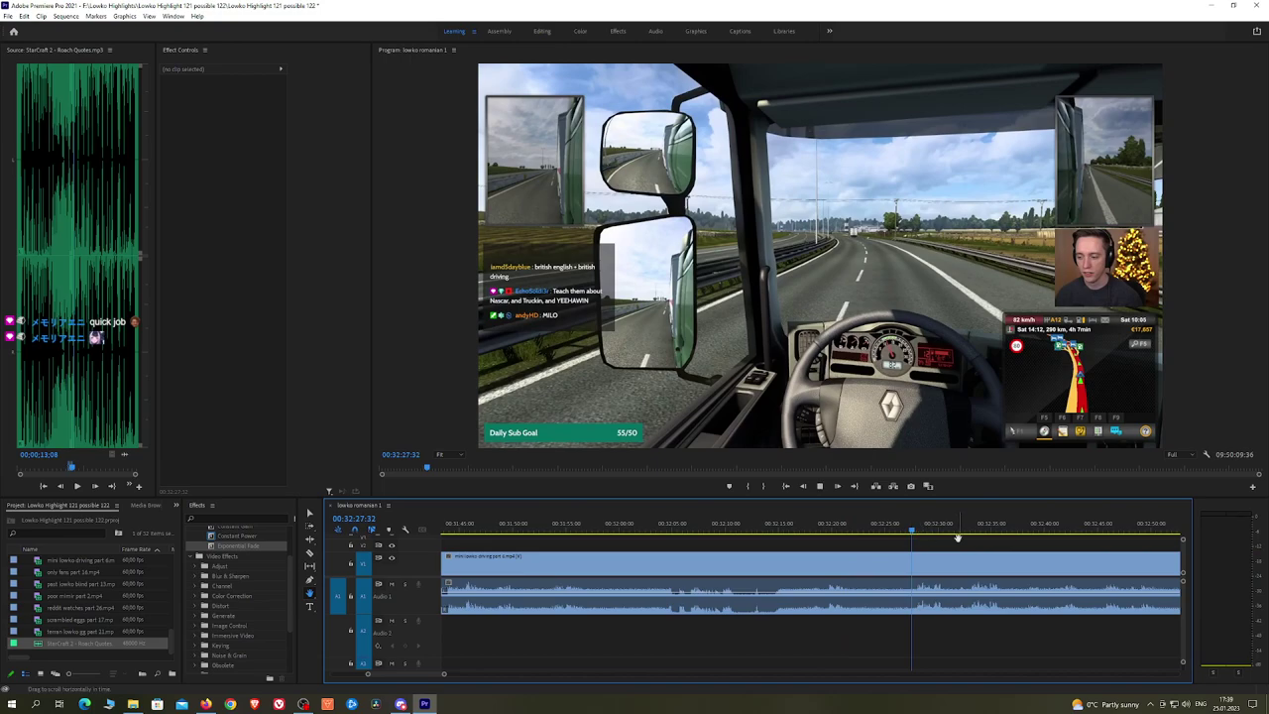
left_click_drag(976, 536, 790, 536)
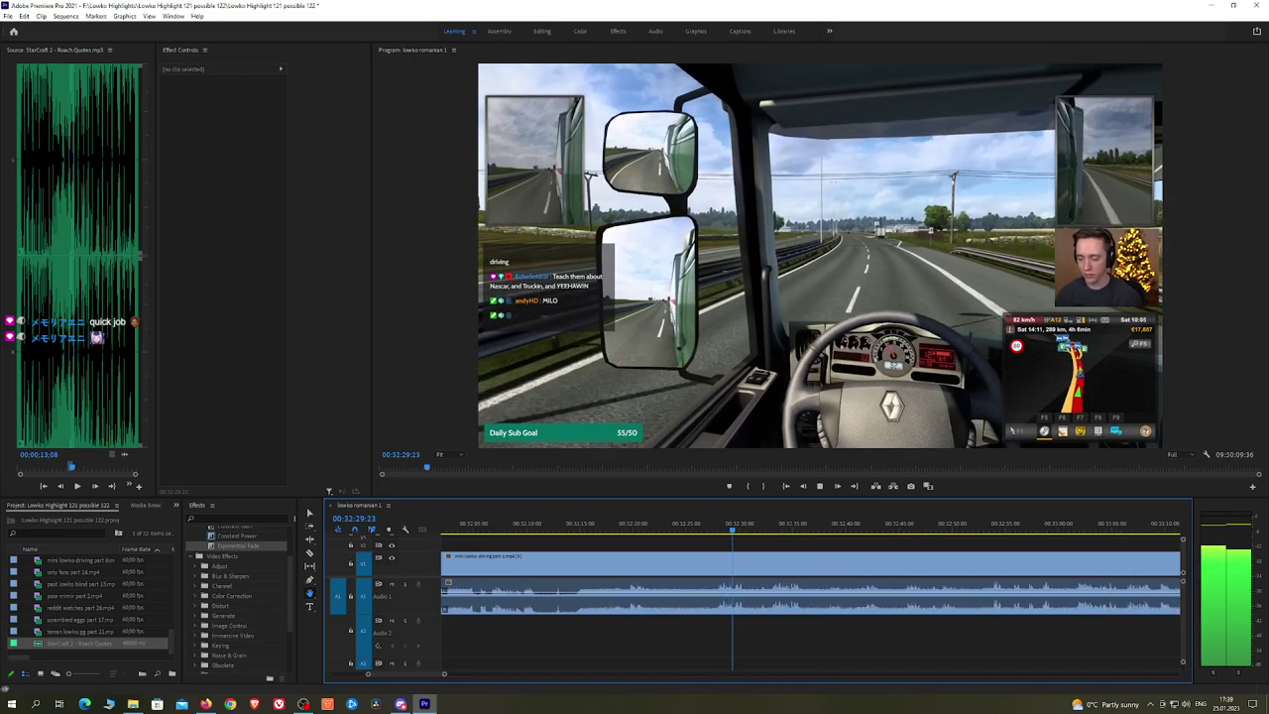
key("alt+Tab")
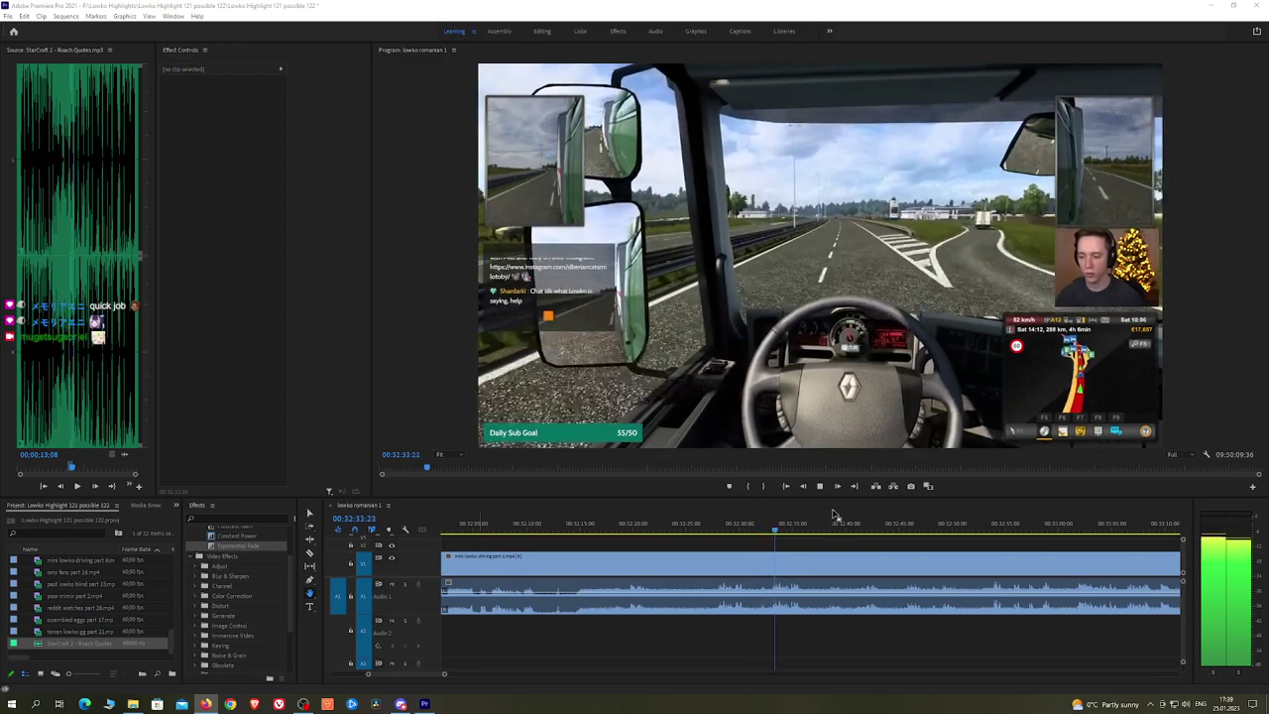
left_click(898, 527)
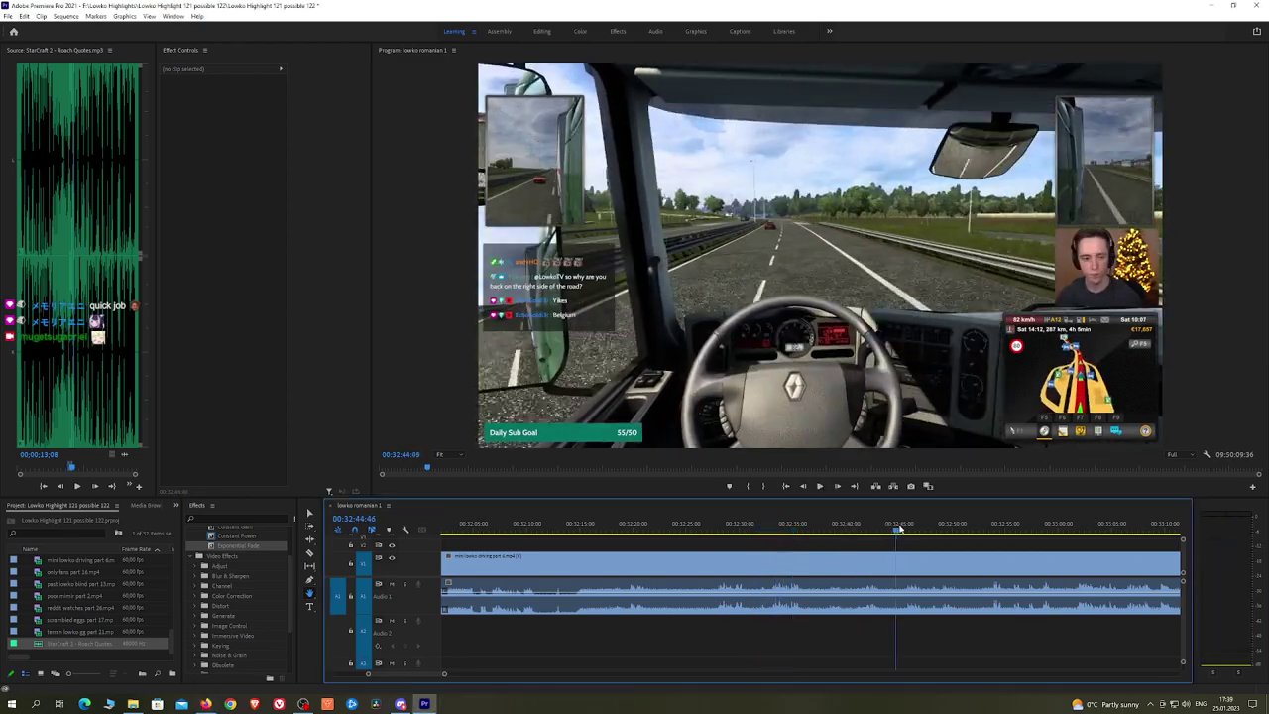
left_click_drag(899, 529, 1097, 526)
key("space")
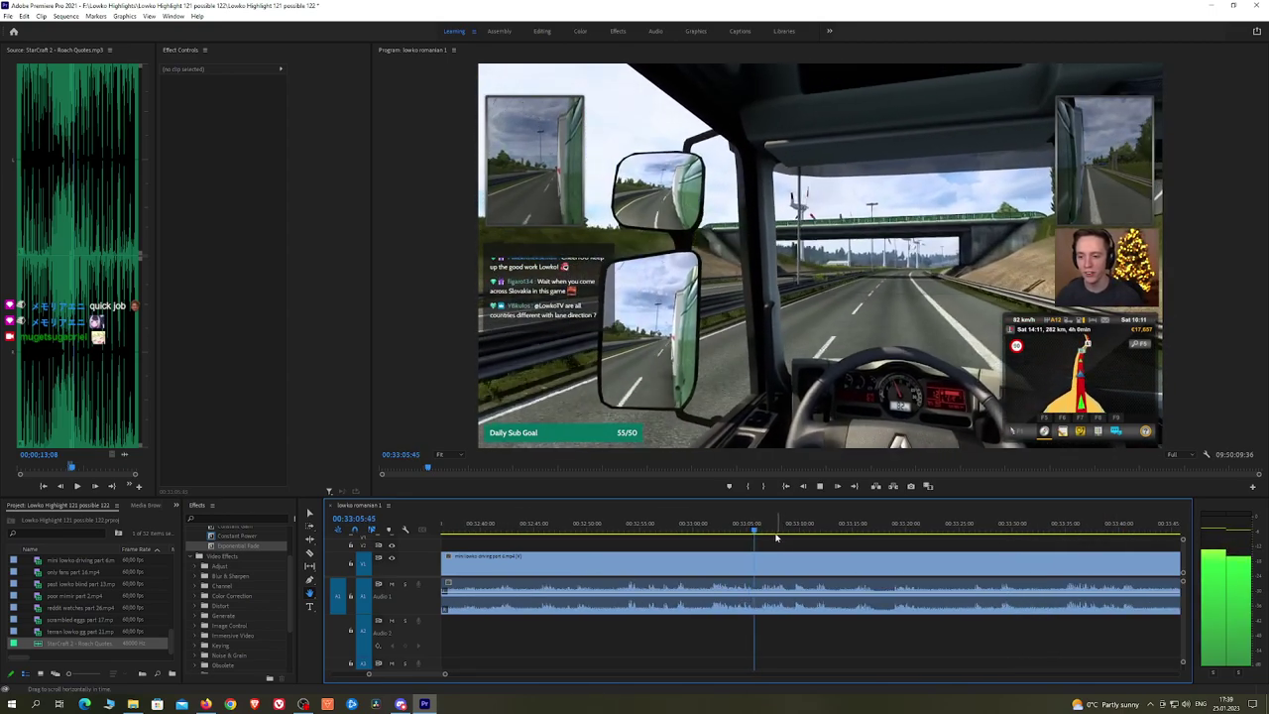
left_click_drag(781, 527, 601, 542)
Step: Skip ahead to 34:13 and 35:41, then scrub back to locate the next cut
scroll(1096, 544, "down", 3)
left_click_drag(742, 532, 1042, 530)
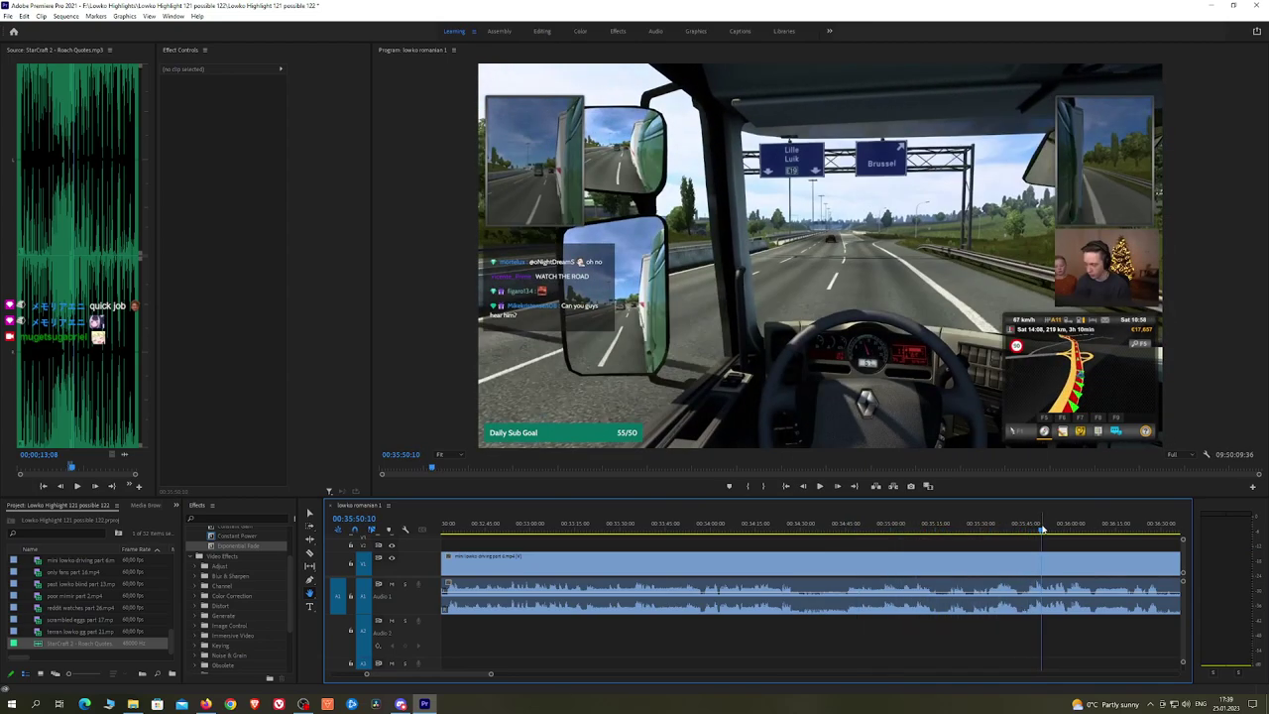
scroll(1057, 542, "up", 3)
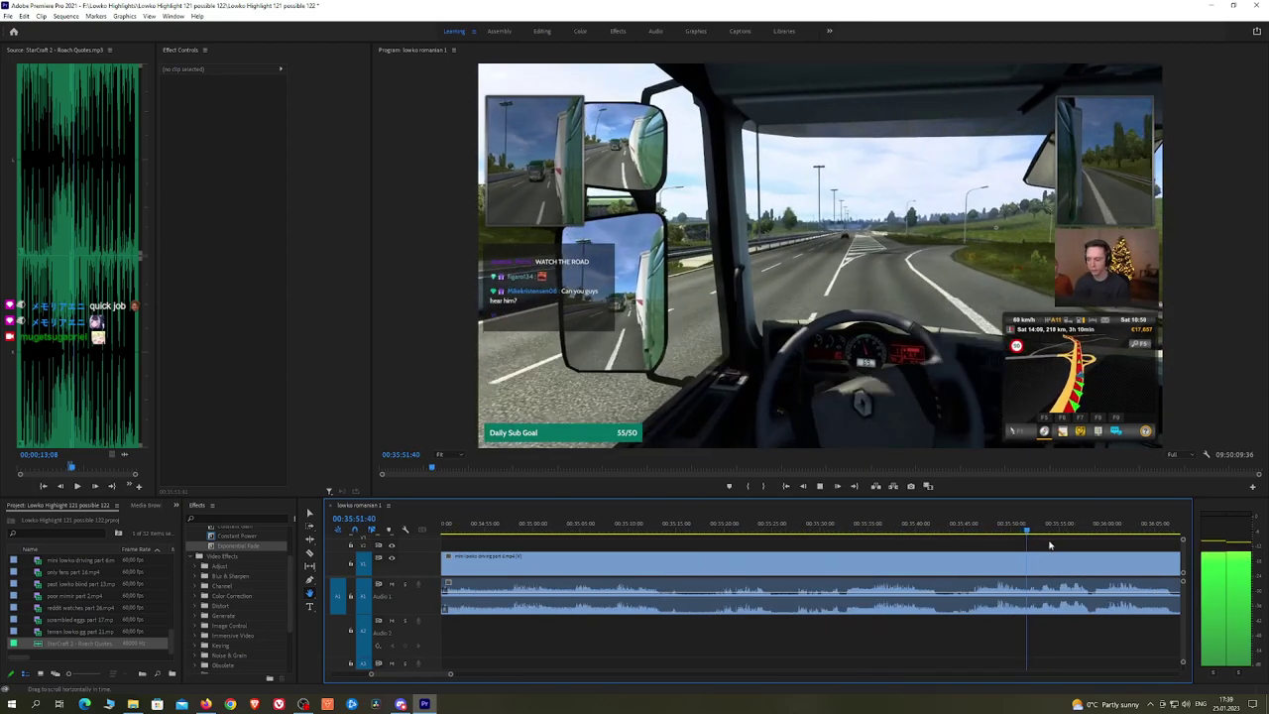
left_click(925, 527)
left_click_drag(922, 526, 609, 533)
key("space")
key("space")
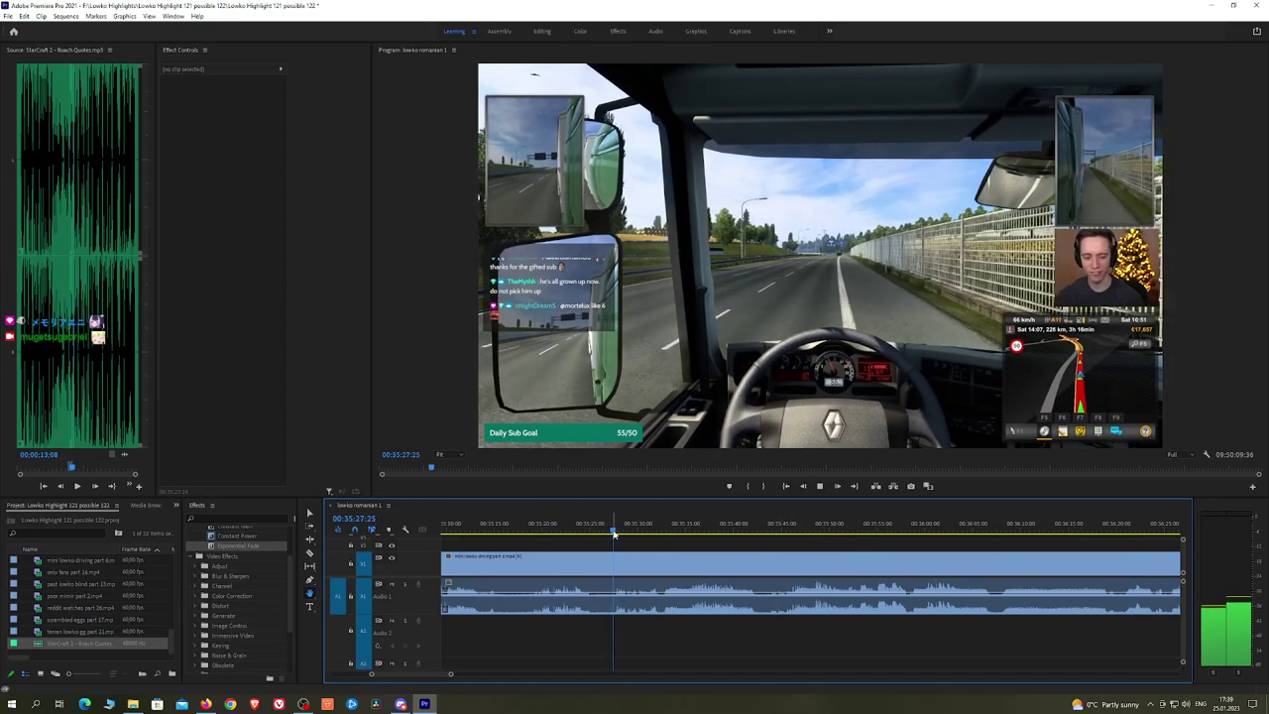
Step: Cut at about 35:29 and ripple-delete the unwanted stretch before it
key("c")
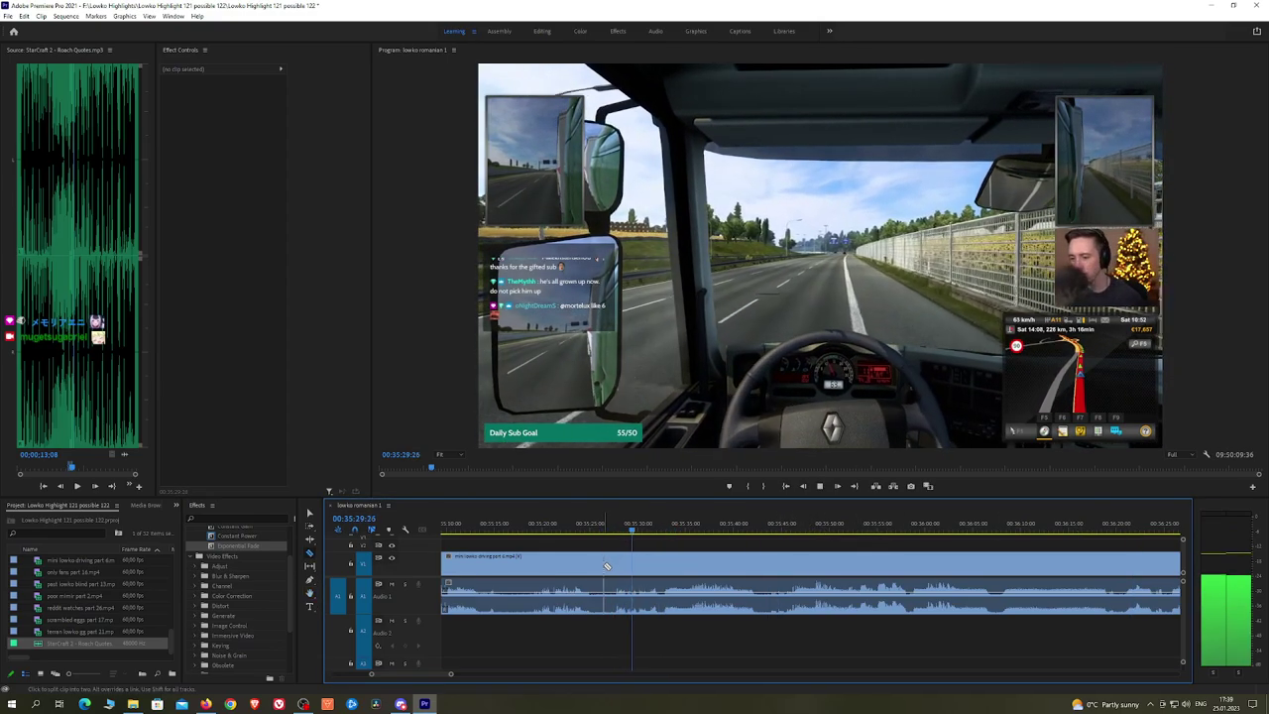
left_click(603, 567)
key("v")
left_click(590, 569)
key("shift+Delete")
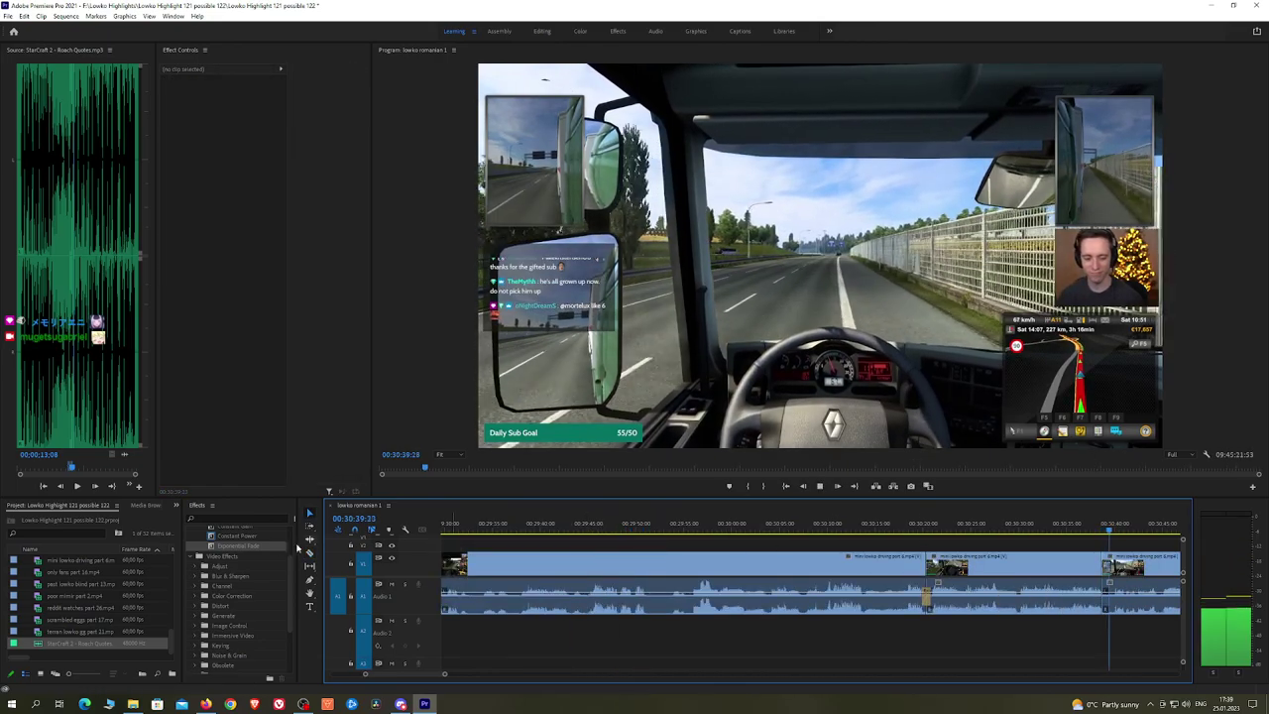
Step: Bring the new join into view and play it back around 30:57
left_click(294, 548)
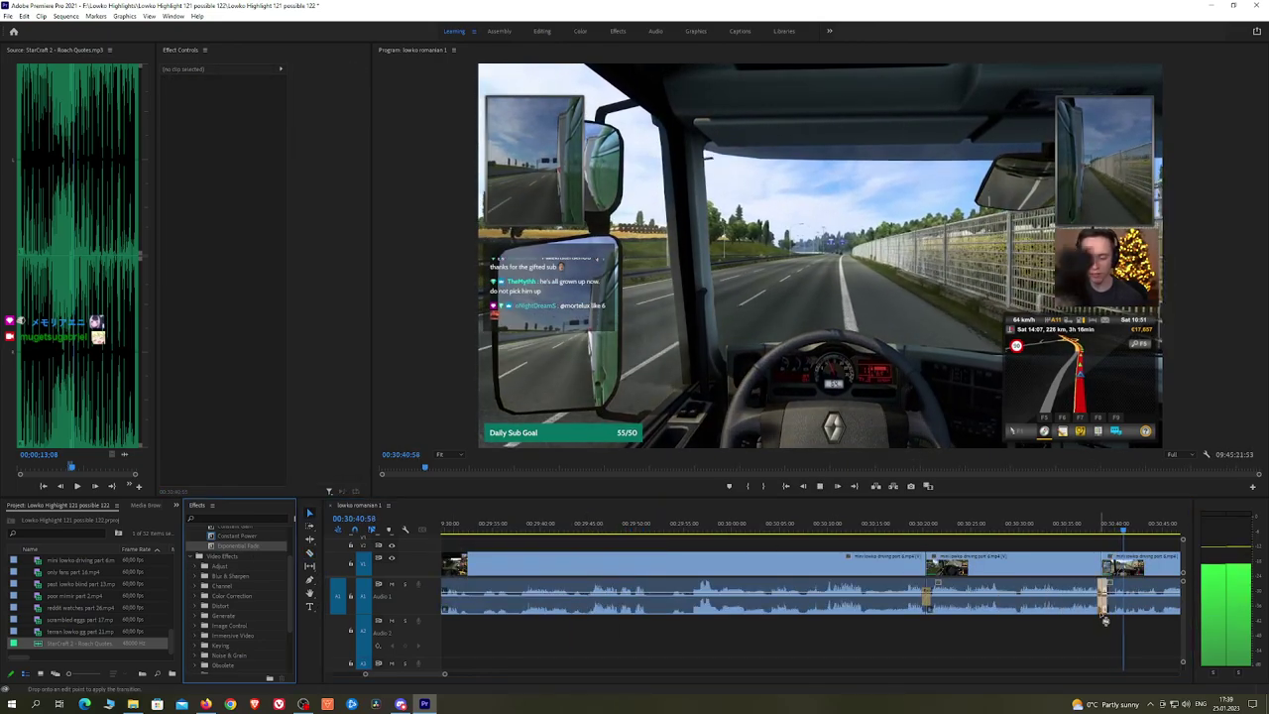
key("h")
left_click_drag(1051, 547, 720, 546)
left_click_drag(882, 547, 866, 546)
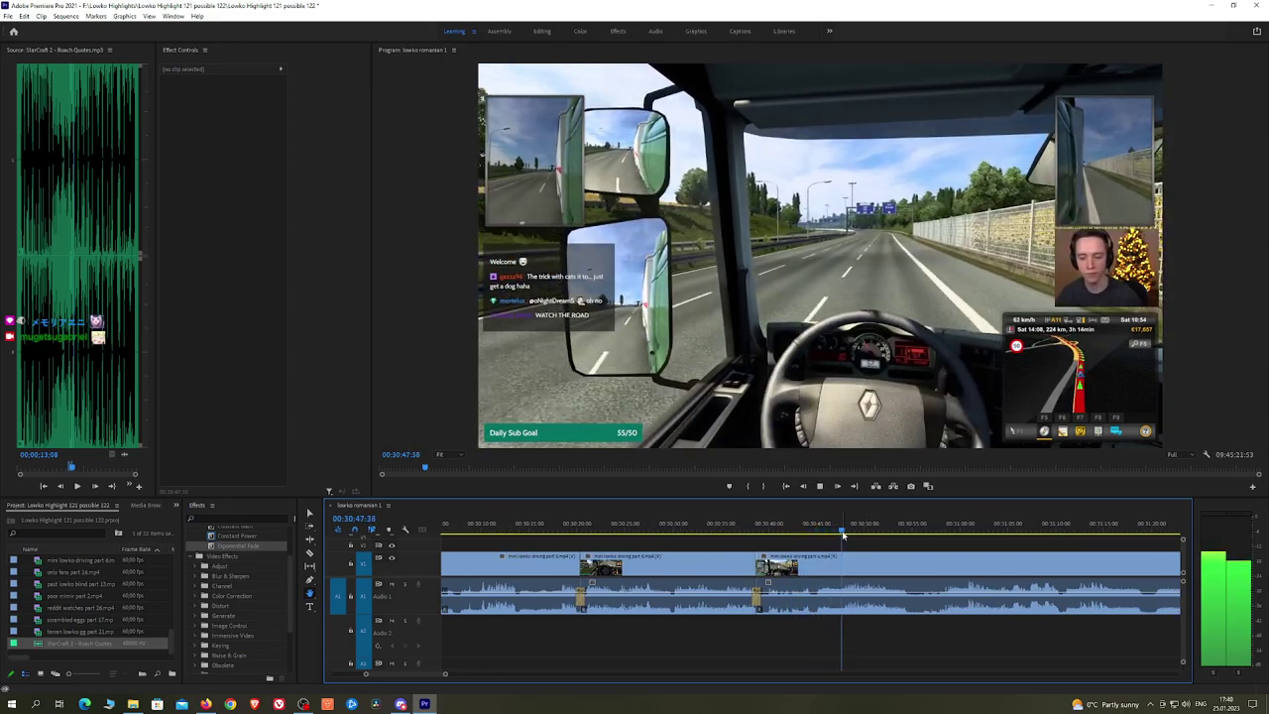
left_click_drag(954, 551, 839, 540)
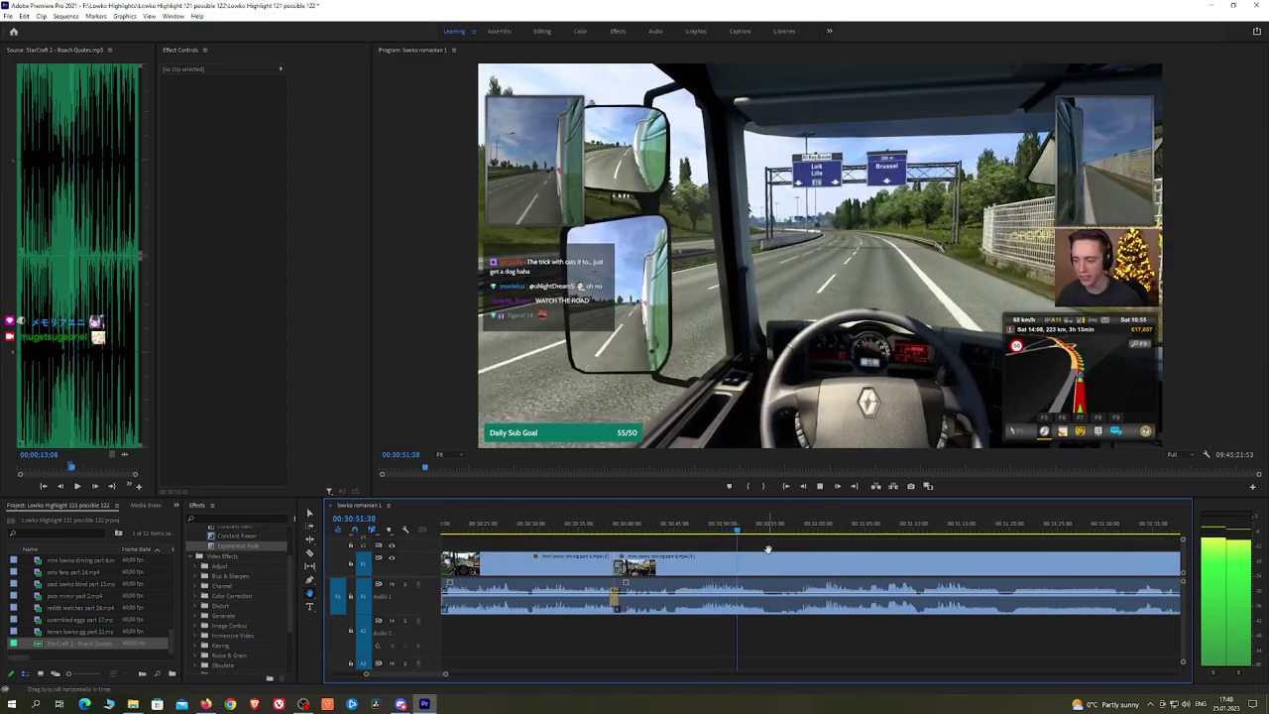
left_click_drag(743, 531, 802, 533)
key("space")
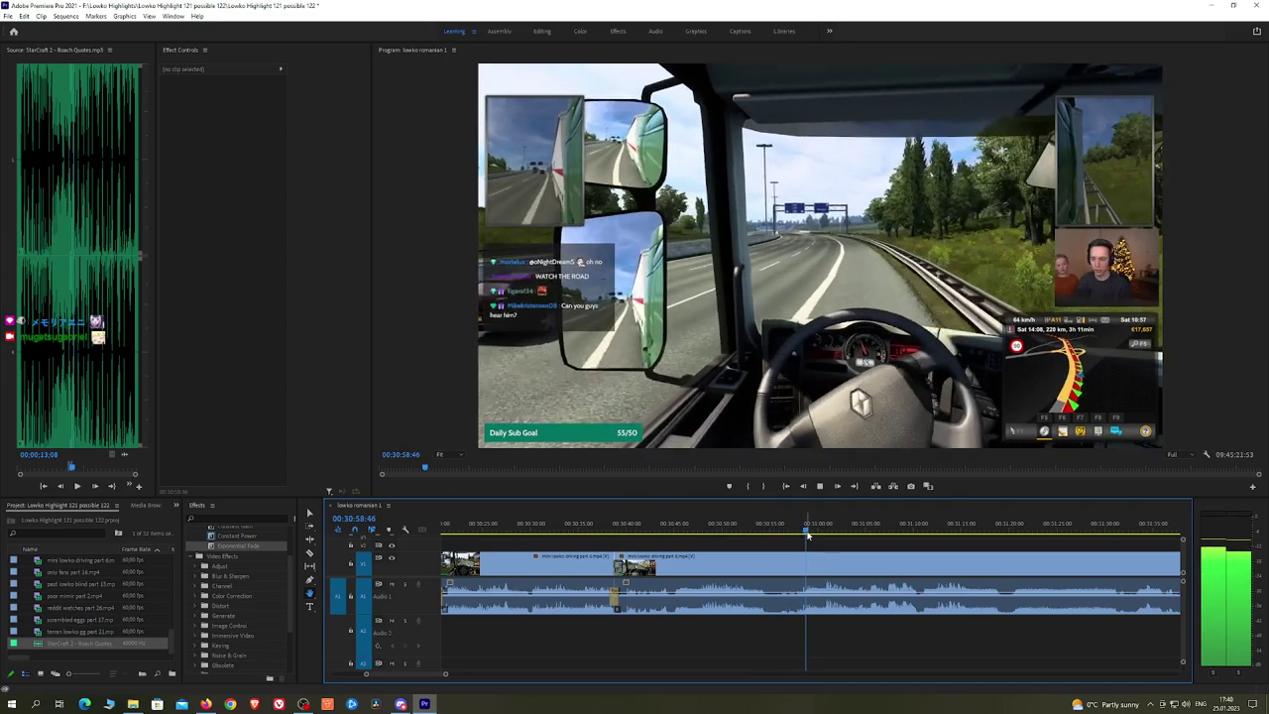
left_click(799, 531)
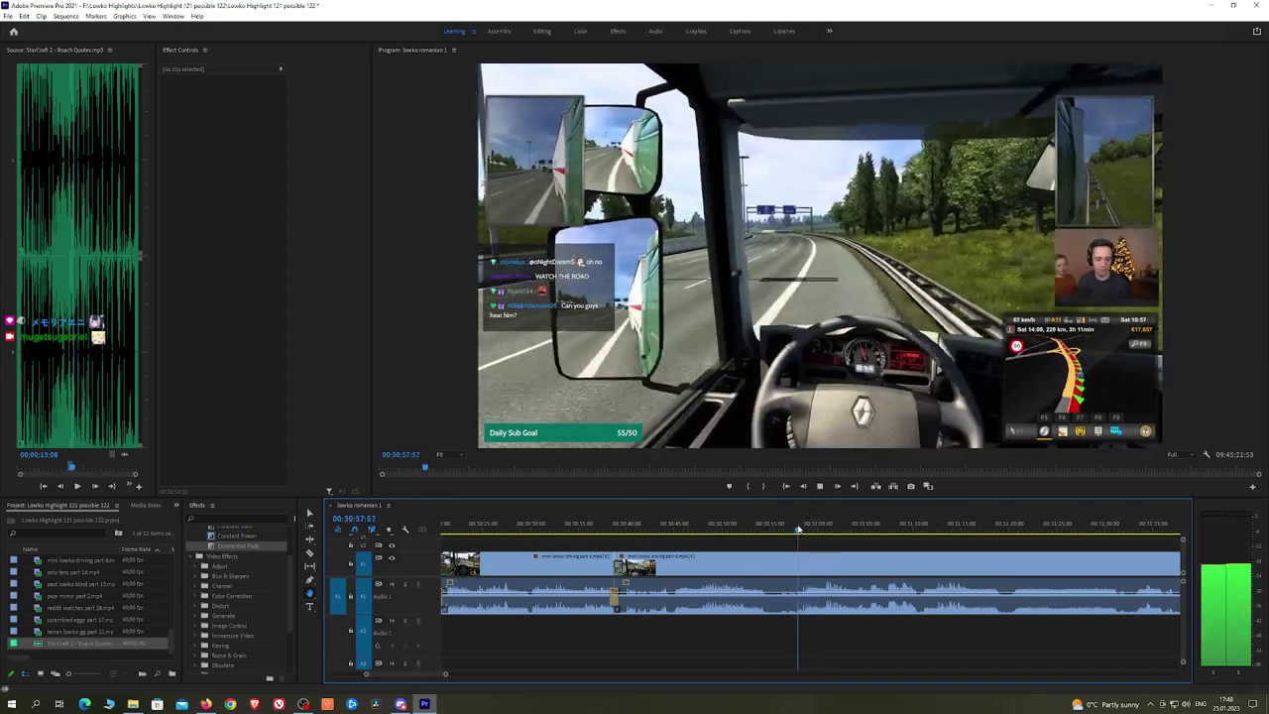
Step: Split the driving clip at about 31:15
scroll(800, 551, "up", 4)
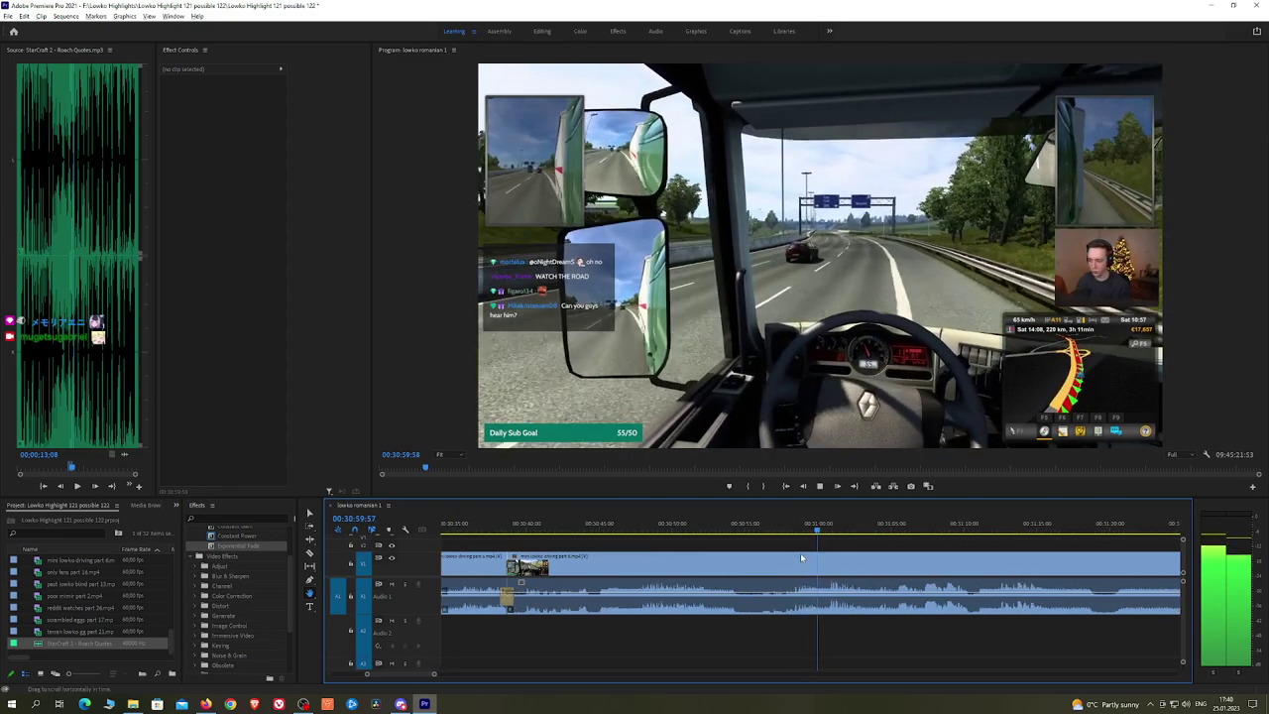
scroll(892, 549, "down", 2)
scroll(903, 548, "down", 3)
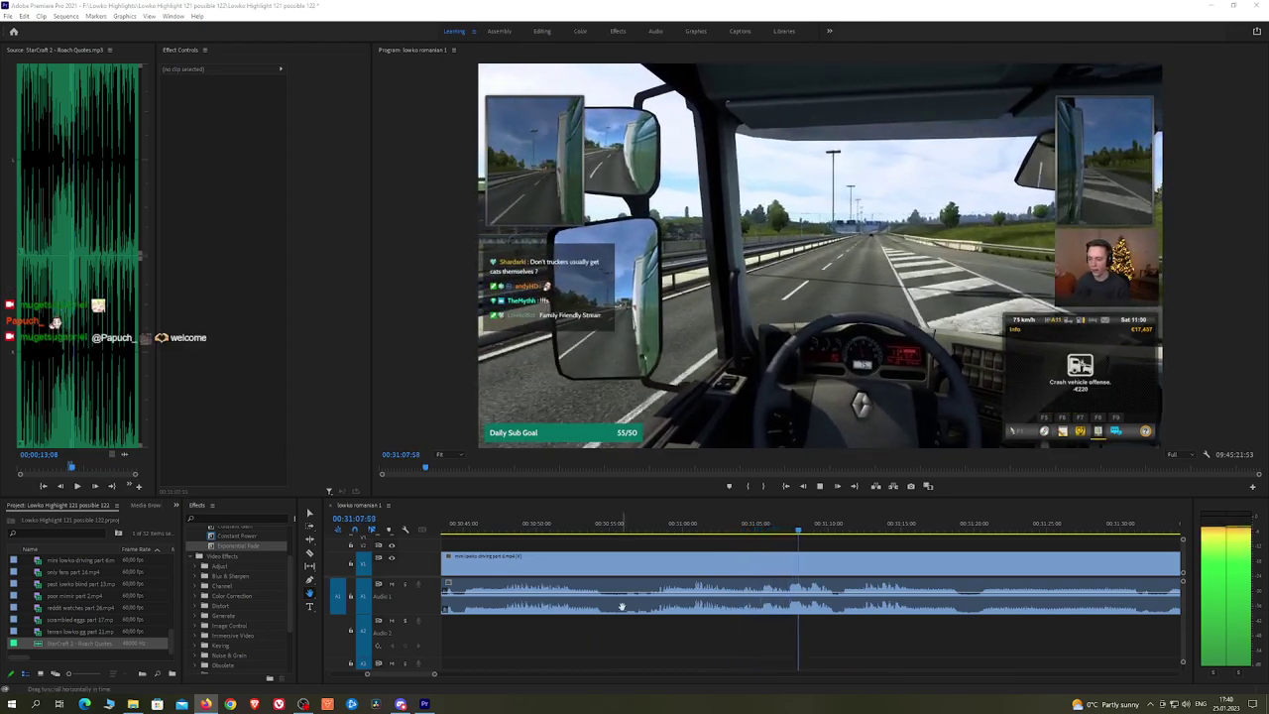
scroll(836, 542, "down", 2)
scroll(836, 543, "down", 2)
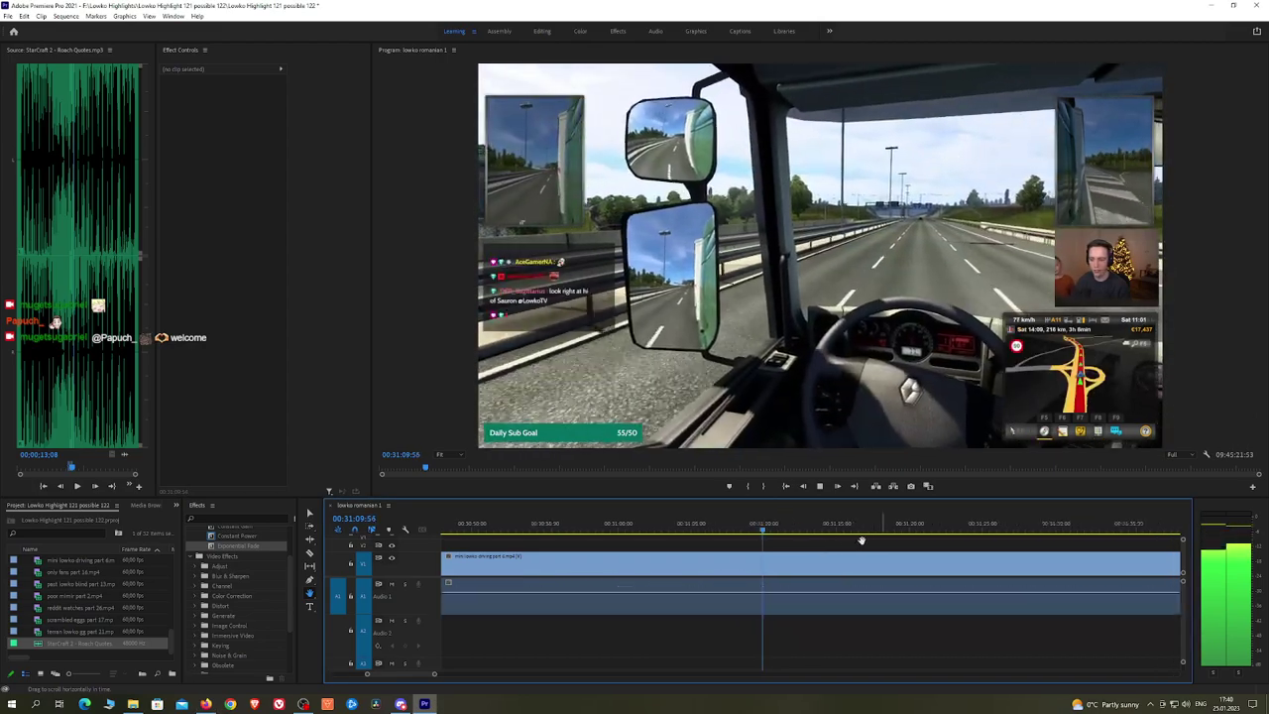
scroll(836, 542, "down", 1)
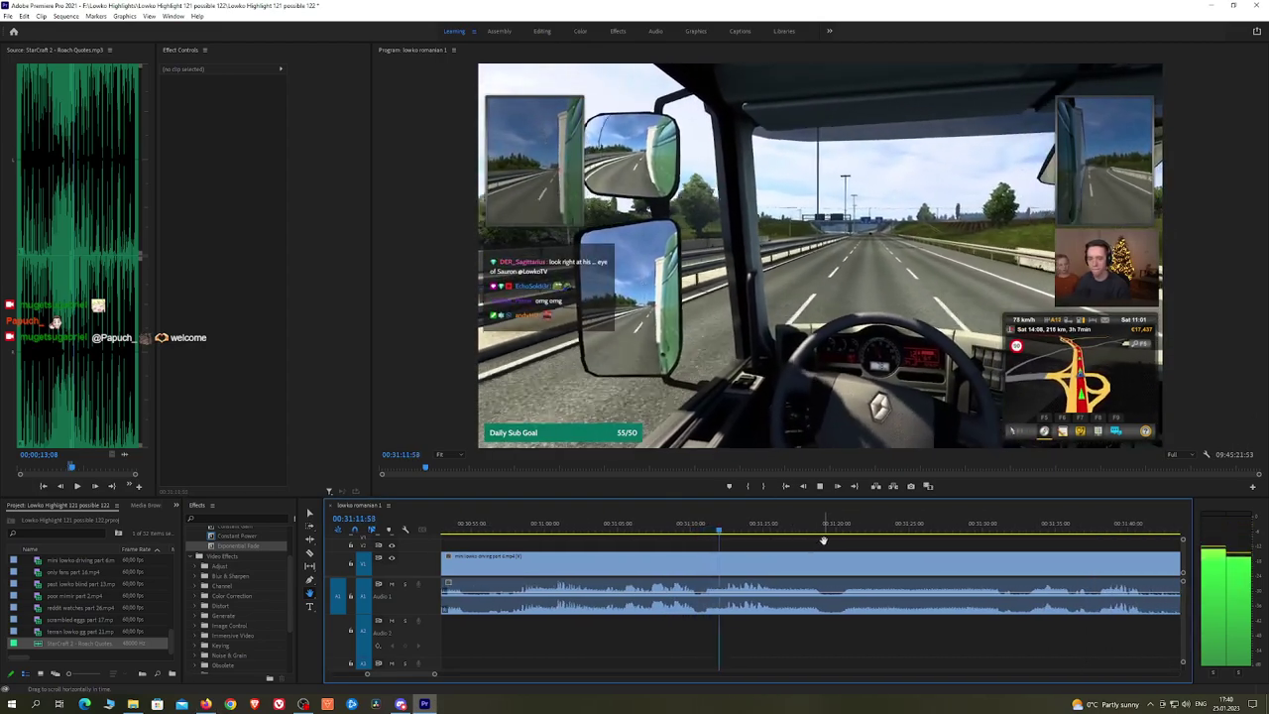
scroll(801, 543, "down", 2)
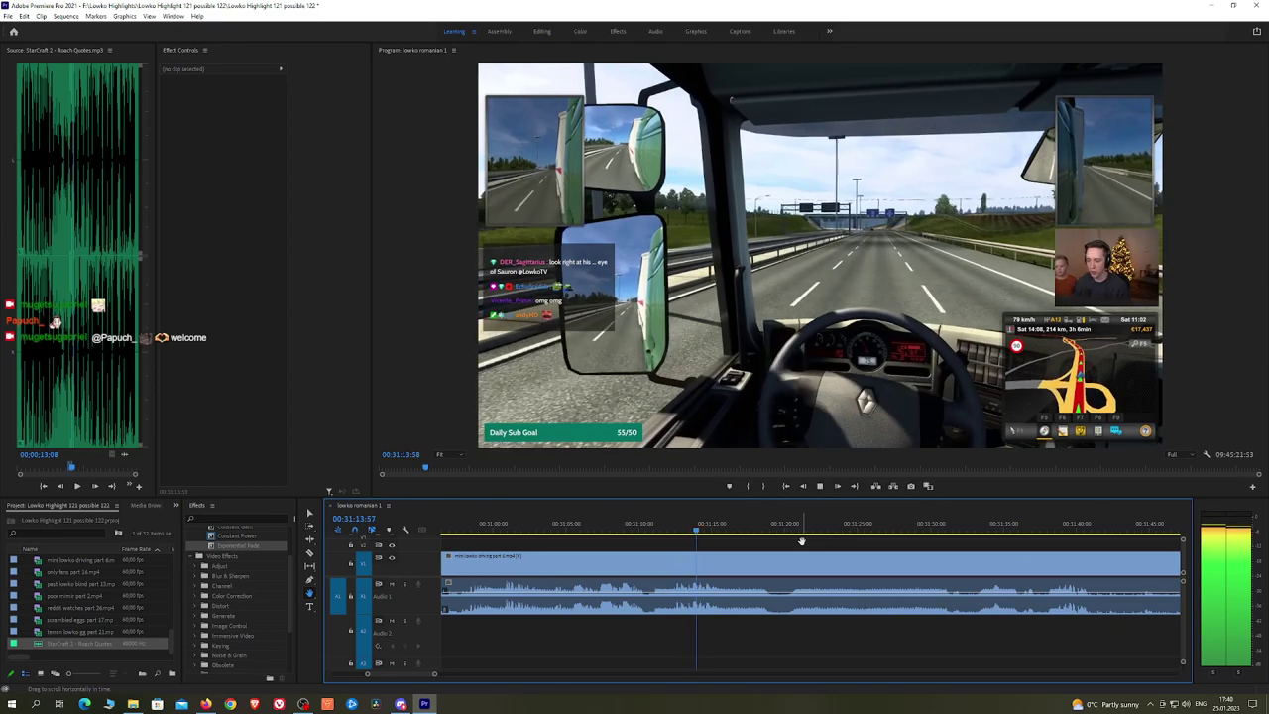
left_click(731, 560)
Step: Split again at 31:31, ripple-delete the middle piece, and play from the new edit
left_click_drag(730, 530, 950, 531)
key("ctrl+k")
left_click(927, 565)
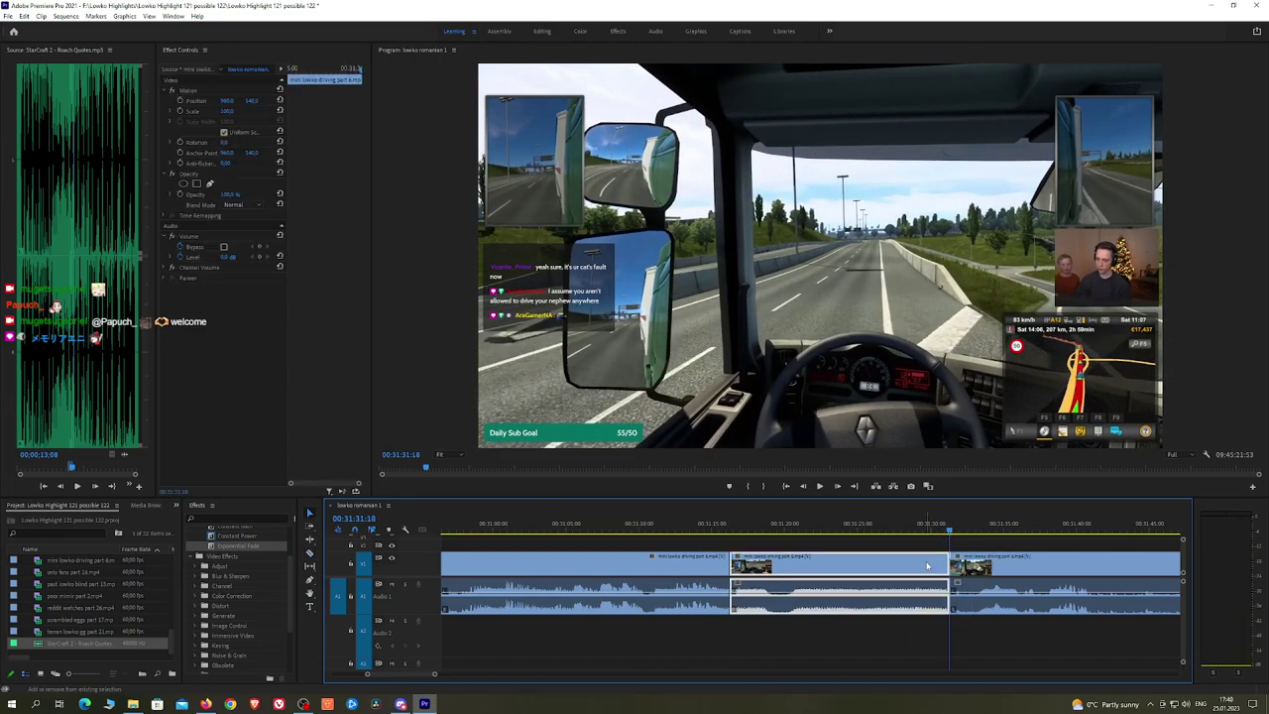
key("shift+Delete")
key("Up")
key("space")
Step: Apply a Constant Power crossfade at the new cut
left_click_drag(236, 535, 739, 603)
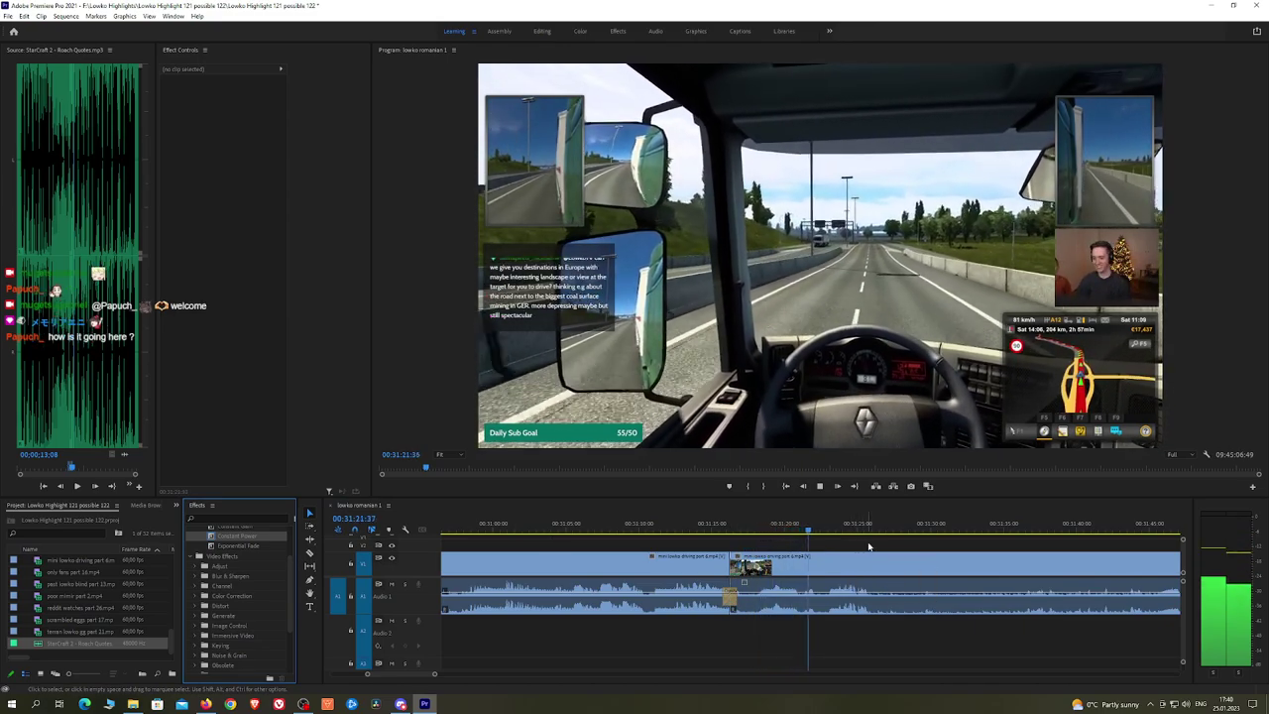
scroll(865, 542, "right", 2)
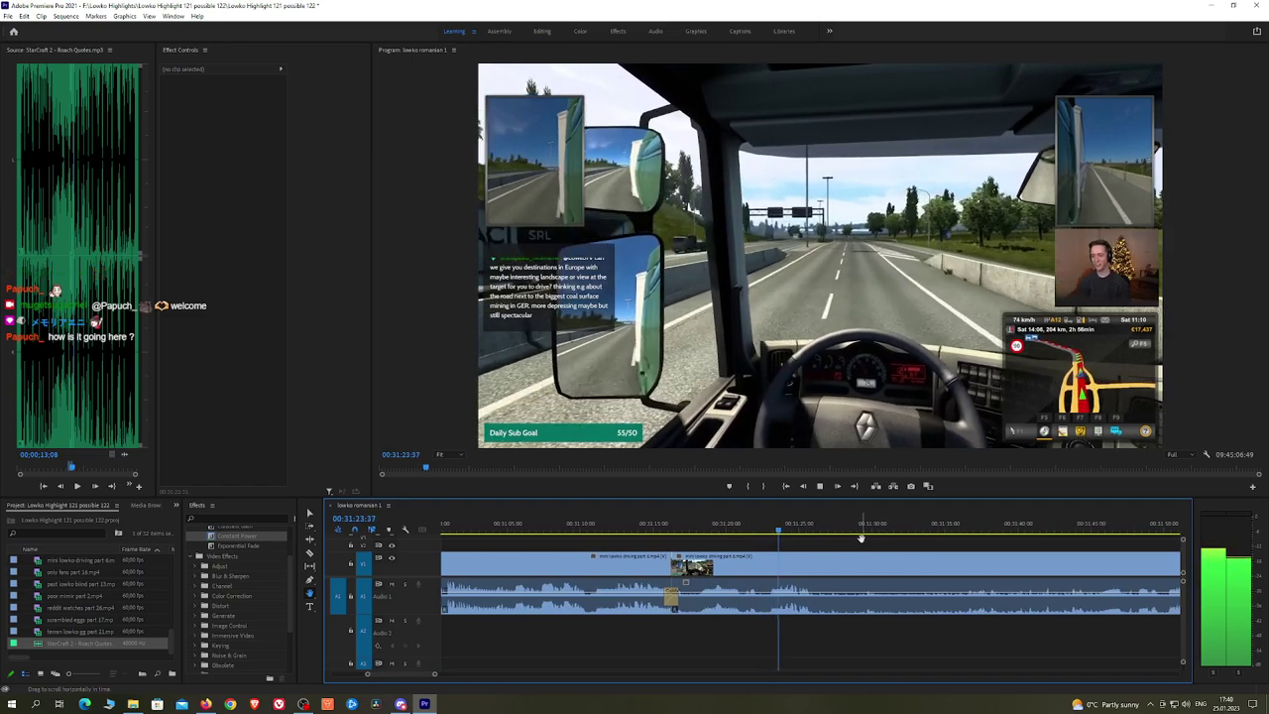
scroll(787, 536, "right", 4)
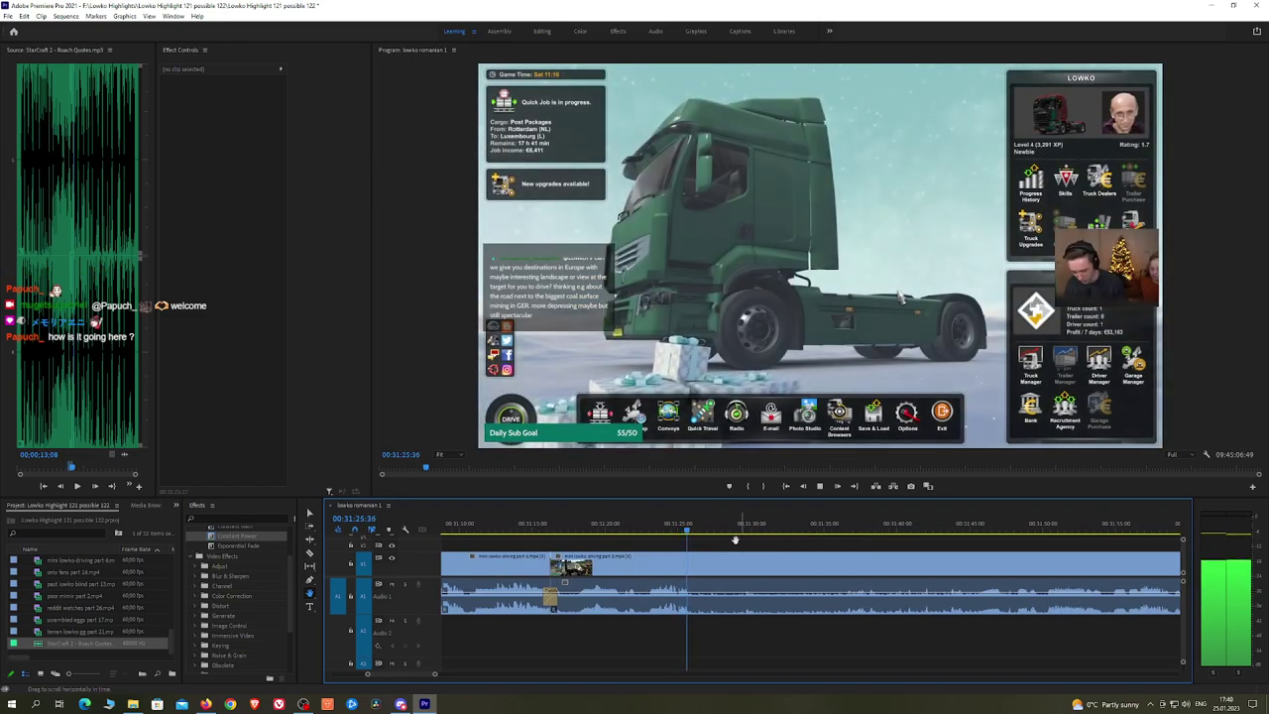
Step: Split where the next unwanted part starts and scrub to about 00:31:38 to find its end
key("c")
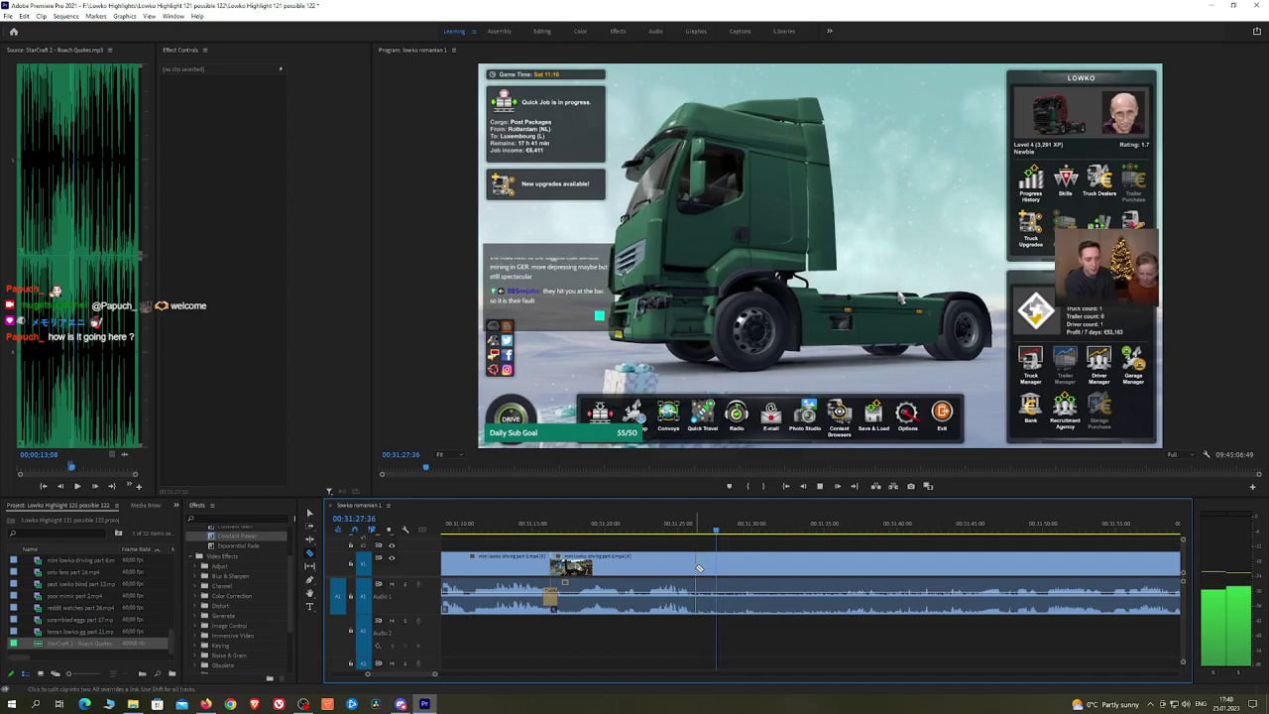
left_click(699, 567)
left_click_drag(761, 526, 930, 527)
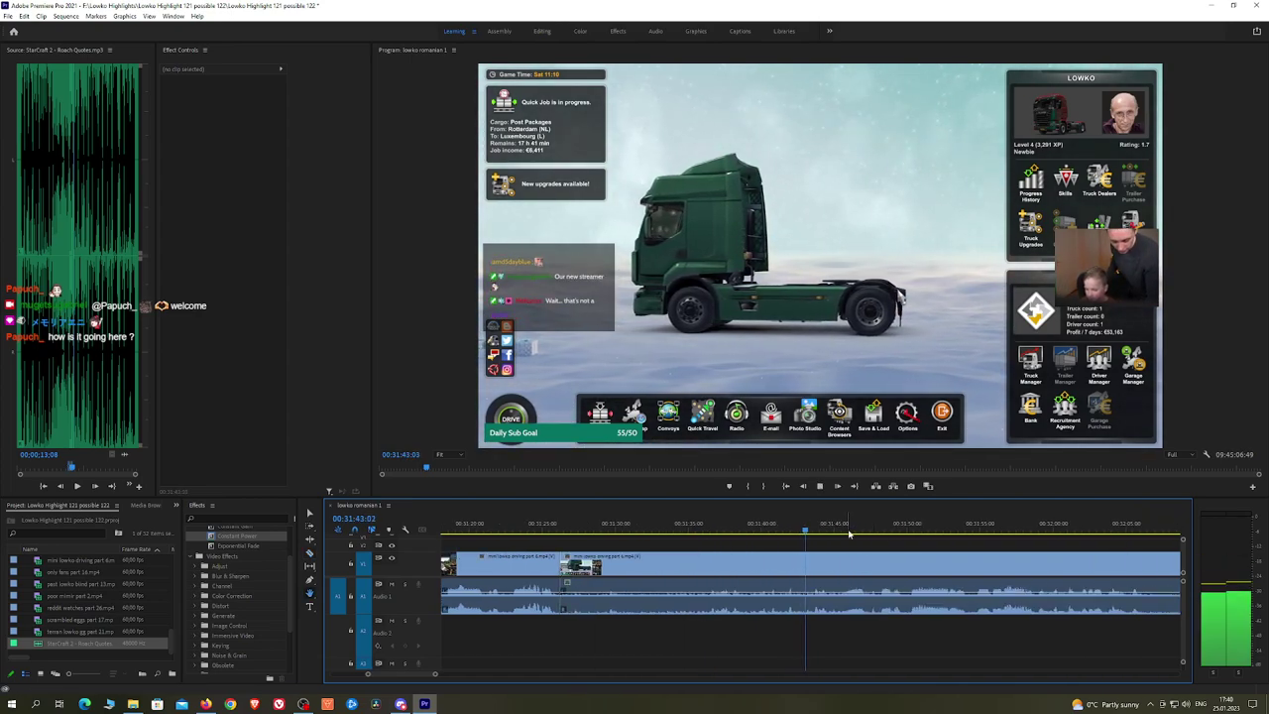
left_click_drag(850, 529, 824, 531)
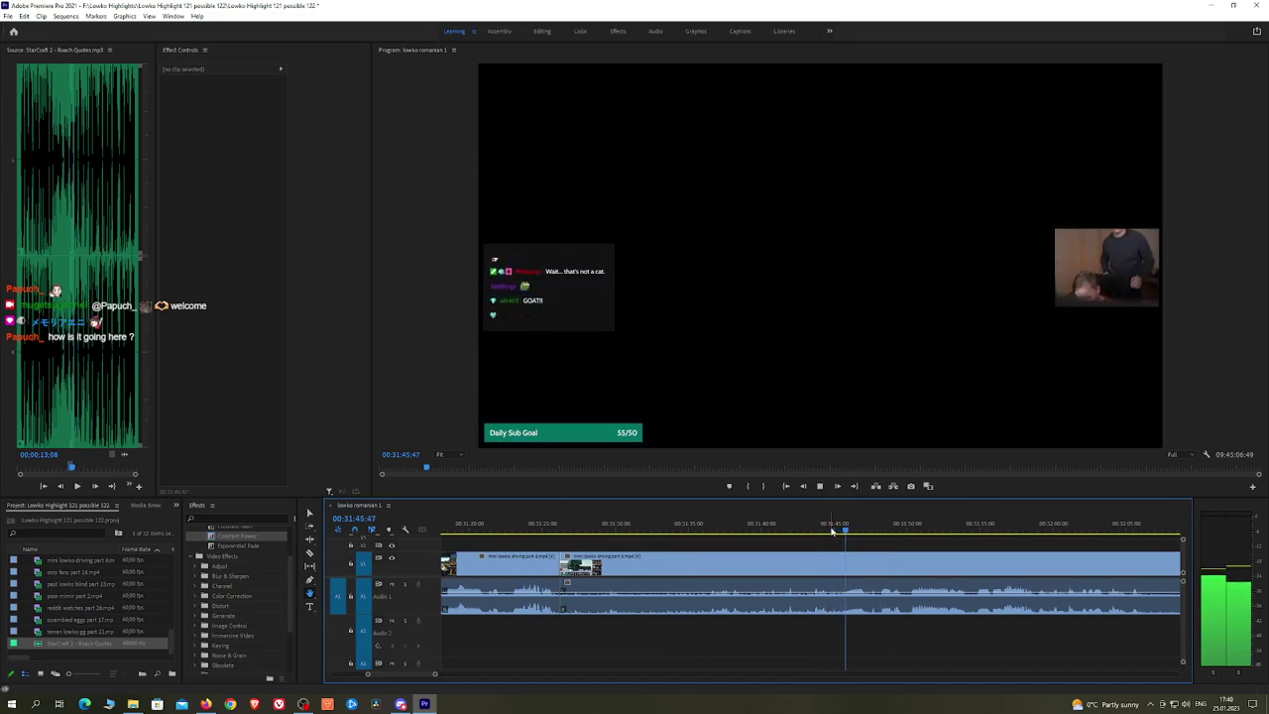
Step: Split at the end of the unwanted section and ripple-delete the stretch between the cuts
key("c")
left_click(844, 567)
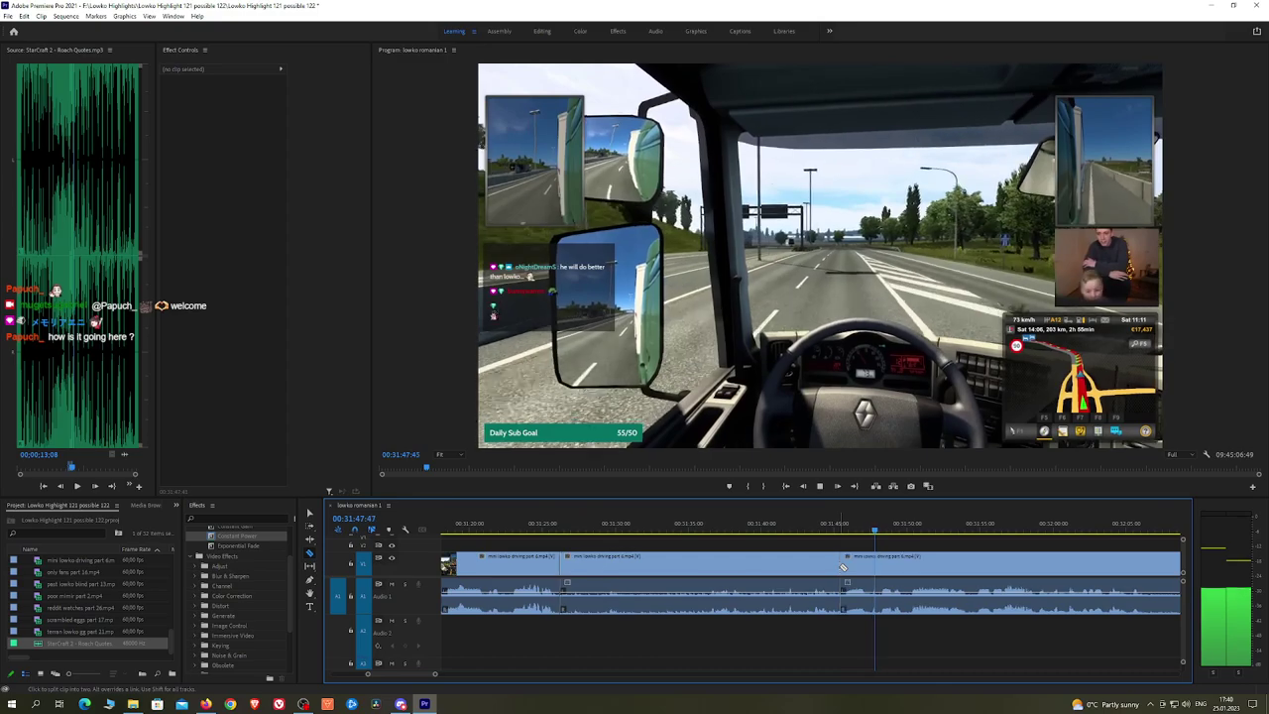
key("v")
left_click(827, 570)
key("shift+Delete")
key("space")
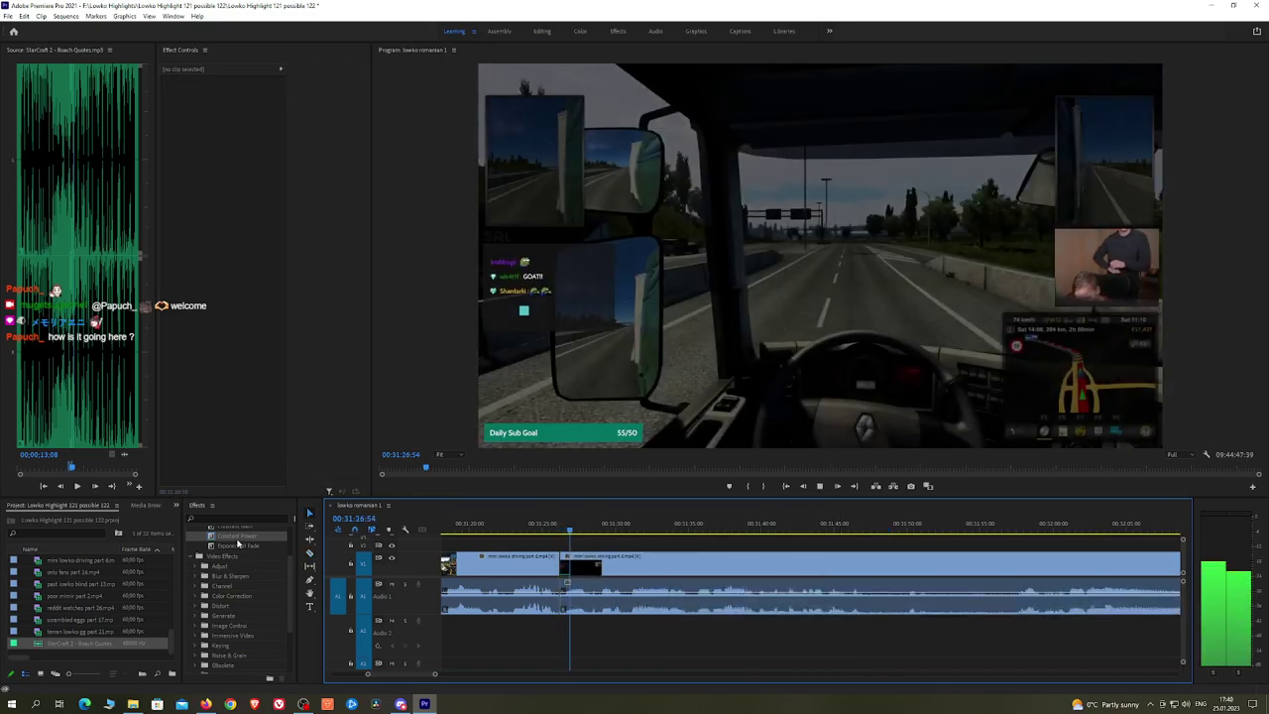
Step: Add a Constant Power crossfade on the new Audio 1 cut and nudge the timeline view later
left_click_drag(237, 538, 561, 597)
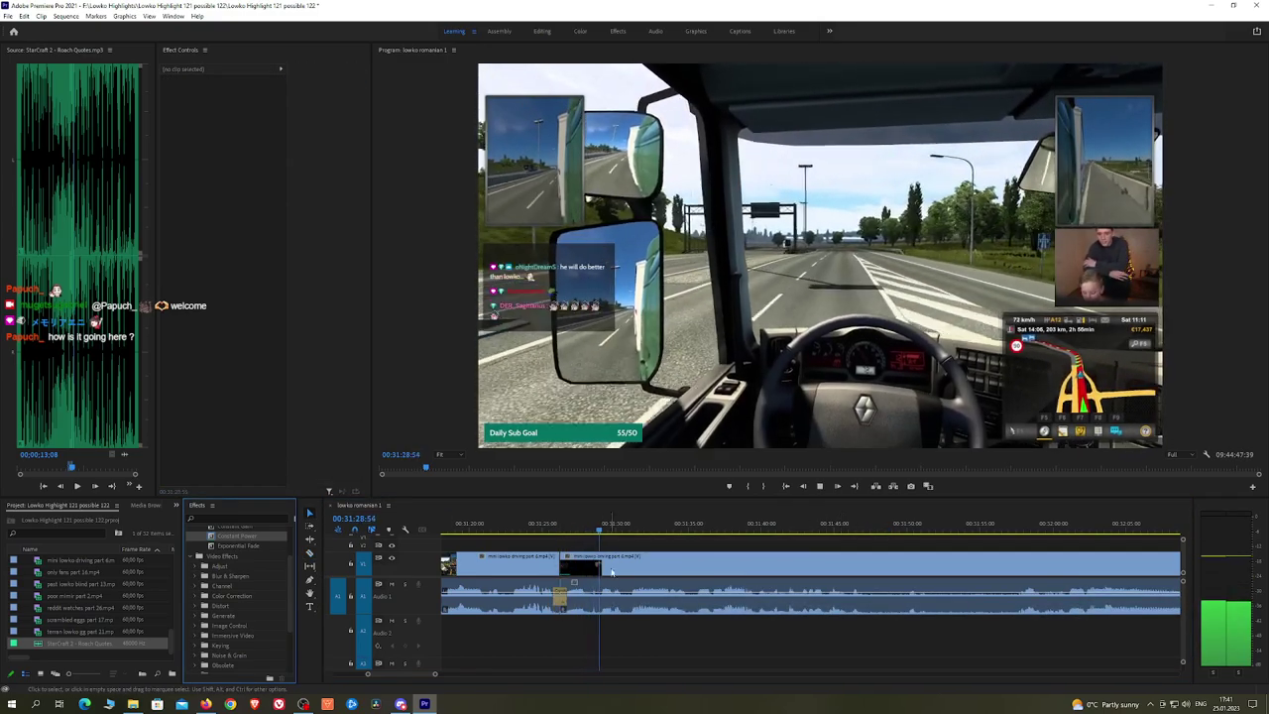
key("alt+Tab")
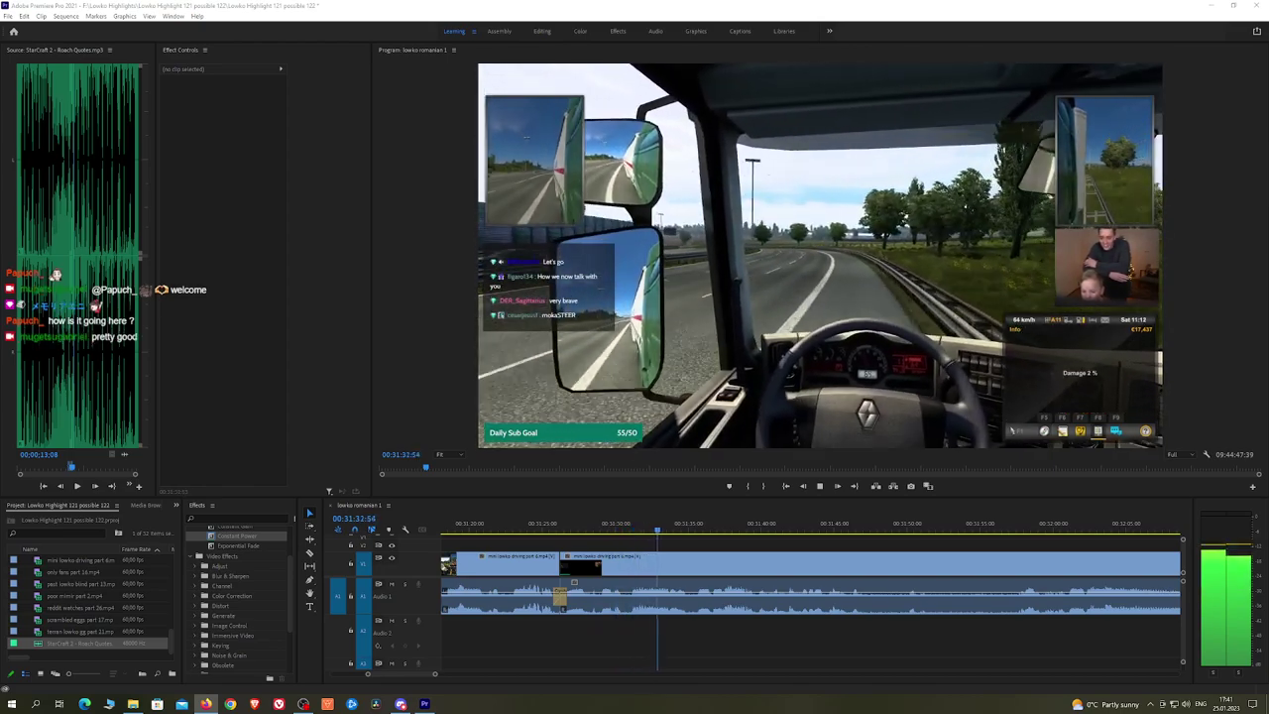
left_click(776, 543)
key("h")
left_click_drag(776, 544, 752, 542)
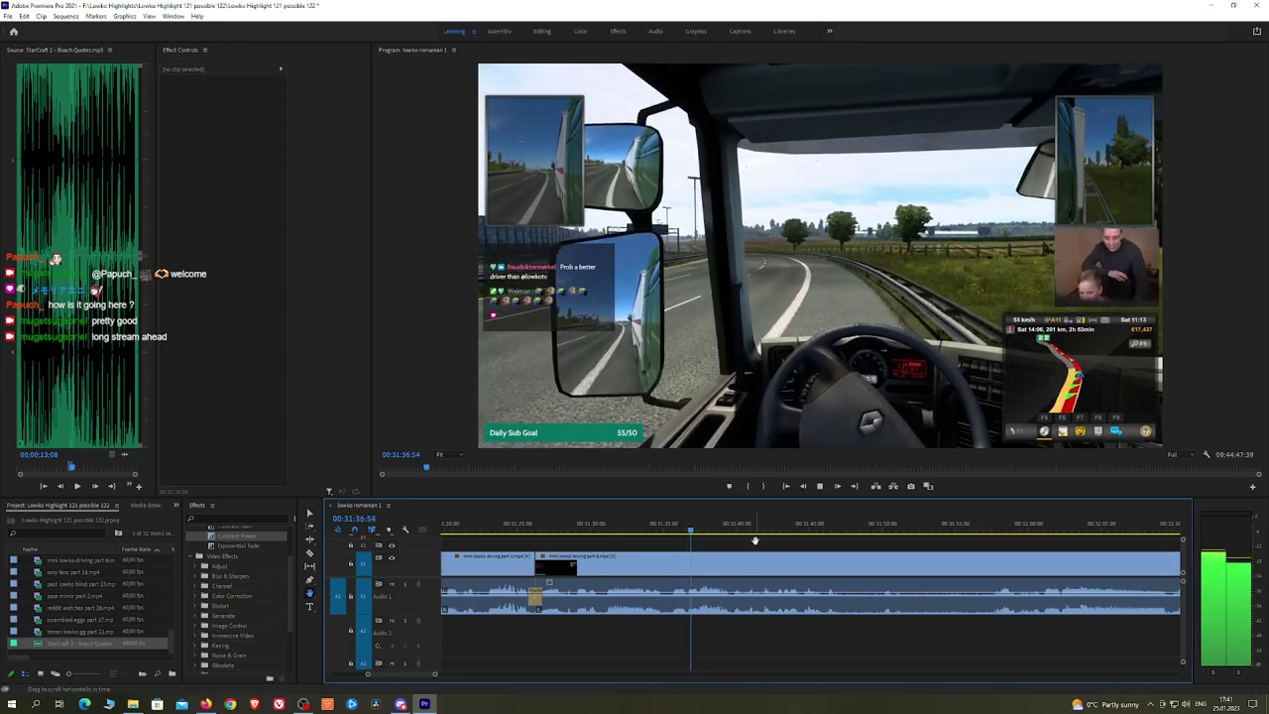
key("alt+Tab")
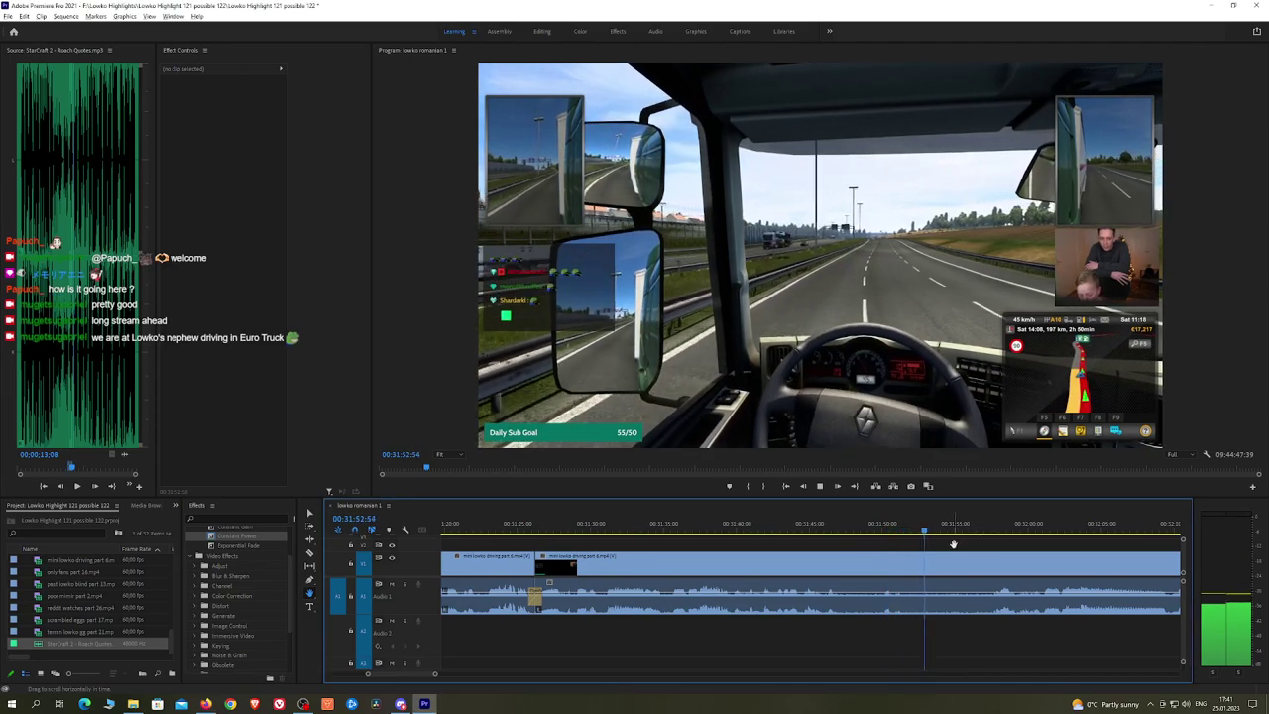
Step: Rezoom the timeline and put the playhead near 00:31:15, before the crossfaded joins
scroll(953, 544, "down", 8)
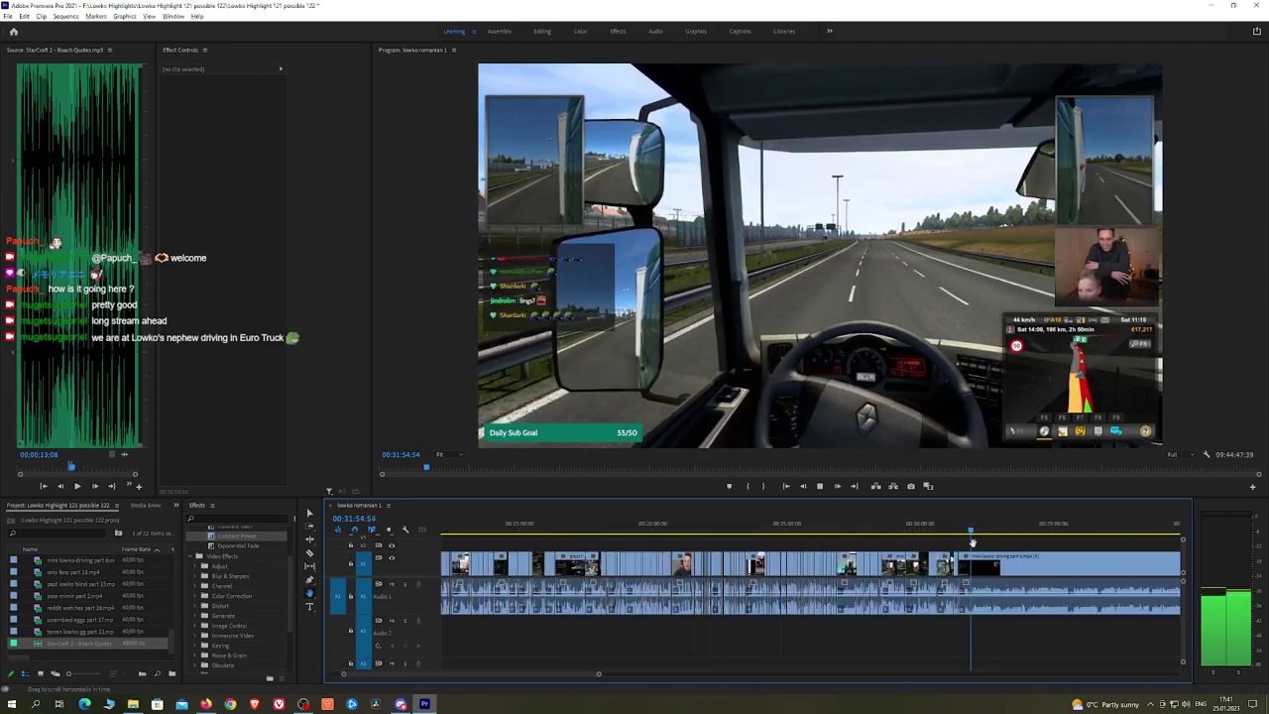
scroll(972, 543, "down", 10)
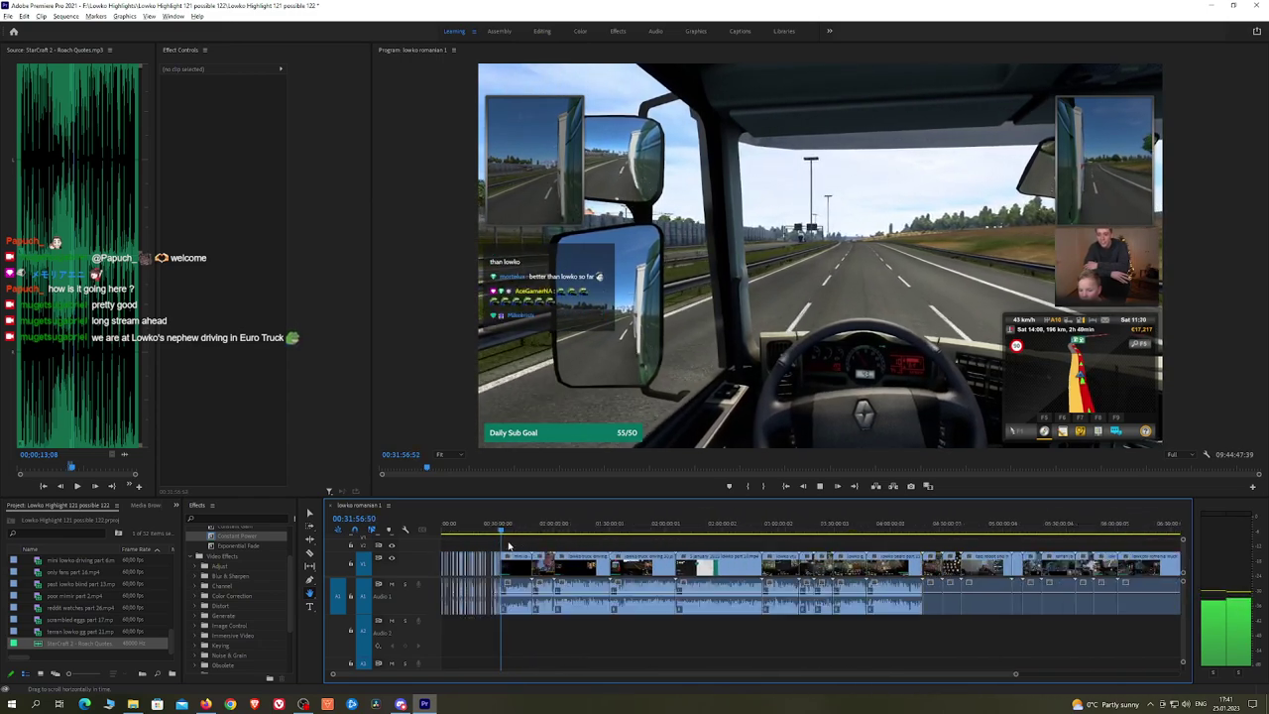
scroll(501, 546, "down", 3)
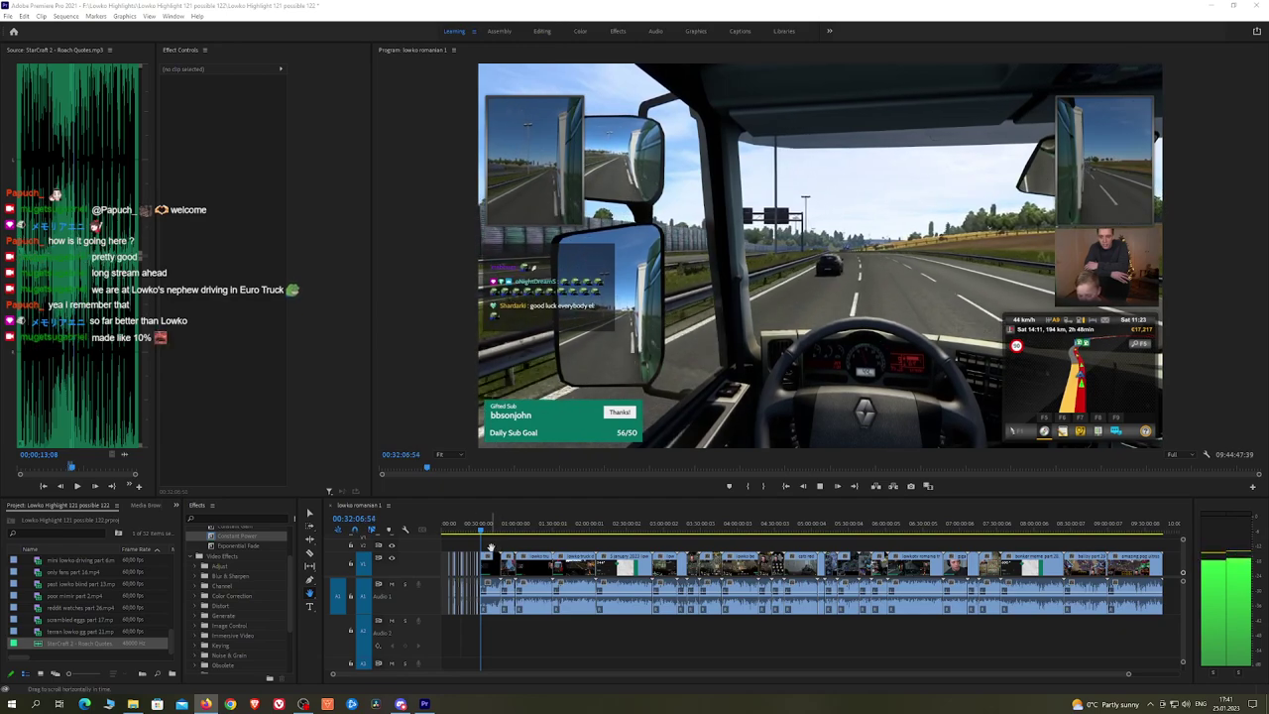
left_click(491, 547)
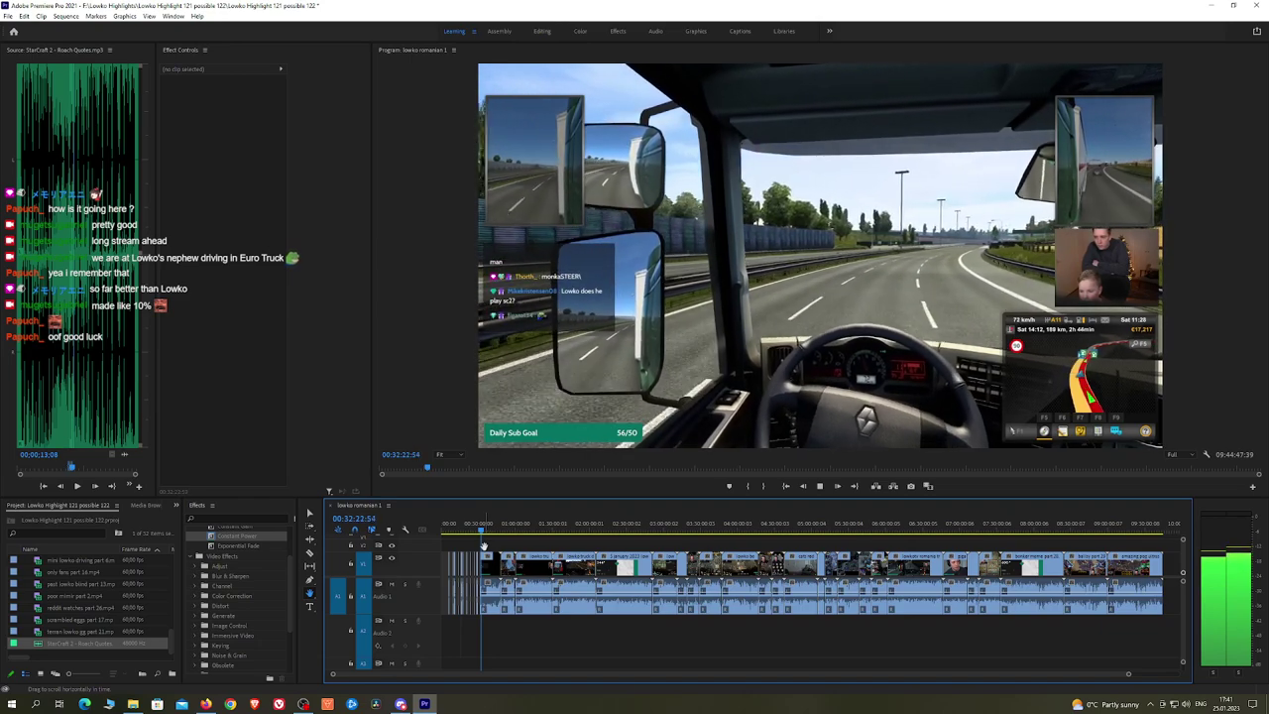
scroll(483, 544, "up", 5)
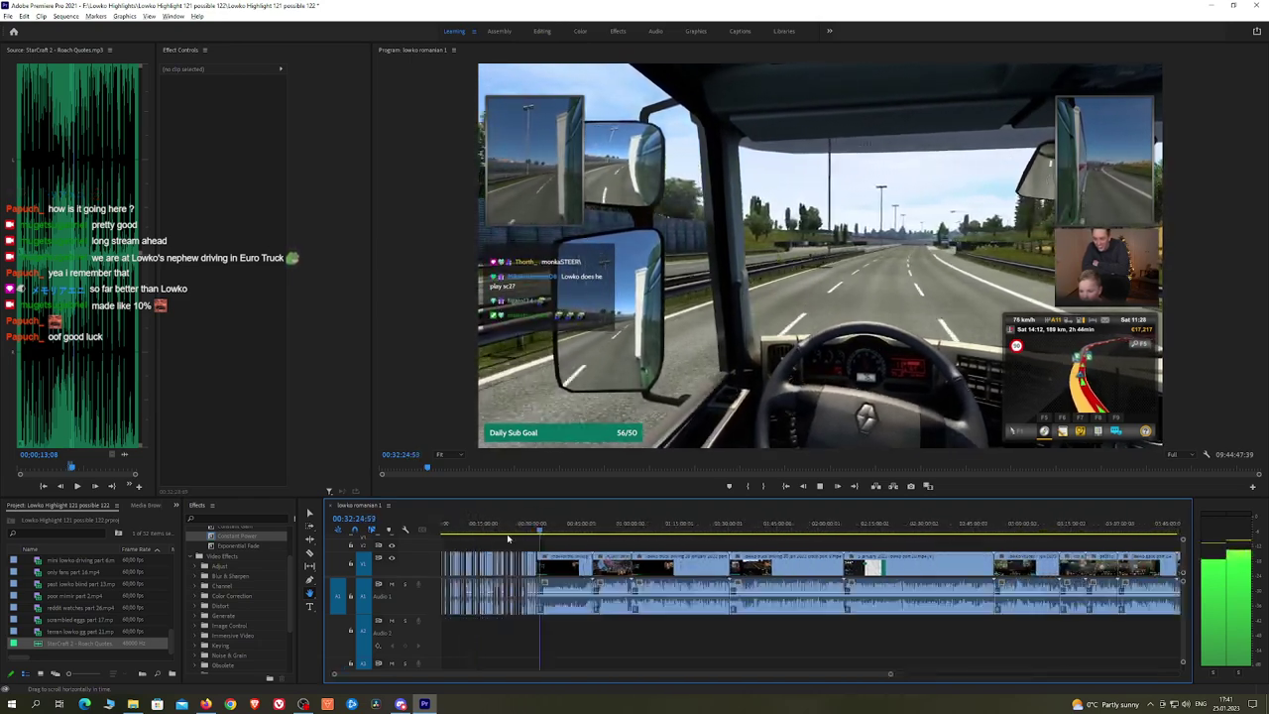
scroll(571, 541, "up", 5)
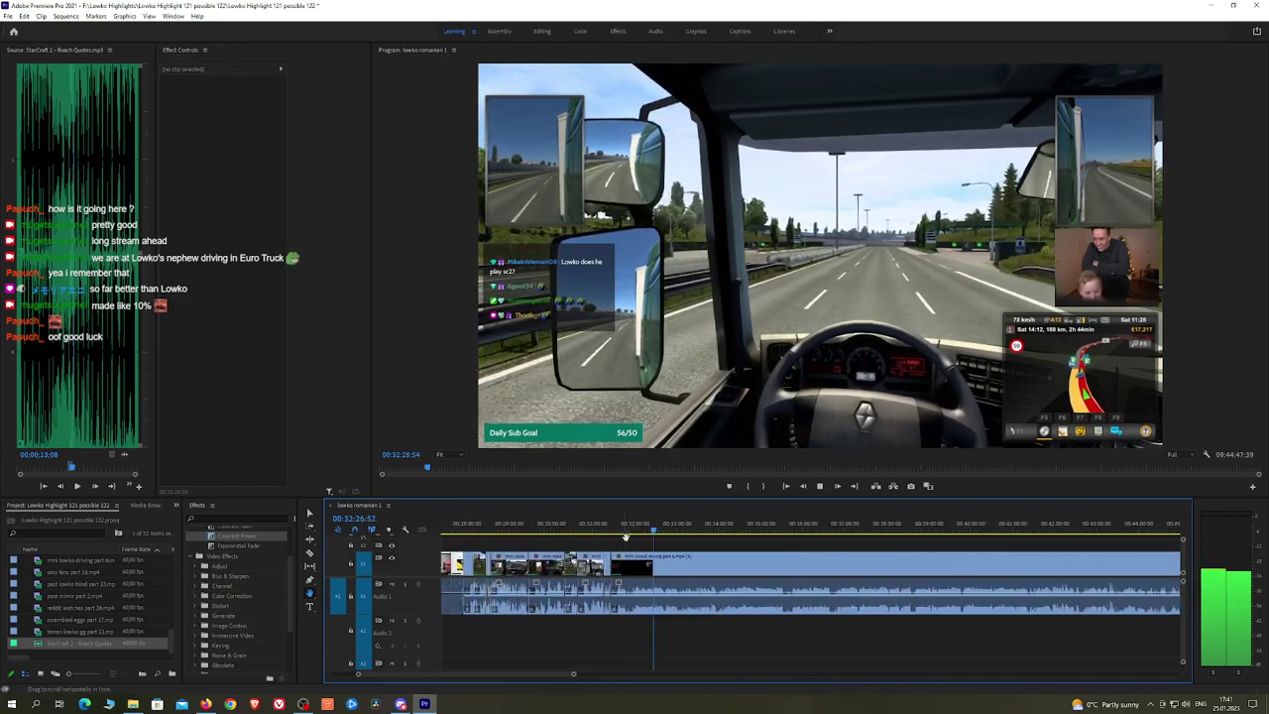
left_click(596, 529)
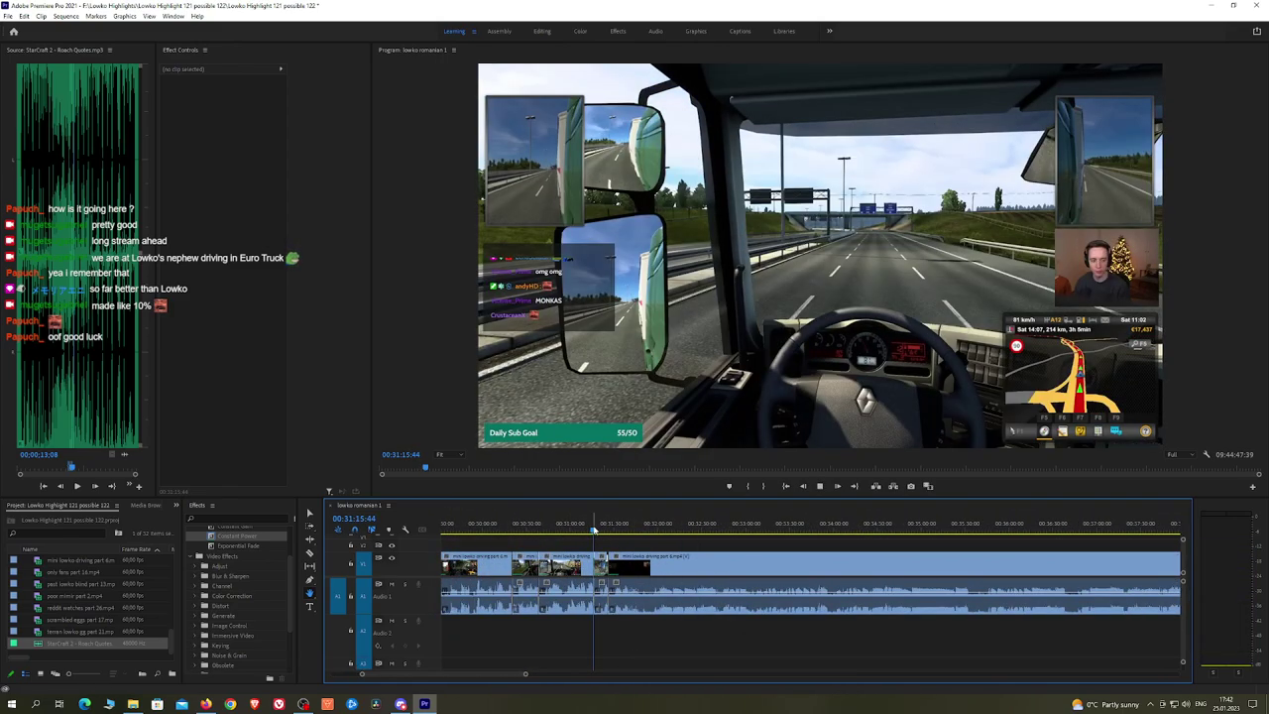
scroll(714, 540, "down", 5)
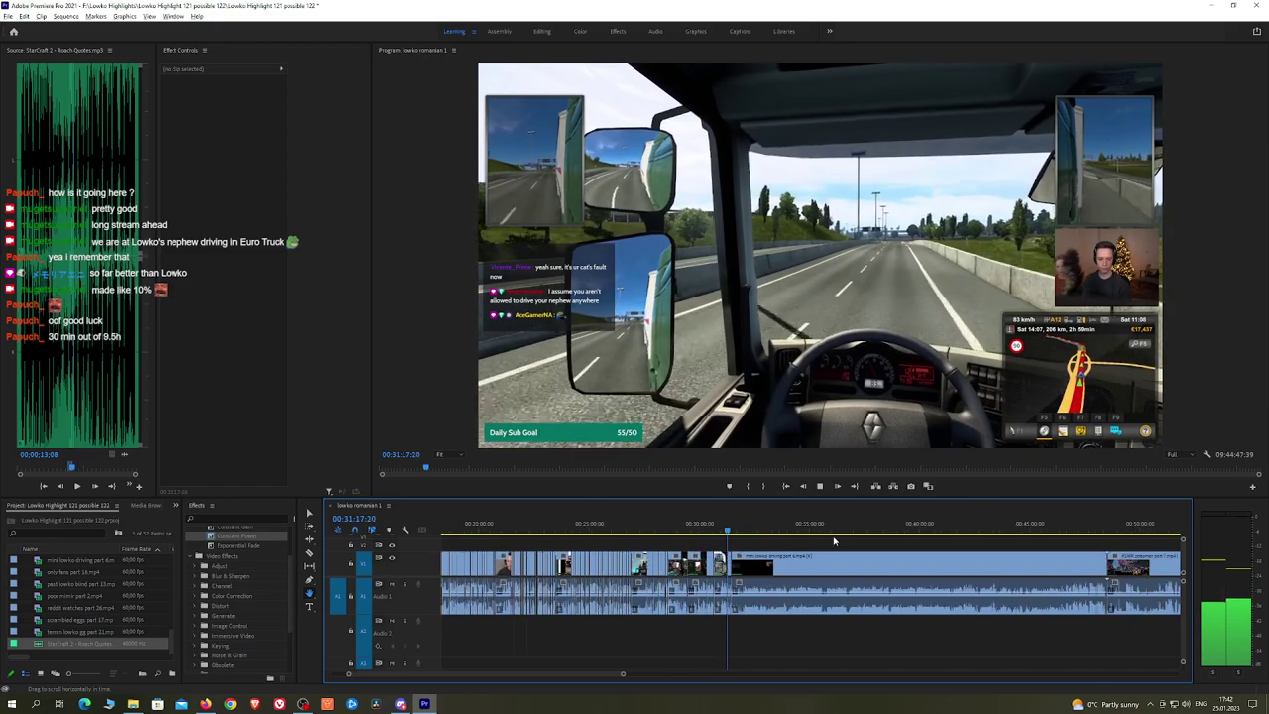
scroll(834, 540, "down", 2)
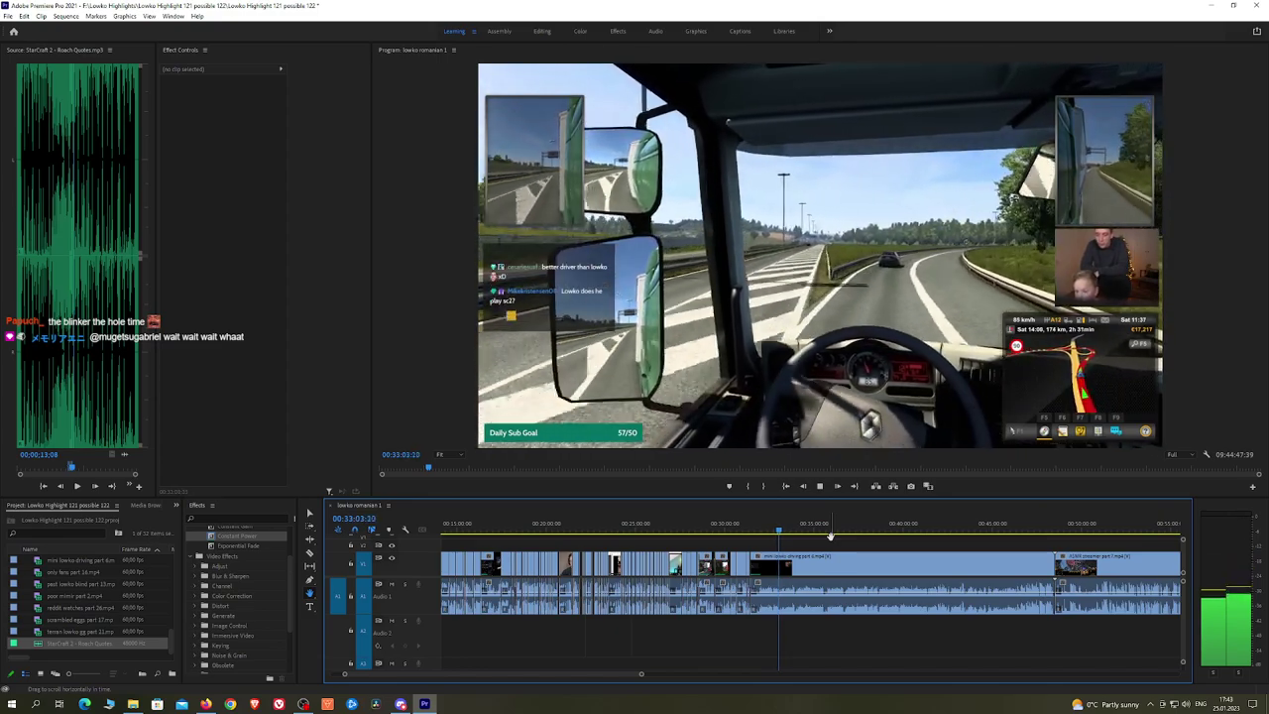
Step: Stop playback, fit the whole lowko romanian 1 sequence in view, and save the project
key("space")
key("backslash")
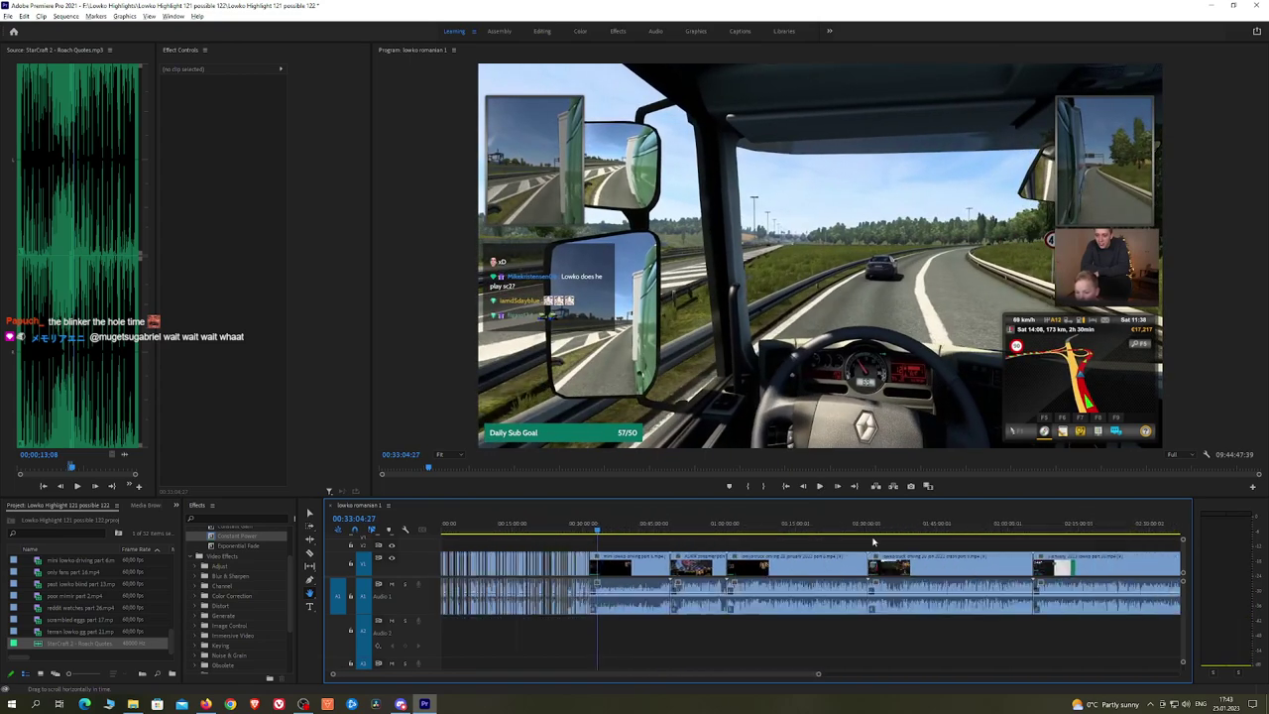
key("ctrl+s")
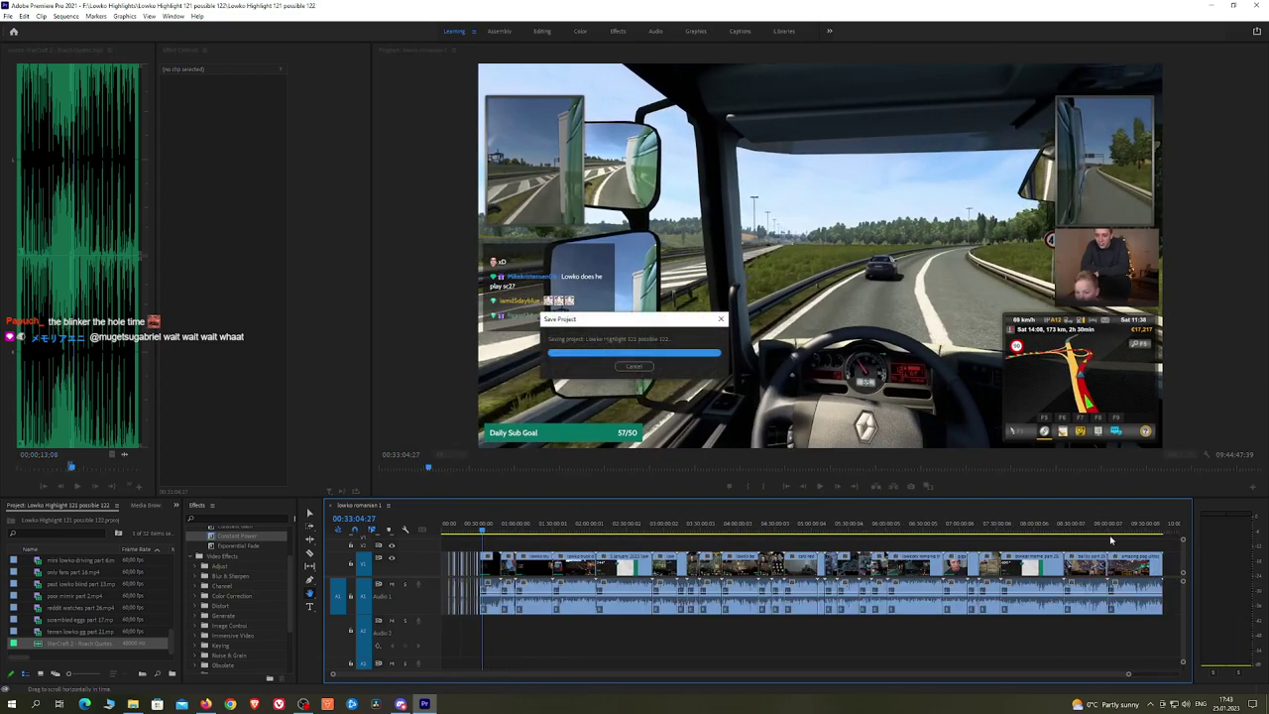
left_click(1164, 536)
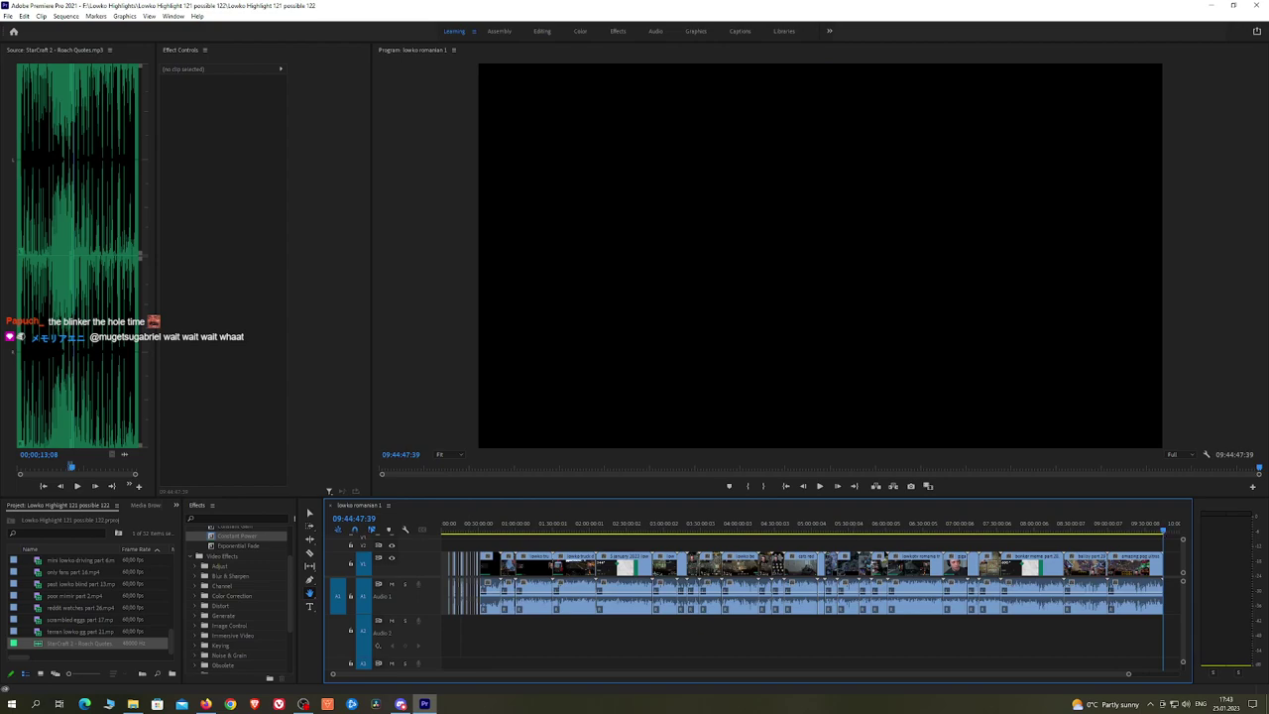
key("ctrl+s")
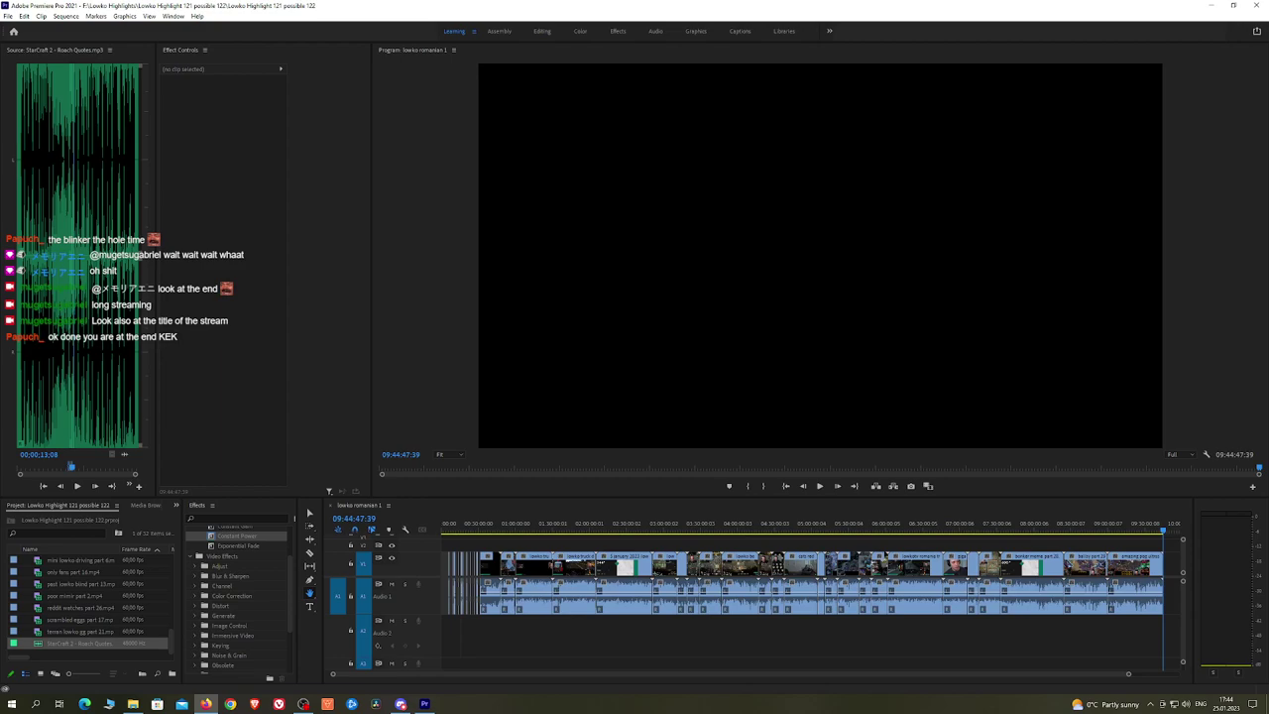
Step: Zoom the timeline in and review the driving footage from about 00:31:16 to 00:32:44
left_click(480, 531)
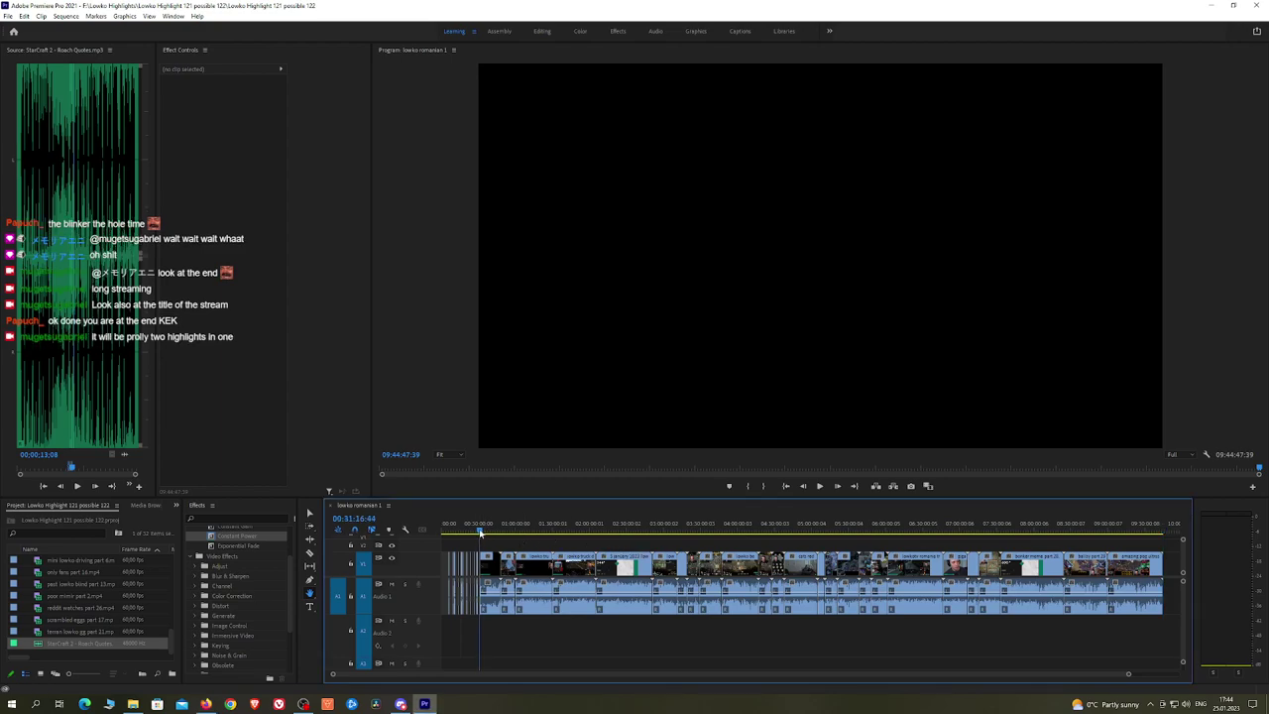
key("=")
key("=")
key("=")
key("space")
scroll(480, 551, "up", 5)
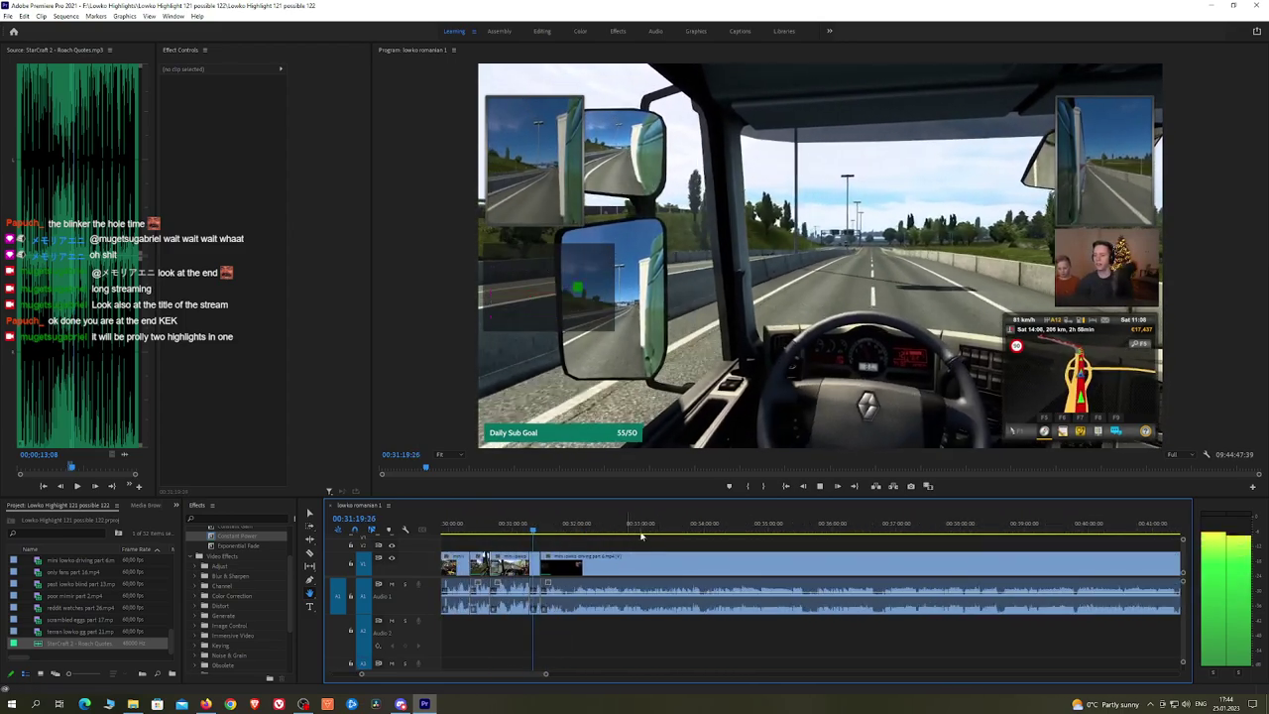
mouse_move(599, 531)
left_mouse_down()
mouse_move(578, 530)
mouse_move(615, 532)
left_mouse_up()
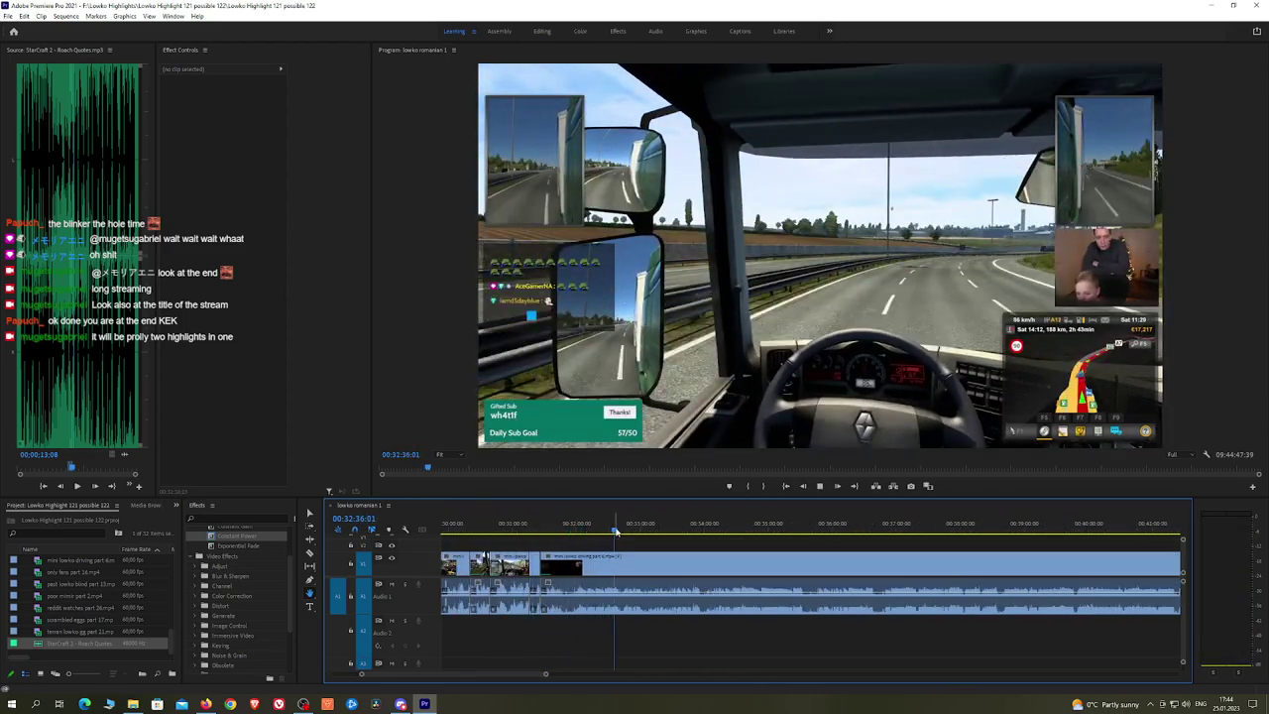
scroll(645, 544, "up", 3)
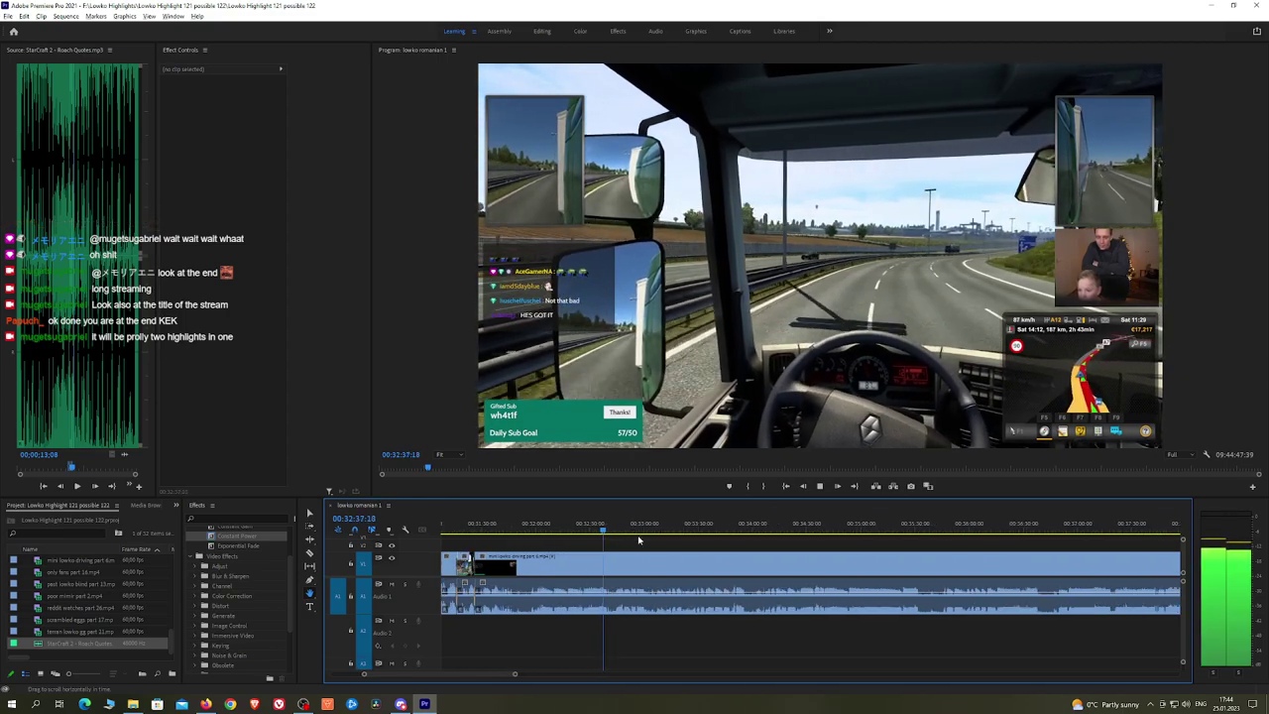
left_click_drag(660, 543, 573, 529)
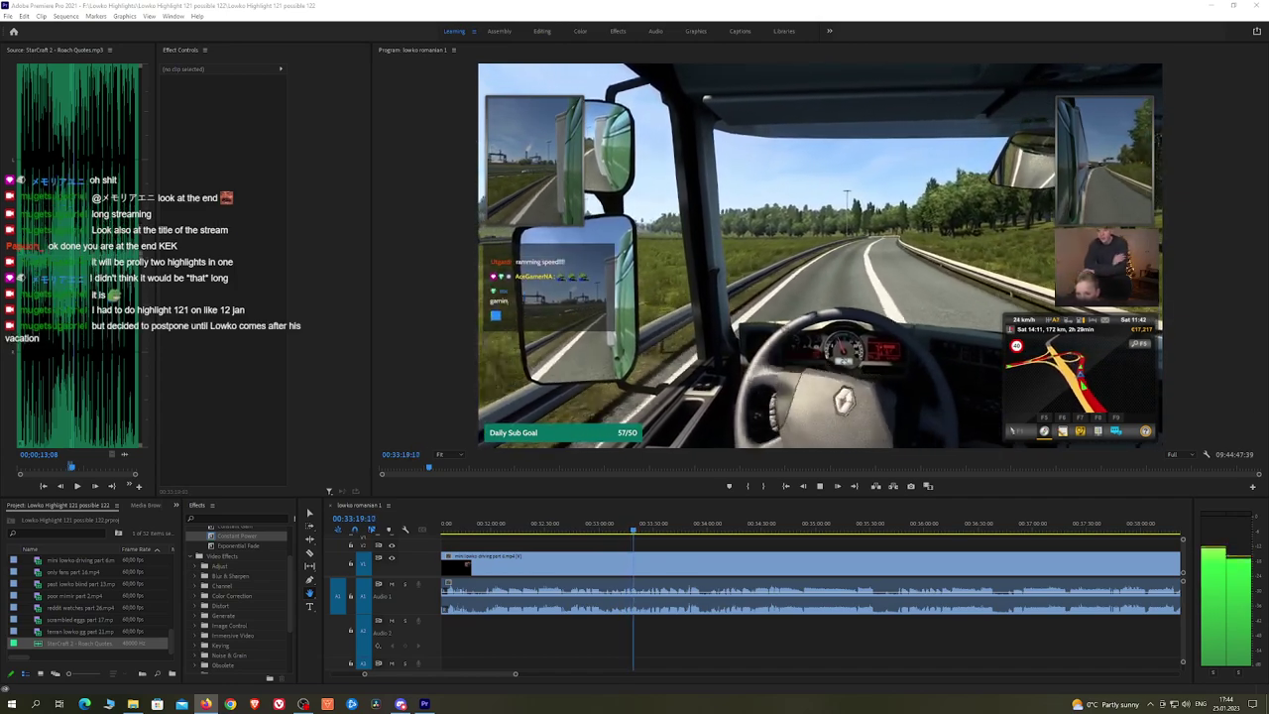
Step: Skip ahead to 00:33:29 and play on toward the 00:33:57 split point
left_click_drag(661, 542, 650, 543)
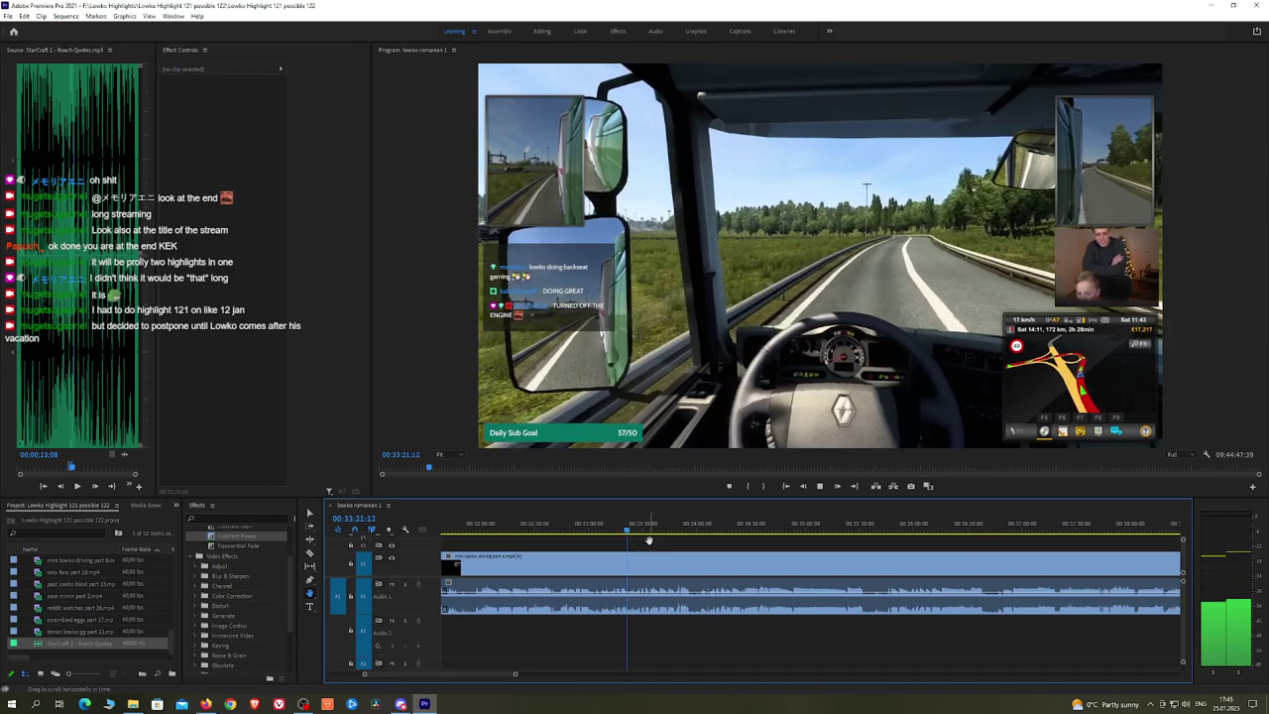
scroll(650, 539, "up", 3)
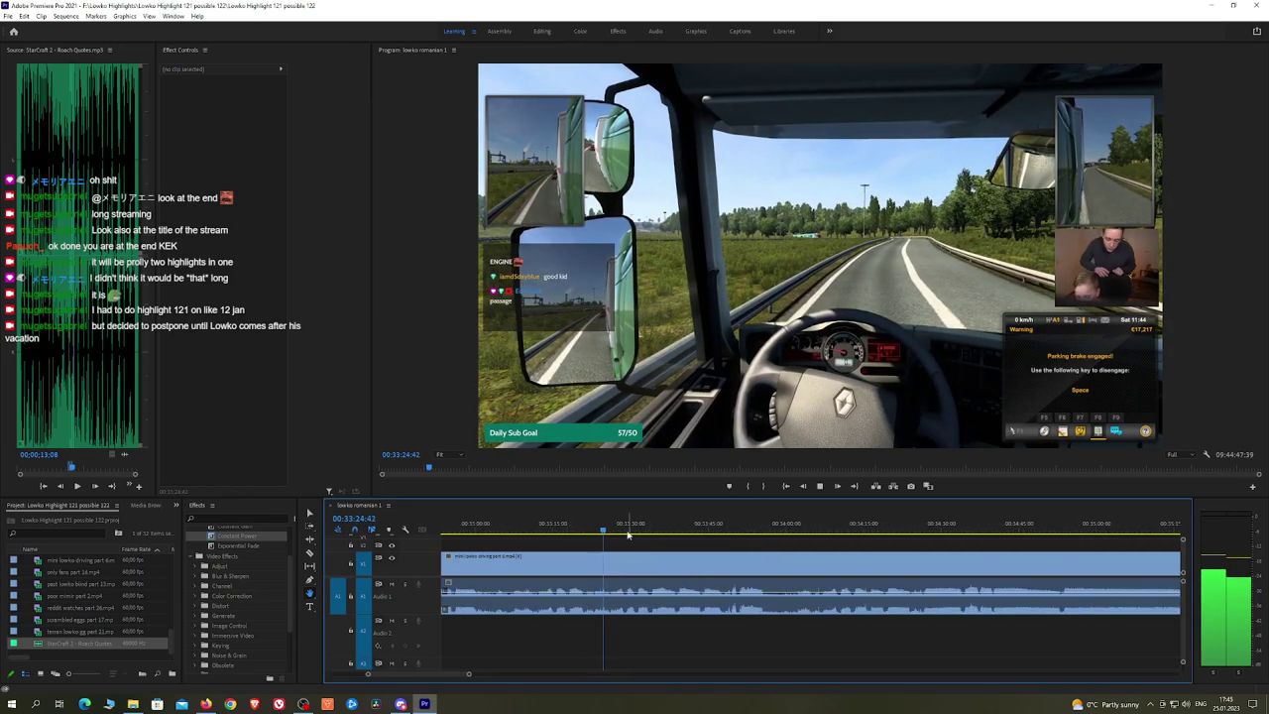
left_click_drag(617, 527, 731, 525)
key("space")
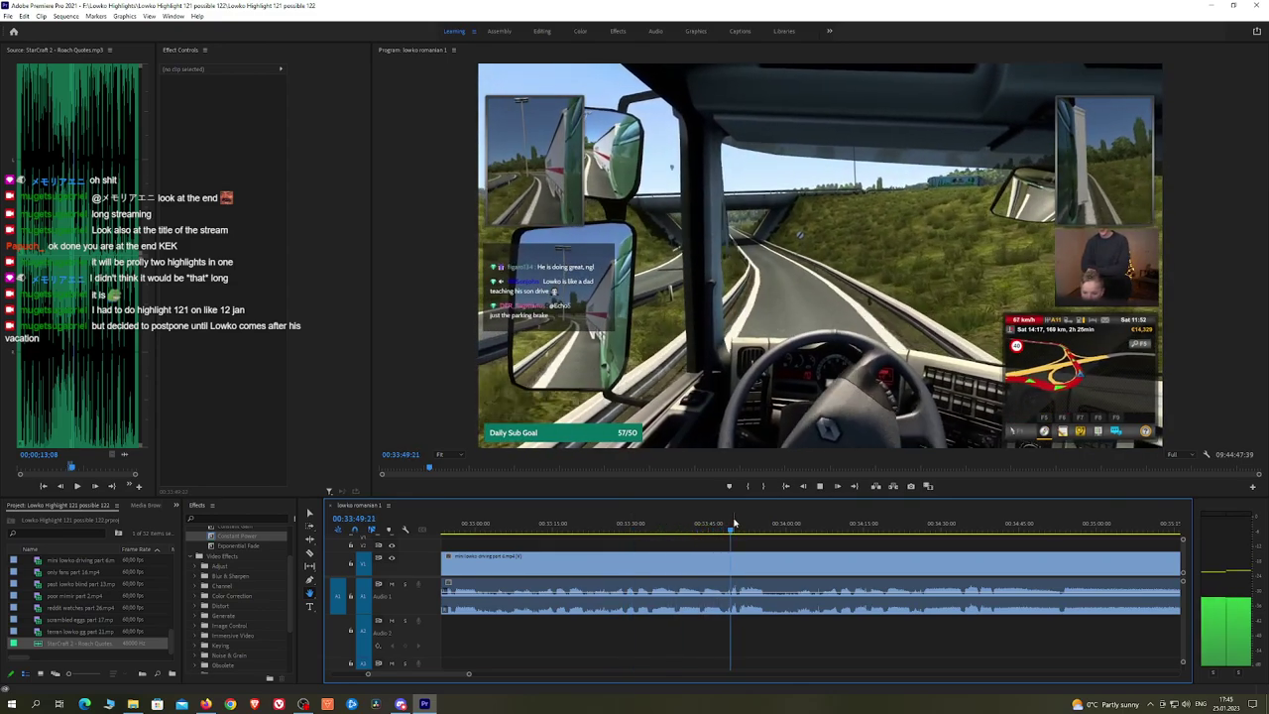
scroll(774, 542, "up", 2)
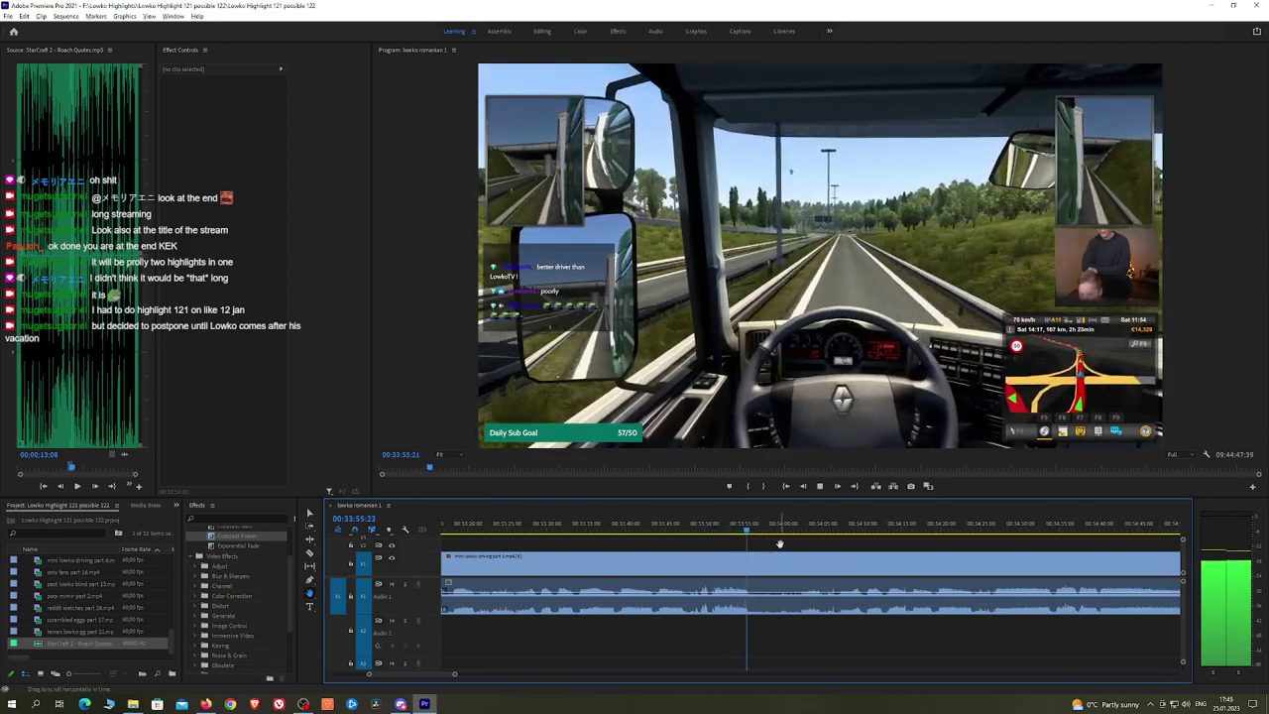
scroll(781, 547, "up", 1)
Step: Split the driving clip at 00:33:57, then scrub ahead to find the end near 00:34:19
key("c")
left_click(743, 562)
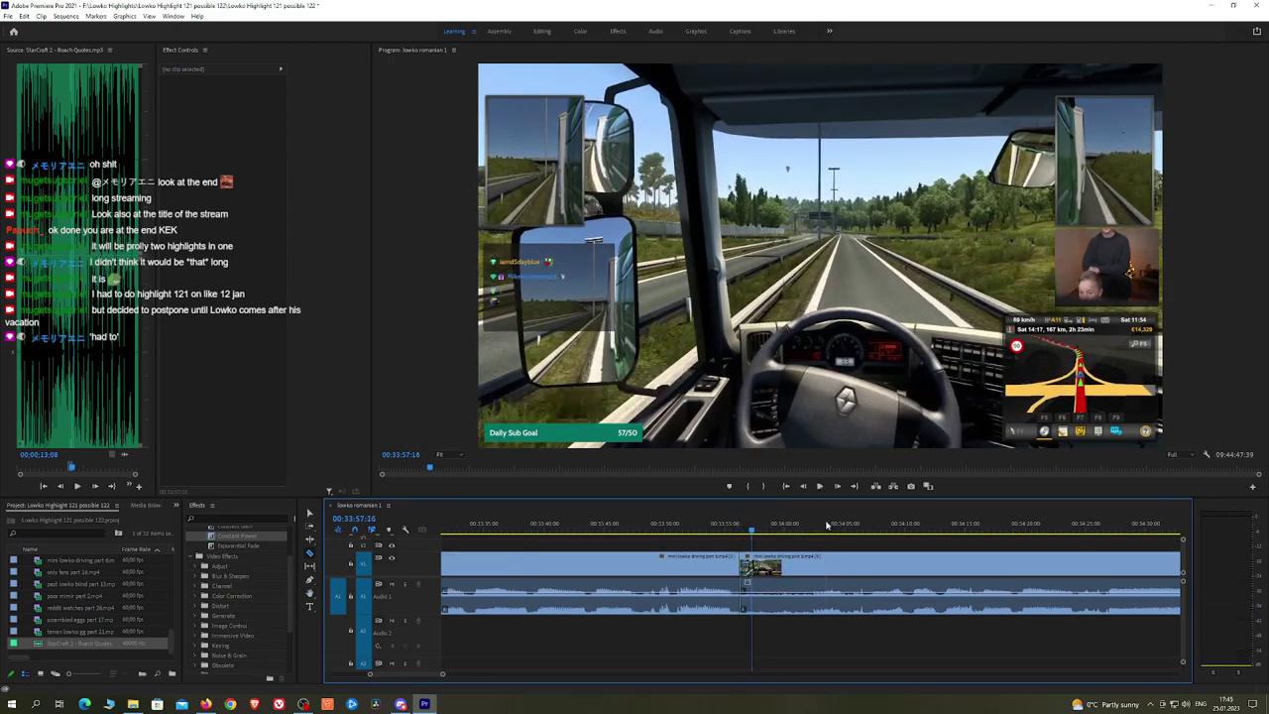
left_click_drag(844, 525, 954, 526)
key("space")
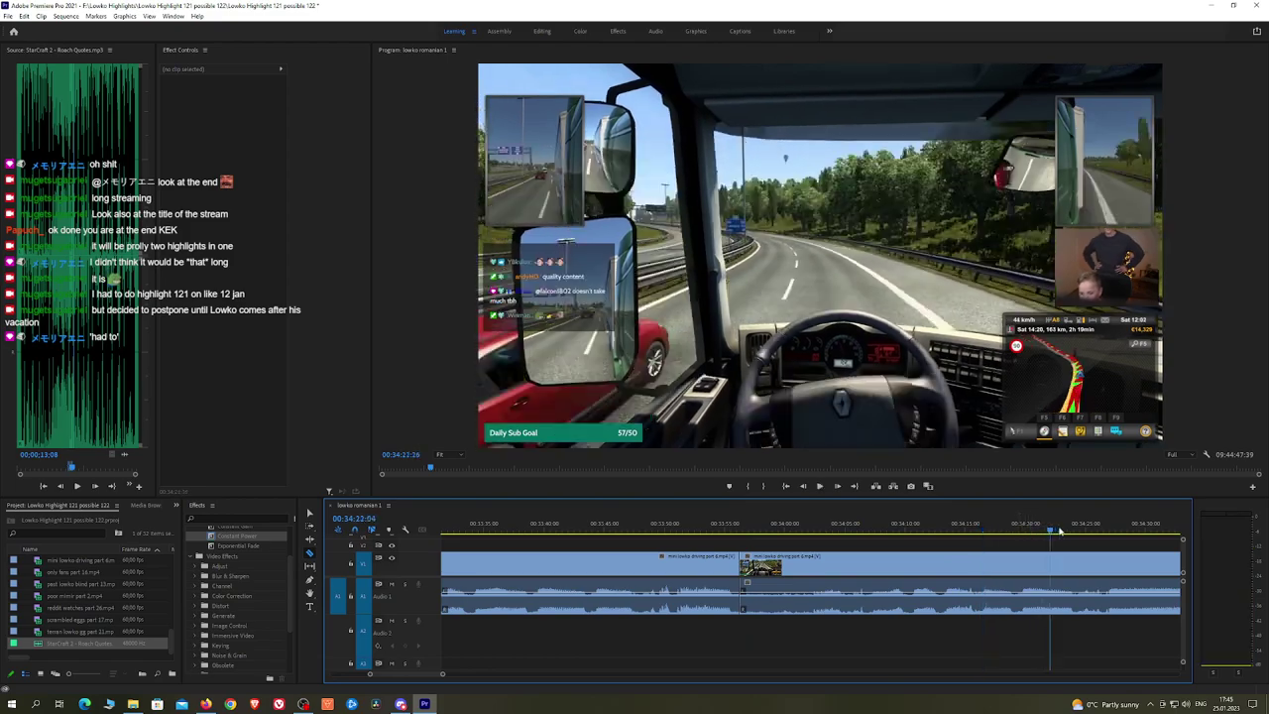
left_click_drag(1049, 526, 1100, 532)
key("space")
key("minus")
key("minus")
key("minus")
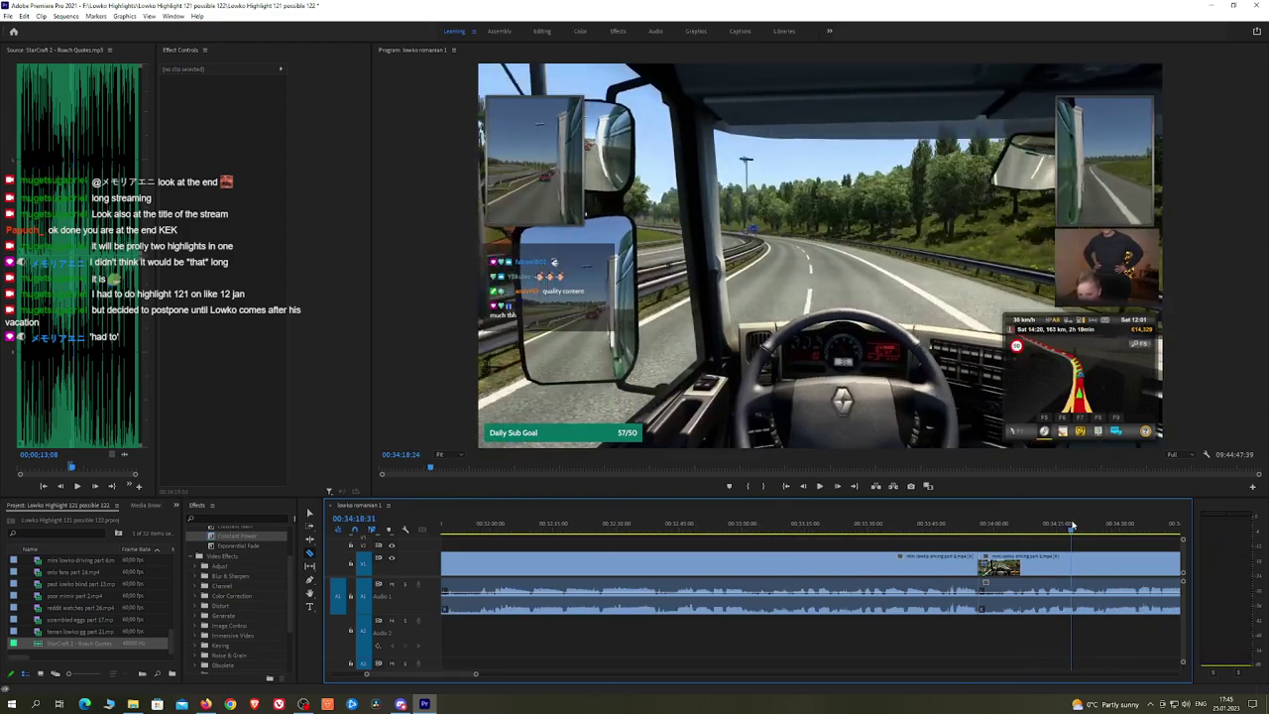
mouse_move(1071, 527)
left_mouse_down()
mouse_move(1099, 527)
mouse_move(1076, 527)
left_mouse_up()
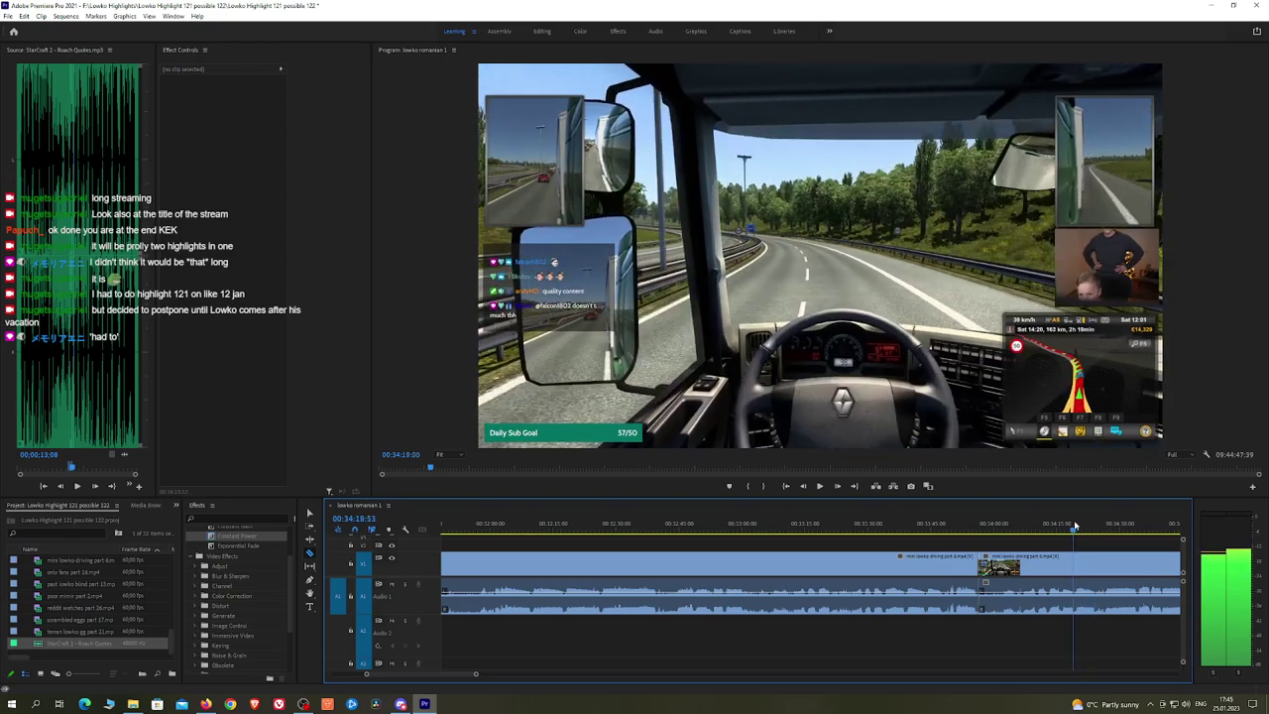
Step: Razor the clip at 00:34:19 and ripple delete the middle piece between the cuts
left_click(1076, 565)
key("v")
left_click(1054, 566)
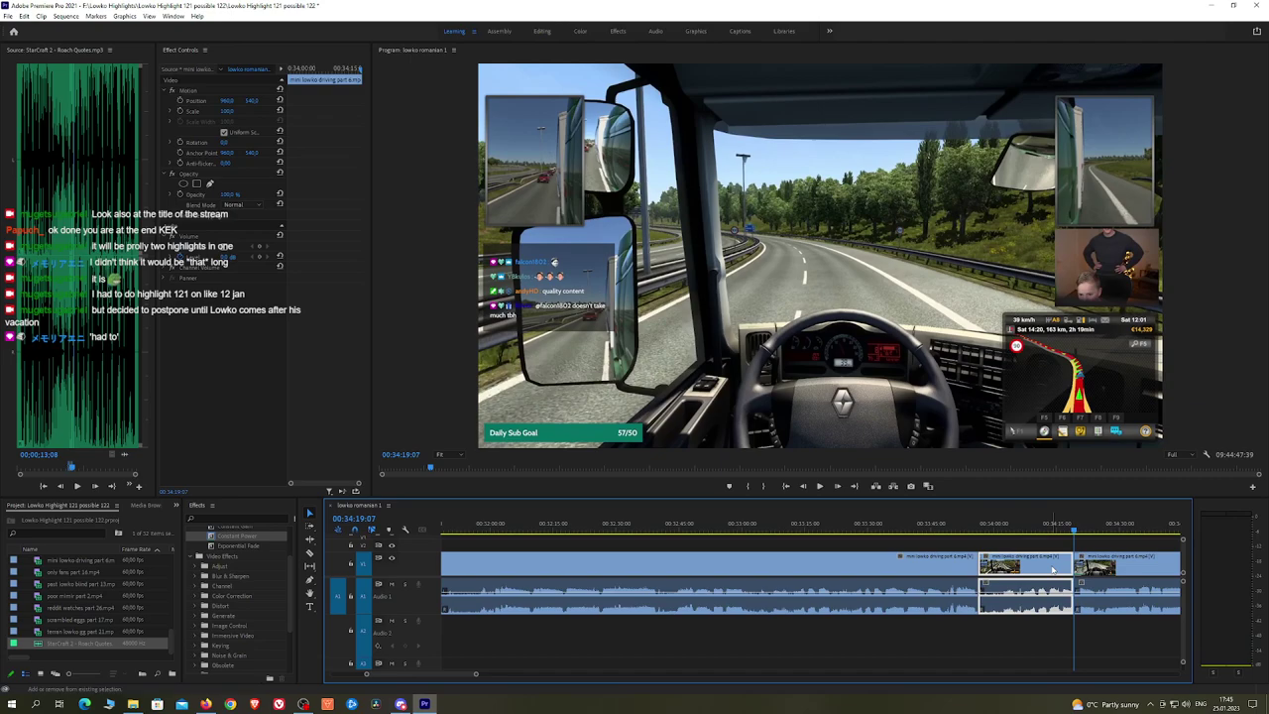
key("shift+Delete")
key("space")
Step: Add a Constant Power crossfade at the Audio 1 join and pan to later footage
left_click_drag(248, 537, 977, 602)
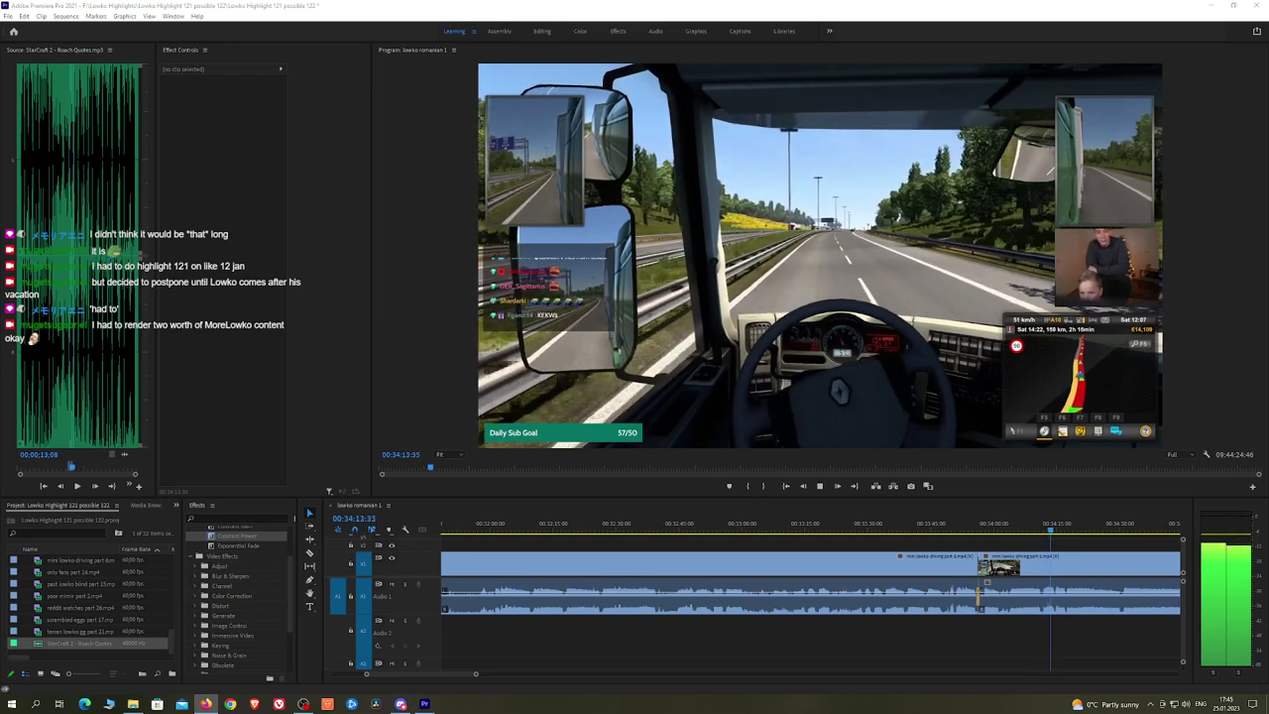
left_click(1089, 547)
key("h")
left_click_drag(1092, 542, 843, 547)
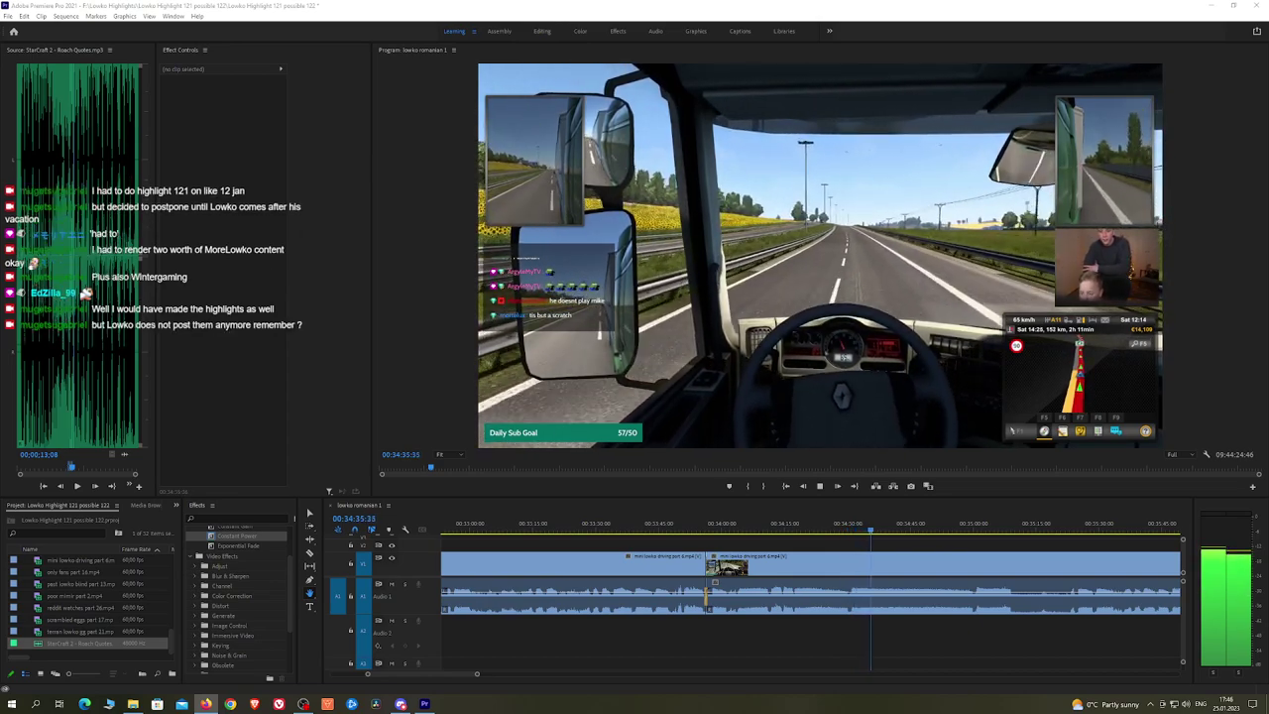
Step: Split the driving clip at about 00:34:51 and resume playback
left_click_drag(946, 553, 729, 499)
key("c")
left_click(970, 561)
key("space")
key("h")
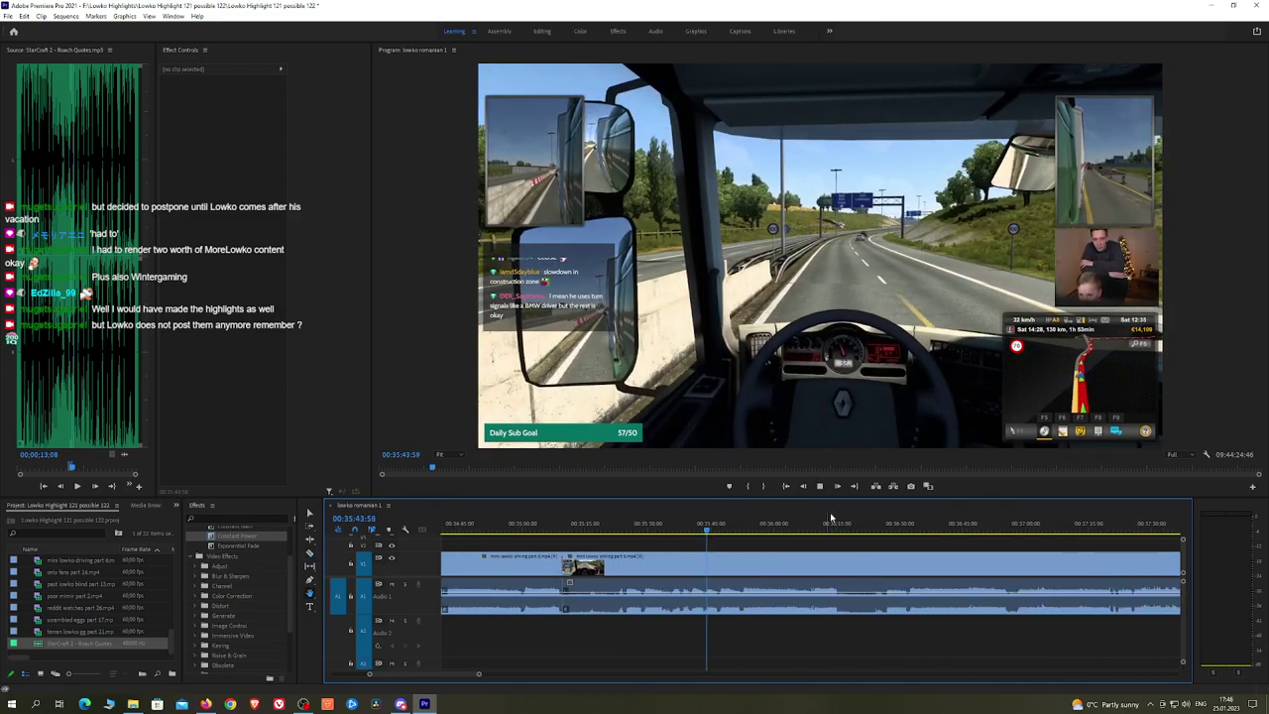
Step: Review the footage by skipping ahead through 00:36:49, 00:37:24 and 00:37:46
left_click_drag(831, 520, 1040, 525)
key("space")
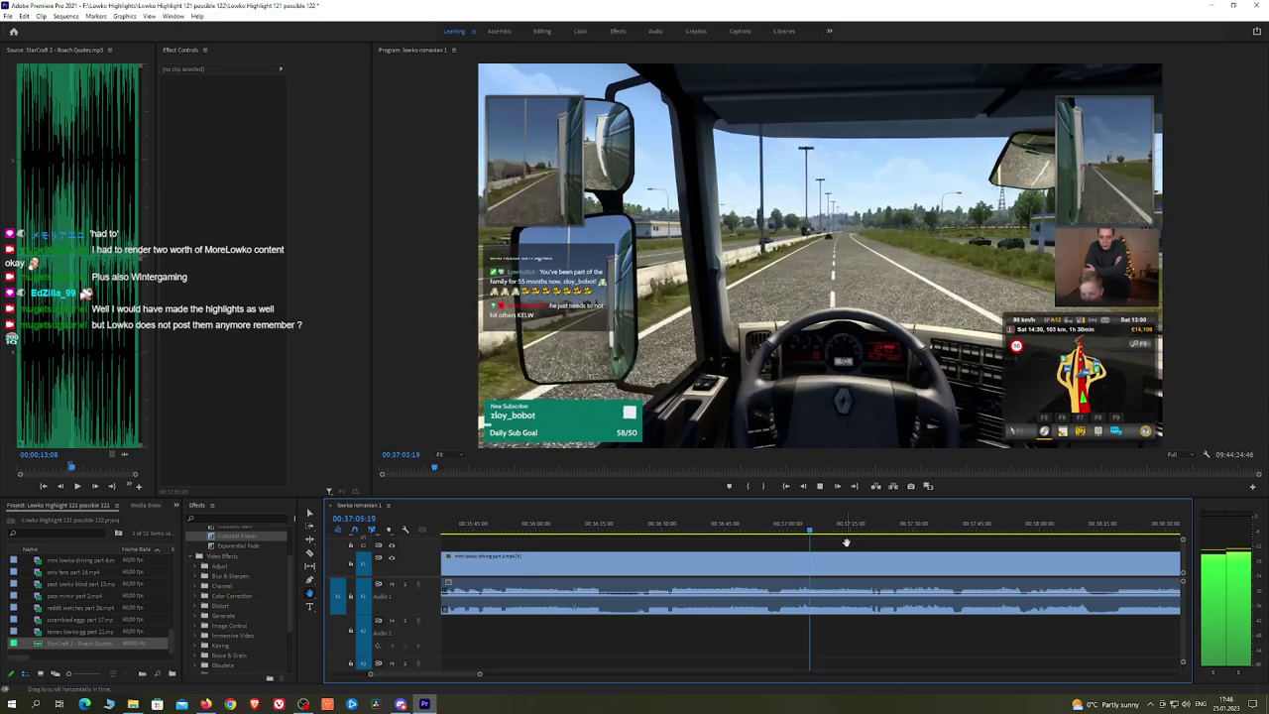
left_click_drag(858, 528, 900, 533)
key("space")
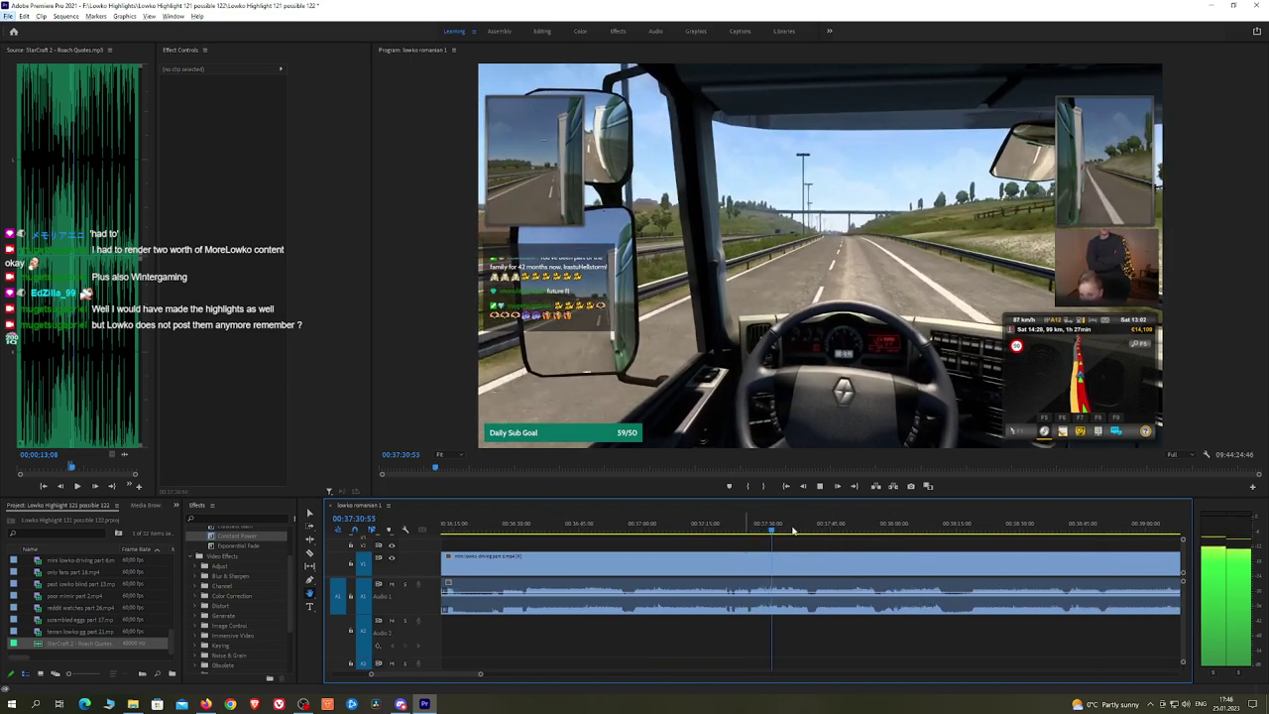
left_click_drag(783, 536, 858, 533)
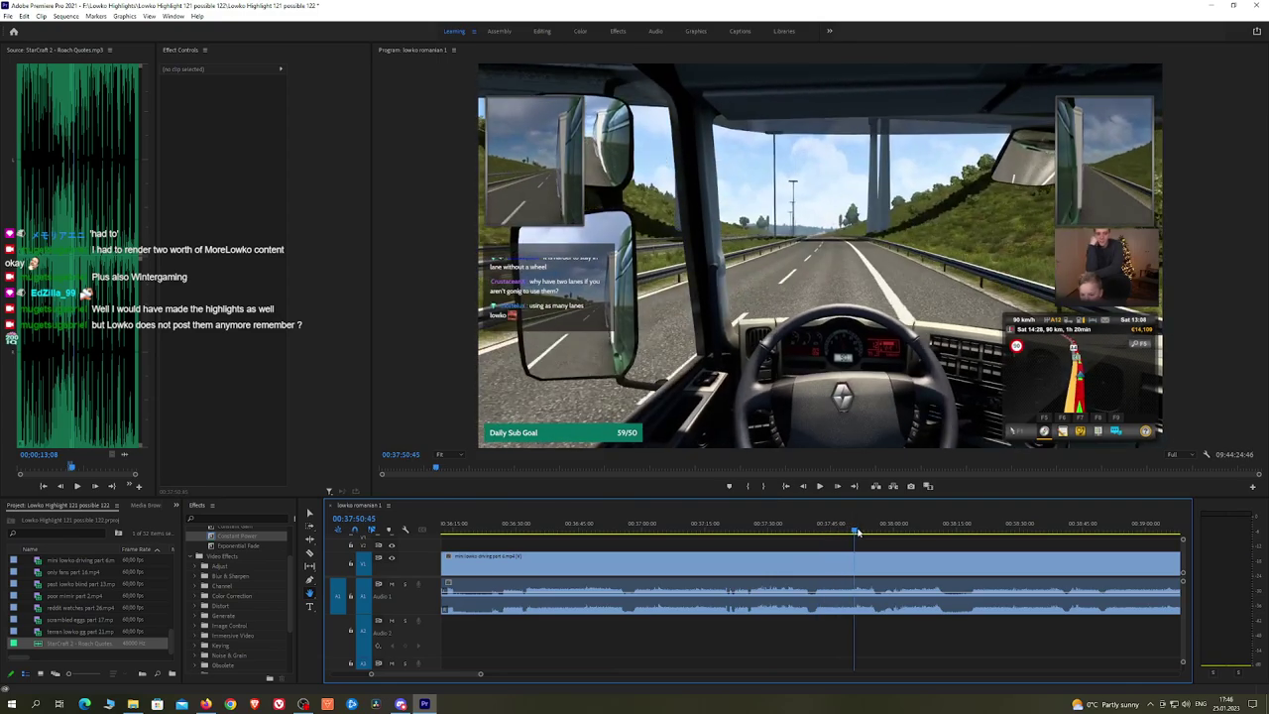
key("space")
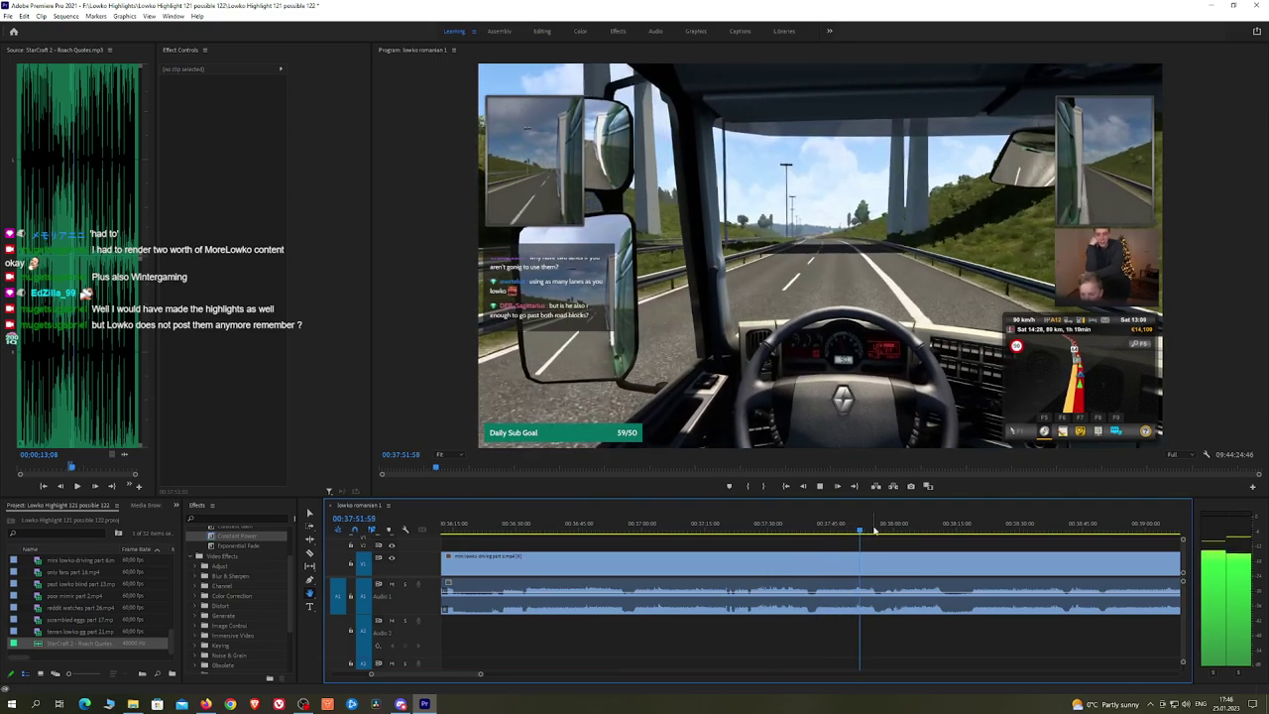
Step: Continue reviewing from 00:38:23 and 00:38:42 up to around 00:39:36
left_click_drag(876, 533, 754, 550)
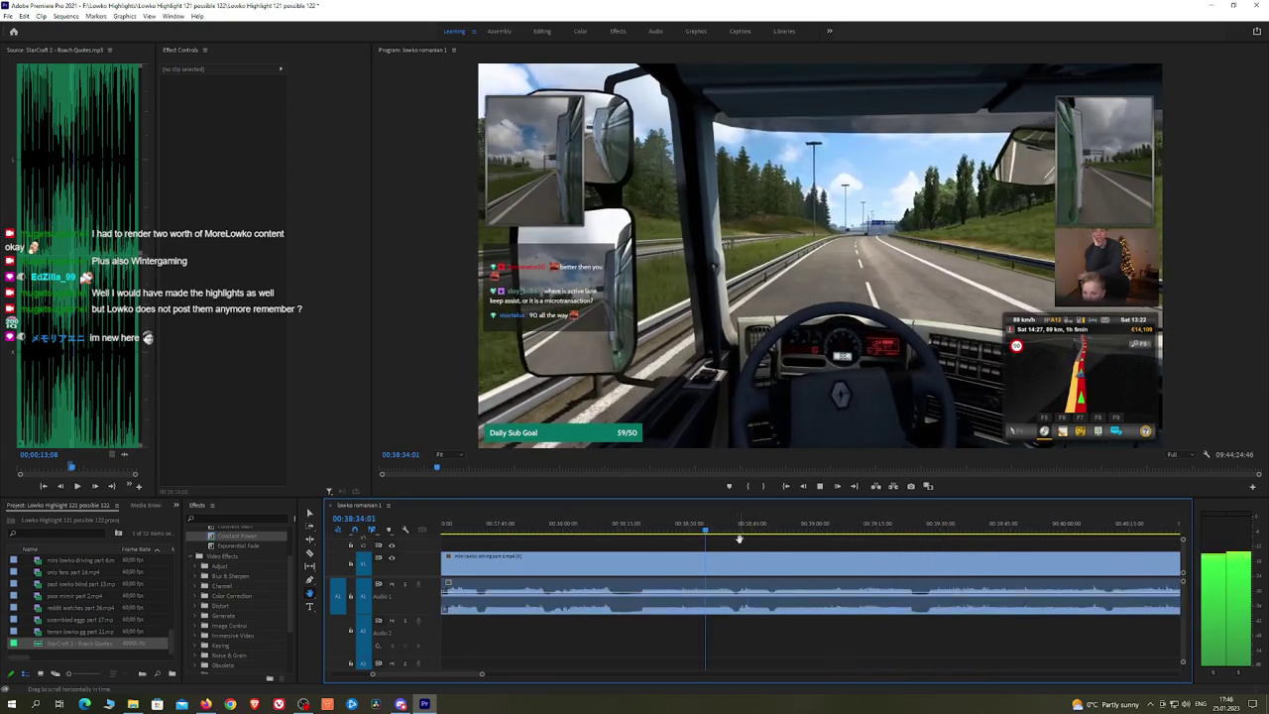
left_click(740, 531)
key("space")
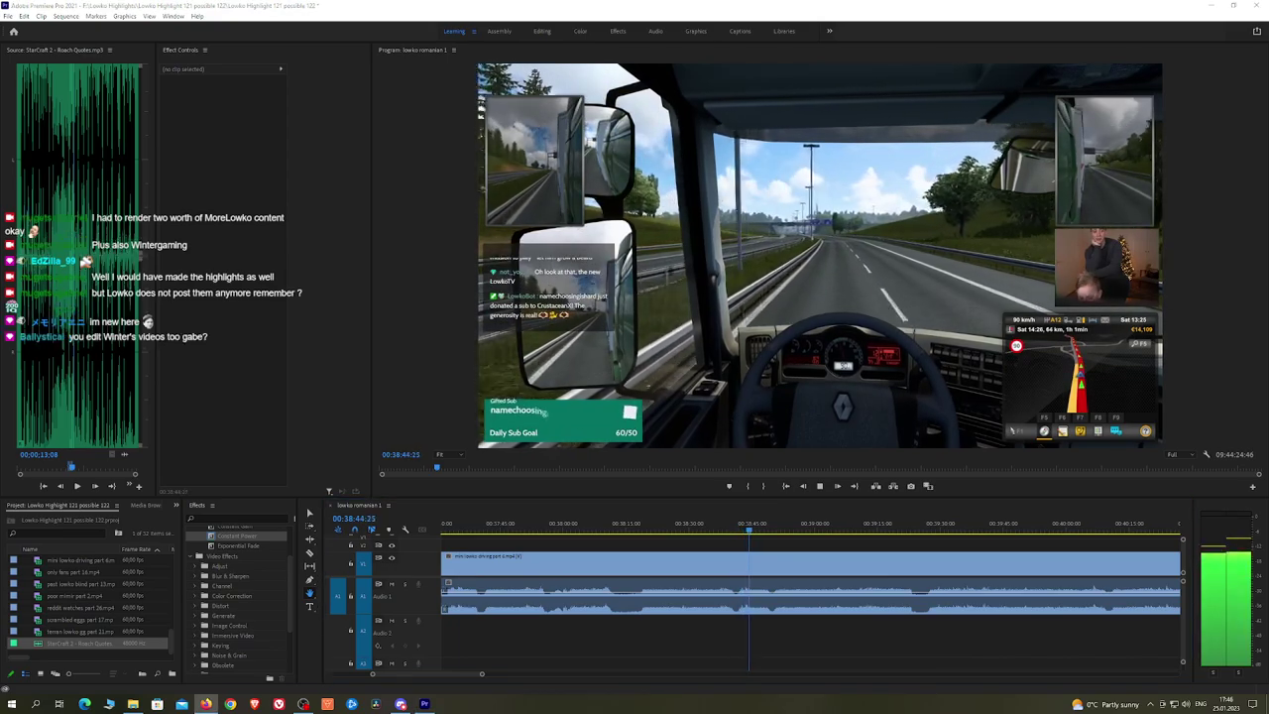
left_click_drag(817, 525, 932, 533)
key("space")
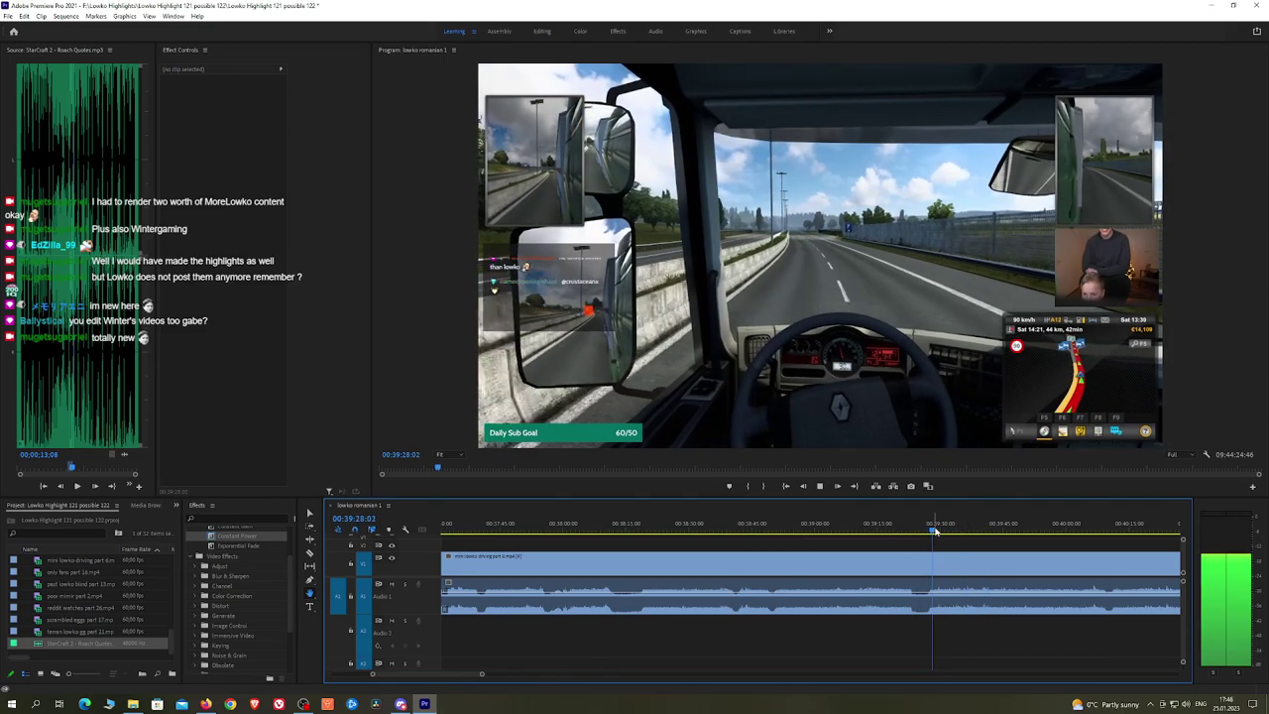
scroll(963, 533, "up", 2)
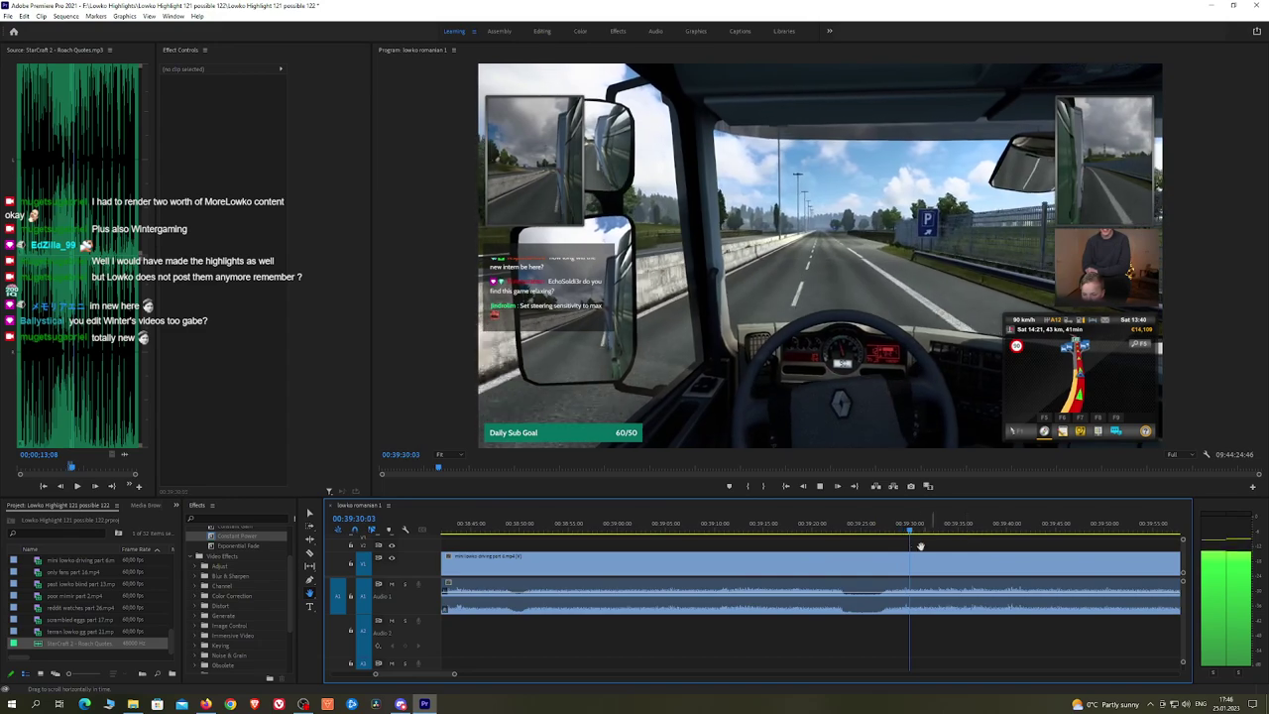
Step: Razor the clip at about 00:39:31 and ripple delete the unwanted stretch before the cut
key("c")
left_click(882, 565)
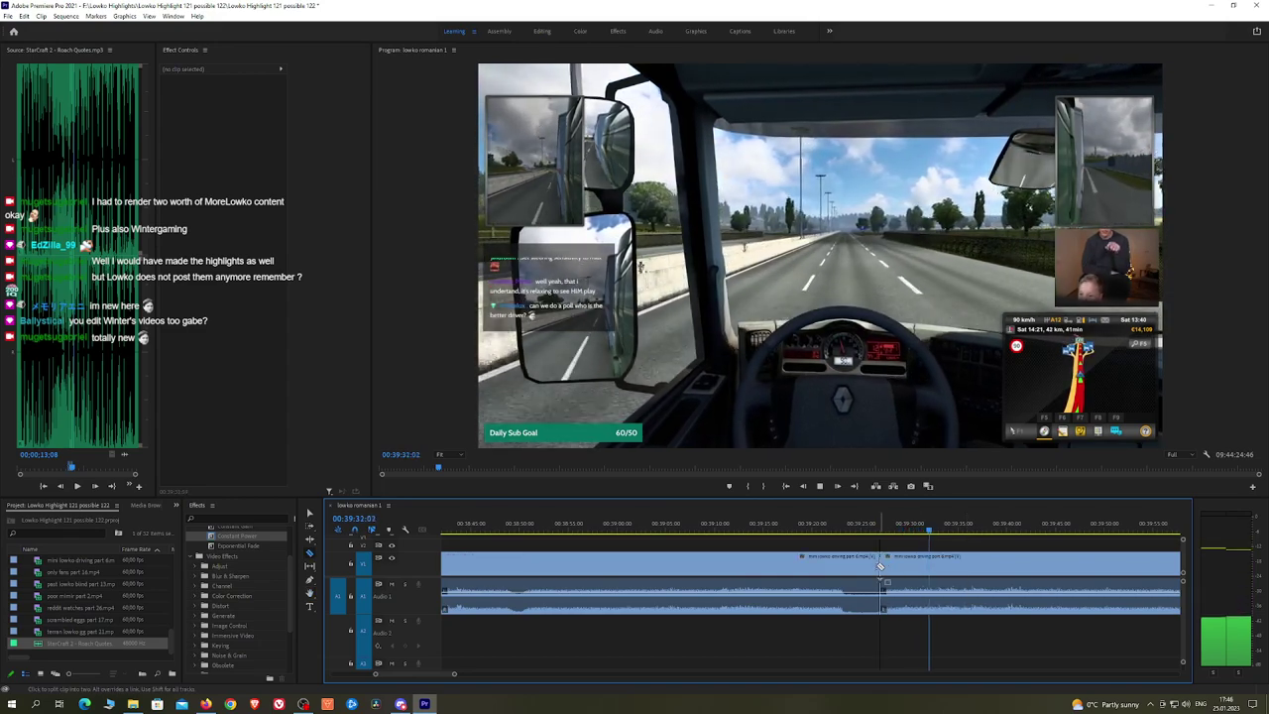
key("v")
left_click(864, 568)
key("shift+Delete")
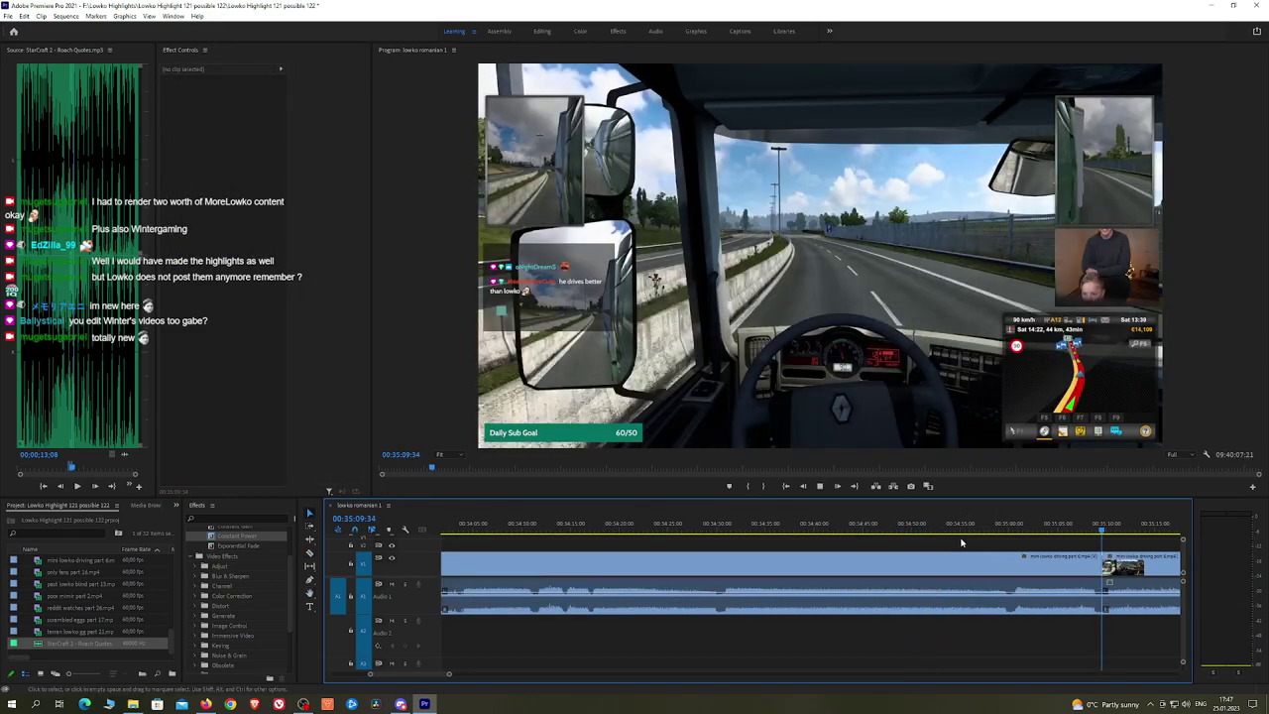
key("space")
Step: Add a Constant Power crossfade to the new audio join and pan it back into view
left_click_drag(237, 535, 1107, 613)
scroll(1130, 570, "down", 6)
key("h")
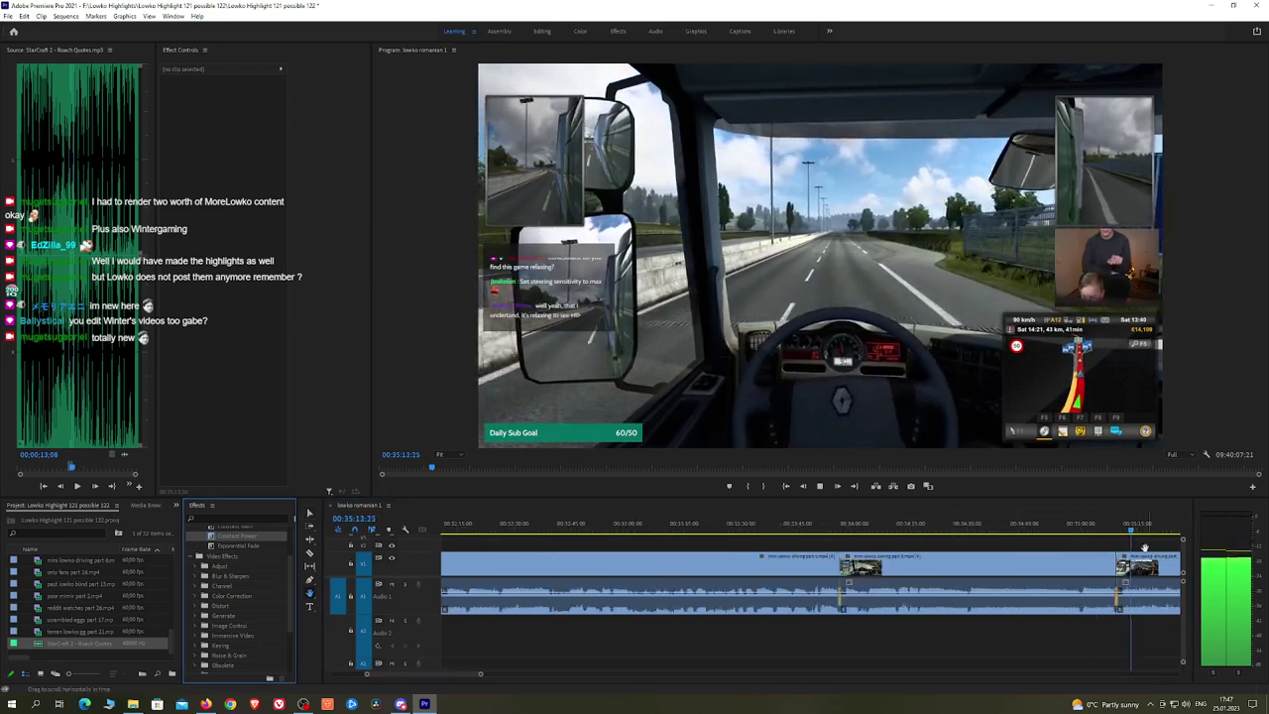
left_click_drag(1144, 548, 673, 547)
left_click_drag(754, 550, 741, 552)
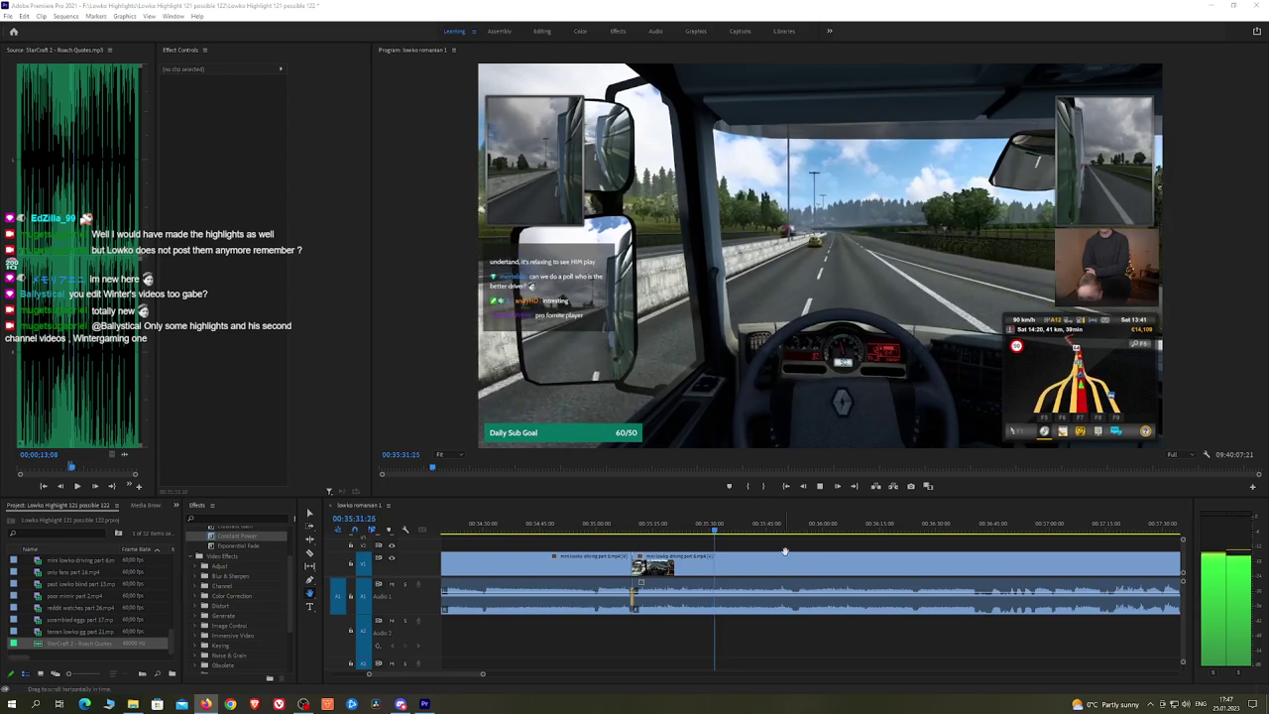
left_click_drag(783, 551, 743, 554)
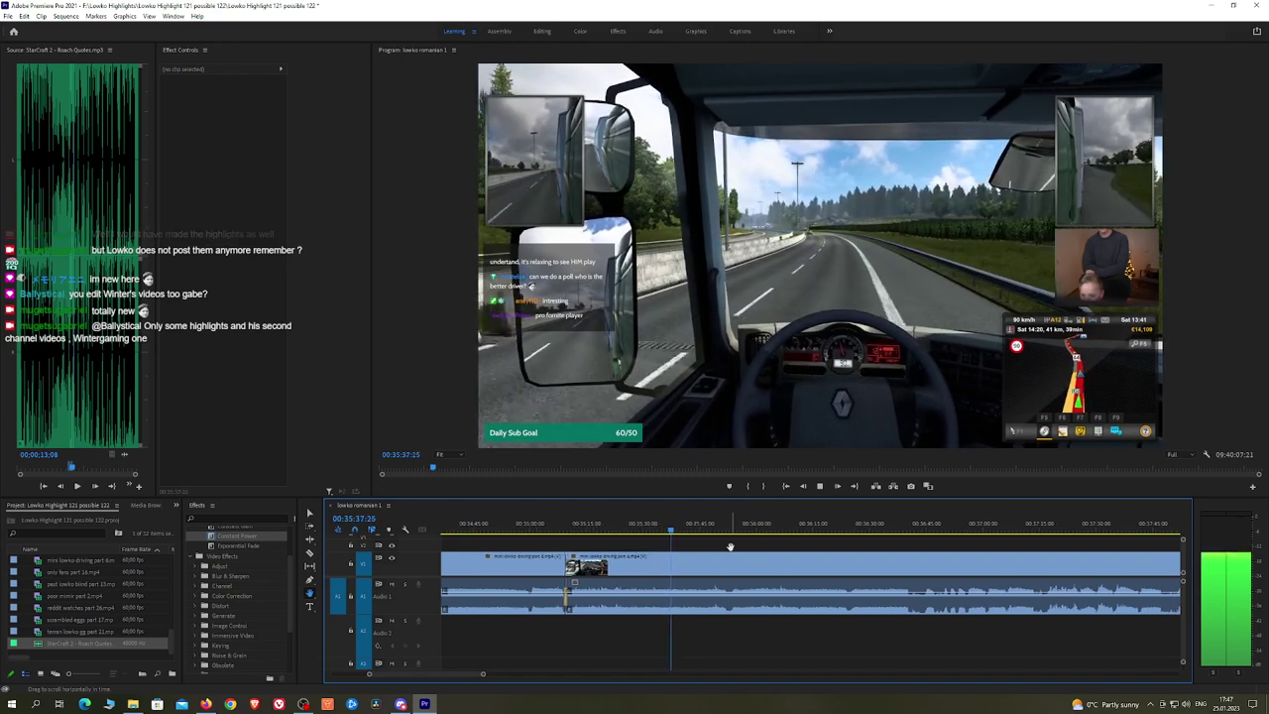
scroll(736, 547, "up", 2)
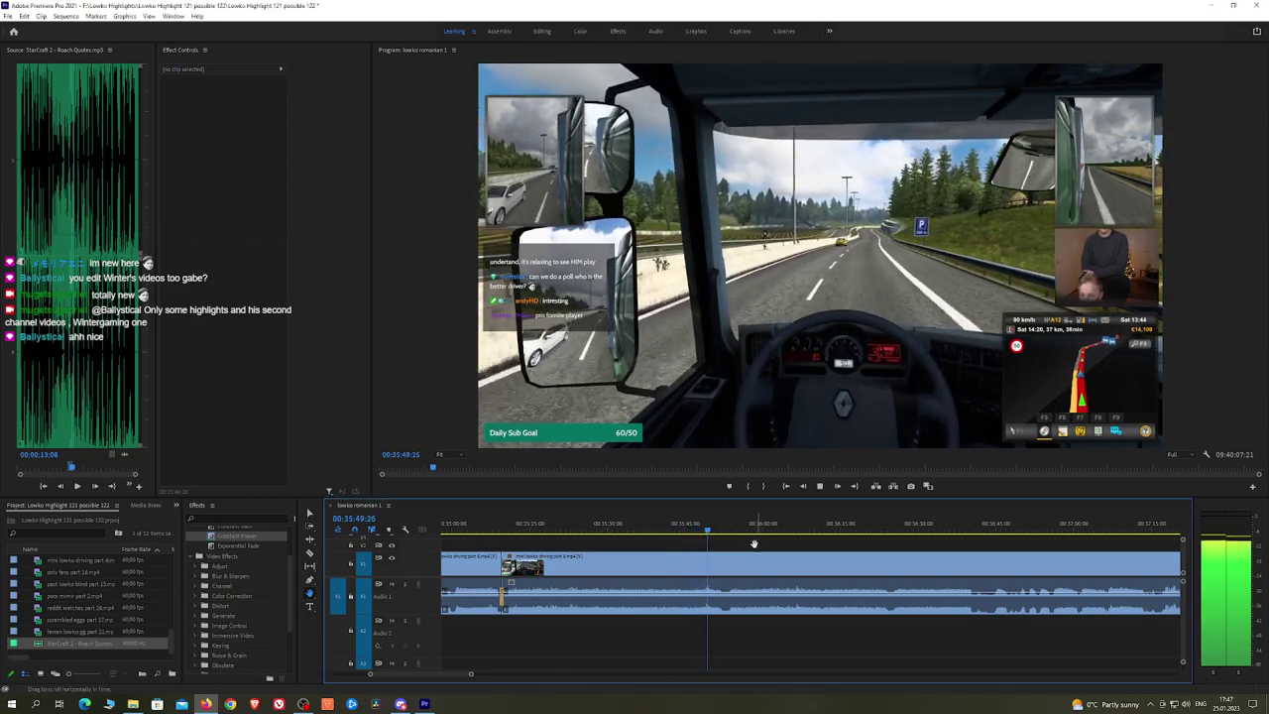
scroll(680, 538, "down", 2)
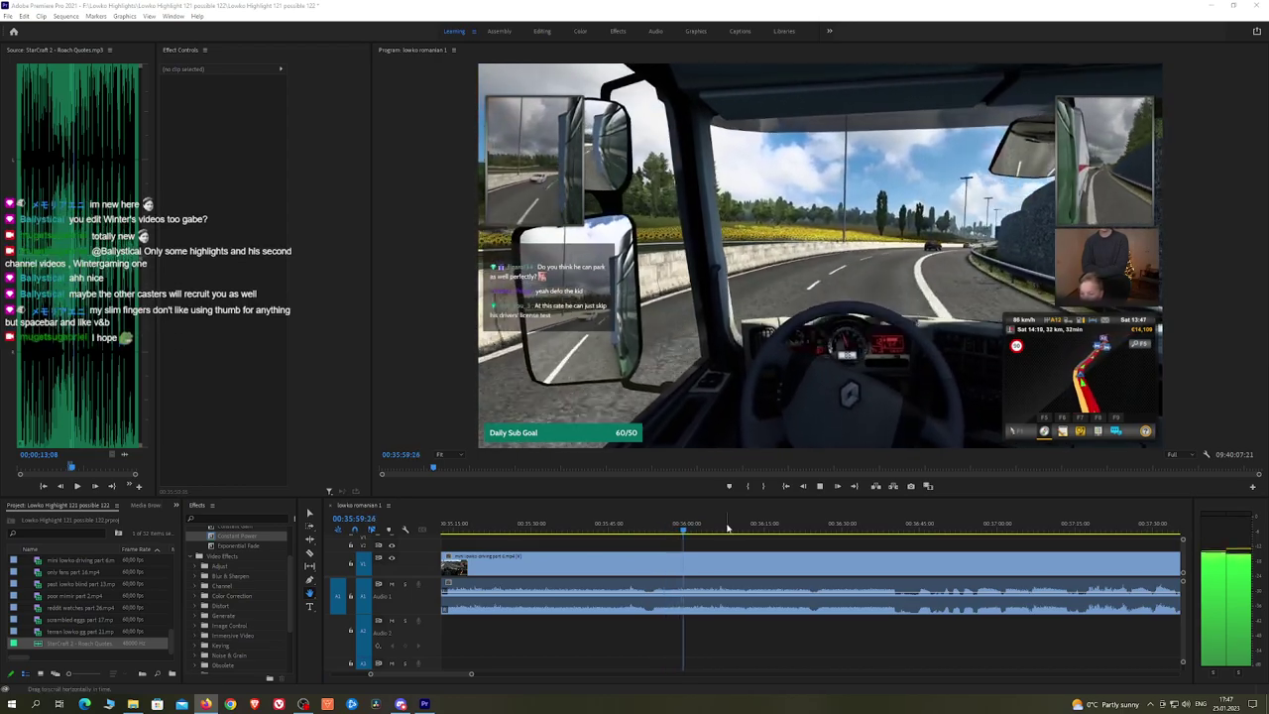
left_click_drag(729, 541, 712, 545)
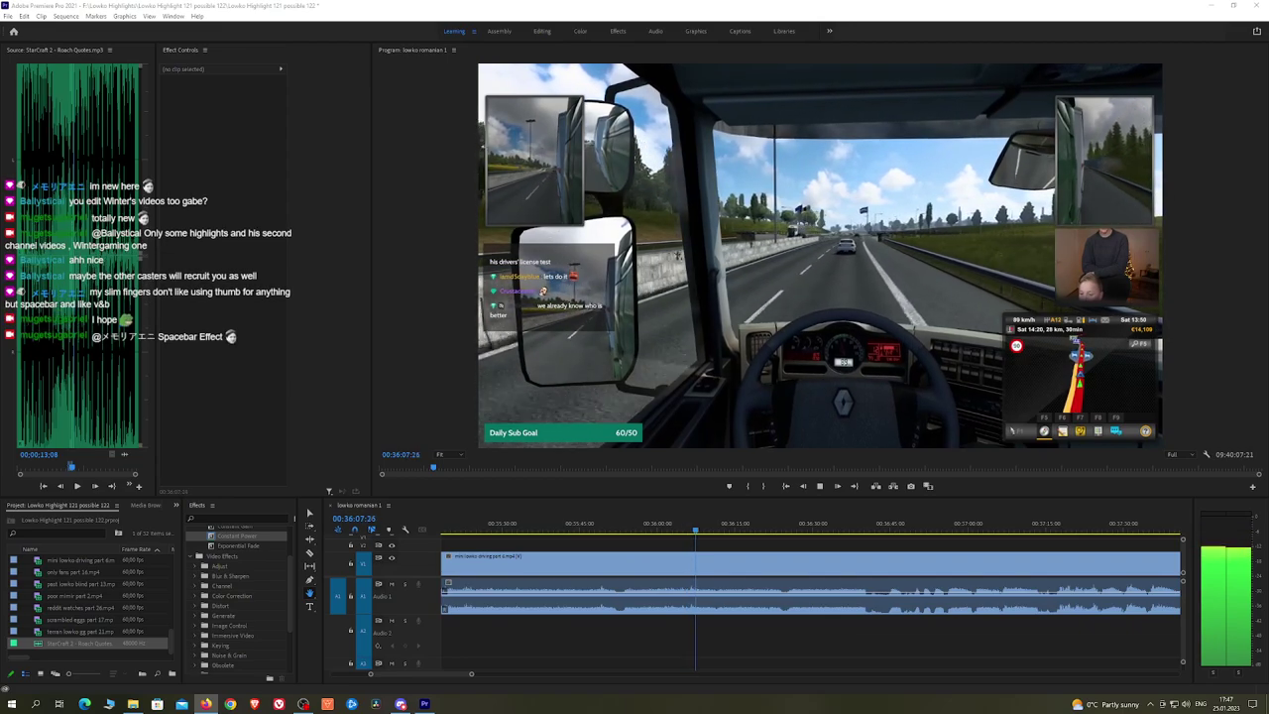
left_click_drag(711, 533, 786, 533)
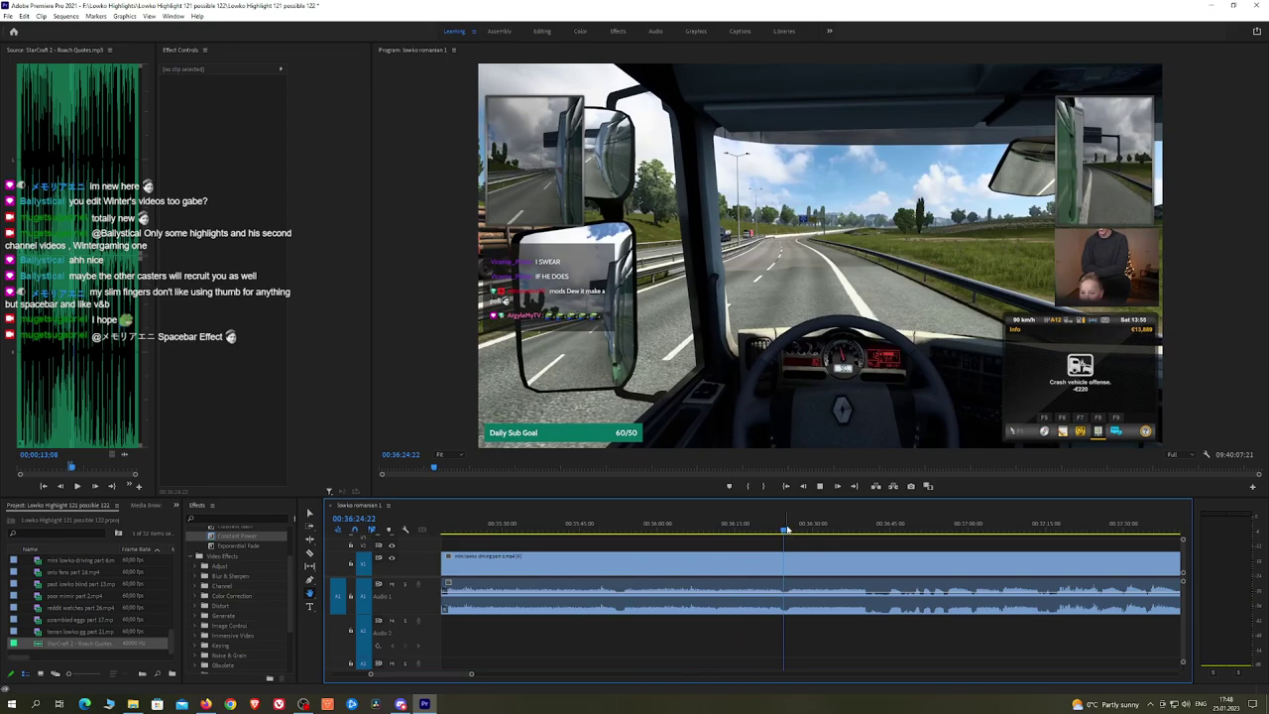
key("space")
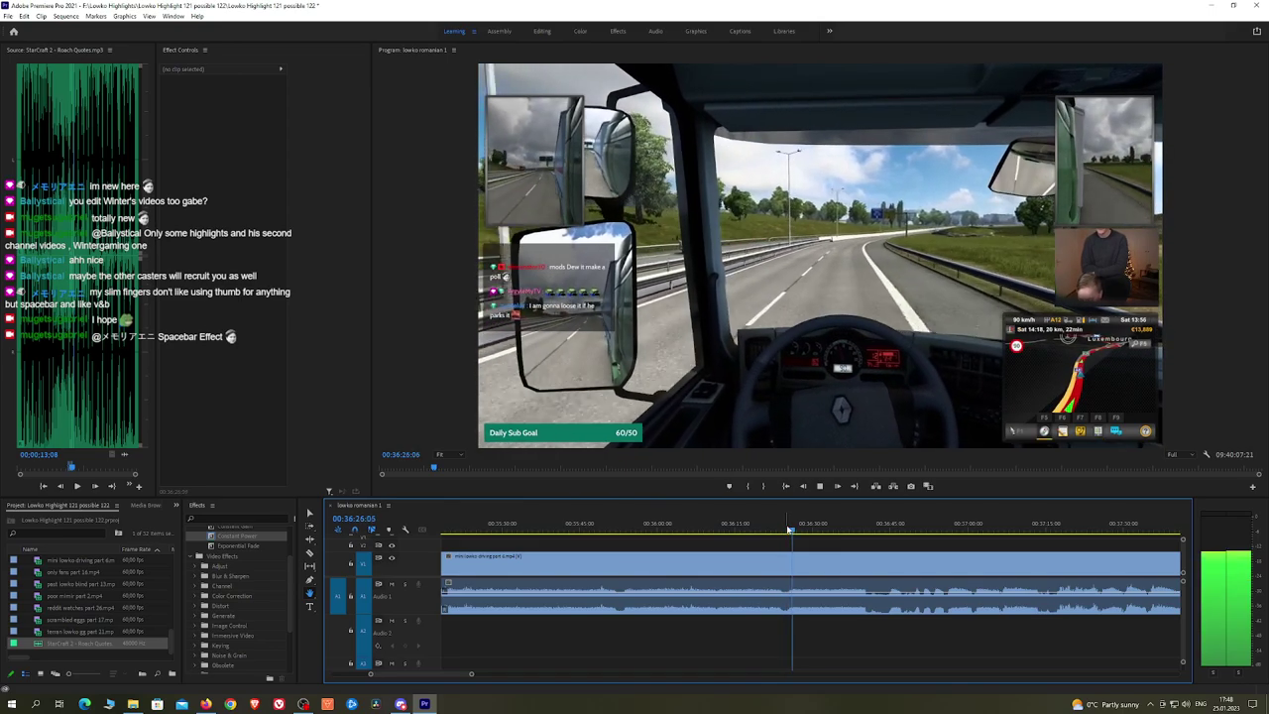
left_click_drag(853, 532, 880, 532)
key("space")
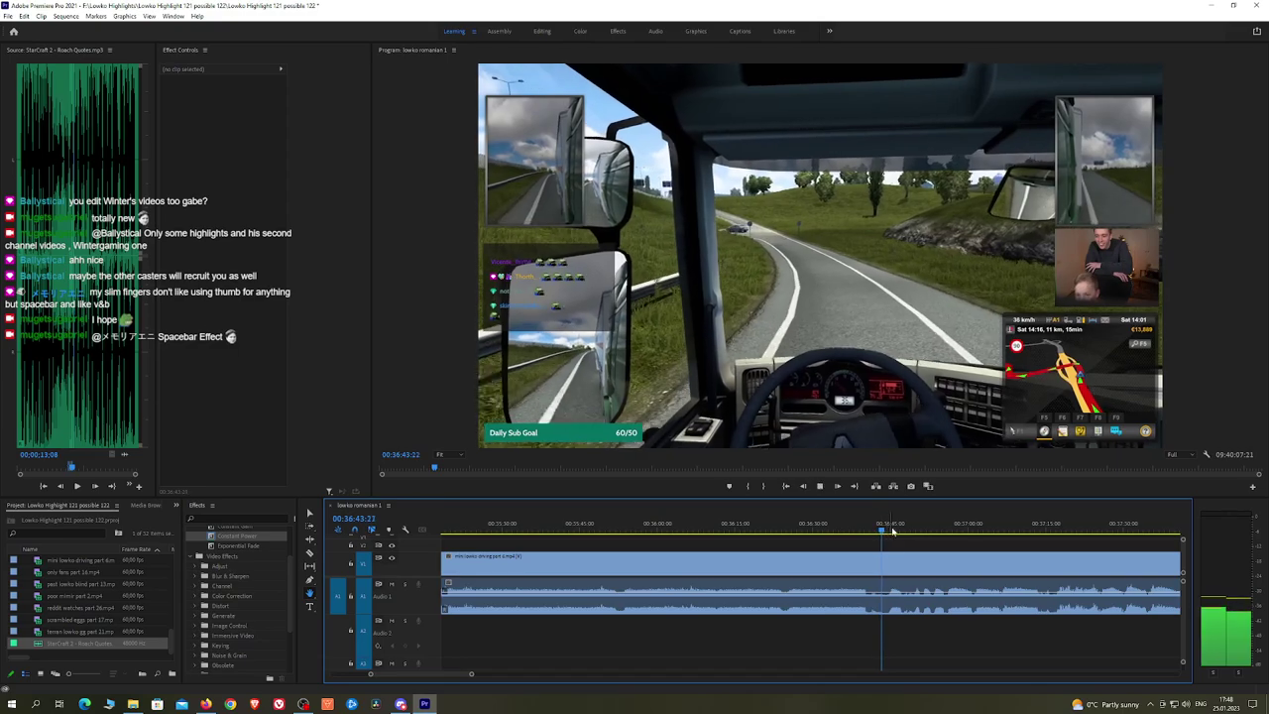
left_click_drag(965, 542, 790, 521)
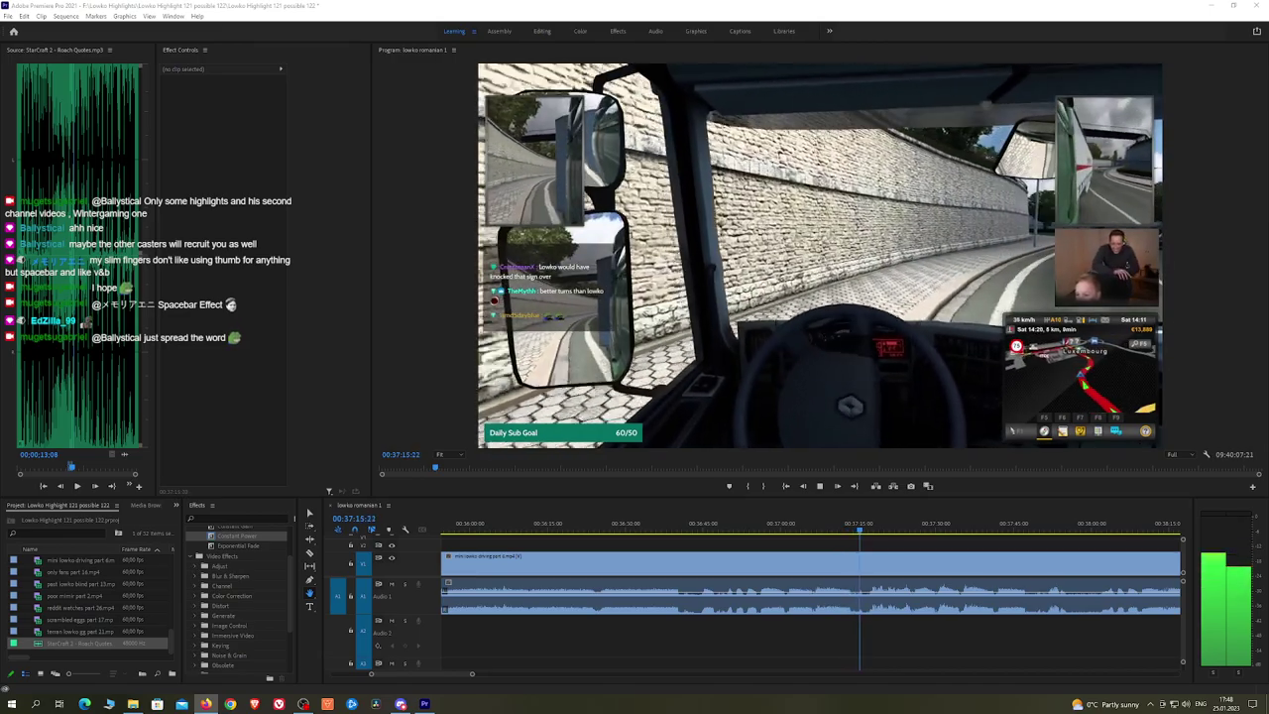
left_click_drag(864, 545, 776, 536)
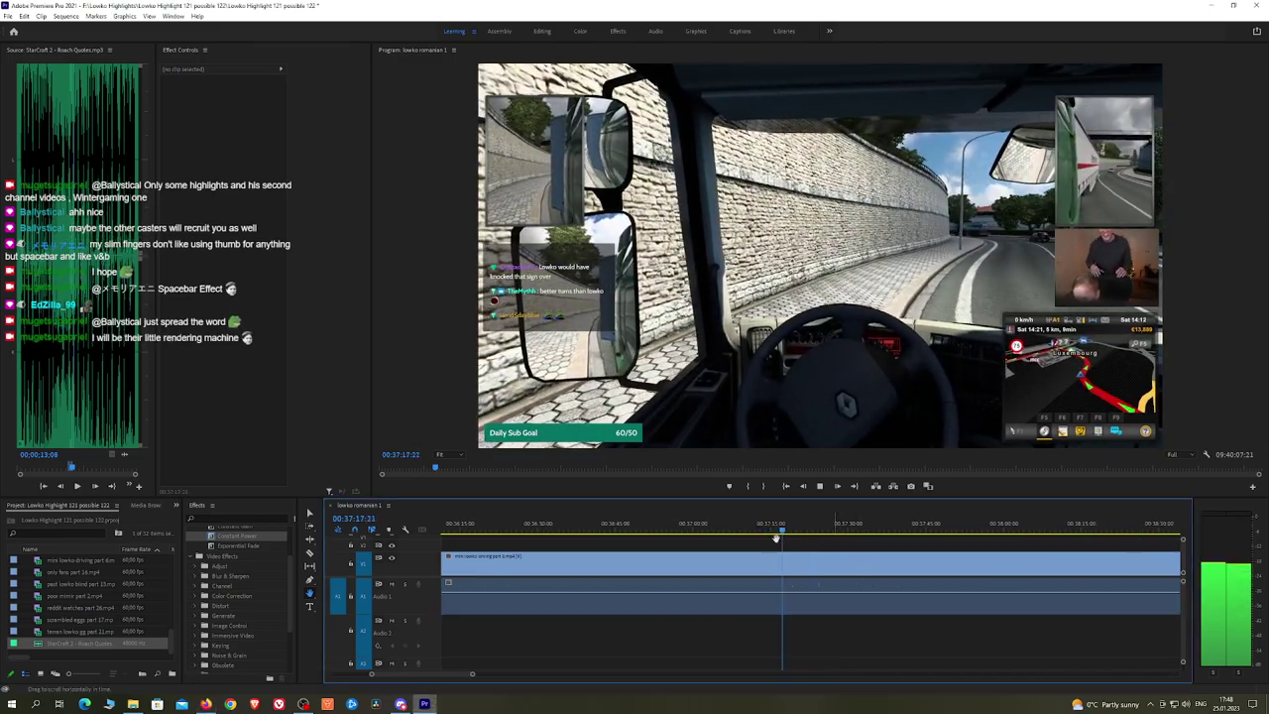
scroll(775, 537, "down", 2)
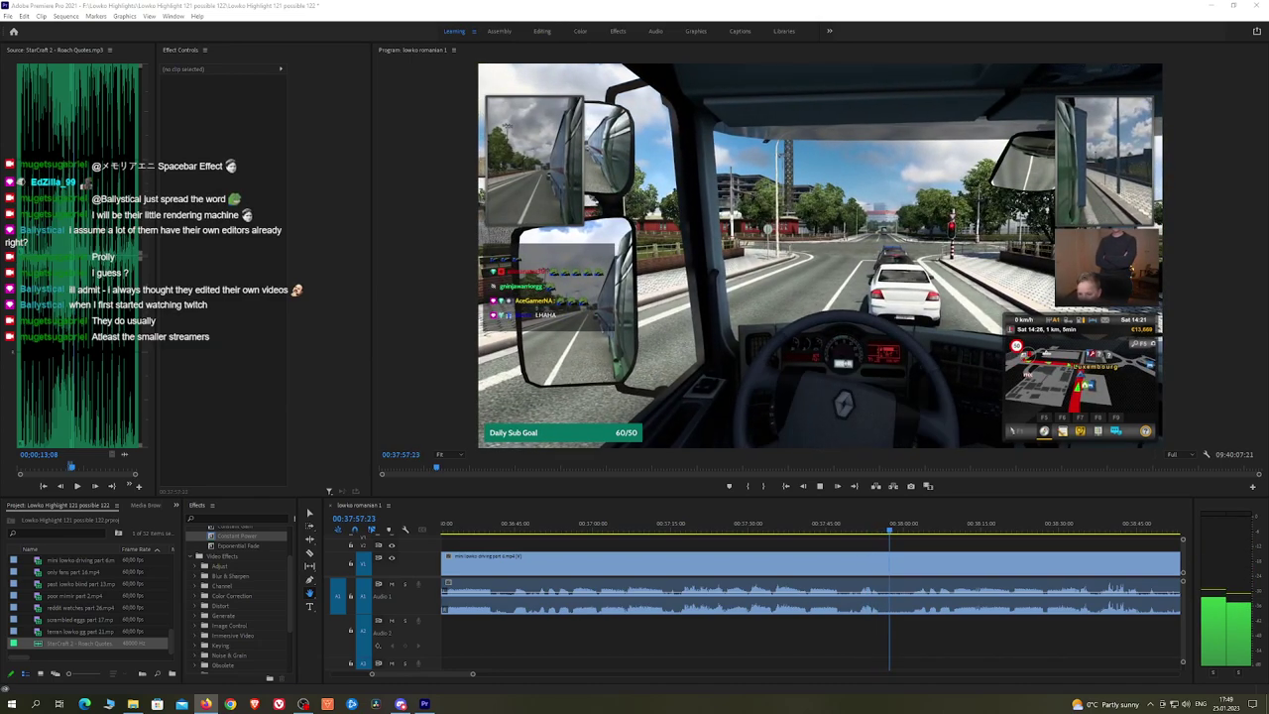
left_click_drag(910, 527, 787, 545)
key("space")
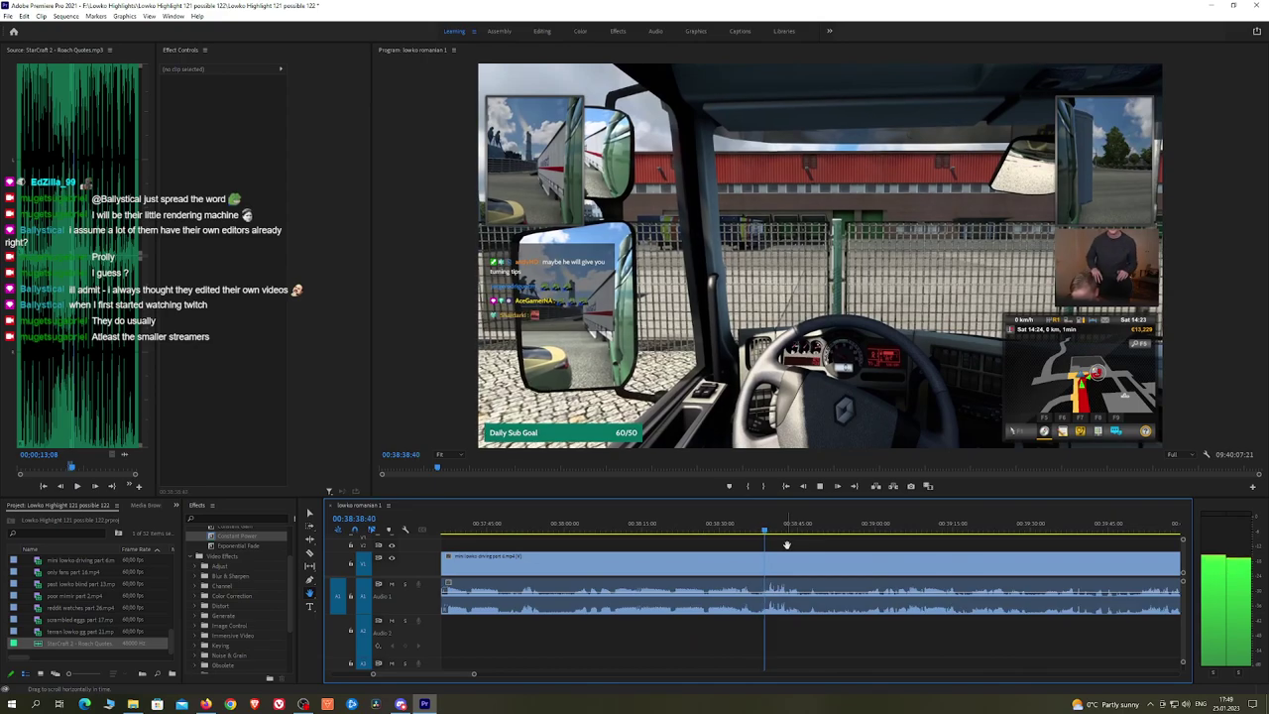
left_click(690, 536)
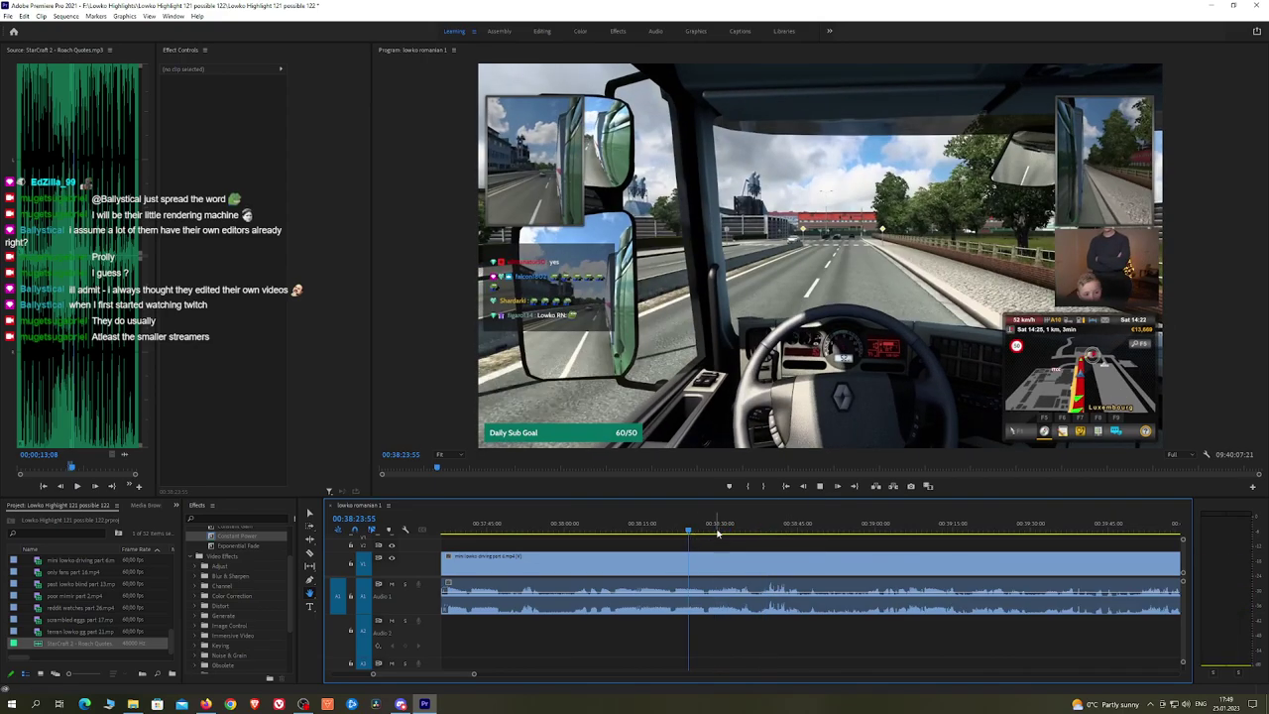
key("space")
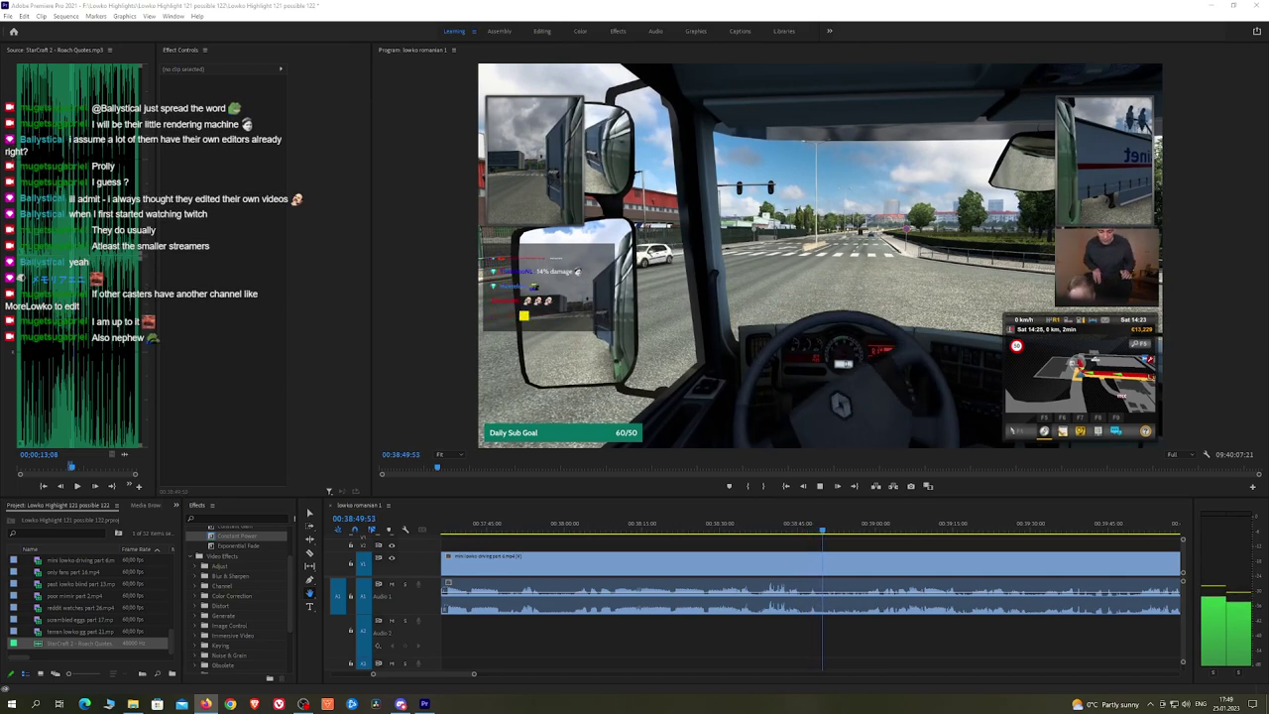
left_click_drag(872, 549, 798, 534)
scroll(849, 555, "up", 3)
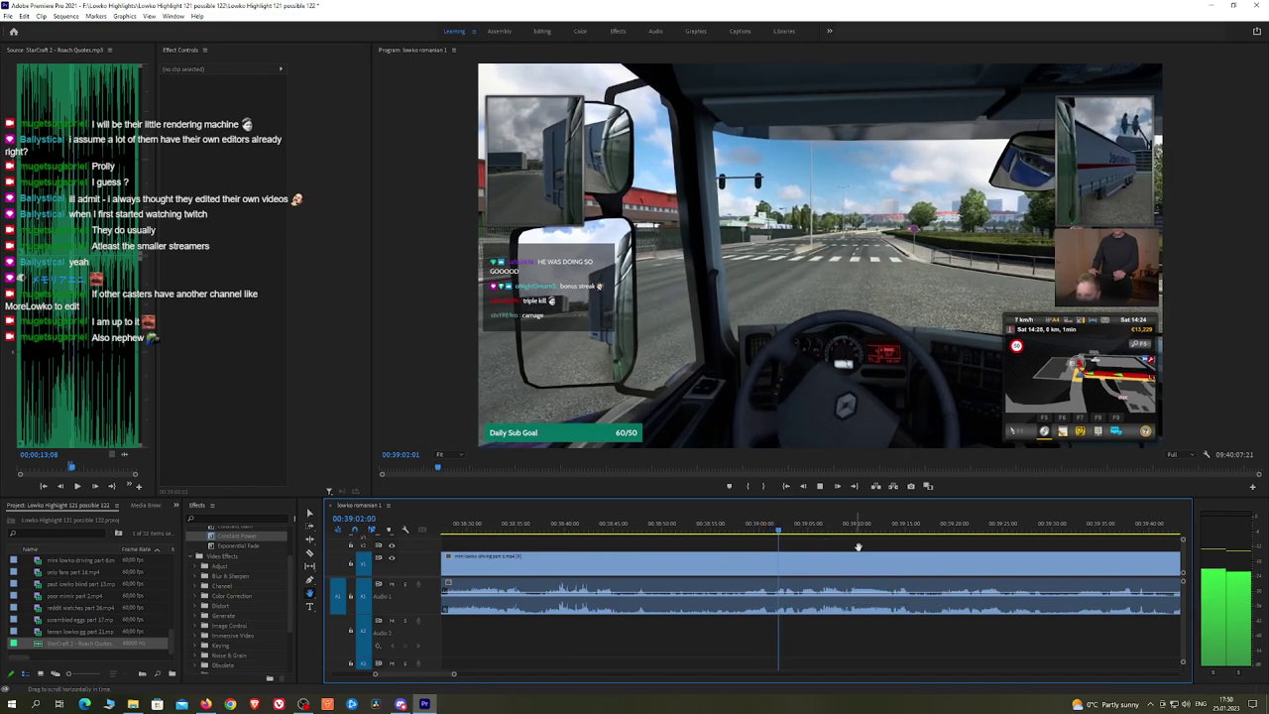
scroll(865, 539, "down", 1)
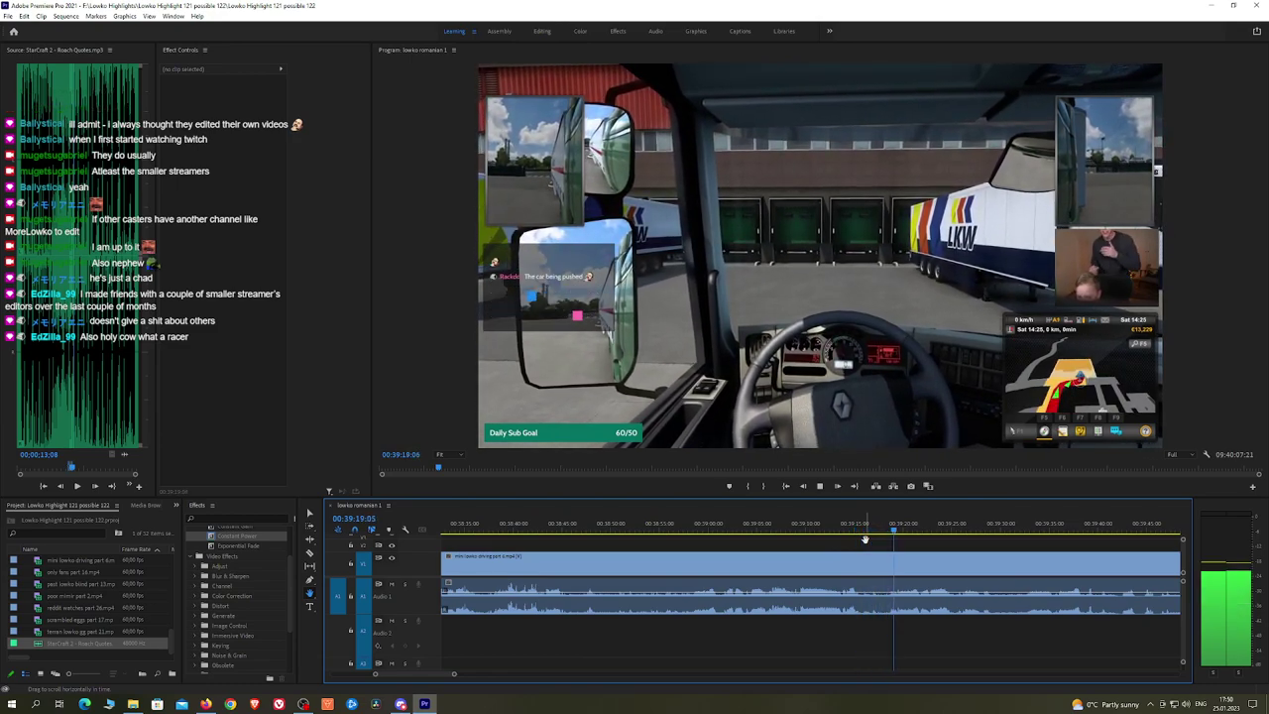
left_click_drag(960, 546, 830, 541)
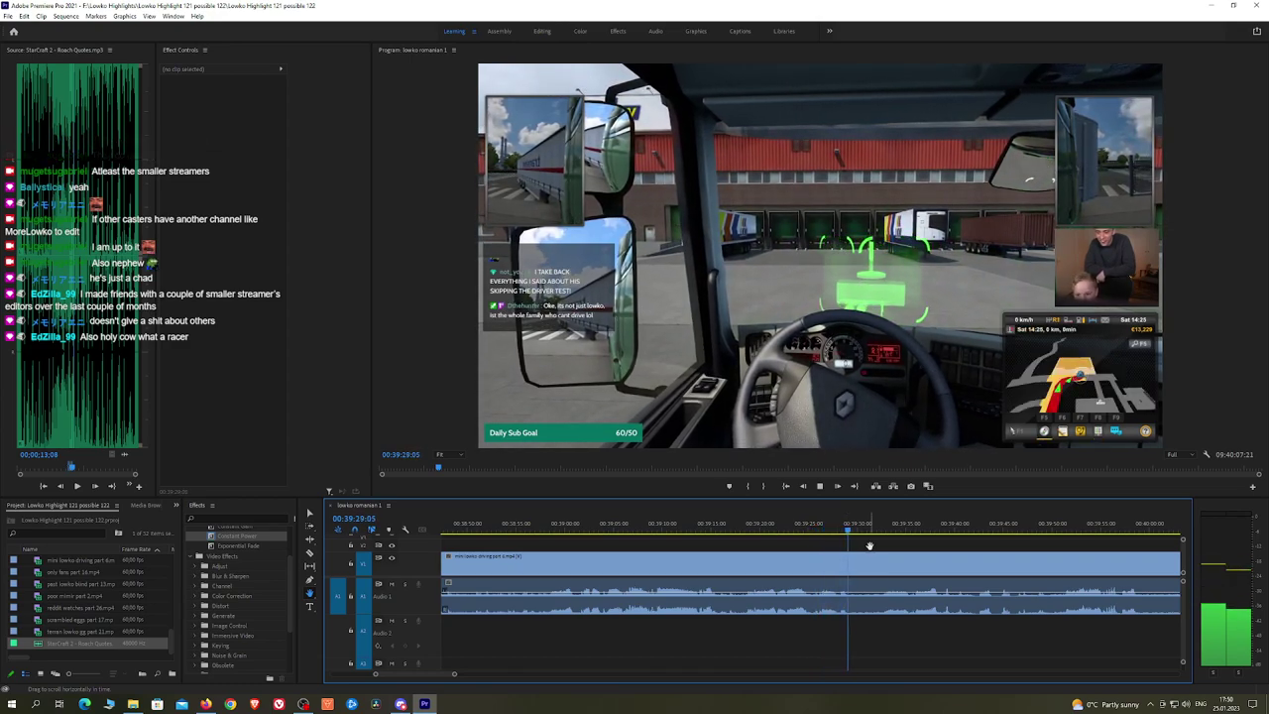
left_click(895, 533)
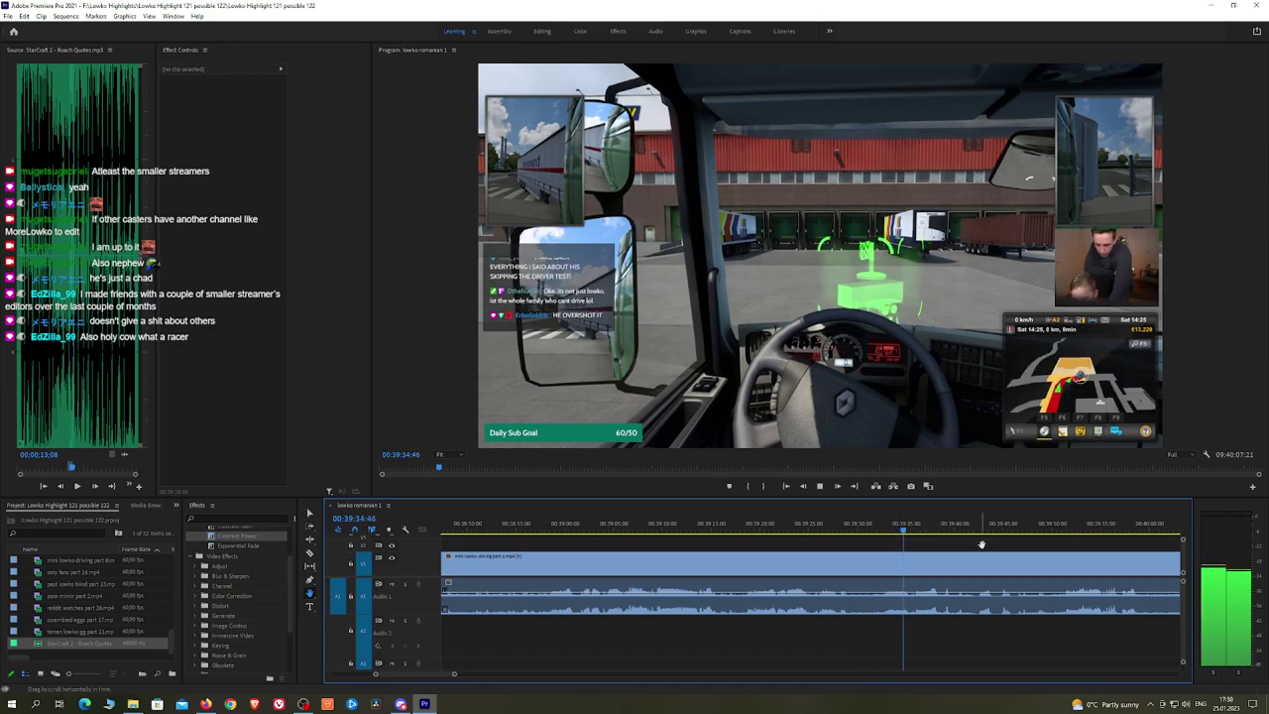
left_click_drag(982, 544, 864, 537)
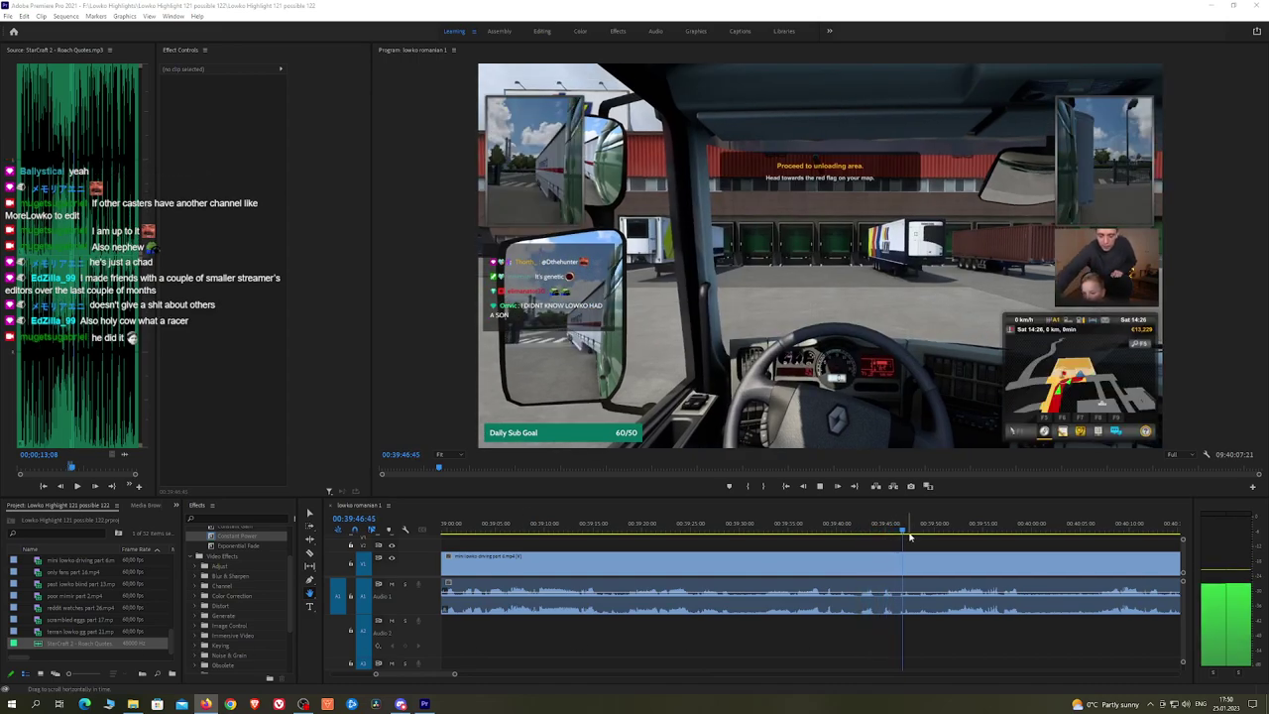
left_click_drag(910, 535, 850, 536)
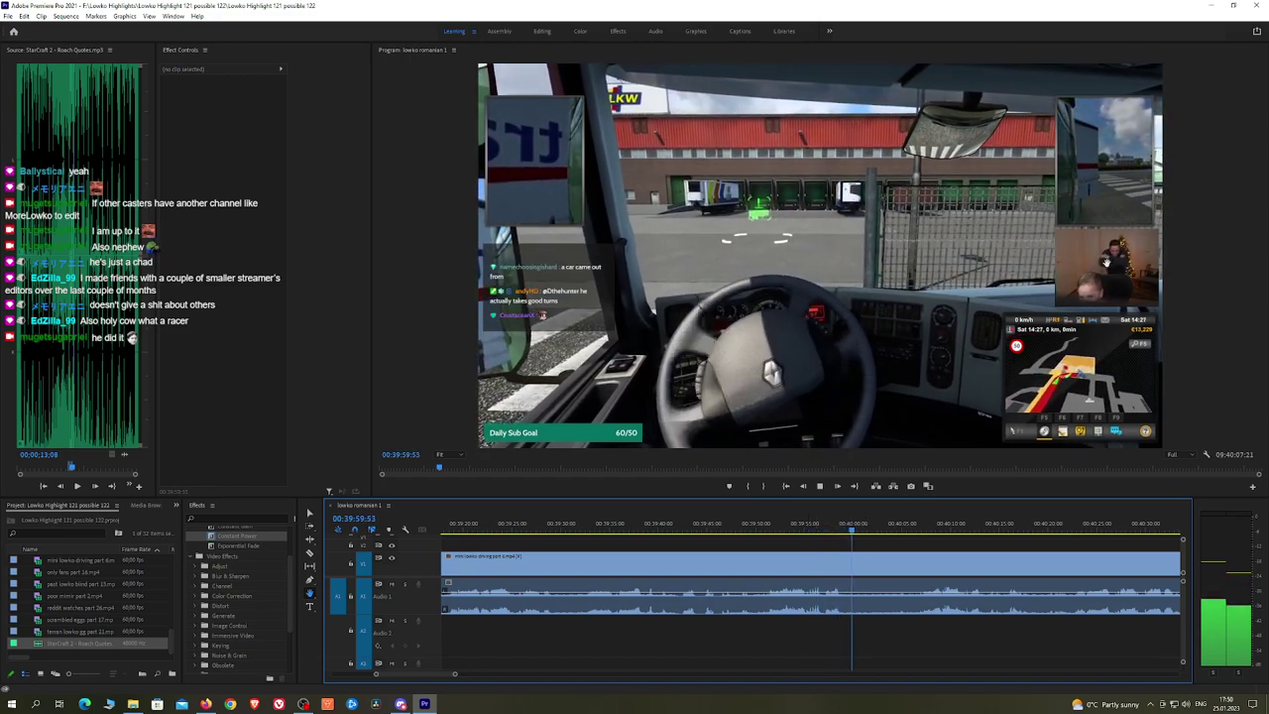
left_click(929, 372)
key("grave")
key("grave")
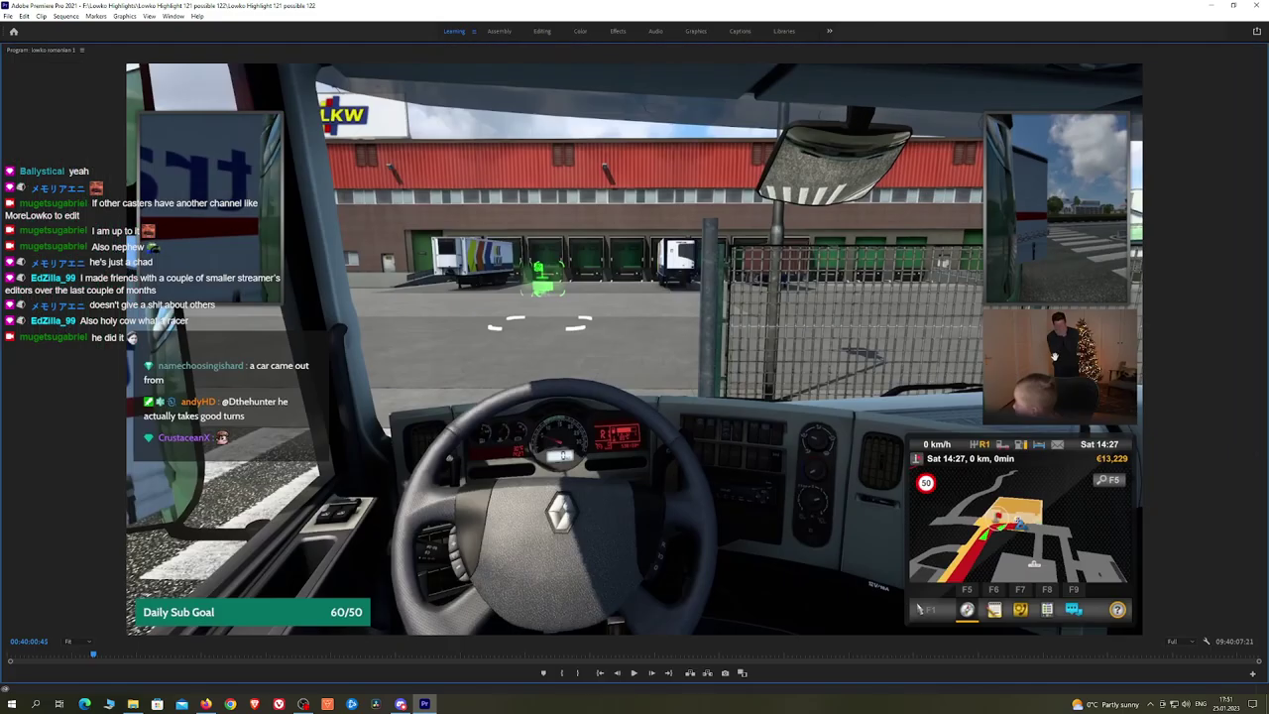
left_click(843, 527)
Step: Cut the driving clip at 00:39:59:28 and locate Distort > Transform in the Effects panel
key("space")
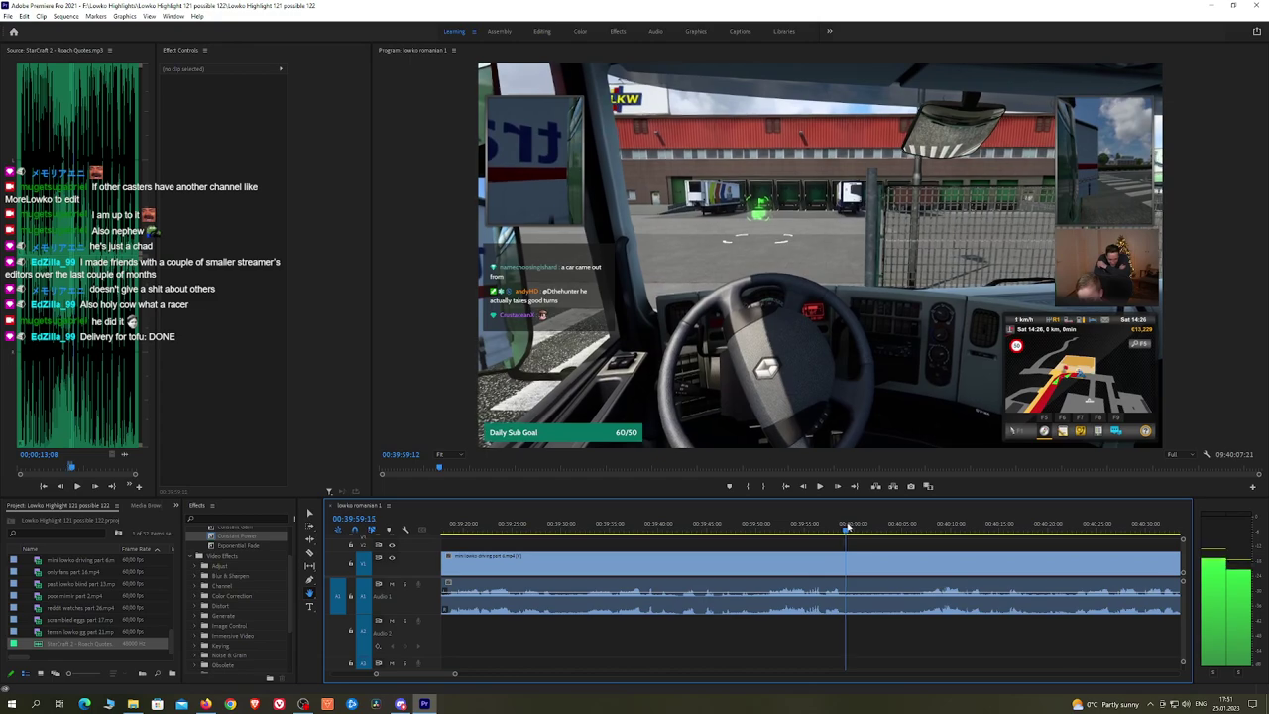
key("space")
left_click(854, 561)
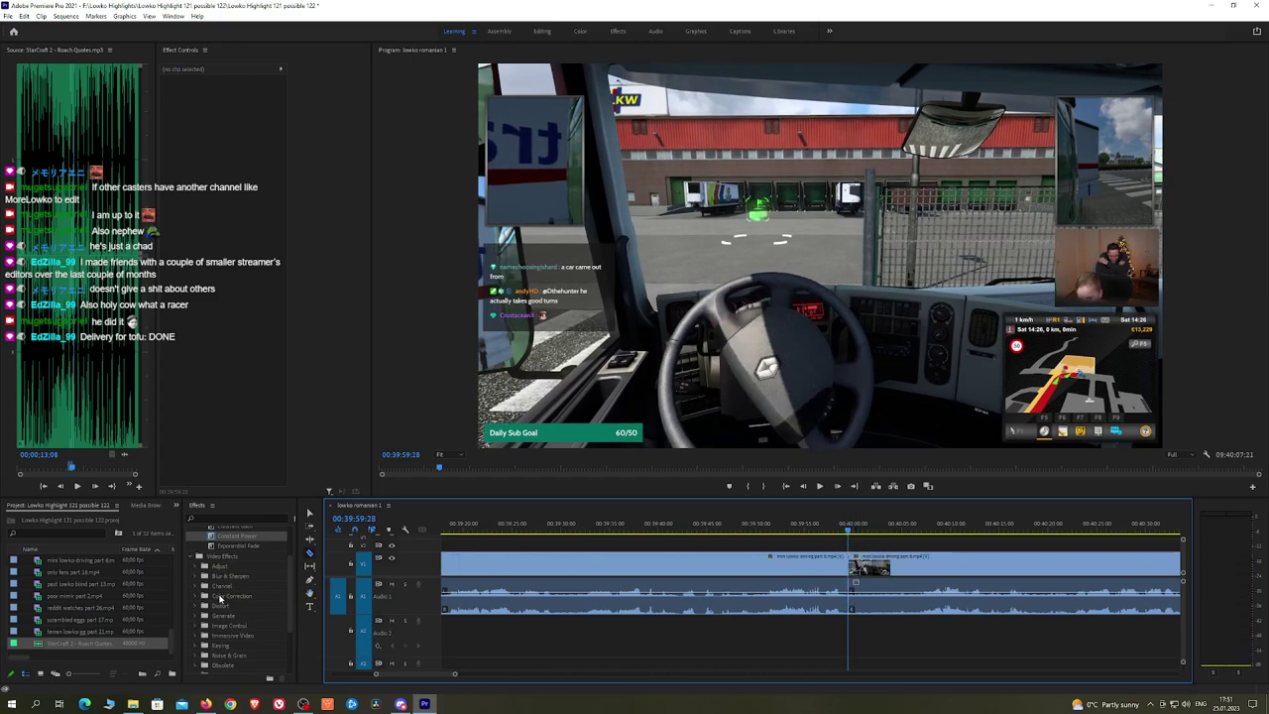
left_click(196, 606)
scroll(249, 622, "down", 4)
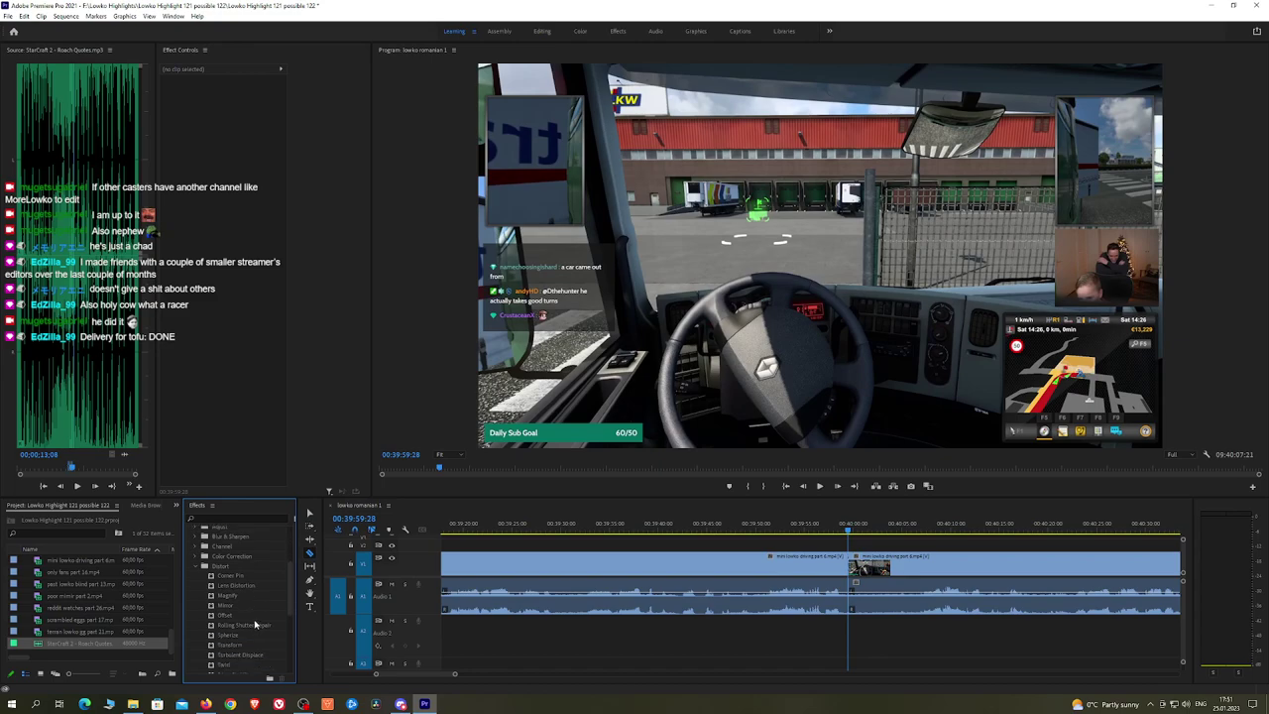
left_click(241, 647)
Step: Scrub forward to 00:40:10:56 and cut the clip again there
left_click(902, 530)
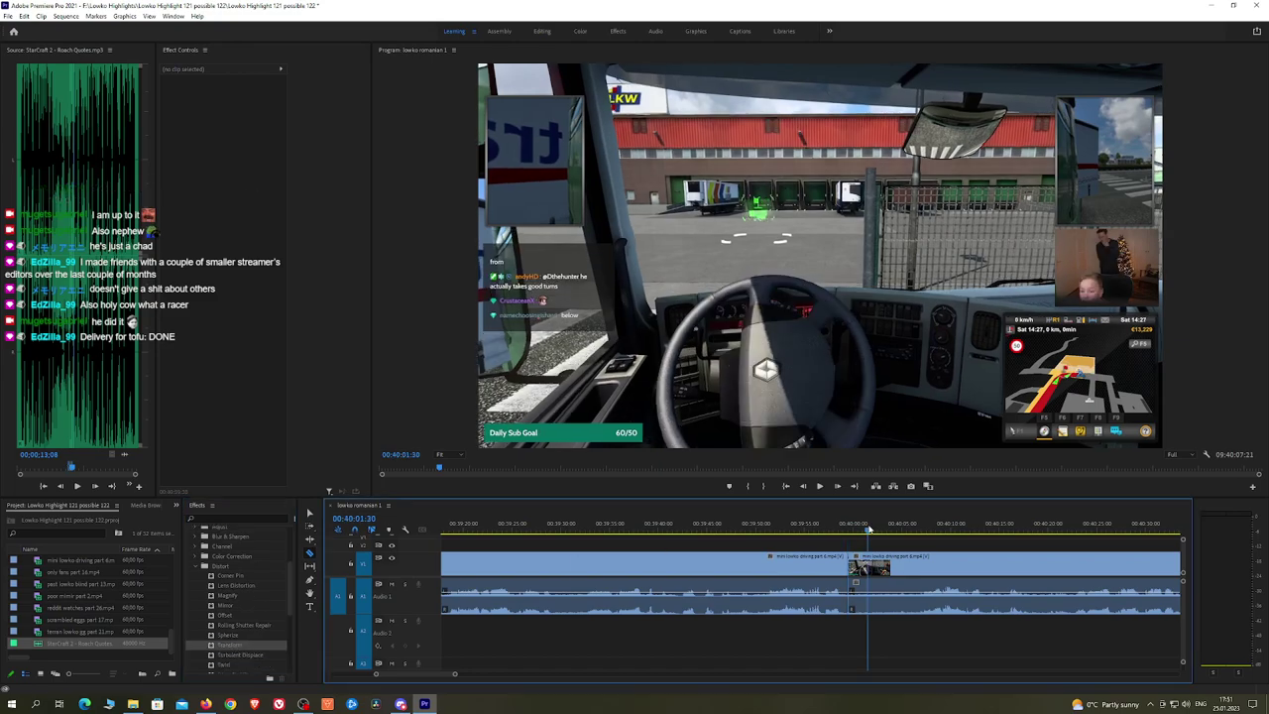
key("space")
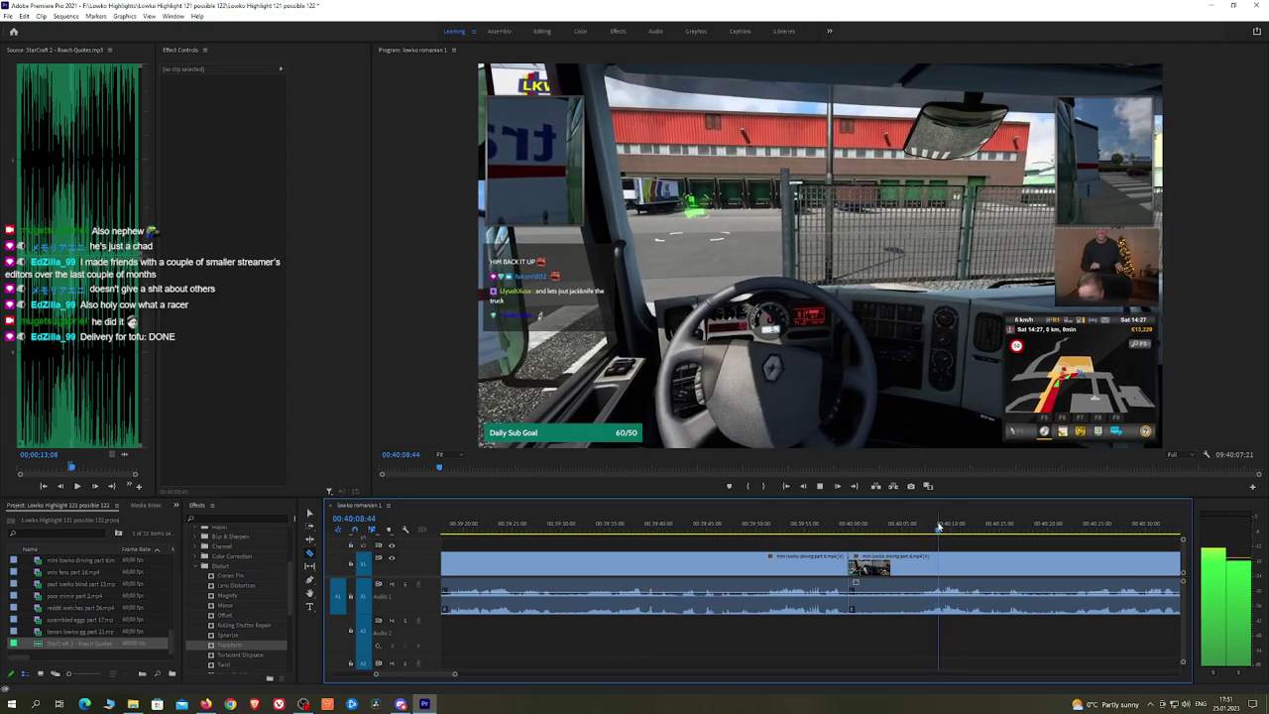
scroll(943, 540, "up", 2)
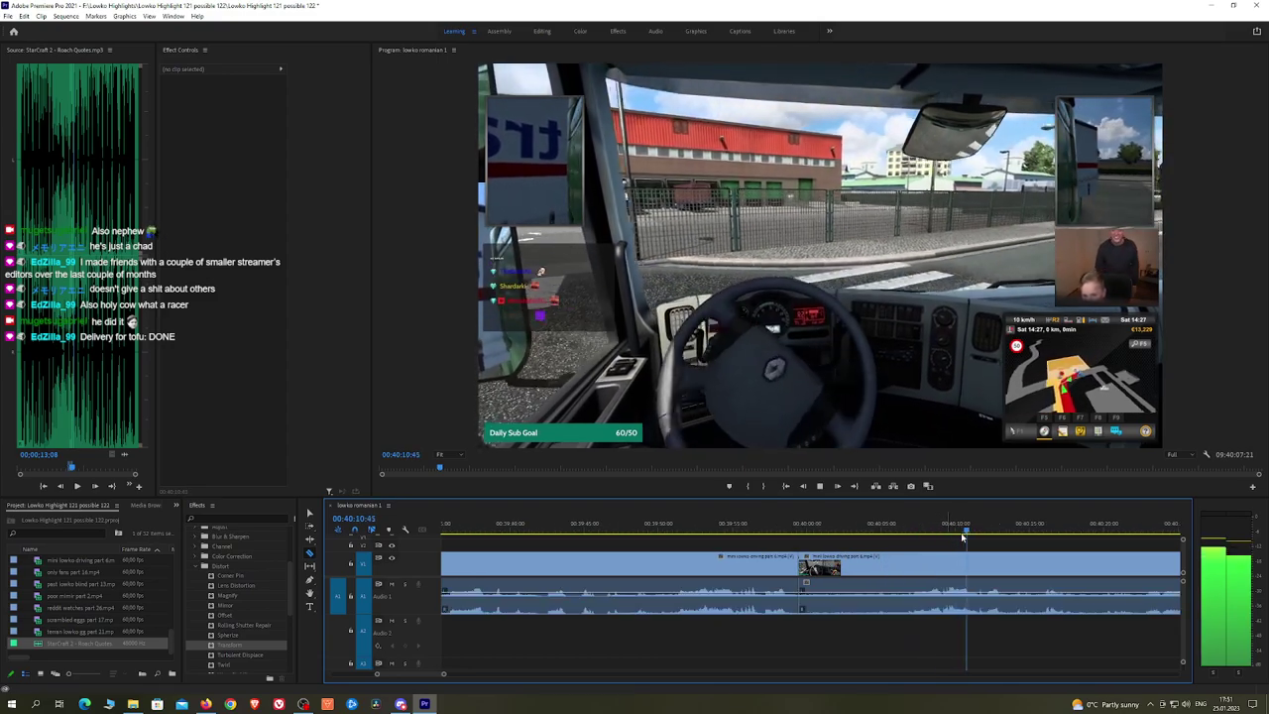
left_click(943, 529)
left_click_drag(943, 529, 971, 531)
left_click(970, 545)
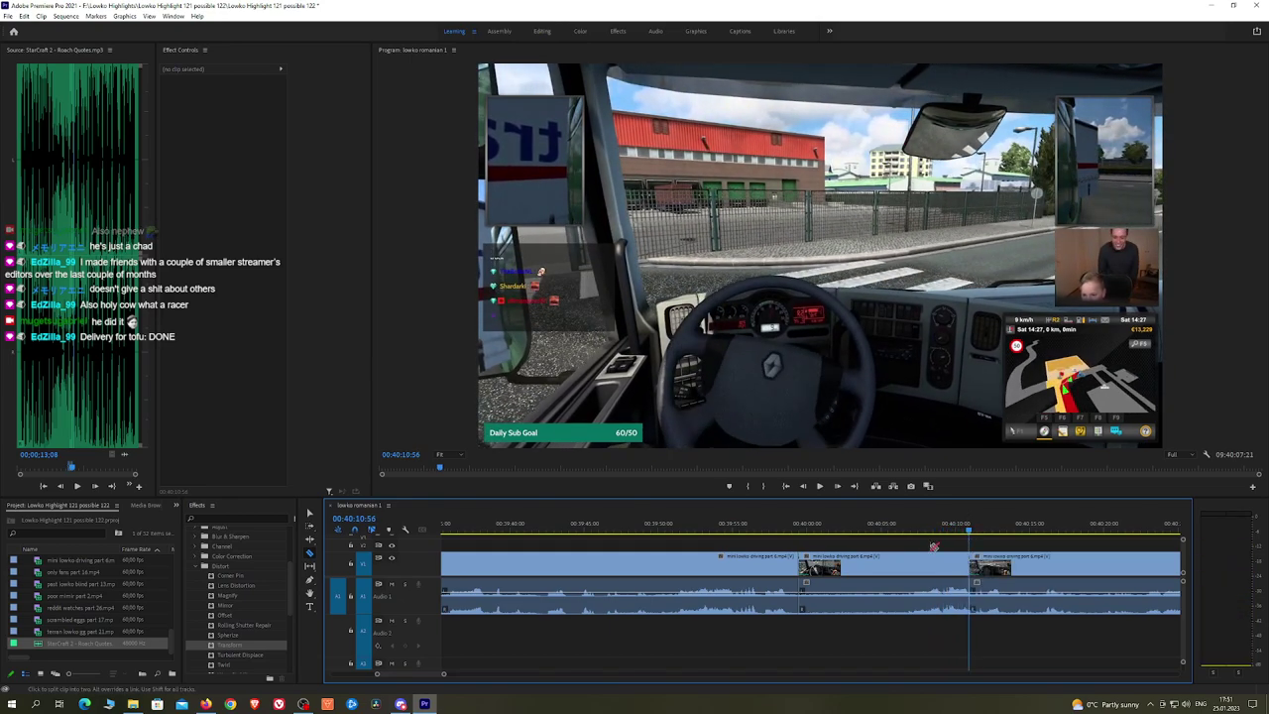
key("Up")
Step: Apply the Transform effect to the isolated piece and widen the Effect Controls panel
key("v")
left_click(836, 566)
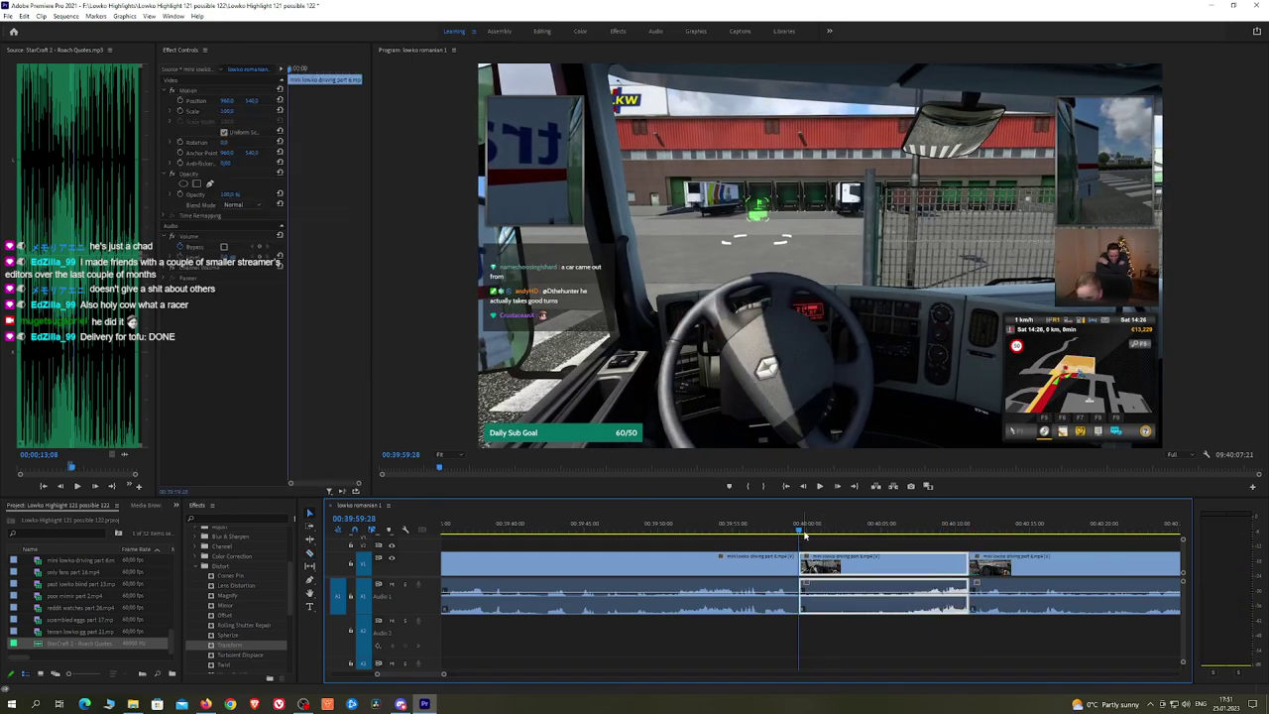
key("space")
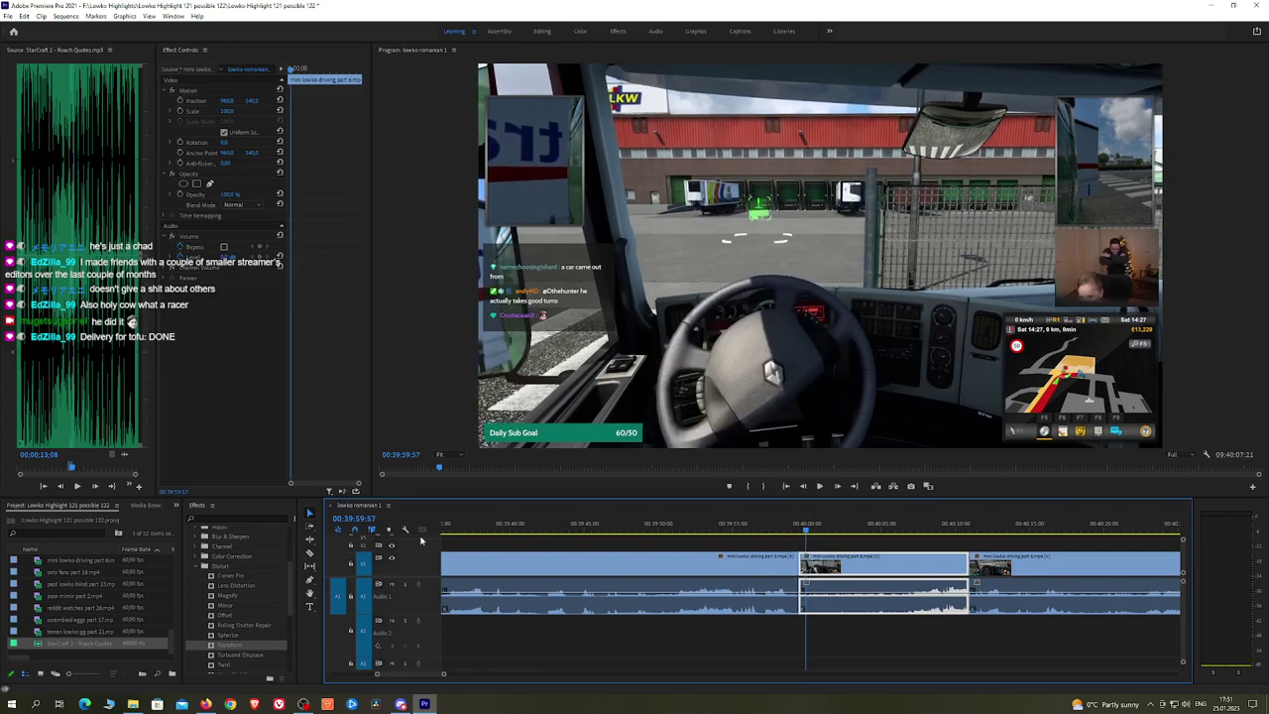
left_click_drag(241, 651, 347, 417)
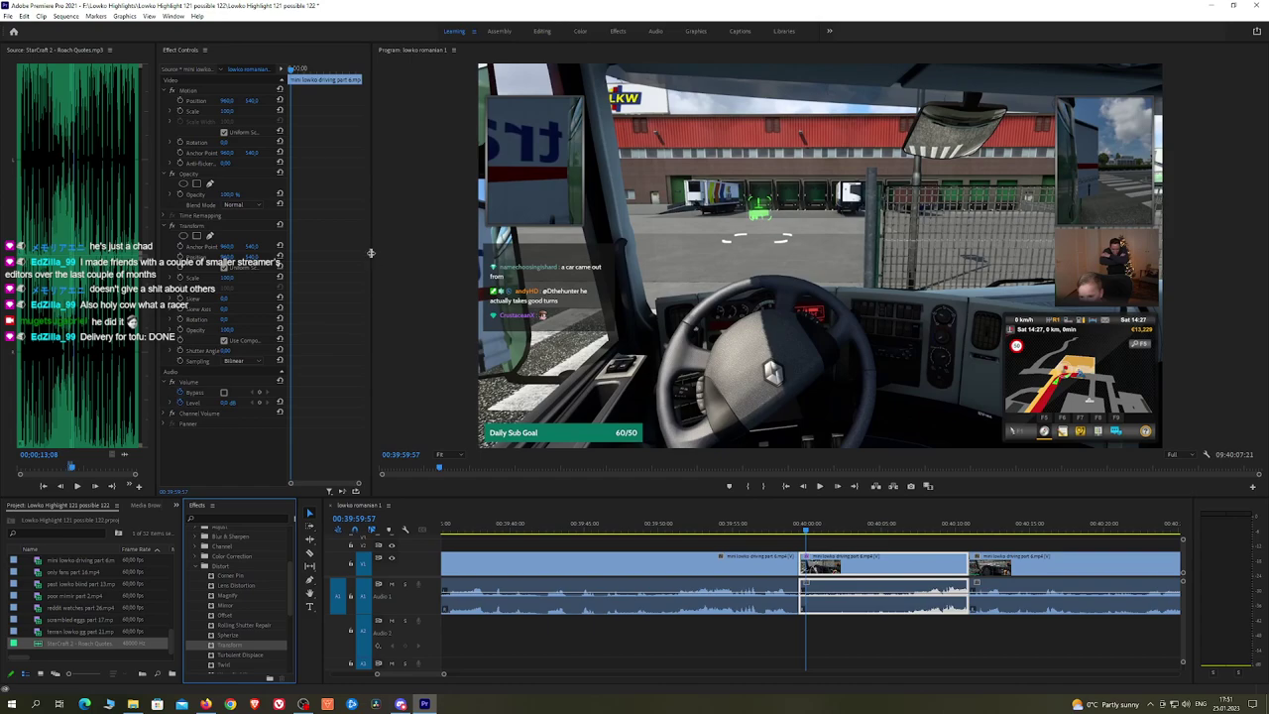
left_click_drag(371, 253, 442, 253)
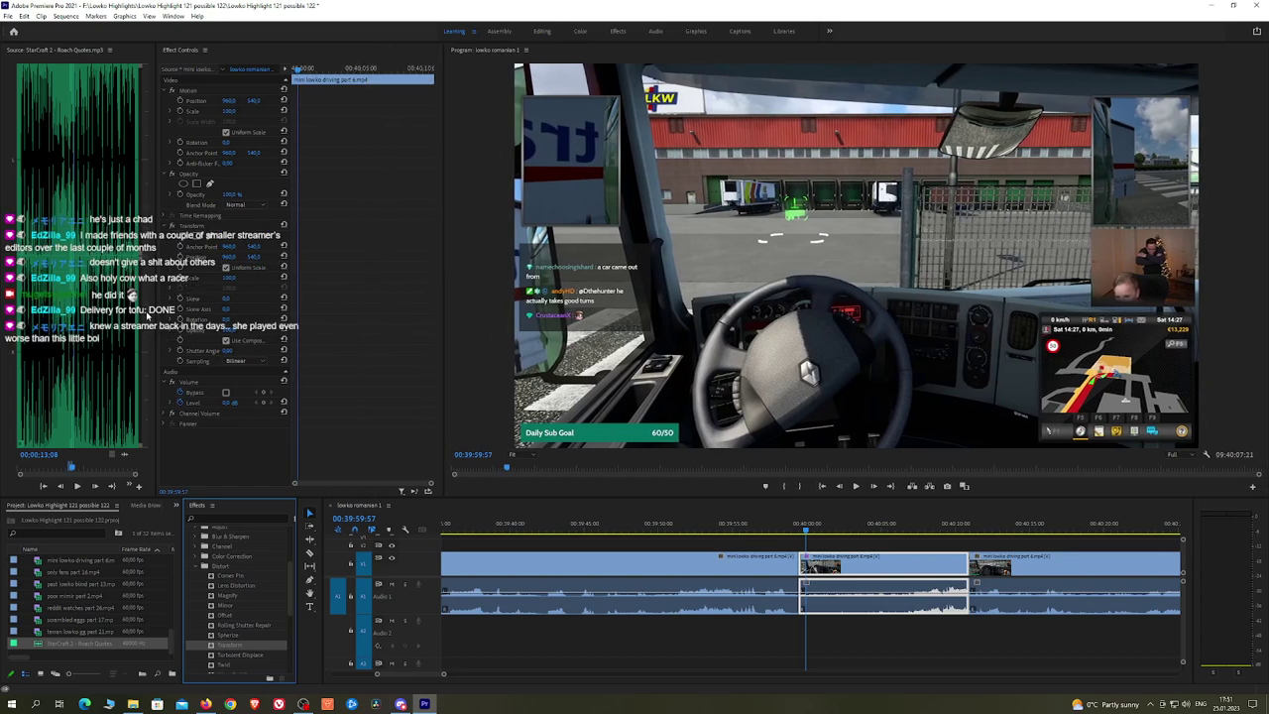
left_click_drag(156, 304, 123, 307)
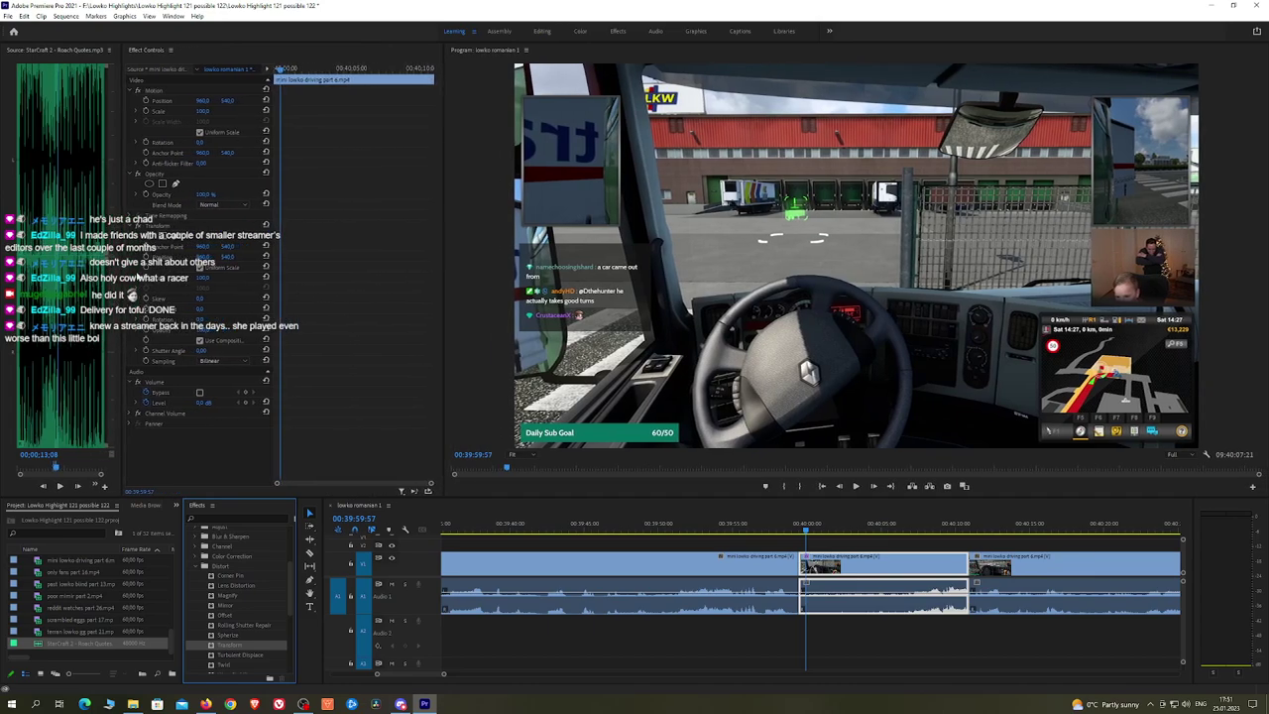
Step: Keyframe Transform Position, then shift Position X about ten frames later for a second keyframe
left_click(145, 255)
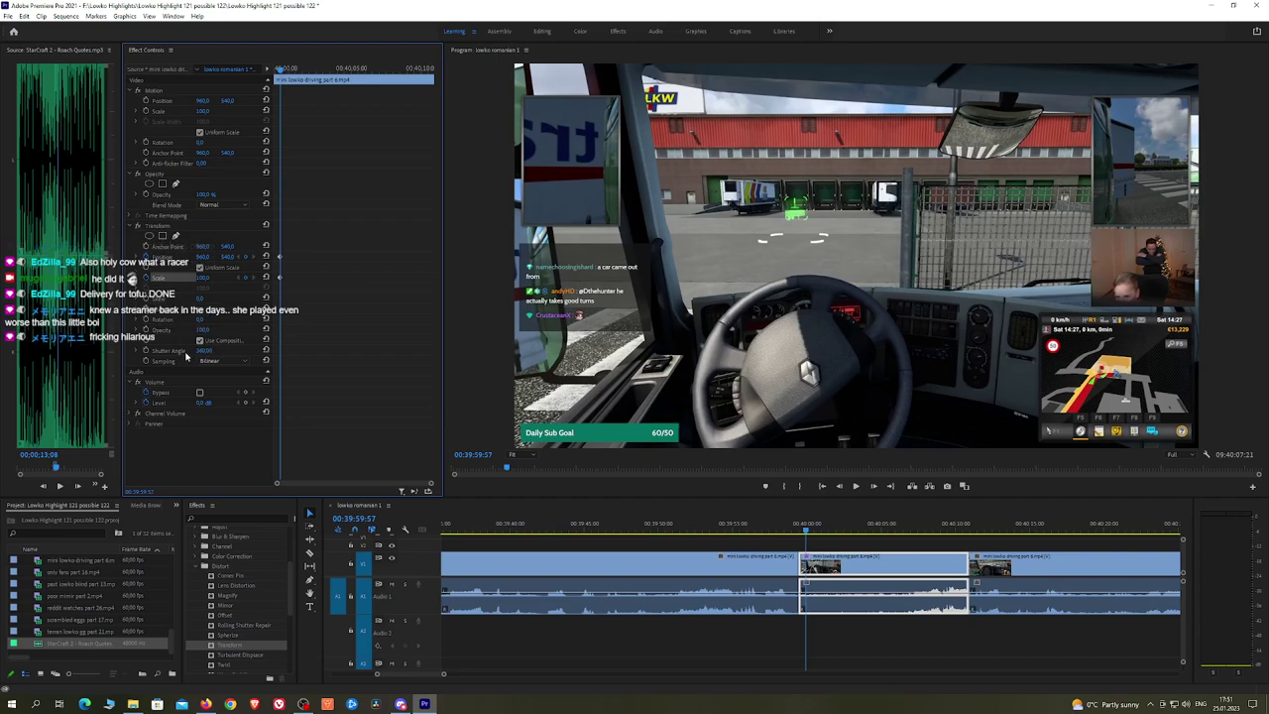
key("Right")
key("Right")
key("Right")
key("Right")
key("Right")
key("Right")
key("Right")
key("Right")
key("Right")
key("Right")
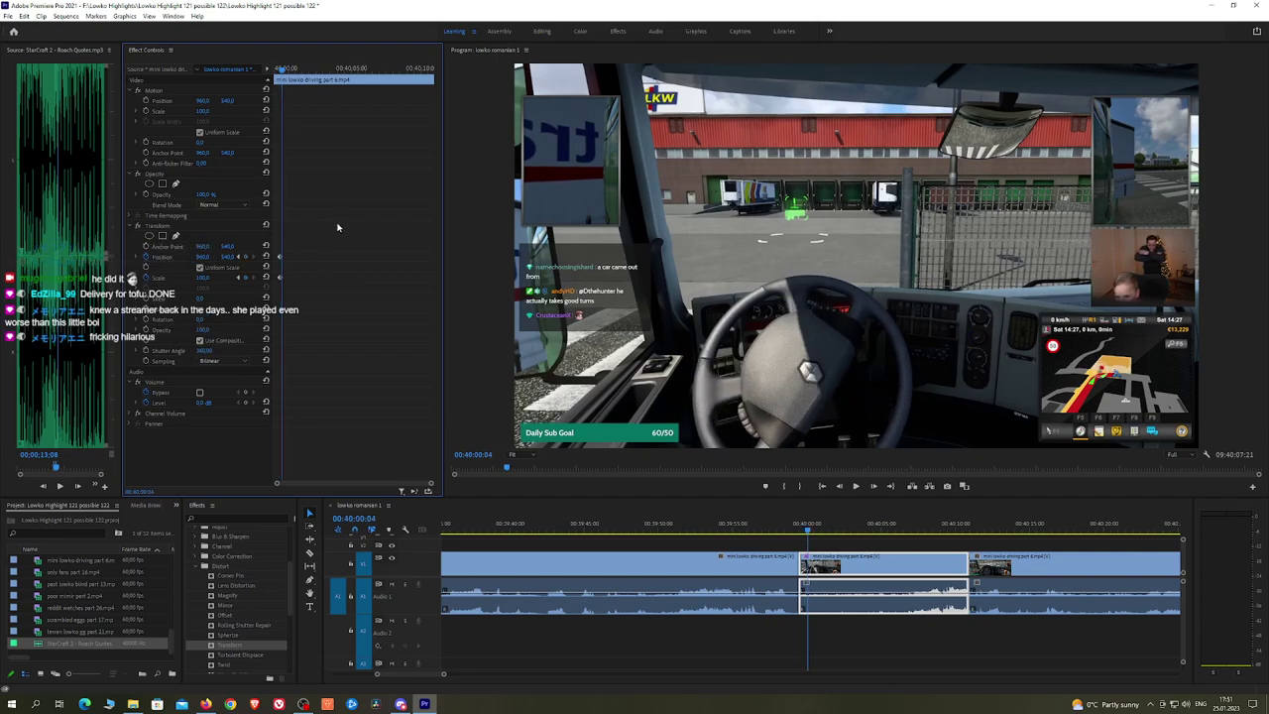
key("Right")
key("Right")
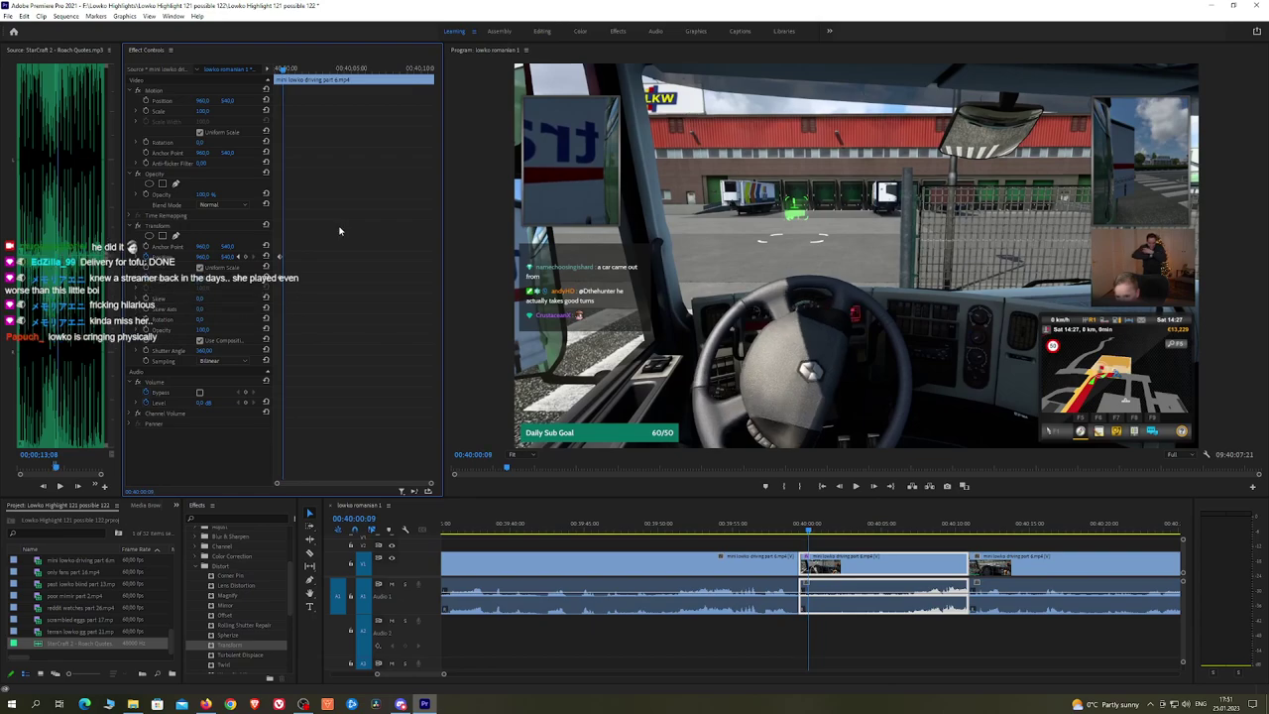
mouse_move(202, 257)
left_mouse_down()
mouse_move(230, 257)
mouse_move(6, 257)
mouse_move(214, 256)
mouse_move(153, 257)
mouse_move(267, 280)
mouse_move(174, 258)
mouse_move(243, 257)
mouse_move(179, 257)
left_mouse_up()
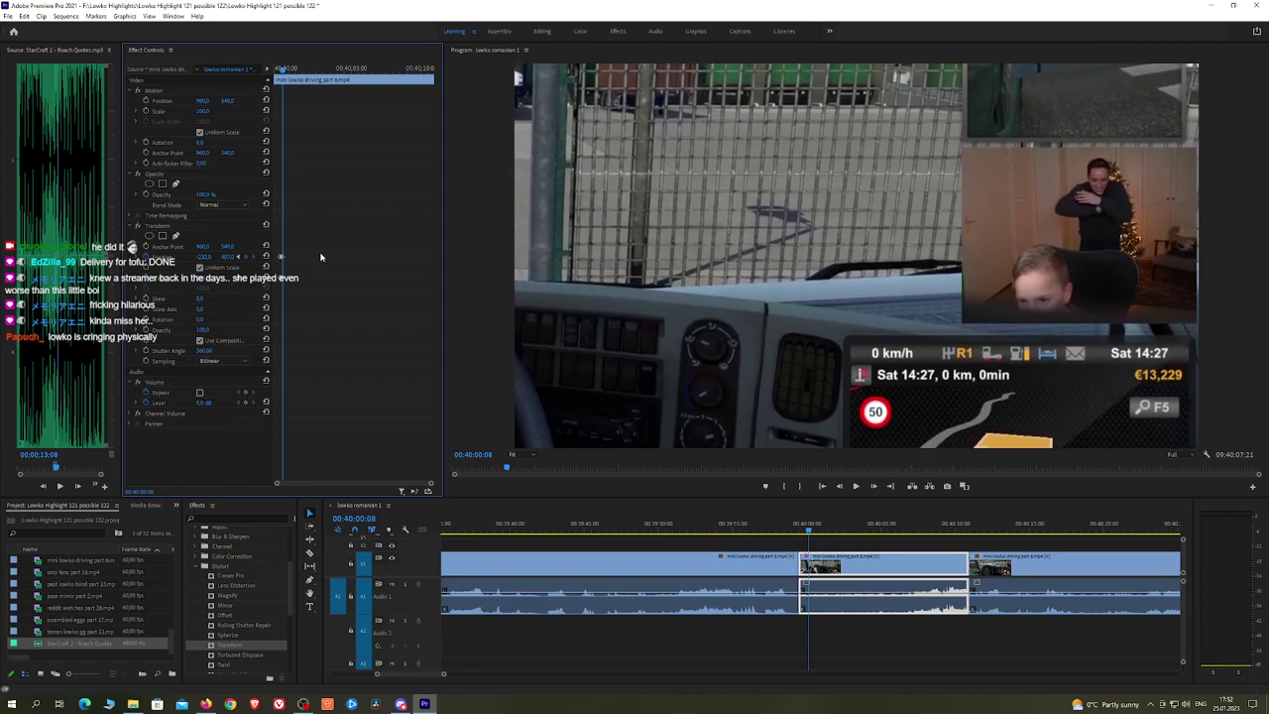
Step: Set Ease In on the Transform keyframes and play back the zoom to check it
right_click(286, 283)
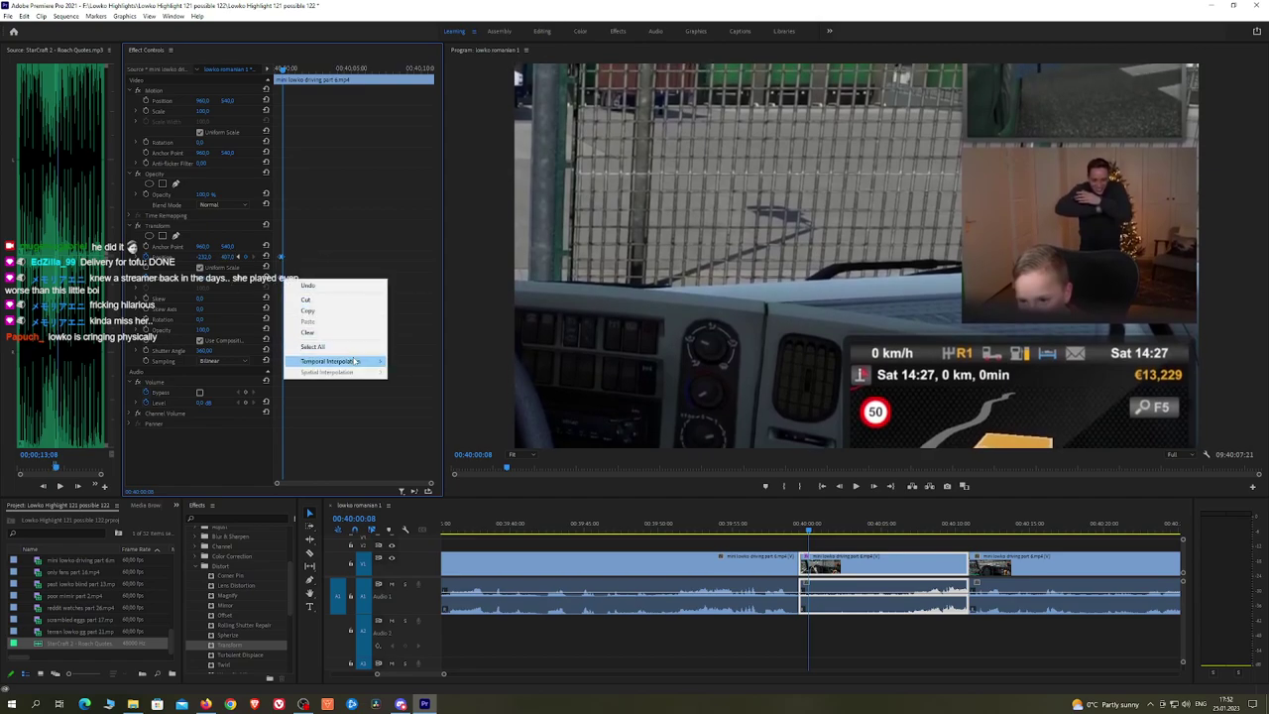
mouse_move(354, 362)
left_click(430, 419)
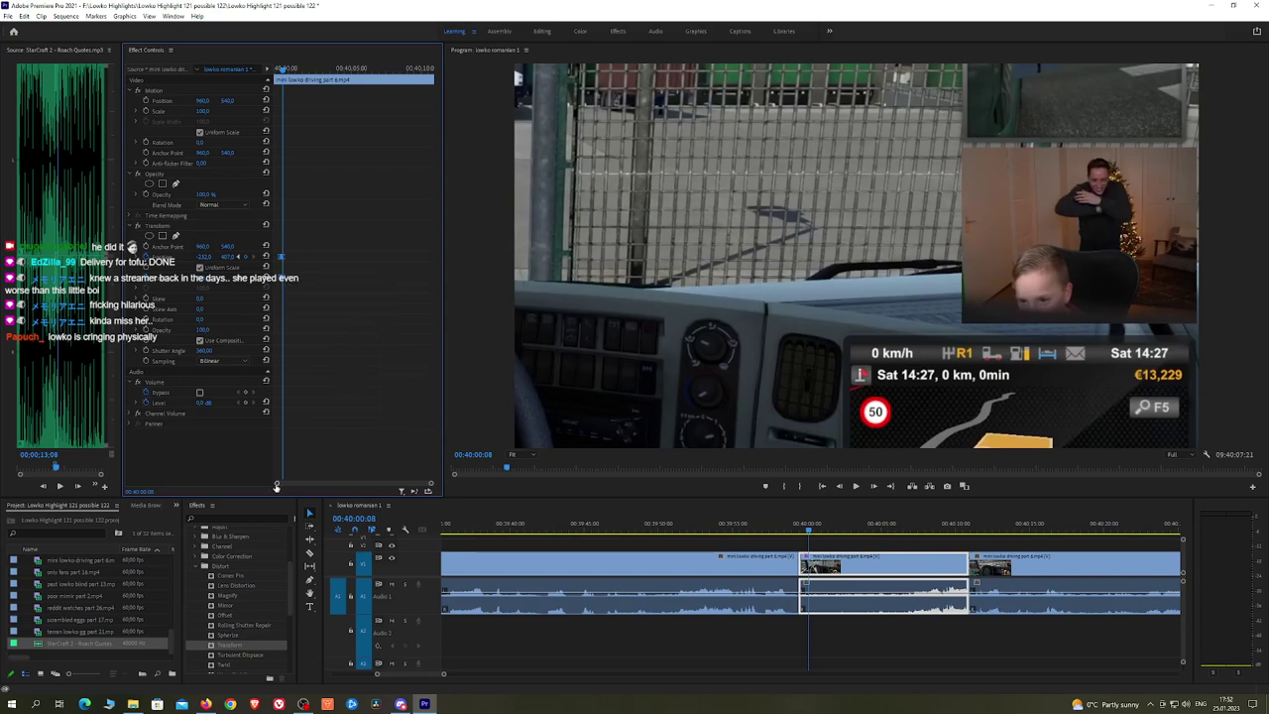
left_click_drag(278, 483, 324, 473)
mouse_move(290, 72)
left_mouse_down()
mouse_move(315, 72)
mouse_move(287, 74)
left_mouse_up()
key("space")
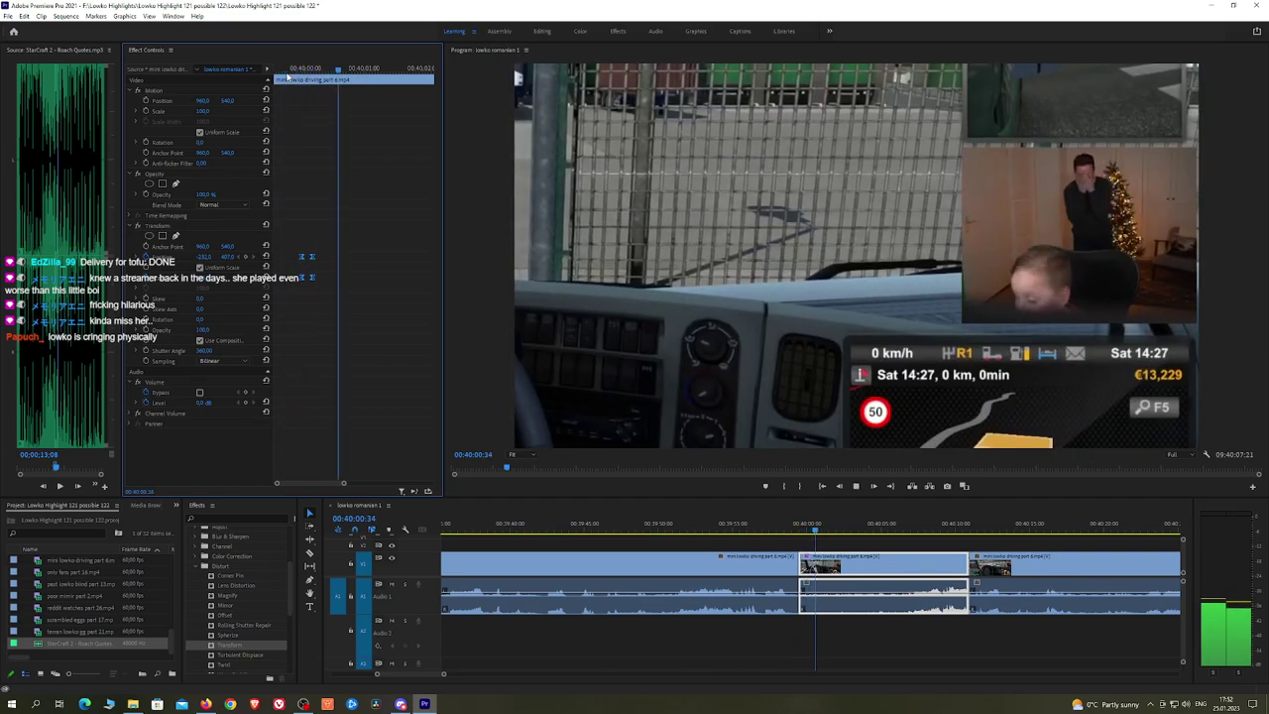
key("space")
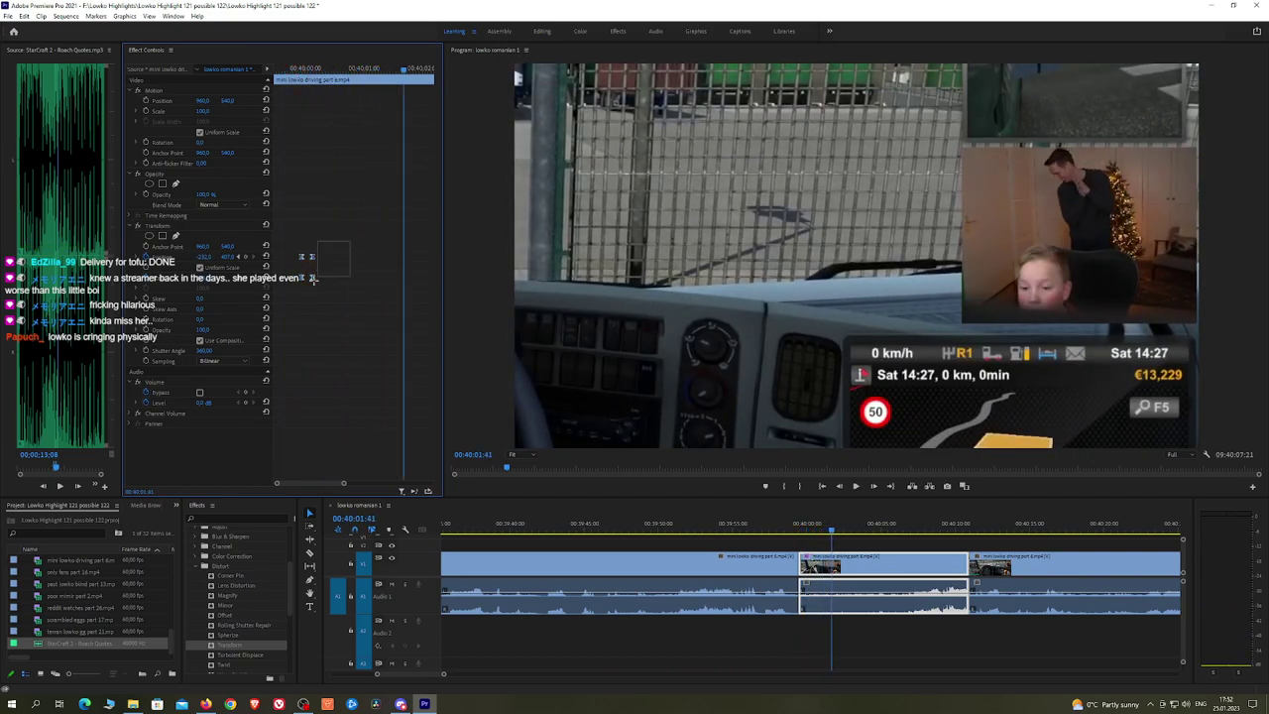
Step: Preview from about 00:40:07 and scrub to where the zoom should end
left_click(888, 525)
key("space")
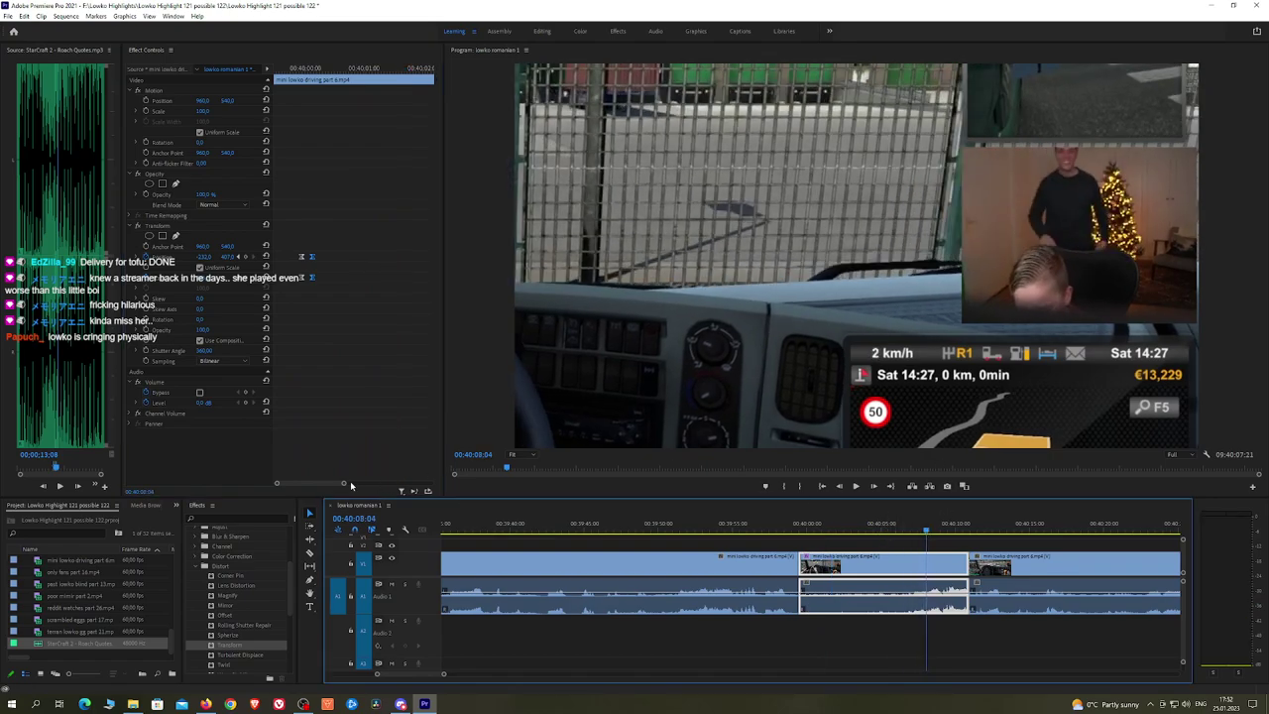
left_click_drag(344, 484, 510, 482)
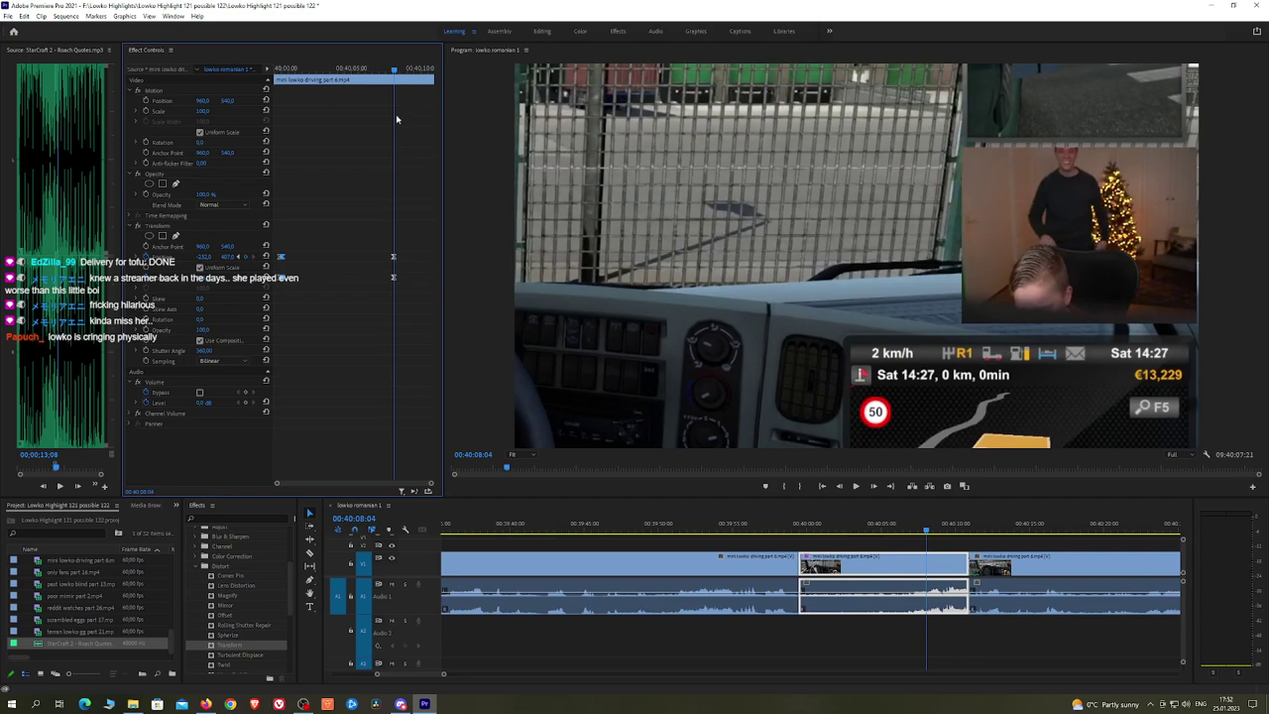
left_click_drag(395, 70, 428, 70)
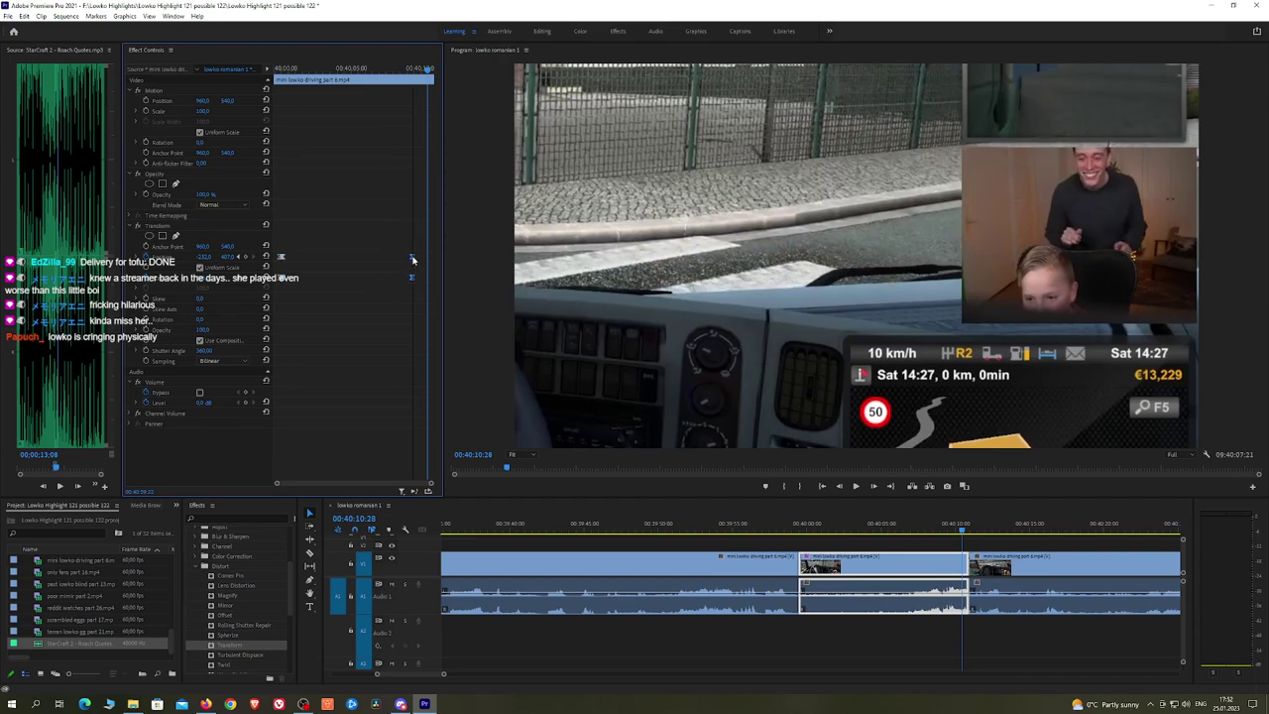
key("space")
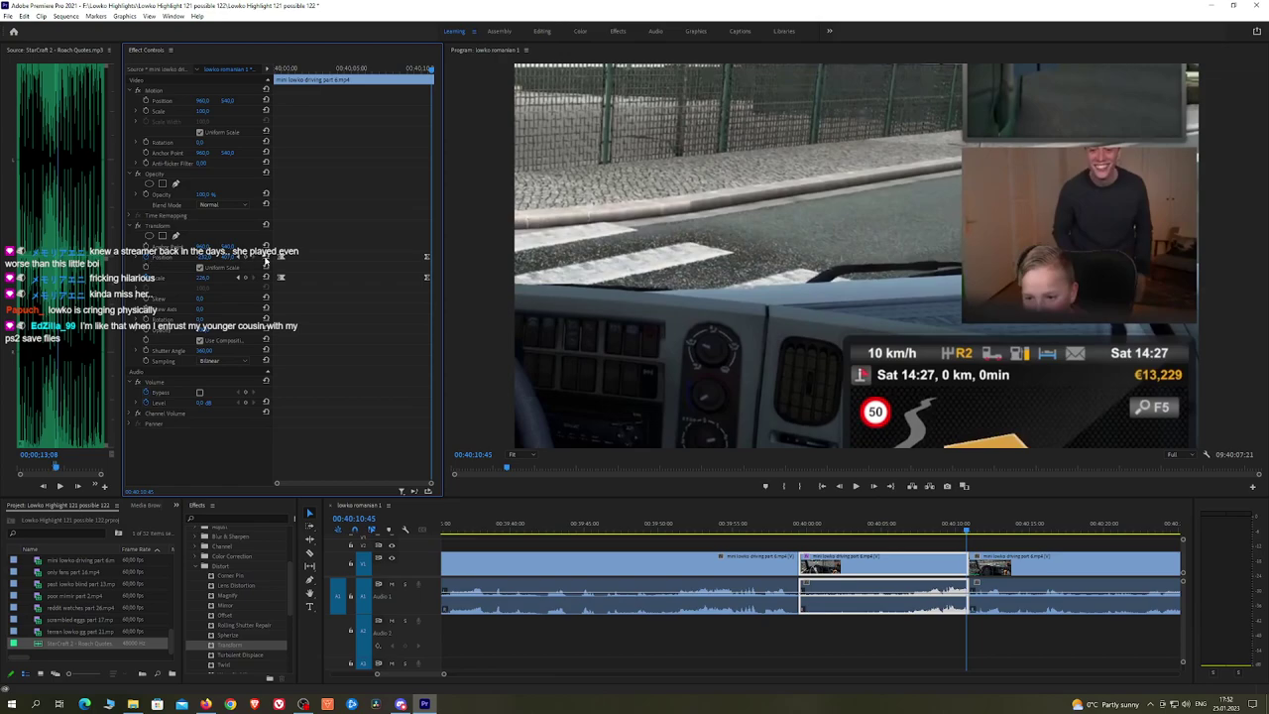
Step: Reset Transform Position and Scale to full frame there and ease the new keyframe
left_click(266, 257)
left_click(266, 278)
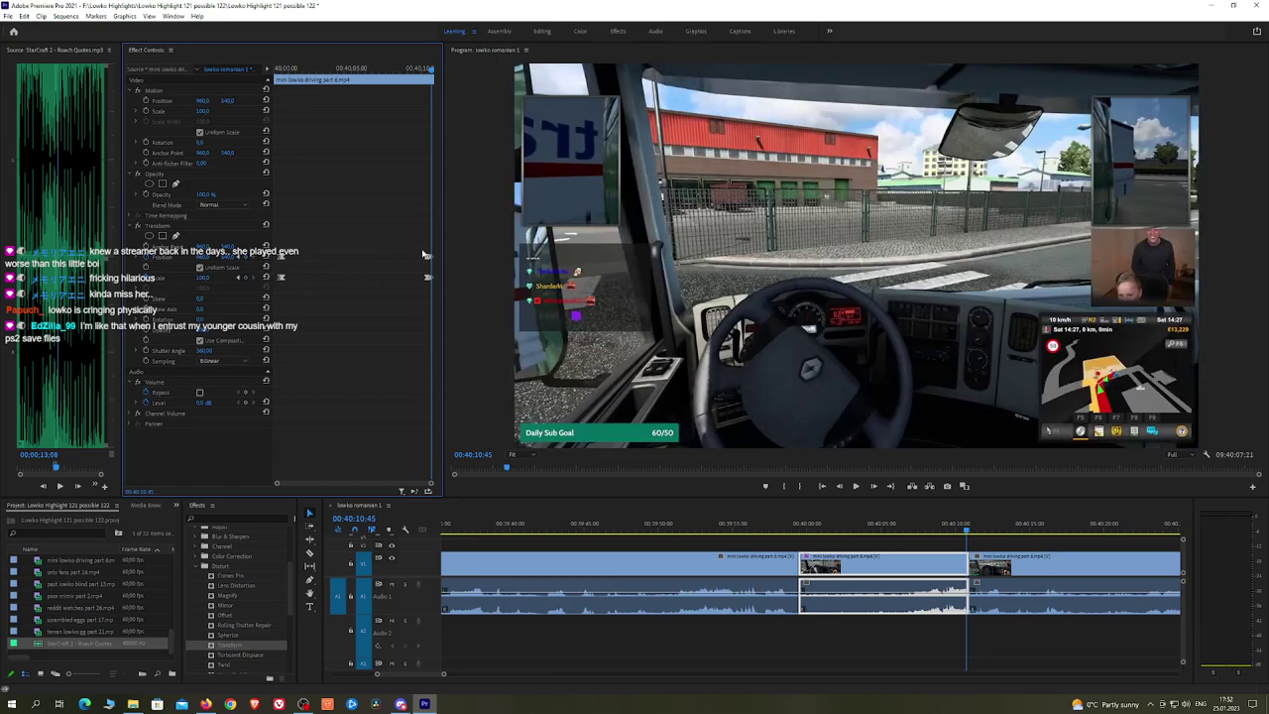
right_click(428, 282)
mouse_move(467, 357)
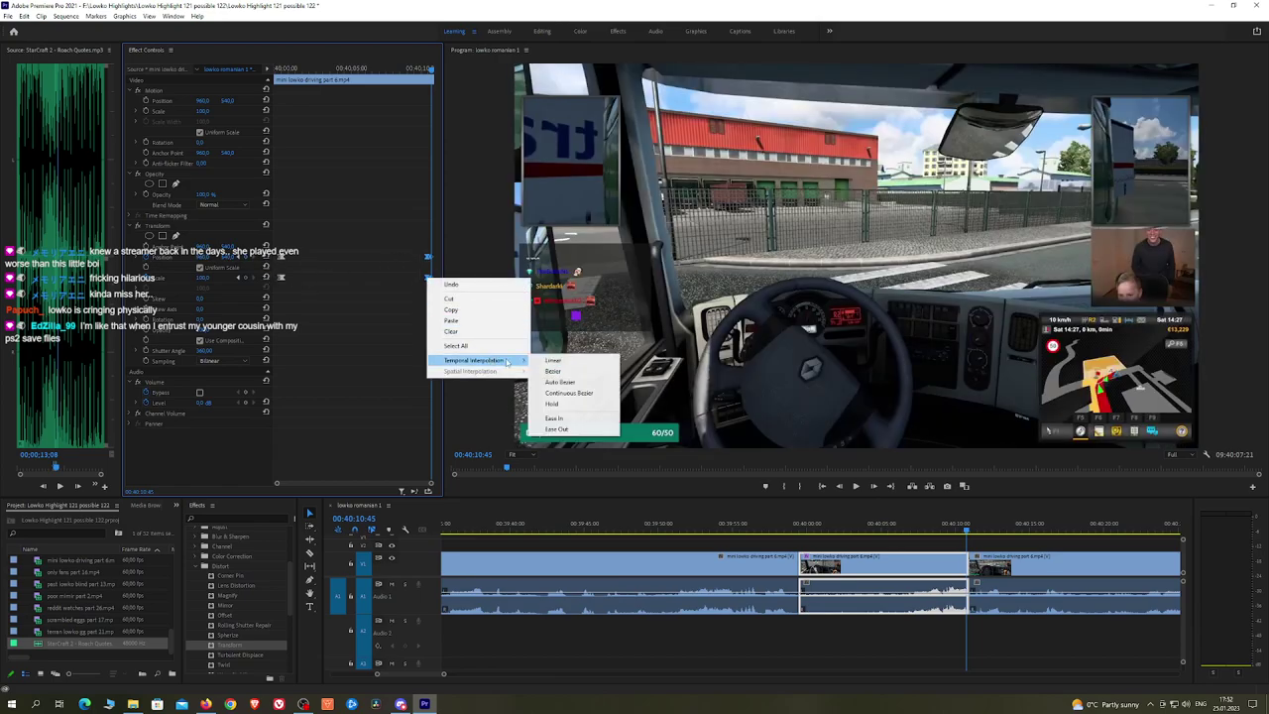
left_click(570, 422)
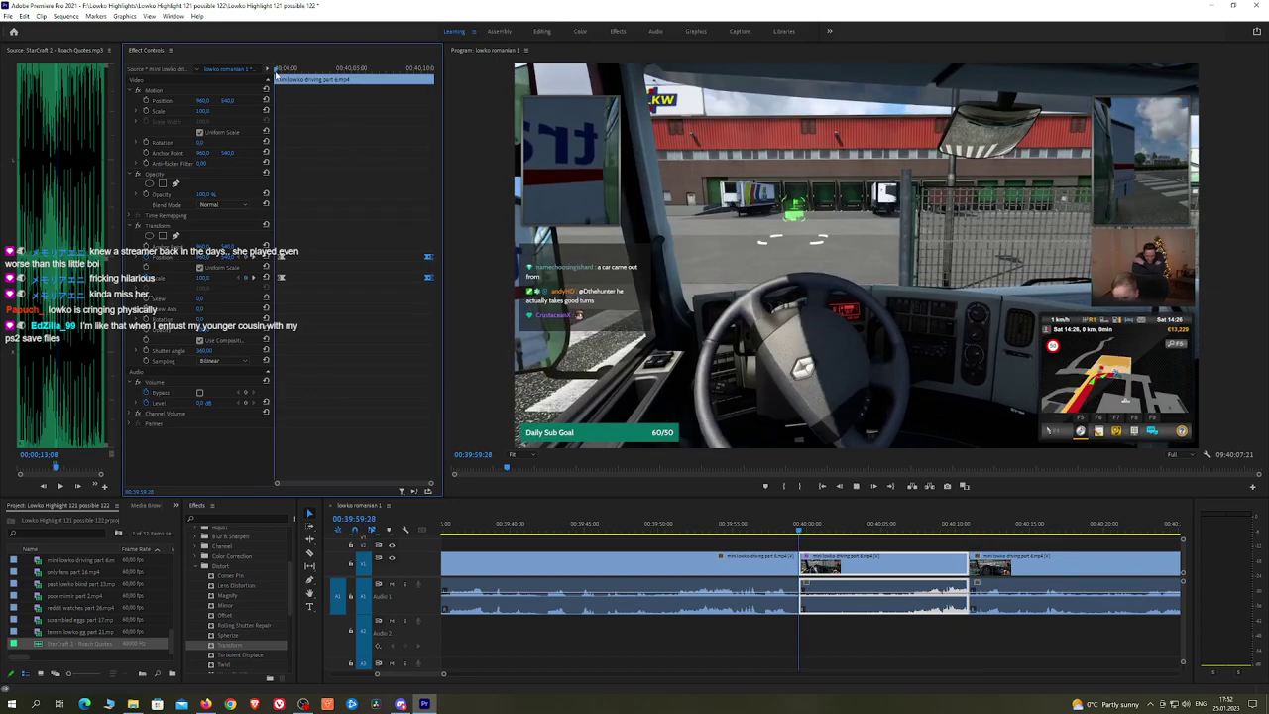
left_click_drag(373, 71, 422, 73)
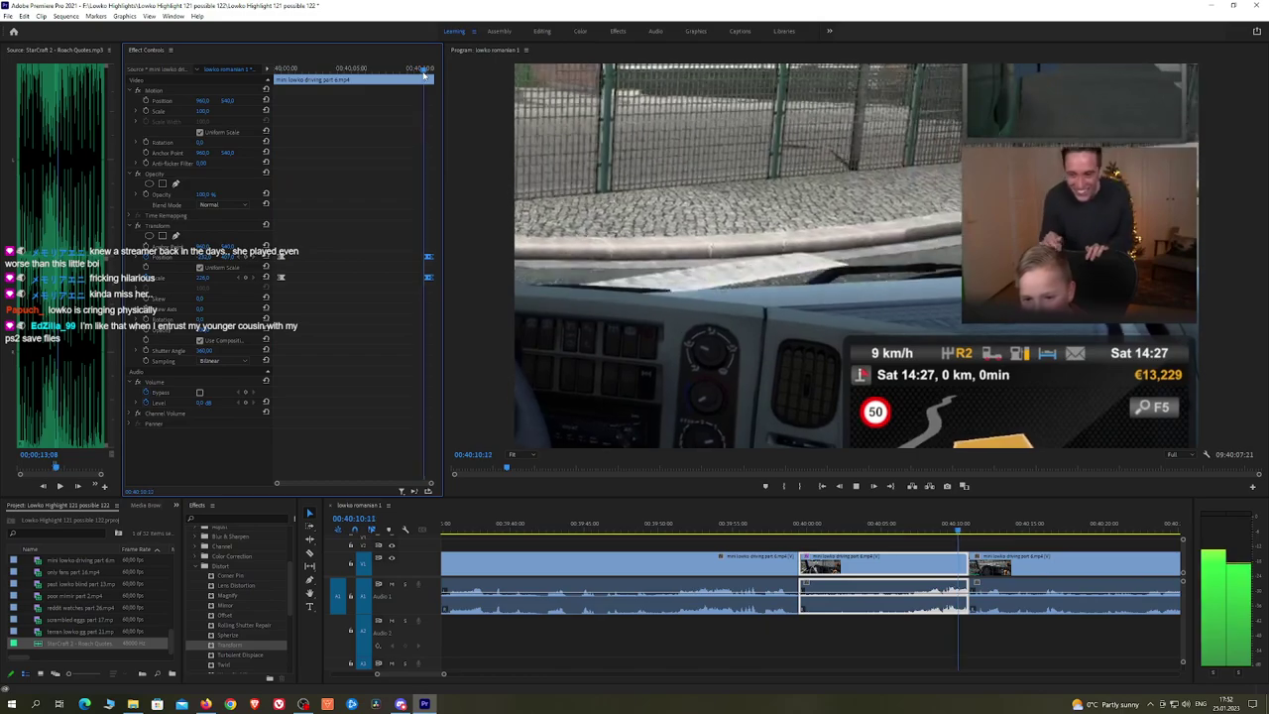
Step: Split the driving clip at the start of the first unwanted stretch after 00:40:42
left_click(1006, 544)
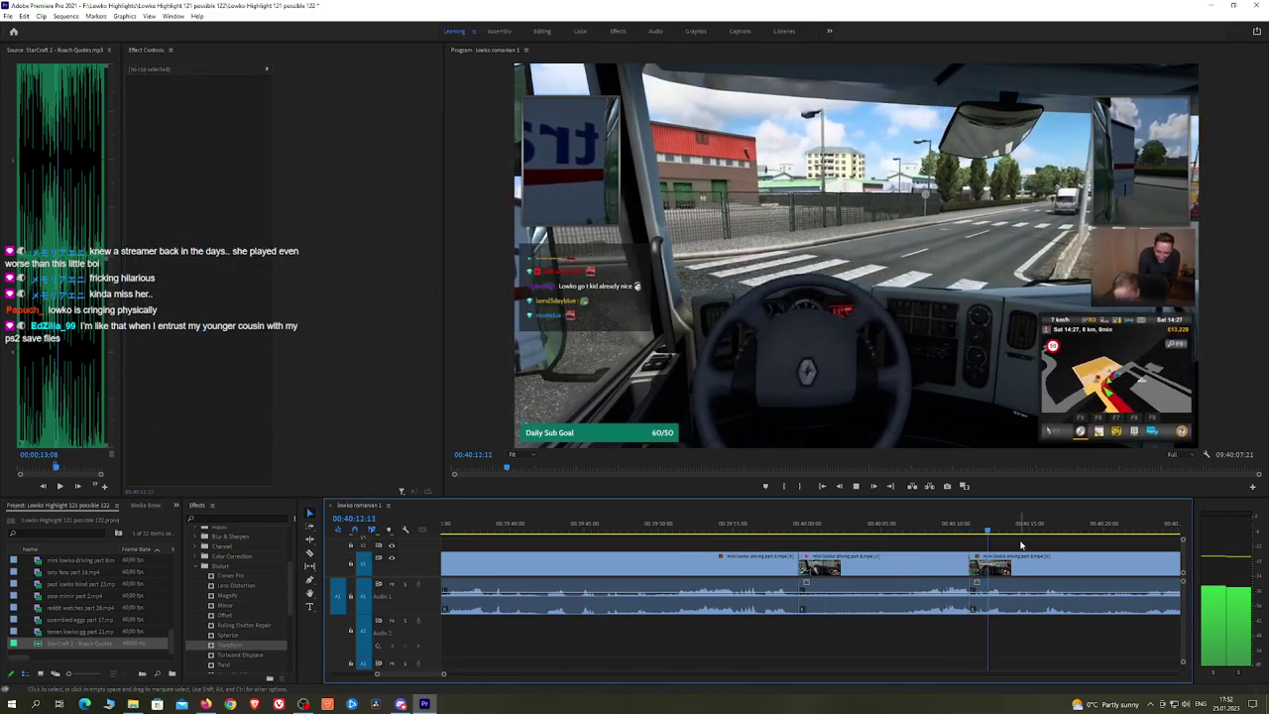
left_click_drag(1071, 546, 950, 536)
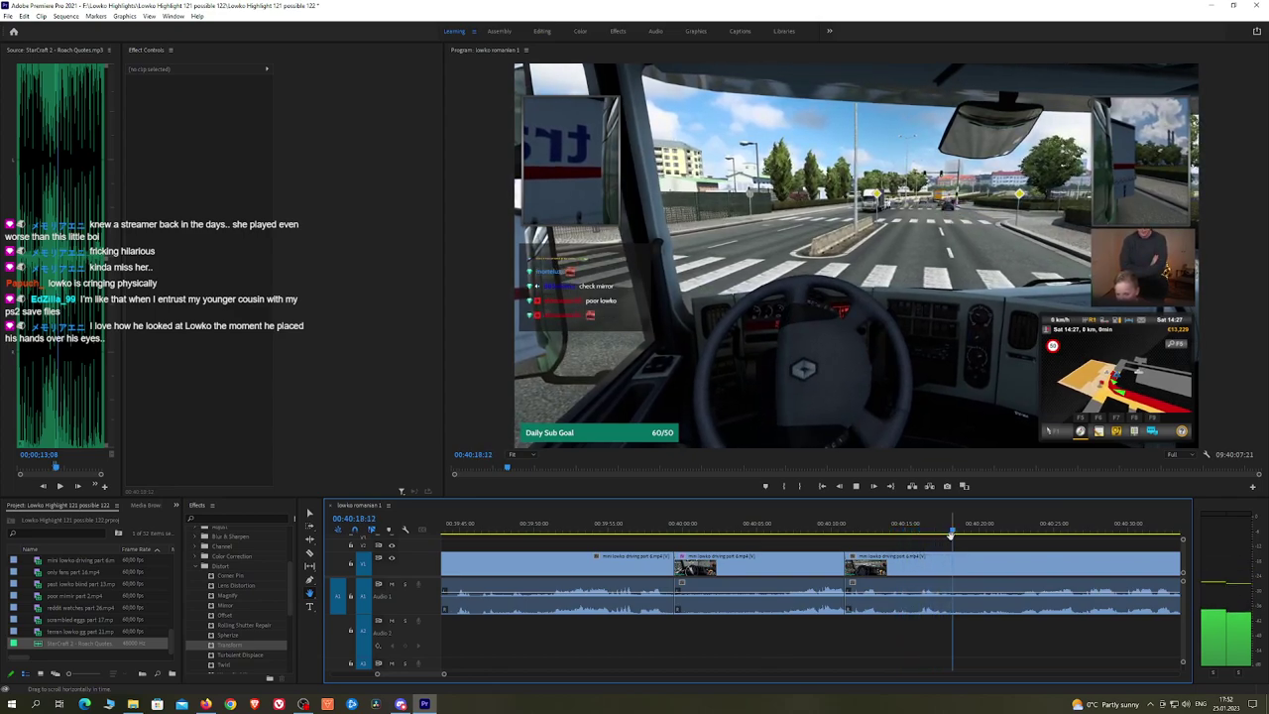
key("c")
left_click(968, 568)
key("space")
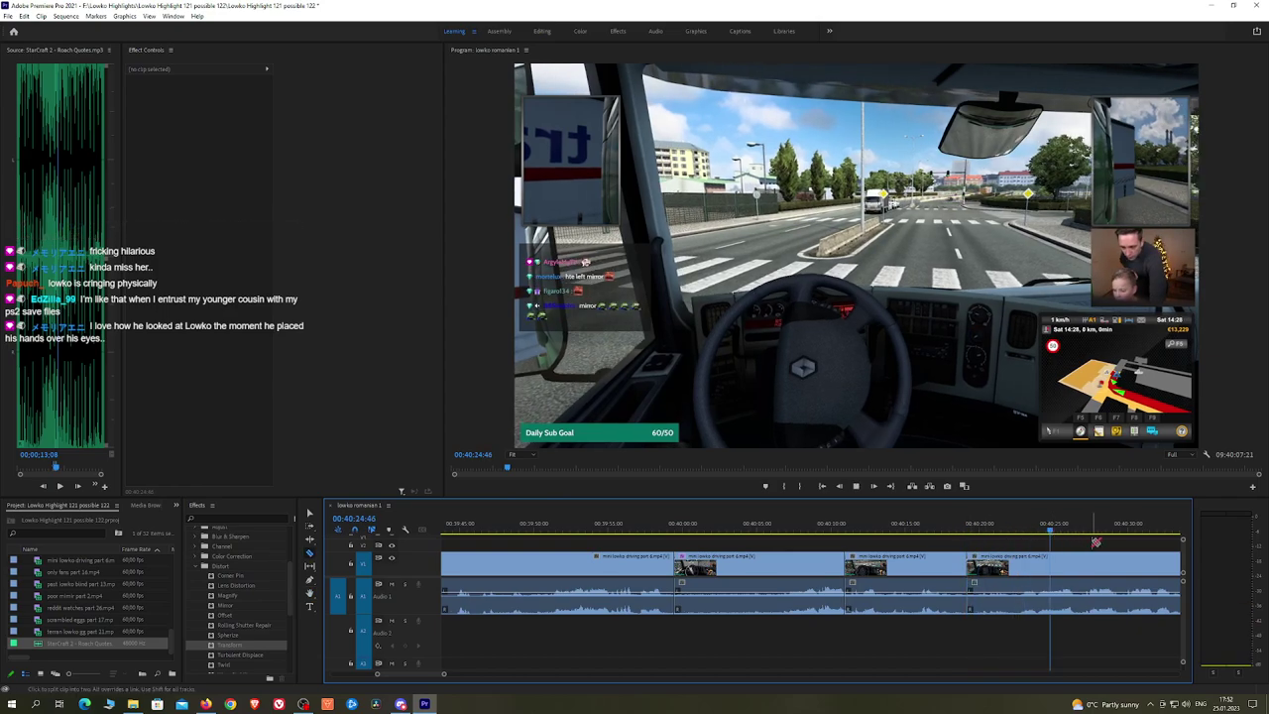
key("h")
left_click_drag(1096, 543, 877, 547)
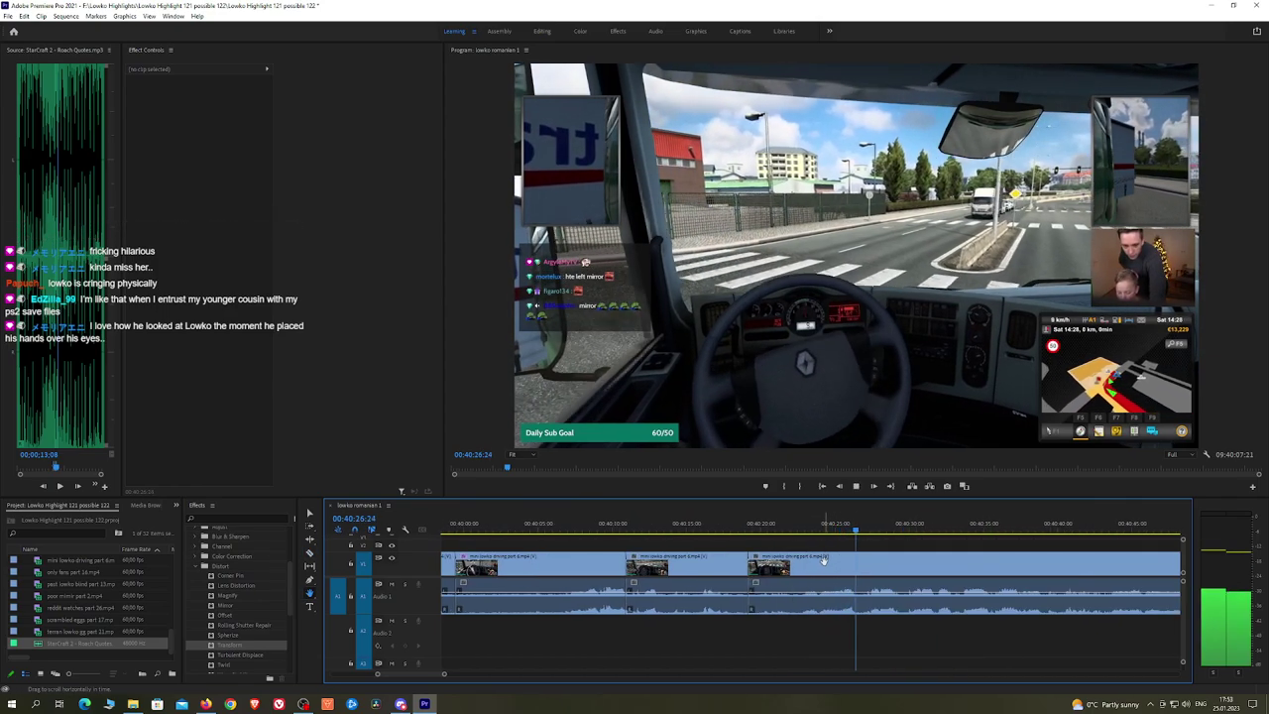
Step: Razor the end of that stretch, ripple delete it, and add a Constant Power crossfade
key("c")
left_click(822, 565)
key("v")
left_click(810, 571)
key("shift+Delete")
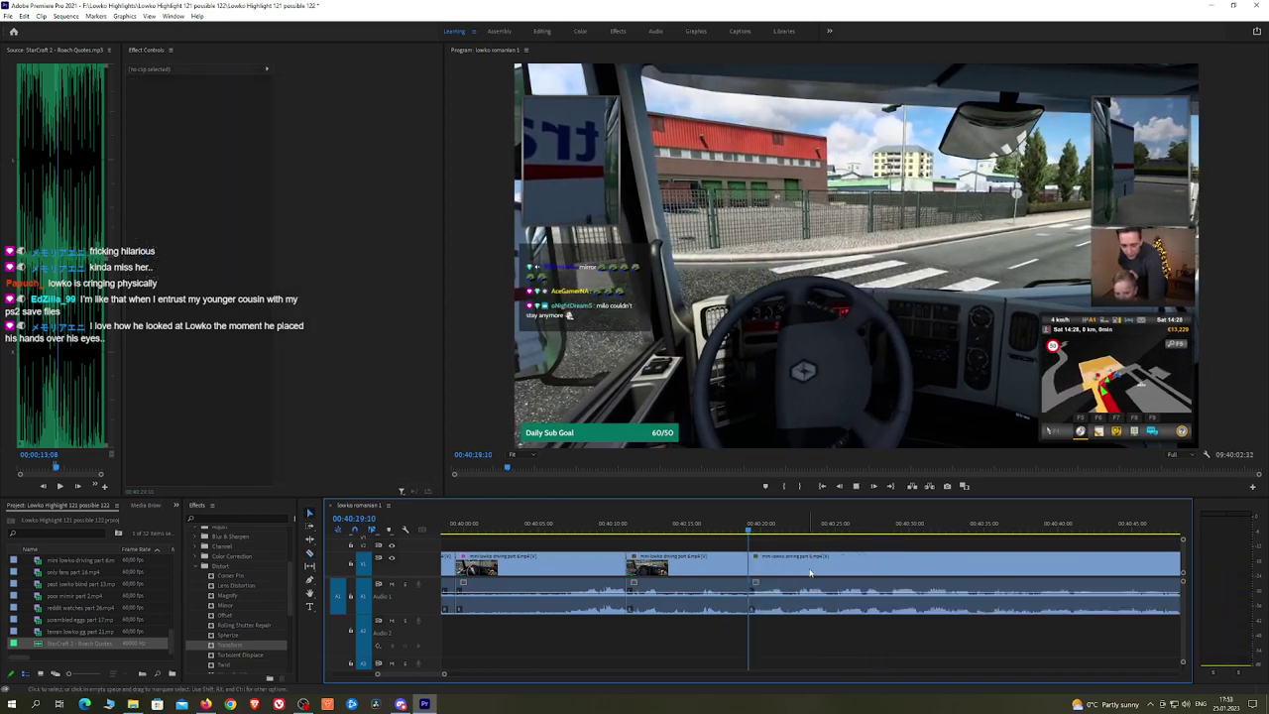
scroll(243, 592, "up", 3)
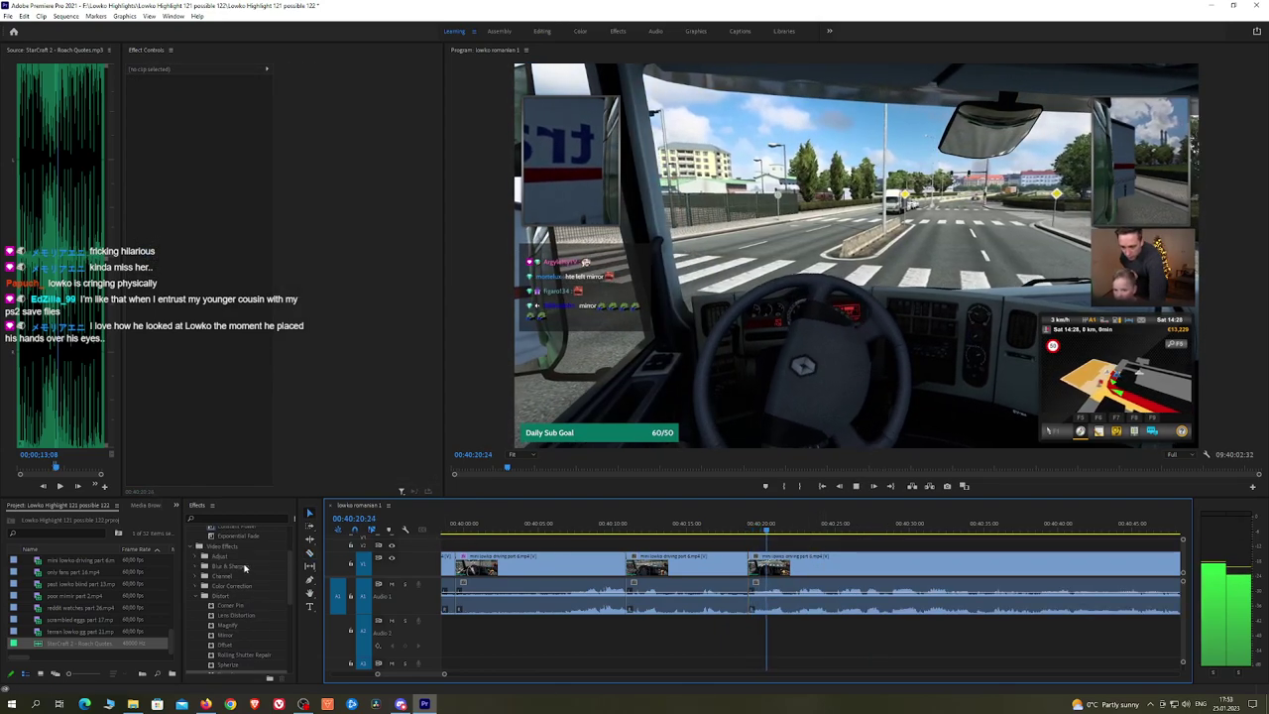
left_click_drag(236, 545, 777, 601)
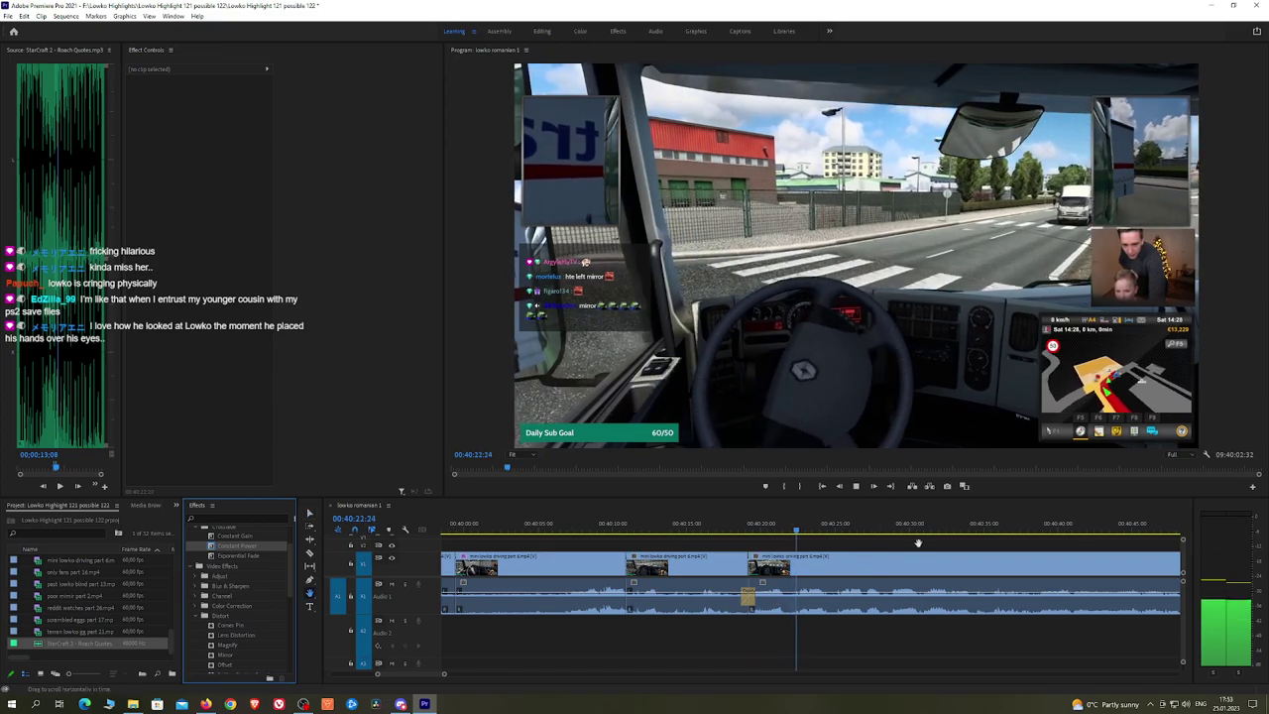
scroll(823, 541, "down", 2)
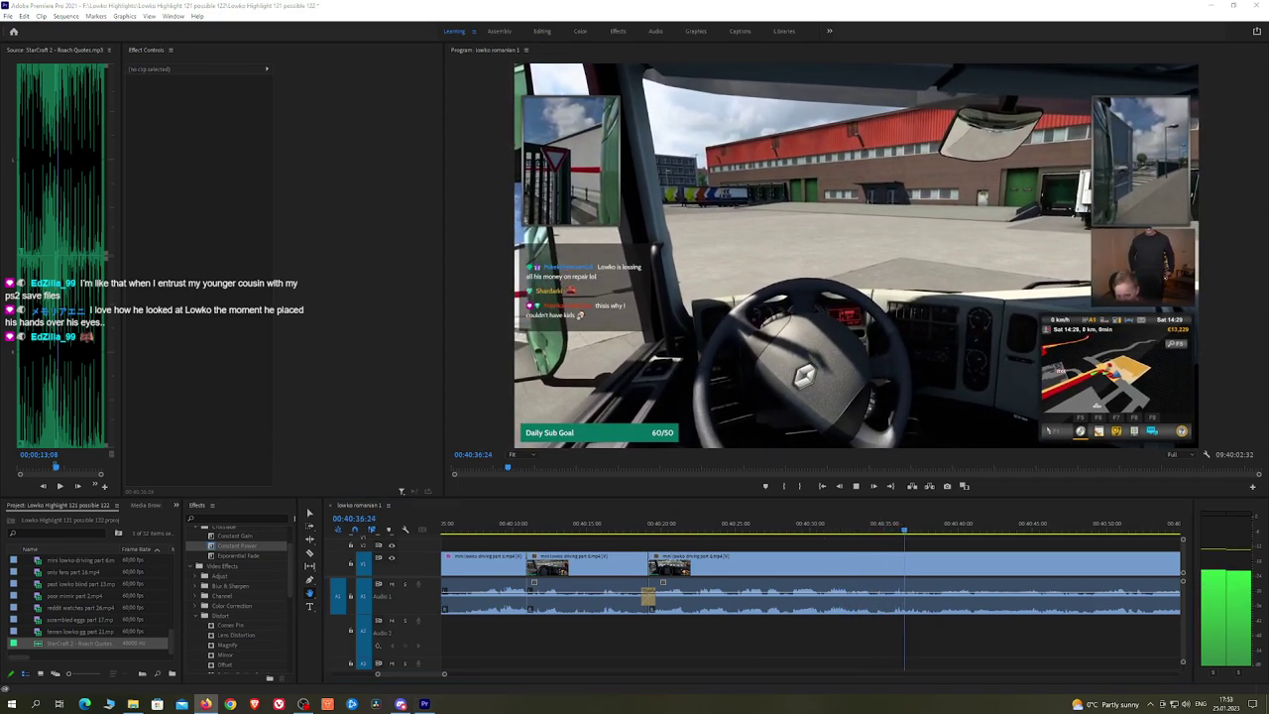
Step: Cut out a second unwanted stretch further on and add a Constant Power crossfade at its join
scroll(955, 587, "down", 4)
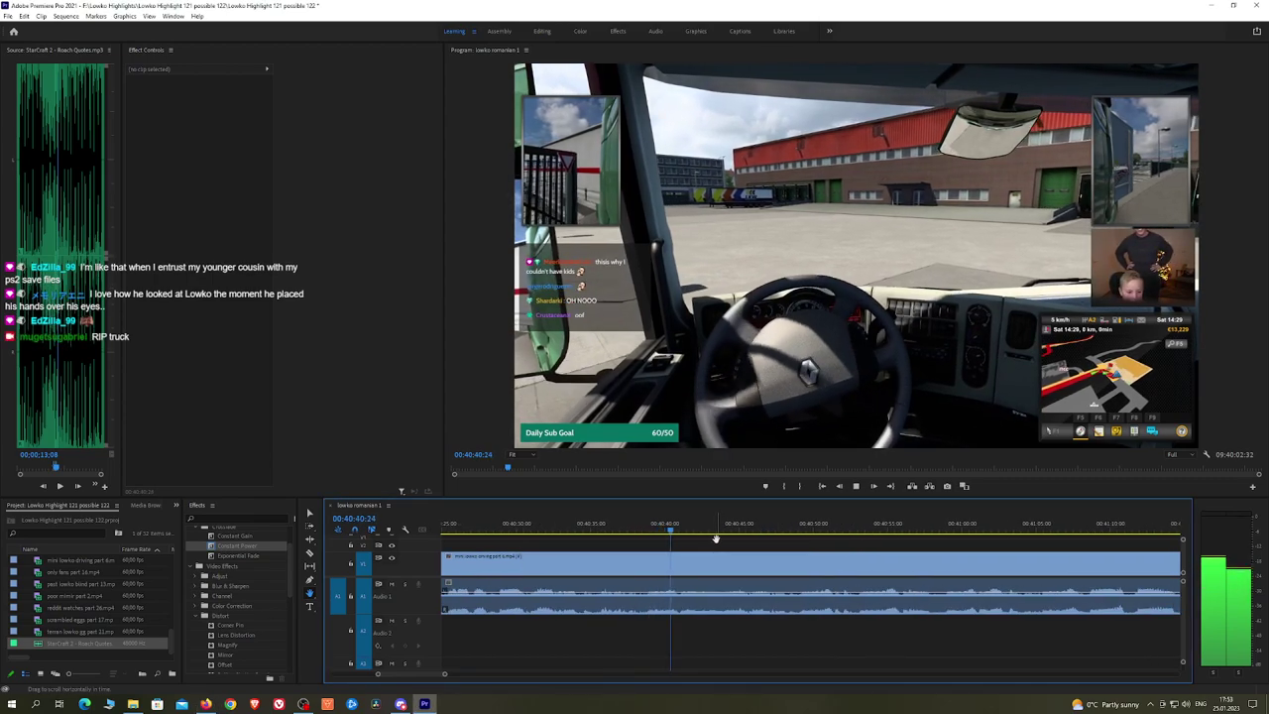
key("space")
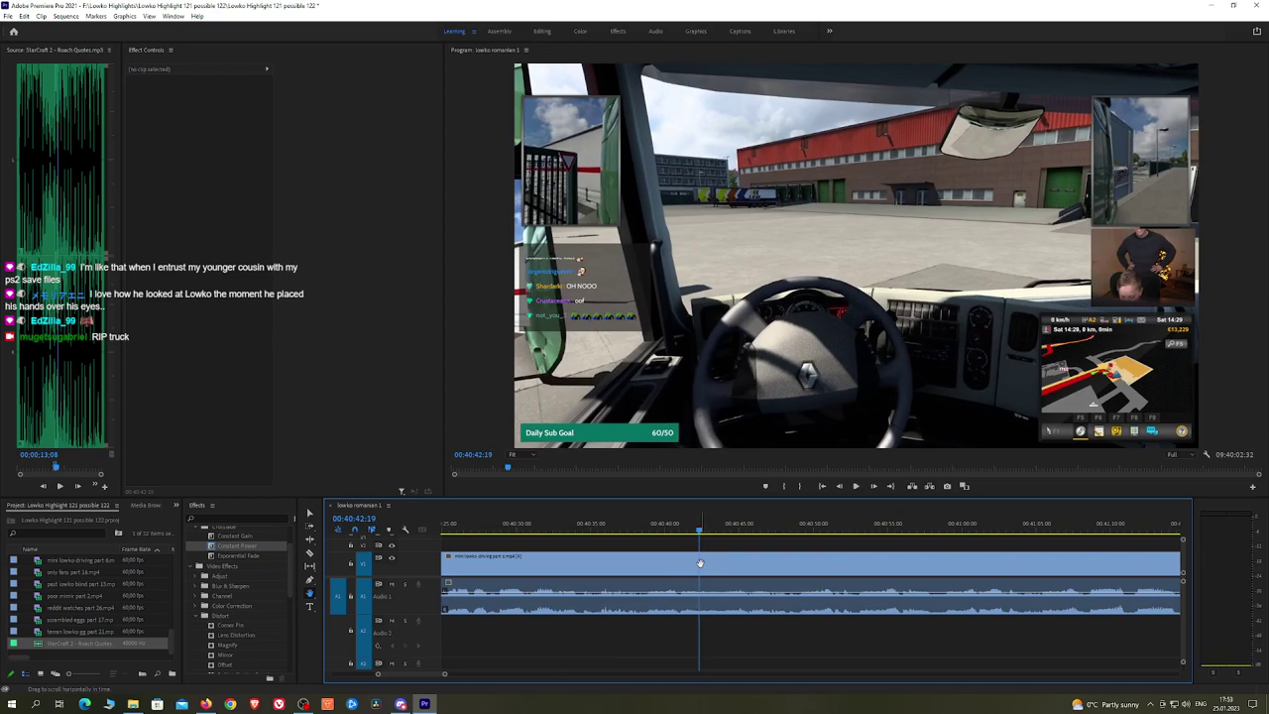
key("c")
left_click(700, 564)
left_click_drag(754, 532, 883, 530)
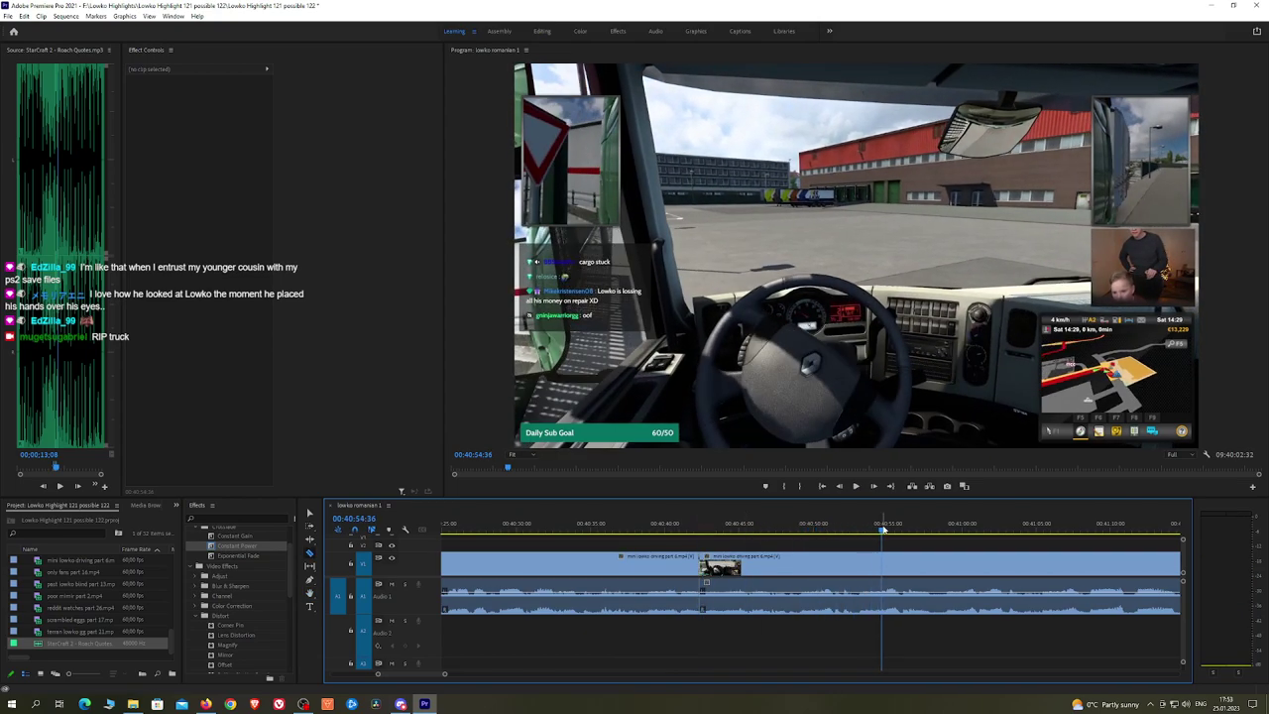
key("space")
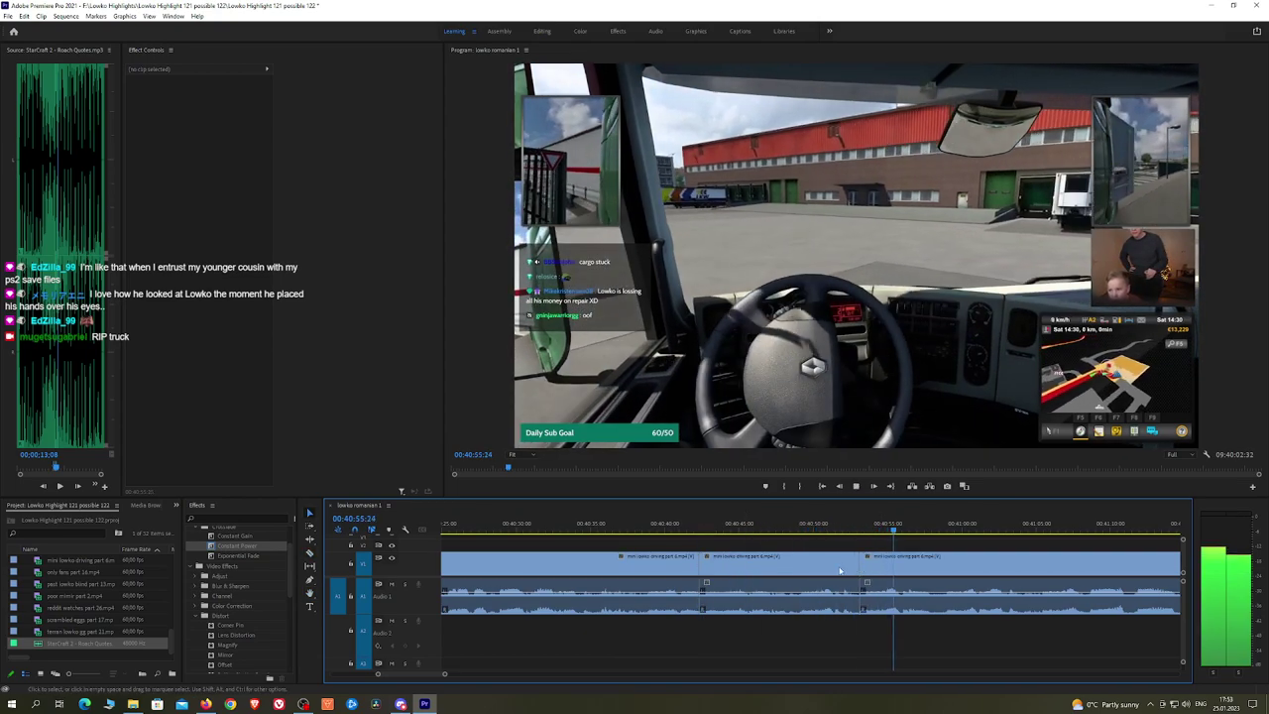
left_click(840, 572)
key("shift+Delete")
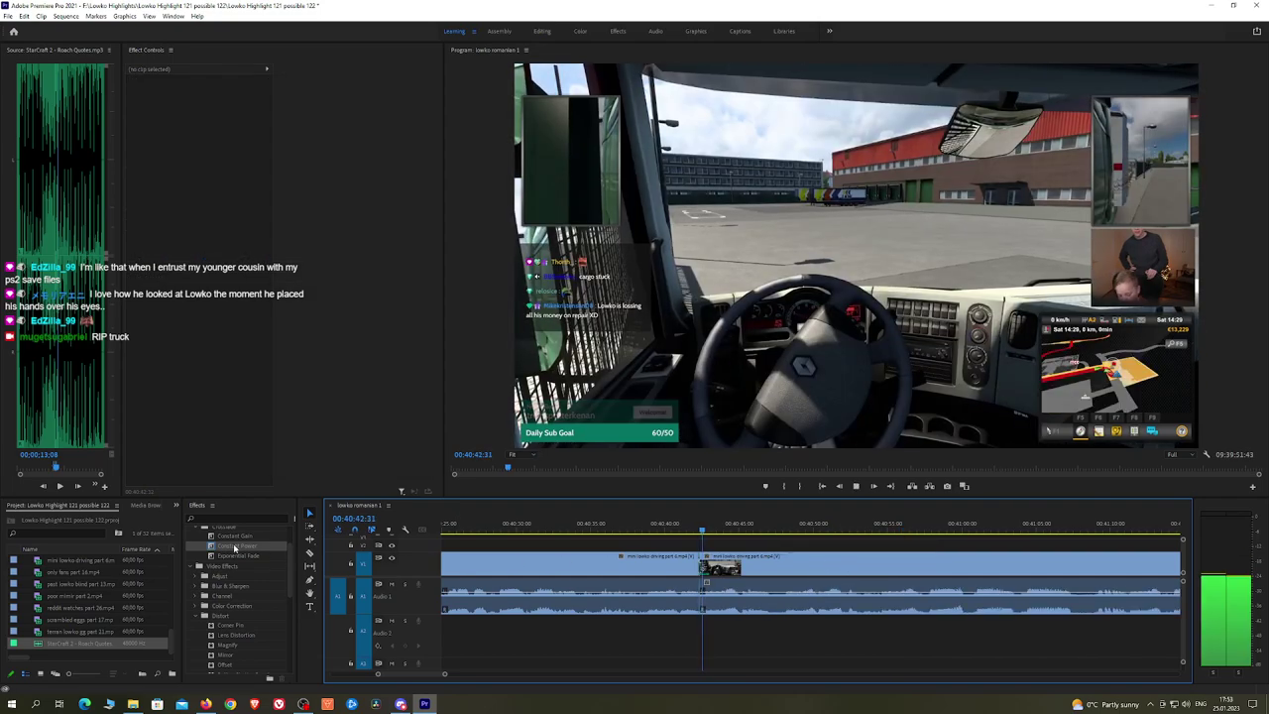
left_click_drag(235, 548, 700, 595)
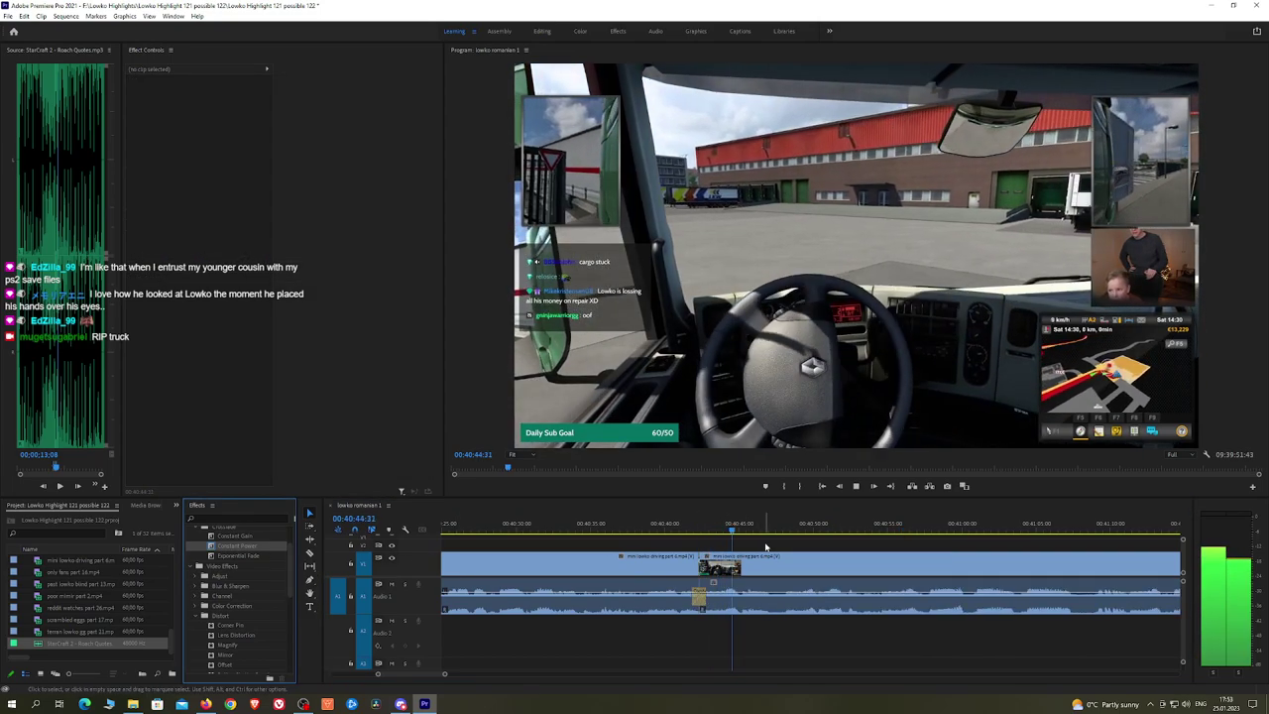
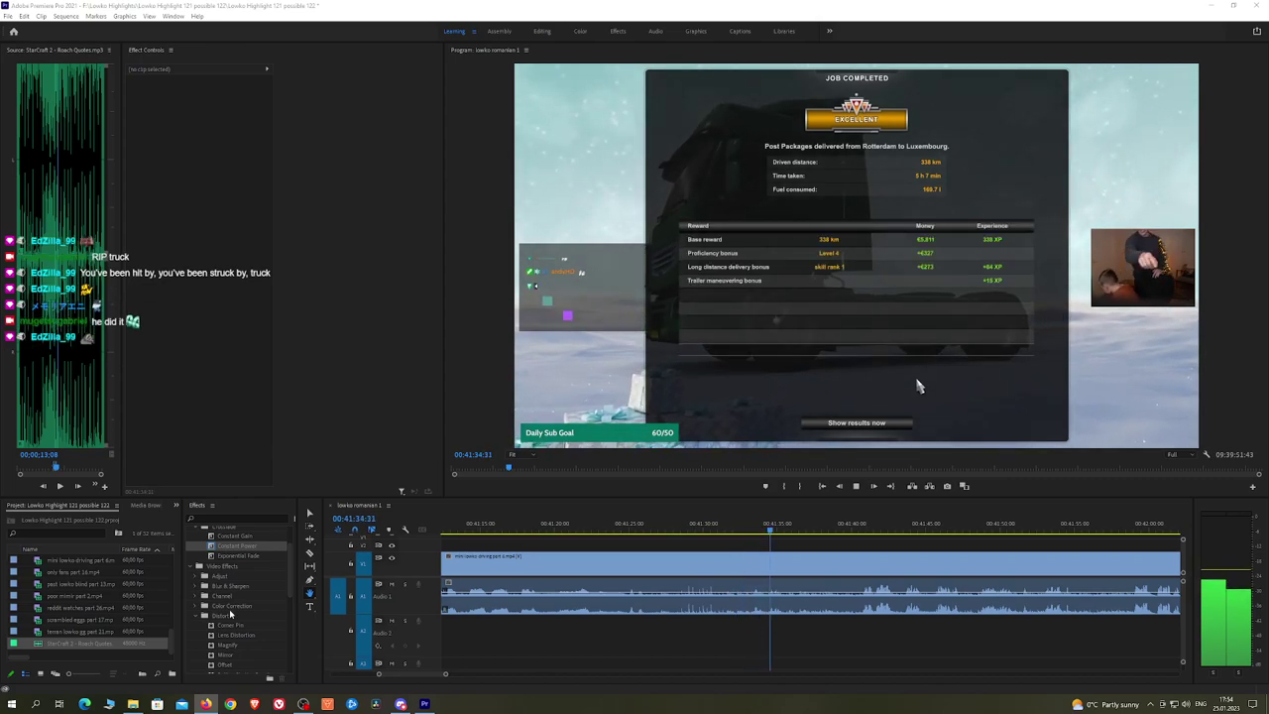
Step: Split the trucking clip and play it back to check the cut
left_click_drag(835, 553, 769, 537)
key("c")
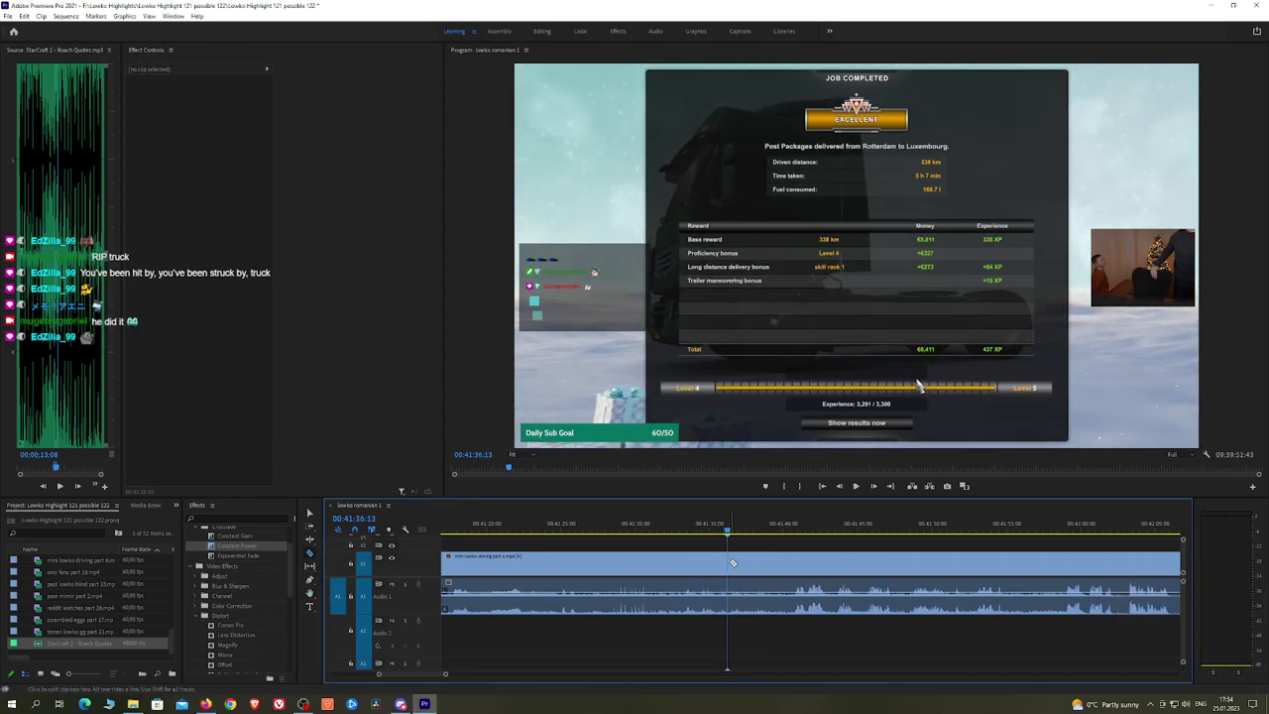
left_click(731, 562)
key("space")
left_click_drag(784, 534, 788, 534)
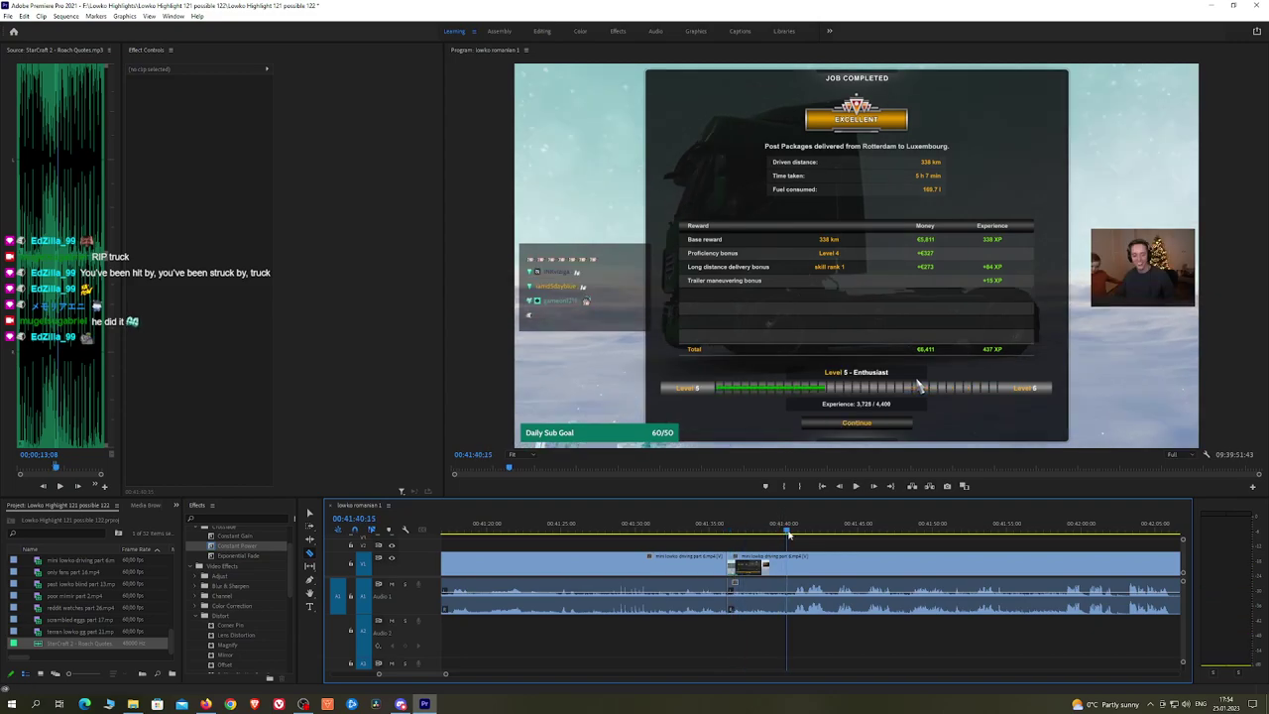
key("space")
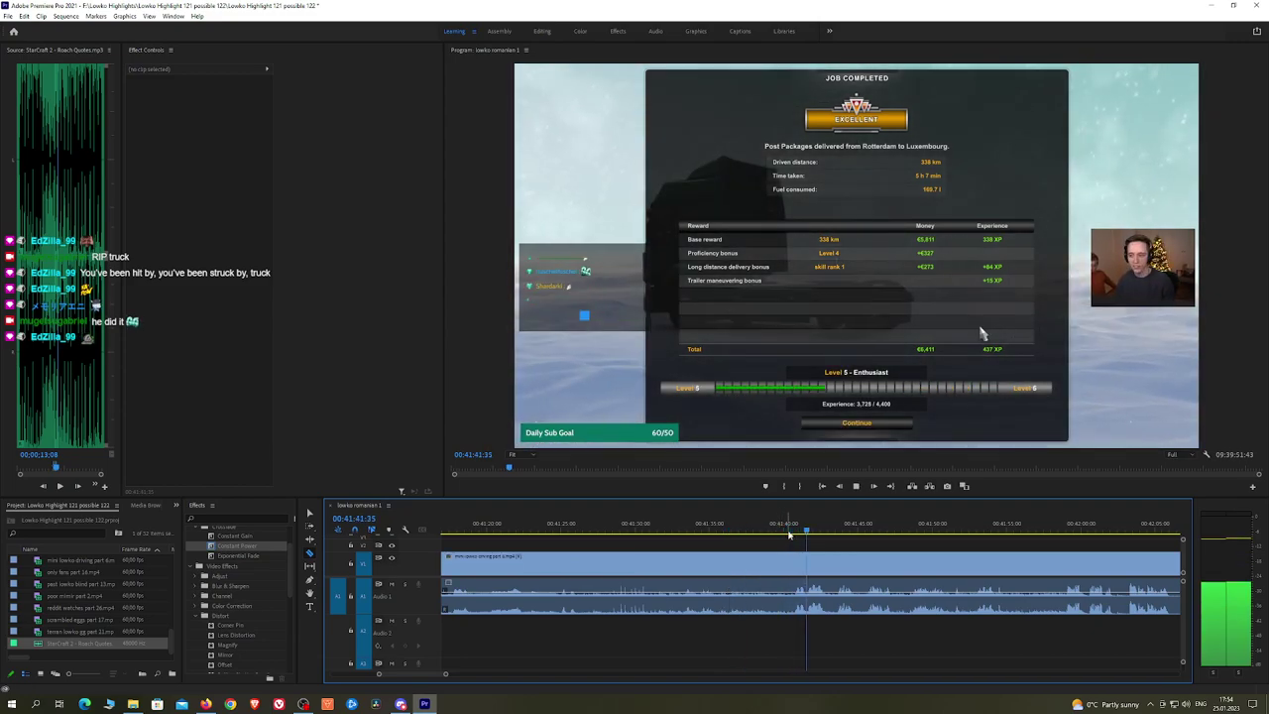
Step: Razor at 00:41:47:36 after the skills screen and ripple delete the trucking tail and end screen
scroll(798, 533, "down", 2)
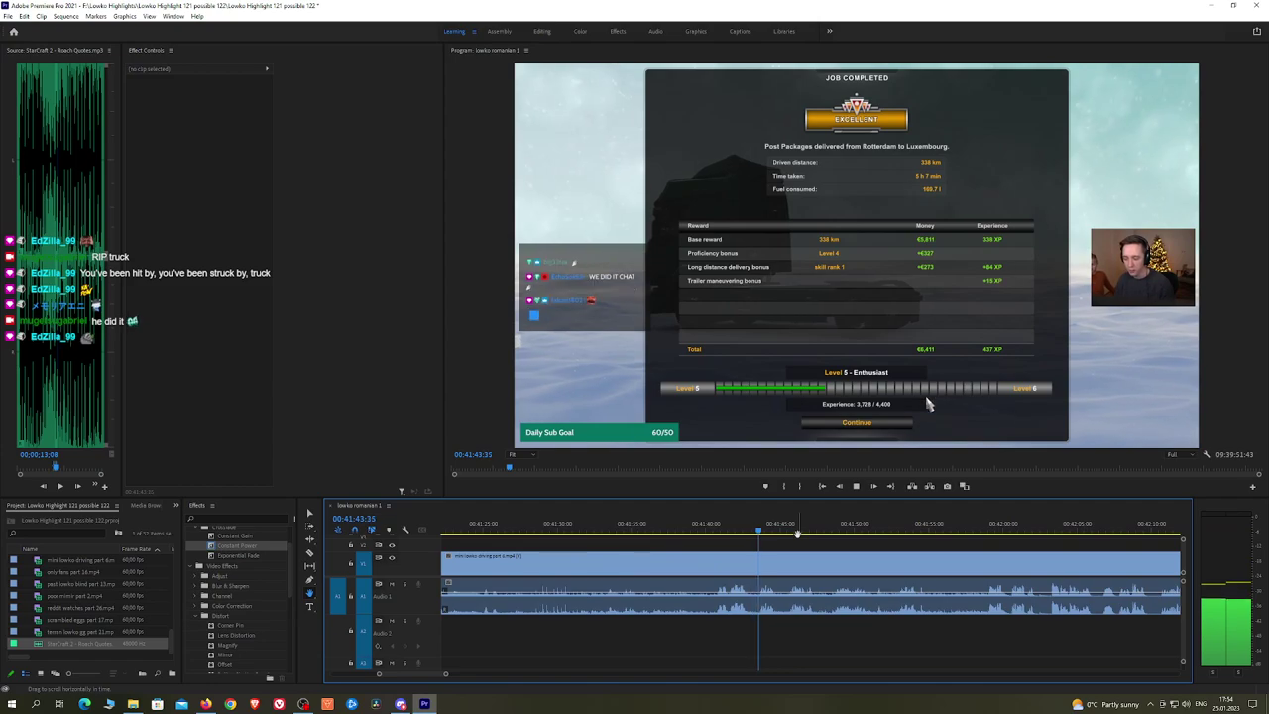
scroll(798, 537, "down", 1)
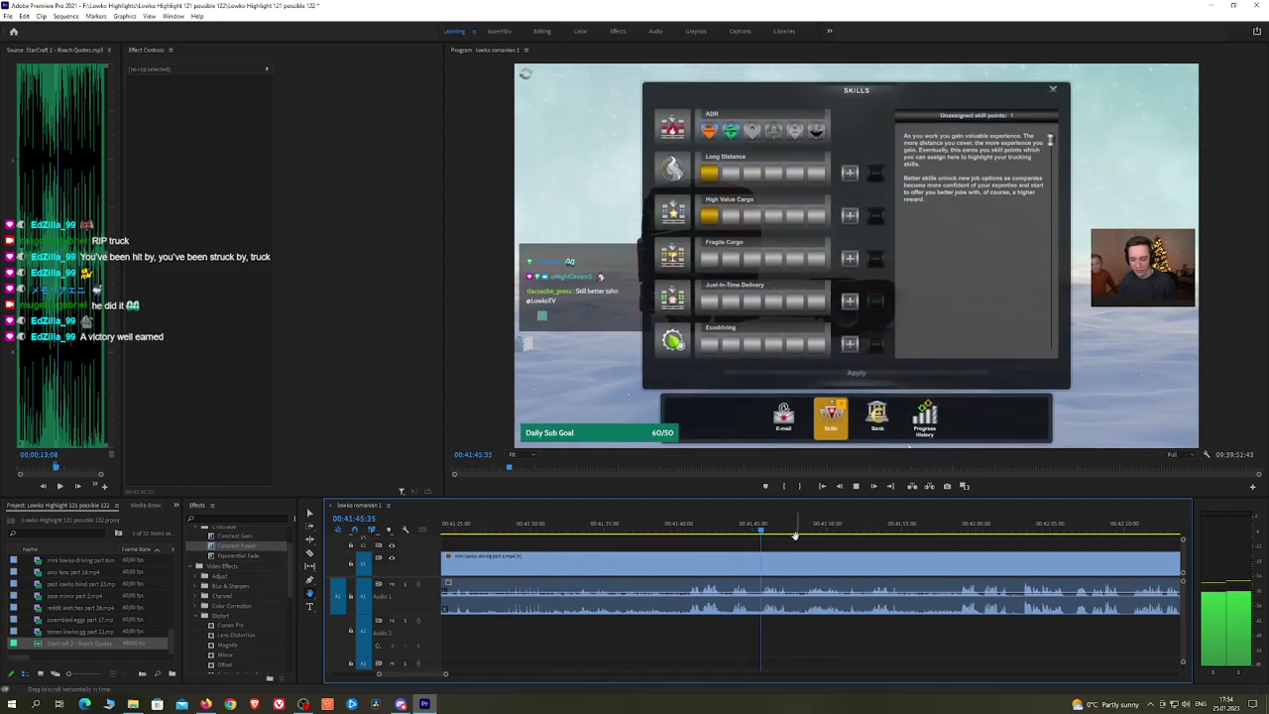
scroll(794, 536, "up", 2)
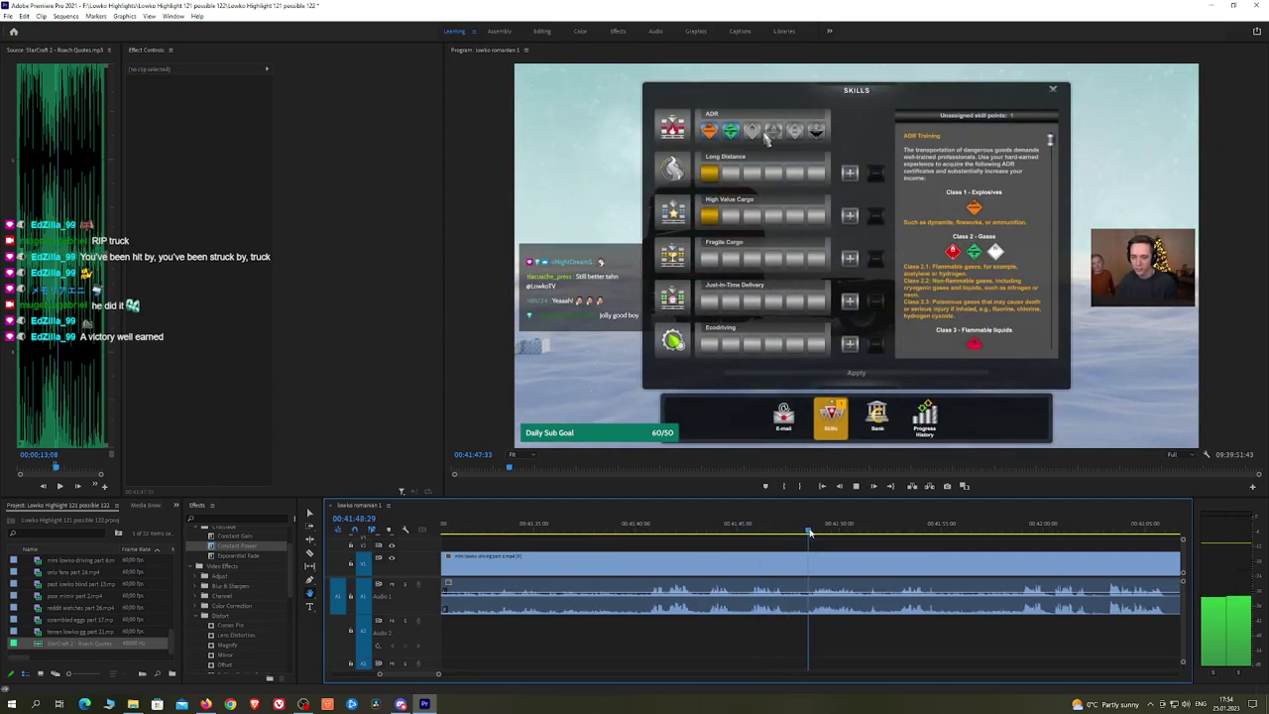
left_click(772, 532)
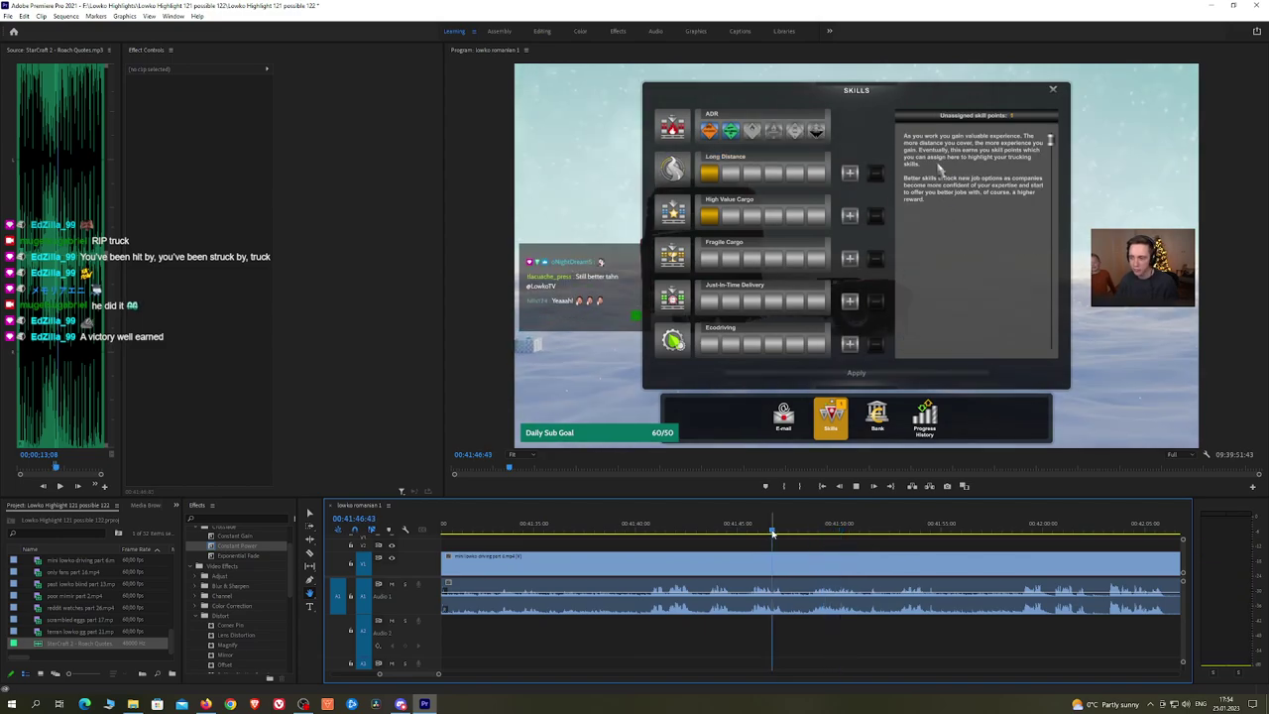
key("space")
key("c")
scroll(789, 568, "down", 6)
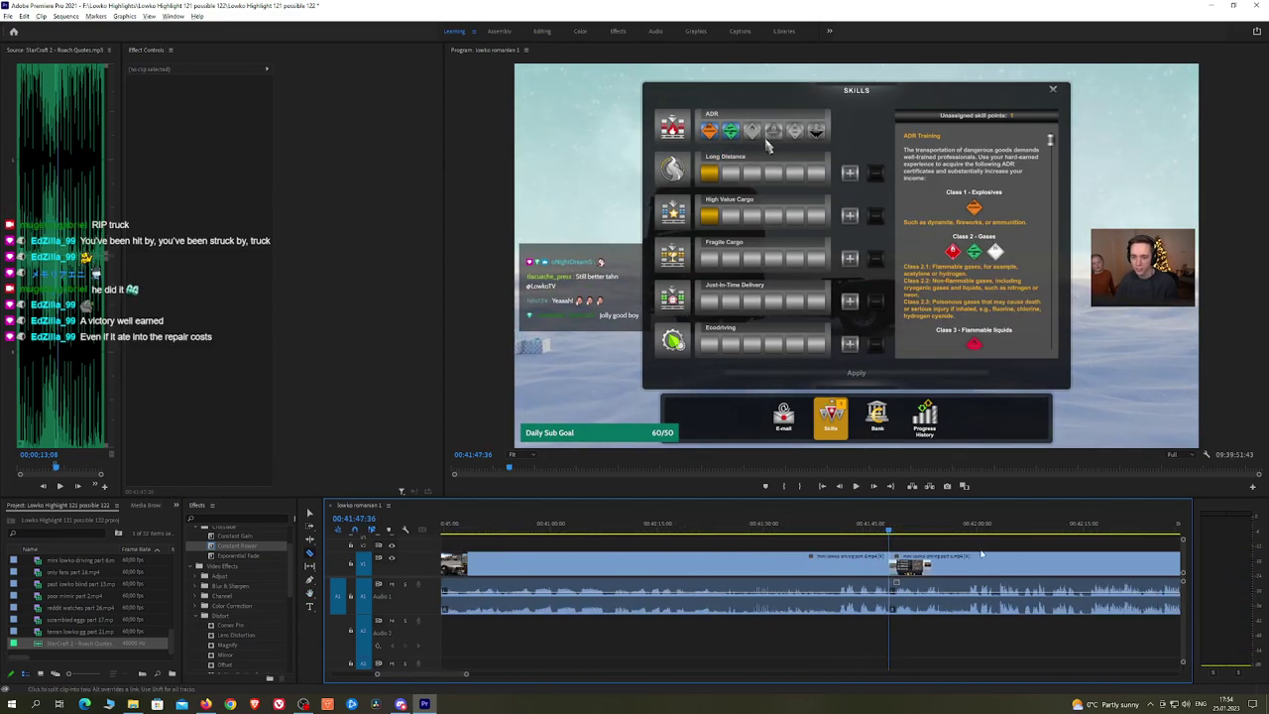
scroll(1018, 557, "down", 3)
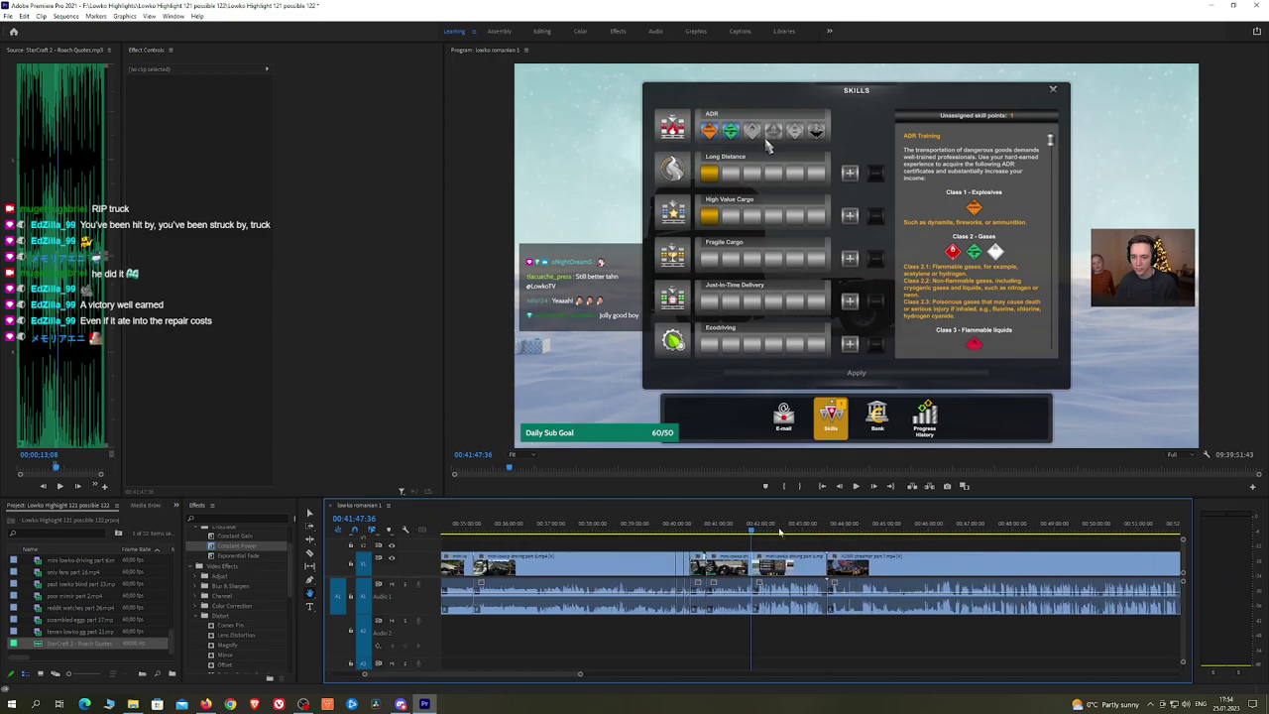
left_click_drag(773, 531, 793, 531)
key("v")
left_click(801, 563)
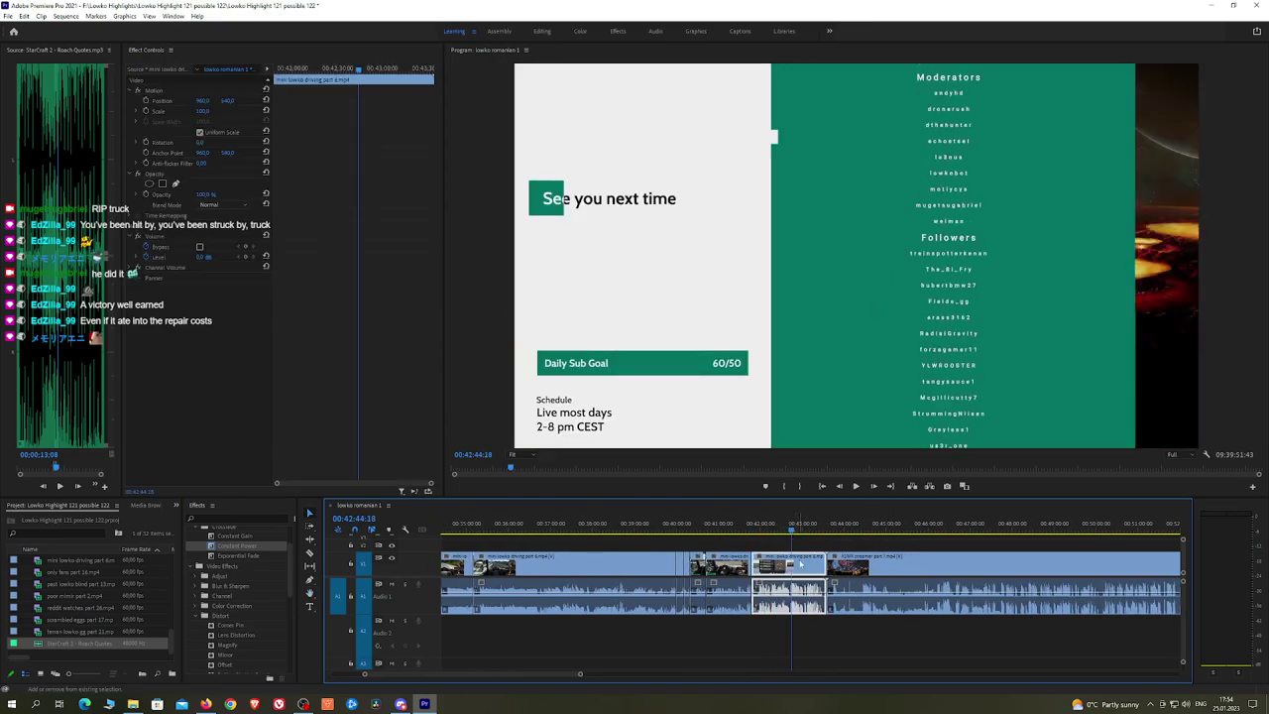
key("shift+Delete")
Step: Play the new transition into the StarCraft gameplay, reviewing ahead to about 00:44:57
key("space")
scroll(793, 558, "up", 3)
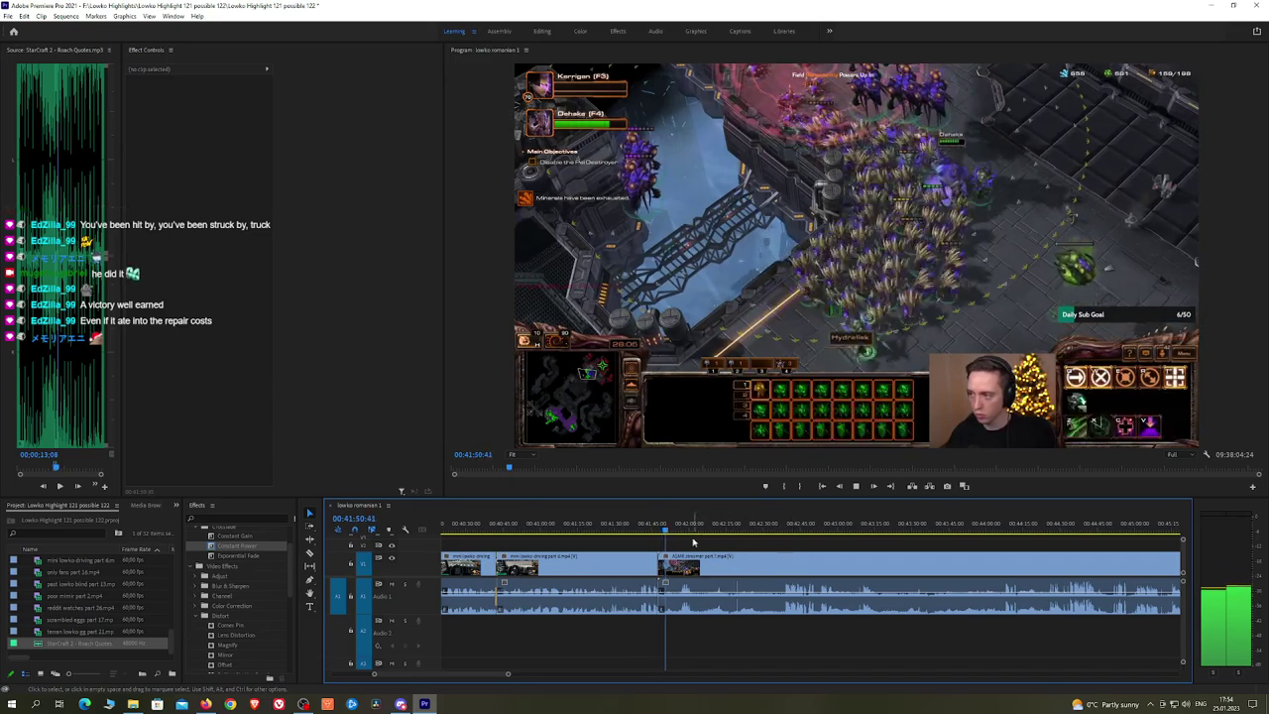
left_click(834, 530)
left_click_drag(846, 536, 820, 535)
key("space")
scroll(1092, 549, "down", 2)
scroll(1092, 549, "down", 3)
key("h")
key("space")
key("space")
Step: Scrub through the webcam footage from 00:48:53 to about 00:49:51 to review it
scroll(792, 541, "up", 4)
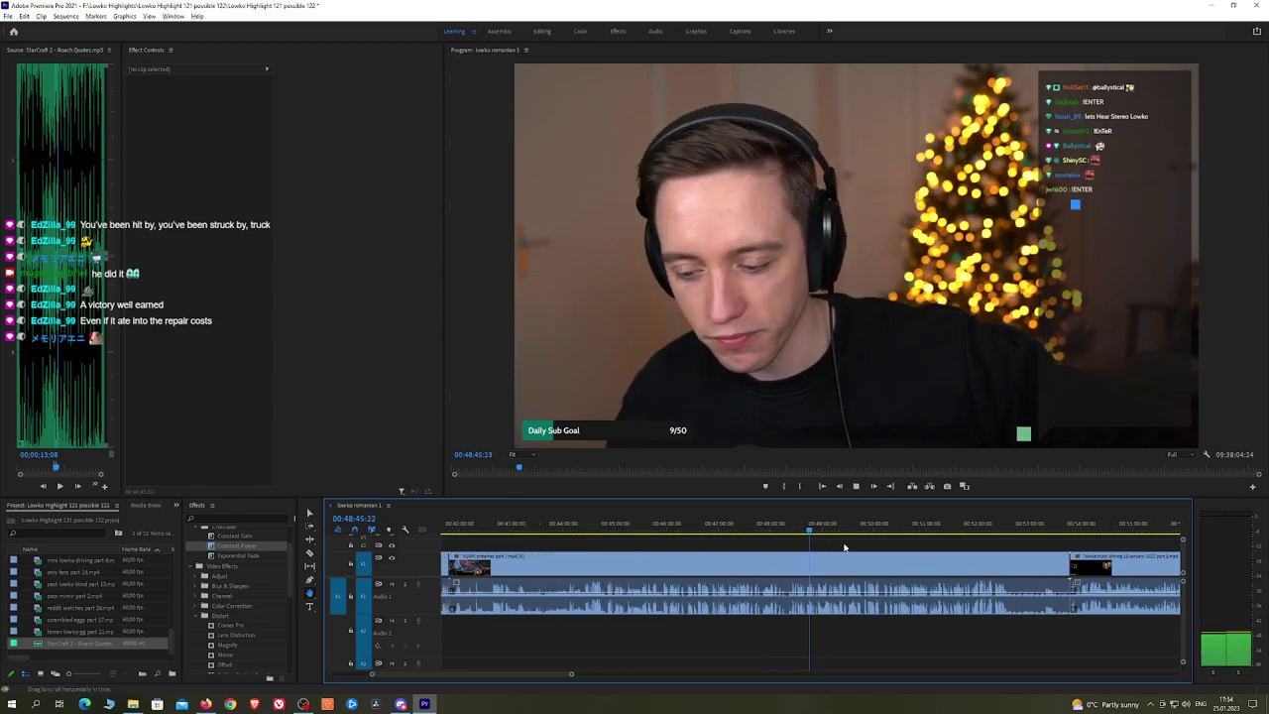
scroll(787, 542, "up", 3)
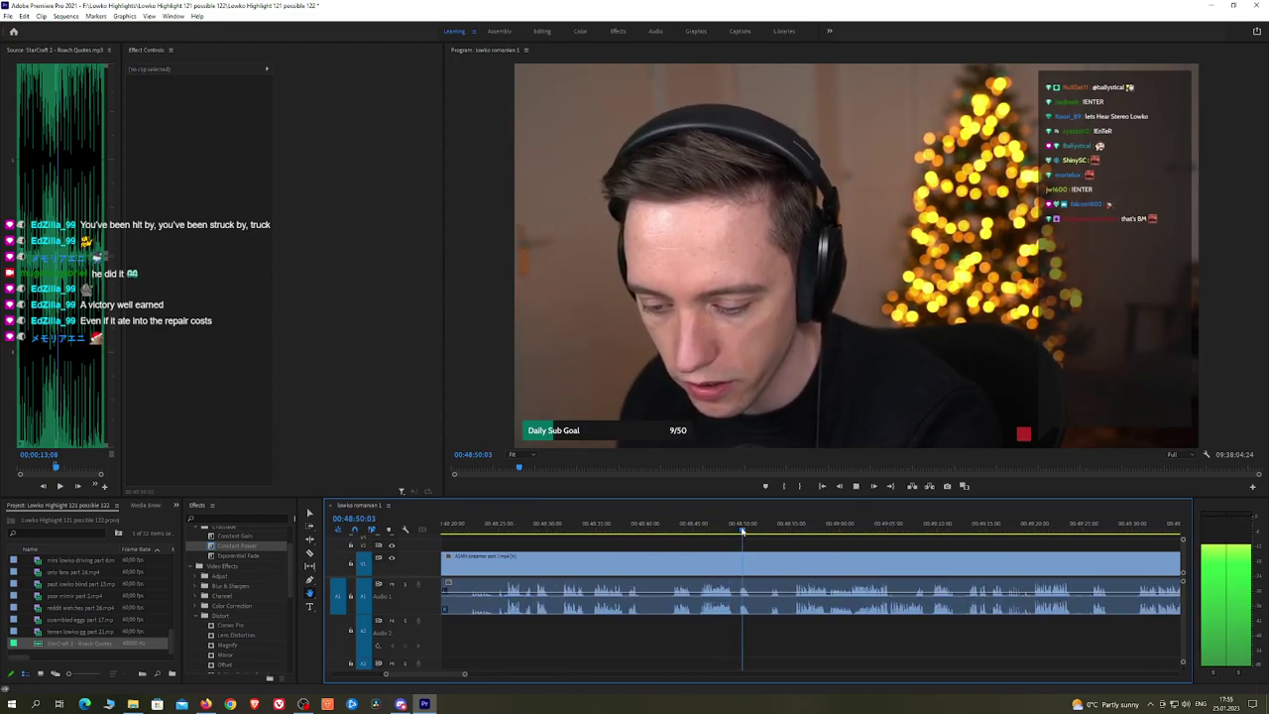
left_click_drag(742, 533, 797, 533)
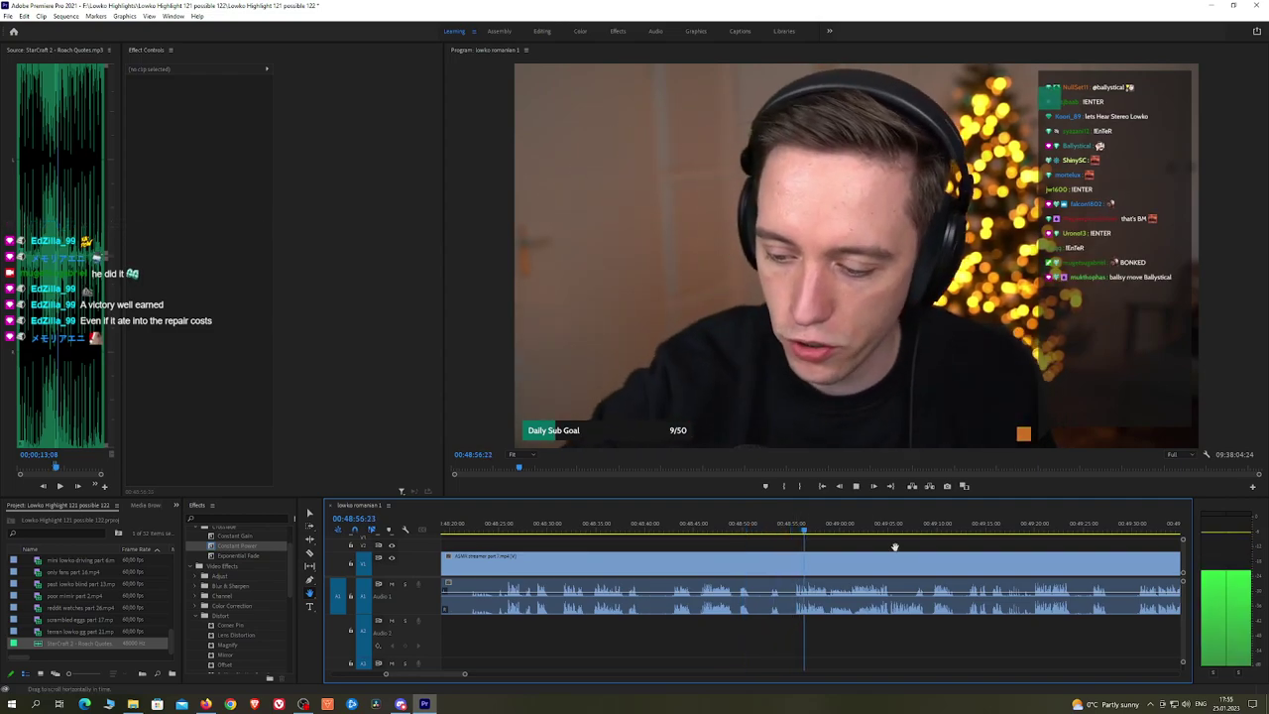
scroll(833, 541, "down", 2)
left_click(787, 532)
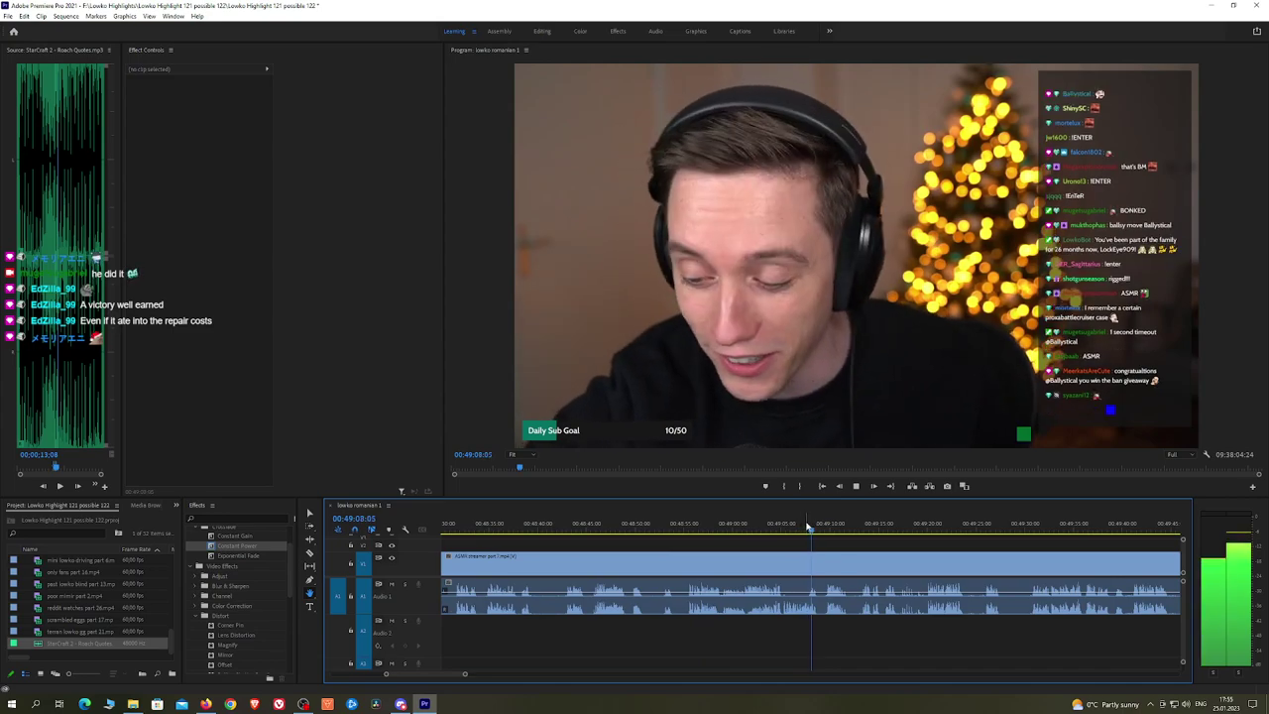
left_click_drag(913, 539, 751, 540)
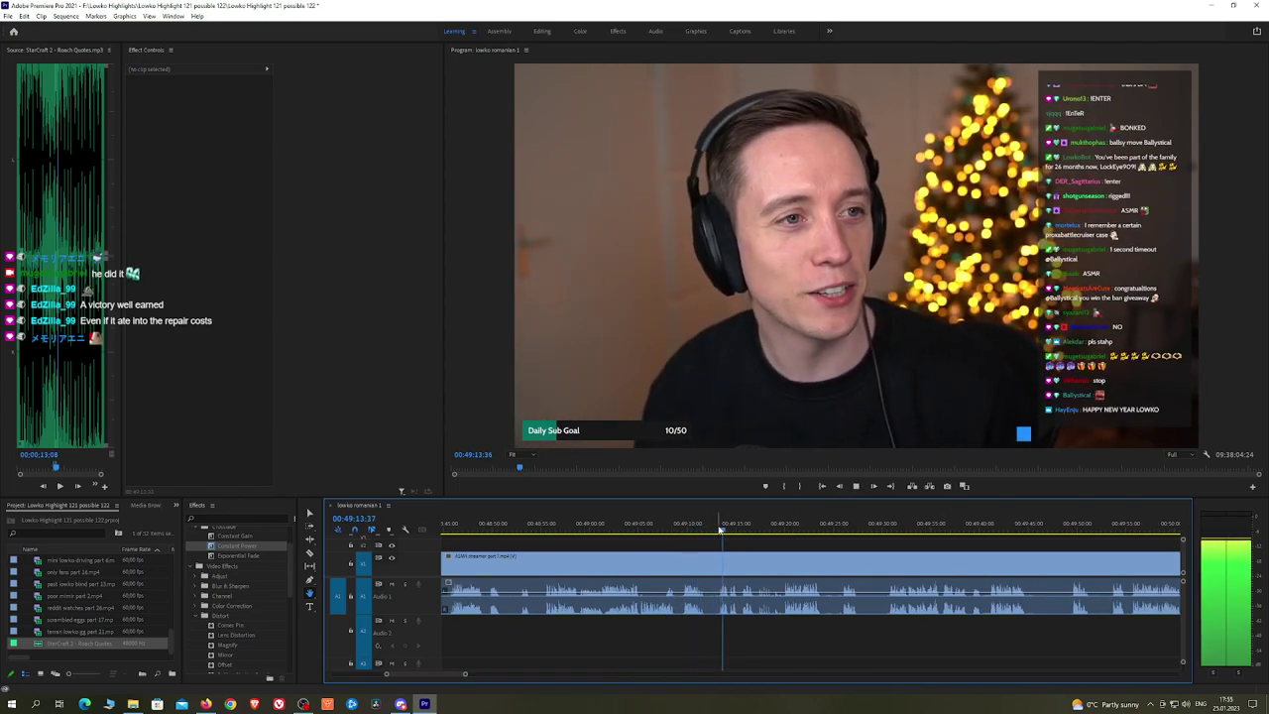
left_click(860, 530)
key("space")
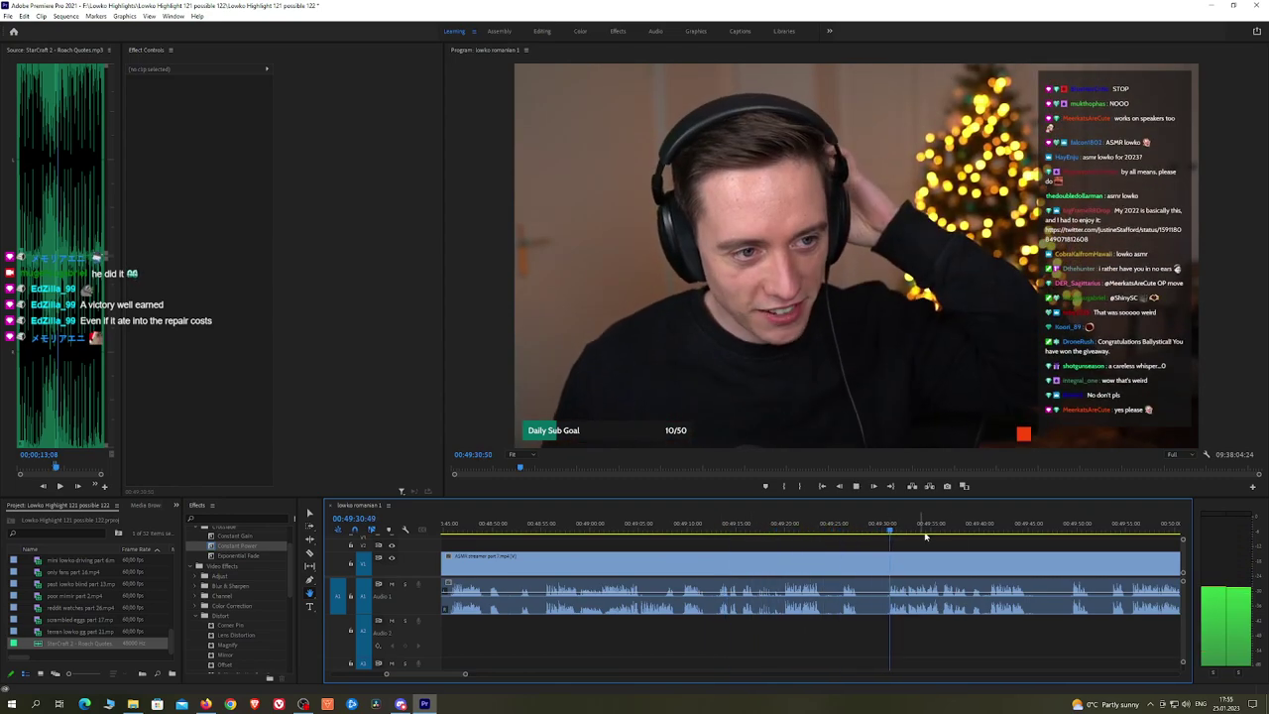
scroll(786, 537, "down", 4)
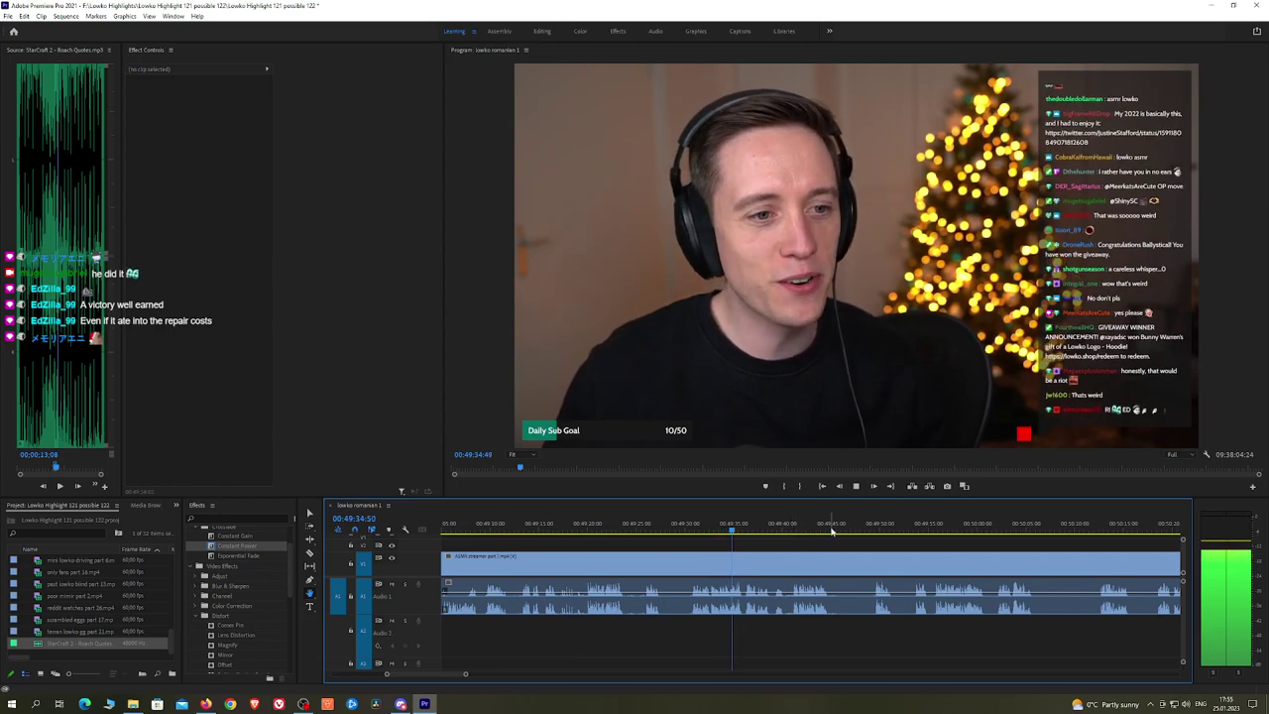
left_click(874, 531)
scroll(855, 533, "down", 5)
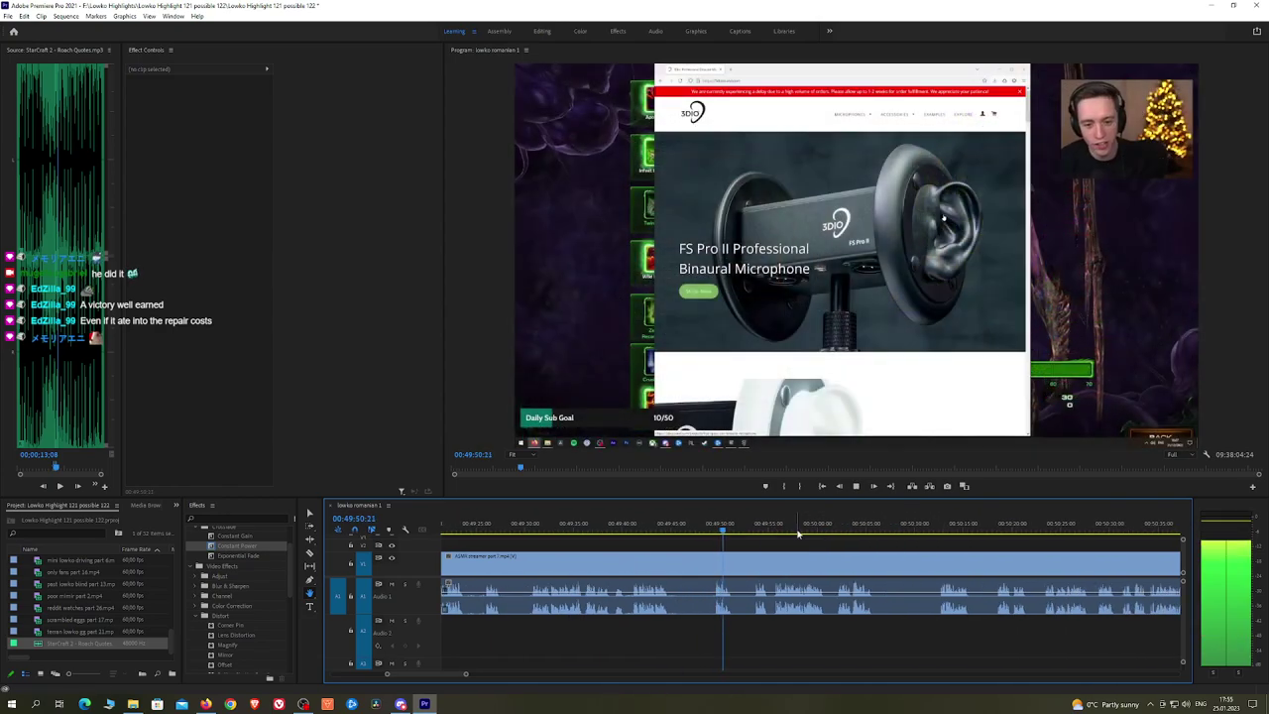
left_click(698, 531)
Step: Rewatch from the 00:49:49 webcam shot back to about 00:48:44
left_click(714, 531)
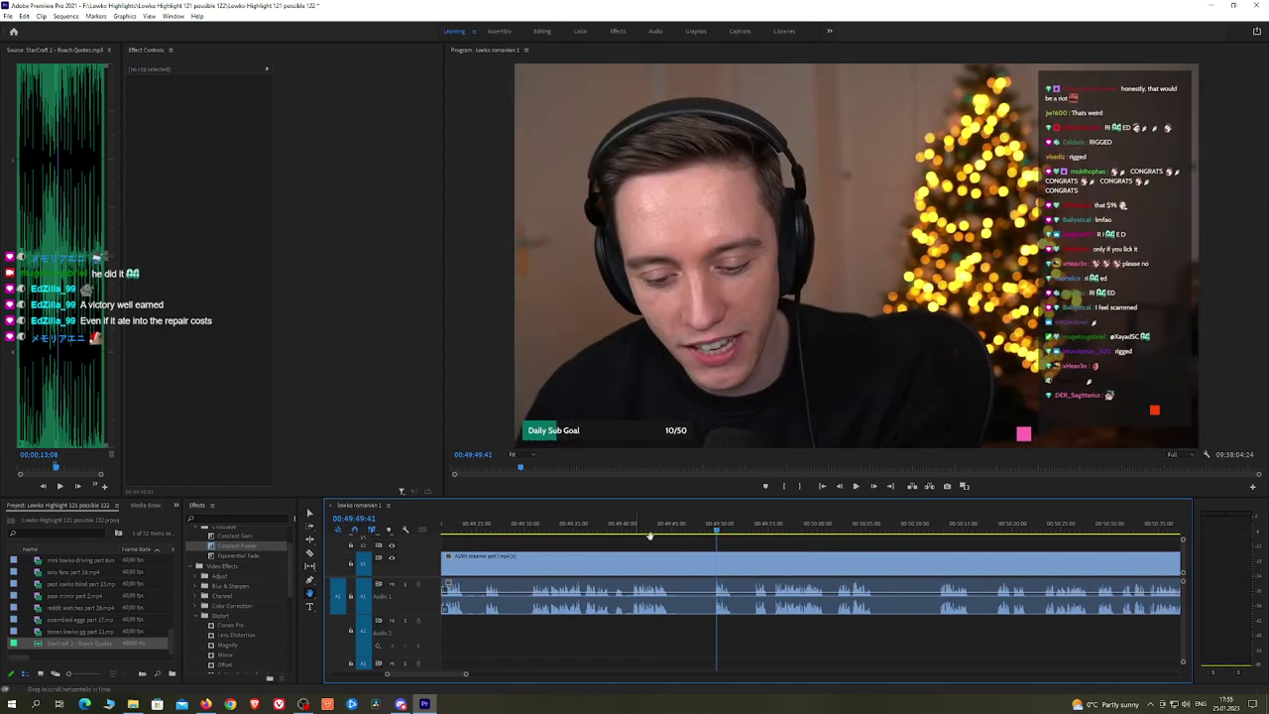
scroll(798, 543, "up", 9)
key("space")
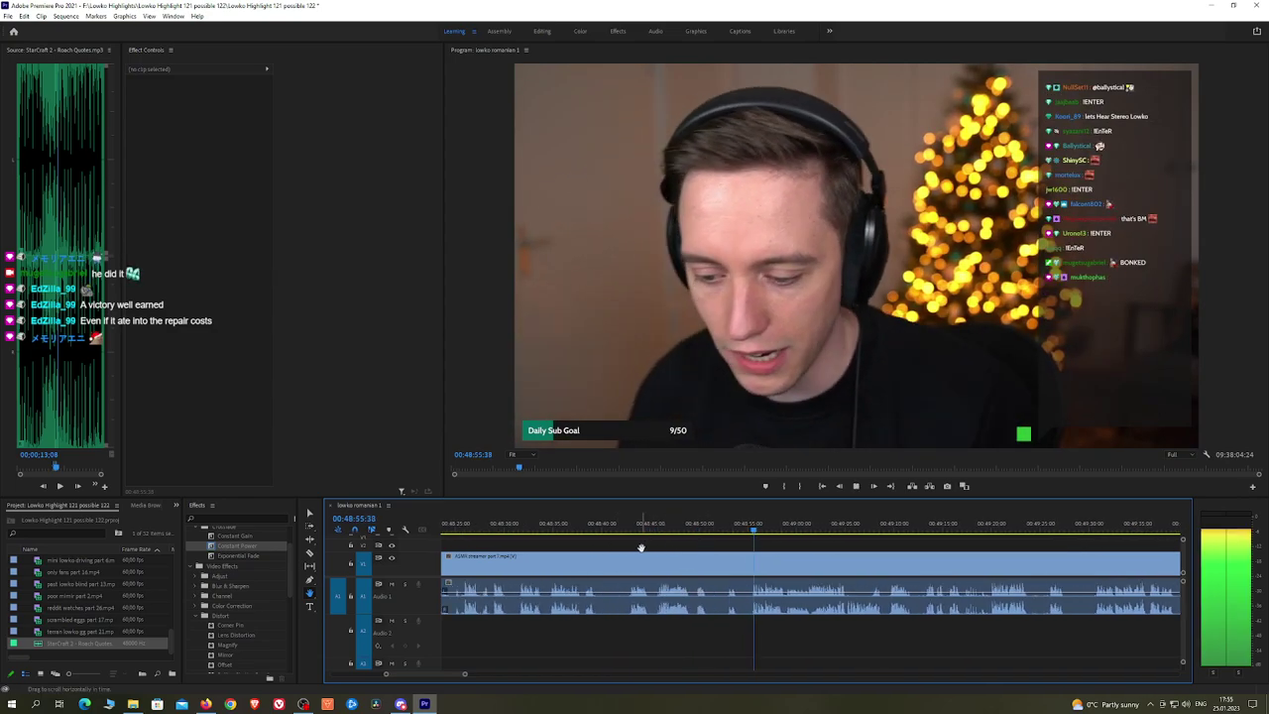
scroll(627, 535, "up", 3)
left_click(628, 530)
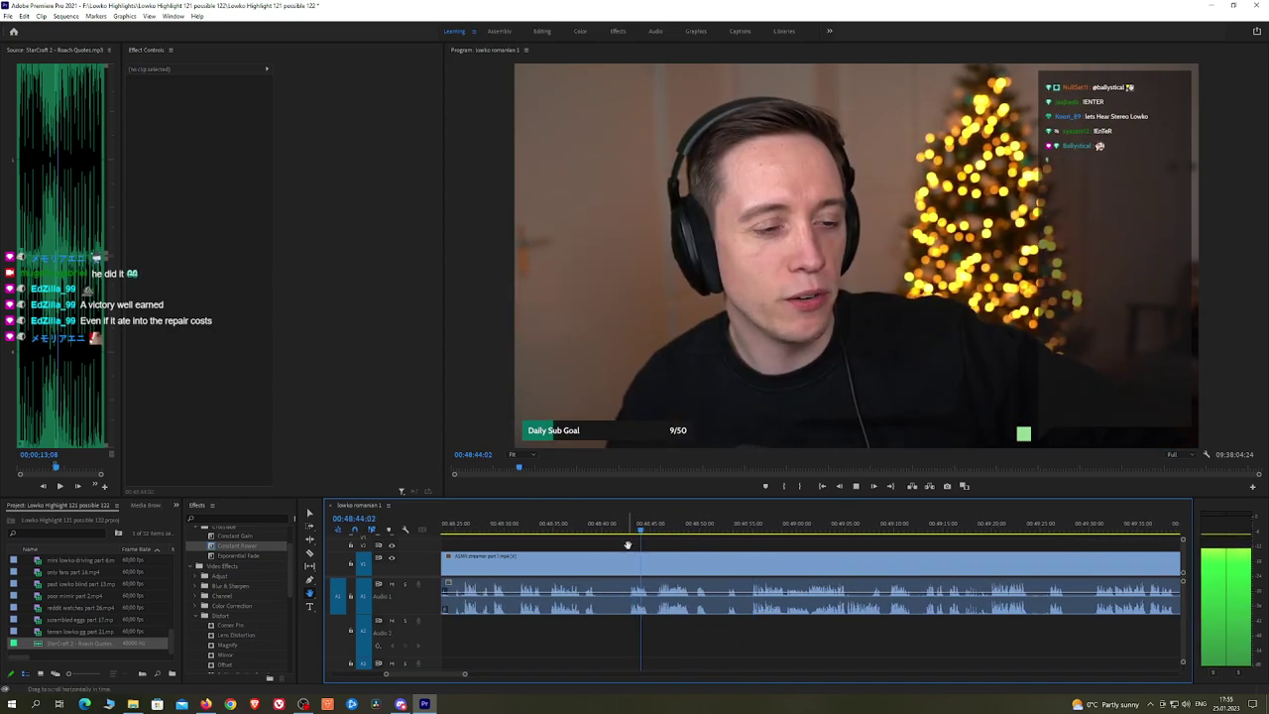
scroll(565, 535, "up", 1)
key("space")
Step: Replay from the hoodie web page and split the clip at about 00:48:43 where the ASMR moment starts
left_click(554, 531)
key("space")
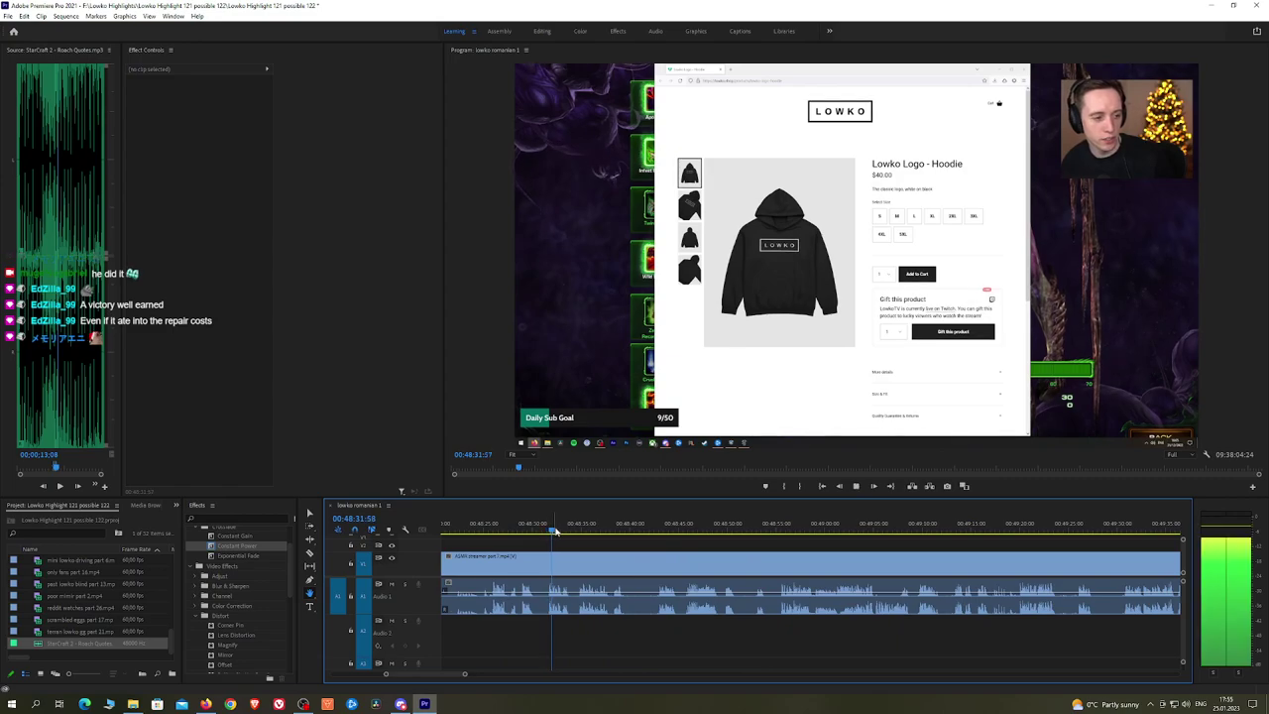
left_click(573, 530)
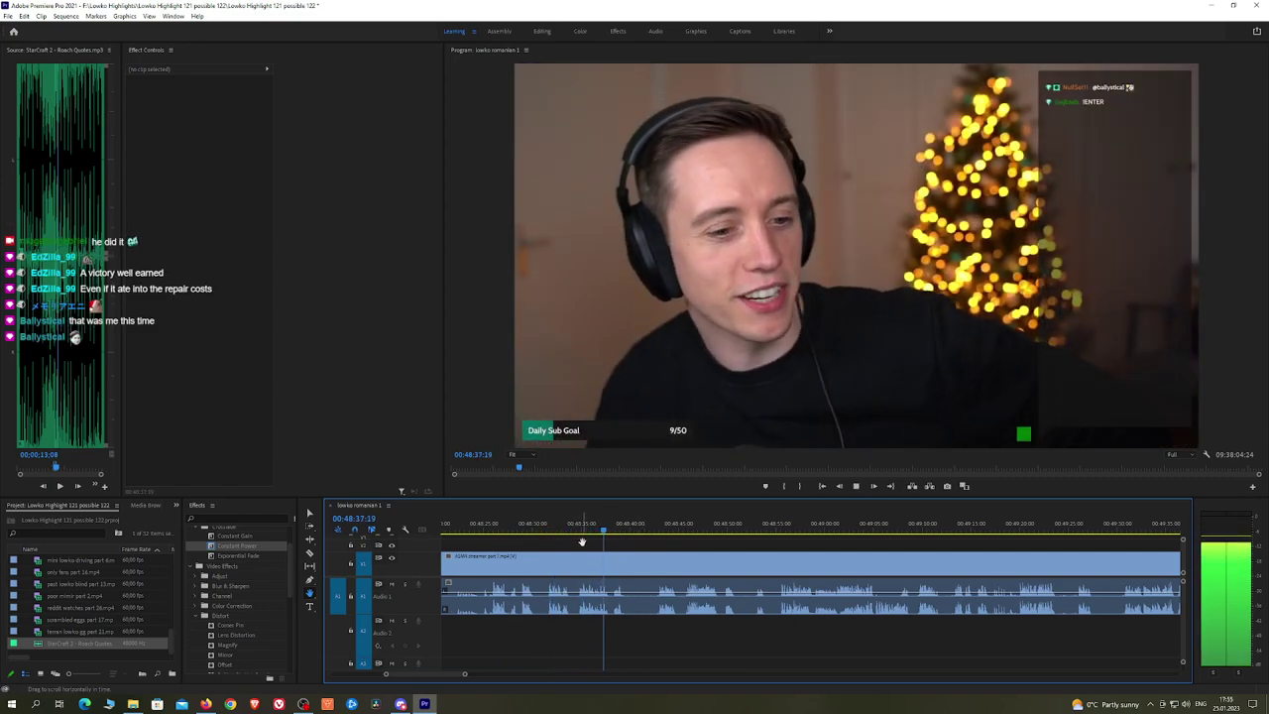
scroll(650, 533, "up", 3)
left_click(640, 533)
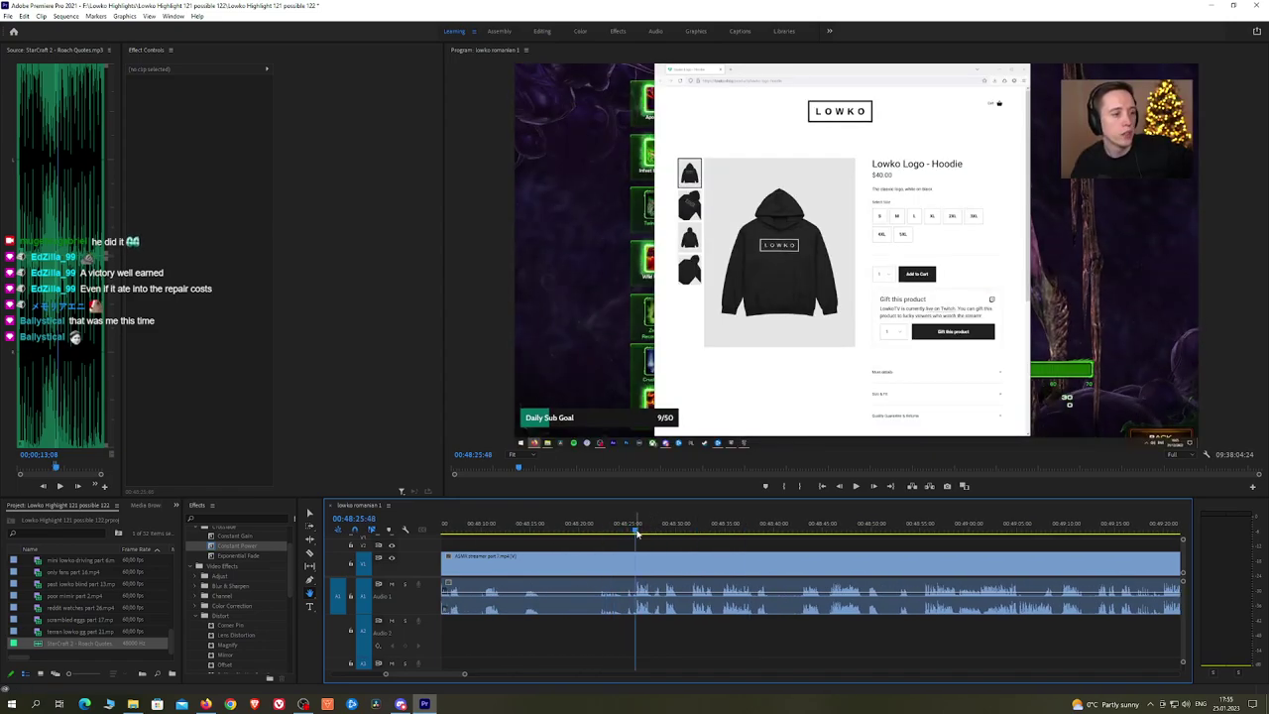
key("space")
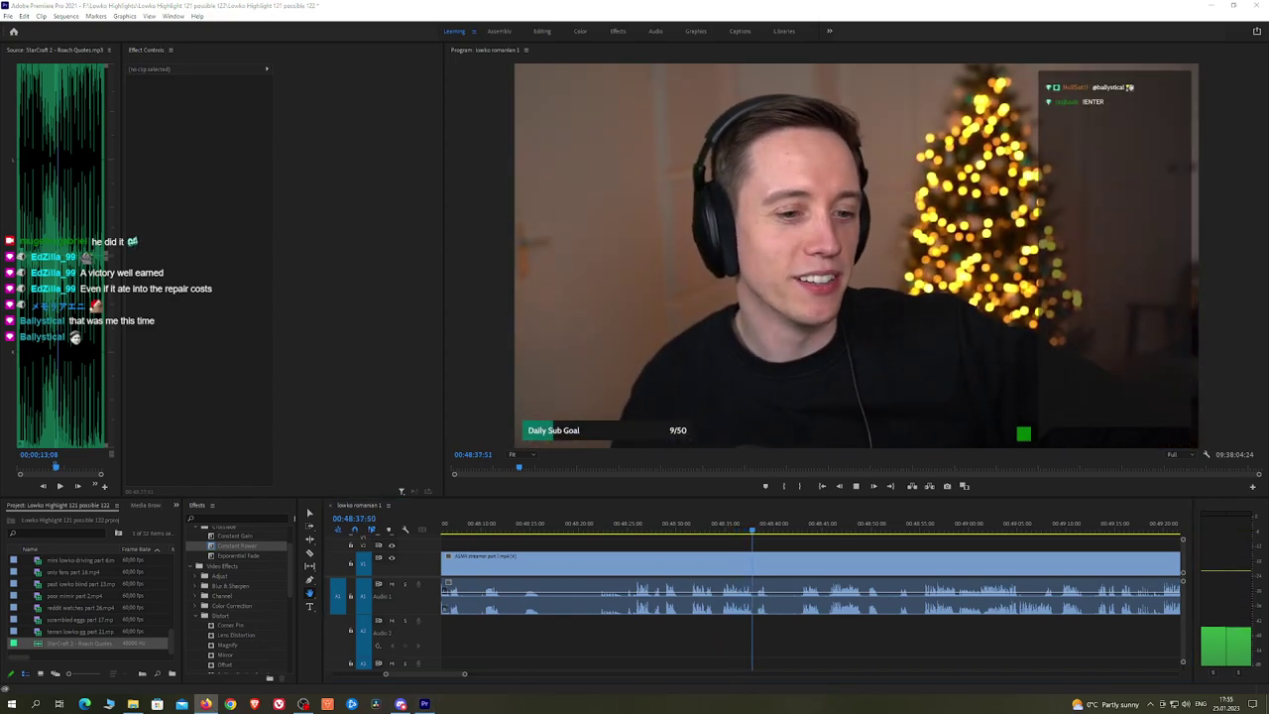
left_click(805, 534)
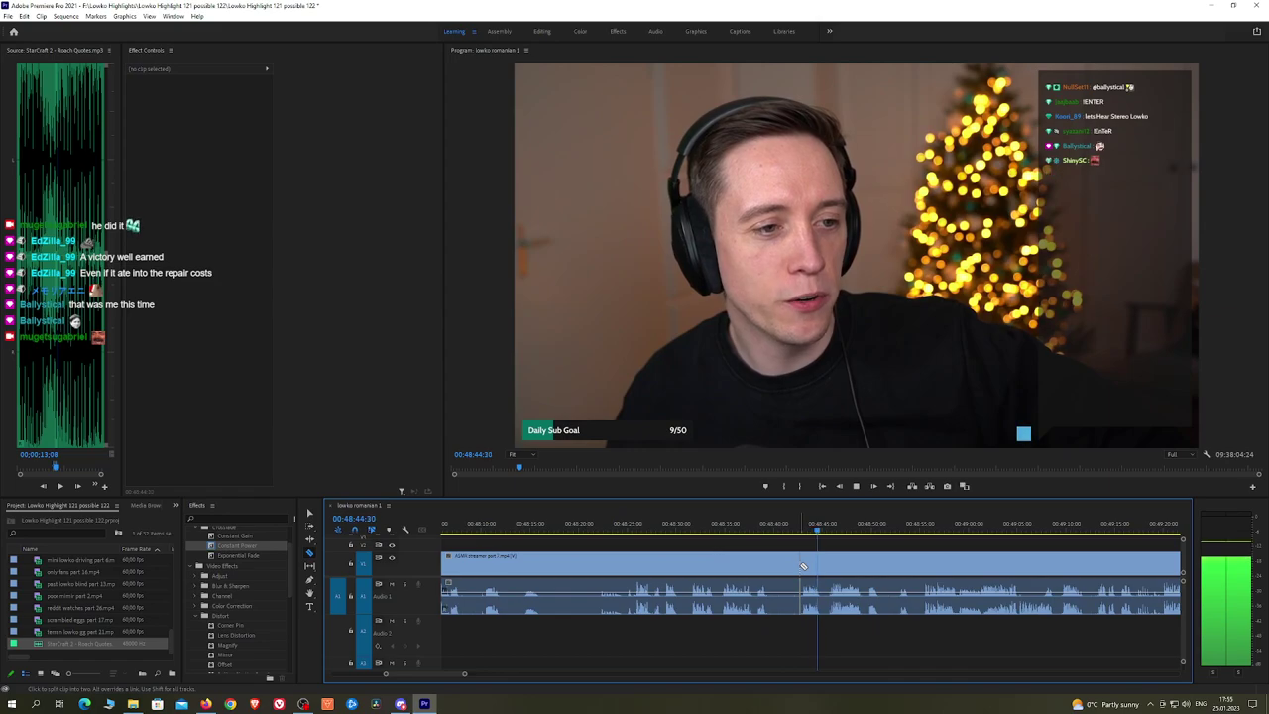
left_click(801, 566)
Step: Ripple delete the footage before the split and apply an Exponential Fade to the new audio edit
key("v")
left_click(777, 570)
key("shift+Delete")
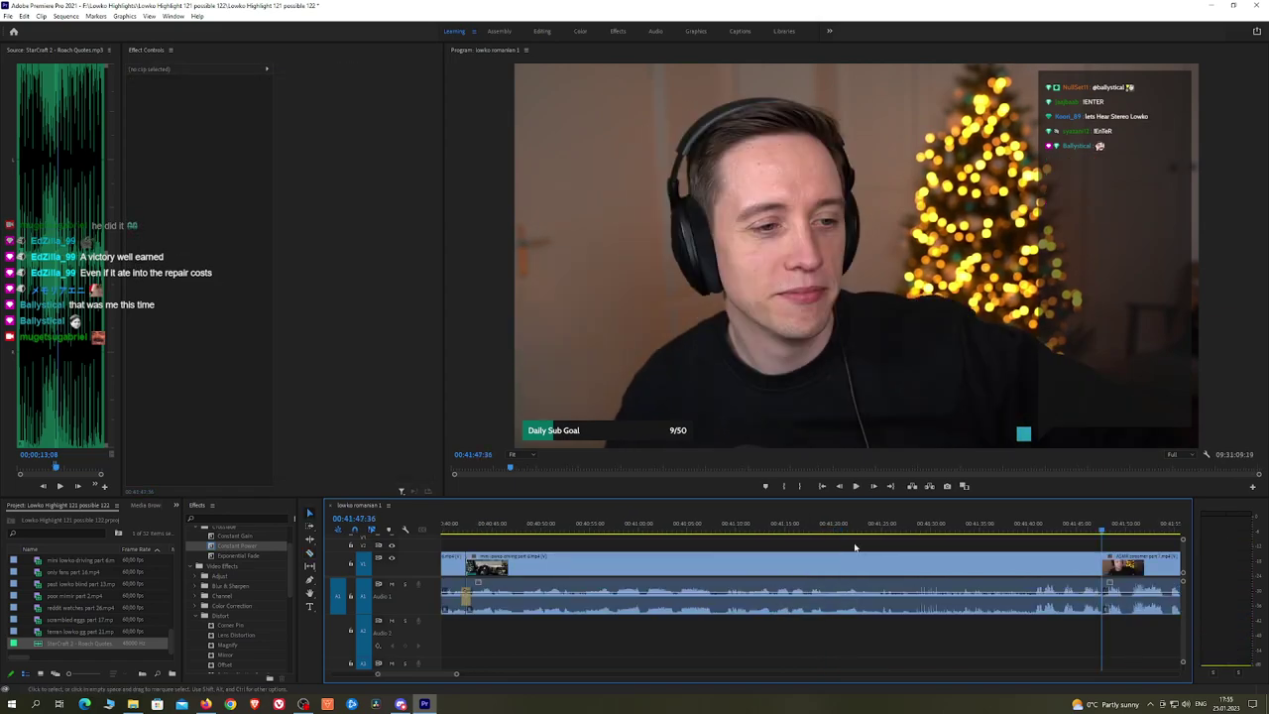
left_click_drag(238, 556, 1158, 579)
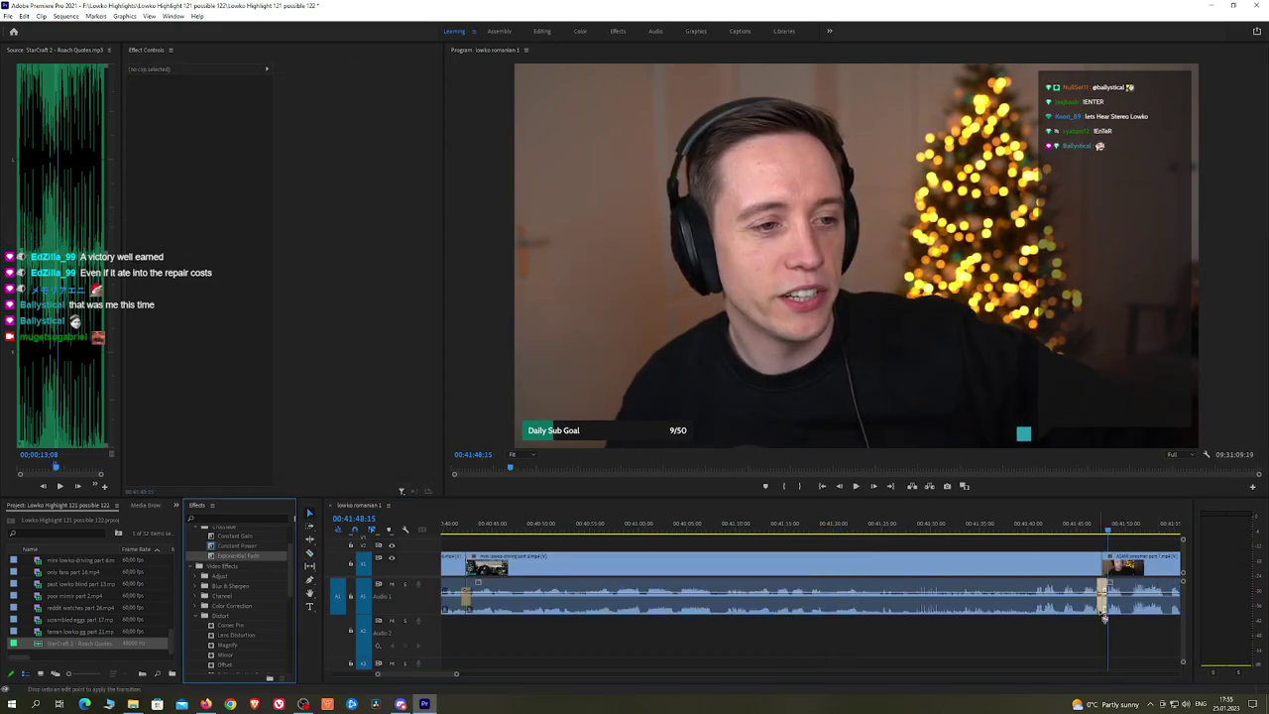
left_click_drag(1105, 617, 1105, 617)
key("=")
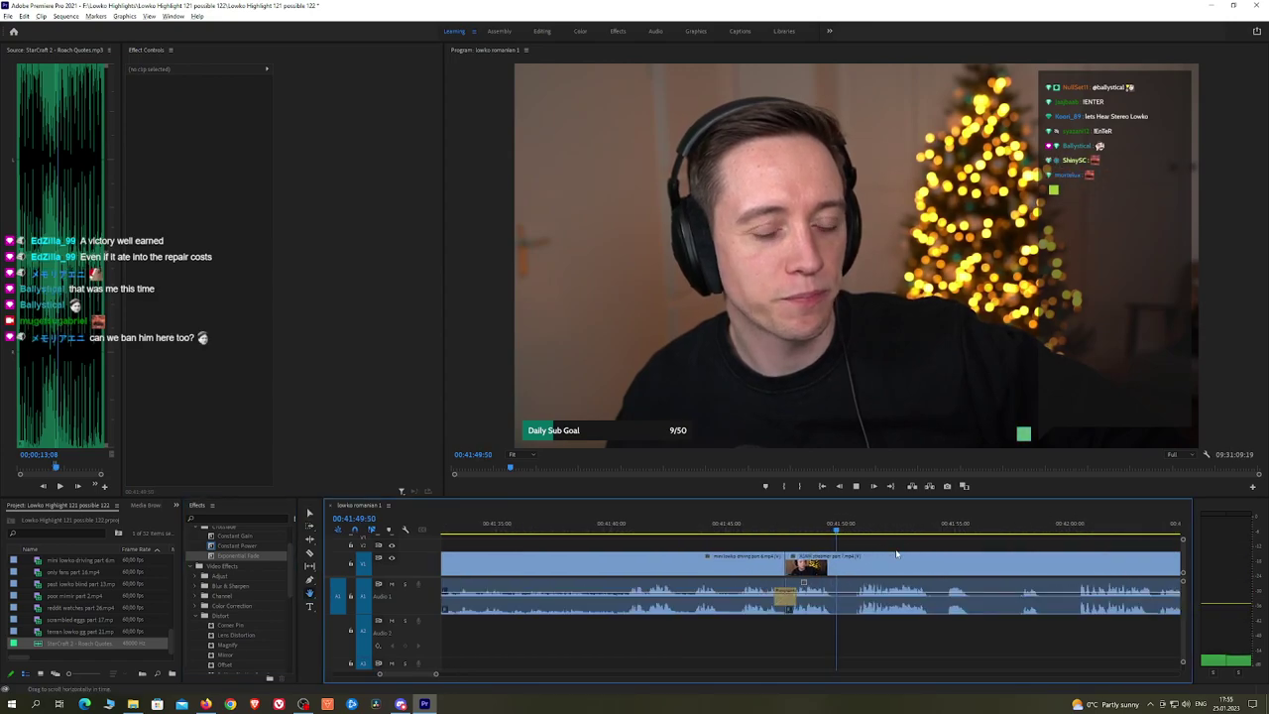
Step: Zoom in, cut out a short piece of the streamer clip, then zoom the timeline back out
key("=")
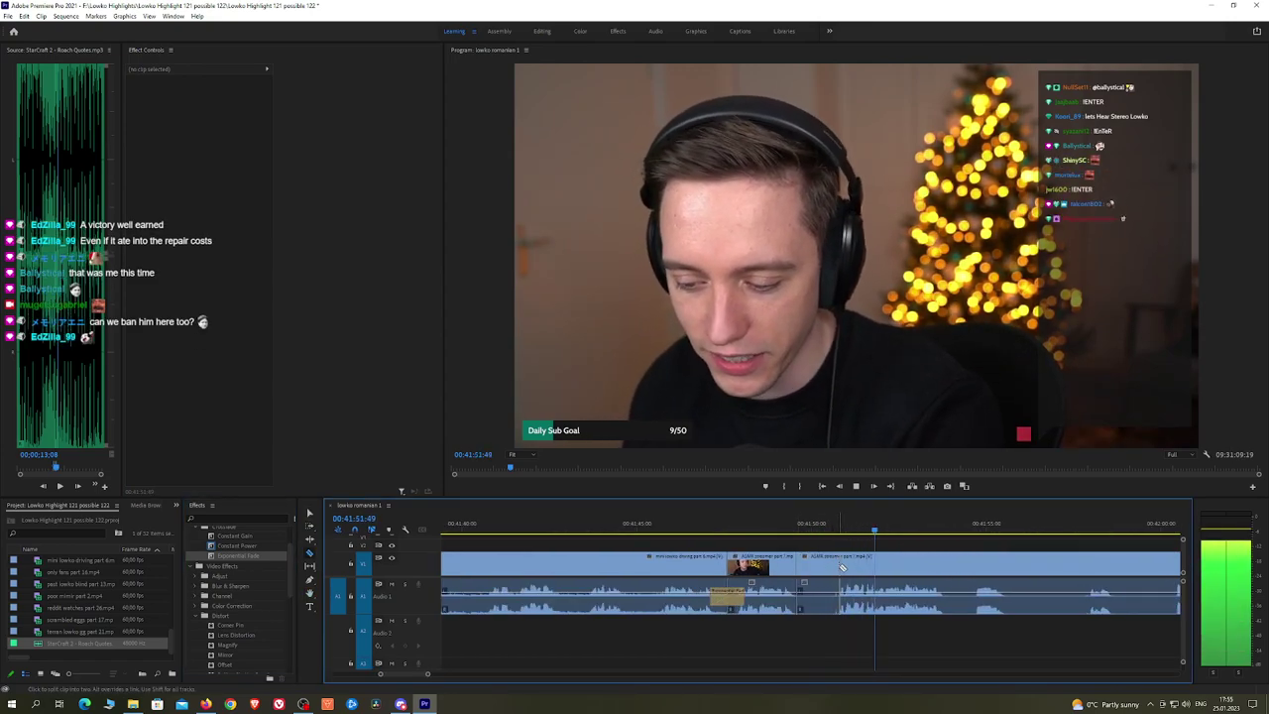
left_click(841, 566)
key("v")
left_click(825, 567)
key("shift+Delete")
scroll(889, 562, "down", 1)
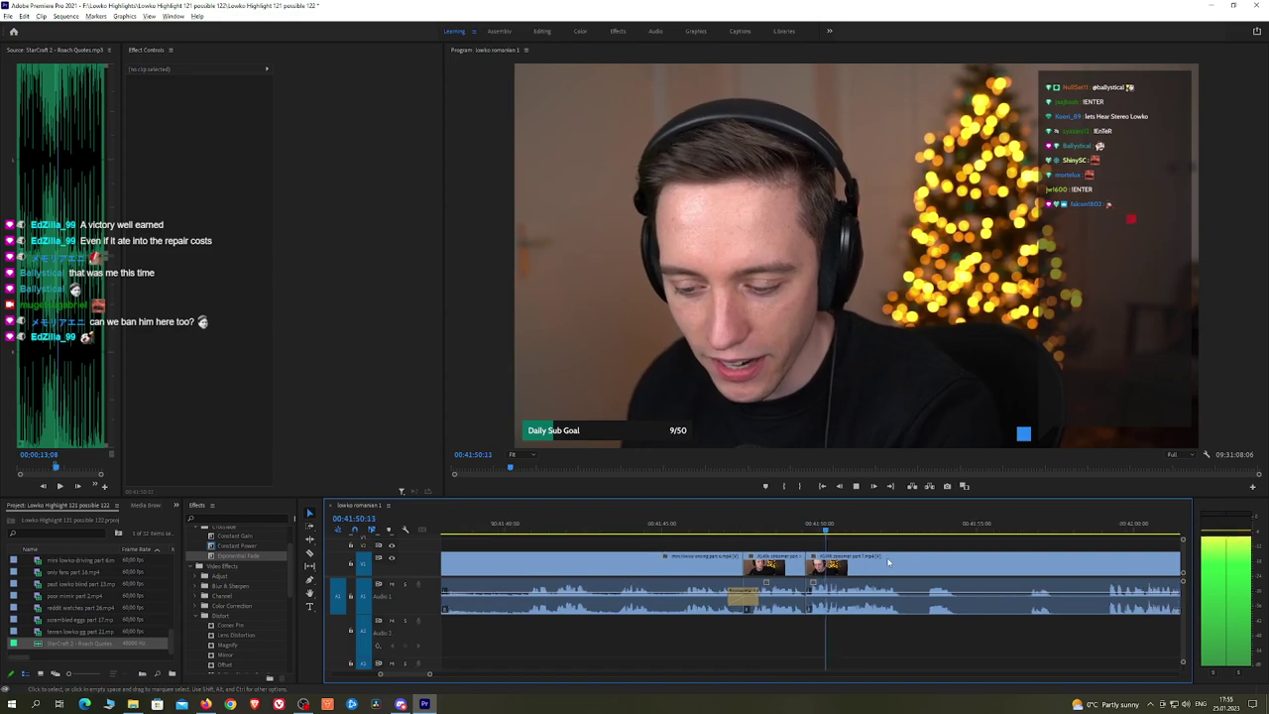
key("minus")
key("minus")
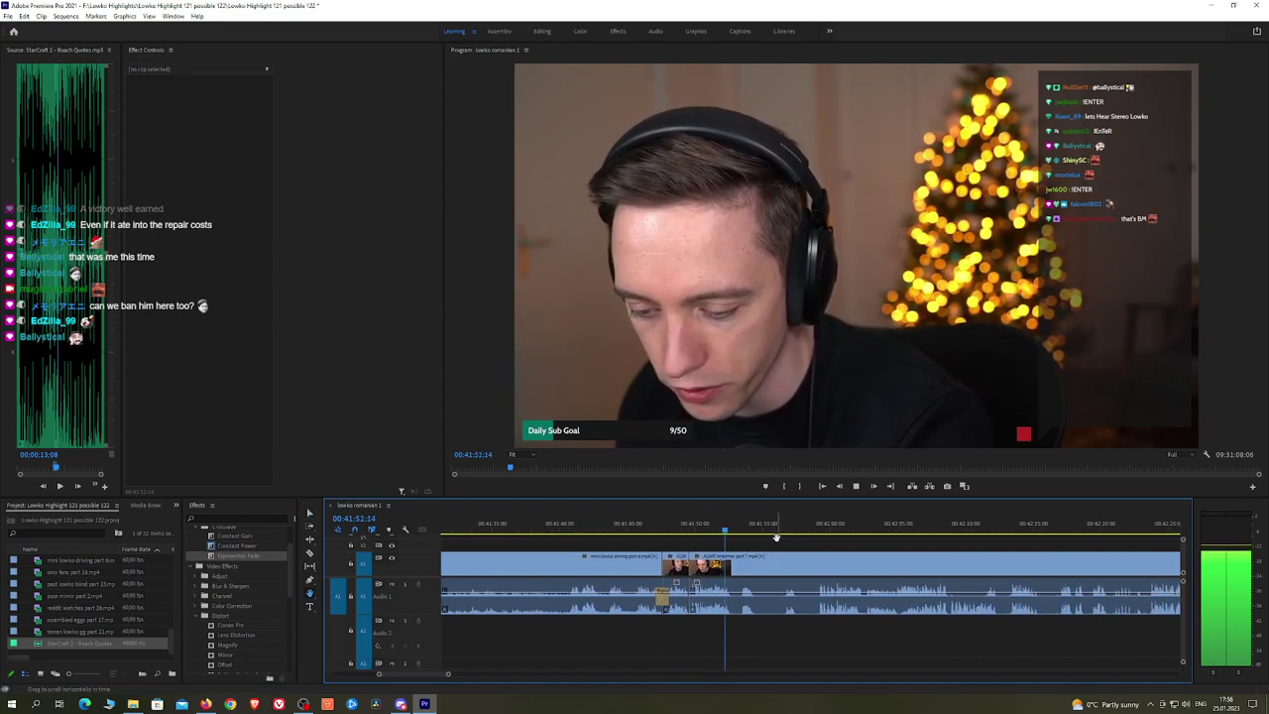
scroll(744, 542, "down", 2)
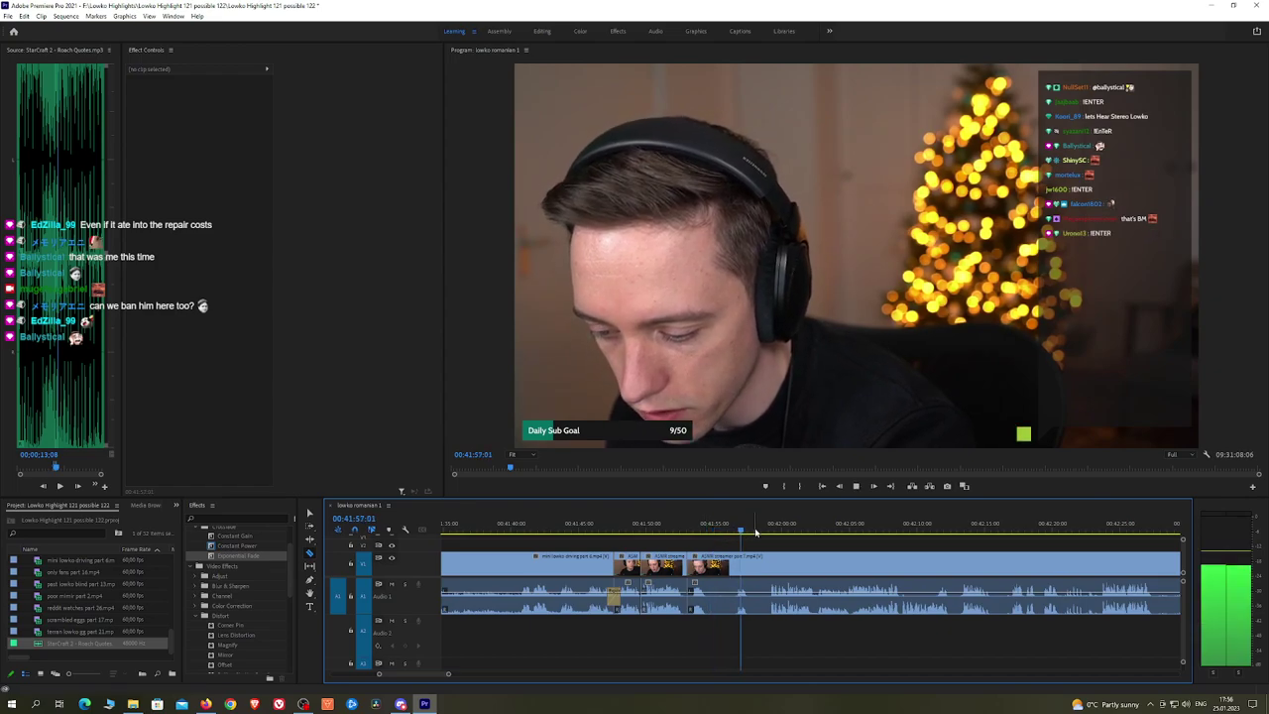
Step: Razor both ends of a dead stretch, ripple delete it and the next unwanted piece
left_click(734, 570)
left_click(748, 570)
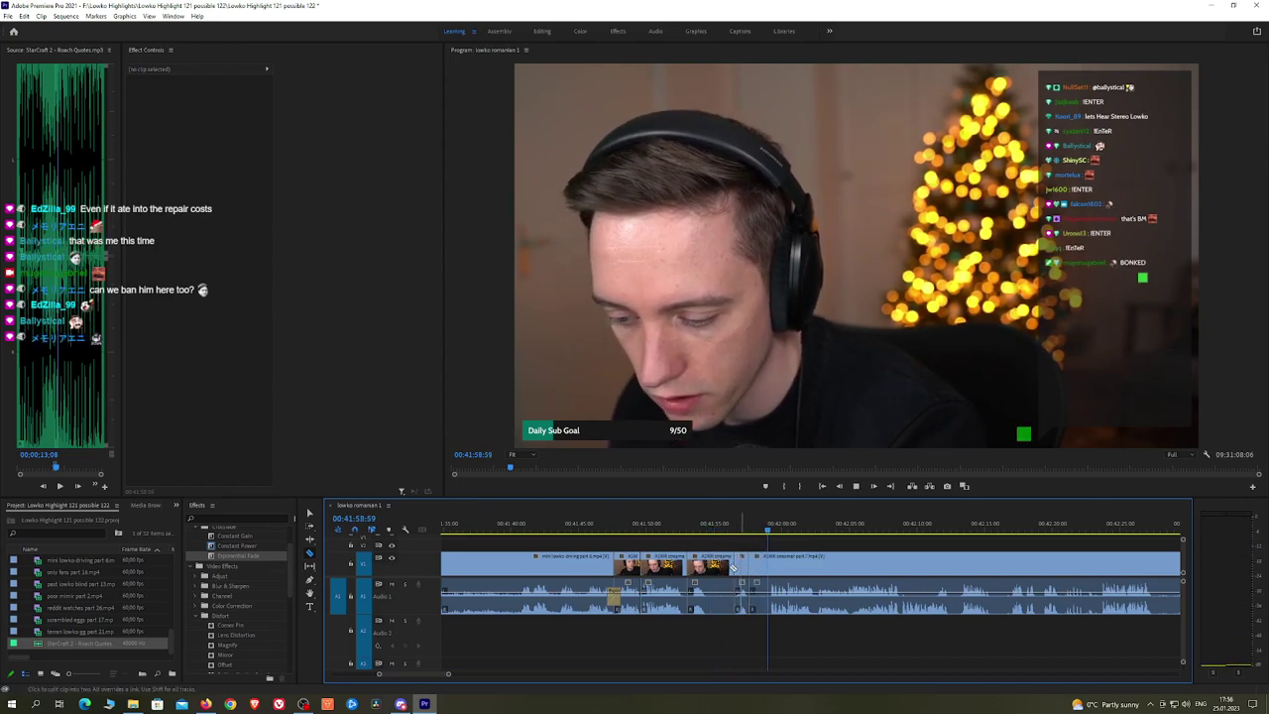
key("v")
left_click(710, 568)
key("shift+Delete")
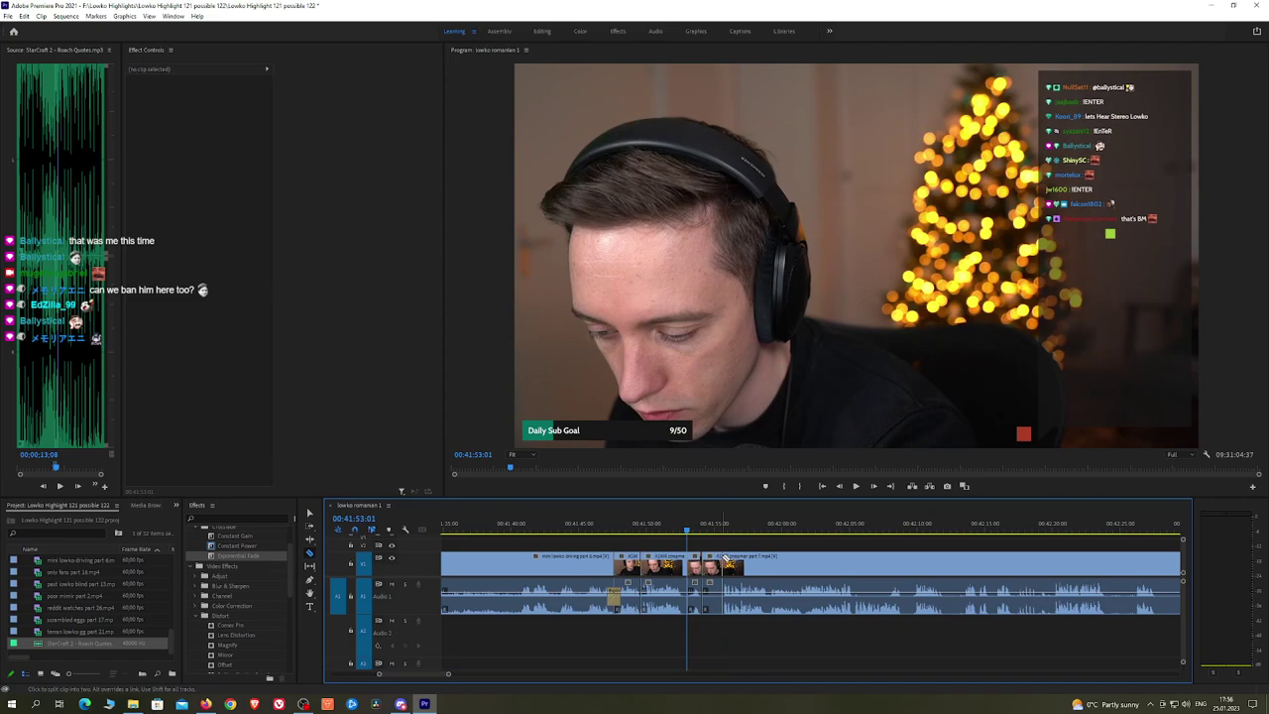
left_click(714, 563)
key("shift+Delete")
key("space")
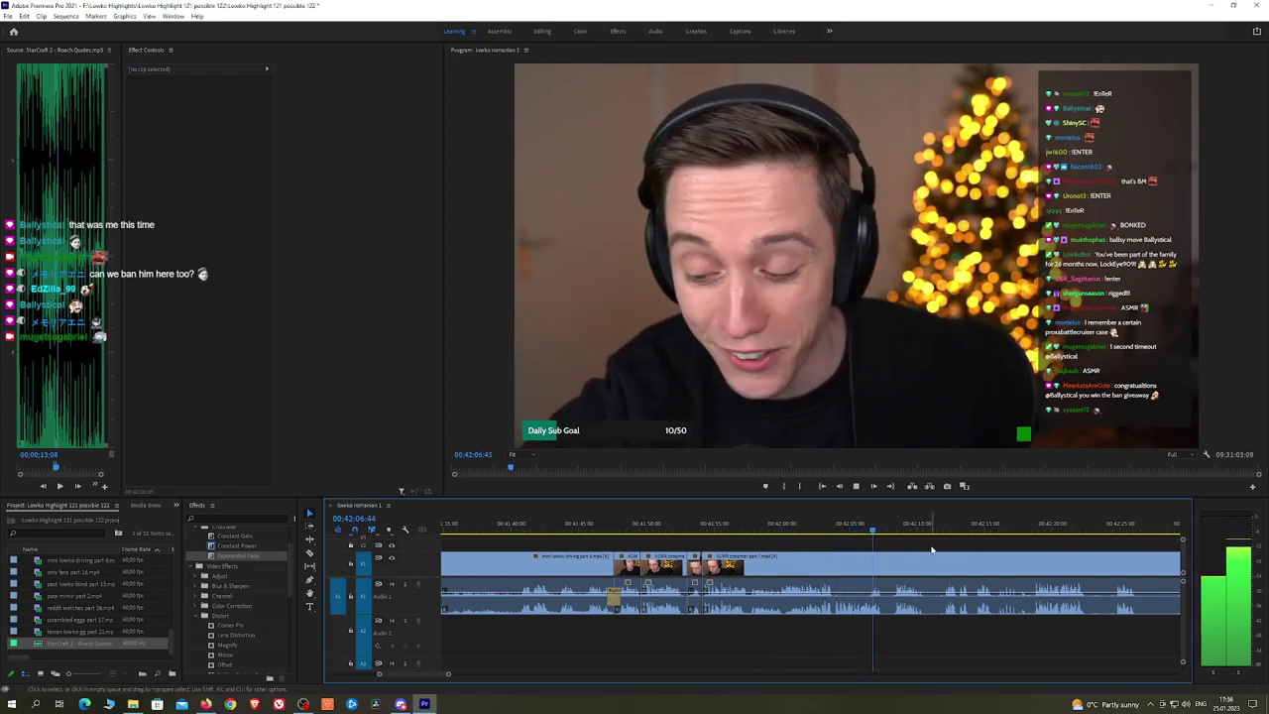
Step: Pan to later footage and ripple delete another short dead stretch between two cuts
scroll(778, 533, "down", 3)
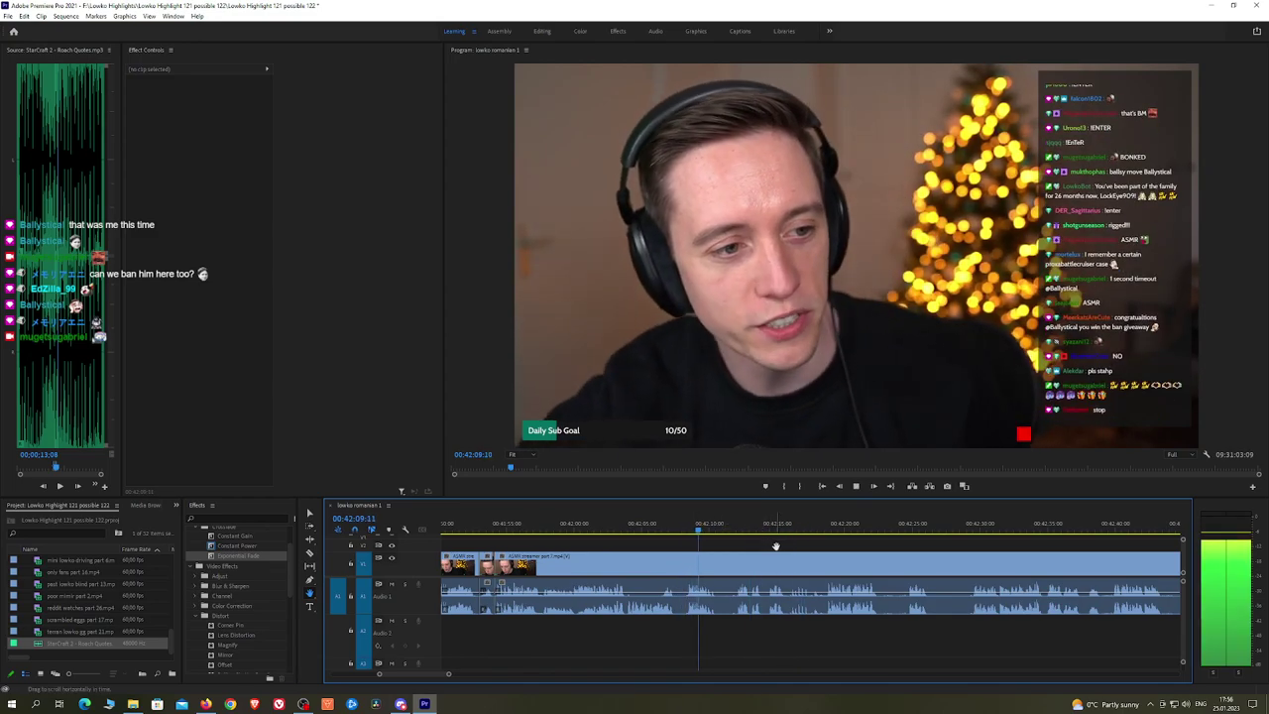
left_click_drag(776, 546, 680, 538)
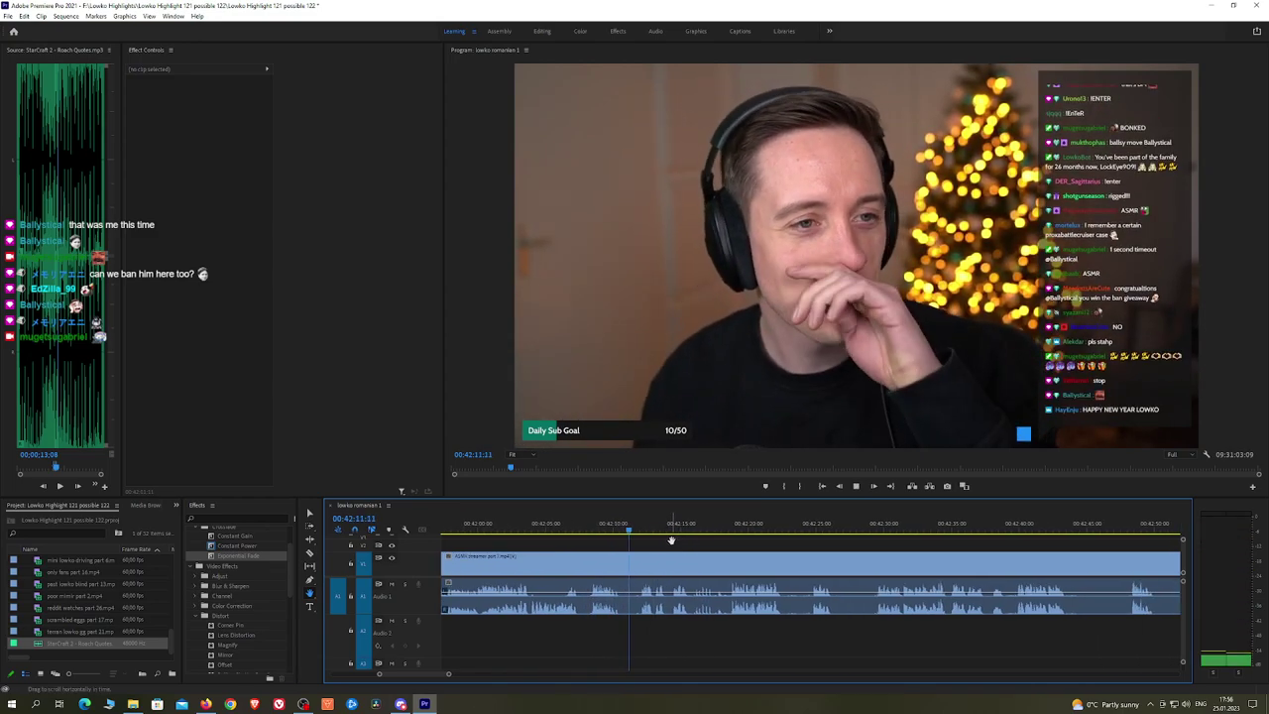
key("c")
left_click(620, 569)
left_click(639, 569)
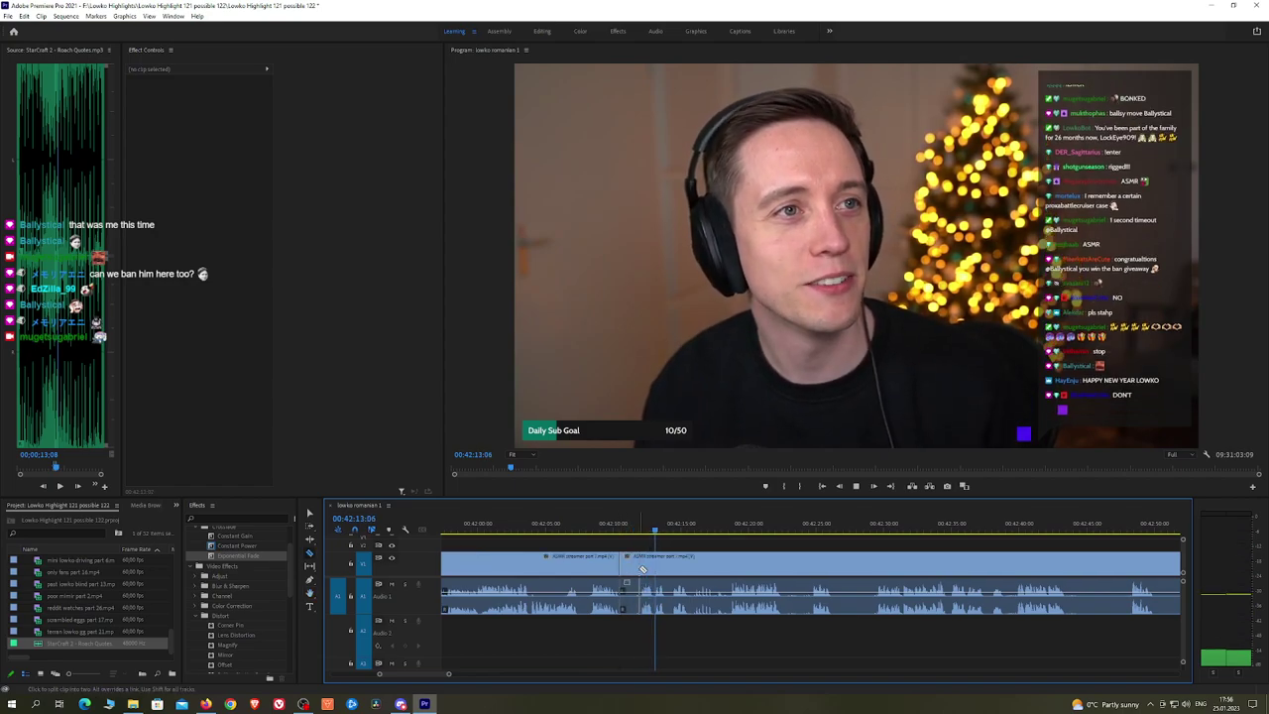
key("v")
left_click(632, 570)
key("shift+Delete")
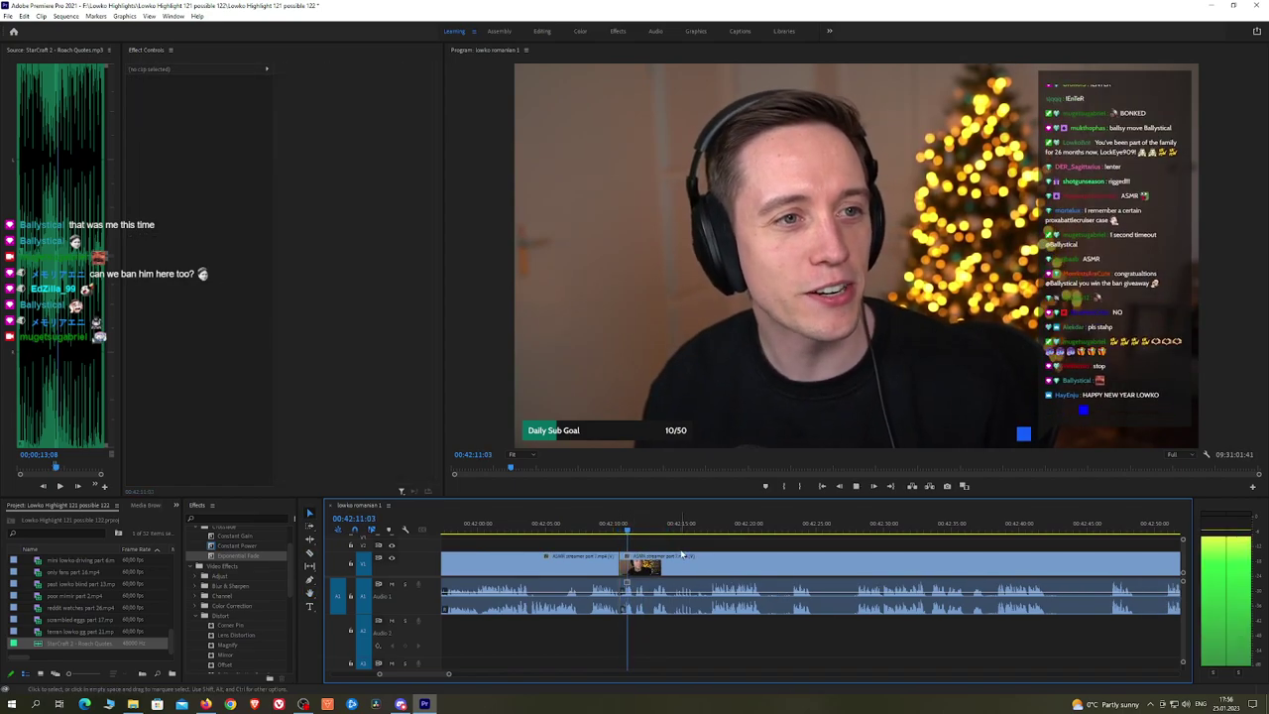
scroll(659, 557, "up", 2)
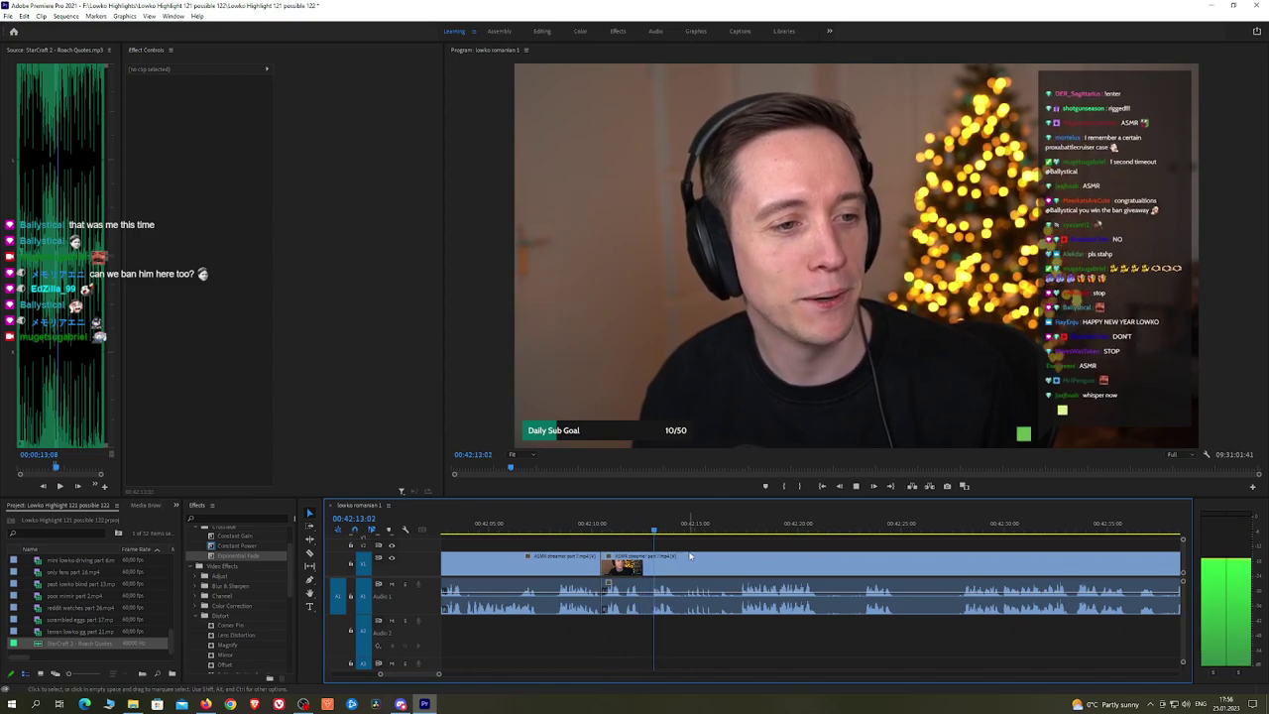
scroll(741, 555, "down", 2)
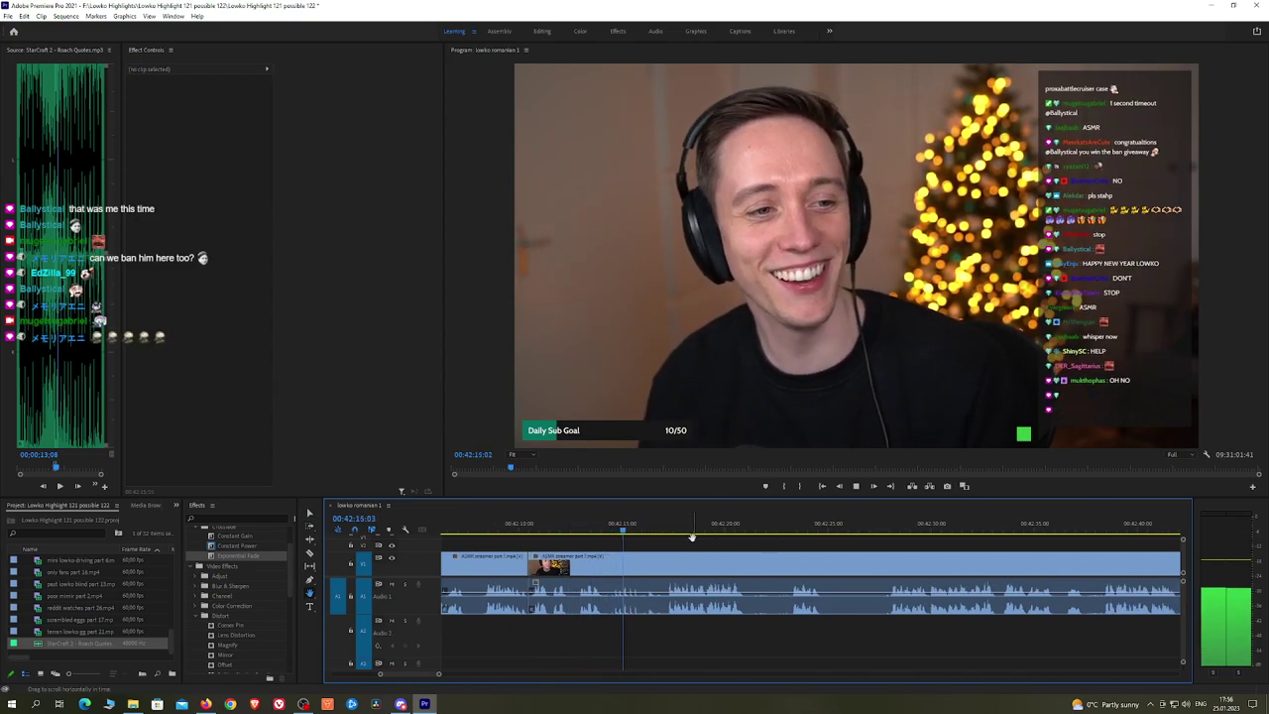
scroll(751, 544, "down", 1)
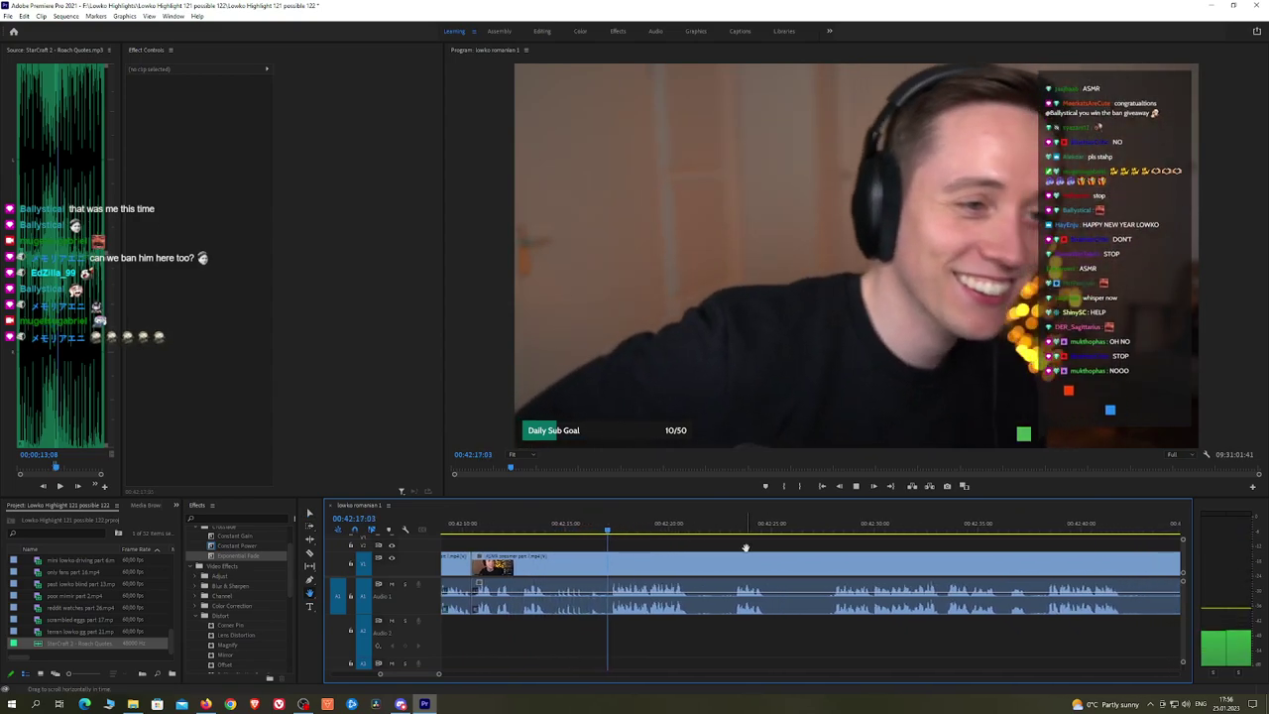
scroll(788, 551, "down", 1)
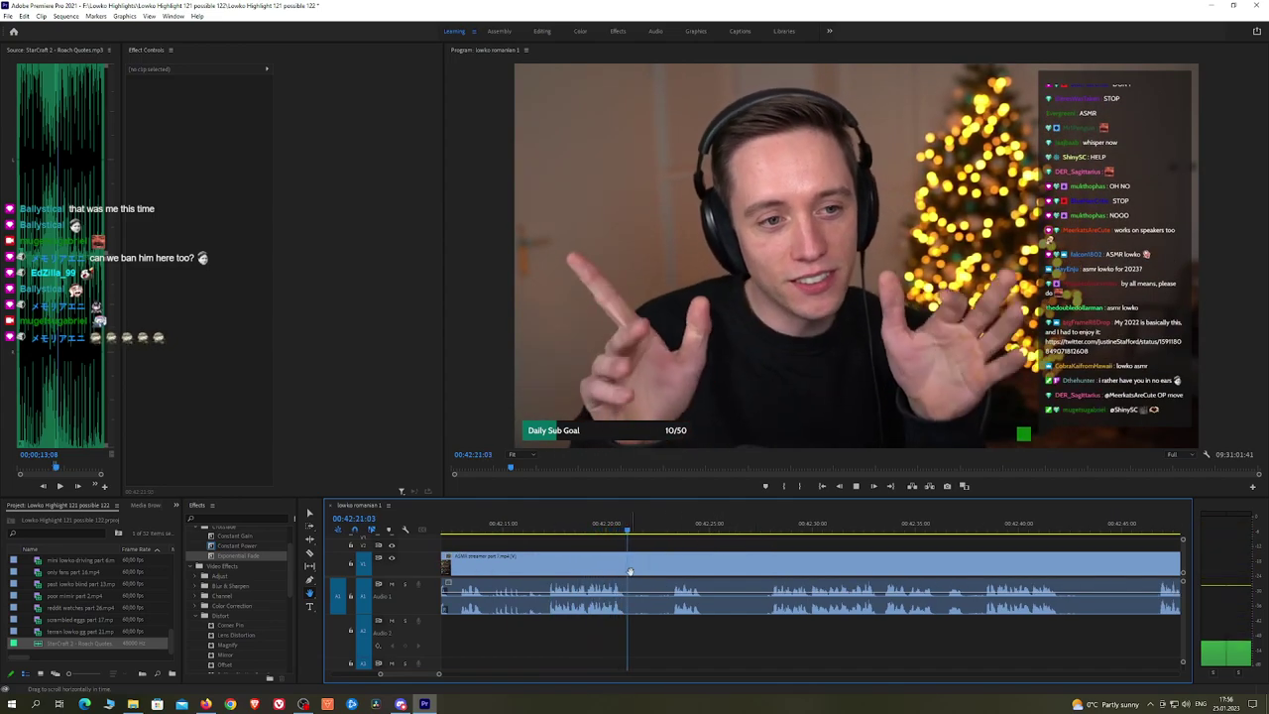
Step: Remove two more short pieces of the streamer clip with razor cuts and ripple deletes
key("c")
left_click(632, 564)
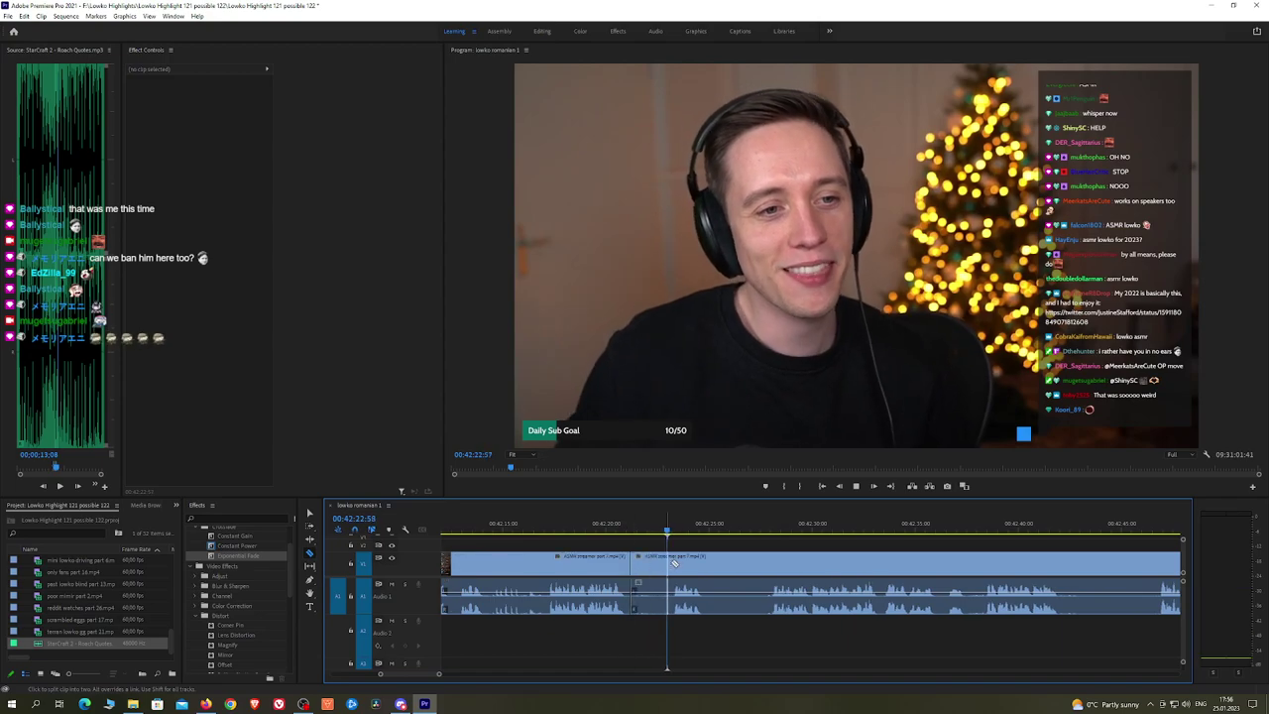
key("v")
left_click(661, 563)
key("shift+Delete")
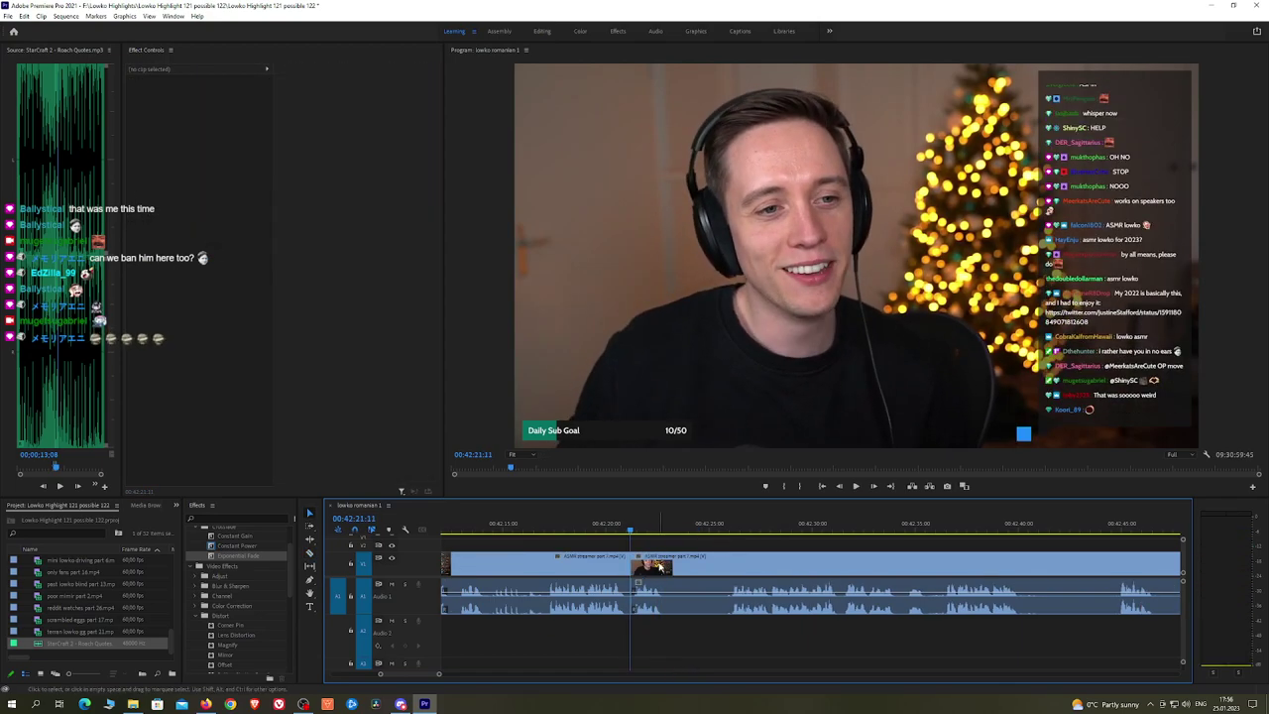
key("c")
key("space")
left_click_drag(715, 524, 727, 528)
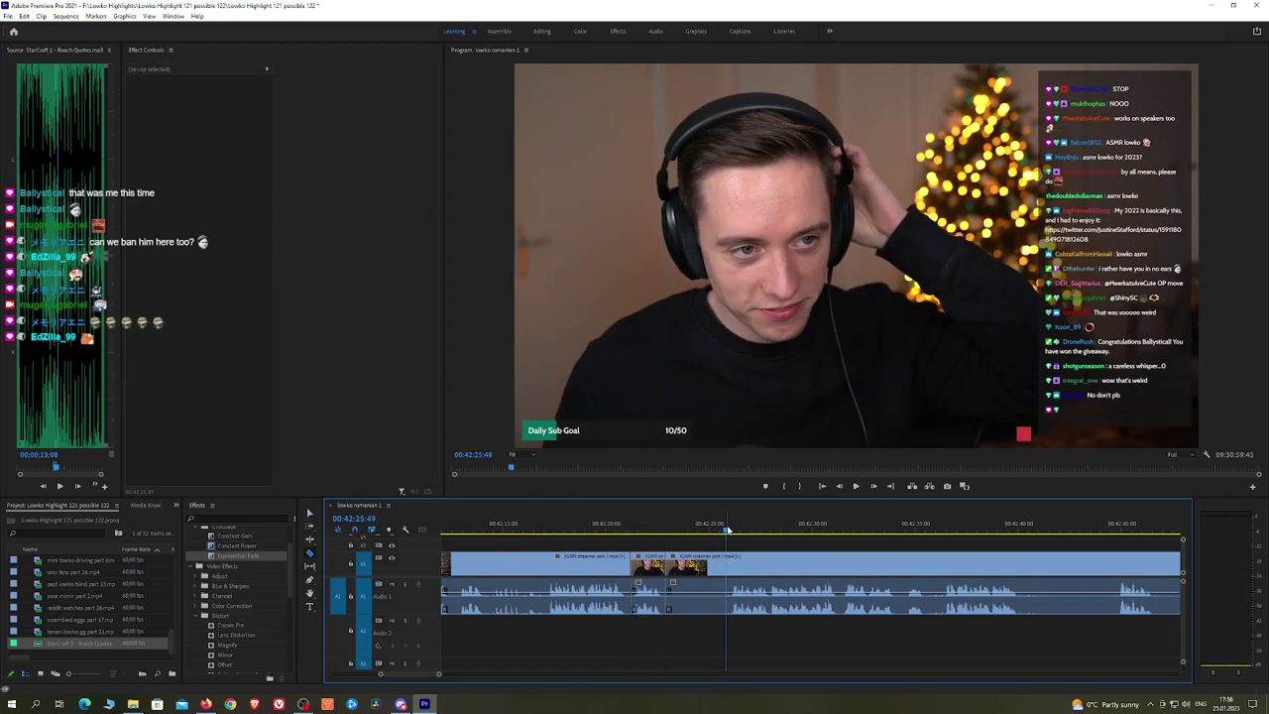
key("space")
left_click(716, 569)
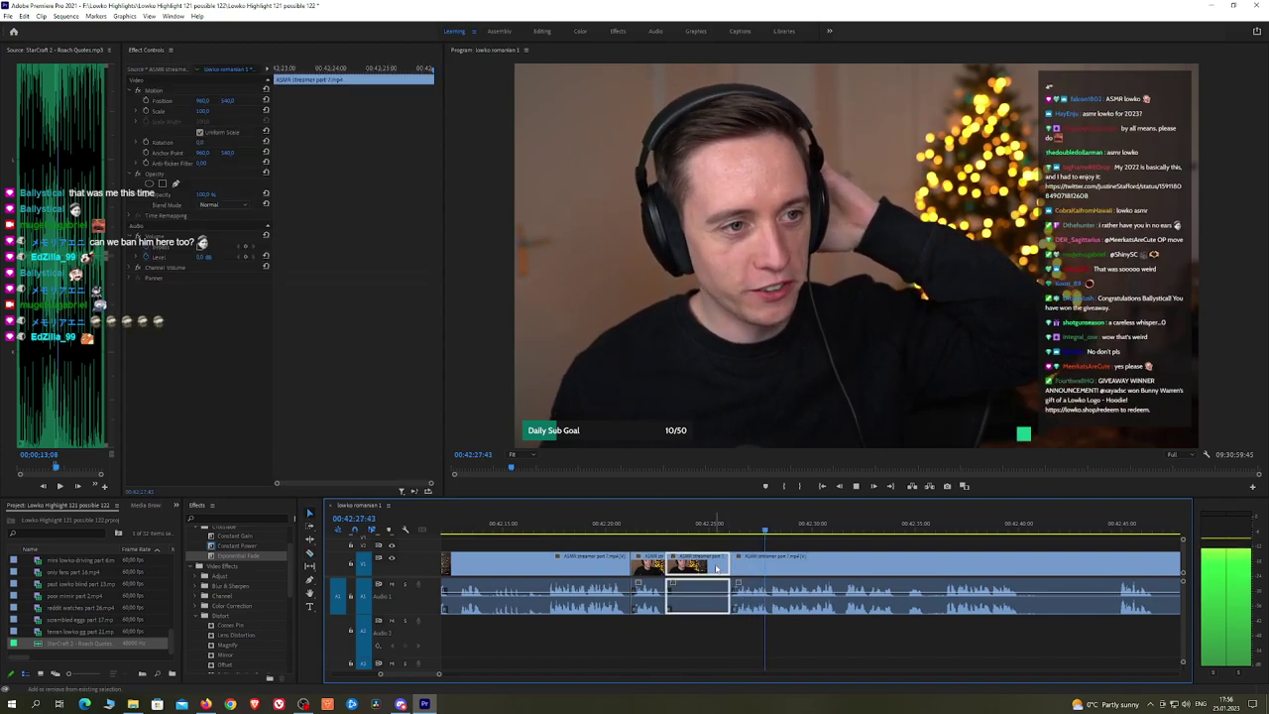
key("shift+Delete")
key("space")
Step: Skip ahead, split after the next unwanted stretch and ripple delete it
key("h")
left_click_drag(839, 552, 767, 549)
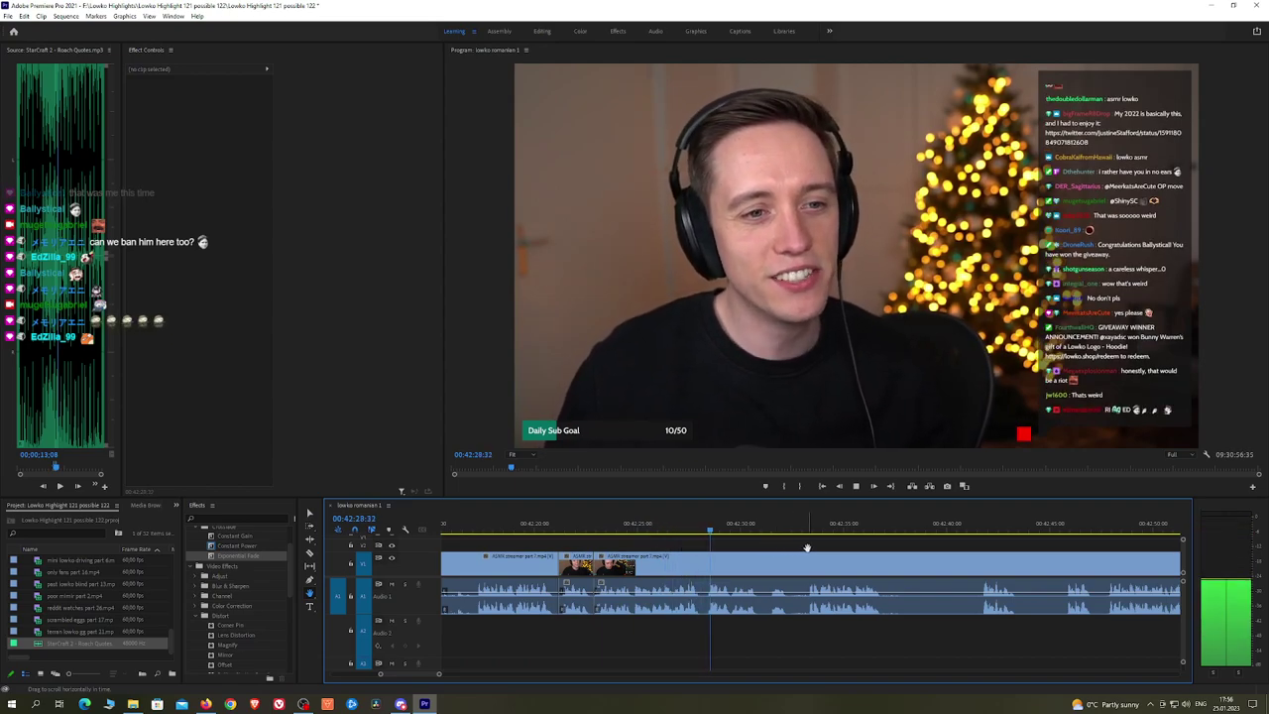
left_click(768, 537)
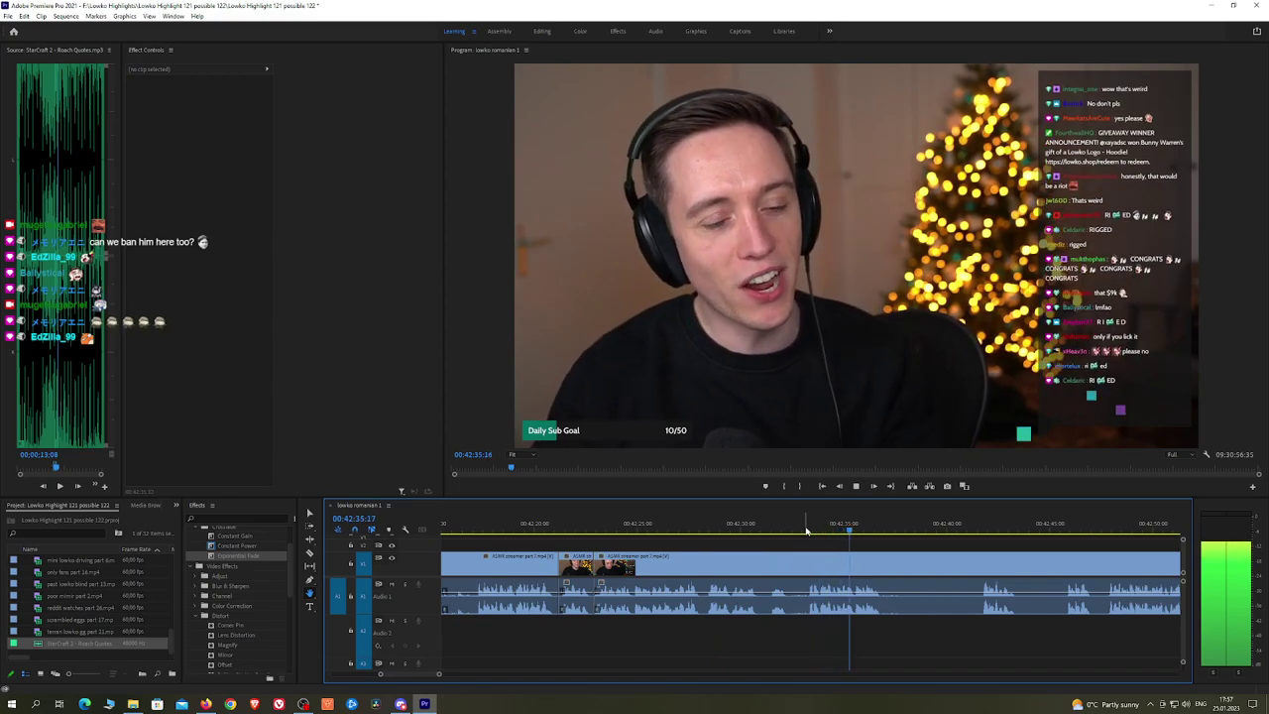
left_click(811, 570)
key("v")
left_click(769, 571)
key("shift+Delete")
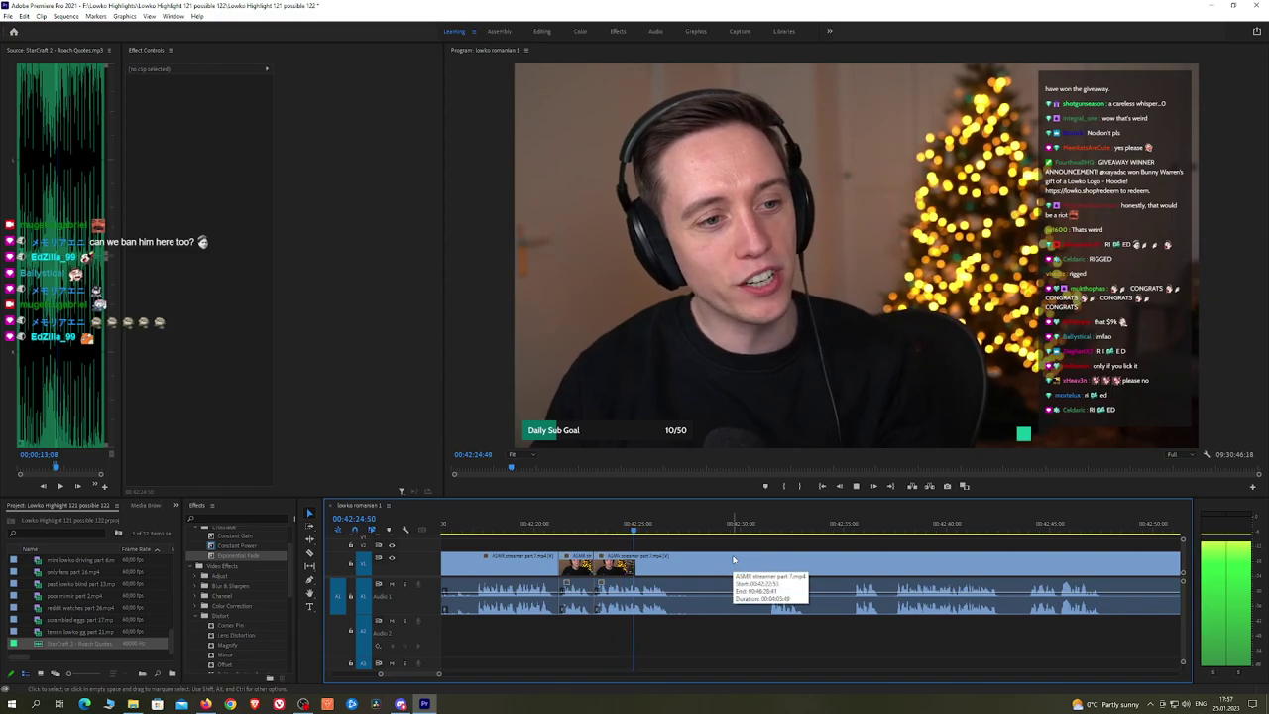
Step: Razor both ends of the next dead stretch, including its audio, and ripple delete it
key("c")
left_click(675, 561)
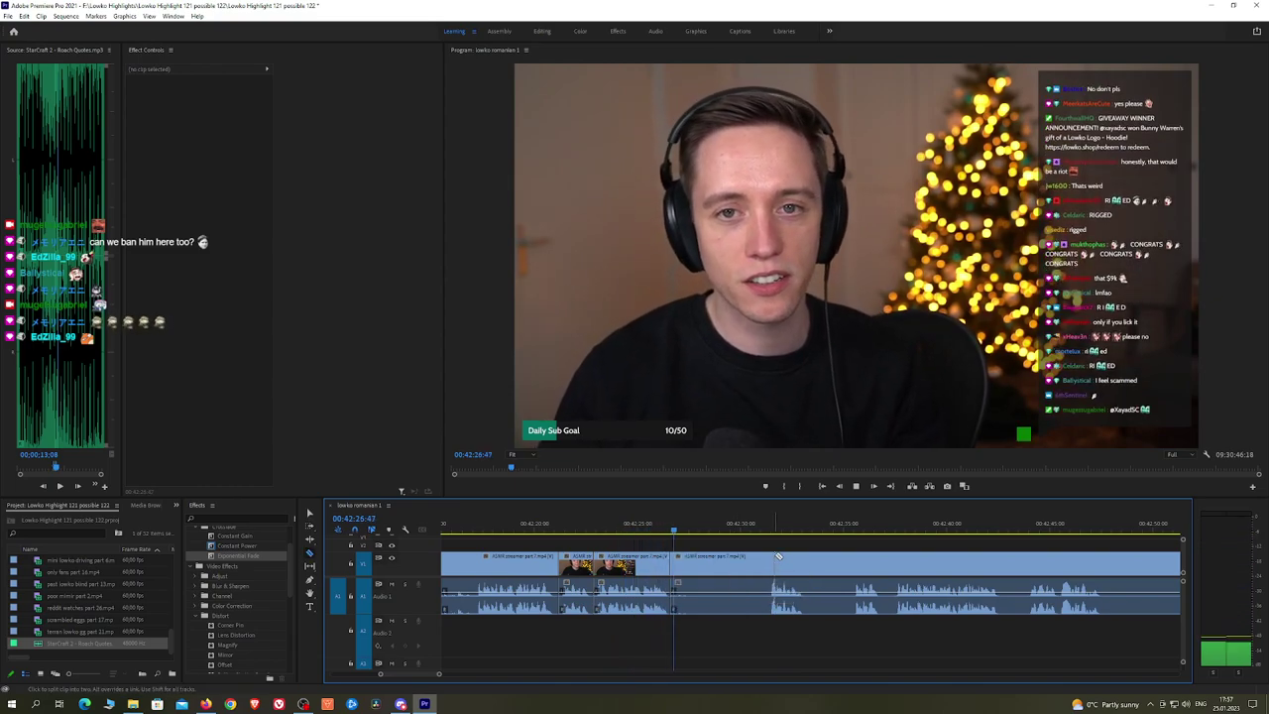
left_click(772, 557)
key("v")
left_click(741, 560)
key("shift+Delete")
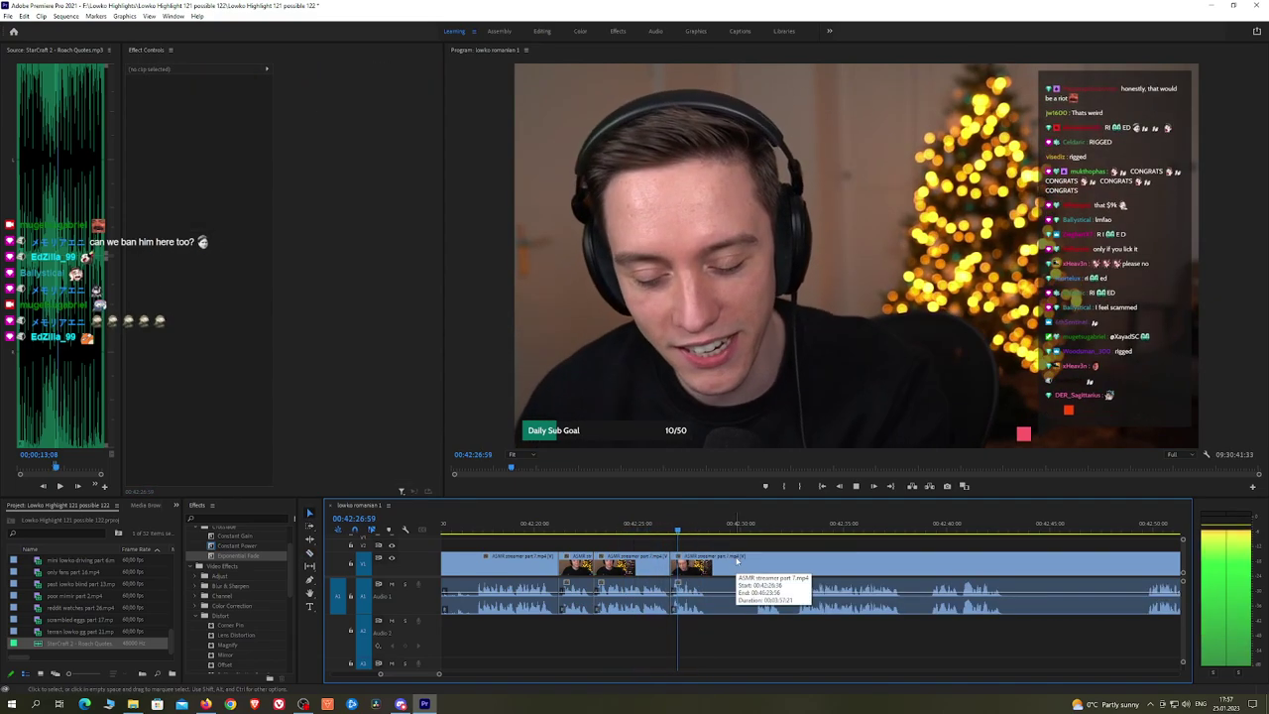
key("c")
key("space")
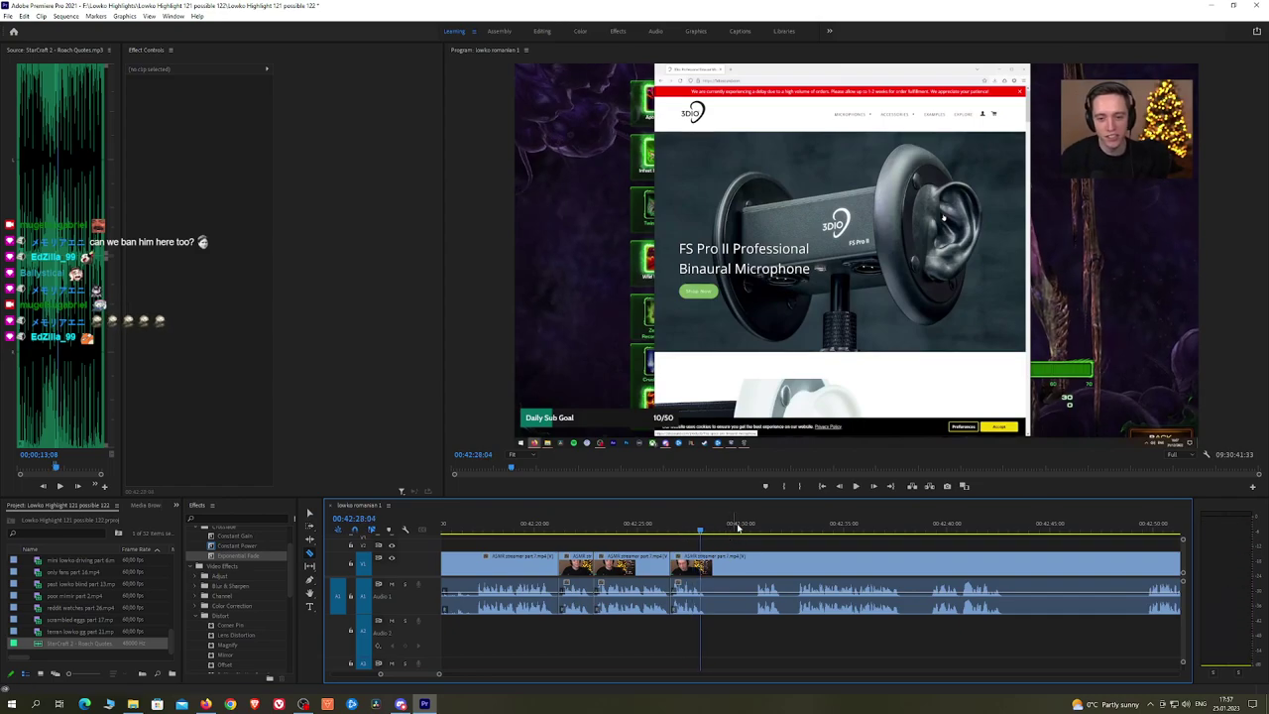
Step: Ripple delete two leftover pieces of stream footage during playback
key("space")
left_click(726, 562)
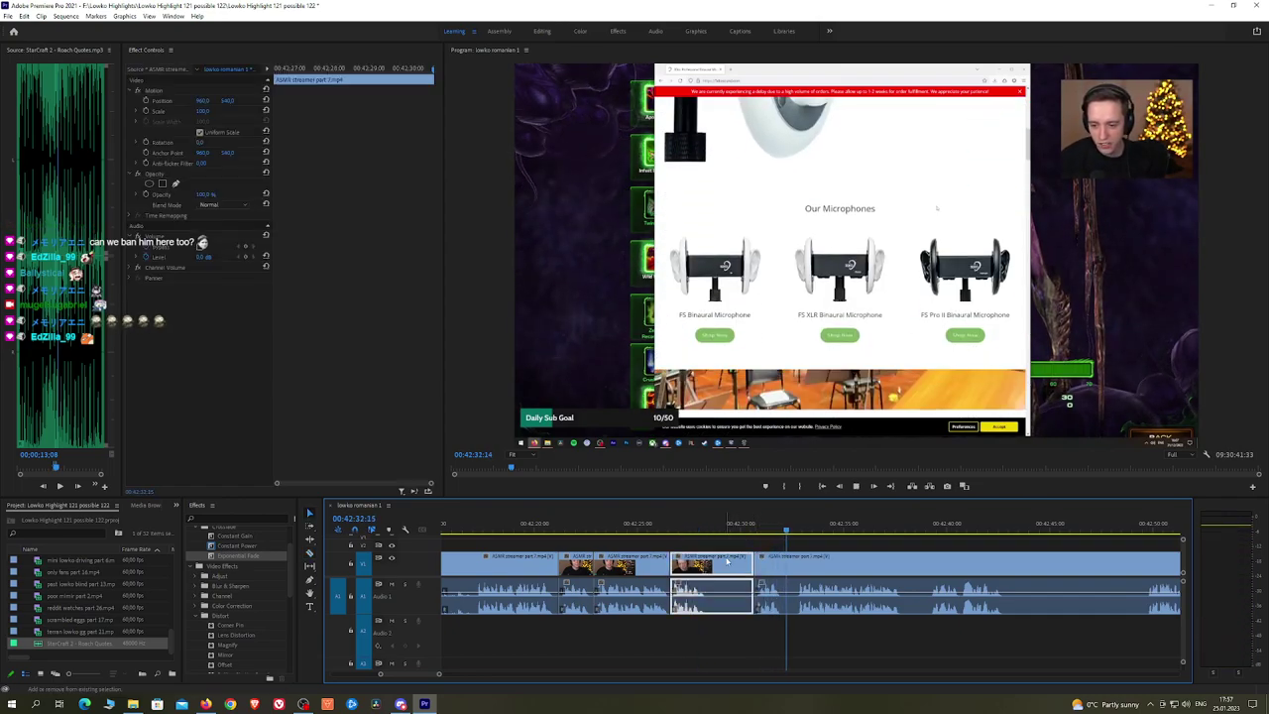
key("shift+Delete")
key("space")
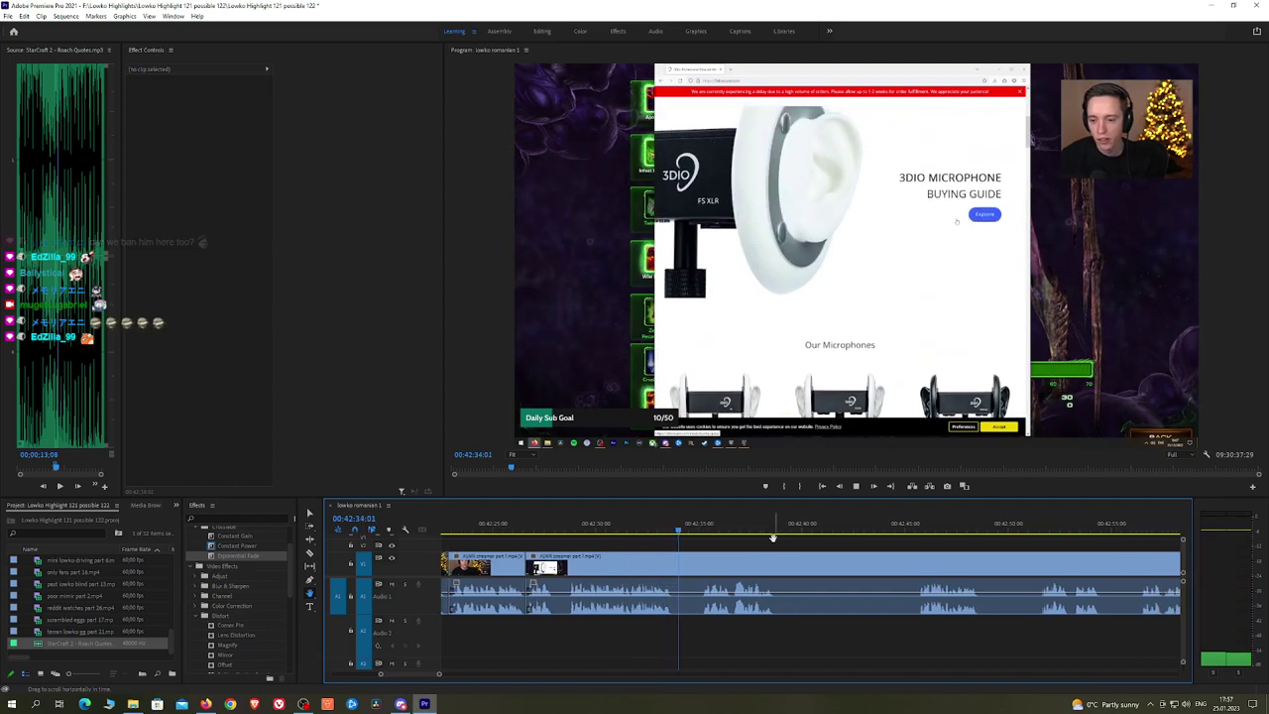
left_click(693, 561)
key("shift+Delete")
key("space")
Step: Cut out the stretch of stream footage ending around 00:42:43 and close the gap
key("h")
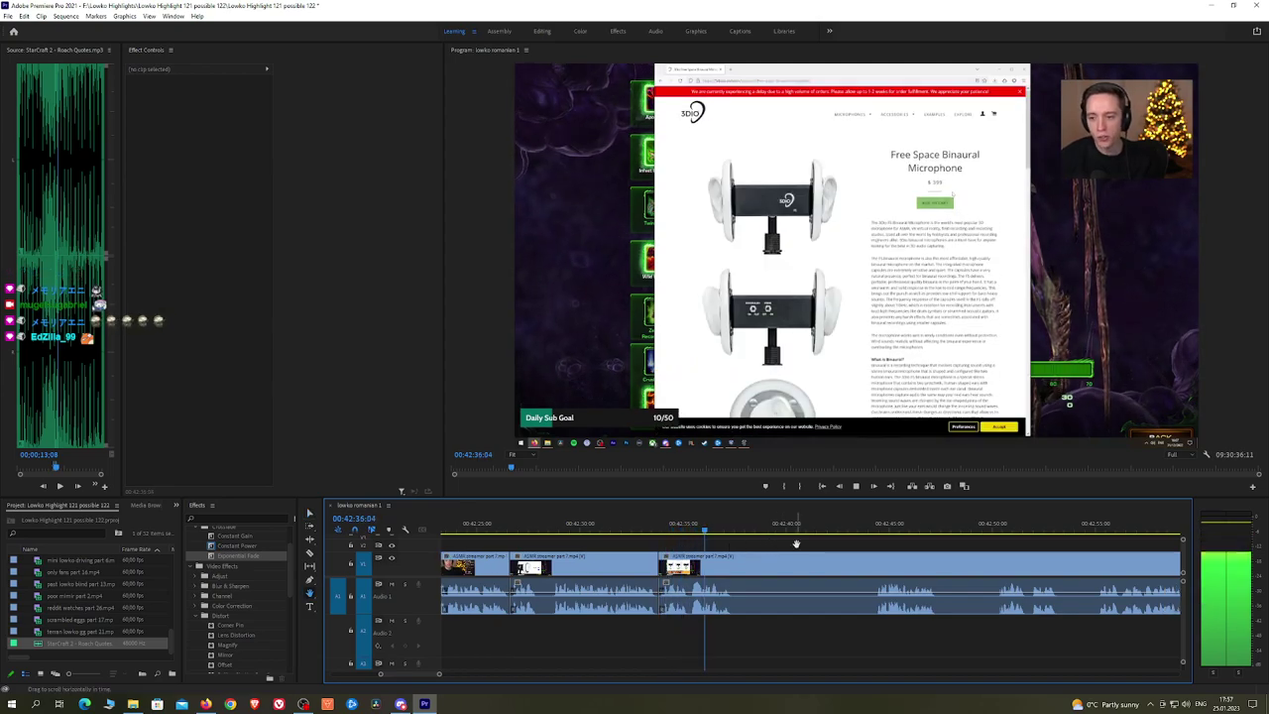
left_click(739, 563)
left_click(865, 532)
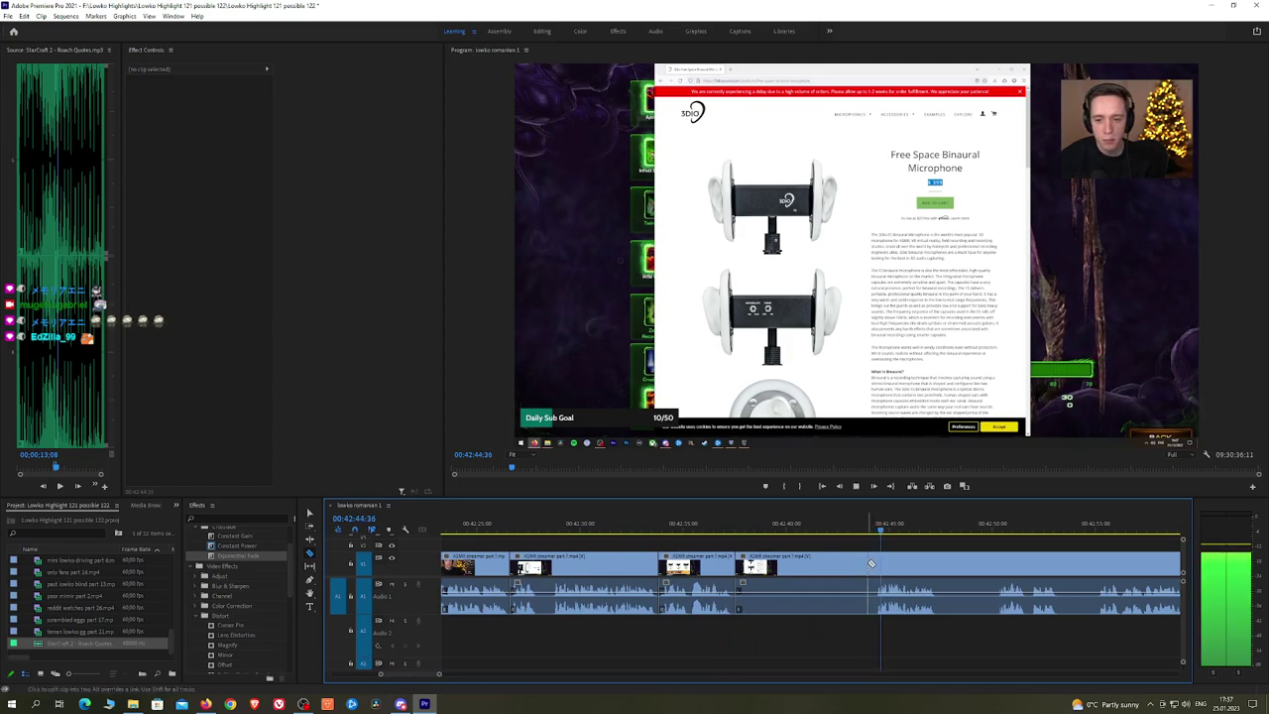
left_click(878, 564)
key("v")
left_click(863, 567)
key("shift+Delete")
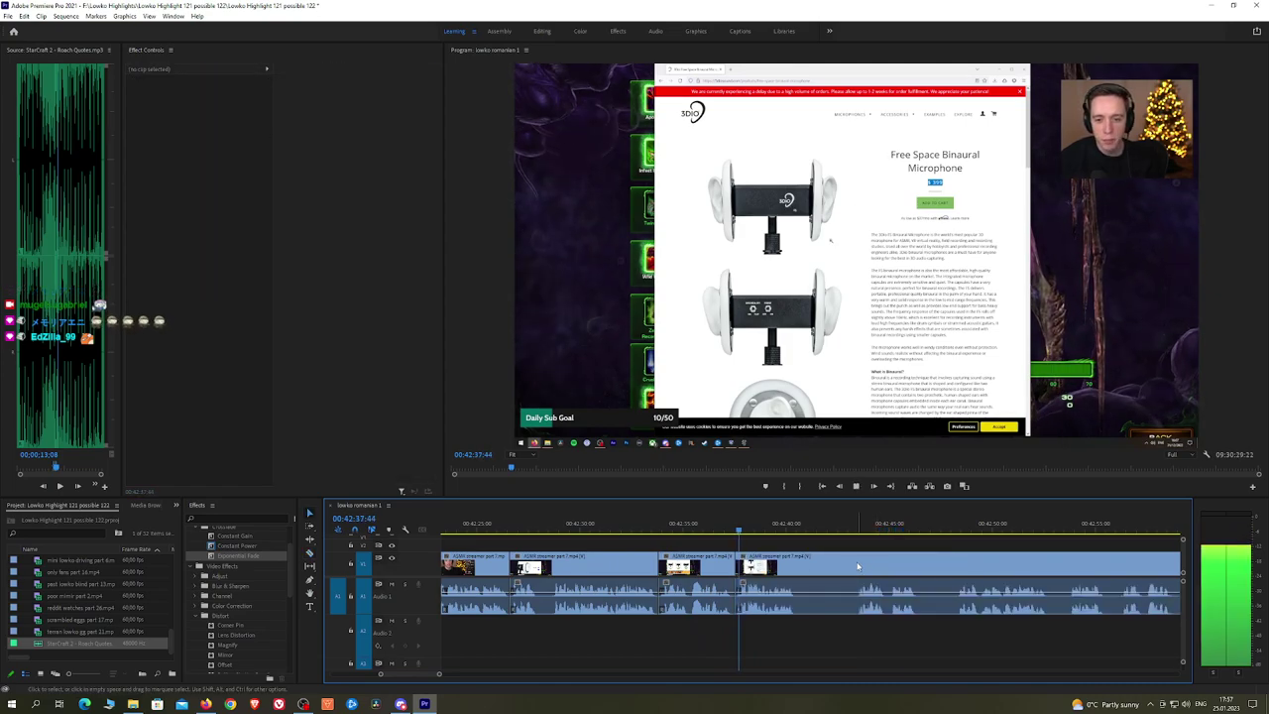
Step: Add new splits in the stream clip around 00:42:38, the last just after 00:42:38:42
key("space")
scroll(778, 548, "up", 5)
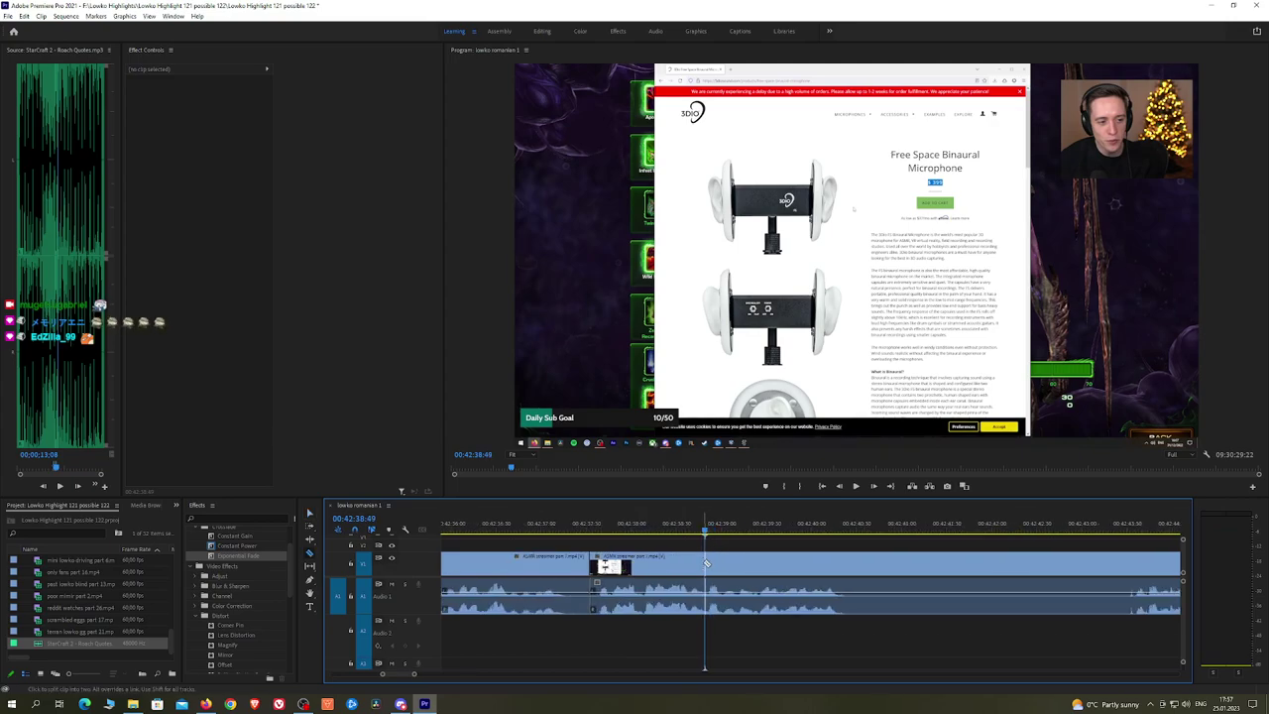
left_click(707, 563)
key("space")
key("space")
left_click(692, 528)
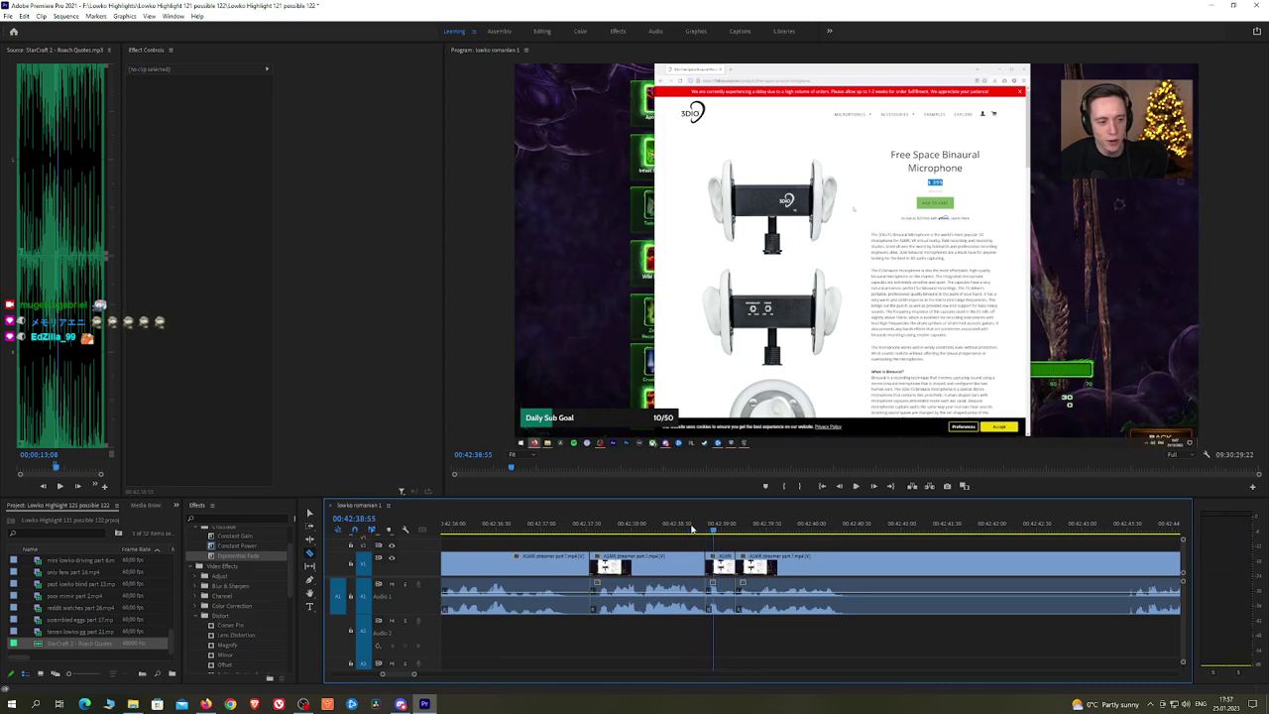
left_click(696, 530)
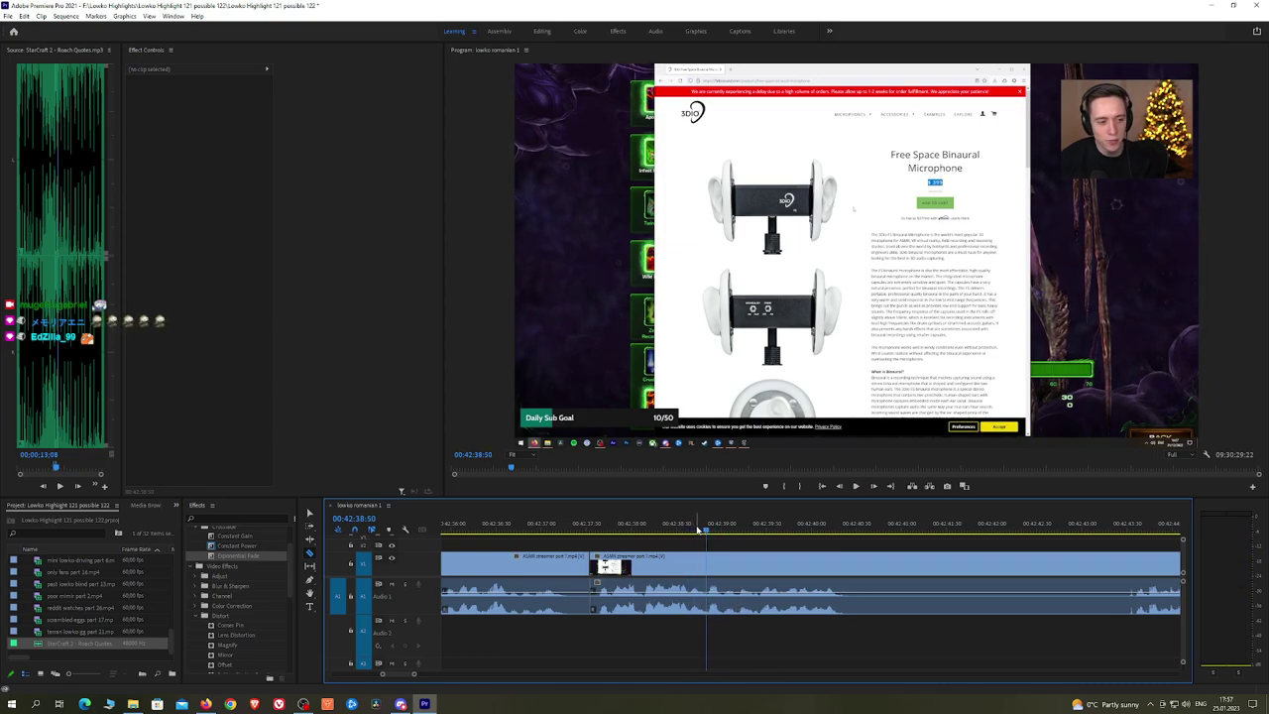
left_click(697, 530)
left_click(705, 563)
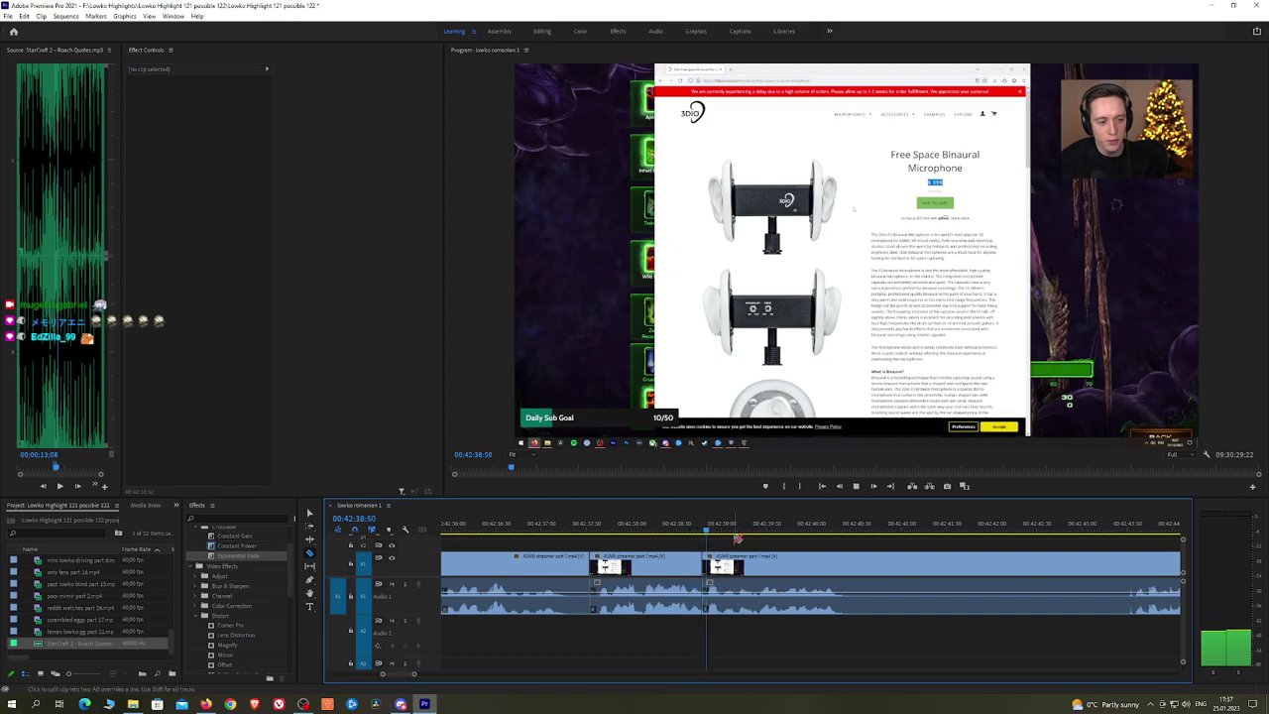
Step: Place 'StarCraft 2 - Roach Quotes.mp3' on A2 at the cut and lower its Level
left_click(725, 600)
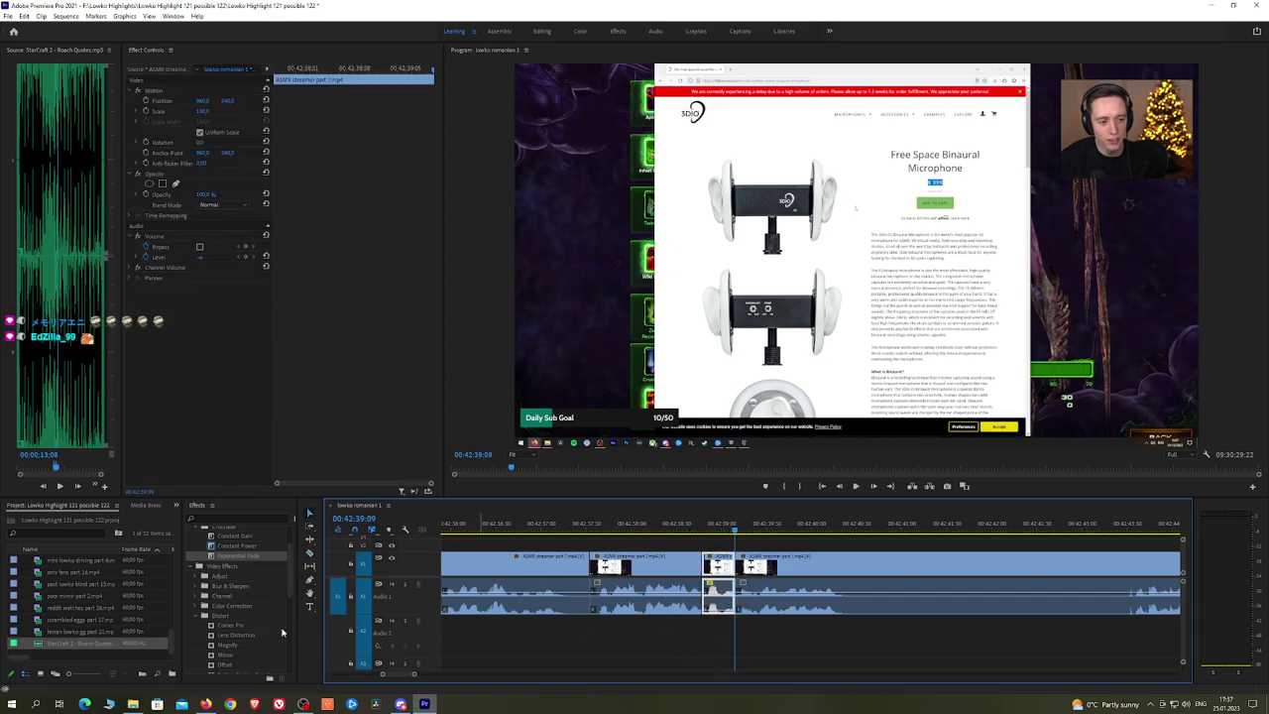
left_click_drag(92, 646, 734, 645)
left_click(207, 113)
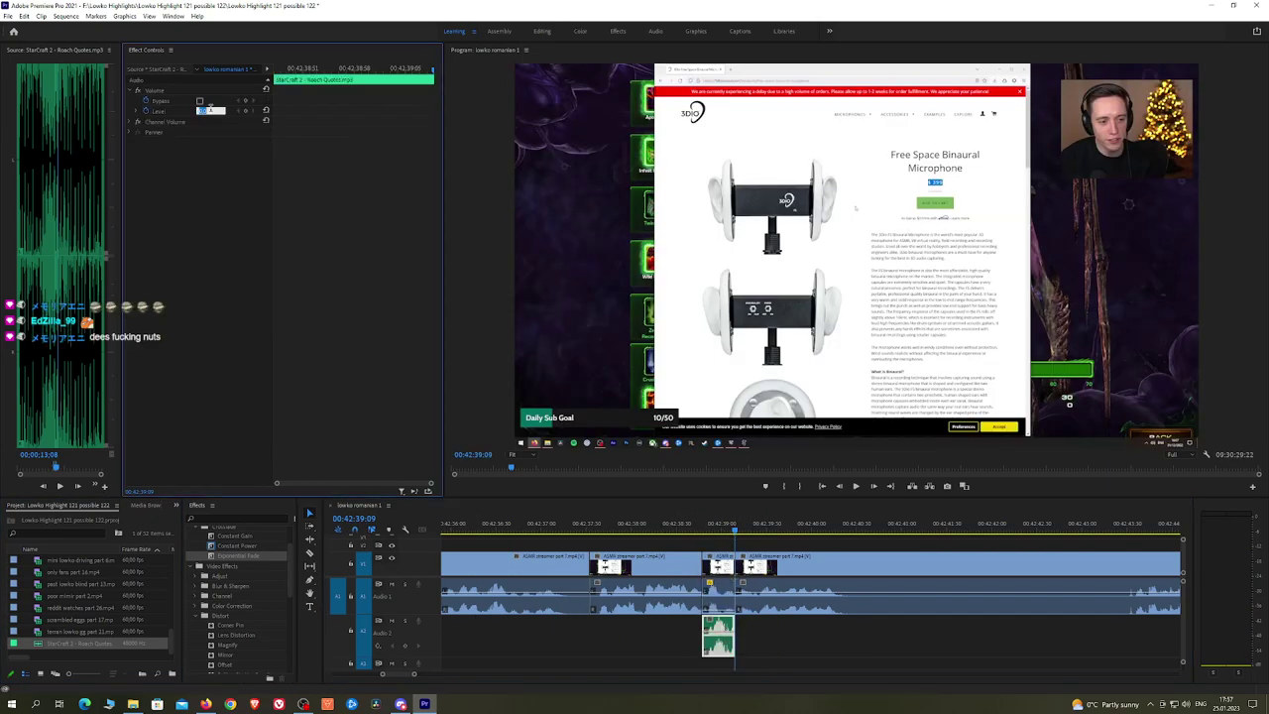
Step: Play back the edit with the sound effect, then select the next piece of stream footage
left_click(667, 527)
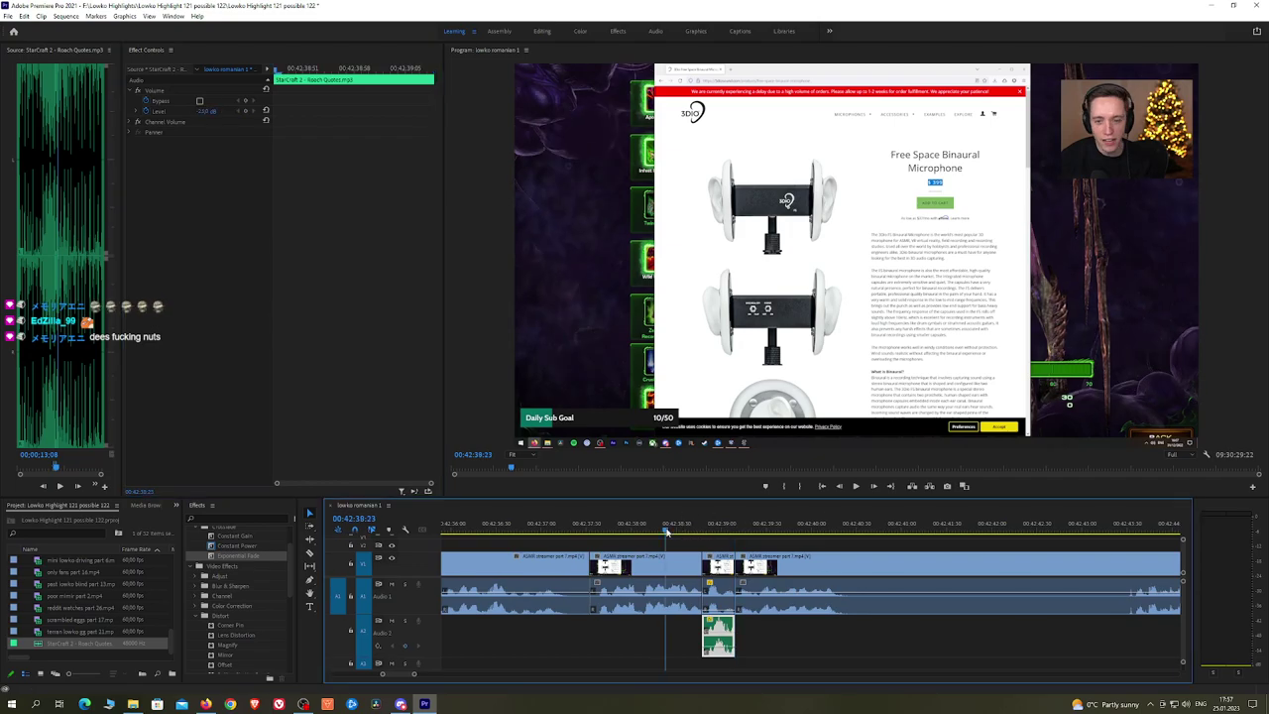
key("space")
left_click(856, 541)
scroll(848, 542, "down", 3)
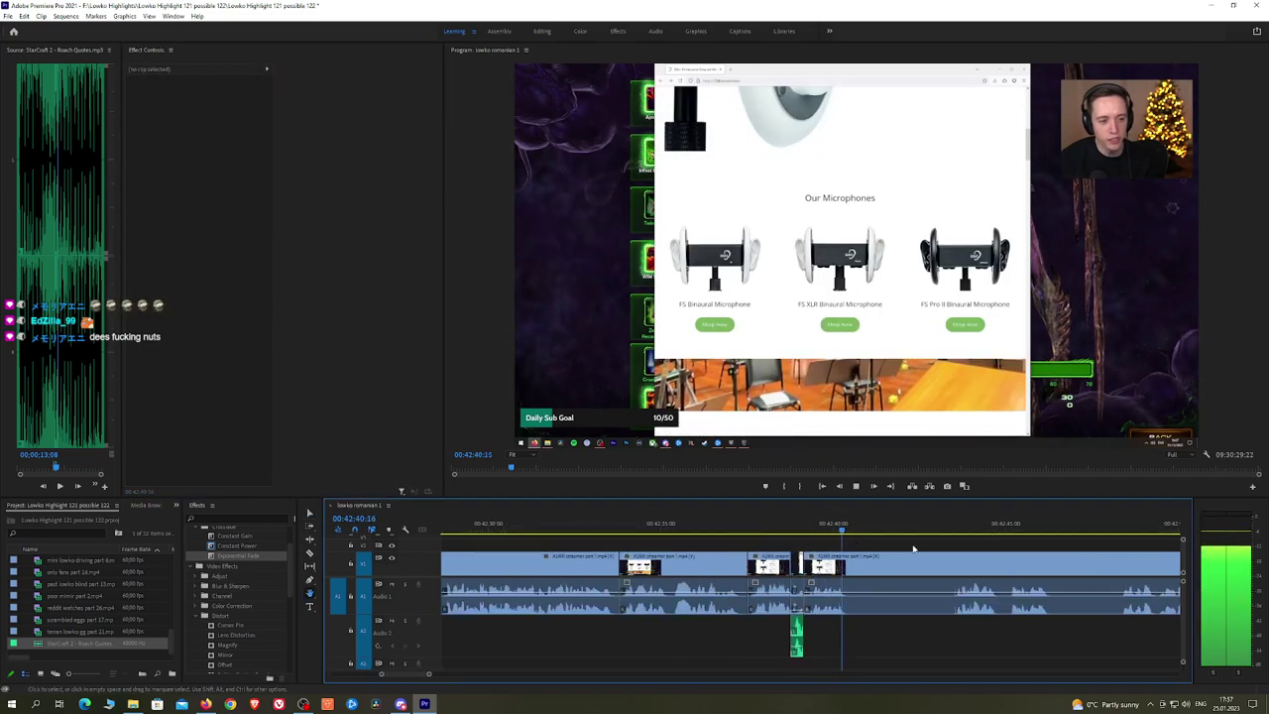
key("minus")
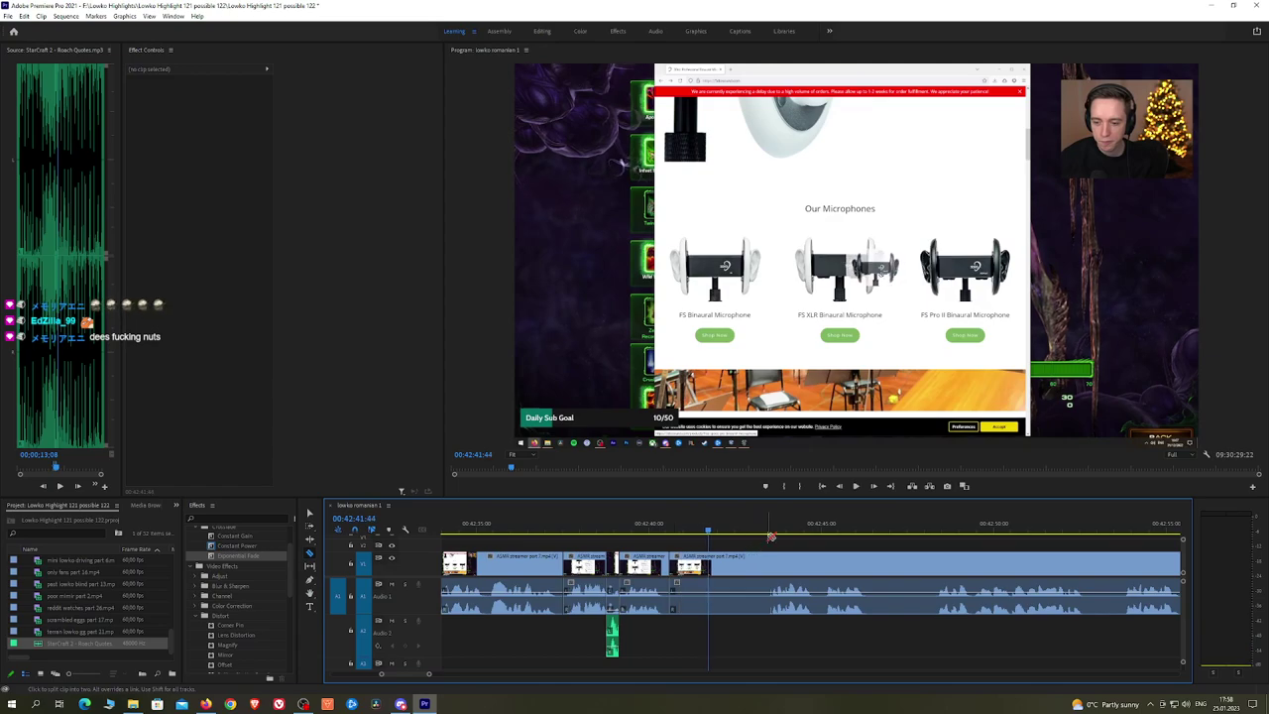
key("equal")
left_click(768, 567)
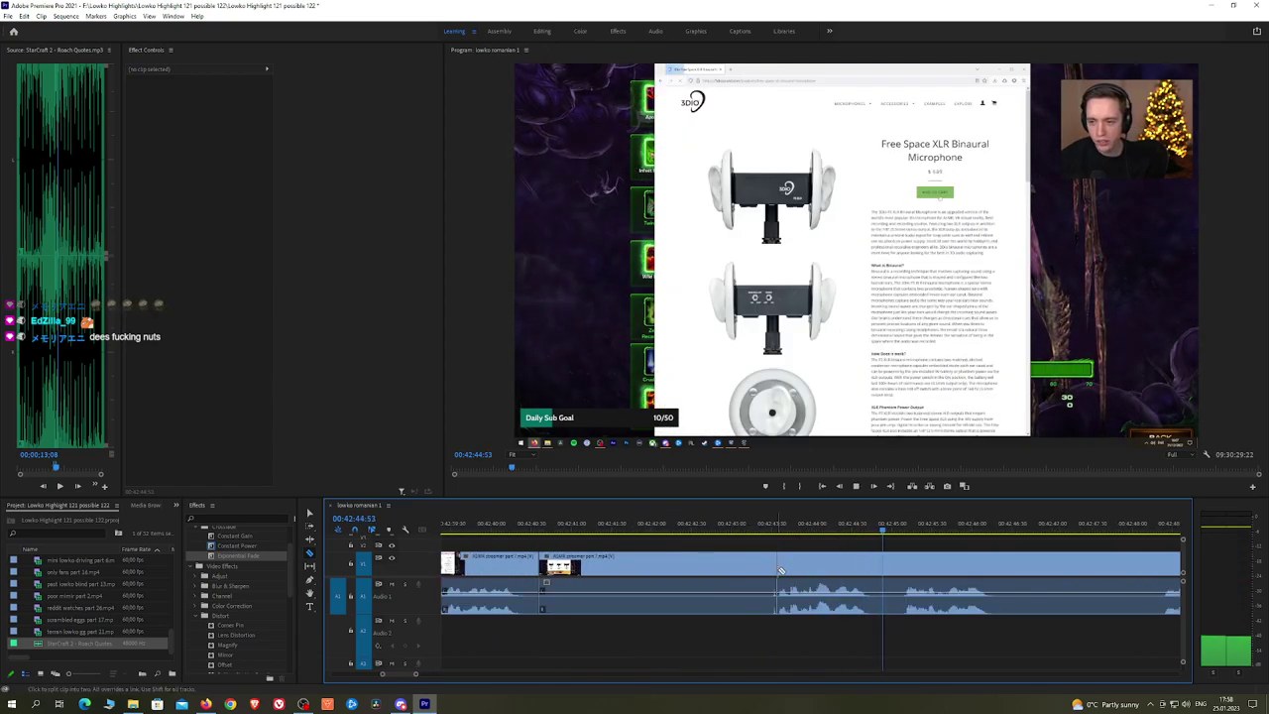
Step: Ripple-delete the selected stream piece and resume playback from the cut
key("shift+Delete")
key("space")
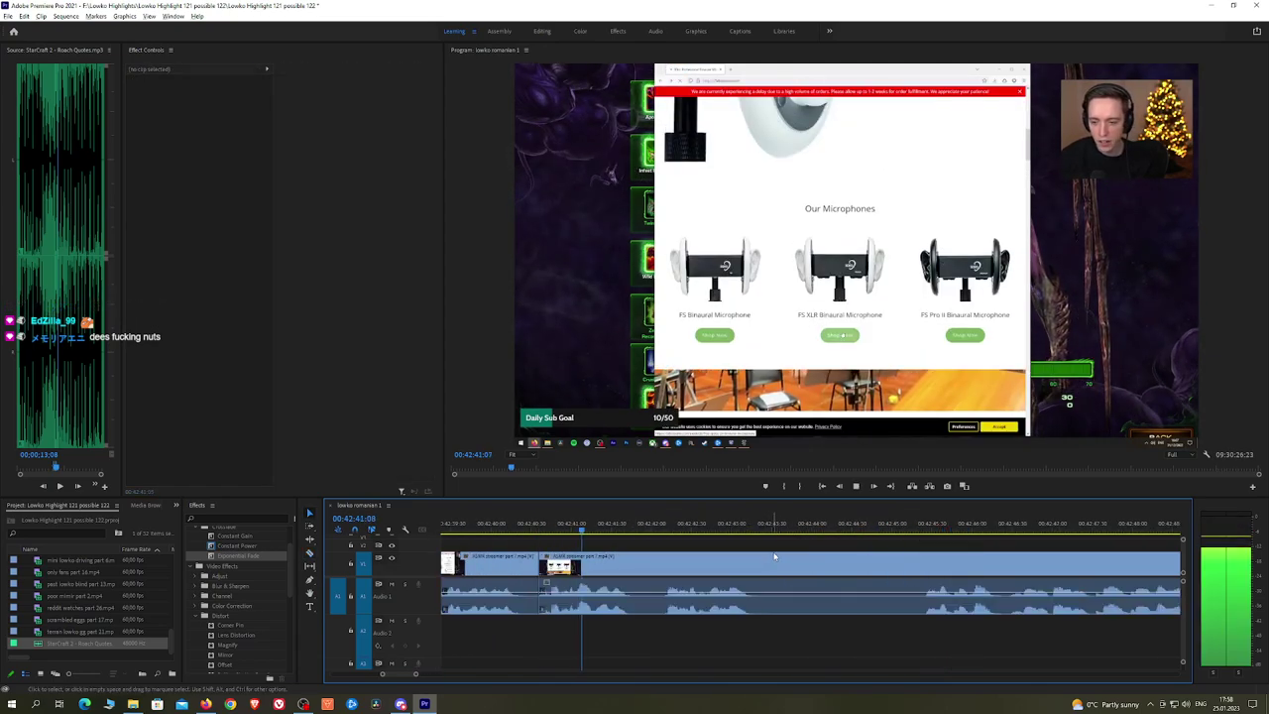
scroll(857, 553, "down", 5)
scroll(862, 552, "down", 1)
Step: Razor out a short dull piece of the stream clip and close the gap
key("c")
scroll(773, 545, "down", 3)
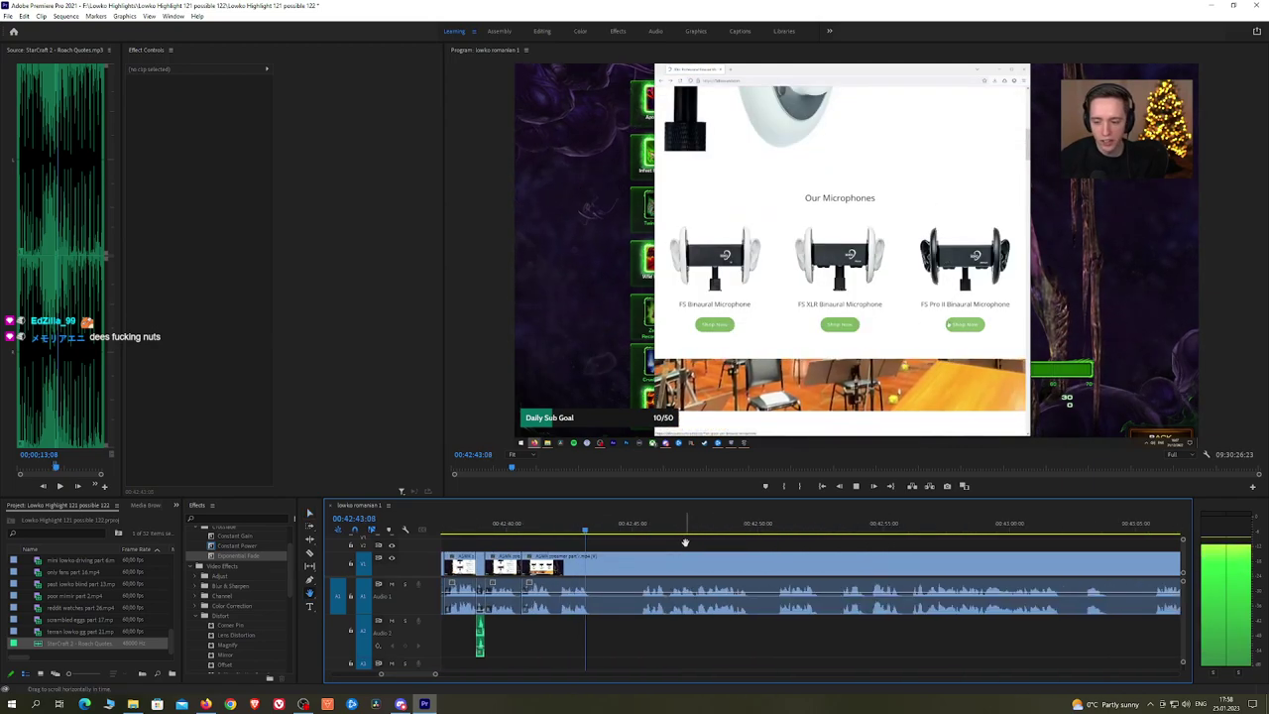
left_click(595, 571)
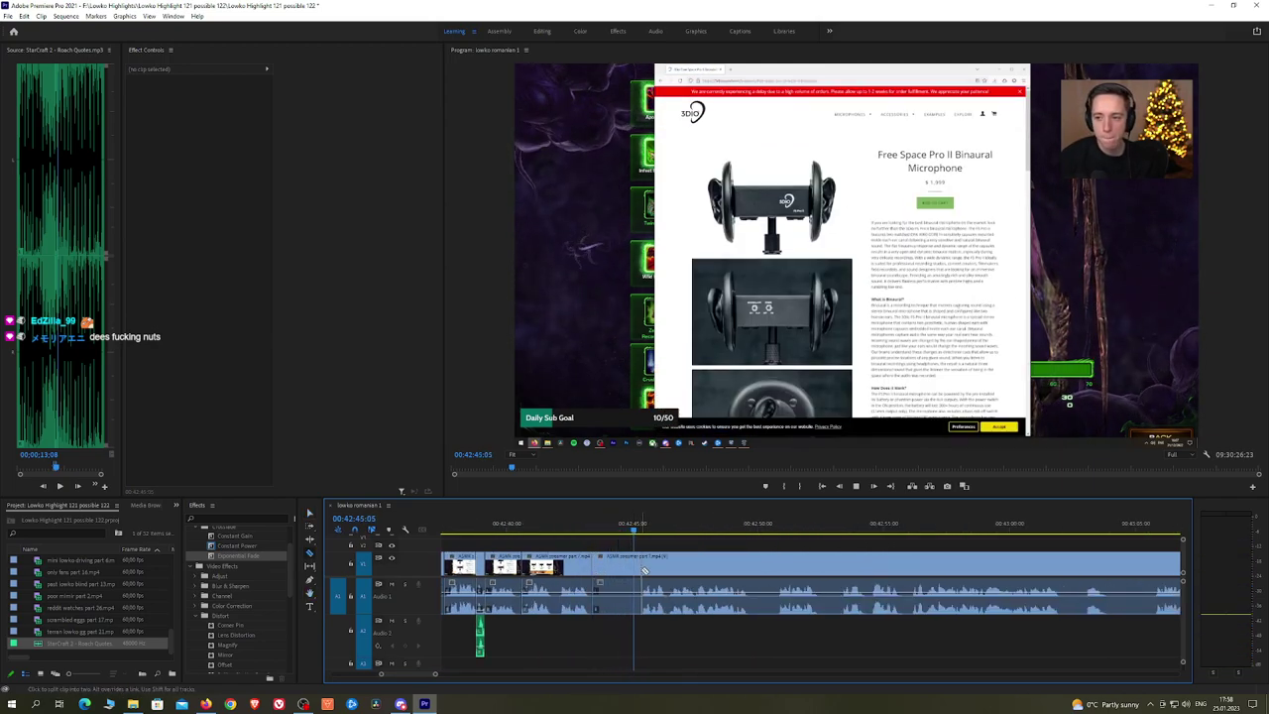
left_click(642, 571)
key("v")
left_click(625, 573)
key("shift+Delete")
key("space")
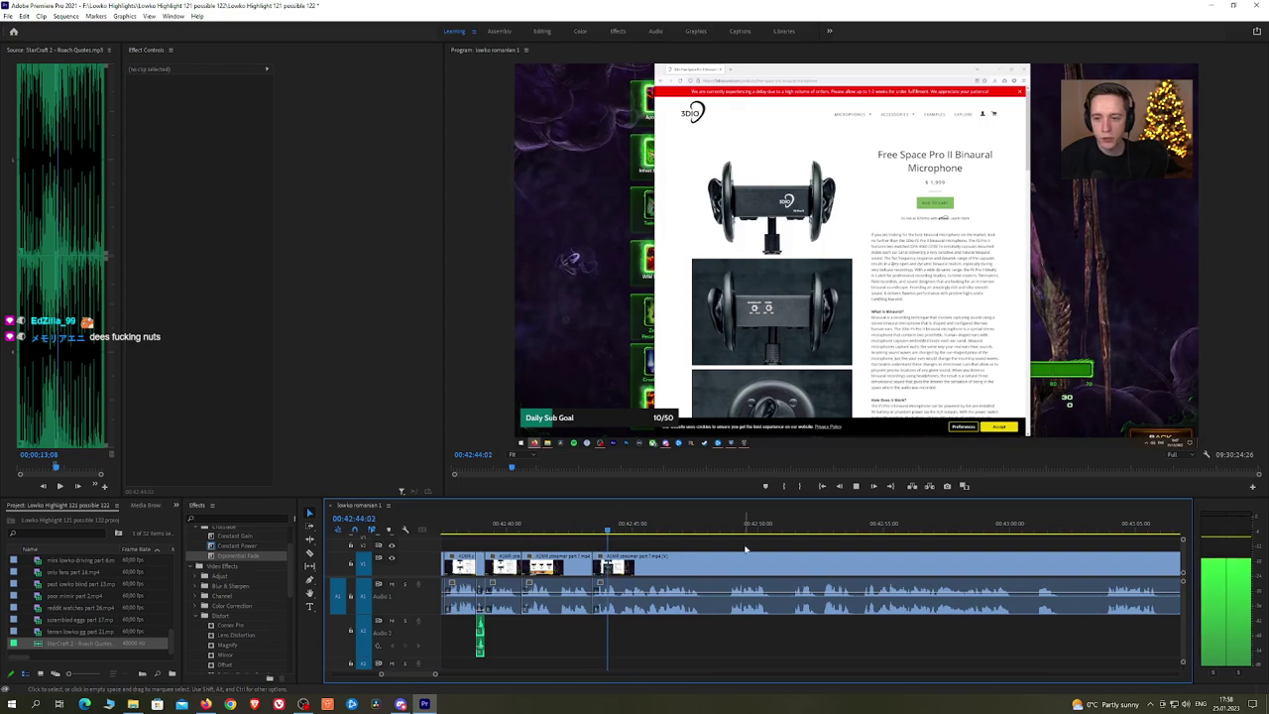
Step: Cut the next dull stretch at its start and end, and ripple-delete it
key("h")
left_click_drag(780, 541, 754, 539)
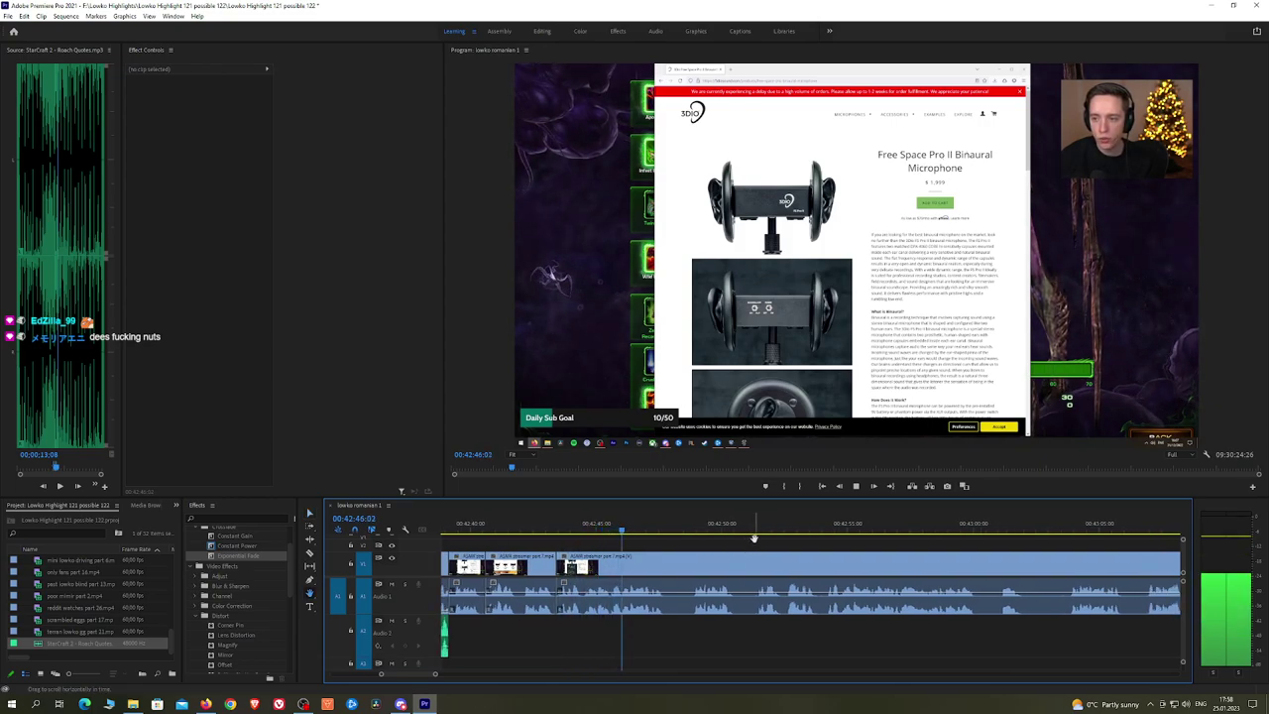
scroll(749, 540, "up", 2, "alt")
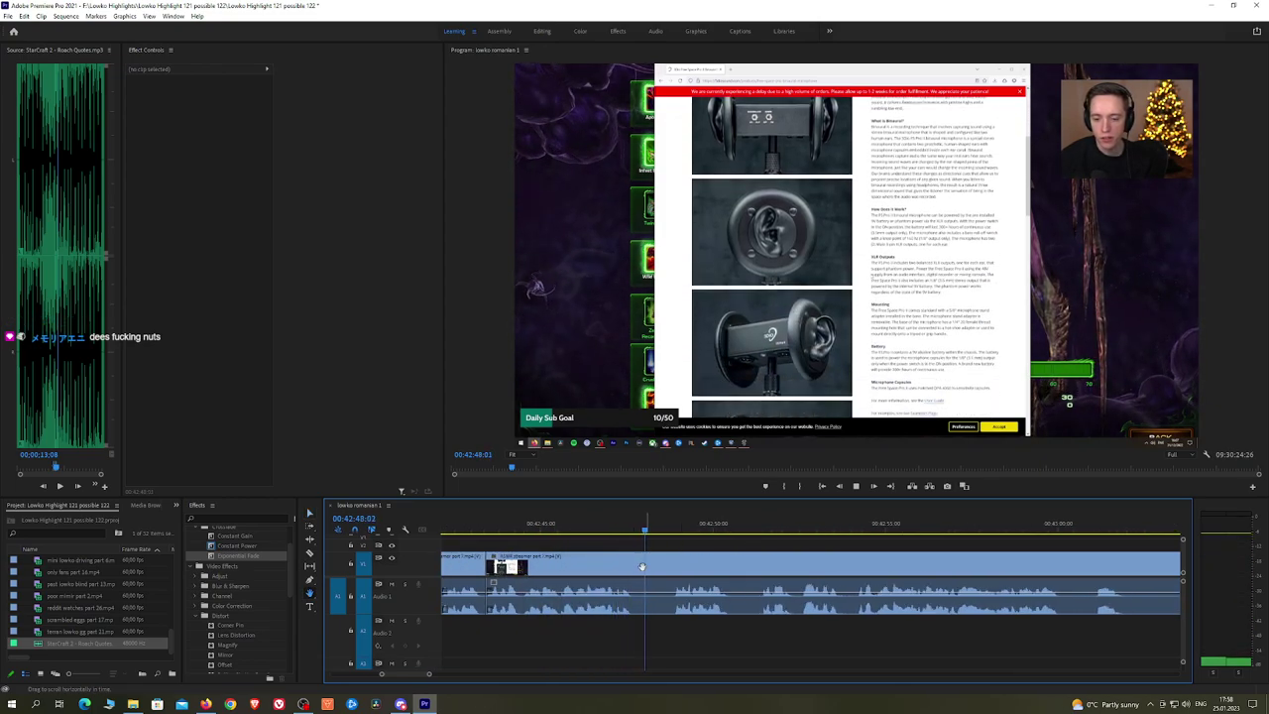
key("h")
scroll(759, 541, "down", 1)
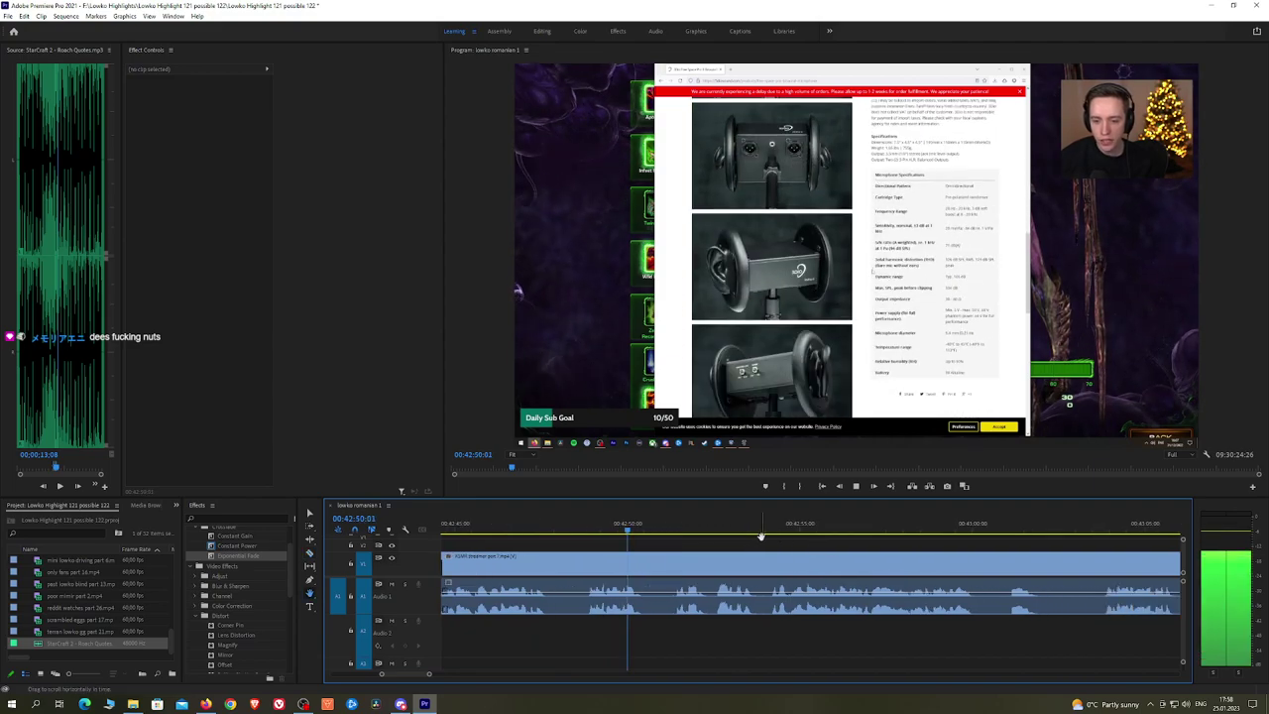
key("c")
left_click(645, 566)
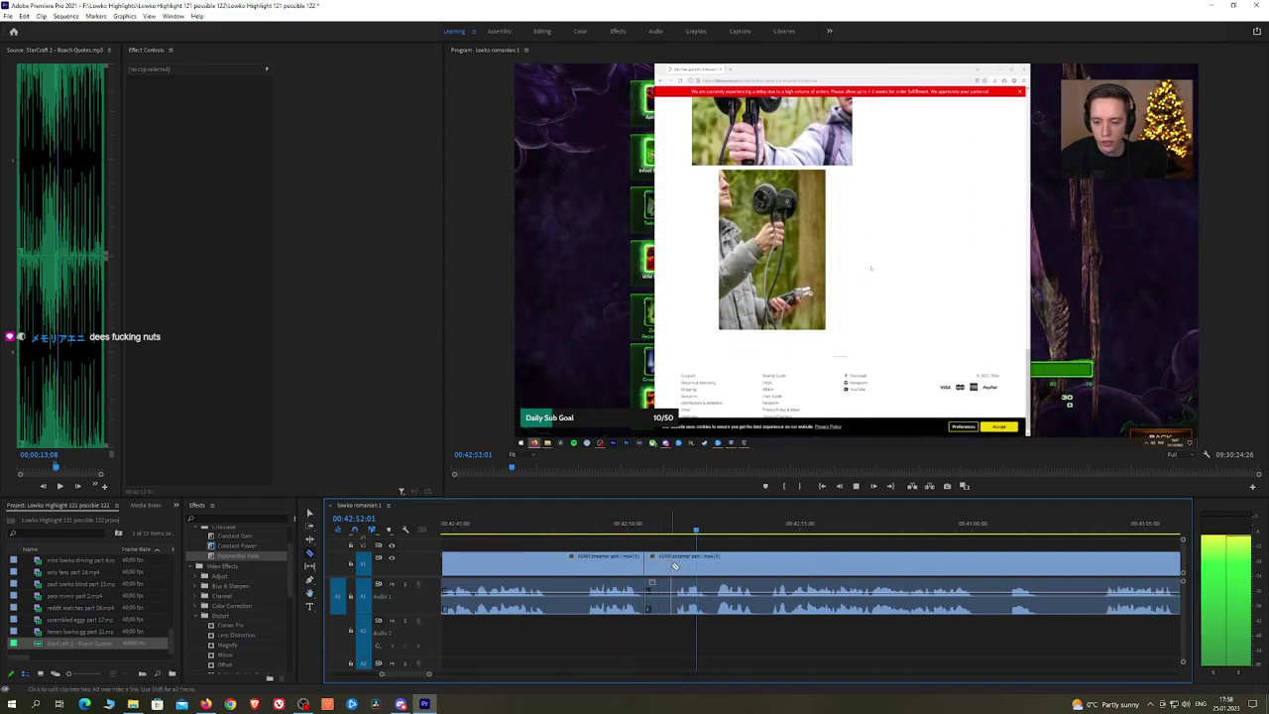
left_click(677, 566)
key("v")
left_click(663, 566)
key("shift+Delete")
key("space")
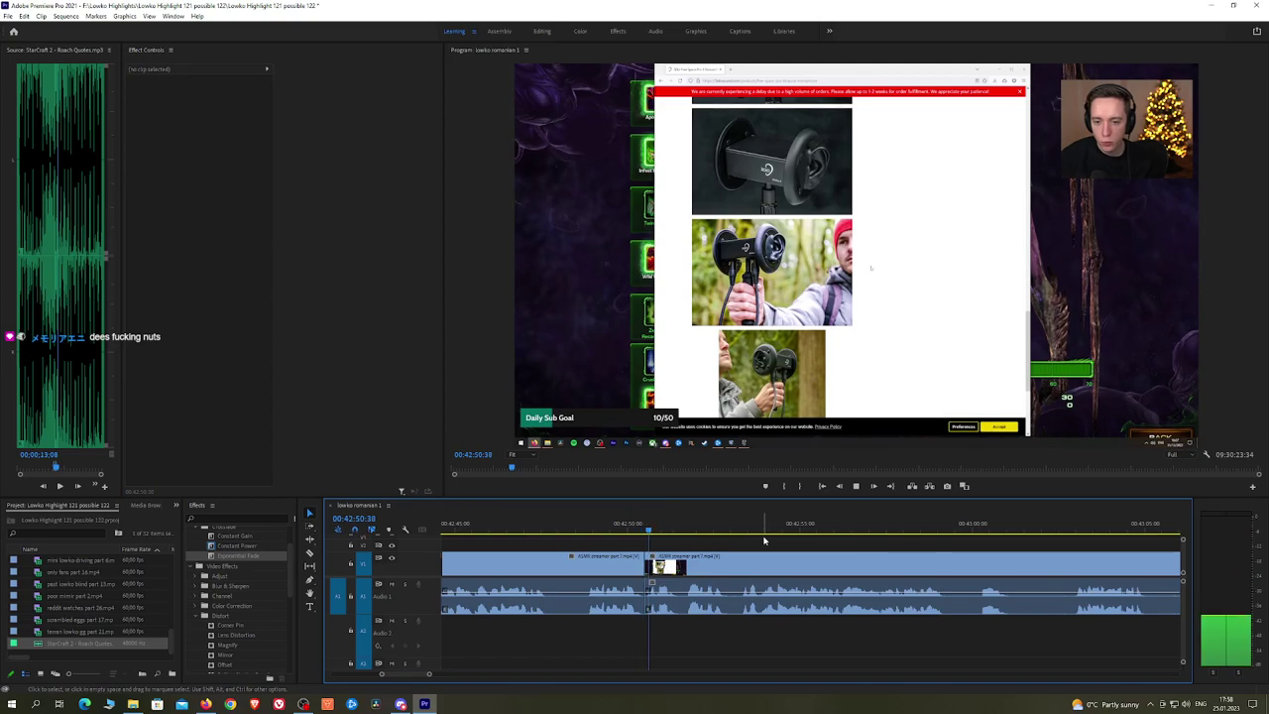
Step: Trim an edit point earlier, split after it, and ripple-delete the piece between
key("h")
left_click_drag(850, 549, 805, 547)
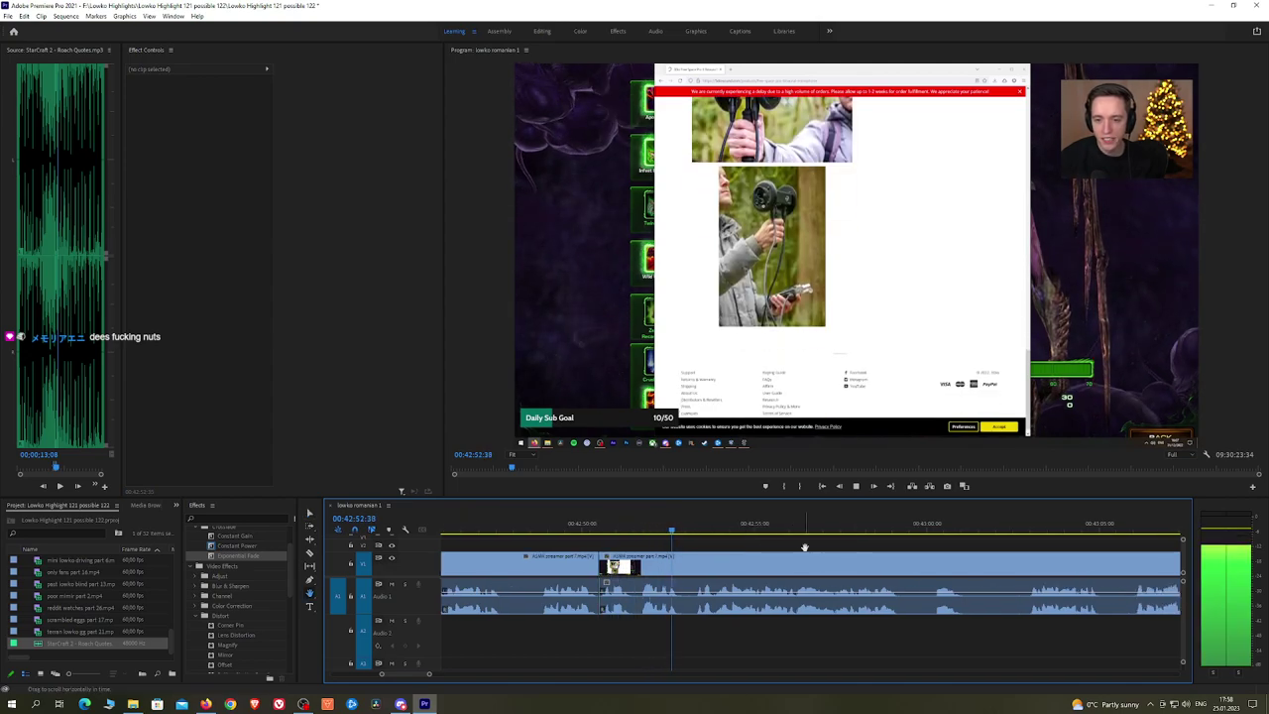
scroll(798, 544, "down", 2)
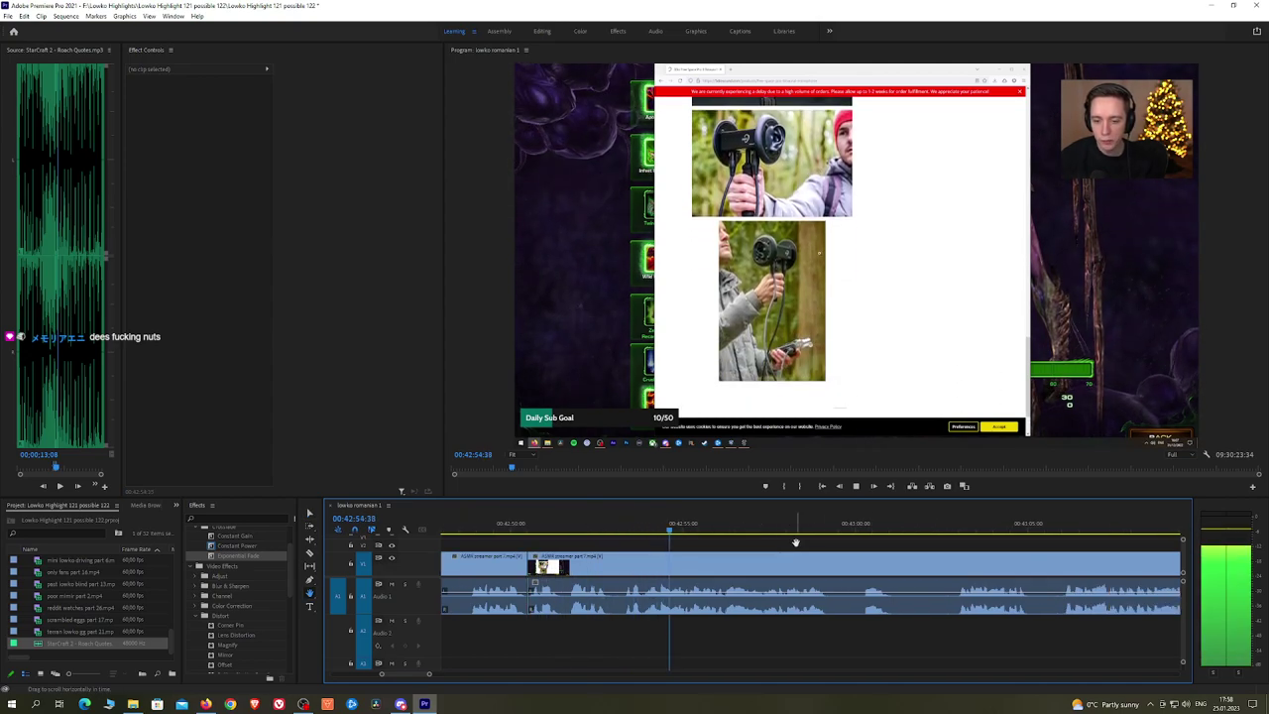
scroll(861, 546, "down", 1)
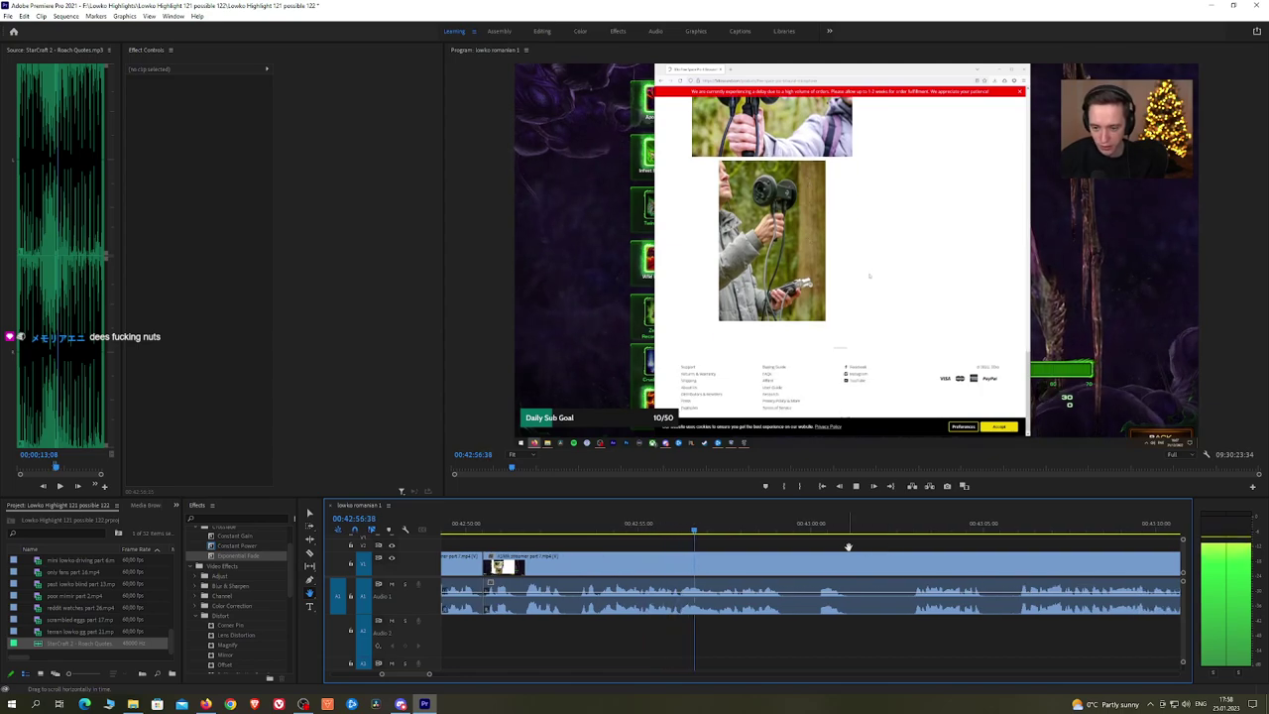
left_click_drag(896, 553, 775, 533)
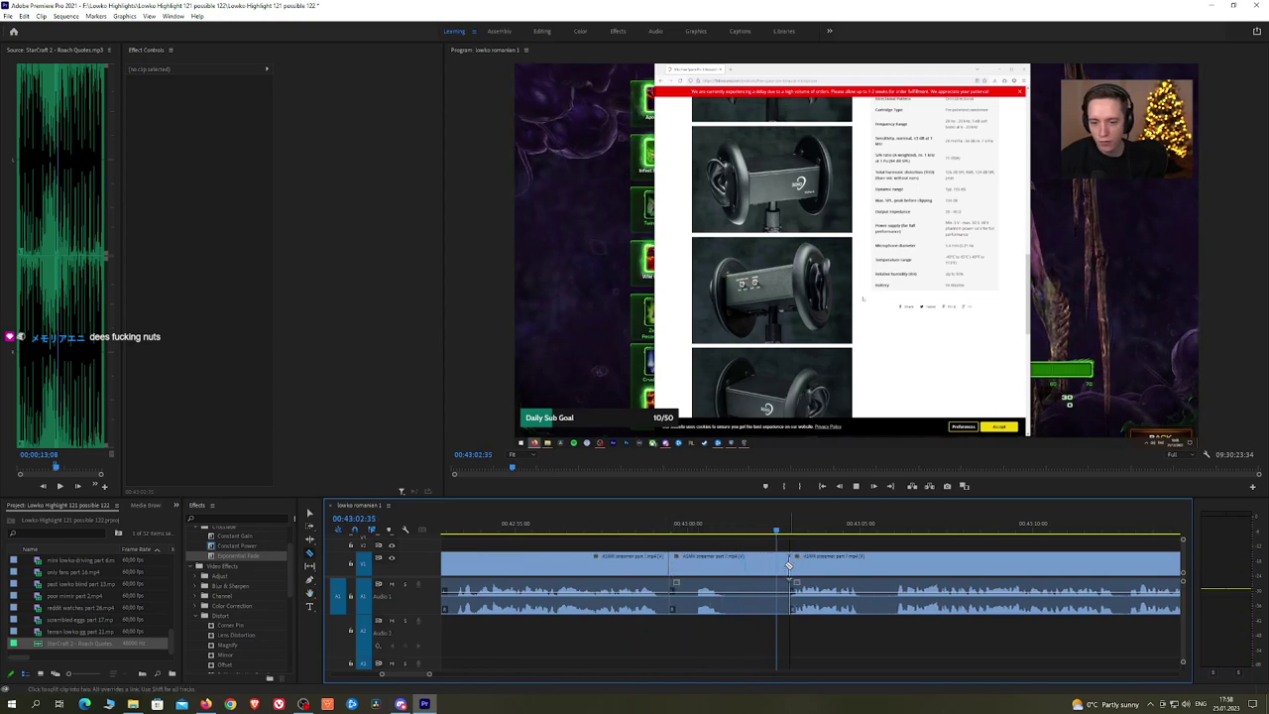
mouse_move(789, 565)
left_mouse_down()
mouse_move(743, 561)
mouse_move(777, 559)
left_mouse_up()
left_click(778, 561)
key("v")
left_click(762, 563)
key("shift+Delete")
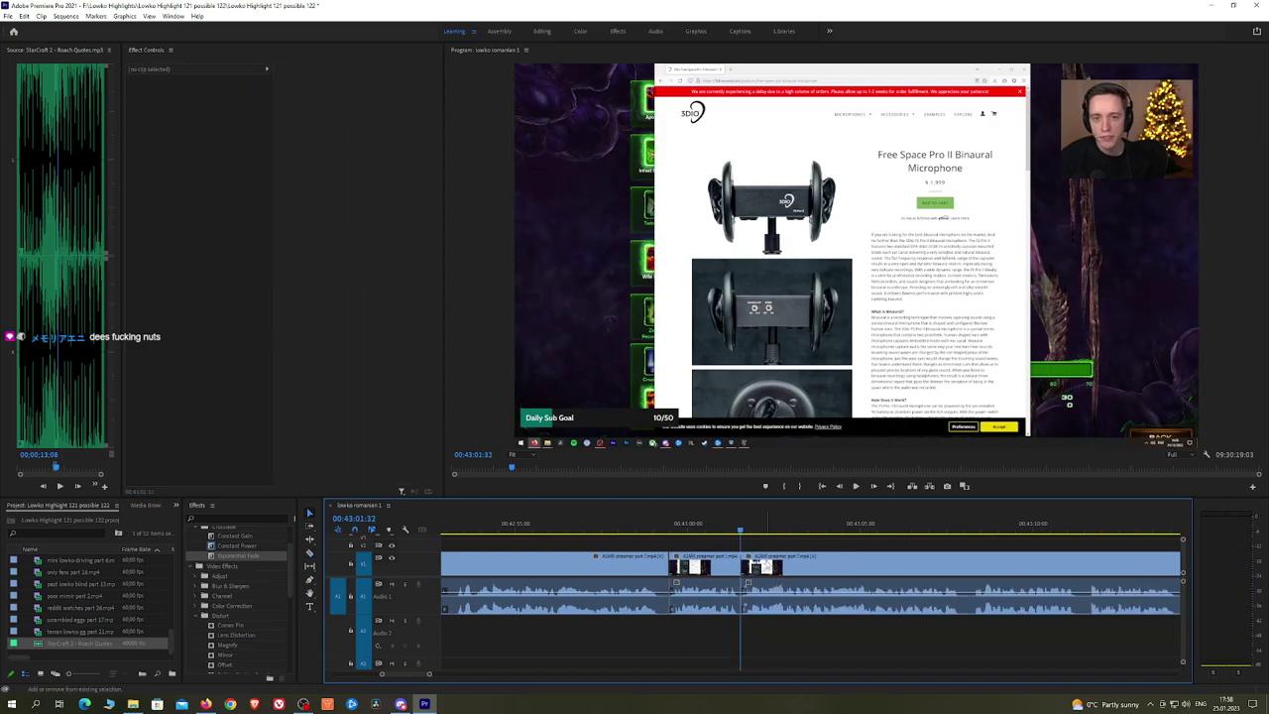
key("space")
Step: Review the footage and split the clip at the playhead where a dull part begins
scroll(866, 552, "down", 2)
scroll(866, 551, "down", 2)
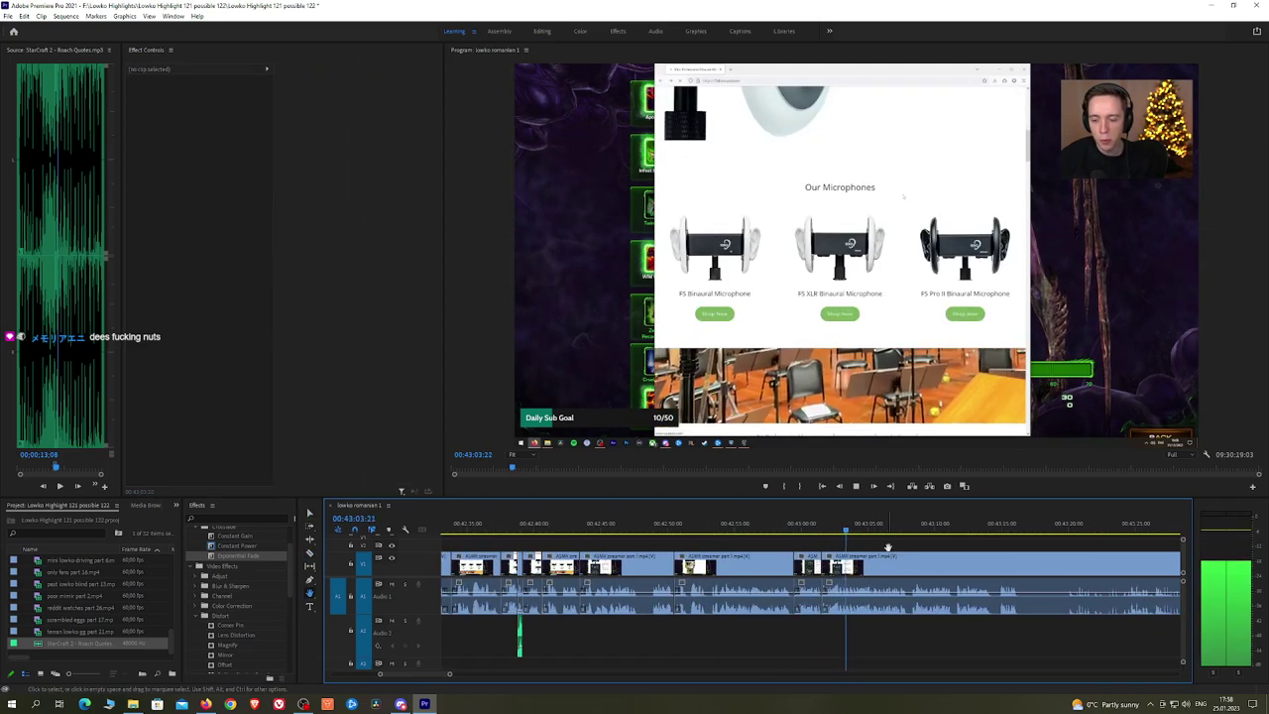
scroll(861, 544, "down", 1)
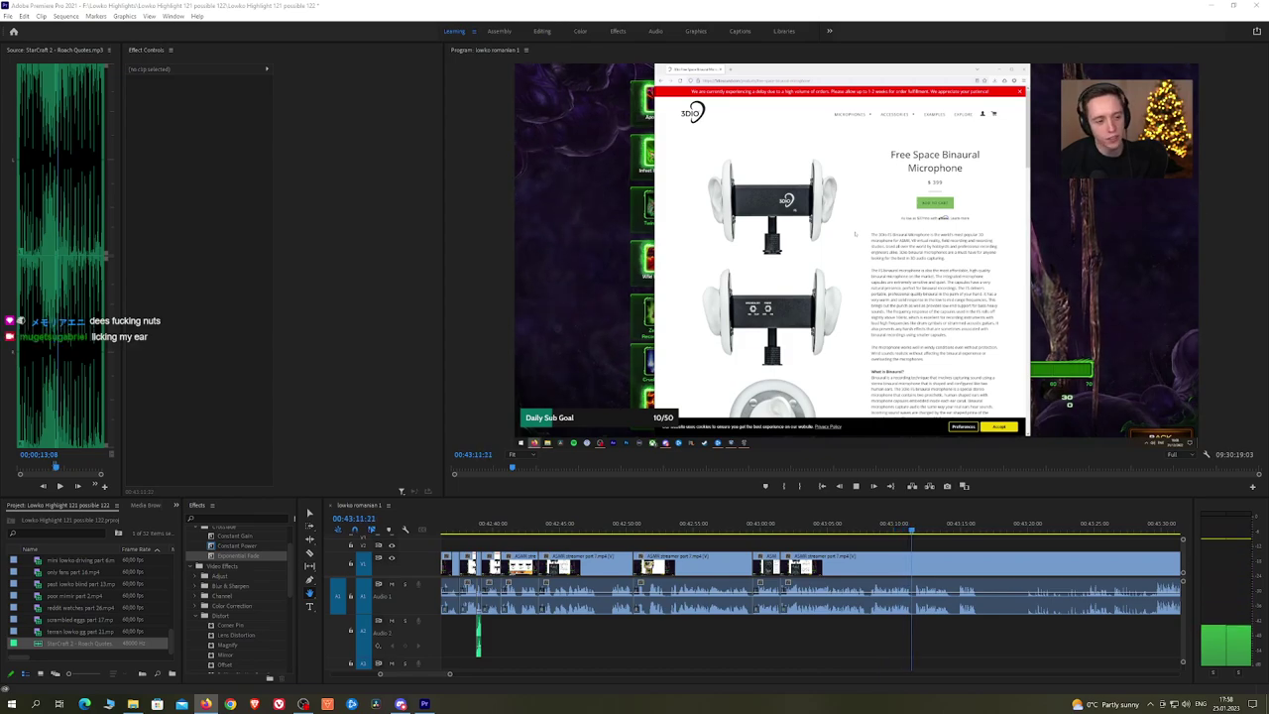
scroll(973, 549, "up", 8)
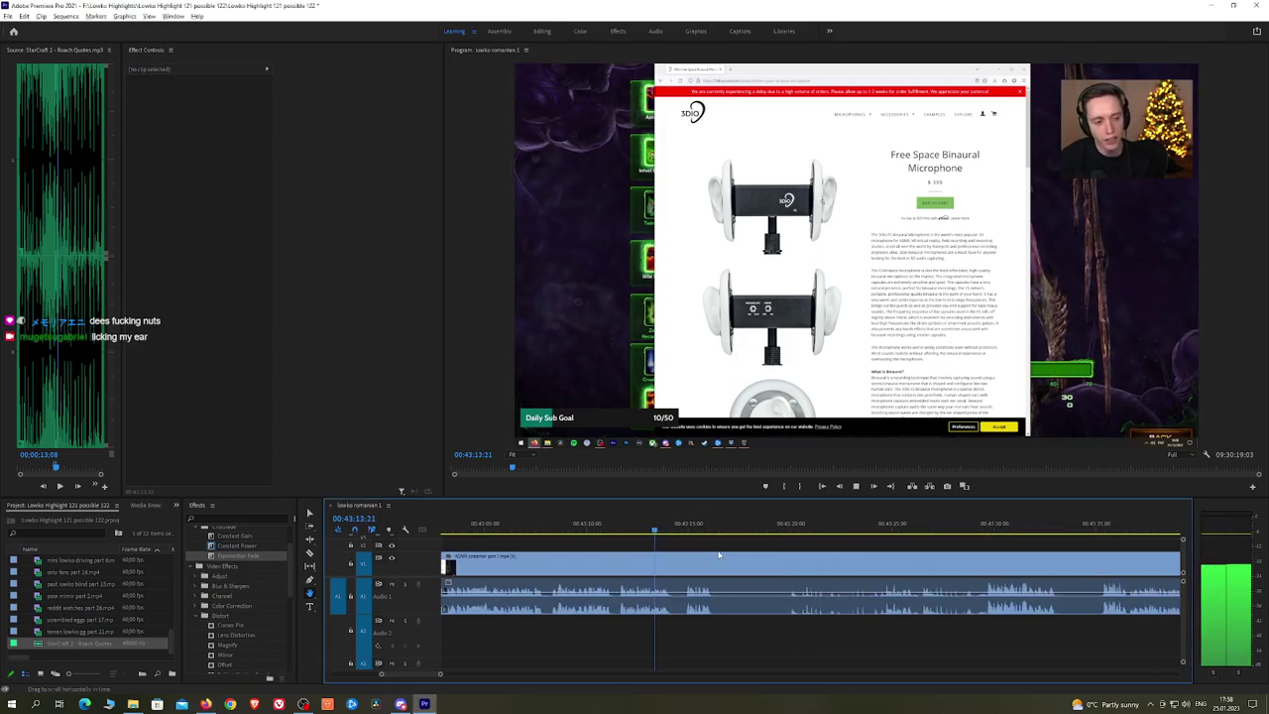
scroll(697, 540, "down", 1)
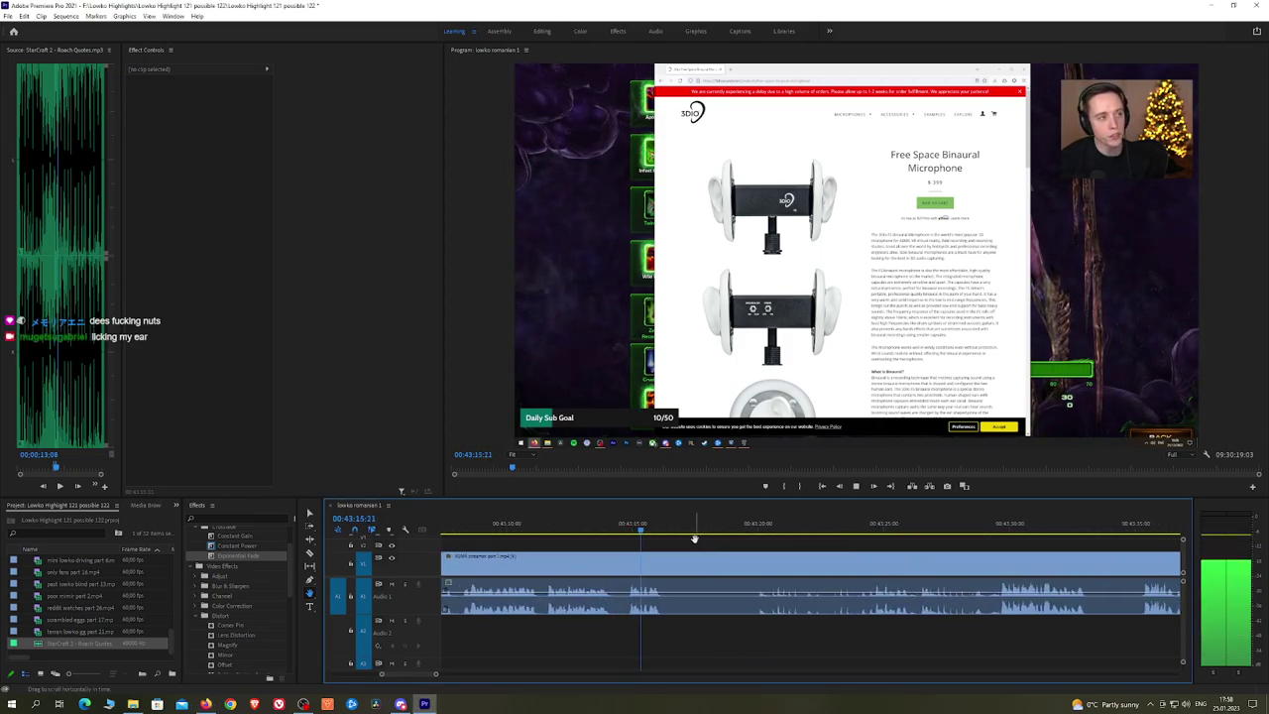
key("space")
key("c")
left_click(668, 559)
Step: Remove the stretch up to a later cut, undo it, and remove a shorter stretch instead
left_click(751, 527)
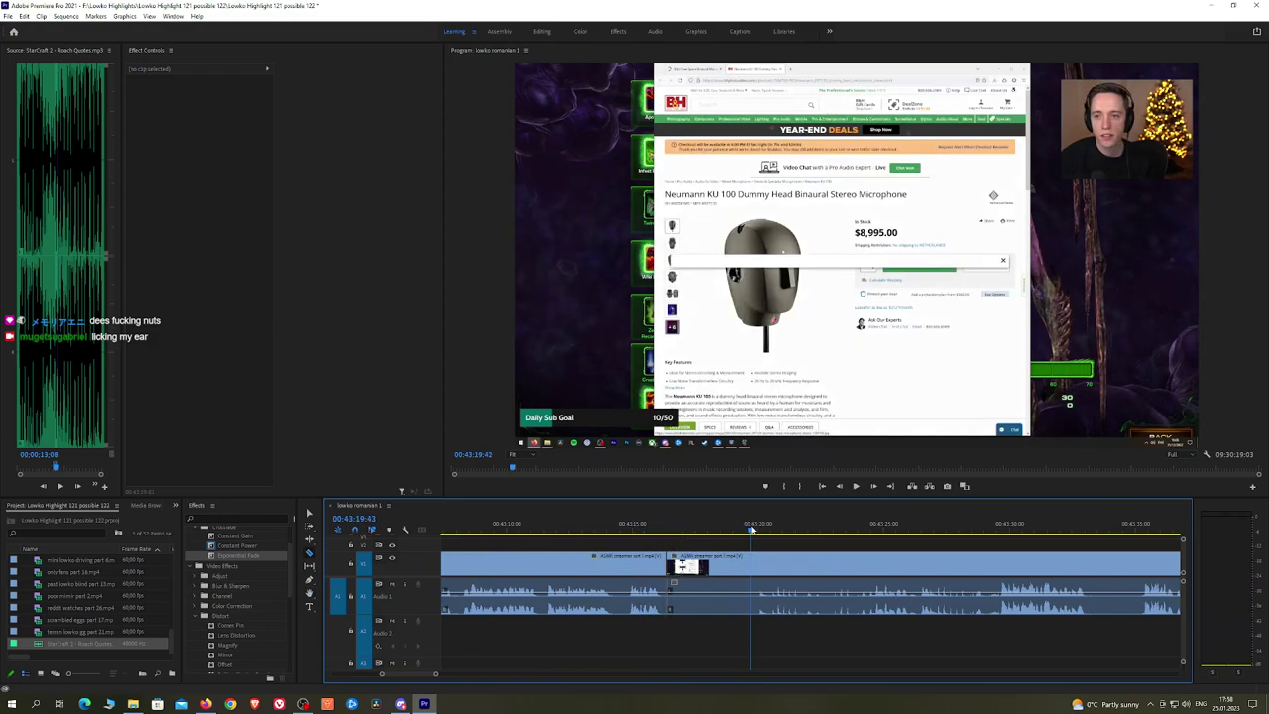
key("ctrl+k")
left_click(720, 567)
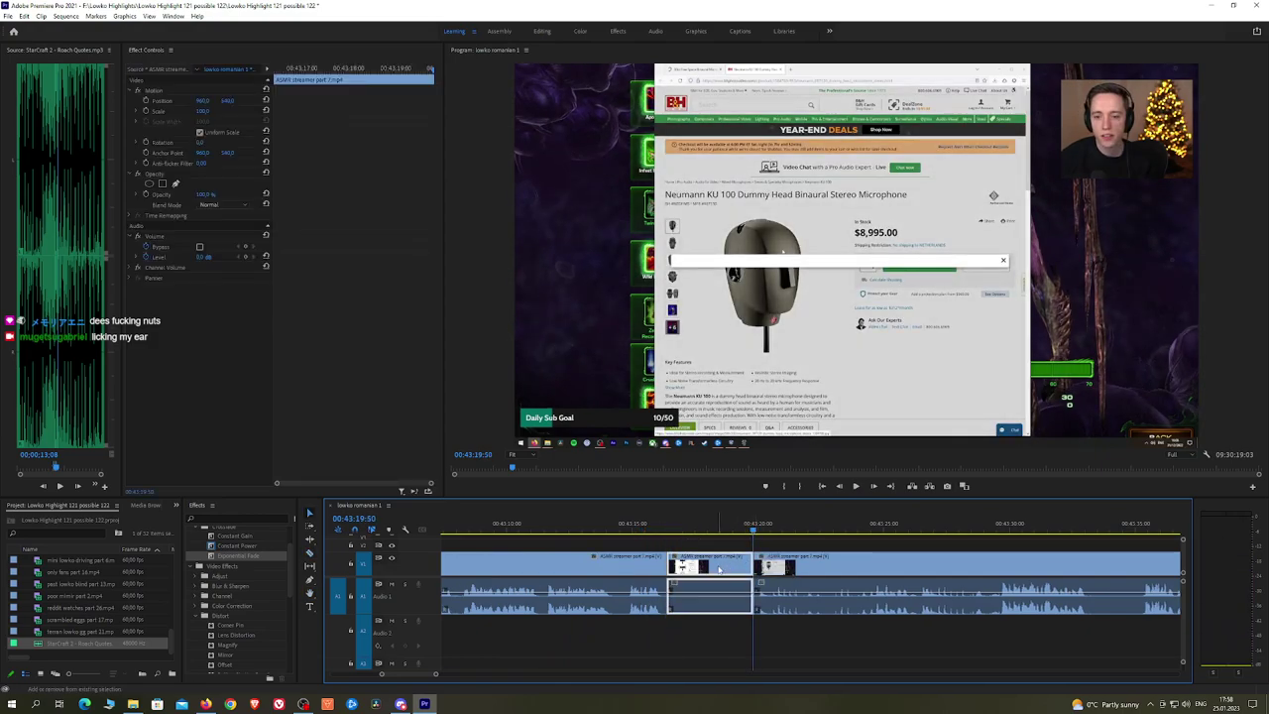
key("shift+Delete")
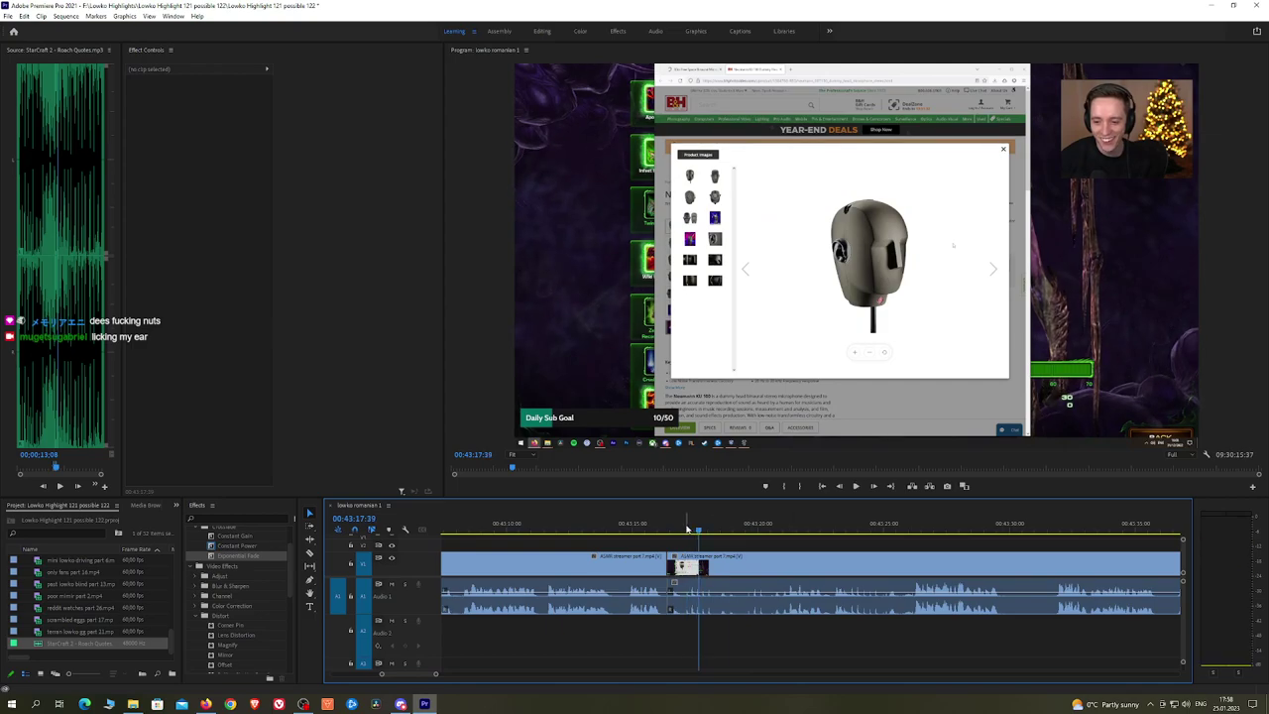
key("ctrl+z")
left_click(739, 531)
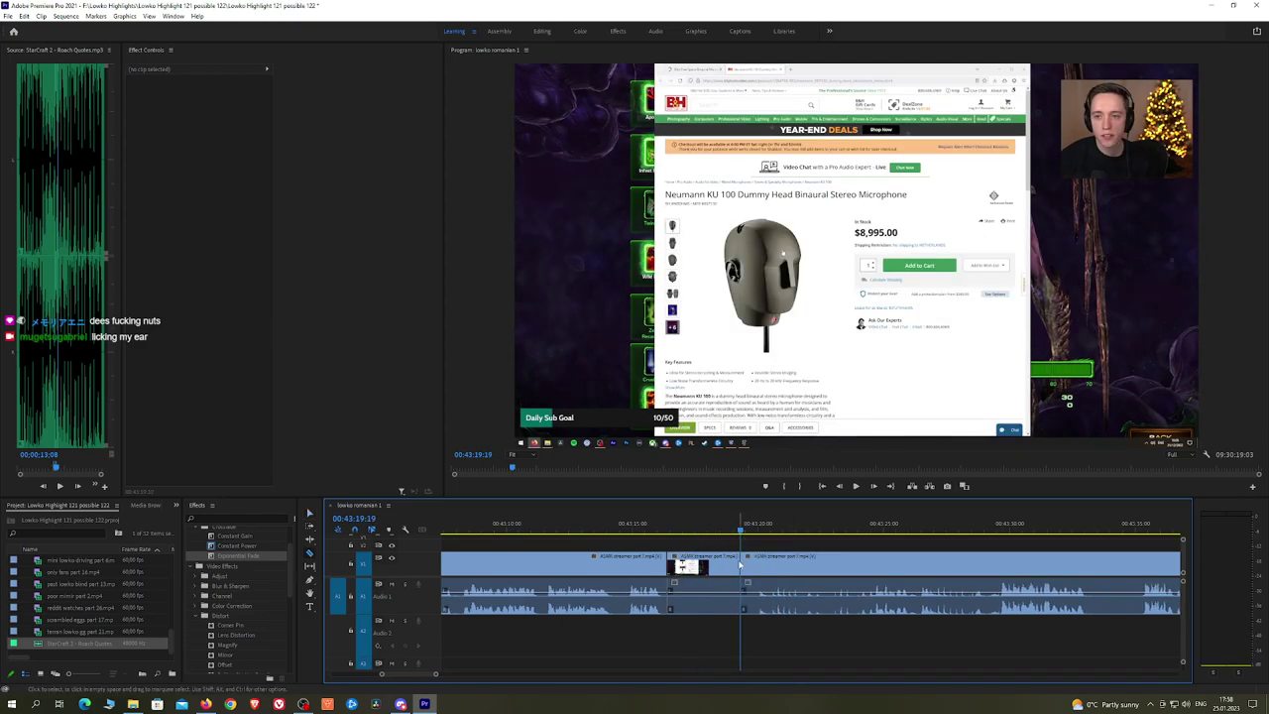
left_click(739, 567)
key("shift+Delete")
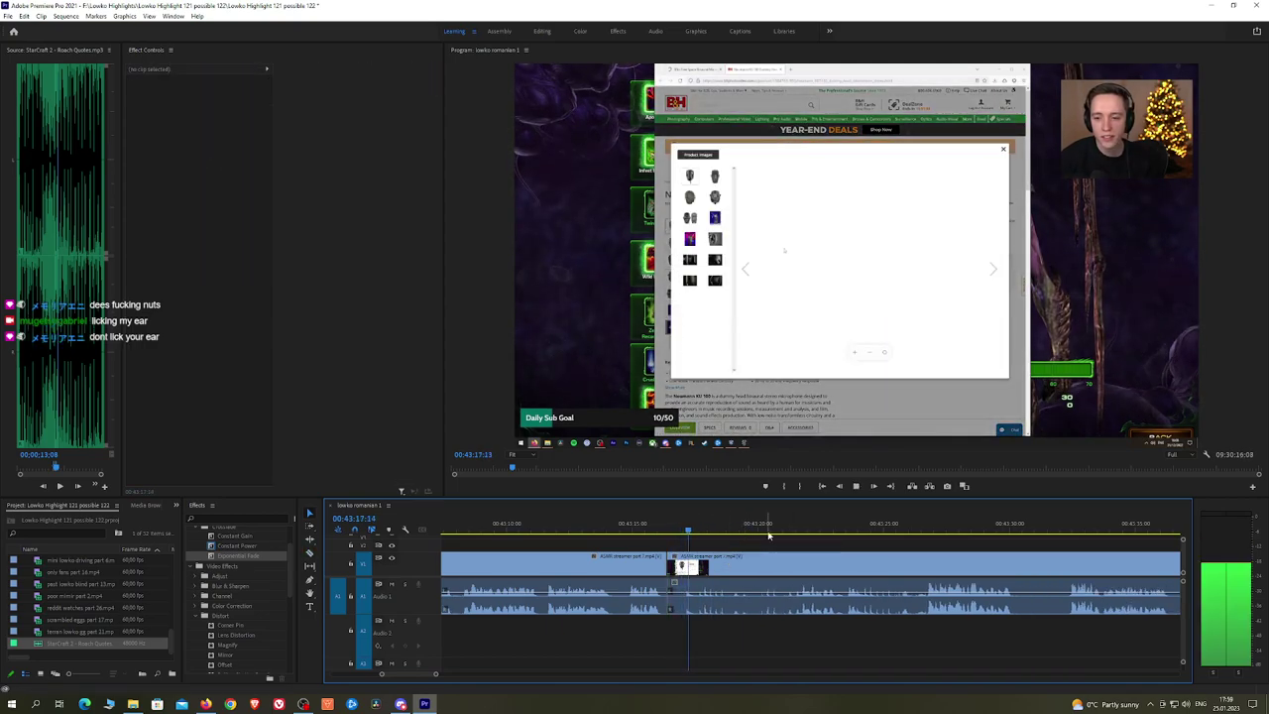
Step: Cut a dull part out of the ASMR clip and close the gap
scroll(788, 530, "down", 3)
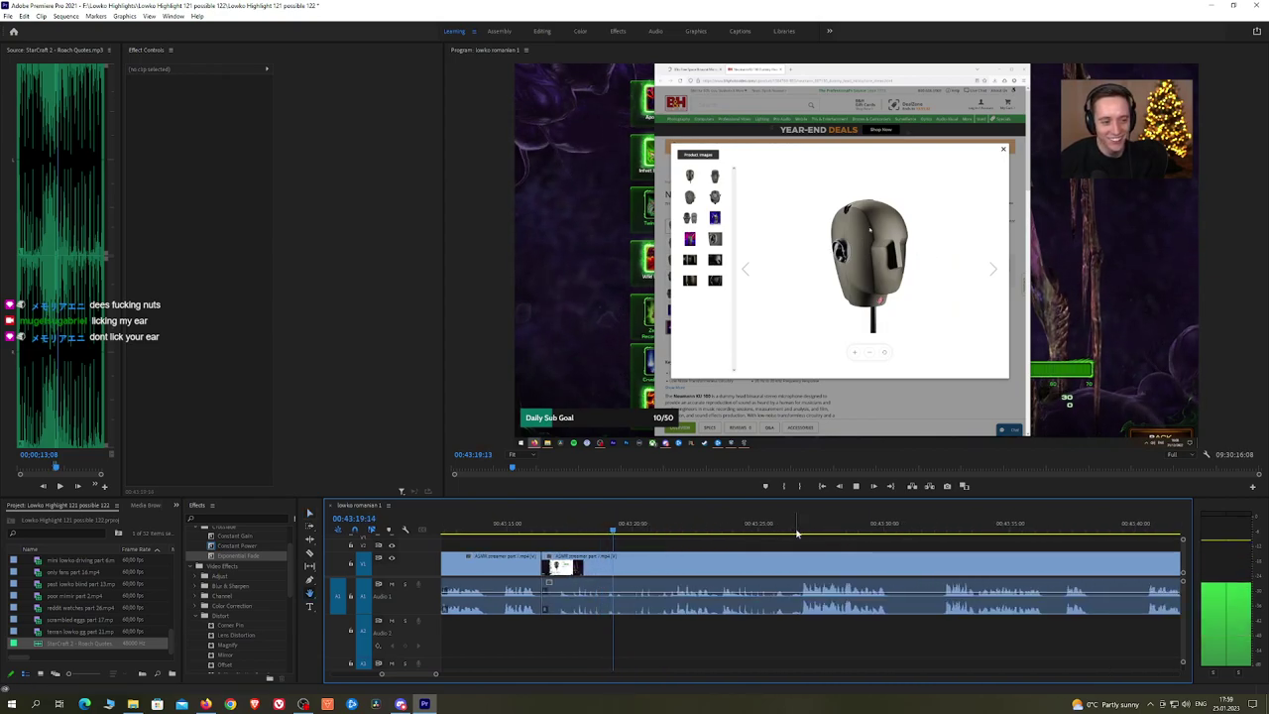
scroll(800, 533, "down", 2)
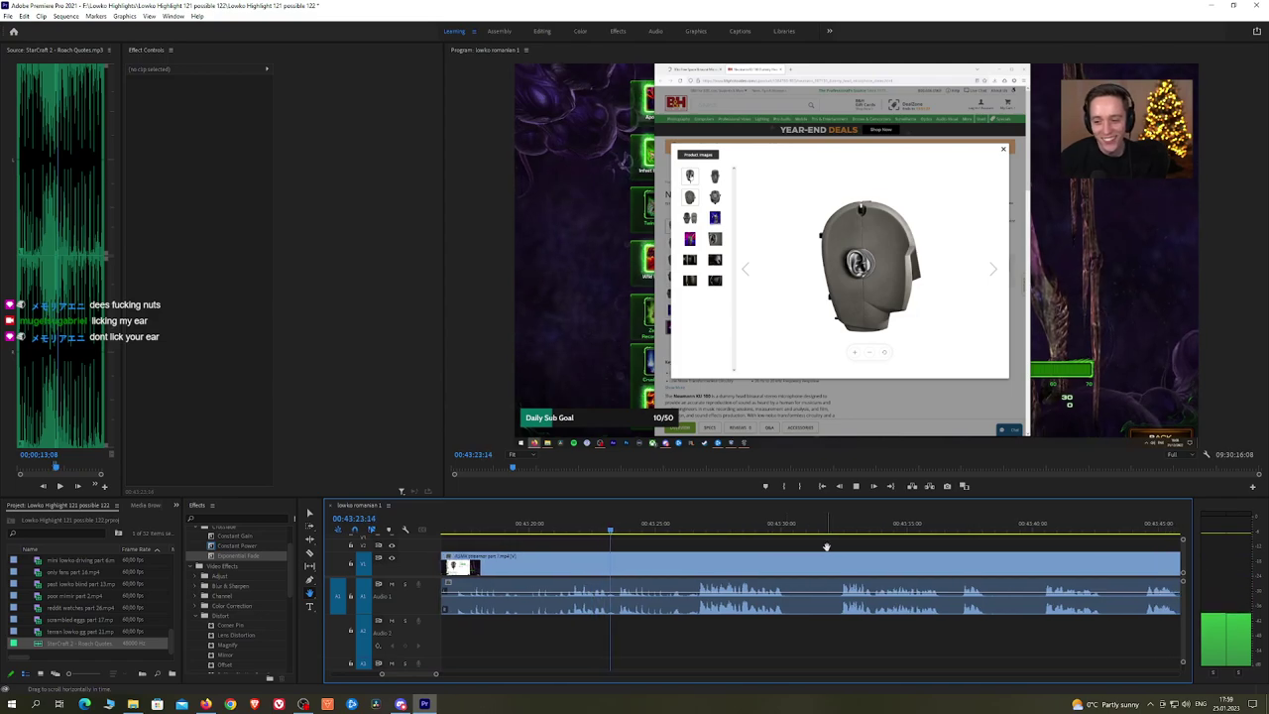
scroll(824, 545, "down", 1)
left_click_drag(826, 546, 803, 542)
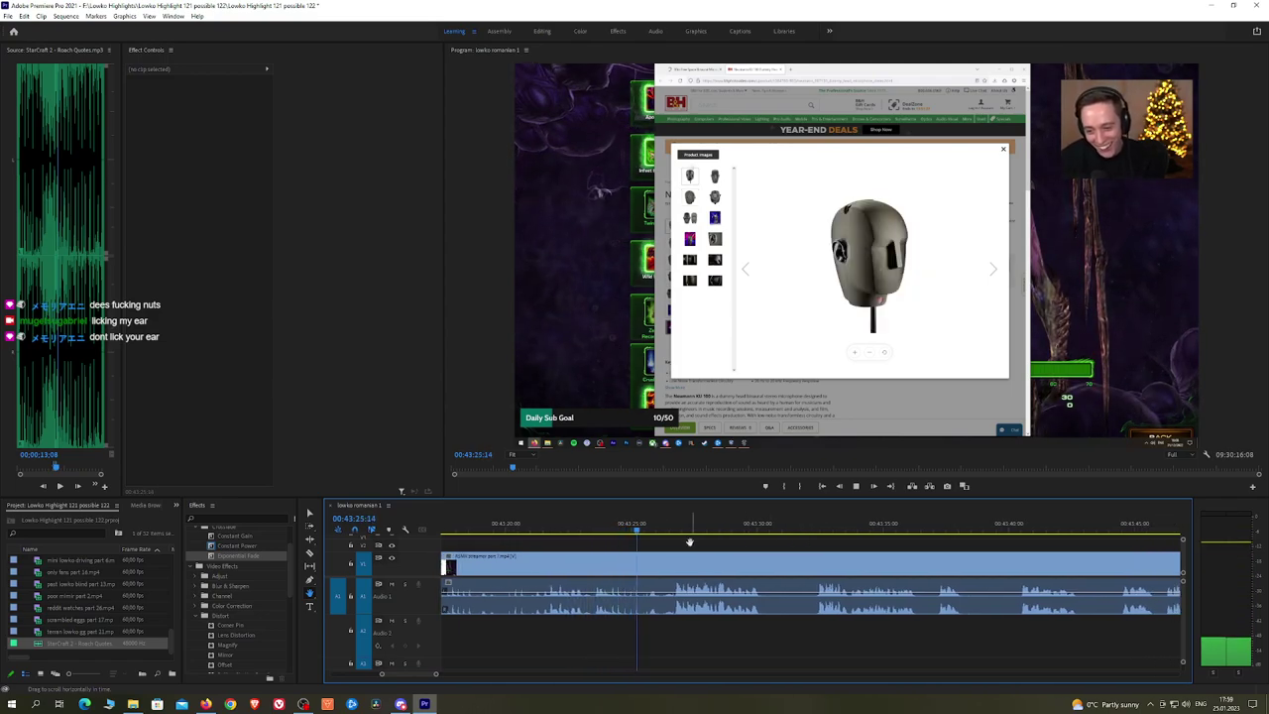
key("space")
key("c")
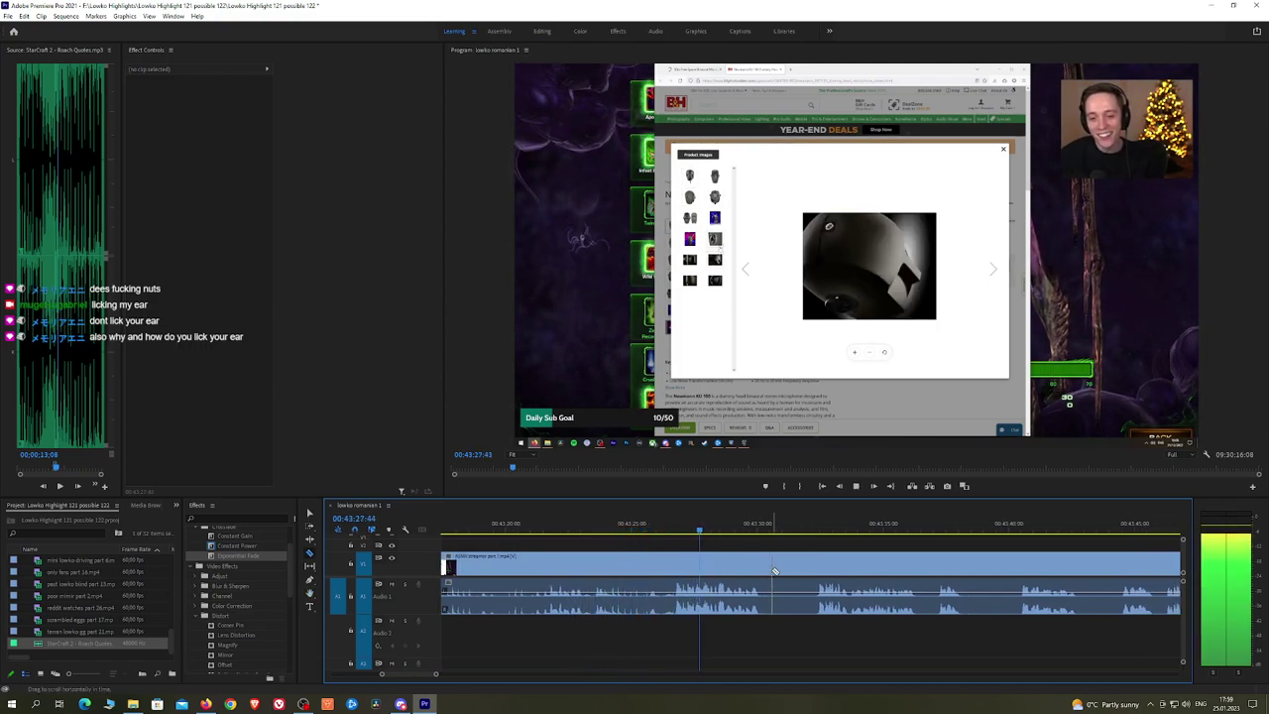
left_click(767, 567)
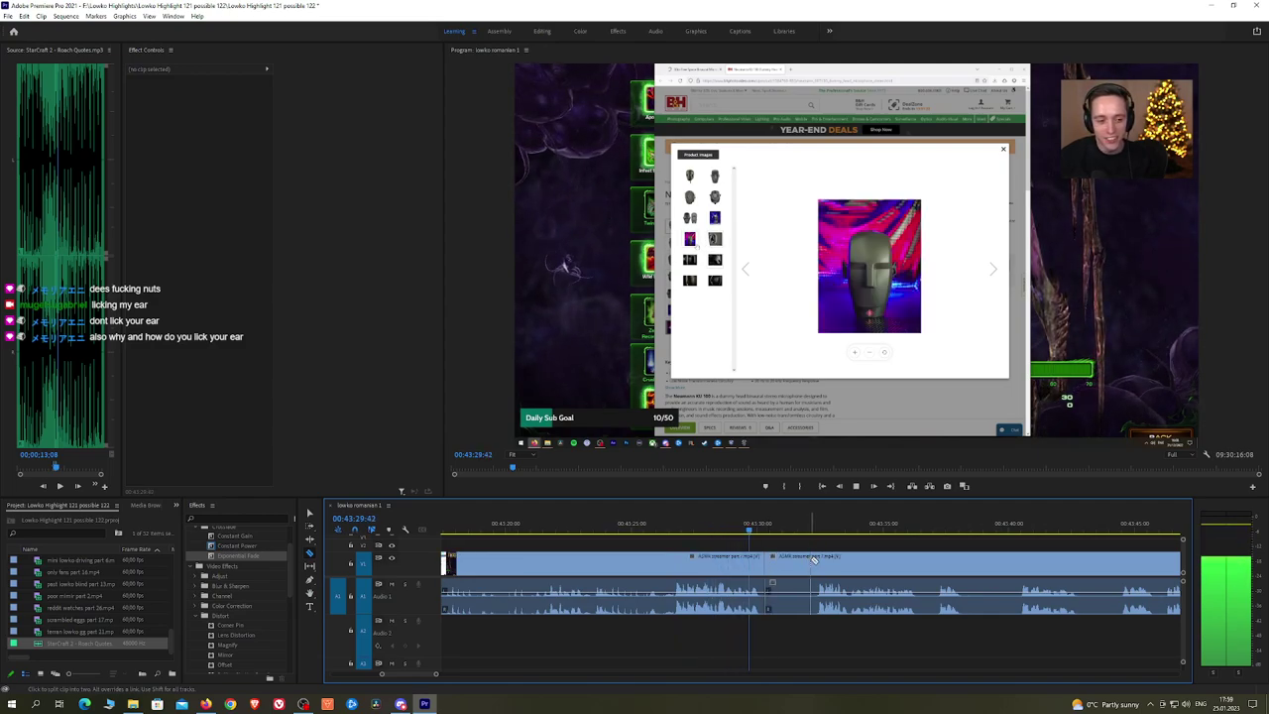
left_click(819, 563)
key("v")
left_click(798, 565)
key("shift+Delete")
key("space")
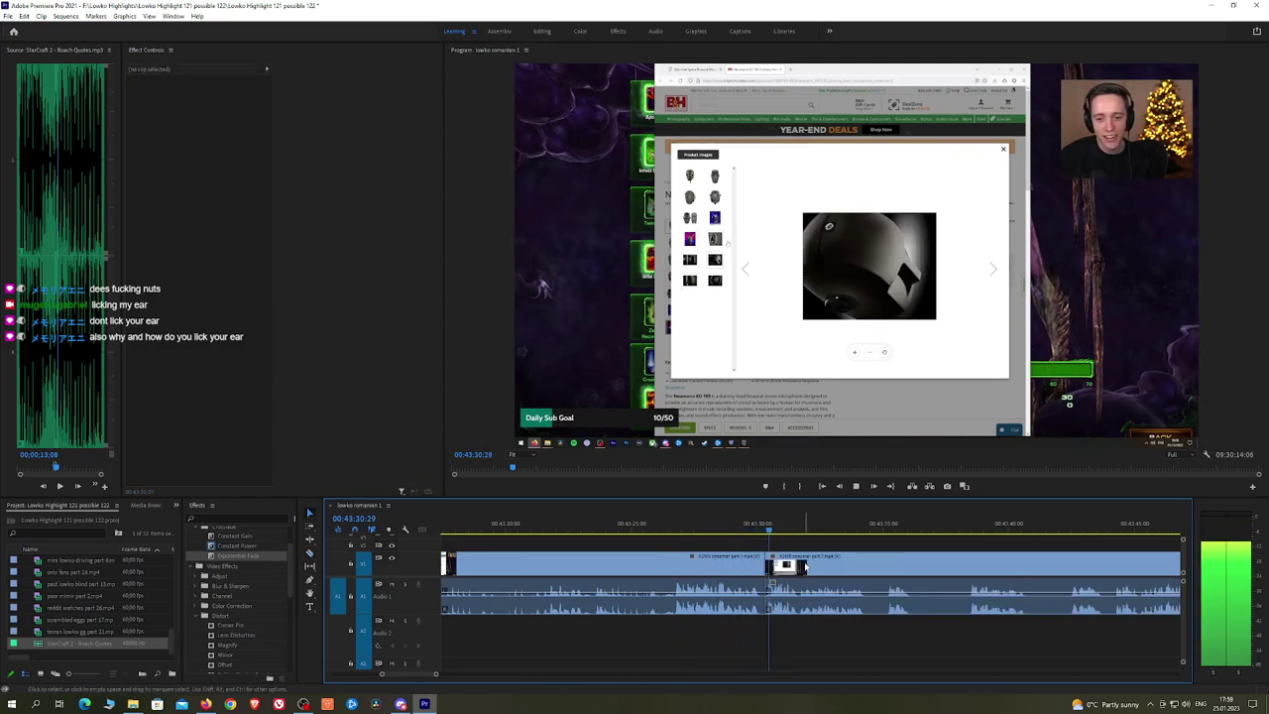
Step: Remove the next slow part between two cuts and close the gap
key("h")
scroll(746, 541, "down", 4)
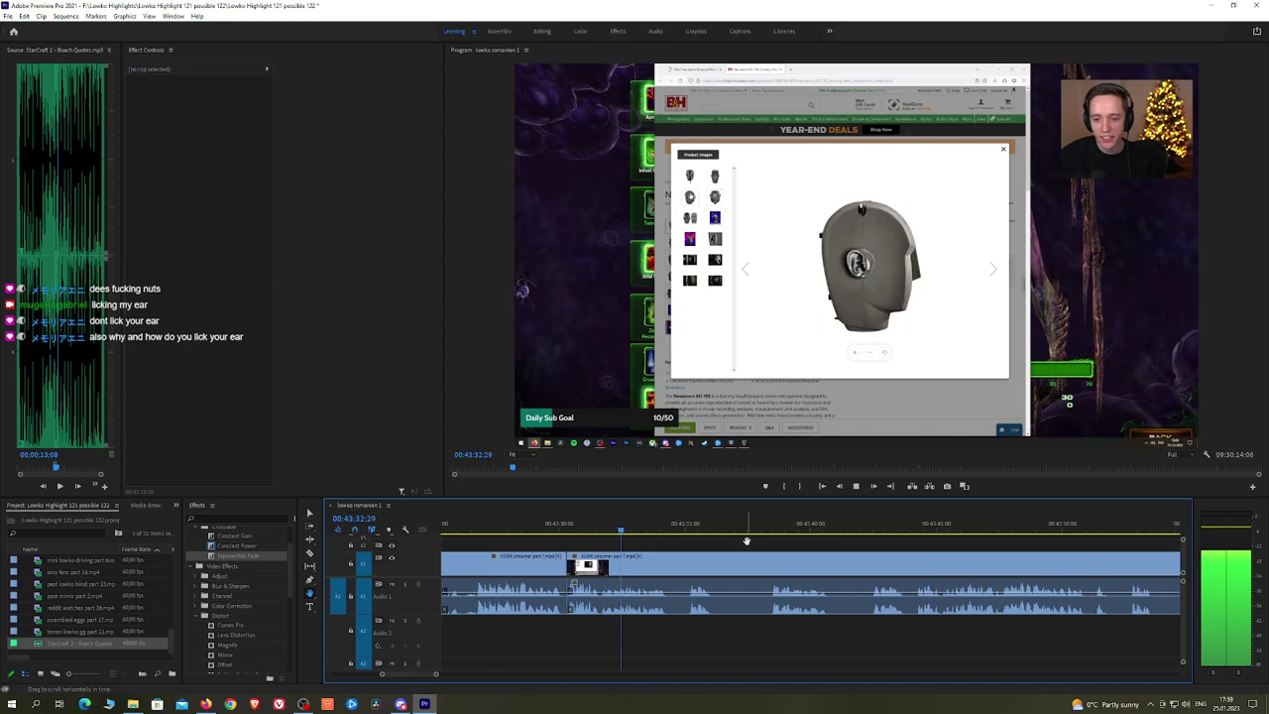
left_click(671, 560)
key("space")
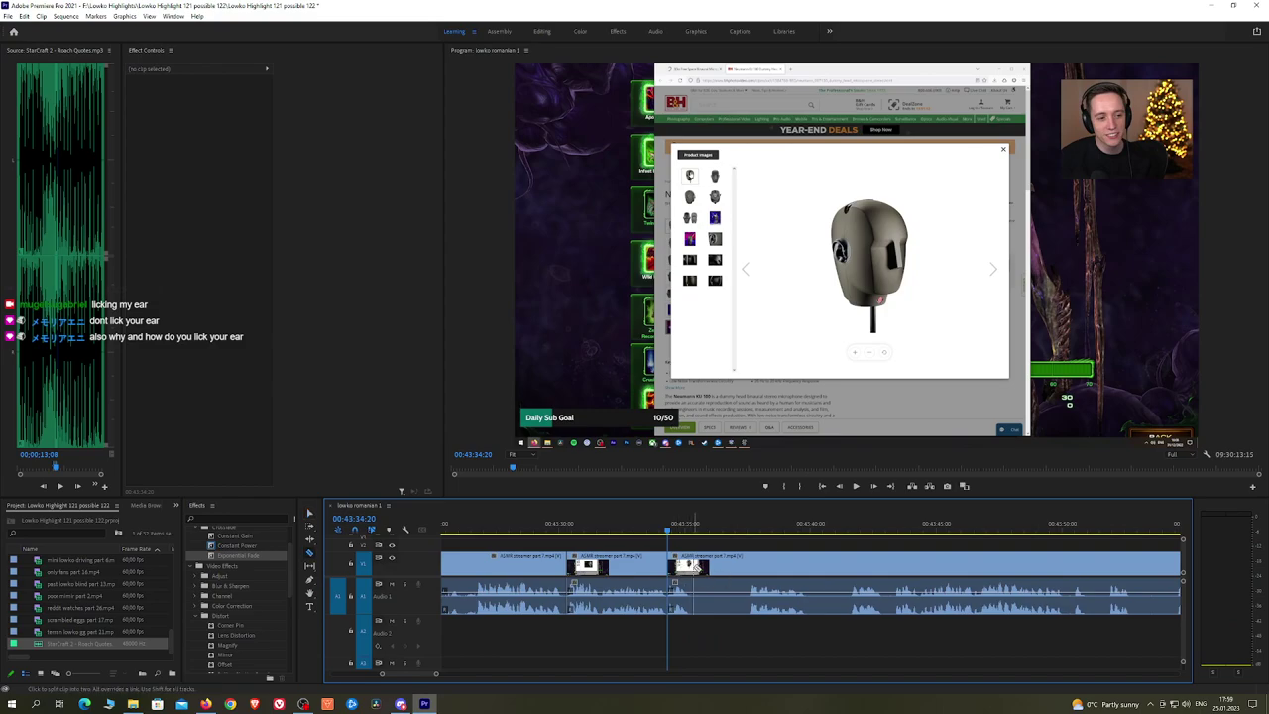
key("space")
left_click(751, 567)
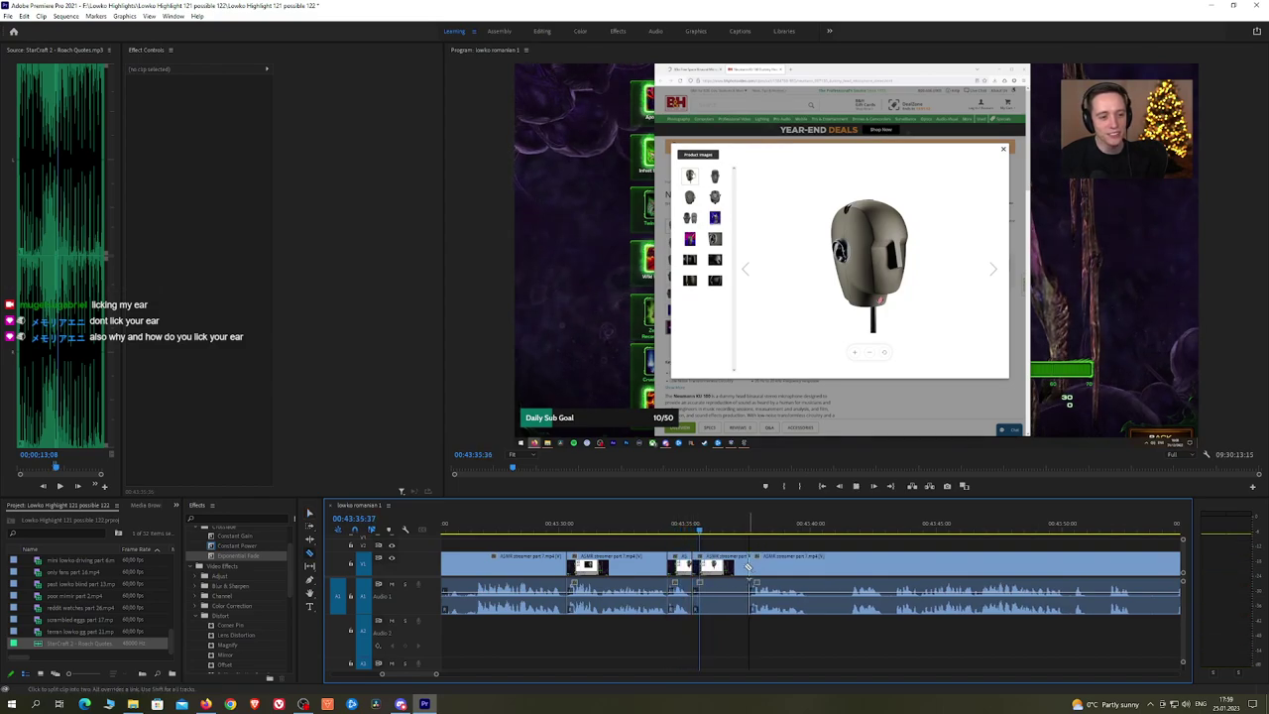
key("v")
left_click(742, 567)
key("shift+Delete")
key("space")
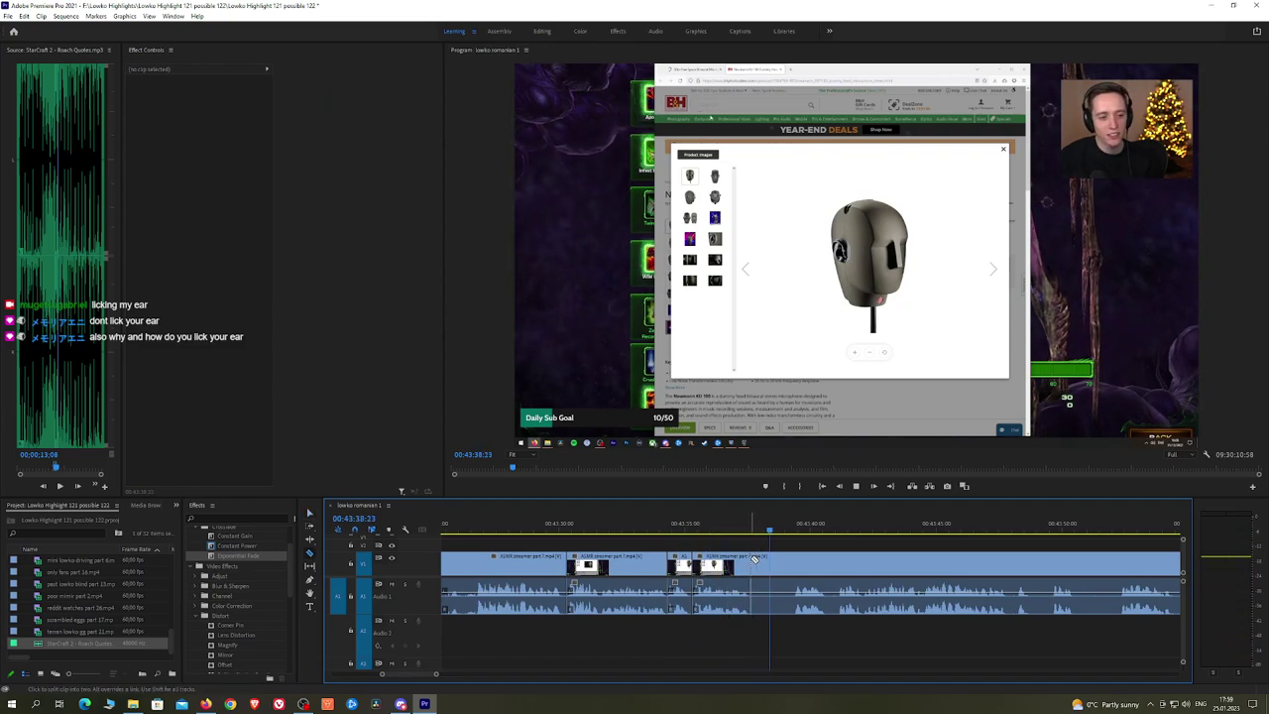
Step: Cut off an unwanted bit, ripple-delete it, and keep reviewing later footage
left_click(794, 562)
key("v")
left_click(776, 564)
key("shift+Delete")
key("space")
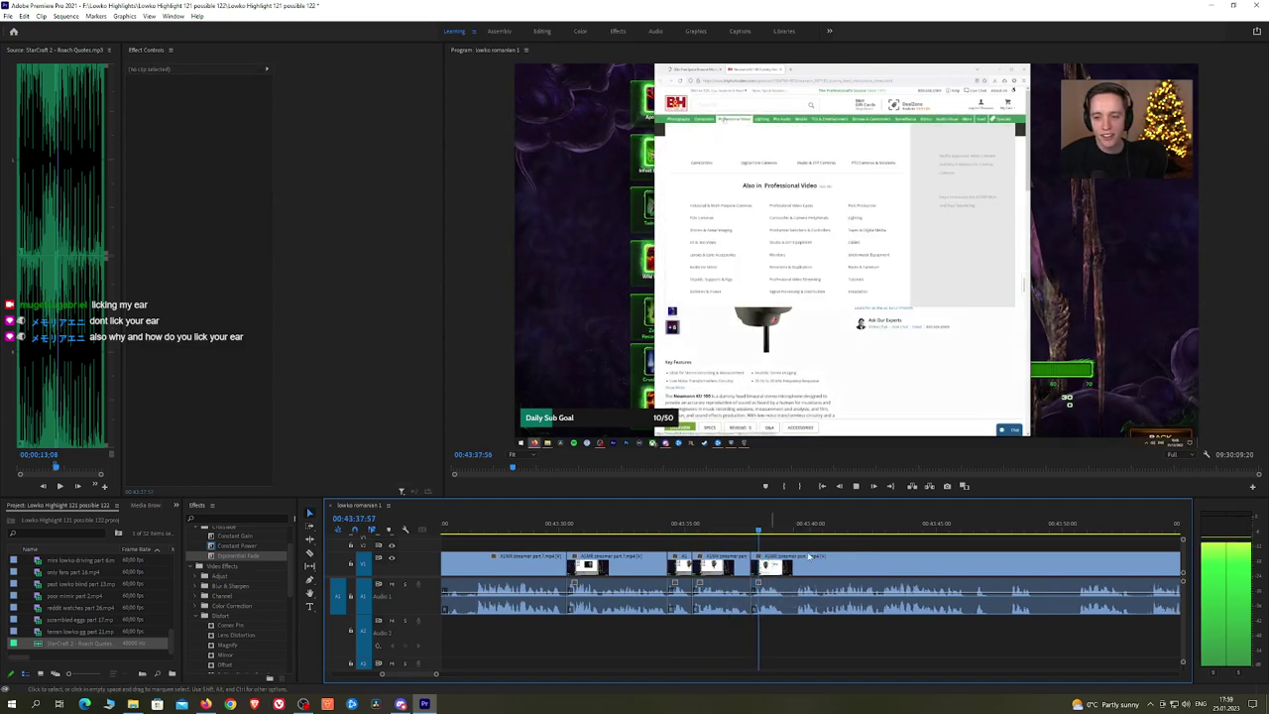
key("h")
scroll(898, 541, "down", 3)
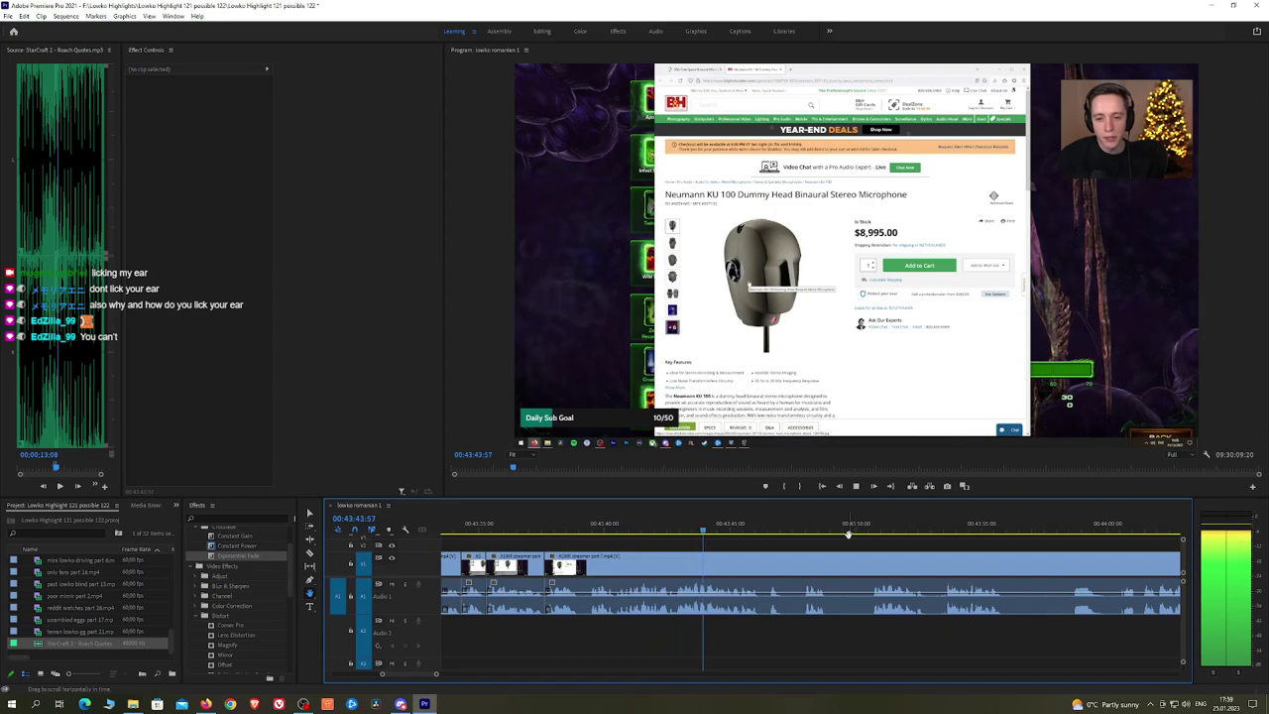
scroll(858, 538, "down", 2)
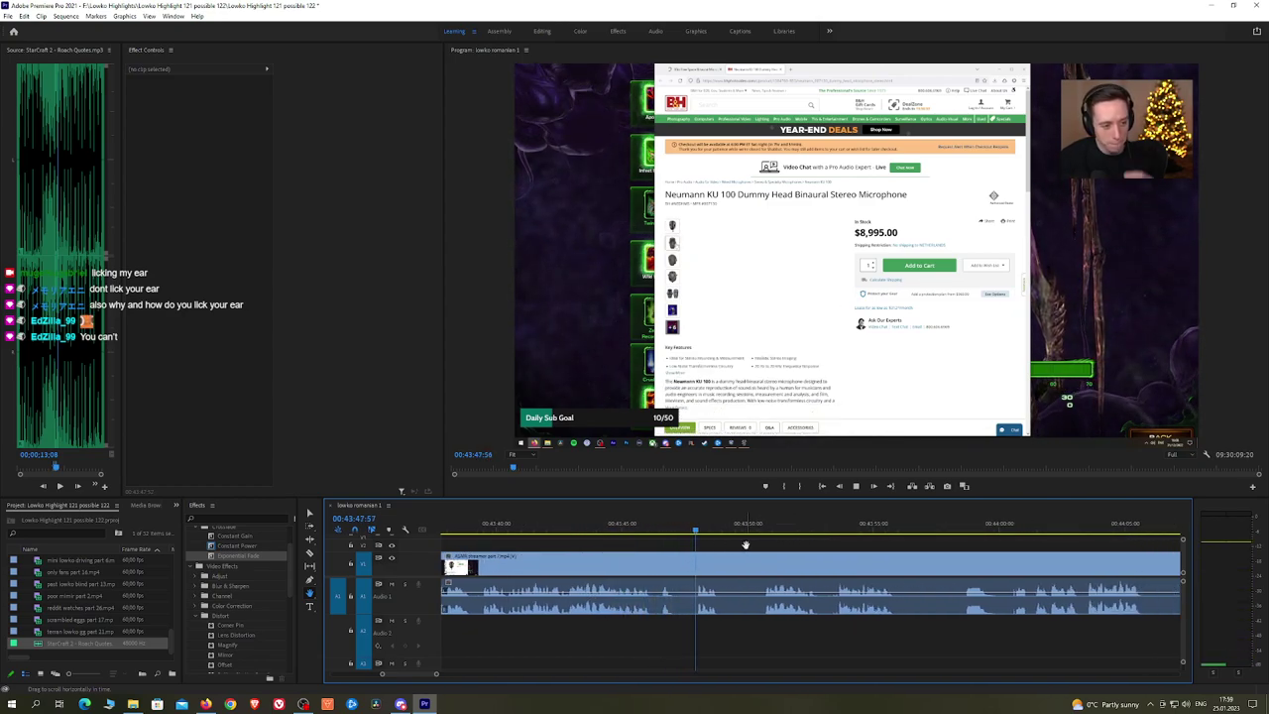
Step: Cut out one more short unwanted piece near the microphone web page and close the gap
key("c")
left_click(720, 564)
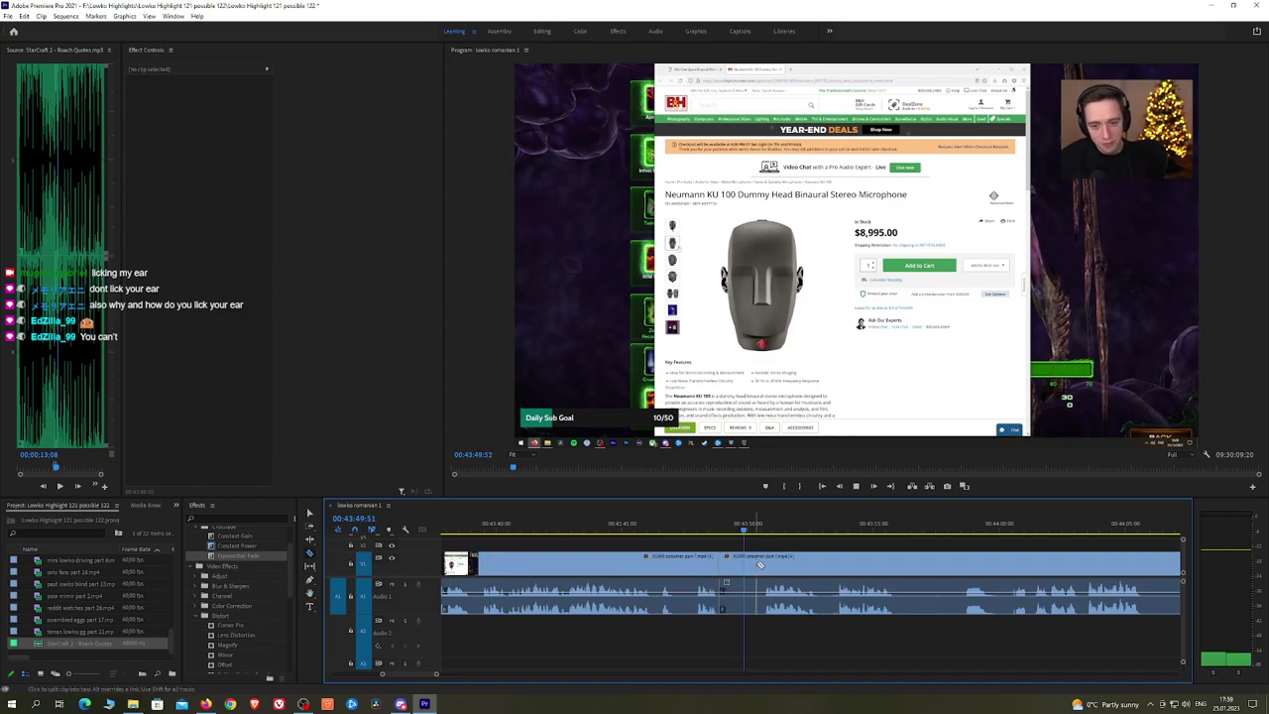
left_click(764, 565)
key("v")
left_click(751, 566)
key("shift+Delete")
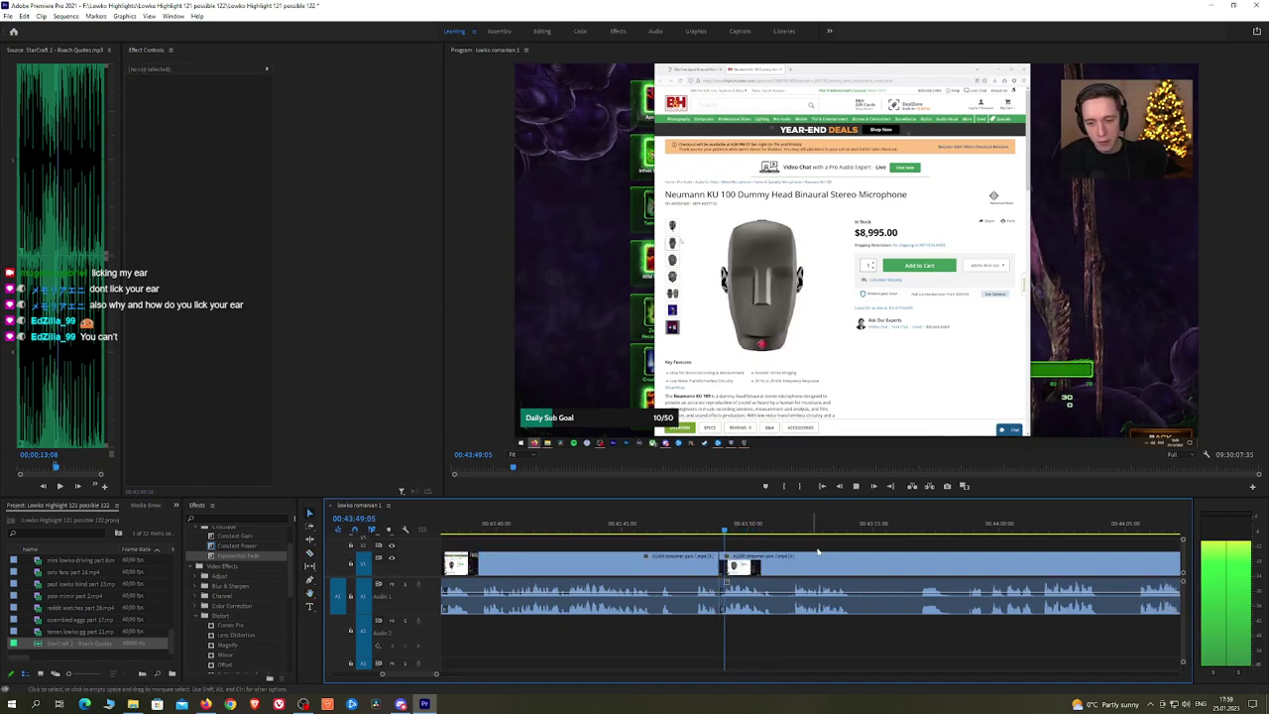
left_click_drag(887, 541, 731, 537)
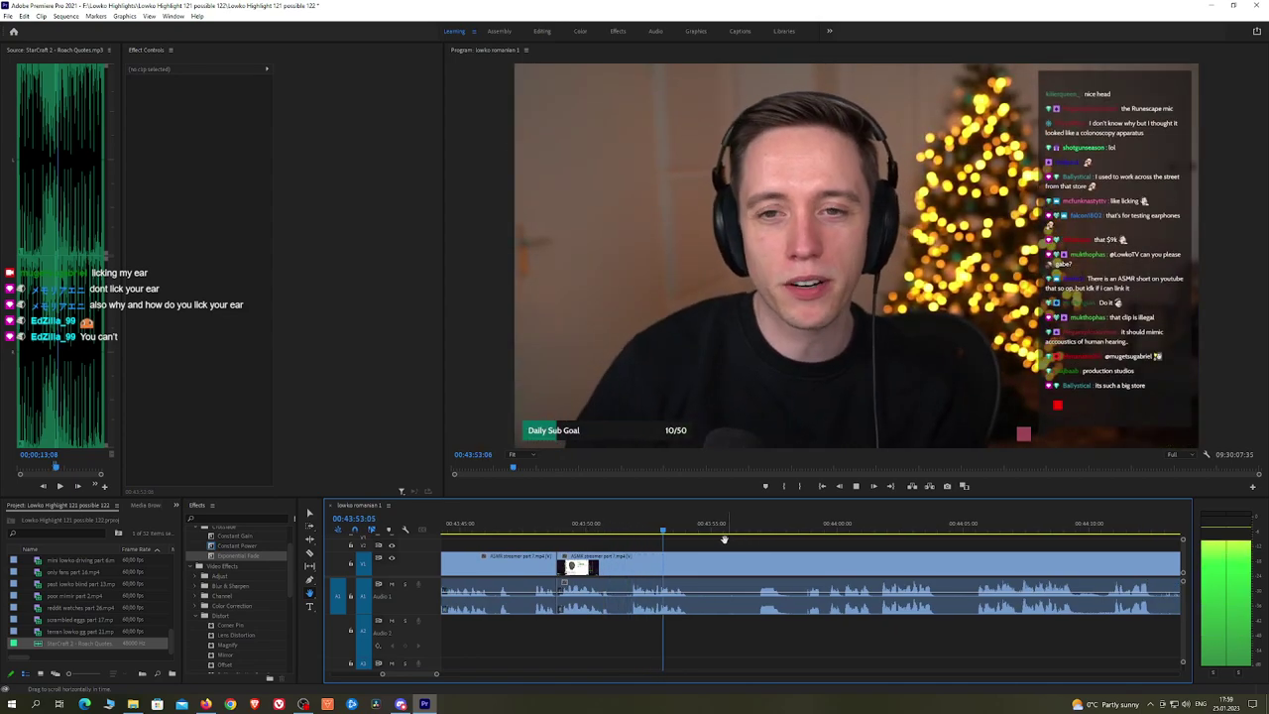
Step: Split the clip at the face-cam chat shot and preview the moments after it
key("space")
key("c")
left_click(710, 560)
left_click(760, 530)
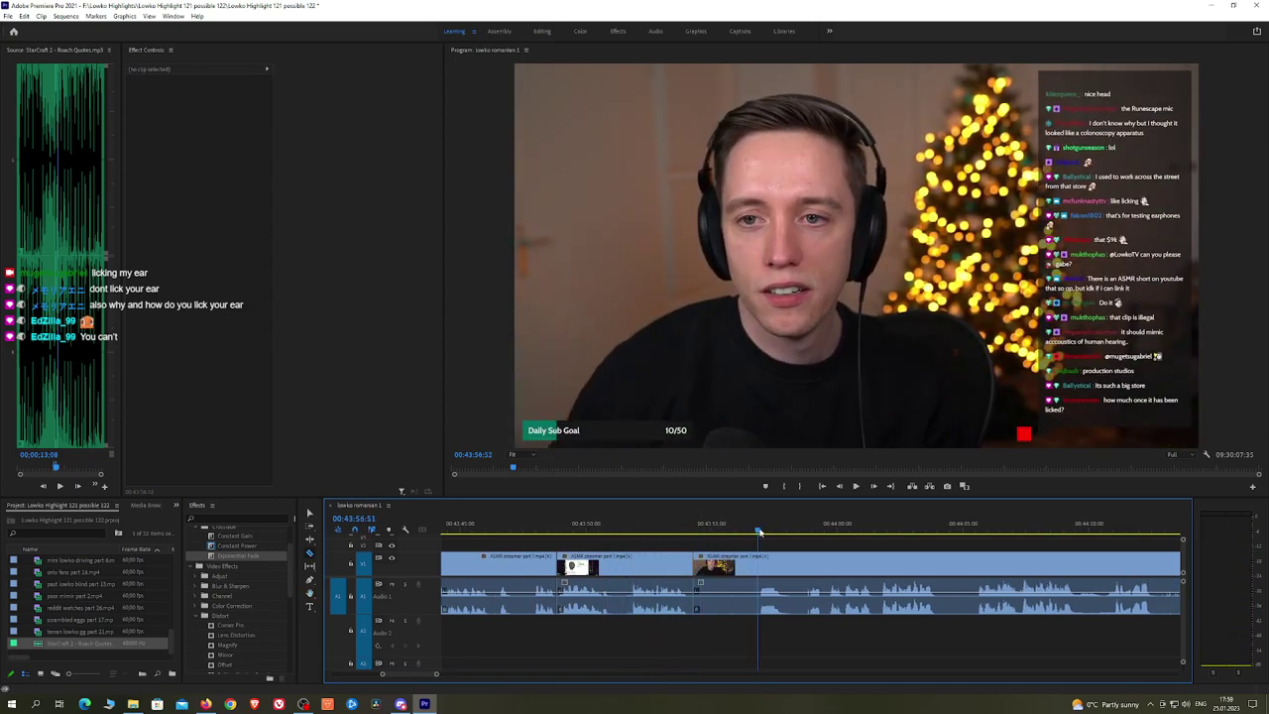
key("space")
left_click(803, 530)
key("space")
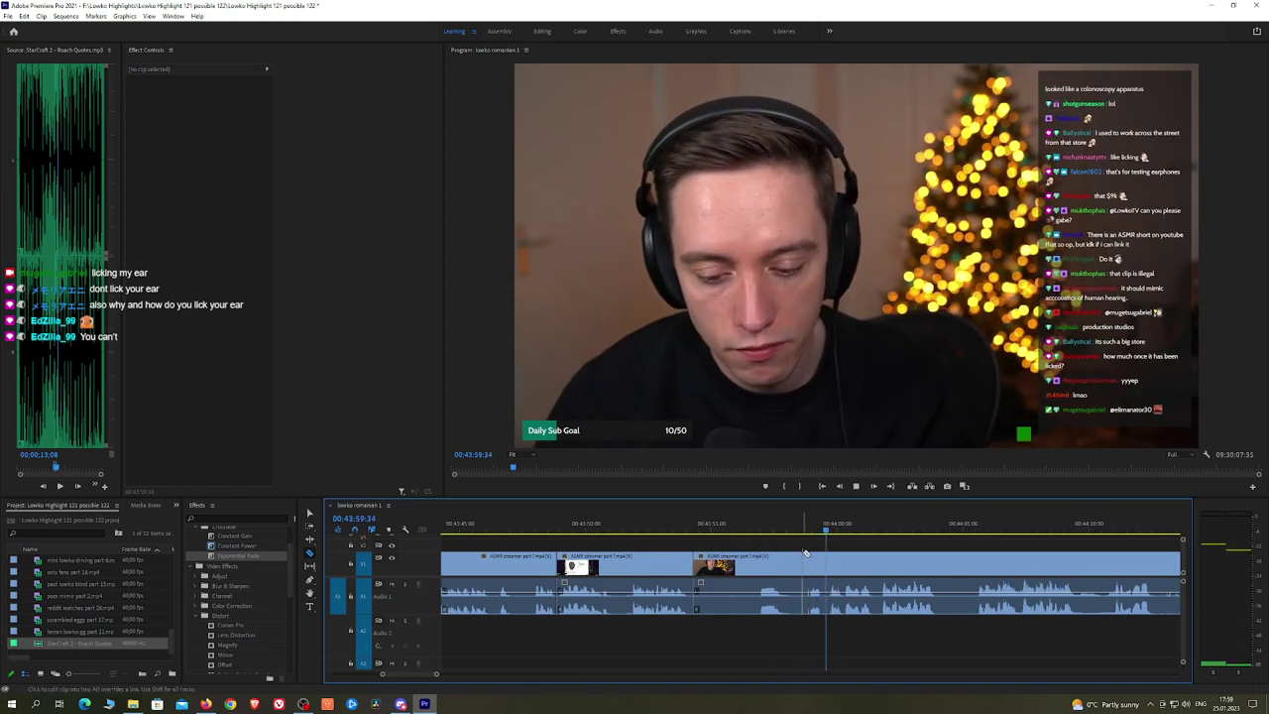
key("space")
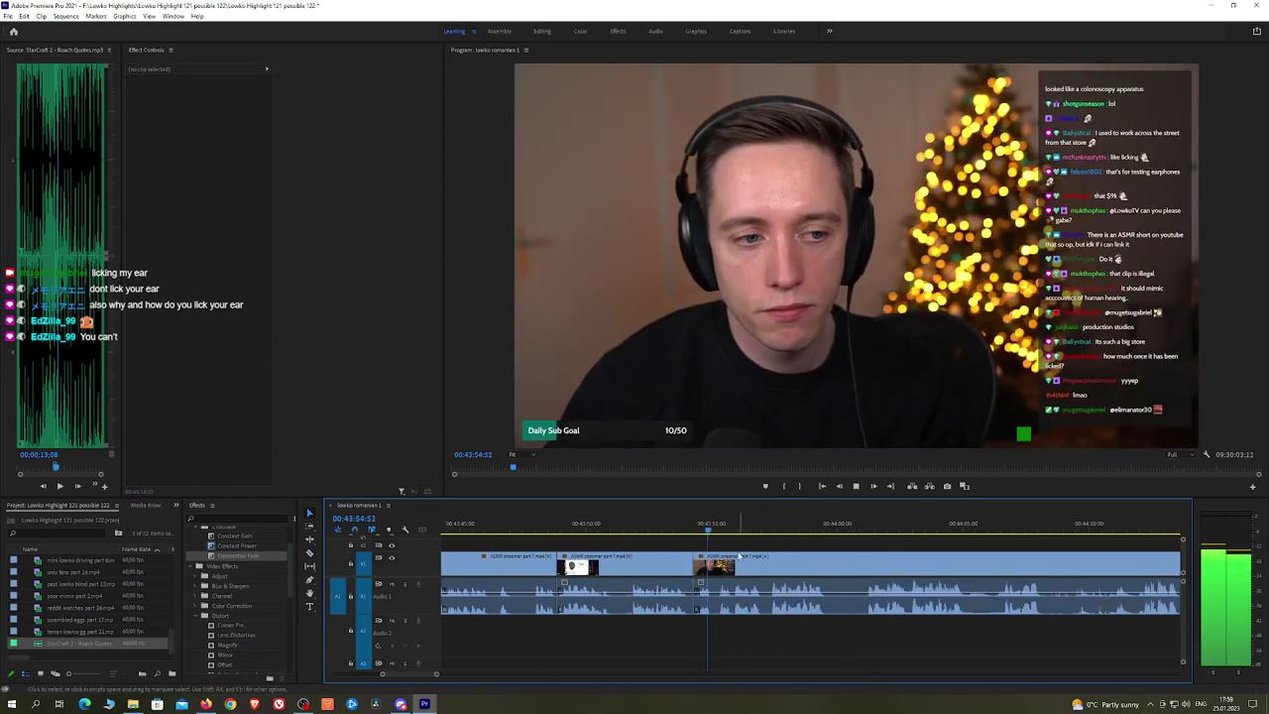
key("space")
Step: Cut where the pause ends, ripple-delete the piece, and undo the accidental audio removal
key("c")
left_click(717, 567)
key("v")
left_click(707, 568)
key("shift+Delete")
key("ctrl+z")
key("space")
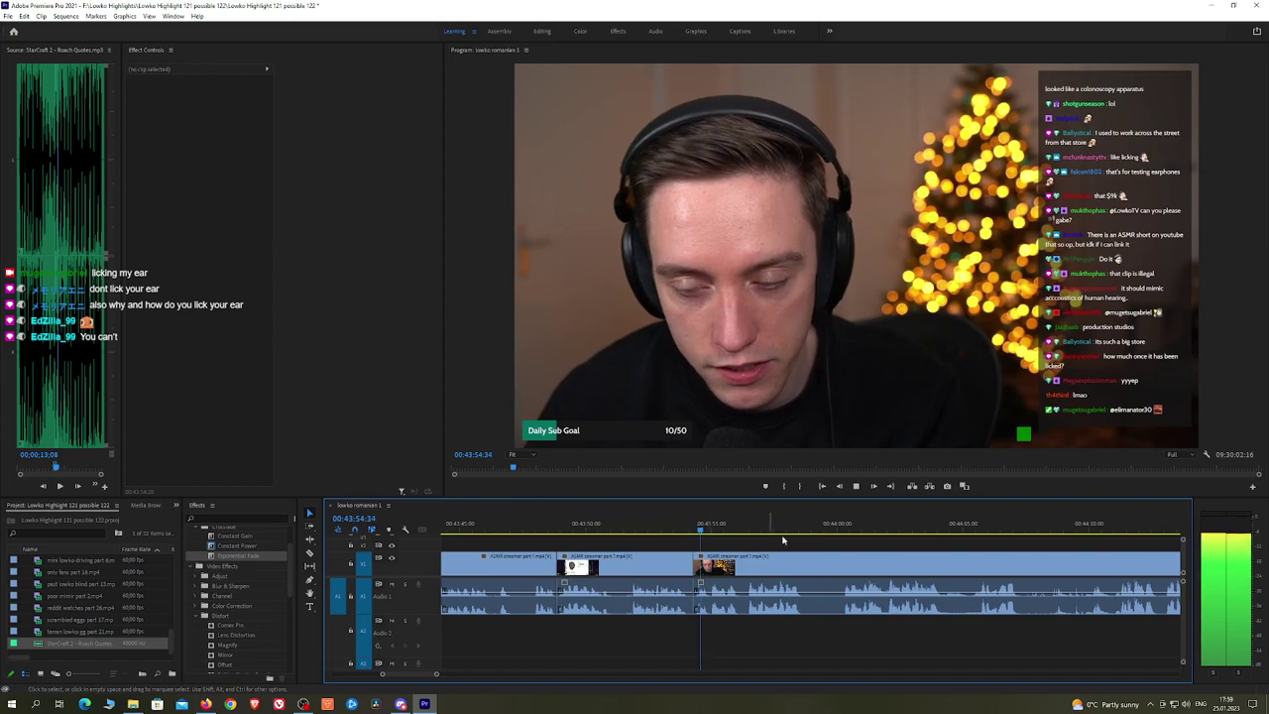
Step: Preview the edit in a maximized Program monitor, then split the clip after the ASMR stream browsing
scroll(853, 536, "down", 2)
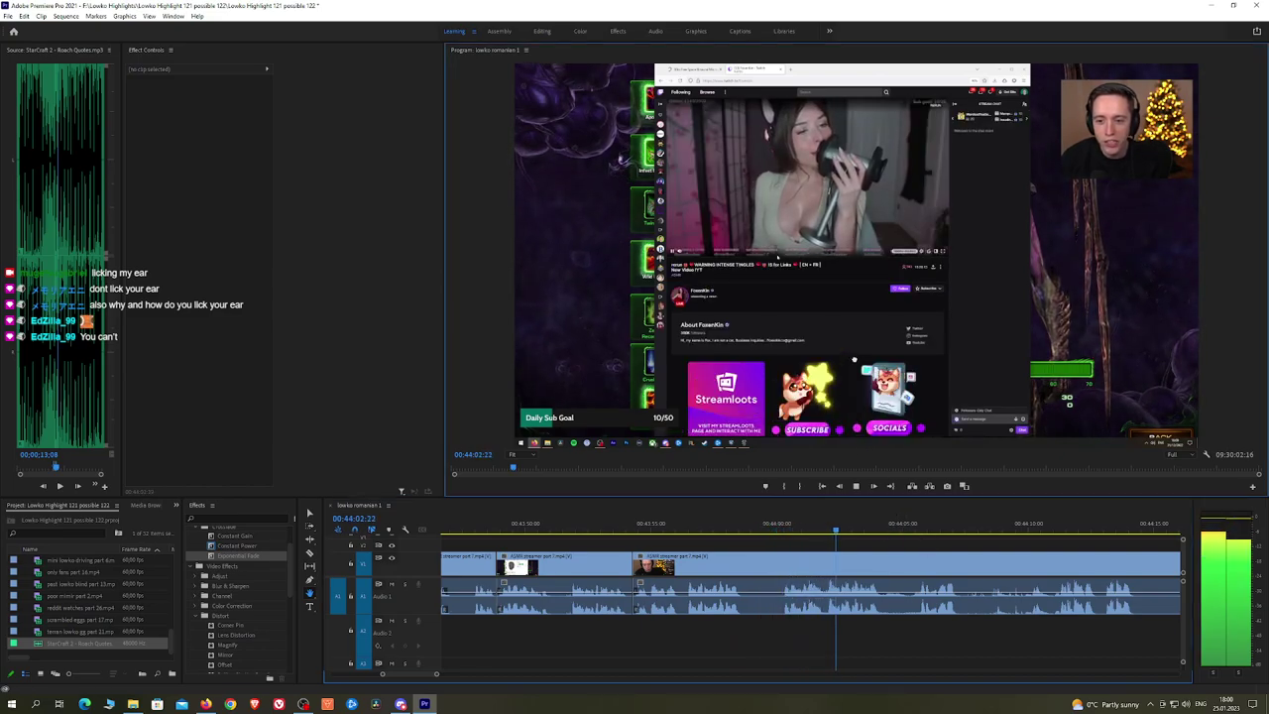
key("grave")
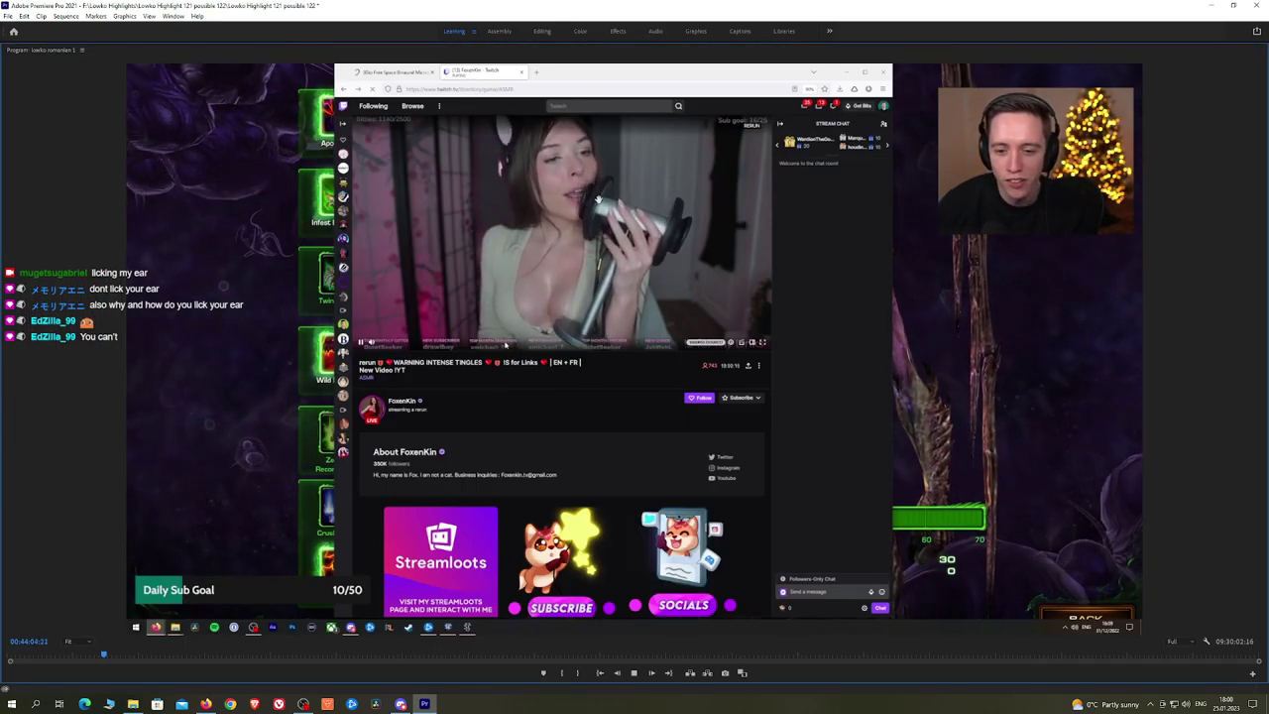
key("grave")
left_click_drag(1000, 539, 832, 538)
left_click_drag(917, 539, 872, 538)
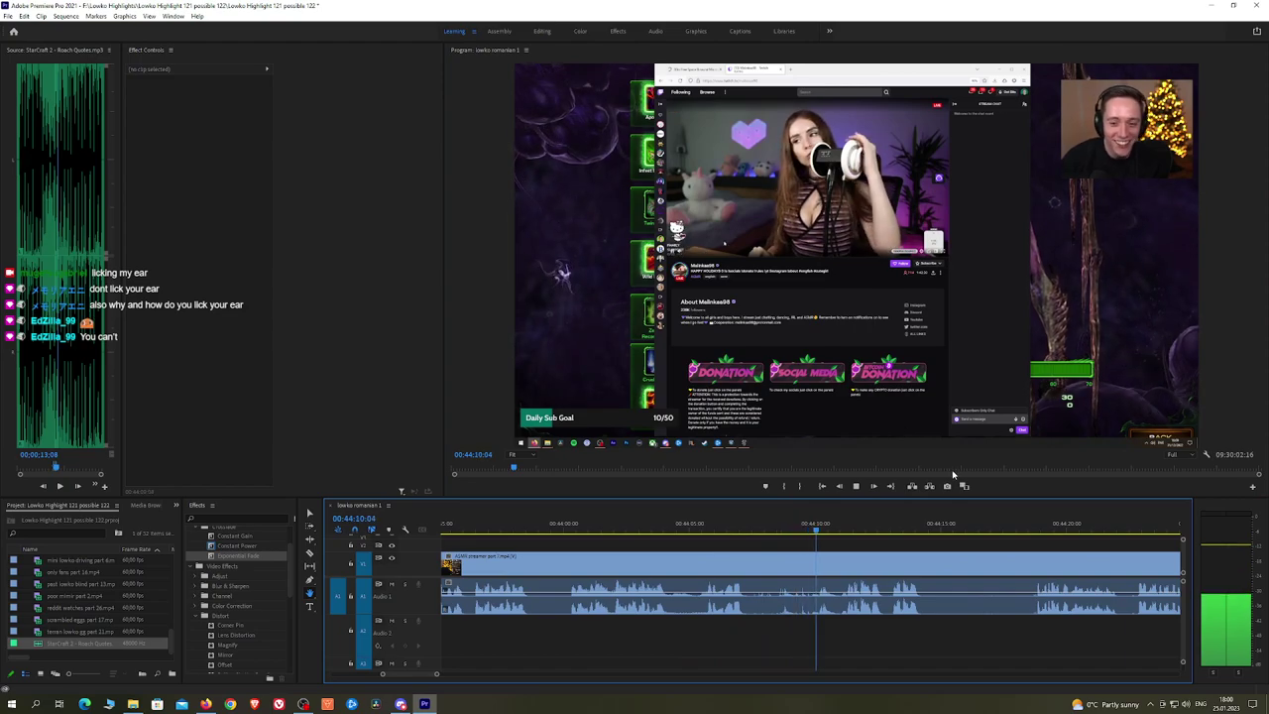
left_click_drag(991, 544, 790, 545)
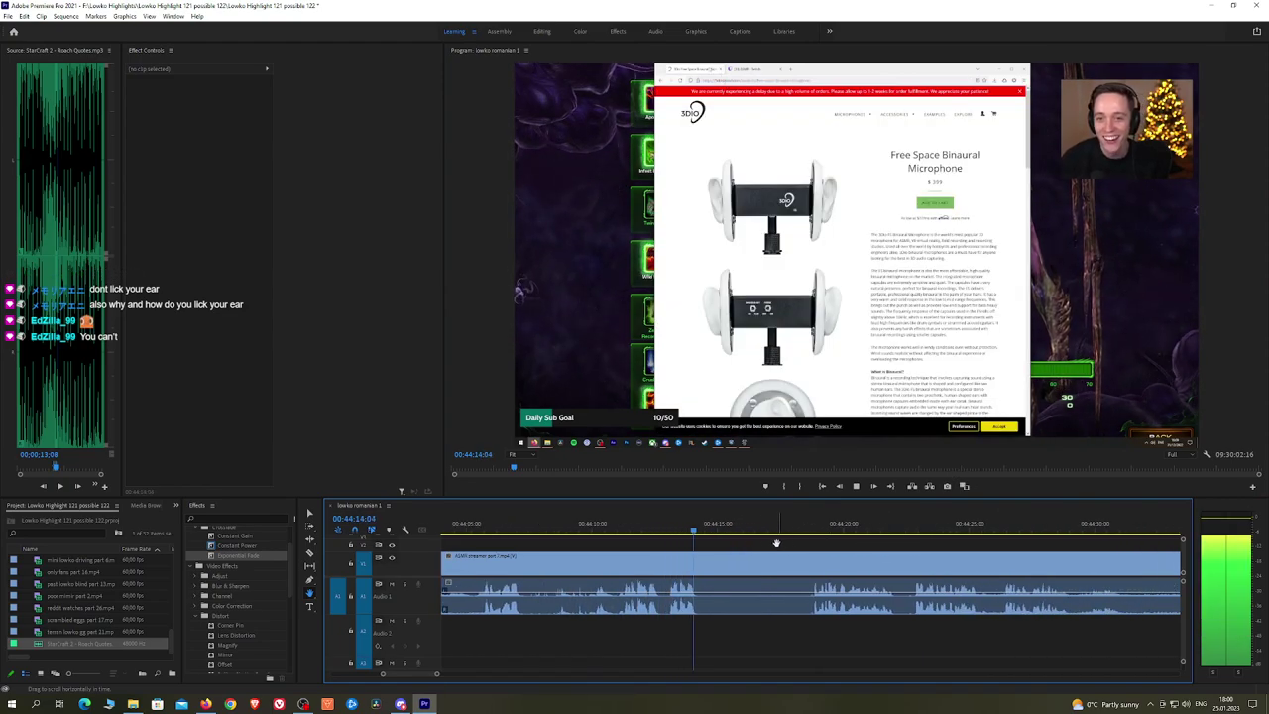
key("c")
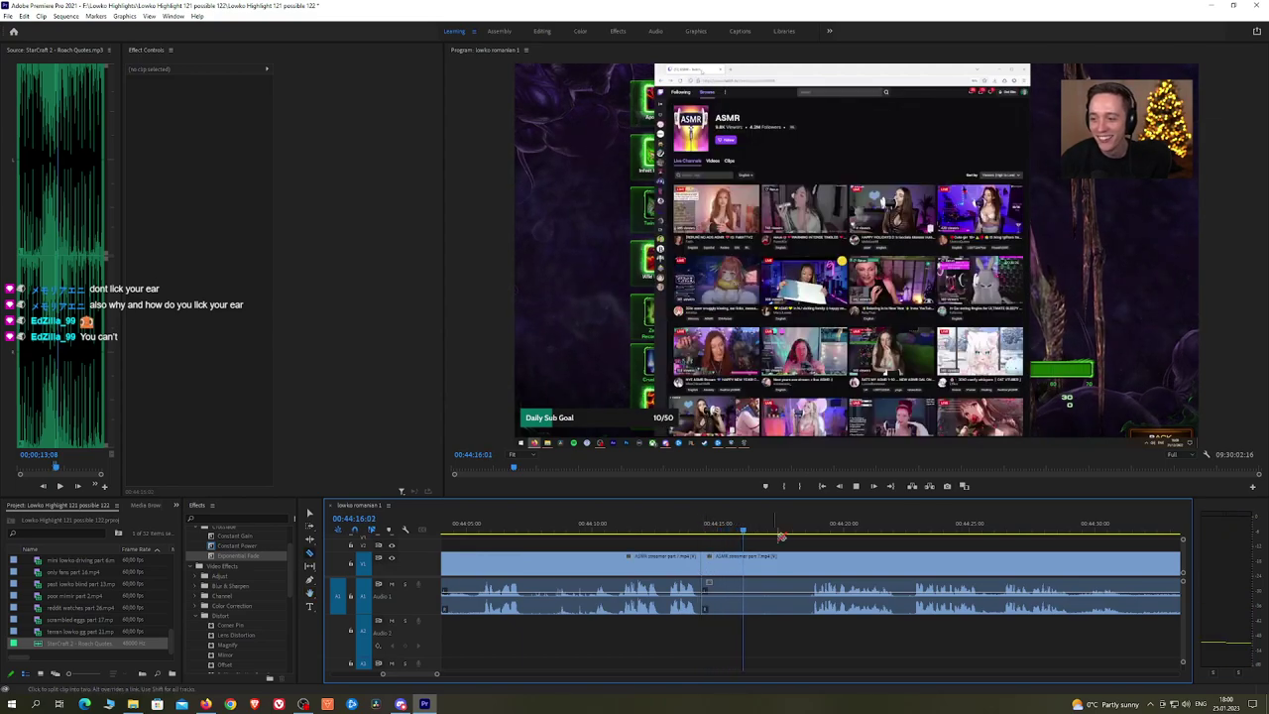
left_click(812, 563)
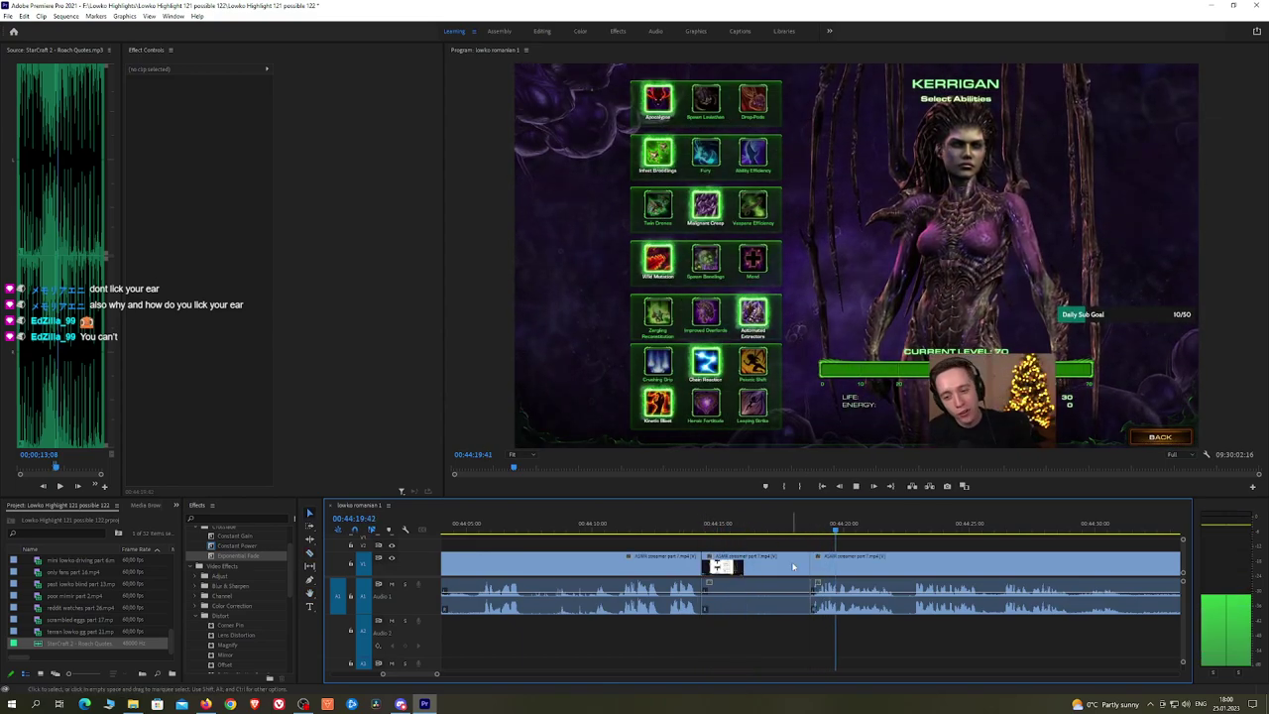
Step: Ripple-delete the browsing stretch between the cuts and add a Constant Power crossfade to the audio join
left_click(794, 566)
key("shift+Delete")
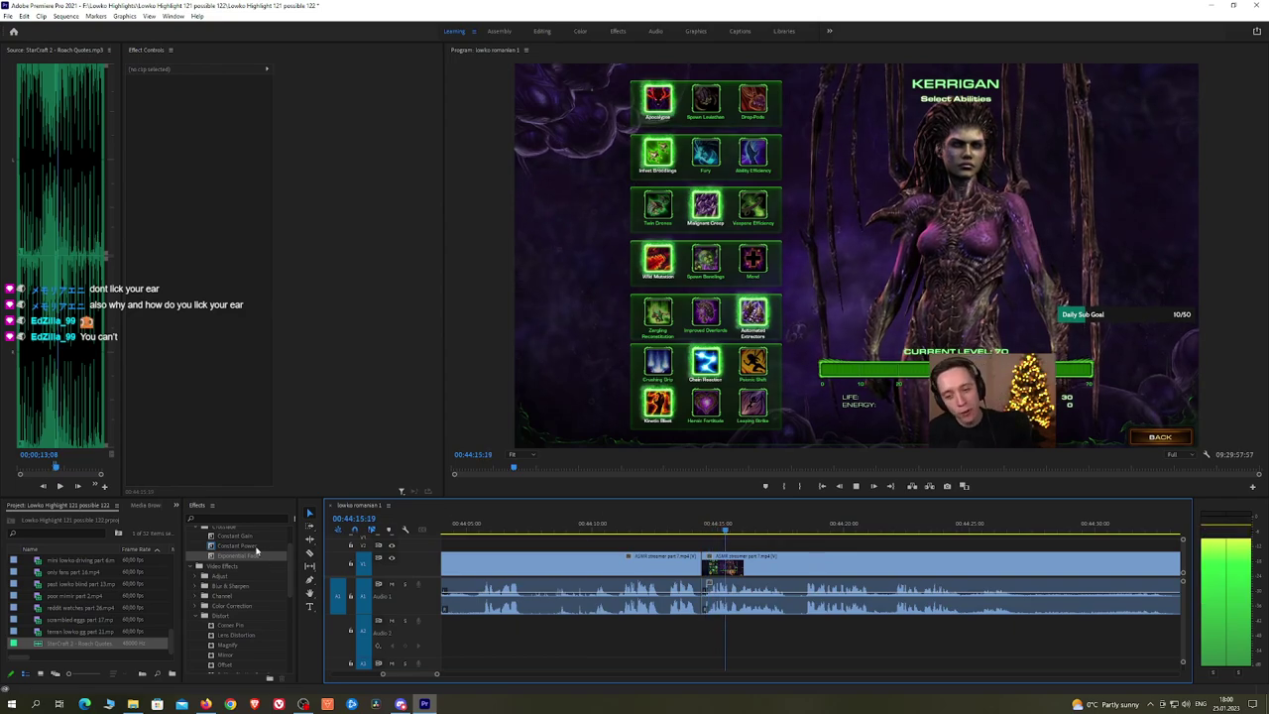
left_click_drag(253, 547, 702, 597)
Step: Split the clip with the Razor at the next cut point
key("h")
left_click_drag(932, 538, 790, 536)
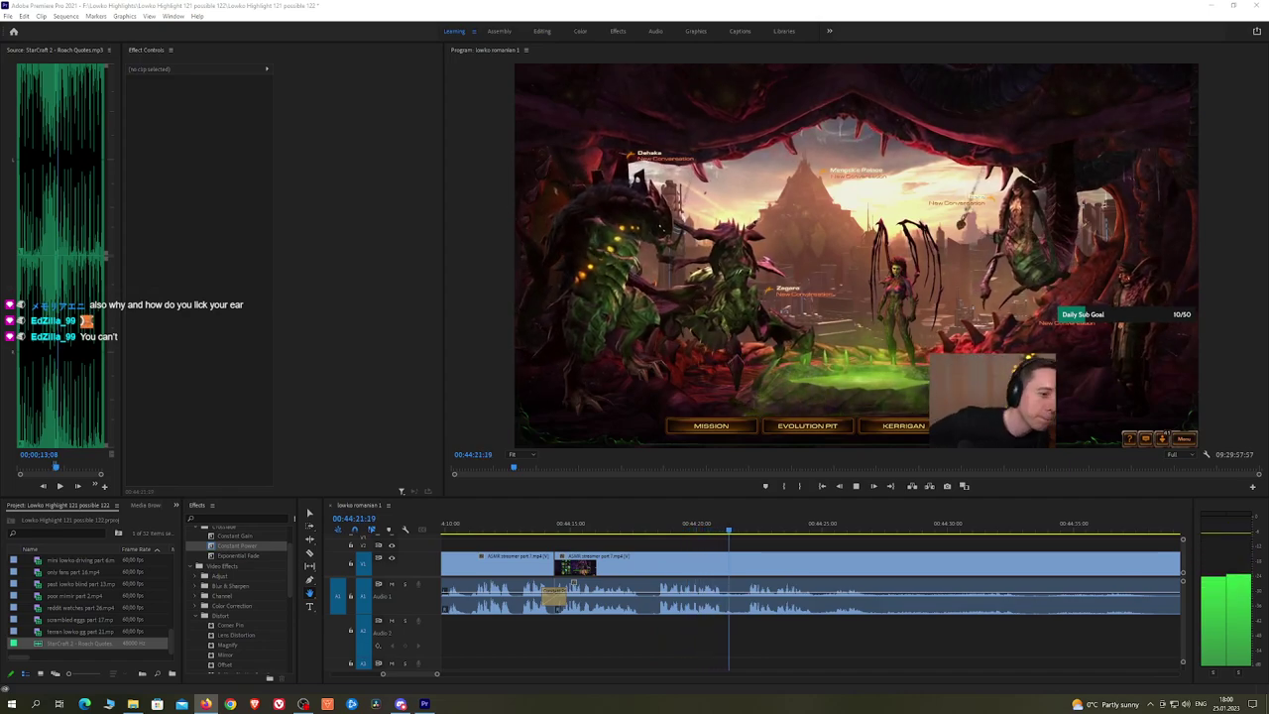
left_click_drag(874, 534, 610, 526)
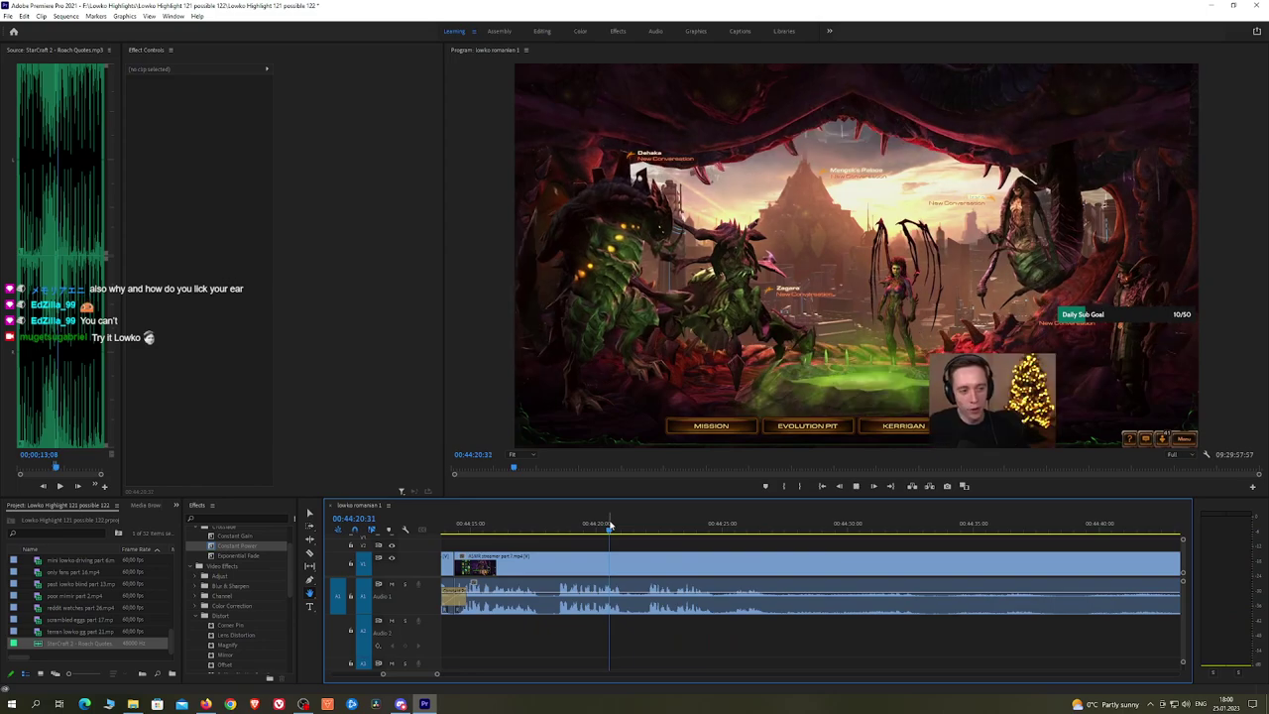
key("space")
key("c")
left_click(636, 568)
key("space")
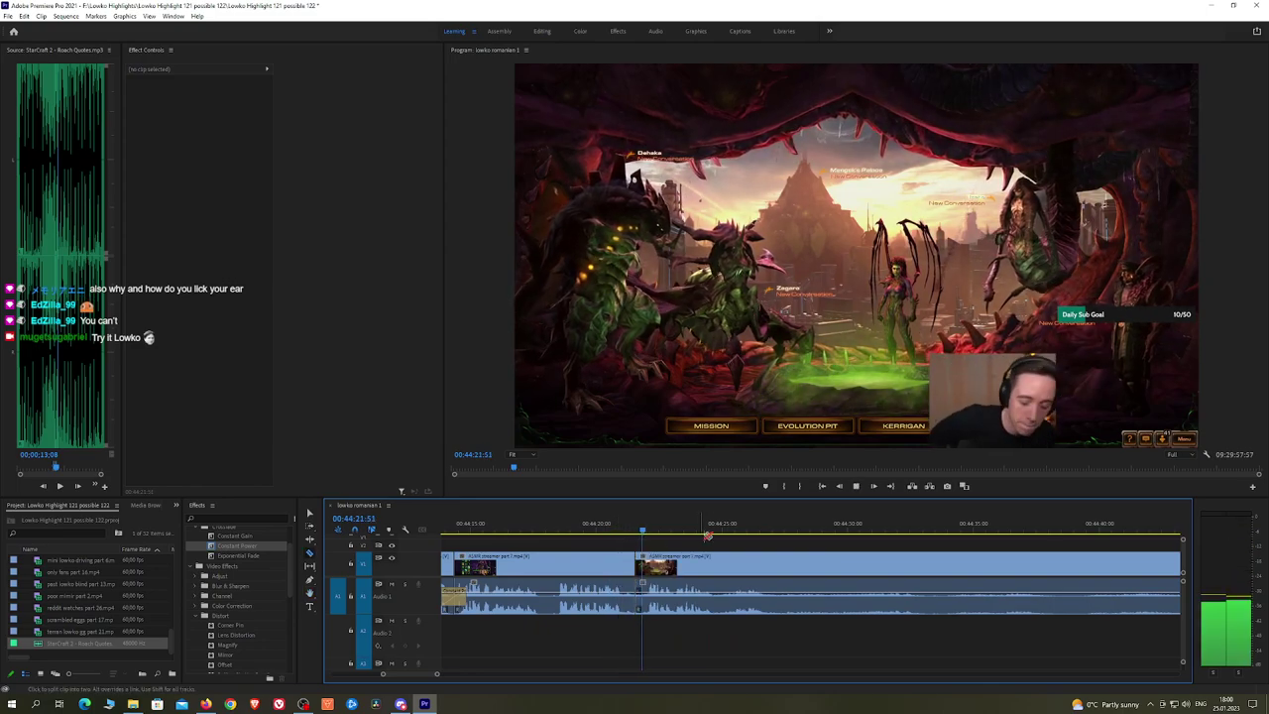
key("space")
Step: Ripple-delete the unwanted stream footage after the cut so the driving footage joins on
scroll(942, 551, "down", 6)
key("h")
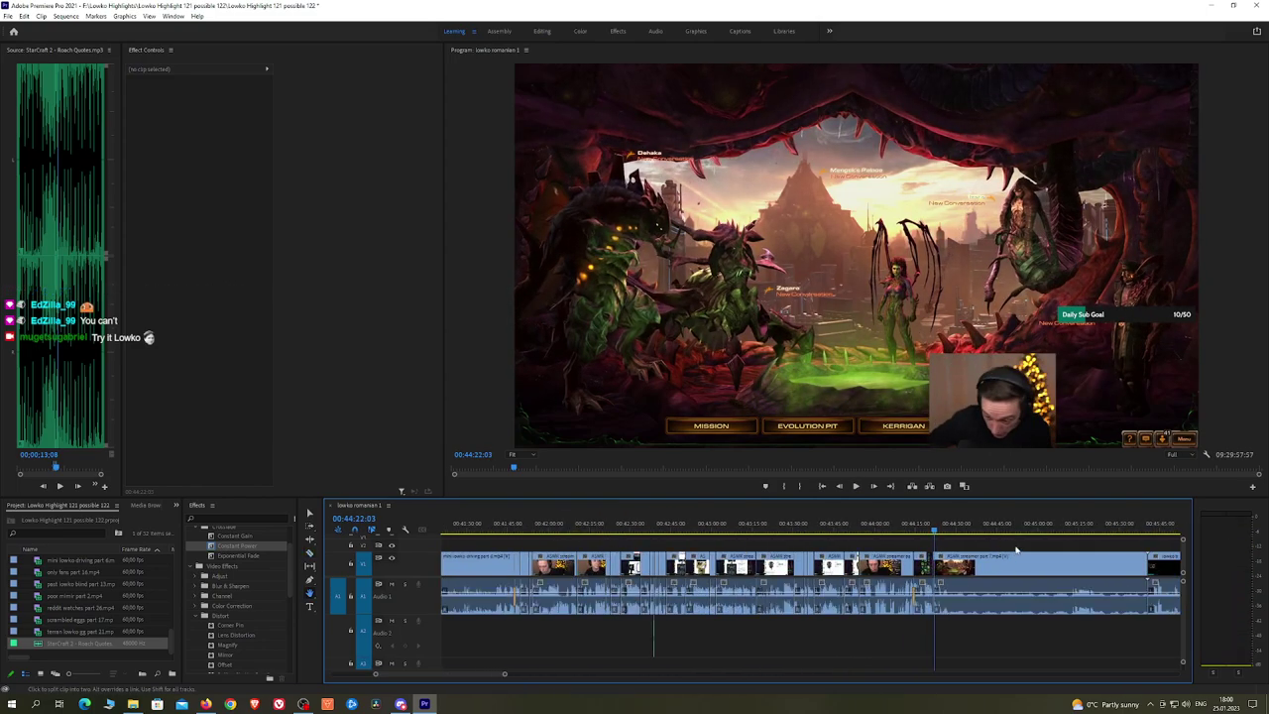
left_click_drag(1103, 555, 772, 567)
key("v")
left_click(772, 571)
key("shift+Delete")
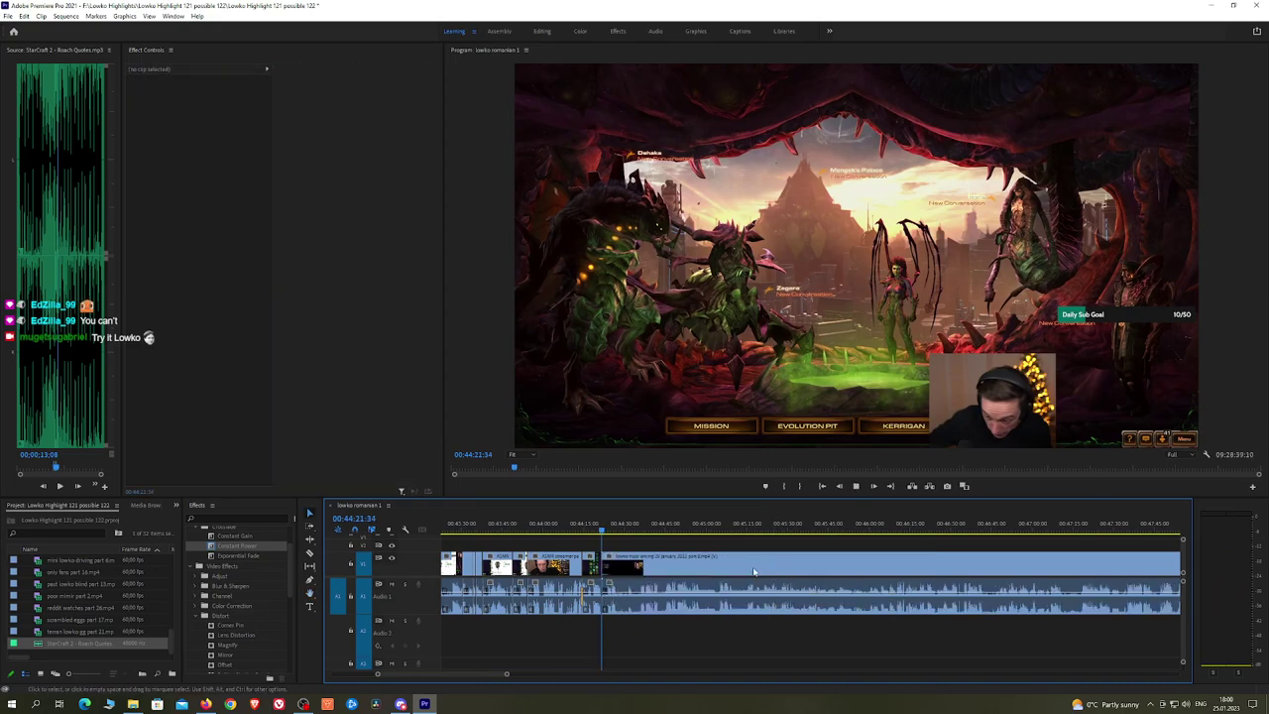
key("space")
Step: Zoom in and review the driving footage around 00:44:32–00:44:45 to pick the next cut
key("equal")
key("equal")
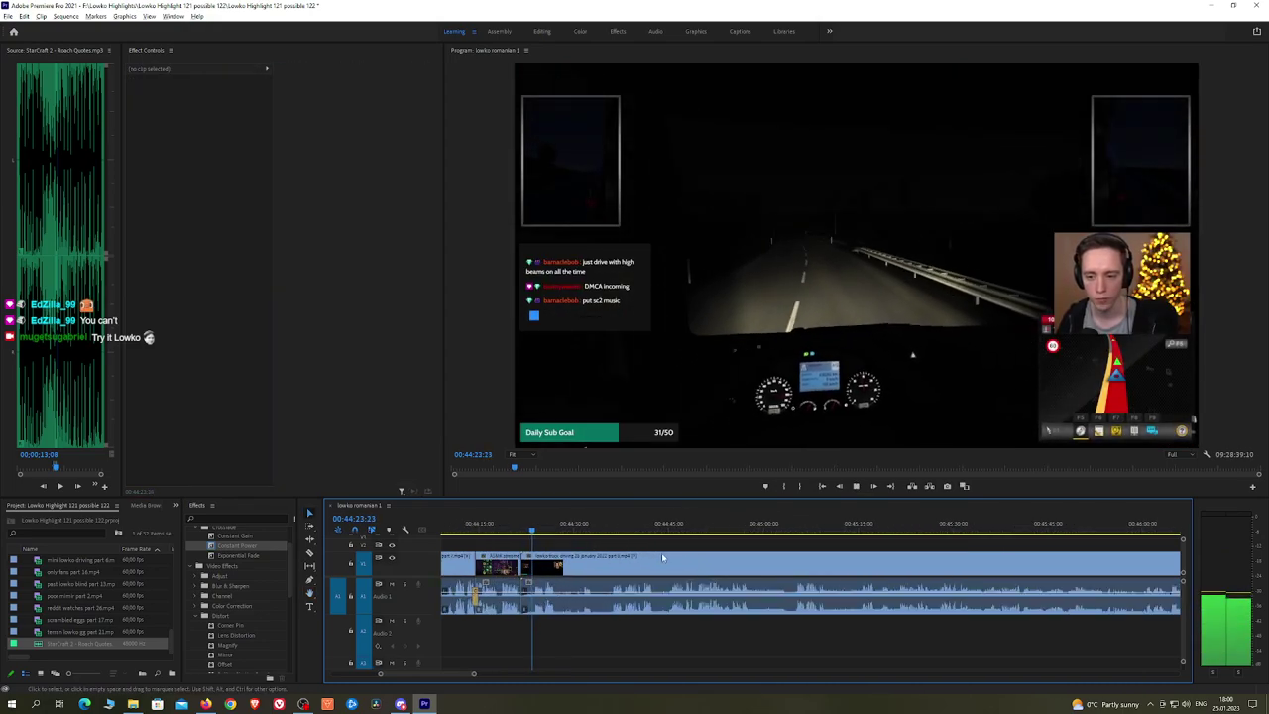
key("equal")
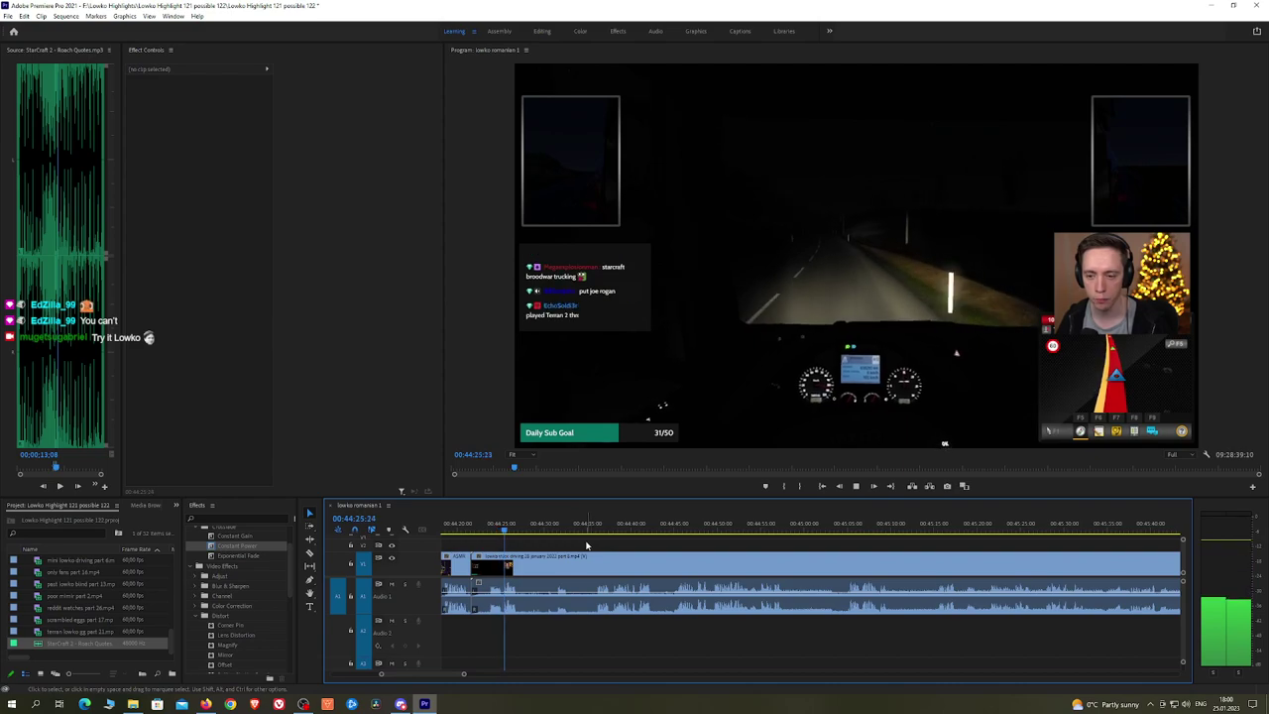
left_click(561, 532)
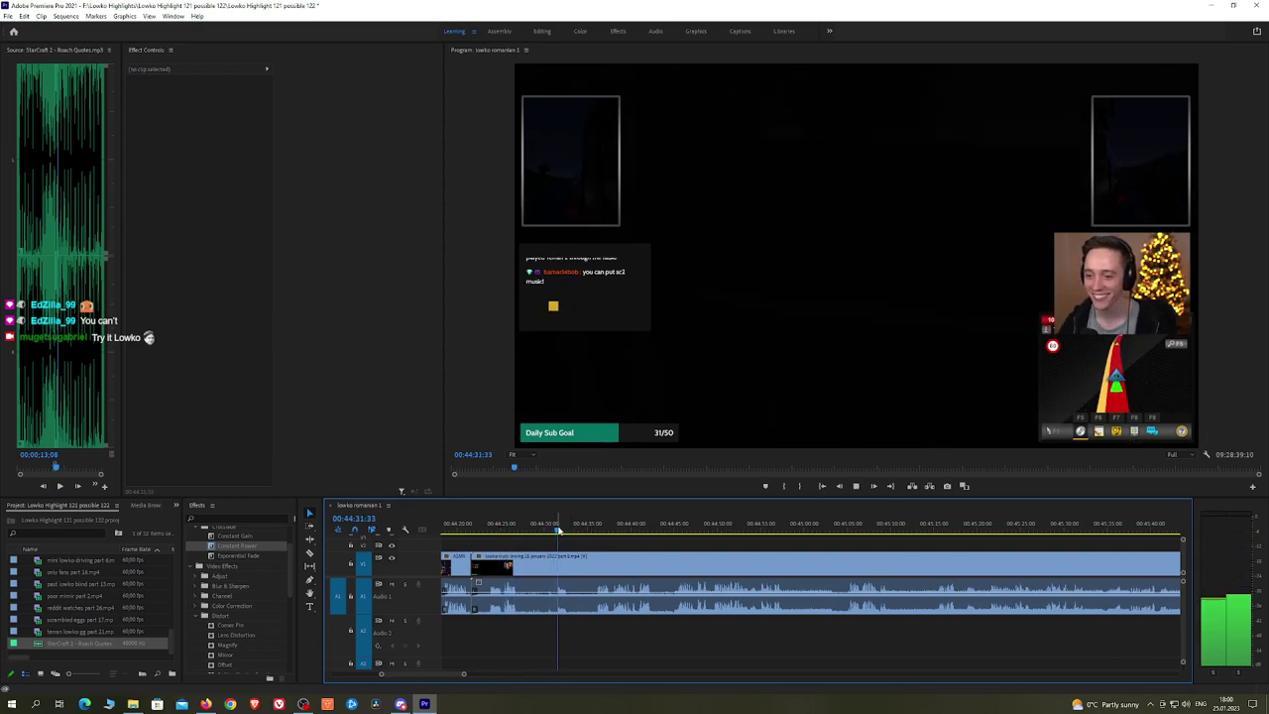
left_click(599, 530)
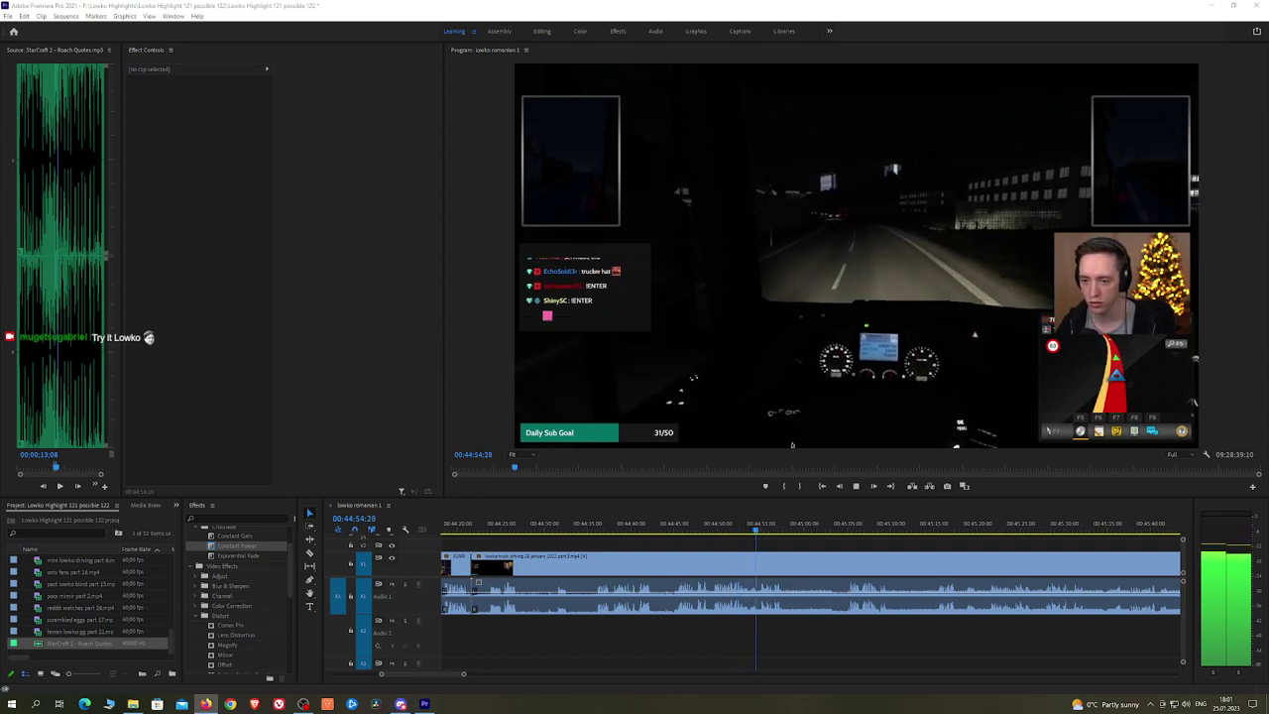
key("h")
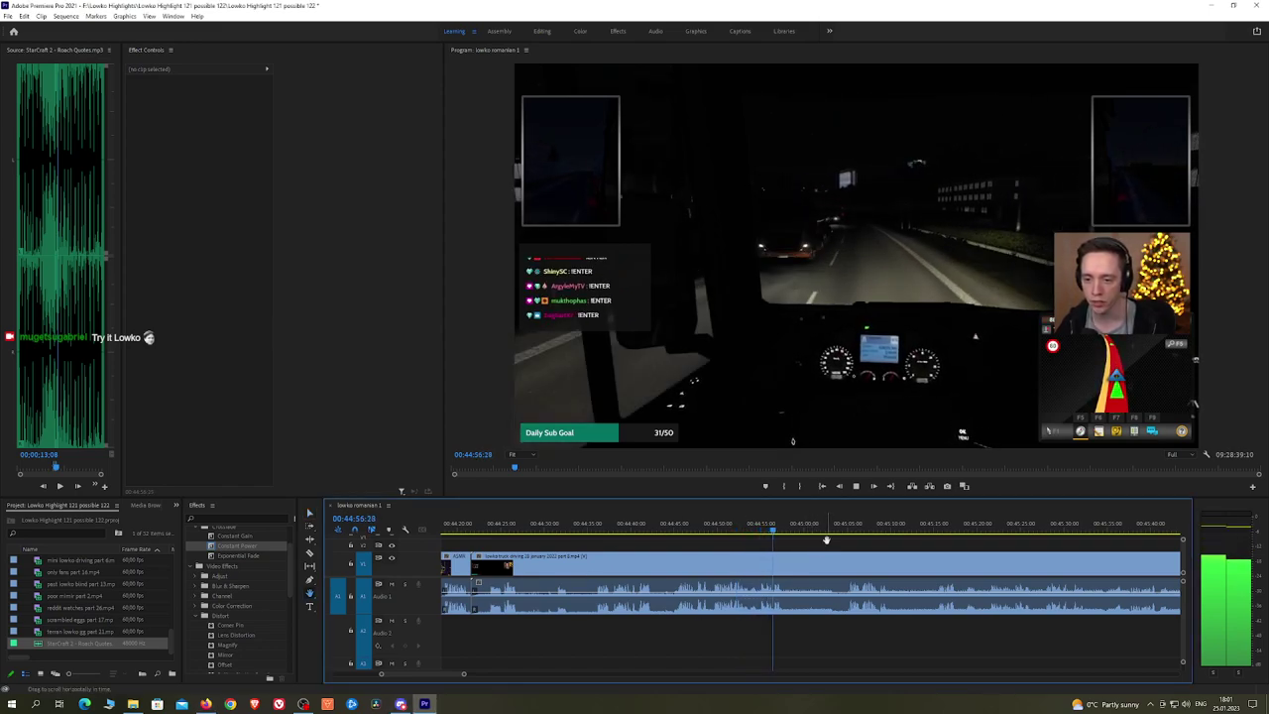
left_click_drag(825, 539, 790, 538)
left_click(626, 529)
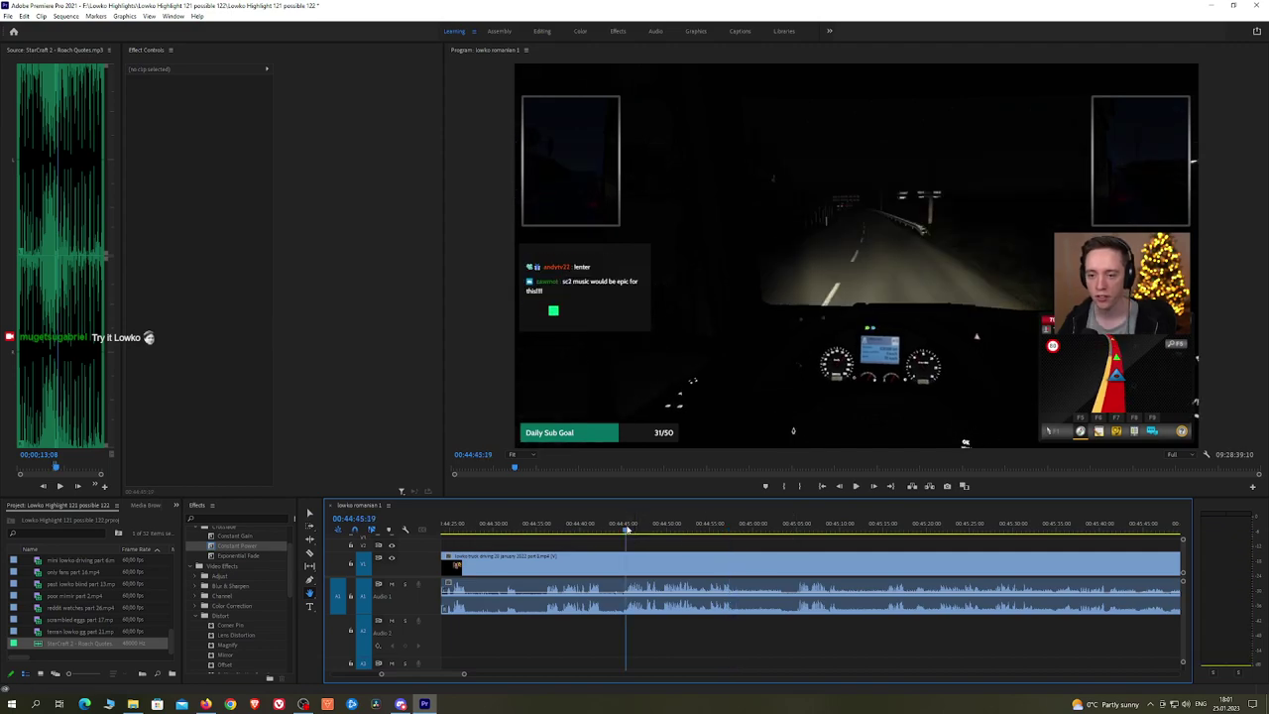
left_click_drag(673, 544, 753, 545)
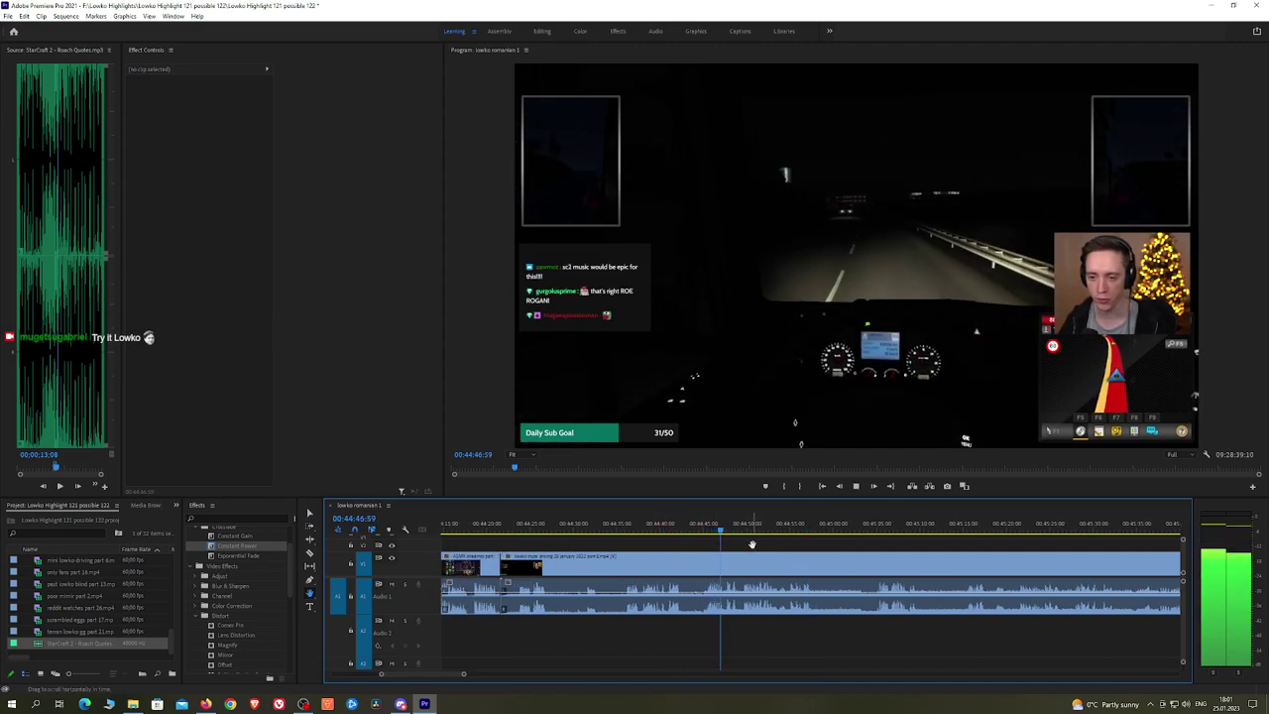
key("space")
scroll(749, 545, "up", 2)
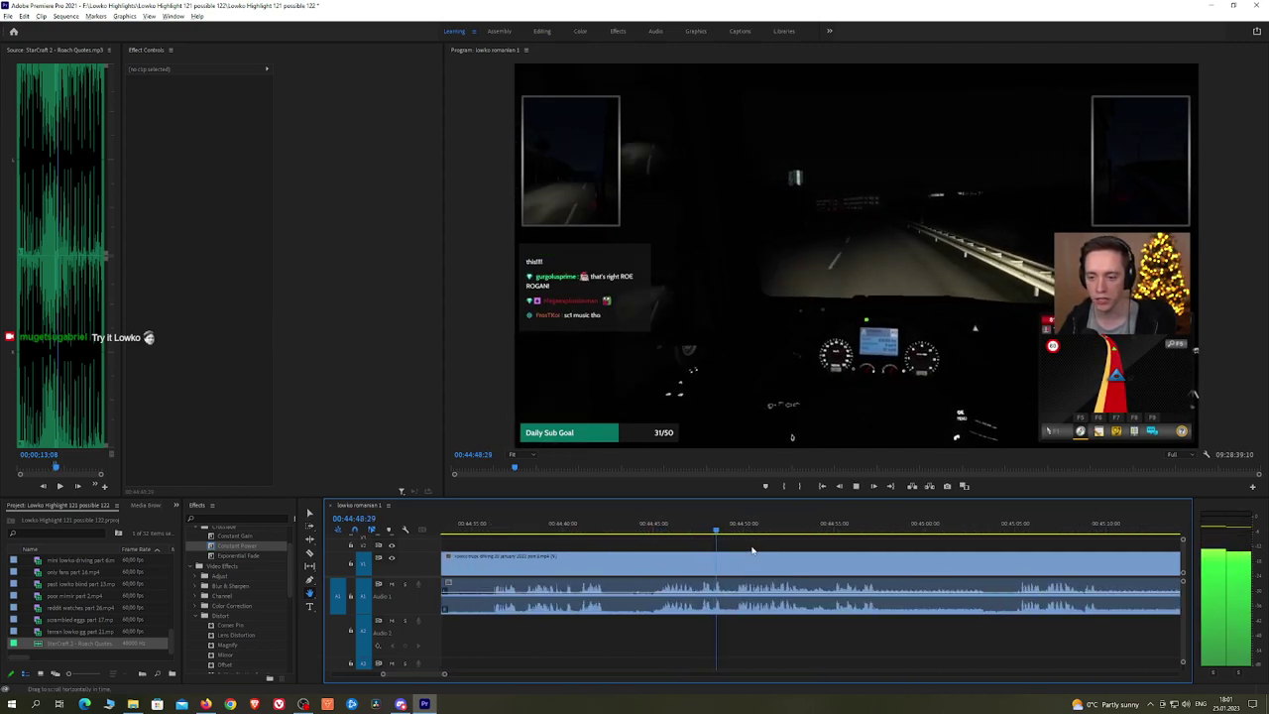
Step: Split the driving clip at the playhead and ripple-delete the footage before the cut
left_click(698, 564)
key("v")
left_click(678, 566)
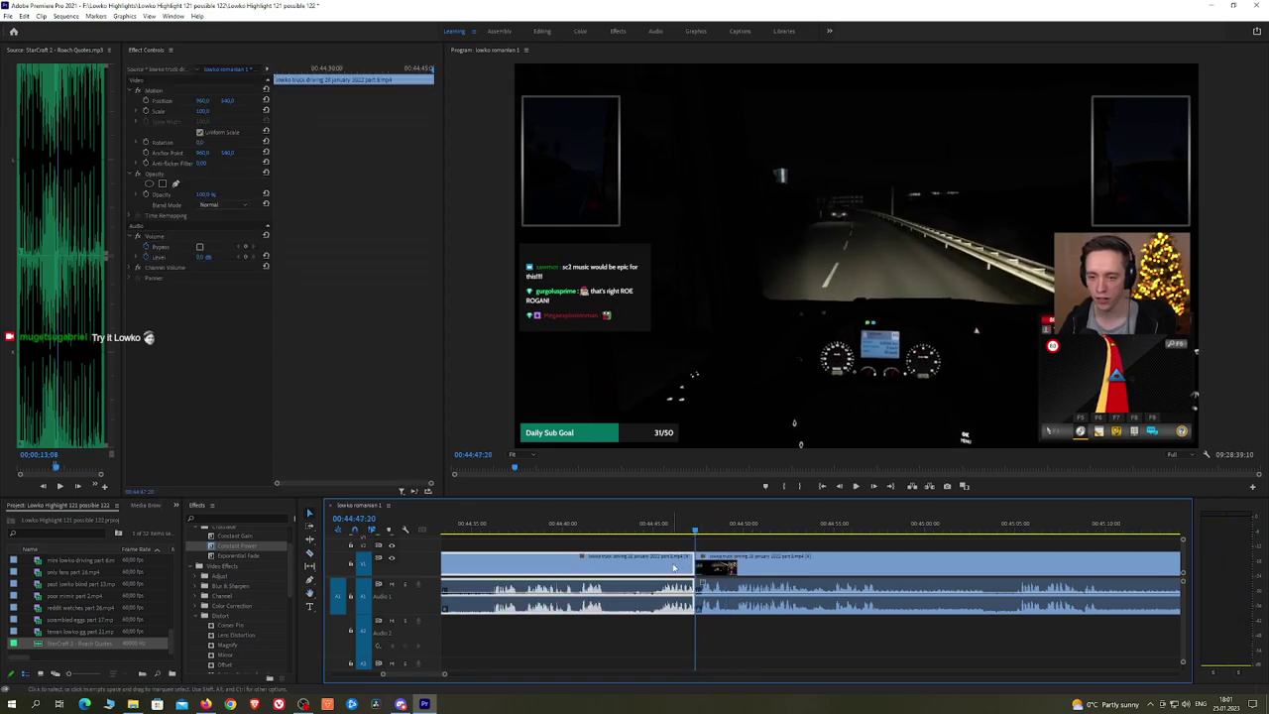
key("shift+Delete")
key("space")
Step: Add an Exponential Fade to the audio edit near 00:44:21 and play it back
left_click(811, 530)
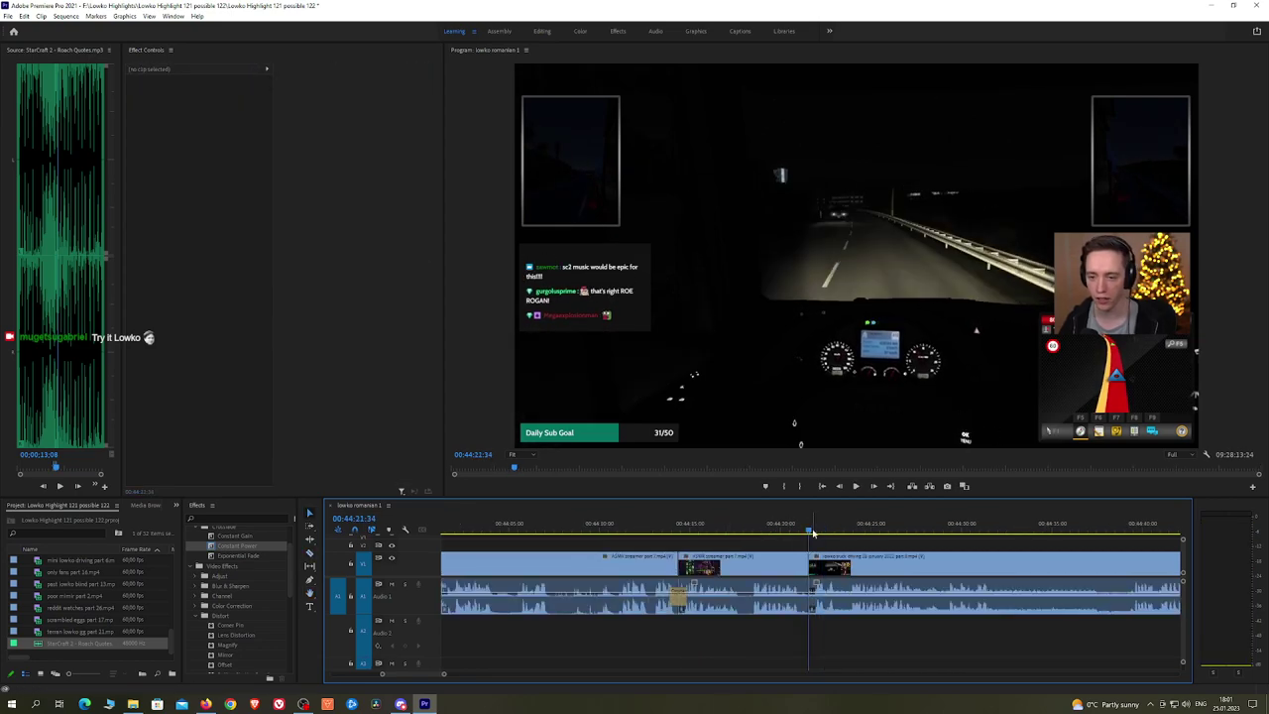
left_click_drag(254, 559, 817, 587)
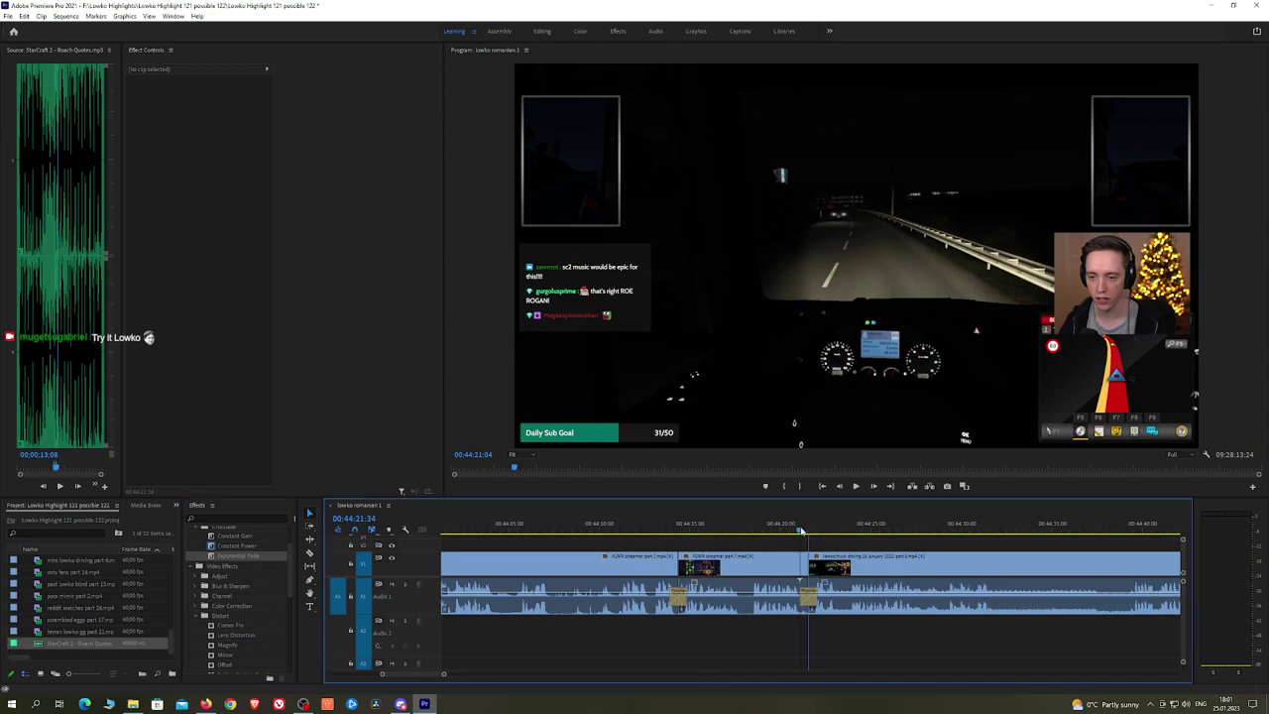
key("space")
scroll(892, 545, "down", 3)
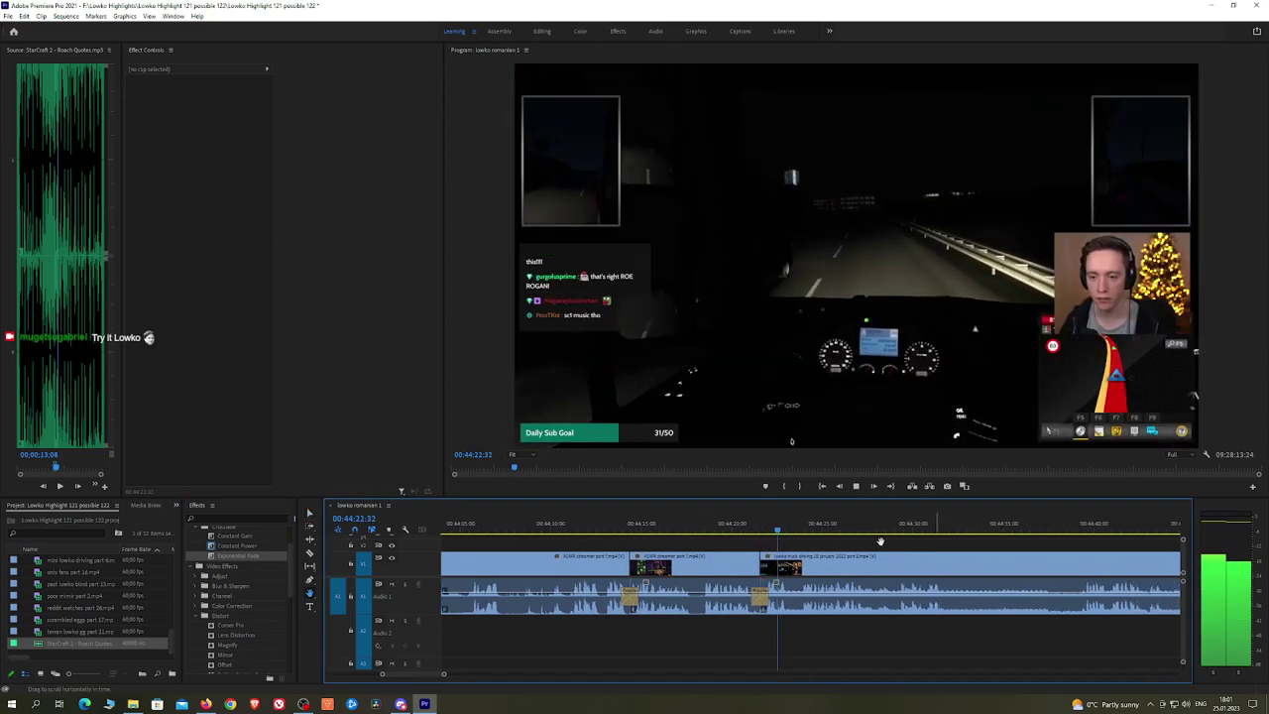
scroll(973, 547, "down", 3)
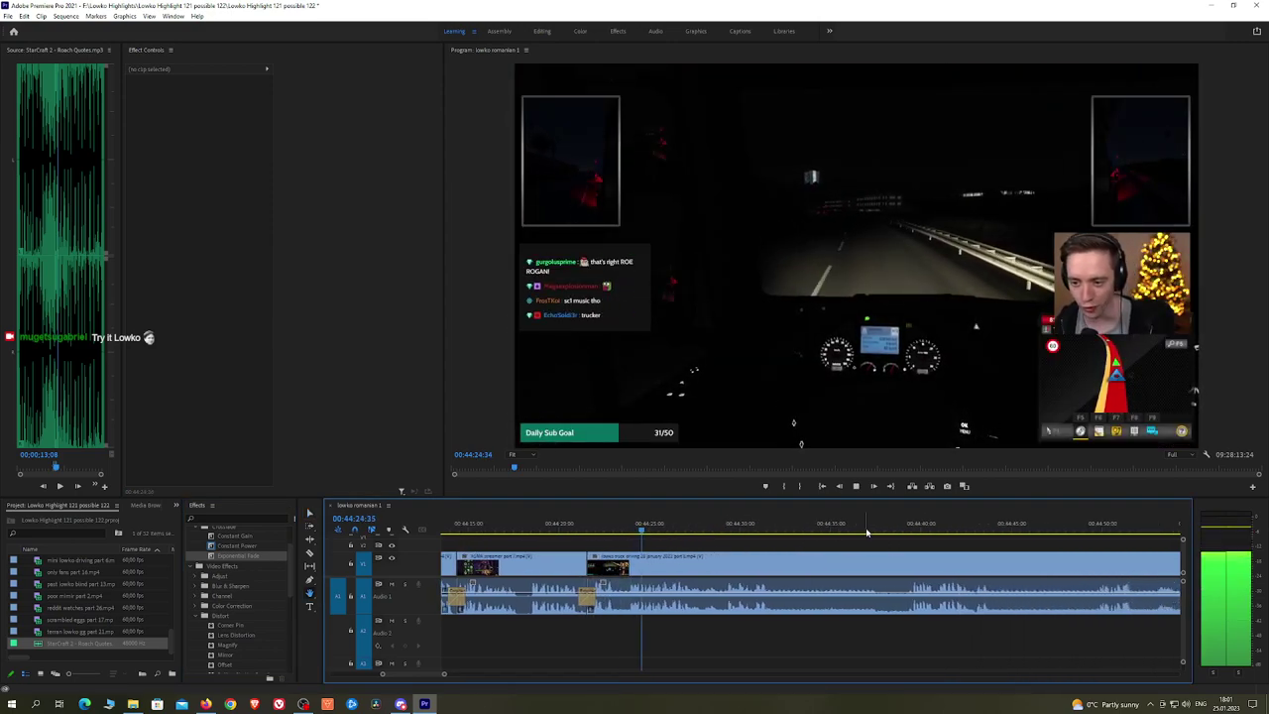
scroll(850, 545, "down", 2)
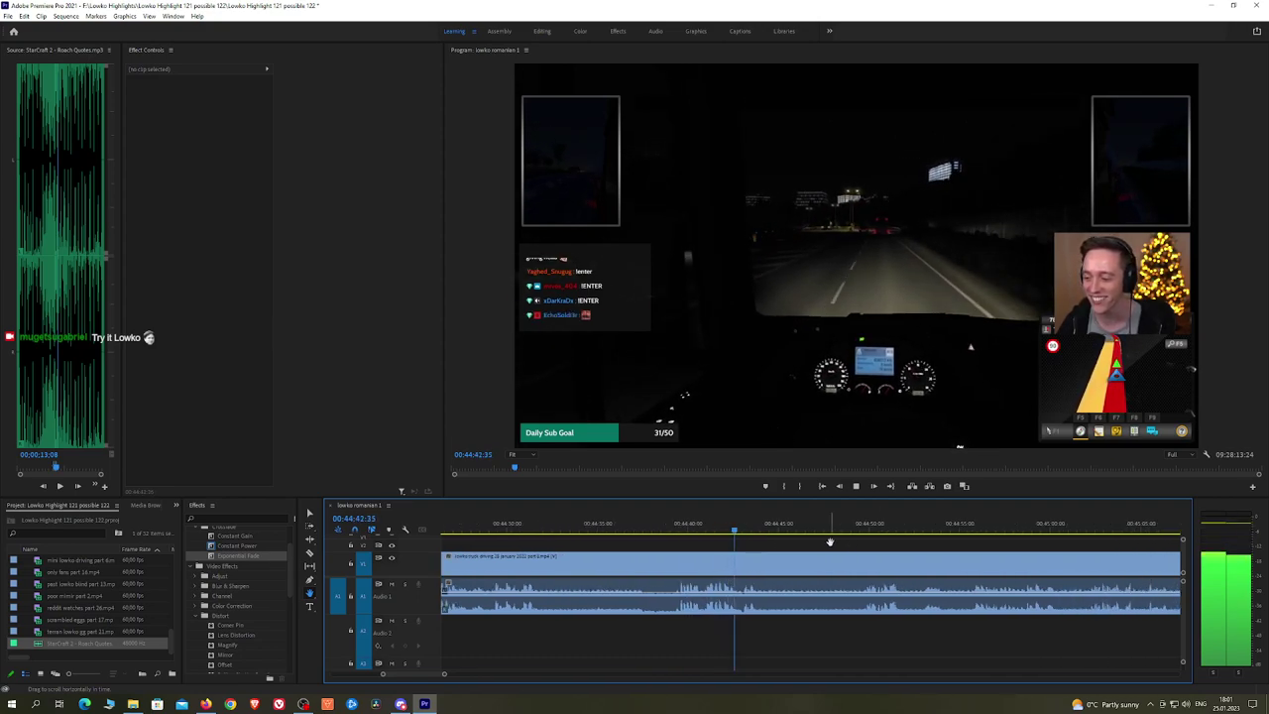
left_click(770, 562)
key("space")
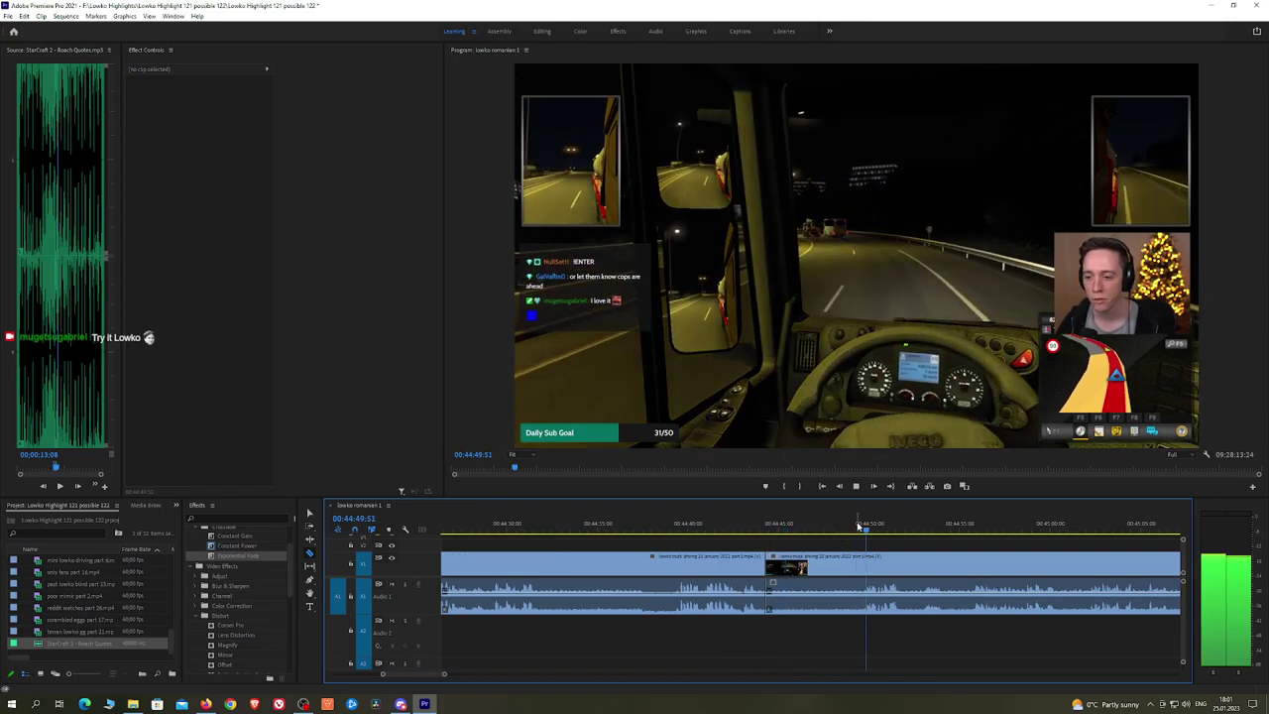
left_click(861, 565)
key("v")
left_click(853, 565)
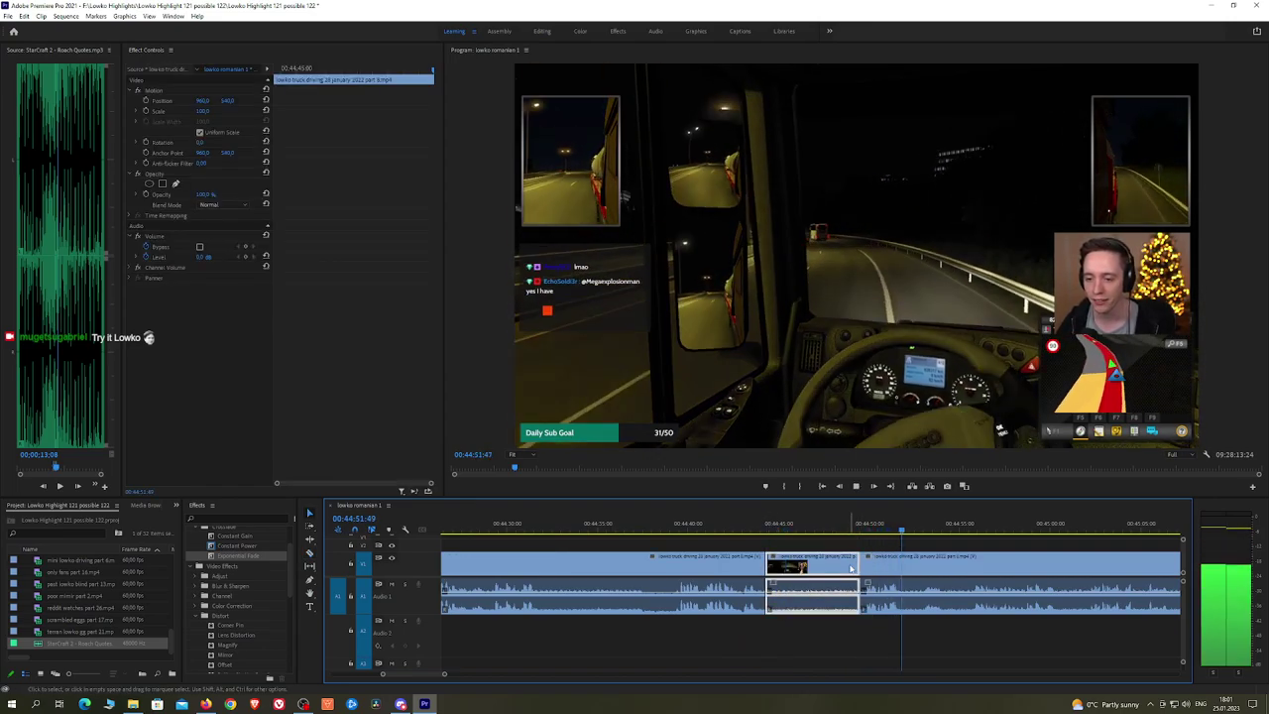
key("shift+Delete")
key("space")
left_click_drag(250, 545, 265, 544)
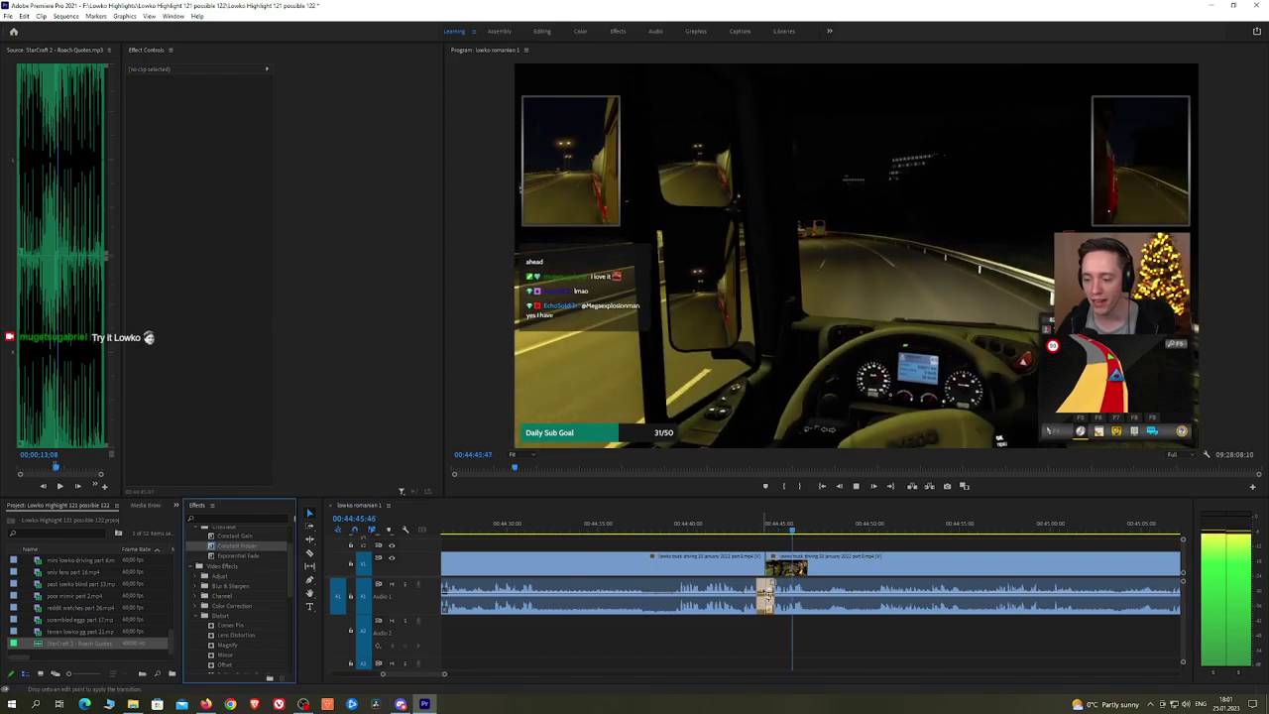
scroll(813, 545, "right", 2)
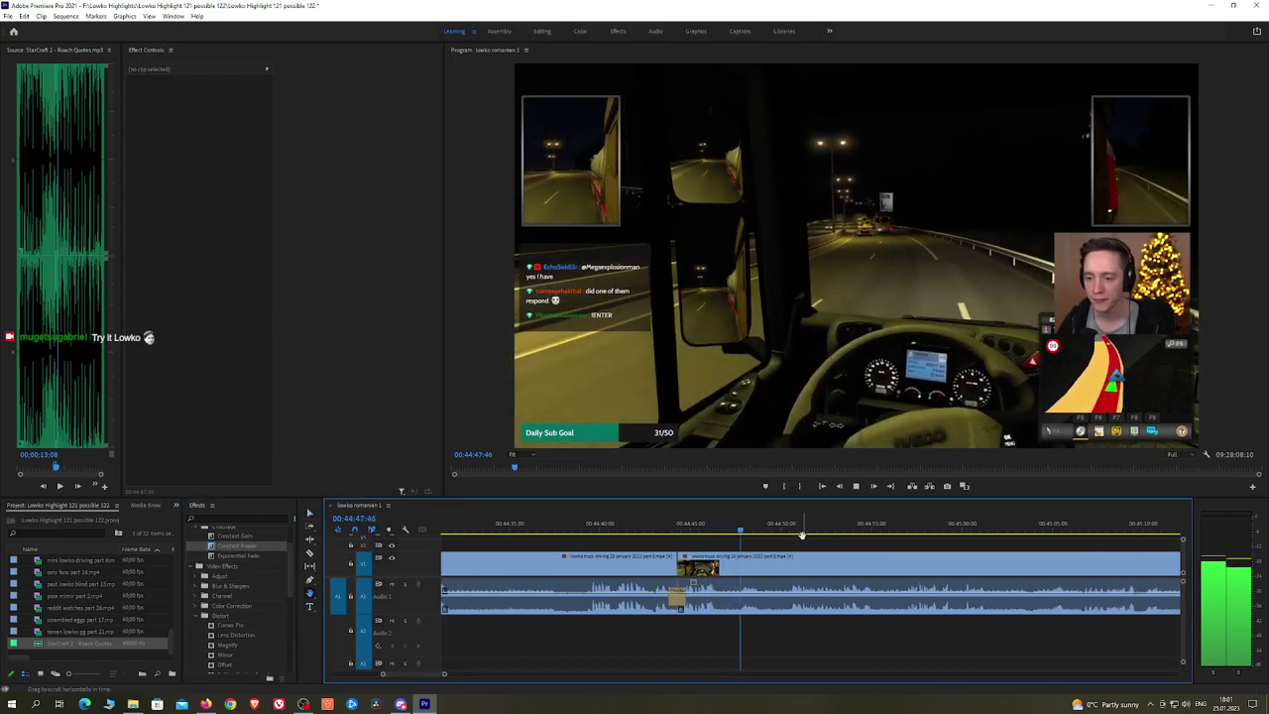
left_click_drag(908, 545, 853, 534)
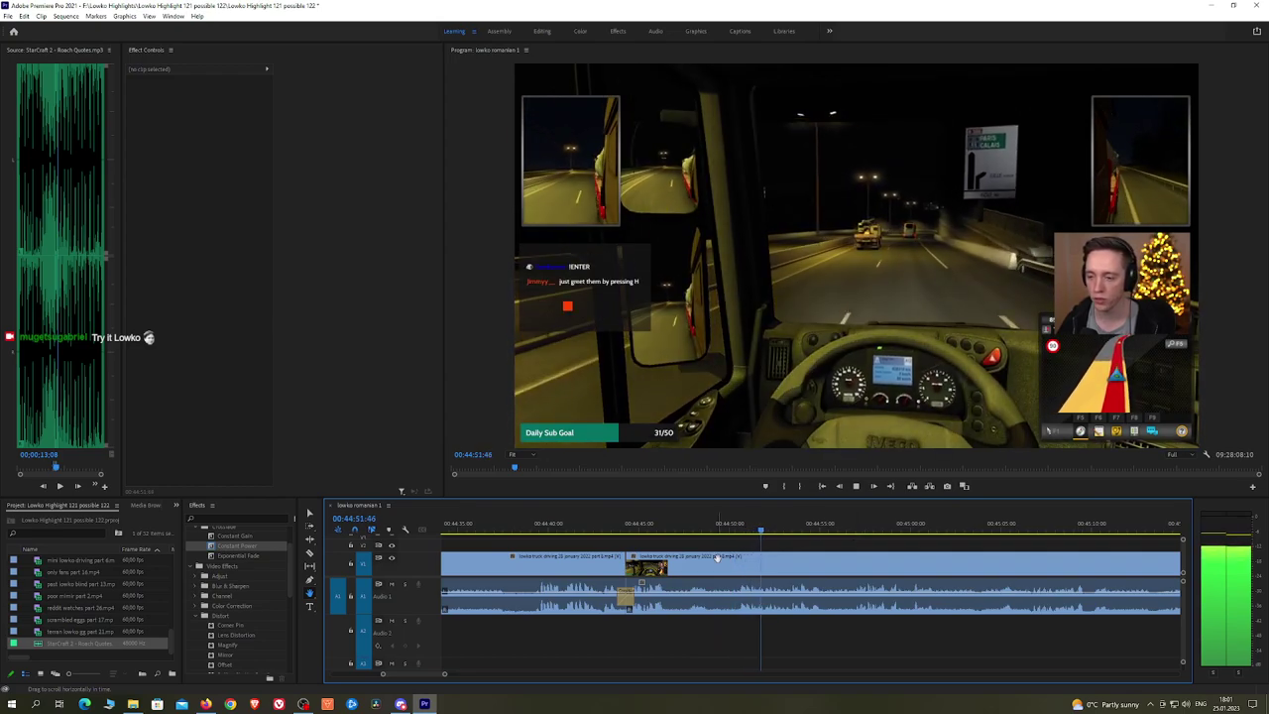
left_click_drag(902, 541, 863, 540)
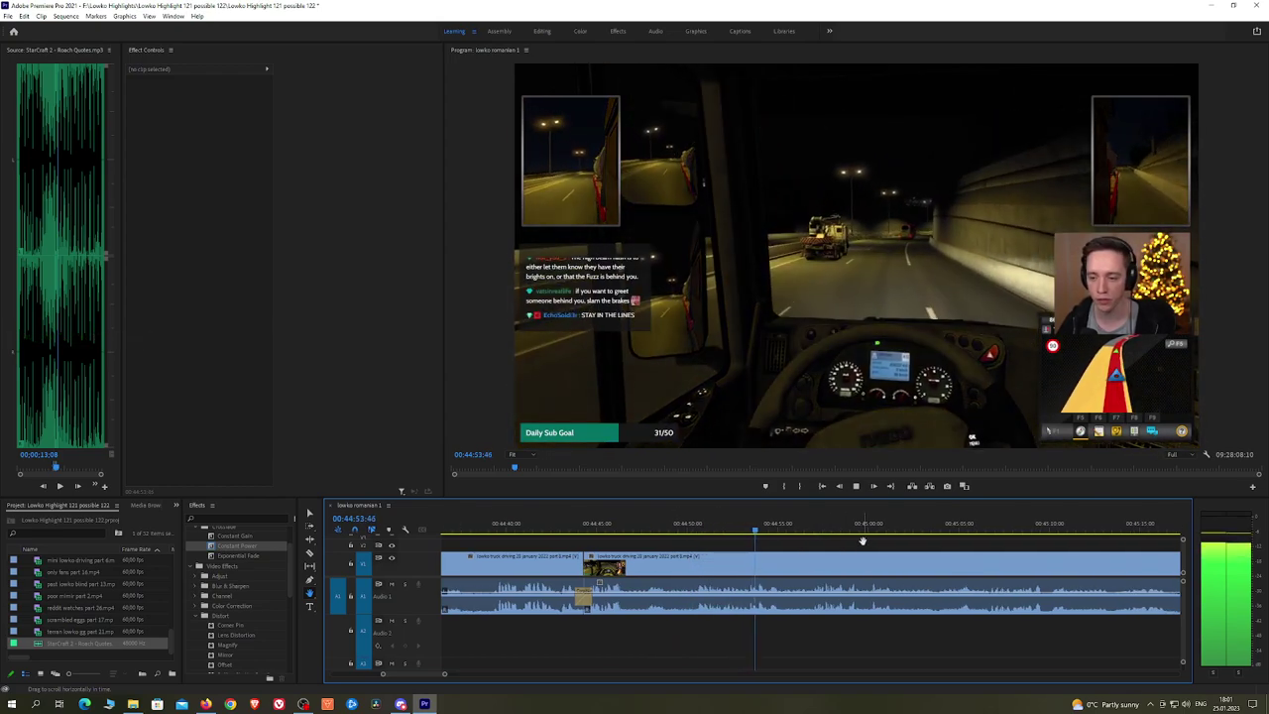
scroll(863, 541, "right", 1)
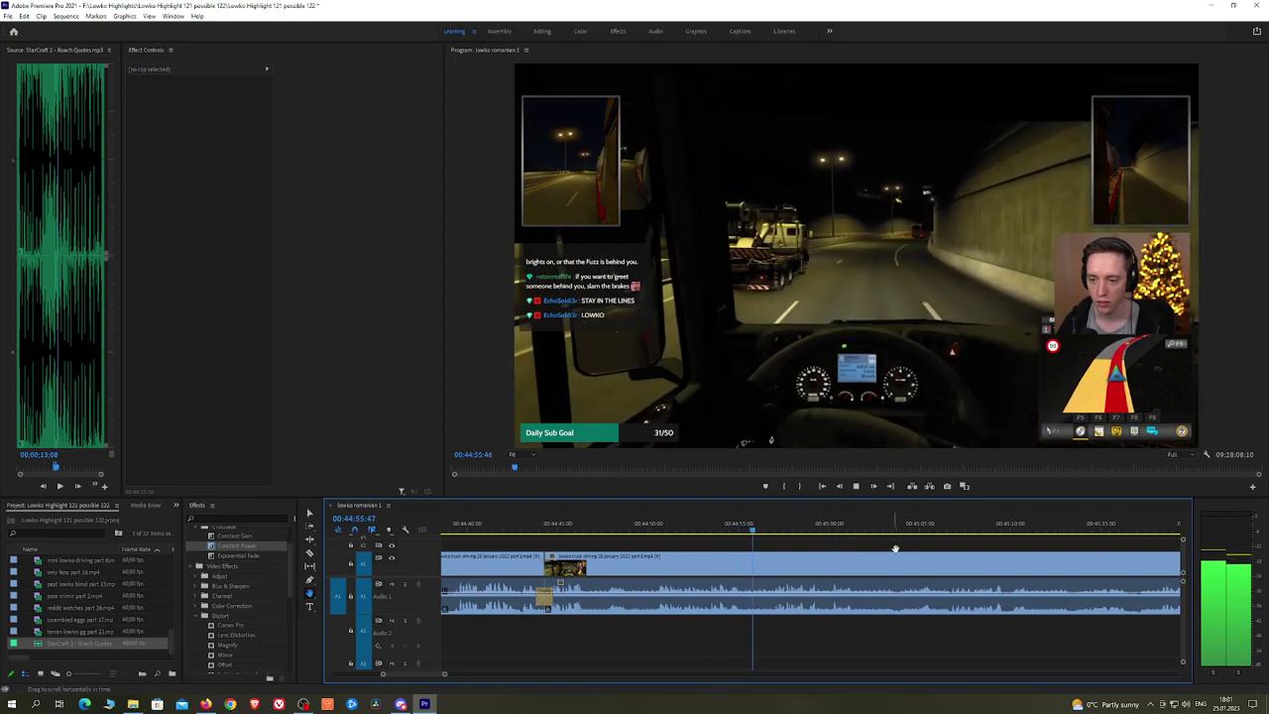
left_click_drag(896, 548, 801, 536)
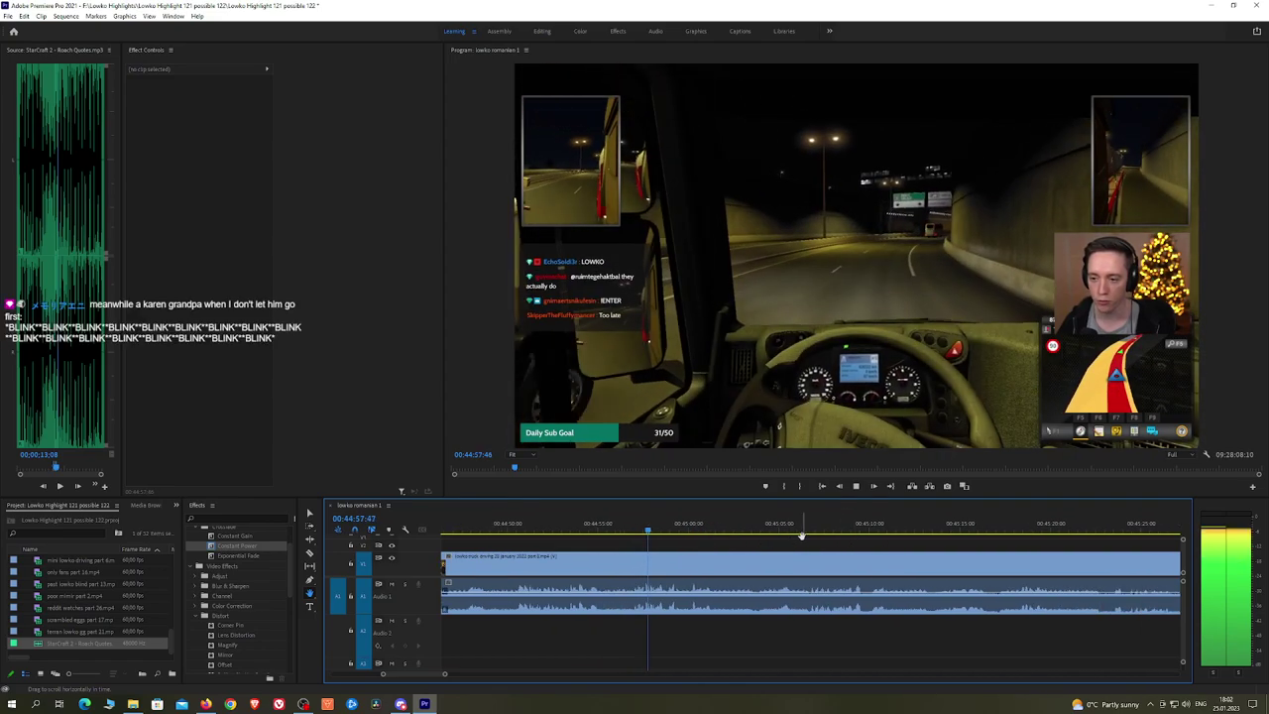
left_click_drag(821, 538, 807, 539)
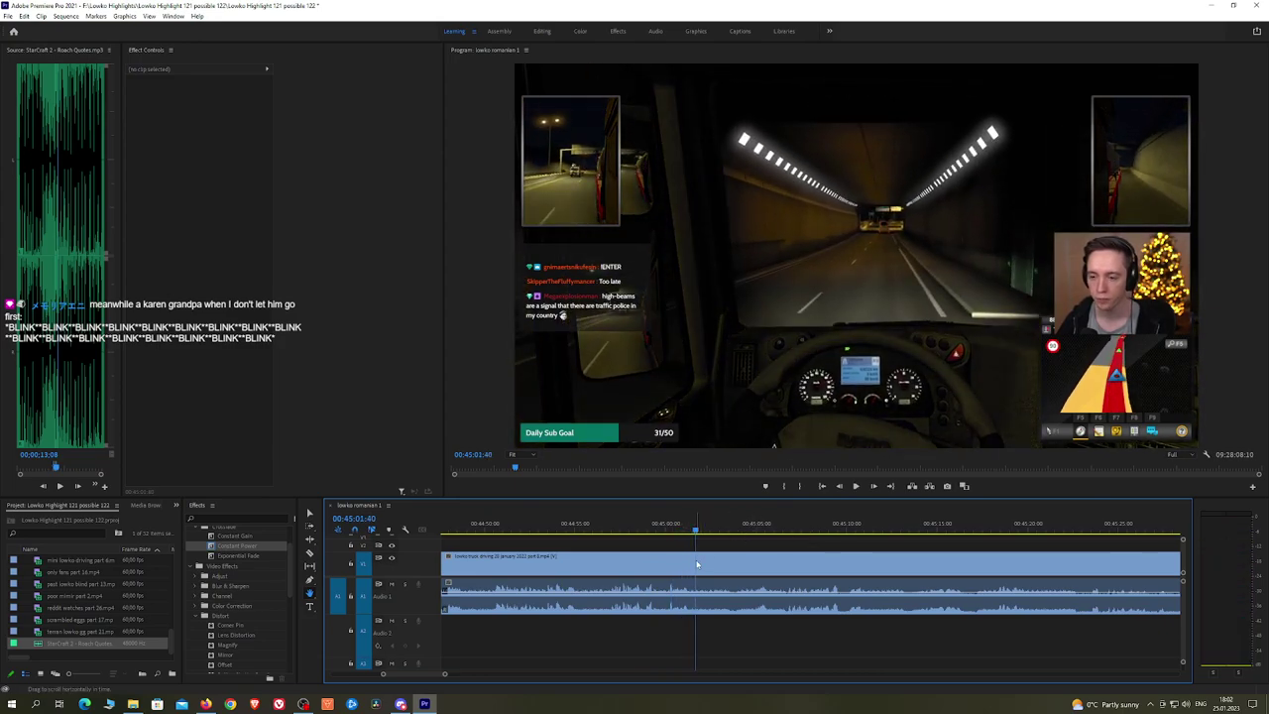
key("ctrl+k")
left_click(751, 528)
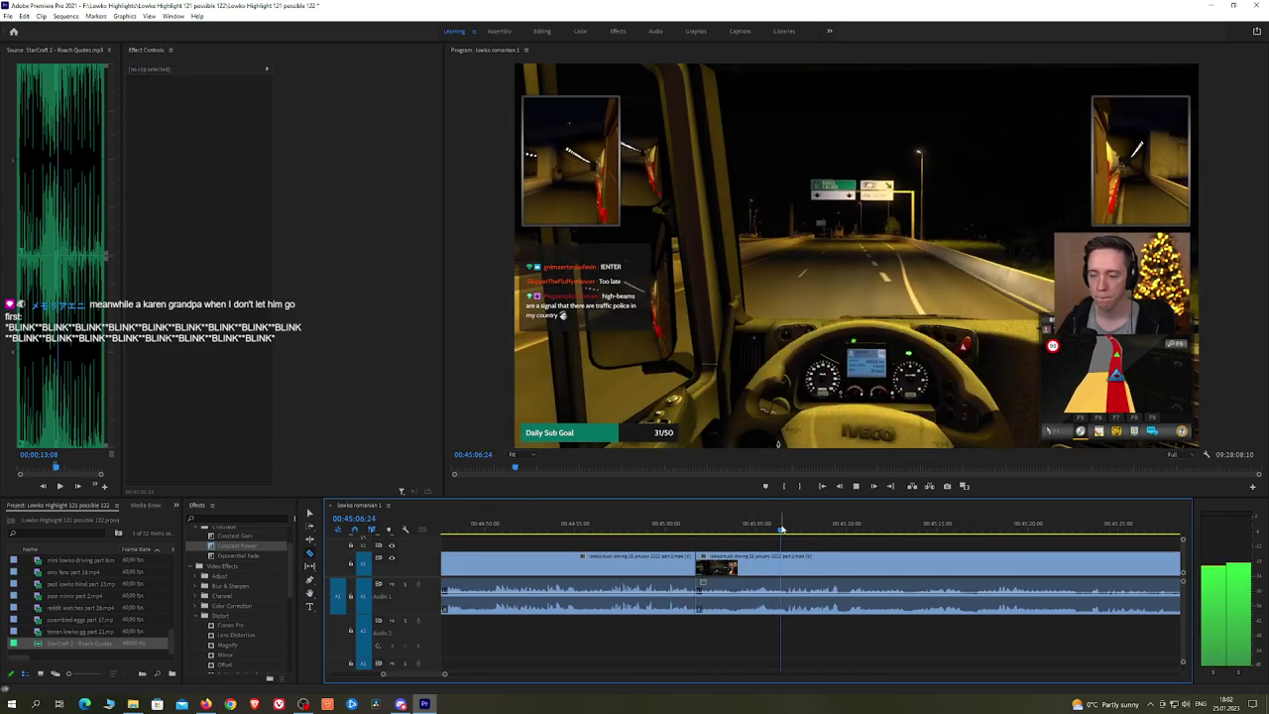
left_click(841, 528)
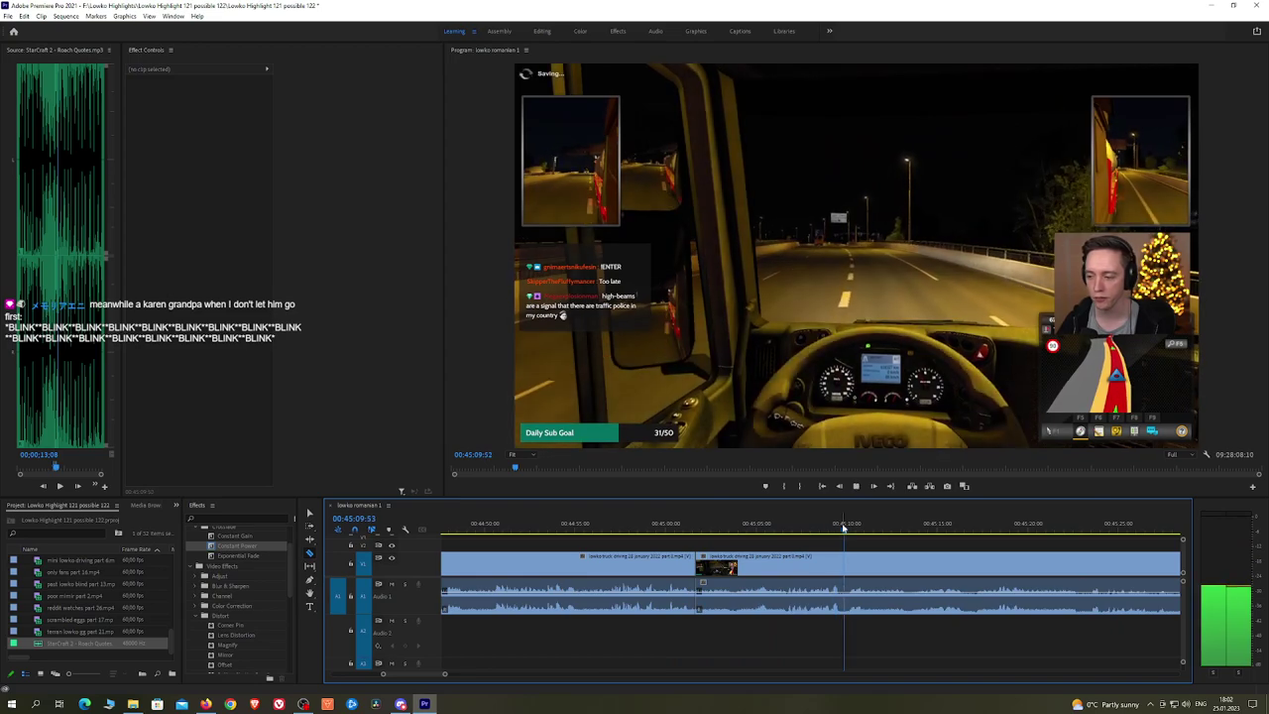
left_click(932, 529)
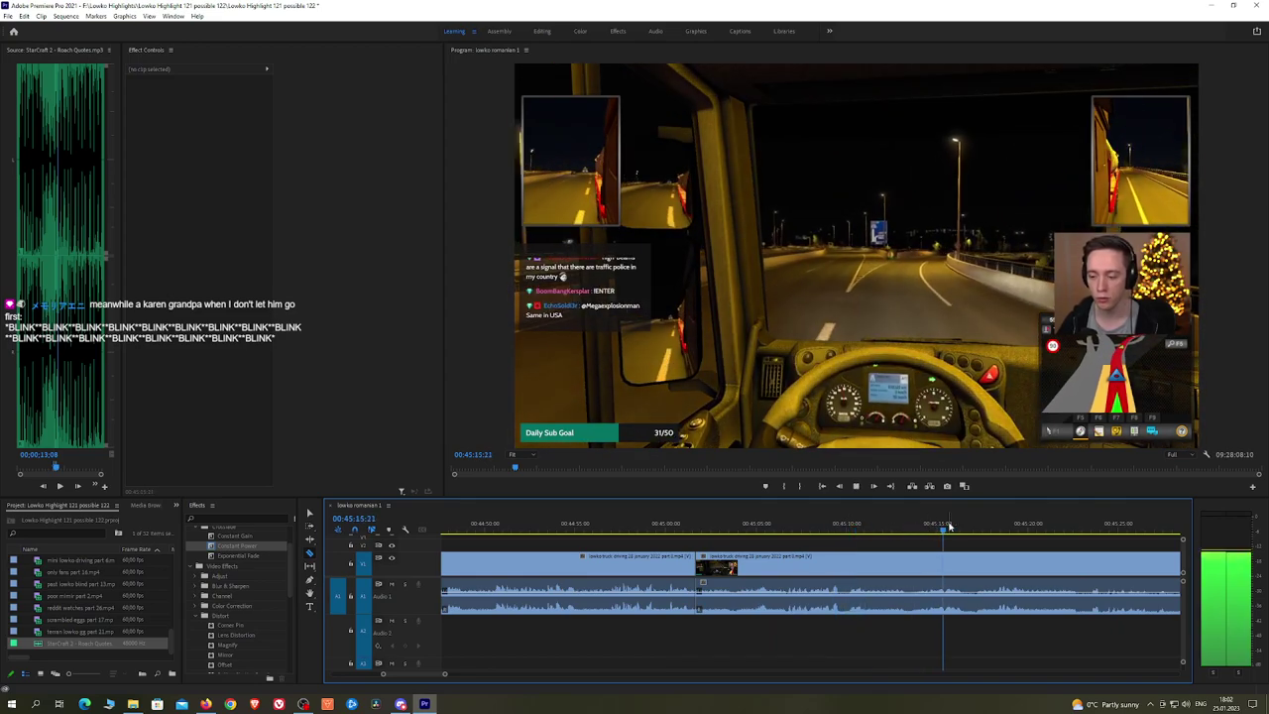
left_click(1015, 528)
scroll(1085, 556, "down", 3)
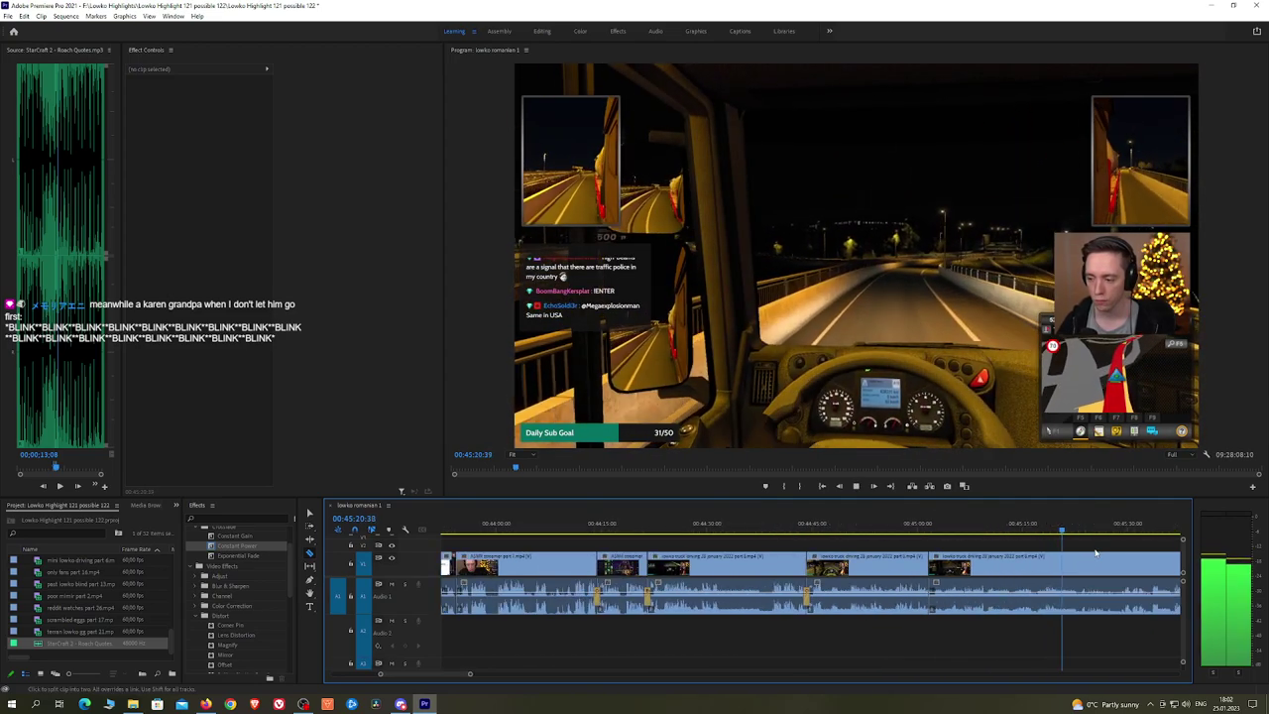
scroll(1096, 552, "down", 5)
left_click(734, 529)
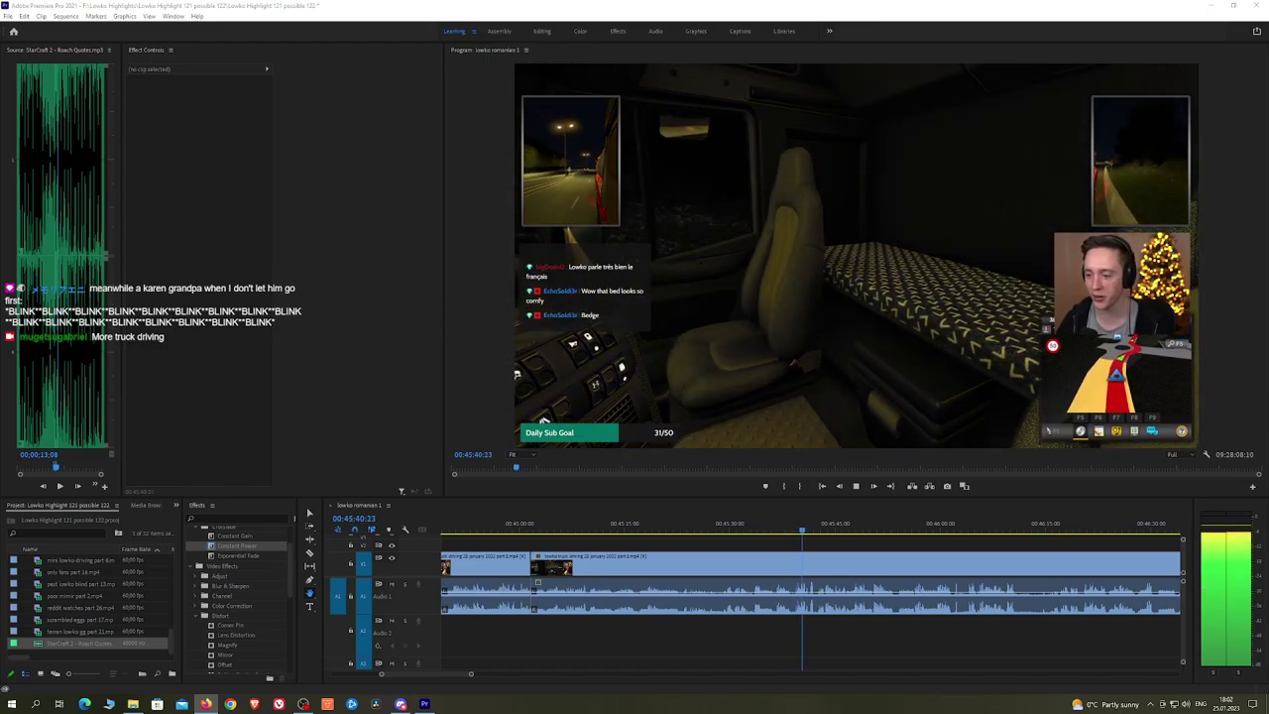
left_click_drag(861, 552, 665, 525)
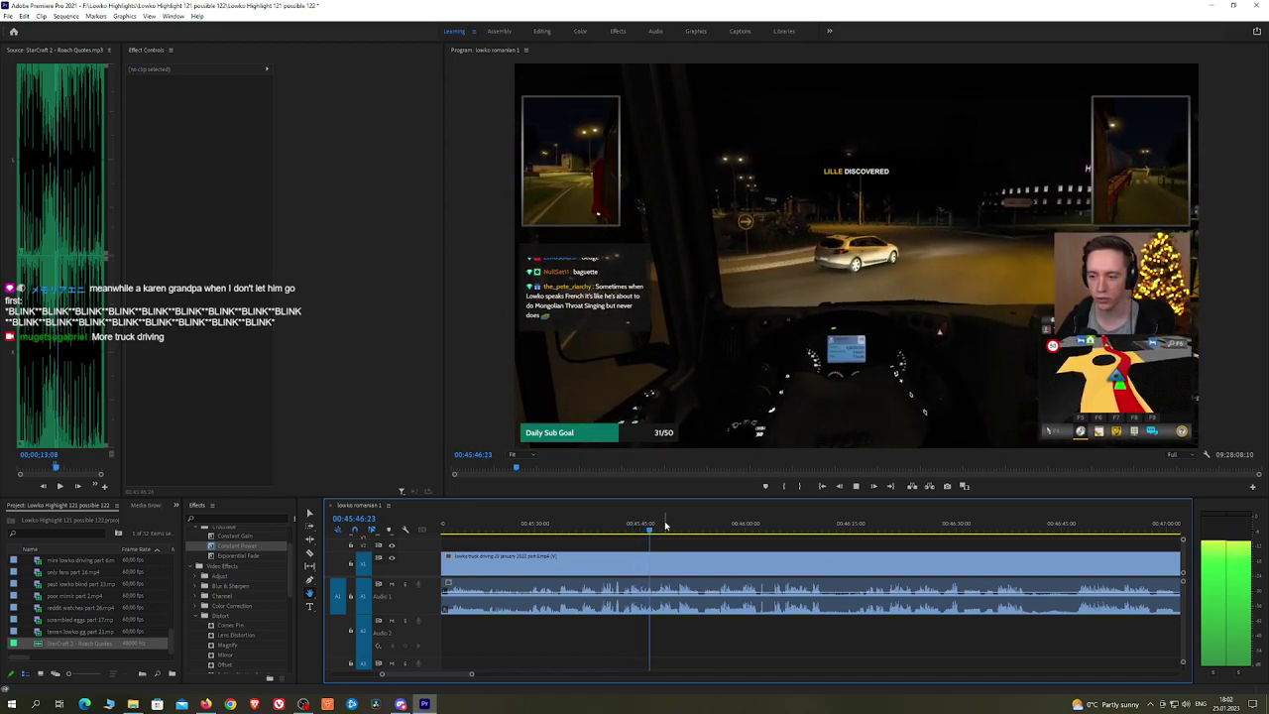
scroll(691, 536, "up", 2)
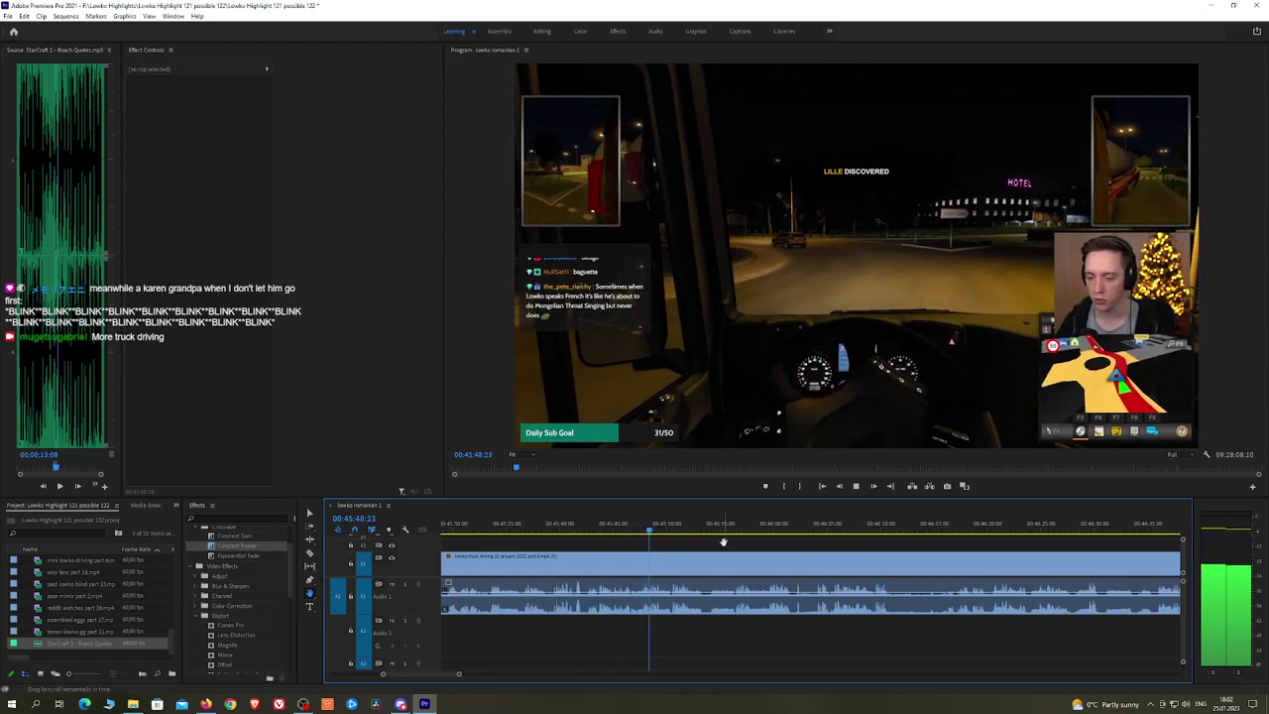
left_click_drag(723, 542, 706, 541)
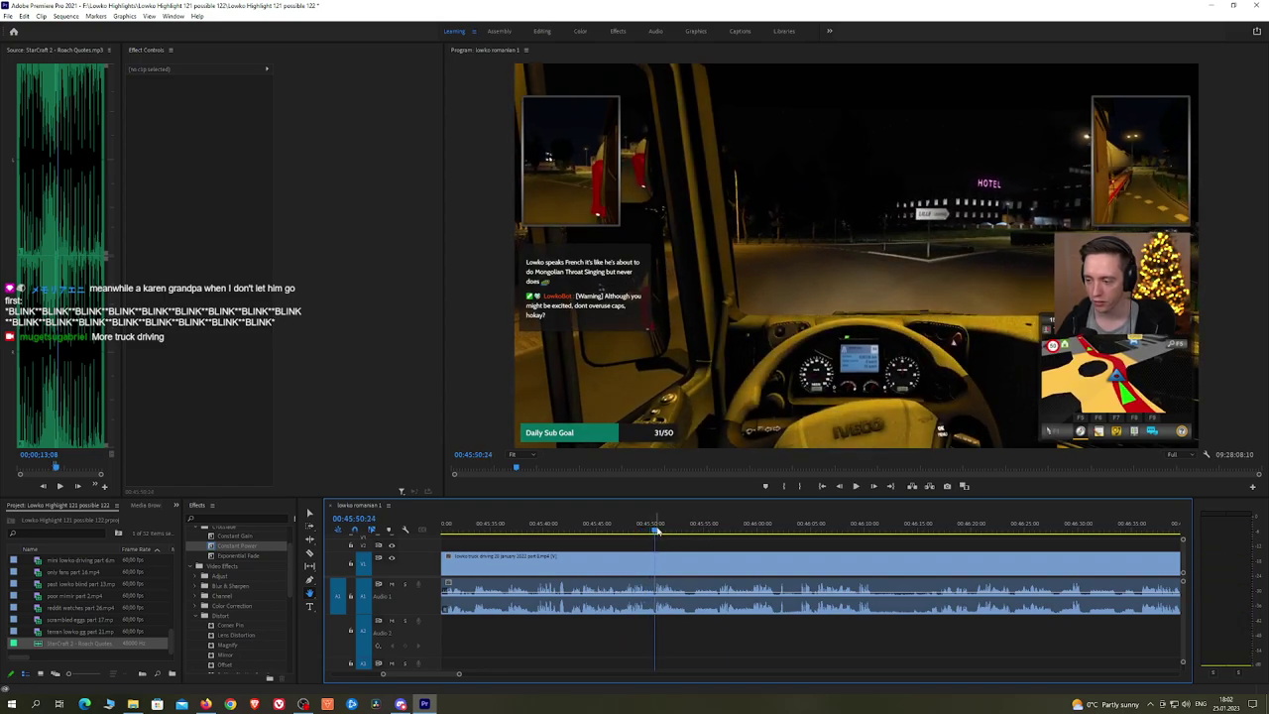
left_click(721, 526)
key("space")
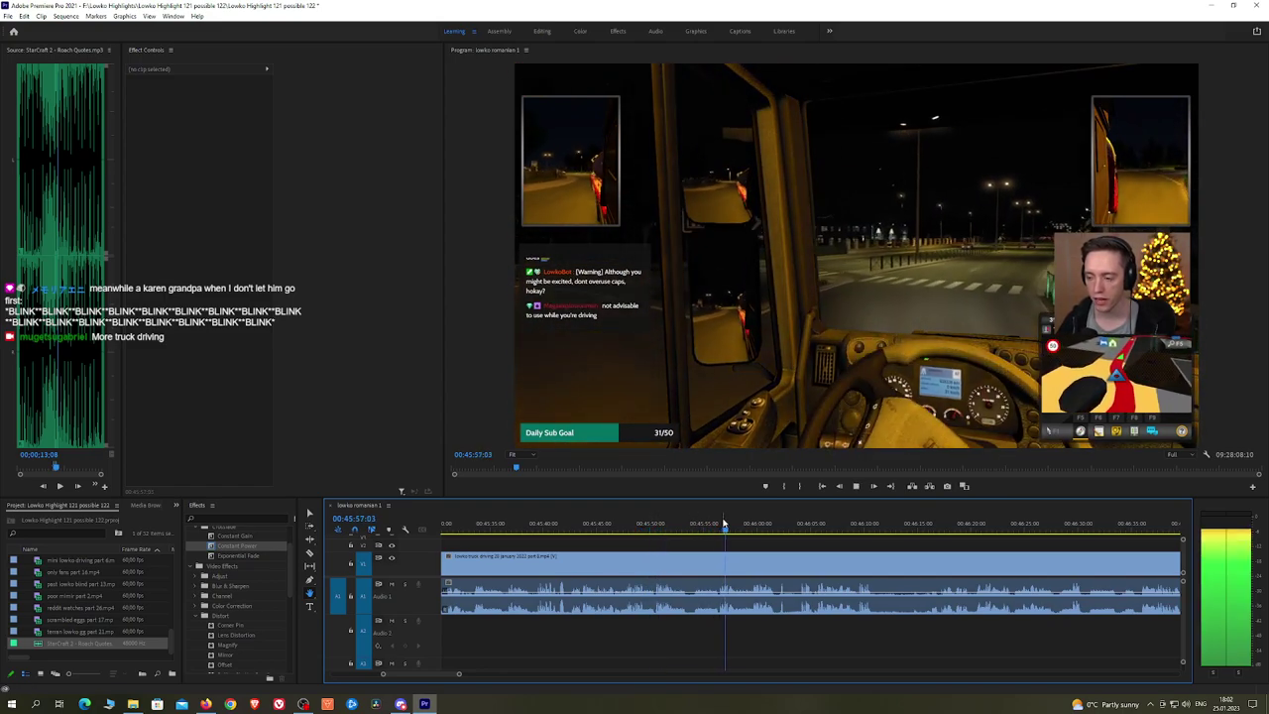
left_click(770, 523)
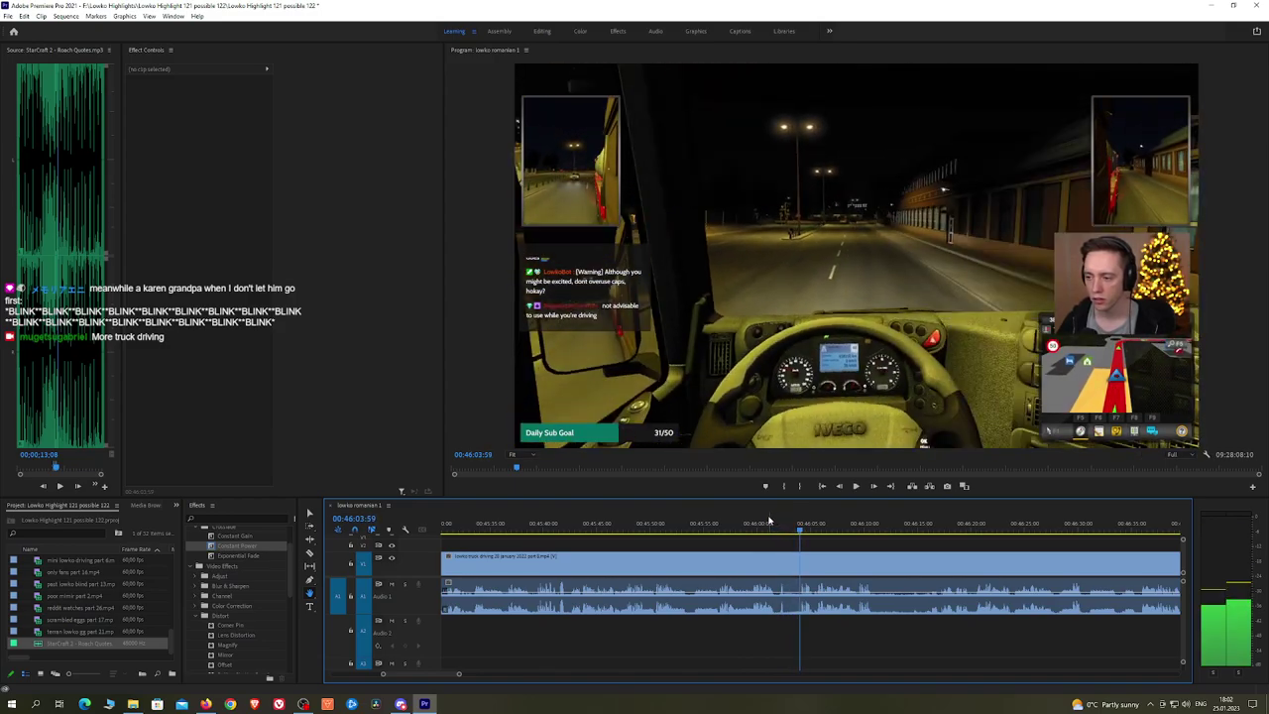
left_click(765, 522)
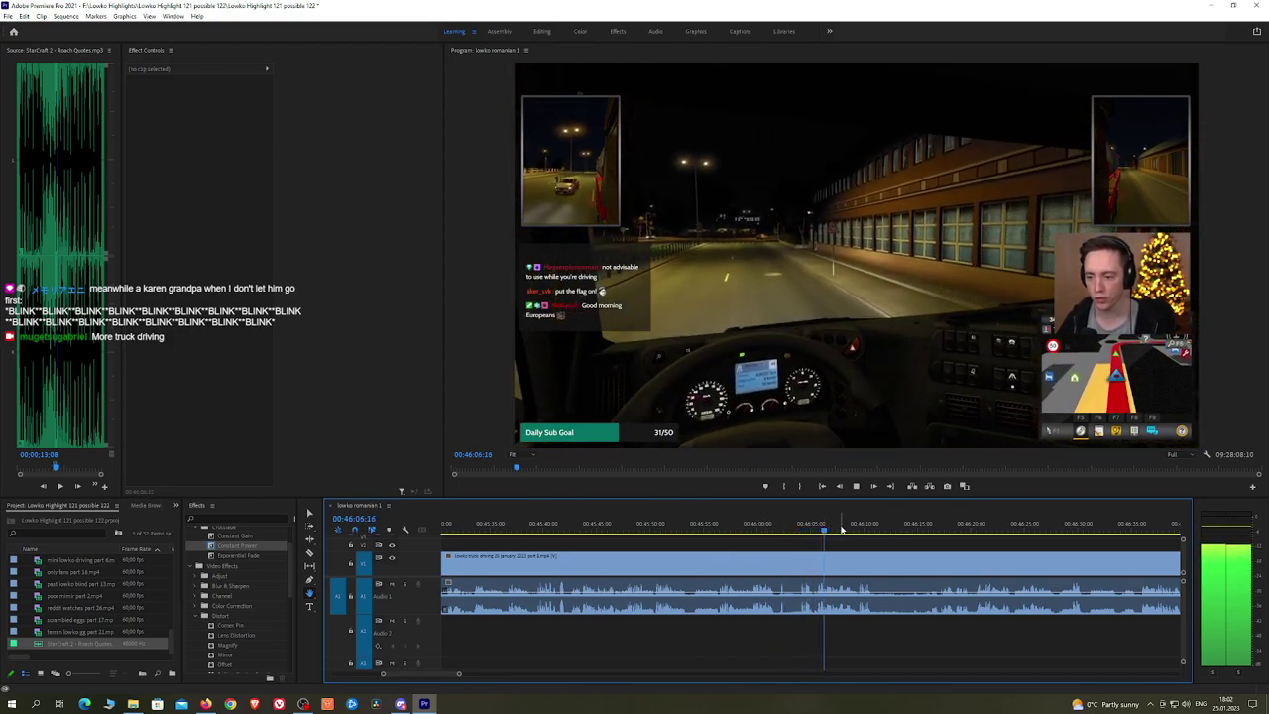
left_click(933, 530)
key("space")
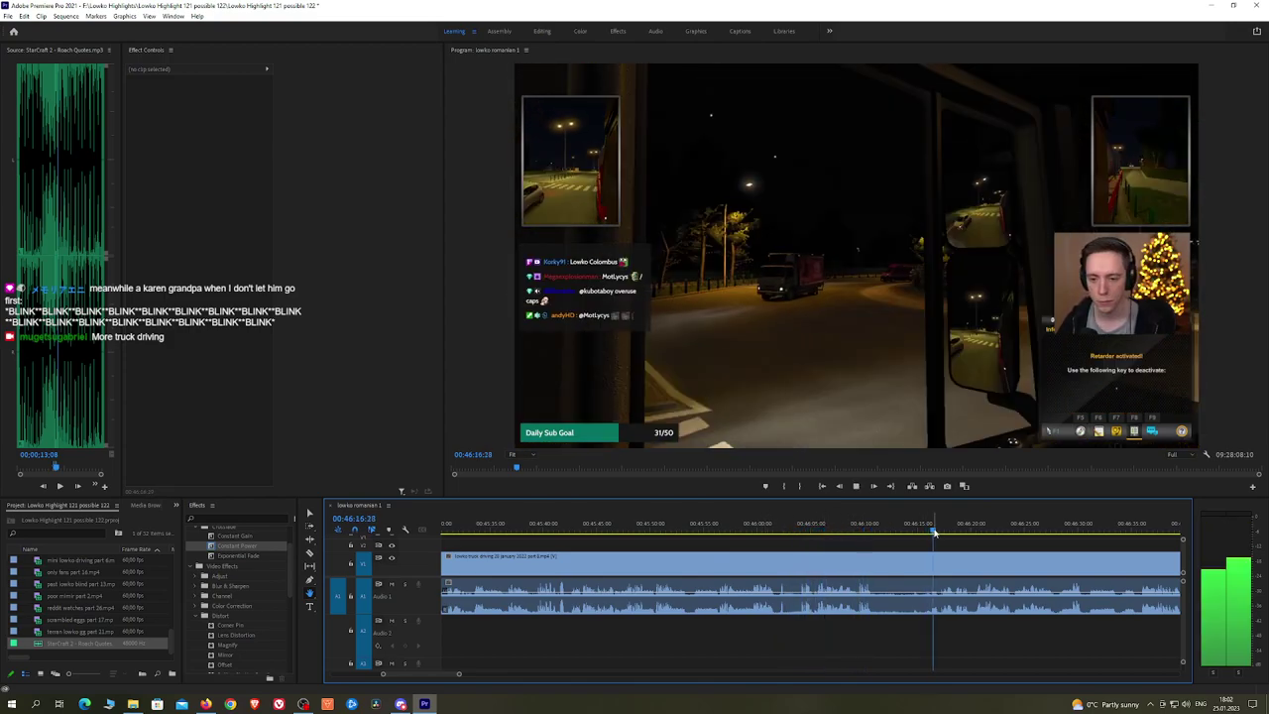
left_click_drag(1006, 548, 746, 534)
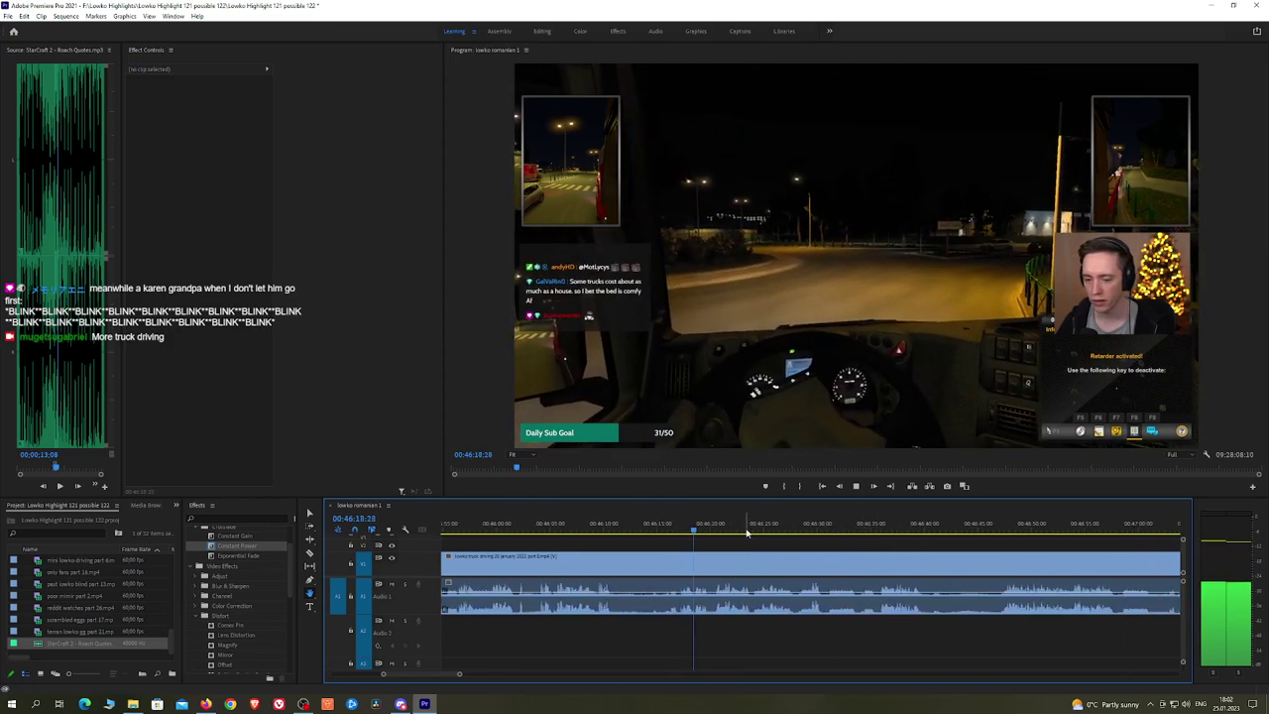
Step: Review the driving footage from 00:46:28 through 00:46:45 and park the playhead near 00:47:04
left_click(801, 533)
left_click_drag(887, 552, 772, 547)
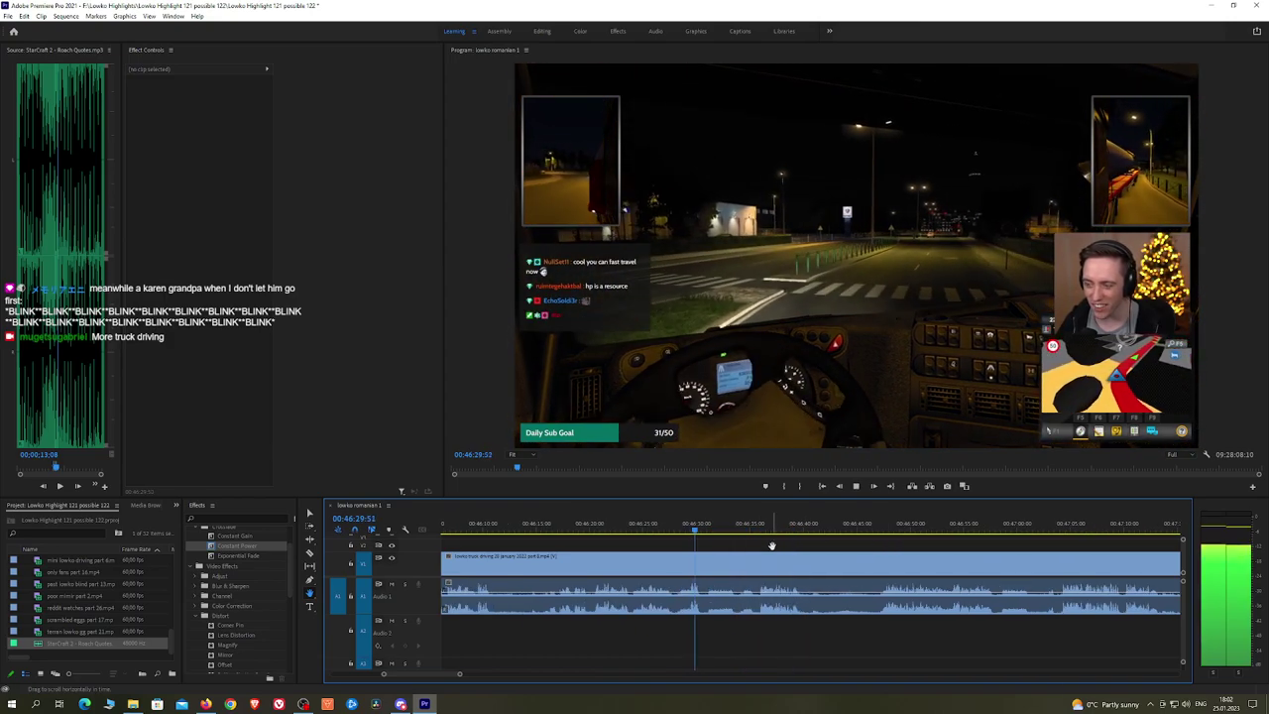
left_click(751, 529)
key("space")
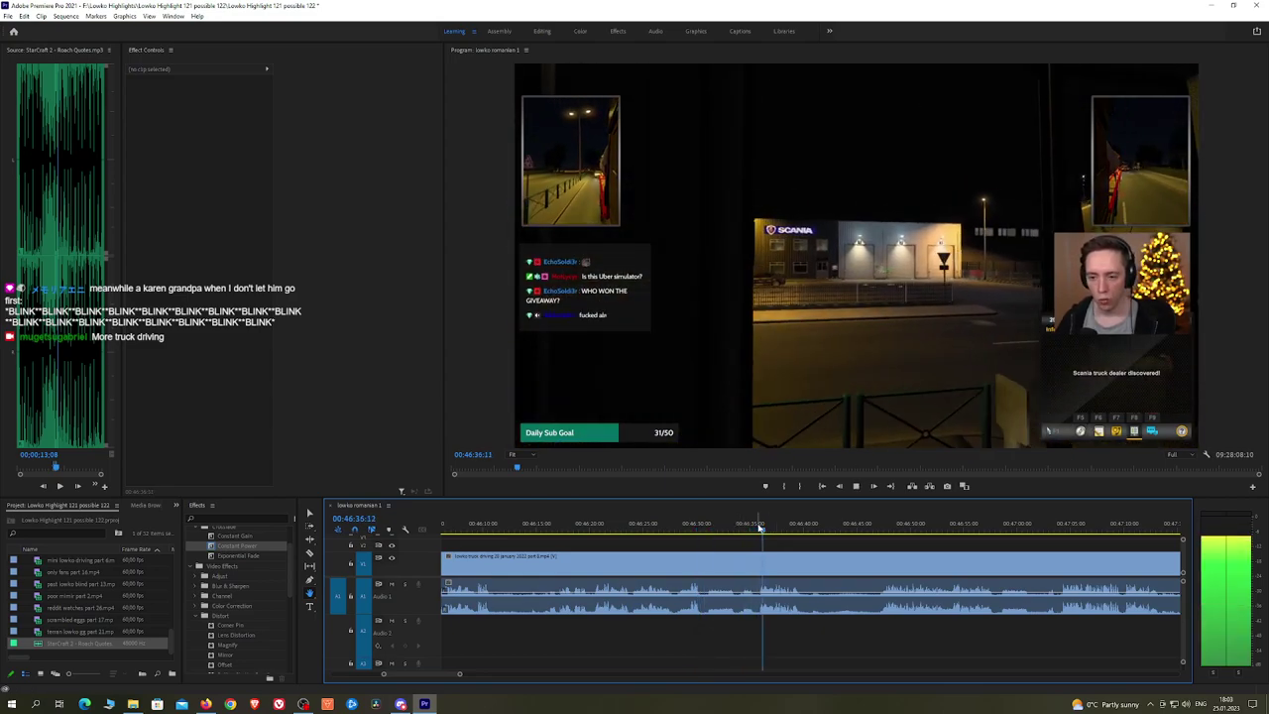
left_click(864, 530)
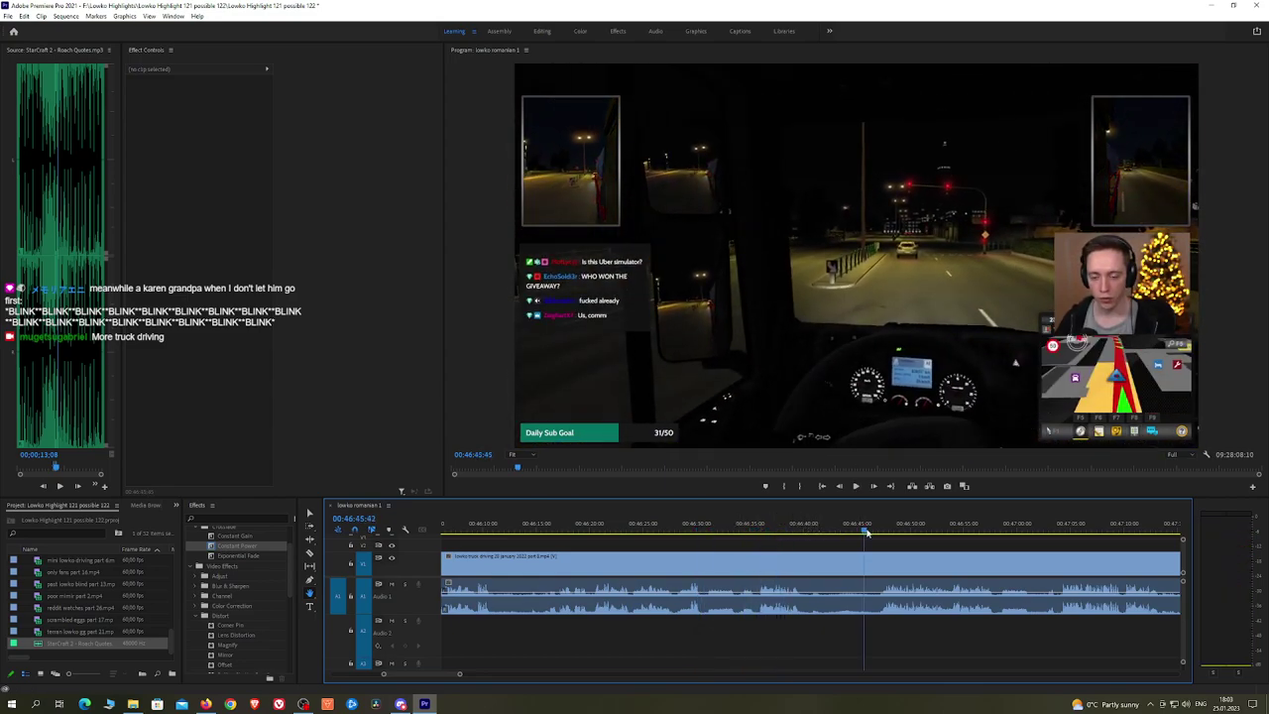
key("space")
left_click_drag(1000, 549, 819, 528)
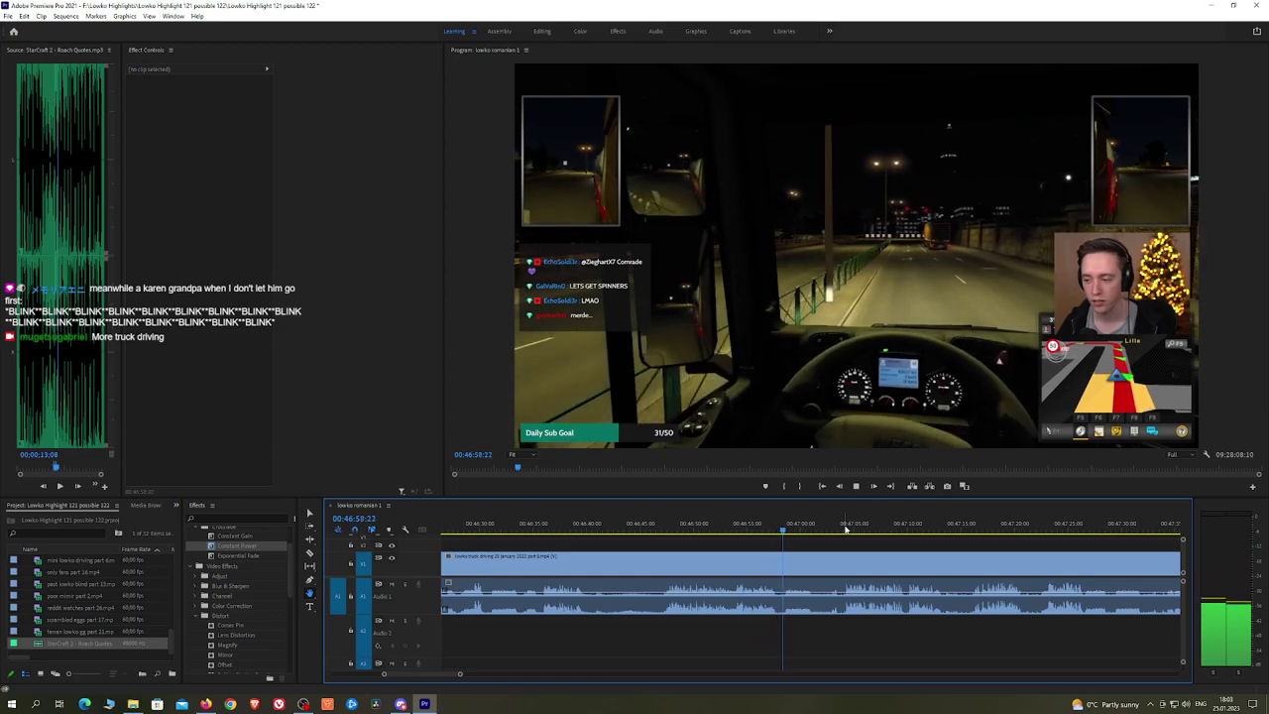
left_click(842, 523)
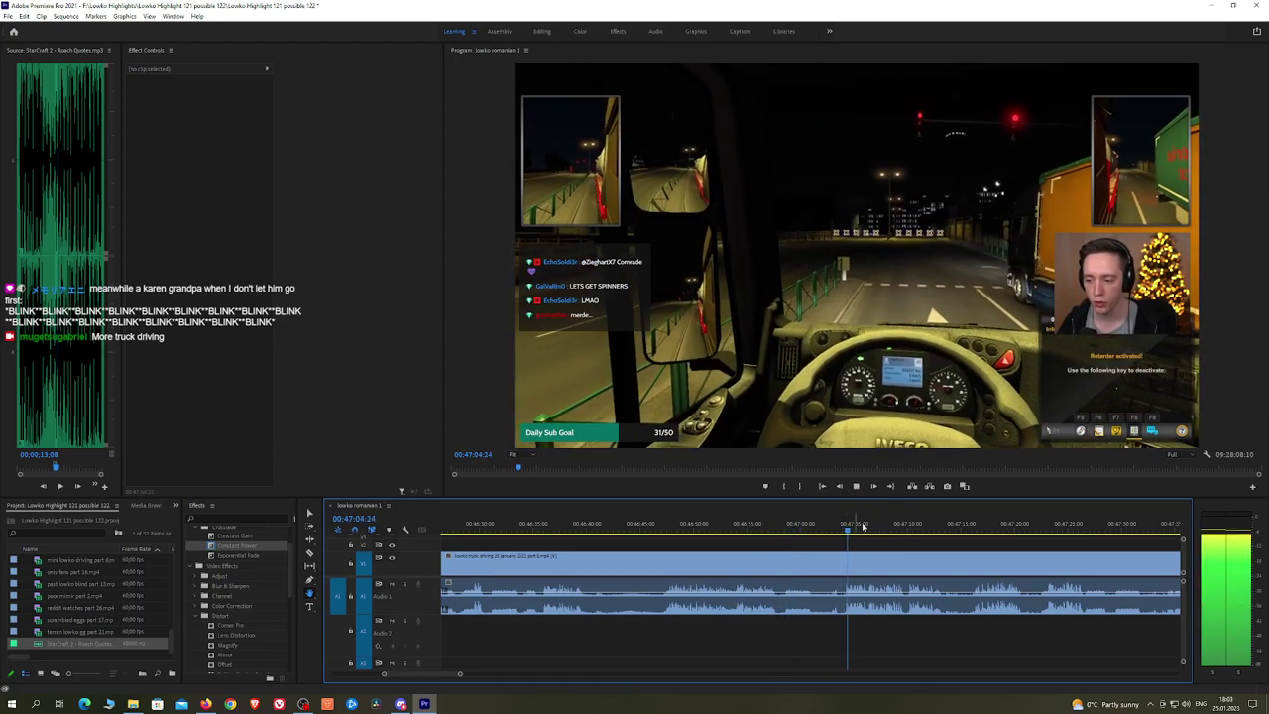
scroll(922, 540, "down", 3)
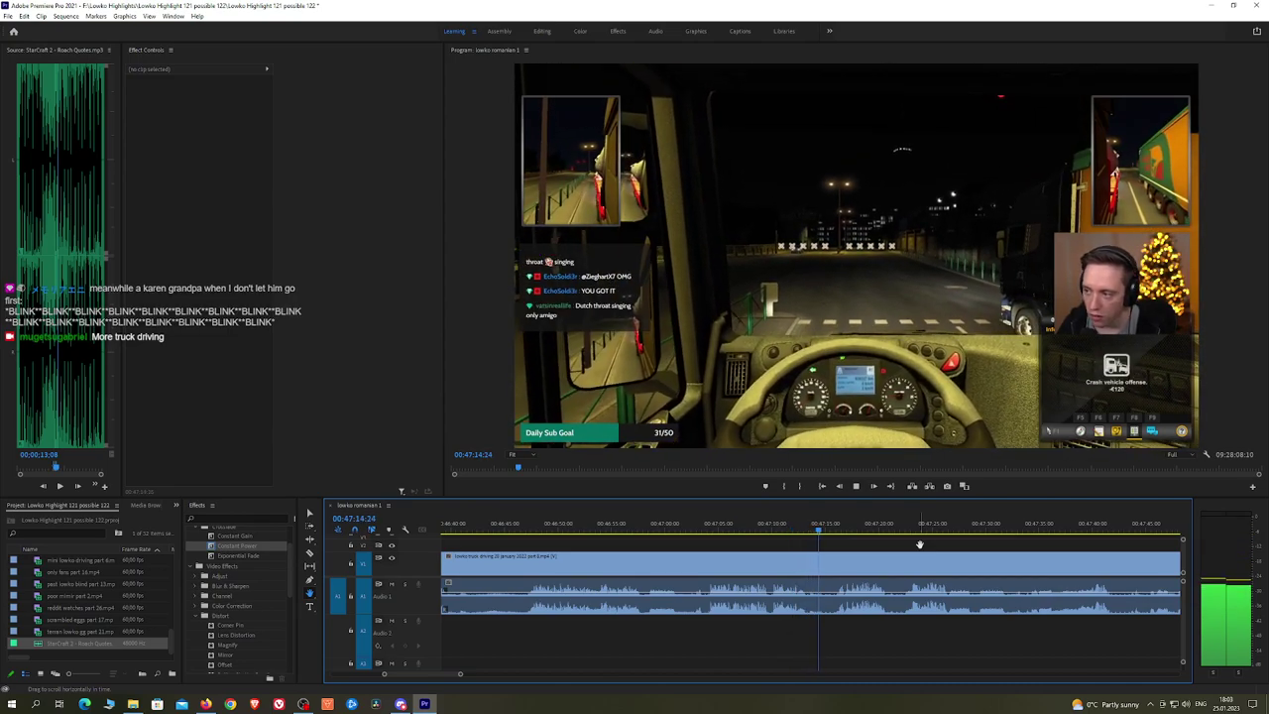
Step: Select the uneventful driving stretch and add a Constant Power crossfade on the audio join
left_click(715, 567)
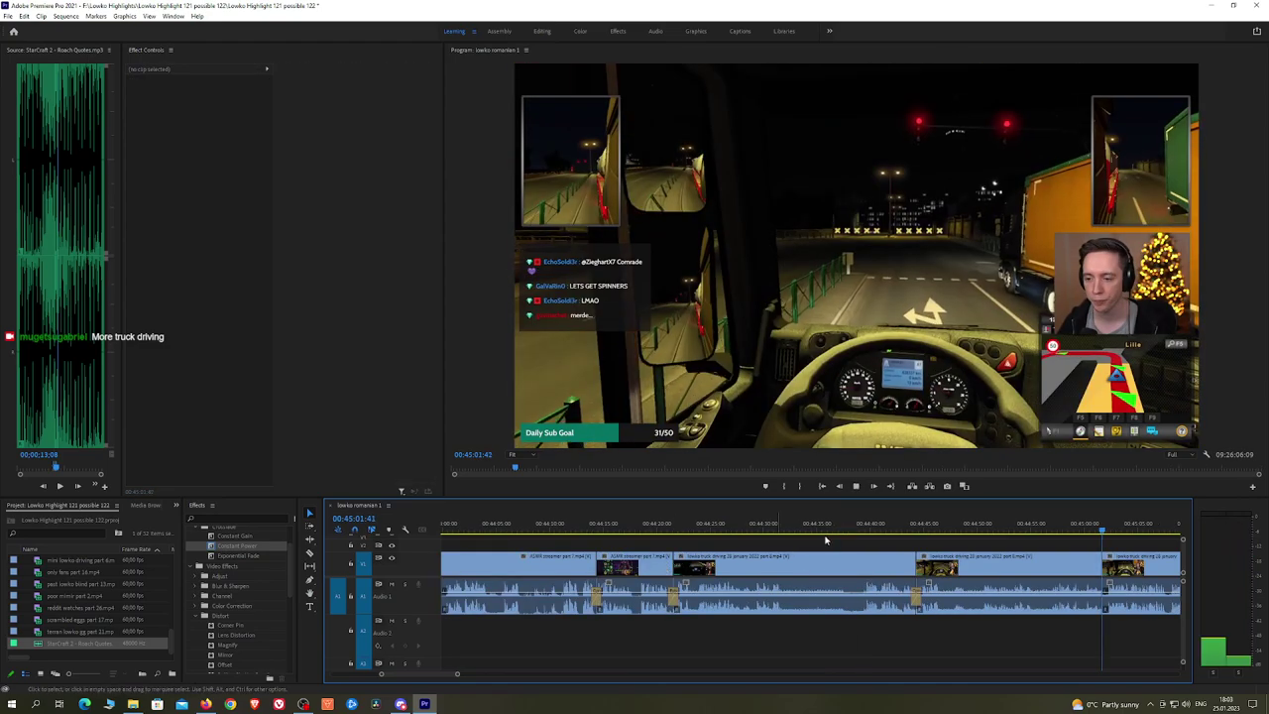
key("space")
left_click_drag(246, 547, 1105, 597)
key("space")
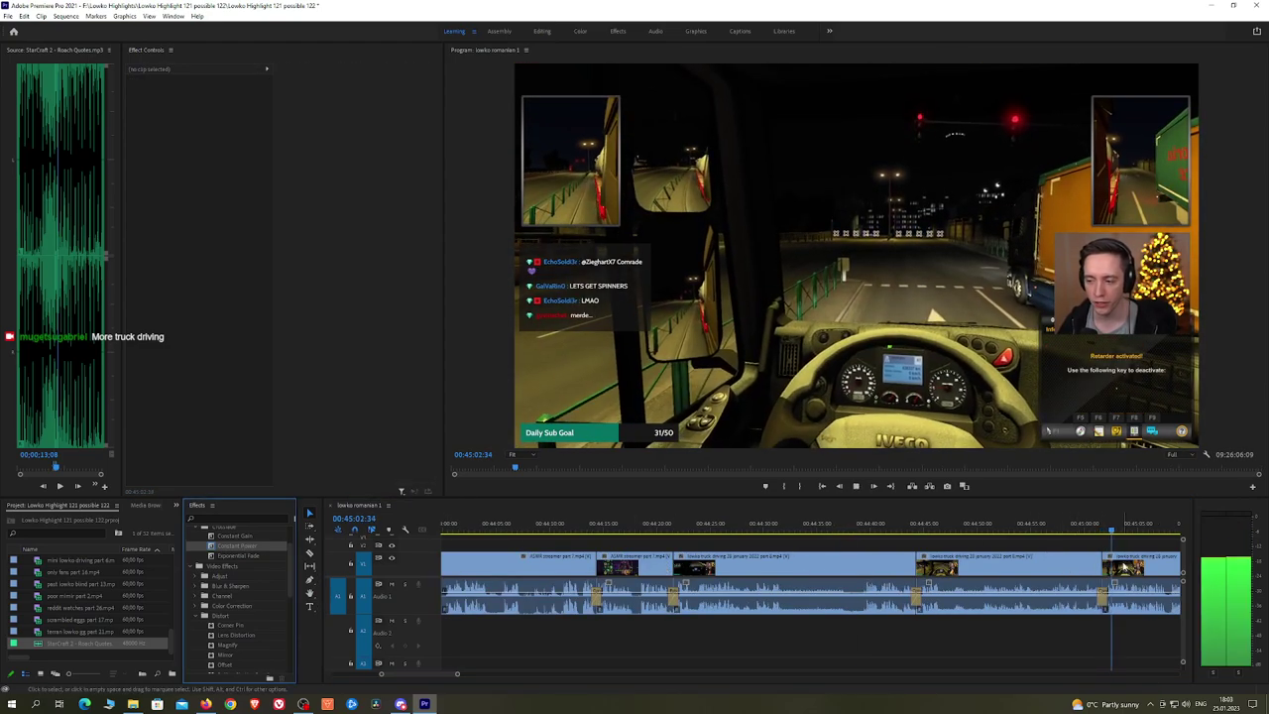
Step: Scrub to around 00:45:27 and split the clip at about 00:45:33
scroll(902, 571, "down", 5)
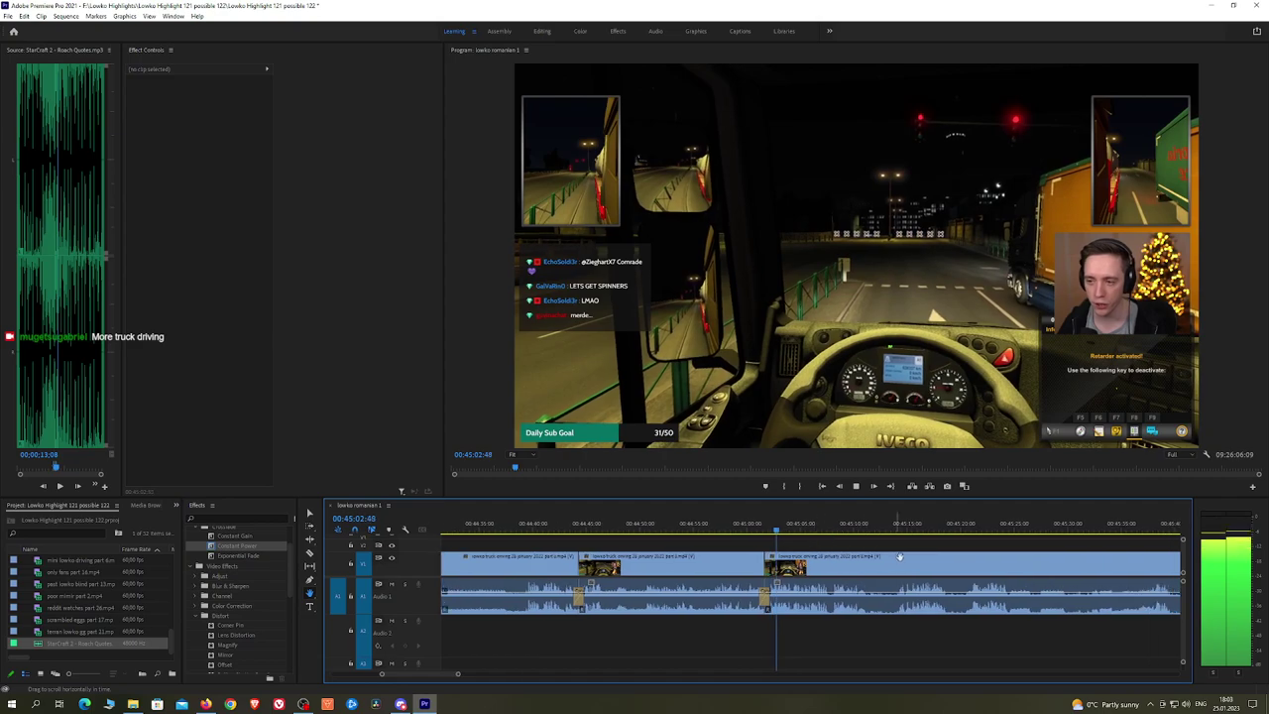
left_click_drag(902, 557, 827, 558)
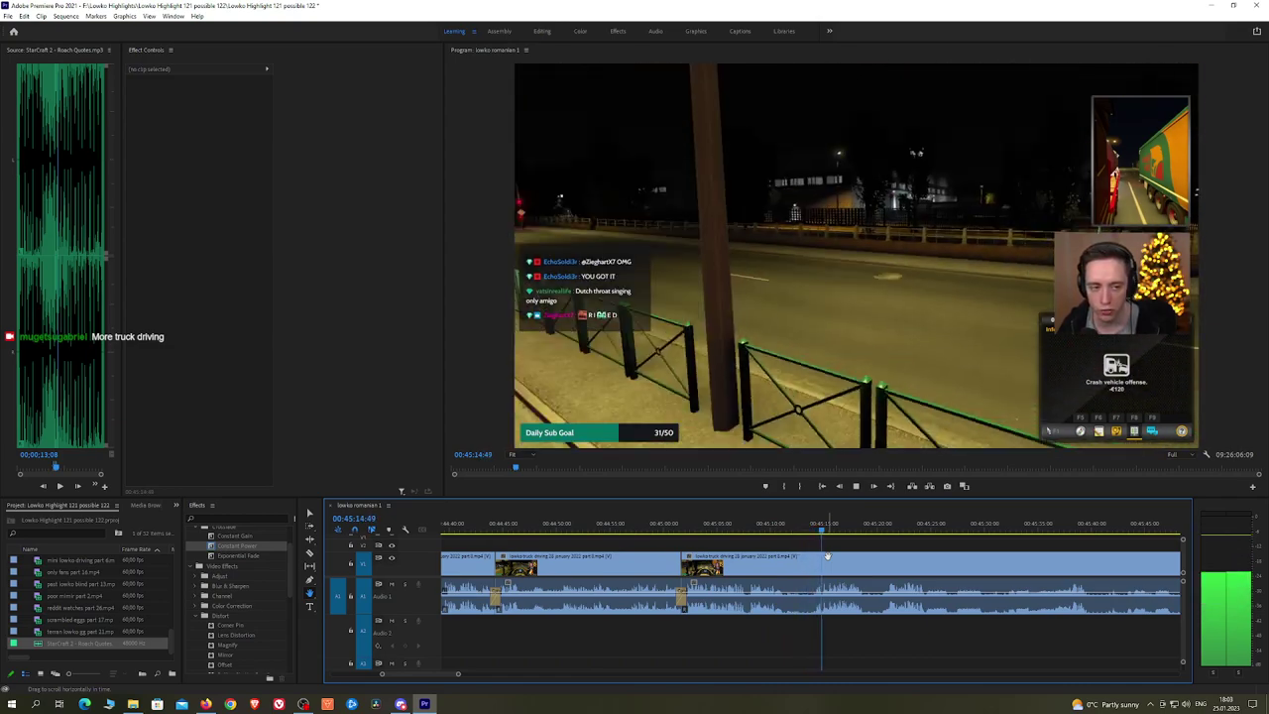
scroll(879, 548, "down", 1)
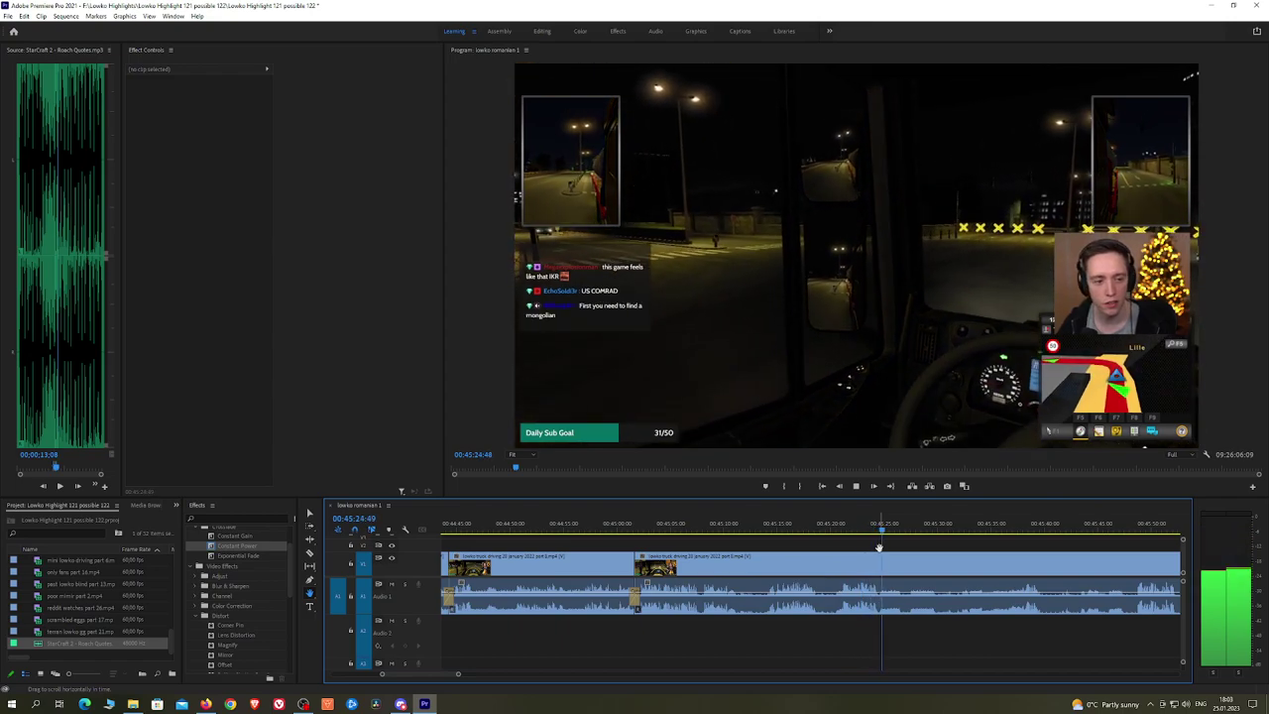
left_click_drag(902, 528, 952, 529)
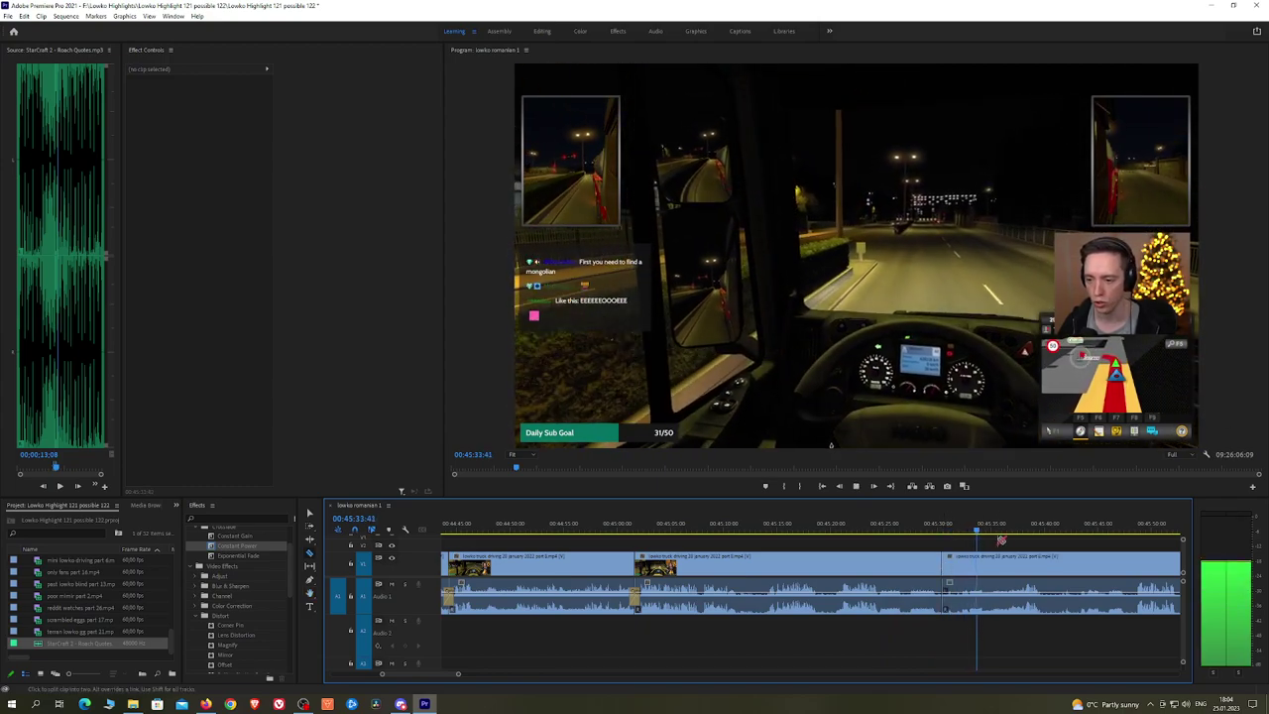
left_click(943, 567)
left_click(1024, 532)
Step: Review the footage from 00:45:47 ahead to 00:46:05
key("h")
left_click_drag(1023, 551, 874, 543)
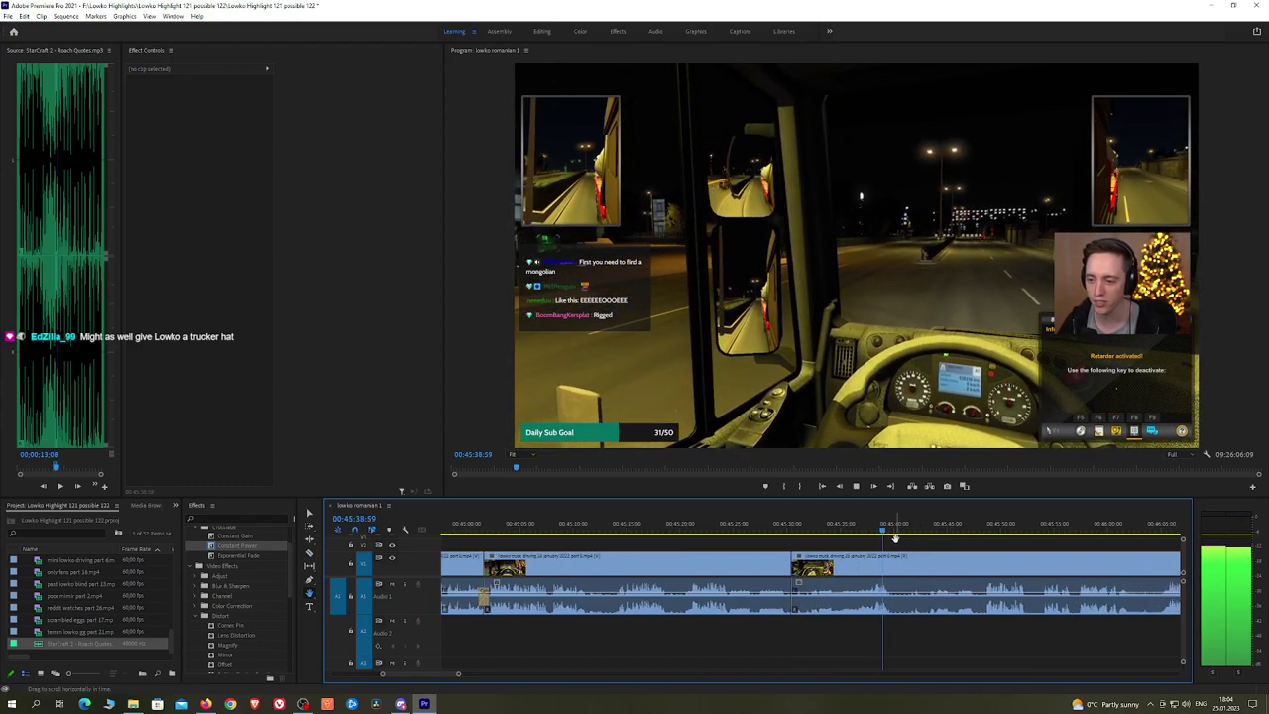
left_click(972, 532)
key("space")
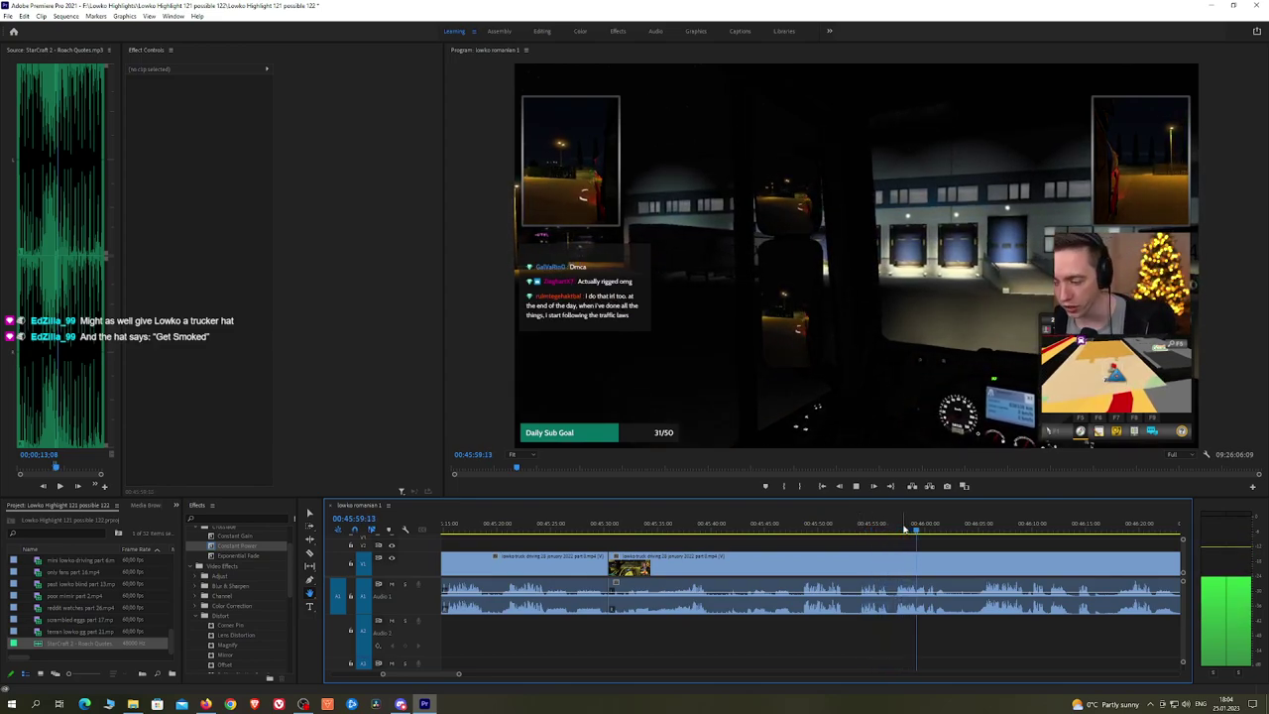
left_click(987, 533)
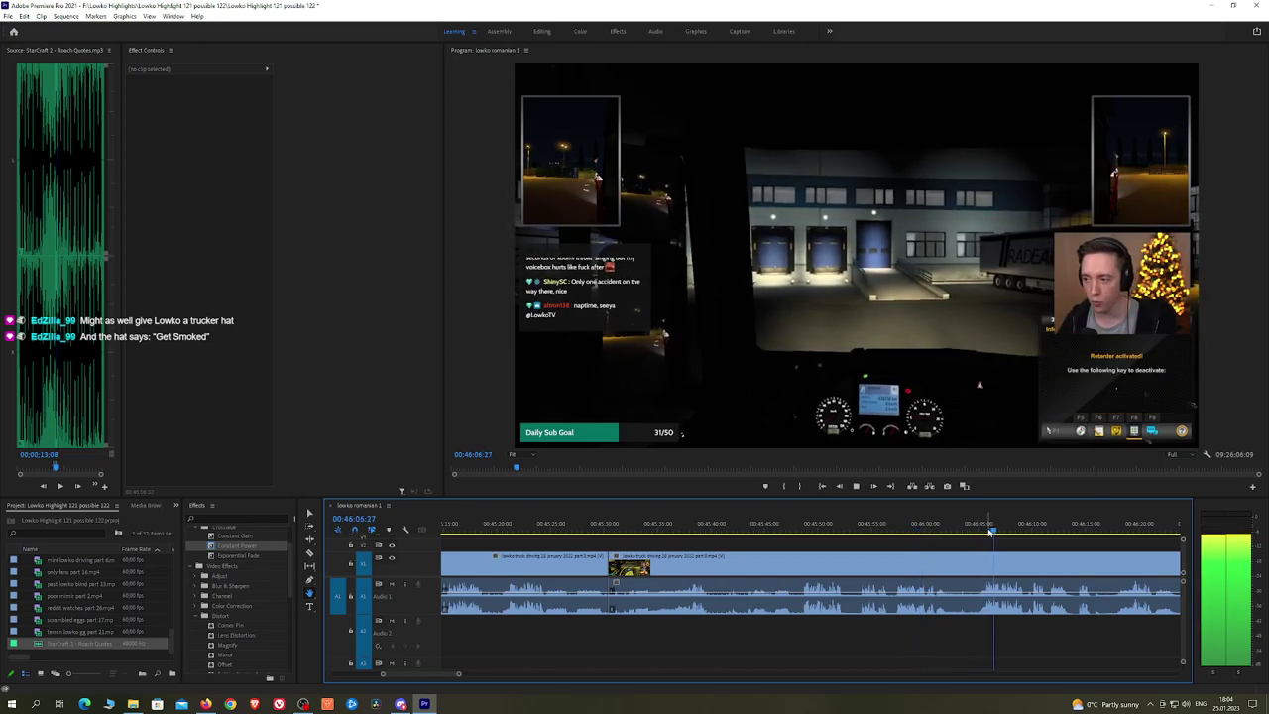
scroll(1036, 544, "down", 3)
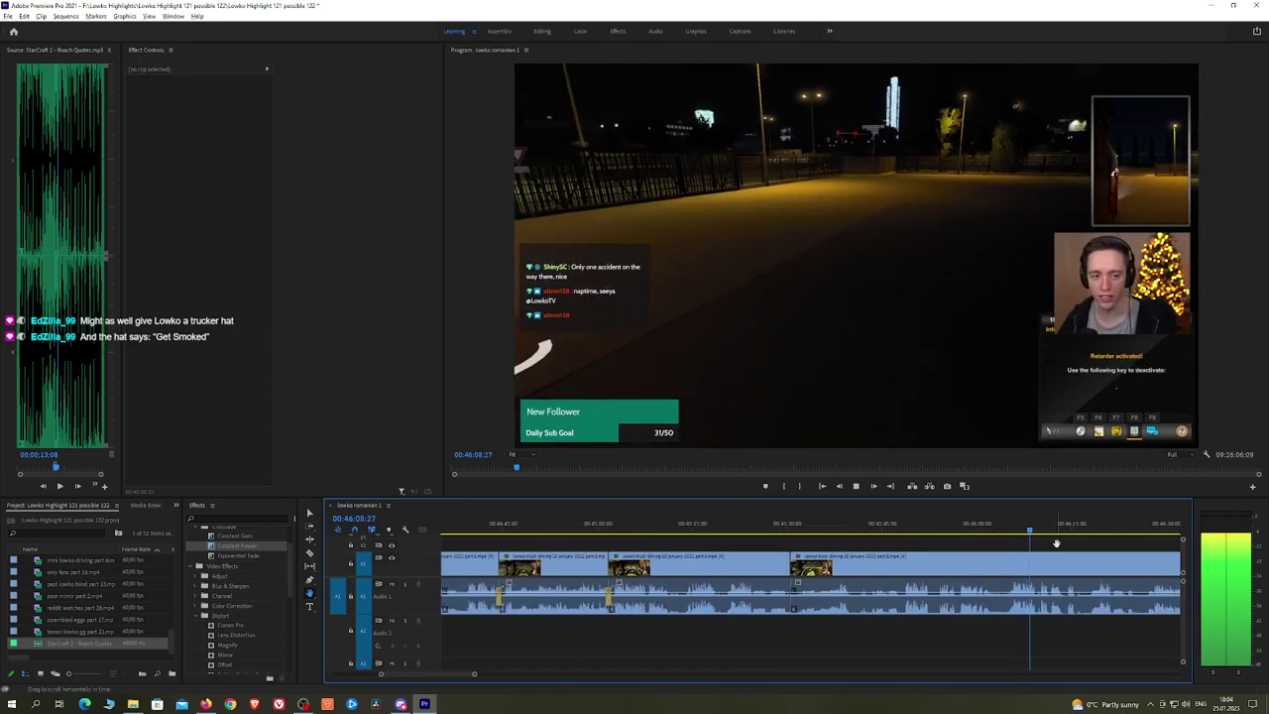
scroll(1056, 544, "up", 1)
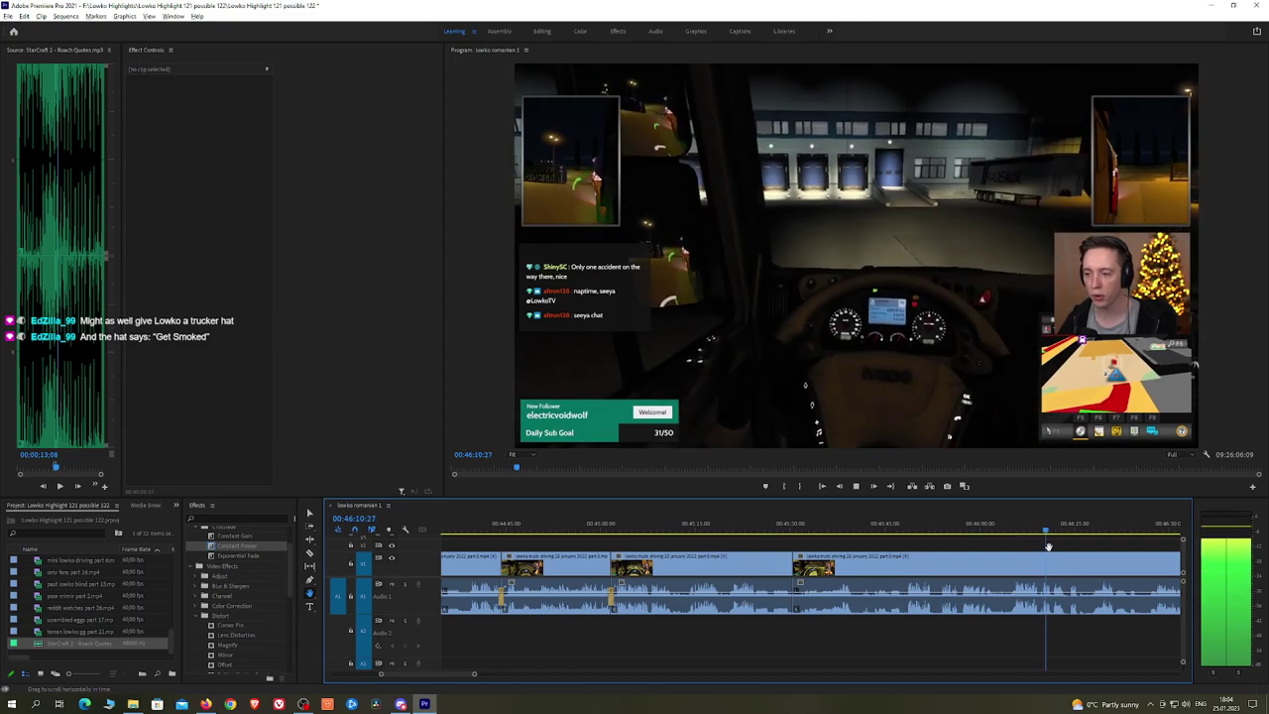
scroll(1050, 551, "up", 1)
scroll(1050, 550, "up", 1)
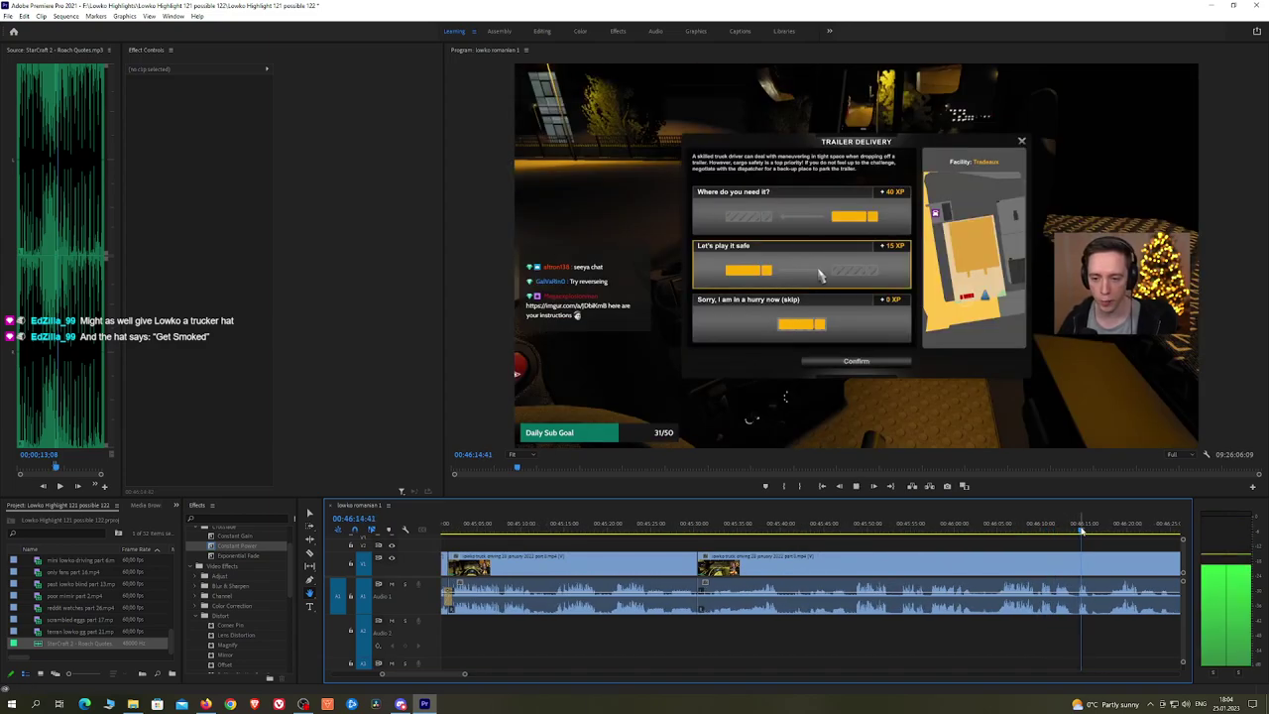
Step: Split the stream clip near 00:46:20 and ripple-delete the piece left of the split
left_click_drag(1117, 548, 803, 532)
left_click(853, 532)
left_click(805, 567)
key("v")
left_click(784, 568)
key("shift+Delete")
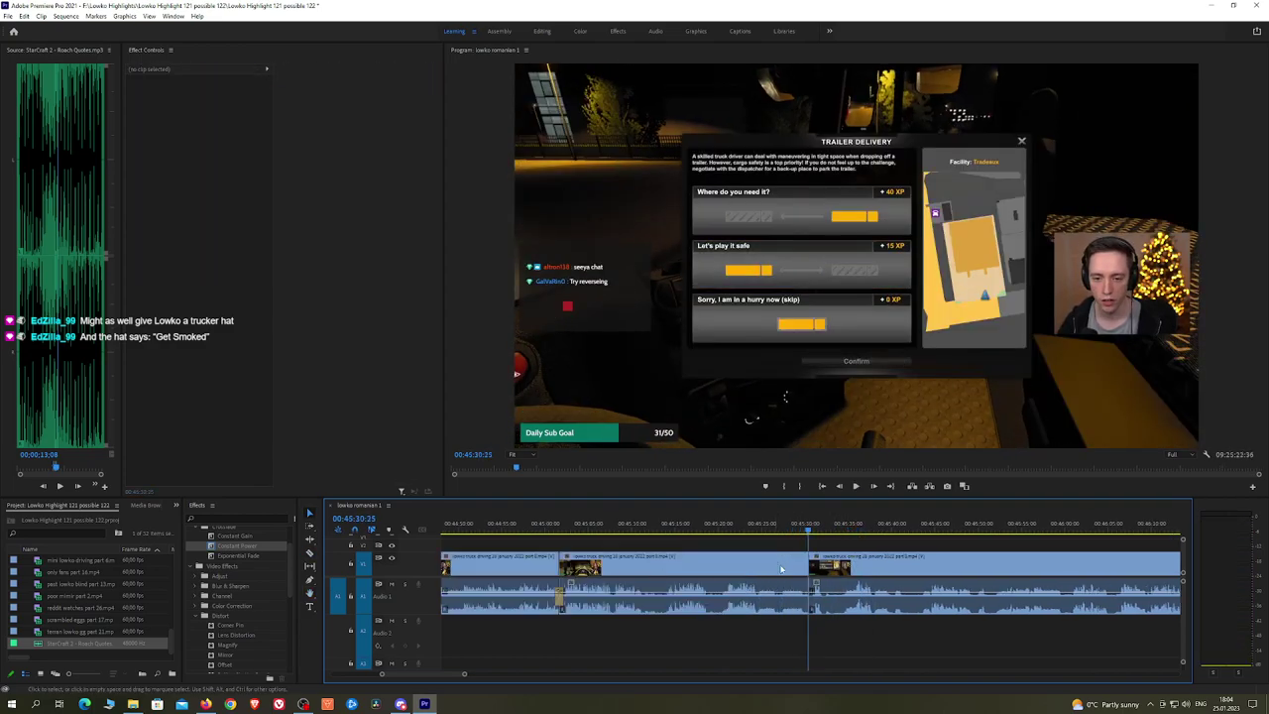
key("space")
Step: Add a Constant Power crossfade at the audio cut and review the footage after it
left_click_drag(239, 546, 811, 597)
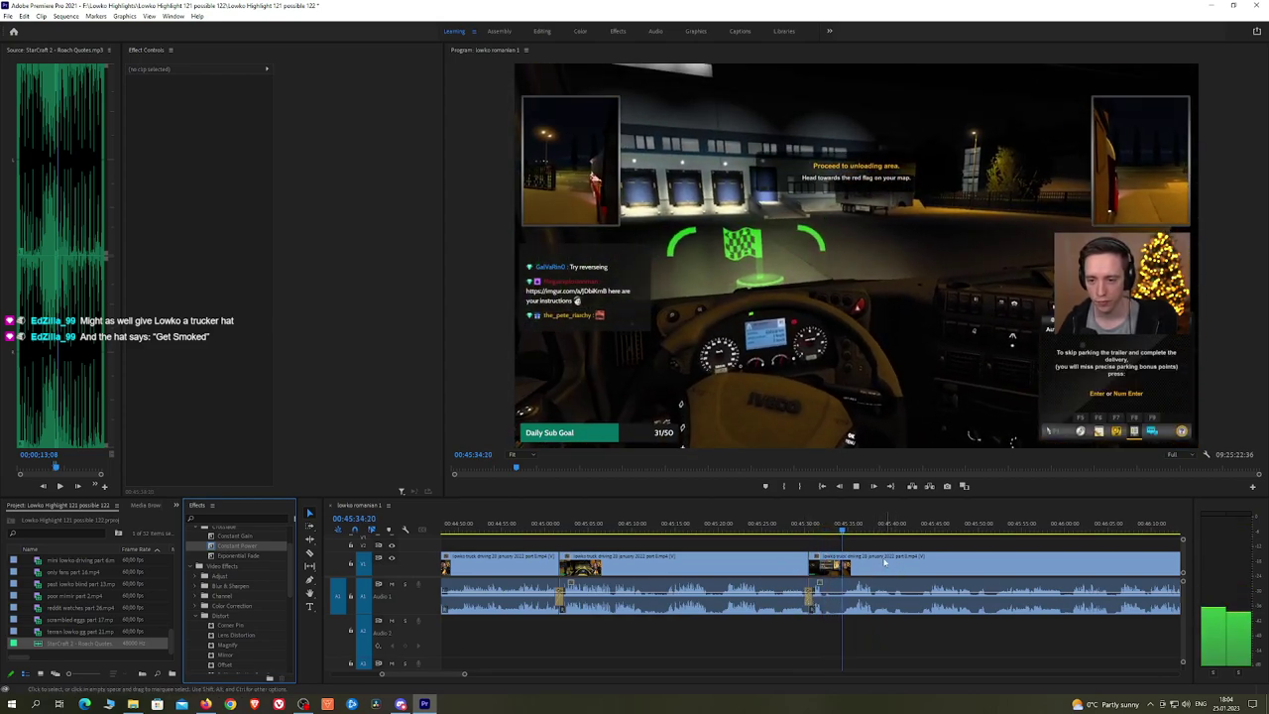
left_click(859, 530)
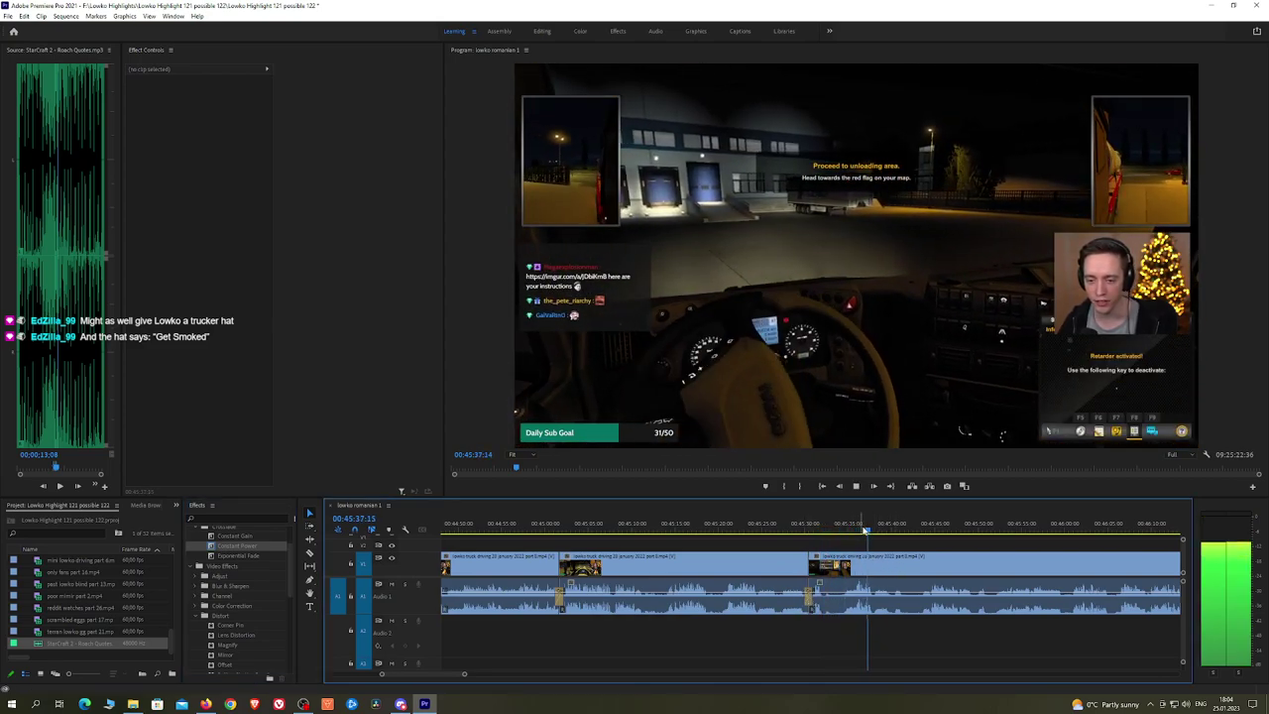
left_click_drag(876, 530, 902, 530)
left_click(926, 531)
key("space")
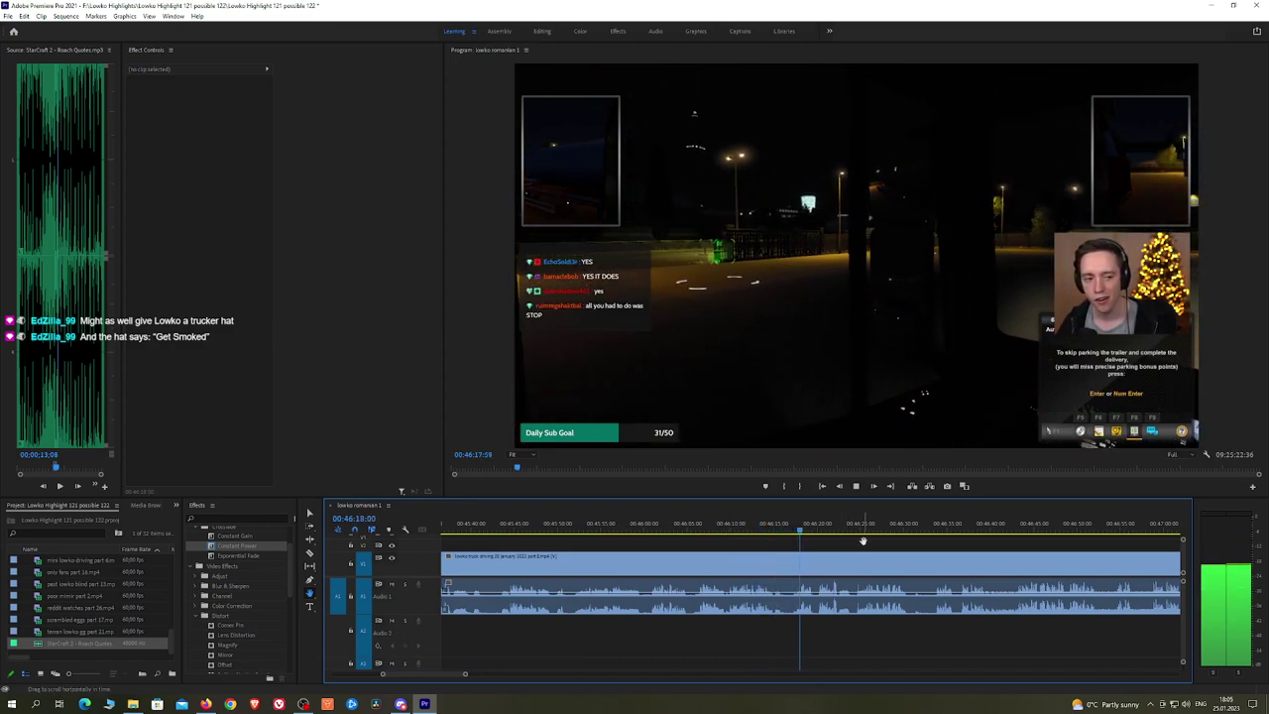
left_click_drag(893, 547, 811, 536)
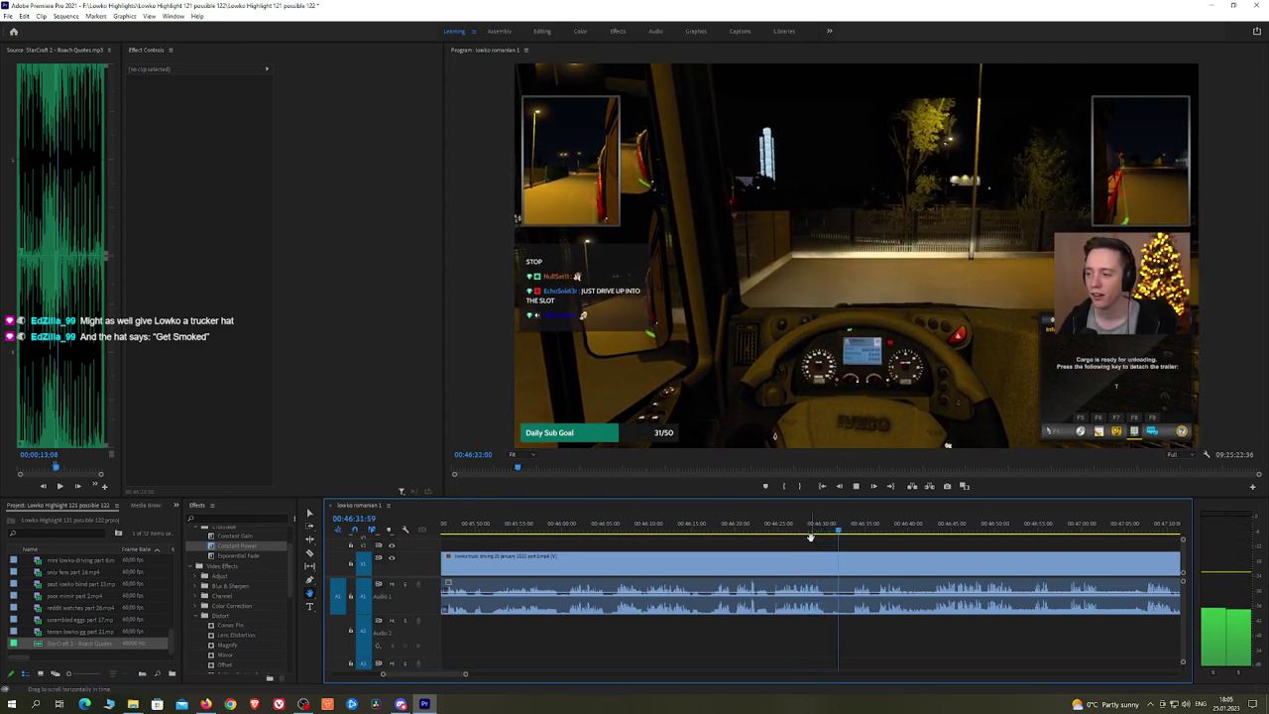
scroll(880, 547, "up", 3)
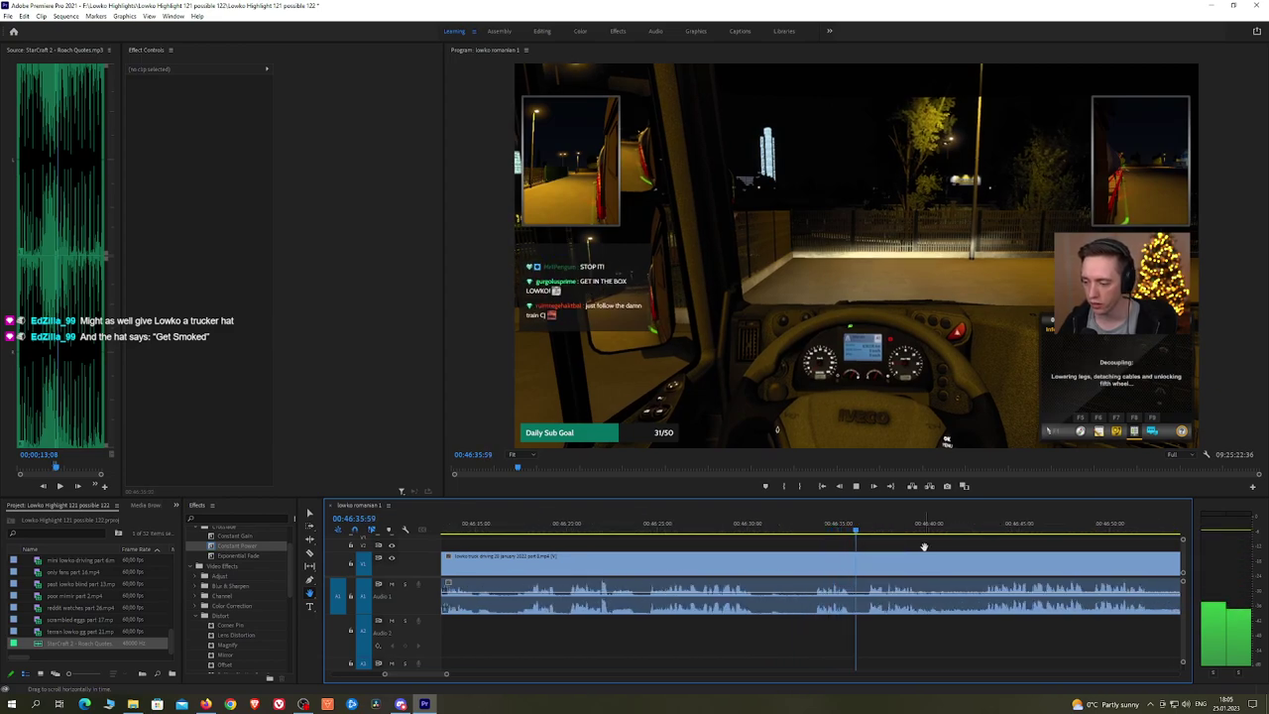
left_click_drag(925, 547, 839, 549)
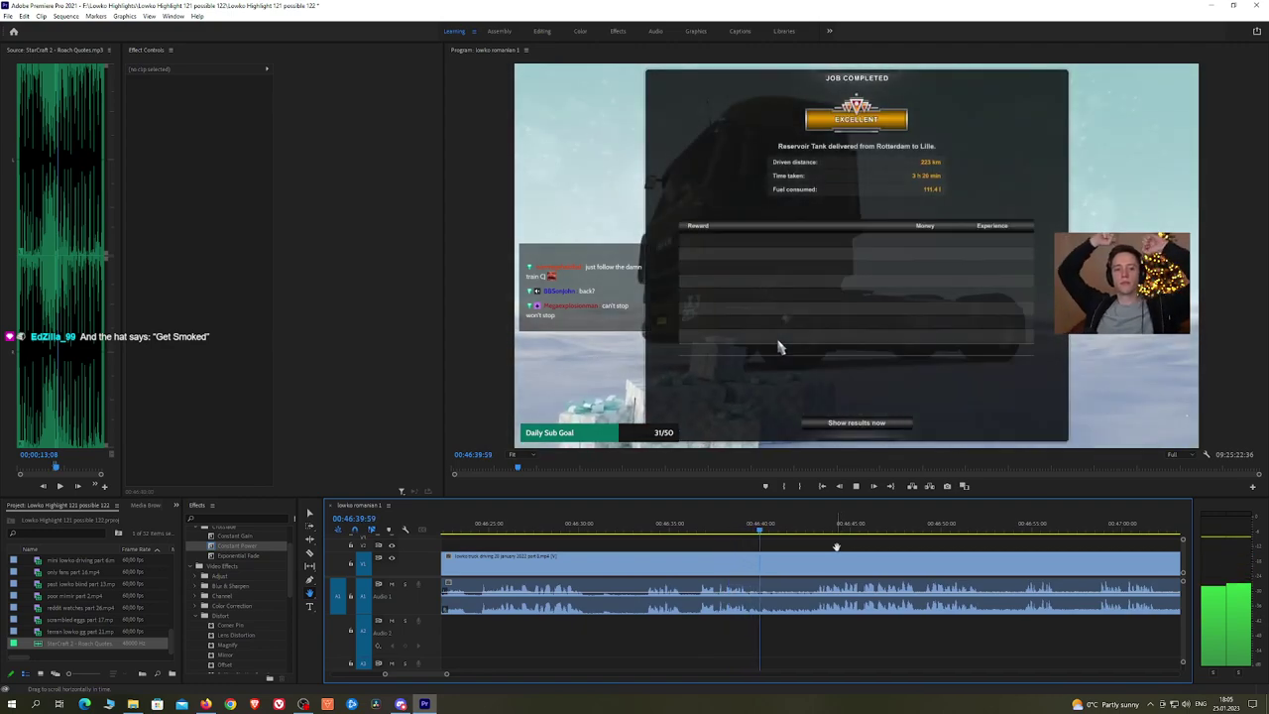
left_click(810, 530)
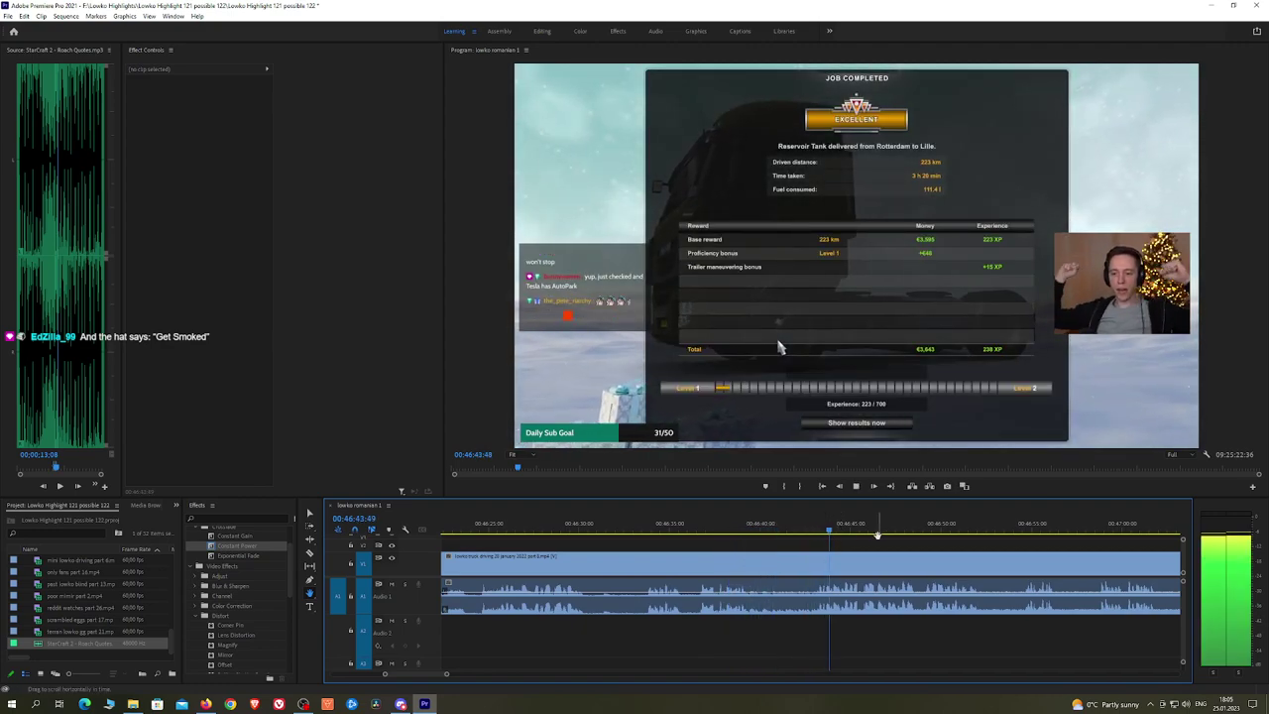
scroll(833, 538, "down", 3)
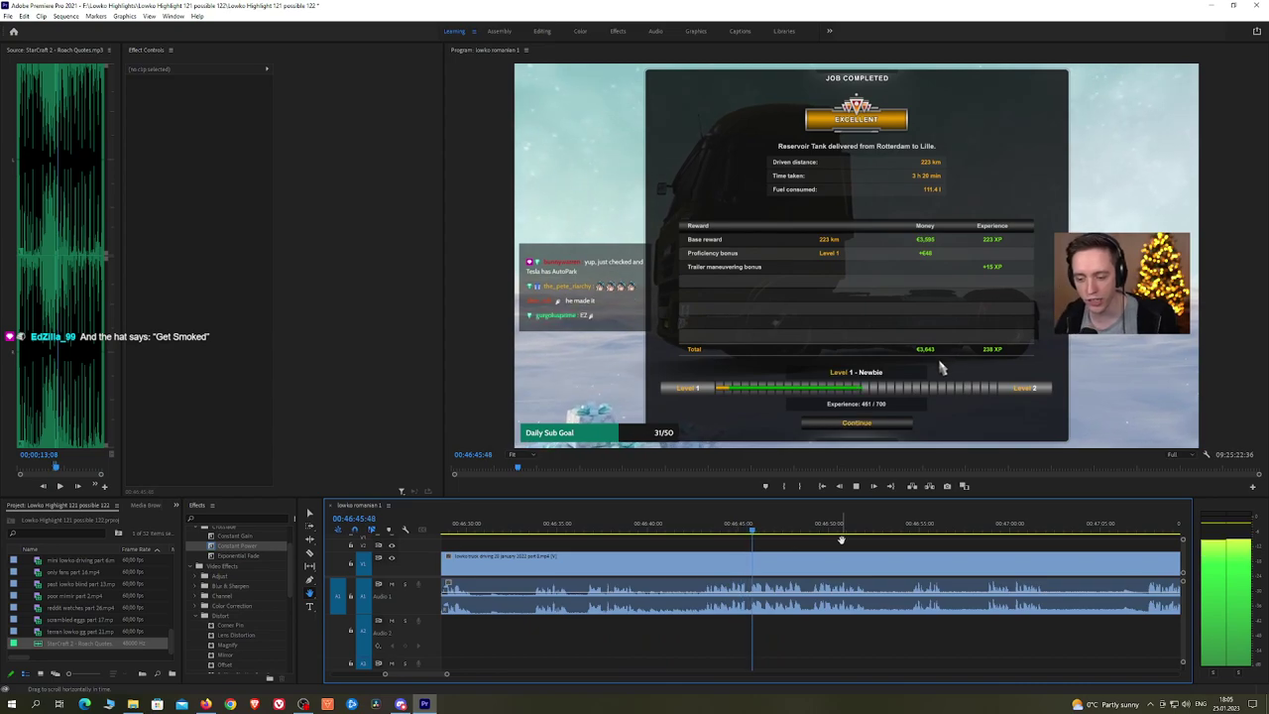
scroll(841, 539, "down", 2)
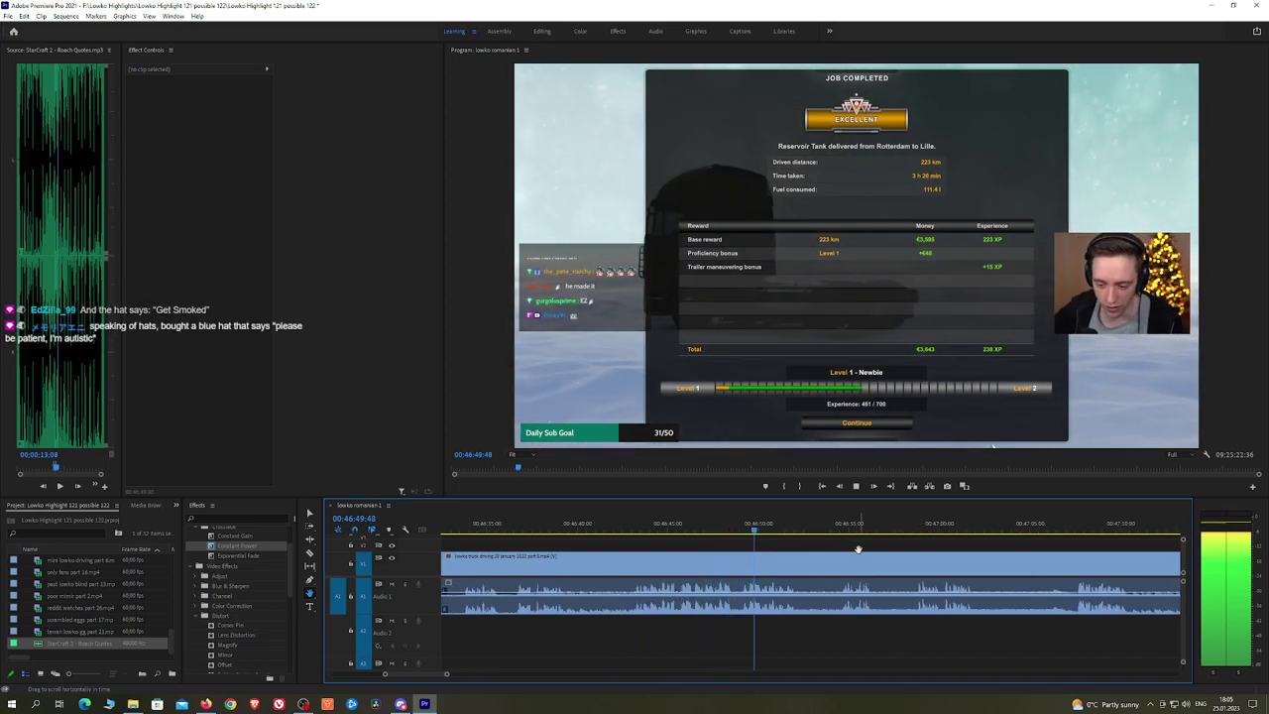
scroll(793, 546, "down", 1)
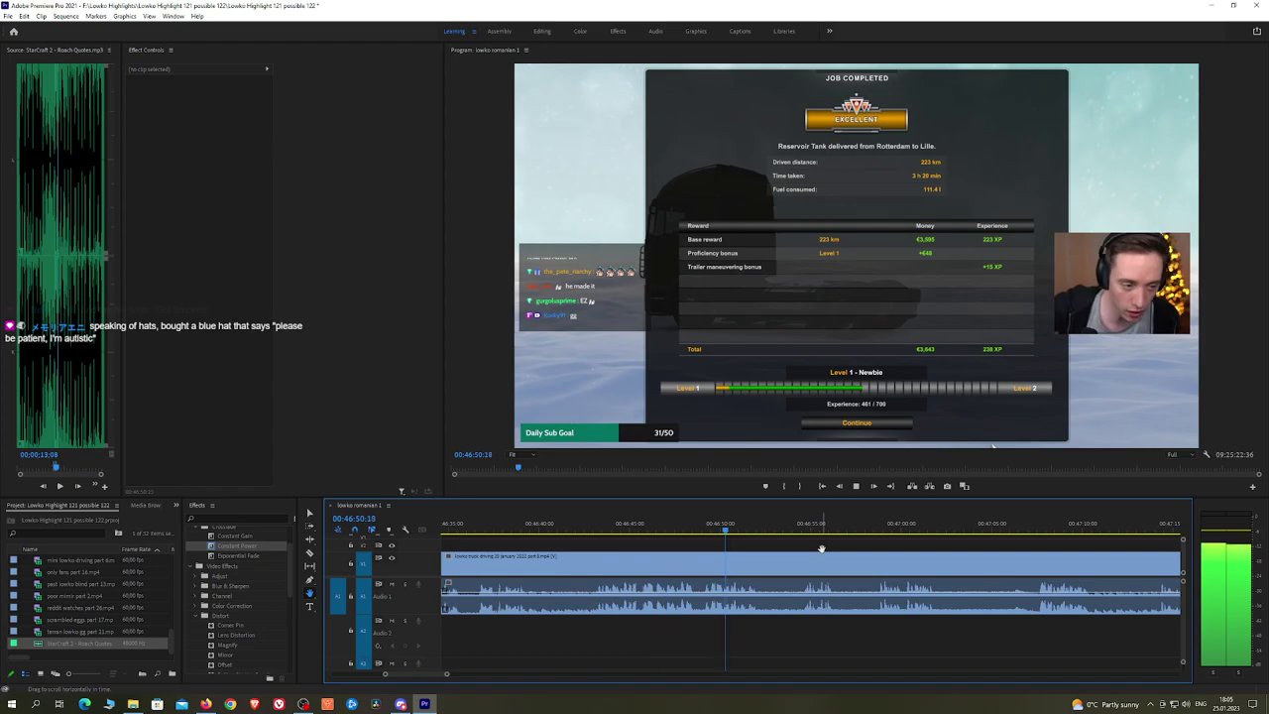
Step: Razor the clip at both ends of the unwanted part and ripple-delete the middle piece
key("c")
left_click(766, 563)
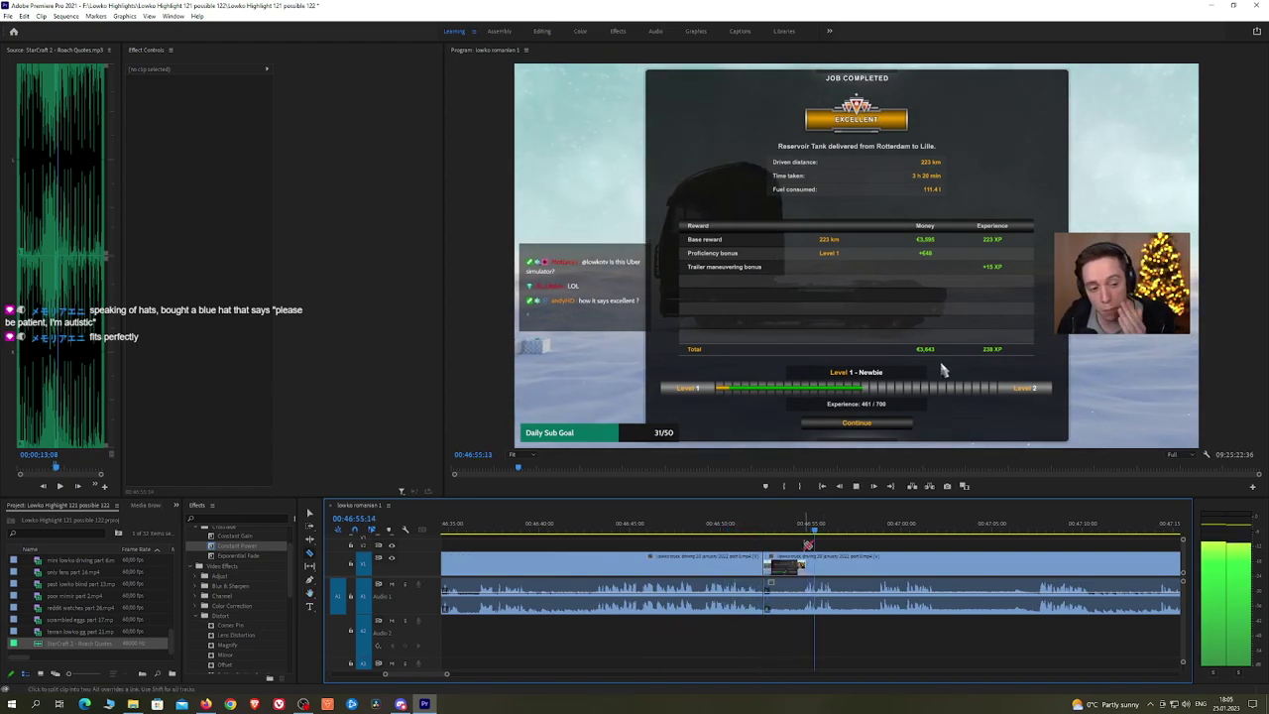
left_click(839, 563)
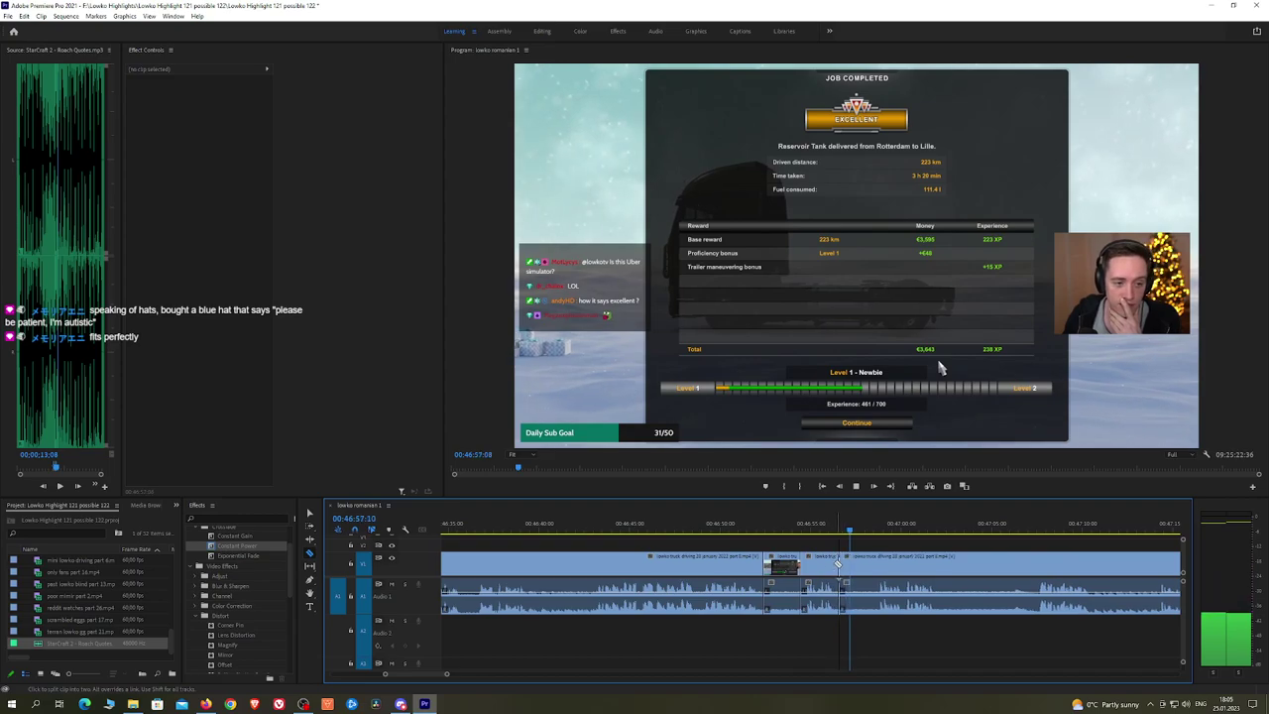
key("v")
left_click(791, 567)
key("shift+Delete")
left_click(256, 548)
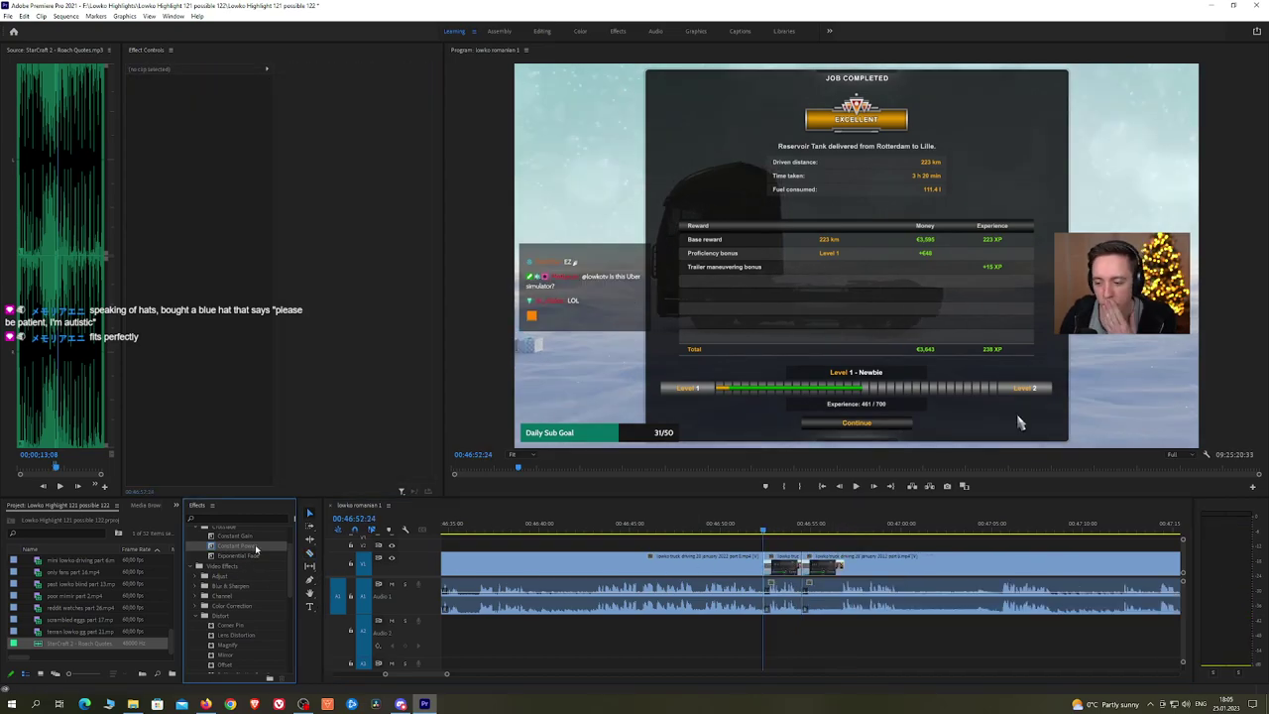
key("space")
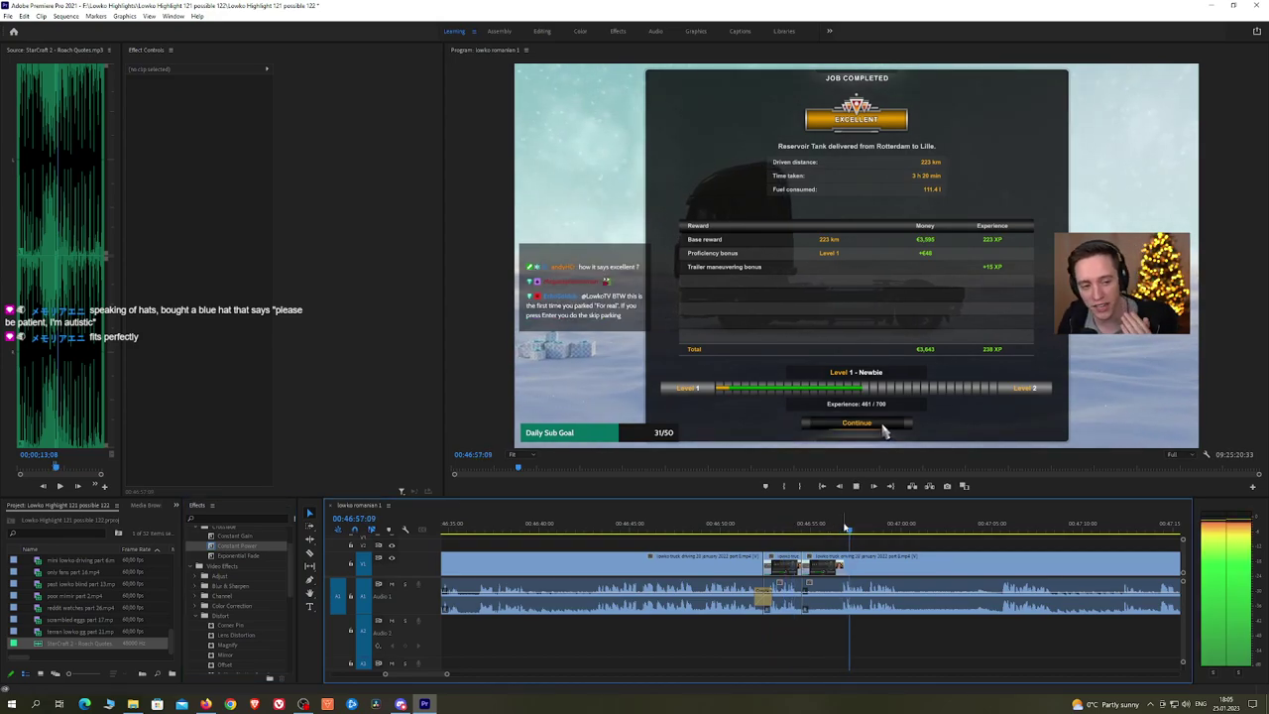
Step: Split at the playhead, ripple-delete the left piece, and add a Constant Power crossfade there
key("c")
left_click(840, 565)
key("v")
left_click(829, 569)
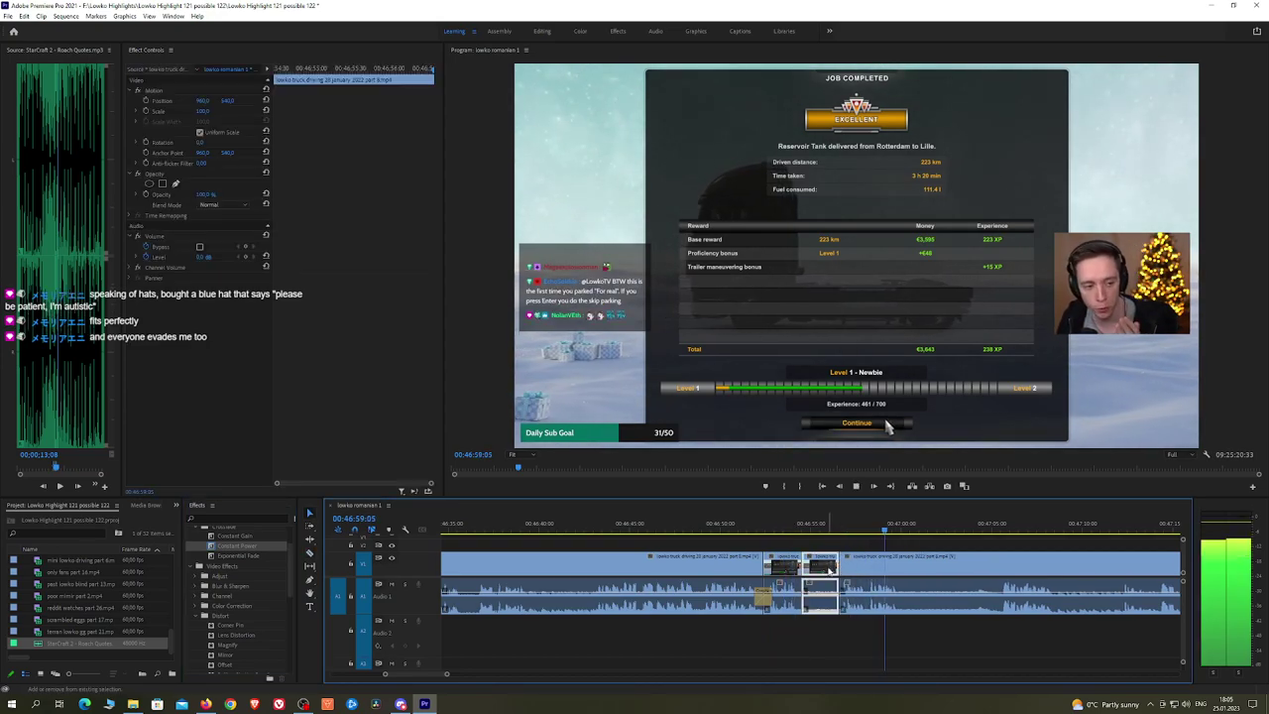
key("shift+Delete")
left_click_drag(269, 556, 801, 595)
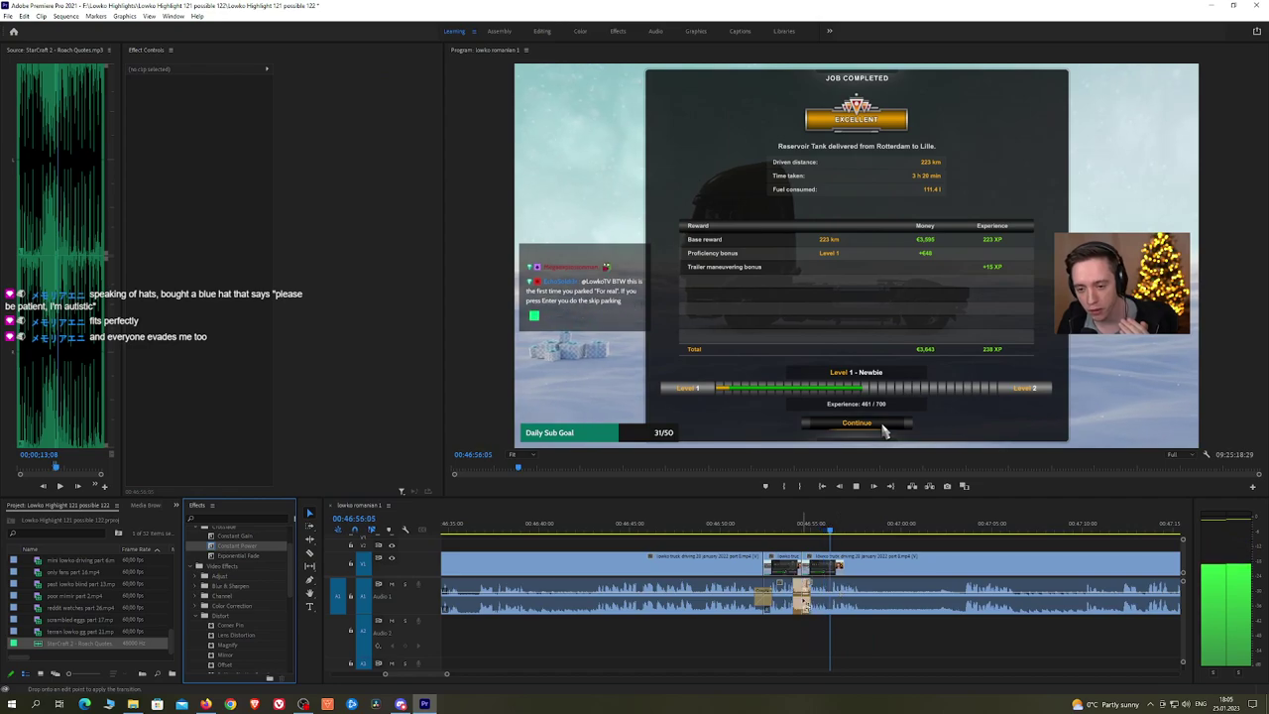
Step: Split the clip at a later point and resume playback further along
key("c")
left_click(866, 564)
left_click(970, 532)
key("space")
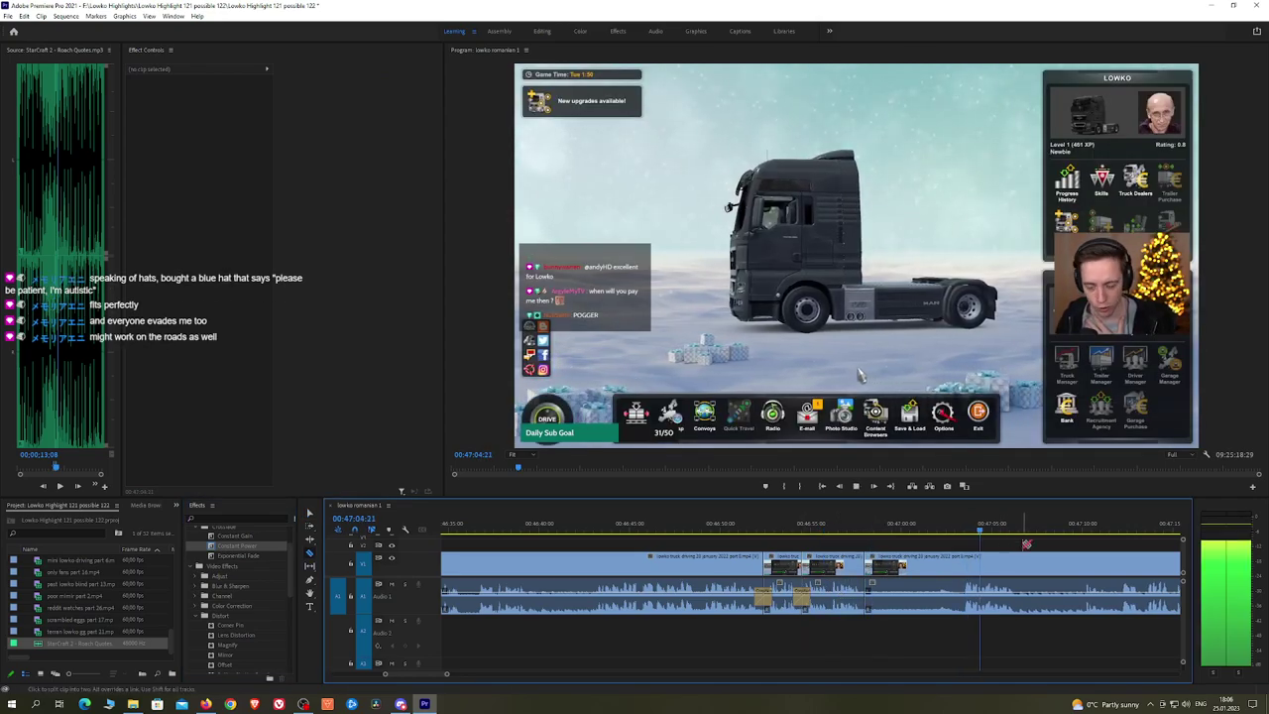
Step: Zoom out and scrub ahead to the Quick Job Offers screen
scroll(1030, 544, "down", 2)
key("minus")
scroll(1076, 553, "down", 2)
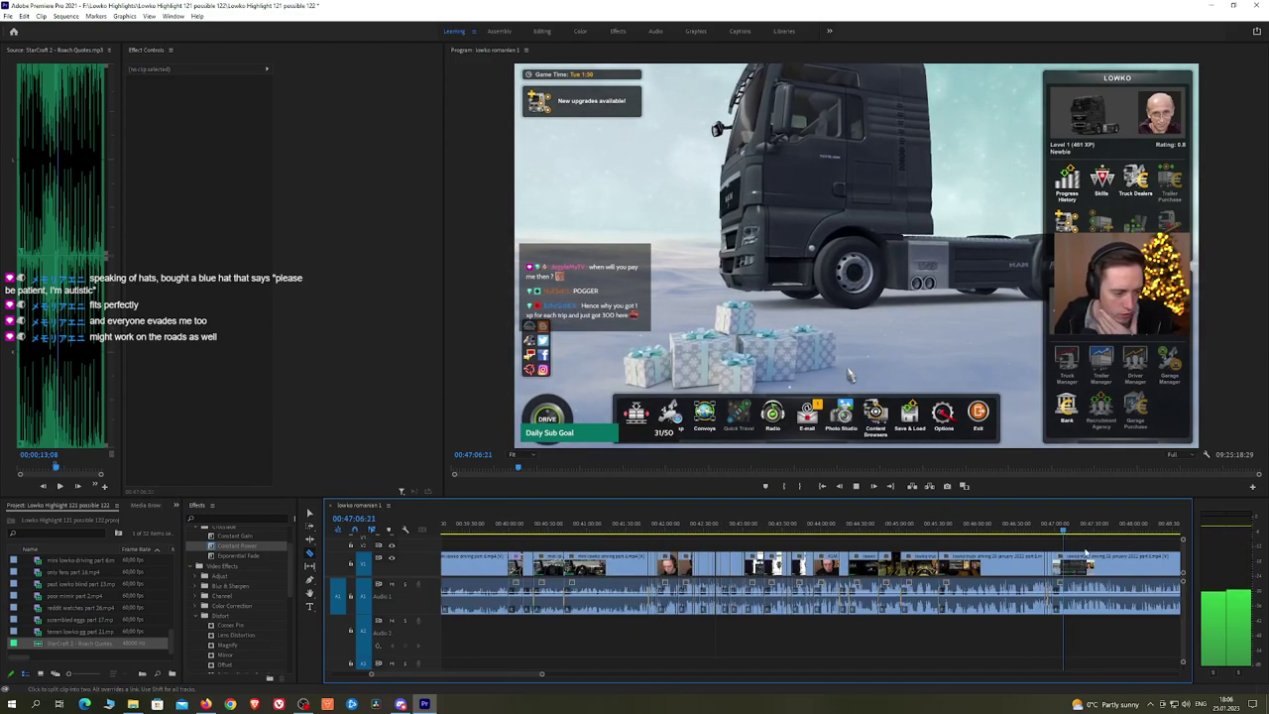
key("h")
left_click_drag(1106, 552, 642, 532)
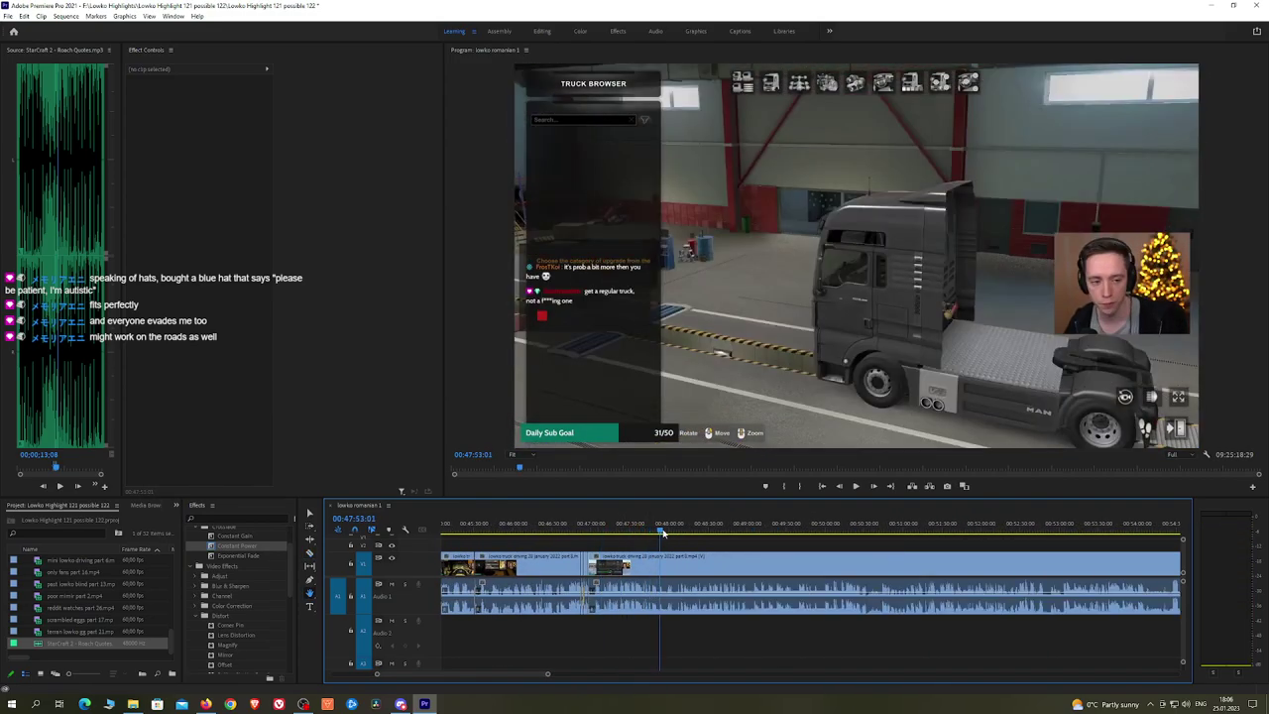
left_click_drag(756, 533, 859, 533)
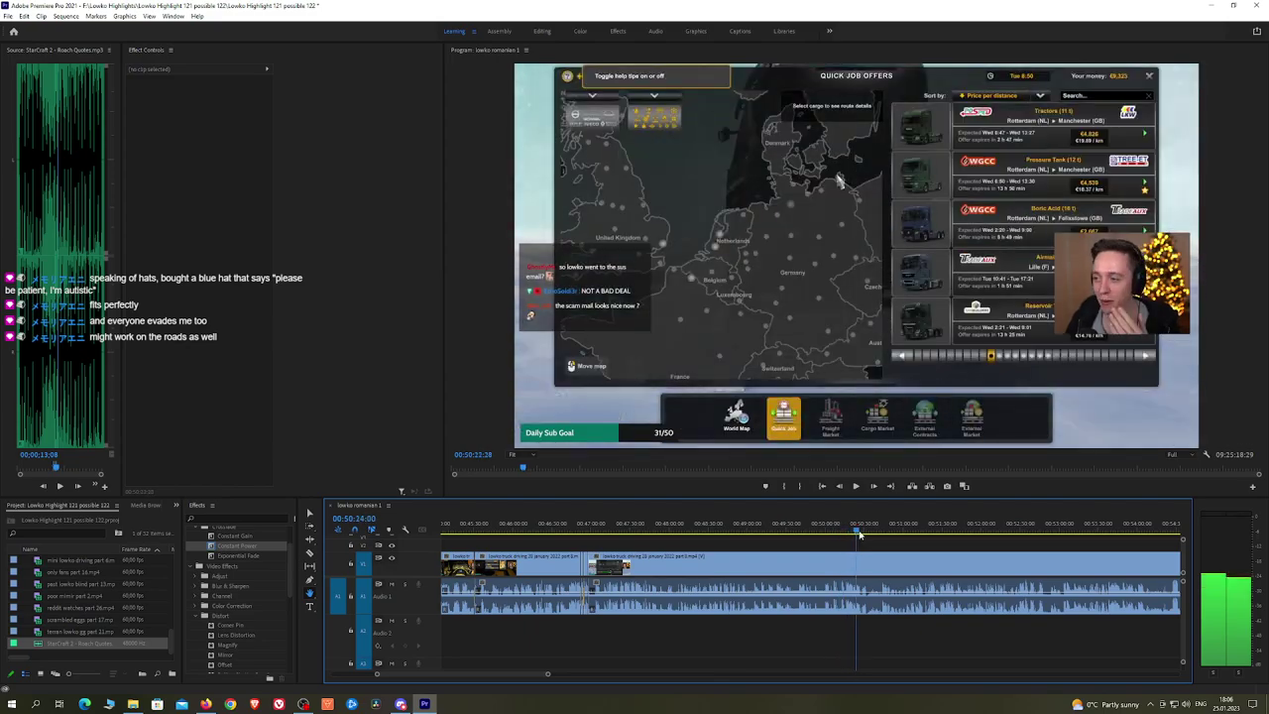
key("space")
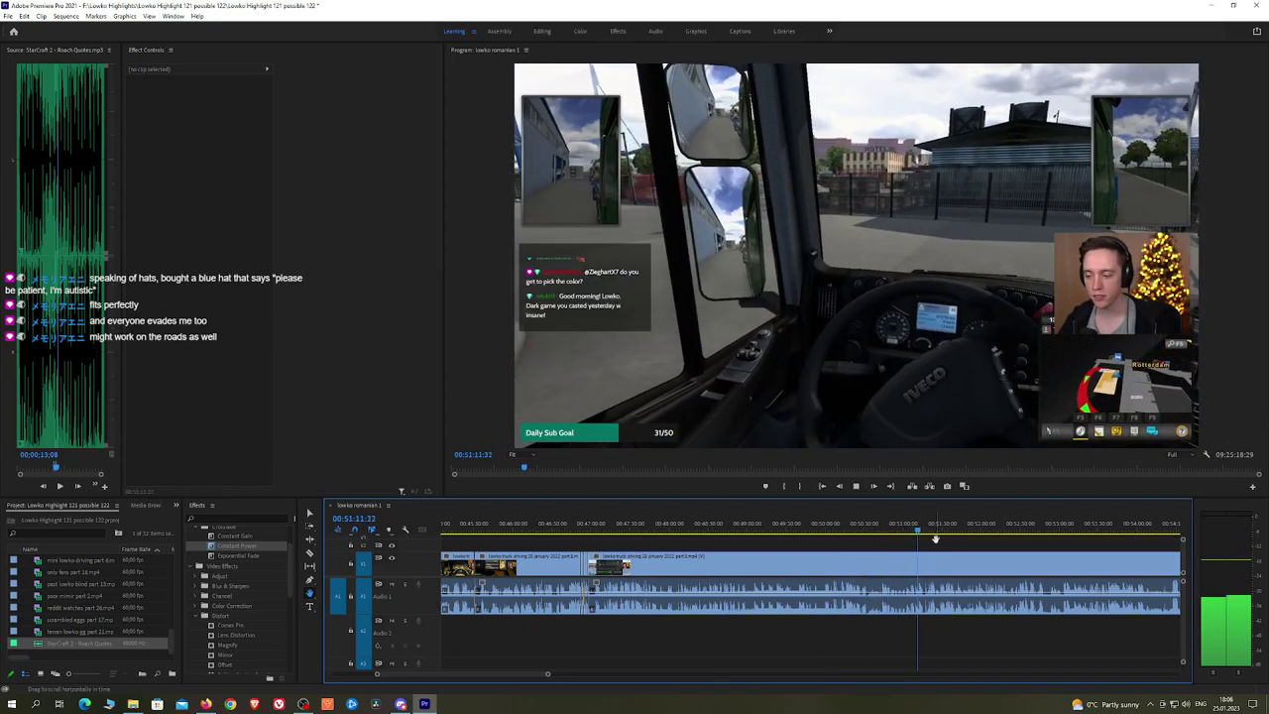
Step: Zoom back in and review the driving footage to find the unwanted stretch
scroll(949, 547, "down", 3)
scroll(1010, 552, "down", 4)
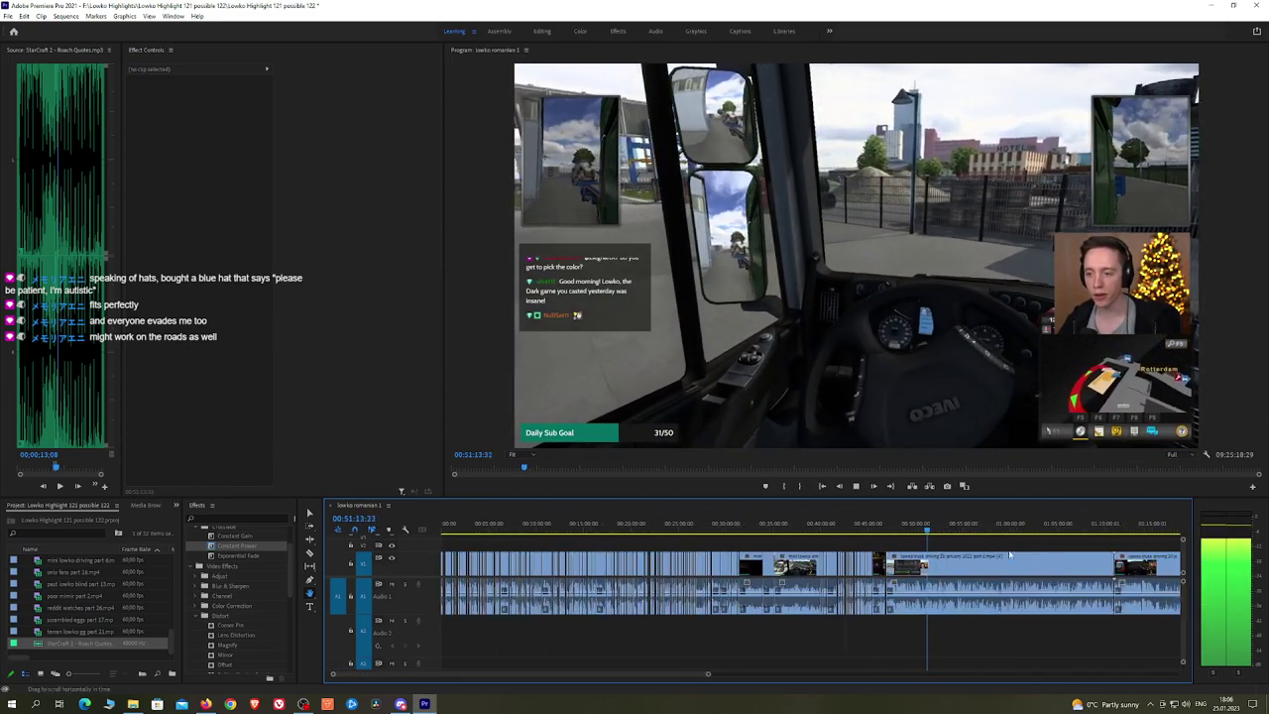
left_click_drag(980, 551, 771, 543)
scroll(759, 552, "up", 2)
key("equal")
key("equal")
key("equal")
key("equal")
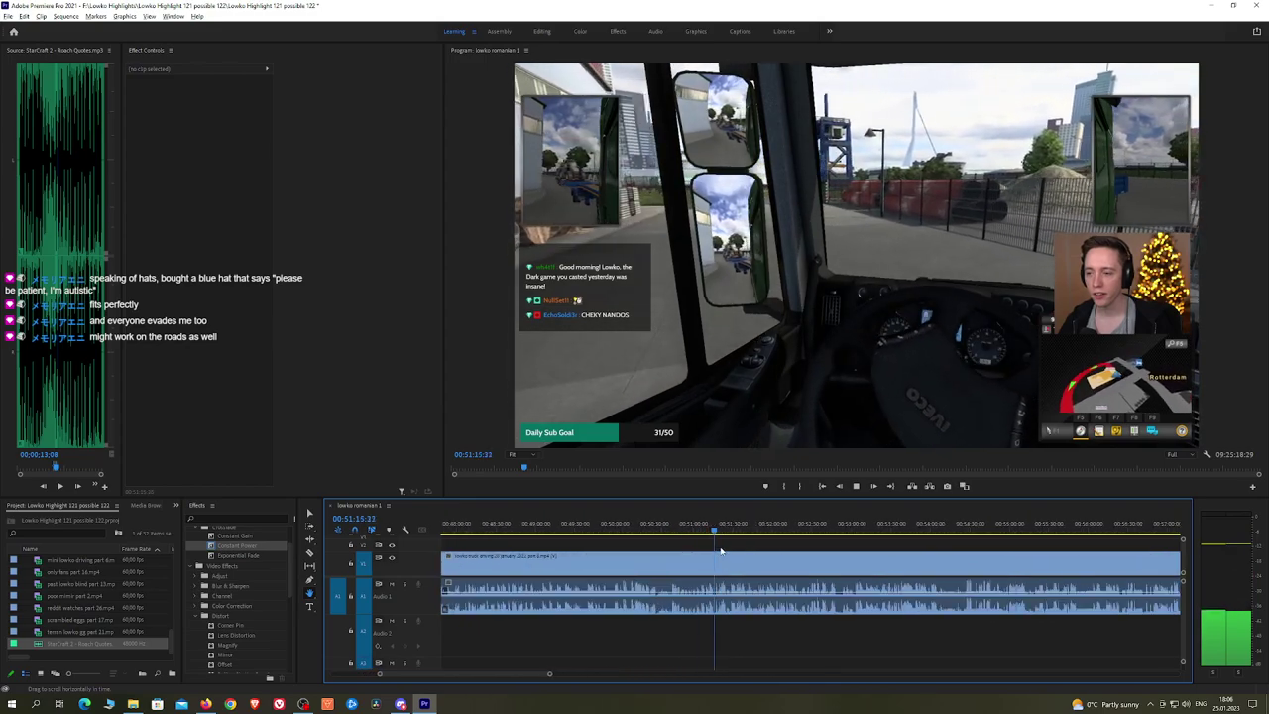
left_click(749, 531)
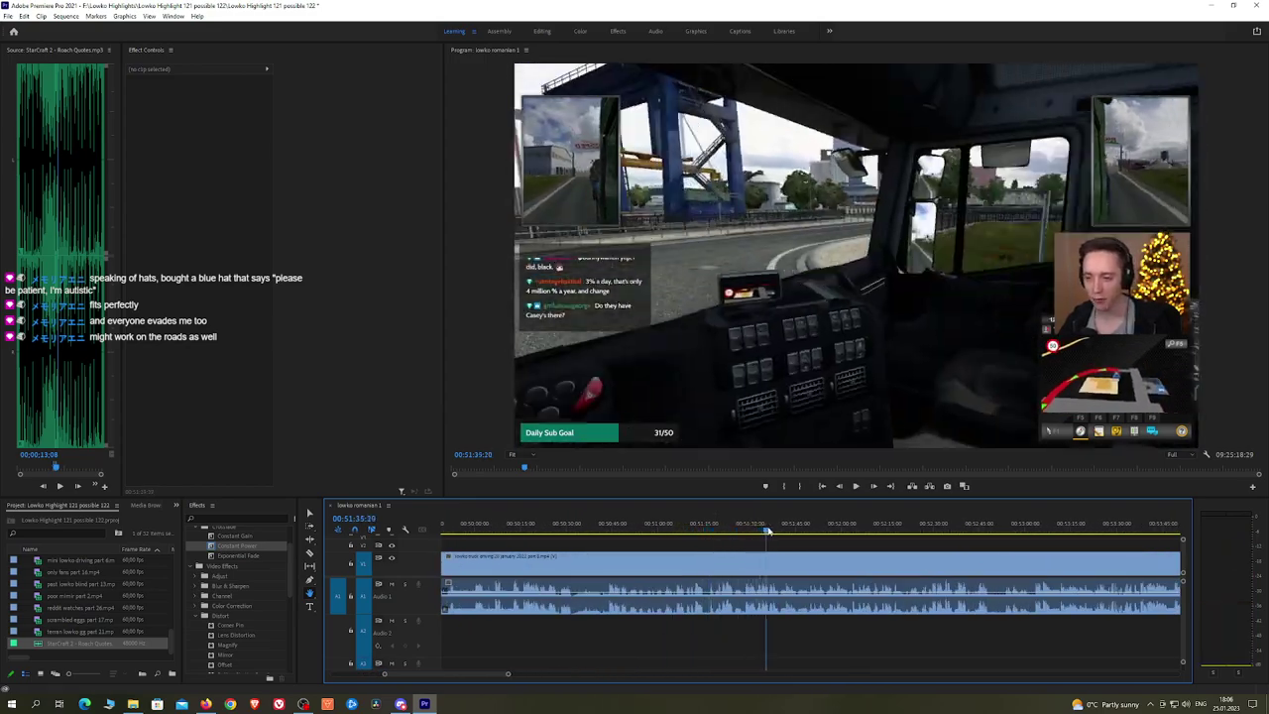
left_click_drag(766, 531, 806, 532)
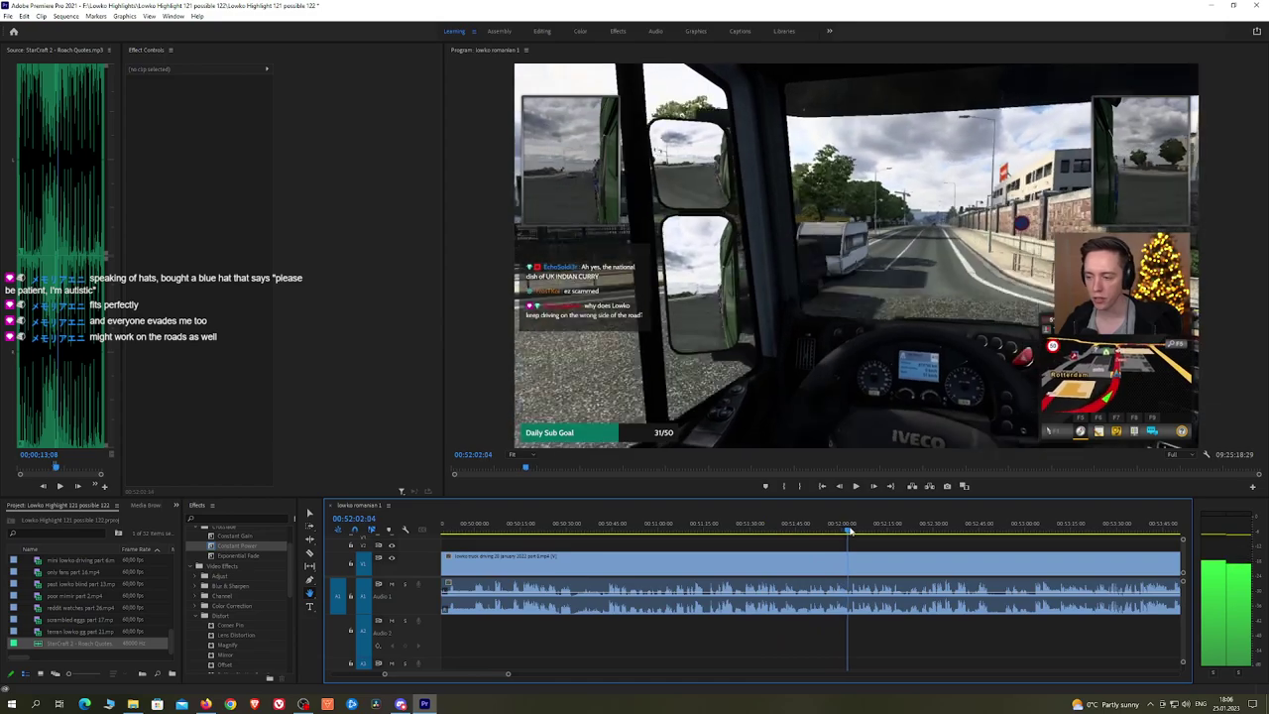
left_click_drag(870, 532, 916, 532)
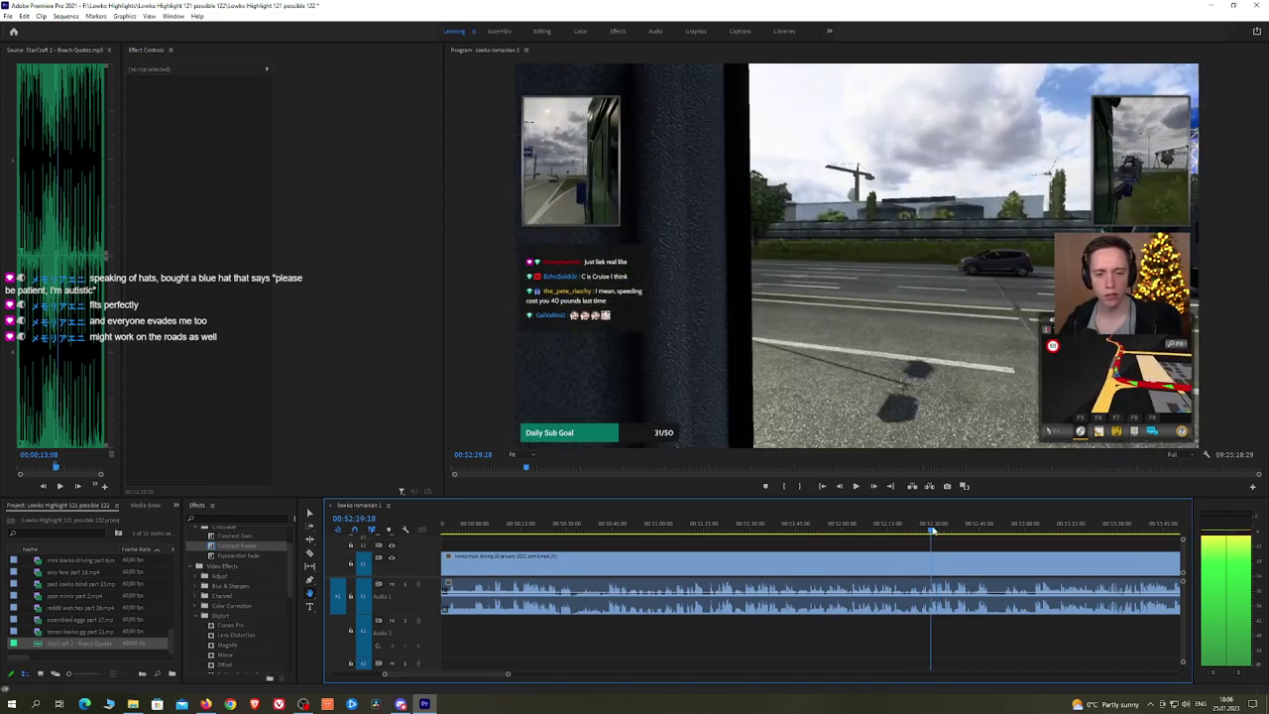
key("space")
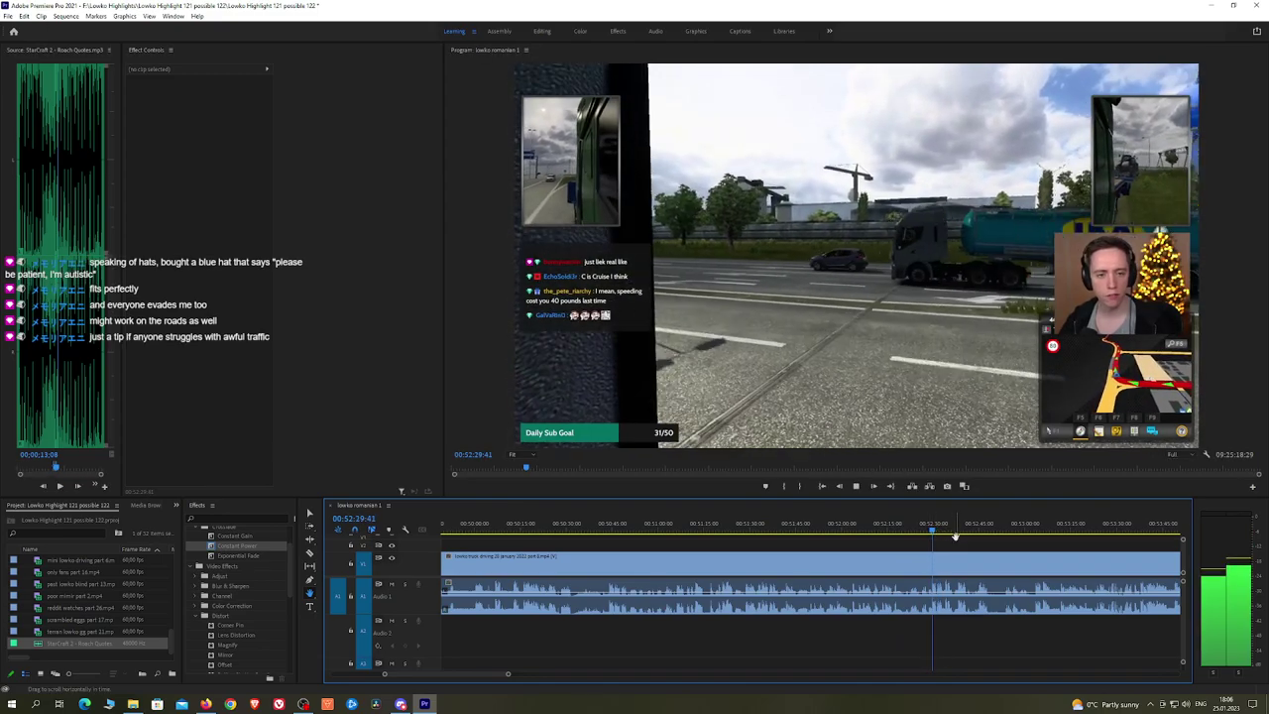
scroll(989, 540, "up", 7)
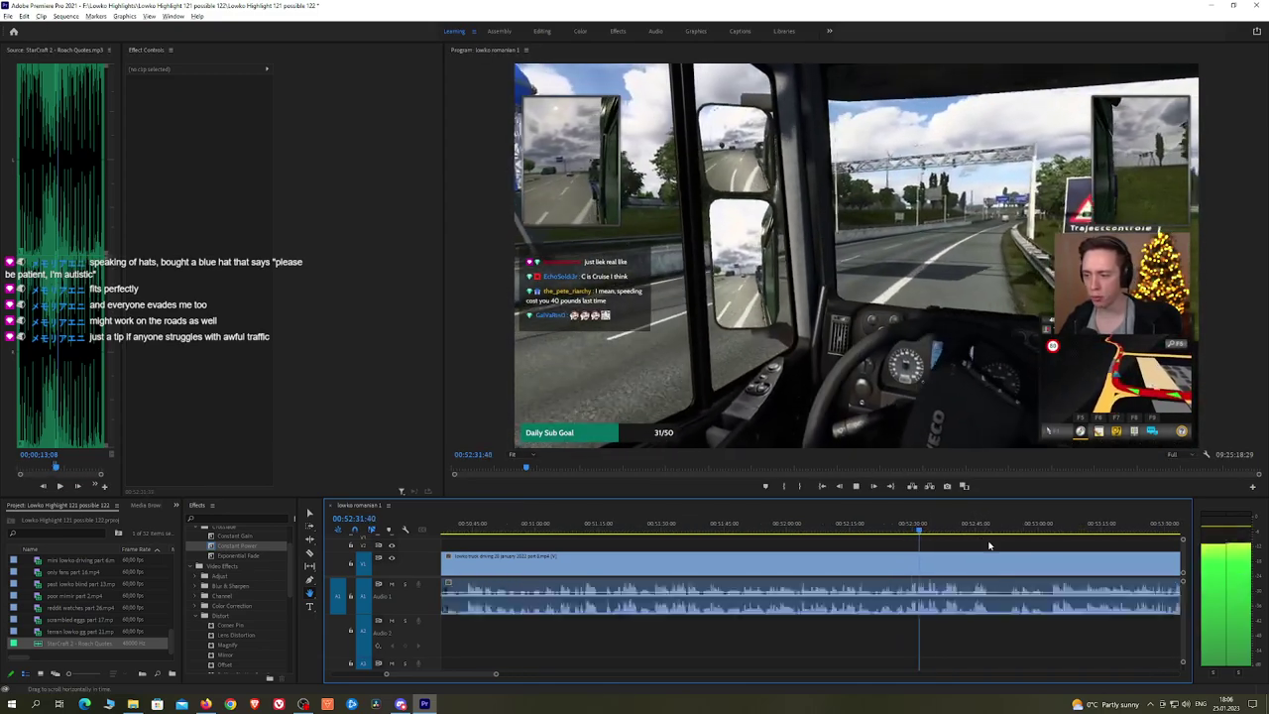
left_click(757, 526)
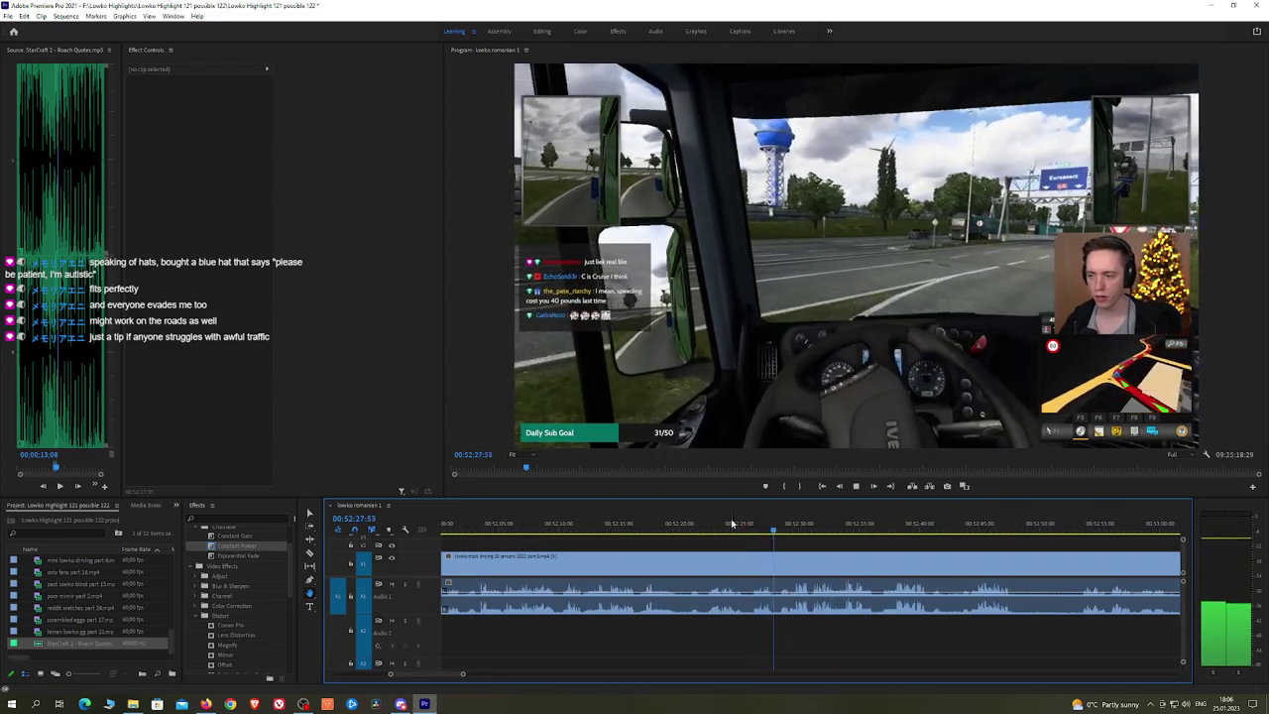
key("space")
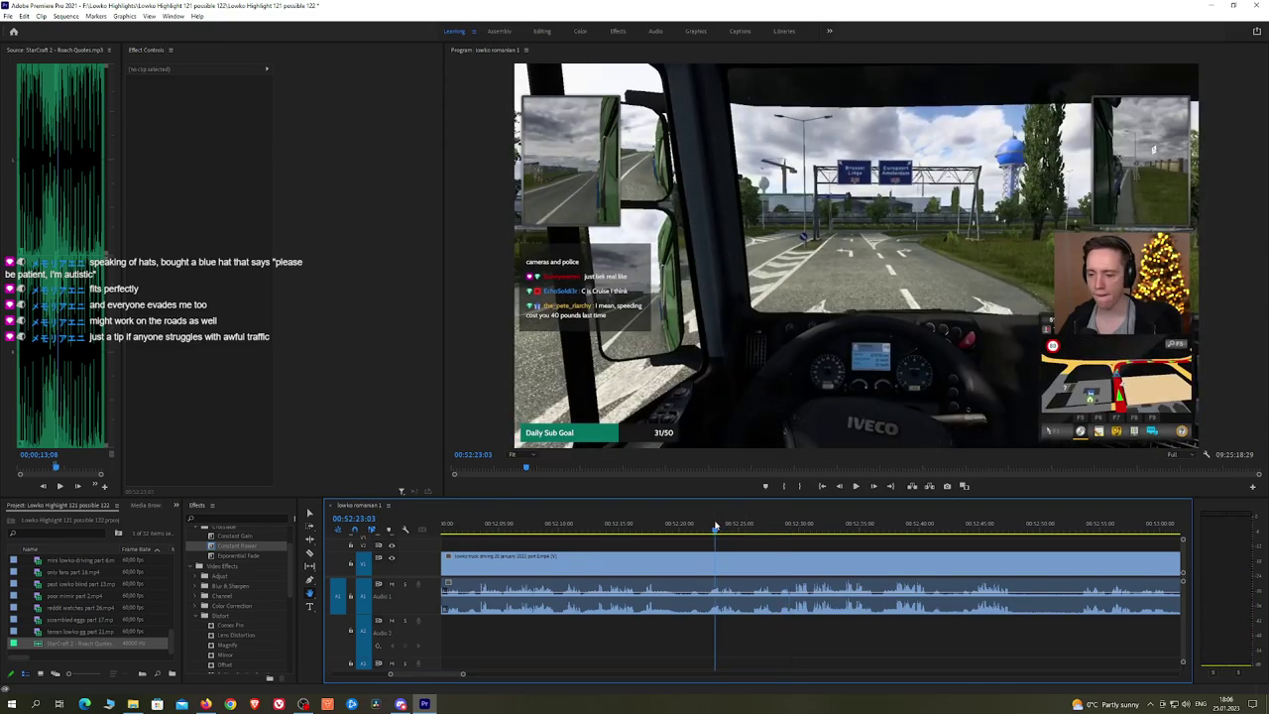
Step: Split the clip at the playhead and ripple-delete the unwanted section
key("c")
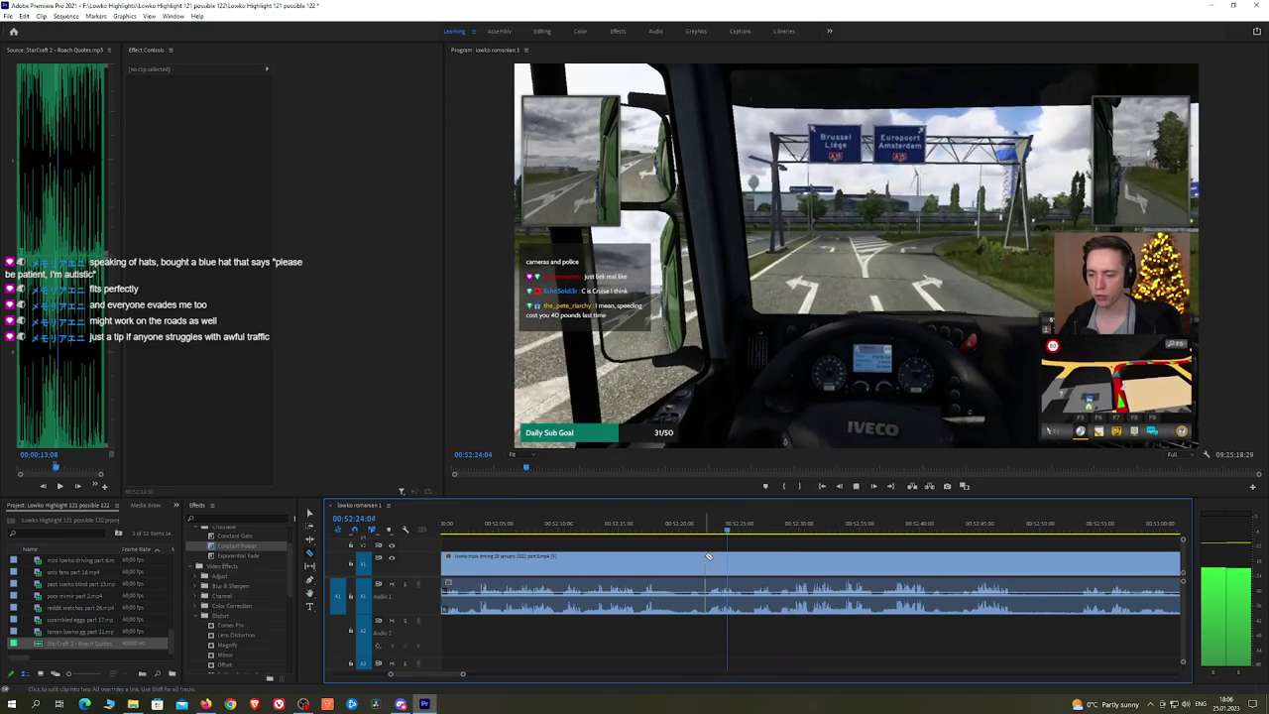
left_click(707, 558)
key("v")
left_click(687, 560)
key("shift+Delete")
key("Up")
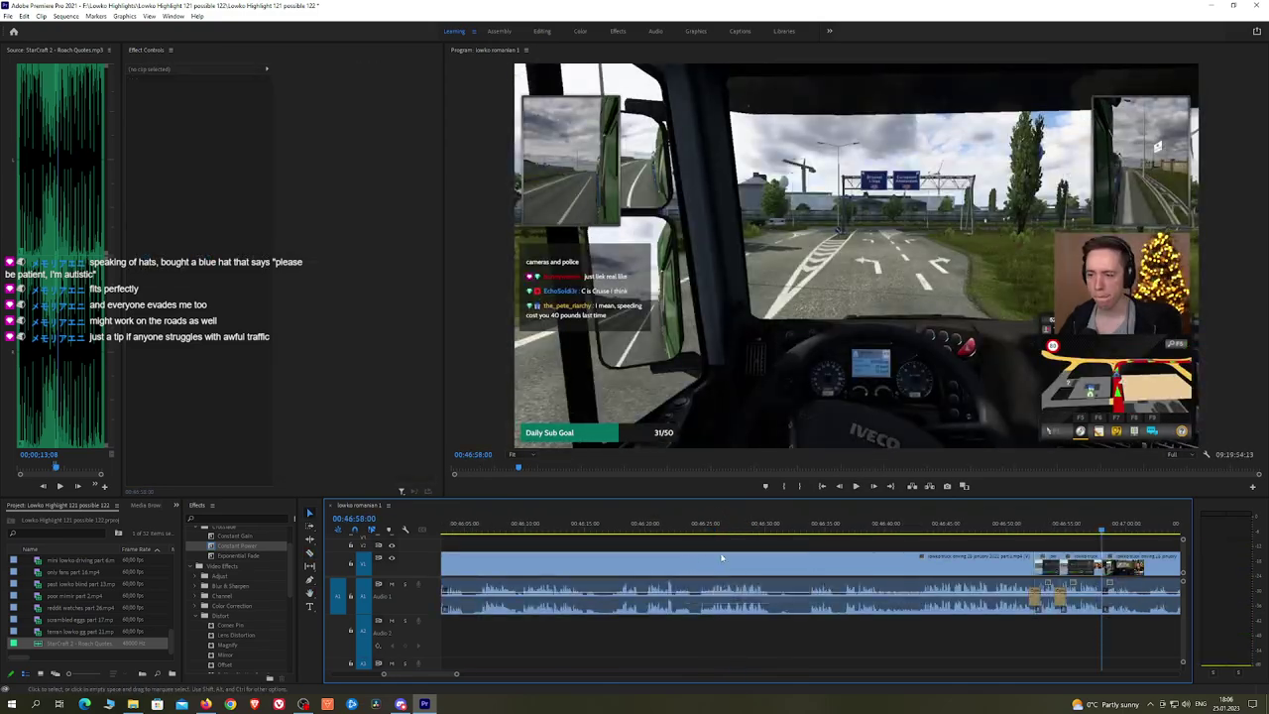
Step: Replace the Constant Power crossfade with an Exponential Fade on the audio cut
left_click_drag(253, 550, 999, 549)
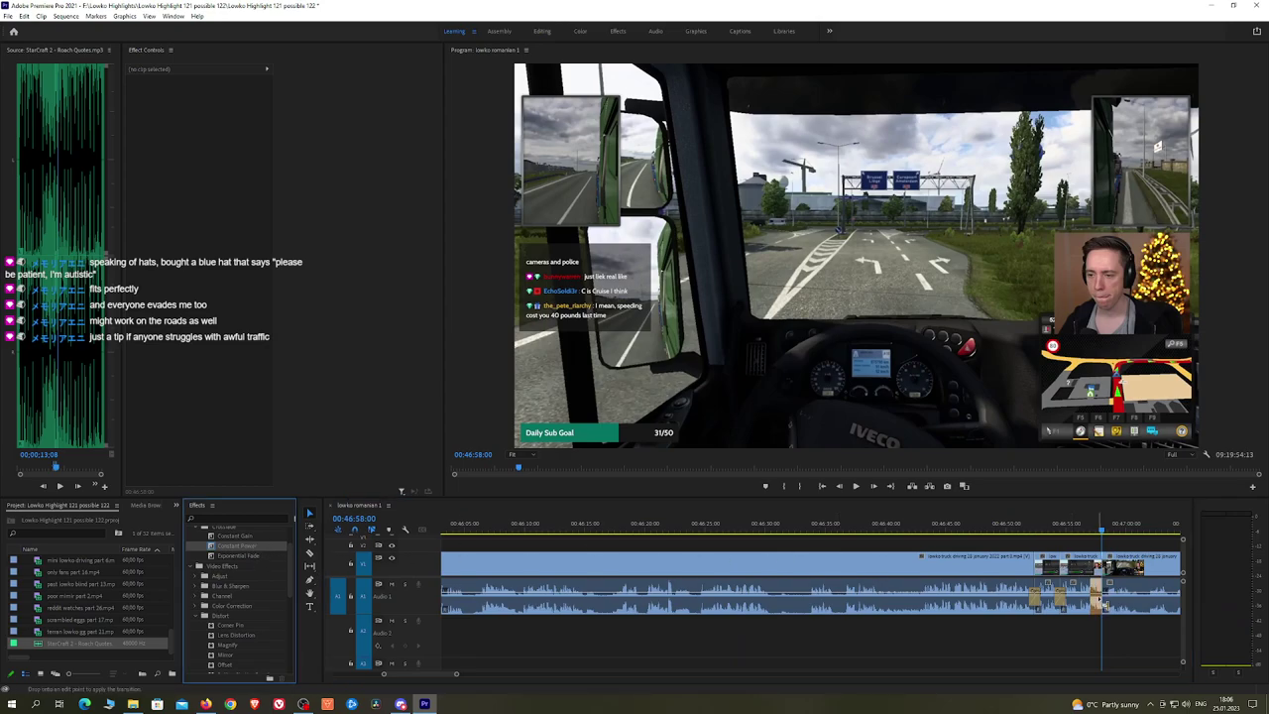
left_click_drag(1099, 603, 1103, 601)
key("space")
key("h")
left_click_drag(1140, 550, 917, 517)
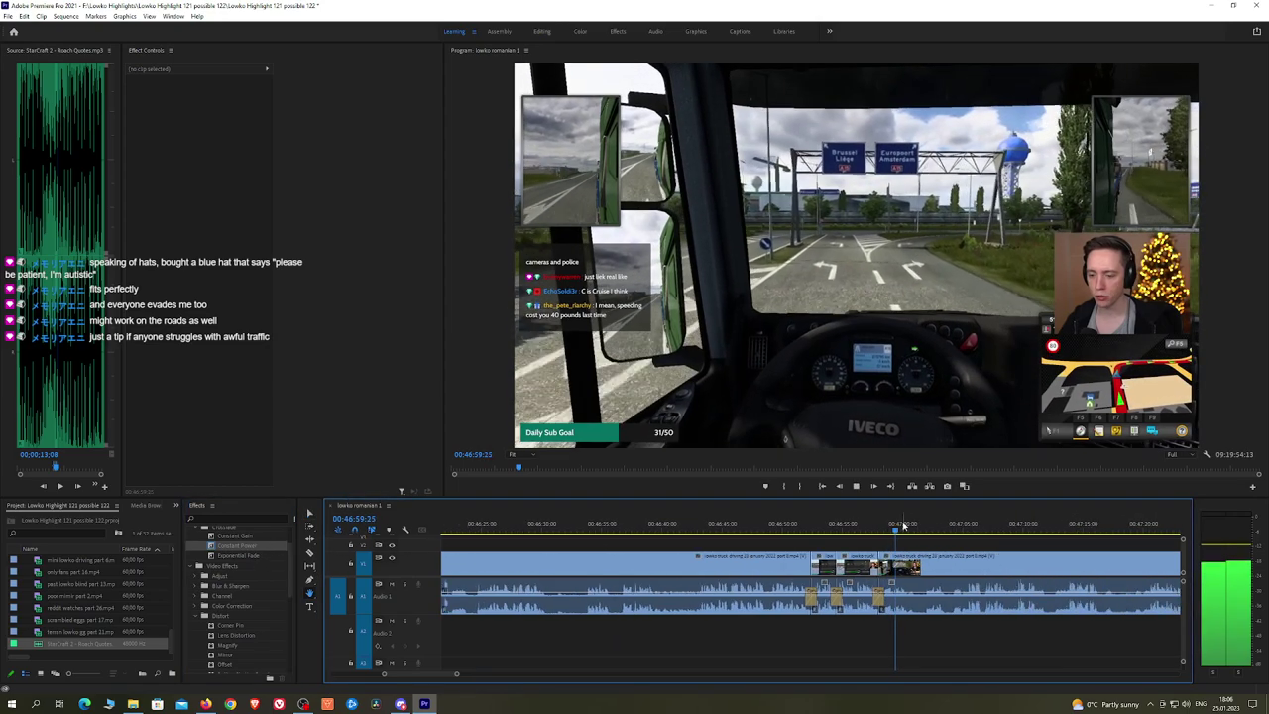
key("ctrl+z")
left_click_drag(228, 561, 938, 591)
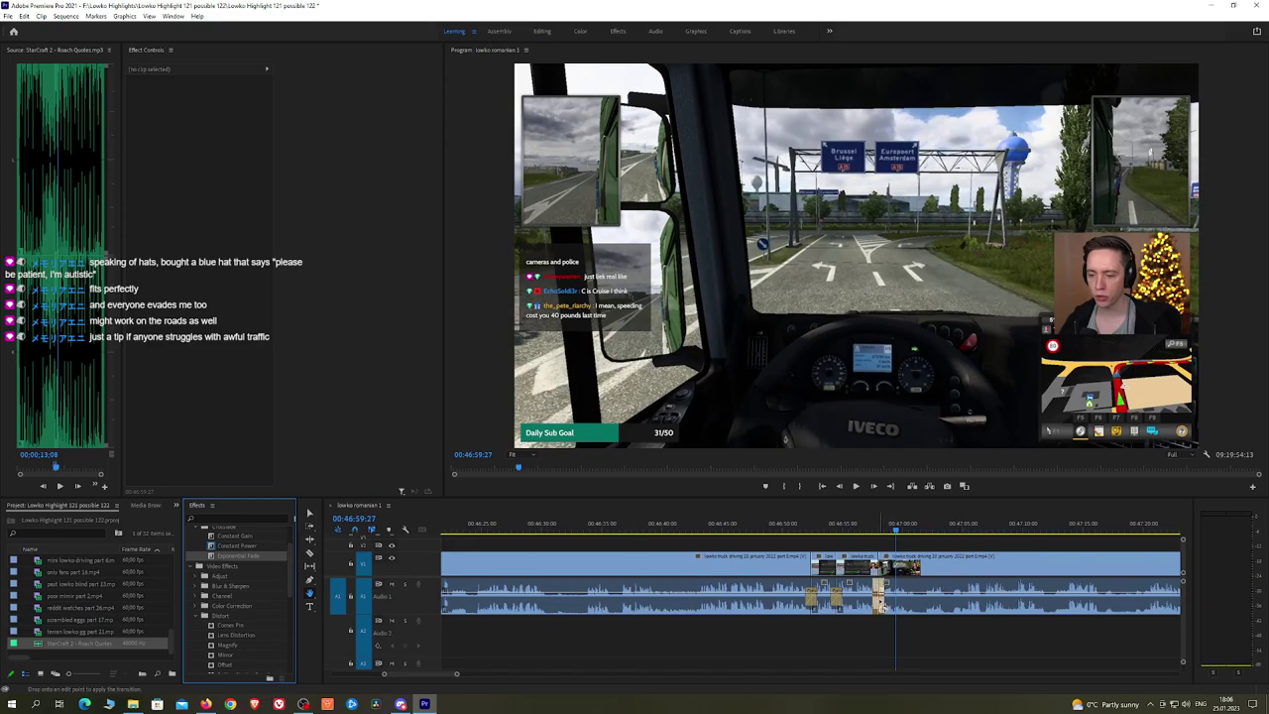
key("space")
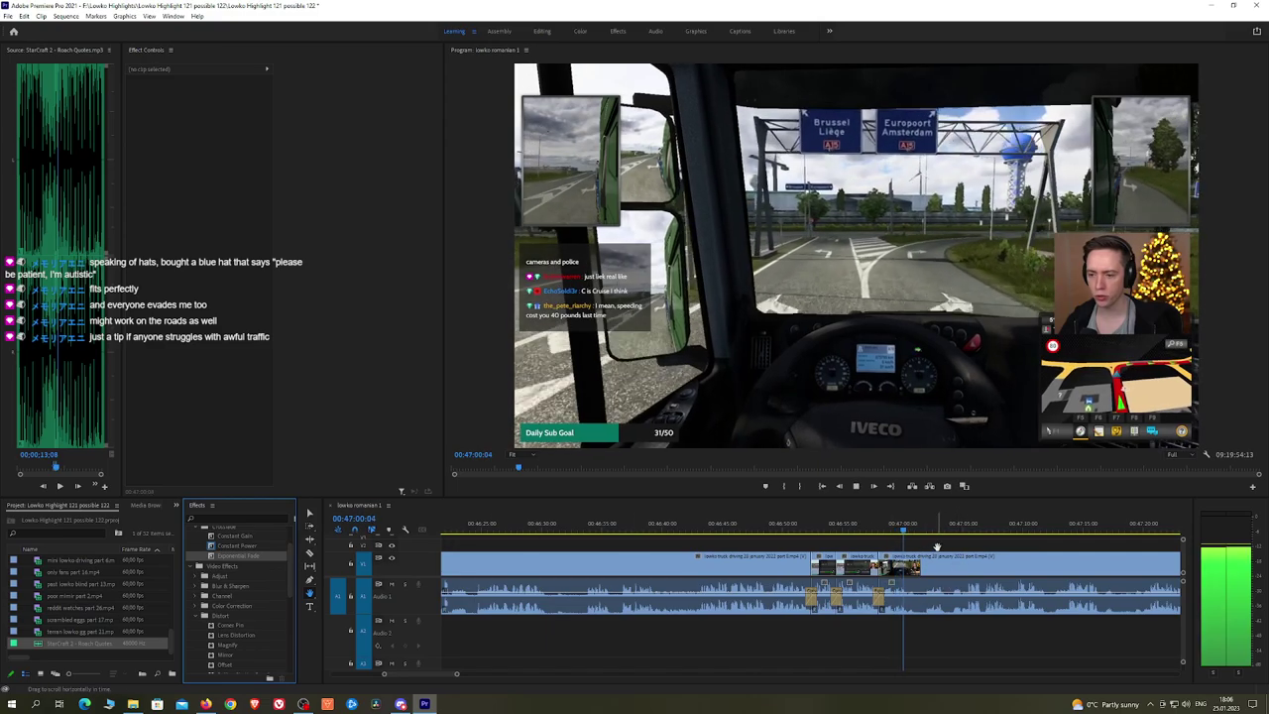
Step: Razor-cut the driving clip at 47:05:39
left_click_drag(974, 546, 914, 540)
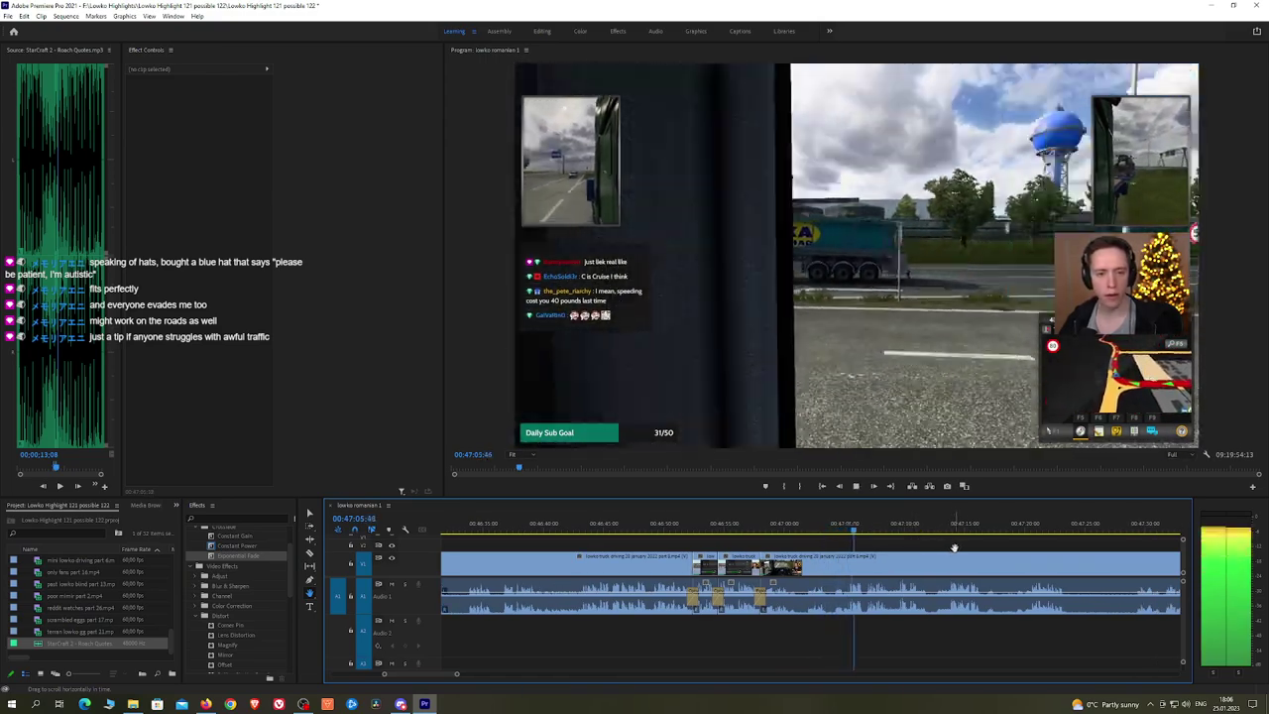
key("space")
left_click(842, 532)
scroll(853, 540, "up", 2)
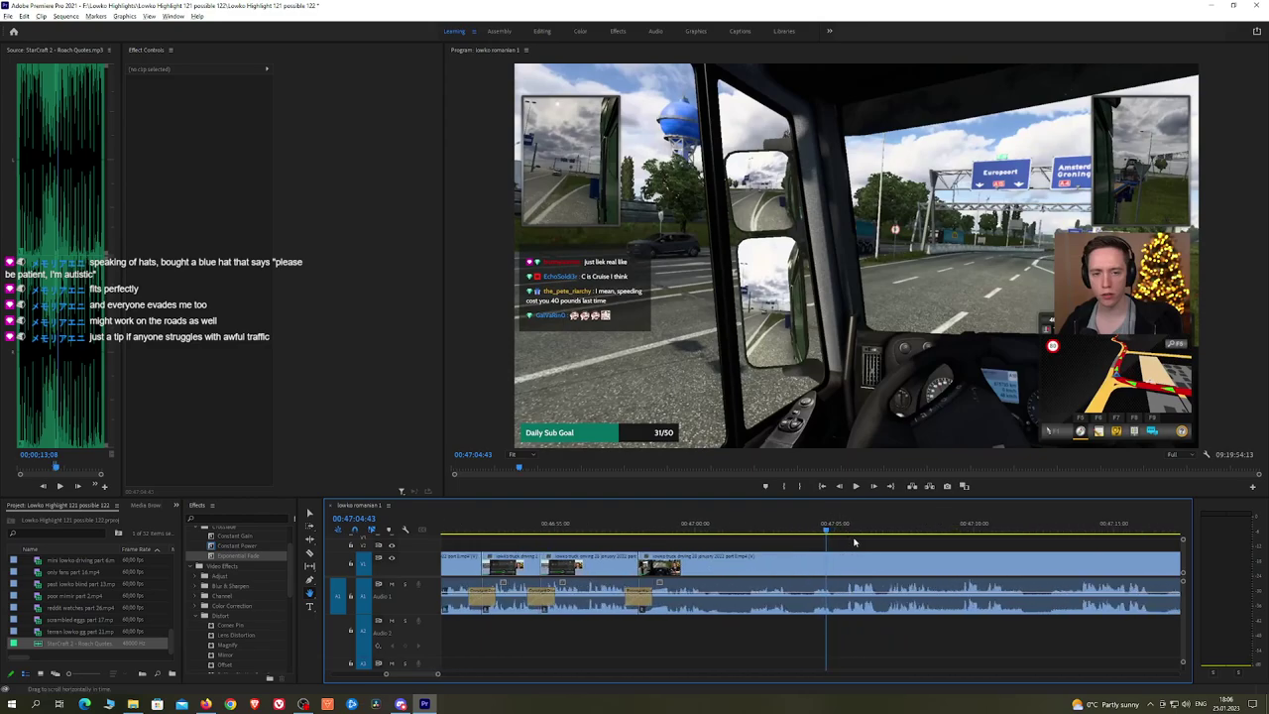
mouse_move(859, 537)
left_mouse_down()
mouse_move(836, 533)
mouse_move(847, 532)
left_mouse_up()
key("c")
left_click(846, 564)
key("space")
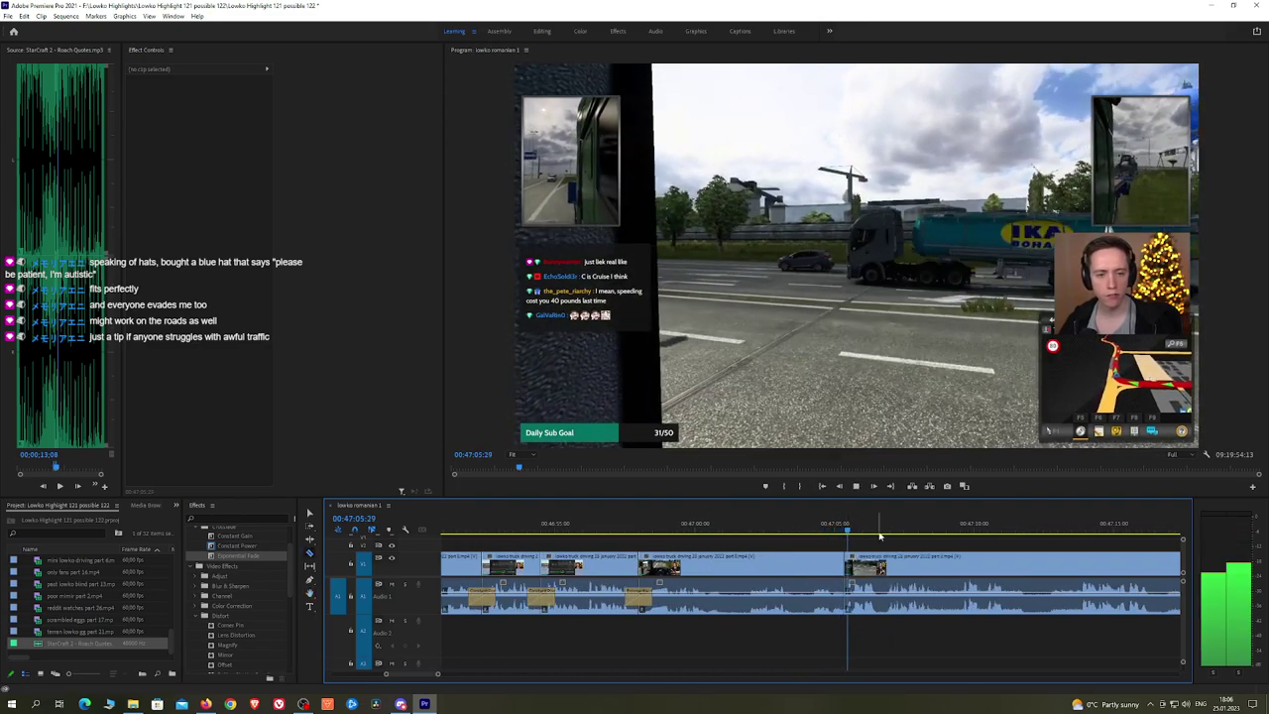
key("space")
key("space")
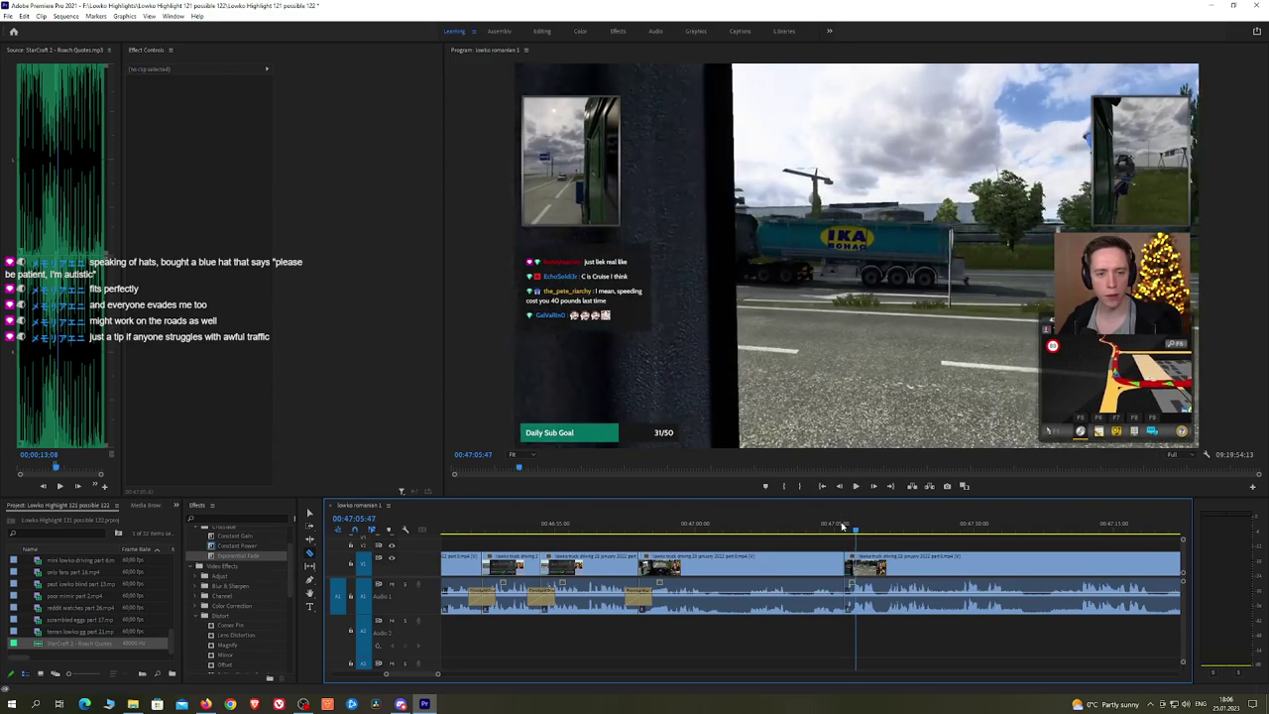
left_click(842, 526)
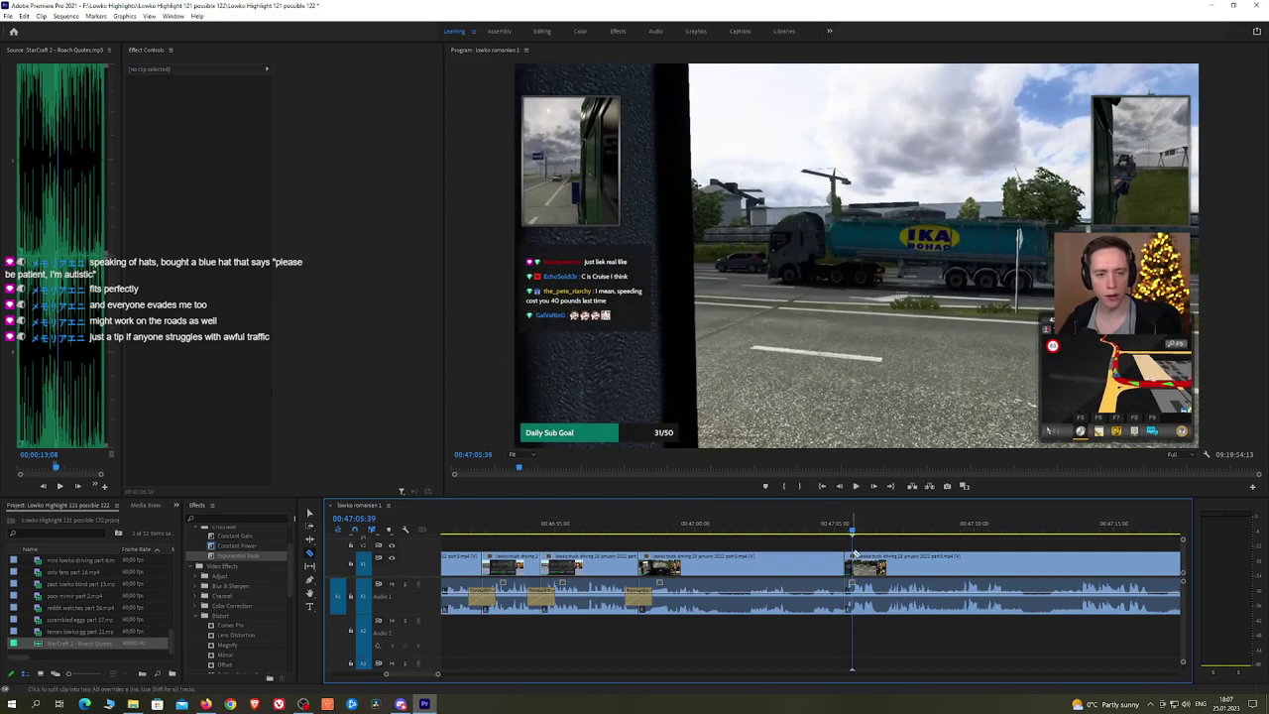
Step: Trim the later clip's head and drop 'StarCraft 2 - Roach Quotes.mp3' onto A2 at the cut
left_click_drag(854, 554, 849, 618)
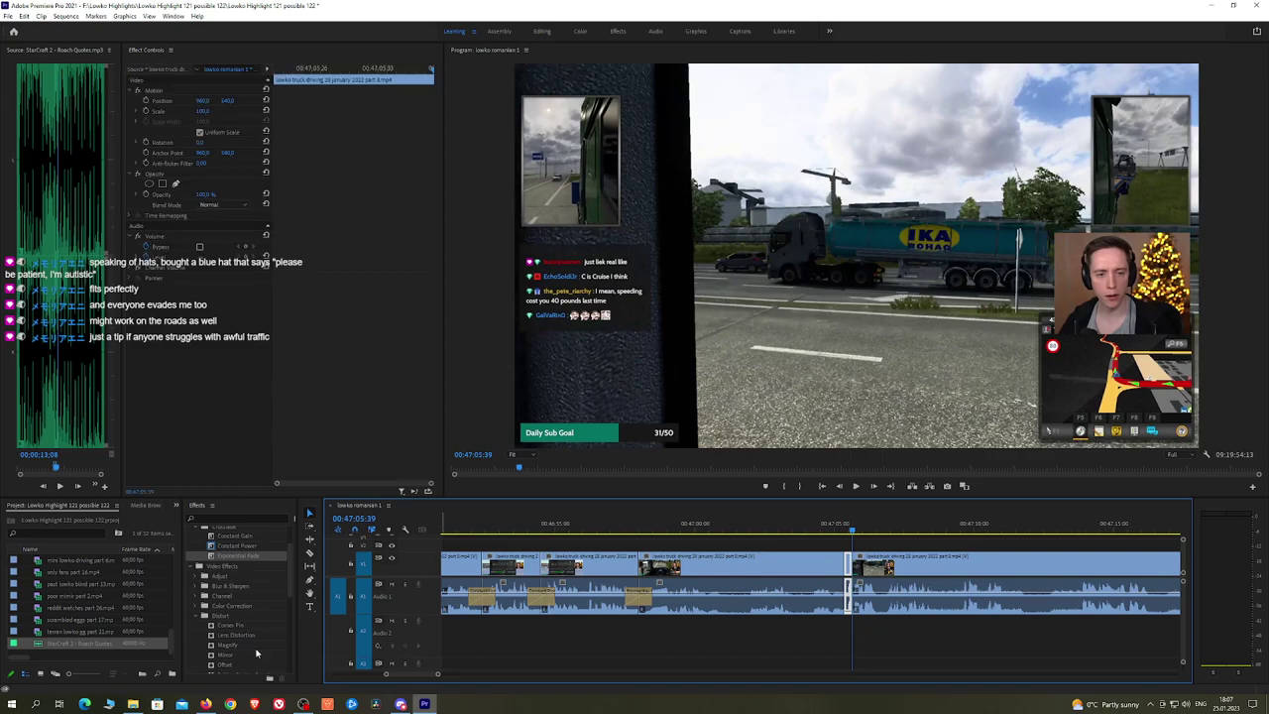
left_click_drag(93, 646, 841, 637)
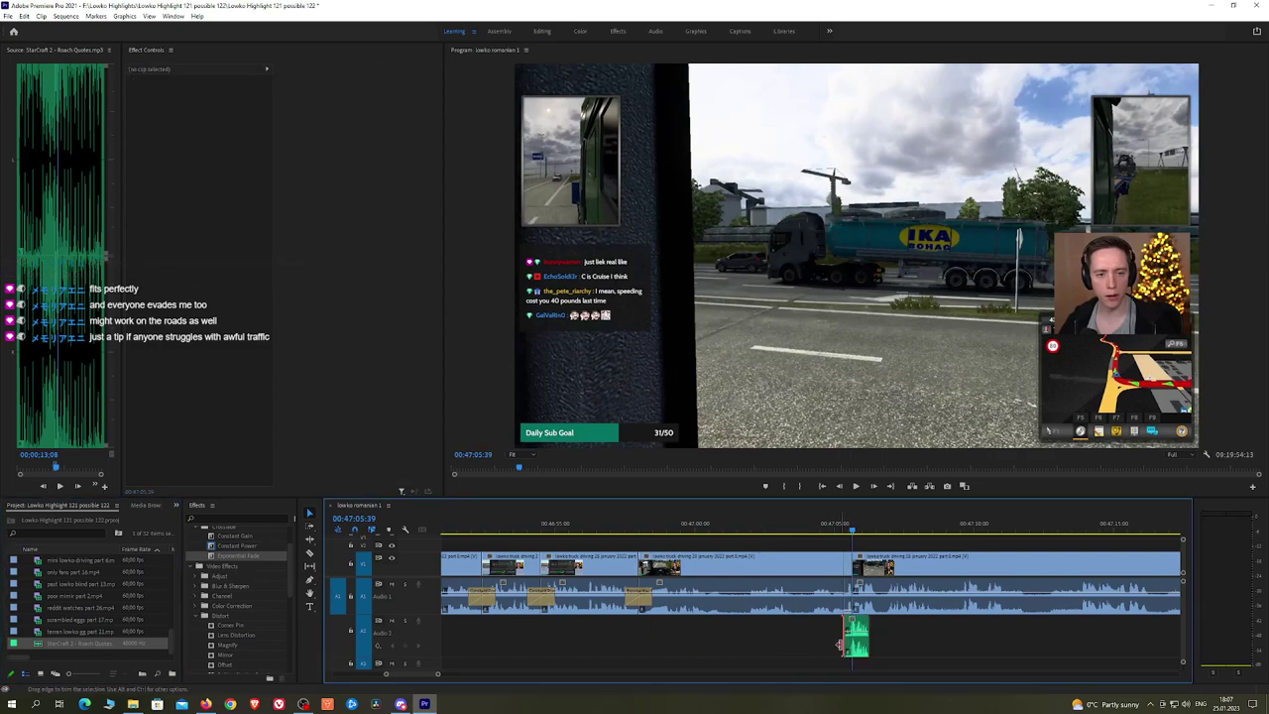
key("equal")
key("equal")
Step: Shorten the Roach Quotes sound effect to end at the playhead and lower its Volume Level
left_click(858, 635)
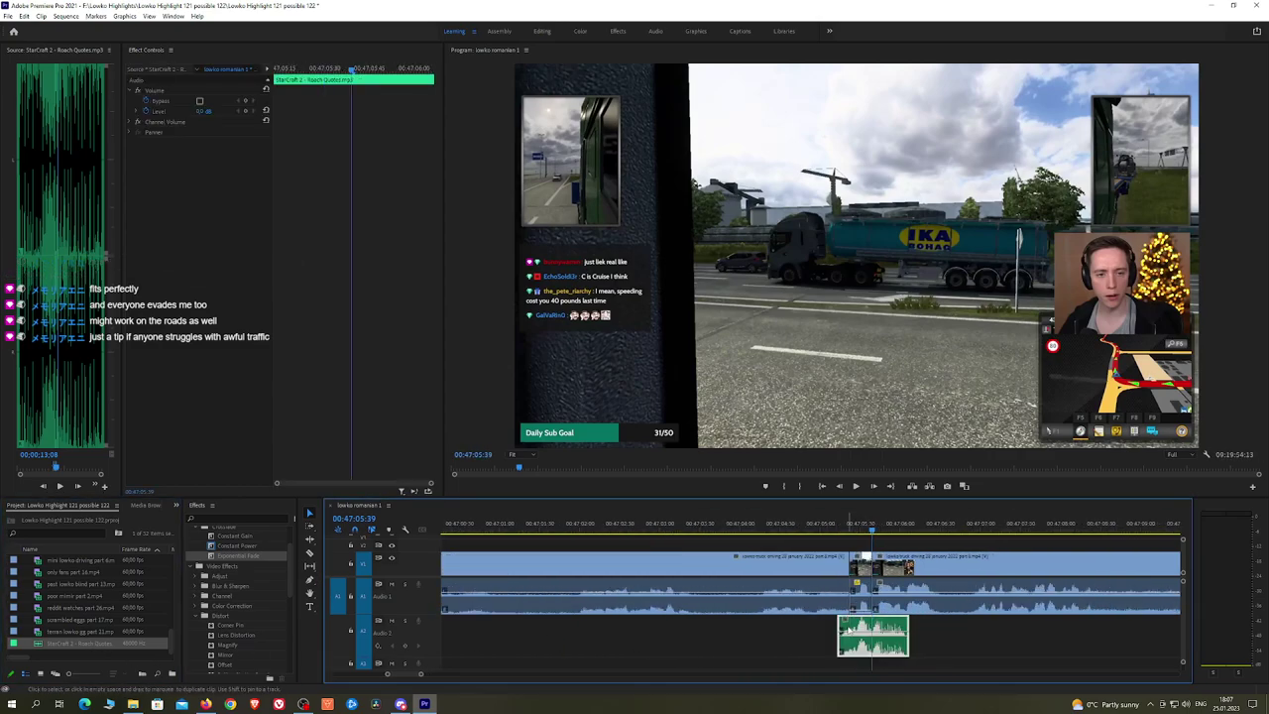
left_click_drag(837, 633, 870, 631)
left_click(205, 110)
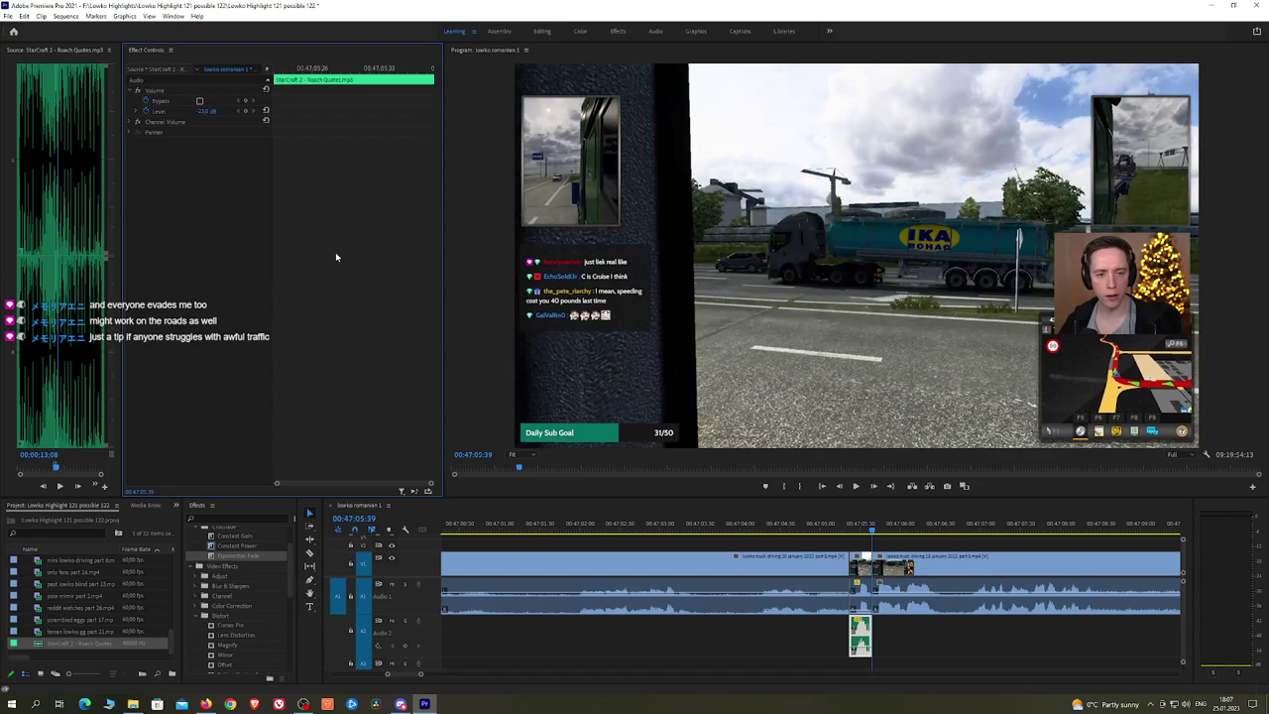
key("alt+Tab")
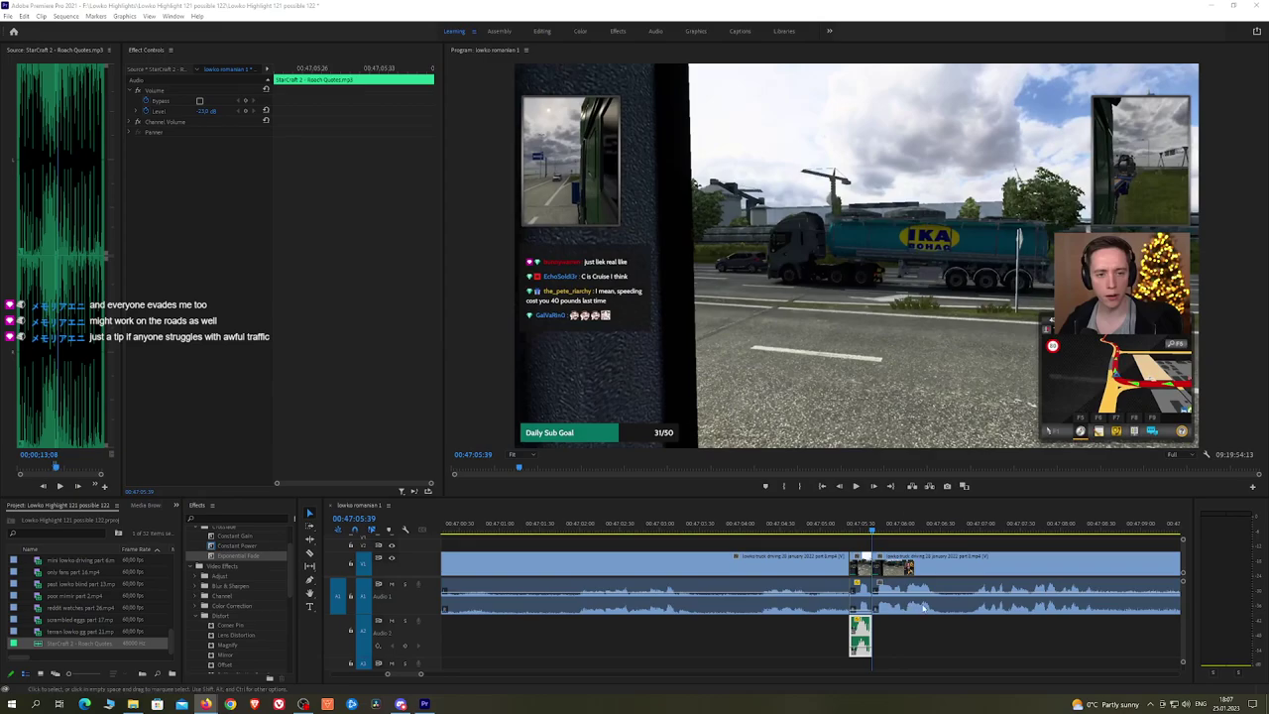
left_click(761, 533)
Step: Play back the sound-effect edit, then zoom out and pan the timeline to the later driving footage
key("space")
key("minus")
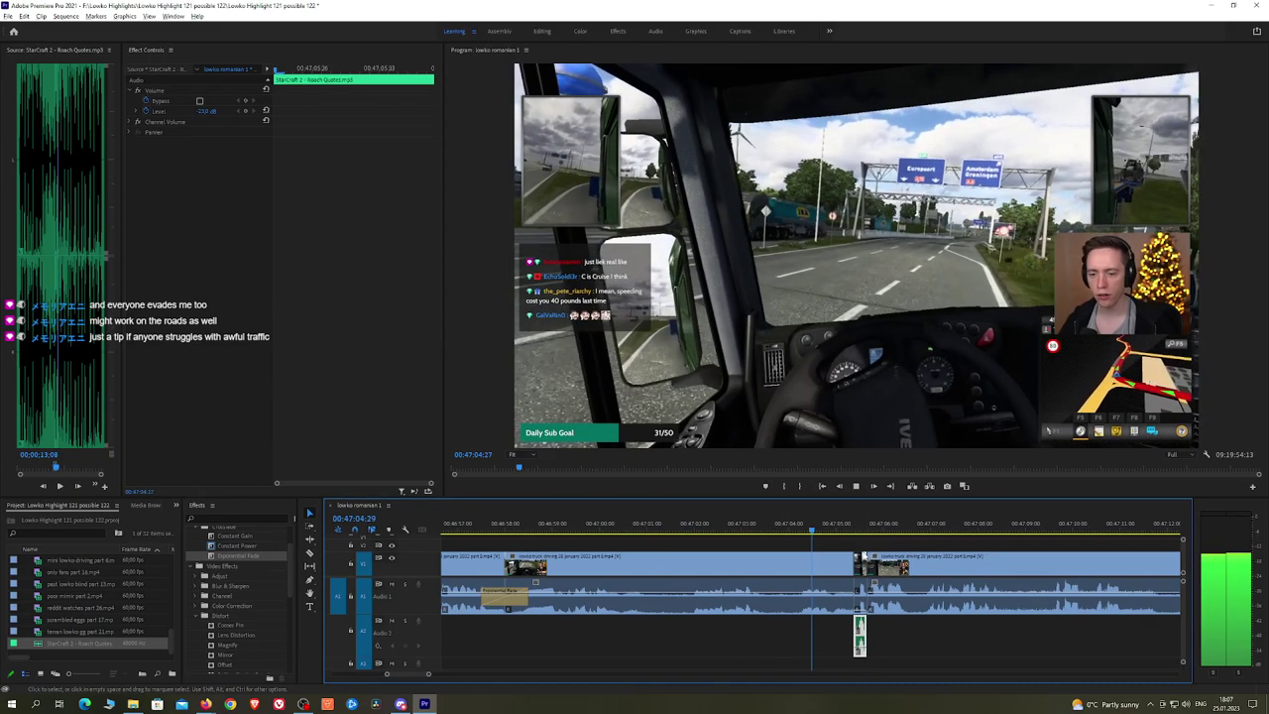
scroll(910, 542, "down", 3)
key("alt+Tab")
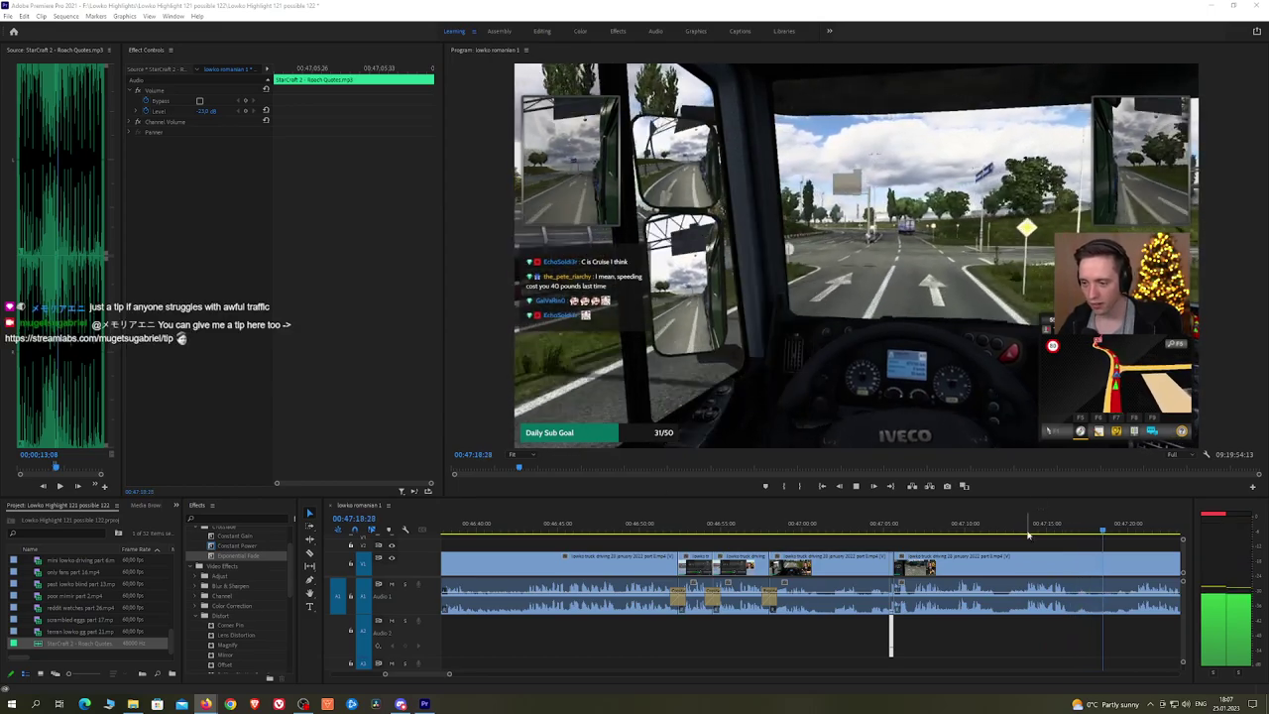
left_click(1136, 546)
key("h")
left_click_drag(1136, 547, 624, 536)
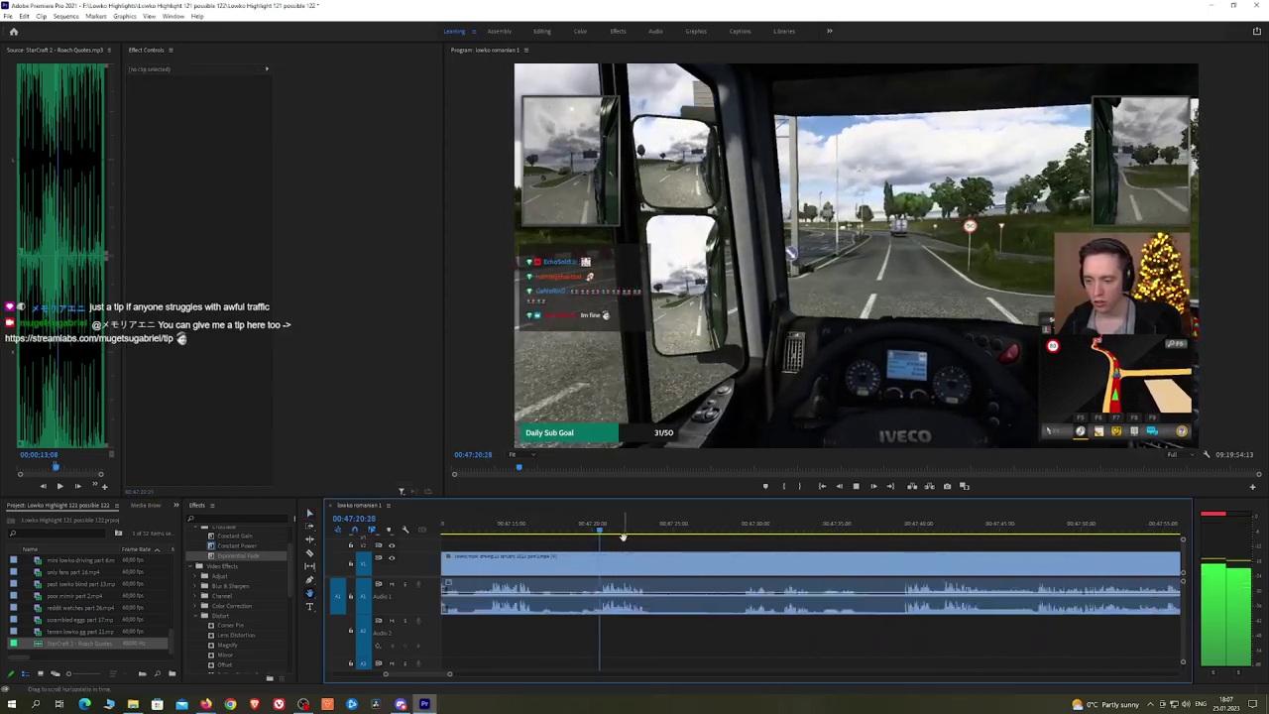
scroll(664, 540, "right", 1)
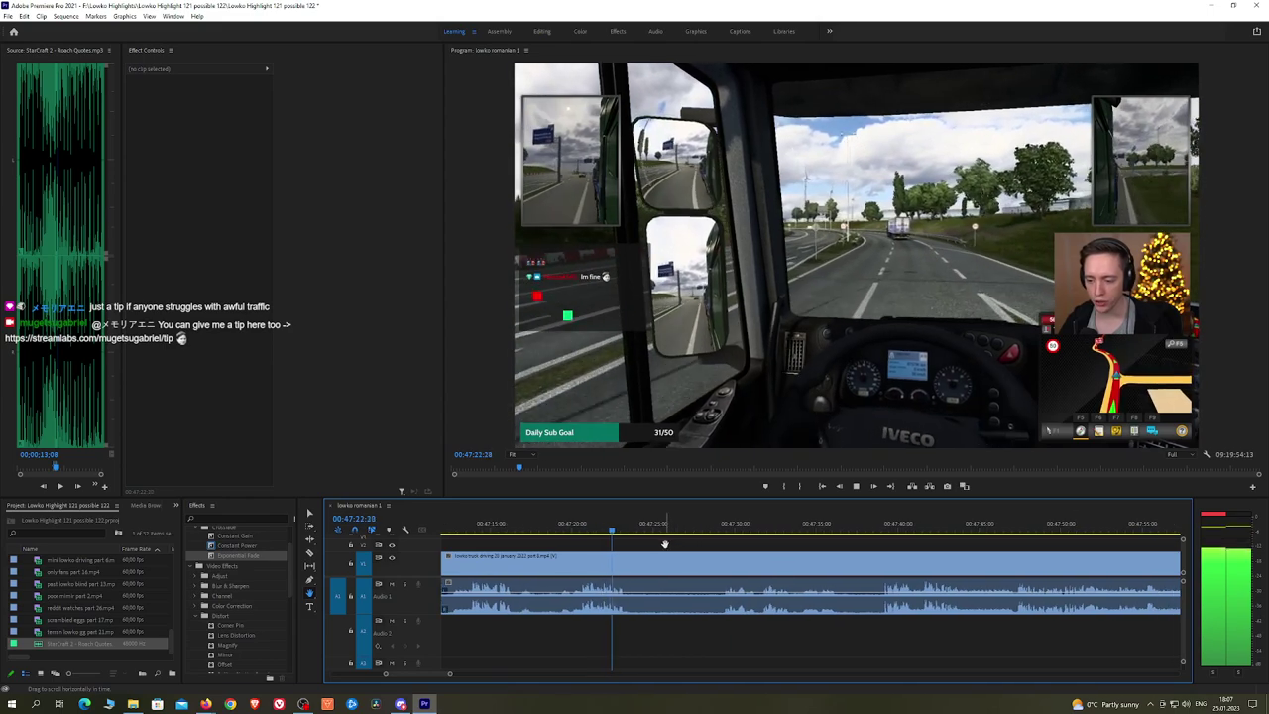
Step: Razor the driving clip near 47:24, then move the playhead back to about 47:16 for the next cut
key("c")
left_click(632, 560)
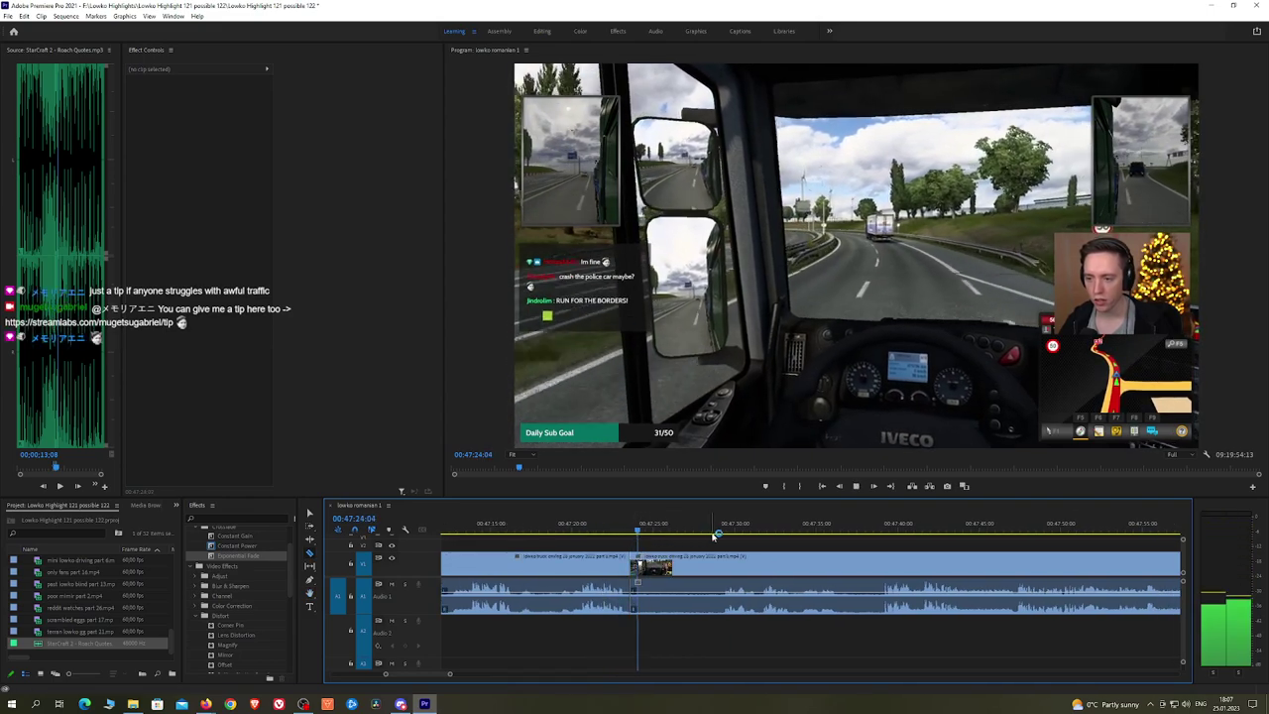
left_click(718, 531)
key("space")
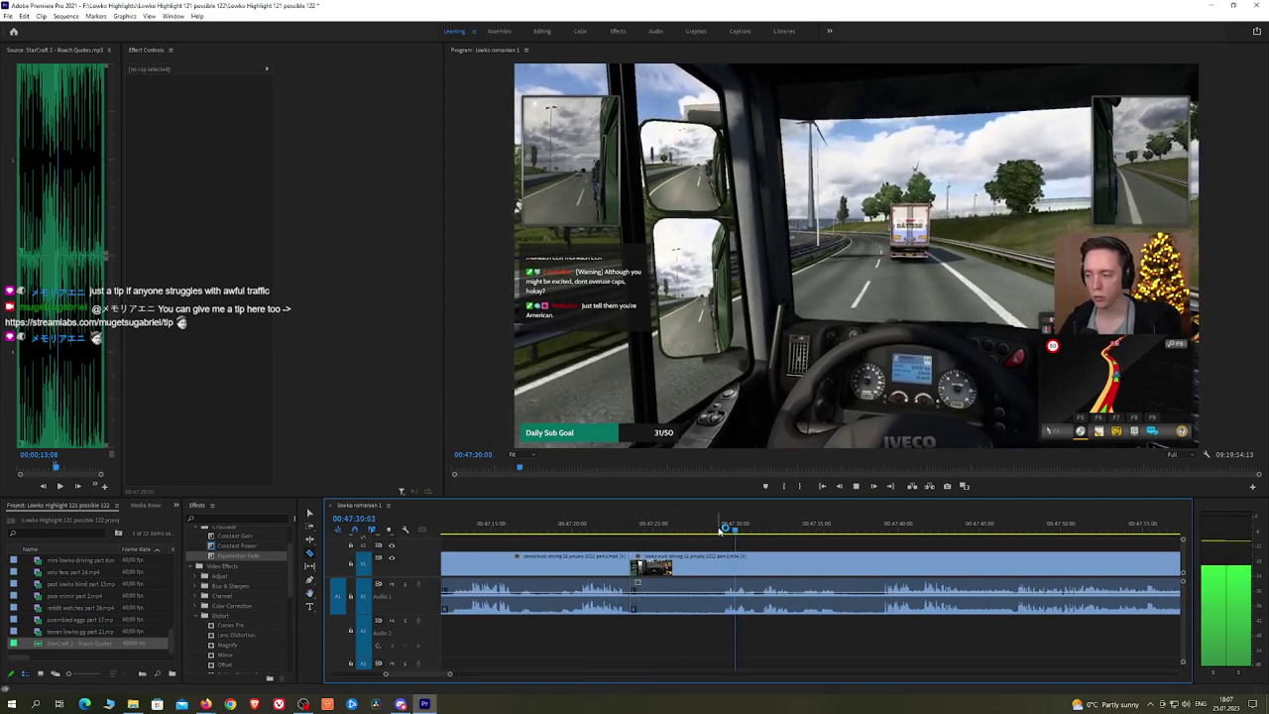
left_click_drag(586, 530, 510, 531)
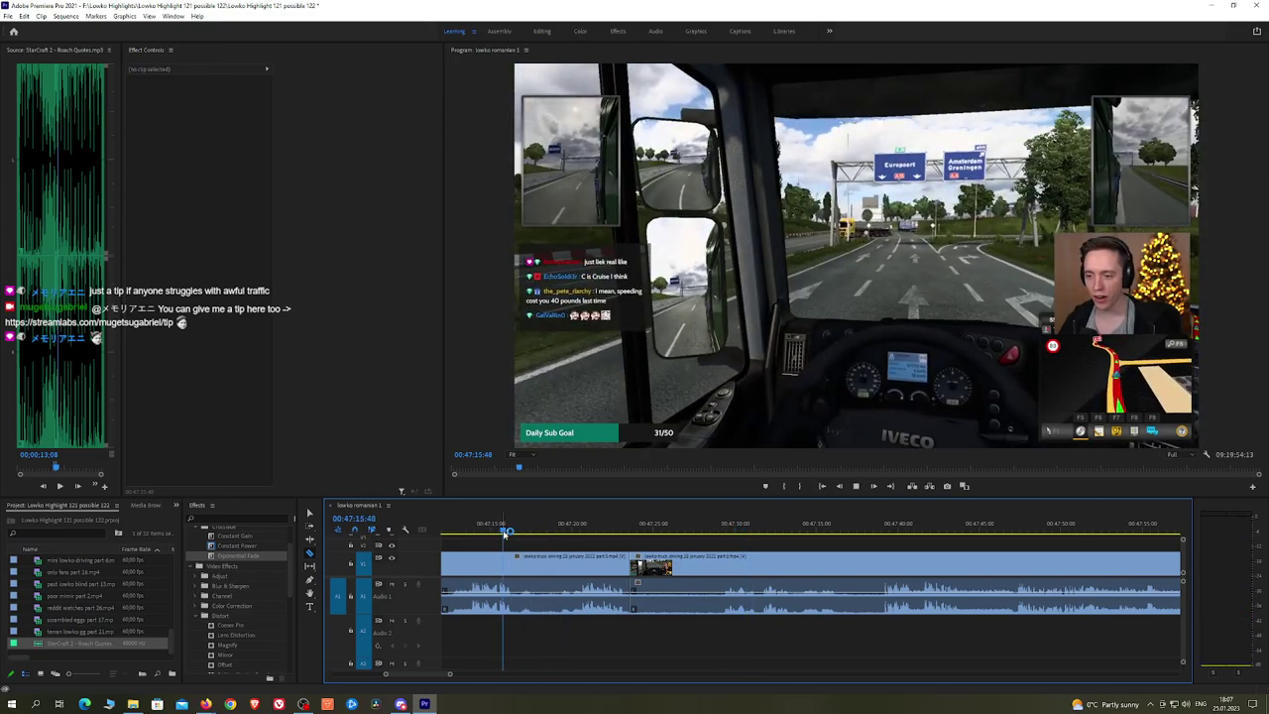
left_click(522, 565)
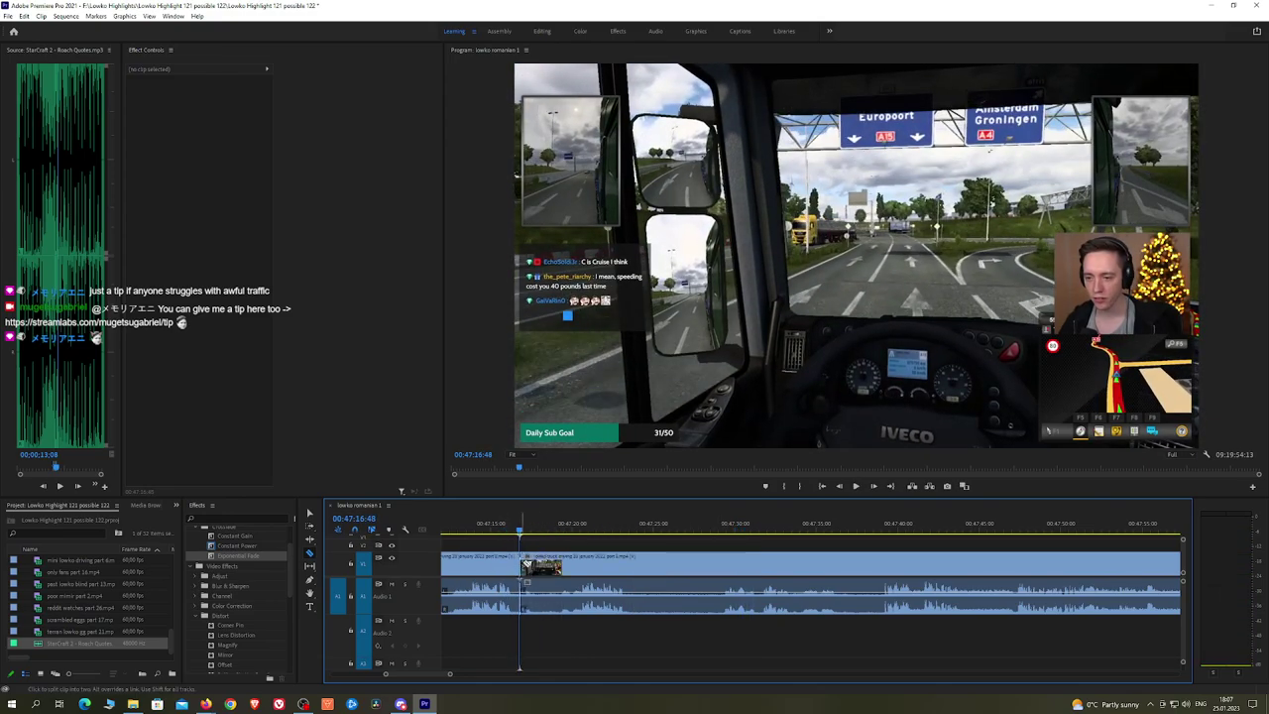
left_click_drag(523, 530, 747, 547)
scroll(1062, 547, "down", 2)
key("h")
left_click(706, 530)
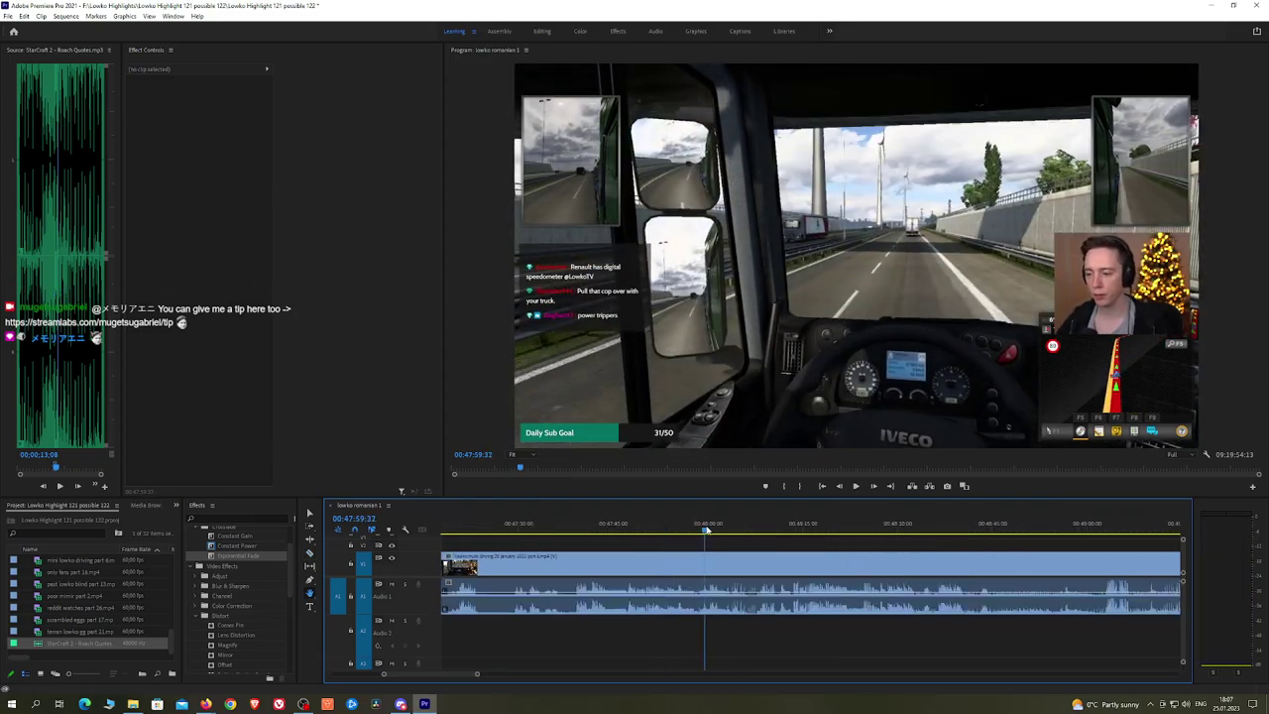
key("space")
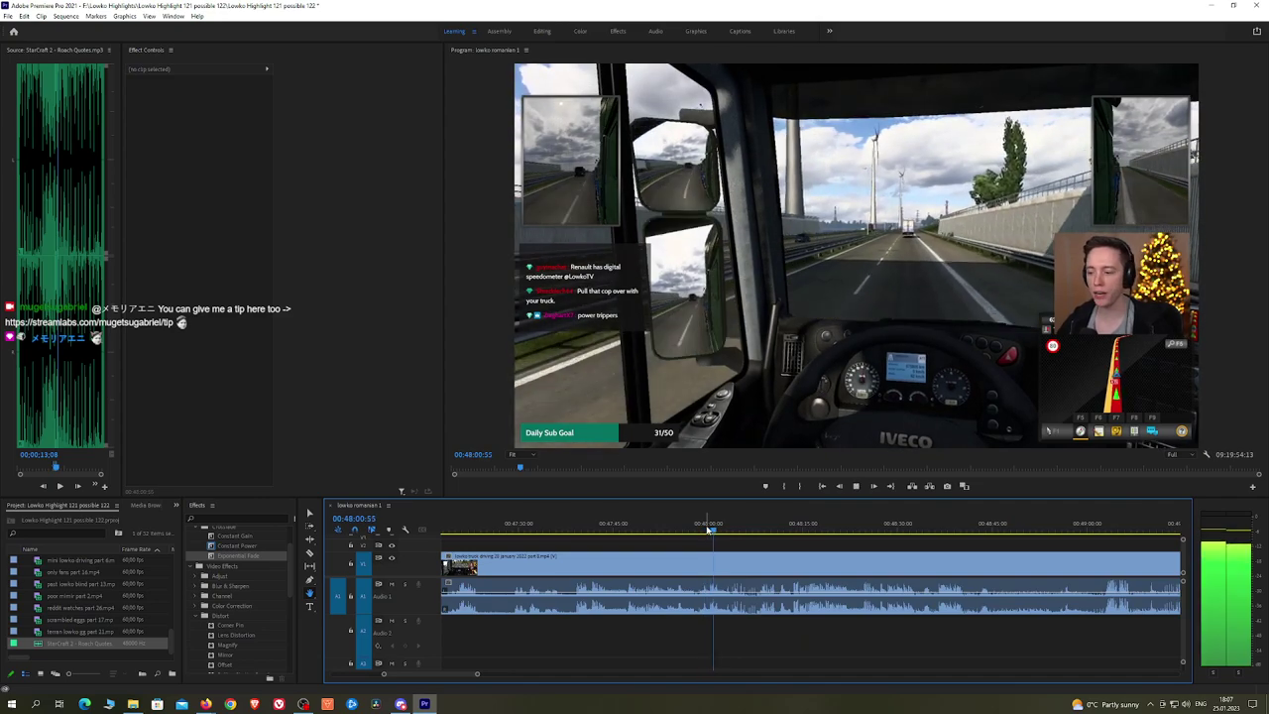
scroll(750, 543, "up", 2)
left_click_drag(764, 546, 730, 547)
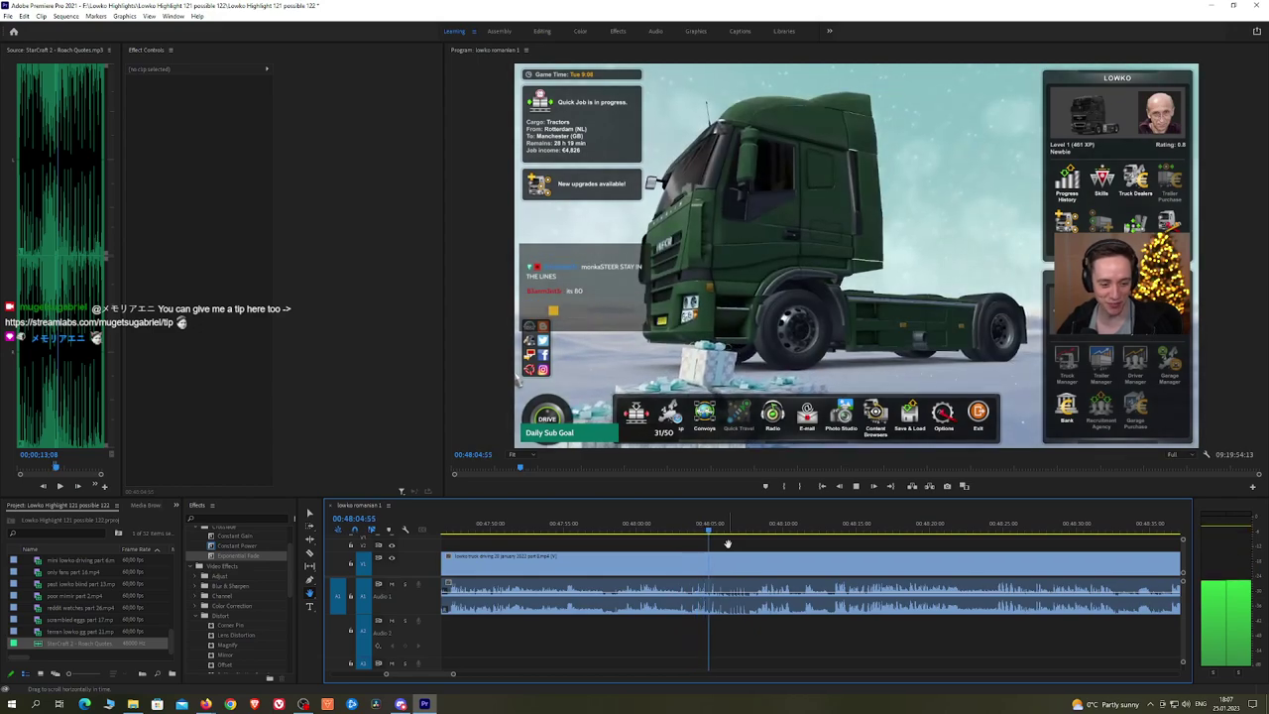
left_click(757, 532)
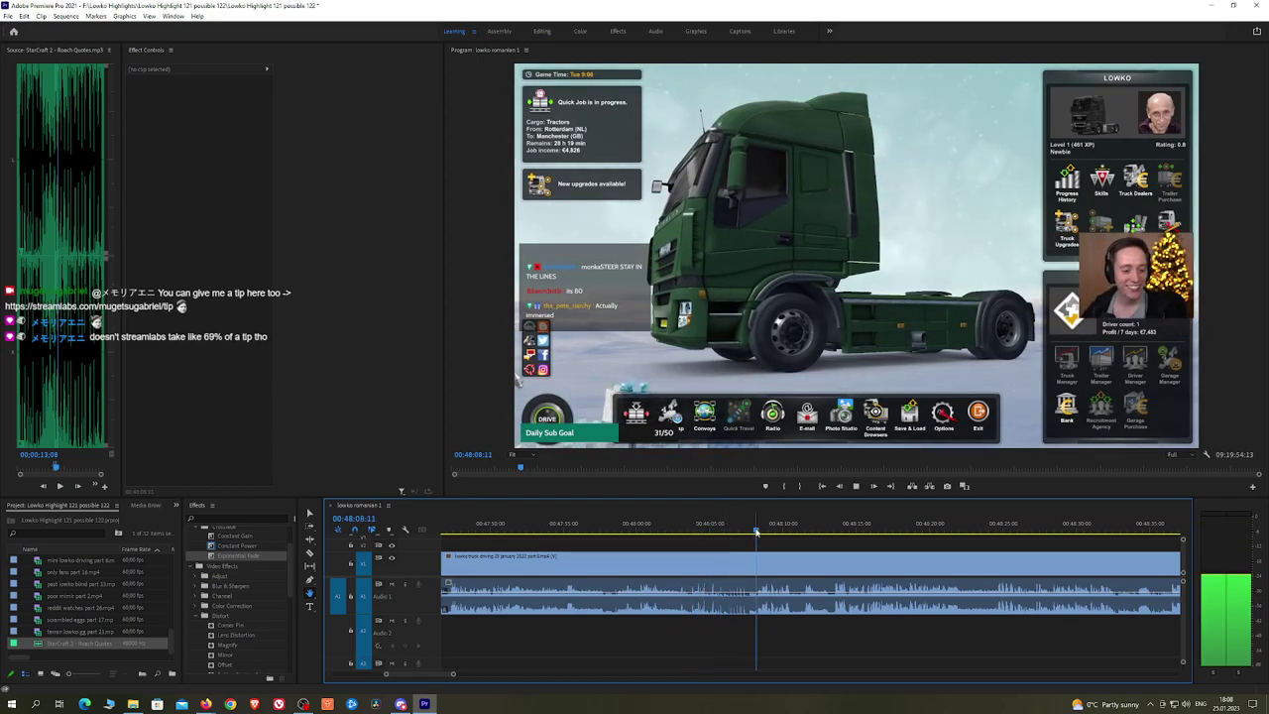
left_click(831, 533)
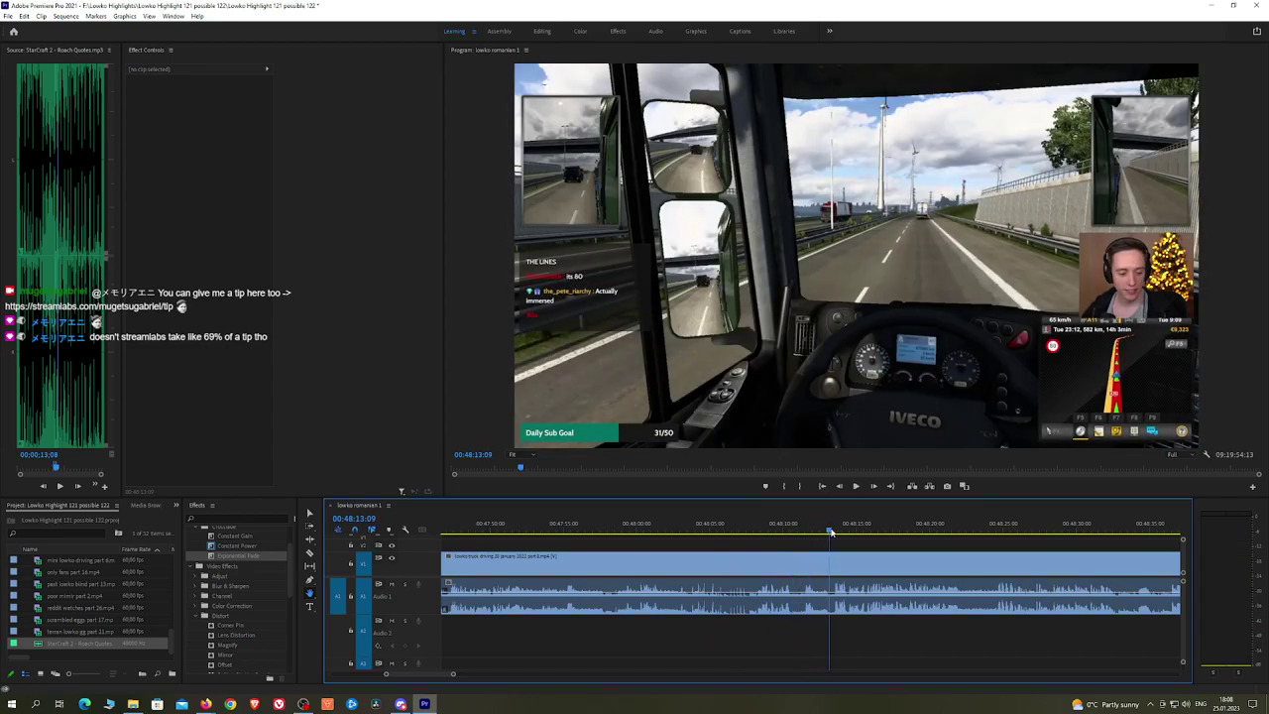
key("space")
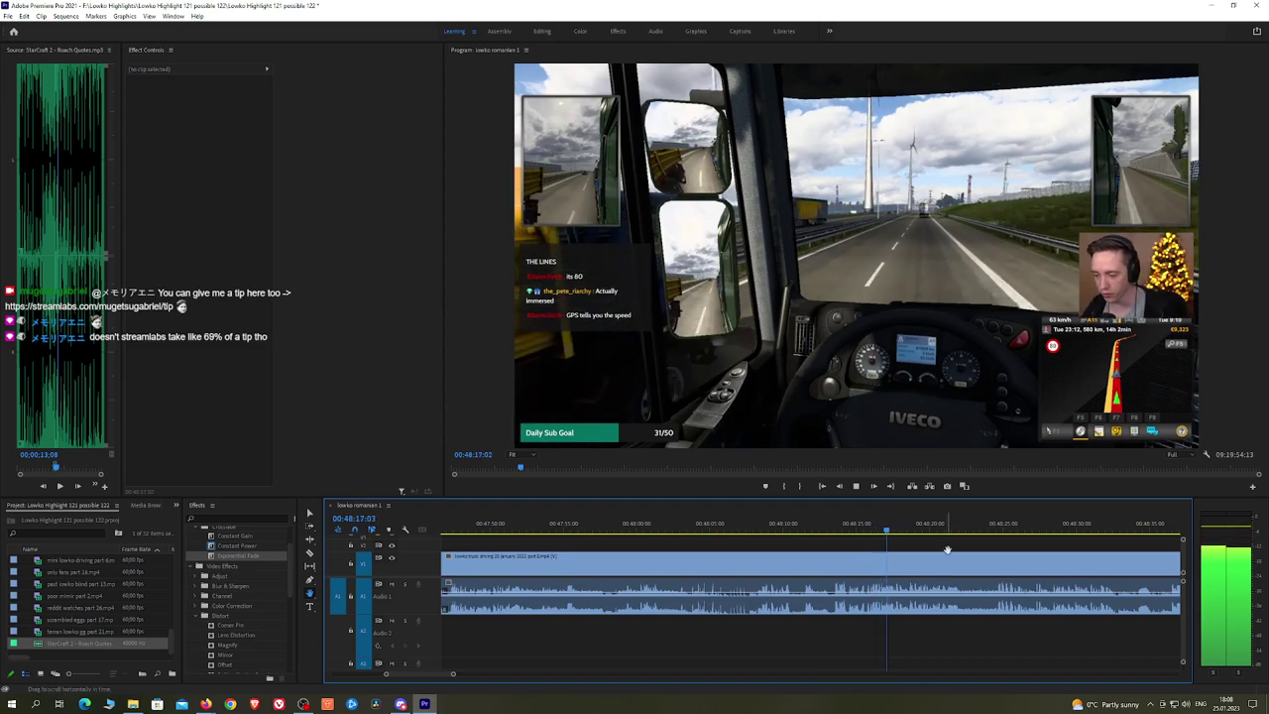
left_click_drag(969, 550, 876, 550)
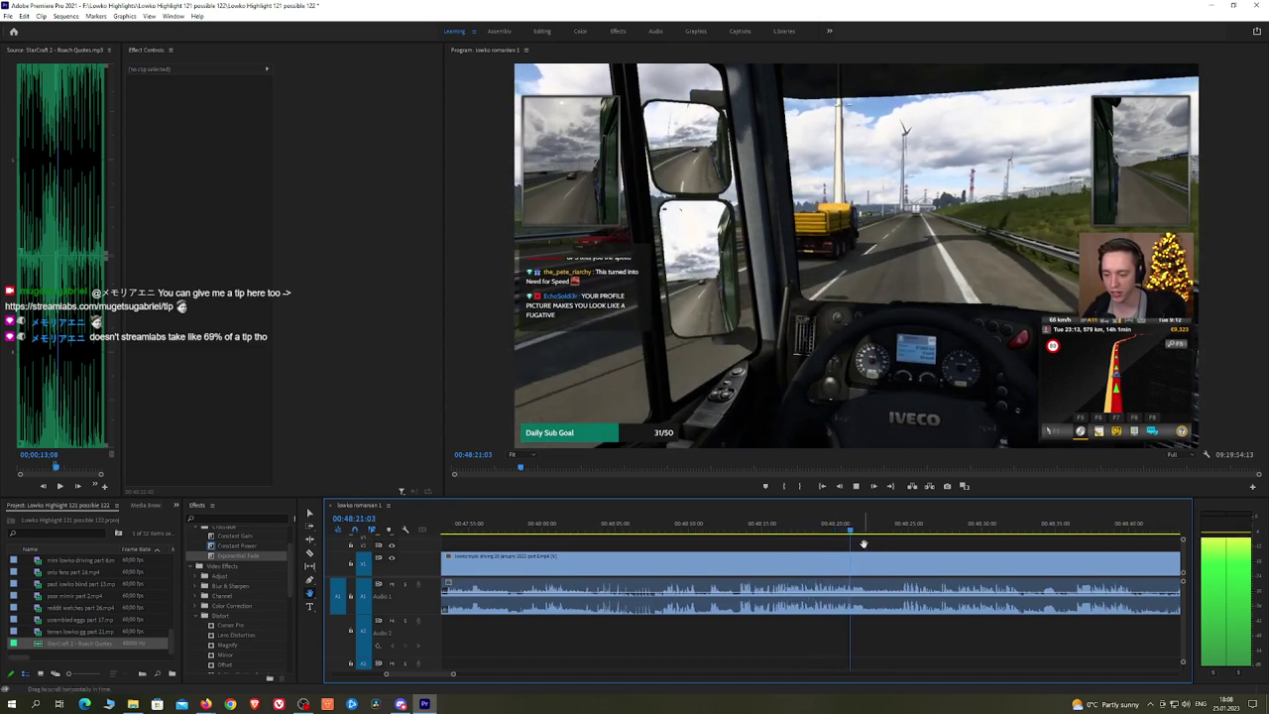
key("space")
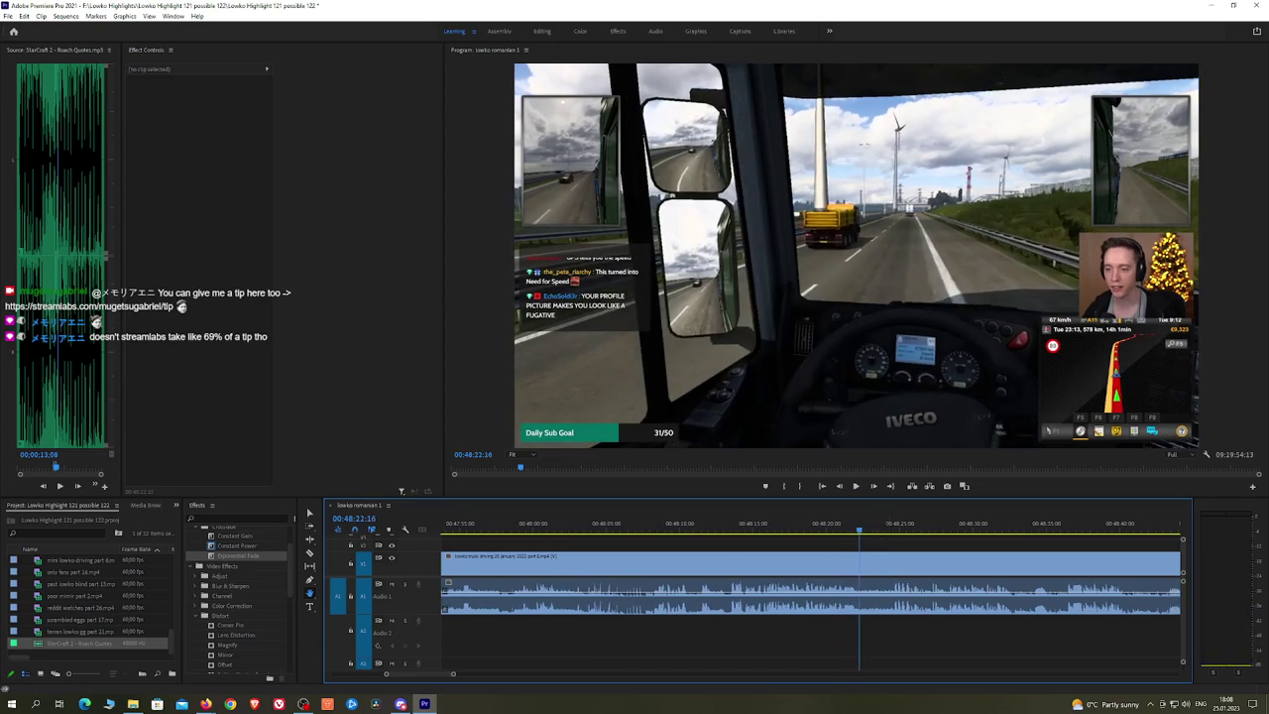
left_click(206, 704)
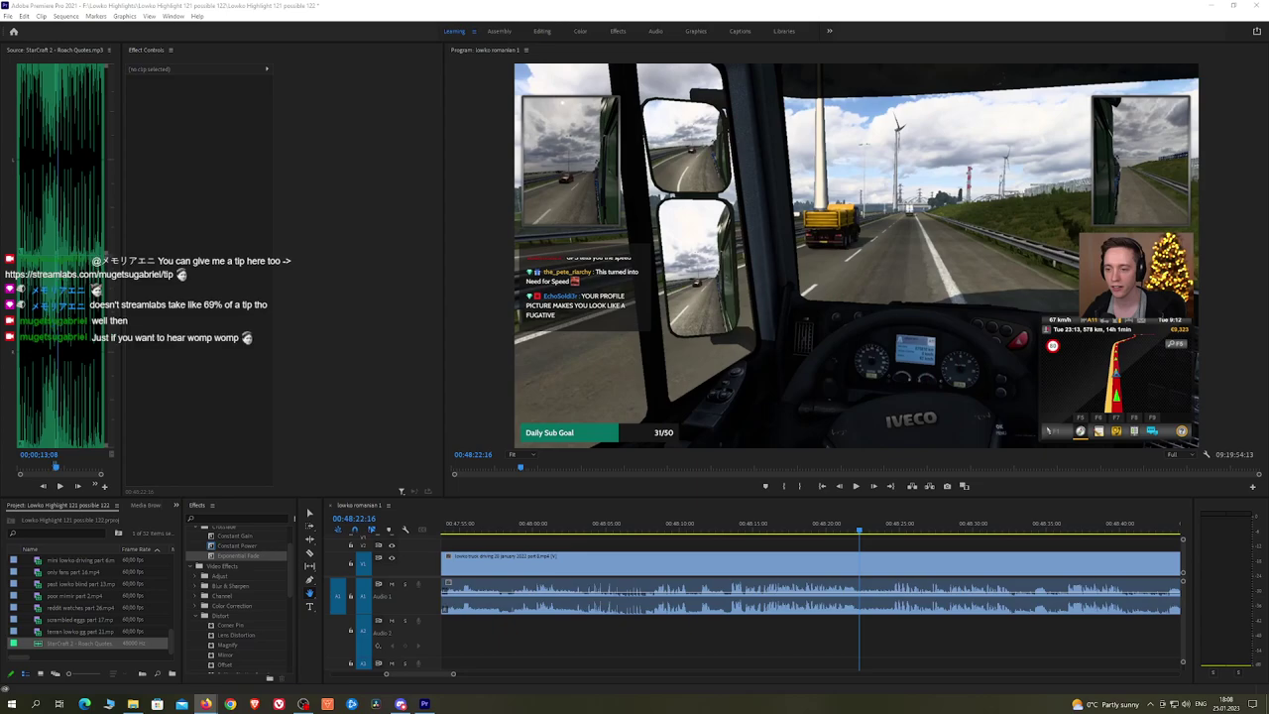
left_click(868, 552)
key("space")
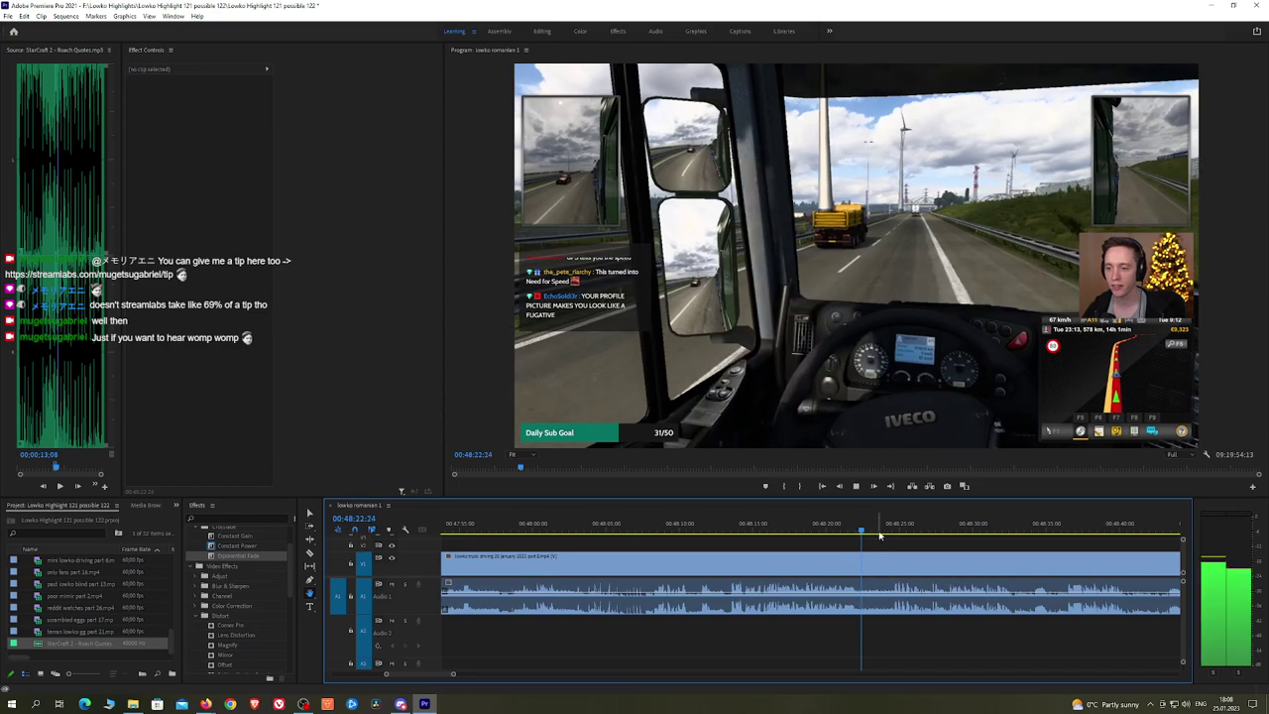
scroll(983, 552, "down", 5)
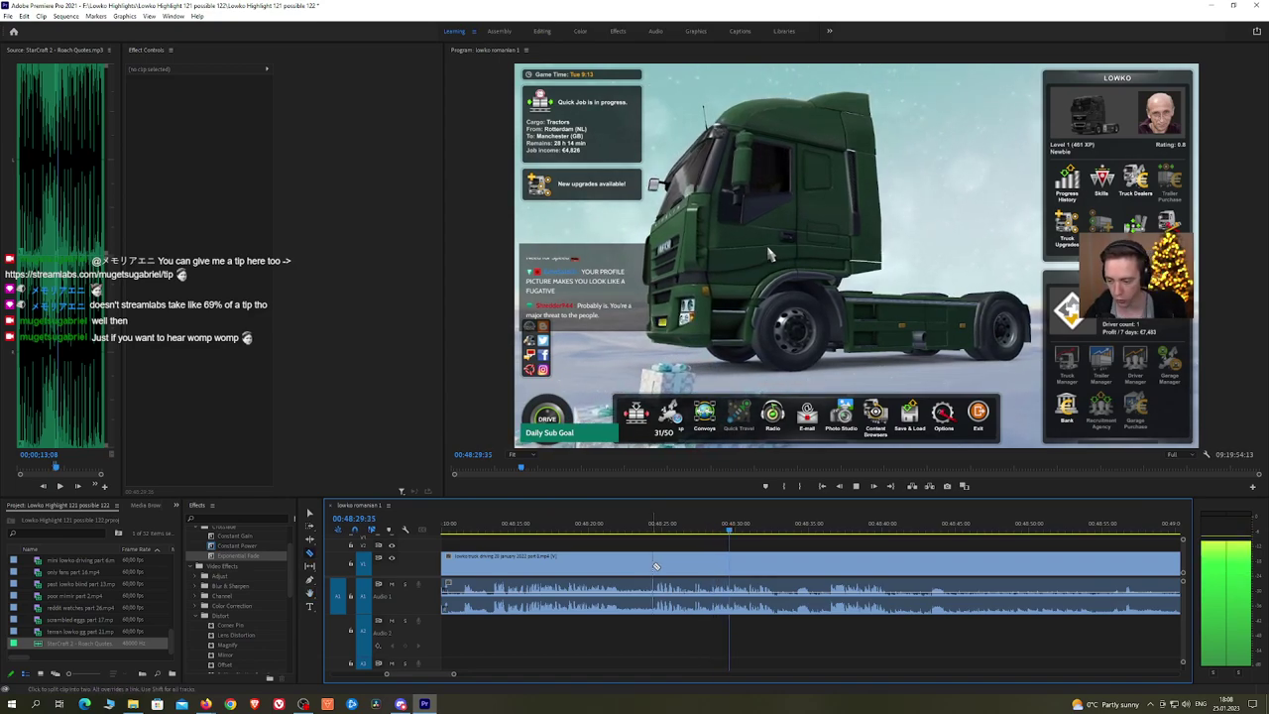
Step: Cut at the menu scene, ripple-delete the driving before it, and crossfade the audio at the join
left_click(657, 567)
key("v")
left_click(635, 563)
key("shift+Delete")
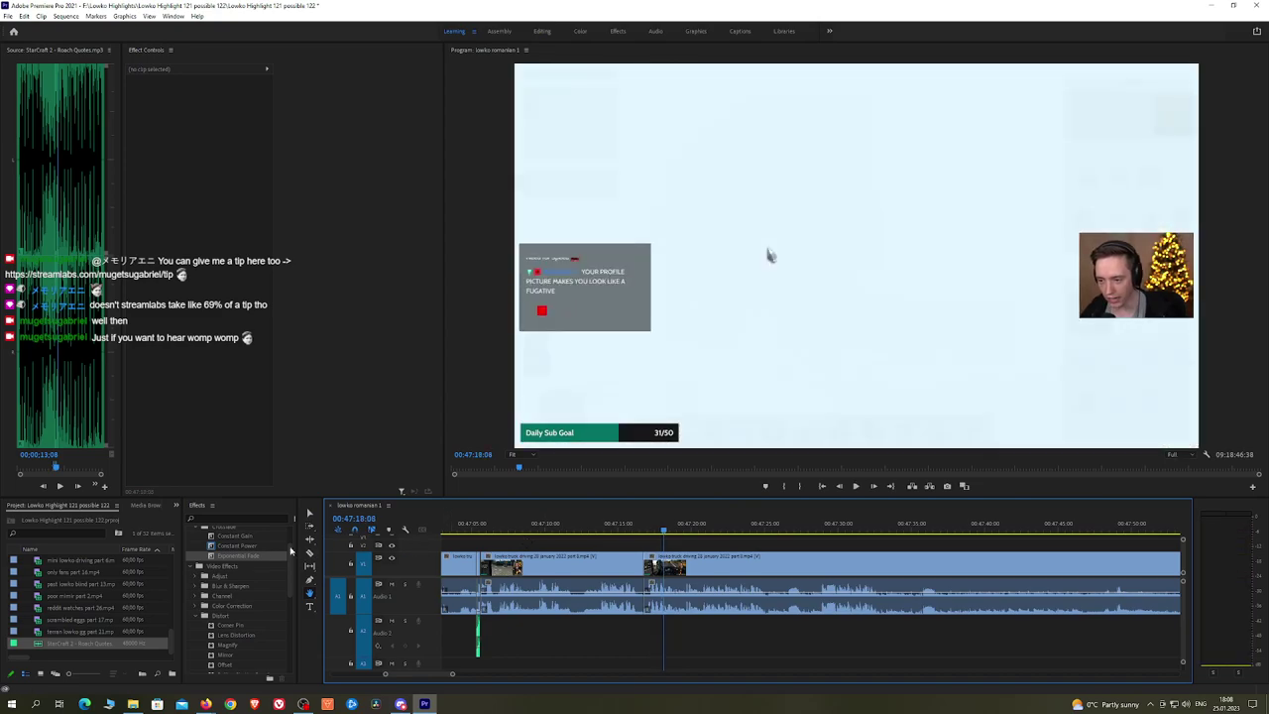
left_click_drag(648, 608, 648, 607)
key("space")
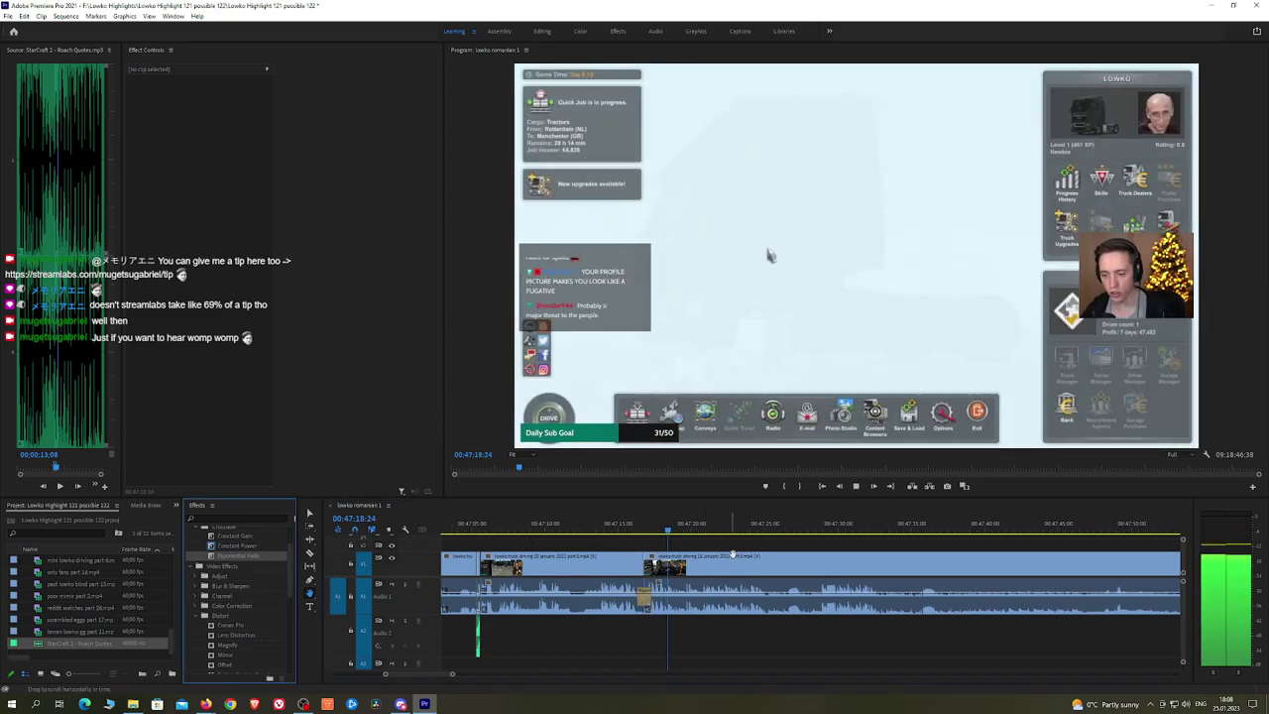
Step: Split the clip again at 00:47:32 where the options screen starts, then scrub to find its end
left_click_drag(825, 549, 724, 550)
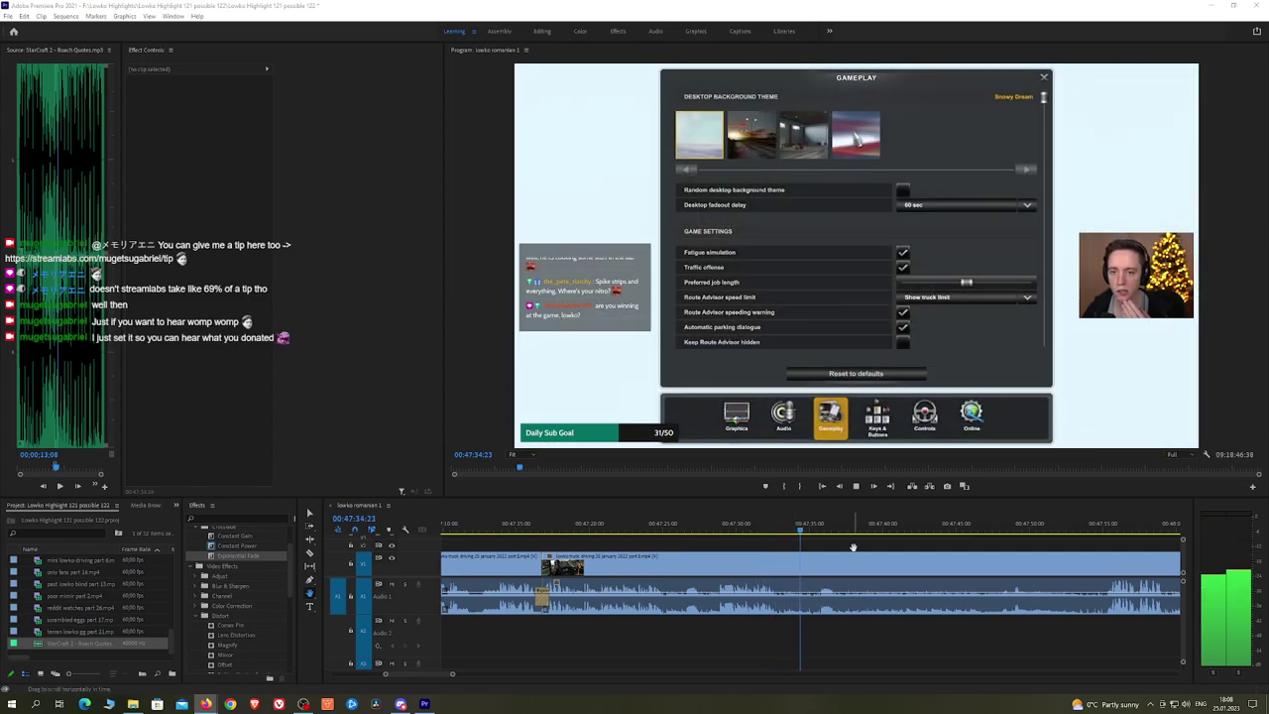
scroll(853, 546, "down", 2)
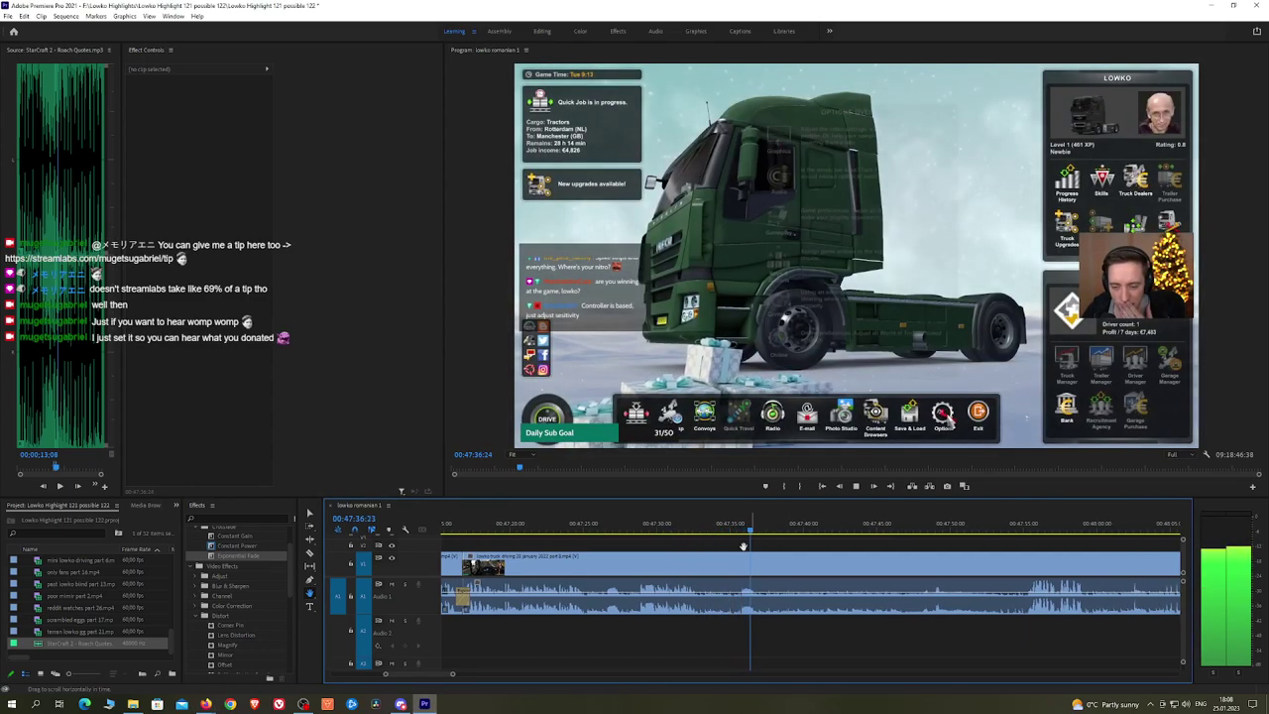
key("c")
left_click(689, 530)
key("space")
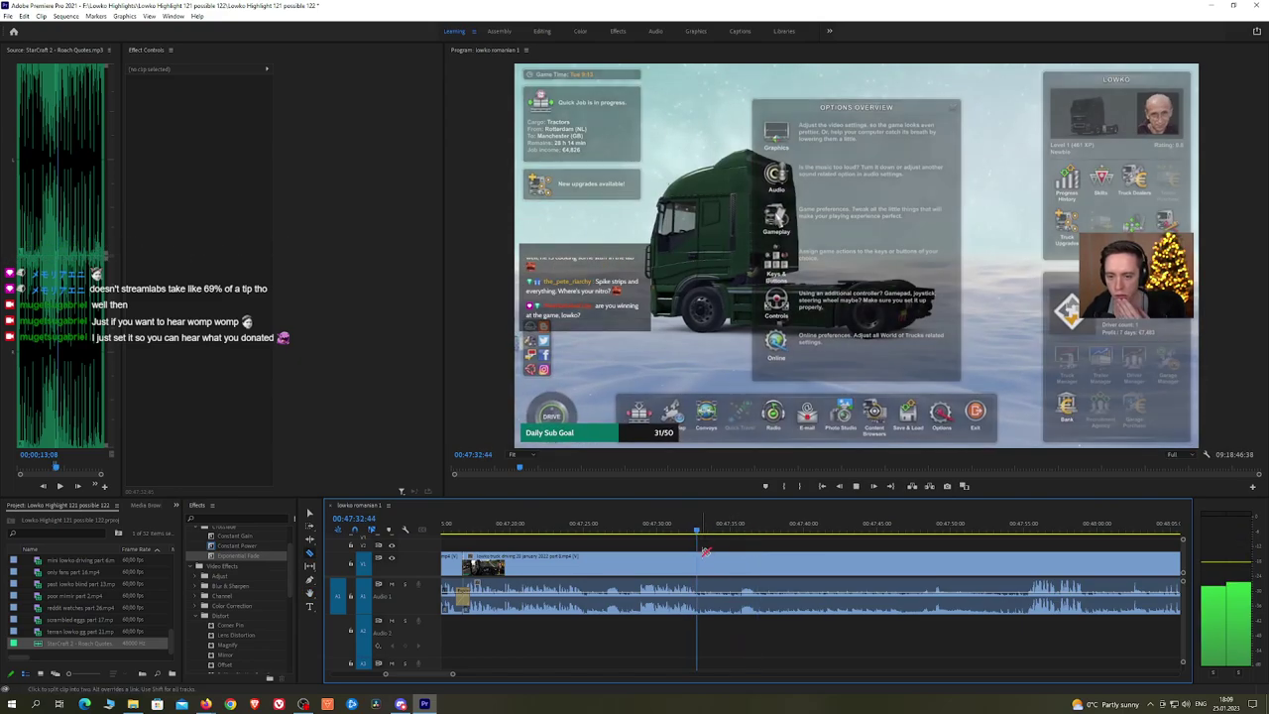
left_click(702, 557)
left_click(1024, 526)
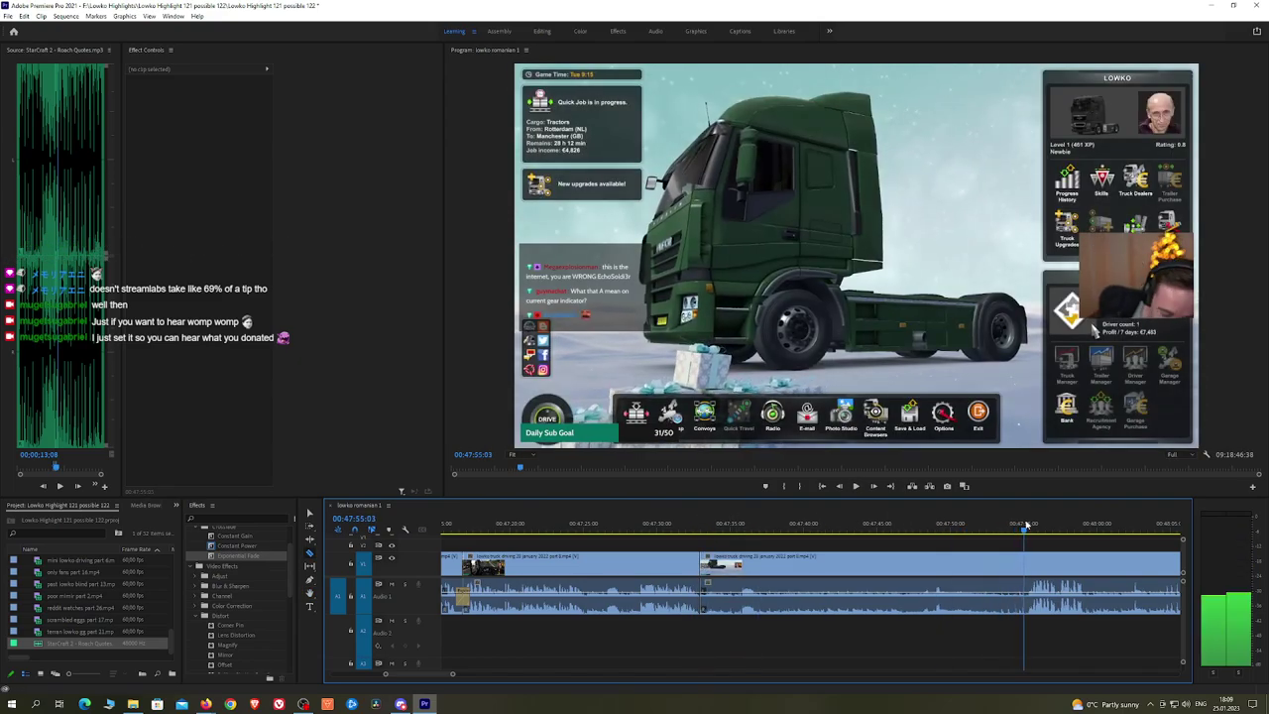
left_click_drag(1027, 525, 825, 528)
key("space")
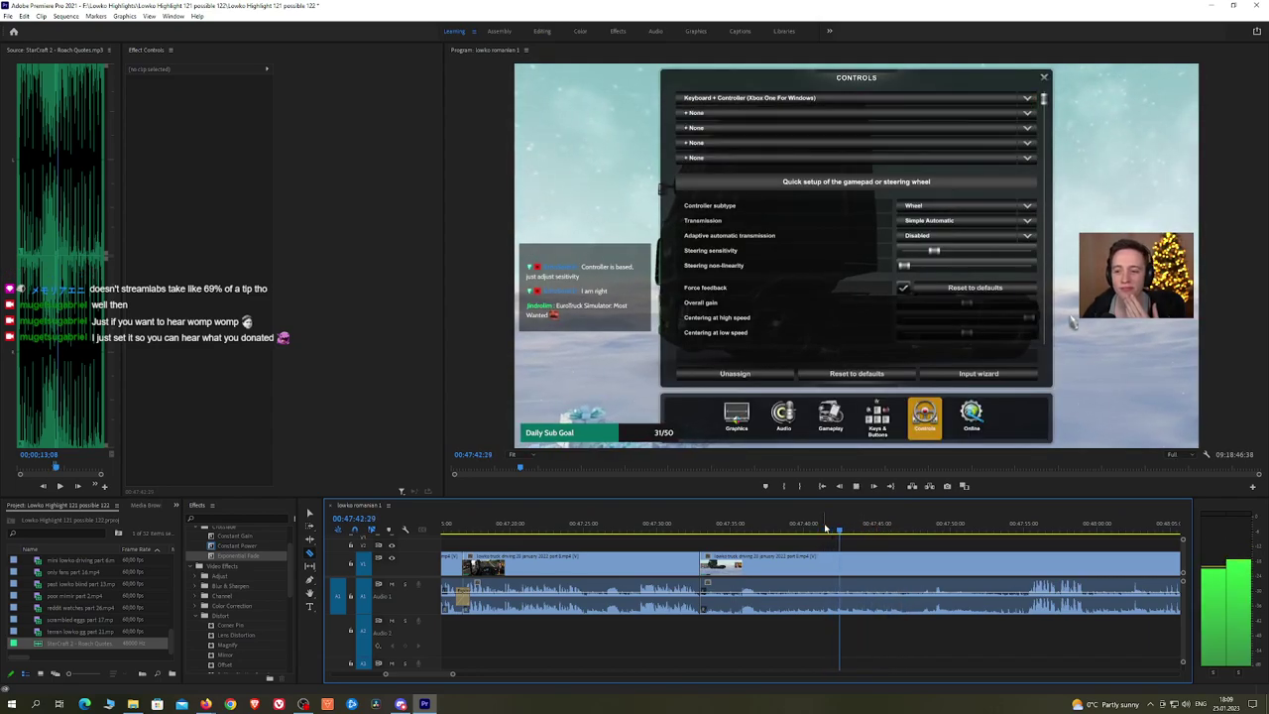
Step: Apply a Constant Power crossfade to the audio edit on Audio 1
key("space")
key("Up")
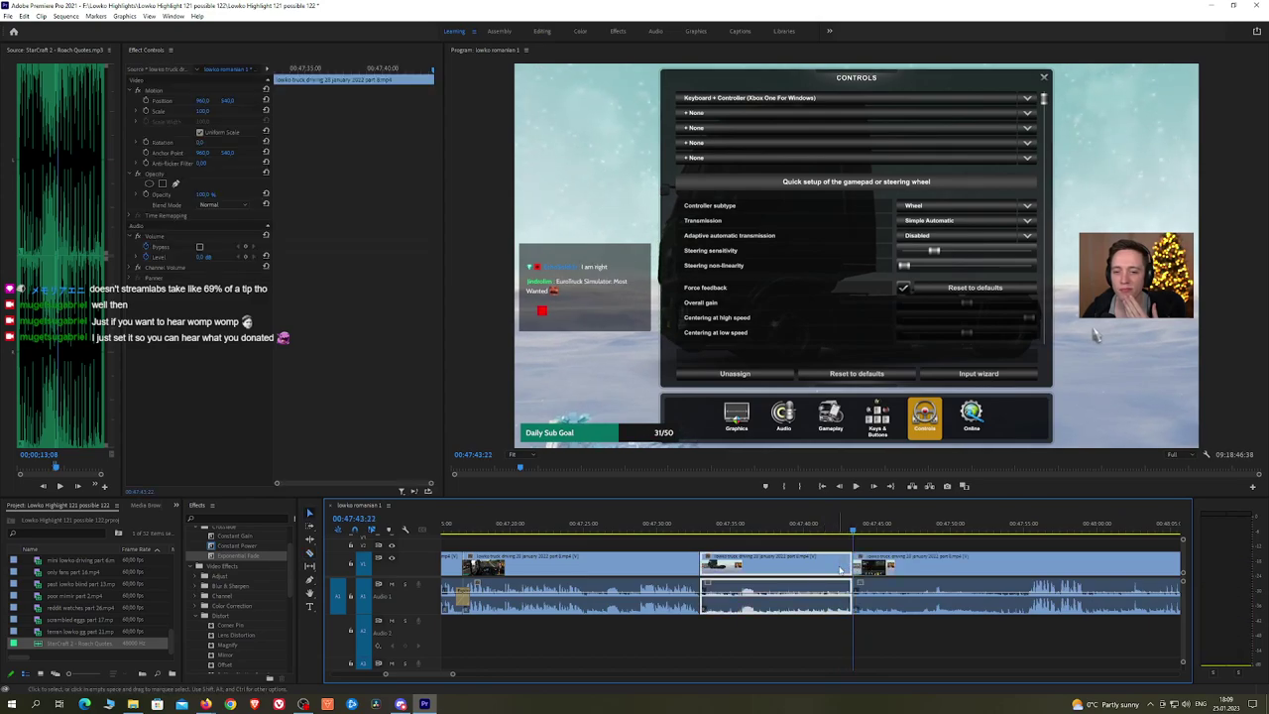
key("space")
left_click_drag(237, 546, 706, 608)
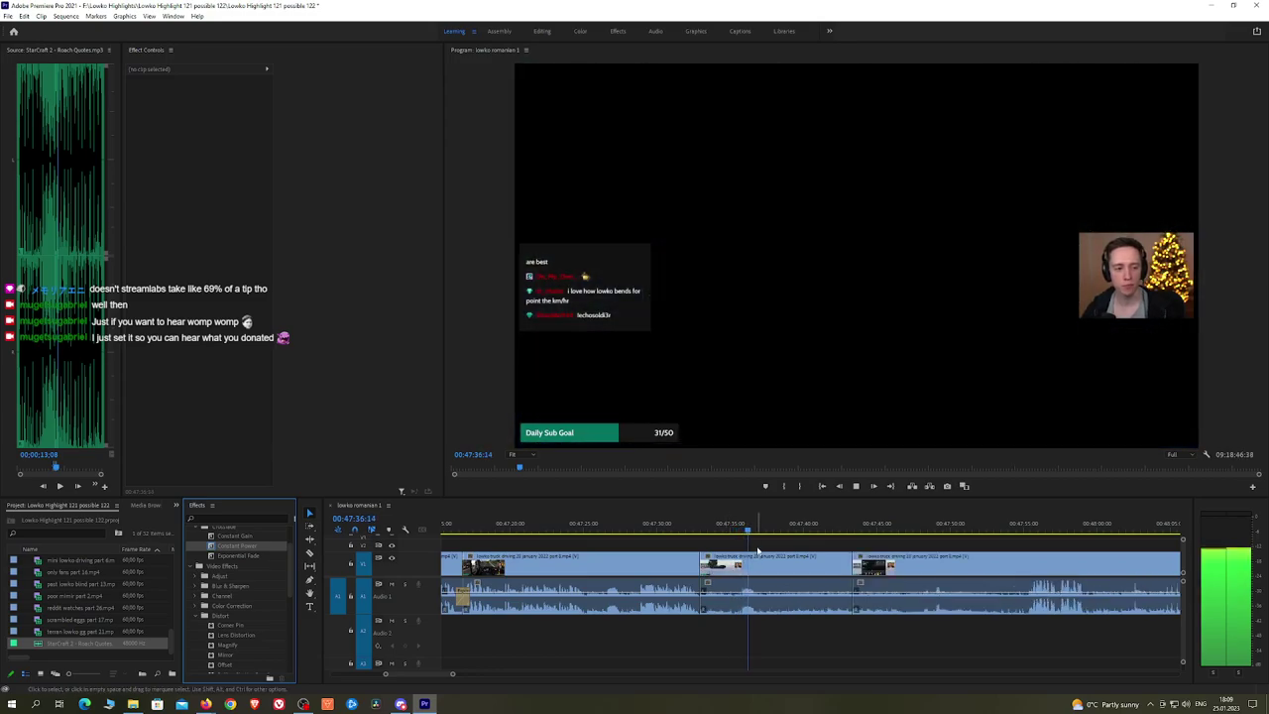
Step: Remove the options-menu piece between the cuts and scrub across the new join to check it
left_click(778, 546)
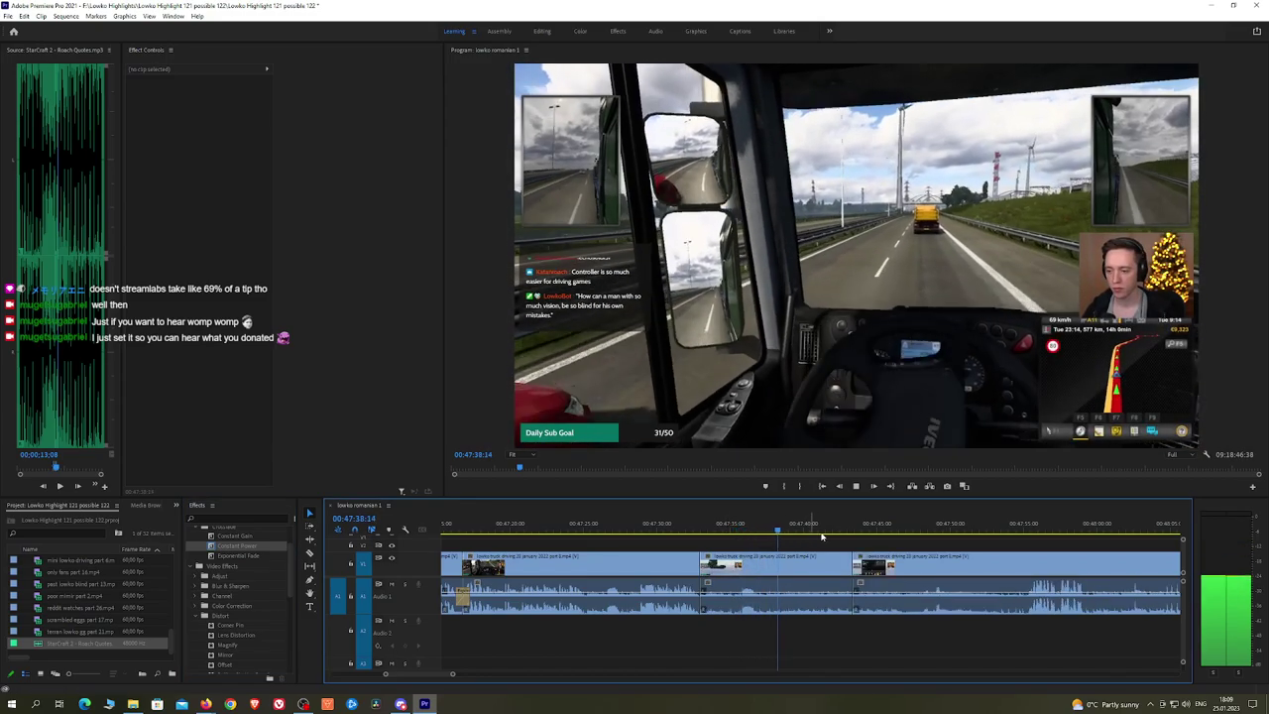
key("ctrl+z")
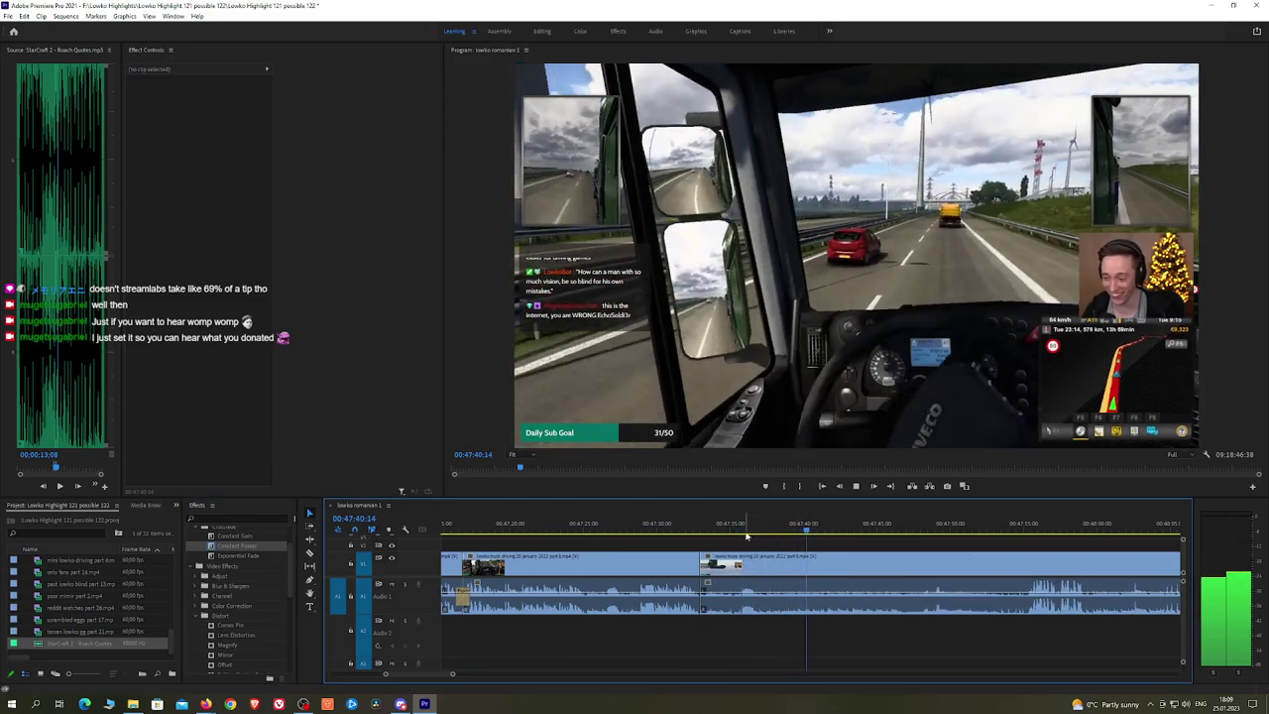
left_click_drag(809, 533, 742, 535)
key("space")
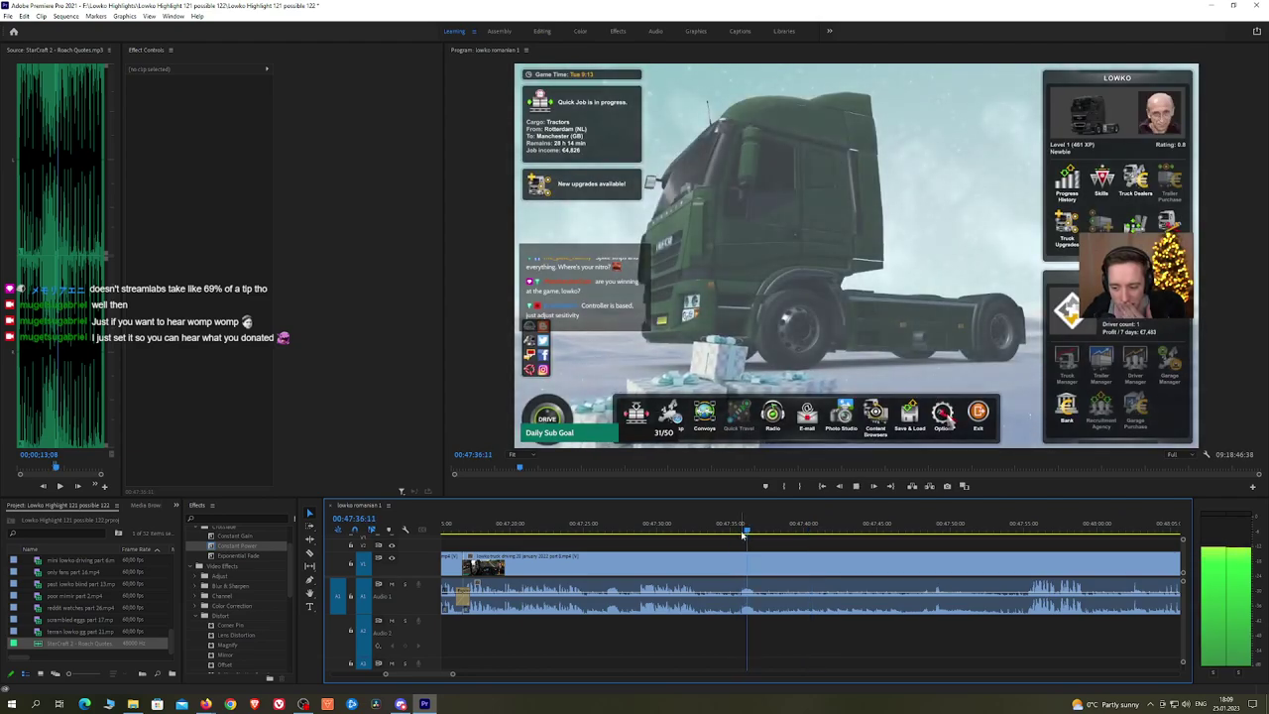
left_click_drag(771, 533, 925, 536)
Step: Play the controls-menu and driving footage, jumping to 00:47:54 and then about 00:48:02
key("space")
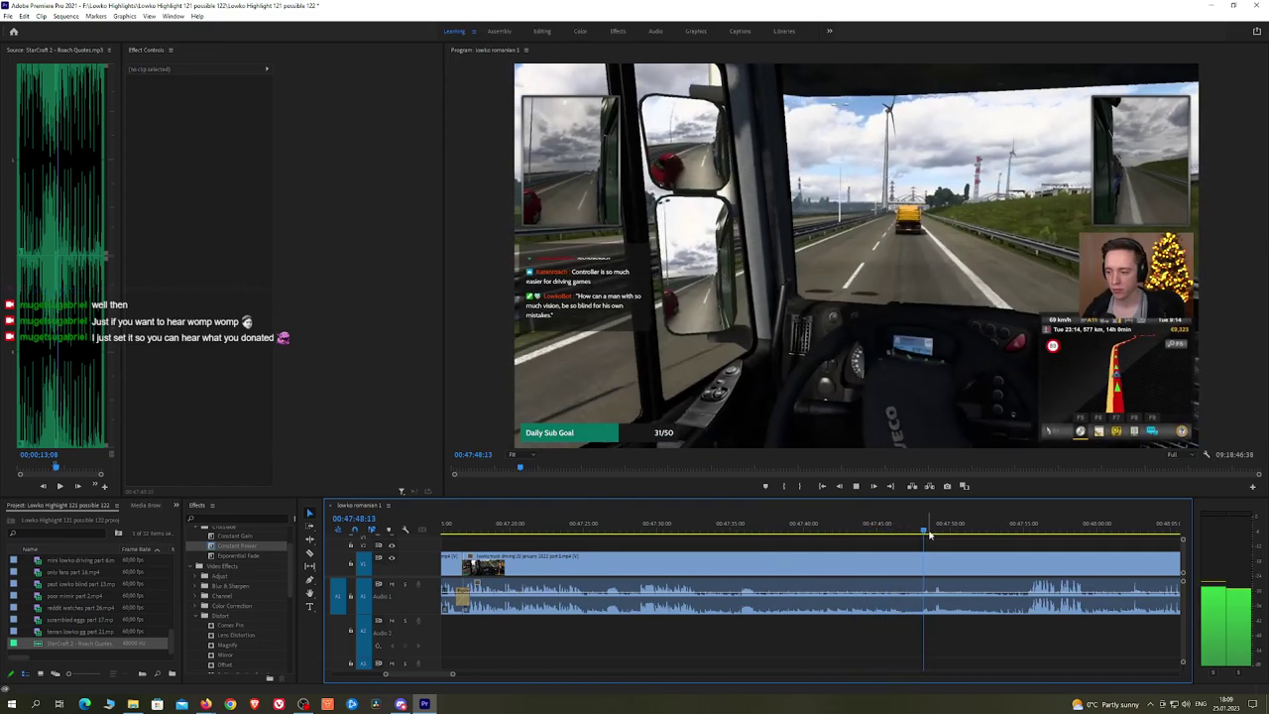
left_click_drag(1012, 548, 768, 541)
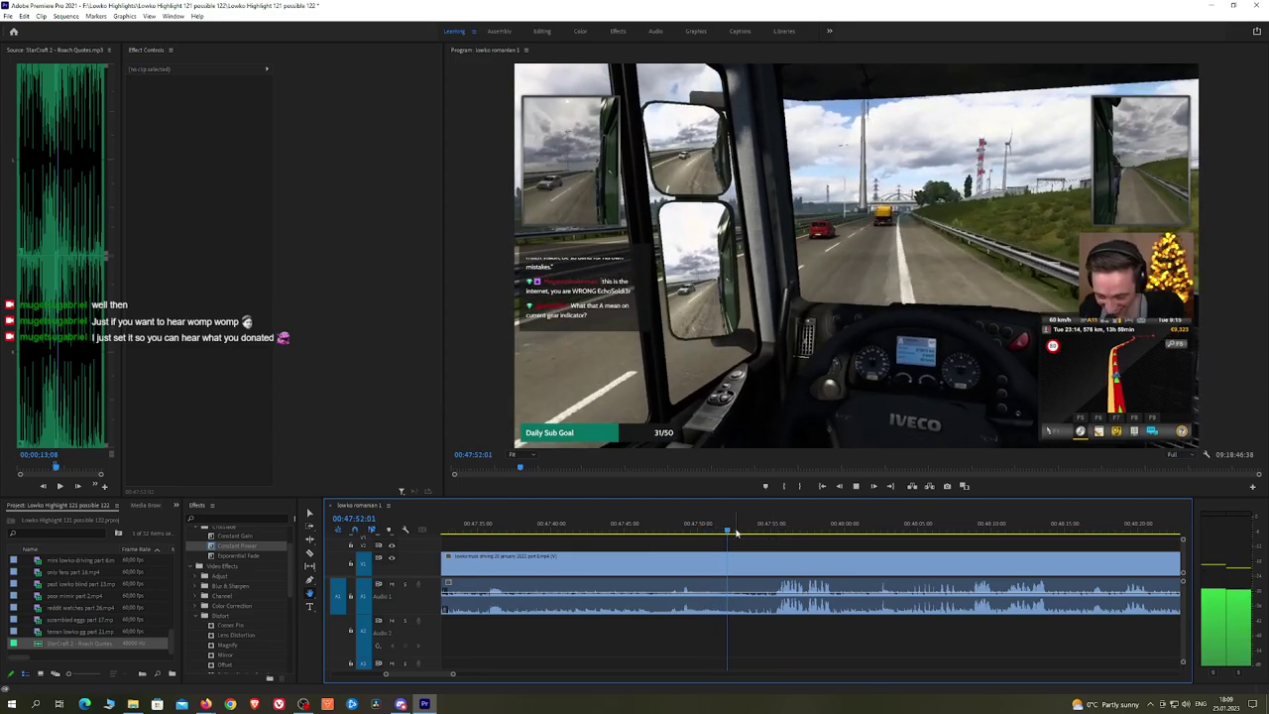
left_click(767, 531)
key("space")
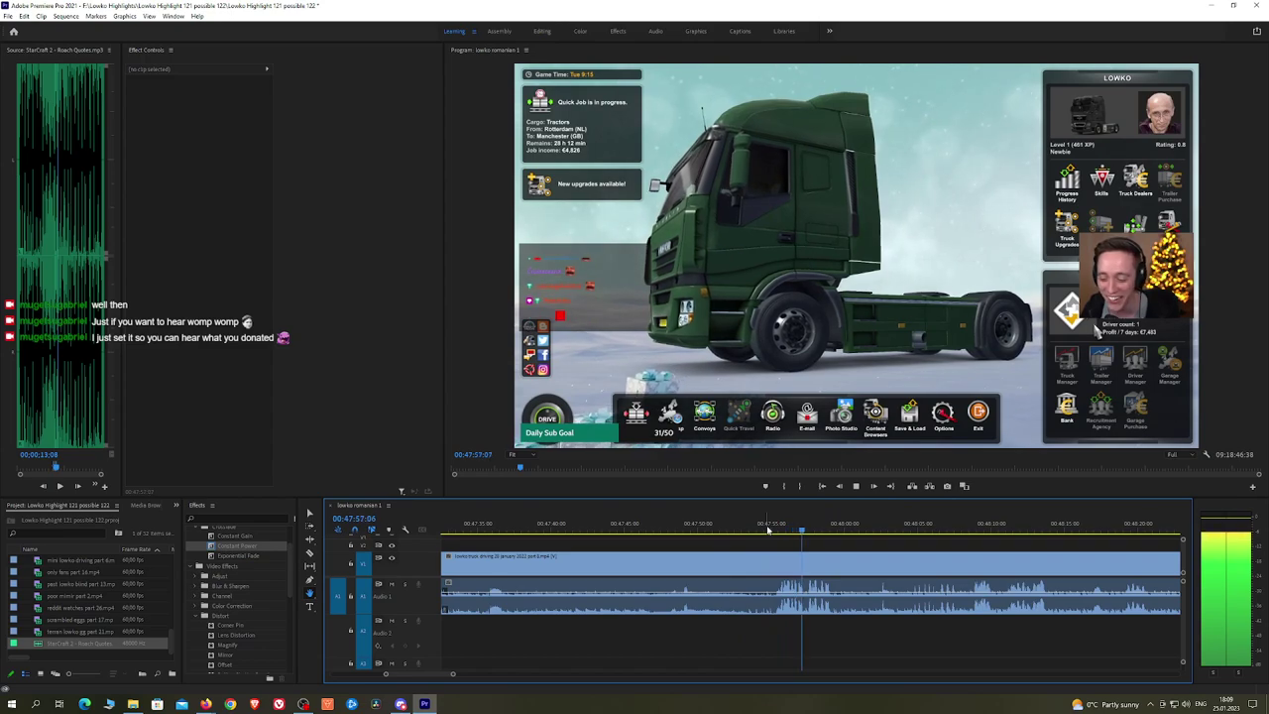
left_click(877, 532)
key("space")
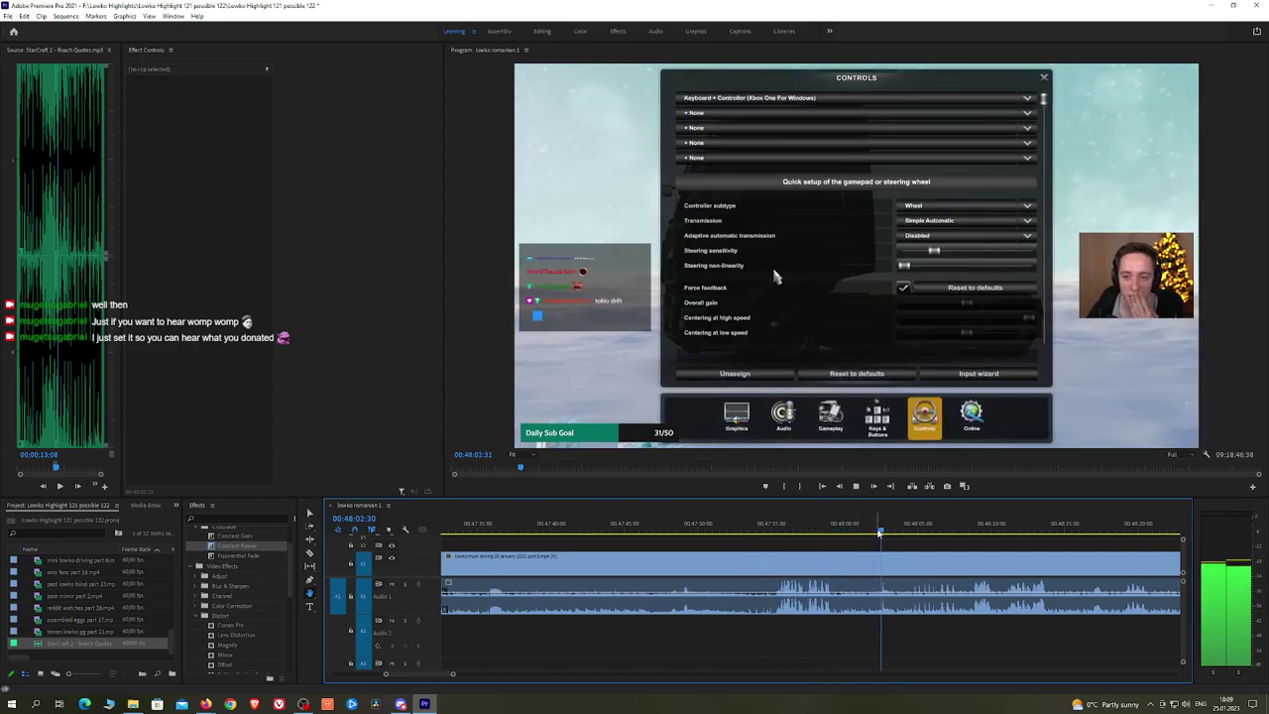
scroll(742, 545, "down", 3)
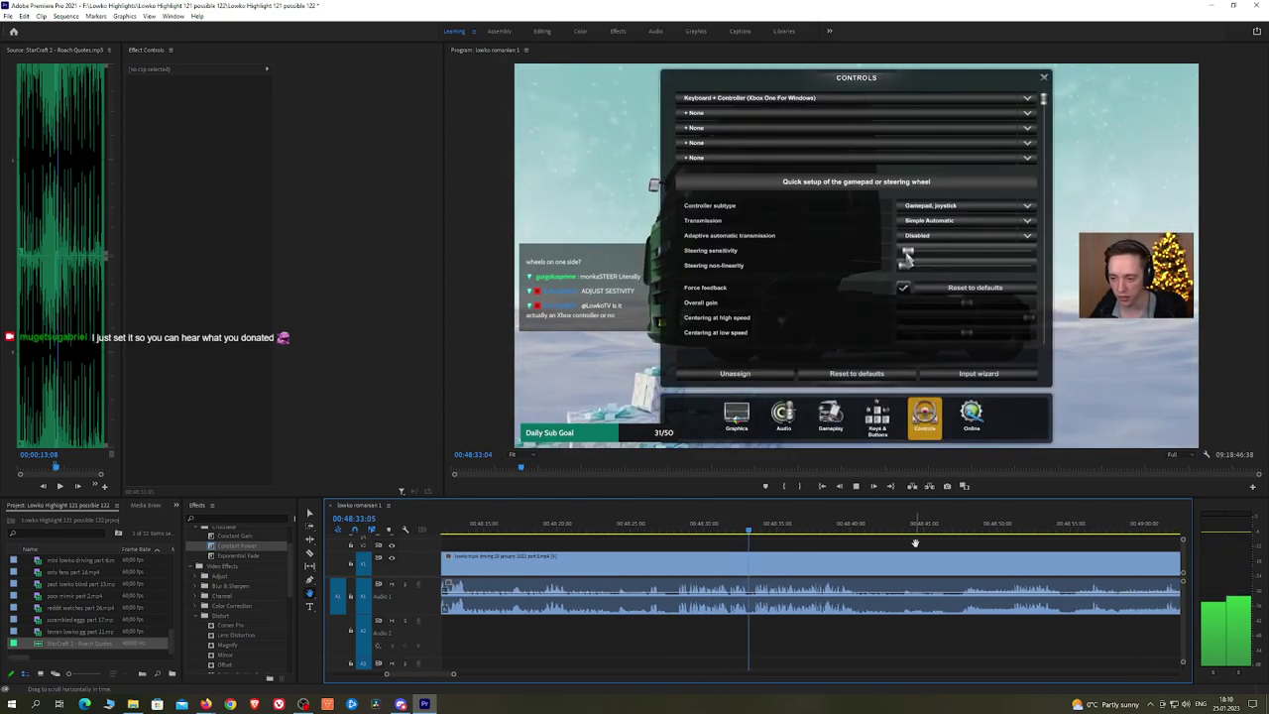
Step: Advance to about 00:48:54 and split the driving clip there with Ctrl+K
left_click_drag(925, 544, 892, 541)
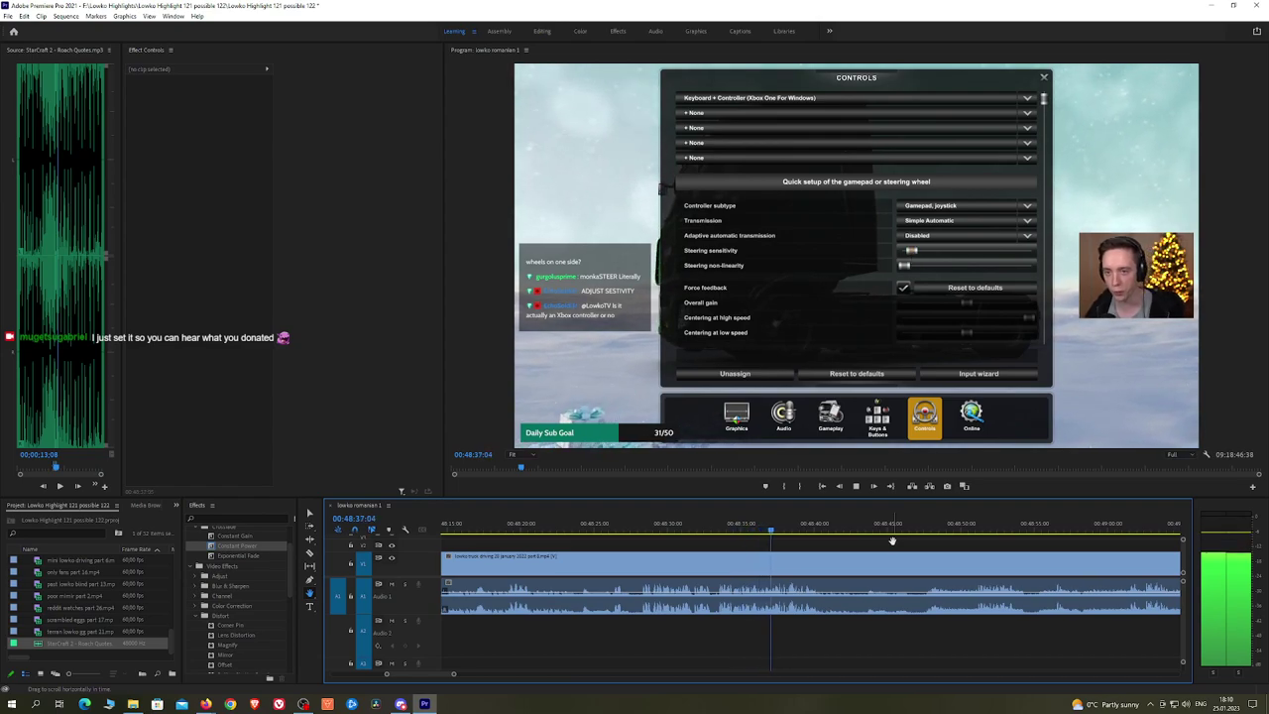
left_click_drag(892, 541, 865, 542)
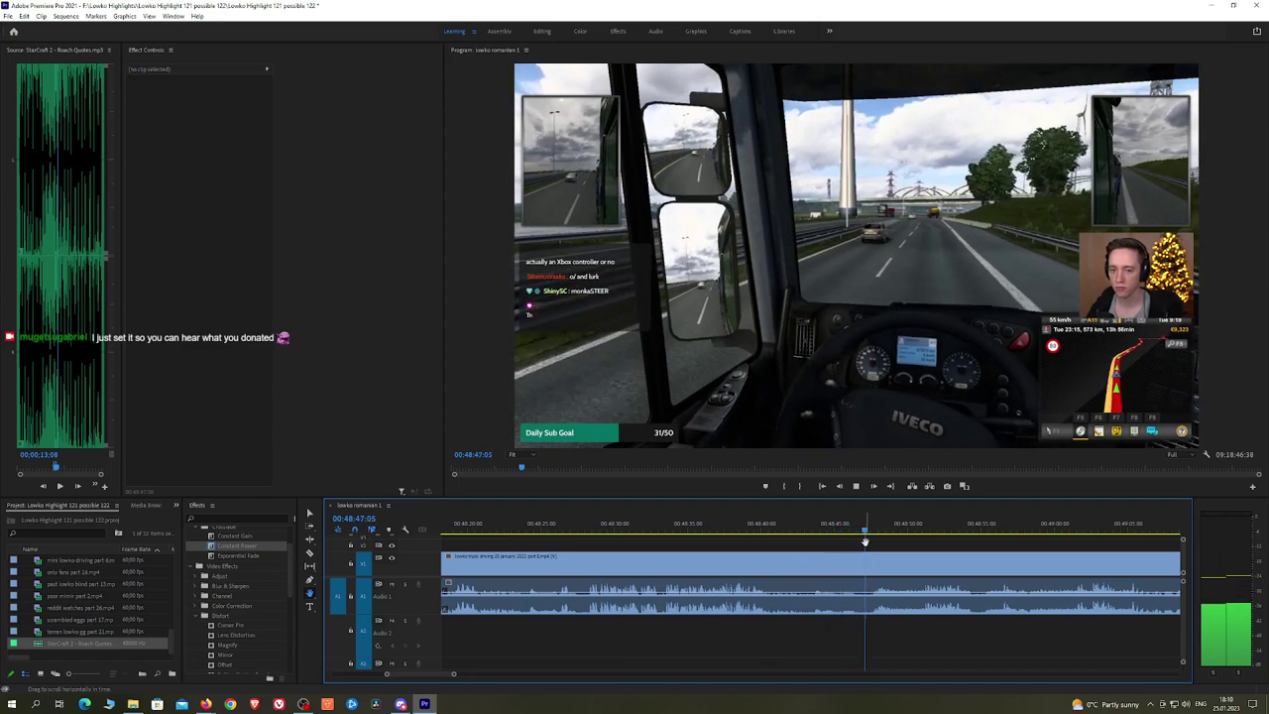
scroll(838, 537, "down", 2)
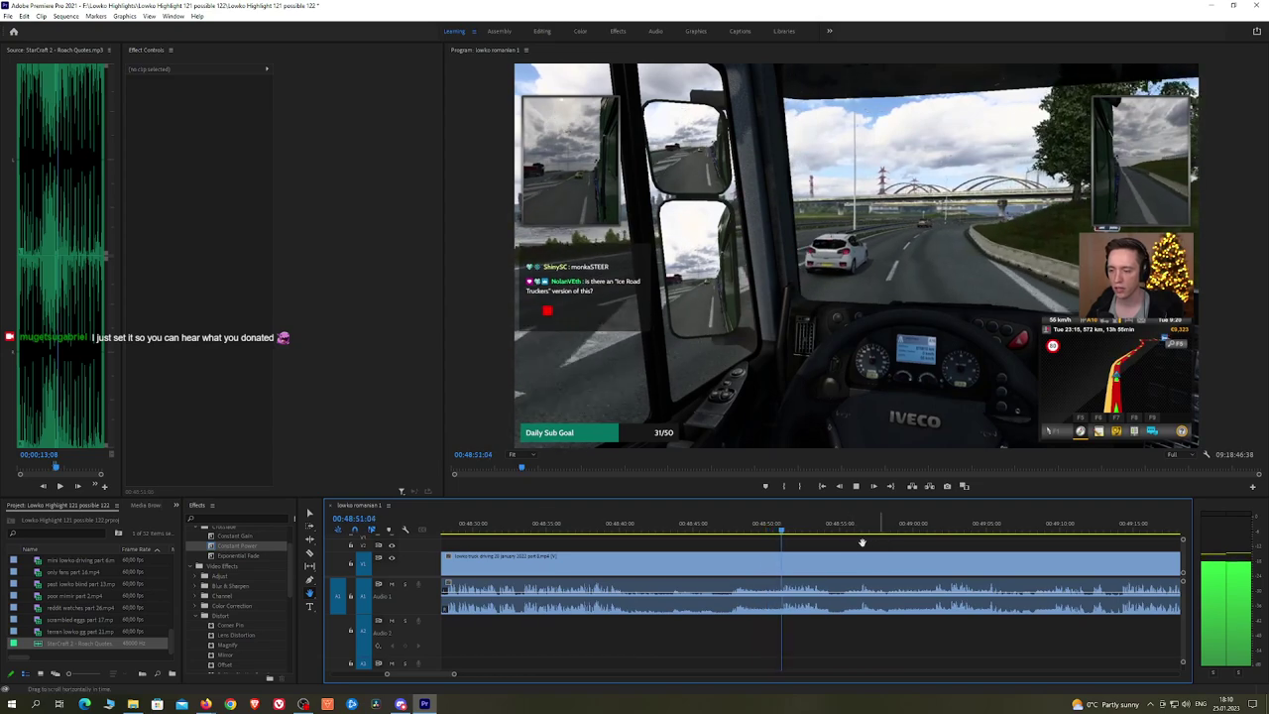
scroll(862, 542, "down", 1)
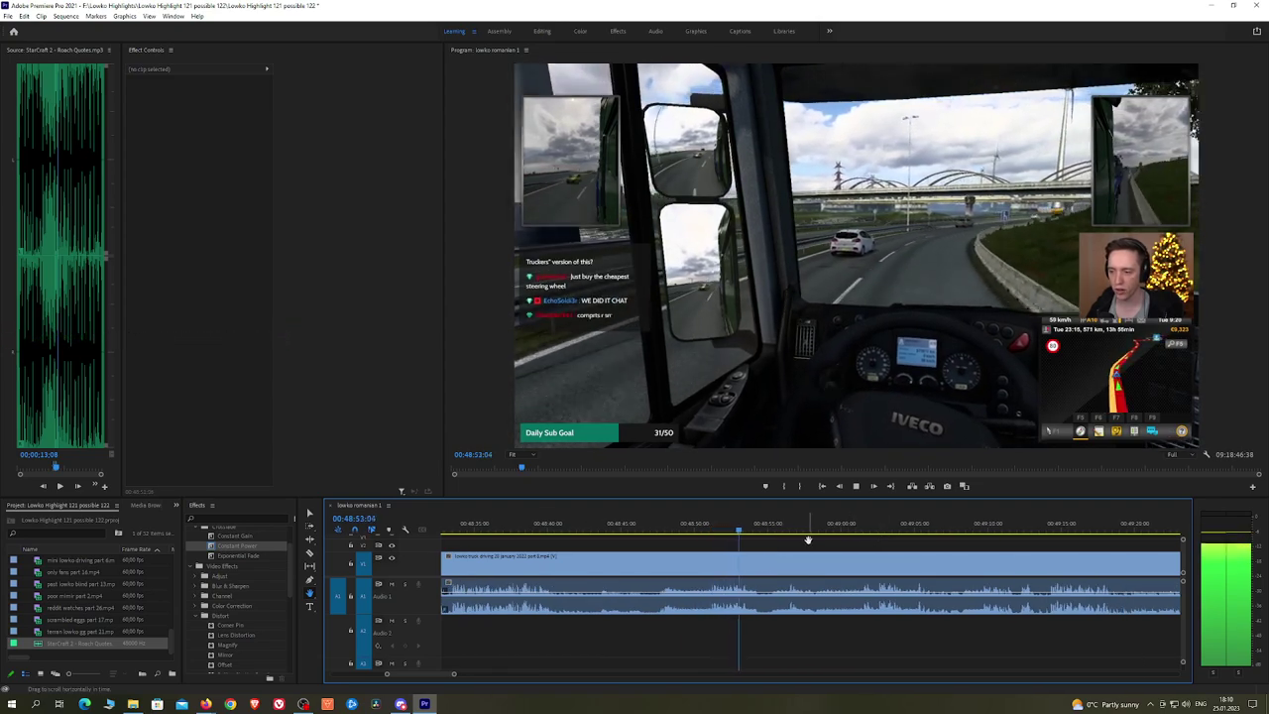
mouse_move(772, 537)
left_mouse_down()
mouse_move(785, 533)
mouse_move(750, 530)
mouse_move(783, 528)
mouse_move(760, 528)
left_mouse_up()
key("ctrl+k")
key("space")
Step: Jump the playhead through 00:49:01 and 00:49:09, then zoom and pan to the footage near 00:50:10
left_click(861, 529)
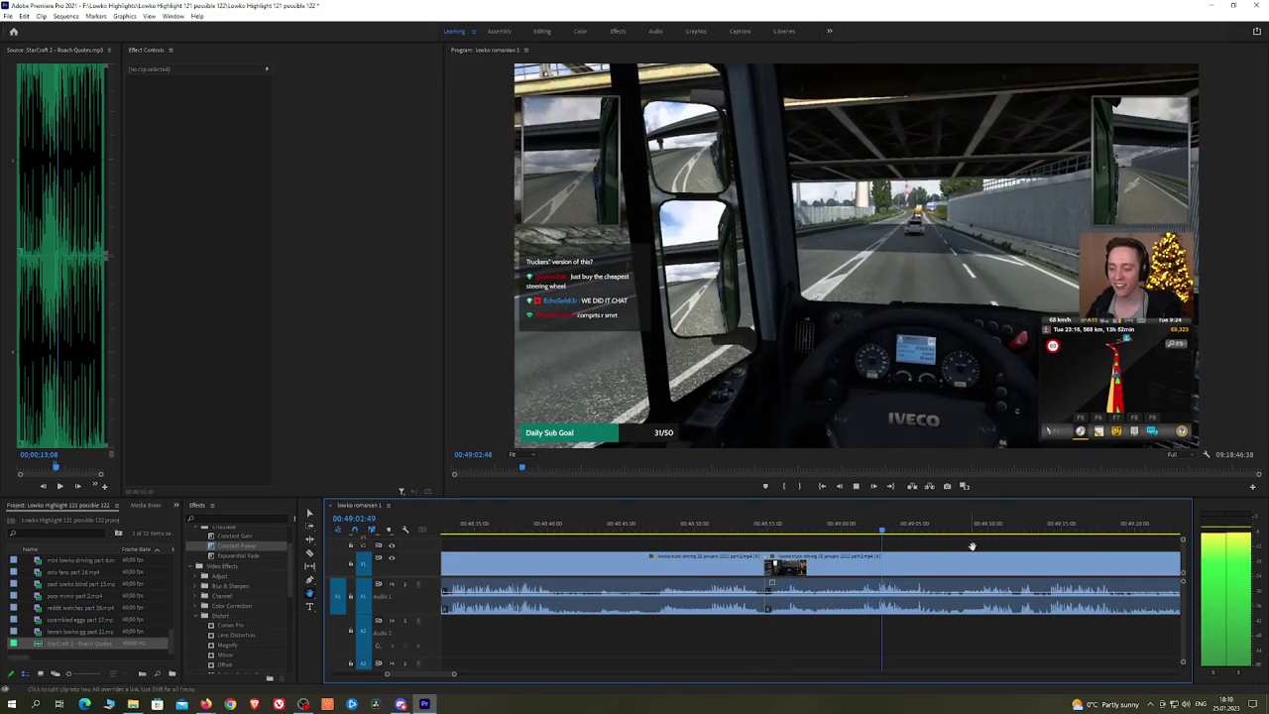
key("h")
left_click_drag(972, 545, 793, 538)
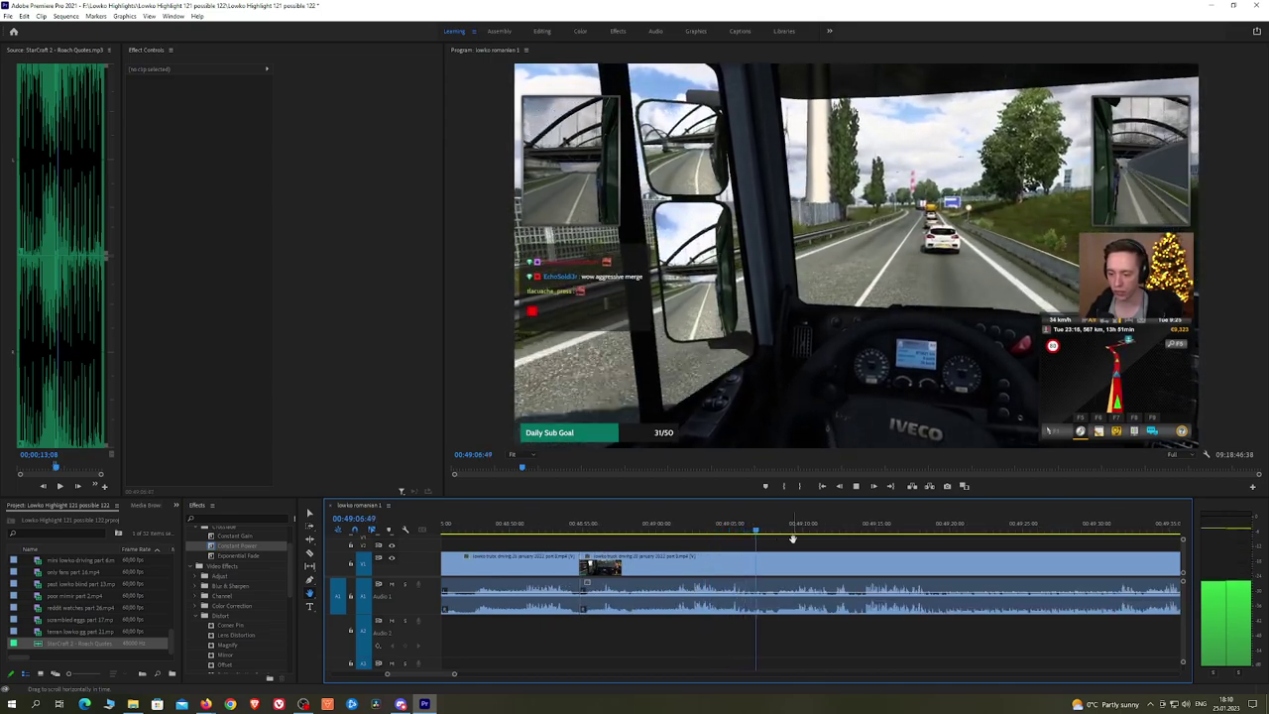
left_click(792, 533)
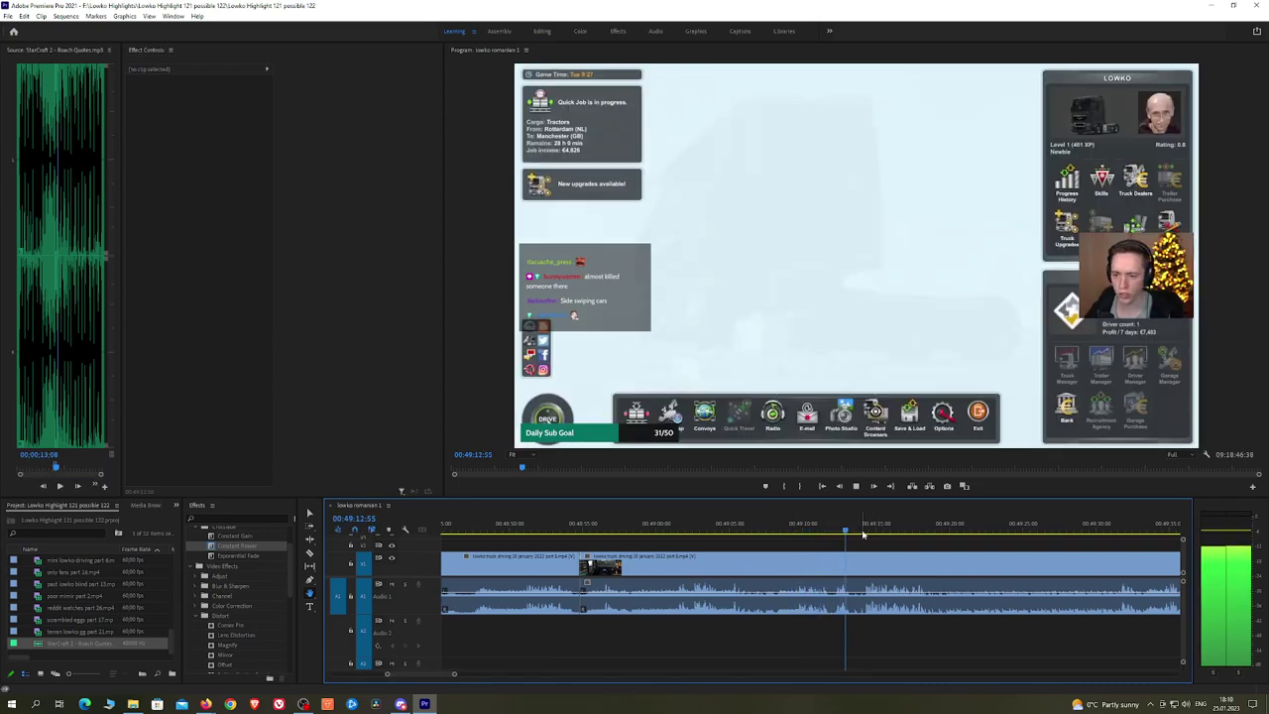
left_click(862, 533)
scroll(942, 553, "down", 4)
scroll(1008, 546, "down", 2)
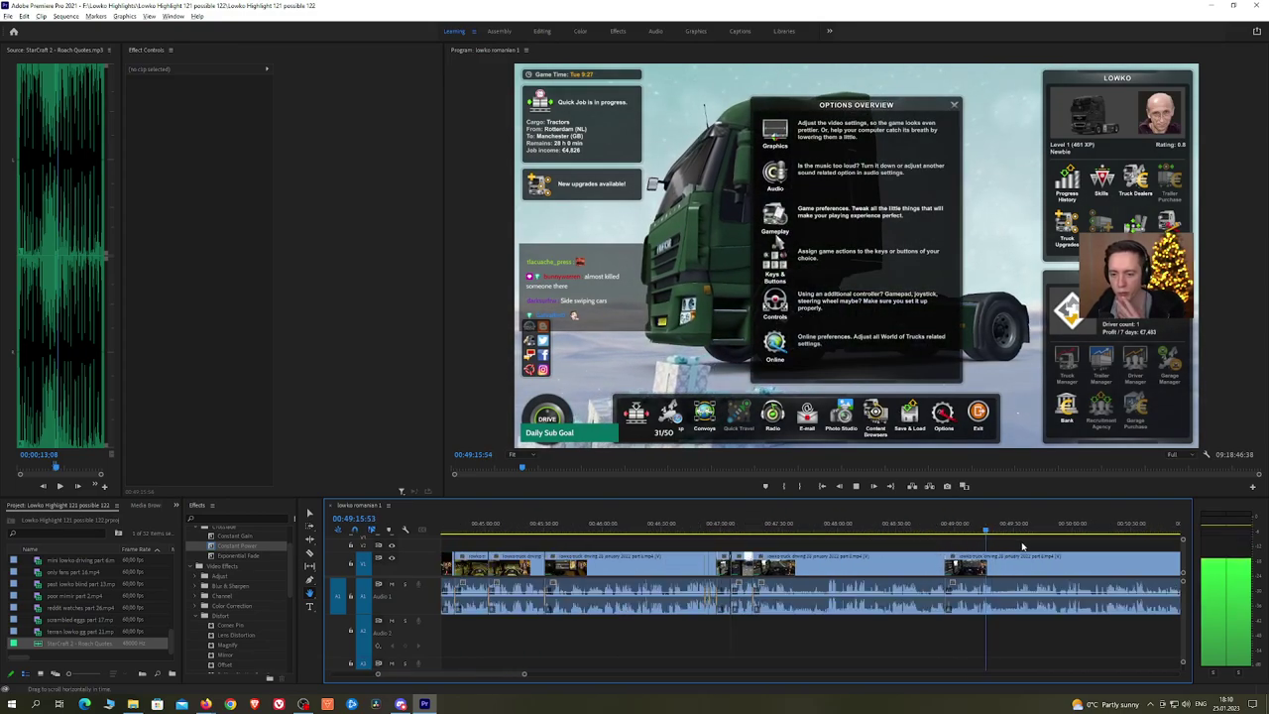
left_click_drag(1078, 548, 813, 530)
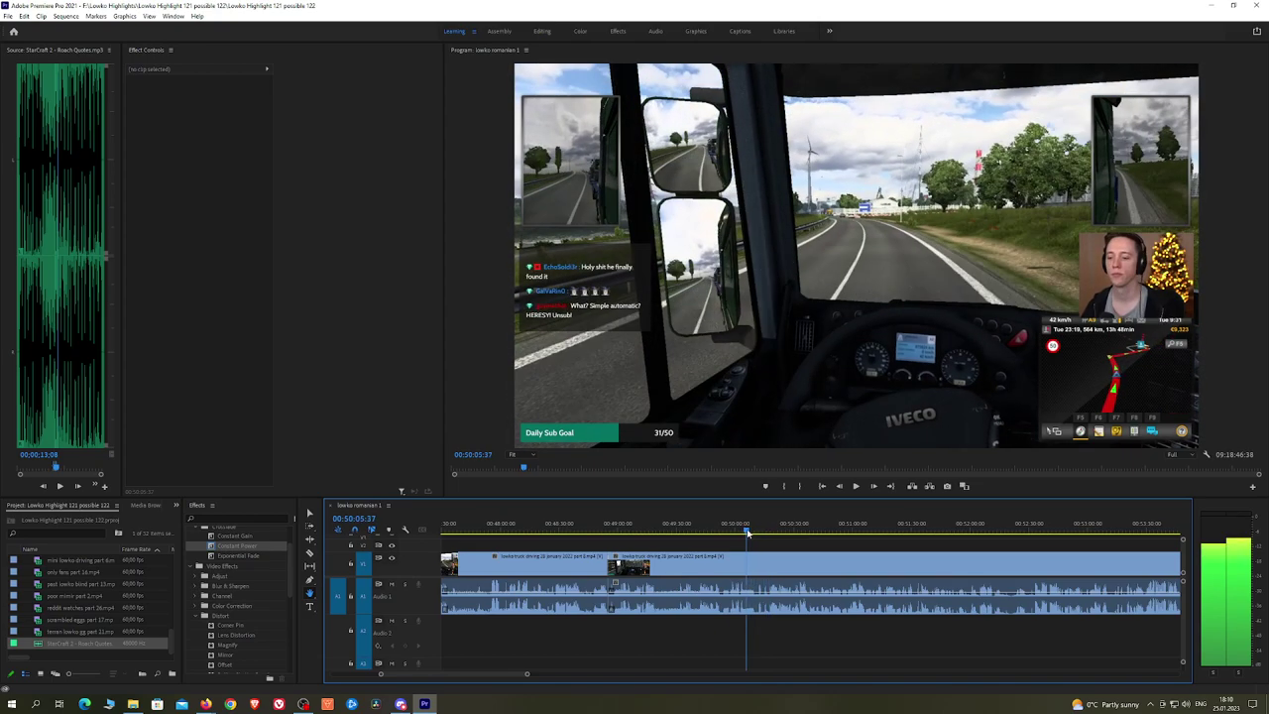
Step: Play the truck footage from about 00:50, scrubbing ahead through 00:50:35 and 00:50:51 to about 00:56:51
key("space")
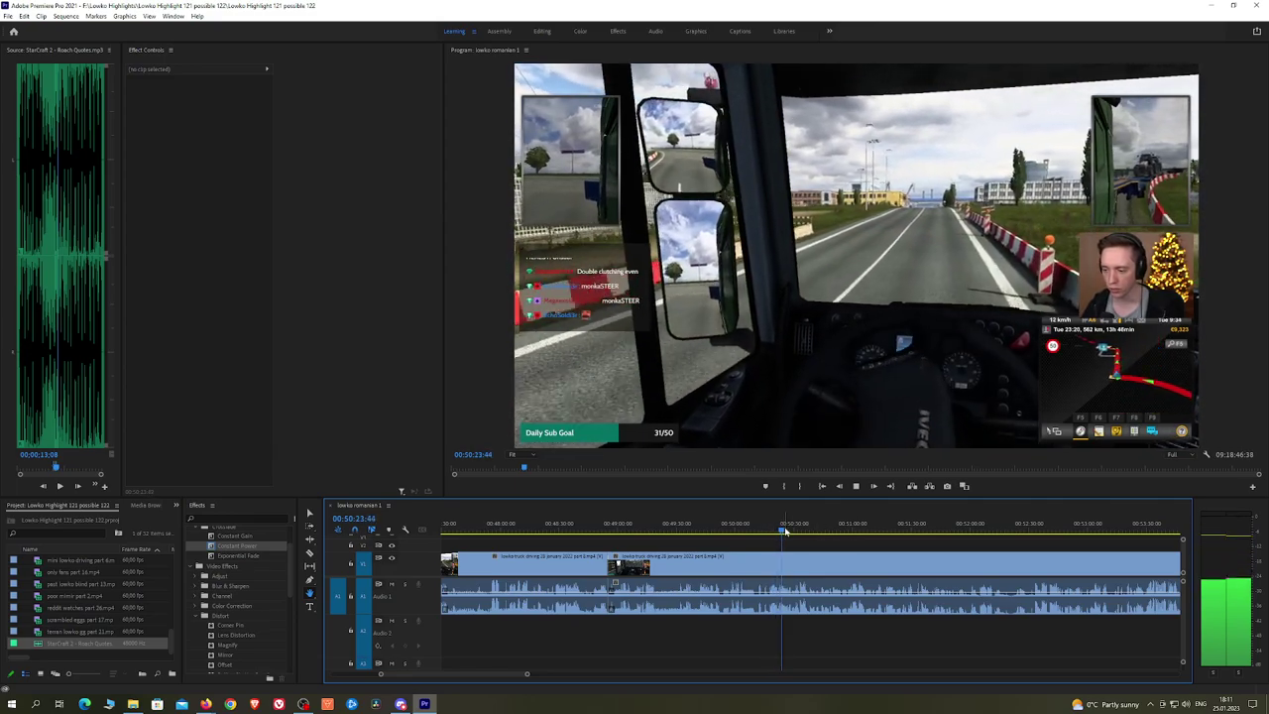
left_click_drag(784, 531, 805, 531)
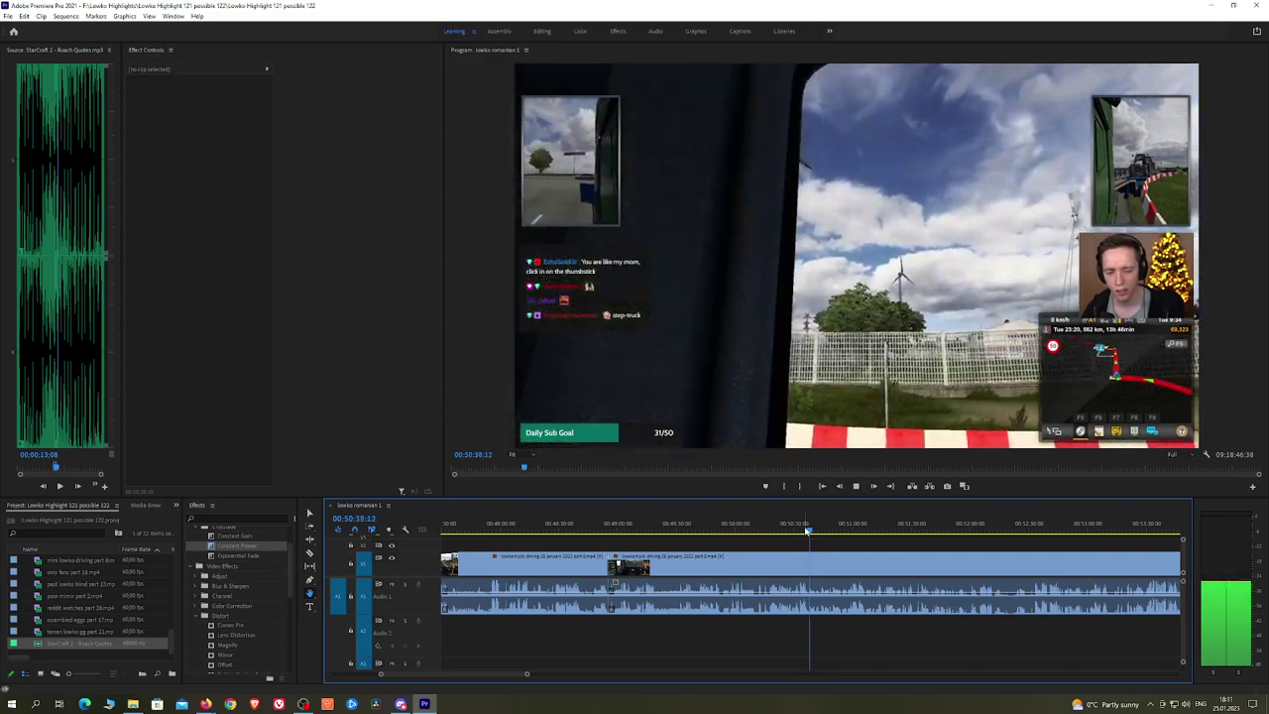
left_click_drag(816, 531, 965, 523)
key("space")
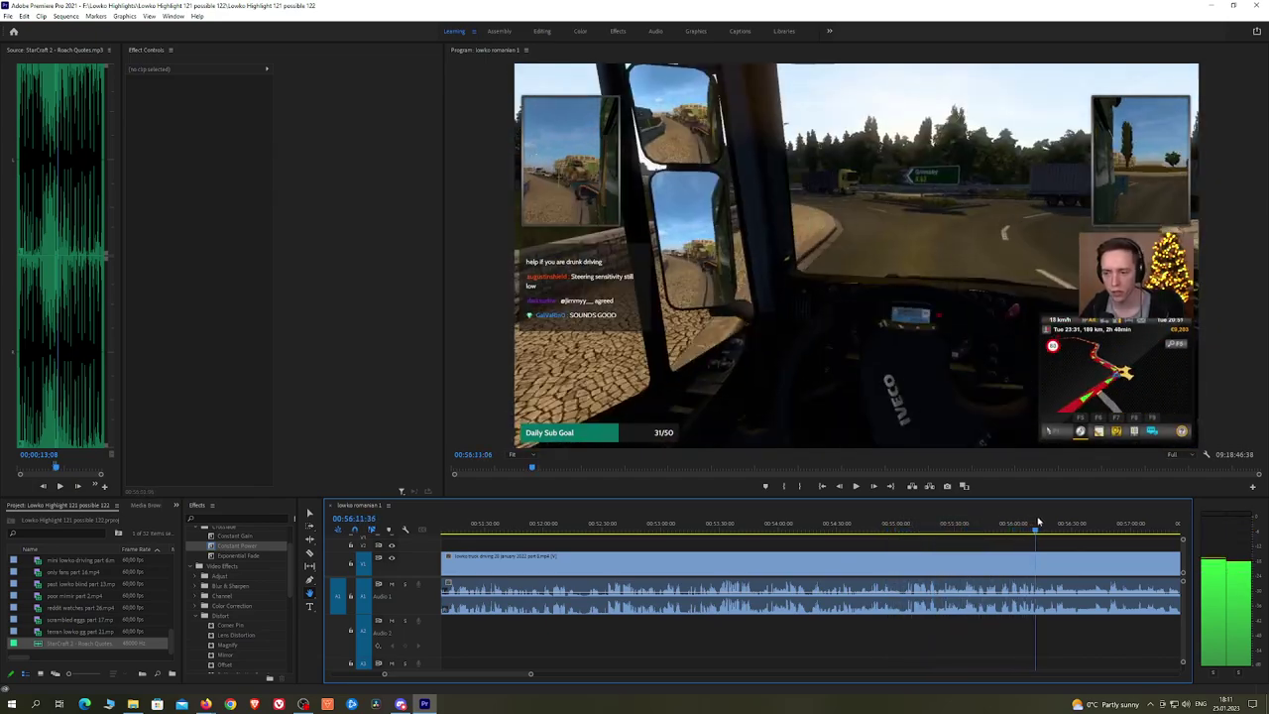
left_click_drag(1087, 523, 1114, 528)
scroll(1103, 540, "down", 8)
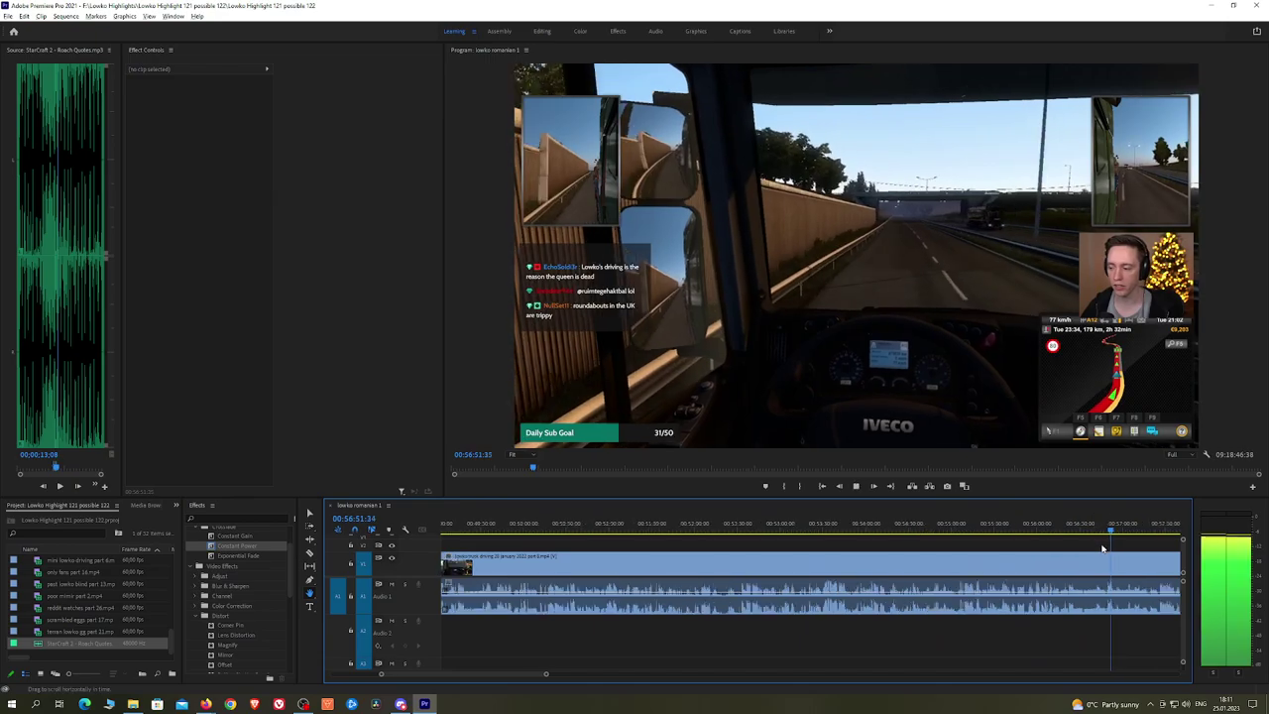
left_click_drag(1112, 540, 662, 540)
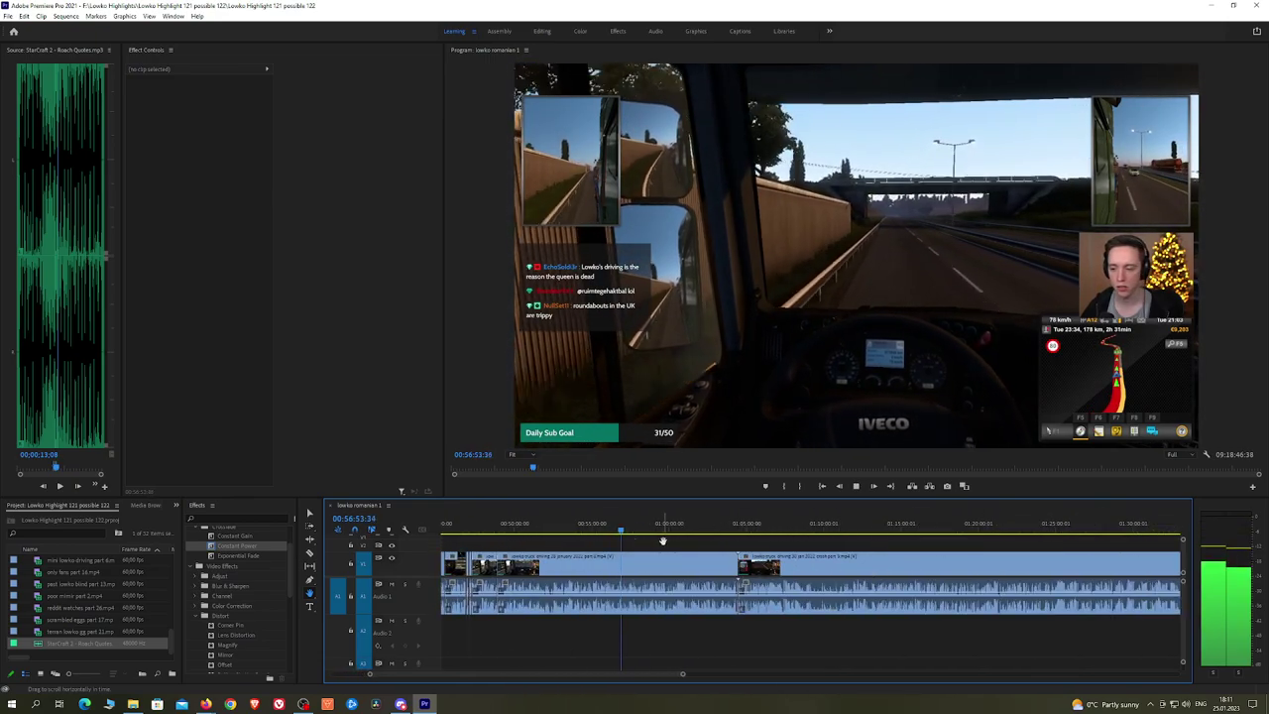
Step: Skip ahead to 00:57:39 and 00:59:09, then review the footage around 00:59:16–00:59:35
left_click(634, 533)
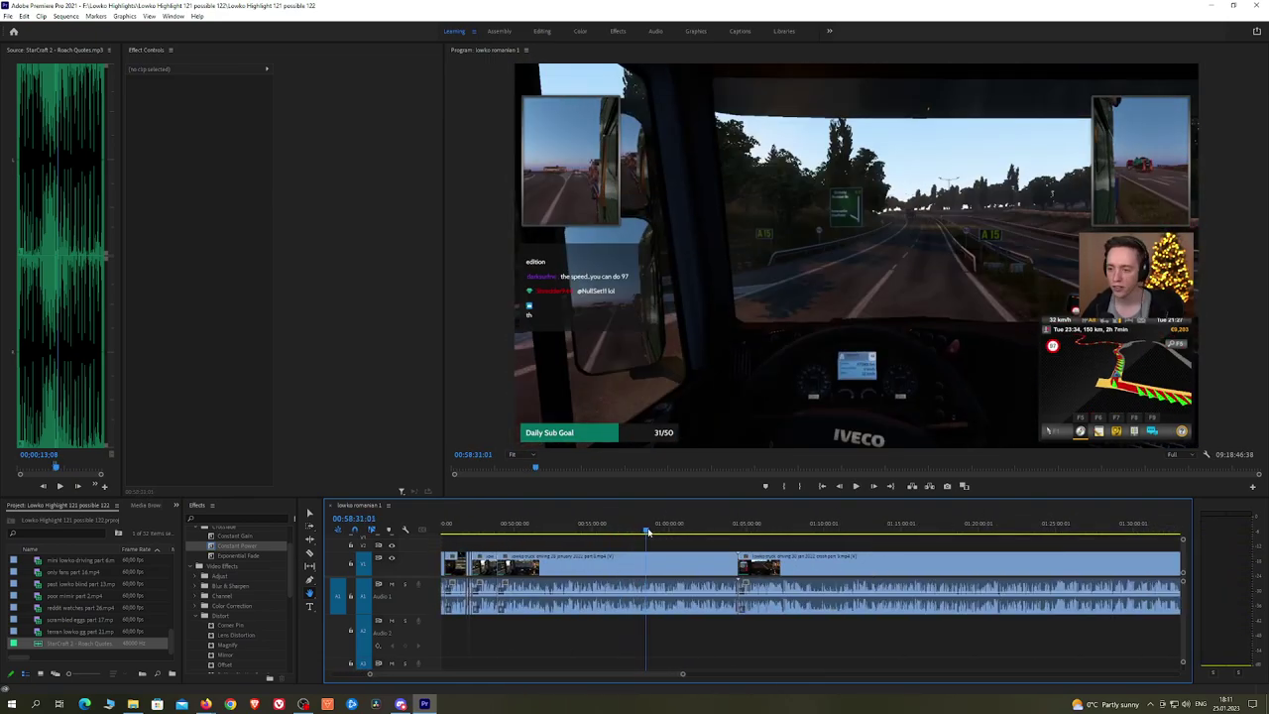
left_click(655, 533)
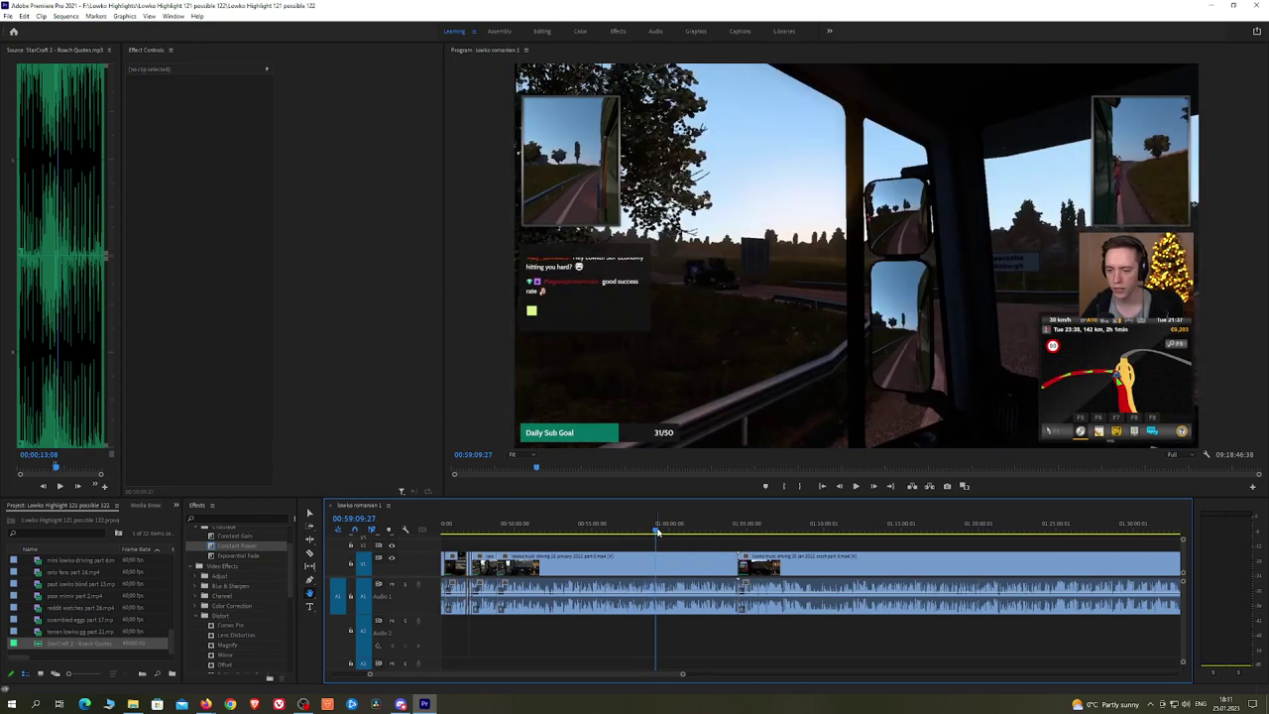
scroll(678, 550, "up", 5)
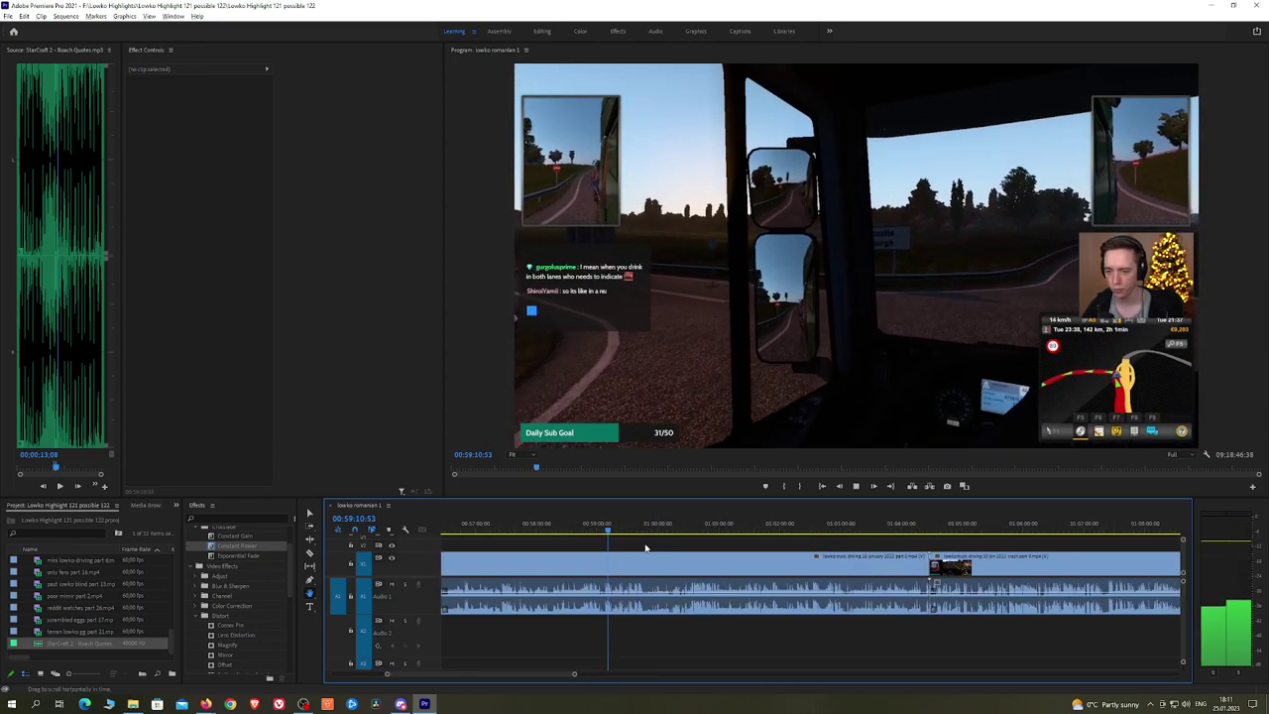
left_click_drag(612, 534, 637, 533)
key("space")
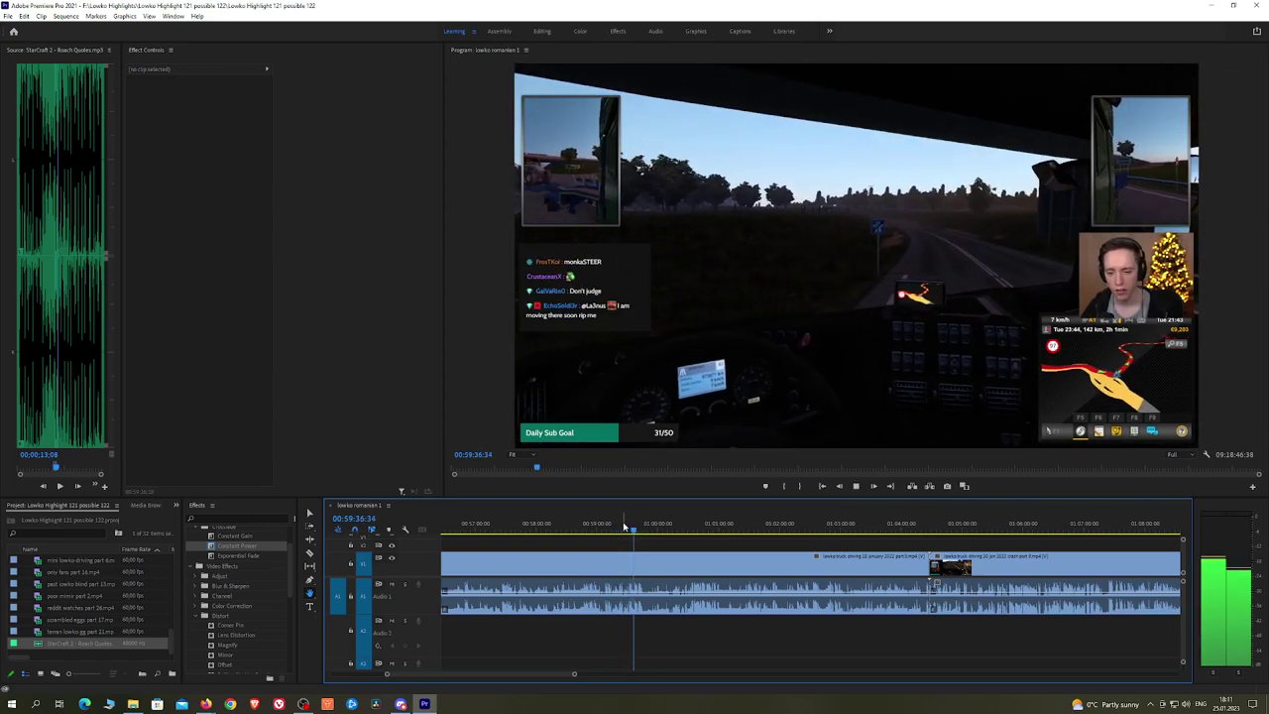
left_click_drag(623, 527, 615, 527)
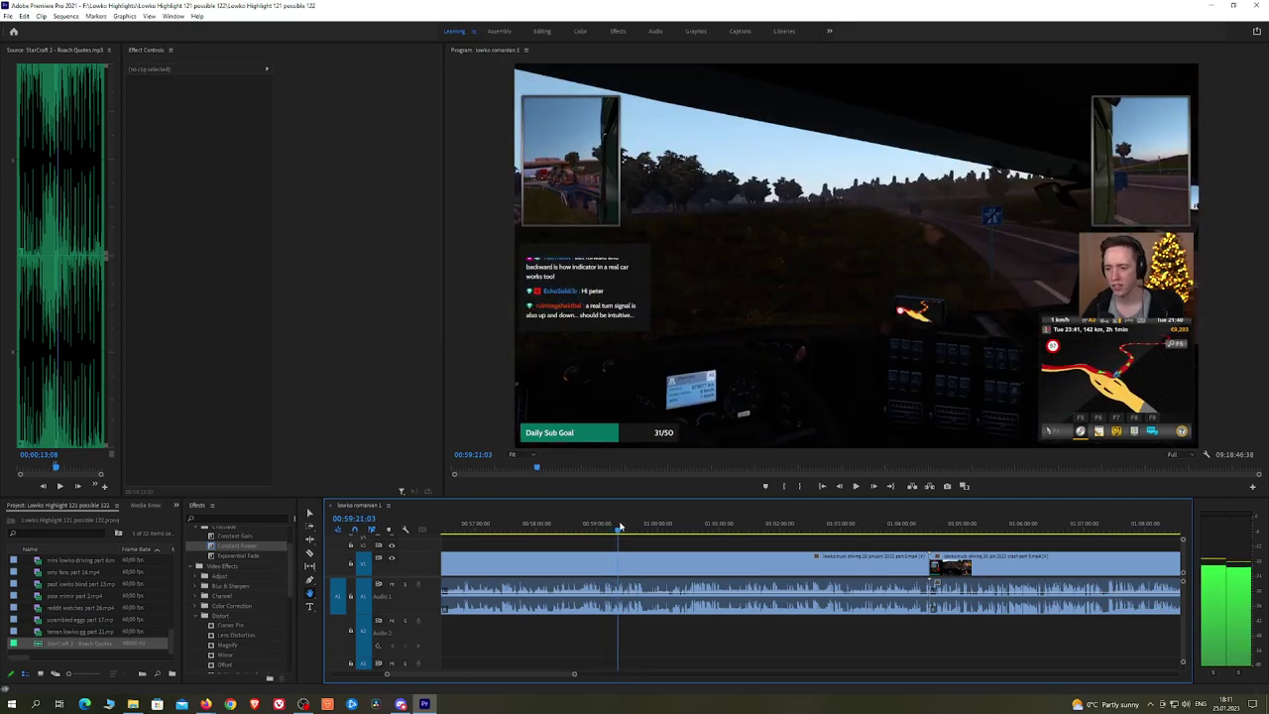
left_click_drag(615, 528, 929, 530)
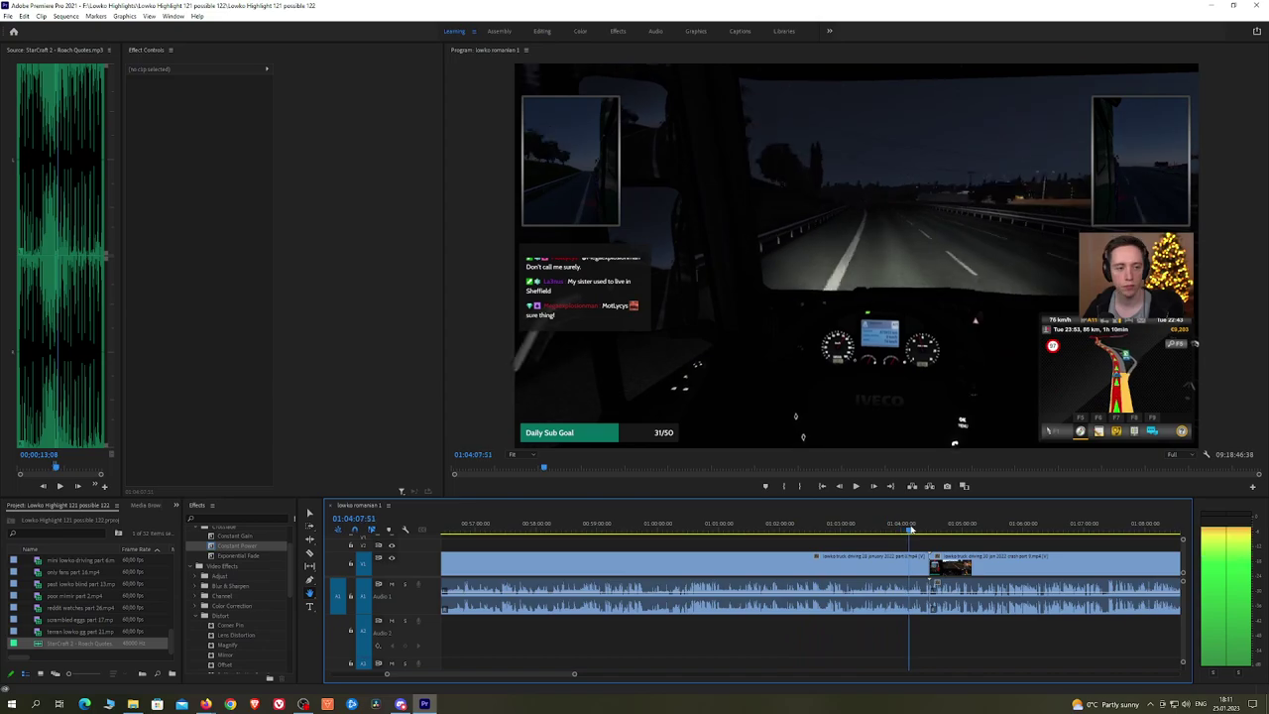
Step: Save the project 'Lowko Highlight 121 possible 122'
left_click(878, 567)
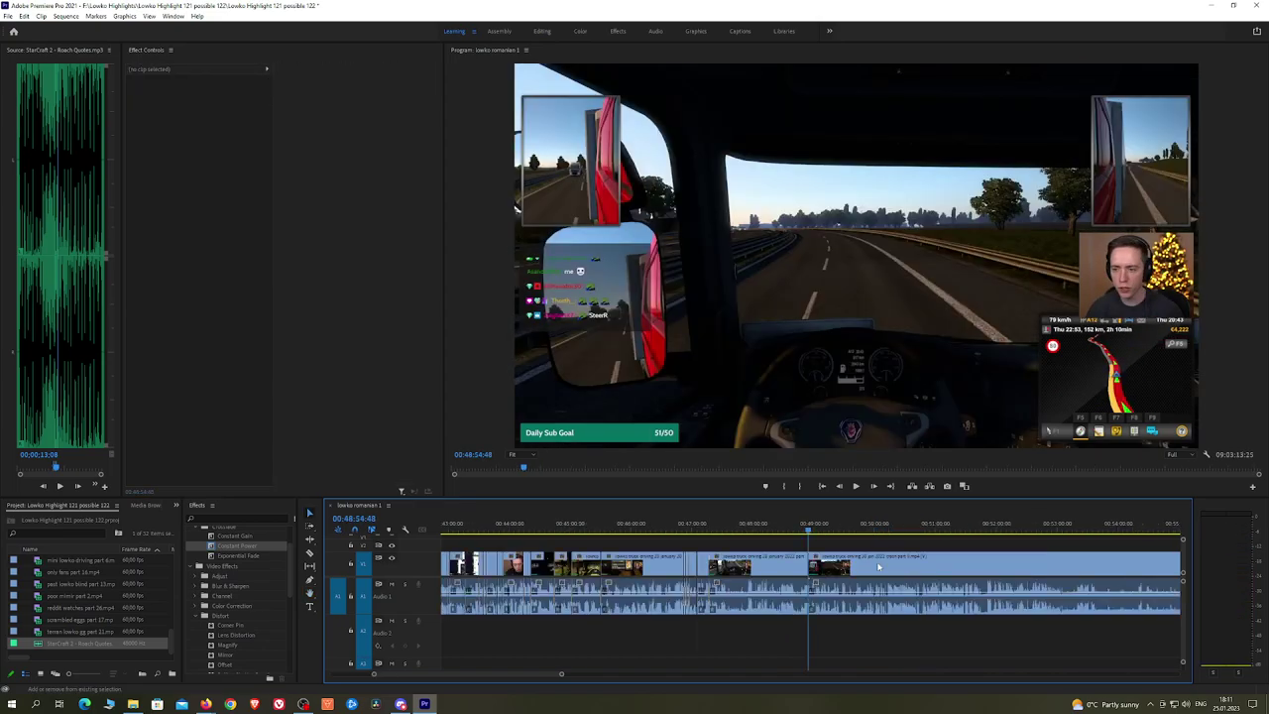
scroll(848, 545, "up", 3, "alt")
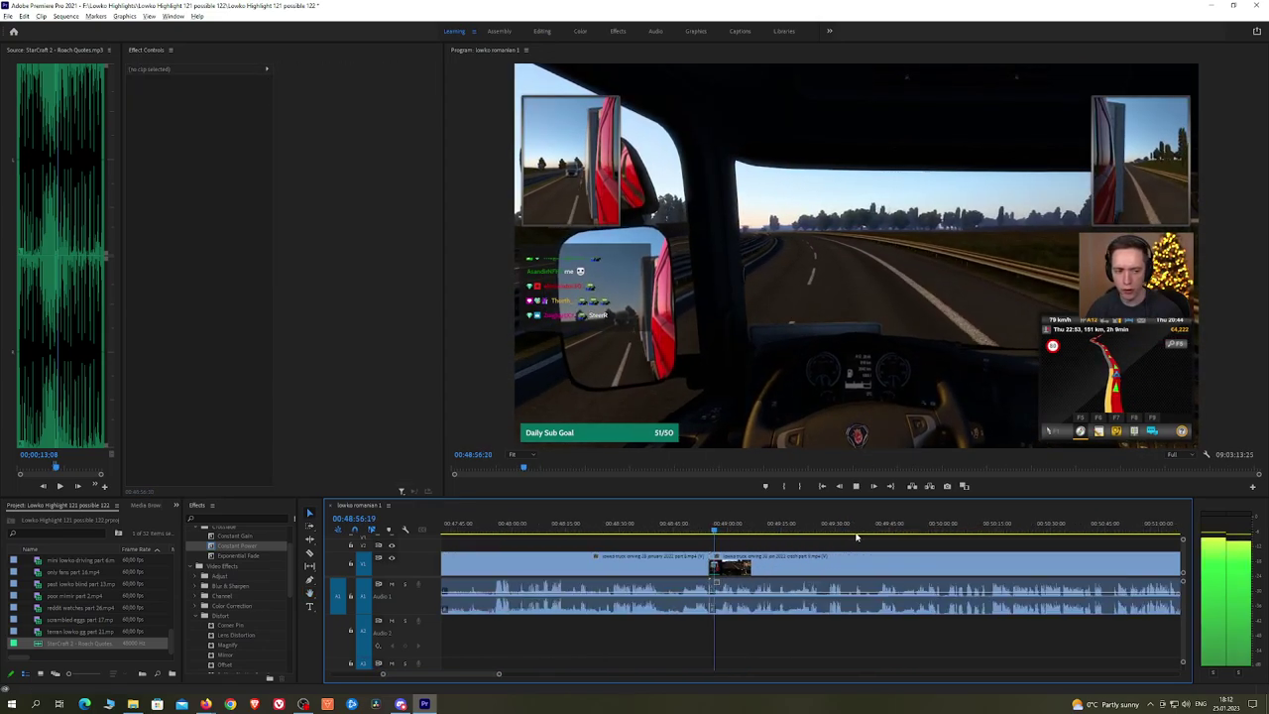
key("ctrl+s")
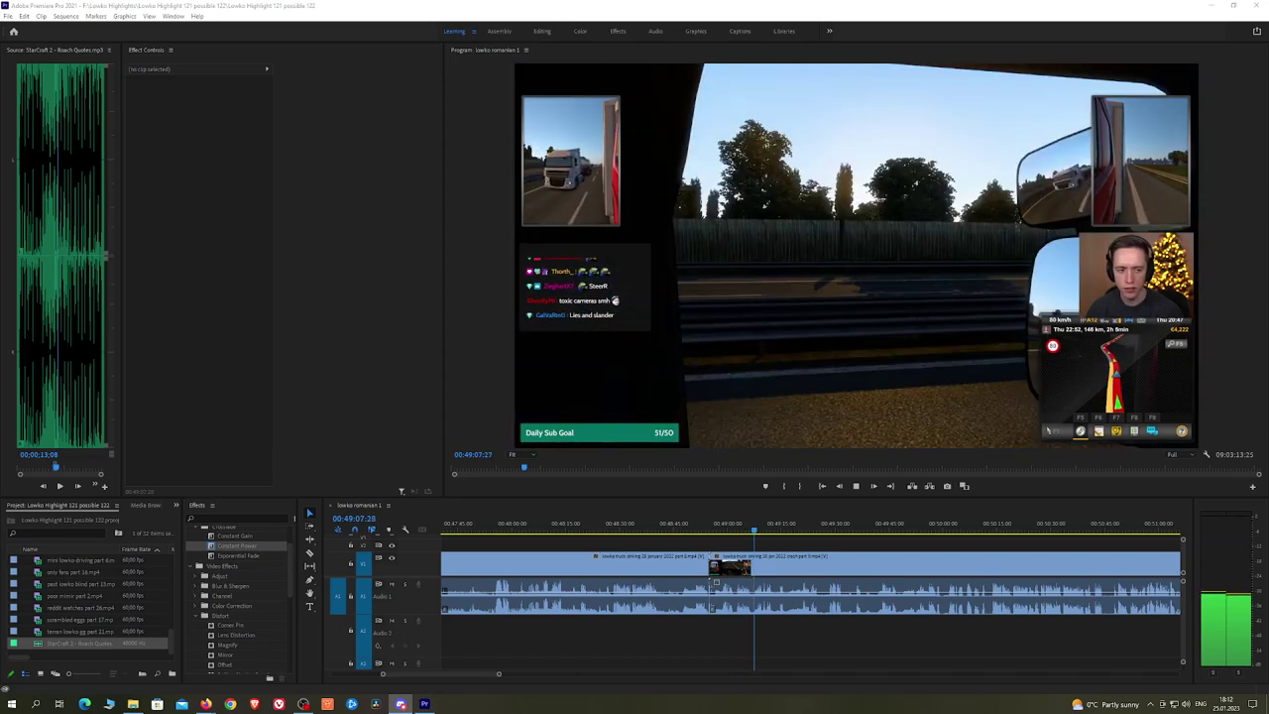
key("alt+Tab")
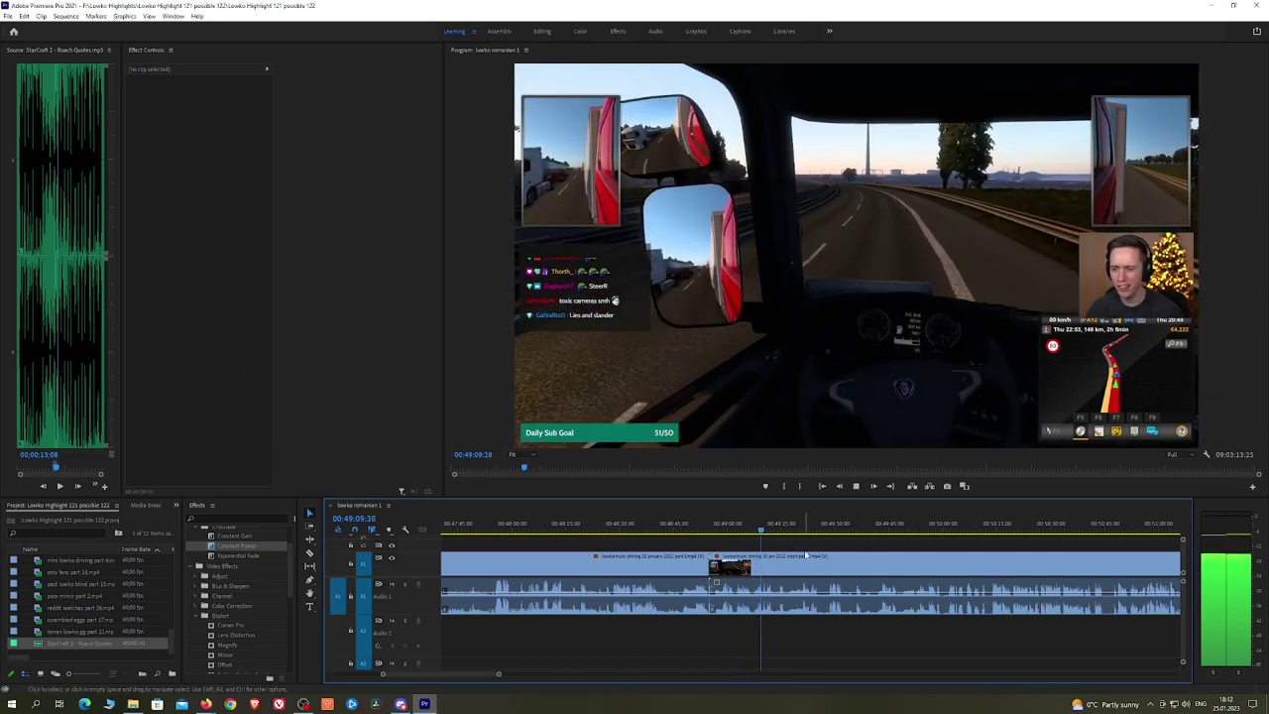
Step: Review the truck footage from about 00:49:14 through 00:49:42 toward the game's main menu
scroll(795, 543, "right", 1)
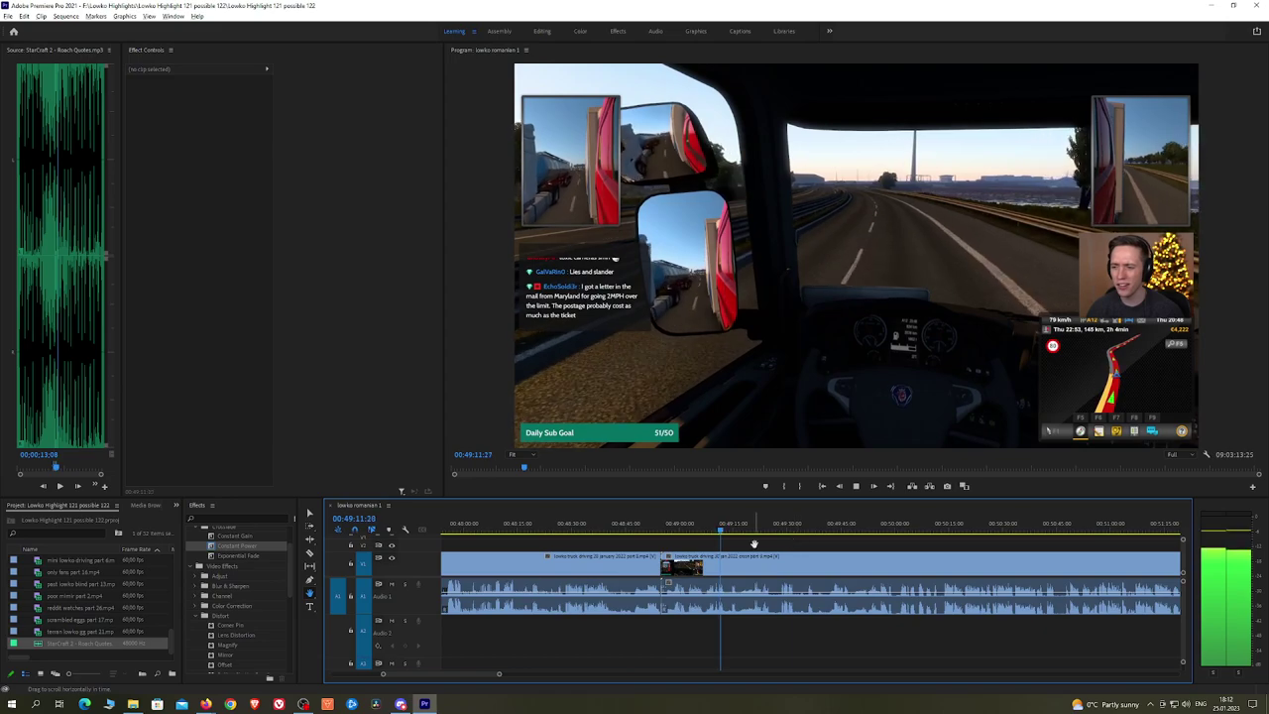
scroll(795, 544, "right", 3)
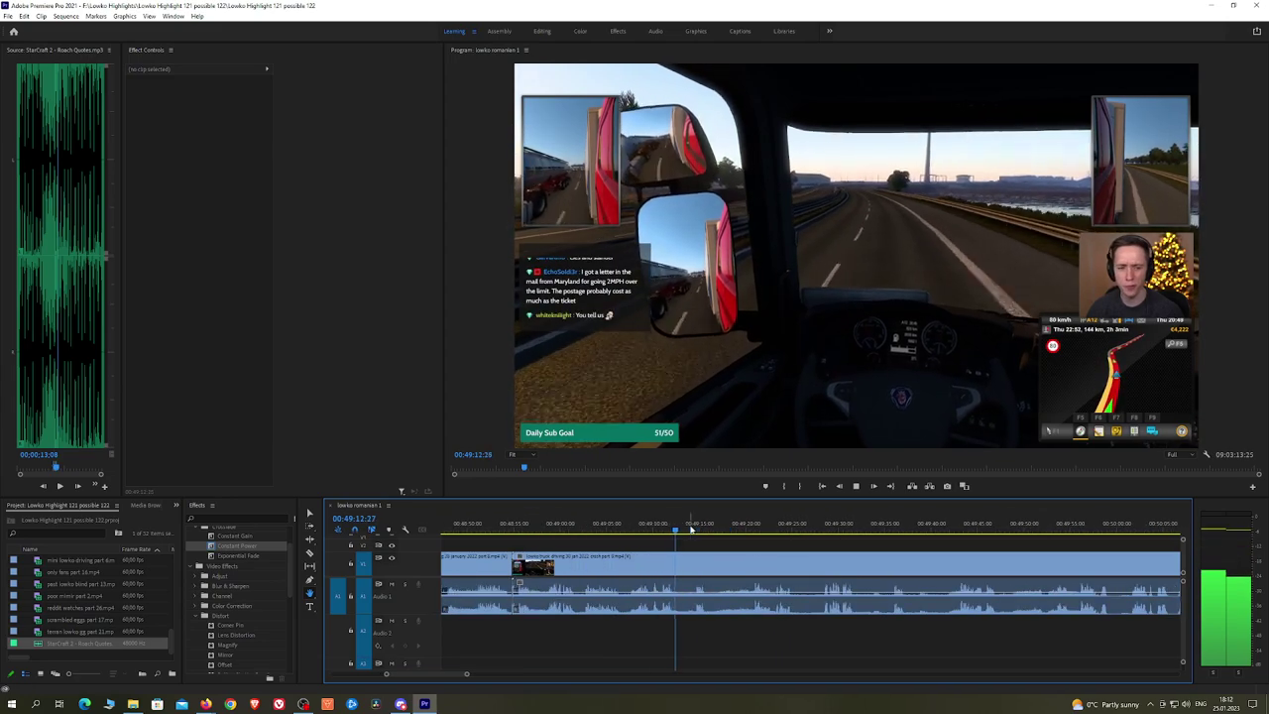
left_click(697, 531)
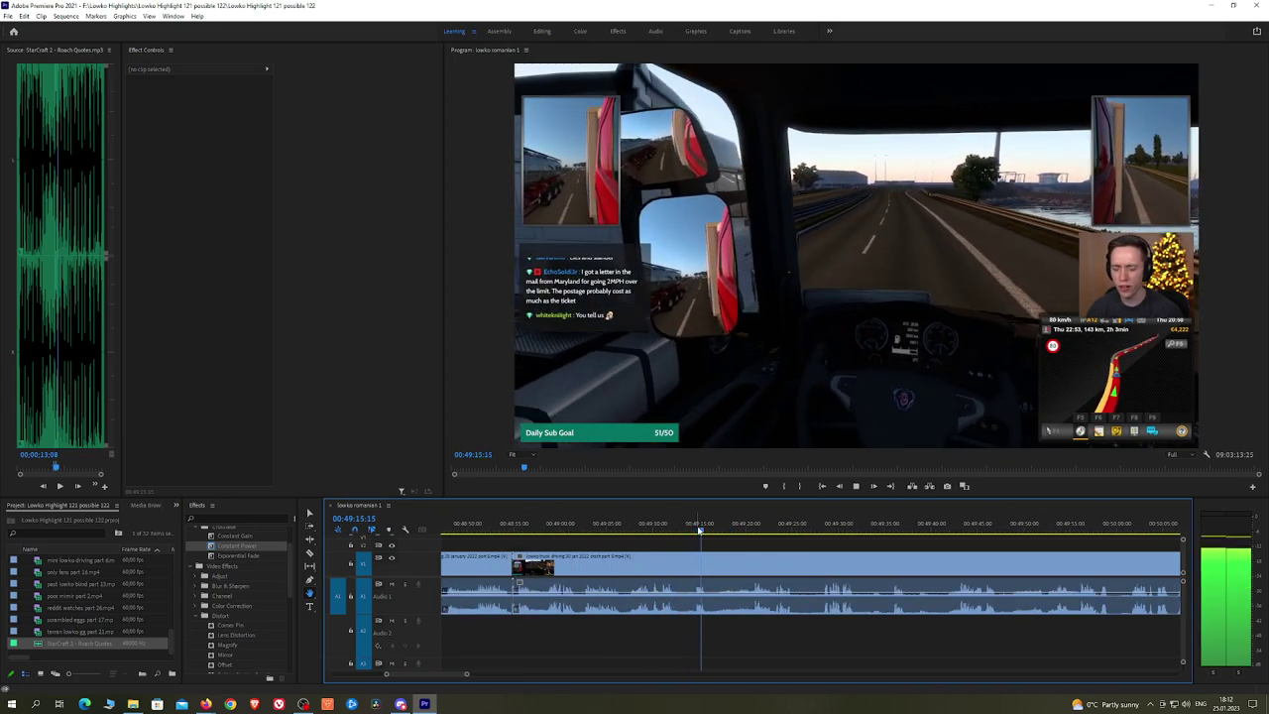
left_click(751, 530)
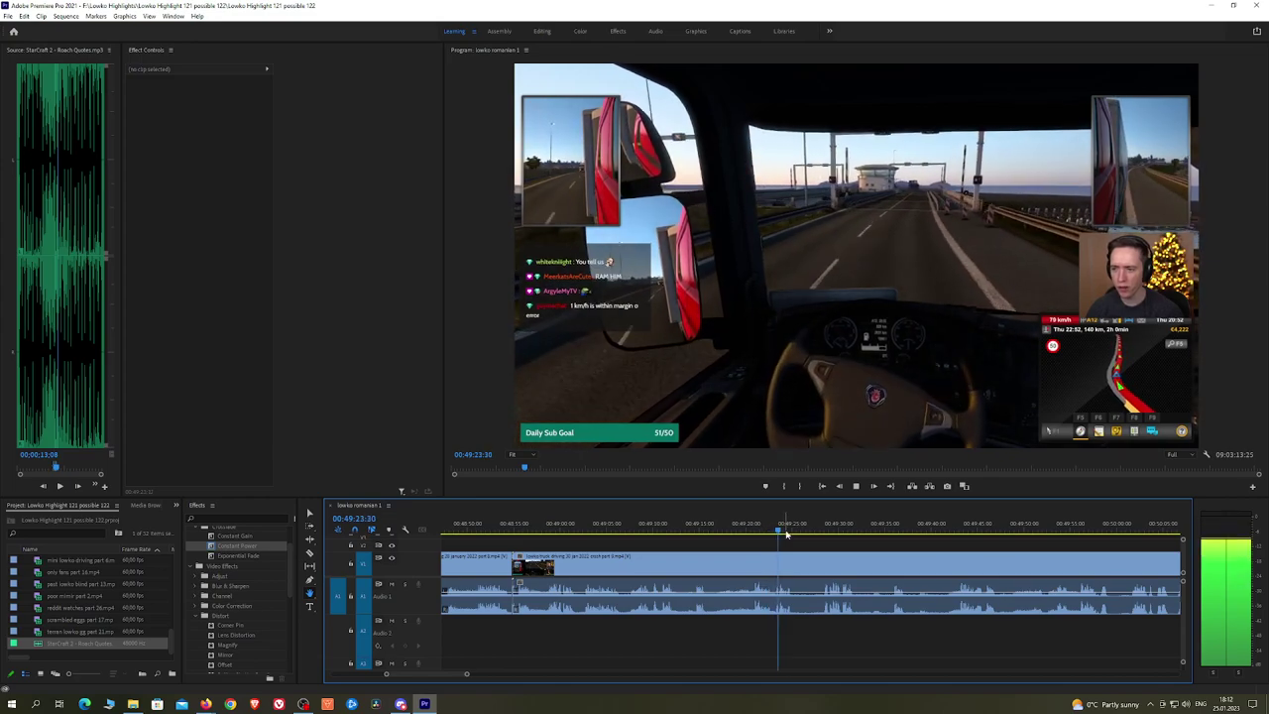
left_click(823, 531)
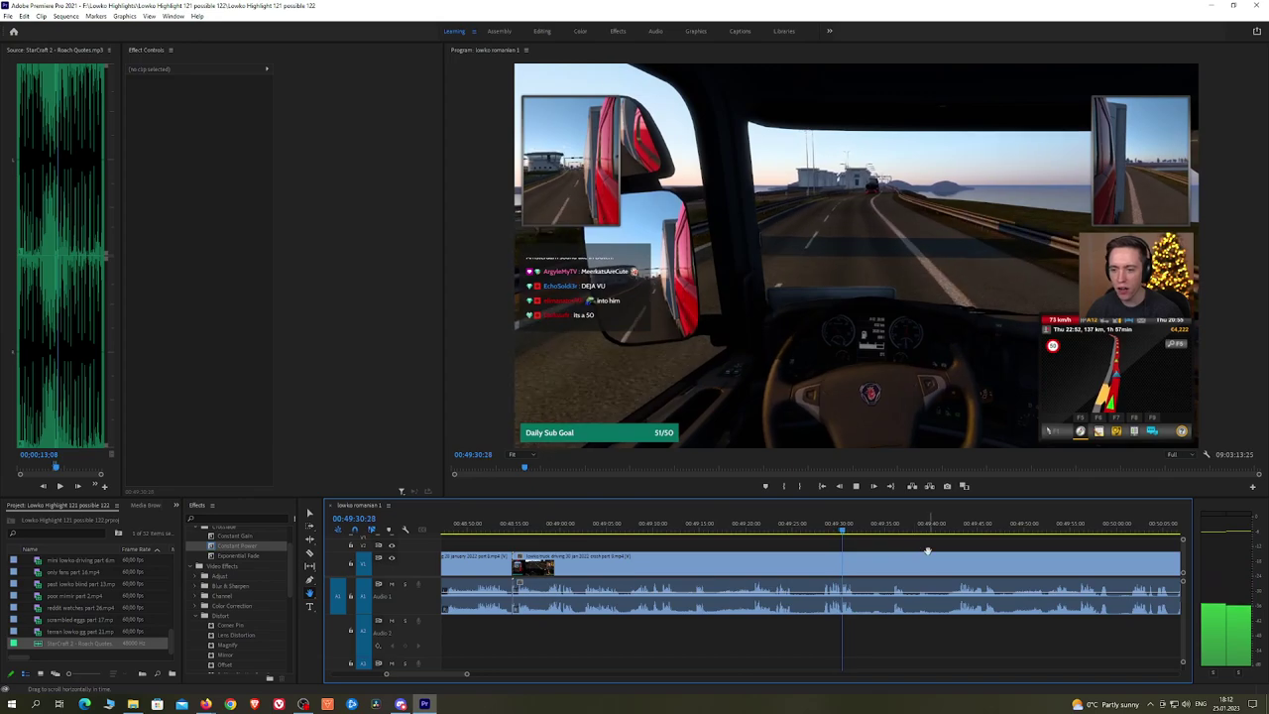
scroll(840, 541, "down", 2)
left_click(807, 531)
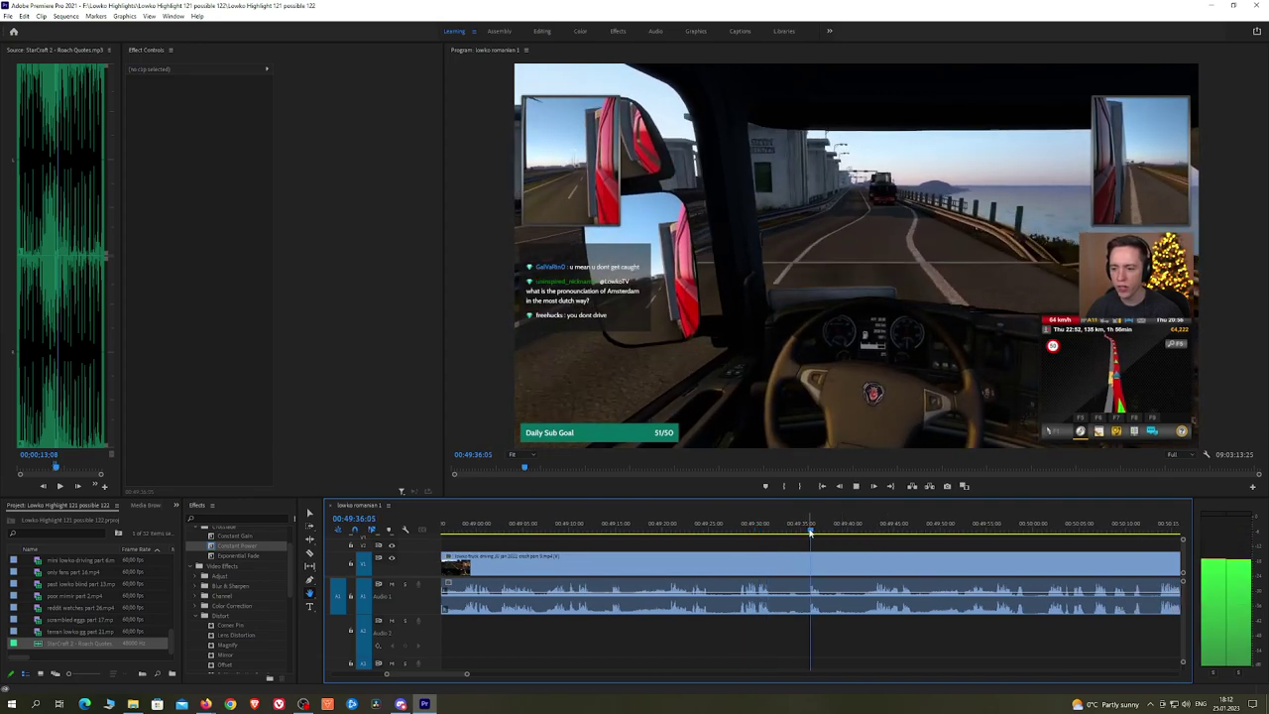
left_click_drag(811, 530, 875, 530)
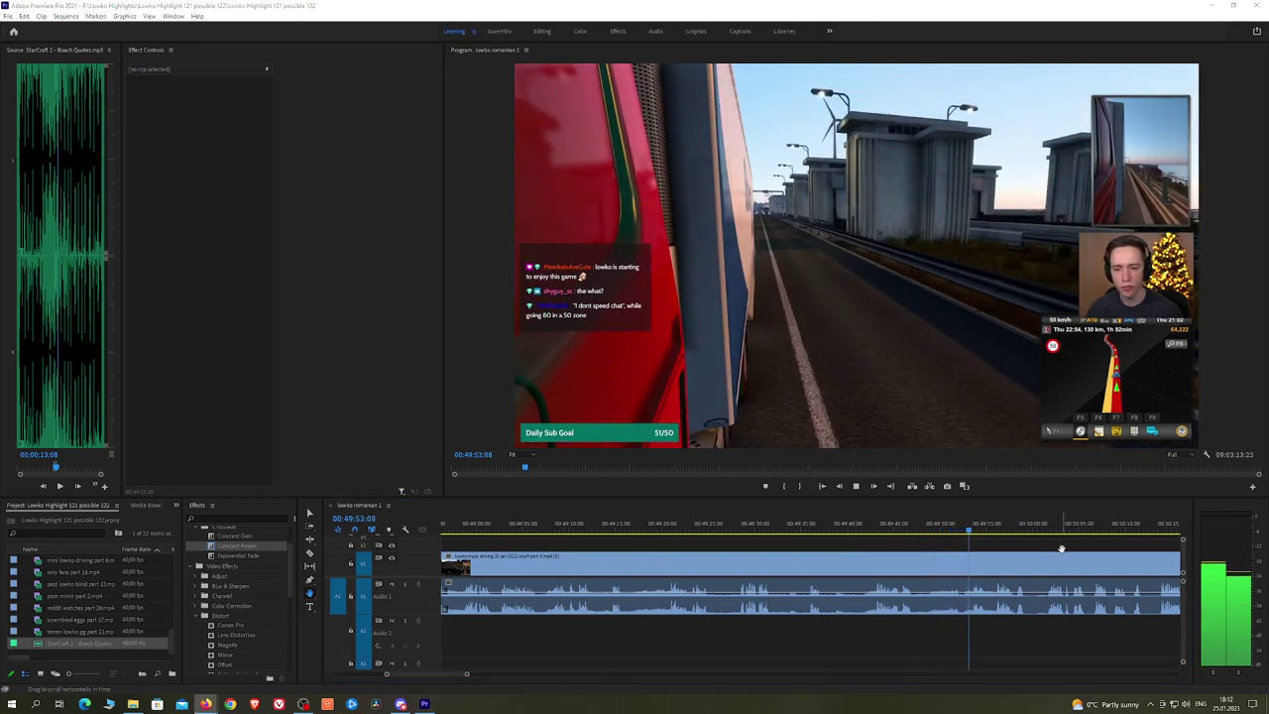
left_click_drag(1059, 548, 849, 535)
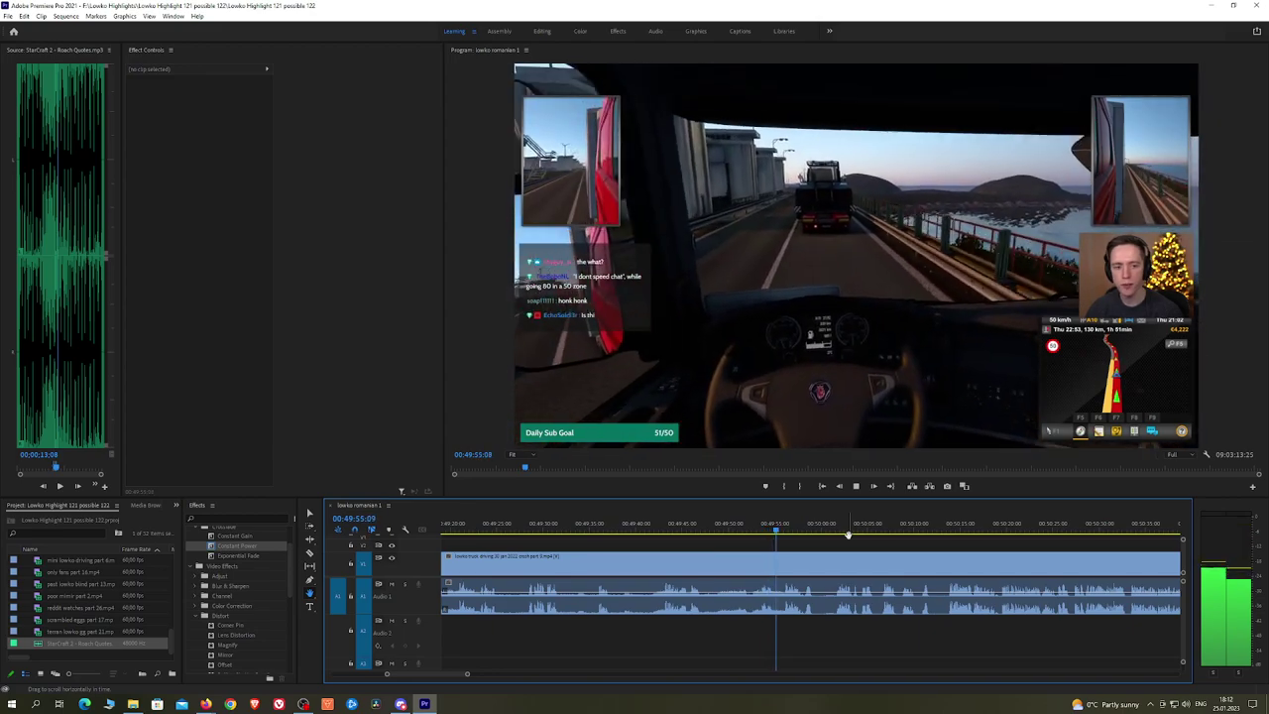
left_click_drag(875, 539, 804, 541)
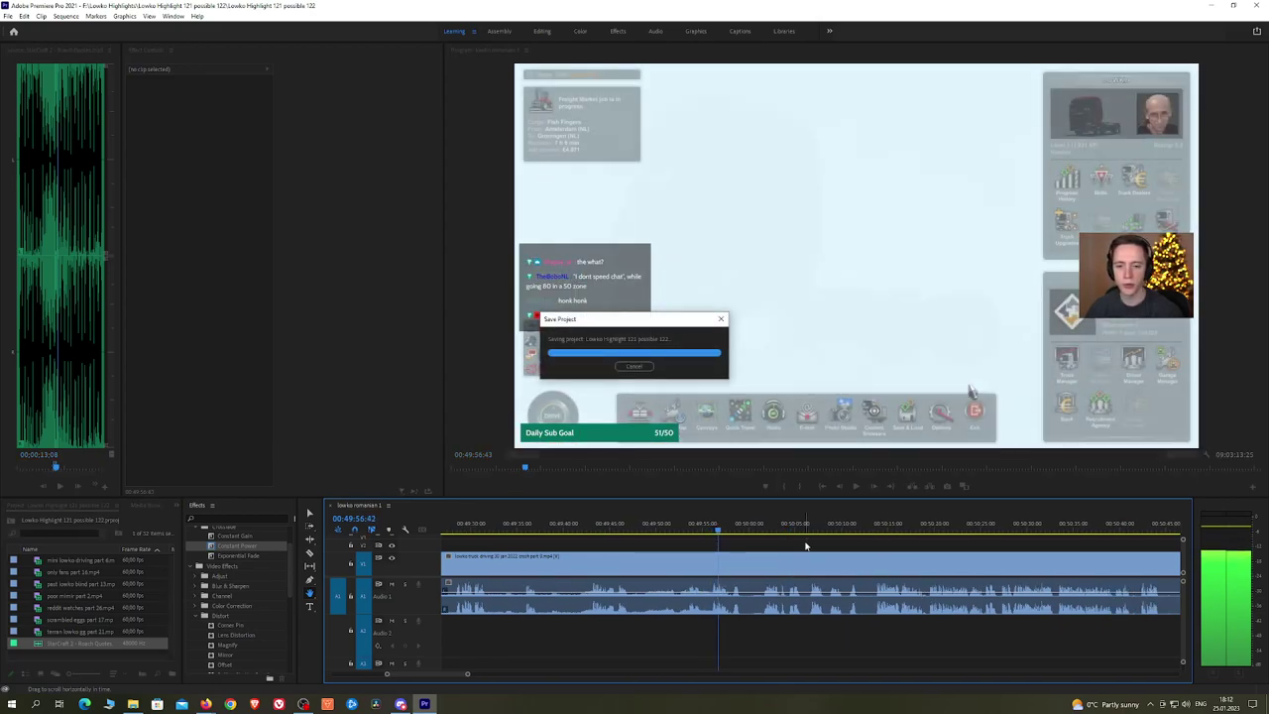
Step: Play from 00:50:06 into the Waddenzee route map and aerial causeway shots
left_click_drag(770, 530, 879, 530)
key("space")
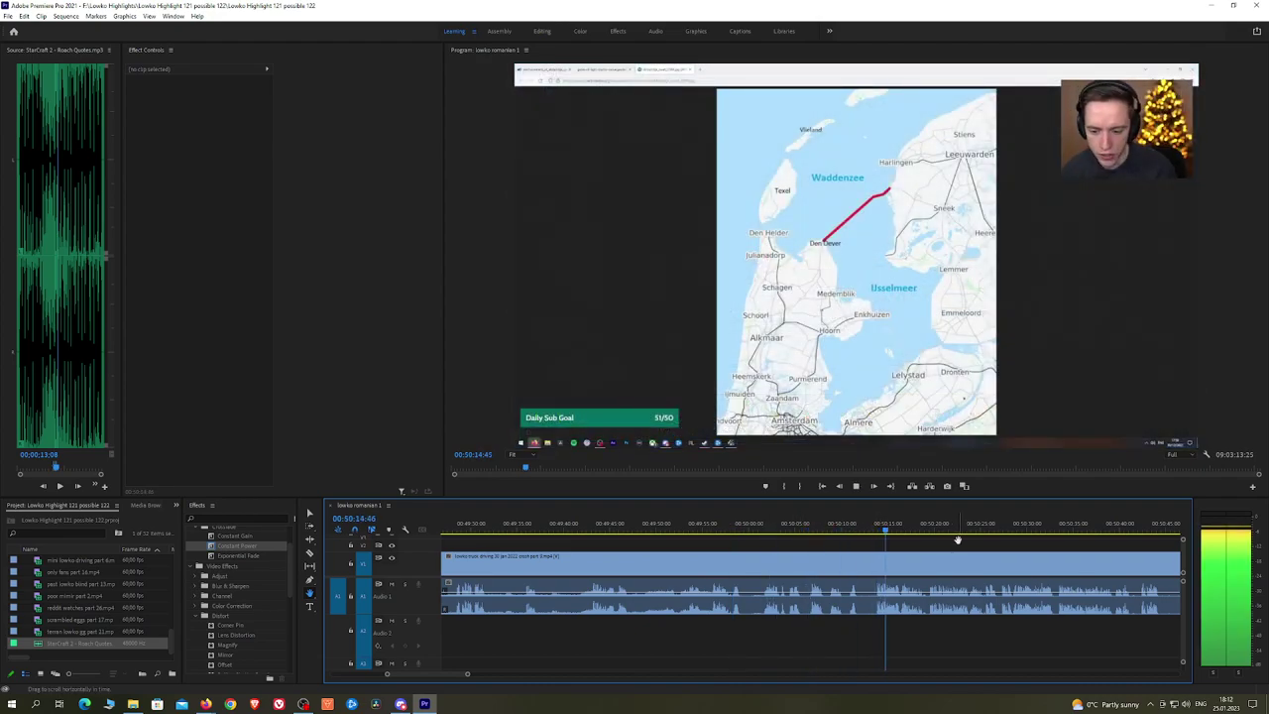
left_click_drag(957, 540, 822, 547)
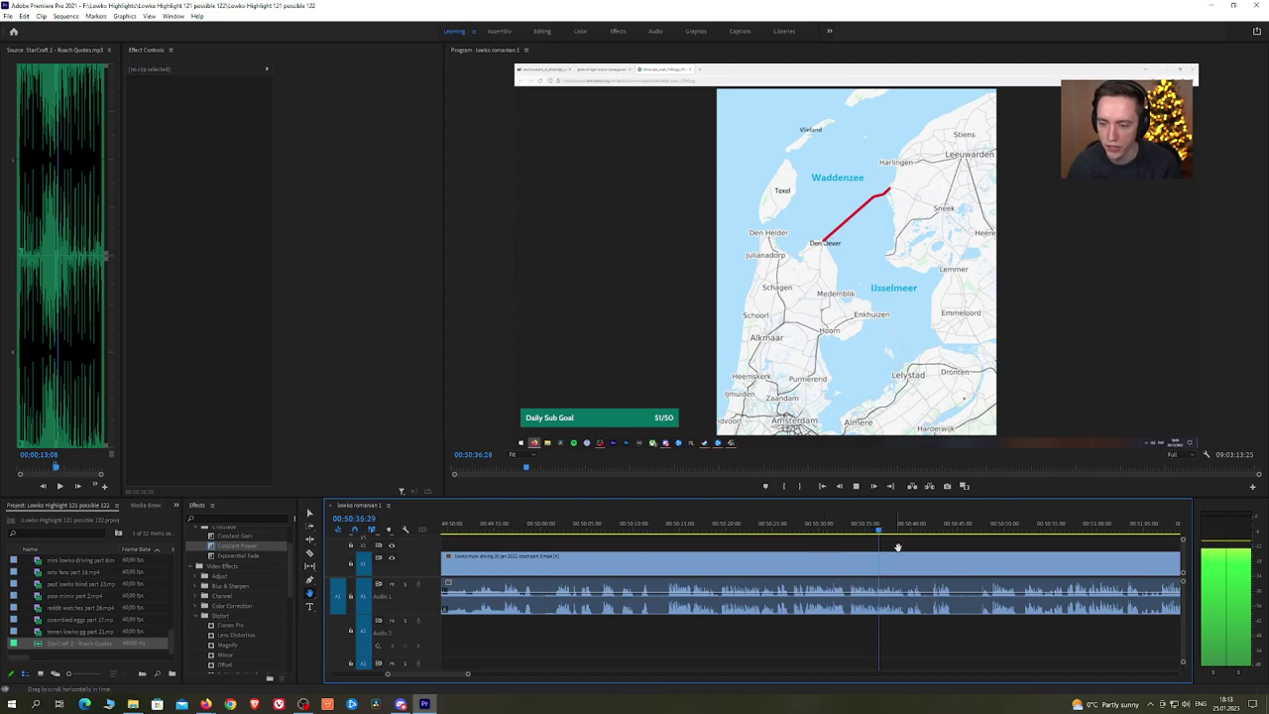
scroll(895, 542, "down", 1)
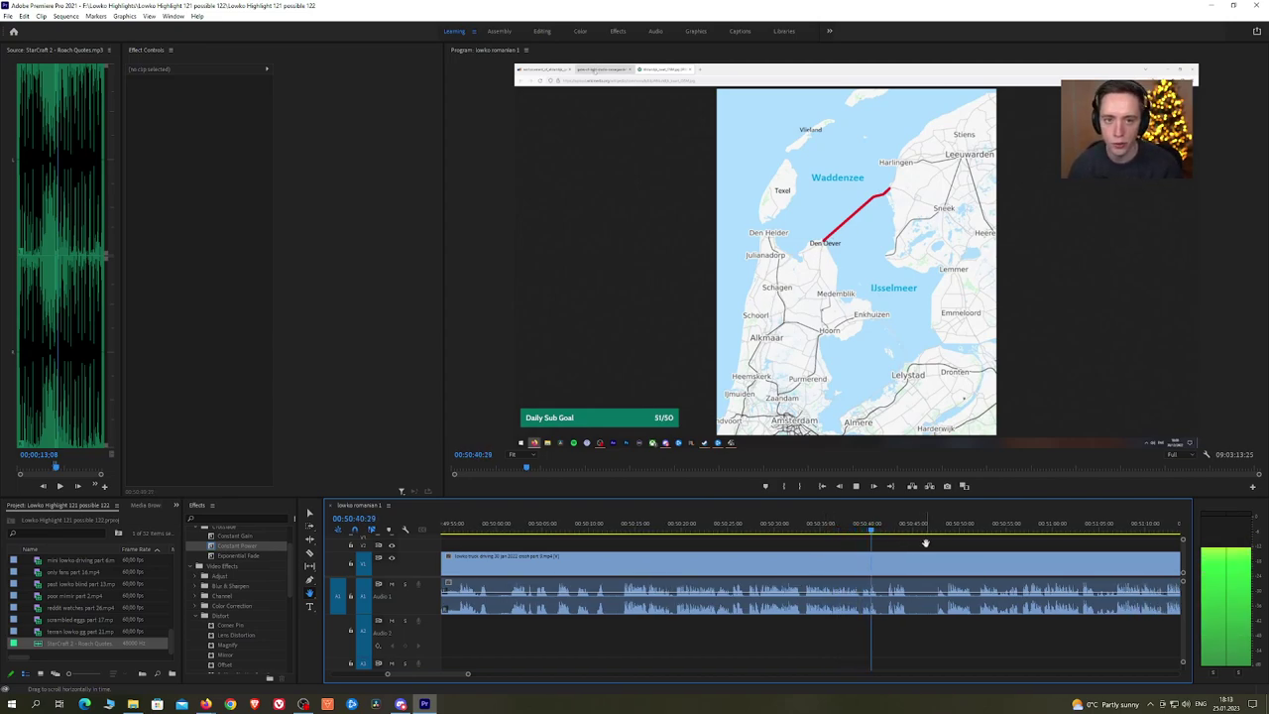
scroll(925, 542, "down", 1)
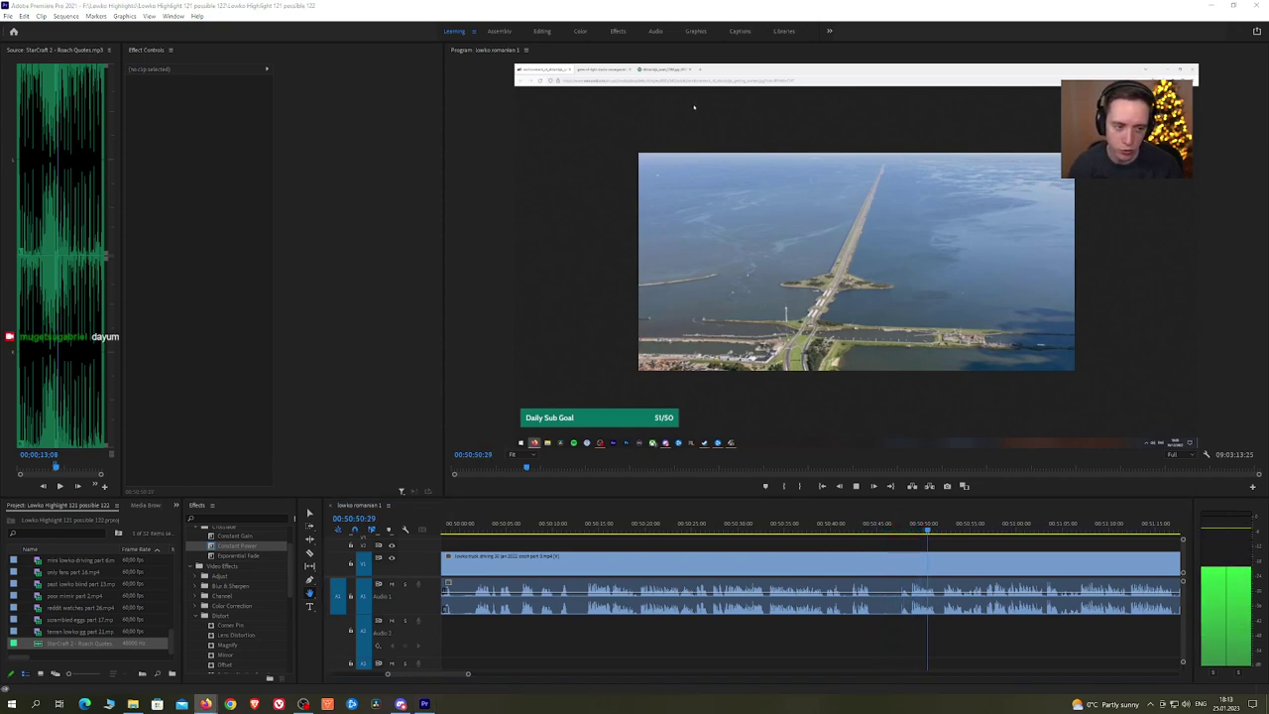
left_click_drag(991, 555, 810, 552)
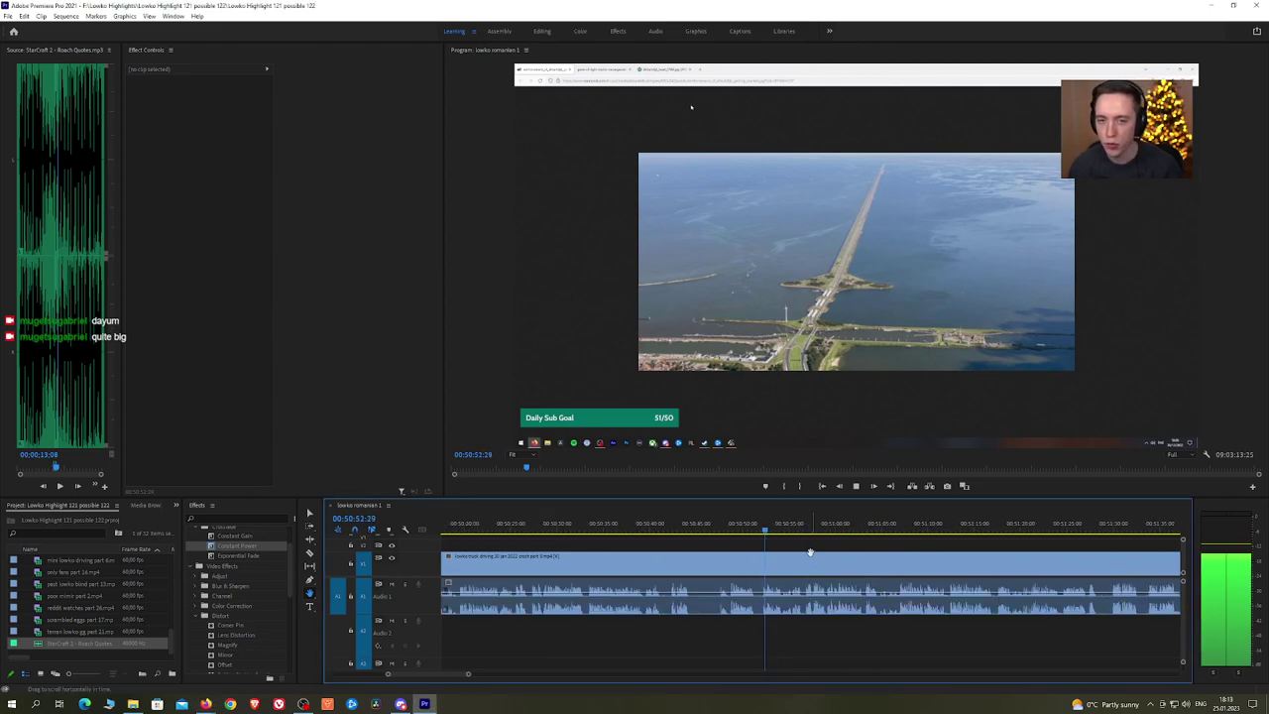
scroll(883, 553, "down", 2)
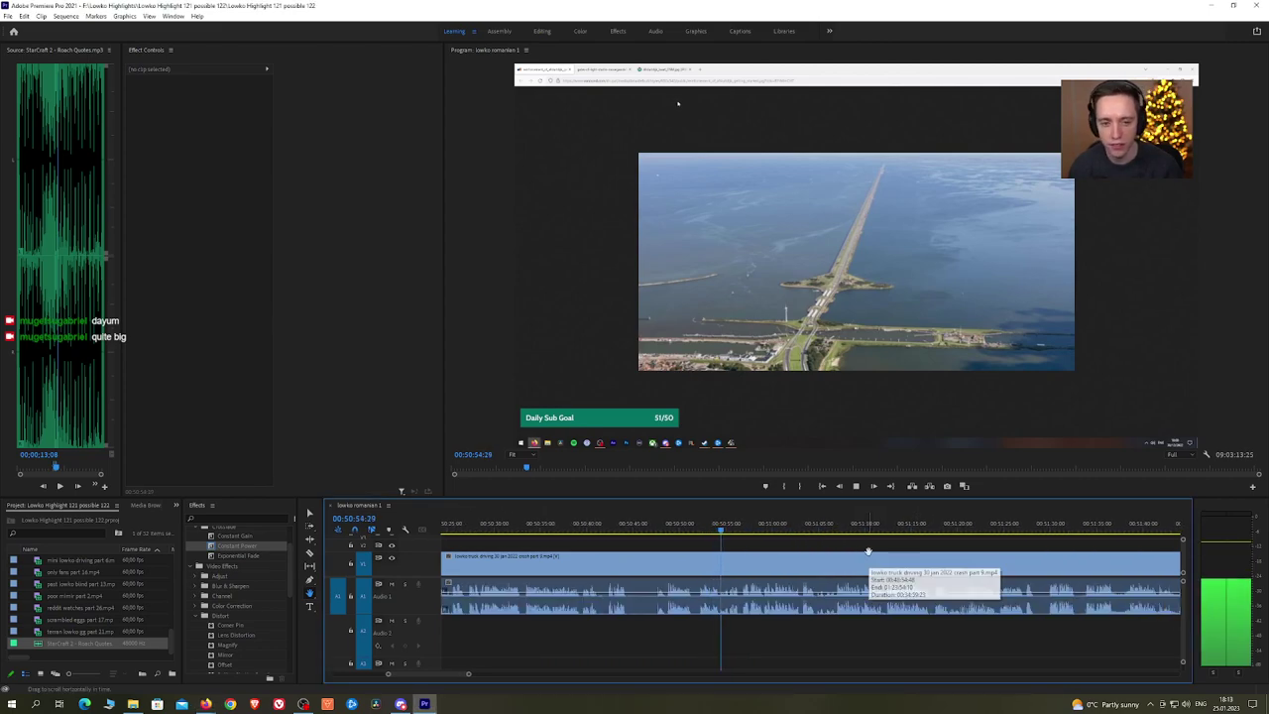
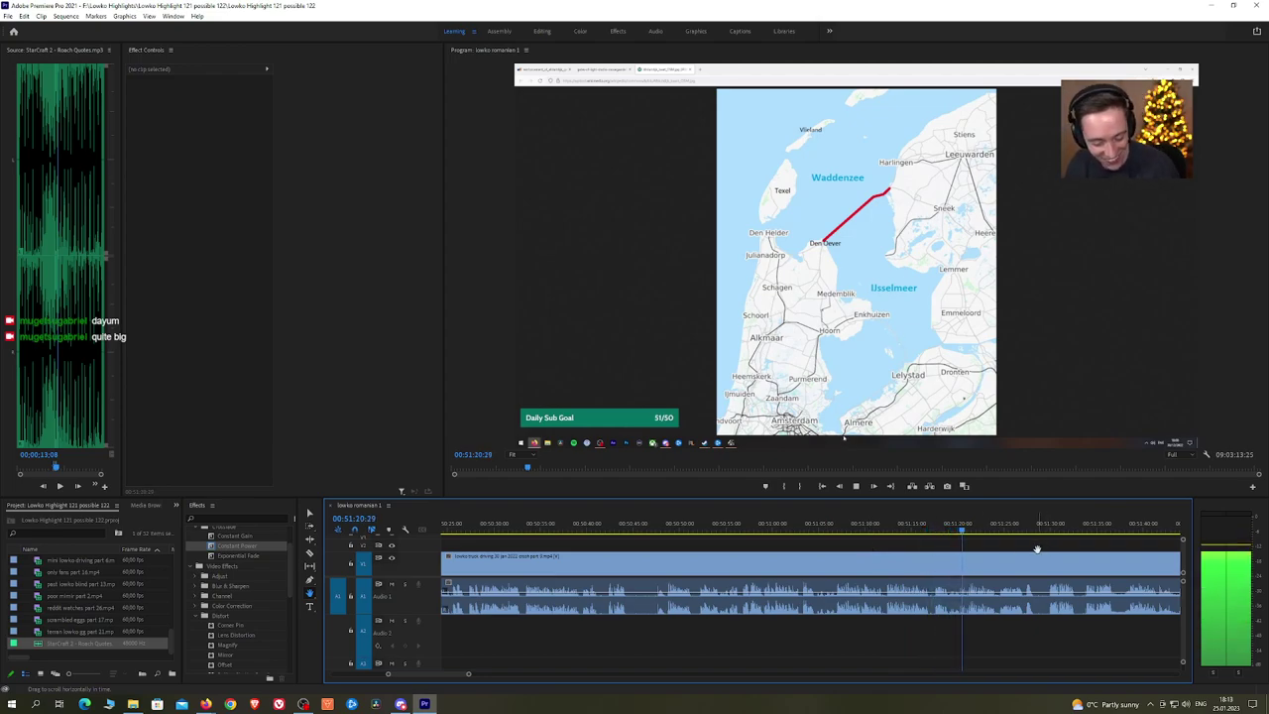
Step: Review the later footage from 00:51:29 to about 00:51:51
left_click_drag(1036, 549, 638, 542)
left_click(604, 530)
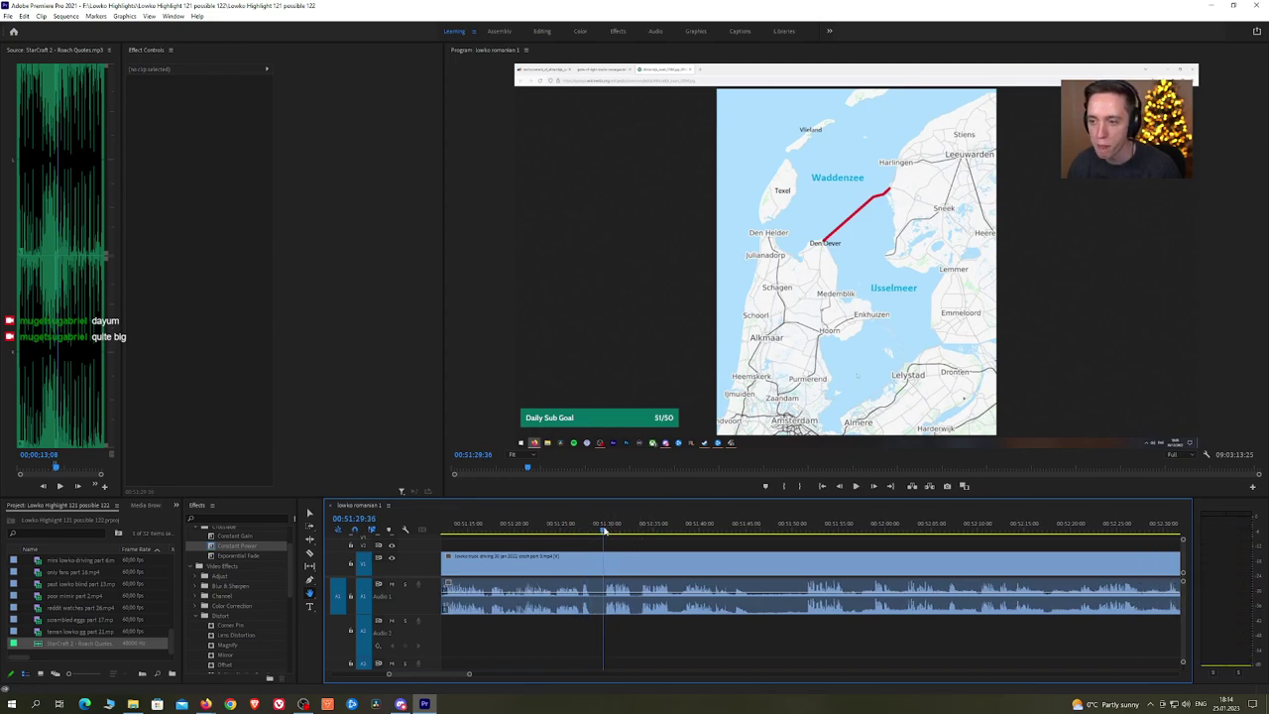
key("space")
left_click_drag(729, 539, 703, 538)
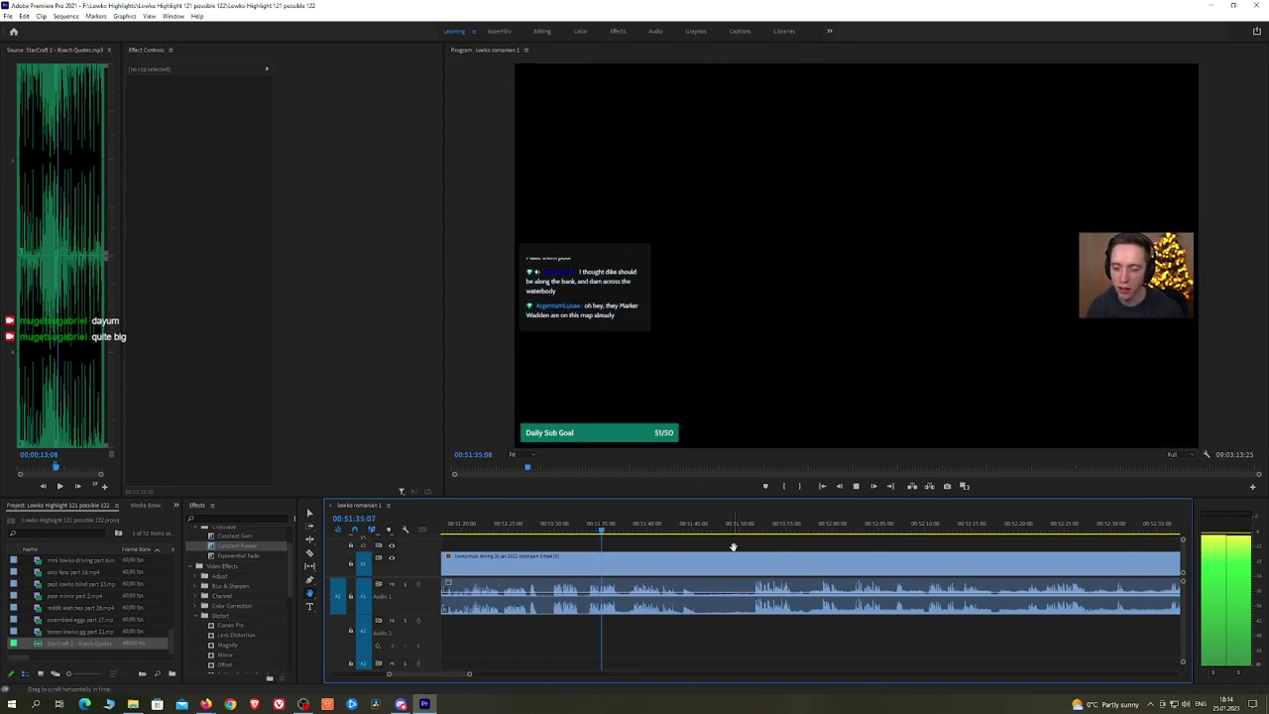
left_click(631, 530)
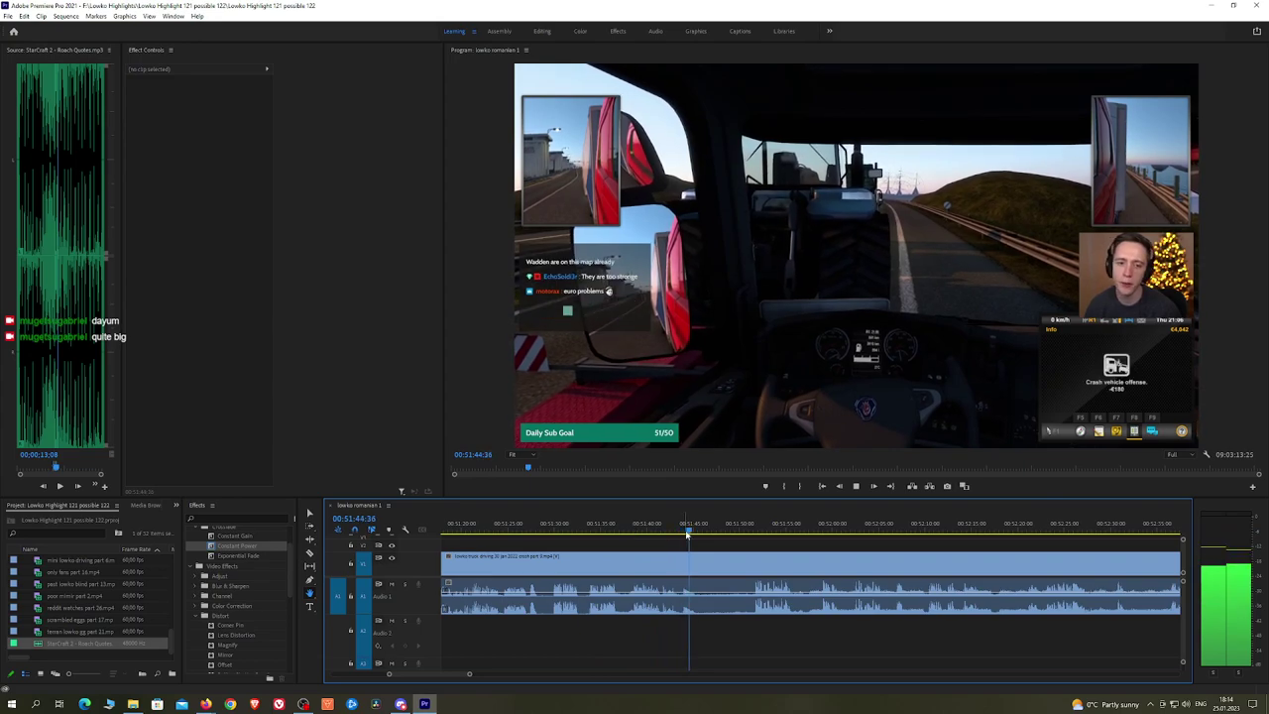
left_click(750, 530)
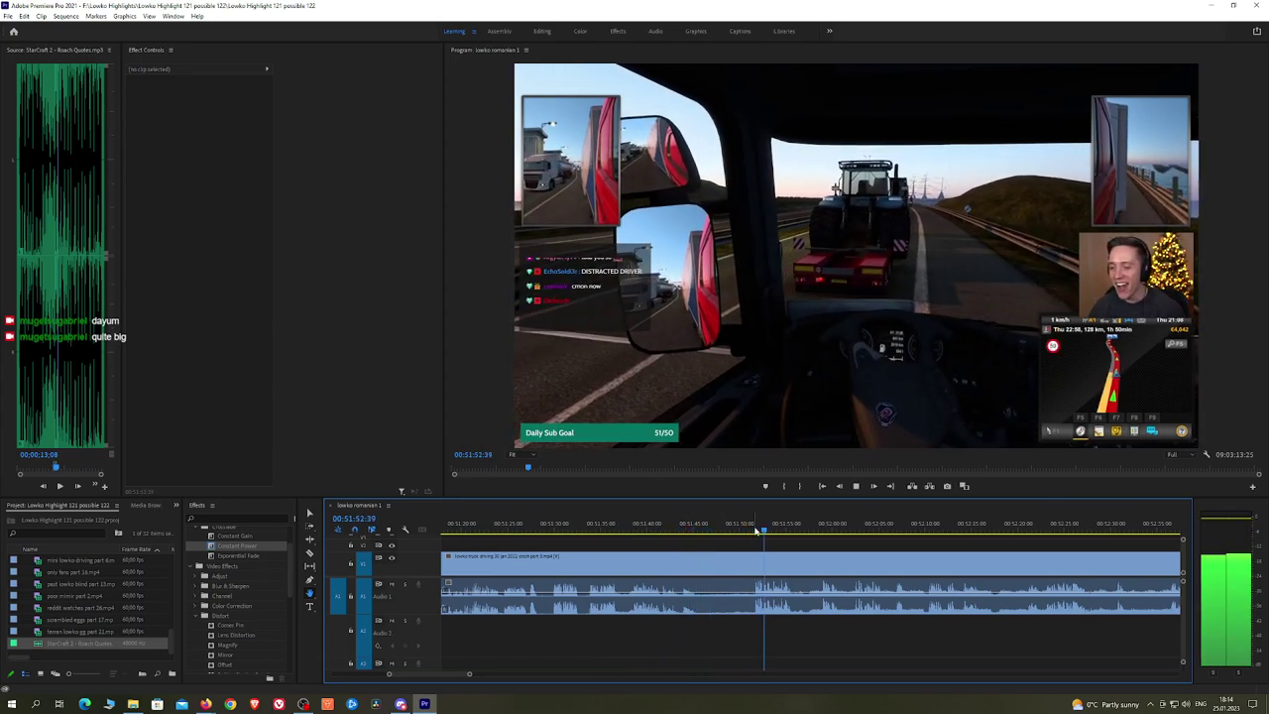
left_click_drag(826, 553, 793, 547)
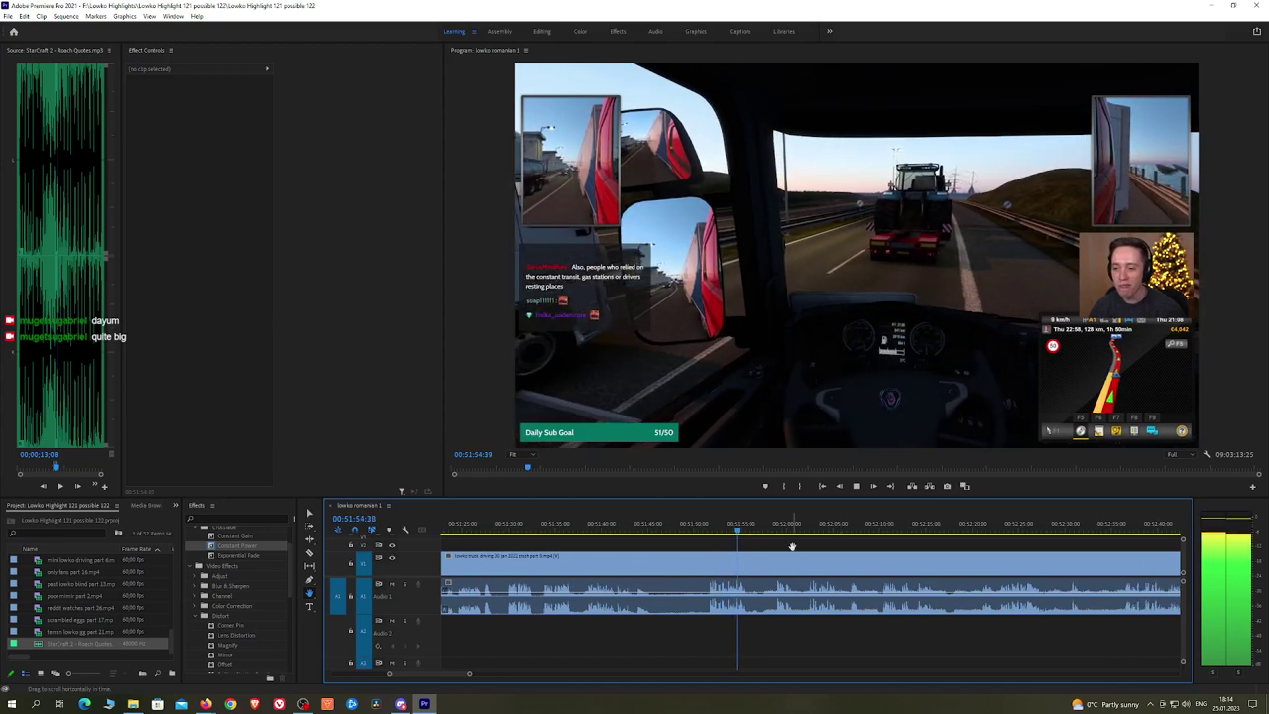
left_click(773, 536)
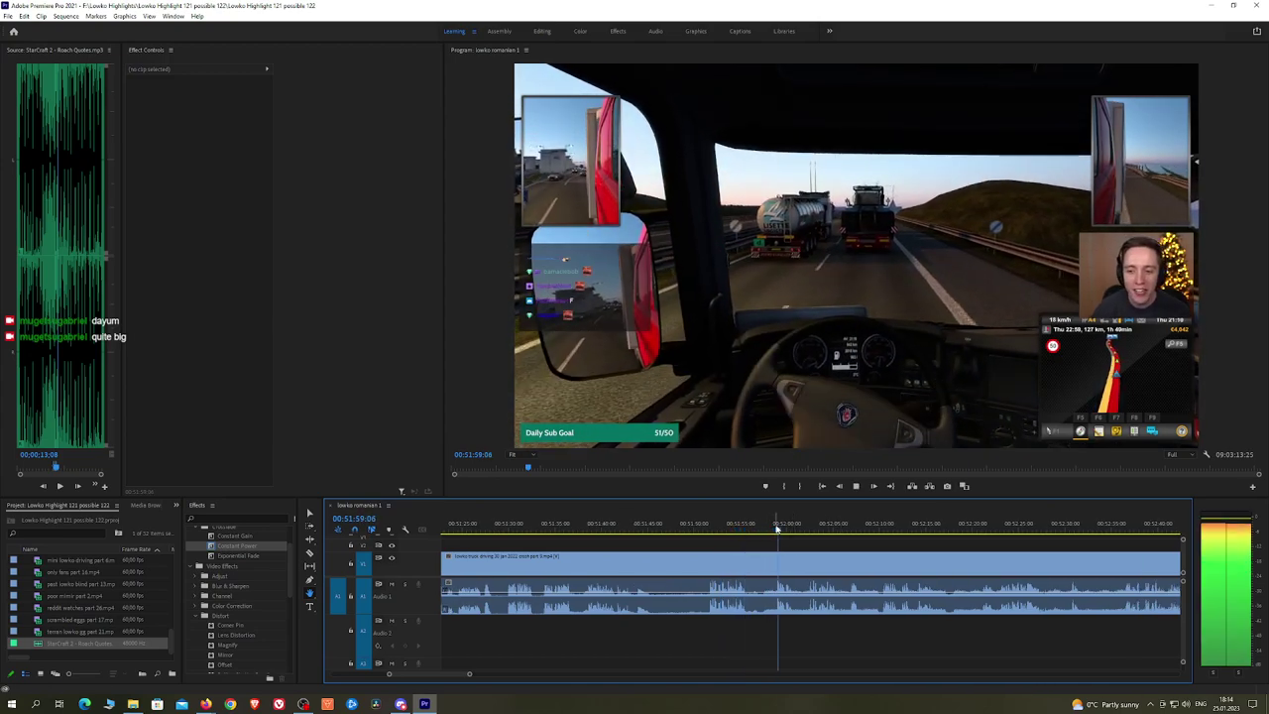
Step: Zoom out the timeline and return to the footage around 00:49:23
key("minus")
key("minus")
scroll(694, 545, "down", 3)
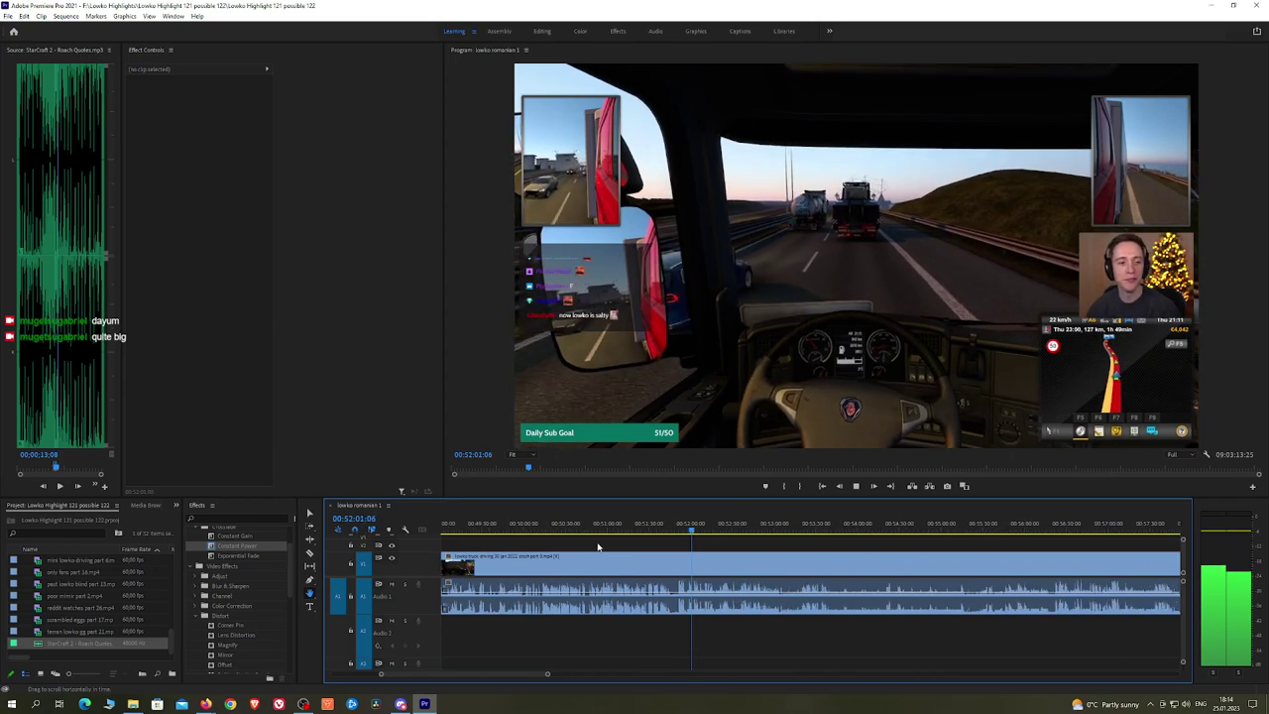
left_click_drag(626, 546, 819, 542)
key("space")
left_click(687, 531)
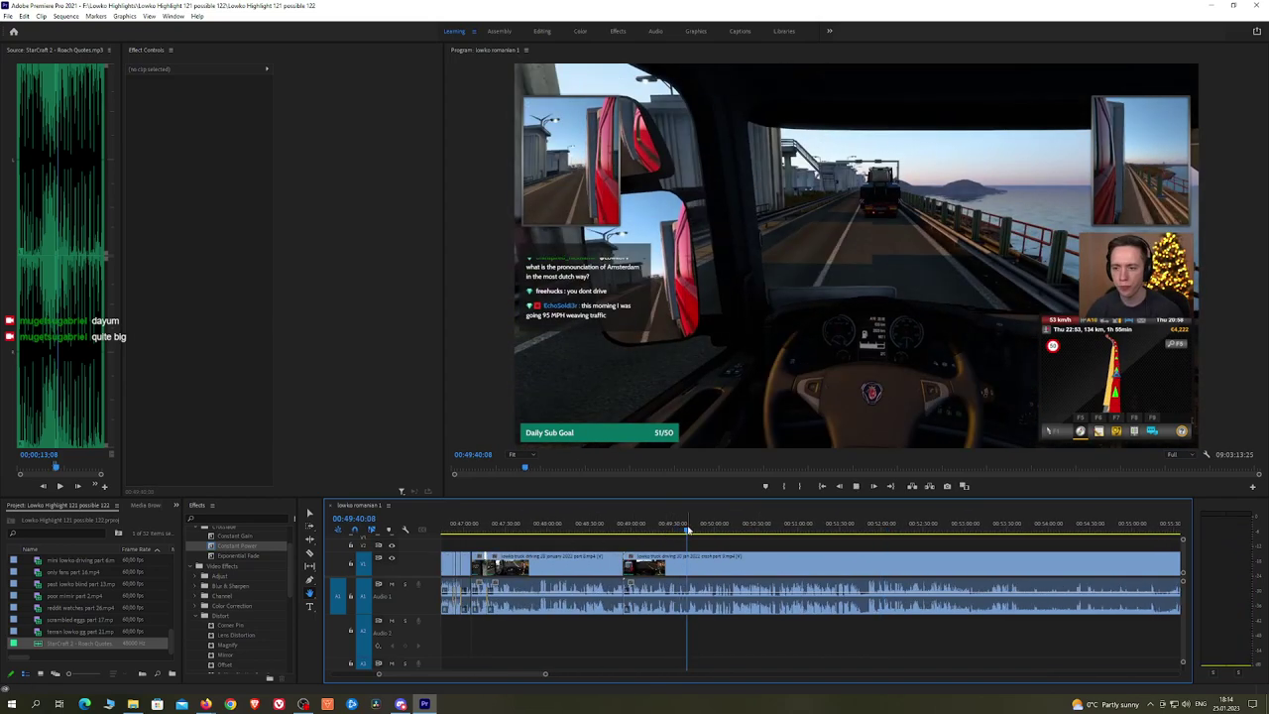
key("equal")
key("equal")
key("equal")
key("equal")
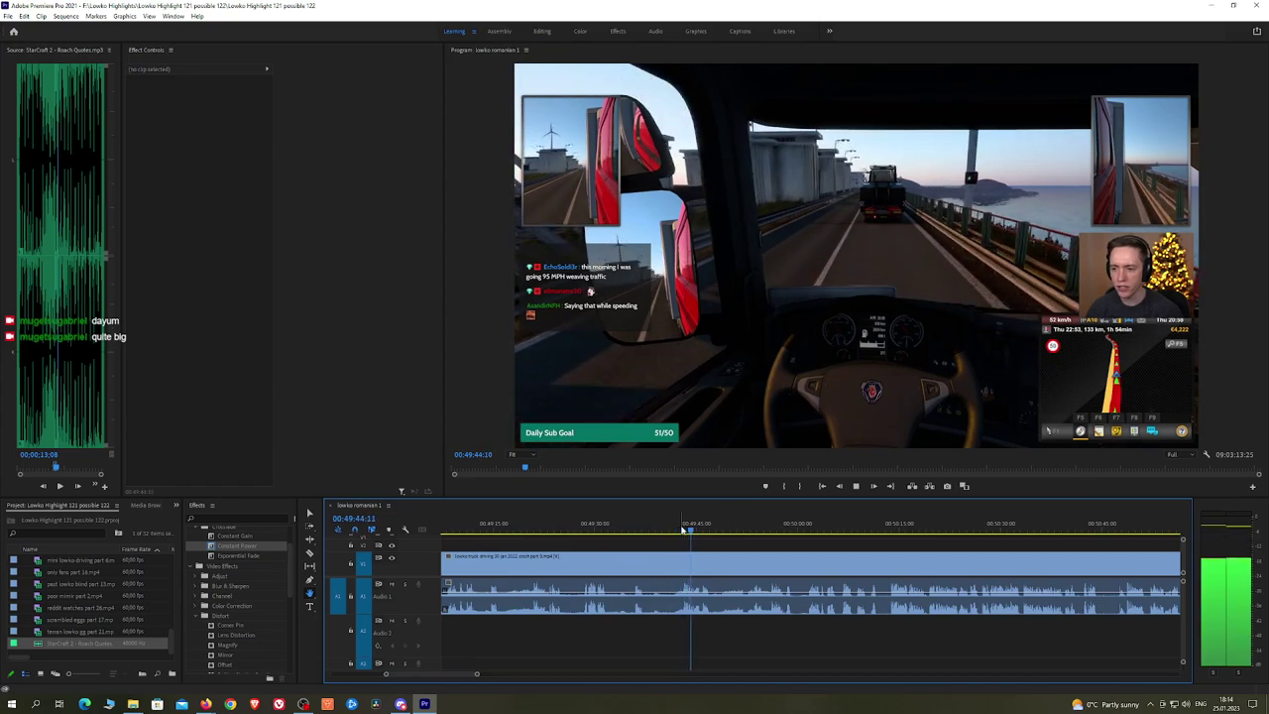
left_click(584, 531)
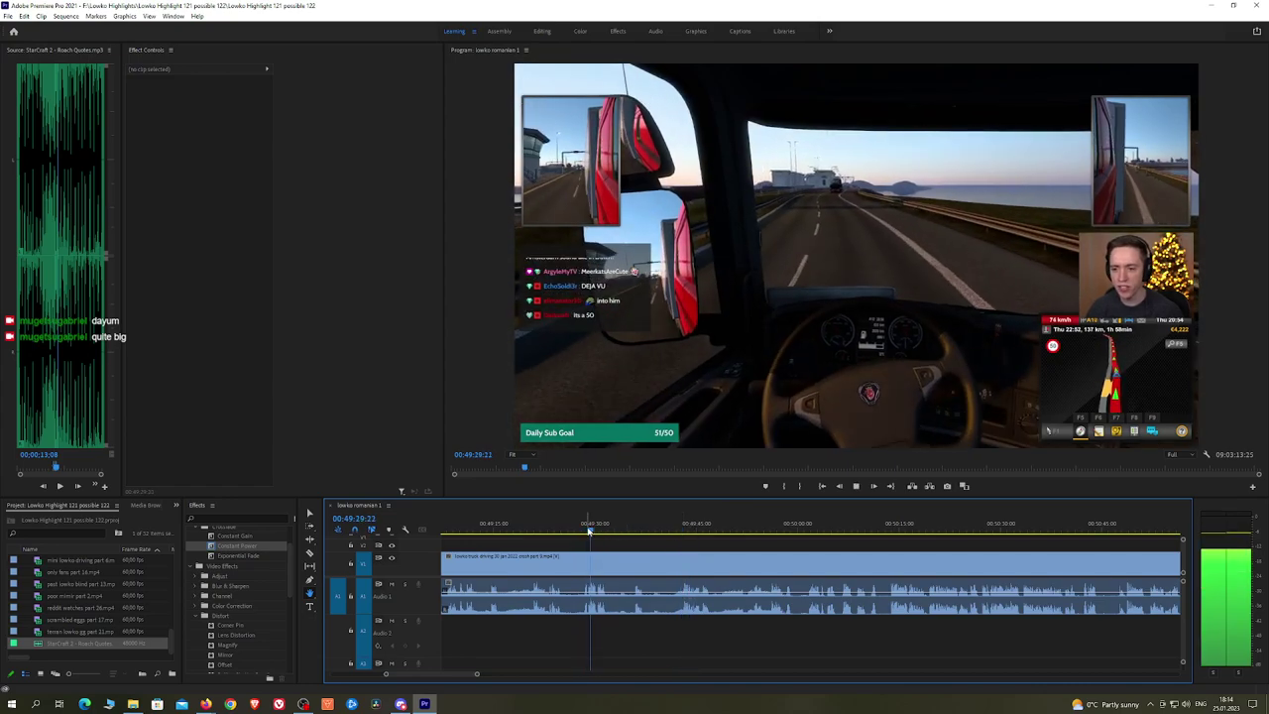
mouse_move(584, 530)
left_mouse_down()
mouse_move(551, 526)
mouse_move(580, 530)
left_mouse_up()
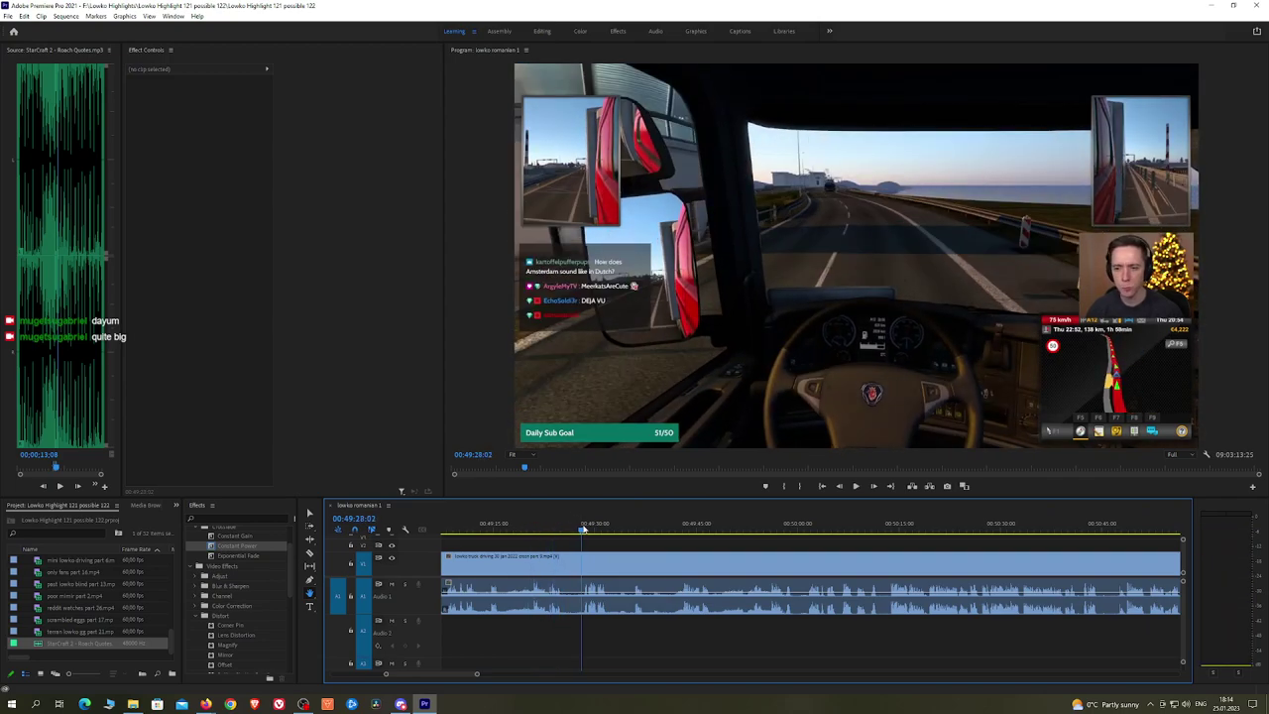
Step: Ripple-delete the unwanted footage before the cut near 00:49:23, then review the result
key("v")
left_click(573, 562)
key("shift+Delete")
key("space")
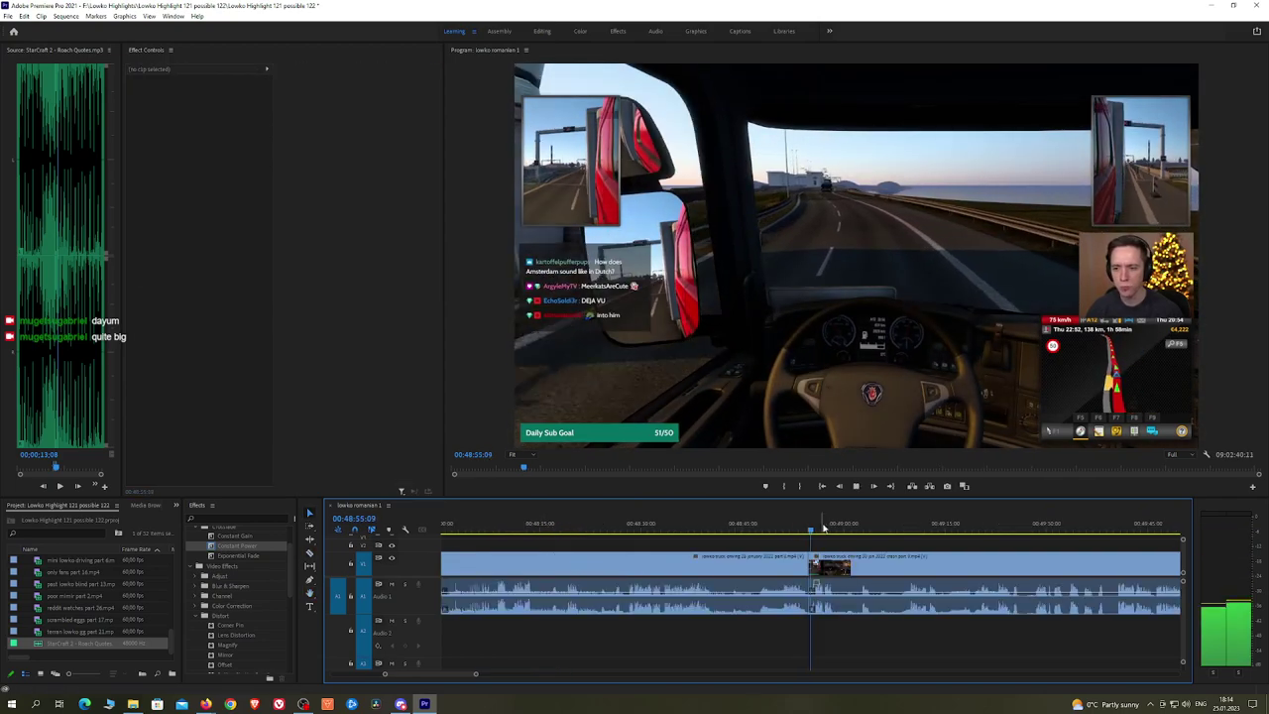
left_click_drag(842, 533, 861, 532)
key("space")
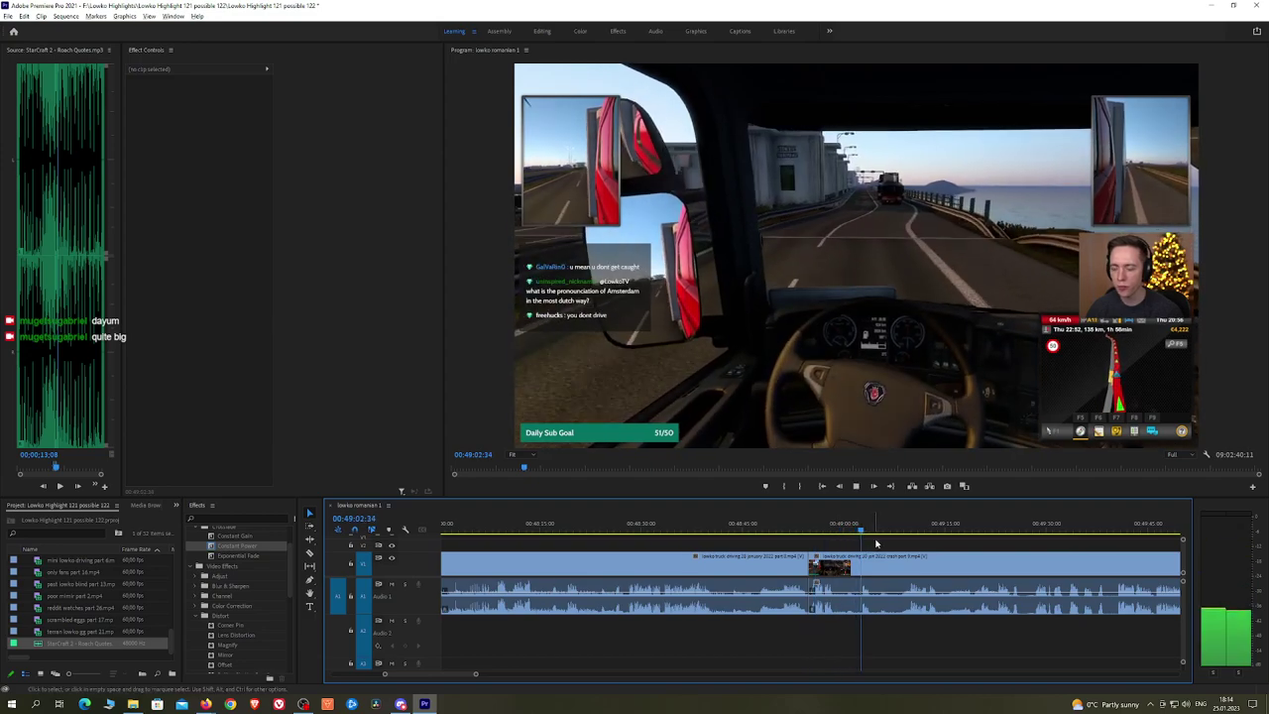
scroll(876, 542, "up", 3)
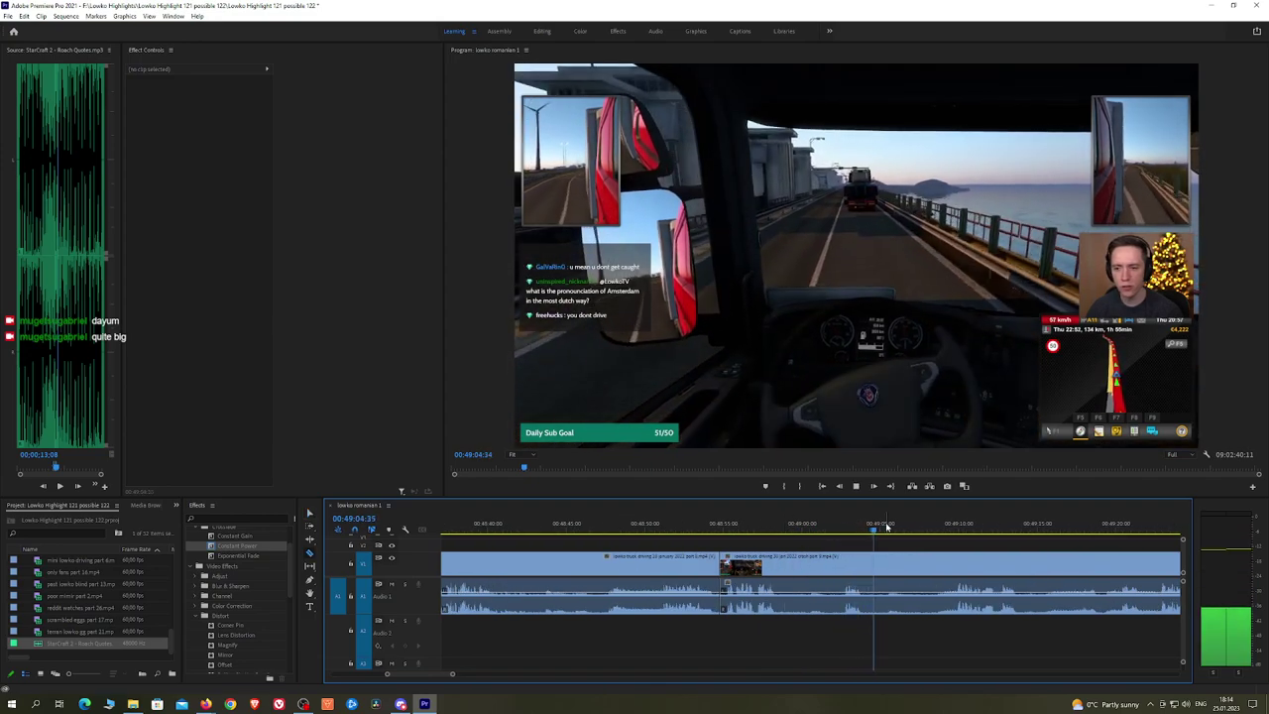
Step: Cut out the next unwanted stretch and add a Constant Power crossfade to its audio edit
key("c")
left_click(870, 562)
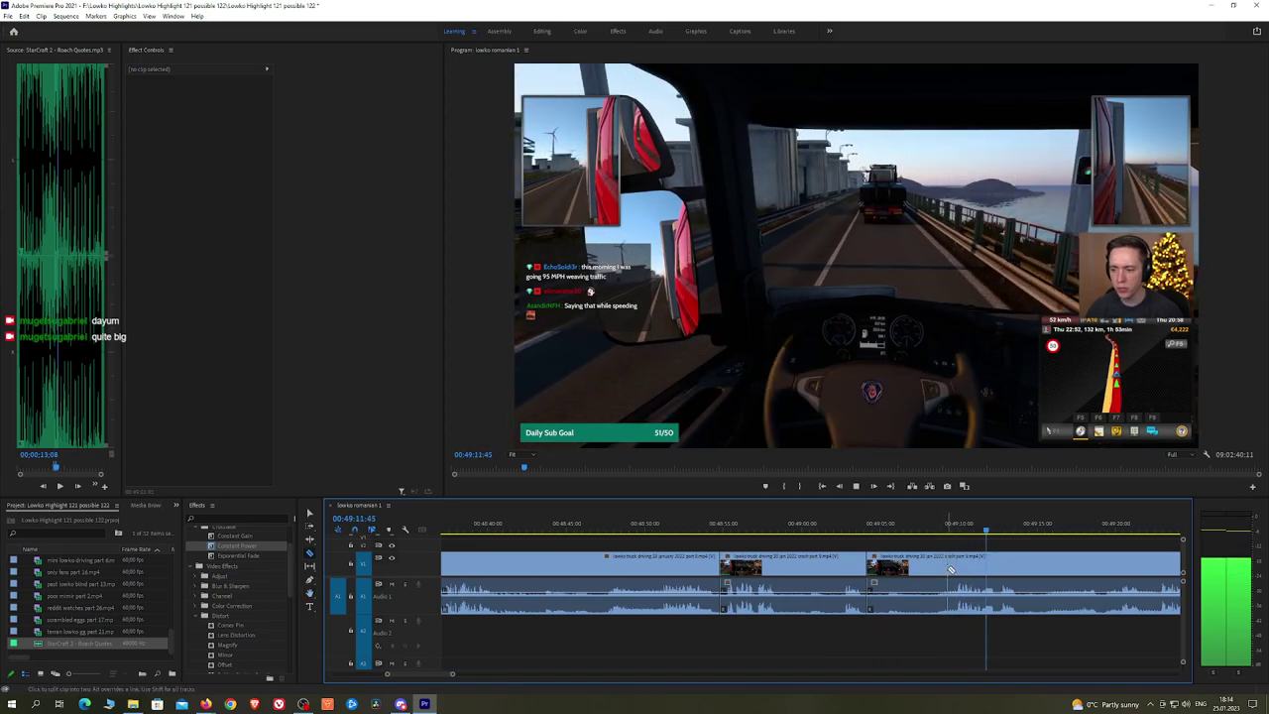
left_click(949, 571)
key("v")
left_click(940, 571)
key("shift+Delete")
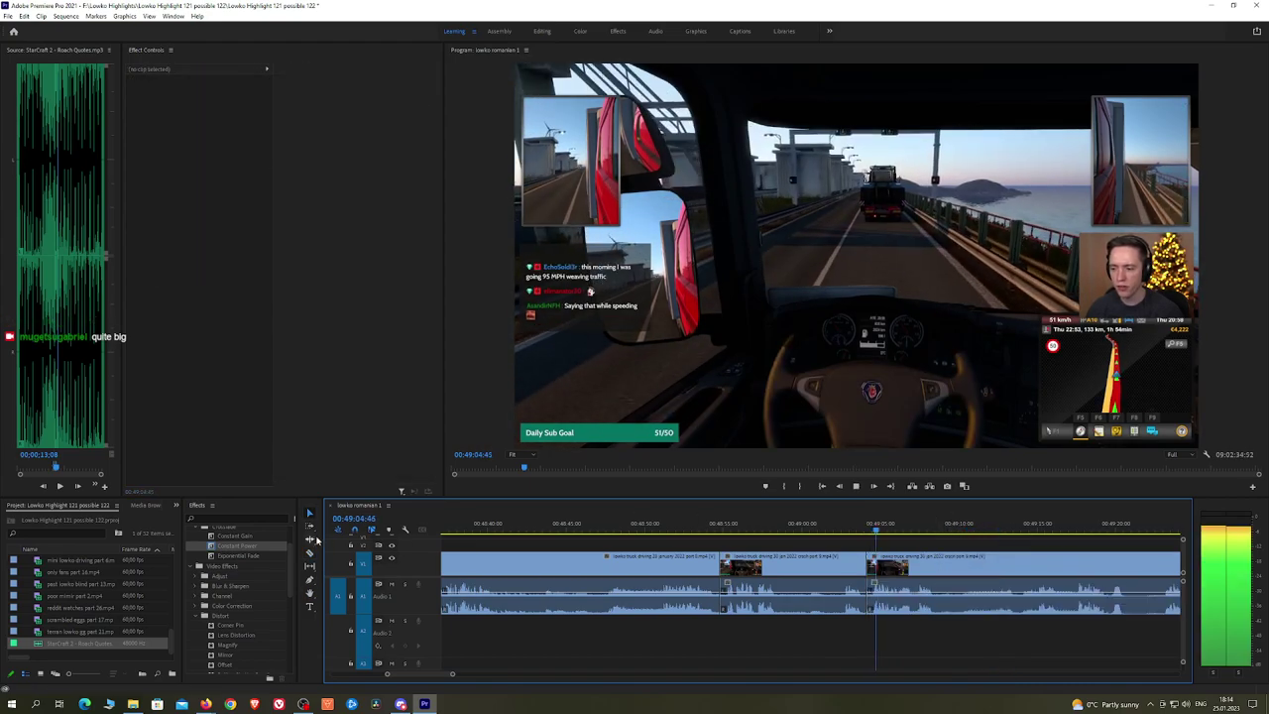
left_click_drag(243, 547, 869, 599)
Step: Split the clip where the next dull stretch starts, then rewatch to find its end
key("h")
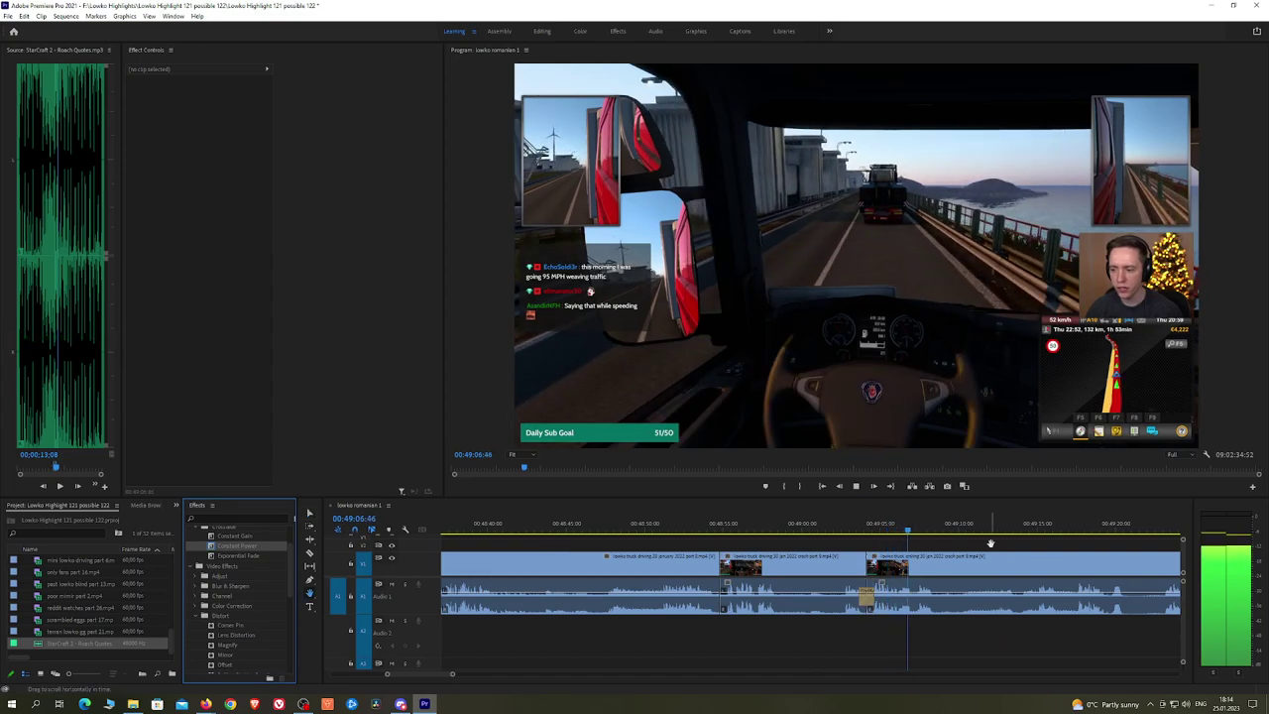
left_click_drag(990, 544, 822, 539)
key("c")
key("space")
left_click(722, 565)
key("space")
left_click(862, 531)
Step: Remove the dull stretch and smooth the audio cut with a Constant Power crossfade
key("h")
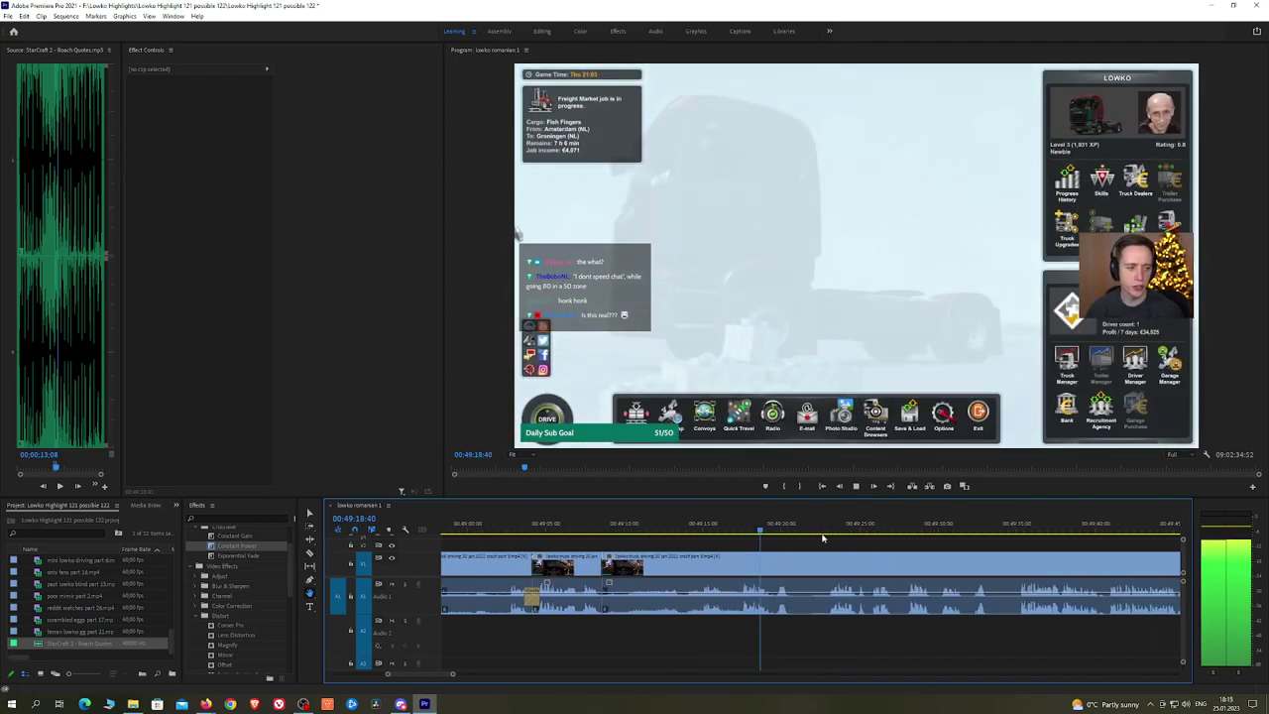
key("c")
left_click(742, 567)
key("v")
left_click(717, 570)
key("shift+Delete")
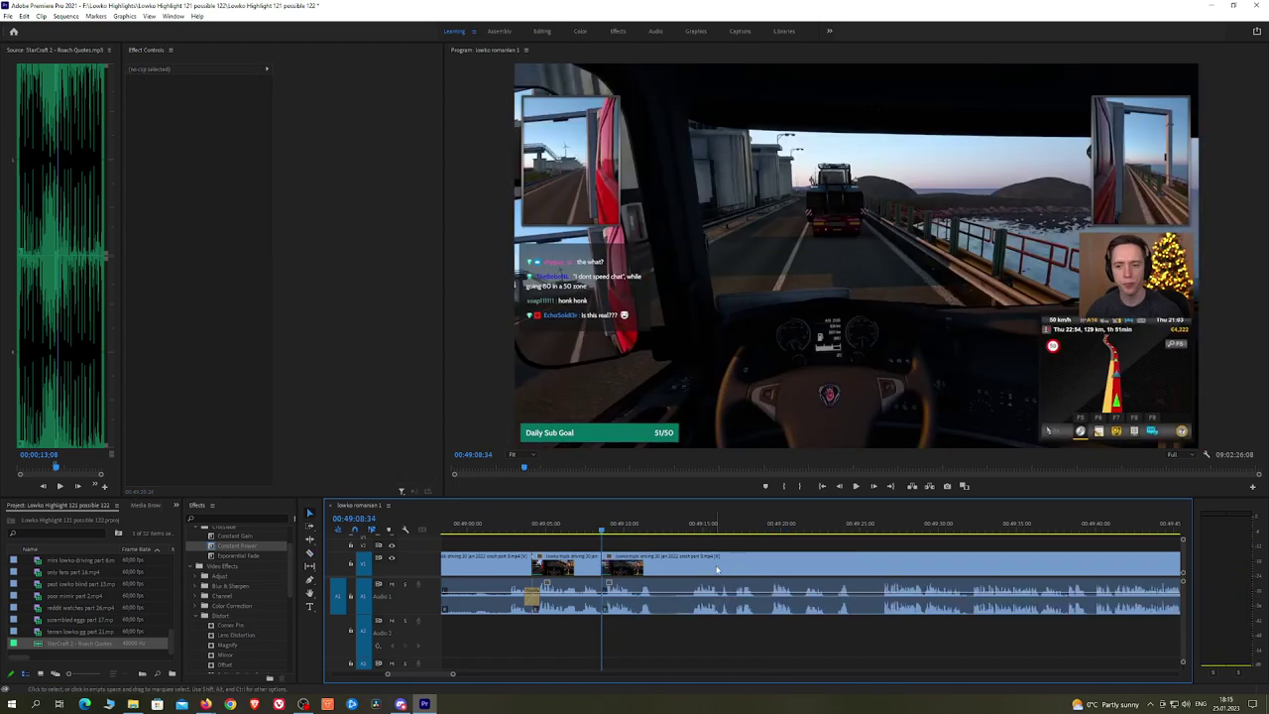
key("space")
left_click_drag(236, 545, 602, 600)
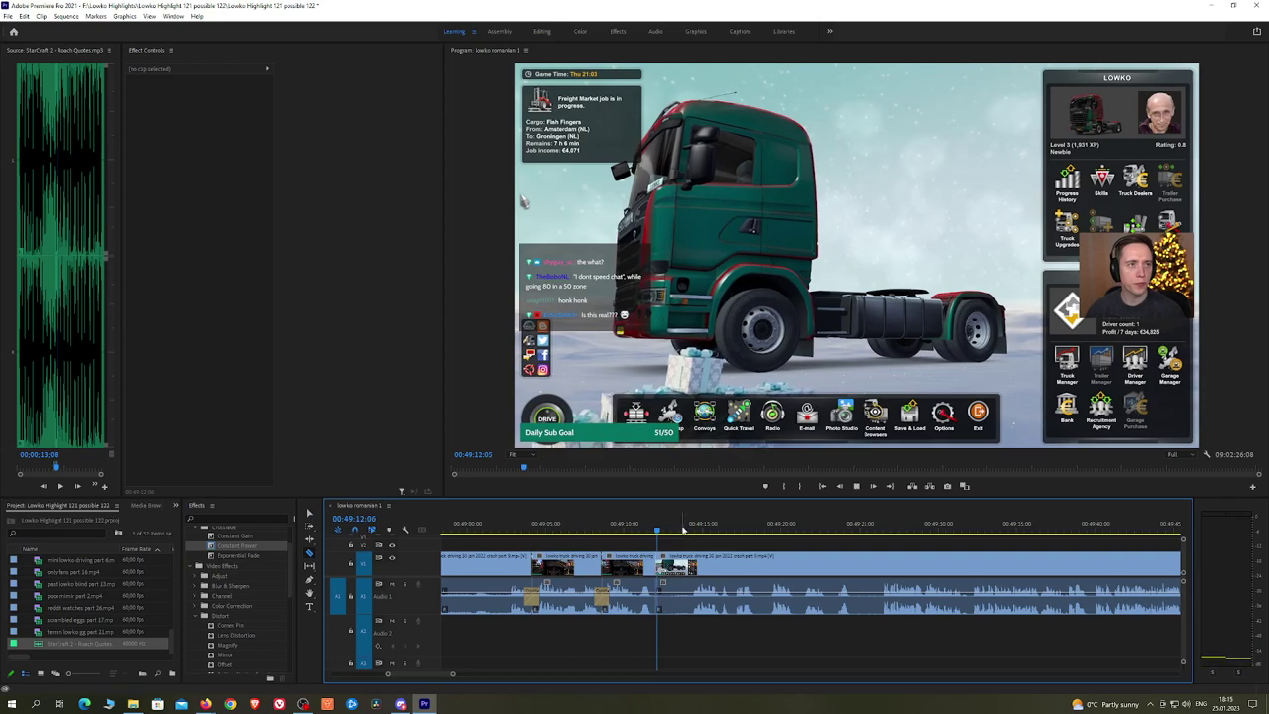
Step: Split at the end of the next unwanted stretch and ripple-delete it
left_click(691, 527)
left_click(691, 566)
key("v")
left_click(684, 566)
key("shift+Delete")
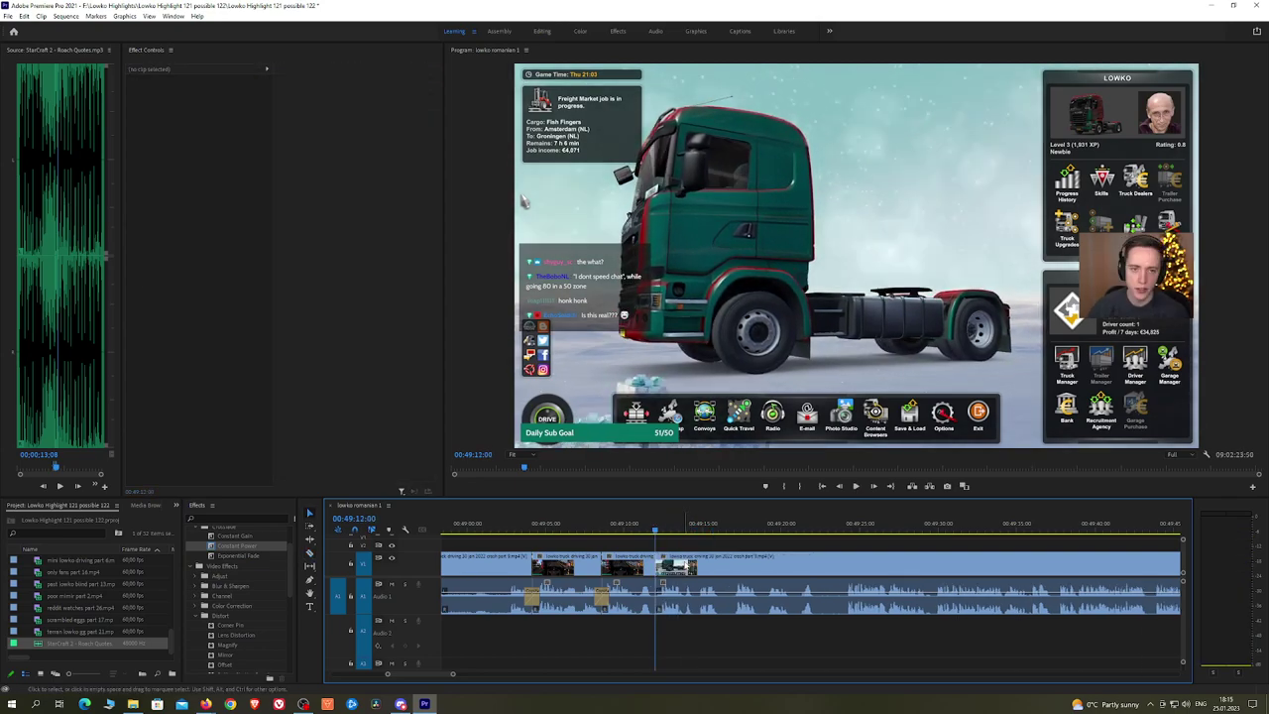
key("space")
Step: Remove another short unwanted moment and add a Constant Power crossfade at the new cut
left_click(265, 549)
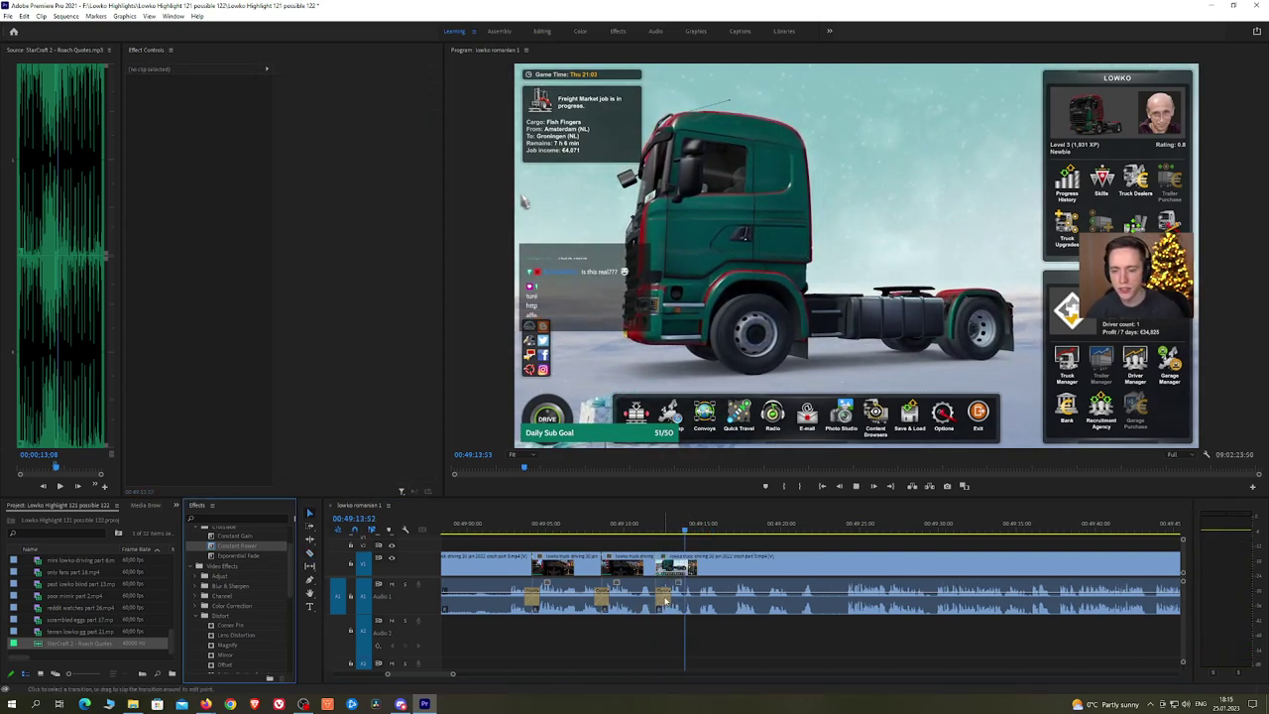
left_click(730, 552)
key("c")
left_click(719, 570)
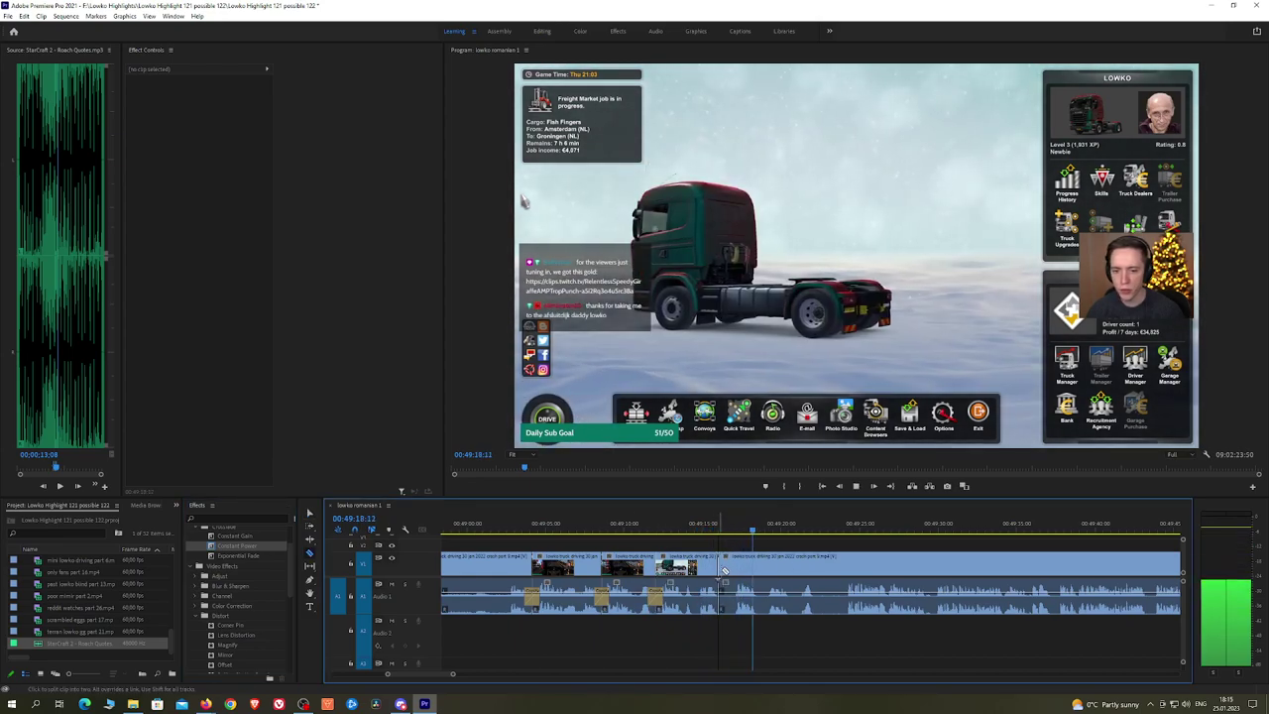
left_click(734, 572)
key("v")
left_click(730, 572)
key("shift+Delete")
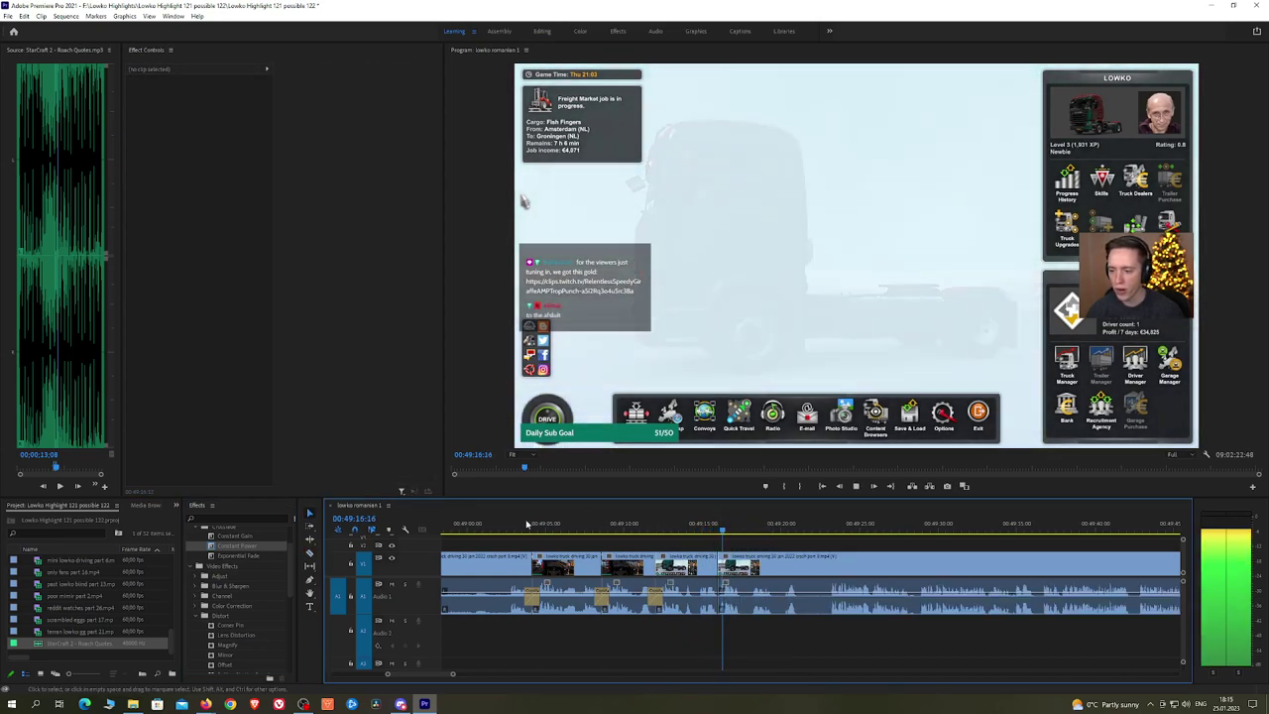
left_click_drag(249, 546, 724, 600)
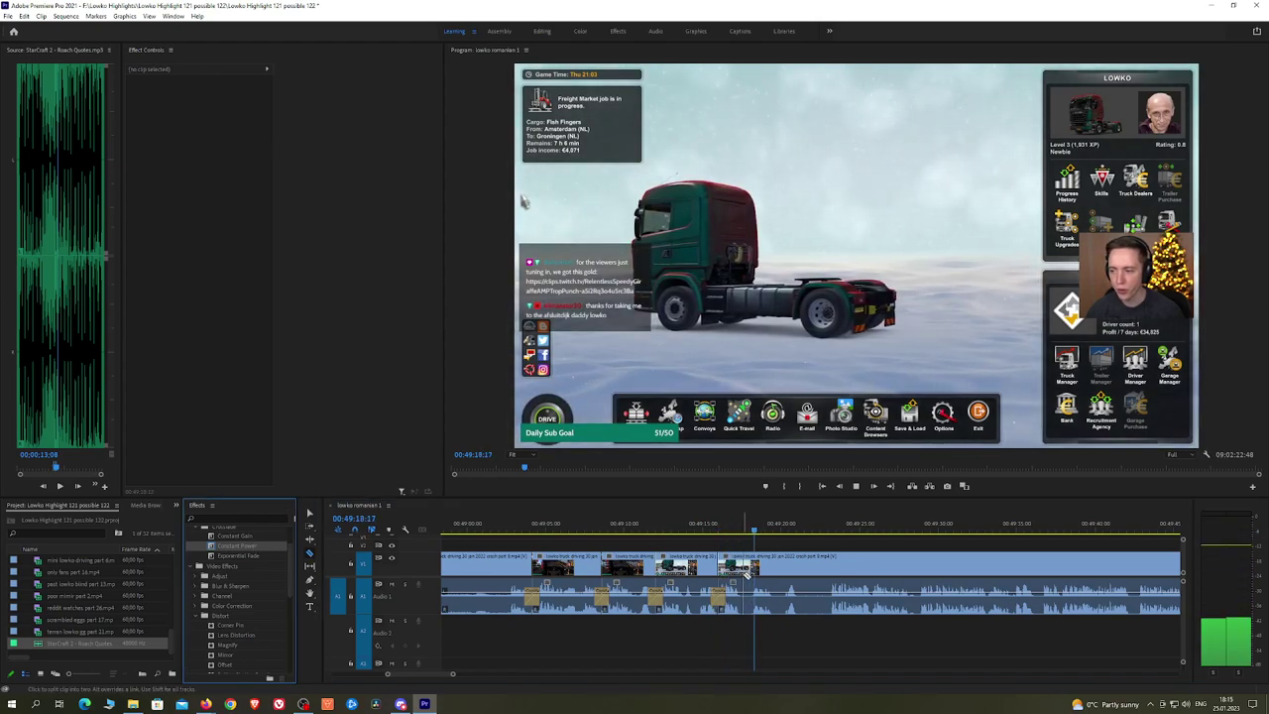
Step: Ripple-delete the next unwanted piece and add a Constant Power crossfade to the edit
left_click(828, 533)
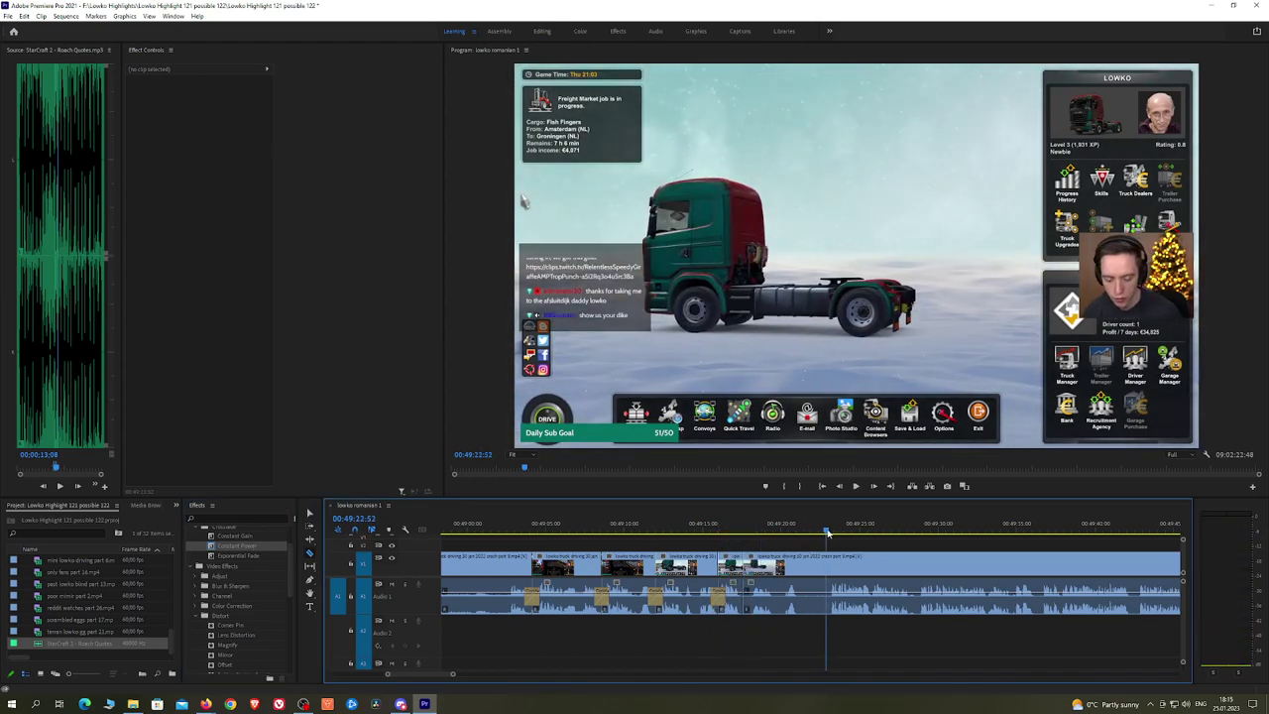
key("space")
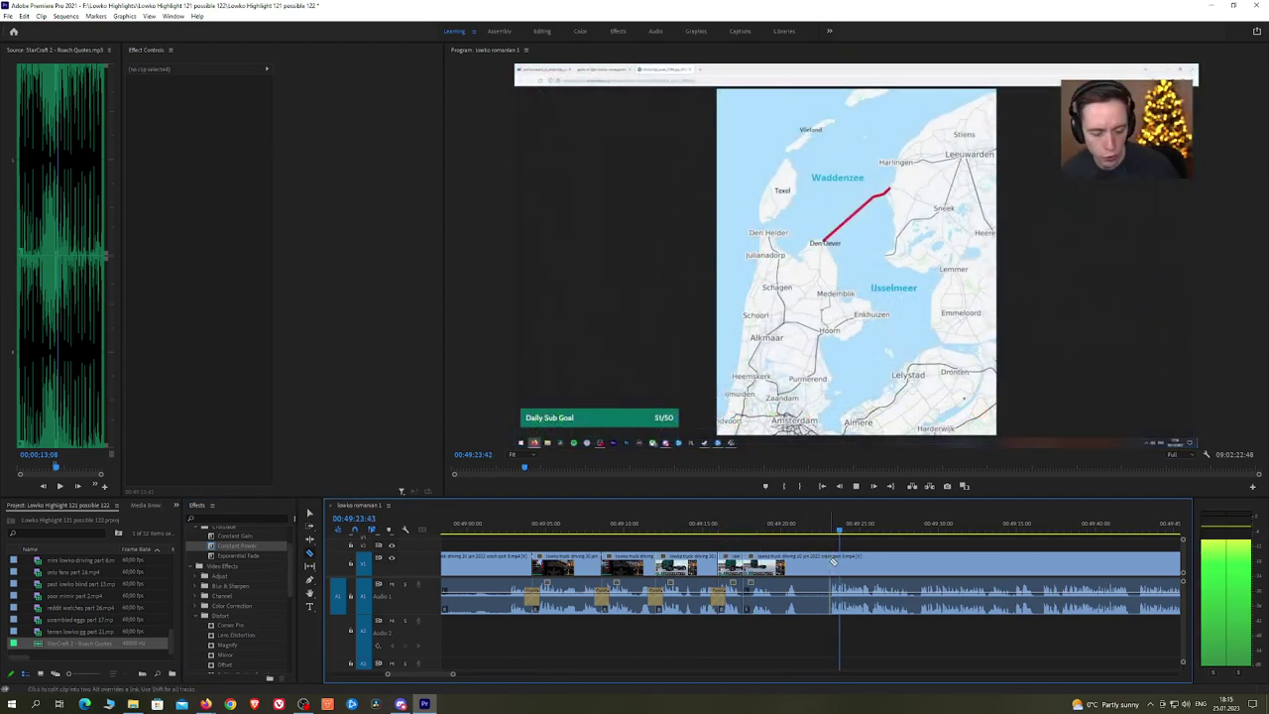
left_click(822, 567)
key("shift+Delete")
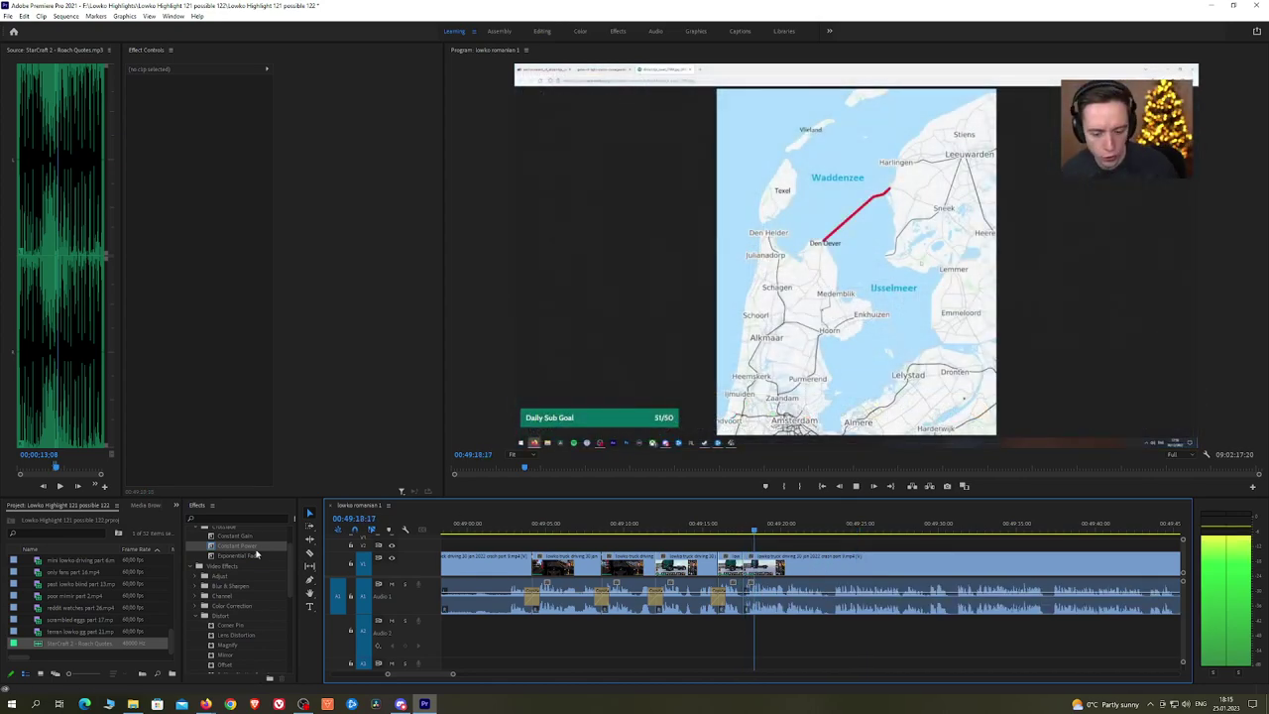
left_click_drag(252, 547, 748, 607)
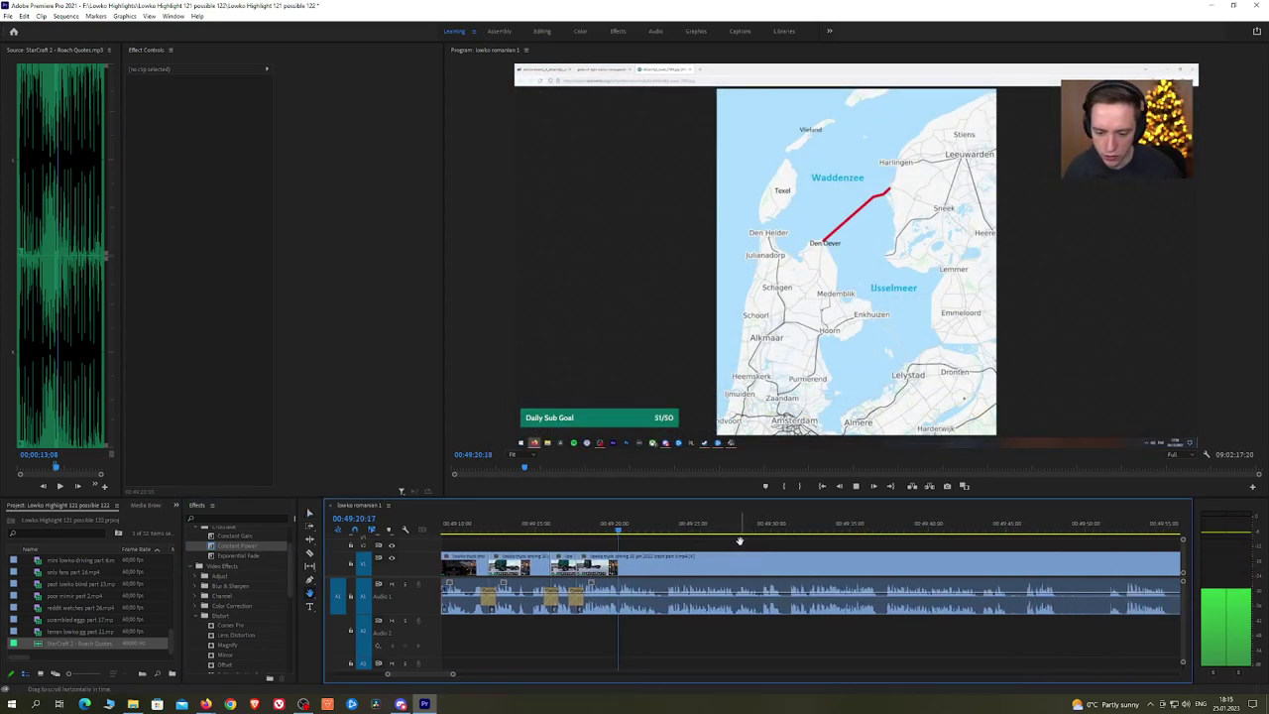
Step: Cut out a short unwanted moment further ahead in the driving footage
left_click(672, 528)
scroll(754, 541, "down", 2)
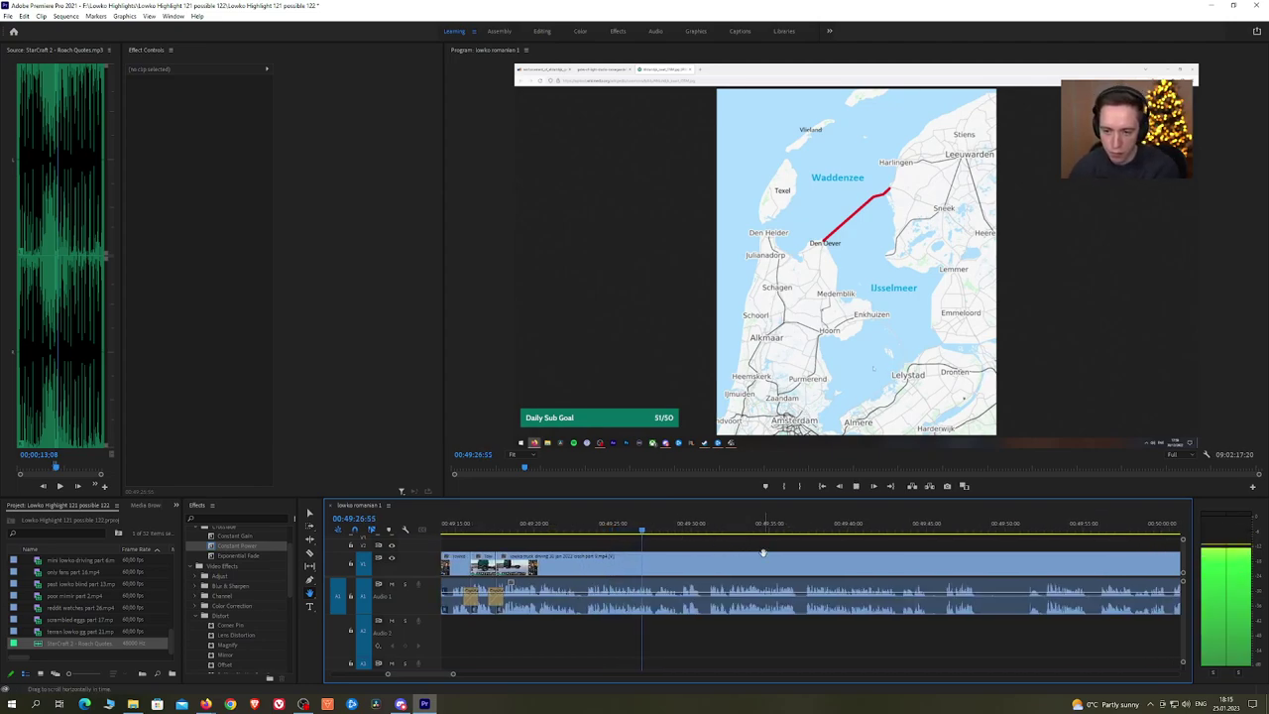
scroll(763, 552, "down", 1)
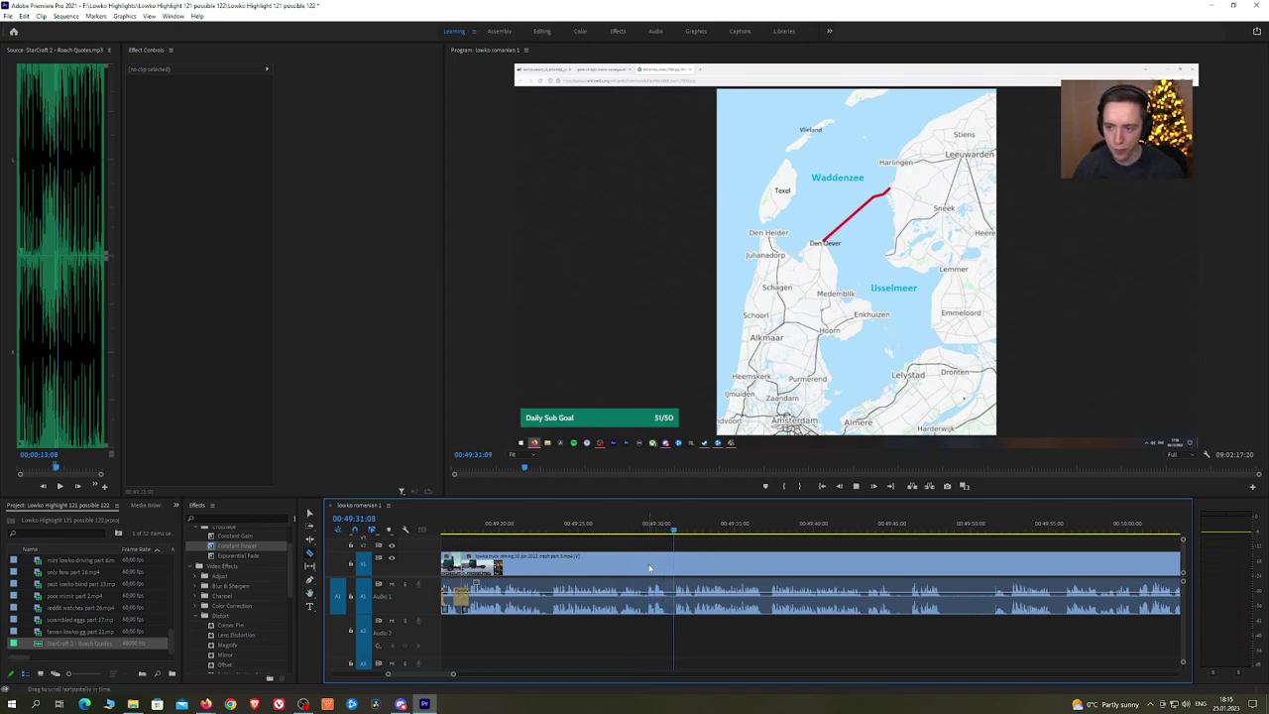
left_click(655, 565)
left_click(674, 567)
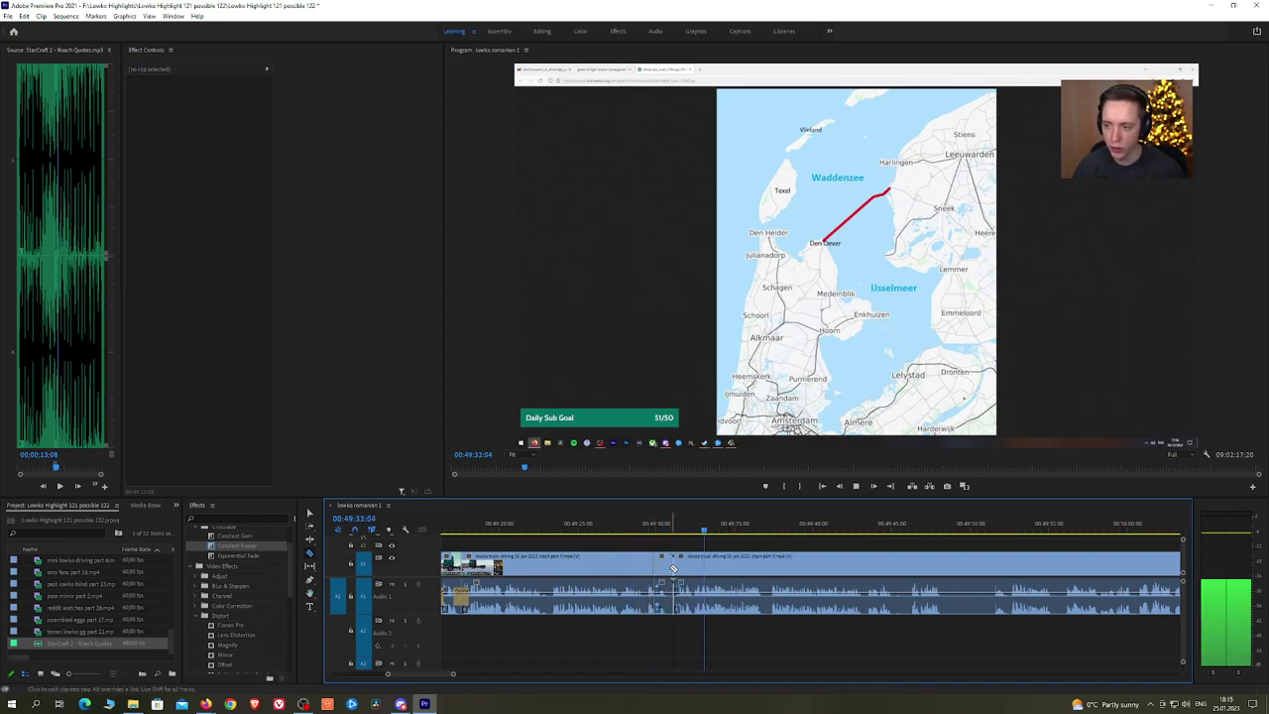
key("v")
left_click(667, 570)
key("shift+Delete")
key("space")
Step: Rewatch from before that cut, then remove another short unwanted part
left_click(647, 530)
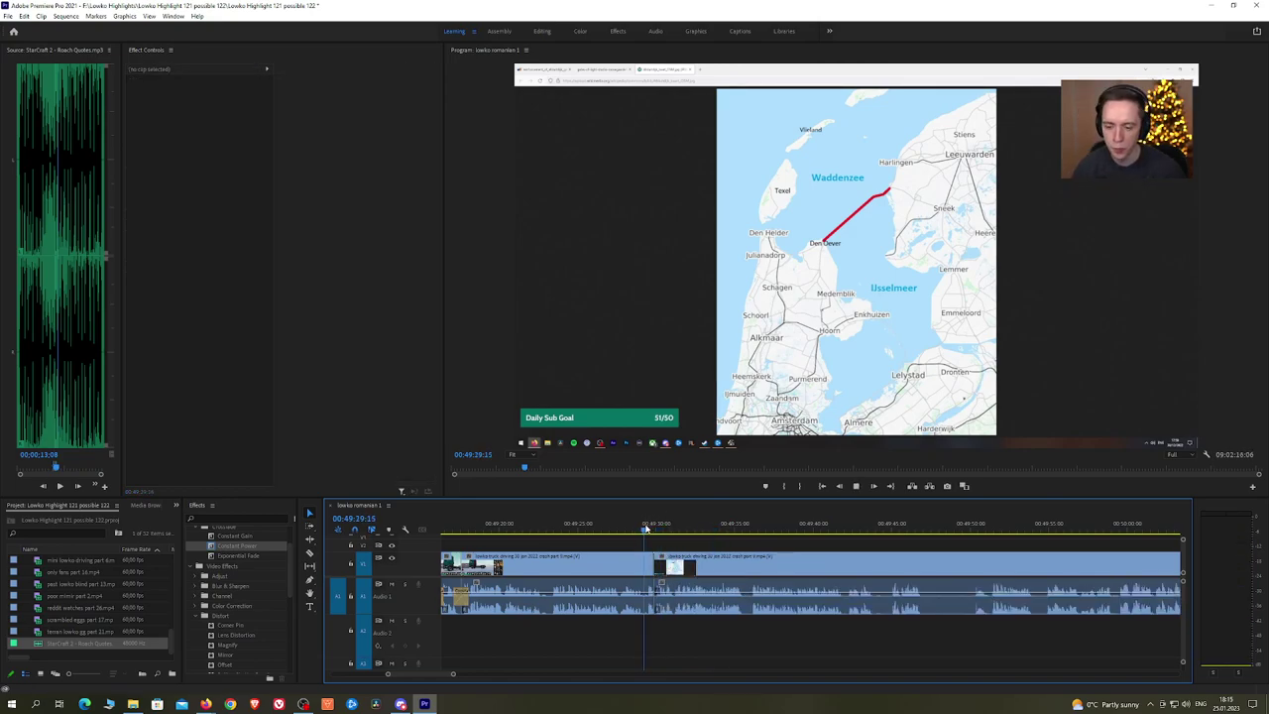
key("space")
scroll(770, 545, "down", 2)
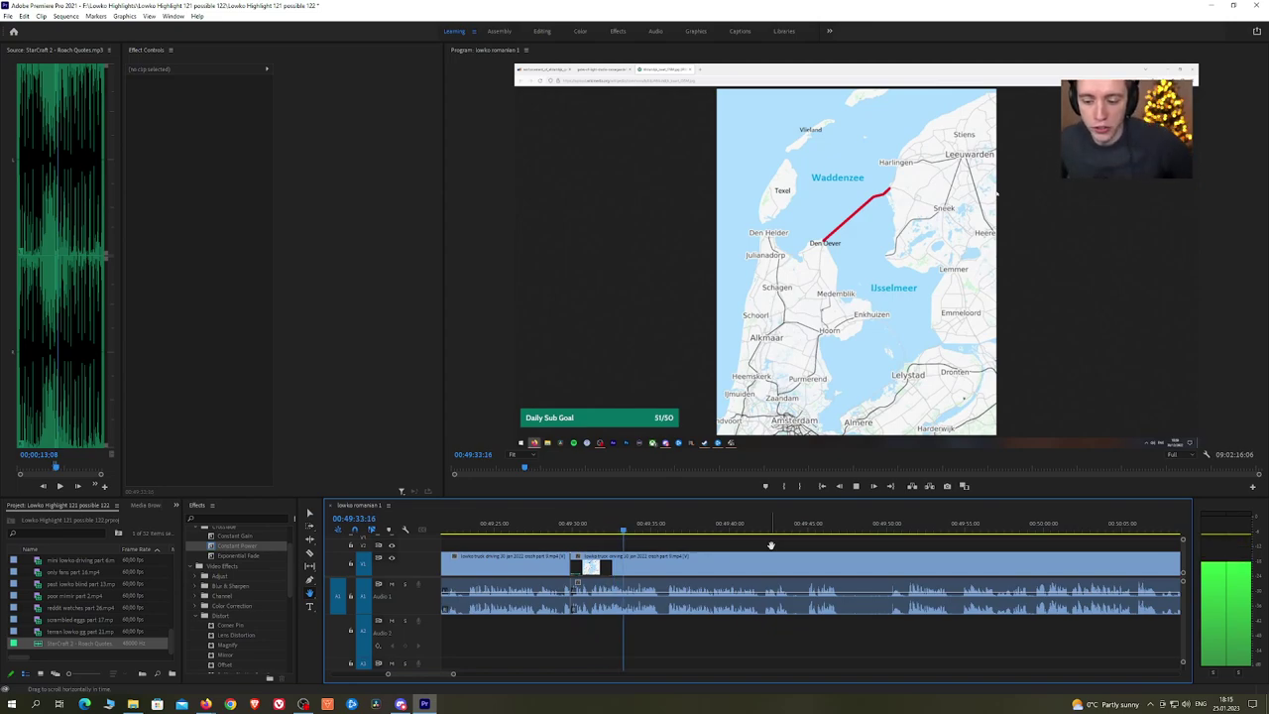
scroll(772, 545, "up", 3)
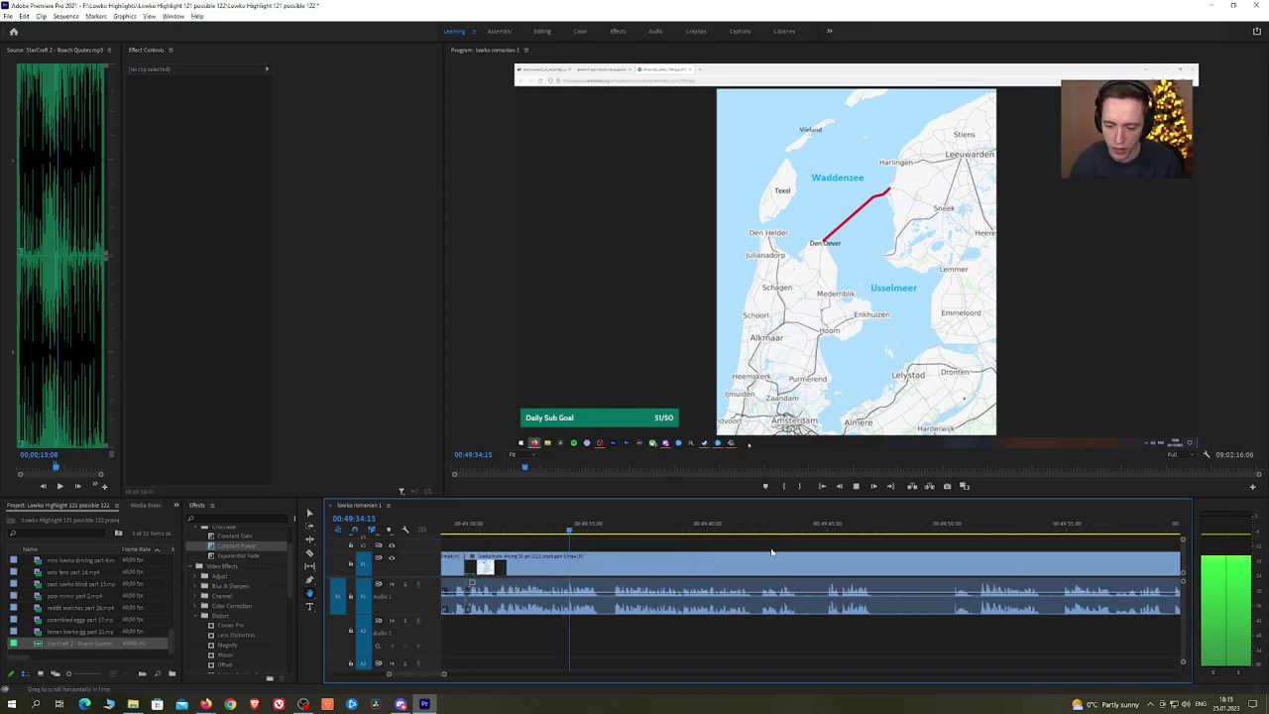
key("c")
left_click(533, 567)
left_click(557, 562)
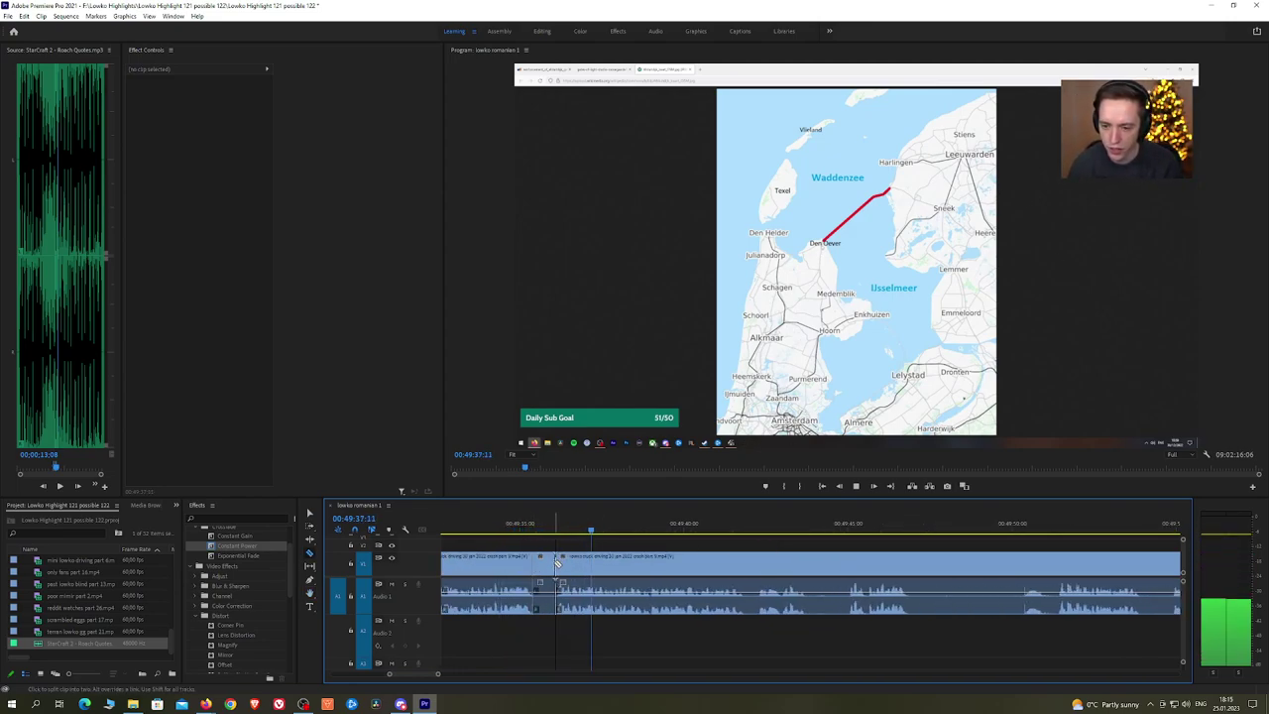
key("v")
left_click(549, 563)
key("shift+Delete")
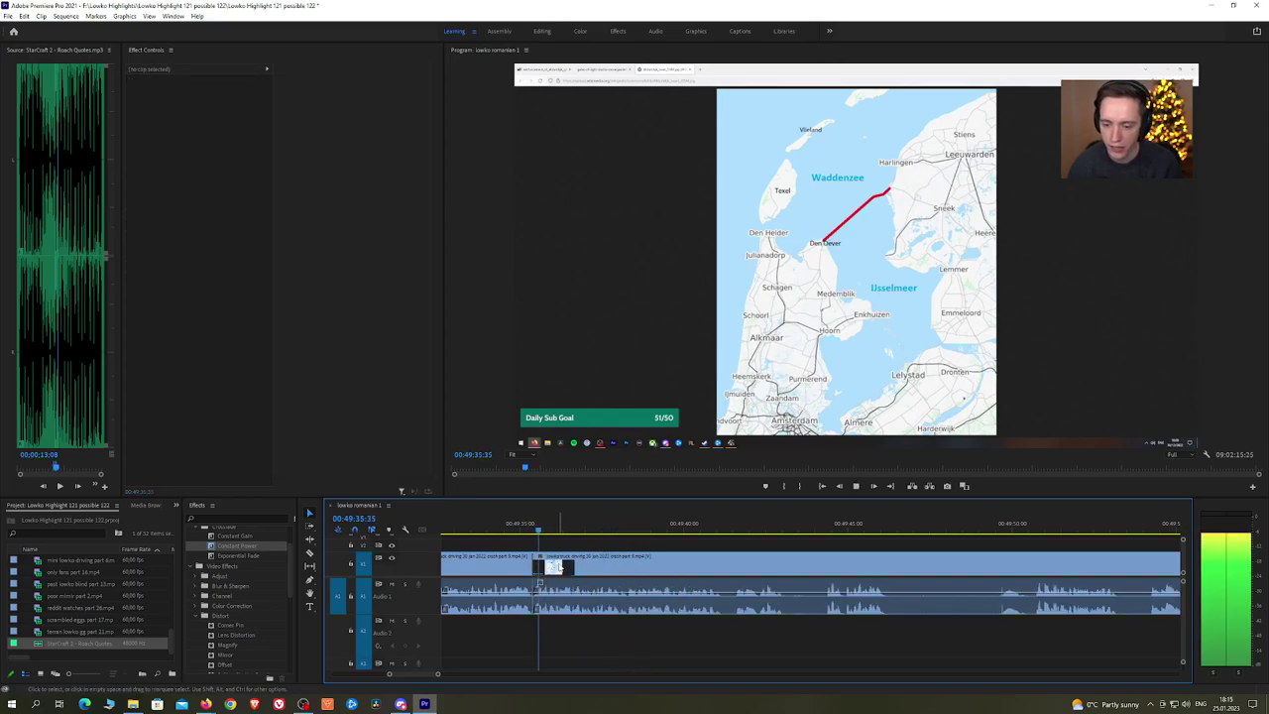
Step: Move ahead to the causeway footage and find the start of an unwanted section
key("h")
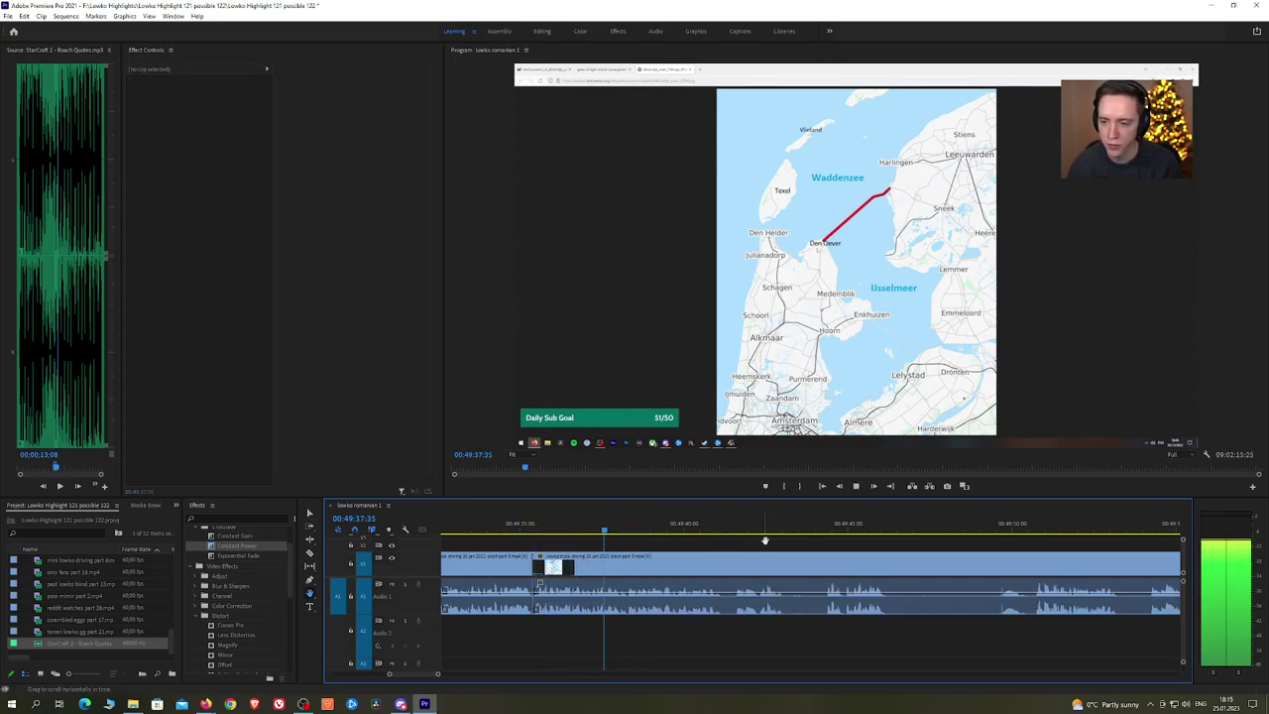
left_click_drag(765, 539, 711, 547)
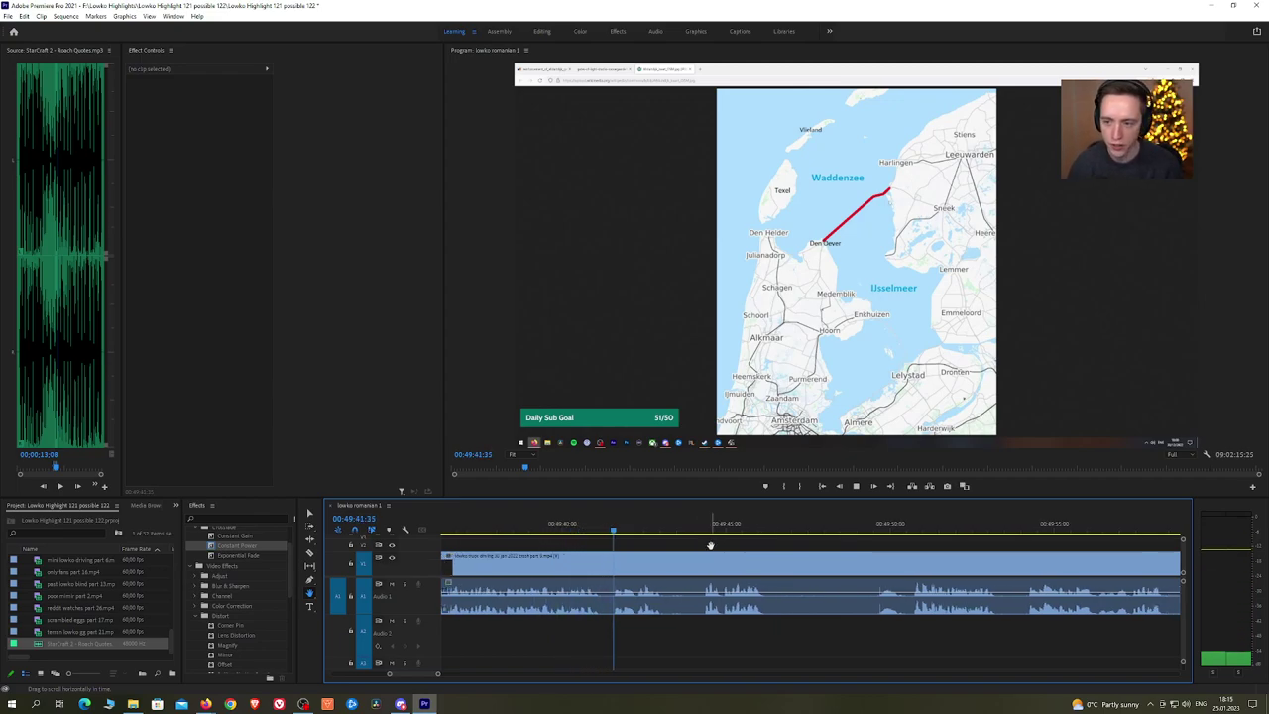
left_click(689, 530)
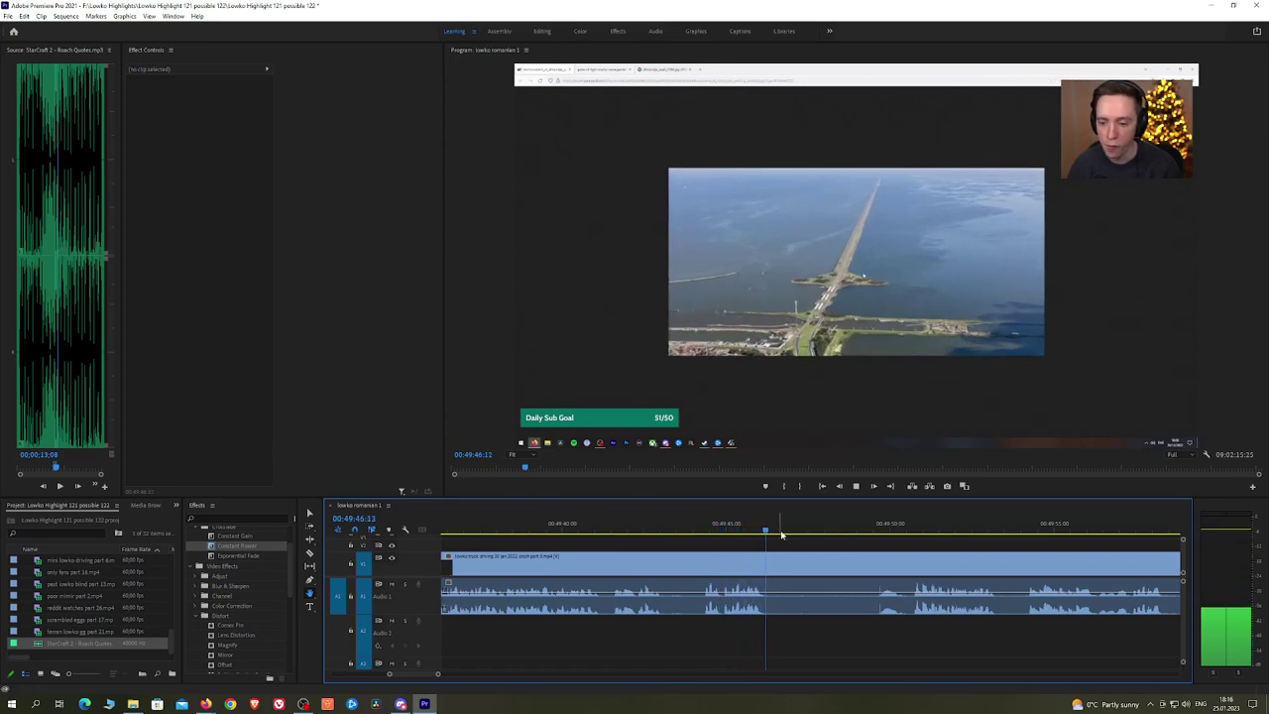
left_click_drag(764, 529, 904, 539)
left_click(865, 531)
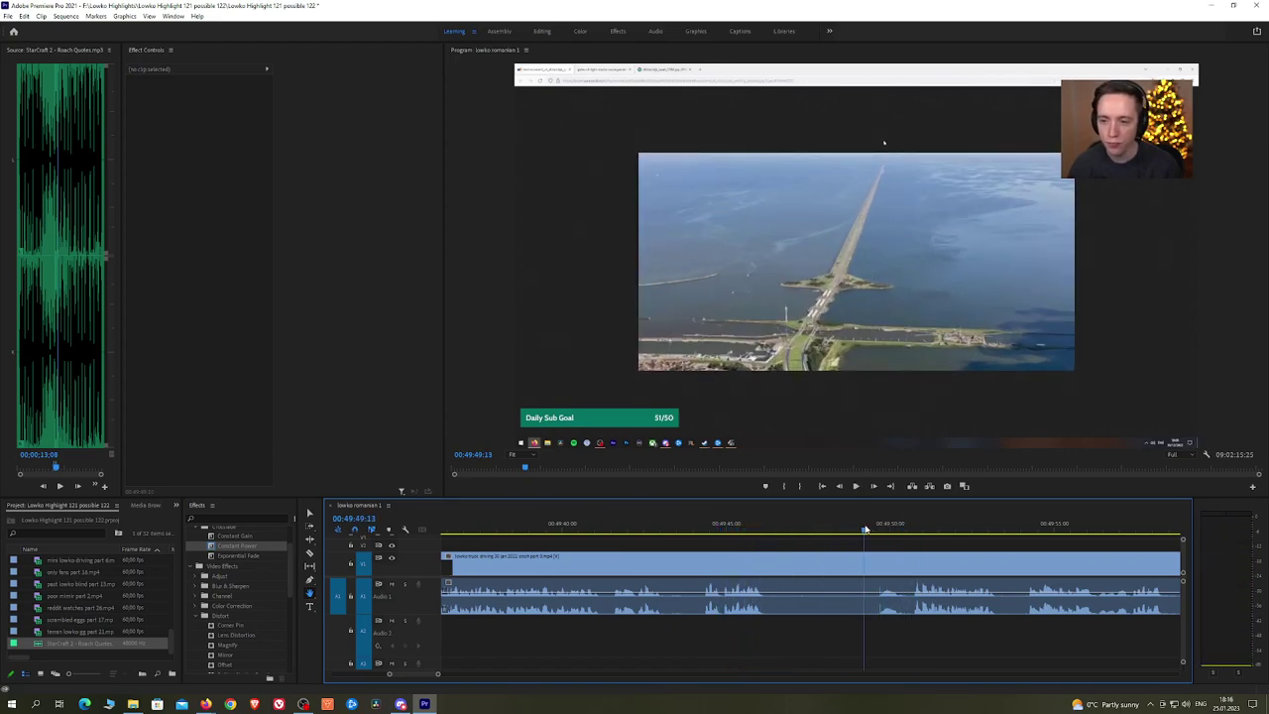
Step: Cut out the unwanted section of the causeway shot and close the gap
left_click(853, 564)
left_click(910, 561)
key("v")
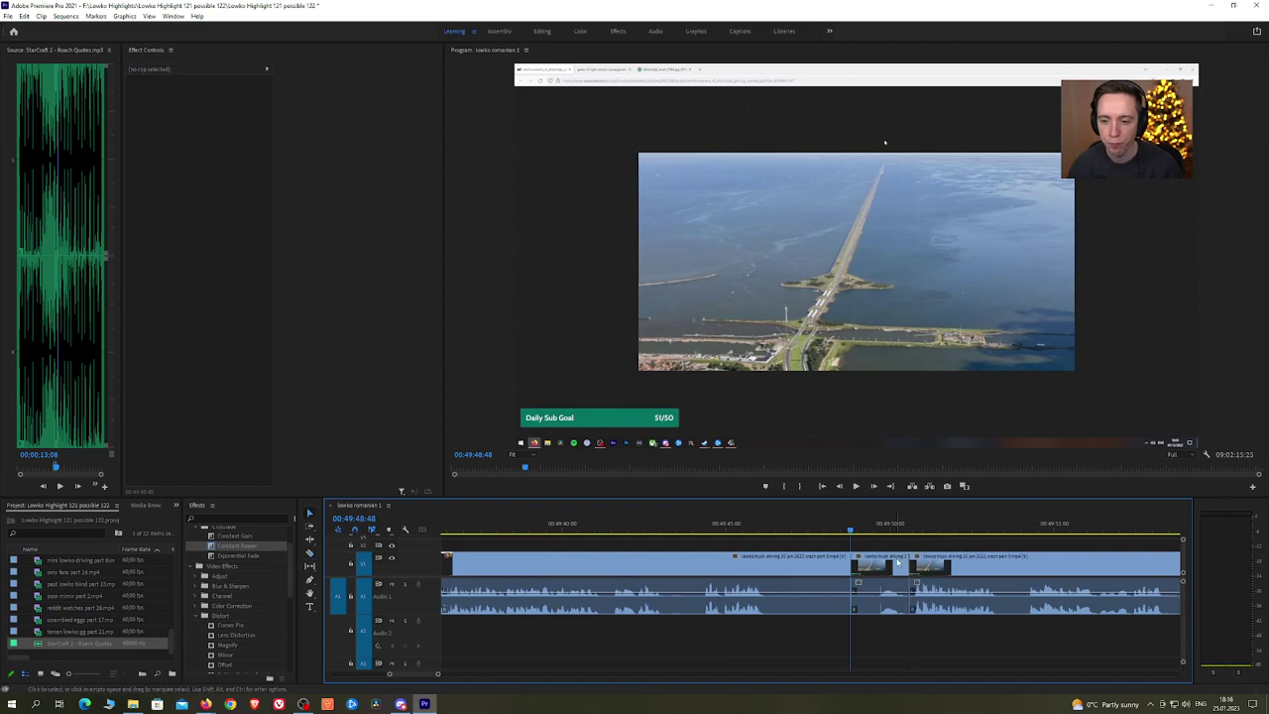
left_click(896, 562)
key("c")
key("shift+Delete")
key("space")
key("h")
left_click_drag(1068, 548, 687, 554)
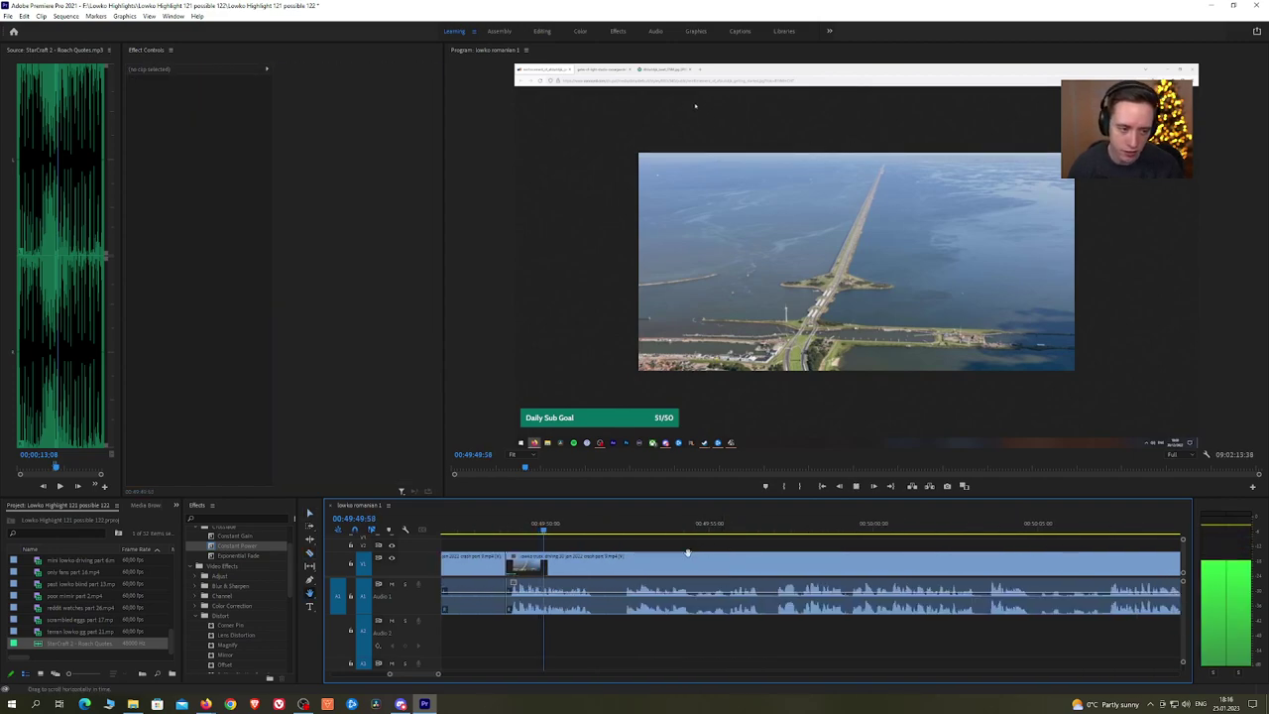
Step: Split the clip and ripple-delete the next short unwanted piece
key("c")
left_click(597, 564)
key("v")
left_click(609, 562)
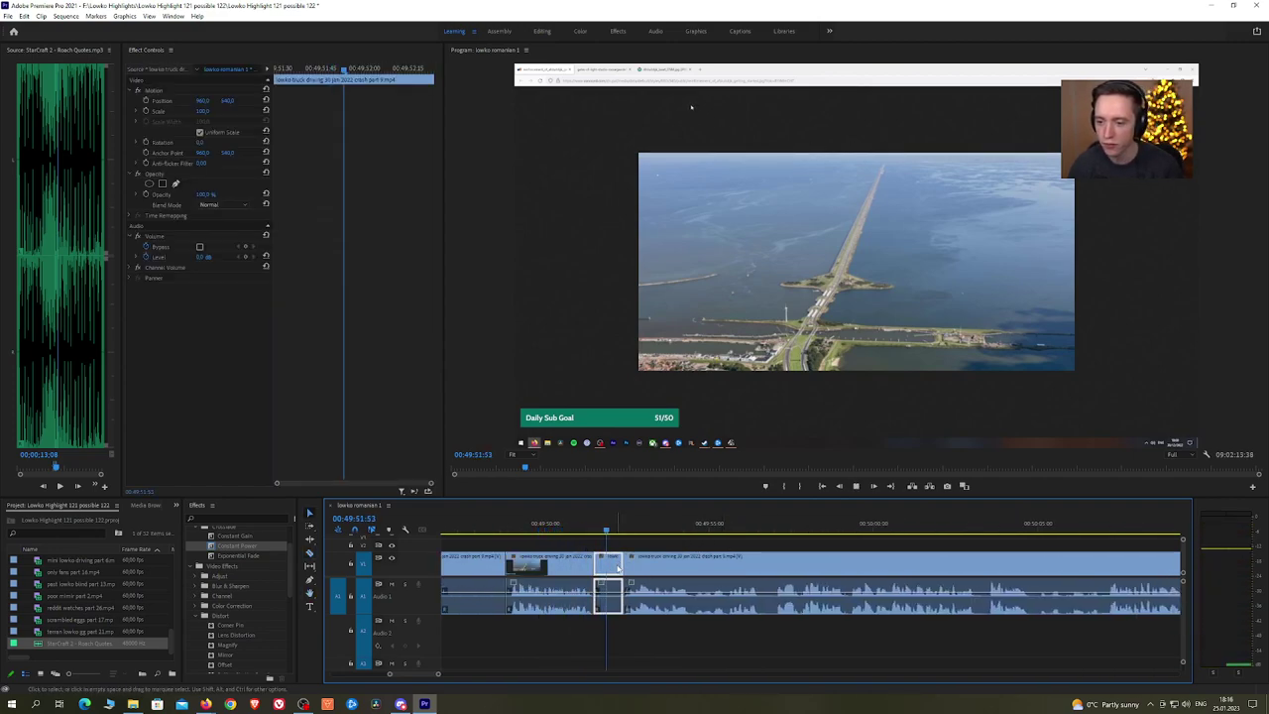
key("shift+Delete")
Step: Move further along the timeline and remove another unwanted middle piece
key("h")
left_click_drag(809, 548, 726, 547)
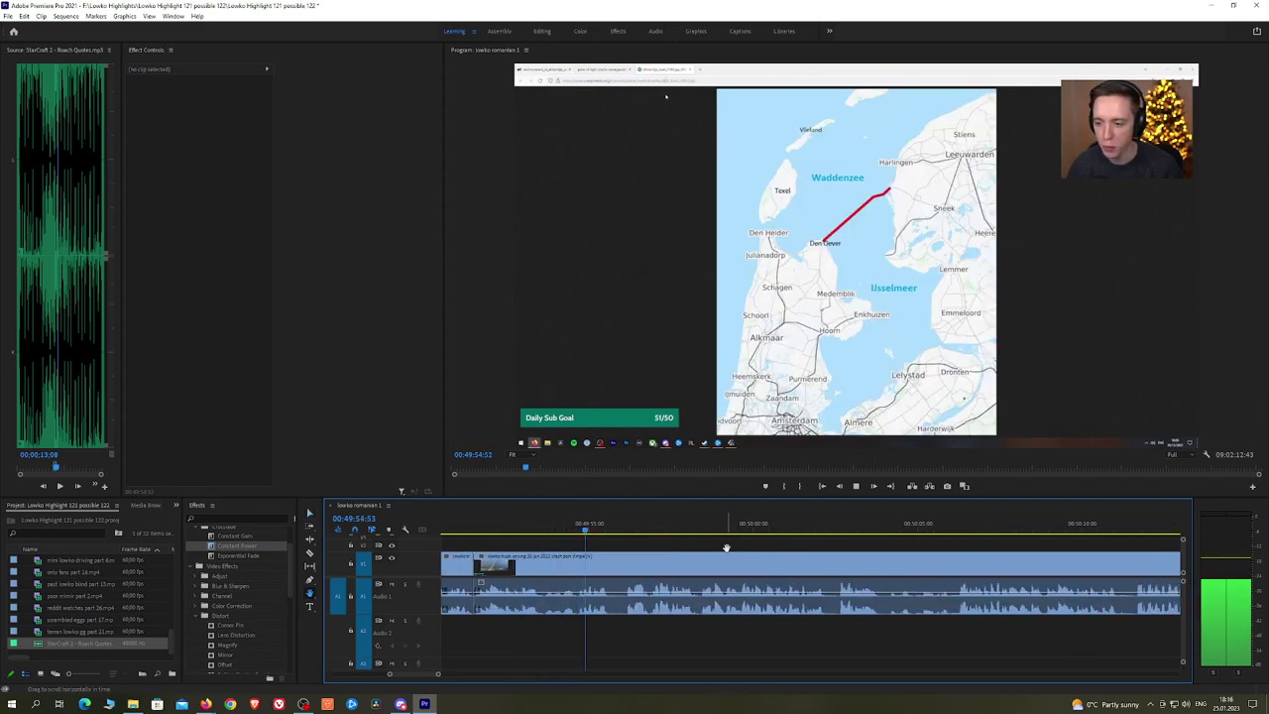
left_click_drag(807, 549, 761, 550)
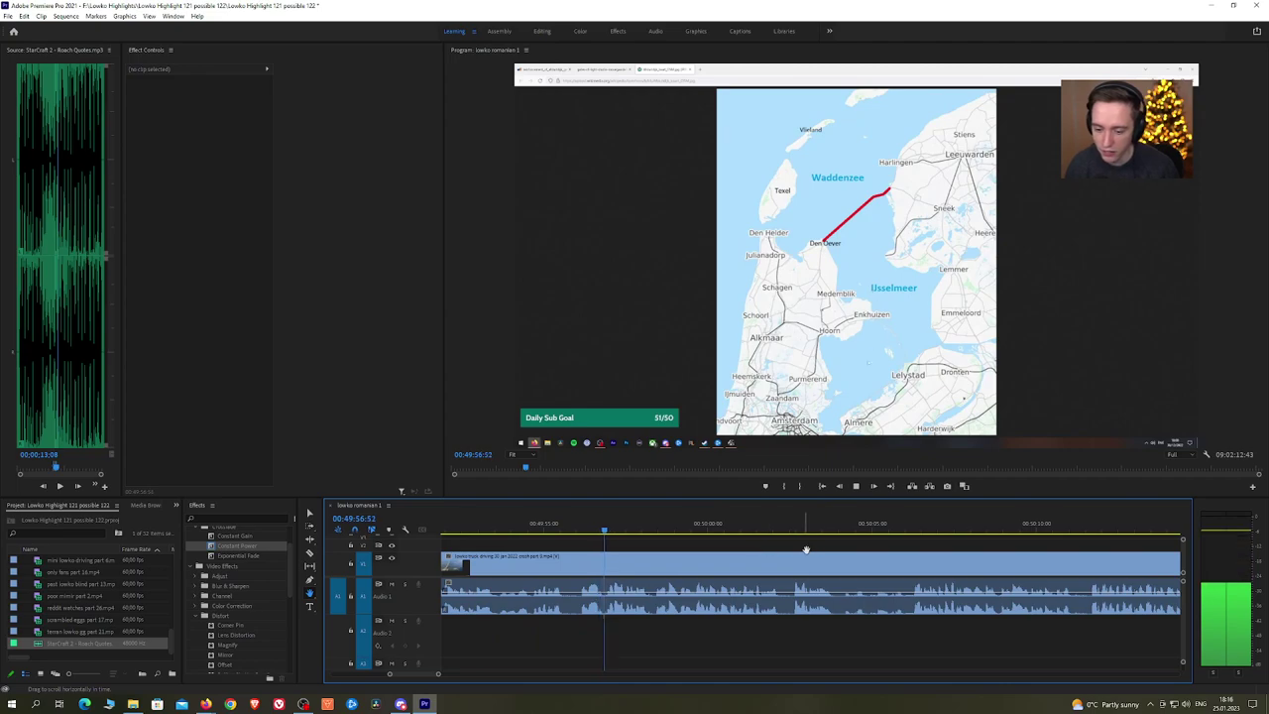
left_click_drag(884, 549, 854, 550)
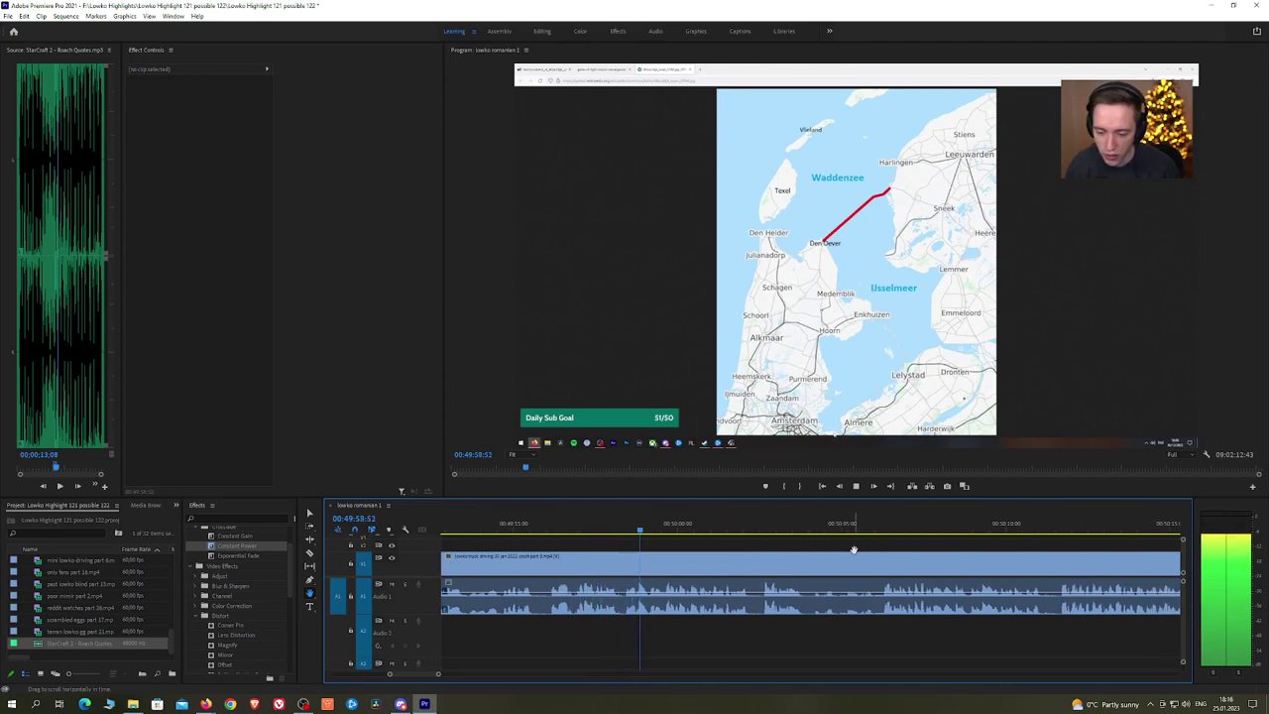
scroll(843, 548, "down", 2)
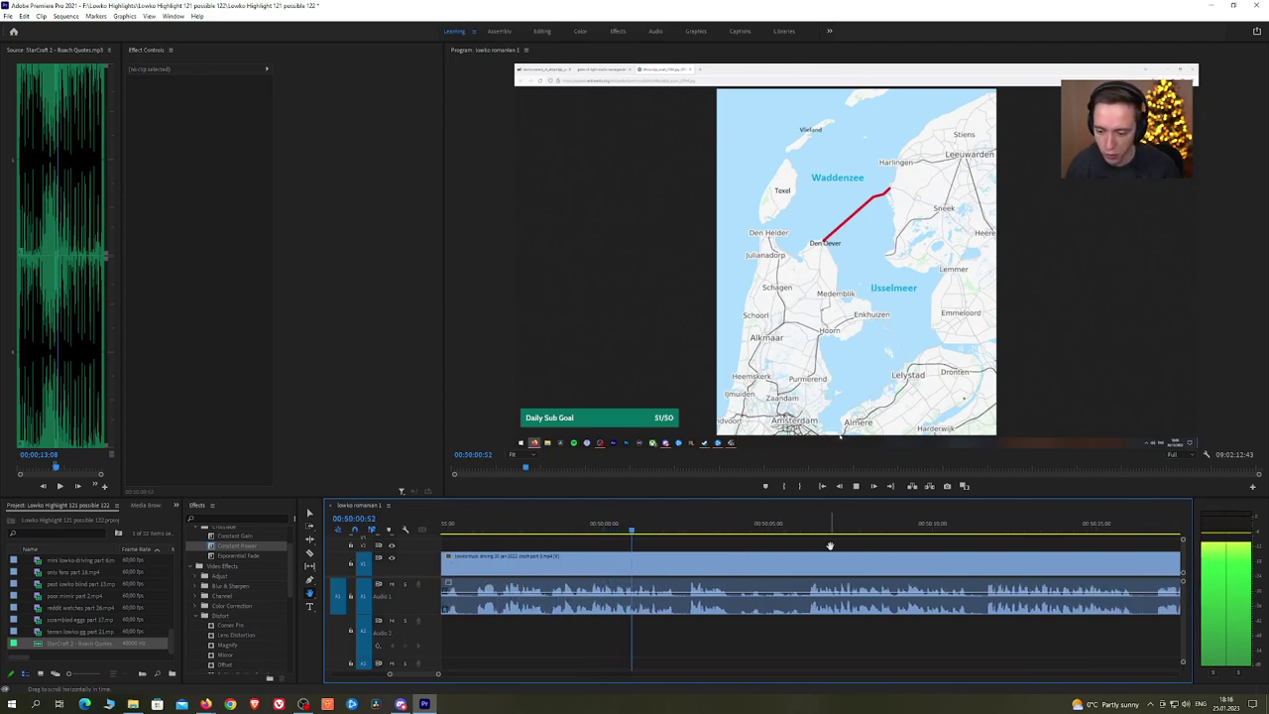
left_click_drag(830, 545, 805, 545)
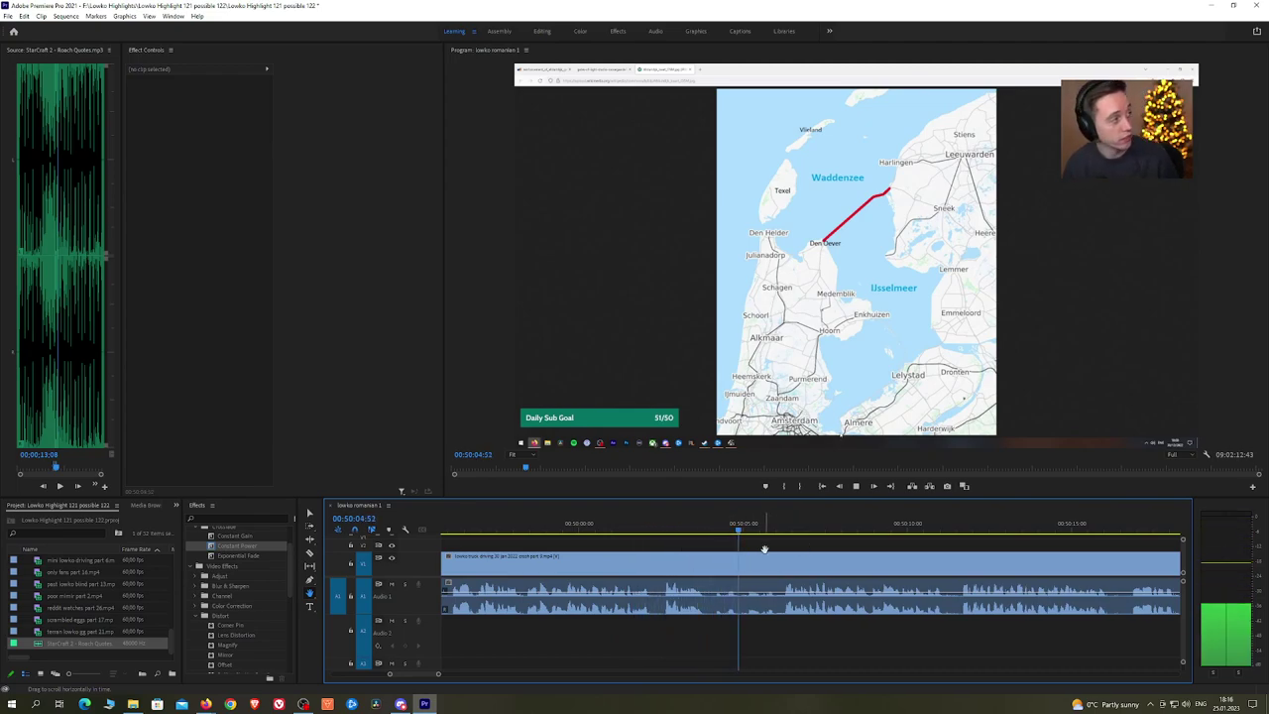
key("c")
left_click(713, 560)
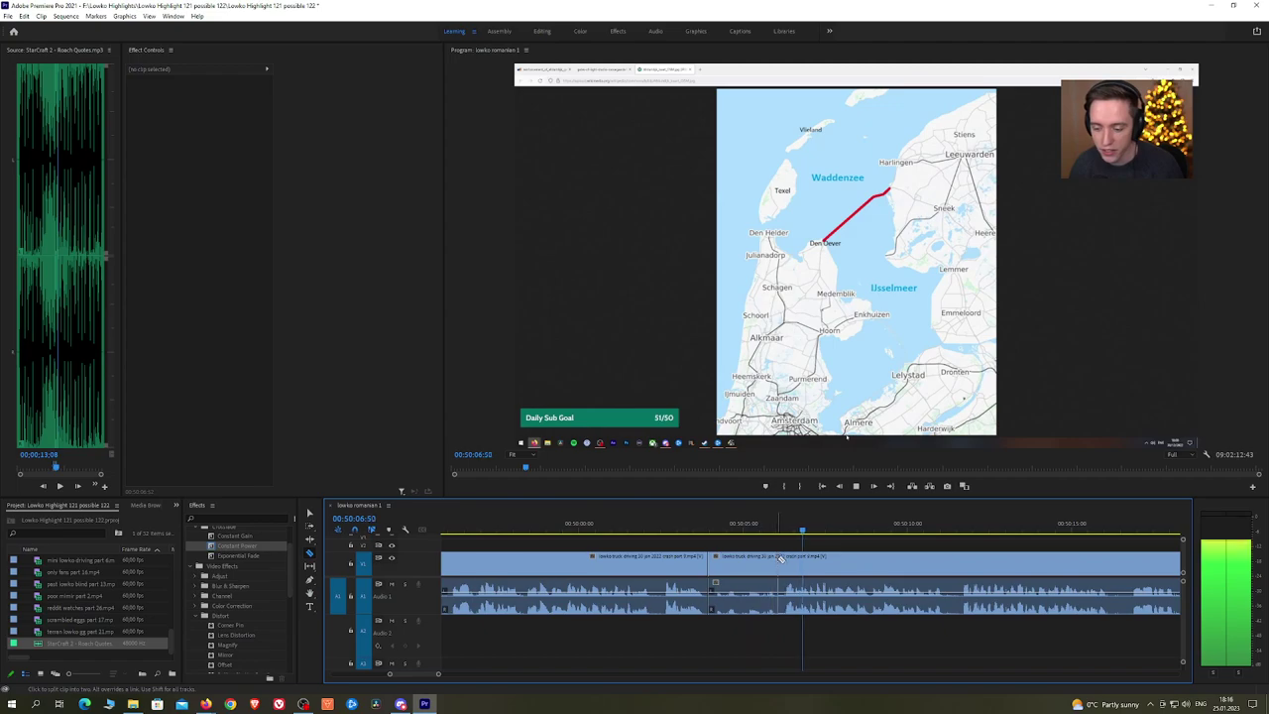
key("v")
left_click(768, 563)
key("shift+Delete")
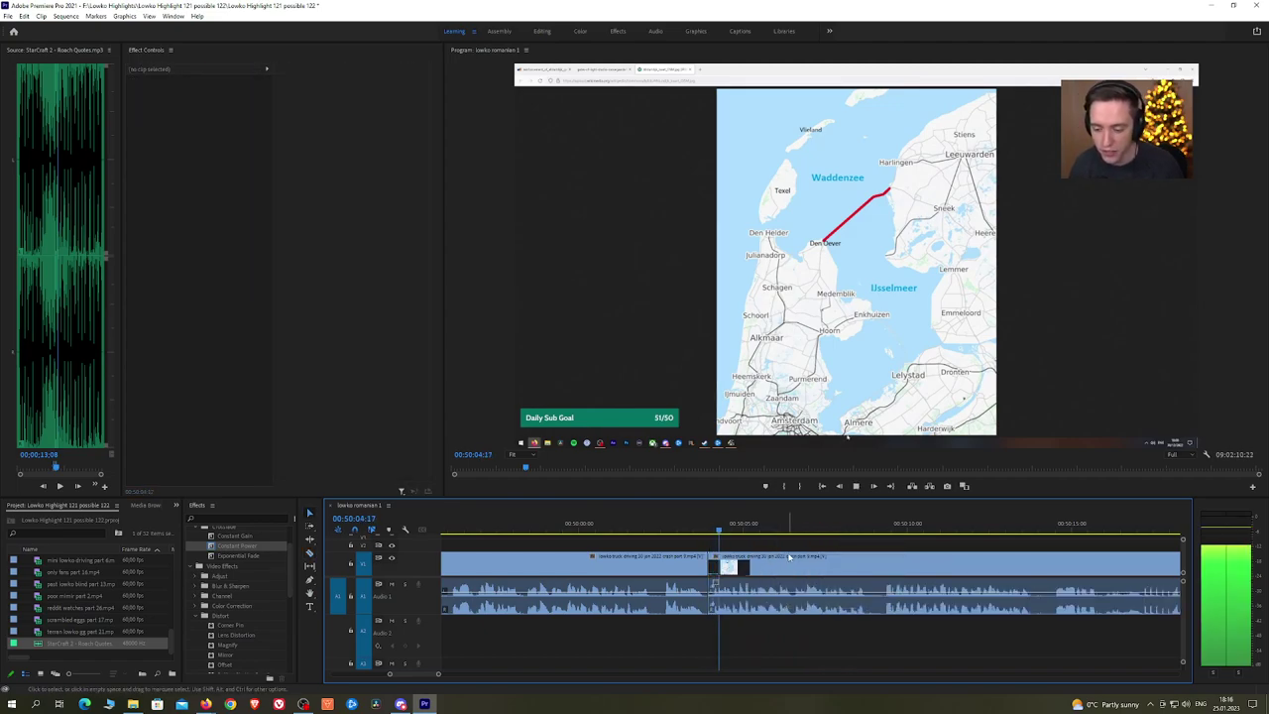
Step: Review the cuts before the map scene, stopping at 00:50:14:44 just past the cut
left_click_drag(979, 548, 887, 548)
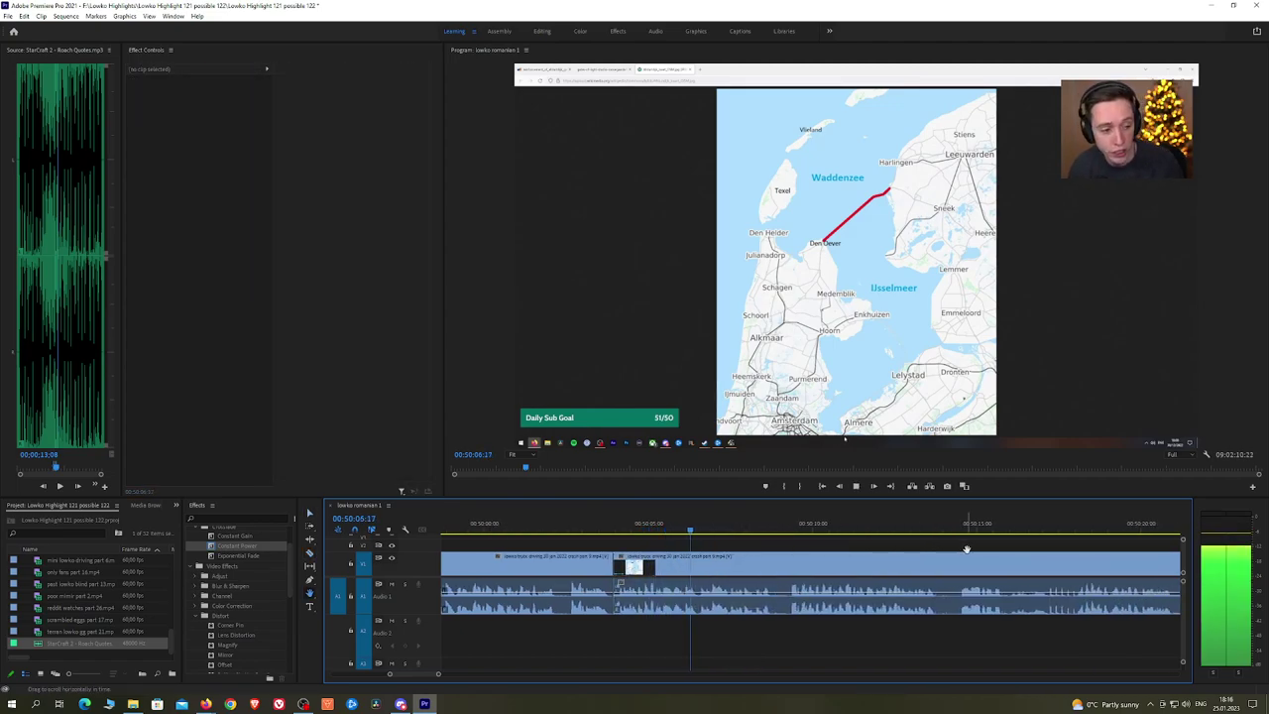
left_click_drag(967, 549, 832, 542)
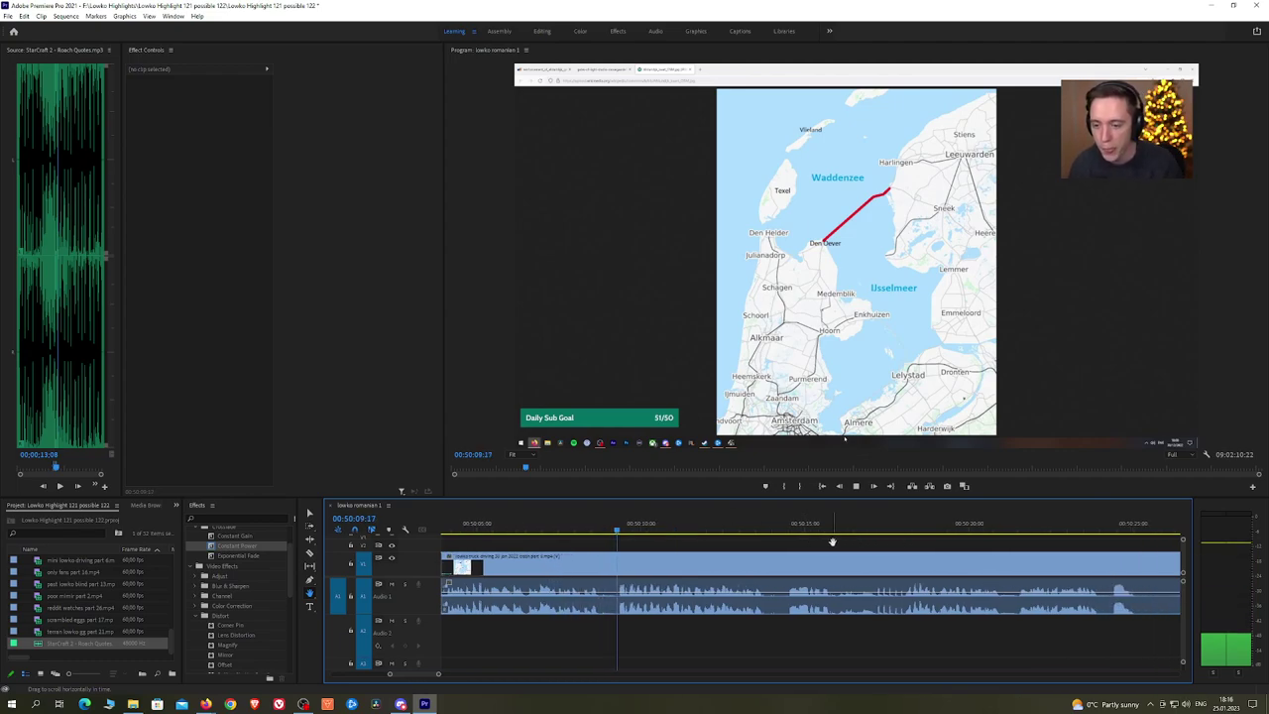
scroll(612, 566, "up", 3)
left_click(613, 528)
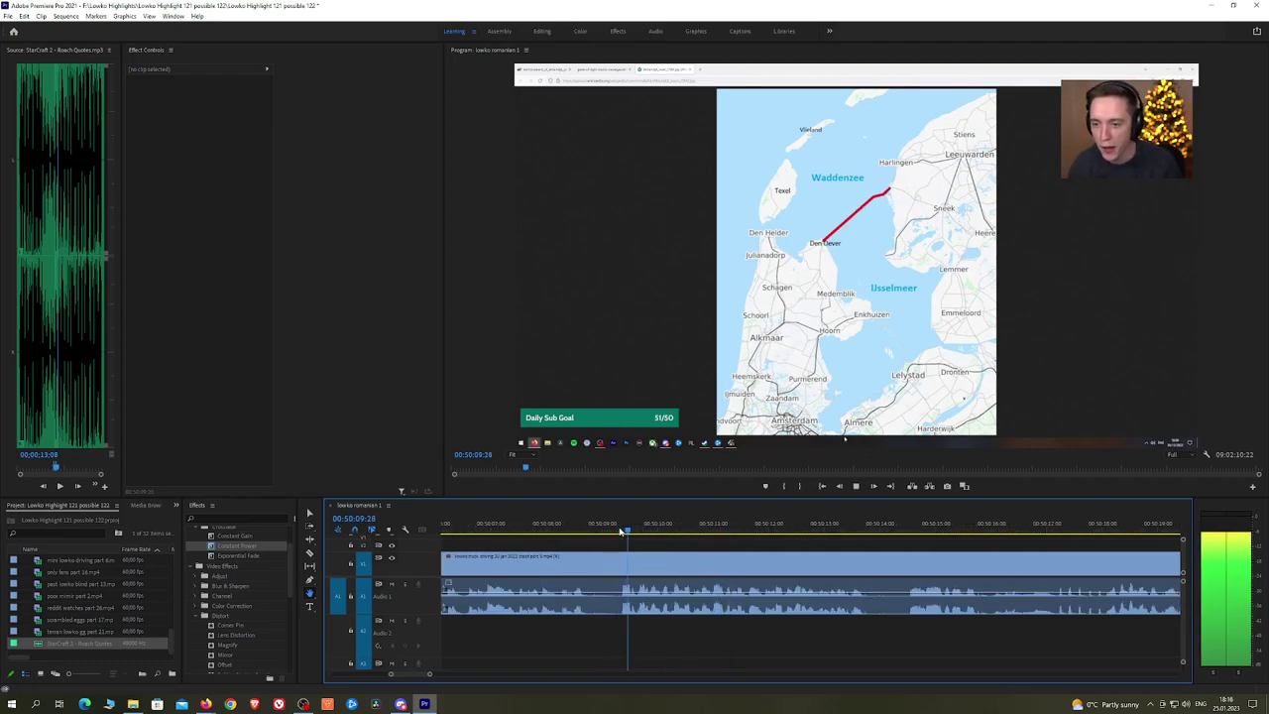
left_click_drag(613, 532, 592, 531)
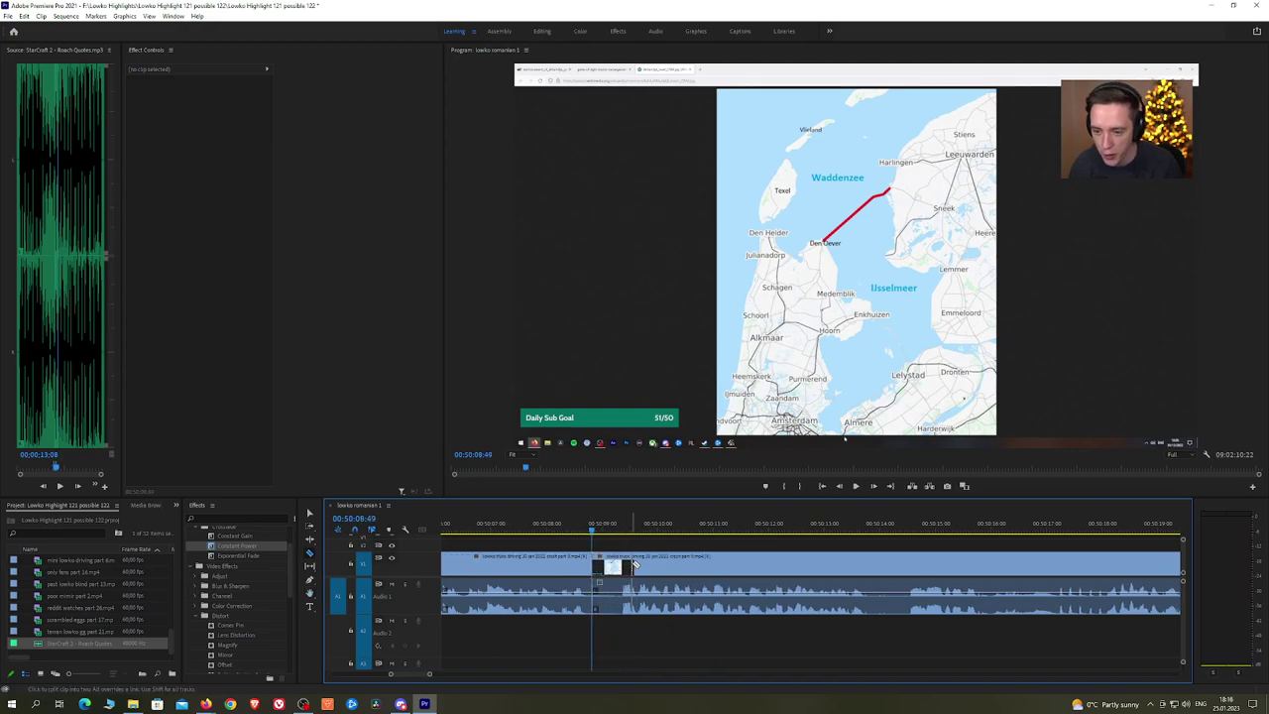
key("space")
scroll(835, 555, "down", 3)
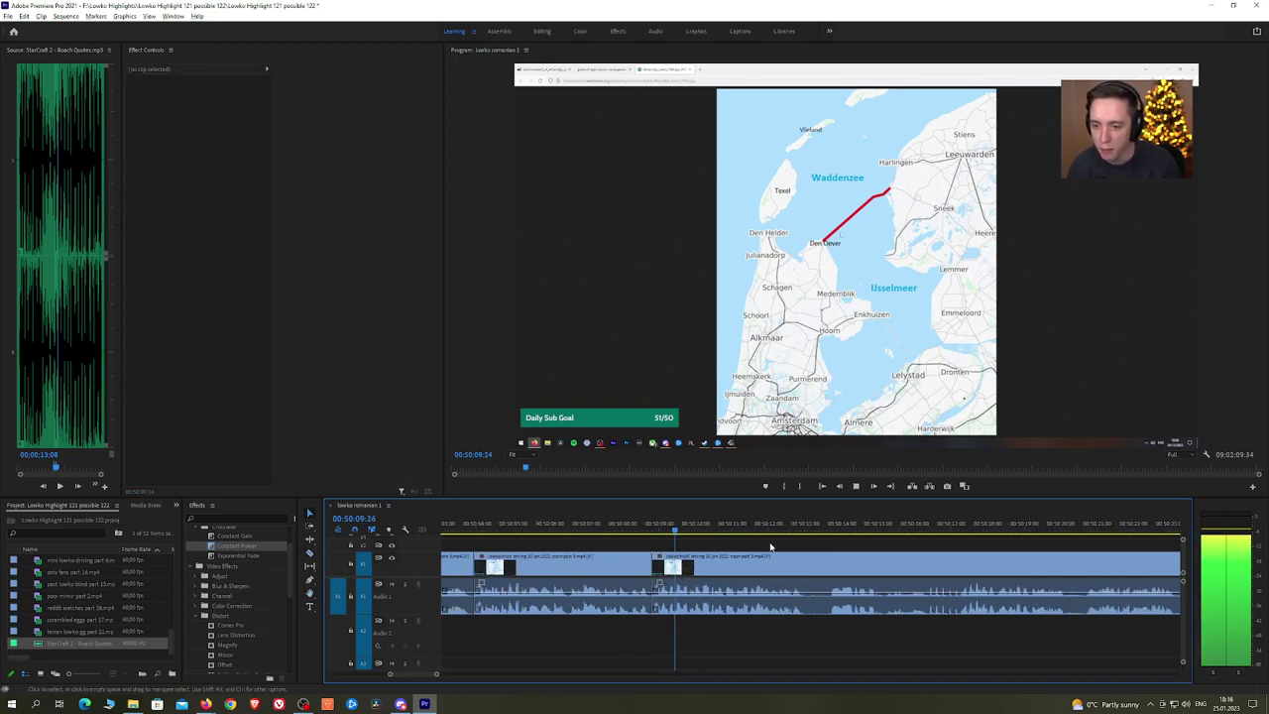
scroll(877, 547, "up", 2)
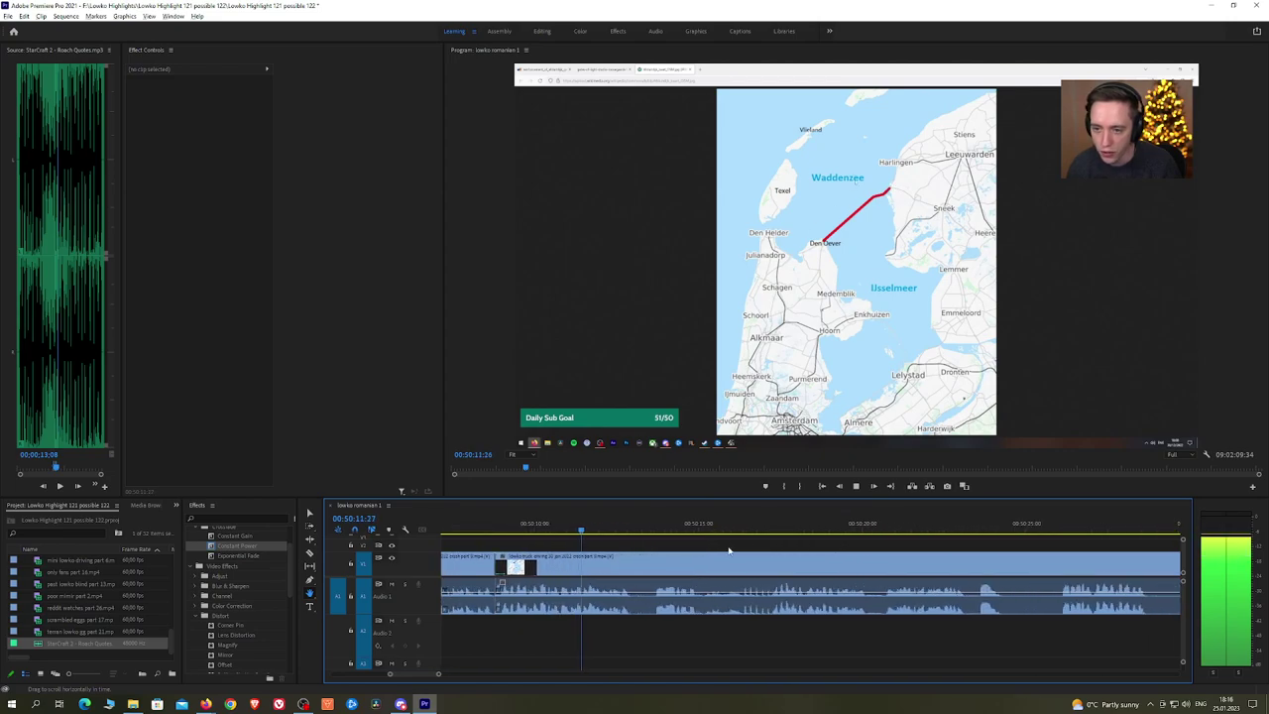
scroll(739, 547, "down", 2)
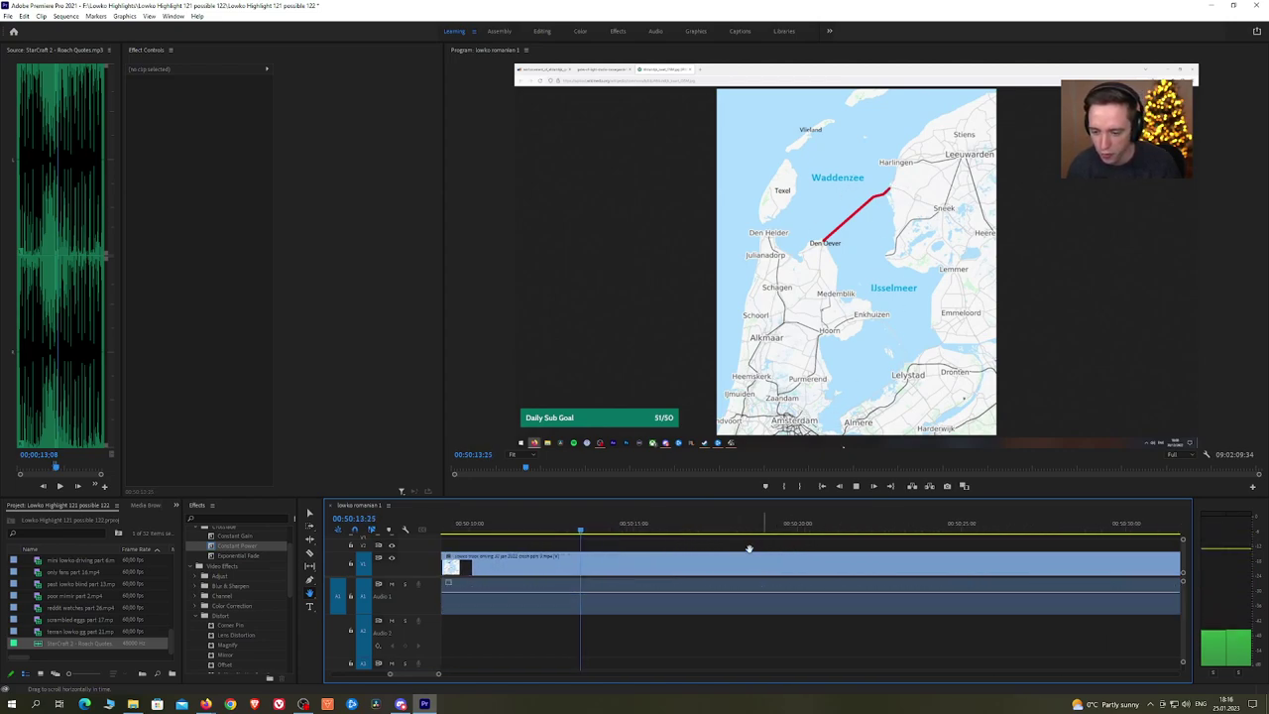
key("space")
left_click(568, 523)
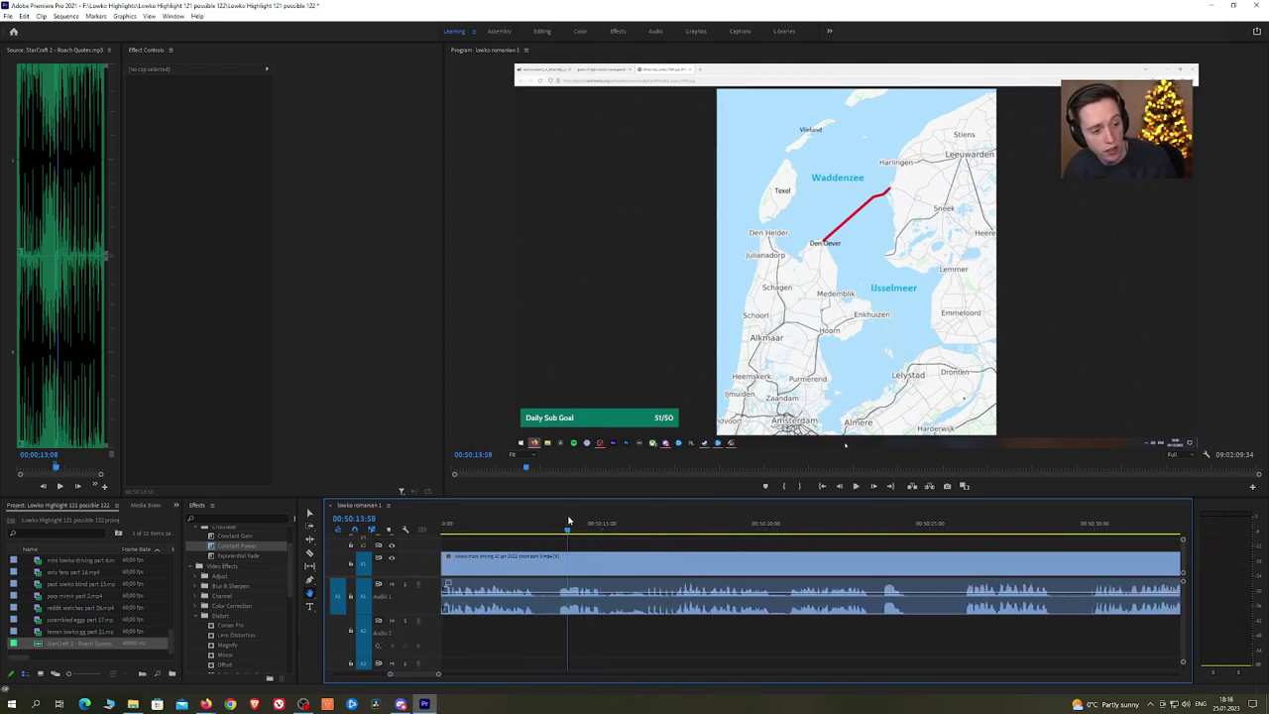
key("space")
key("space")
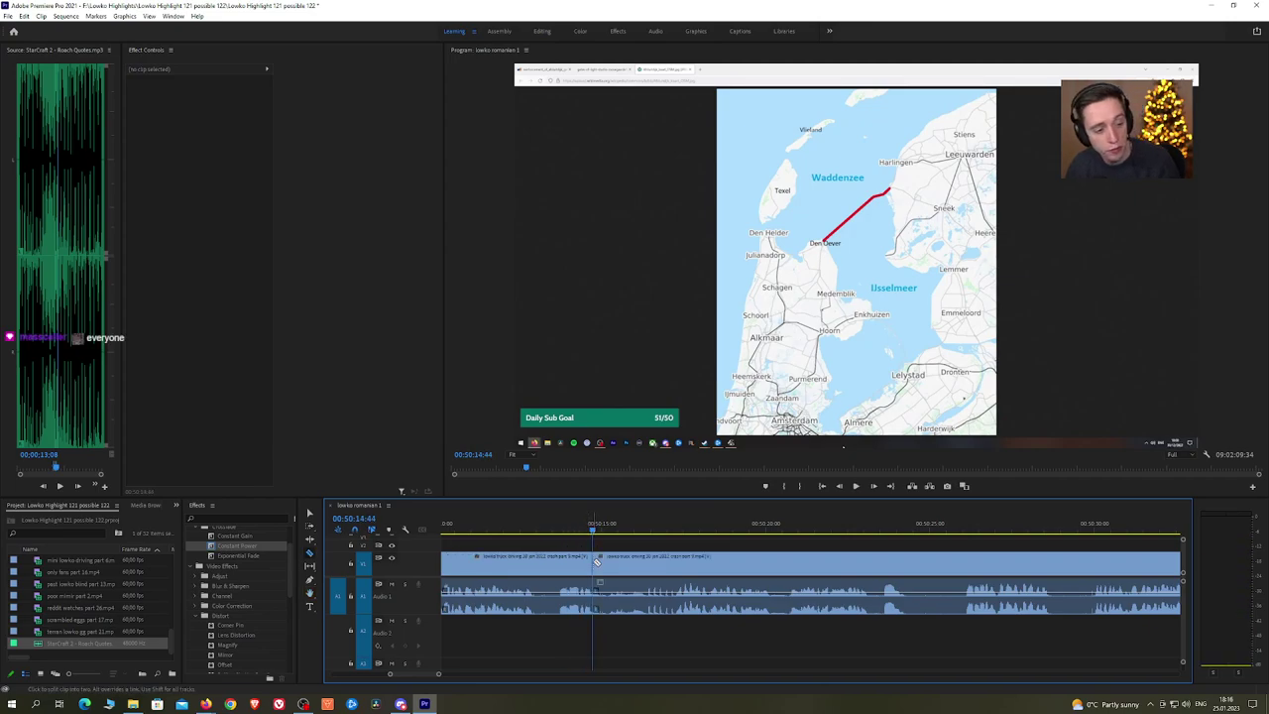
left_click_drag(597, 561, 614, 563)
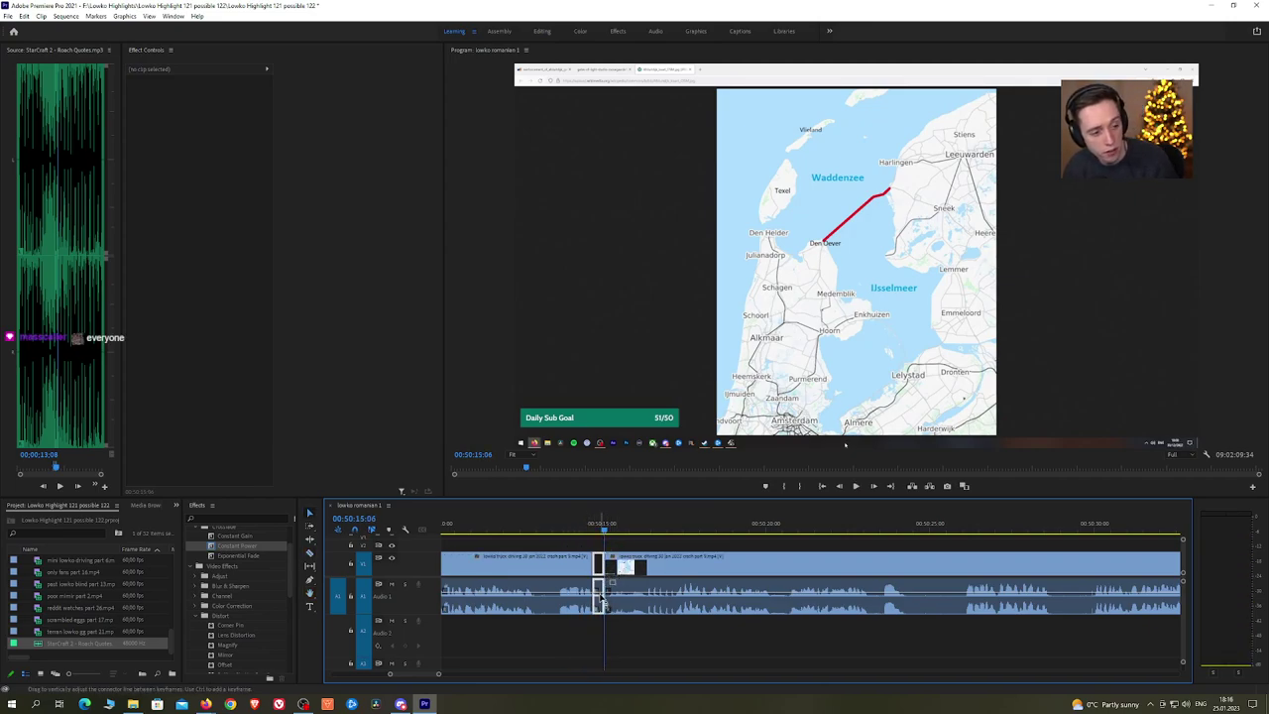
Step: Place StarCraft 2 - Roach Quotes on A2 under the crash part 9 piece, lower its volume, and preview
left_click(601, 601)
left_click_drag(84, 648, 606, 643)
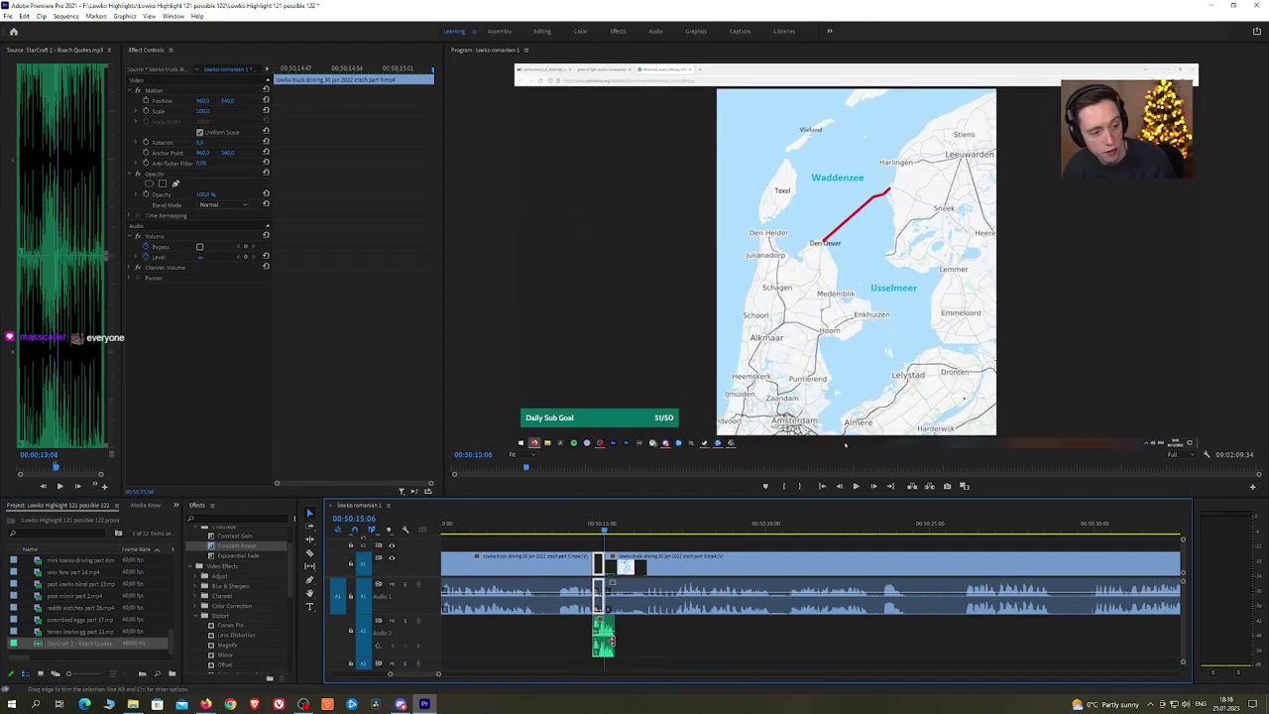
left_click(597, 631)
left_click(210, 110)
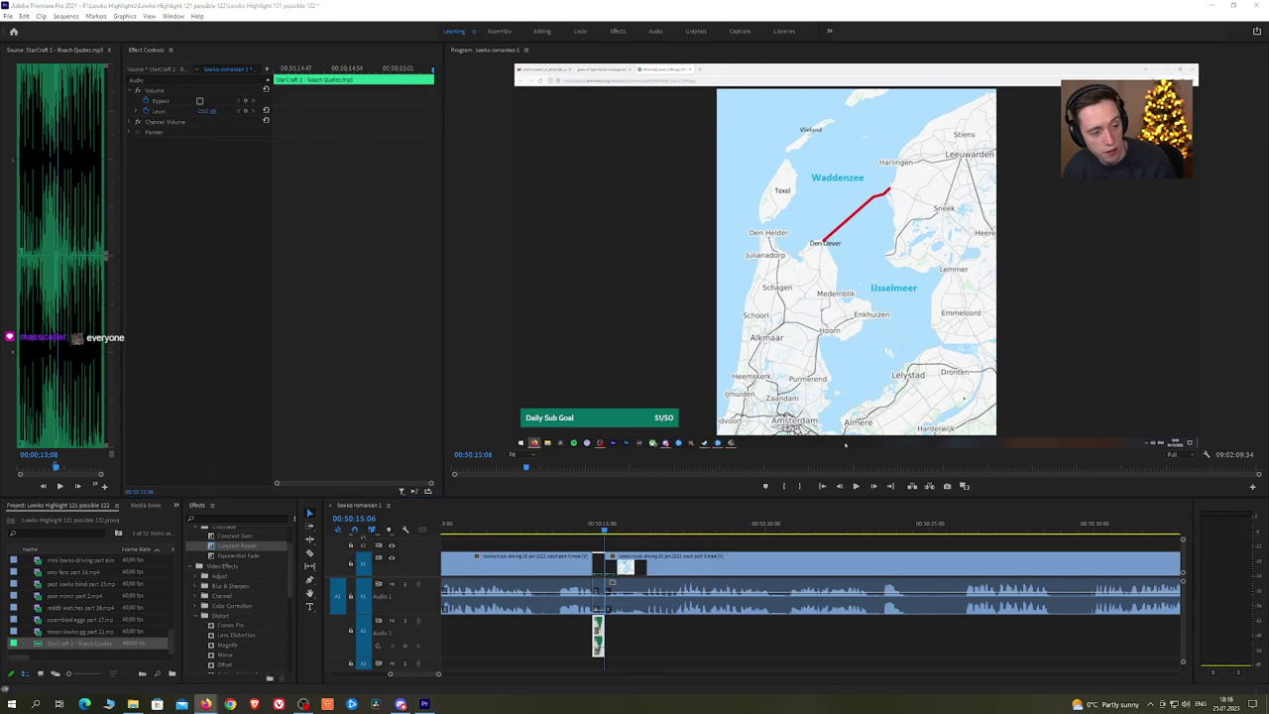
left_click(573, 527)
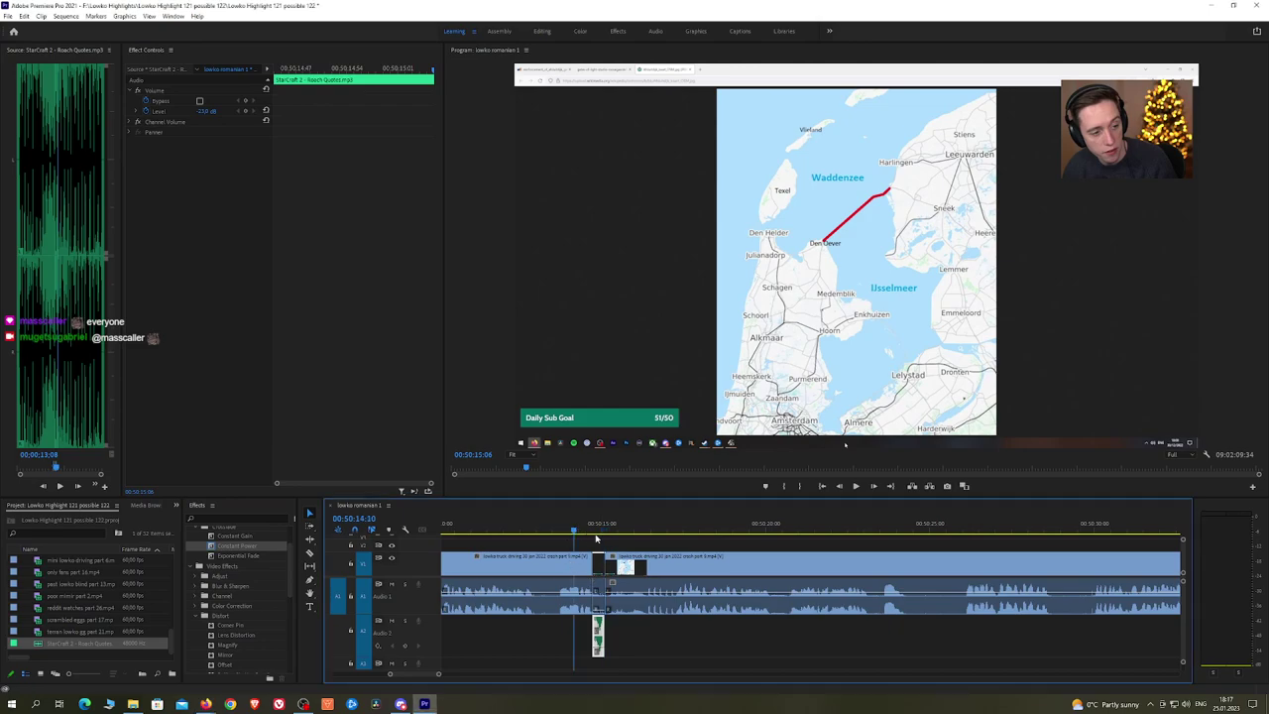
left_click(662, 547)
key("space")
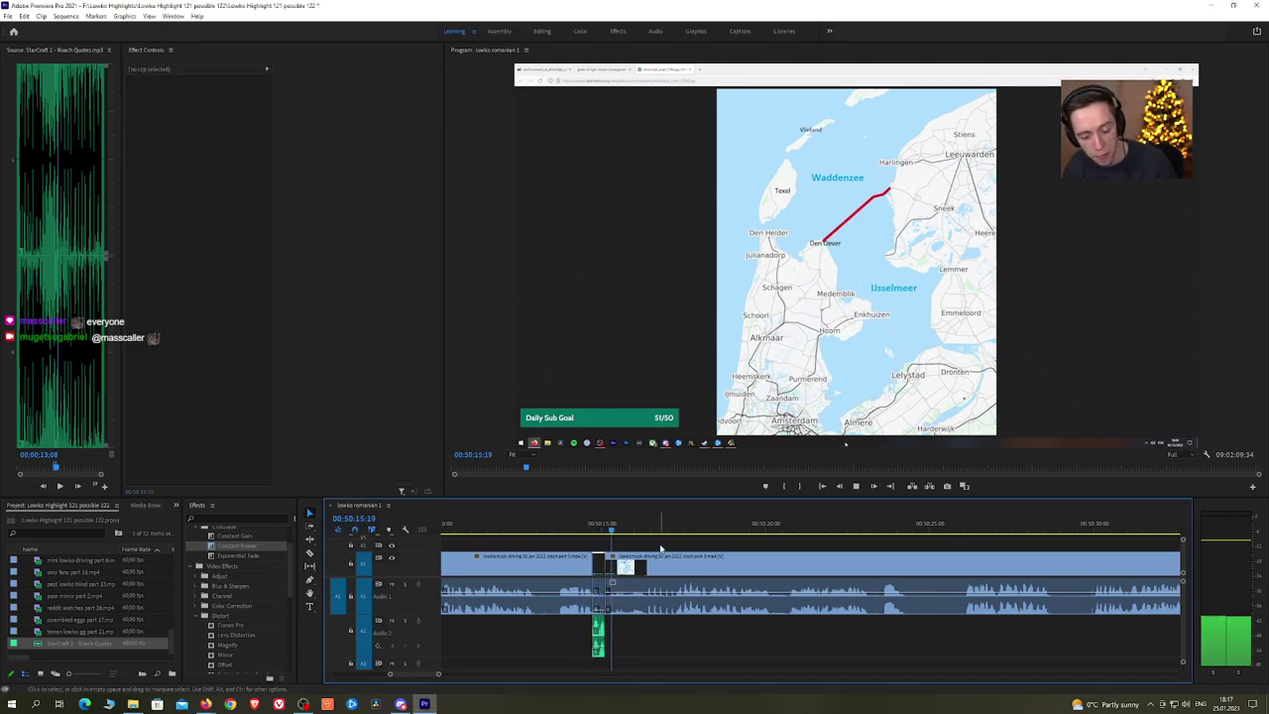
scroll(677, 529, "down", 3)
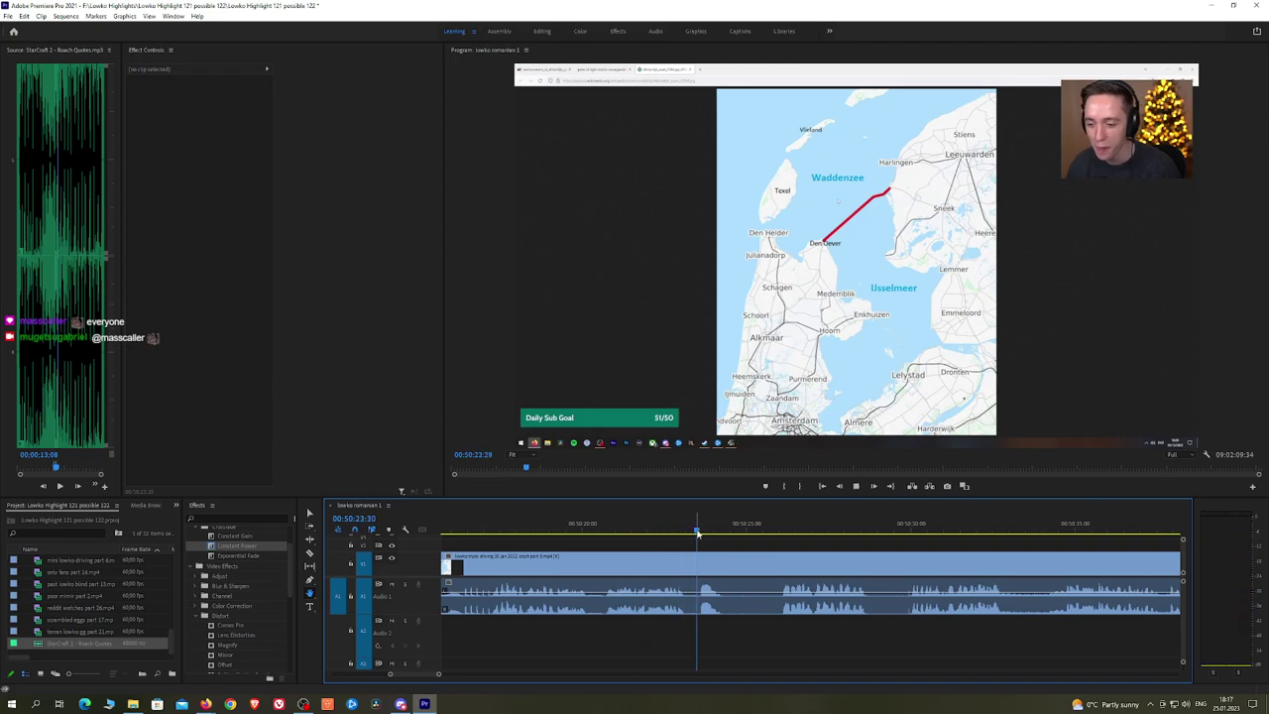
Step: Razor out a later unwanted stretch of footage, ripple-delete it, and review the new cut
key("c")
left_click(691, 565)
left_click(777, 566)
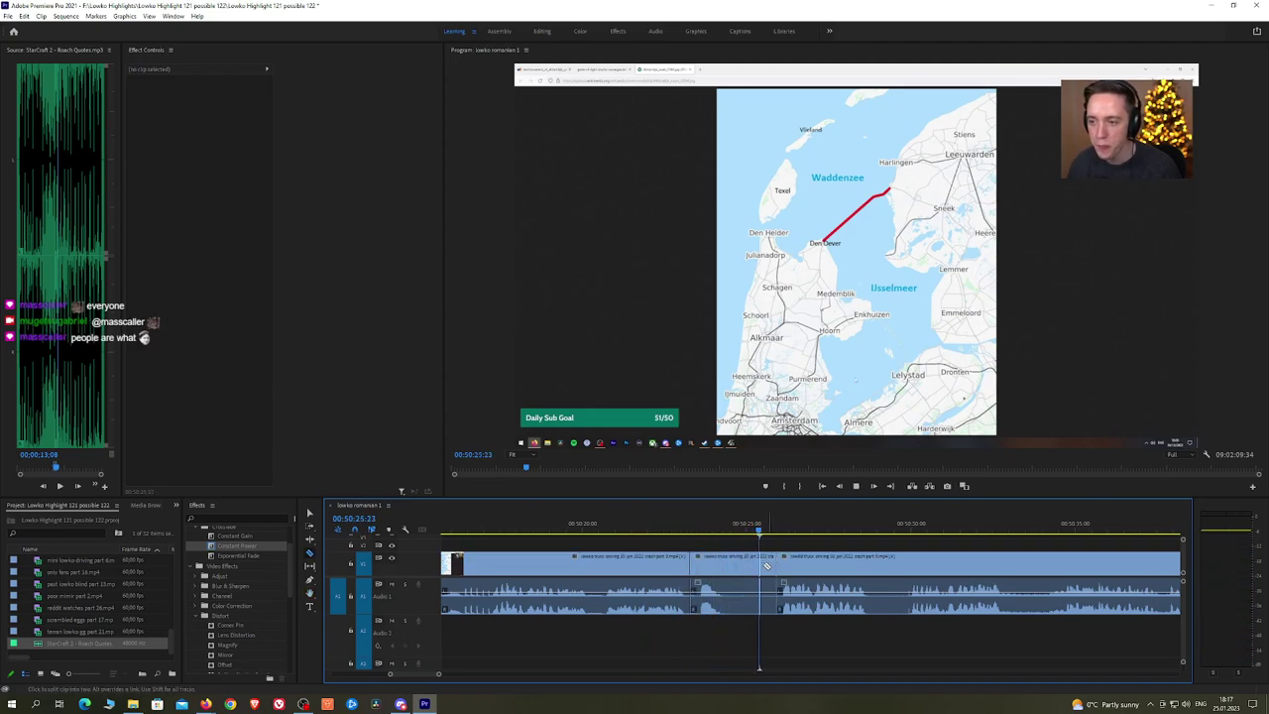
key("v")
left_click(758, 567)
key("shift+Delete")
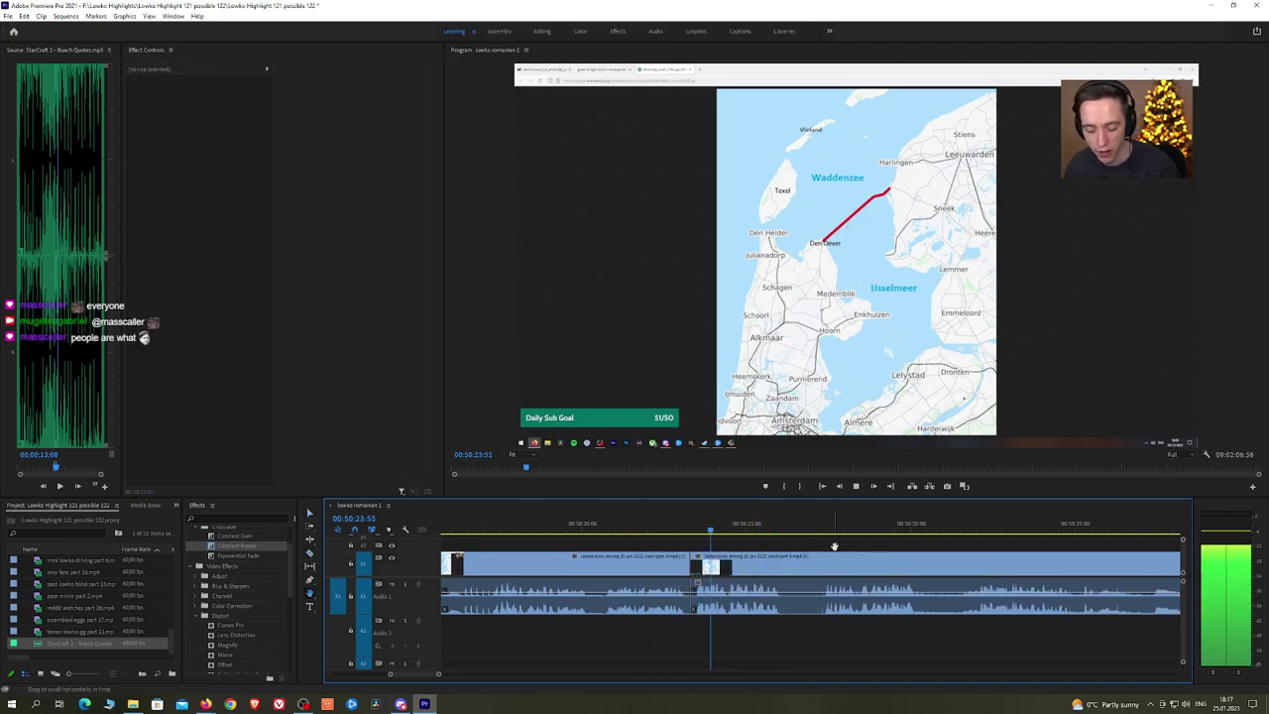
left_click(572, 533)
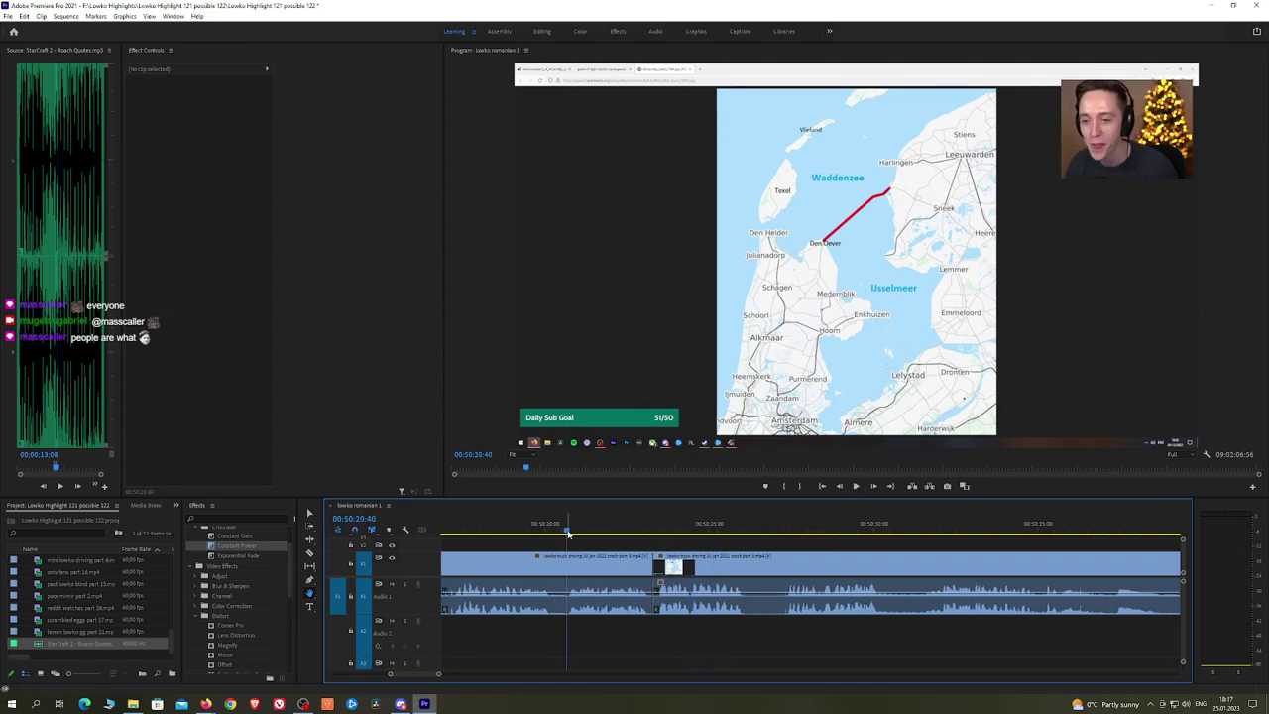
left_click(673, 530)
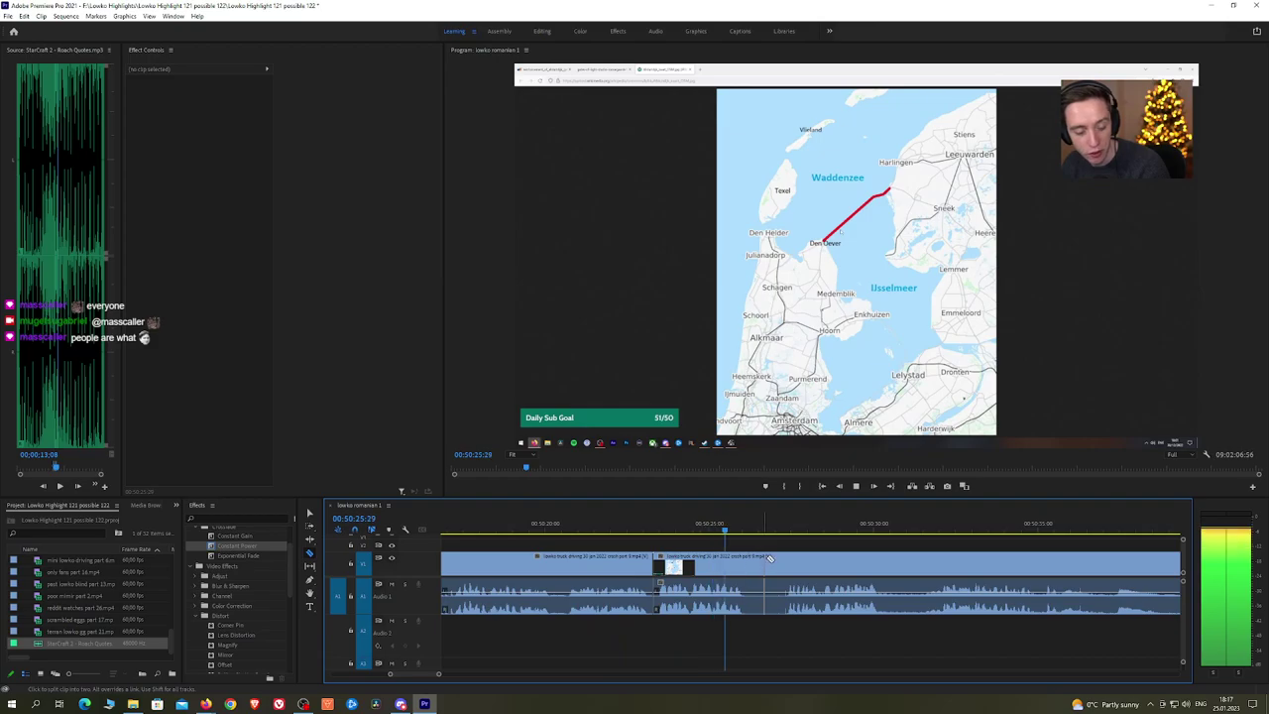
scroll(873, 540, "down", 3)
Step: Cut out another short unwanted part and ripple-delete it
left_click(646, 562)
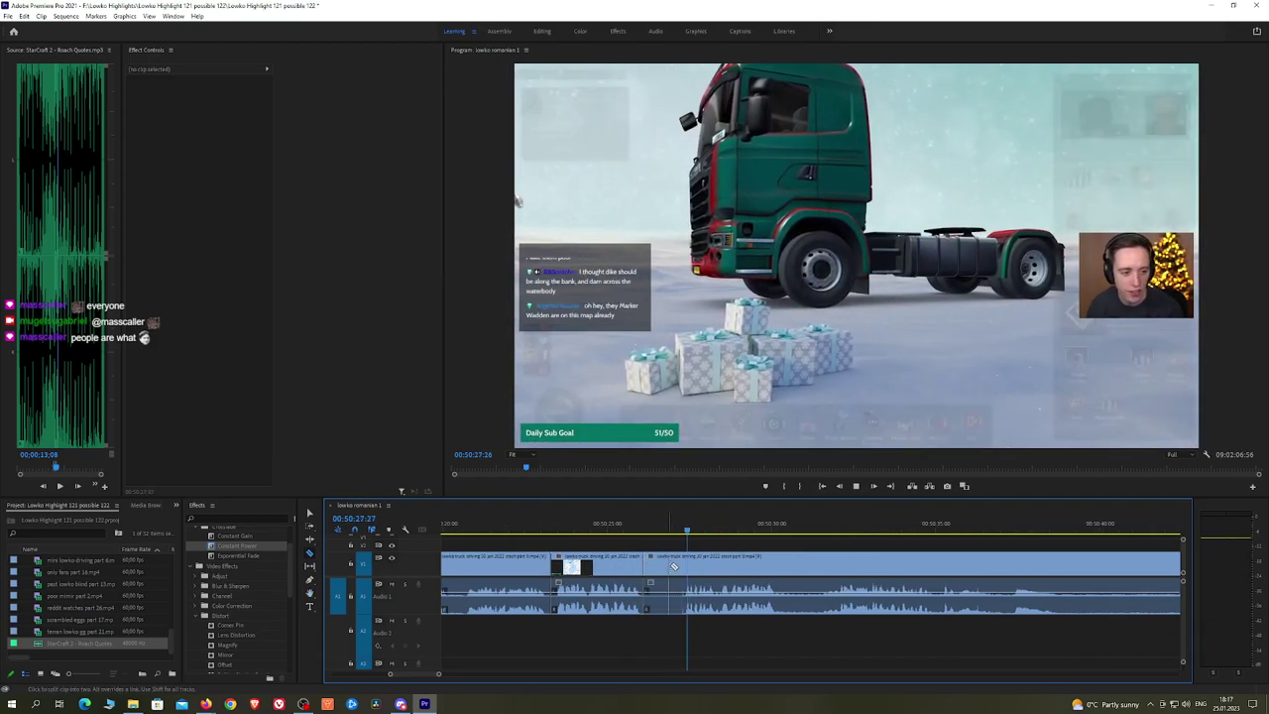
left_click(686, 566)
key("v")
left_click(678, 568)
key("shift+Delete")
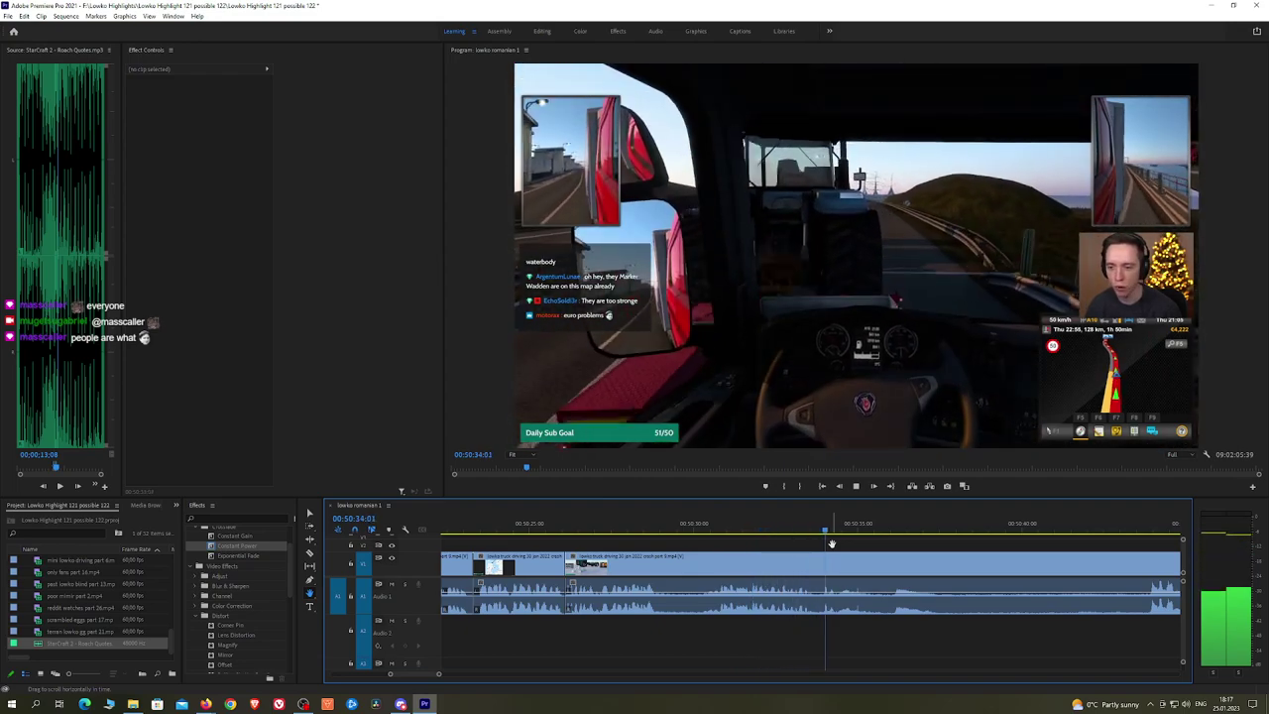
Step: Add a second Roach Quotes sound on A2 near 00:50:34, lower its volume, and play it back
left_click(823, 529)
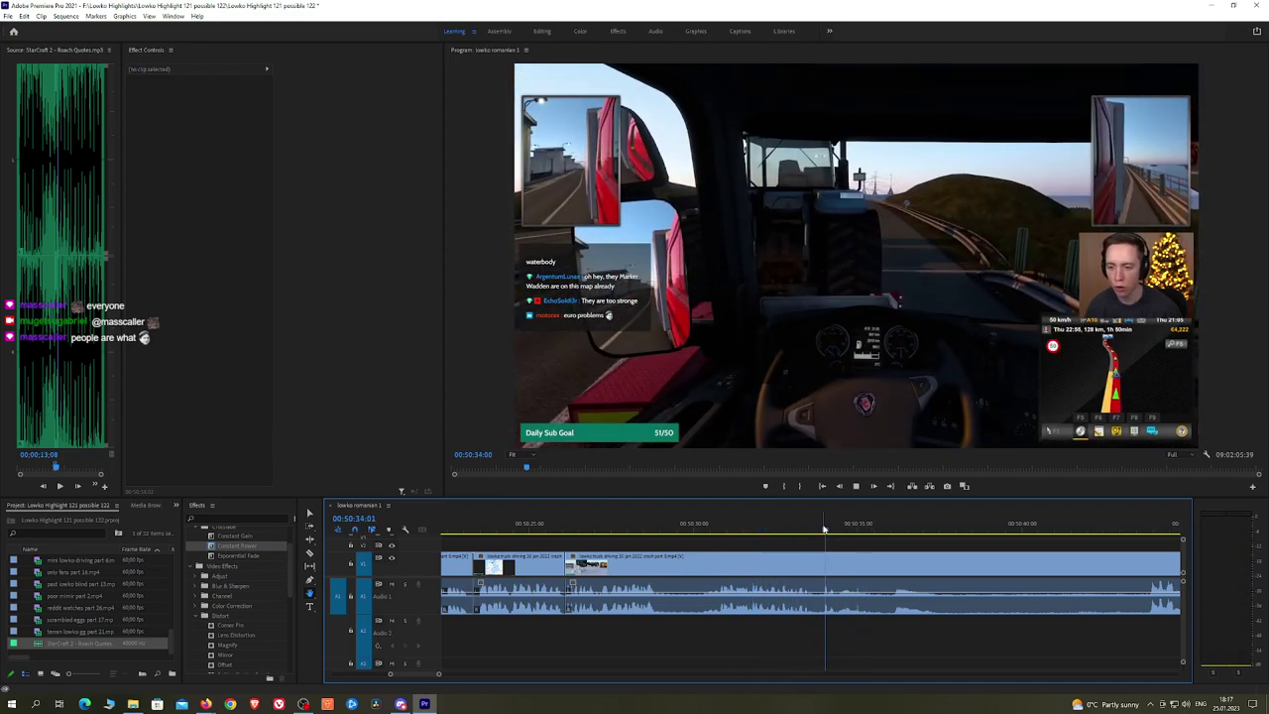
left_click(830, 530)
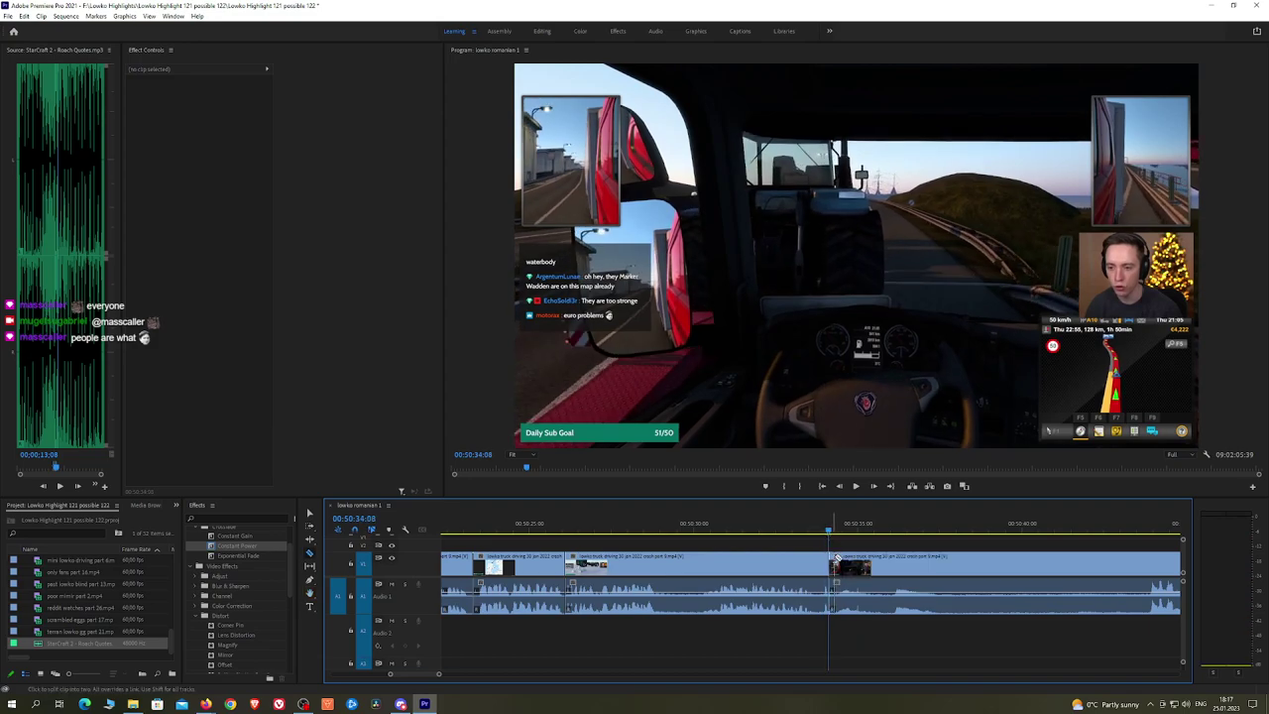
key("space")
left_click(831, 530)
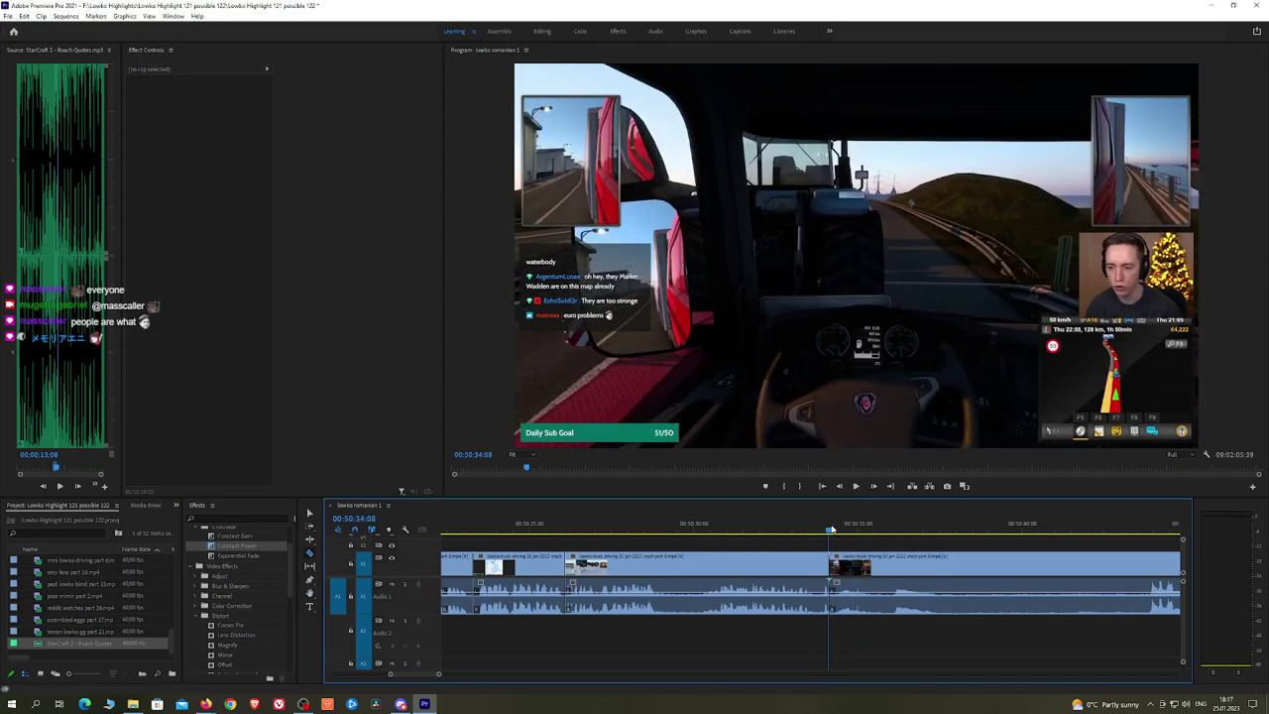
left_click_drag(831, 530, 844, 533)
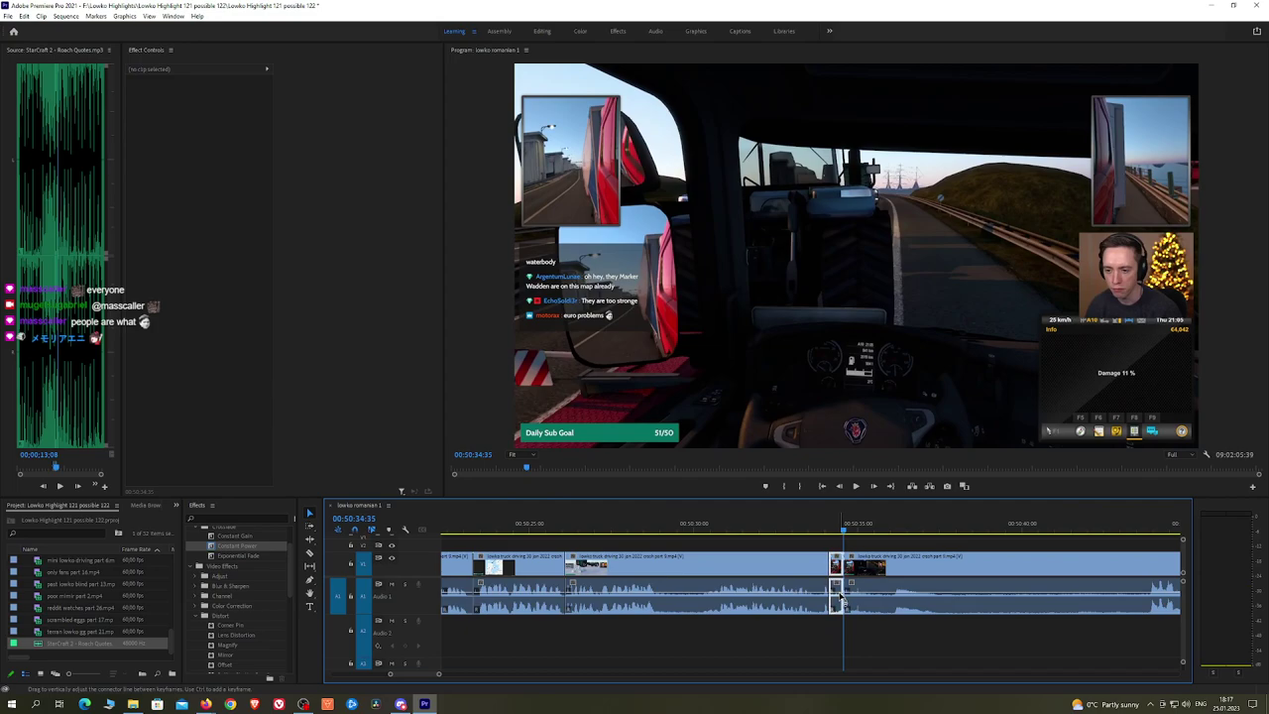
left_click(843, 600)
left_click_drag(106, 650, 843, 659)
left_click(841, 642)
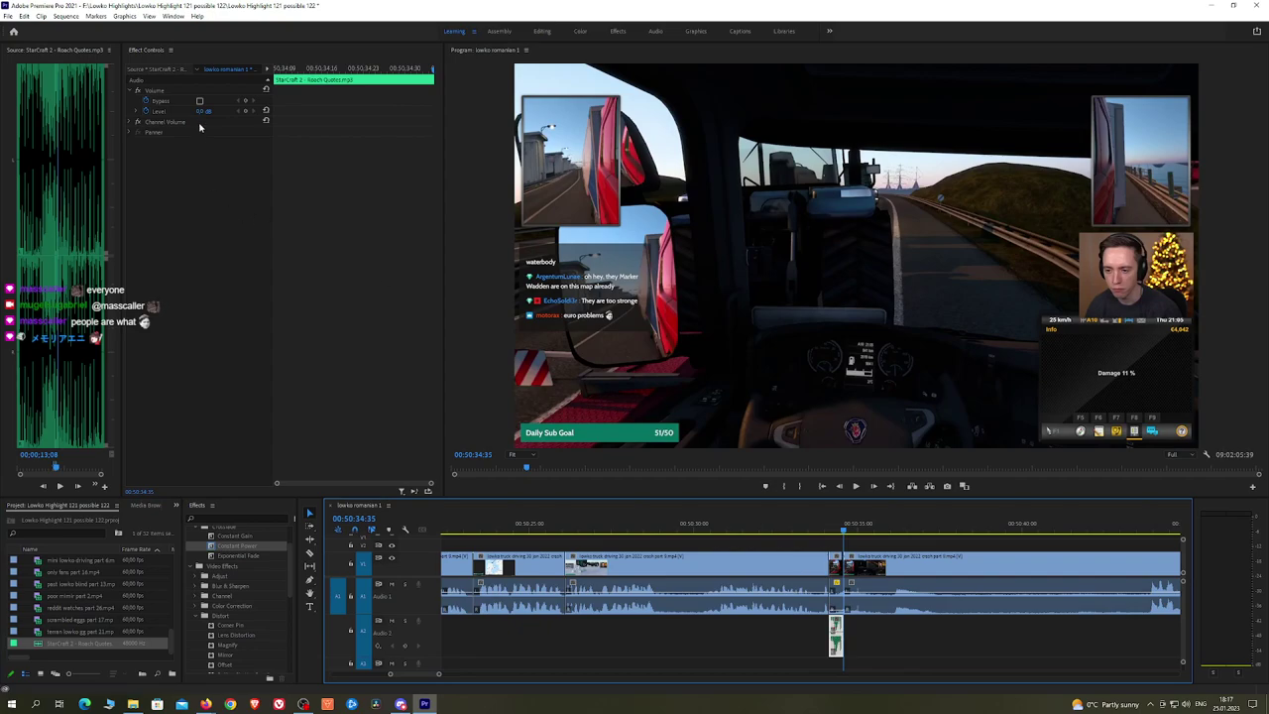
left_click(201, 117)
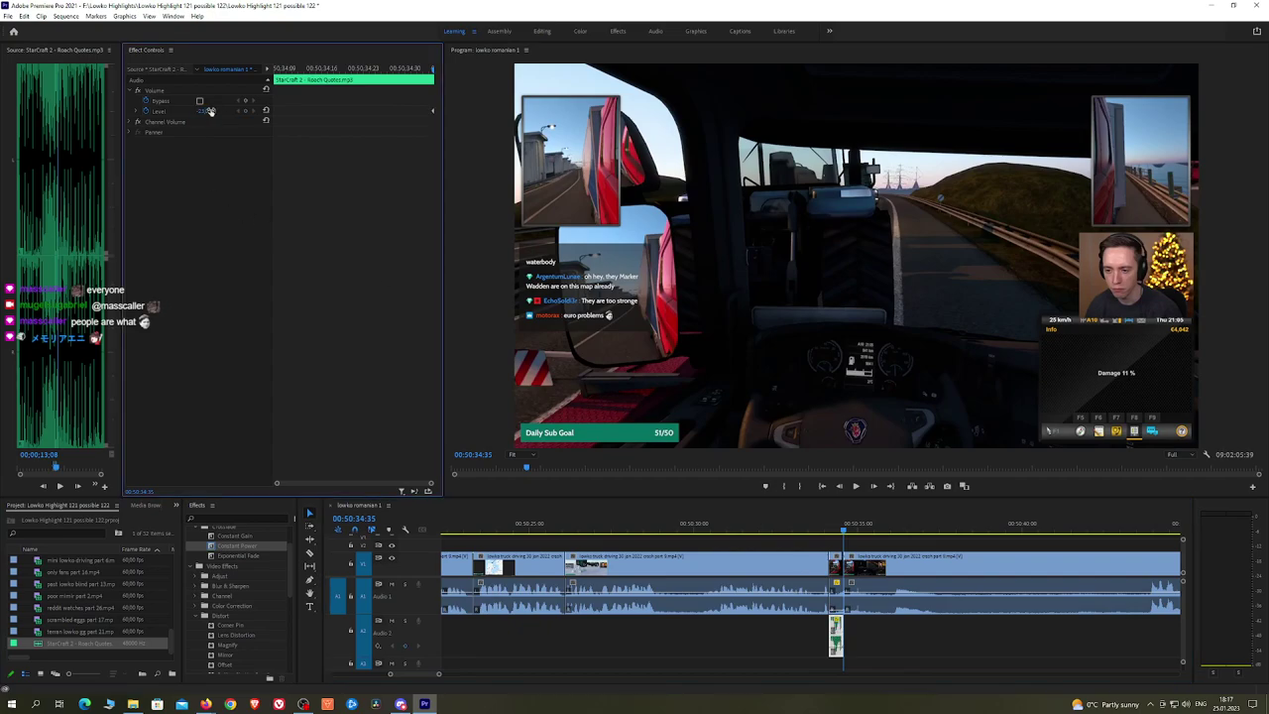
left_click(851, 539)
key("space")
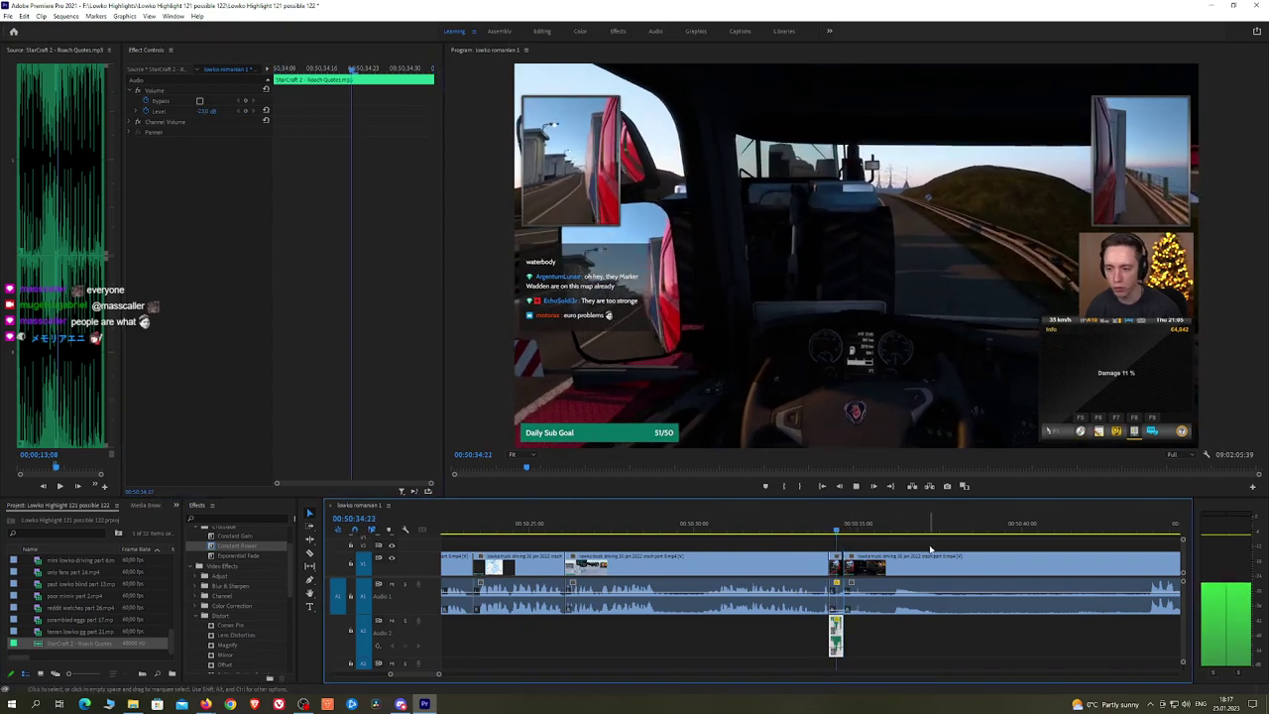
scroll(935, 555, "down", 4)
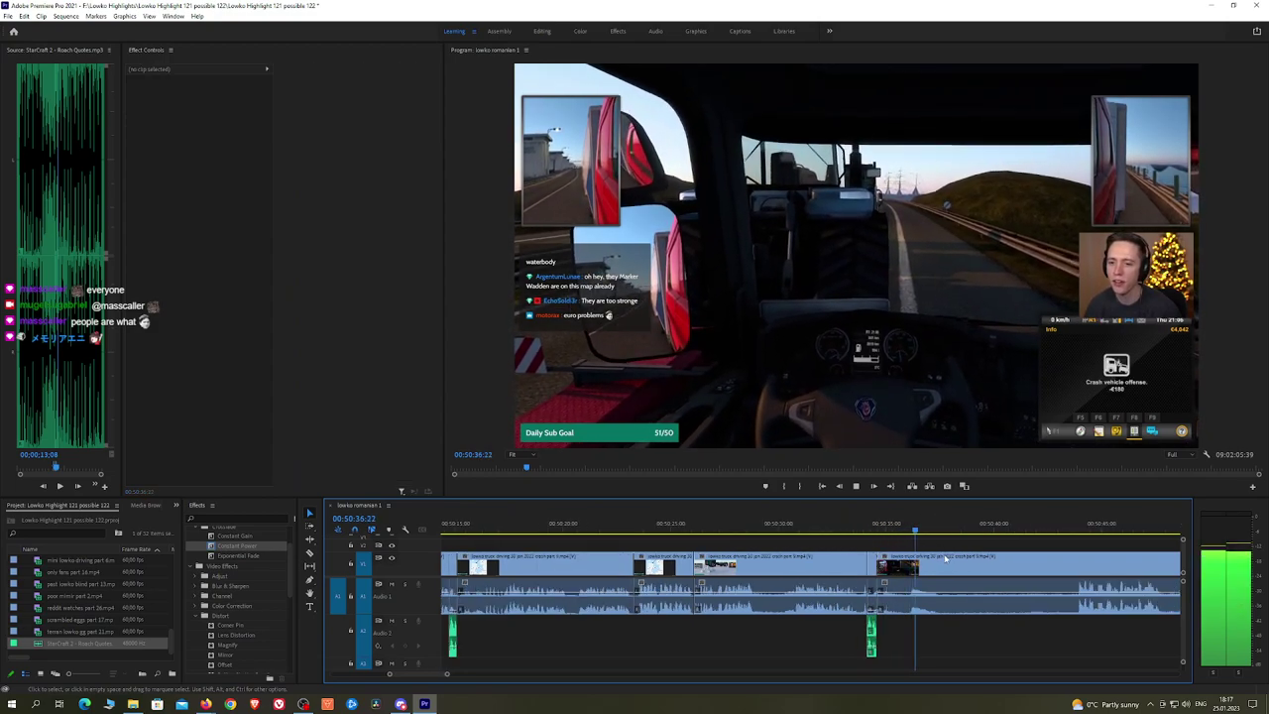
Step: Ripple-delete the third video clip near 00:50:43 and add a Constant Power crossfade on the A1 cut
key("h")
left_click_drag(1028, 542, 797, 546)
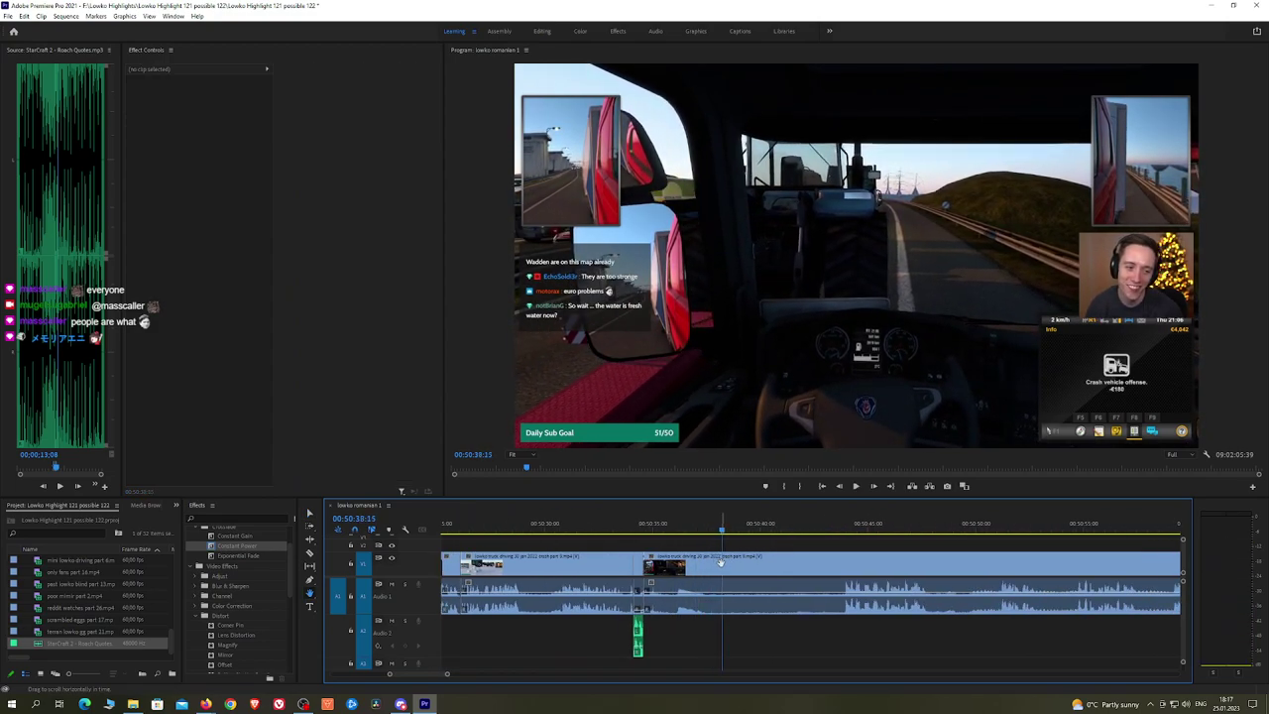
left_click(835, 532)
left_click(821, 566)
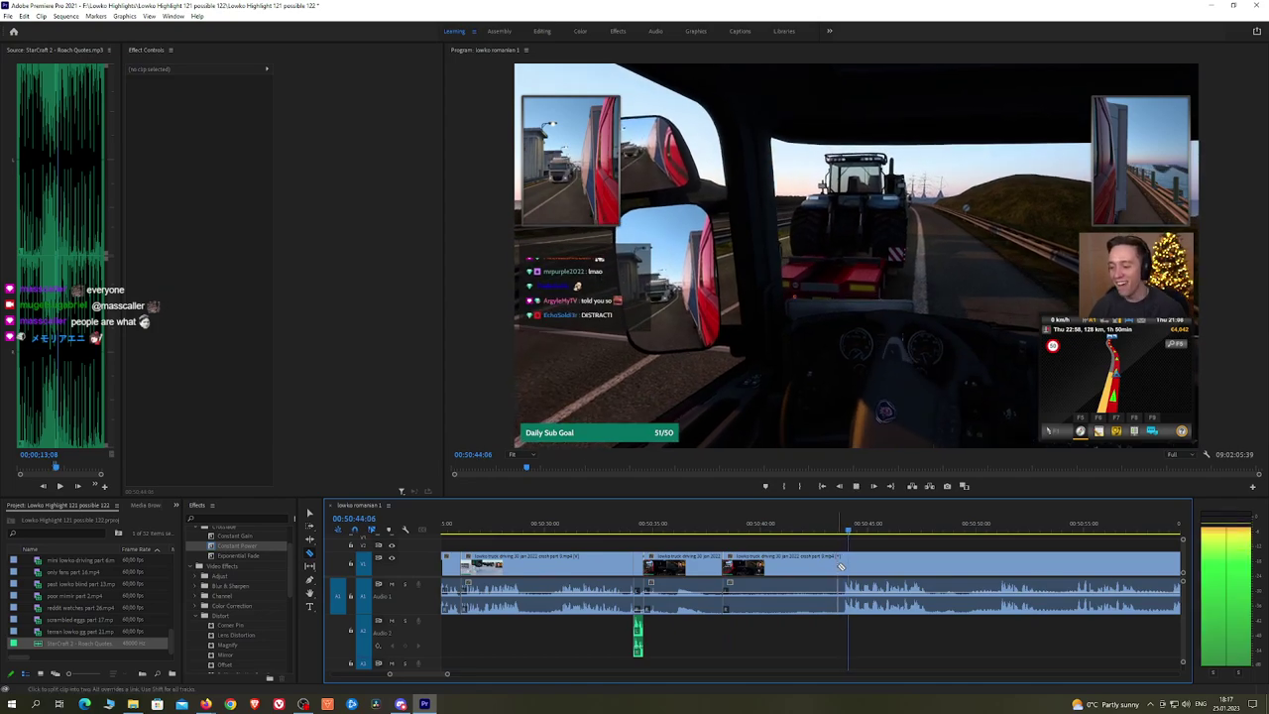
key("shift+Delete")
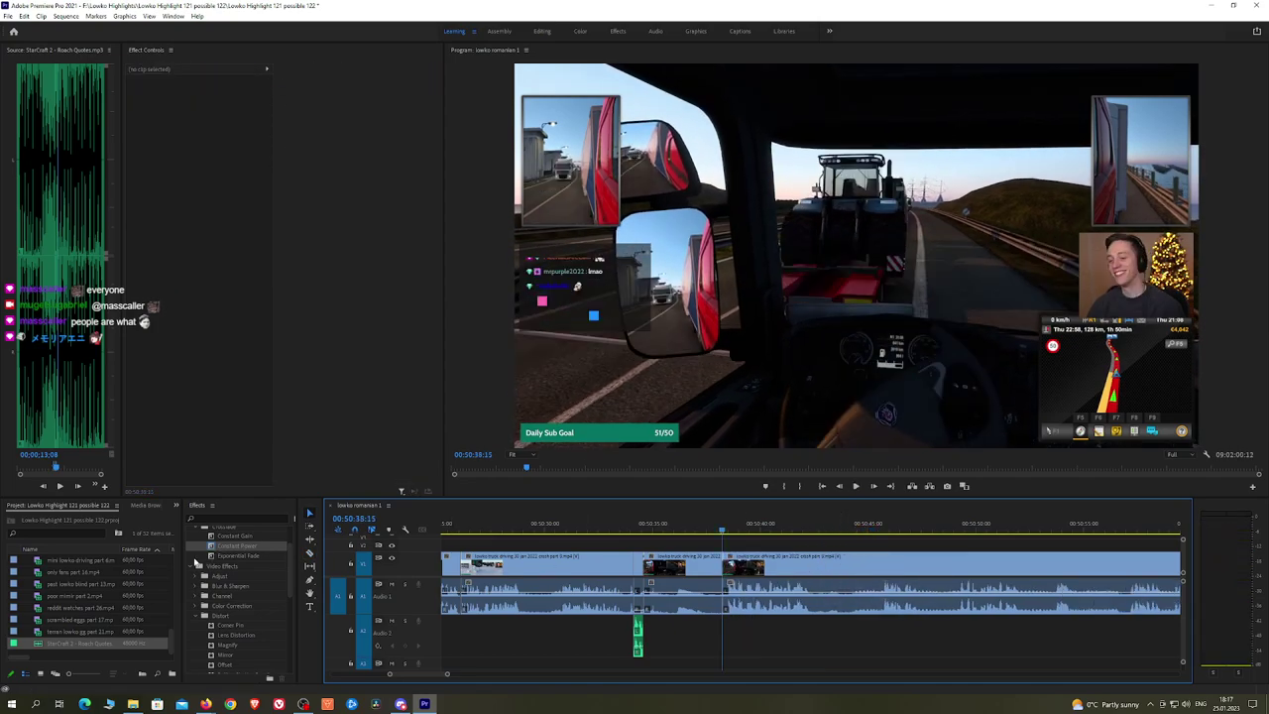
left_click_drag(208, 562, 694, 546)
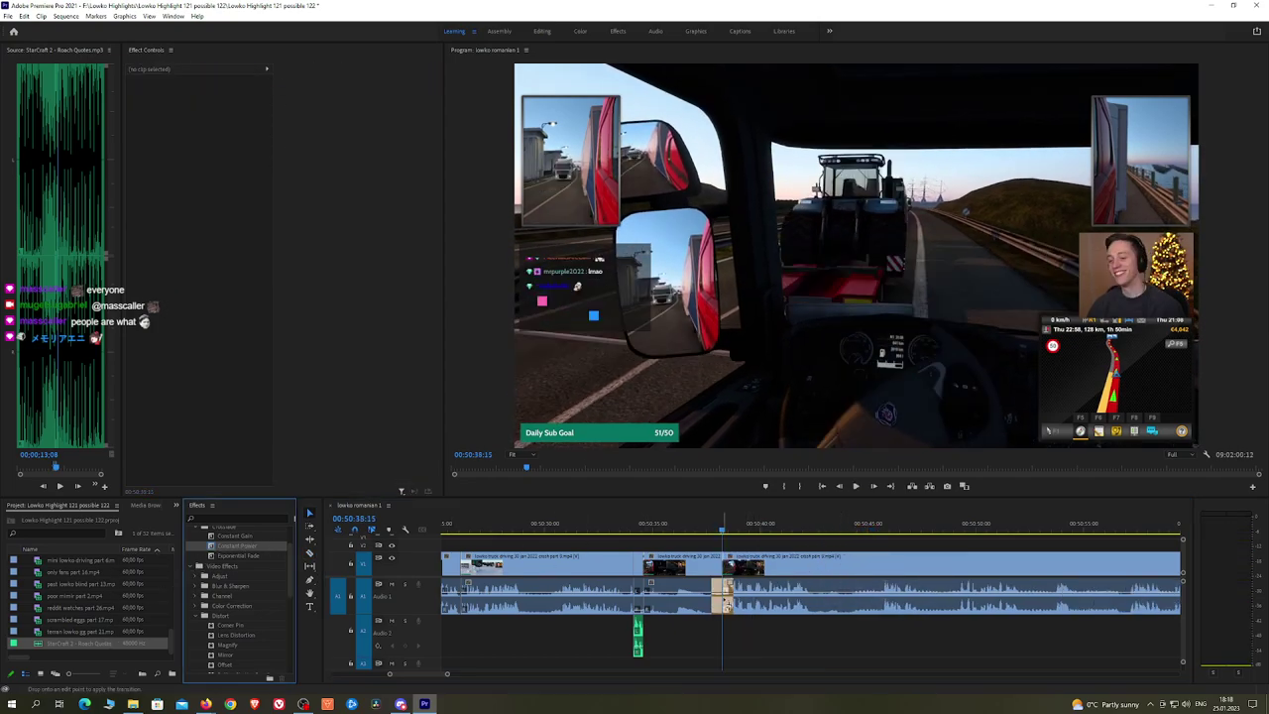
left_click_drag(726, 603, 727, 603)
key("space")
Step: Add another Roach Quotes sound under the short clip near 00:50:40 and lower its volume
key("h")
left_click_drag(906, 548, 844, 539)
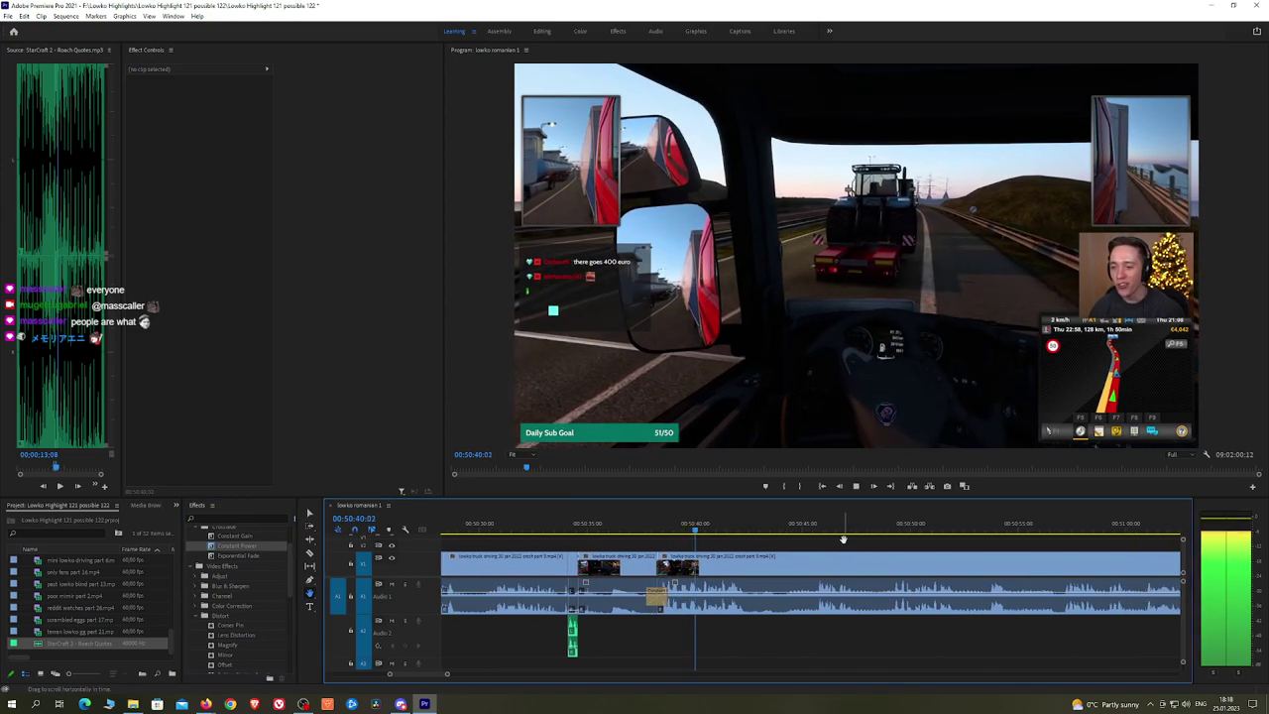
left_click(699, 526)
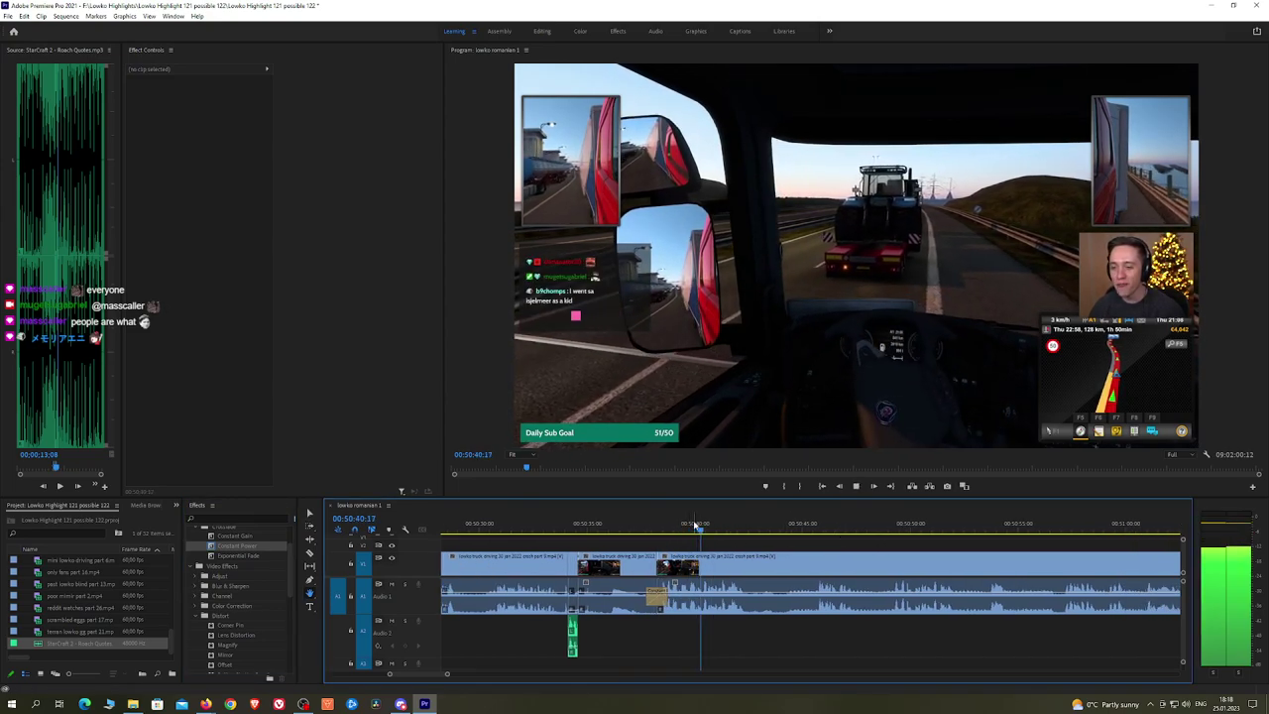
key("space")
scroll(714, 549, "up", 6)
key("c")
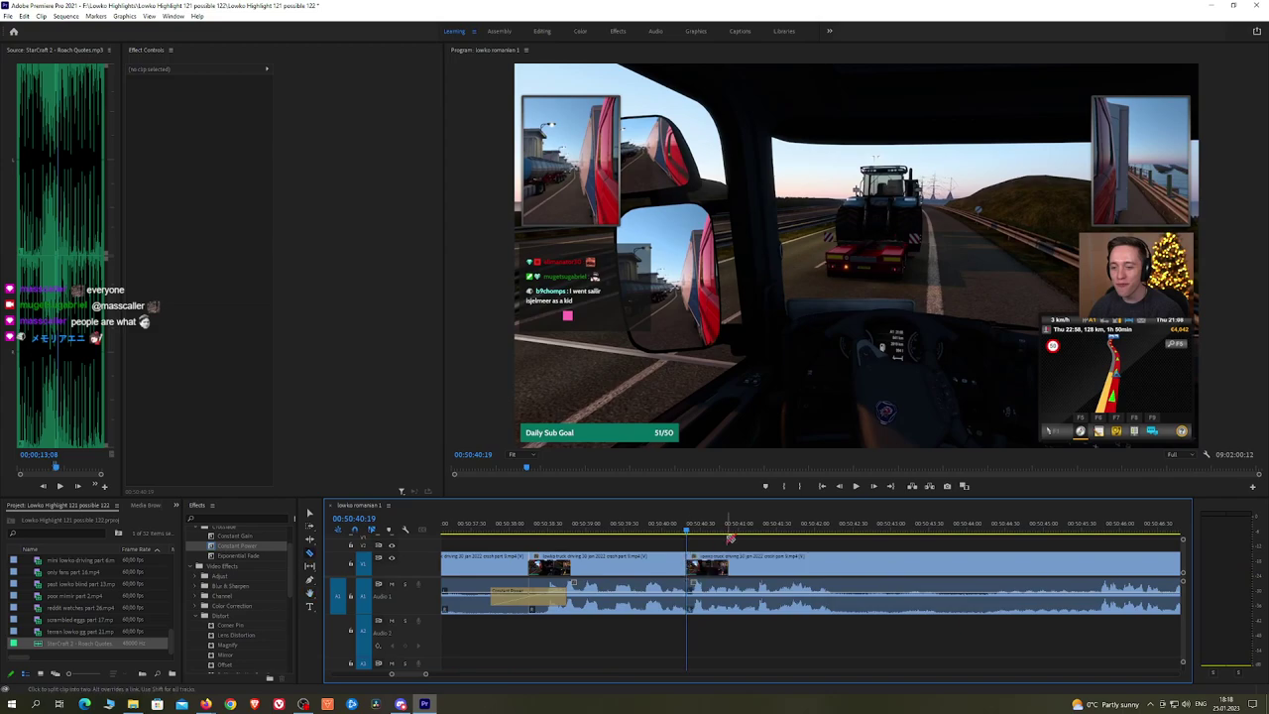
left_click(706, 593)
left_click_drag(95, 650, 714, 637)
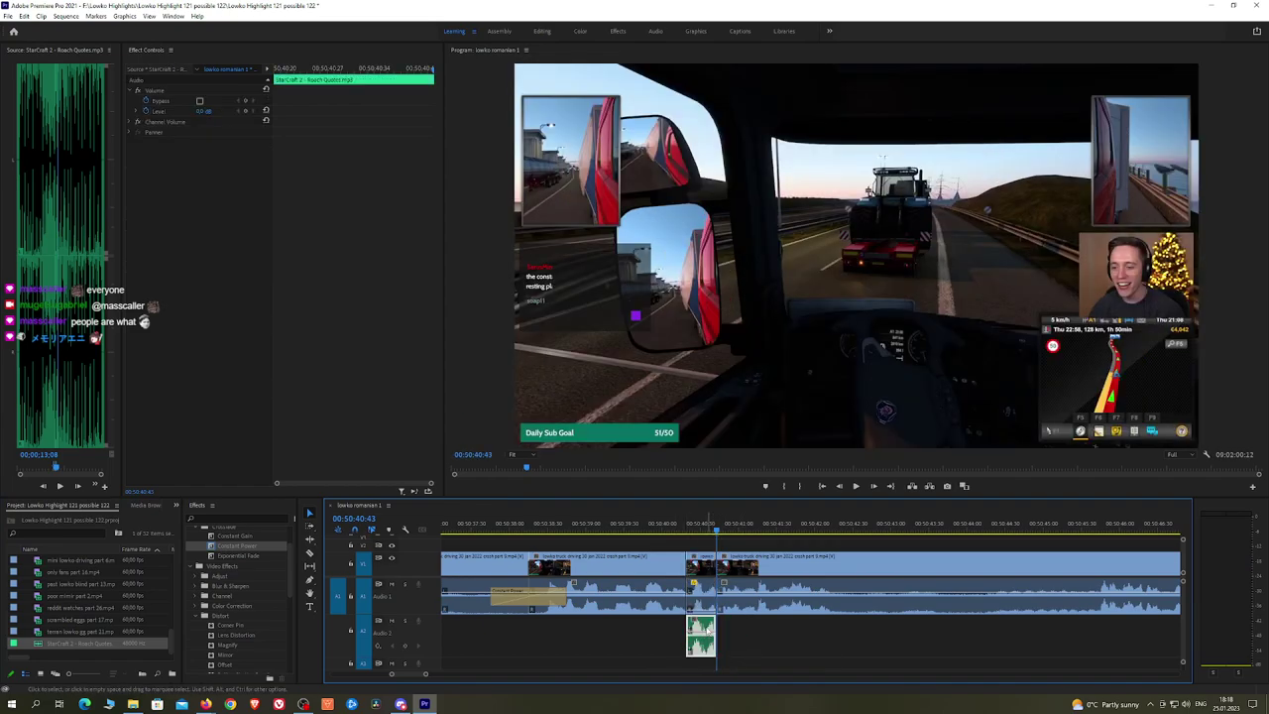
left_click(207, 111)
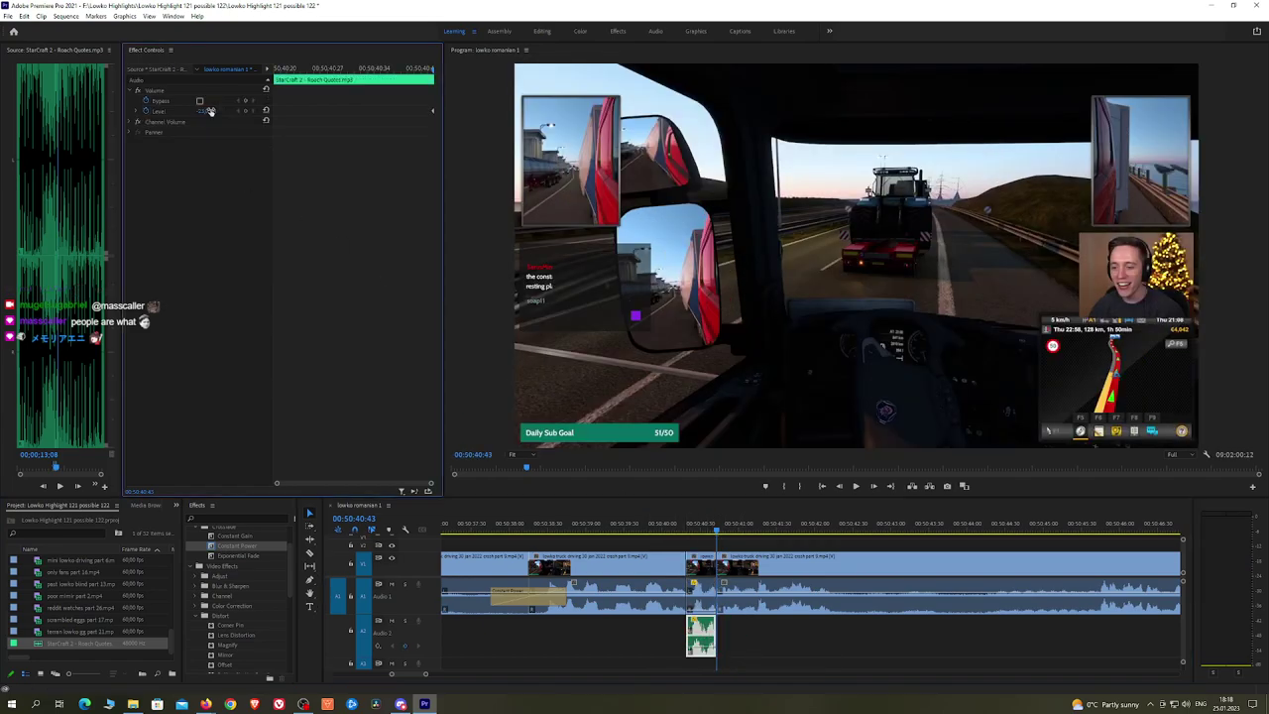
left_click(685, 532)
key("space")
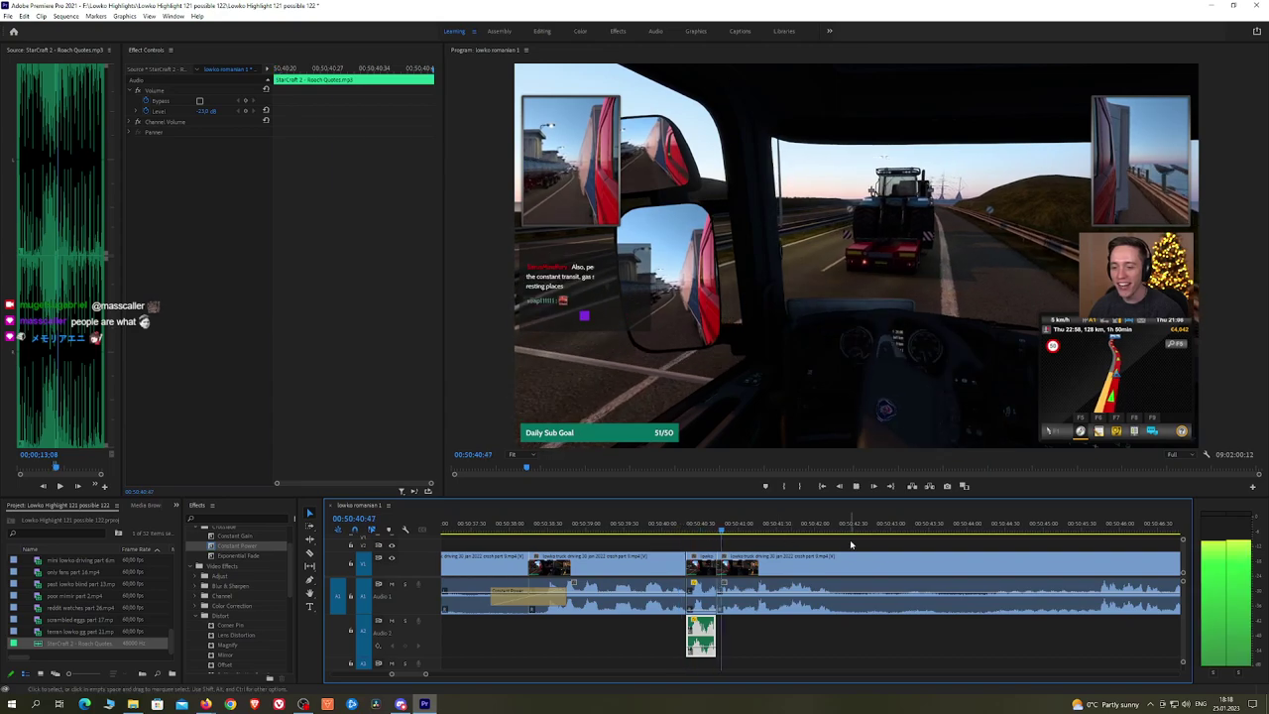
left_click(854, 545)
scroll(864, 548, "down", 3)
Step: Pan the timeline ahead to review the footage around 00:50:45
key("h")
left_click_drag(991, 558, 714, 531)
left_click(766, 530)
scroll(845, 544, "down", 2)
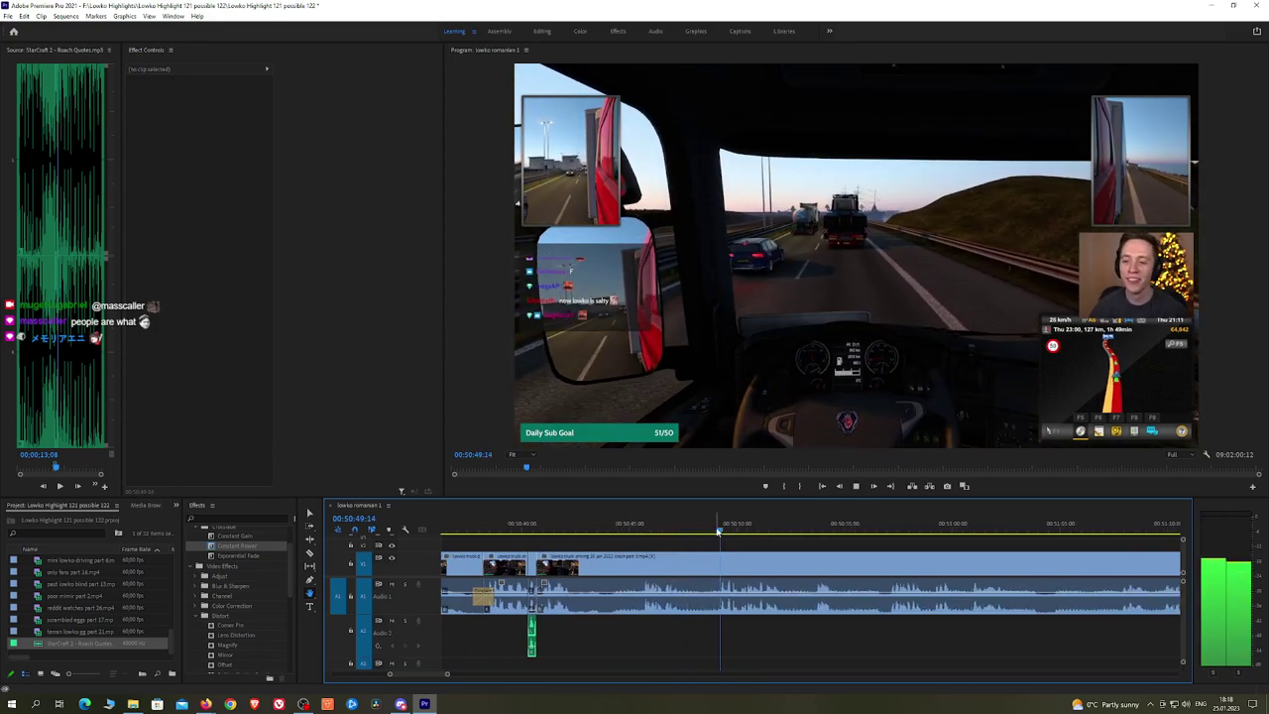
Step: Split off a short segment, ripple-delete it, and add a Constant Power crossfade on the audio cut
left_click_drag(837, 547, 834, 547)
scroll(833, 547, "down", 2)
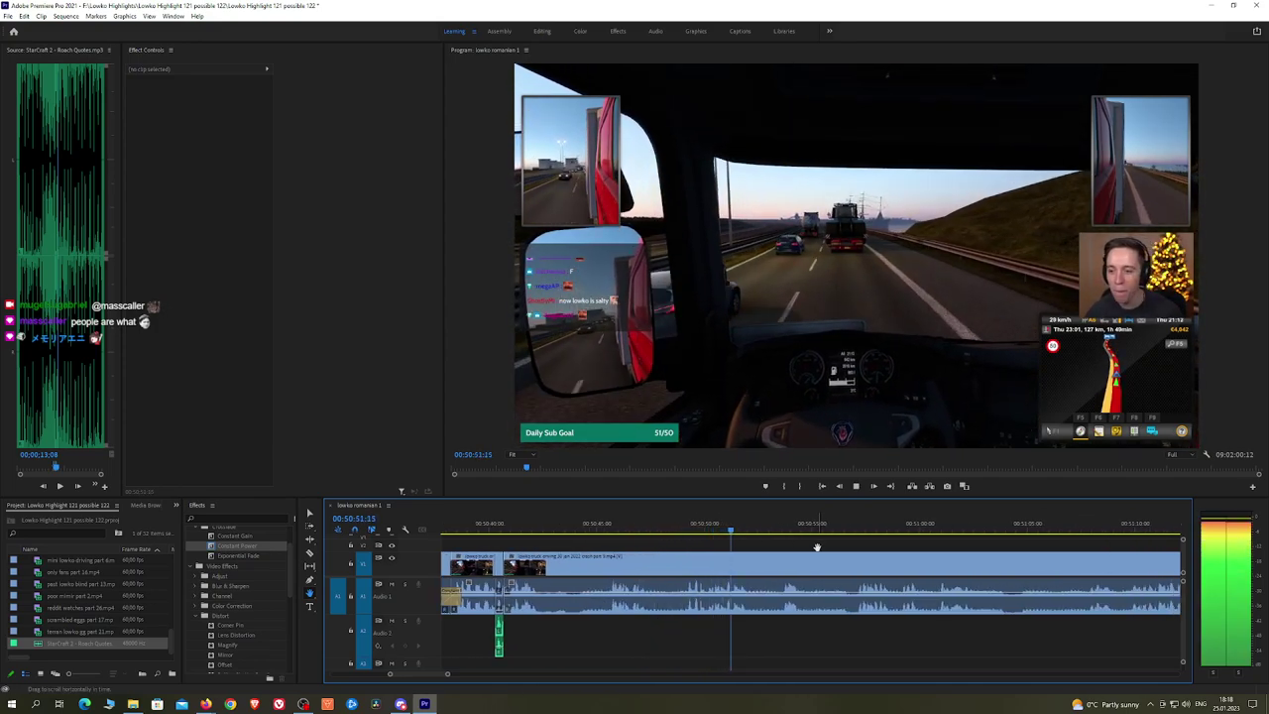
key("c")
left_click(756, 561)
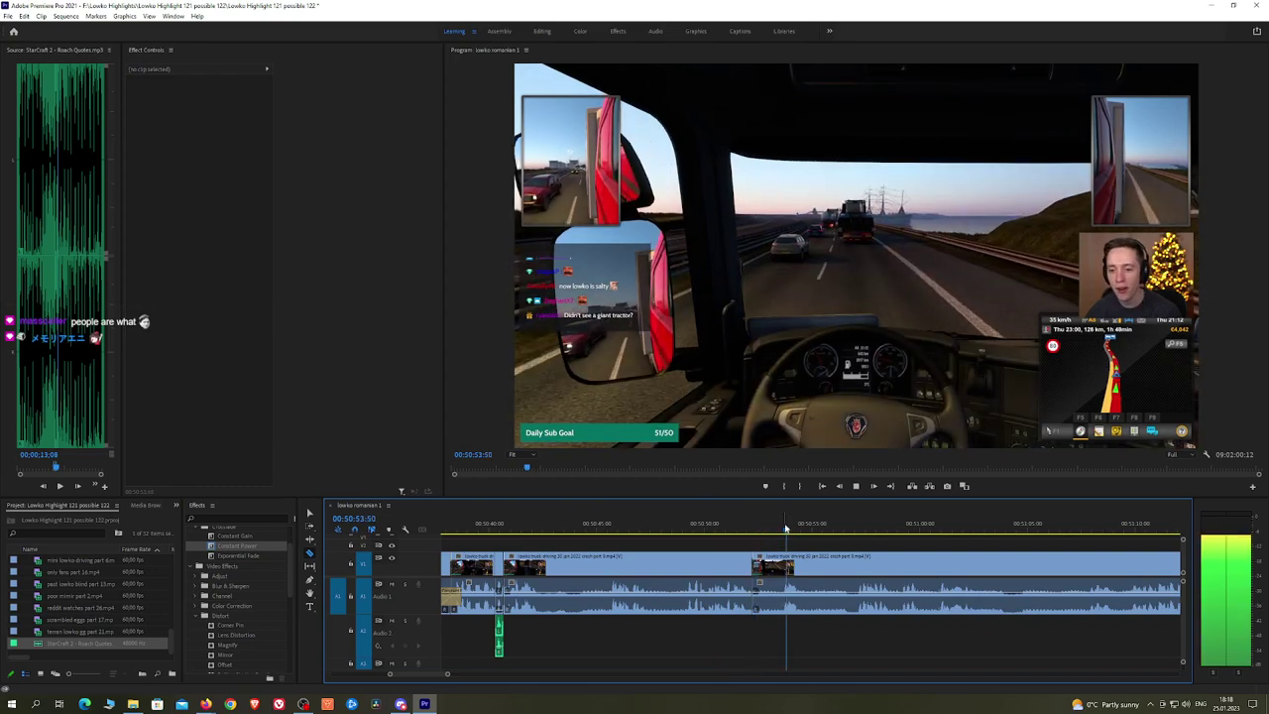
key("v")
left_click(769, 562)
key("shift+Delete")
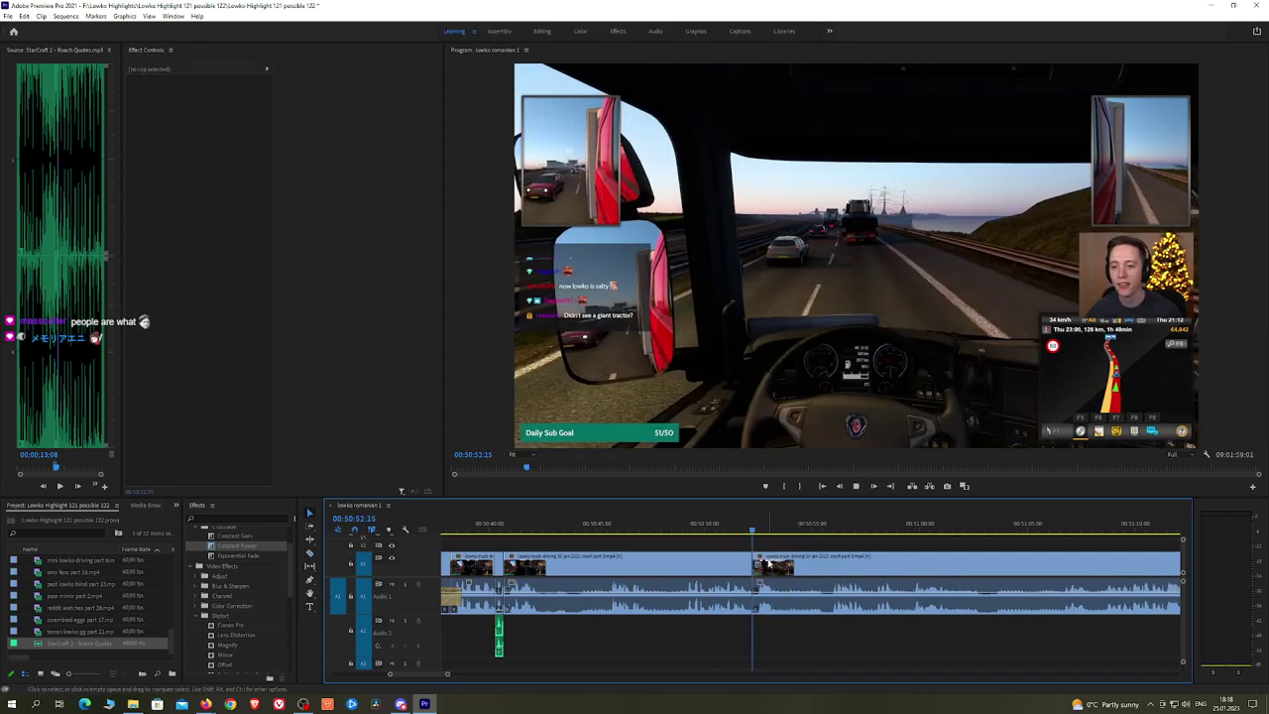
left_click_drag(238, 545, 665, 551)
left_click_drag(753, 597, 753, 597)
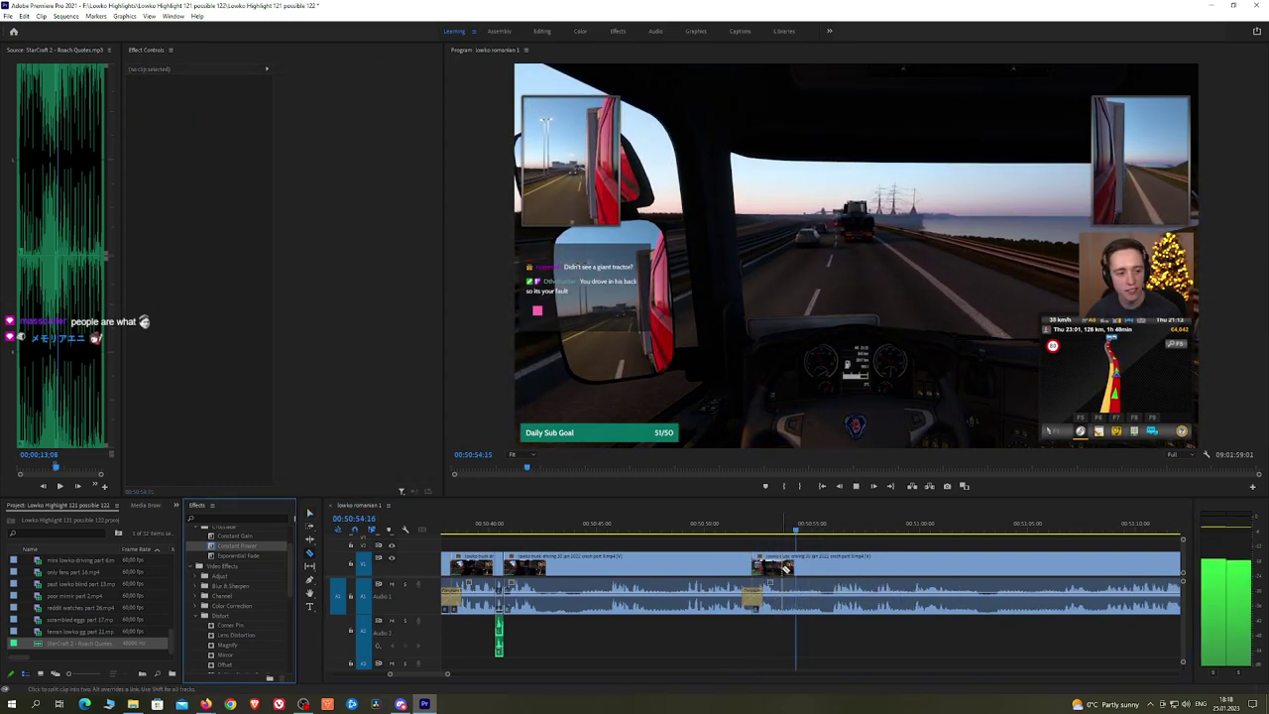
Step: Cut out the next short unwanted segment and ripple-delete it
key("c")
left_click(783, 567)
left_click(836, 533)
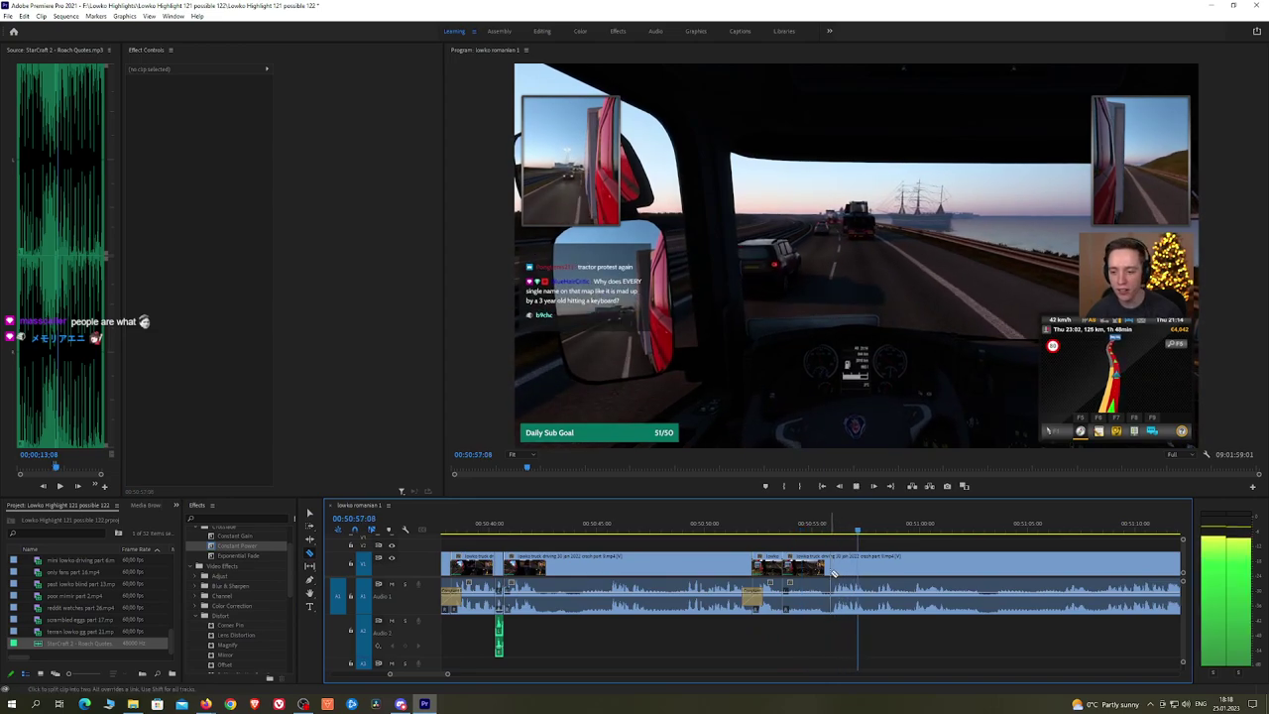
left_click(832, 571)
key("v")
left_click(808, 568)
key("shift+Delete")
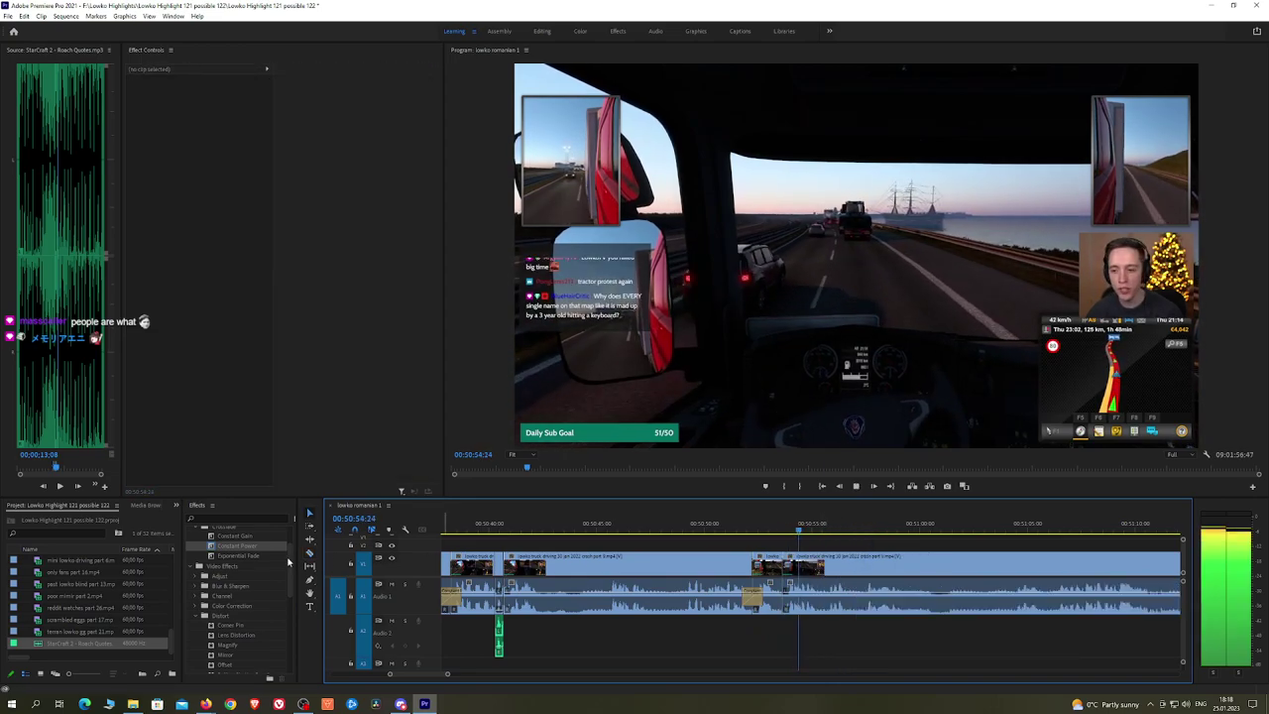
left_click(289, 562)
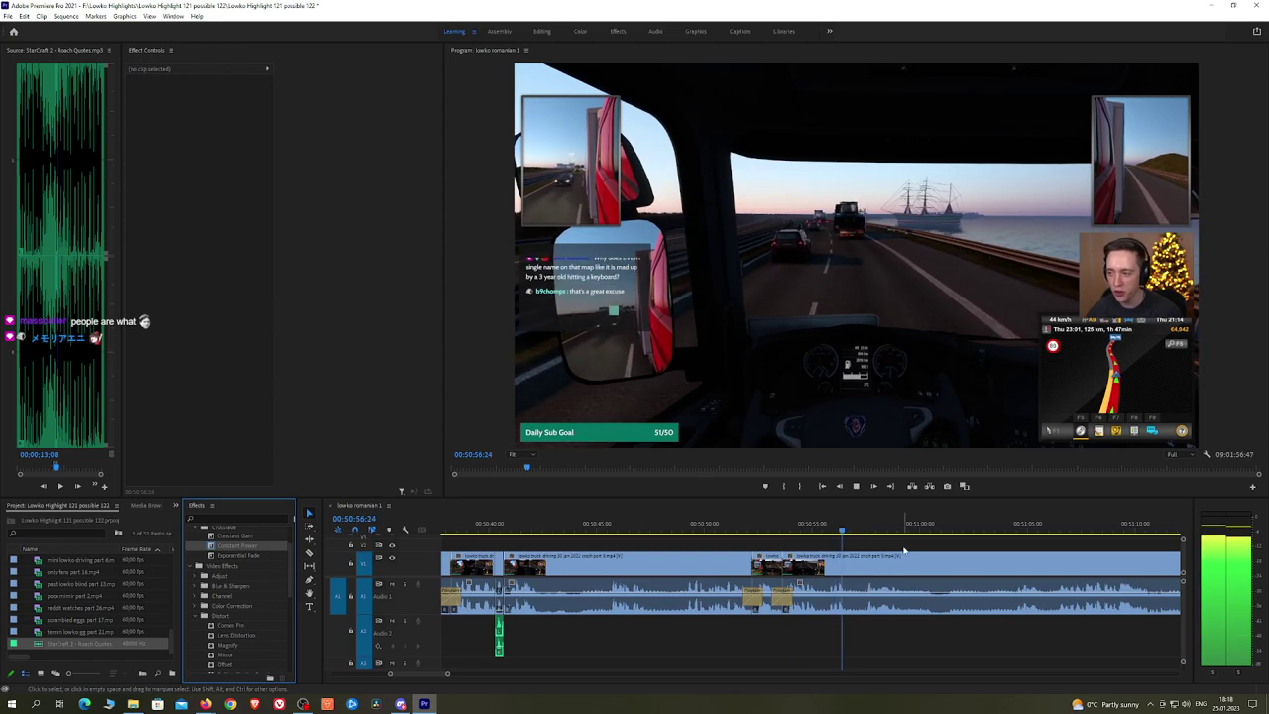
Step: Remove the unwanted stretch before 00:51:04 and add a Constant Power crossfade at the cut
key("h")
left_click_drag(904, 548, 741, 546)
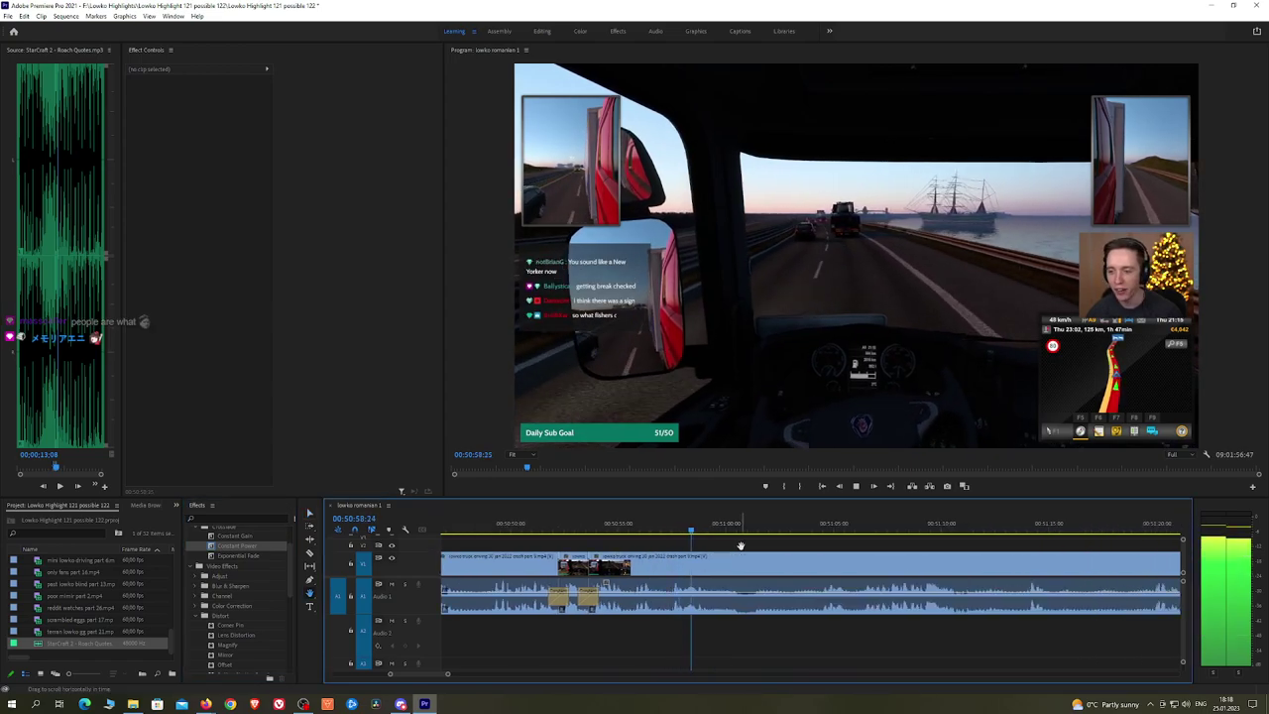
left_click(821, 527)
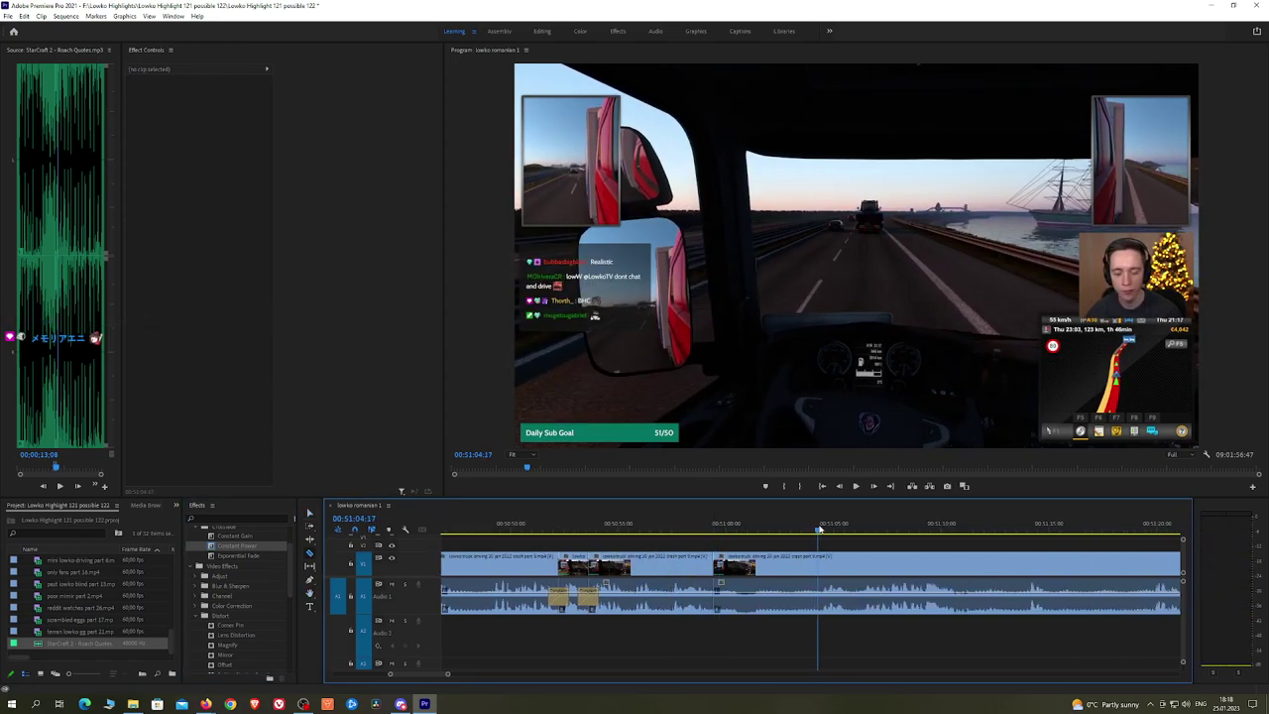
left_click(821, 568)
key("v")
left_click(797, 569)
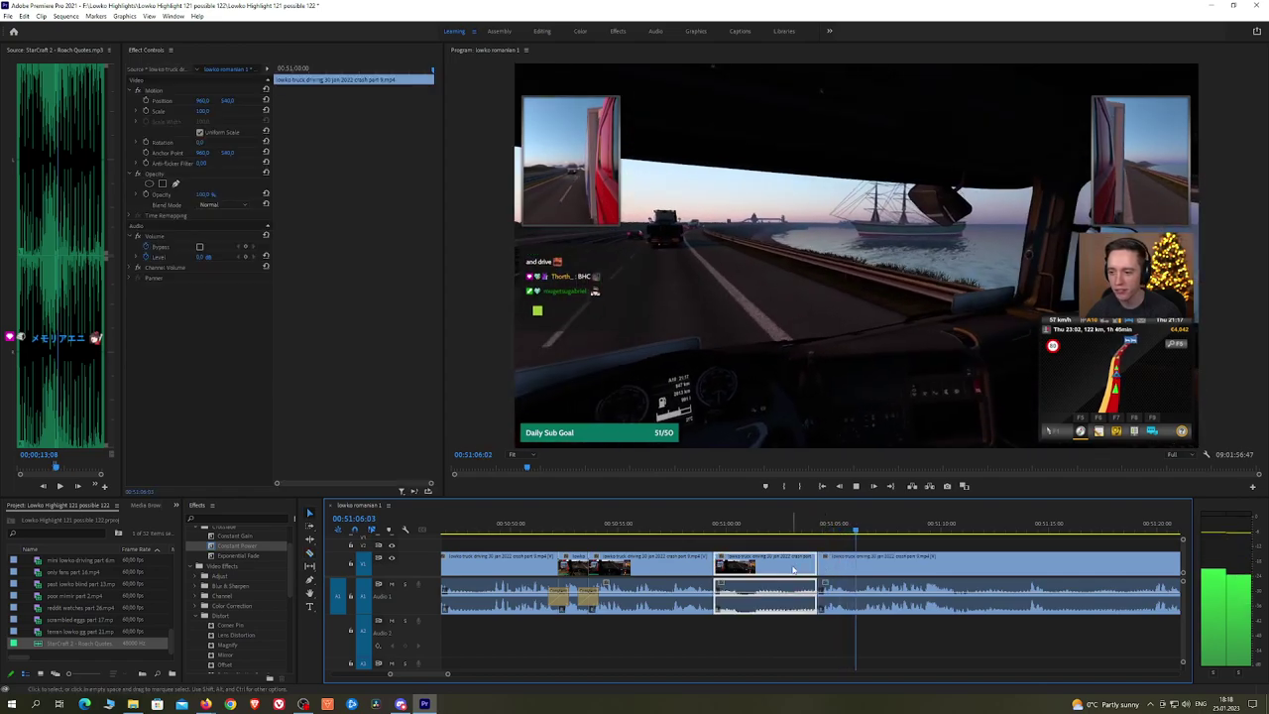
key("shift+Delete")
left_click_drag(256, 554, 713, 598)
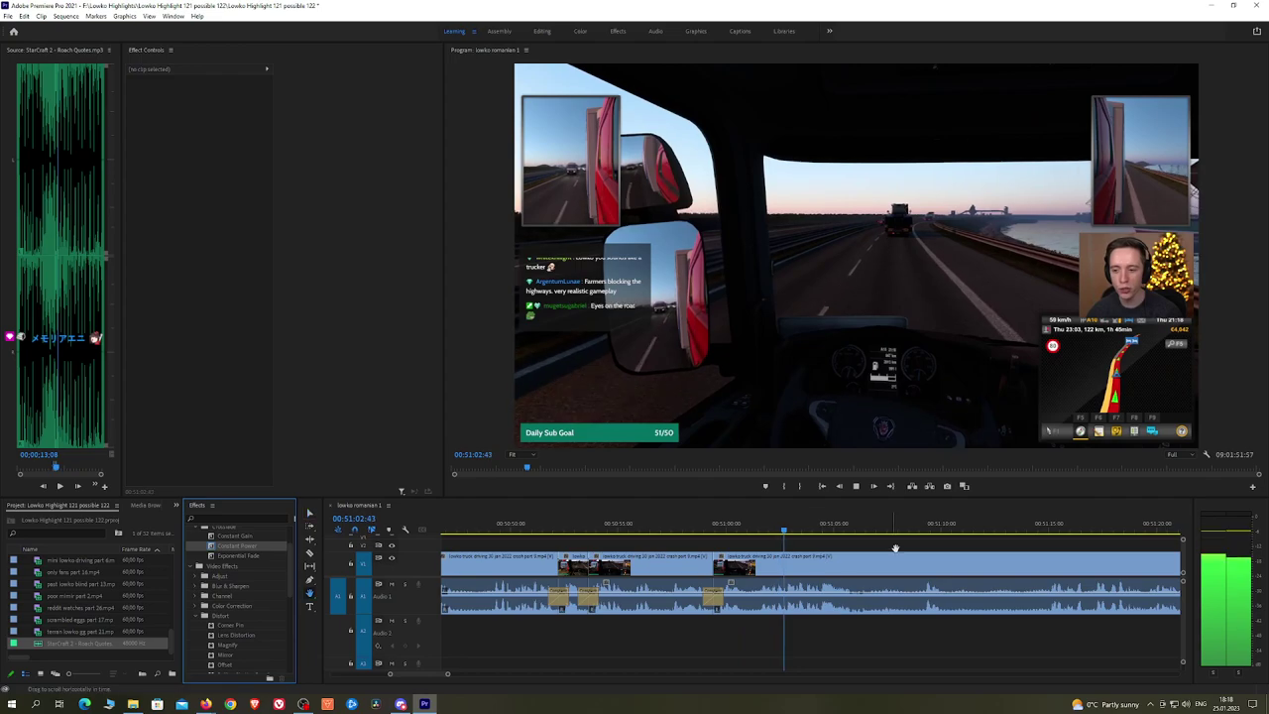
Step: Razor out a later unwanted stretch, ripple-delete it, and add a Constant Power crossfade there
left_click_drag(896, 548, 853, 547)
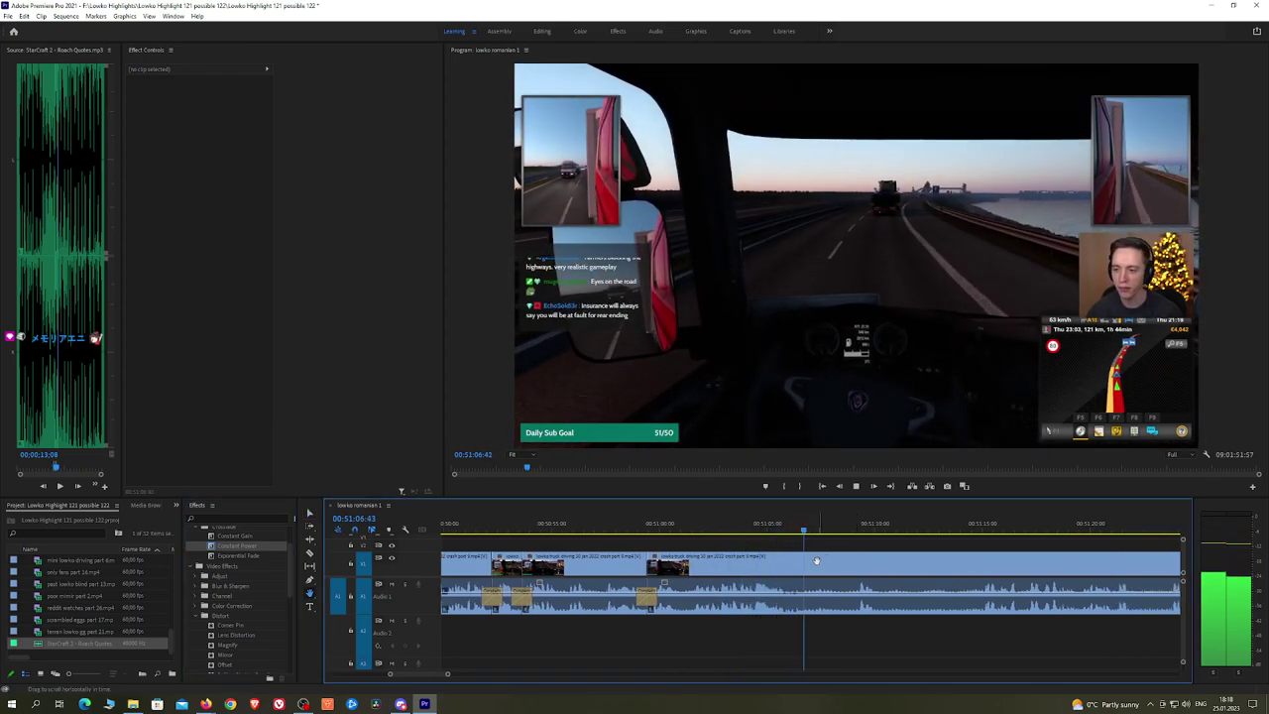
key("c")
left_click(815, 560)
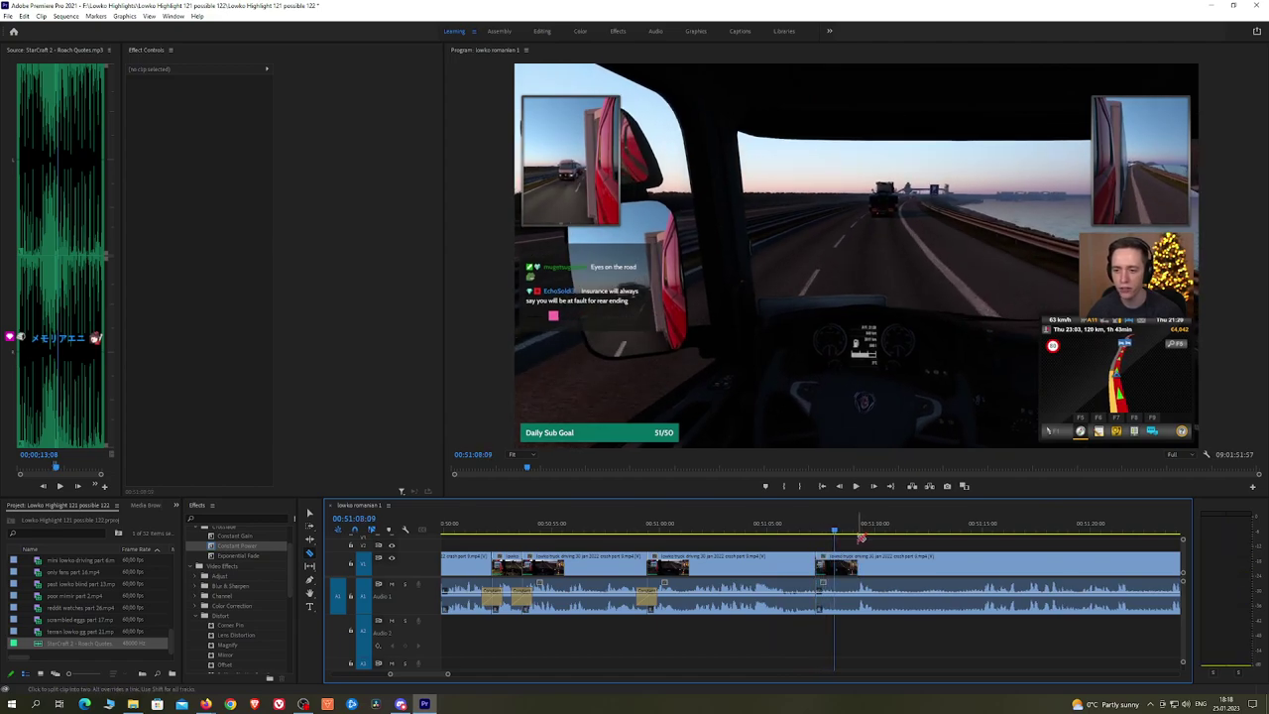
key("ctrl+z")
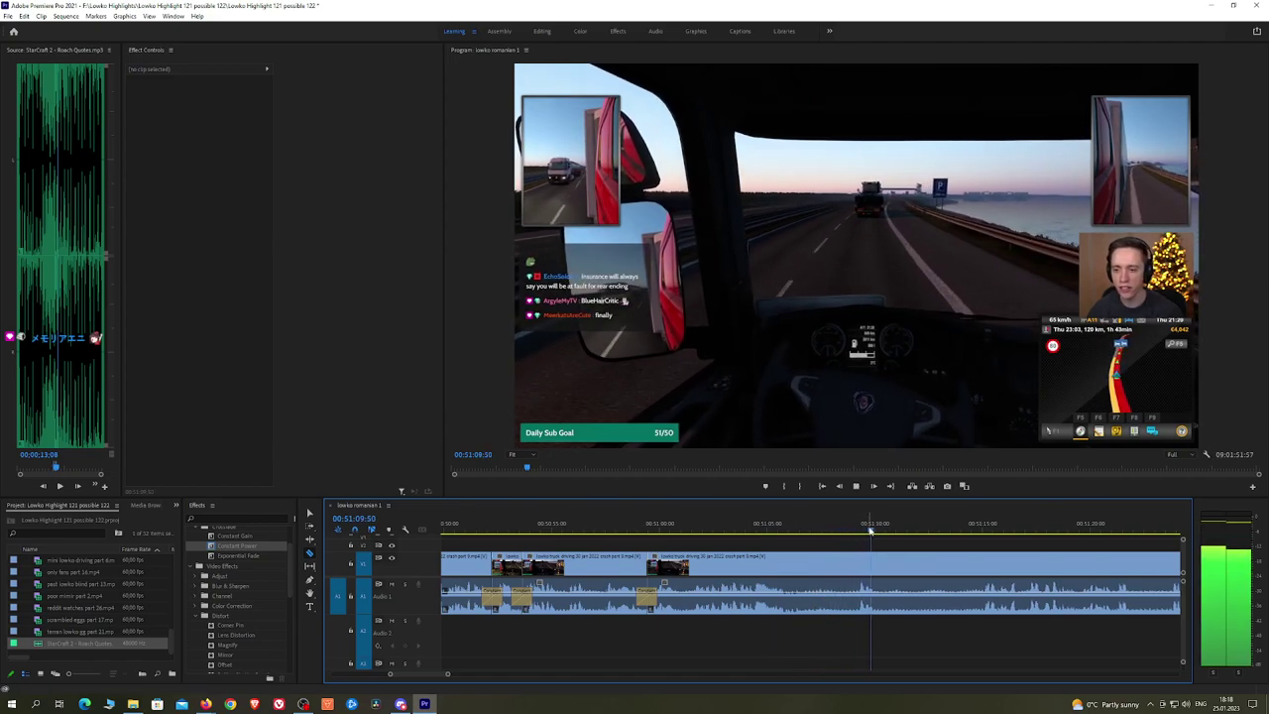
left_click(886, 558)
left_click(971, 528)
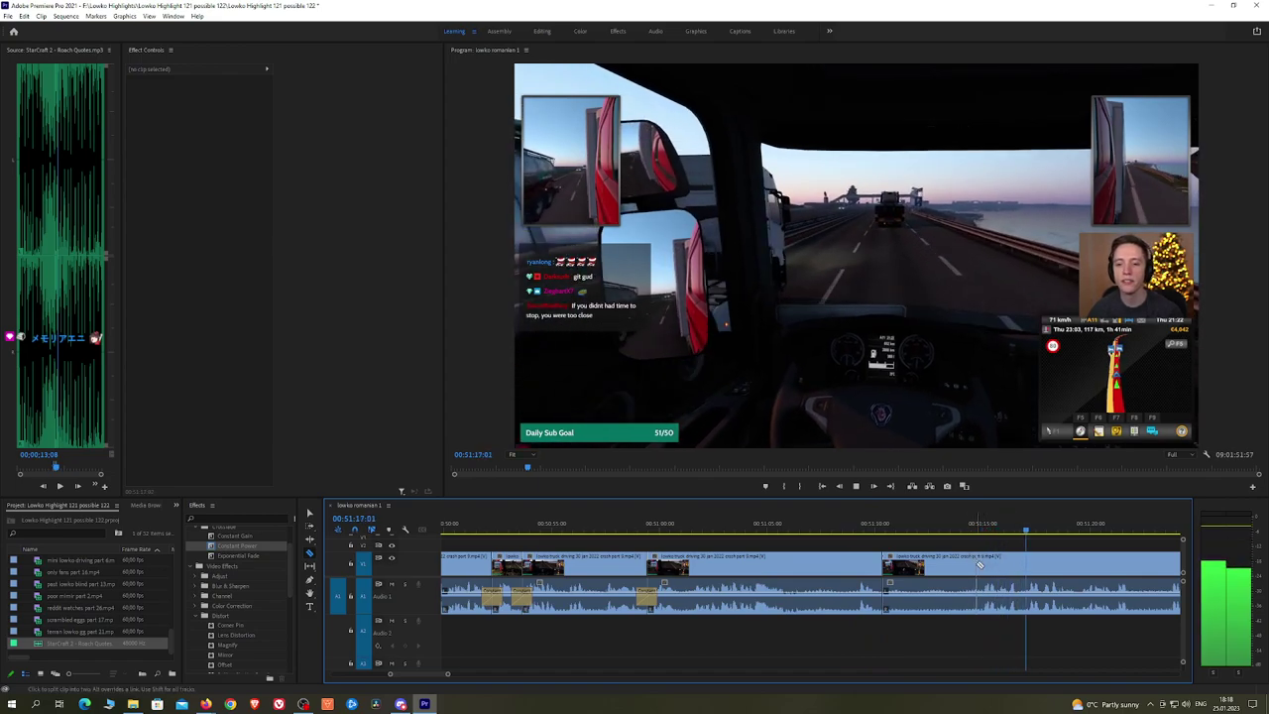
left_click(980, 561)
key("v")
left_click(968, 567)
key("shift+Delete")
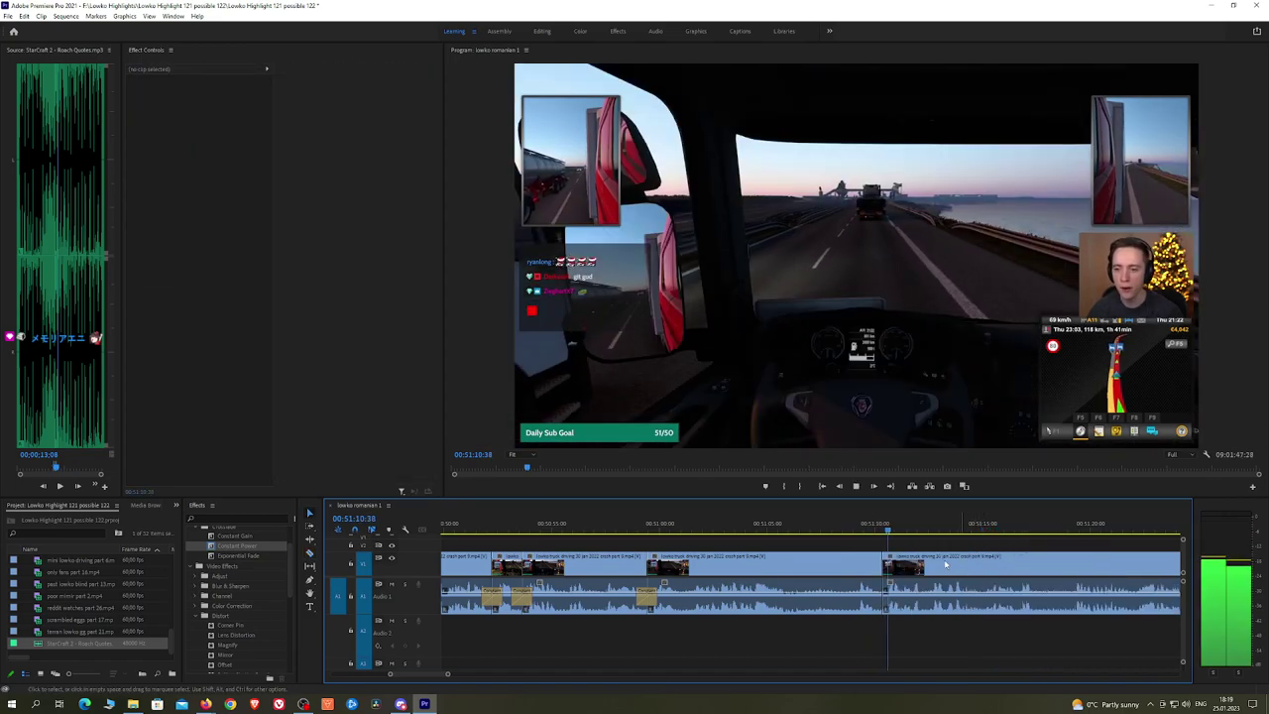
left_click_drag(237, 546, 884, 603)
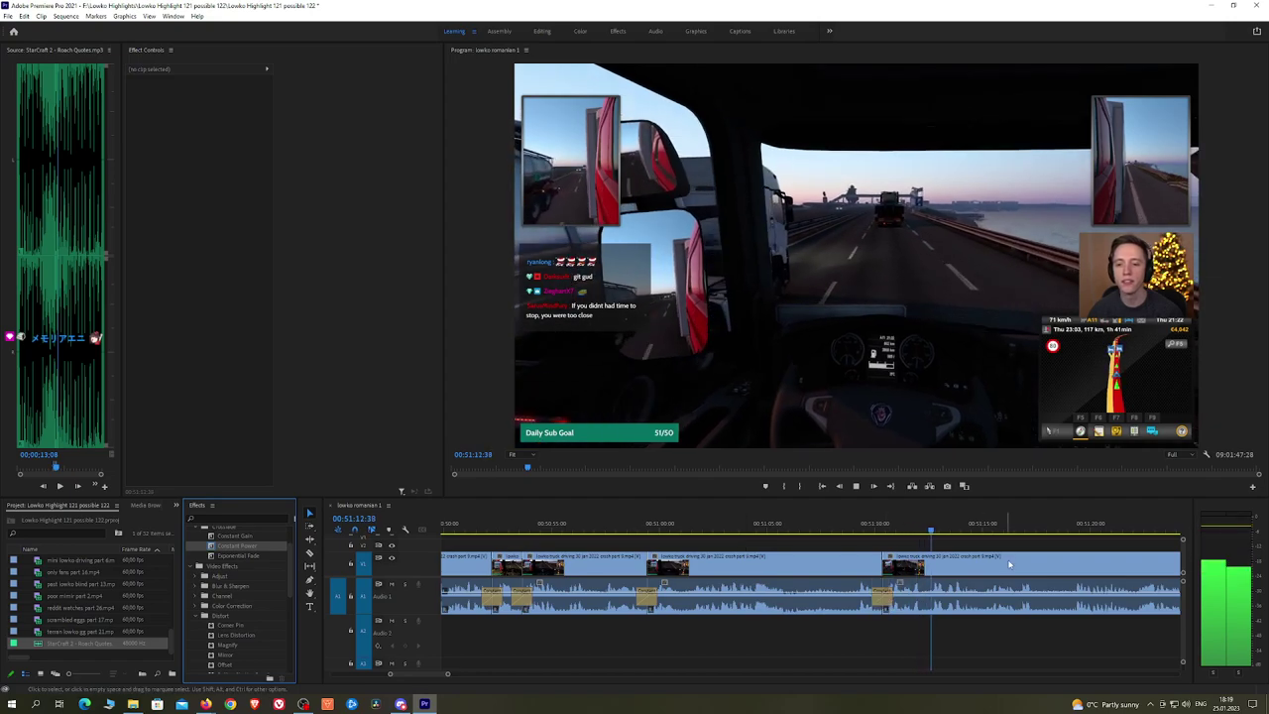
Step: Split the footage at another point and resume playback from about 00:51:25
key("h")
left_click_drag(1072, 555, 859, 546)
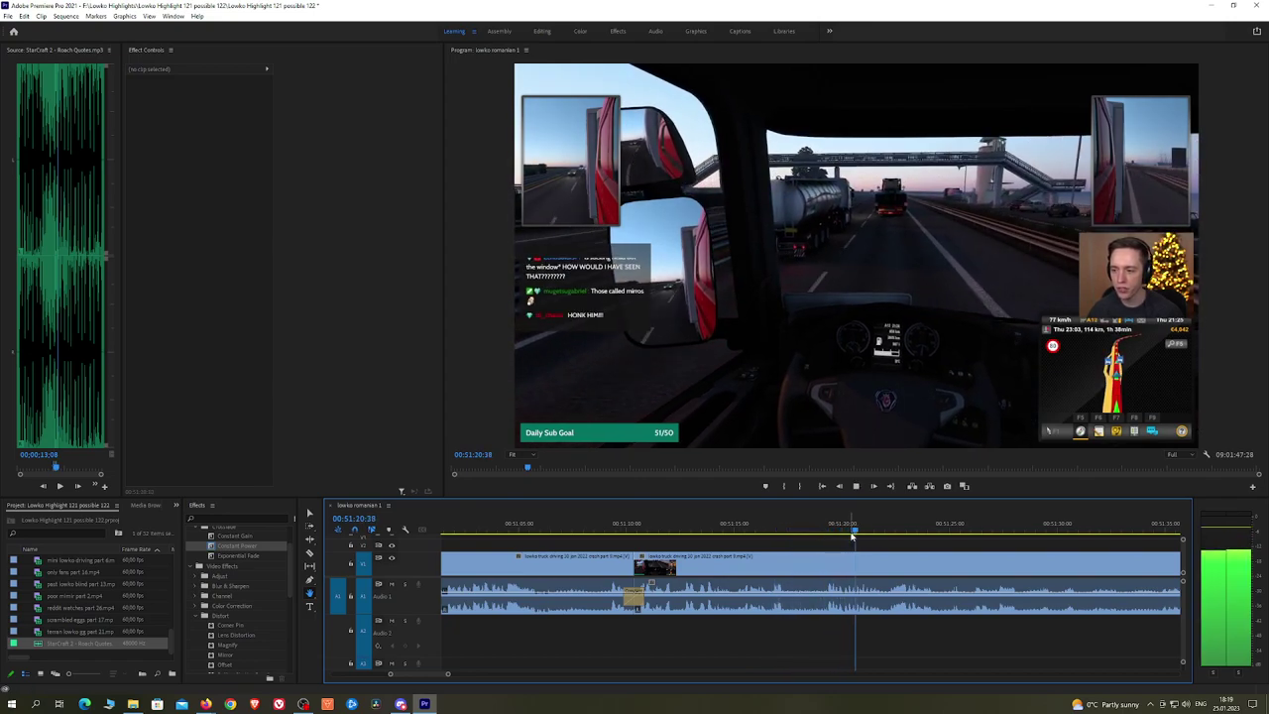
left_click(804, 563)
left_click(958, 527)
key("space")
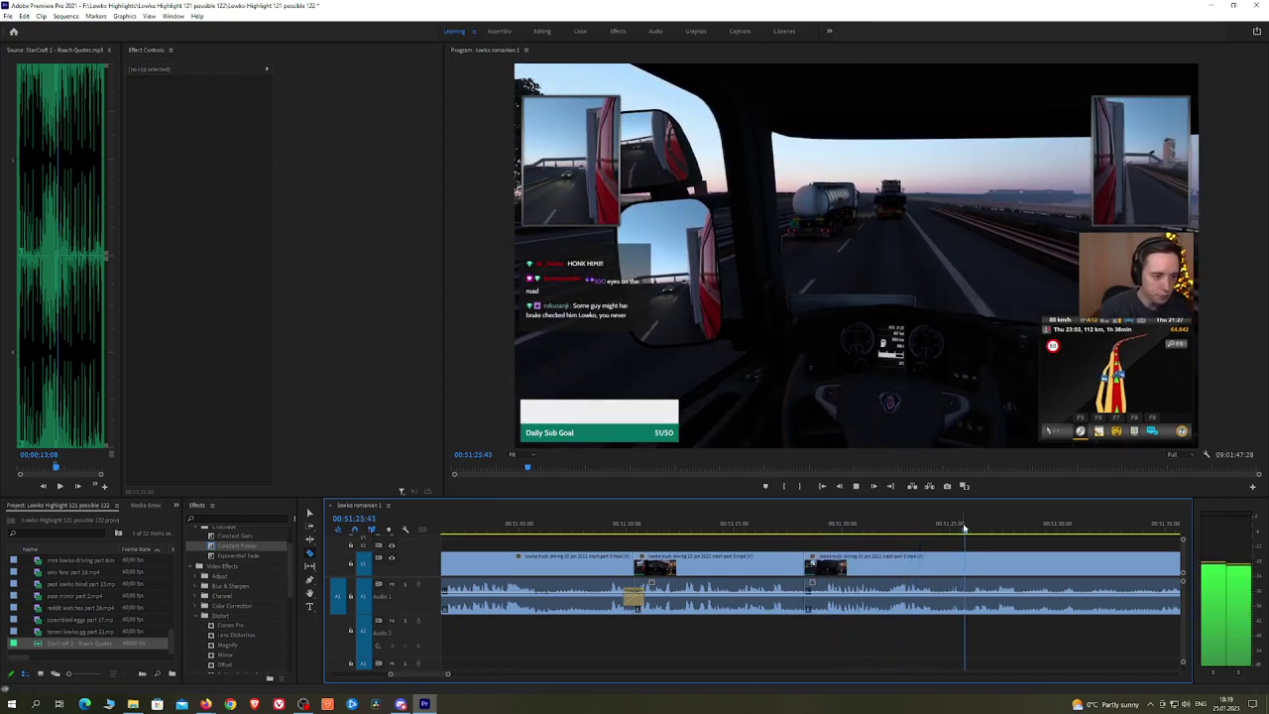
key("minus")
key("minus")
key("minus")
Step: Skim from the truck menu scene past 00:57:06 and 01:09 toward the fire-engine moment
scroll(1062, 549, "down", 1)
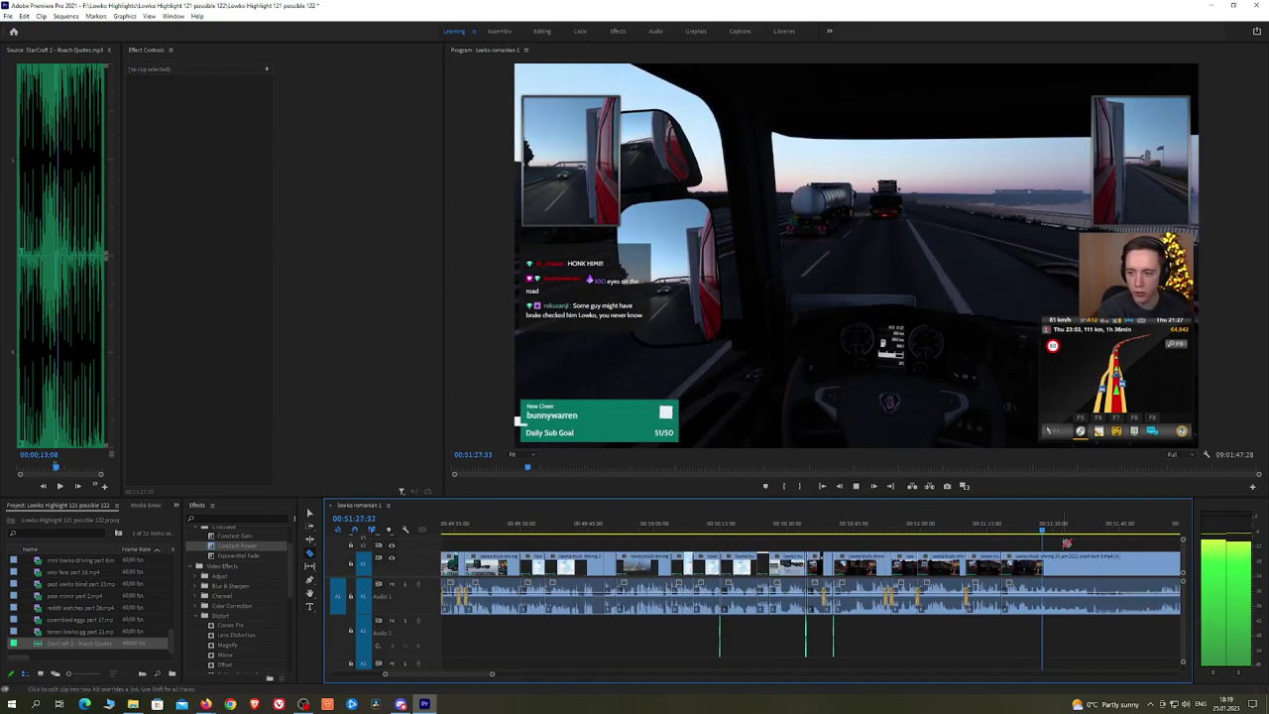
key("h")
left_click_drag(1111, 545, 828, 546)
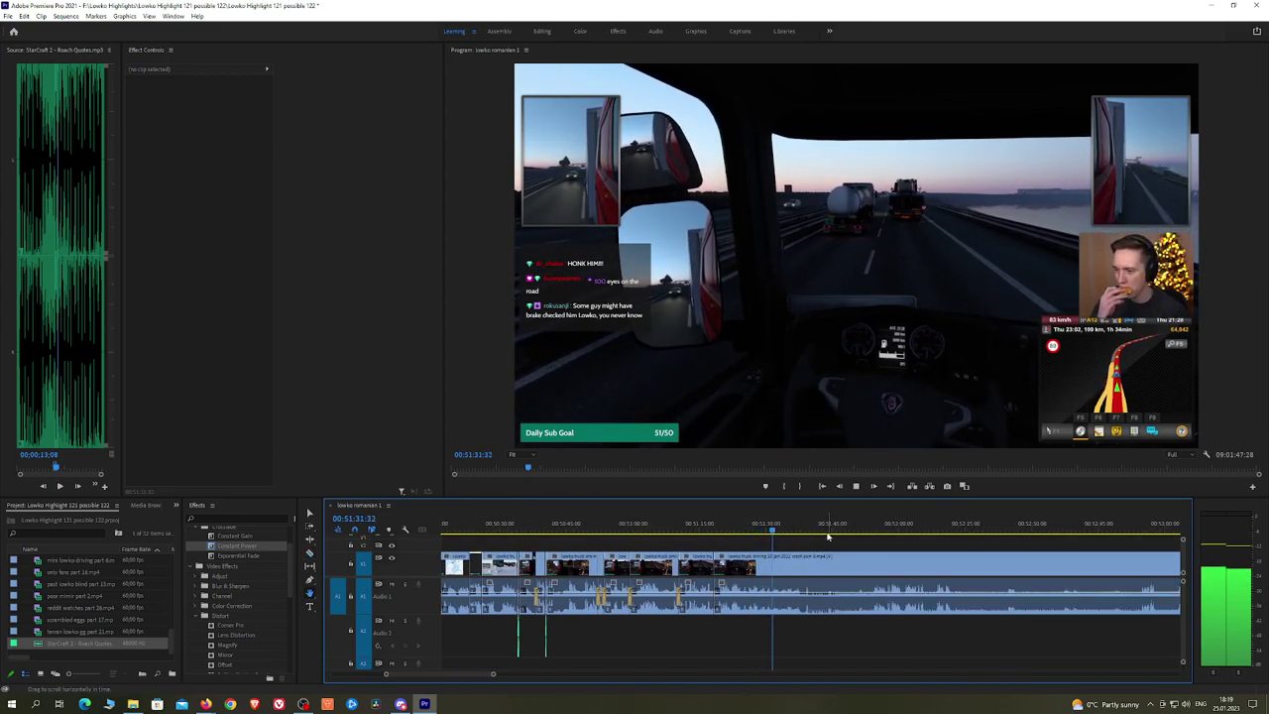
left_click(875, 526)
scroll(1000, 549, "down", 6)
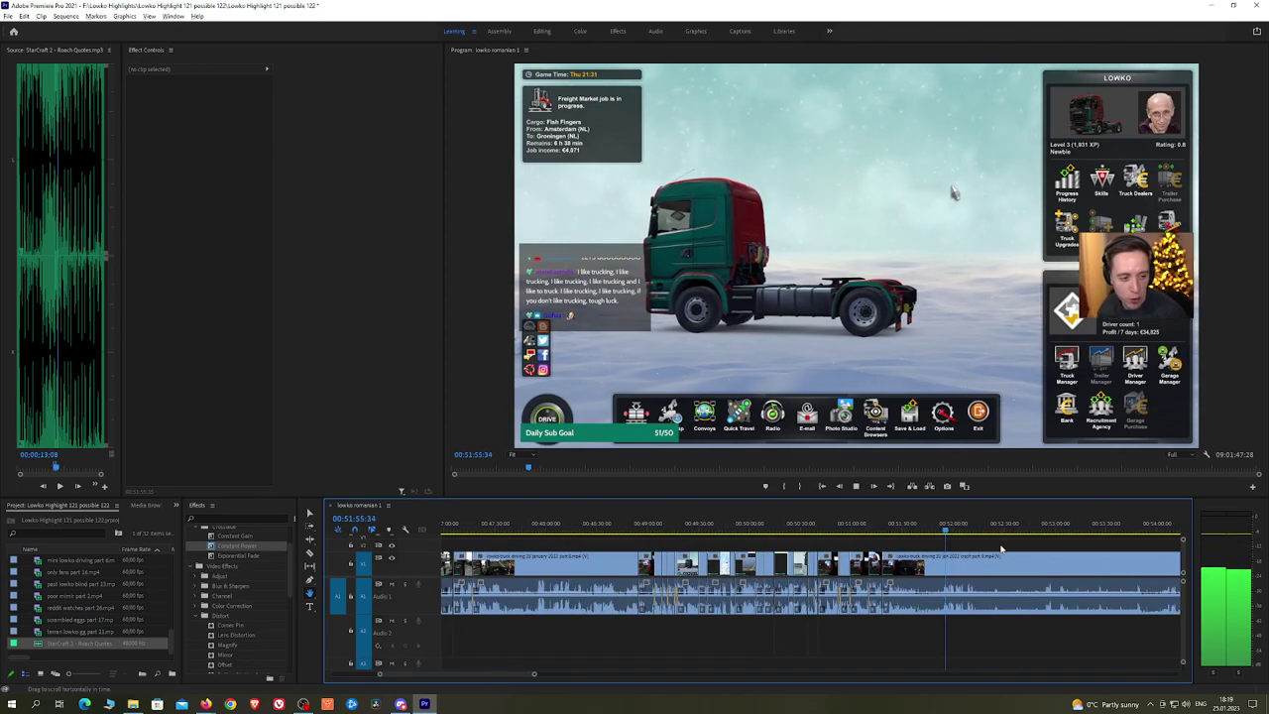
left_click_drag(1056, 547, 786, 526)
key("space")
scroll(818, 557, "up", 2)
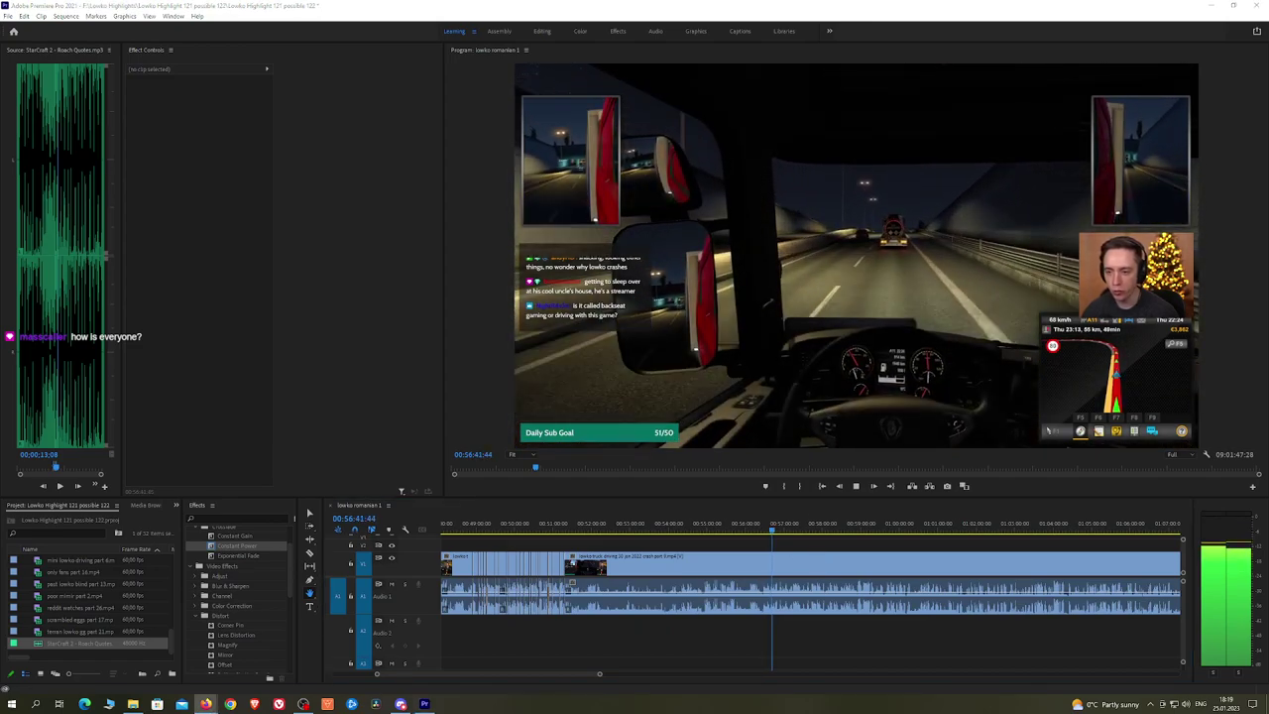
left_click(790, 533)
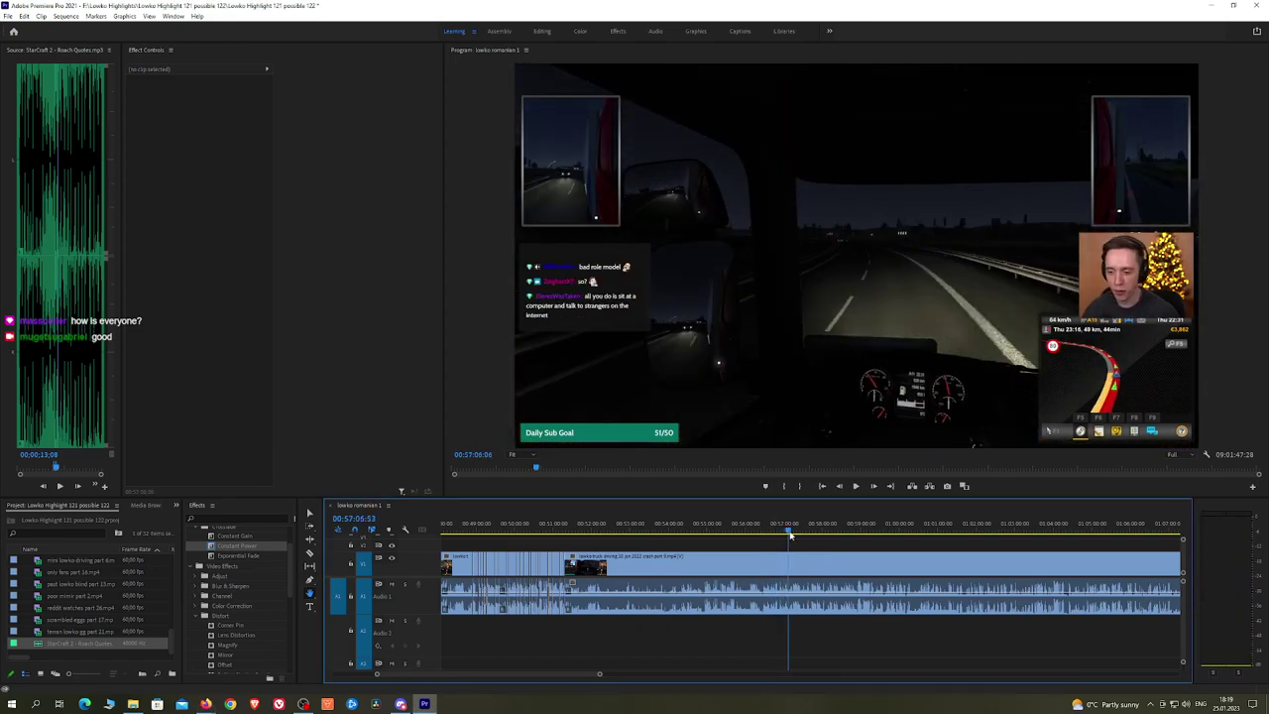
mouse_move(829, 533)
left_mouse_down()
mouse_move(1025, 534)
mouse_move(902, 547)
mouse_move(675, 534)
mouse_move(821, 534)
left_mouse_up()
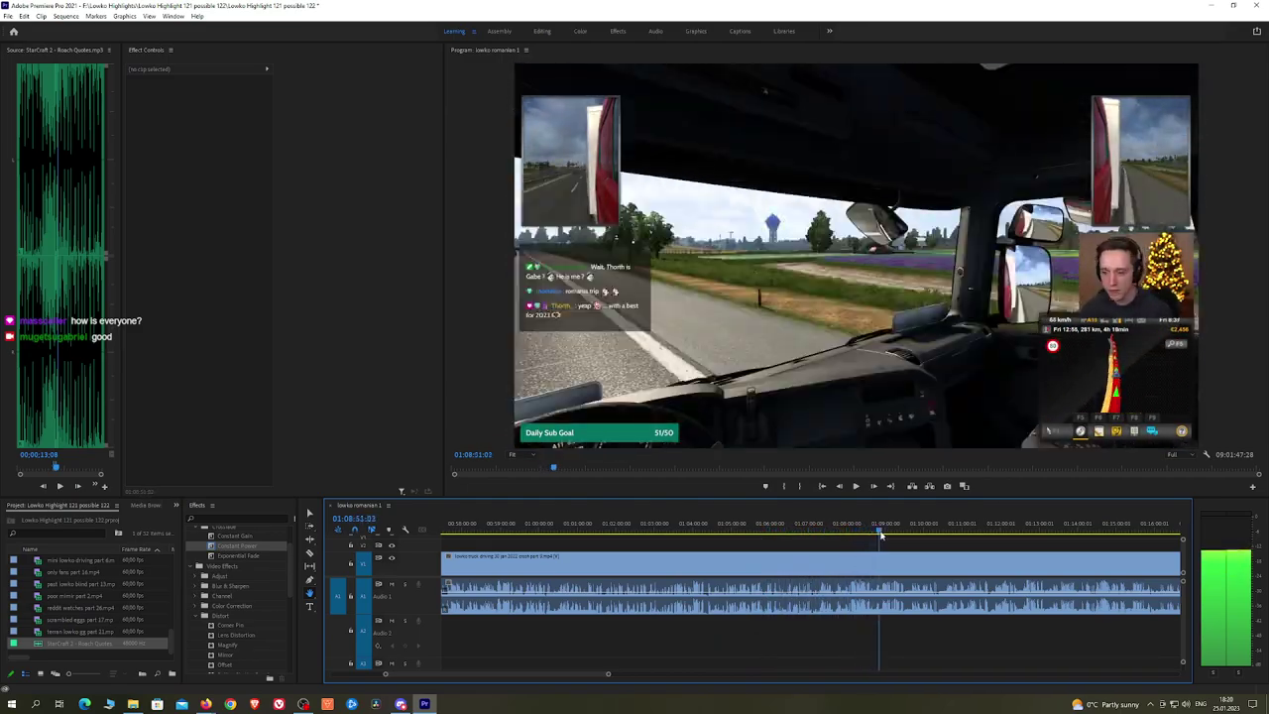
left_click_drag(893, 534, 1051, 538)
left_click_drag(1129, 558, 678, 534)
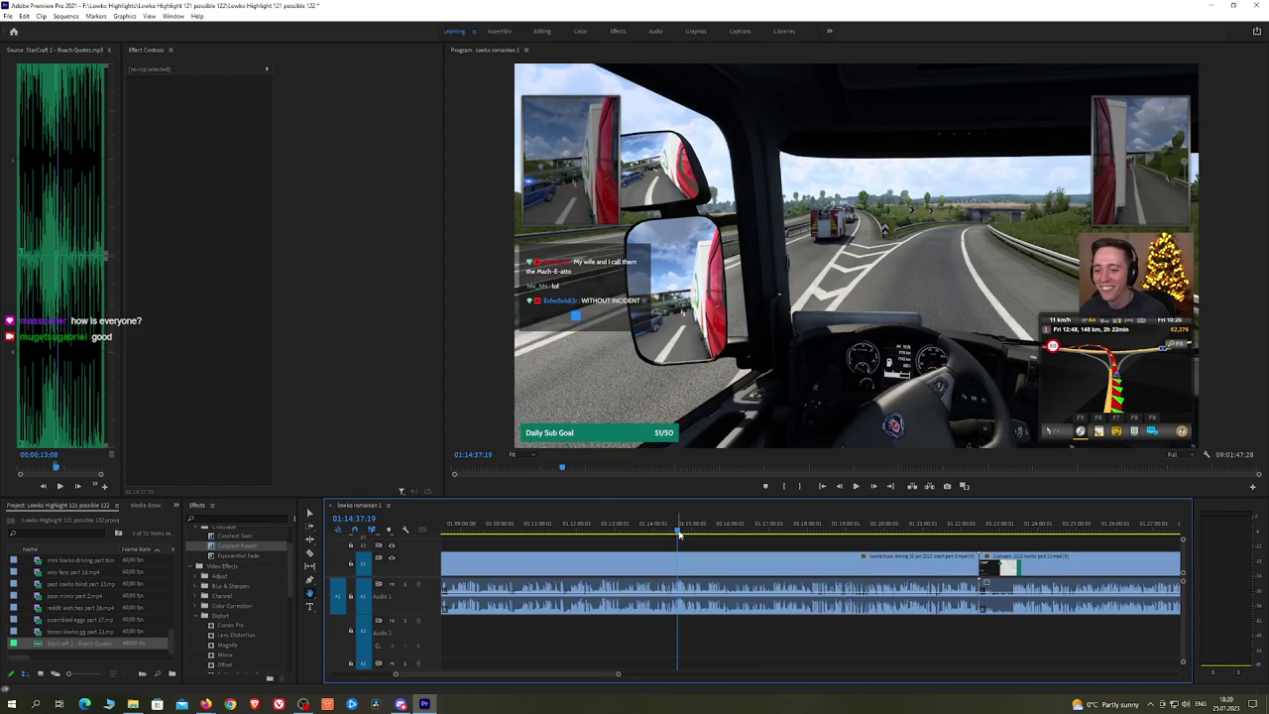
Step: Review the footage around 01:14 and settle the cut point at 01:14:26
key("space")
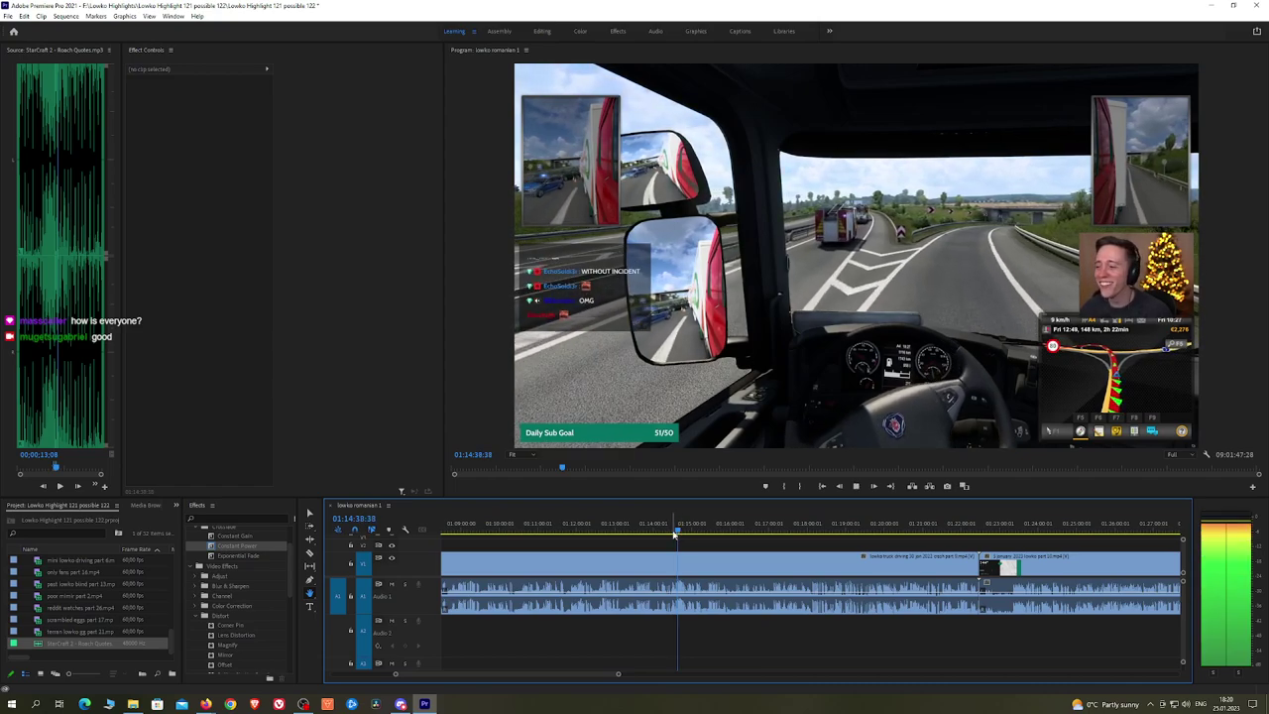
left_click_drag(675, 533, 657, 534)
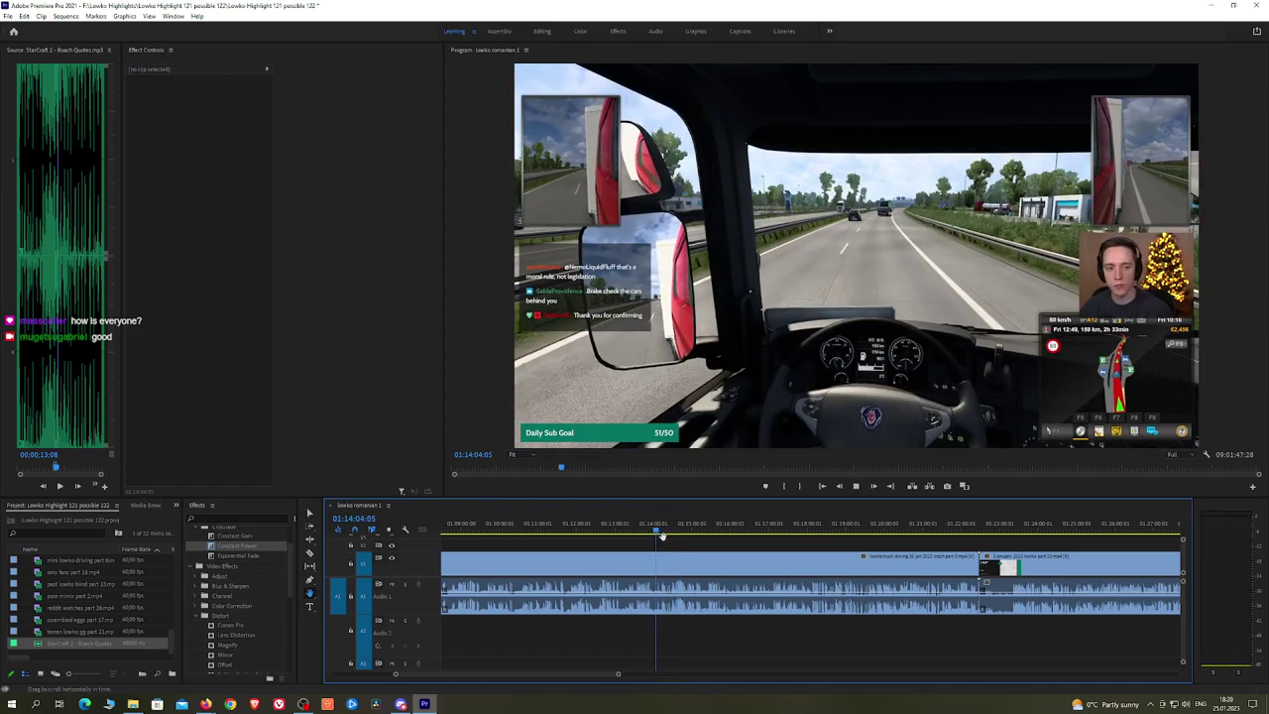
scroll(670, 547, "up", 8)
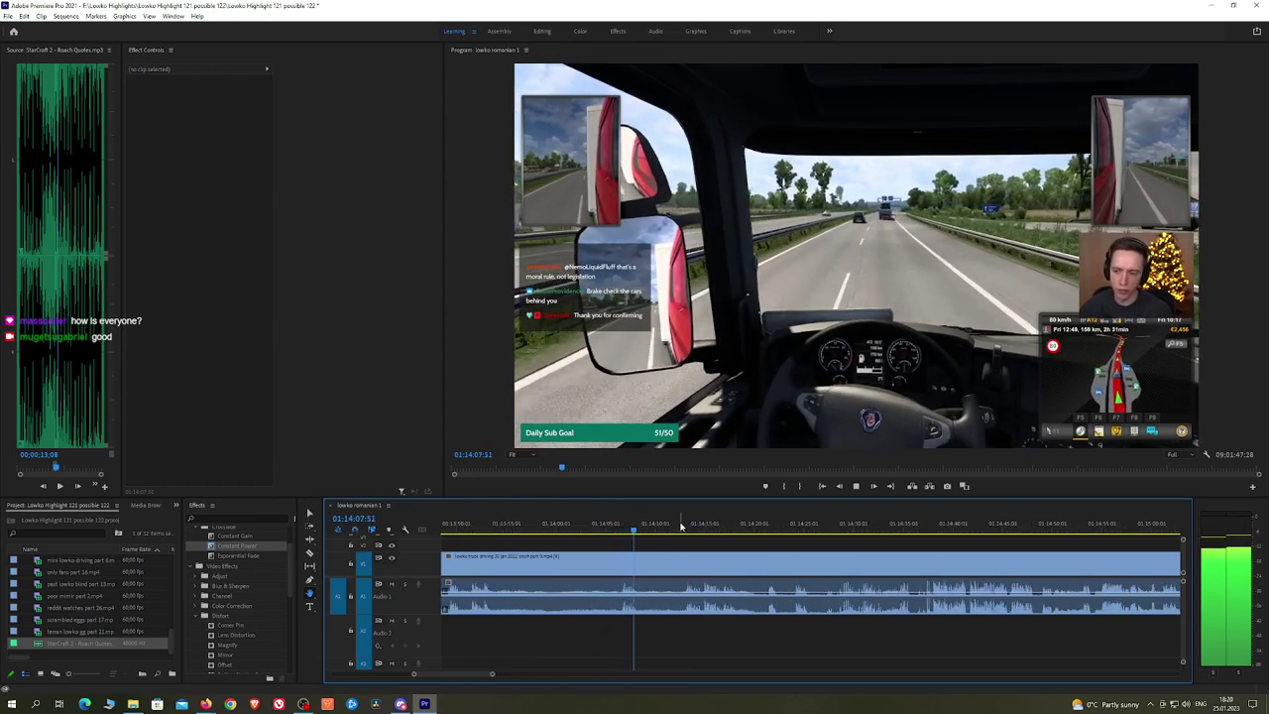
left_click_drag(681, 527, 685, 527)
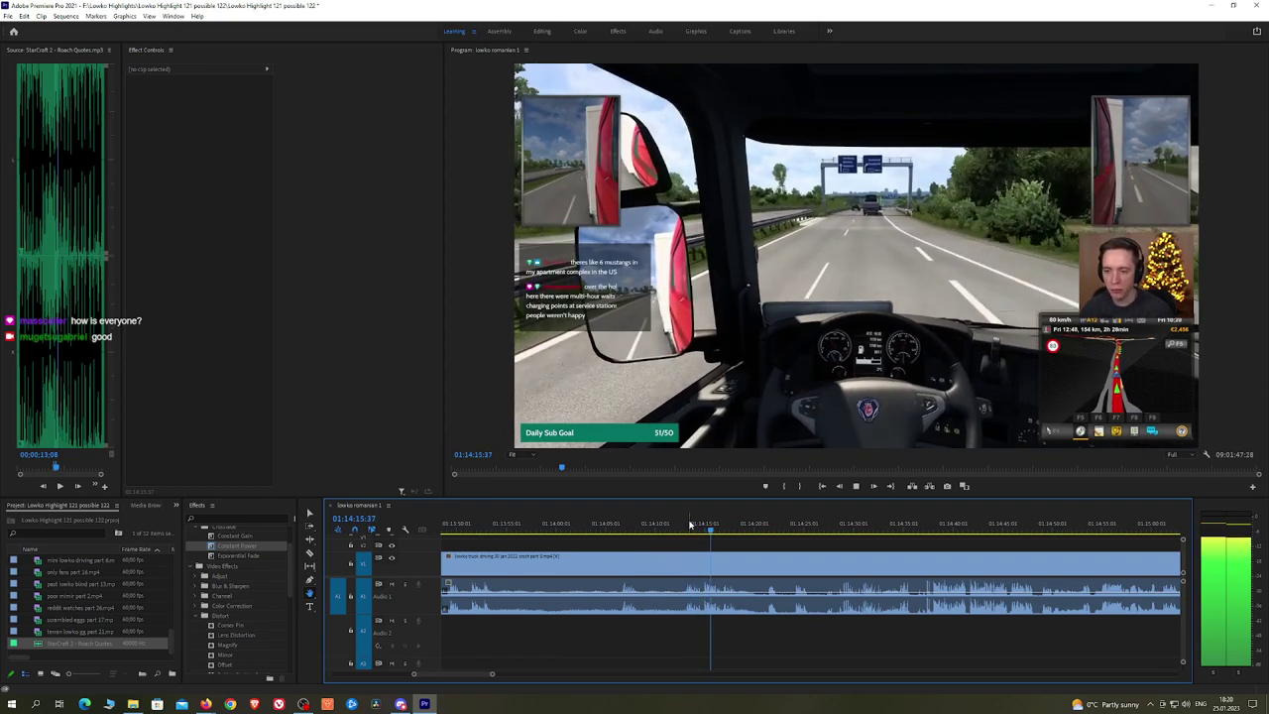
left_click_drag(747, 526, 831, 528)
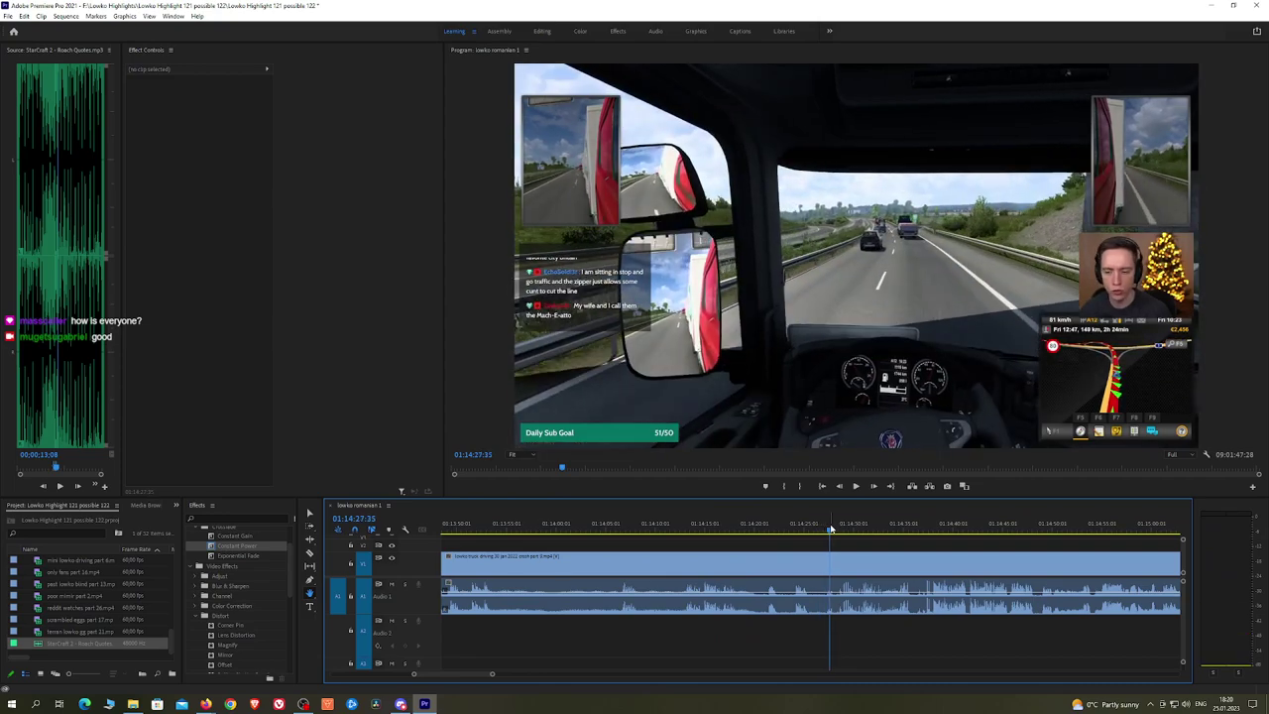
scroll(844, 537, "up", 3)
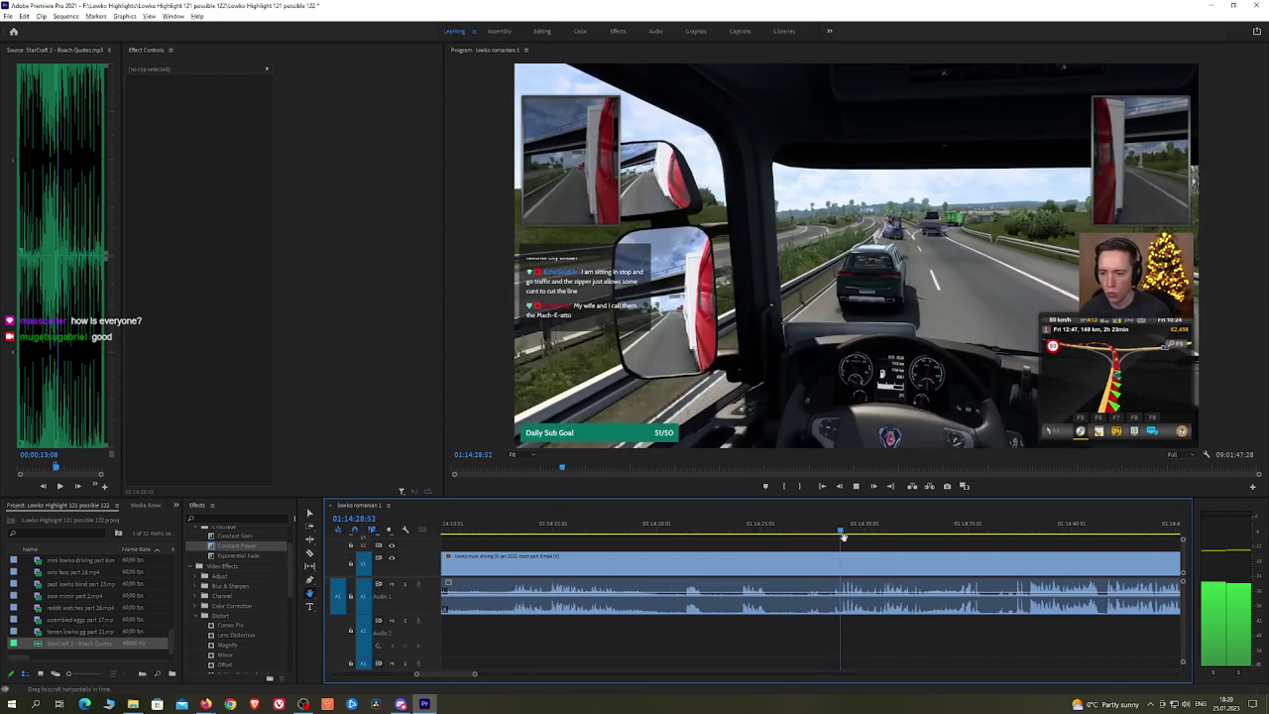
left_click(763, 532)
left_click(747, 526)
left_click_drag(747, 530, 790, 532)
Step: Split there, ripple-delete the earlier footage, and apply an Exponential Fade on the audio join
key("v")
key("ctrl+k")
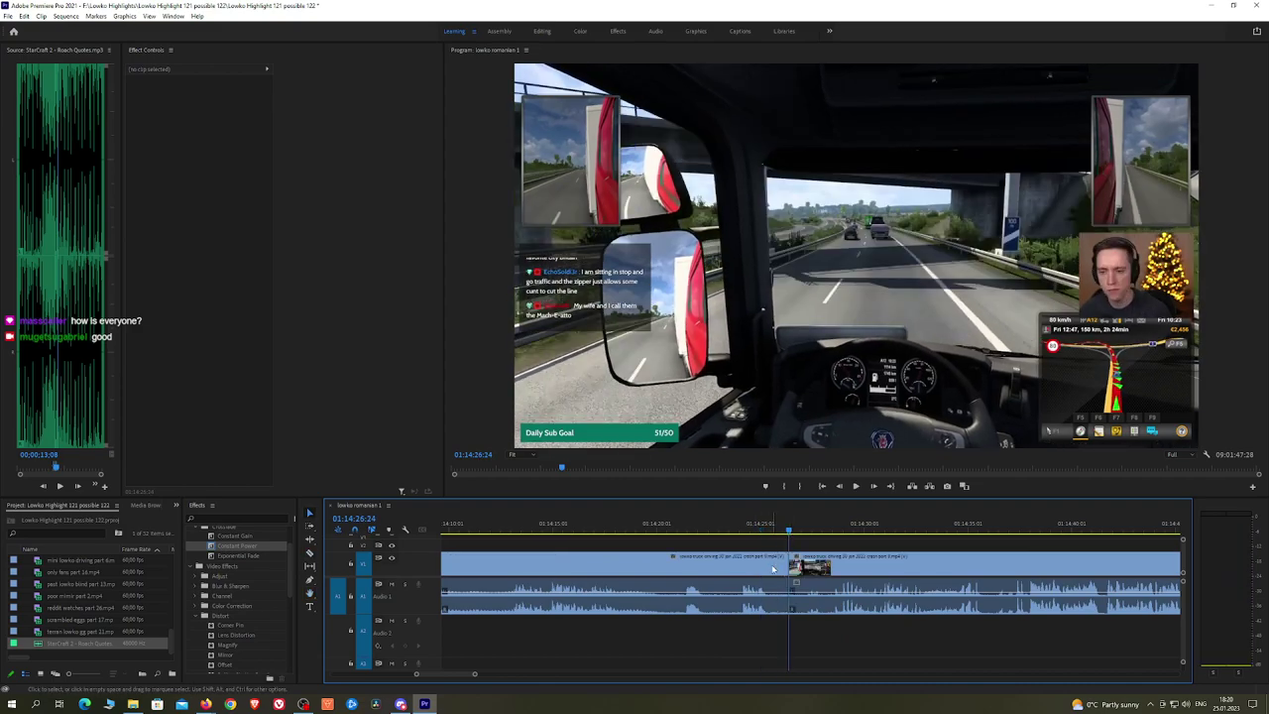
left_click(776, 568)
key("shift+Delete")
key("Up")
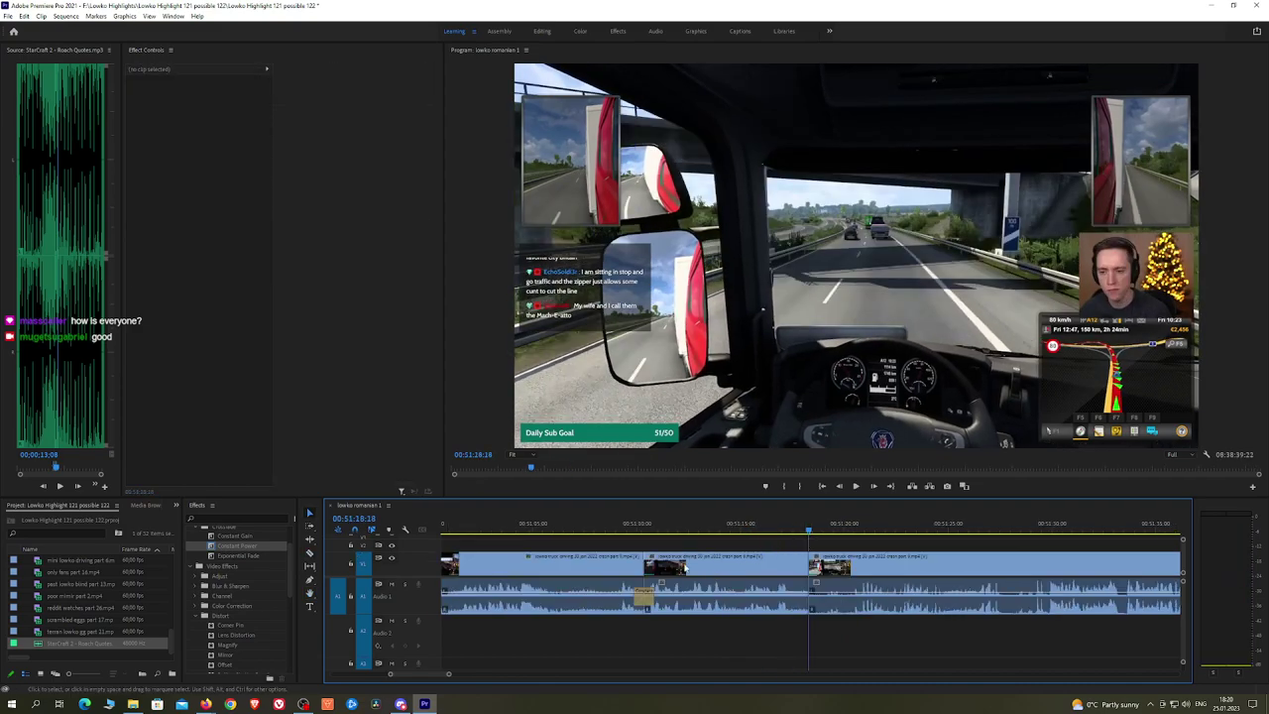
left_click_drag(263, 552, 582, 556)
left_click_drag(813, 609, 813, 608)
key("space")
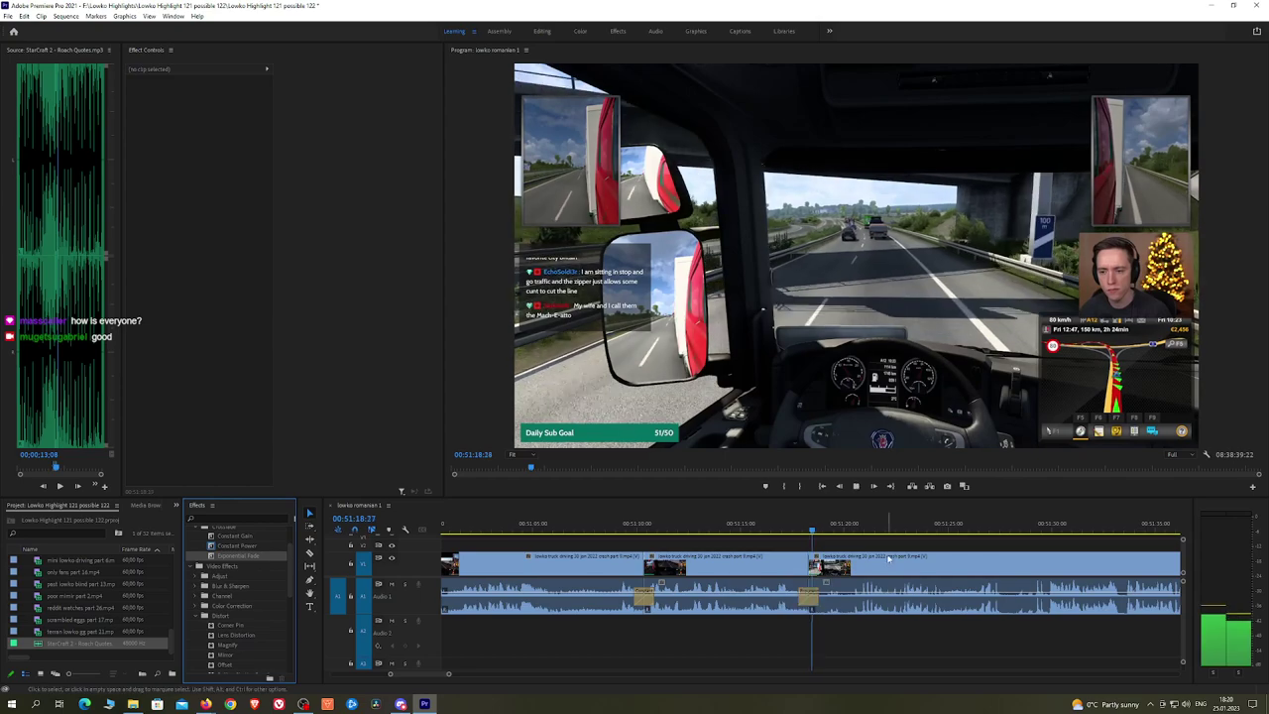
key("equal")
key("equal")
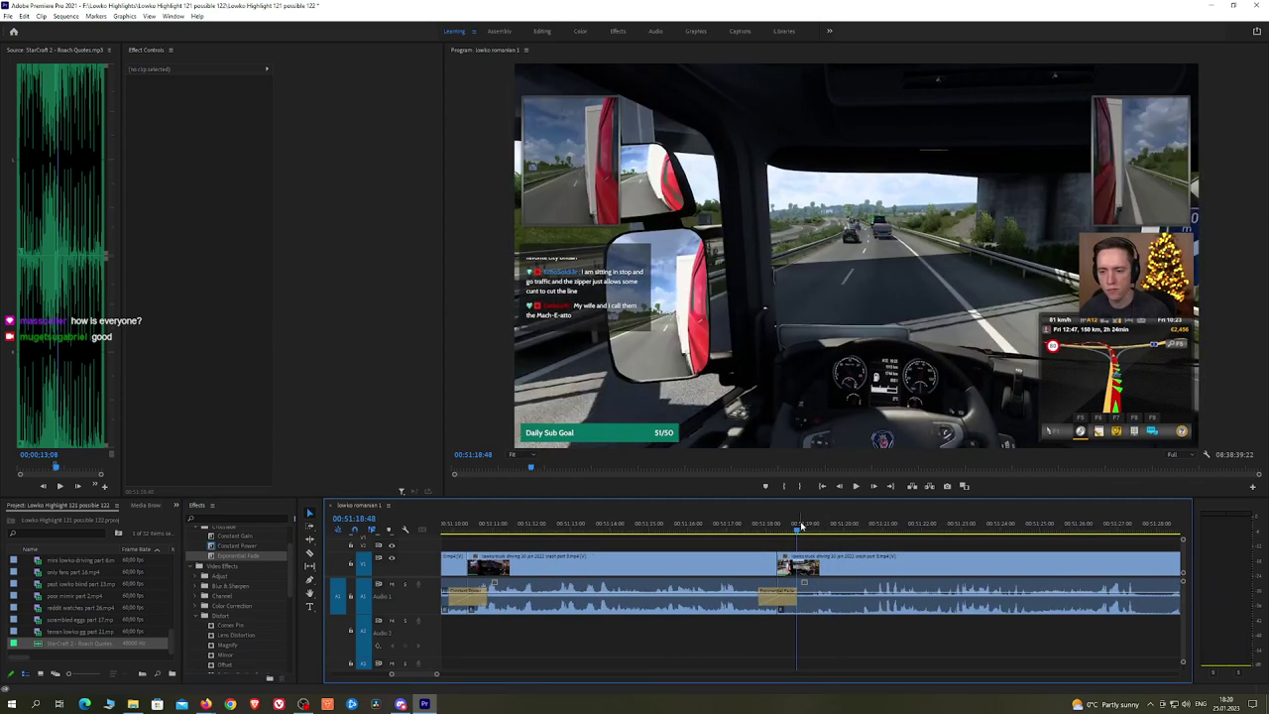
Step: Cut the clip at 00:51:19:58, add Roach Quotes on A2 with lowered volume, and play back
left_click(814, 528)
left_click_drag(814, 527, 842, 531)
left_click(844, 563)
left_click(835, 600)
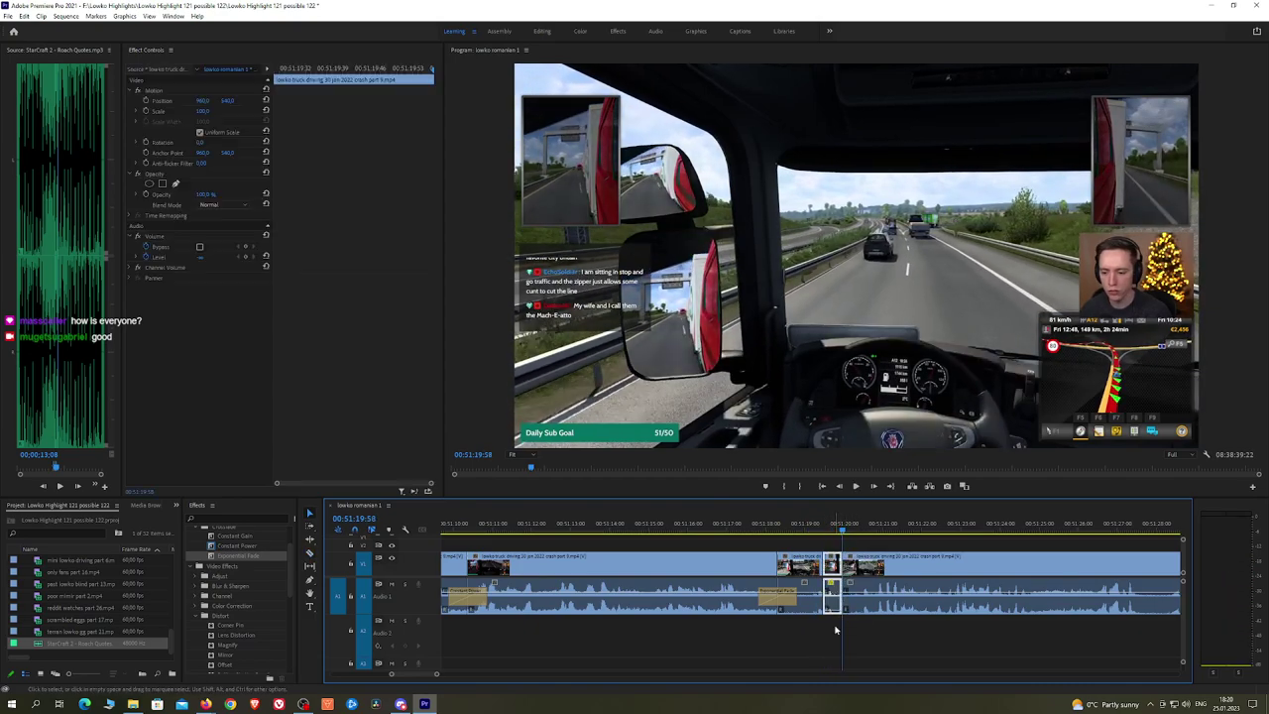
left_click_drag(113, 646, 841, 632)
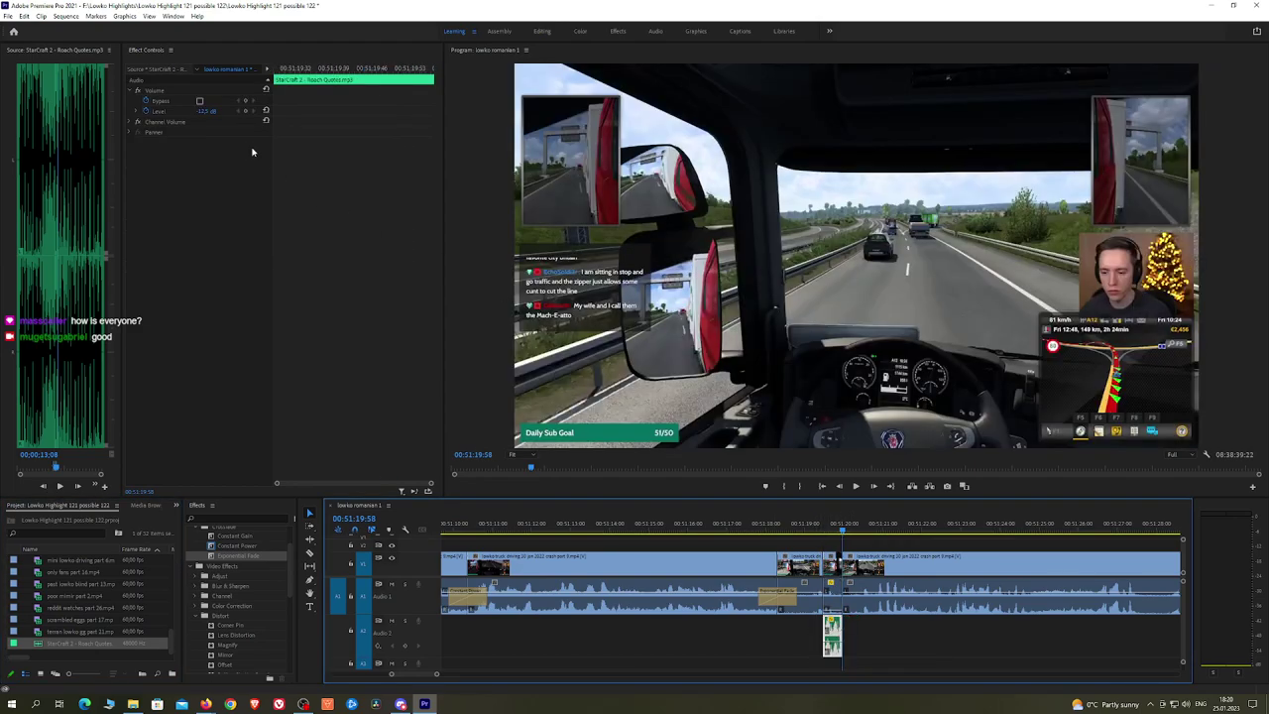
left_click(208, 112)
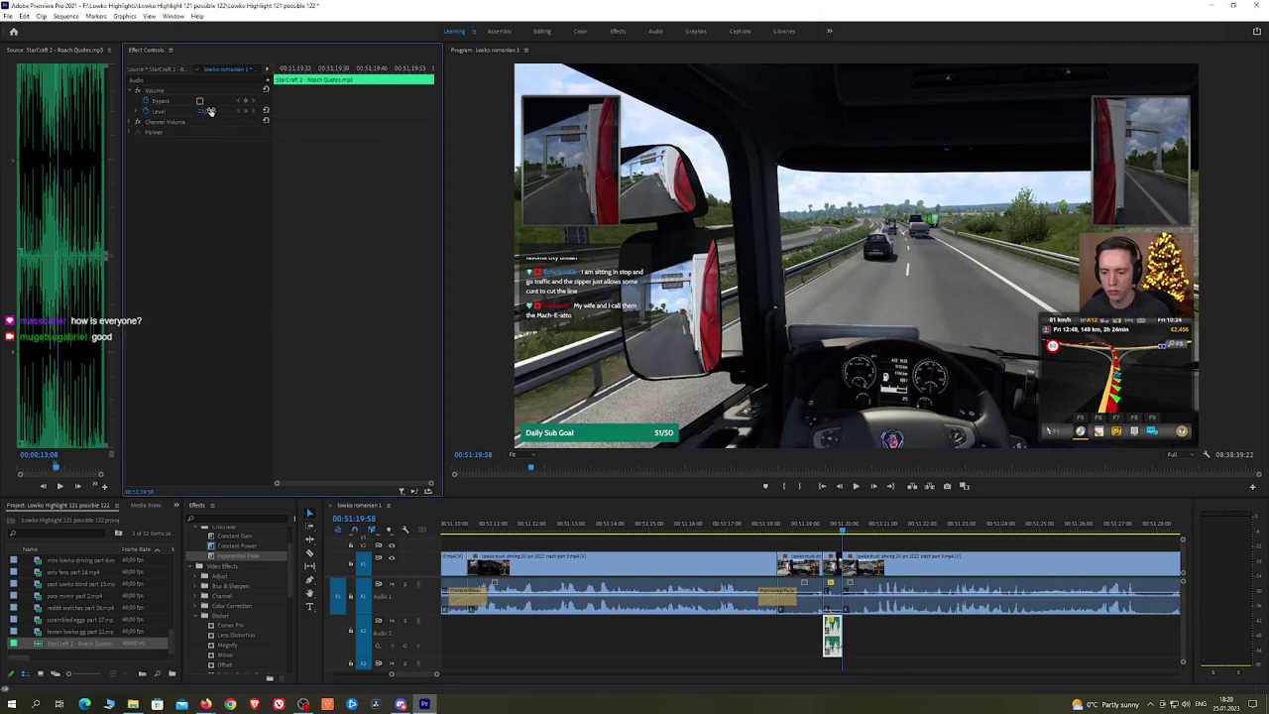
left_click(968, 544)
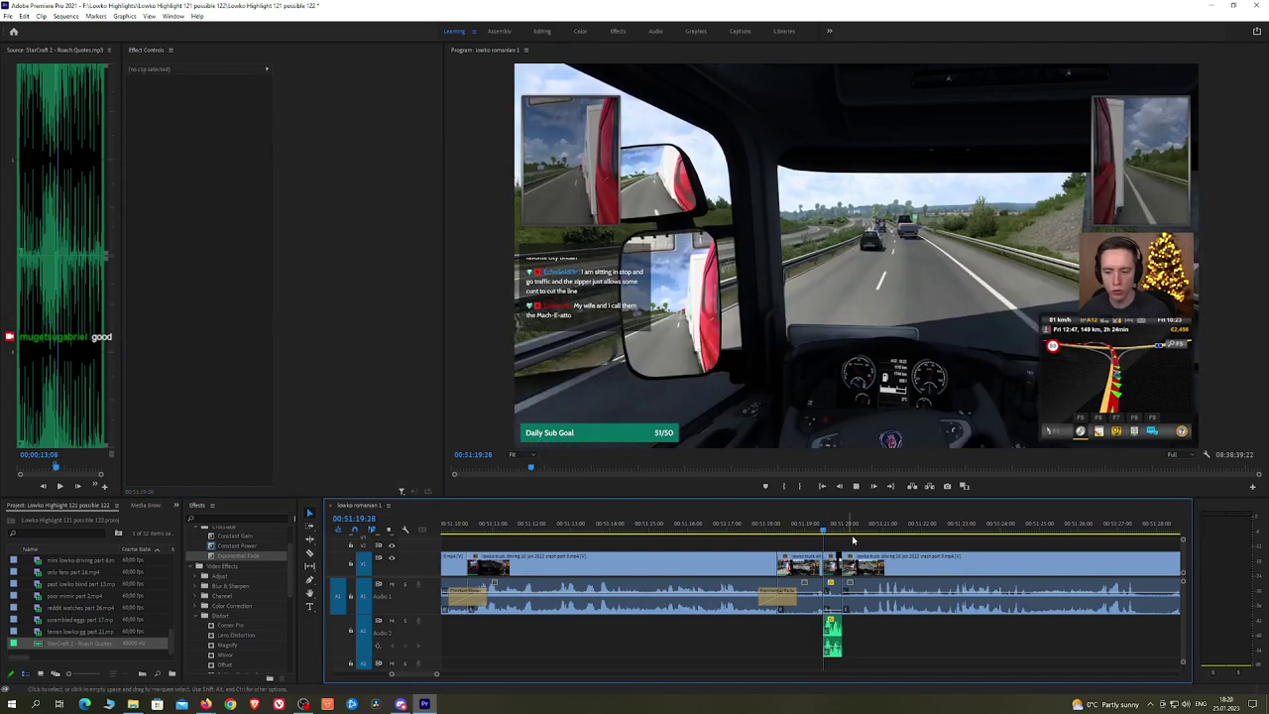
key("space")
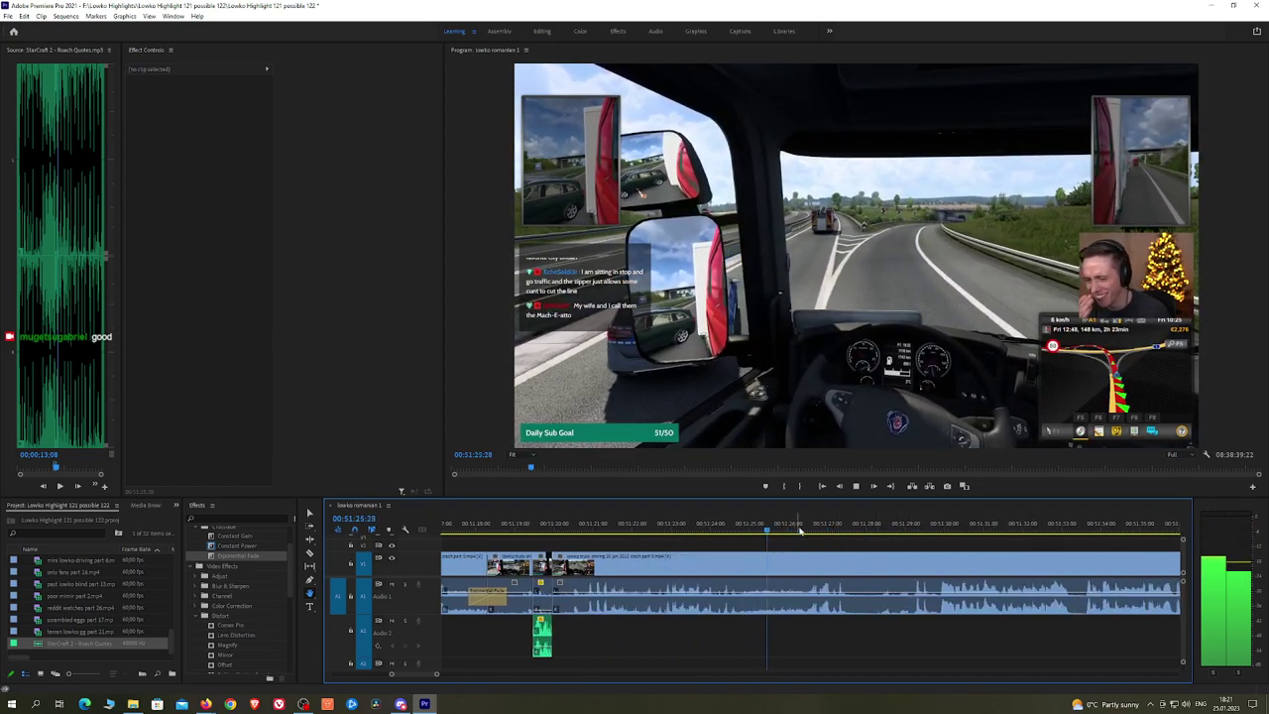
Step: Review the later footage, then pan the timeline back to the earlier edits
left_click_drag(800, 531, 893, 527)
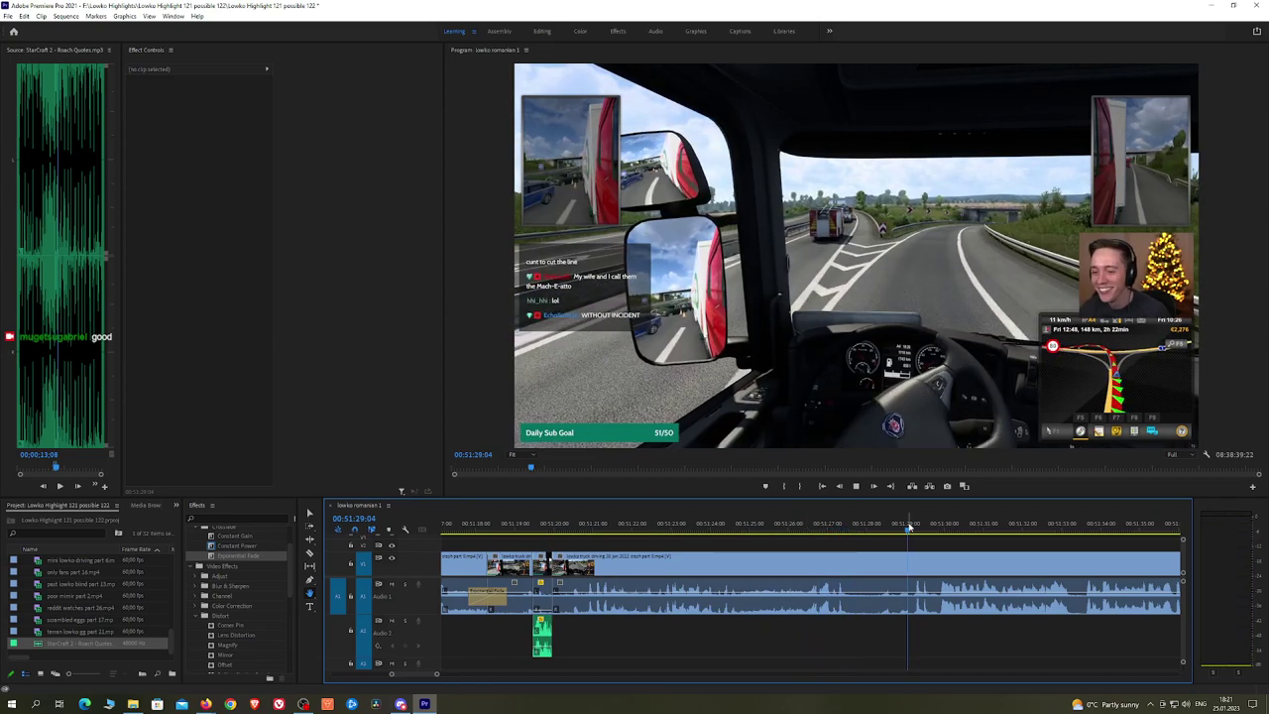
key("space")
left_click(909, 527)
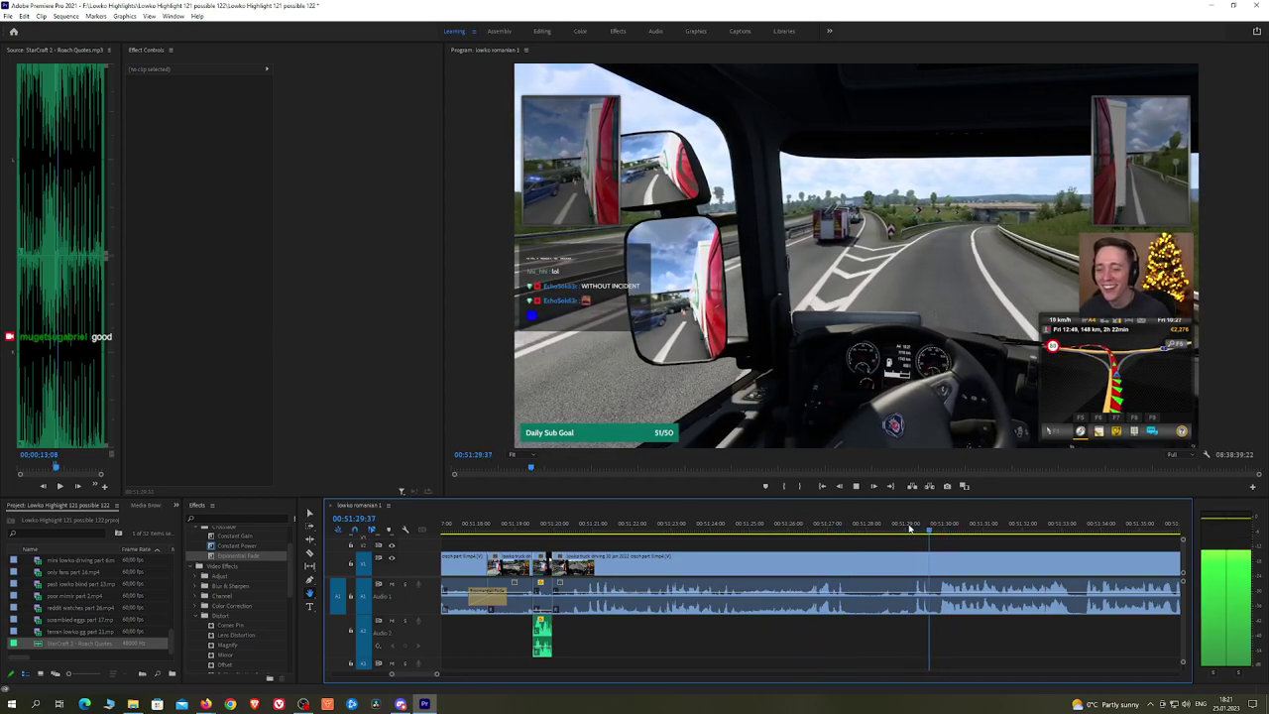
scroll(1001, 542, "down", 2)
left_click_drag(1092, 546, 869, 546)
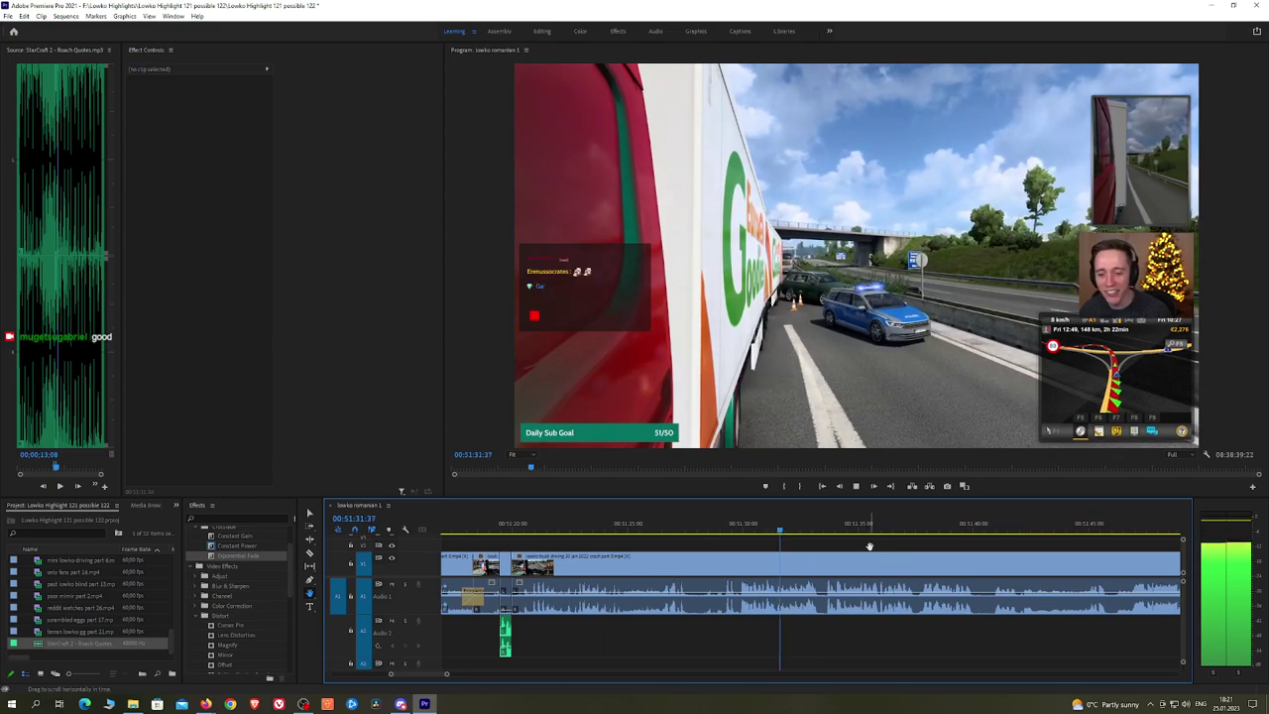
left_click(716, 528)
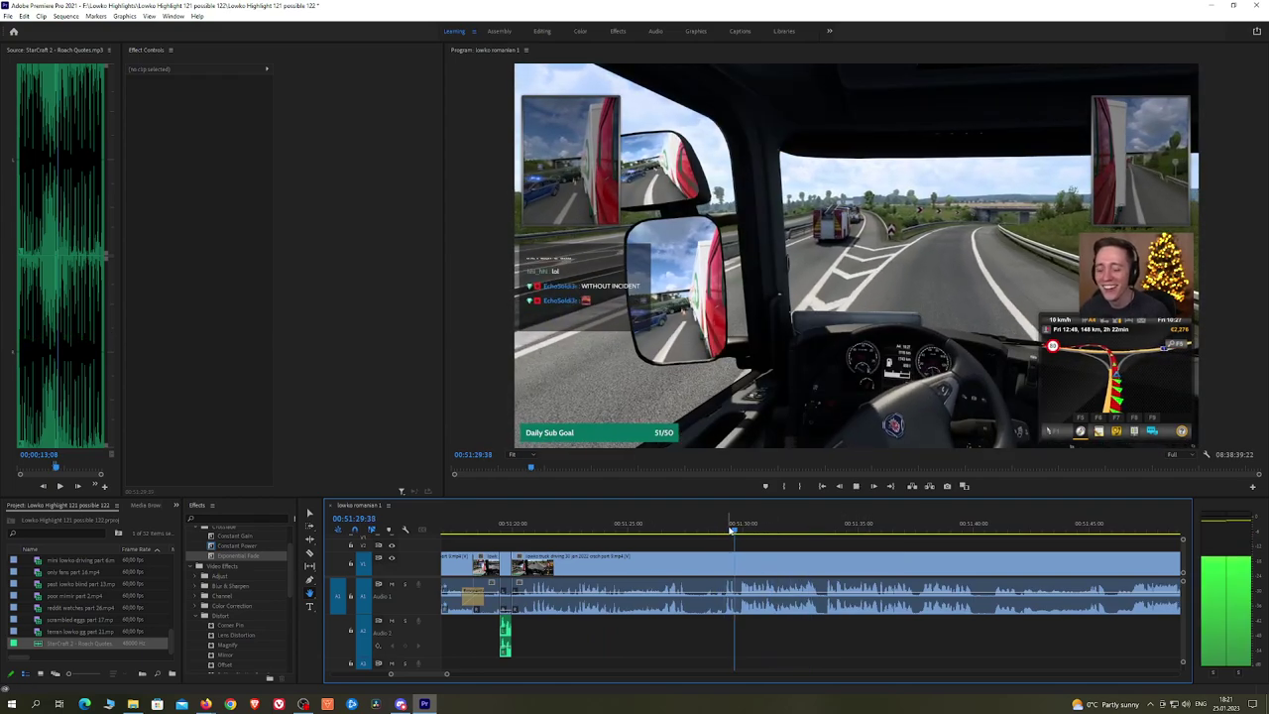
Step: Zoom in on the timeline and razor-split the clip at the moment to cut
key("equal")
key("space")
left_click(682, 529)
key("space")
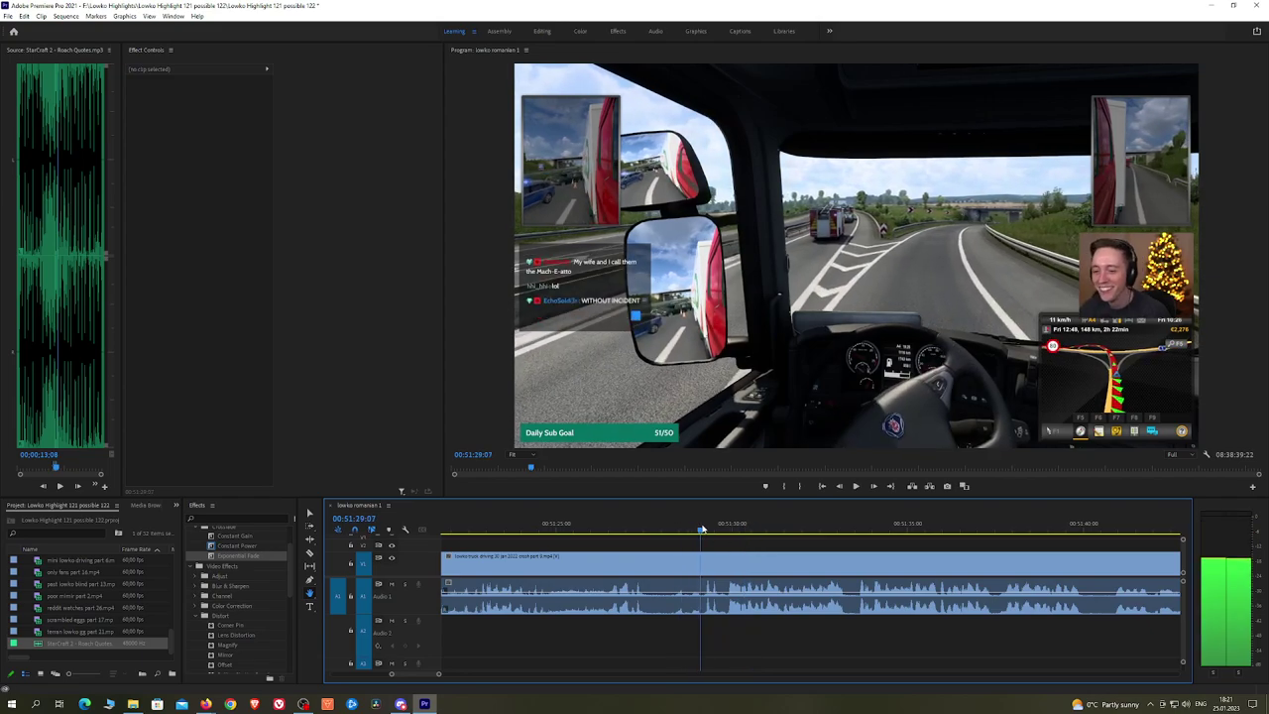
key("space")
key("c")
left_click(703, 561)
Step: Cut again a moment later, ripple-delete the short piece, and review up to 00:51:31:22
key("space")
key("space")
left_click(724, 560)
key("v")
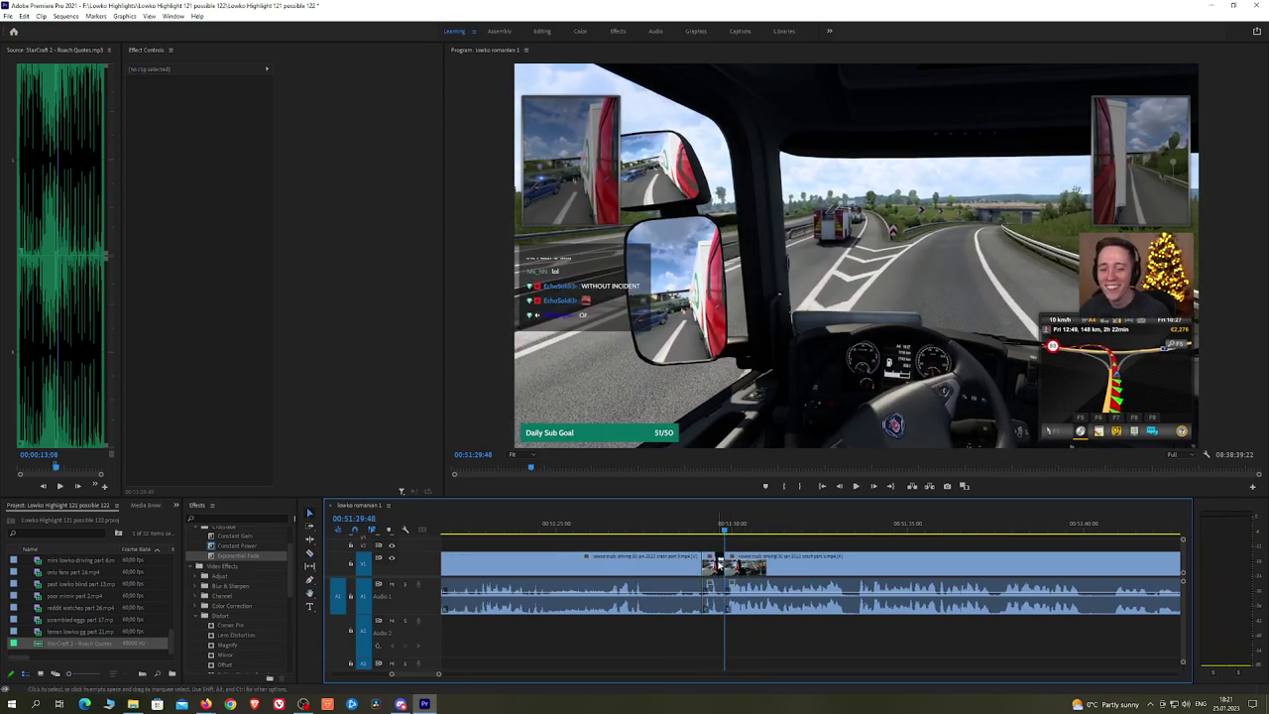
left_click(718, 561)
key("shift+Delete")
key("space")
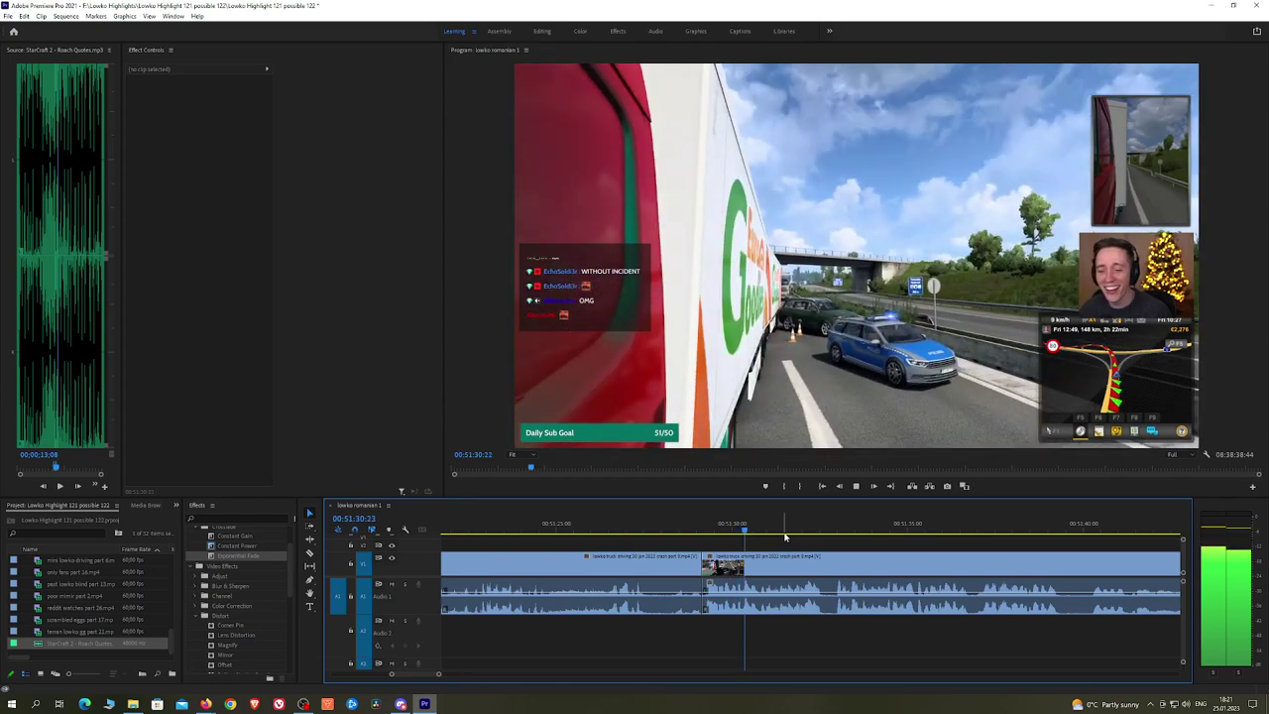
key("space")
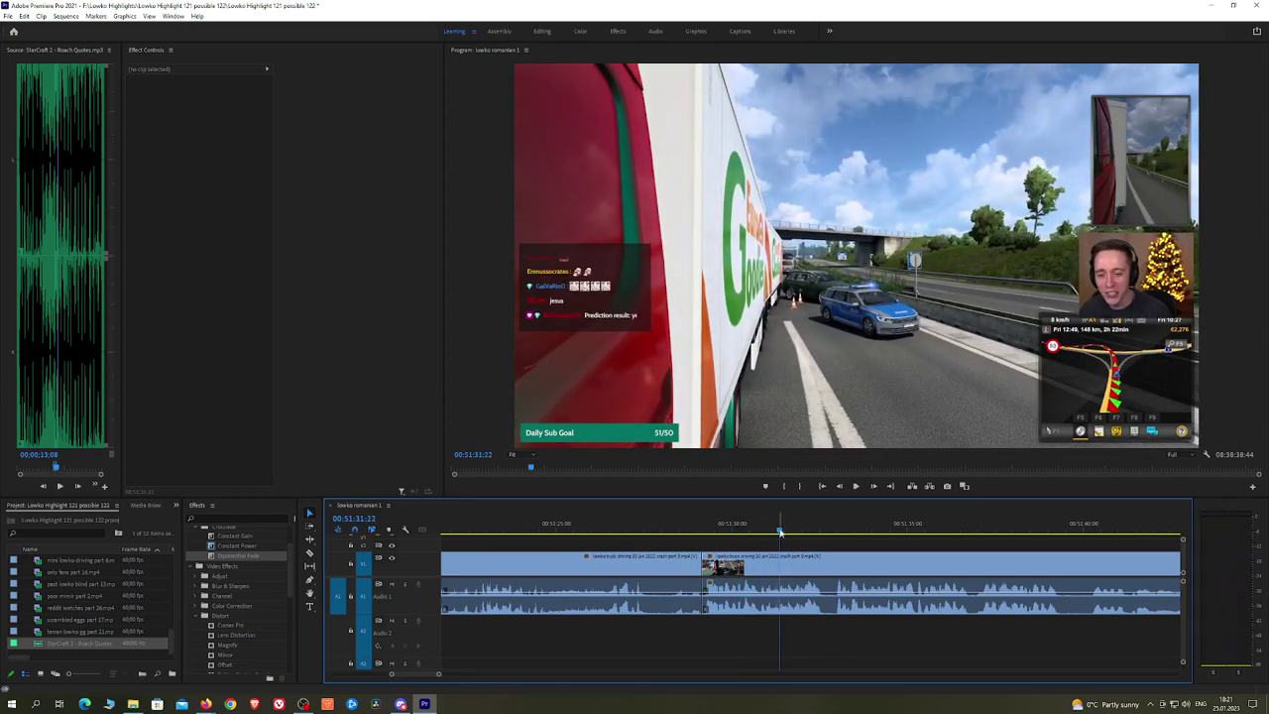
Step: Split the clip at 00:51:31:29 and silence the short clip's audio
key("space")
left_click(776, 531)
key("space")
key("space")
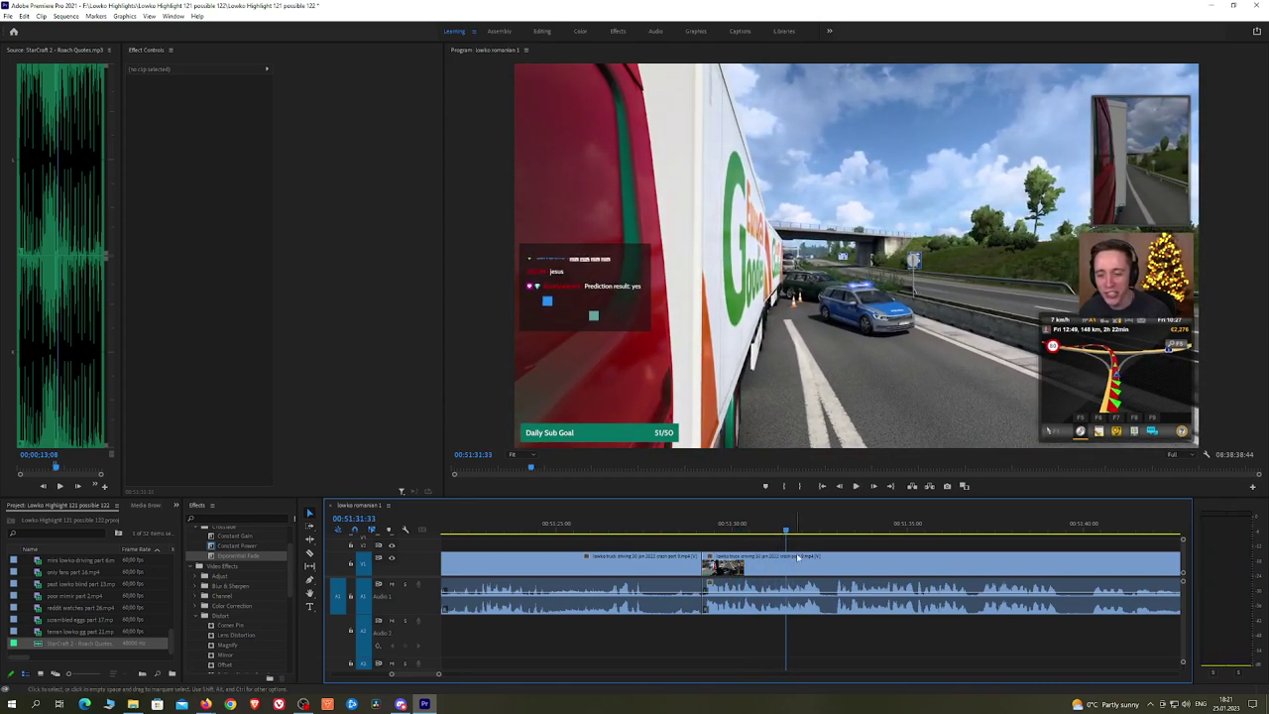
scroll(797, 558, "up", 2)
left_click_drag(780, 530, 776, 530)
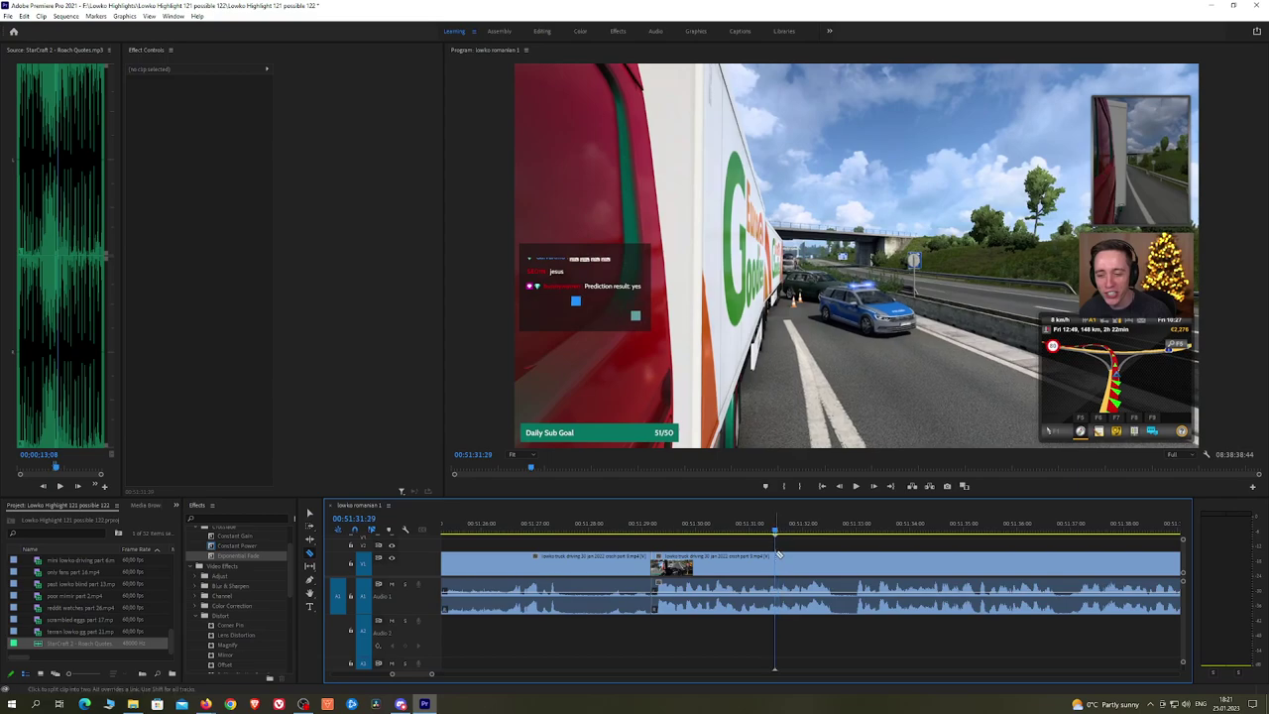
left_click(779, 555)
key("space")
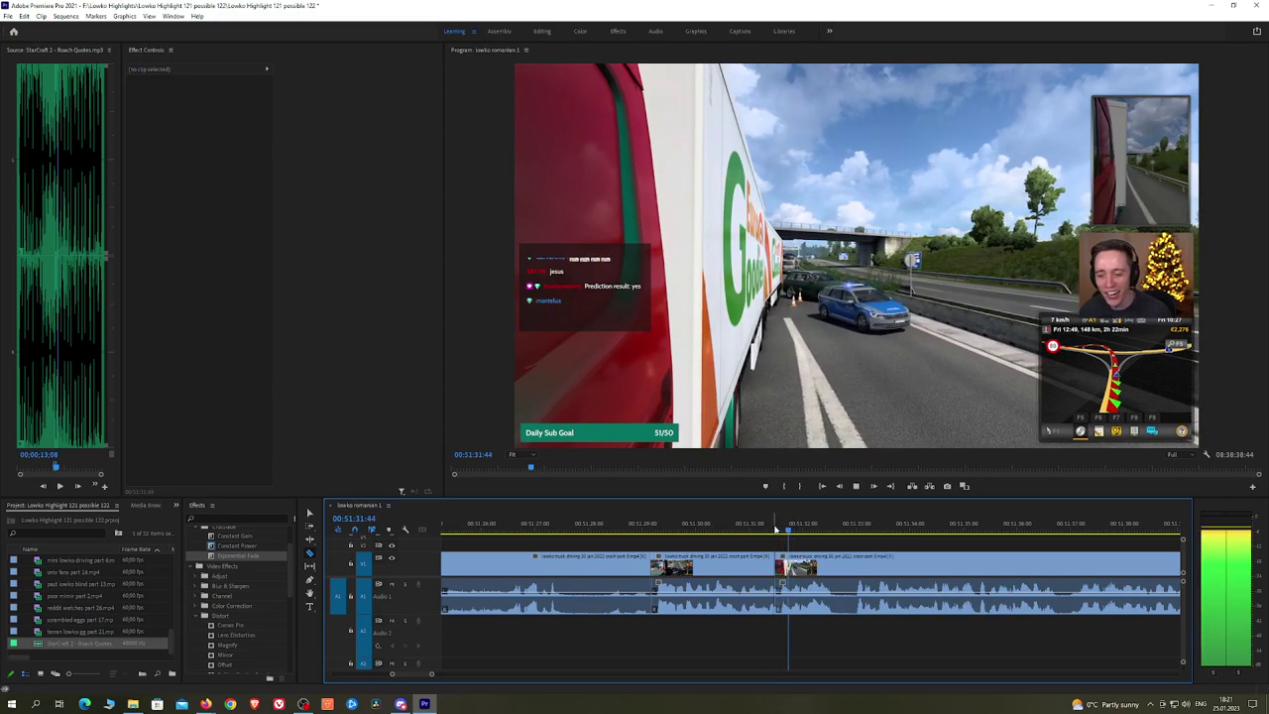
left_click(789, 533)
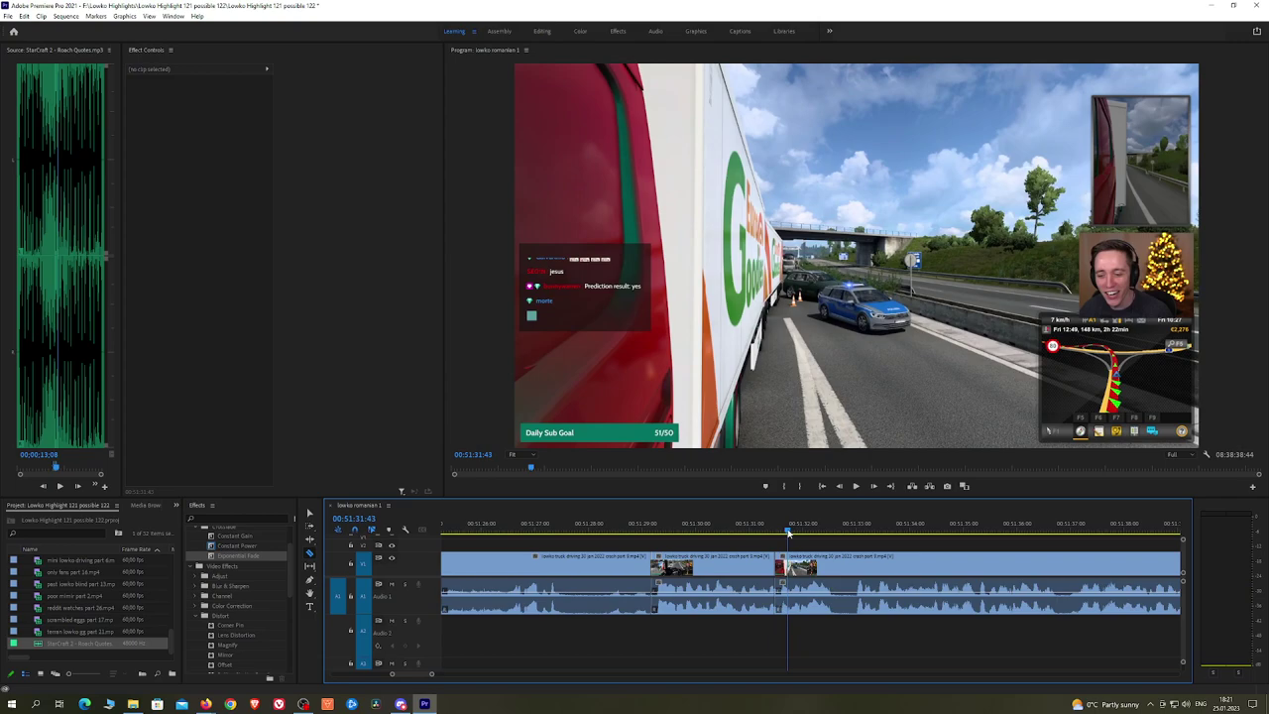
left_click_drag(788, 533, 790, 533)
left_click_drag(782, 611, 783, 614)
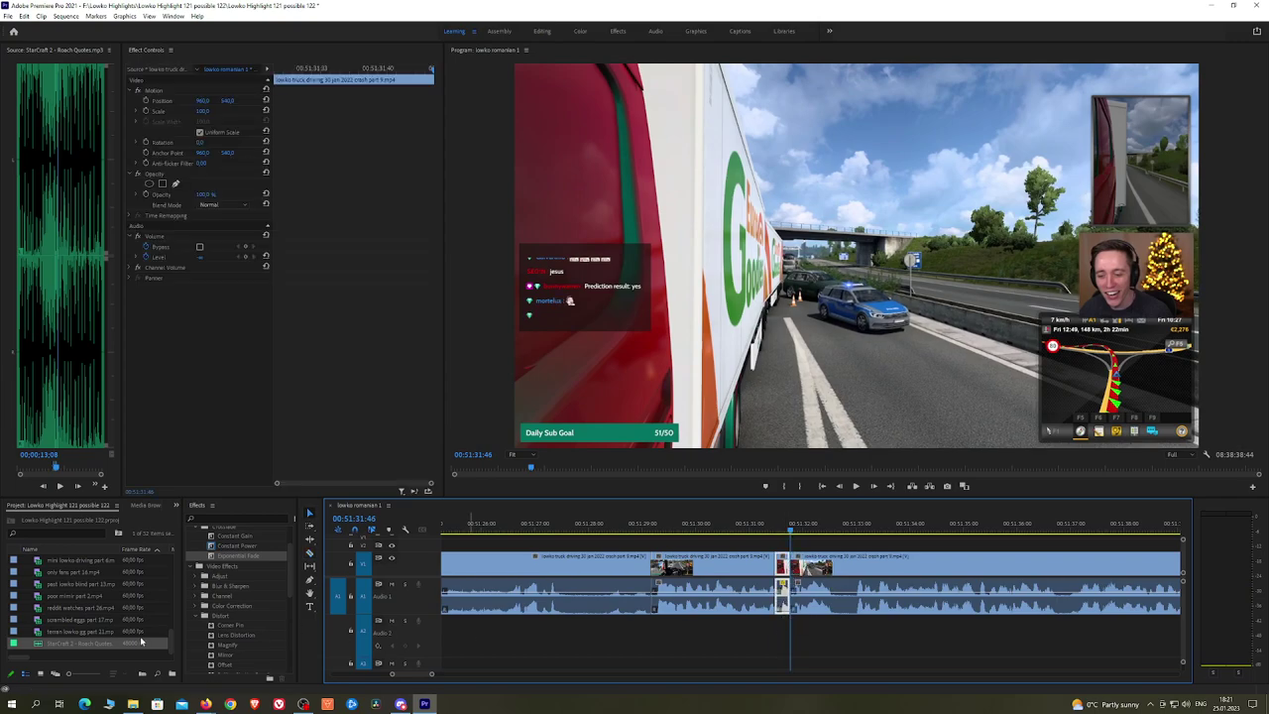
Step: Add the Roach Quotes sound on A2, trim it to fit, lower its level, and preview
left_click_drag(102, 644, 768, 644)
mouse_move(766, 642)
left_mouse_down()
mouse_move(812, 641)
mouse_move(790, 640)
left_mouse_up()
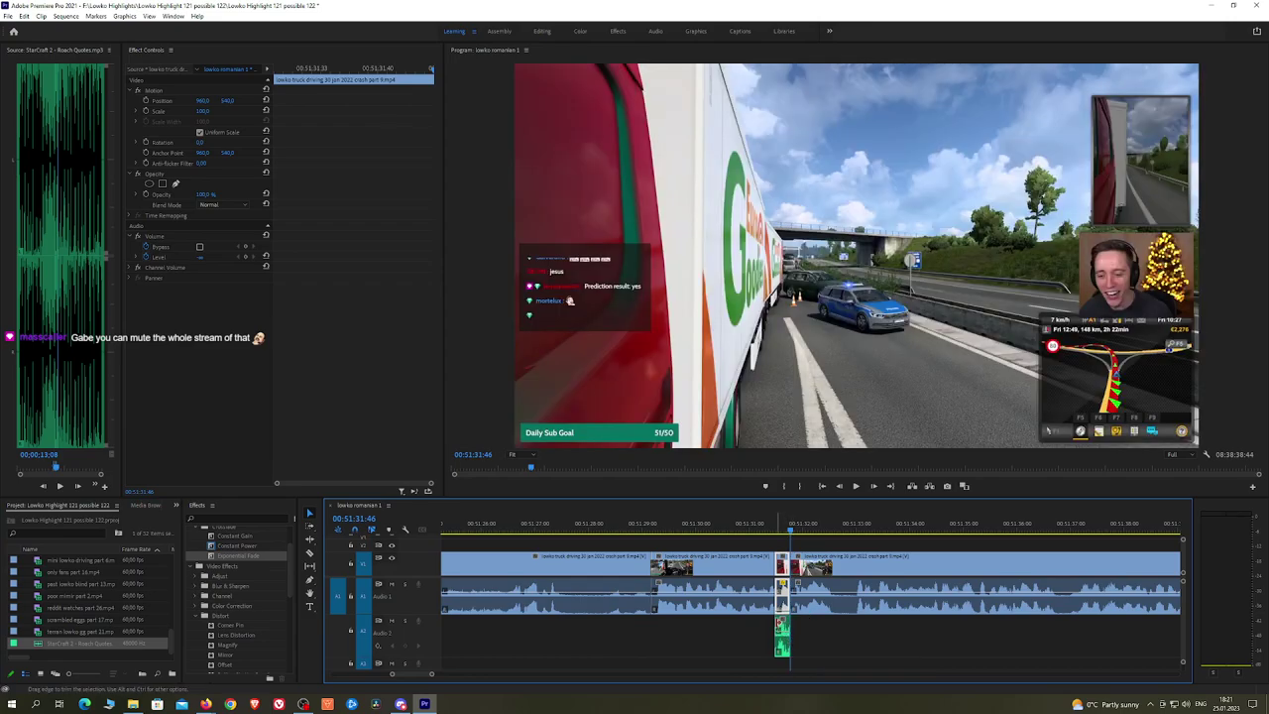
left_click(782, 626)
left_click(210, 110)
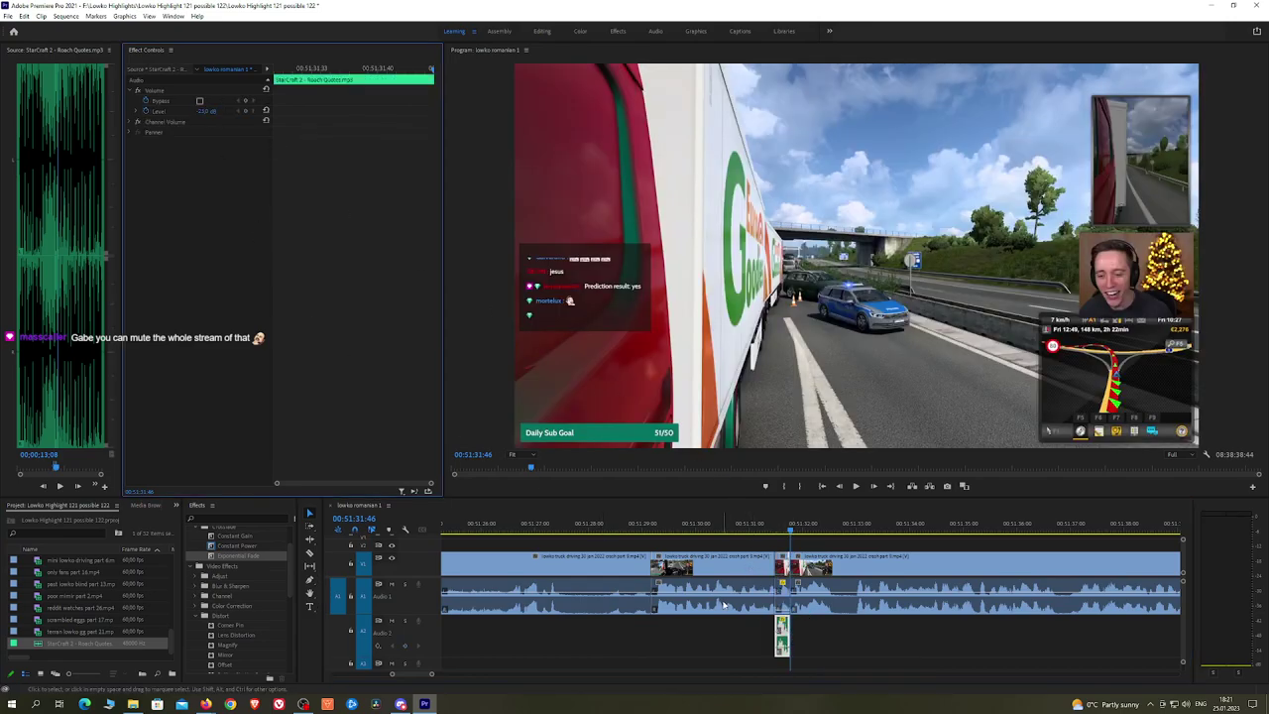
left_click(652, 524)
key("space")
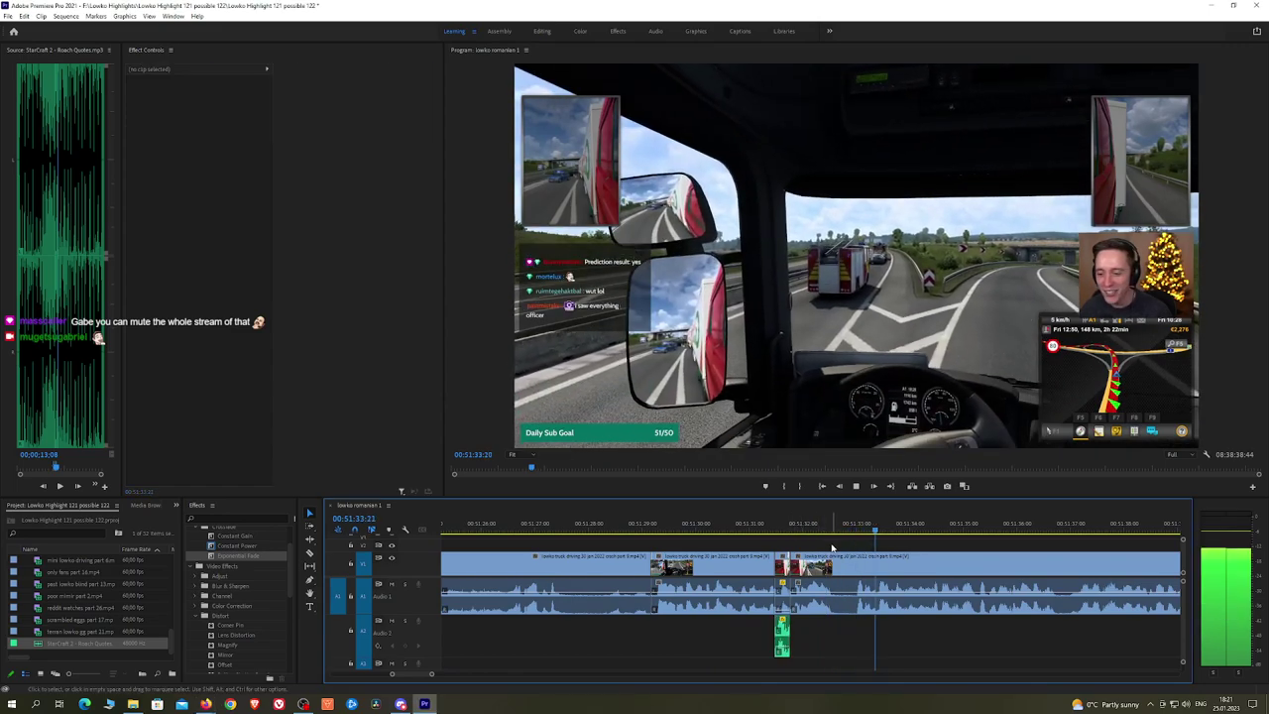
Step: Zoom the timeline out and cut the stream clip just before 00:51:35
left_click(794, 532)
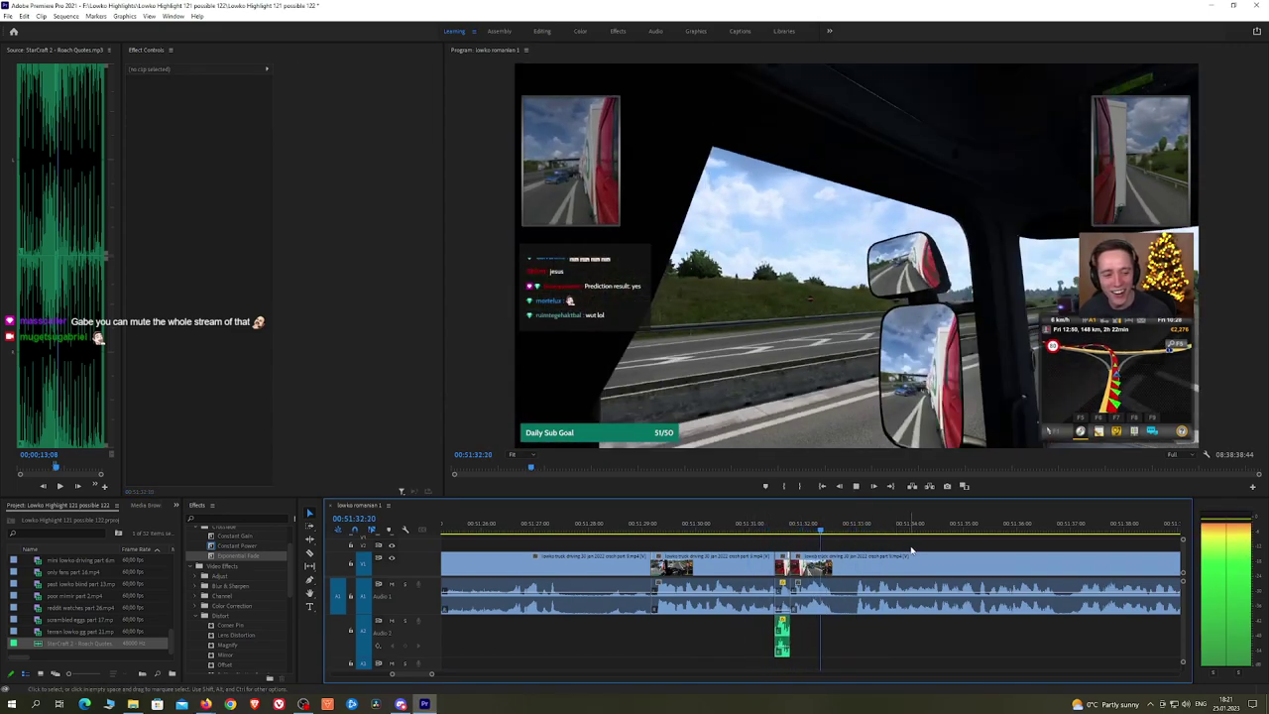
scroll(914, 549, "down", 3)
key("h")
left_click_drag(1016, 542, 839, 537)
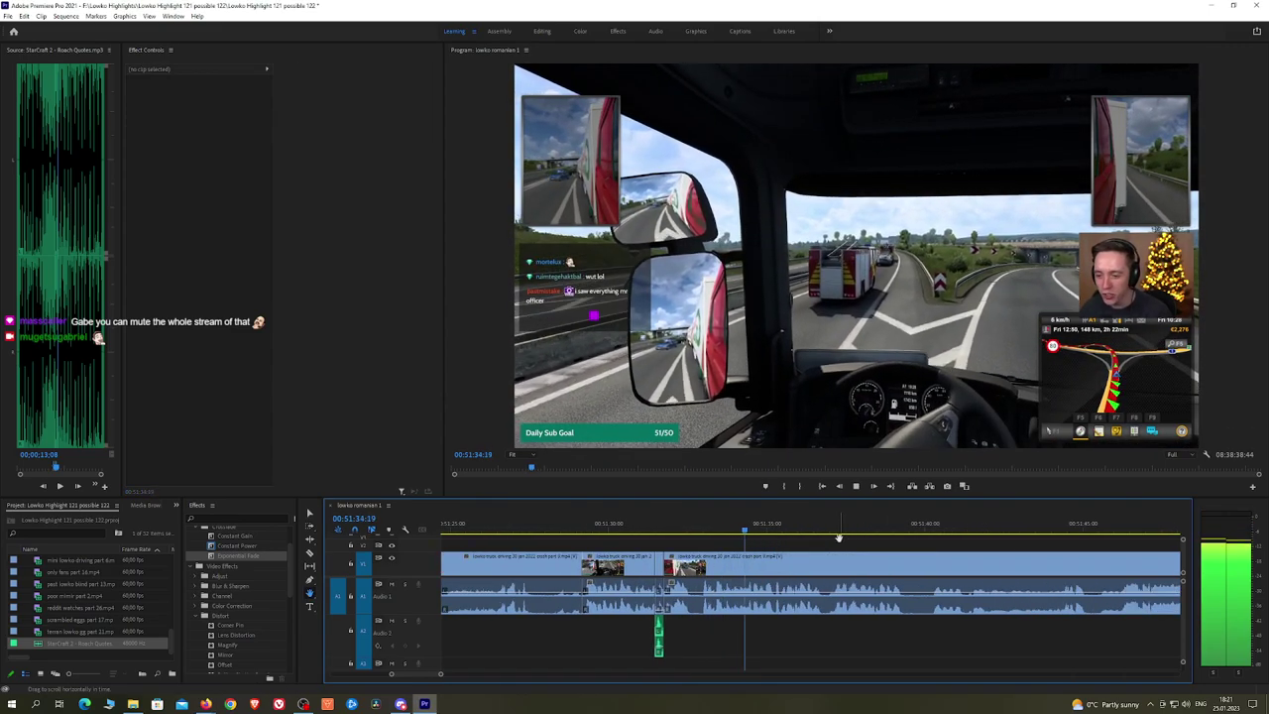
left_click(766, 527)
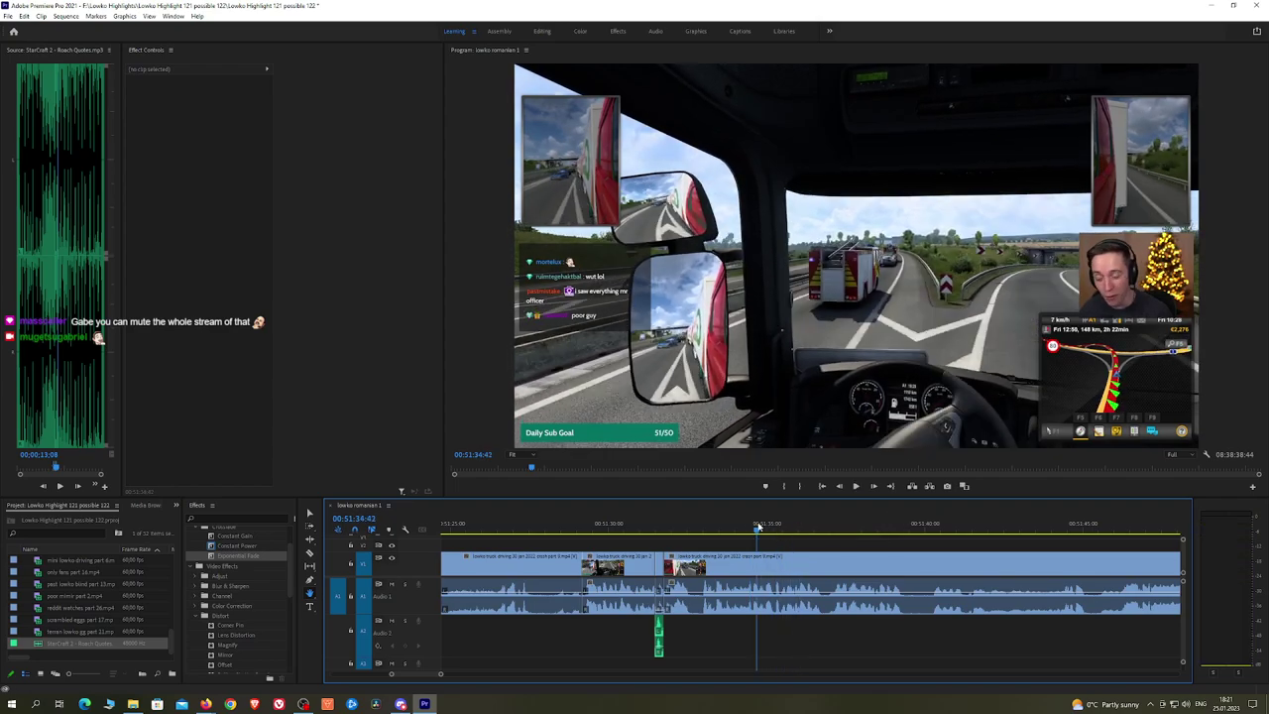
left_click(779, 553)
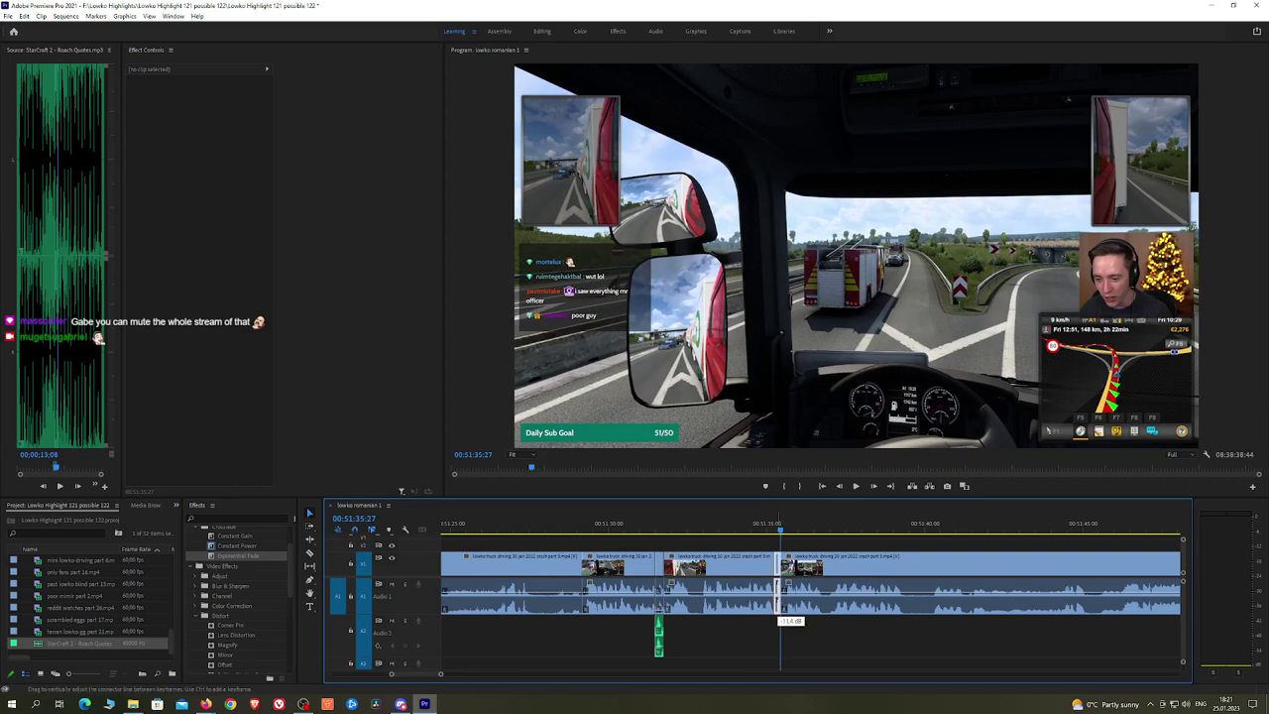
left_click(779, 613)
Step: Place the Roach Quotes sound effect on A2 at the cut and play it back
left_click_drag(81, 649, 780, 639)
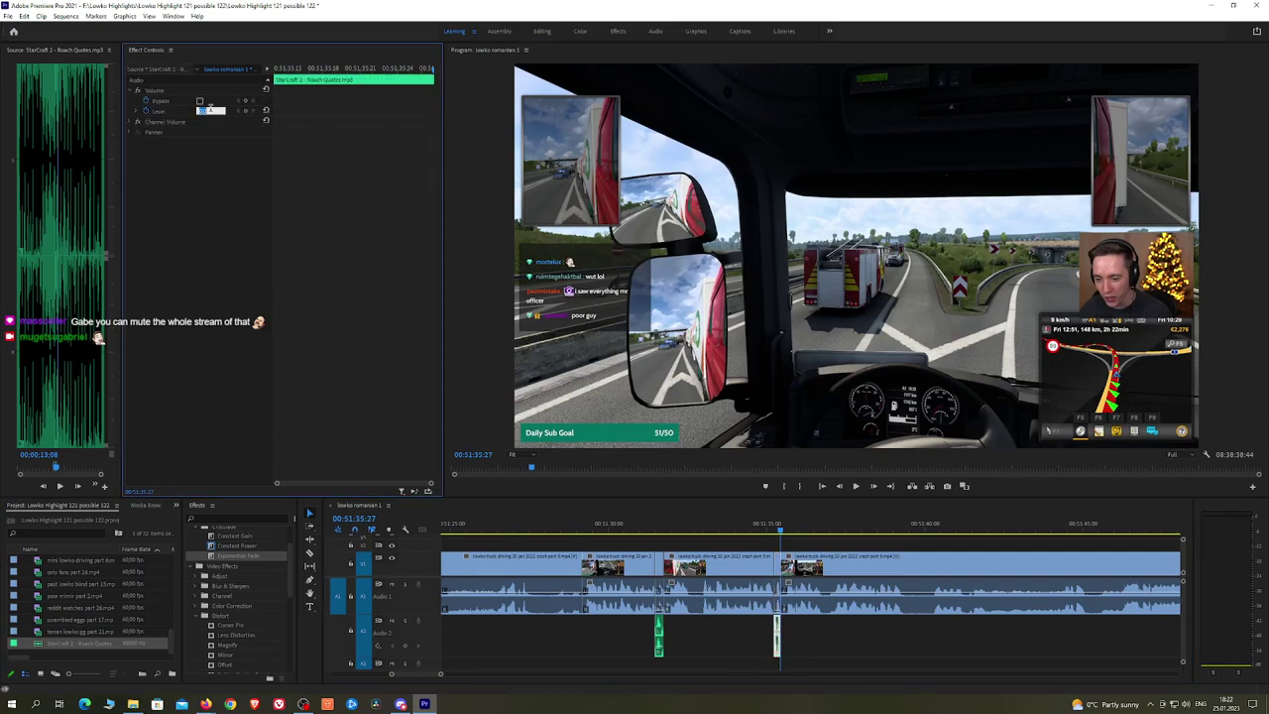
left_click(752, 533)
key("space")
left_click(859, 547)
key("h")
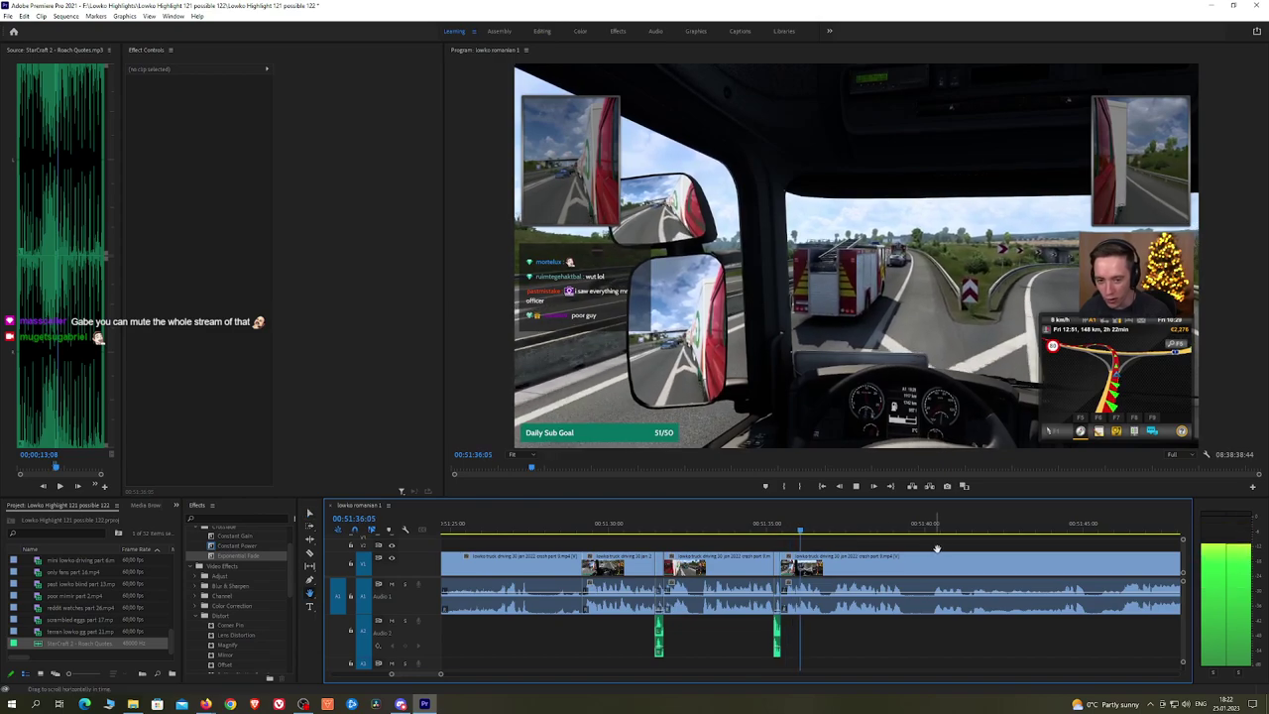
left_click_drag(937, 549, 850, 538)
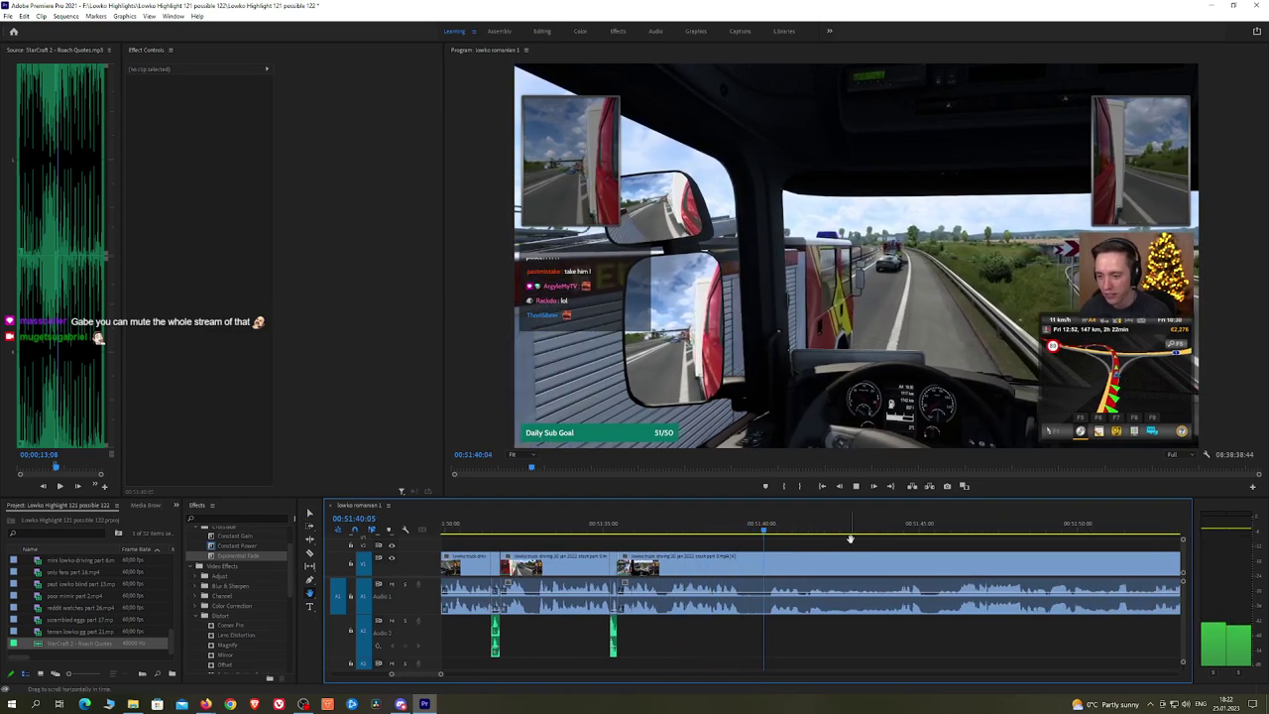
left_click_drag(968, 547, 901, 551)
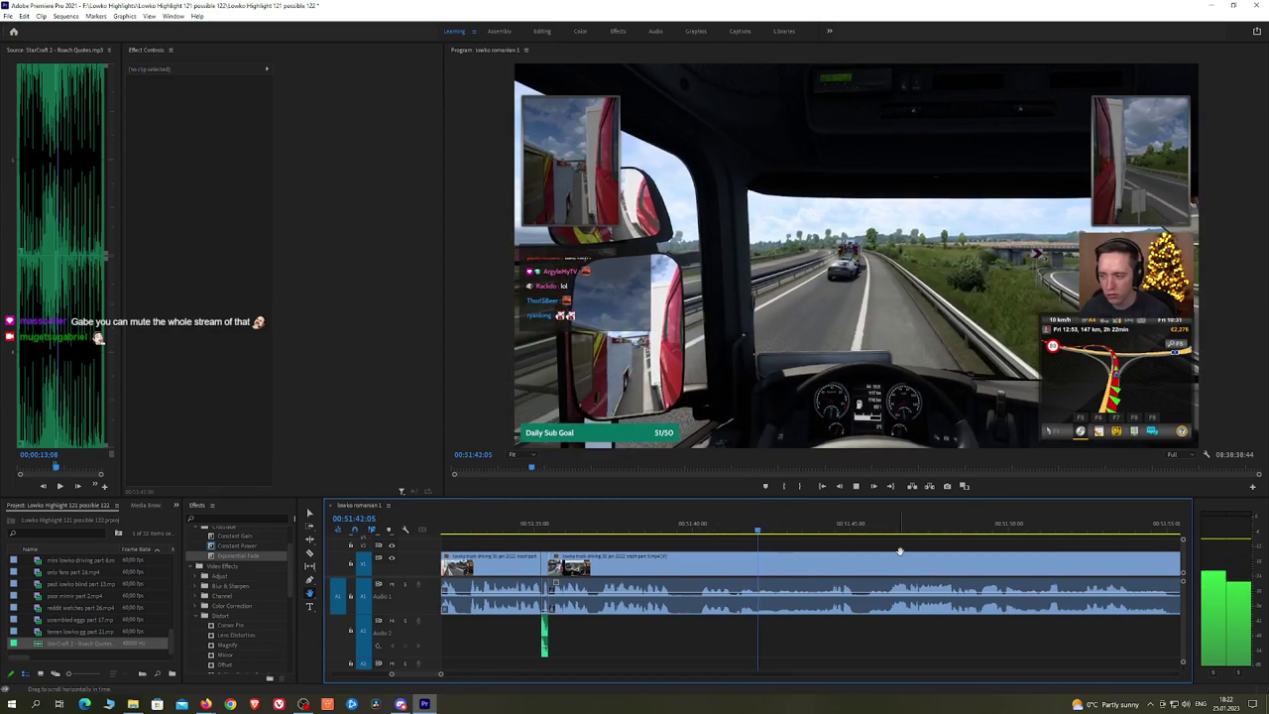
Step: Review playback past 00:51:44 and split the stream clip near 00:51:54 with Ctrl+K
left_click(808, 532)
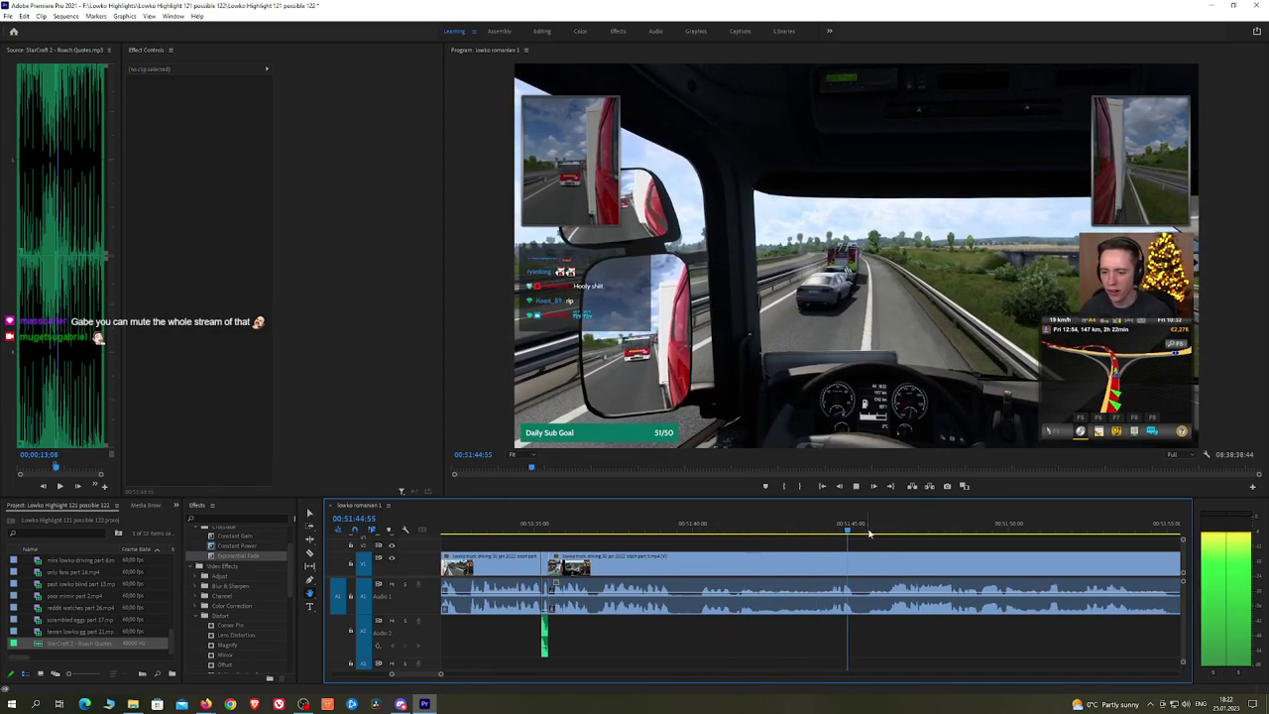
left_click(870, 532)
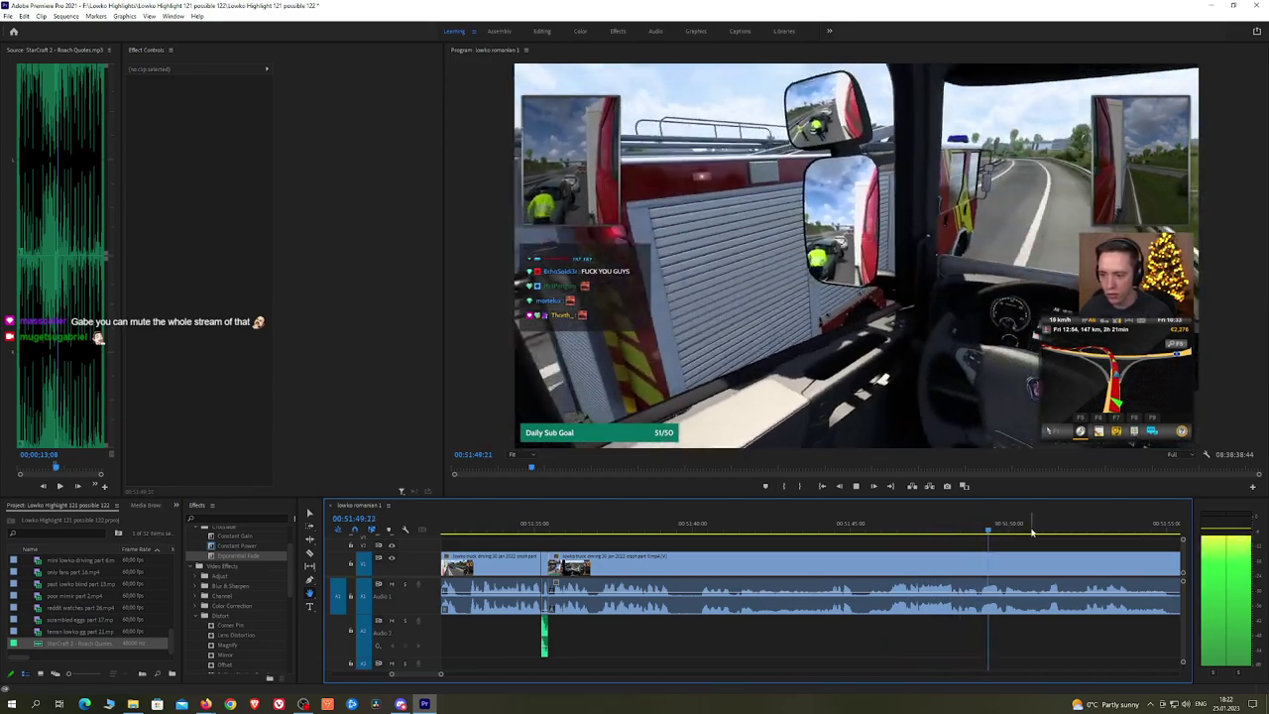
scroll(1058, 535, "down", 3)
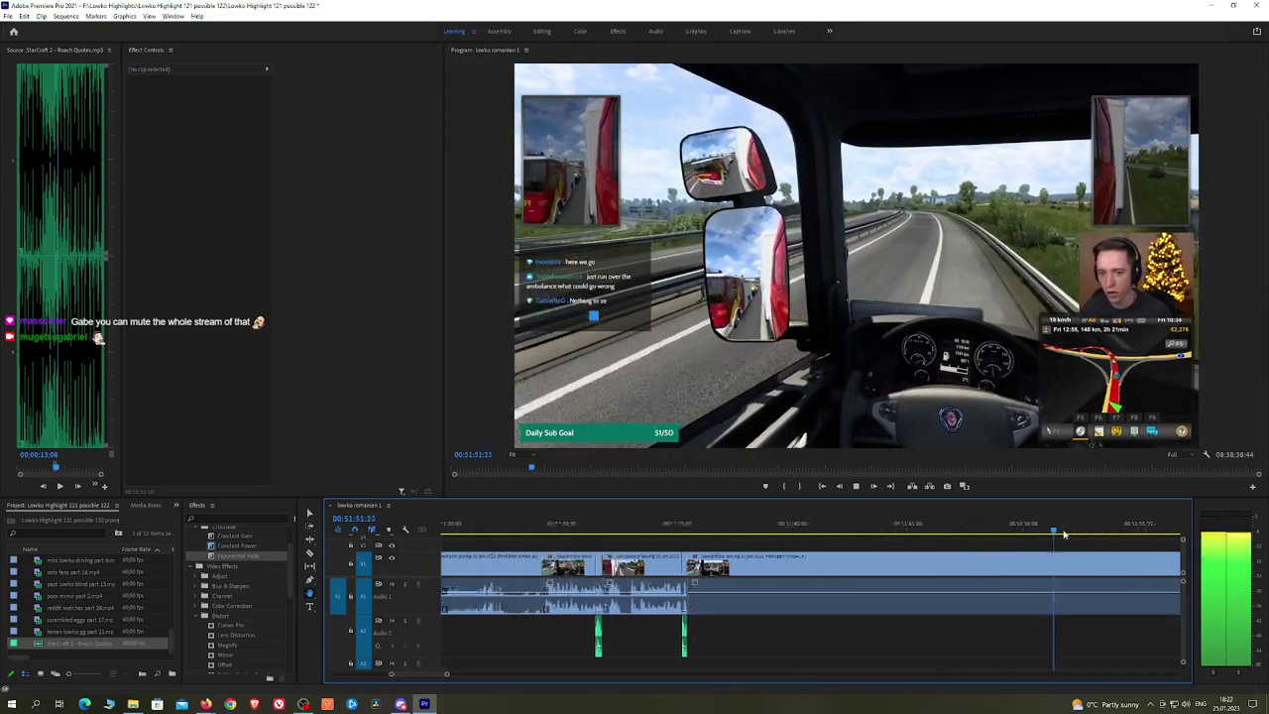
left_click_drag(1125, 545, 746, 536)
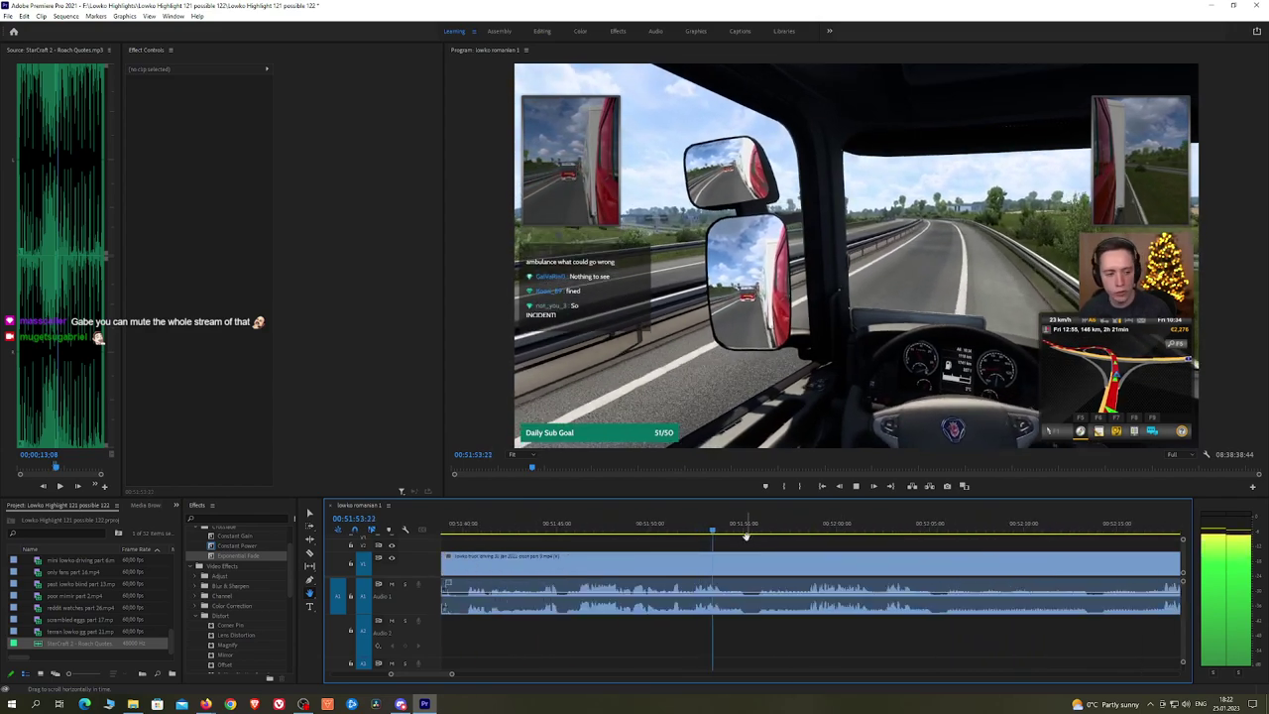
key("ctrl+k")
Step: Ripple-delete the short unwanted segment near 00:51:58 and add a Constant Power crossfade on A1
left_click(801, 526)
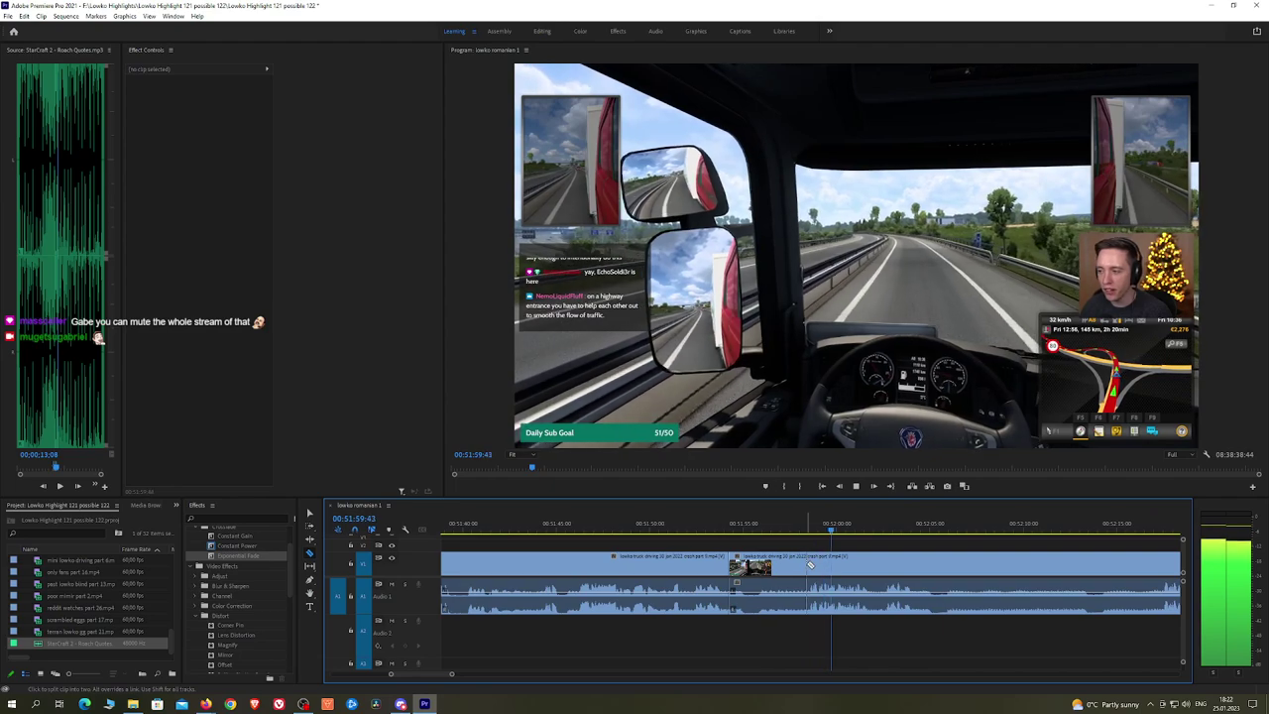
left_click(809, 565)
key("v")
left_click(778, 567)
key("shift+Delete")
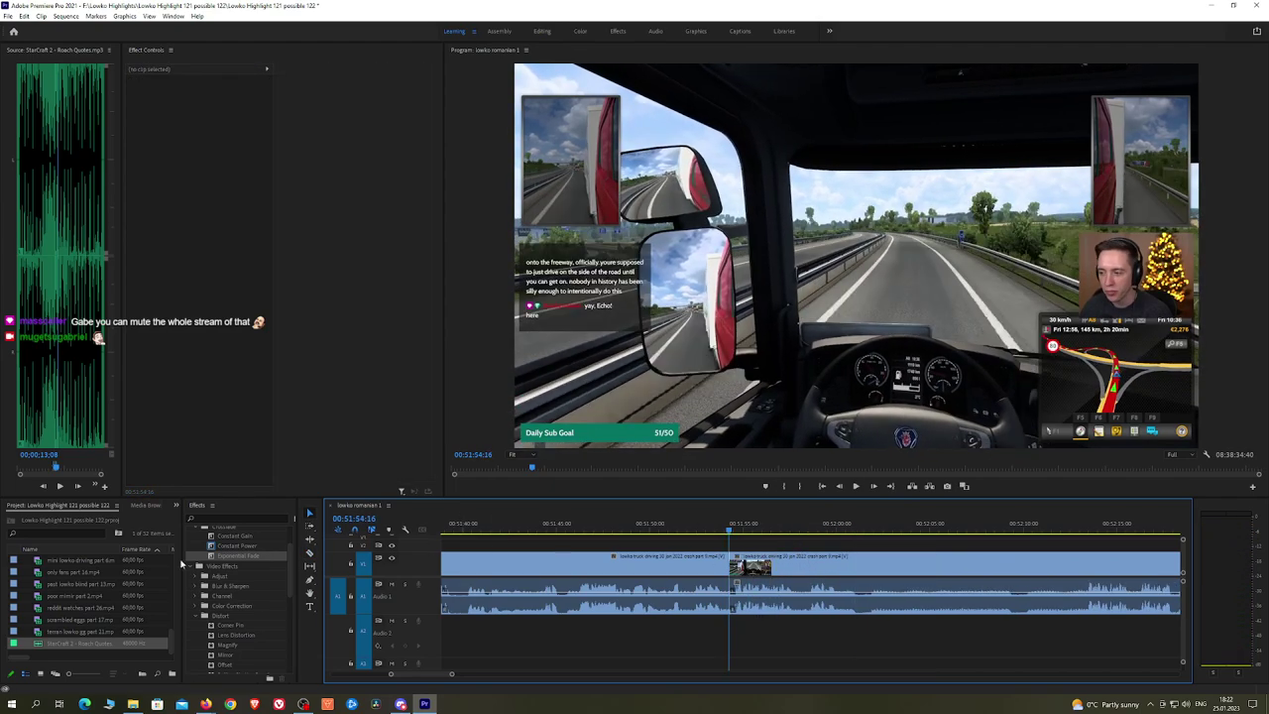
left_click_drag(236, 546, 420, 549)
left_click_drag(736, 609, 736, 609)
scroll(802, 533, "up", 2)
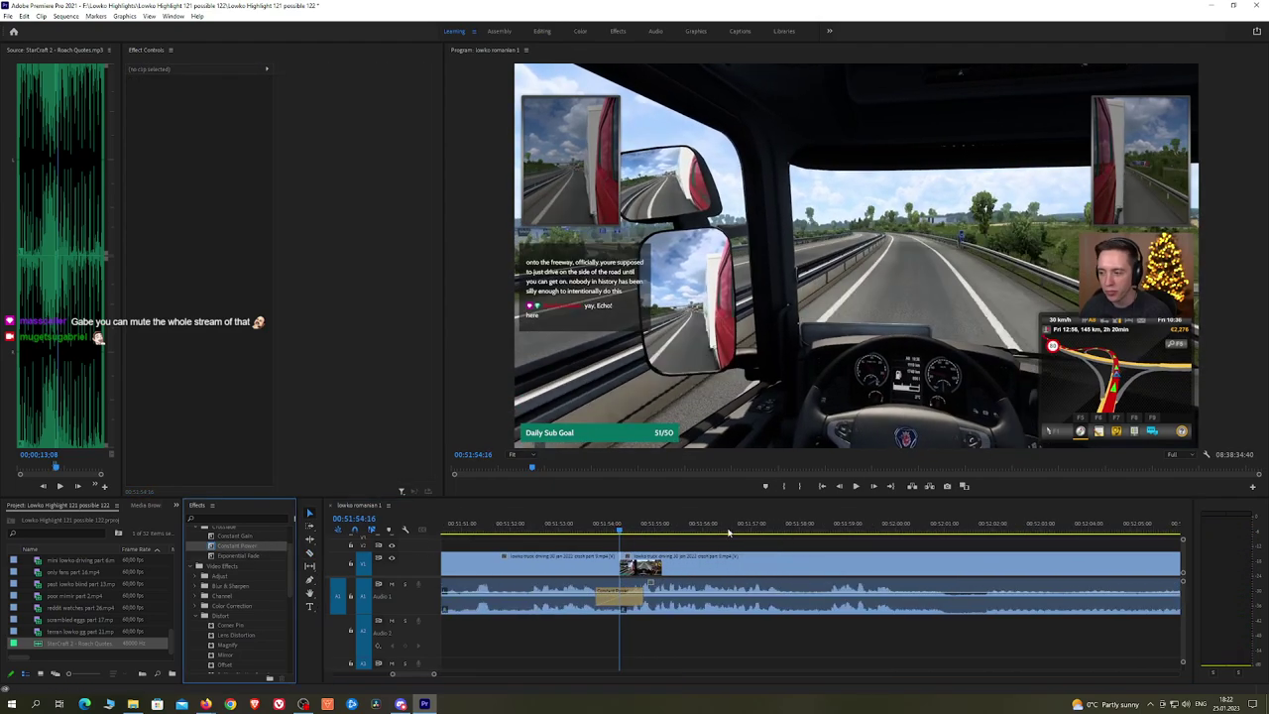
key("space")
key("space")
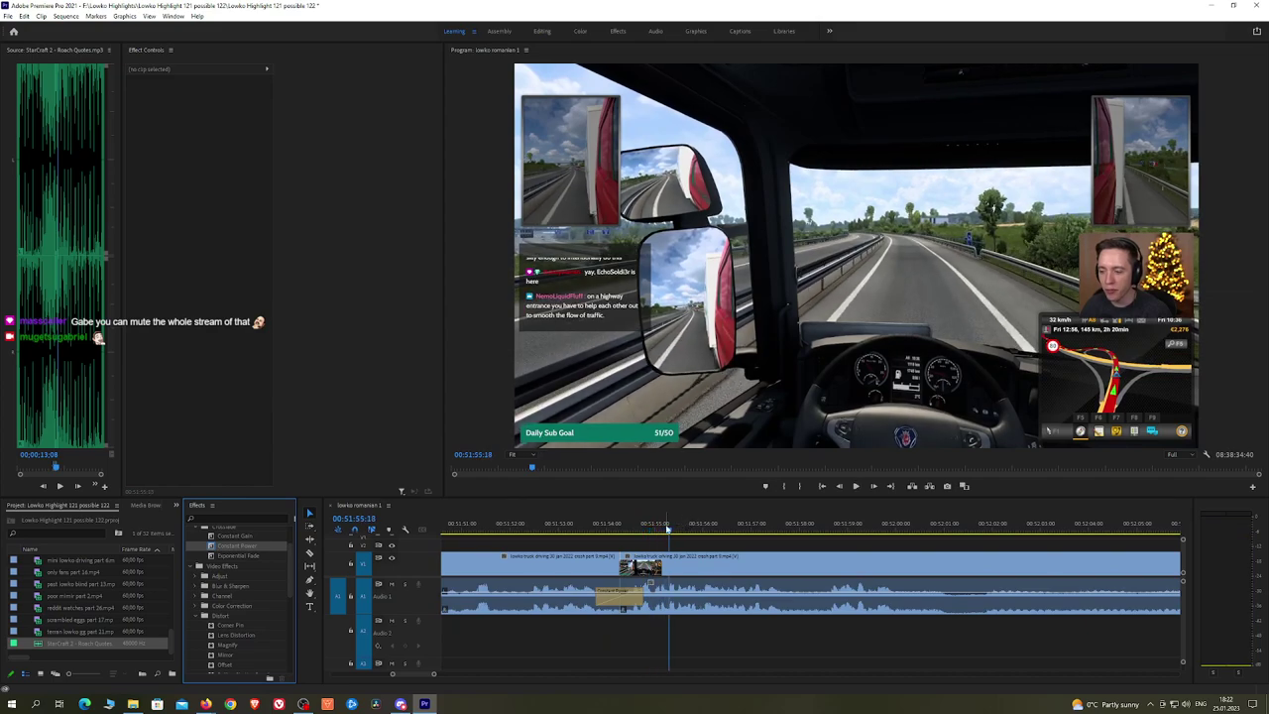
Step: Split at 00:51:55:34, add a Roach Quotes sound on A2, lower its level, and preview
left_click(663, 529)
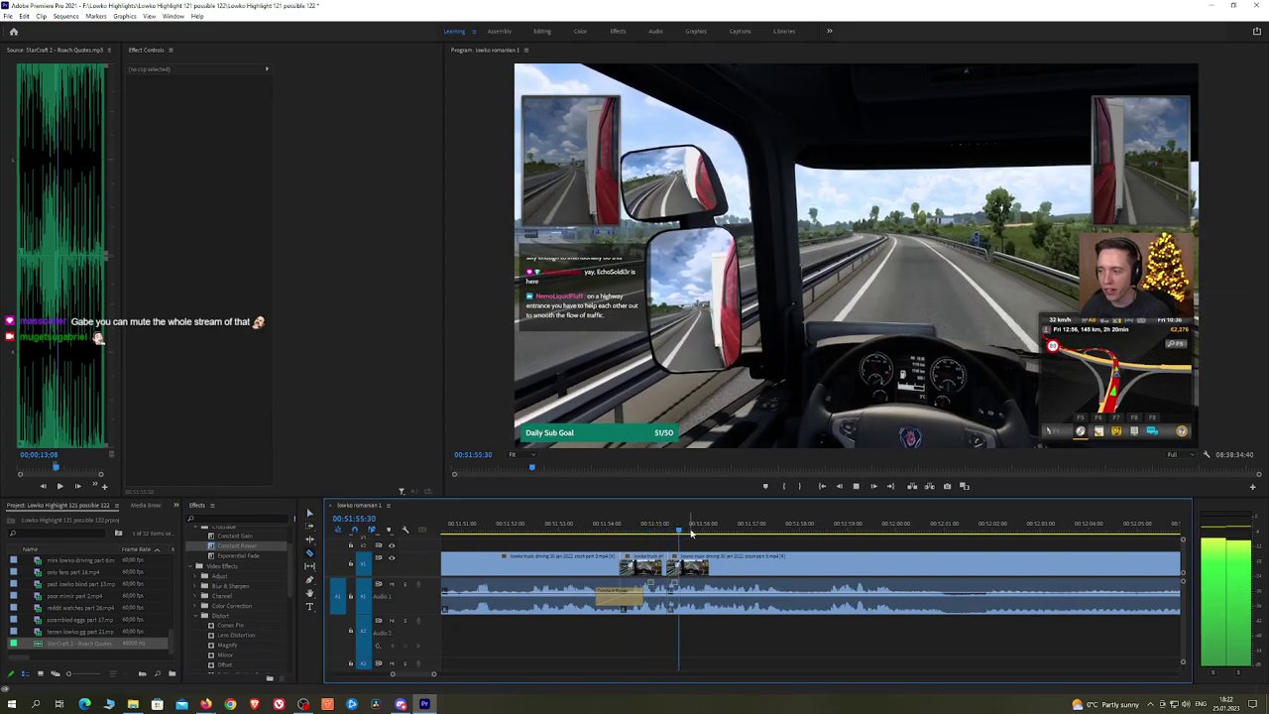
left_click(681, 531)
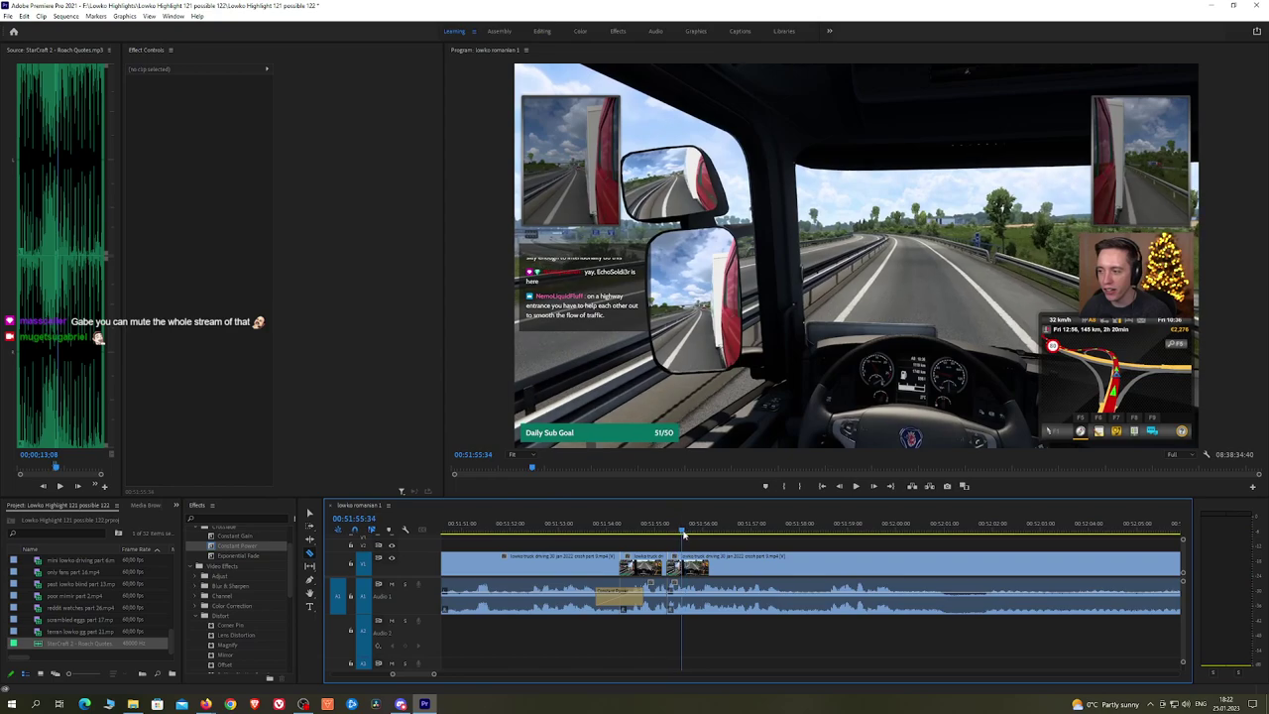
key("ctrl+k")
left_click_drag(674, 618, 674, 621)
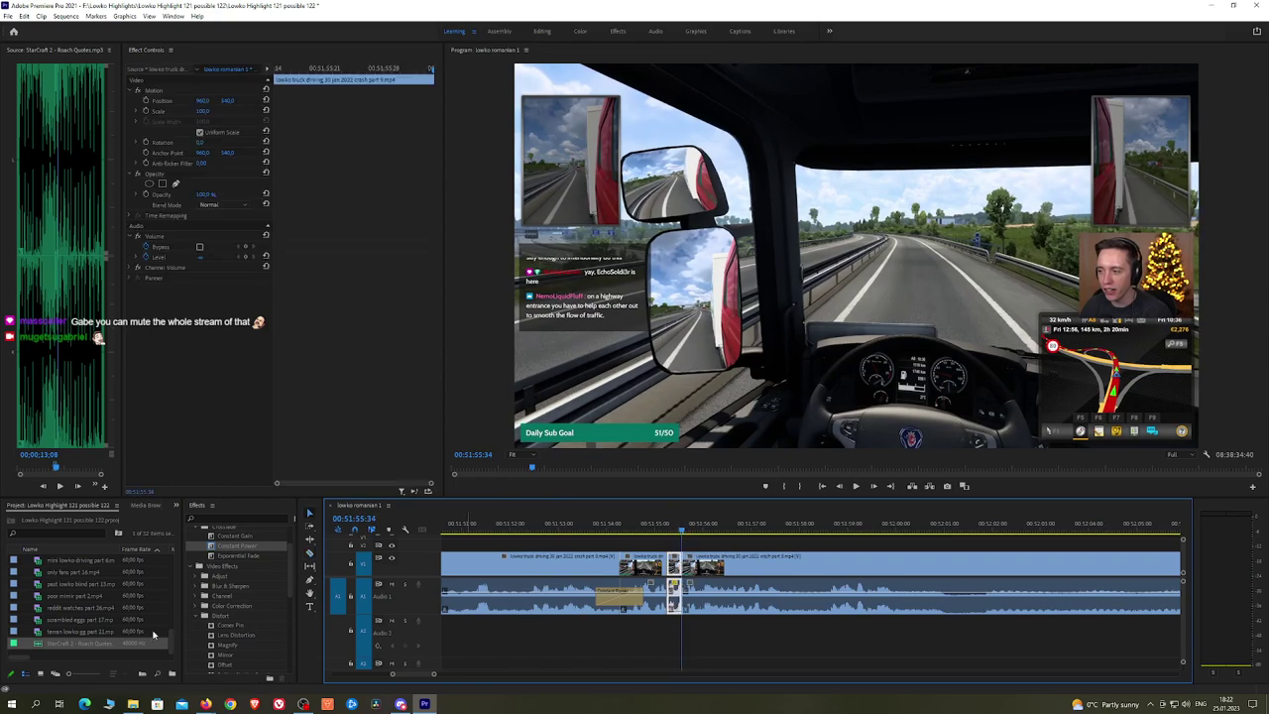
left_click_drag(103, 644, 681, 645)
left_click(674, 643)
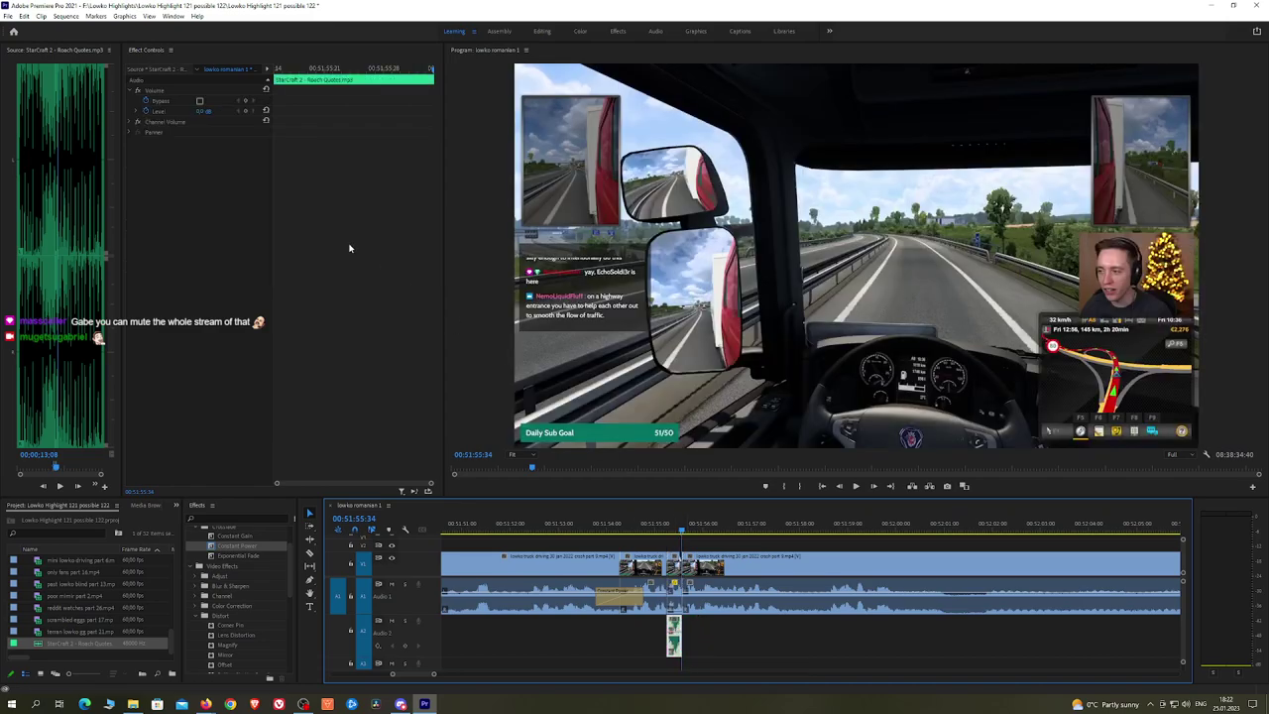
left_click(208, 110)
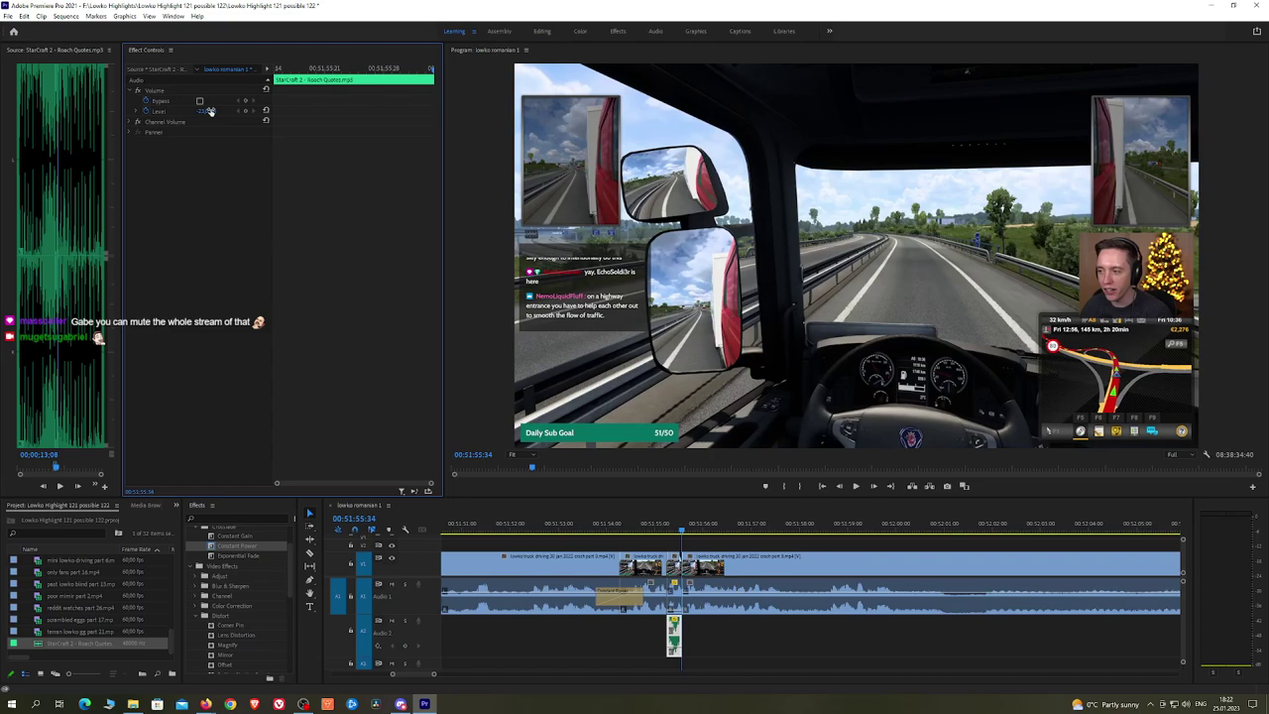
left_click(607, 526)
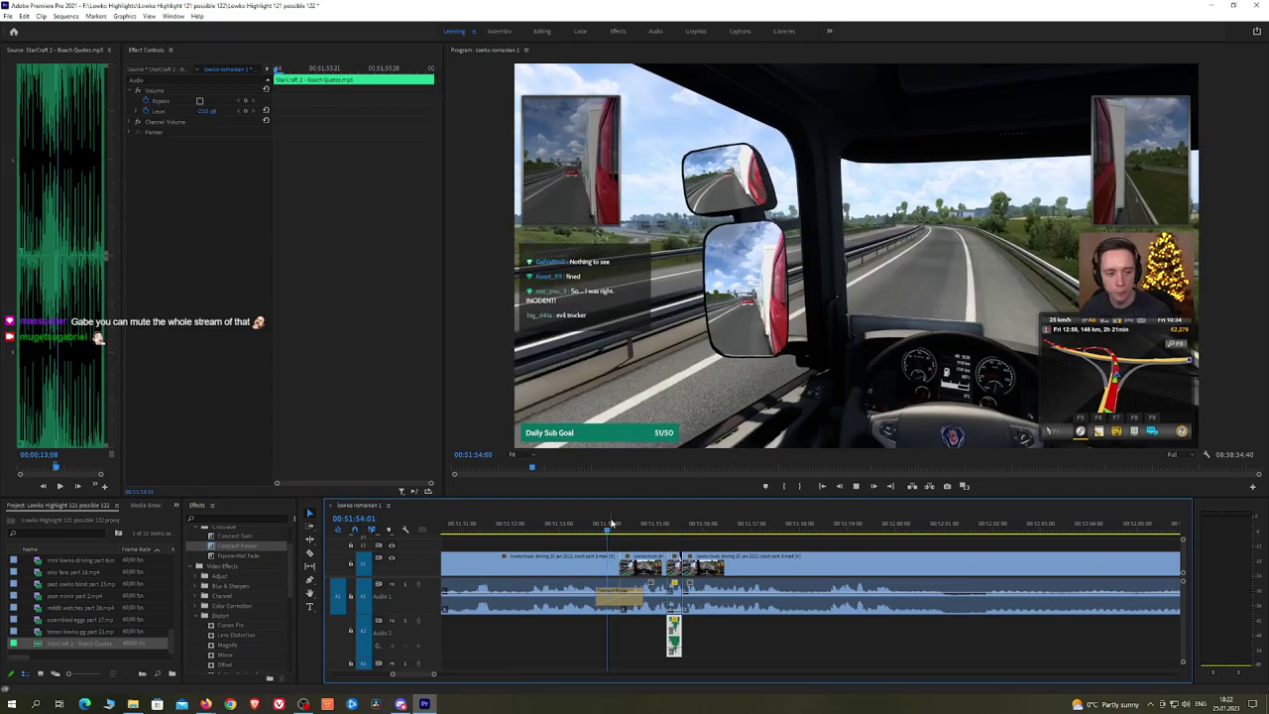
key("space")
left_click(825, 547)
Step: Play on from about 00:52:13, razor the driving clip and ripple-delete the stretch before it
key("h")
scroll(813, 540, "down", 2)
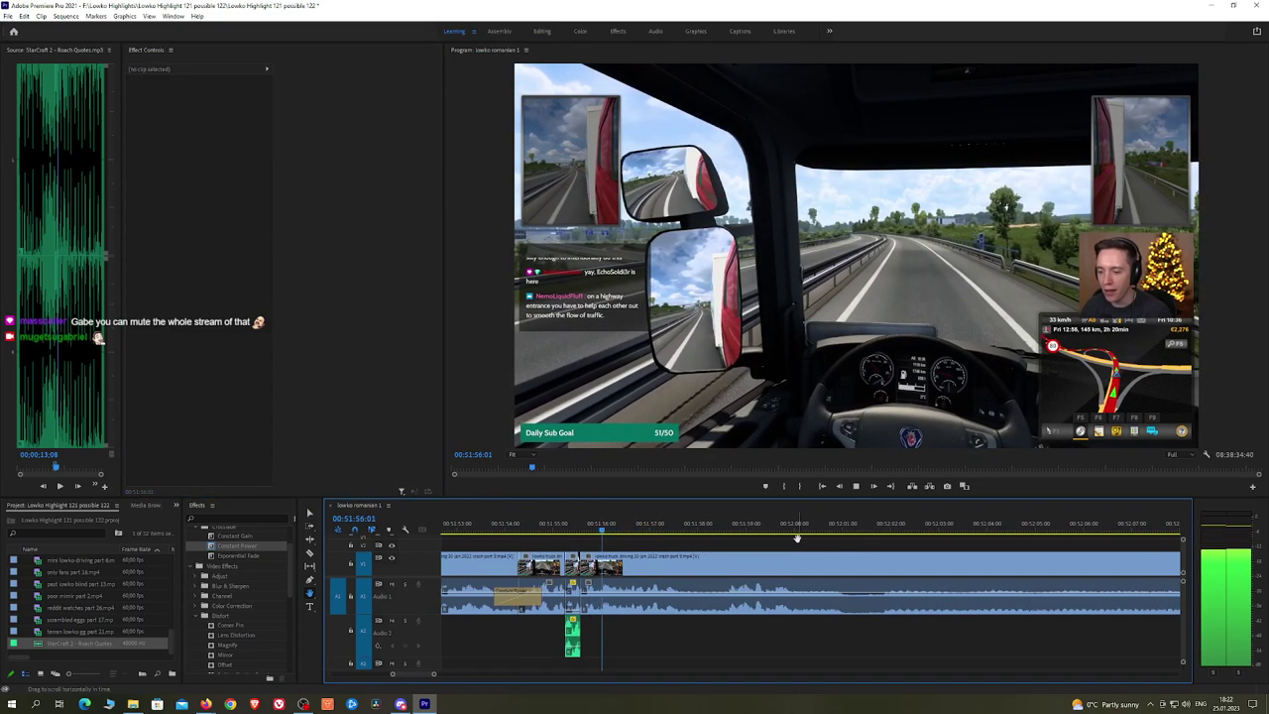
scroll(801, 542, "down", 2)
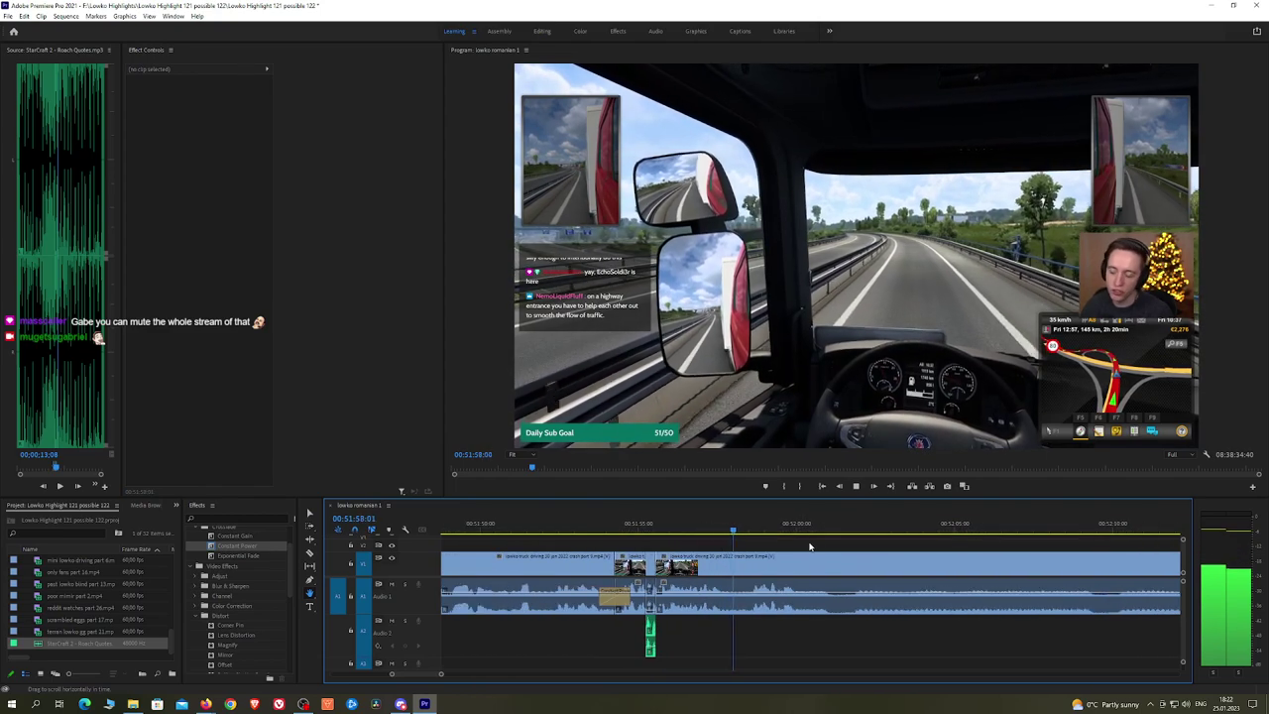
scroll(784, 538, "down", 2)
scroll(782, 539, "down", 3)
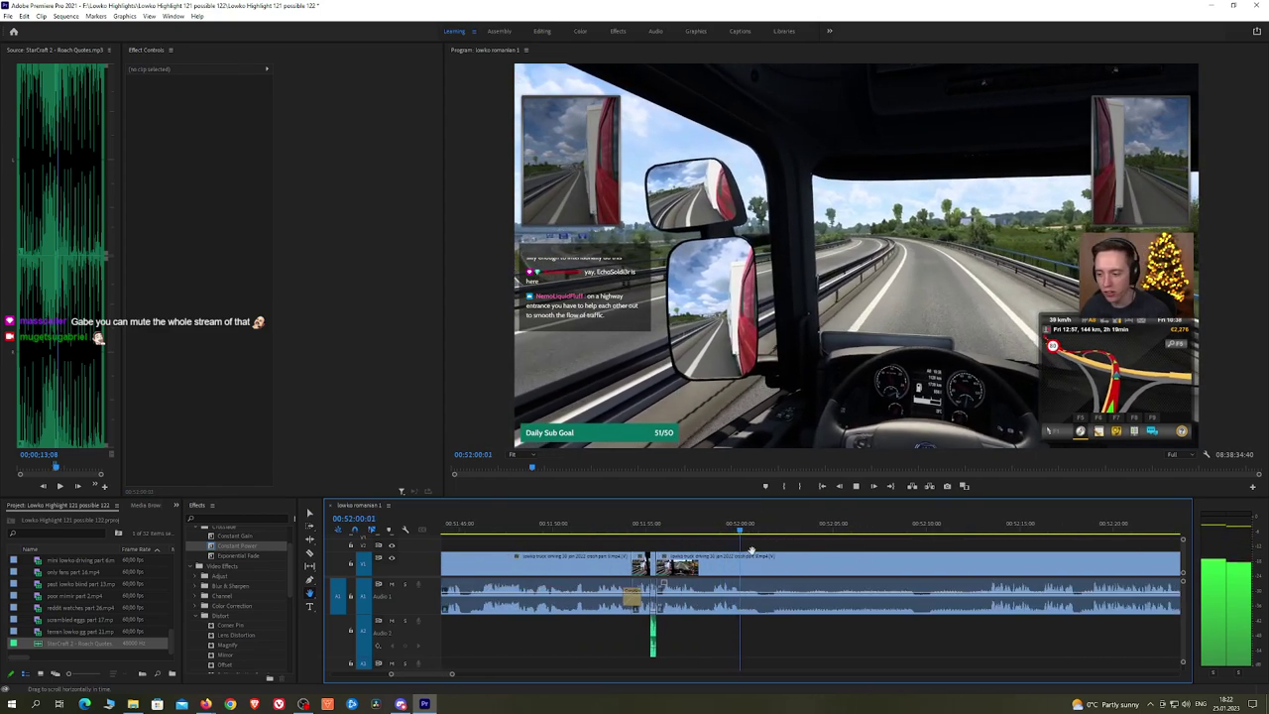
left_click_drag(956, 528, 990, 528)
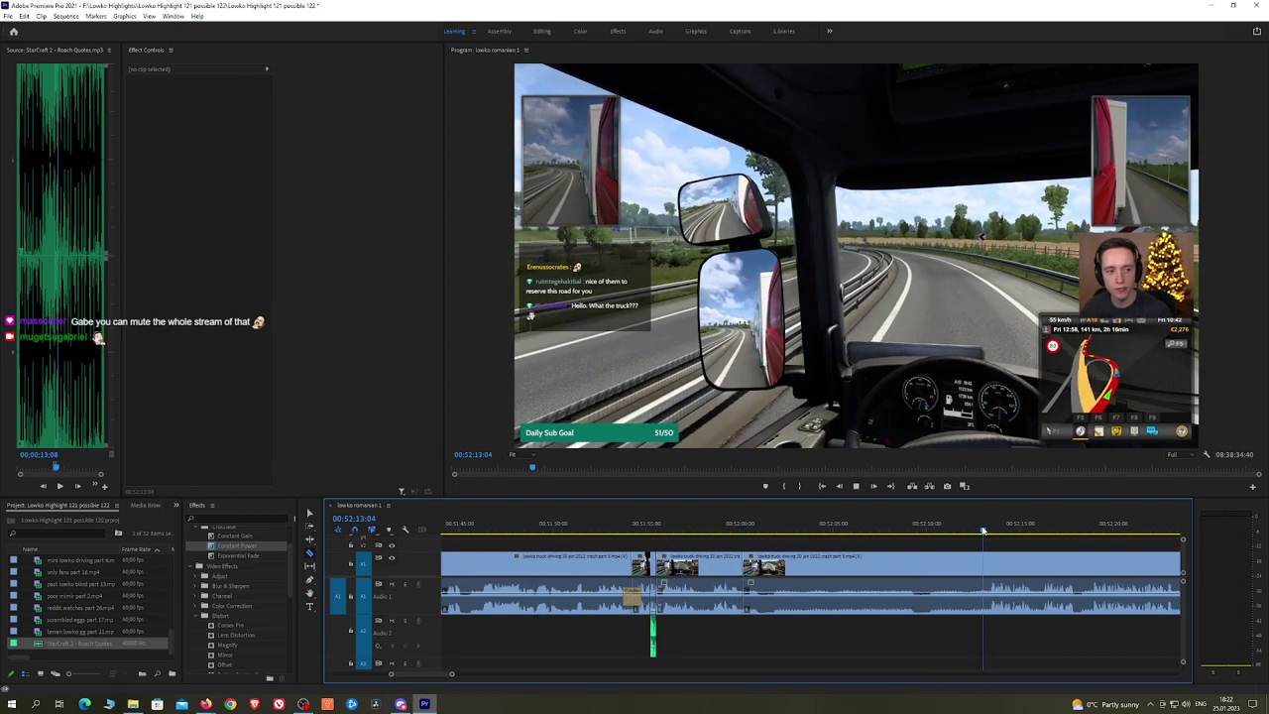
key("space")
scroll(942, 535, "down", 3)
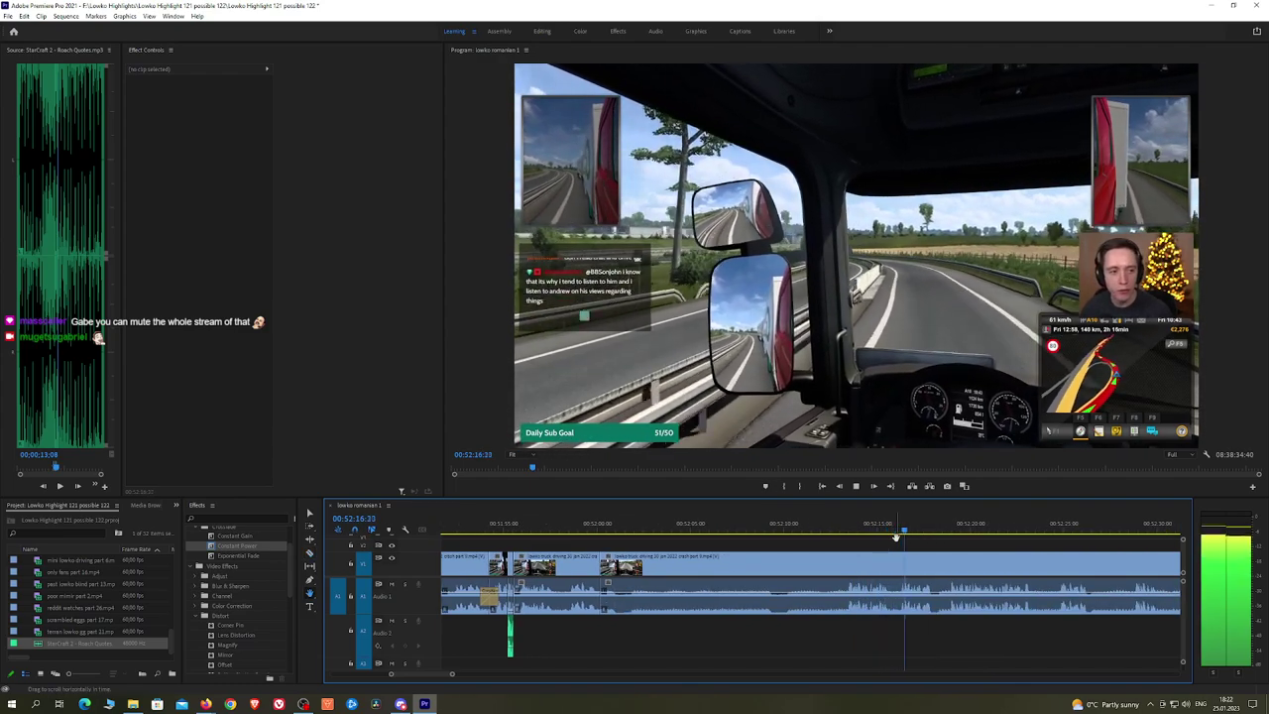
left_click(842, 565)
key("v")
left_click(827, 568)
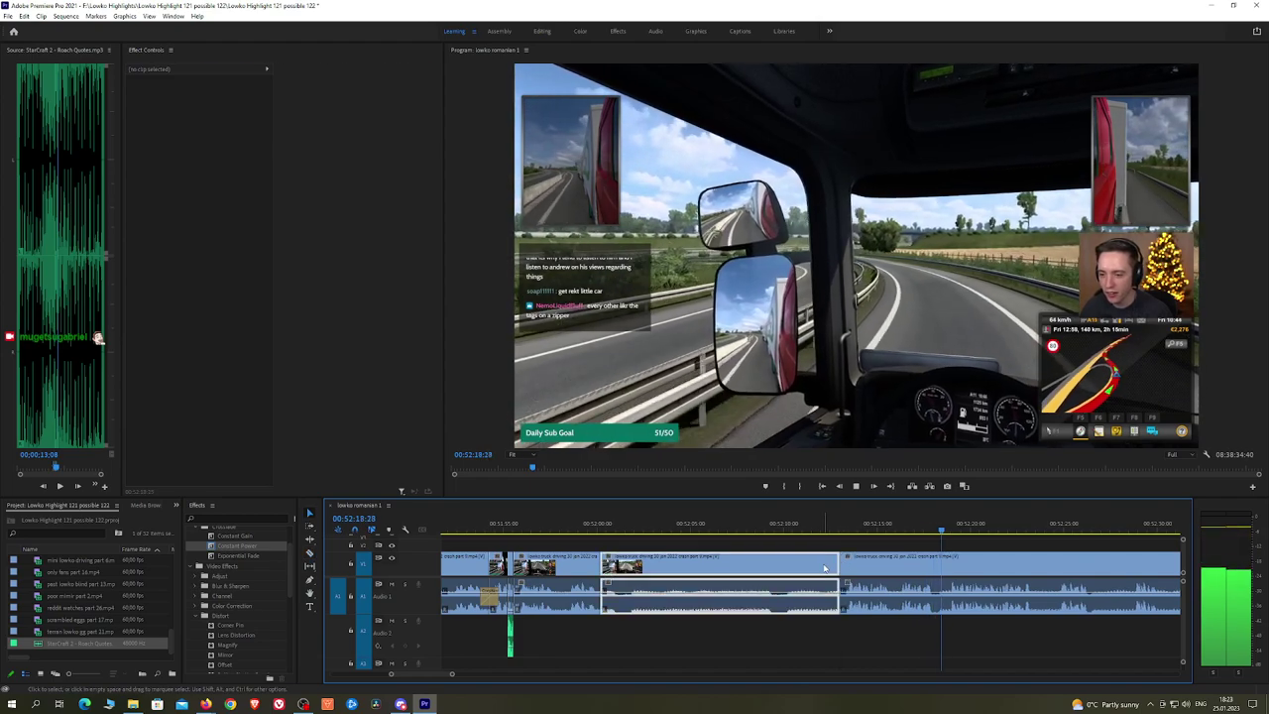
key("shift+Delete")
Step: Add a Constant Power crossfade on the new audio cut, then split the video near 00:52:18
key("space")
left_click_drag(282, 553, 593, 542)
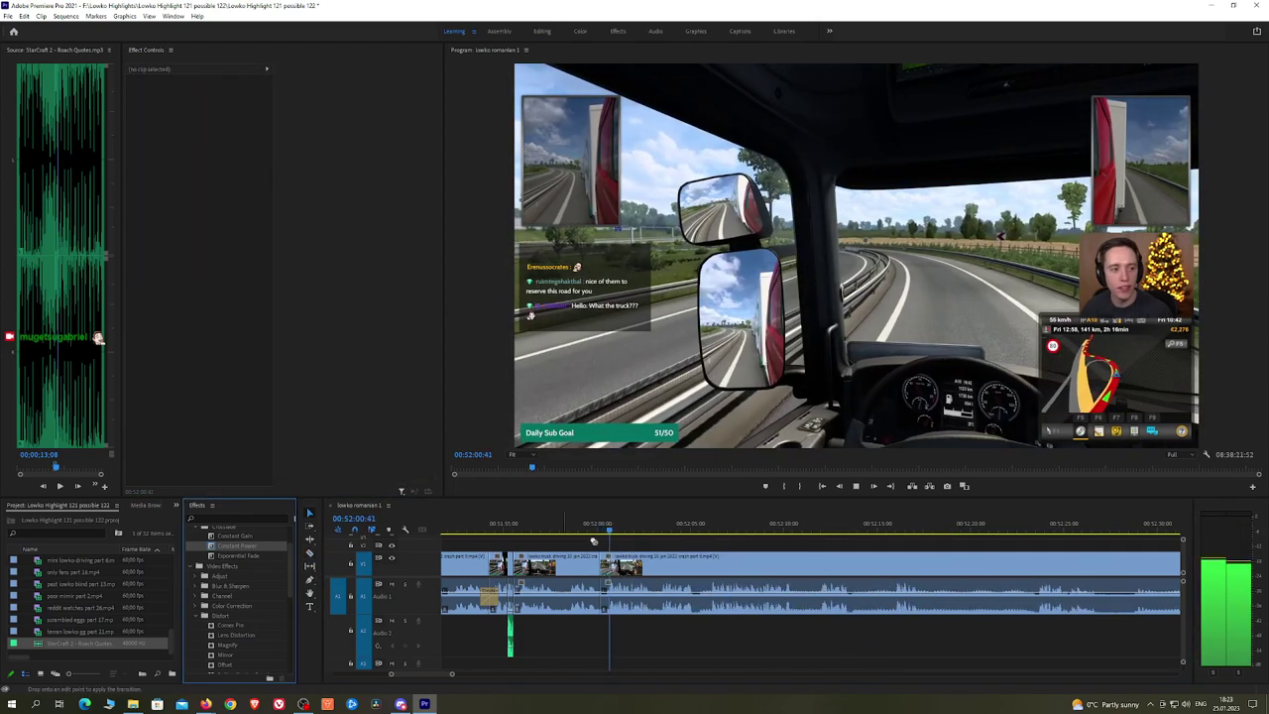
left_click_drag(613, 615, 603, 599)
key("h")
left_click_drag(764, 541, 752, 542)
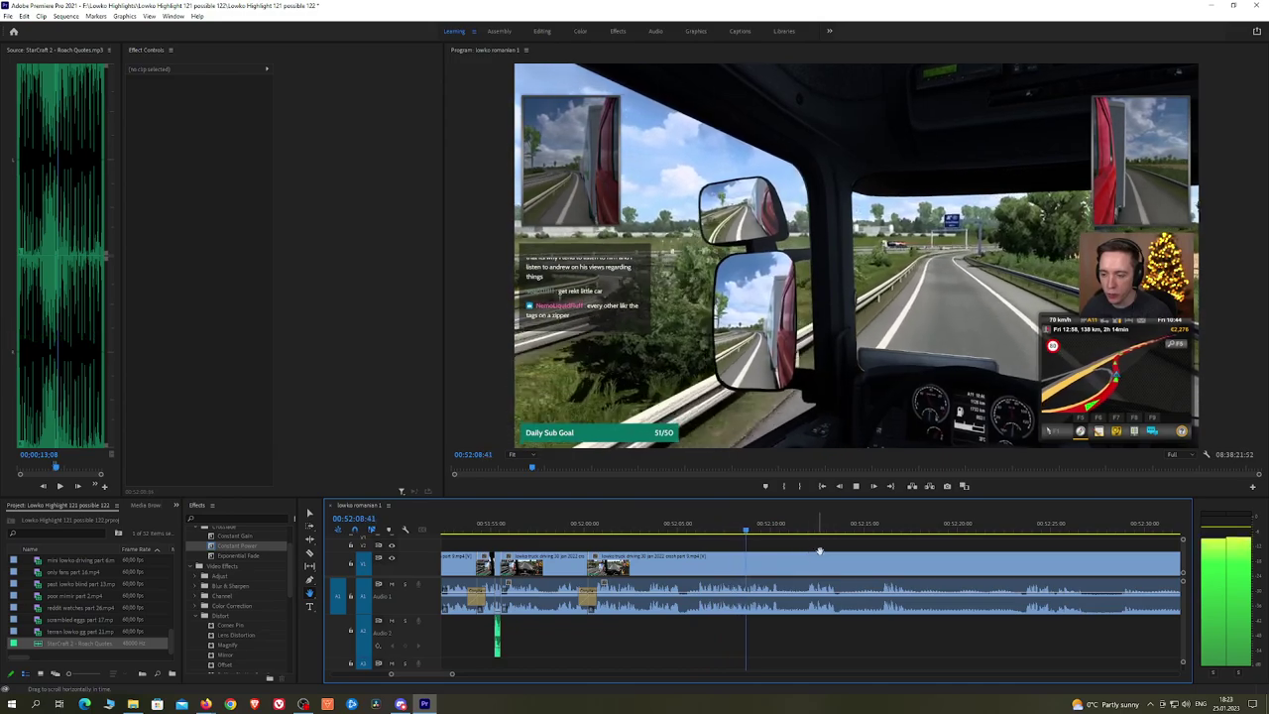
left_click_drag(831, 550, 772, 548)
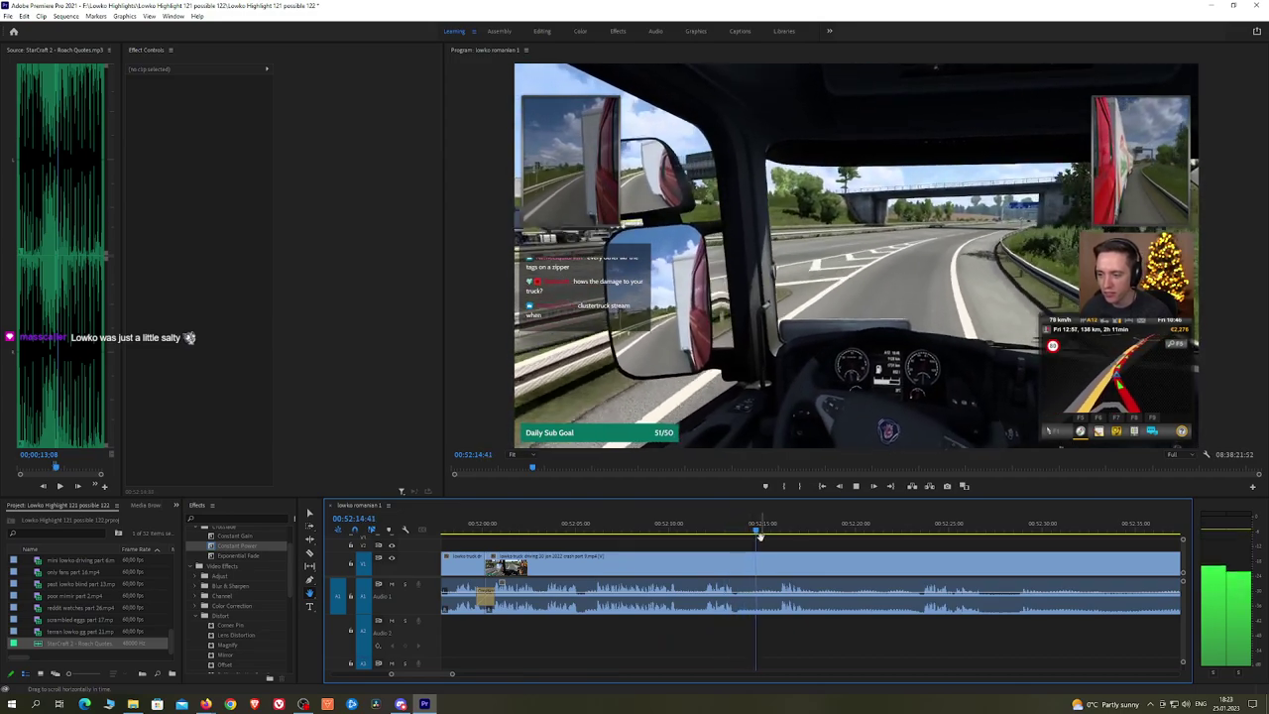
left_click(814, 561)
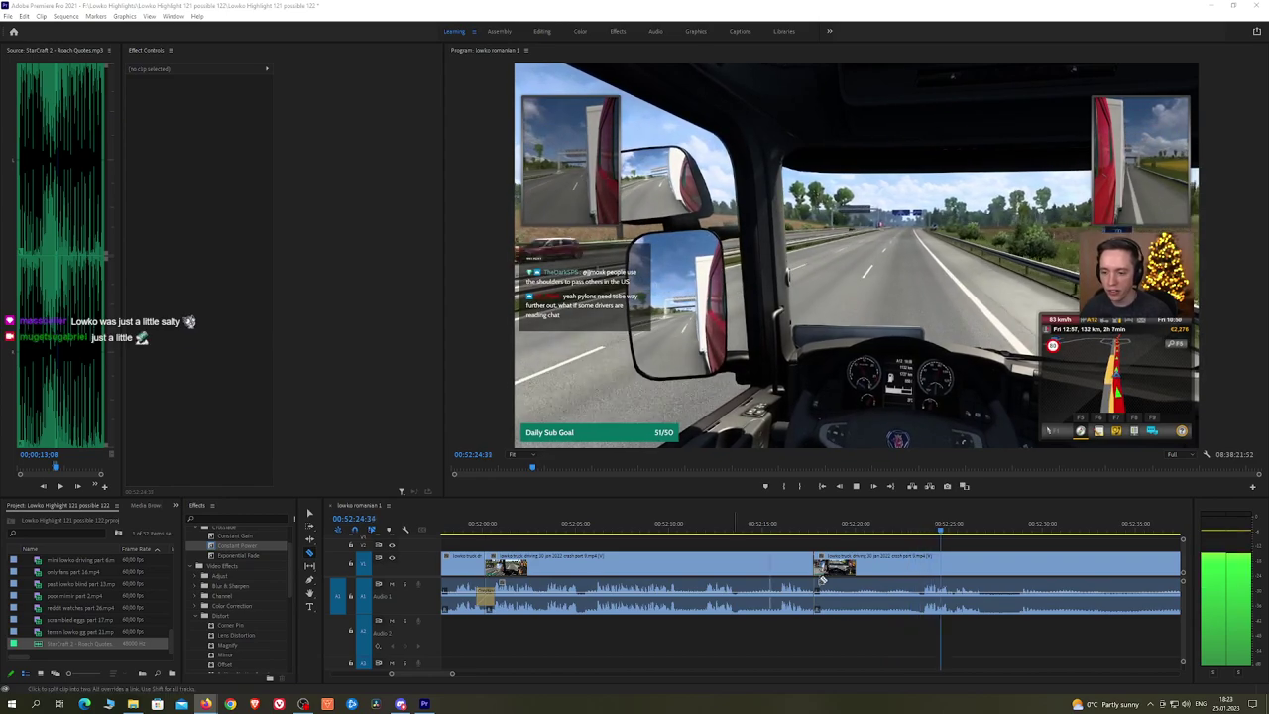
left_click(998, 543)
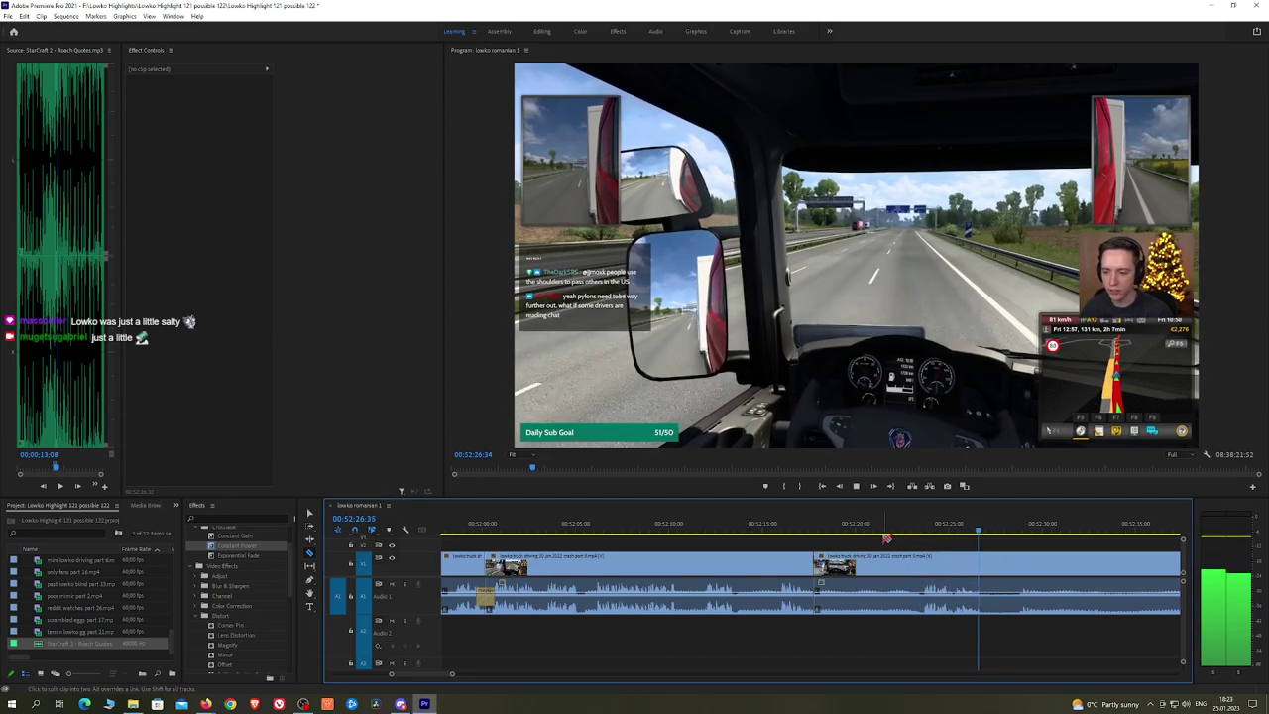
scroll(1023, 547, "down", 6)
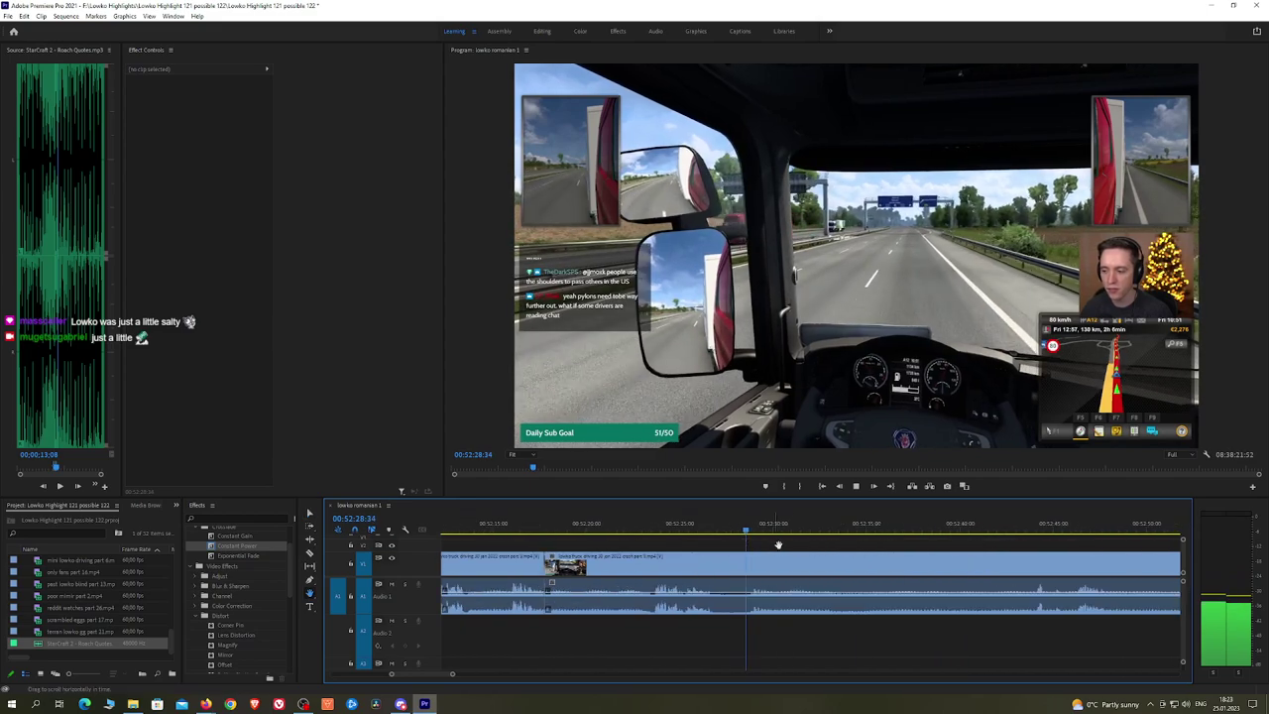
scroll(975, 546, "down", 5)
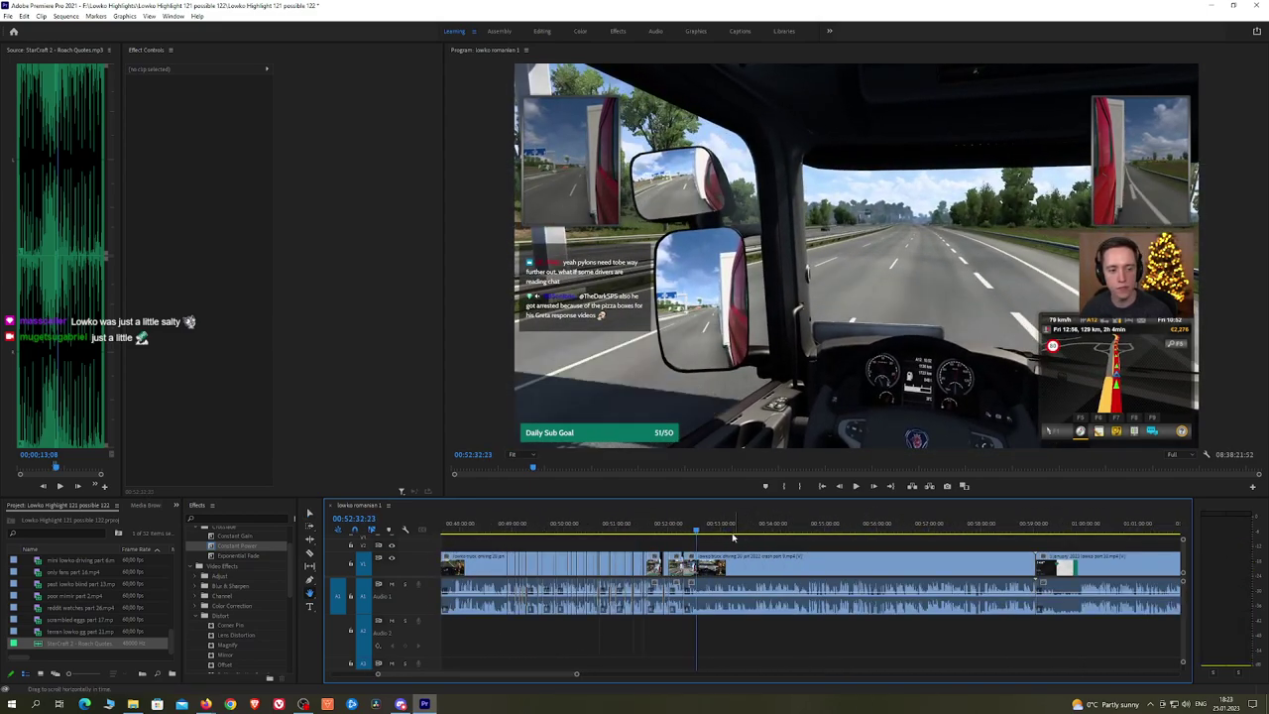
Step: Scrub to about 57:38 and ripple-delete the unwanted clip, then play from the new edit
left_click(838, 533)
left_click_drag(837, 533, 995, 533)
left_click(945, 566)
key("shift+Delete")
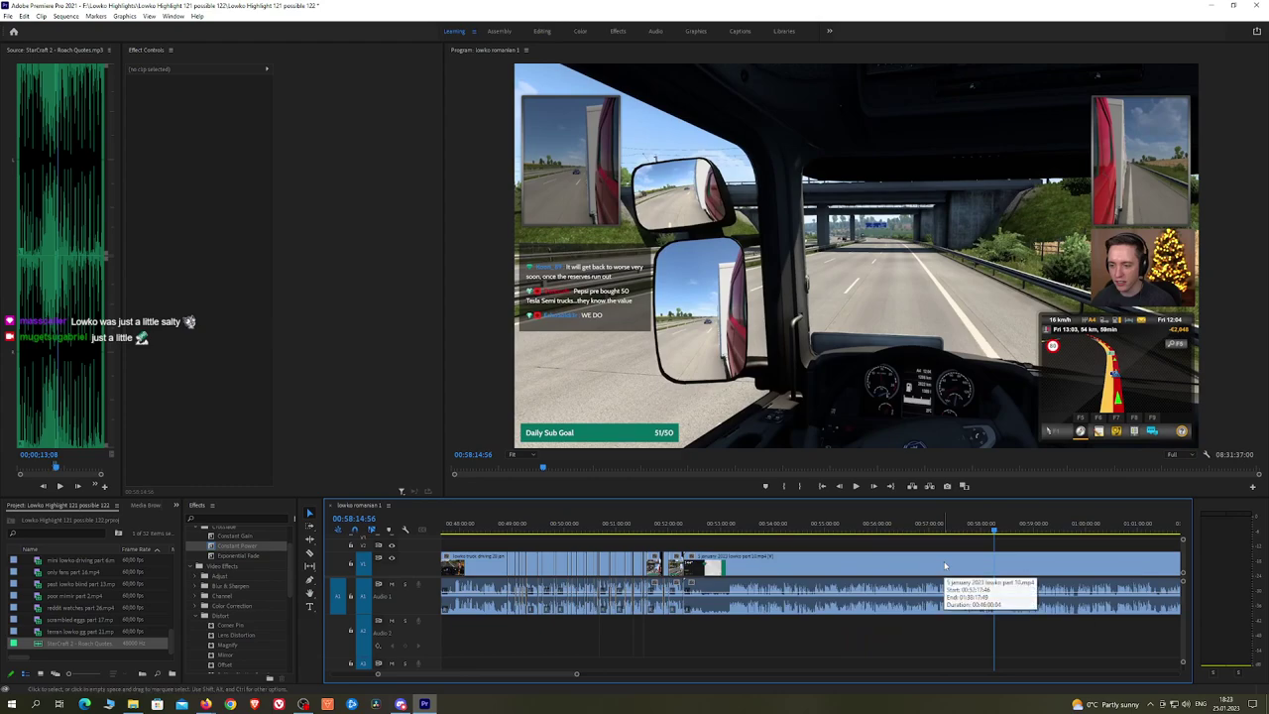
key("Up")
key("space")
Step: Review the footage from about 53:10 through 56:24 by scrubbing and playback
left_click(730, 527)
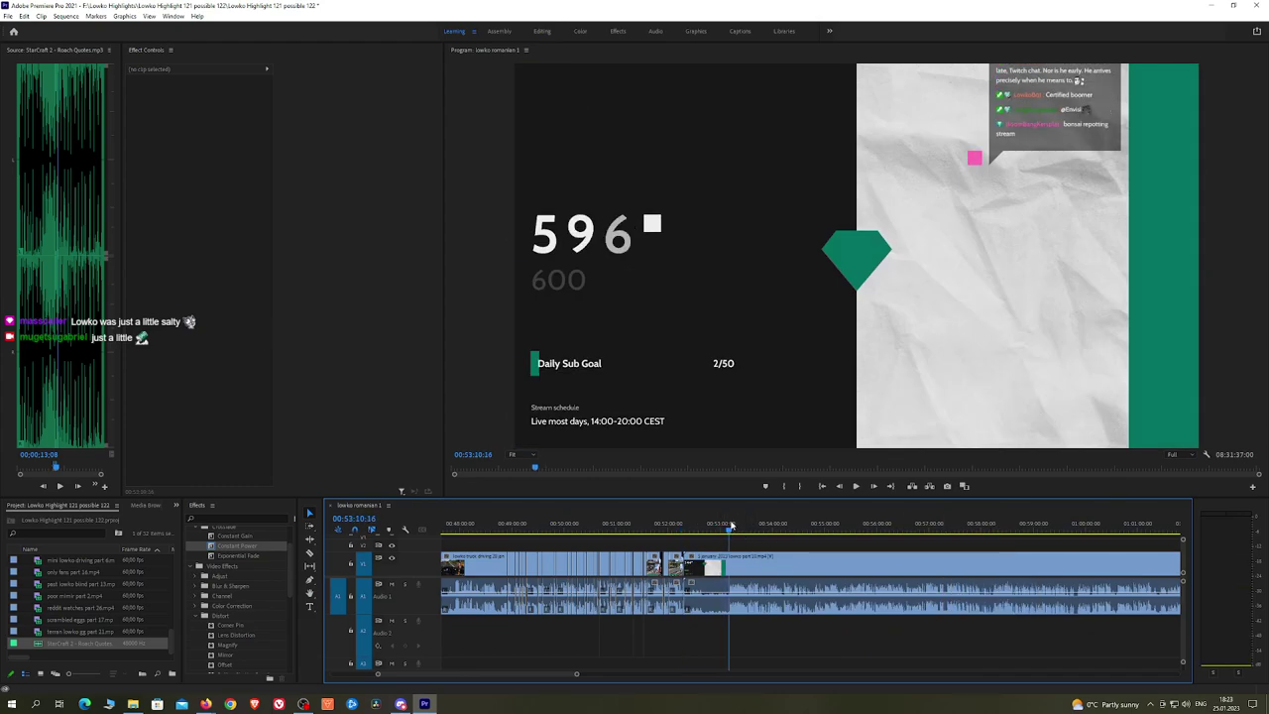
left_click_drag(732, 526, 765, 526)
key("space")
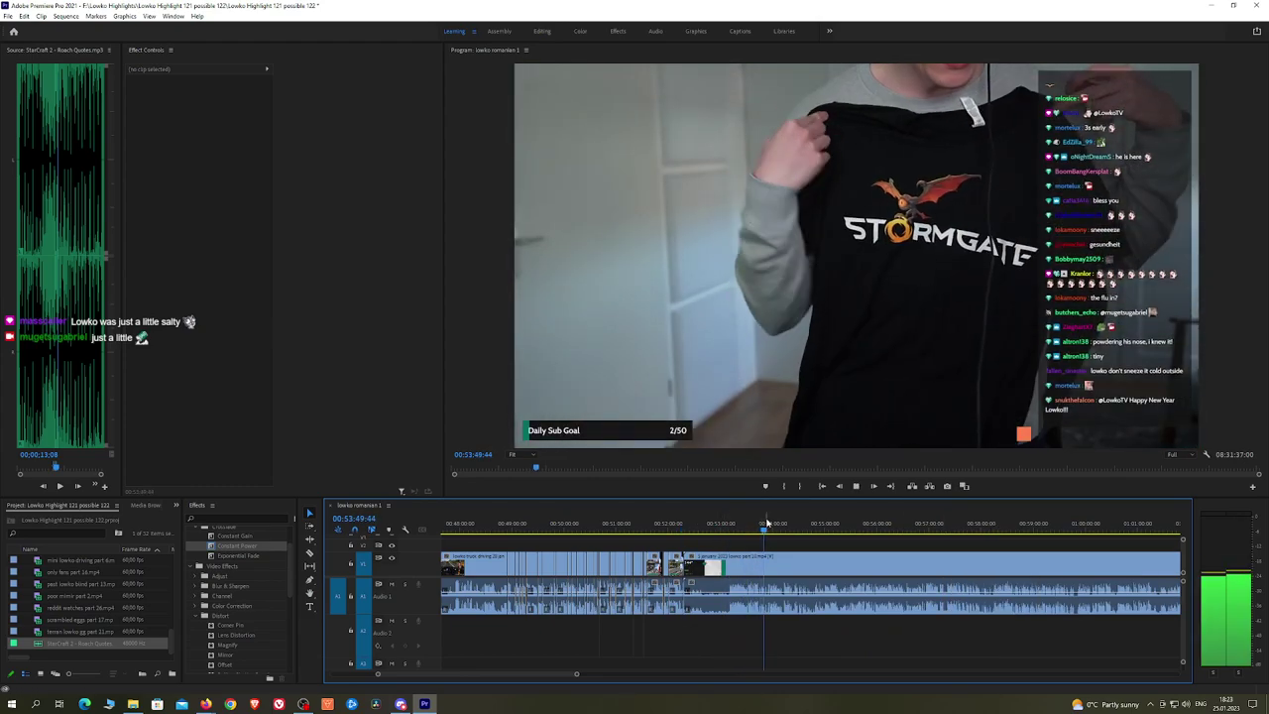
scroll(775, 519, "up", 3)
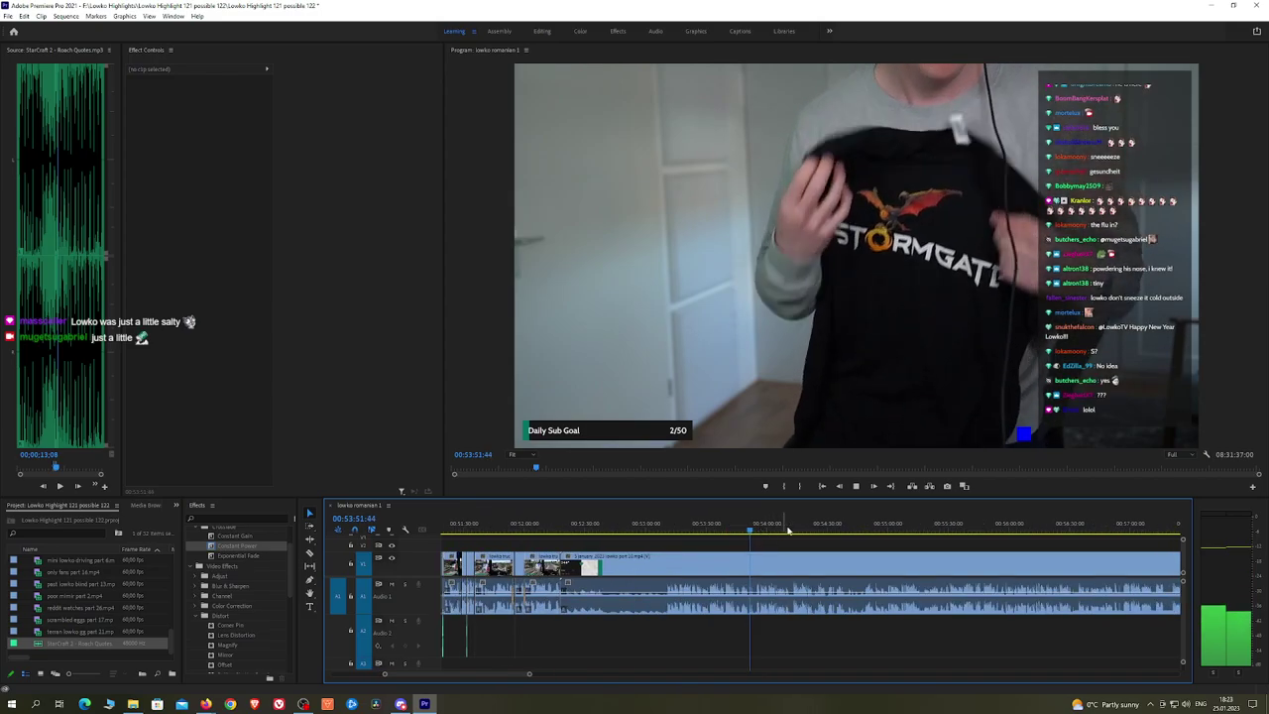
left_click(806, 530)
left_click_drag(808, 533, 1141, 533)
key("space")
key("h")
scroll(1144, 546, "down", 5)
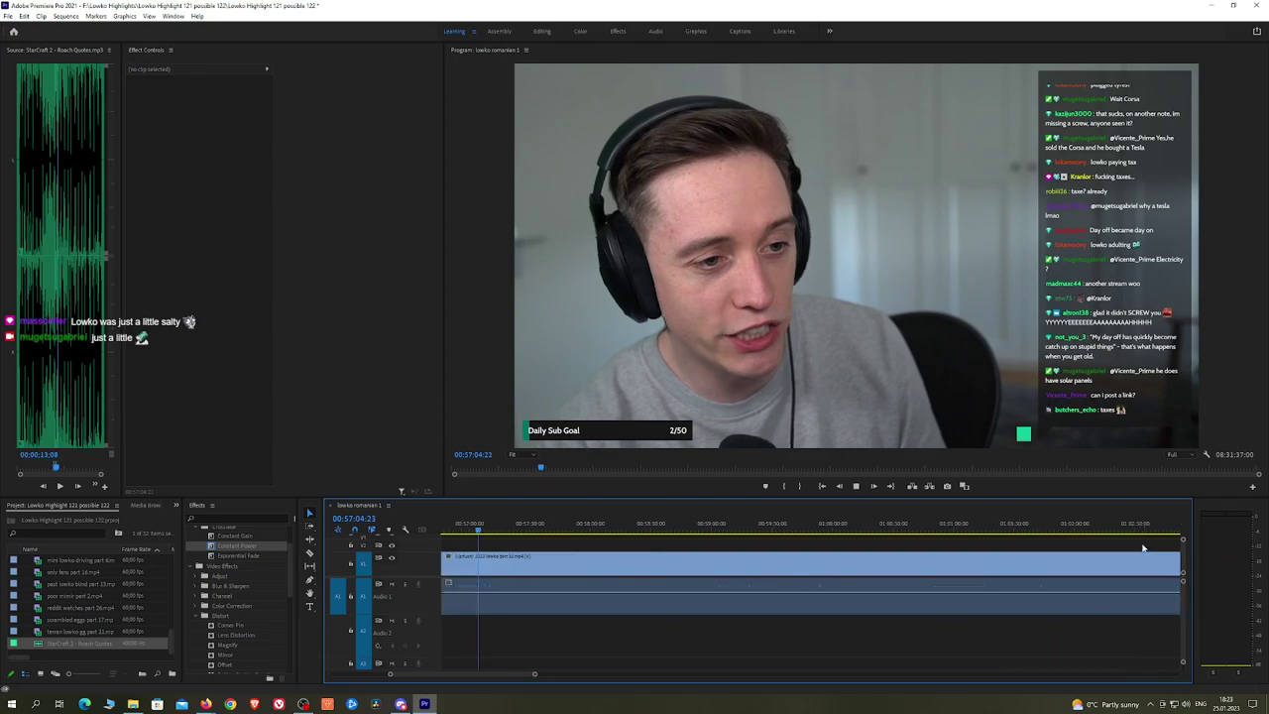
key("space")
Step: Zoom out and back in around 57:00, then review the webcam footage near 1:01:35–1:01:43
key("minus")
key("minus")
key("minus")
key("minus")
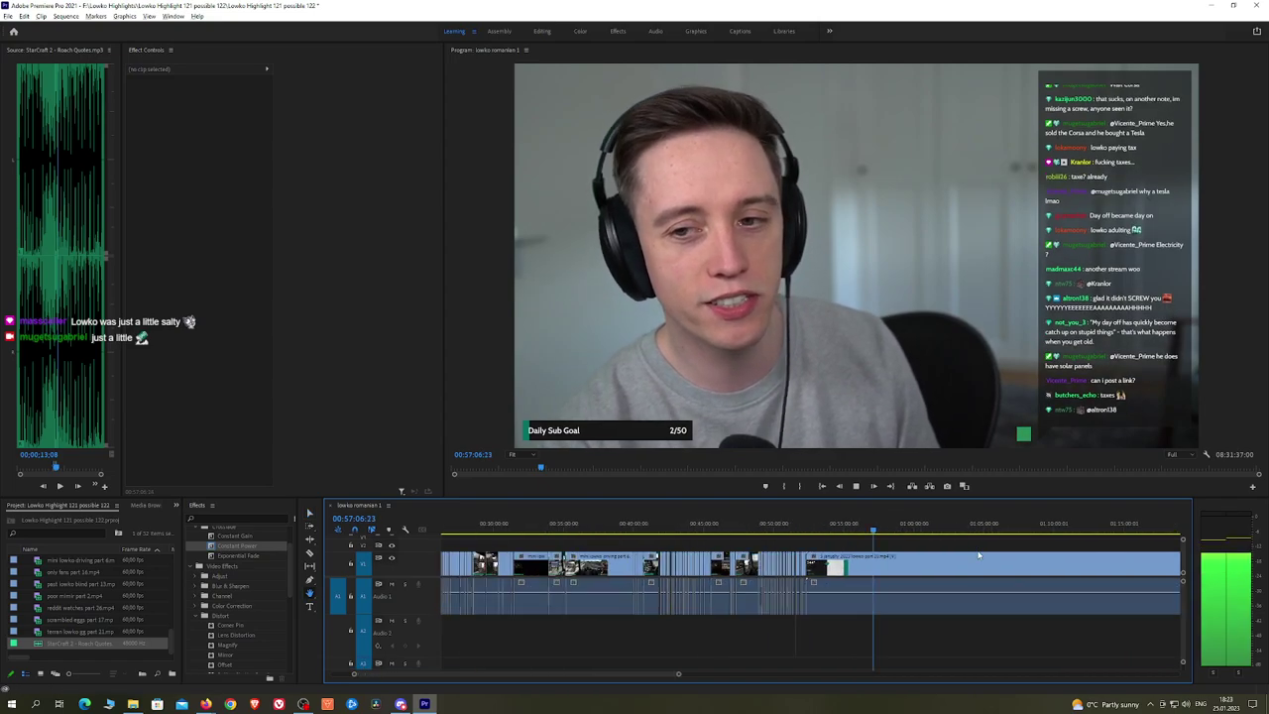
key("minus")
key("minus")
key("minus")
key("minus")
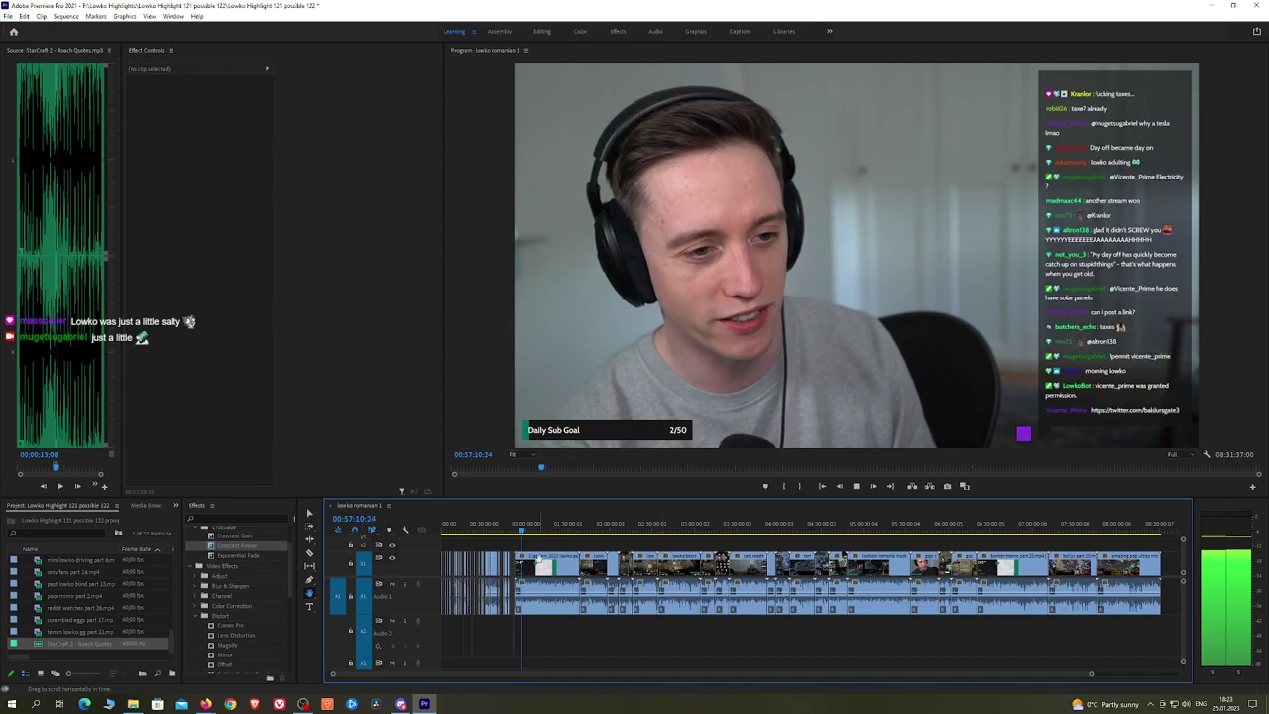
key("equal")
key("equal")
key("equal")
key("equal")
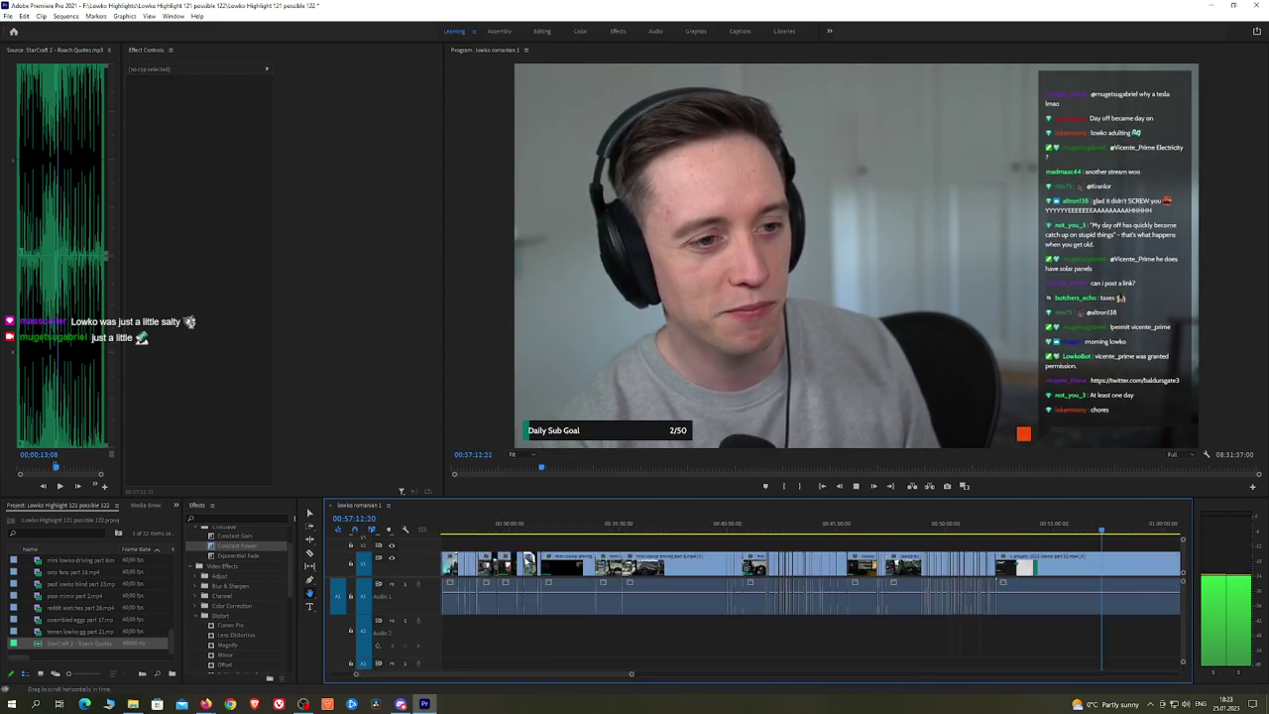
key("equal")
key("equal")
key("equal")
key("equal")
key("equal")
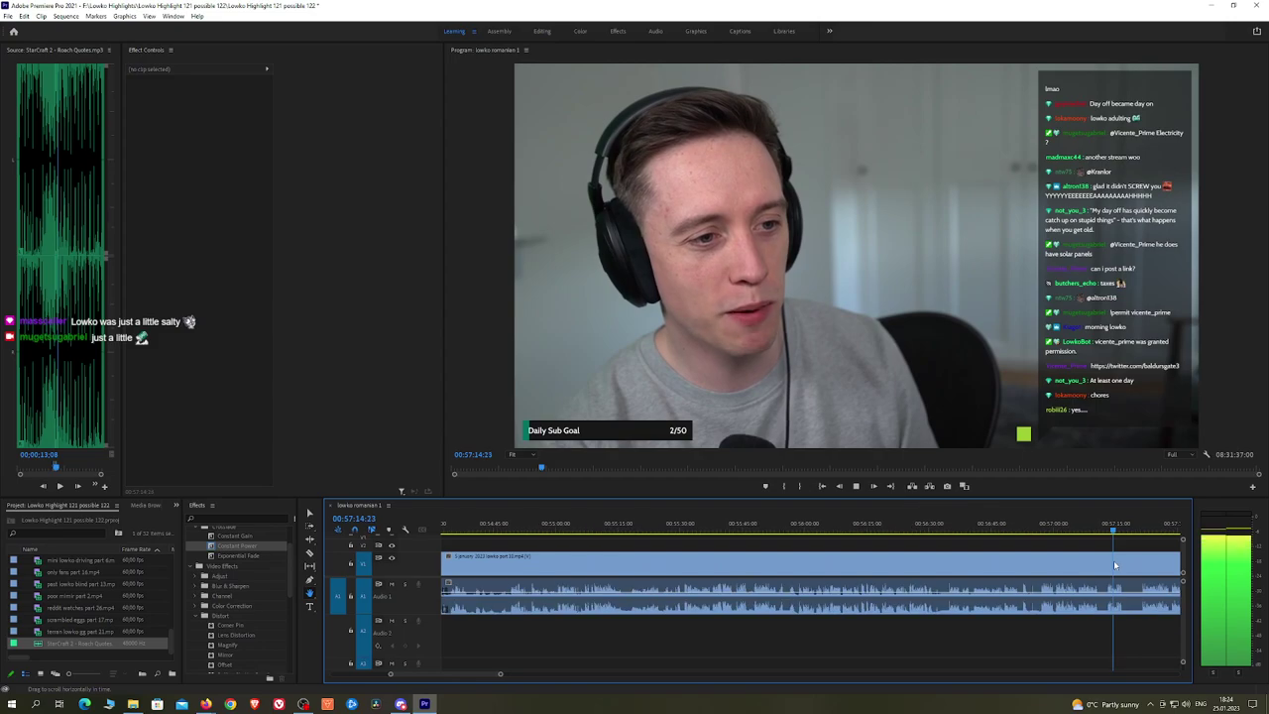
left_click_drag(1121, 543, 864, 531)
key("space")
key("space")
scroll(862, 544, "up", 2)
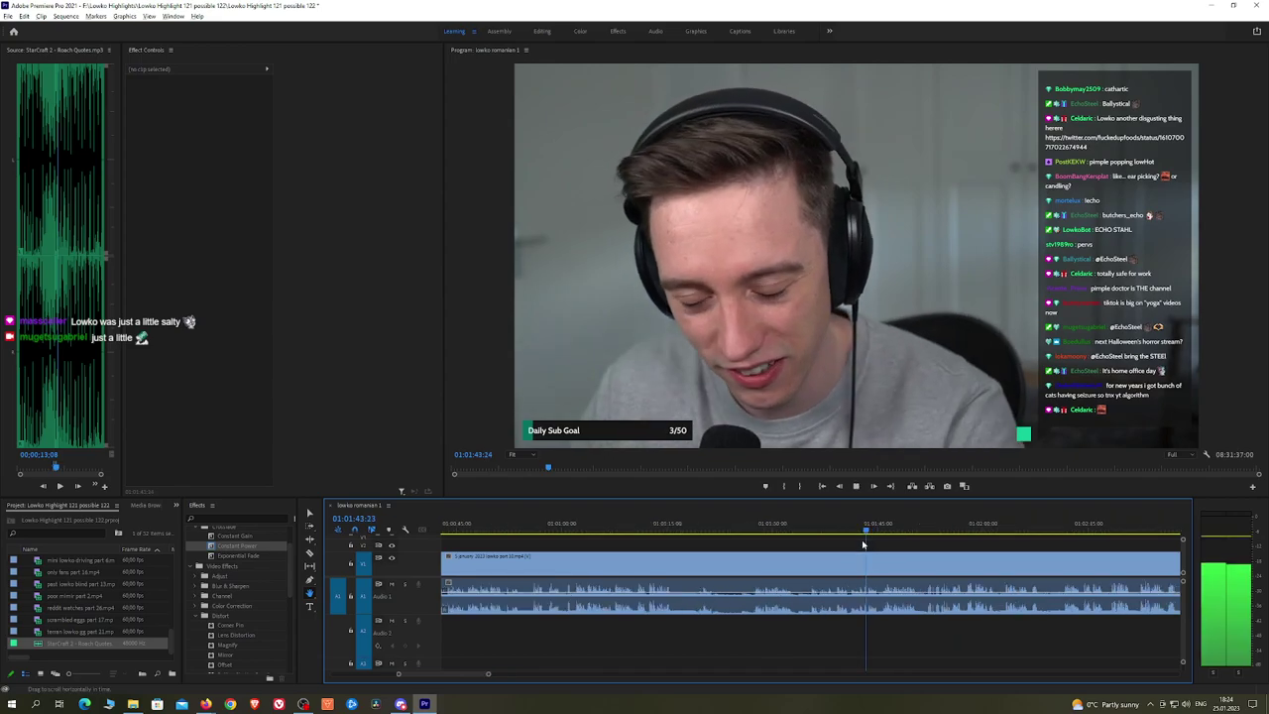
scroll(865, 545, "up", 3)
key("space")
left_click(744, 519)
key("space")
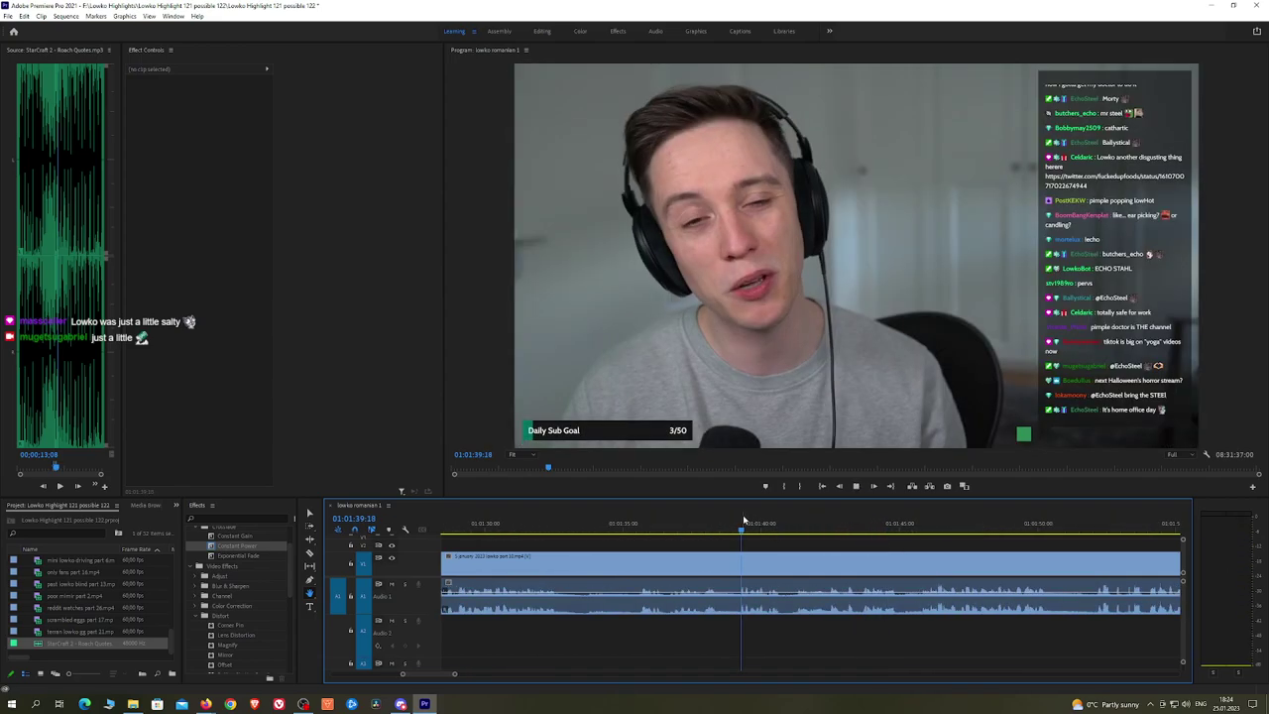
left_click(635, 519)
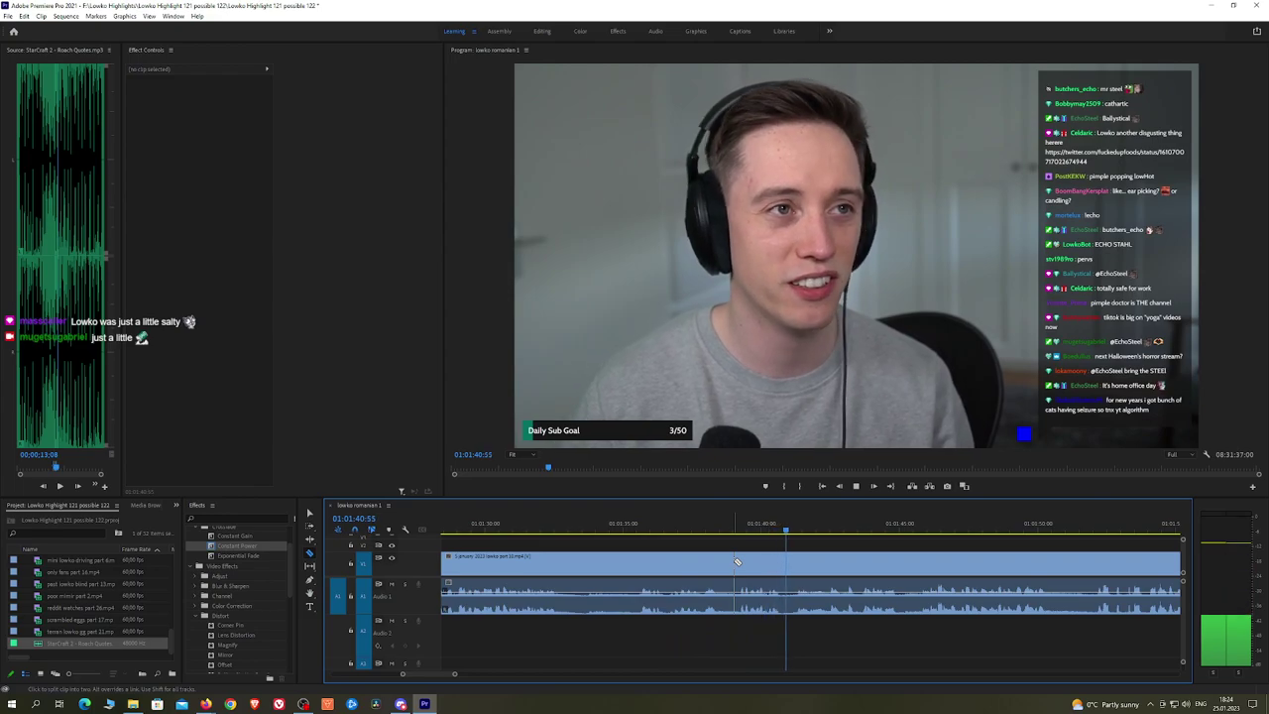
Step: Cut out the first unwanted stretch and add a crossfade on the A1 audio join
left_click(735, 562)
key("v")
left_click(699, 569)
key("shift+Delete")
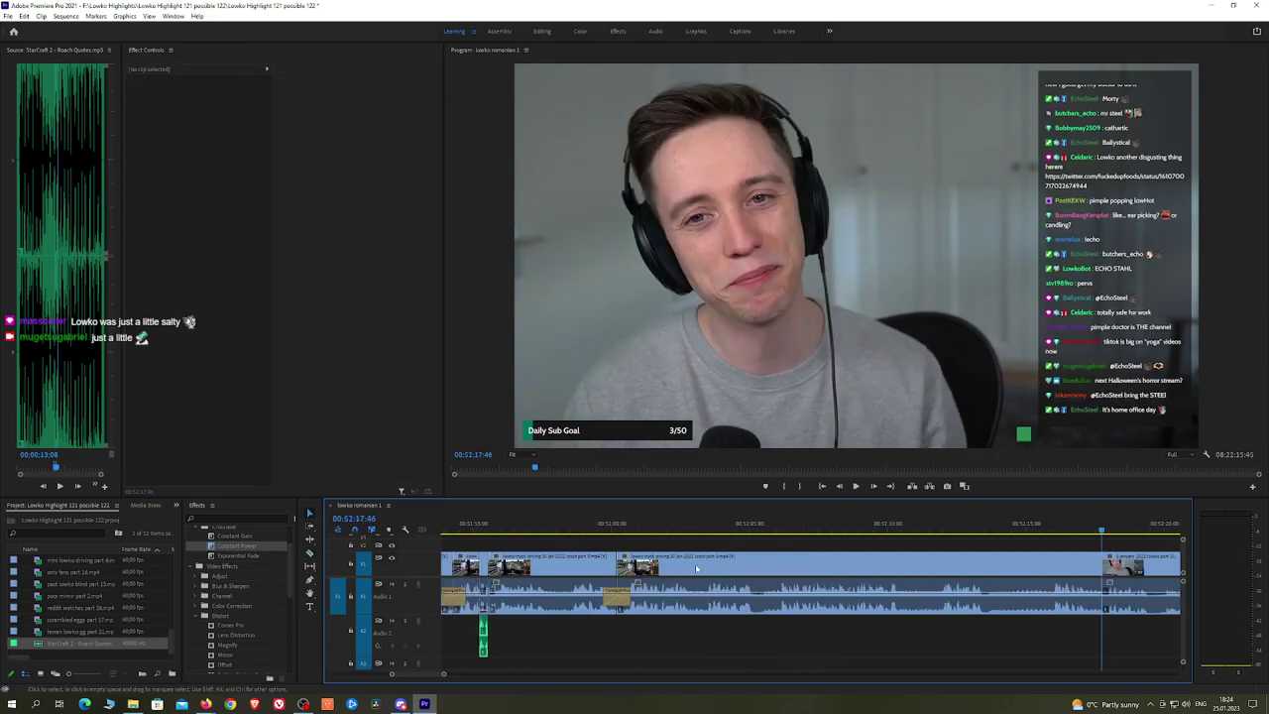
left_click_drag(238, 555, 459, 546)
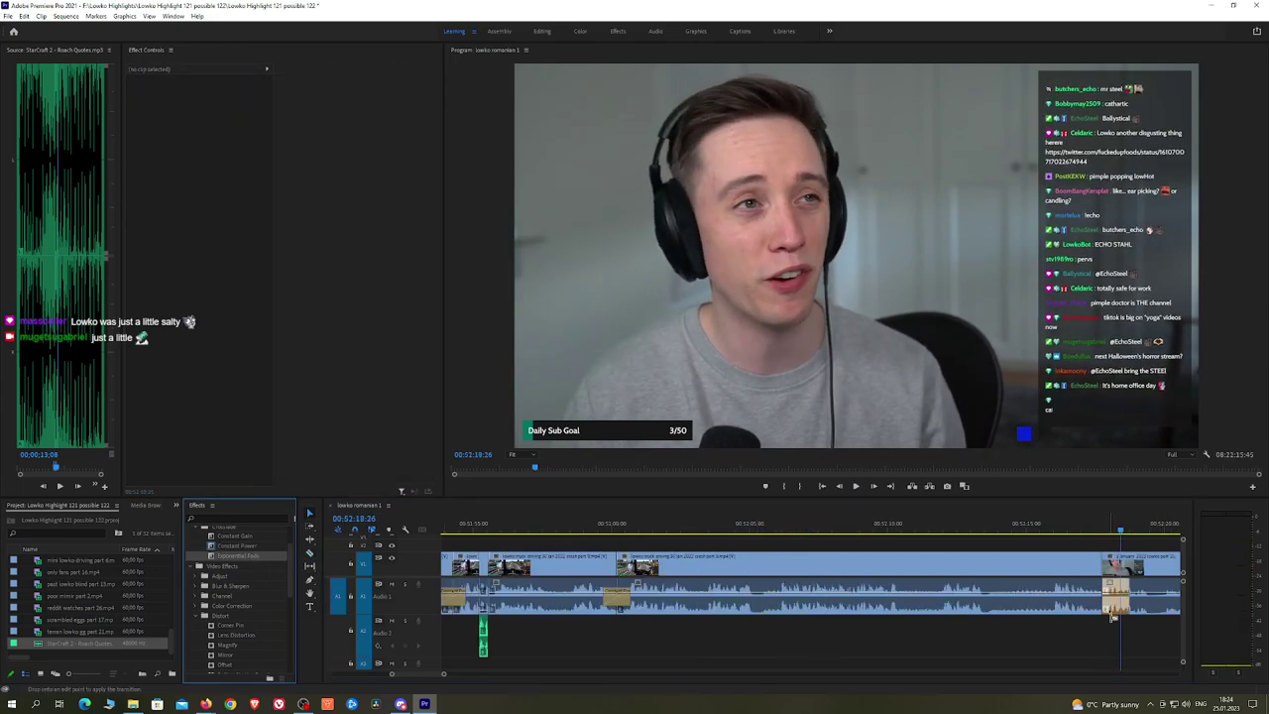
left_click_drag(1113, 617, 1105, 605)
key("space")
Step: At 52:42 in the tweet video, ripple-delete a short segment and crossfade the audio cut with Constant Power
key("h")
left_click_drag(1156, 547, 694, 548)
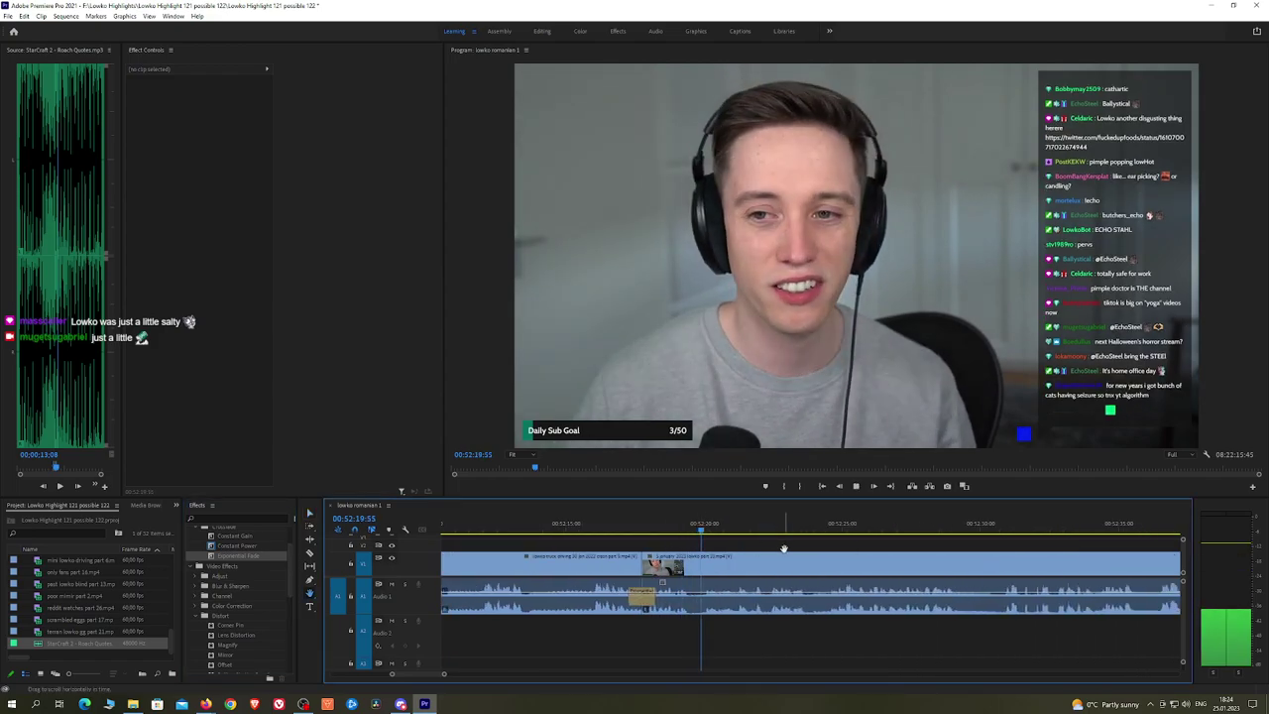
scroll(783, 548, "down", 3)
scroll(701, 535, "down", 2)
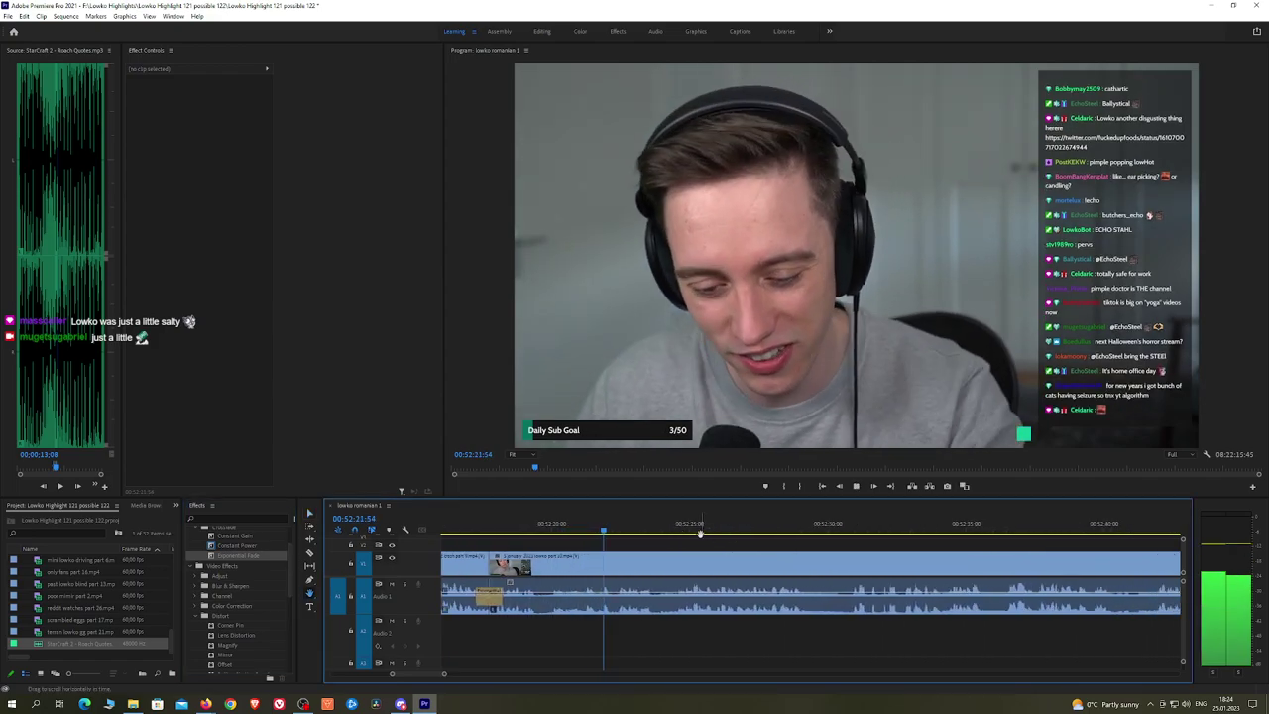
scroll(731, 531, "down", 2)
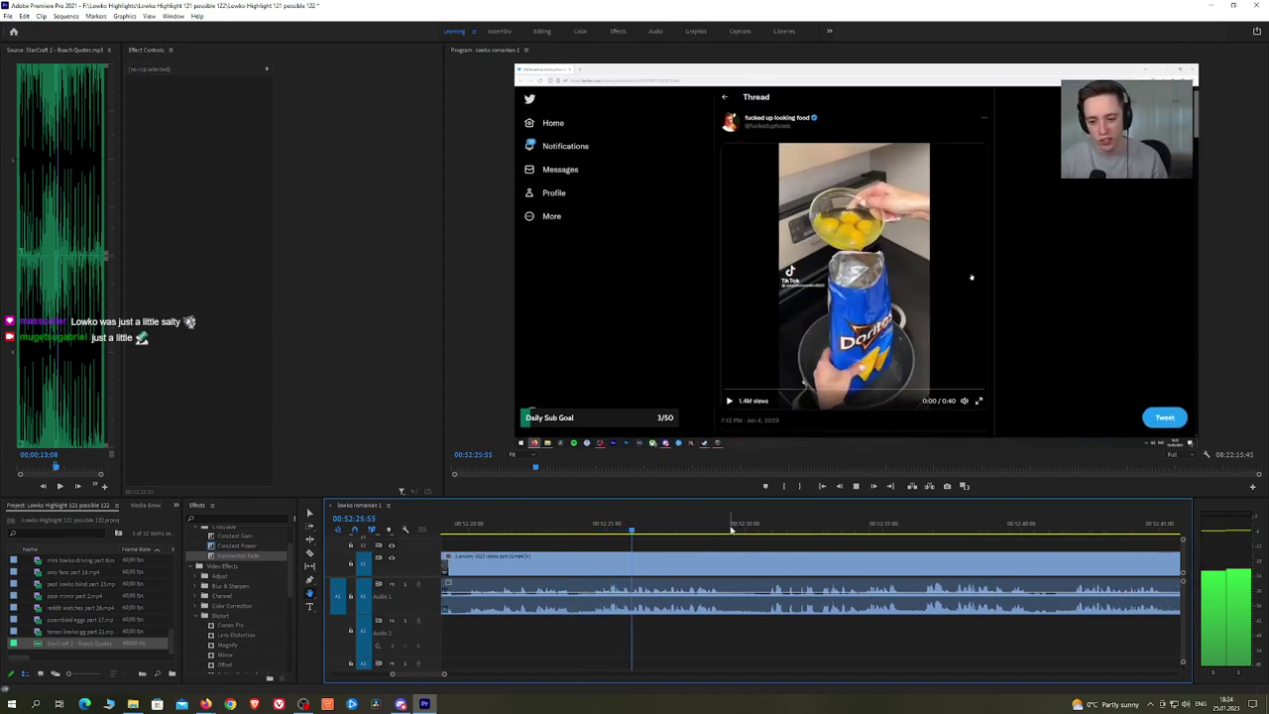
scroll(773, 540, "down", 2)
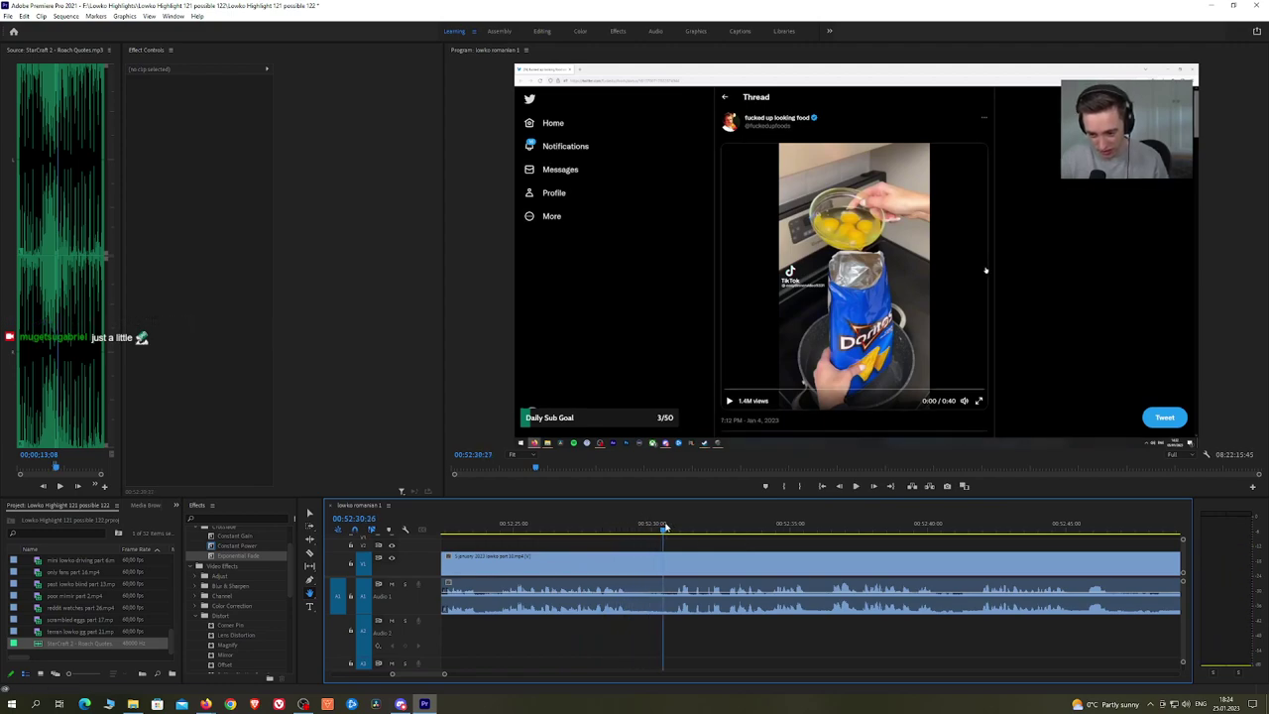
scroll(935, 539, "down", 2)
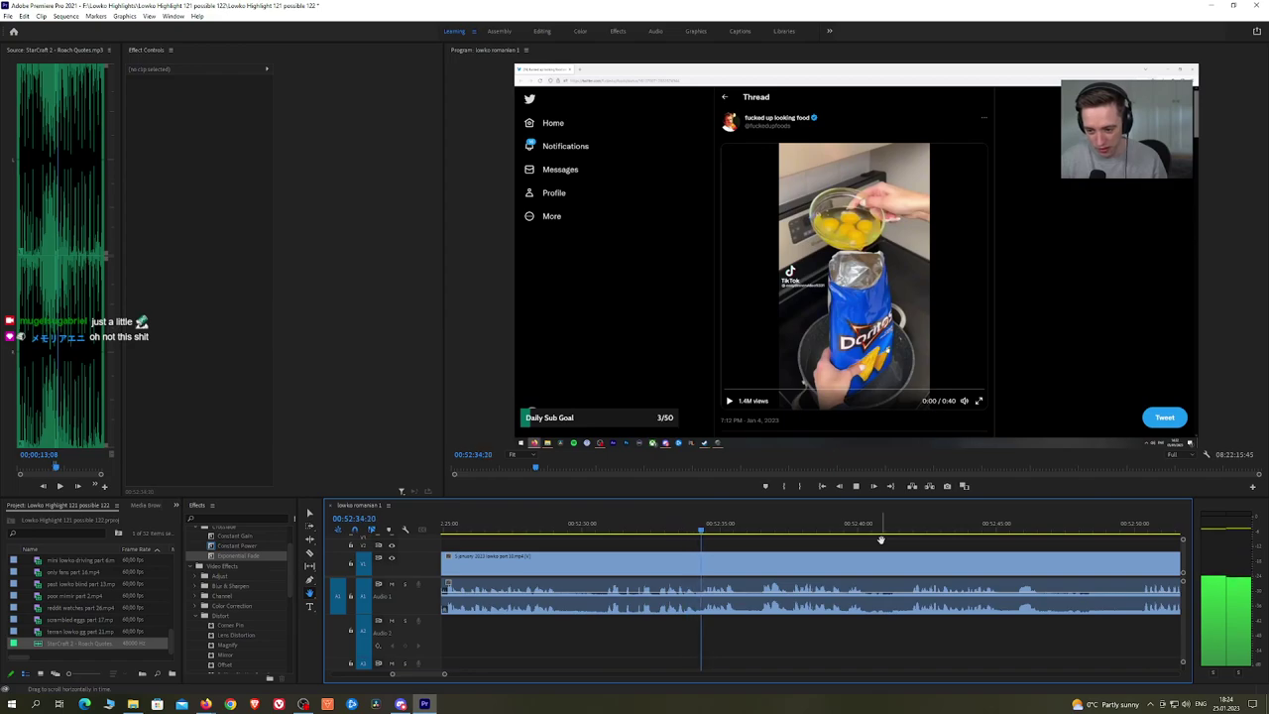
left_click_drag(972, 539, 855, 547)
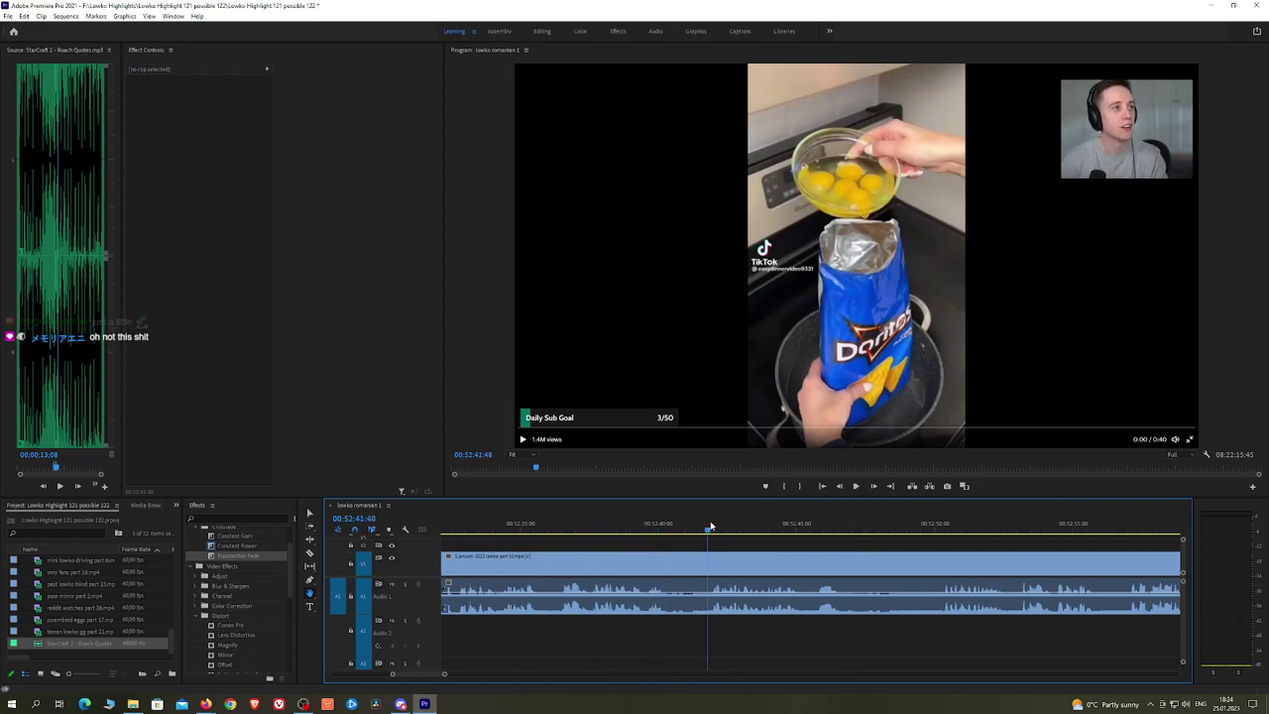
left_click(716, 525)
left_click(673, 566)
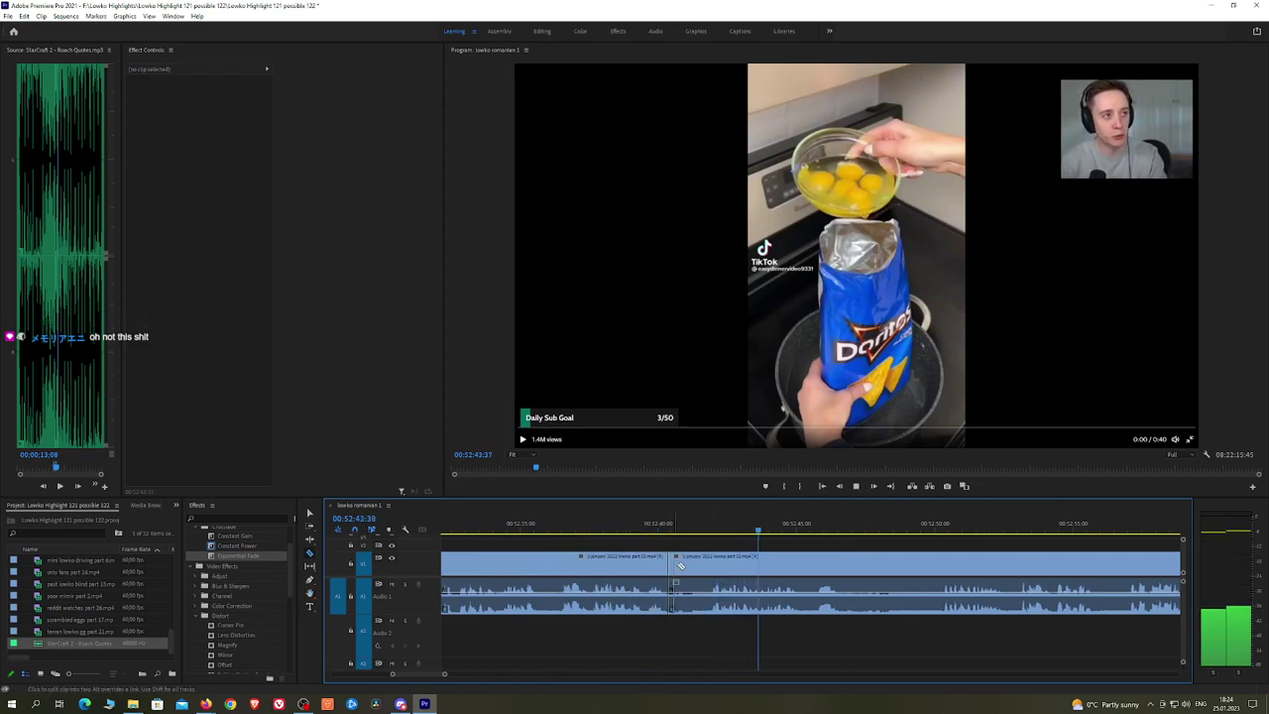
key("v")
left_click(694, 566)
key("shift+Delete")
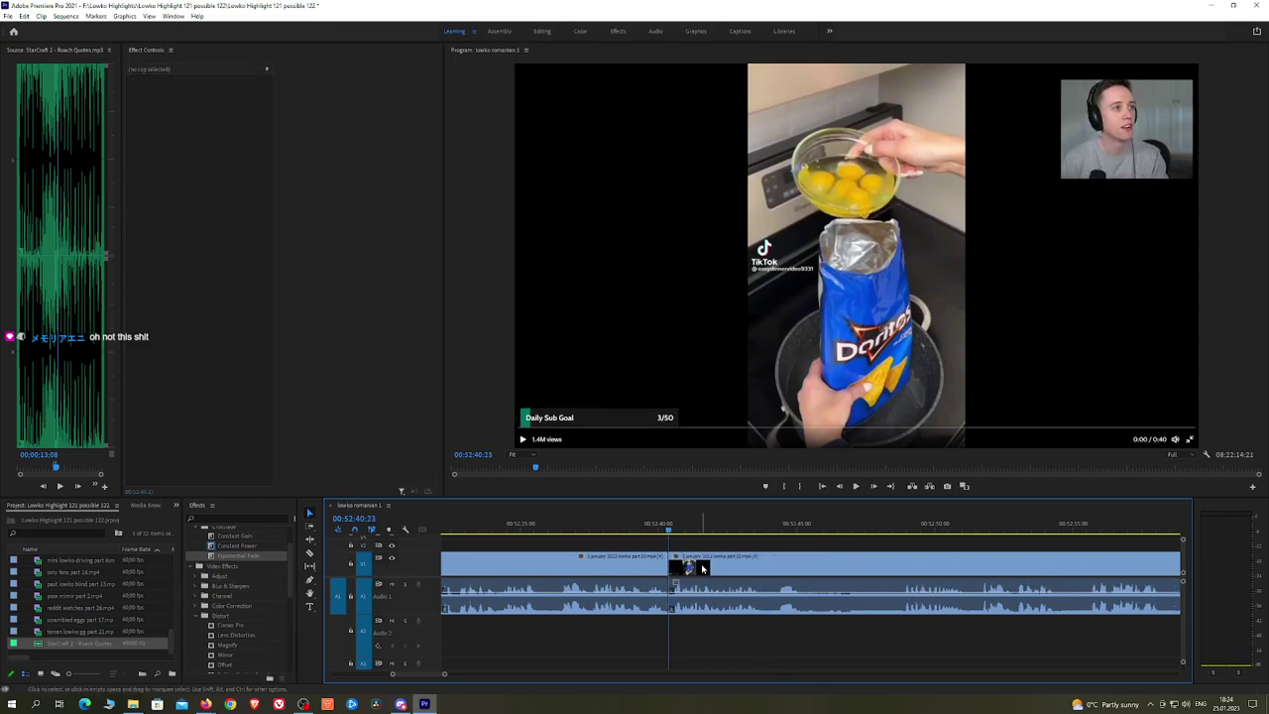
left_click_drag(243, 552, 671, 599)
Step: Remove the next unwanted middle segment and add a Constant Power crossfade at its audio cut
left_click(826, 545)
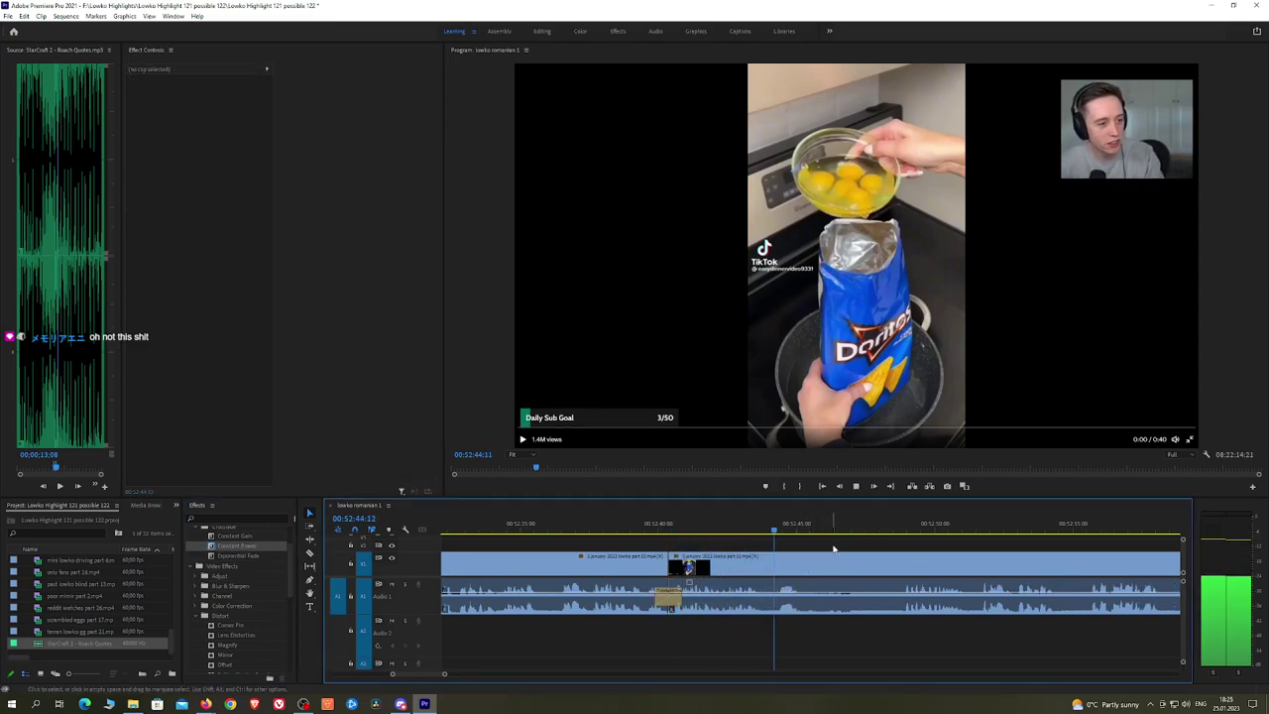
key("c")
left_click(771, 572)
left_click(901, 569)
key("v")
left_click(843, 569)
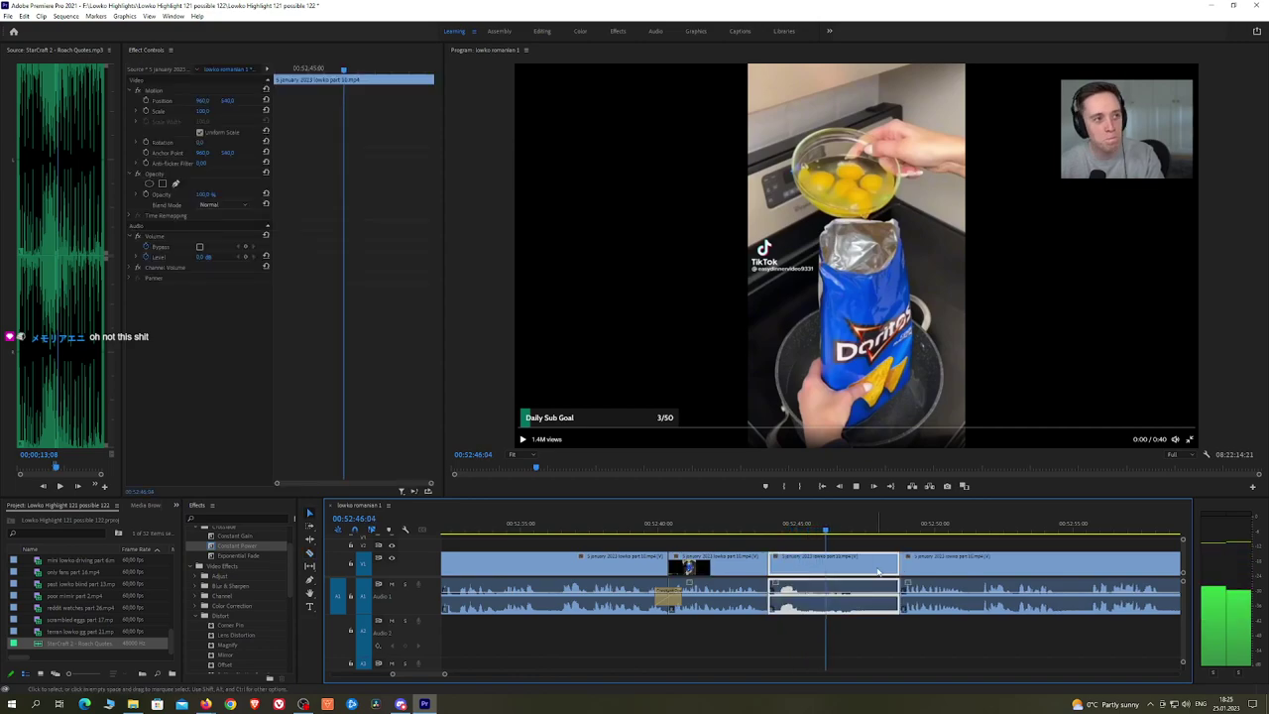
key("shift+Delete")
left_click_drag(236, 555, 771, 595)
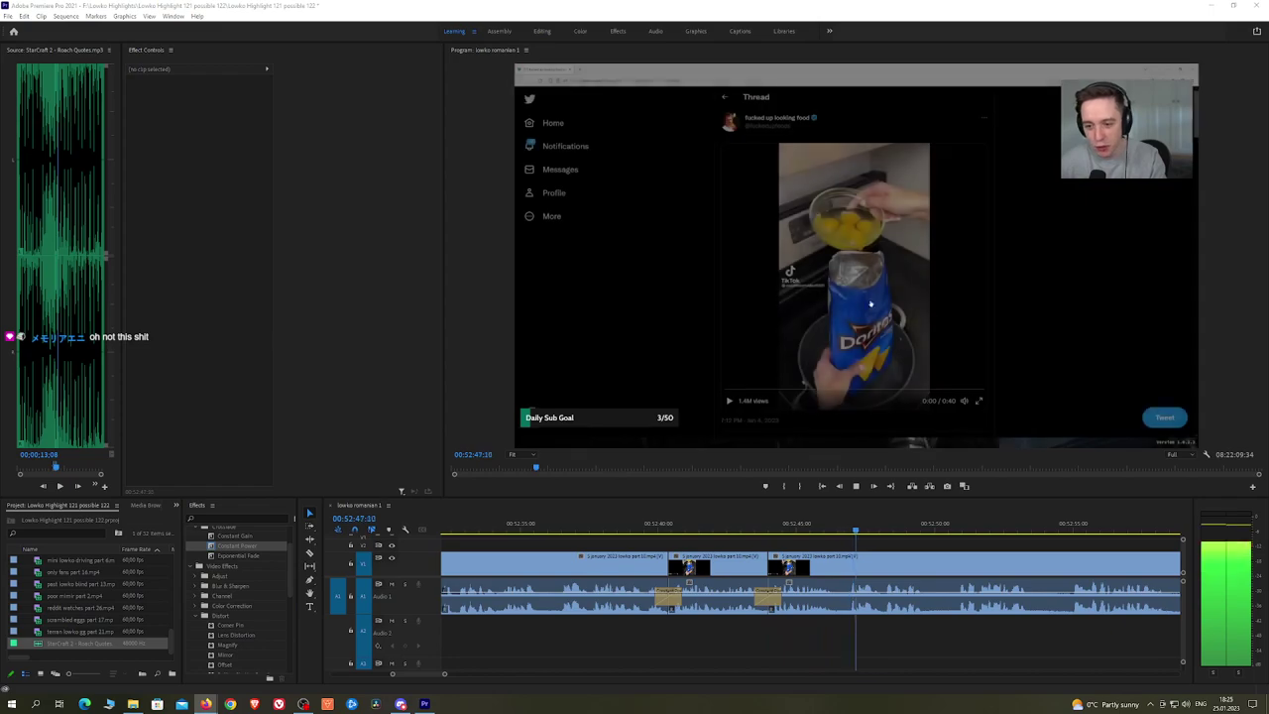
Step: Further along the timeline, razor out another short unwanted segment and close the gap
left_click(1009, 544)
key("h")
left_click_drag(1014, 543, 752, 543)
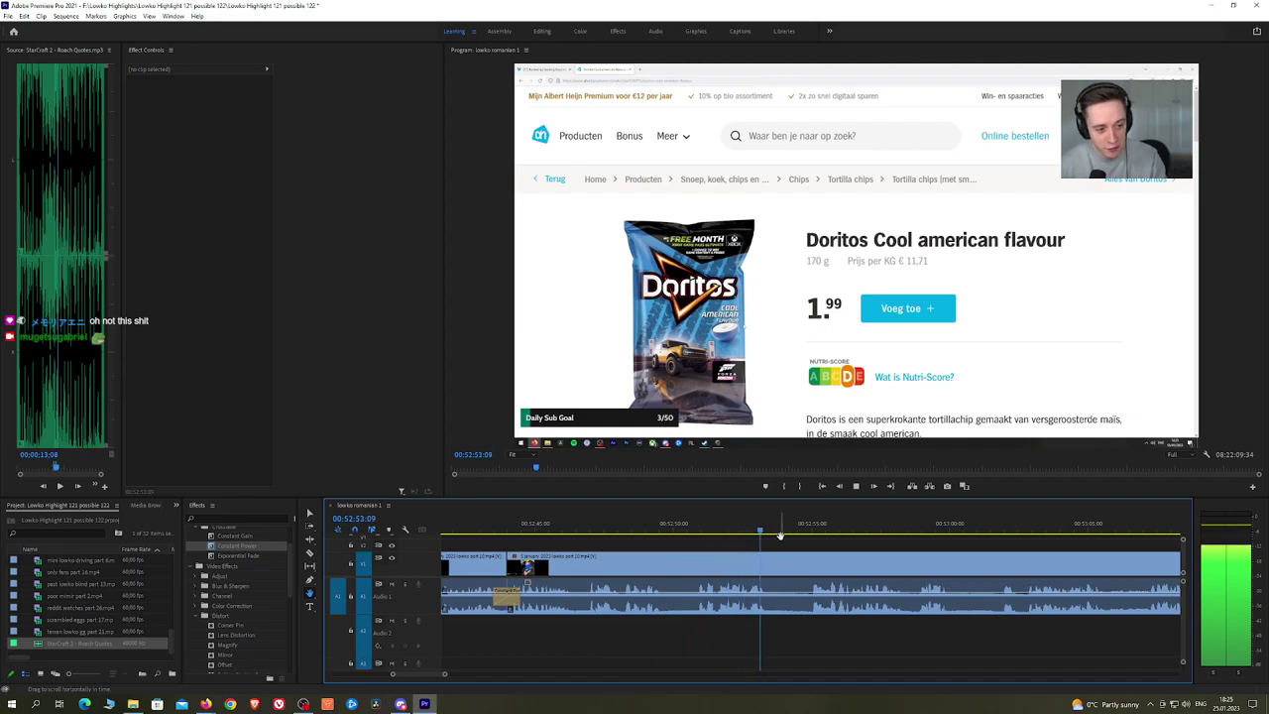
key("c")
left_click(774, 562)
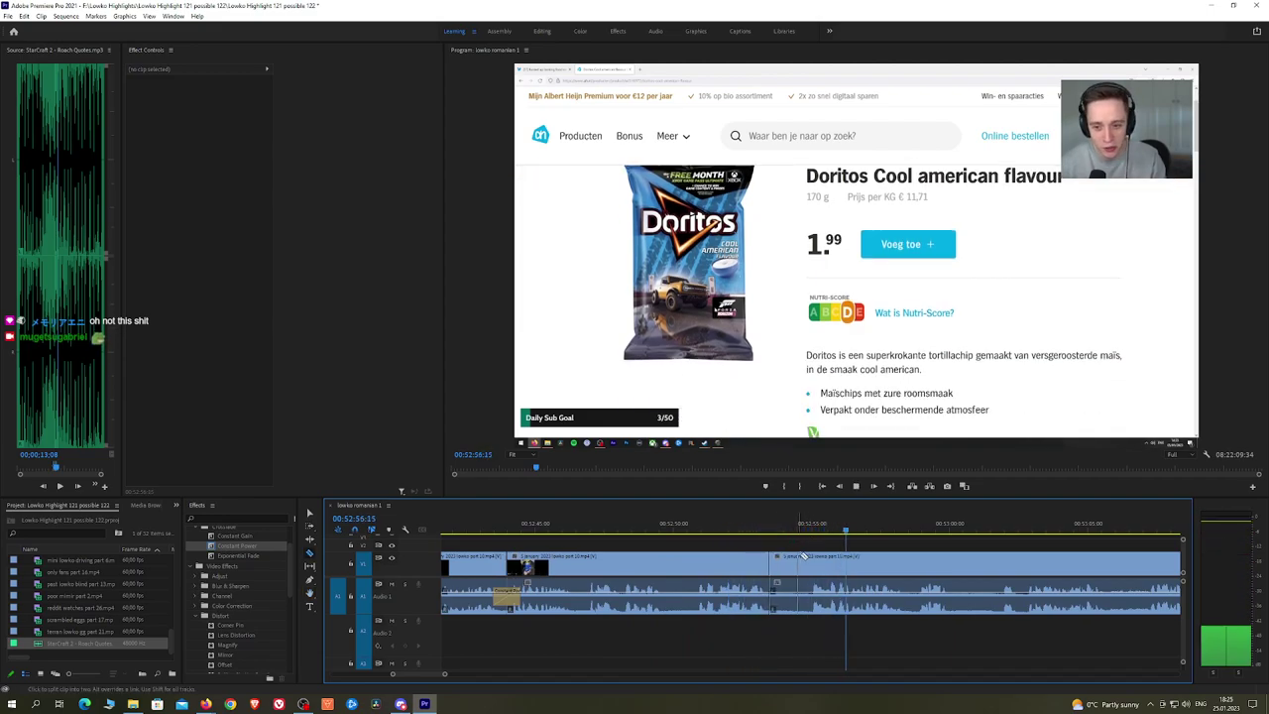
left_click(809, 558)
key("v")
left_click(794, 560)
key("shift+Delete")
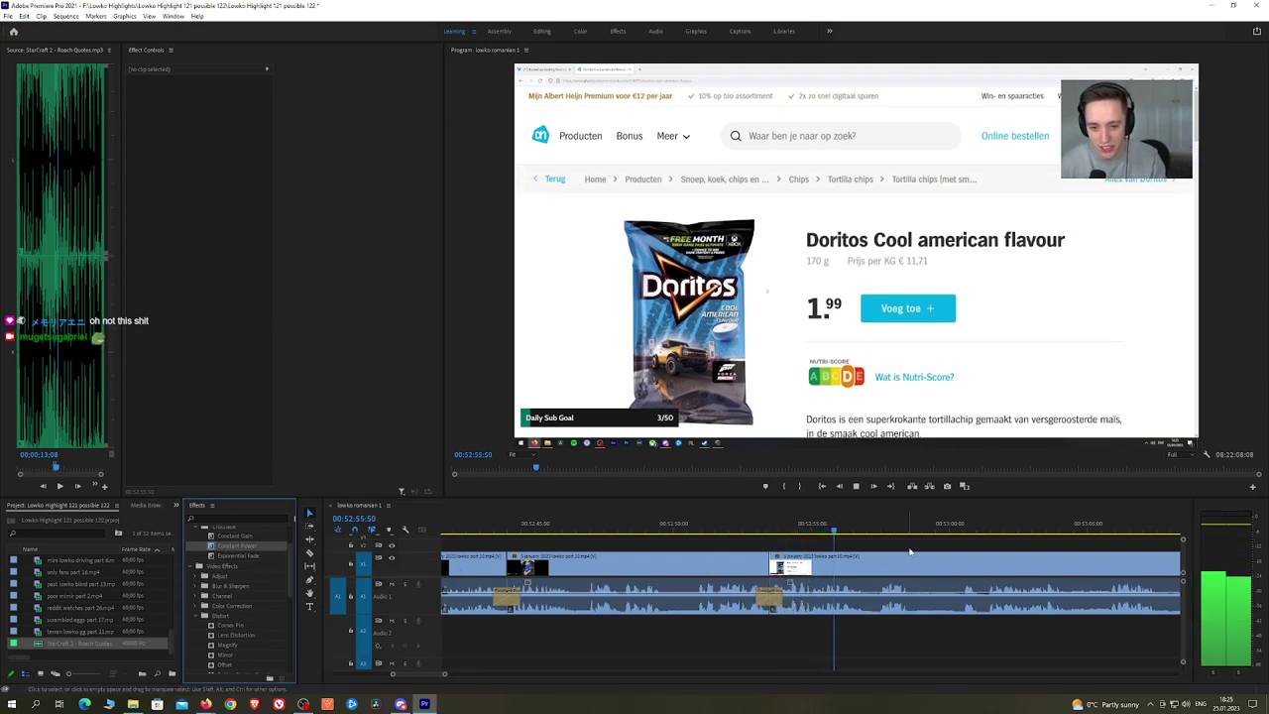
Step: Remove one more short segment, add a Constant Power crossfade on the cut, and save the project
scroll(910, 551, "down", 3)
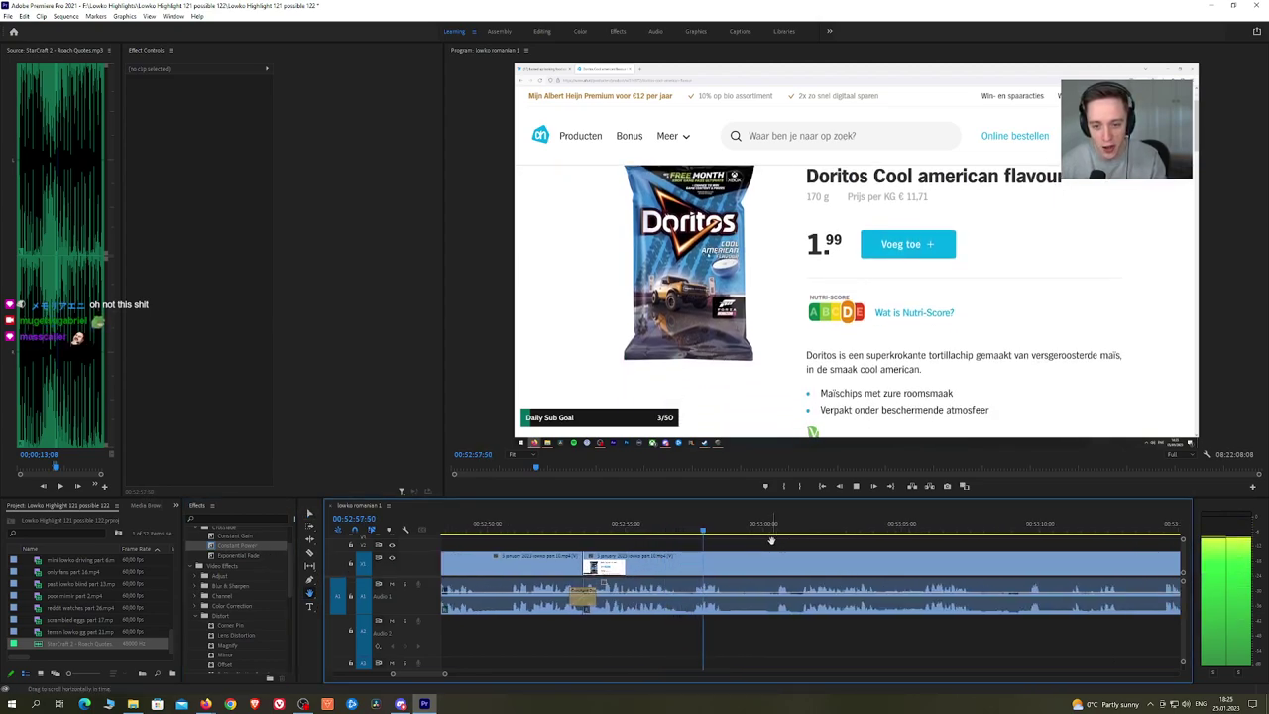
key("ctrl+k")
left_click(774, 531)
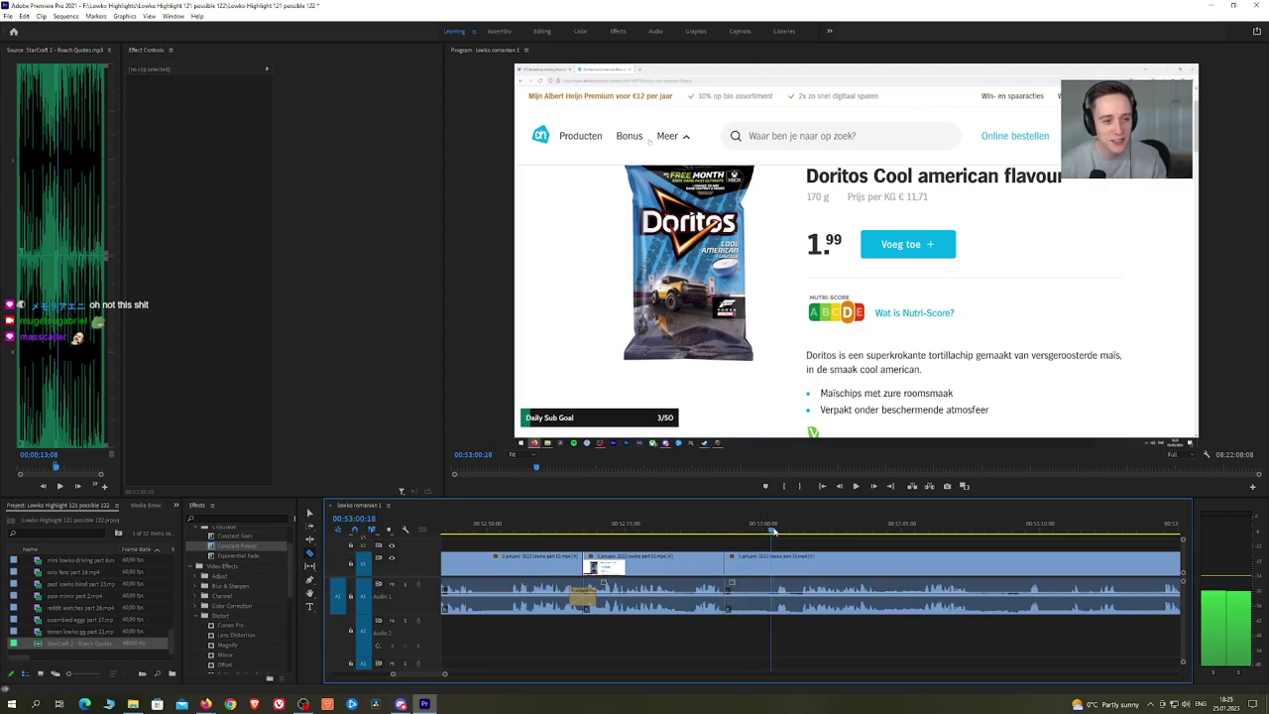
left_click(772, 567)
key("space")
key("v")
left_click(755, 568)
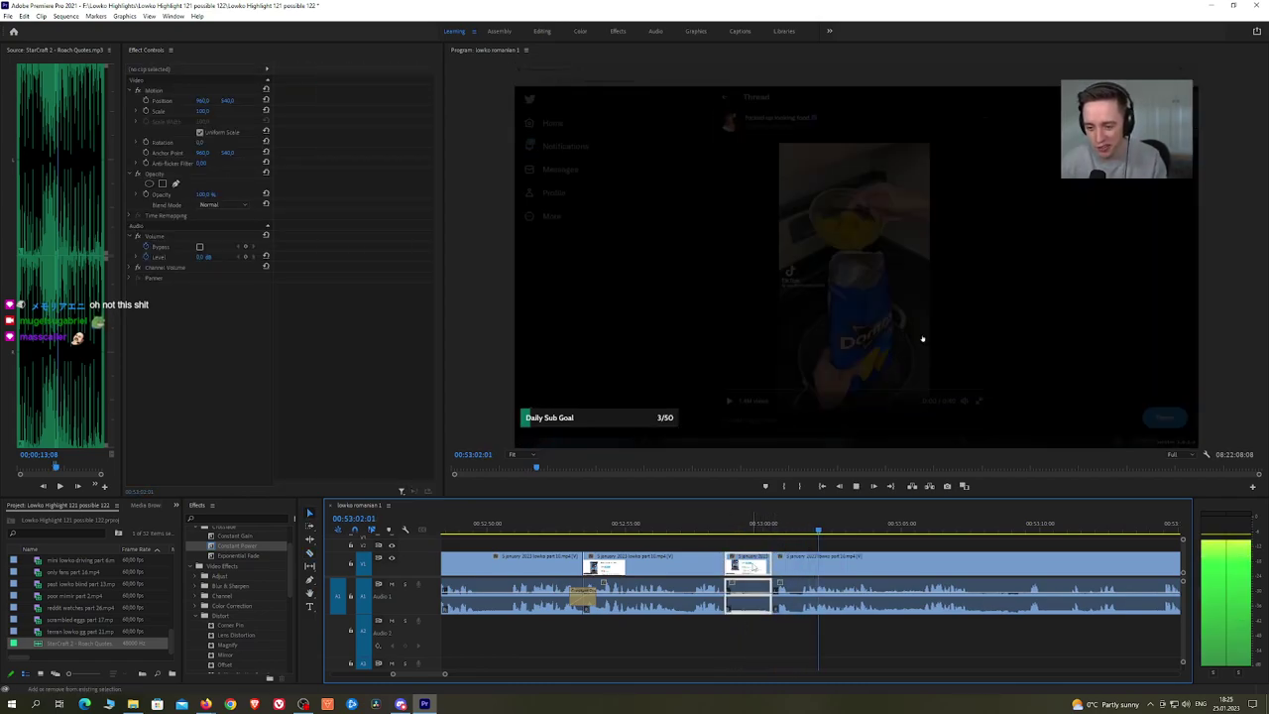
key("shift+Delete")
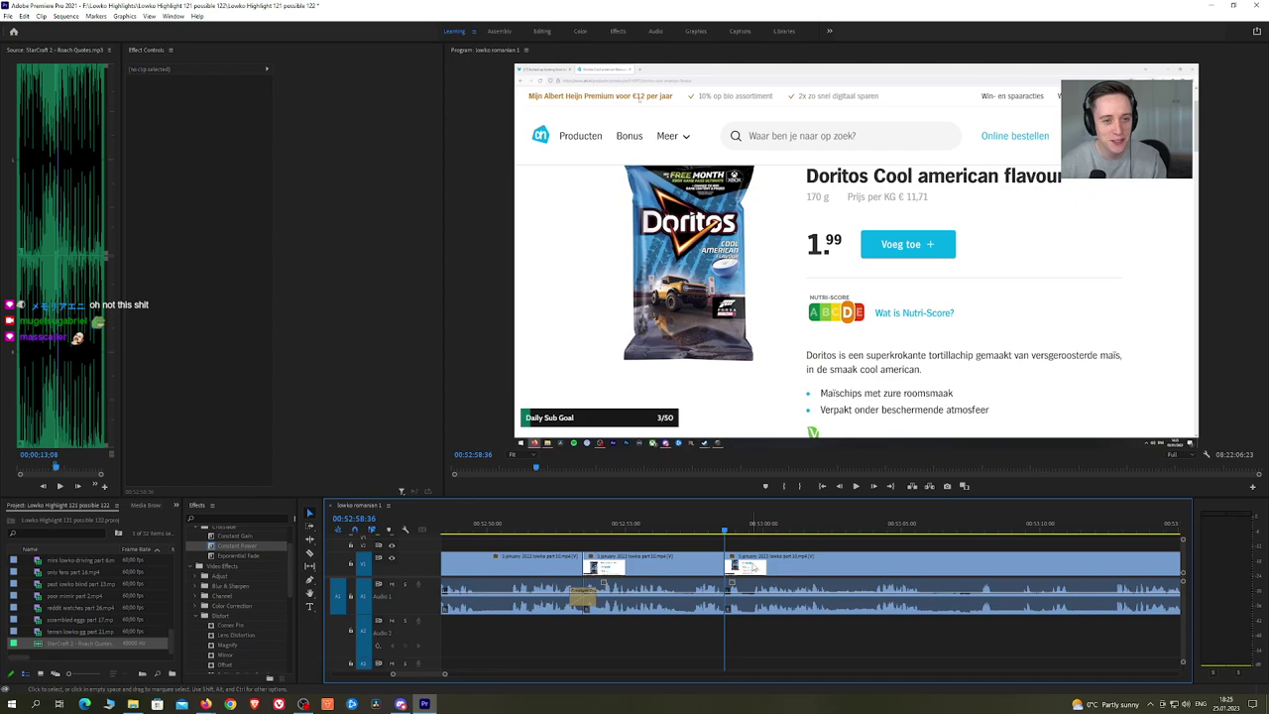
left_click_drag(211, 544, 386, 546)
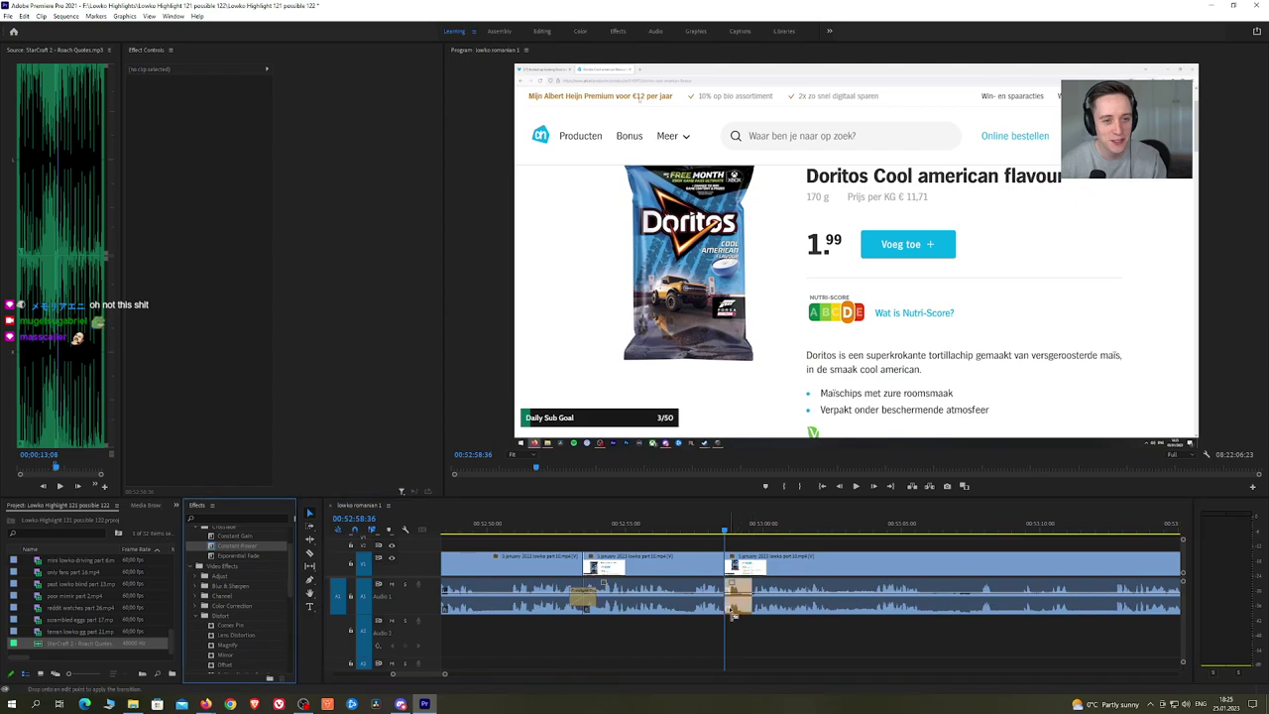
left_click_drag(734, 612, 726, 609)
key("space")
left_click(863, 546)
key("ctrl+s")
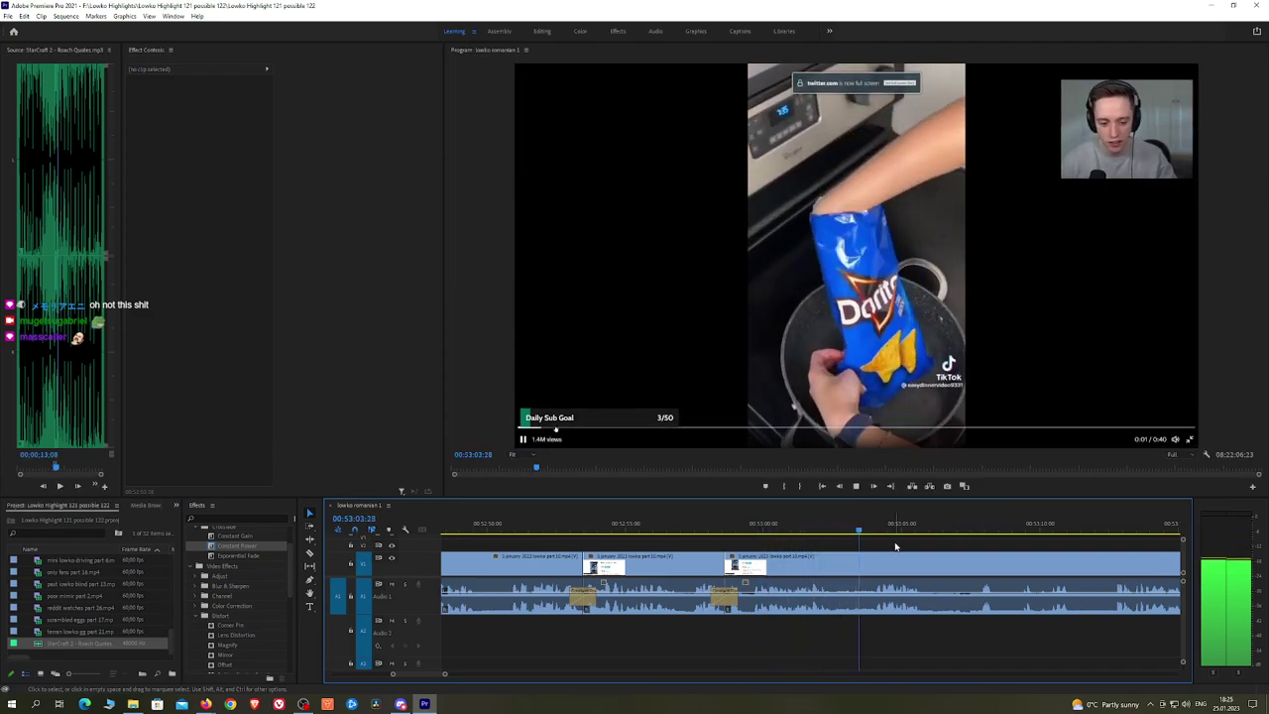
key("h")
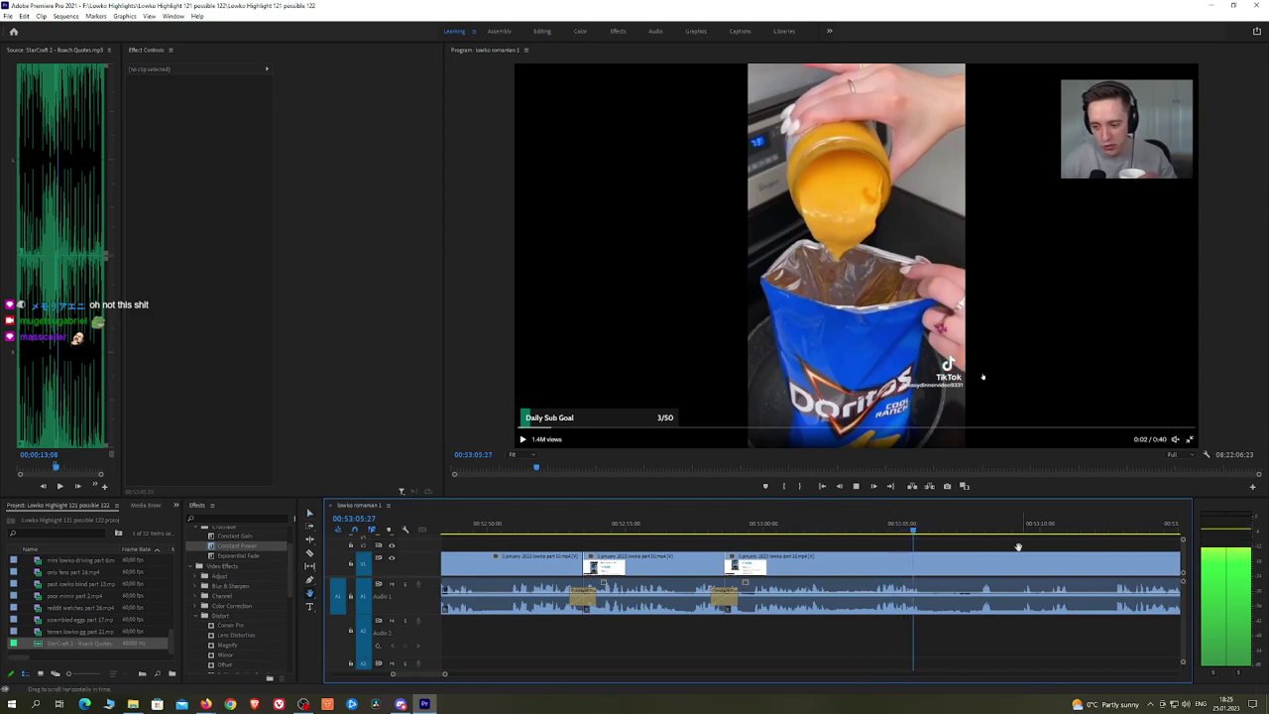
left_click_drag(908, 538, 808, 538)
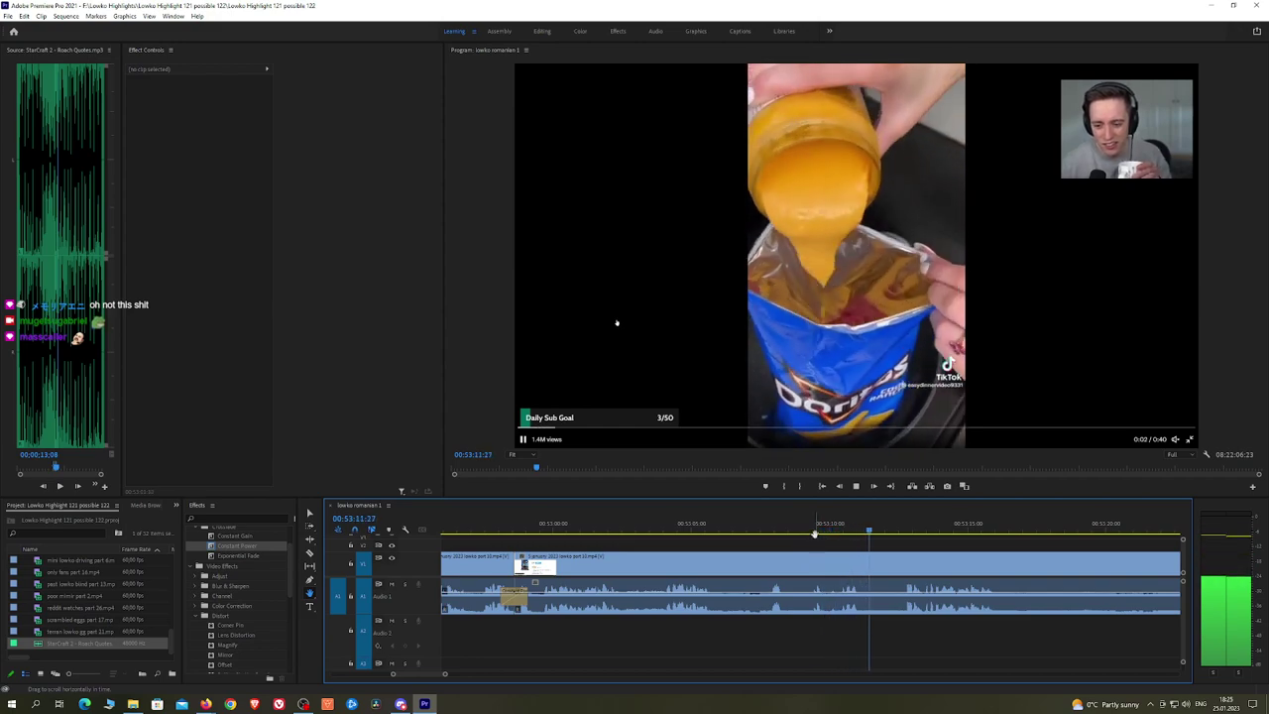
left_click_drag(1015, 544, 856, 542)
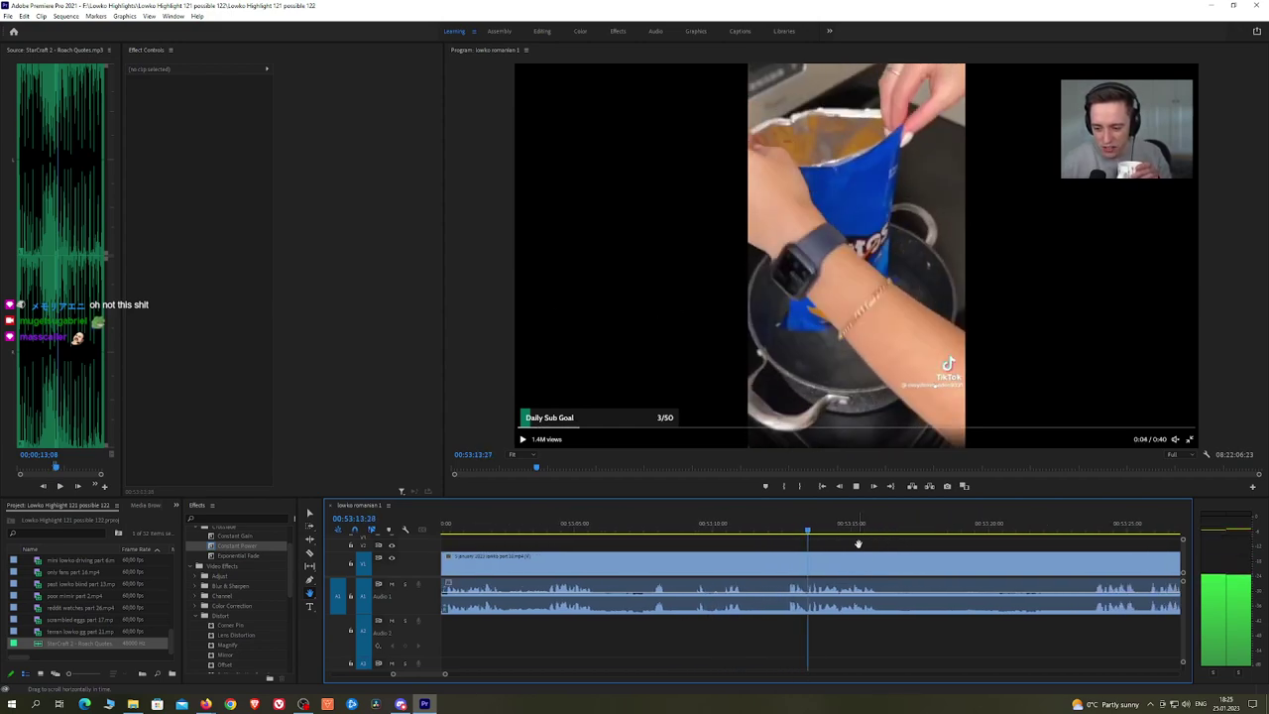
left_click_drag(935, 542, 833, 546)
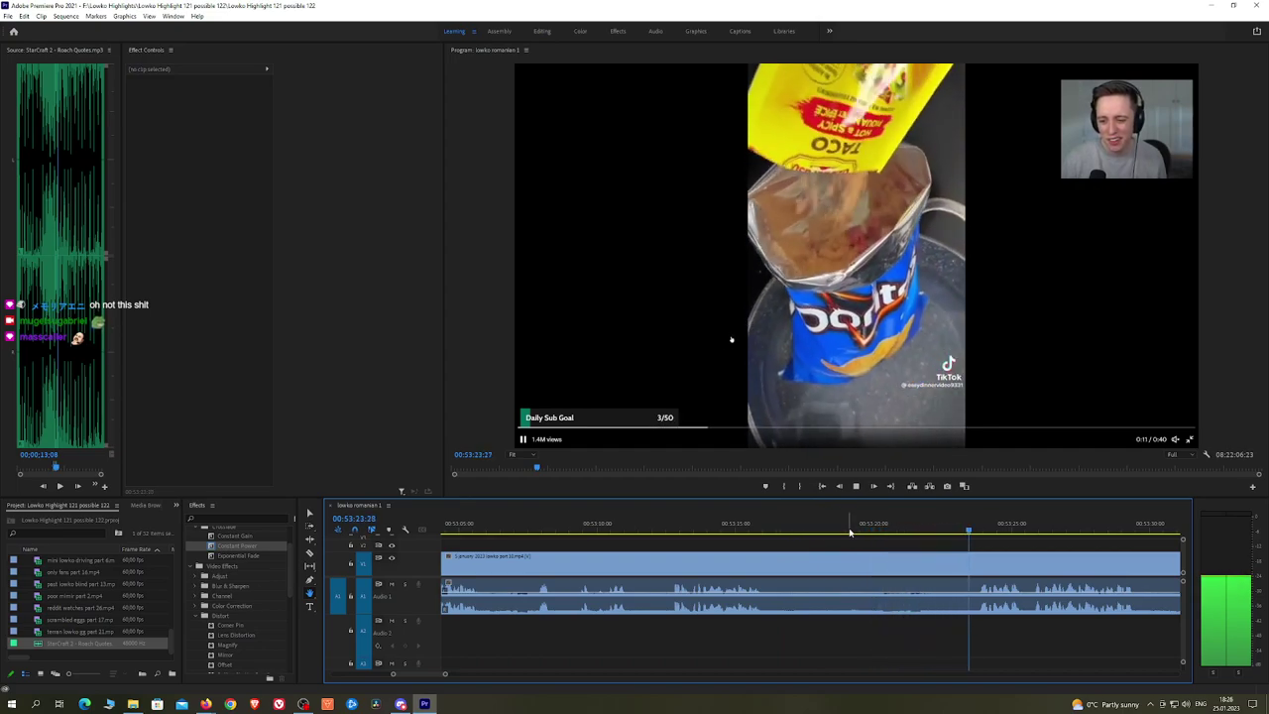
scroll(846, 536, "down", 5)
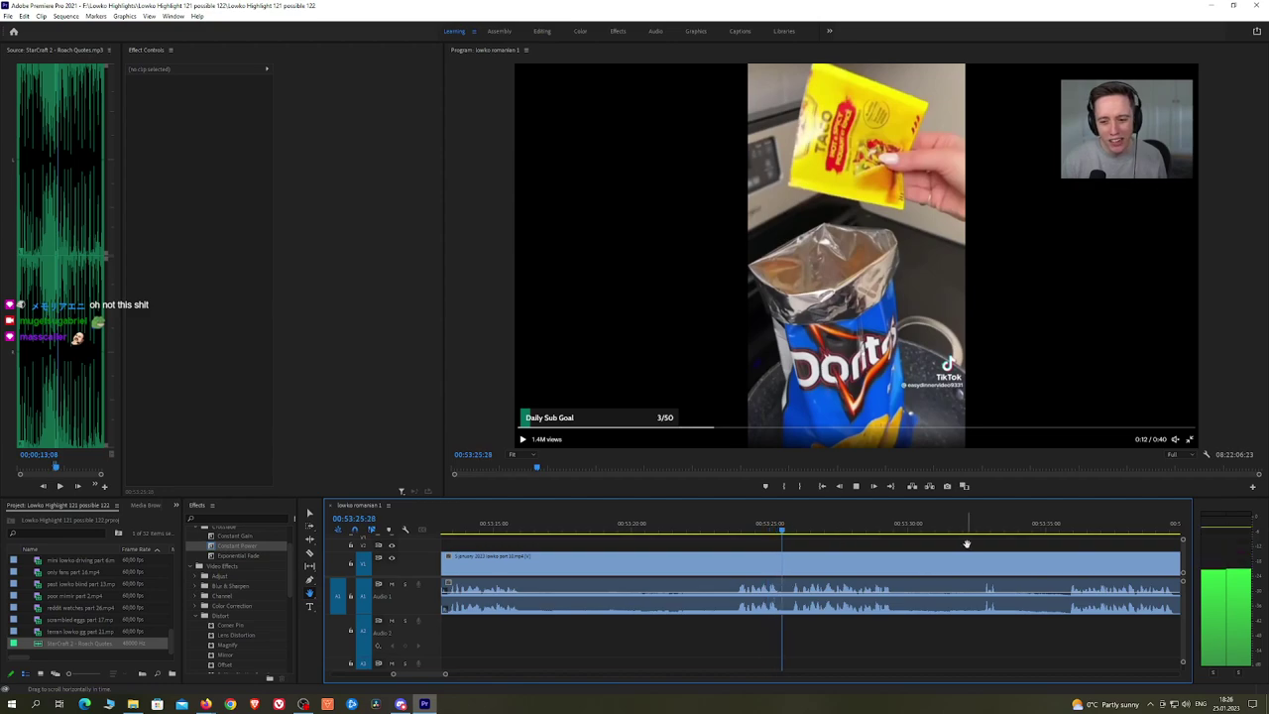
left_click_drag(967, 543, 849, 536)
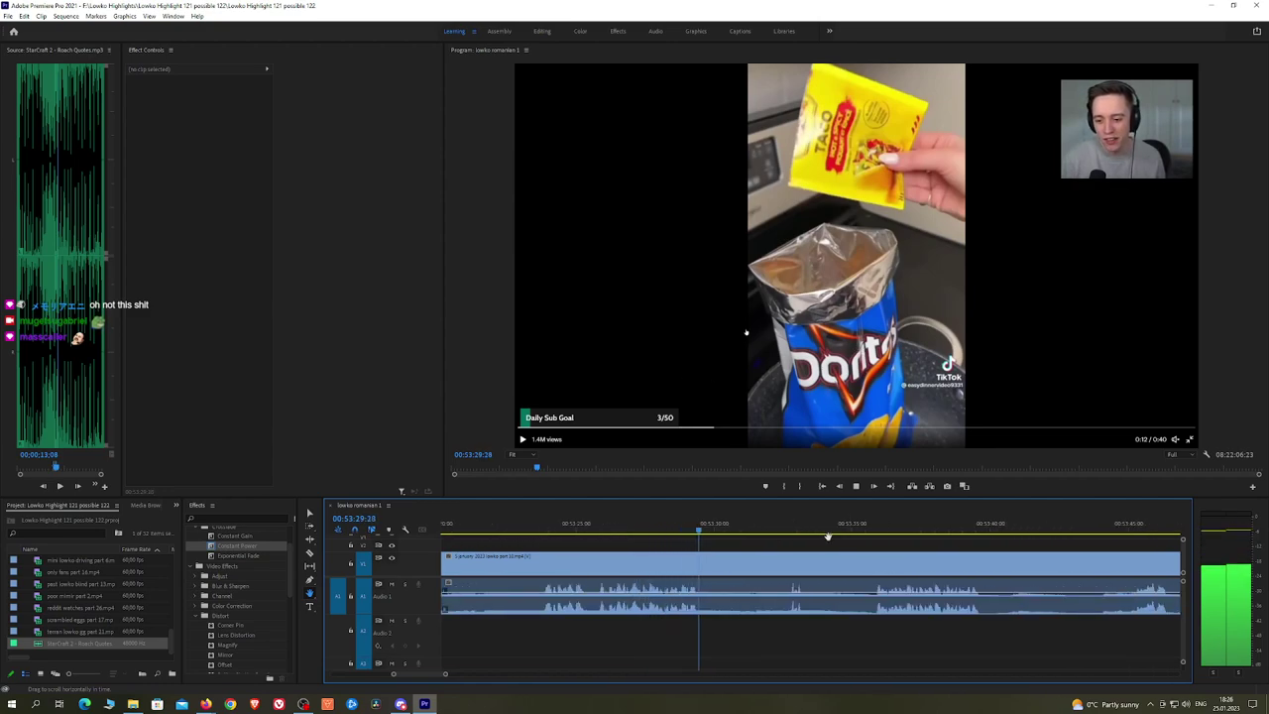
left_click_drag(714, 531, 764, 530)
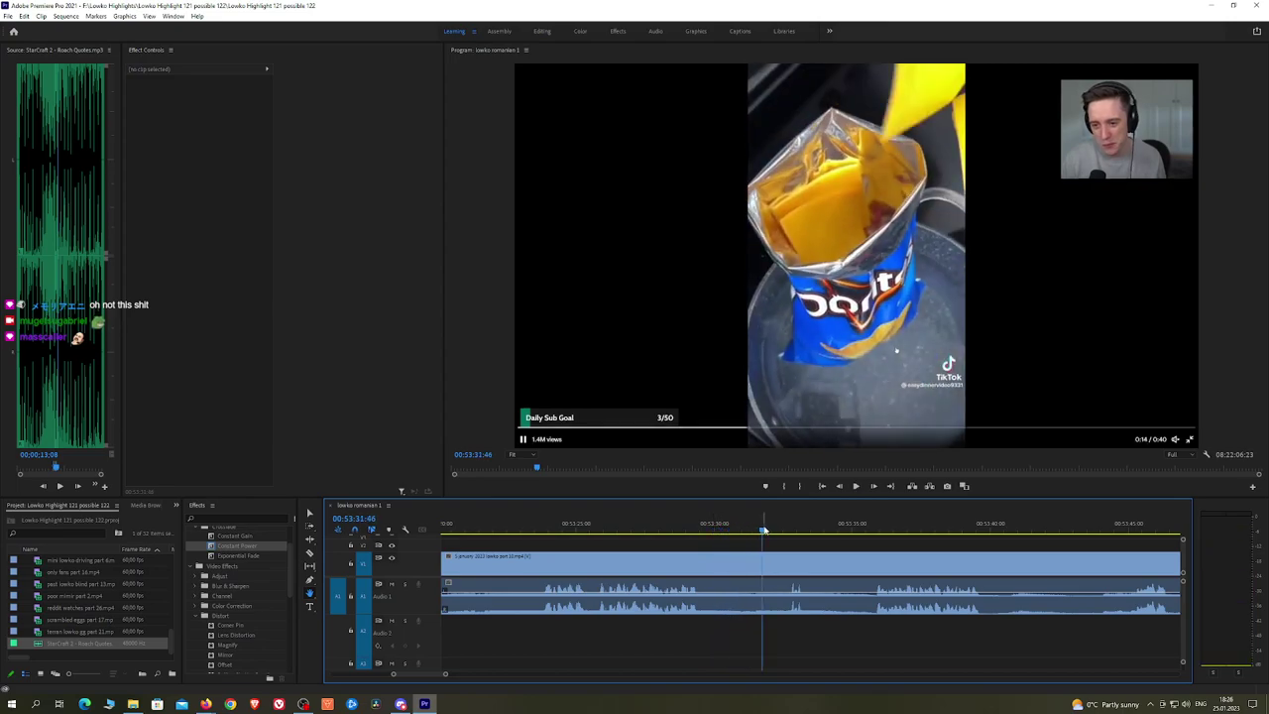
key("space")
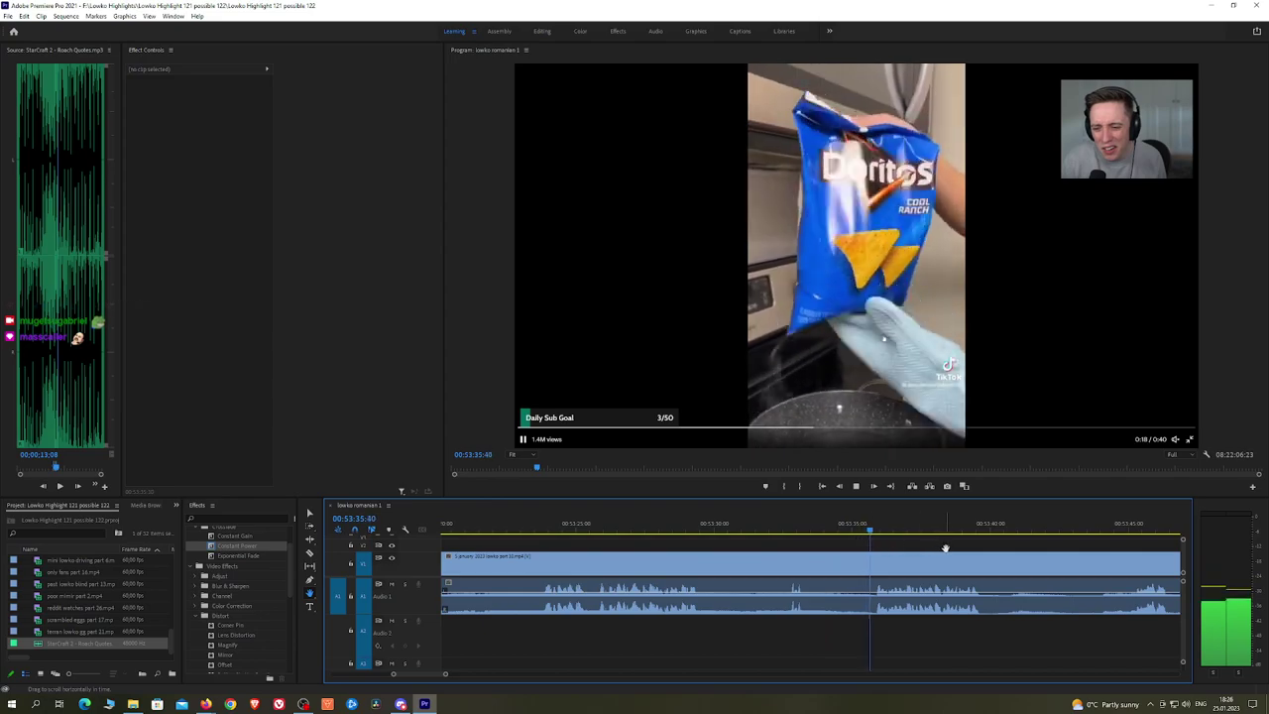
left_click_drag(945, 548, 896, 548)
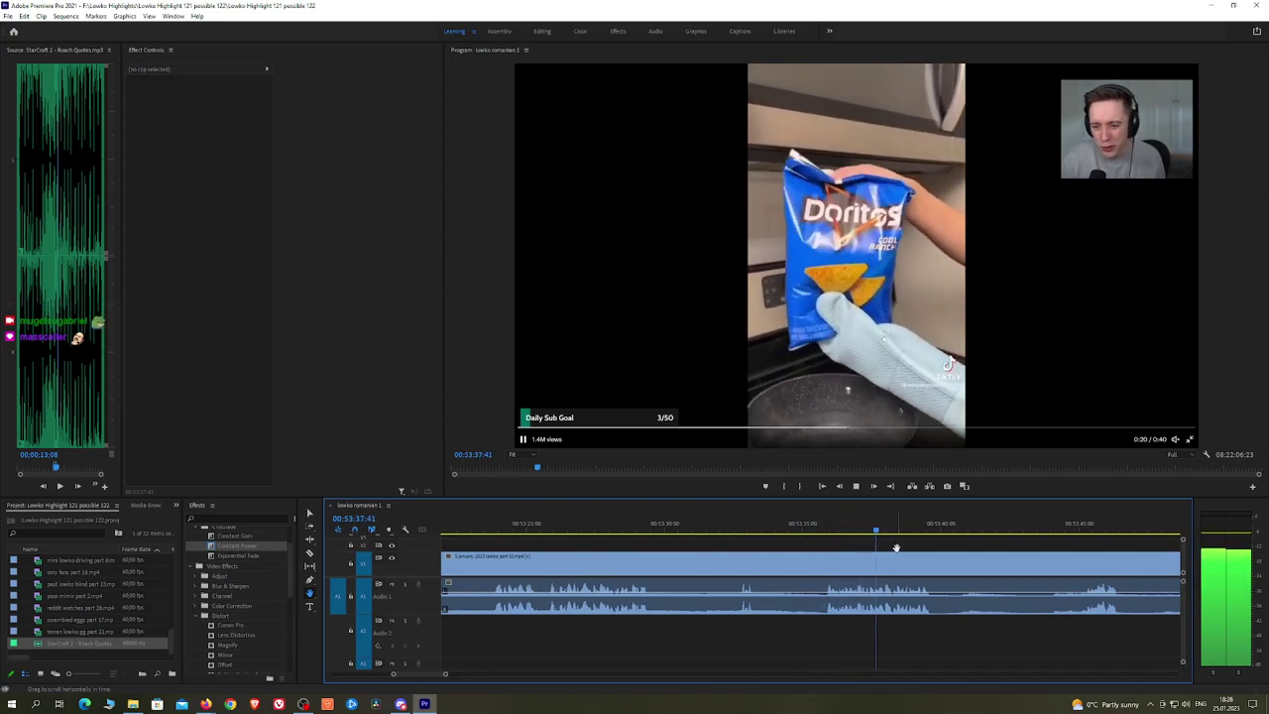
left_click_drag(1036, 549, 941, 545)
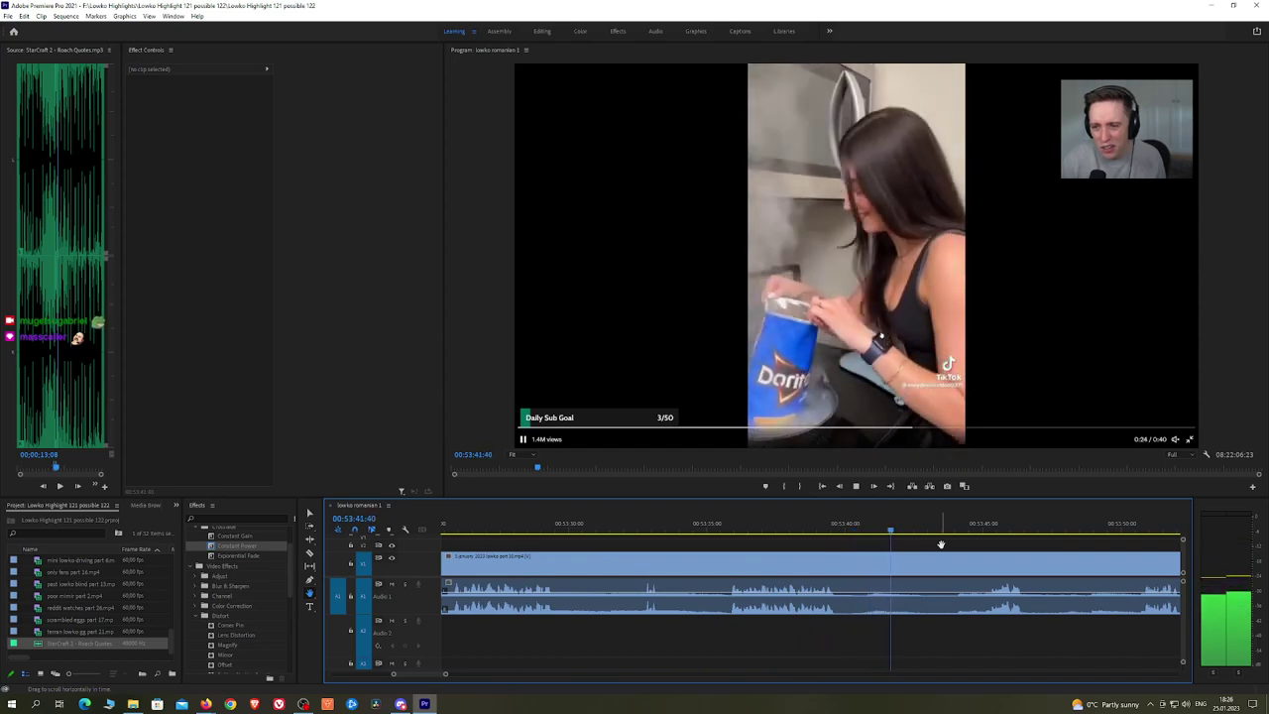
left_click_drag(1004, 545, 845, 551)
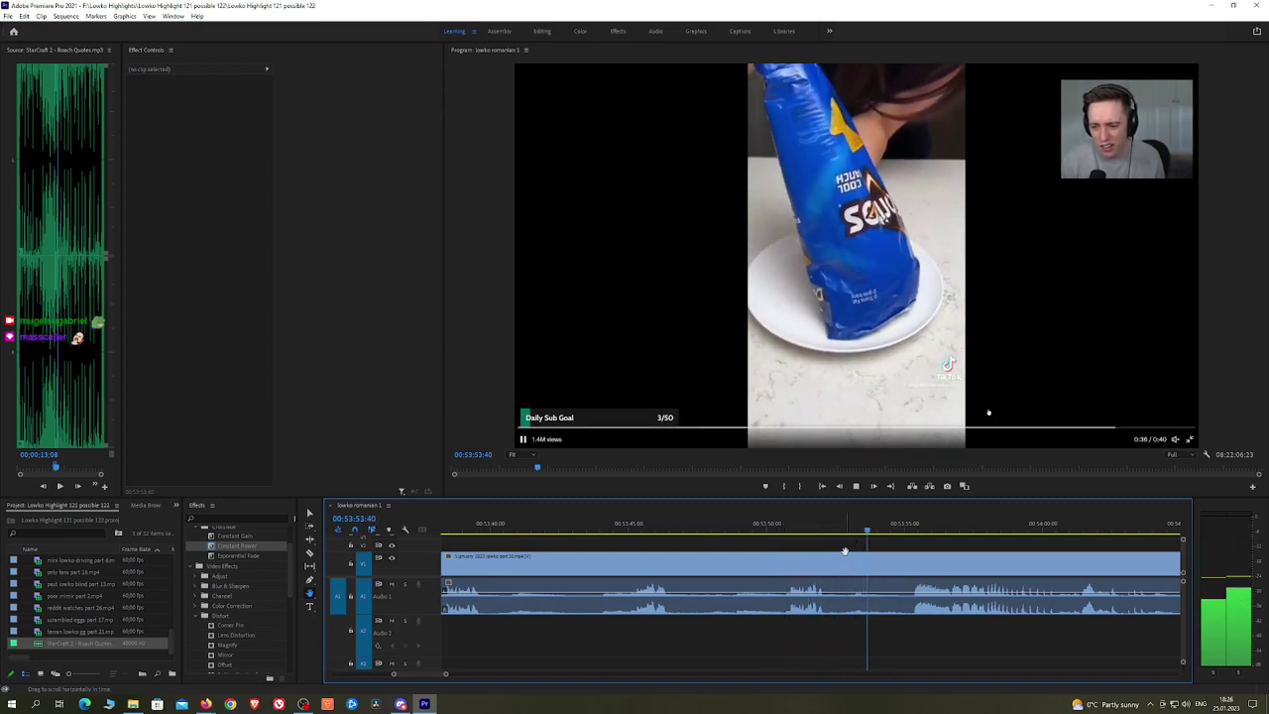
key("space")
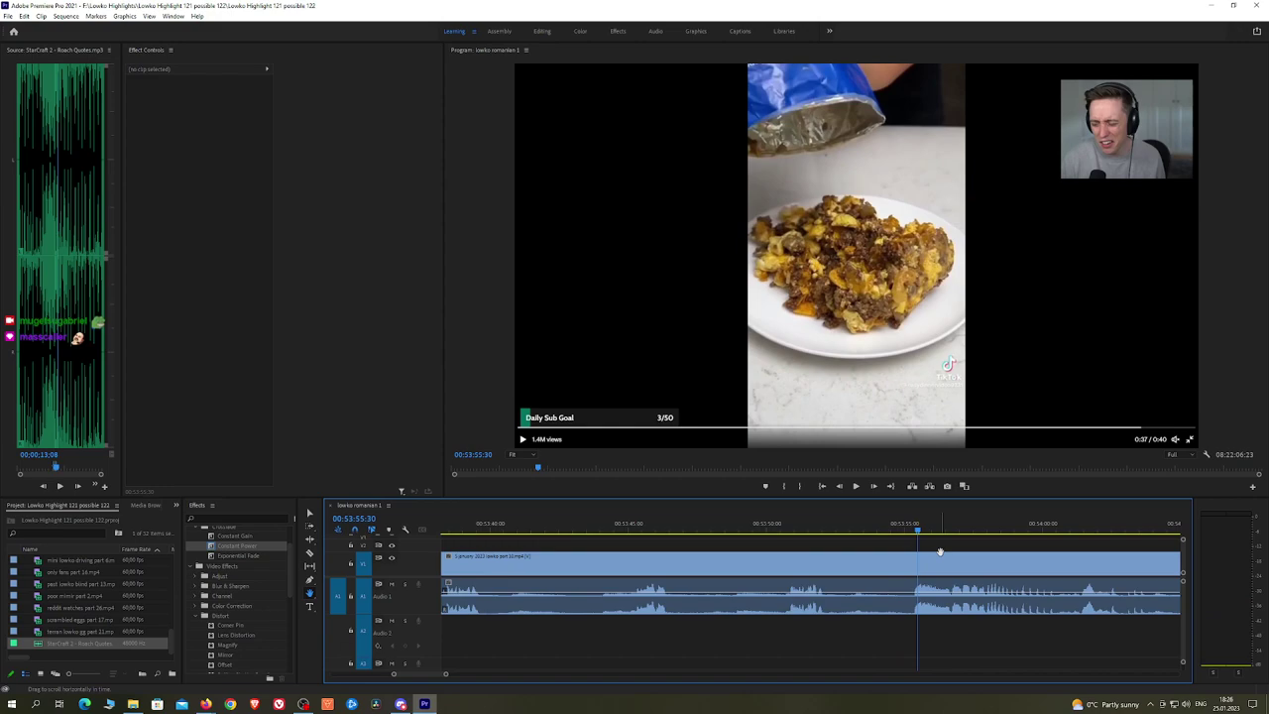
key("alt+Tab")
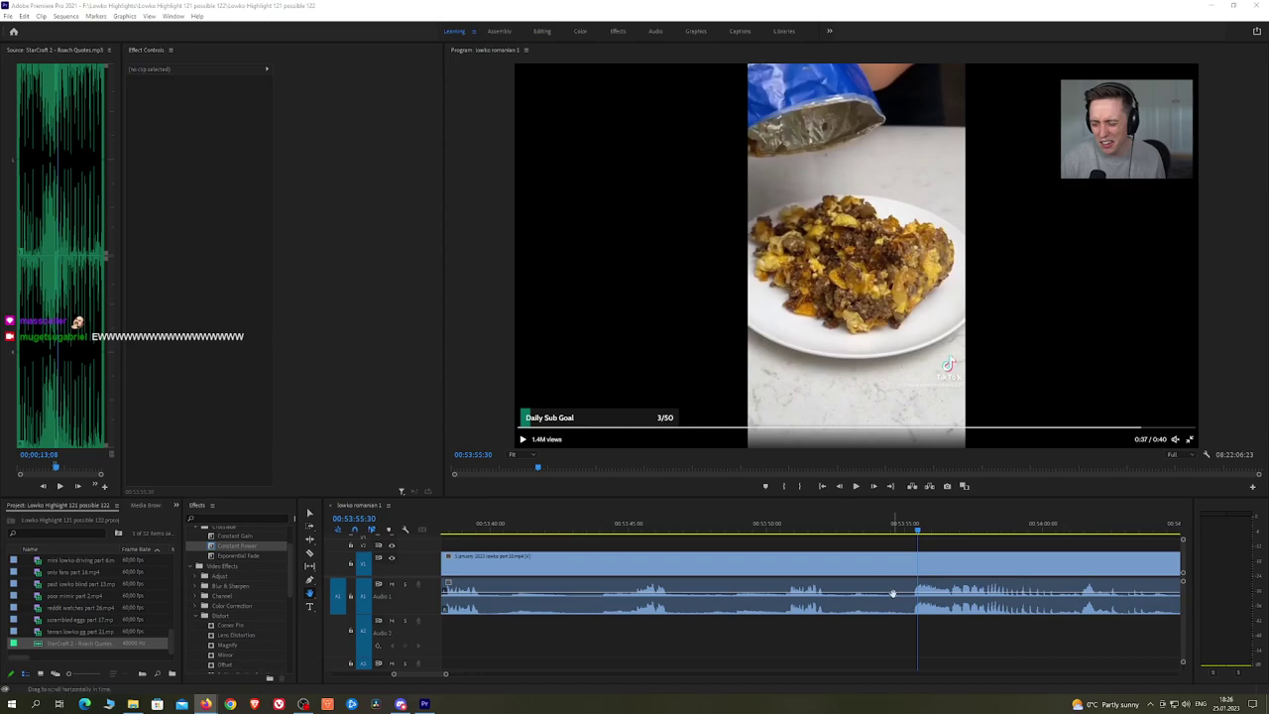
left_click(982, 545)
left_click_drag(982, 550, 784, 549)
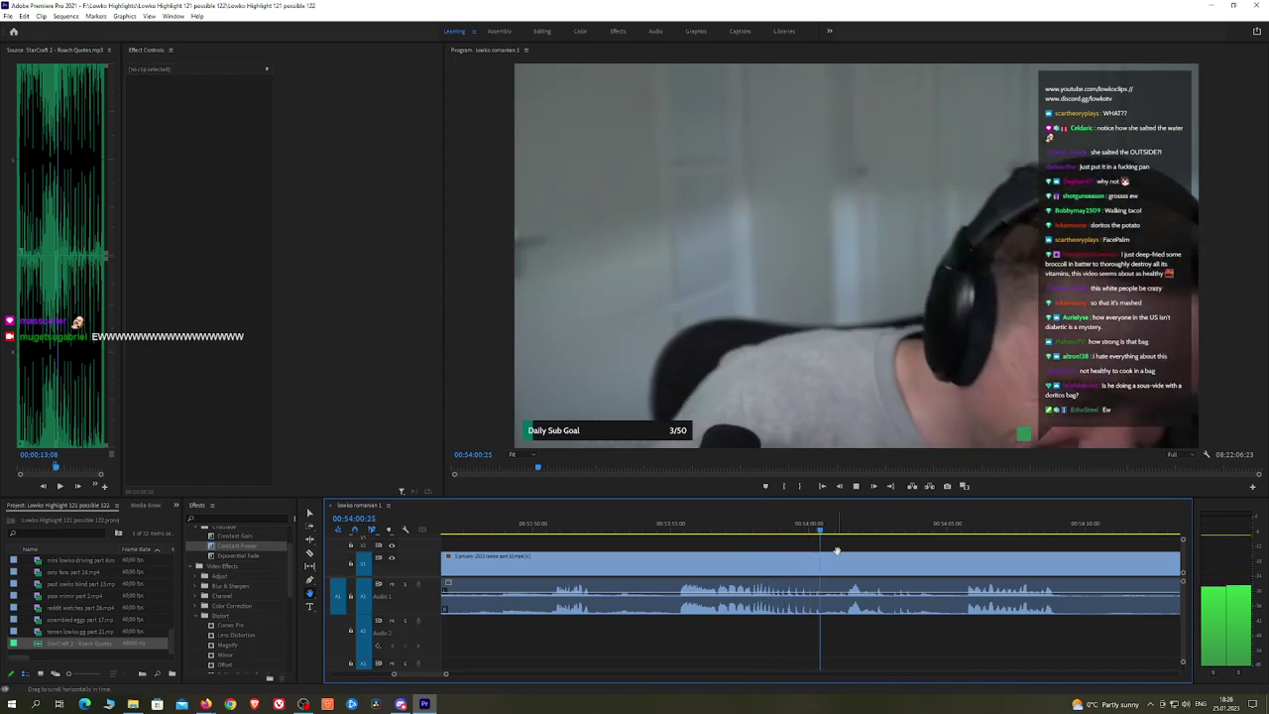
key("space")
left_click(685, 522)
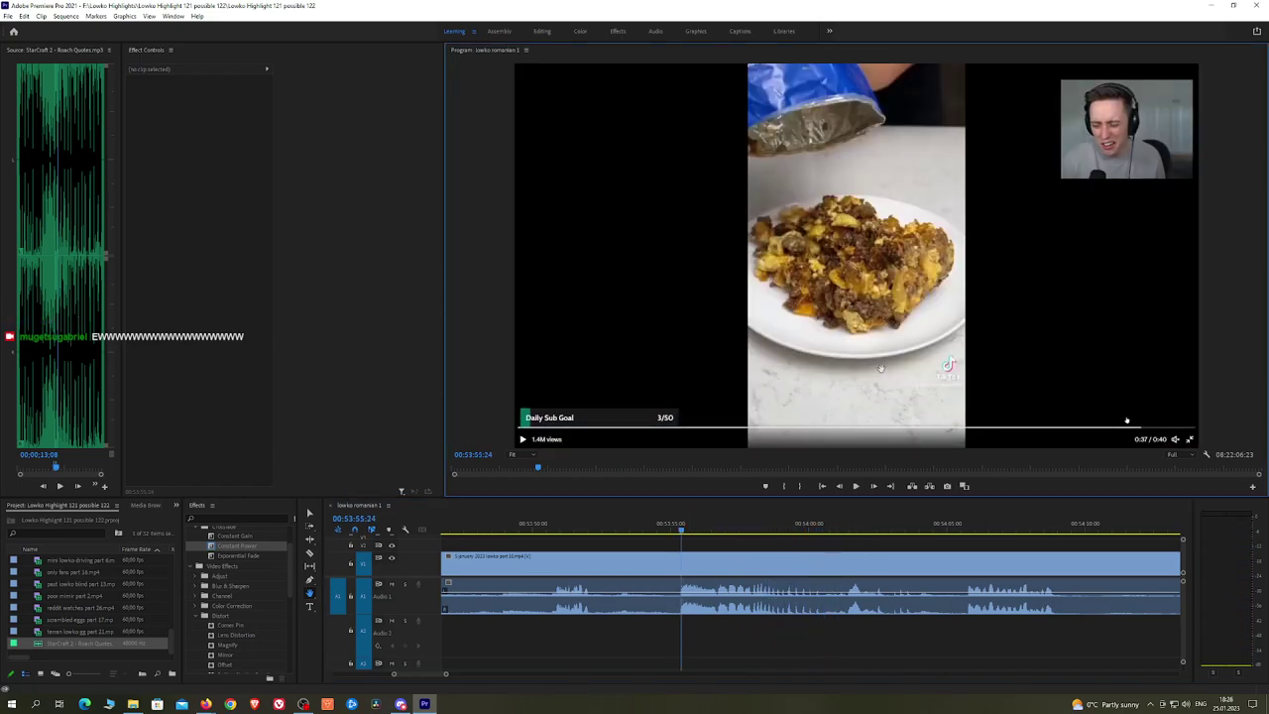
key("grave")
key("grave")
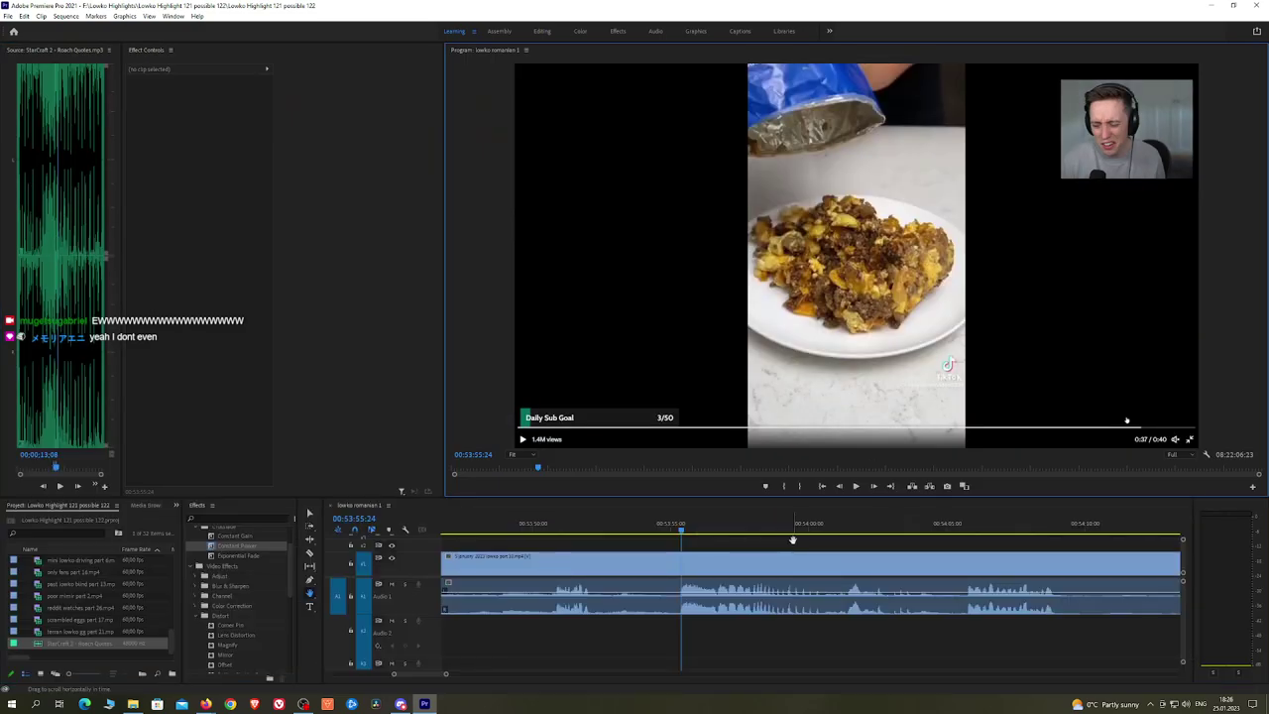
key("space")
left_click(817, 528)
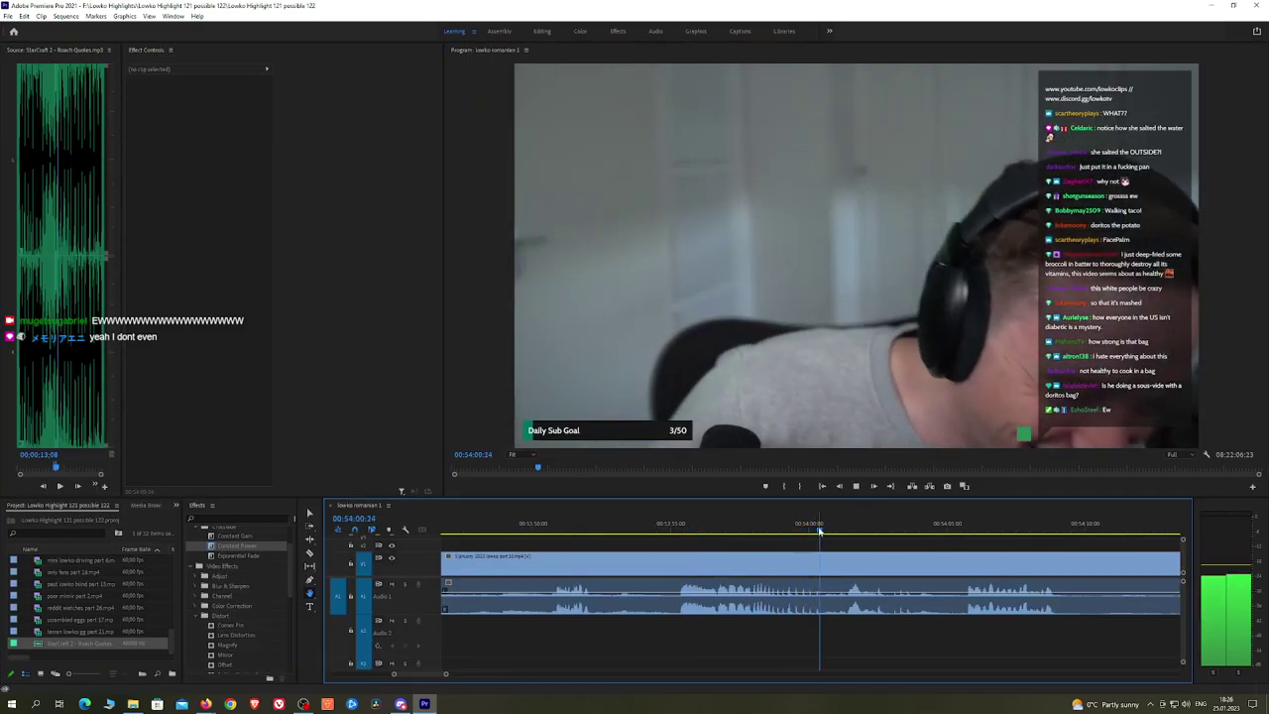
scroll(824, 535, "down", 2)
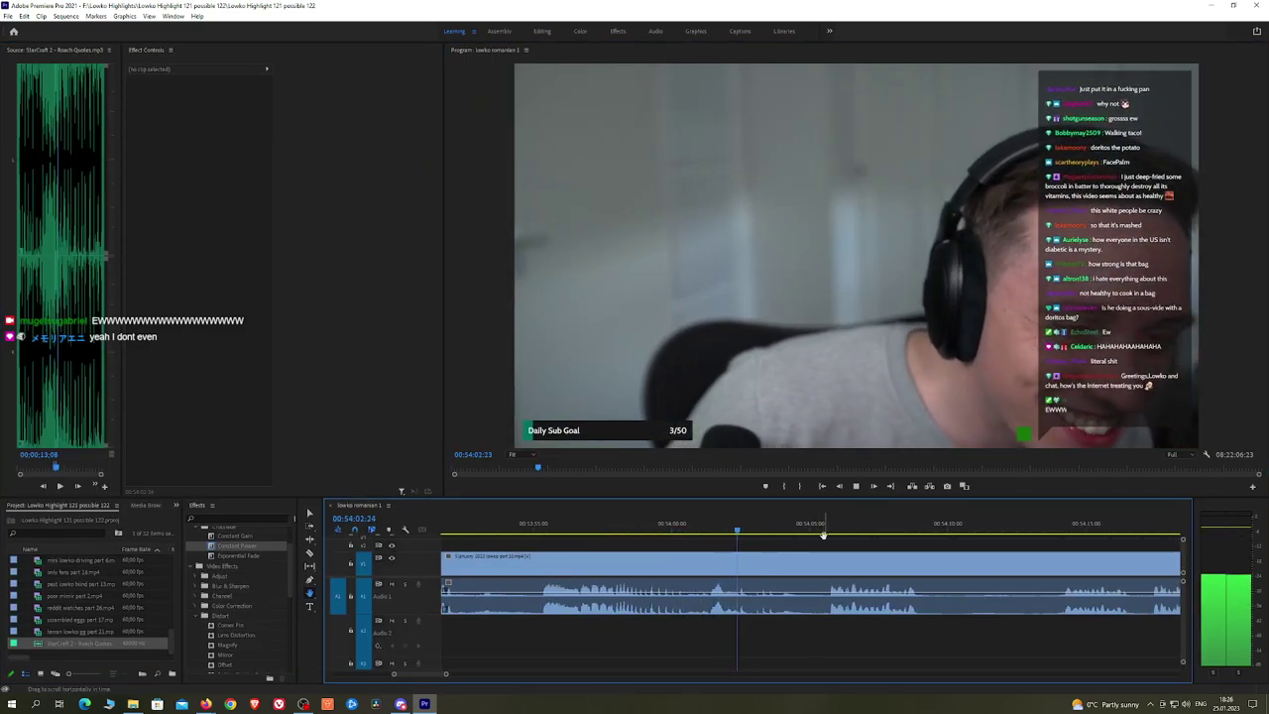
scroll(773, 540, "down", 2)
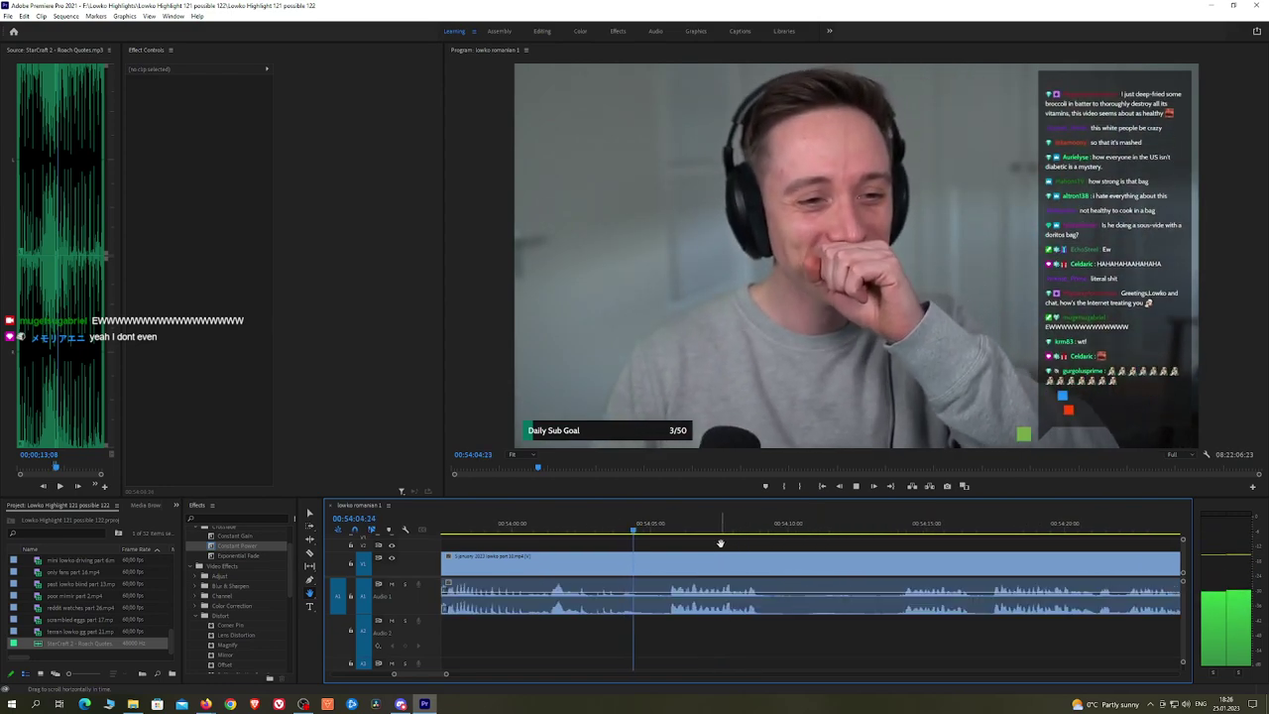
scroll(730, 539, "down", 1)
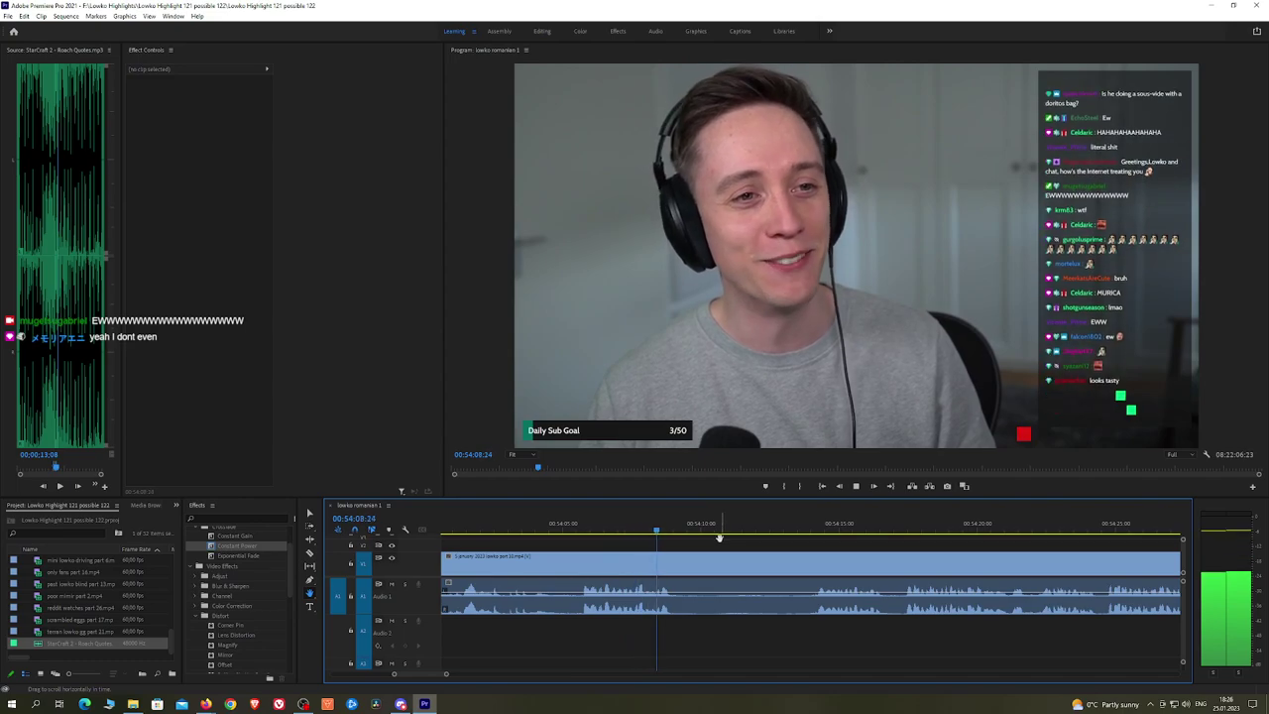
Step: Ripple-delete the unwanted stretch starting at 54:09 and crossfade its audio join with Constant Power
key("space")
left_click(682, 566)
left_click(808, 526)
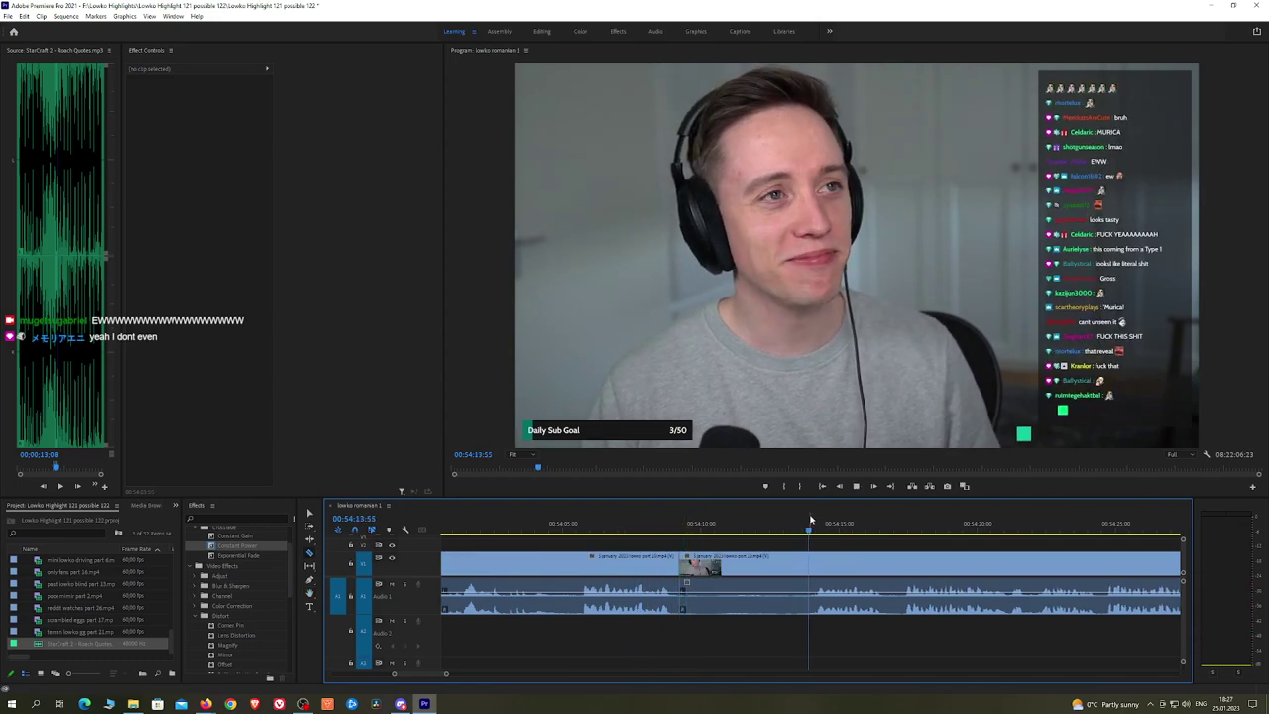
key("space")
left_click(819, 562)
key("v")
left_click(780, 565)
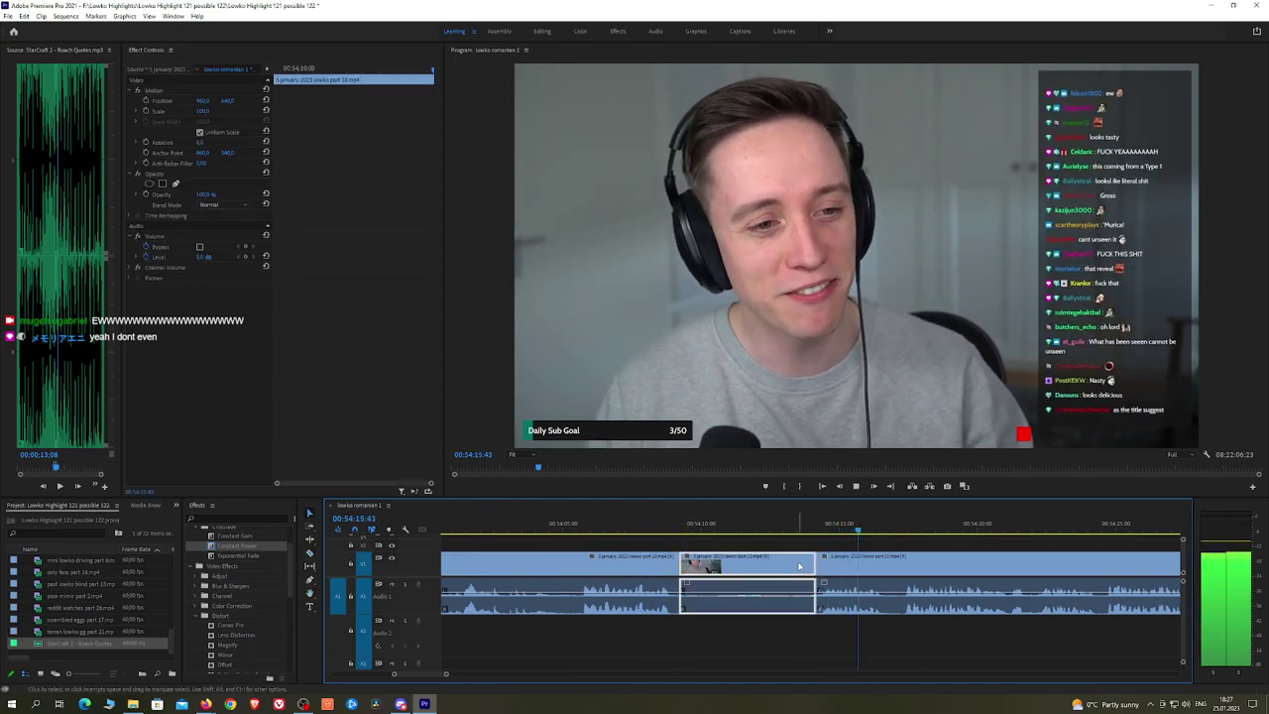
key("shift+Delete")
key("Up")
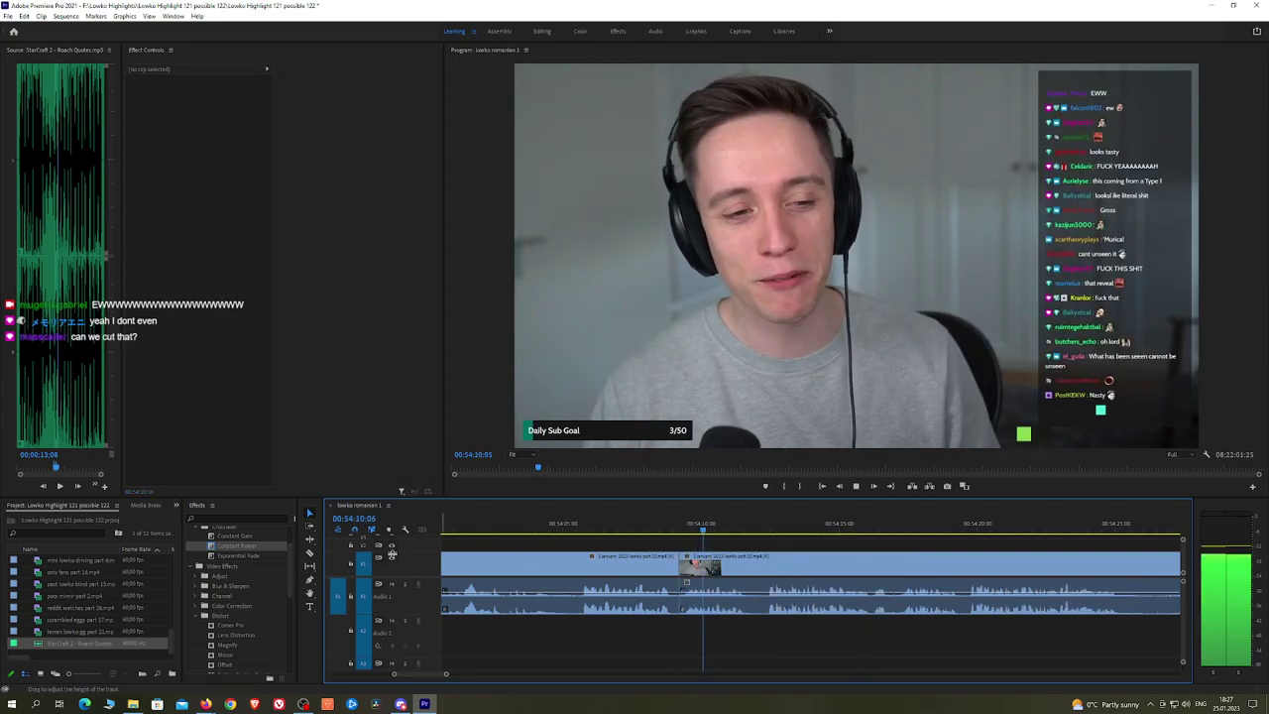
left_click_drag(238, 545, 685, 589)
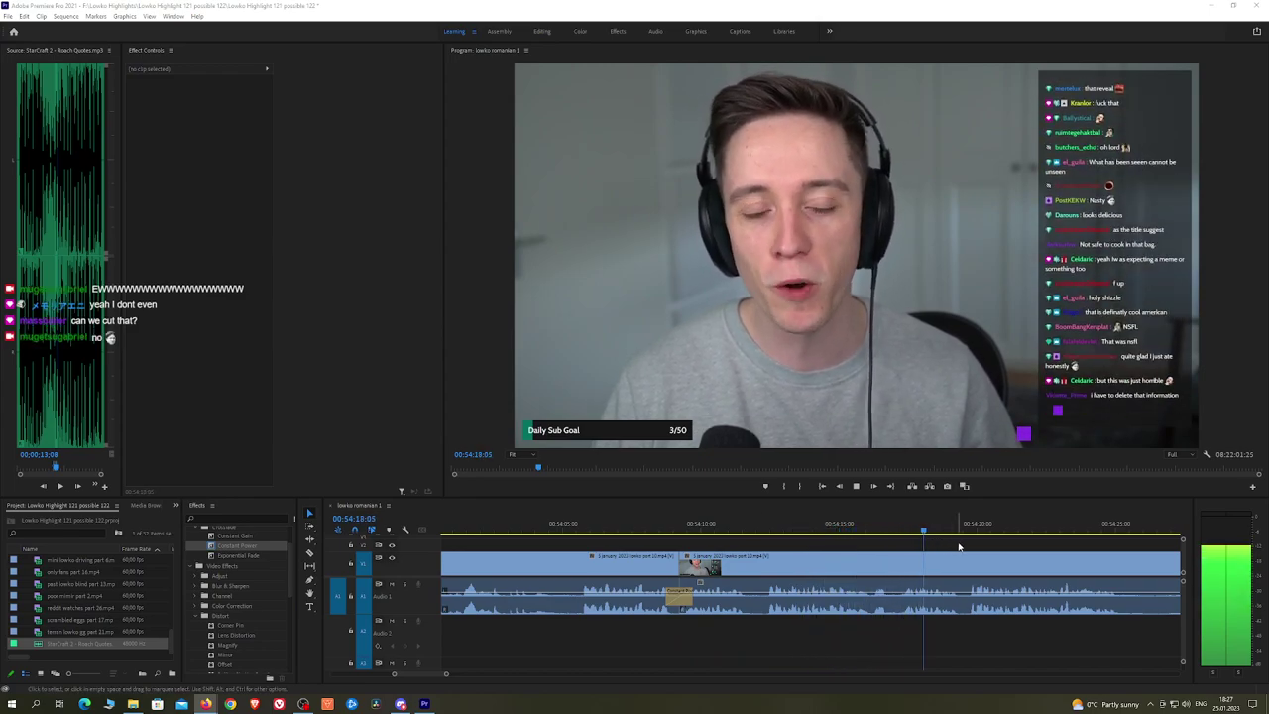
Step: Remove the stretch between 54:25 and 54:30 and add a Constant Power crossfade at the join
left_click_drag(990, 542, 901, 542)
key("h")
left_click_drag(992, 545, 665, 518)
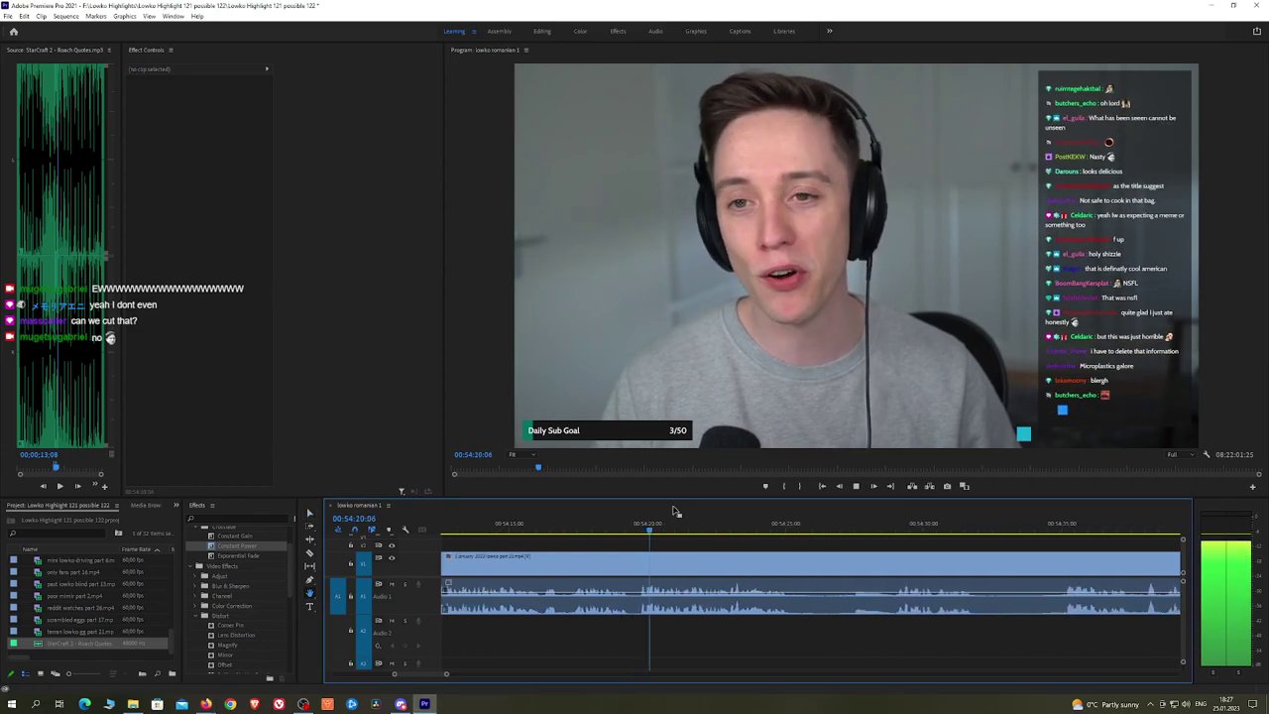
scroll(804, 540, "down", 1)
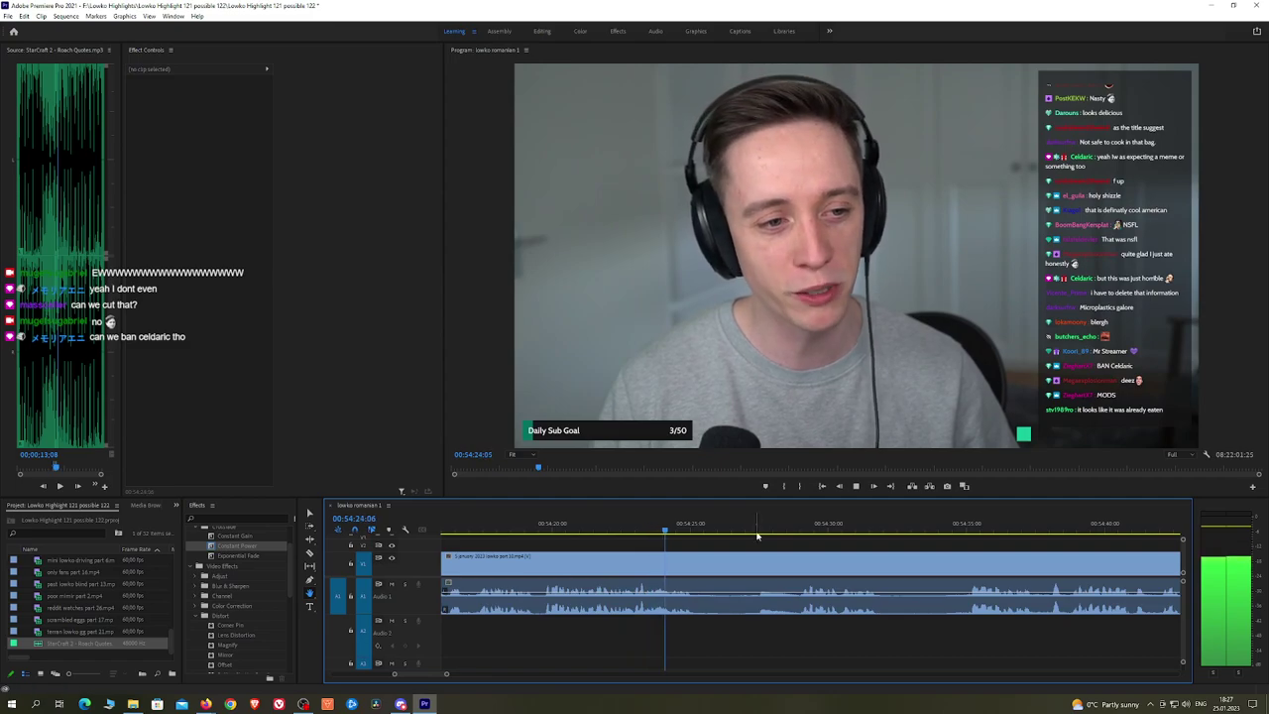
key("ctrl+k")
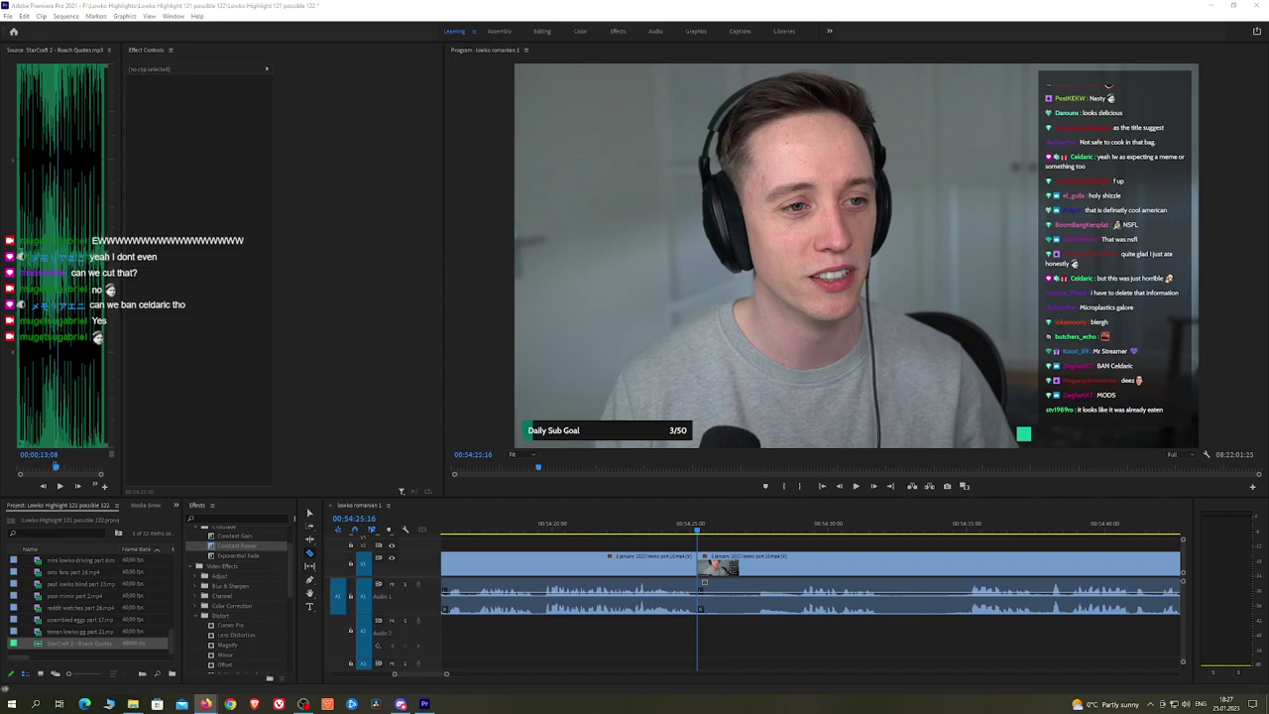
left_click(792, 529)
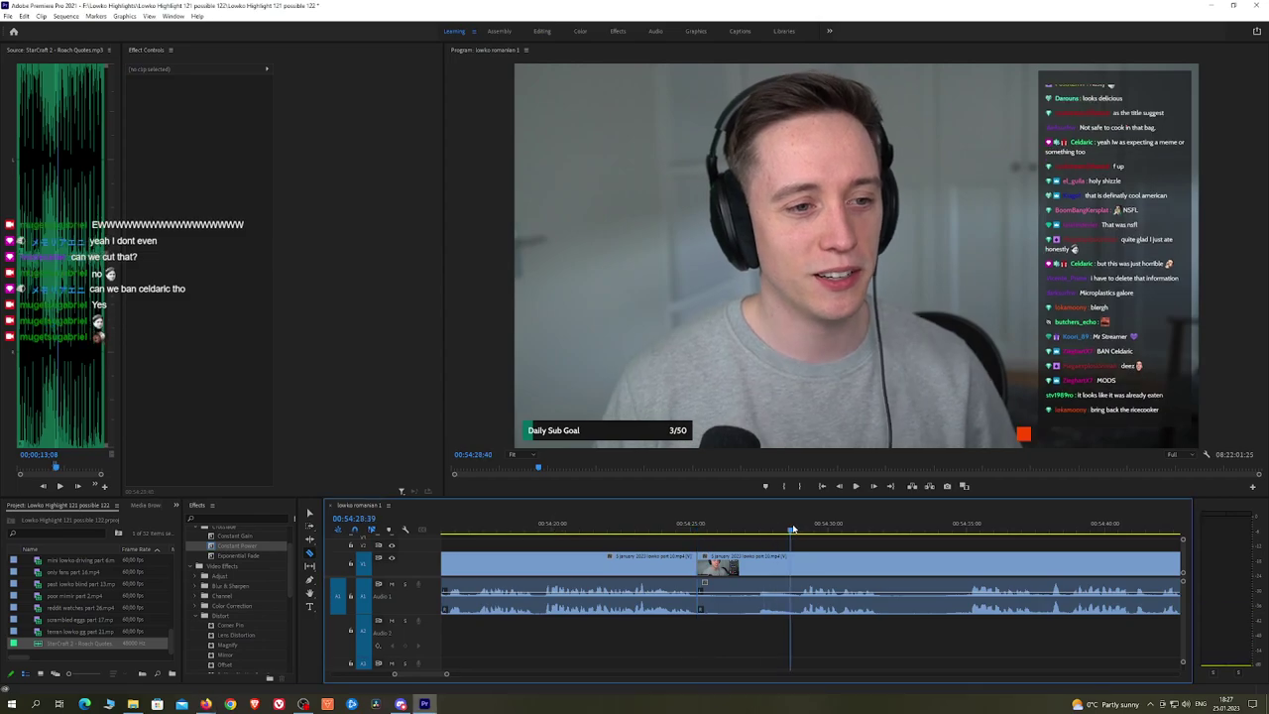
key("space")
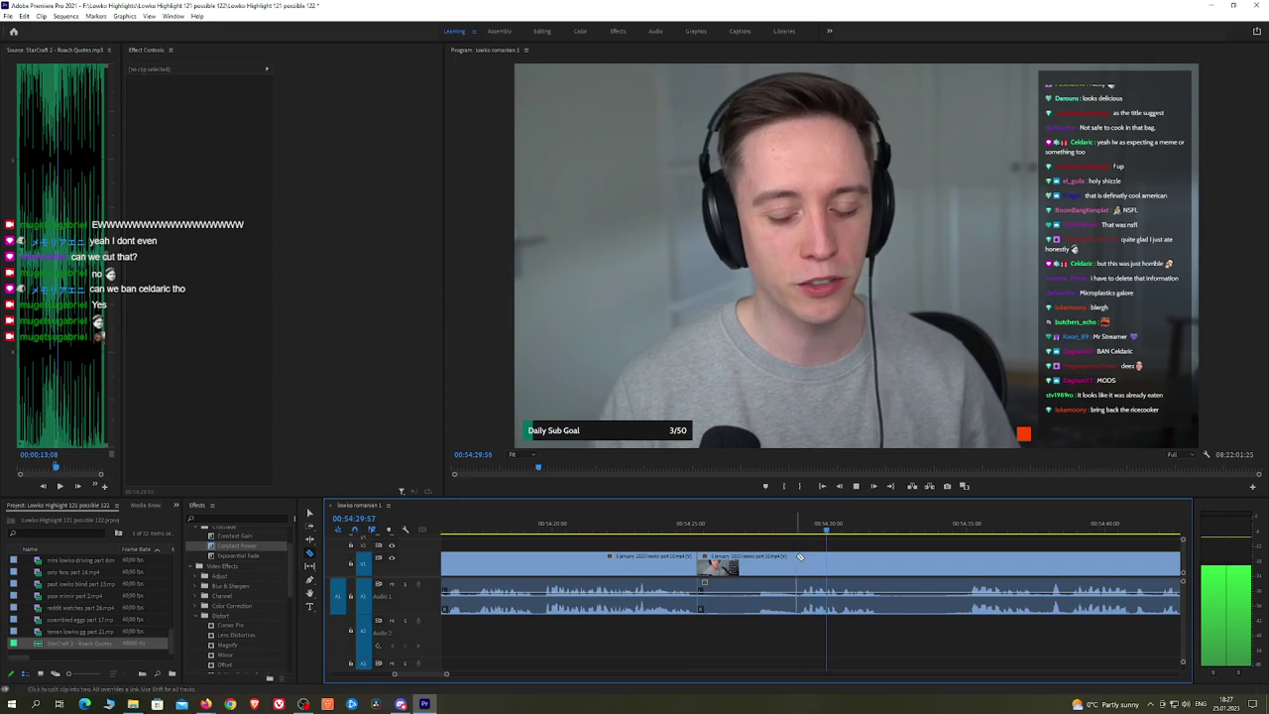
key("space")
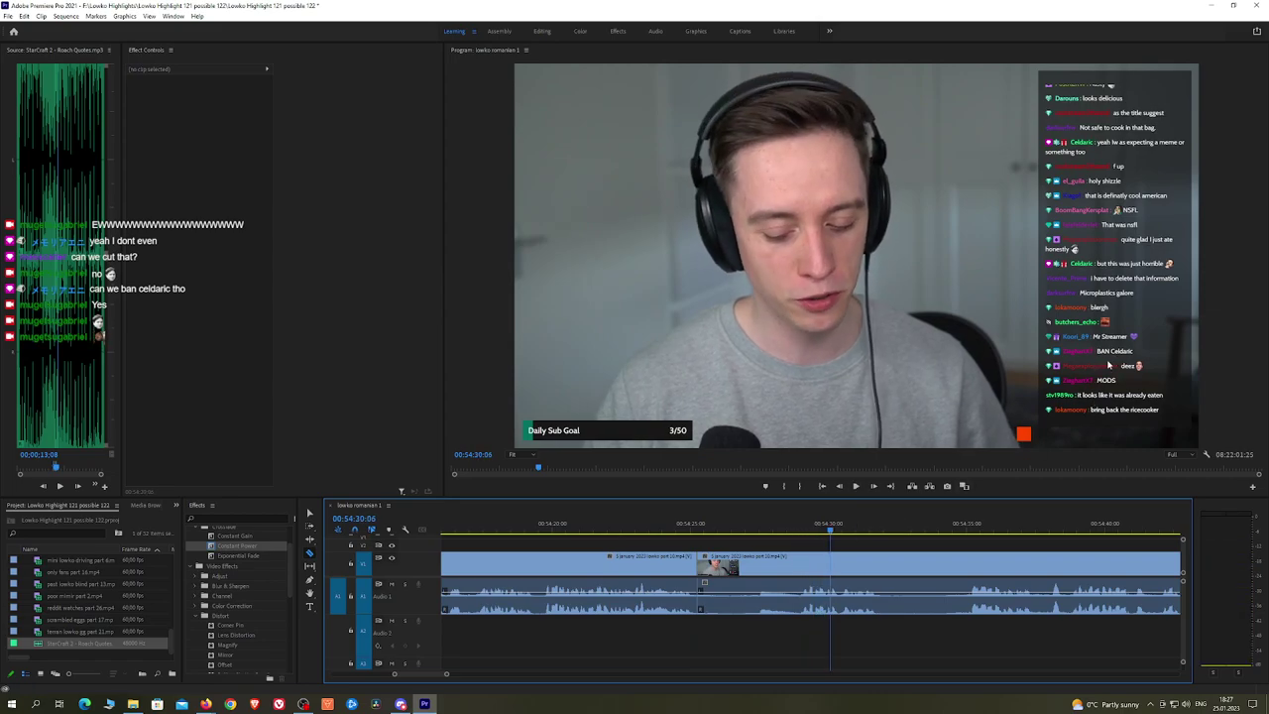
left_click(757, 568)
key("shift+Delete")
key("Up")
key("space")
left_click(256, 547)
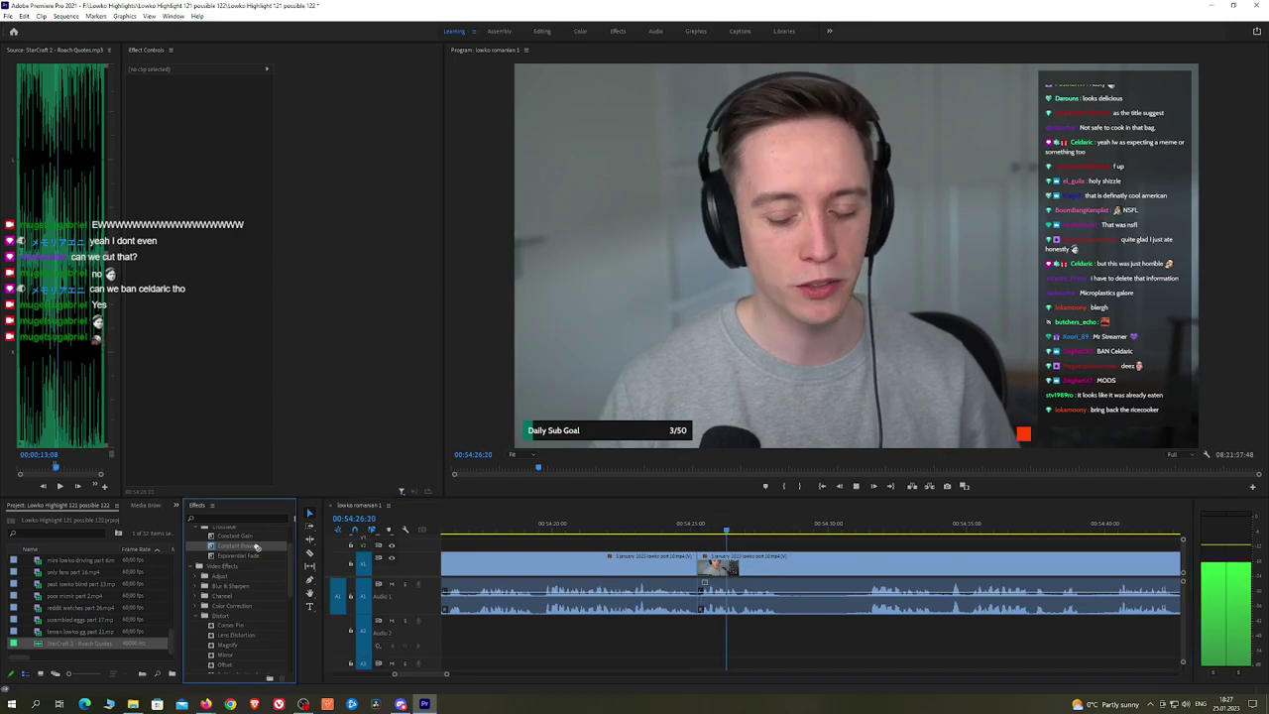
left_click_drag(256, 547, 699, 595)
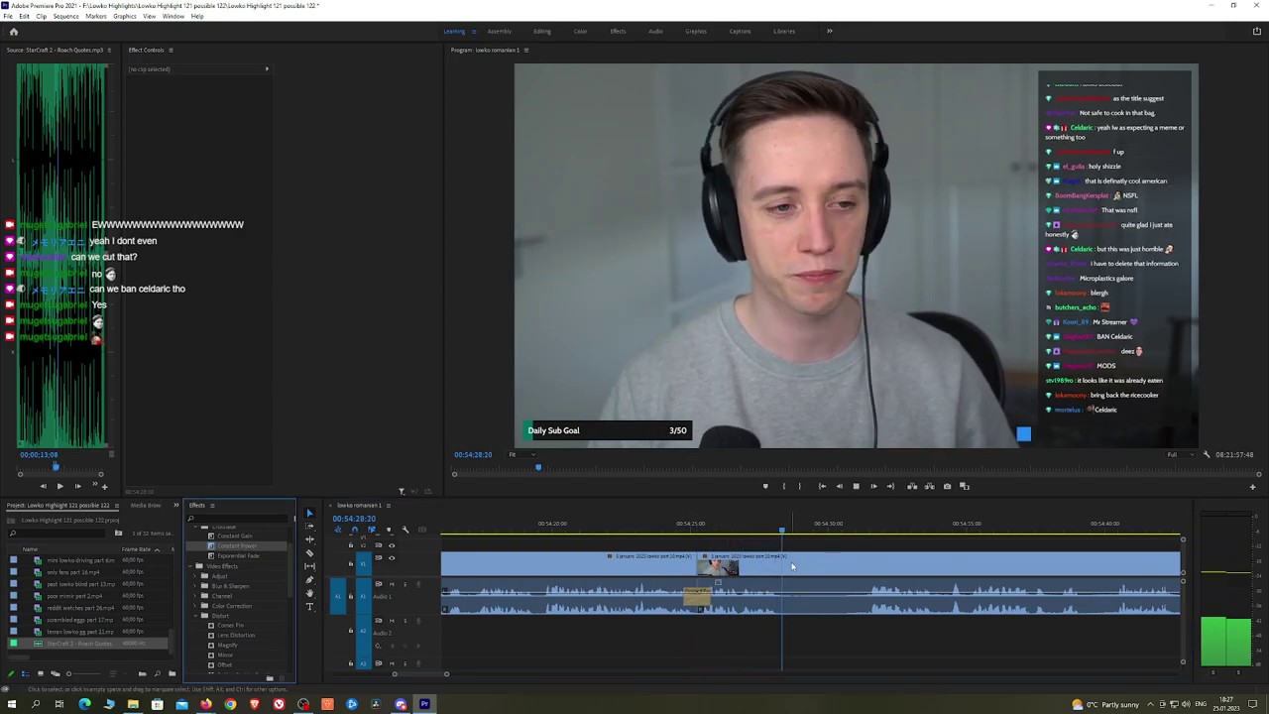
Step: Razor out the next unwanted stretch and add a Constant Power crossfade to the audio join
key("c")
left_click(789, 566)
left_click(867, 530)
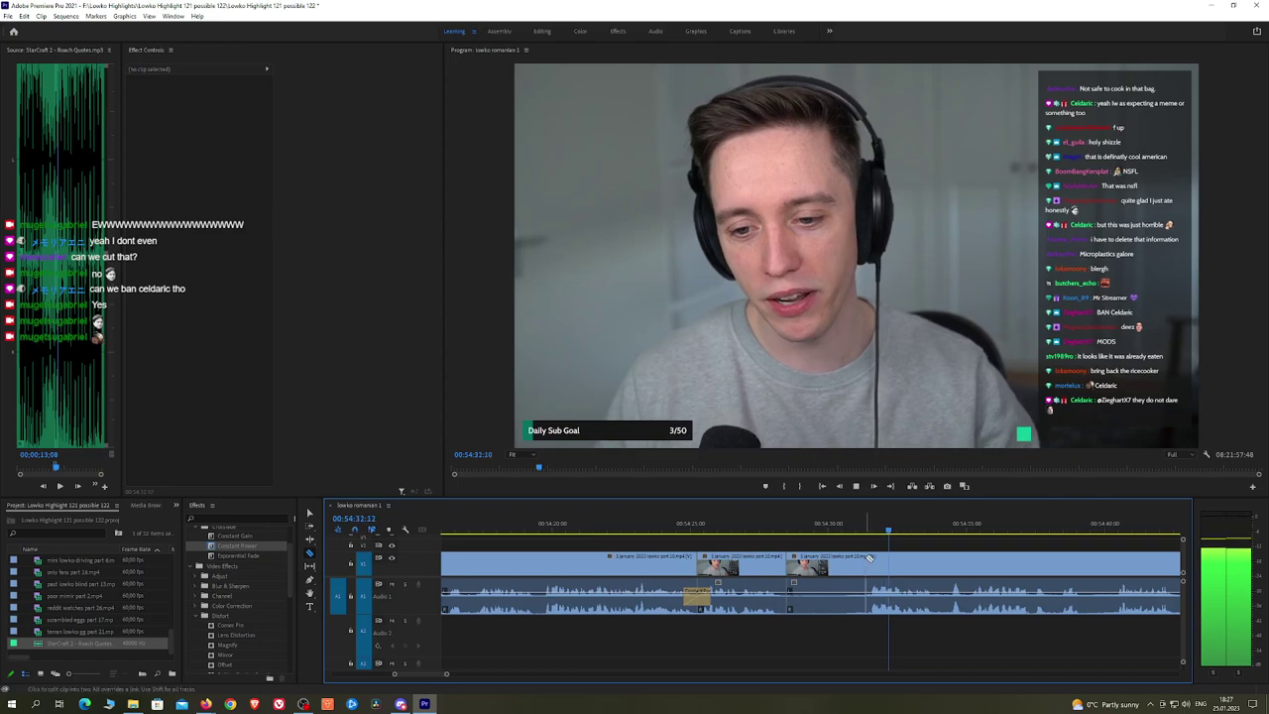
left_click(848, 567)
key("shift+Delete")
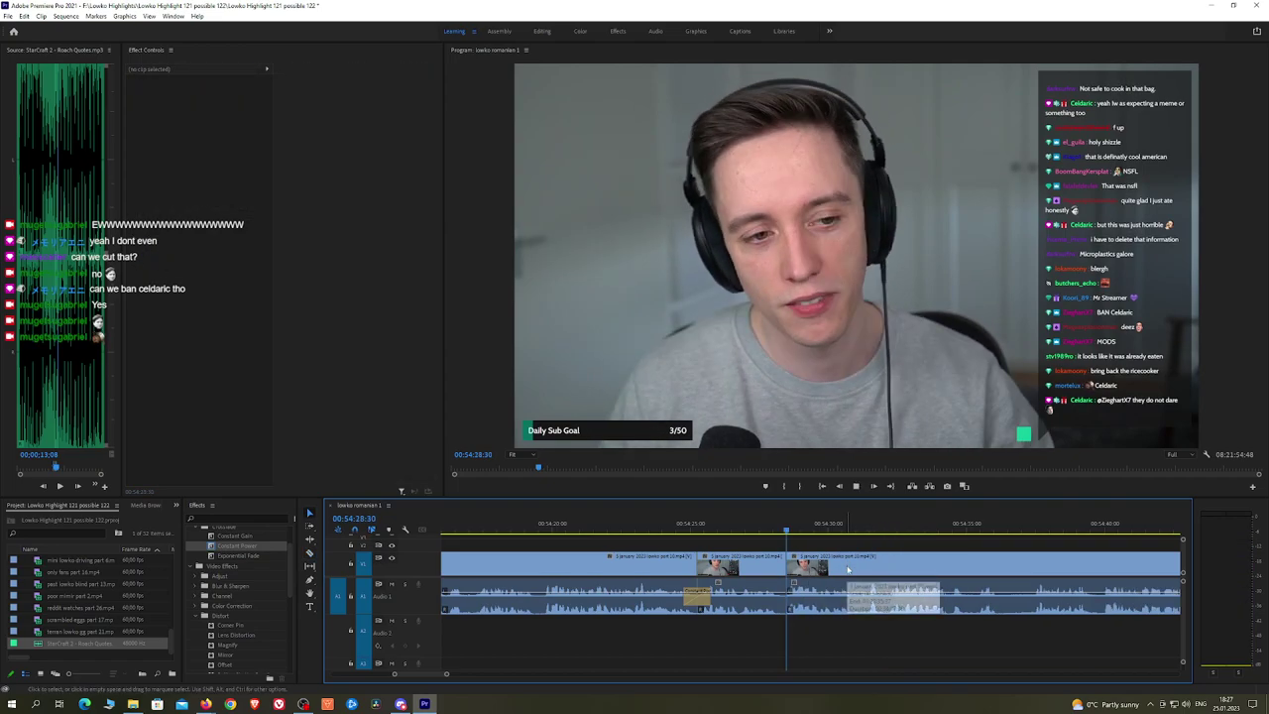
left_click_drag(793, 612, 793, 609)
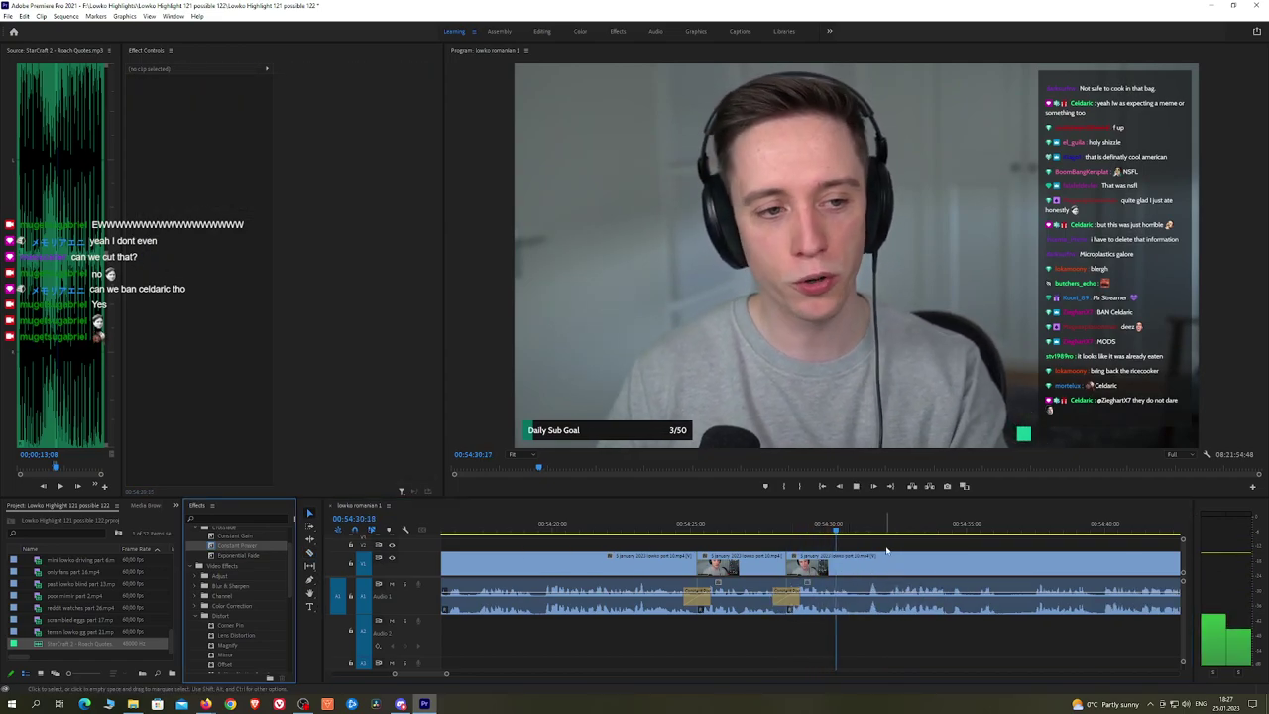
Step: Split the footage at the next cut point and review playback from 54:51 through 55:00
key("h")
left_click_drag(939, 549, 706, 542)
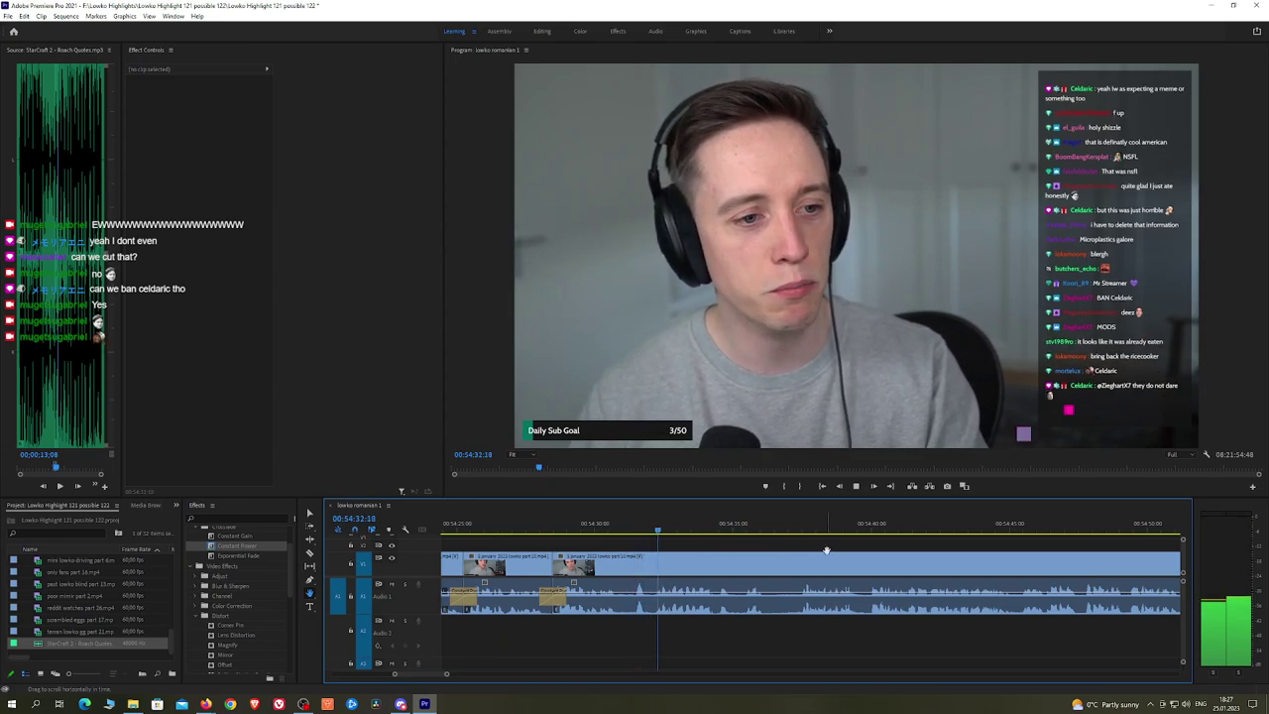
left_click_drag(825, 549, 758, 550)
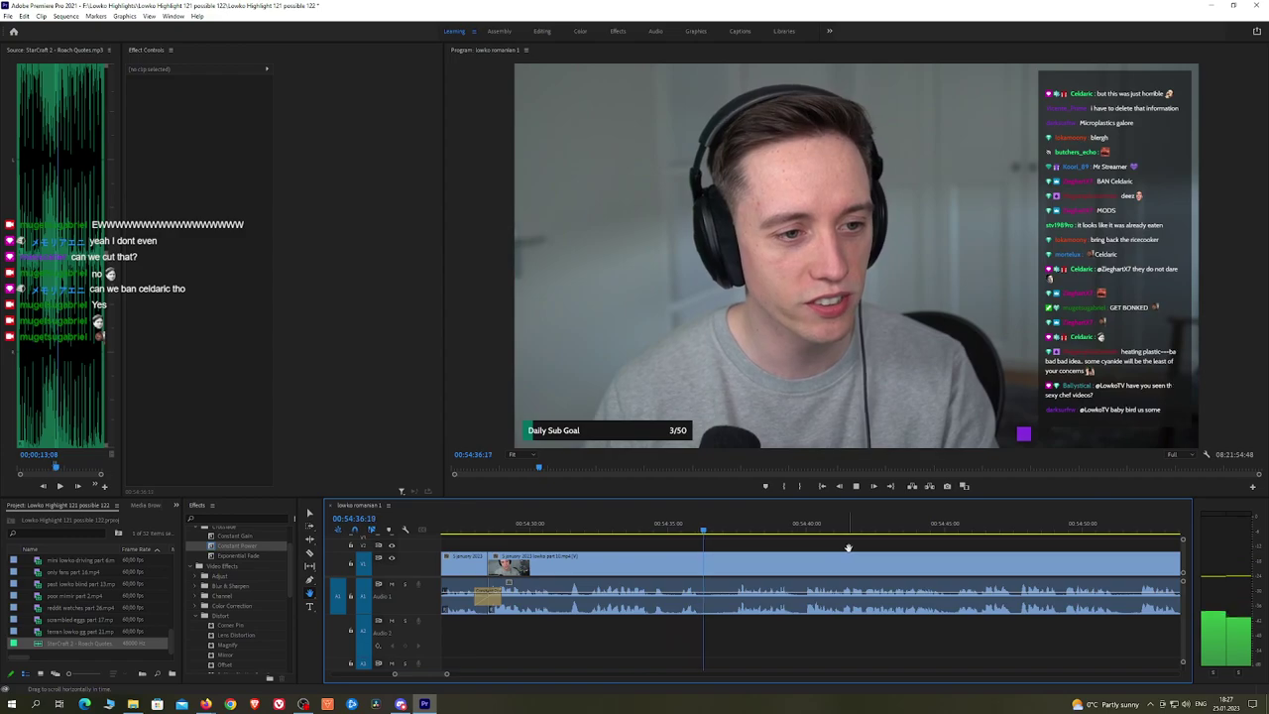
left_click_drag(810, 543, 720, 543)
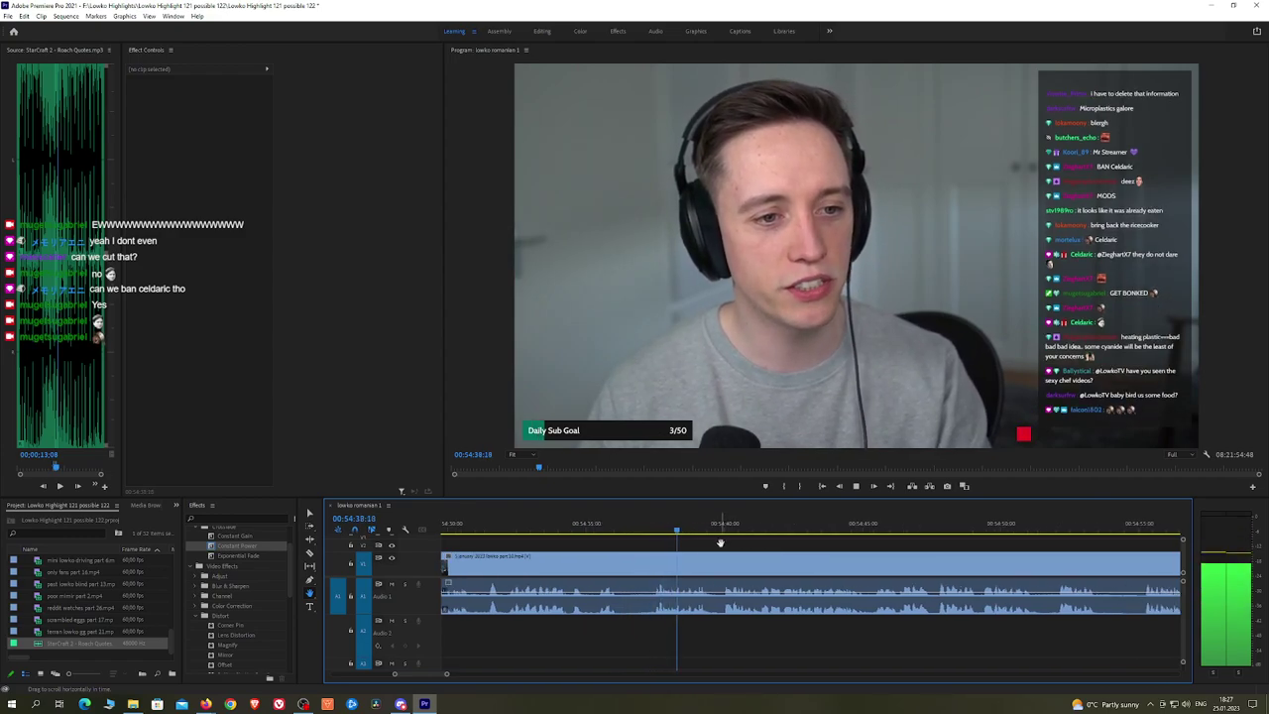
key("c")
left_click(623, 567)
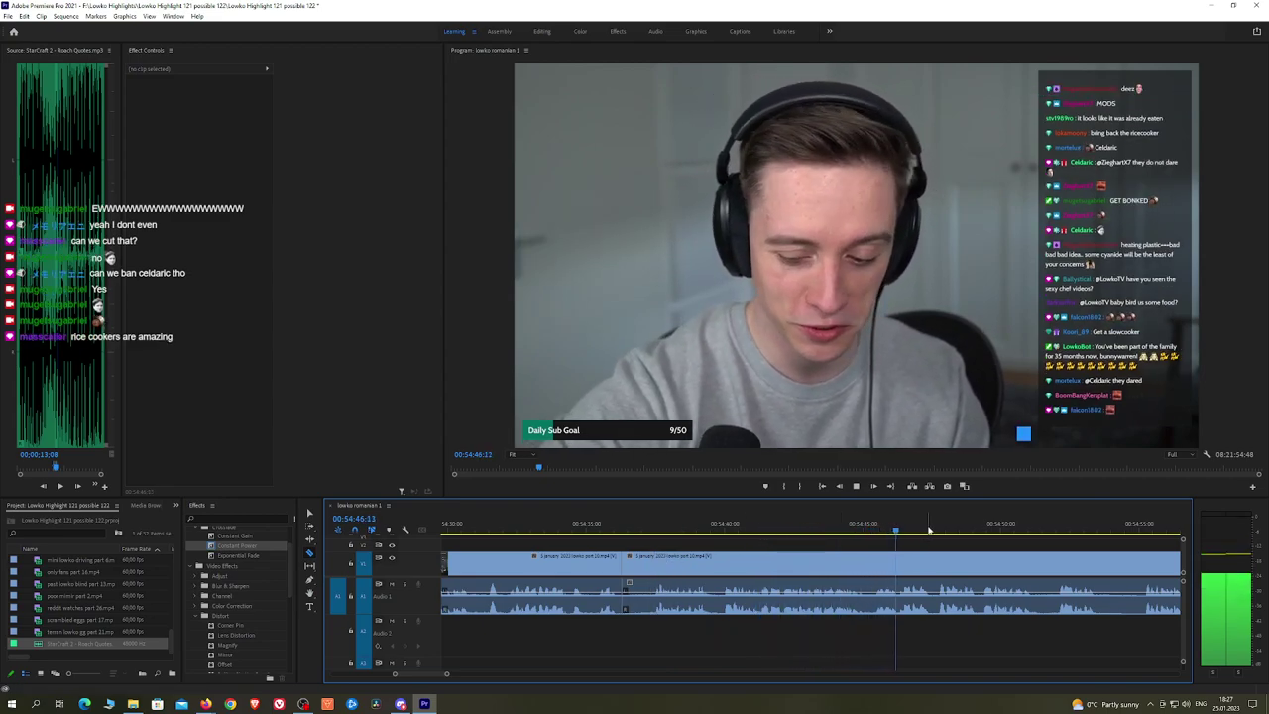
left_click(1041, 528)
key("space")
scroll(1071, 541, "down", 5)
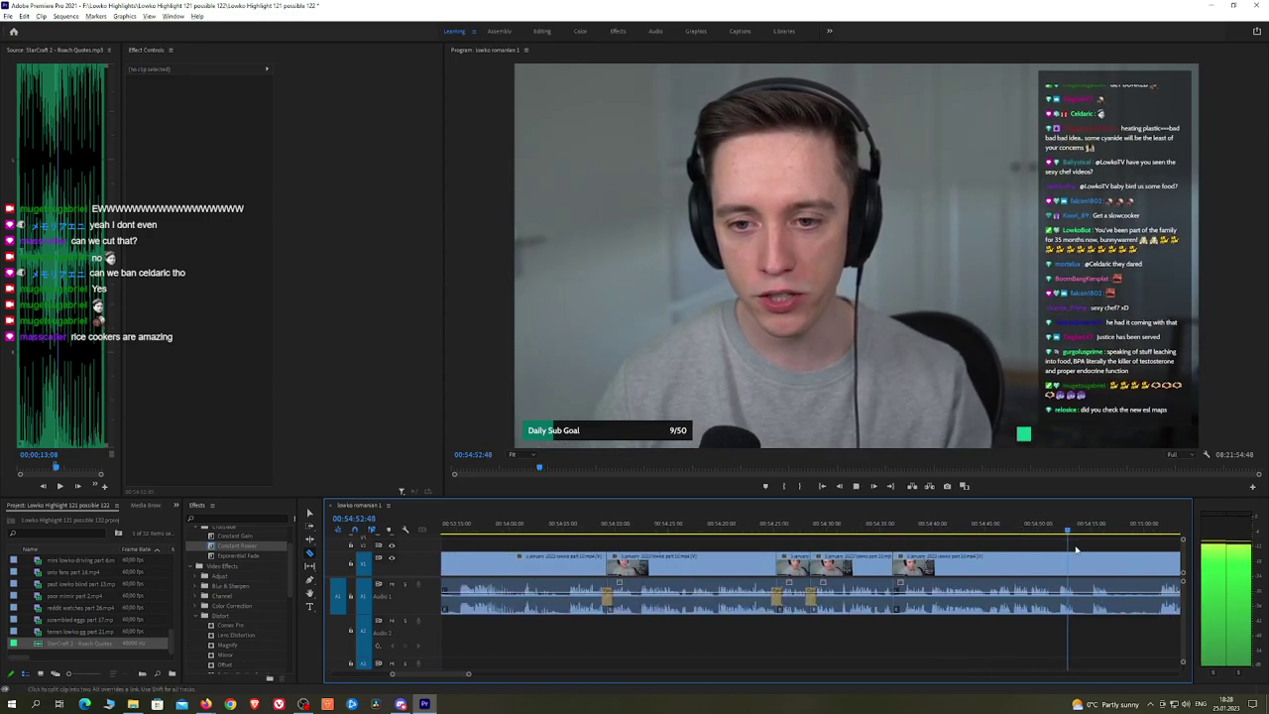
key("h")
left_click_drag(1103, 547, 688, 536)
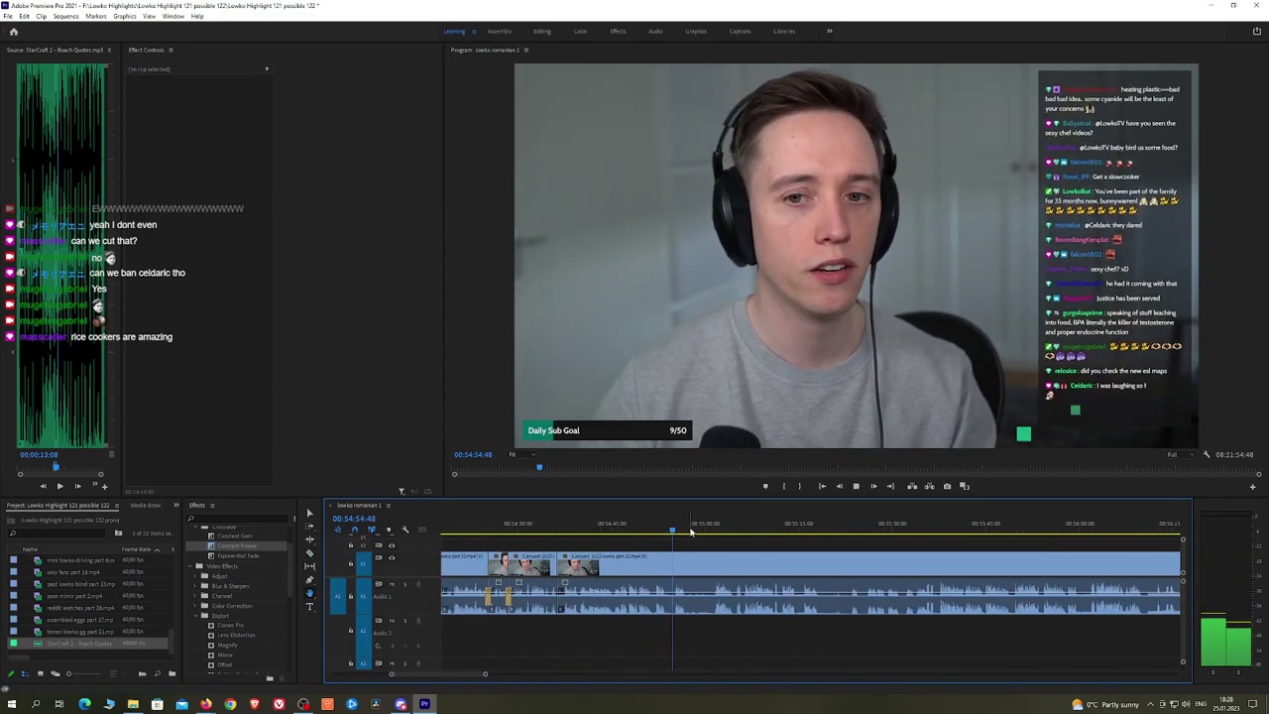
left_click(708, 531)
key("space")
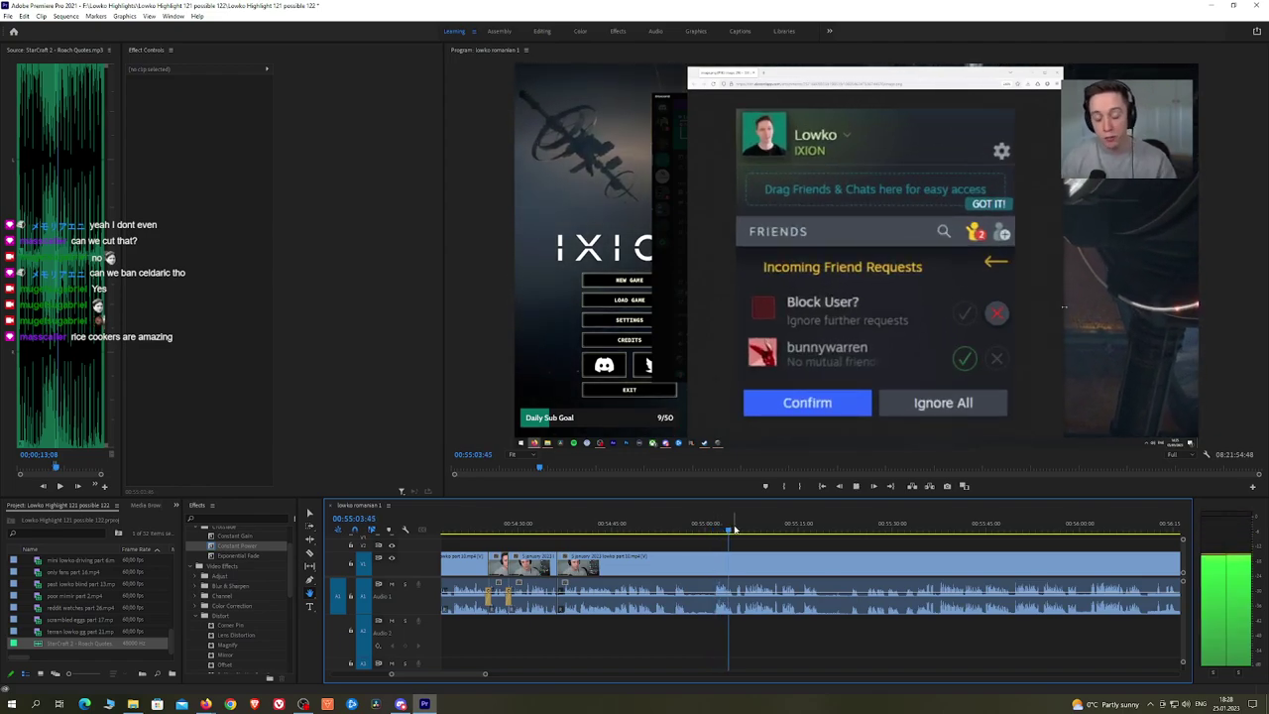
Step: Scrub the stream footage forward from about 55:41 through the Reddit scene to about 56:39
left_click_drag(738, 532, 793, 542)
key("space")
scroll(779, 546, "up", 3)
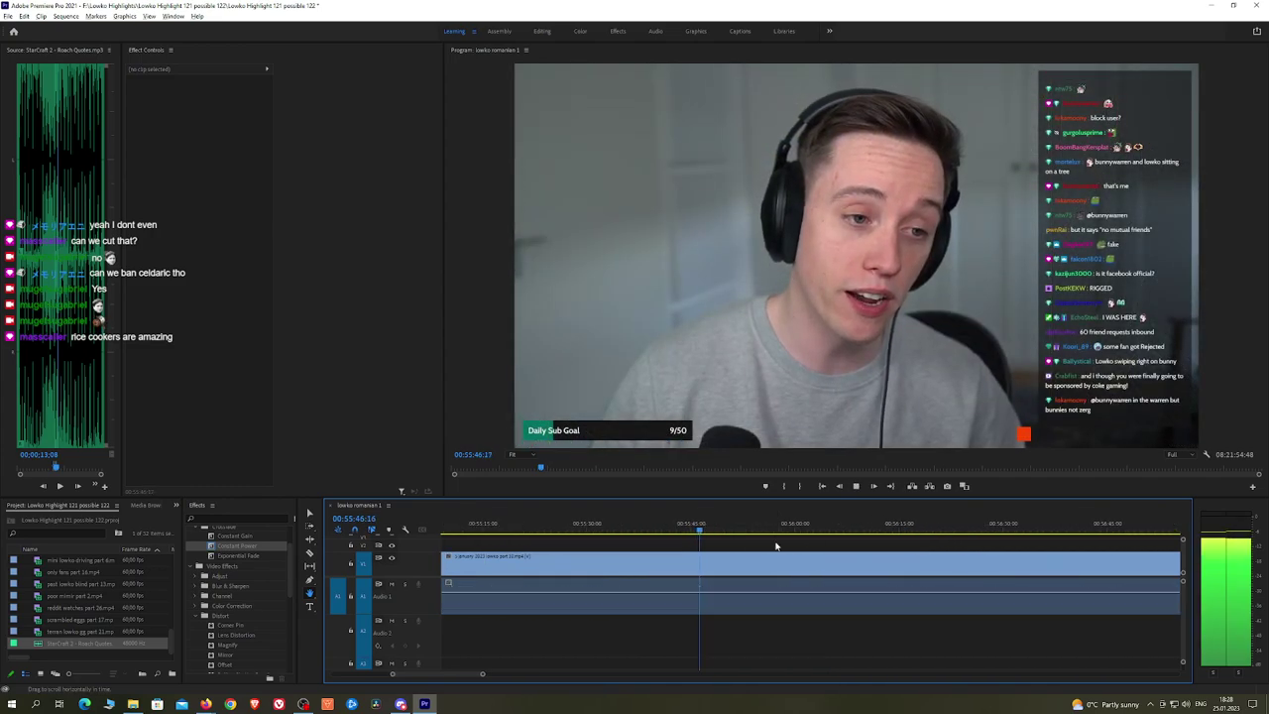
left_click(671, 530)
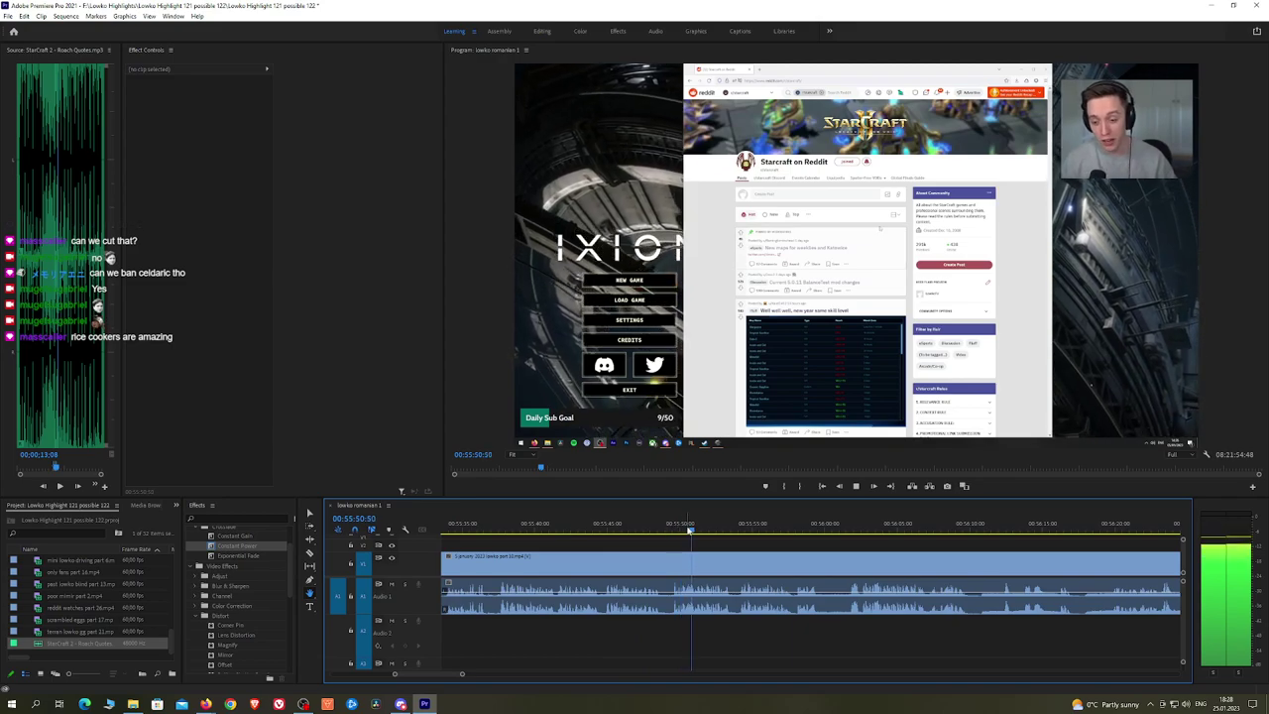
left_click_drag(710, 532, 853, 532)
left_click_drag(966, 544, 1013, 532)
left_click(782, 532)
left_click_drag(1160, 543, 796, 529)
left_click(770, 528)
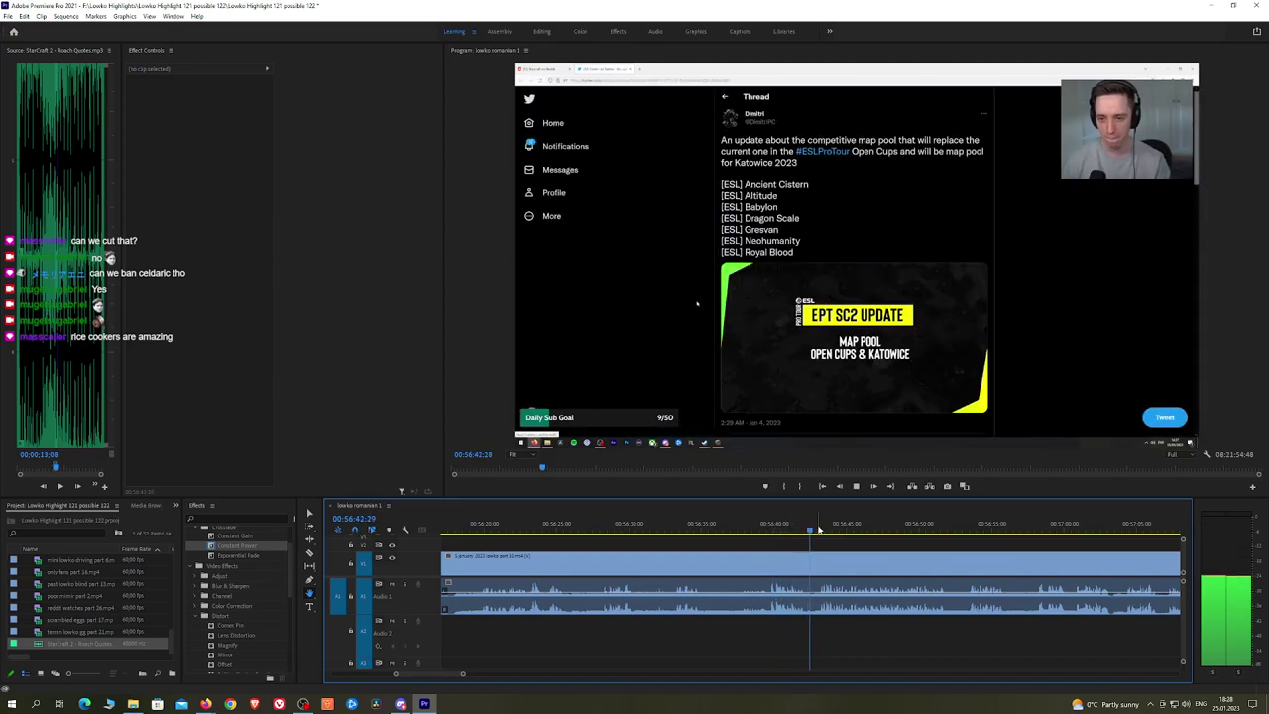
scroll(942, 555, "down", 5)
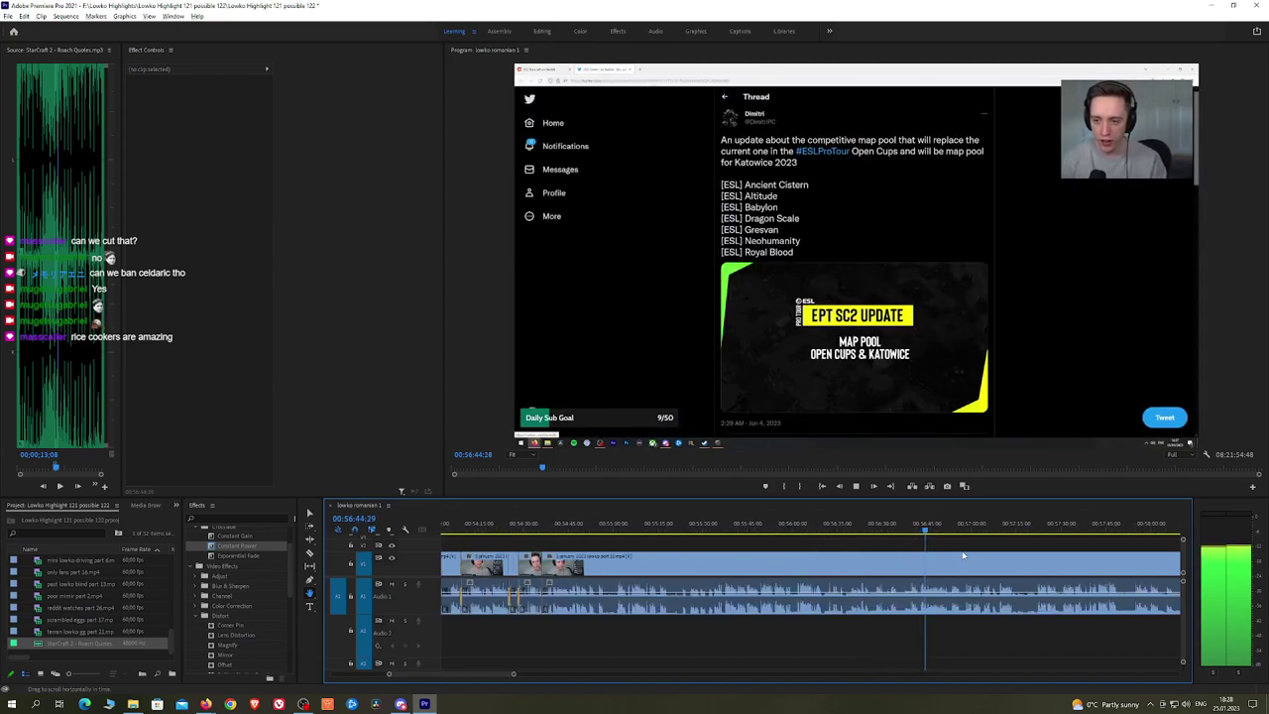
scroll(998, 543, "down", 5)
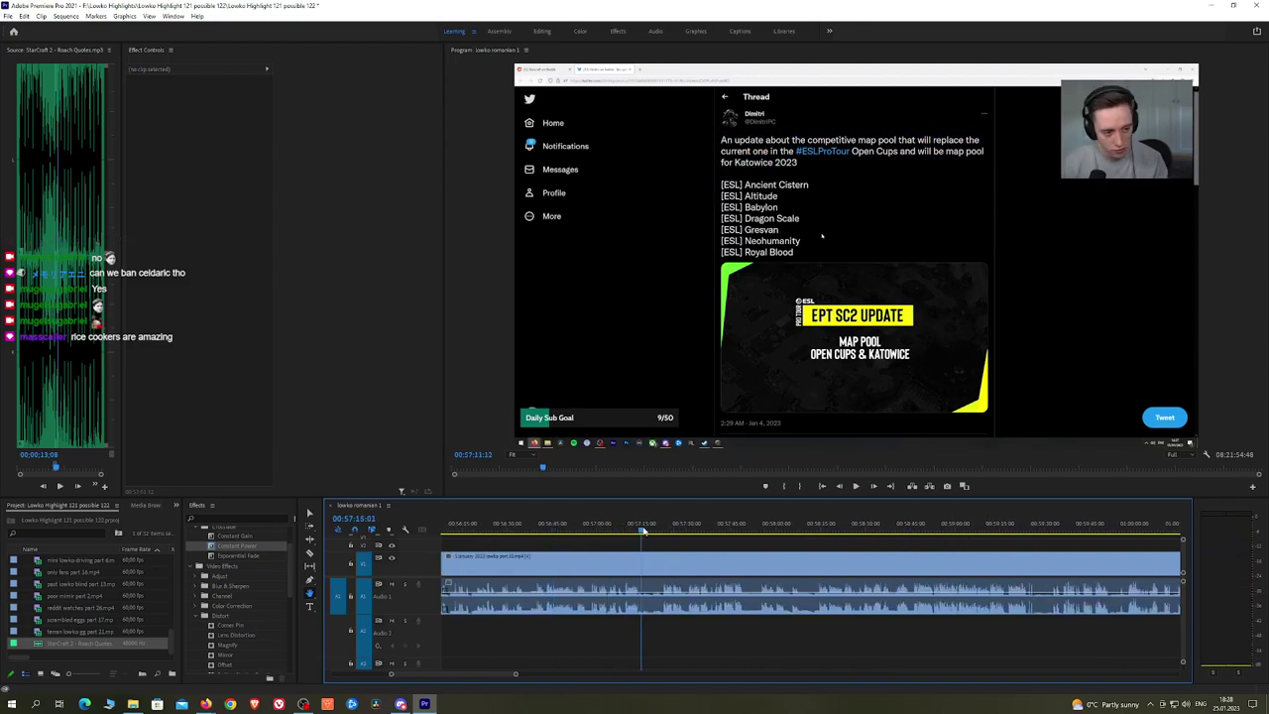
Step: Scrub through the Reddit browsing and park the playhead on the Useless Man merch post
left_click(706, 532)
mouse_move(706, 531)
left_mouse_down()
mouse_move(1092, 527)
mouse_move(712, 549)
left_mouse_up()
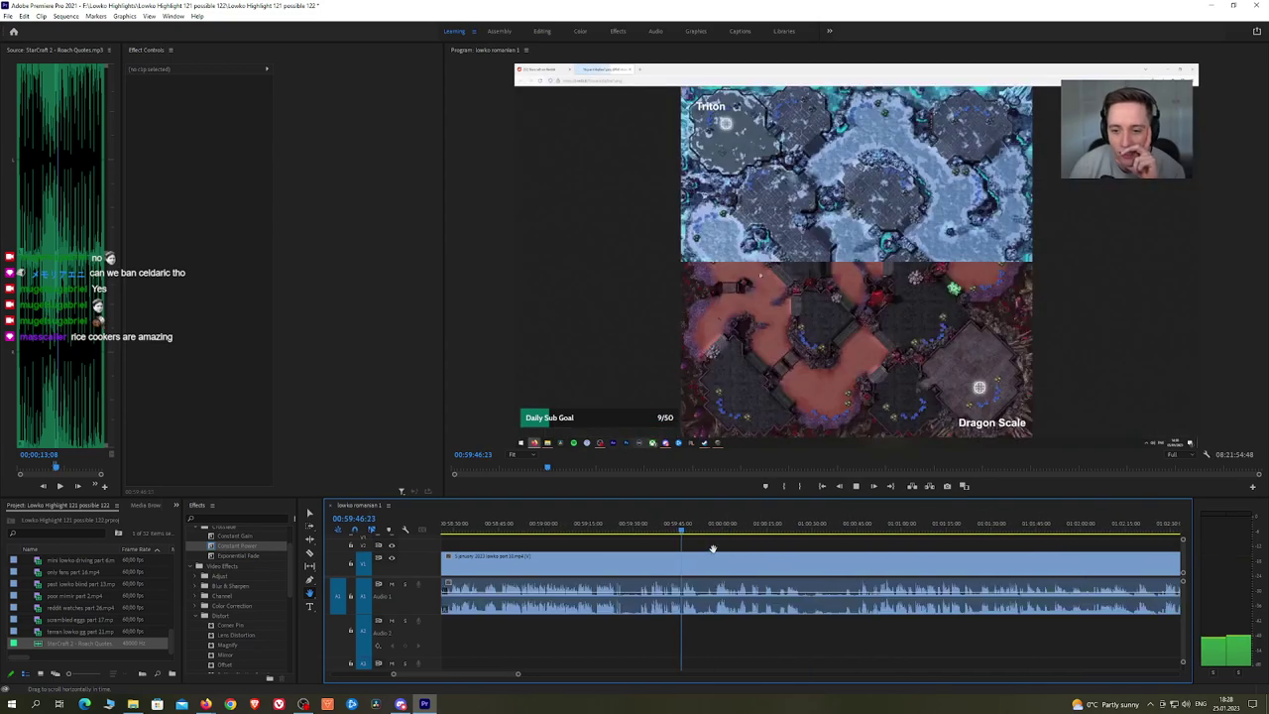
scroll(828, 549, "down", 5)
mouse_move(795, 530)
left_mouse_down()
mouse_move(830, 529)
mouse_move(754, 526)
mouse_move(798, 523)
left_mouse_up()
scroll(821, 536, "up", 4)
scroll(776, 537, "up", 2)
key("space")
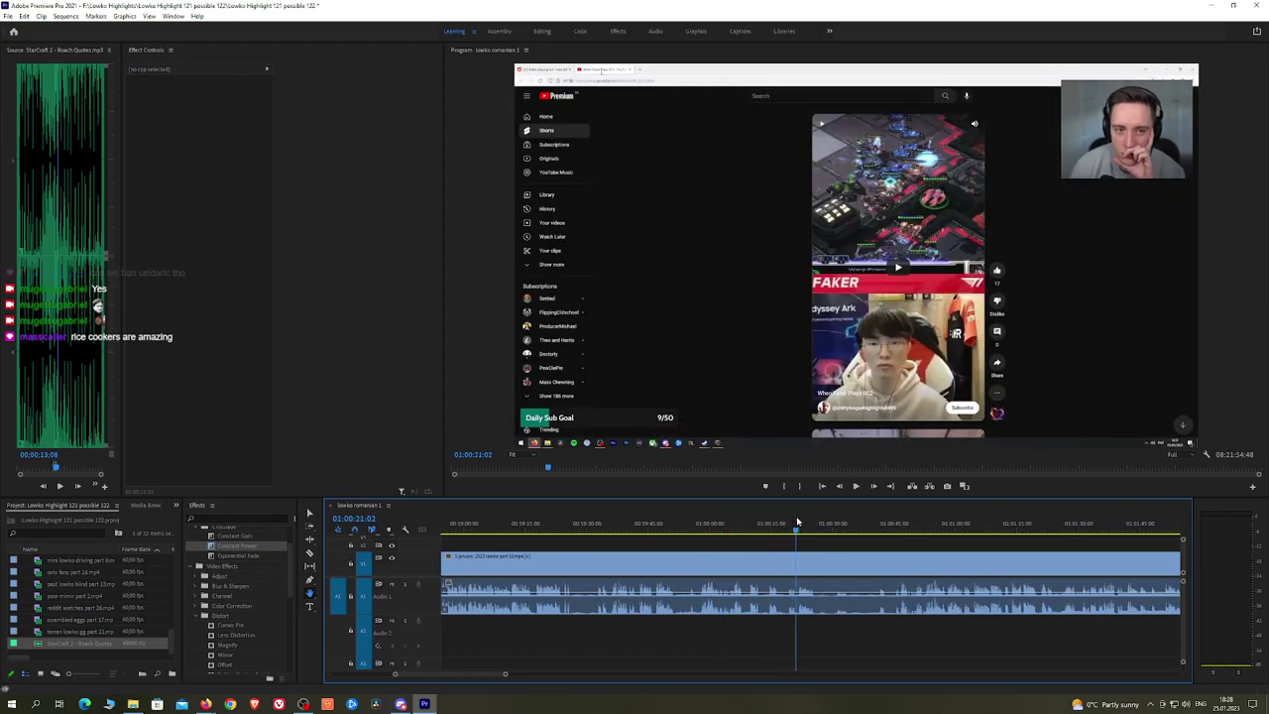
scroll(798, 523, "up", 2)
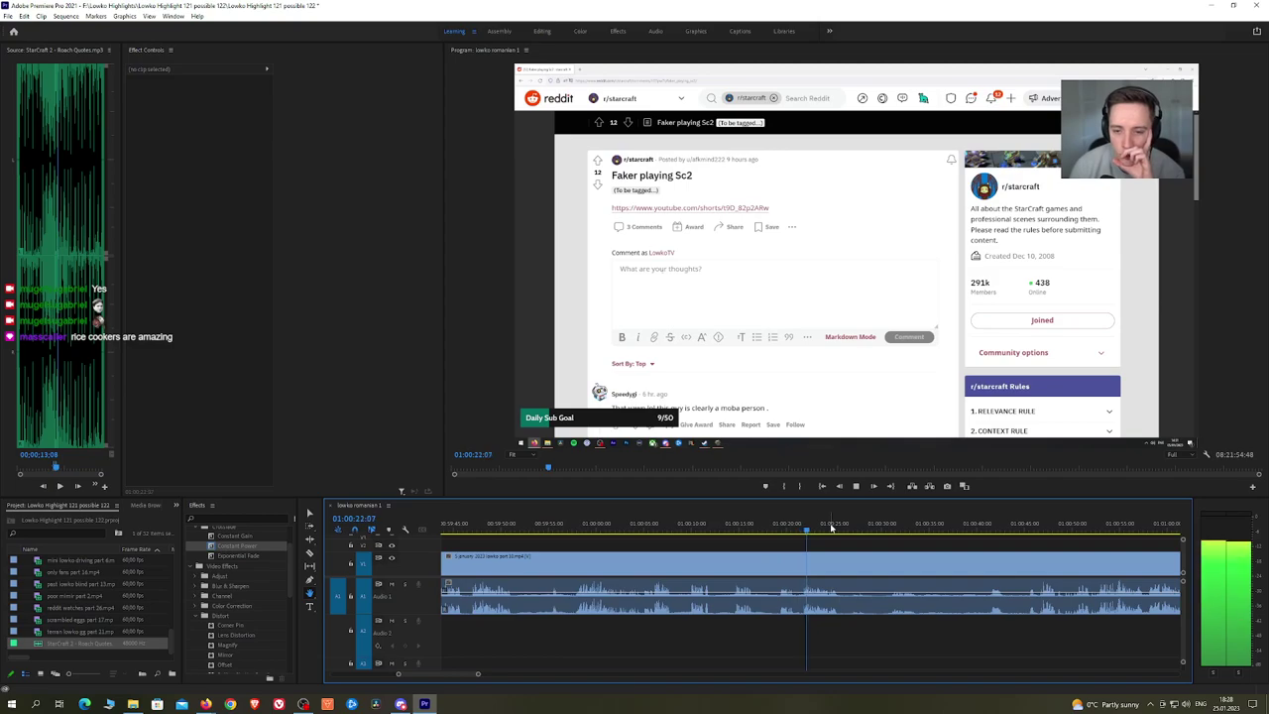
left_click_drag(855, 528, 735, 546)
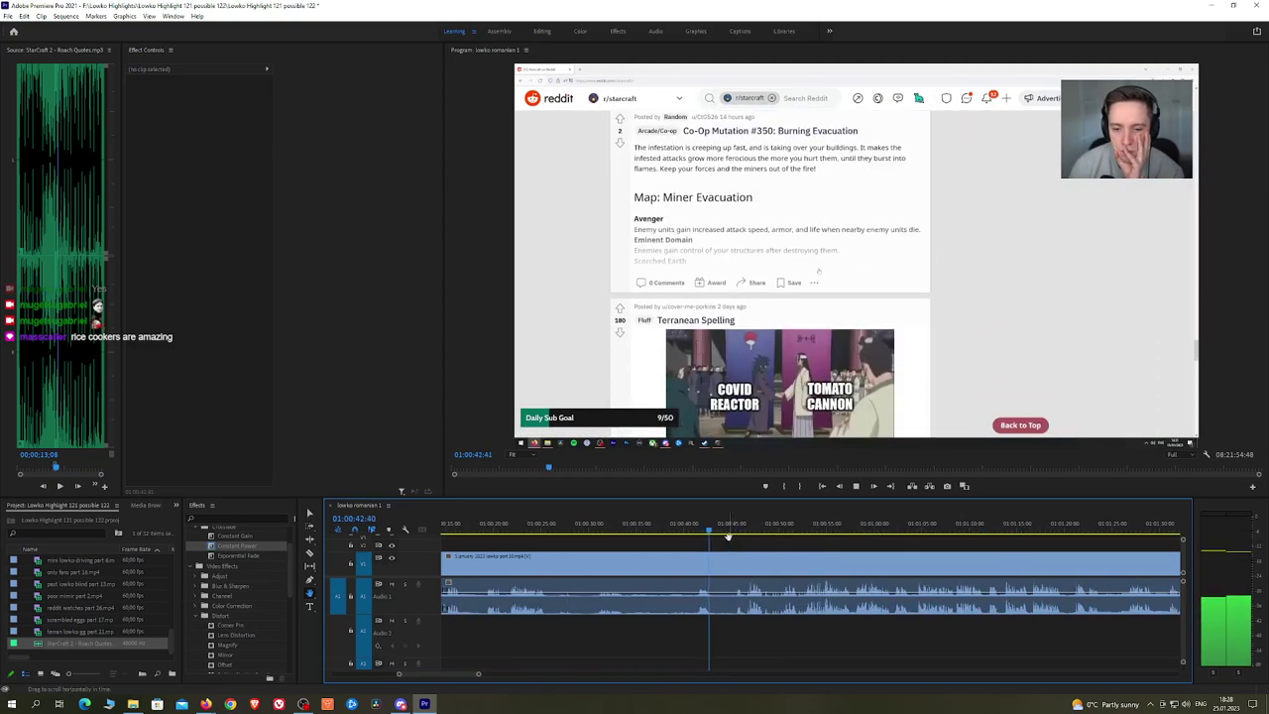
left_click(741, 532)
key("space")
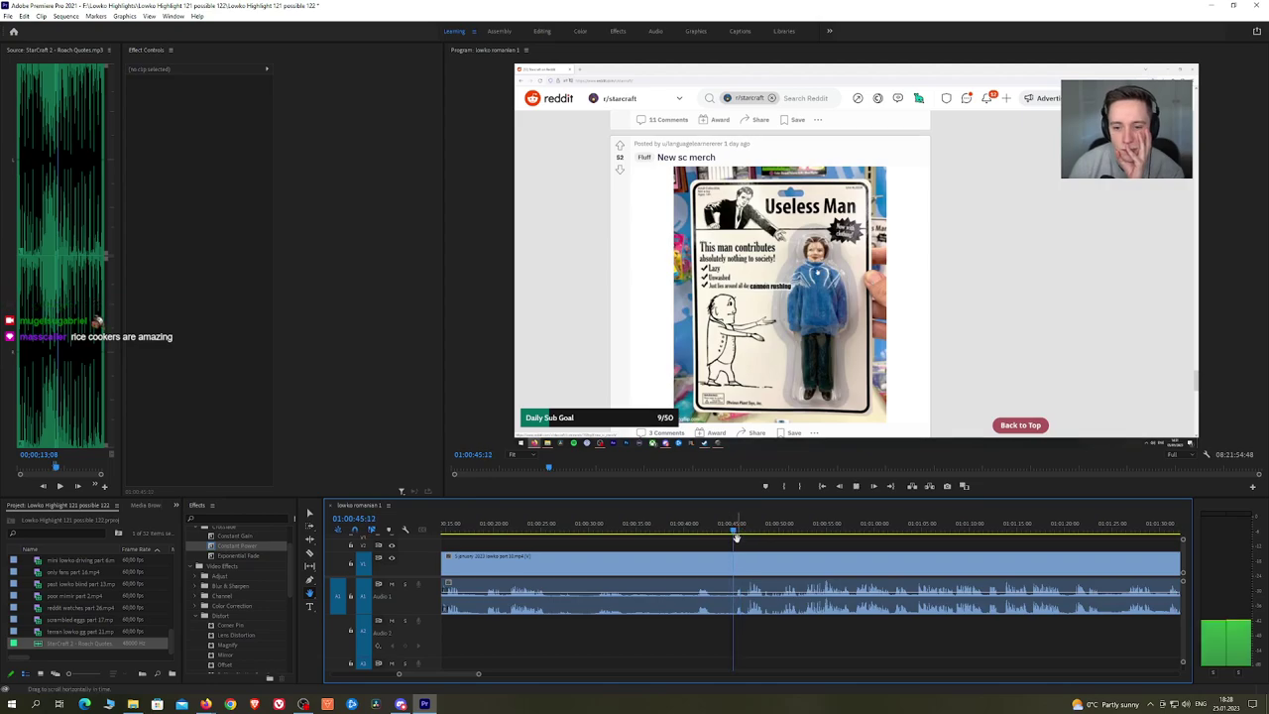
scroll(748, 541, "up", 2)
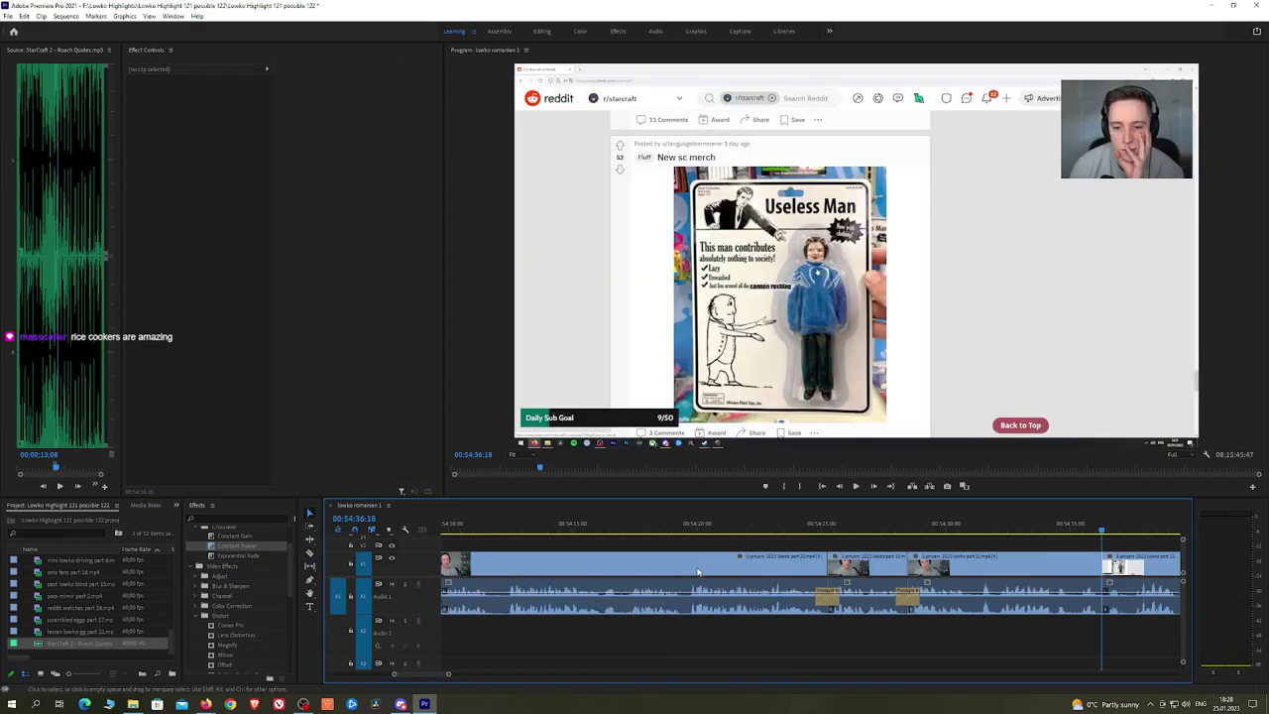
Step: Play the Useless Man merch section while zooming the timeline out and in and panning along it
key("space")
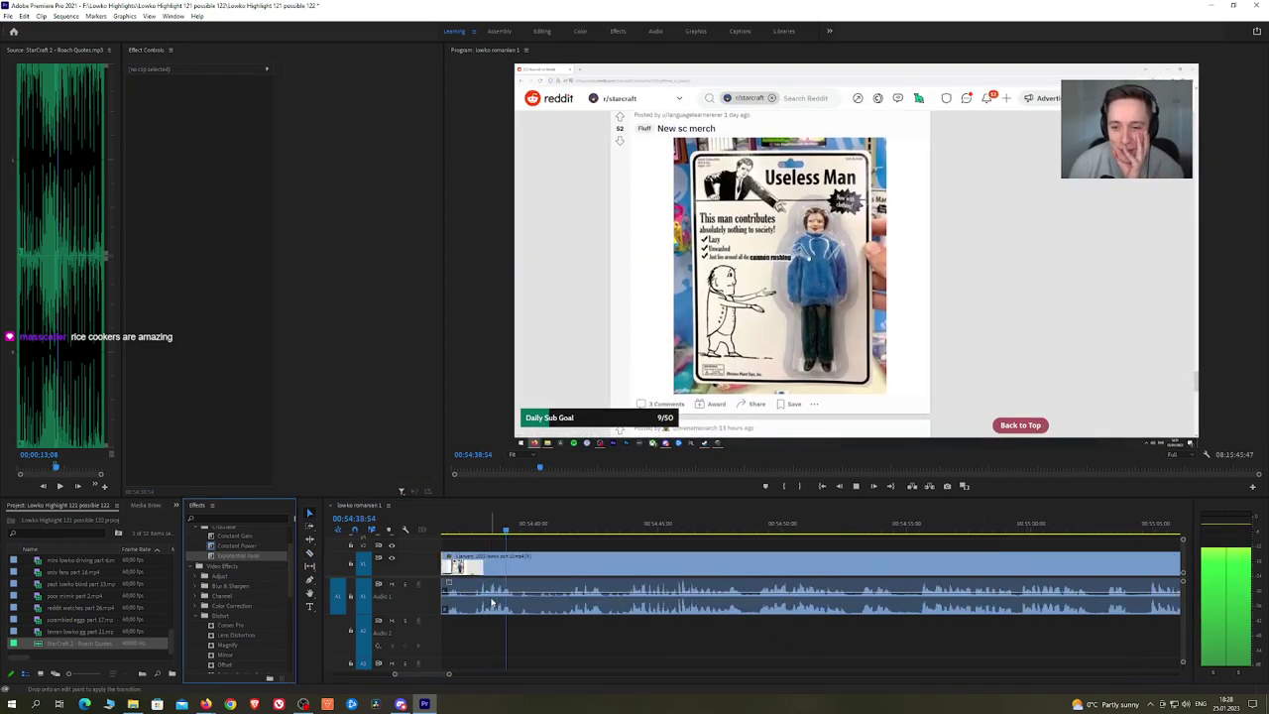
scroll(555, 601, "down", 3)
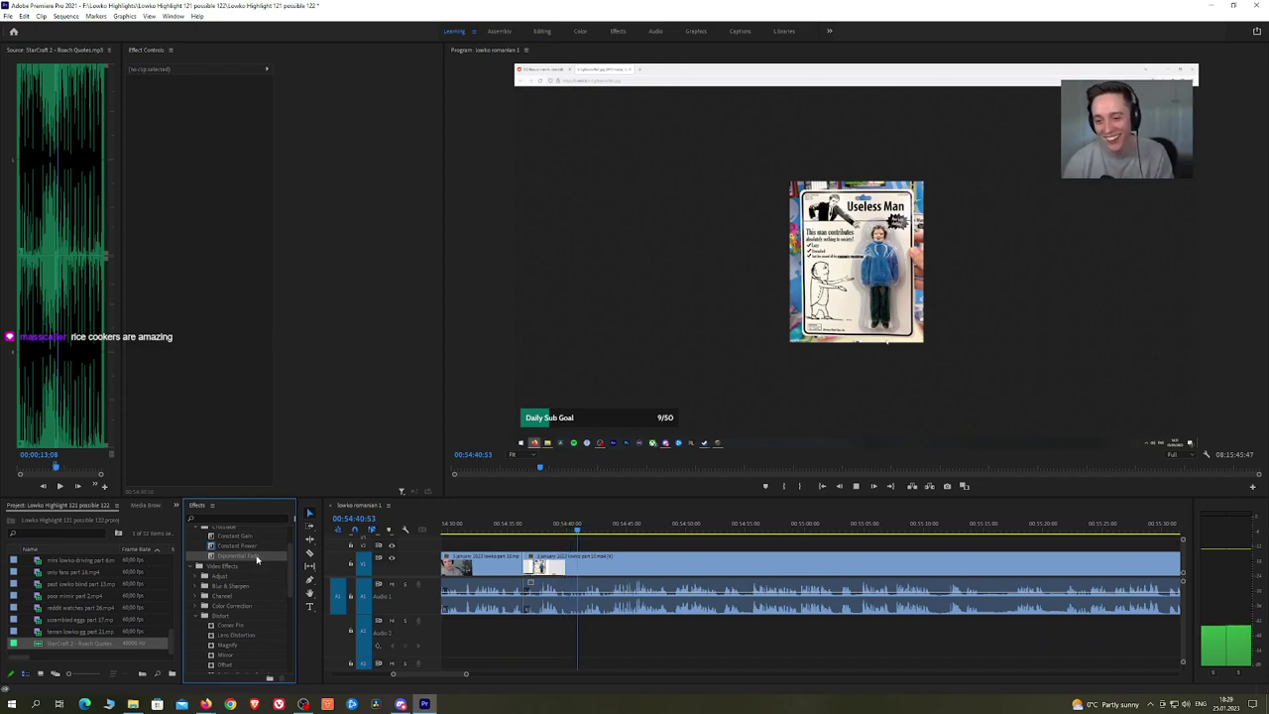
key("minus")
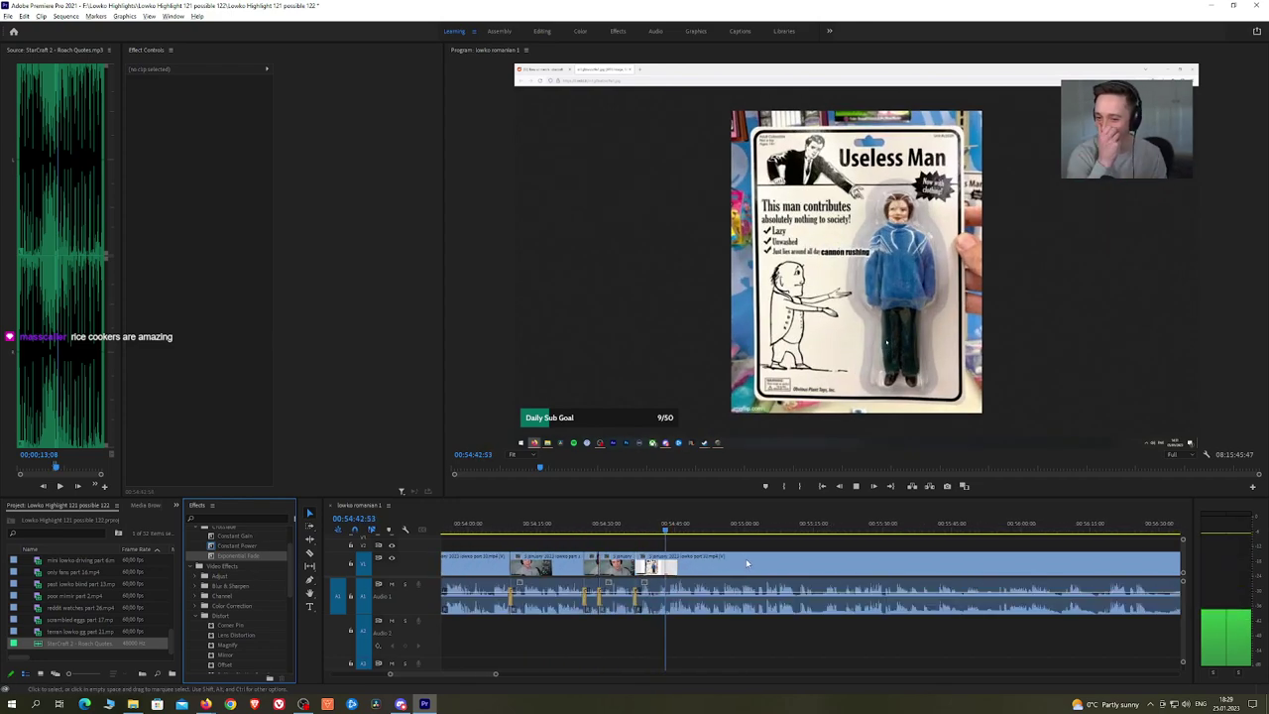
key("equal")
key("equal")
key("equal")
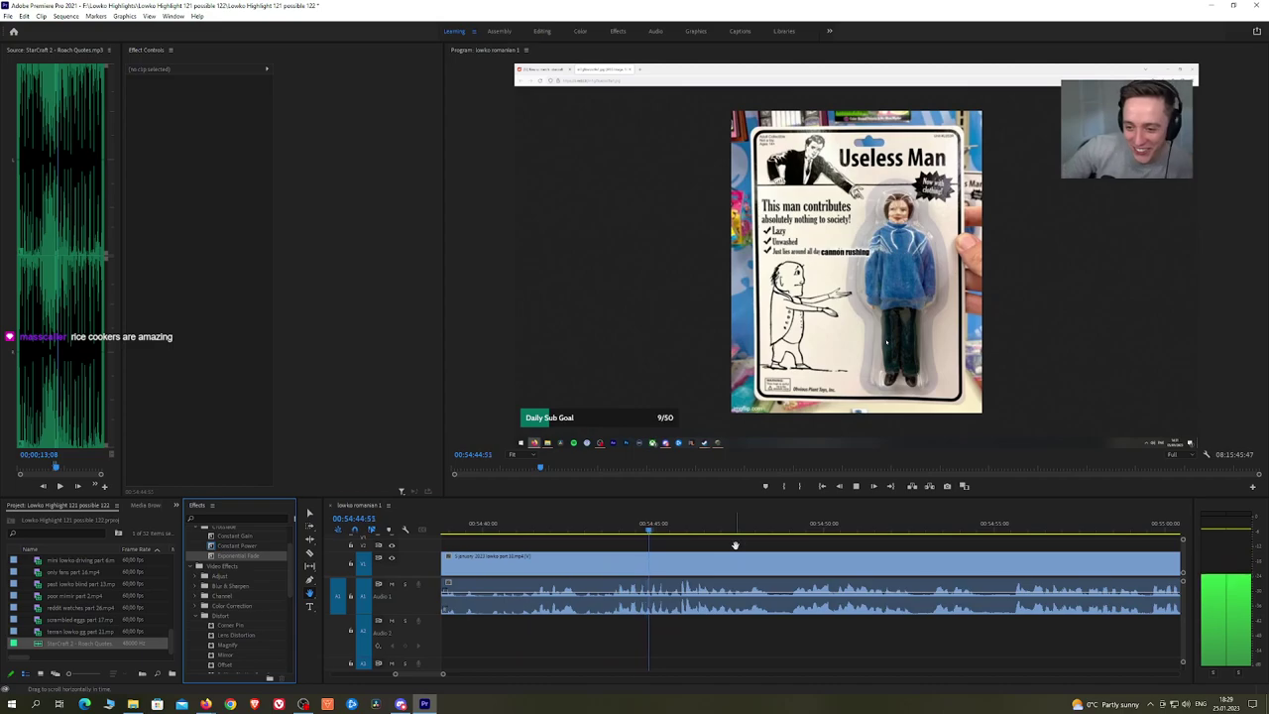
left_click_drag(735, 545, 688, 546)
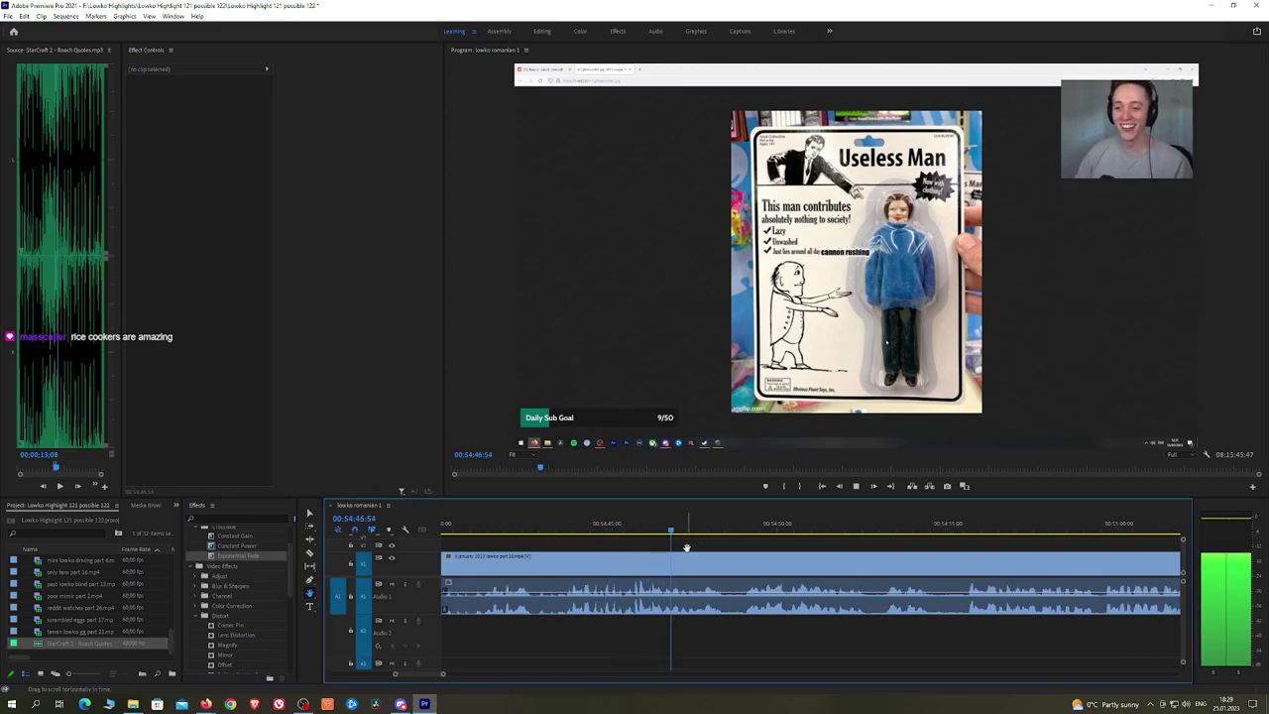
left_click_drag(850, 545, 803, 543)
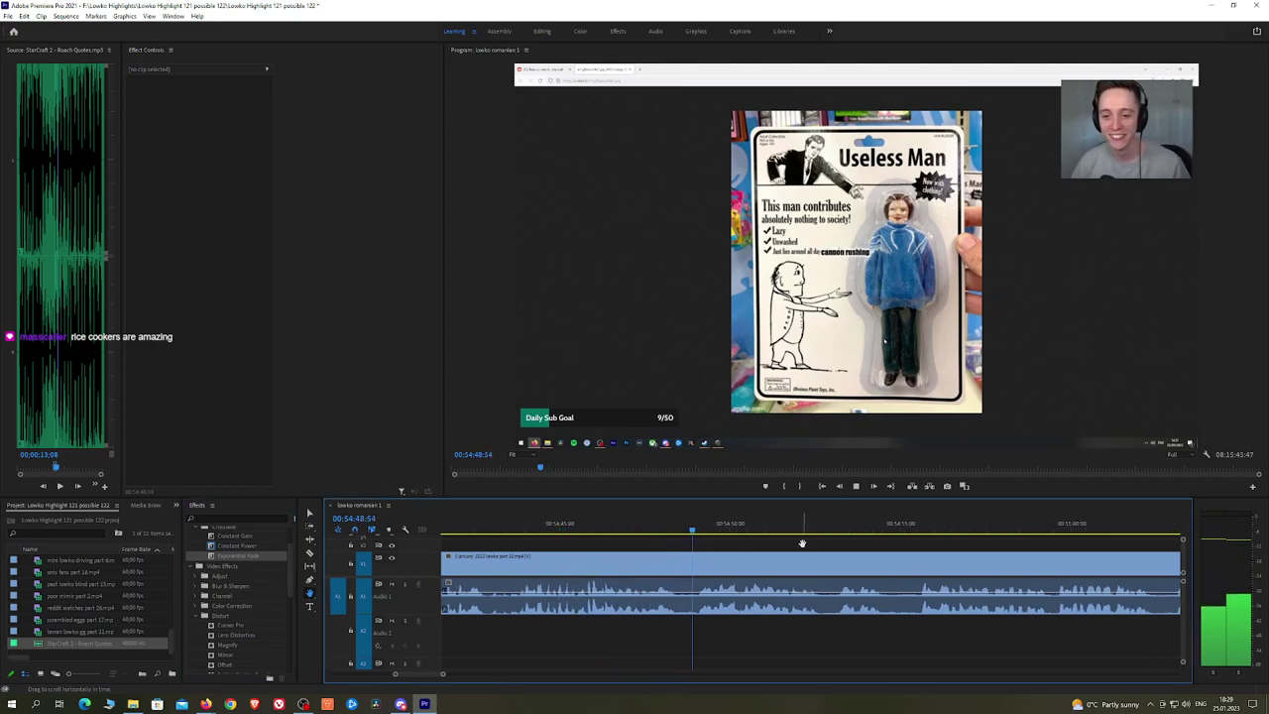
key("minus")
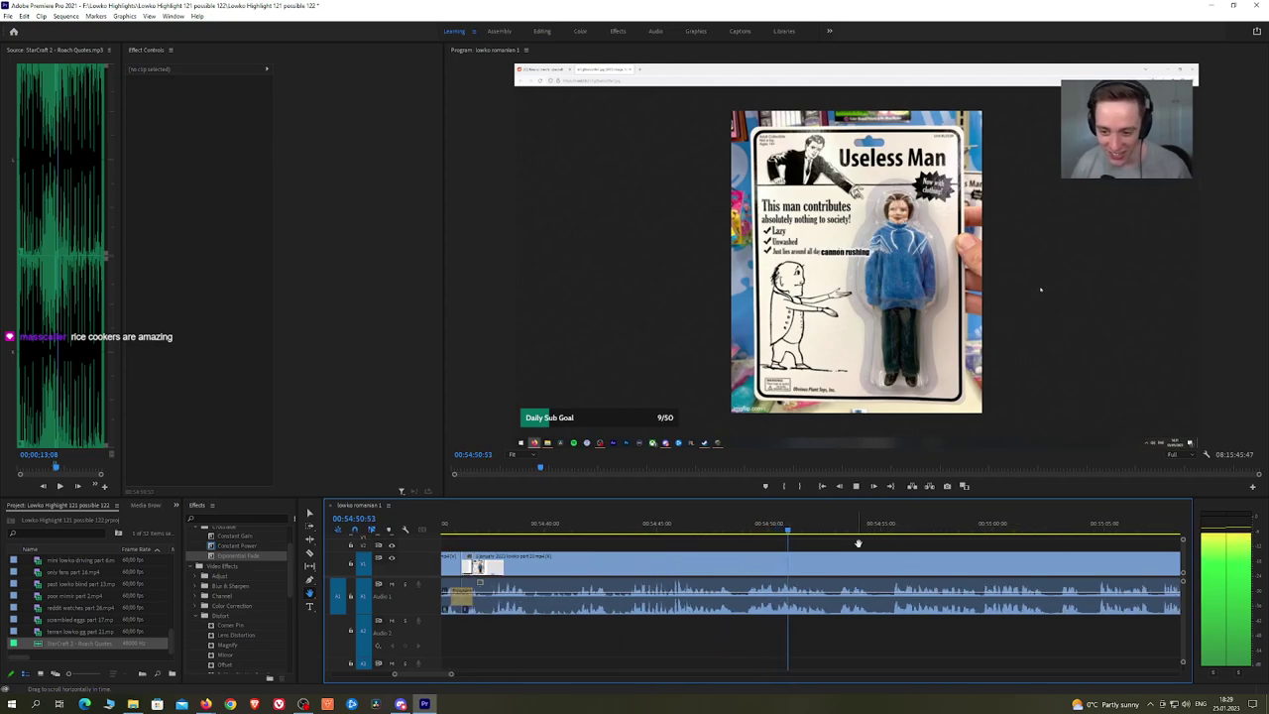
left_click_drag(858, 543, 736, 541)
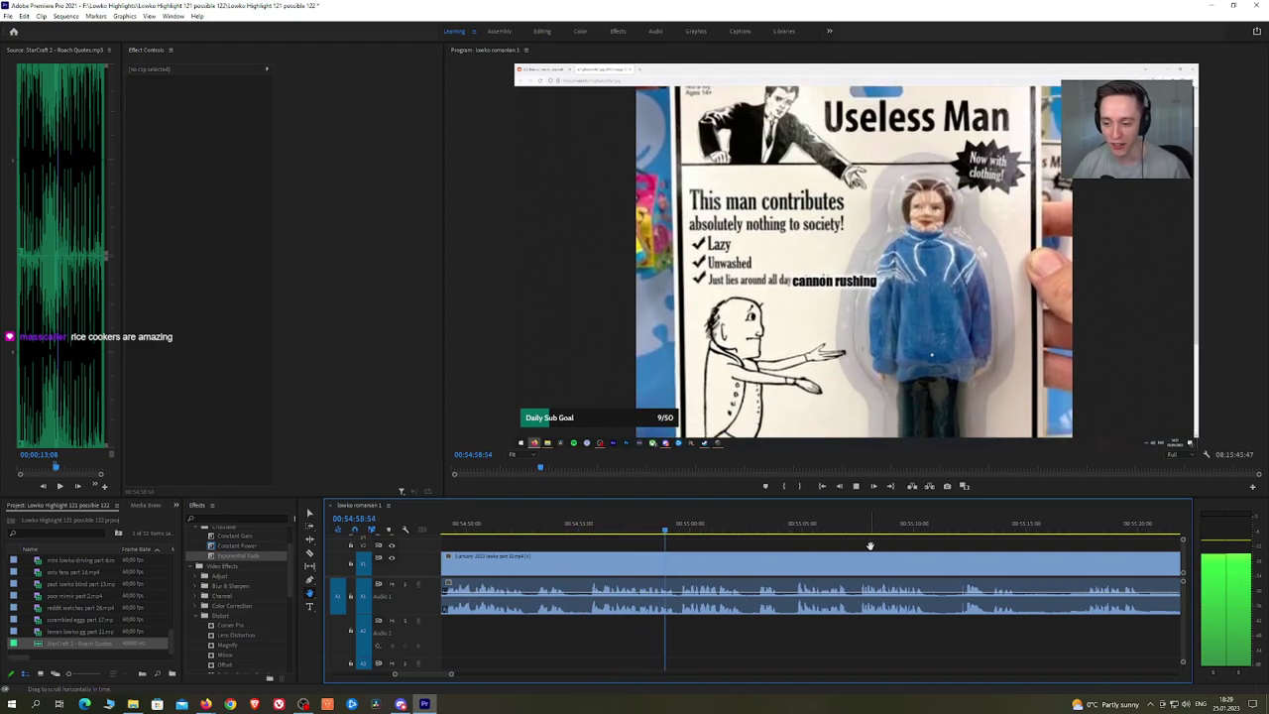
left_click_drag(869, 544, 804, 545)
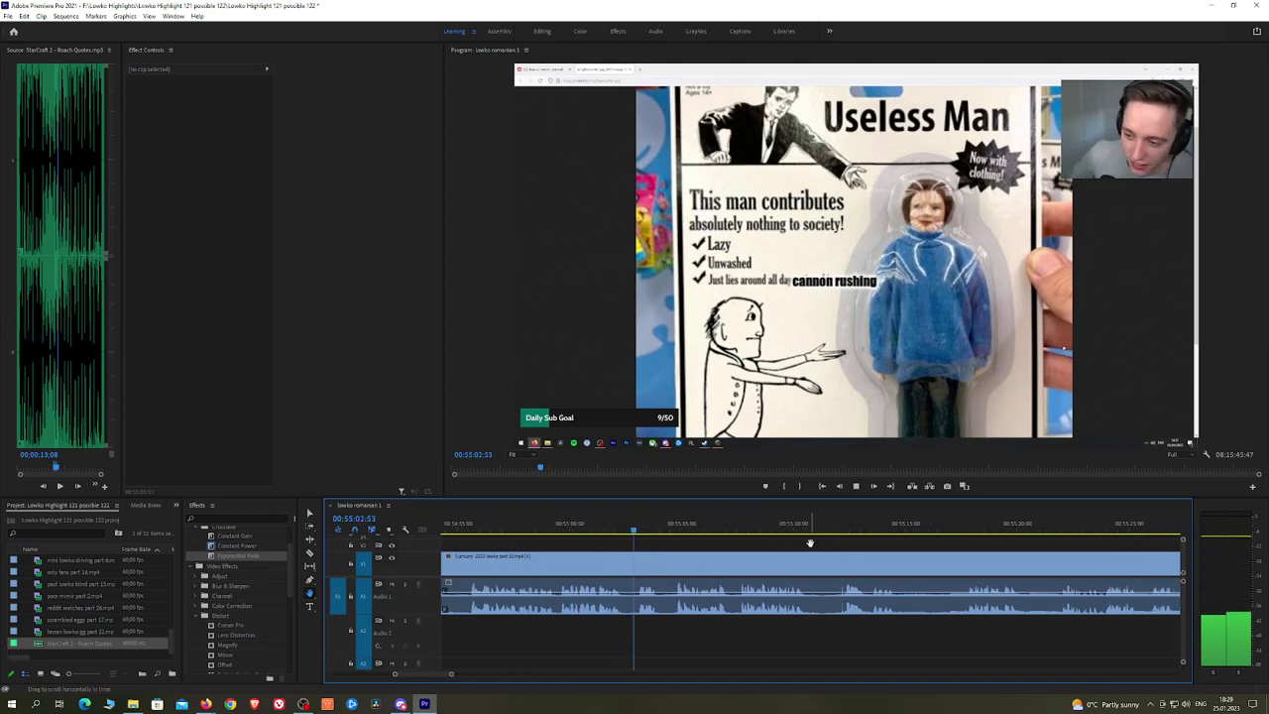
left_click_drag(810, 542, 710, 545)
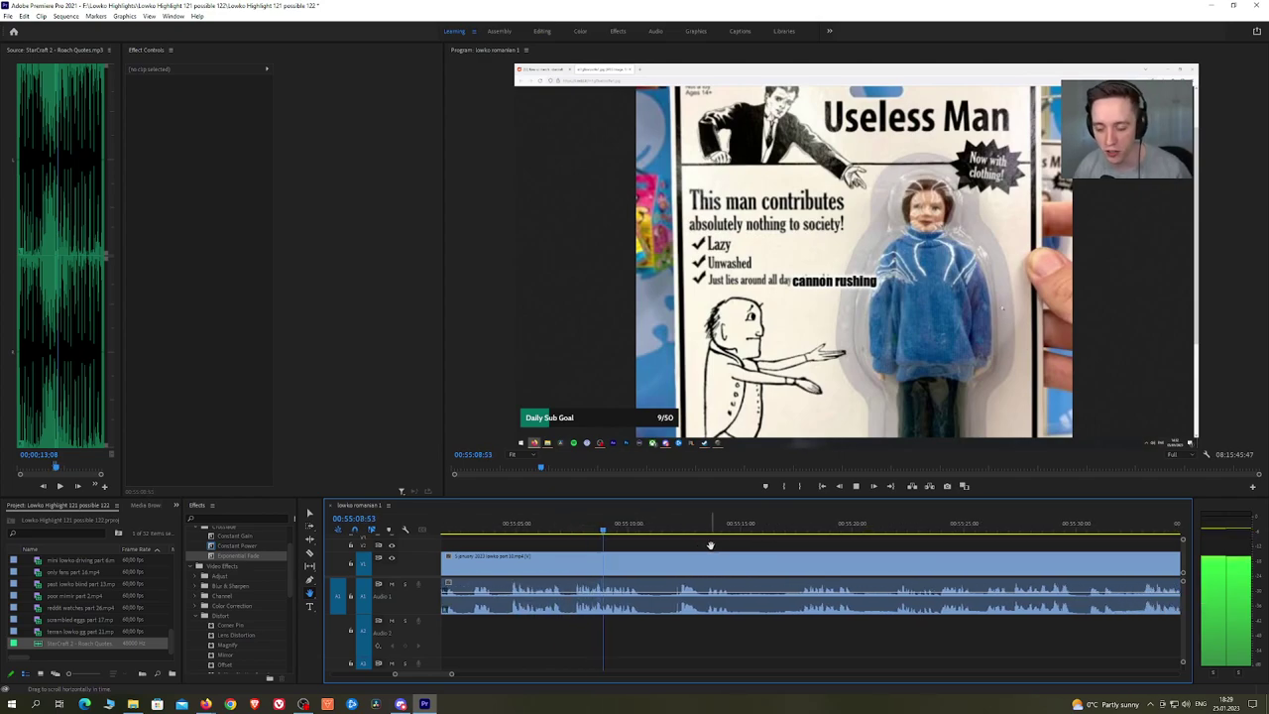
Step: Razor out the first short unwanted stretch in Useless Man, ripple-delete it, and resume playback
left_click(647, 569)
left_click(681, 563)
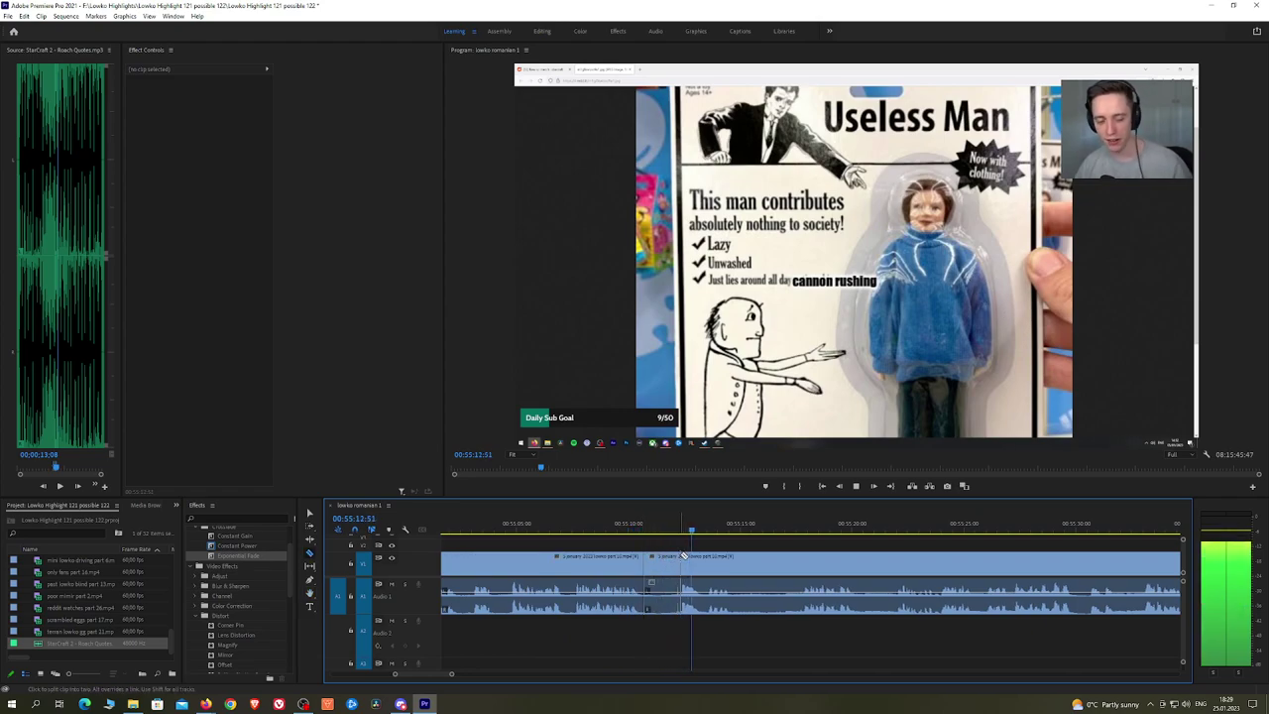
left_click(674, 561)
key("shift+Delete")
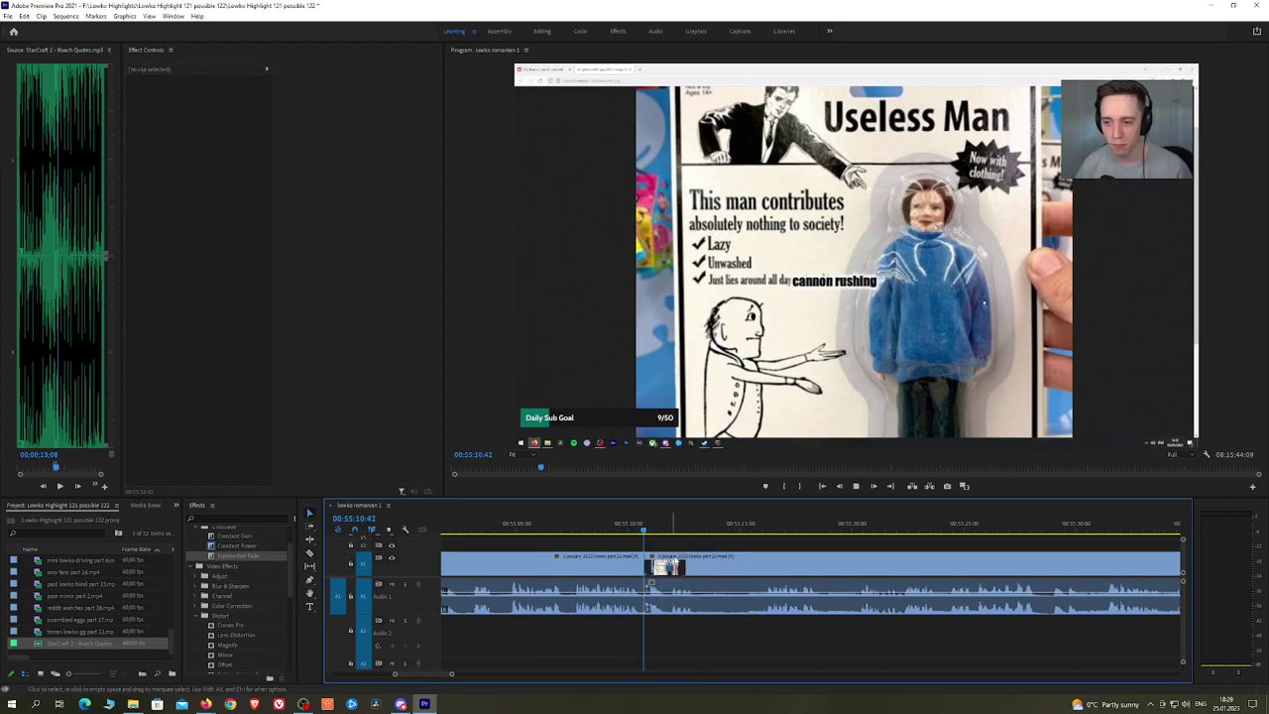
key("space")
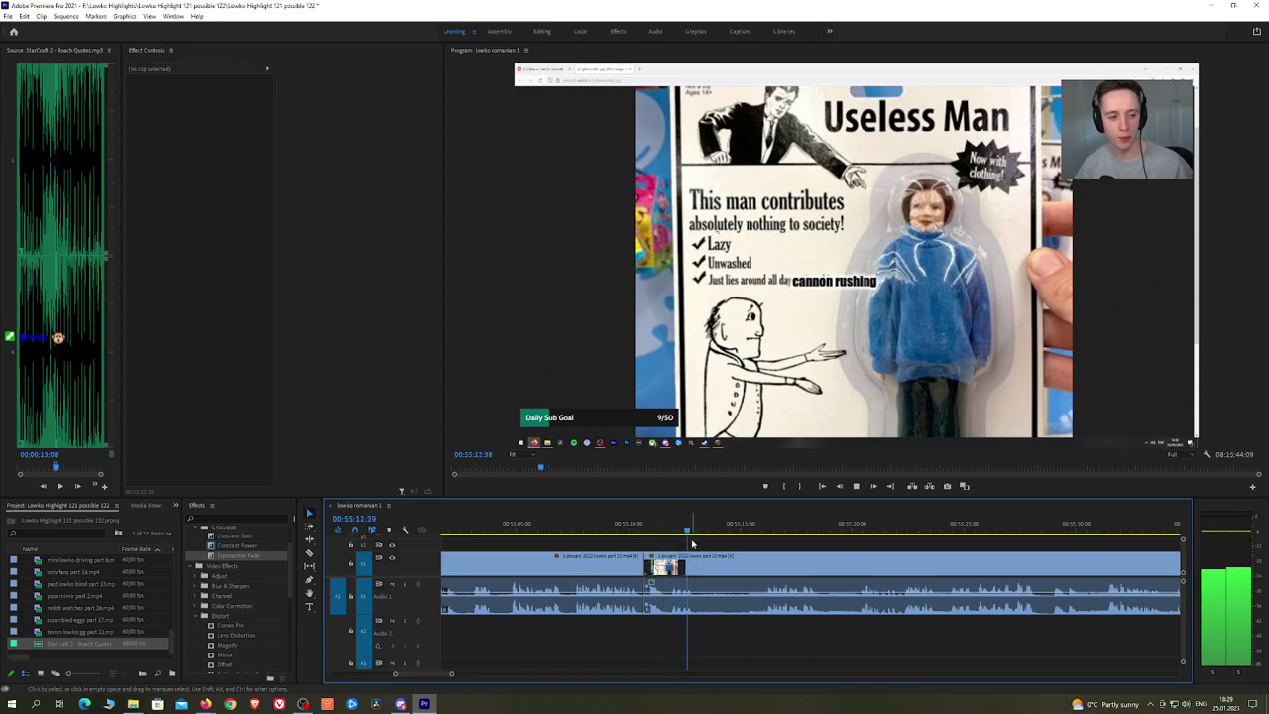
Step: Split around the second unwanted stretch and ripple-delete it to close the gap
left_click(704, 563)
left_click(758, 563)
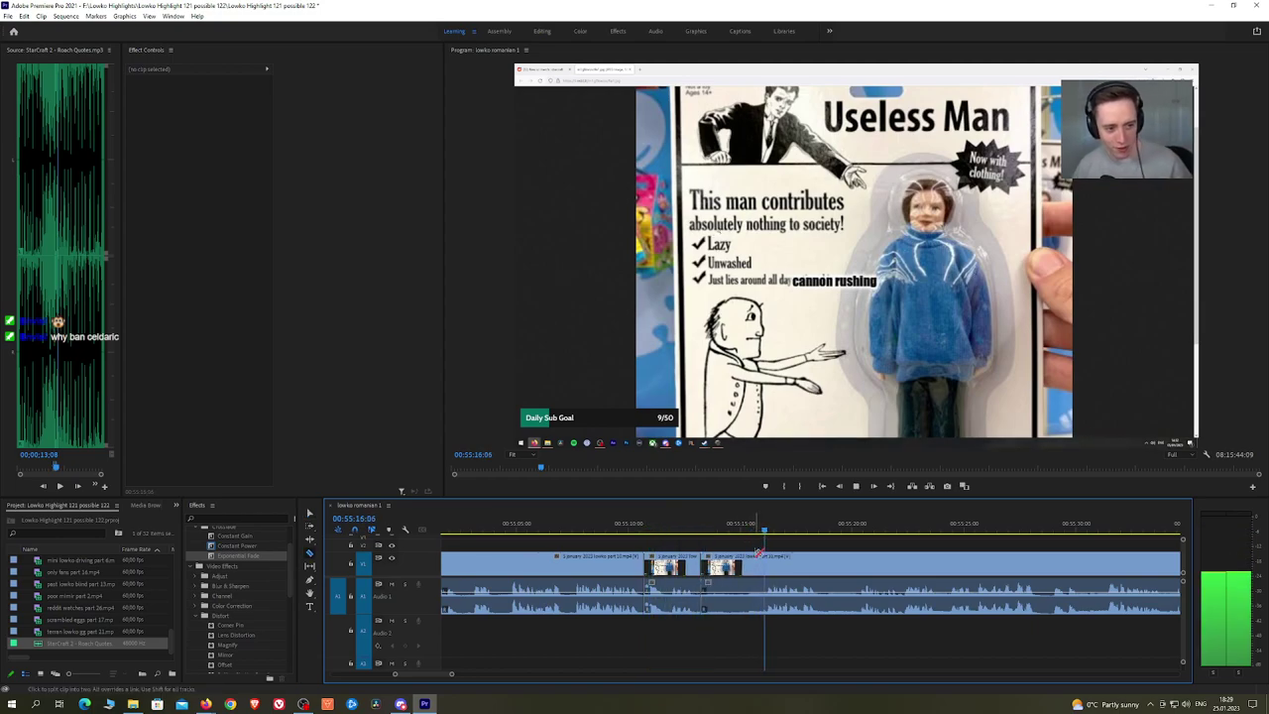
left_click(766, 564)
key("v")
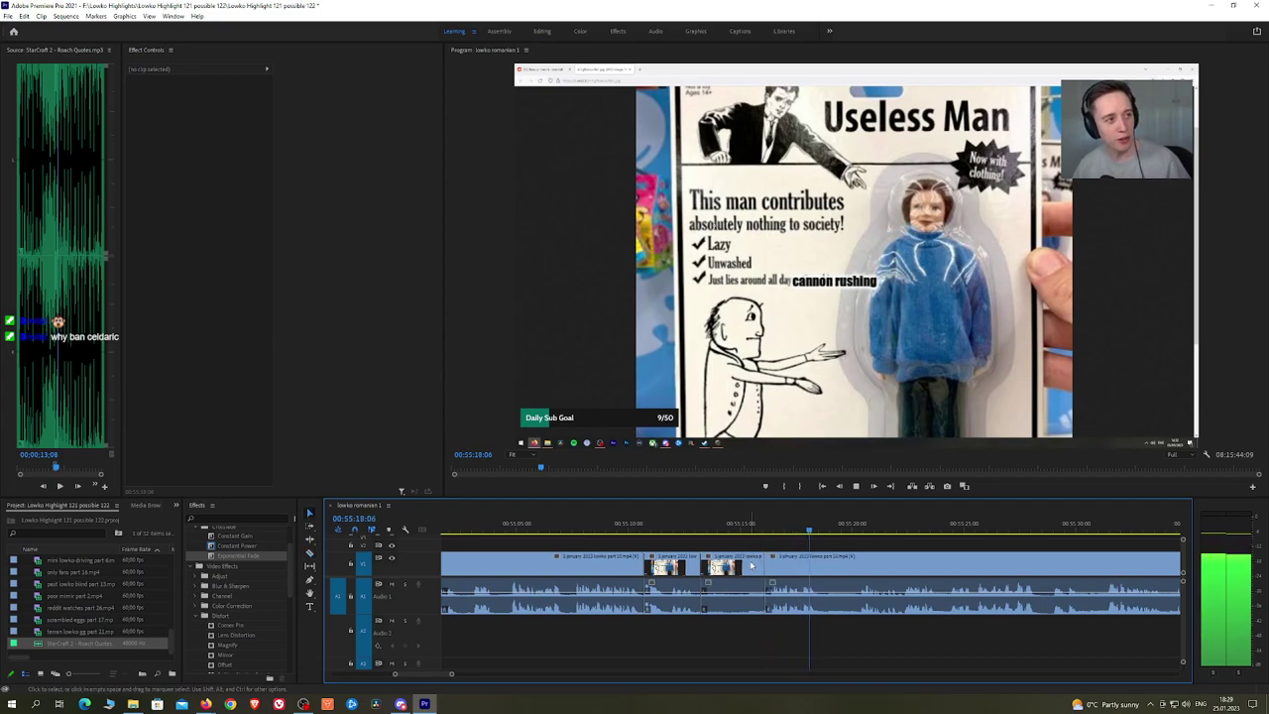
left_click(751, 565)
key("shift+Delete")
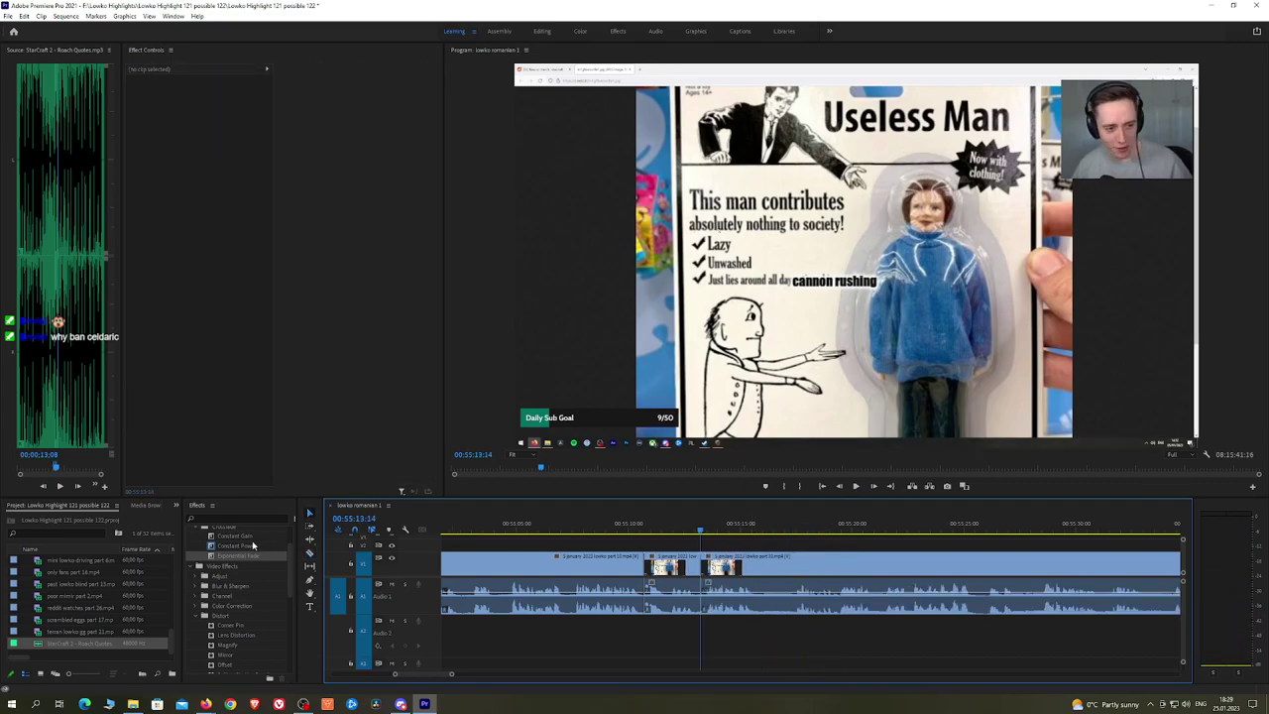
Step: Add a Constant Power crossfade on the A1 edit point, then return to an earlier section of the timeline
left_click_drag(253, 545, 704, 603)
scroll(692, 570, "down", 7)
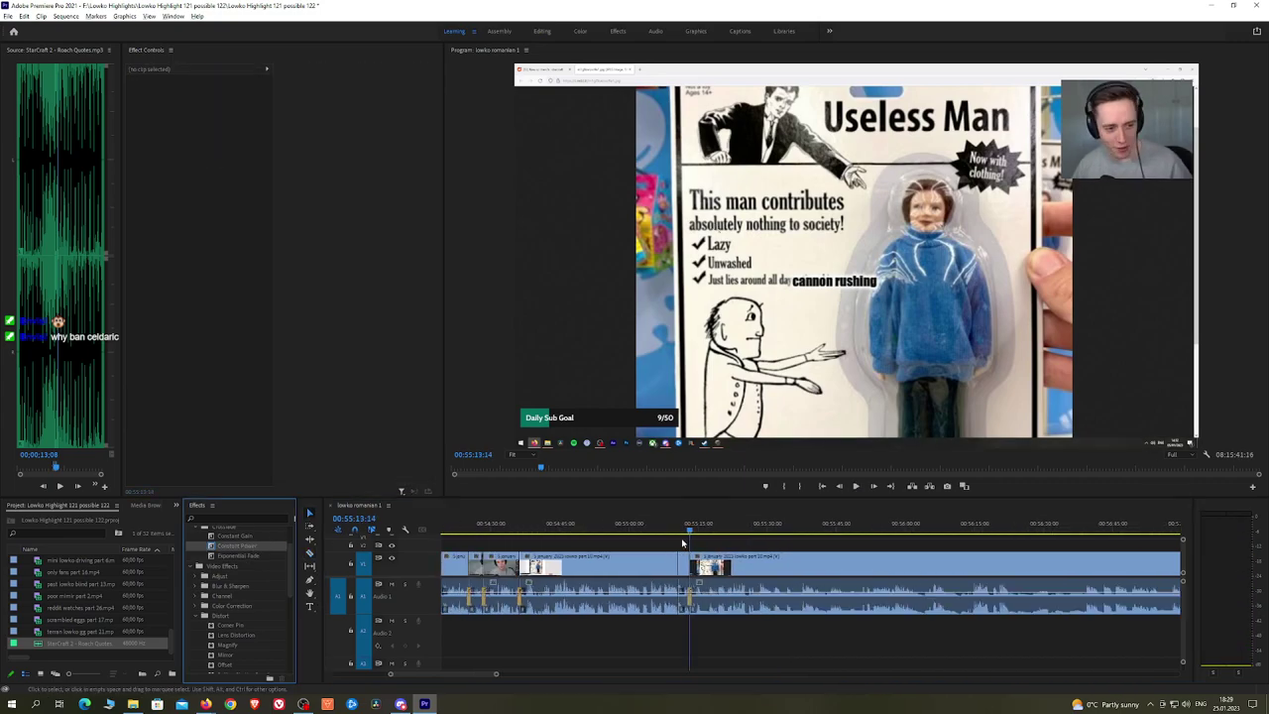
left_click(525, 529)
key("h")
left_click_drag(481, 545, 714, 534)
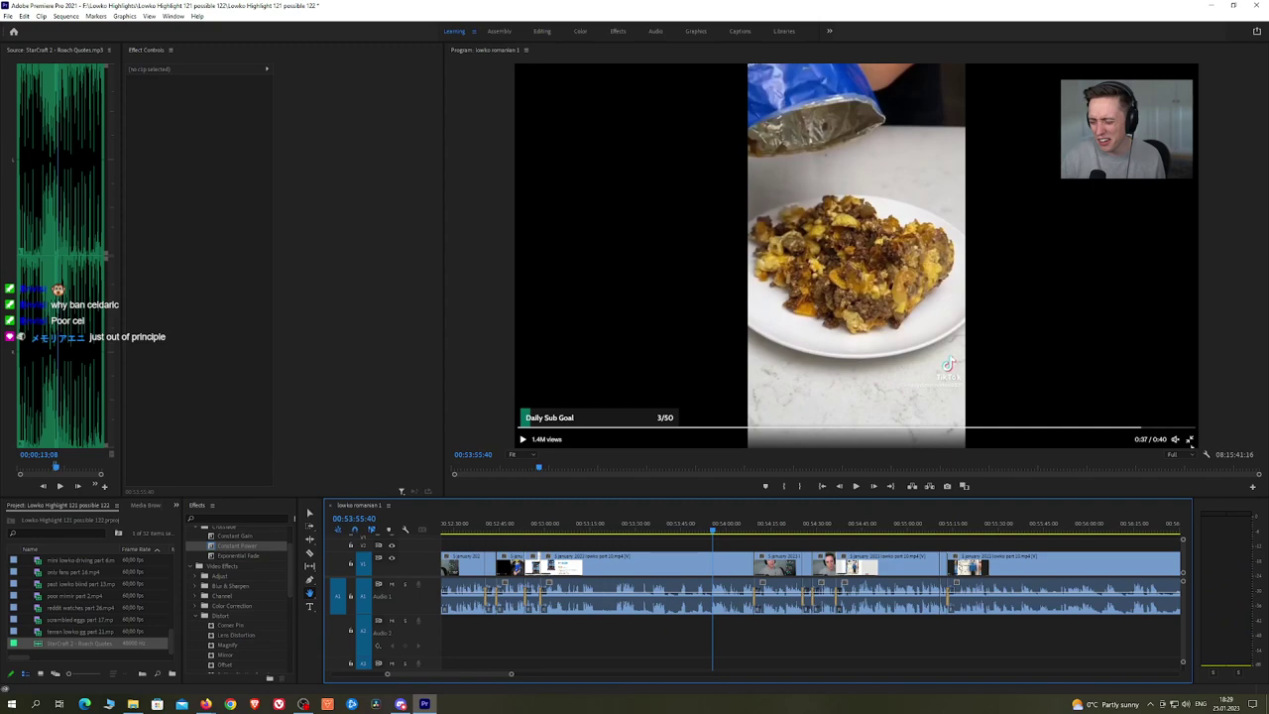
left_click(206, 705)
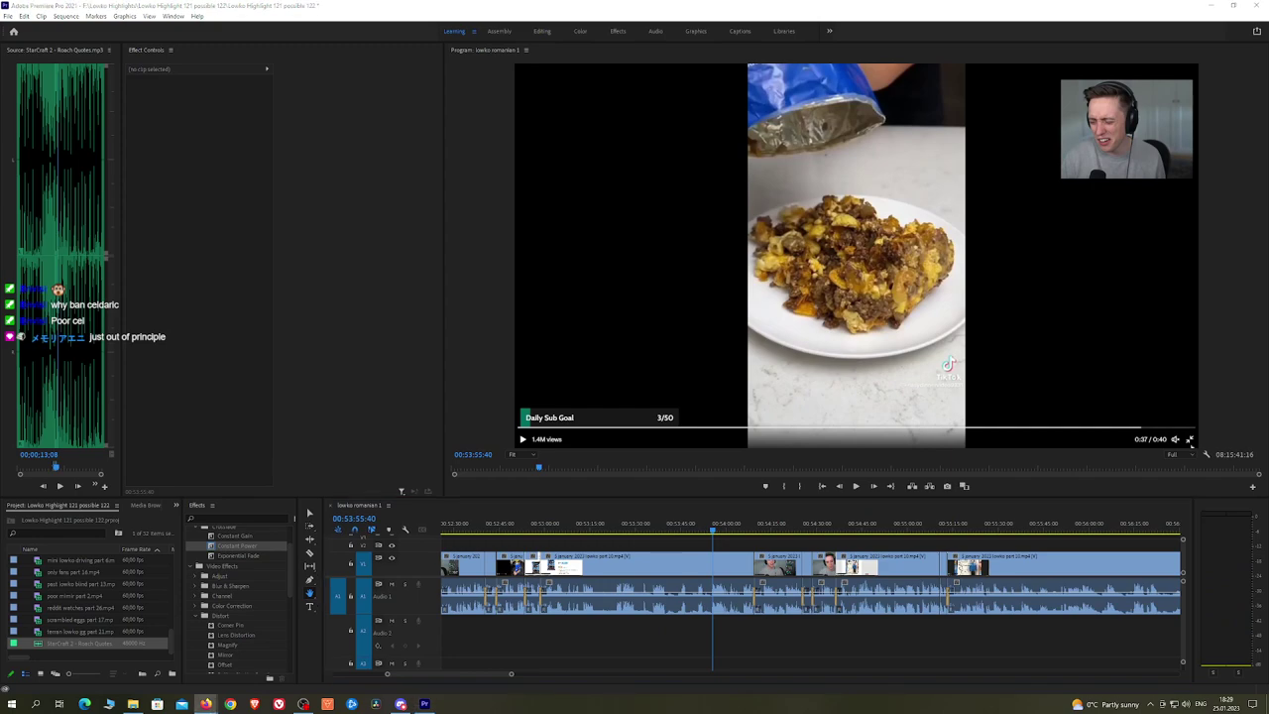
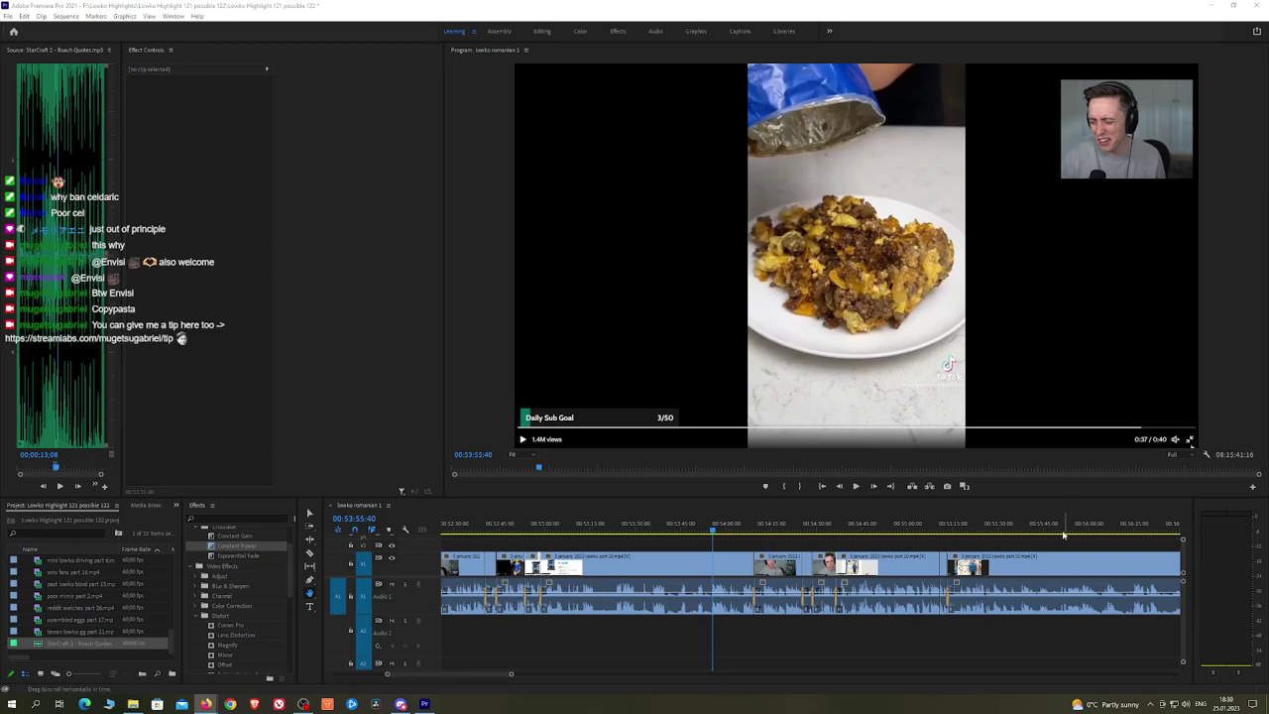
Step: Return to the start of the Useless Man image and play the footage to review it
left_click(957, 529)
left_click_drag(1012, 544, 949, 545)
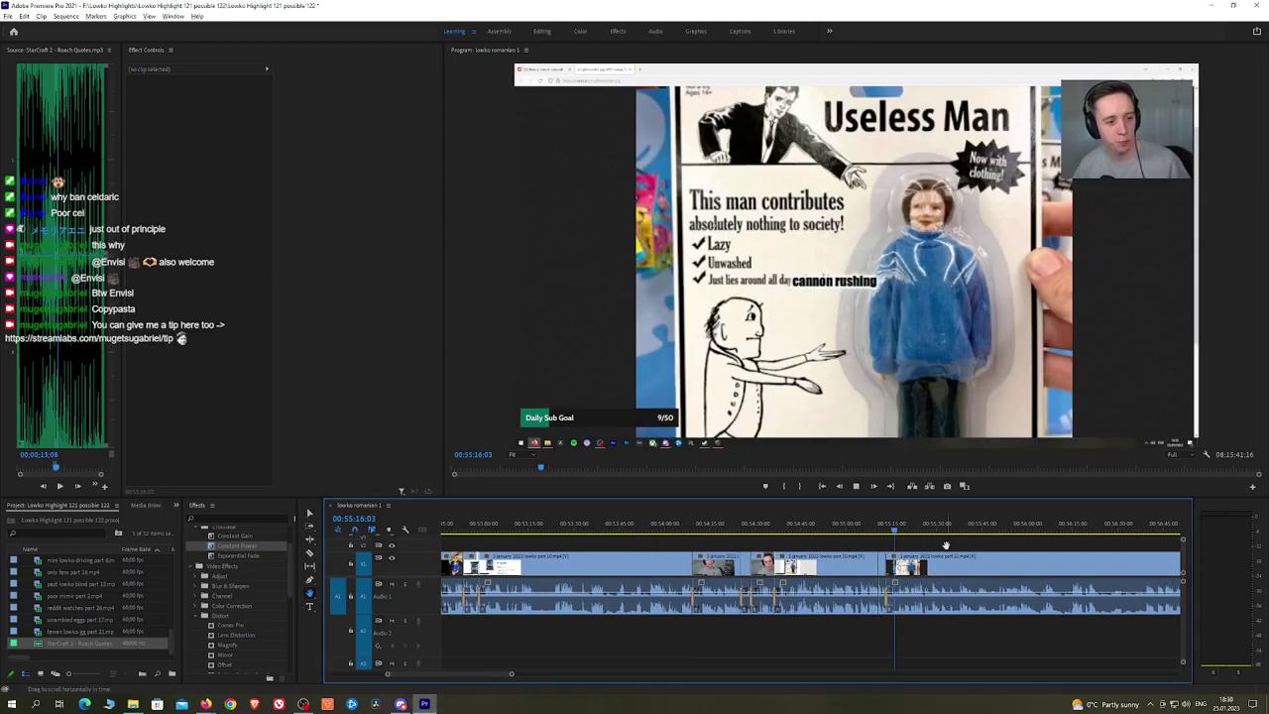
scroll(942, 545, "up", 6)
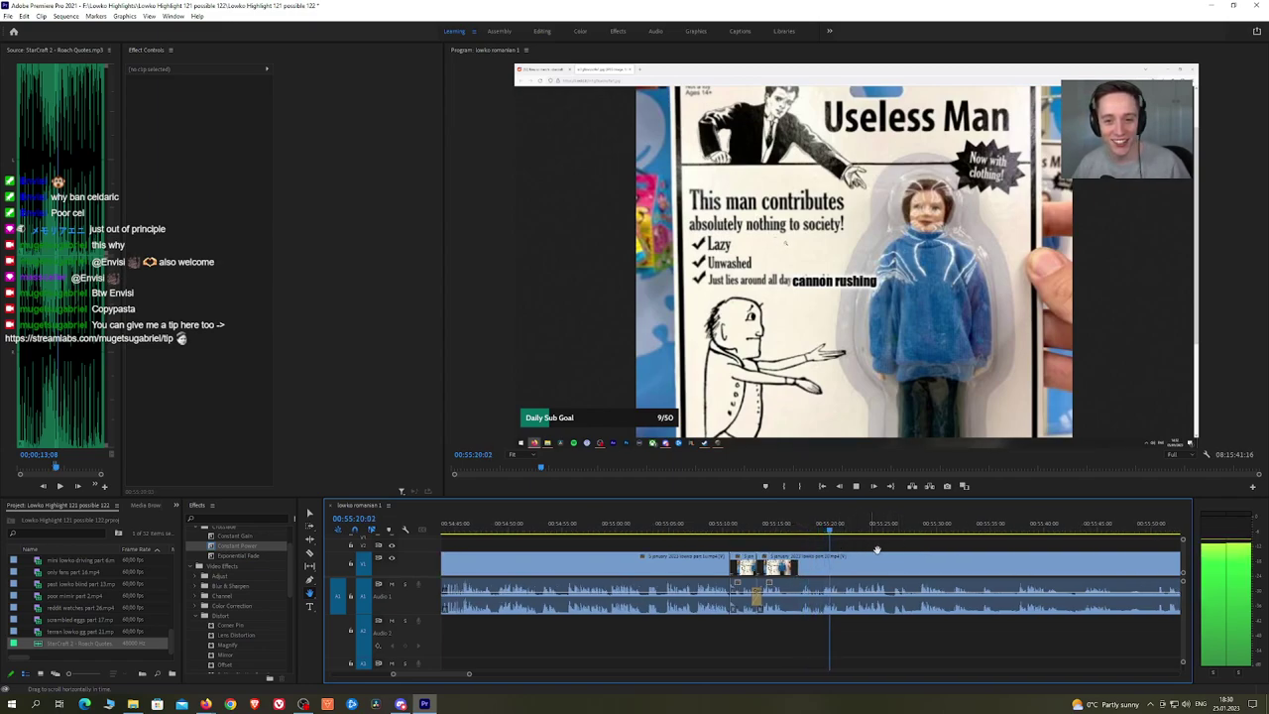
scroll(1034, 544, "down", 4)
scroll(1027, 539, "down", 2)
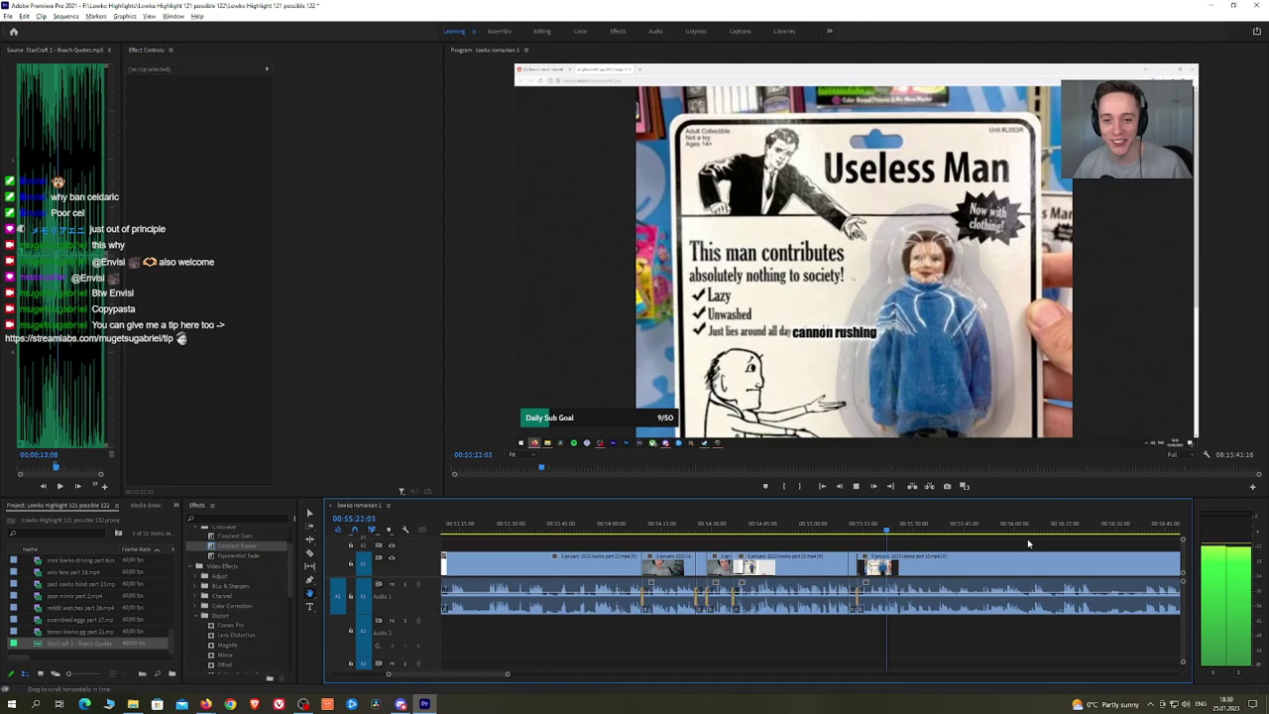
left_click(943, 527)
left_click_drag(921, 526, 860, 522)
scroll(882, 533, "up", 5)
key("space")
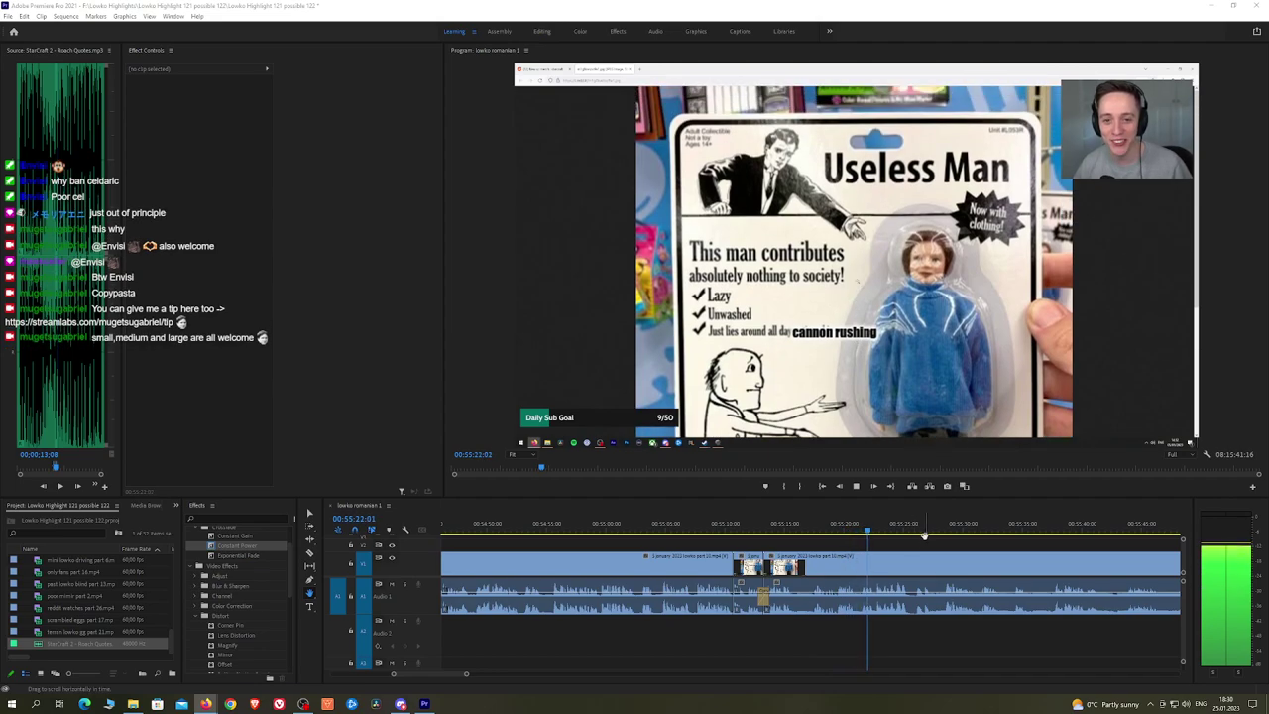
scroll(768, 536, "down", 3)
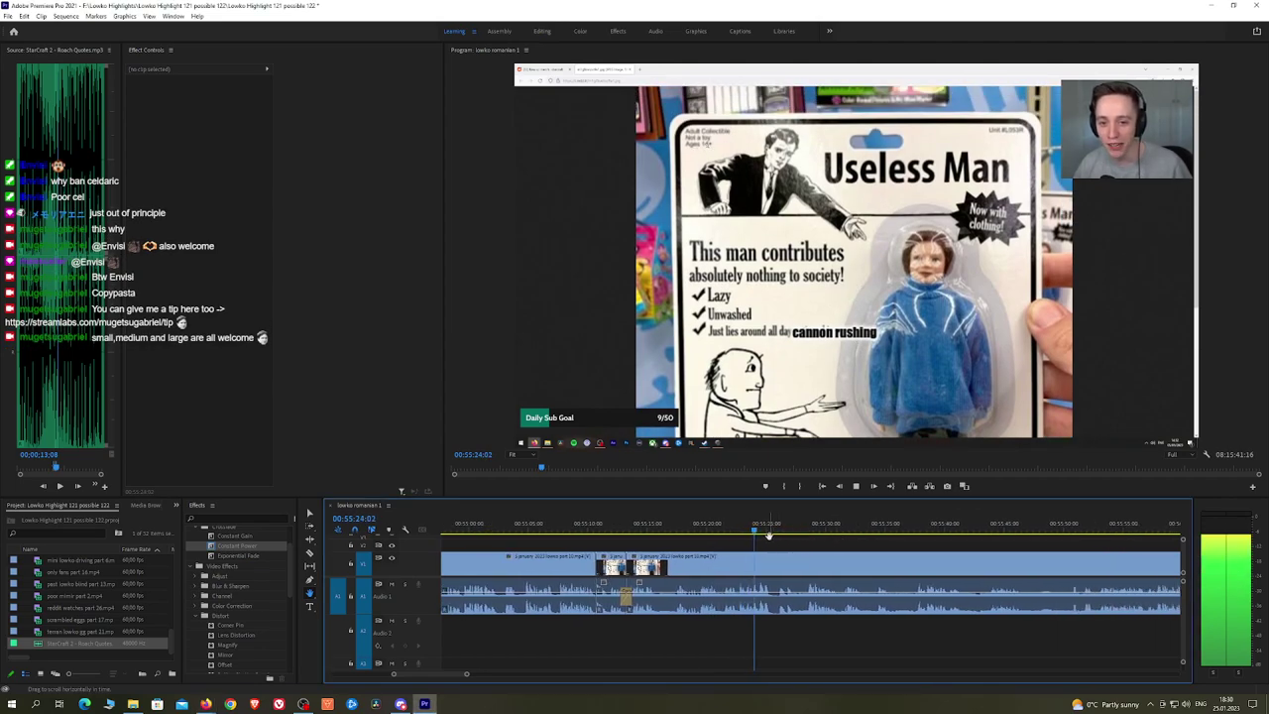
scroll(849, 546, "down", 2)
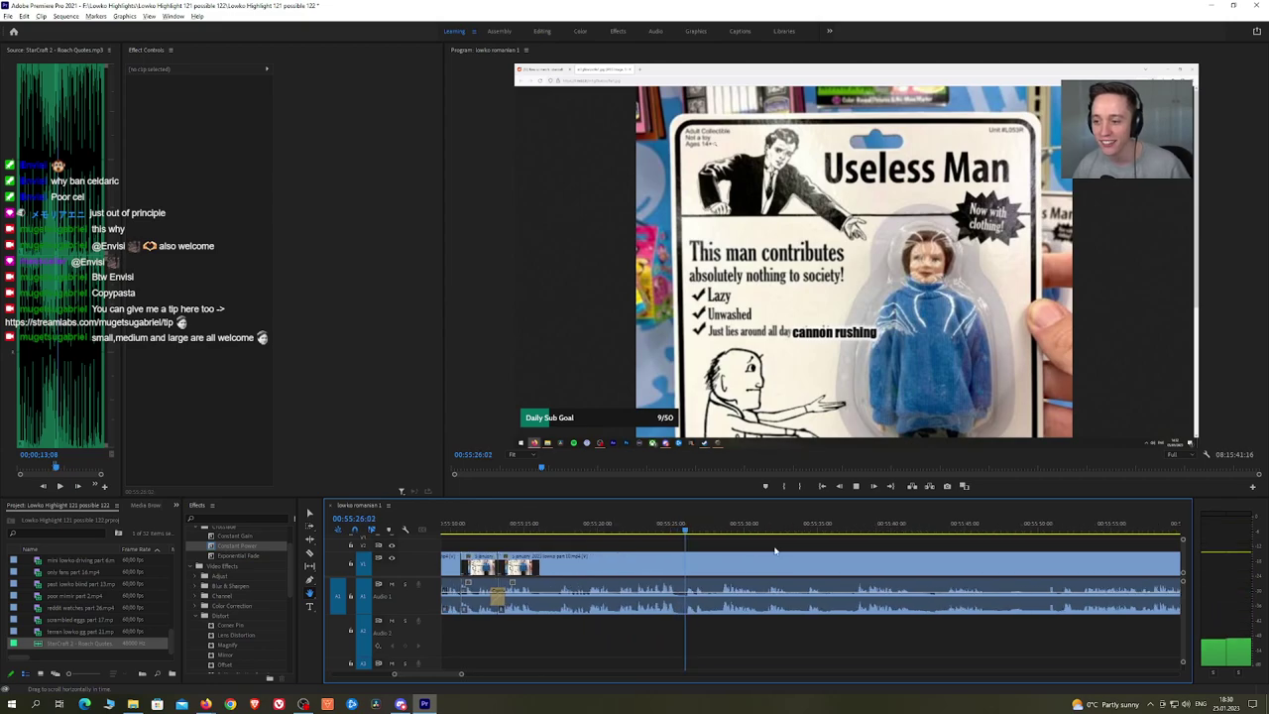
scroll(765, 545, "down", 2)
left_click(728, 533)
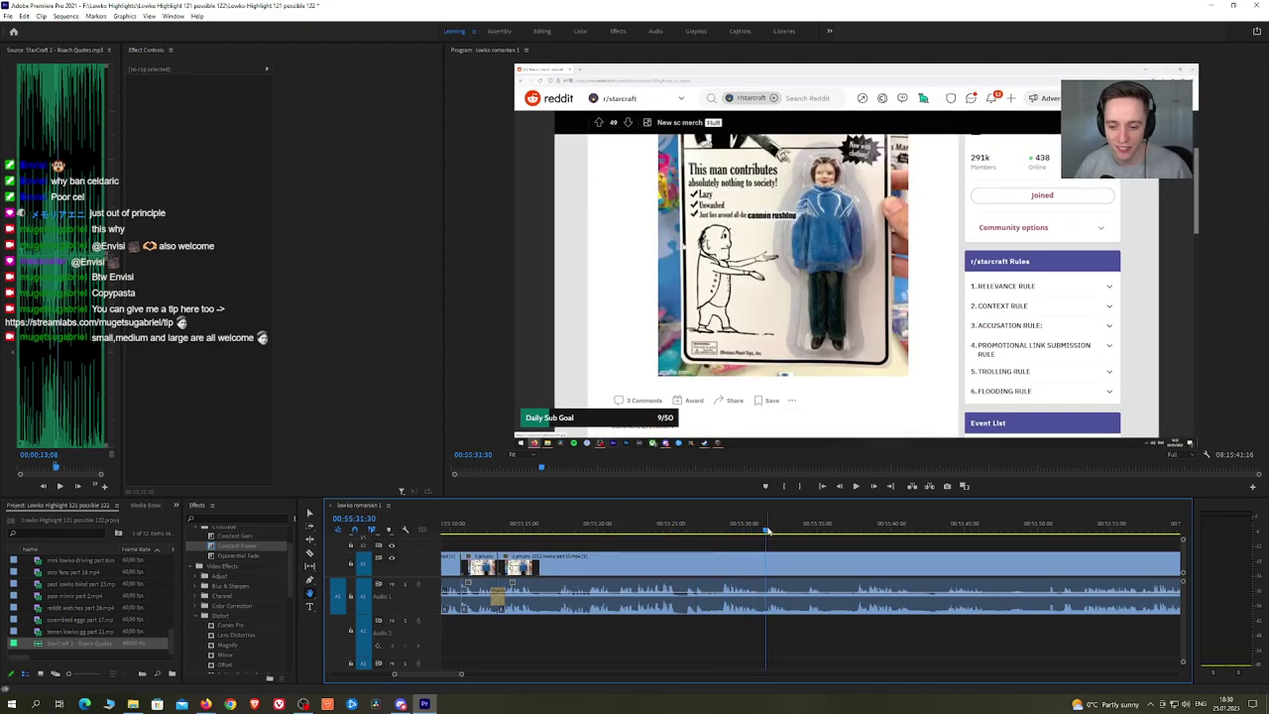
scroll(762, 547, "down", 2)
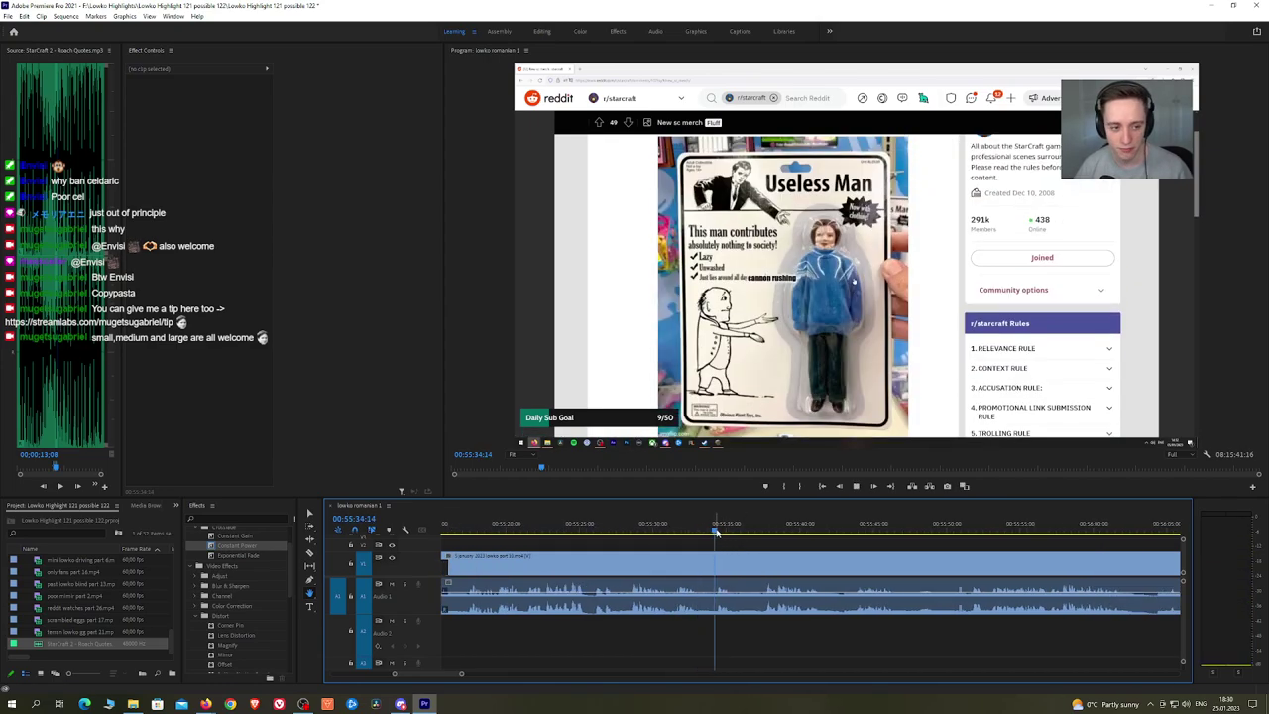
Step: Razor the clip at both ends of the unwanted stretch and ripple-delete the middle piece
left_click(701, 563)
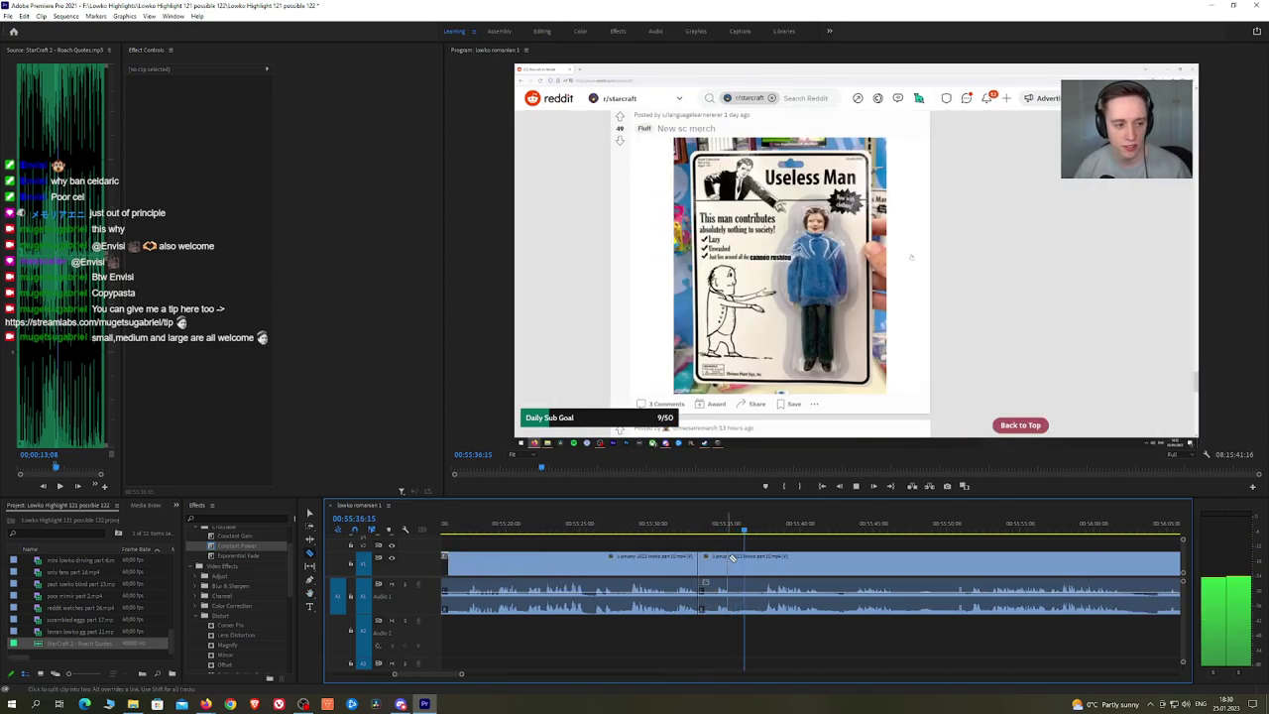
left_click(763, 532)
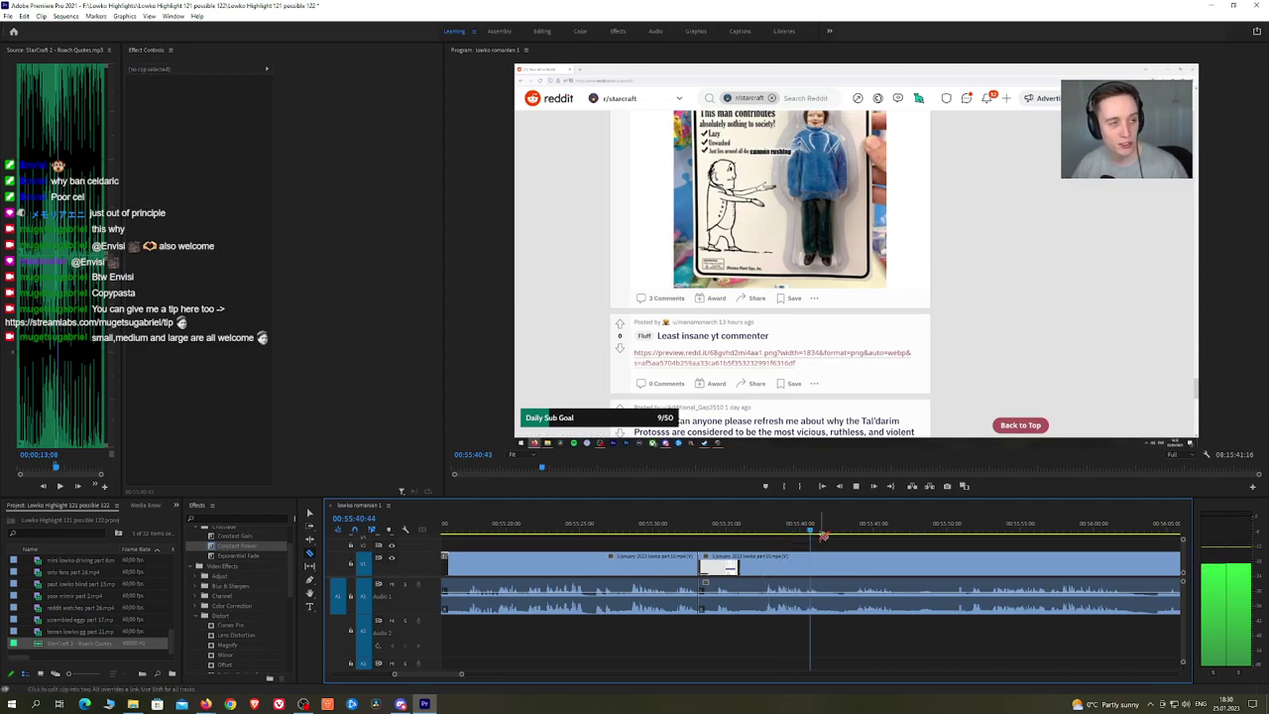
left_click(858, 532)
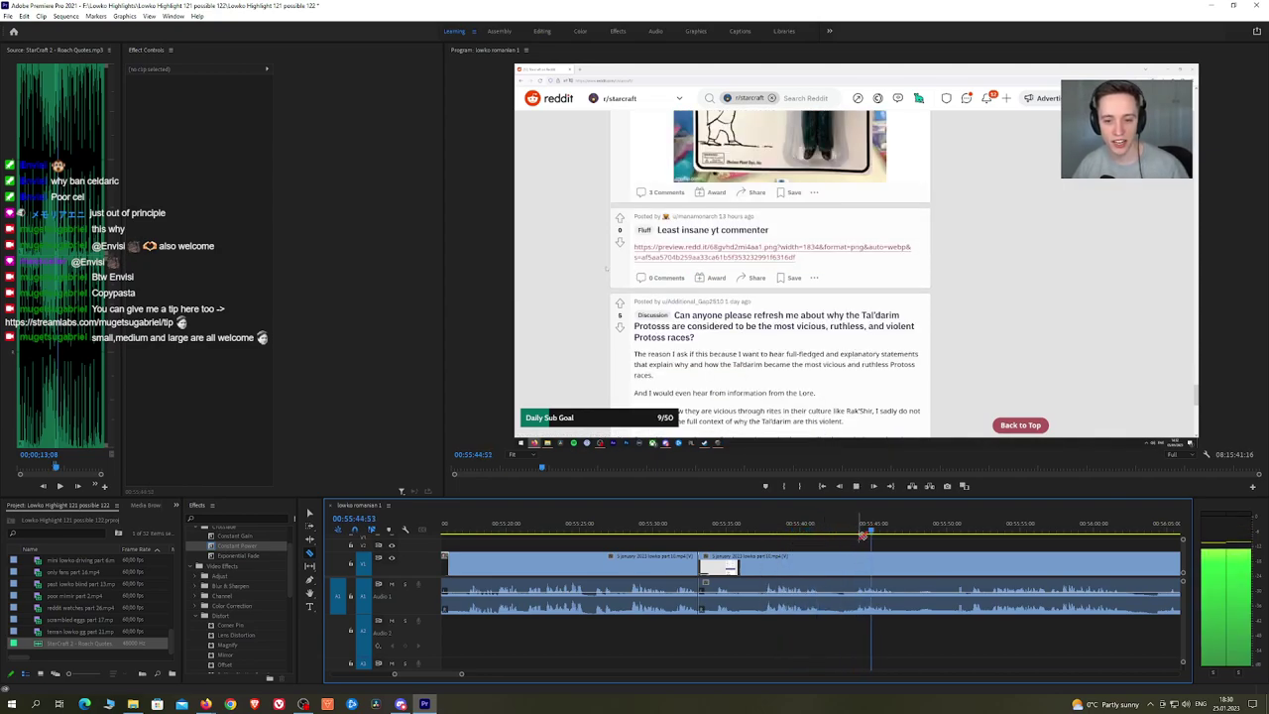
left_click(857, 561)
key("v")
left_click(841, 560)
key("shift+Delete")
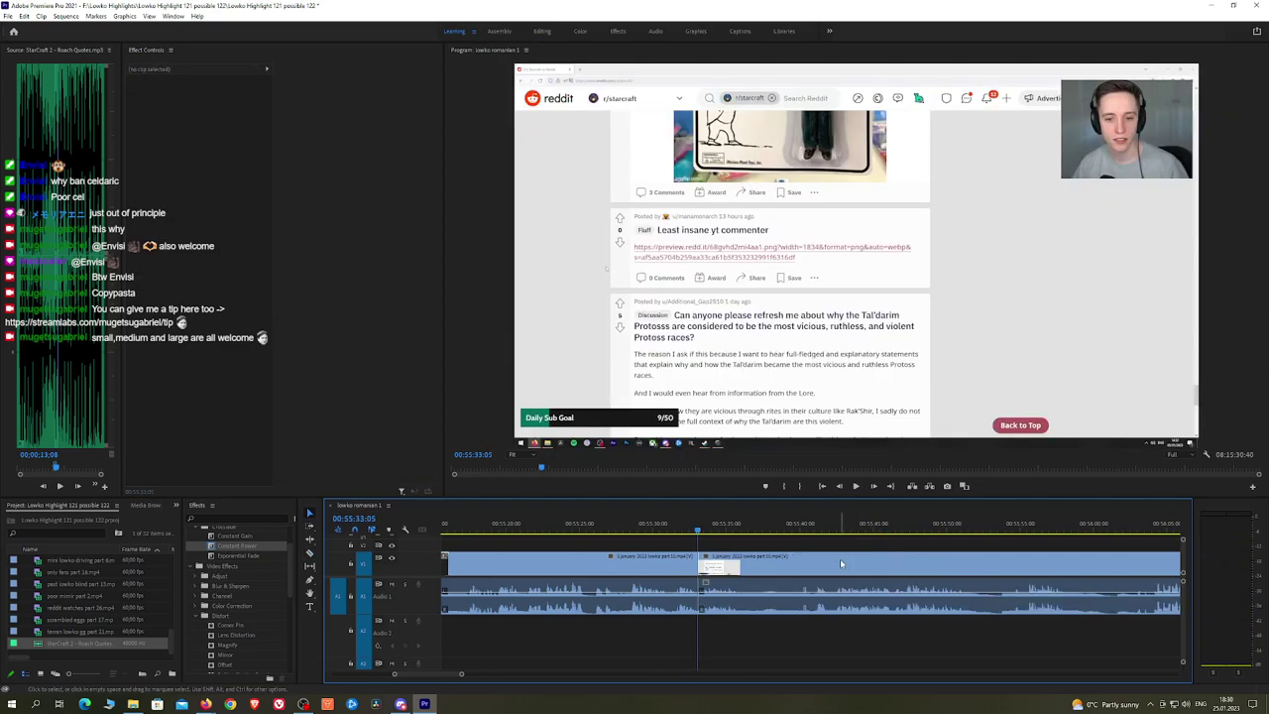
Step: Check the joined cut, then play on from the Least insane yt commenter post
left_click(802, 529)
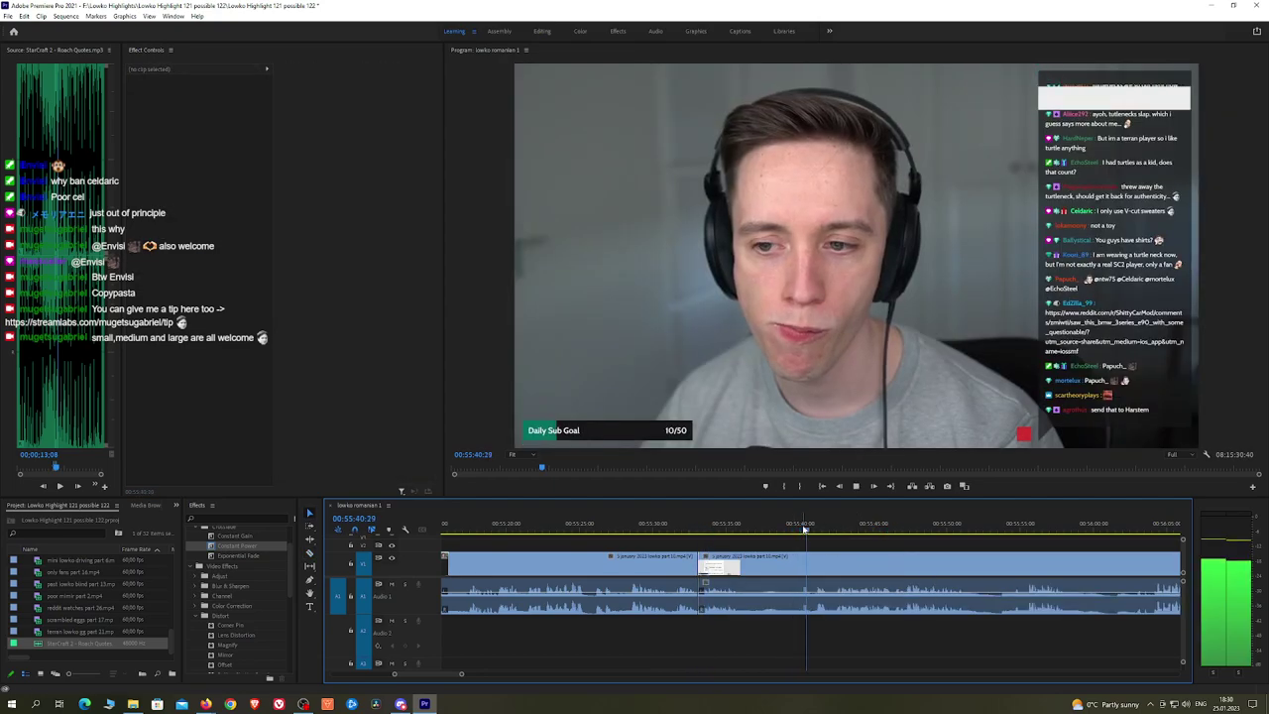
left_click(831, 530)
left_click(897, 529)
left_click_drag(912, 531, 1033, 532)
key("space")
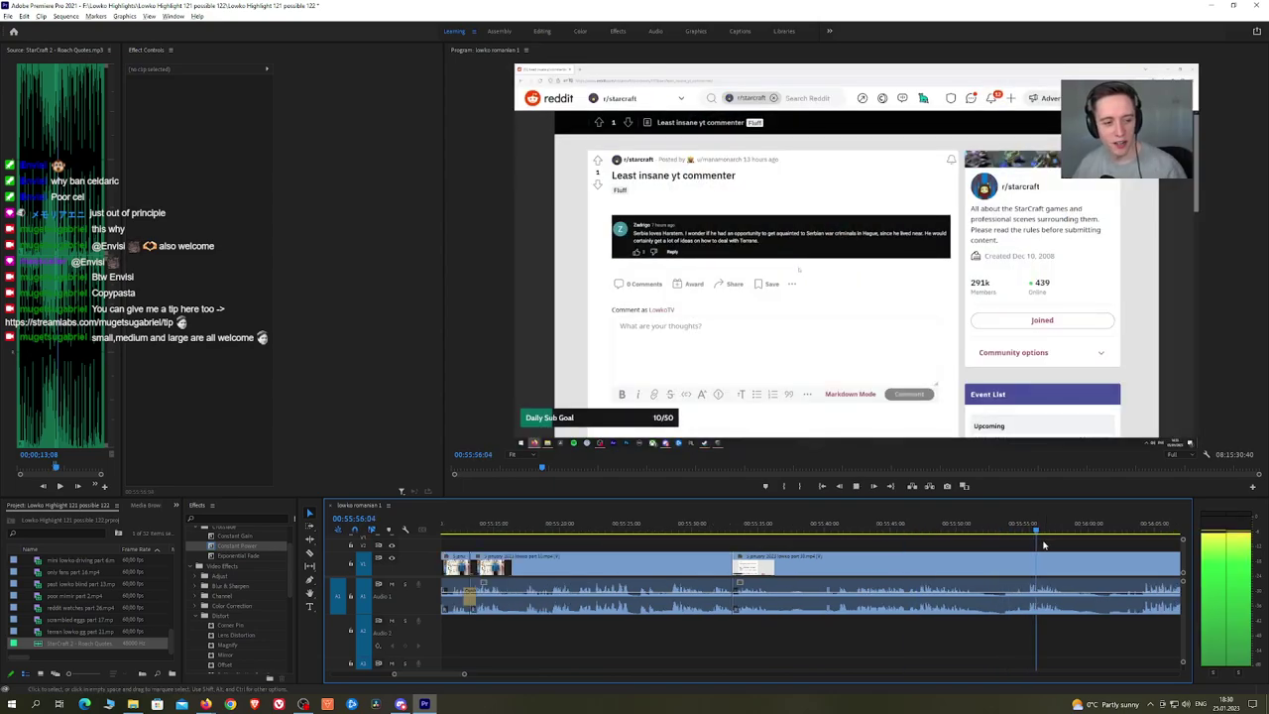
key("minus")
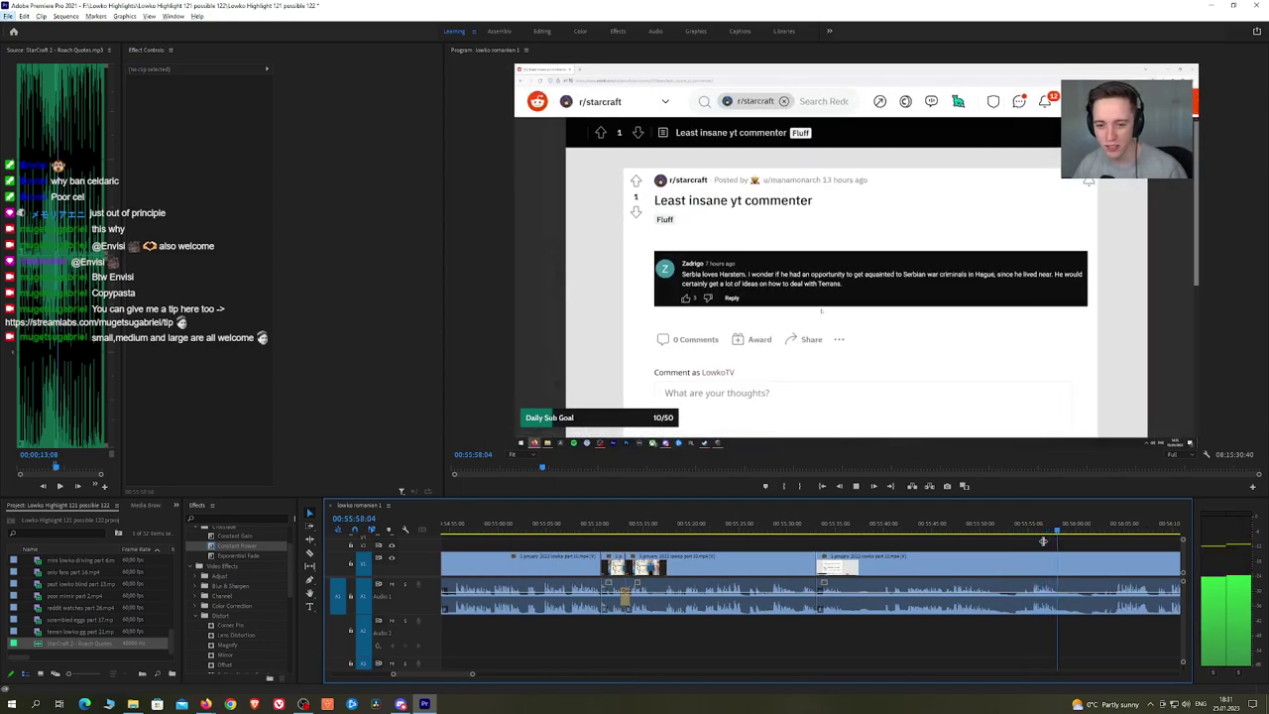
scroll(1059, 541, "up", 2)
left_click(1109, 531)
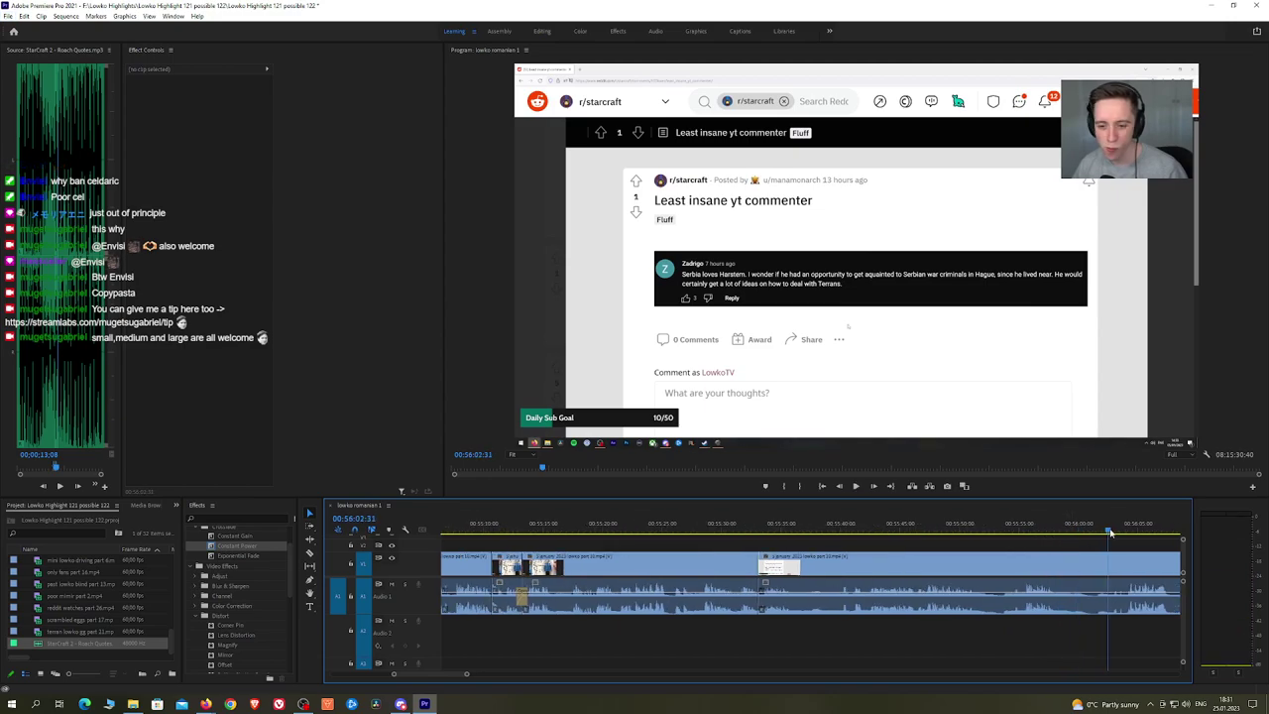
key("space")
Step: Pan to later footage and play through 00:56:28 up to 00:57:02
key("h")
left_click_drag(1133, 545, 728, 537)
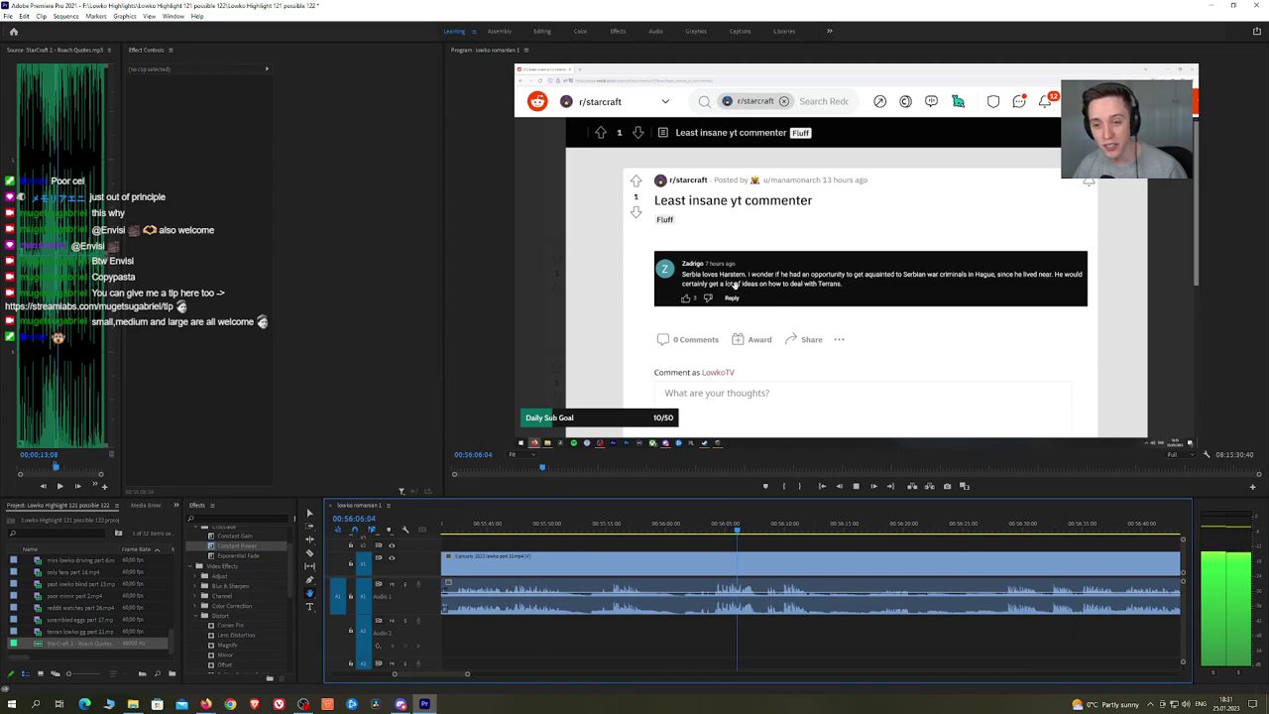
key("space")
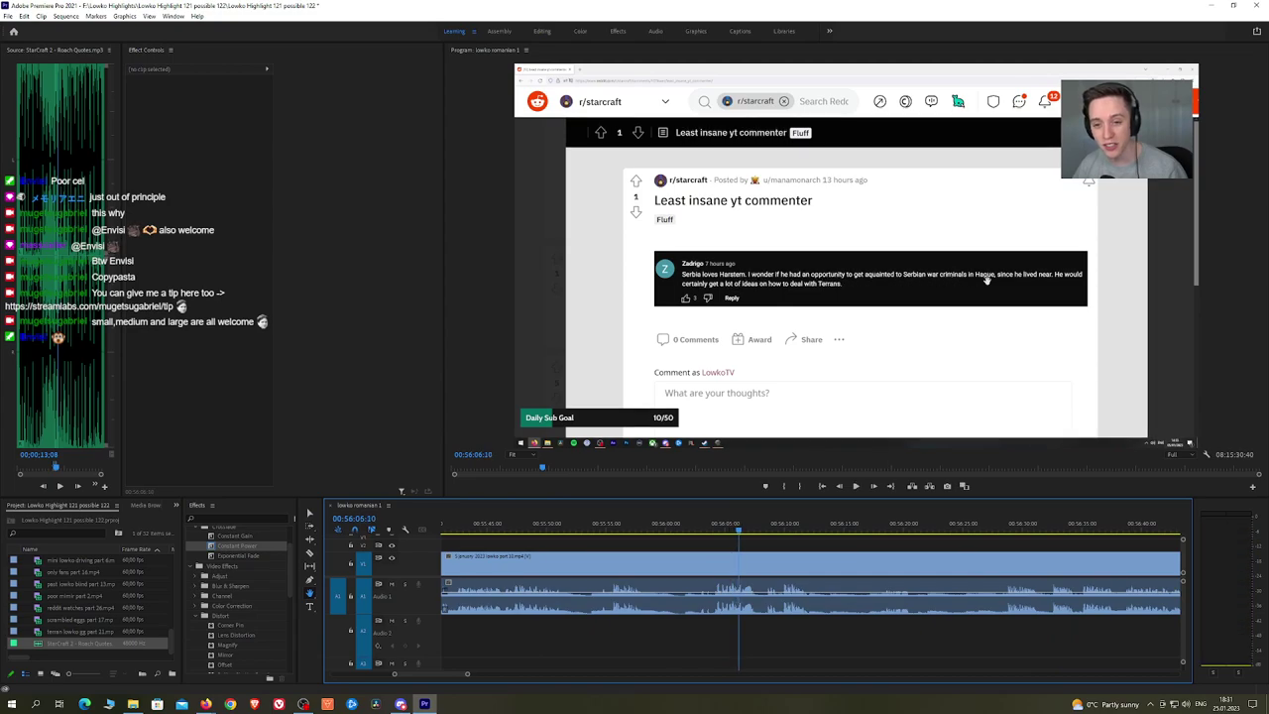
key("space")
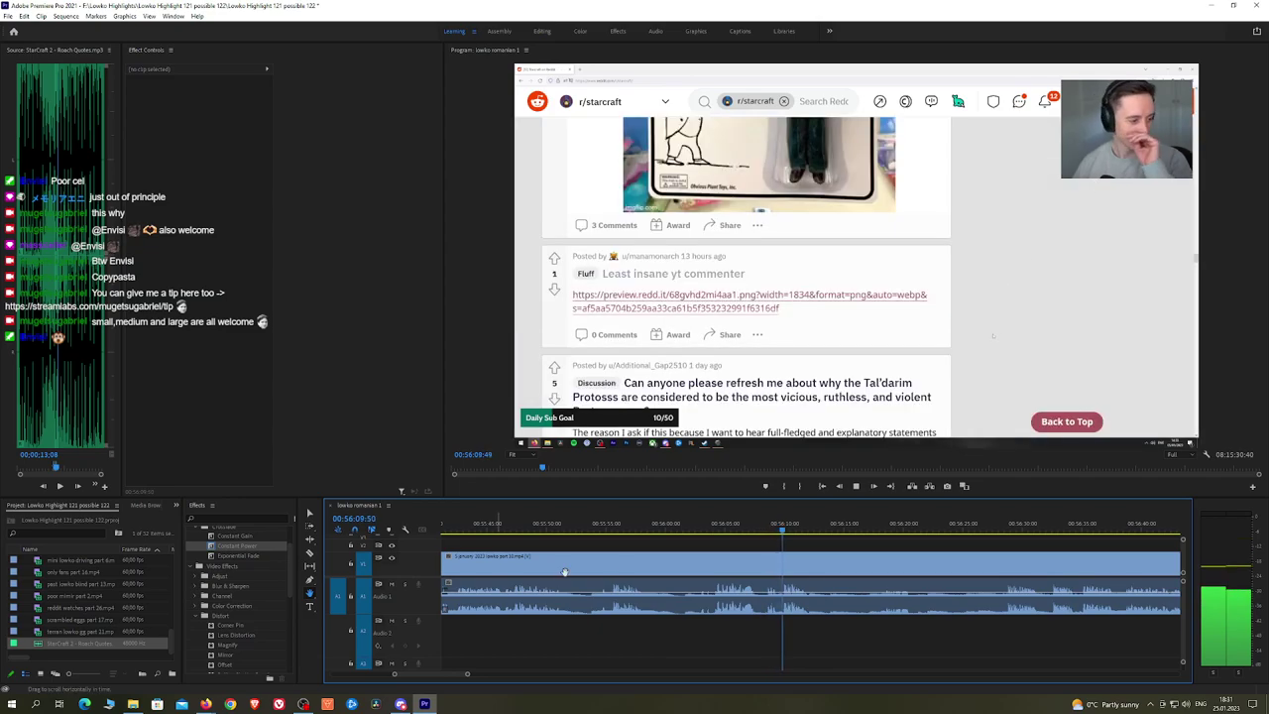
left_click_drag(857, 562, 769, 537)
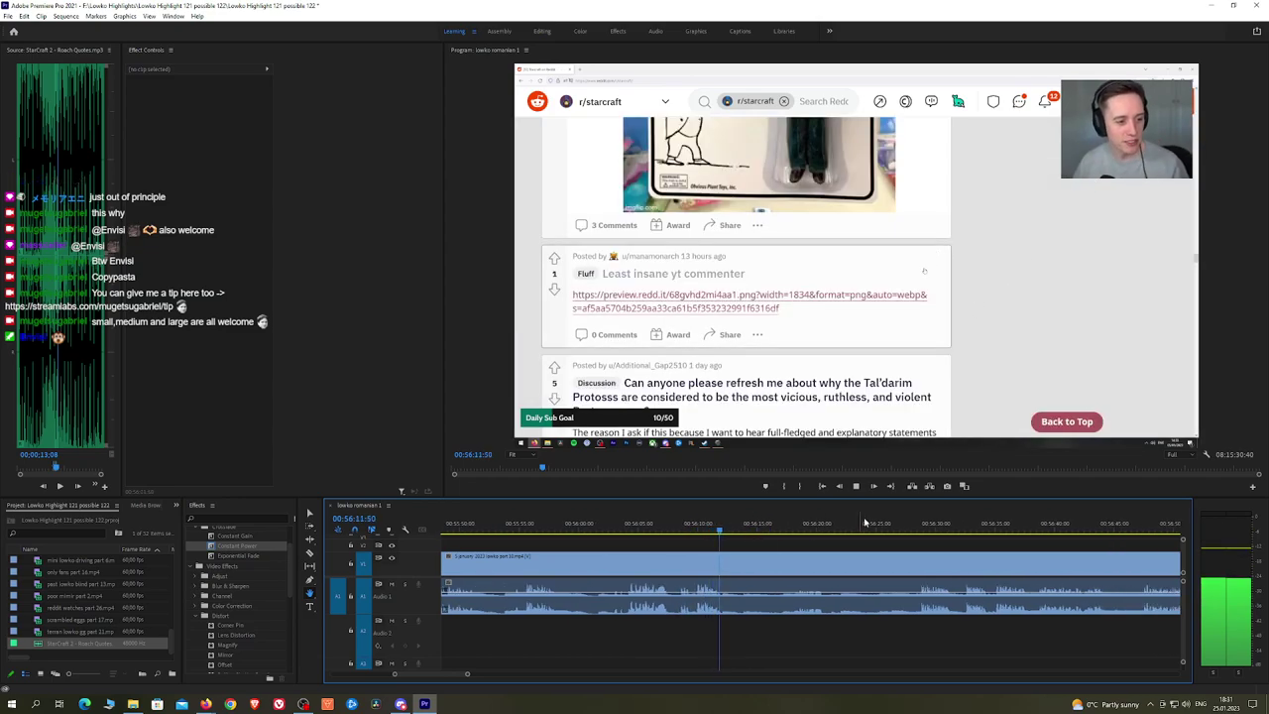
left_click(918, 523)
key("space")
scroll(1019, 544, "down", 5)
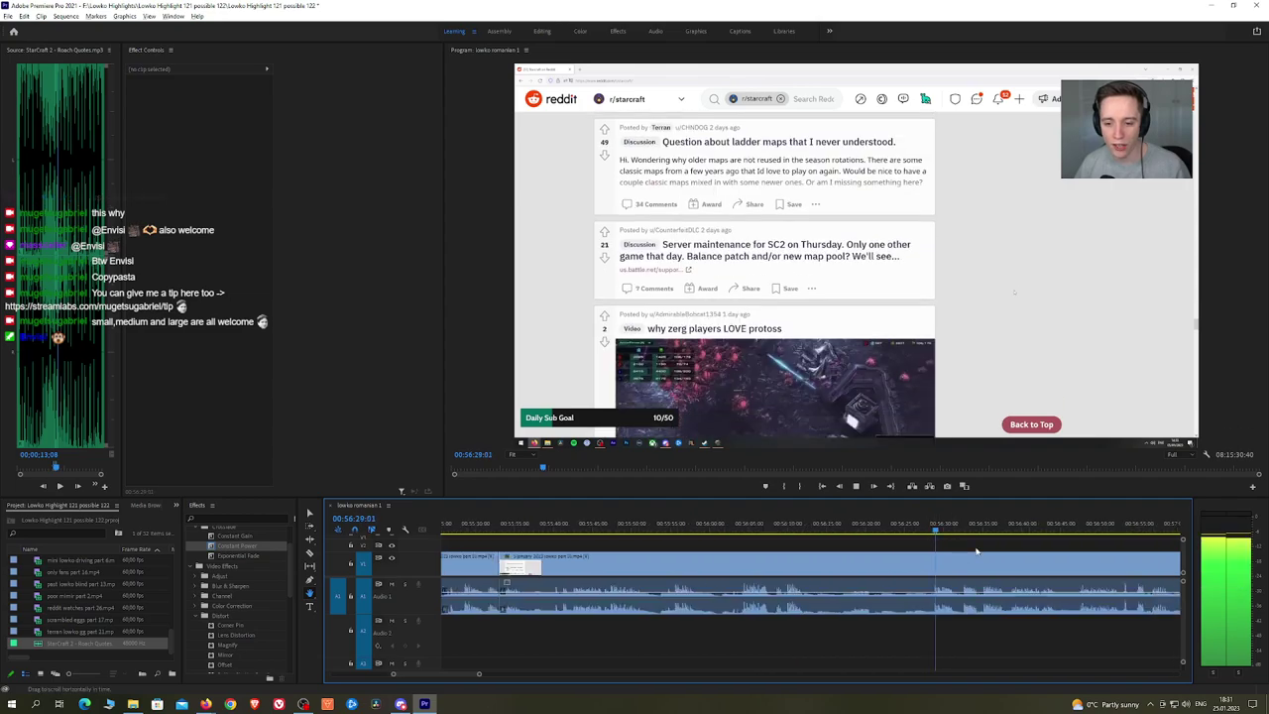
scroll(1018, 544, "down", 4)
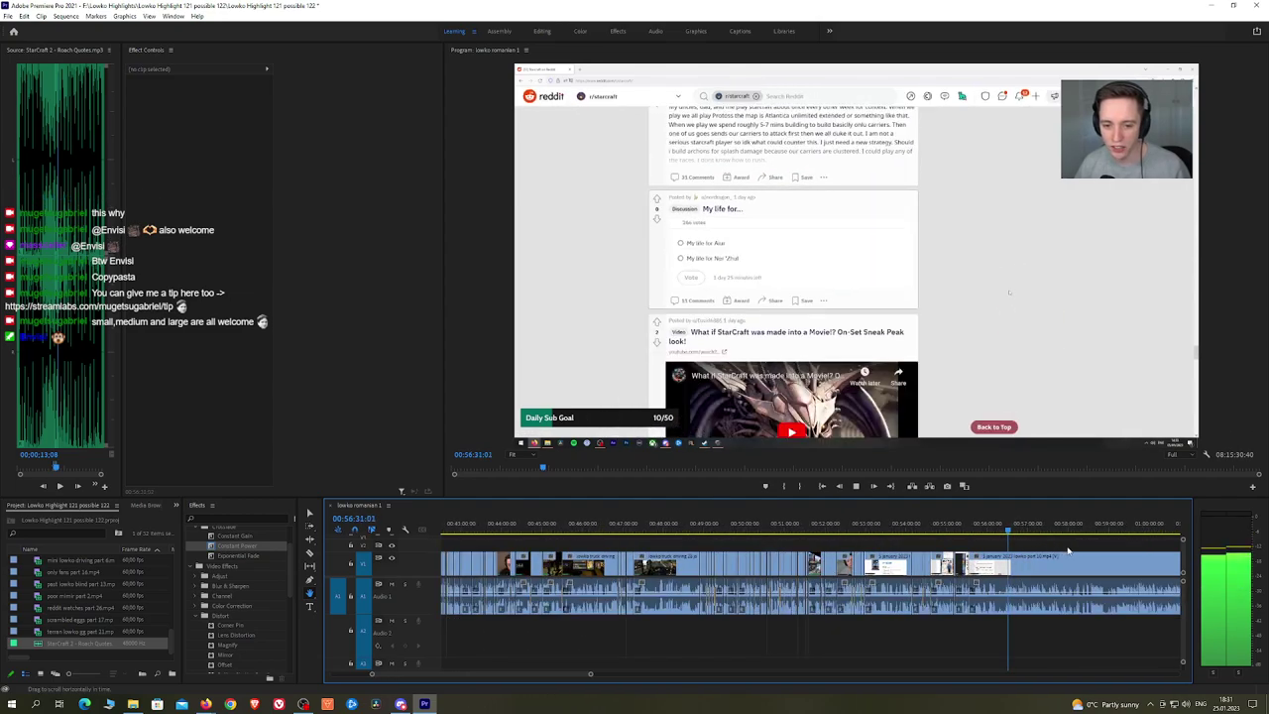
scroll(883, 557, "down", 4)
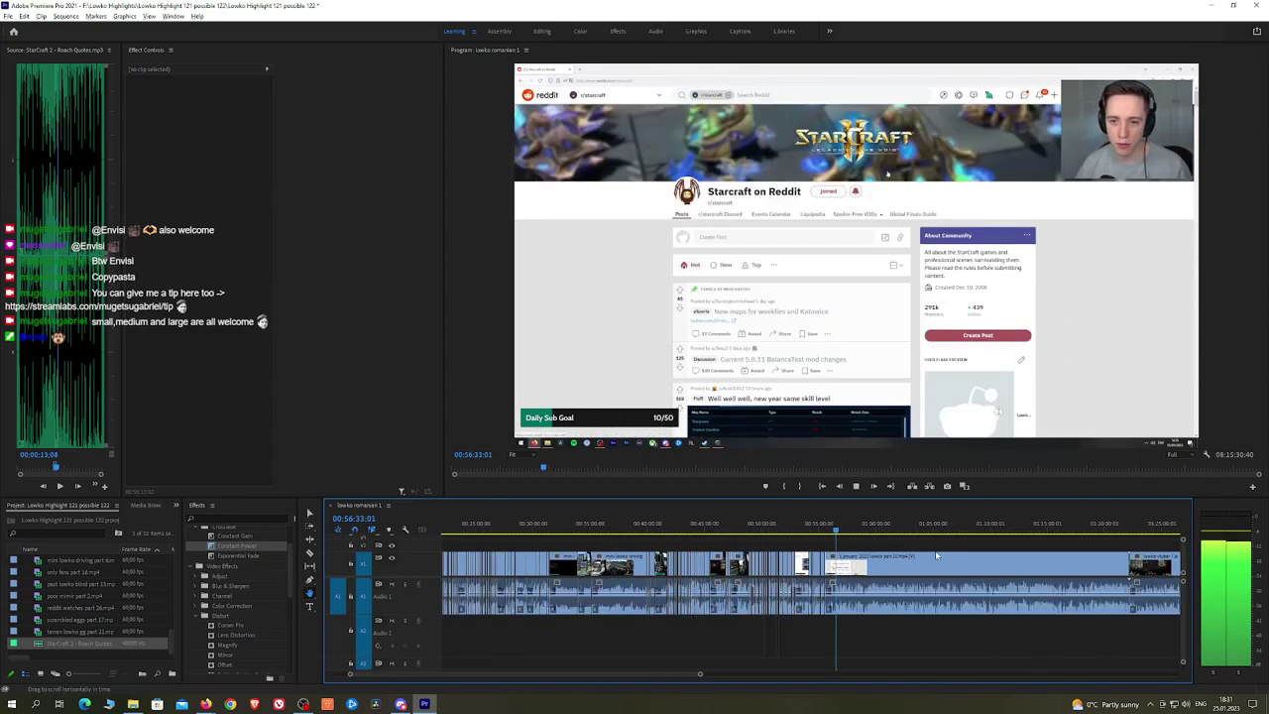
scroll(920, 556, "up", 4)
scroll(759, 551, "up", 5)
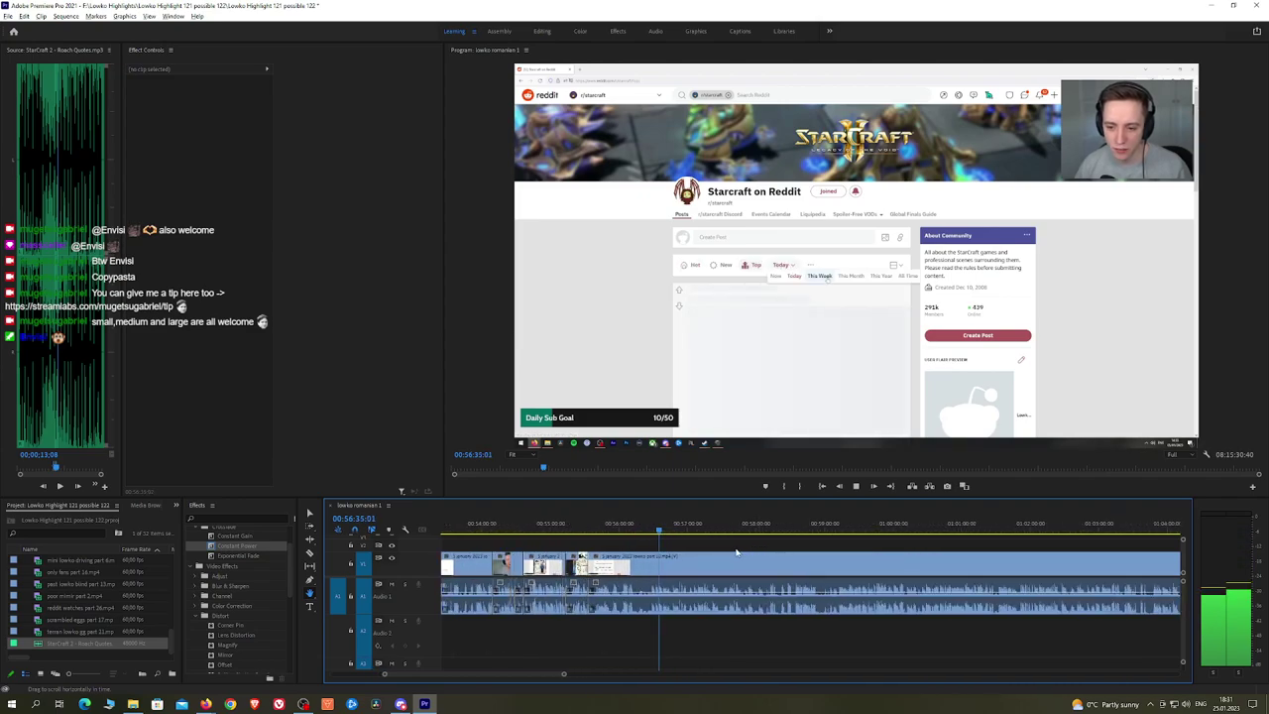
left_click(663, 531)
left_click_drag(662, 532, 793, 530)
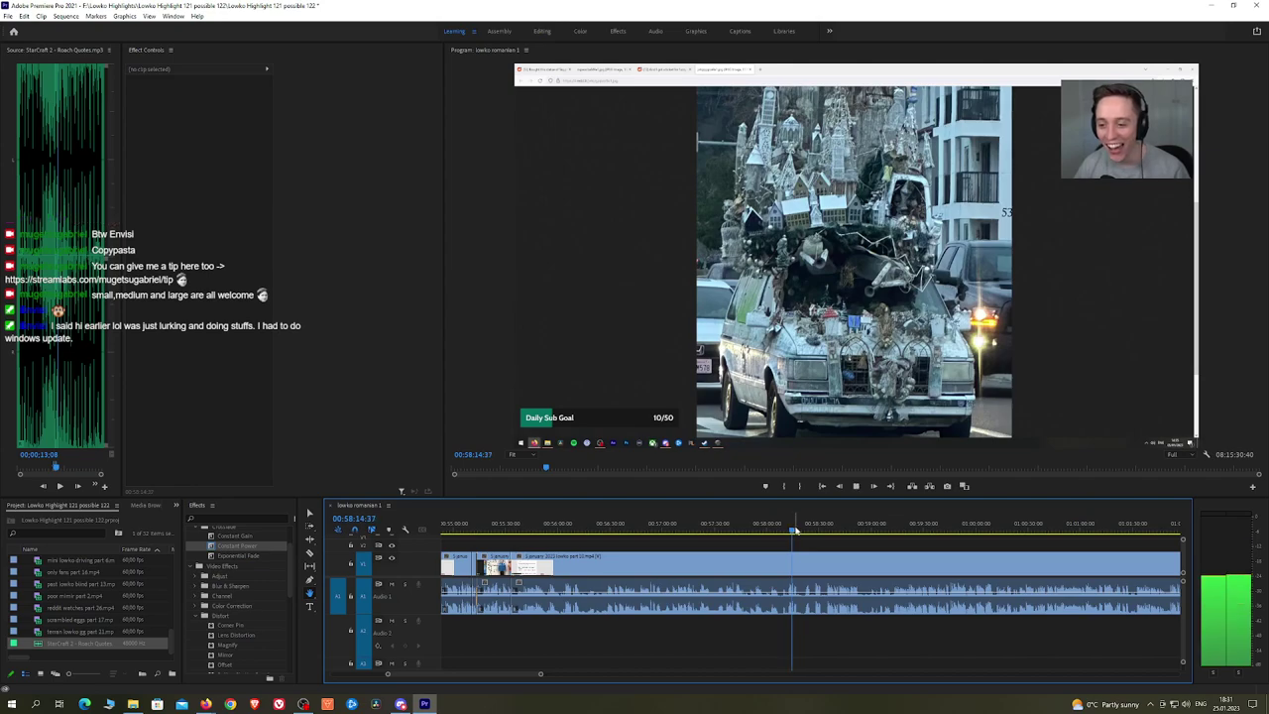
scroll(794, 531, "up", 3)
left_click(786, 529)
left_click_drag(786, 528, 780, 529)
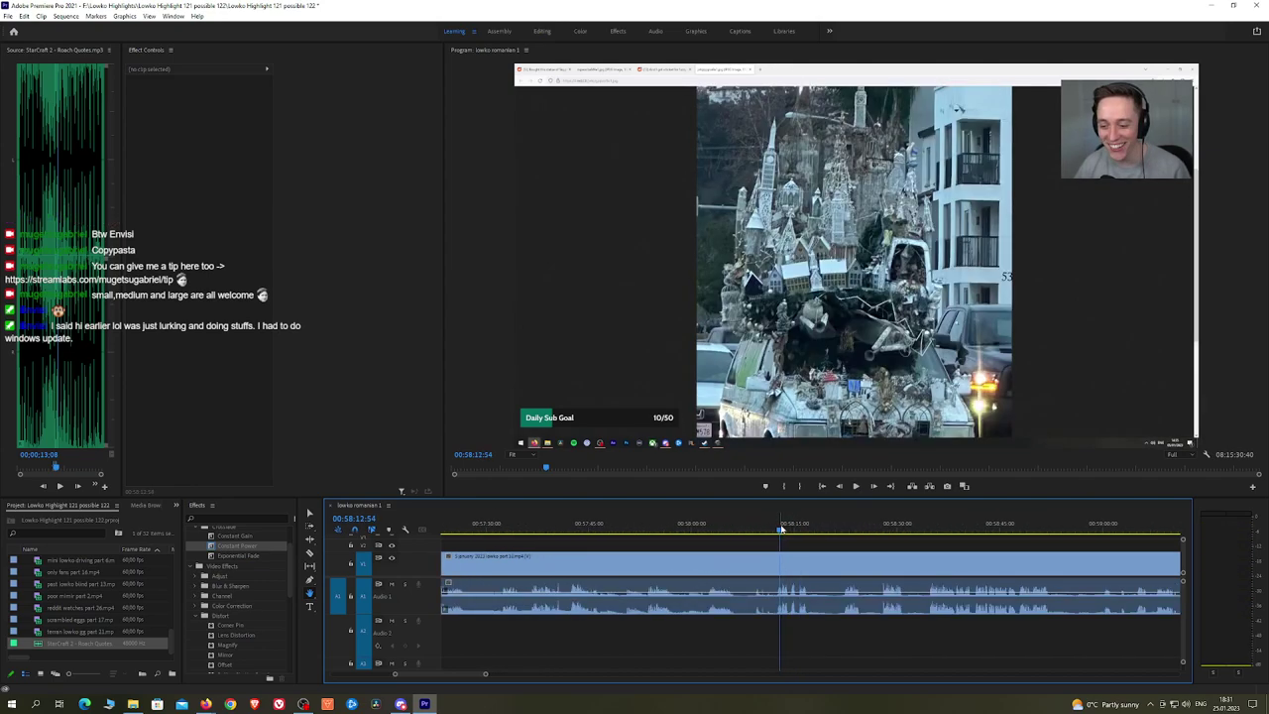
scroll(783, 529, "down", 3)
left_click_drag(662, 530, 610, 537)
key("space")
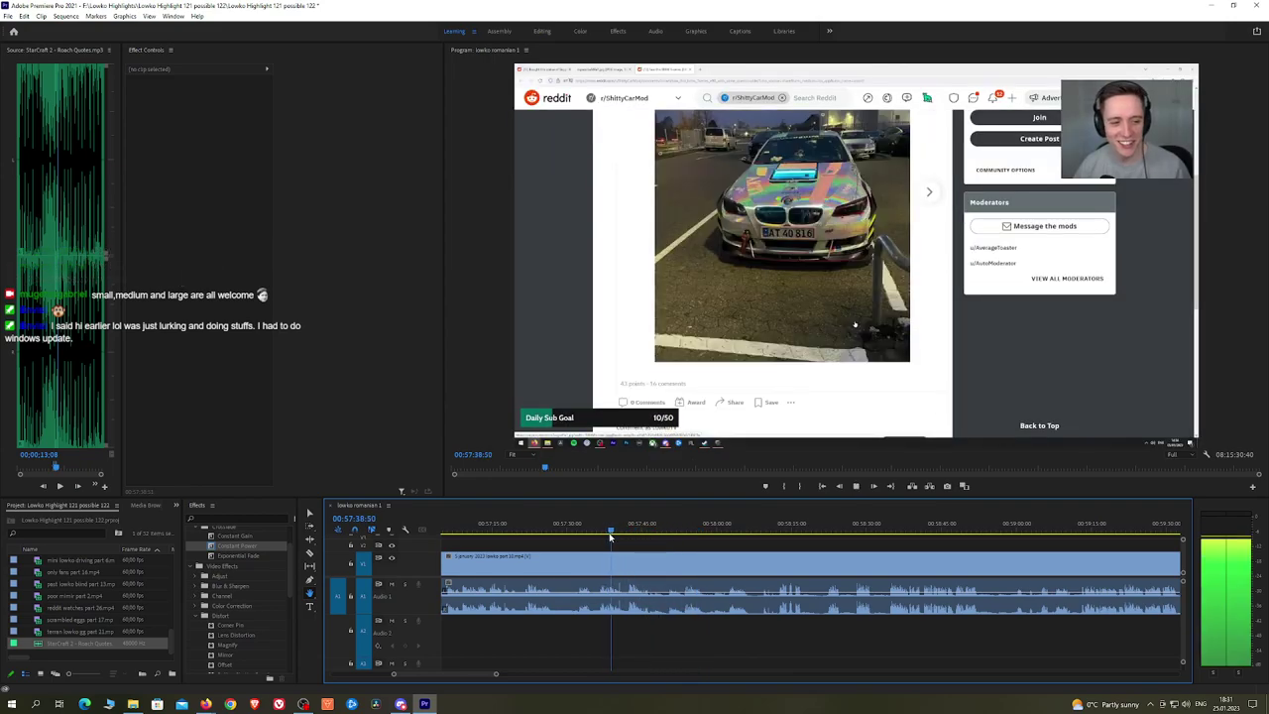
key("=")
left_click_drag(509, 530, 858, 550)
key("space")
left_click_drag(730, 534, 783, 544)
key("space")
scroll(782, 547, "up", 3)
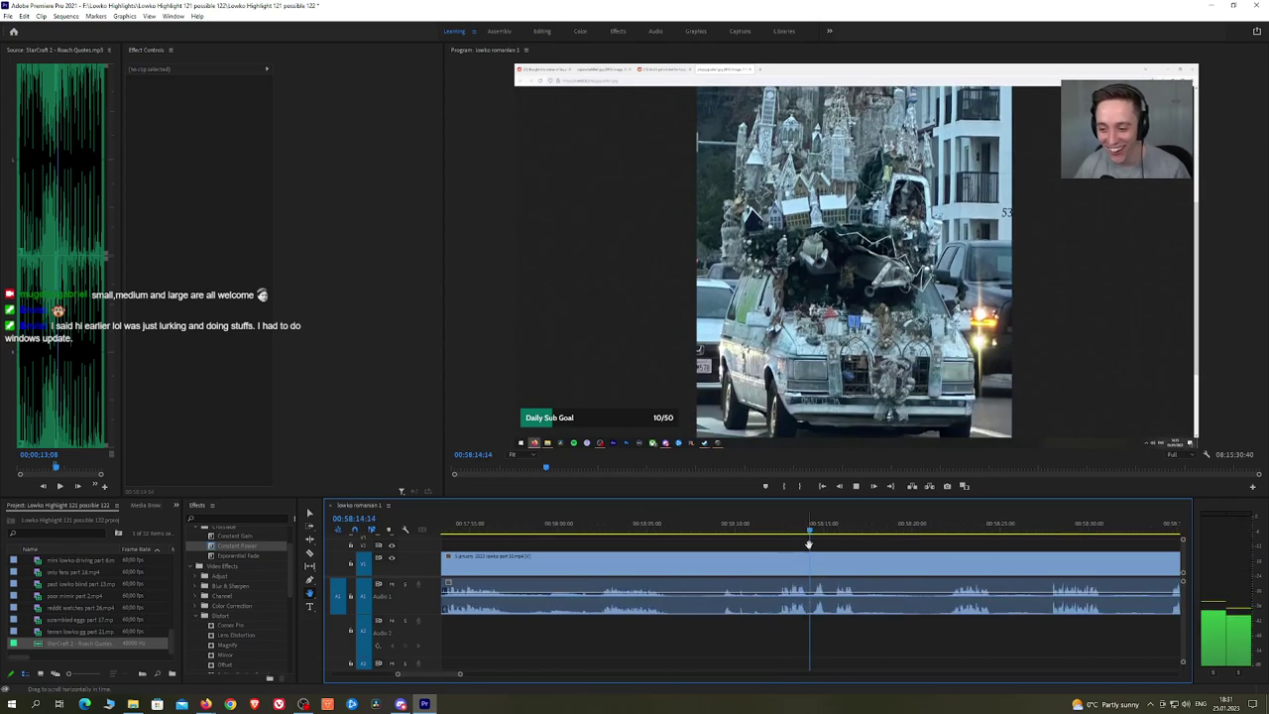
left_click_drag(858, 558, 758, 556)
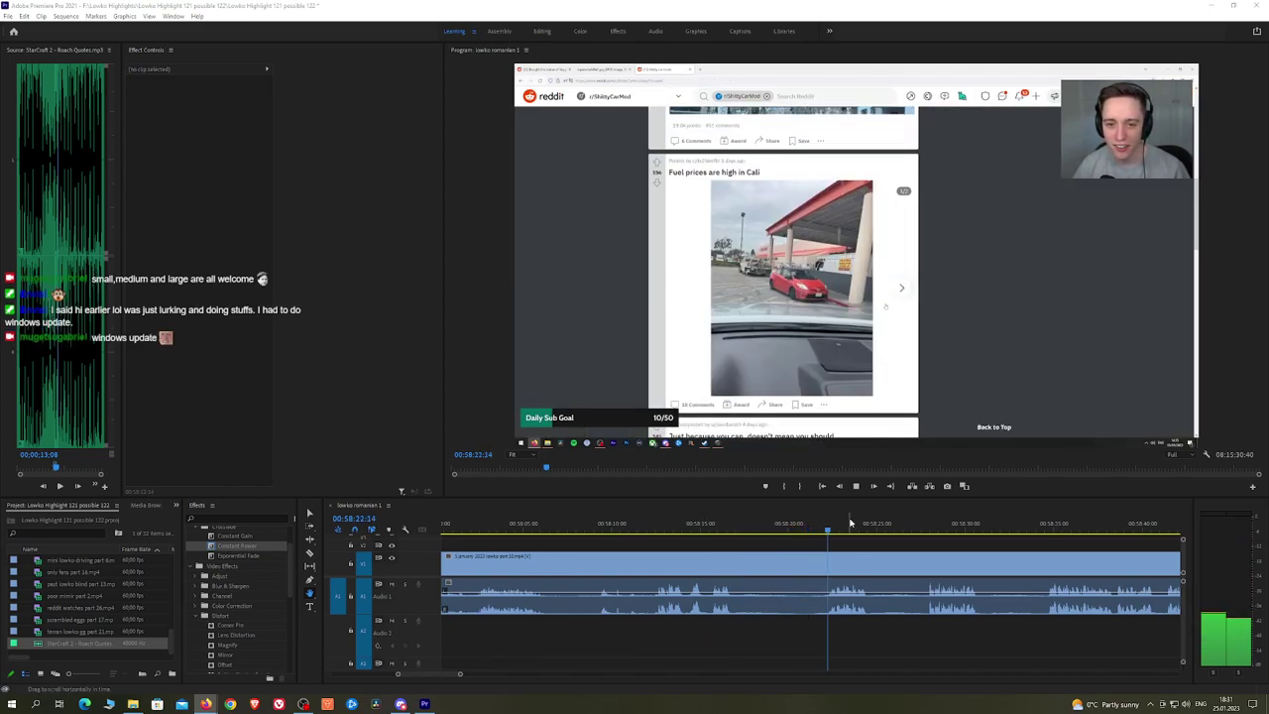
left_click_drag(922, 546, 773, 547)
left_click(770, 527)
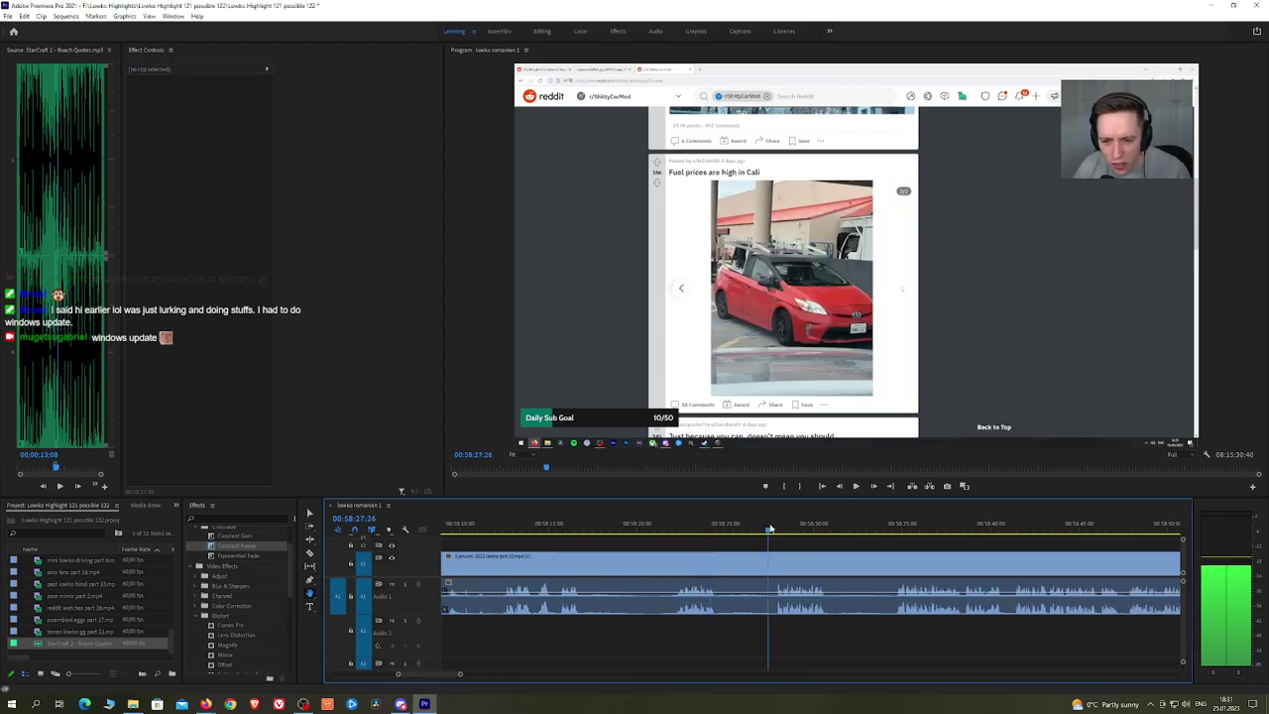
key("space")
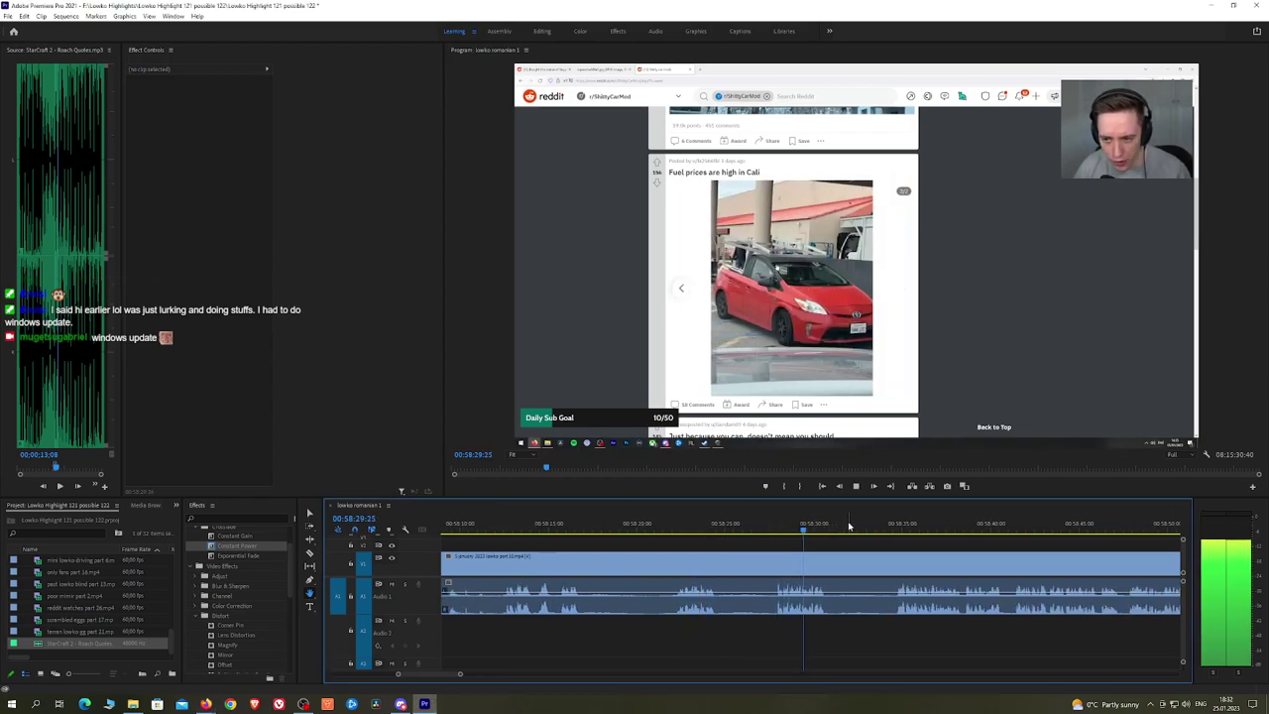
left_click_drag(886, 525, 899, 526)
key("space")
scroll(976, 538, "down", 4)
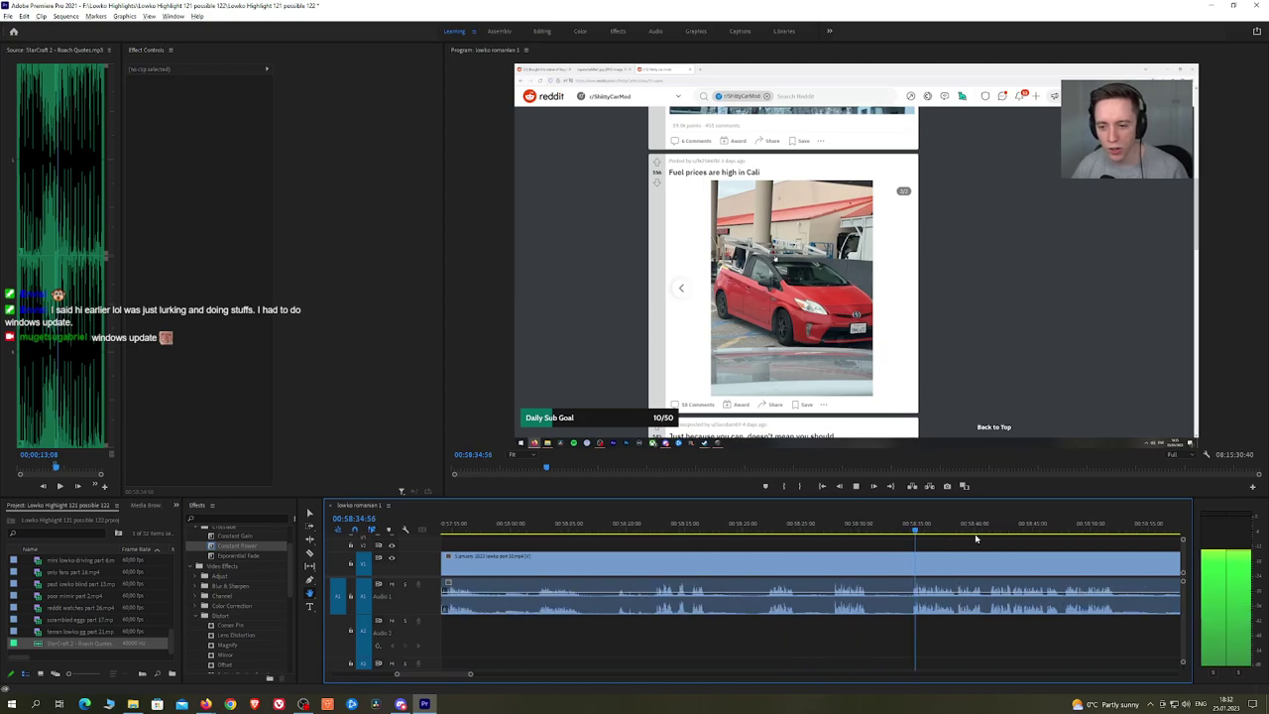
key("minus")
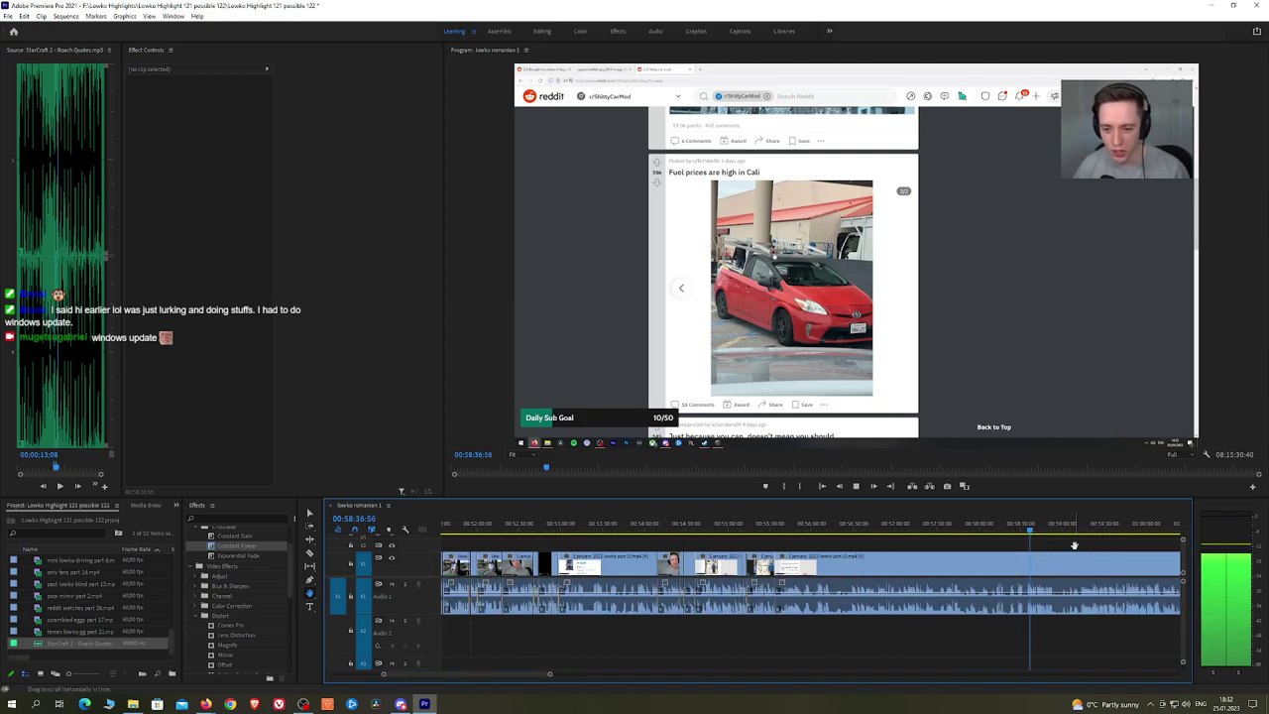
left_click_drag(675, 531, 891, 523)
key("space")
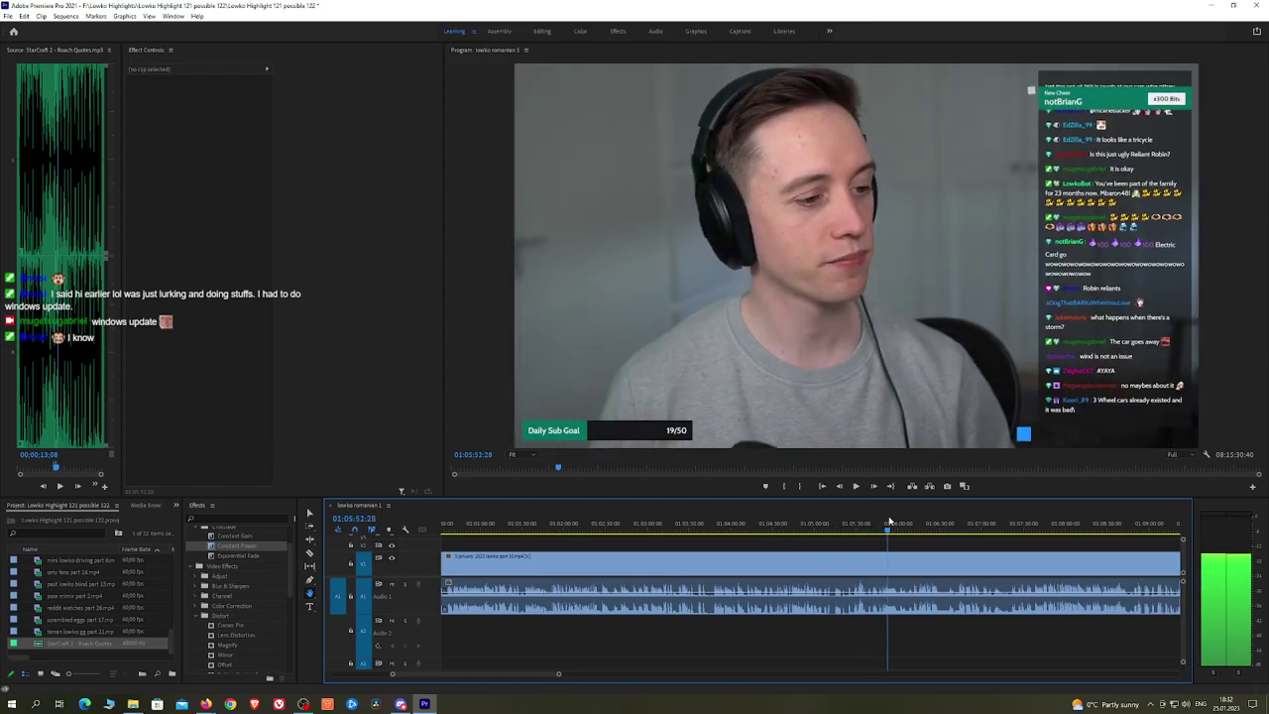
Step: Review the stream footage from about 01:02:38 through 01:03:14
left_click_drag(610, 529, 625, 532)
key("space")
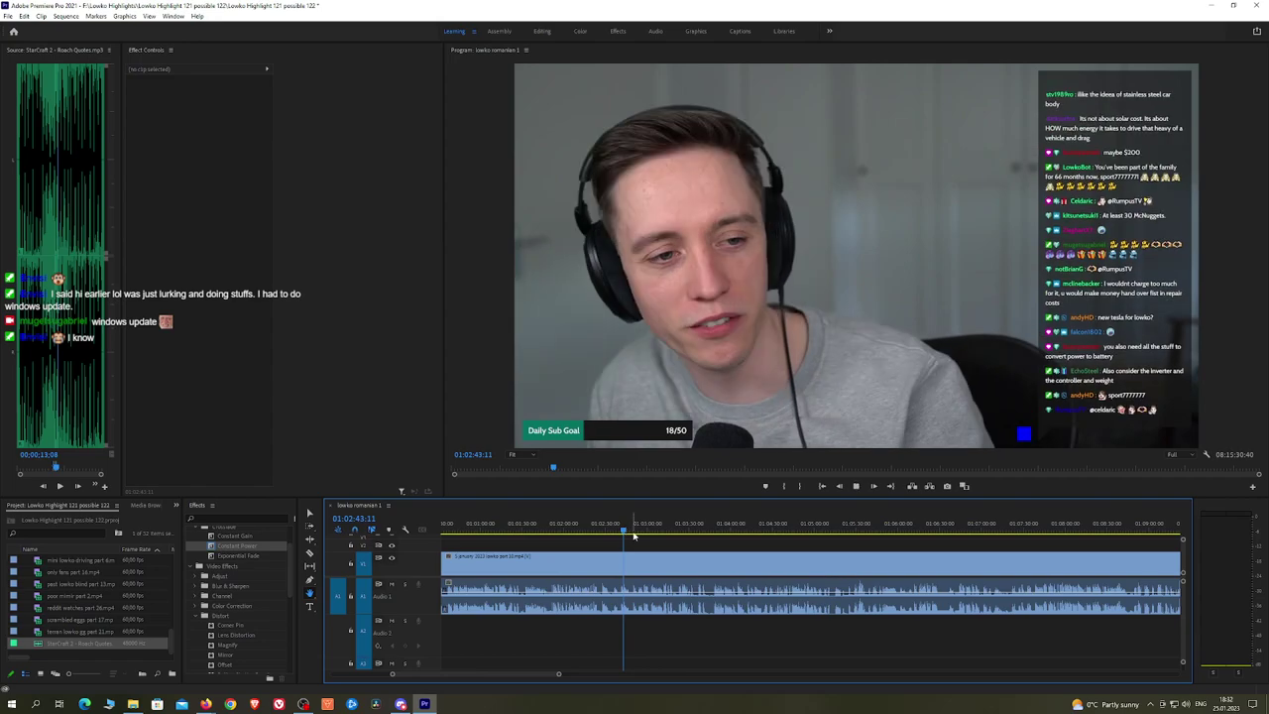
scroll(639, 550, "up", 7)
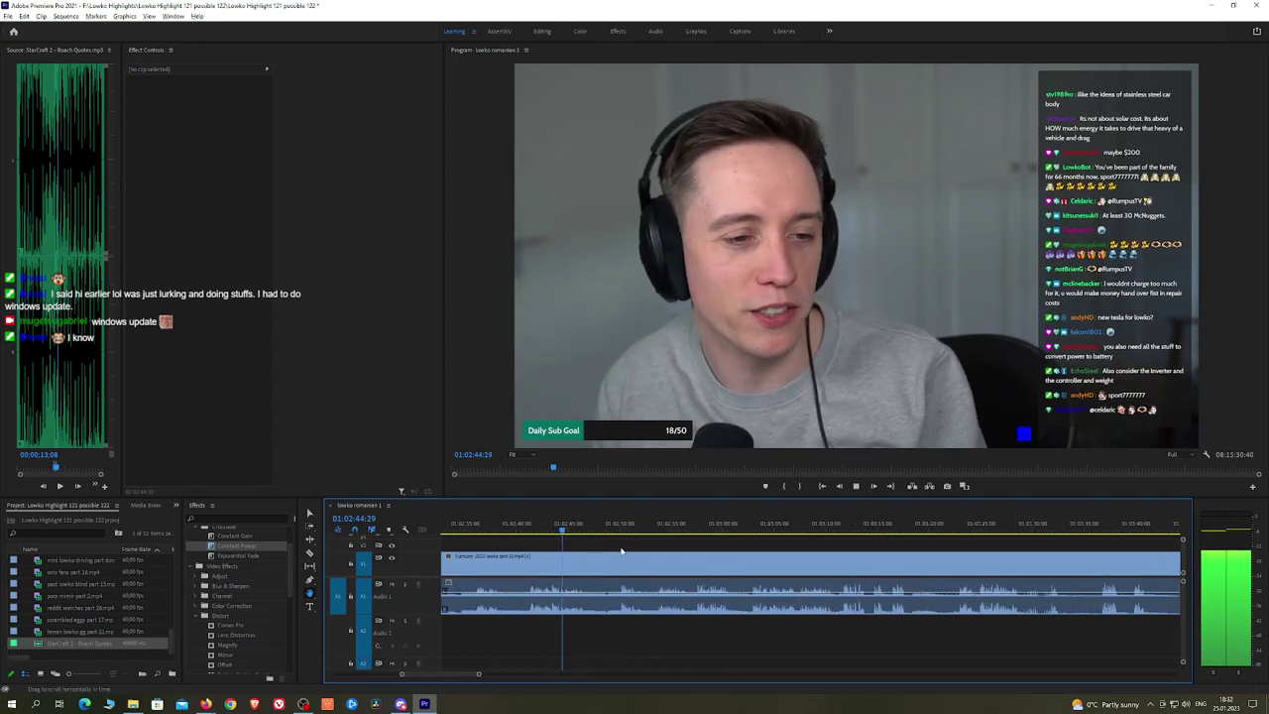
left_click(619, 531)
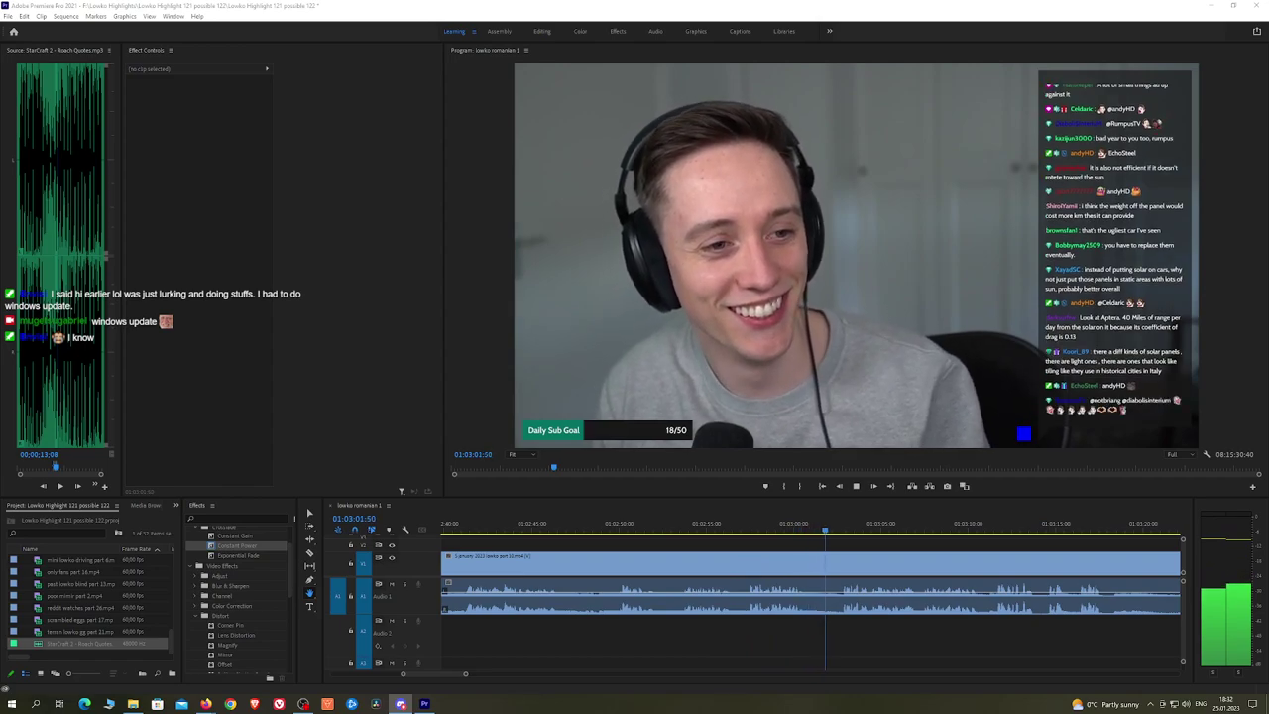
left_click(905, 550)
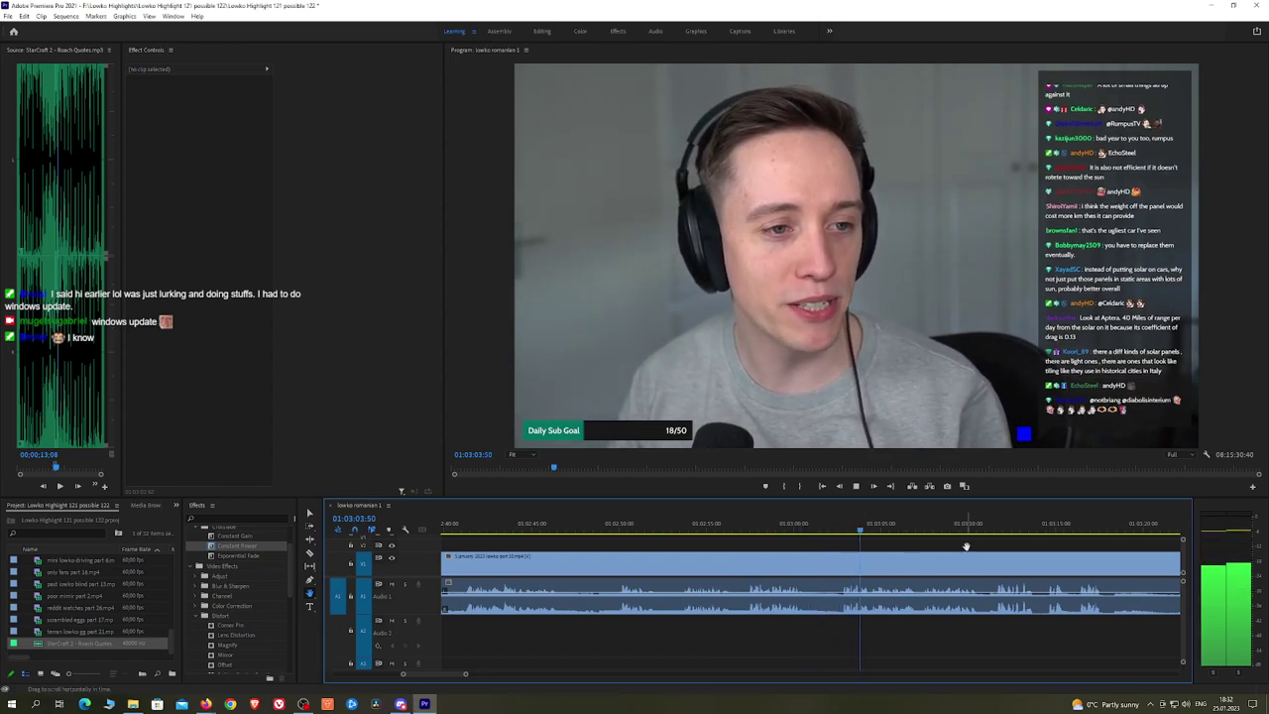
left_click_drag(967, 547, 879, 548)
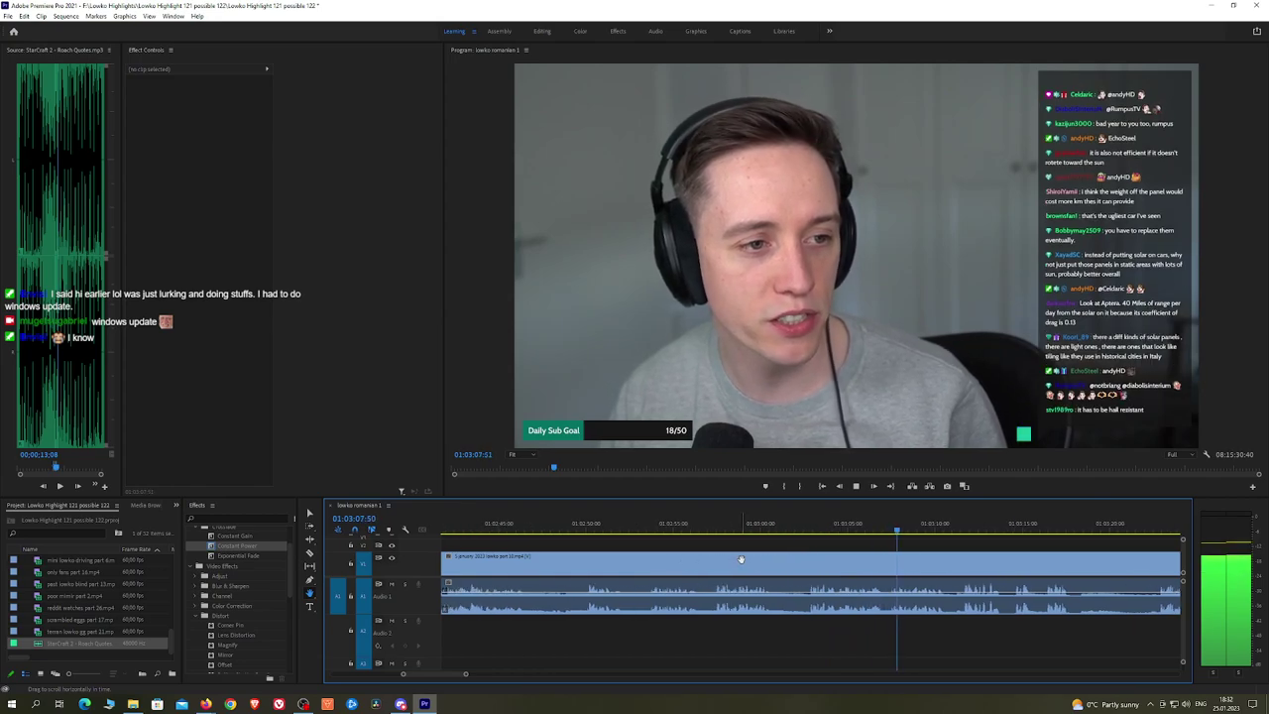
scroll(751, 567, "down", 6)
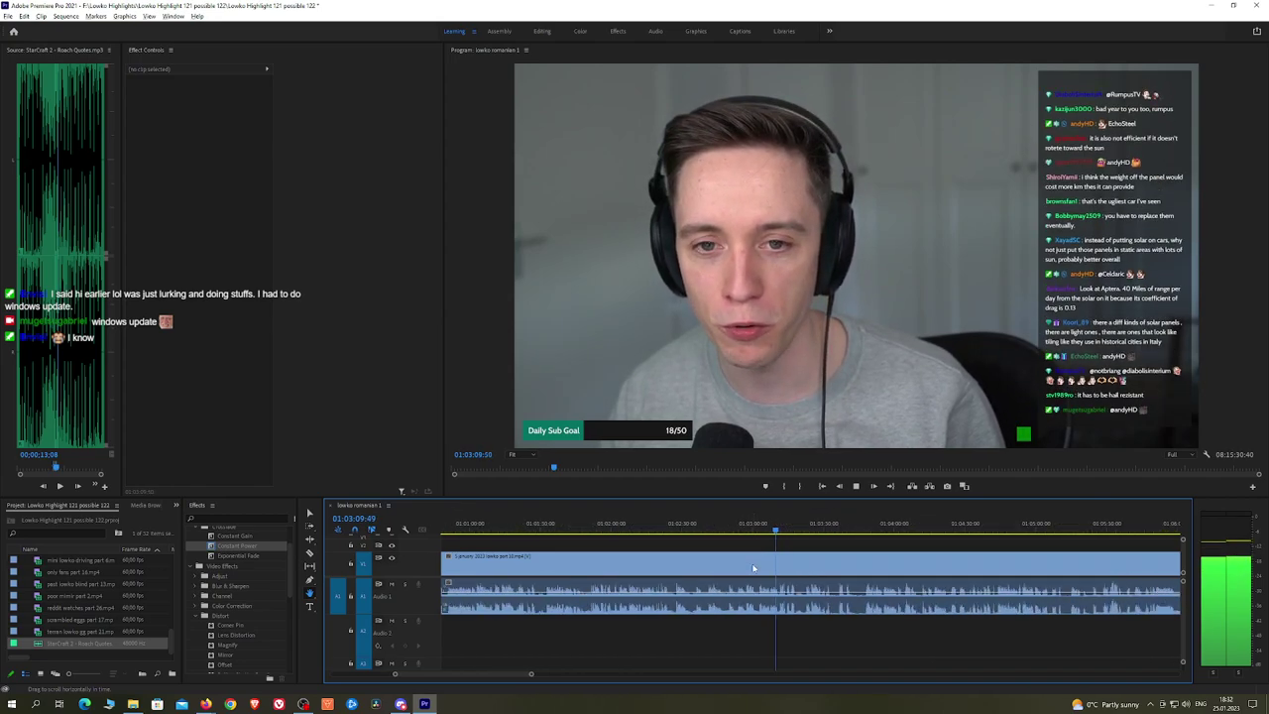
scroll(754, 568, "up", 1)
scroll(833, 558, "up", 3)
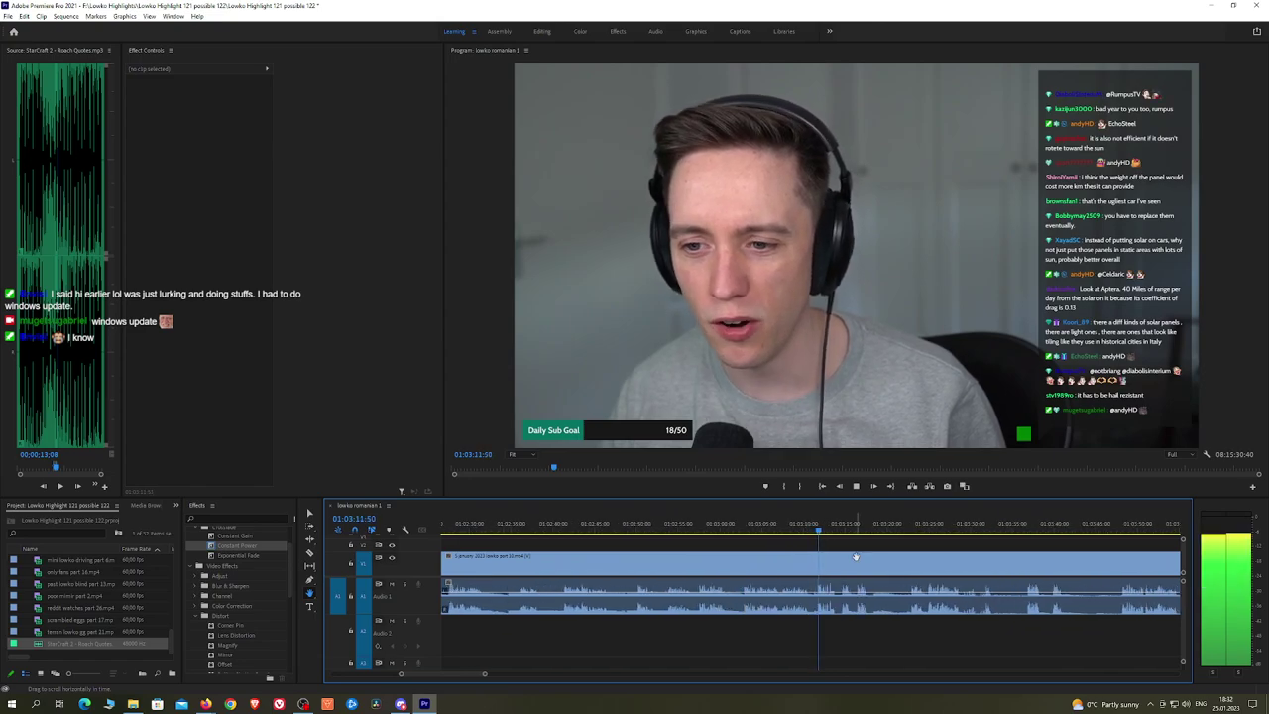
scroll(774, 560, "down", 3)
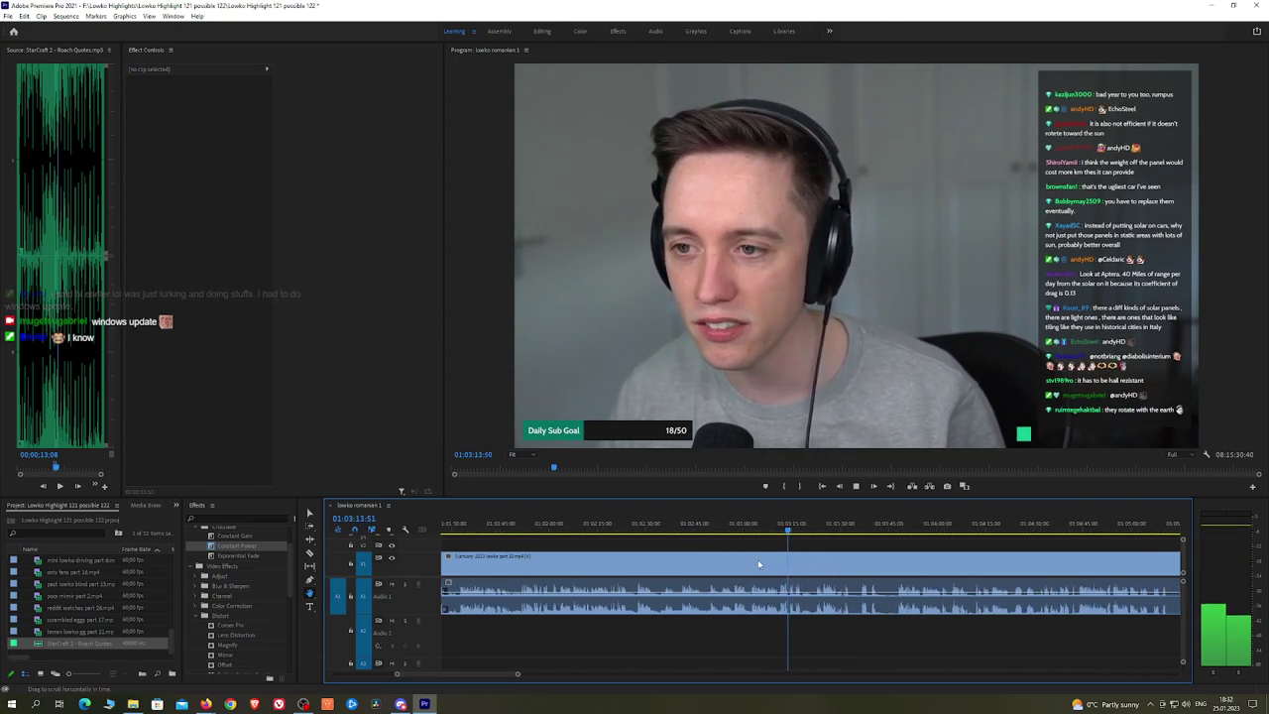
key("space")
scroll(753, 563, "up", 5)
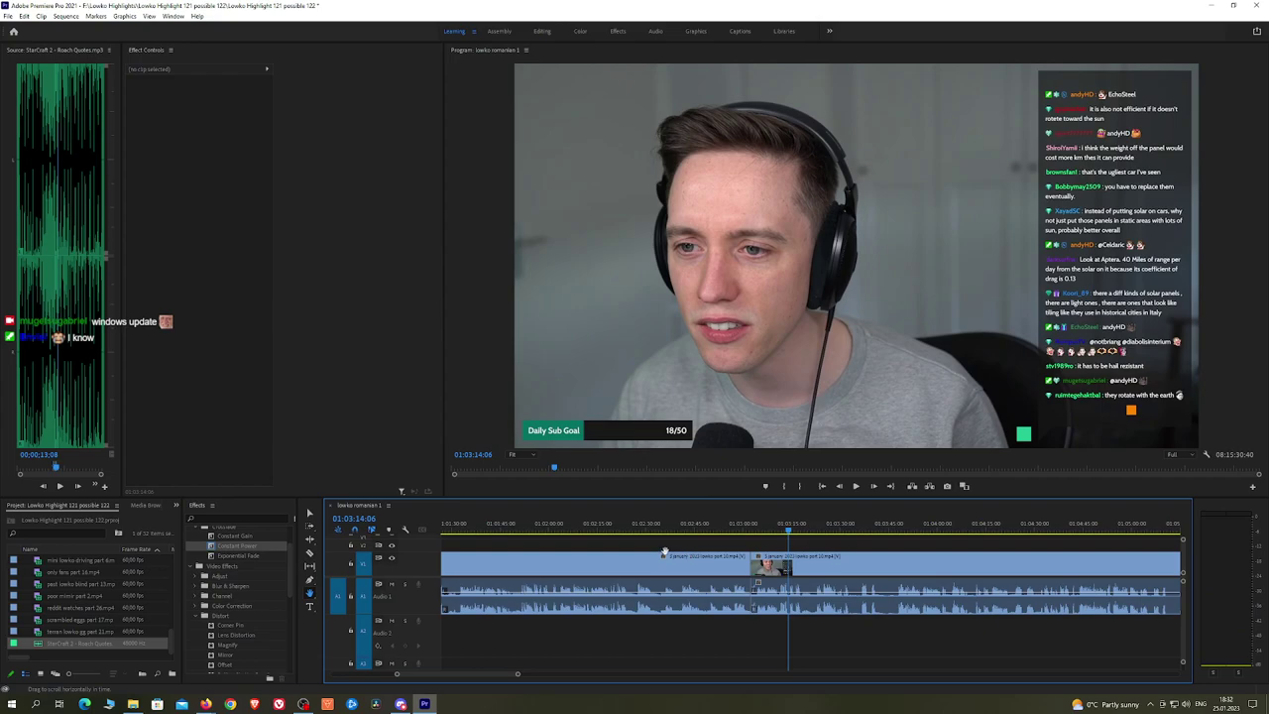
Step: Scrub back through 01:01:30 and 00:59:13 to reach about 01:00:12
left_click(700, 530)
key("space")
left_click_drag(701, 530, 556, 528)
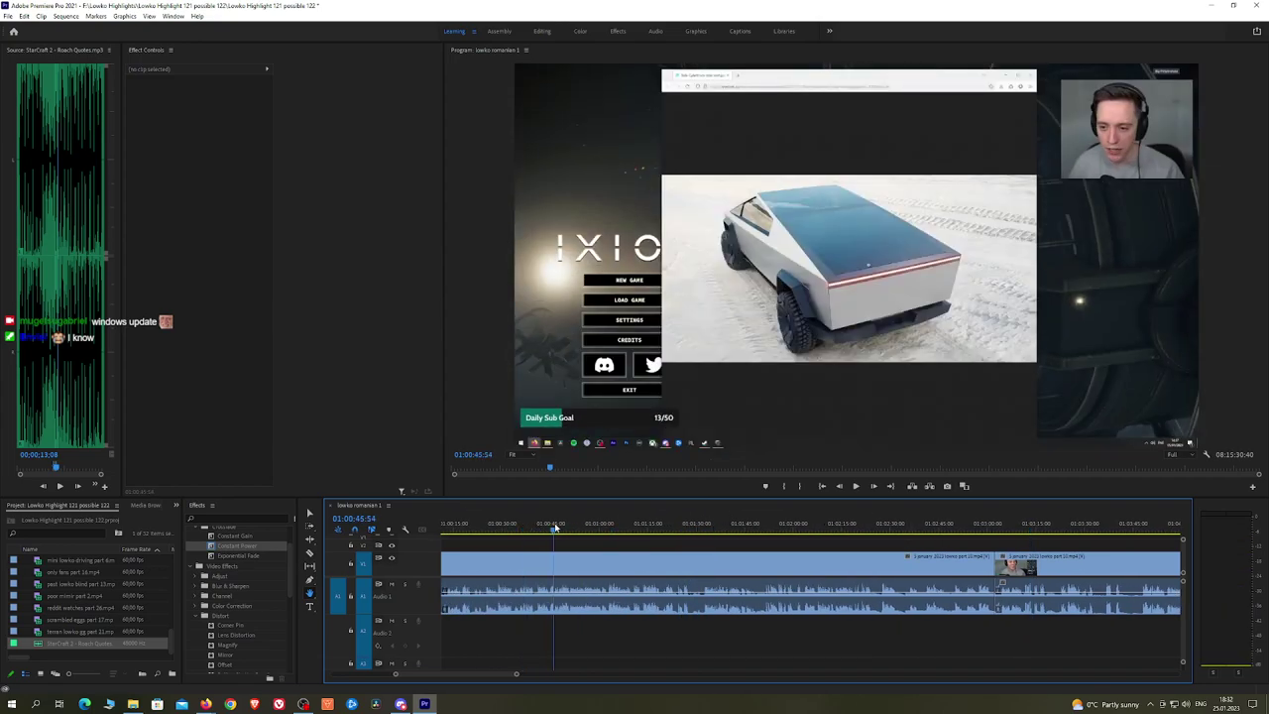
scroll(574, 542, "up", 5)
left_click(520, 531)
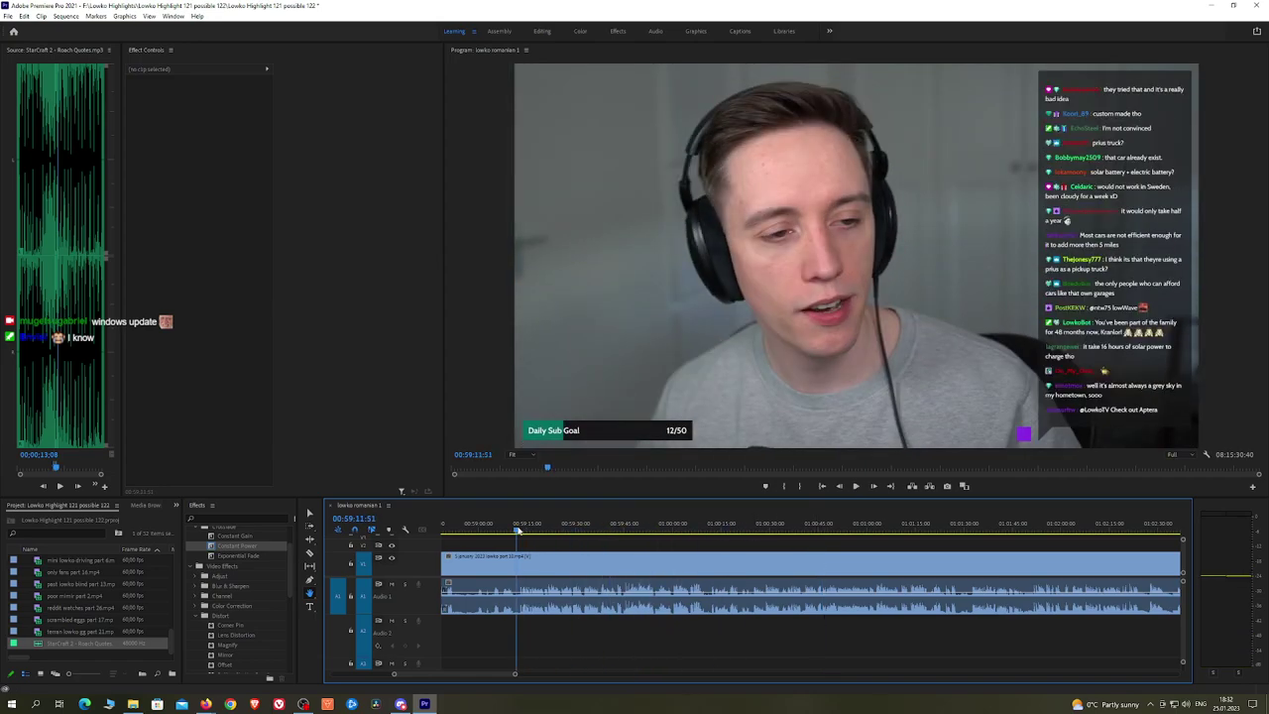
left_click(548, 530)
left_click_drag(547, 530, 765, 530)
Step: Zoom in, split where the kept footage begins, and ripple-delete everything before it
key("space")
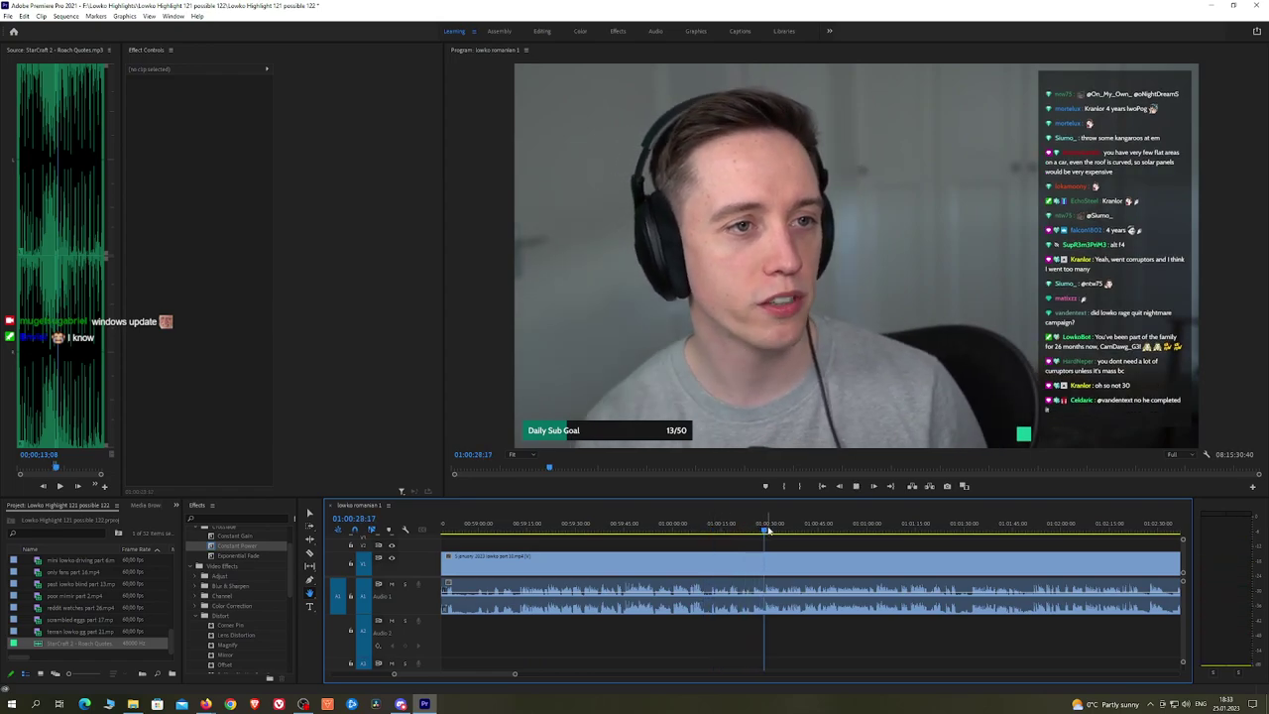
scroll(776, 548, "up", 3)
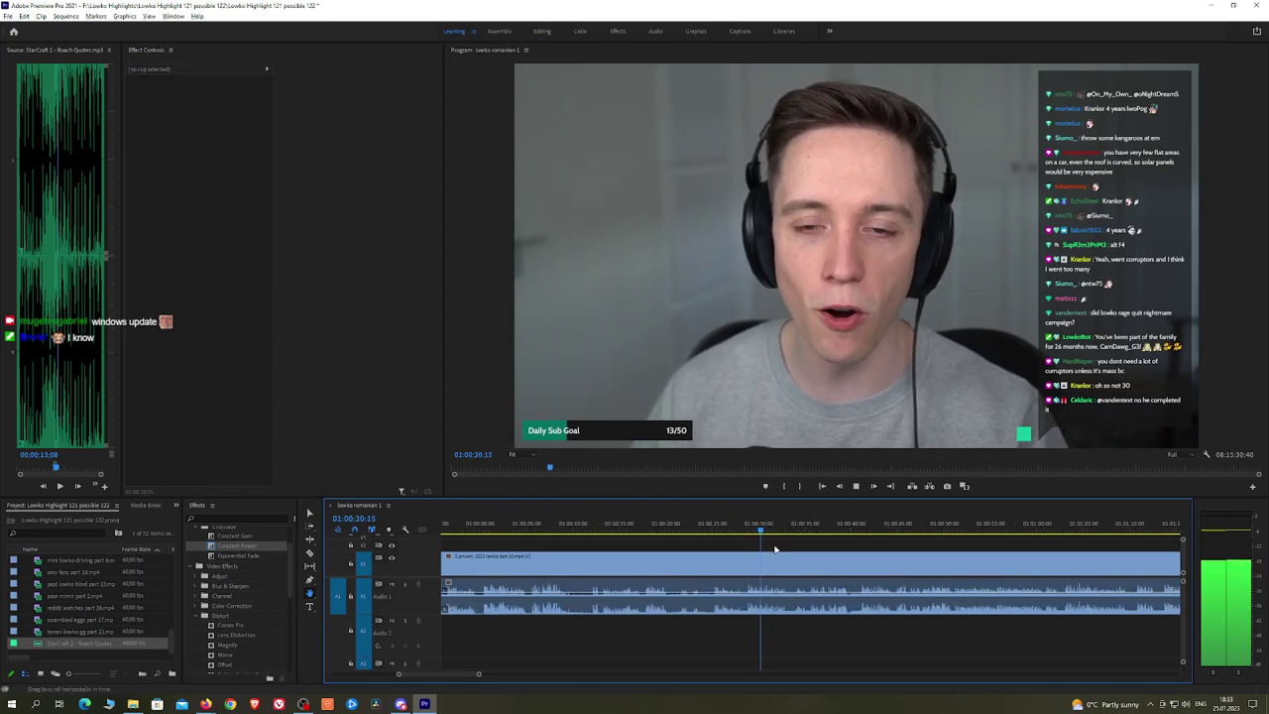
key("=")
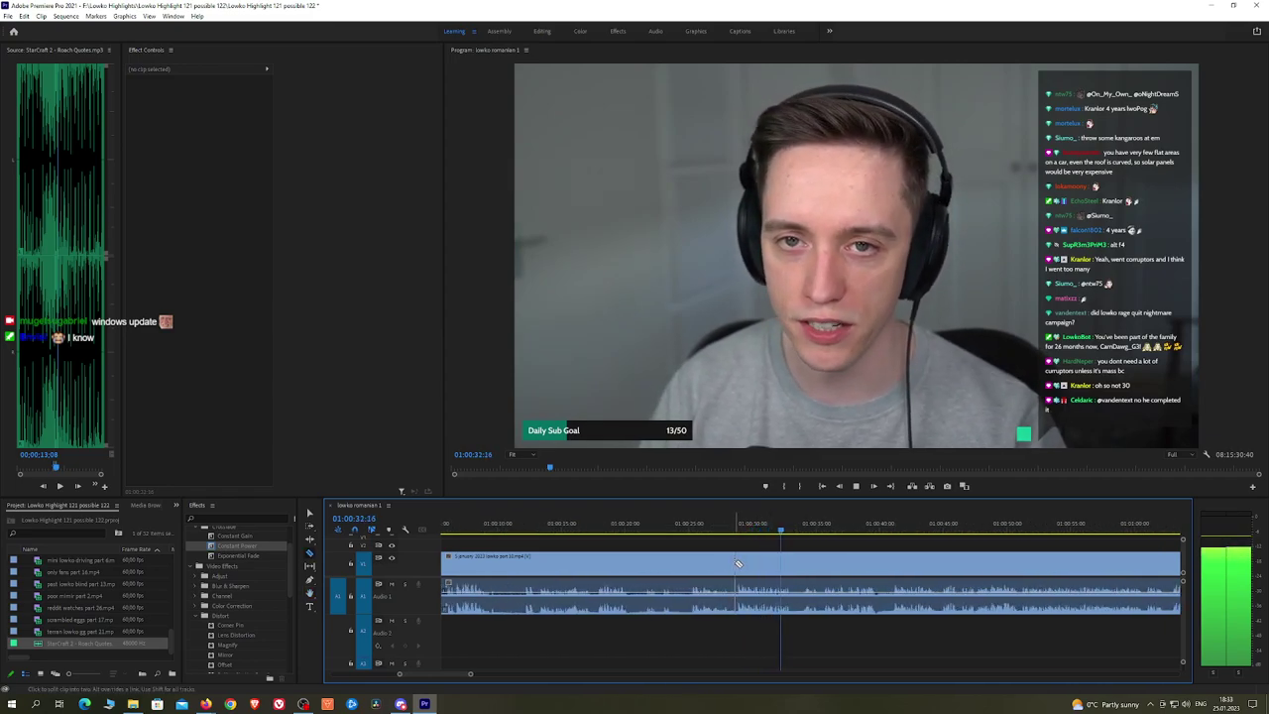
left_click(722, 562)
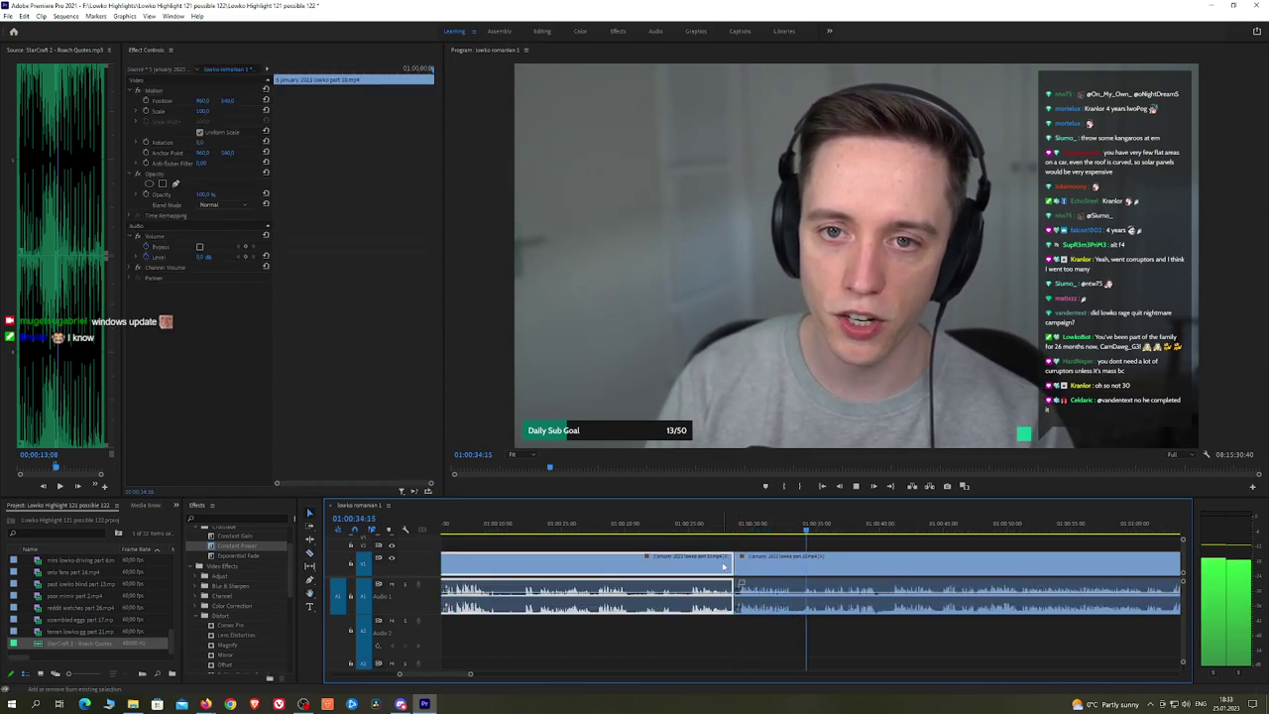
key("shift+Delete")
Step: Drop an Exponential Fade onto the new audio cut
left_click_drag(246, 556, 921, 550)
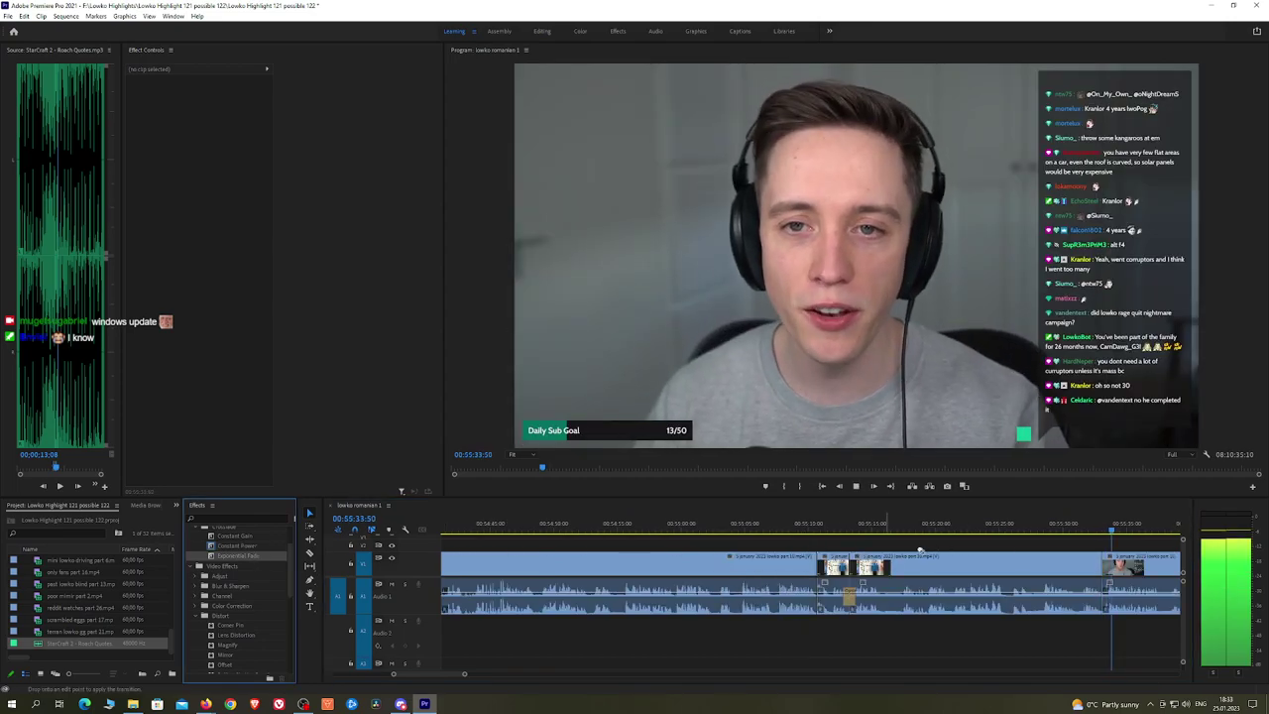
left_click_drag(1107, 598, 1105, 597)
key("h")
left_click_drag(1154, 546, 765, 545)
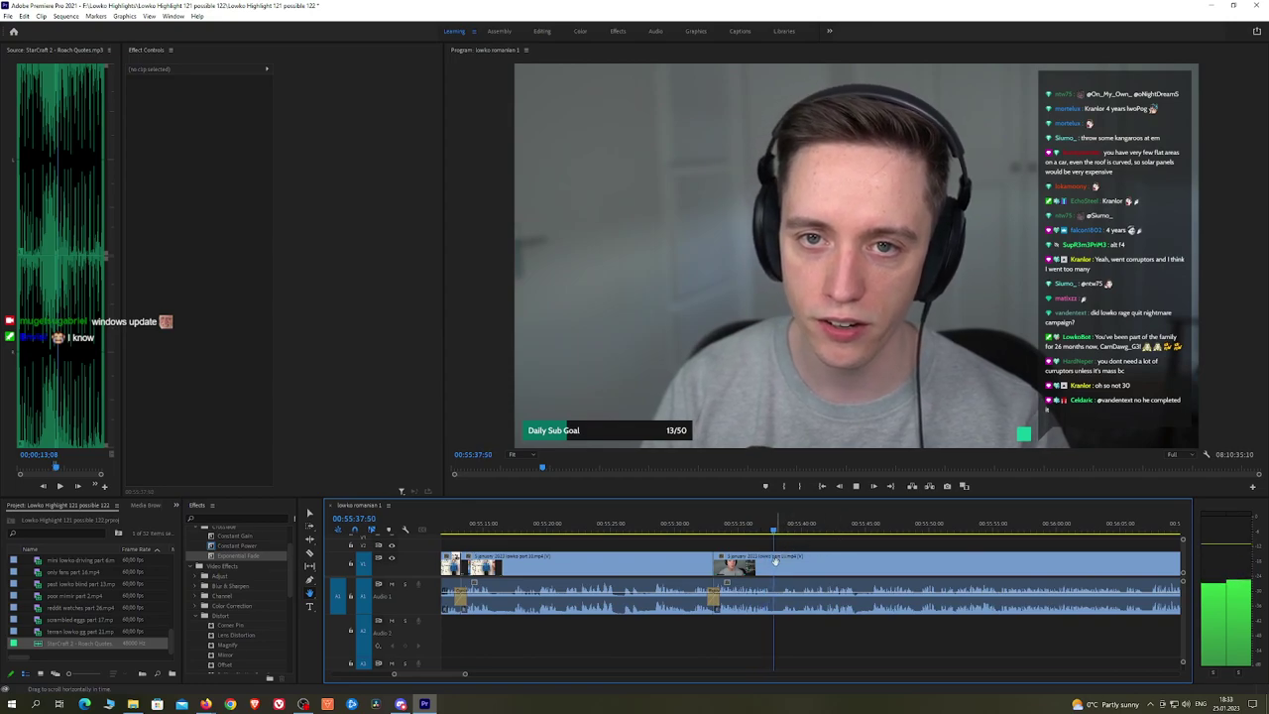
scroll(777, 571, "up", 2)
Step: Cut out a short piece with two splits, ripple-delete it, and add a Constant Power crossfade
left_click(757, 567)
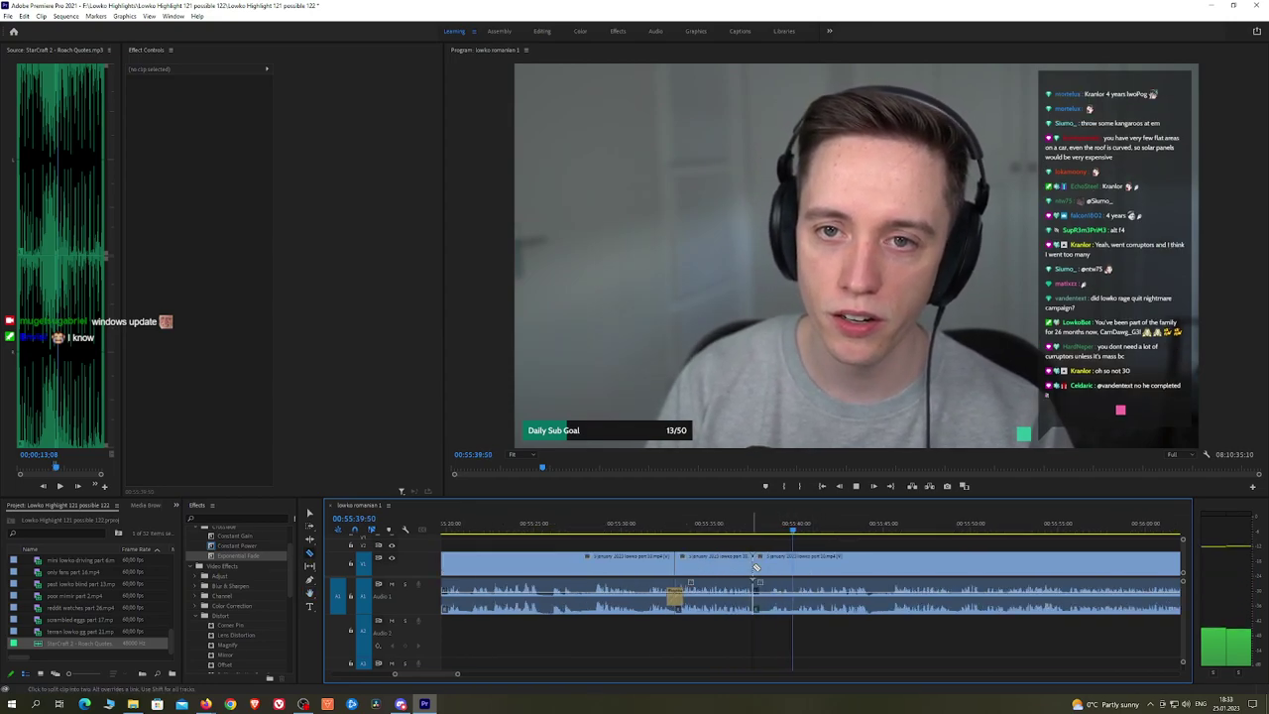
left_click(797, 561)
key("v")
left_click(780, 566)
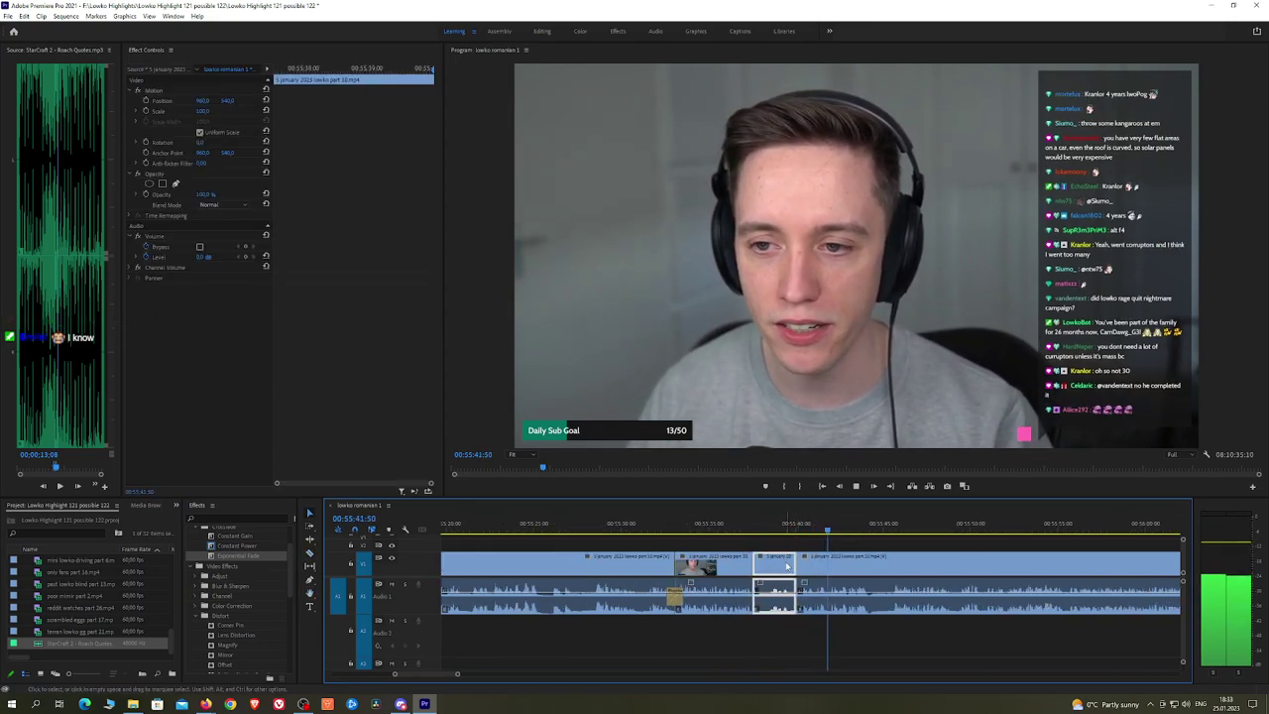
key("shift+Delete")
left_click_drag(260, 547, 752, 598)
Step: Split off another short piece, ripple-delete it, and replay around 55:45
scroll(757, 541, "down", 3)
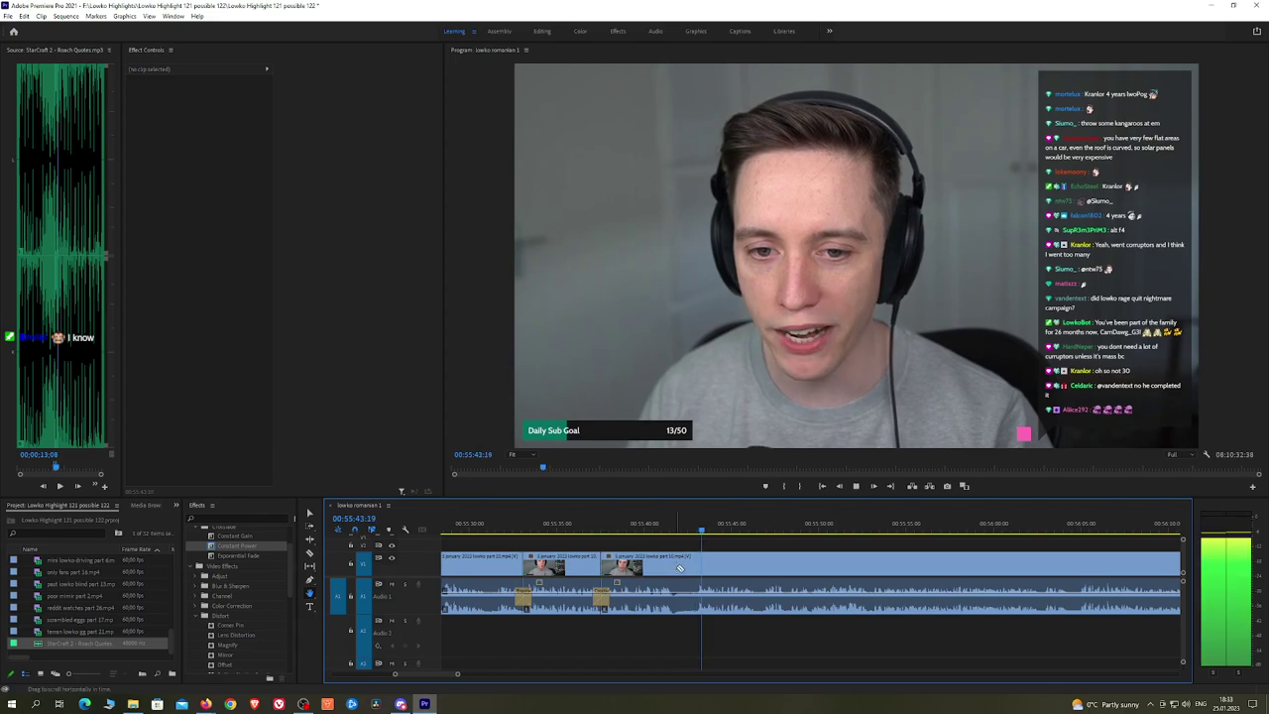
left_click(697, 567)
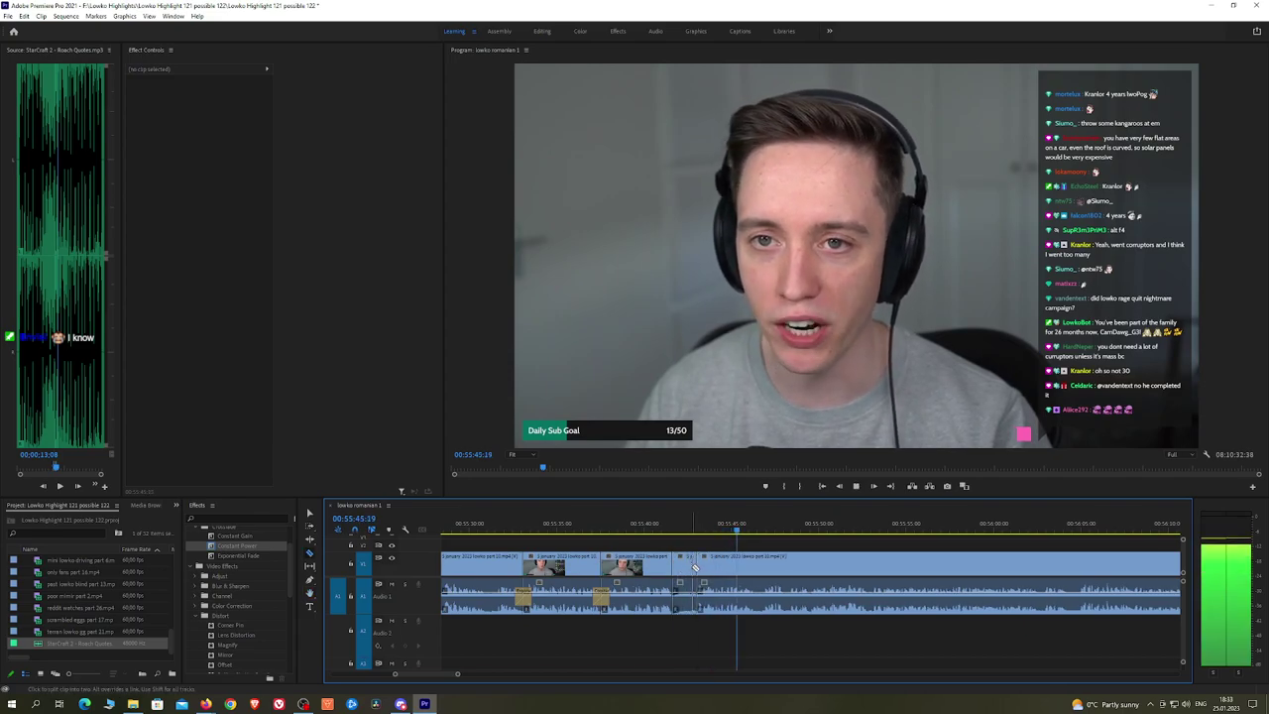
left_click(690, 569)
key("shift+Delete")
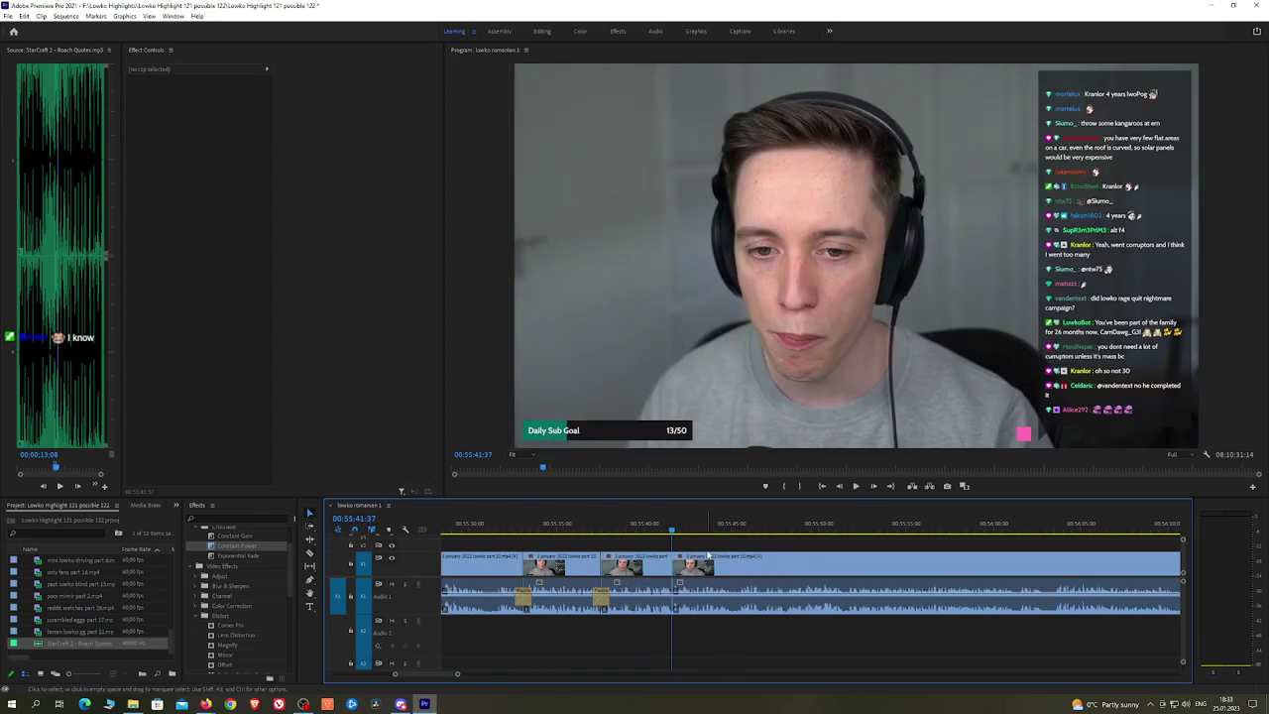
key("space")
key("space")
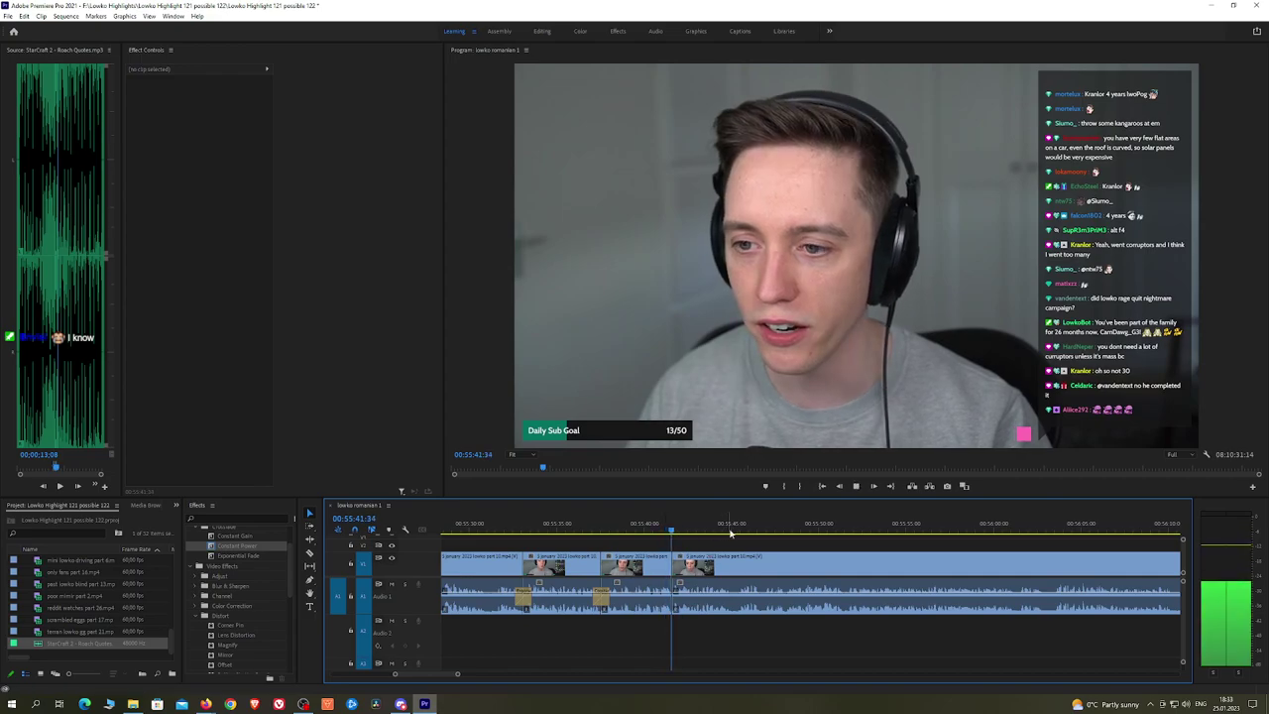
left_click(734, 533)
left_click(739, 532)
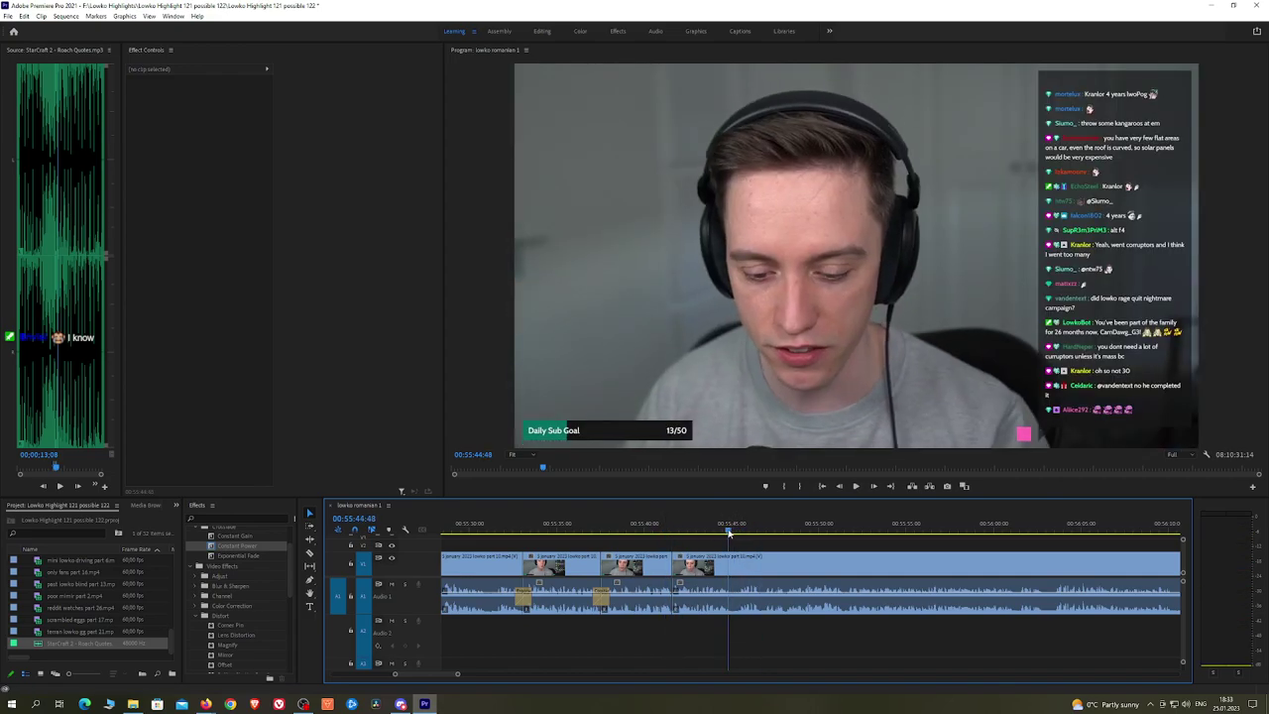
Step: Cut at 55:45:07, ripple-delete the piece before it, and add a Constant Power crossfade
key("space")
key("c")
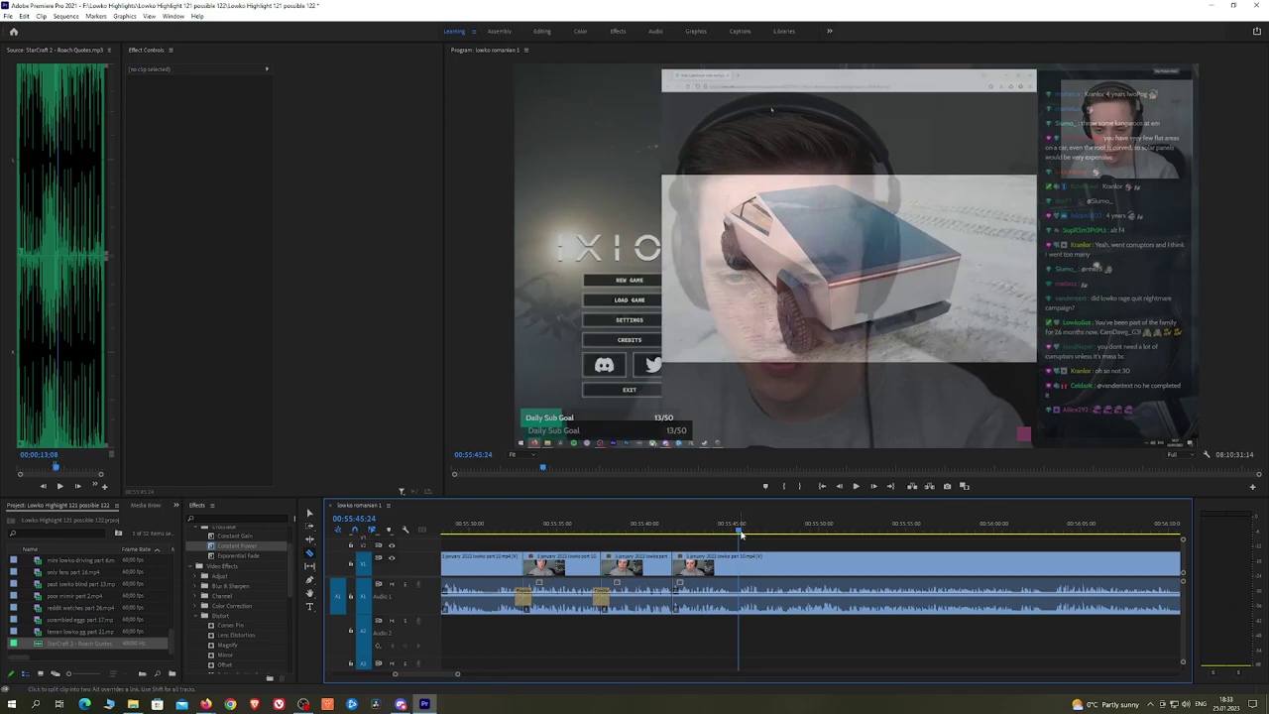
left_click(735, 534)
key("v")
left_click(725, 562)
key("shift+Delete")
key("space")
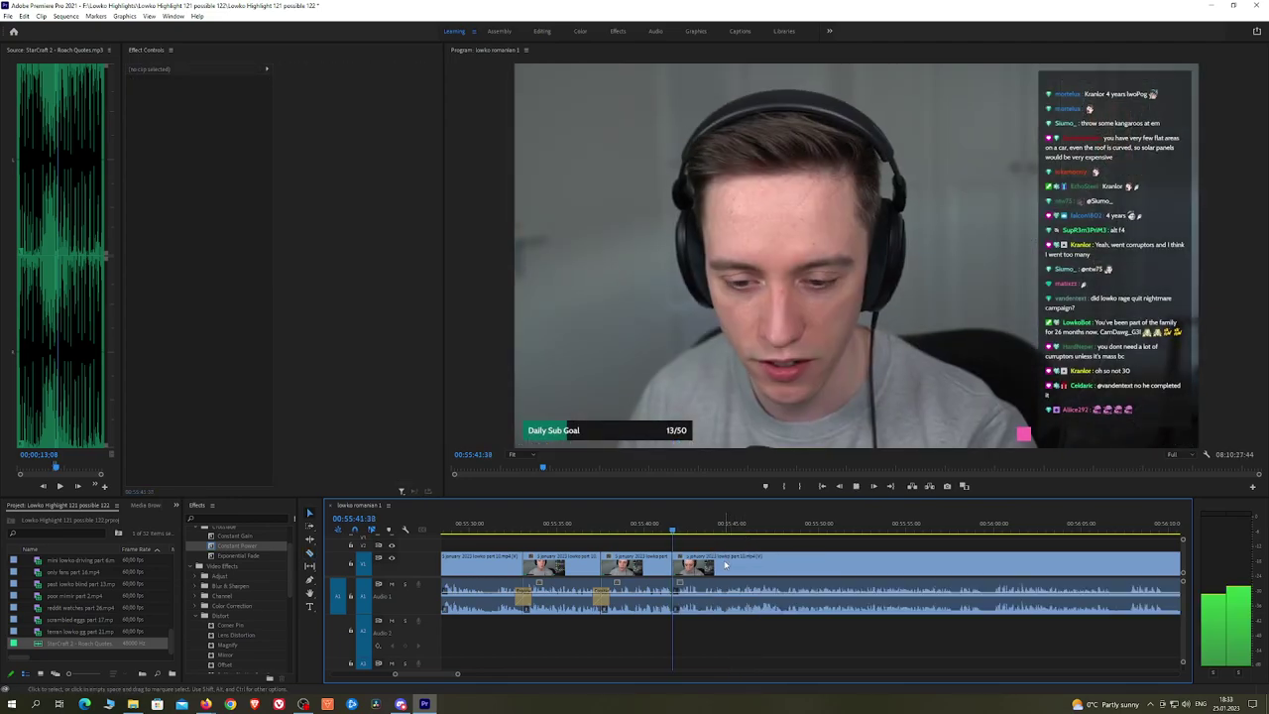
key("space")
left_click_drag(238, 546, 313, 544)
key("space")
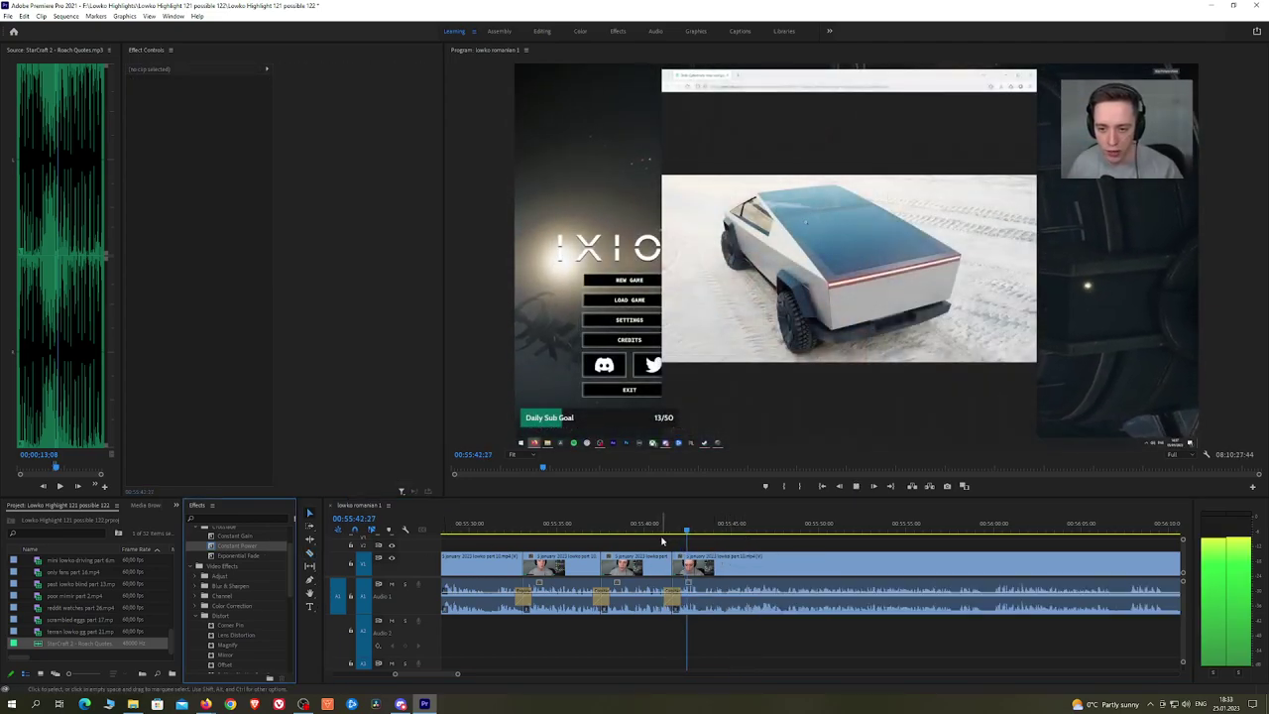
Step: Shorten the new audio crossfade to 46 frames and replay it from 55:41:07
left_click(663, 534)
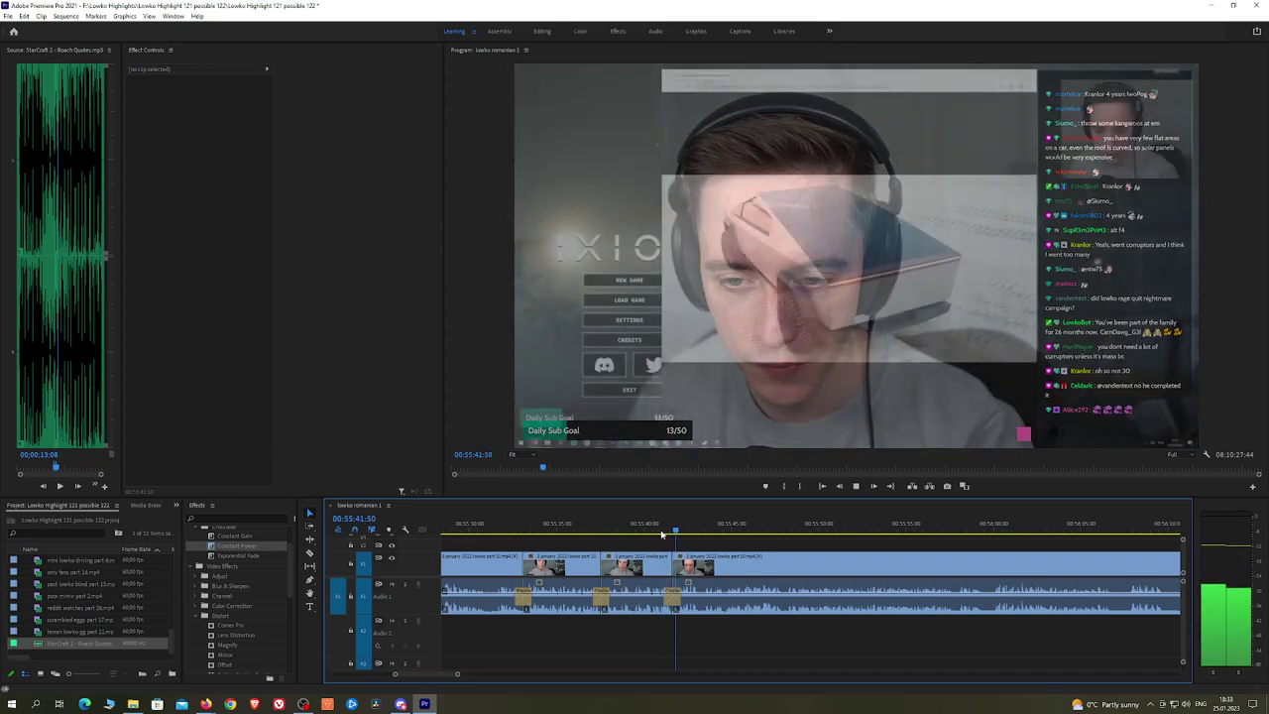
left_click(664, 535)
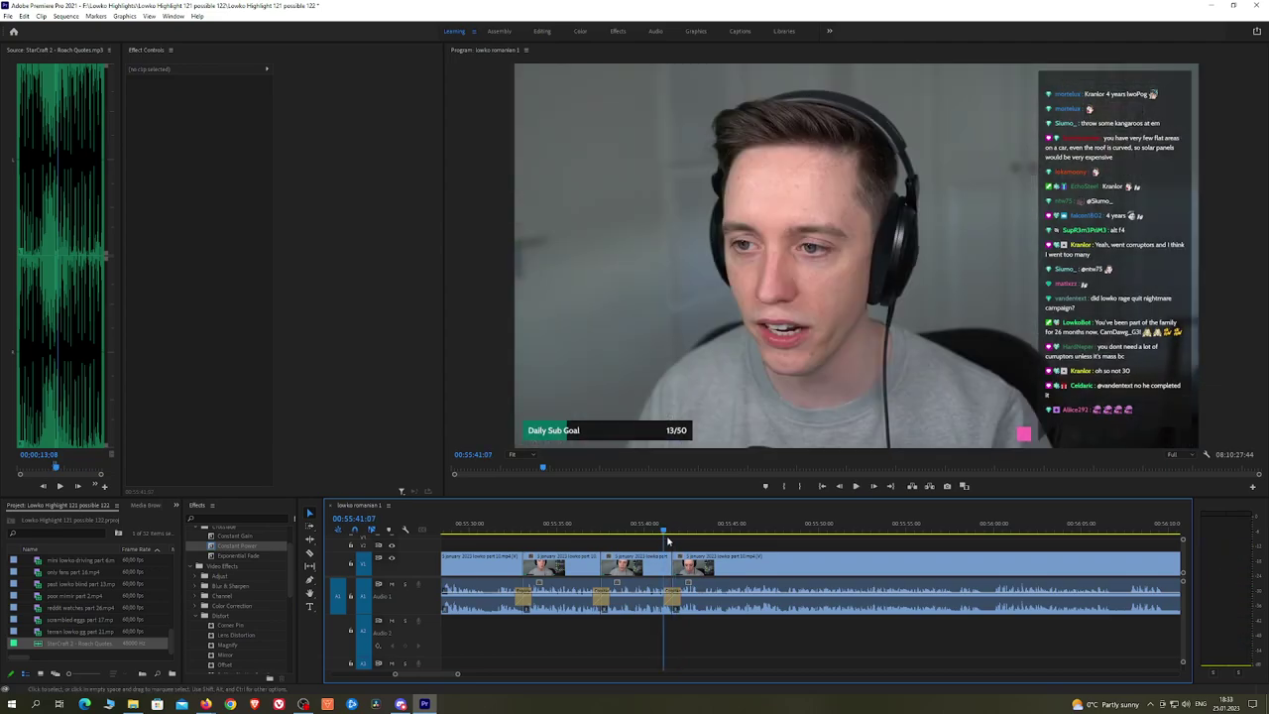
left_click(683, 598)
left_click_drag(682, 598, 678, 598)
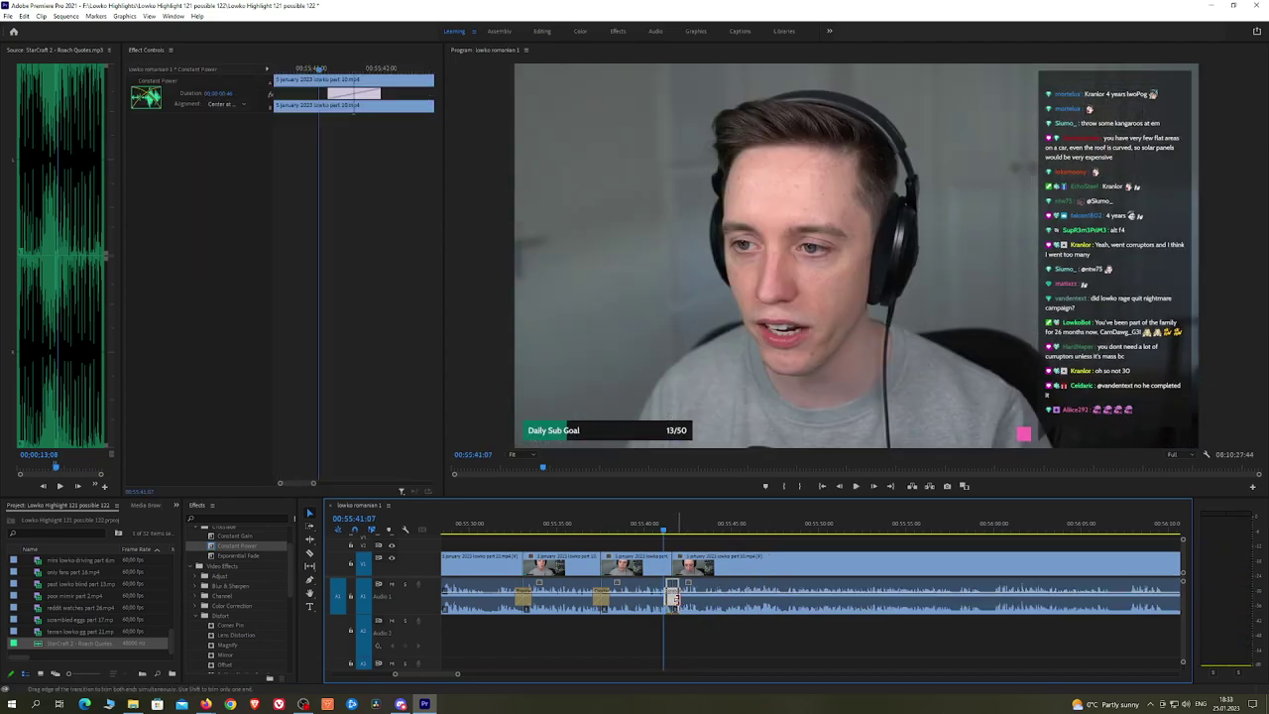
key("space")
Step: Deselect the transition and replay the edited section from 55:40:00
left_click(786, 545)
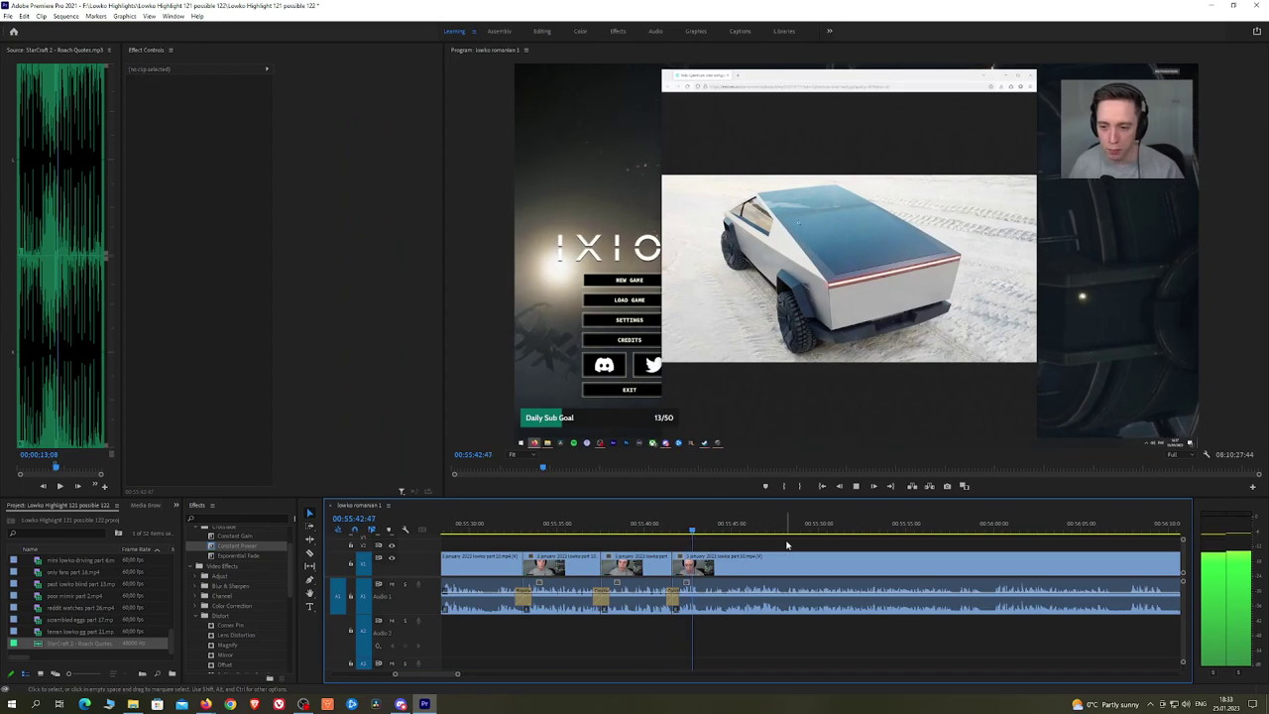
left_click(645, 533)
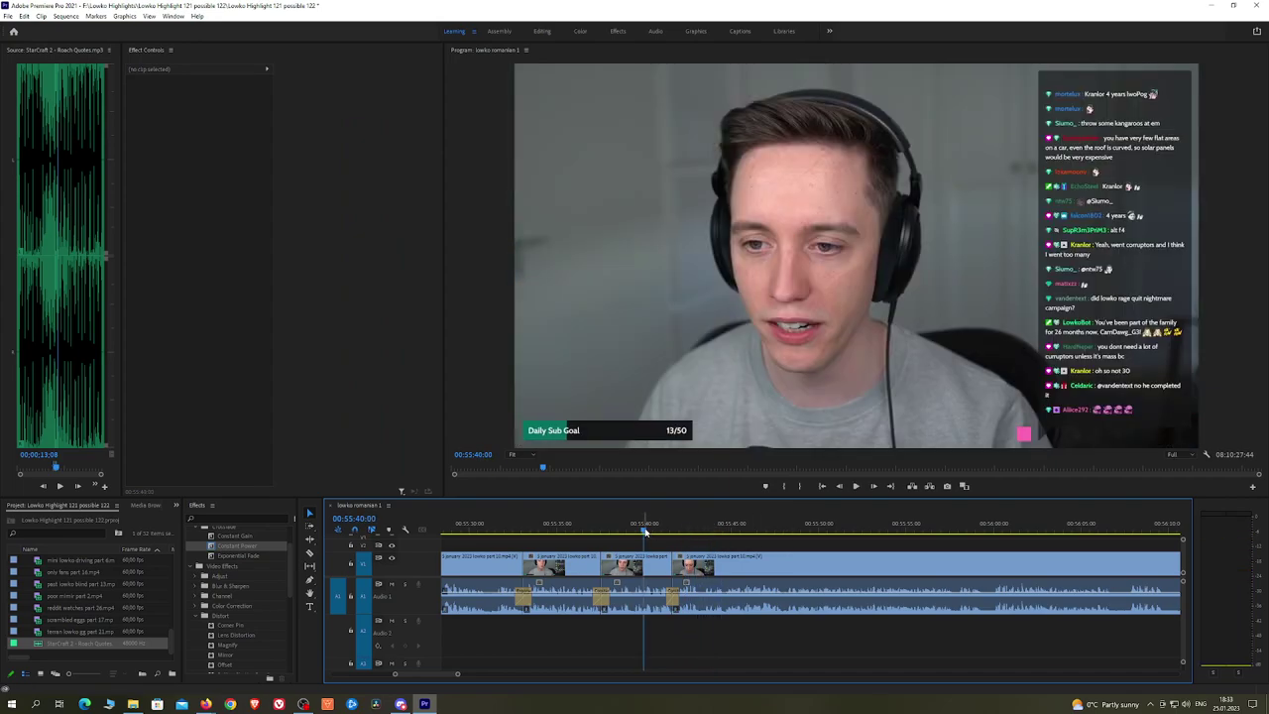
key("space")
key("h")
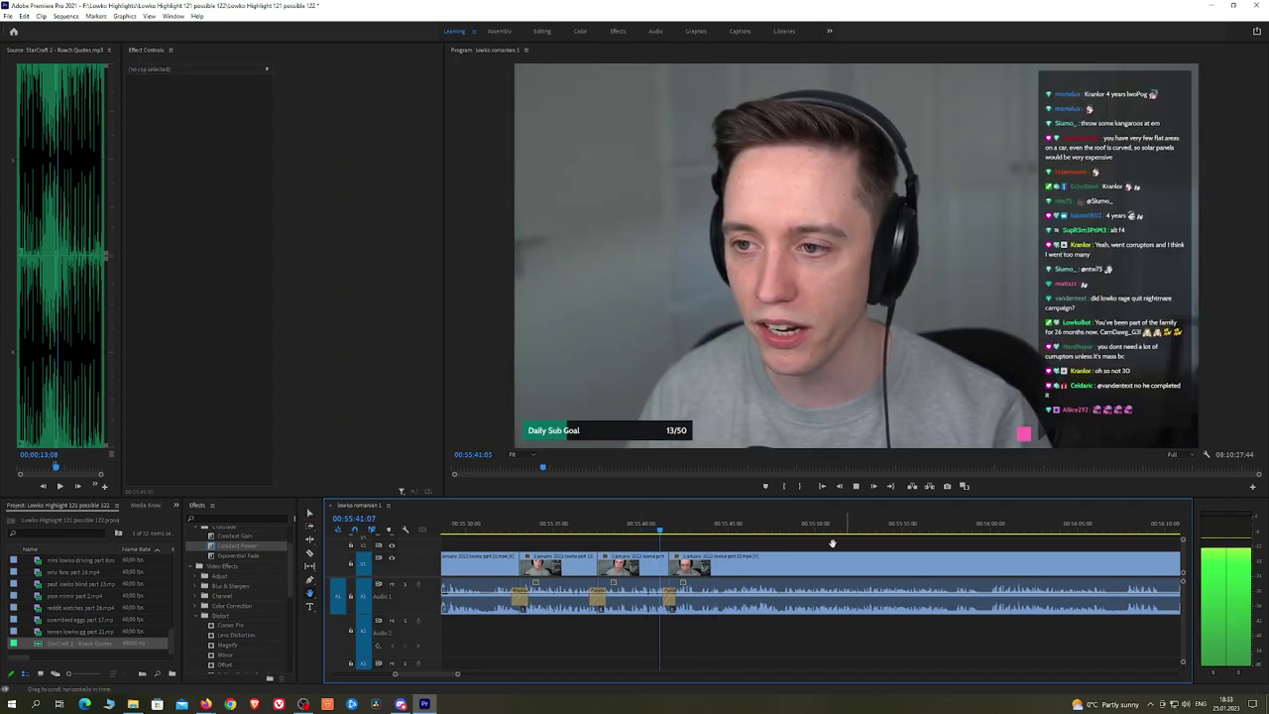
left_click_drag(830, 545, 770, 544)
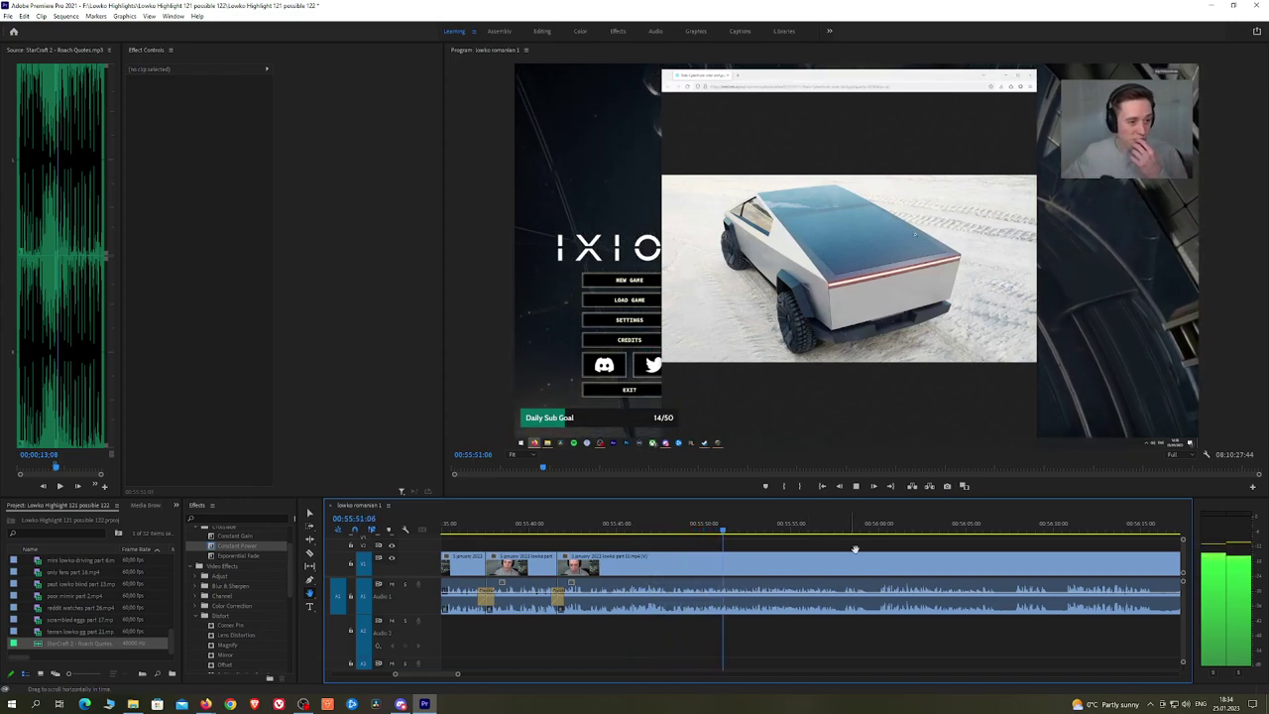
Step: Ripple-delete the short clip at the first edit point and add a Constant Power crossfade there
scroll(843, 546, "down", 3)
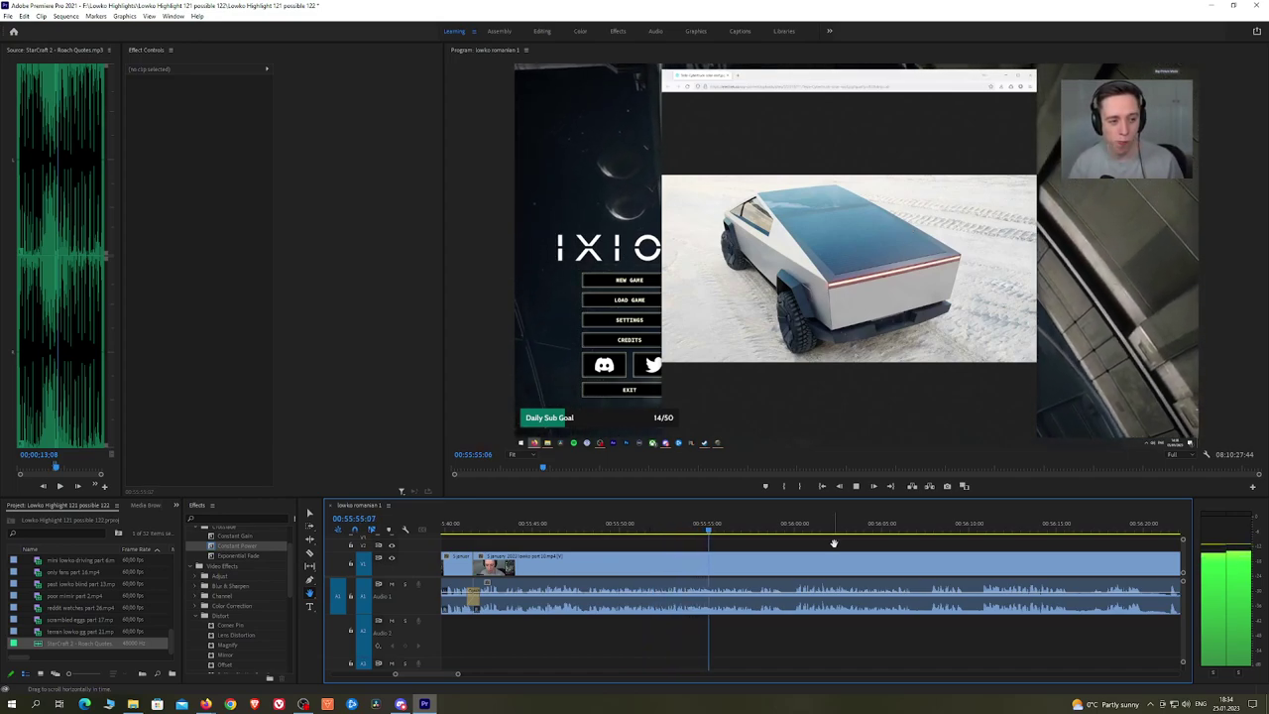
left_click_drag(834, 545, 786, 545)
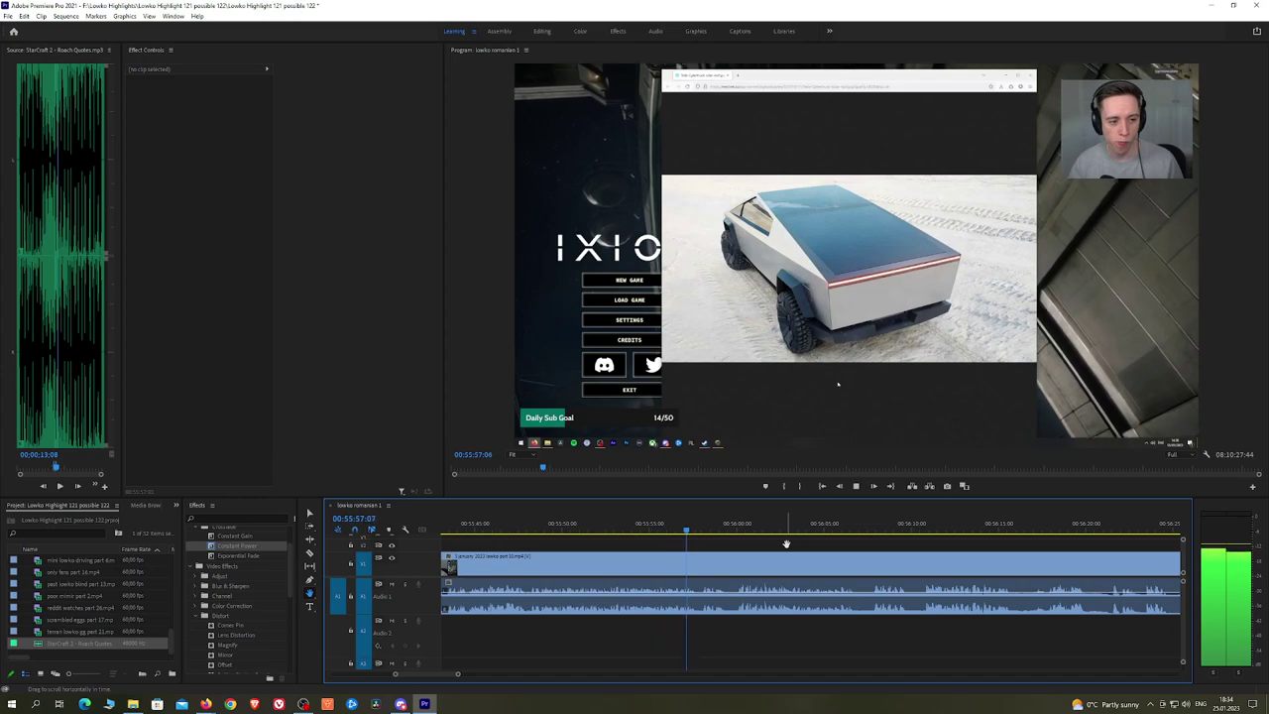
left_click_drag(786, 545, 755, 545)
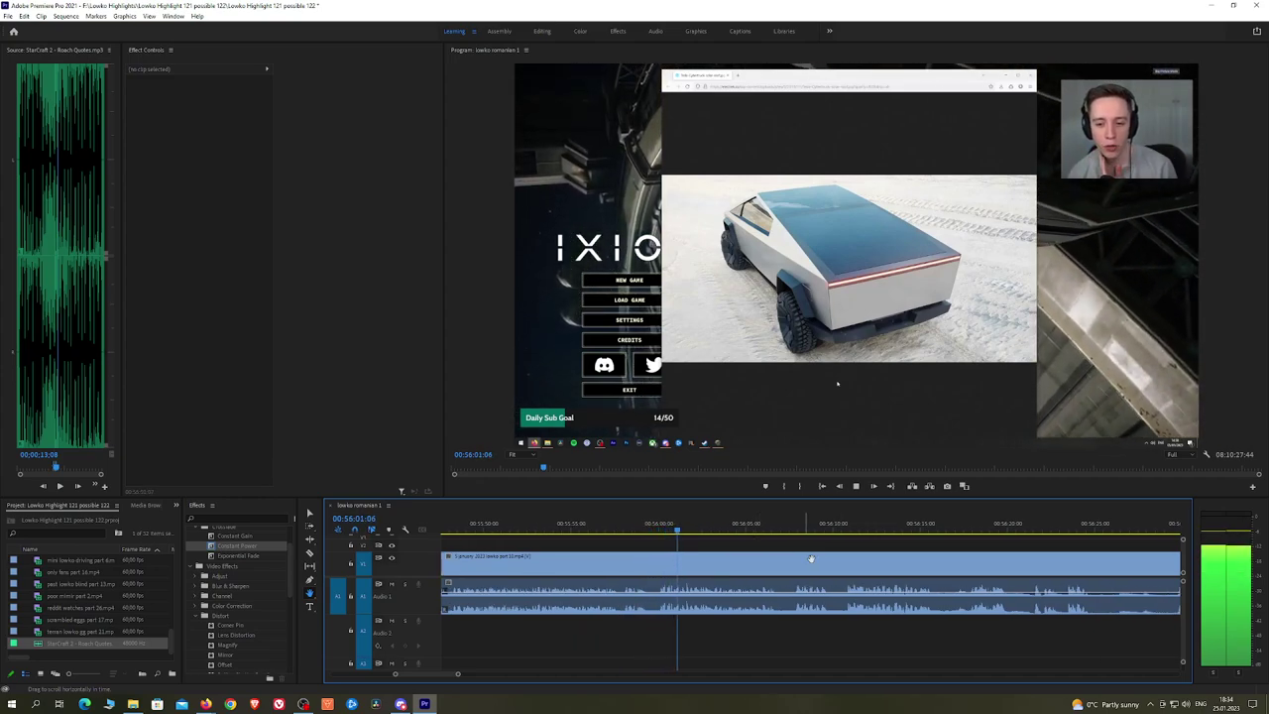
scroll(811, 555, "down", 1)
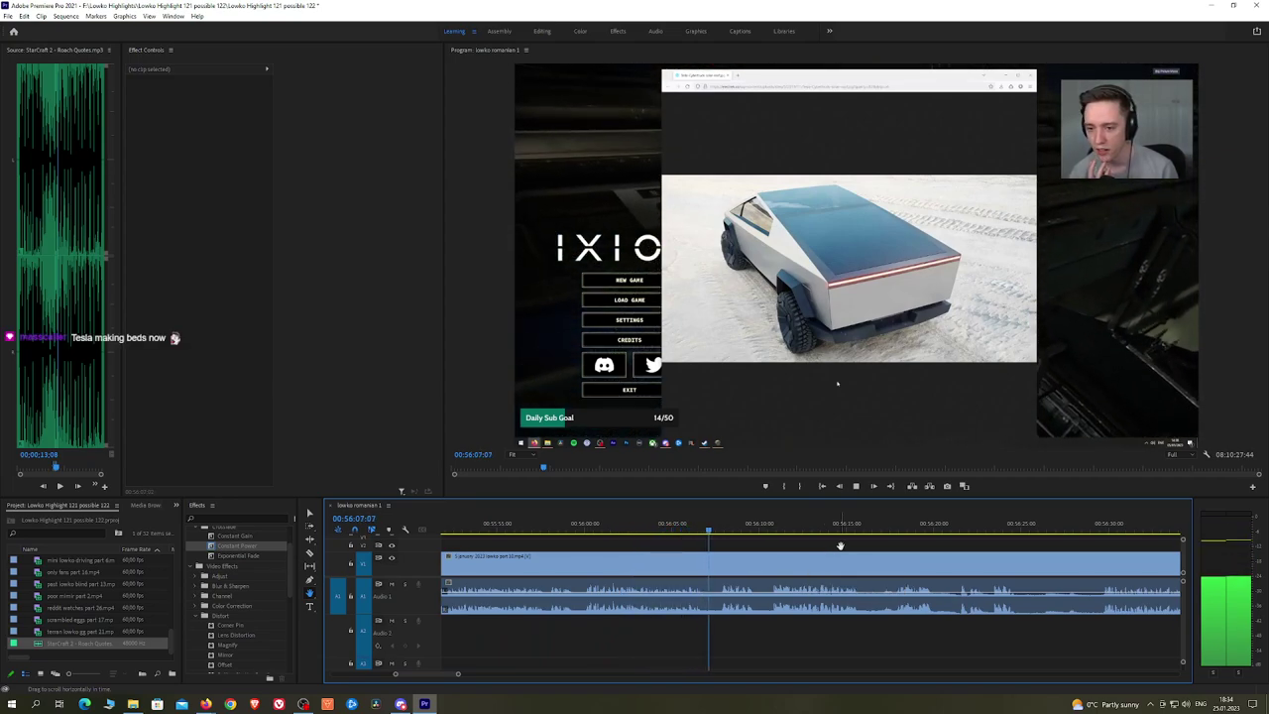
scroll(728, 537, "down", 3)
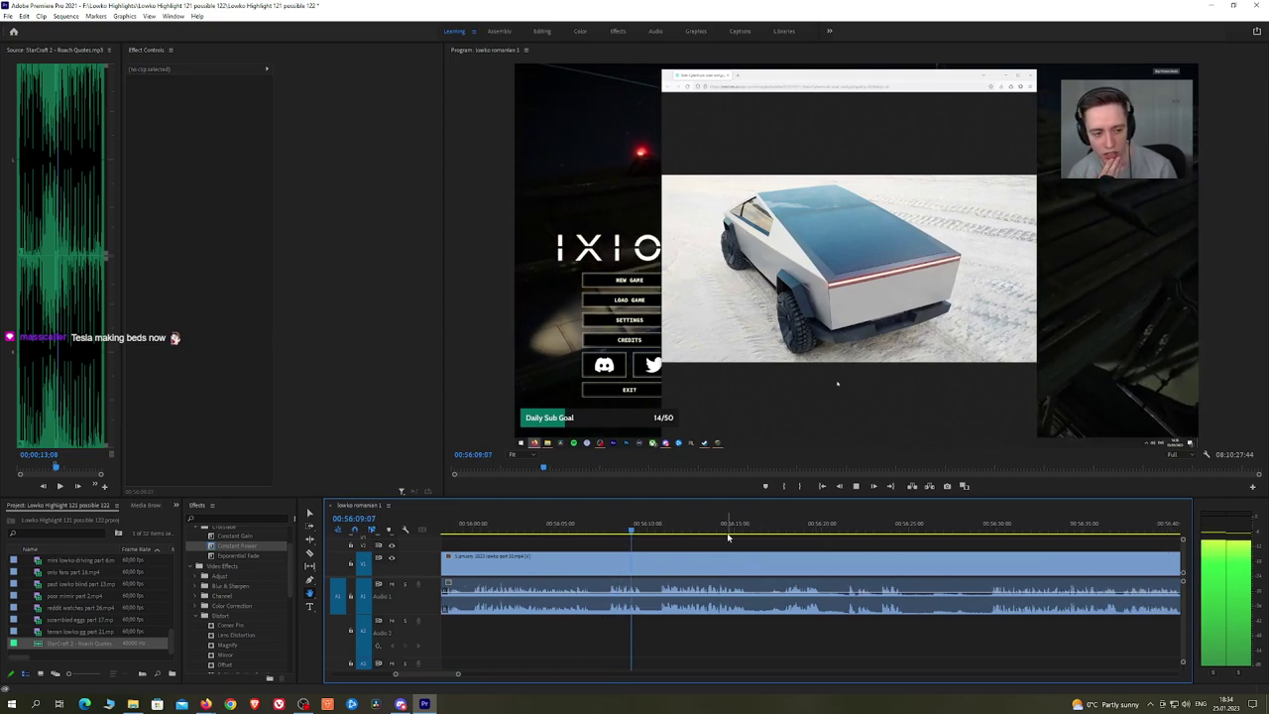
left_click(652, 562)
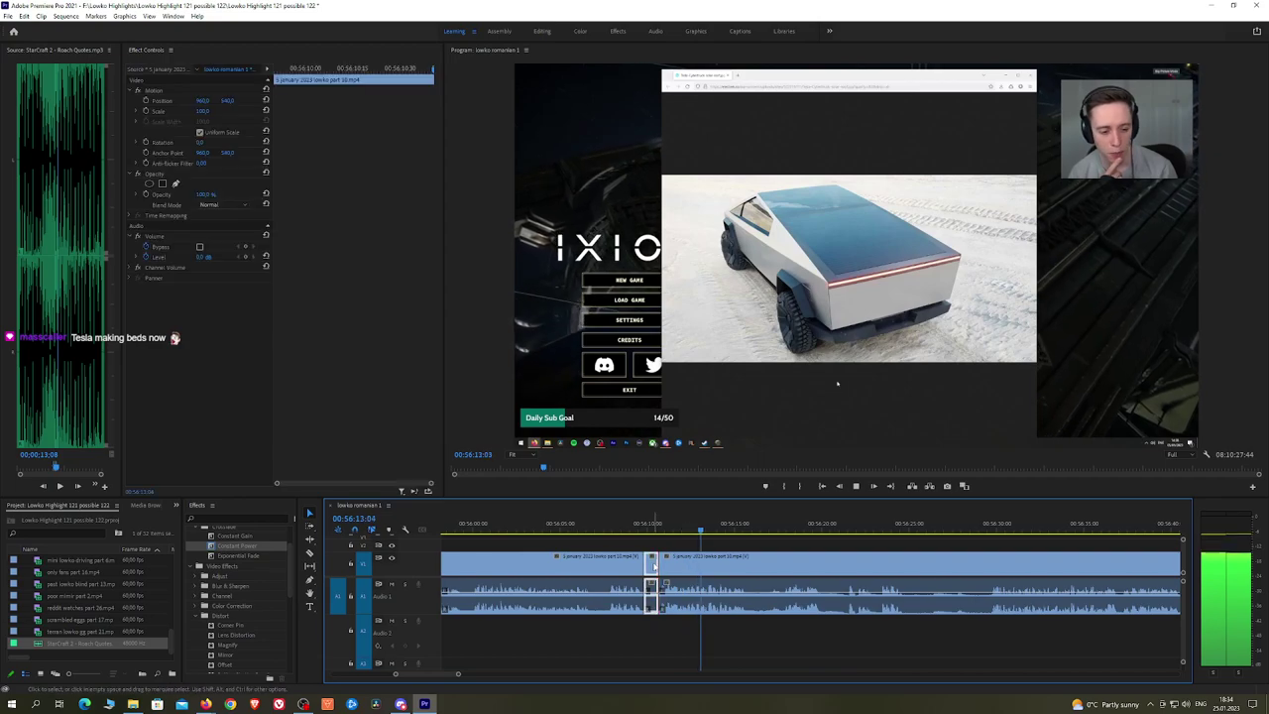
key("shift+Delete")
key("space")
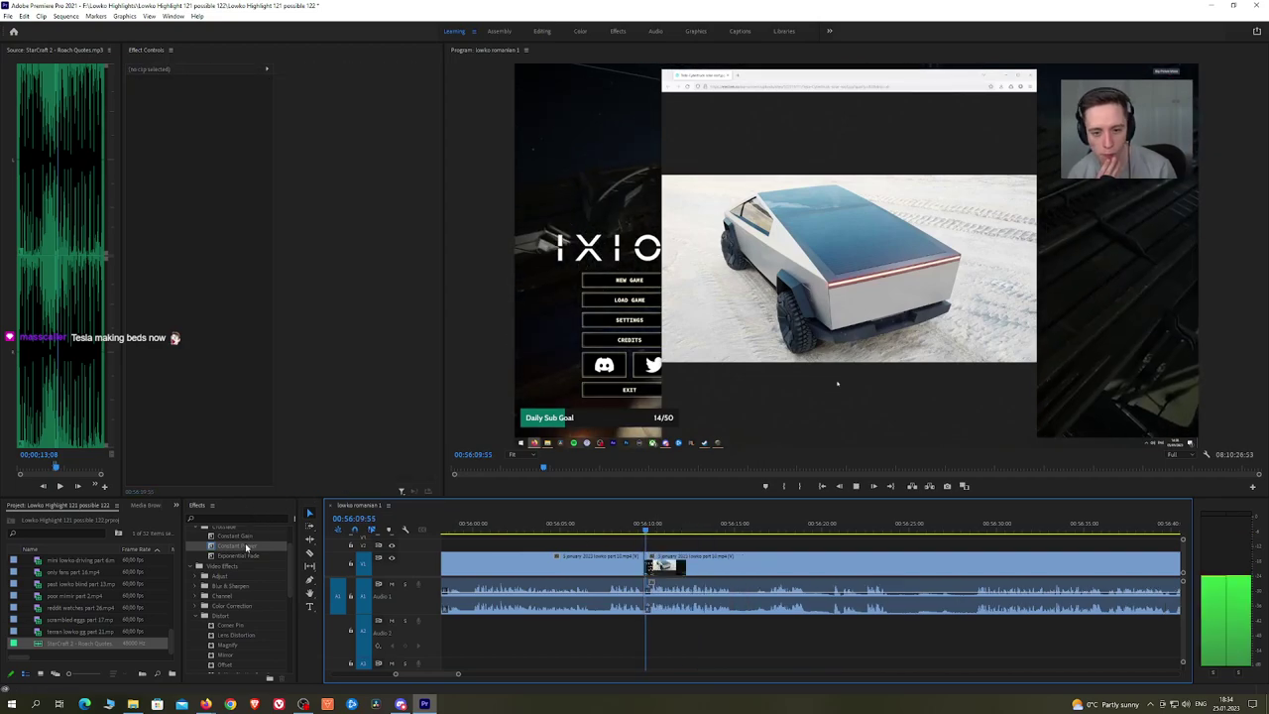
left_click_drag(246, 547, 597, 558)
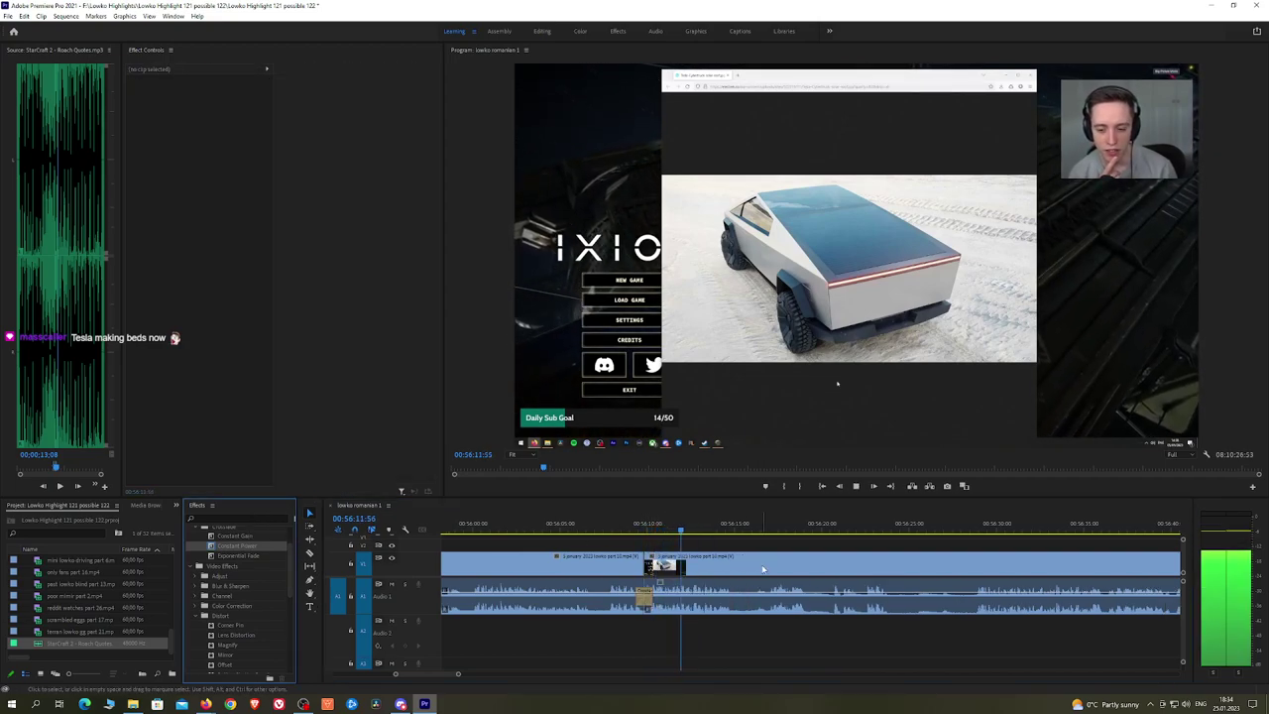
Step: Split off the next short section, ripple-delete it and crossfade the new audio cut
left_click_drag(766, 551, 690, 534)
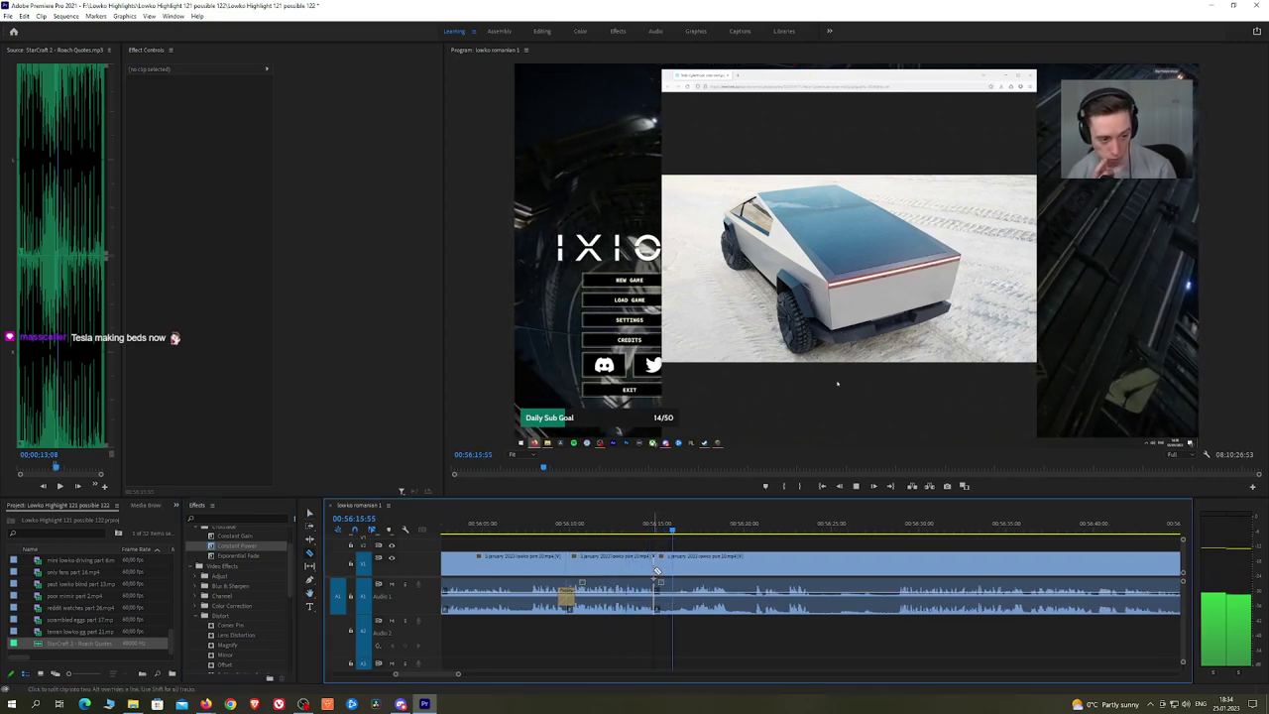
left_click(679, 564)
key("v")
left_click(671, 564)
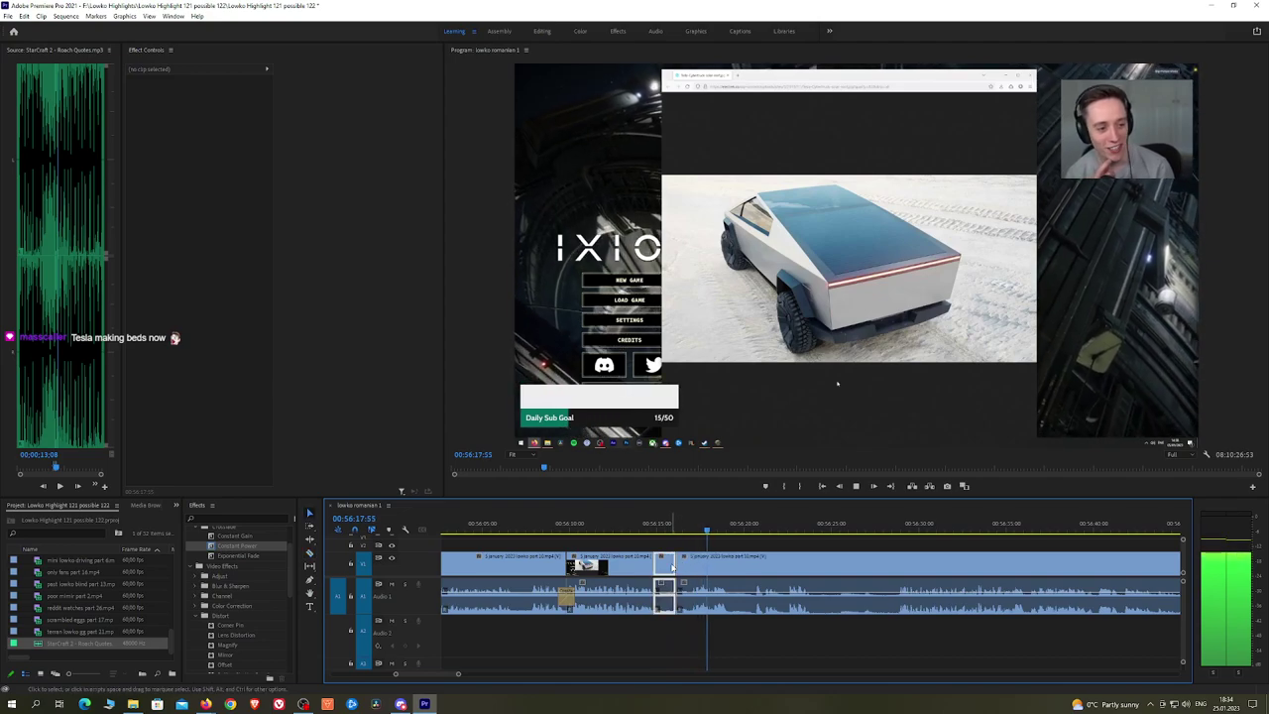
key("shift+Delete")
key("space")
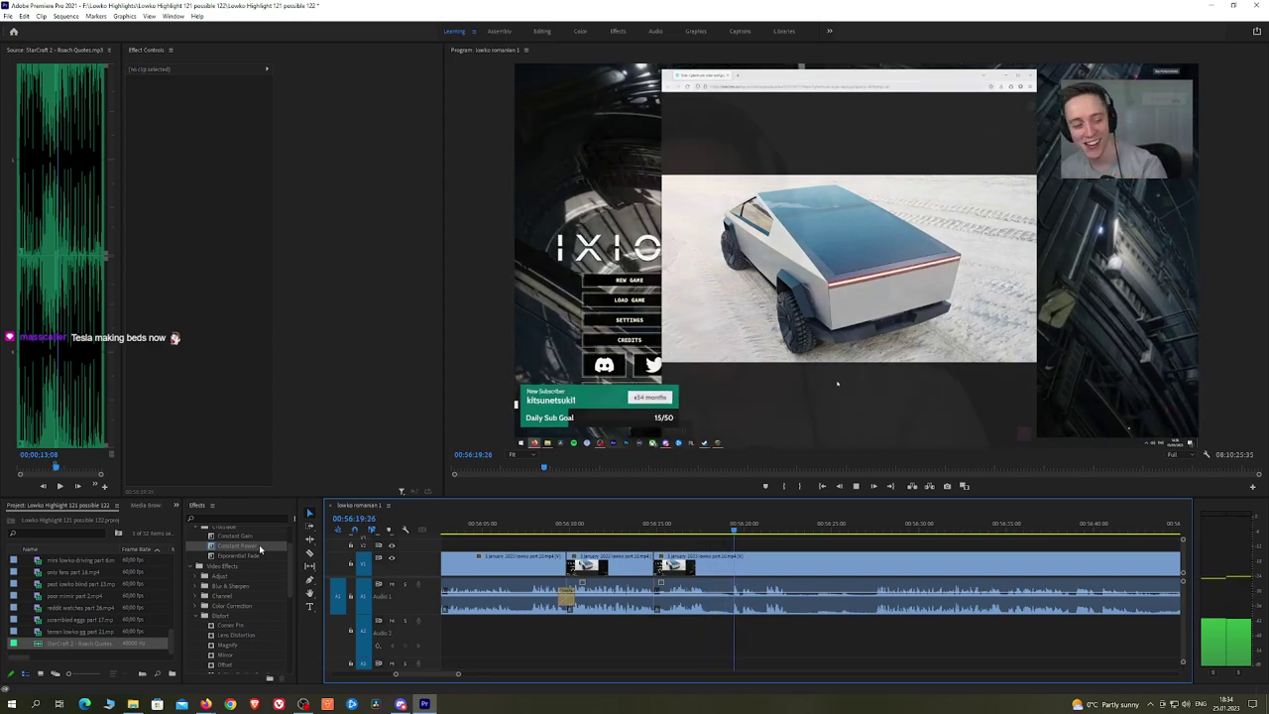
left_click_drag(260, 548, 661, 614)
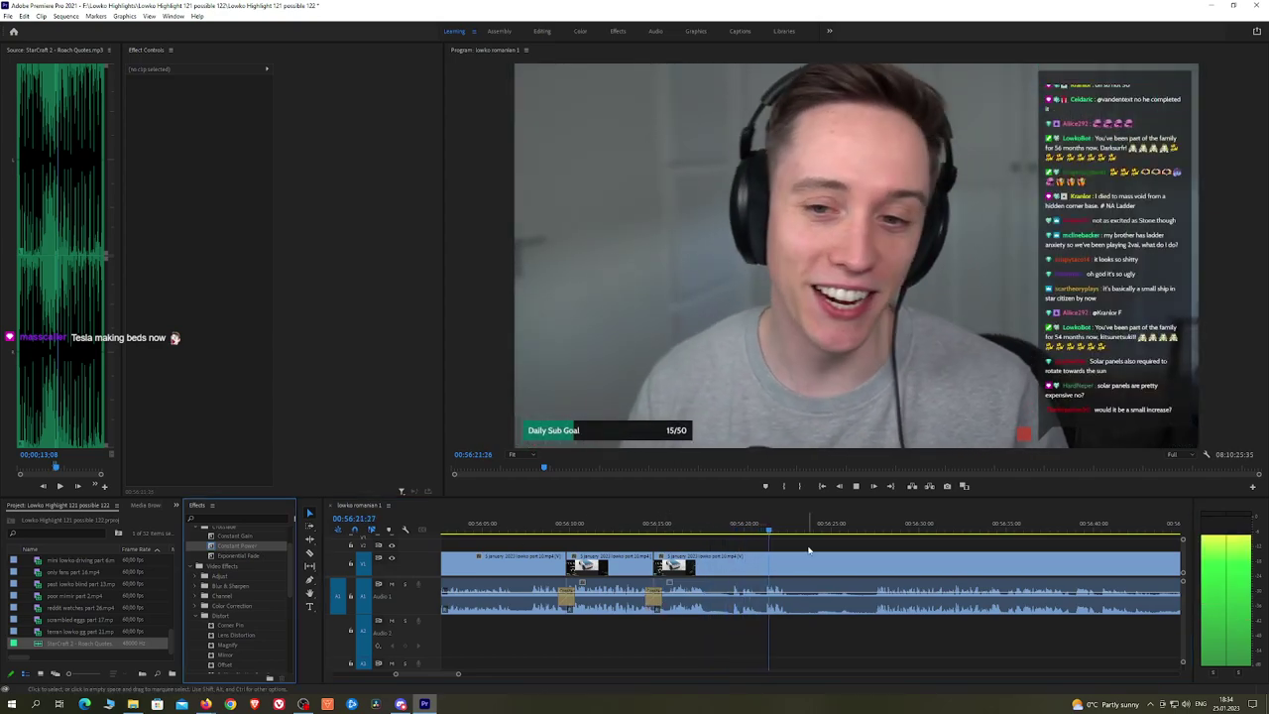
Step: Razor-cut the clip at the start and end of the next pause
key("space")
key("c")
left_click(792, 566)
key("space")
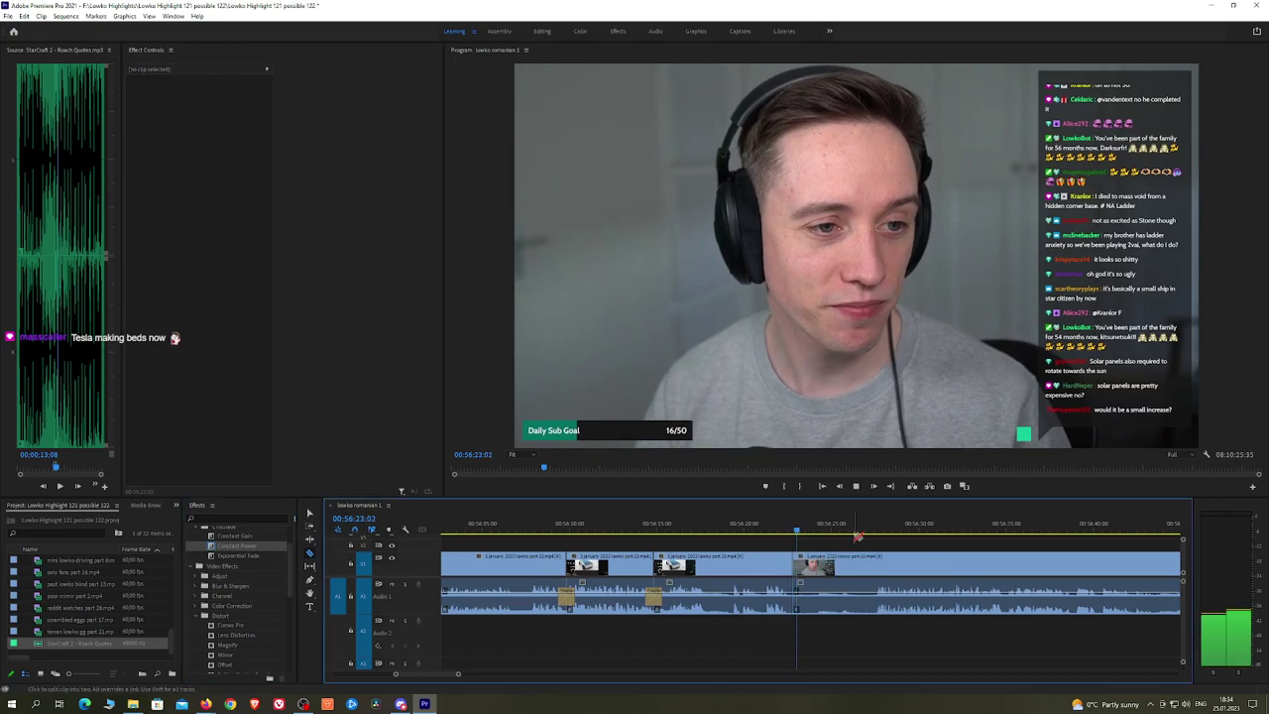
left_click(873, 528)
key("space")
key("h")
left_click_drag(922, 543, 581, 545)
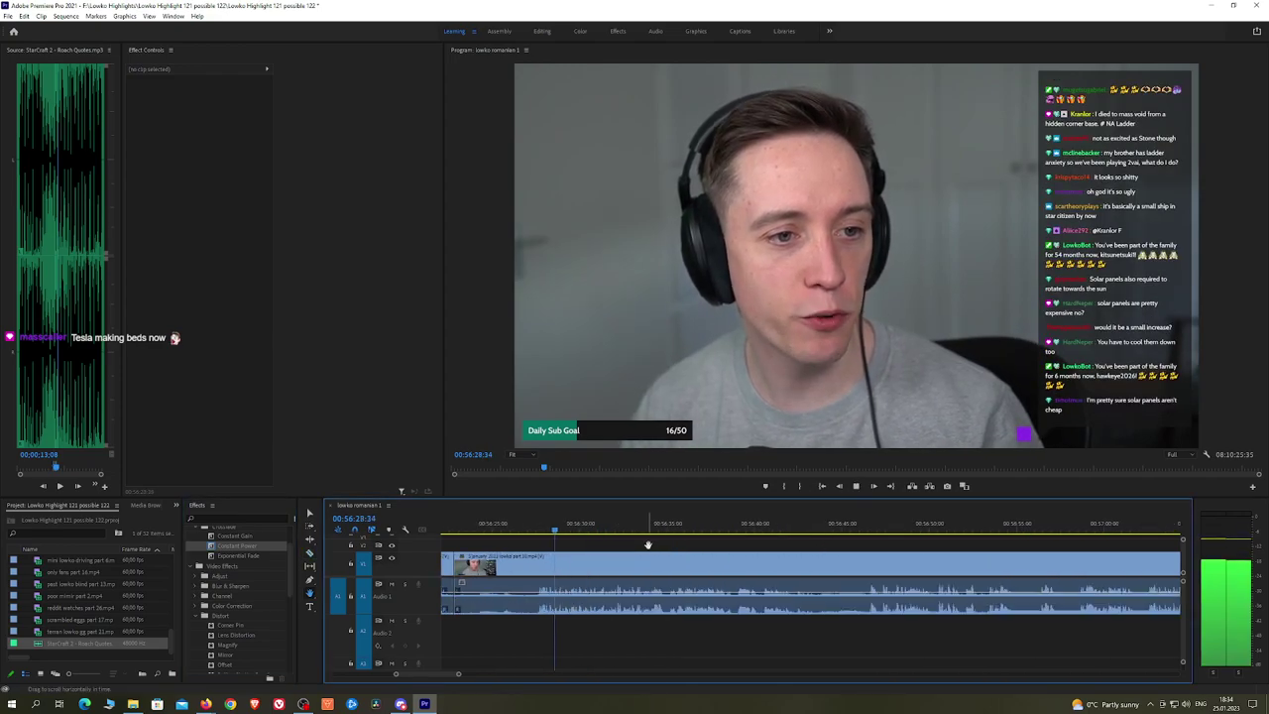
mouse_move(864, 531)
left_mouse_down()
mouse_move(880, 532)
mouse_move(866, 533)
left_mouse_up()
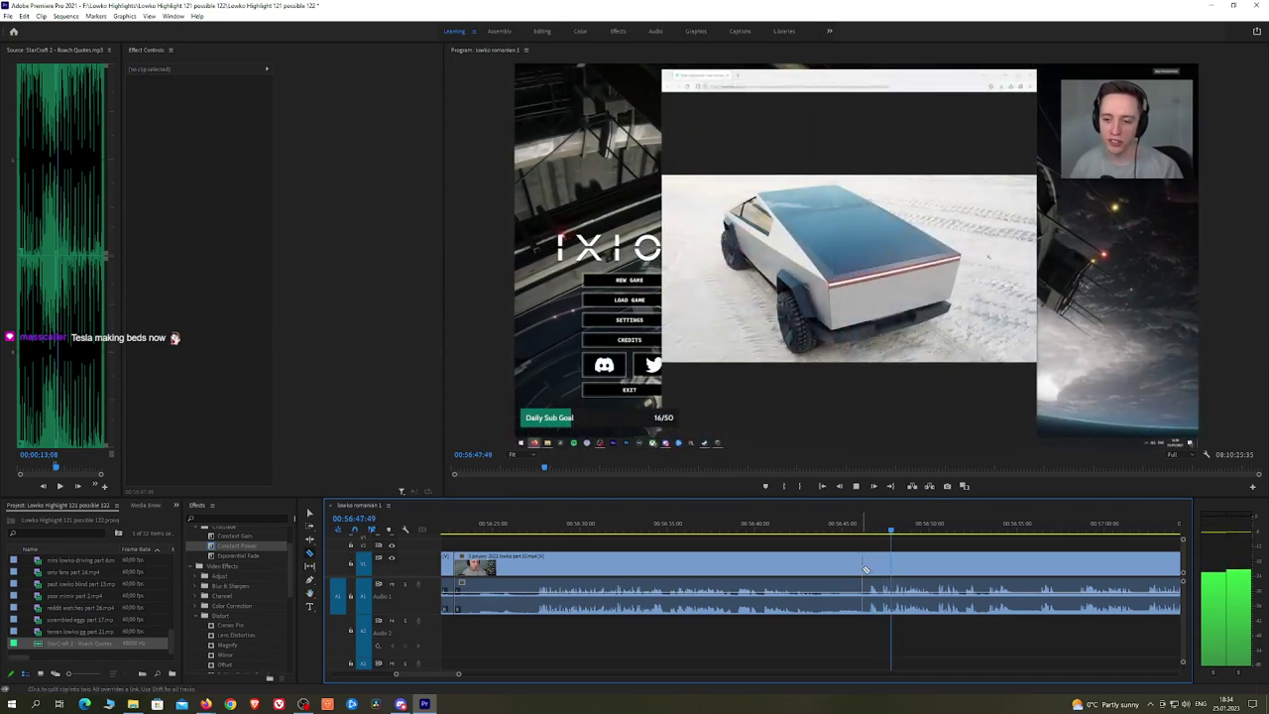
left_click(866, 566)
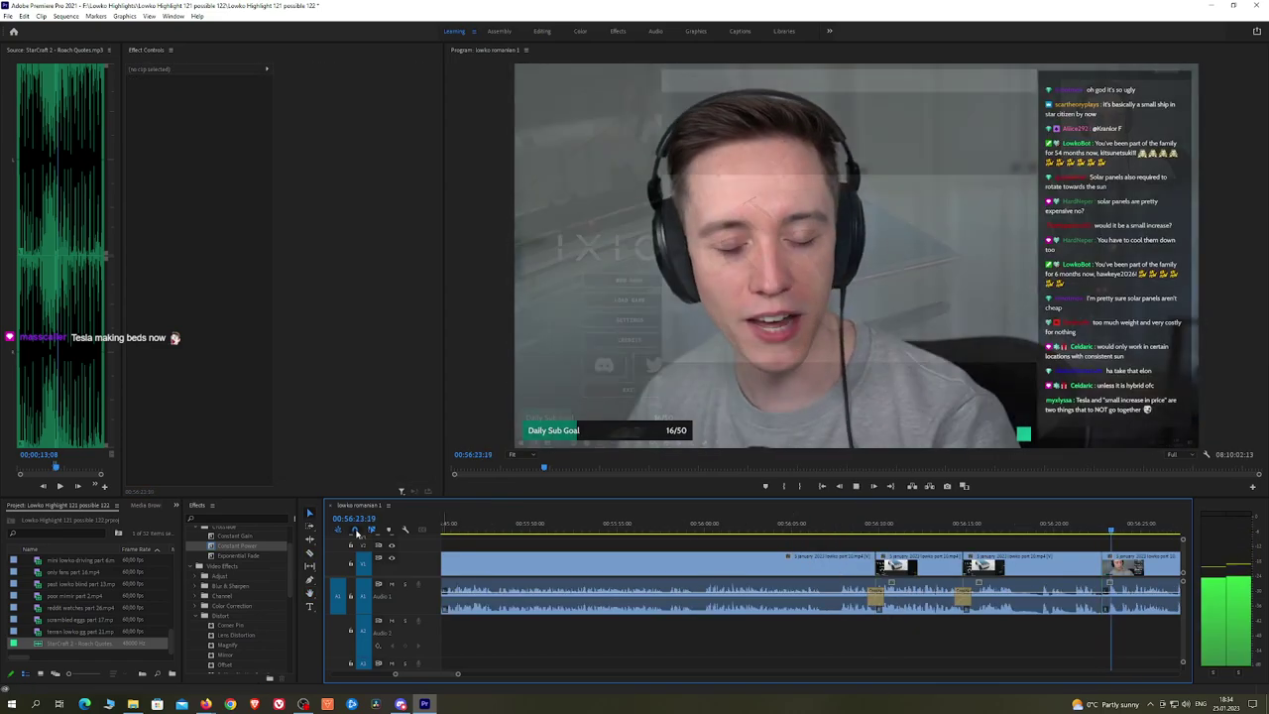
left_click(271, 547)
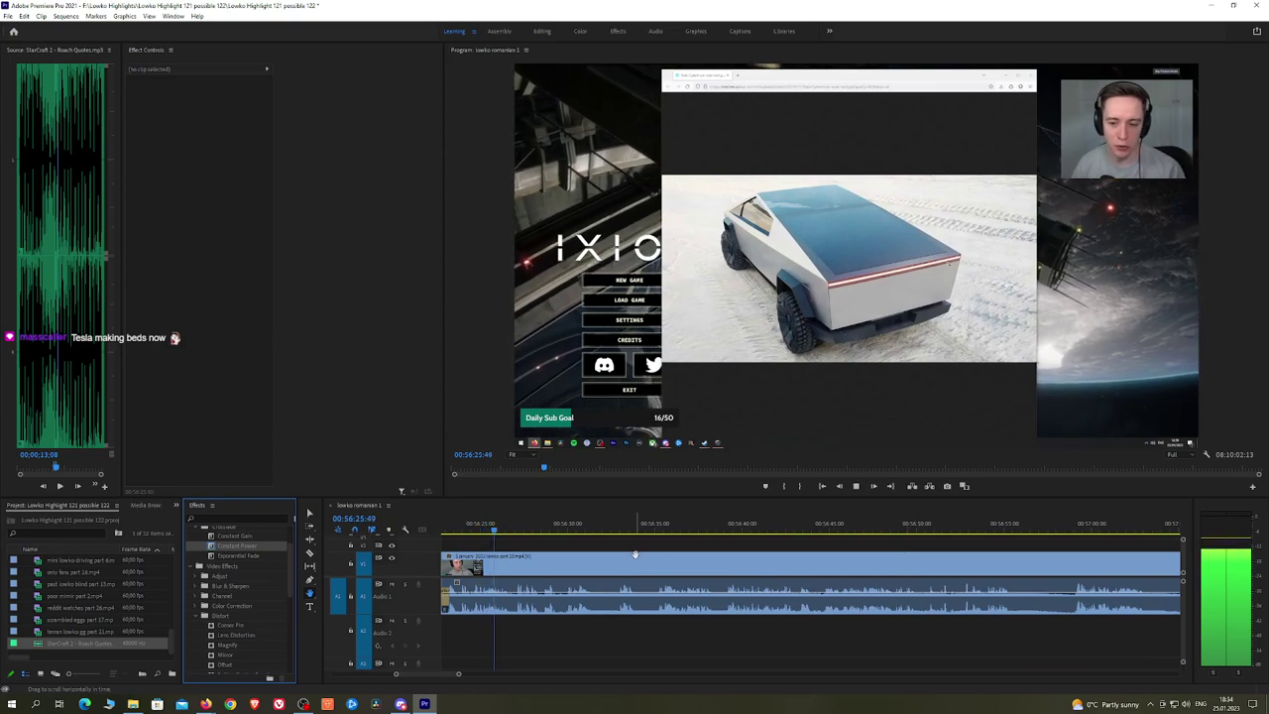
Step: Cut out a dull stretch between two splits, ripple-delete it and add a Constant Power crossfade
left_click_drag(635, 555, 624, 554)
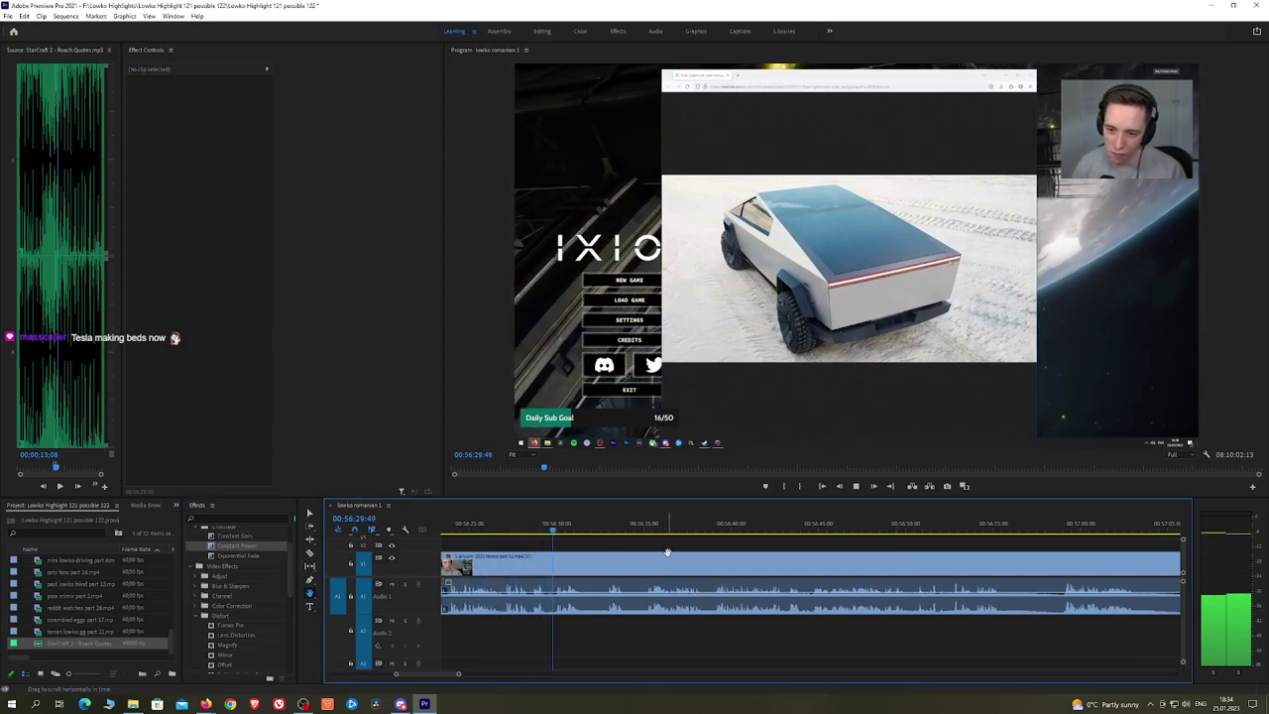
left_click(585, 562)
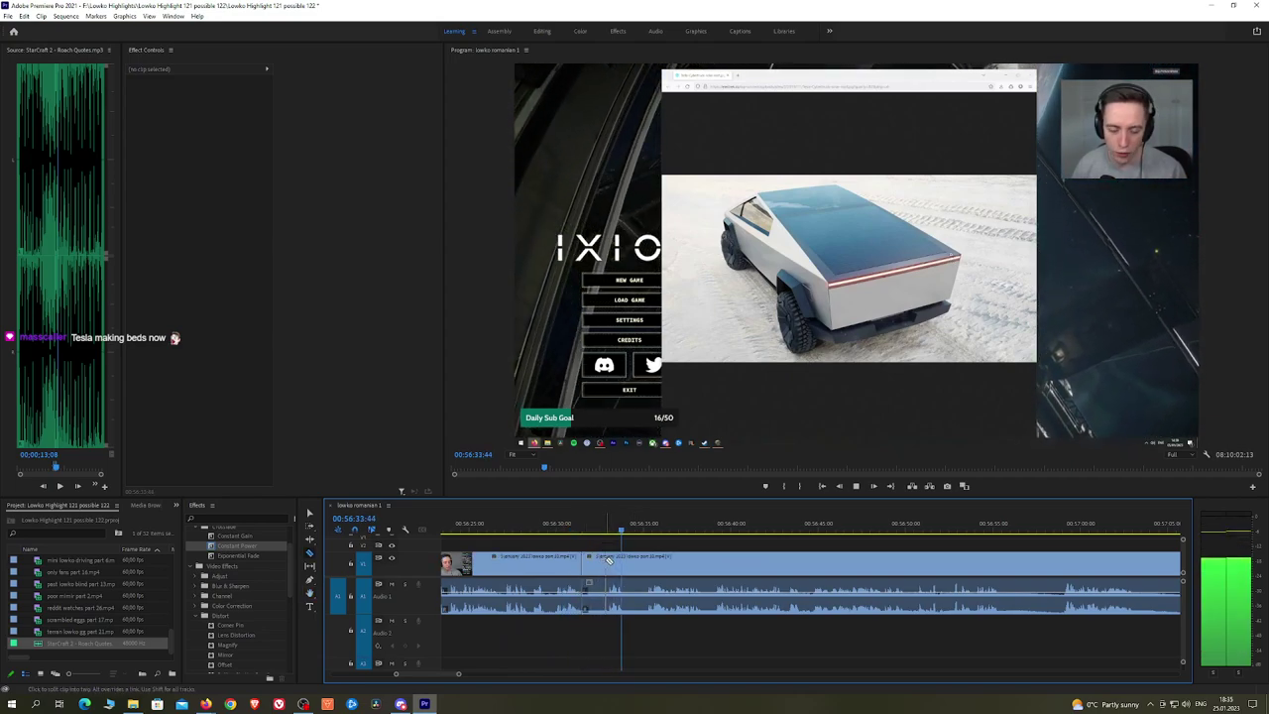
left_click(629, 561)
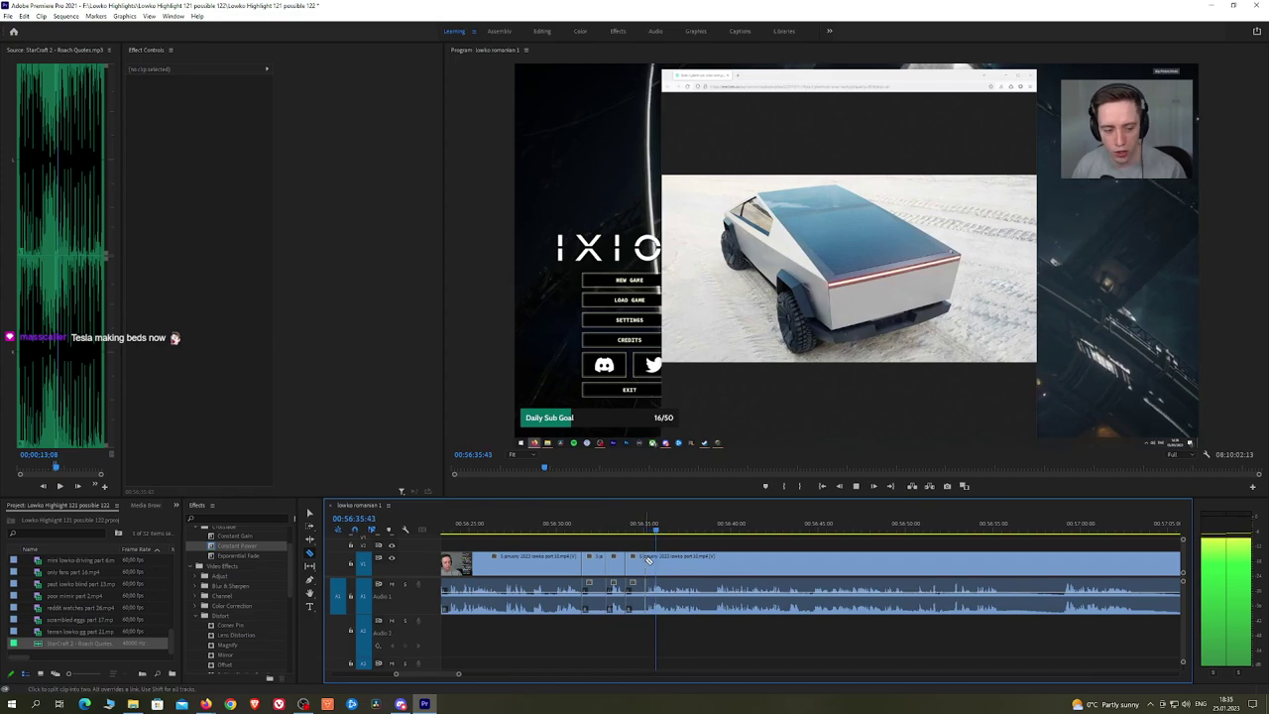
key("v")
left_click(595, 563)
key("shift+Delete")
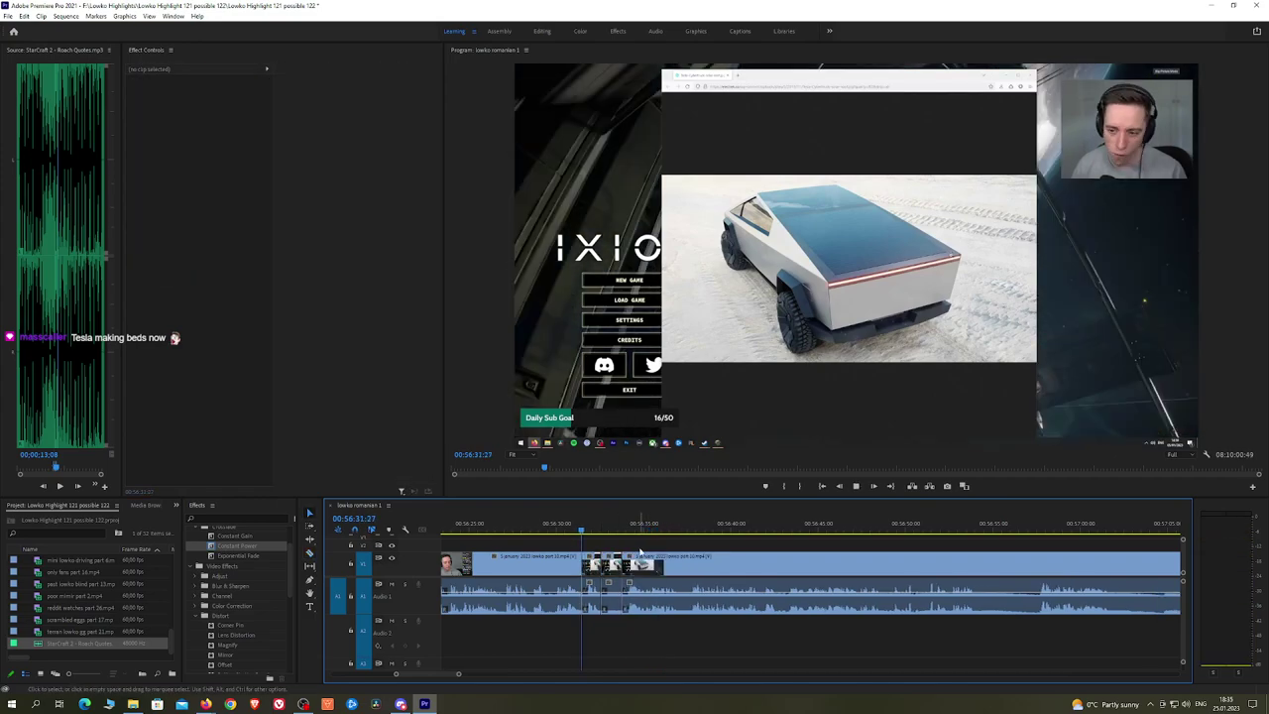
key("space")
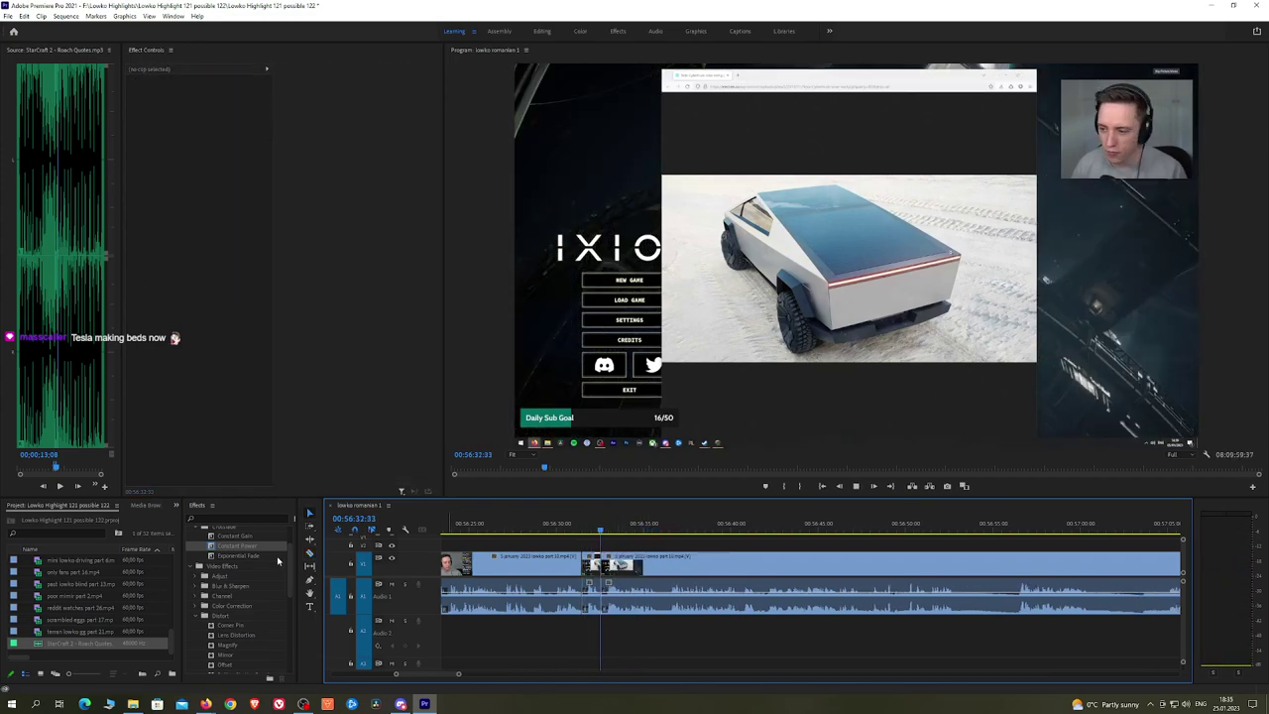
left_click_drag(277, 561, 585, 594)
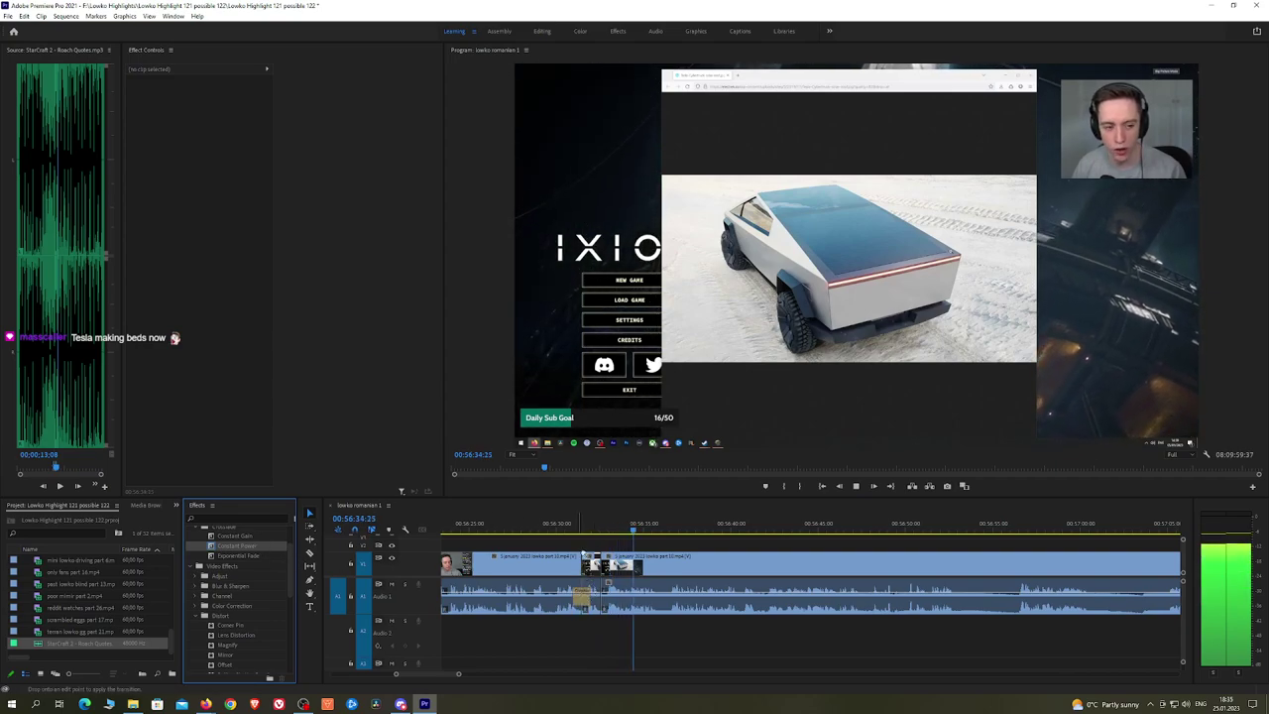
scroll(688, 546, "down", 2)
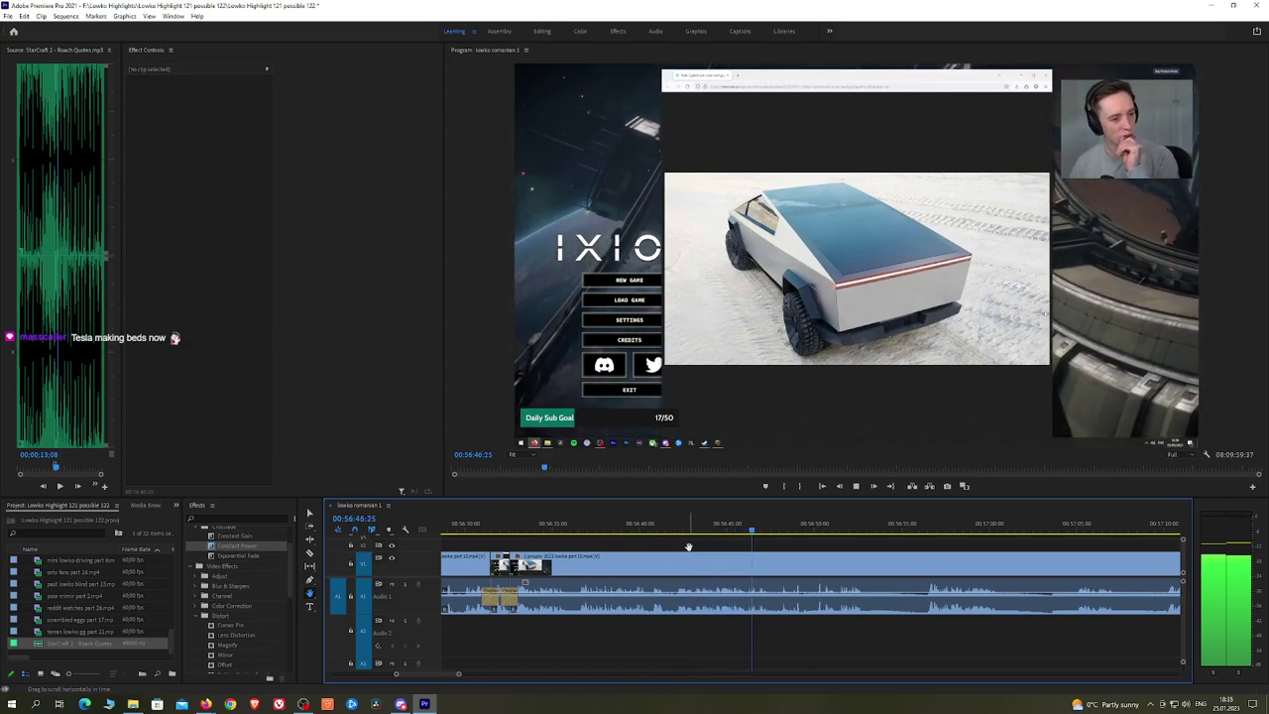
Step: Review from 56:39:48, cut the clip at the playhead with Ctrl+K, then jump to 56:56:22
left_click(637, 529)
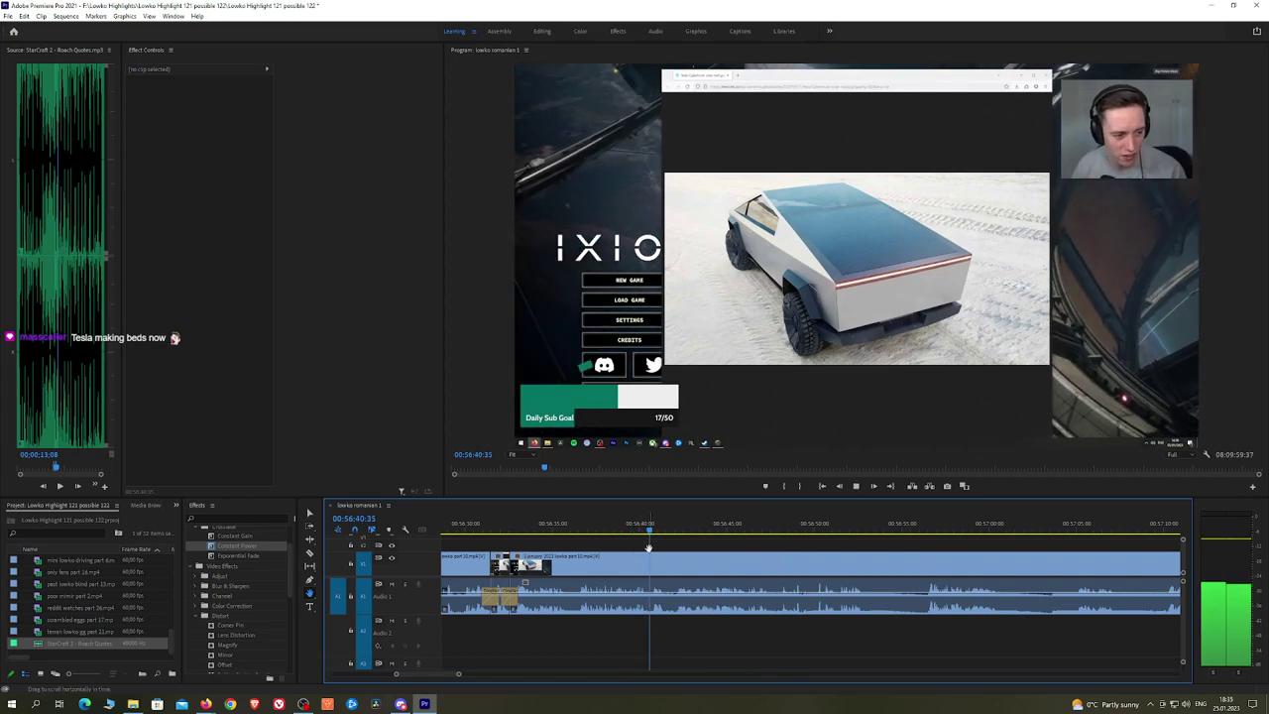
key("space")
left_click(644, 534)
key("space")
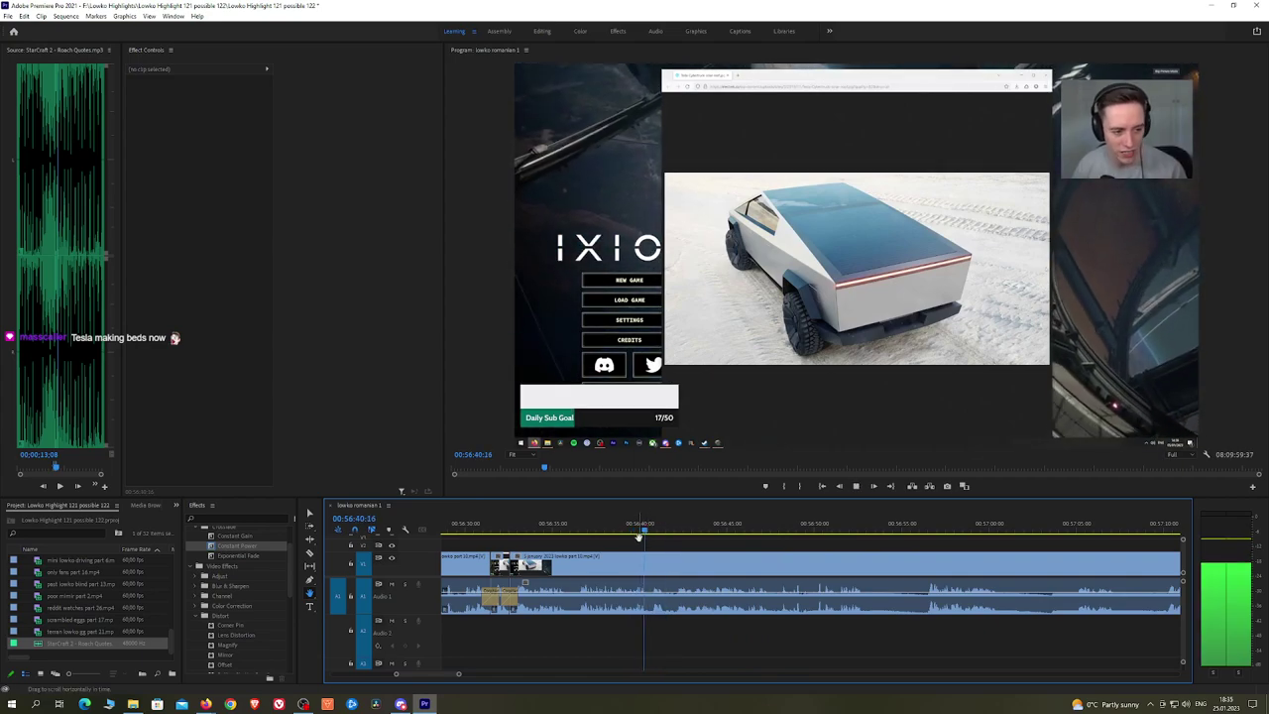
key("ctrl+k")
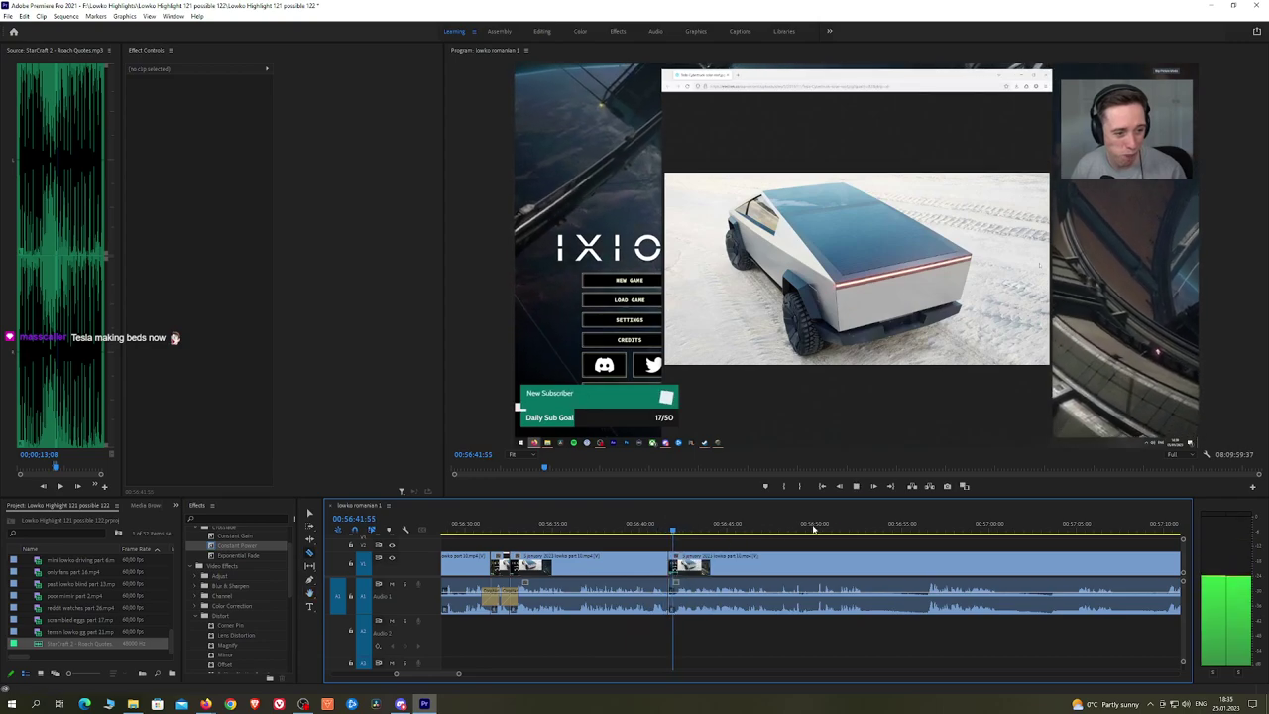
left_click(927, 531)
key("space")
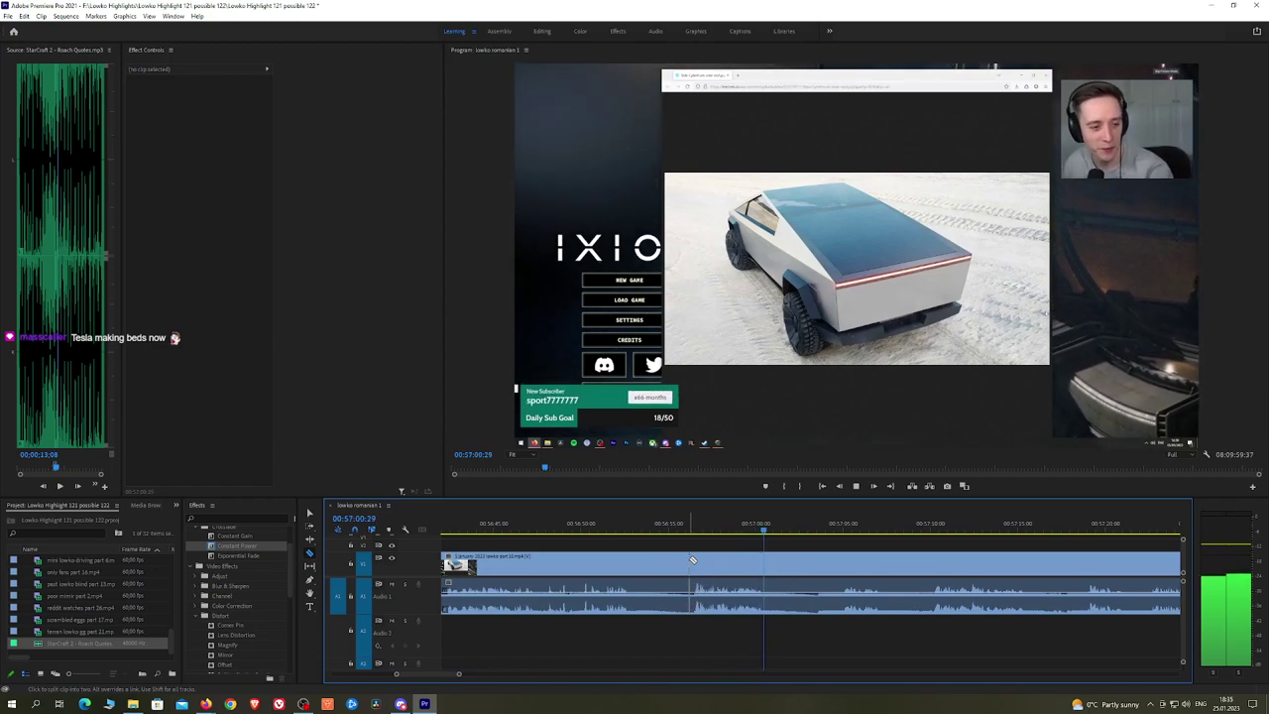
Step: Scrub and play through later stream footage, zooming the timeline in around the playhead
left_click(833, 527)
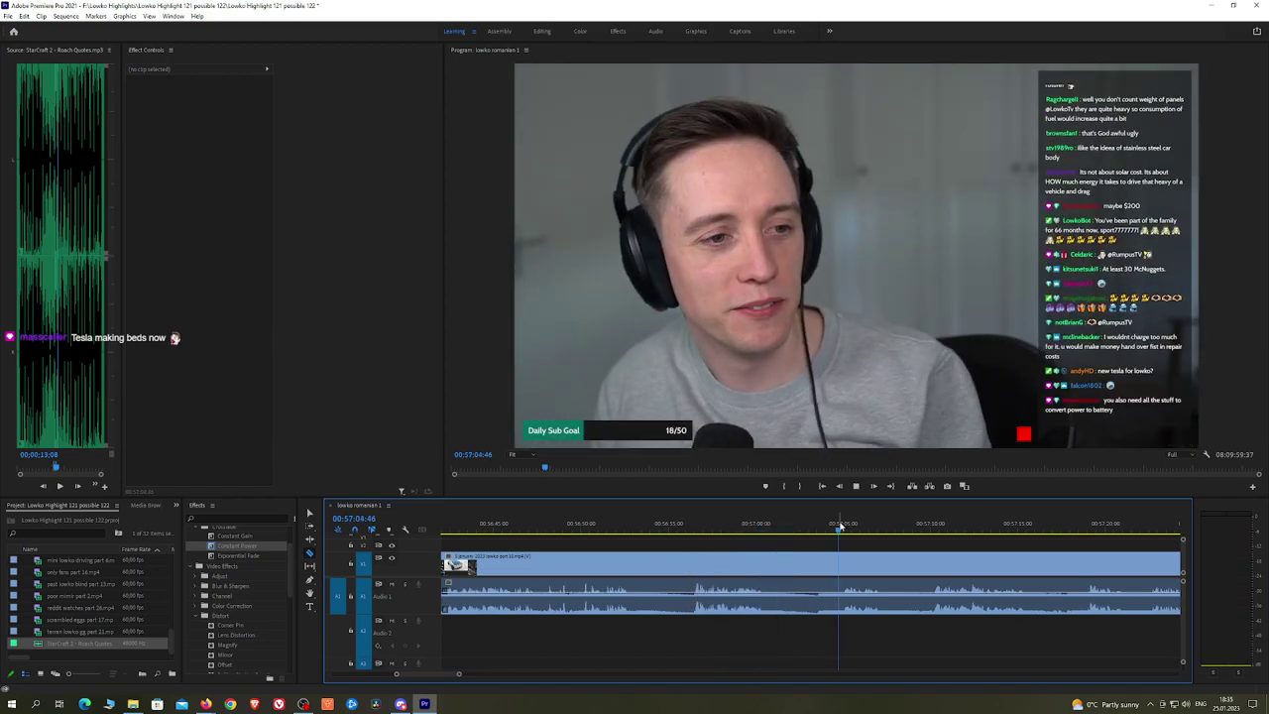
left_click_drag(839, 527, 932, 529)
scroll(992, 547, "down", 3)
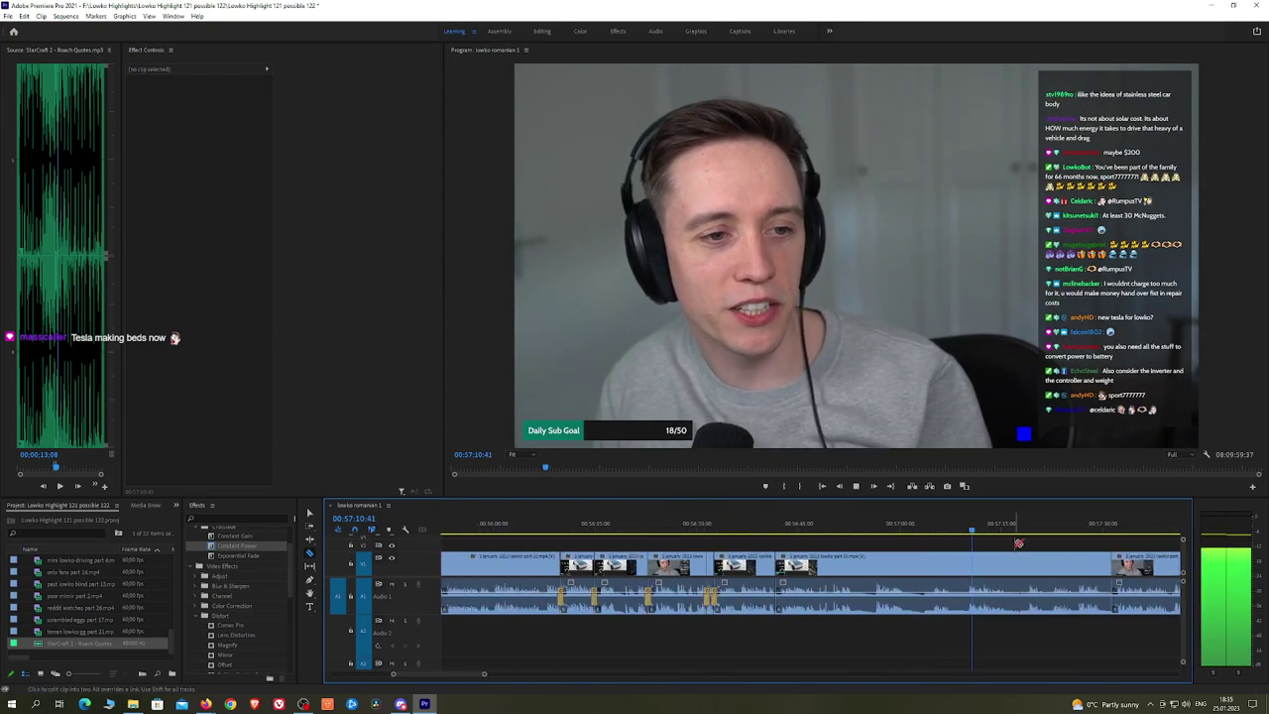
key("h")
left_click_drag(1012, 544, 816, 538)
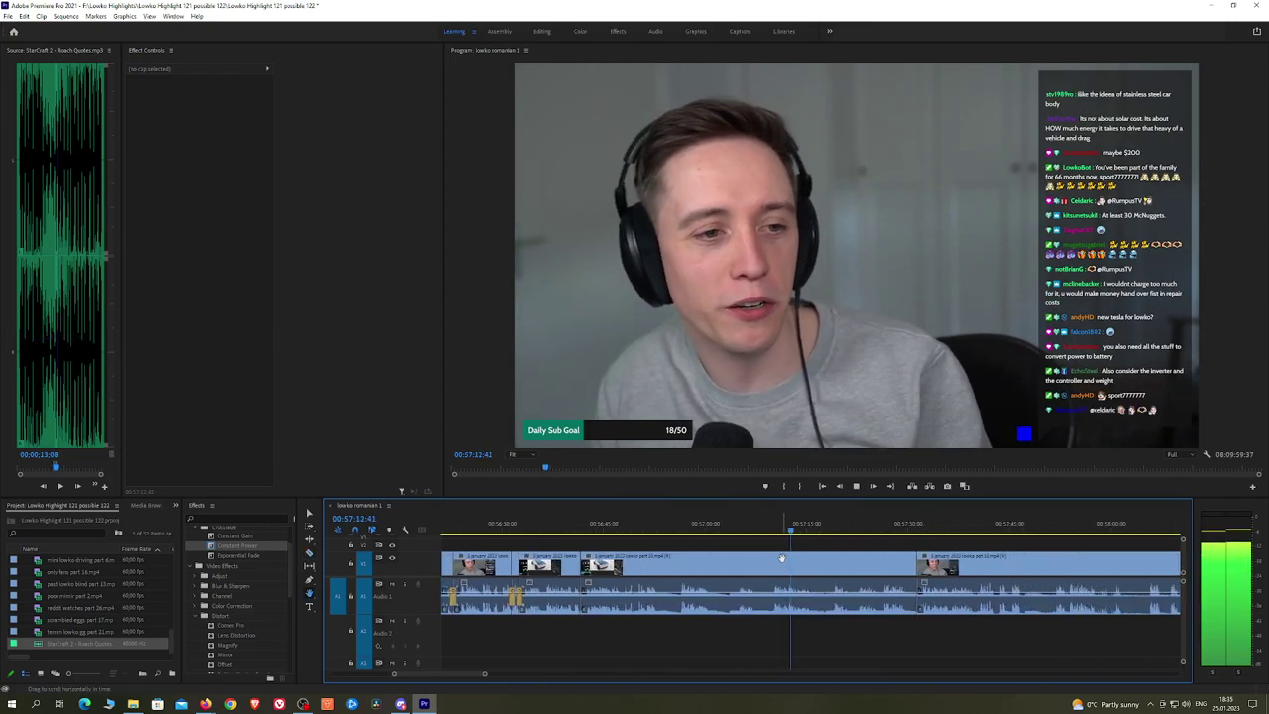
left_click(833, 531)
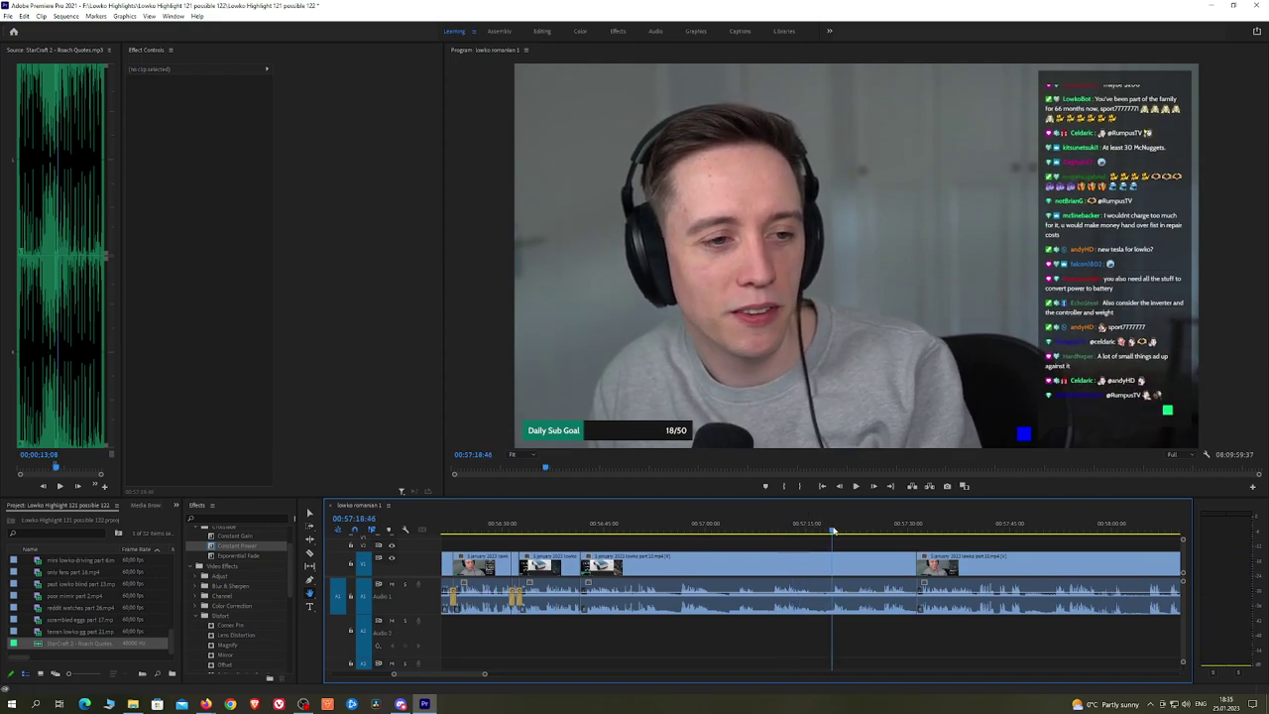
key("space")
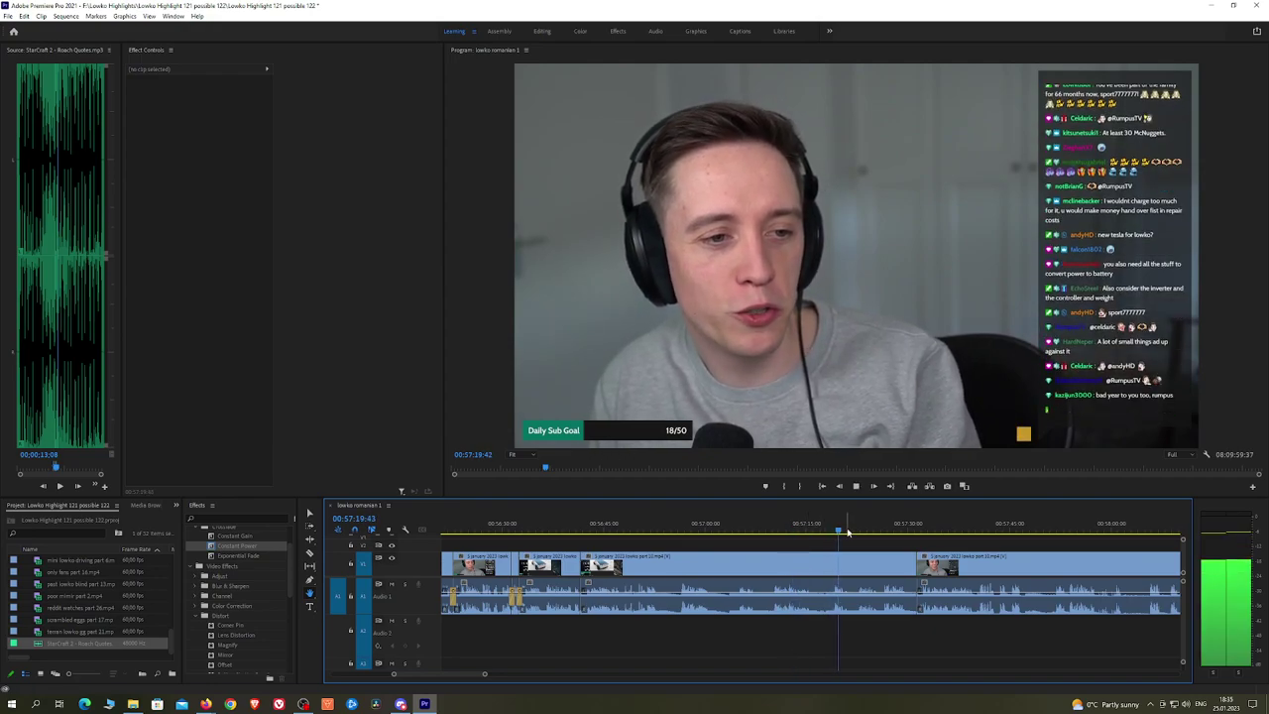
key("equal")
key("equal")
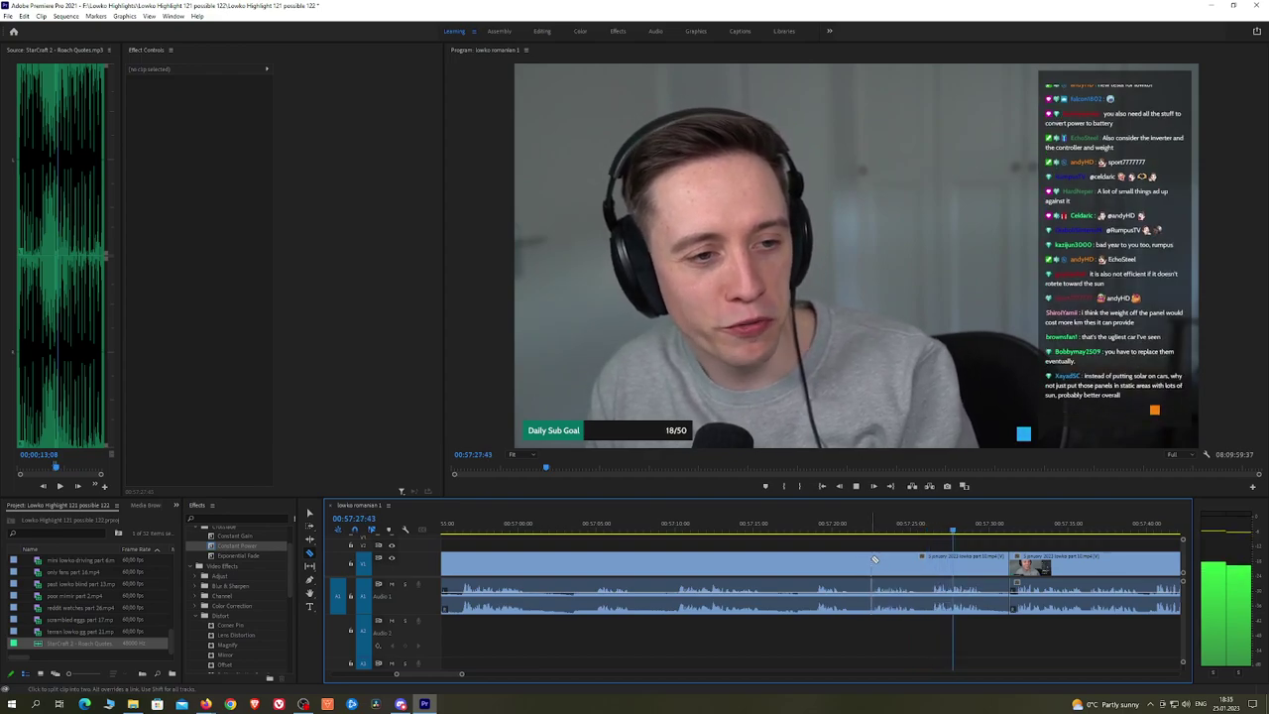
Step: Place a Constant Power crossfade on an audio cut in the heavily edited section
left_click(875, 561)
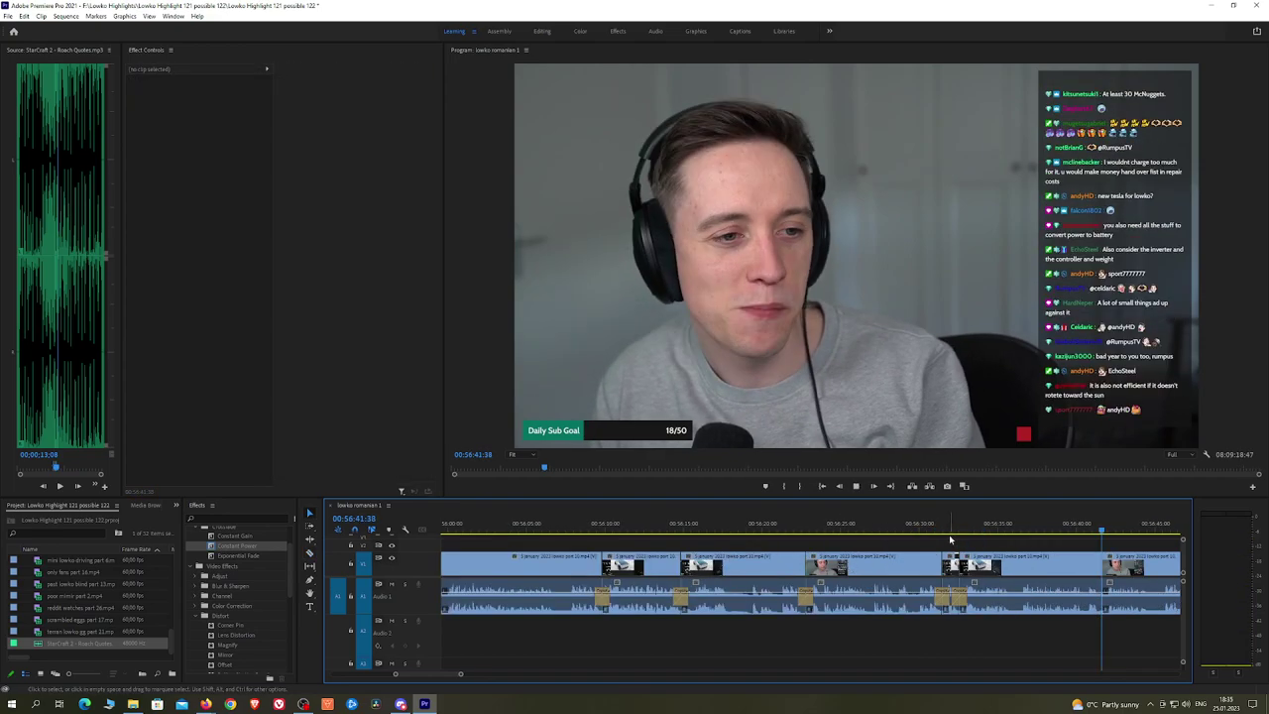
left_click_drag(230, 545, 1024, 546)
left_click_drag(1109, 616, 1109, 610)
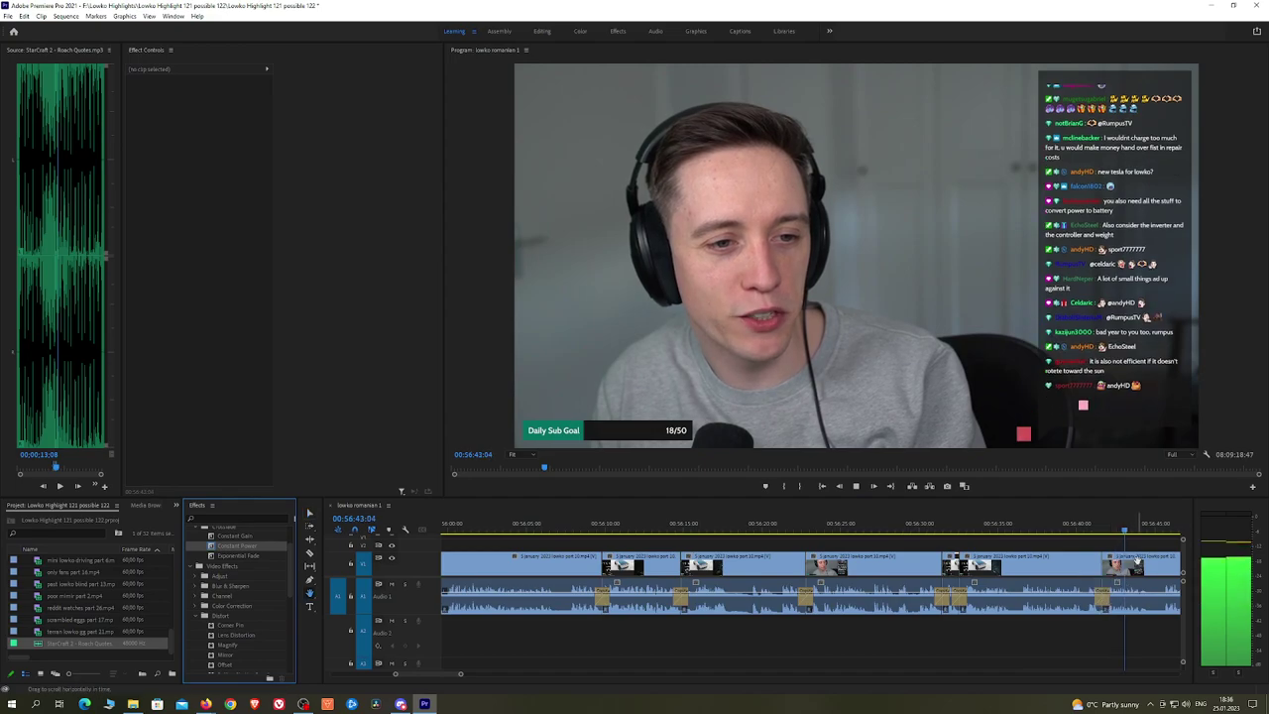
key("h")
left_click_drag(1155, 575, 736, 538)
key("space")
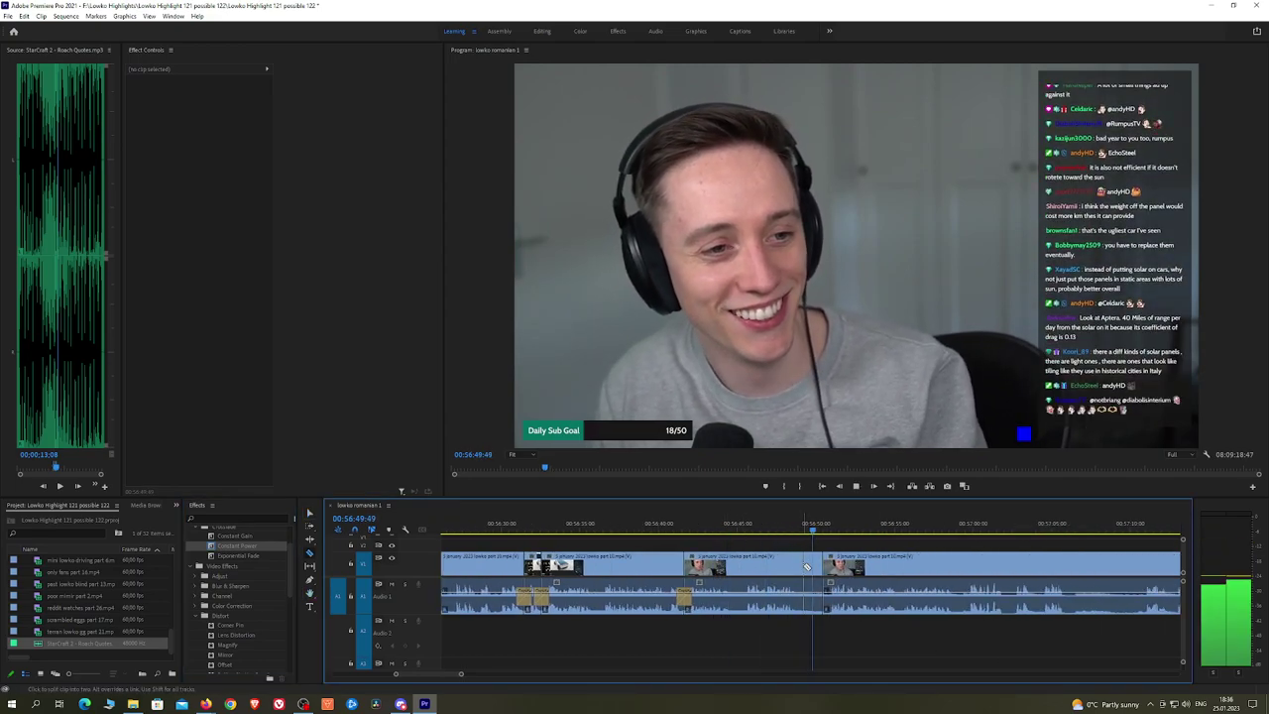
Step: Ripple-delete the short clip piece and crossfade its audio cut with Constant Power
left_click(812, 568)
key("shift+Delete")
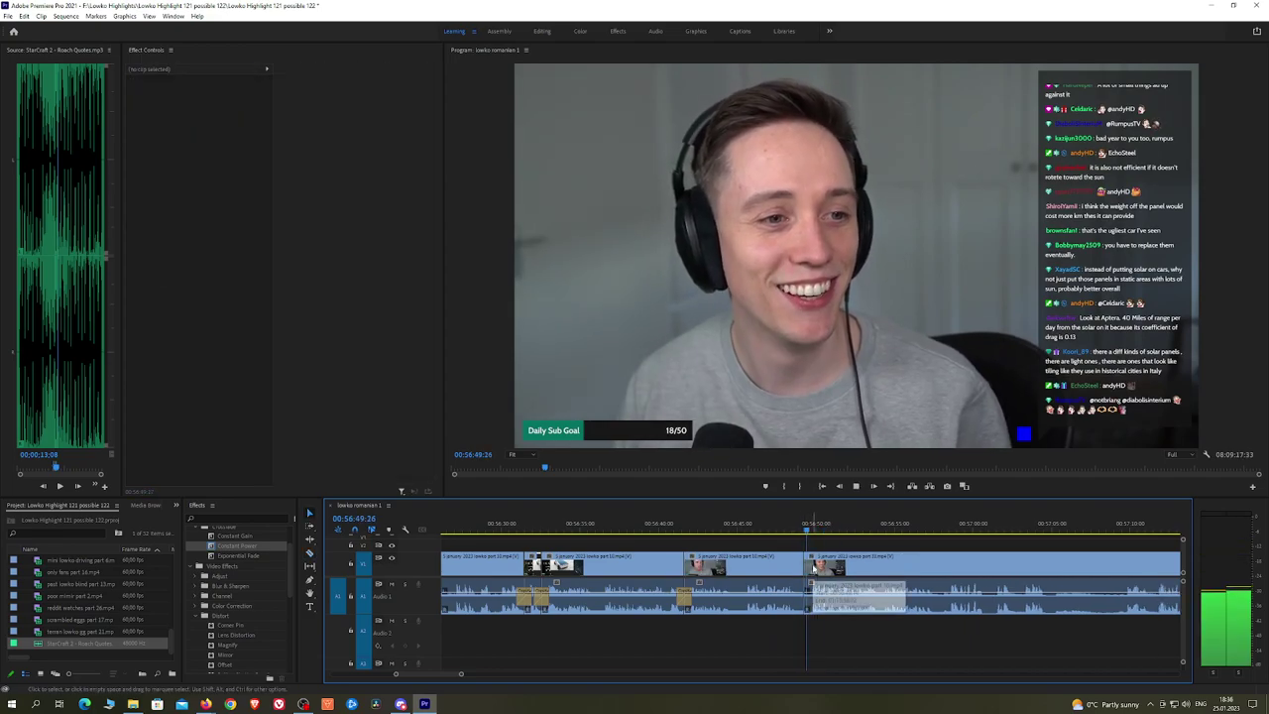
left_click_drag(252, 546, 805, 596)
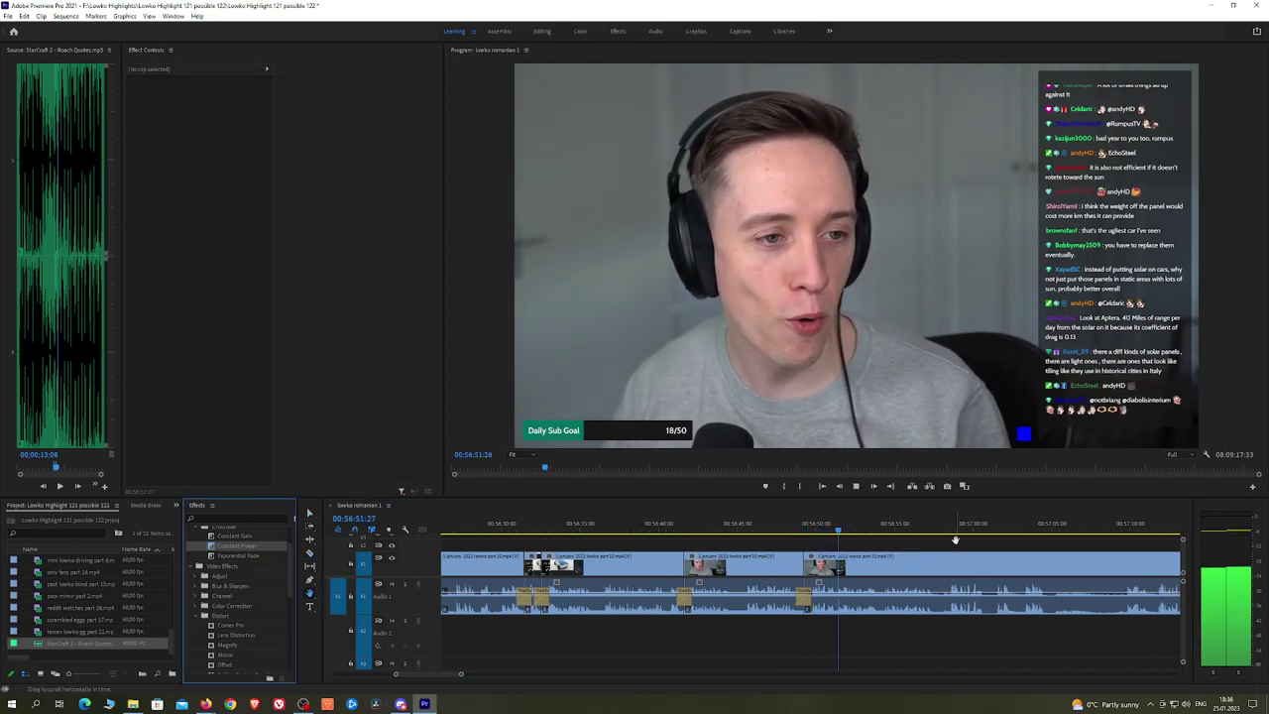
left_click_drag(955, 540, 745, 540)
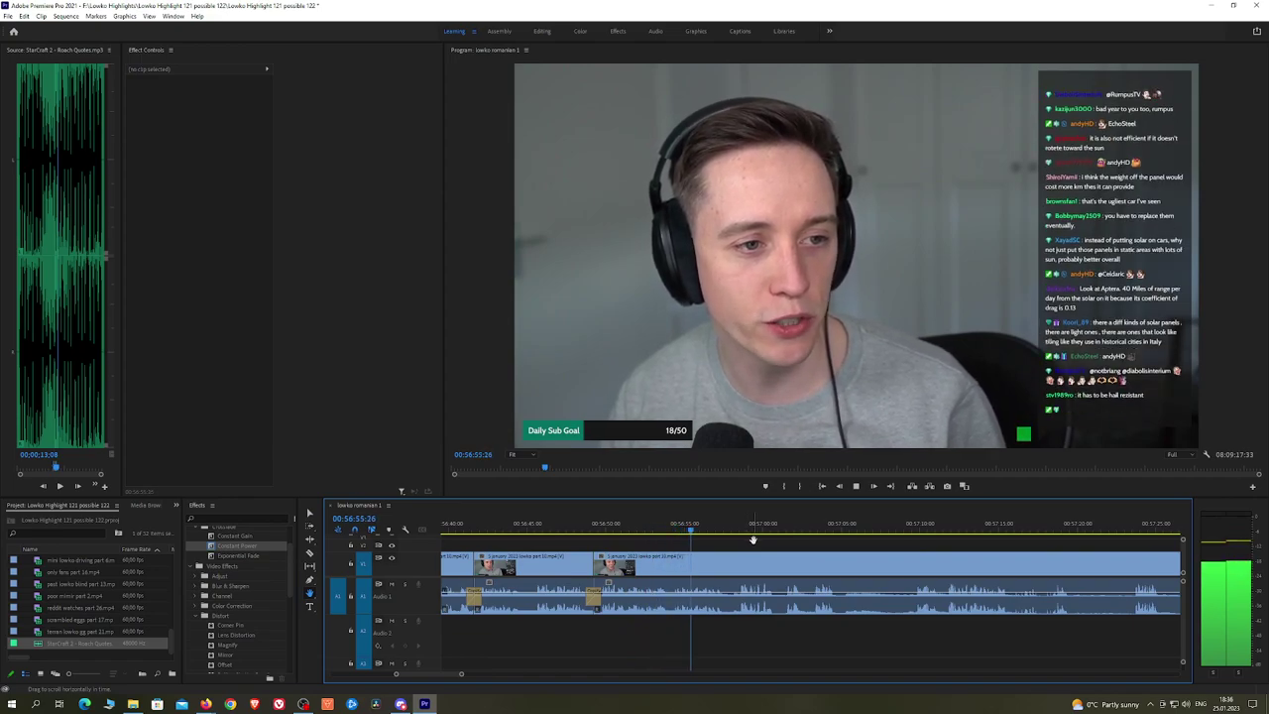
left_click_drag(751, 539, 649, 543)
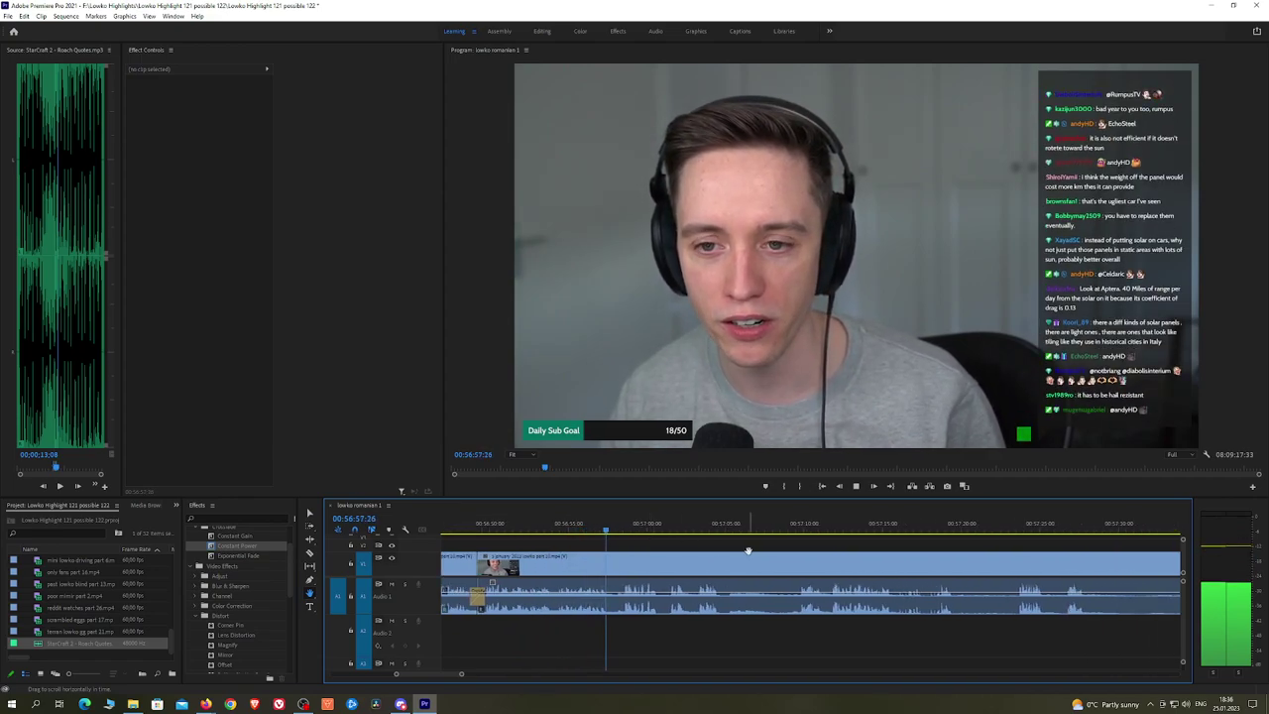
left_click_drag(749, 551, 689, 551)
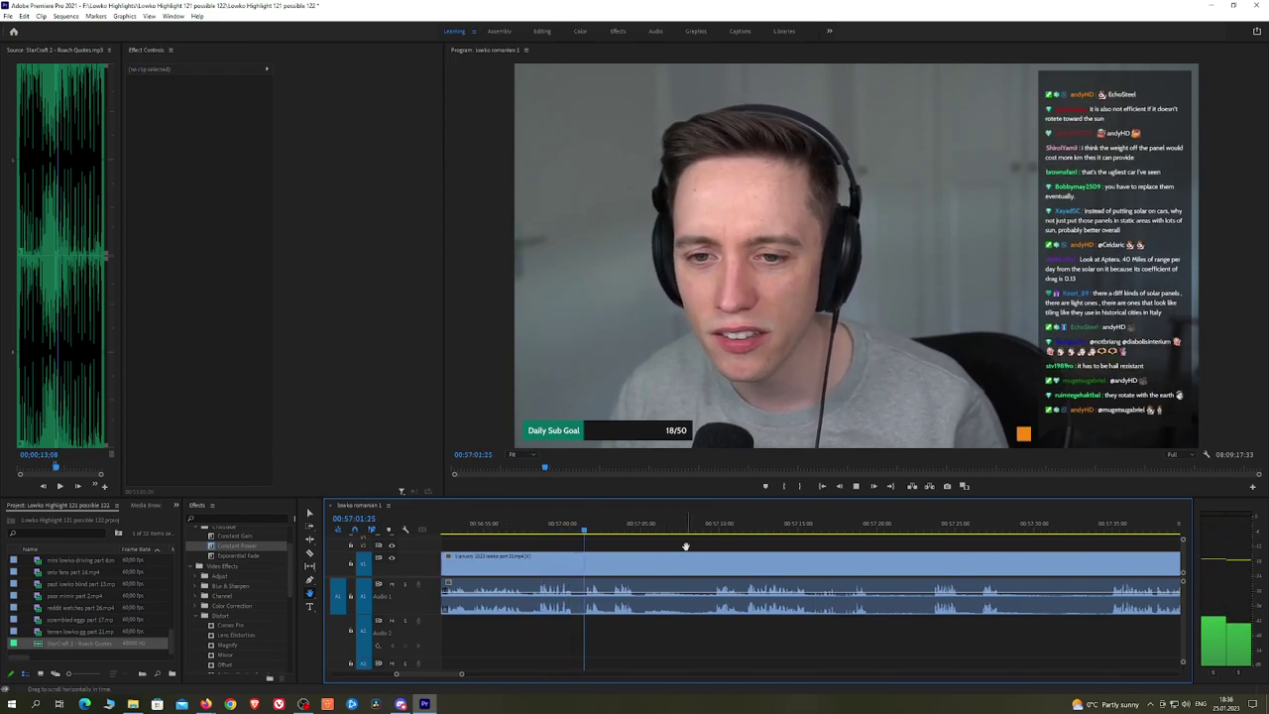
left_click_drag(686, 547, 634, 546)
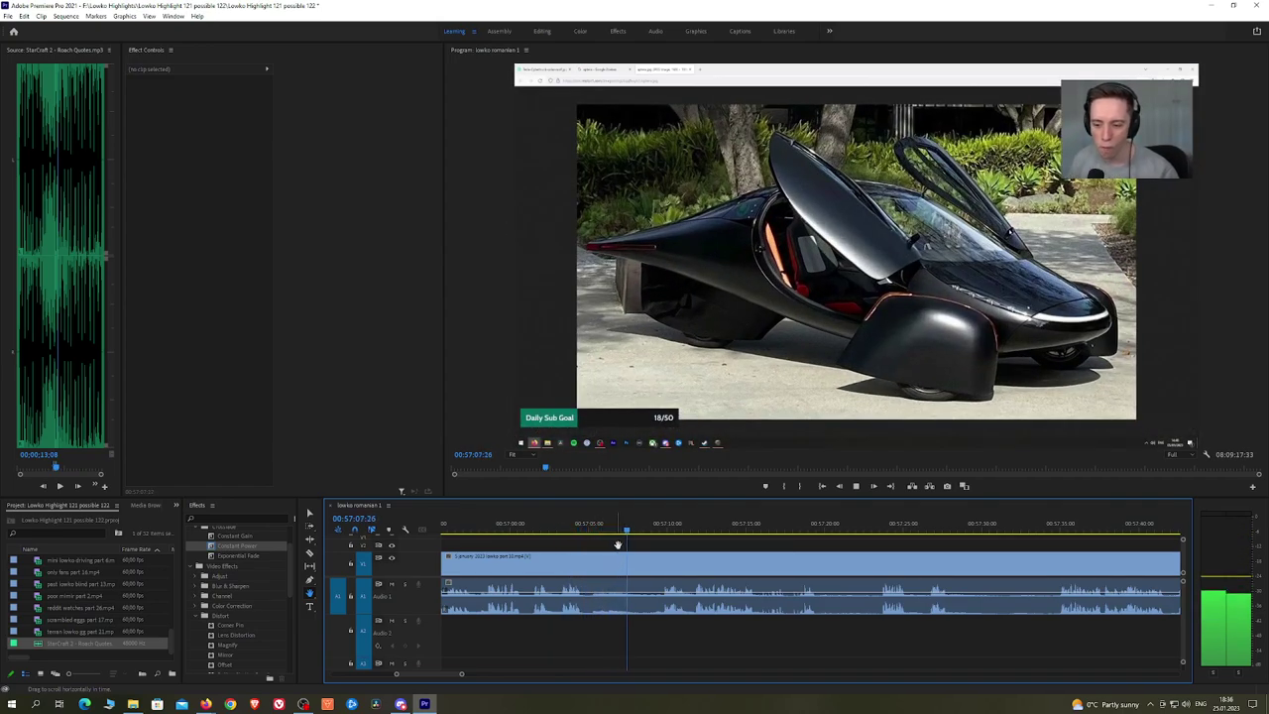
Step: Isolate a short piece with razor splits, ripple-delete it and crossfade the audio cut
left_click(651, 533)
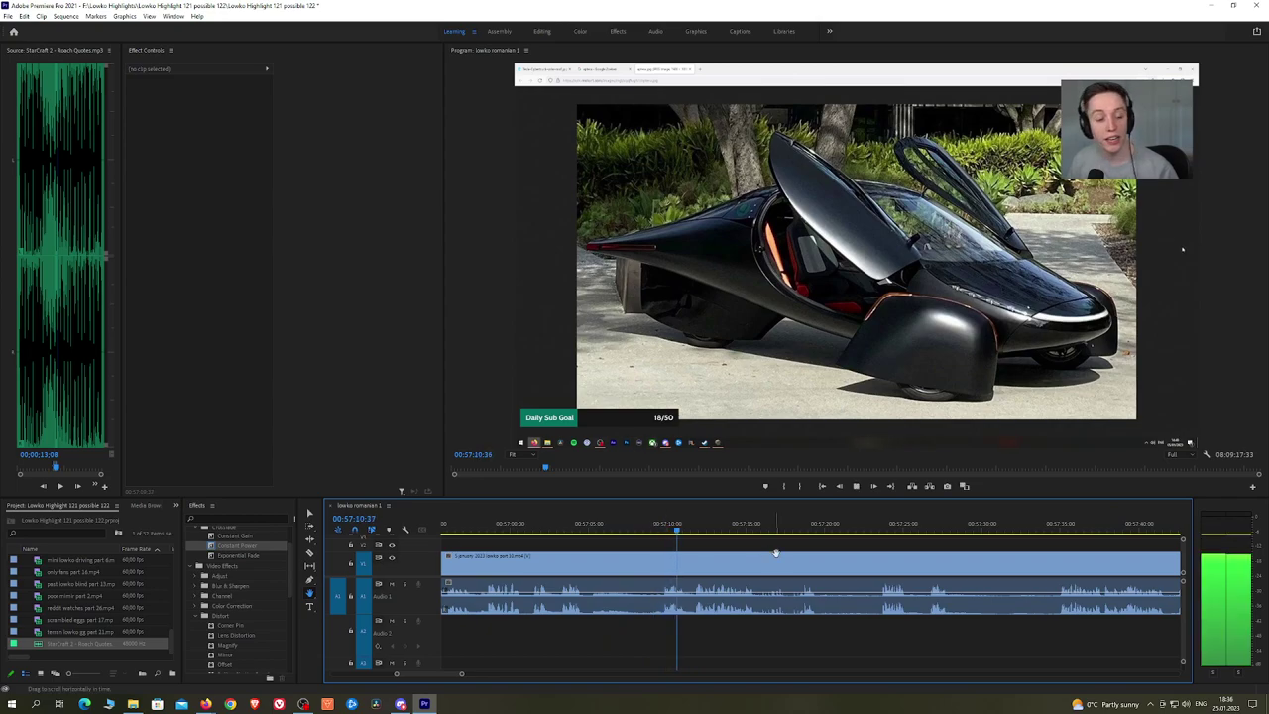
left_click_drag(823, 548, 712, 549)
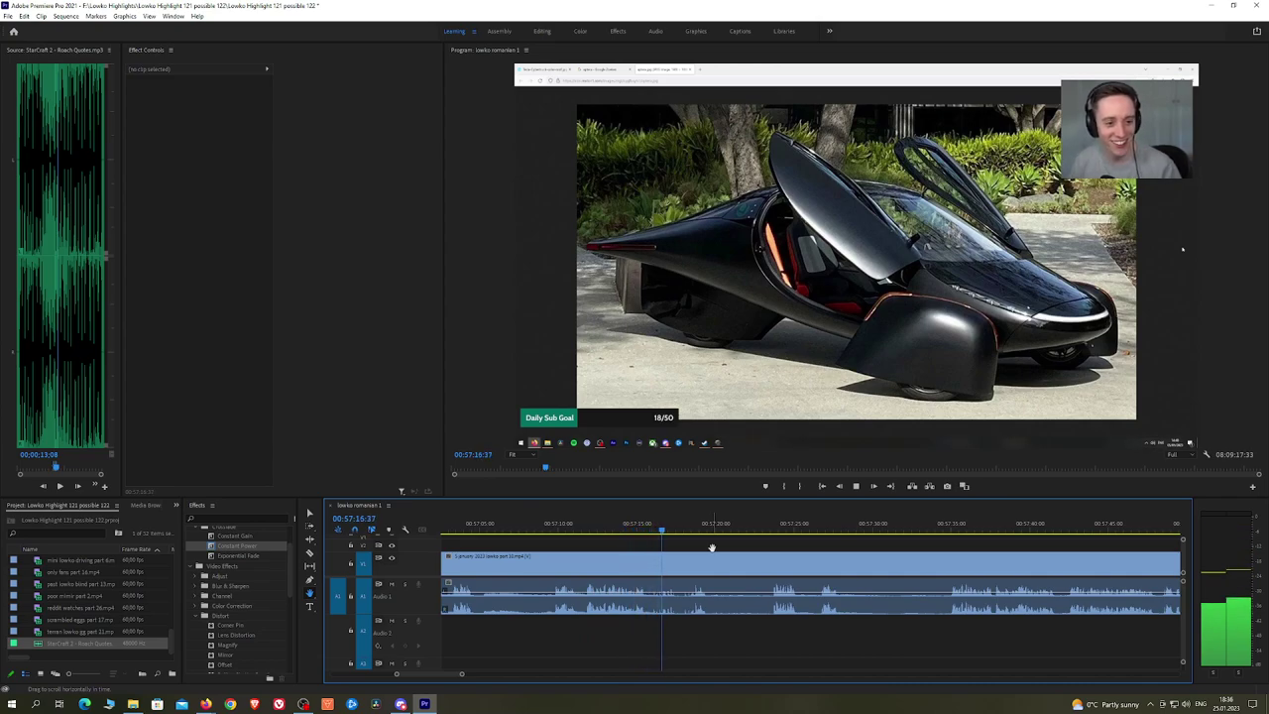
left_click_drag(766, 548, 667, 546)
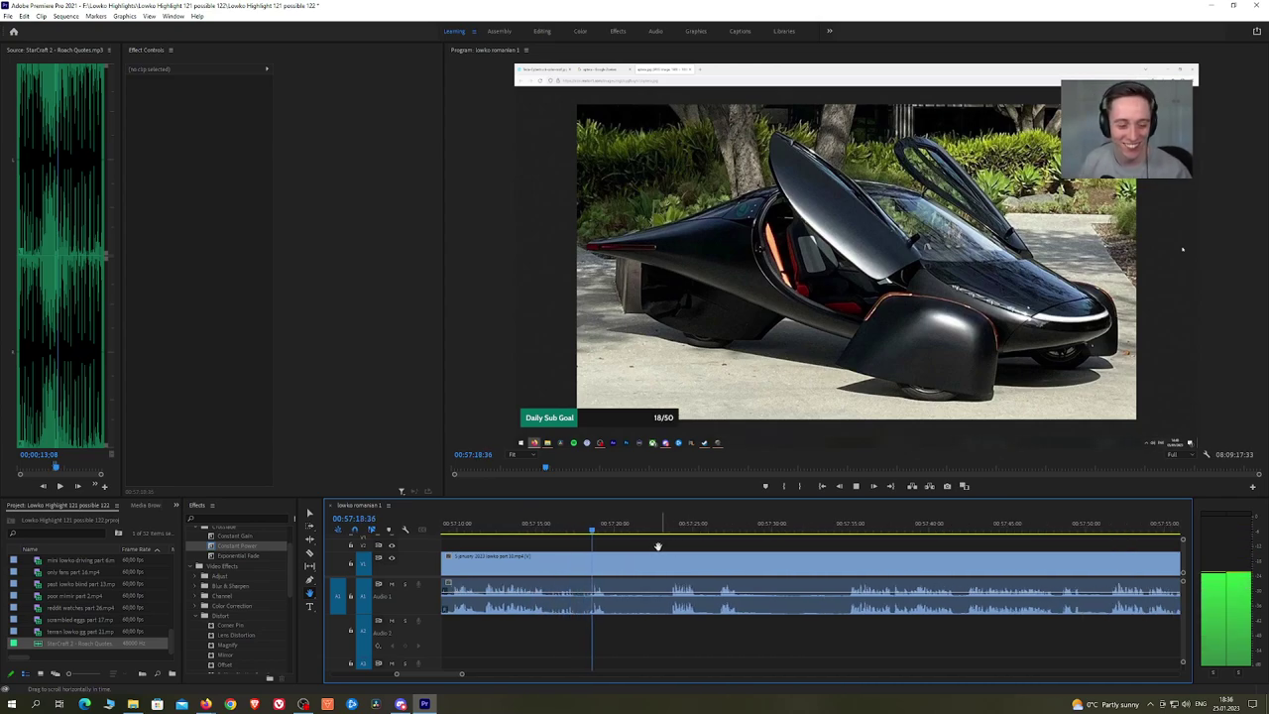
key("c")
left_click(608, 563)
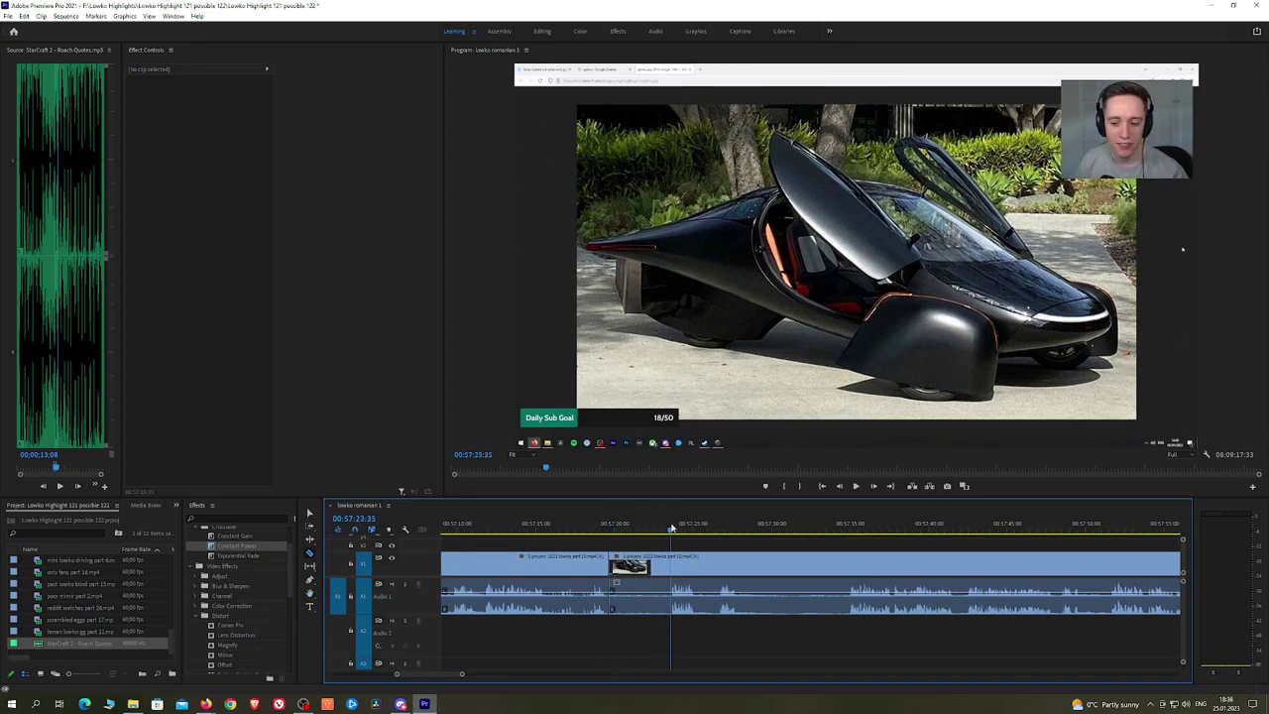
left_click(674, 564)
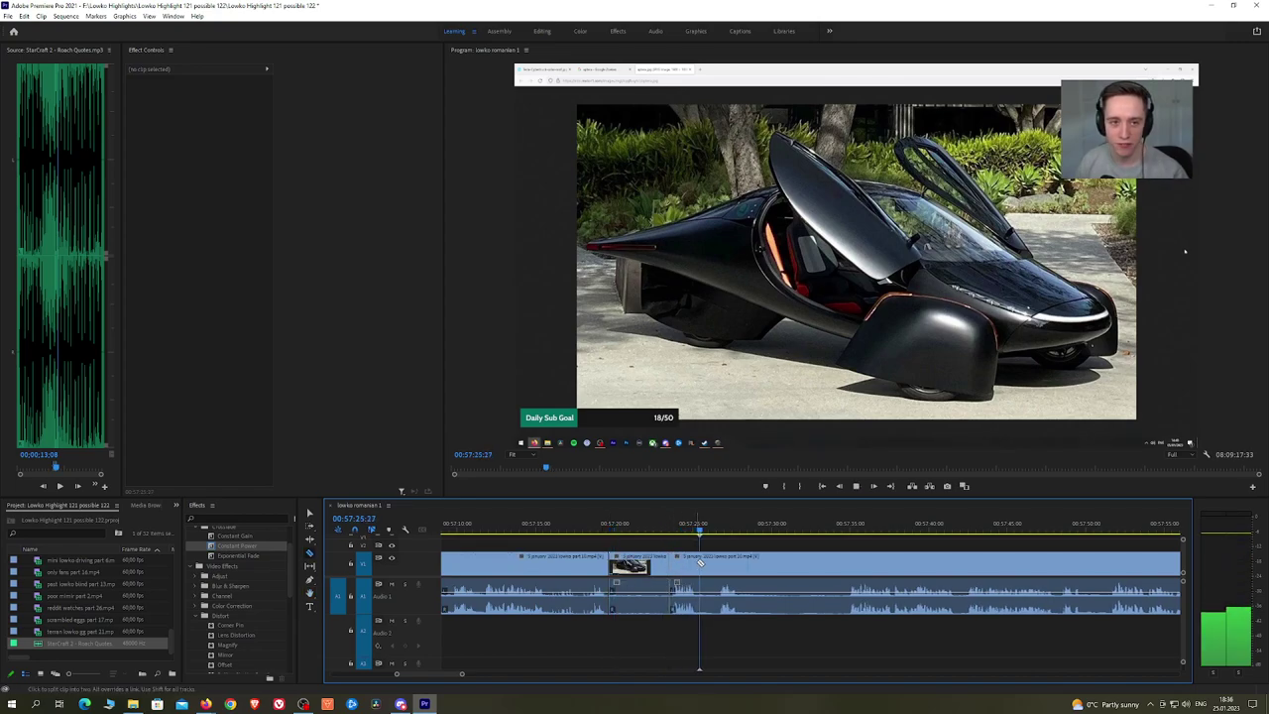
left_click(698, 562)
key("v")
left_click(653, 563)
key("shift+Delete")
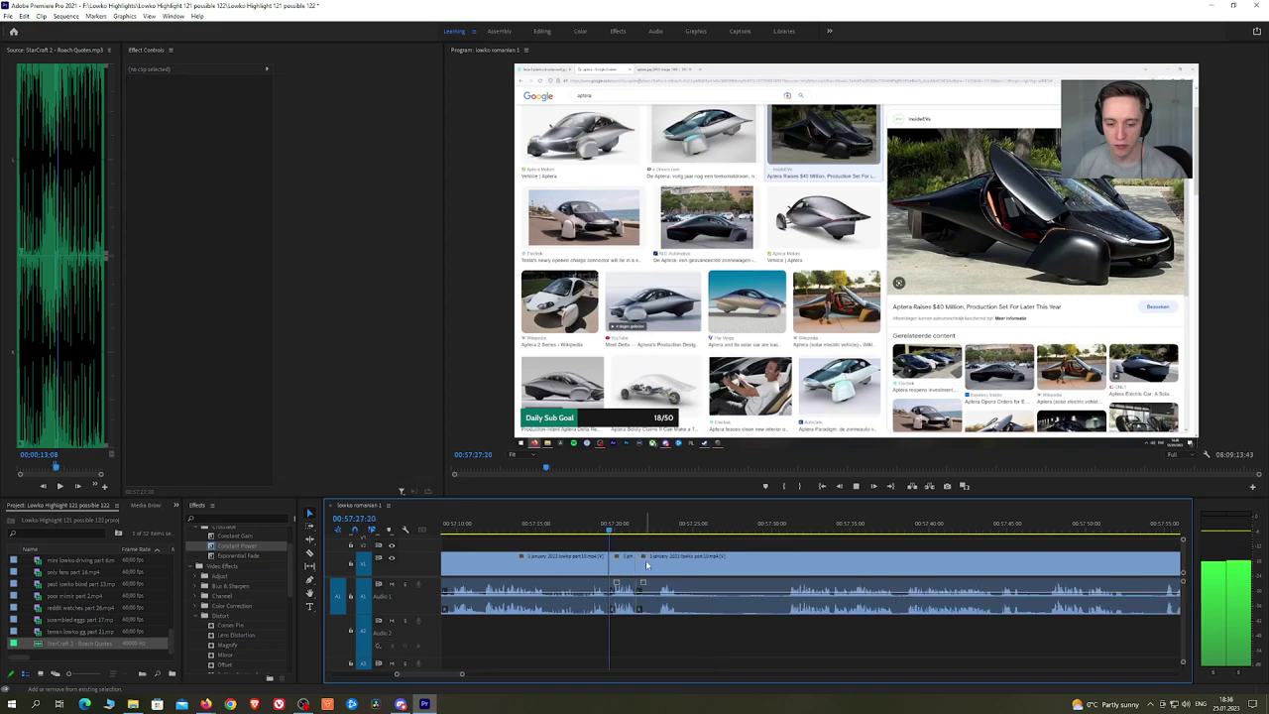
left_click_drag(251, 548, 608, 595)
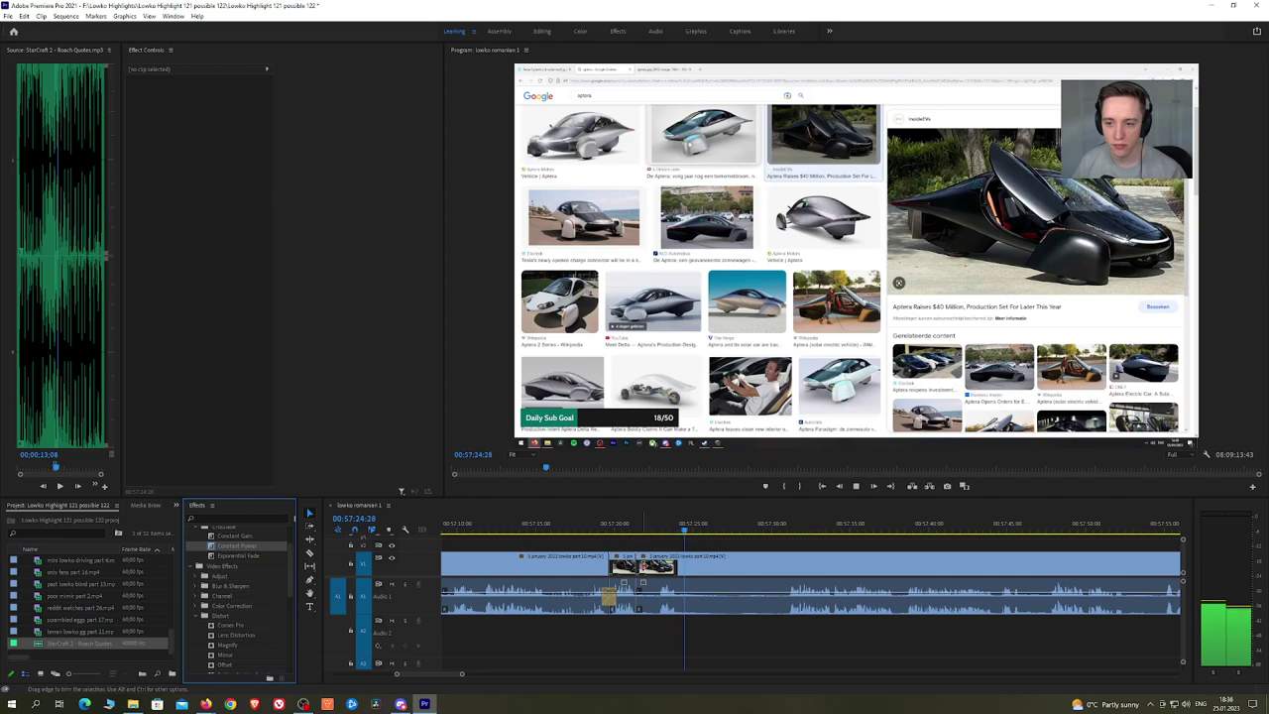
Step: Split off and ripple-delete the next unwanted piece, adding a Constant Power crossfade
key("c")
left_click(654, 565)
key("v")
left_click(647, 566)
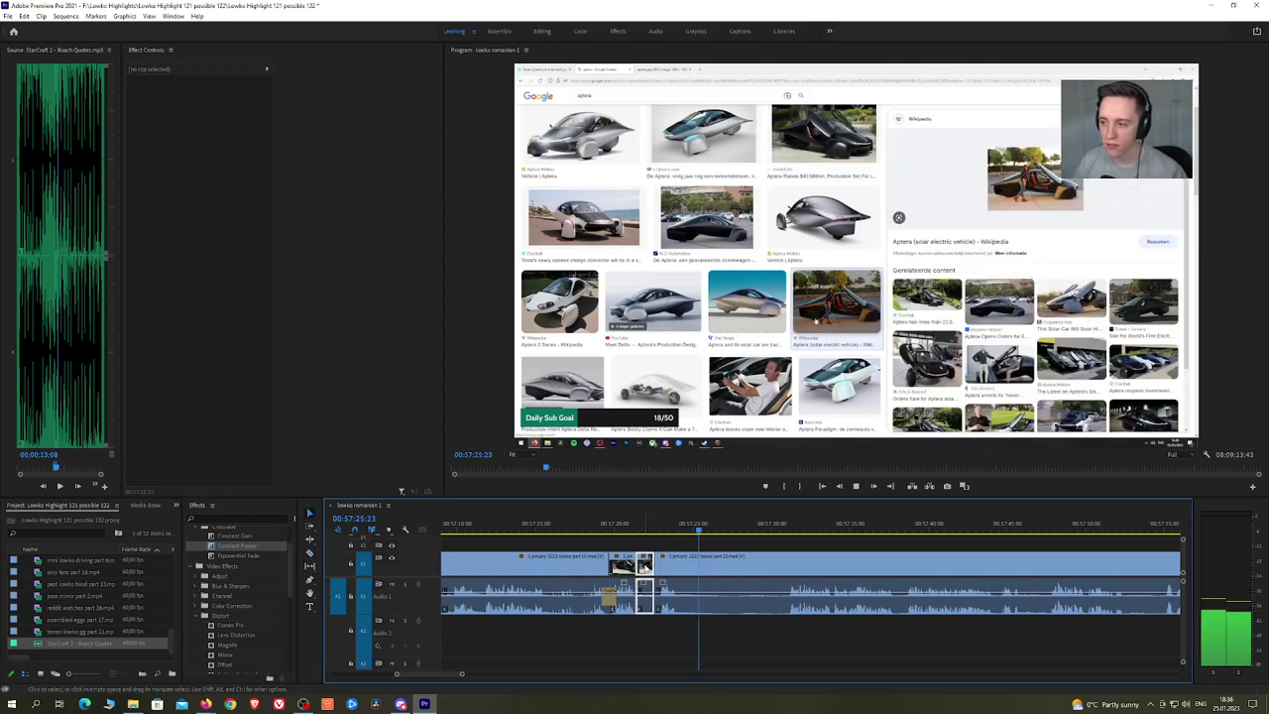
key("shift+Delete")
left_click_drag(254, 547, 636, 597)
Step: Split at the playhead with Ctrl+K, ripple-delete that segment and crossfade the new cut
key("c")
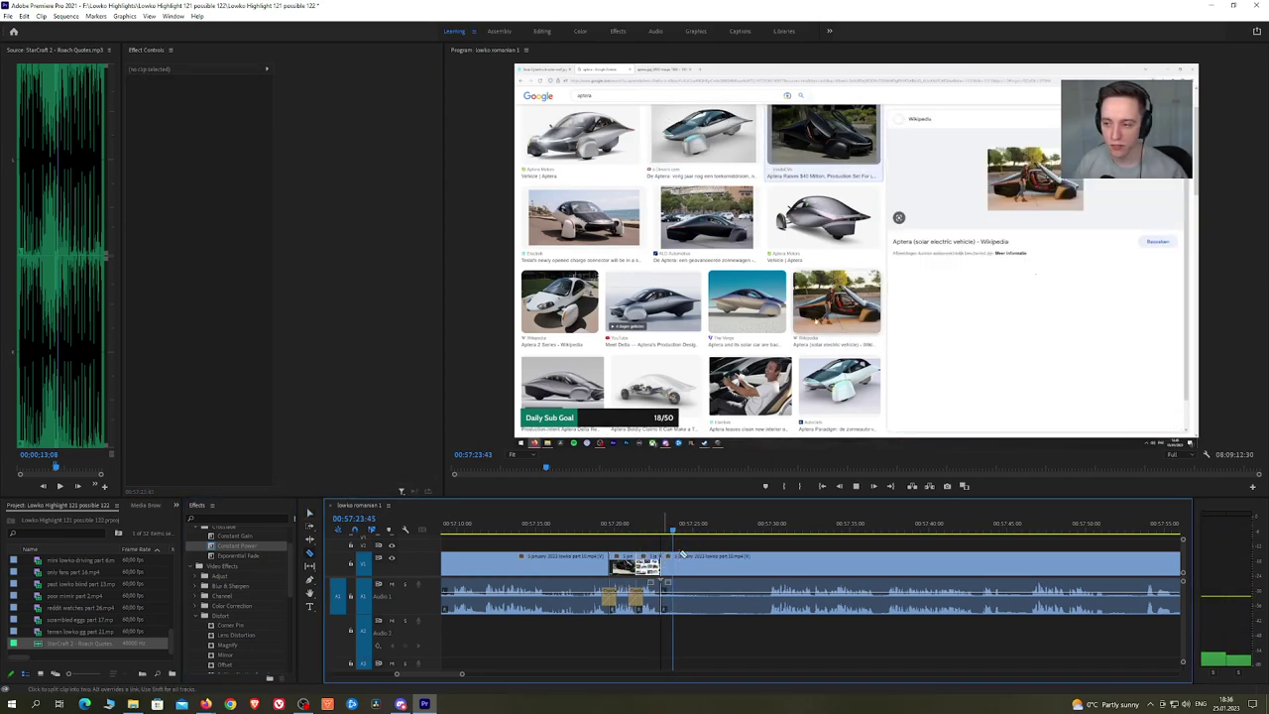
left_click_drag(751, 528, 767, 529)
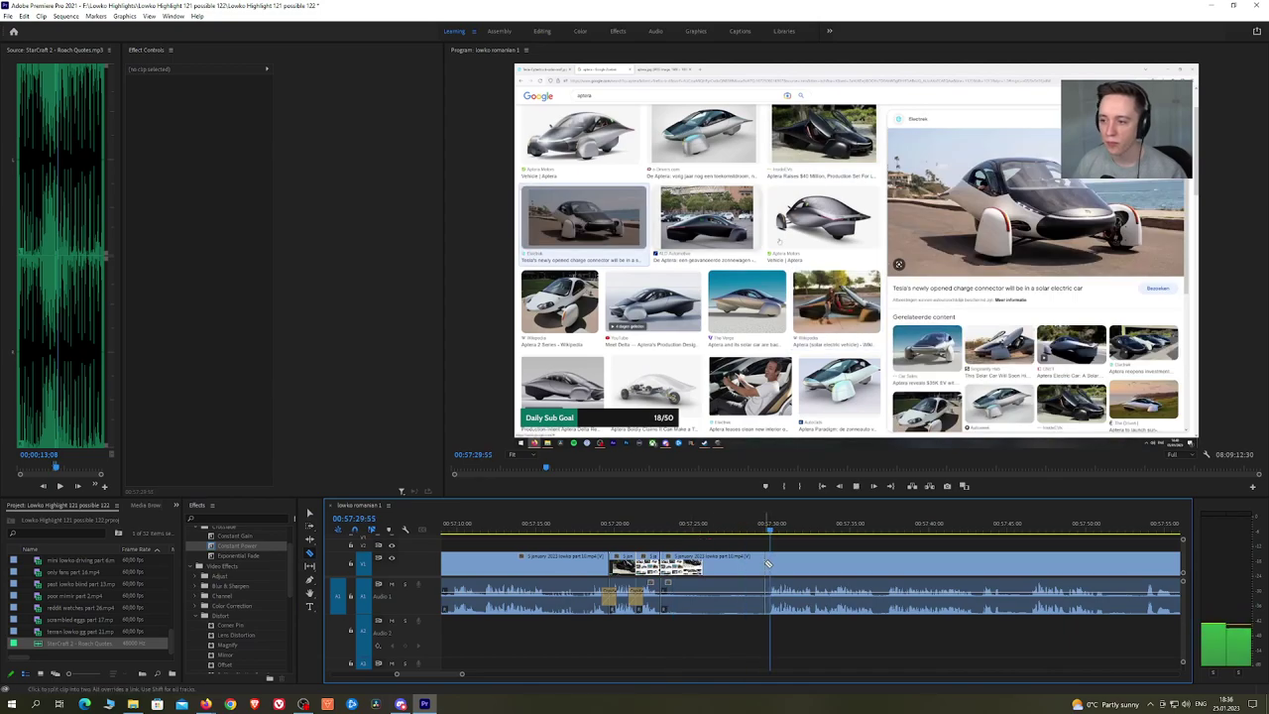
key("ctrl+k")
left_click(747, 568)
key("shift+Delete")
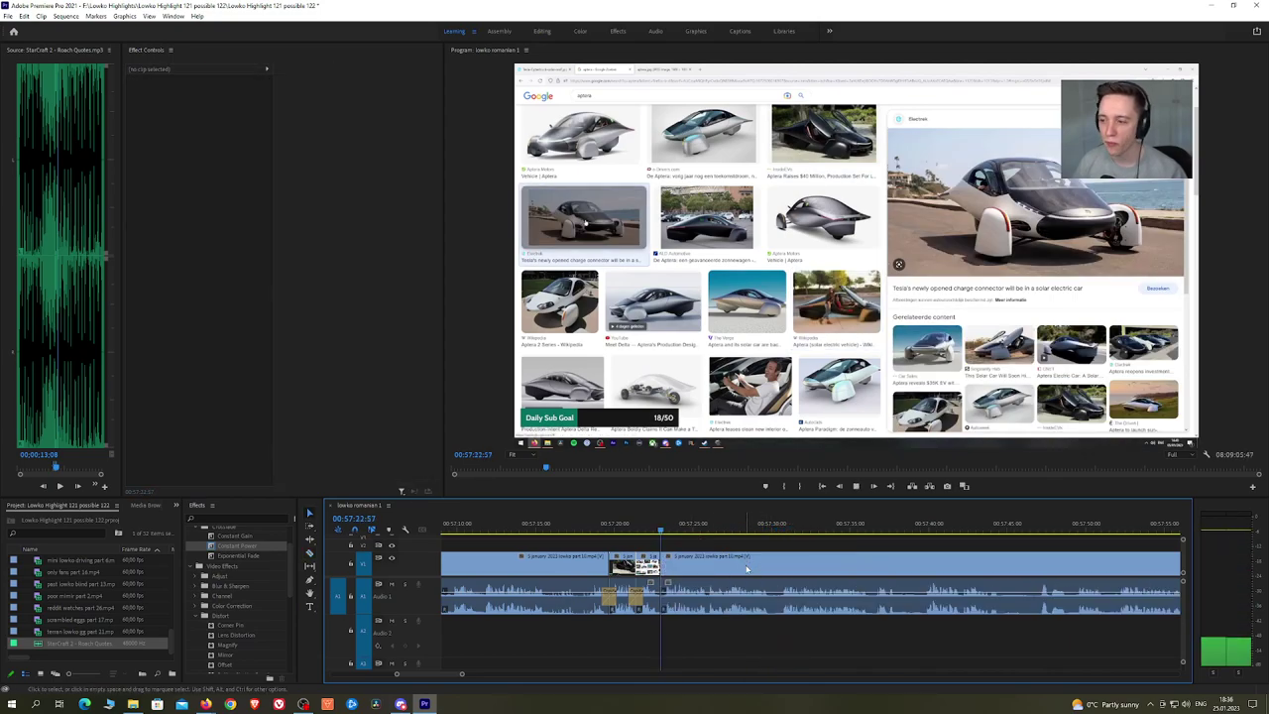
left_click_drag(253, 548, 440, 544)
left_click_drag(667, 600, 666, 600)
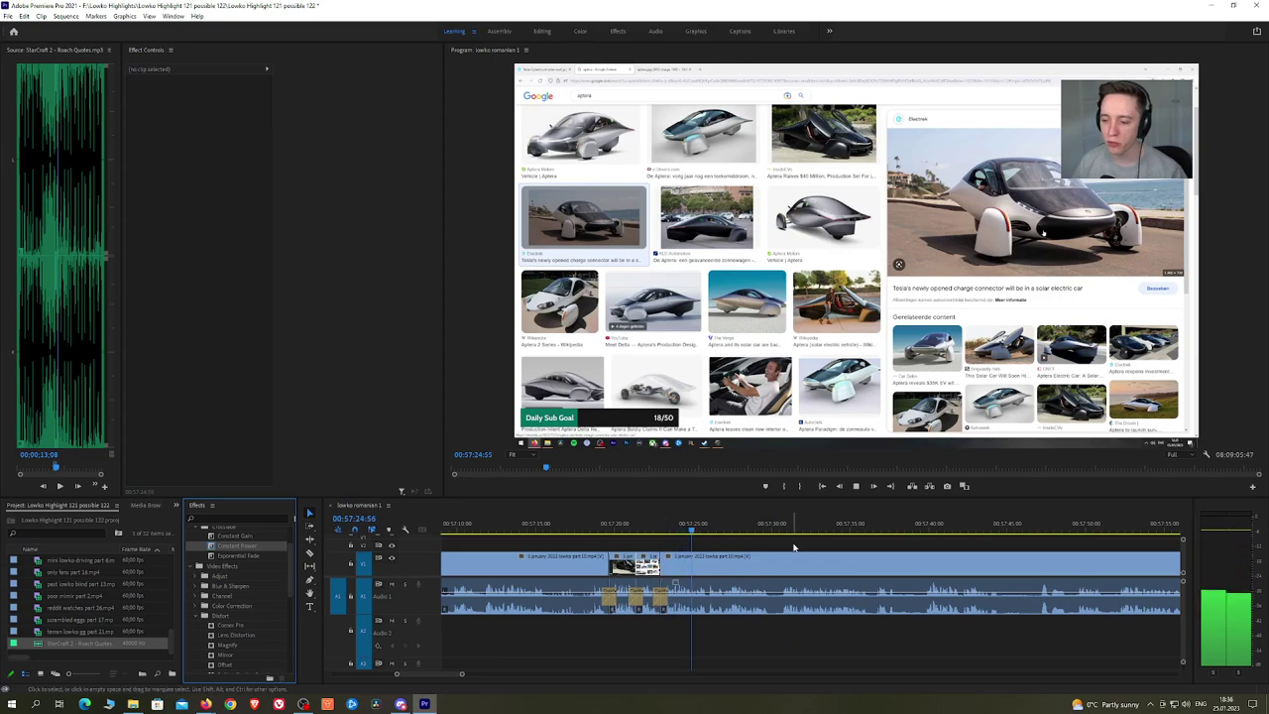
left_click(796, 545)
Step: Scrub and preview the footage to find the next edit near 00:57:28
key("h")
left_click_drag(805, 541, 682, 542)
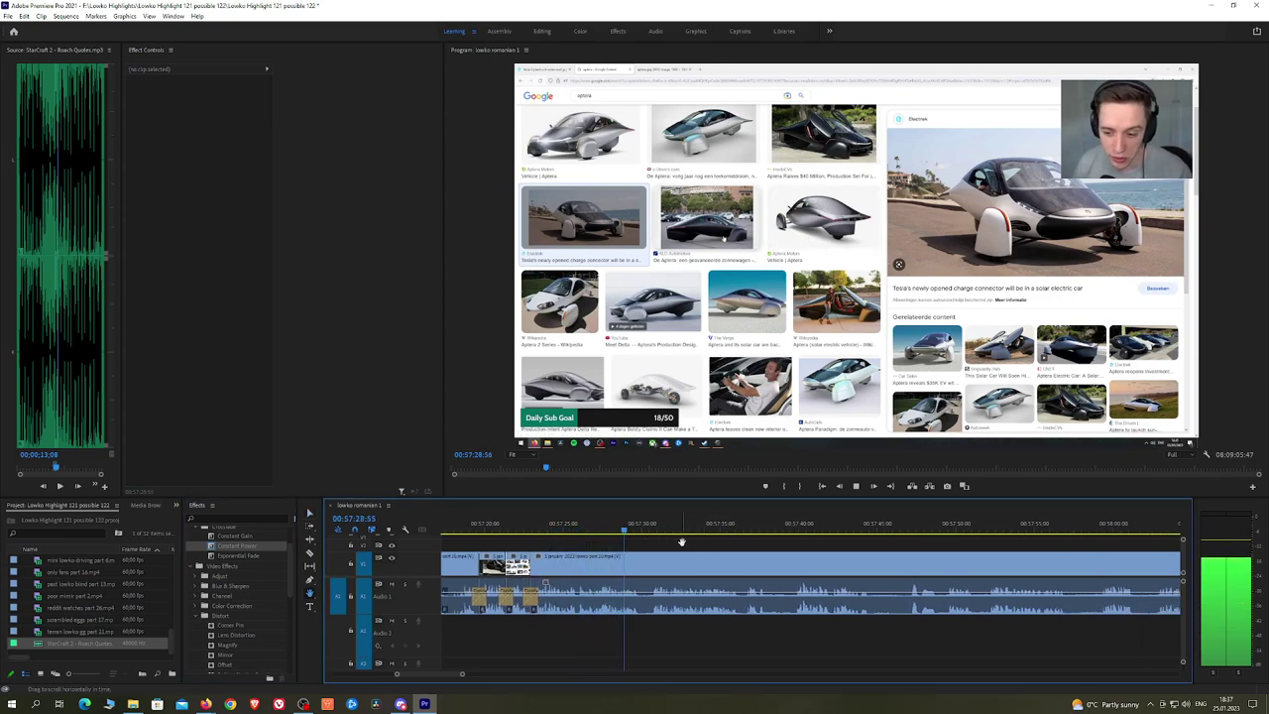
key("space")
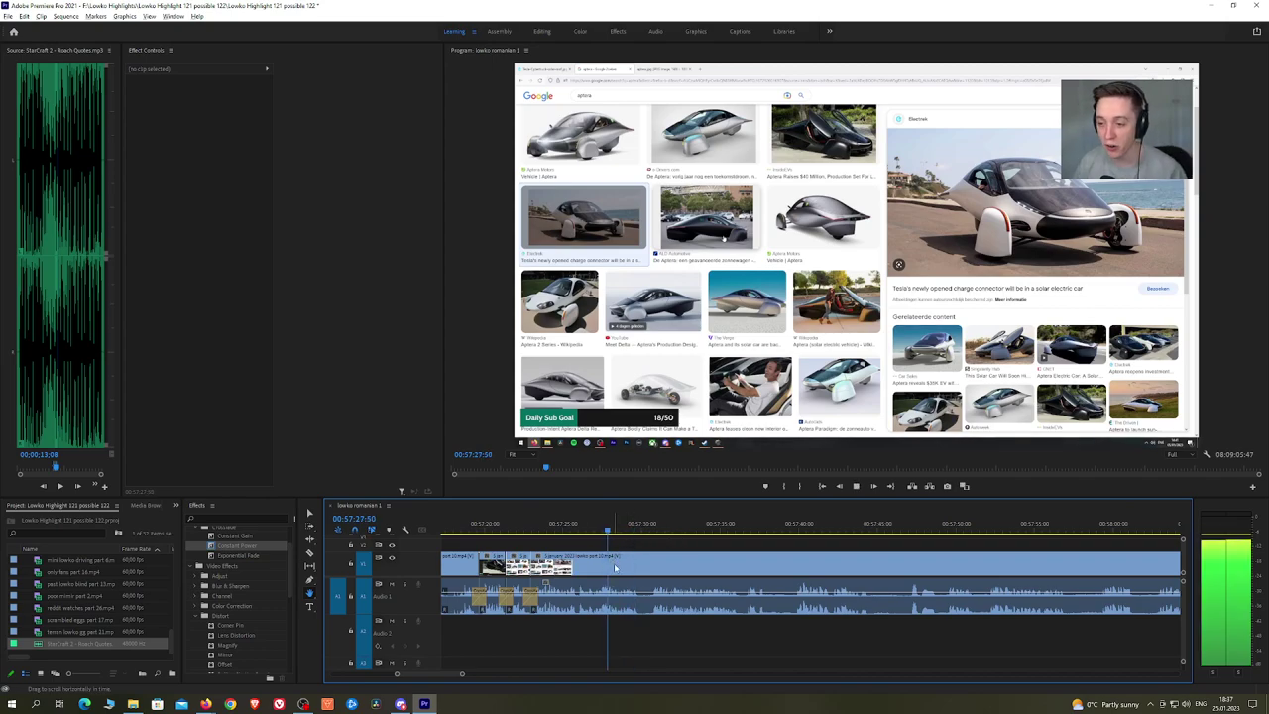
scroll(625, 561, "up", 5)
key("space")
mouse_move(571, 528)
left_mouse_down()
mouse_move(612, 528)
mouse_move(575, 529)
mouse_move(590, 533)
left_mouse_up()
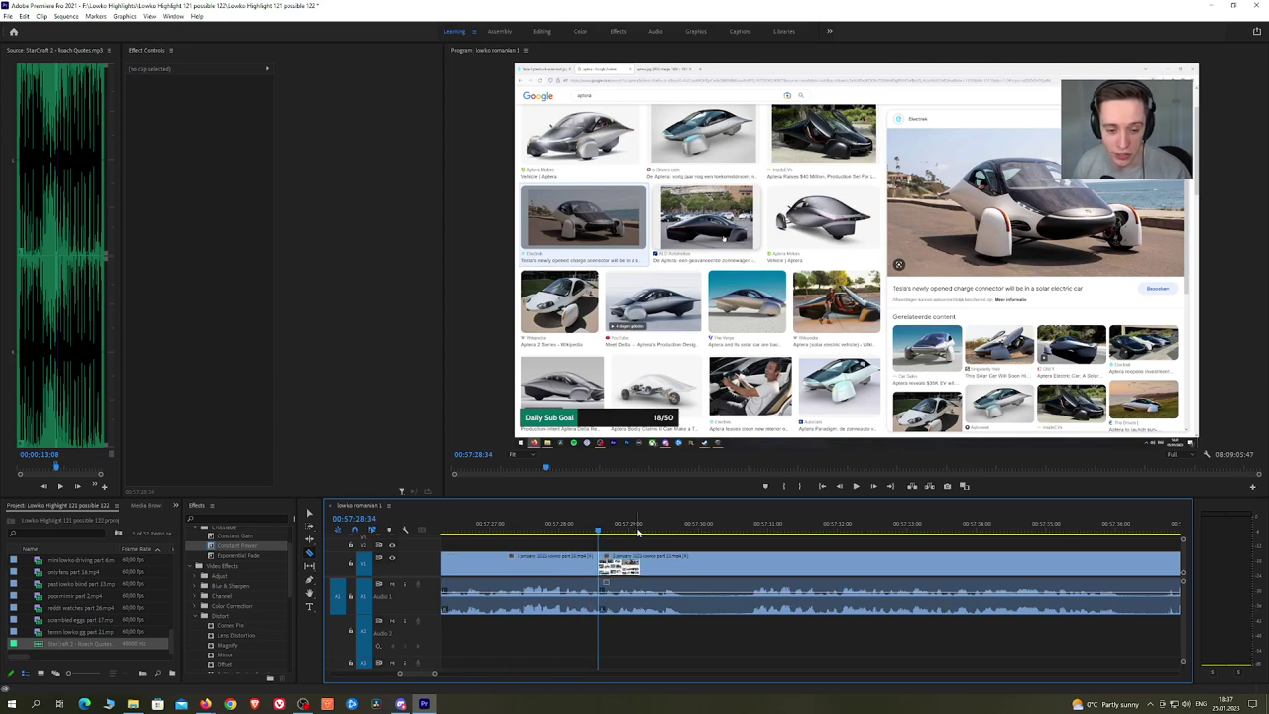
key("space")
key("space")
left_click_drag(604, 530, 614, 531)
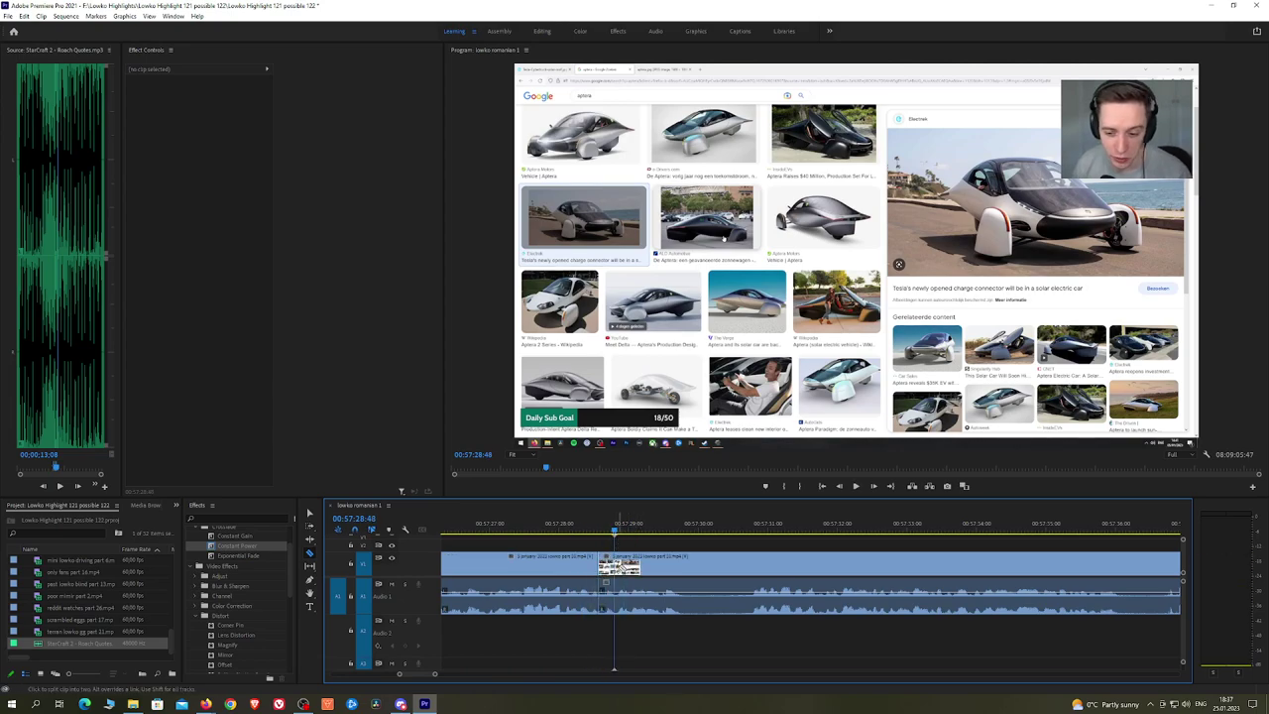
left_click_drag(606, 617, 606, 619)
left_click_drag(95, 645, 578, 646)
left_click_drag(579, 646, 614, 642)
left_click(607, 640)
left_click(205, 110)
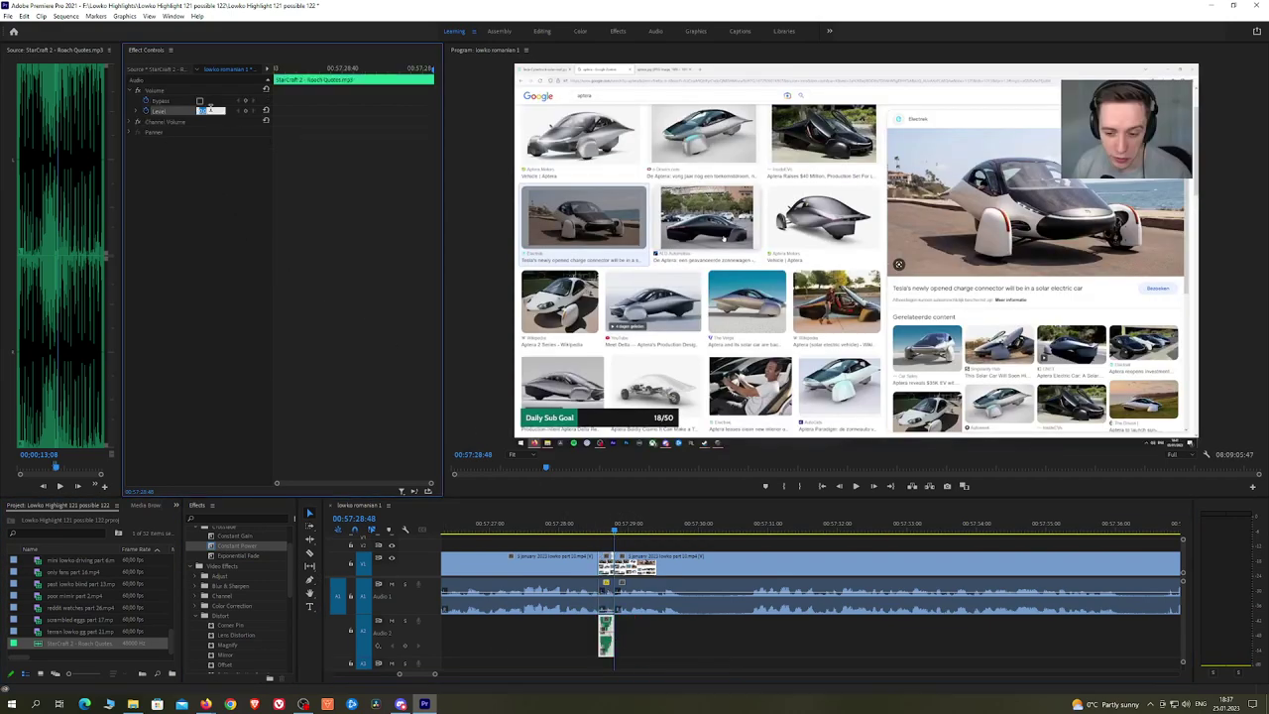
key("space")
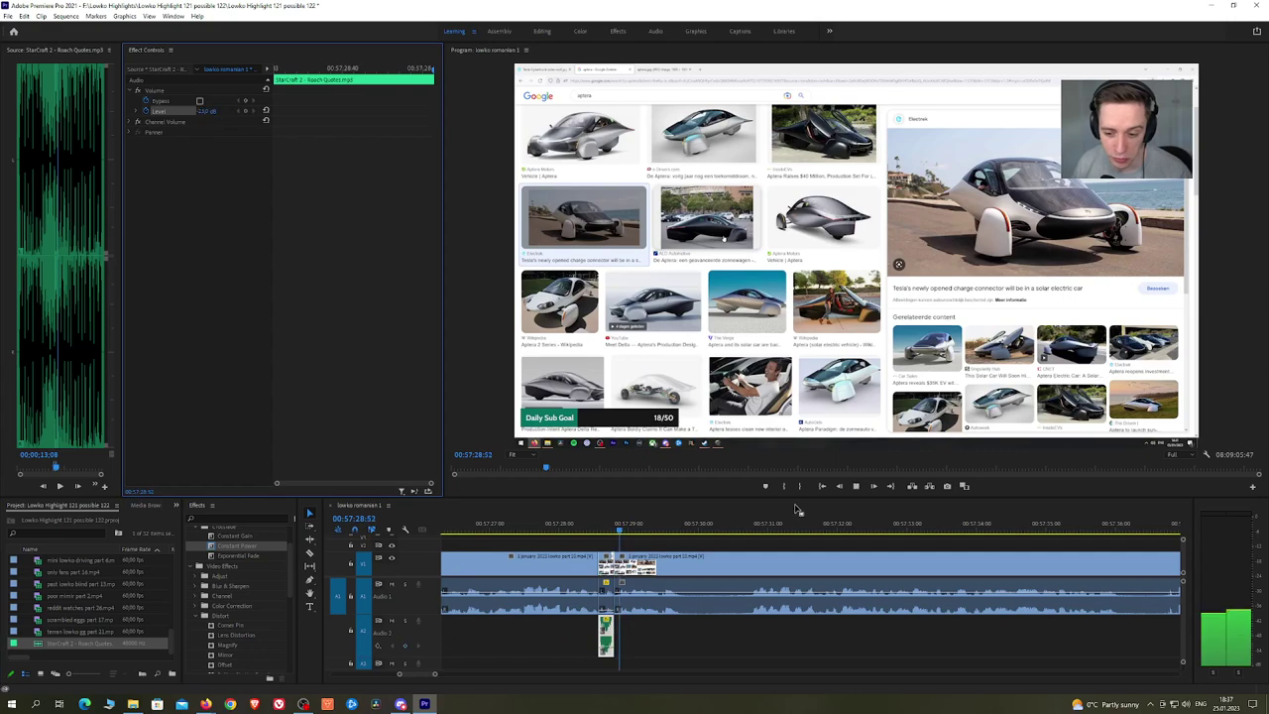
left_click(784, 545)
scroll(809, 549, "down", 5)
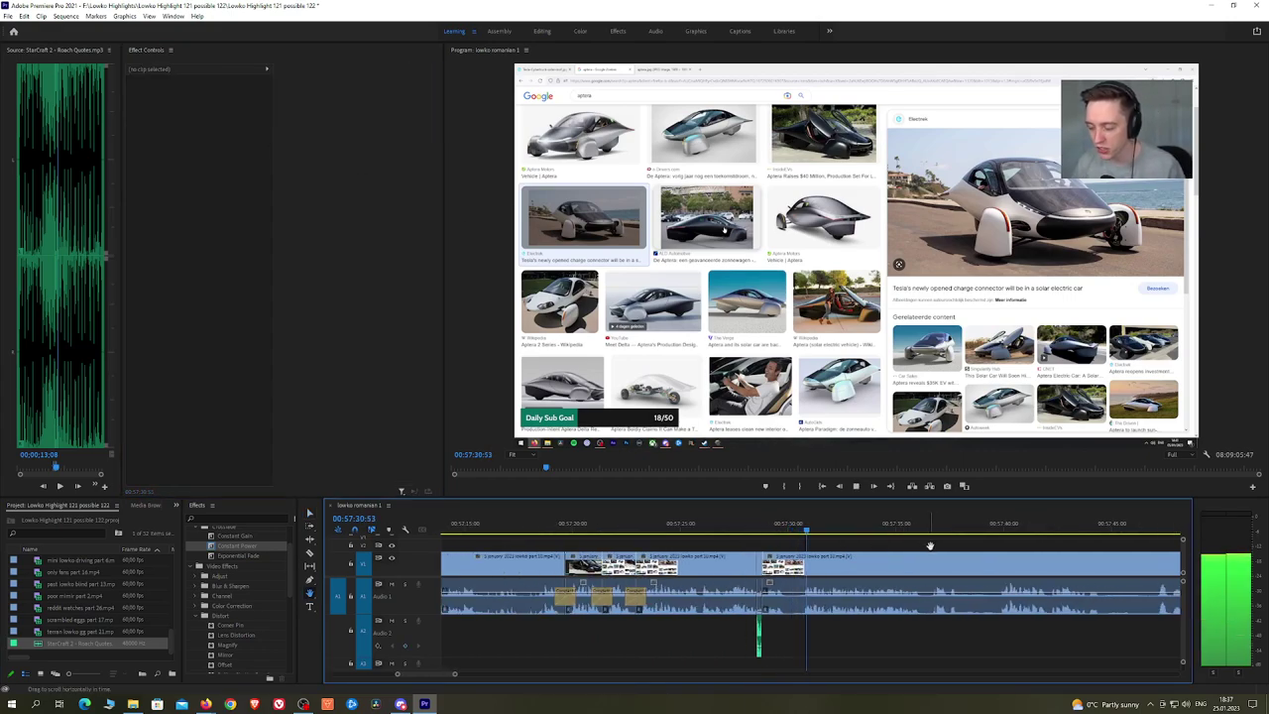
scroll(678, 529, "down", 3)
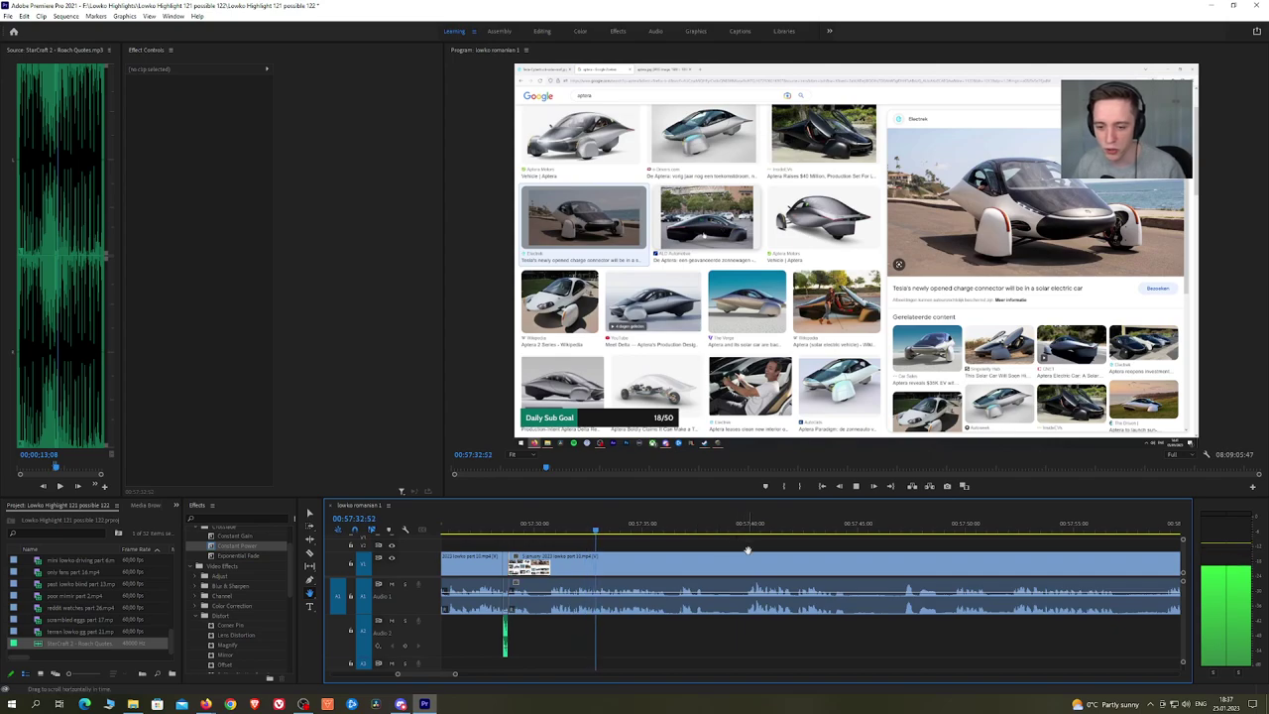
Step: Cut out a short stretch with two razor splits, ripple-delete it and crossfade the audio join
scroll(754, 544, "down", 1)
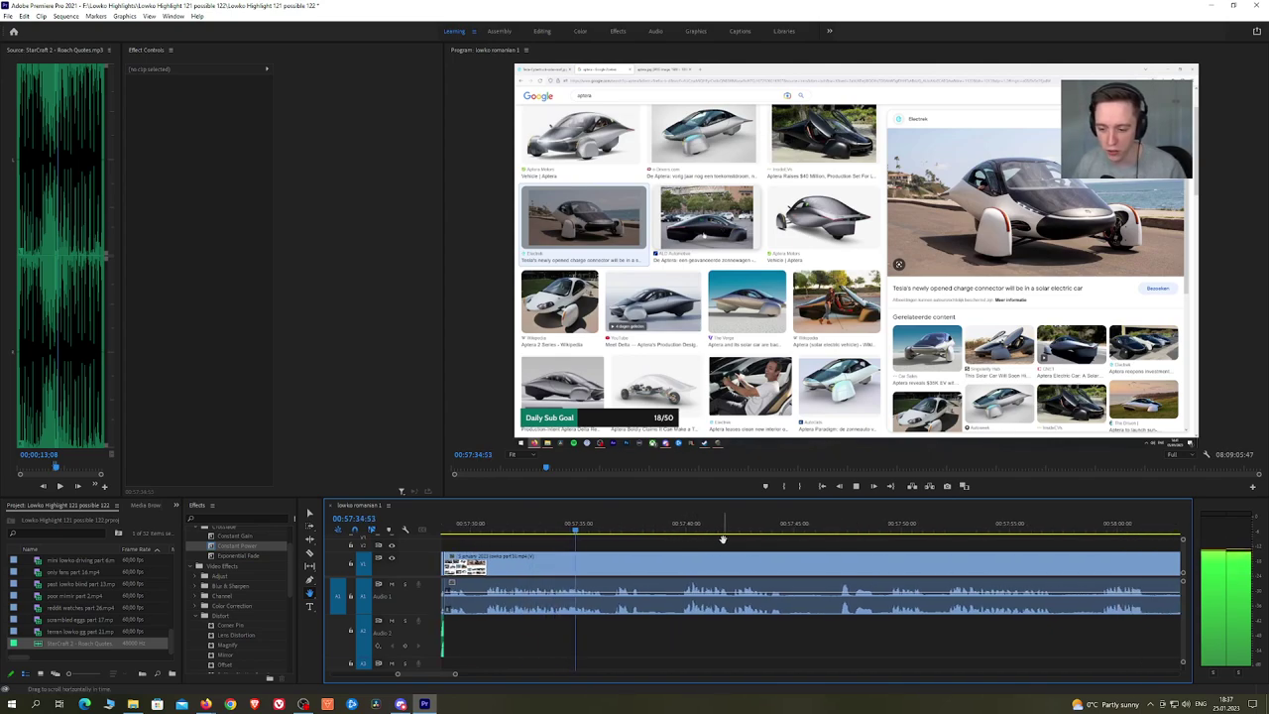
scroll(641, 539, "down", 1)
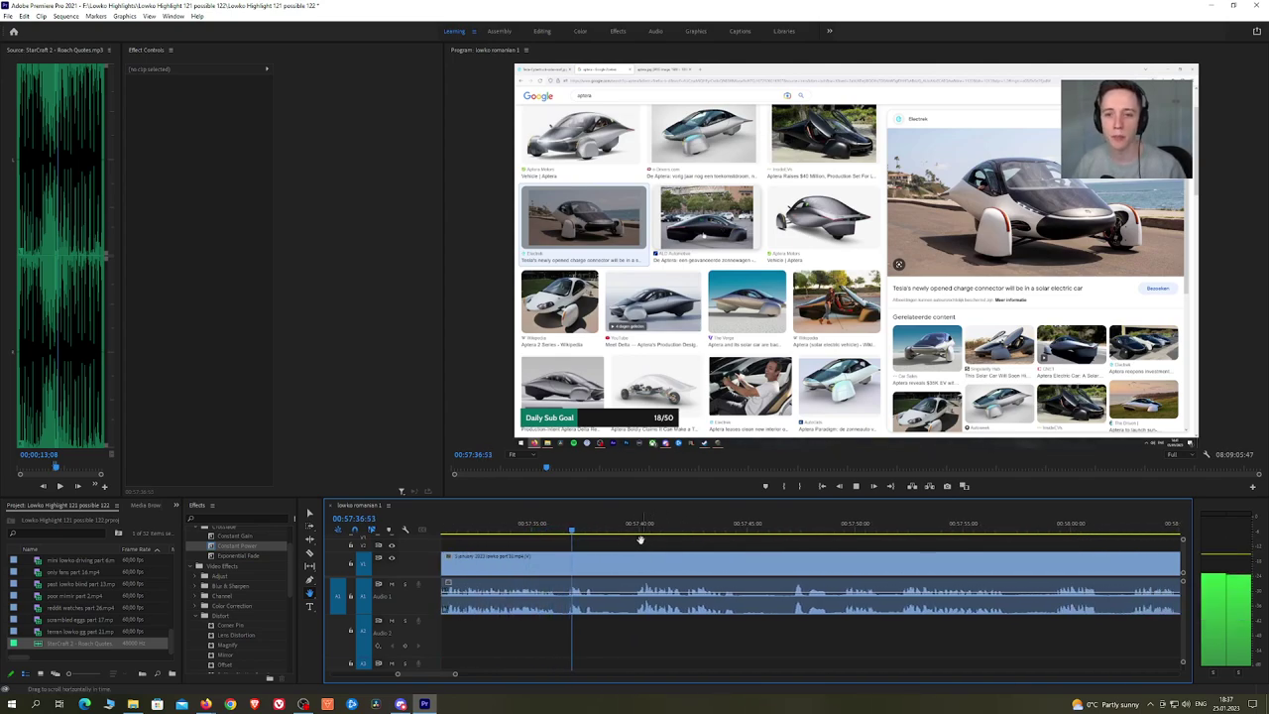
left_click(598, 567)
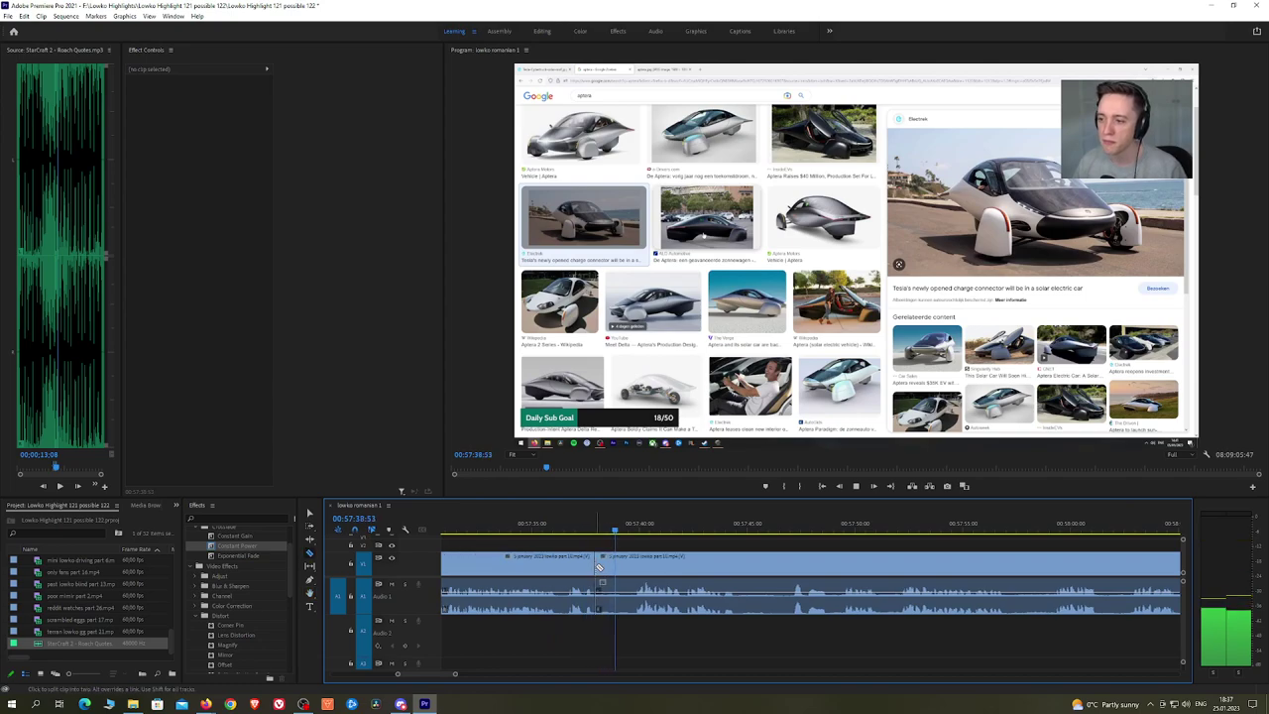
left_click(634, 561)
key("v")
left_click(623, 562)
key("shift+Delete")
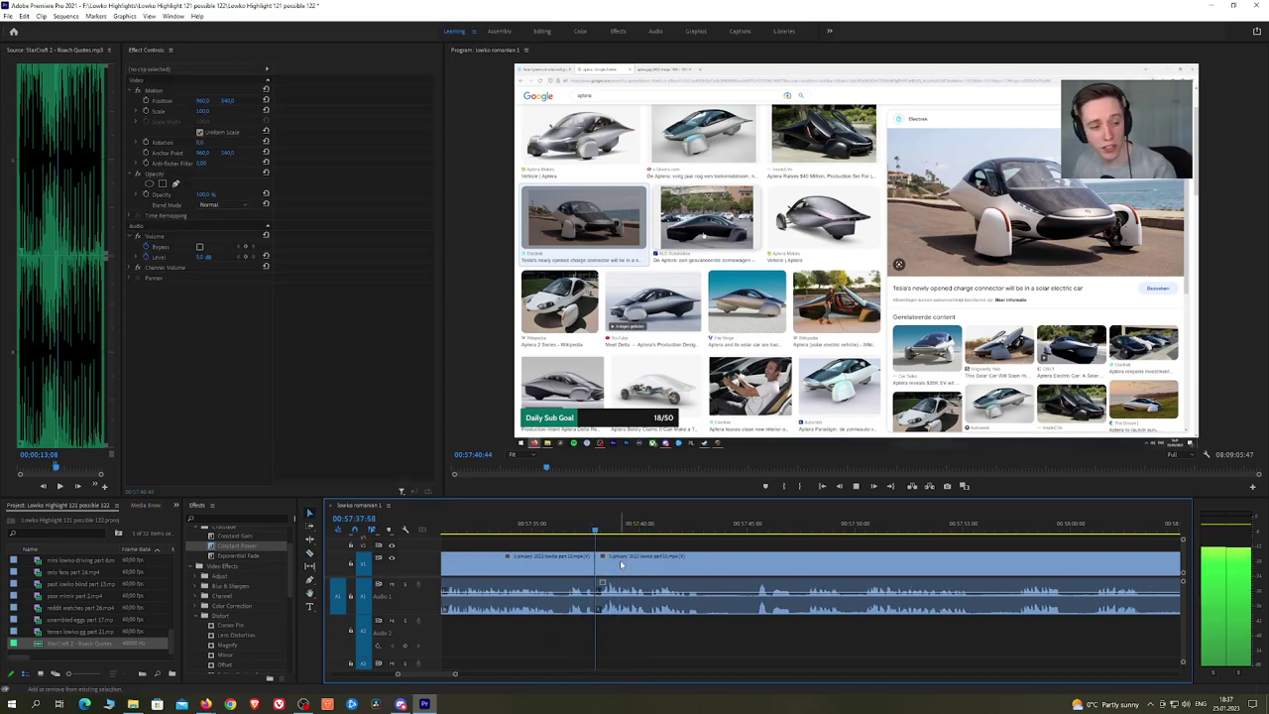
left_click_drag(248, 546, 596, 596)
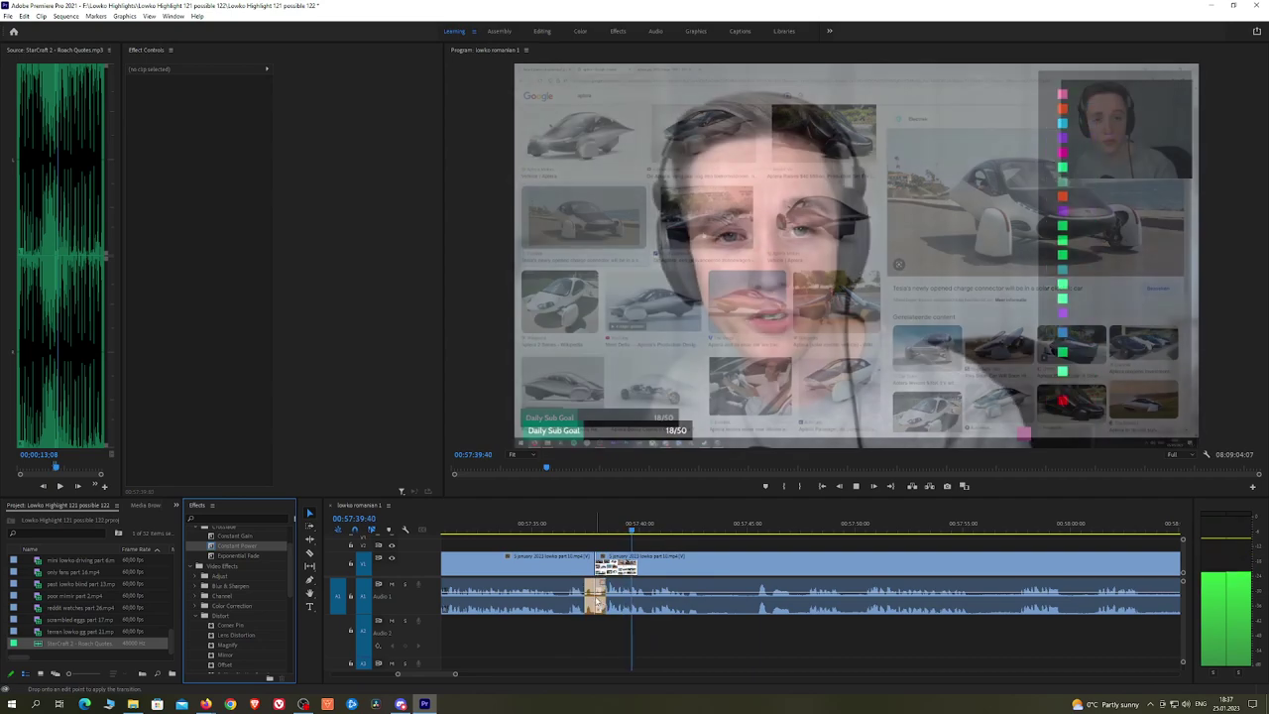
Step: Razor-cut the stream clip at a later point and scrub ahead through the footage
key("h")
left_click_drag(746, 546, 634, 544)
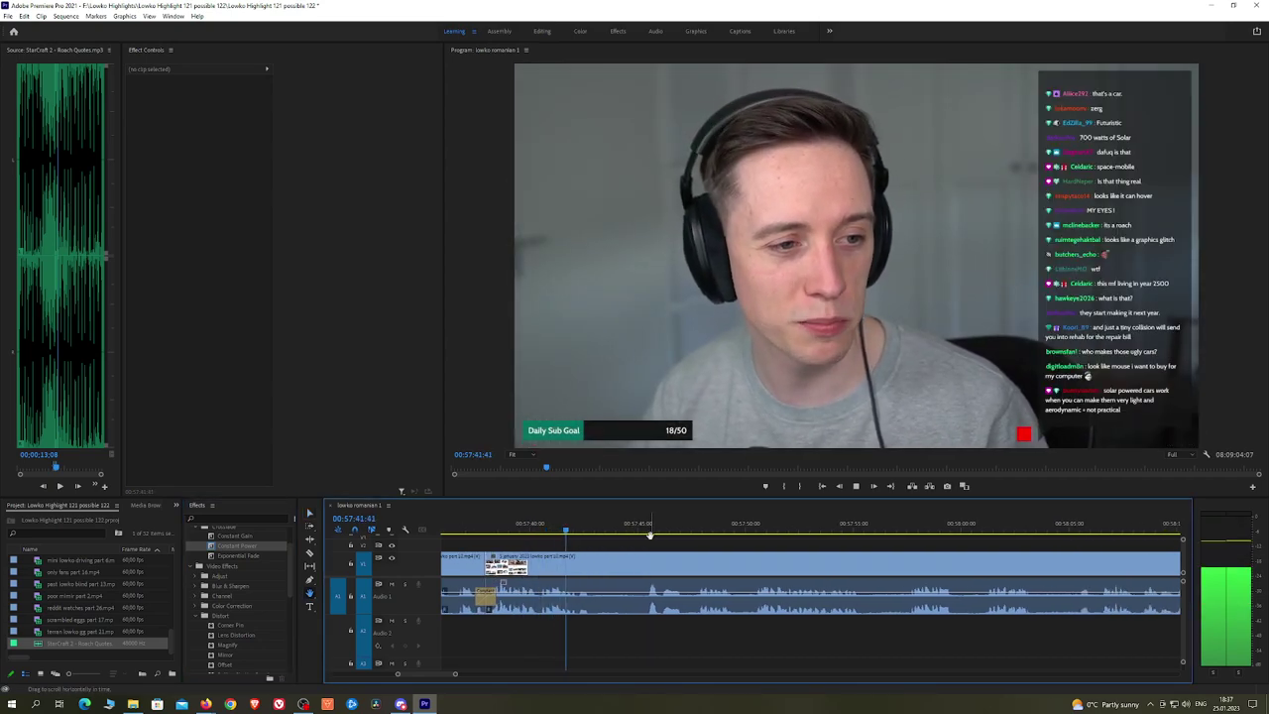
key("c")
left_click(594, 562)
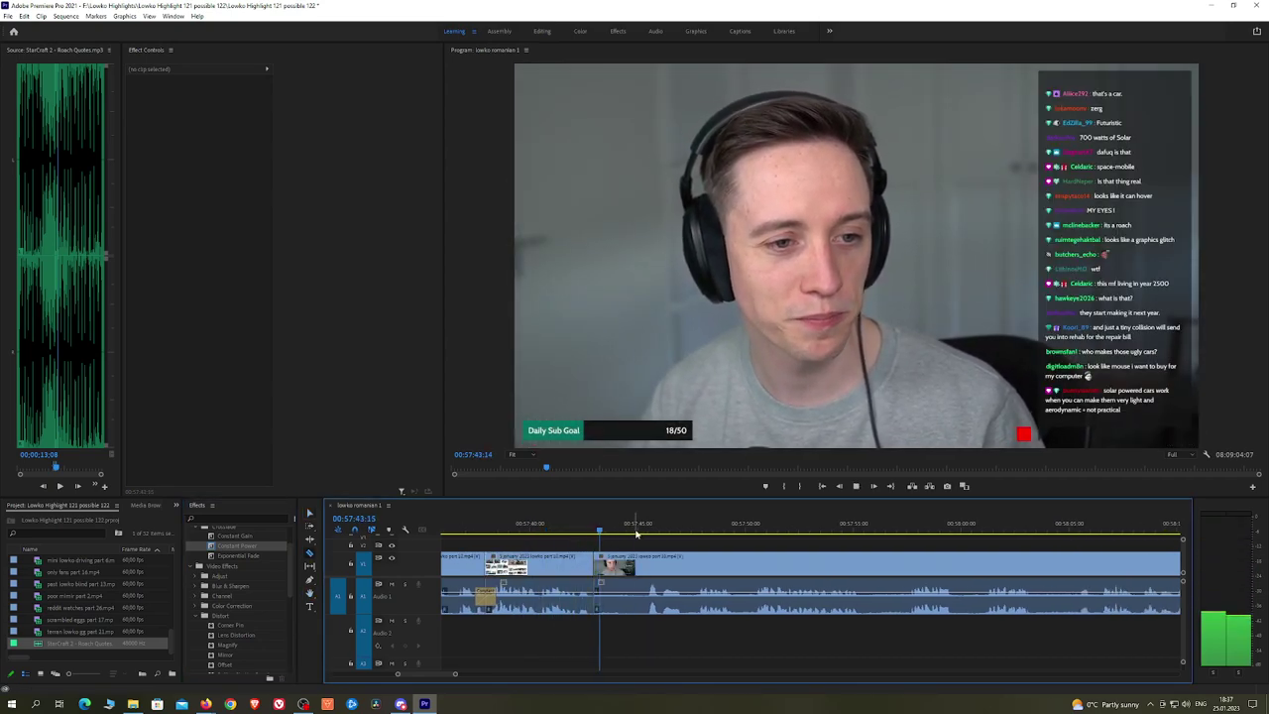
left_click(651, 531)
left_click_drag(651, 533, 897, 532)
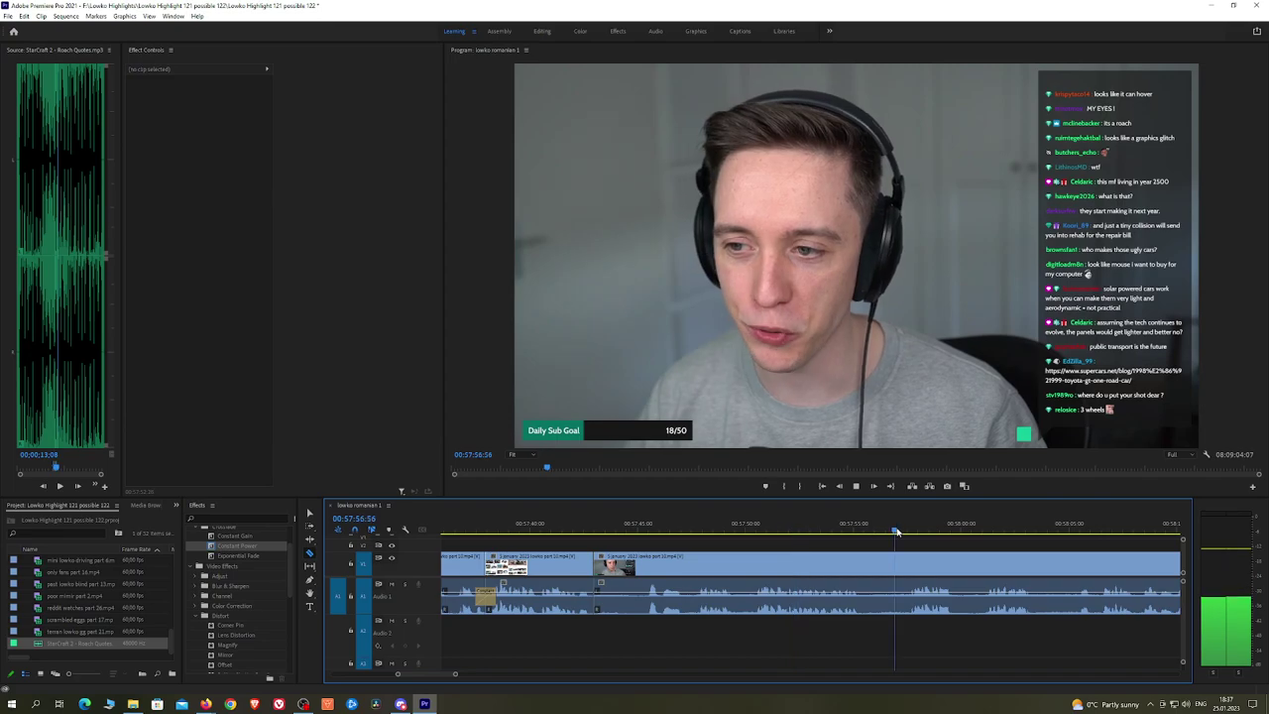
Step: Scrub forward and zoom the timeline out and back in to find the next edit point
key("c")
left_click_drag(982, 549, 680, 538)
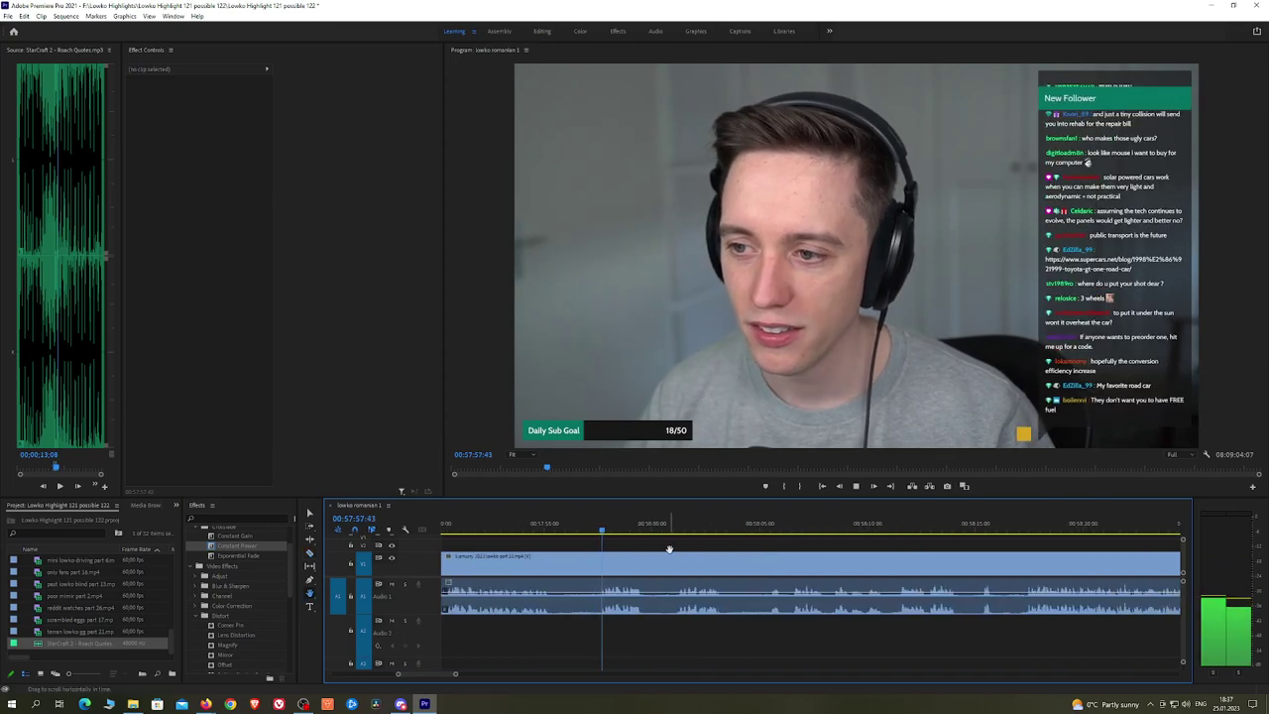
left_click(683, 532)
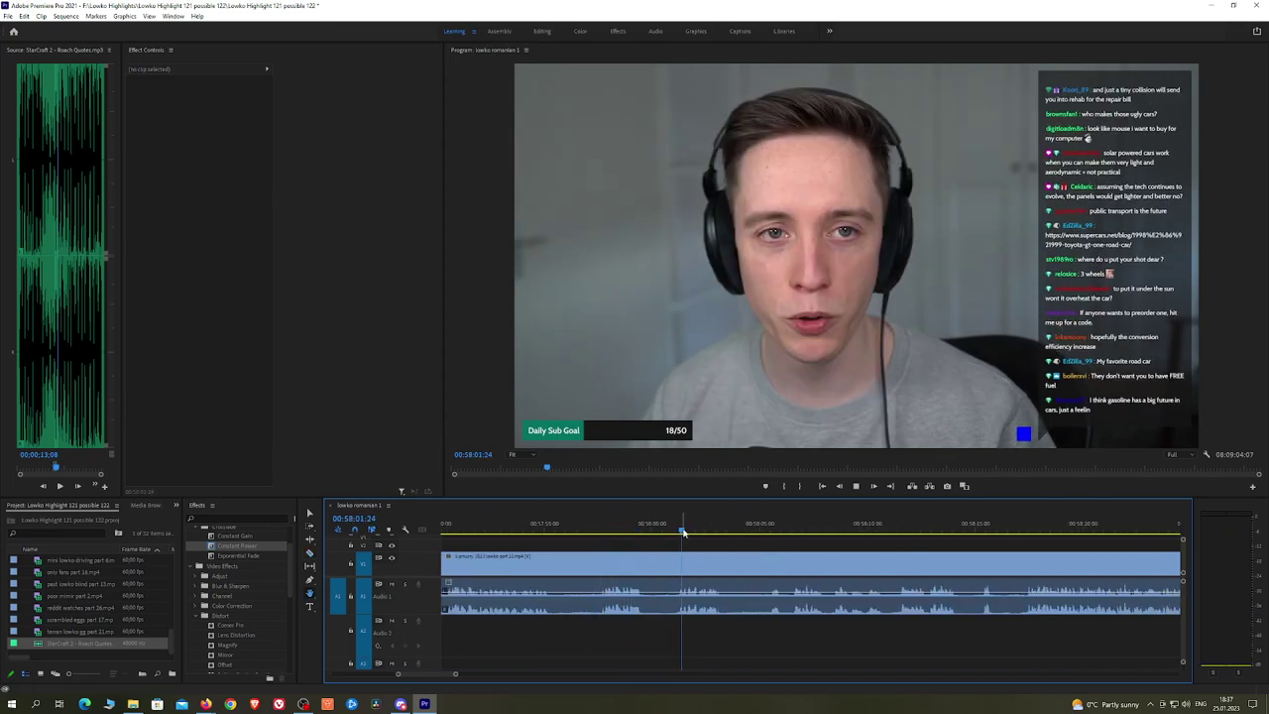
left_click_drag(684, 532, 1027, 528)
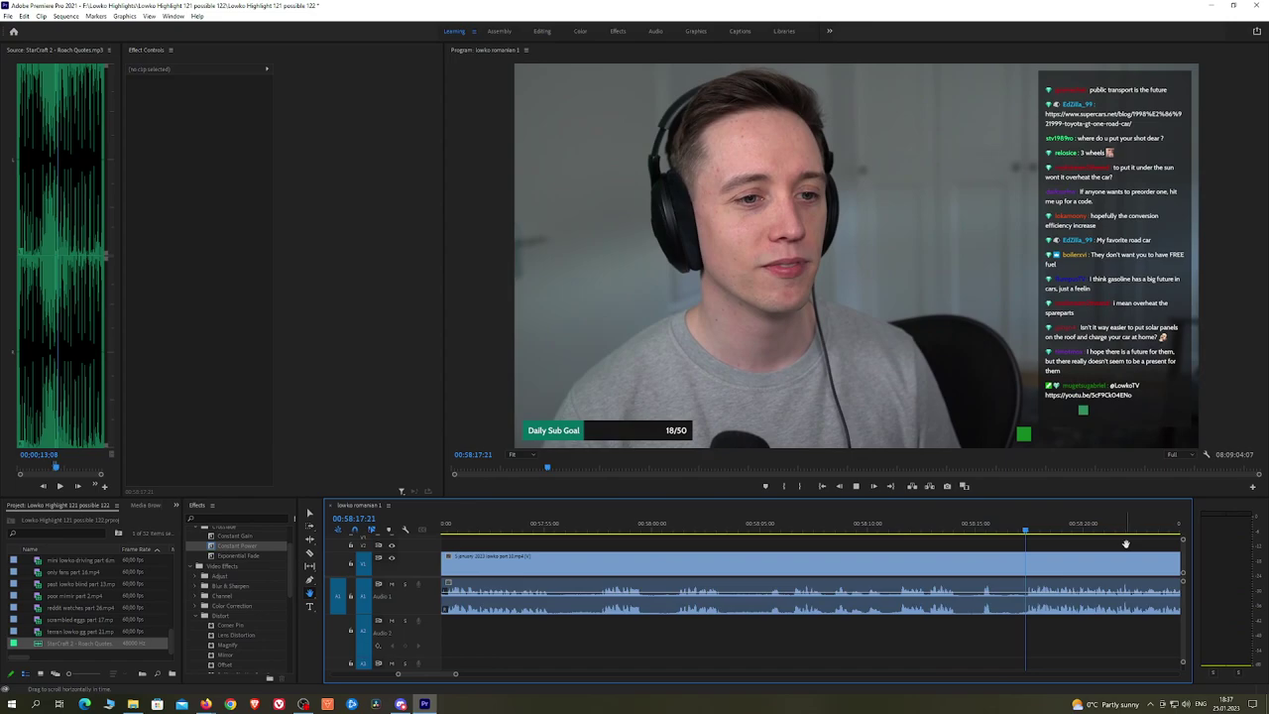
left_click_drag(1126, 543, 760, 537)
scroll(811, 546, "down", 1)
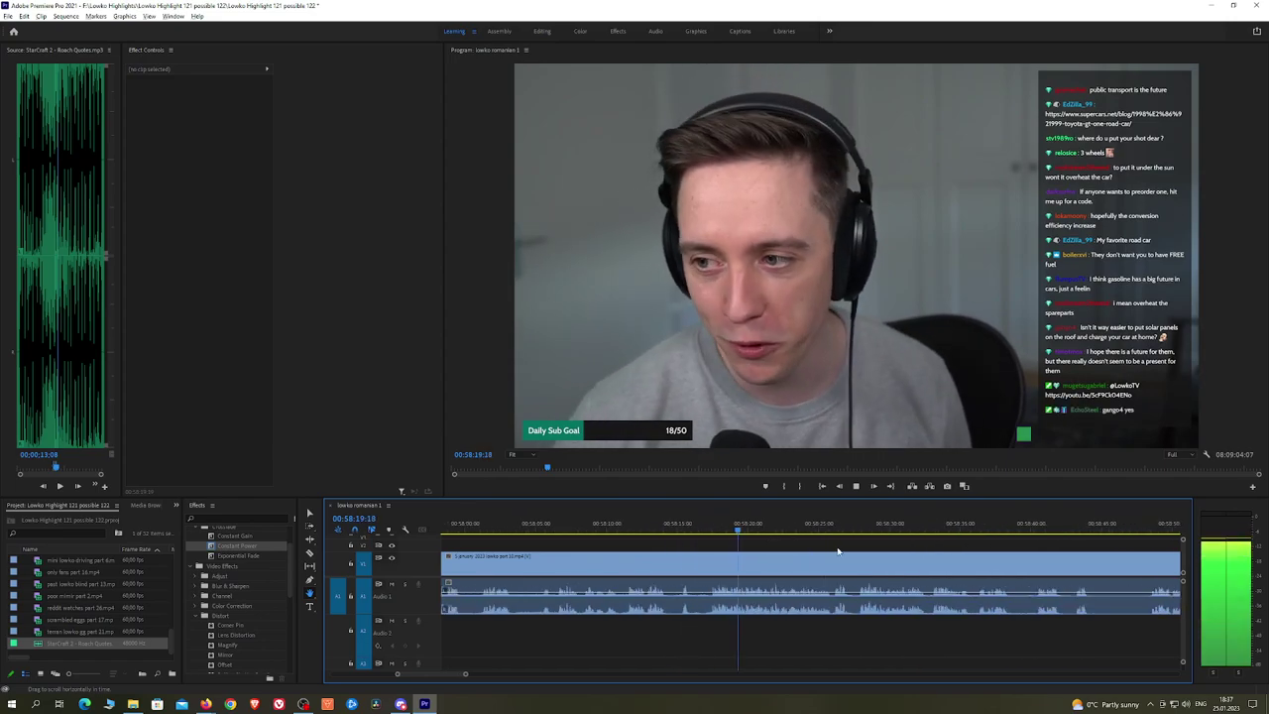
scroll(840, 556, "down", 8)
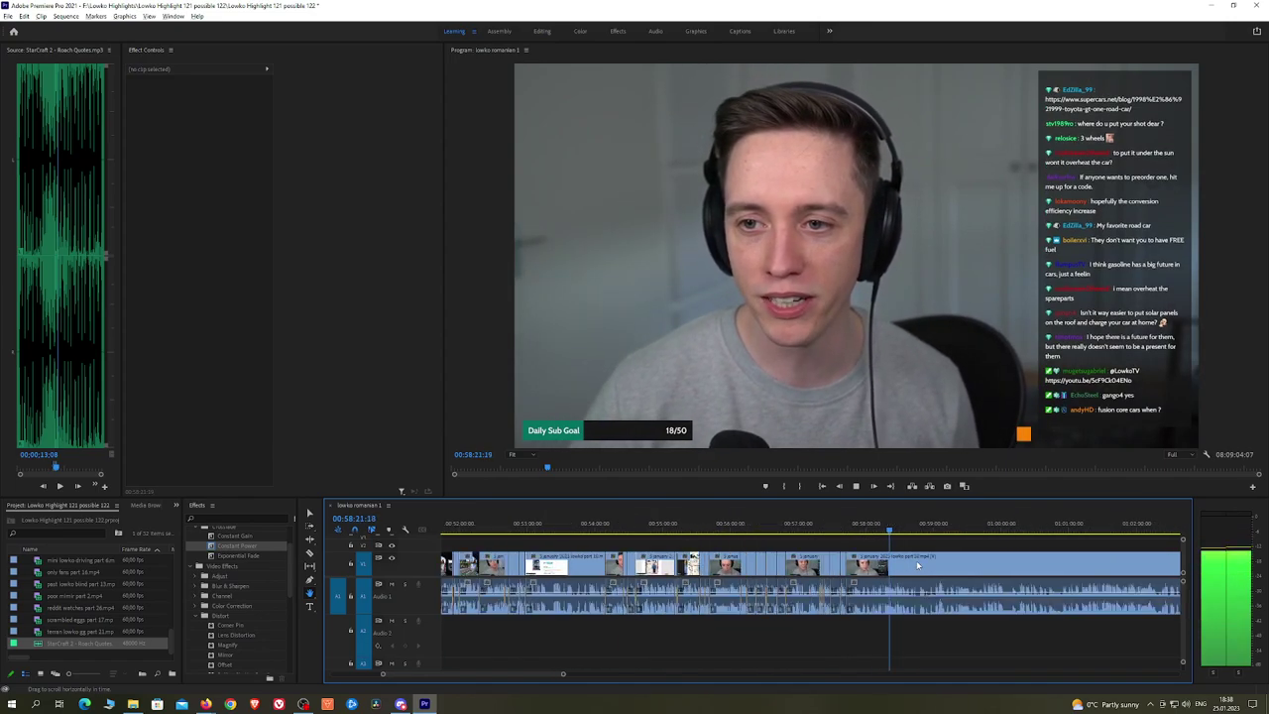
key("minus")
key("minus")
key("minus")
key("minus")
key("minus")
key("minus")
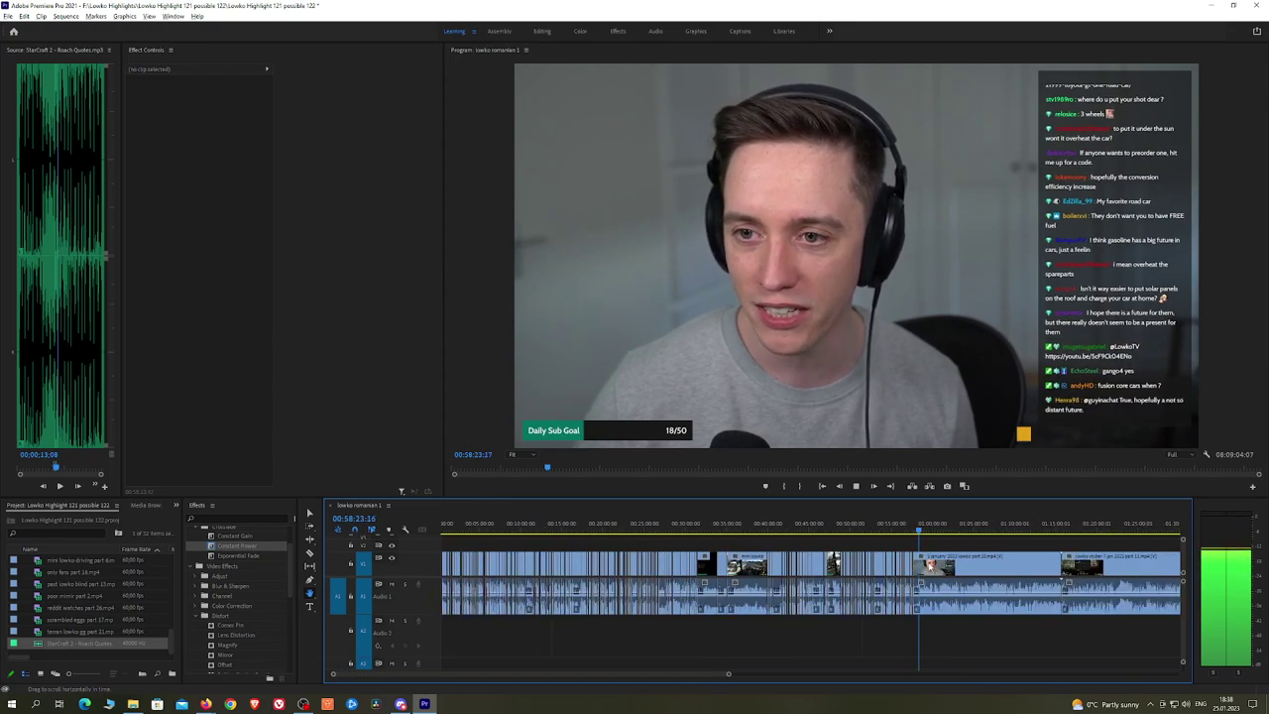
key("equal")
key("equal")
key("equal")
key("equal")
key("equal")
key("equal")
key("equal")
key("equal")
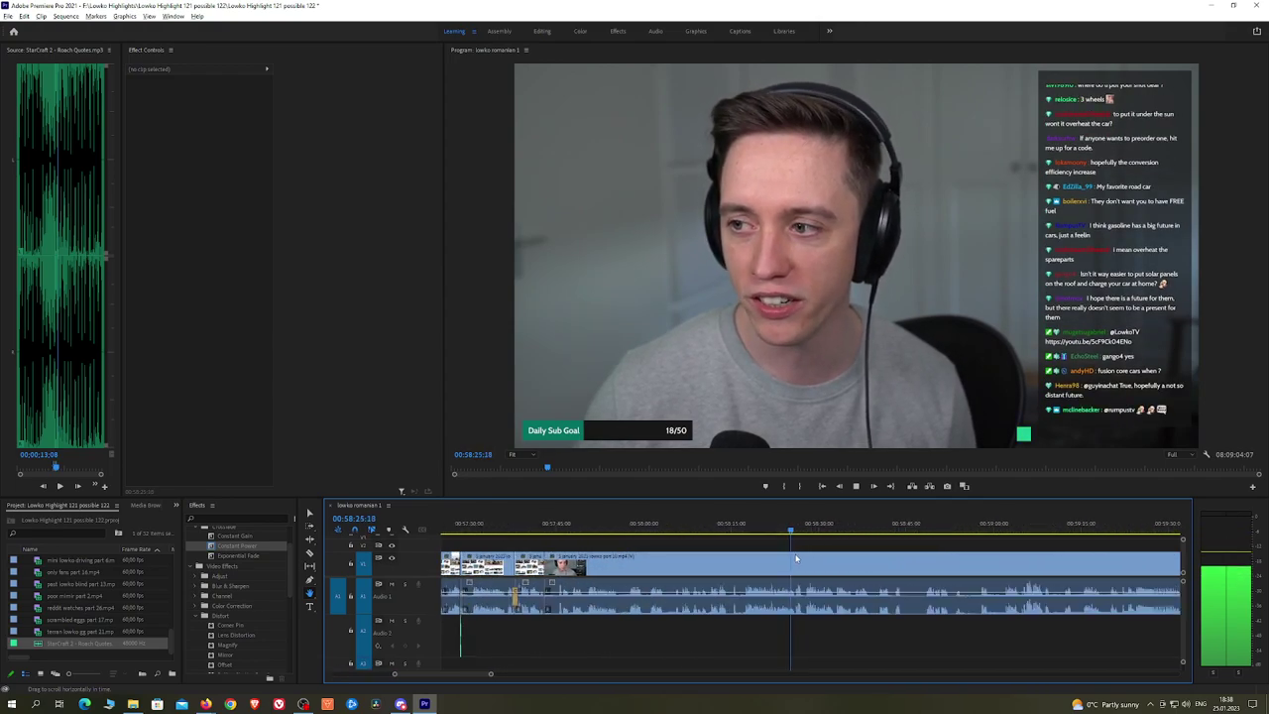
key("equal")
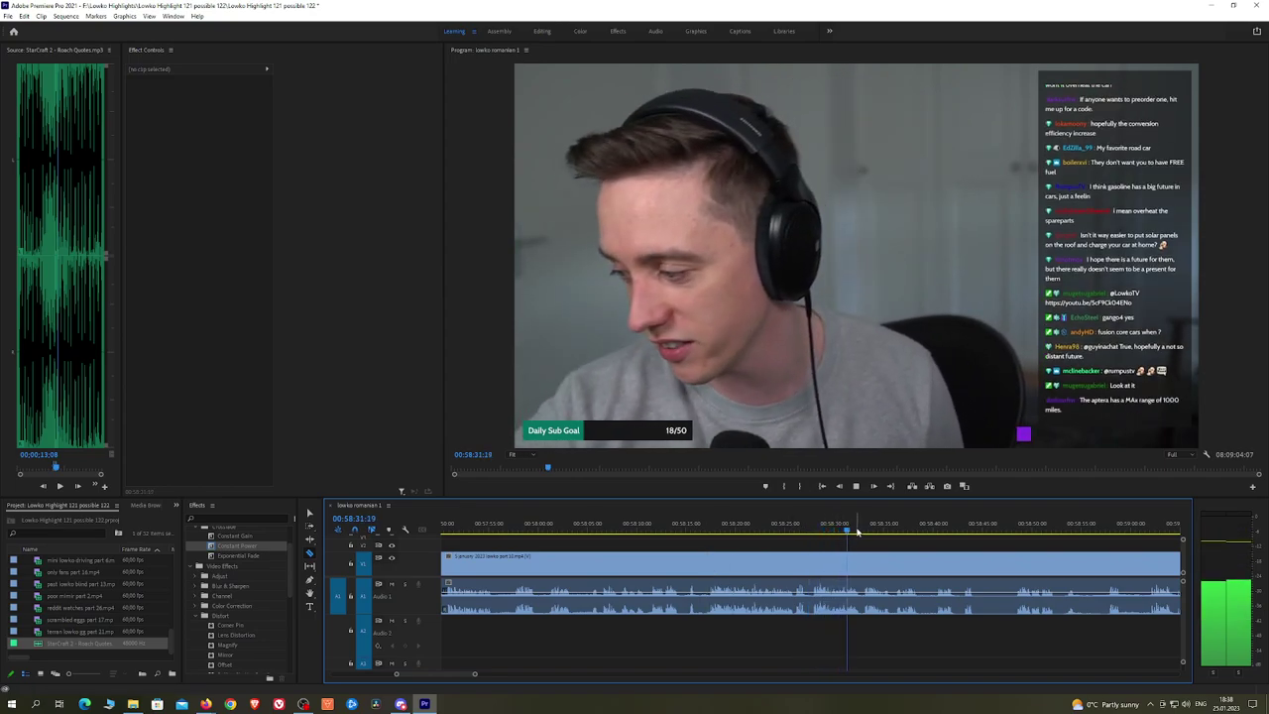
left_click_drag(858, 533, 937, 531)
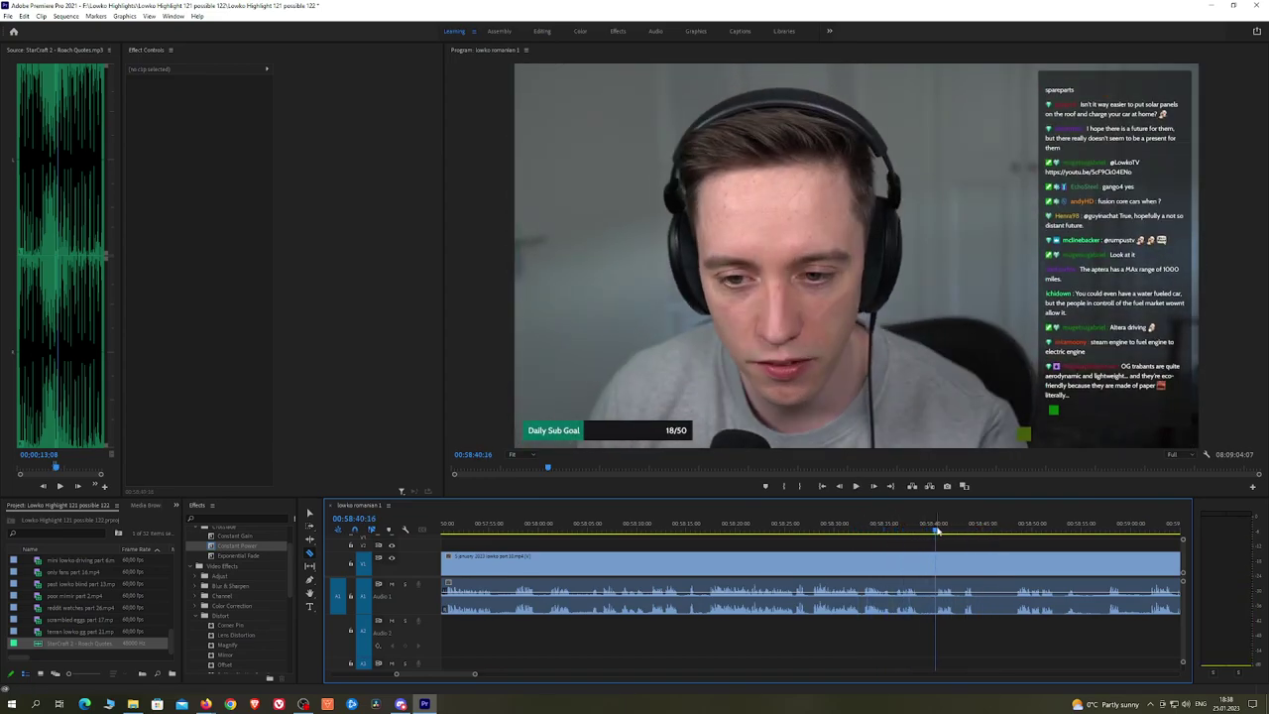
key("space")
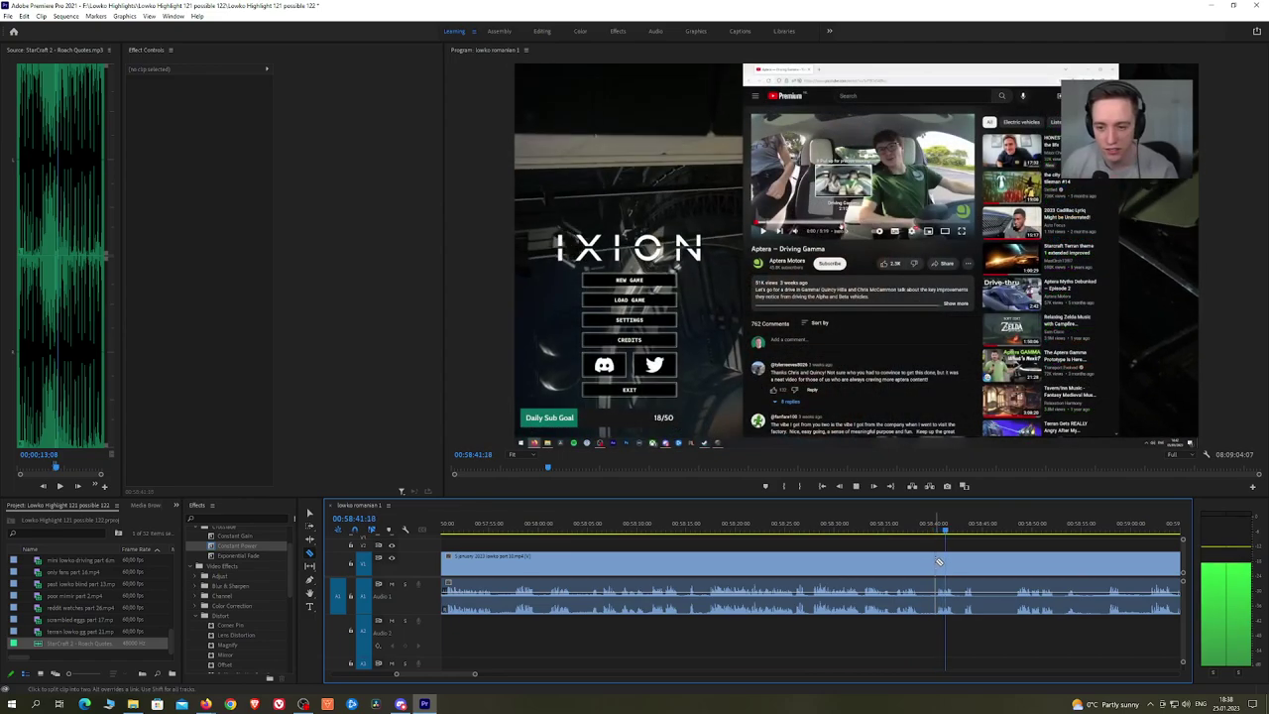
Step: Add a Constant Power crossfade to the existing audio cut and review the edit
left_click(938, 563)
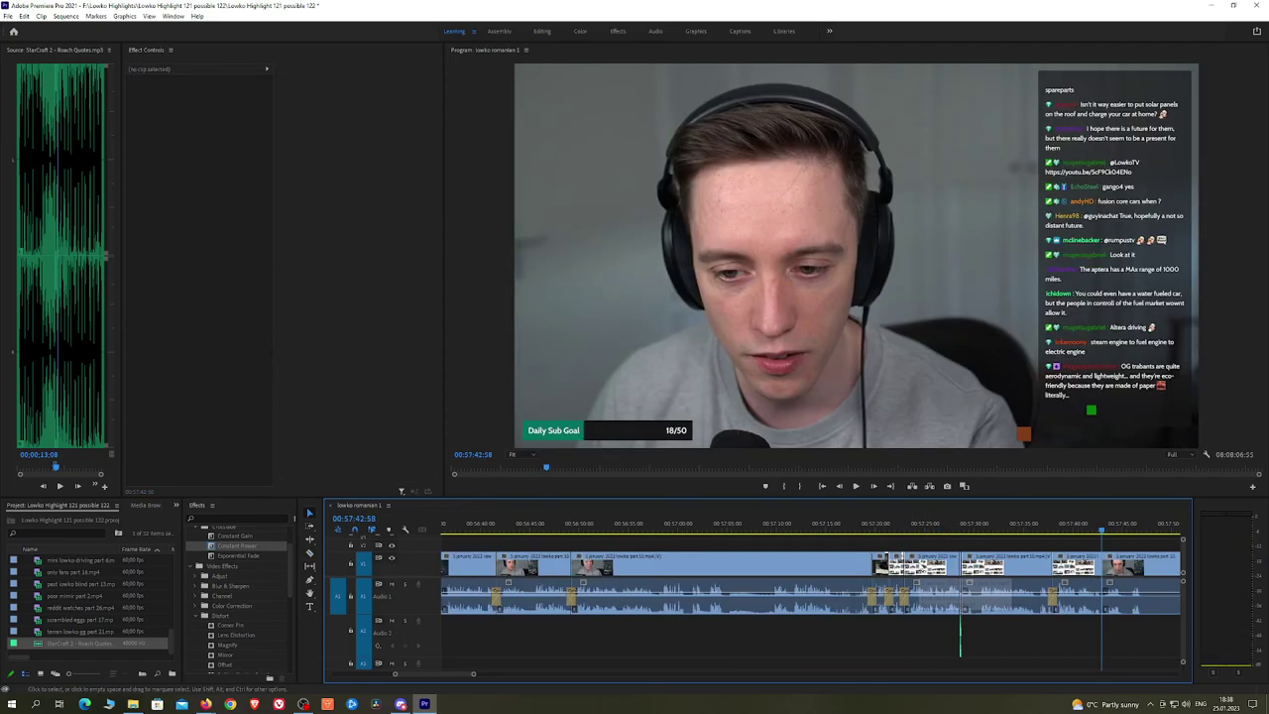
left_click_drag(256, 548, 1136, 625)
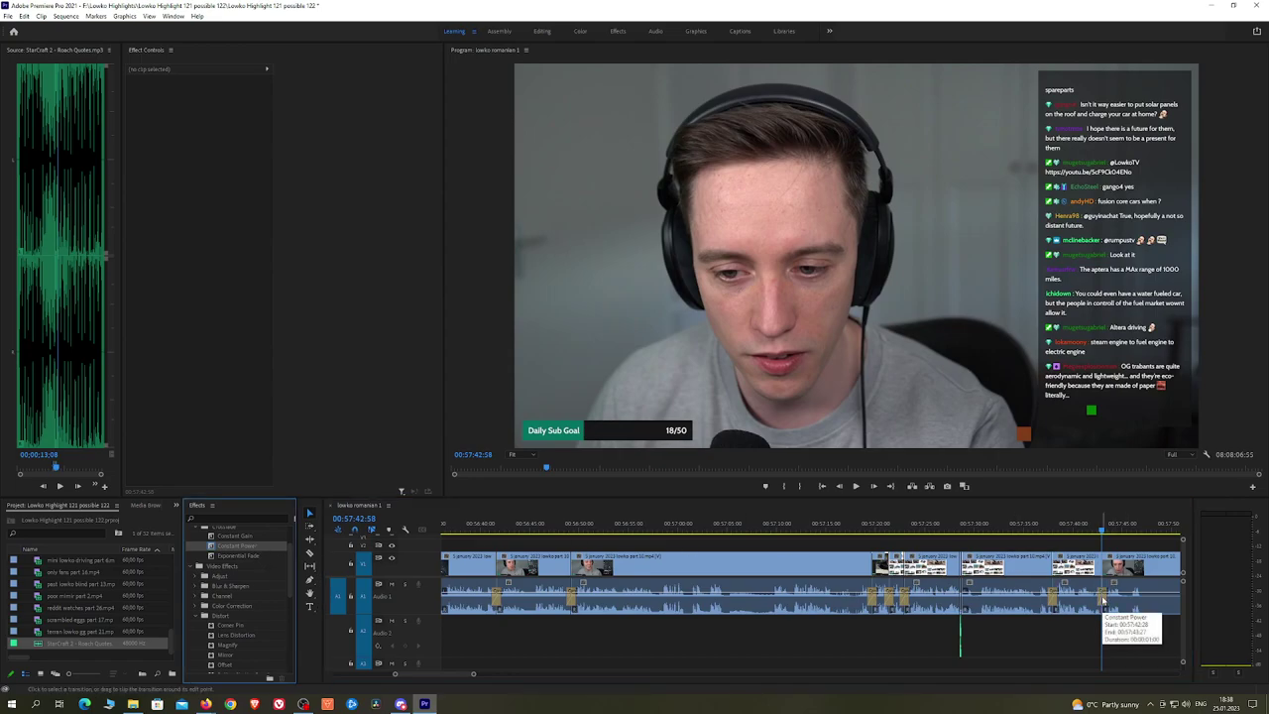
key("space")
key("h")
left_click_drag(1139, 552, 901, 540)
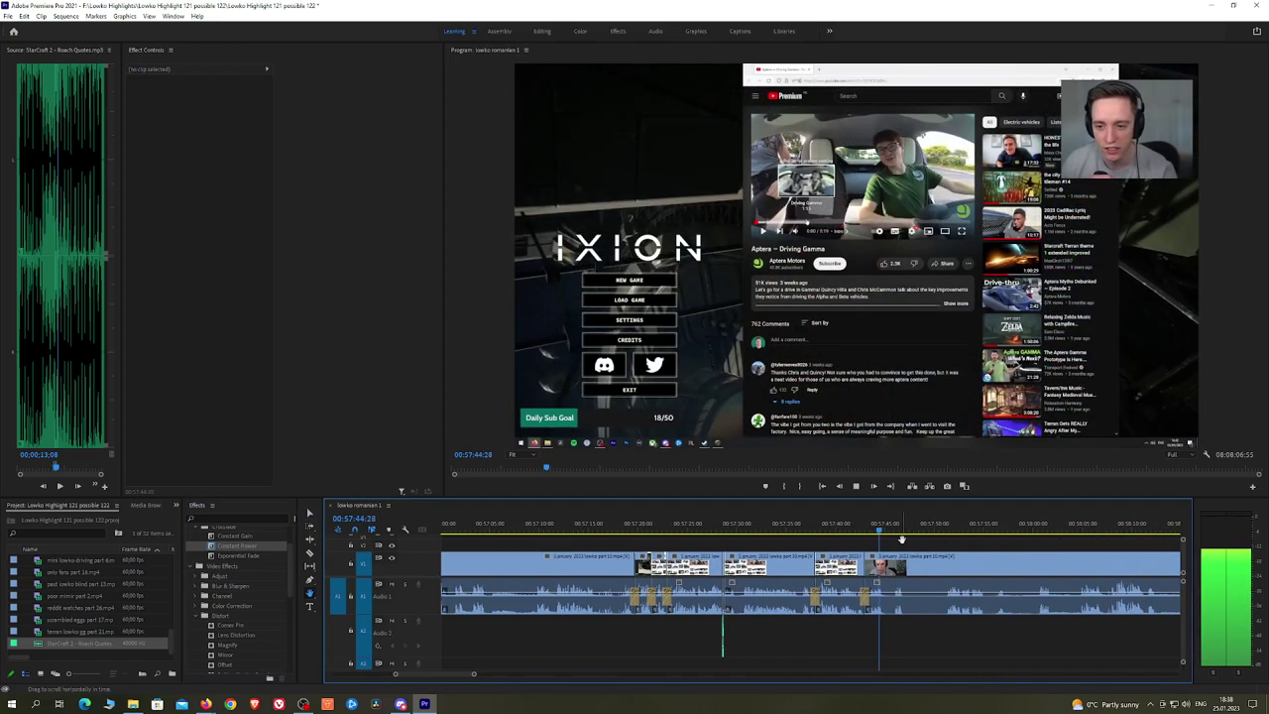
scroll(872, 545, "up", 5)
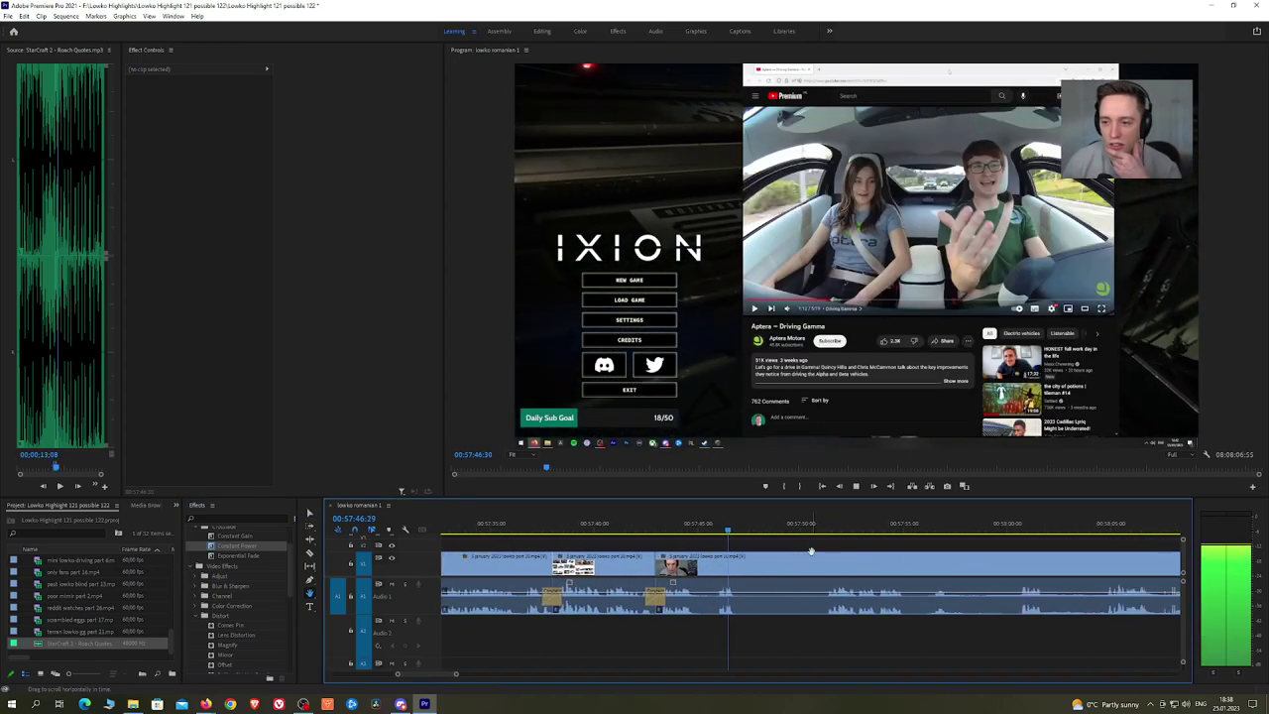
Step: Razor the Aptera clip and ripple delete the stretch after the new cut
key("c")
left_click(746, 560)
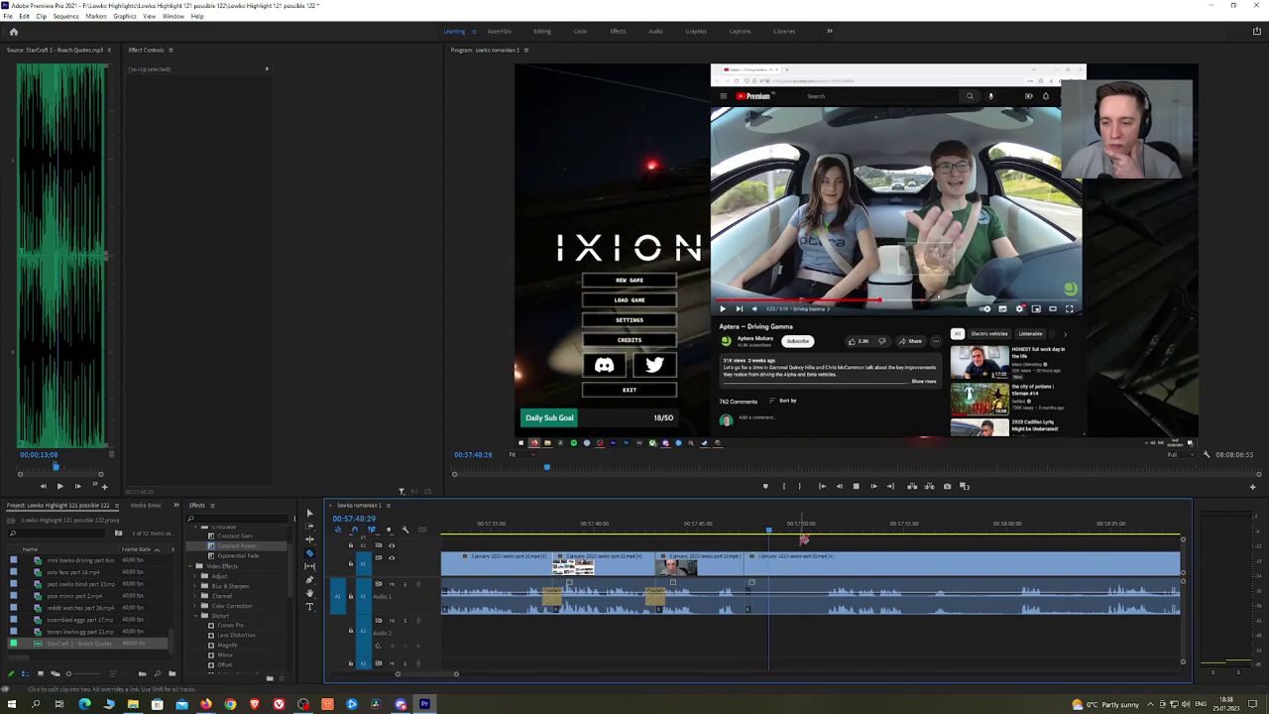
left_click(813, 533)
left_click_drag(816, 532, 827, 533)
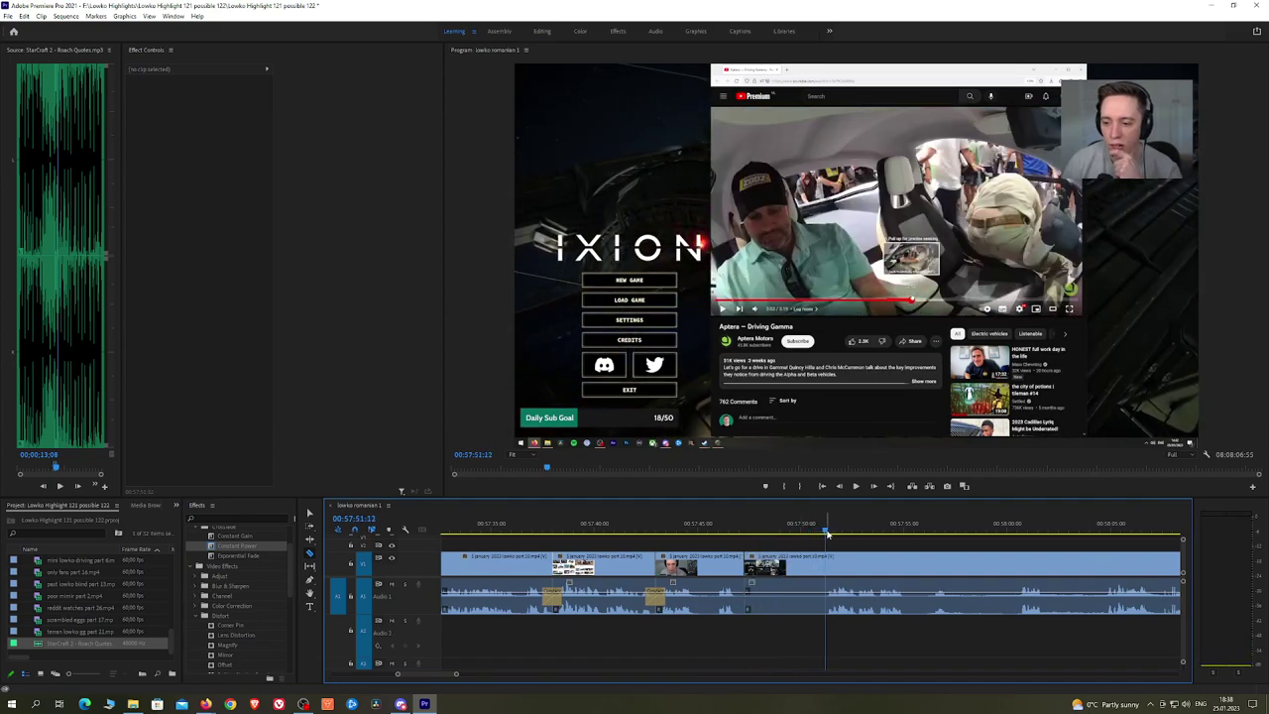
key("space")
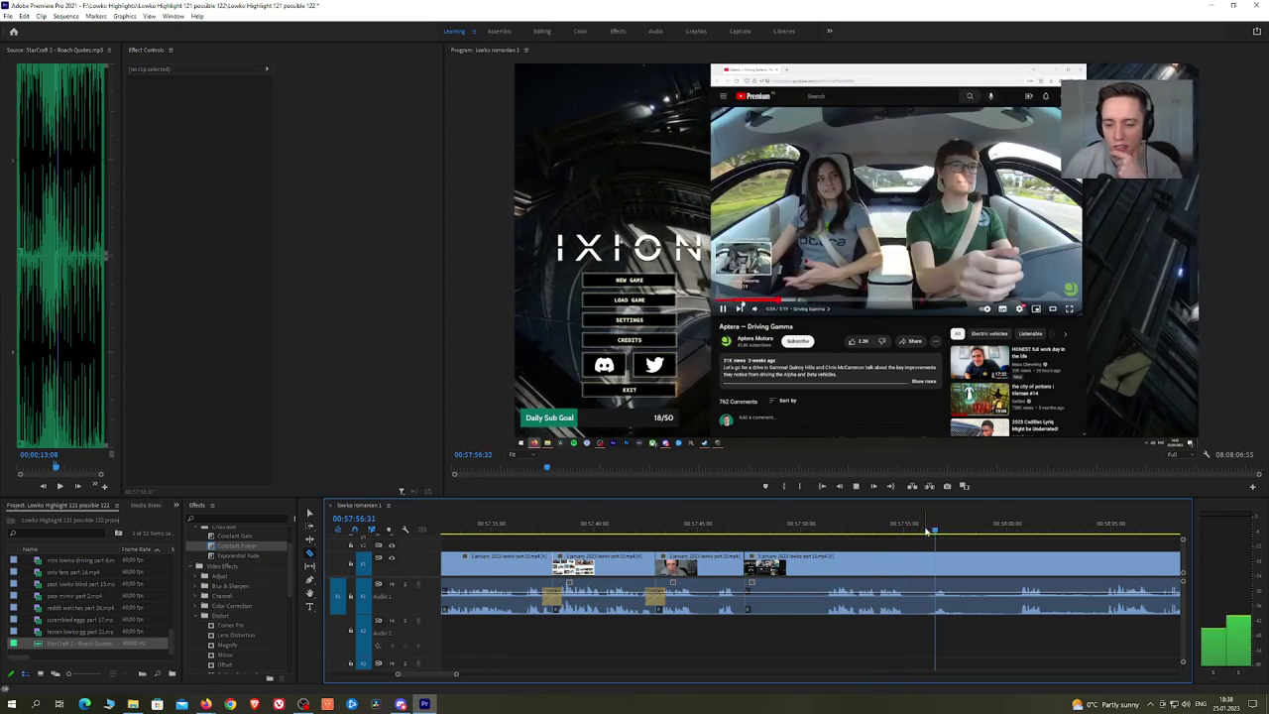
left_click(916, 565)
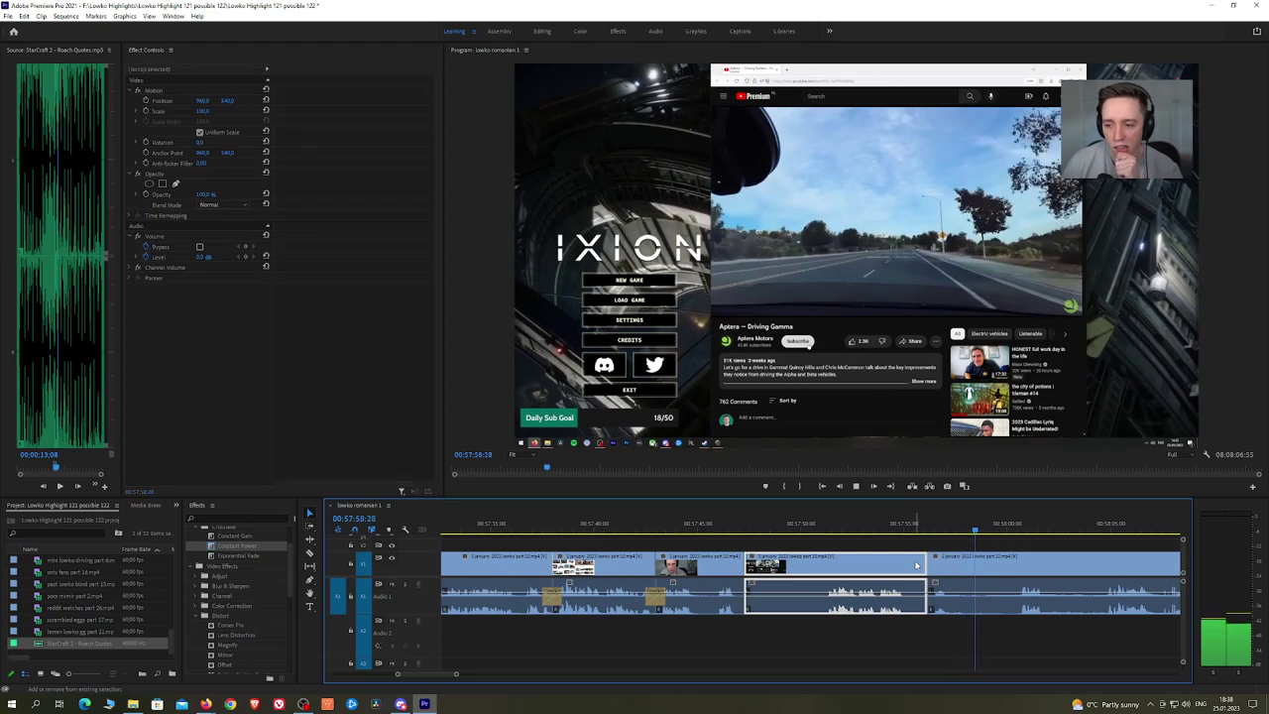
key("shift+Delete")
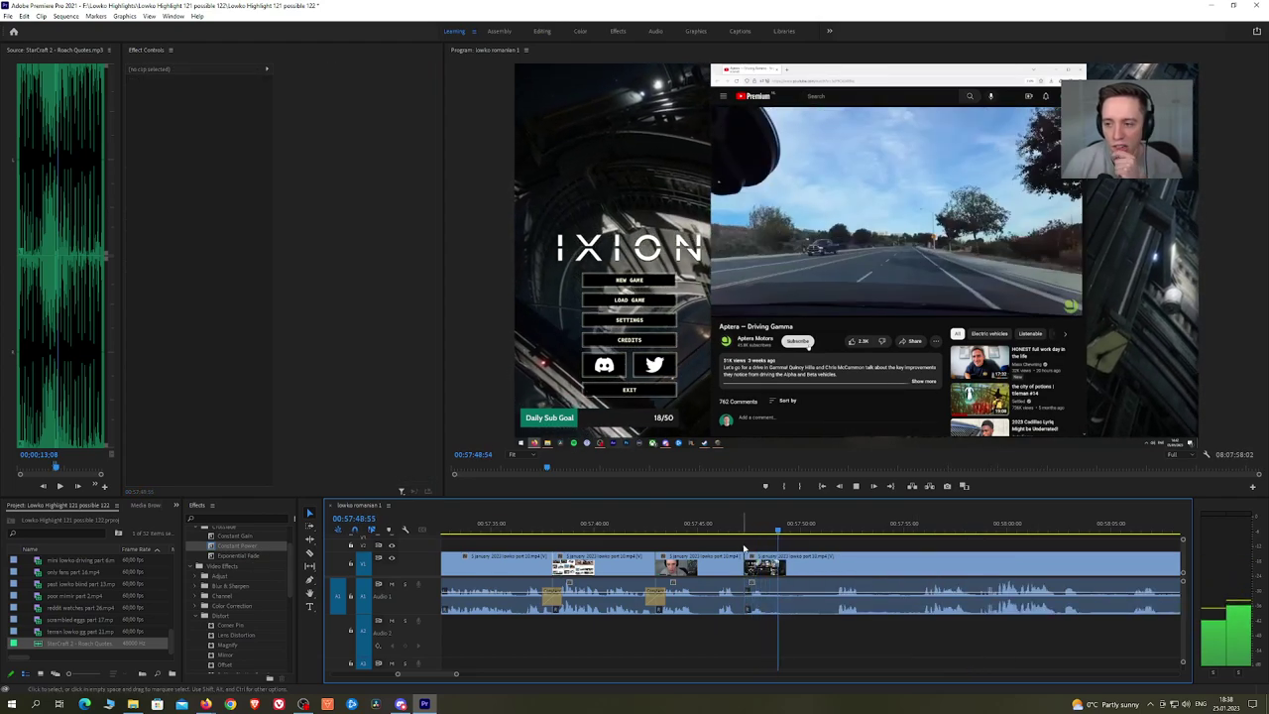
Step: Ripple delete the next unwanted stretch further ahead and resume playback
left_click(826, 528)
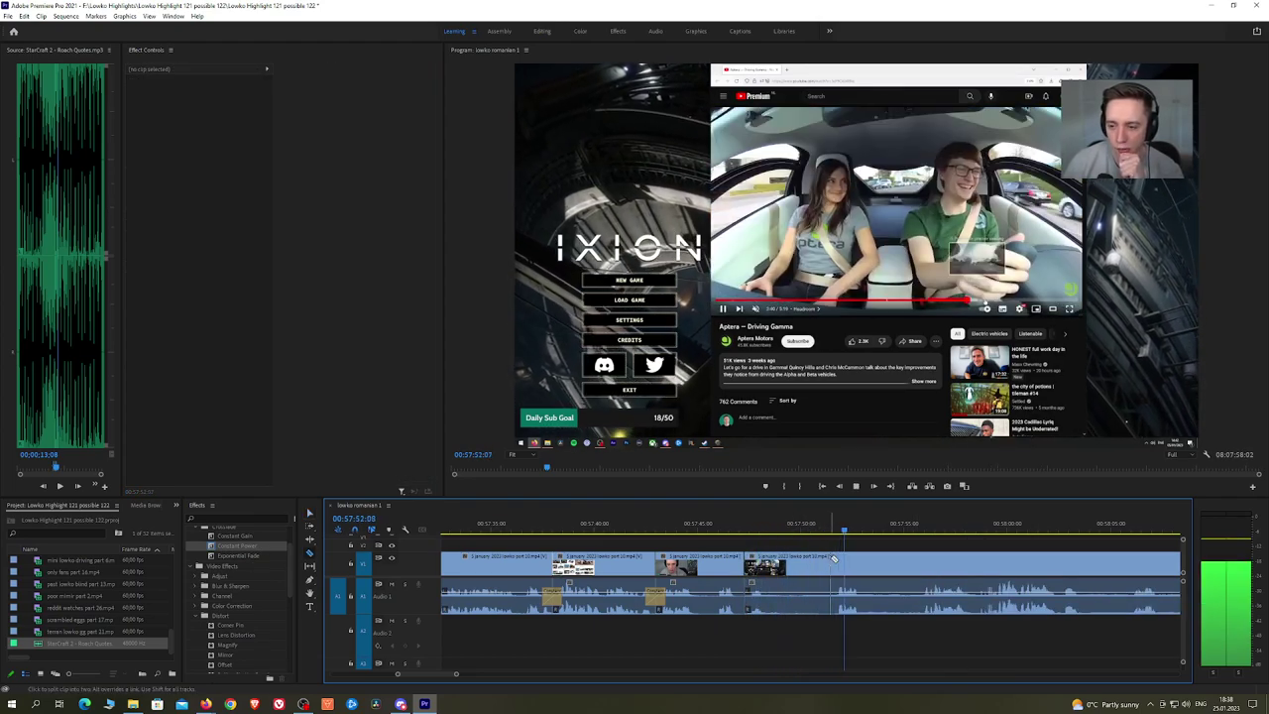
left_click(802, 565)
key("shift+Delete")
key("space")
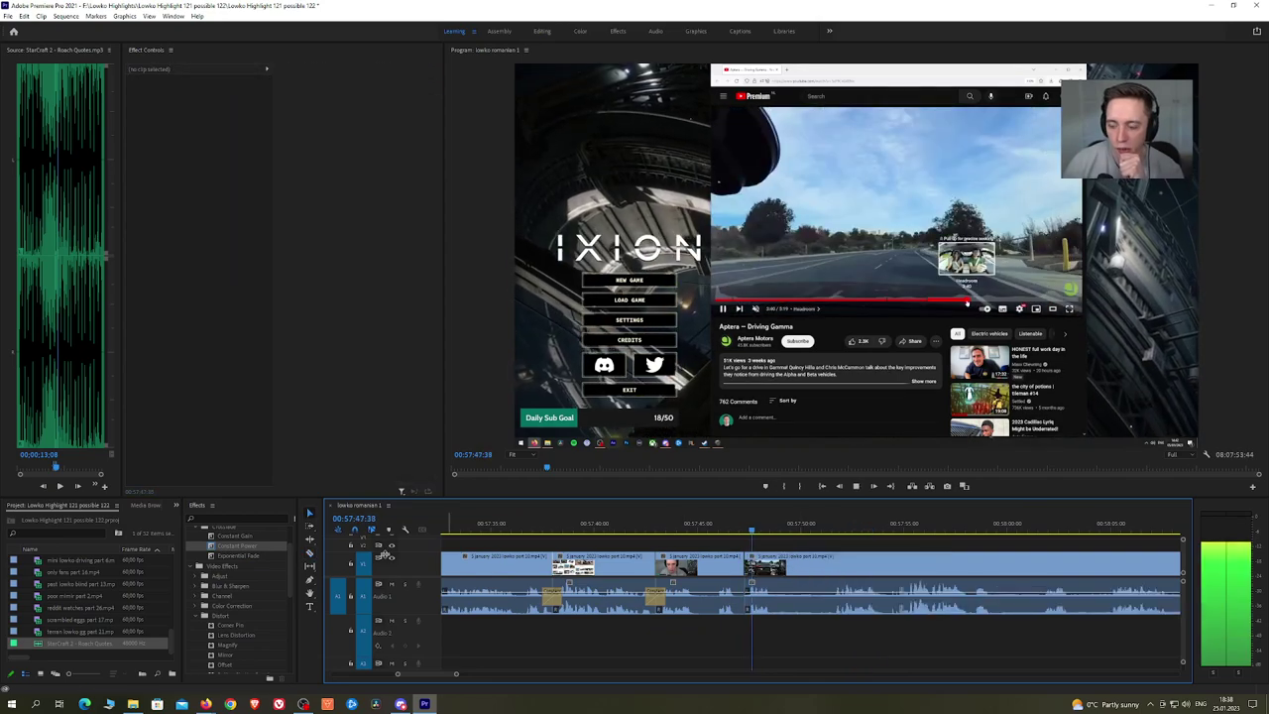
Step: Scroll down the Effects list while the sequence plays
left_click(254, 551)
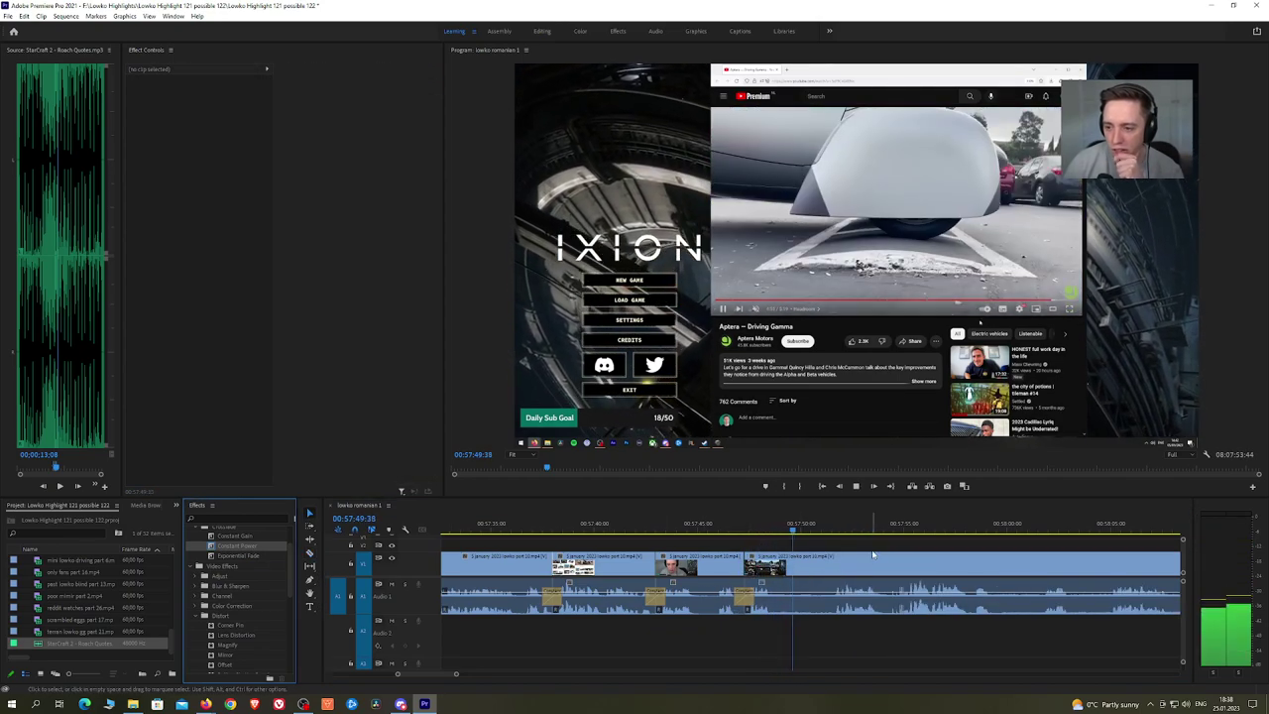
scroll(811, 539, "down", 2)
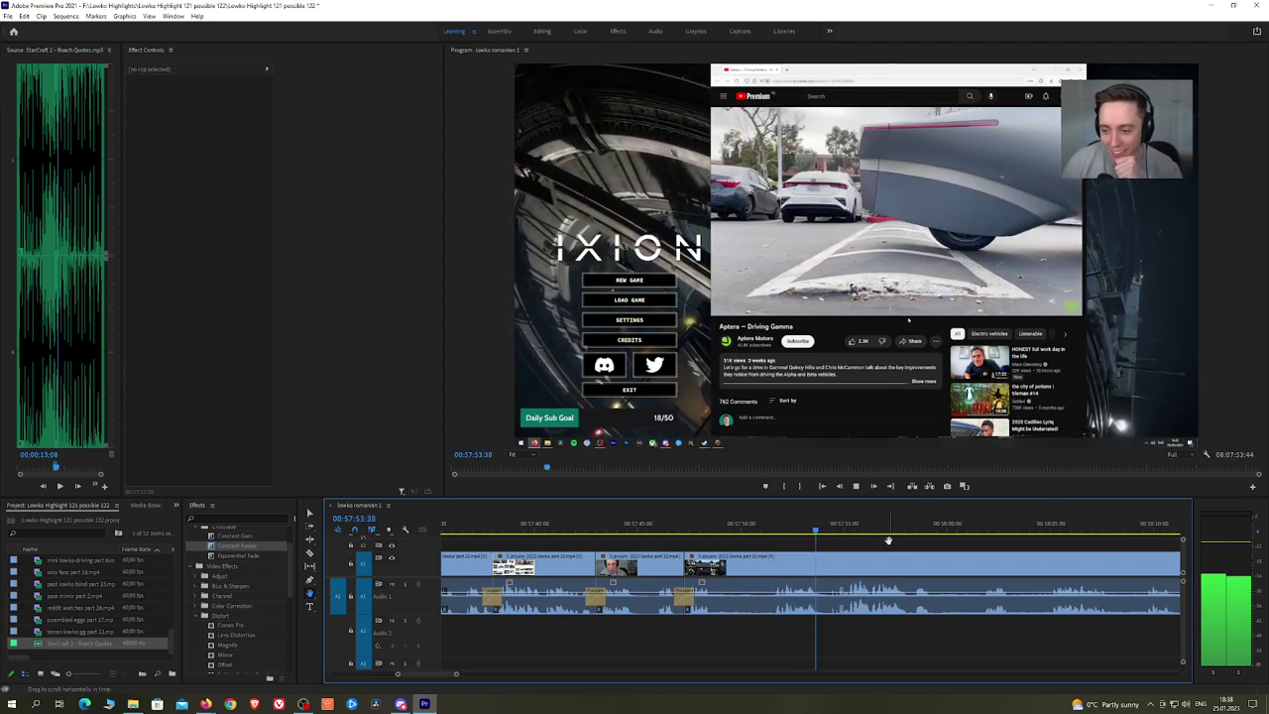
scroll(889, 541, "down", 3)
scroll(882, 543, "down", 1)
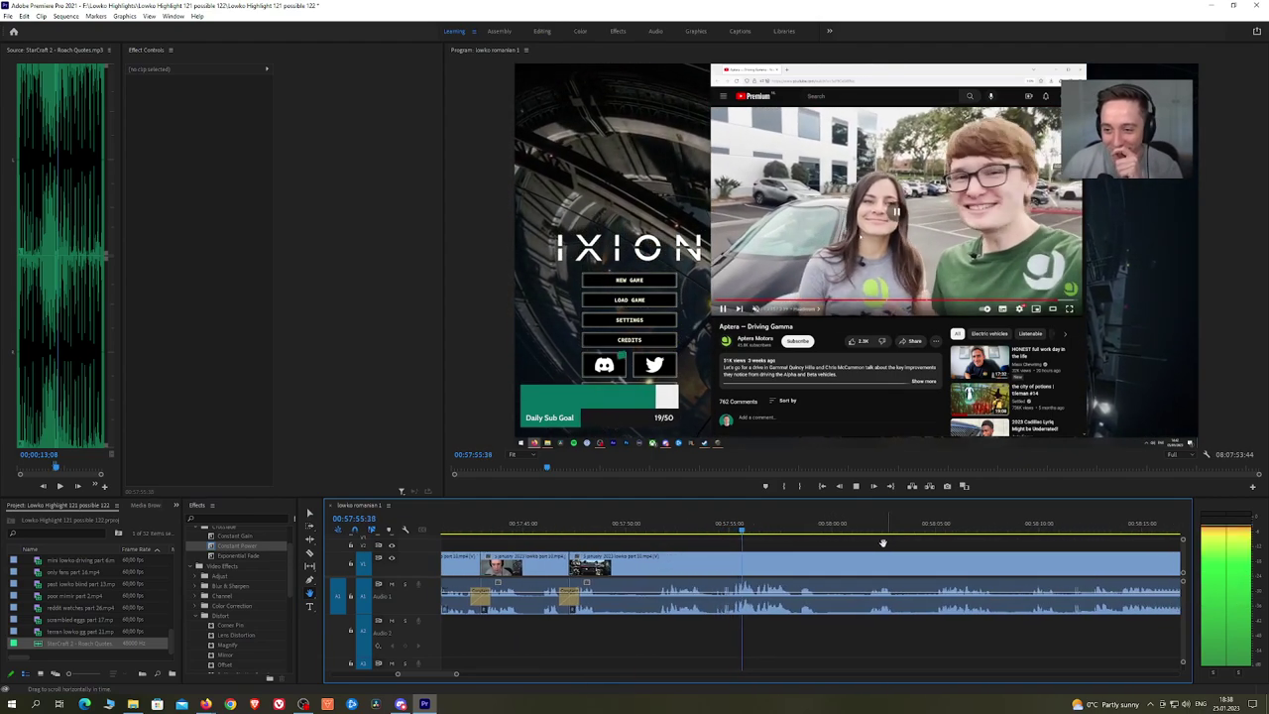
scroll(882, 543, "down", 1)
scroll(883, 544, "down", 3)
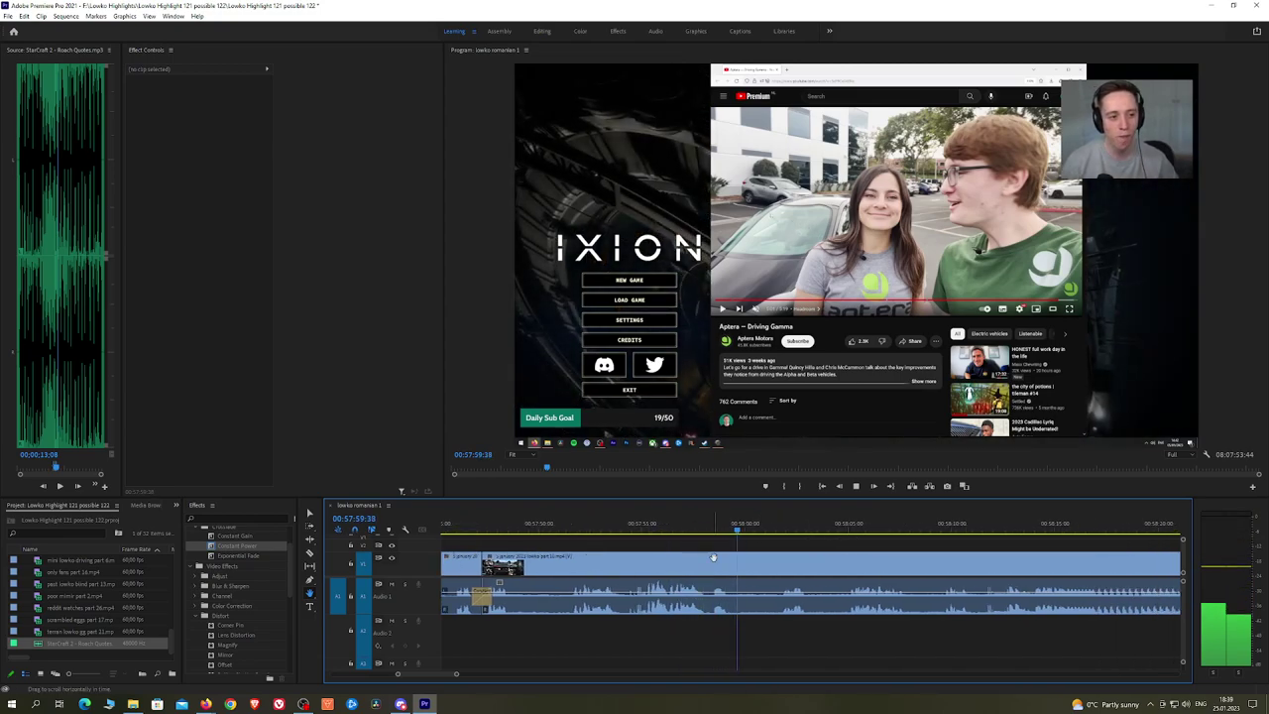
key("space")
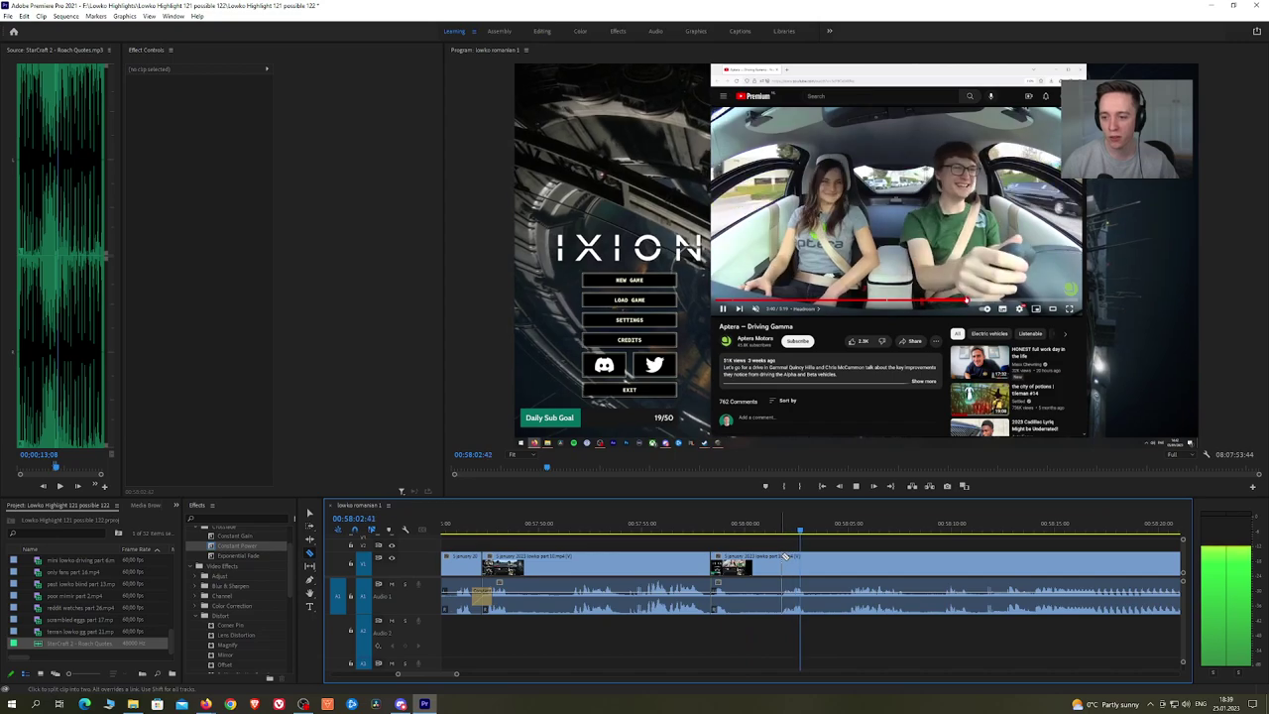
Step: Cut out another unwanted piece and put a Constant Power crossfade on its audio join
left_click(783, 557)
key("v")
left_click(768, 559)
key("shift+Delete")
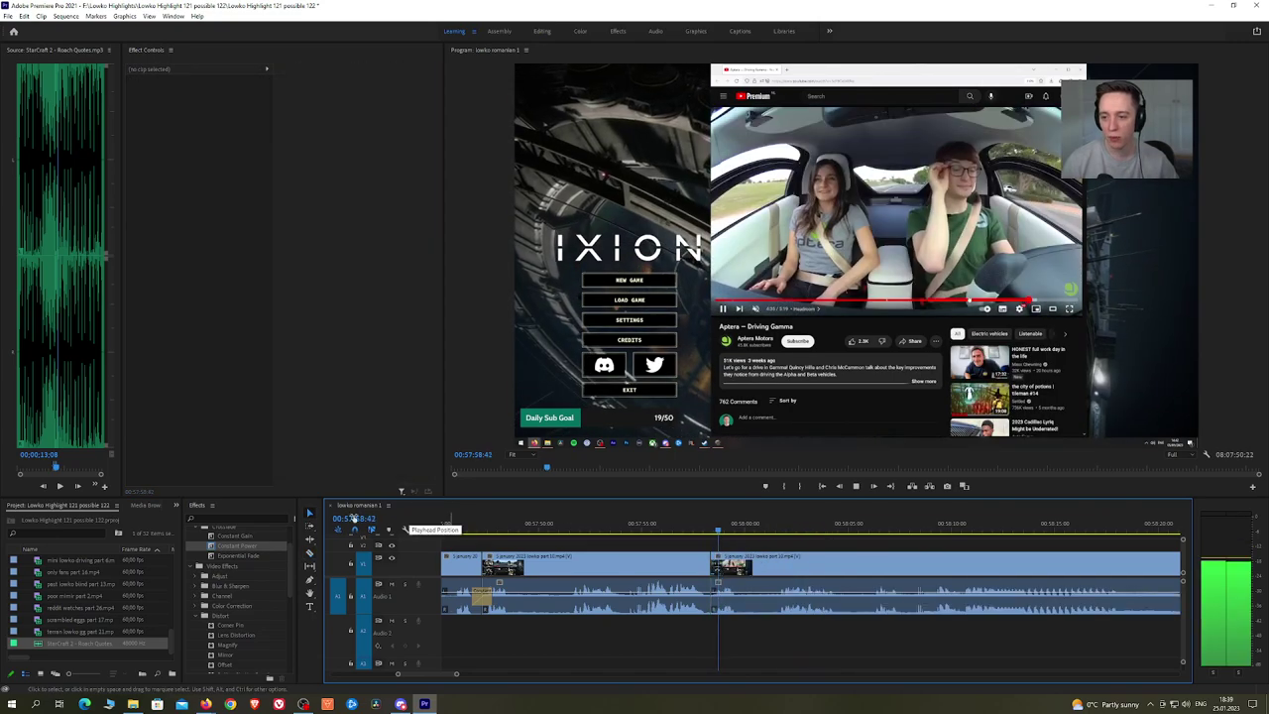
left_click_drag(238, 546, 712, 600)
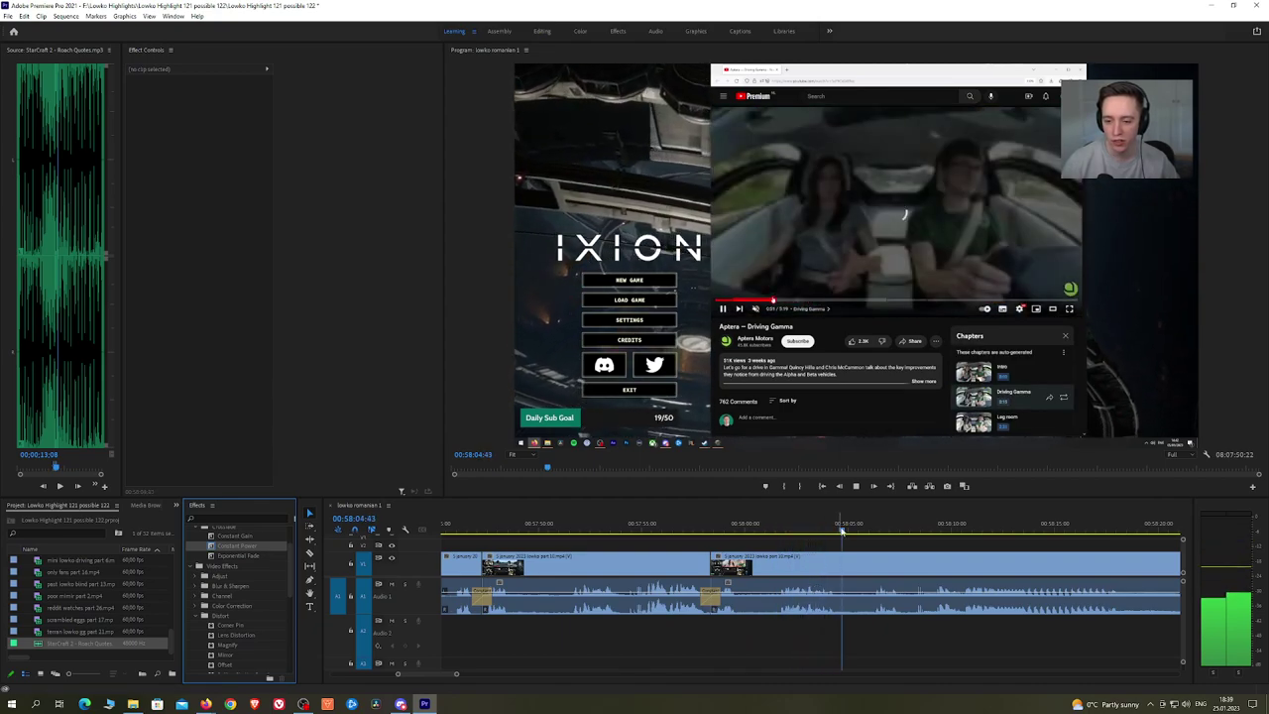
left_click(873, 526)
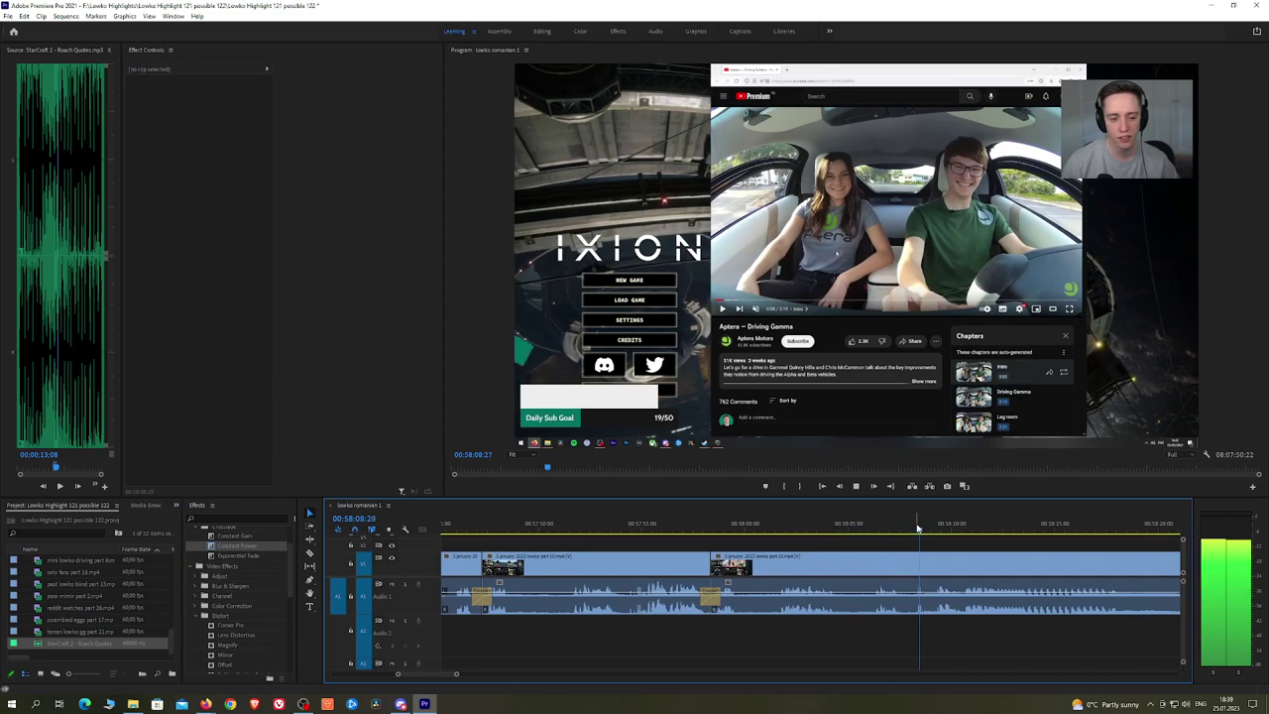
scroll(711, 570, "down", 3)
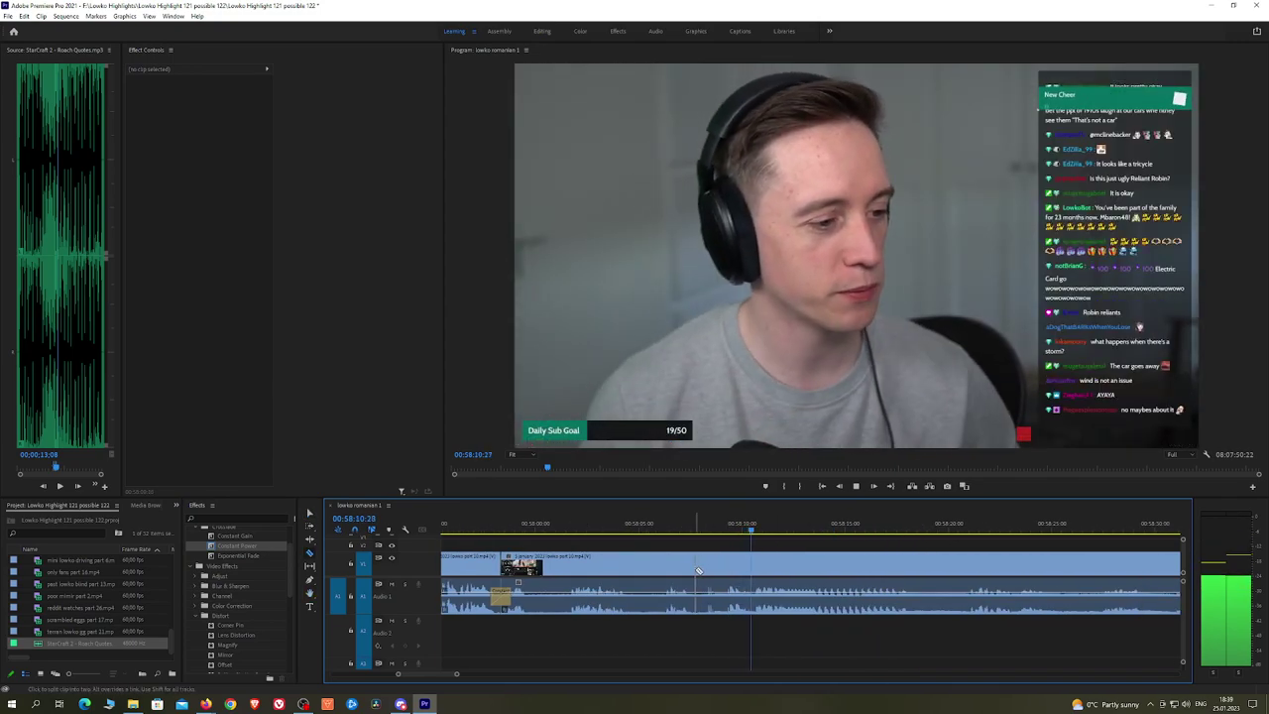
Step: Cut out the first face-cam pause and place a Constant Power crossfade on its audio join
left_click(697, 571)
left_click_drag(908, 527, 969, 522)
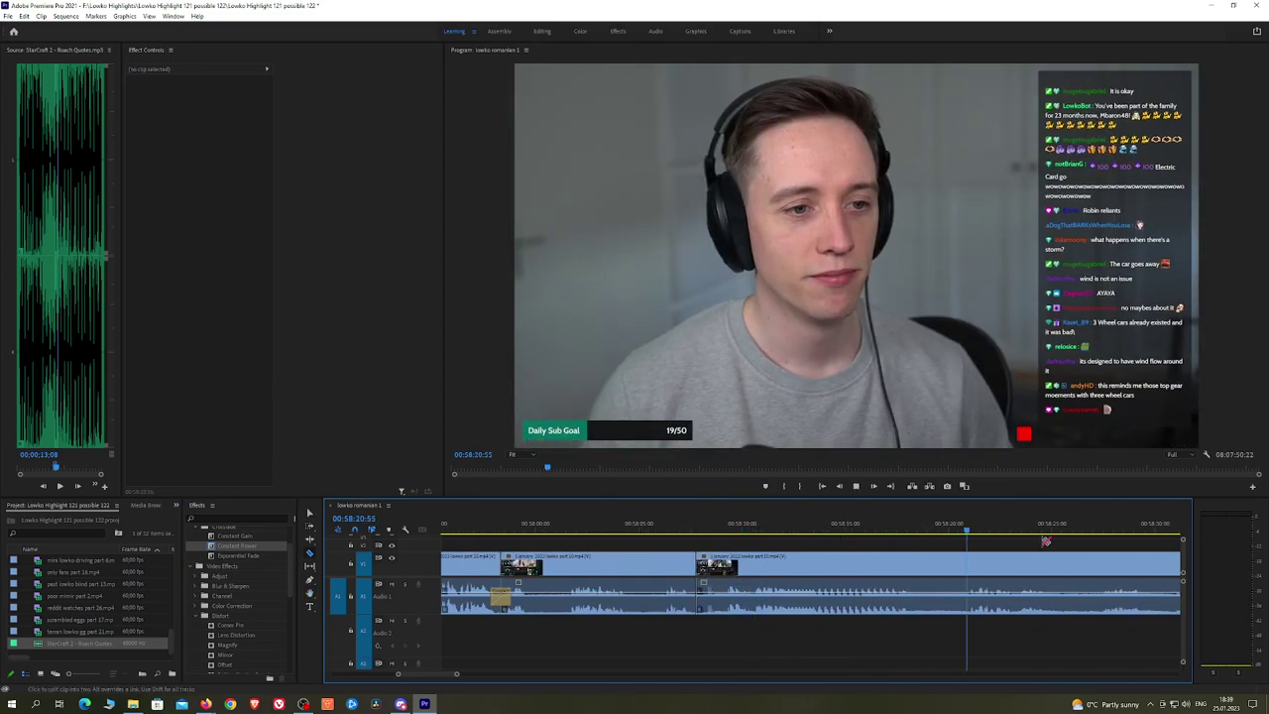
key("h")
left_click_drag(1045, 541, 855, 534)
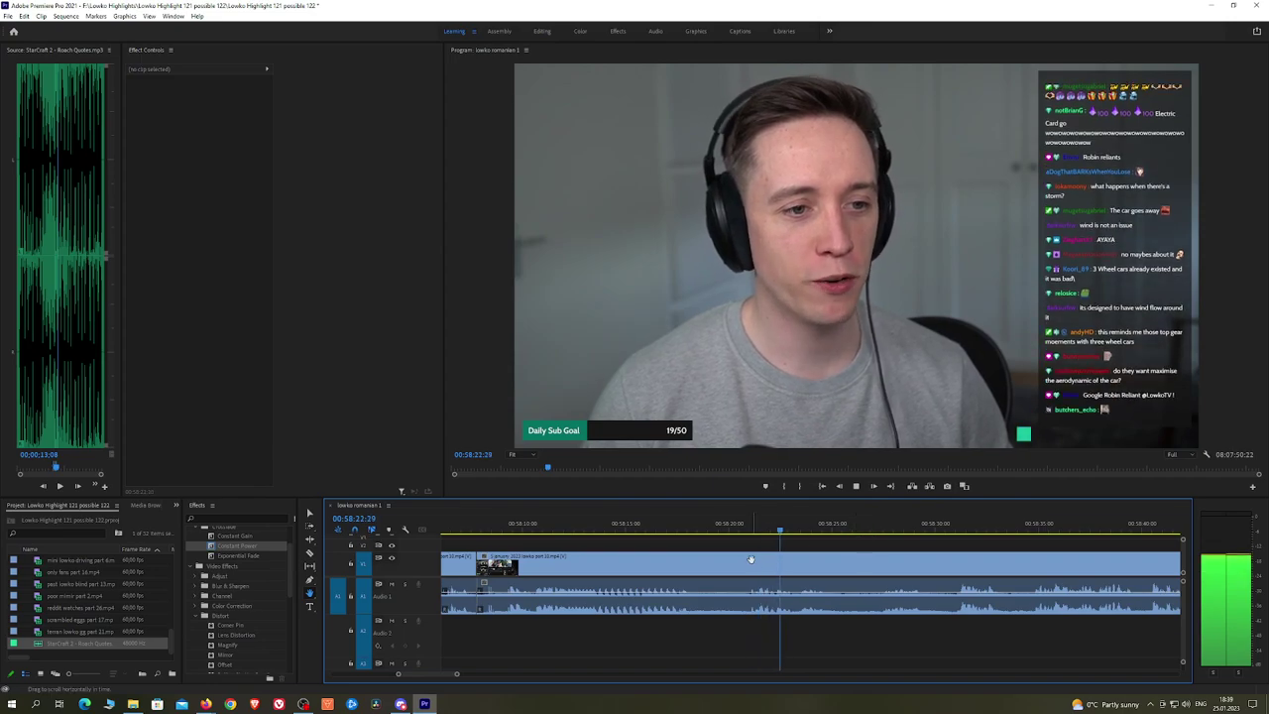
left_click(750, 570)
key("v")
left_click(732, 568)
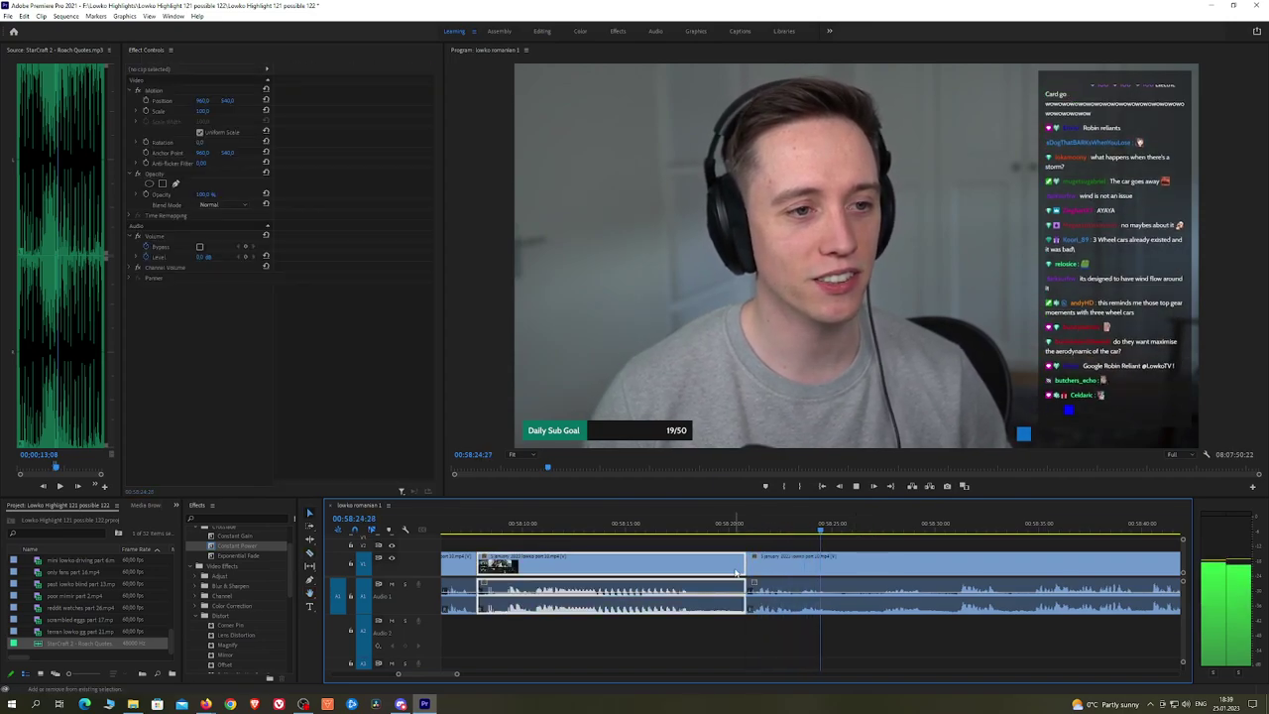
key("shift+Delete")
left_click_drag(261, 548, 1069, 606)
left_click_drag(741, 602, 568, 612)
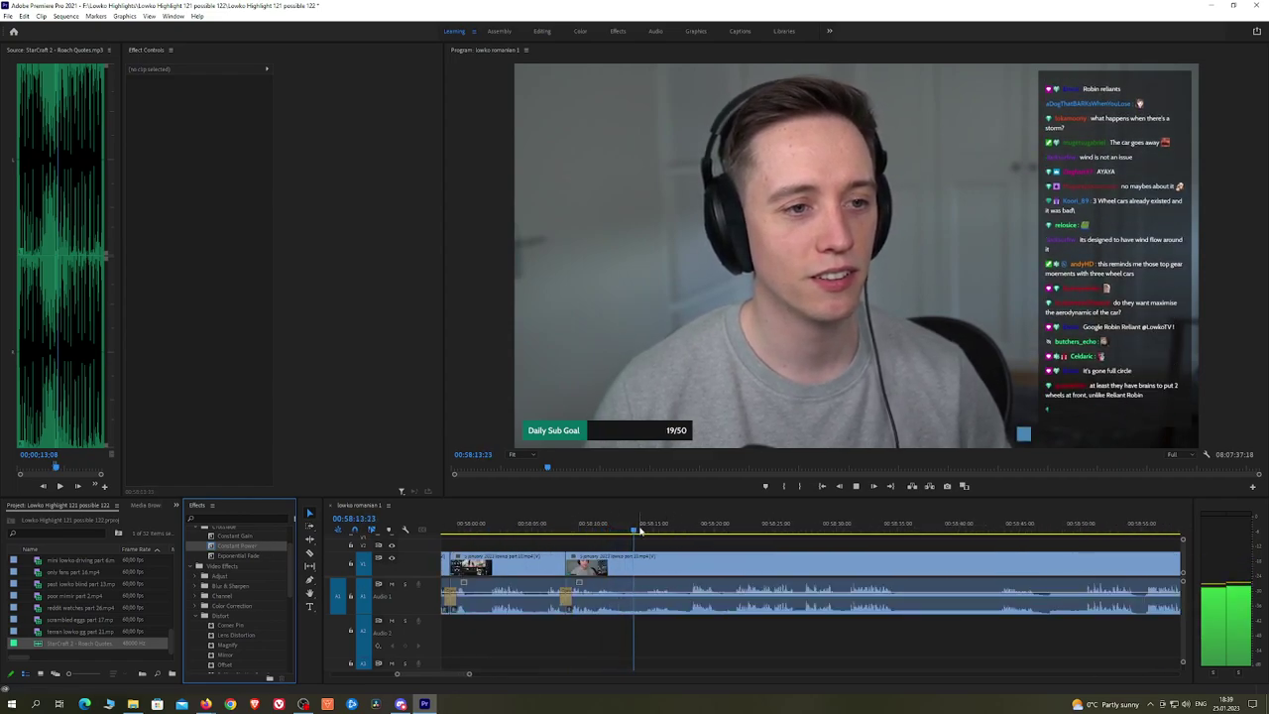
Step: Razor around the second pause, ripple delete it, and crossfade the new audio cut
key("c")
left_click(618, 566)
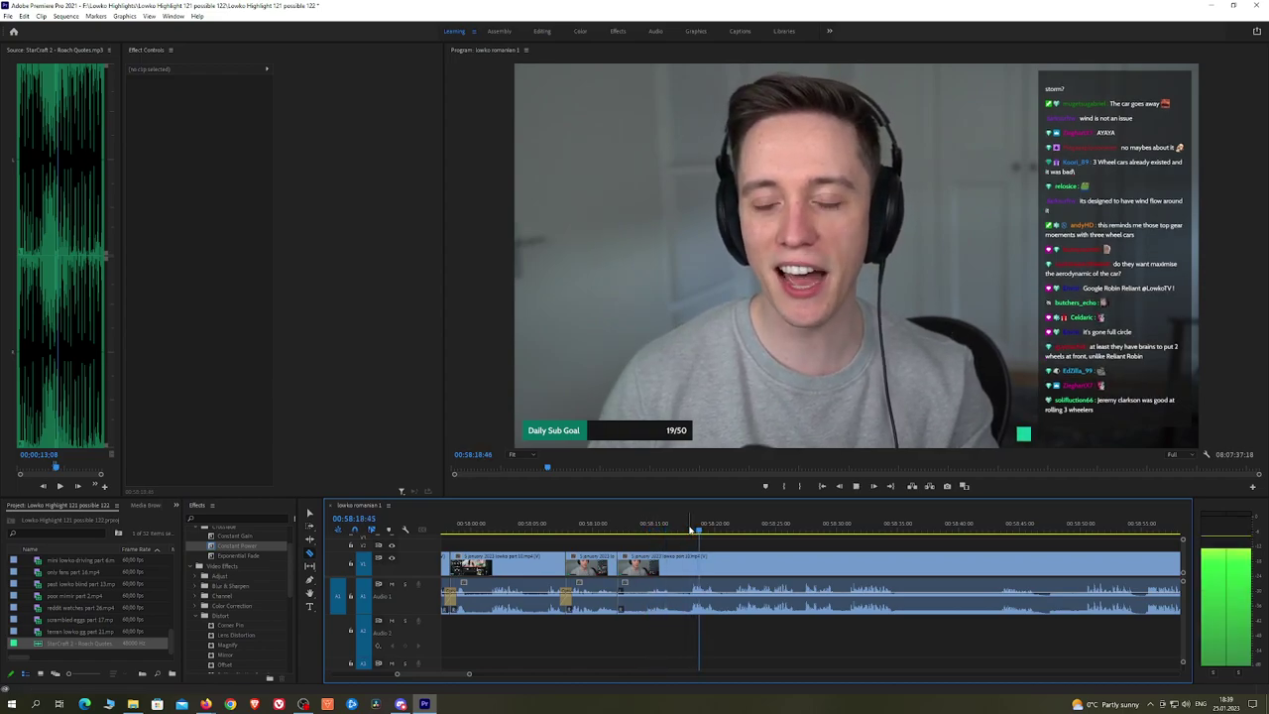
left_click(647, 565)
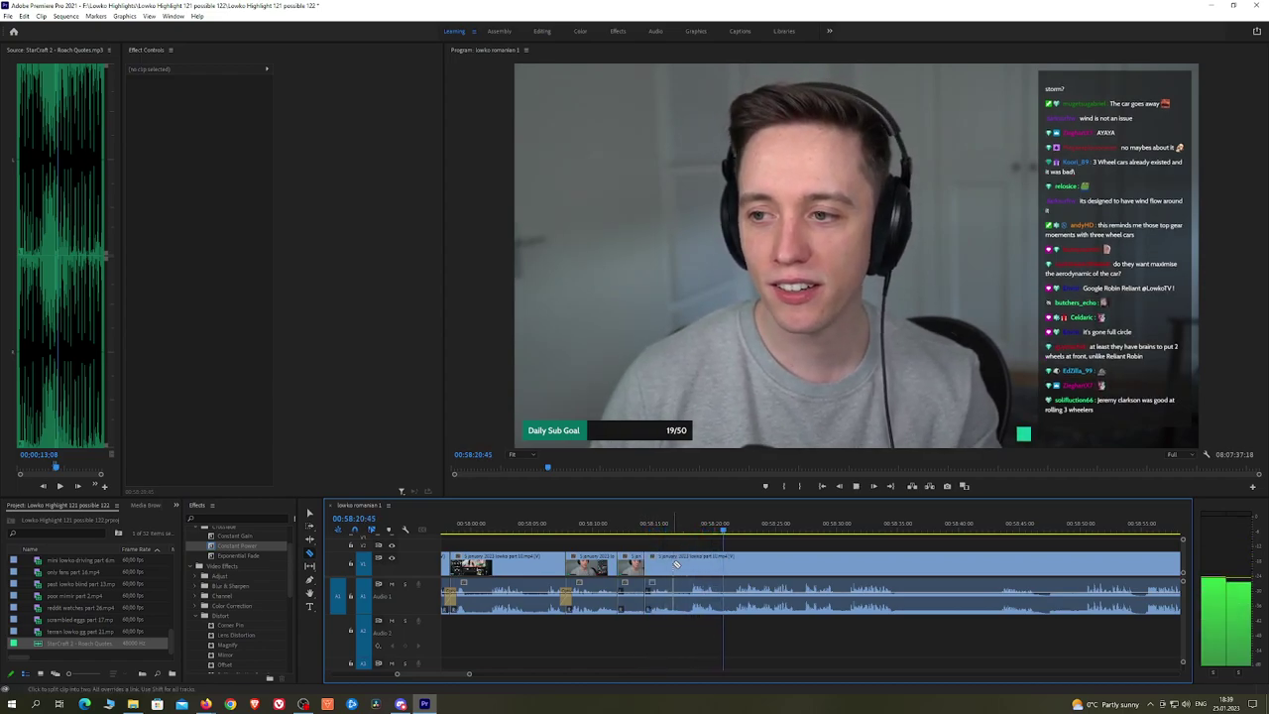
left_click(691, 562)
key("v")
left_click(636, 565)
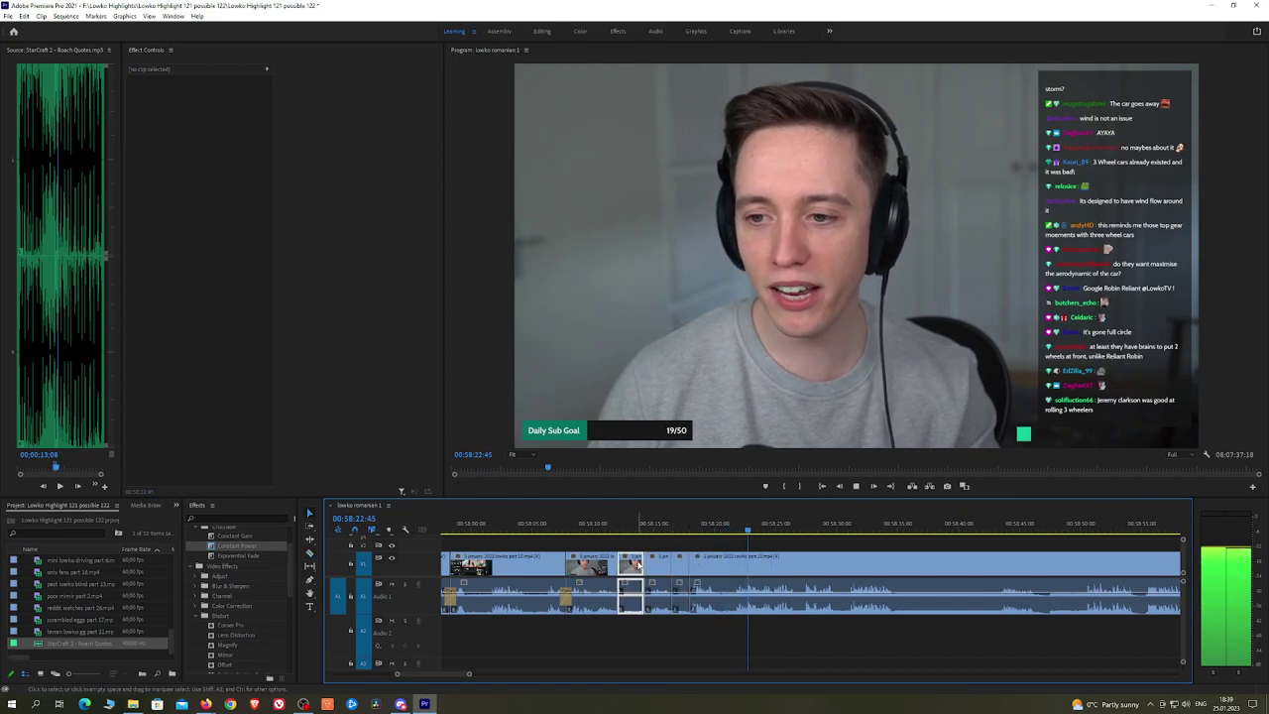
key("shift+Delete")
key("space")
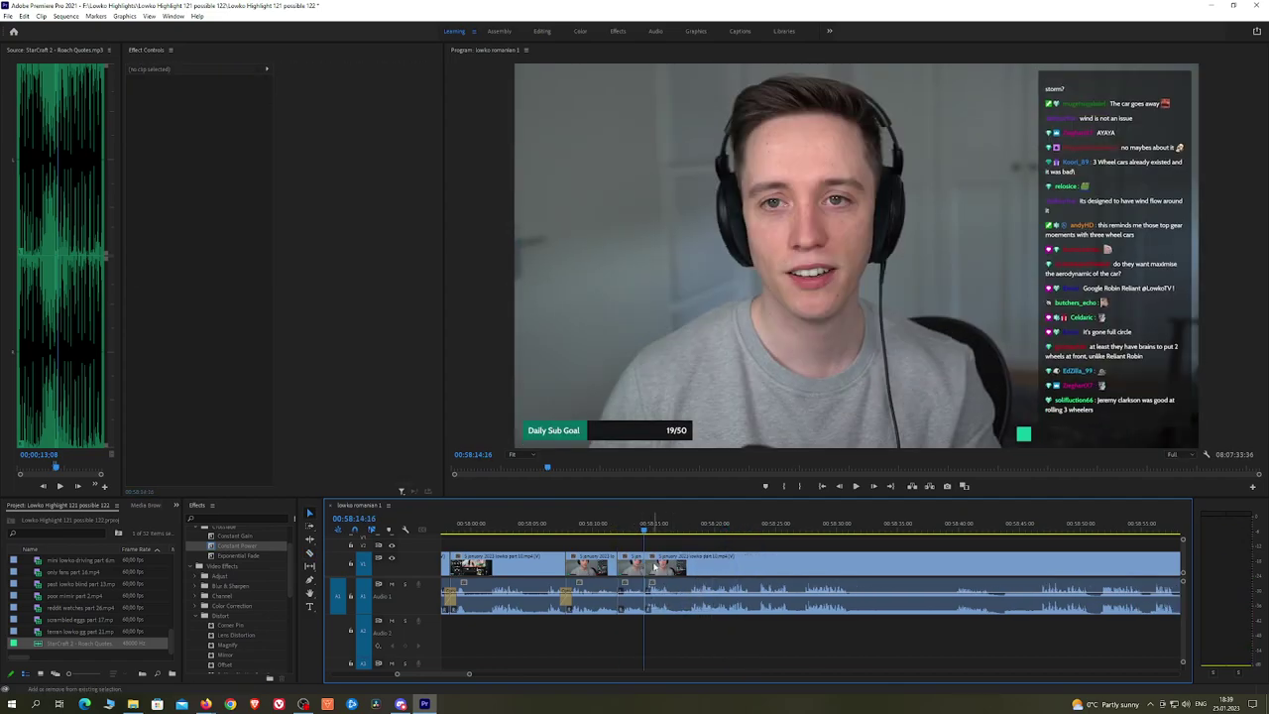
left_click_drag(254, 551, 646, 593)
Step: Trim the next short pause and add a Constant Power crossfade to that audio cut
key("c")
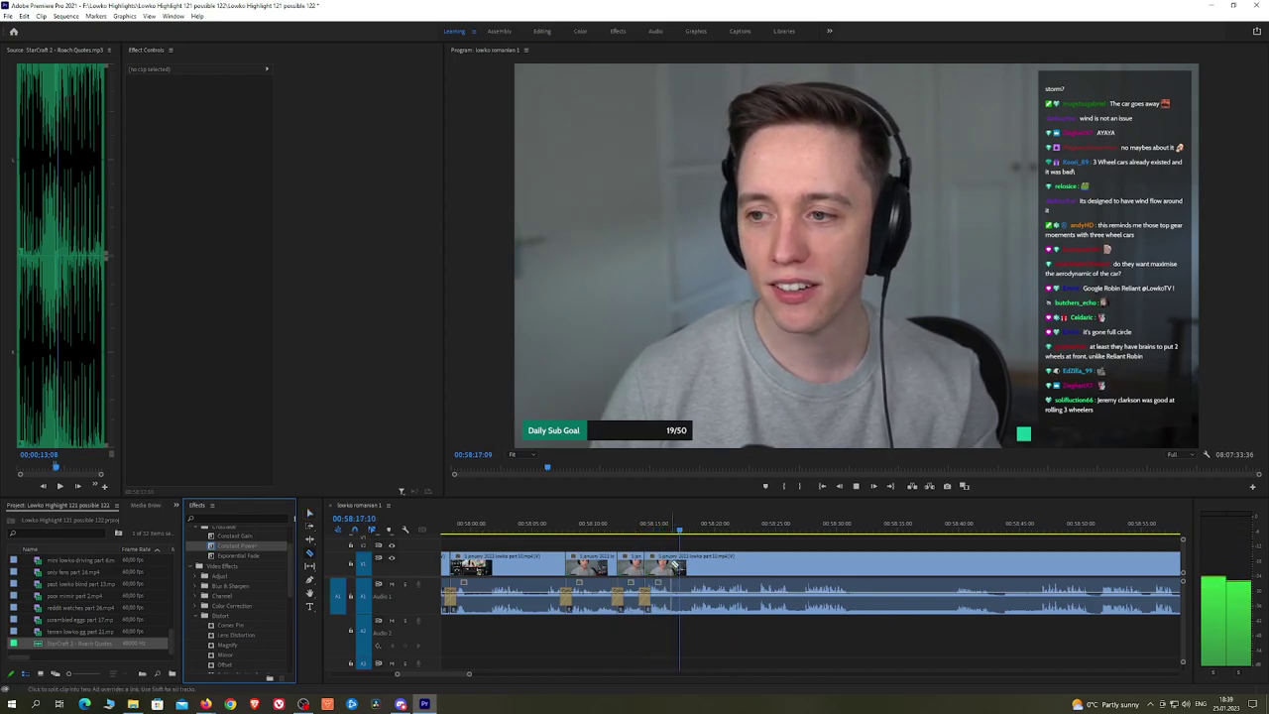
left_click(671, 563)
left_click(690, 564)
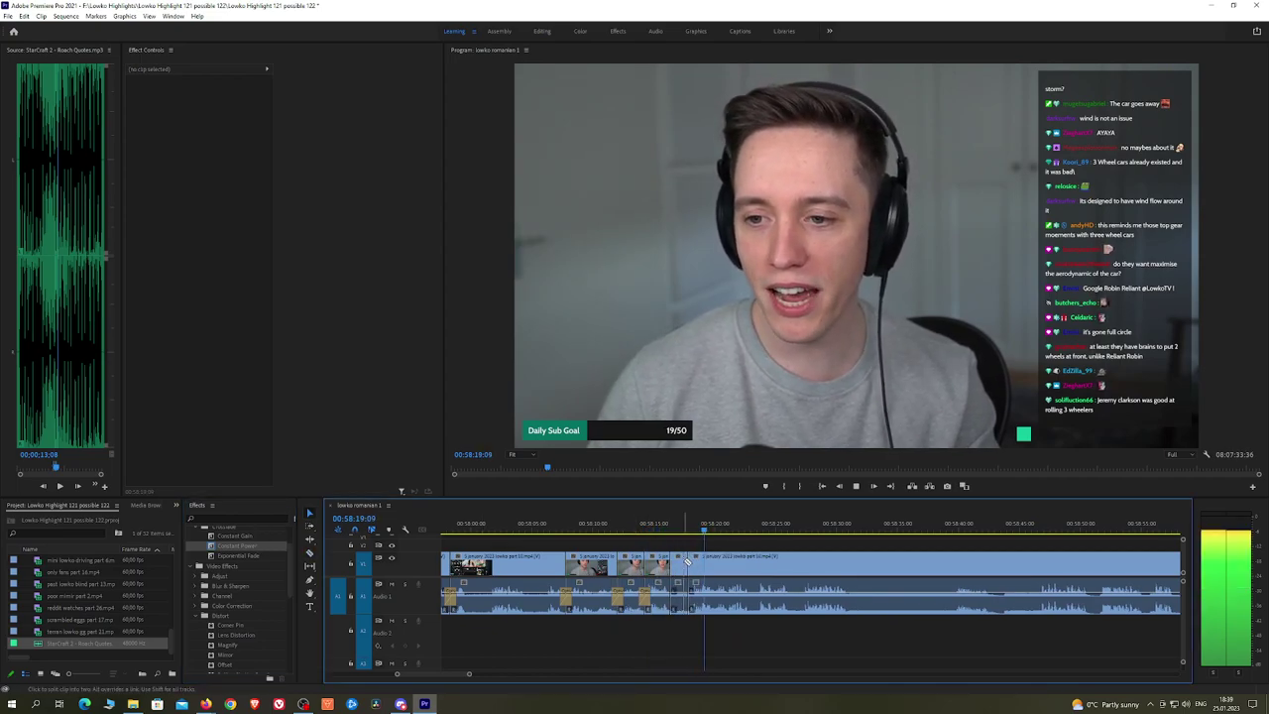
key("v")
left_click(684, 565)
key("shift+Delete")
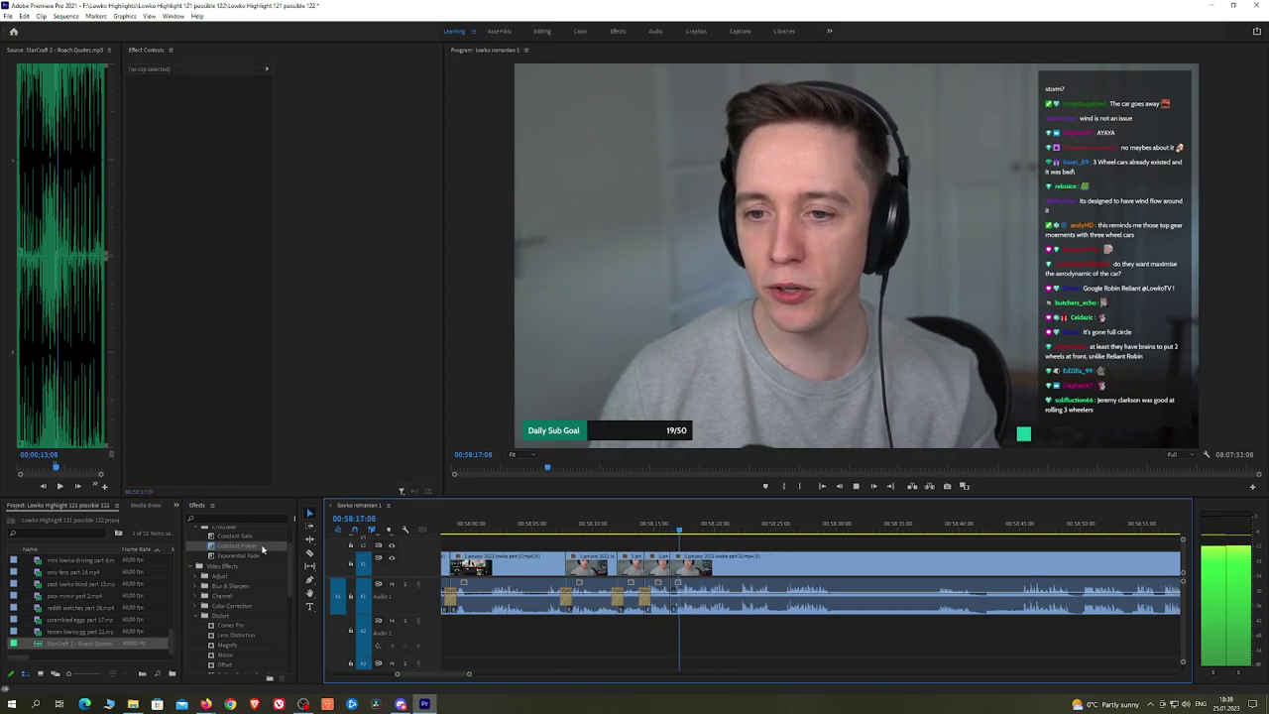
left_click_drag(260, 549, 671, 601)
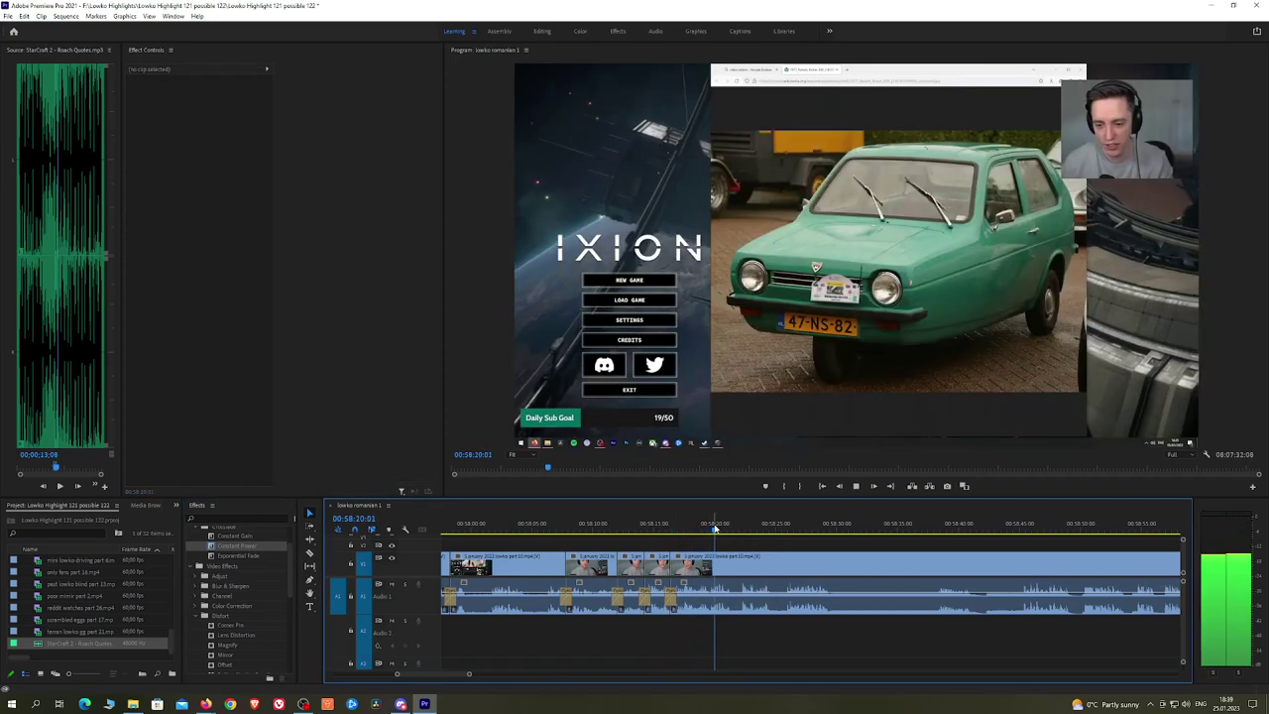
Step: Razor both ends of the stretch near 00:58:30 during the green car picture, ripple delete it, and play across the join
left_click_drag(726, 528, 748, 529)
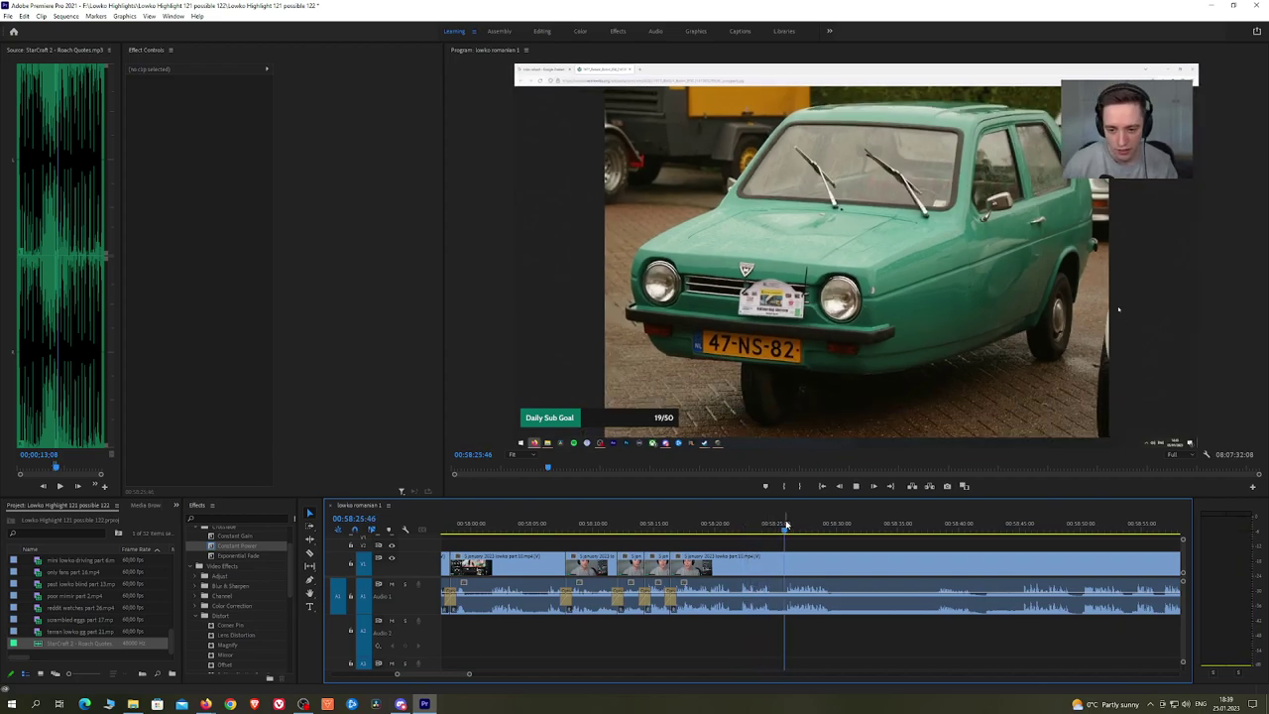
scroll(734, 544, "right", 3)
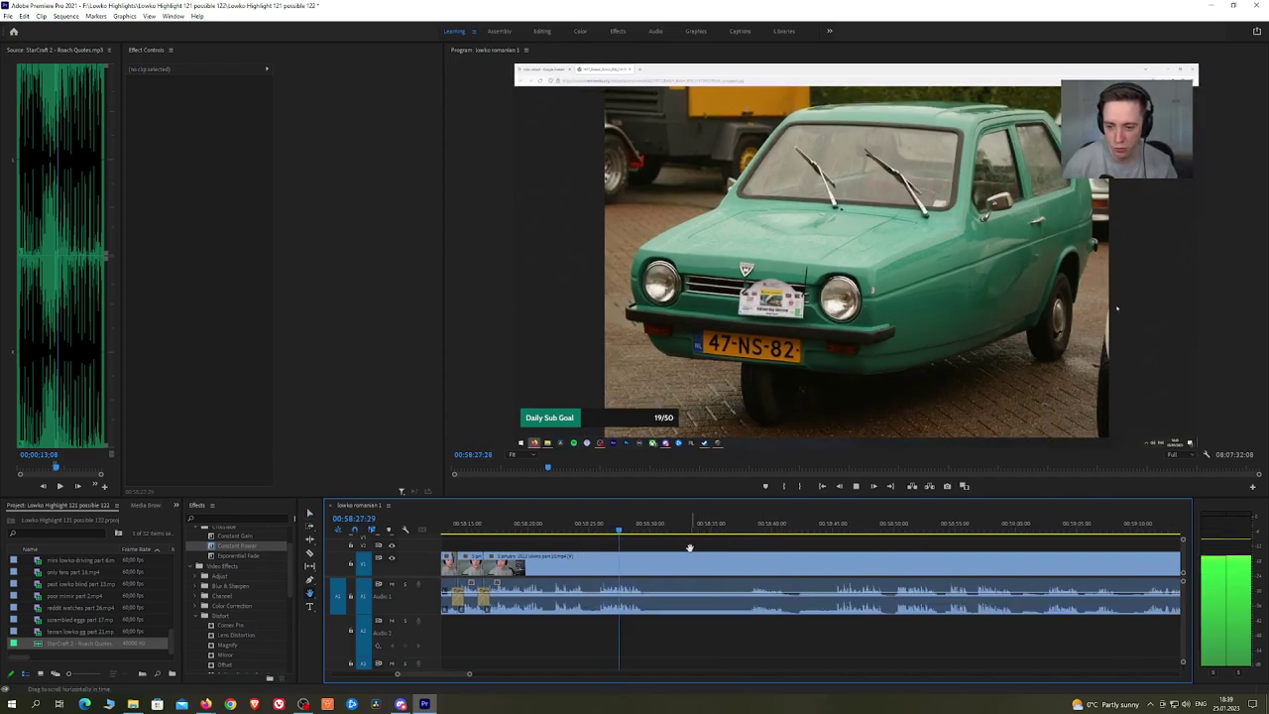
left_click(650, 563)
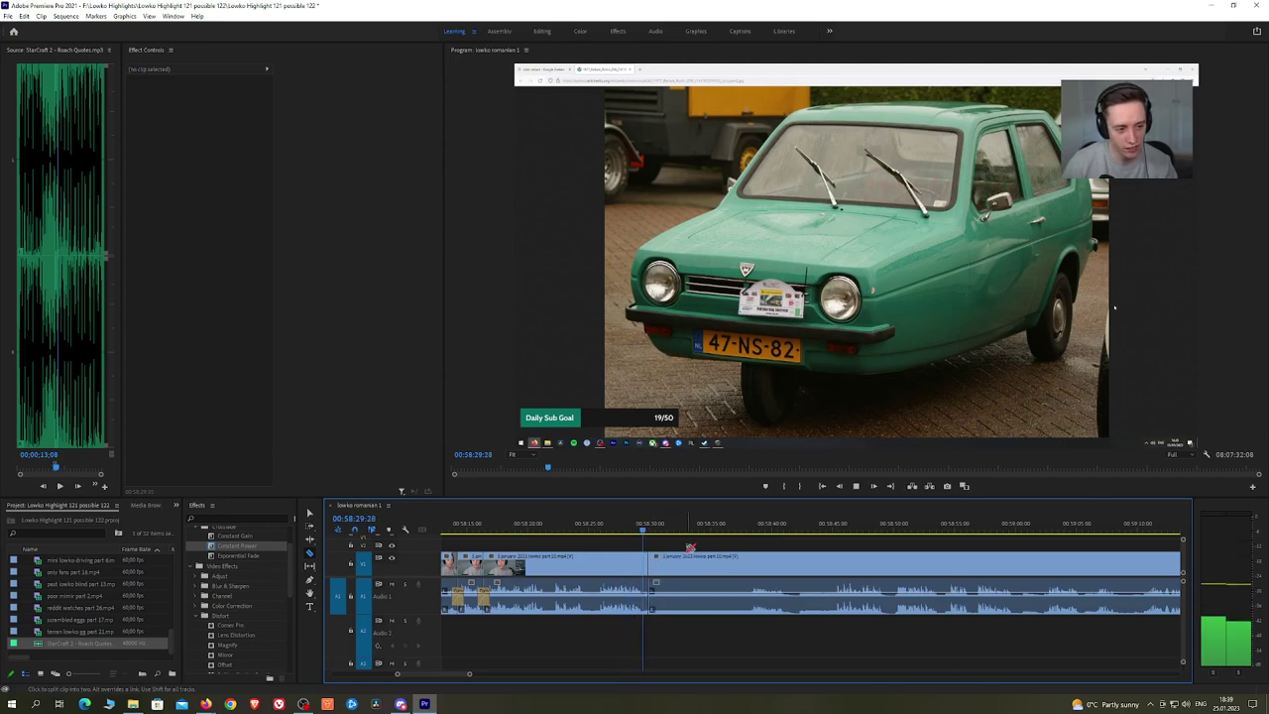
left_click(750, 526)
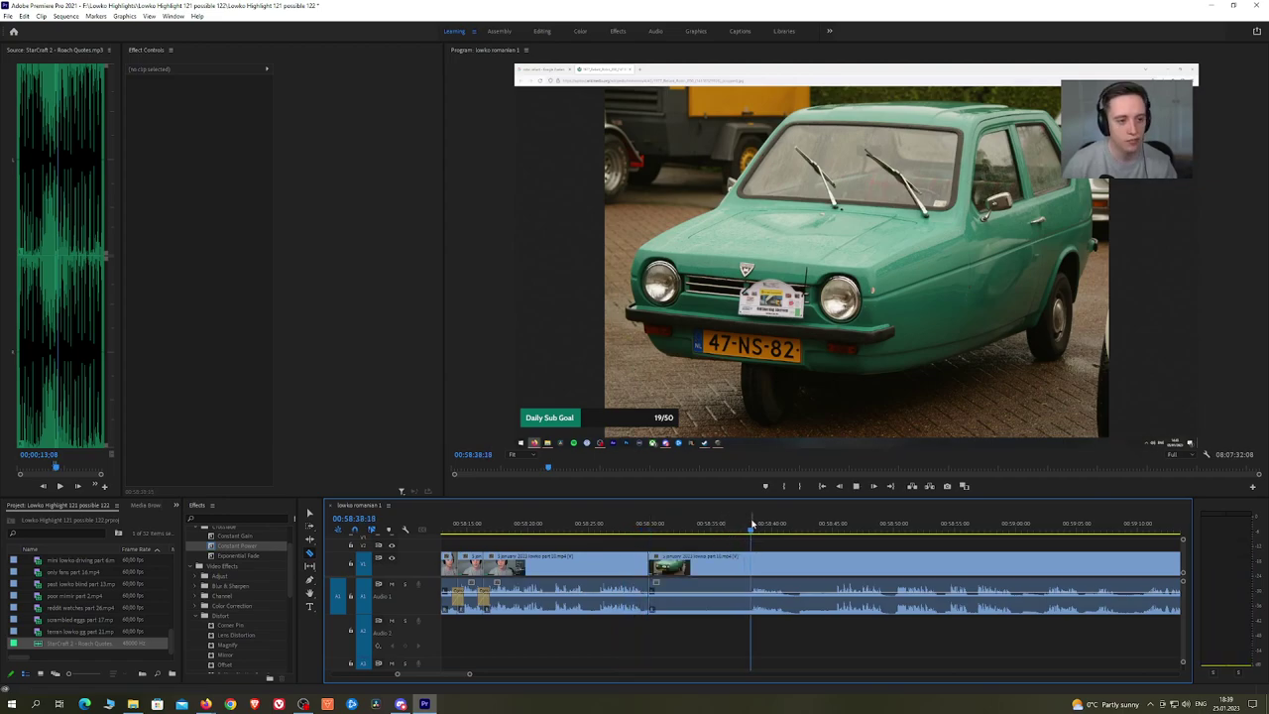
key("space")
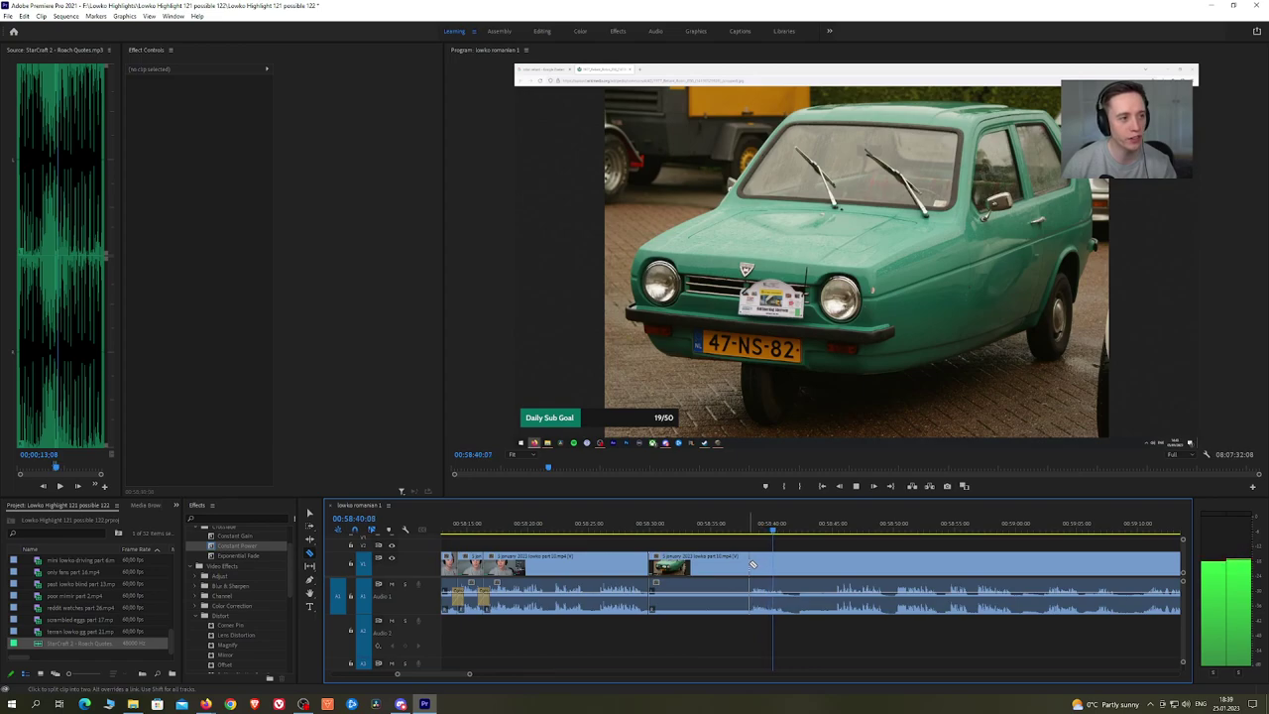
left_click(752, 565)
key("v")
left_click(712, 564)
key("shift+Delete")
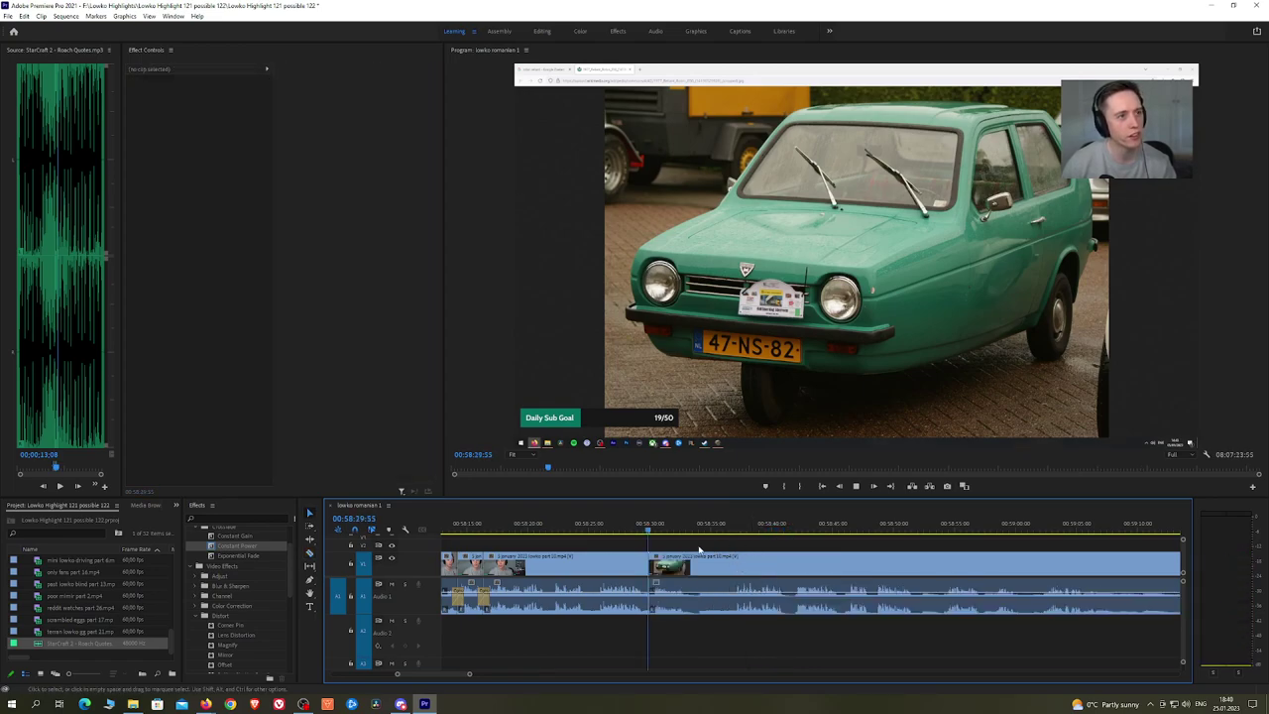
key("space")
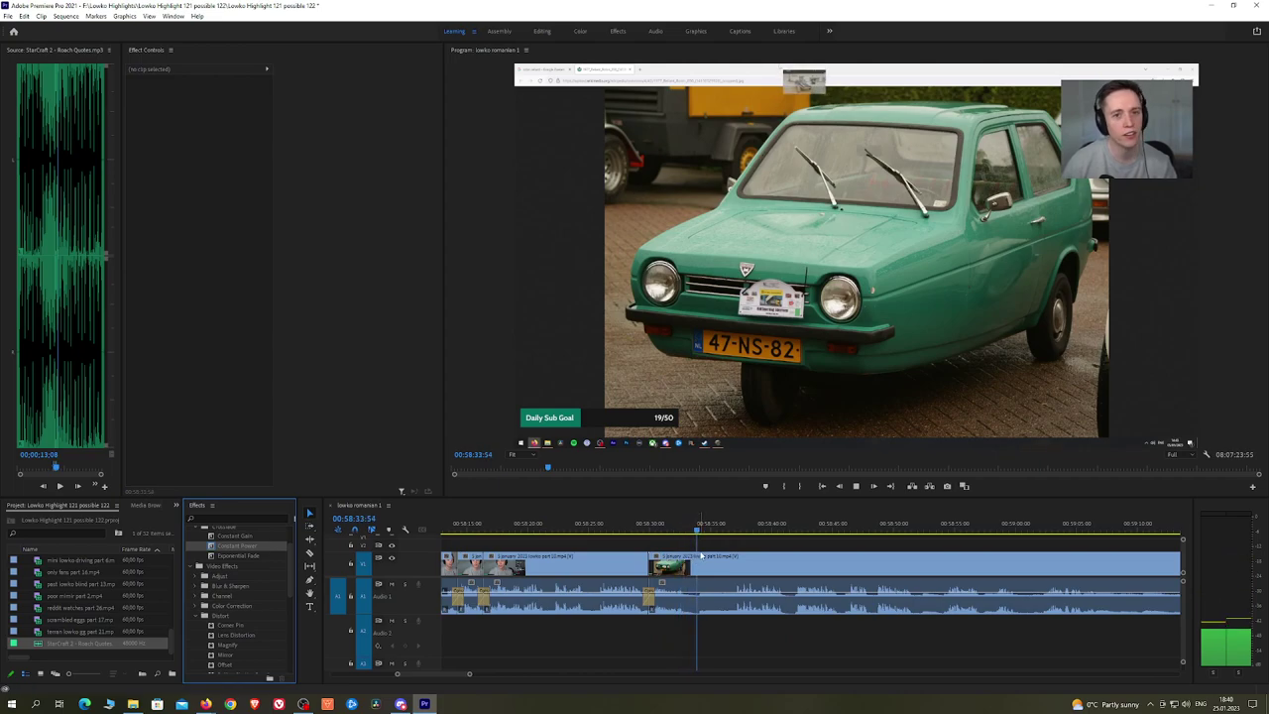
Step: Jump the playhead ahead and pan the timeline to follow the car-showroom footage
left_click(725, 528)
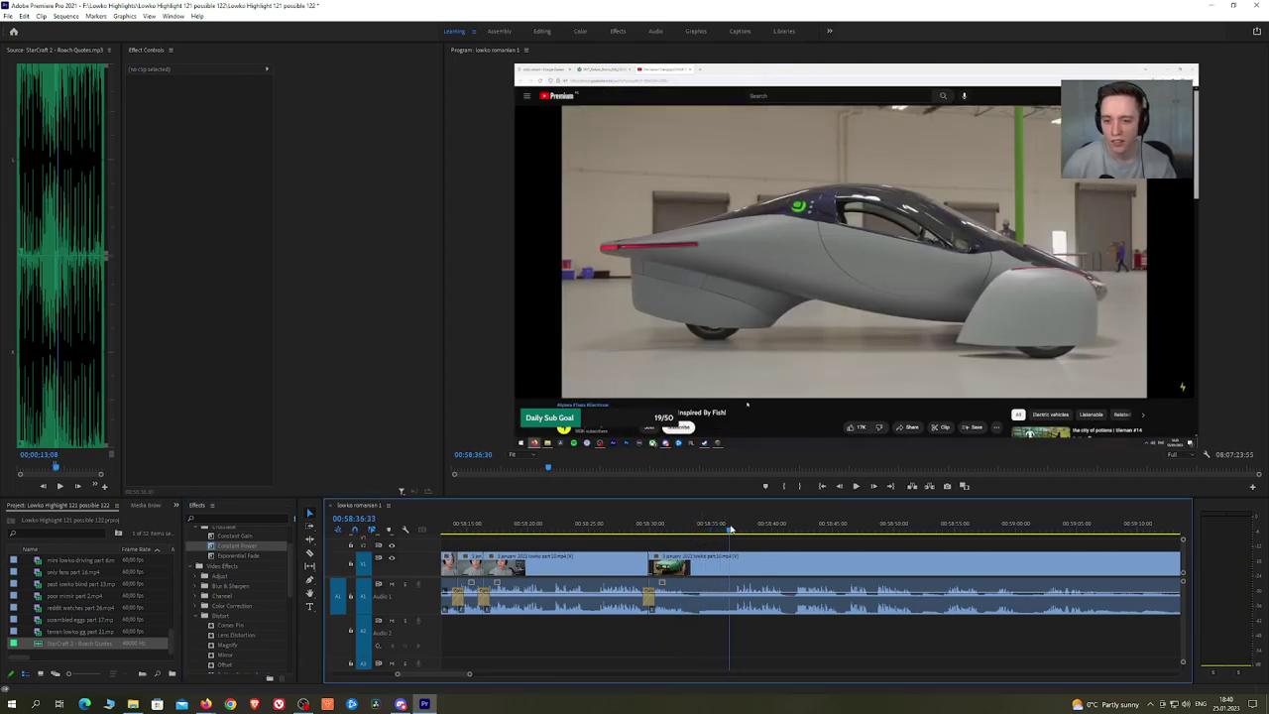
key("h")
left_click_drag(829, 550, 694, 550)
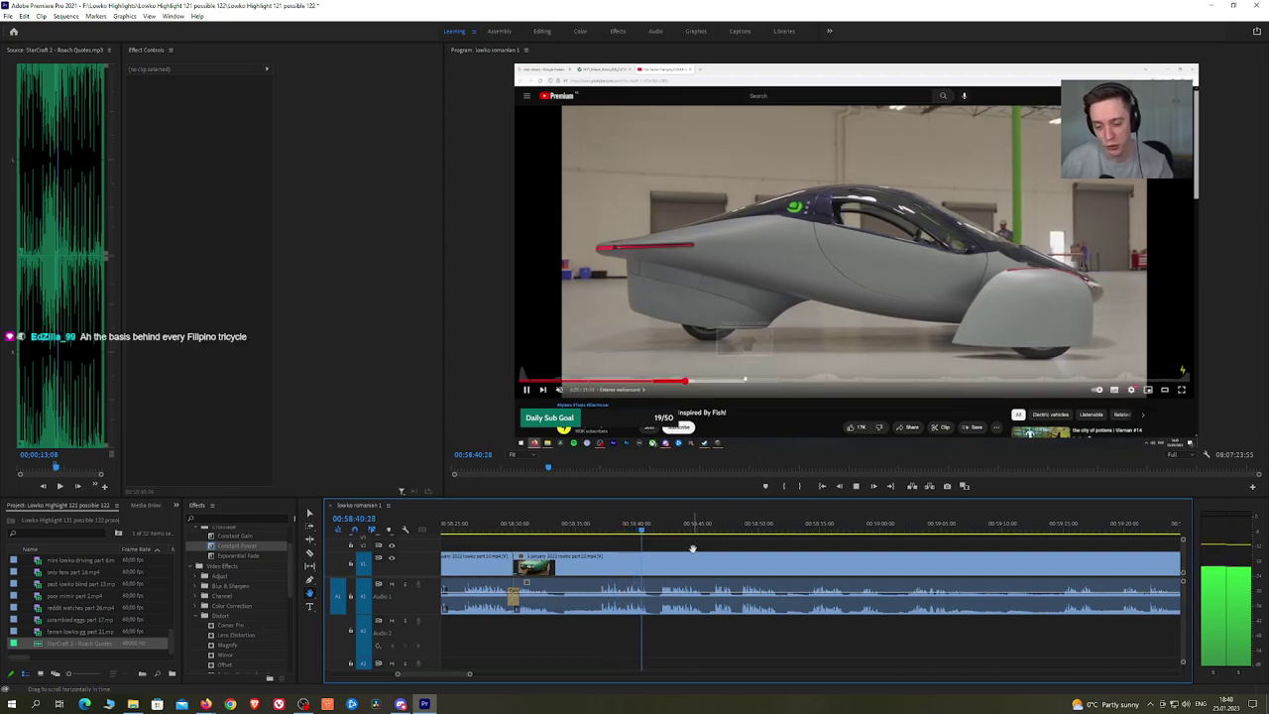
left_click_drag(780, 552, 724, 543)
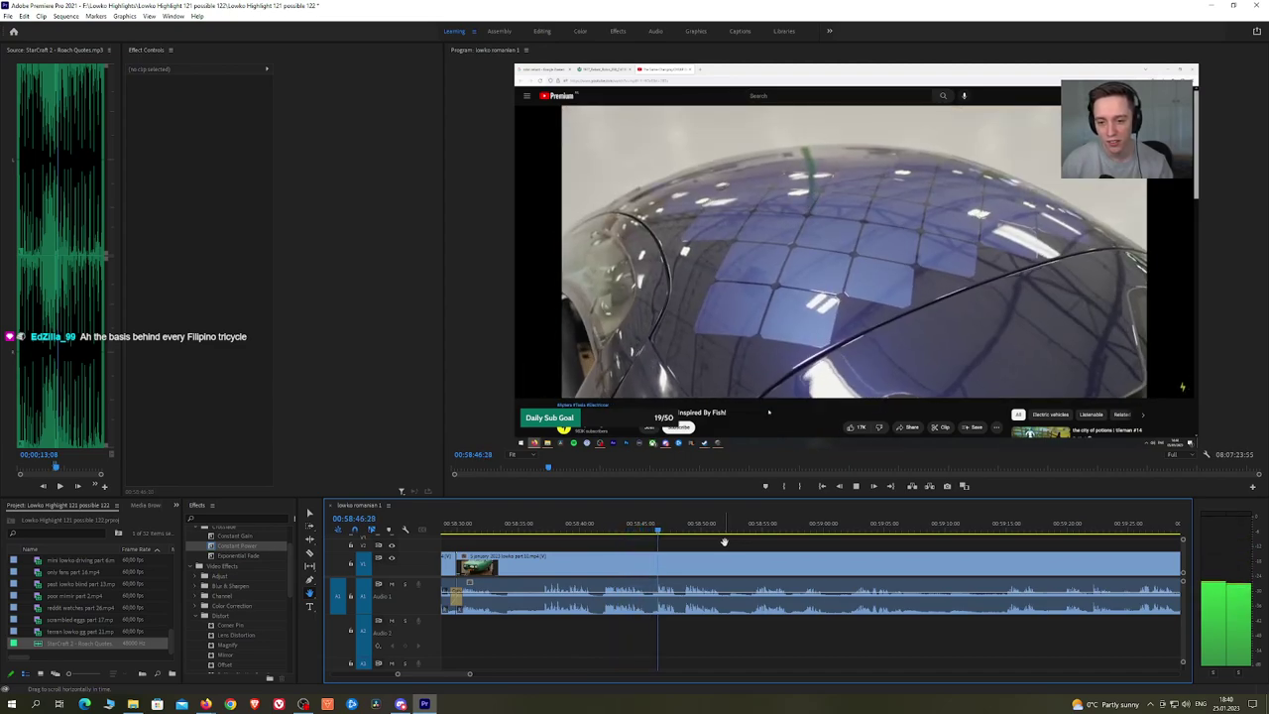
left_click_drag(840, 546, 779, 537)
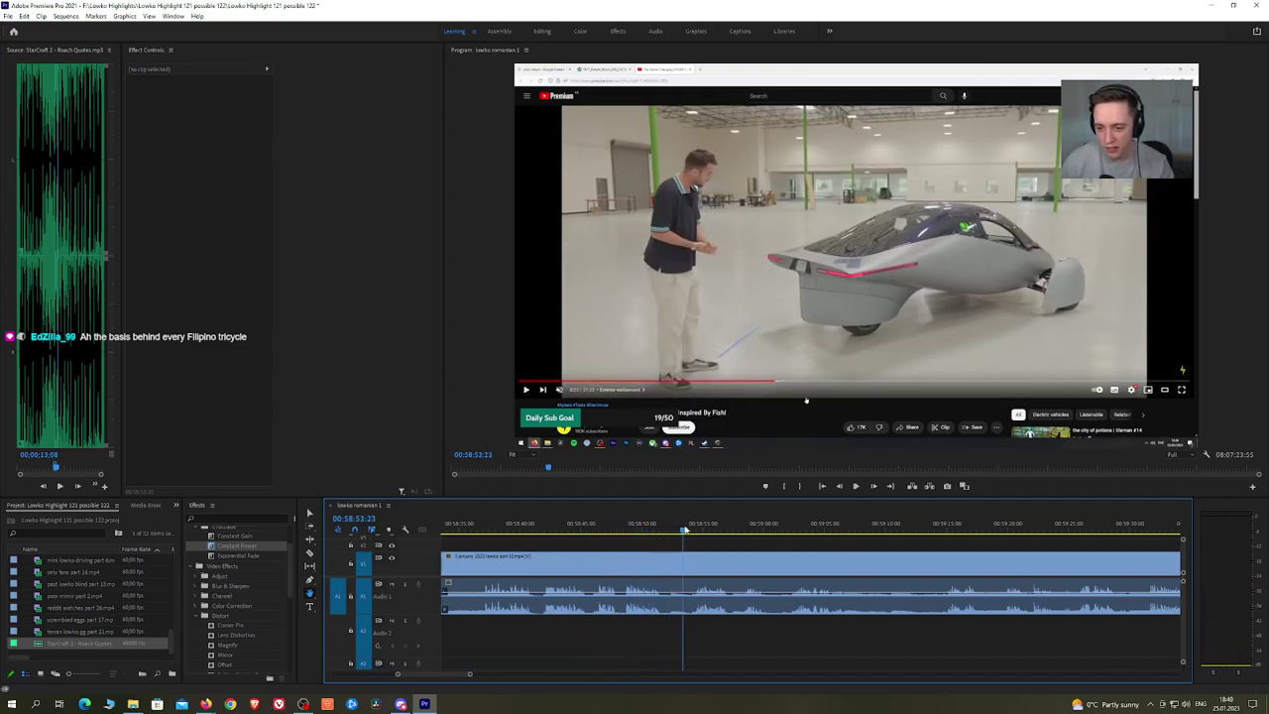
Step: Razor out the short pause near 00:58:52, ripple delete it, and resume playback
key("c")
left_click(664, 563)
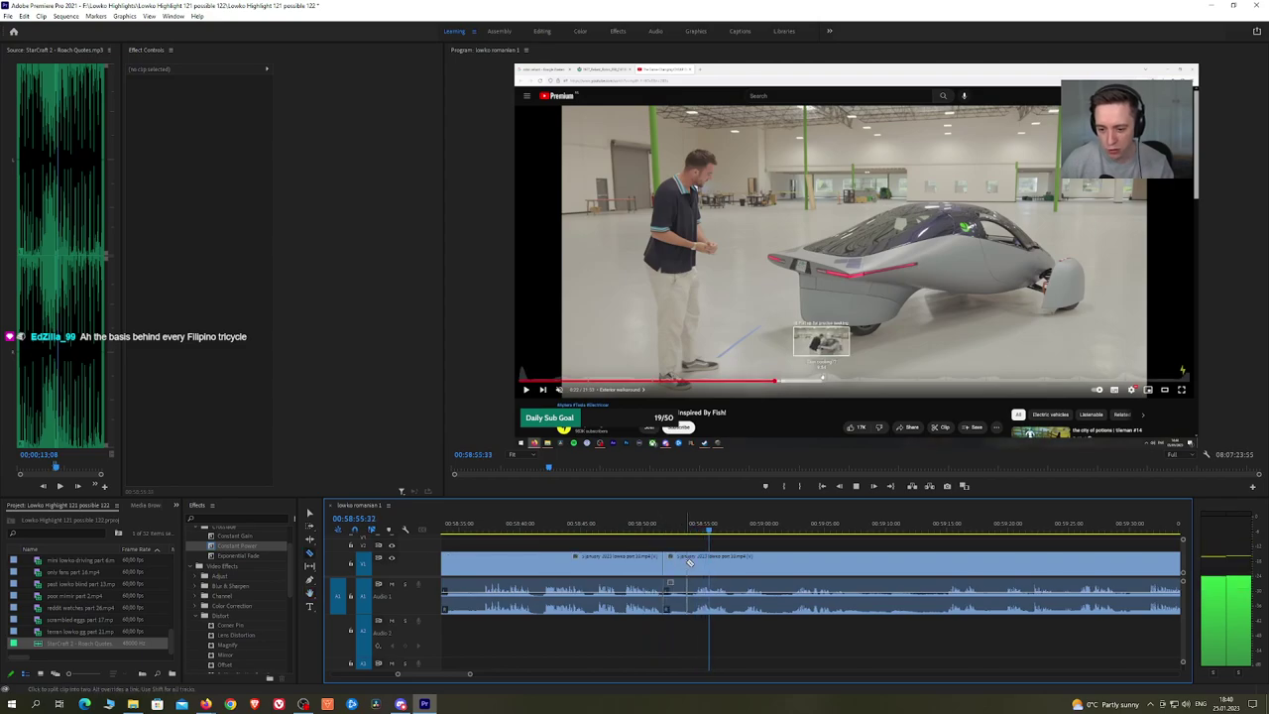
left_click(690, 564)
key("v")
left_click(681, 567)
key("shift+Delete")
key("space")
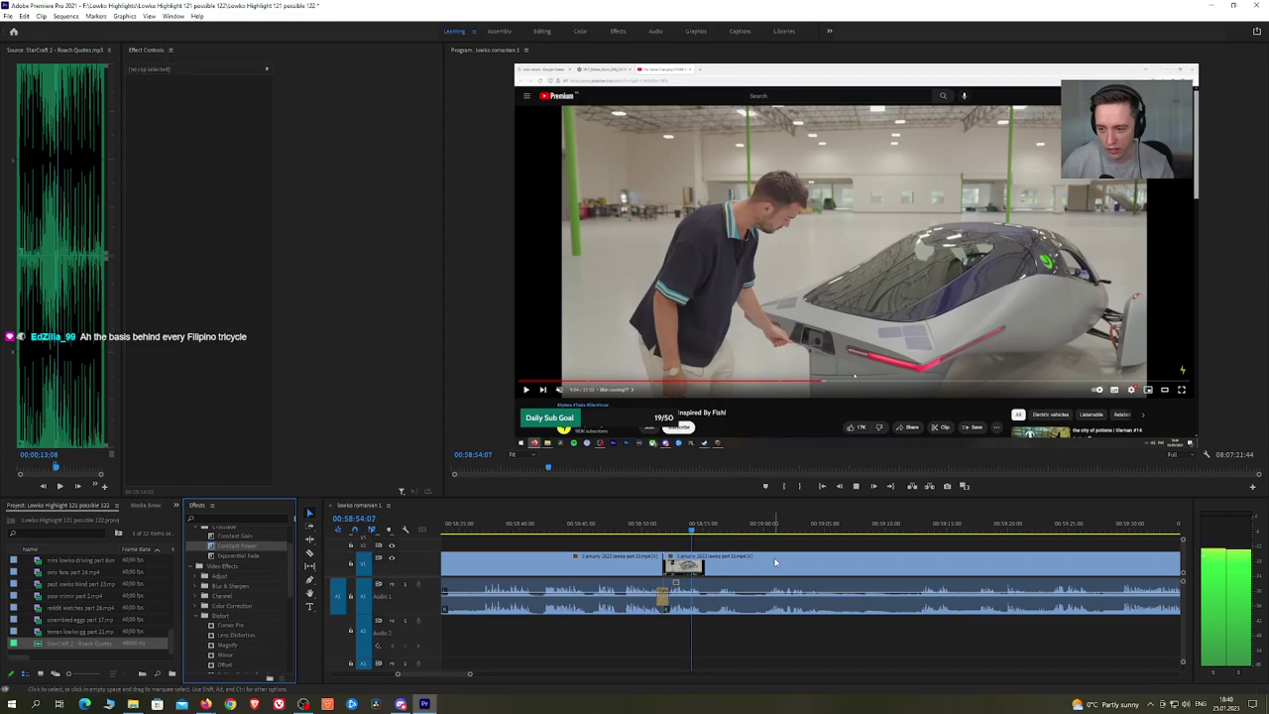
scroll(730, 549, "down", 2)
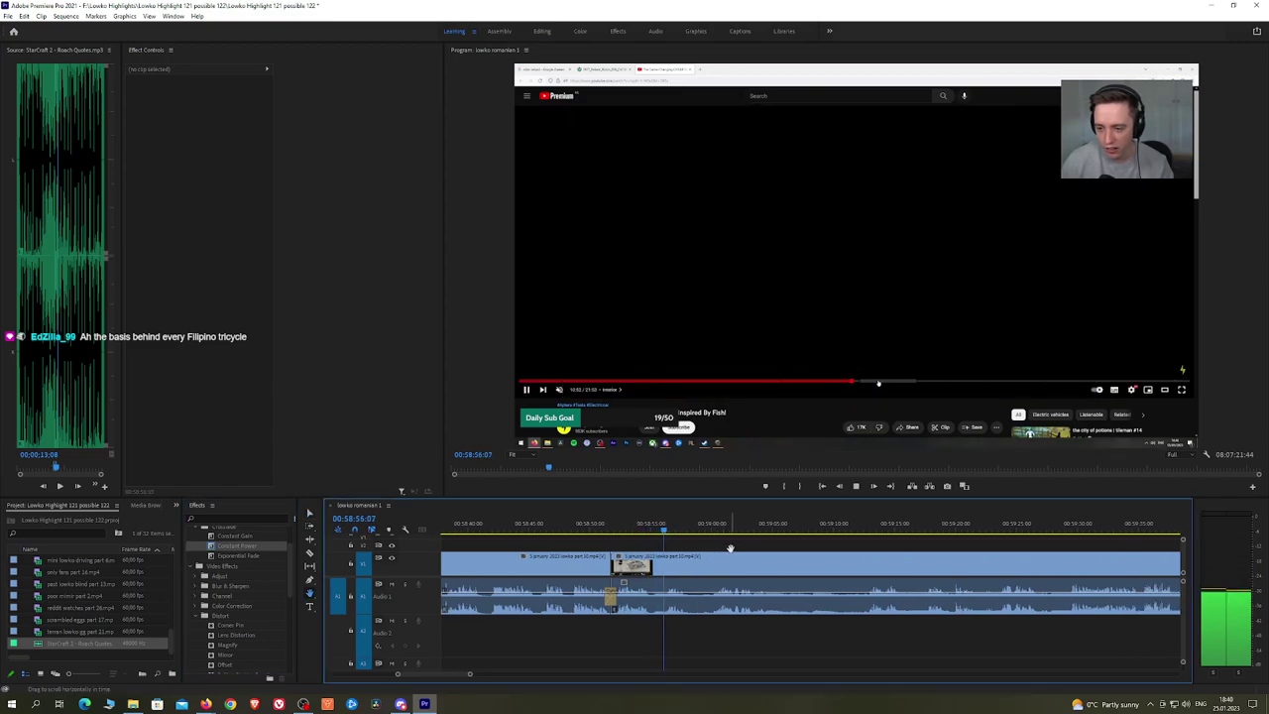
Step: Razor out the first short unwanted stretch of car footage and ripple delete it
scroll(724, 549, "down", 1)
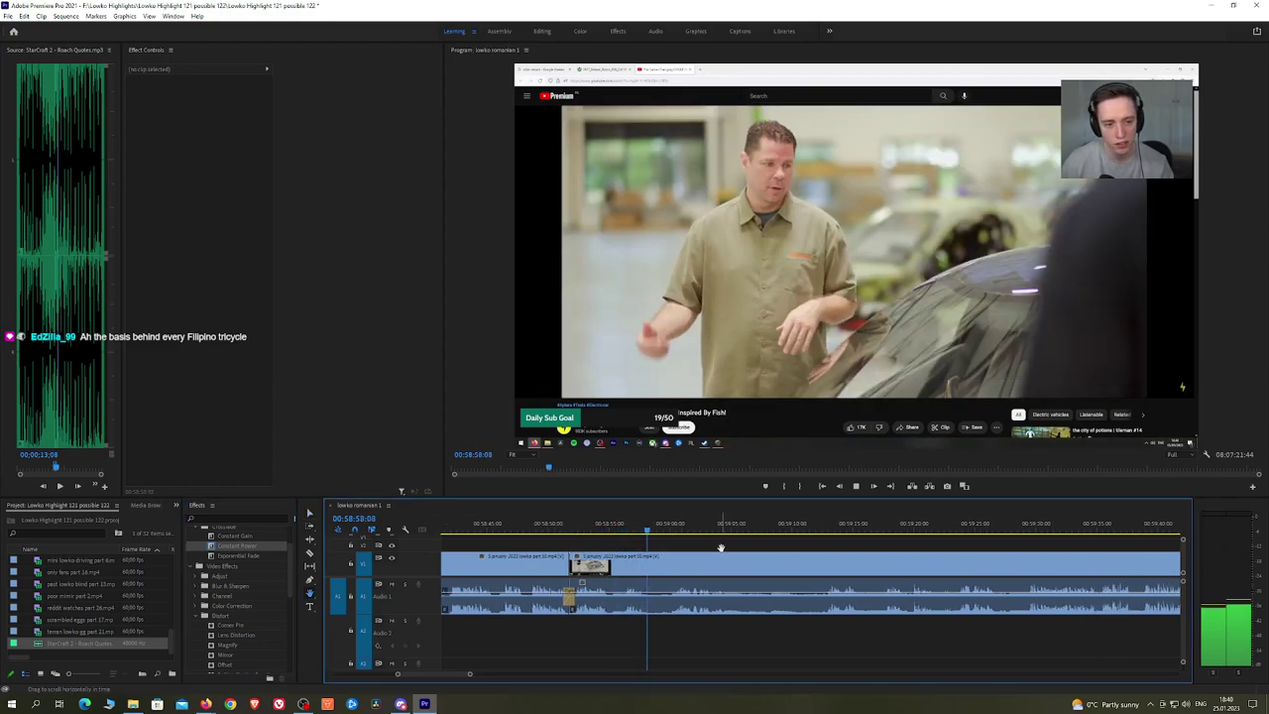
key("c")
left_click(655, 556)
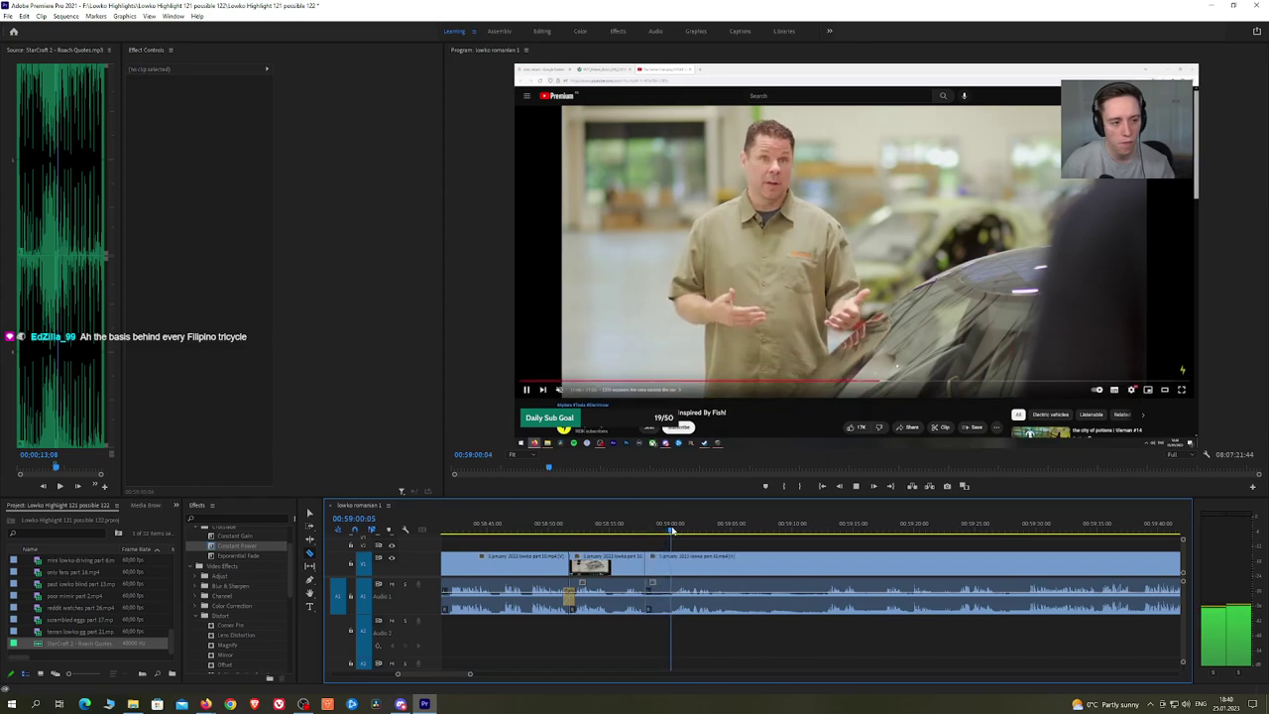
left_click(679, 555)
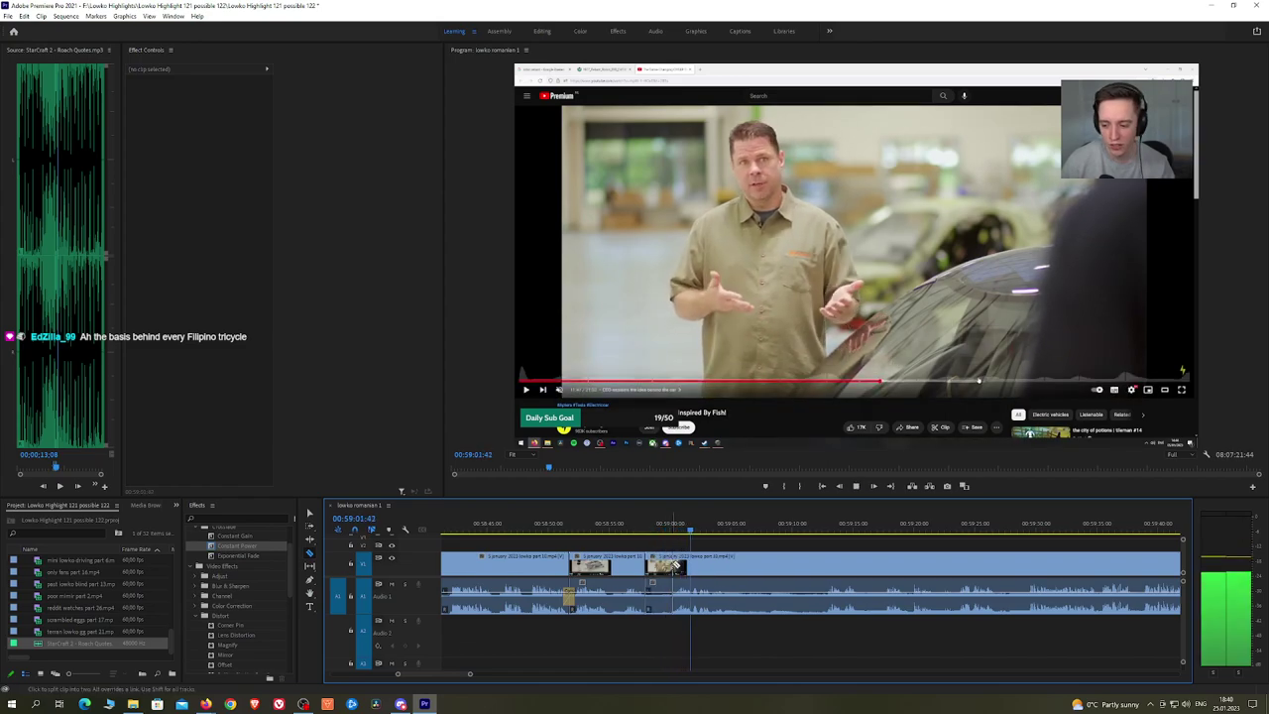
left_click(672, 557)
key("v")
left_click(664, 565)
key("shift+Delete")
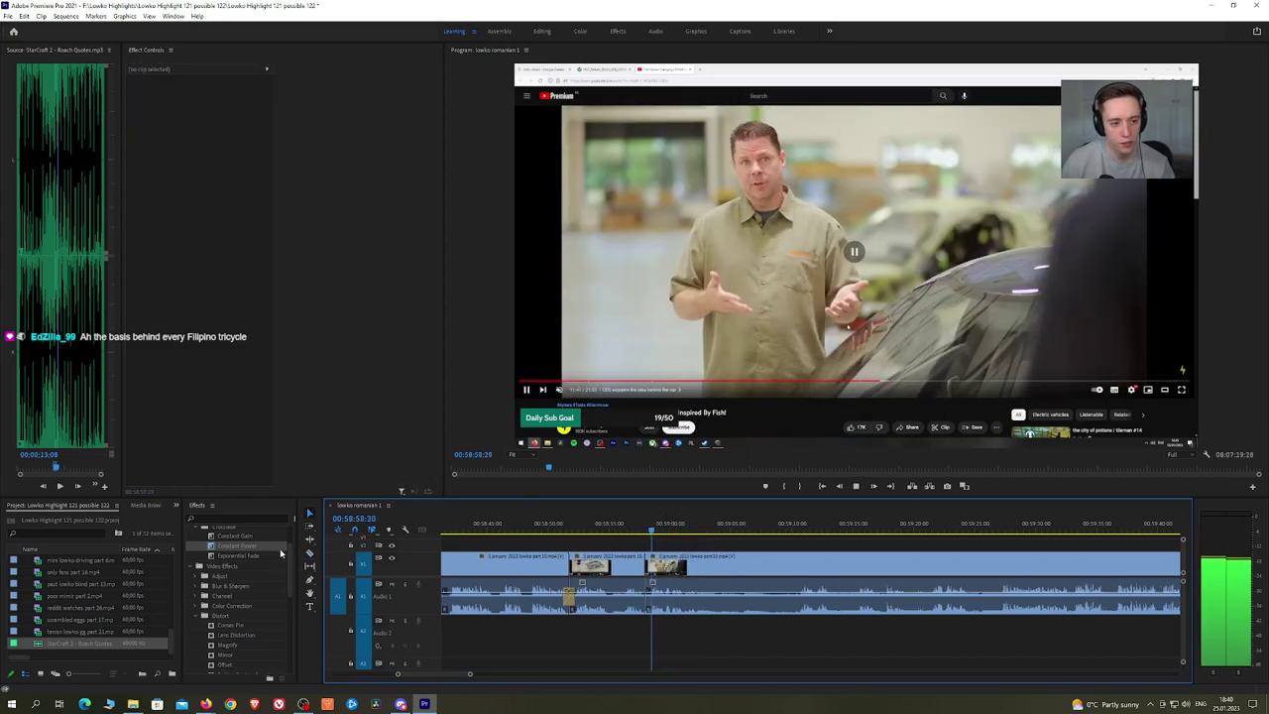
Step: Remove a second unwanted stretch later in the car footage, closing the gap
key("h")
left_click_drag(739, 546, 678, 541)
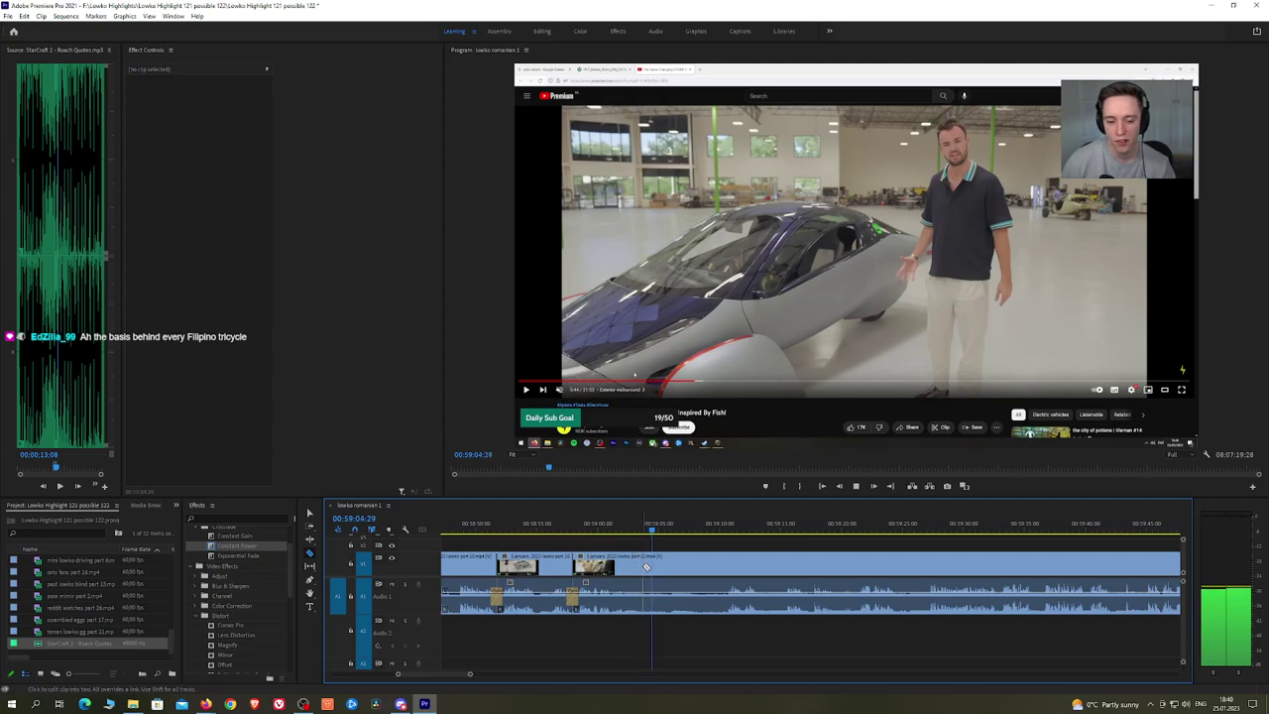
left_click(723, 532)
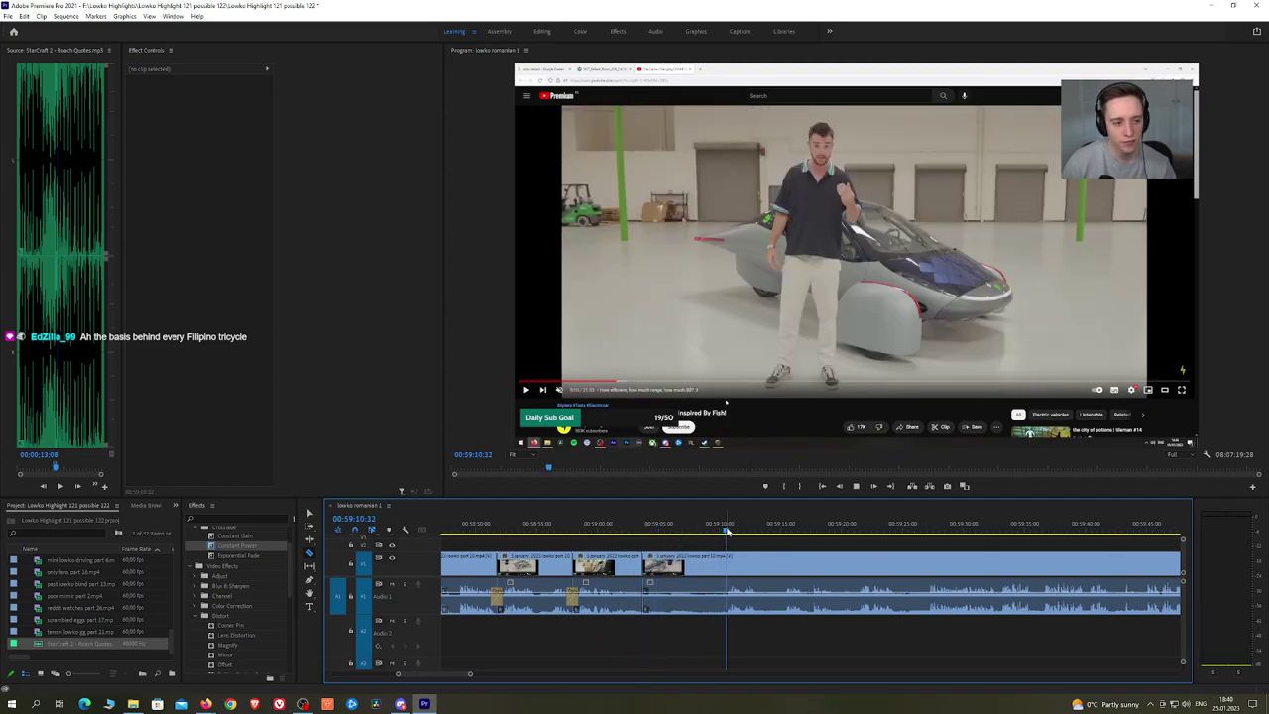
key("space")
left_click(730, 562)
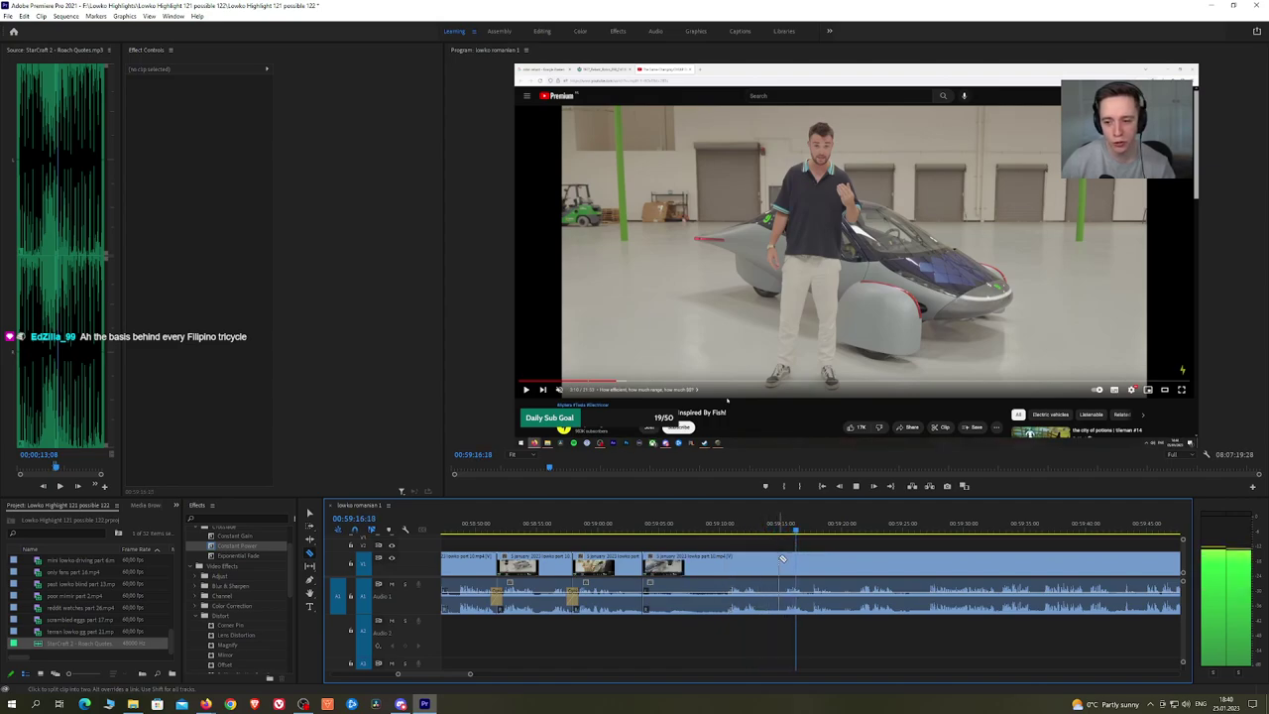
left_click(786, 561)
key("v")
left_click(772, 563)
key("shift+Delete")
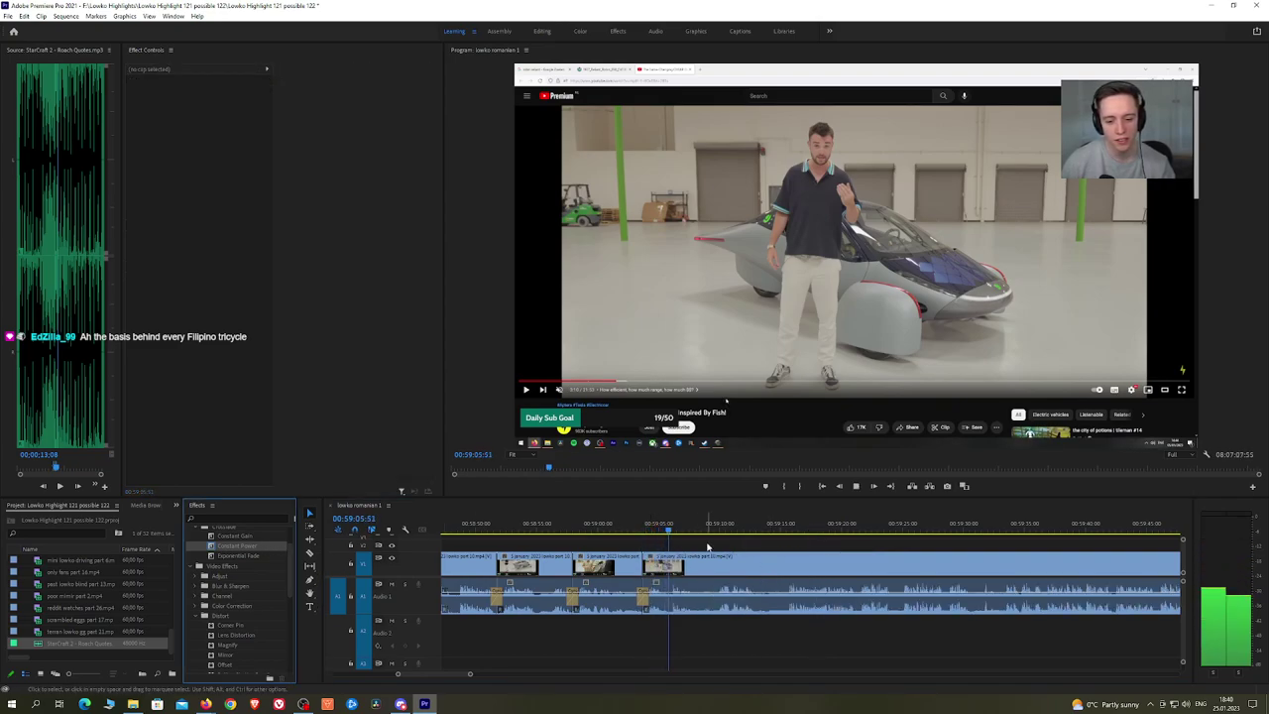
Step: Ripple delete a third short stretch and add a Constant Power crossfade on the A1 join
key("h")
left_click_drag(717, 542, 685, 545)
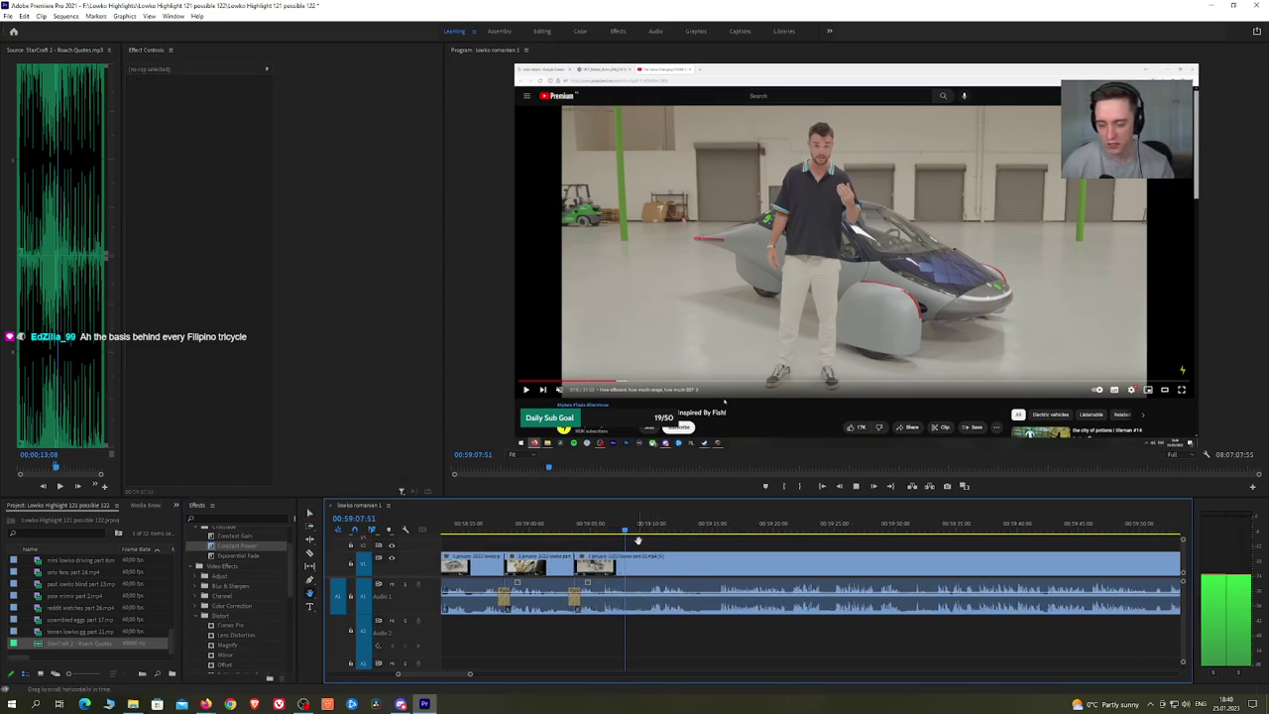
left_click(631, 573)
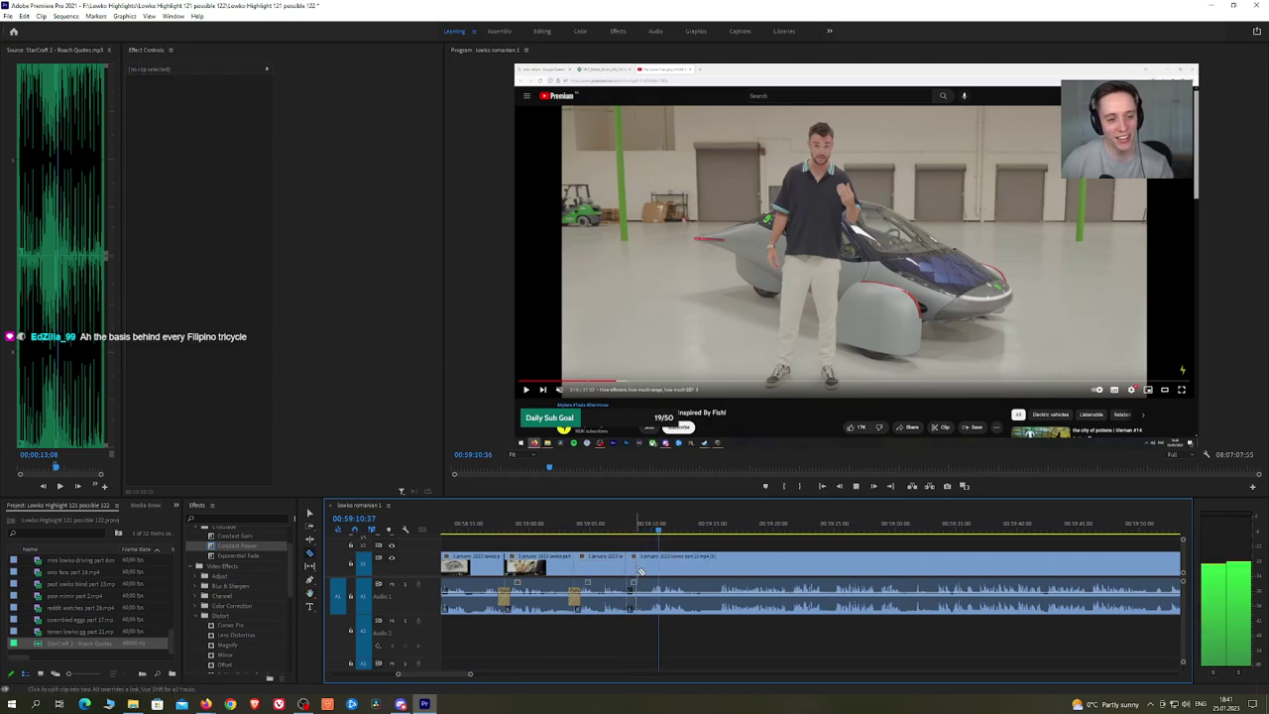
key("v")
left_click(639, 569)
key("shift+Delete")
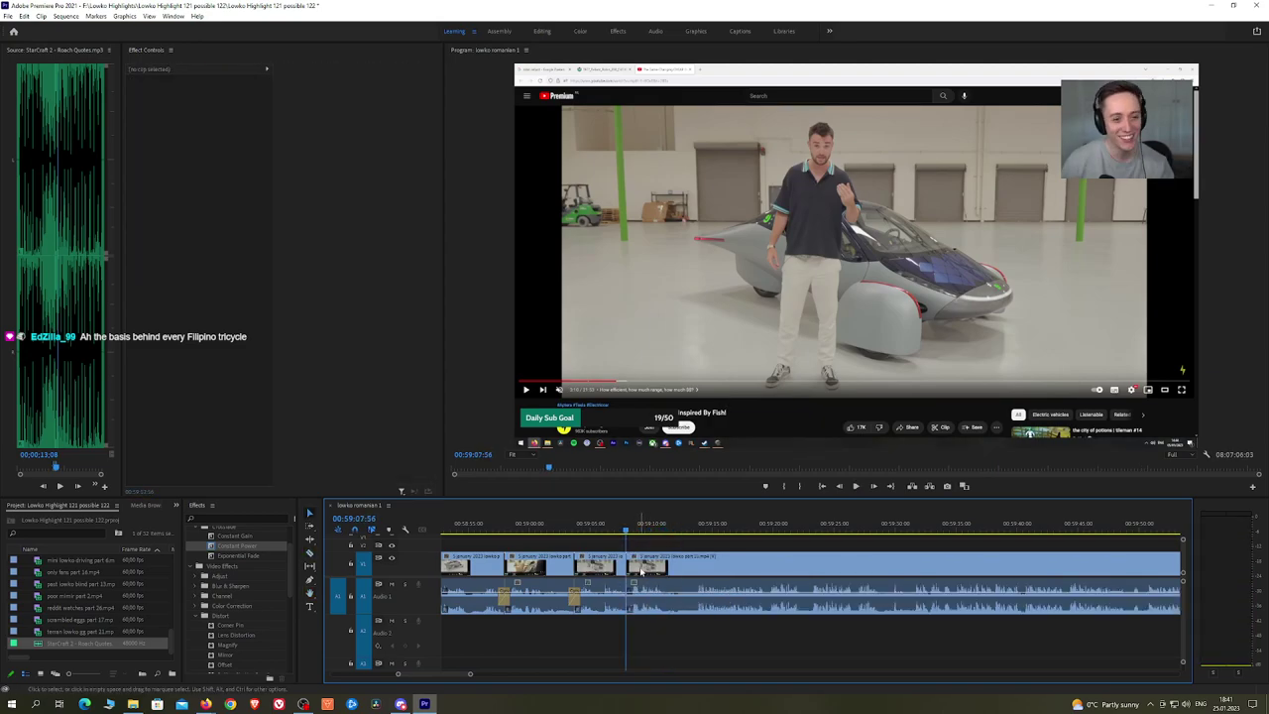
left_click(254, 548)
left_click_drag(627, 610, 626, 610)
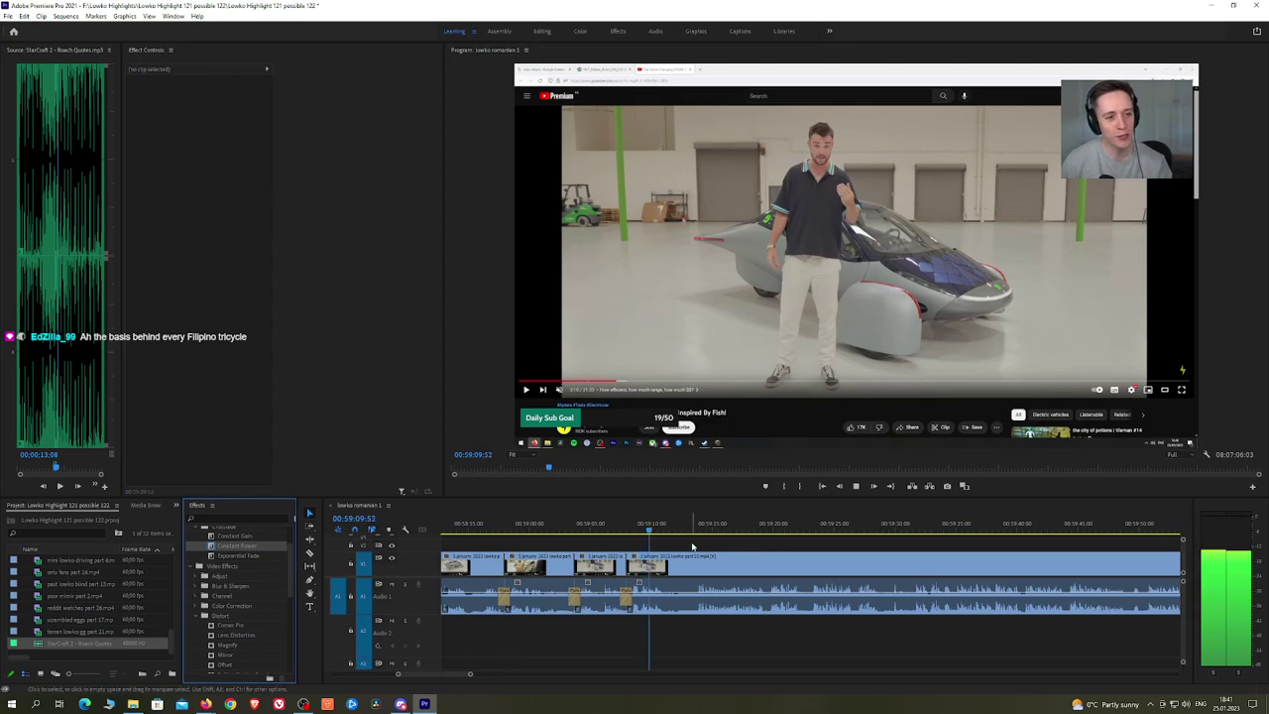
left_click(668, 563)
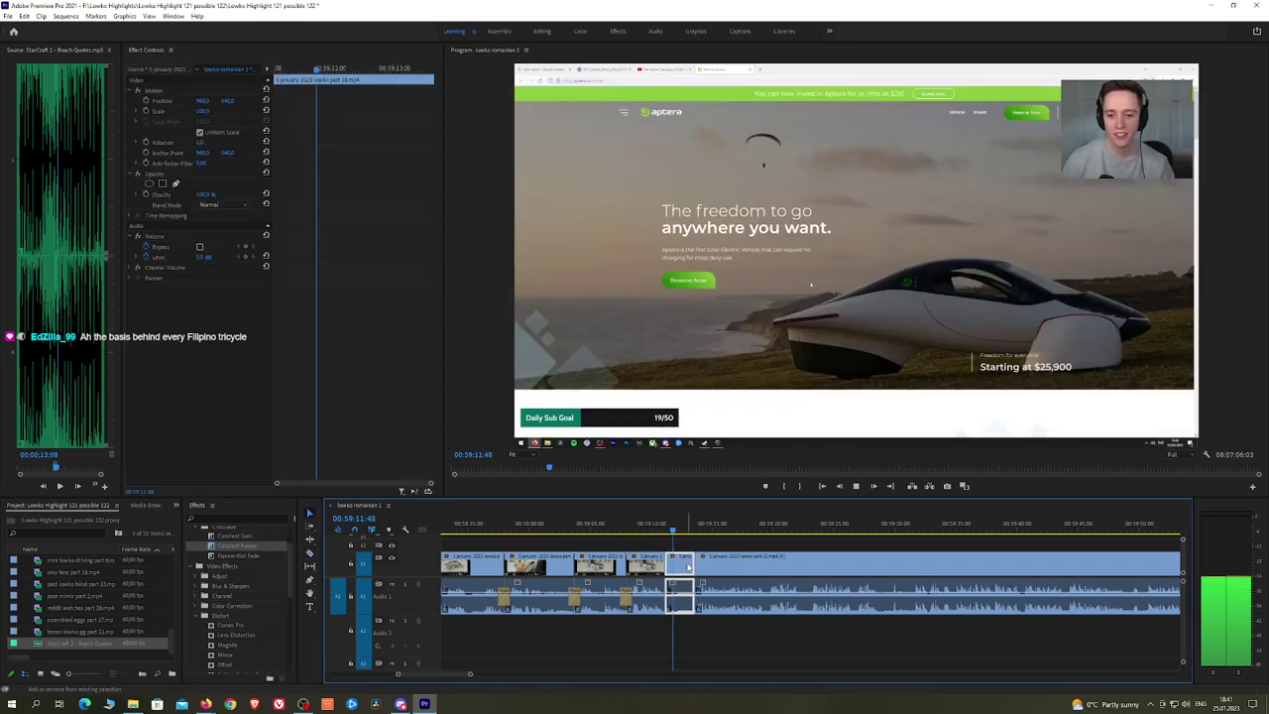
left_click_drag(260, 547, 667, 597)
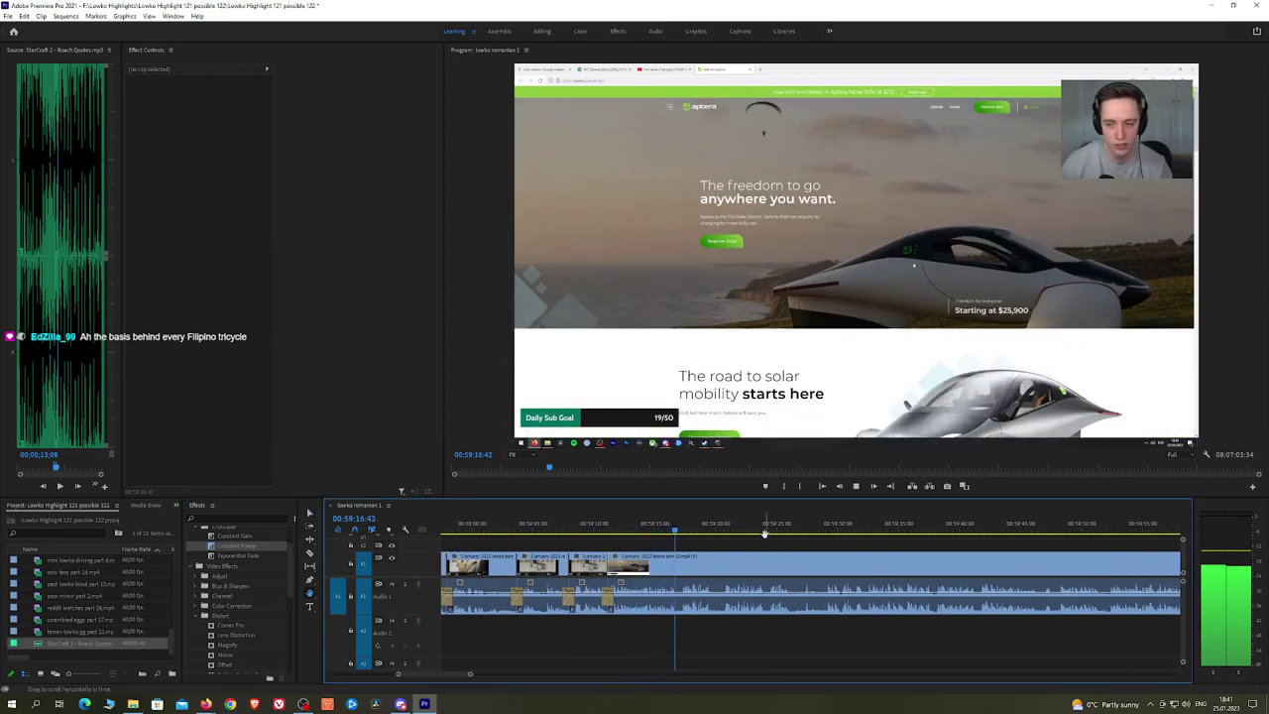
left_click_drag(841, 546, 767, 546)
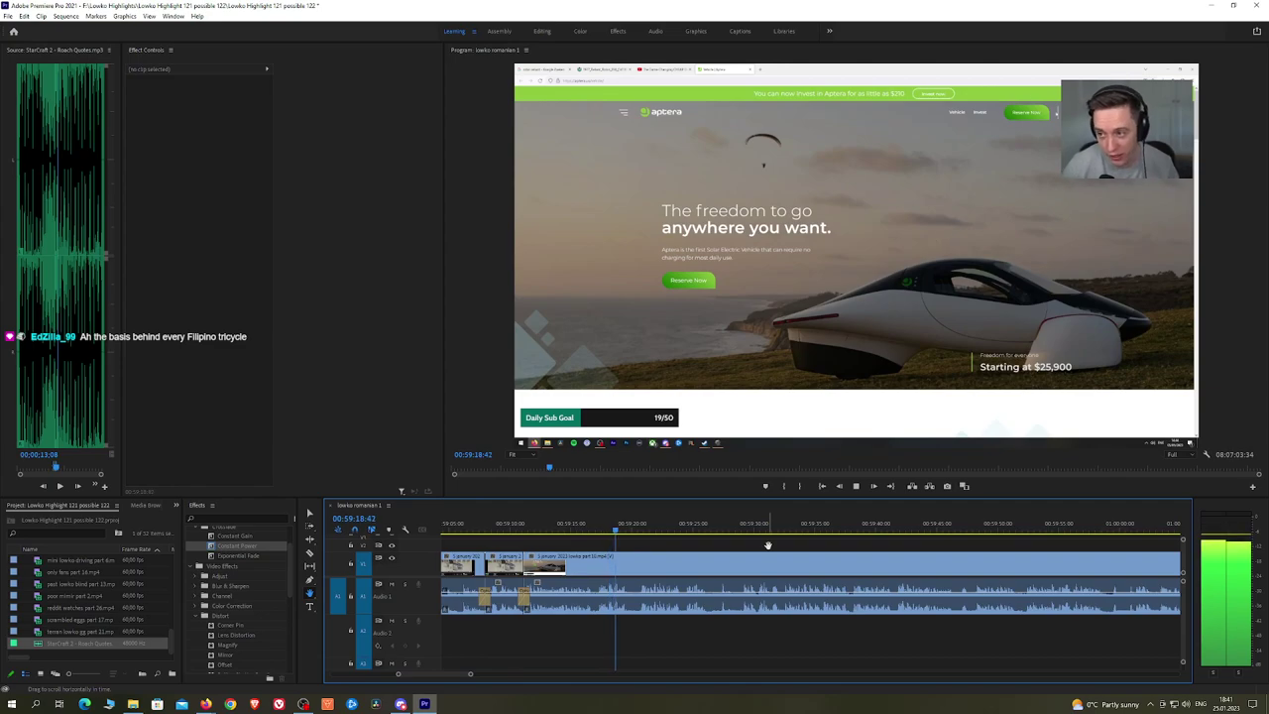
left_click(629, 566)
left_click(641, 567)
key("v")
left_click(635, 567)
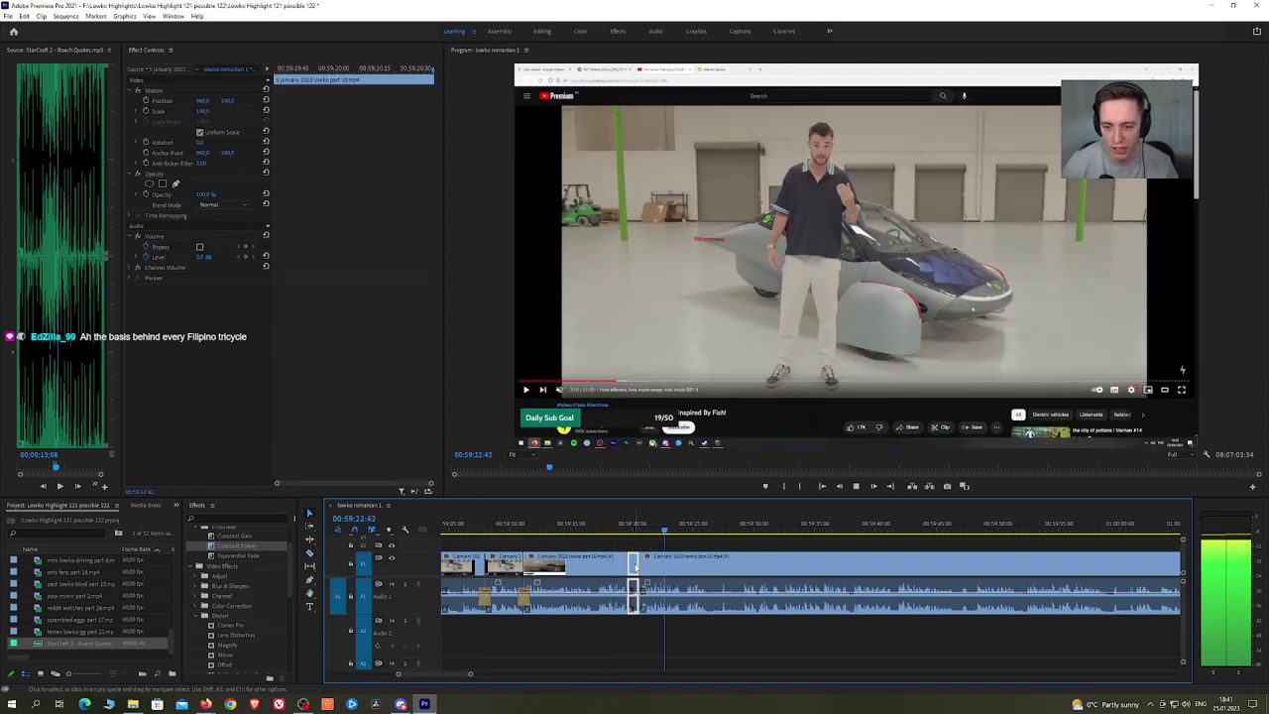
key("shift+Delete")
key("shift+Delete")
left_click_drag(244, 547, 327, 536)
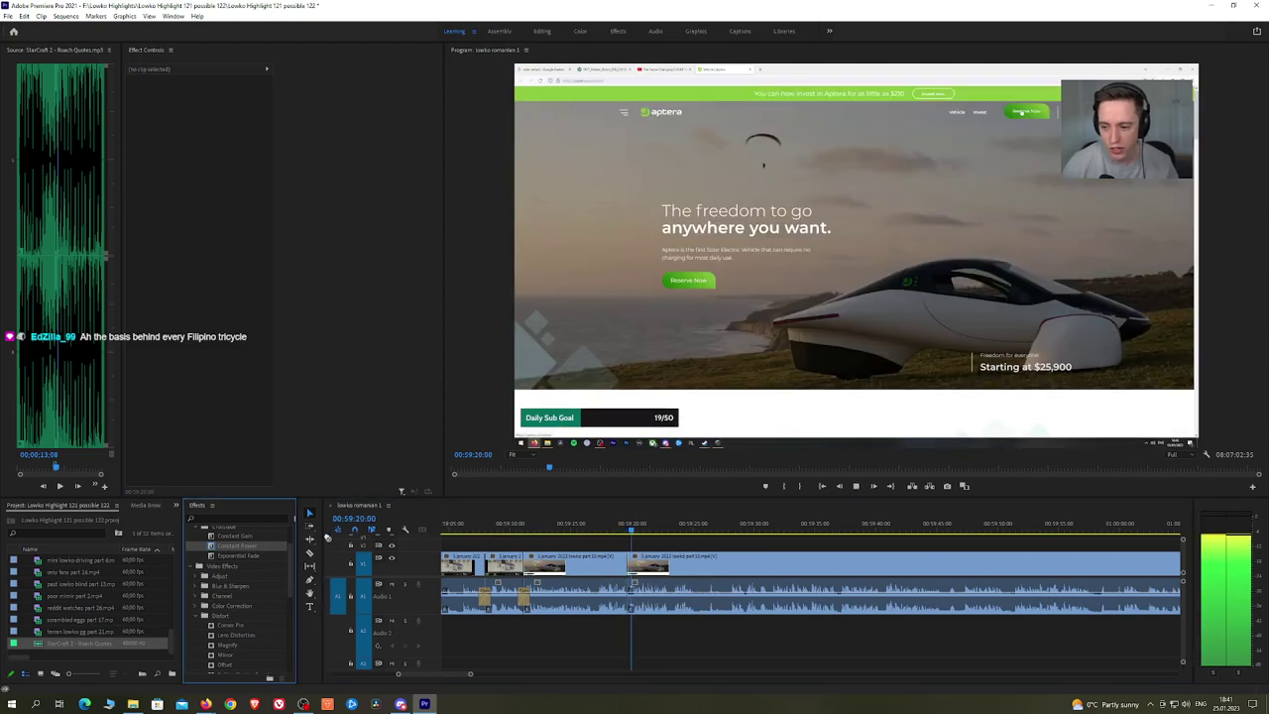
left_click_drag(652, 601, 628, 606)
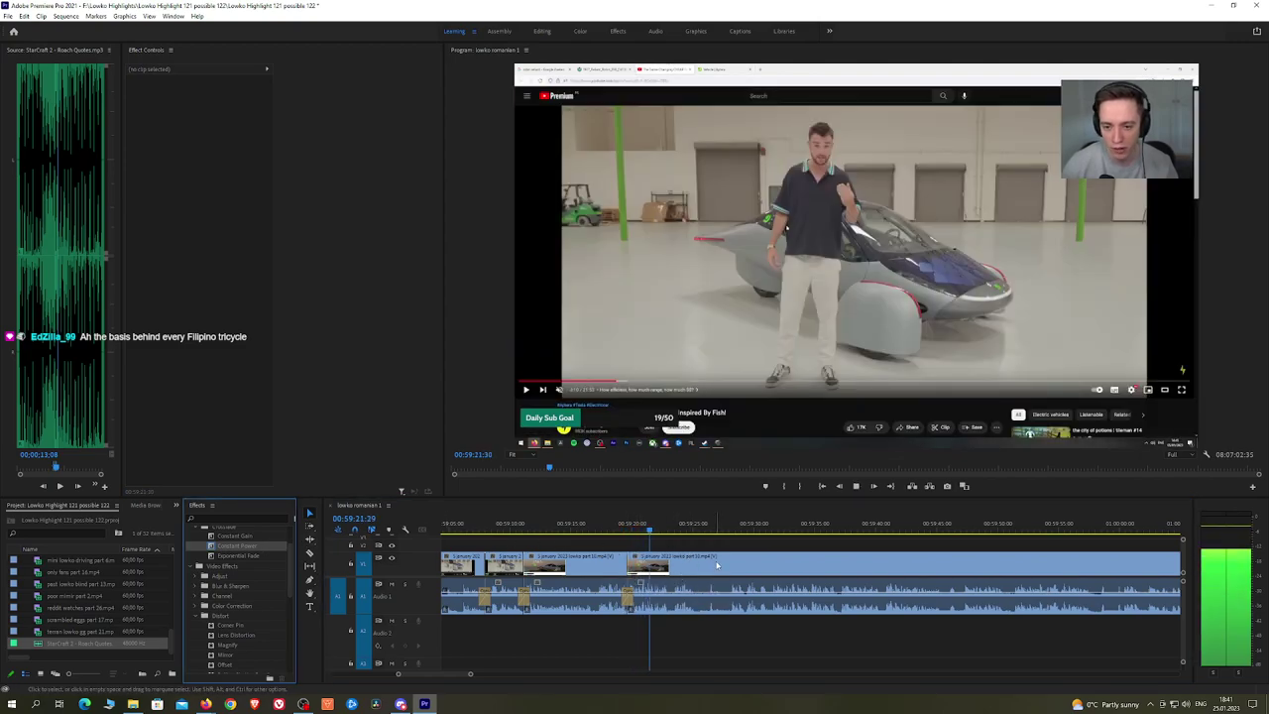
key("h")
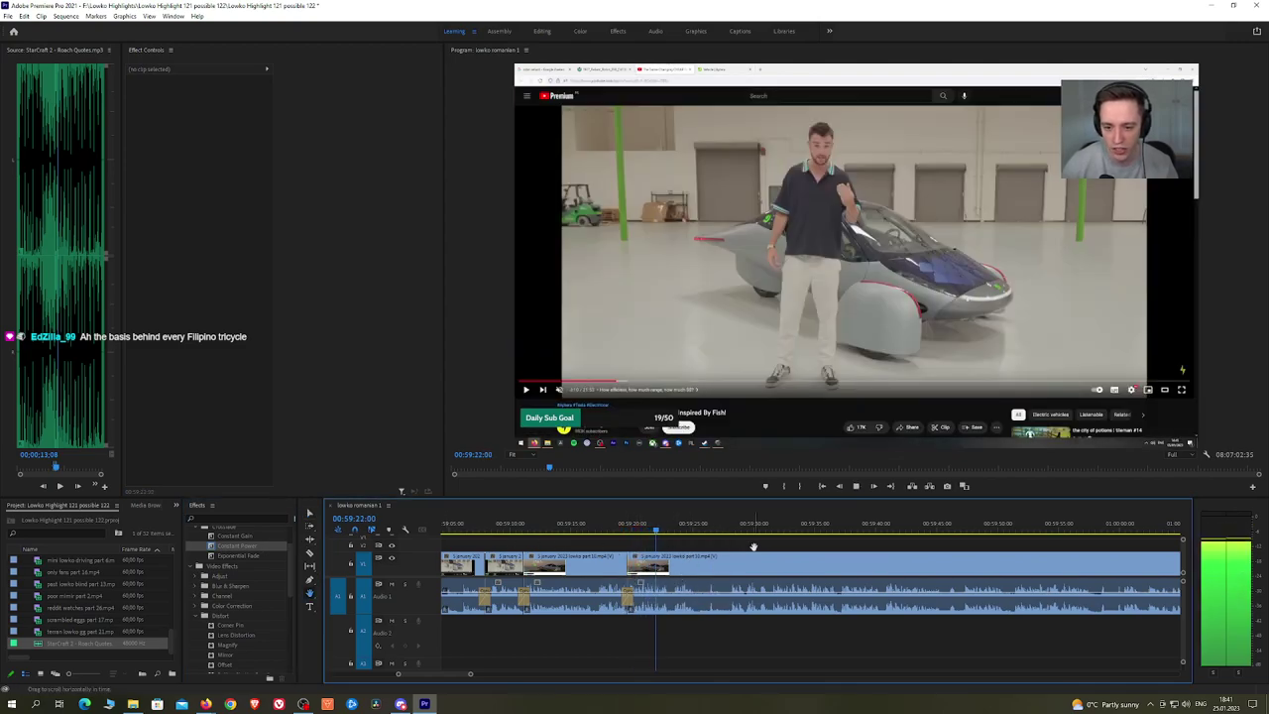
left_click_drag(752, 548, 721, 546)
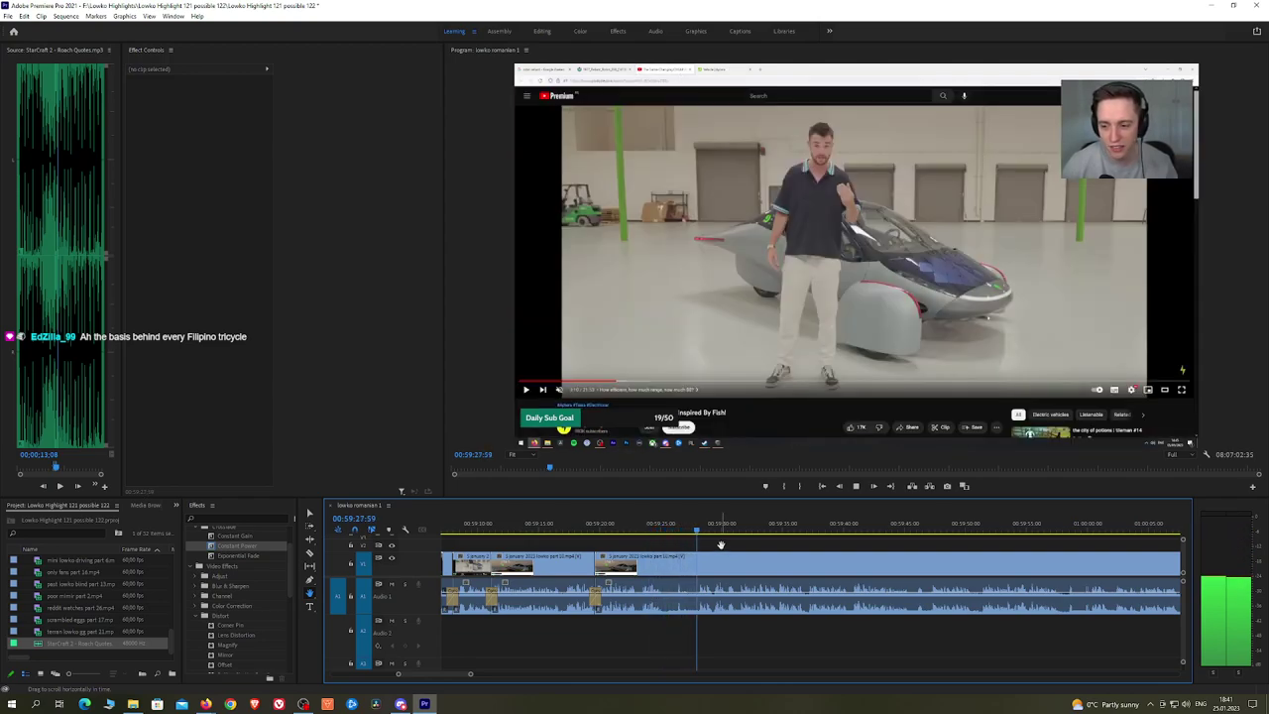
left_click(668, 566)
left_click(698, 565)
key("v")
left_click(684, 567)
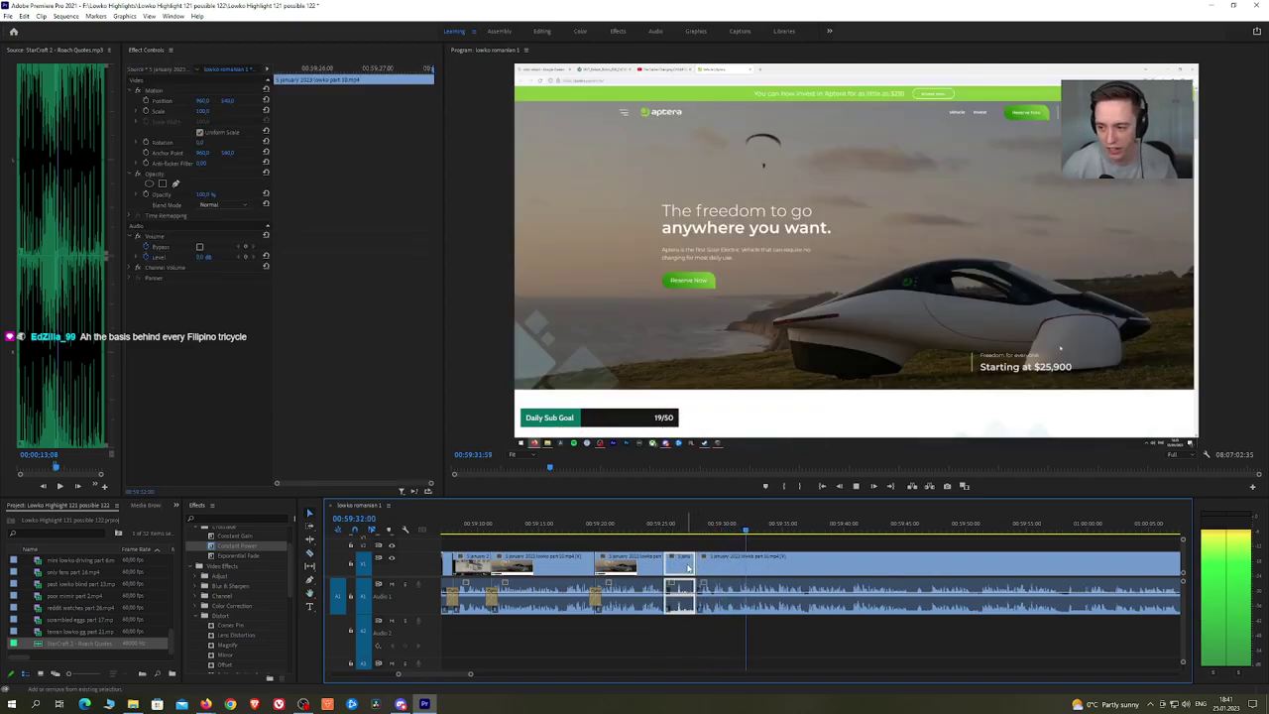
key("shift+Delete")
left_click_drag(267, 549, 674, 593)
key("space")
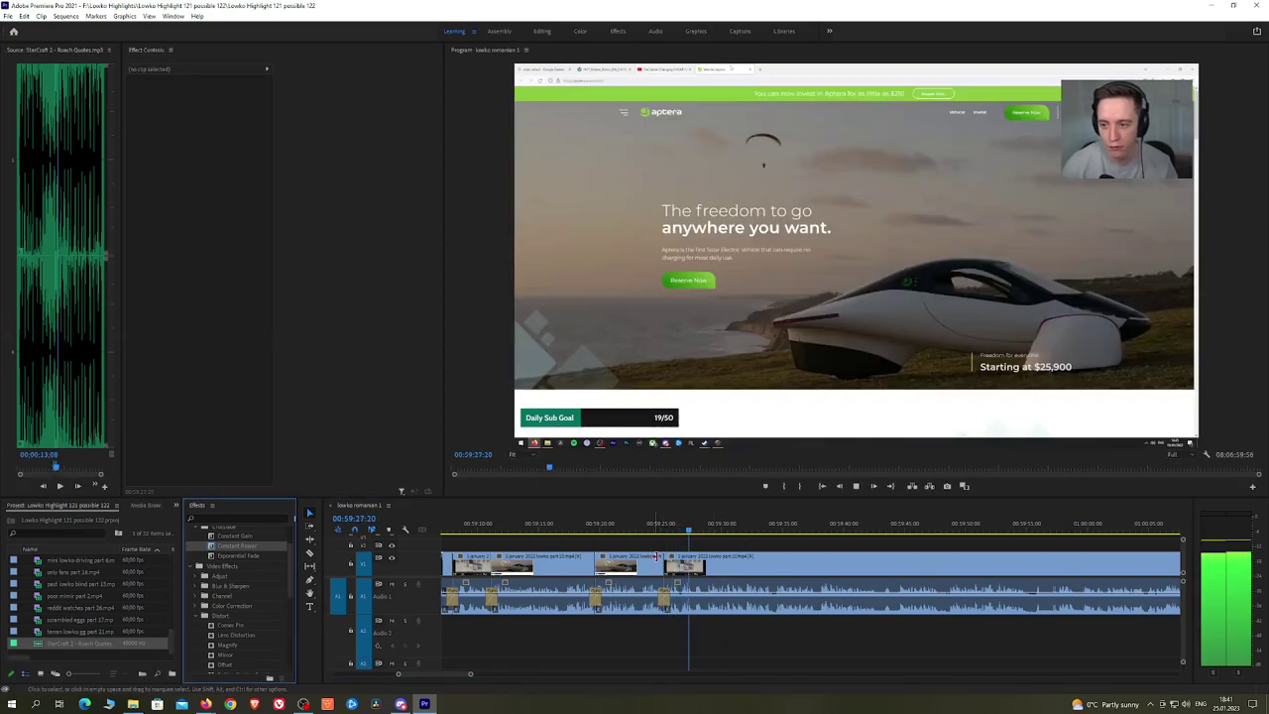
scroll(834, 551, "down", 2)
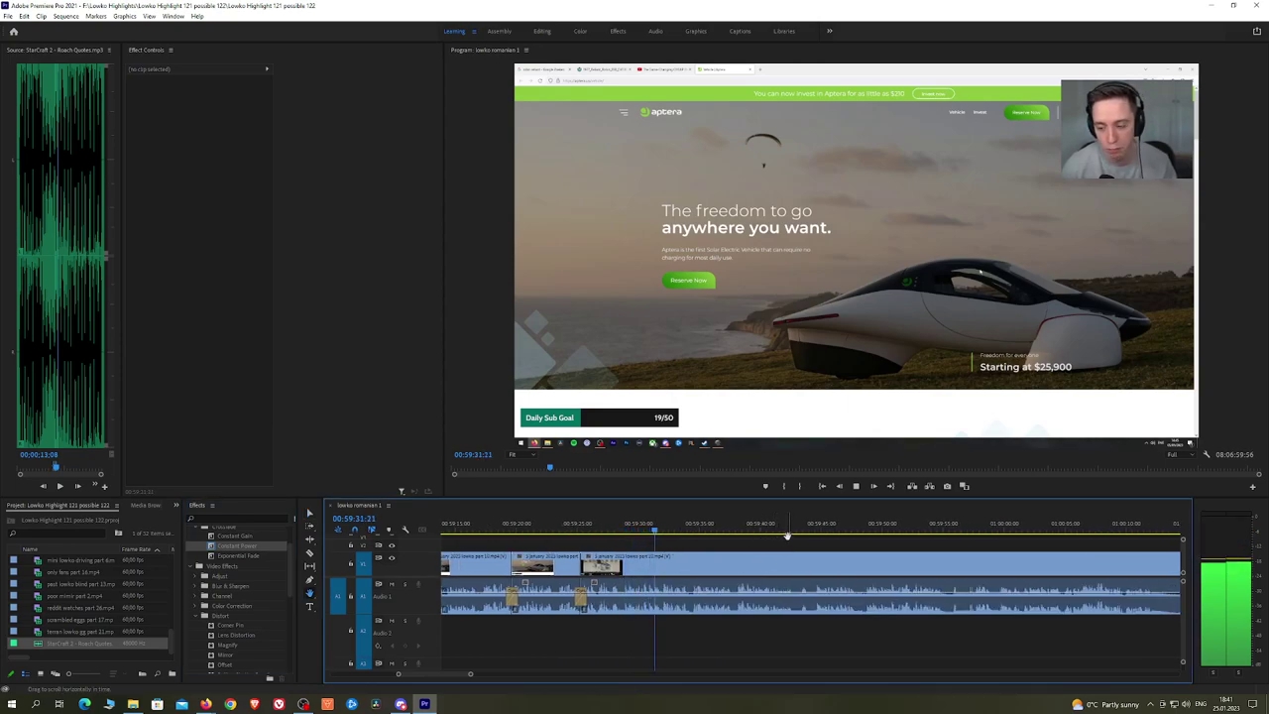
scroll(829, 542, "down", 1)
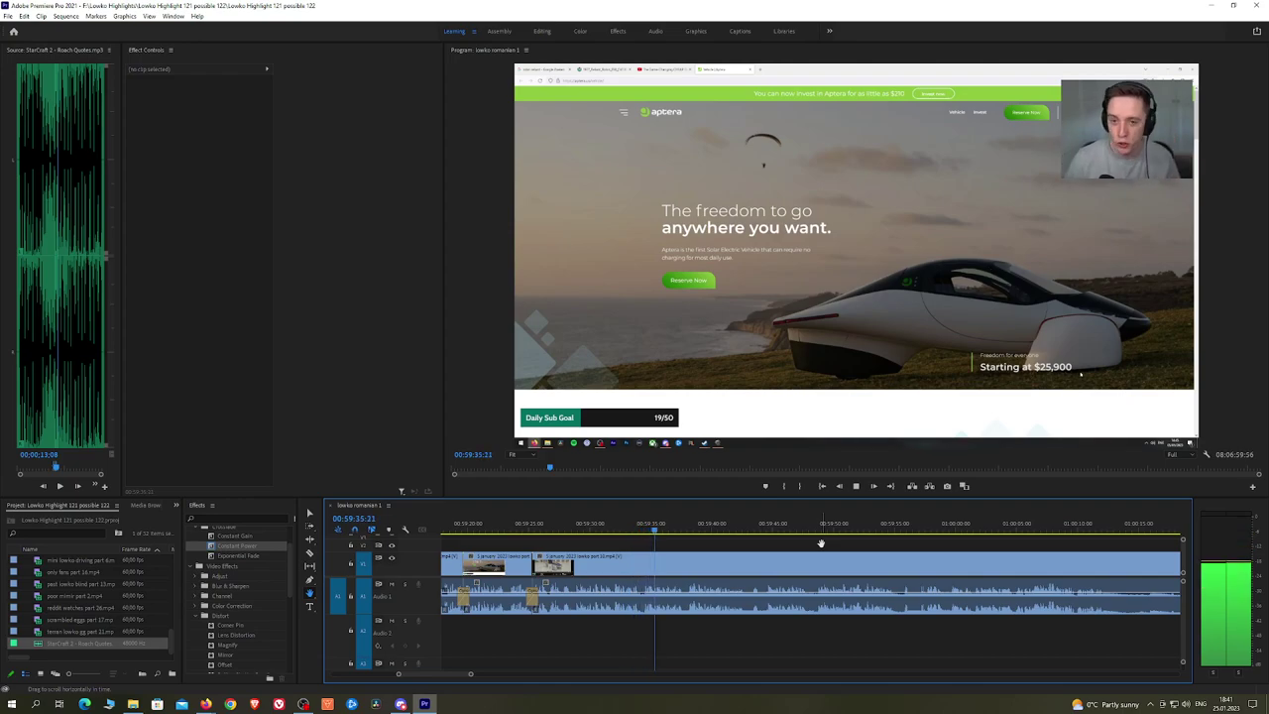
scroll(888, 548, "down", 2)
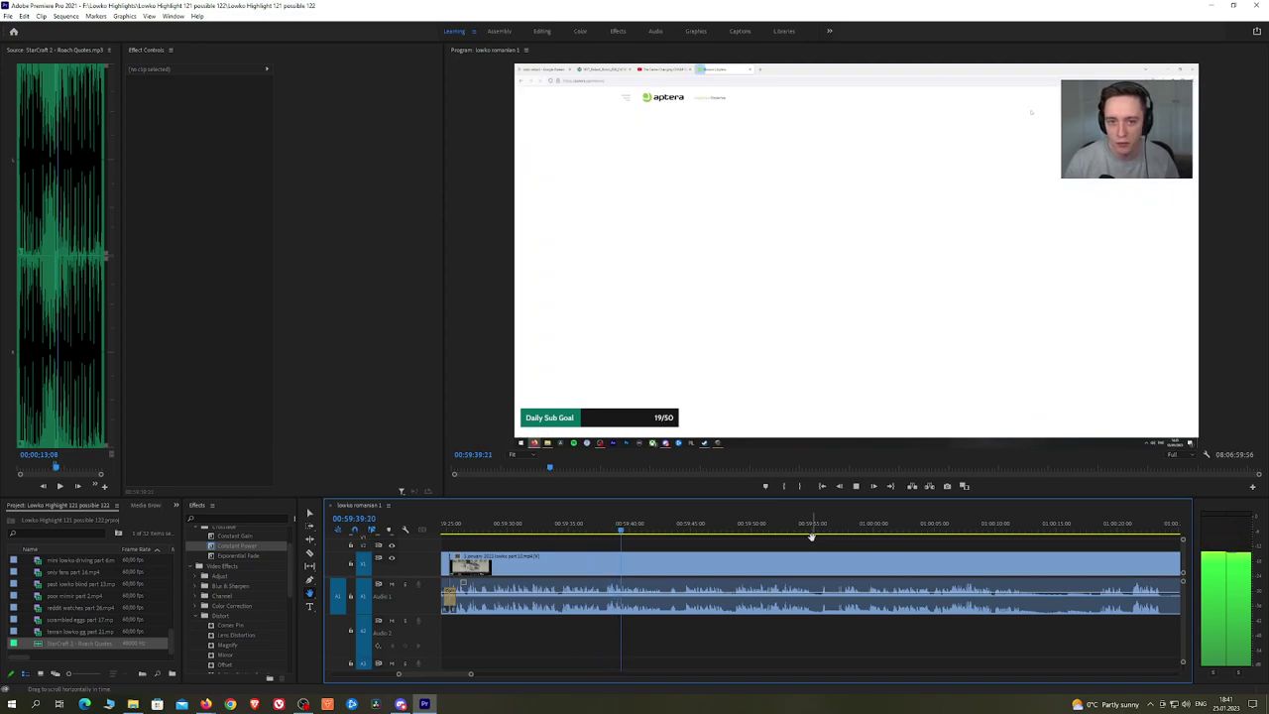
scroll(823, 540, "down", 1)
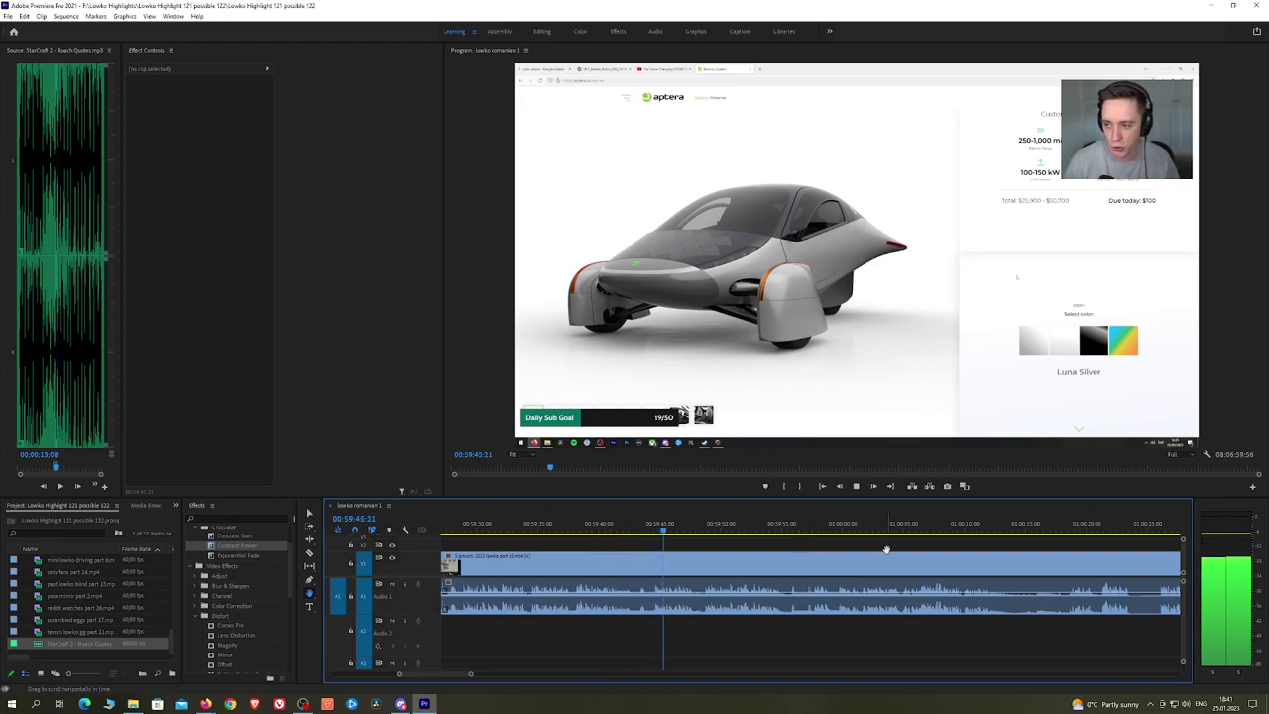
left_click_drag(886, 549, 857, 545)
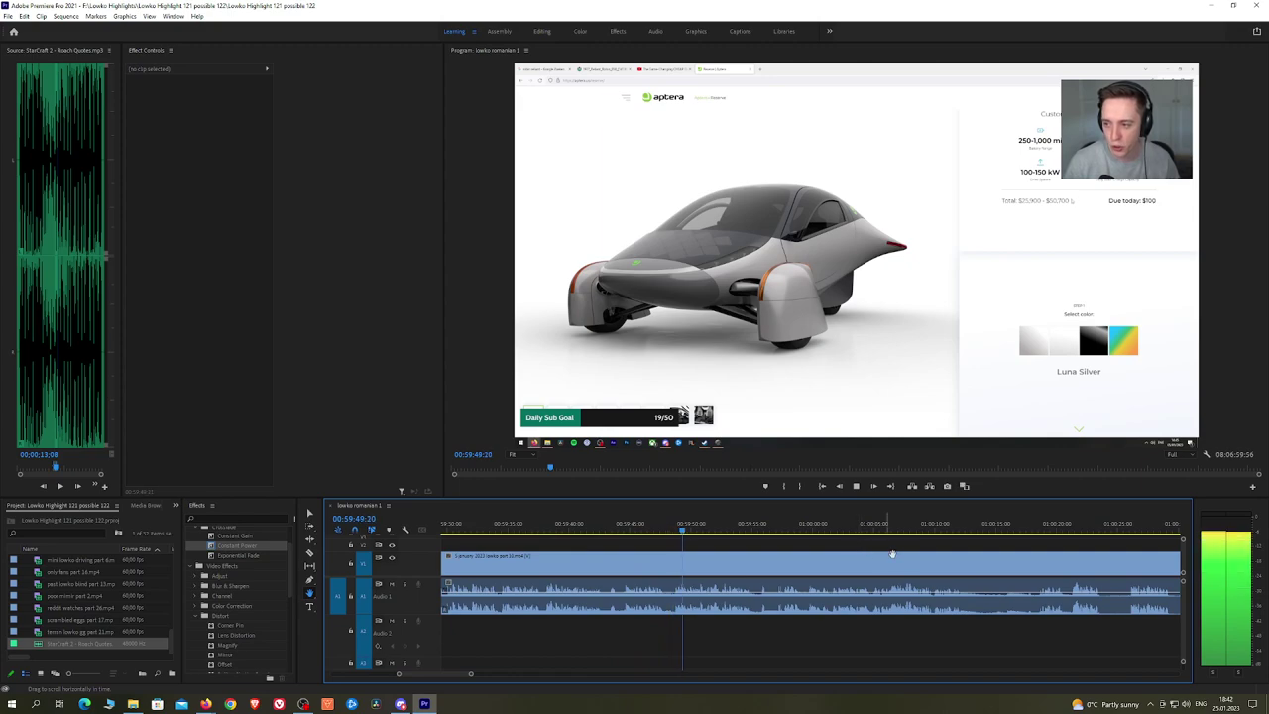
left_click_drag(892, 556, 856, 541)
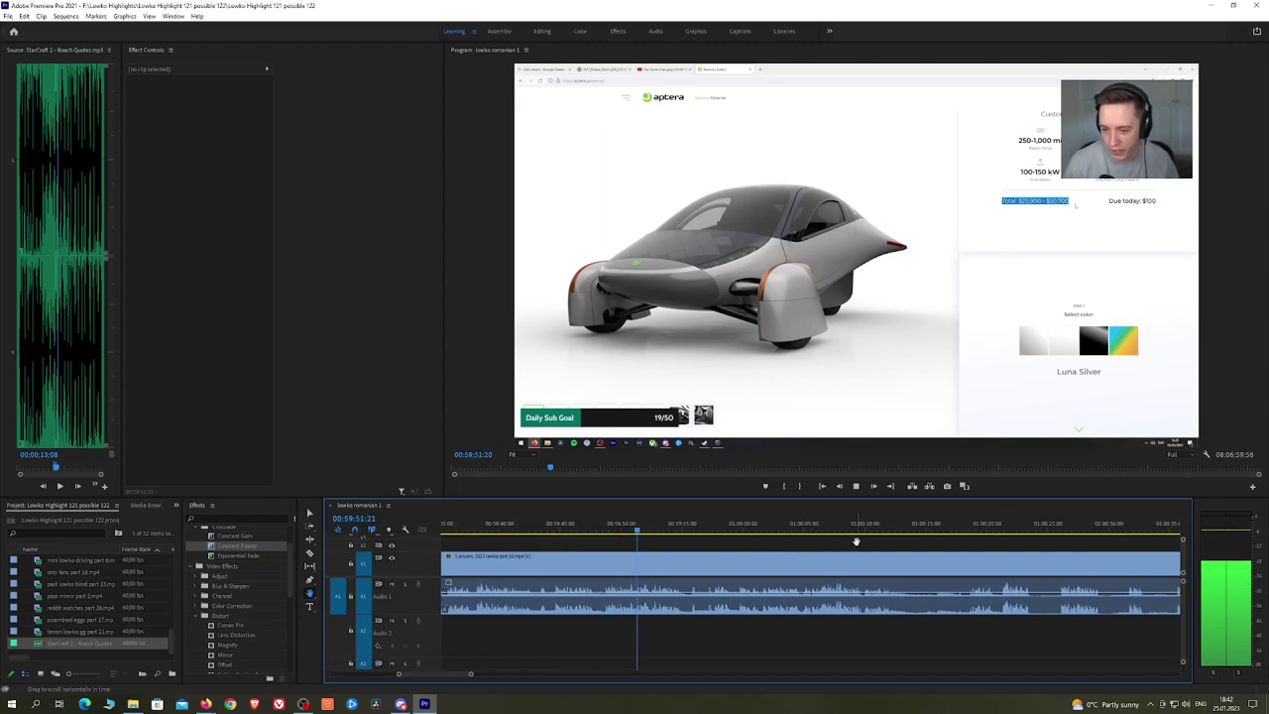
scroll(848, 548, "up", 2)
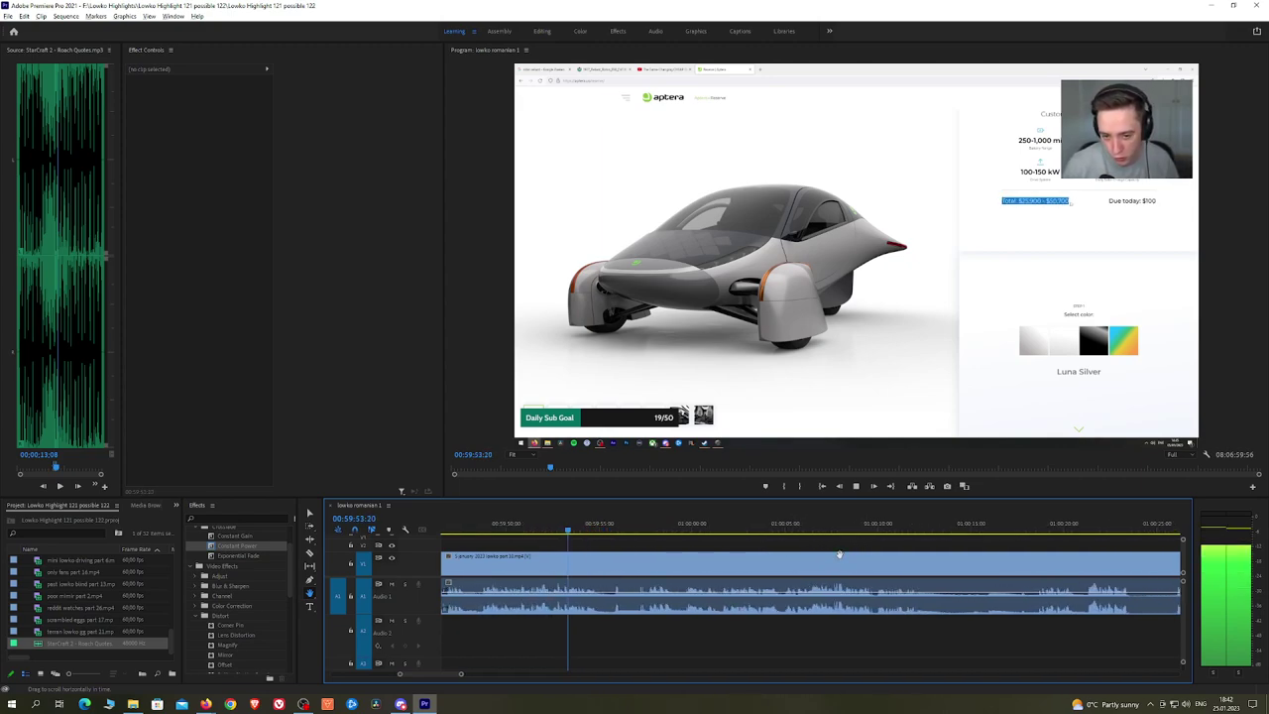
scroll(753, 550, "down", 1)
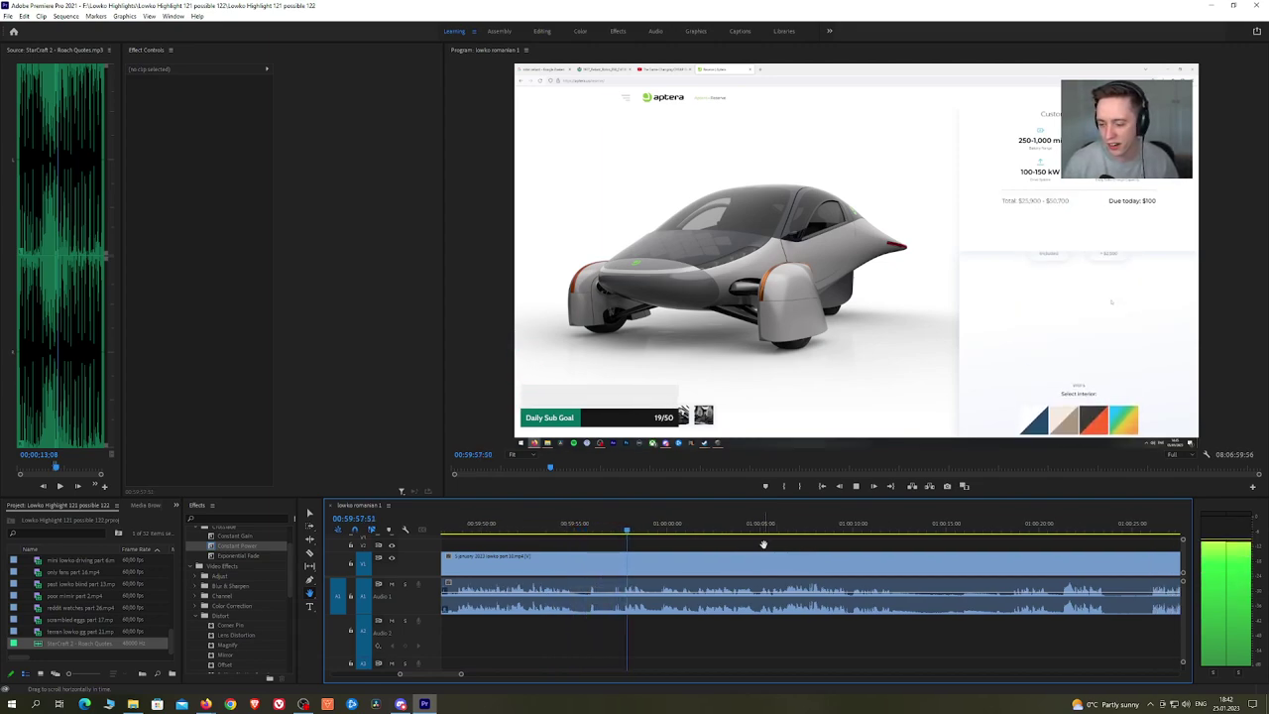
scroll(798, 547, "down", 1)
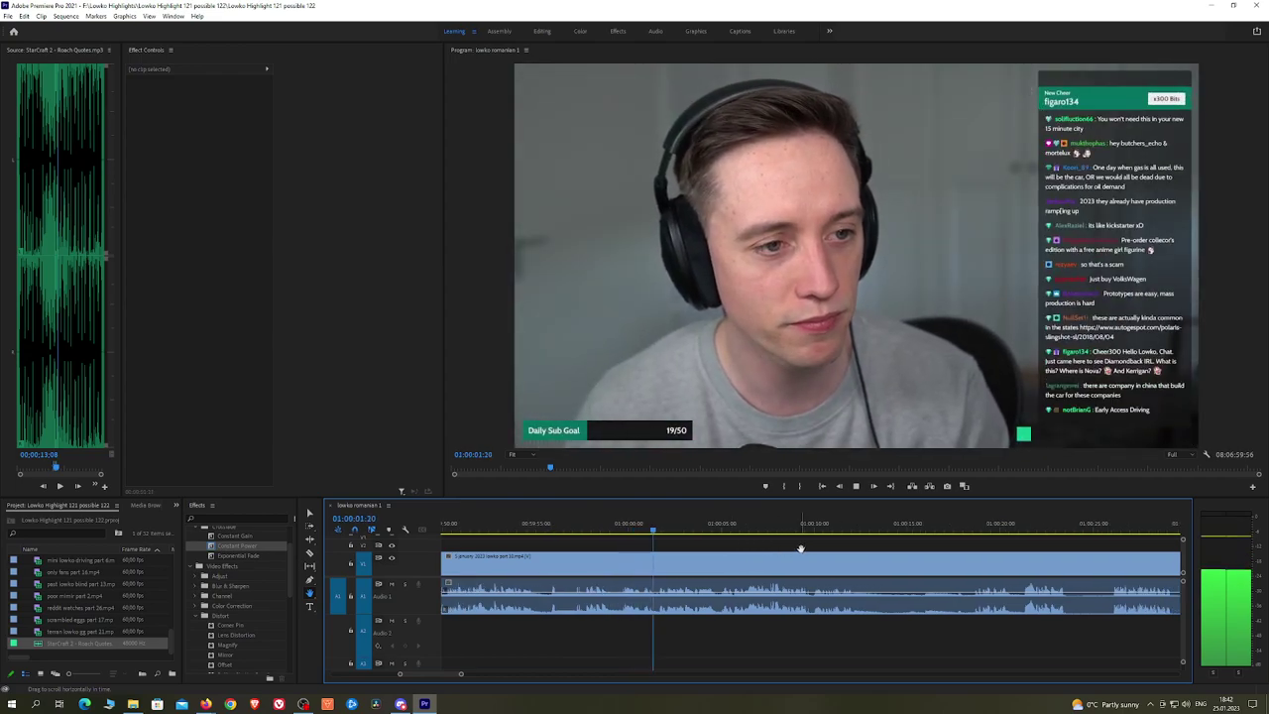
scroll(813, 550, "down", 1)
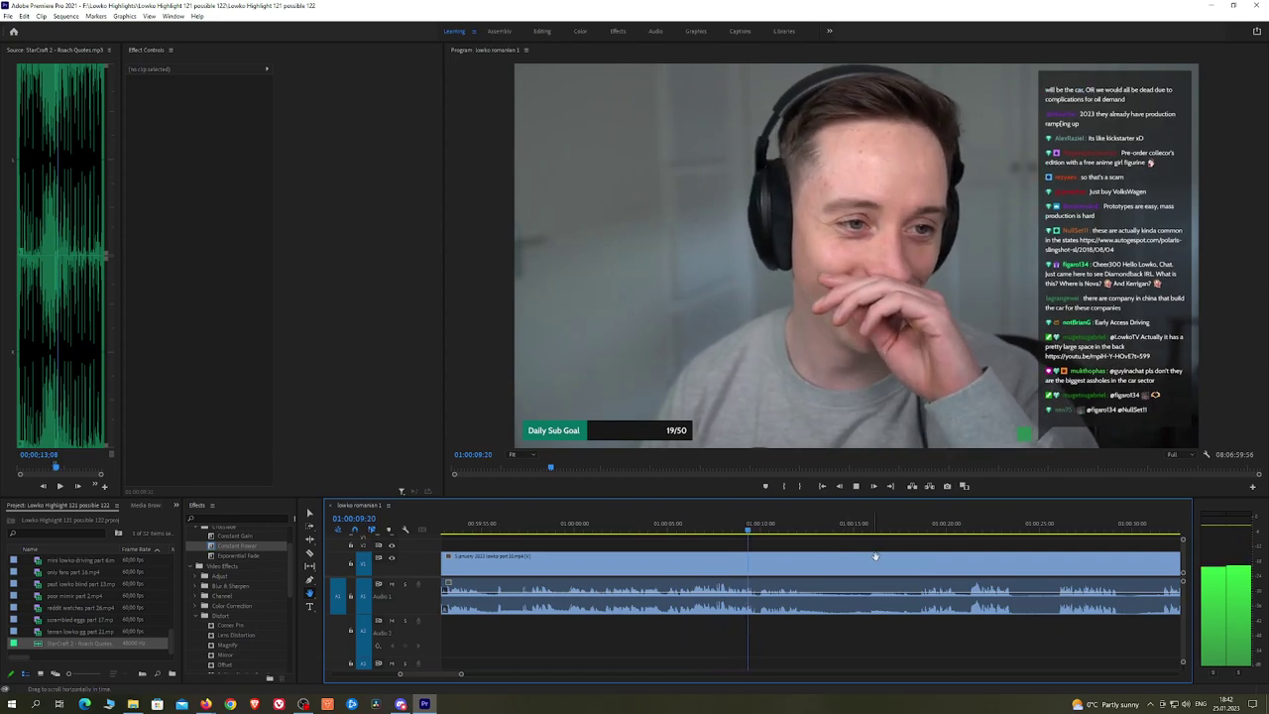
scroll(793, 545, "down", 2)
scroll(779, 546, "down", 2)
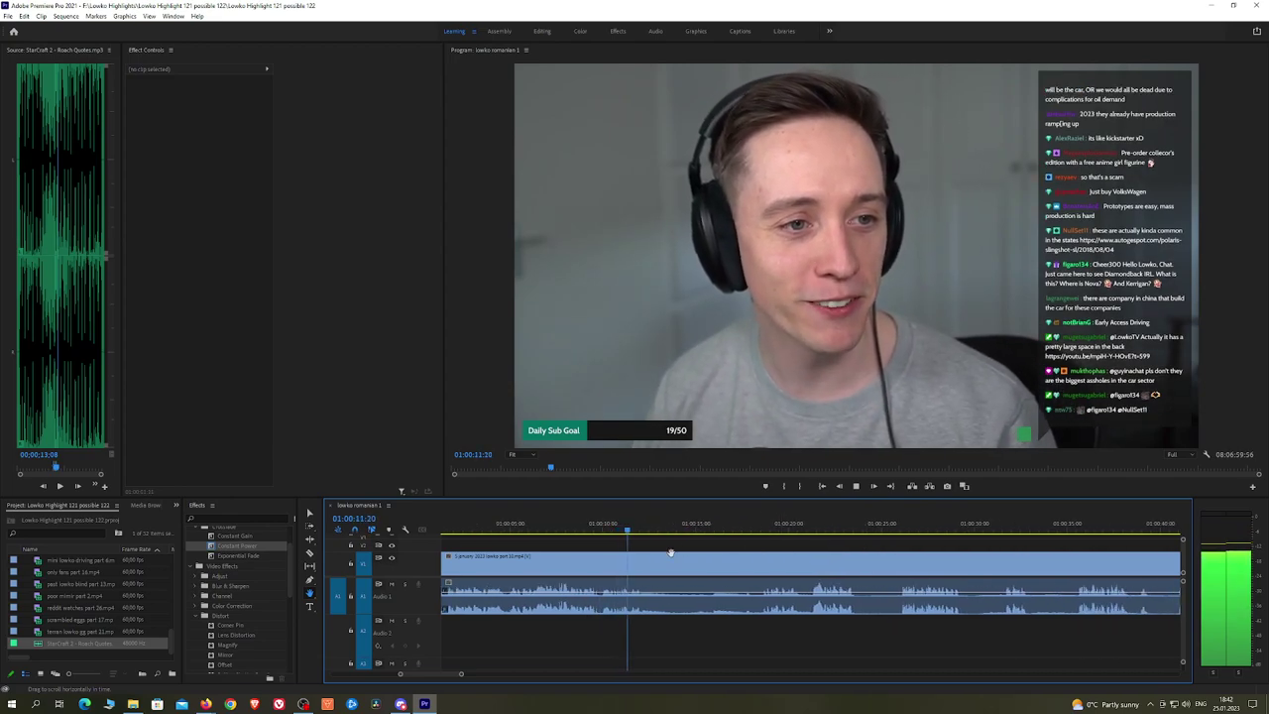
Step: Split twice with Ctrl+K, ripple delete the middle piece, and crossfade the audio with Constant Power
key("ctrl+k")
left_click(748, 534)
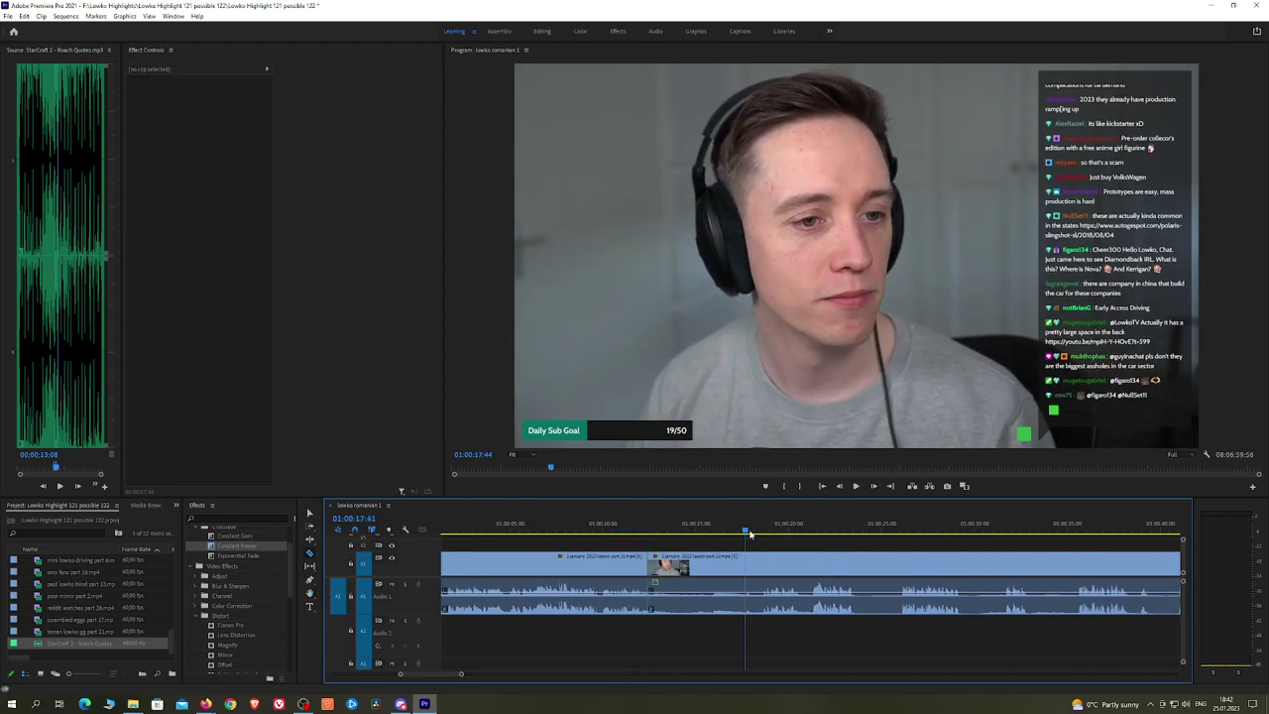
key("ctrl+k")
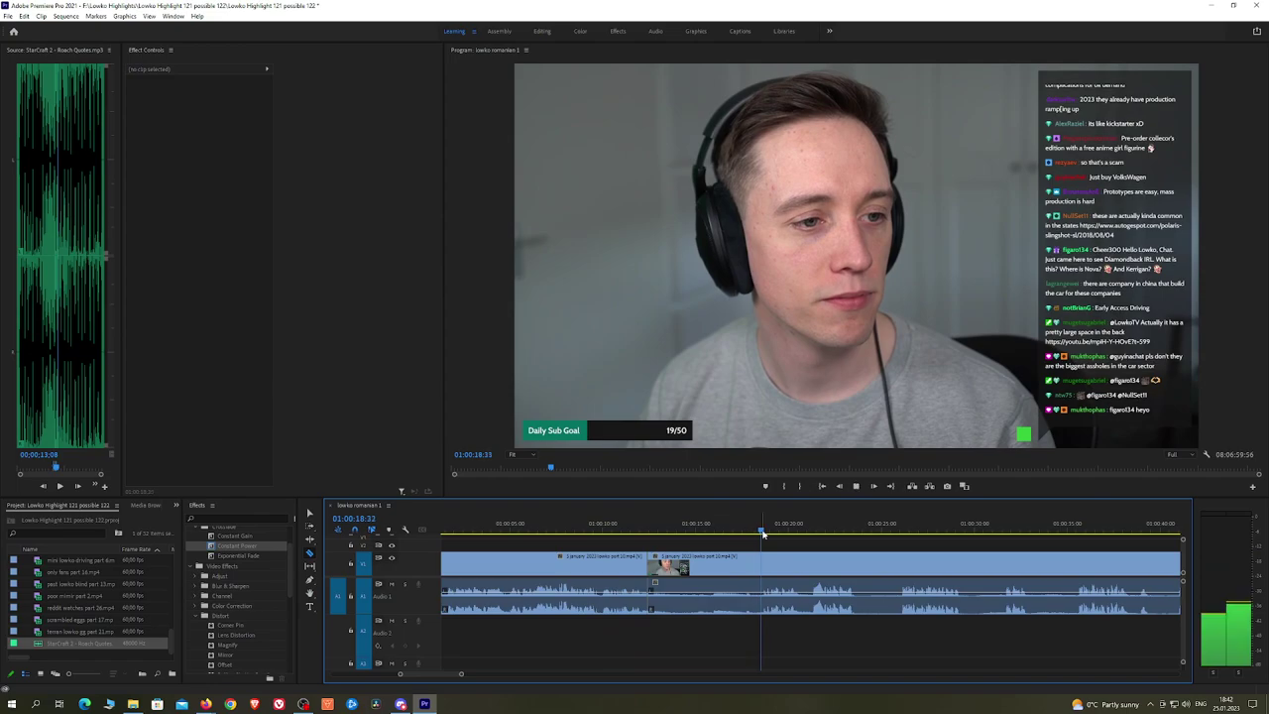
left_click(749, 566)
key("shift+Delete")
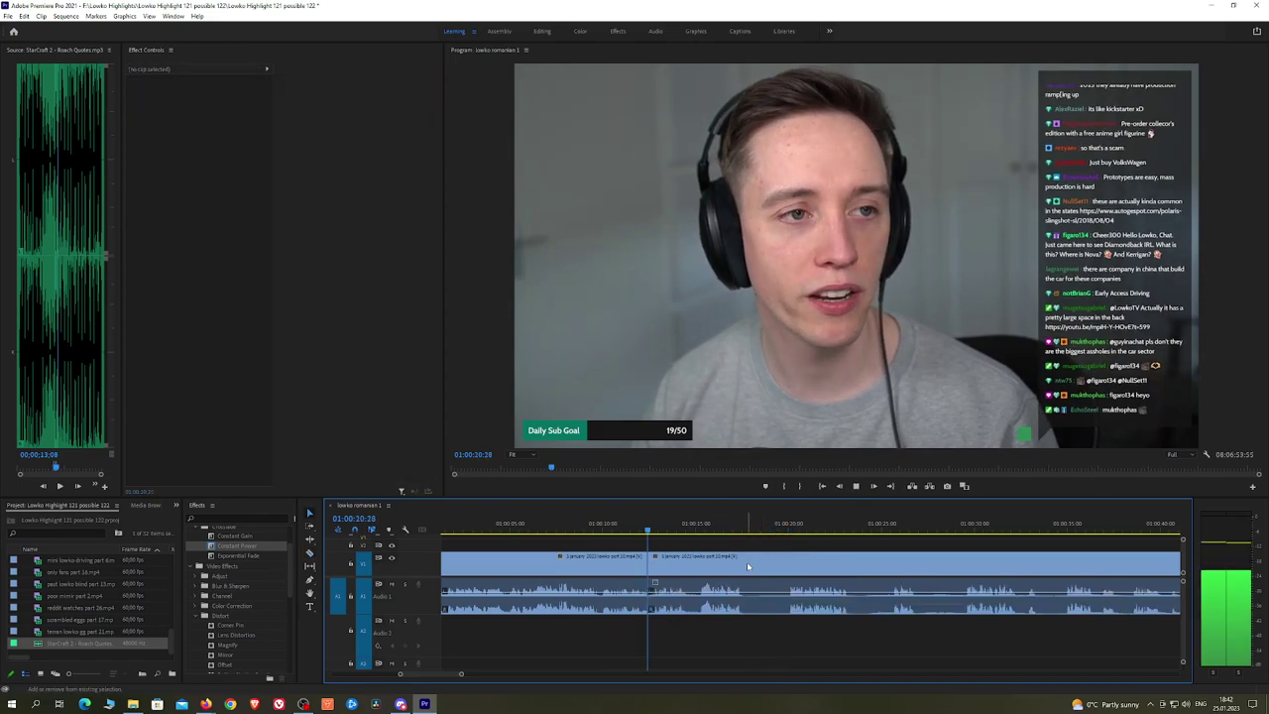
left_click_drag(237, 545, 652, 601)
Step: Move further along the timeline, add an edit with Ctrl+K, then undo that split
key("h")
left_click_drag(809, 541, 753, 538)
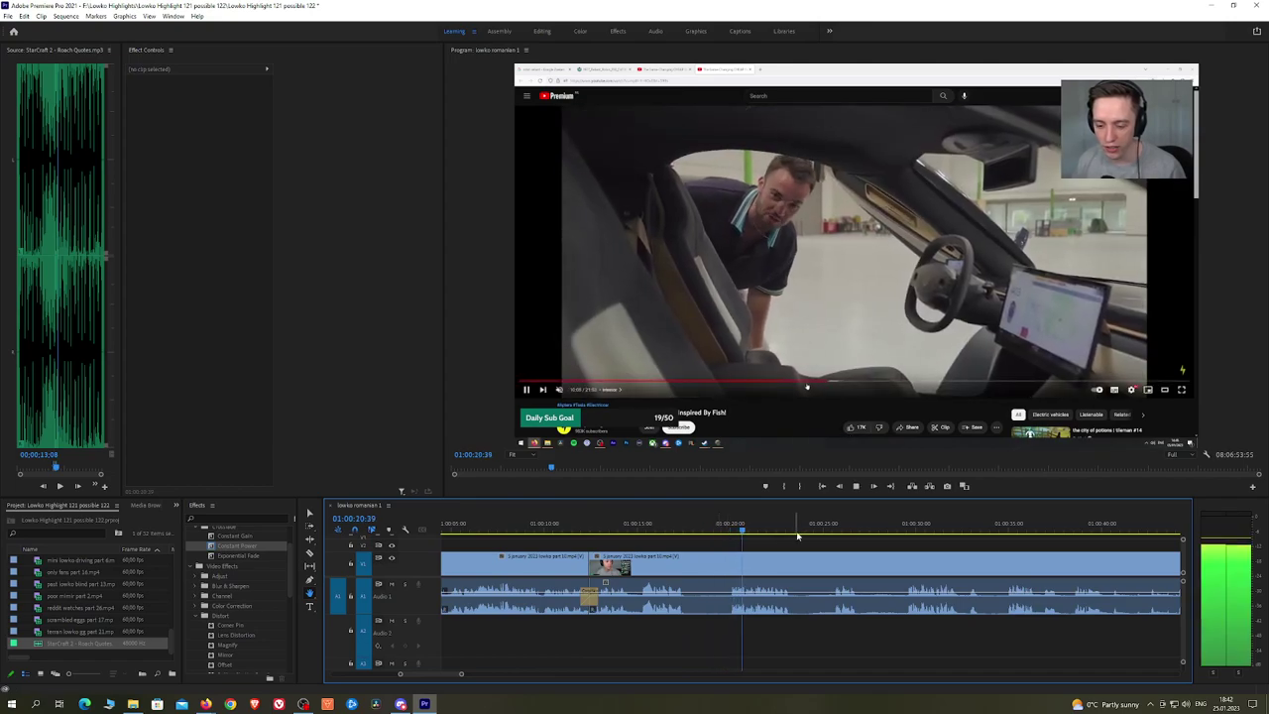
scroll(813, 543, "right", 1)
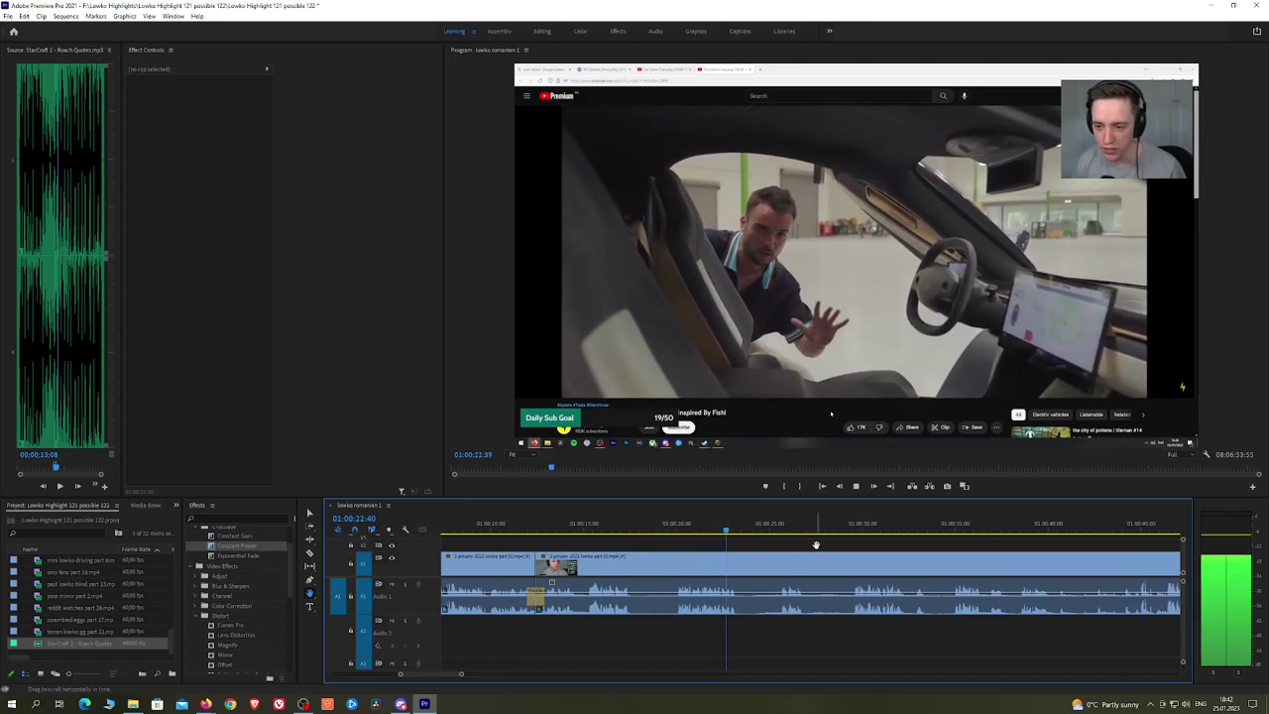
key("c")
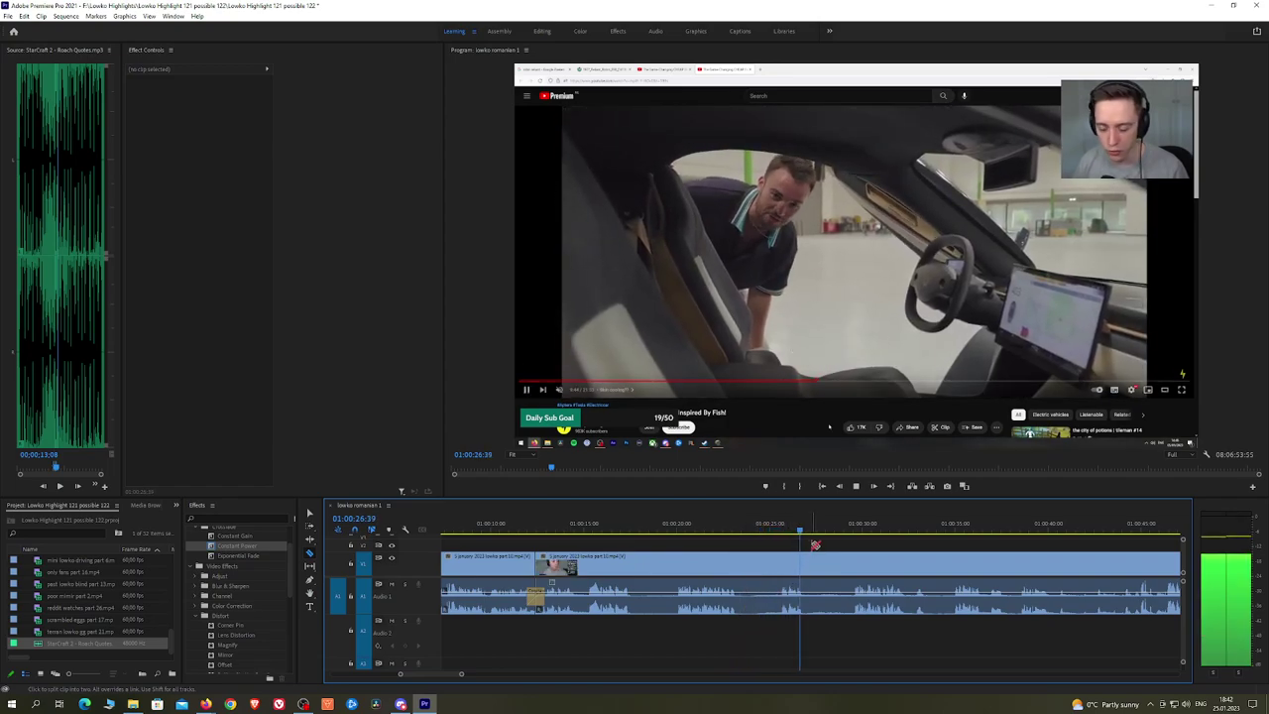
key("ctrl+k")
key("ctrl+z")
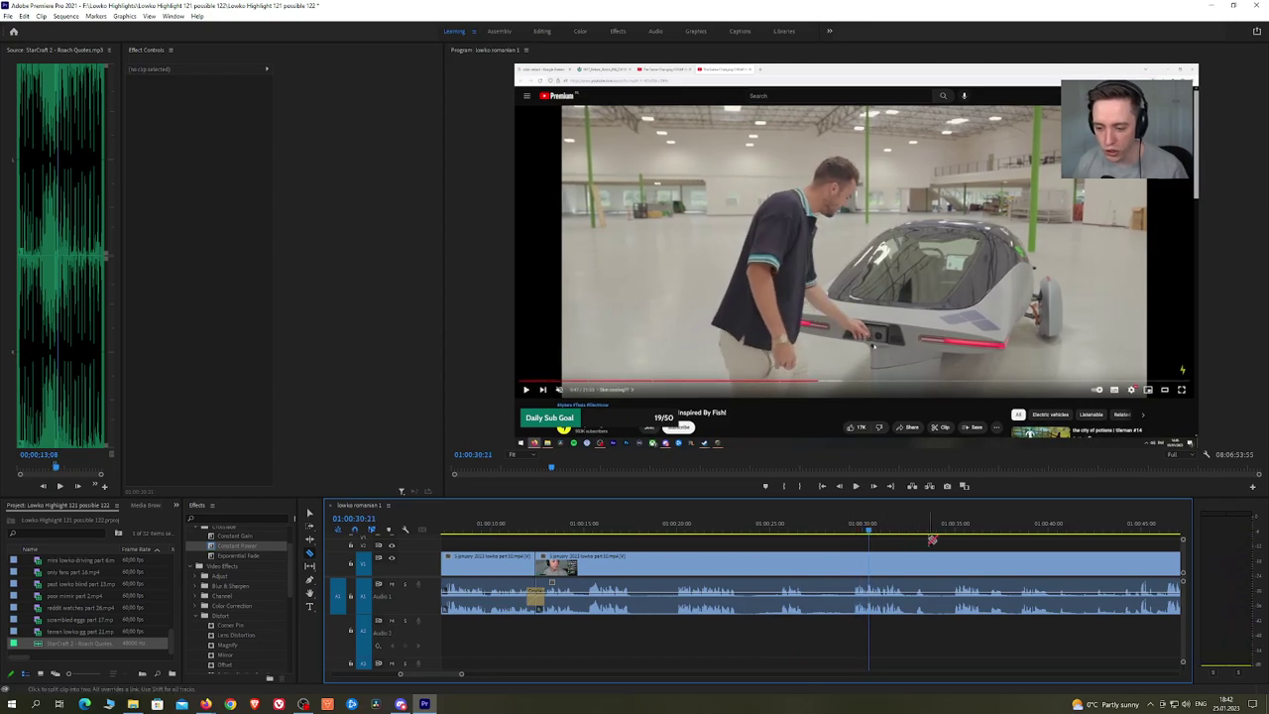
Step: Pan the timeline through the later Aptera car footage past 01:00:54
key("h")
left_click_drag(987, 547, 811, 546)
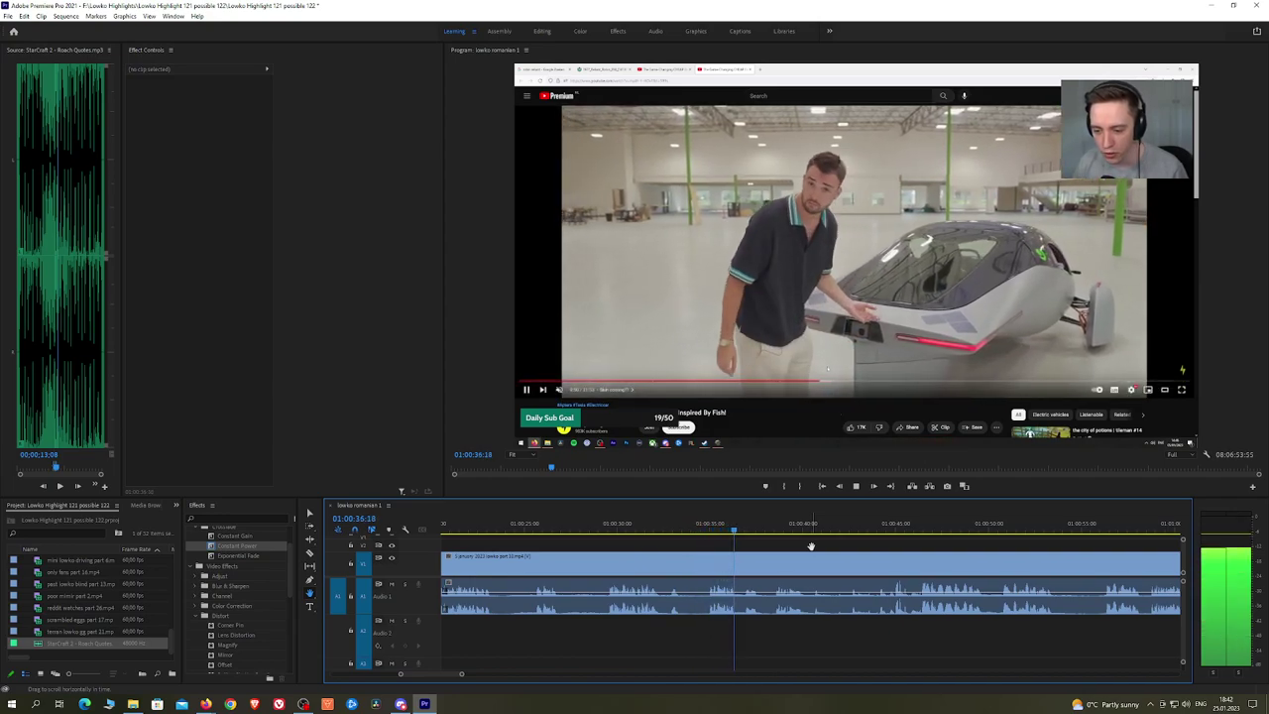
left_click_drag(882, 543, 834, 538)
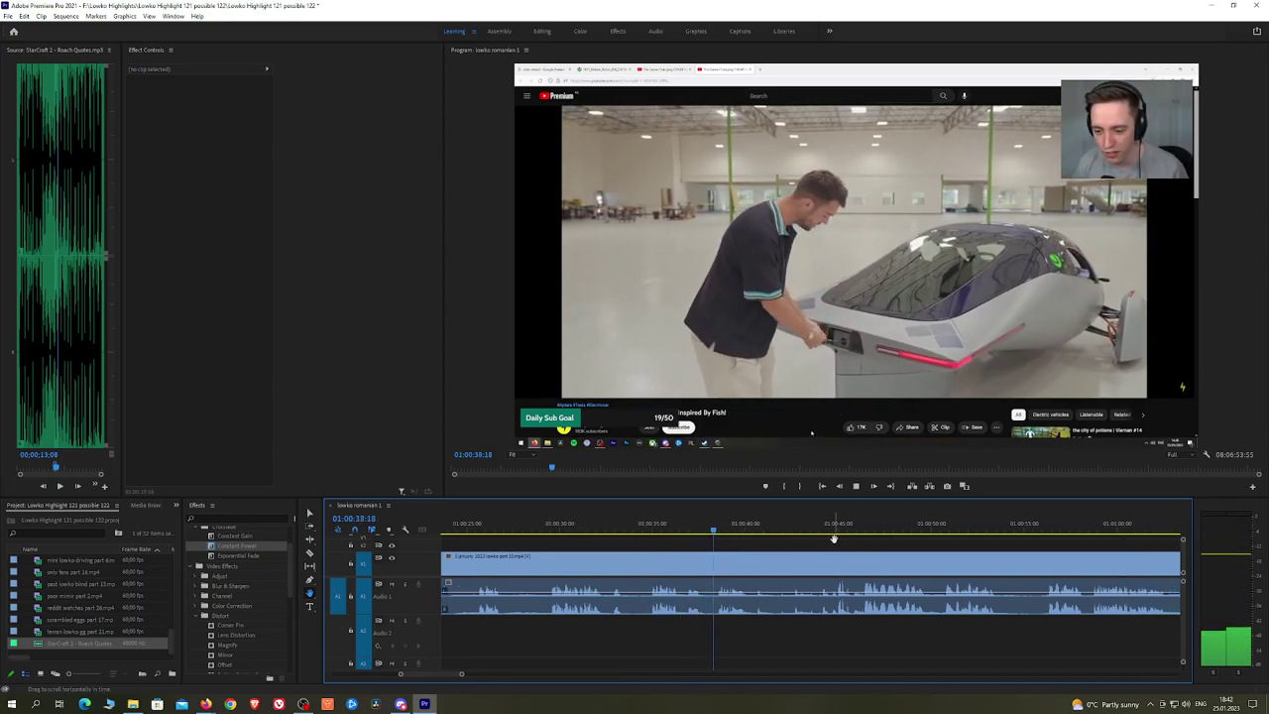
left_click_drag(920, 546, 862, 544)
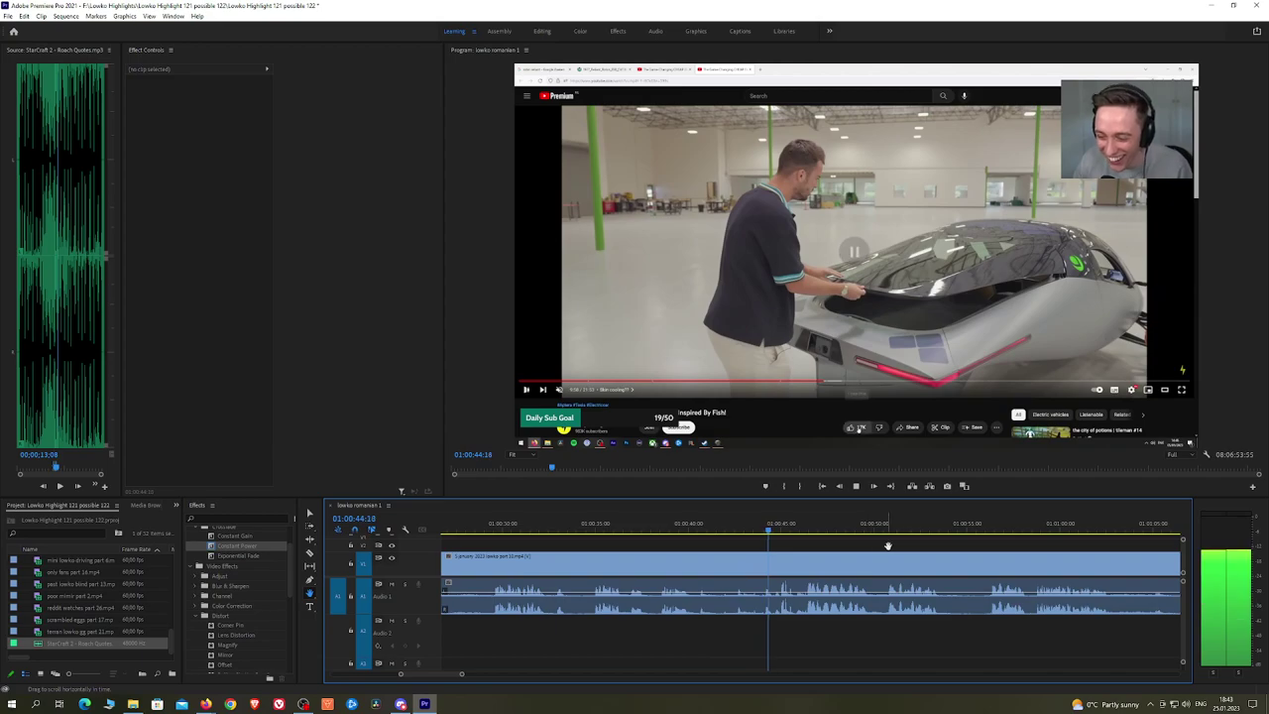
left_click_drag(911, 546, 821, 539)
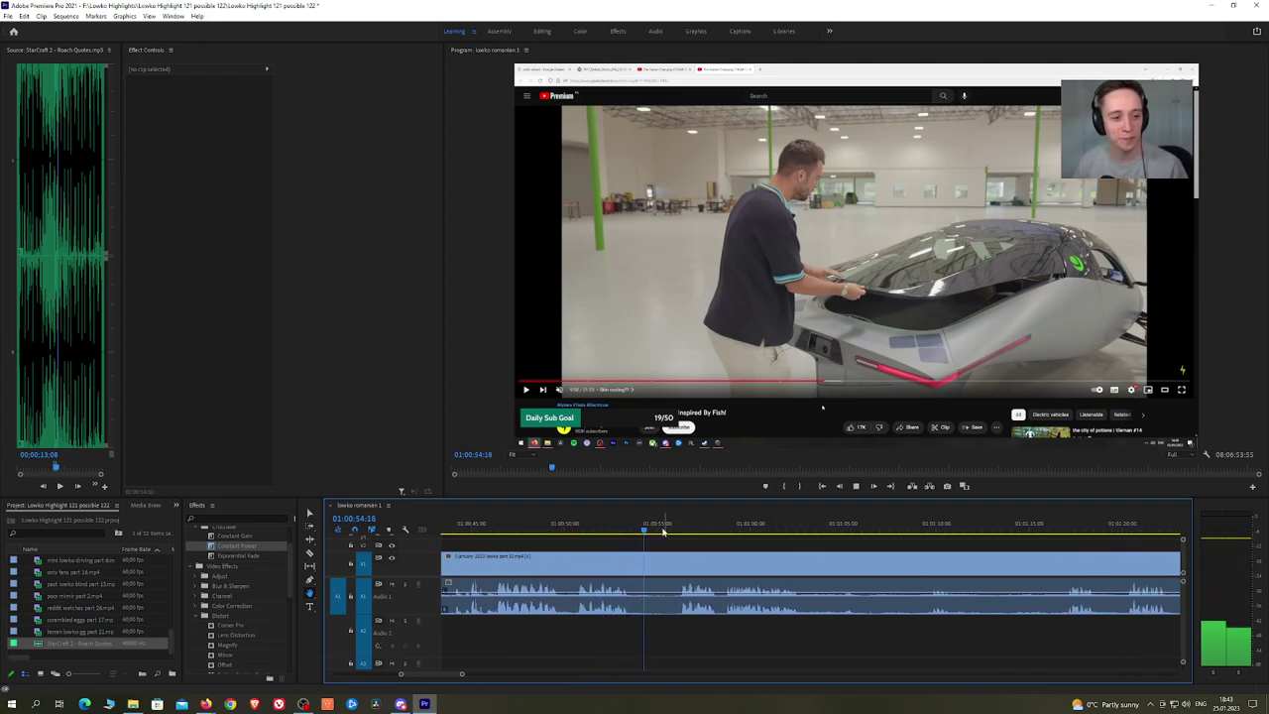
Step: Cut out a short piece of the stream clip and put a Constant Power crossfade on its audio join
left_click(640, 559)
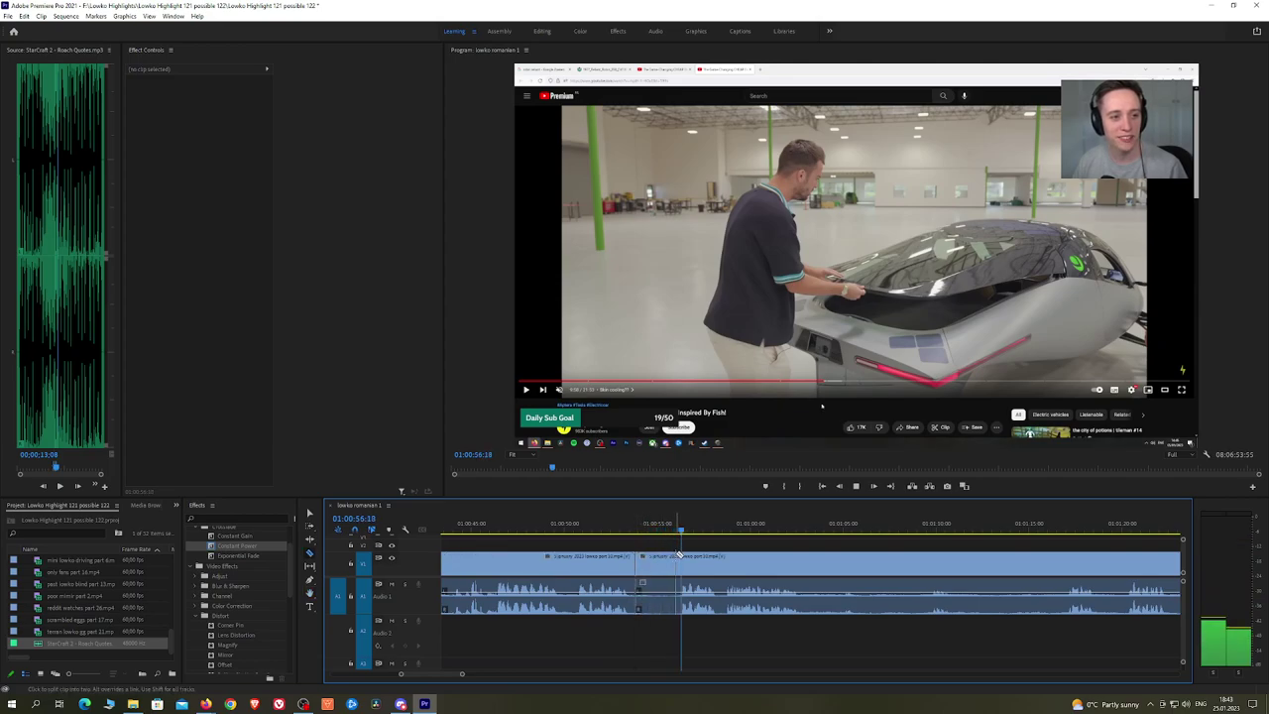
key("v")
left_click(669, 562)
key("shift+Delete")
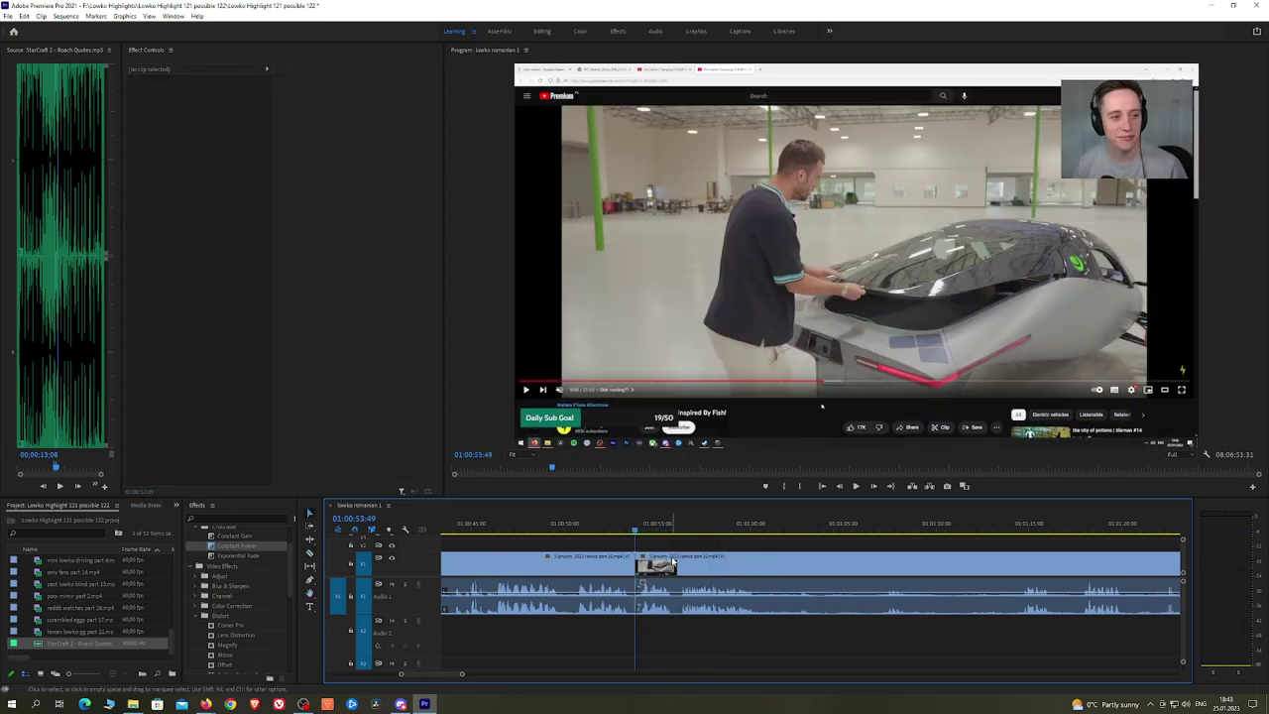
key("space")
left_click_drag(238, 547, 309, 545)
left_click_drag(646, 597, 637, 597)
Step: Ripple-delete the unwanted Aptera car stretch near 01:01:00 and crossfade the join with Constant Power
key("h")
left_click_drag(824, 541, 751, 541)
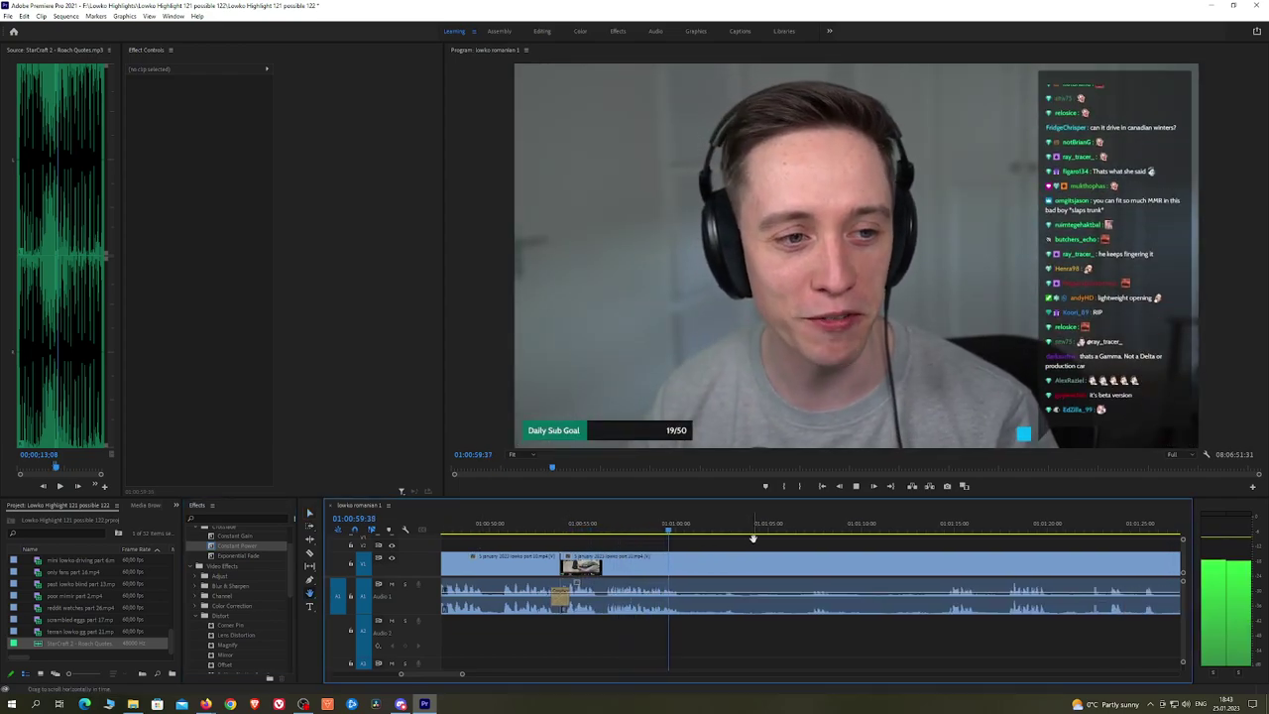
key("c")
left_click(687, 564)
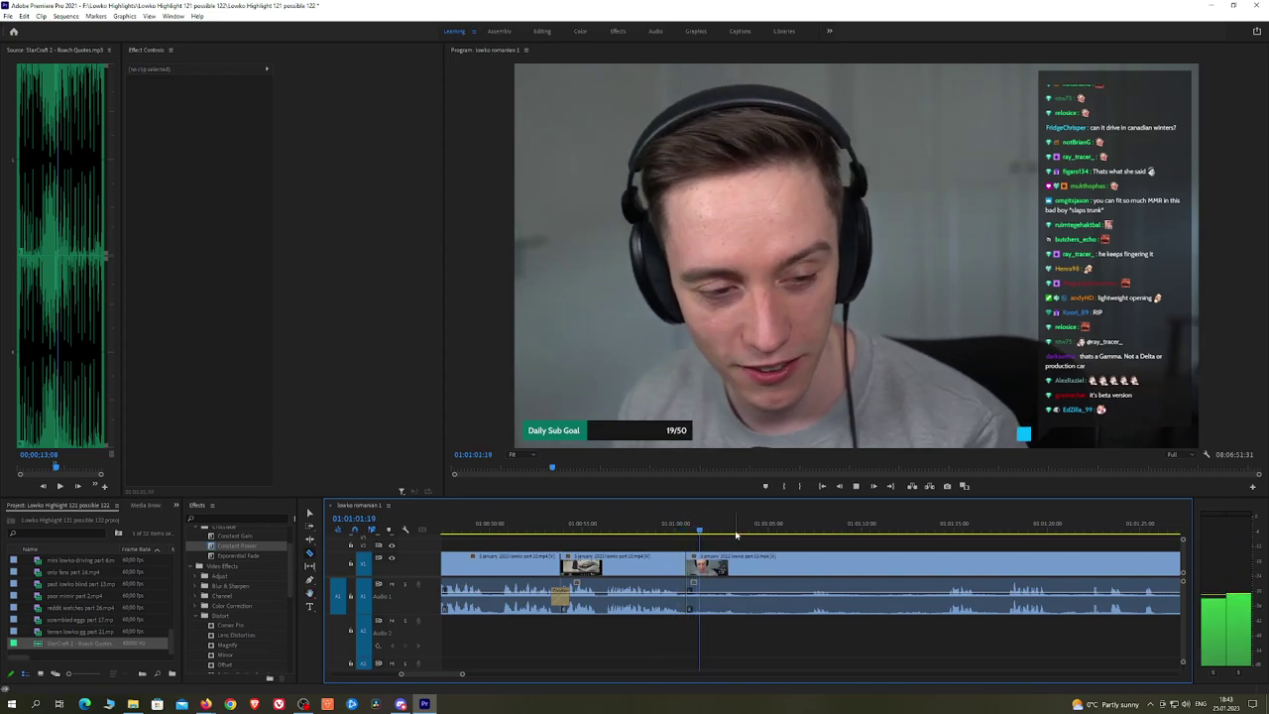
left_click_drag(862, 532, 942, 532)
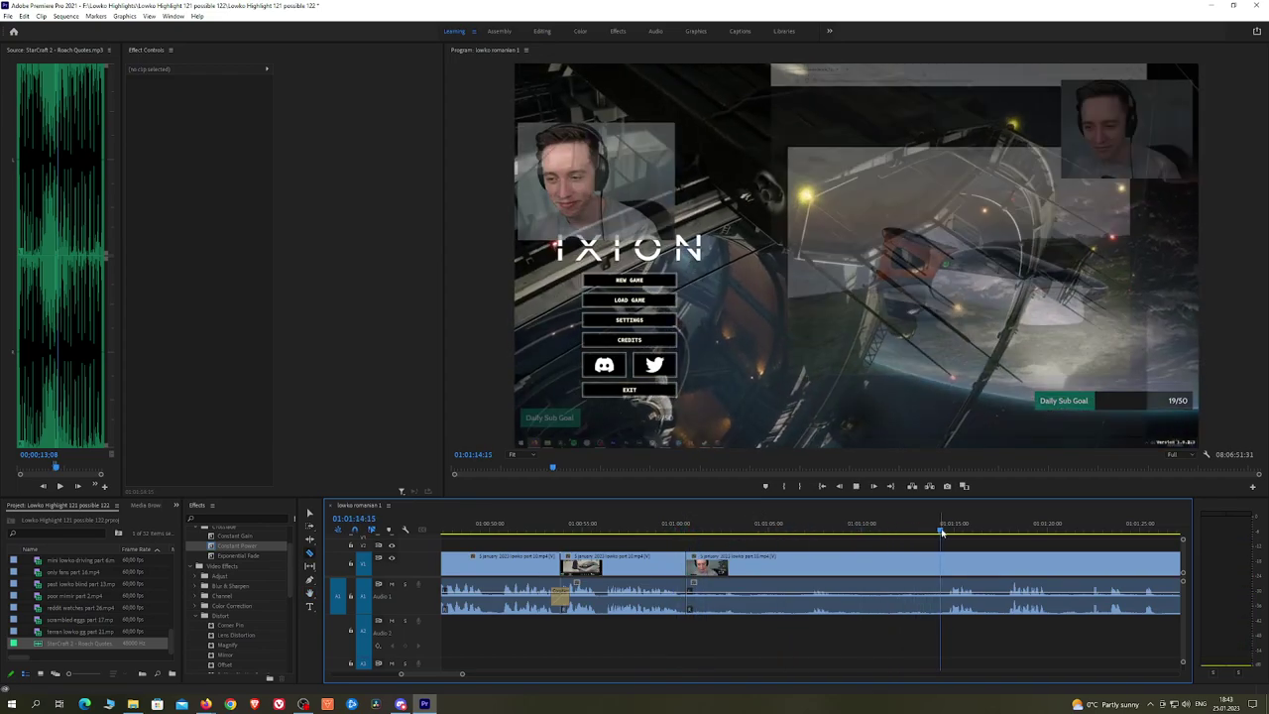
key("ctrl+k")
key("space")
left_click(929, 566)
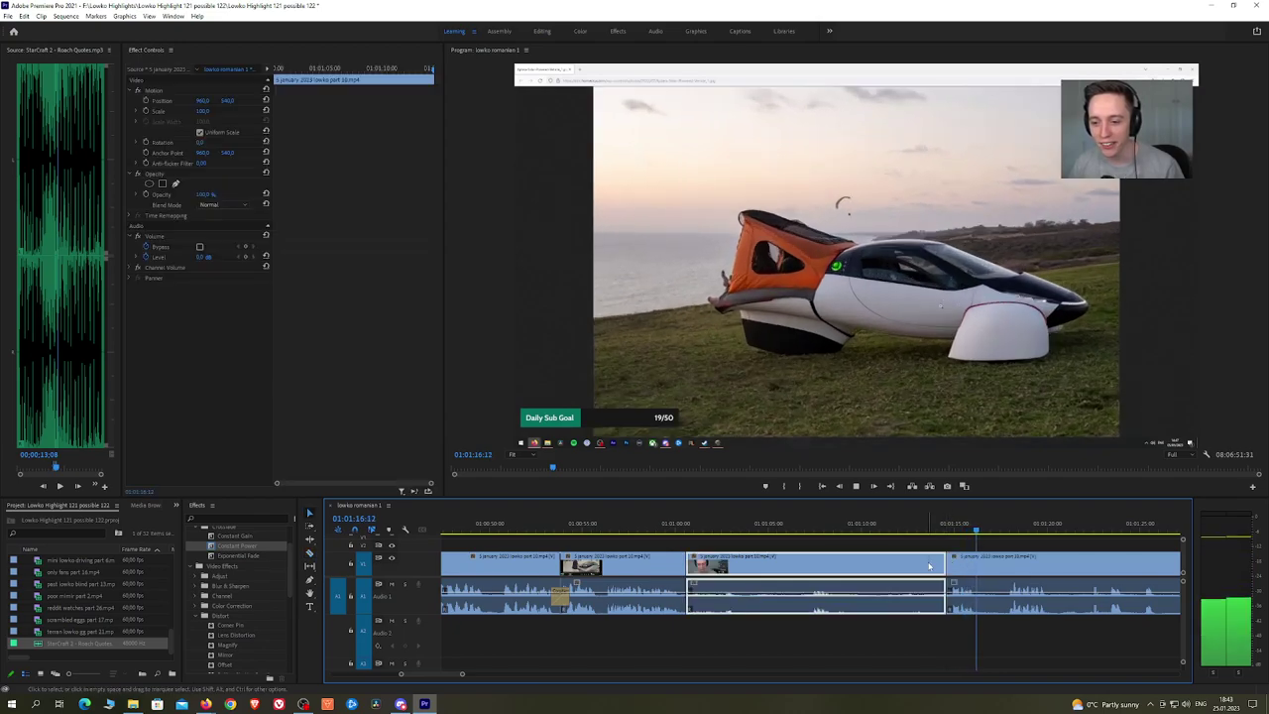
key("shift+Delete")
key("space")
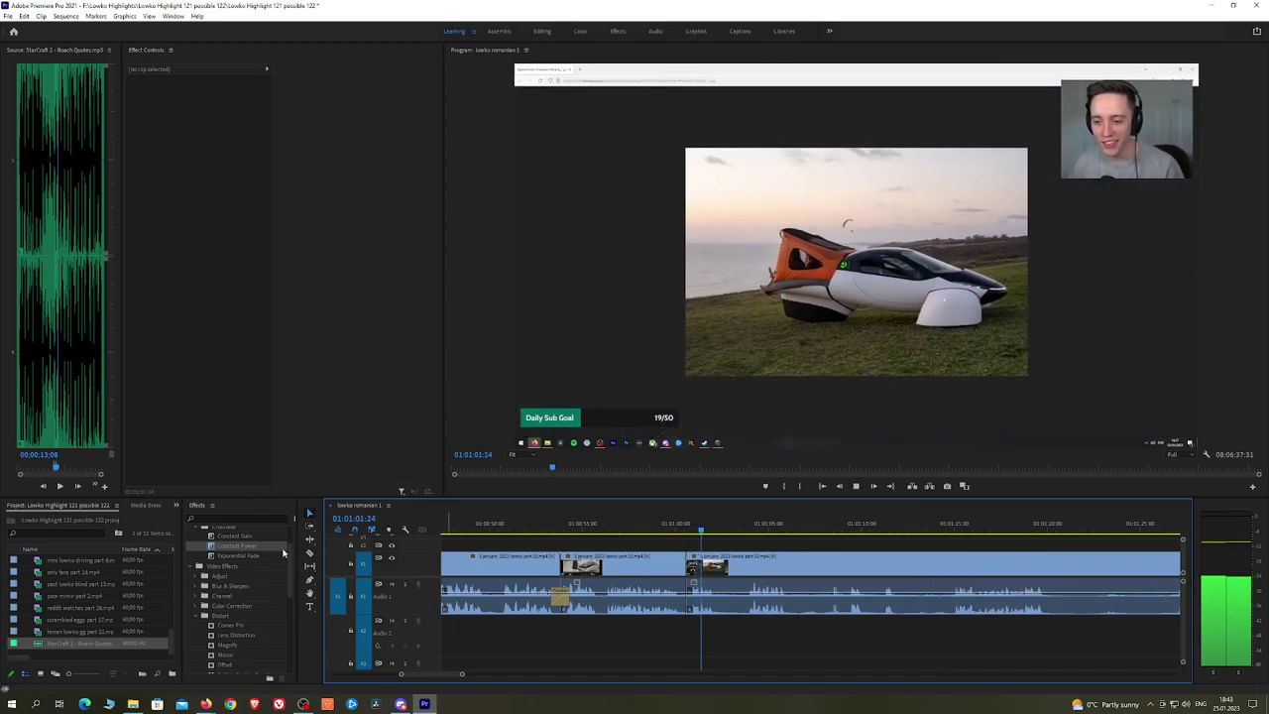
left_click_drag(283, 549, 495, 547)
left_click_drag(688, 607, 689, 605)
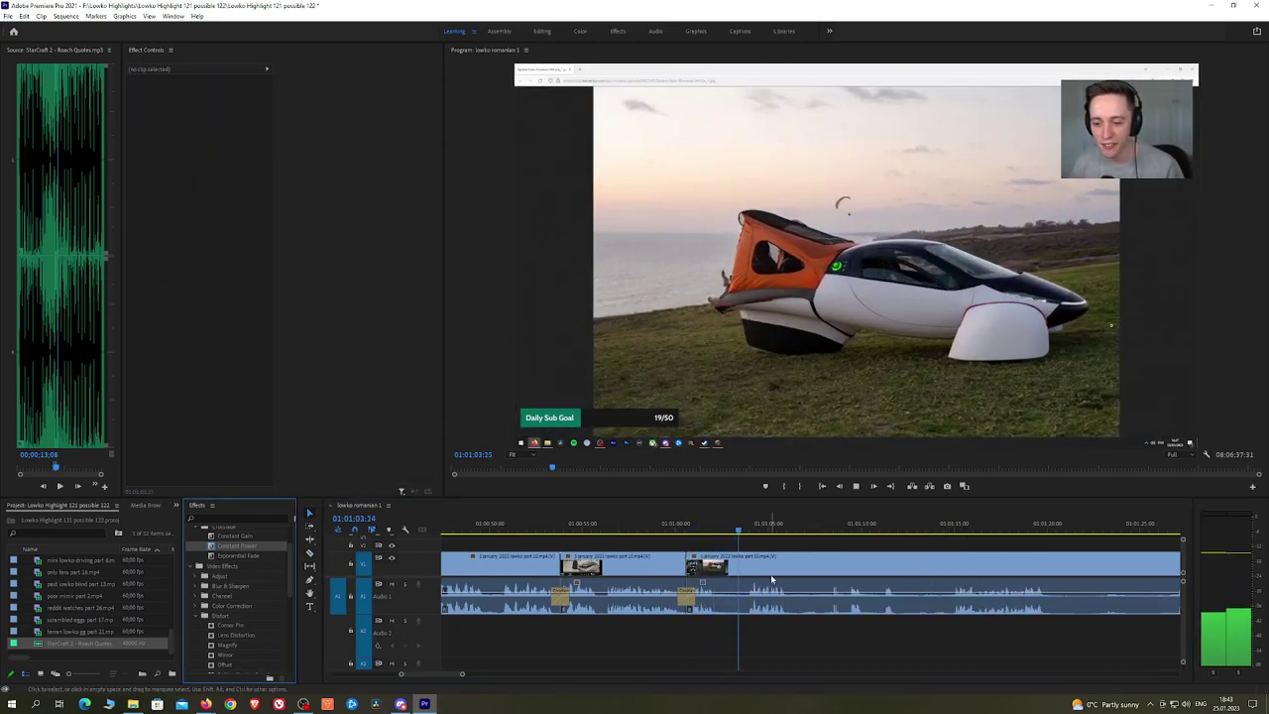
Step: Make another cut further along and review the footage up to the IXION menu
key("h")
left_click_drag(834, 542, 697, 541)
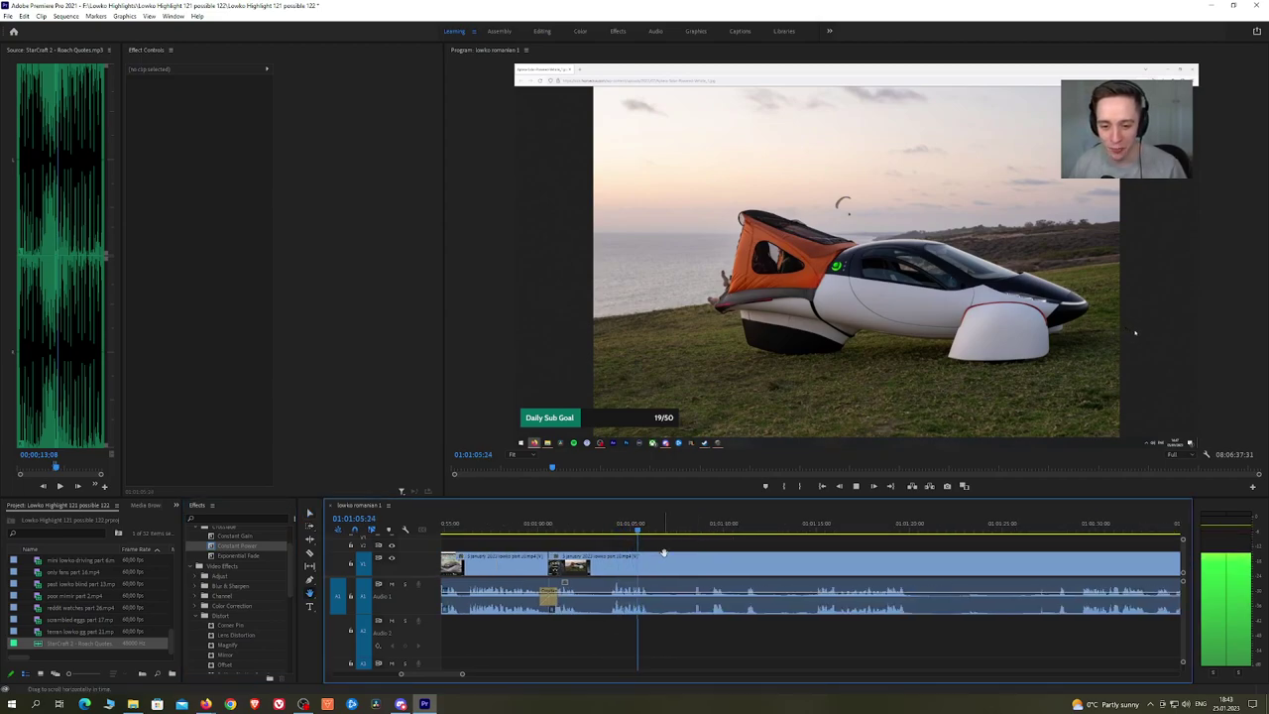
key("c")
left_click(654, 560)
left_click(687, 527)
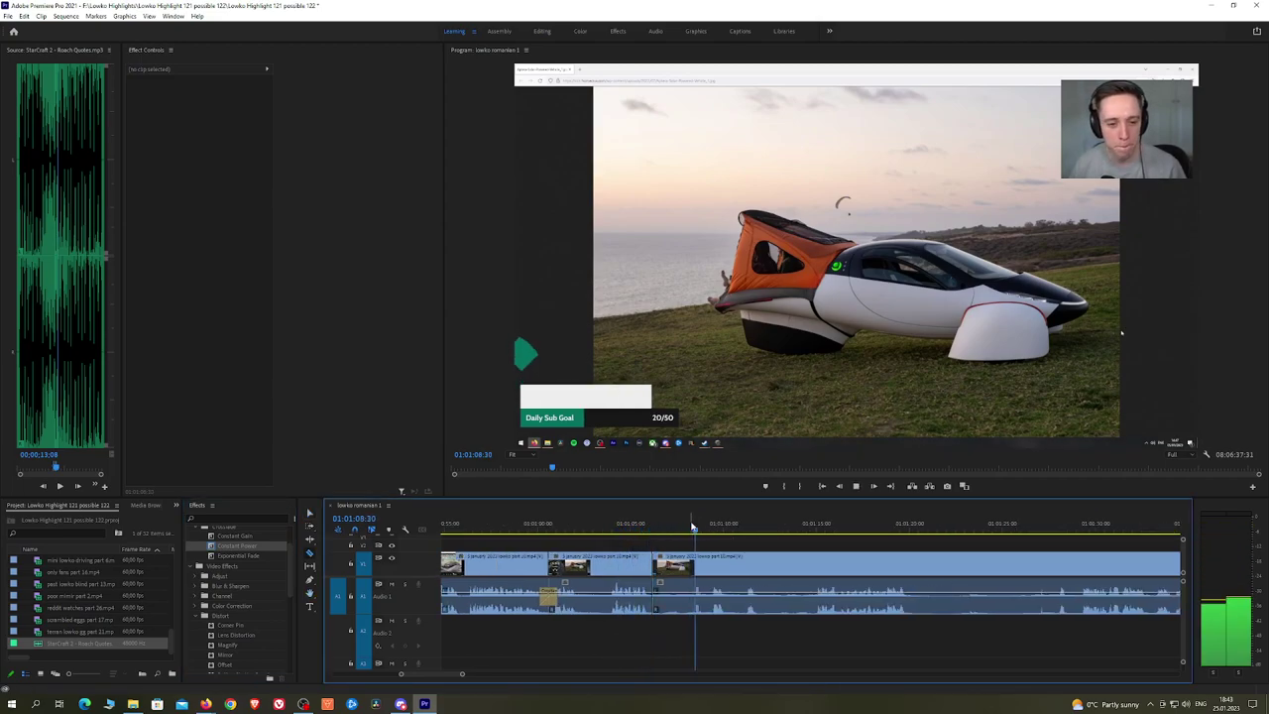
key("space")
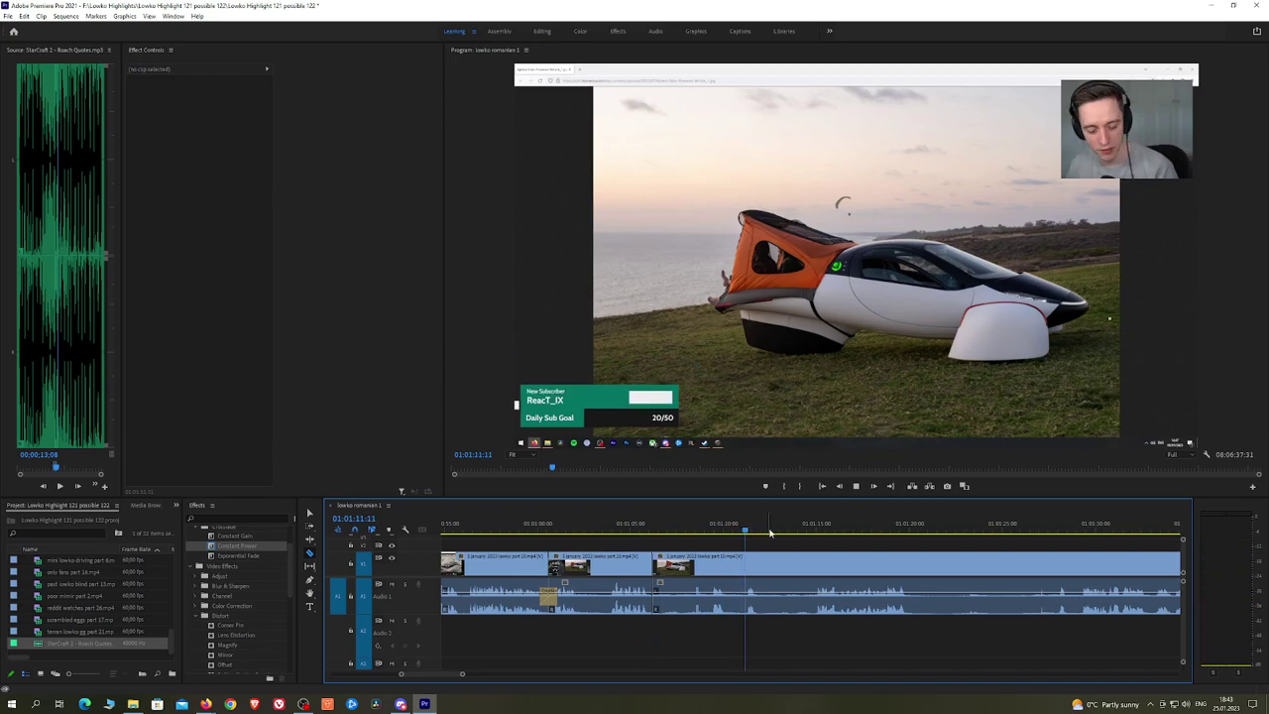
left_click_drag(804, 527, 819, 525)
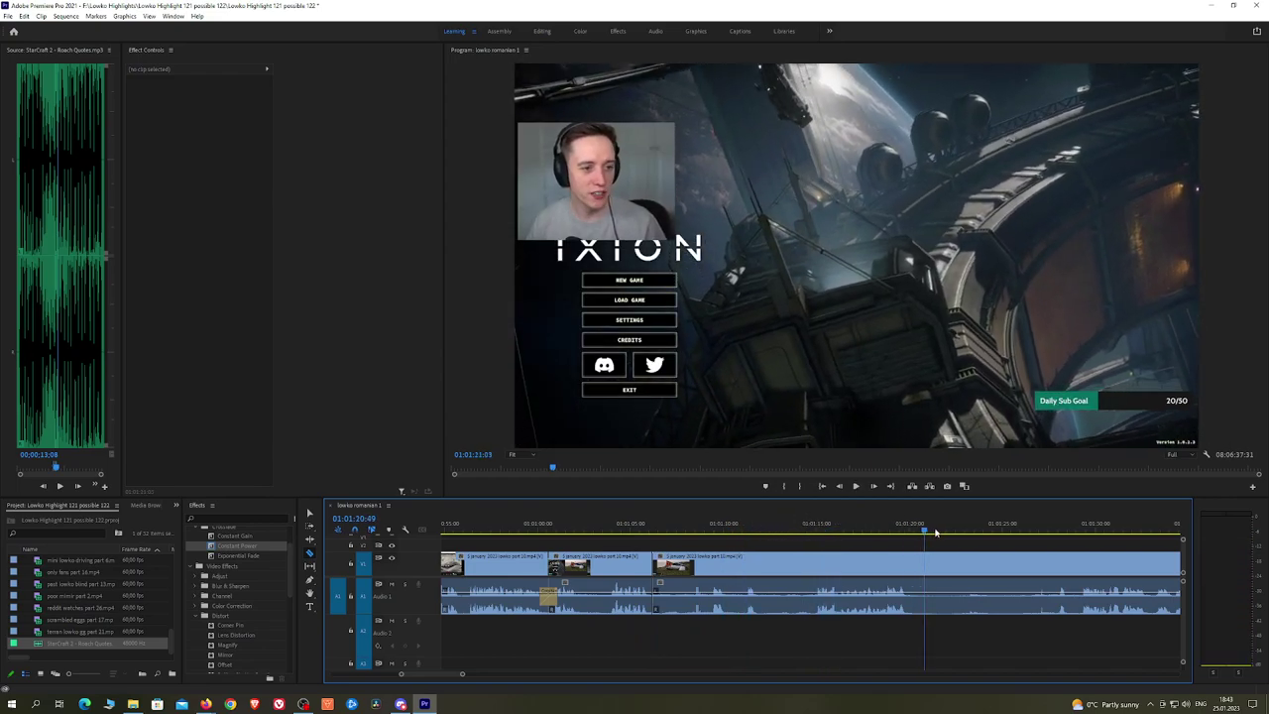
Step: Find the unwanted later clip in the sequence and ripple-delete it
left_click(1126, 529)
scroll(1101, 554, "down", 6)
left_click_drag(1129, 532, 755, 535)
key("h")
scroll(1037, 540, "down", 1)
key("space")
scroll(1019, 532, "up", 1)
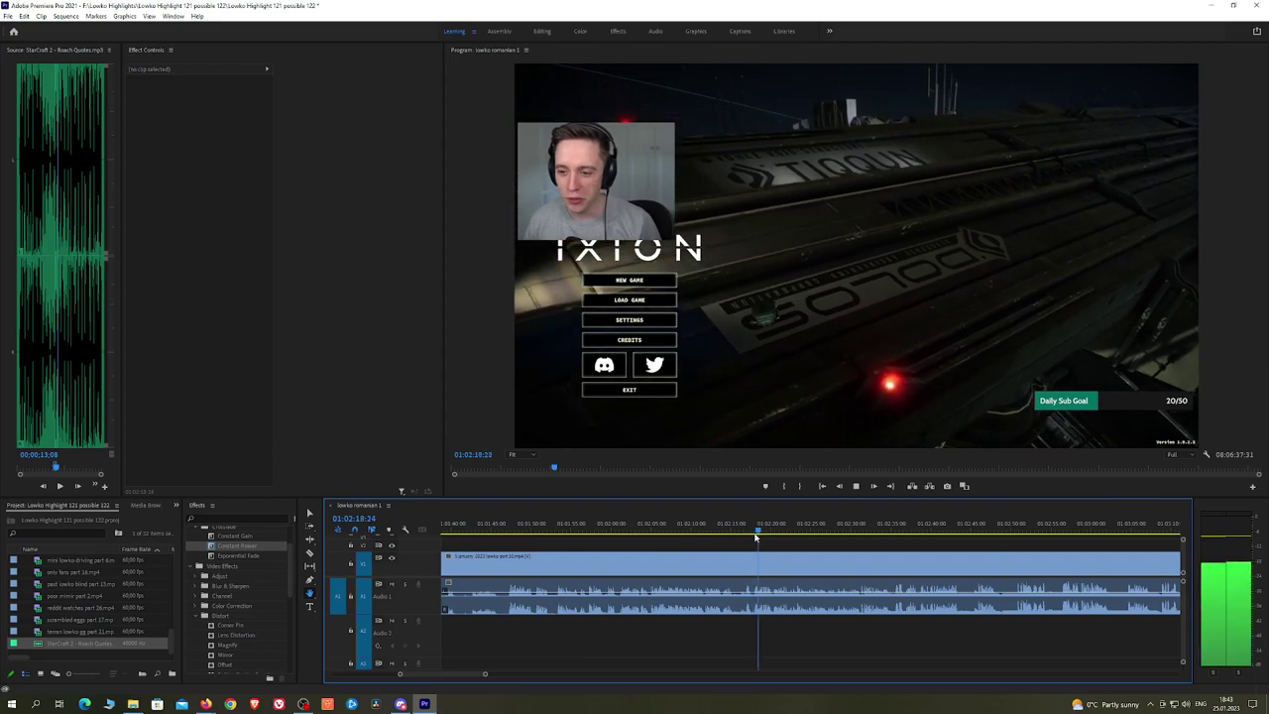
scroll(909, 558, "down", 3)
scroll(963, 567, "down", 5)
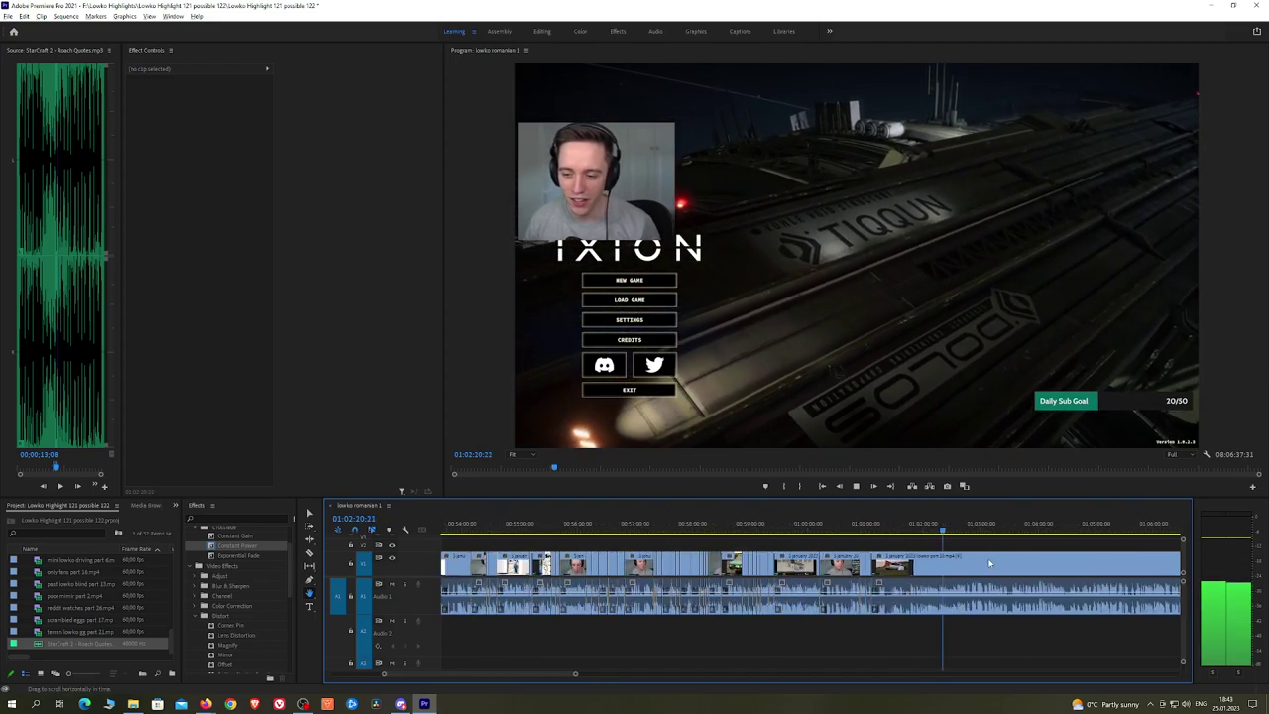
left_click_drag(672, 535, 975, 532)
left_click(937, 567)
key("shift+Delete")
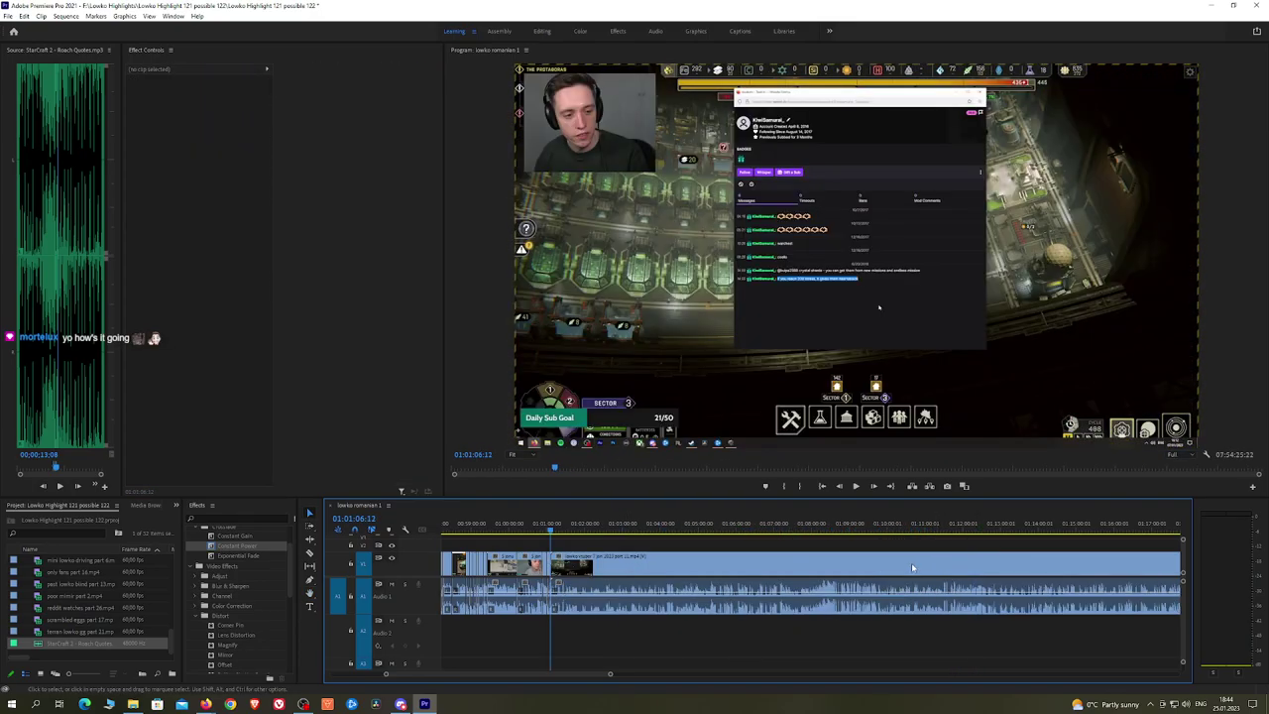
Step: Save the 'Lowko Highlight 121 possible 122' project
scroll(843, 561, "down", 6)
scroll(1044, 547, "down", 8)
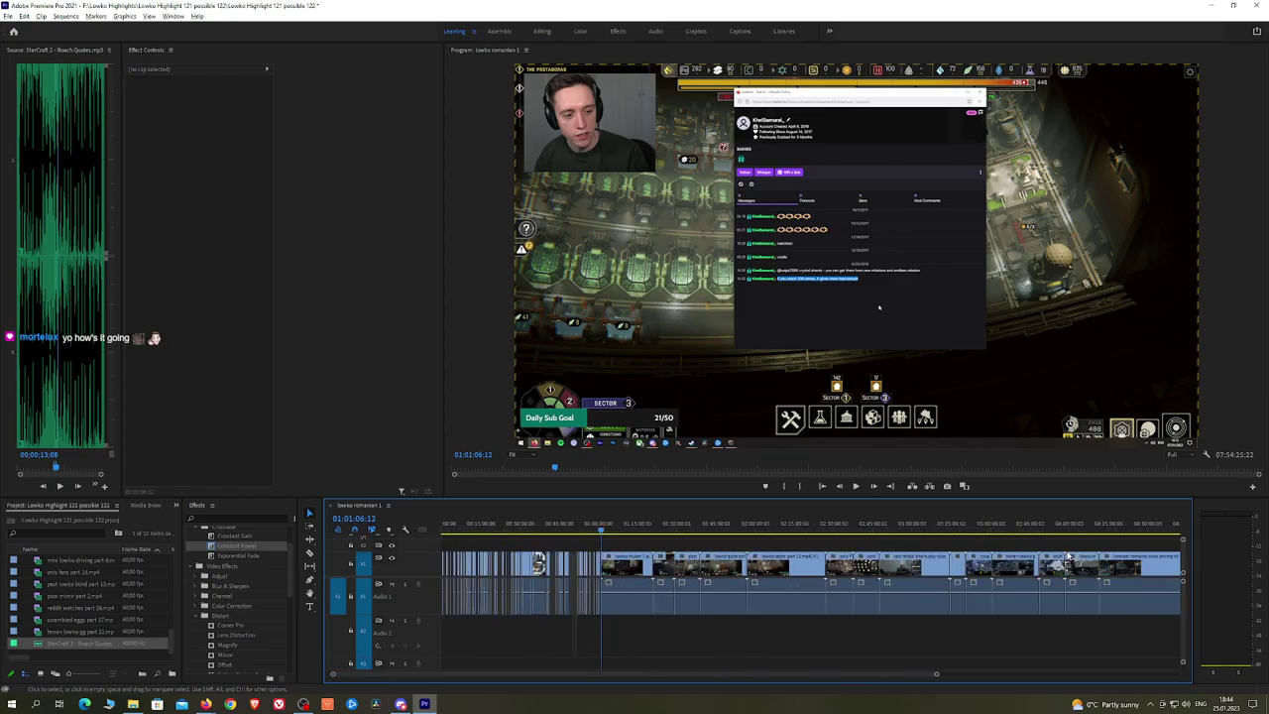
key("ctrl+s")
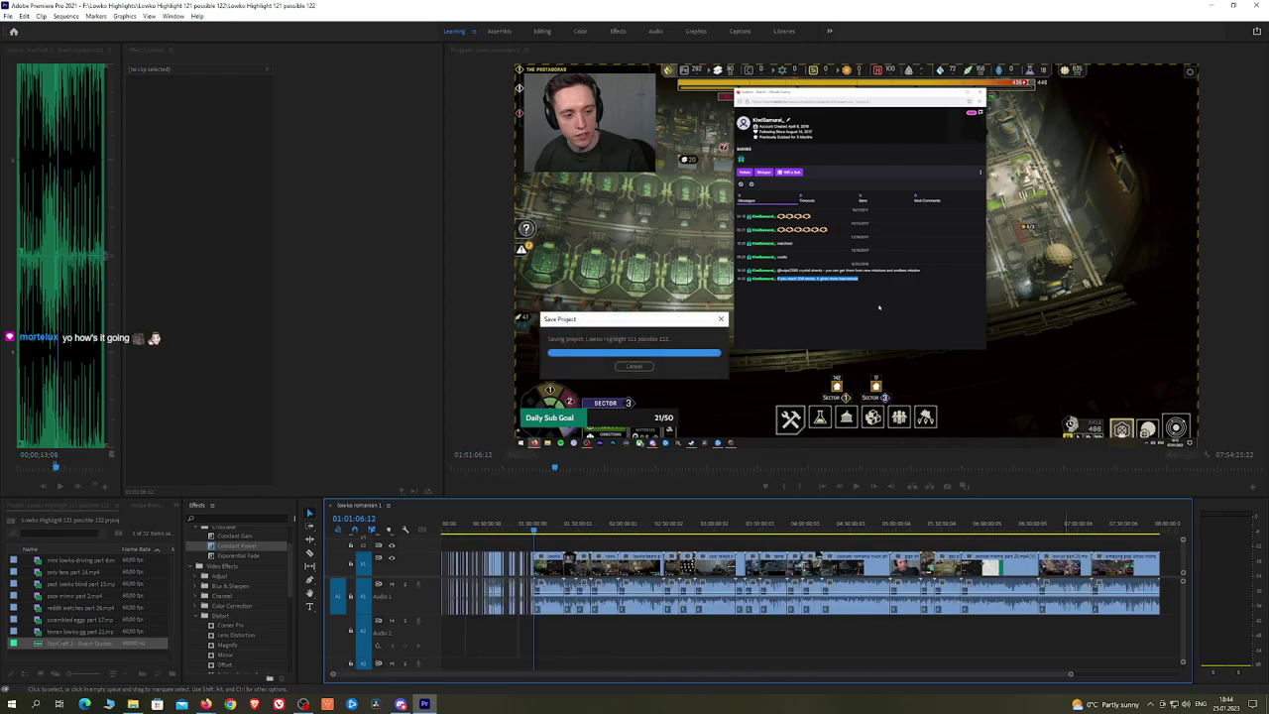
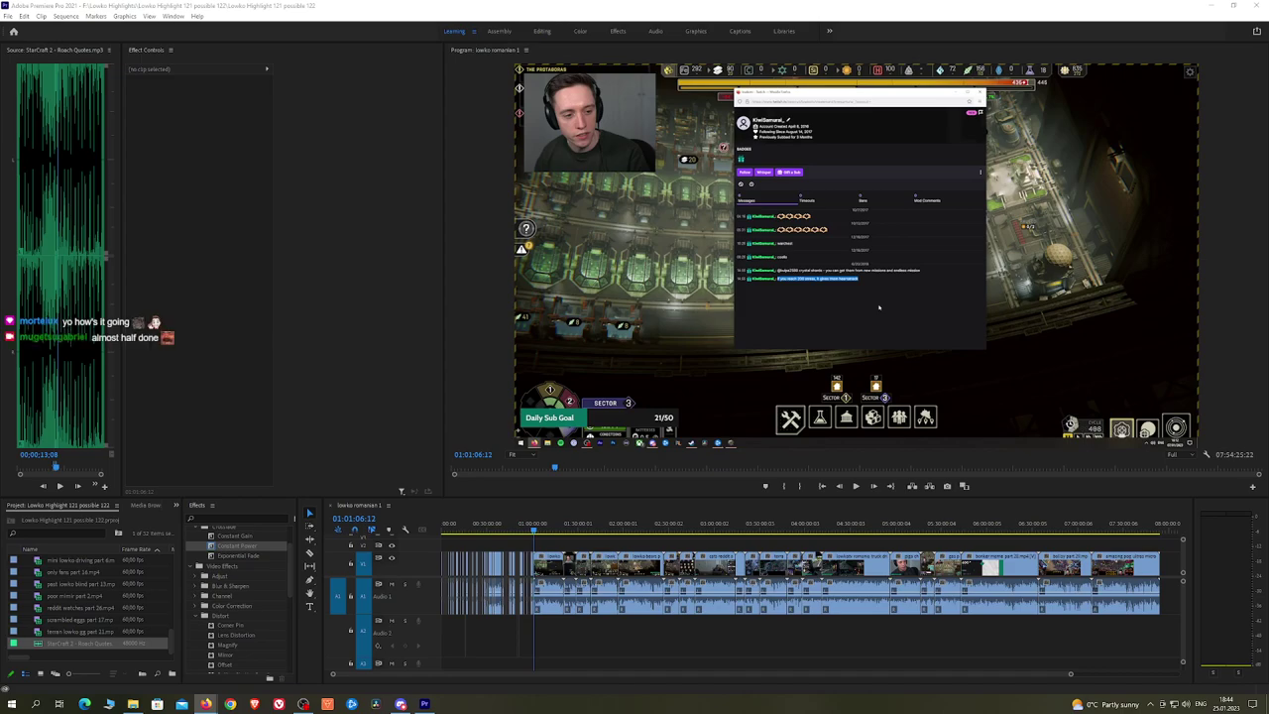
Step: Play the sequence and move the timeline view toward the later clips
left_click(568, 543)
key("space")
scroll(561, 546, "up", 4)
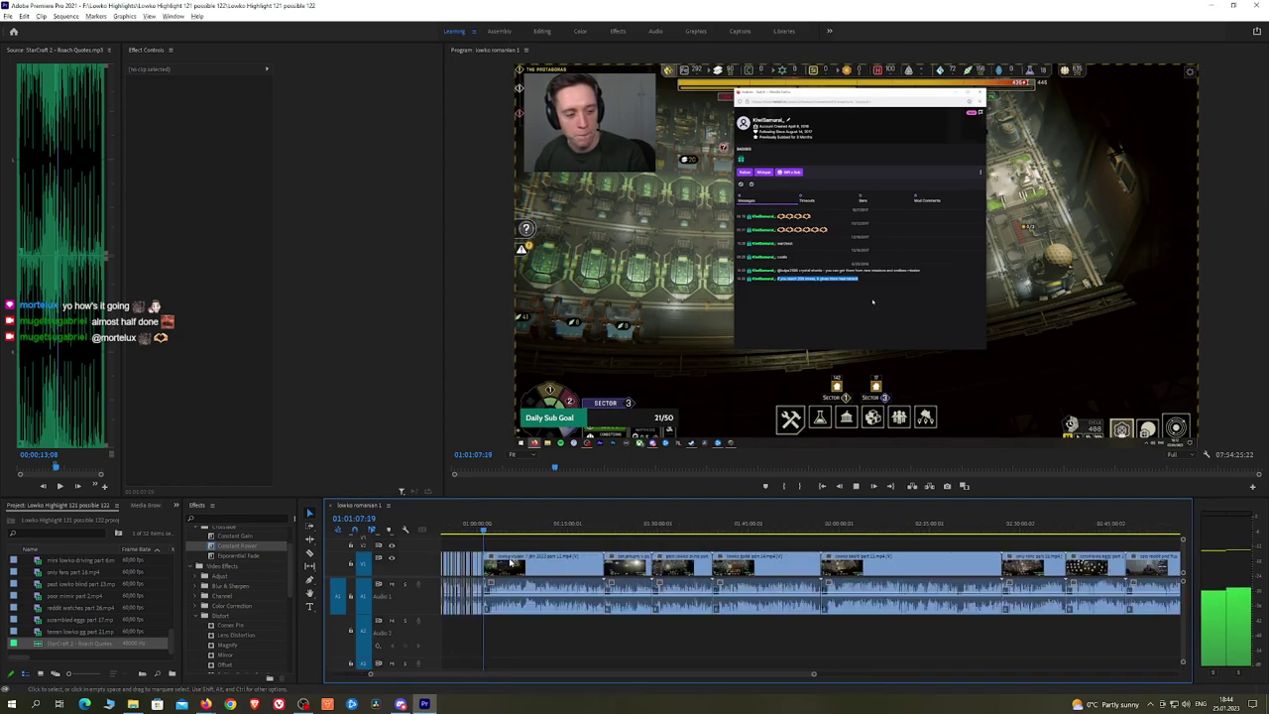
scroll(511, 561, "up", 5)
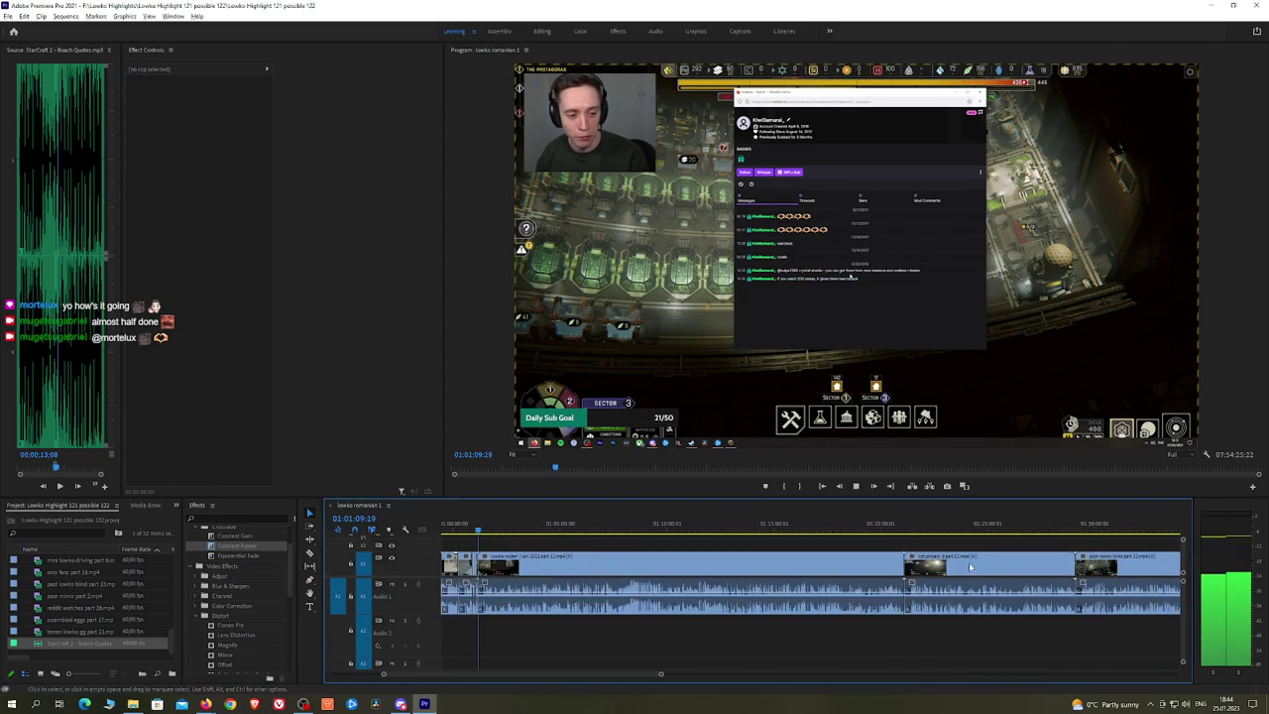
scroll(598, 564, "up", 5)
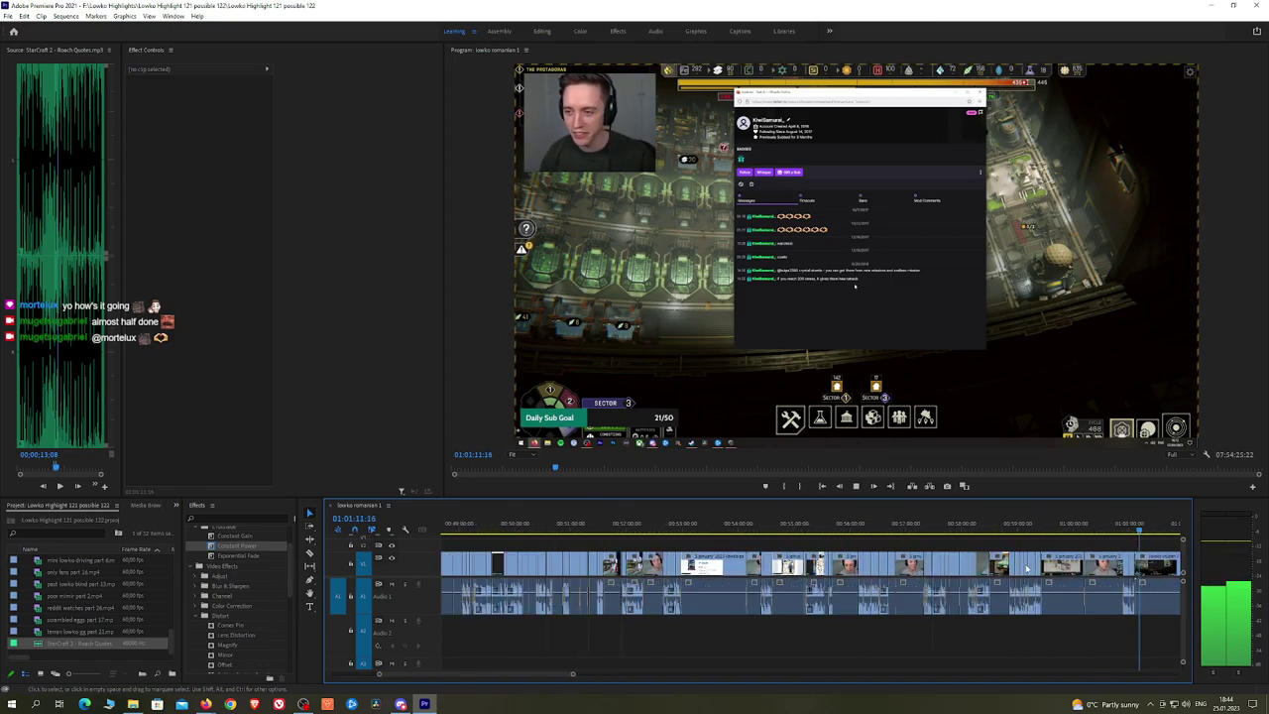
scroll(1087, 563, "up", 5)
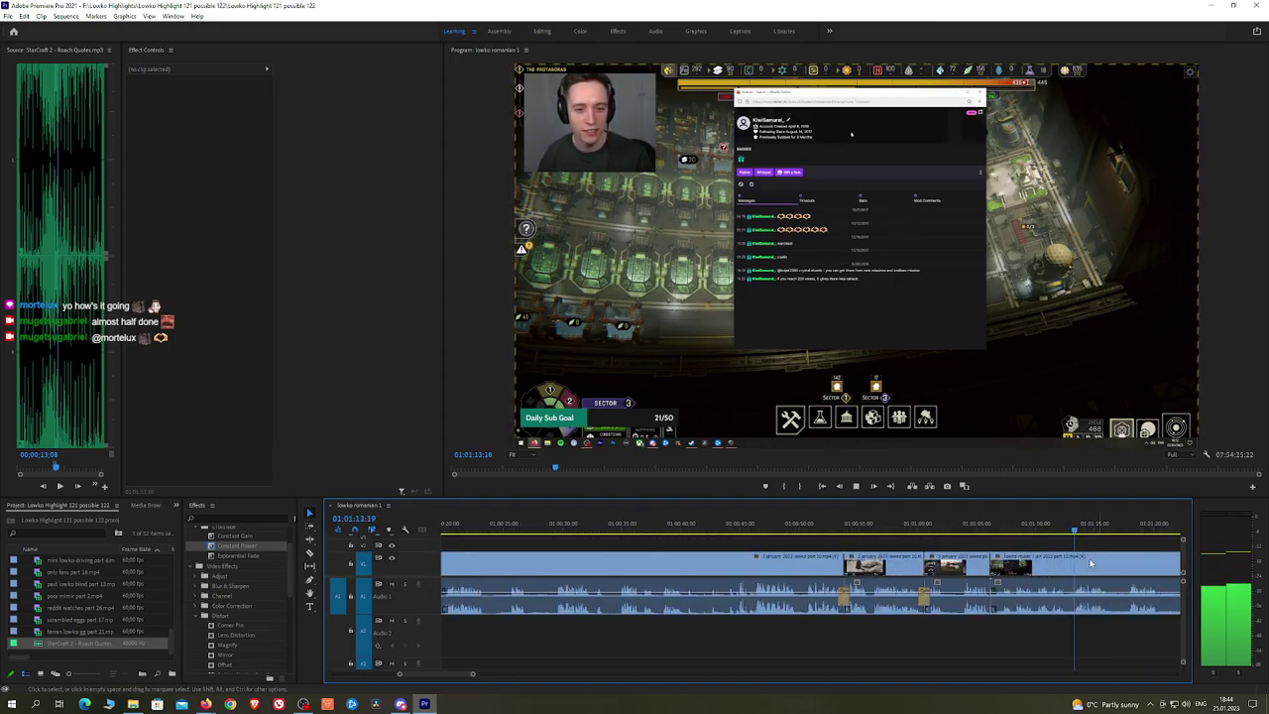
left_click_drag(1136, 537, 667, 536)
Step: Zoom the timeline out and skim the footage from about 01:01:25 to 01:05:00
left_click(760, 527)
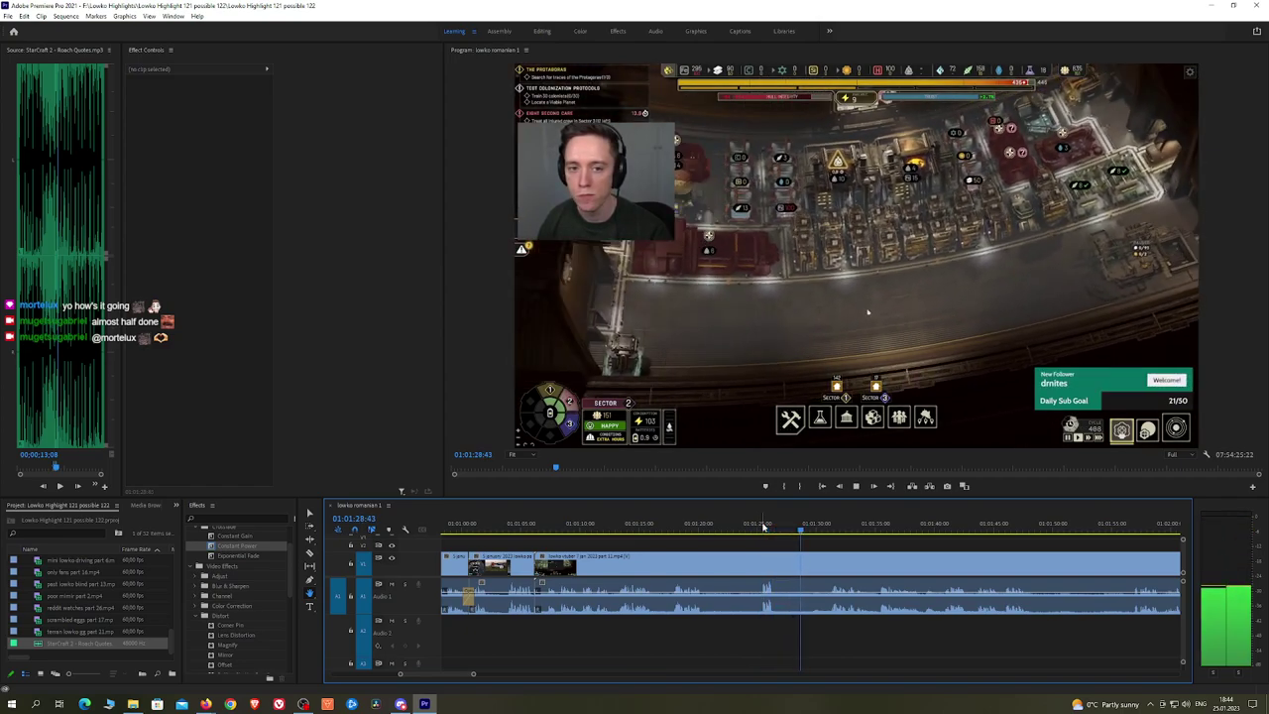
scroll(871, 540, "down", 3)
key("minus")
key("minus")
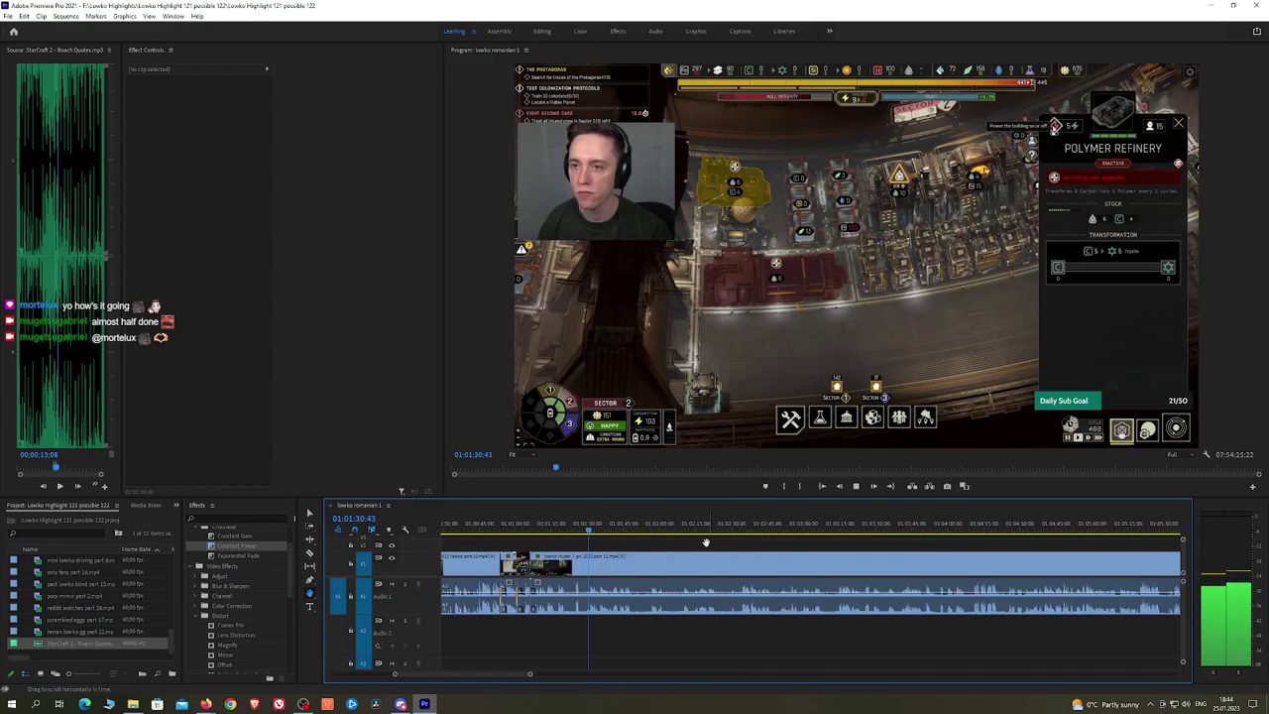
left_click(736, 531)
left_click_drag(735, 531, 1090, 532)
left_click_drag(988, 530, 973, 529)
key("space")
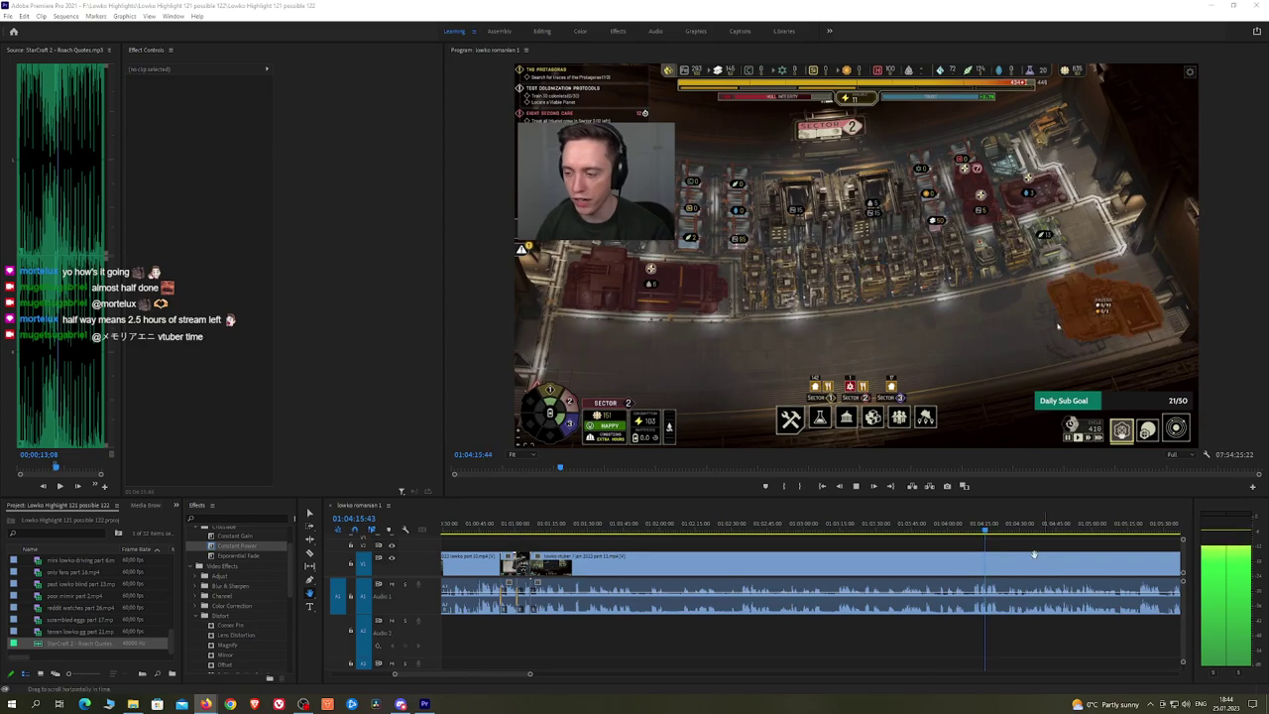
Step: Review the footage around 01:04:11–01:04:23 with playback
left_click(1006, 531)
key("space")
scroll(1021, 531, "up", 5)
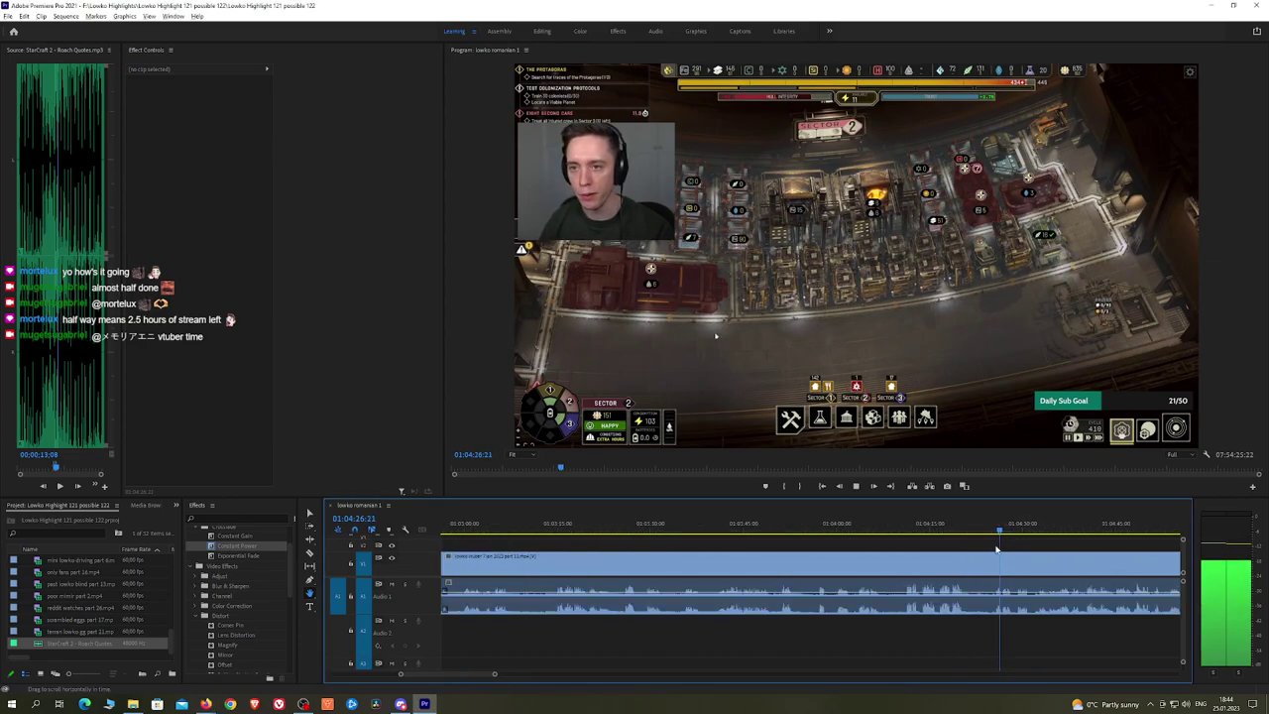
left_click(1039, 530)
key("space")
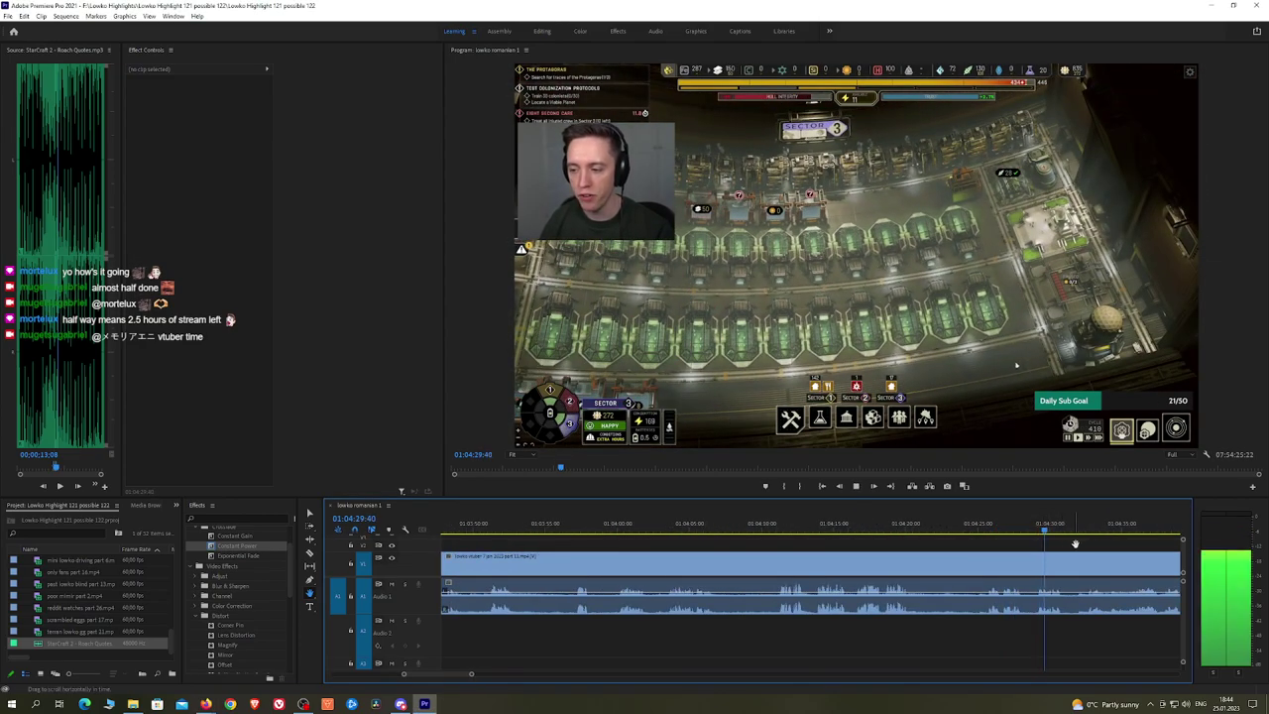
left_click_drag(1079, 545, 654, 546)
scroll(597, 546, "up", 3)
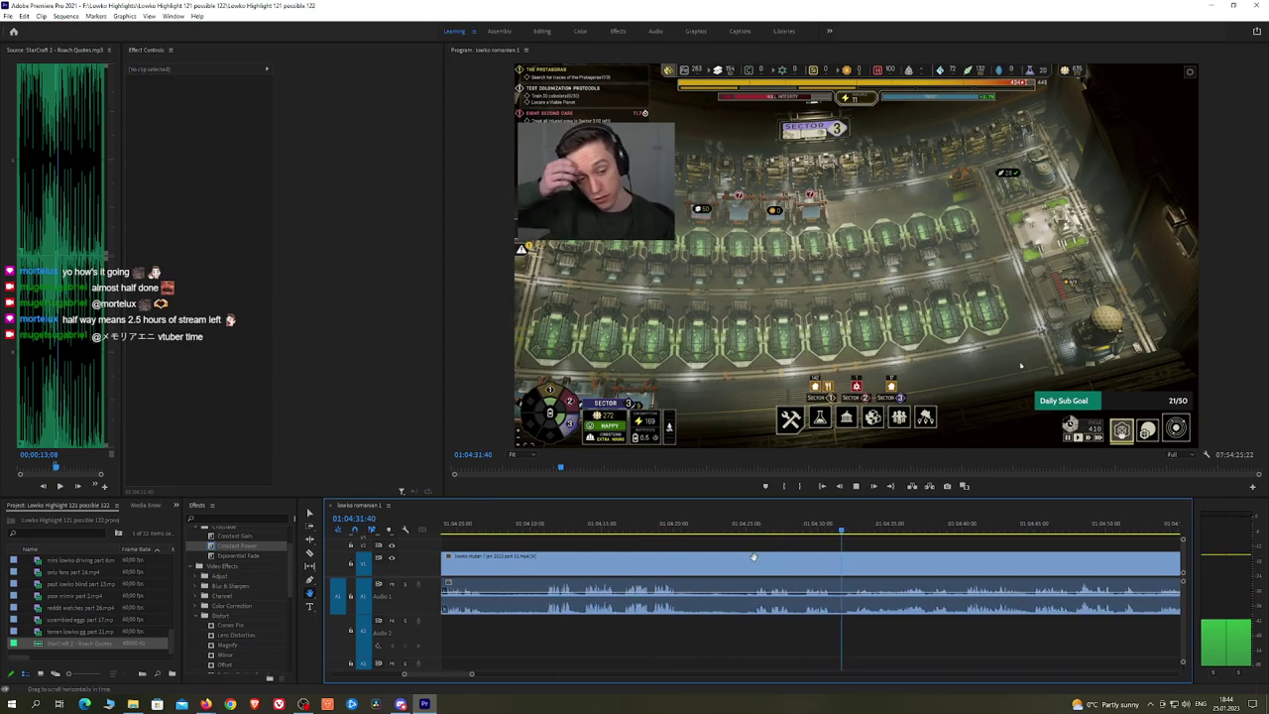
key("space")
key("space")
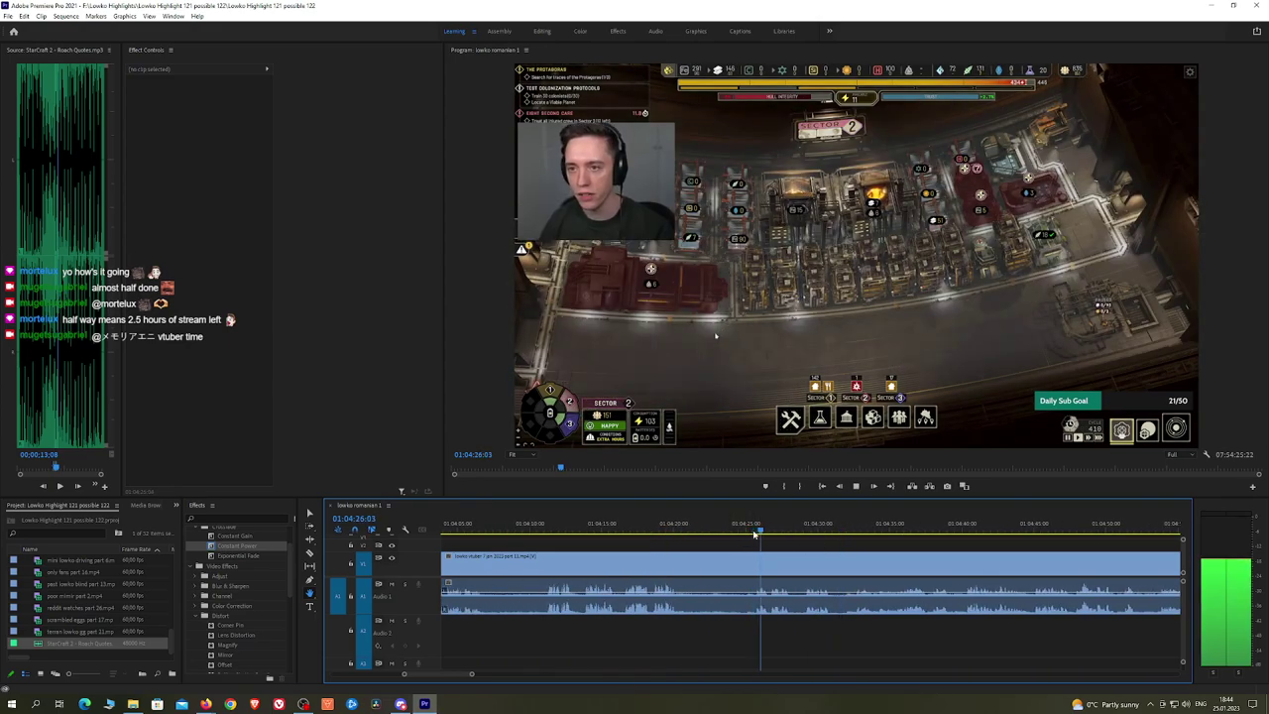
left_click_drag(754, 533, 553, 533)
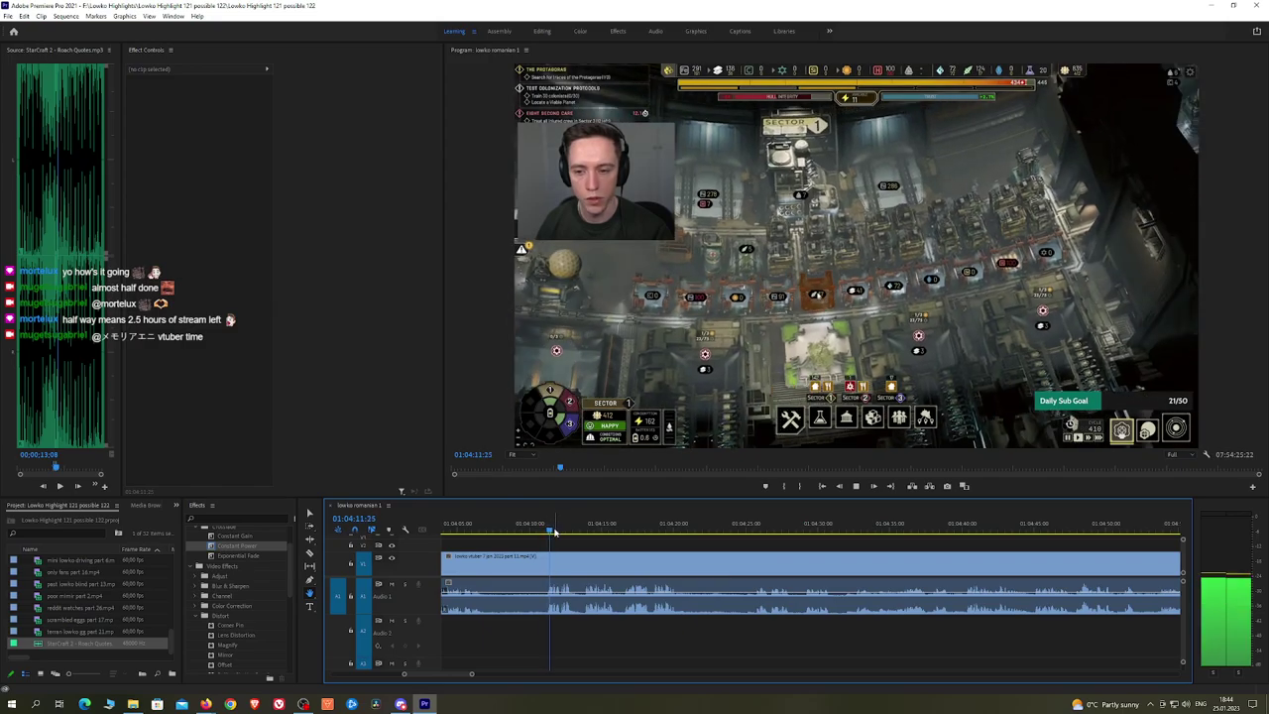
Step: Return to the 01:01:06 edit and ripple-delete the clip under the playhead at 01:01:15
key("Up")
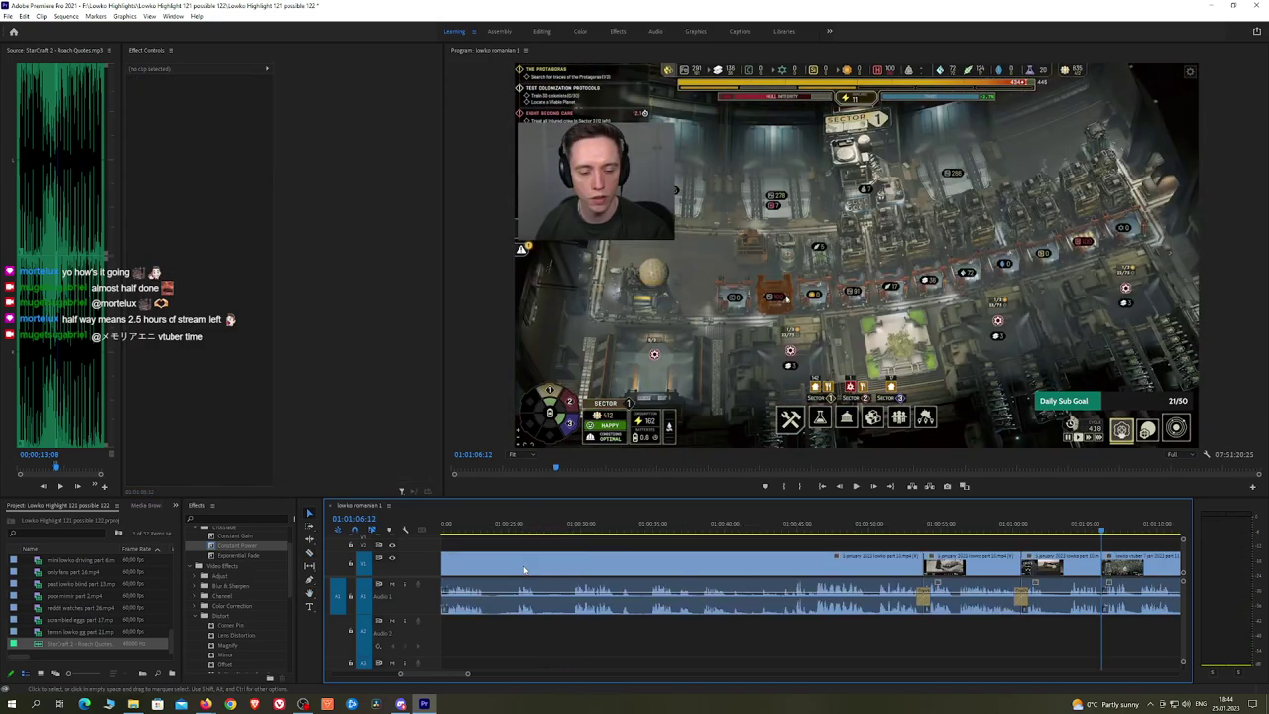
key("space")
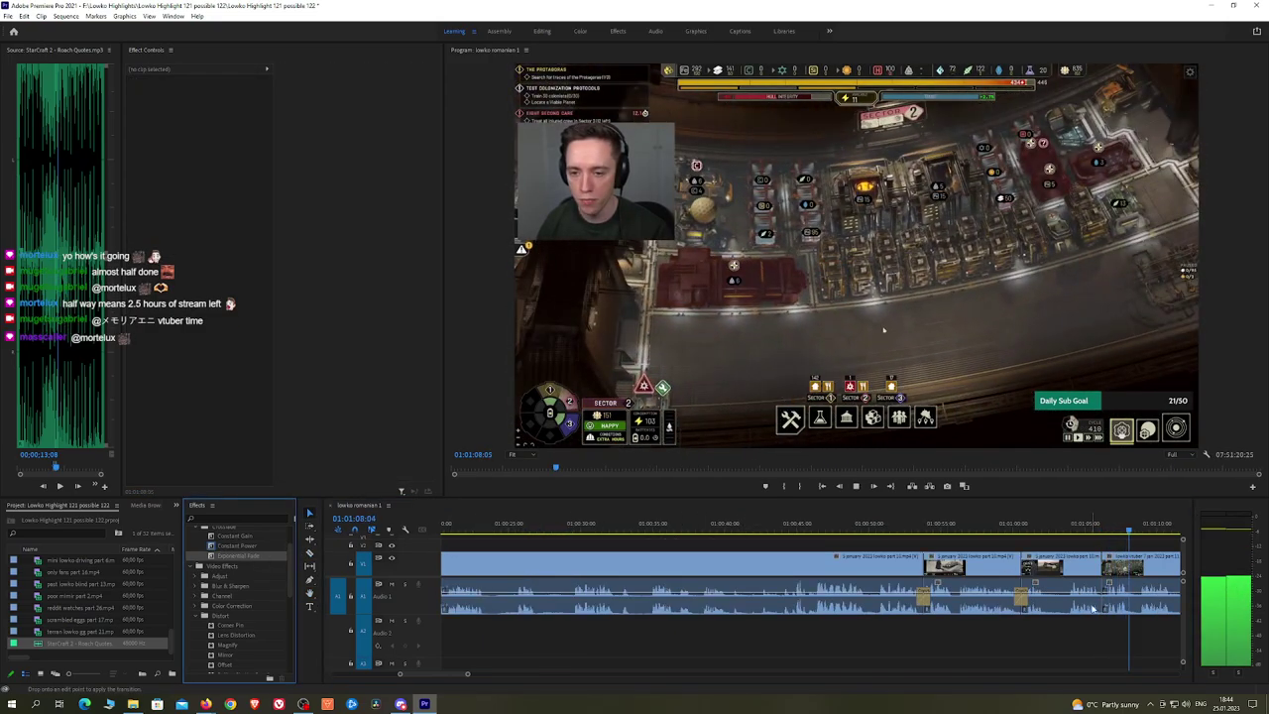
key("h")
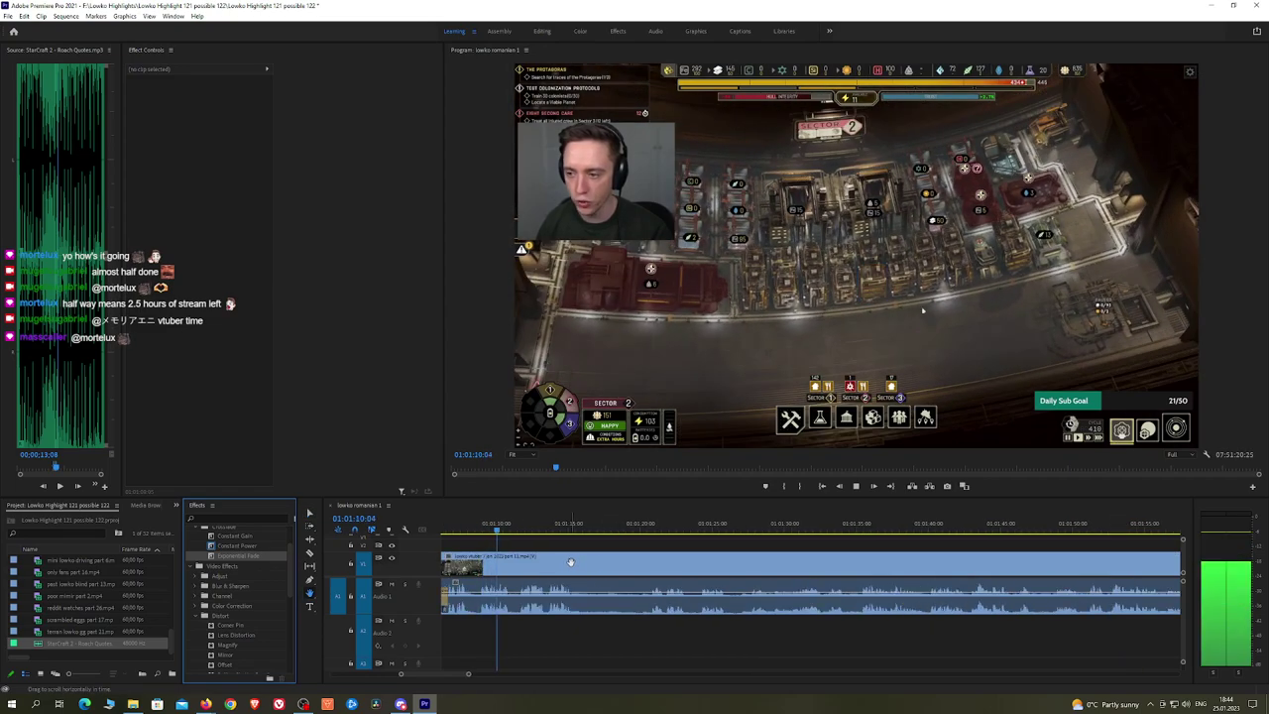
left_click(554, 527)
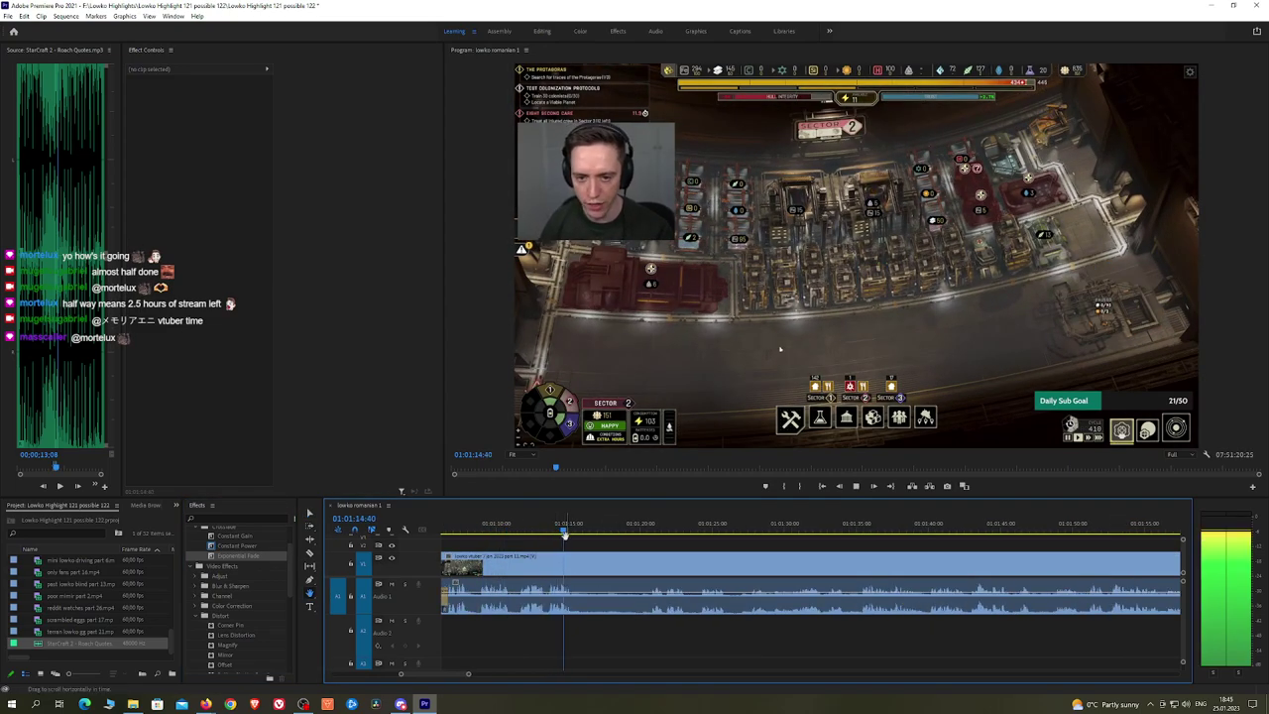
key("space")
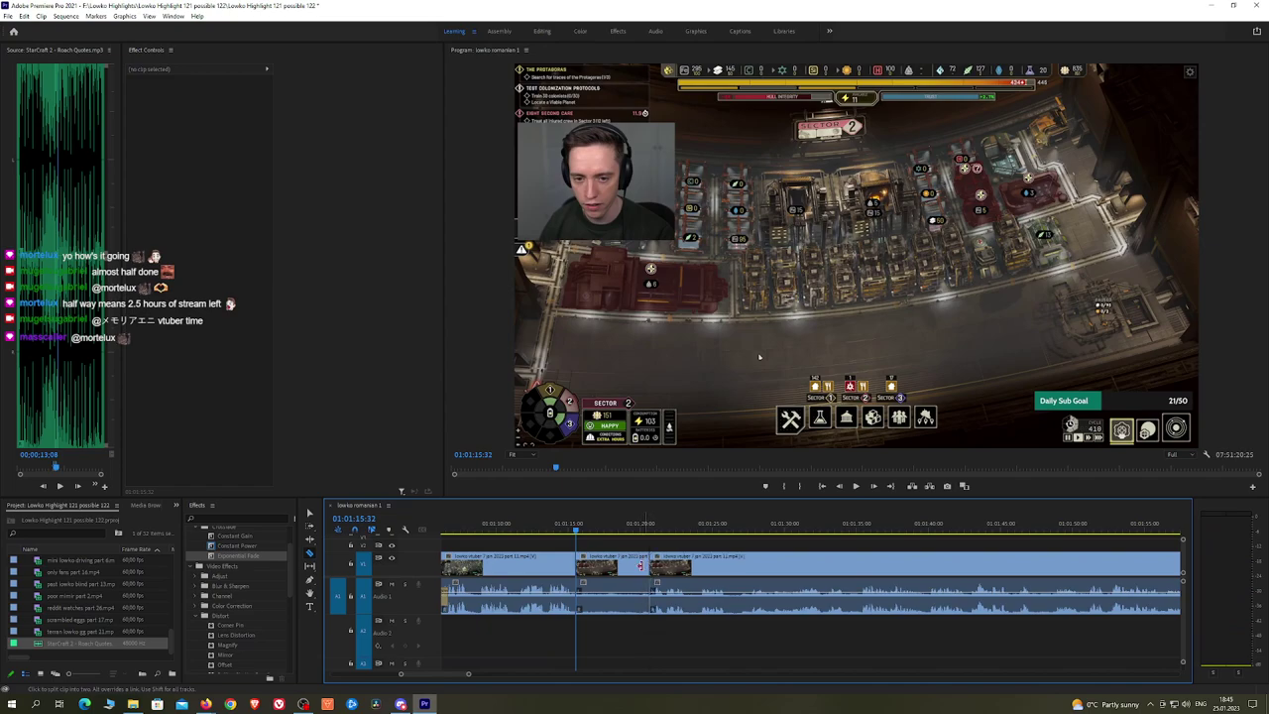
key("d")
key("shift+Delete")
Step: Add a Constant Power crossfade to the Audio 1 cut and replay it
key("space")
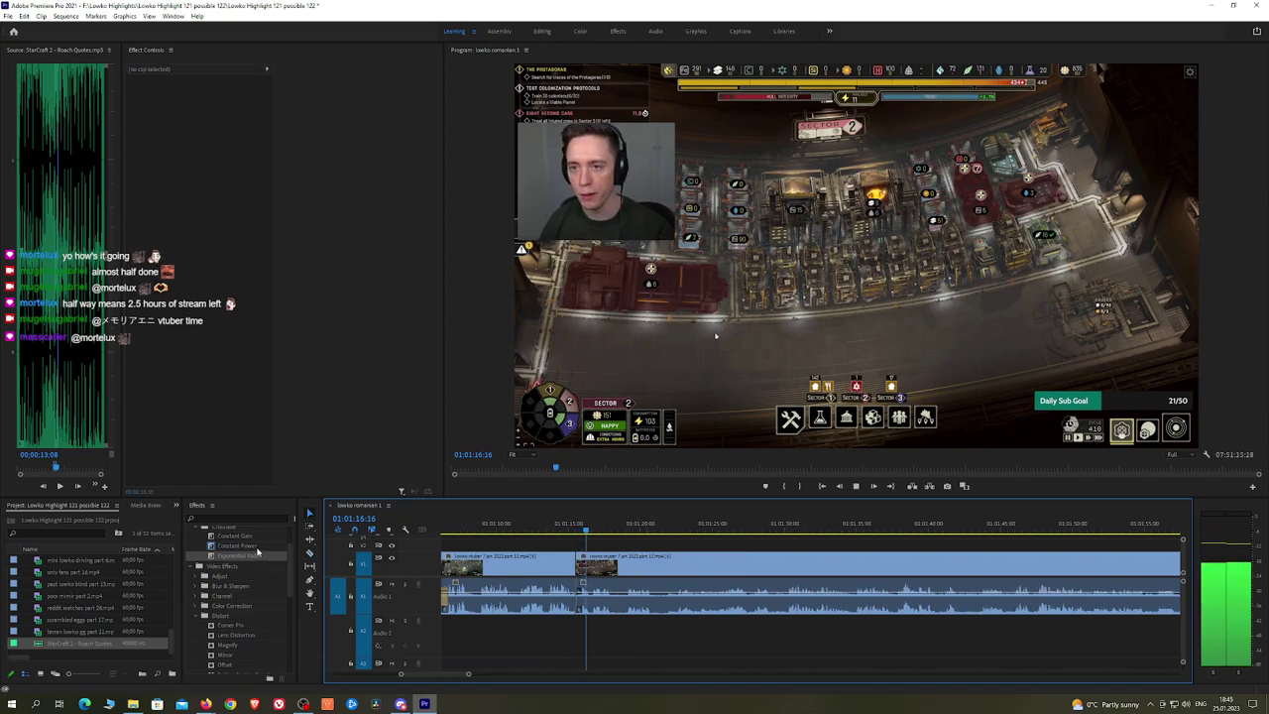
left_click_drag(255, 547, 579, 598)
left_click(632, 528)
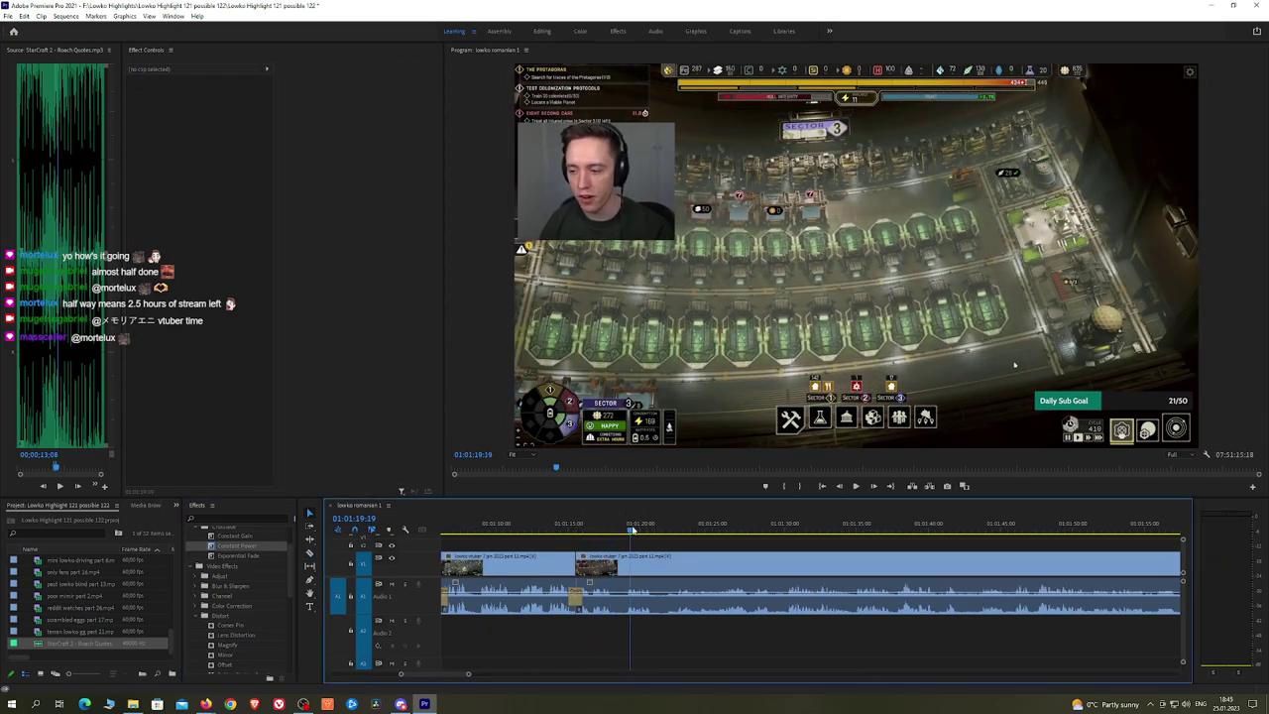
key("space")
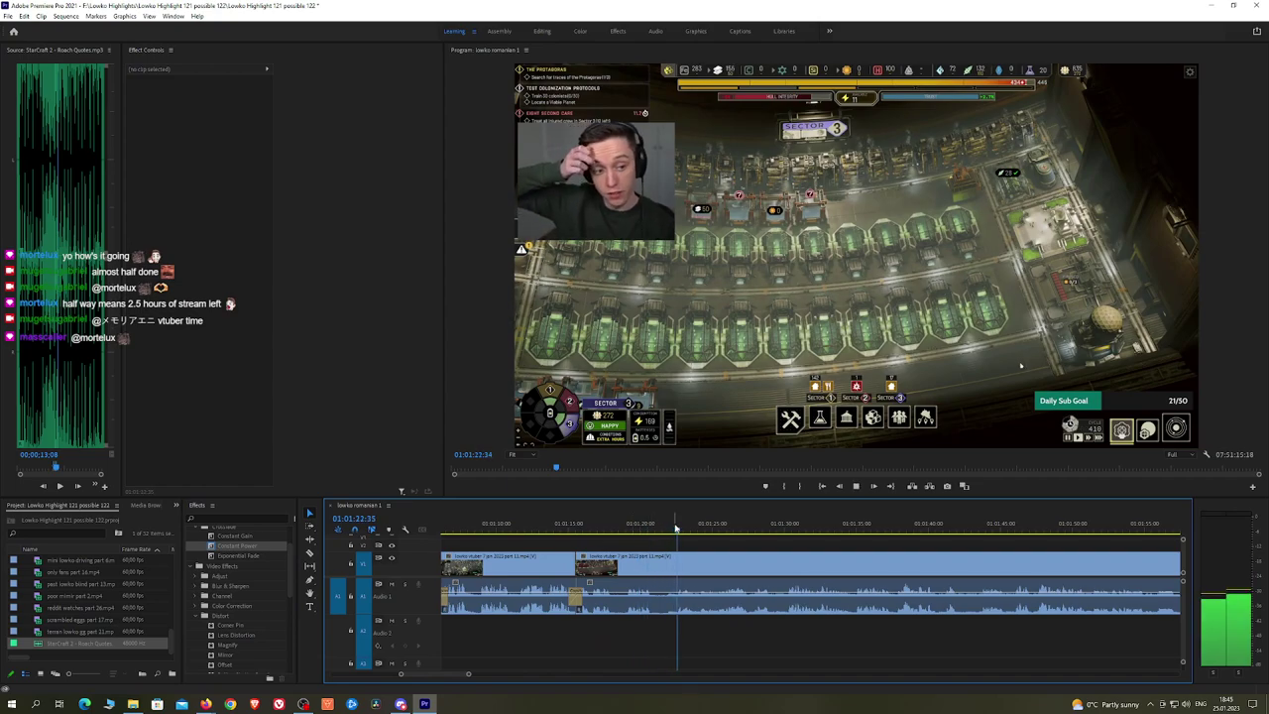
Step: Razor at 01:01:20, ripple-delete the section up to the next cut, and crossfade the audio
left_click(639, 525)
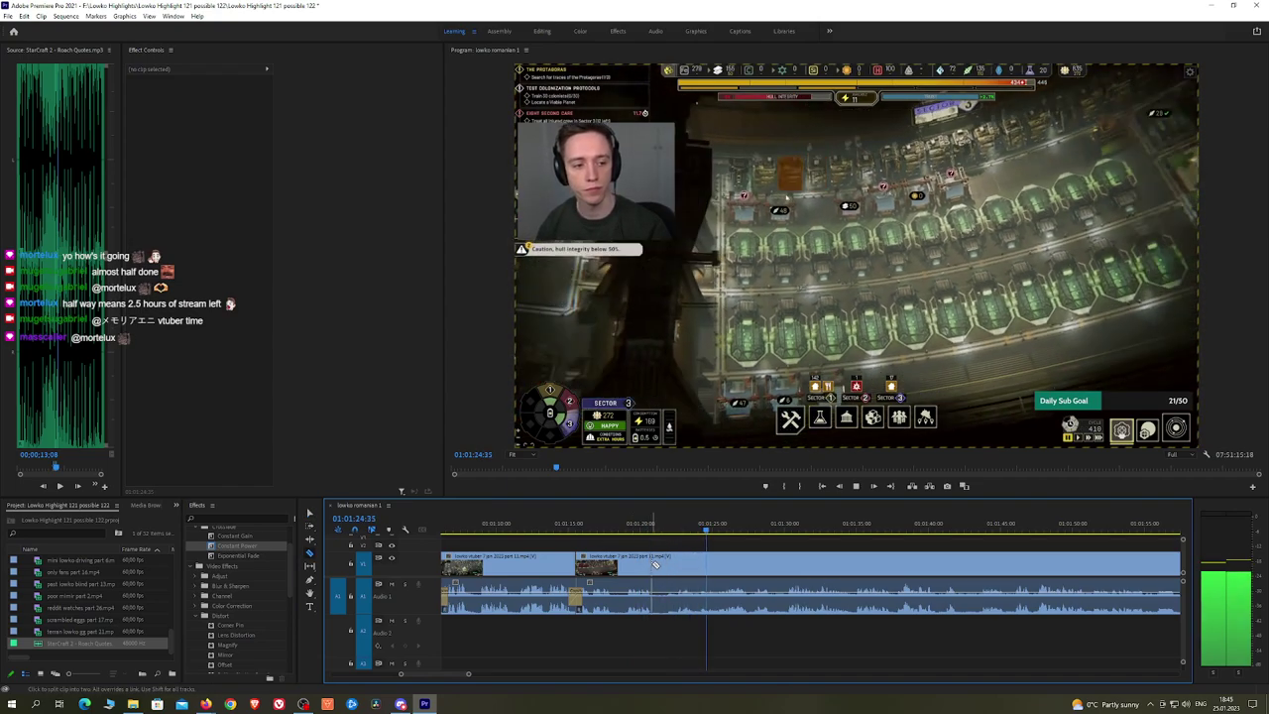
left_click(654, 557)
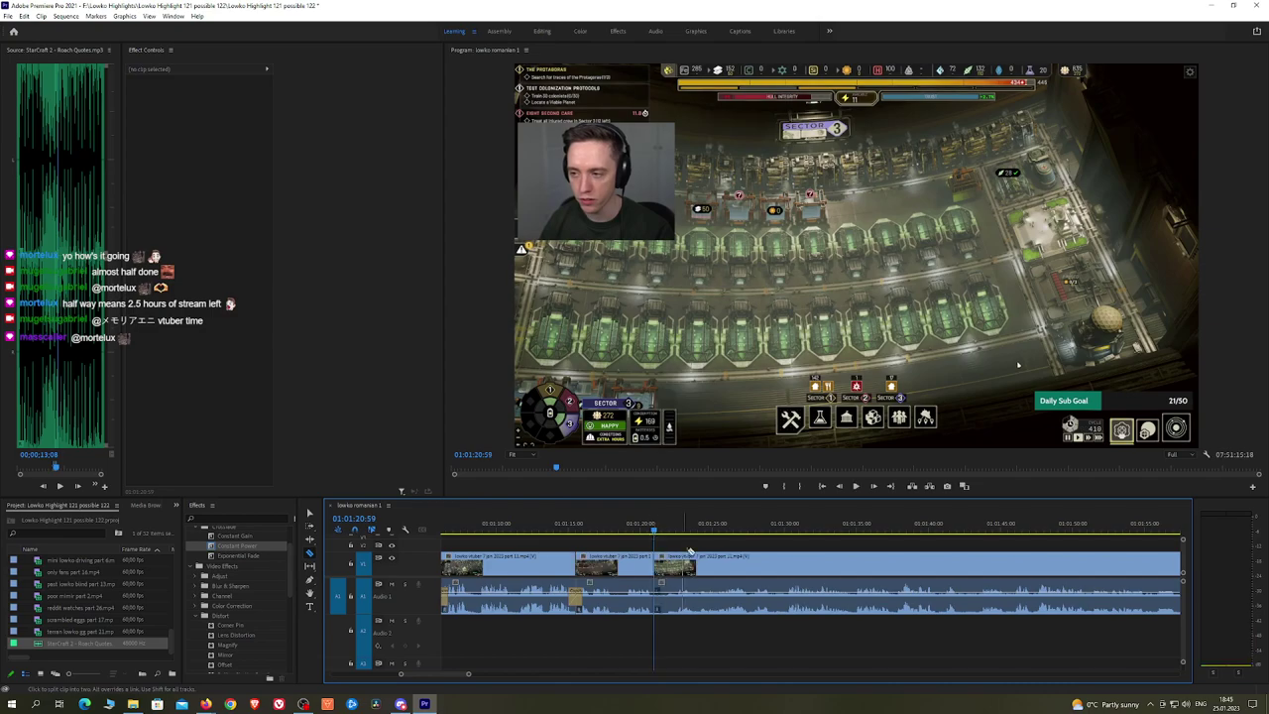
left_click_drag(784, 526, 853, 528)
key("space")
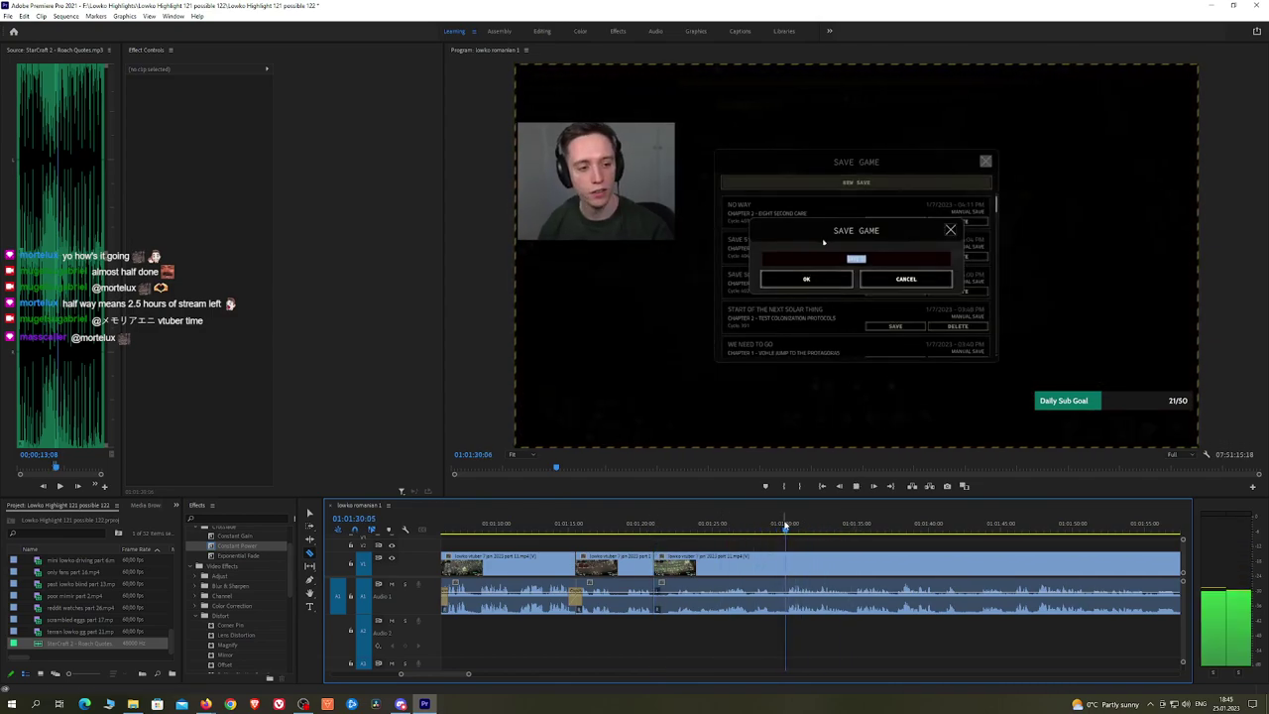
left_click(788, 562)
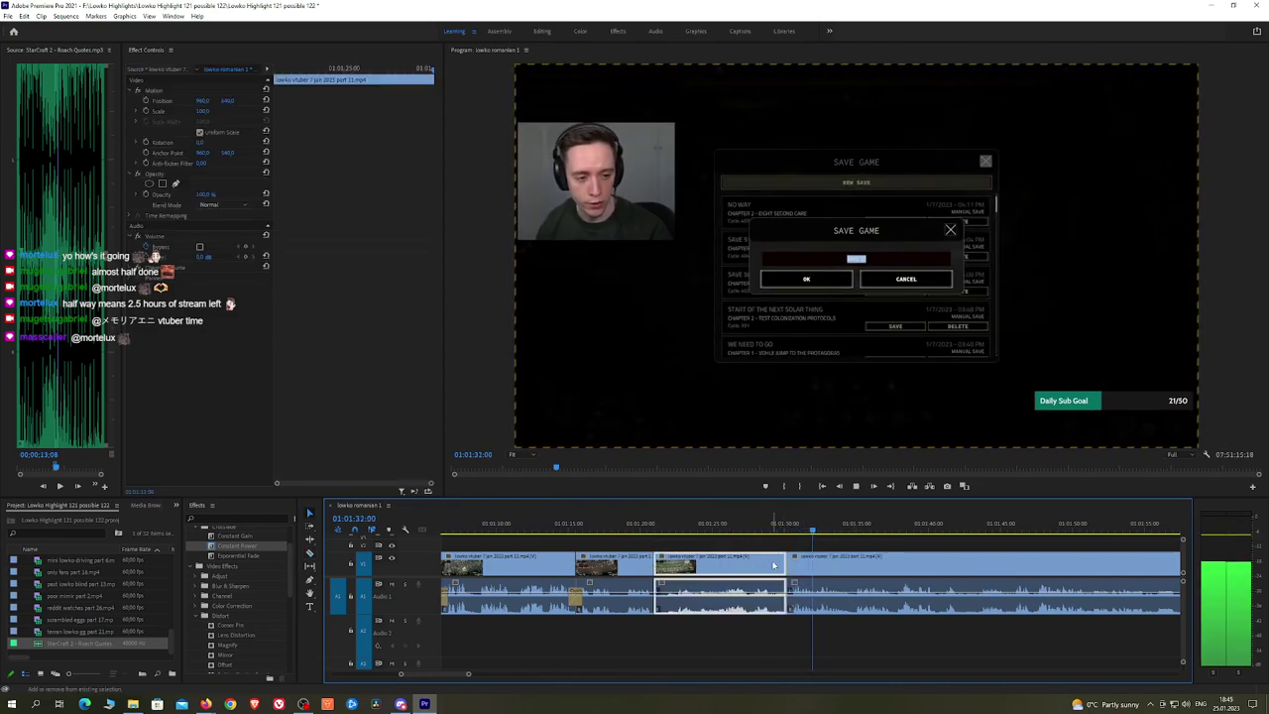
key("shift+Delete")
left_click_drag(271, 558, 649, 570)
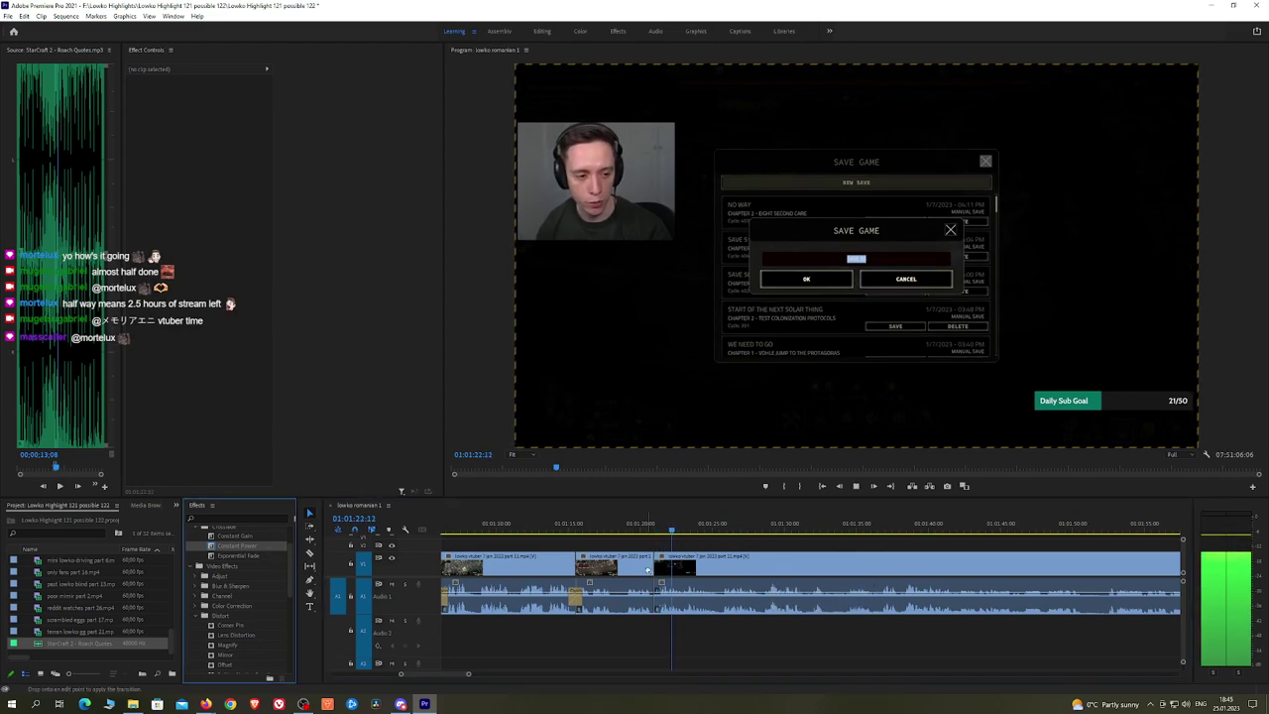
scroll(754, 550, "down", 3)
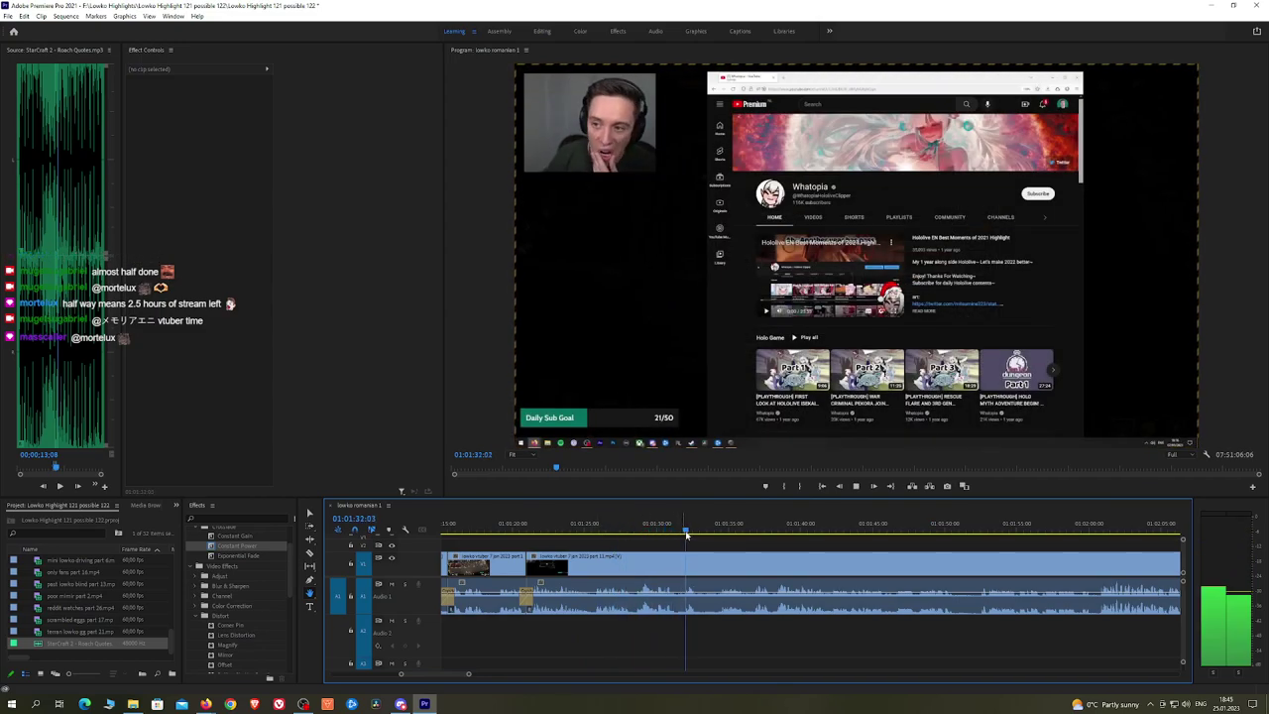
Step: Crossfade the previous audio edit with Constant Power and review playback up to 01:01:48
left_click_drag(708, 533, 724, 532)
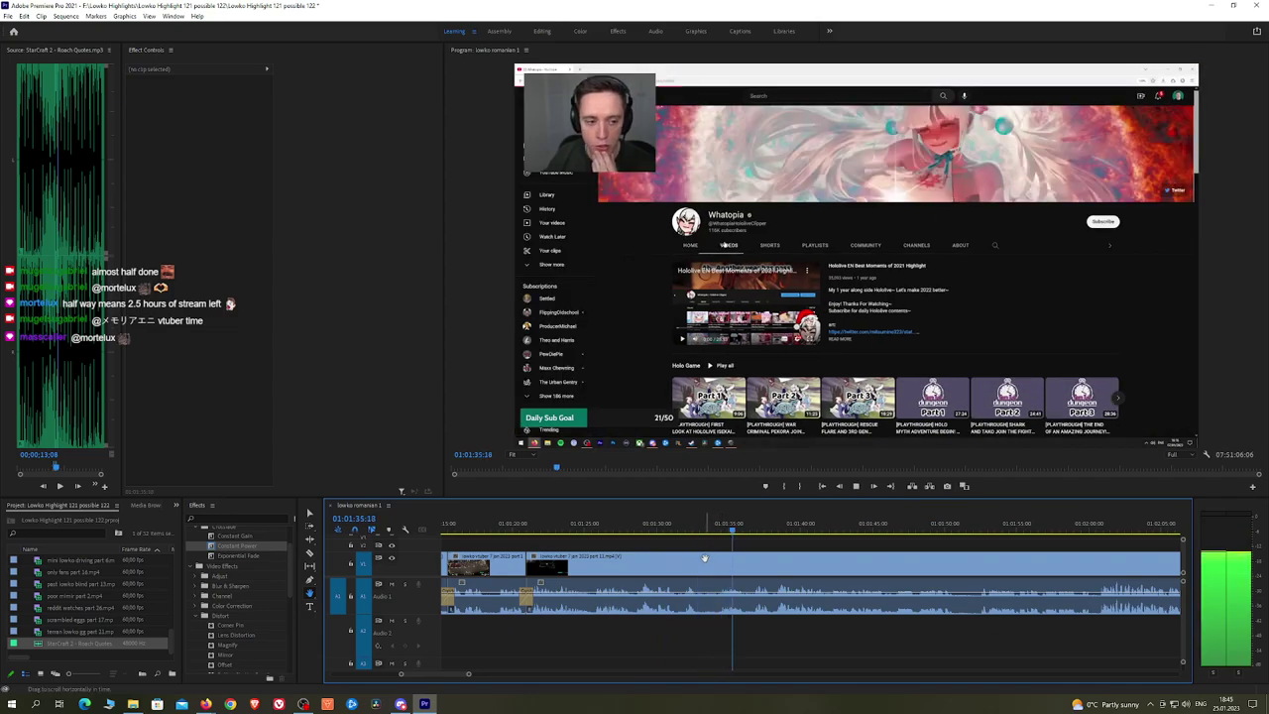
key("Up")
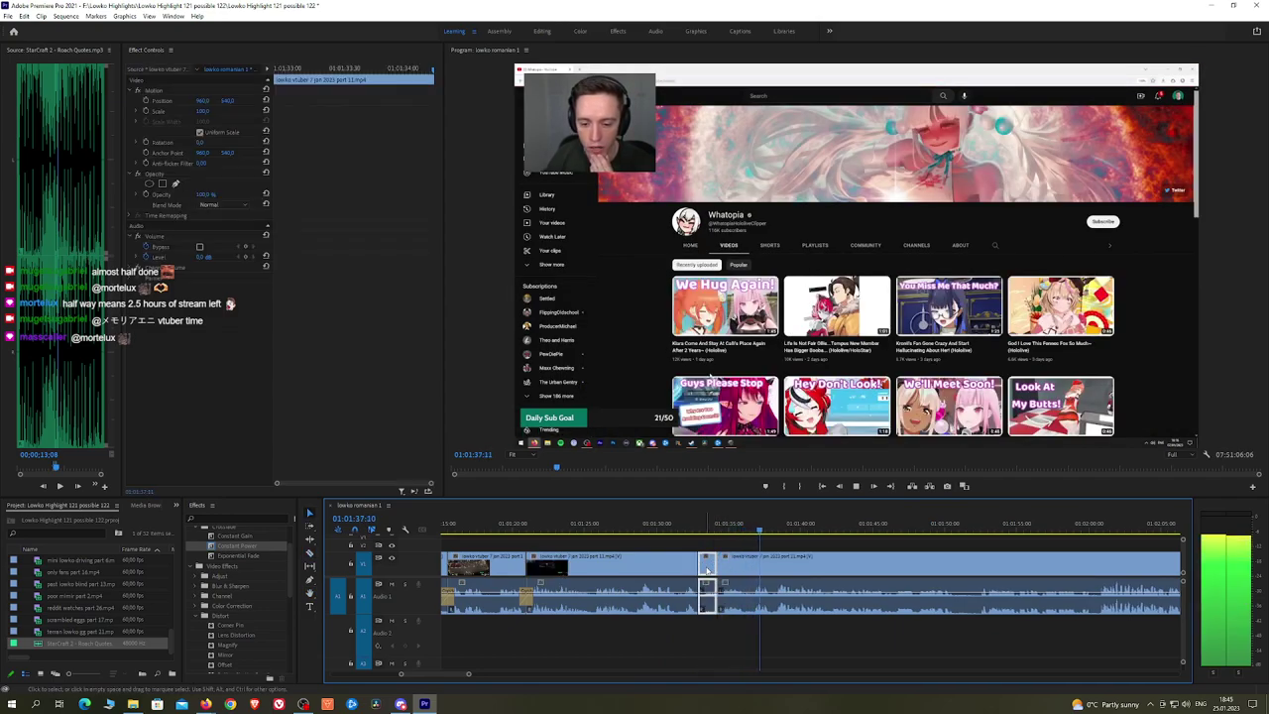
left_click_drag(251, 554, 700, 602)
left_click_drag(861, 548, 781, 548)
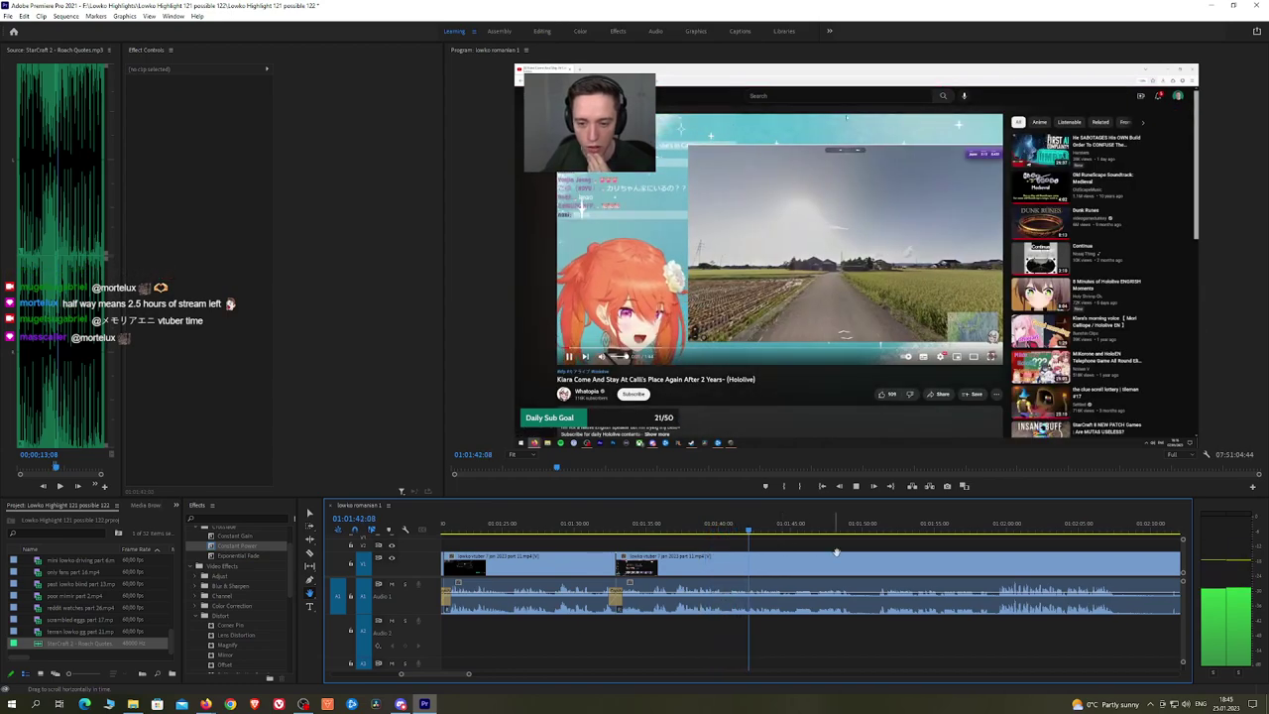
left_click_drag(872, 549, 767, 549)
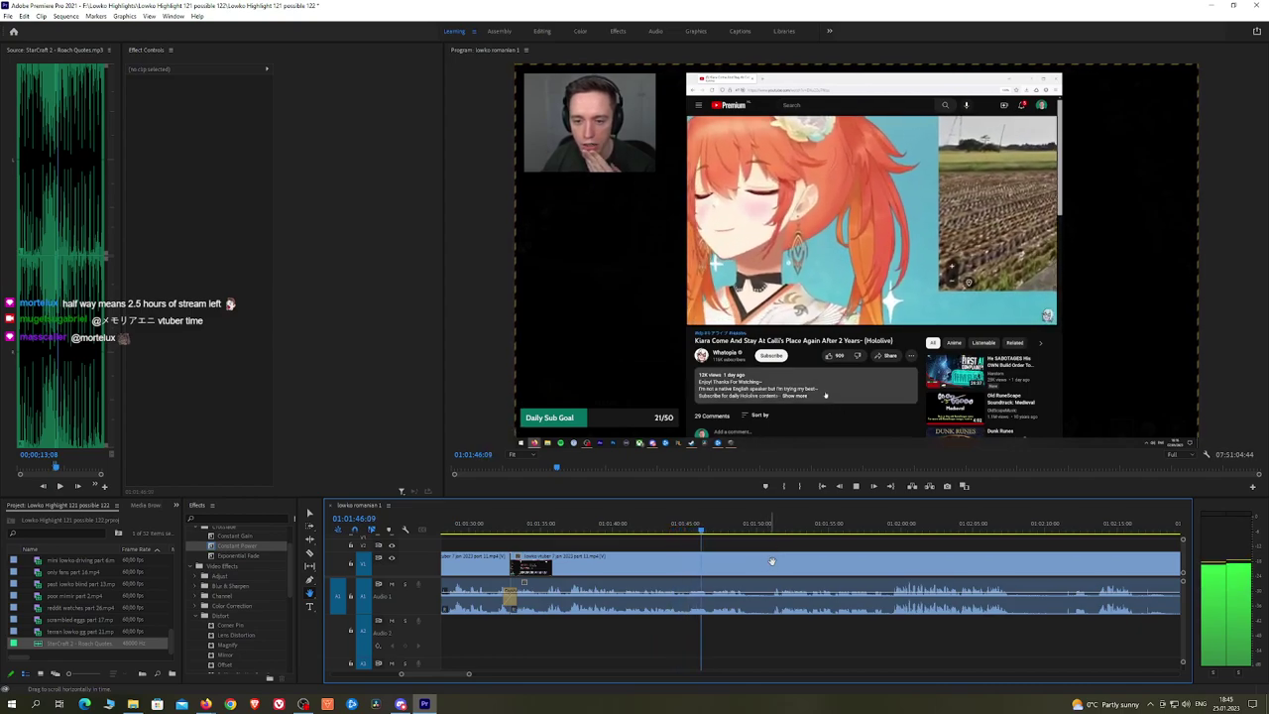
scroll(742, 536, "right", 1)
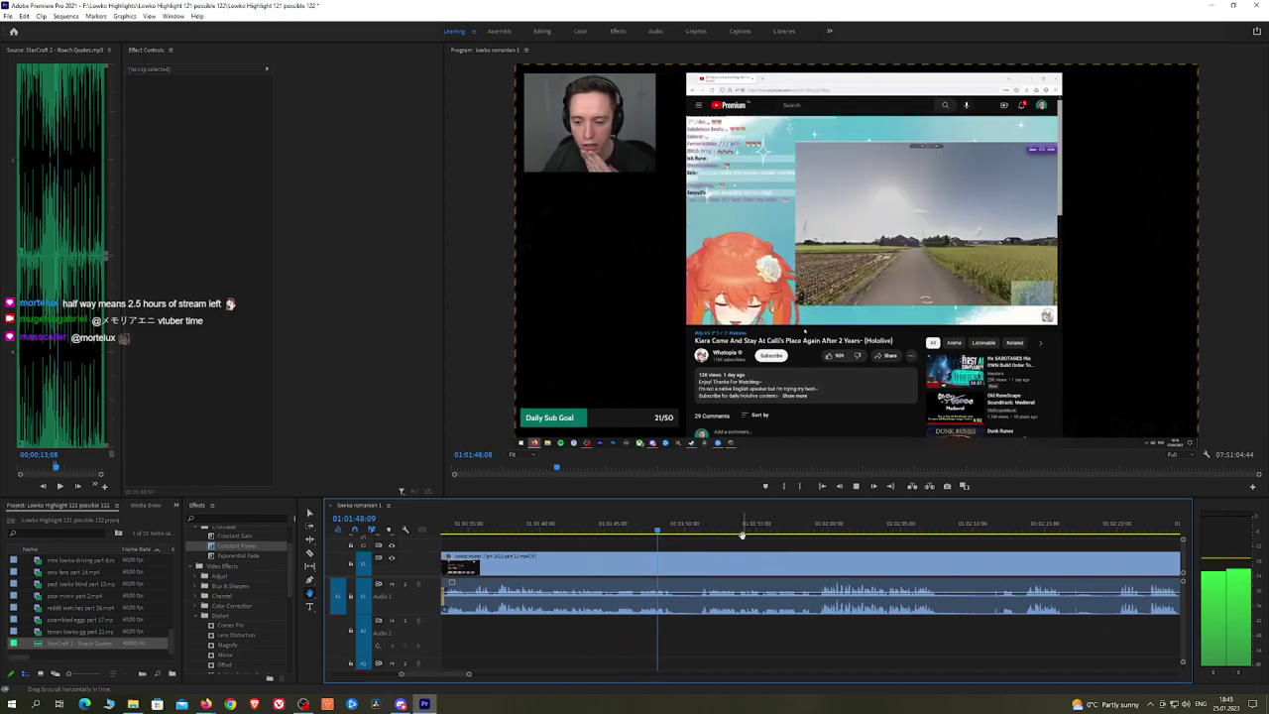
key("space")
scroll(744, 536, "up", 2)
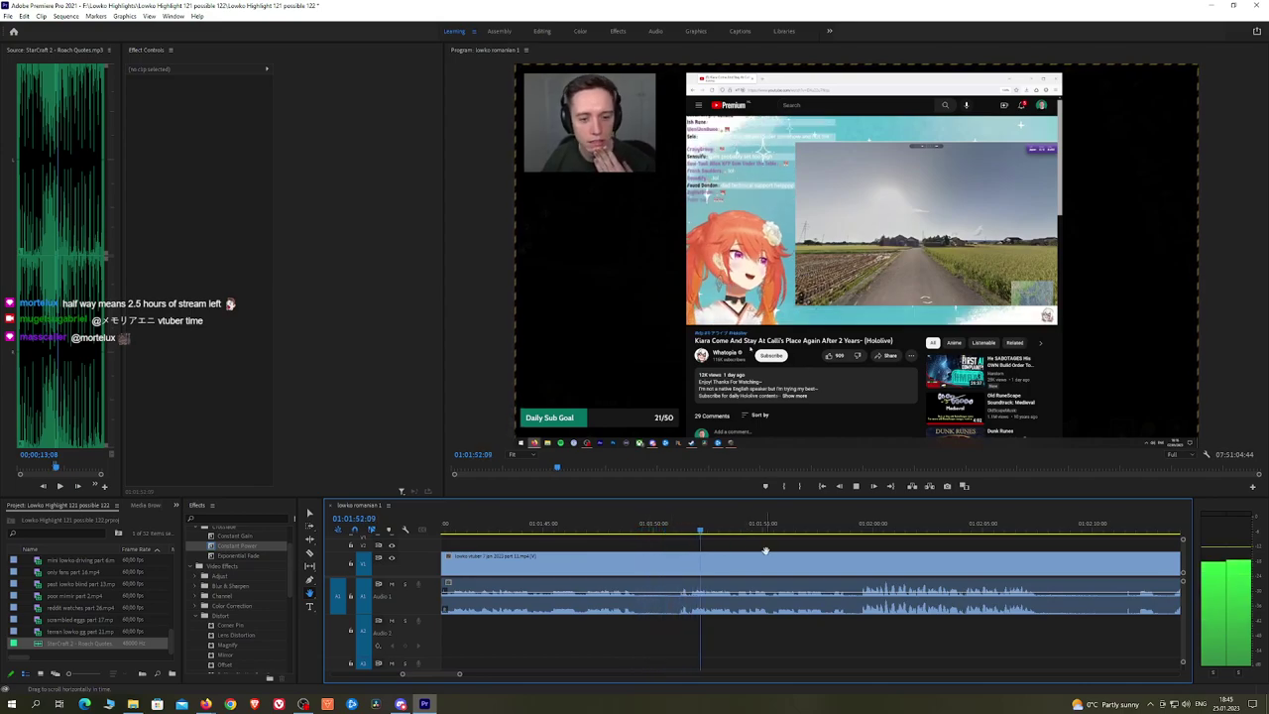
Step: Cut at 01:01:48, ripple-delete the short piece, and add a Constant Power crossfade
left_click(682, 563)
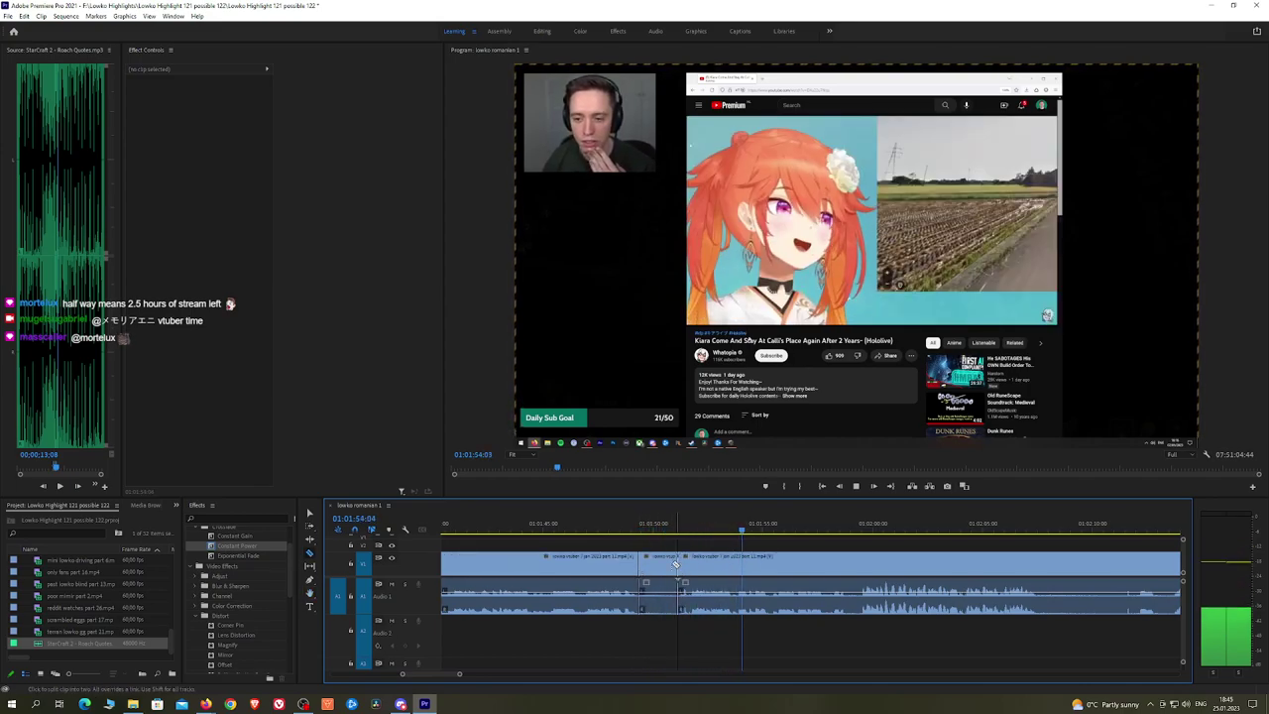
key("v")
left_click(668, 568)
key("shift+Delete")
key("space")
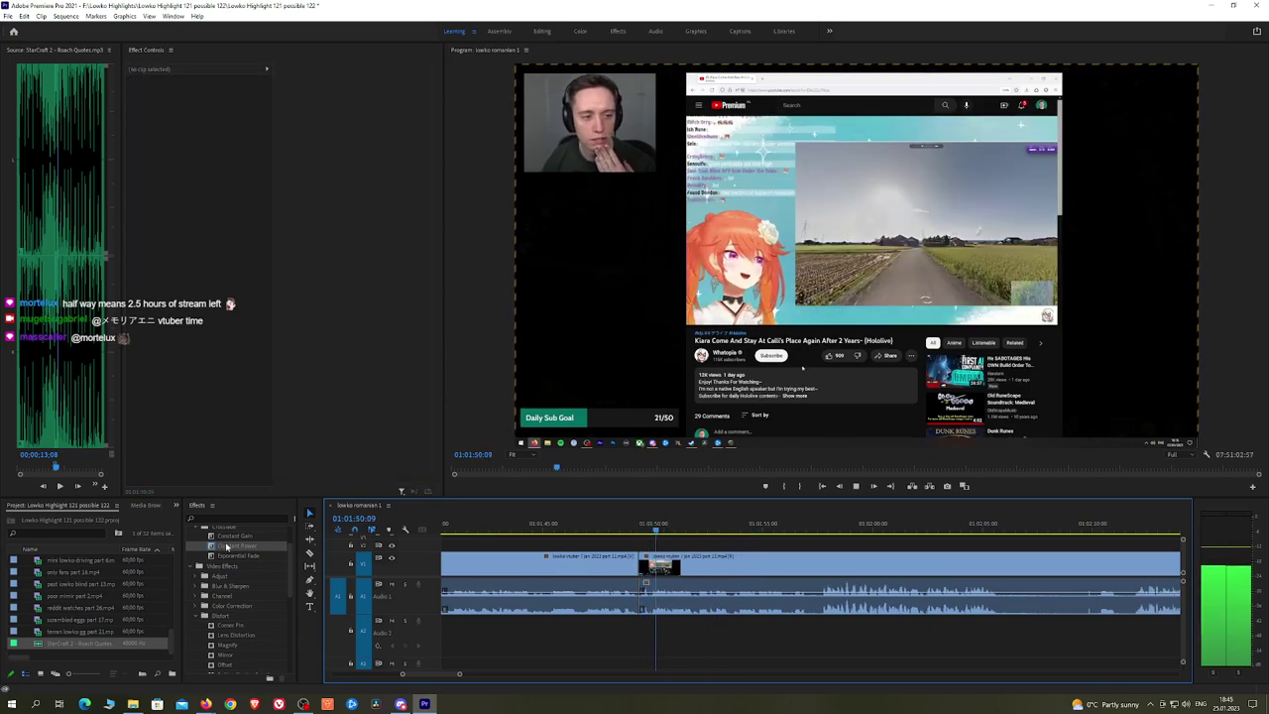
left_click_drag(238, 547, 618, 566)
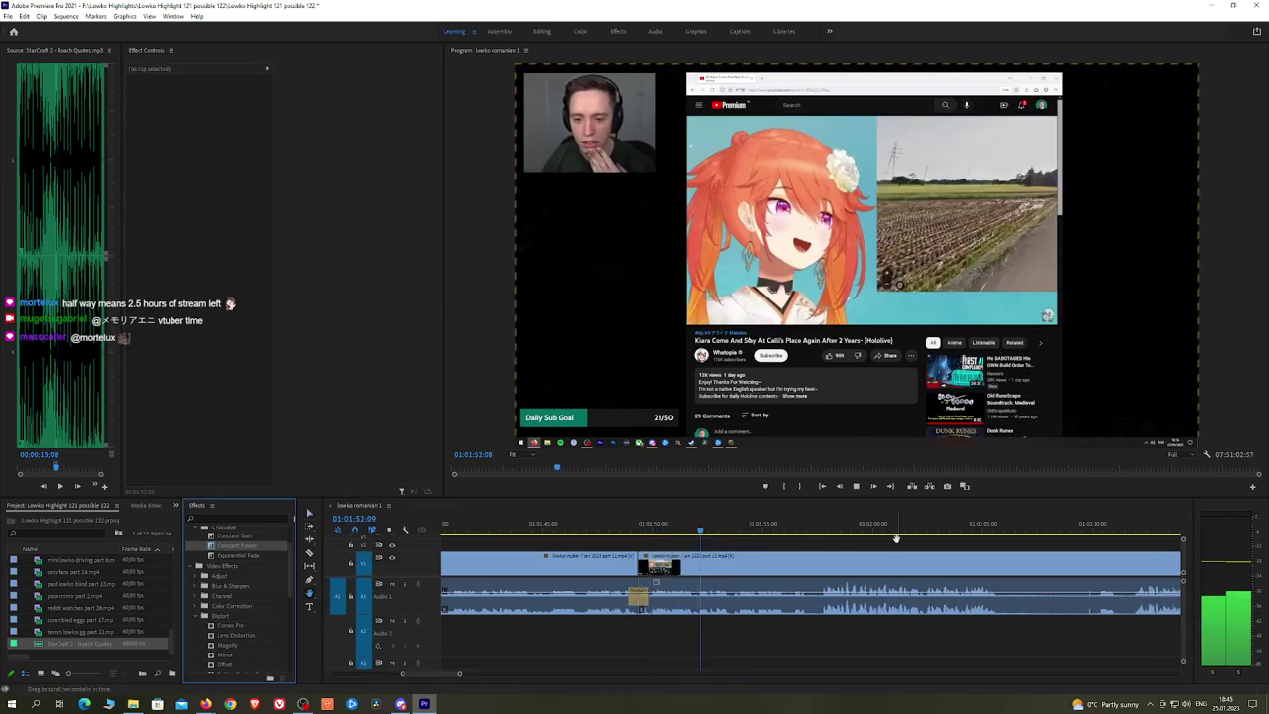
scroll(803, 545, "down", 2)
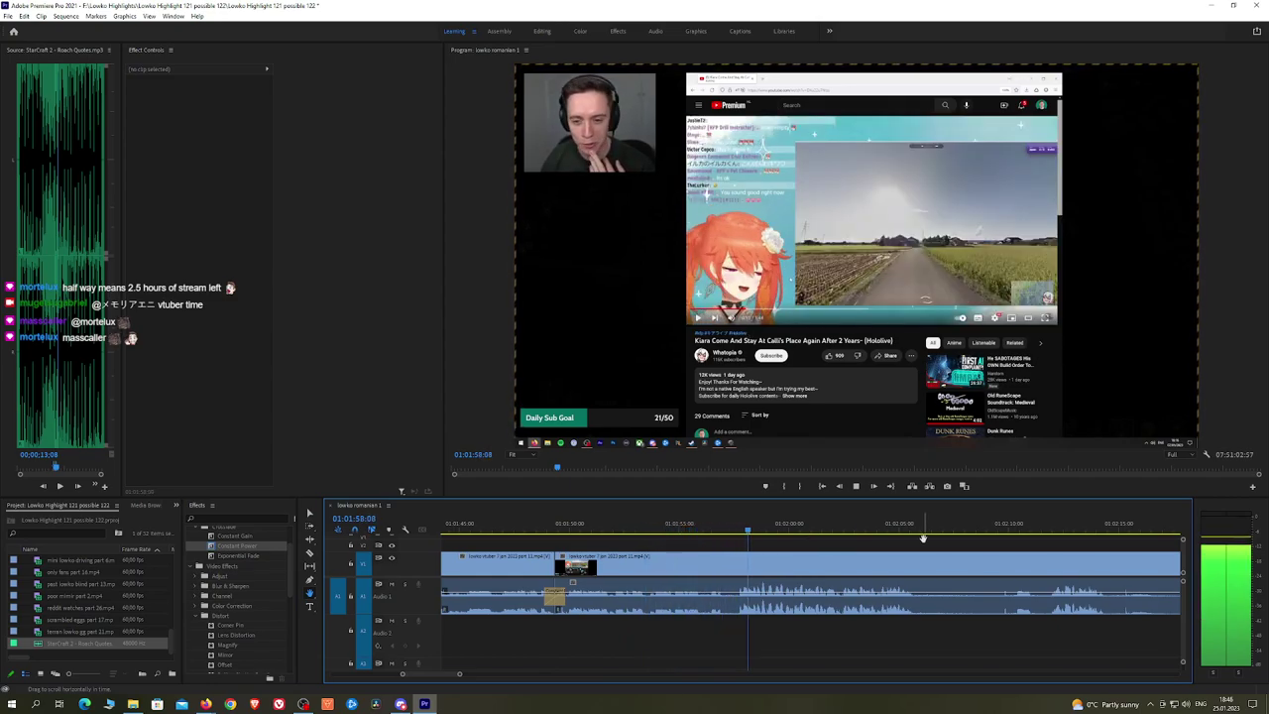
Step: Razor both ends of the next unwanted stretch and ripple-delete it
left_click_drag(960, 538, 852, 540)
scroll(848, 541, "down", 1)
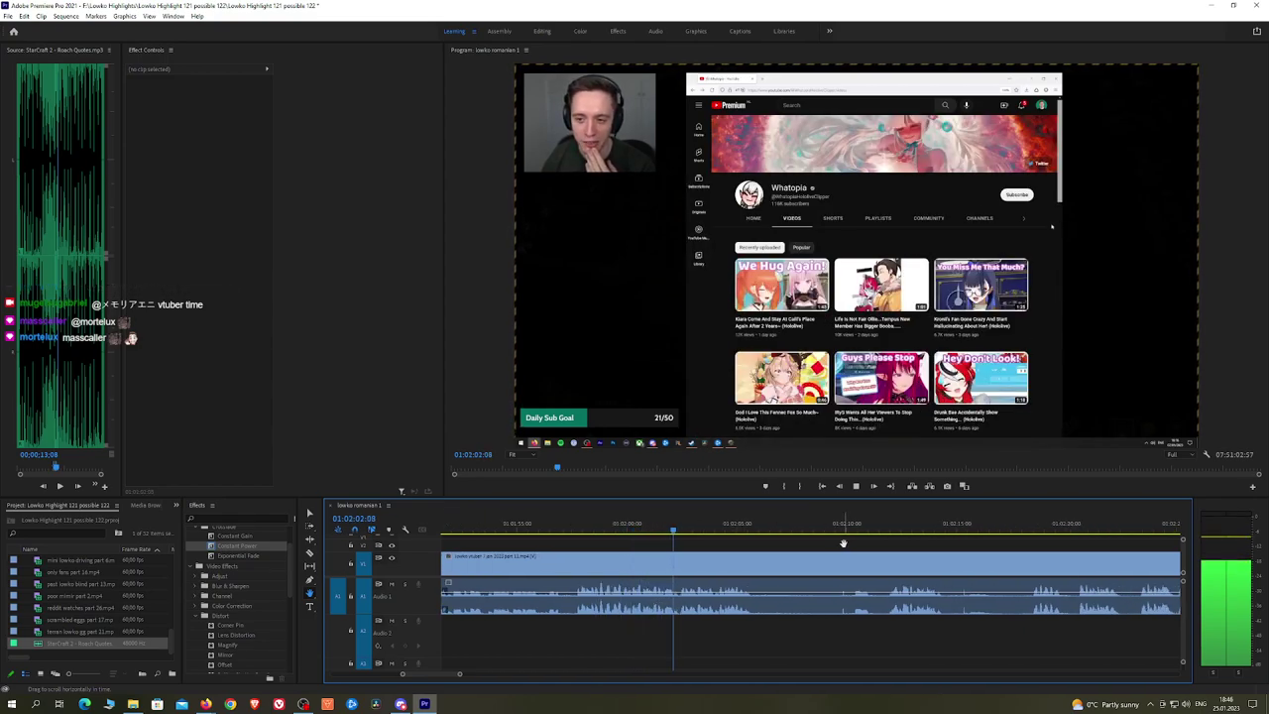
scroll(838, 544, "down", 1)
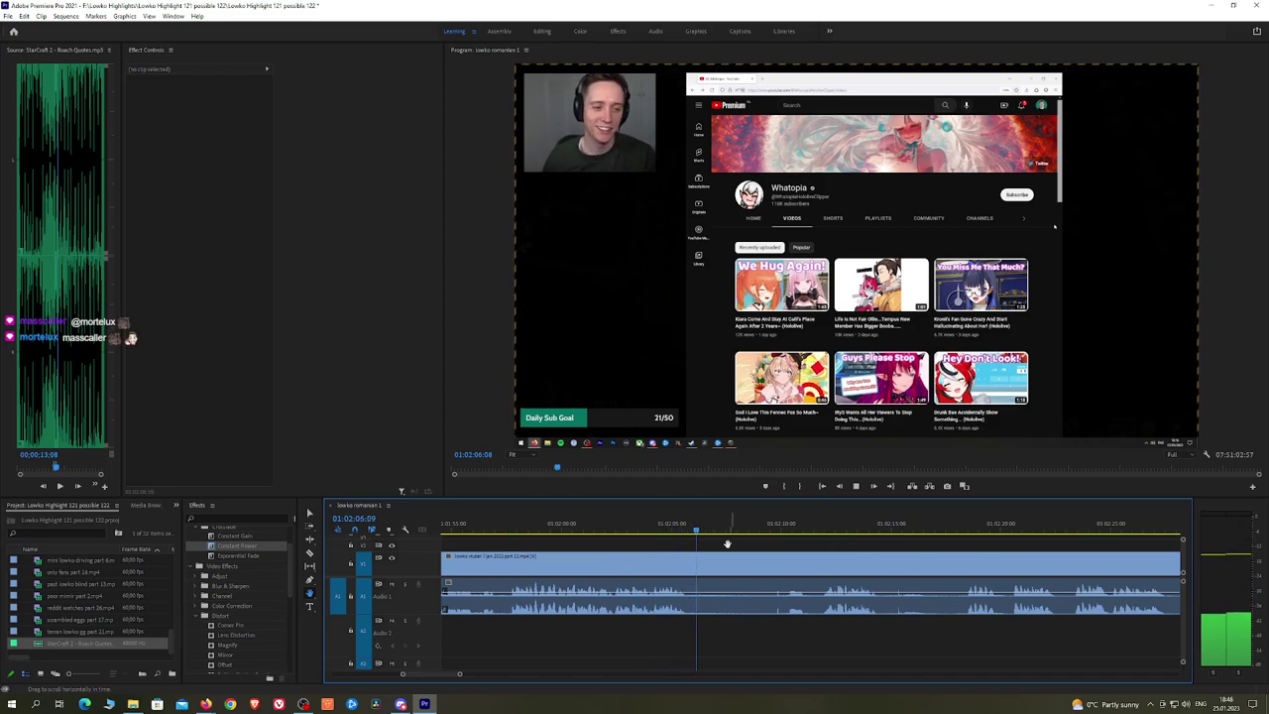
key("c")
left_click(693, 567)
left_click(775, 529)
key("space")
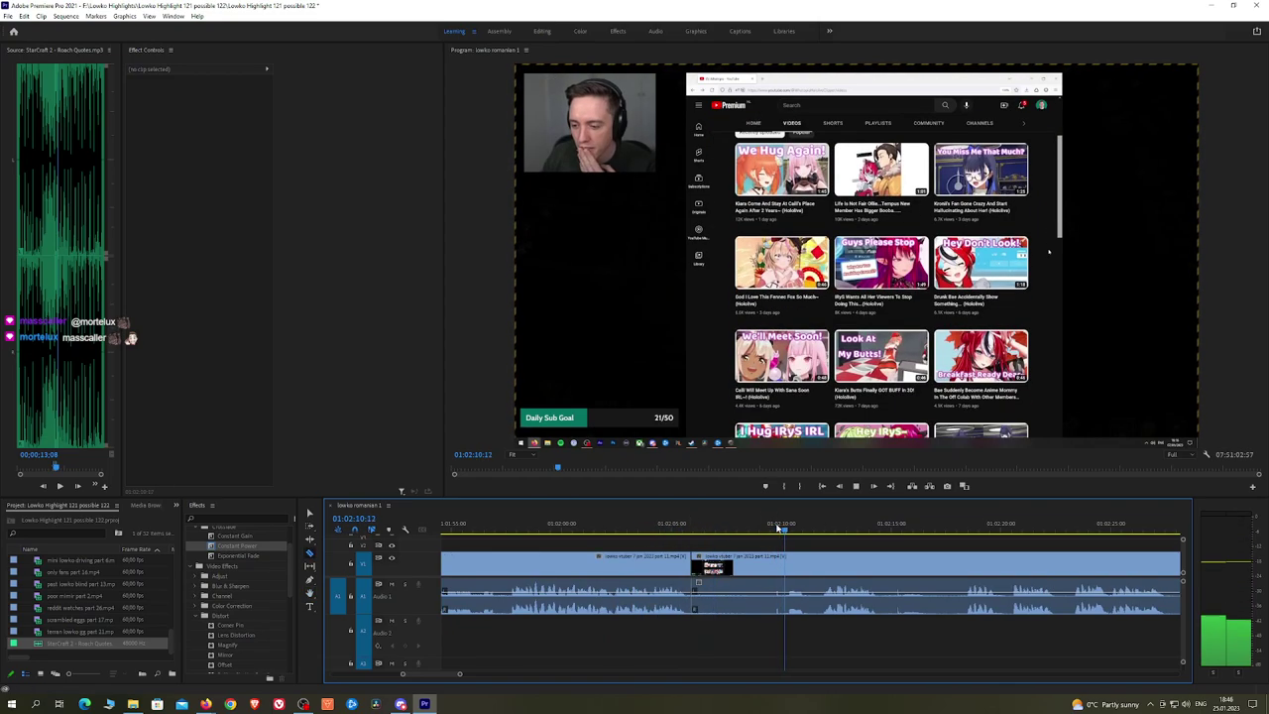
left_click(821, 564)
key("v")
left_click(804, 568)
key("shift+Delete")
key("shift+Delete")
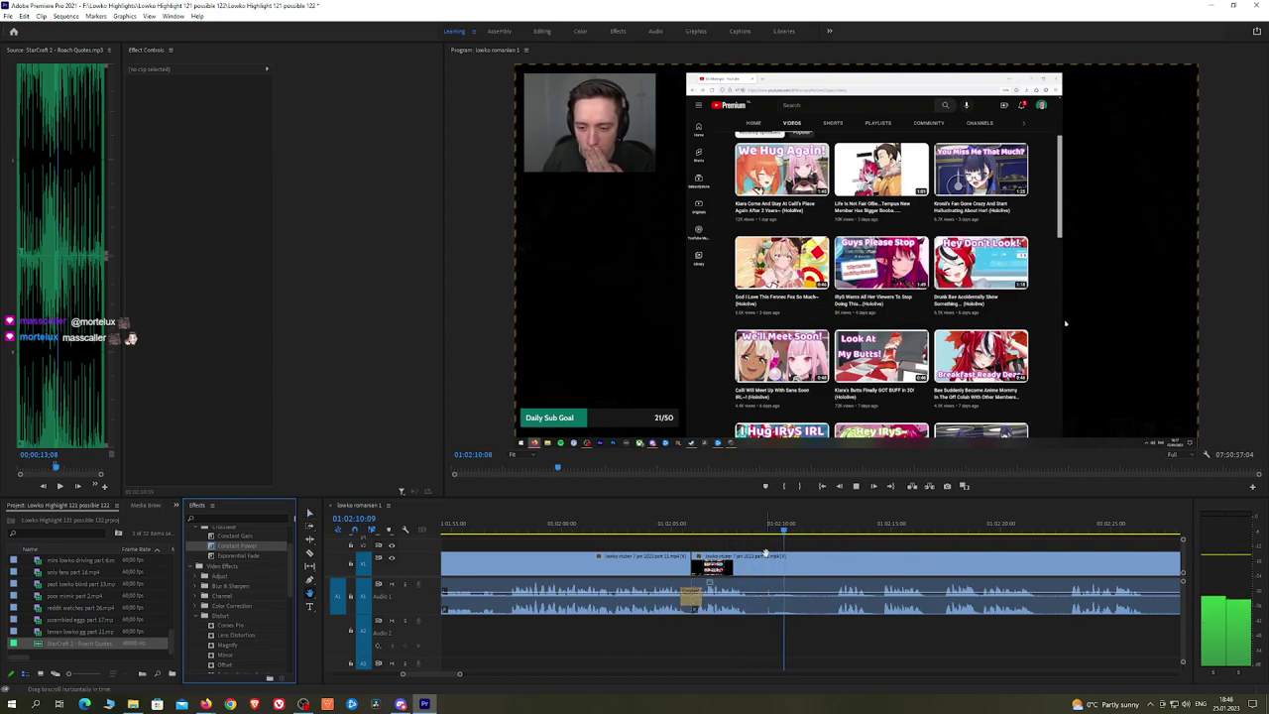
Step: Cut out the short piece around 01:02:21–01:02:28 and crossfade its audio edit with Constant Power
left_click(832, 532)
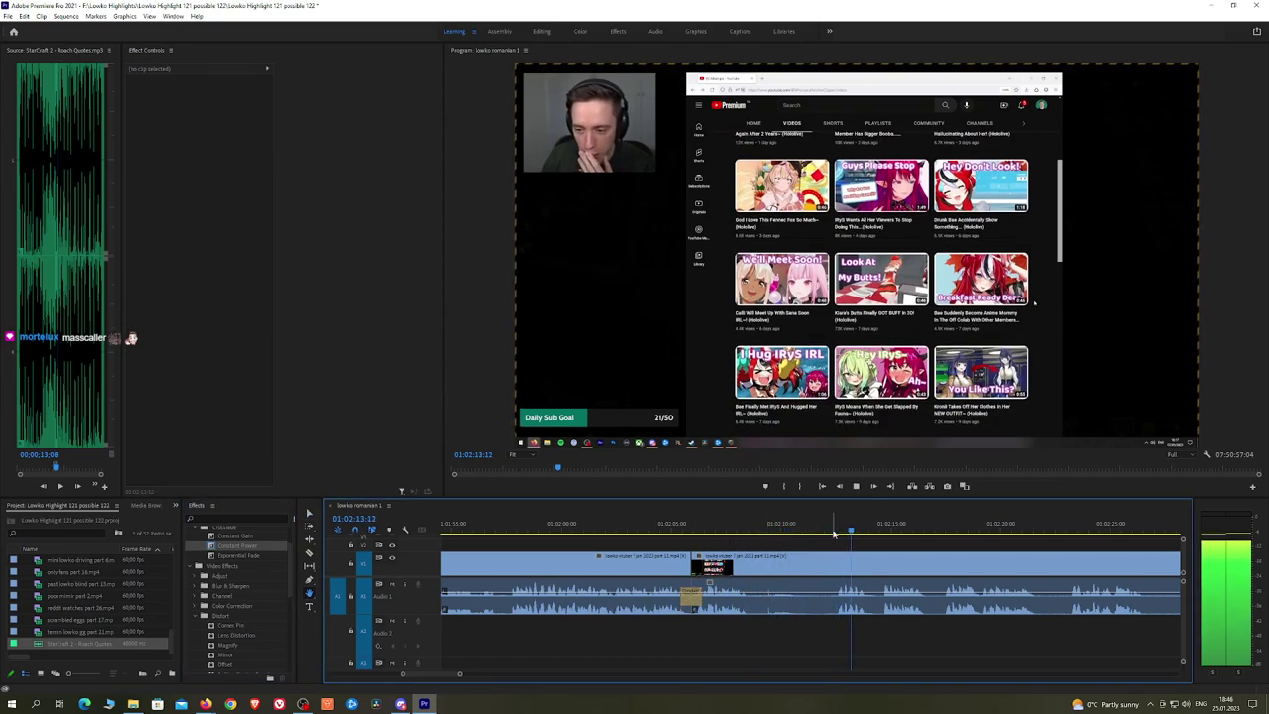
scroll(823, 541, "down", 5)
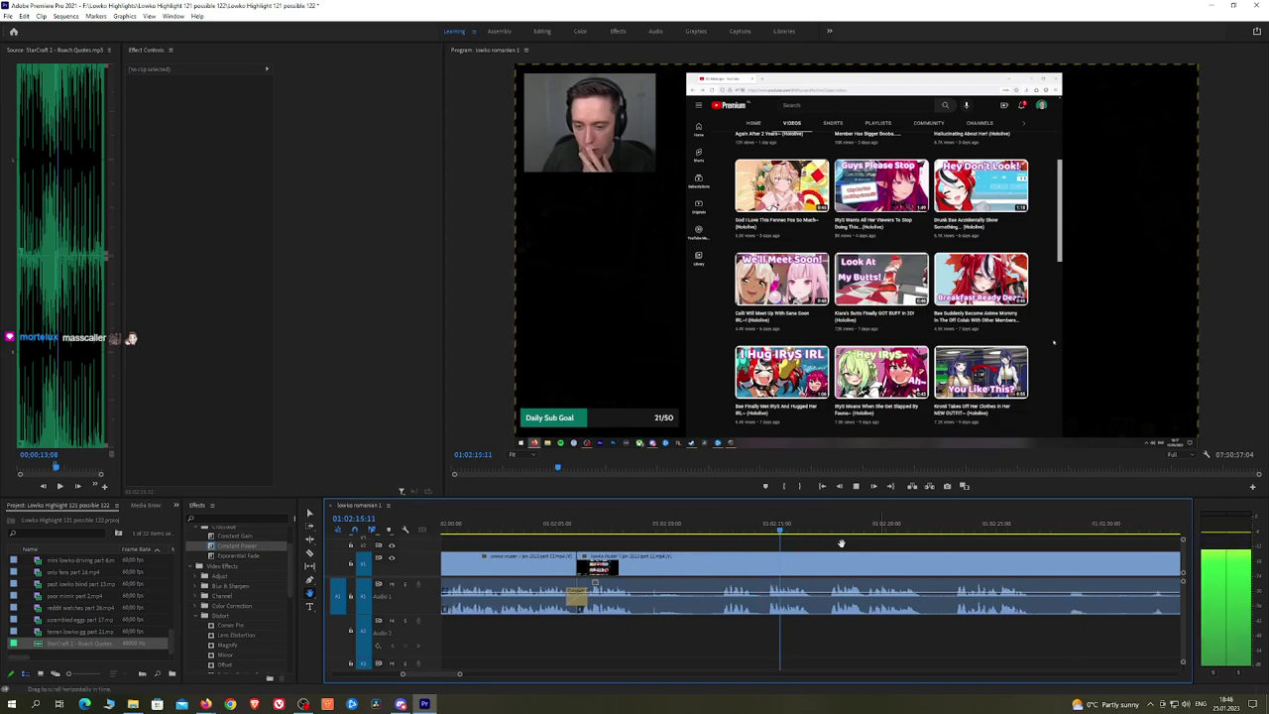
scroll(814, 544, "down", 3)
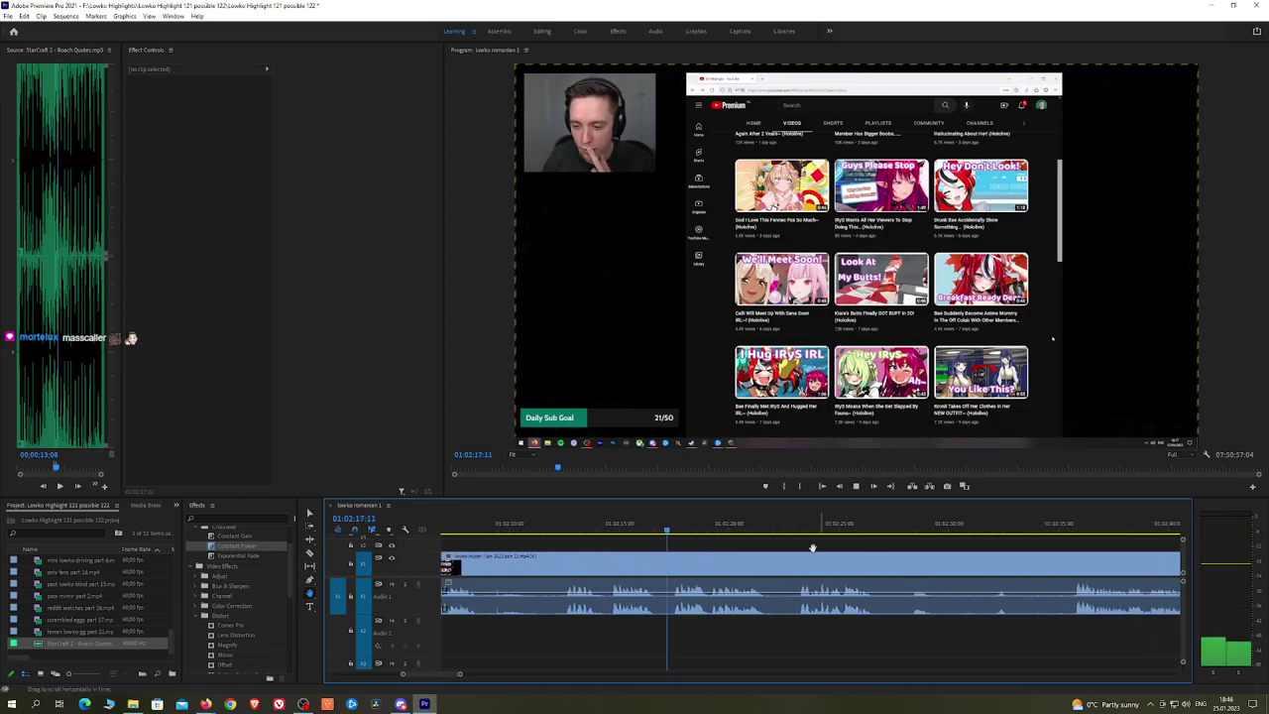
left_click_drag(828, 545, 765, 542)
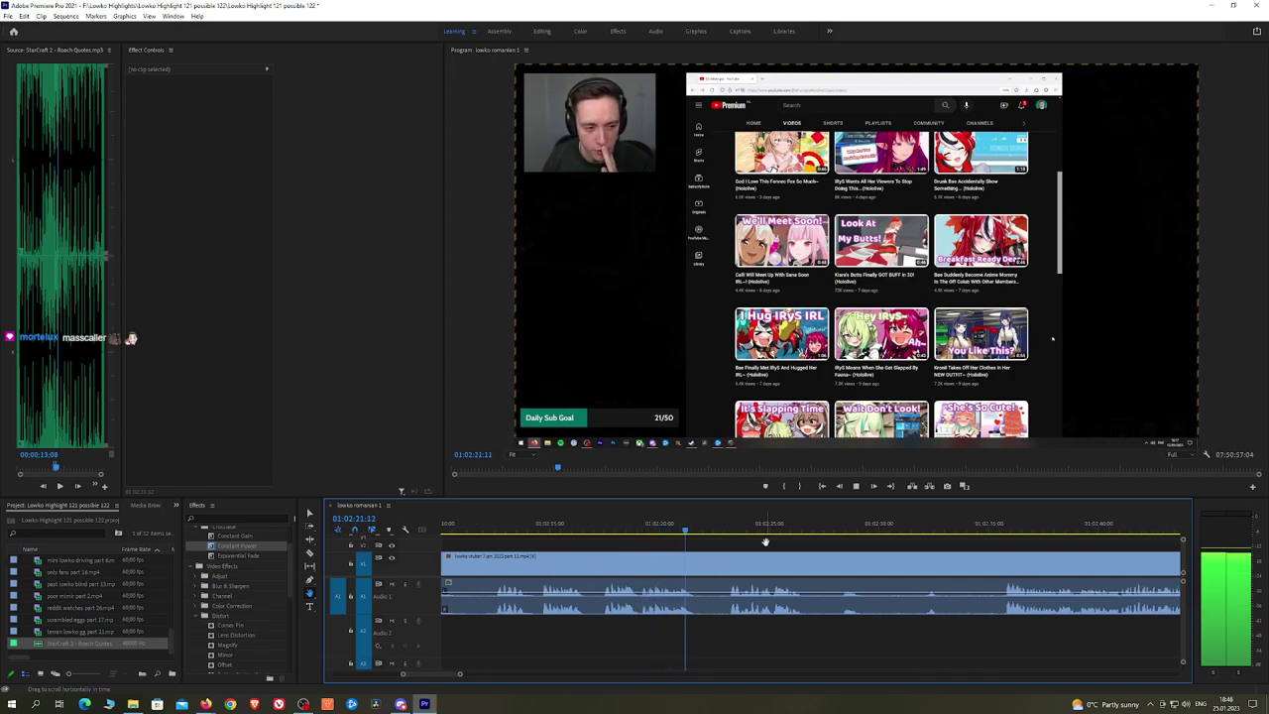
key("c")
left_click(696, 561)
left_click(727, 561)
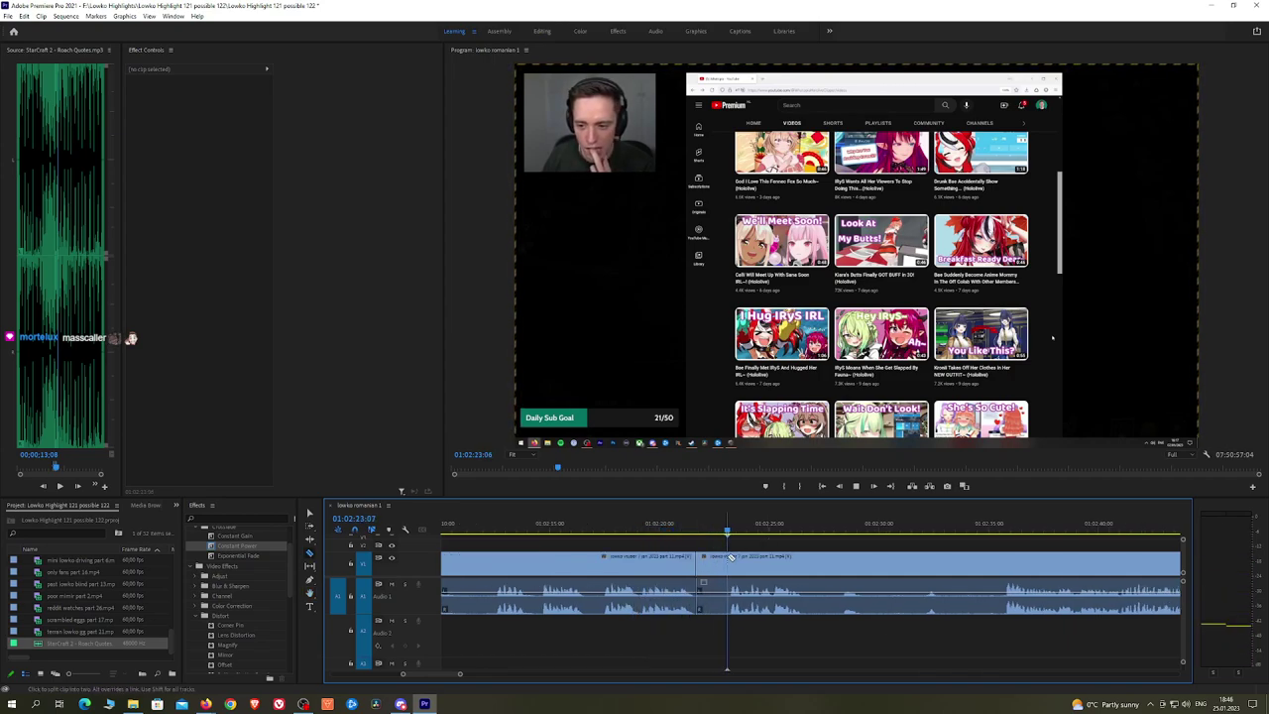
key("v")
left_click(719, 562)
key("shift+Delete")
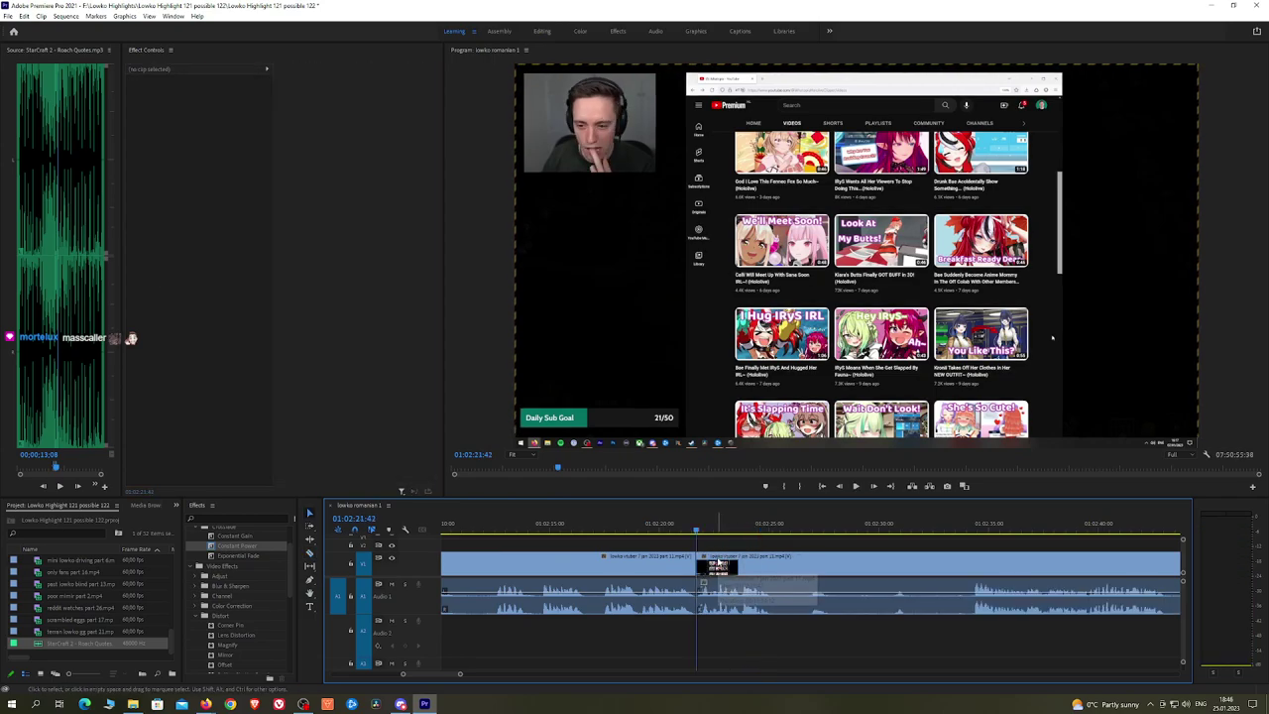
left_click_drag(243, 547, 698, 597)
Step: Pan the timeline and play back the sequence to review the edit
key("h")
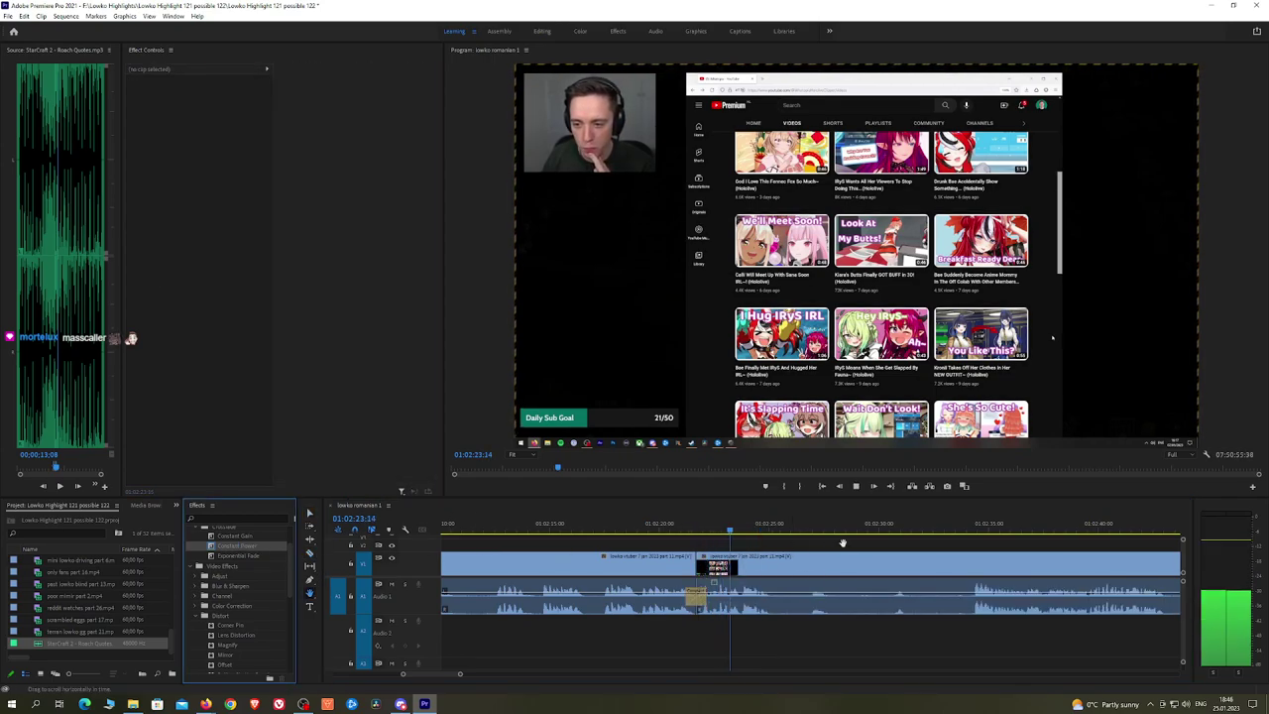
mouse_move(855, 542)
left_mouse_down()
mouse_move(760, 531)
mouse_move(851, 532)
left_mouse_up()
key("space")
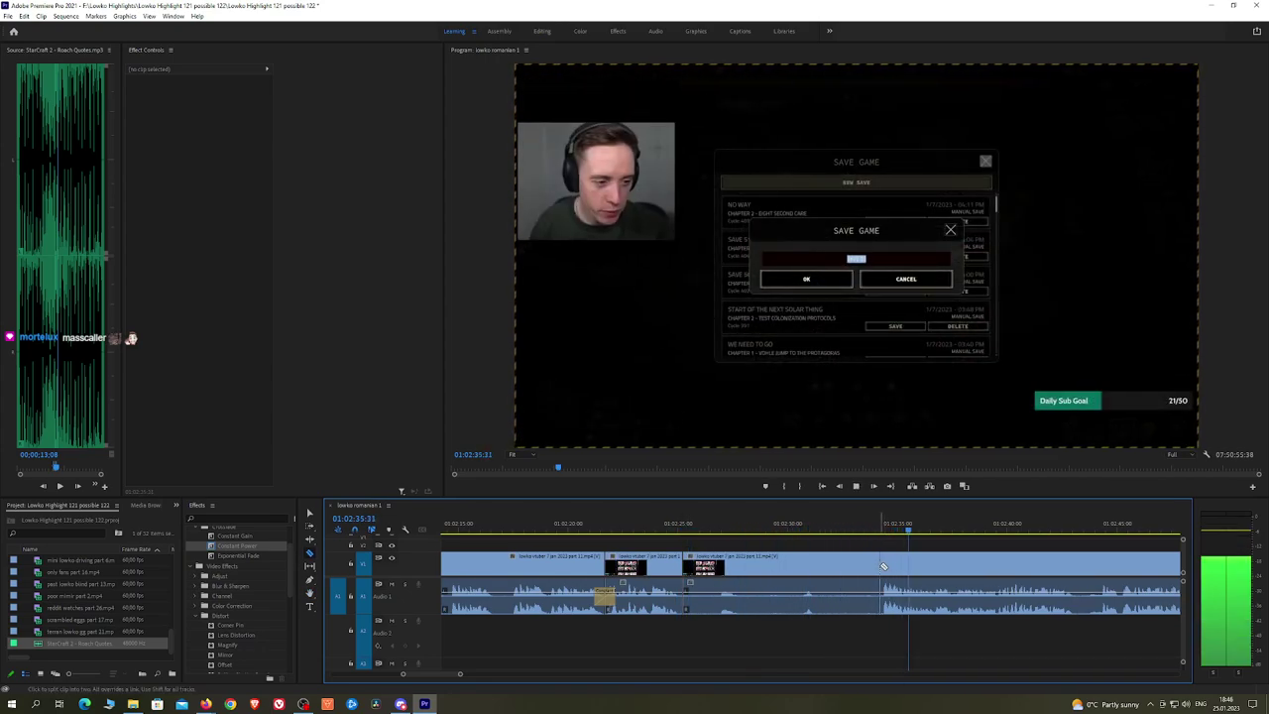
Step: Ripple delete the selected dull stretch of stream footage and close the gap
left_click(859, 571)
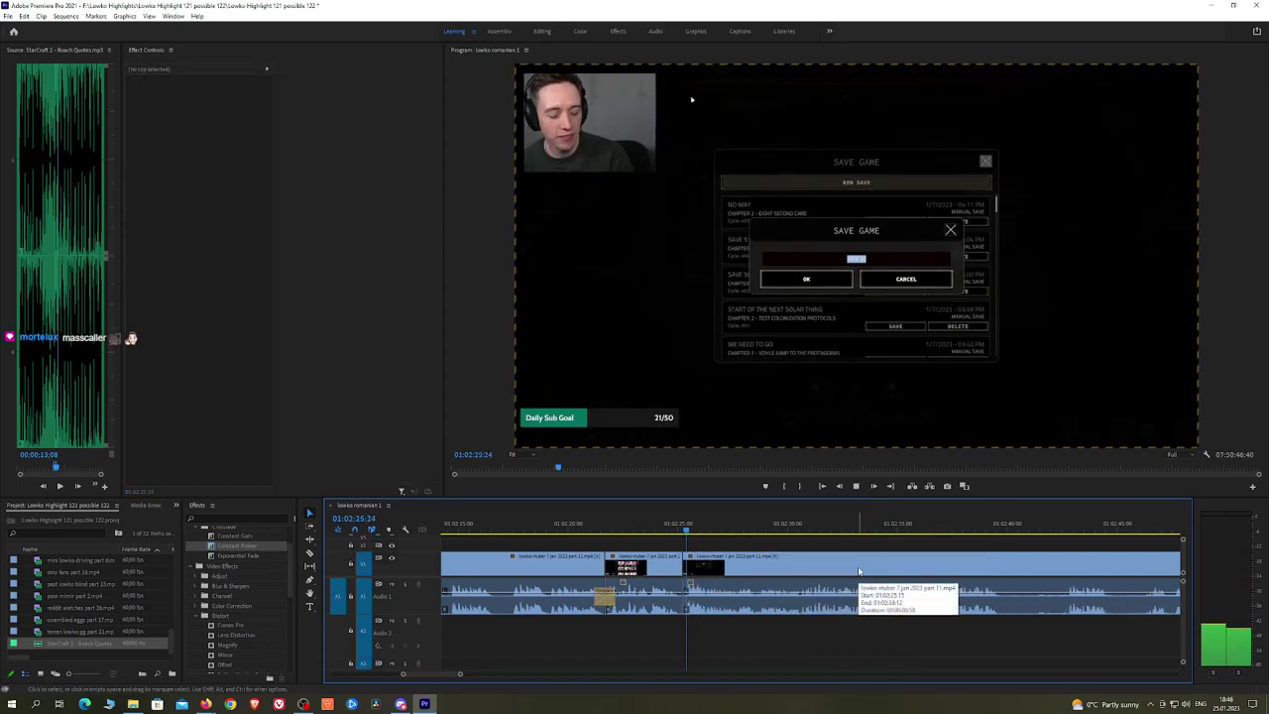
key("shift+Delete")
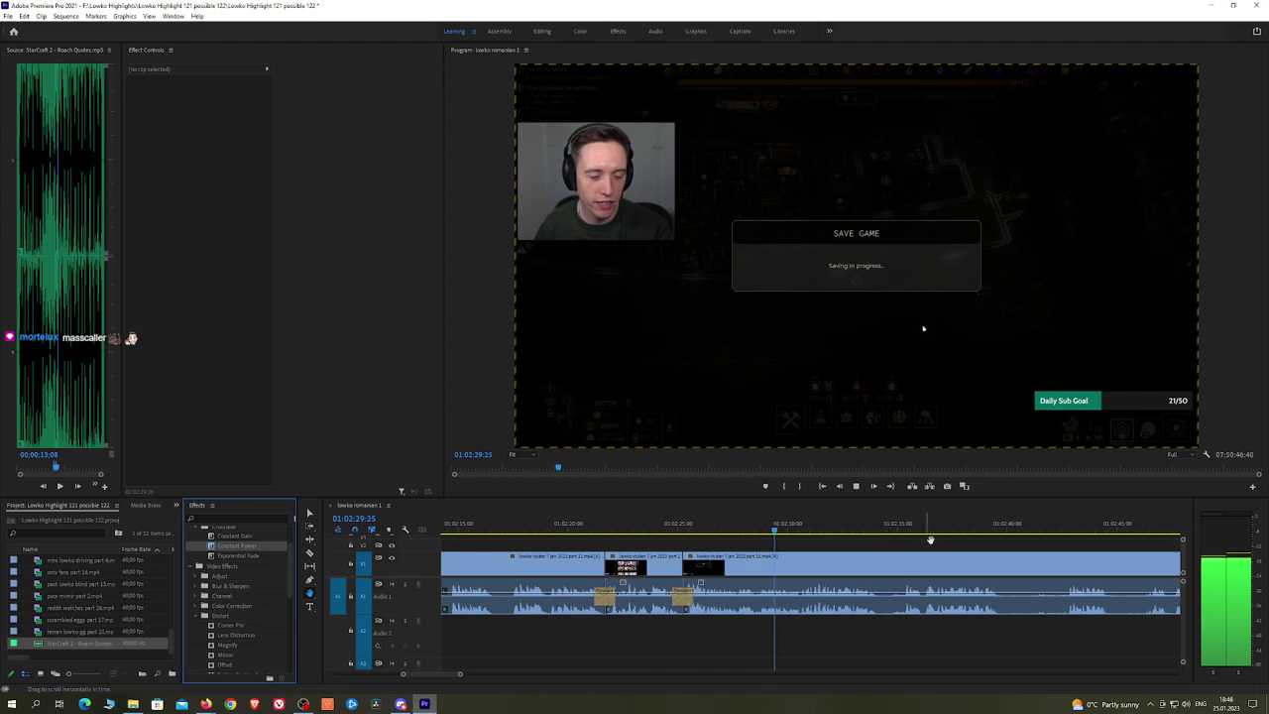
scroll(873, 535, "down", 2)
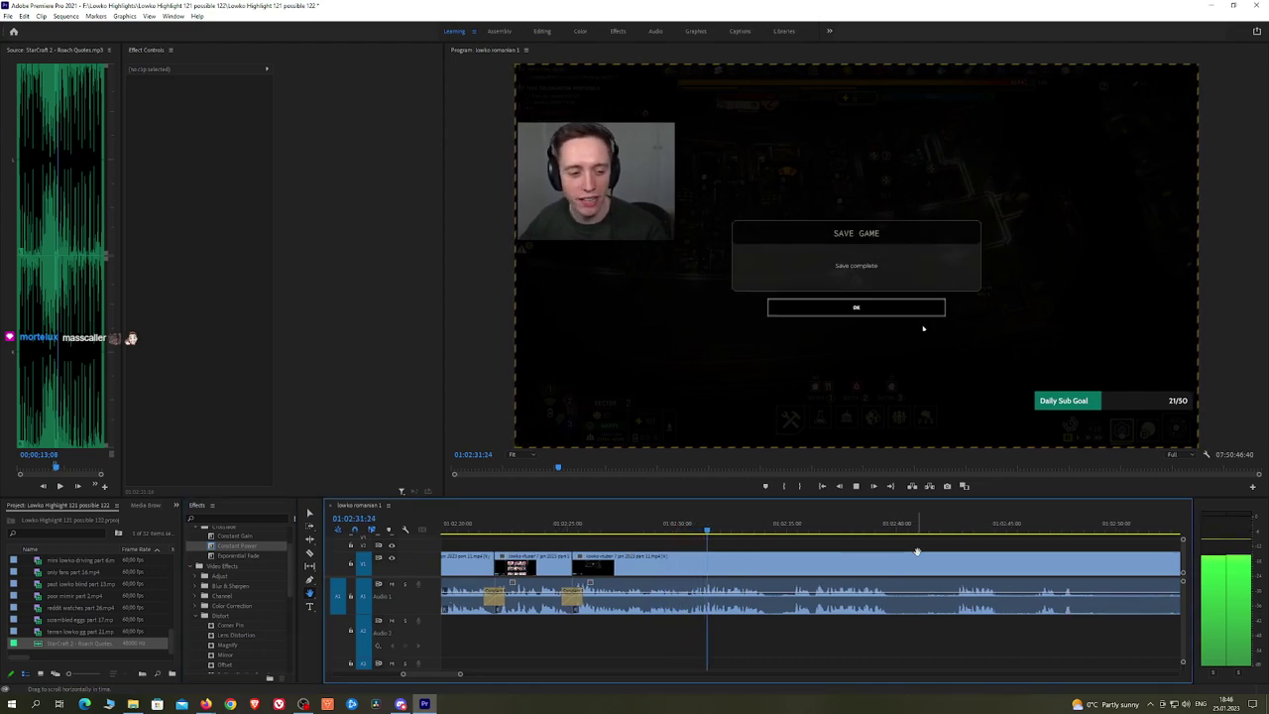
scroll(843, 552, "down", 1)
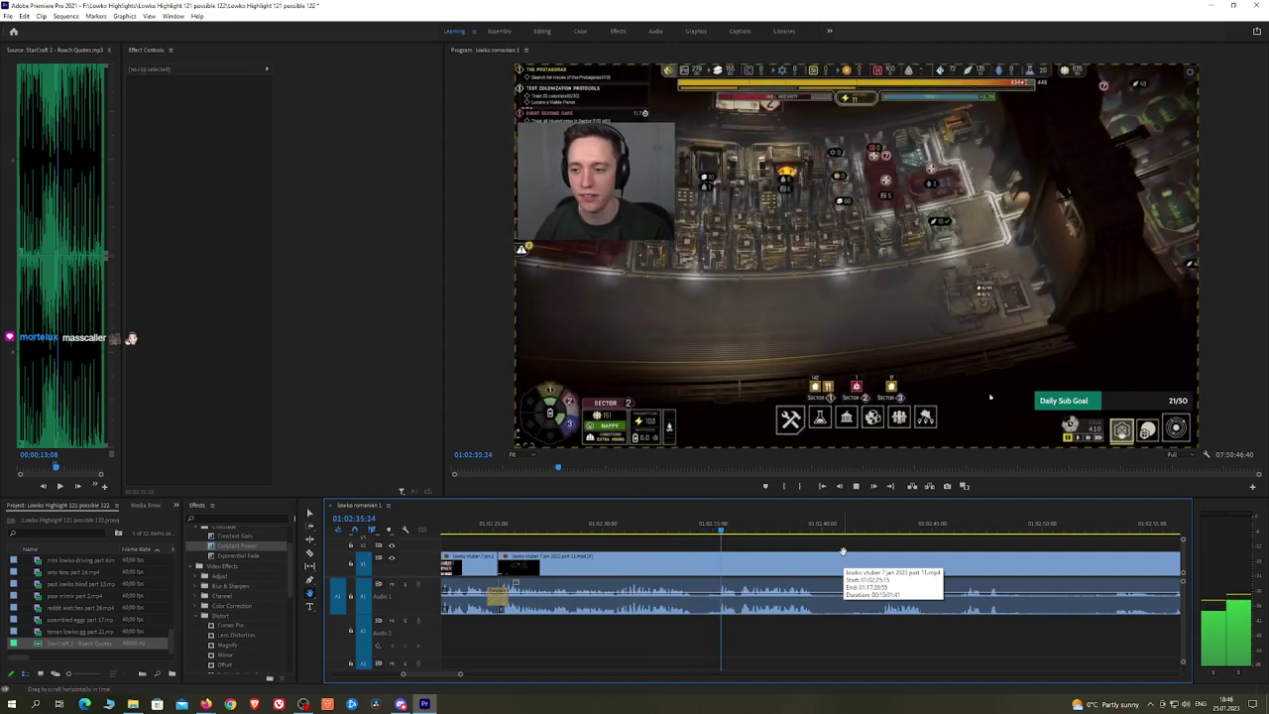
scroll(803, 544, "down", 1)
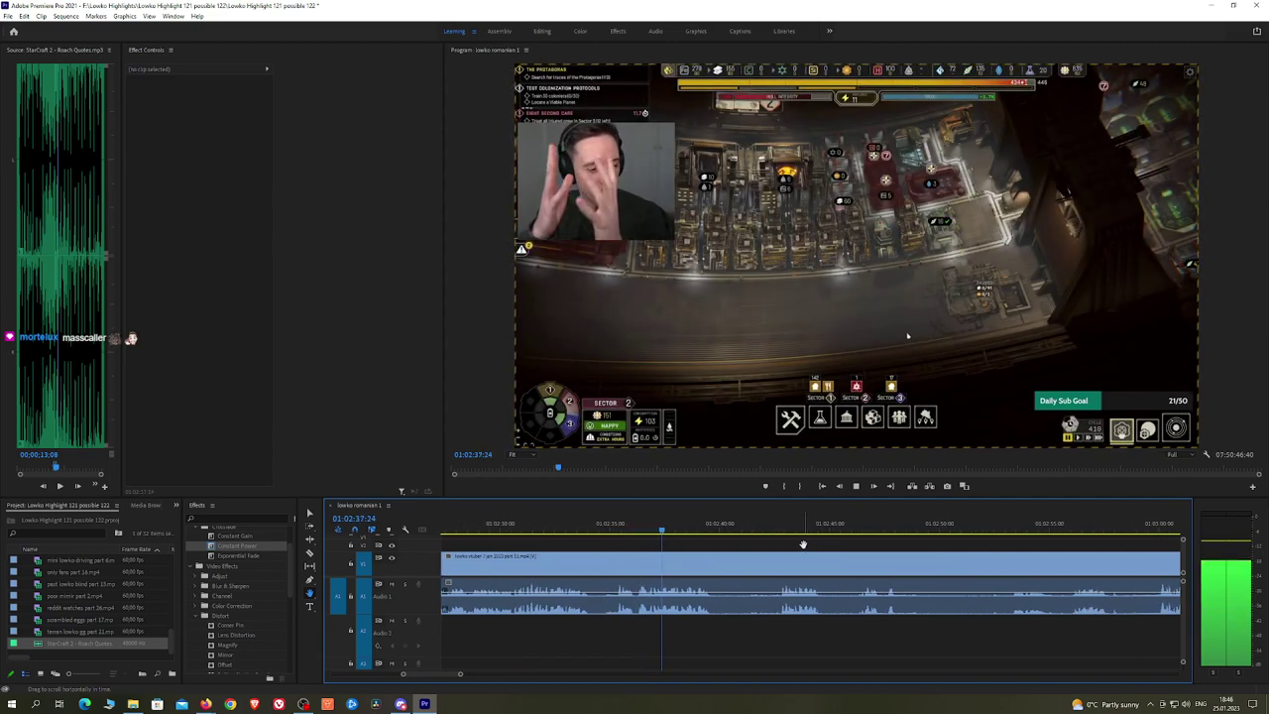
Step: Razor-cut and ripple delete a short segment, adding a Constant Power crossfade on its audio edit
key("space")
key("c")
left_click(715, 563)
key("space")
left_click(779, 527)
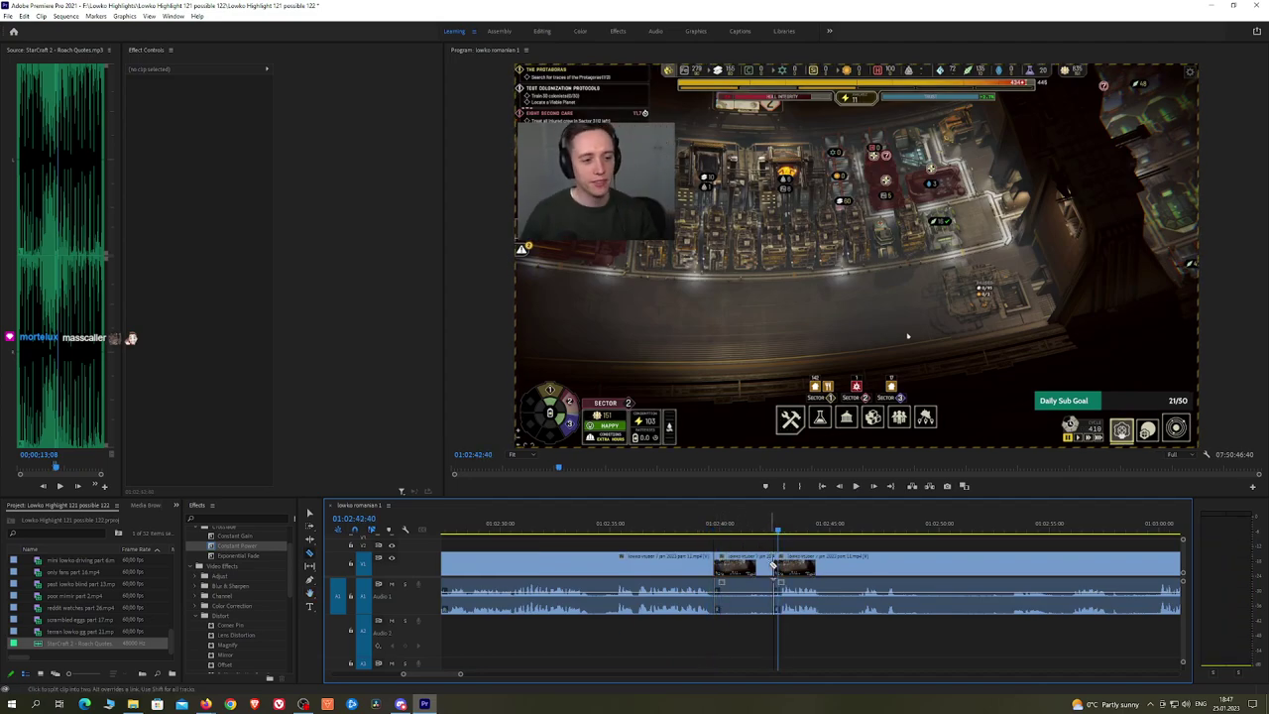
left_click(774, 563)
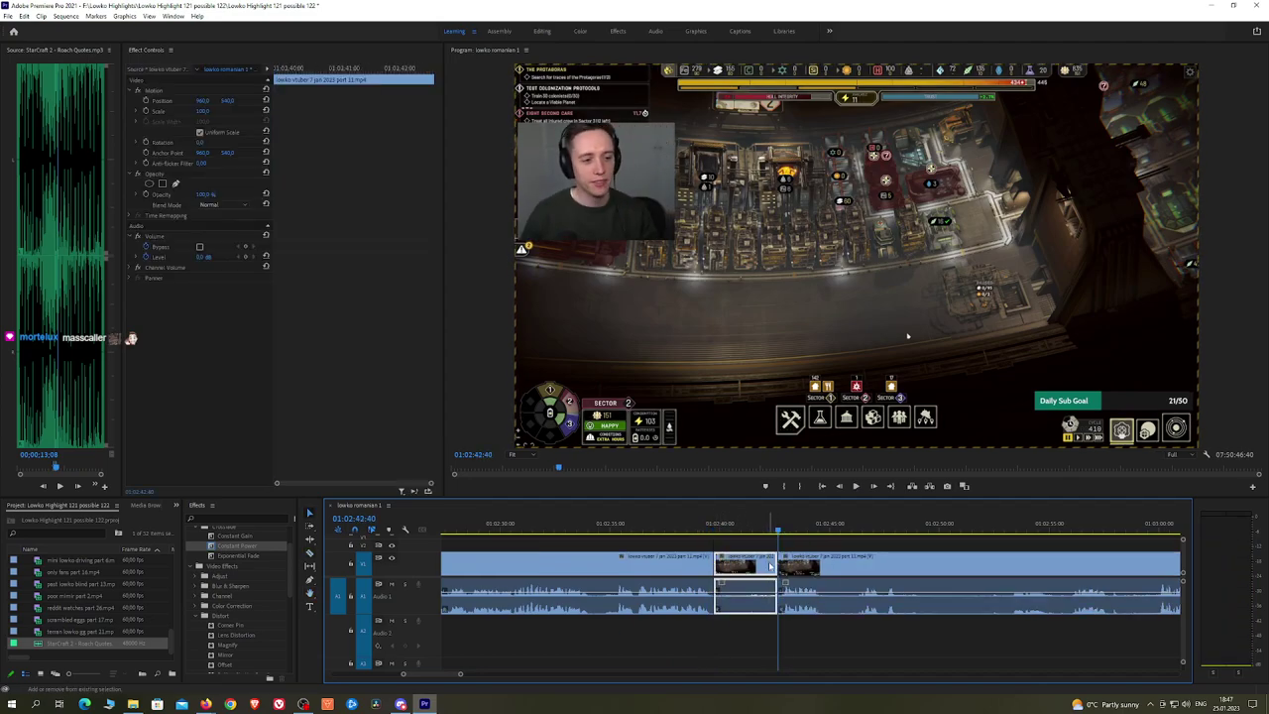
key("shift+Delete")
key("Up")
key("space")
left_click_drag(246, 553, 714, 595)
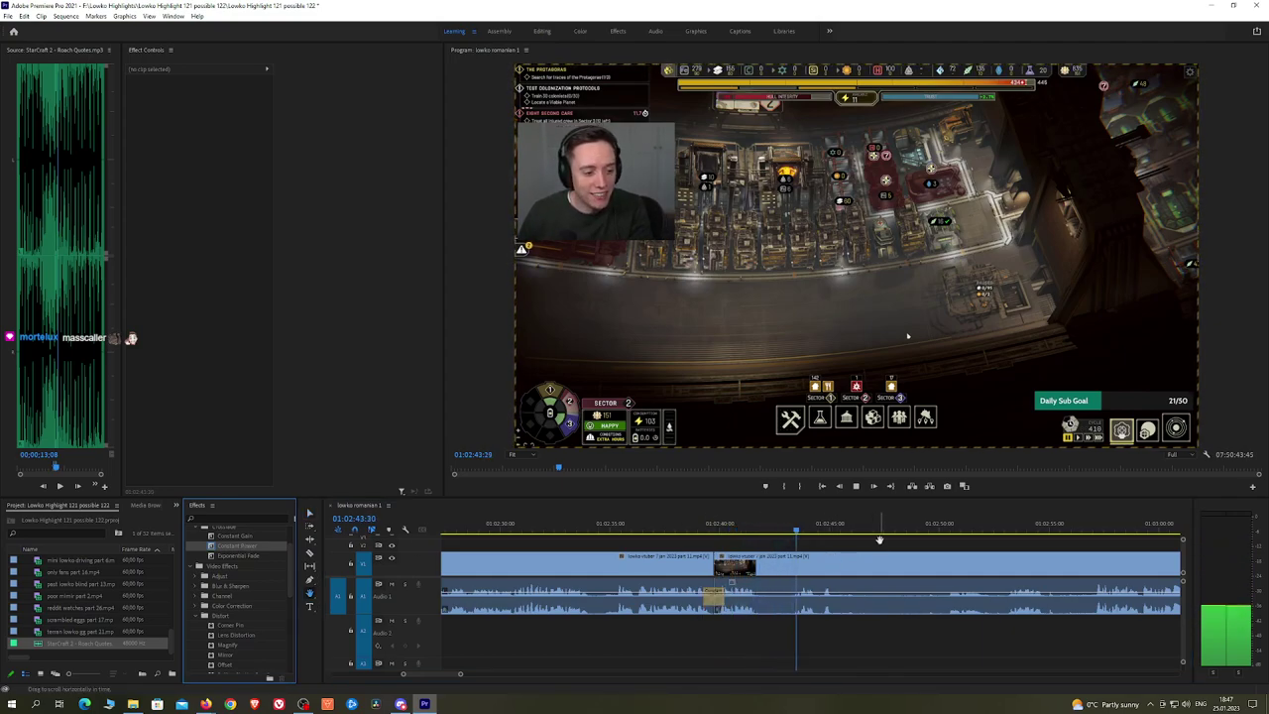
Step: Split the clip at two later points and ripple delete the stretch between them
scroll(801, 553, "down", 2)
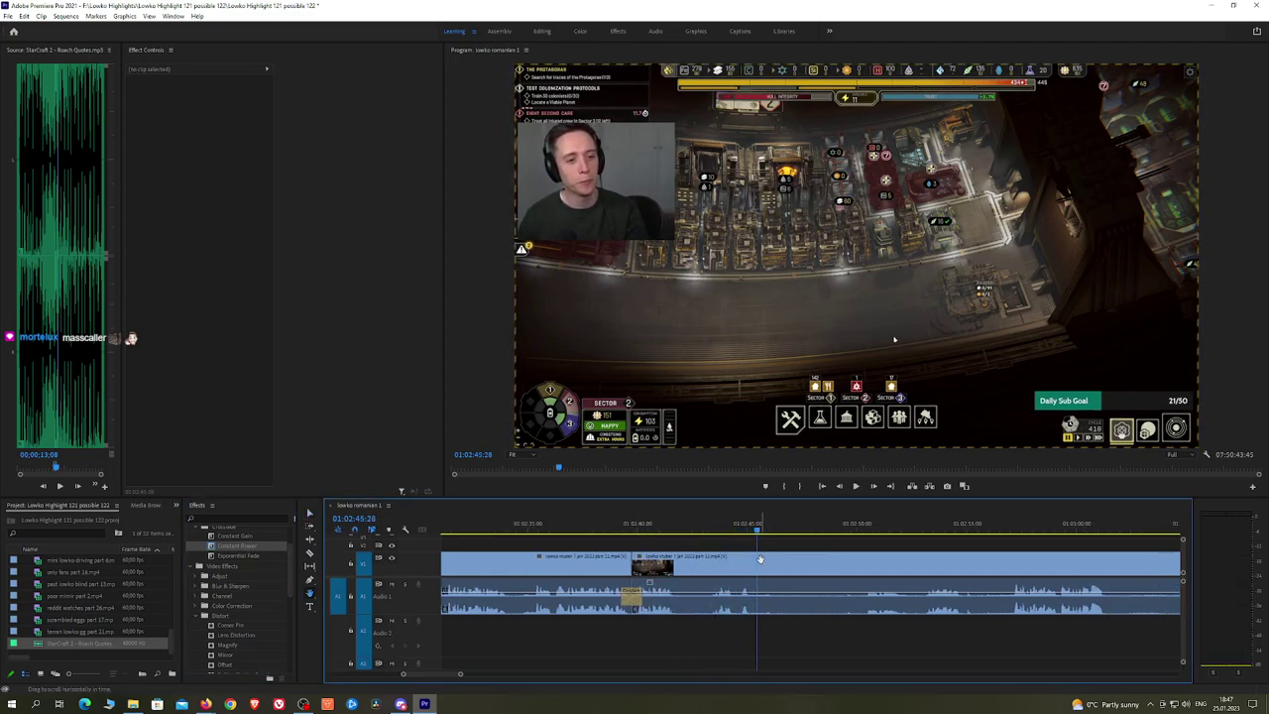
key("ctrl+k")
left_click(920, 517)
key("space")
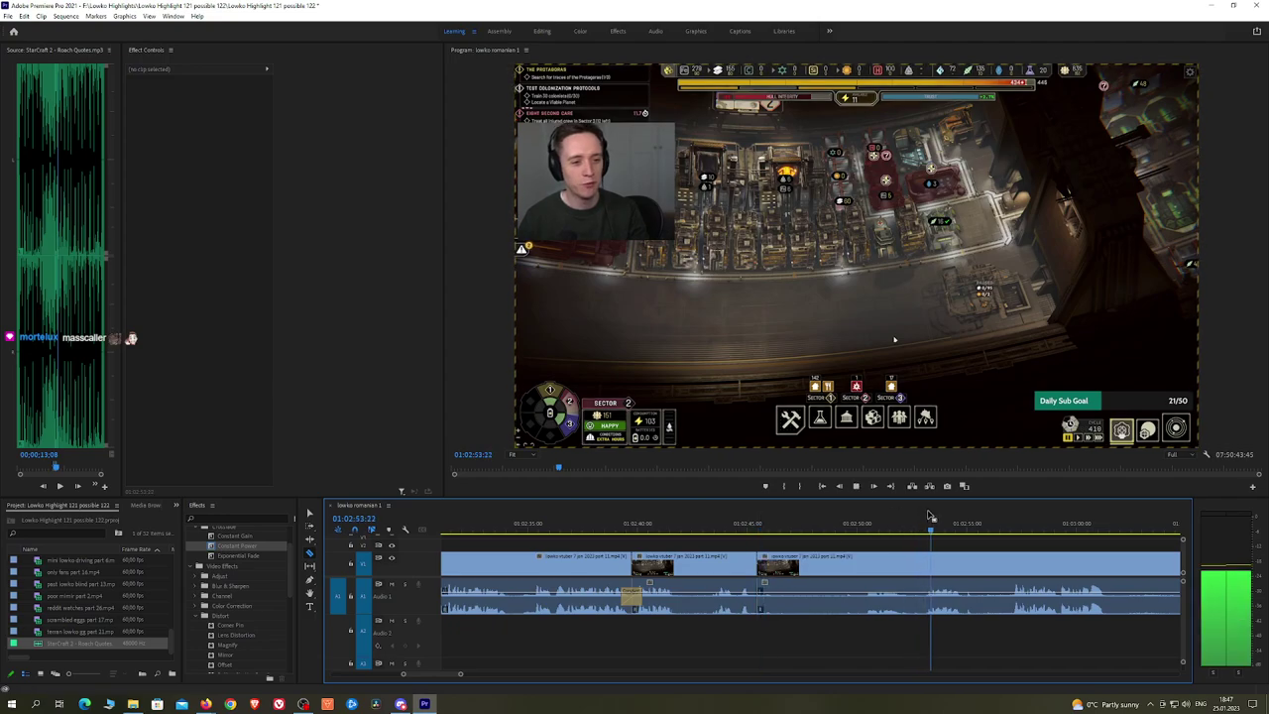
left_click(923, 564)
key("v")
left_click(916, 569)
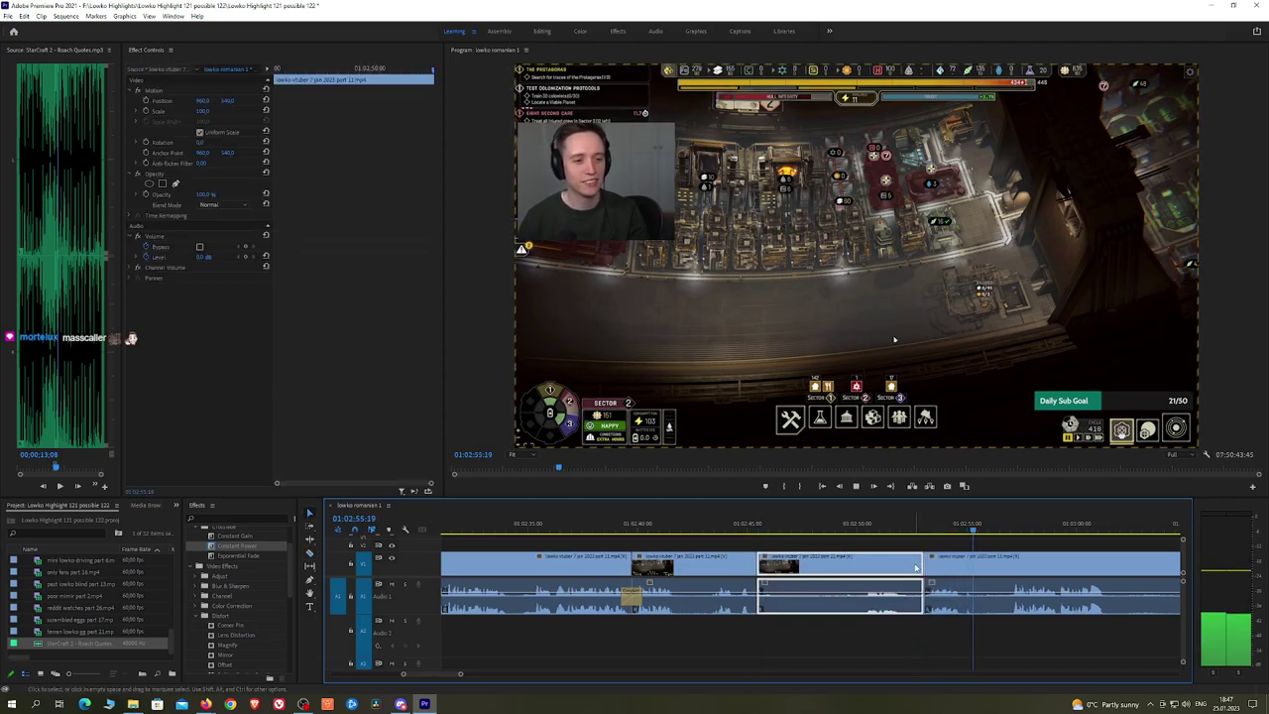
key("shift+Delete")
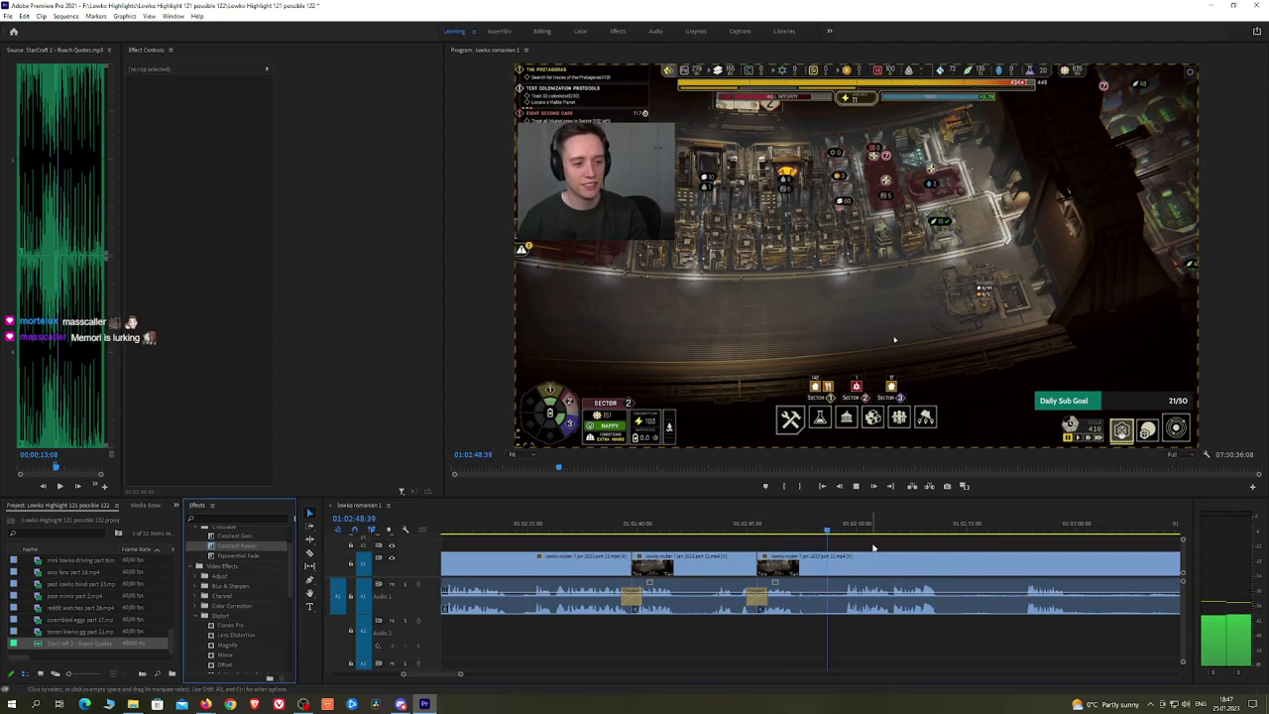
scroll(804, 542, "down", 3)
left_click_drag(804, 543, 796, 541)
Step: Cut out another unwanted stretch and place a Constant Power crossfade on the audio join
key("c")
key("h")
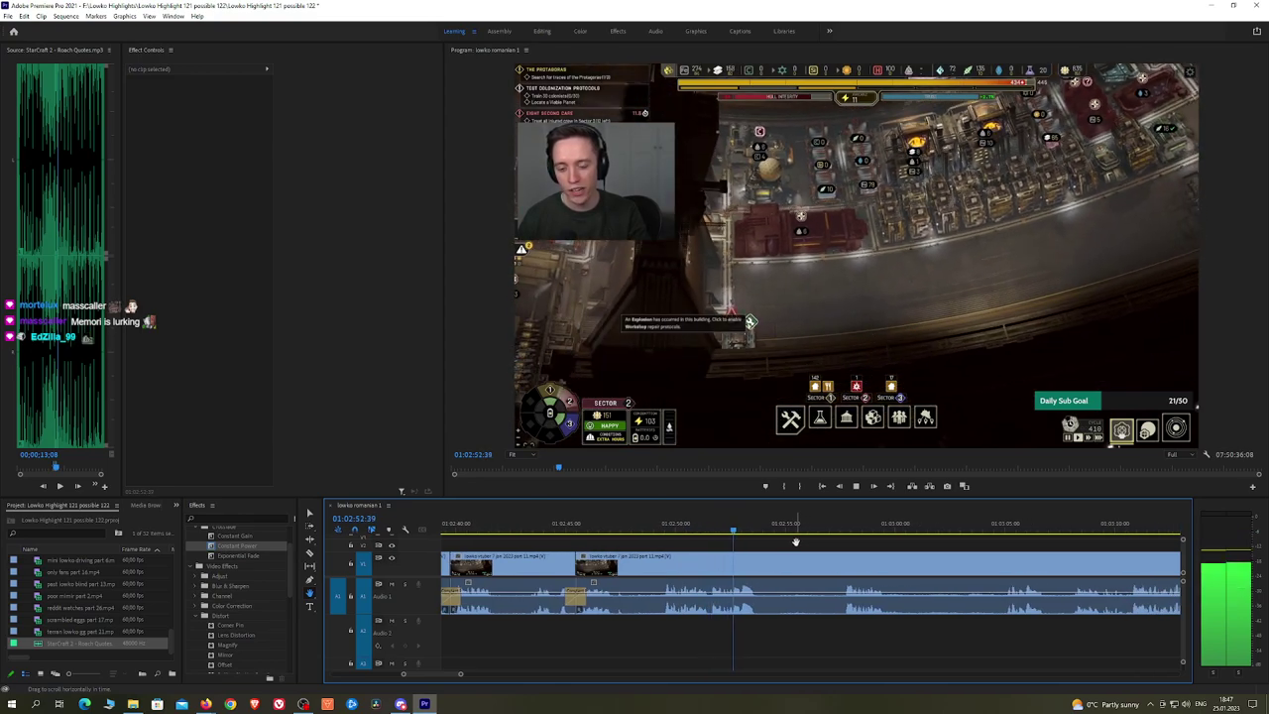
key("c")
left_click(771, 557)
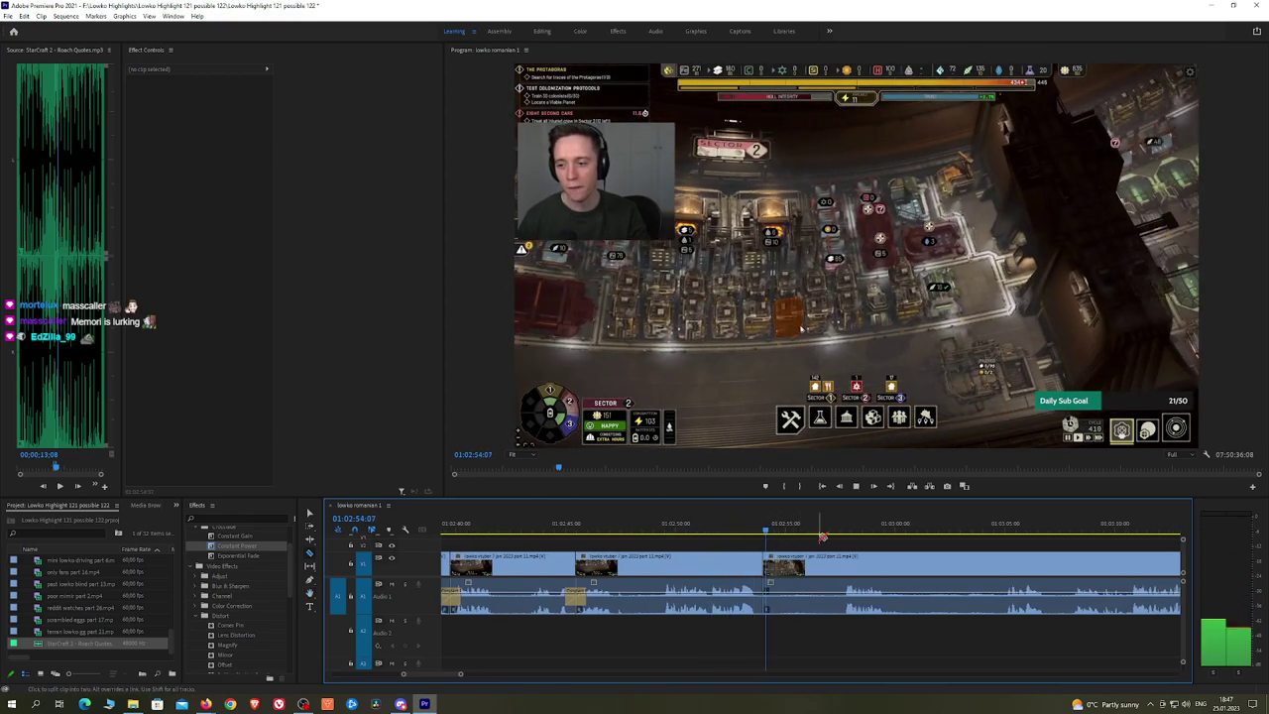
left_click(842, 532)
key("v")
left_click(838, 562)
key("c")
left_click(843, 562)
key("v")
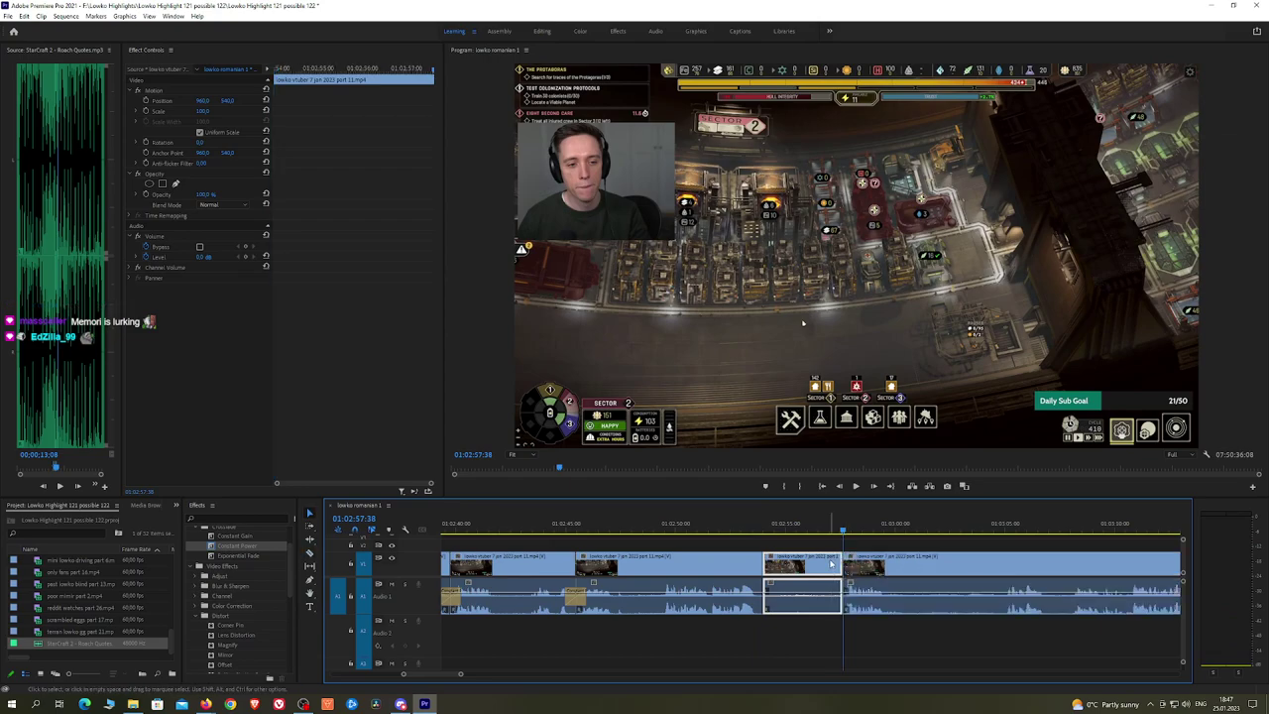
key("shift+Delete")
left_click(260, 546)
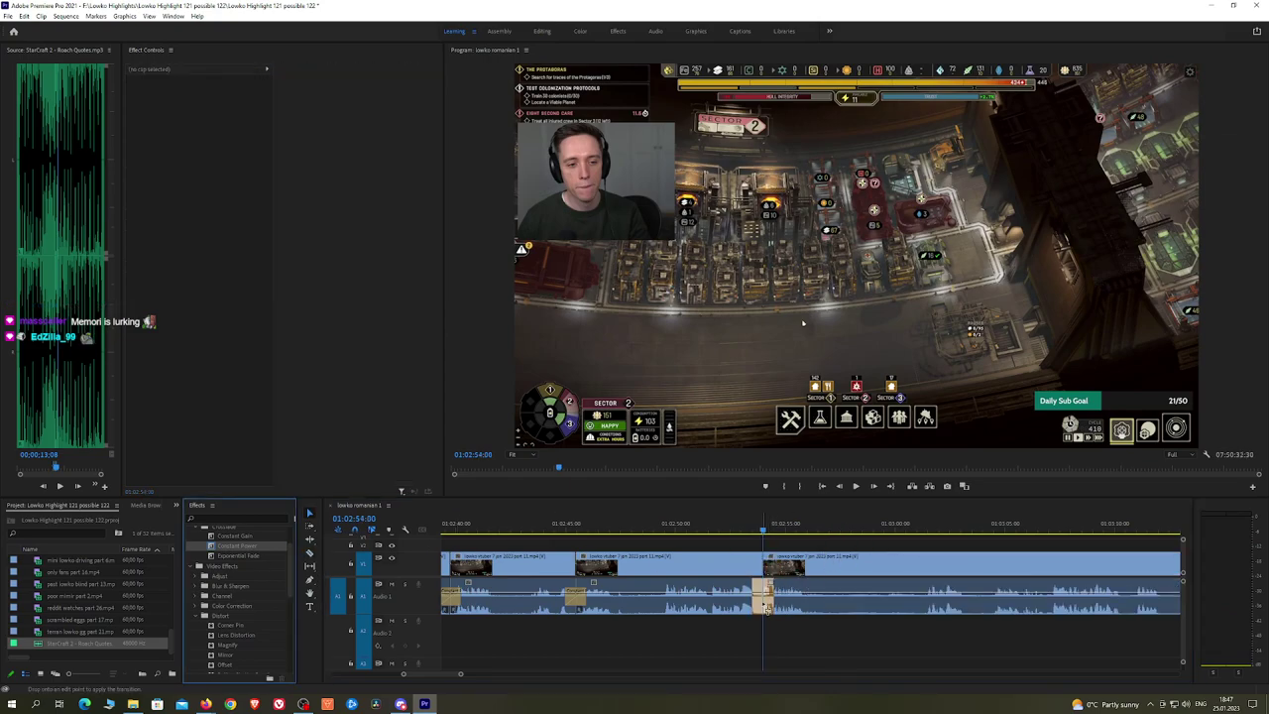
left_click_drag(767, 608, 767, 607)
Step: Replay the join, then split with Ctrl+K and ripple delete the next unwanted stretch
left_click(661, 530)
key("space")
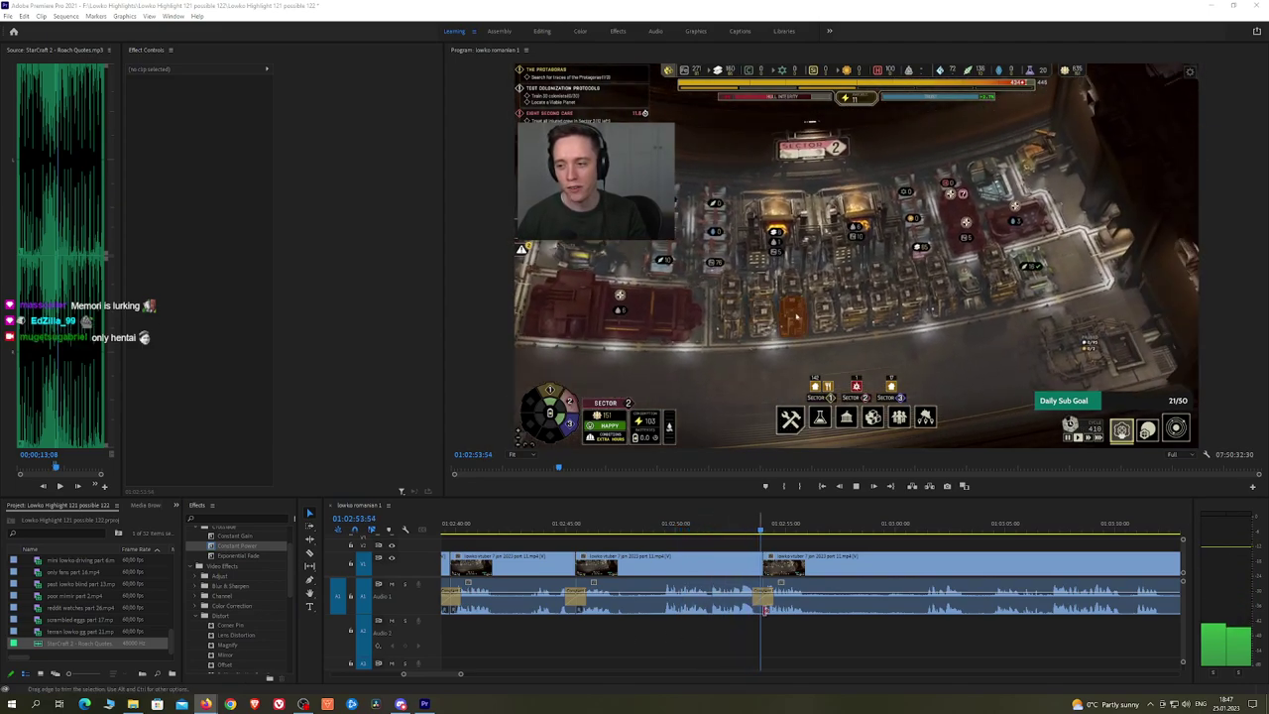
scroll(844, 547, "down", 2)
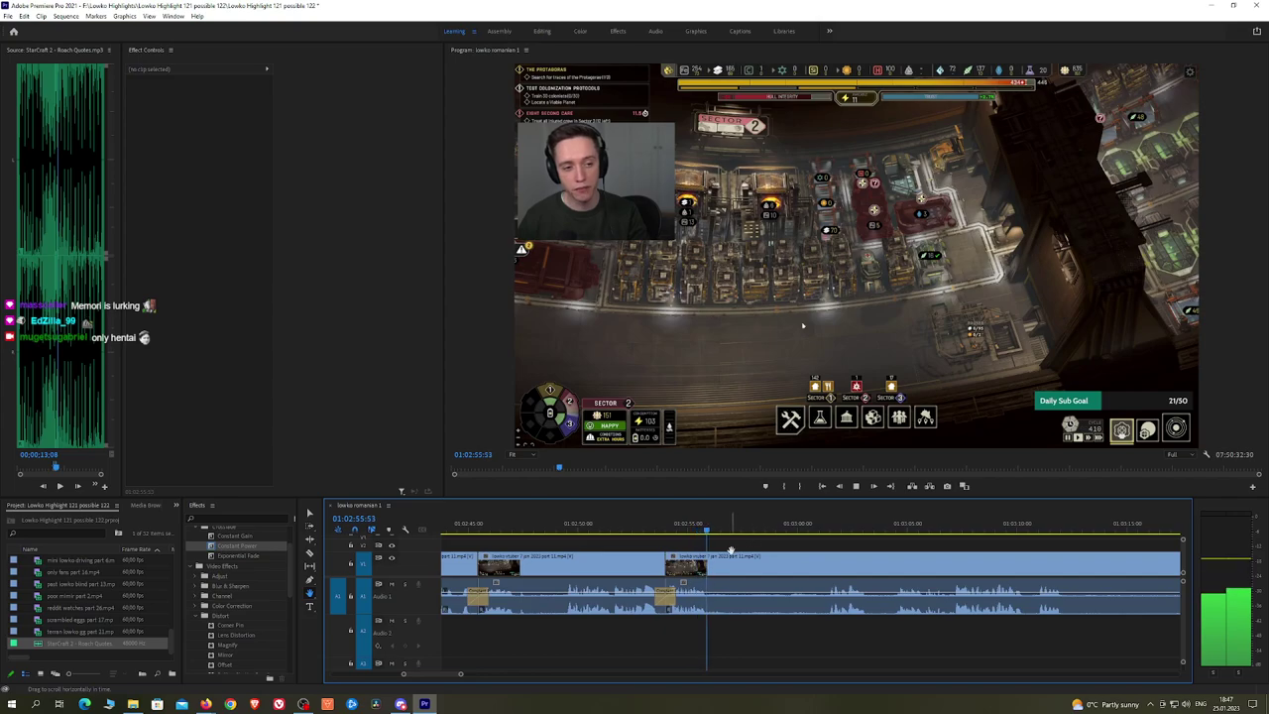
key("ctrl+k")
left_click(830, 526)
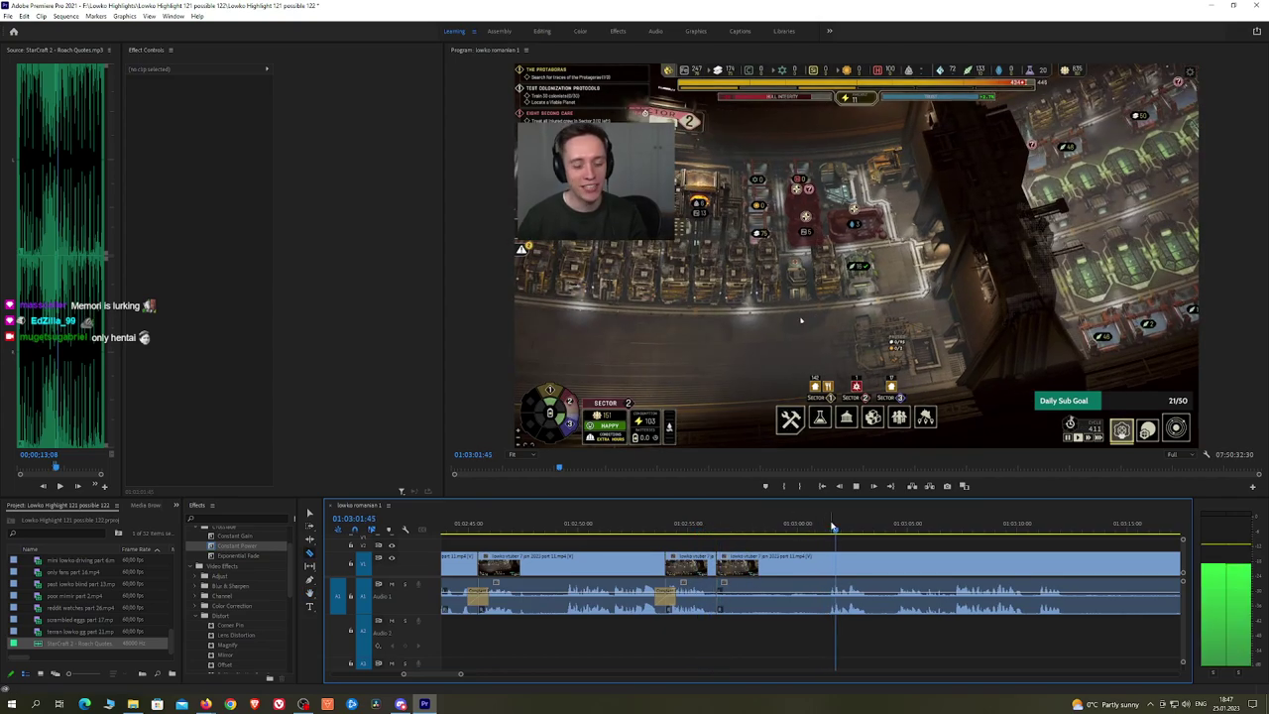
left_click(823, 566)
key("shift+Delete")
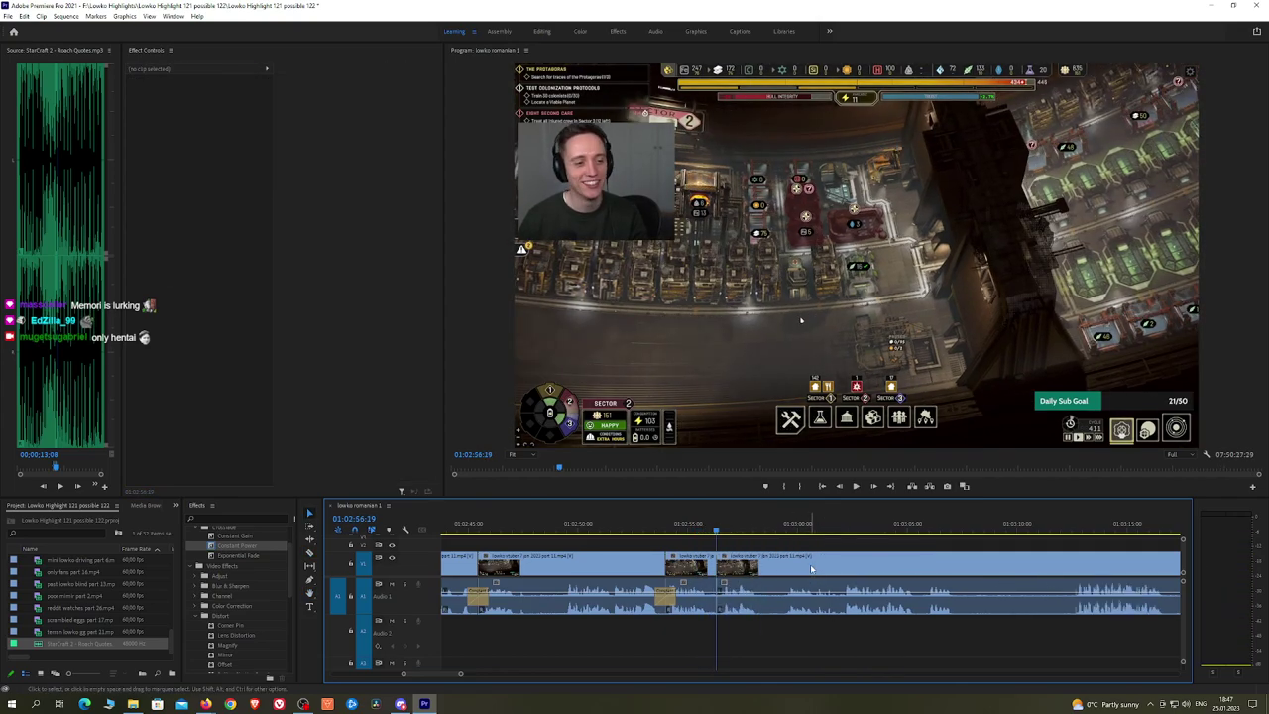
left_click(261, 550)
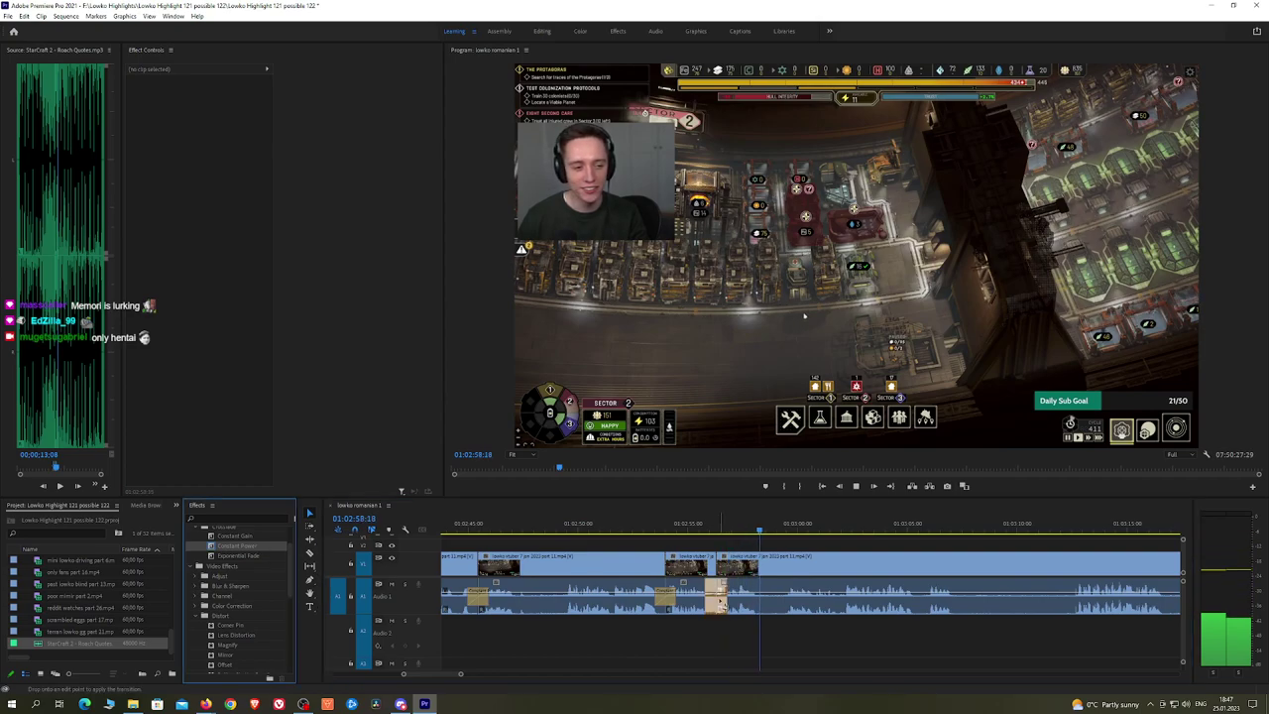
Step: Remove a short piece further along and add a Constant Power crossfade on the third audio cut
left_click_drag(756, 560, 673, 566)
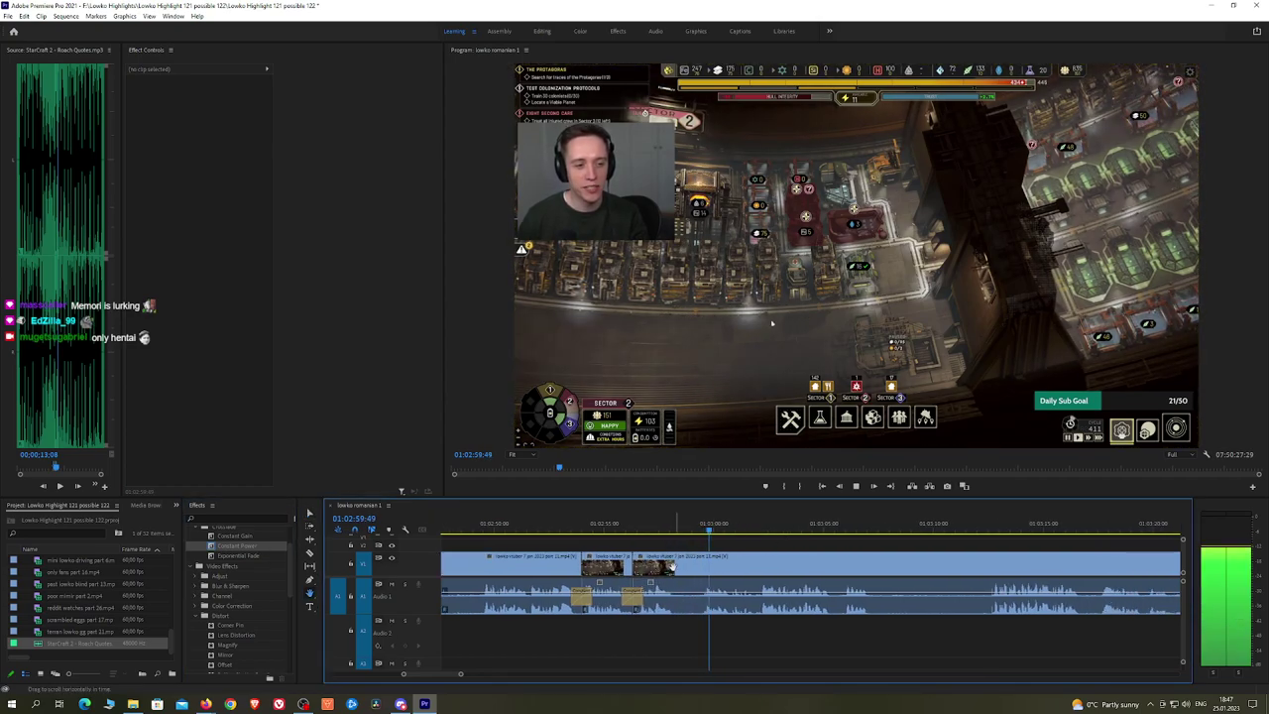
left_click(677, 571)
left_click(702, 572)
key("v")
left_click(695, 572)
key("shift+Delete")
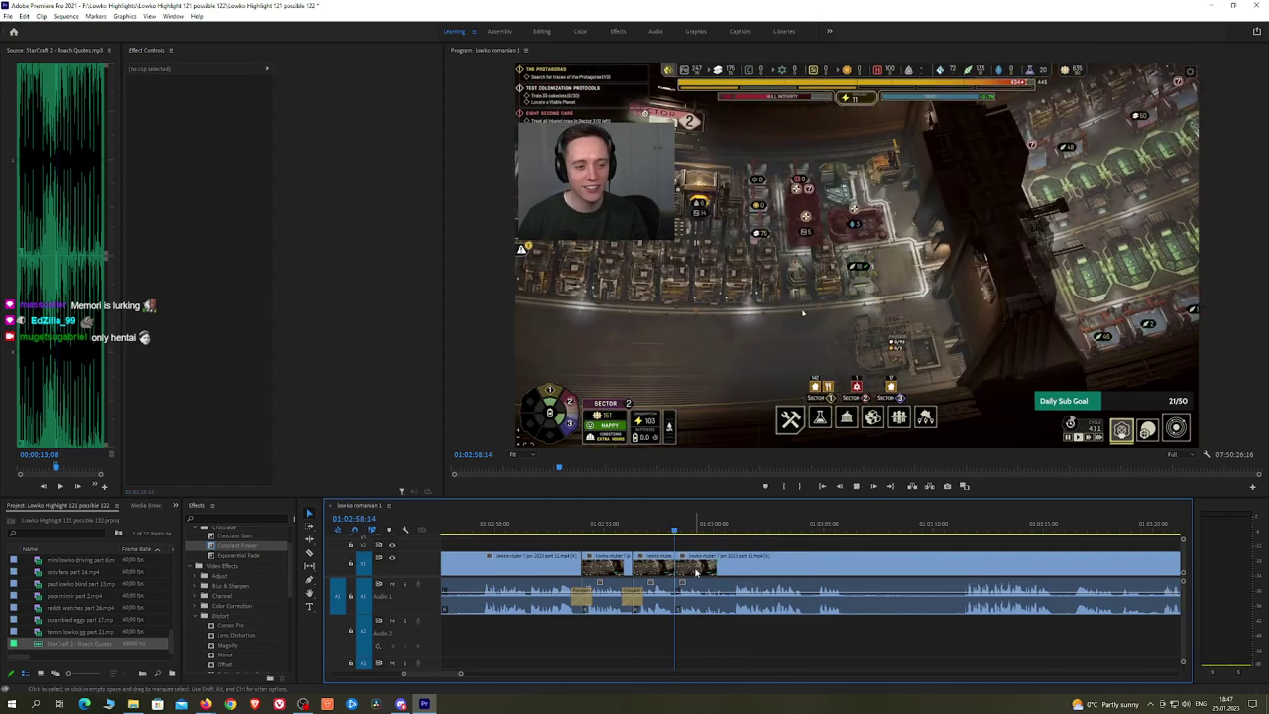
key("space")
left_click_drag(263, 548, 679, 597)
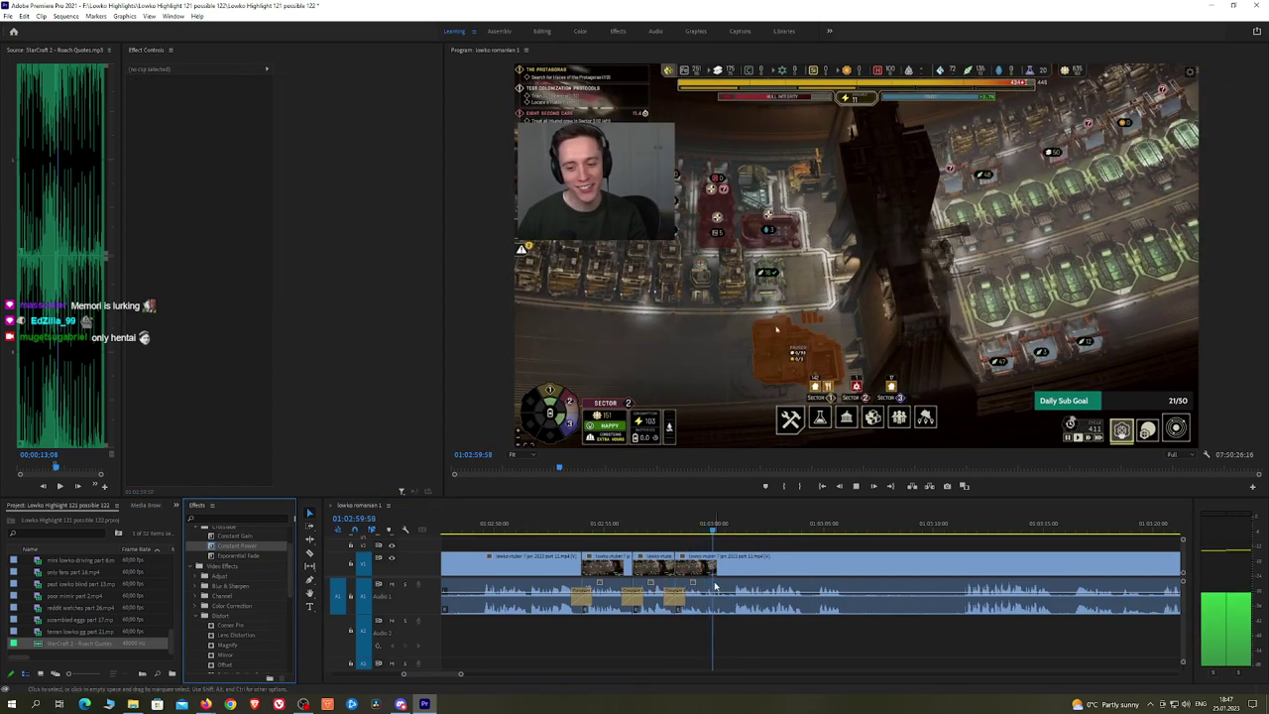
Step: Pan along the timeline following playback and add another edit point with Ctrl+K
key("h")
left_click_drag(829, 548, 725, 547)
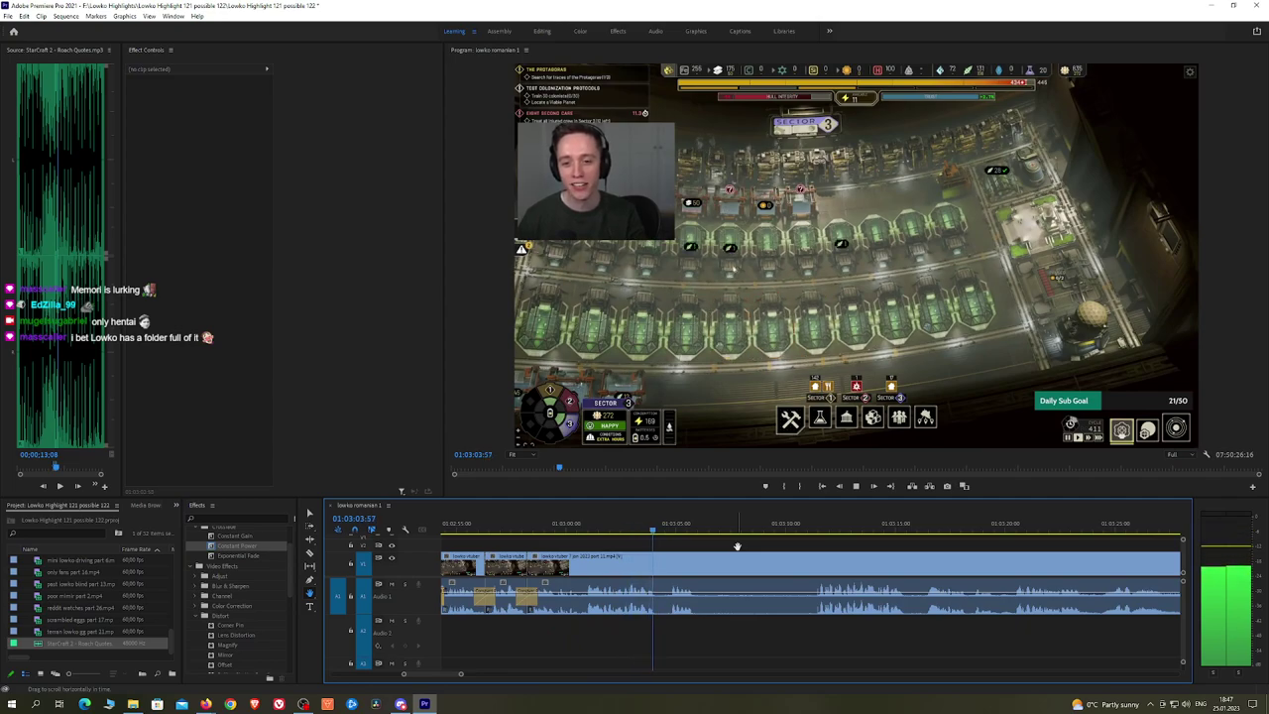
left_click_drag(738, 546, 719, 546)
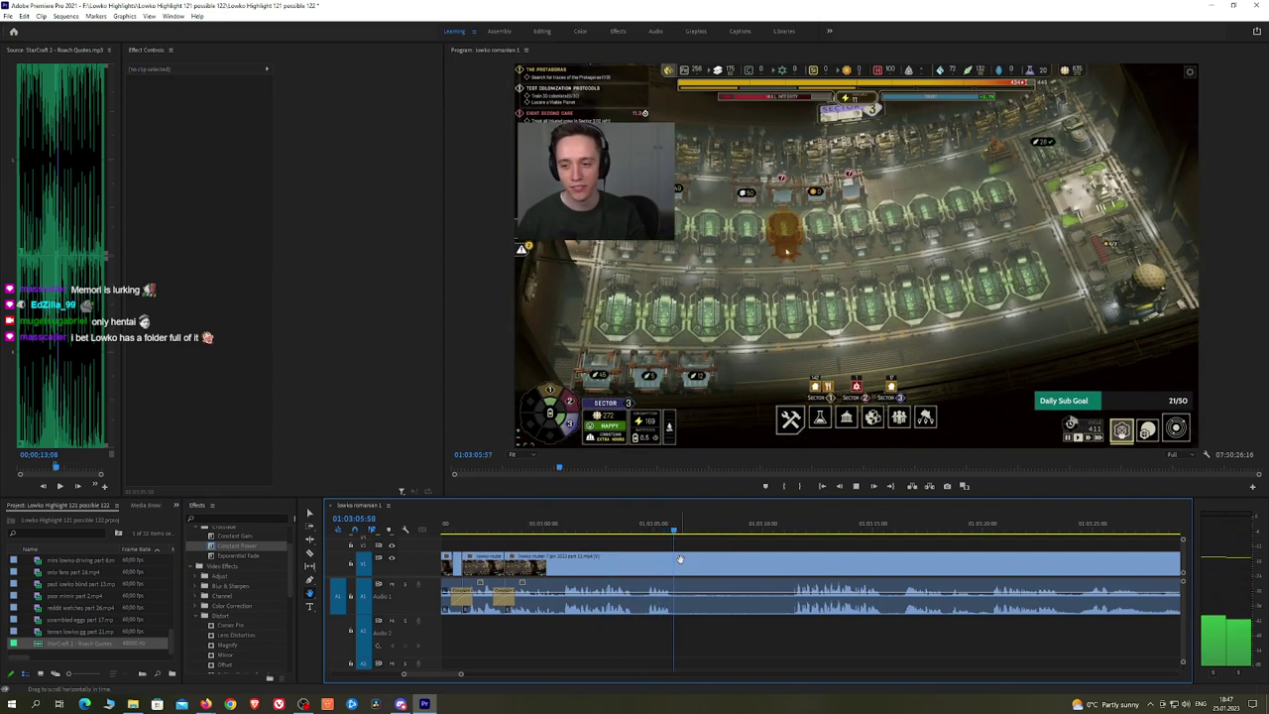
key("ctrl+k")
left_click(791, 529)
key("space")
scroll(886, 551, "down", 7)
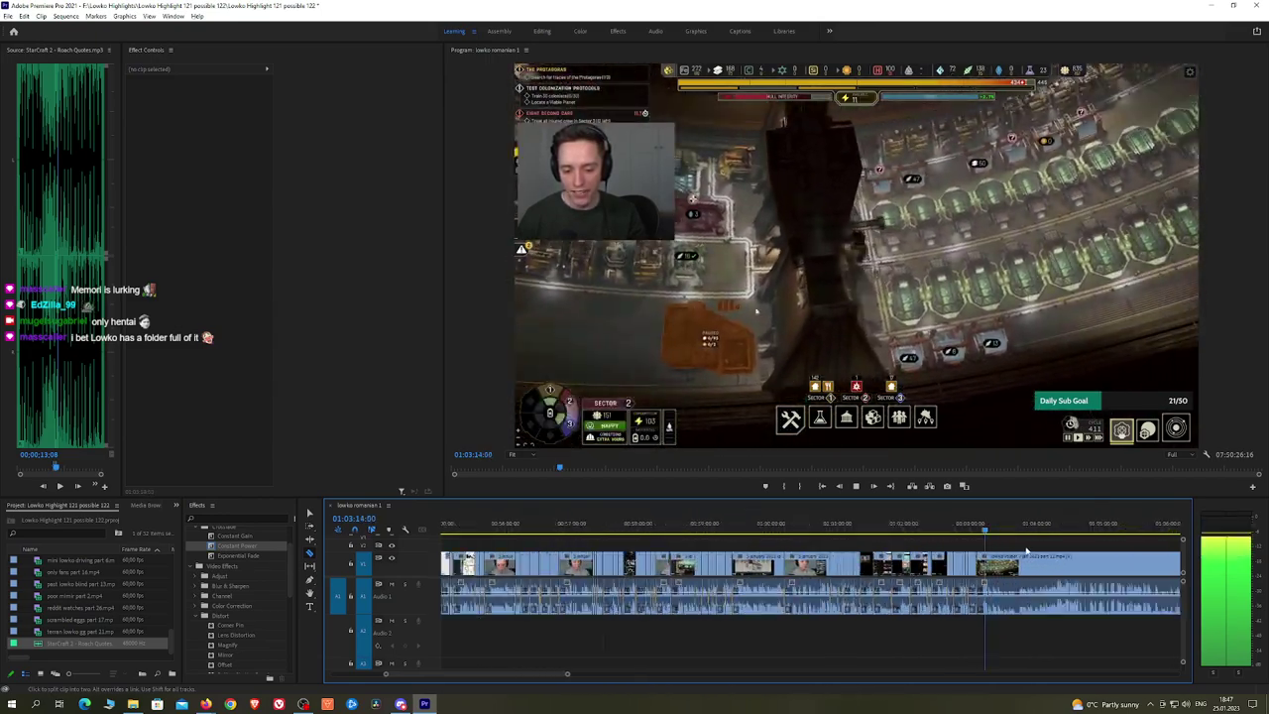
Step: Bring later footage into view and move the playhead to 01:03:59
left_click_drag(989, 561, 576, 531)
key("space")
scroll(598, 544, "up", 1)
scroll(598, 544, "up", 5)
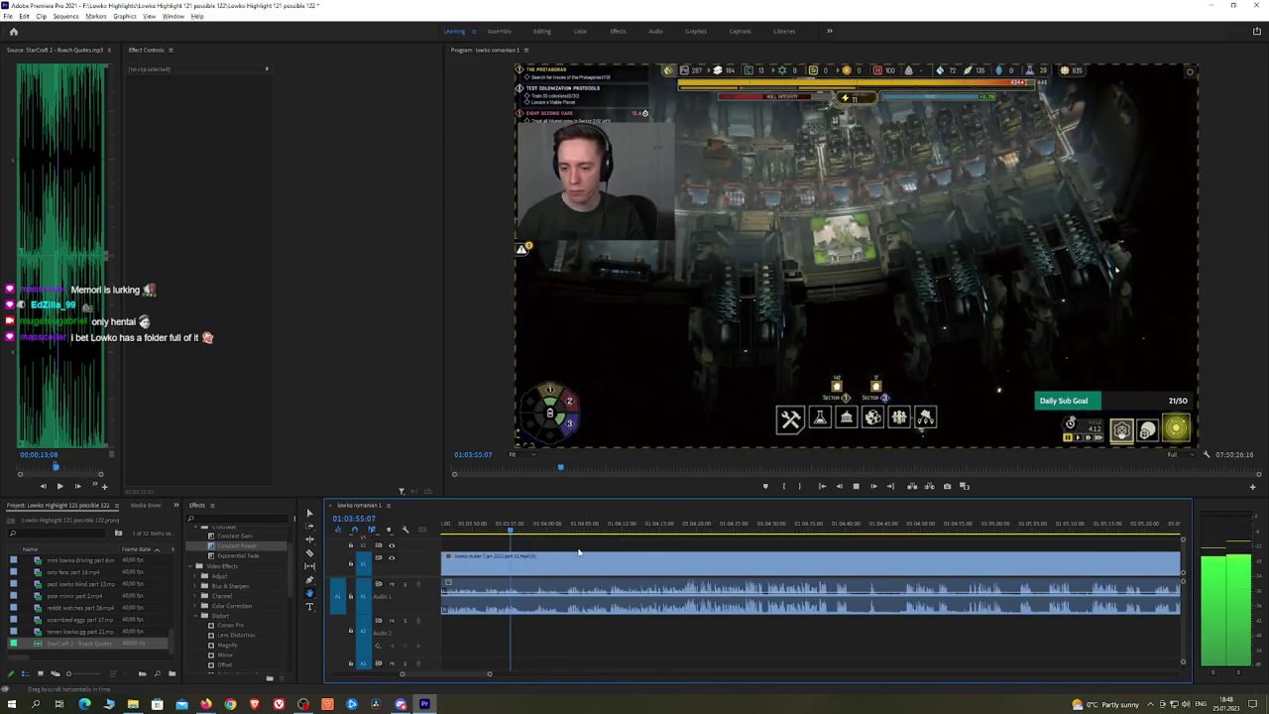
left_click(539, 529)
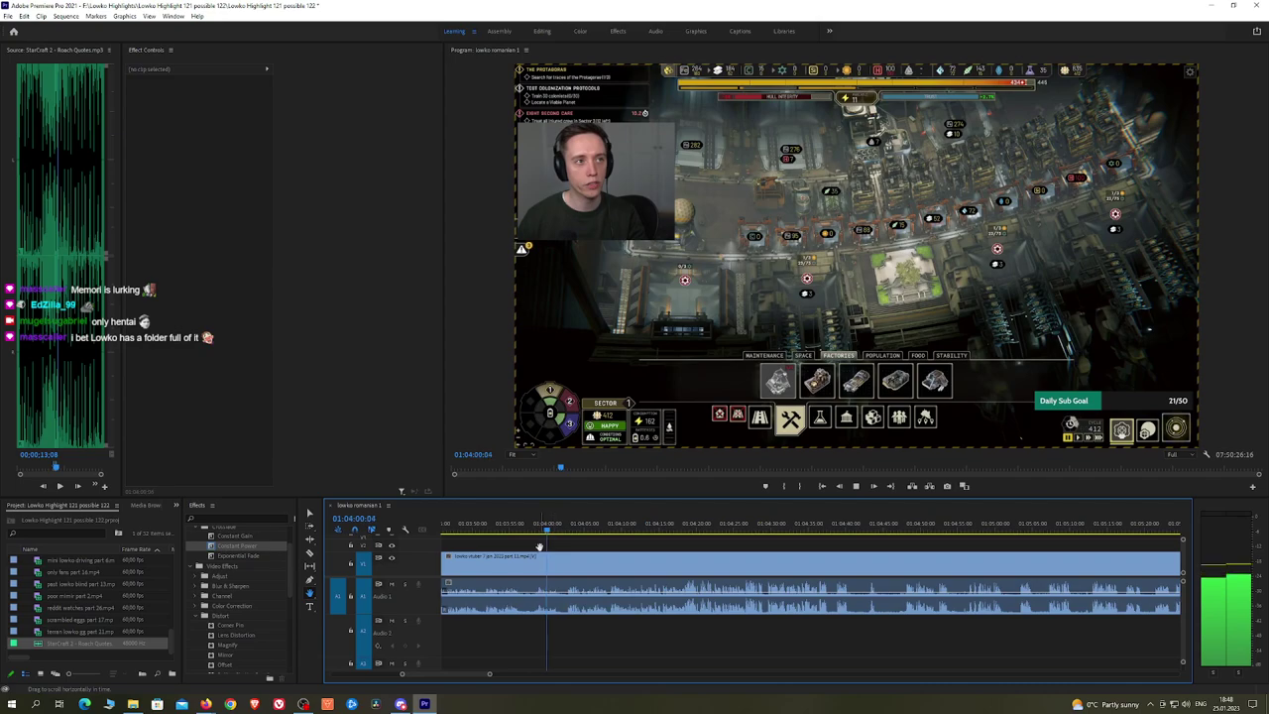
scroll(538, 547, "up", 1)
Step: Razor-cut at 01:03:59, ripple delete the piece before it, and pick the Exponential Fade transition
key("c")
left_click(534, 562)
key("v")
left_click(518, 568)
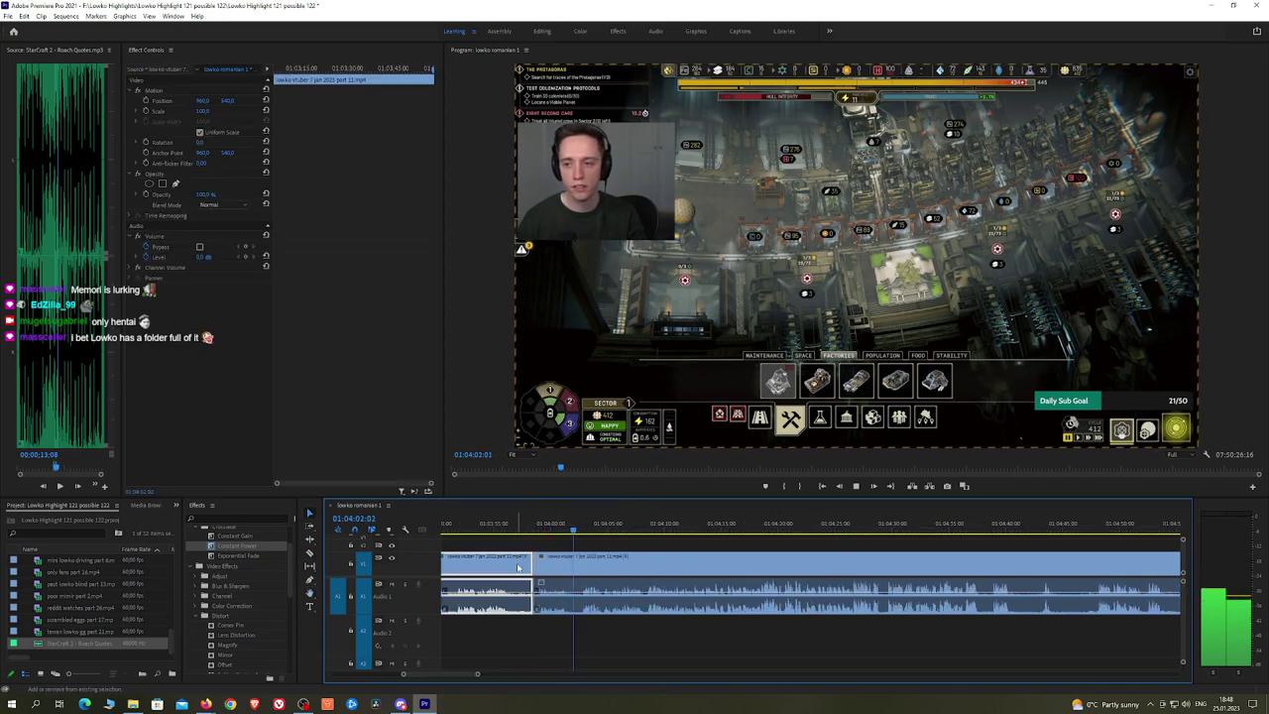
key("shift+Delete")
left_click(255, 556)
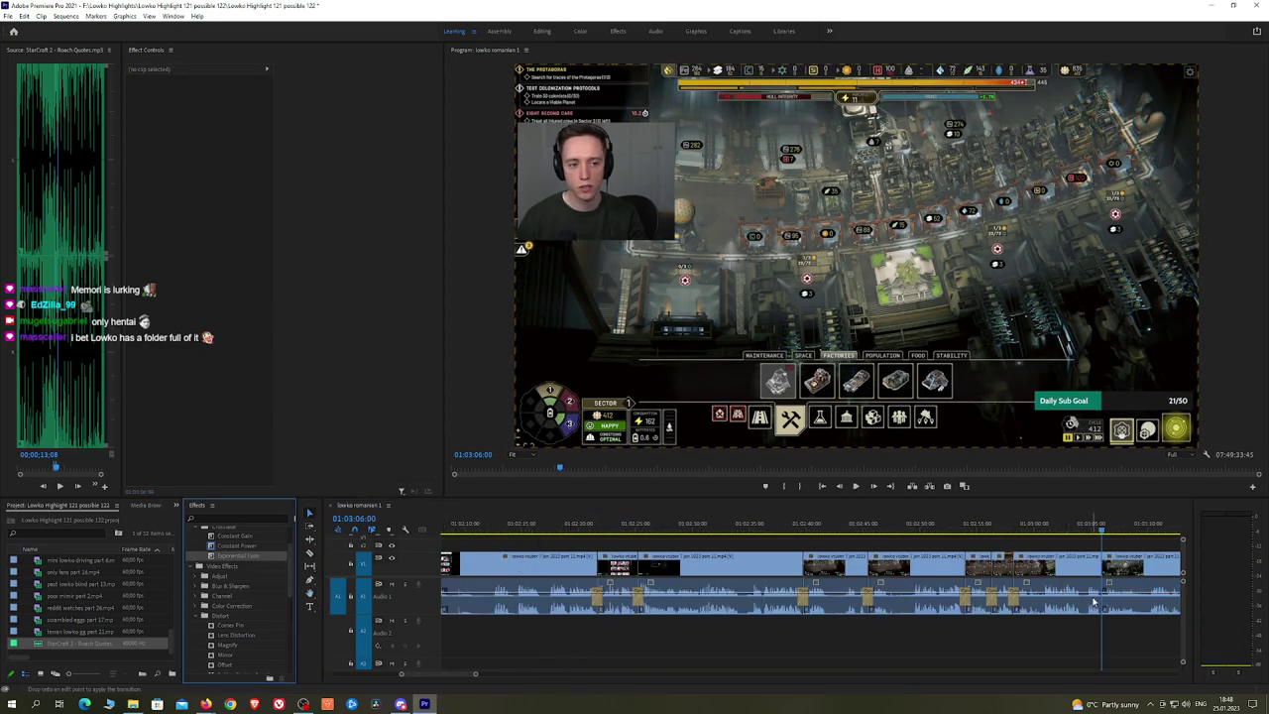
Step: Briefly check the web browser, then return and play the sequence from the current point
left_click(206, 704)
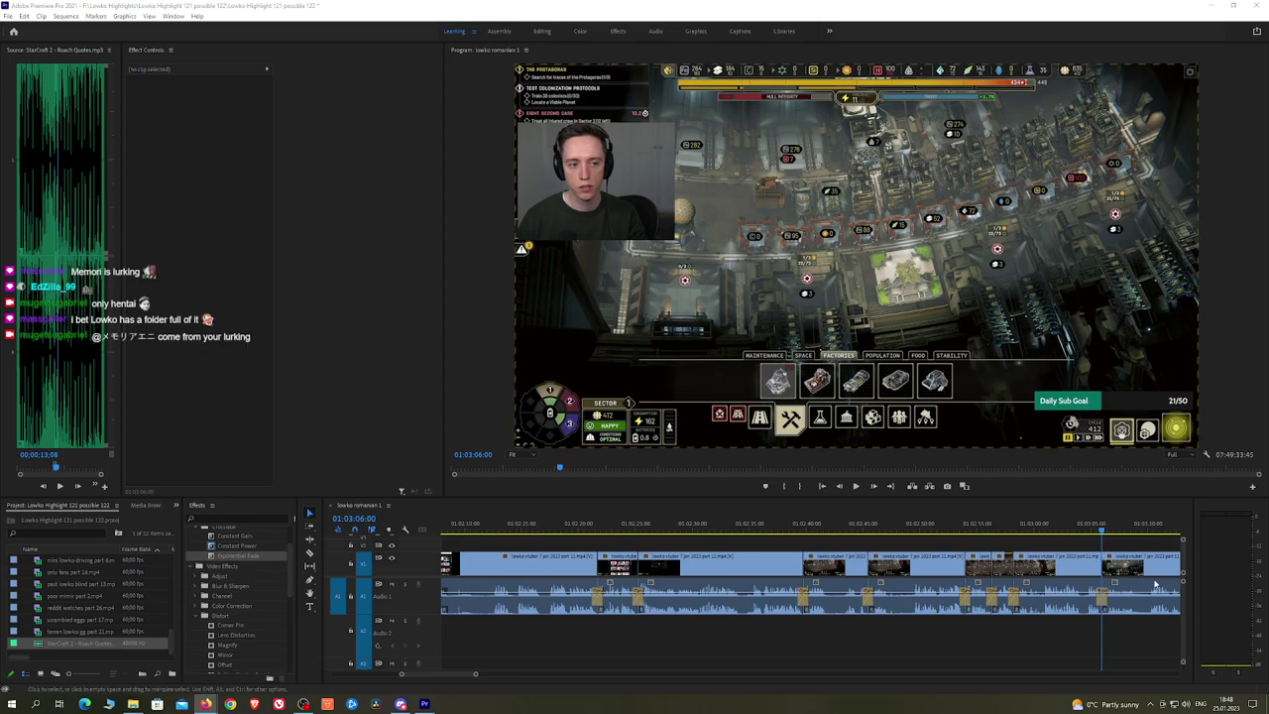
left_click(1141, 545)
key("space")
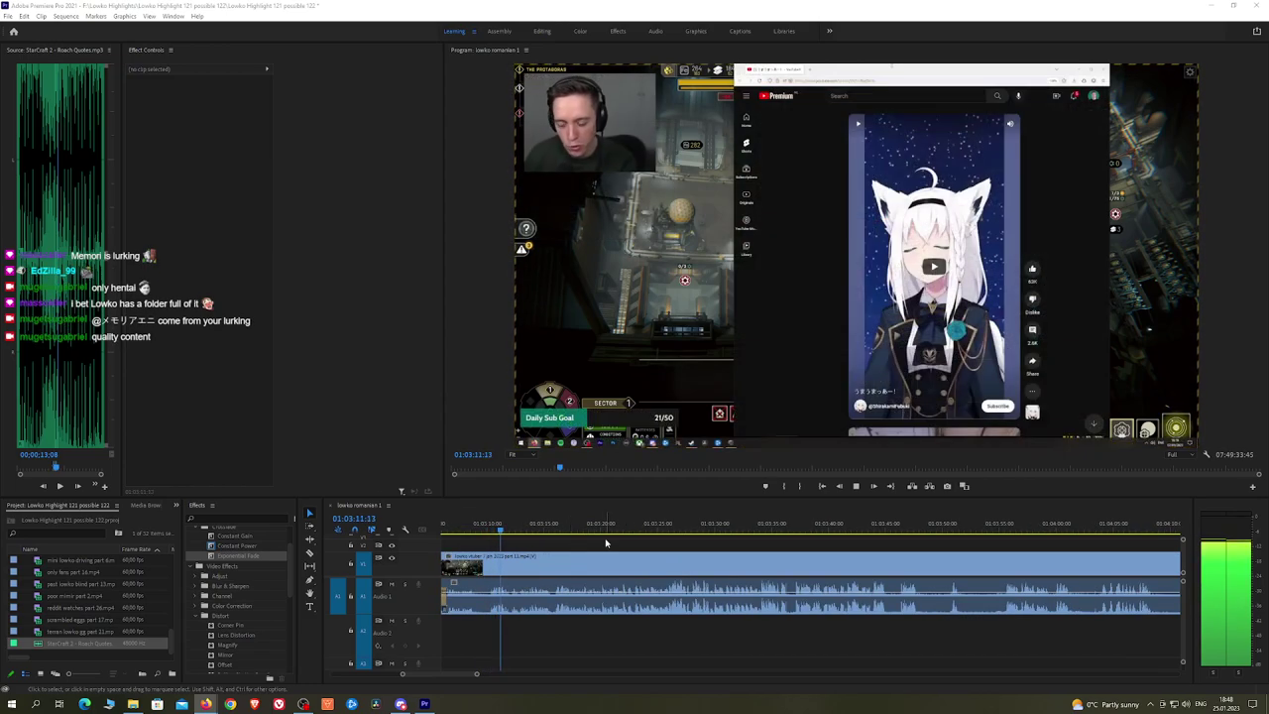
Step: Return to the timeline and pan slightly toward the later stream footage
left_click(602, 542)
key("h")
left_click_drag(608, 542, 668, 546)
scroll(1088, 547, "up", 2)
scroll(670, 546, "down", 4)
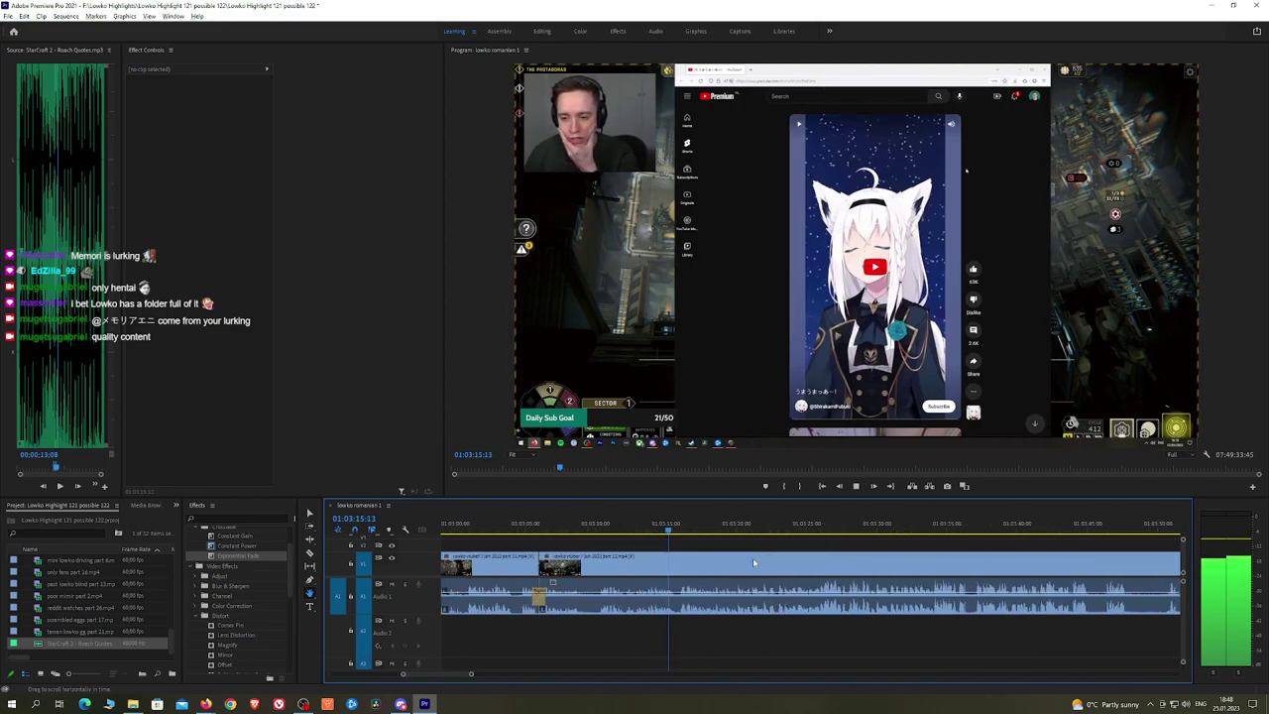
scroll(753, 550, "down", 2)
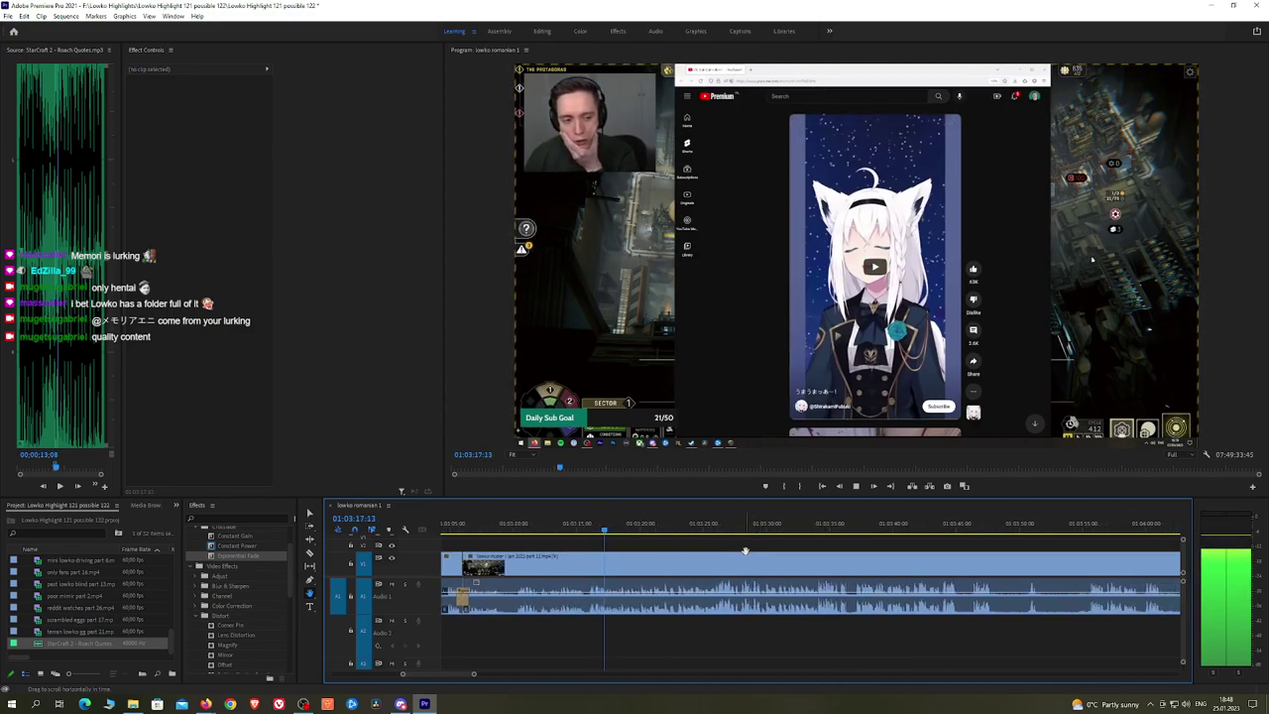
scroll(755, 544, "down", 2)
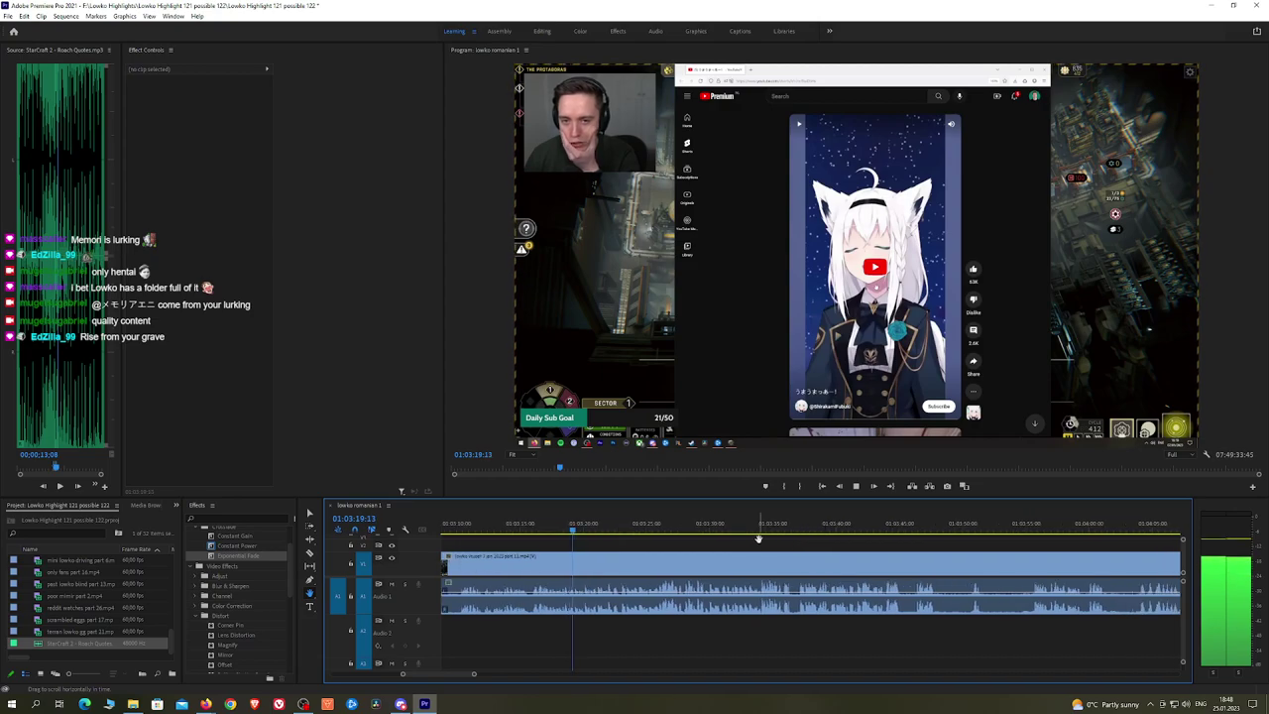
scroll(758, 539, "down", 2)
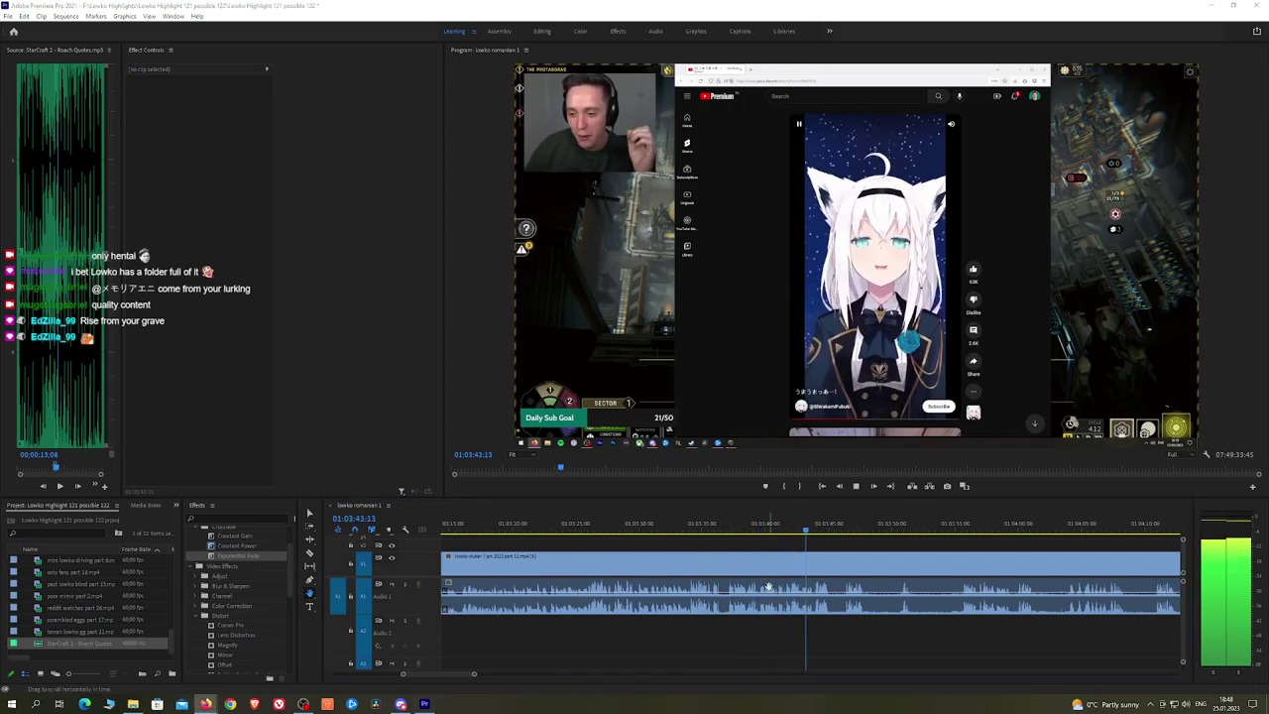
scroll(763, 534, "down", 2)
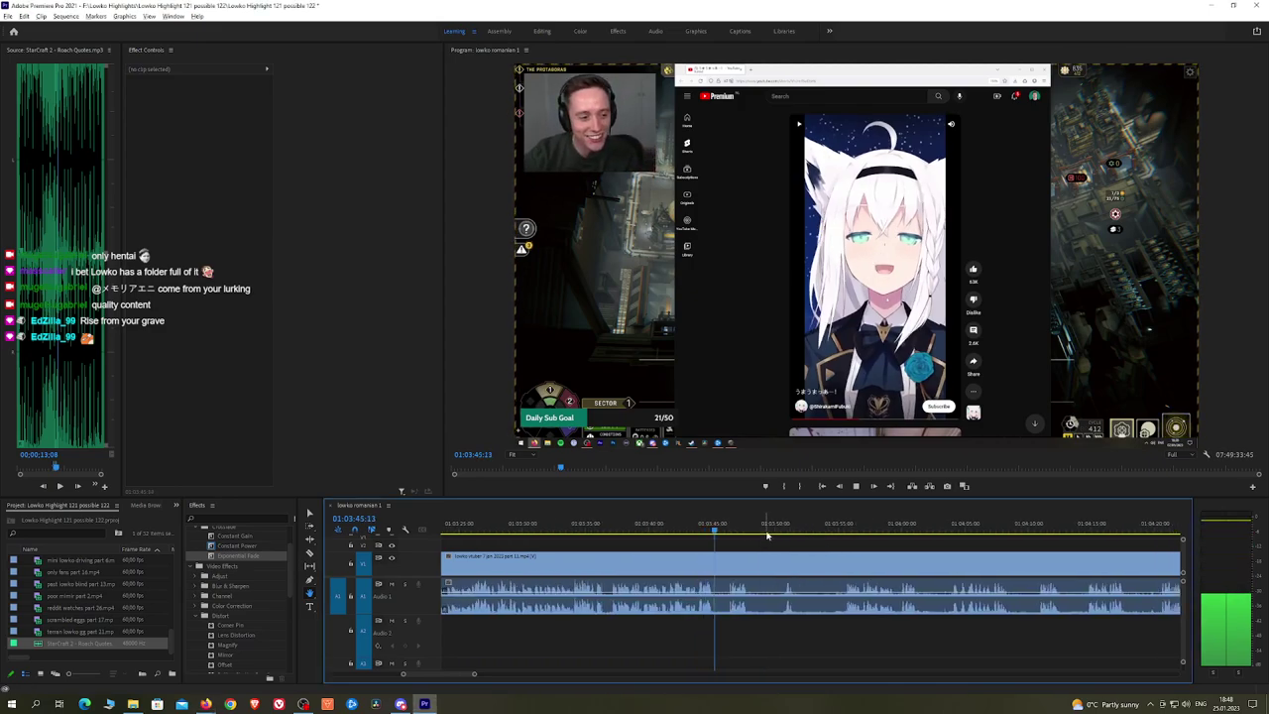
scroll(767, 535, "up", 2)
scroll(738, 546, "down", 1)
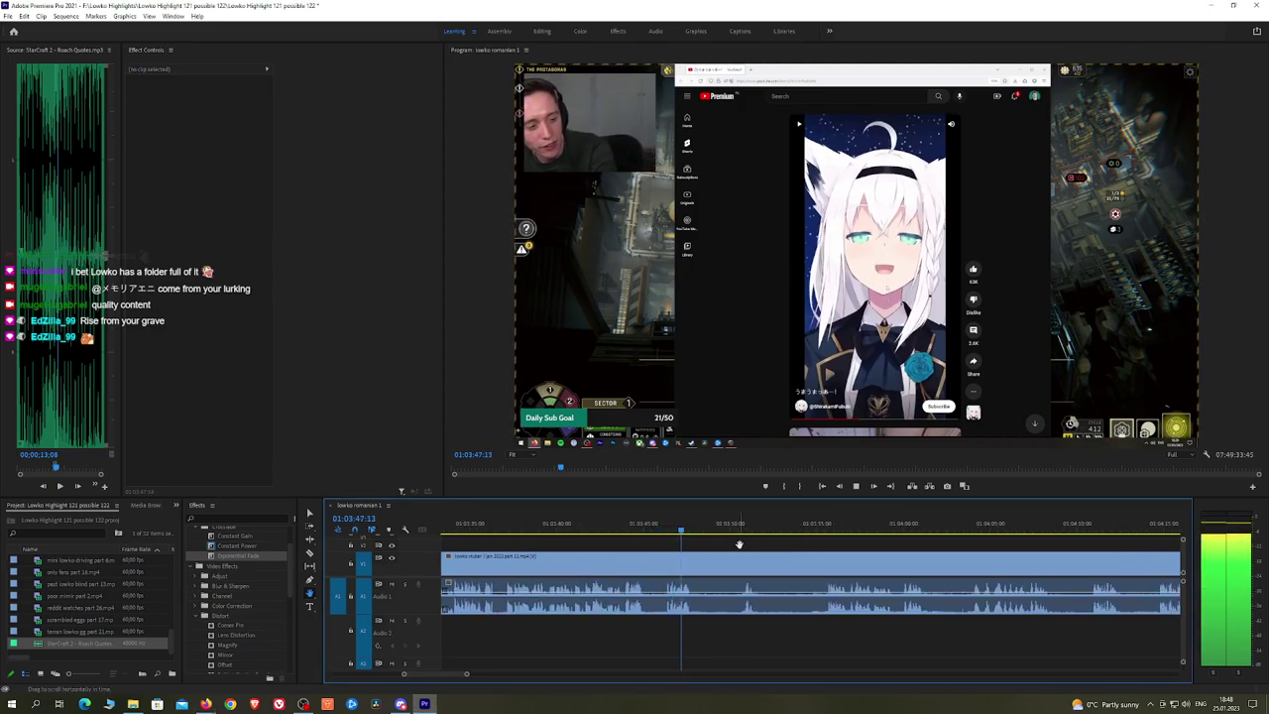
Step: Razor out a piece near 01:03:50, ripple delete it, and add a Constant Power crossfade
key("c")
left_click(696, 564)
left_click(739, 530)
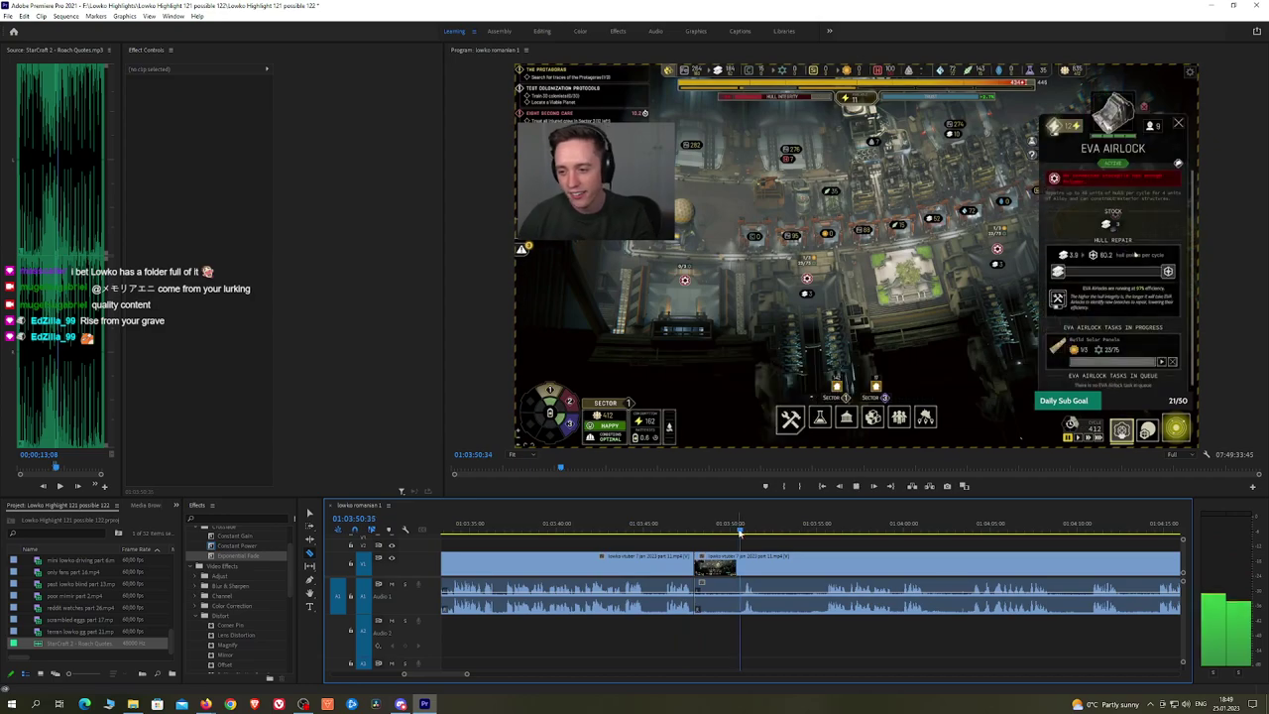
left_click(741, 566)
left_click(761, 568)
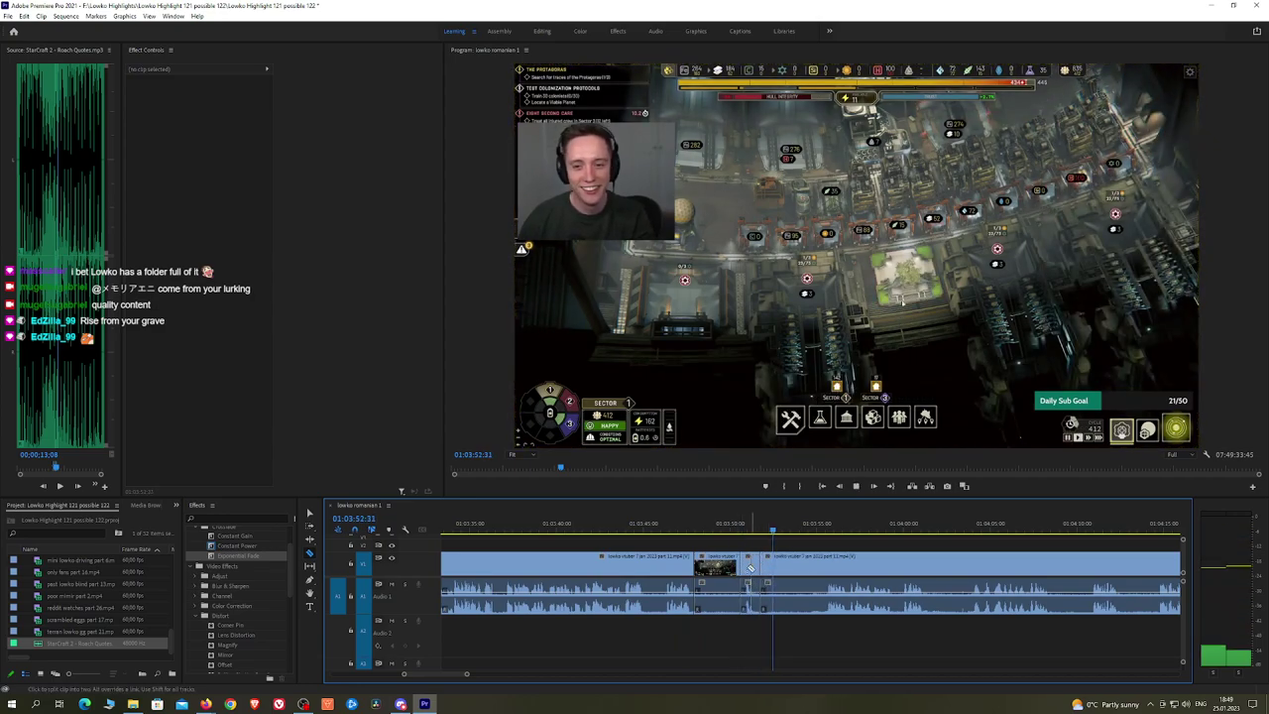
key("v")
left_click(718, 565)
key("shift+Delete")
left_click(254, 547)
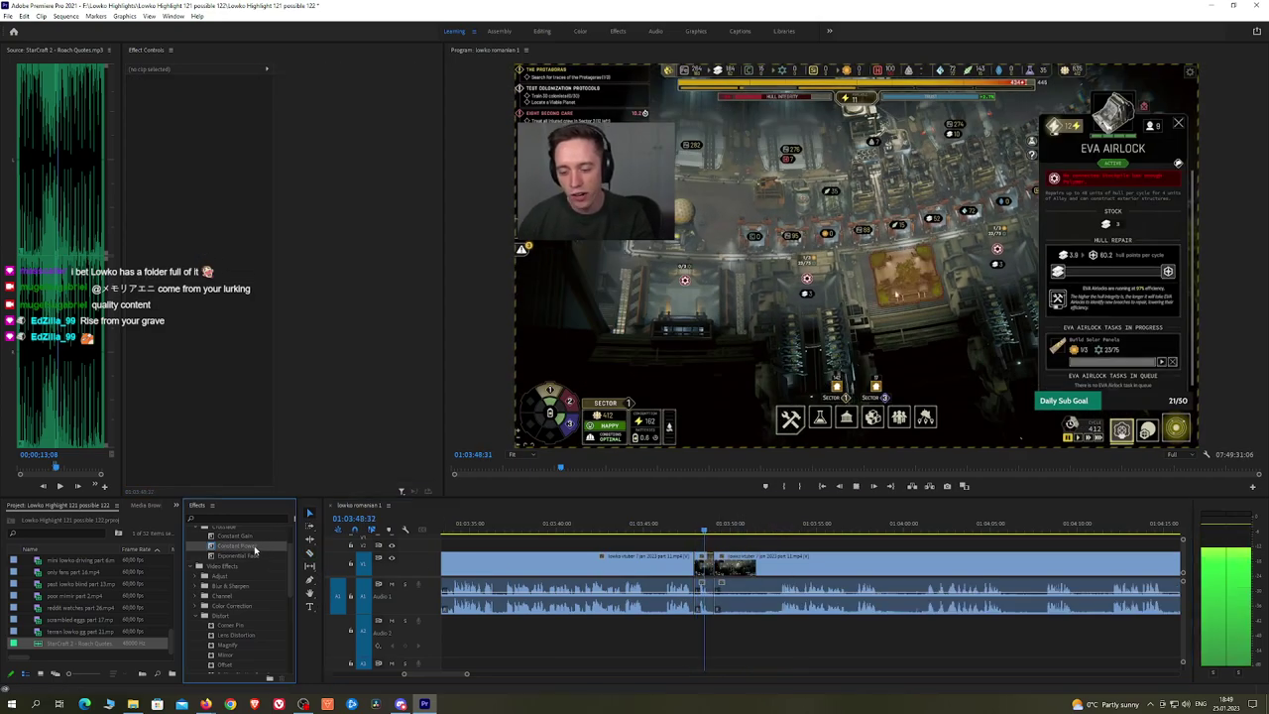
left_click_drag(254, 548, 696, 598)
Step: Cut and ripple delete the next unwanted piece, crossfading its audio join with Constant Power
key("c")
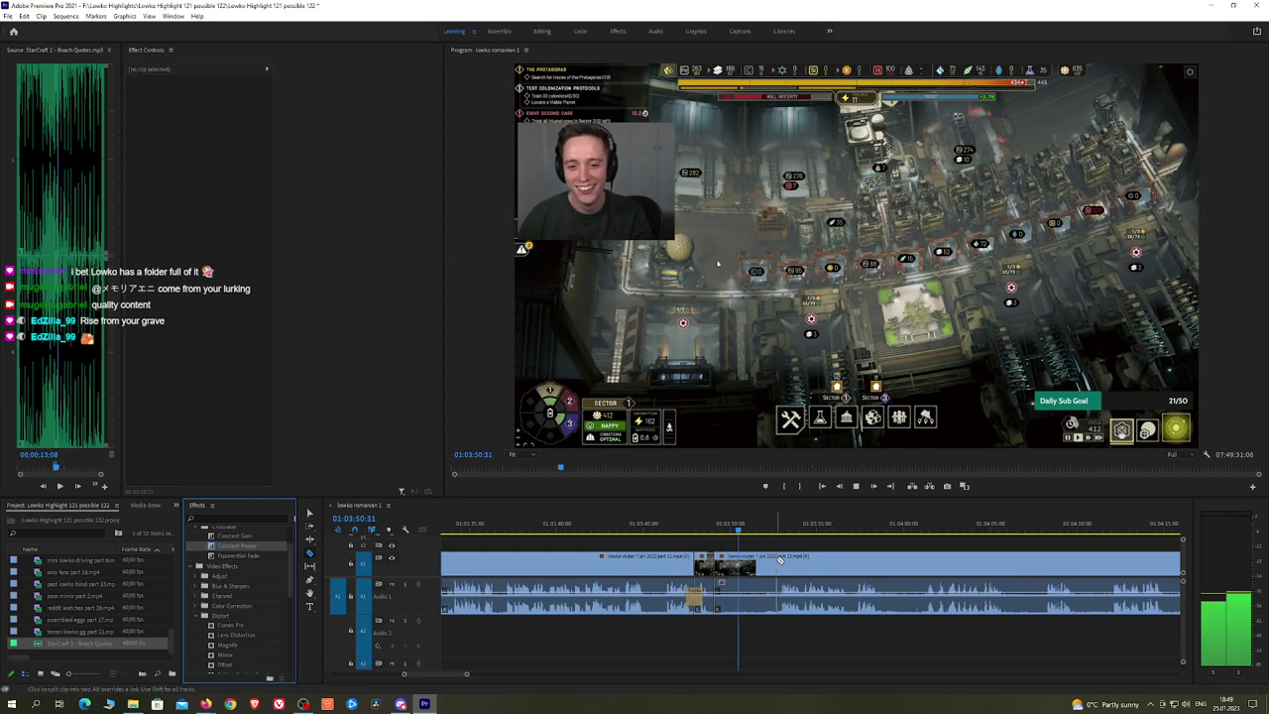
left_click(779, 561)
key("v")
left_click(764, 563)
key("shift+Delete")
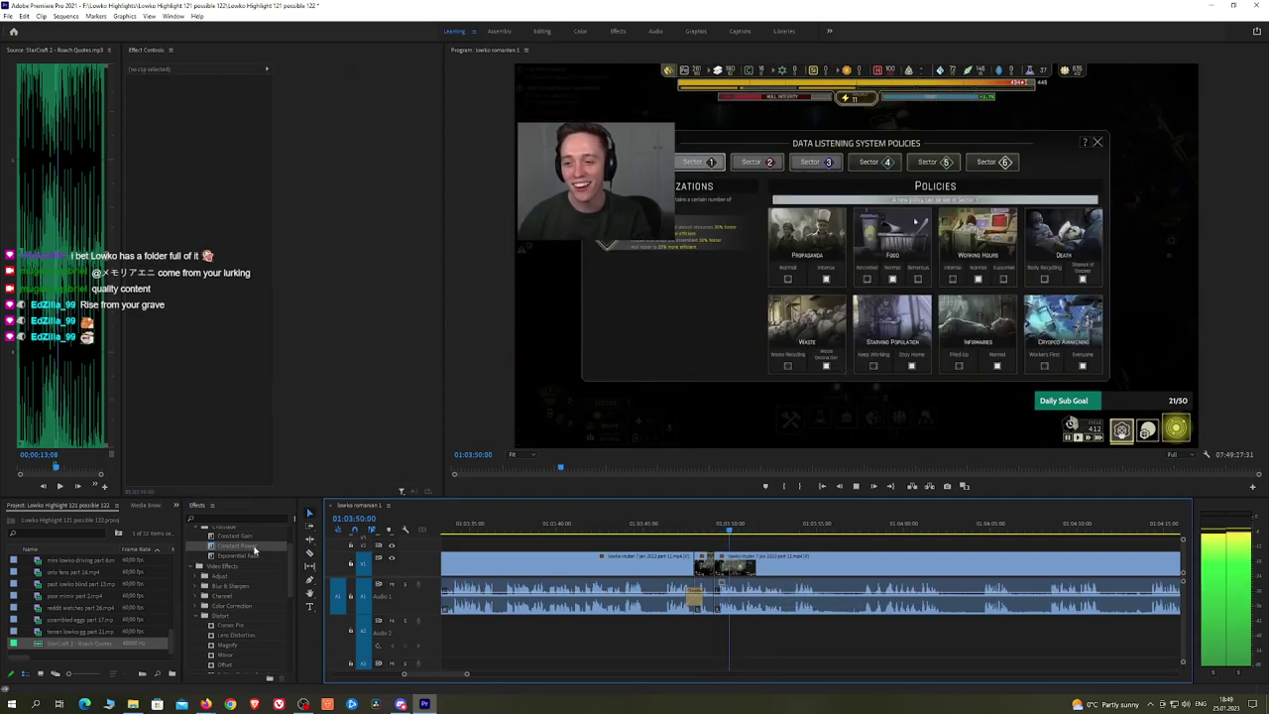
left_click_drag(255, 551, 717, 599)
Step: Further along, razor out another dull stretch, ripple delete it, and crossfade the audio cut
key("h")
left_click_drag(853, 551, 729, 548)
scroll(826, 548, "down", 2)
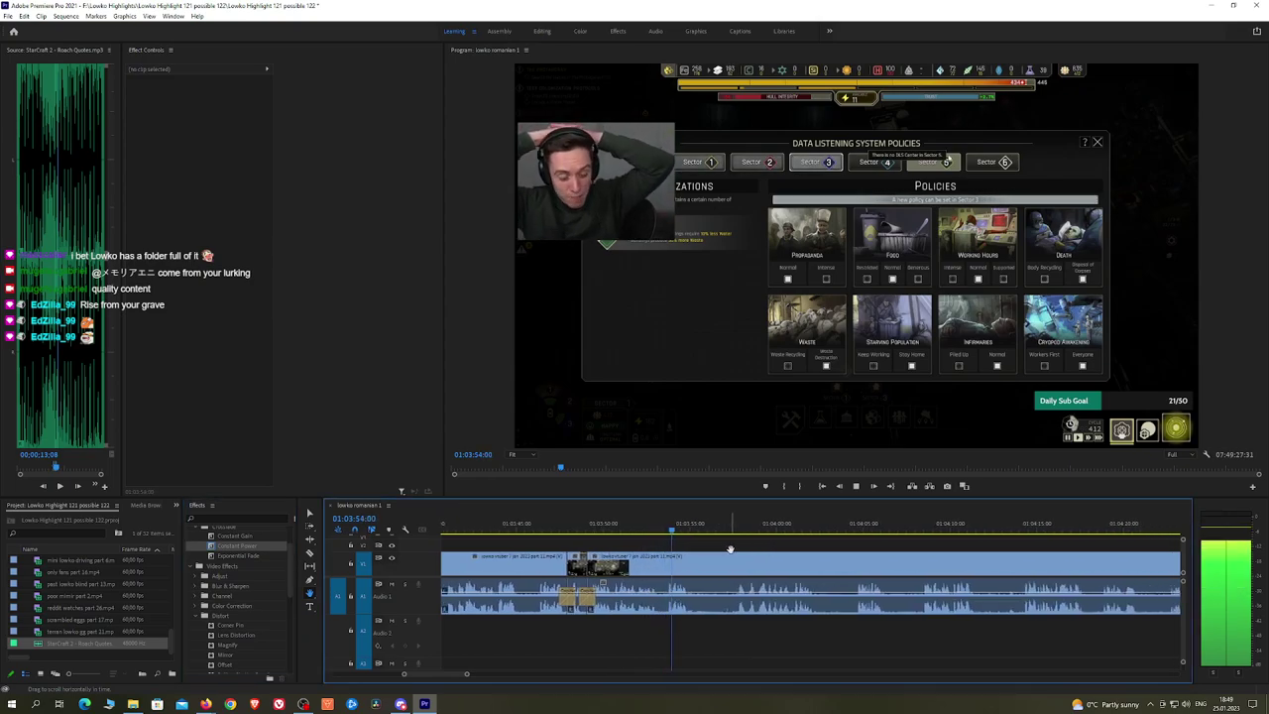
key("c")
left_click(691, 563)
left_click(740, 529)
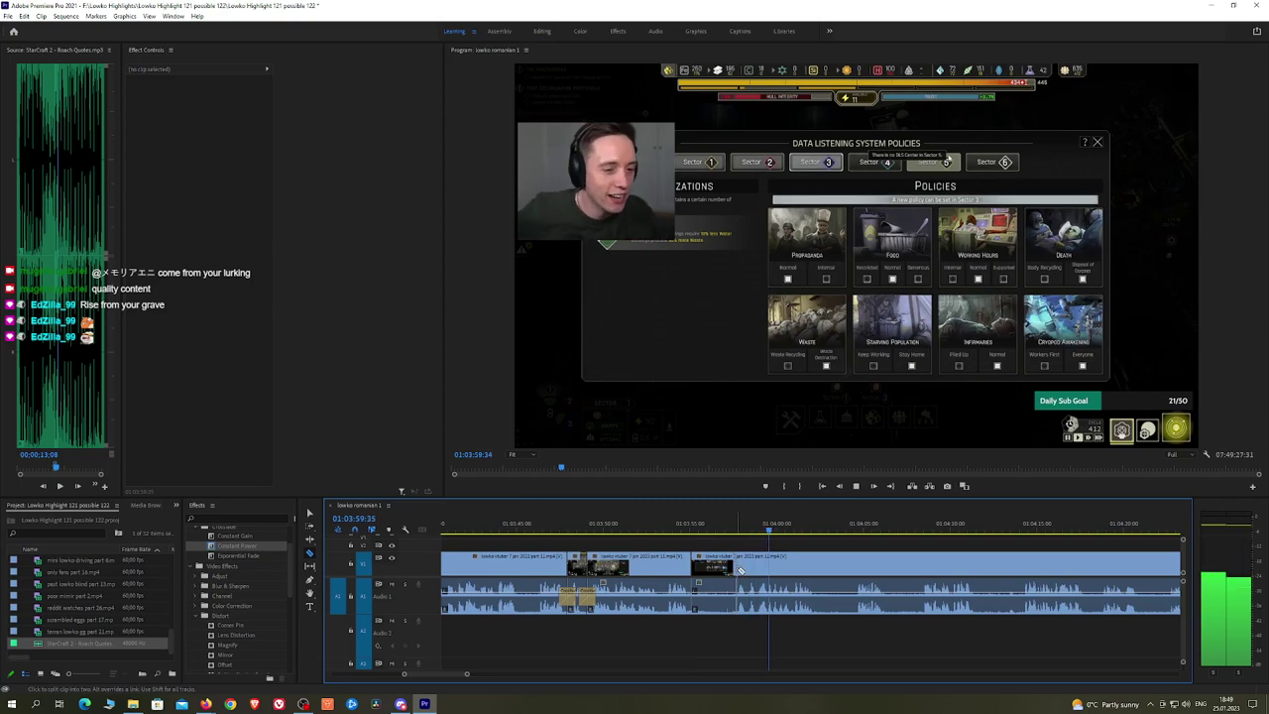
left_click(750, 569)
key("v")
left_click(732, 569)
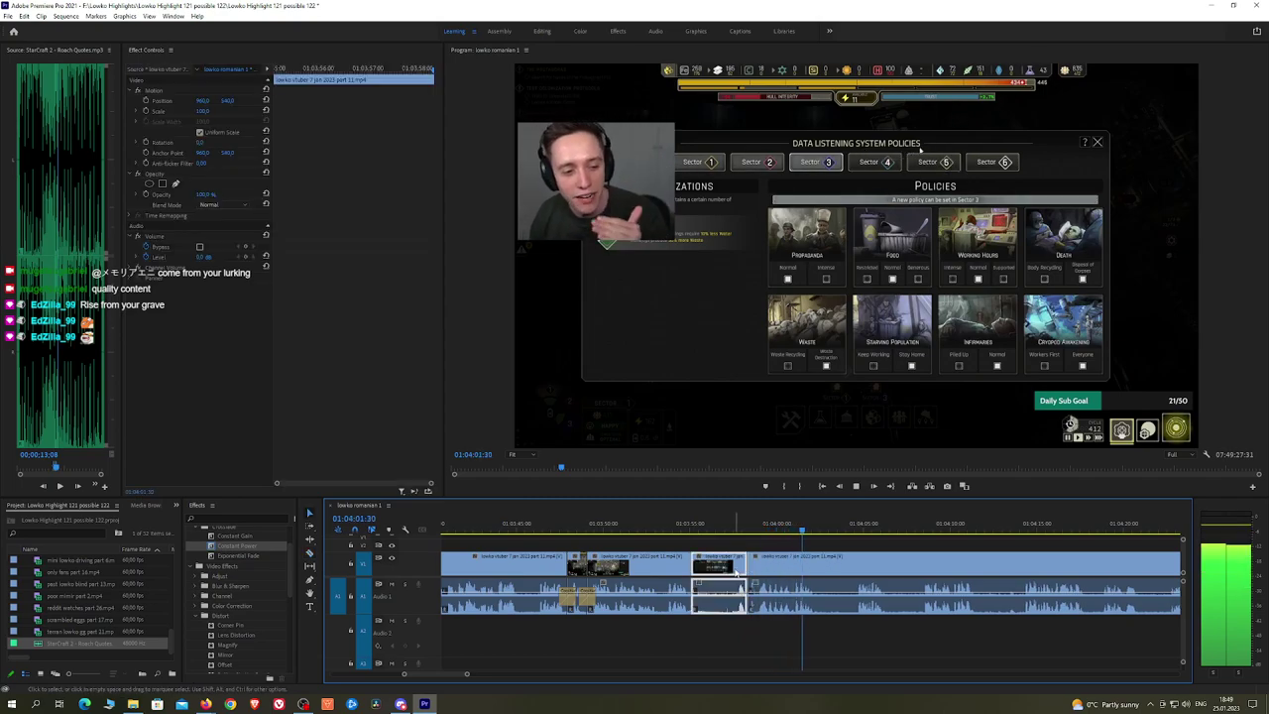
key("shift+Delete")
key("space")
left_click_drag(260, 549, 691, 599)
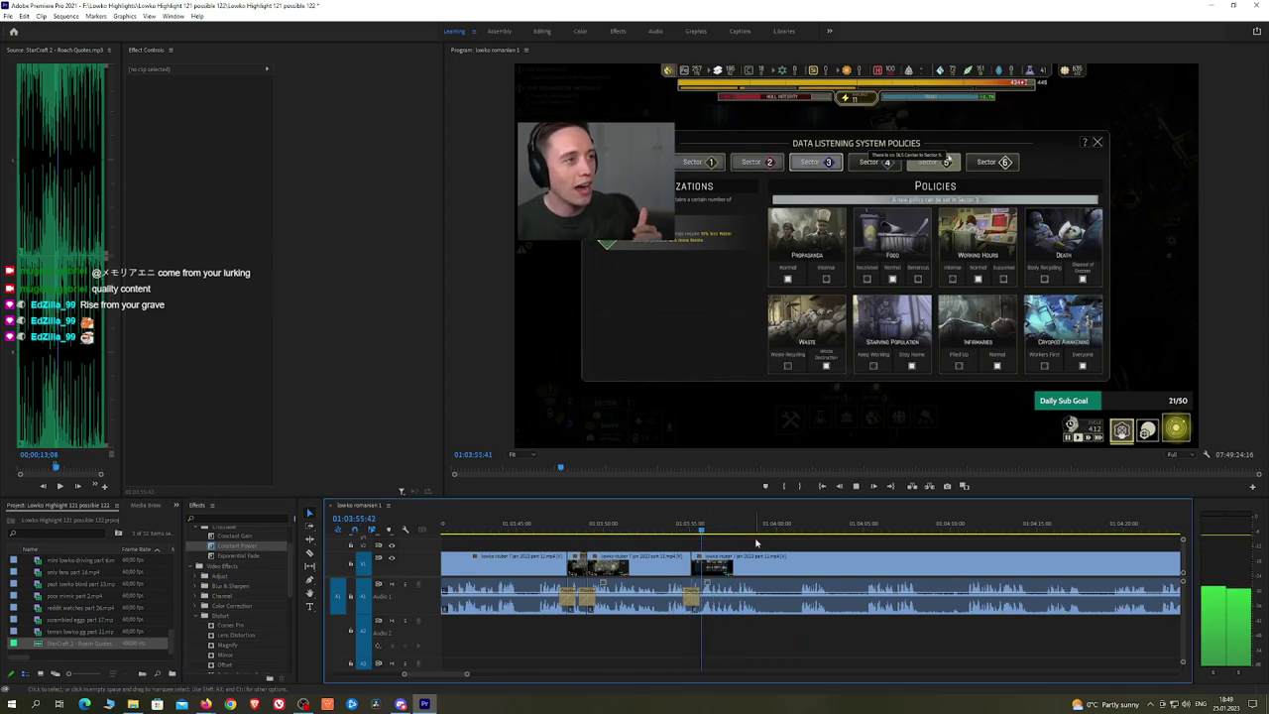
Step: Make razor cuts and drop a crossfade around a short piece, then undo the two extra cuts
scroll(730, 543, "down", 2)
key("c")
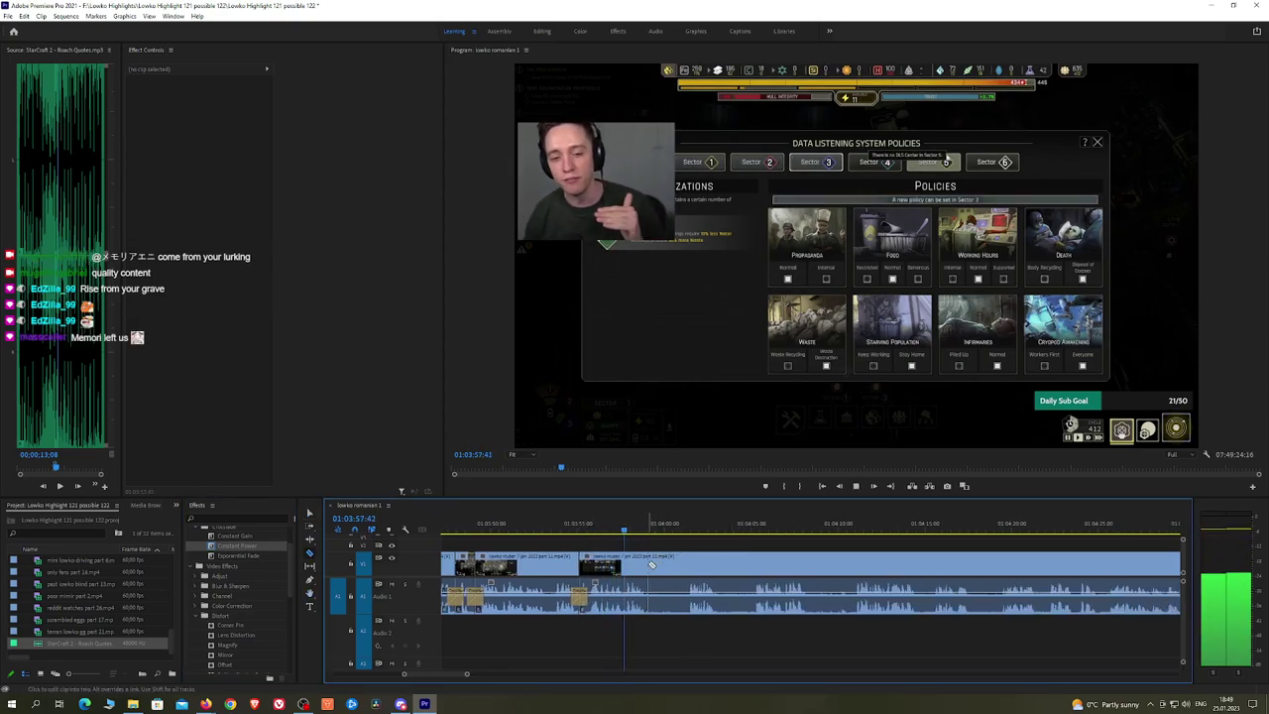
left_click(651, 565)
left_click(689, 565)
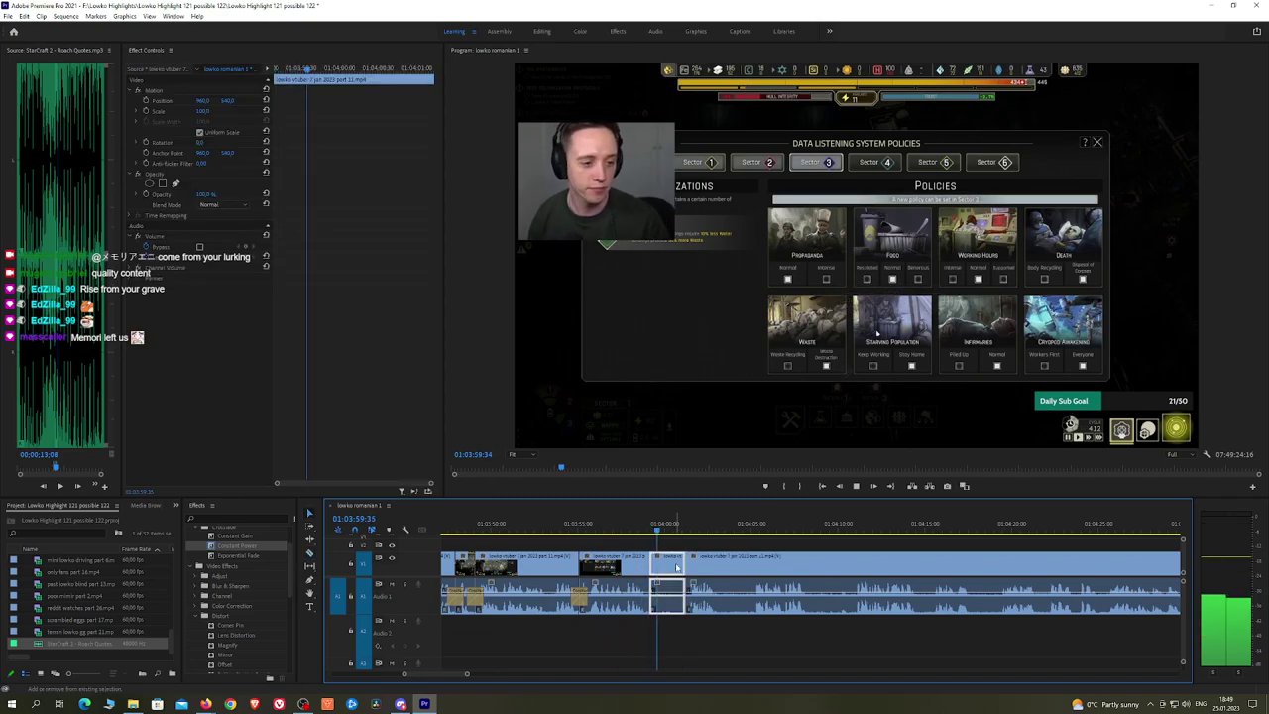
left_click_drag(231, 556, 701, 573)
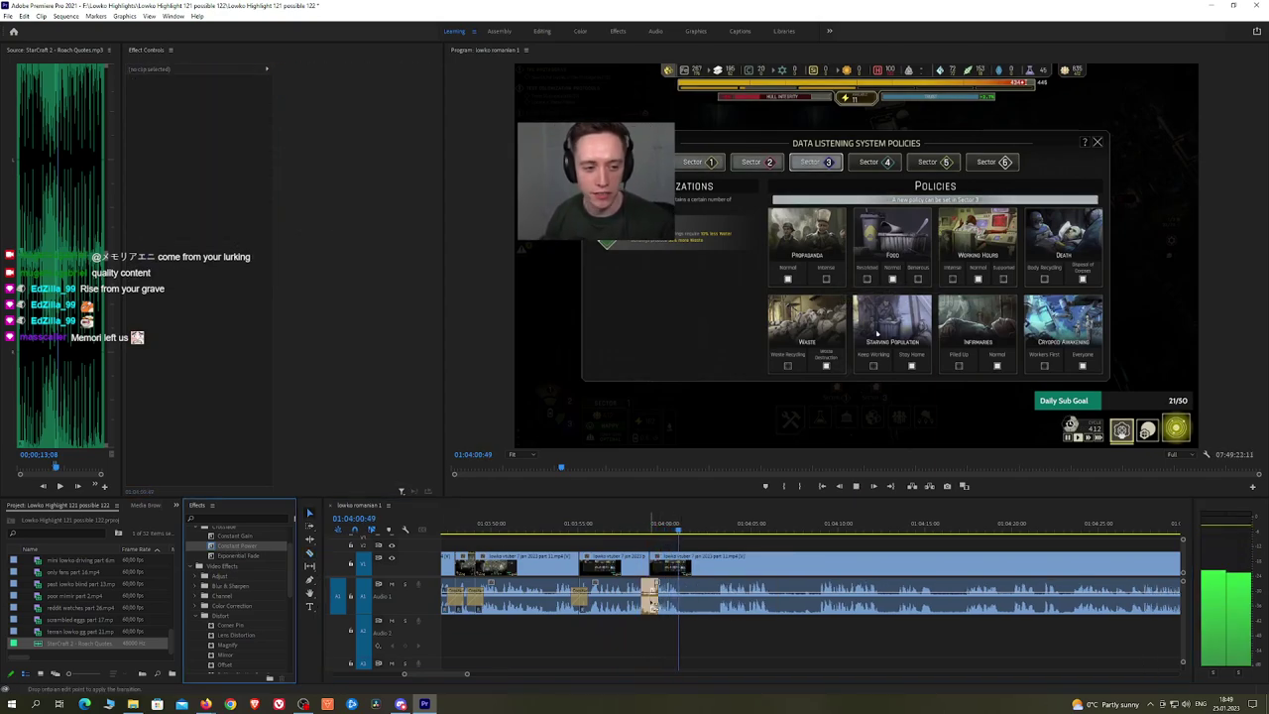
left_click_drag(651, 606, 651, 606)
key("c")
left_click(683, 569)
left_click(717, 568)
key("v")
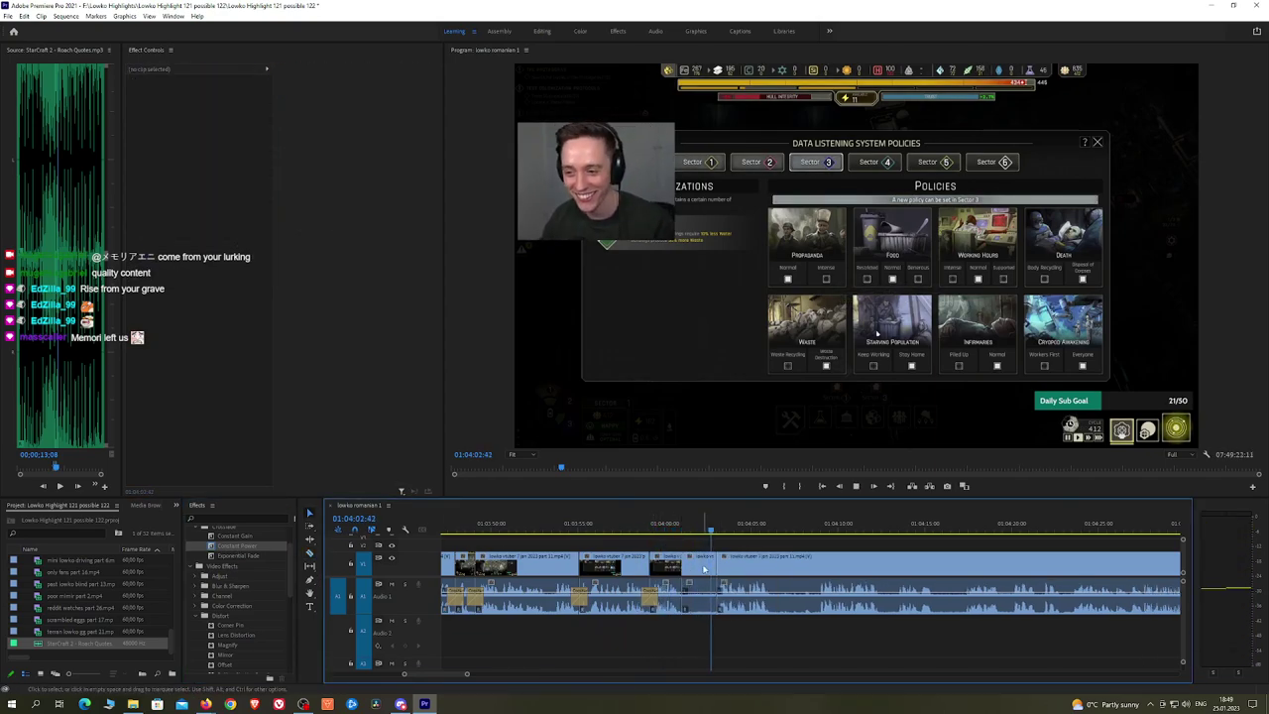
left_click(704, 569)
key("ctrl+z")
key("ctrl+z")
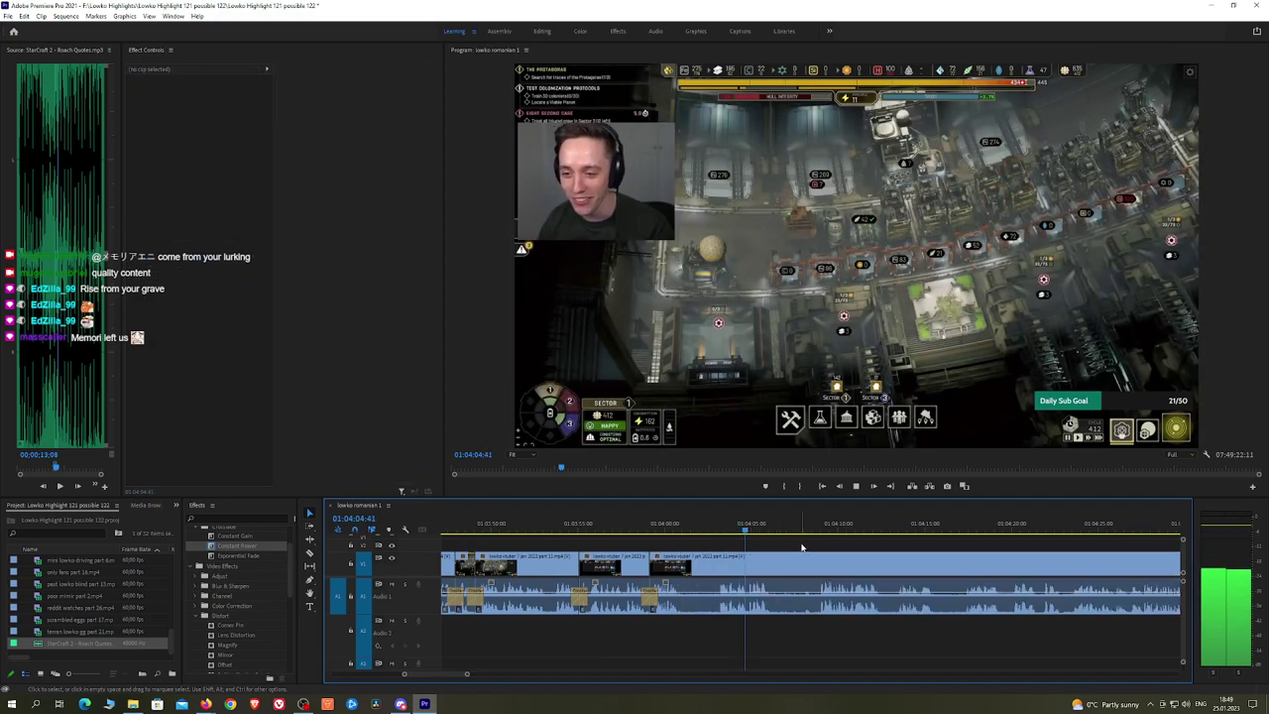
Step: Cut out a short unwanted piece, ripple delete it, and place a Constant Power crossfade on the join
key("c")
left_click(774, 563)
left_click(816, 565)
key("v")
left_click(808, 566)
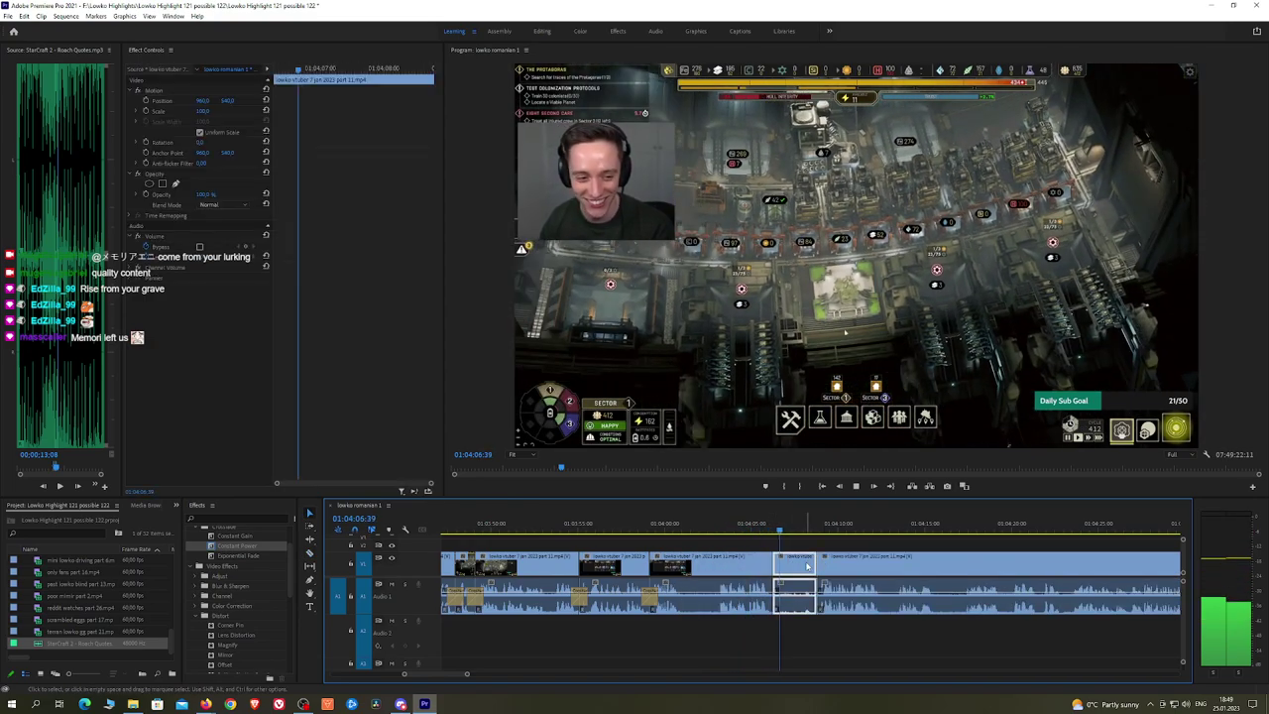
key("shift+Delete")
left_click_drag(240, 547, 279, 547)
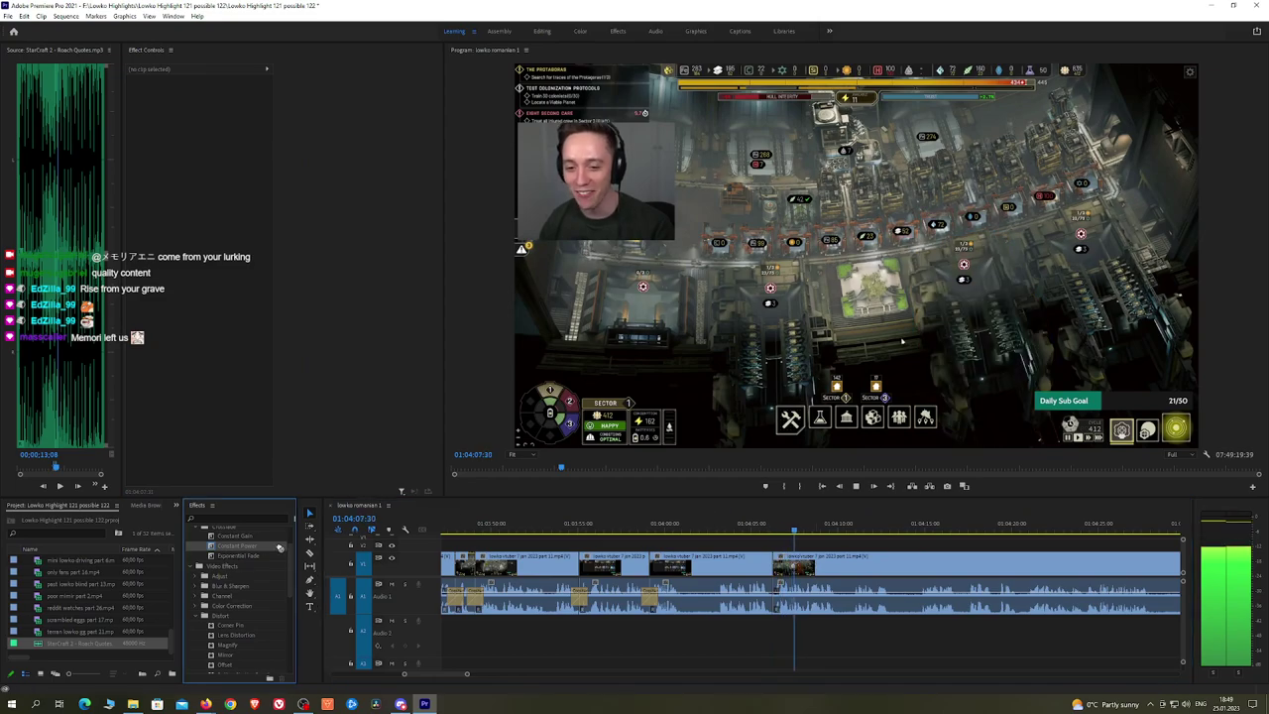
scroll(663, 547, "down", 3)
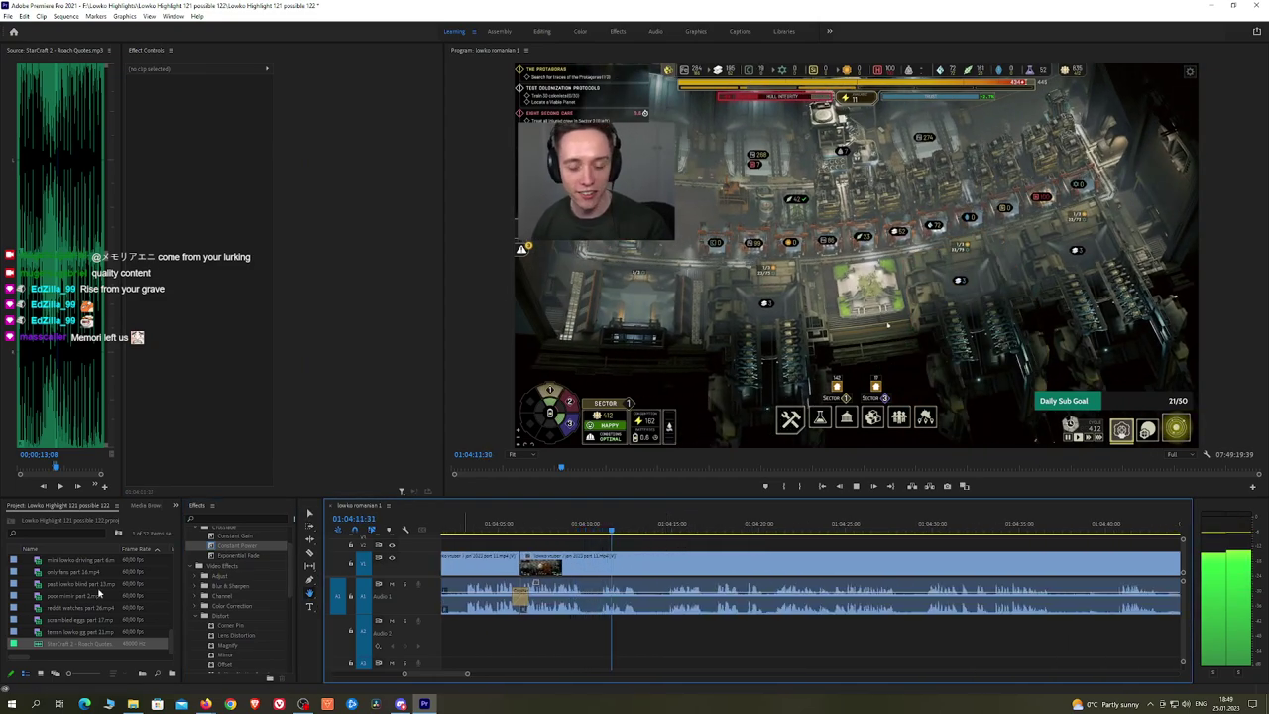
Step: Razor out and ripple-delete a short unwanted piece, adding a Constant Power crossfade at the audio join
left_click(697, 550)
key("c")
left_click(642, 563)
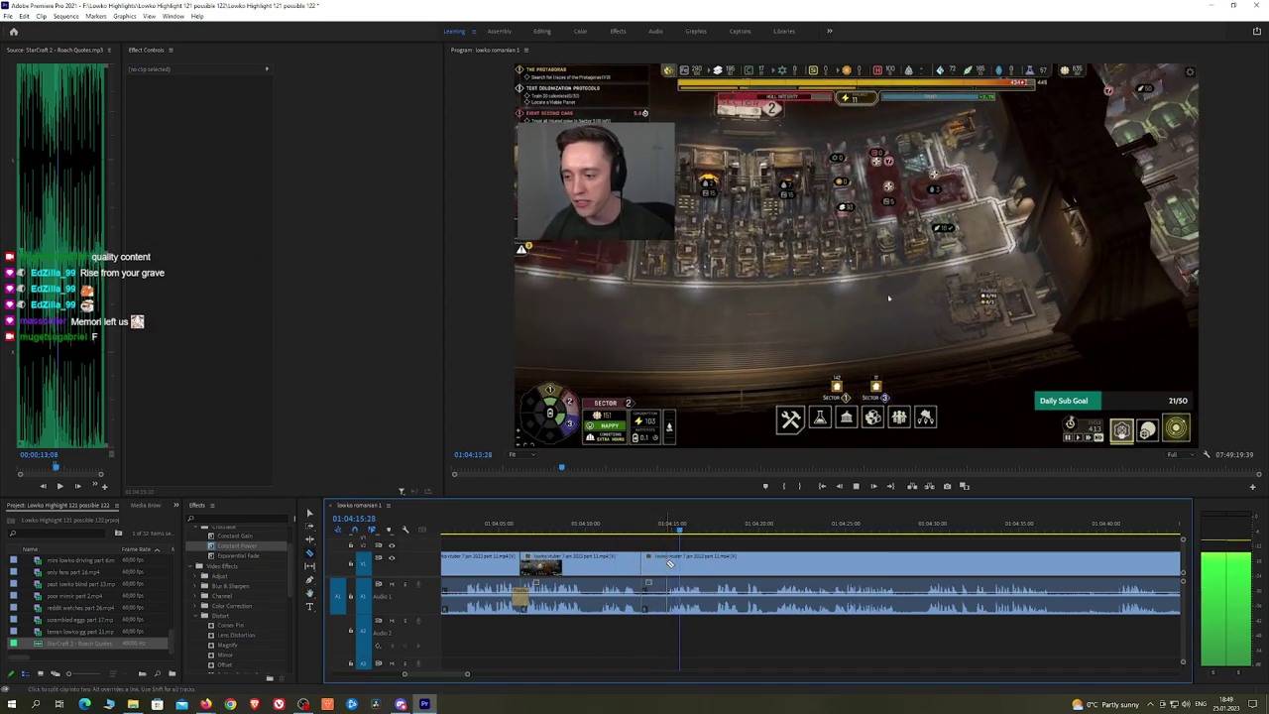
left_click(669, 563)
key("v")
left_click(658, 563)
key("shift+Delete")
key("space")
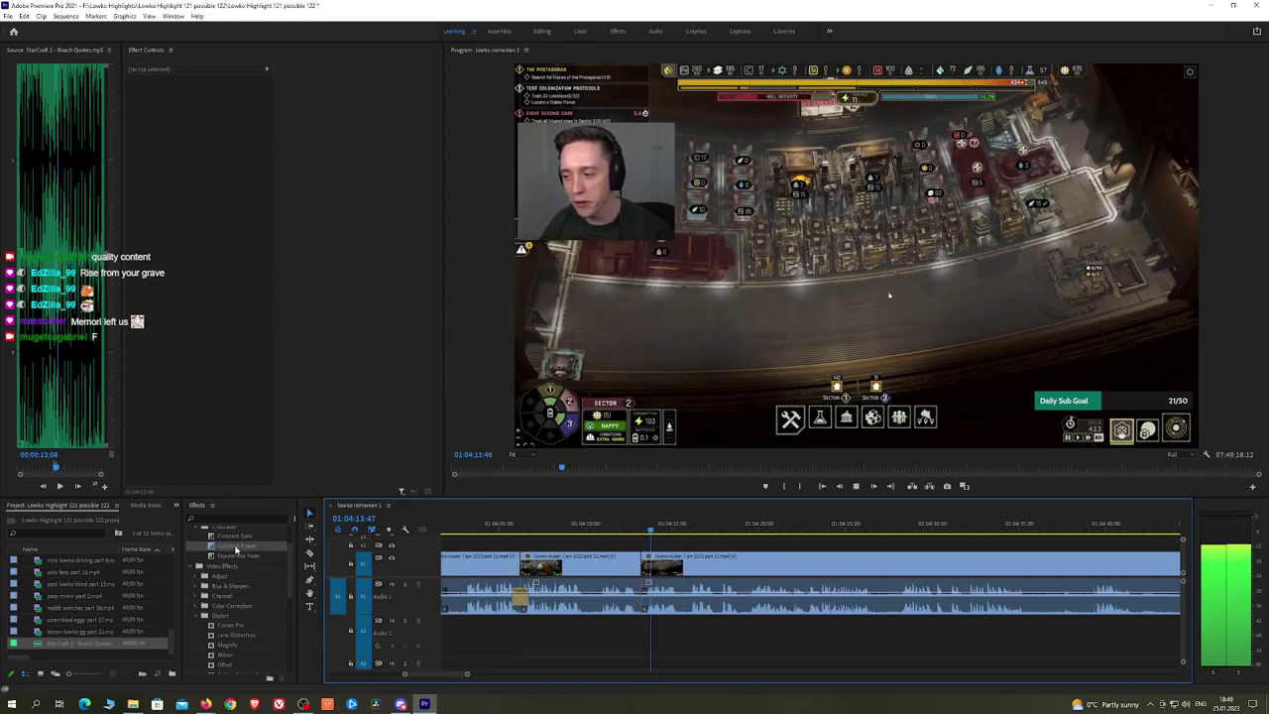
left_click_drag(236, 549, 644, 595)
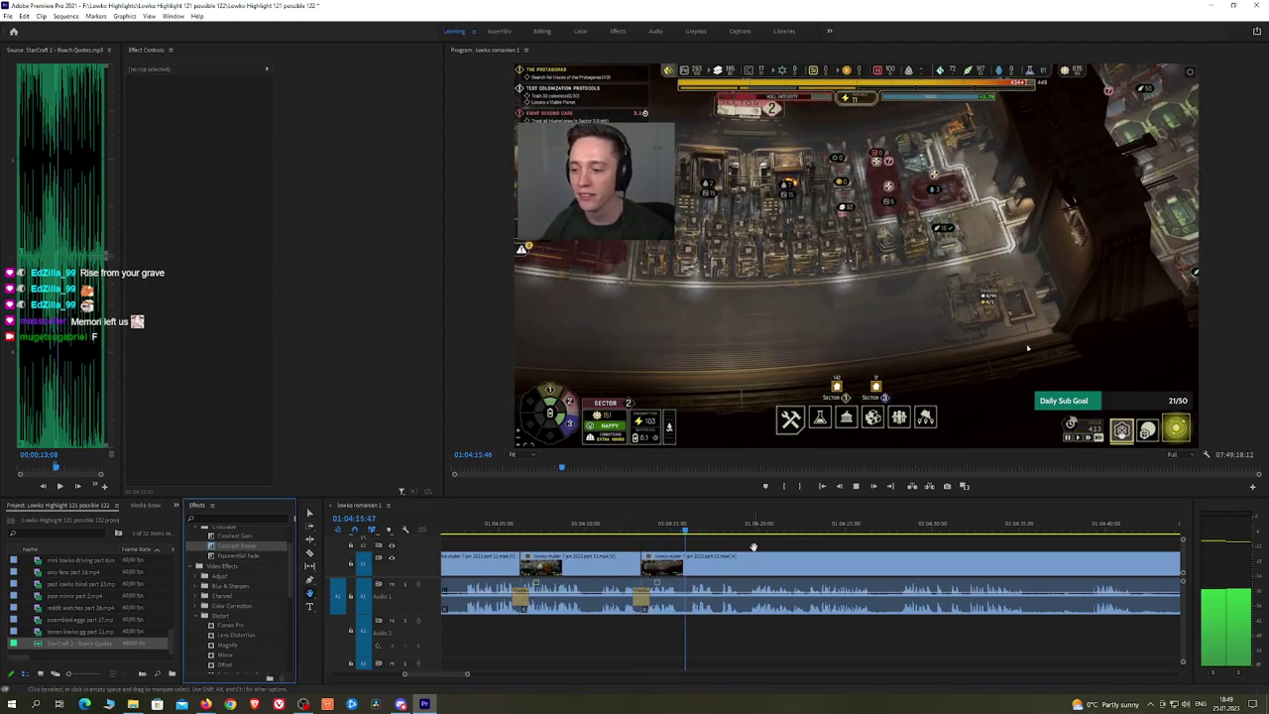
Step: Cut out and ripple-delete a second short stretch further along, then drag a transition onto it
left_click_drag(792, 547, 659, 544)
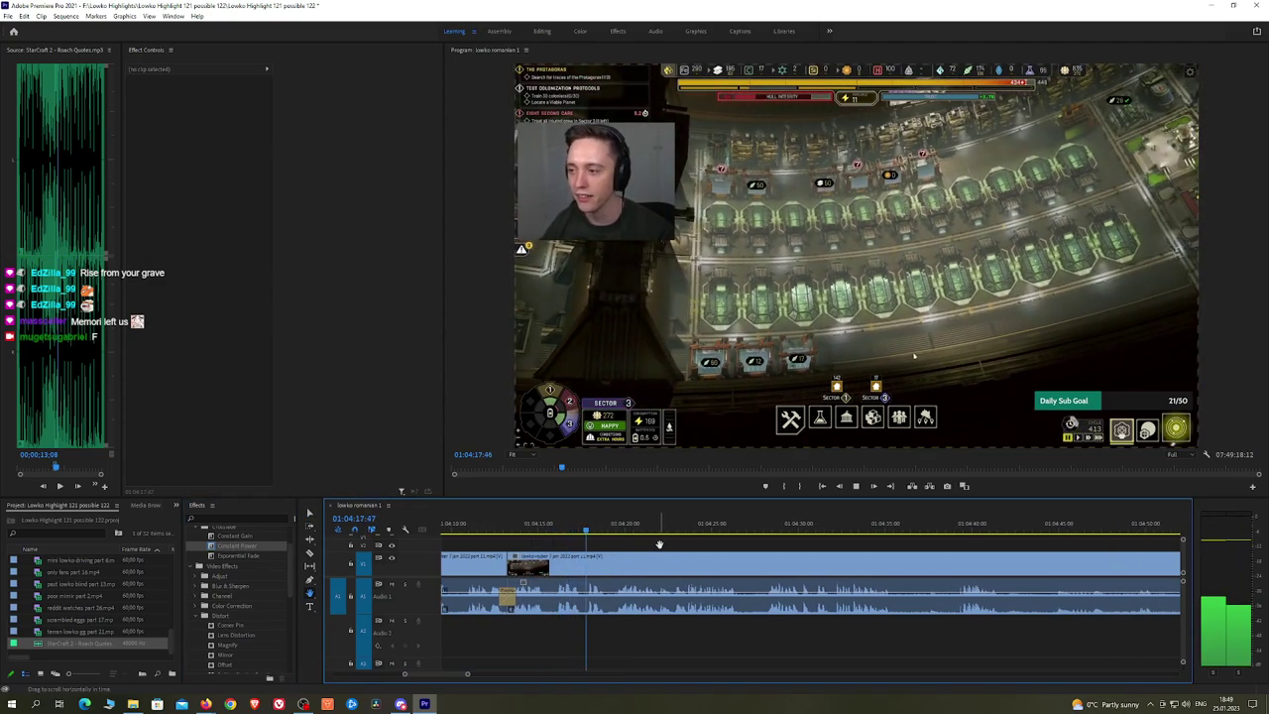
scroll(670, 543, "down", 1)
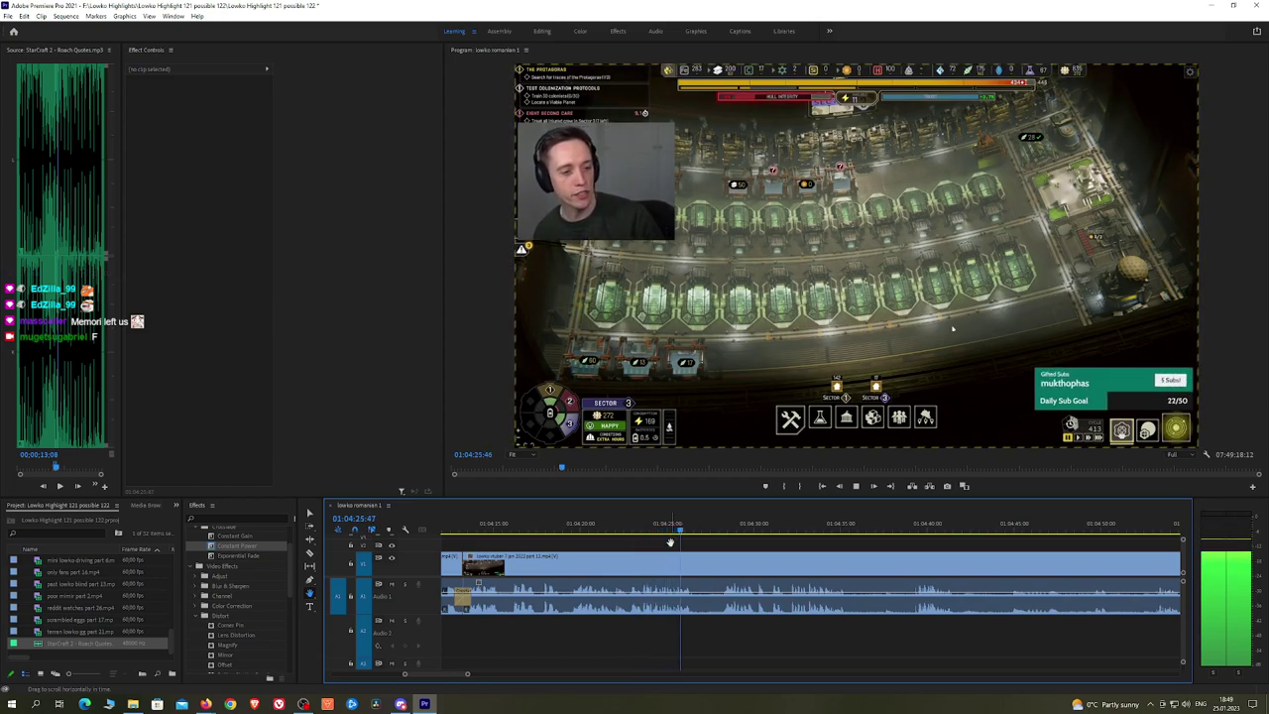
key("c")
left_click(697, 567)
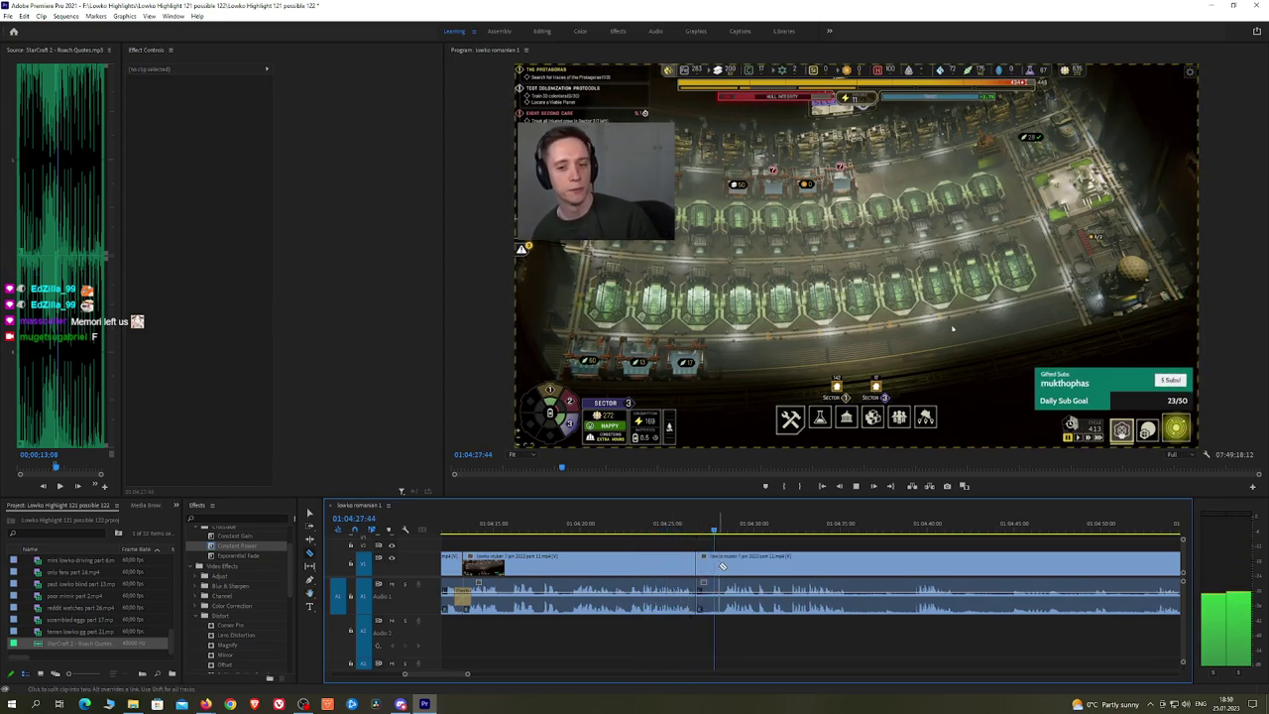
left_click(719, 568)
key("v")
left_click(714, 569)
key("shift+Delete")
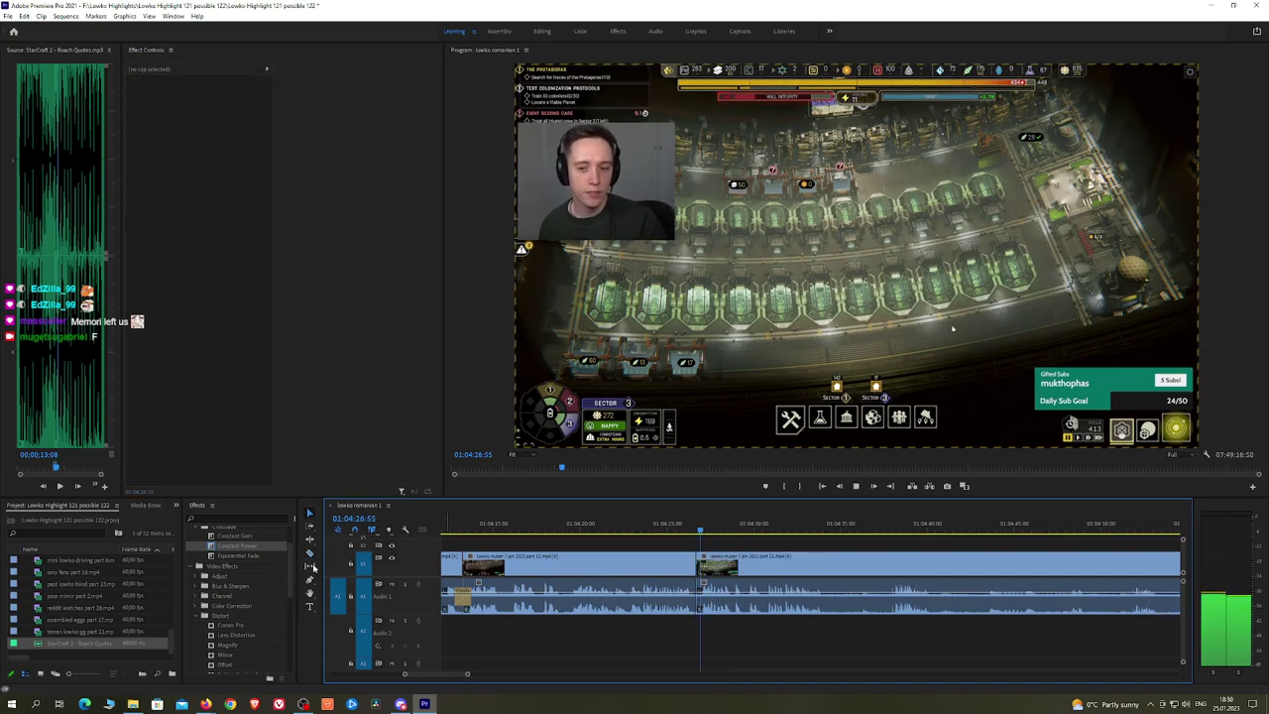
left_click_drag(235, 548, 699, 595)
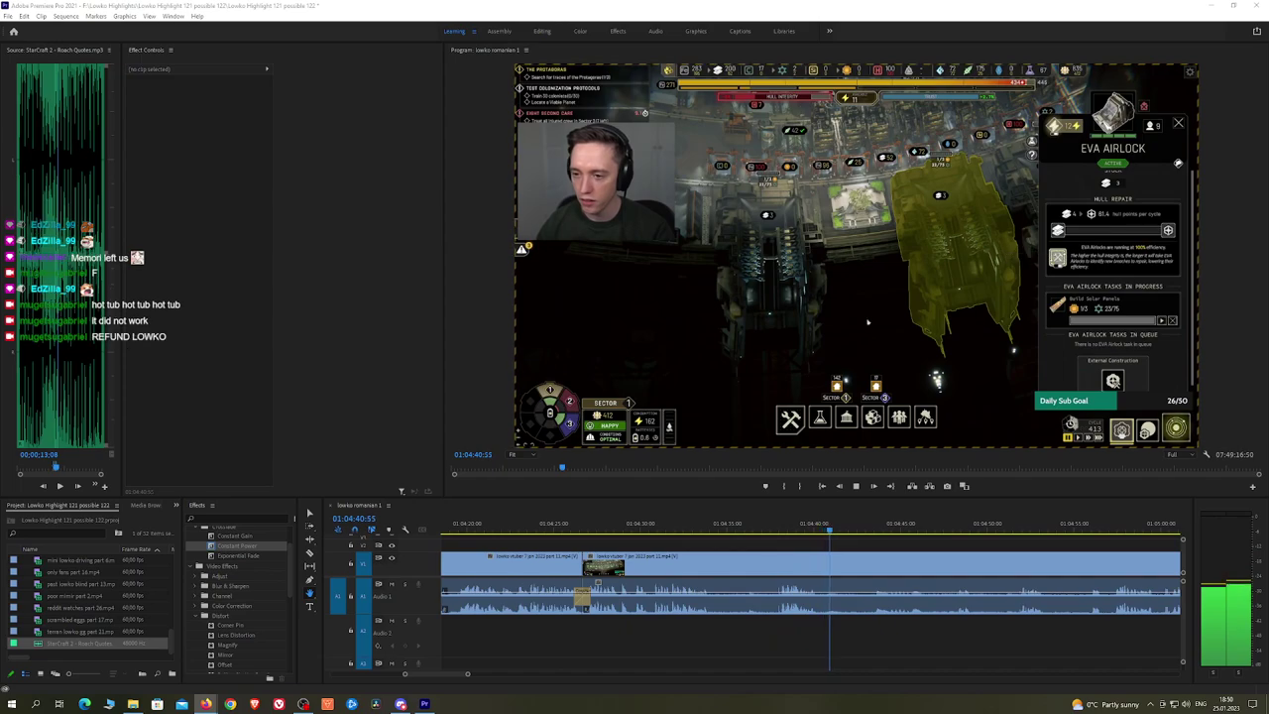
Step: Replay the recent edits and split the clip at the reviewed moment around 01:04:30
left_click(691, 526)
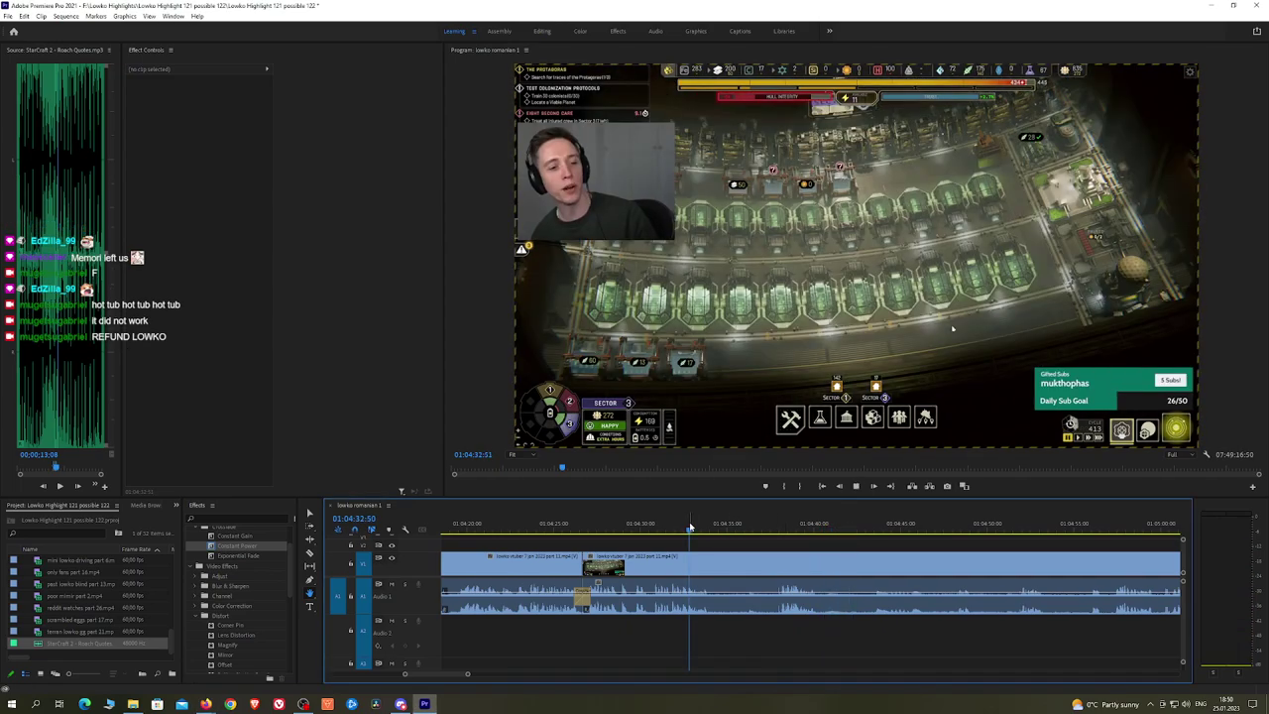
left_click(630, 527)
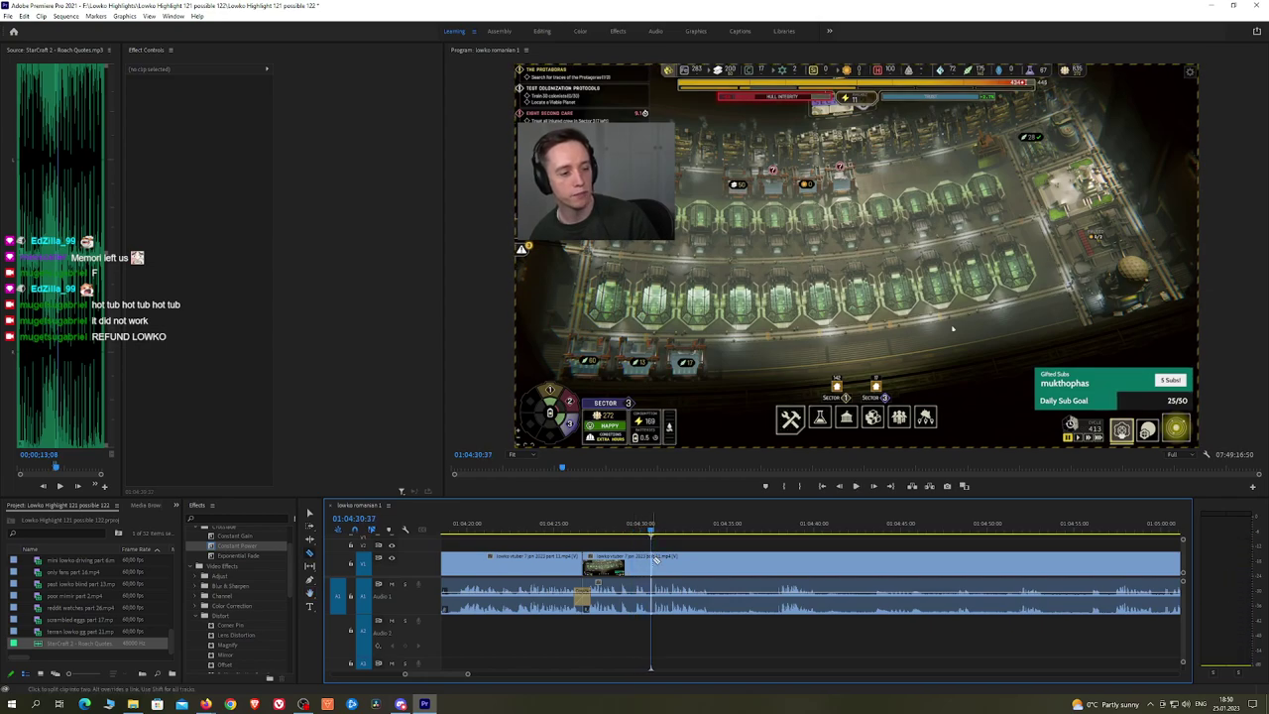
key("ctrl+k")
key("ctrl+z")
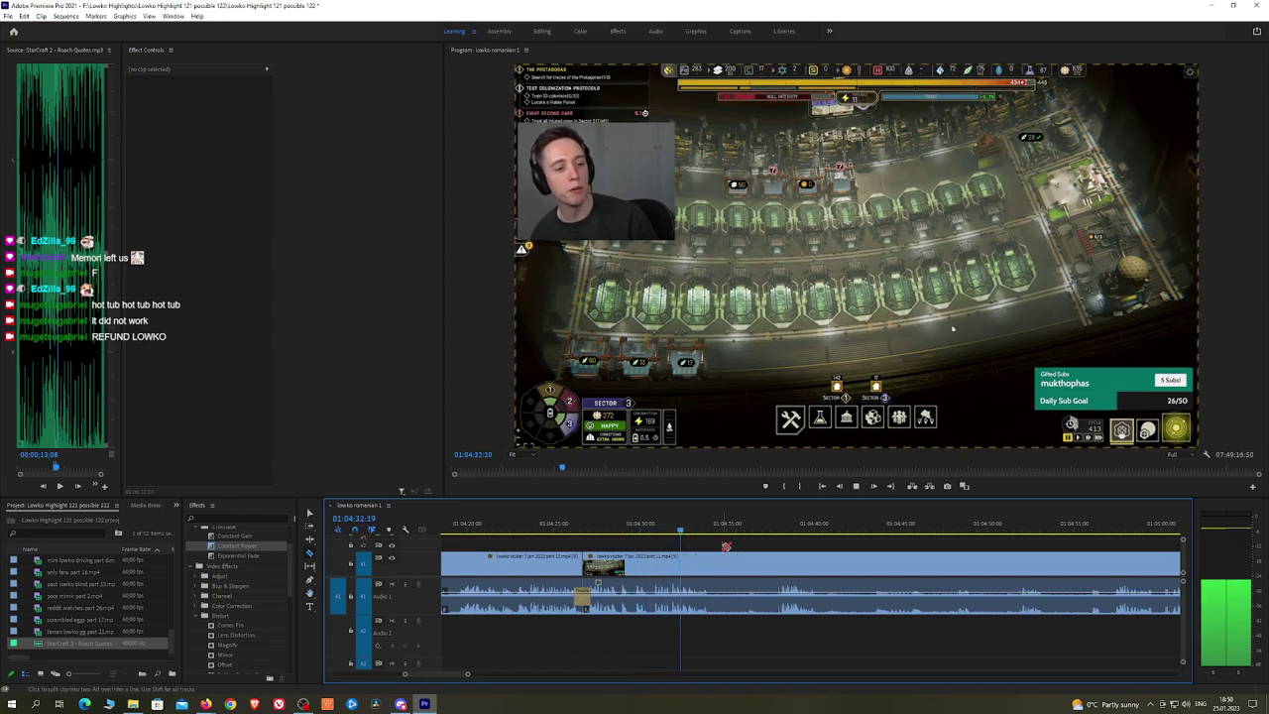
key("space")
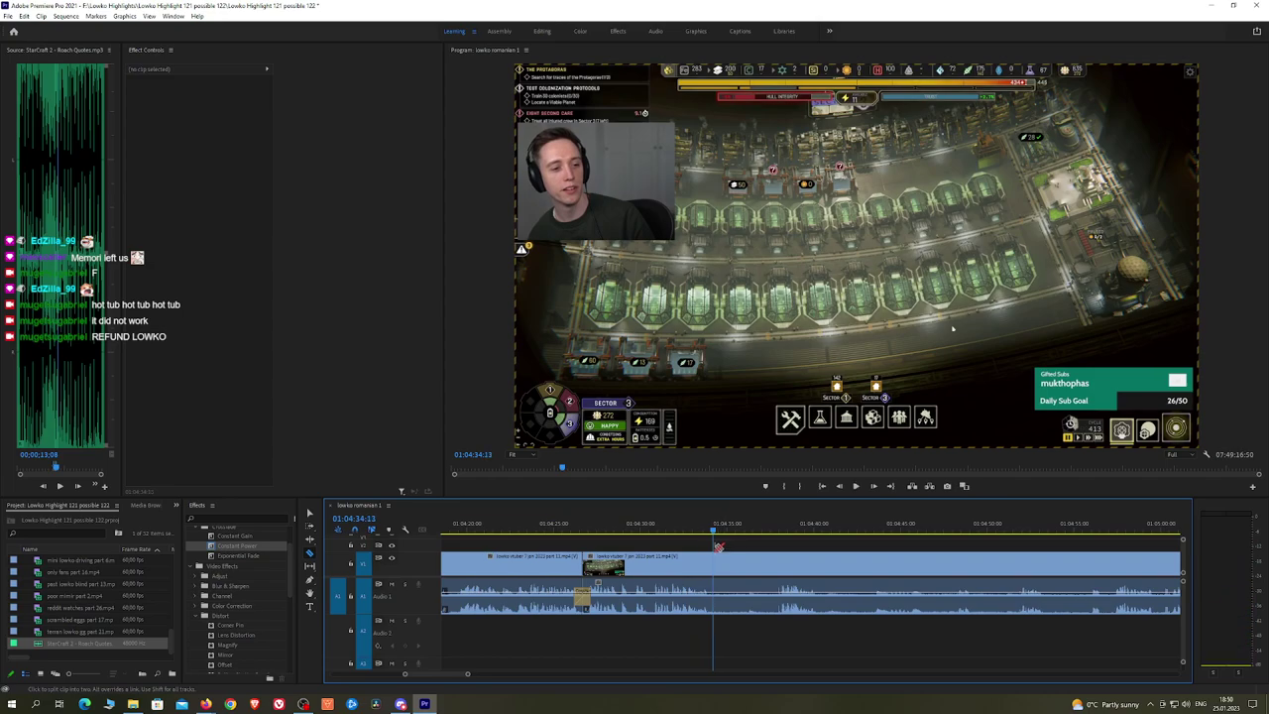
key("ctrl+k")
key("space")
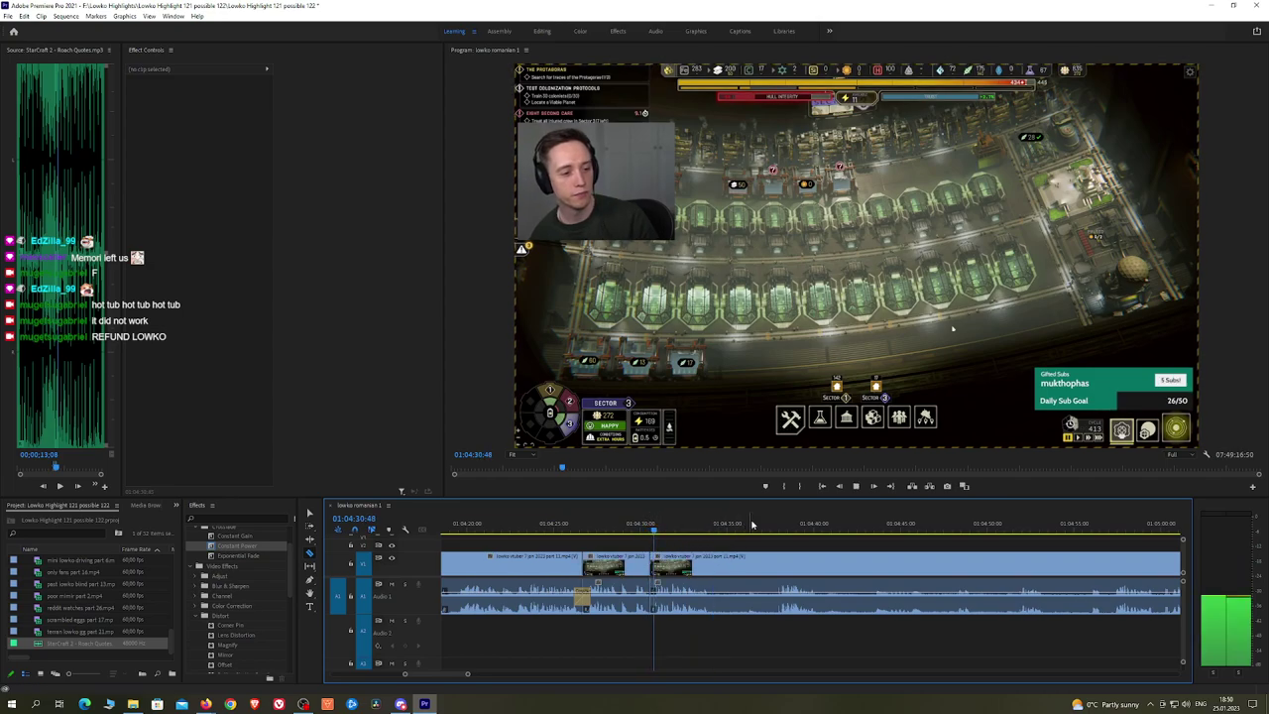
left_click(779, 526)
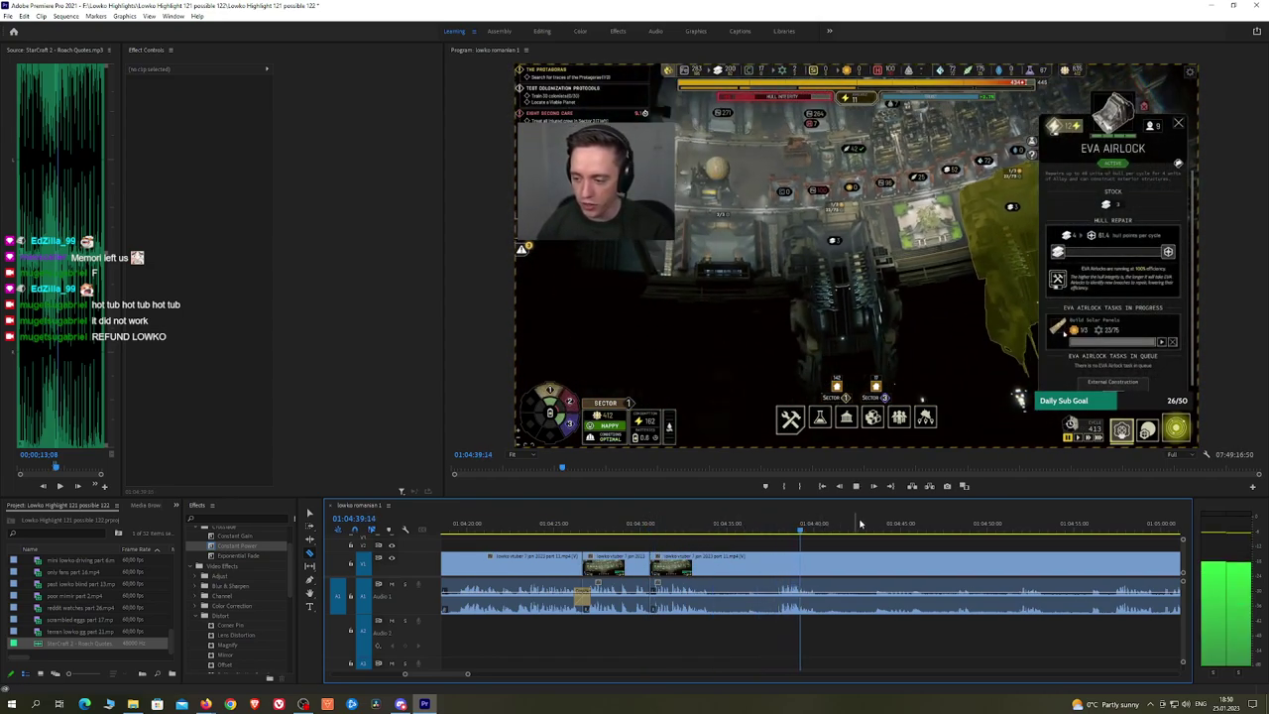
Step: Ripple-trim the footage from the previous cut up to the playhead near 01:04:57
left_click(1089, 526)
left_click(1110, 529)
key("minus")
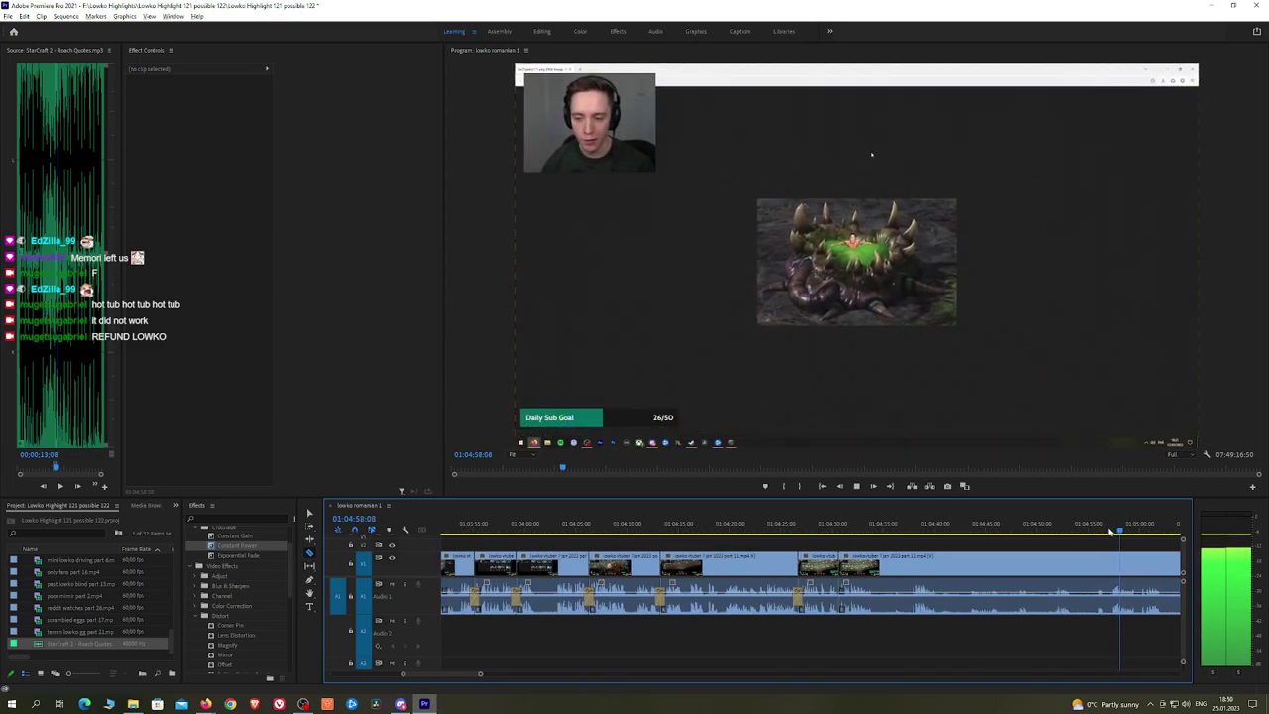
left_click(1102, 527)
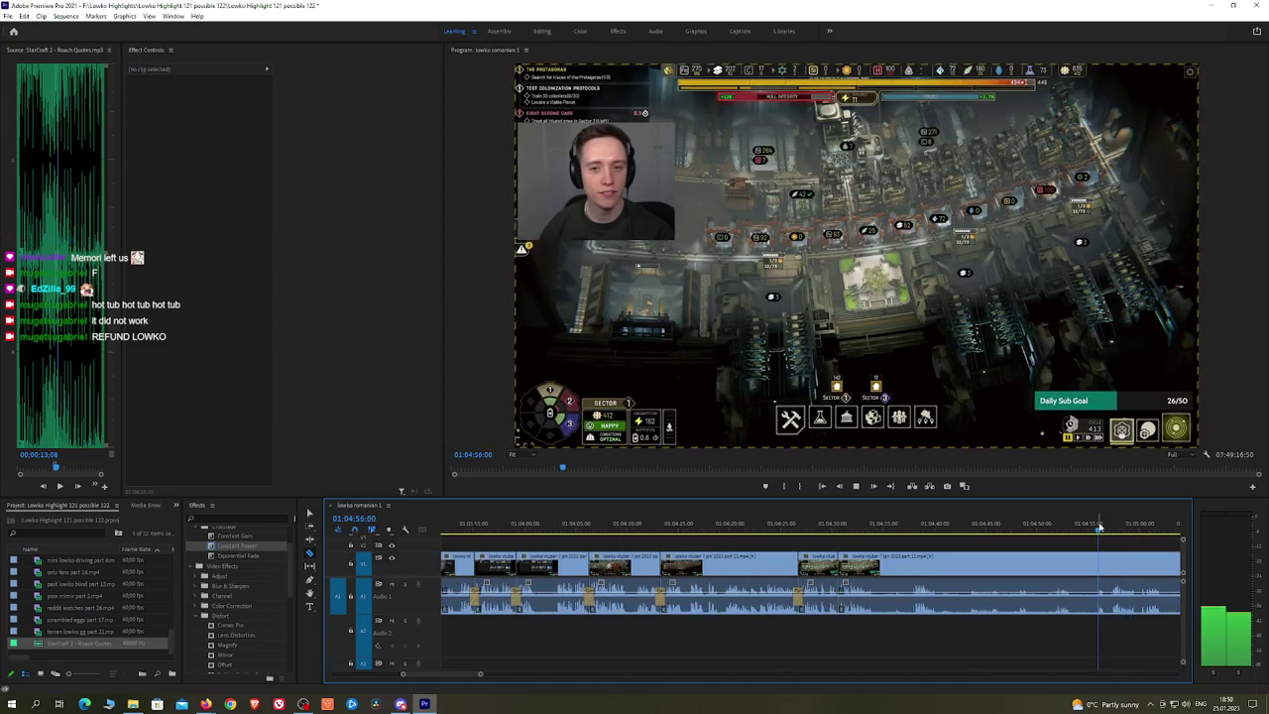
key("space")
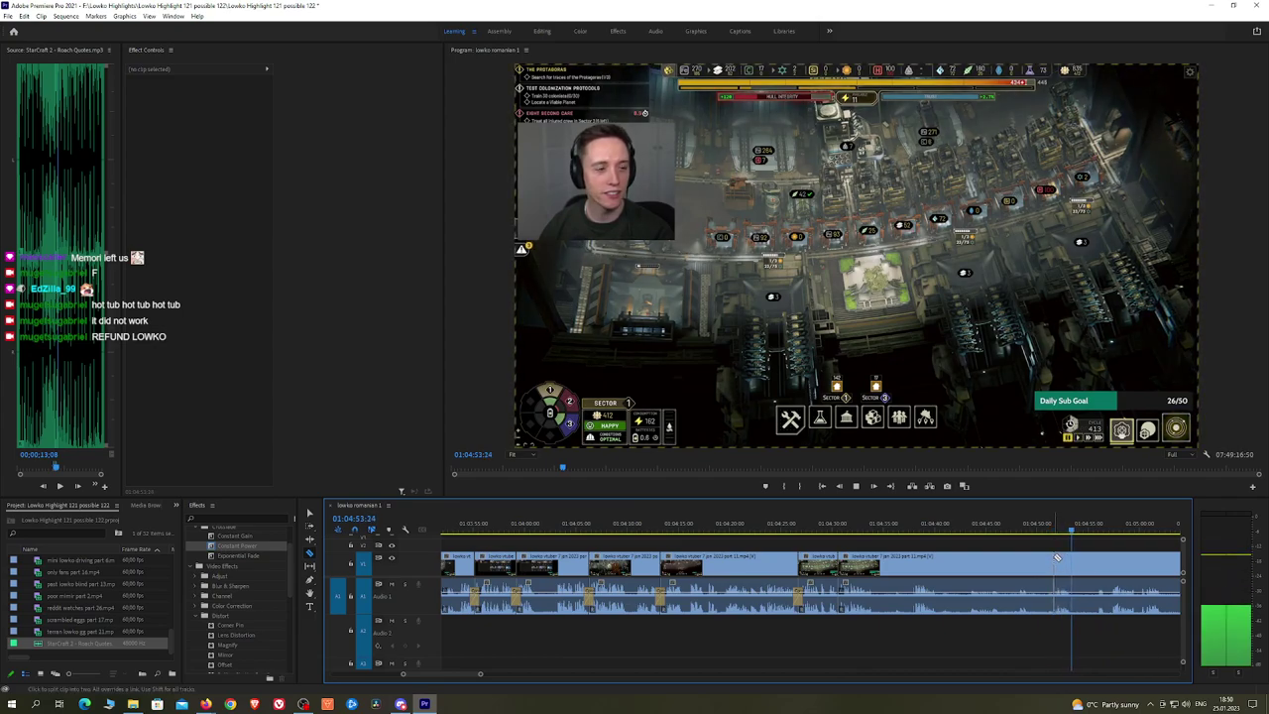
left_click(1096, 528)
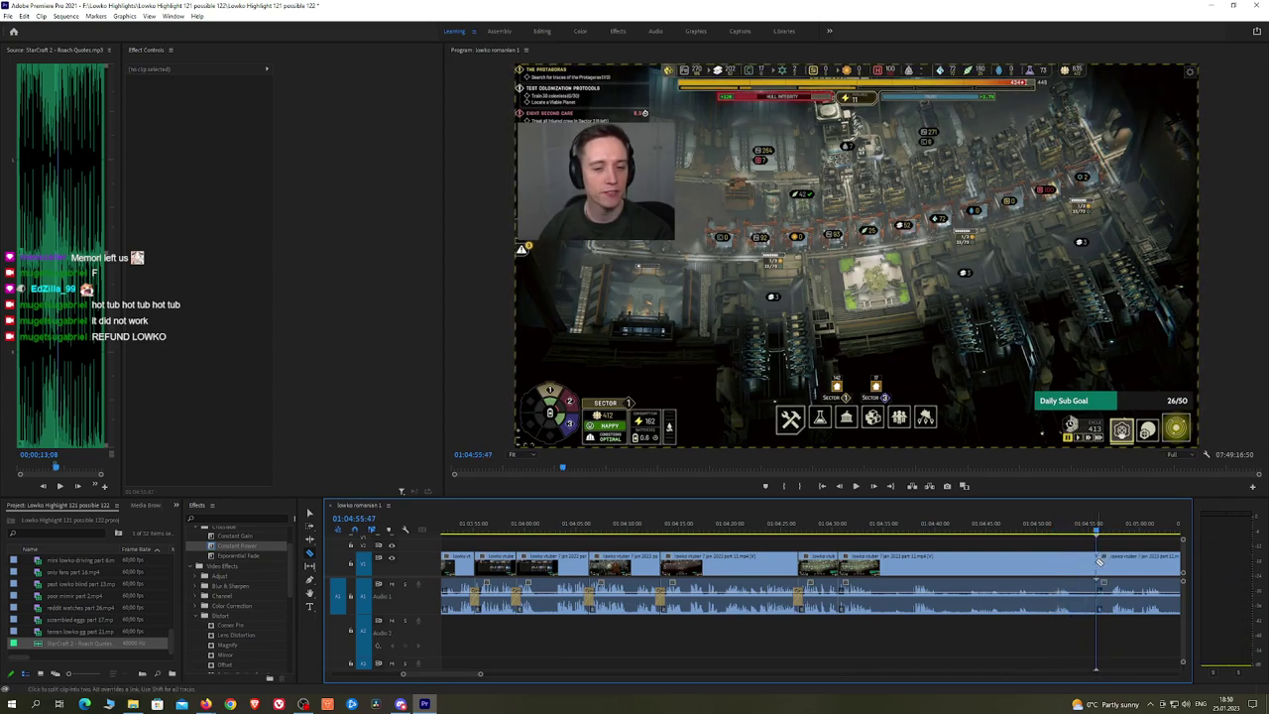
key("q")
key("space")
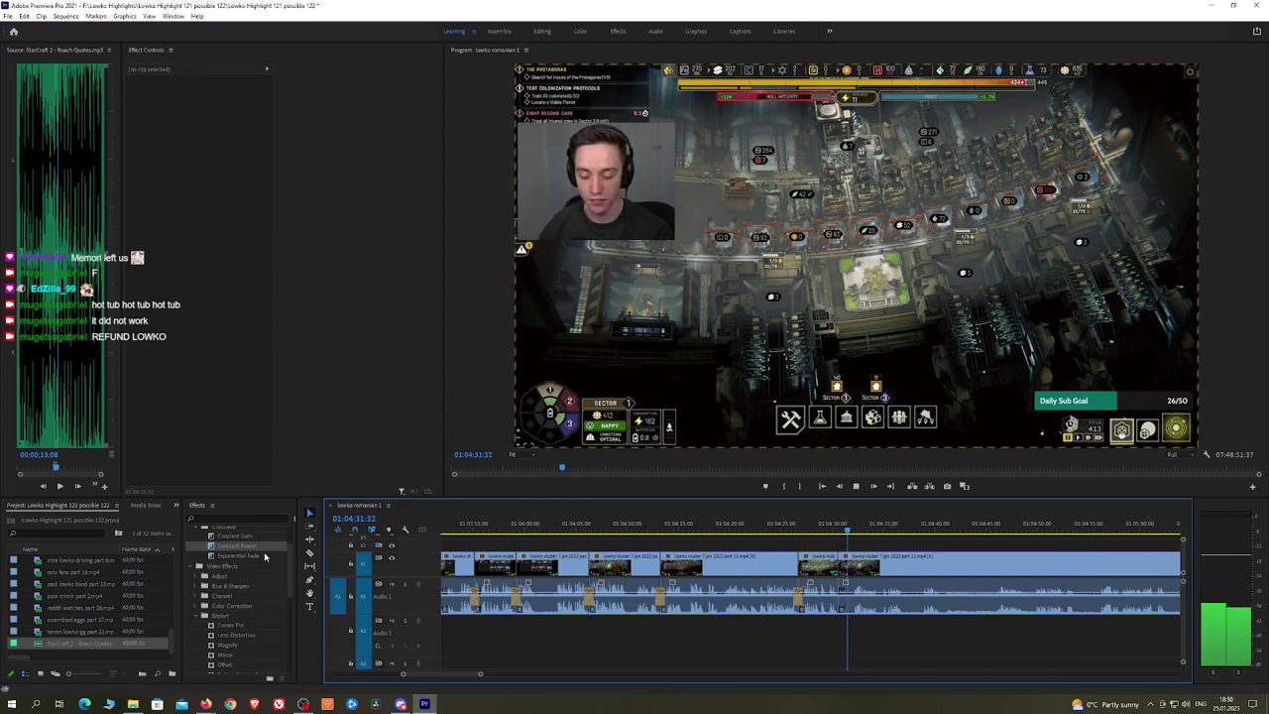
Step: Razor around the next unwanted part and ripple-delete the short leftover clip
left_click(265, 557)
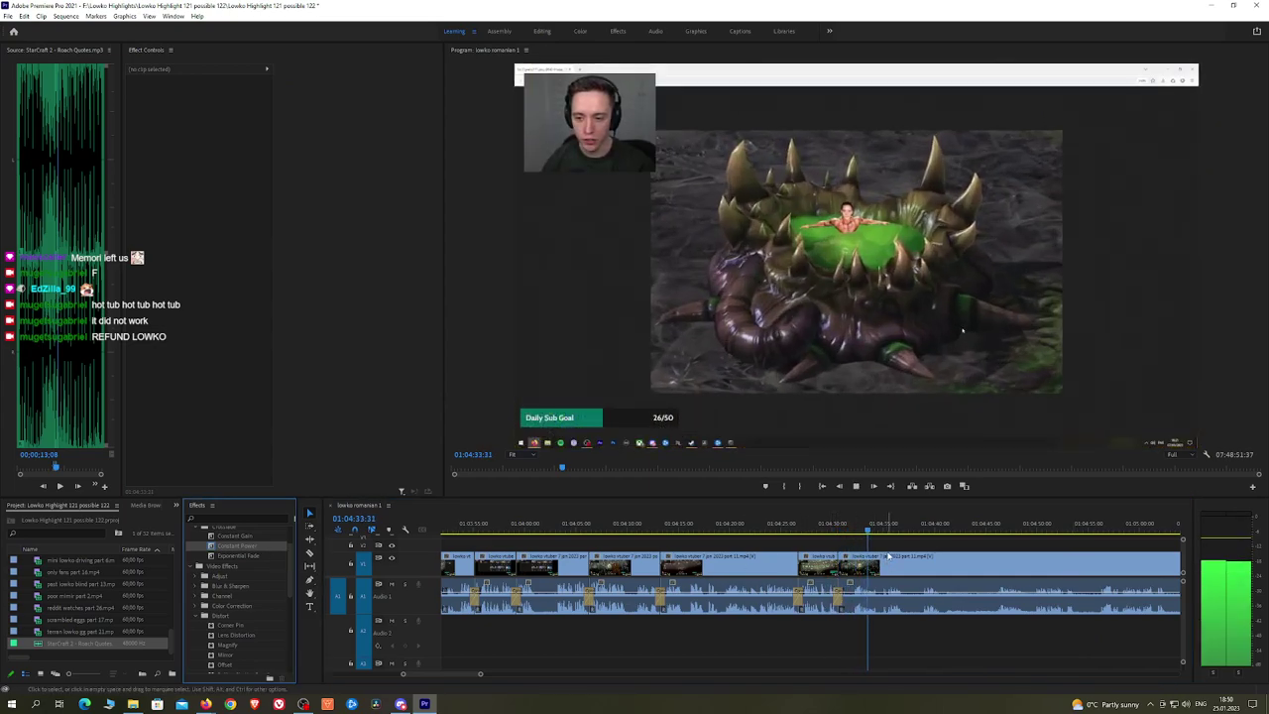
key("h")
left_click_drag(940, 546, 845, 546)
scroll(846, 548, "up", 1)
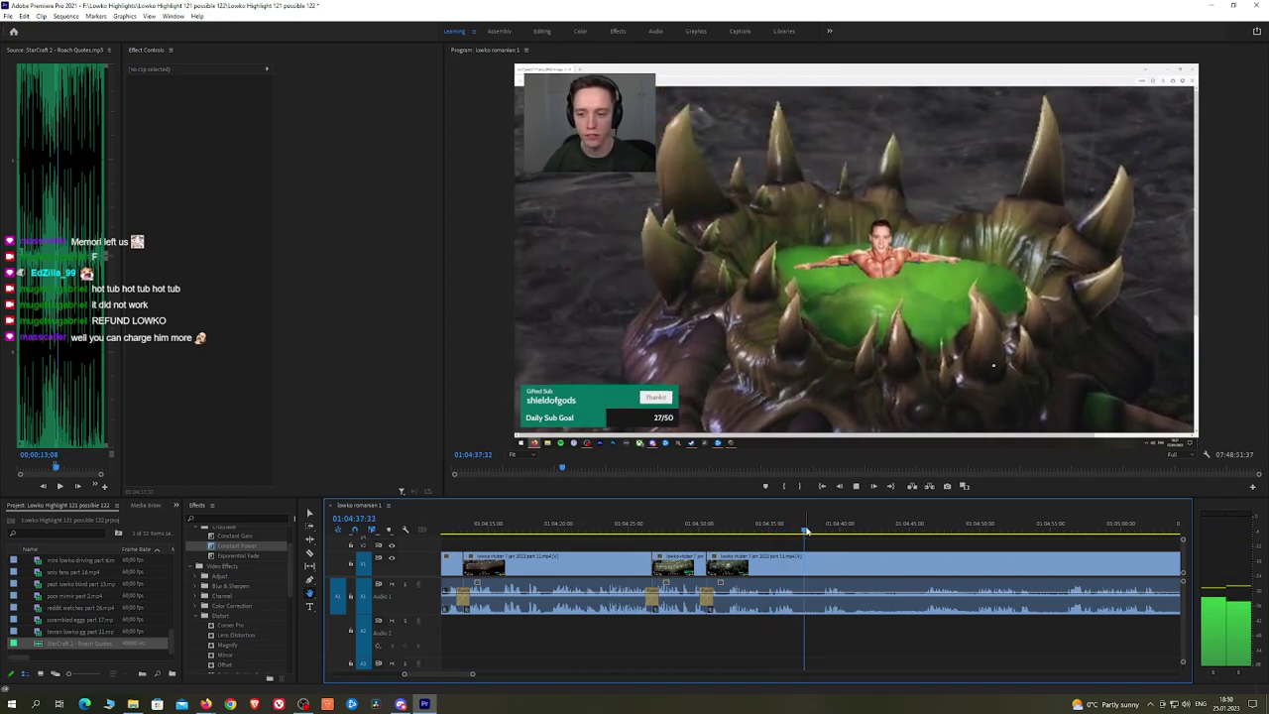
left_click_drag(807, 529, 821, 529)
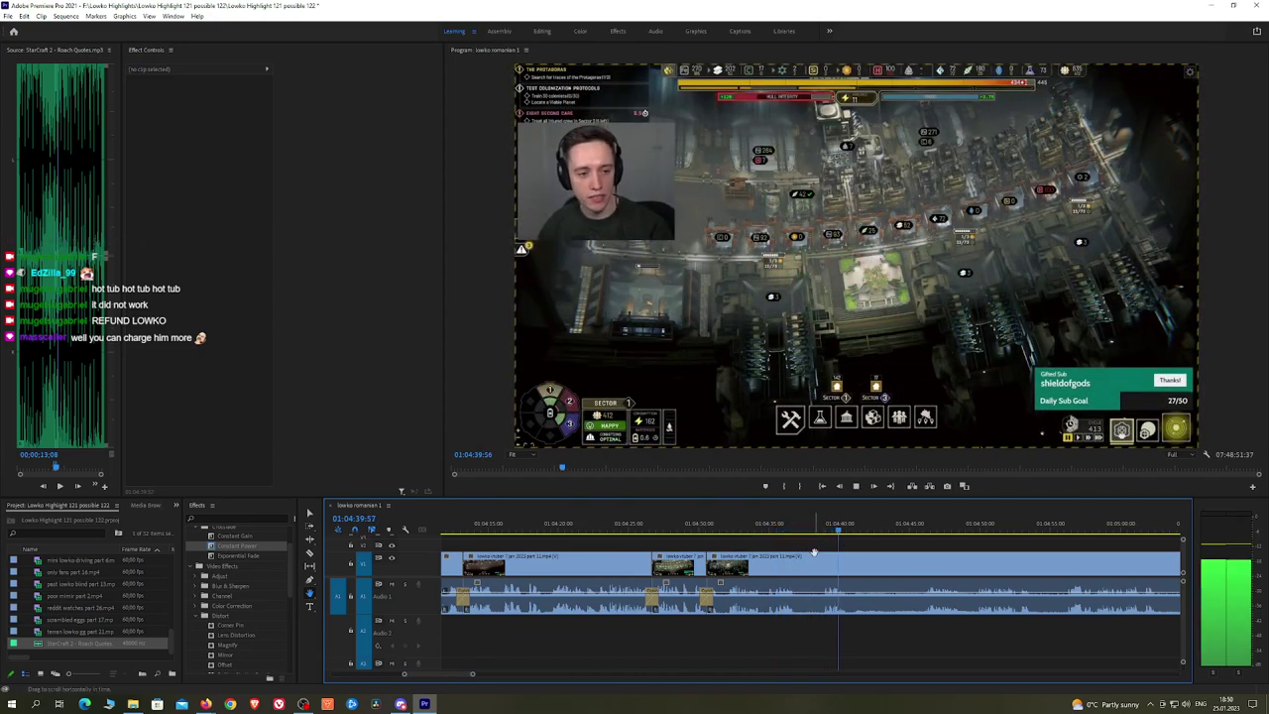
key("c")
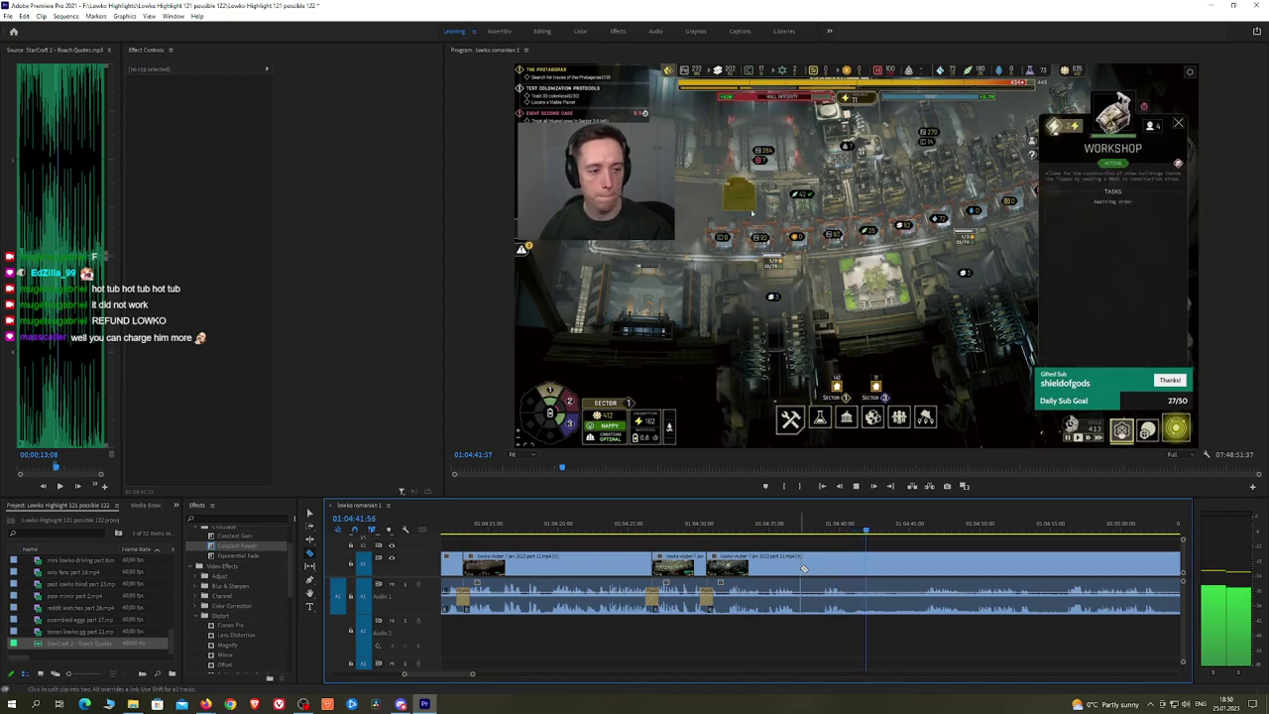
left_click(802, 569)
left_click(920, 532)
scroll(977, 551, "down", 3)
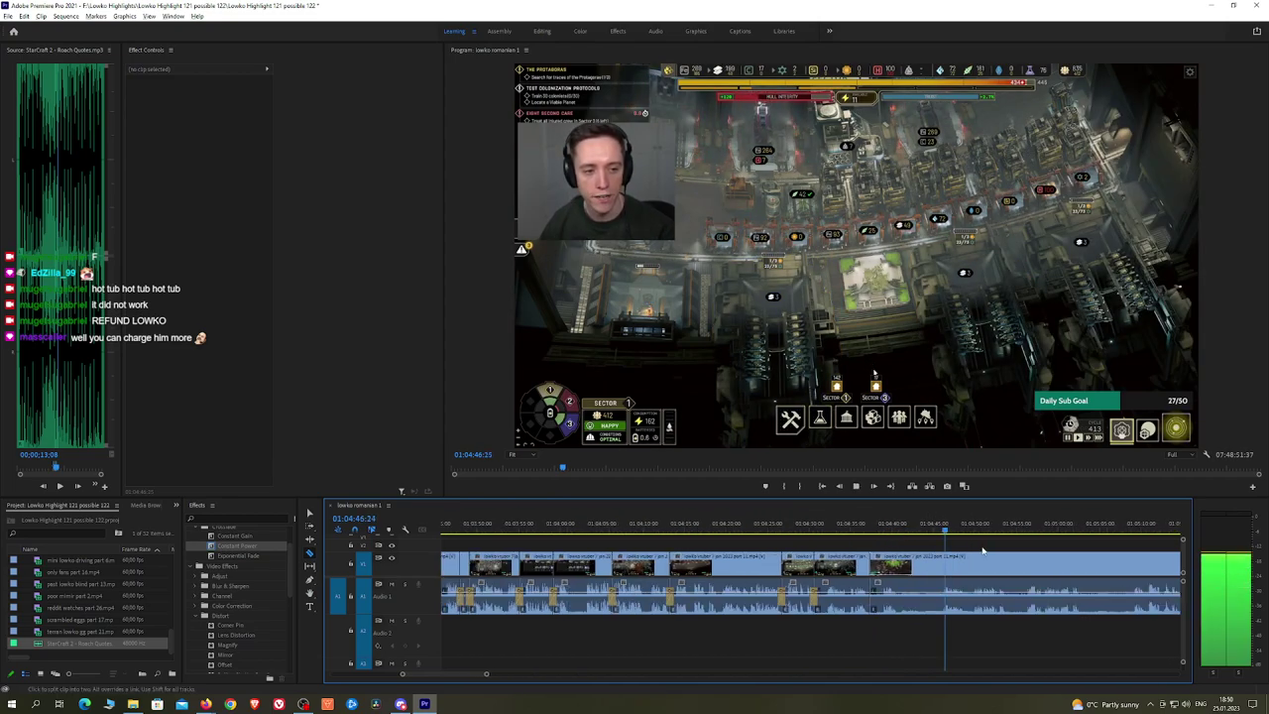
scroll(1010, 553, "down", 3)
scroll(995, 557, "up", 2)
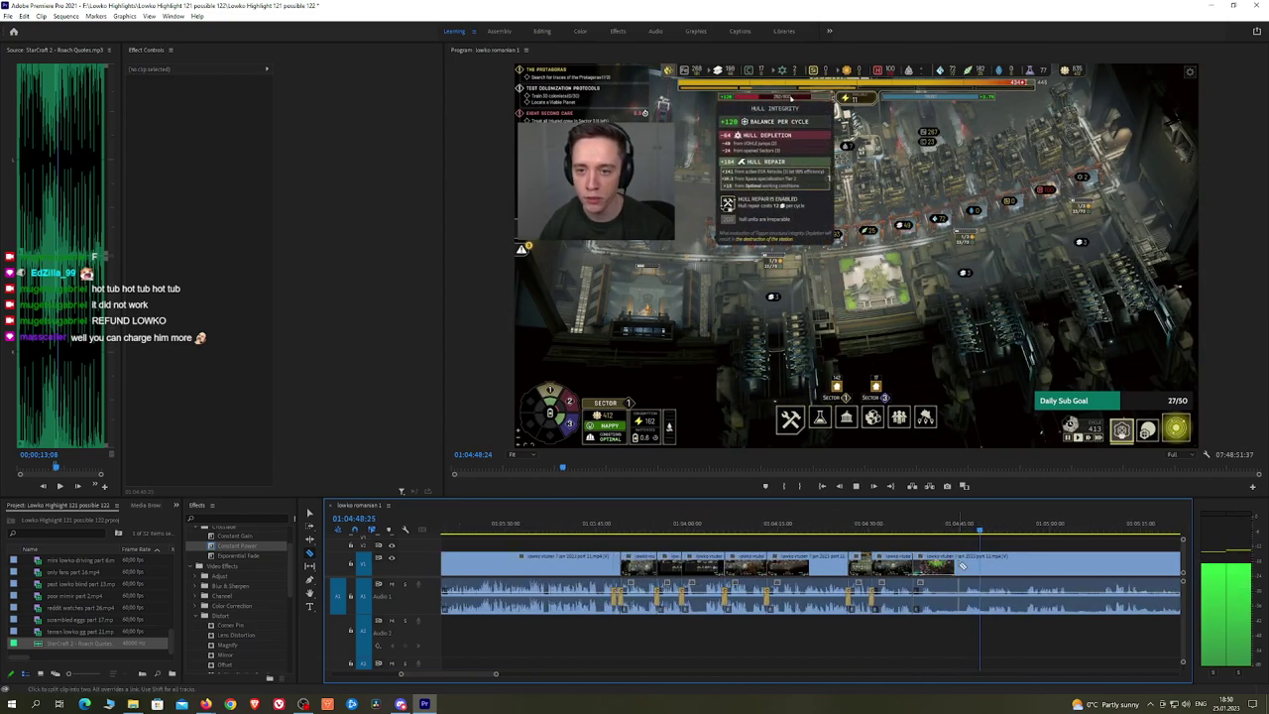
key("v")
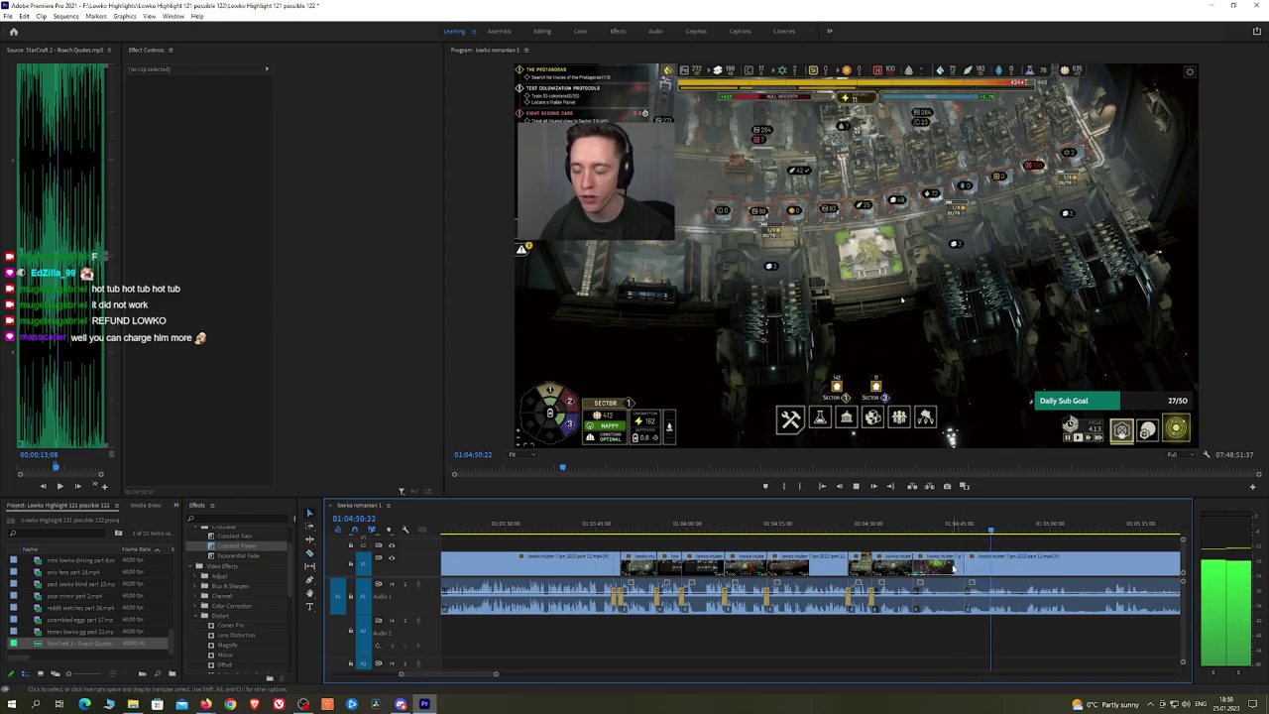
left_click(953, 569)
key("shift+Delete")
Step: Place a Constant Power crossfade on the new audio cut near 01:04:37
key("space")
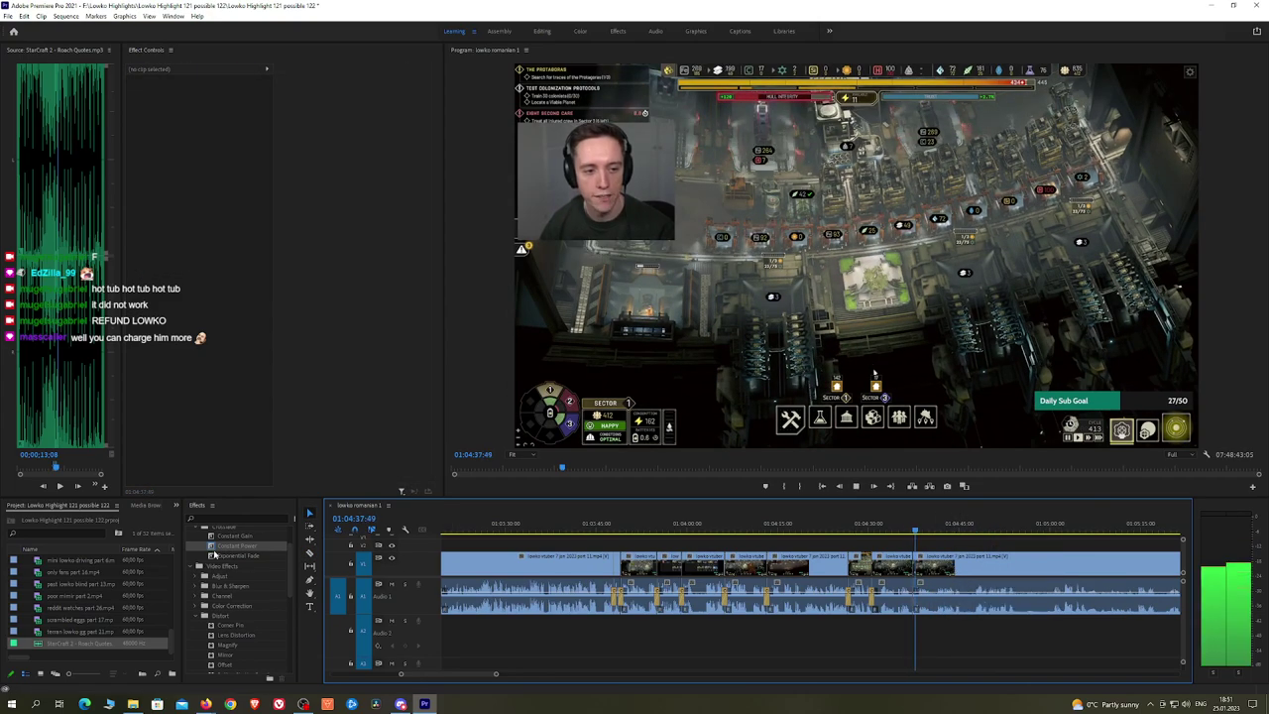
left_click_drag(212, 555, 915, 607)
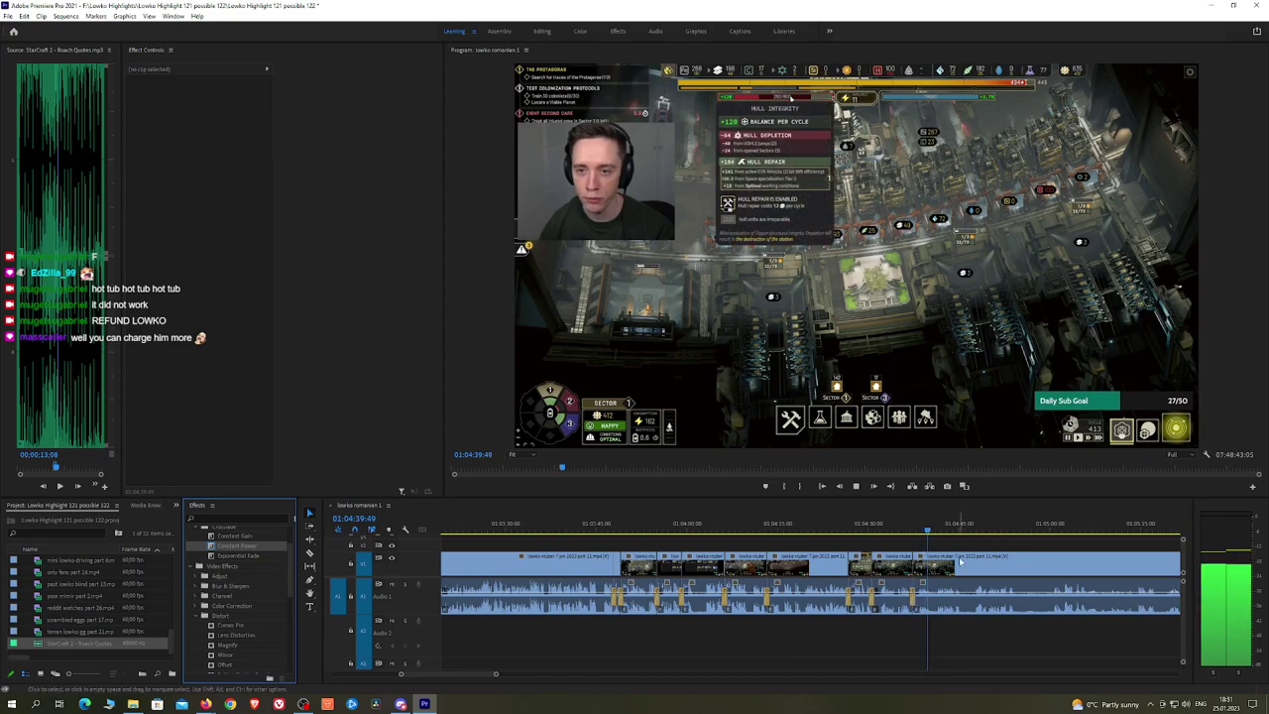
key("h")
left_click_drag(961, 562, 915, 557)
scroll(904, 554, "up", 2)
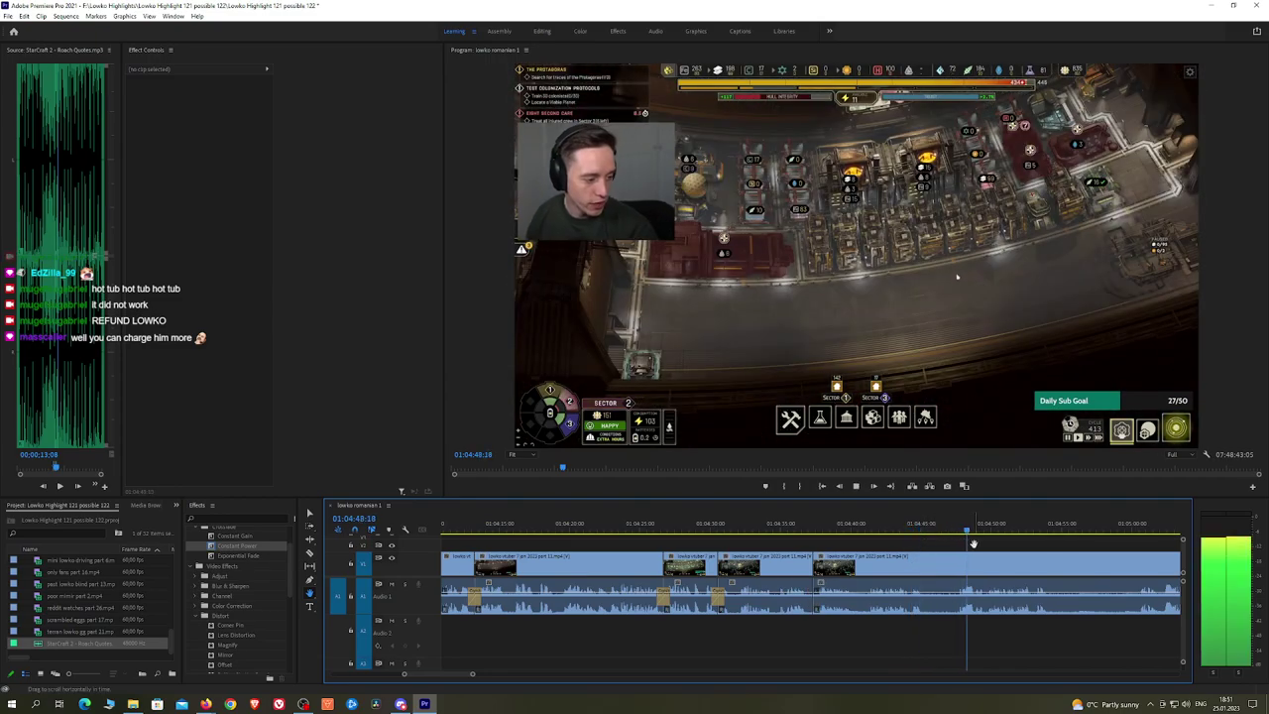
Step: Cut at the point where the good part begins and ripple-delete the unwanted stretch before it
key("minus")
key("minus")
key("minus")
left_click_drag(1056, 555, 684, 532)
key("space")
key("space")
key("equal")
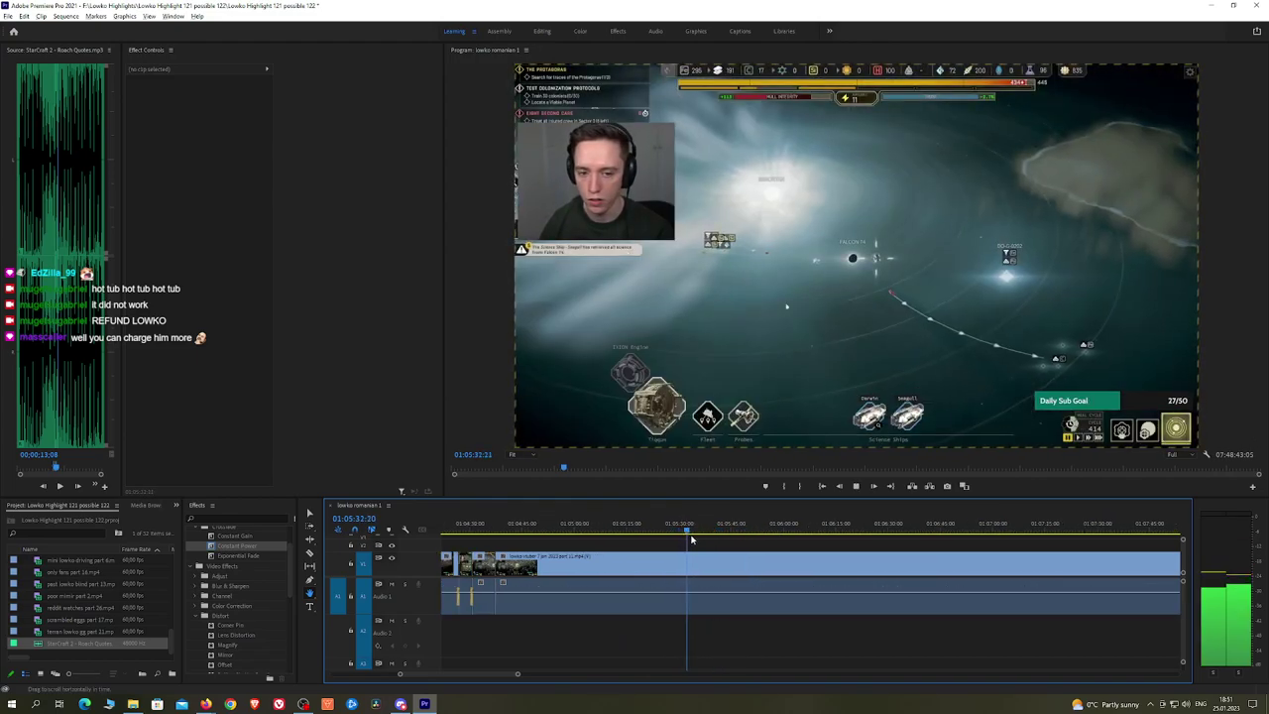
key("equal")
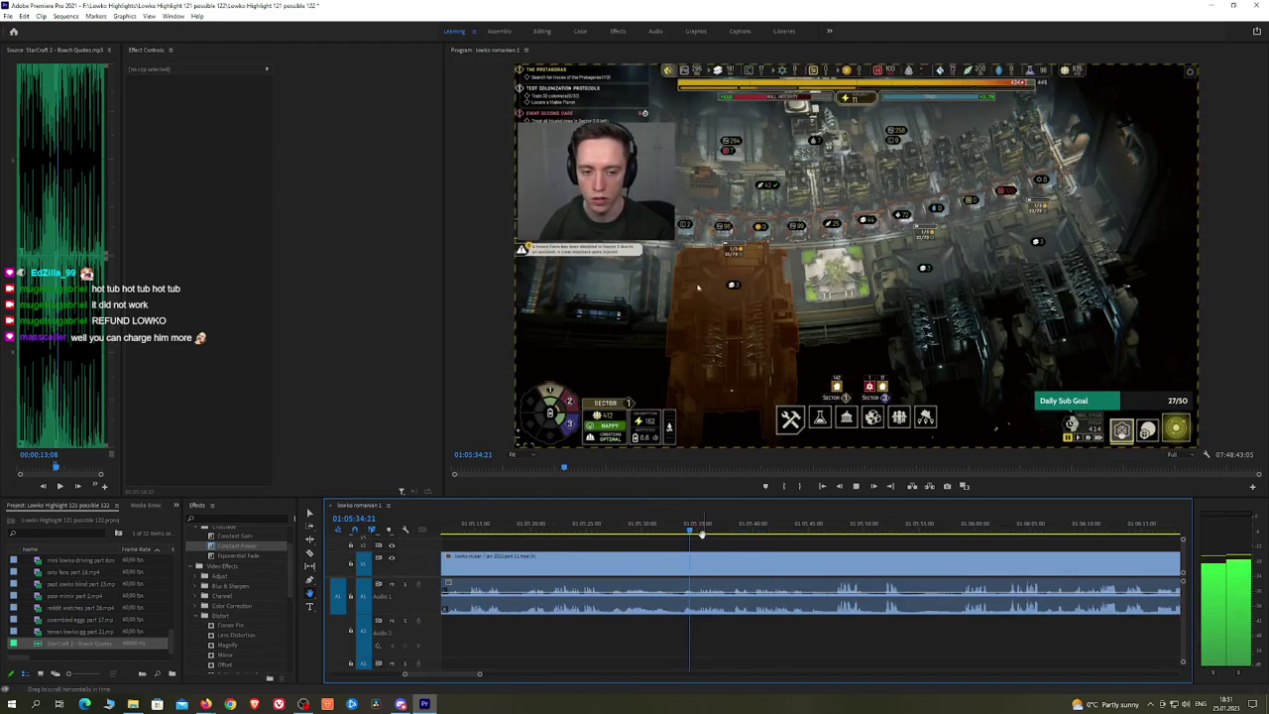
left_click(729, 529)
mouse_move(735, 528)
left_mouse_down()
mouse_move(770, 527)
mouse_move(752, 528)
left_mouse_up()
left_click(754, 558)
key("v")
left_click(732, 561)
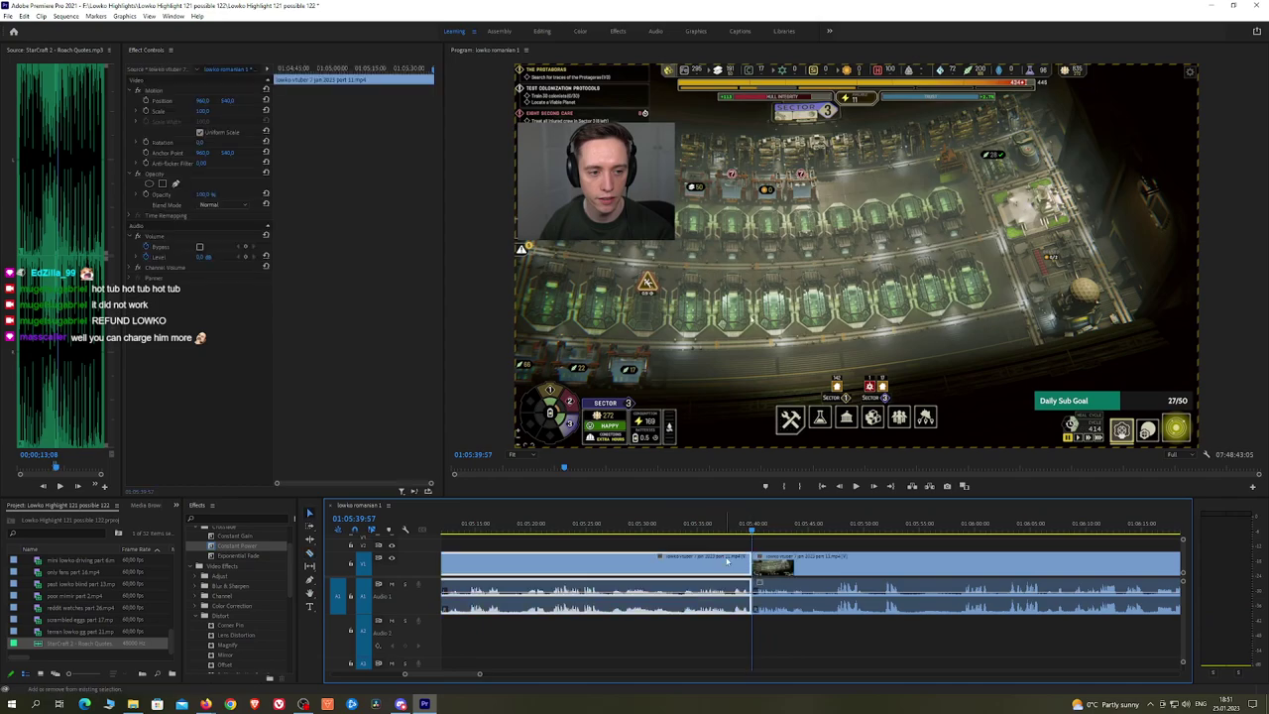
key("shift+Delete")
Step: Apply an Exponential Fade transition to the edit point and play it back
left_click_drag(263, 563, 818, 629)
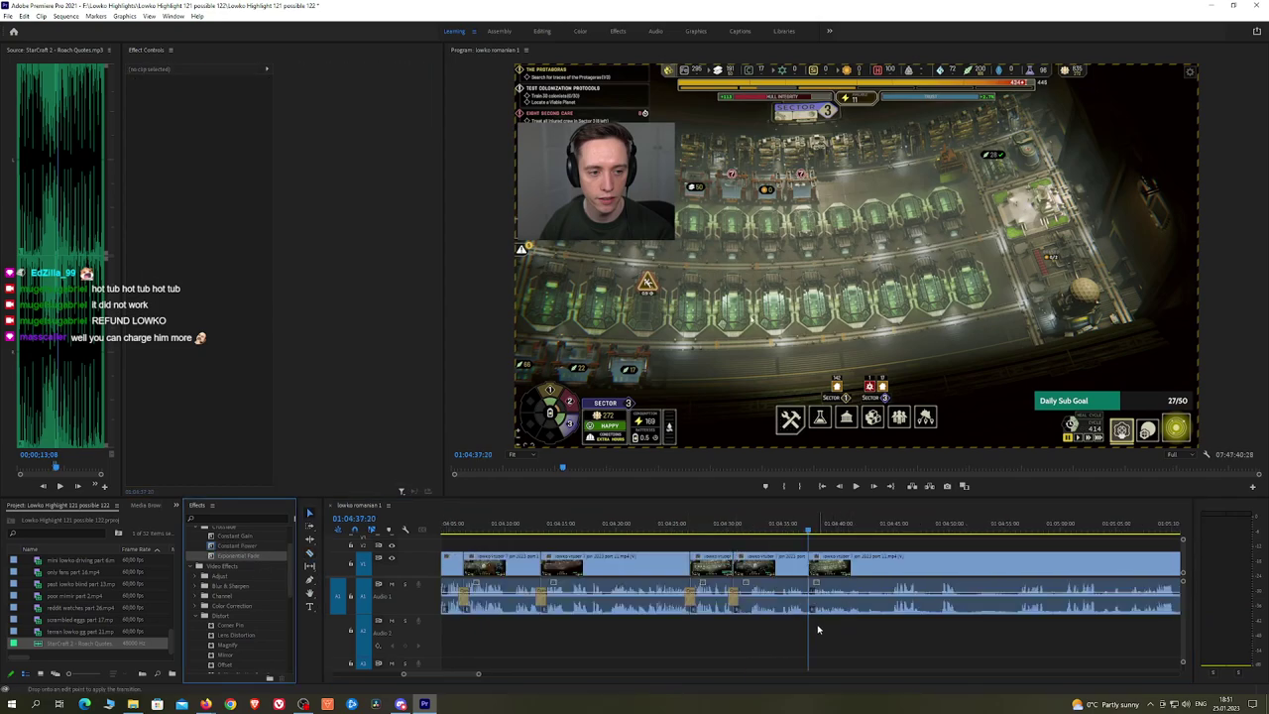
key("alt+Tab")
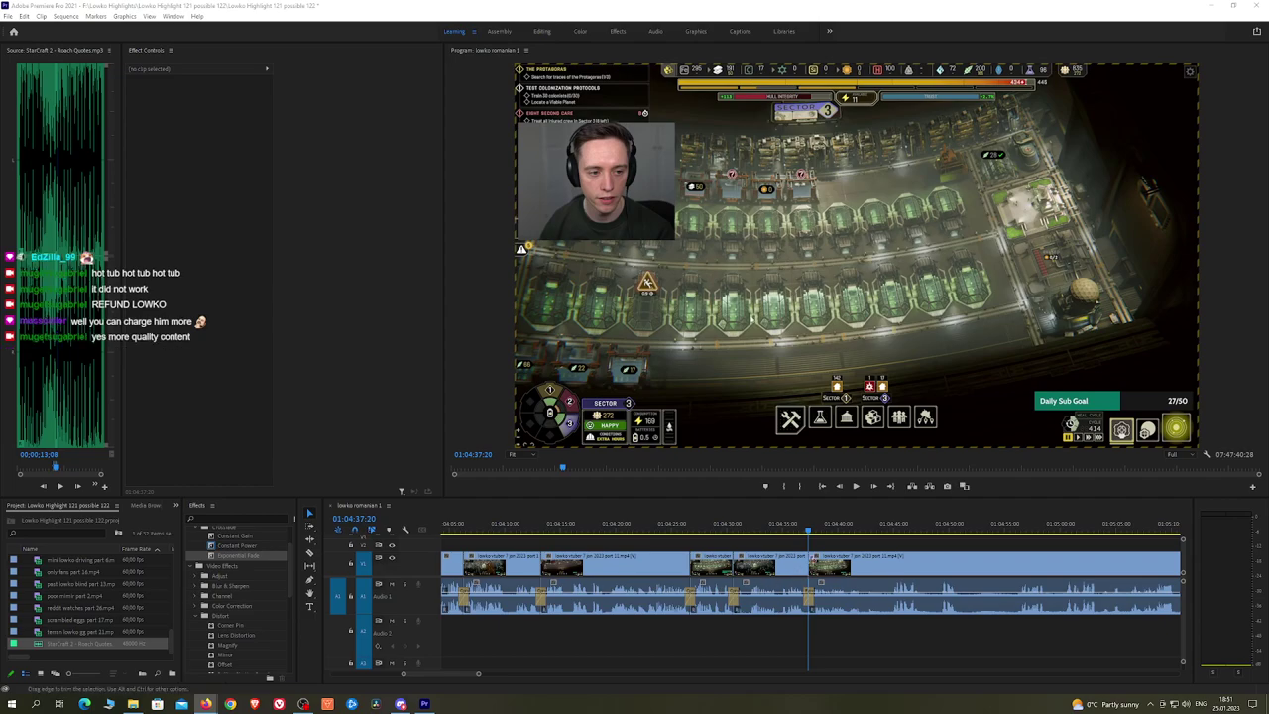
left_click(873, 547)
key("space")
key("h")
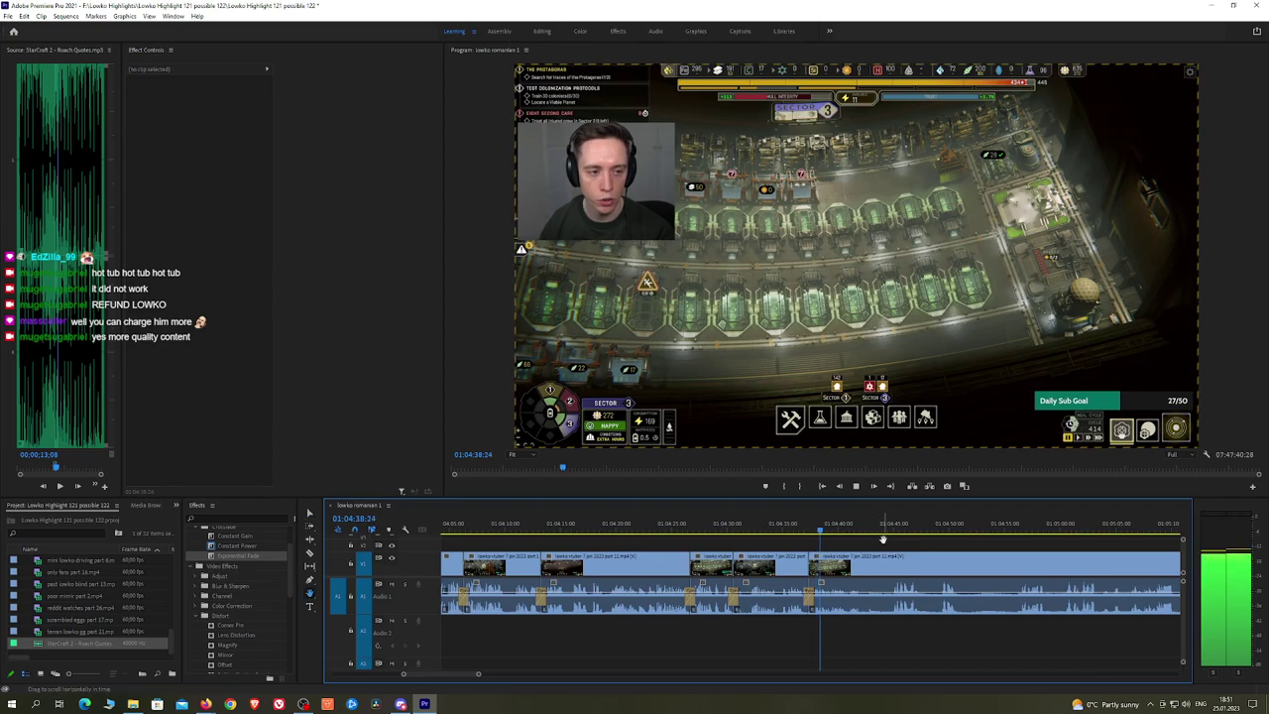
scroll(882, 539, "down", 5)
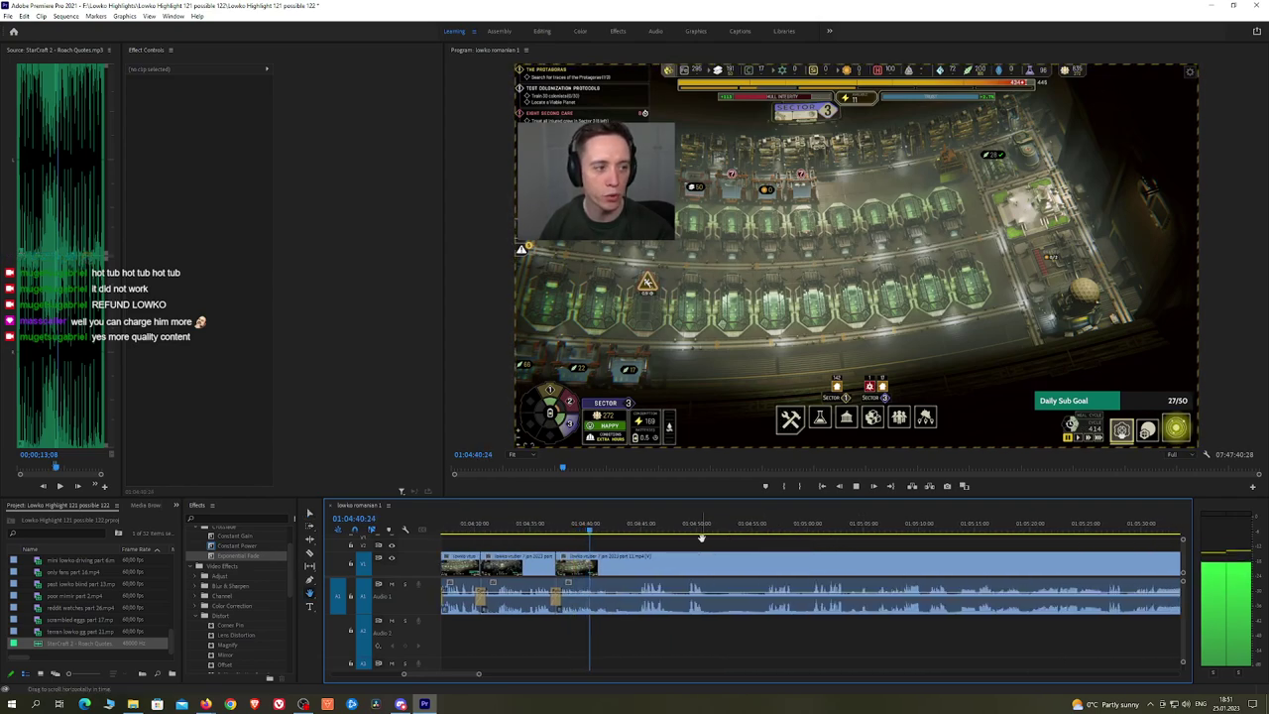
scroll(674, 541, "up", 2)
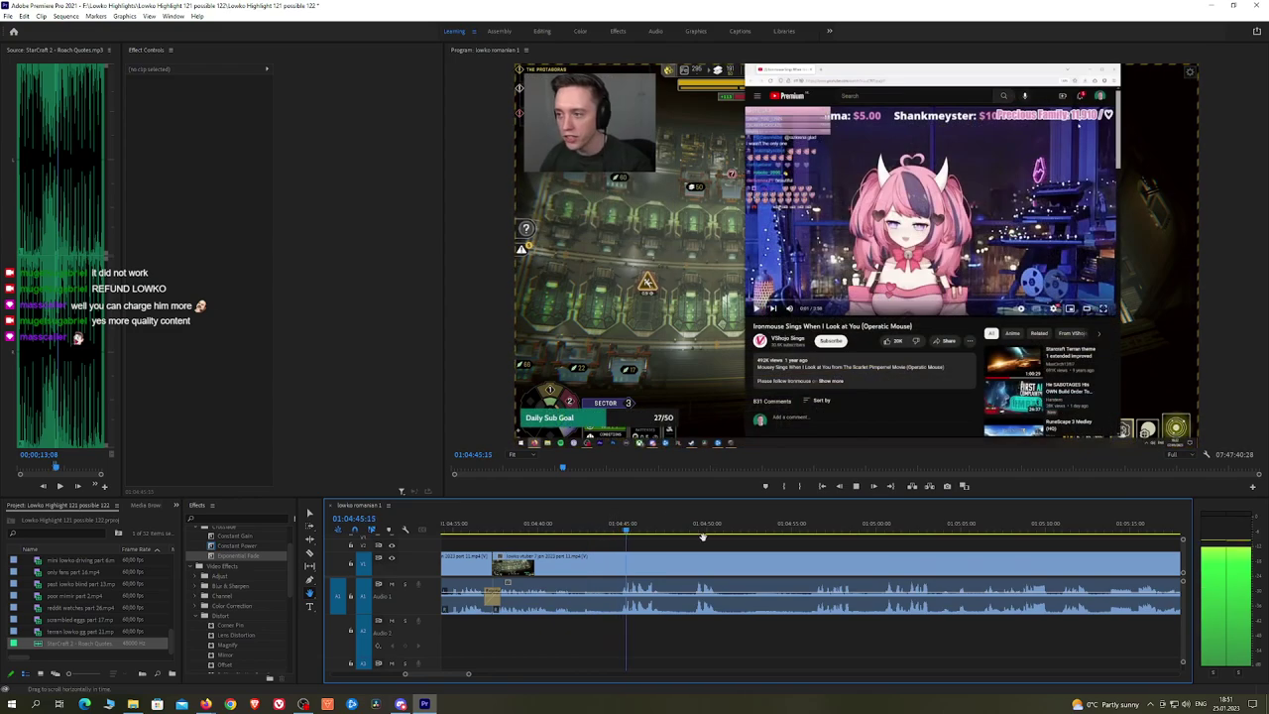
Step: Cut out an unwanted stretch with the Razor and Ctrl+K, ripple-delete it, and add a Constant Power crossfade
scroll(724, 536, "down", 1)
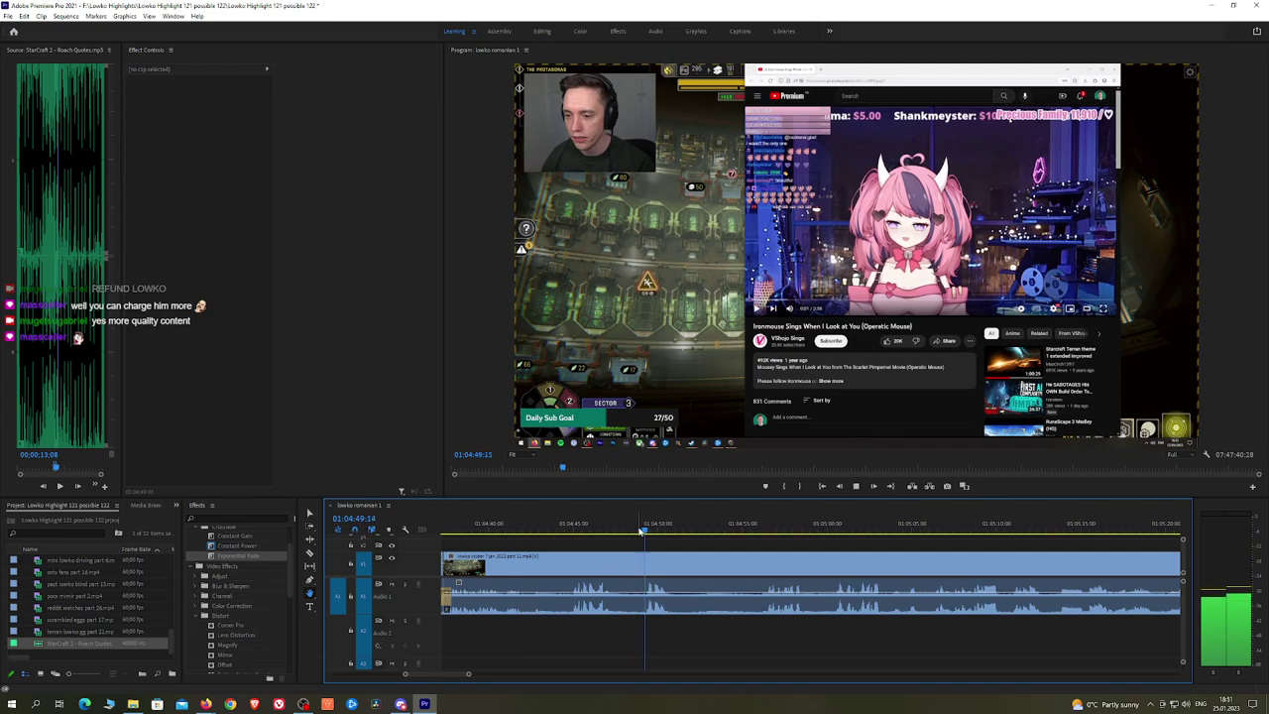
key("c")
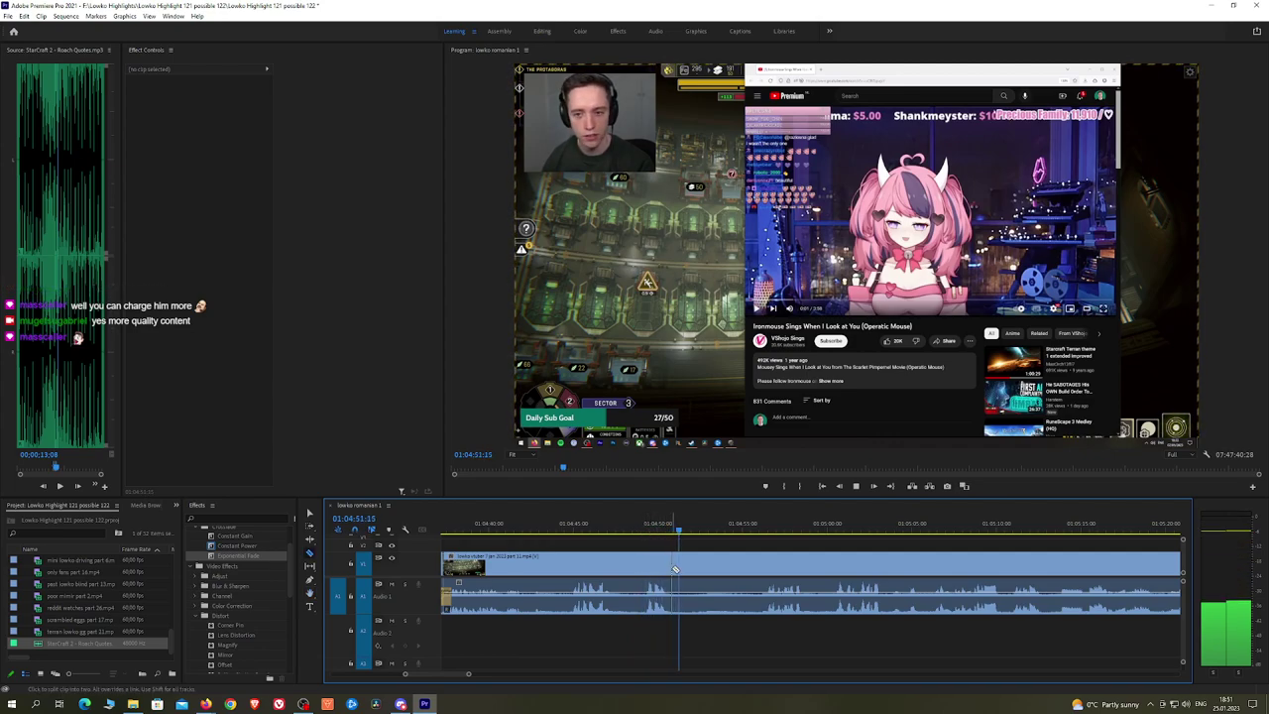
left_click(672, 570)
left_click_drag(745, 531, 760, 530)
key("ctrl+k")
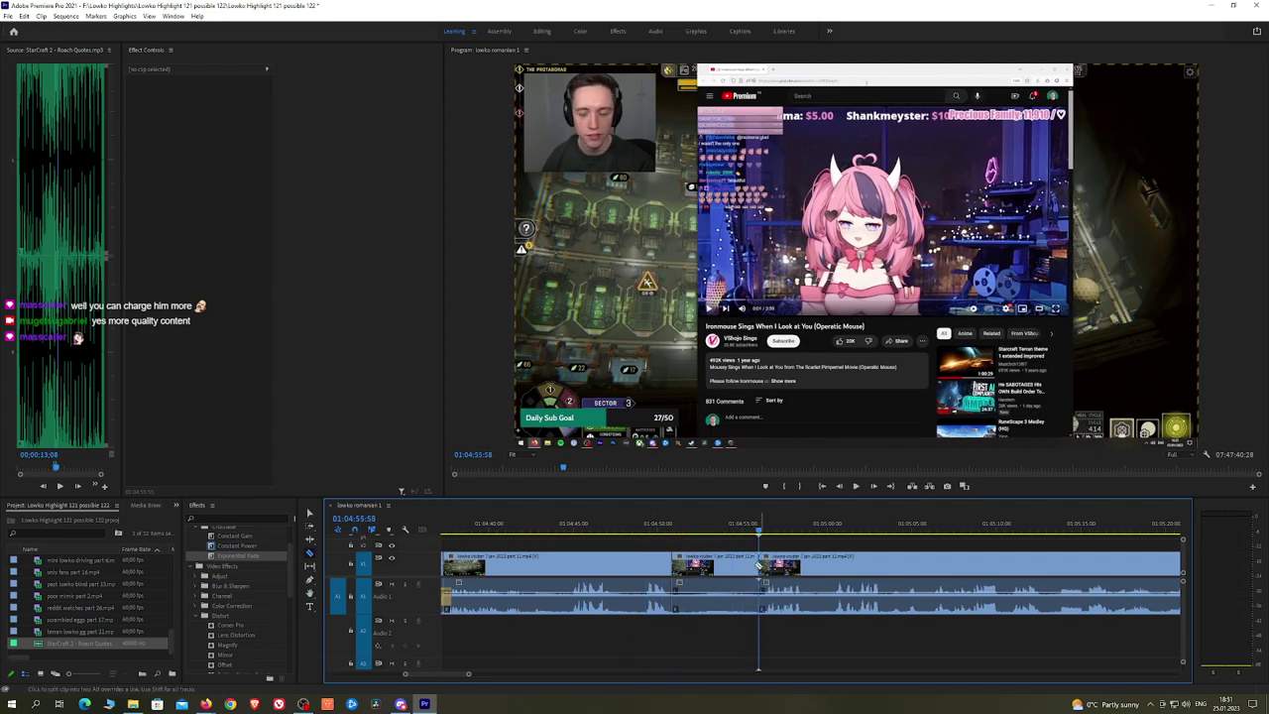
left_click(745, 568)
key("shift+Delete")
key("space")
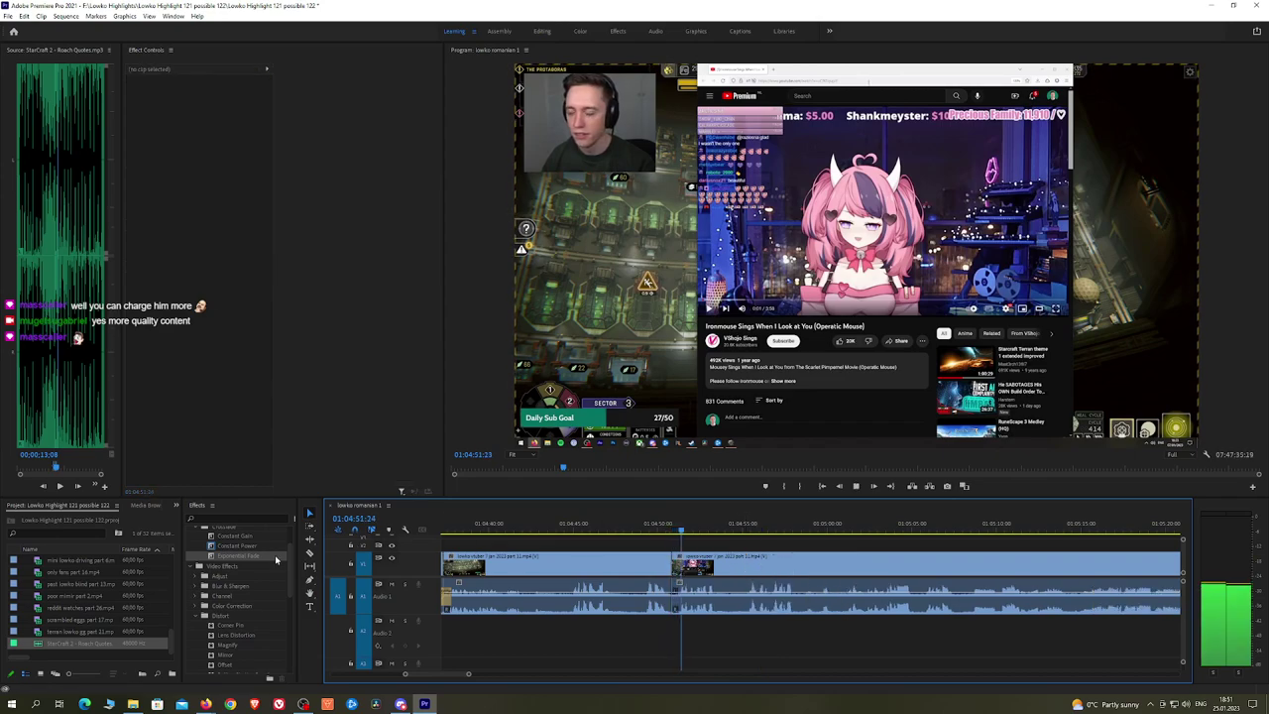
left_click_drag(238, 546, 673, 607)
Step: Remove another short bit between two razor cuts and crossfade the new audio cut with Constant Power
key("h")
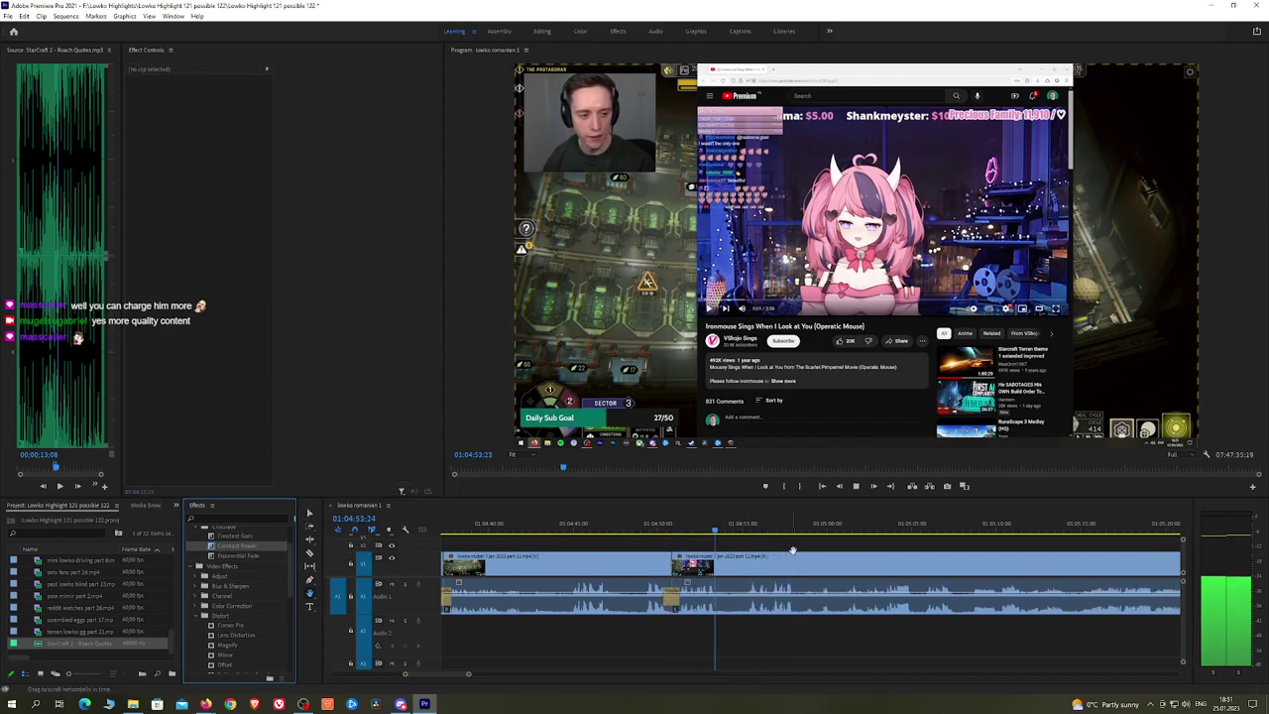
left_click_drag(846, 546, 776, 539)
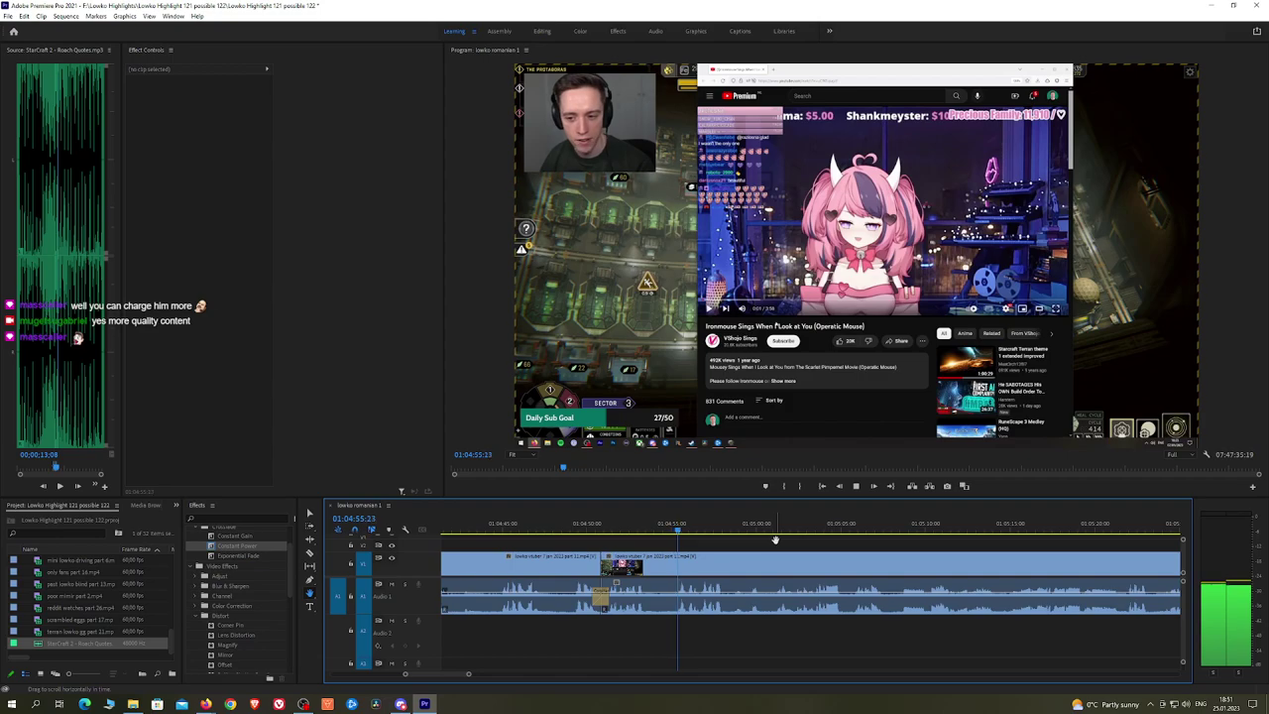
key("c")
left_click(648, 569)
left_click(674, 568)
key("v")
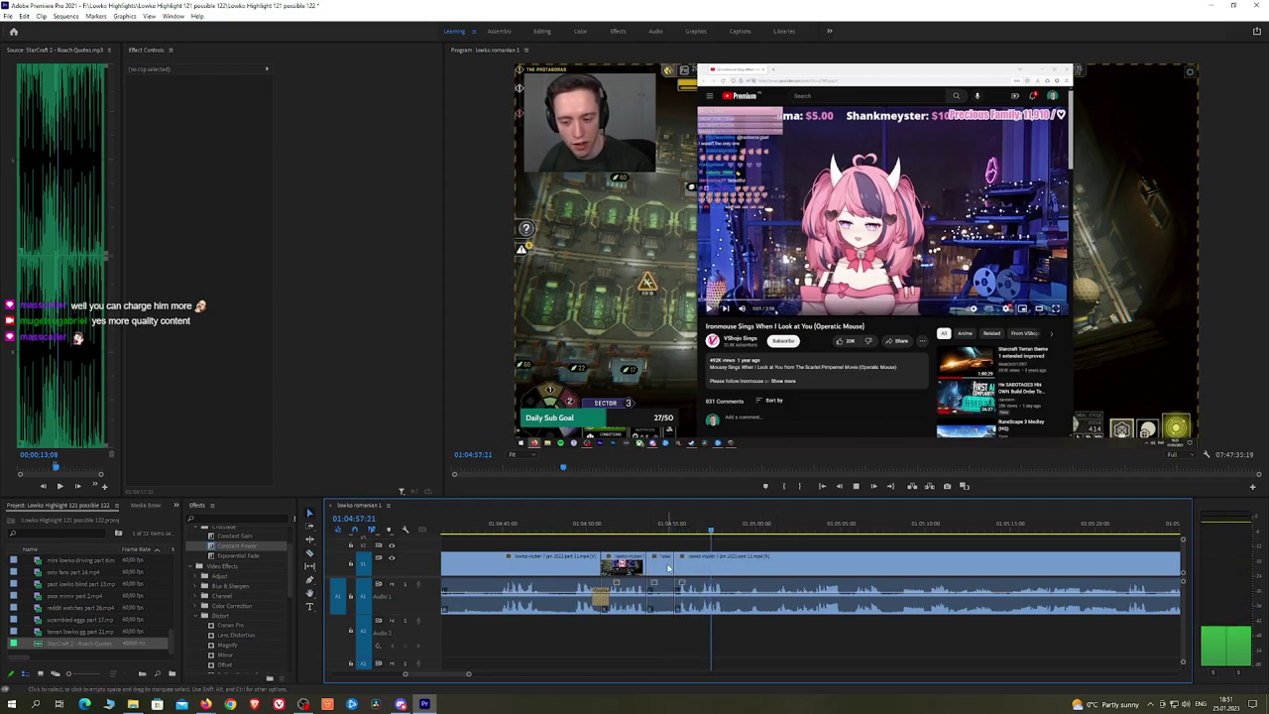
left_click(666, 568)
key("shift+Delete")
key("space")
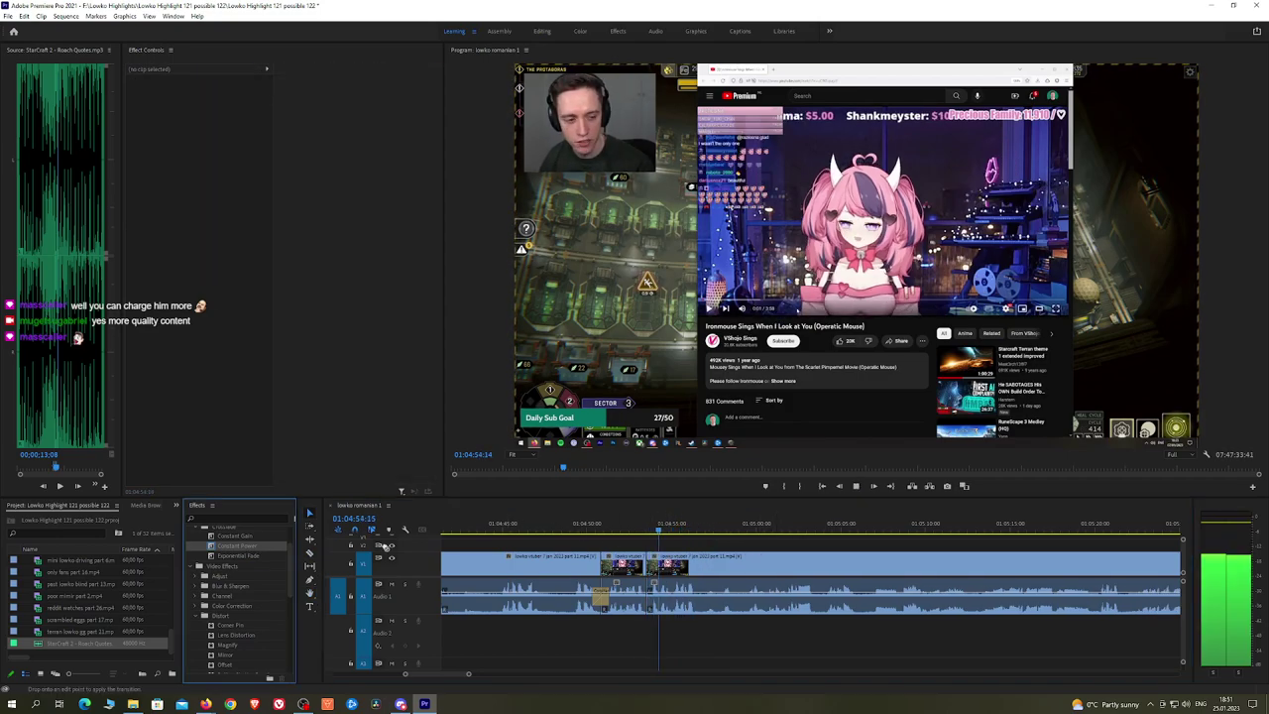
left_click_drag(648, 601, 647, 601)
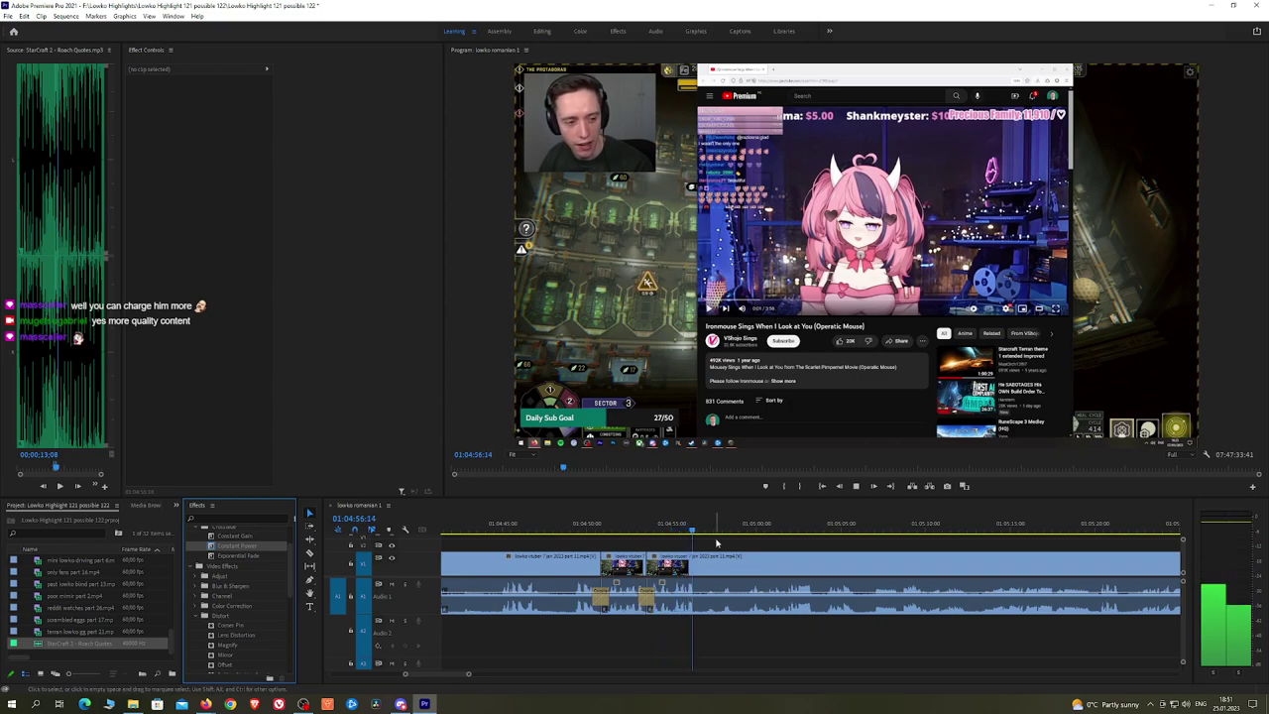
Step: Pan along the timeline to find where the YouTube browser section ends
left_click(711, 525)
key("h")
left_click_drag(828, 545, 780, 544)
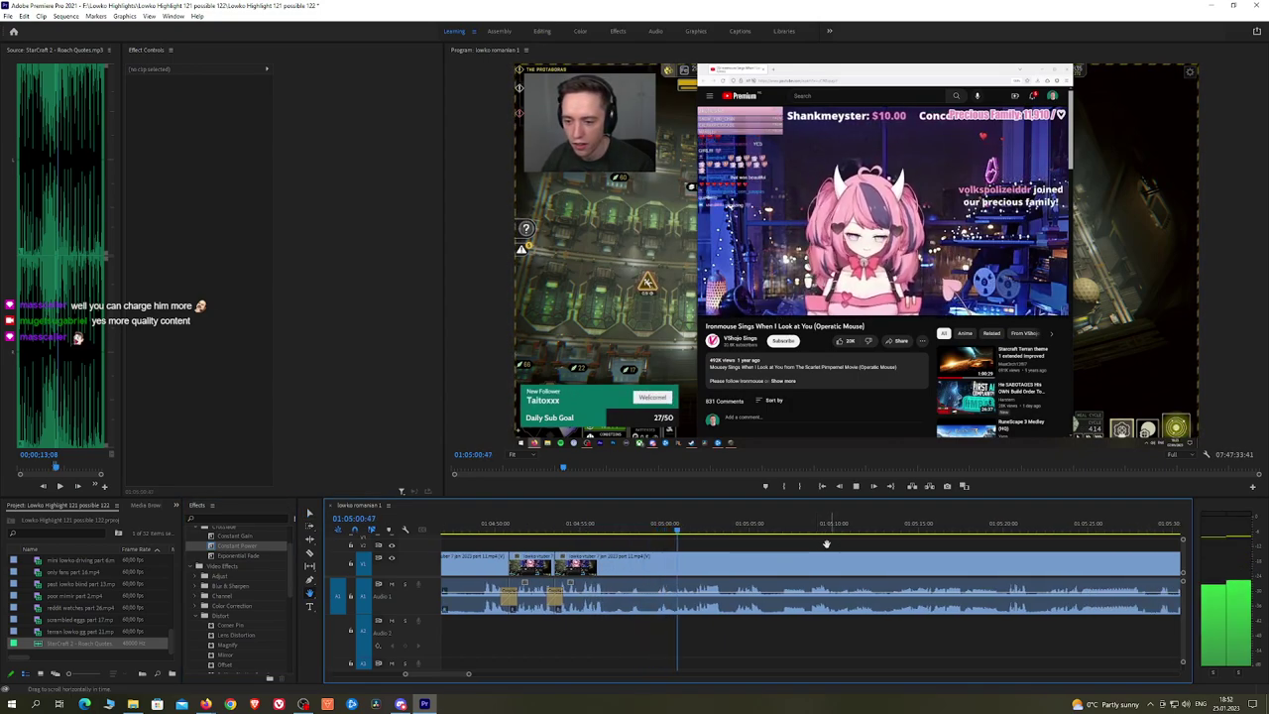
scroll(813, 545, "down", 1)
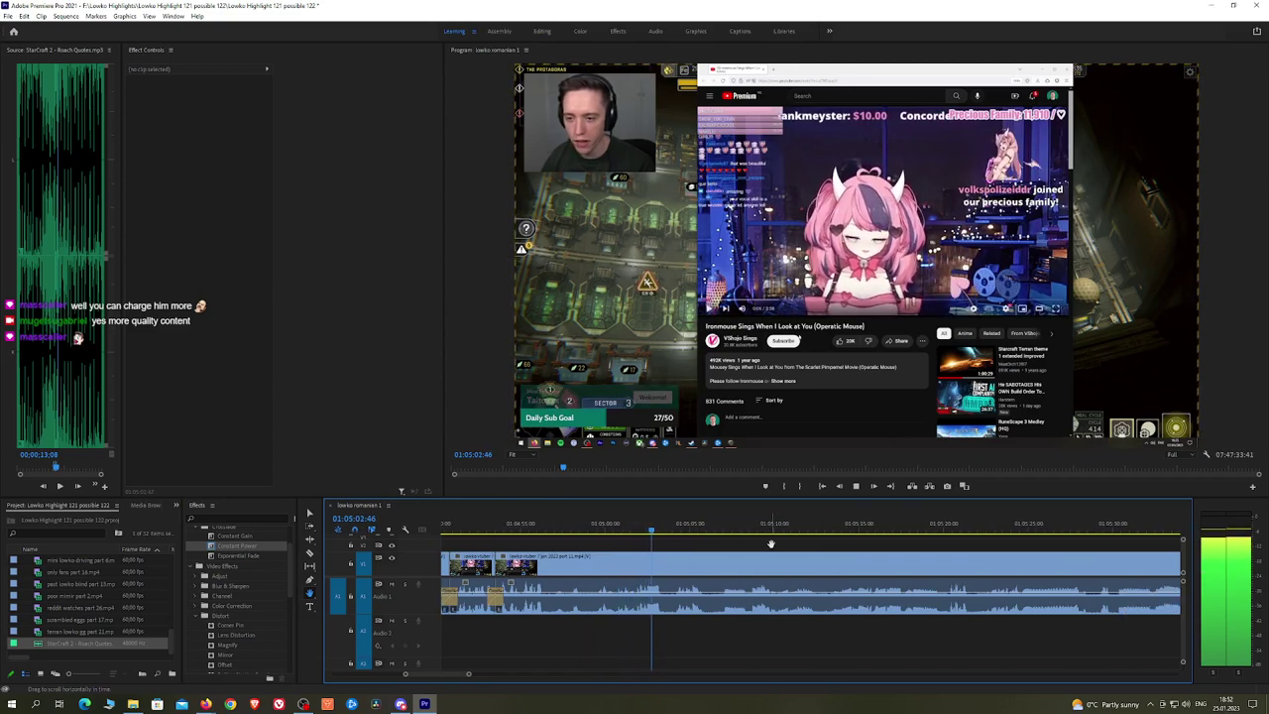
scroll(823, 544, "down", 1)
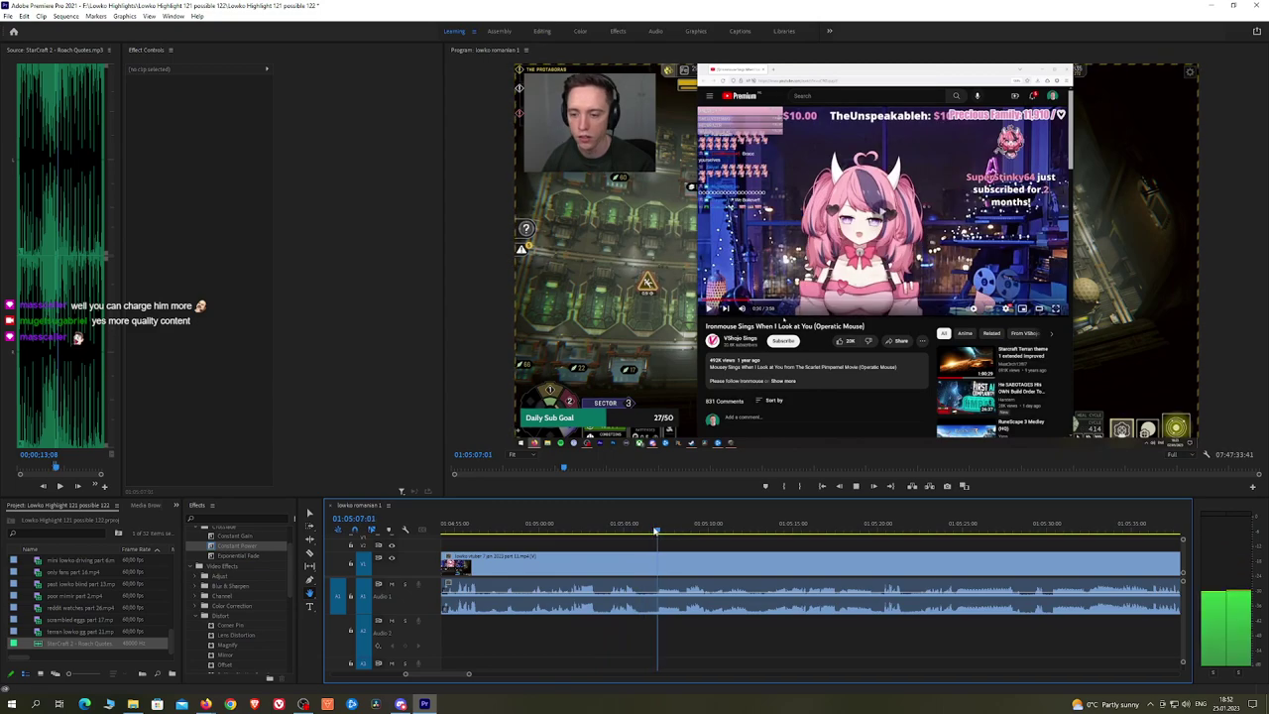
scroll(791, 547, "down", 1)
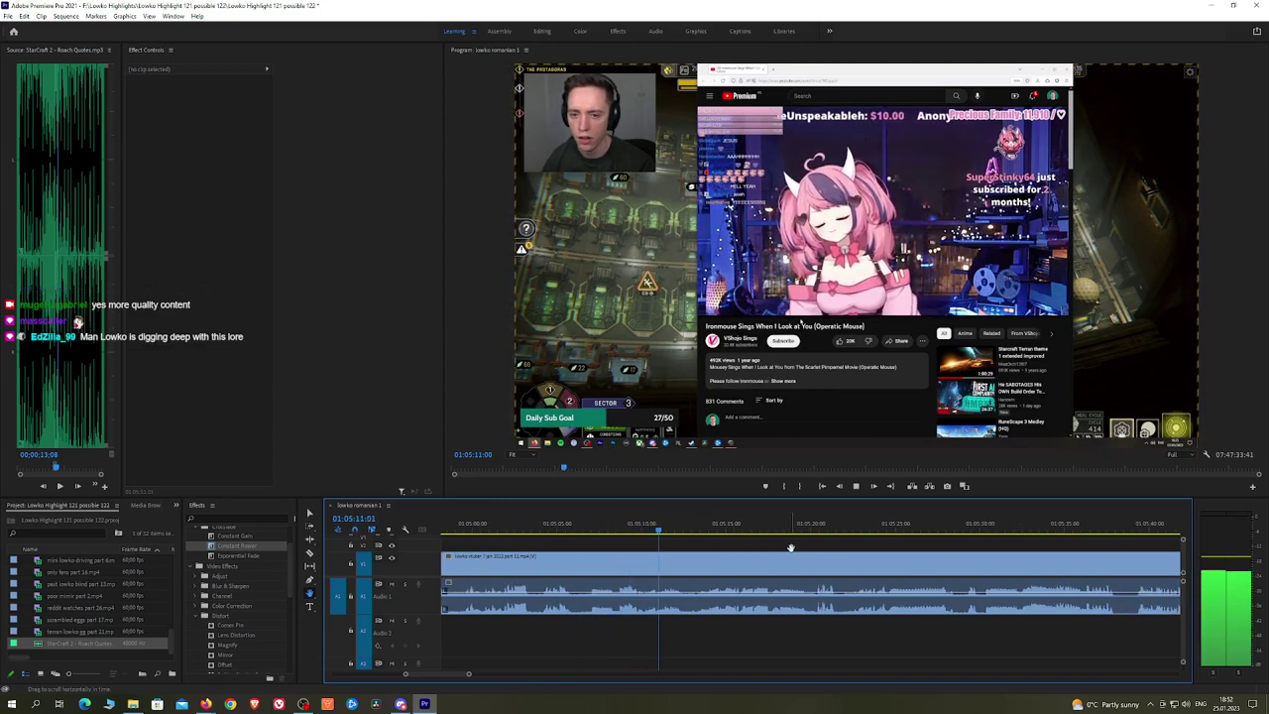
scroll(784, 543, "down", 1)
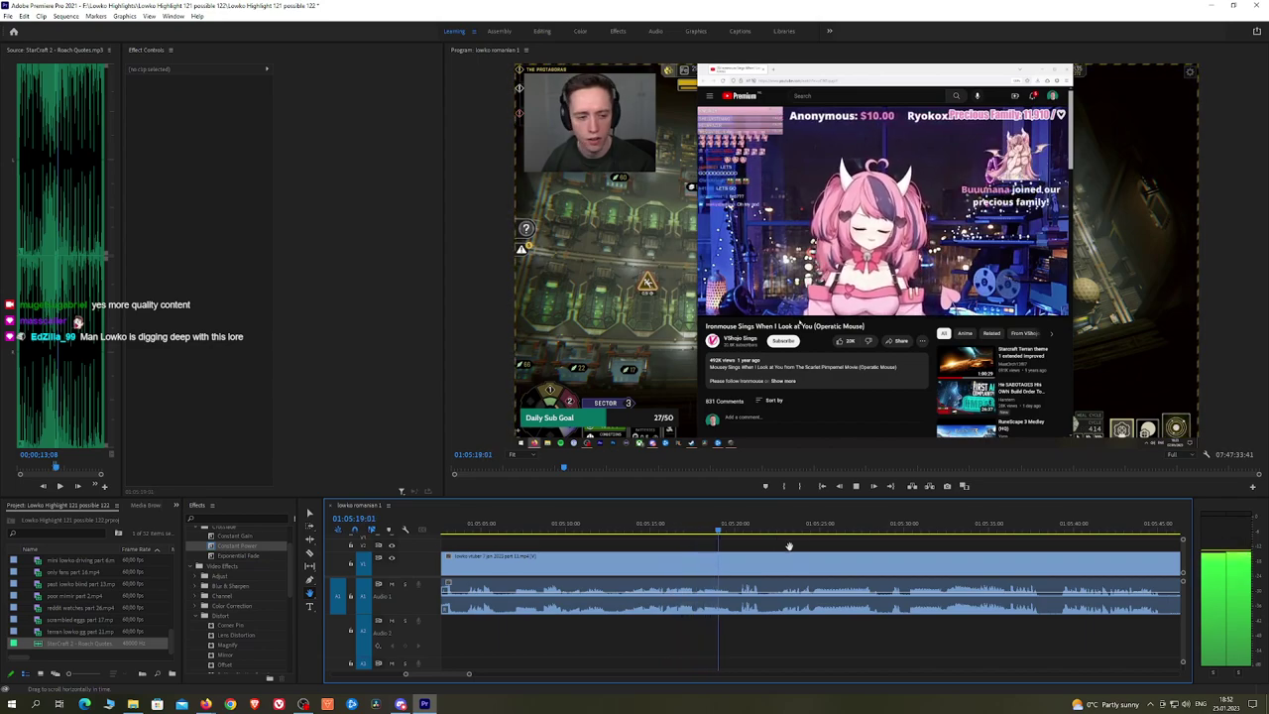
left_click_drag(863, 546, 746, 545)
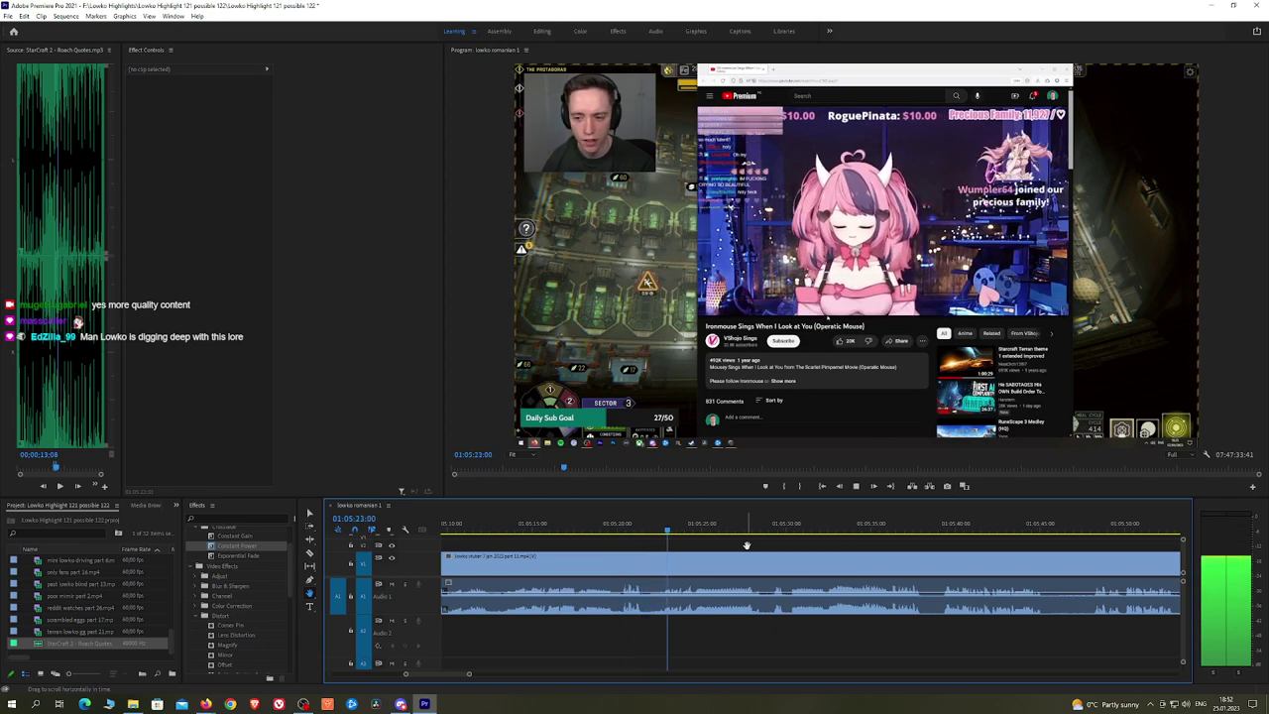
scroll(817, 544, "down", 1)
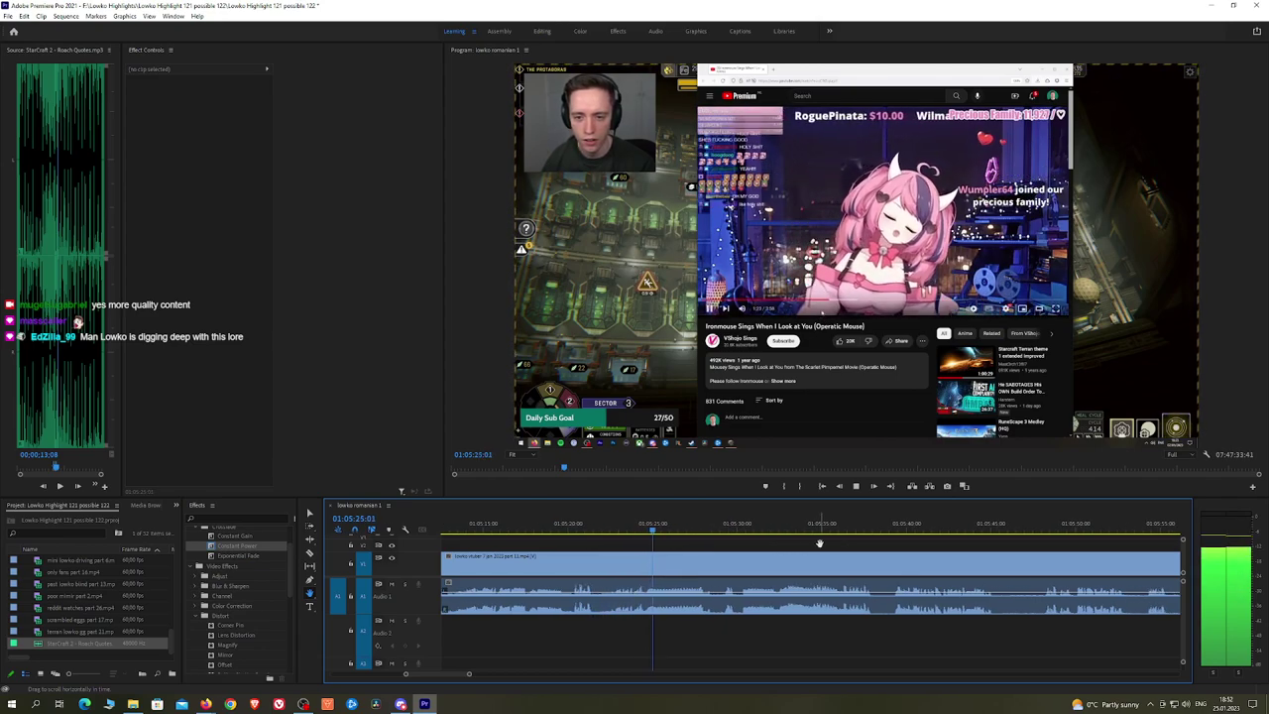
left_click_drag(870, 543, 800, 544)
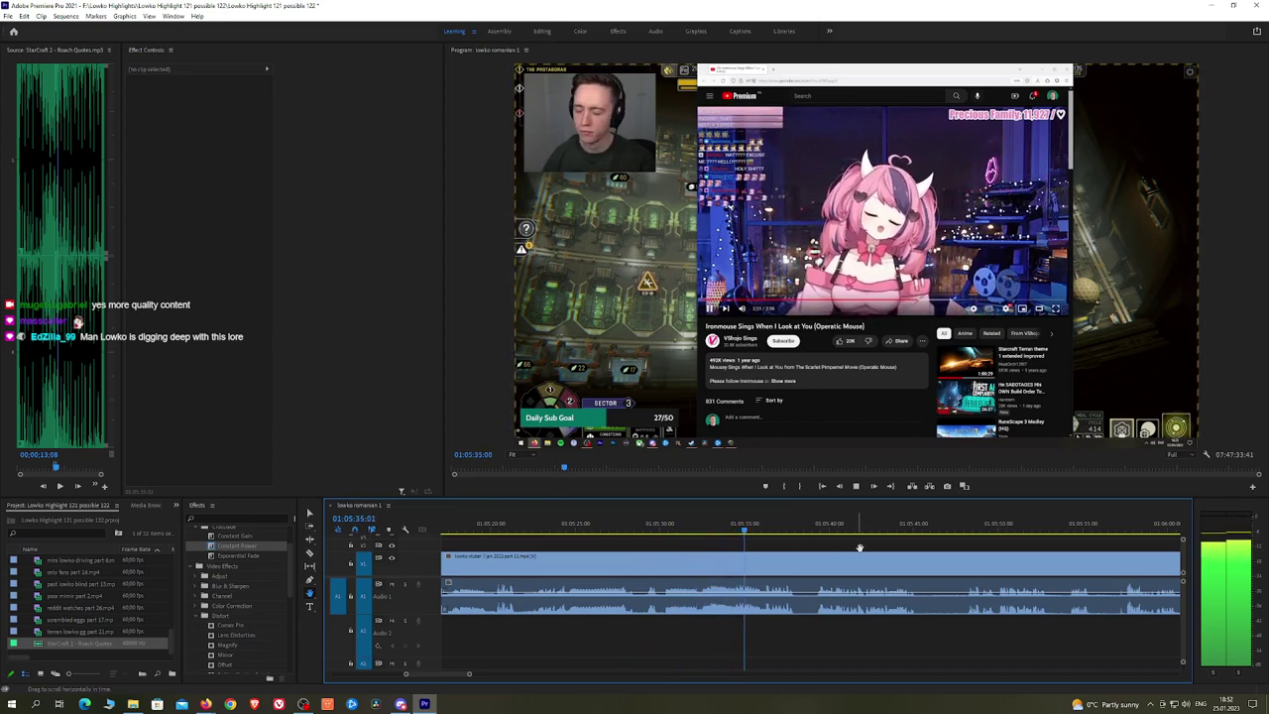
left_click_drag(859, 548, 782, 544)
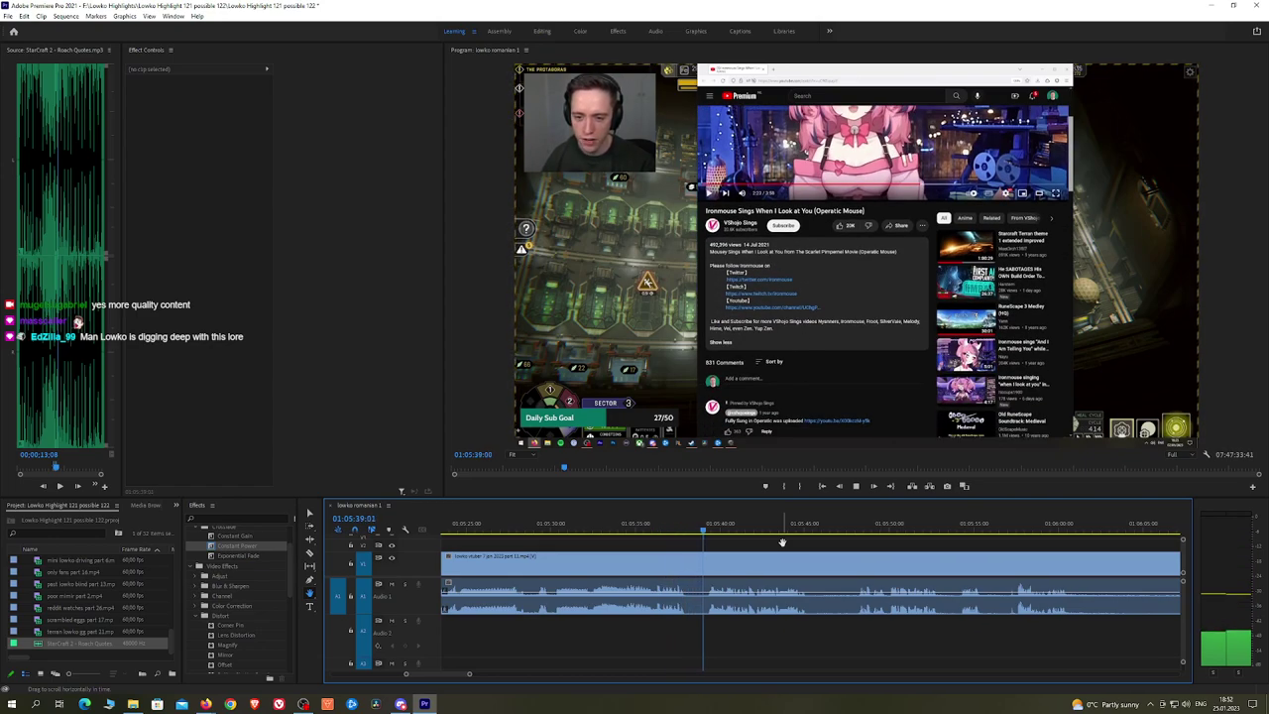
left_click_drag(853, 543, 826, 543)
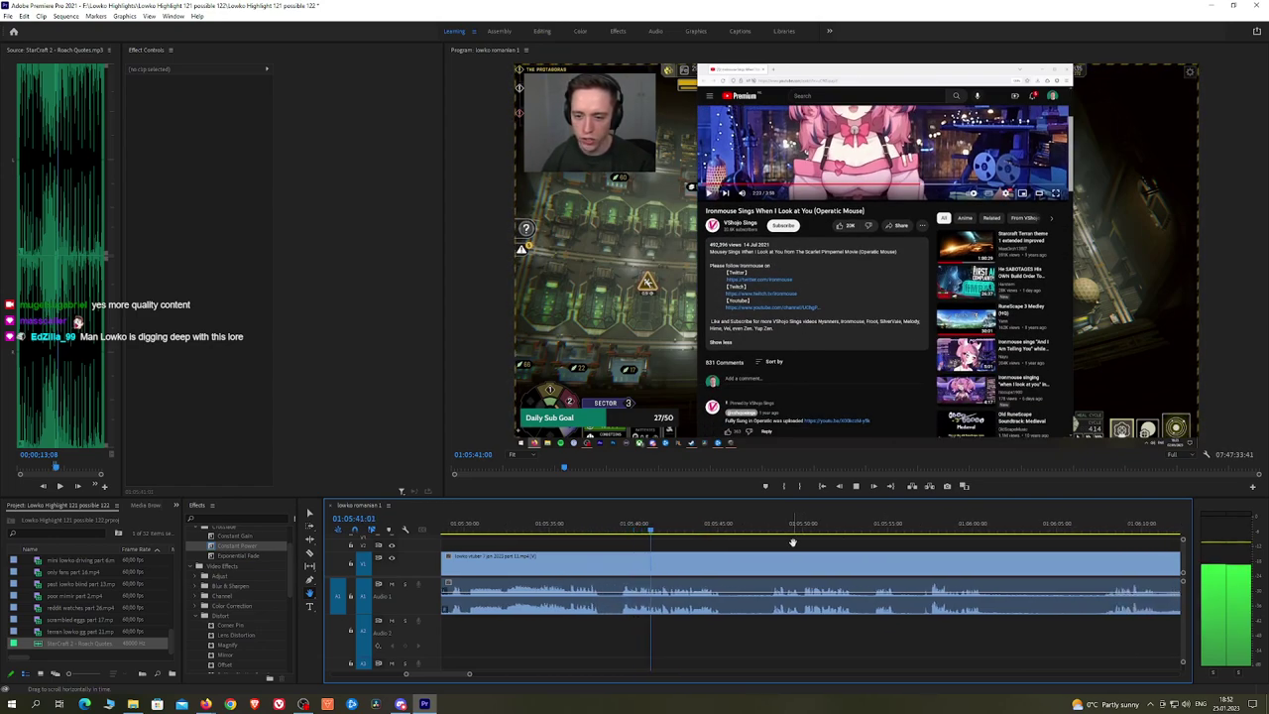
left_click_drag(806, 543, 758, 543)
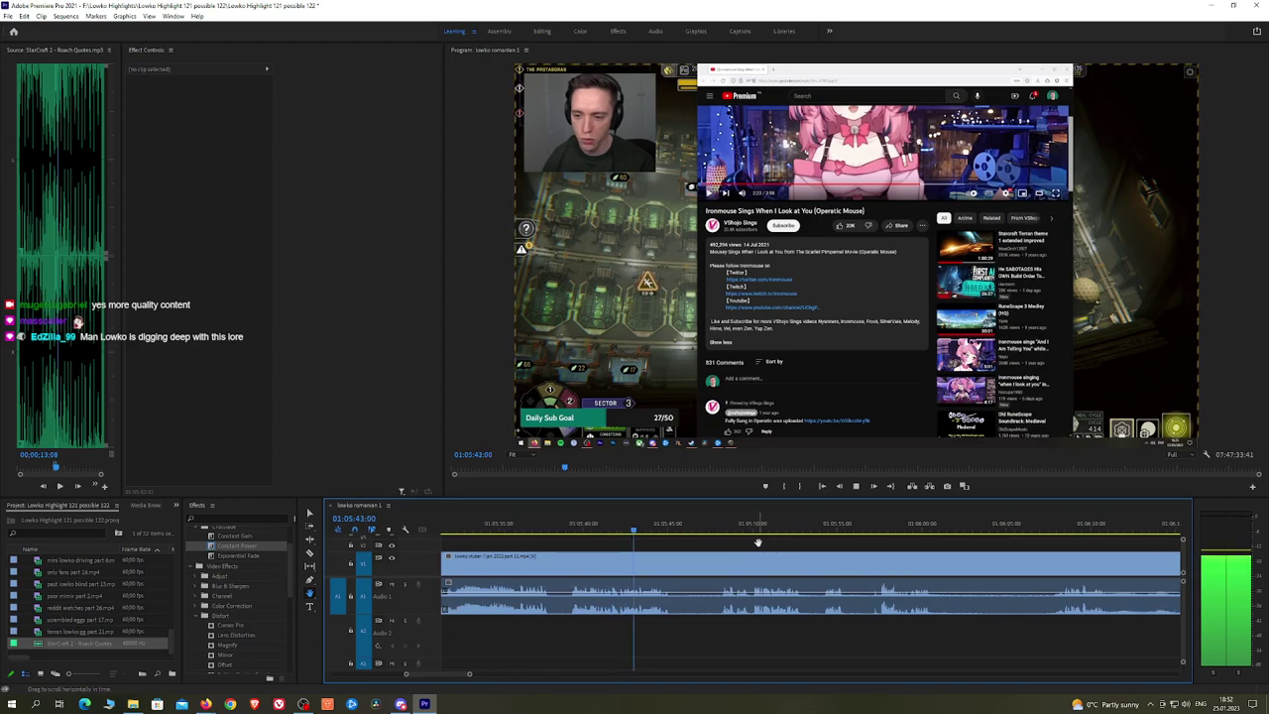
Step: Split the clip where the browser section ends and remove the browser-video portion
key("c")
left_click(674, 564)
left_click(717, 531)
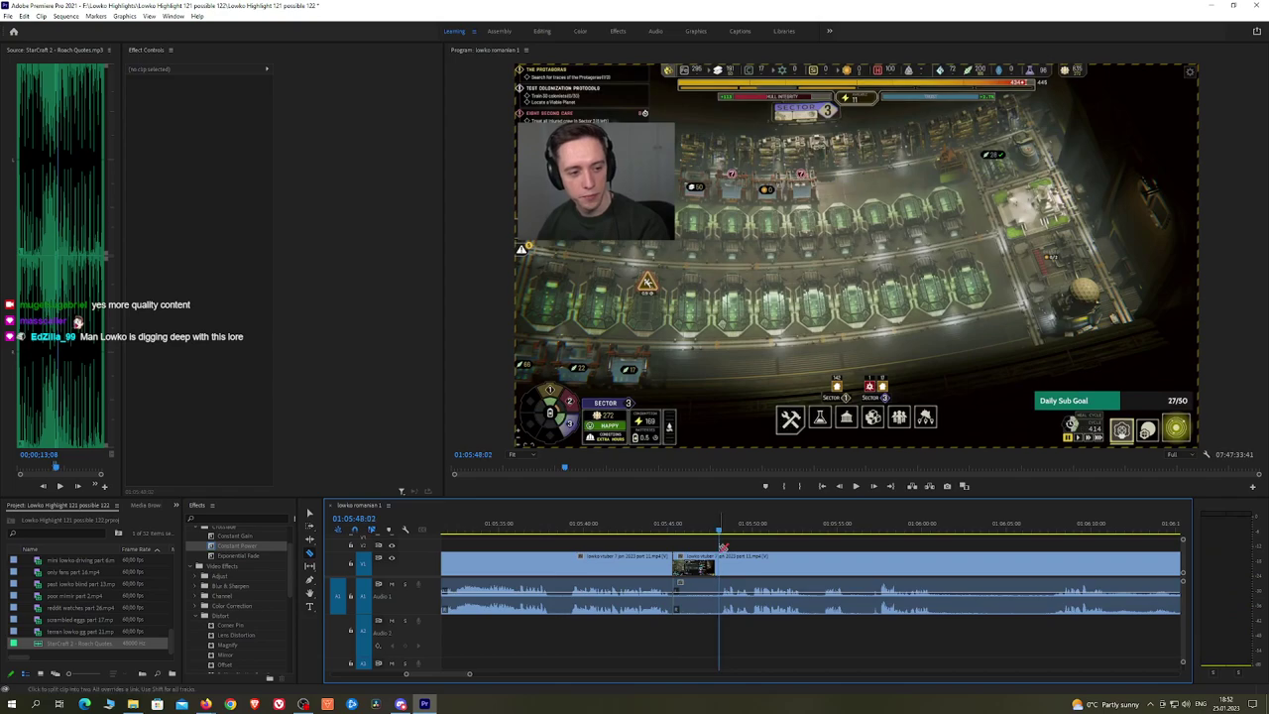
key("shift+Delete")
key("Up")
key("space")
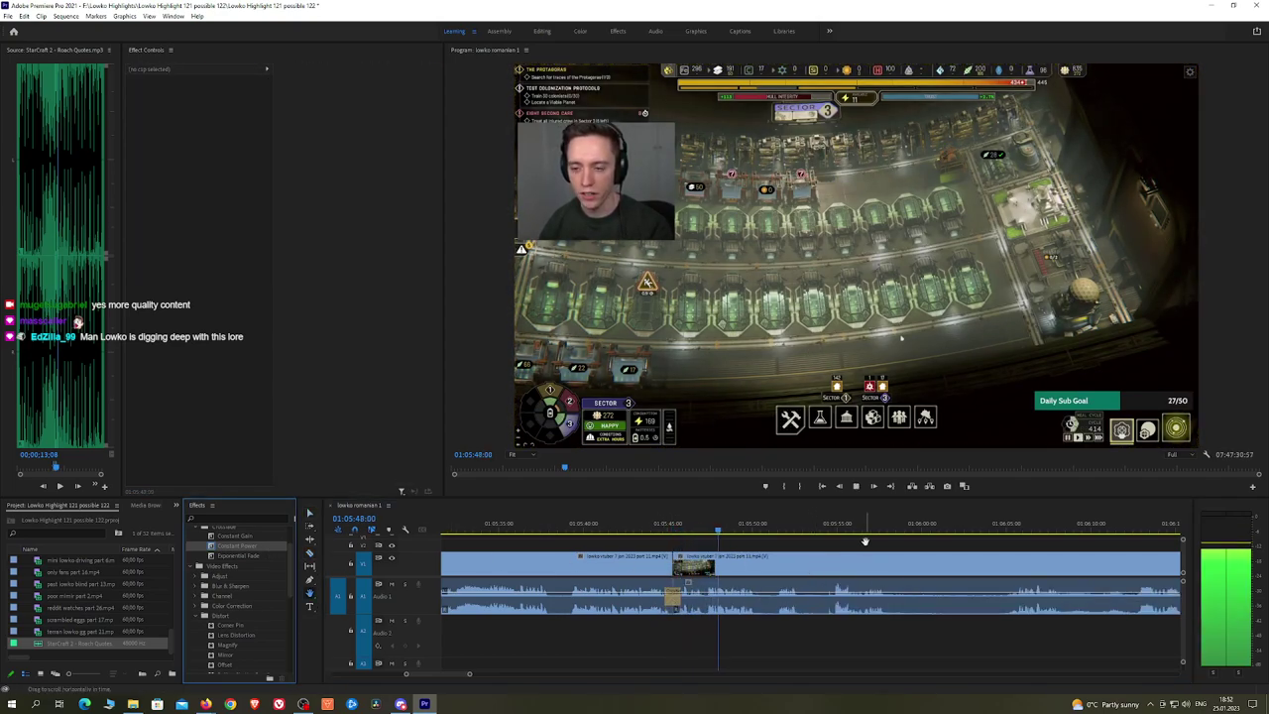
scroll(793, 540, "down", 3)
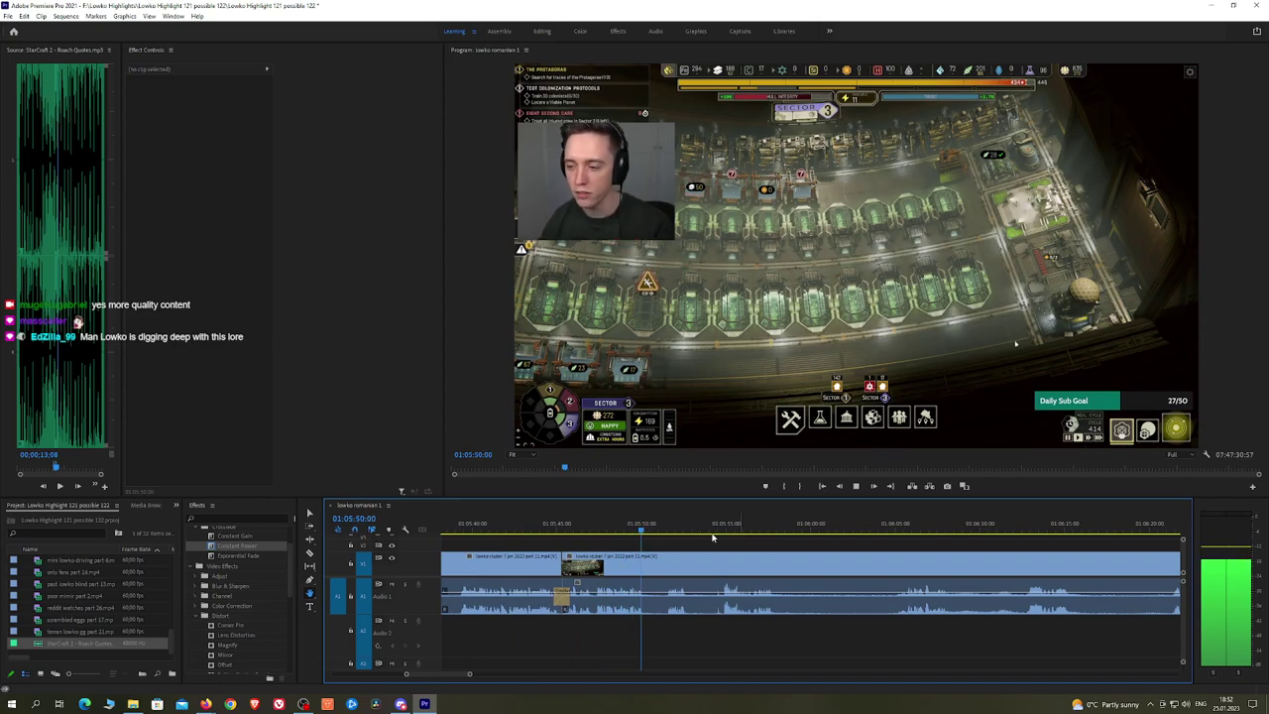
Step: Ripple-delete a short pause between two cuts and add a Constant Power crossfade at the join
key("c")
left_click(646, 568)
left_click(663, 568)
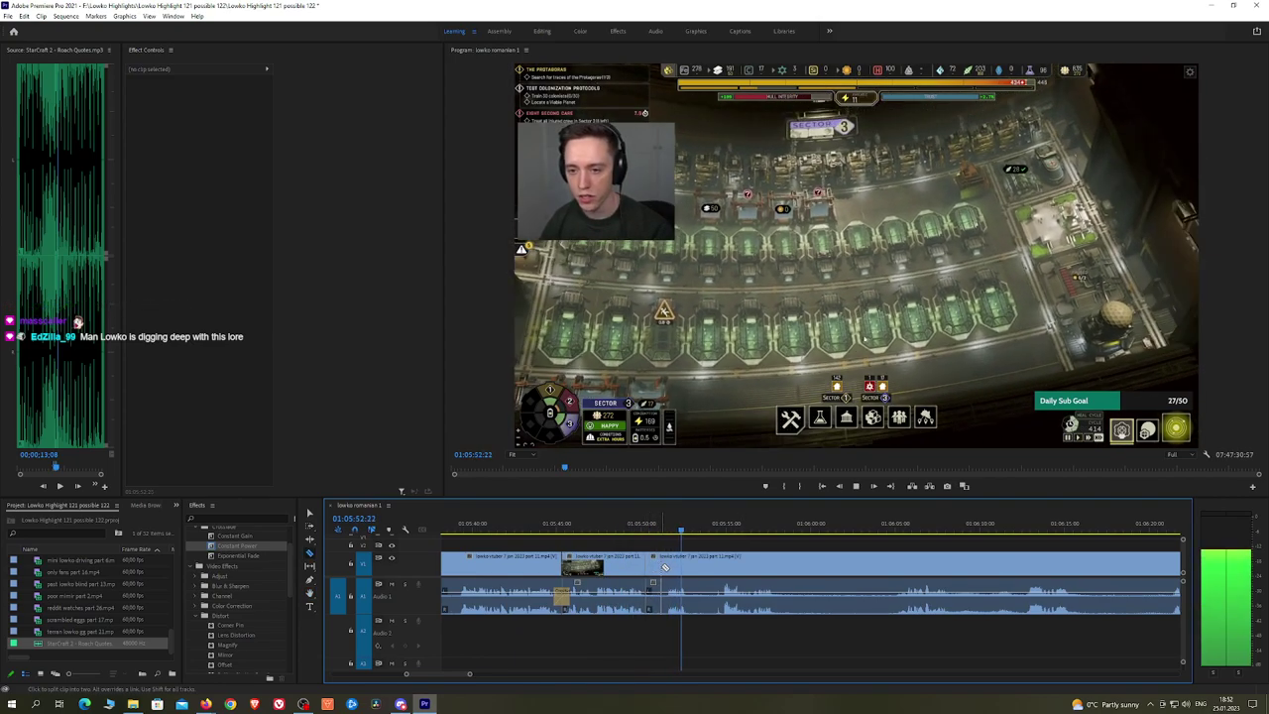
key("v")
left_click(657, 569)
key("shift+Delete")
key("space")
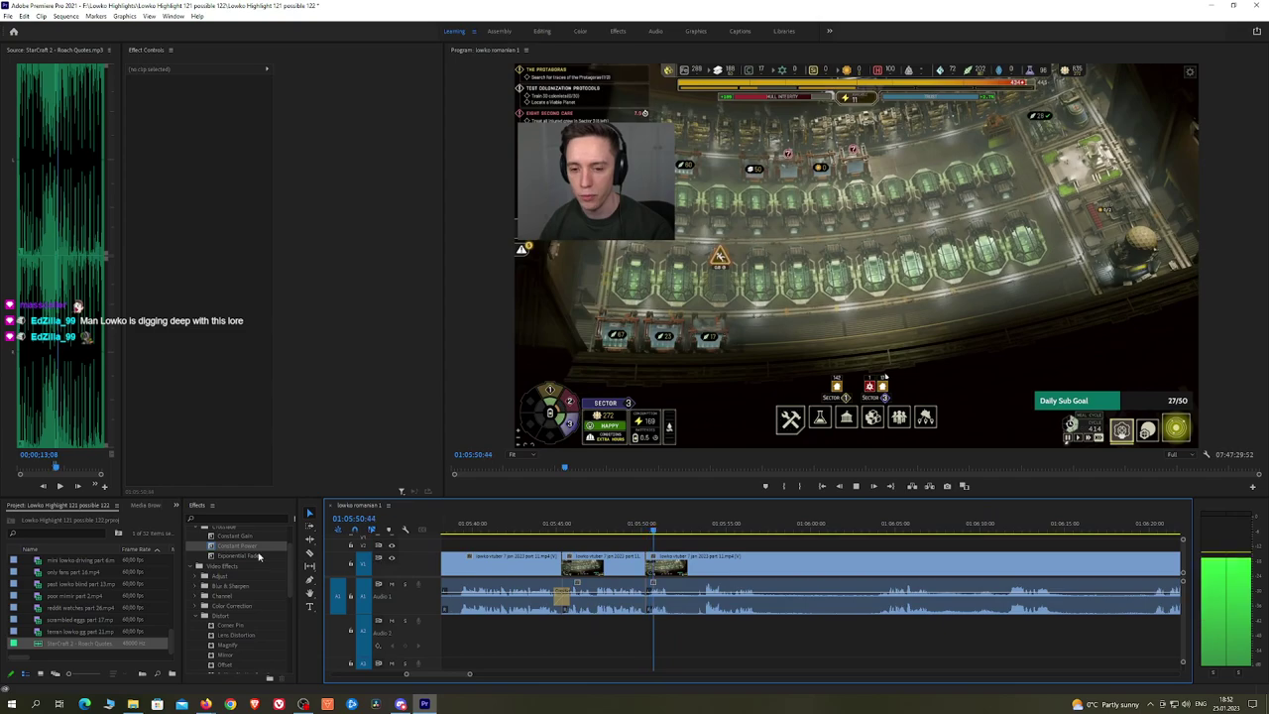
left_click_drag(254, 546, 626, 575)
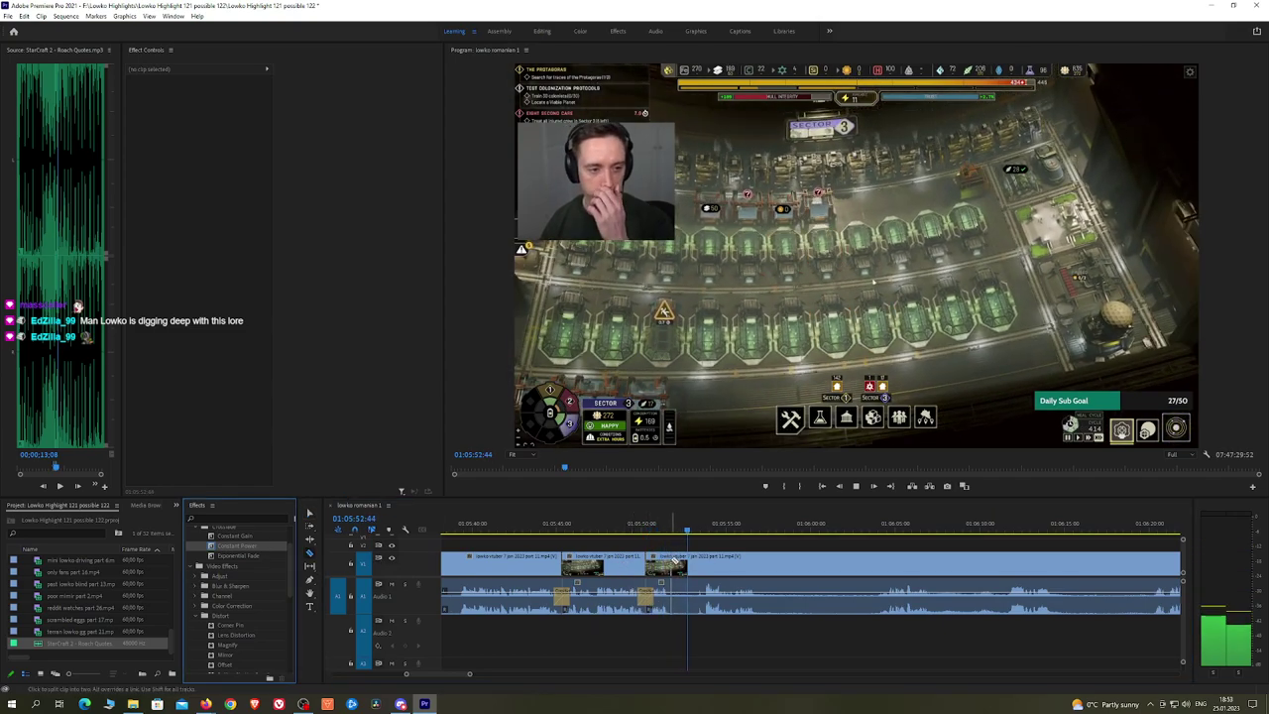
Step: Cut out another dull stretch around 01:05:57–01:06:04 and crossfade the edit with Constant Power
left_click(674, 561)
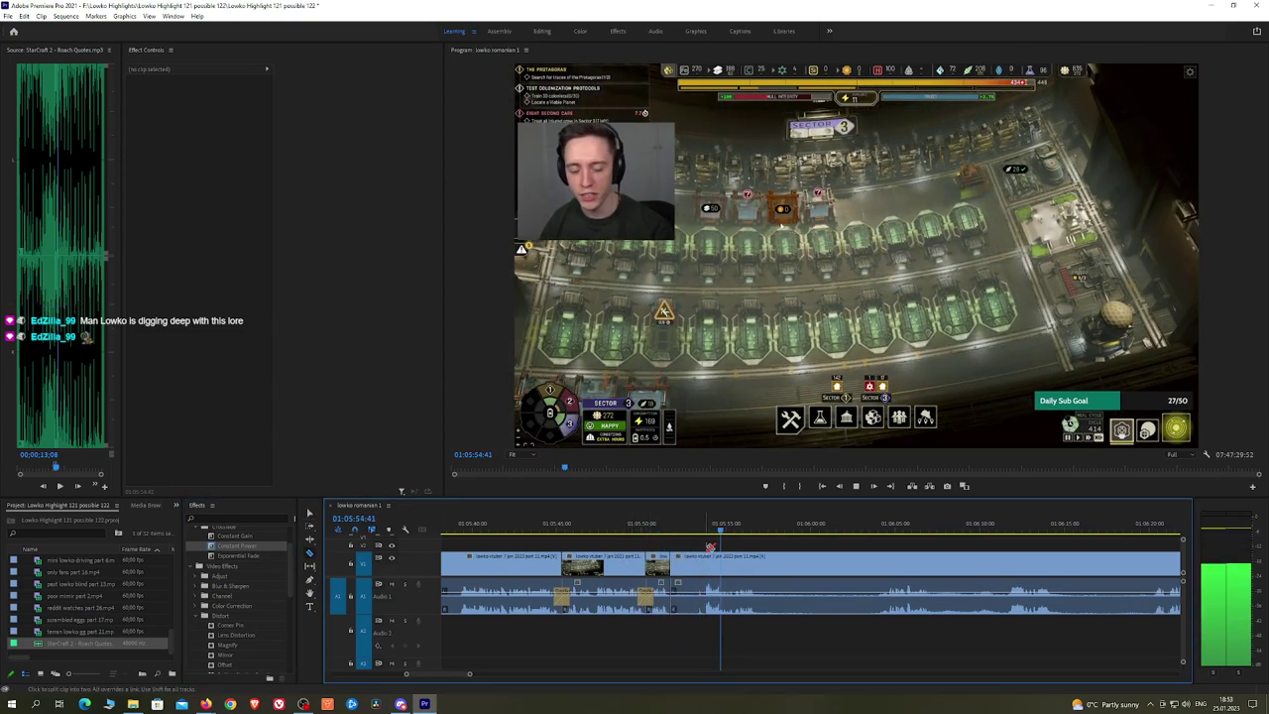
left_click_drag(771, 531, 886, 531)
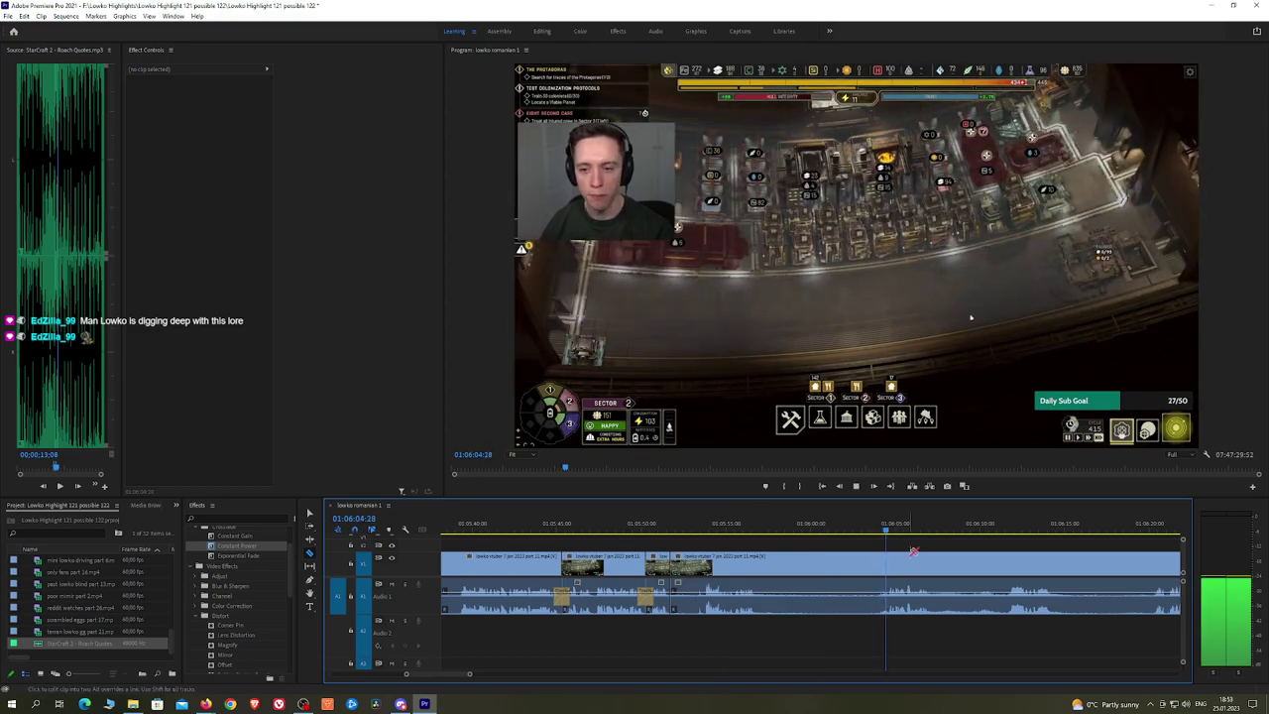
scroll(933, 552, "down", 3)
scroll(962, 552, "down", 3)
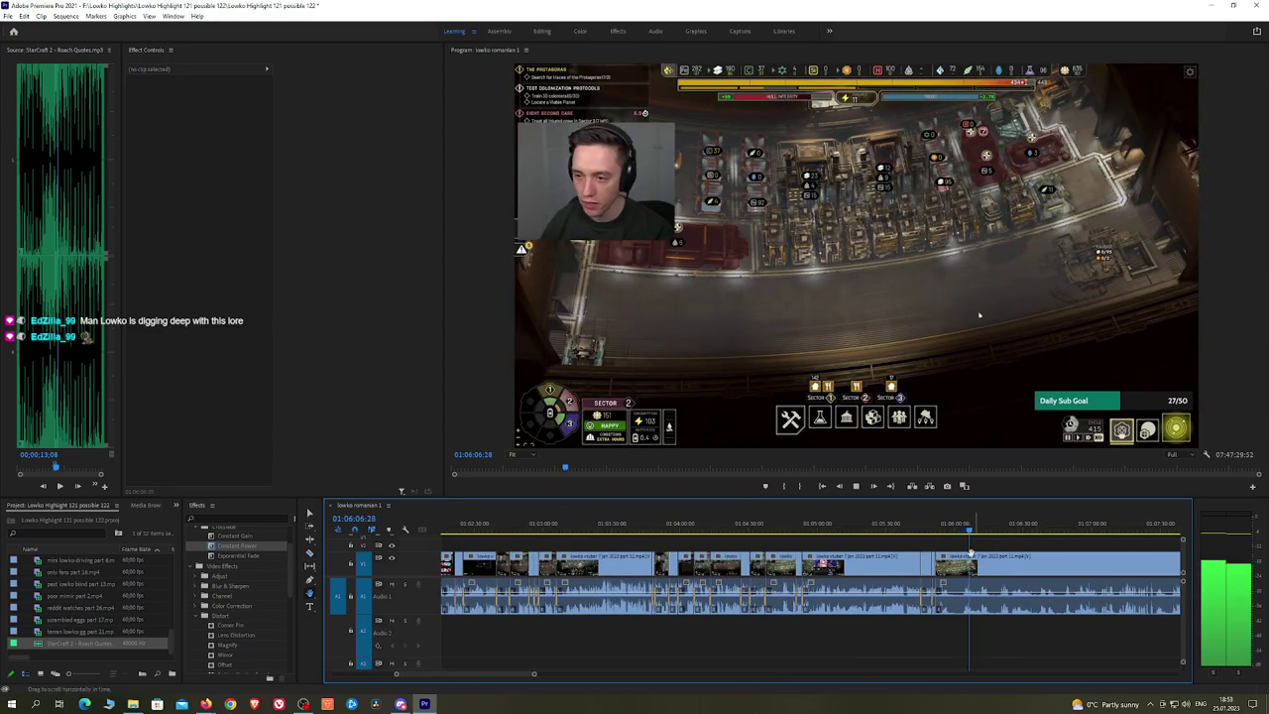
scroll(971, 553, "up", 5)
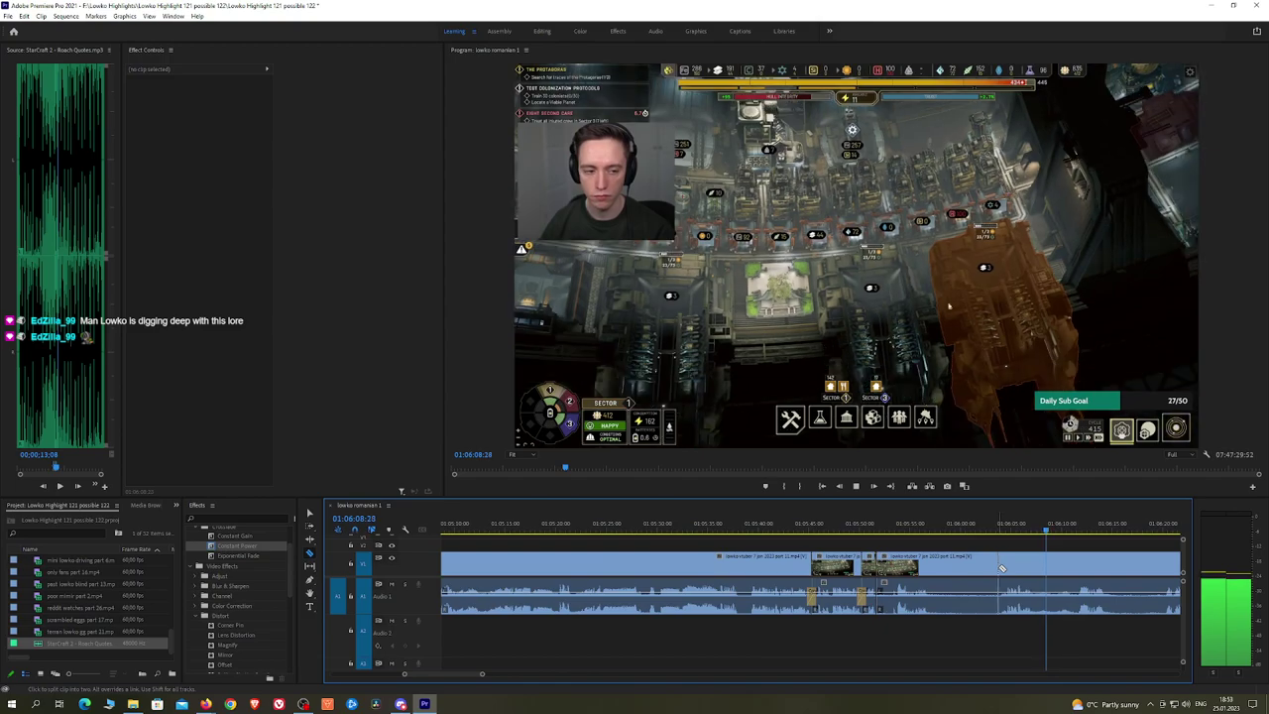
left_click(999, 567)
key("v")
left_click(991, 569)
key("shift+Delete")
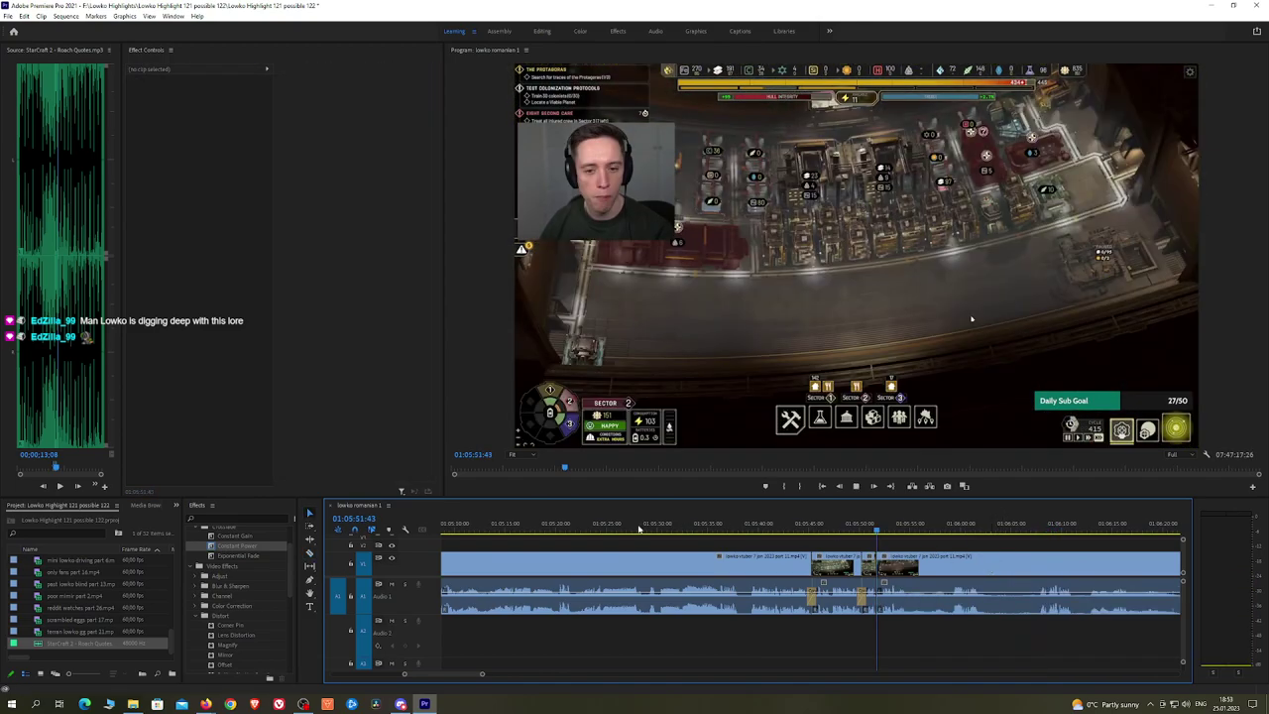
left_click_drag(251, 546, 879, 598)
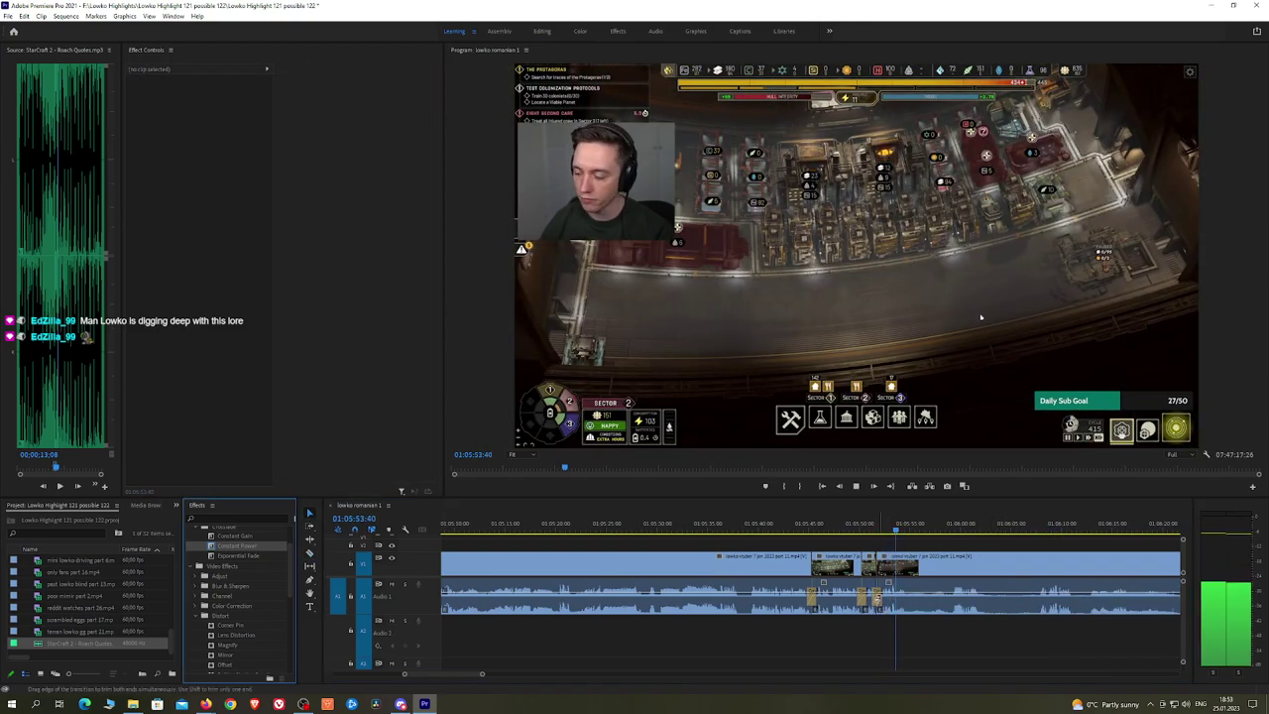
Step: Review the edits, skim ahead to 01:07:33, then return to the edit at 01:05:54
left_click(950, 530)
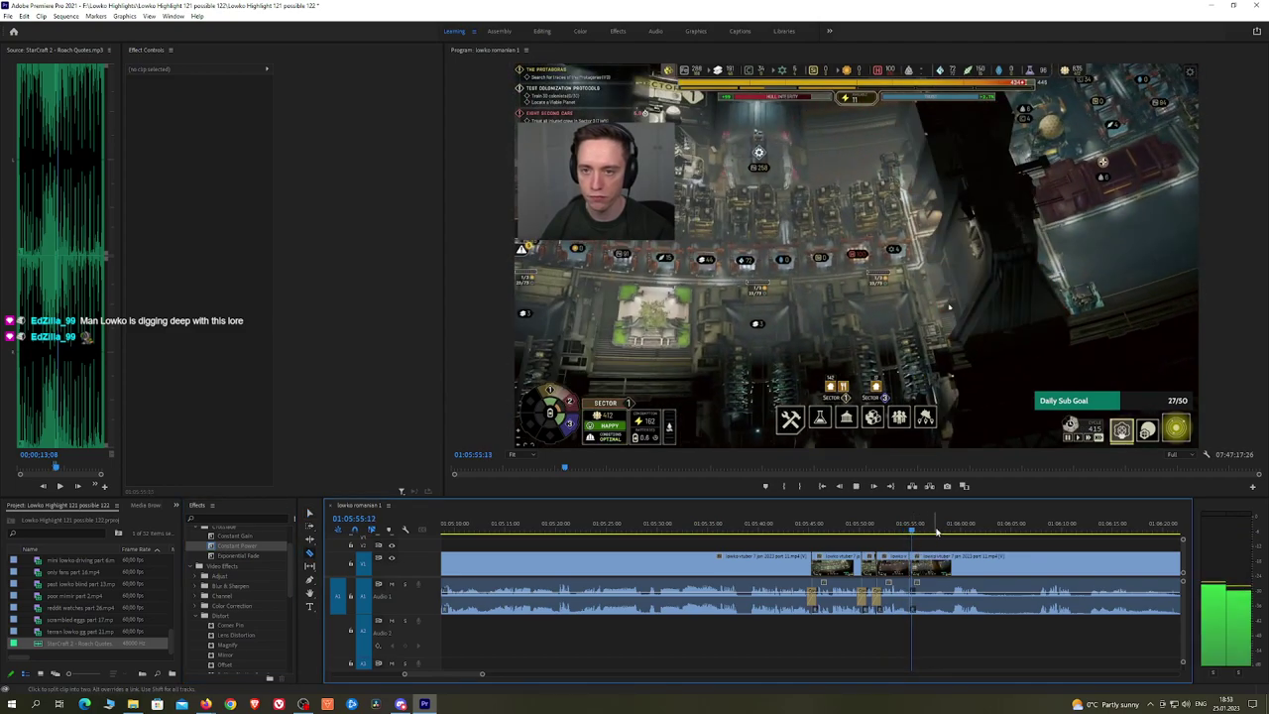
key("space")
key("h")
left_click_drag(922, 540, 807, 523)
scroll(841, 542, "down", 3)
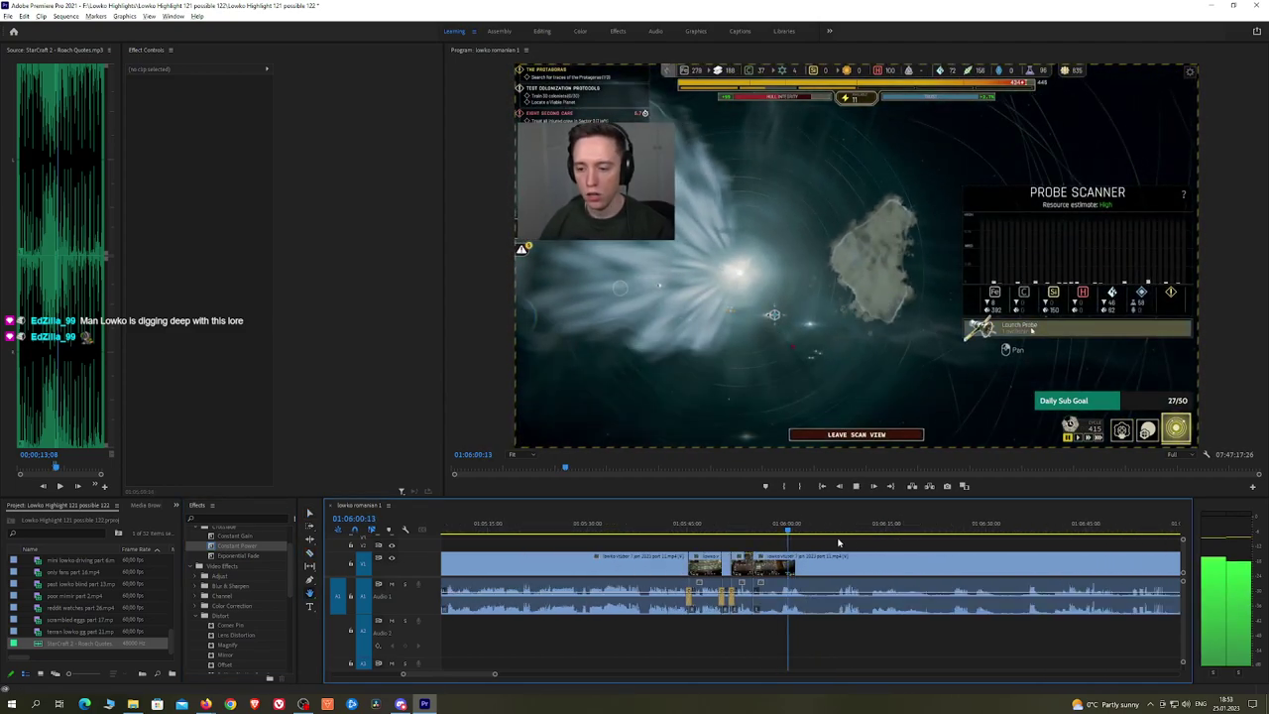
scroll(964, 550, "down", 3)
left_click_drag(1077, 552, 712, 539)
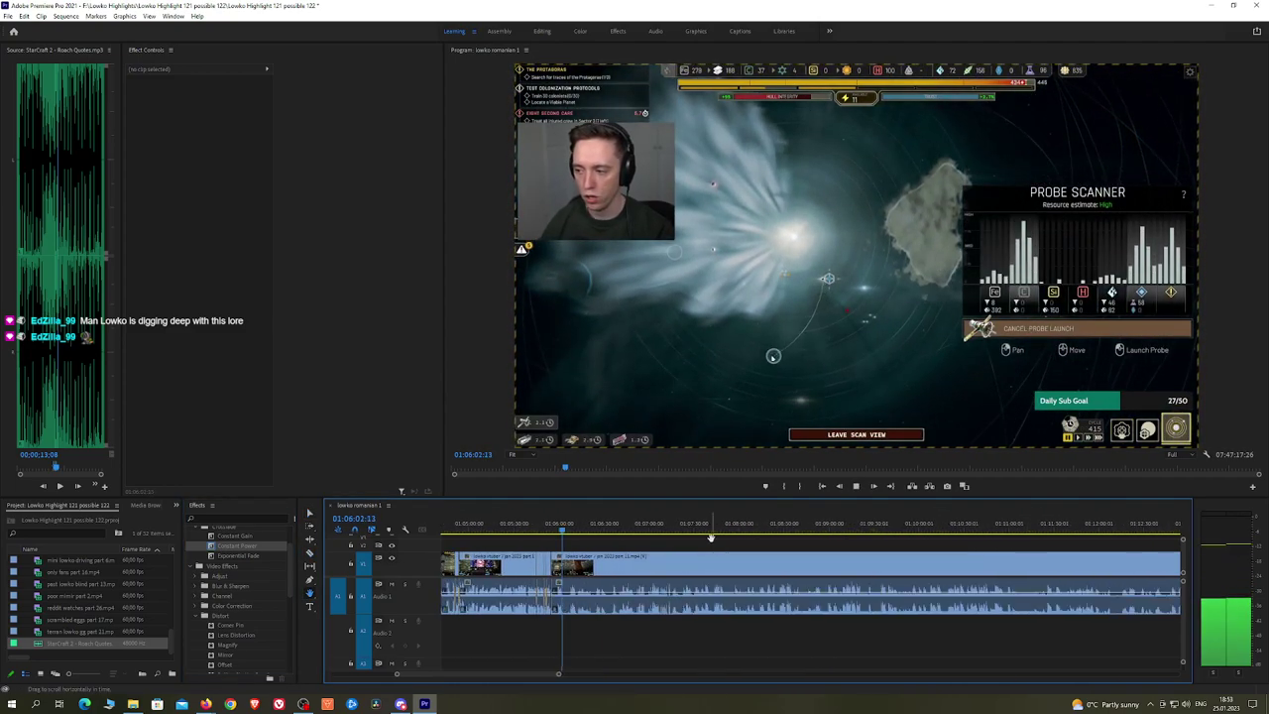
key("space")
left_click_drag(588, 537, 1014, 534)
key("minus")
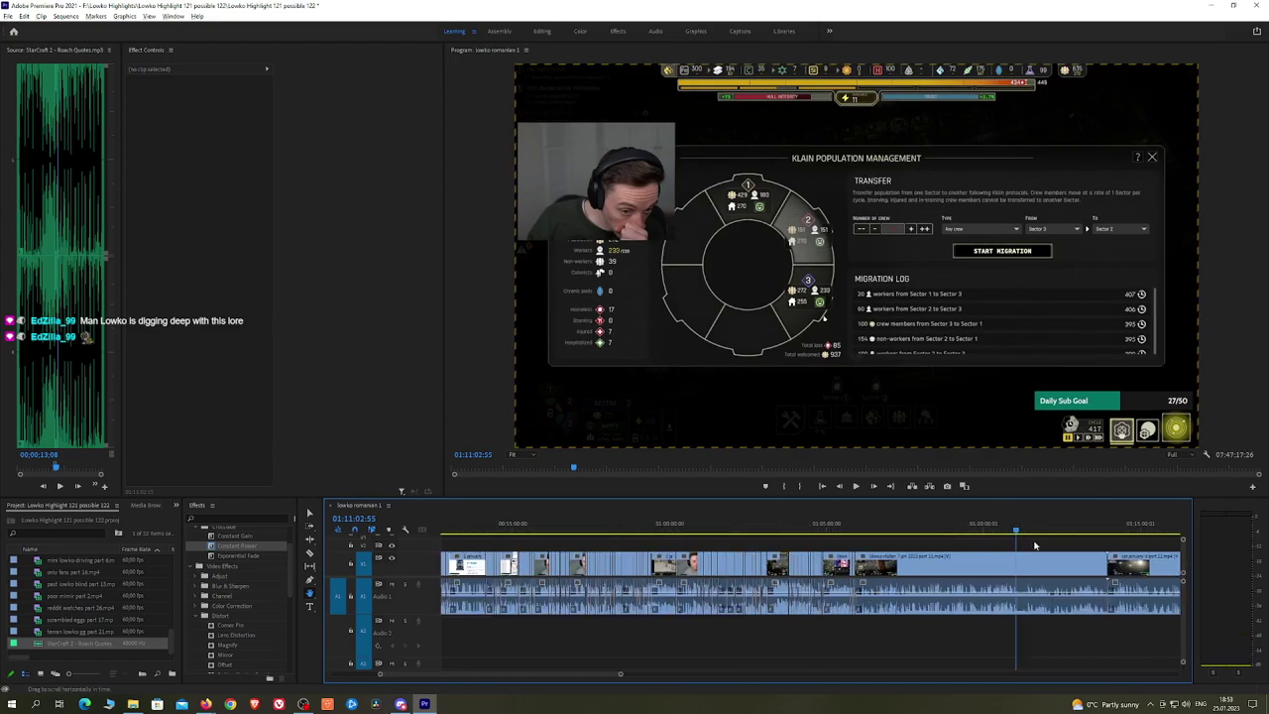
key("Up")
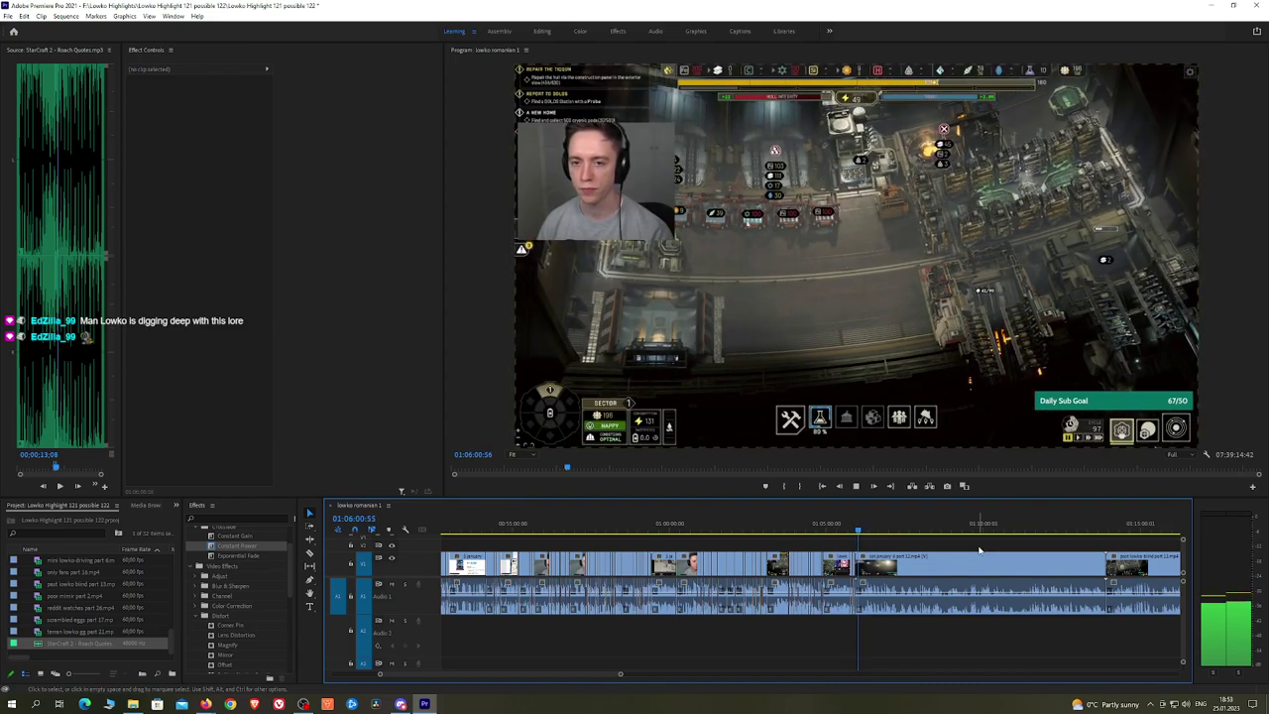
Step: Skim and play through the streamer talking section up to about 01:07:55
scroll(980, 548, "up", 3)
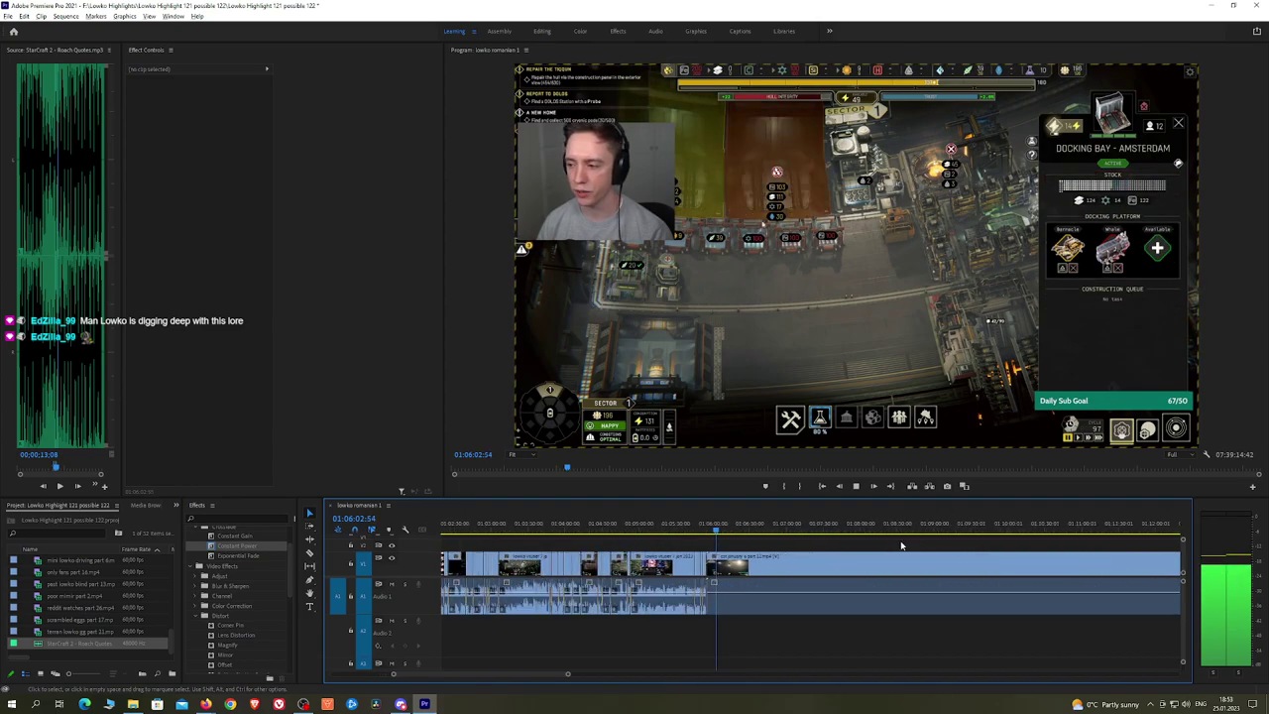
left_click_drag(677, 529, 687, 529)
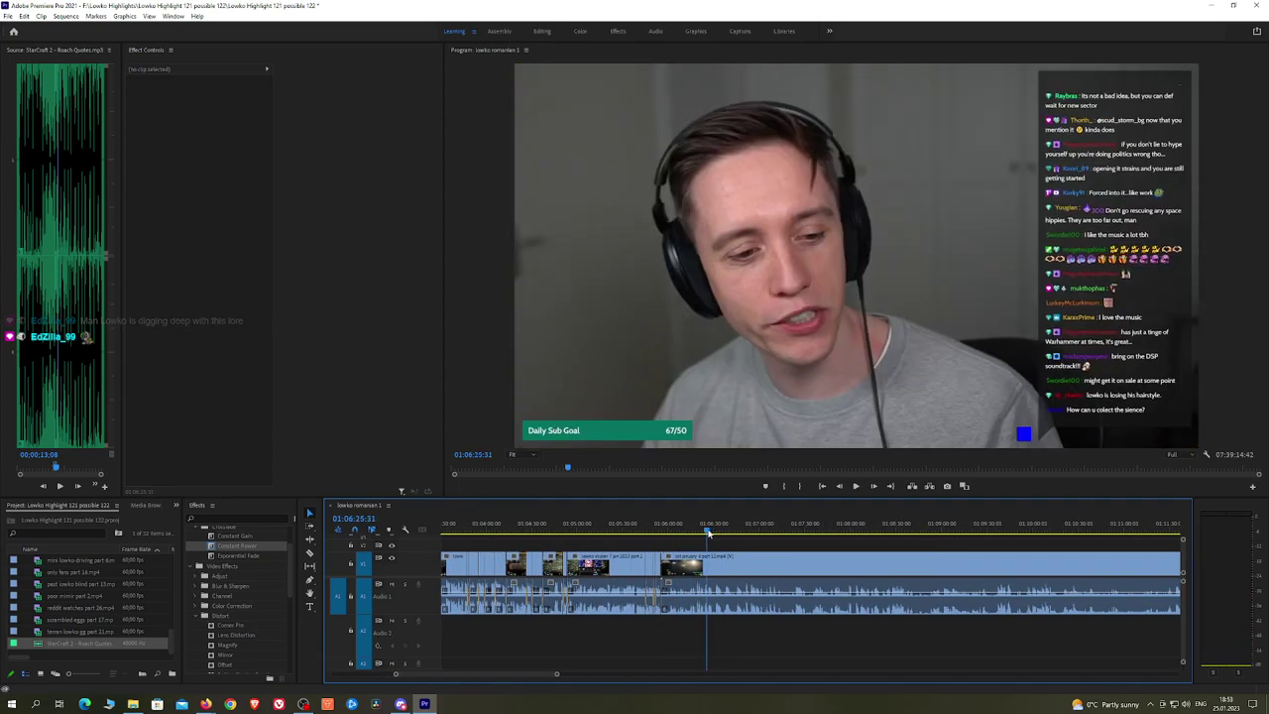
key("space")
key("equal")
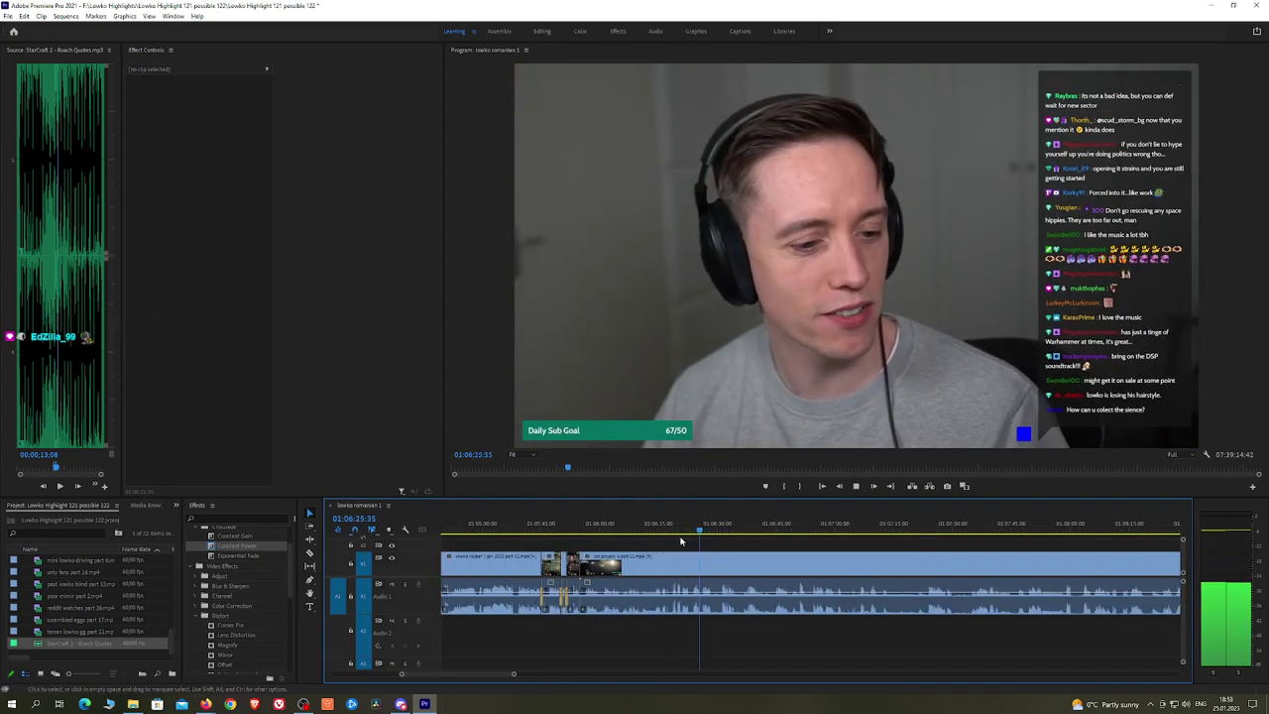
left_click_drag(678, 531, 813, 528)
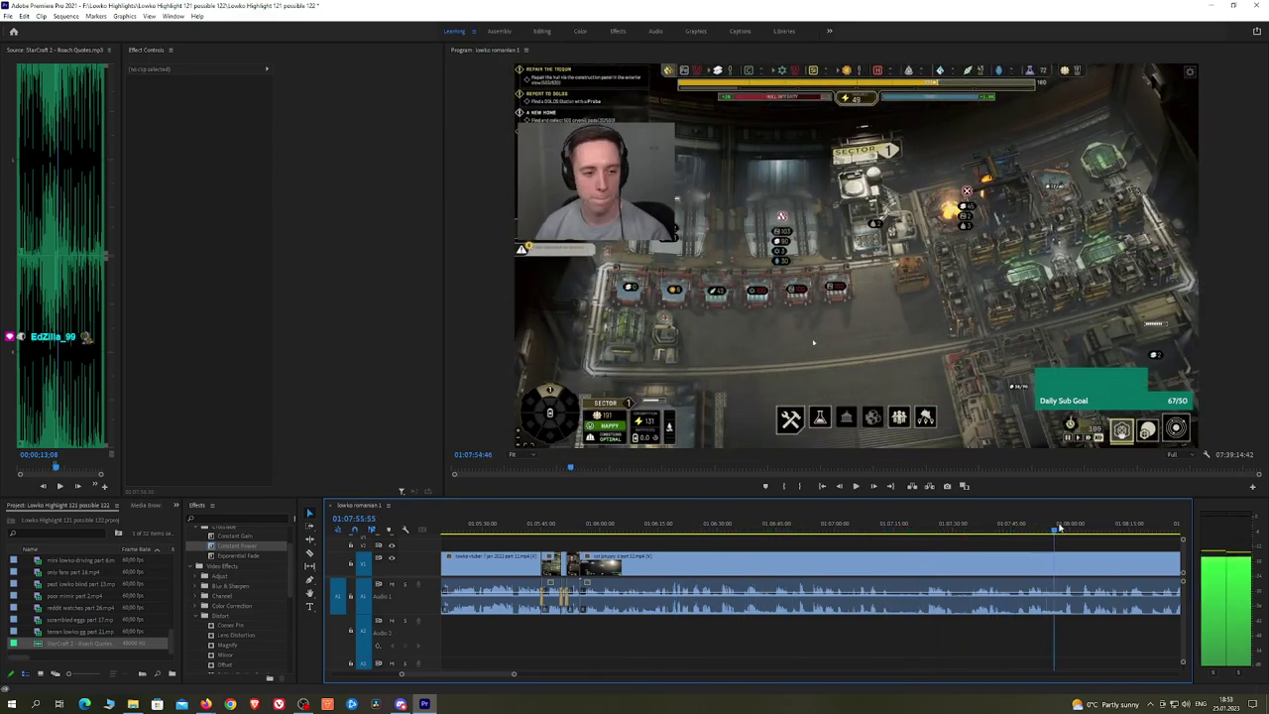
left_click_drag(1059, 528, 860, 530)
key("space")
key("h")
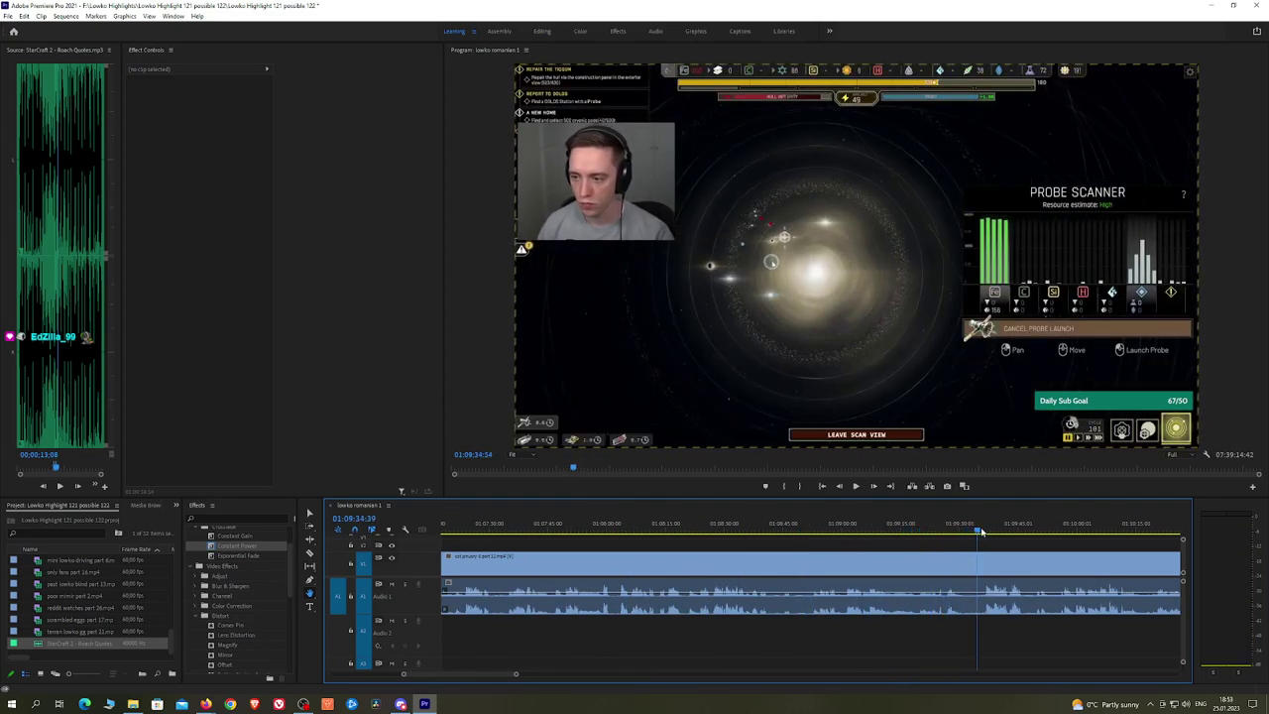
Step: Review the probe-scanner and star-map scenes, settling the playhead near 01:09:49
left_click_drag(982, 533, 771, 530)
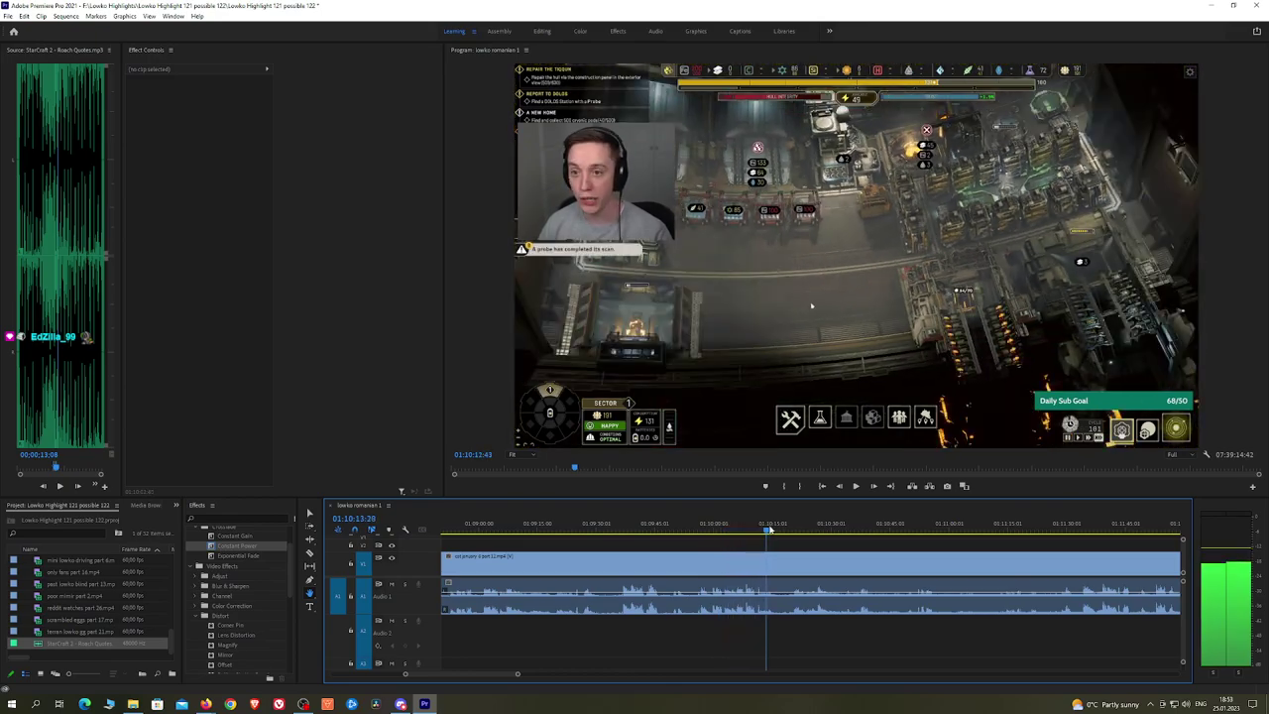
left_click_drag(890, 531, 845, 530)
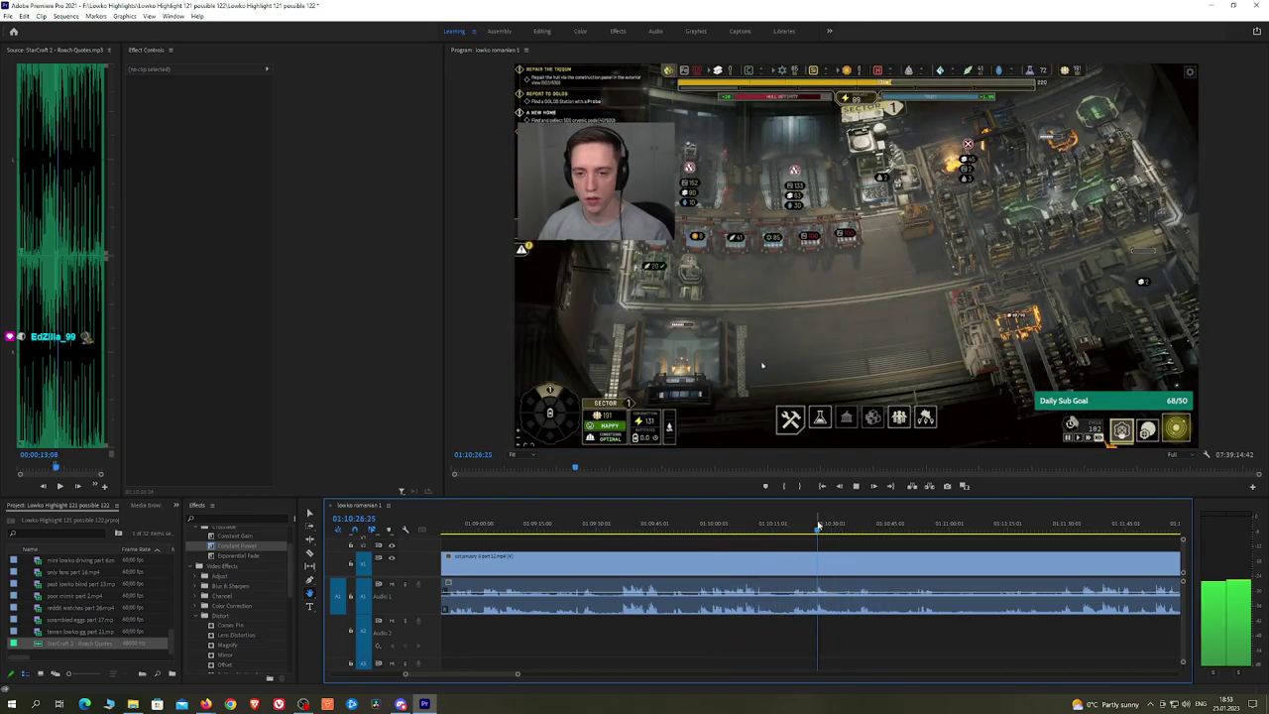
scroll(843, 542, "up", 3)
left_click(734, 522)
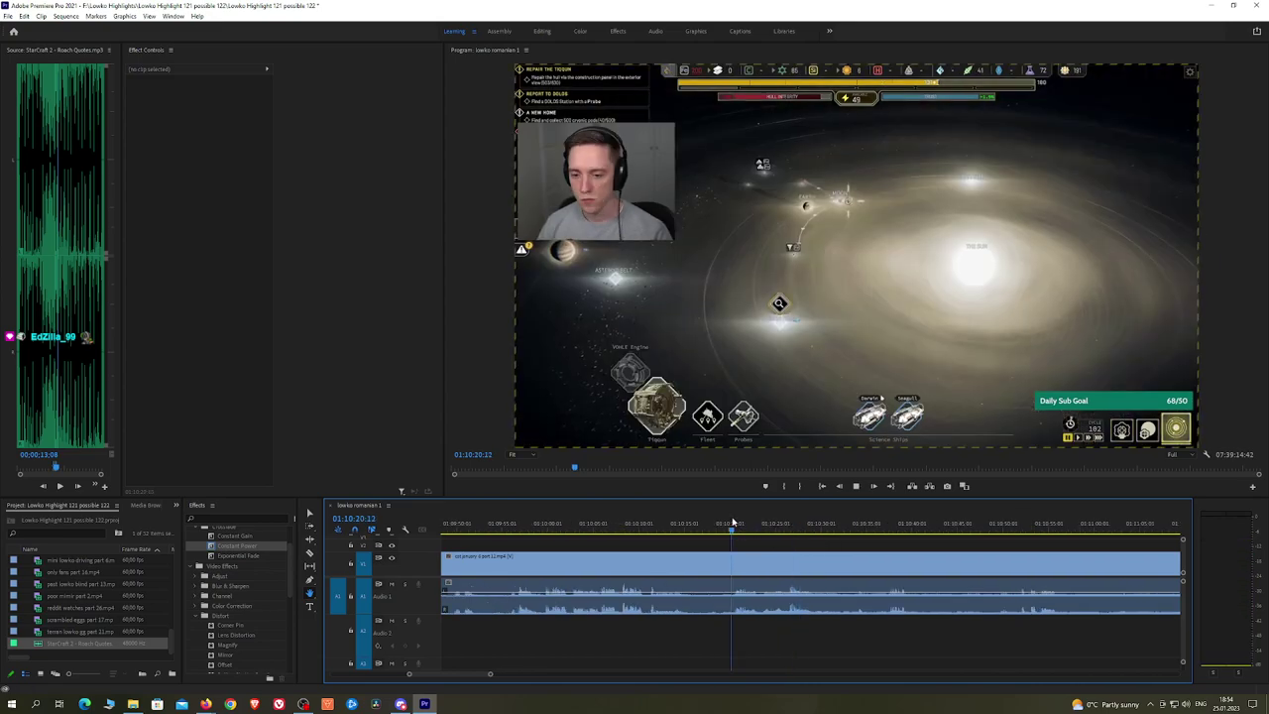
key("space")
left_click_drag(690, 538, 759, 542)
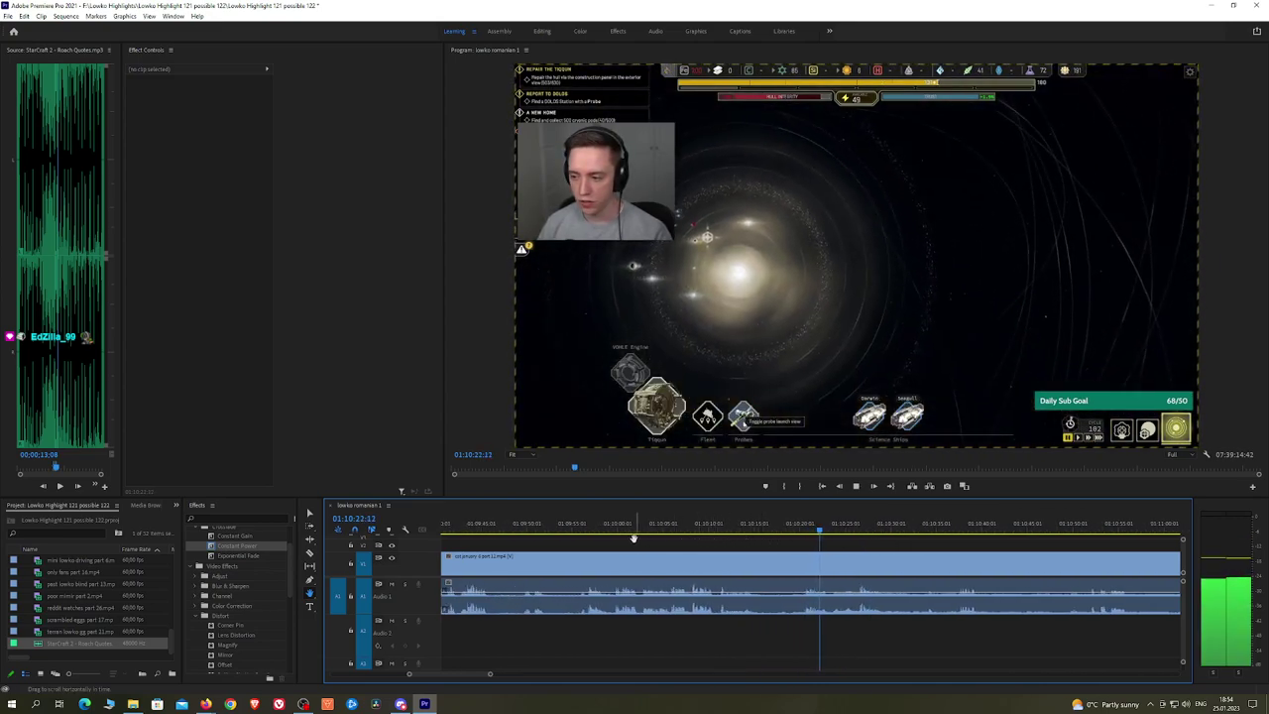
left_click(586, 527)
left_click_drag(585, 527, 657, 545)
left_click(526, 526)
Step: Cut out the stretch between about 01:09:48 and 01:09:52 and close the gap
key("c")
left_click(626, 574)
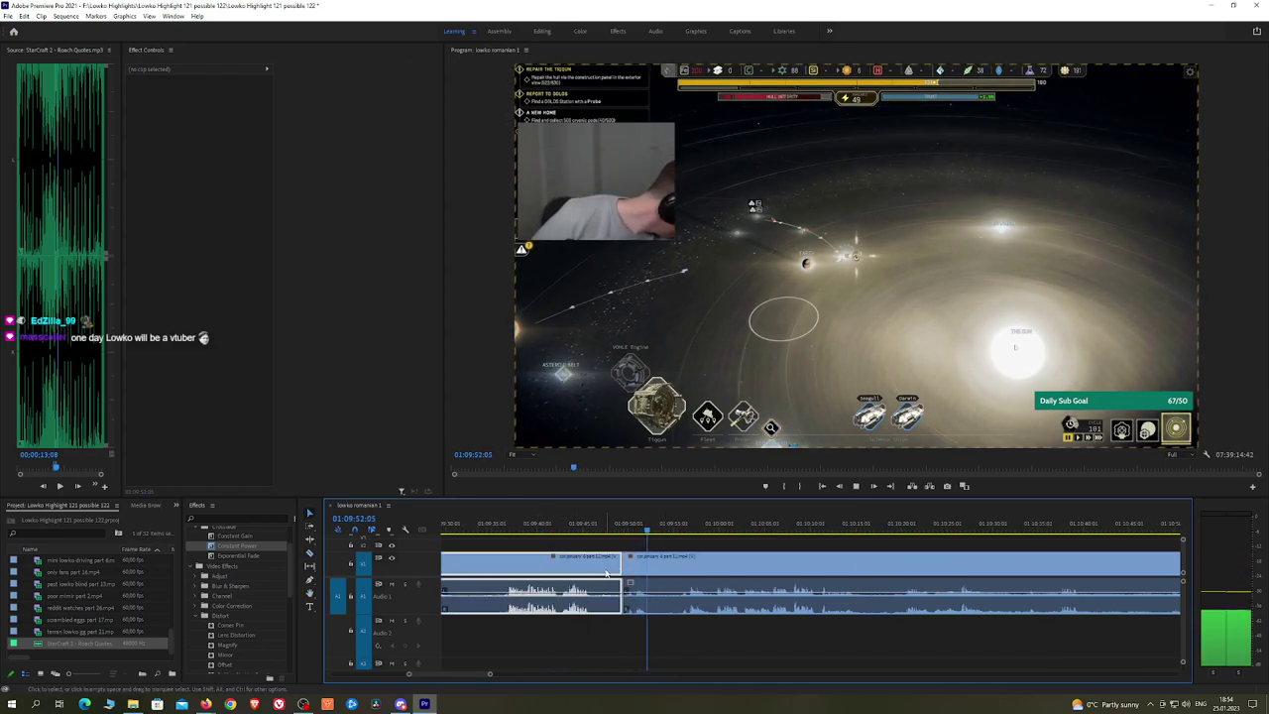
left_click(593, 532)
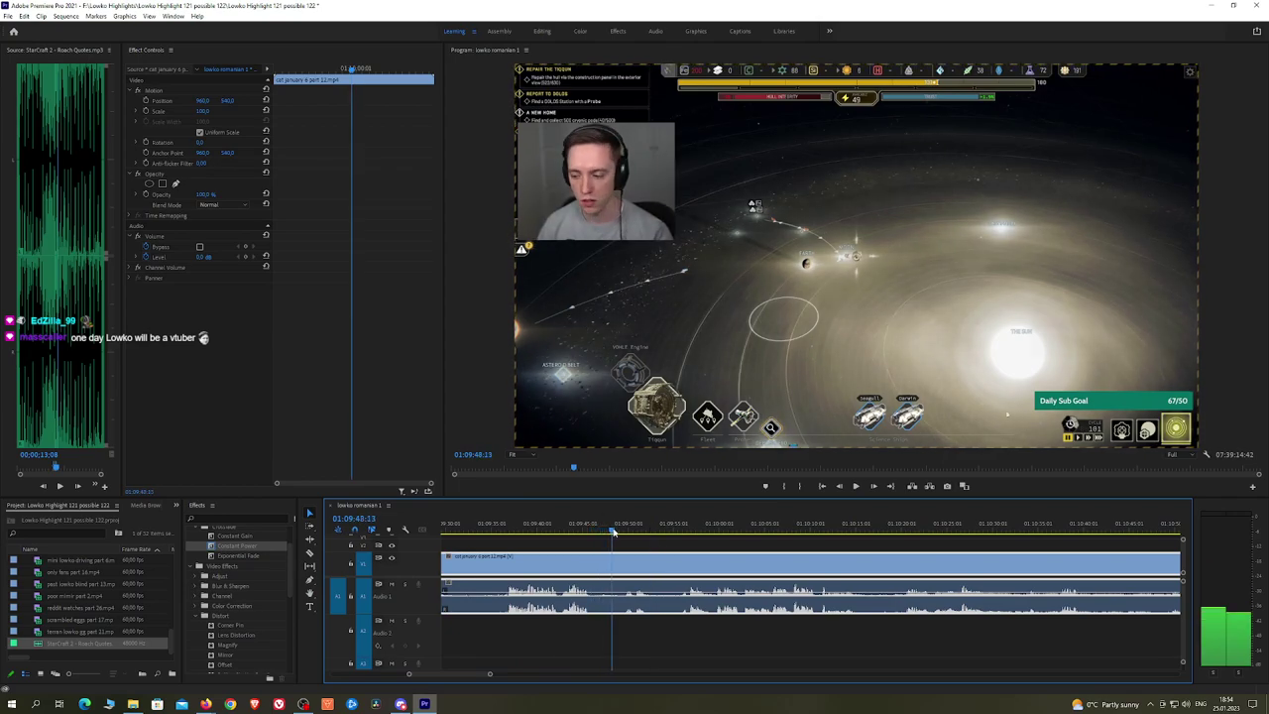
mouse_move(613, 532)
left_mouse_down()
mouse_move(516, 532)
mouse_move(619, 535)
left_mouse_up()
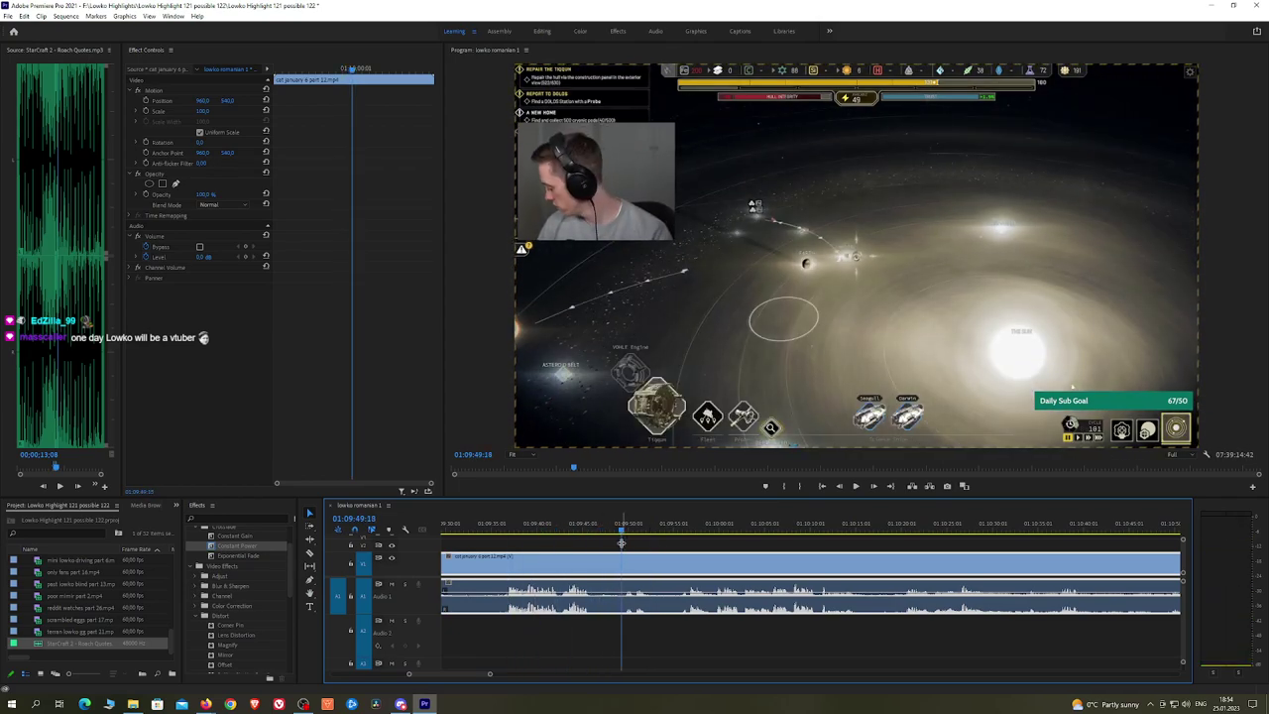
key("ctrl+k")
key("shift+Delete")
key("space")
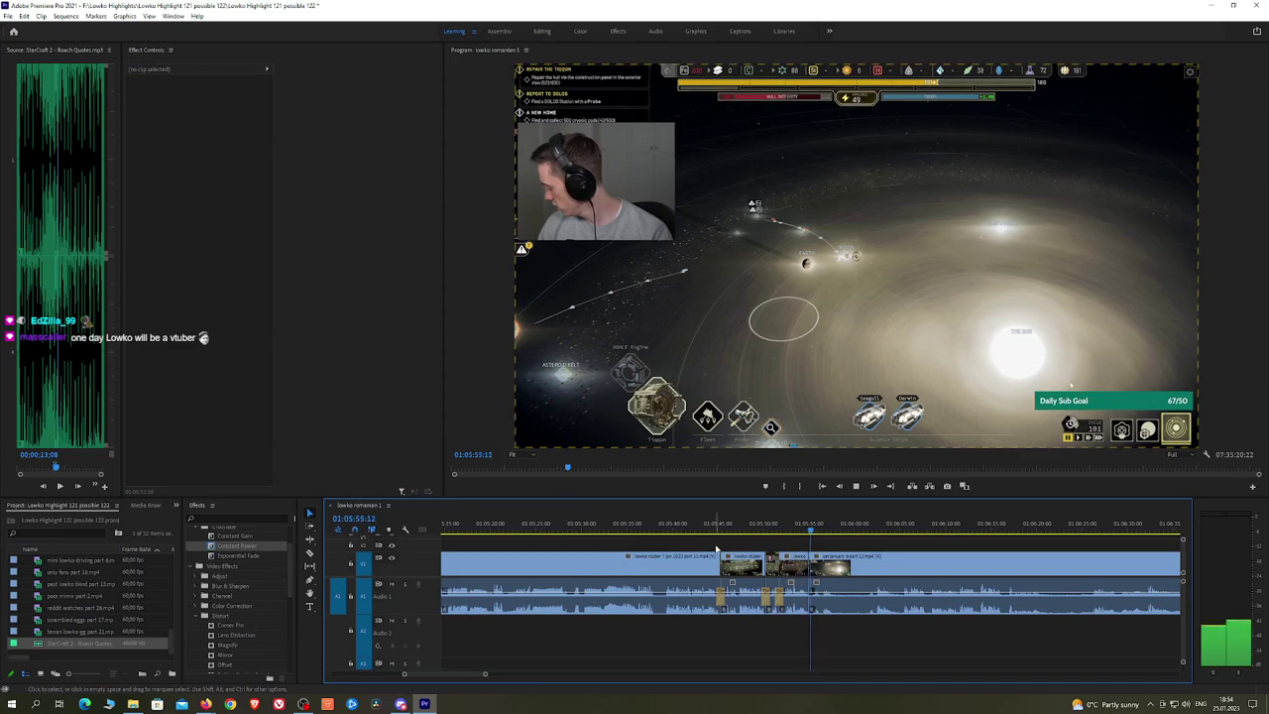
Step: Drag an Exponential Fade transition onto the sequence and make another razor cut further along
left_click_drag(239, 556, 844, 590)
key("=")
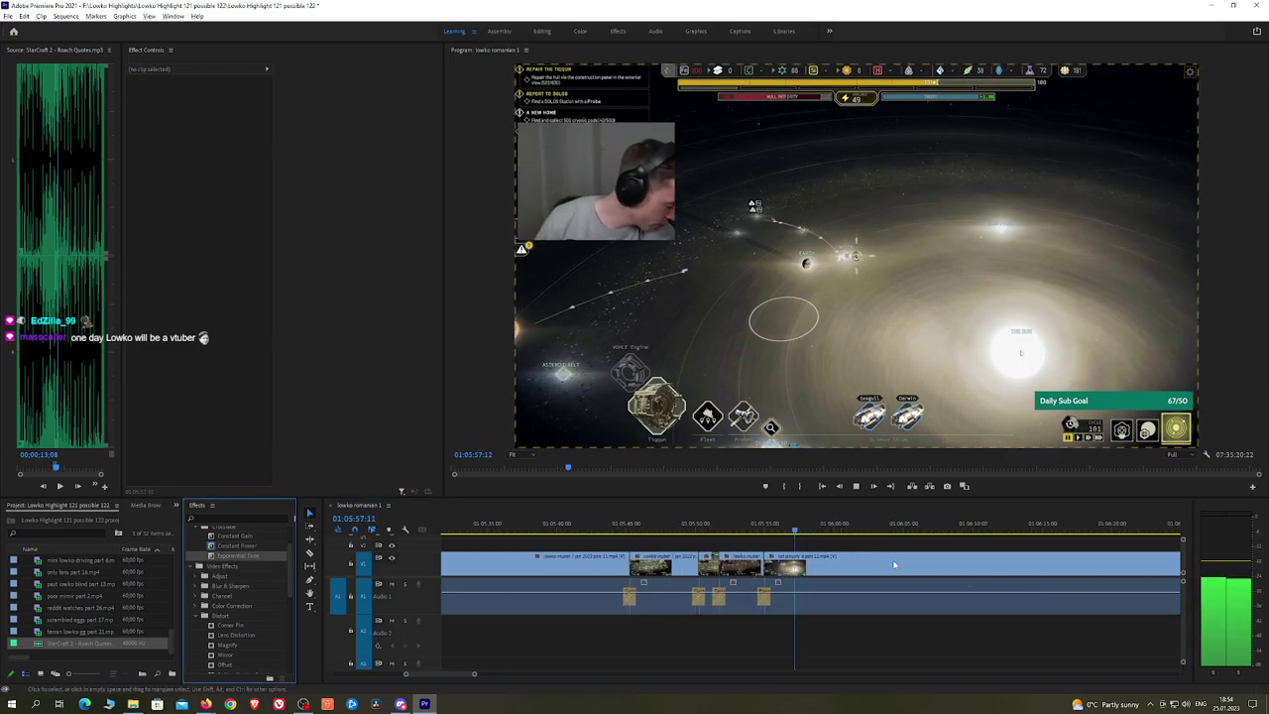
key("space")
key("c")
left_click(809, 563)
key("space")
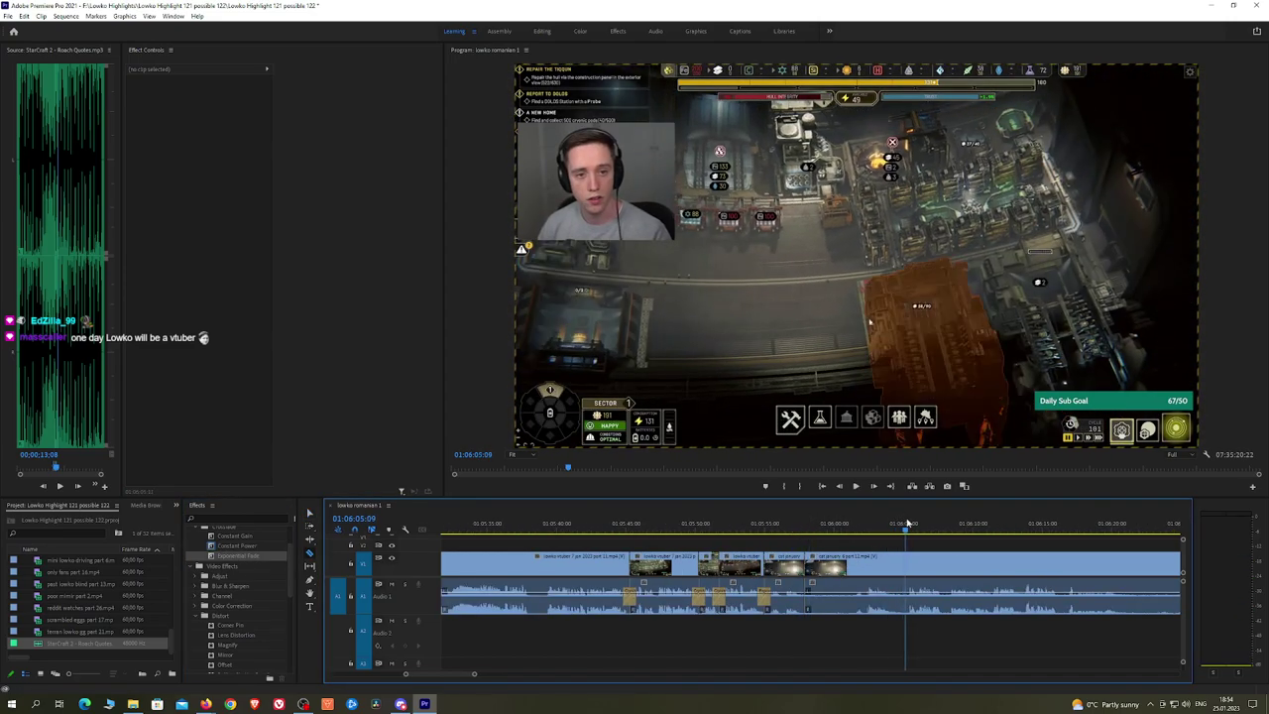
key("h")
left_click_drag(991, 543, 754, 535)
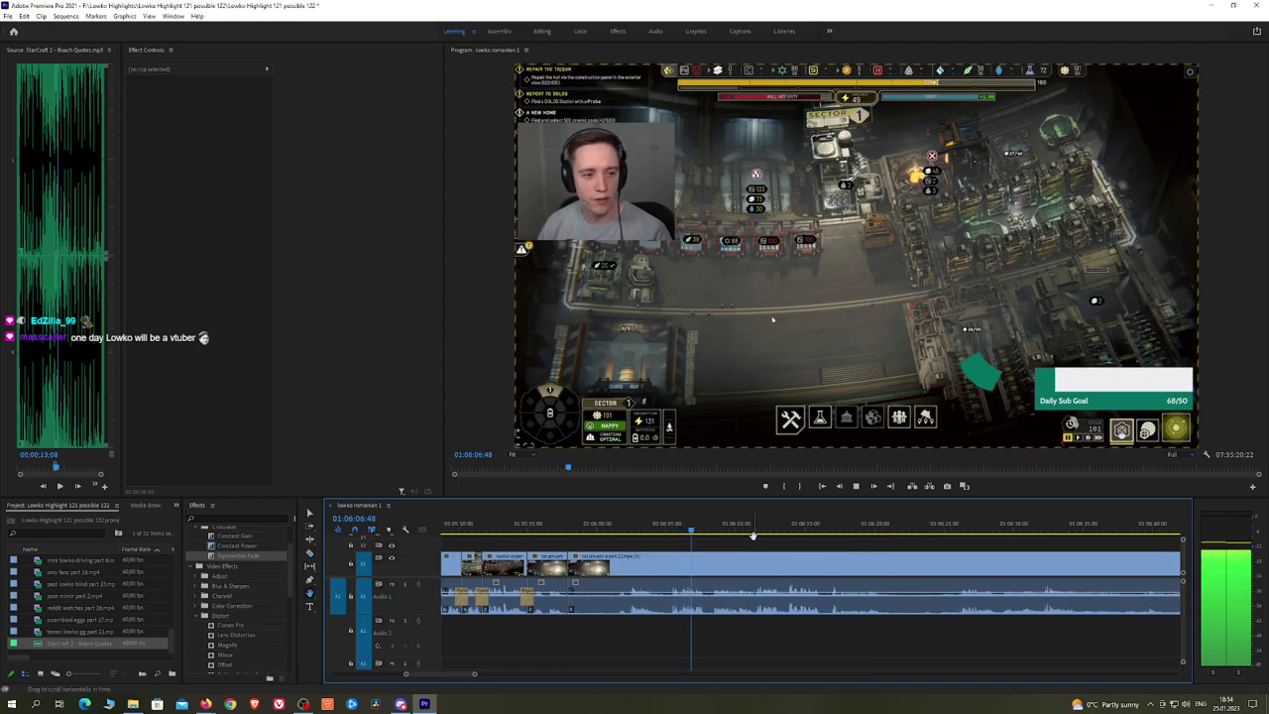
Step: Ripple-delete the piece before the cut near 01:06:03 and add a Constant Power audio crossfade
left_click(627, 533)
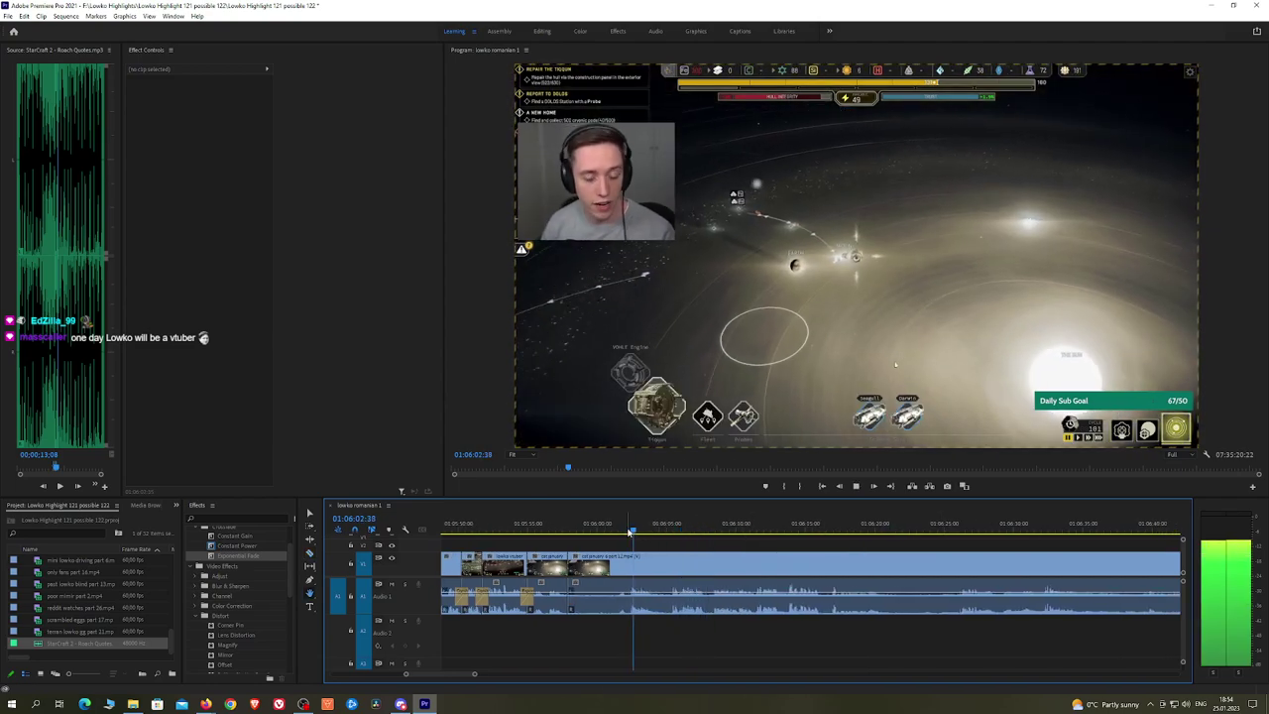
key("c")
left_click(629, 573)
key("v")
left_click(623, 573)
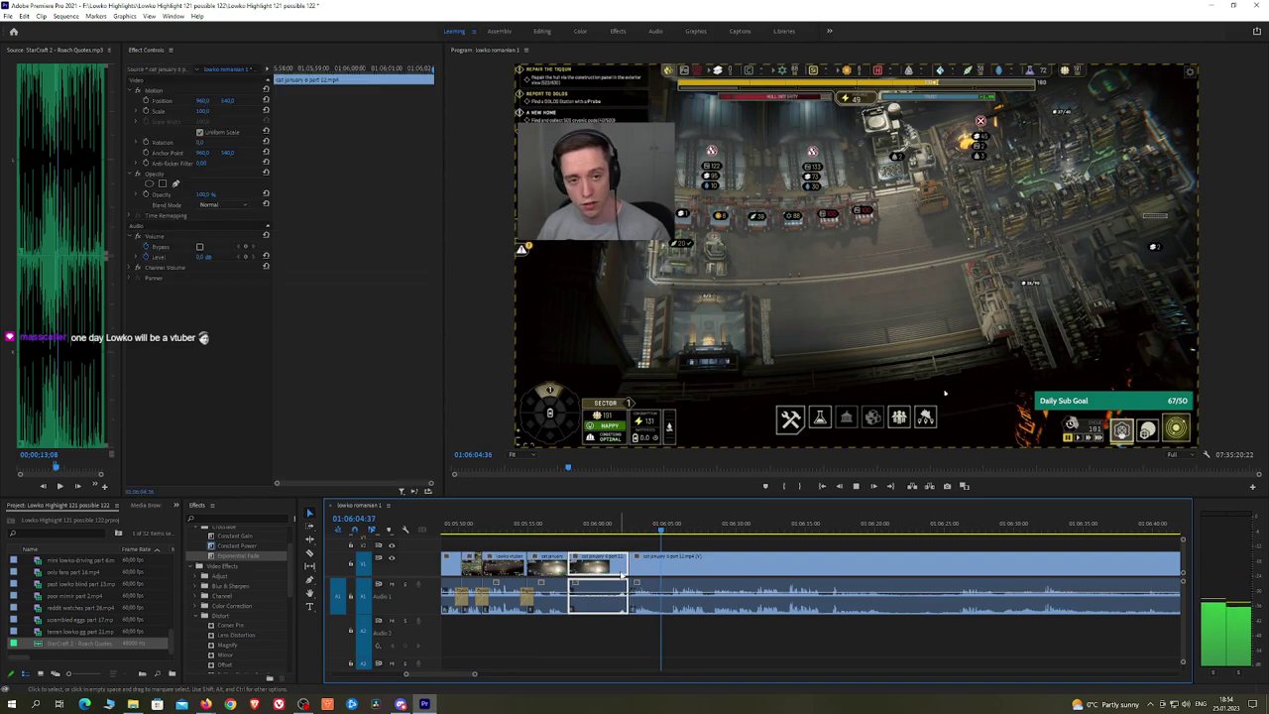
key("shift+Delete")
left_click_drag(242, 547, 572, 597)
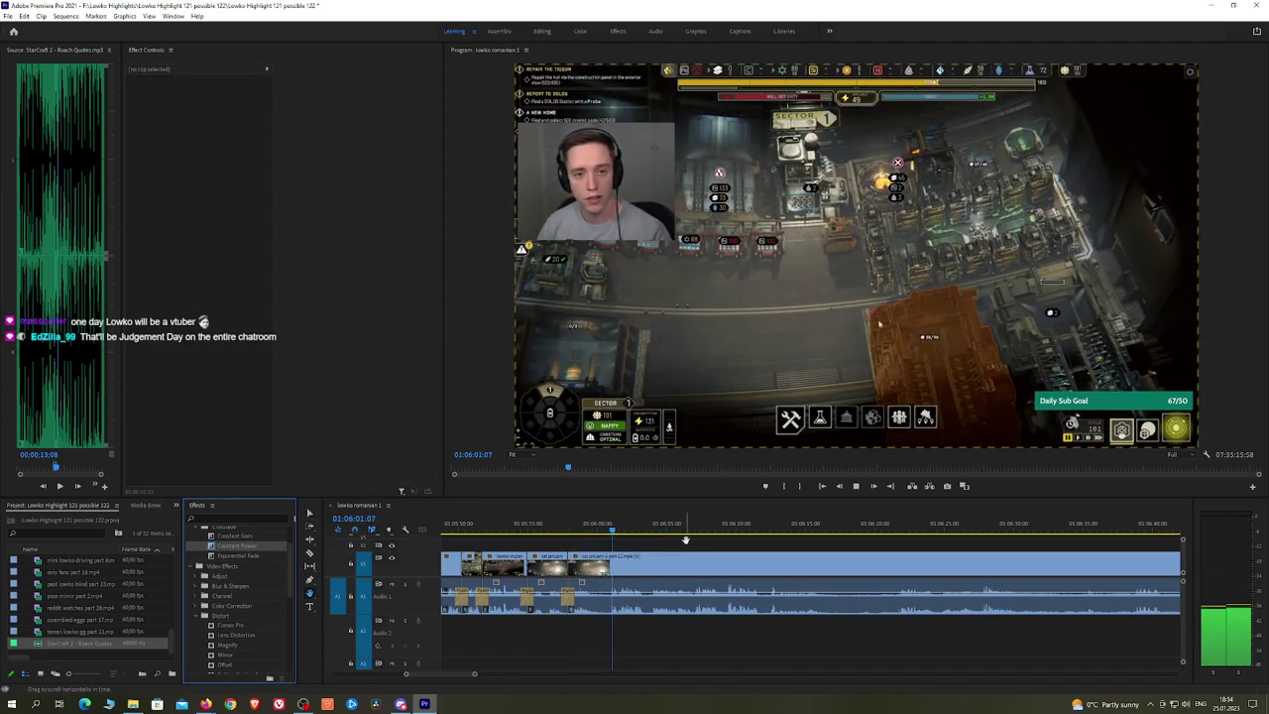
scroll(637, 537, "down", 2)
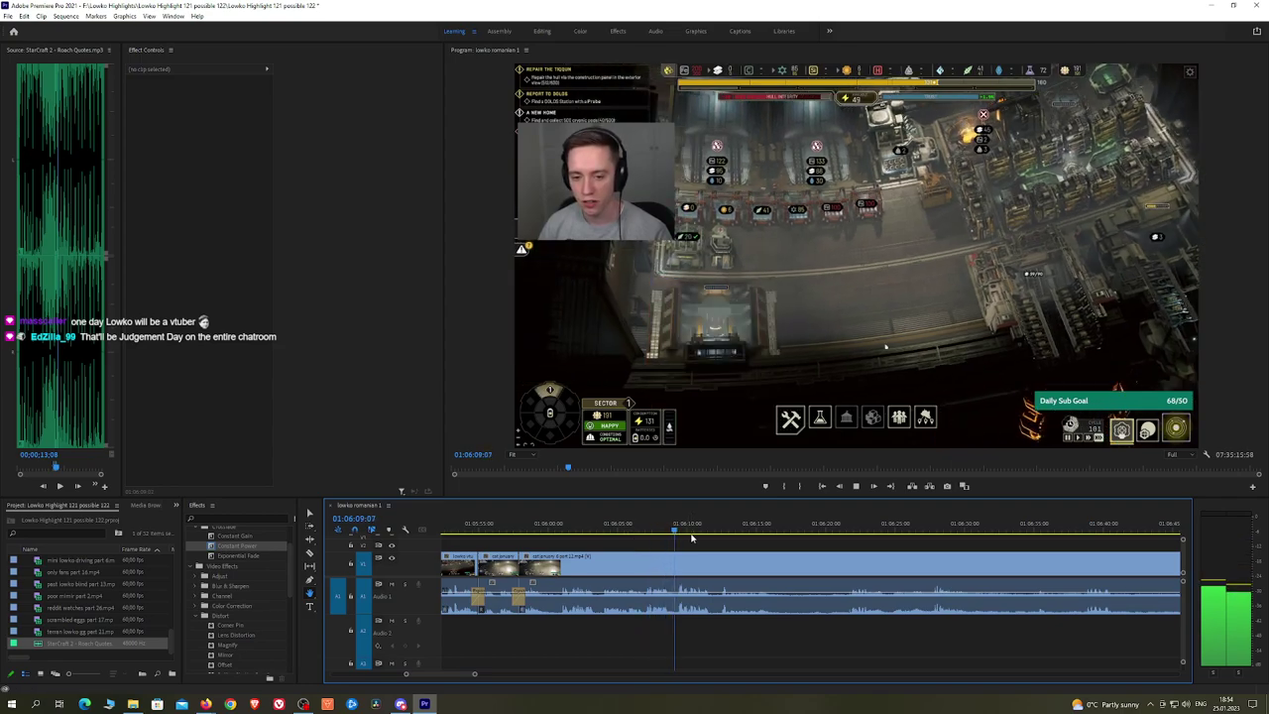
scroll(679, 543, "down", 2)
scroll(676, 543, "down", 1)
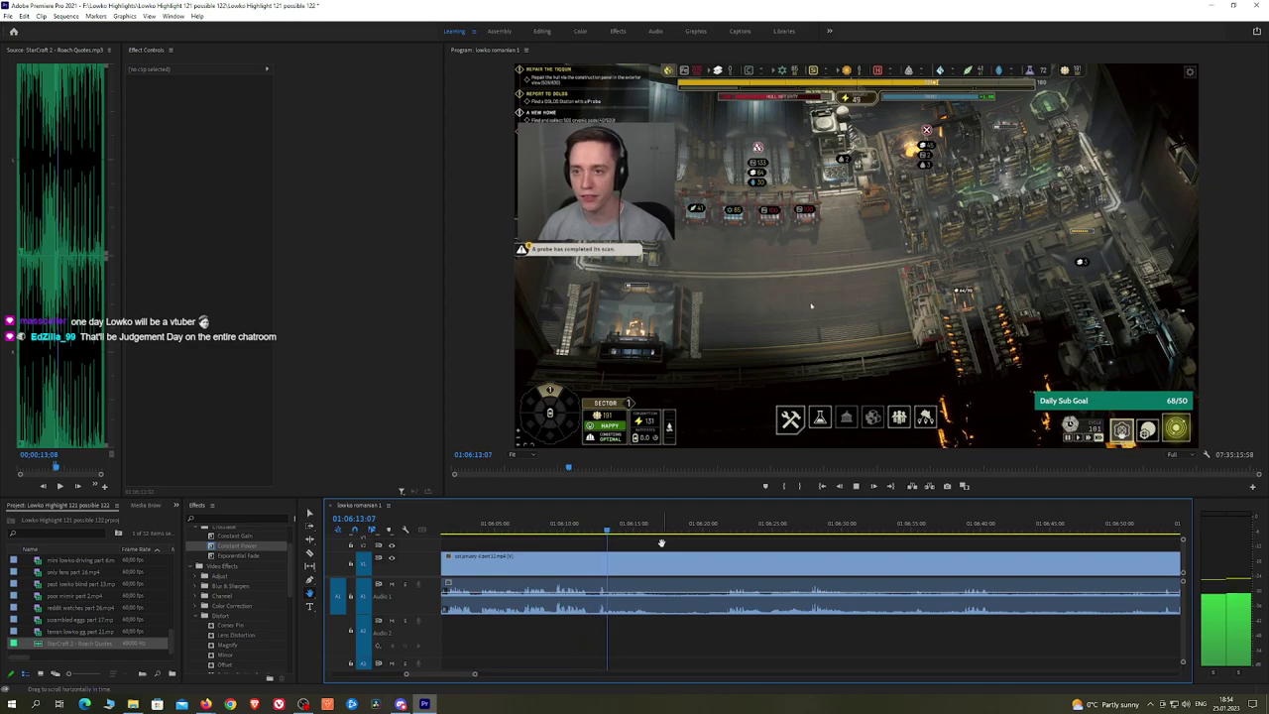
Step: Remove the unwanted stretch before the space map footage and review it in an enlarged preview
left_click(605, 540)
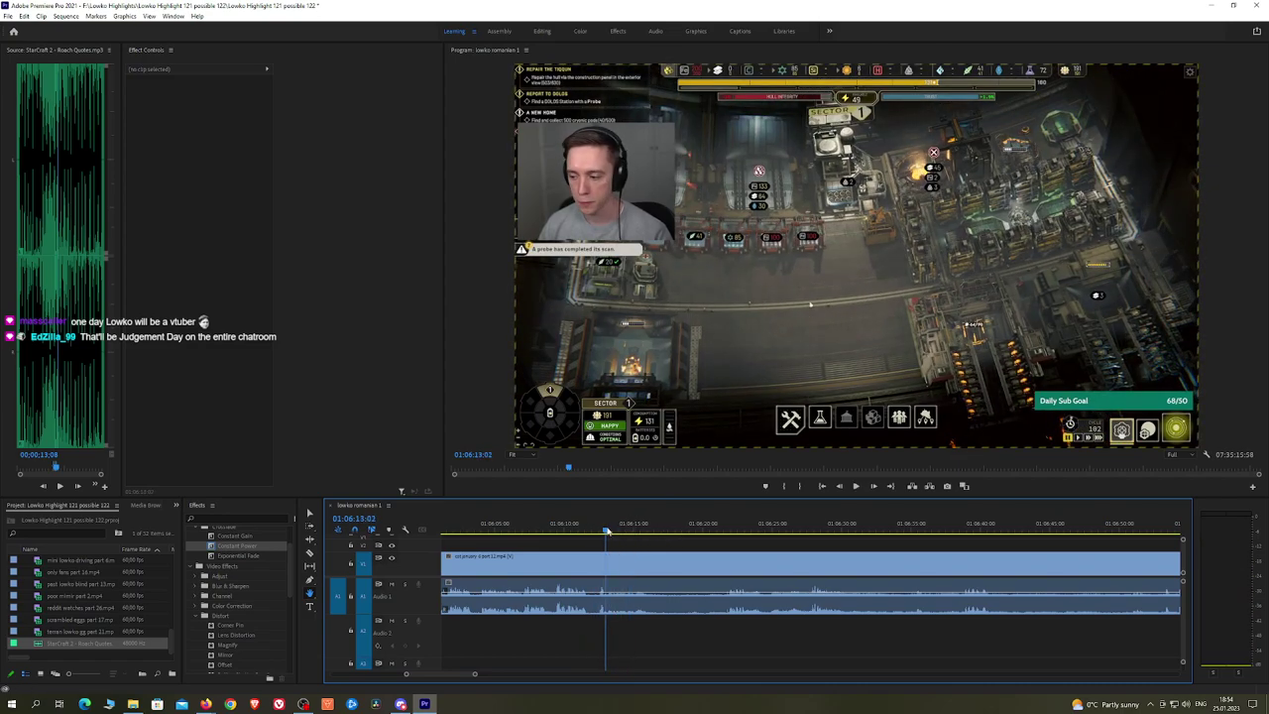
left_click(728, 529)
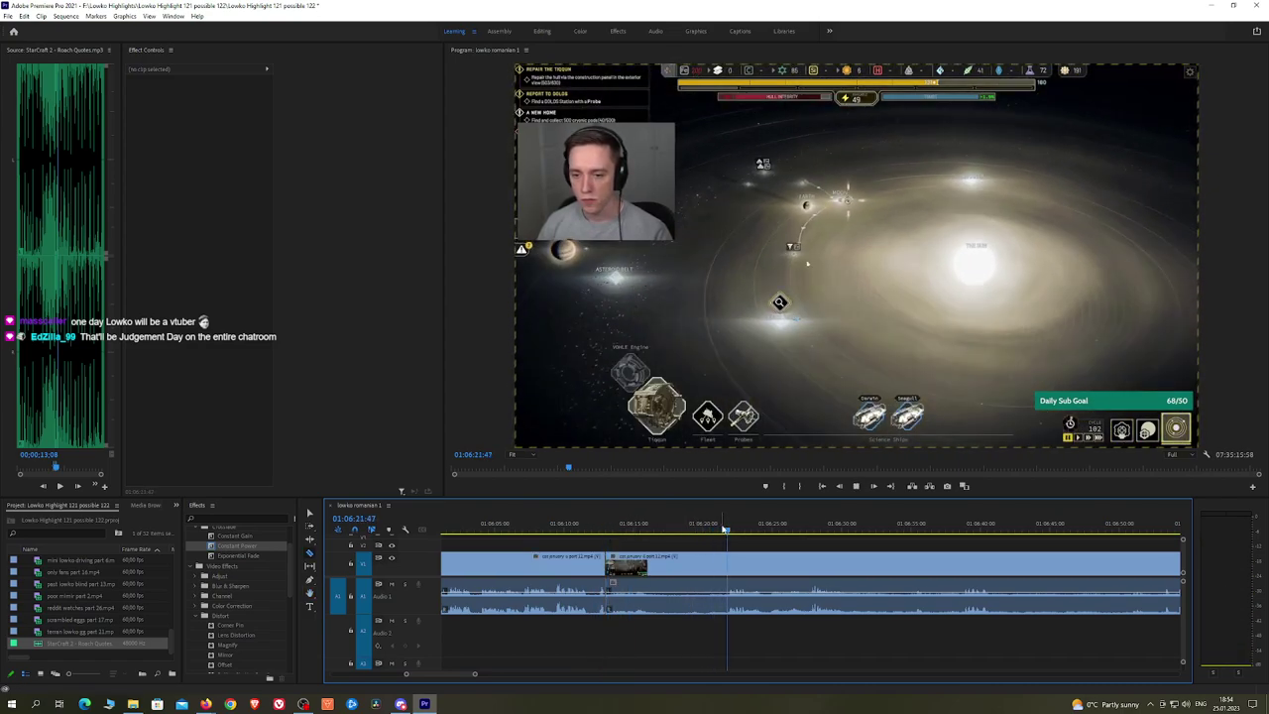
key("space")
left_click(807, 529)
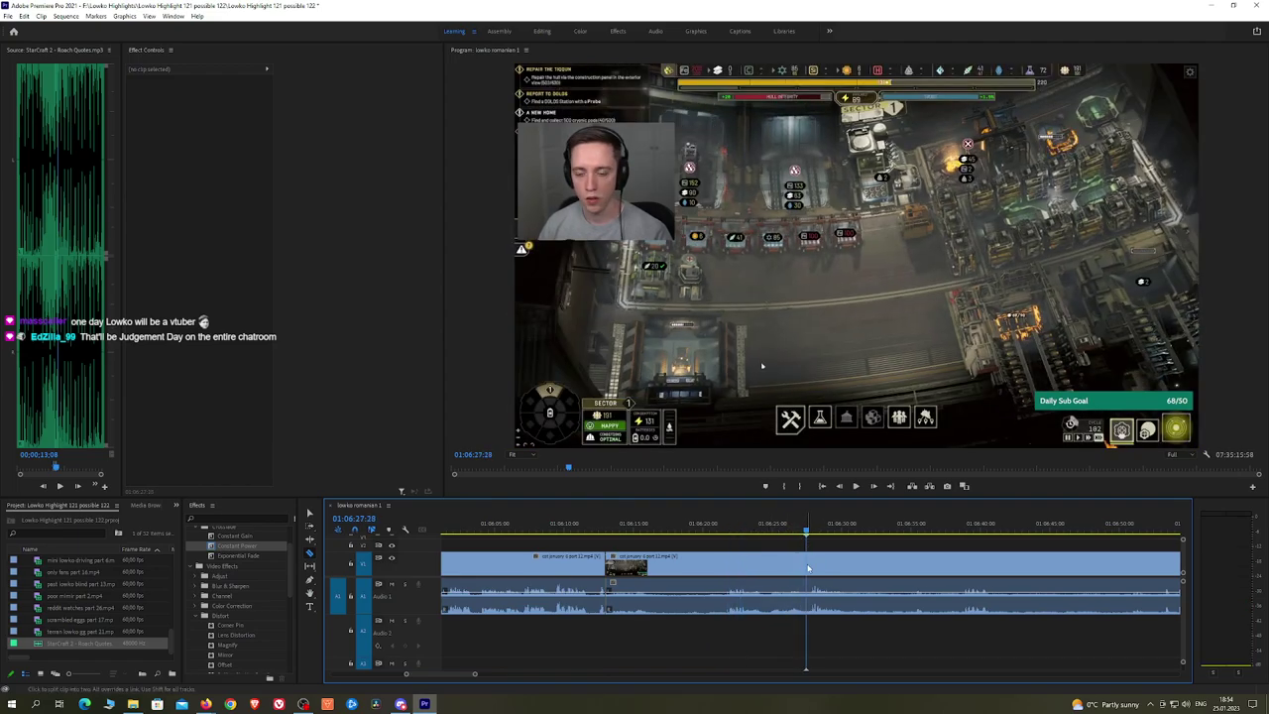
left_click(809, 567)
key("v")
left_click(793, 568)
key("shift+Delete")
key("space")
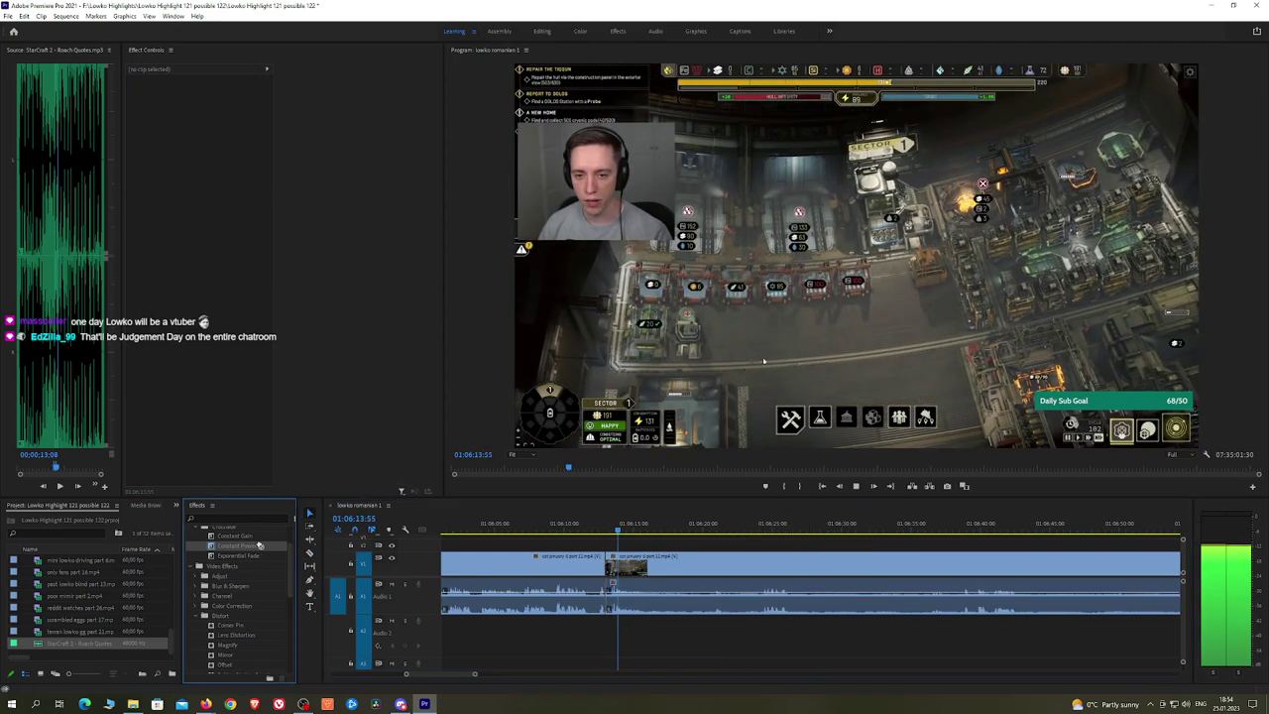
left_click(662, 533)
key("space")
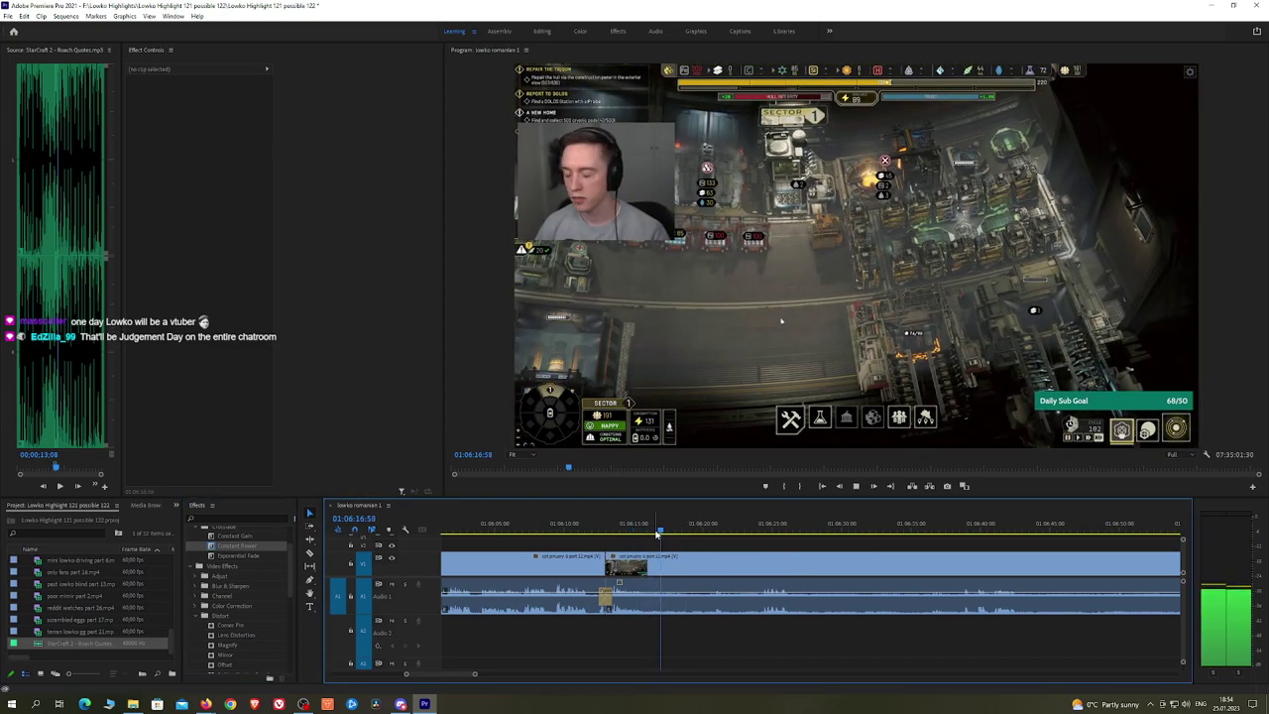
key("grave")
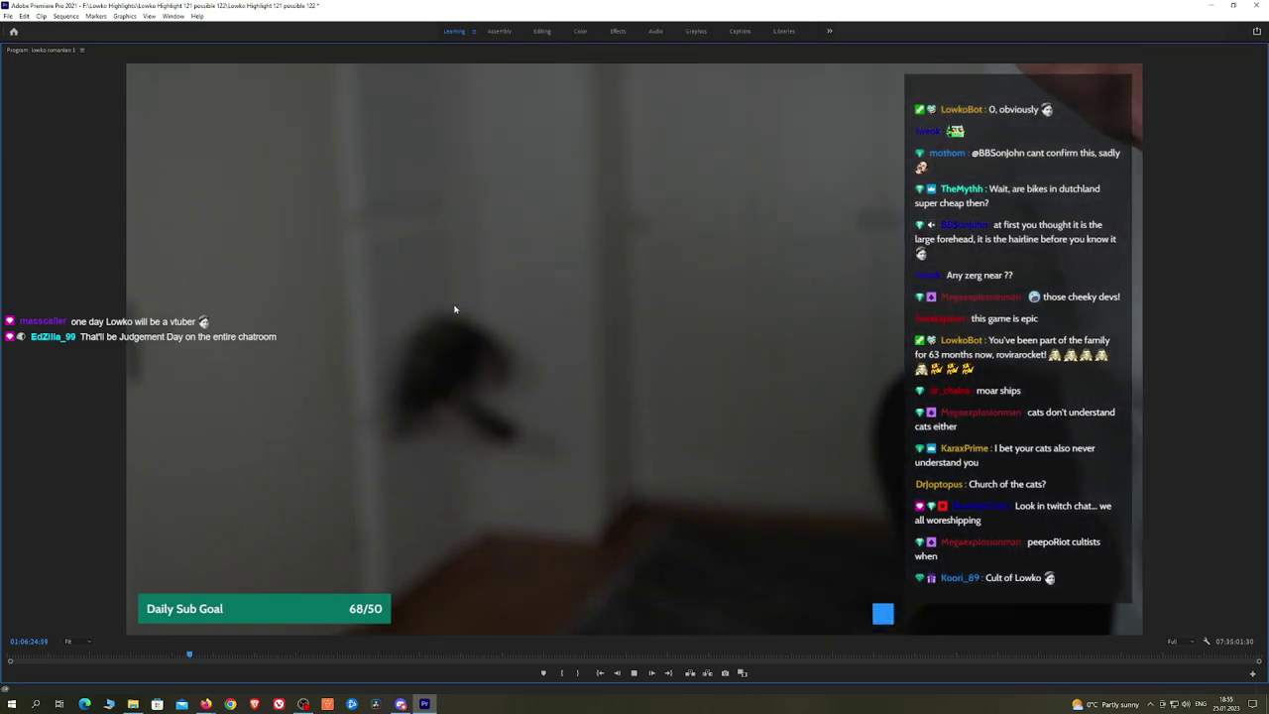
Step: Restore the normal editing layout and razor the clip near 01:06:30
key("grave")
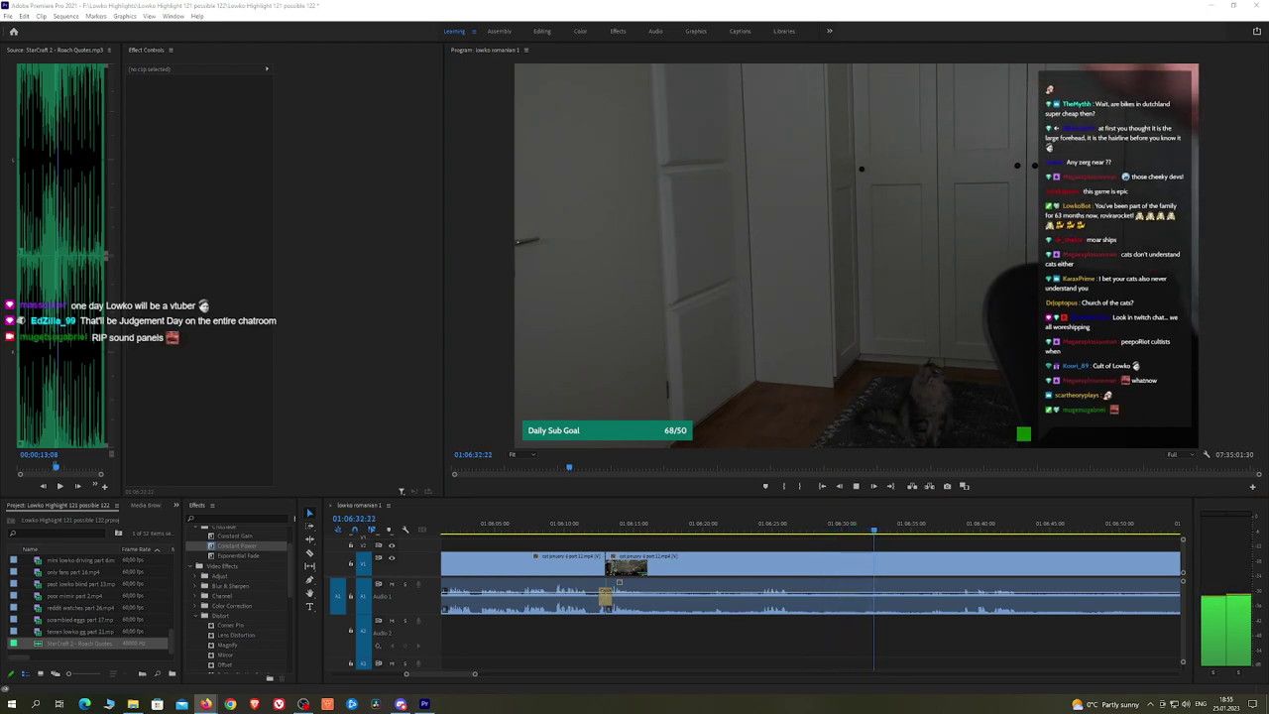
left_click(947, 549)
left_click_drag(860, 530, 845, 531)
key("c")
left_click(847, 569)
key("space")
left_click(952, 525)
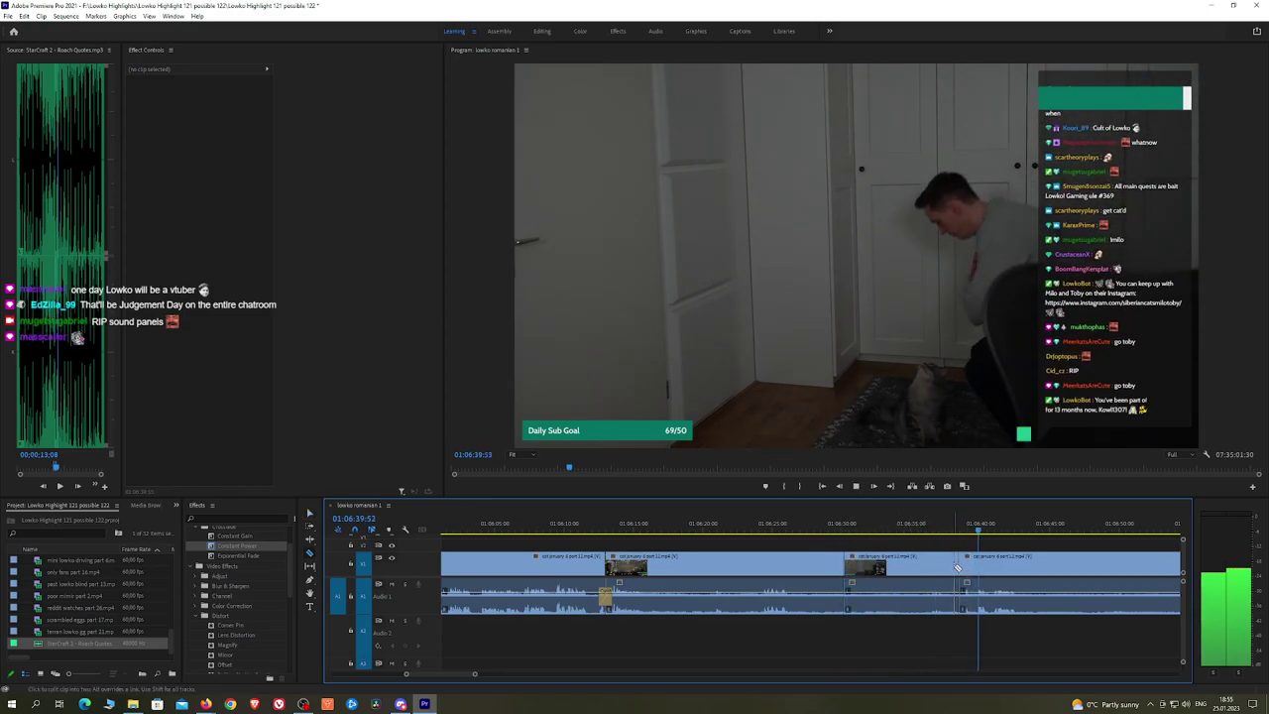
Step: Ripple-delete the piece ending near 01:06:38 and crossfade its audio join with Constant Power
key("h")
left_click_drag(1032, 542, 950, 532)
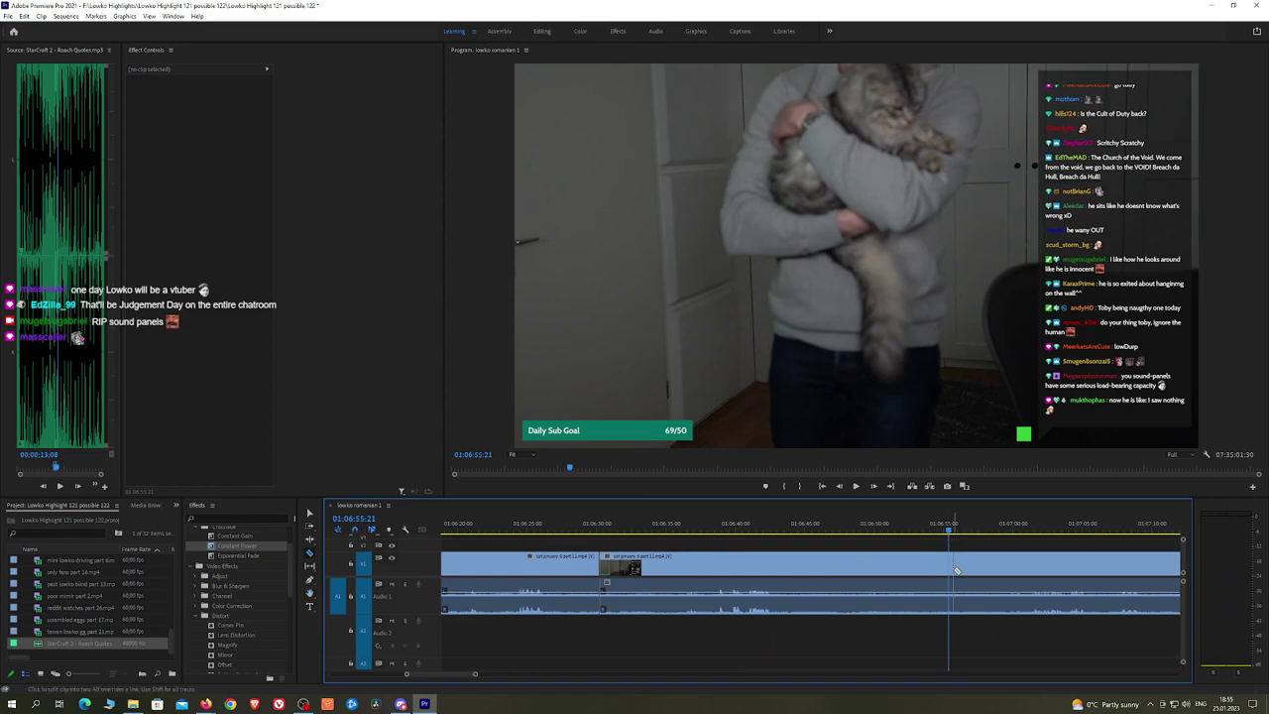
left_click(953, 570)
key("v")
left_click(922, 568)
key("shift+Delete")
key("space")
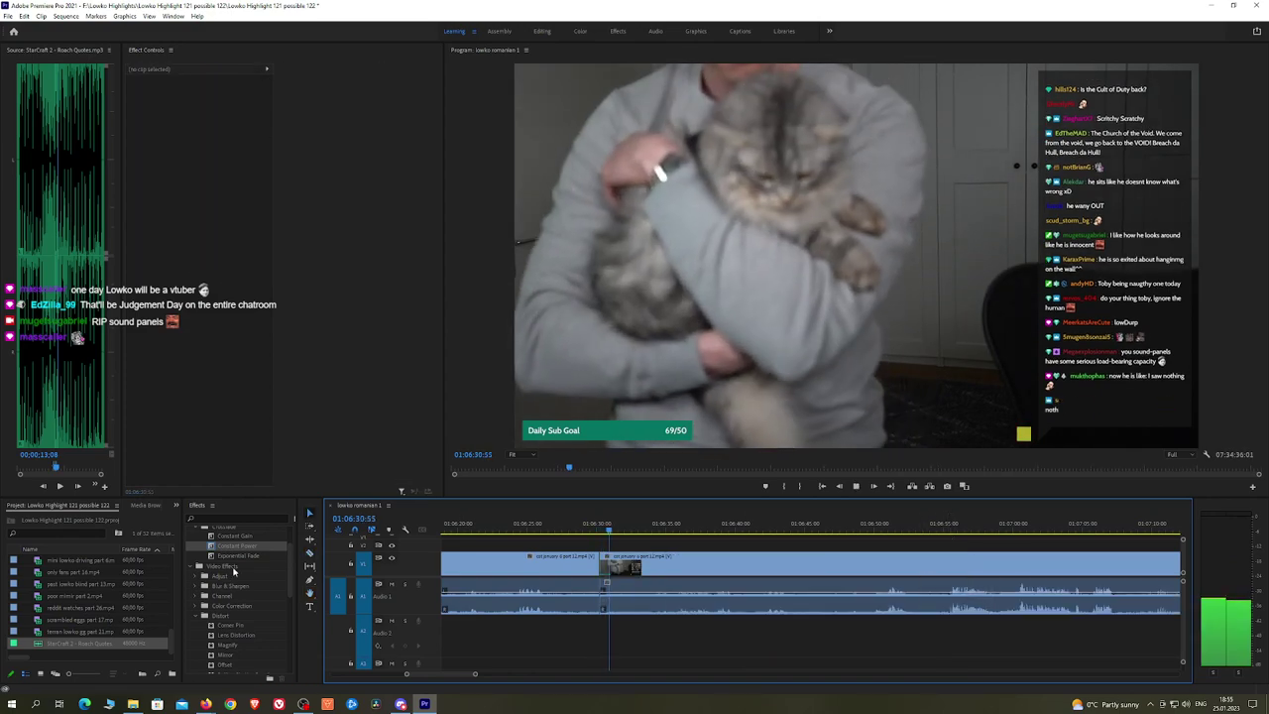
left_click_drag(237, 546, 602, 599)
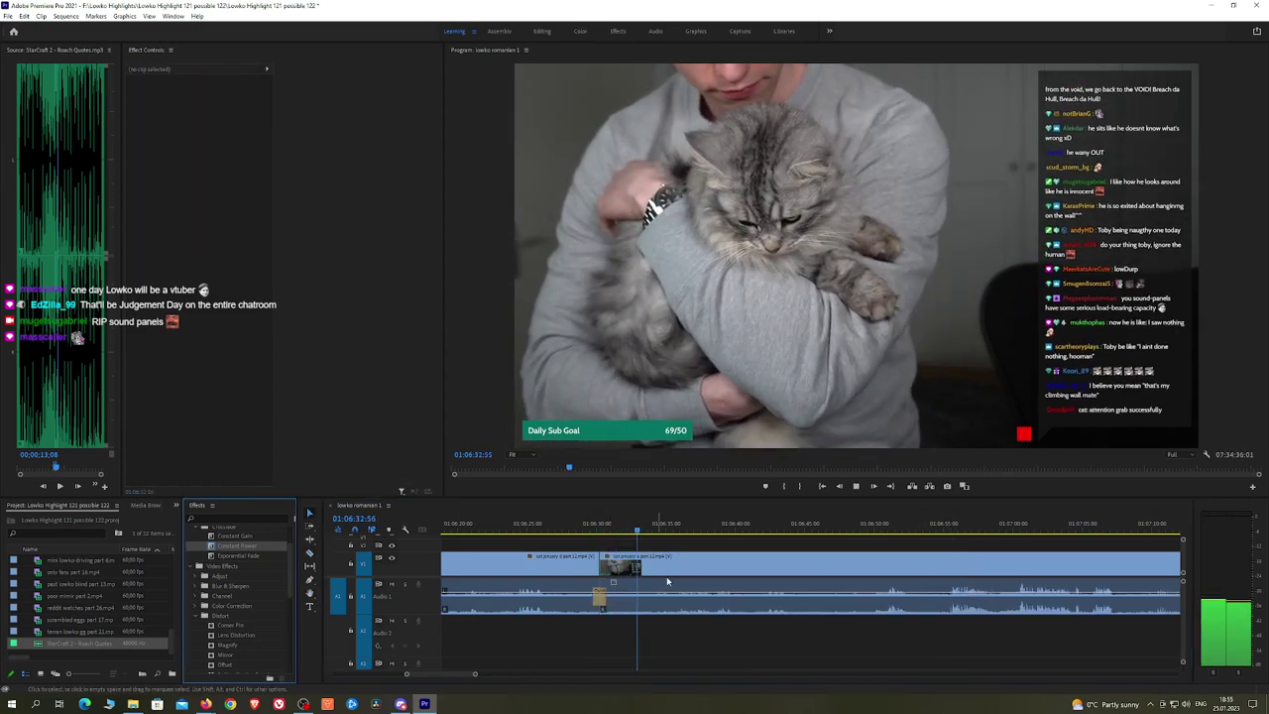
Step: Remove the room-camera stretch up to where game footage resumes around 01:06:50
left_click(675, 526)
key("space")
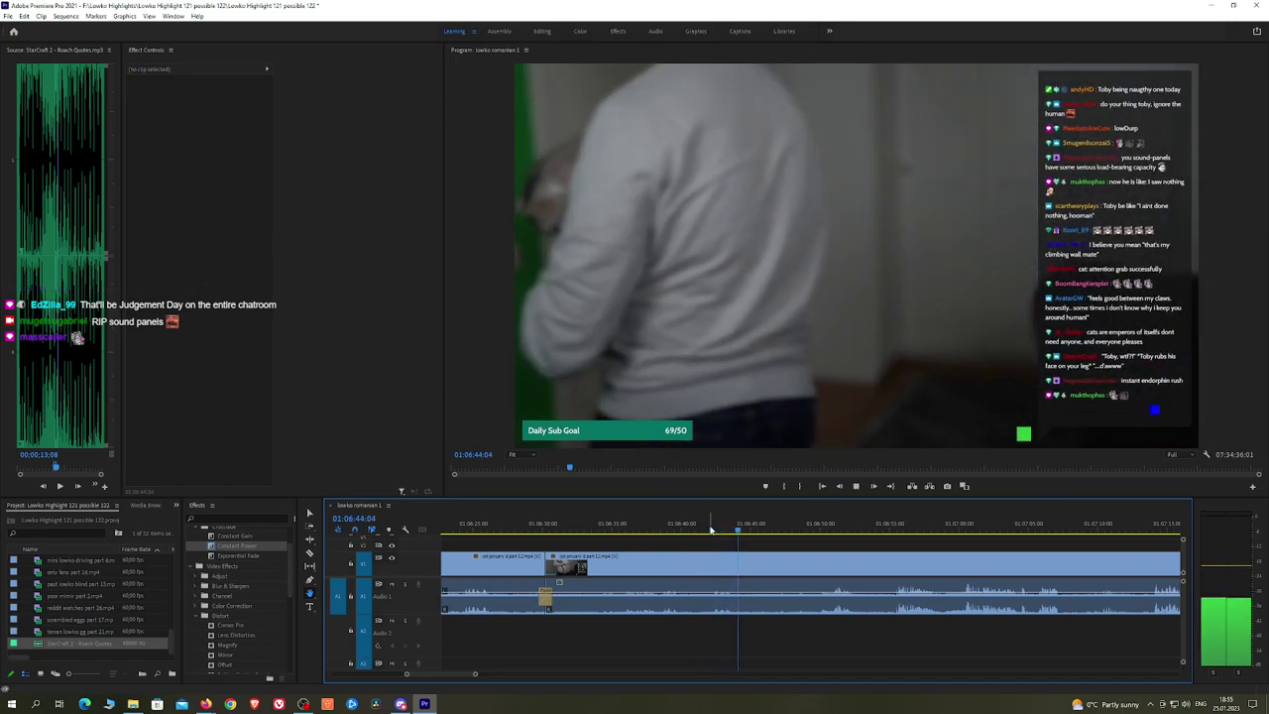
key("space")
key("c")
left_click(750, 565)
left_click_drag(756, 527, 832, 527)
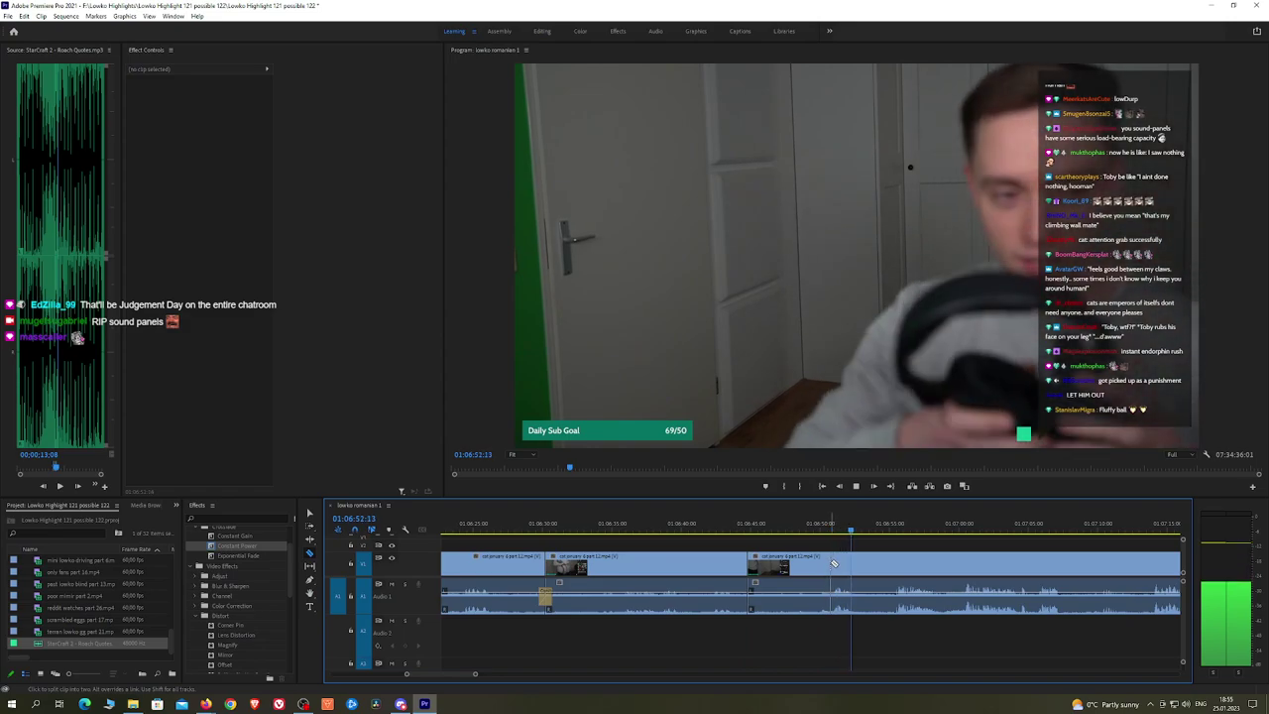
left_click(889, 529)
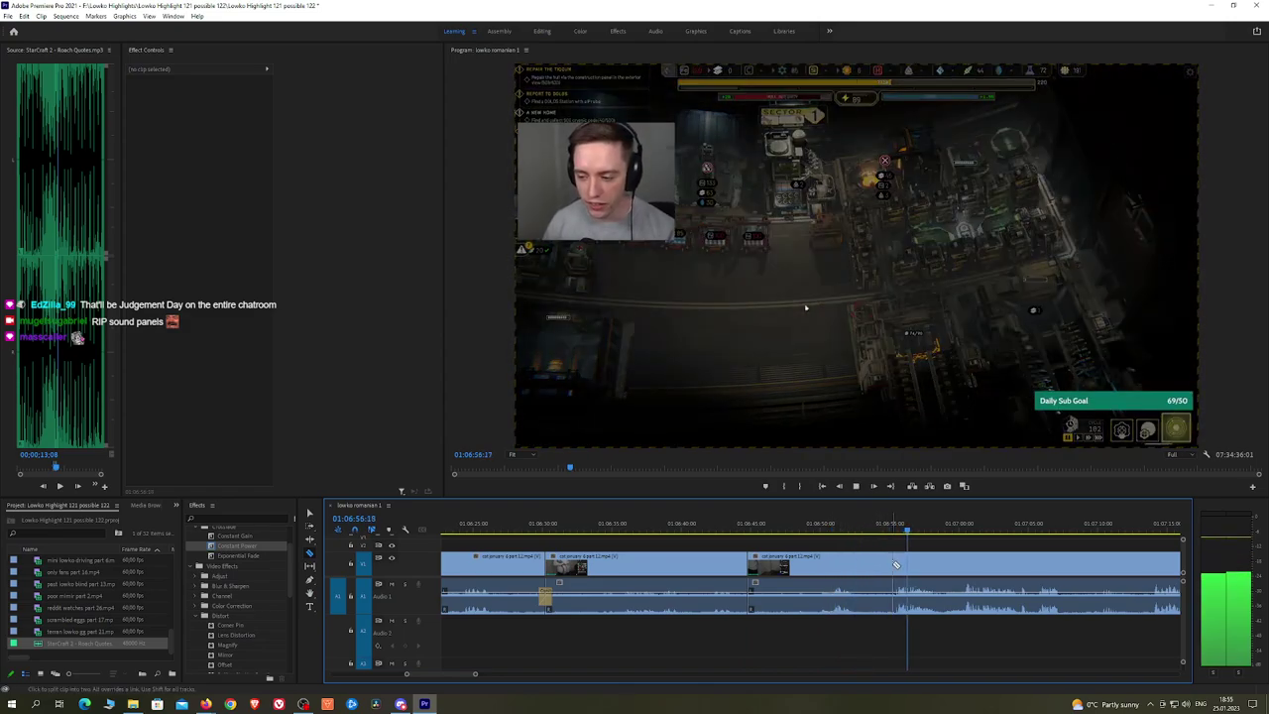
left_click(898, 568)
key("v")
left_click(876, 570)
key("shift+Delete")
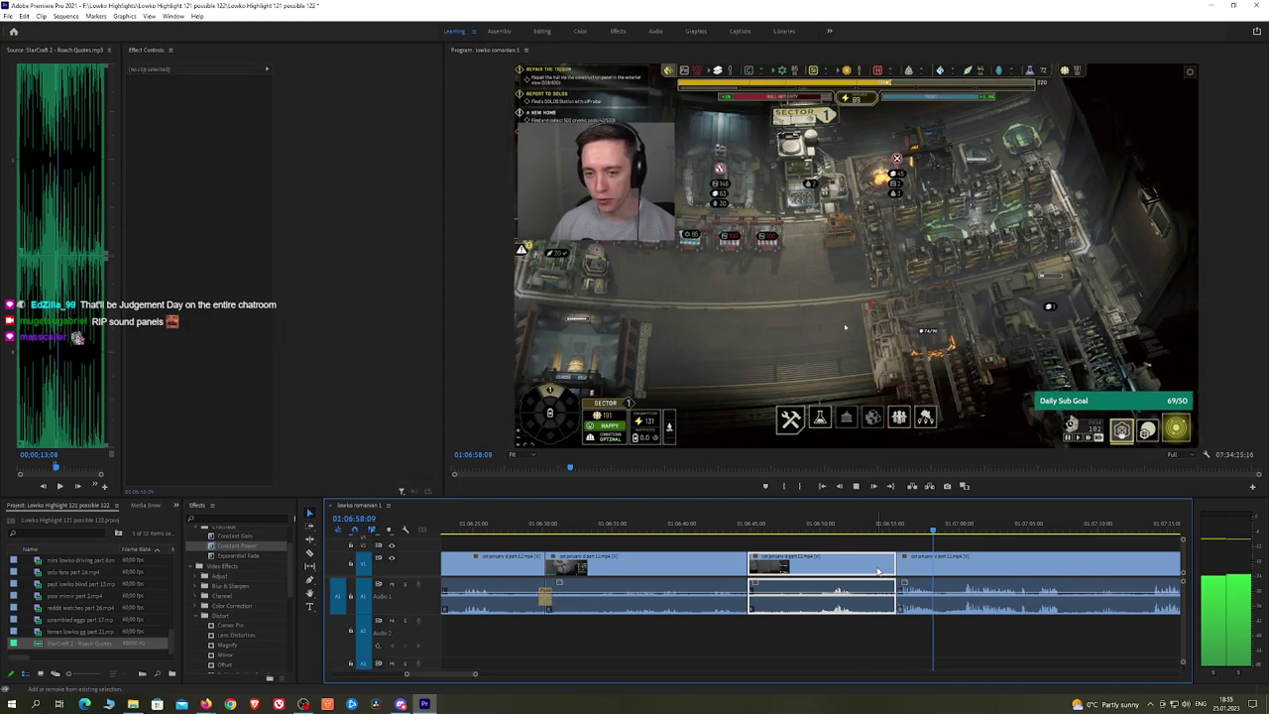
Step: Crossfade the new audio join with Constant Power and split the video clip at 01:06:51
key("=")
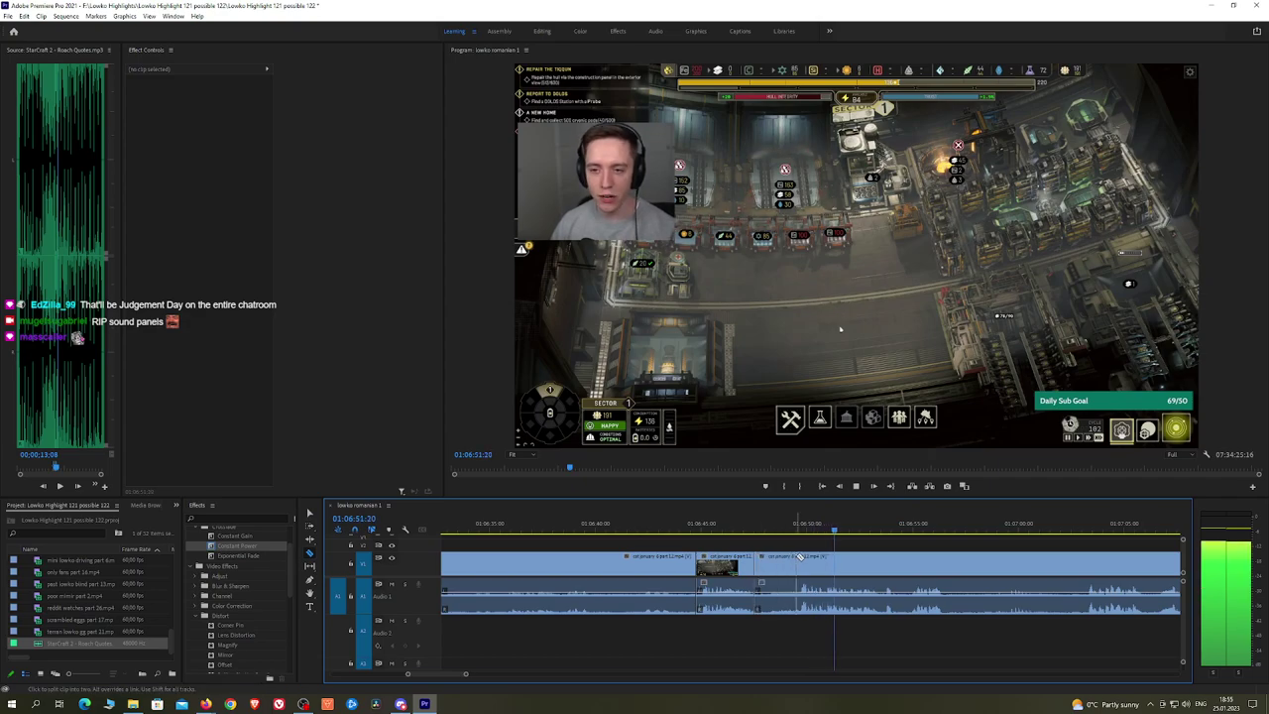
key("Up")
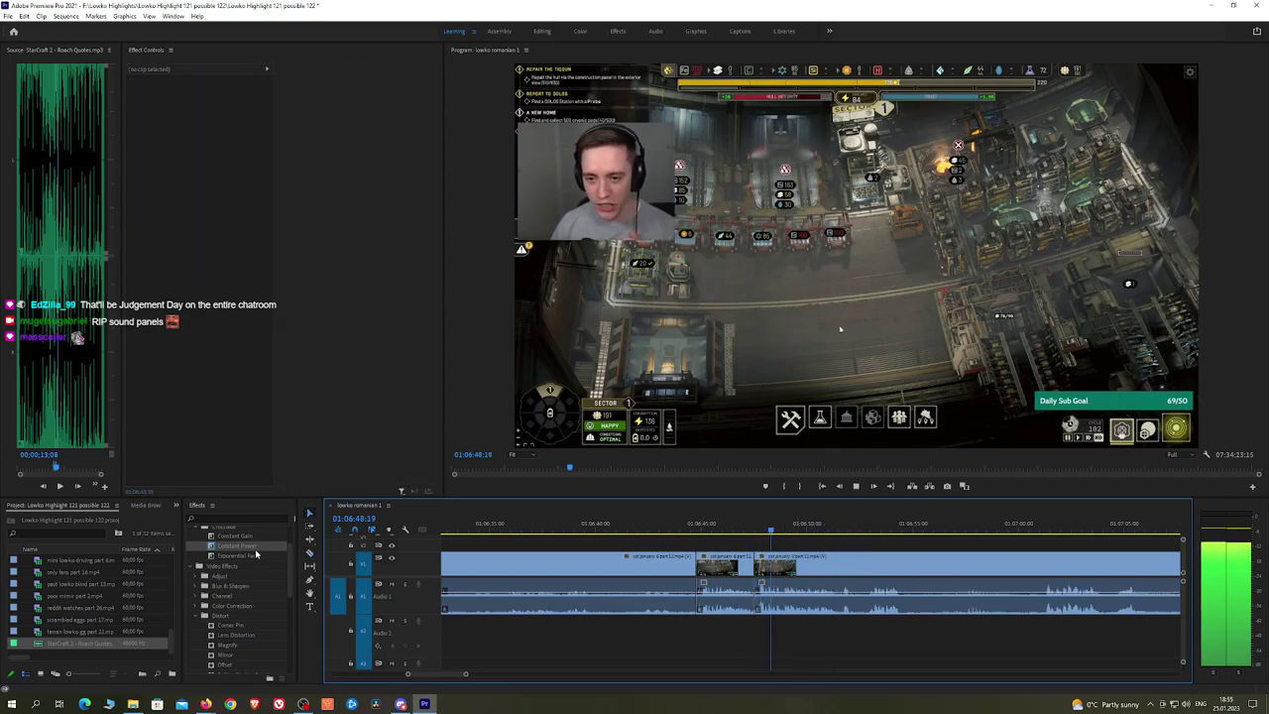
left_click_drag(256, 555, 735, 605)
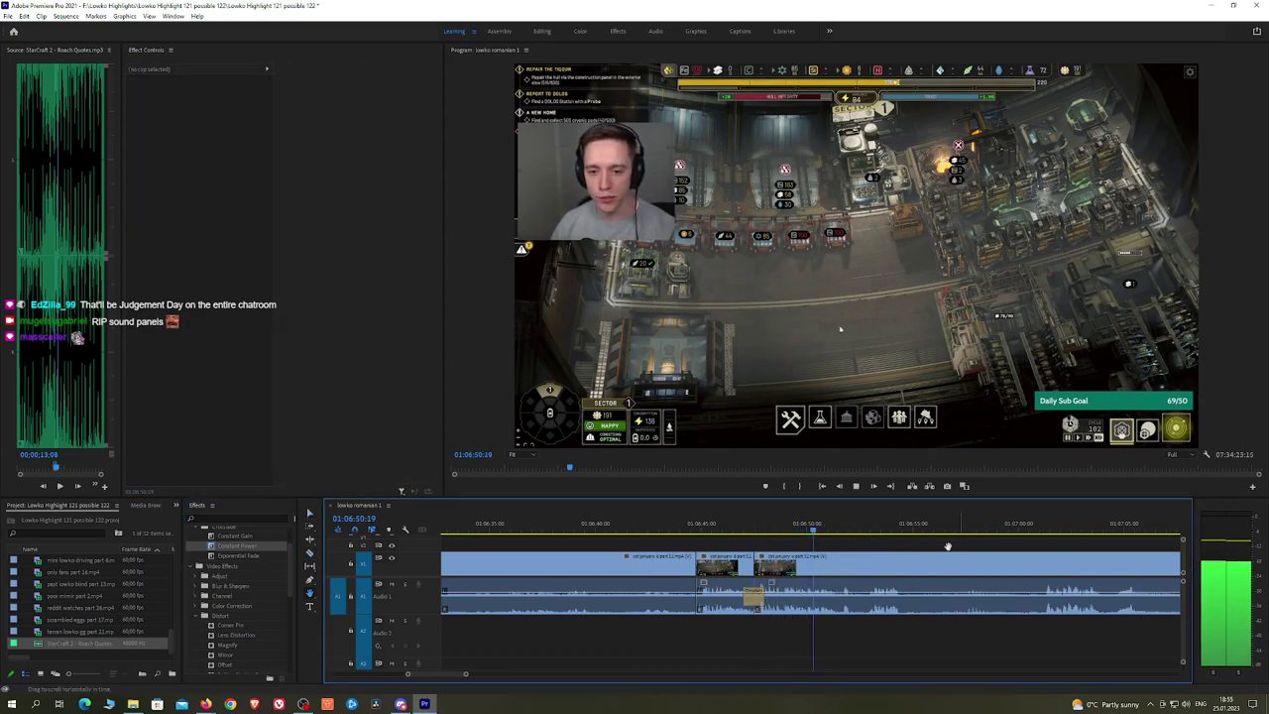
scroll(853, 540, "down", 3)
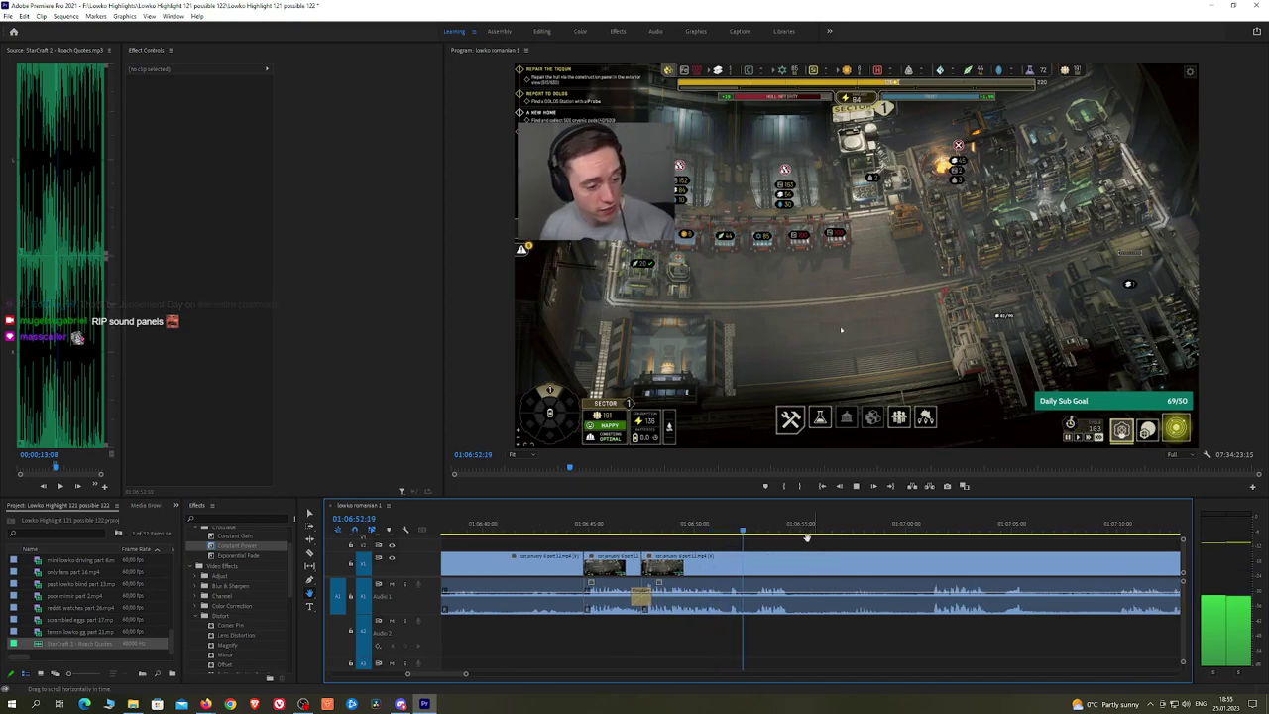
left_click_drag(716, 531, 727, 533)
key("c")
left_click(733, 567)
key("space")
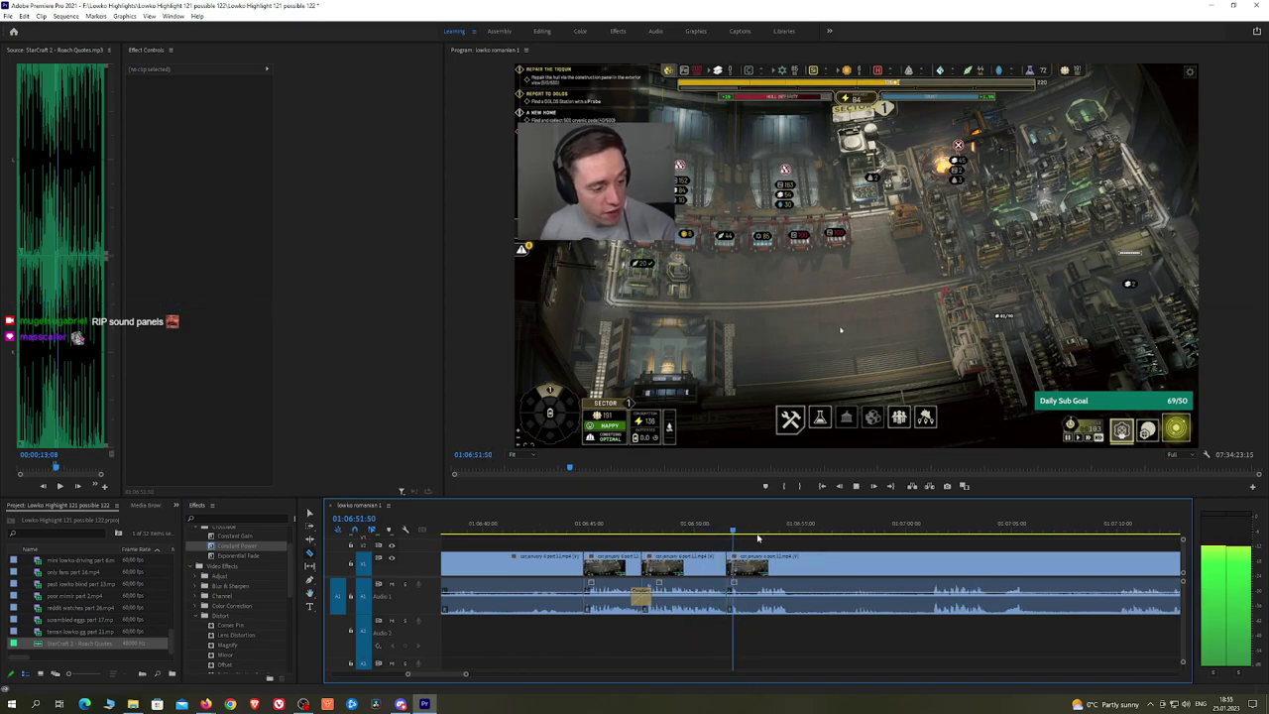
left_click(739, 610)
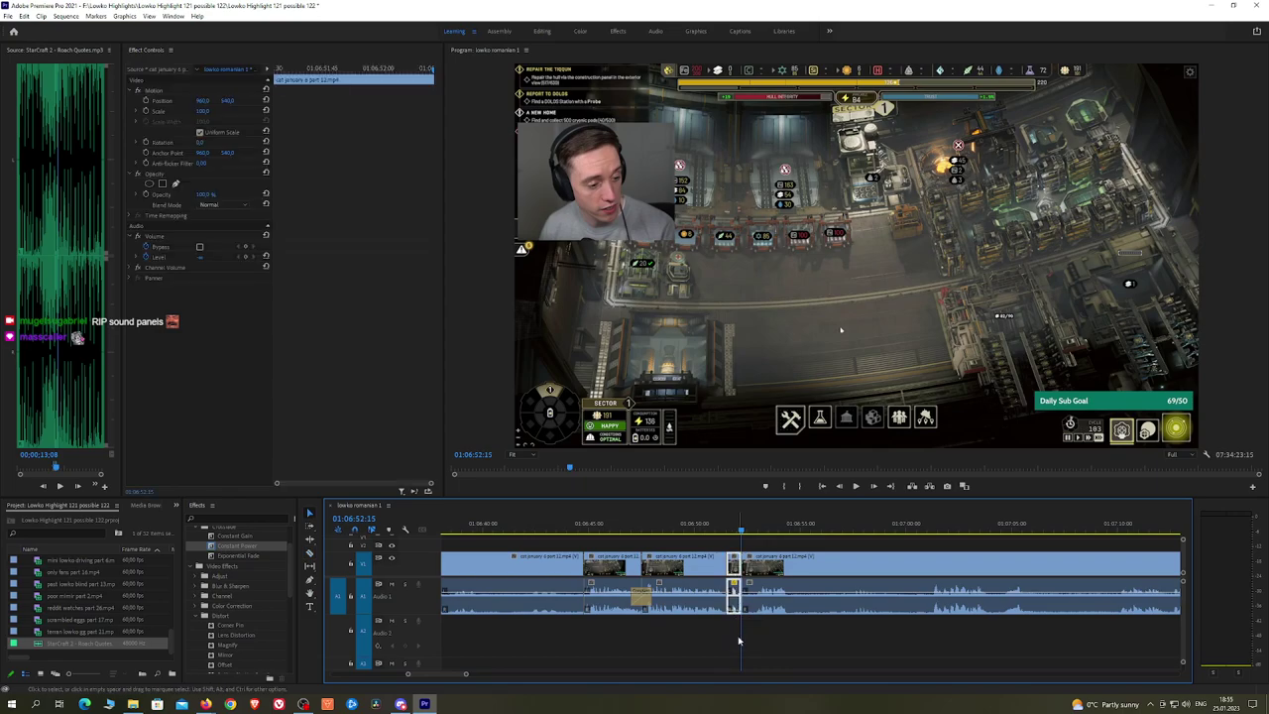
Step: Place the 'StarCraft 2 - Roach Quotes' sound on audio track 3 and adjust its volume
left_click_drag(112, 651, 736, 627)
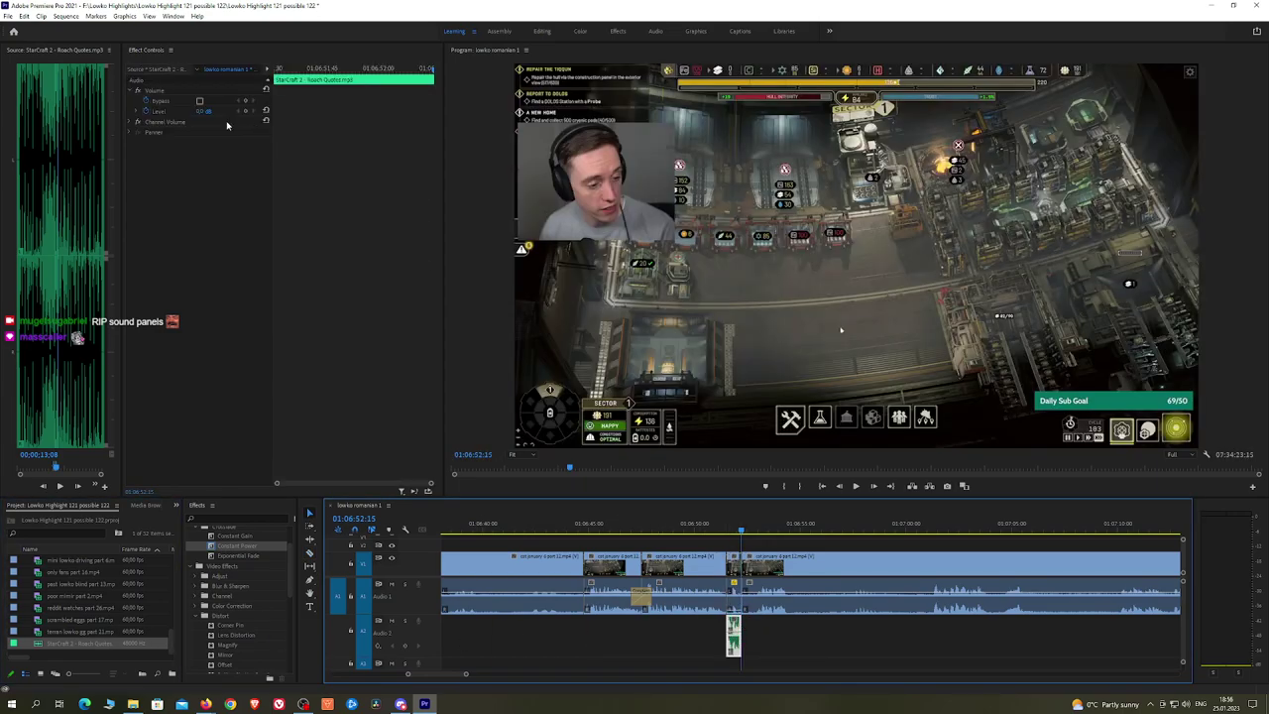
left_click(205, 110)
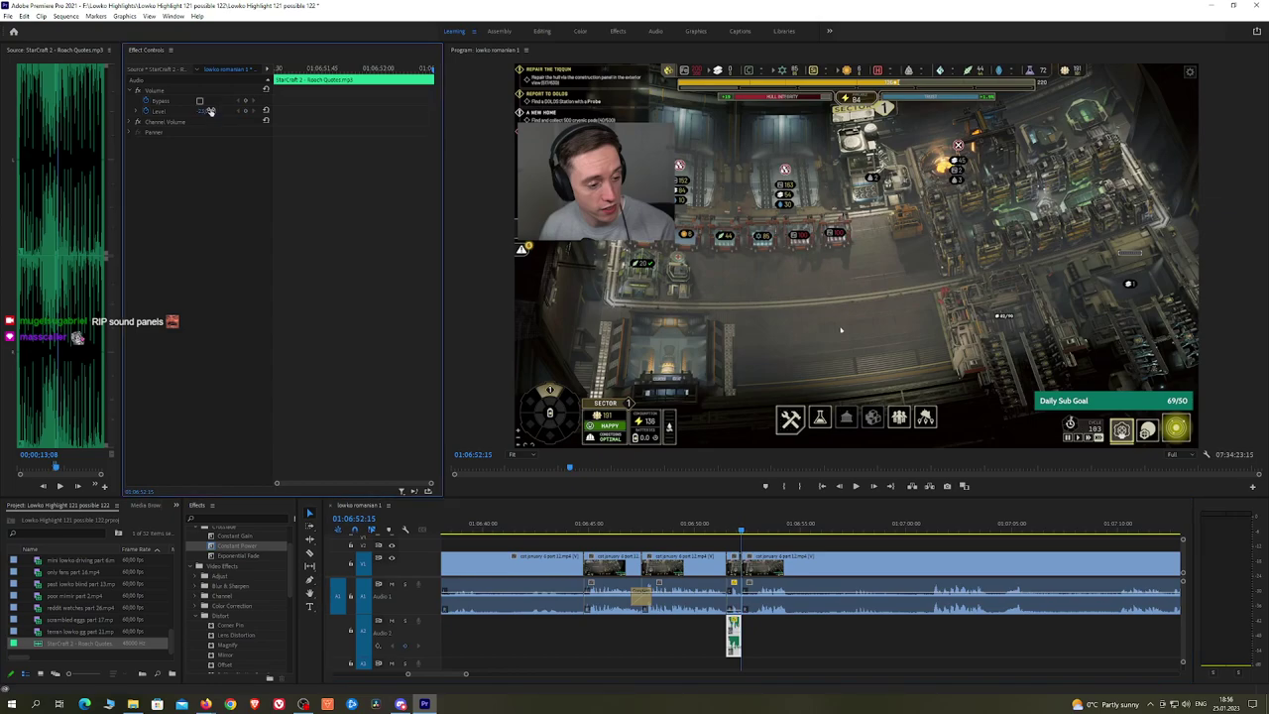
key("space")
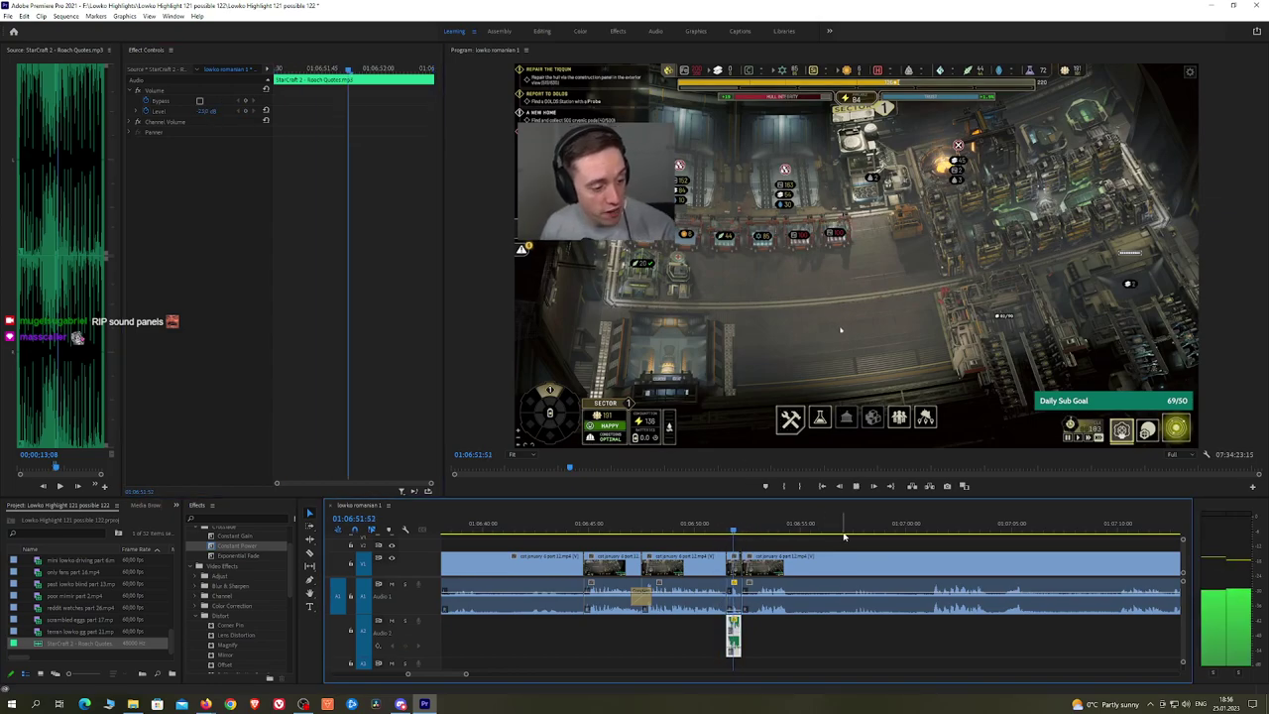
Step: Ripple-delete the piece before 01:07:01 and crossfade the audio join with Constant Power
key("h")
left_click_drag(882, 543, 796, 544)
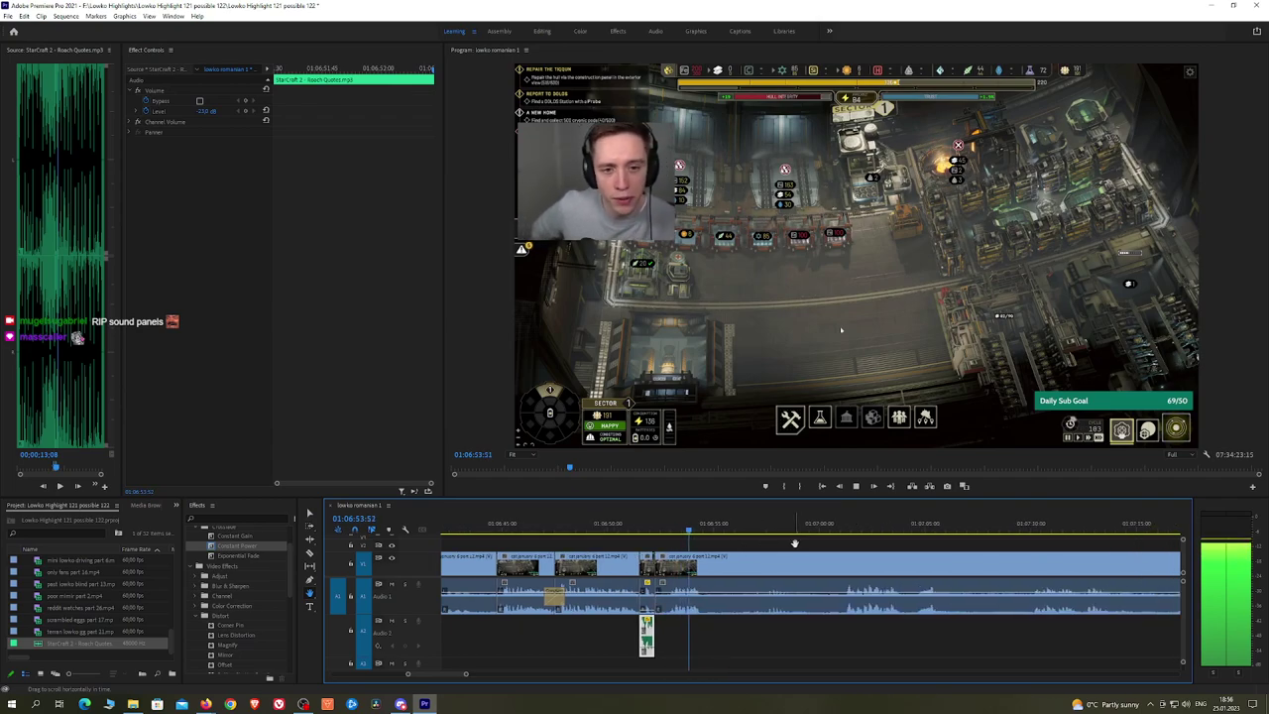
left_click(844, 528)
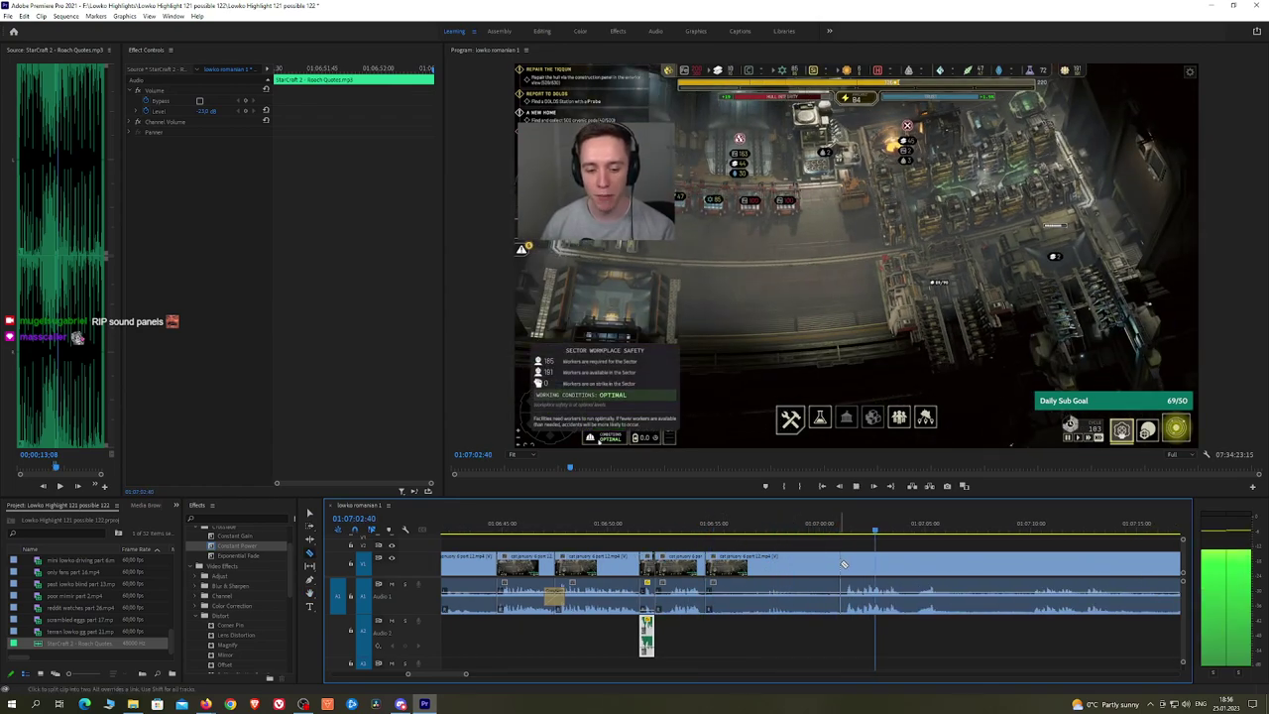
left_click(844, 565)
key("v")
left_click(827, 567)
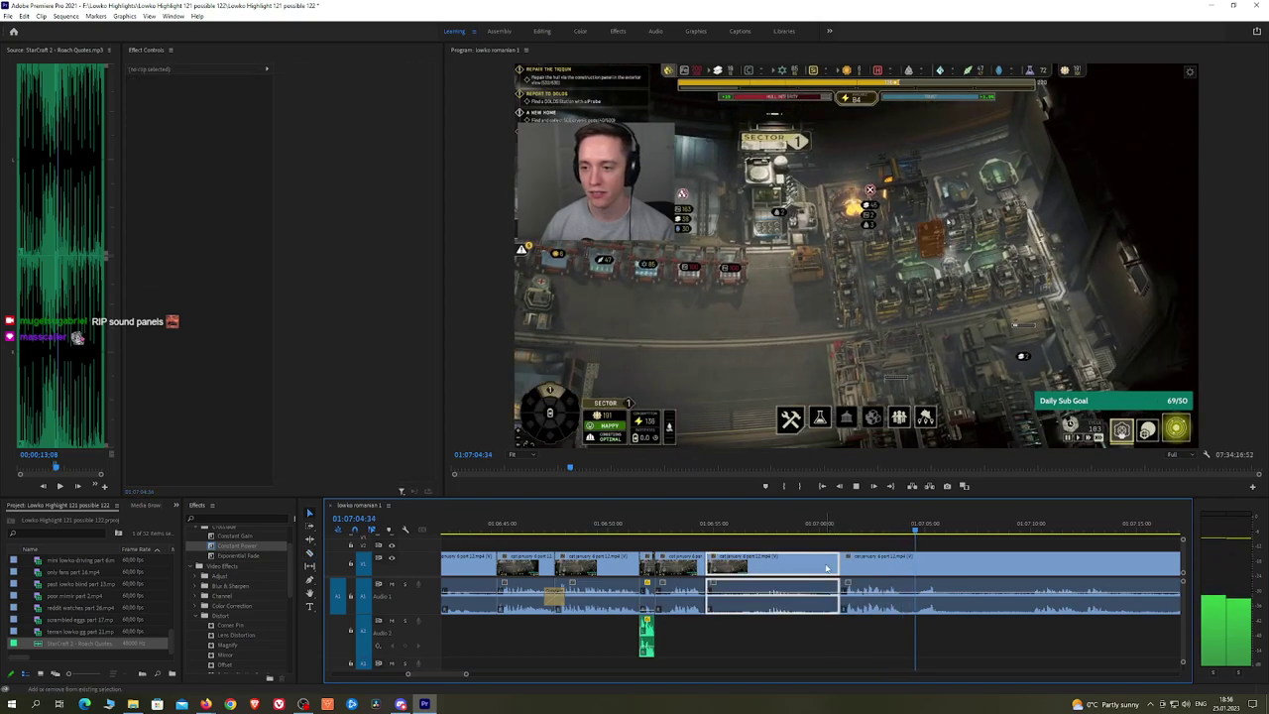
key("shift+Delete")
left_click_drag(238, 547, 710, 606)
Step: Play through the following footage to find the next unwanted stretch
key("space")
key("h")
left_click_drag(869, 555, 761, 540)
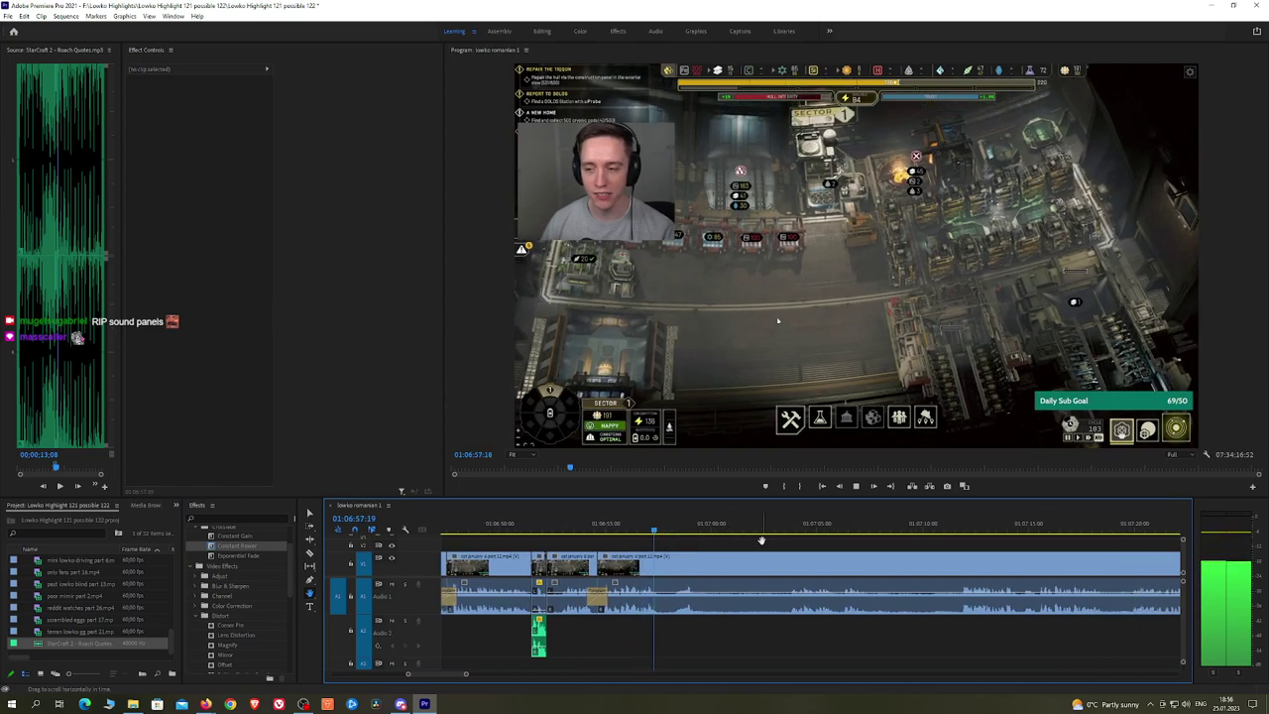
key("space")
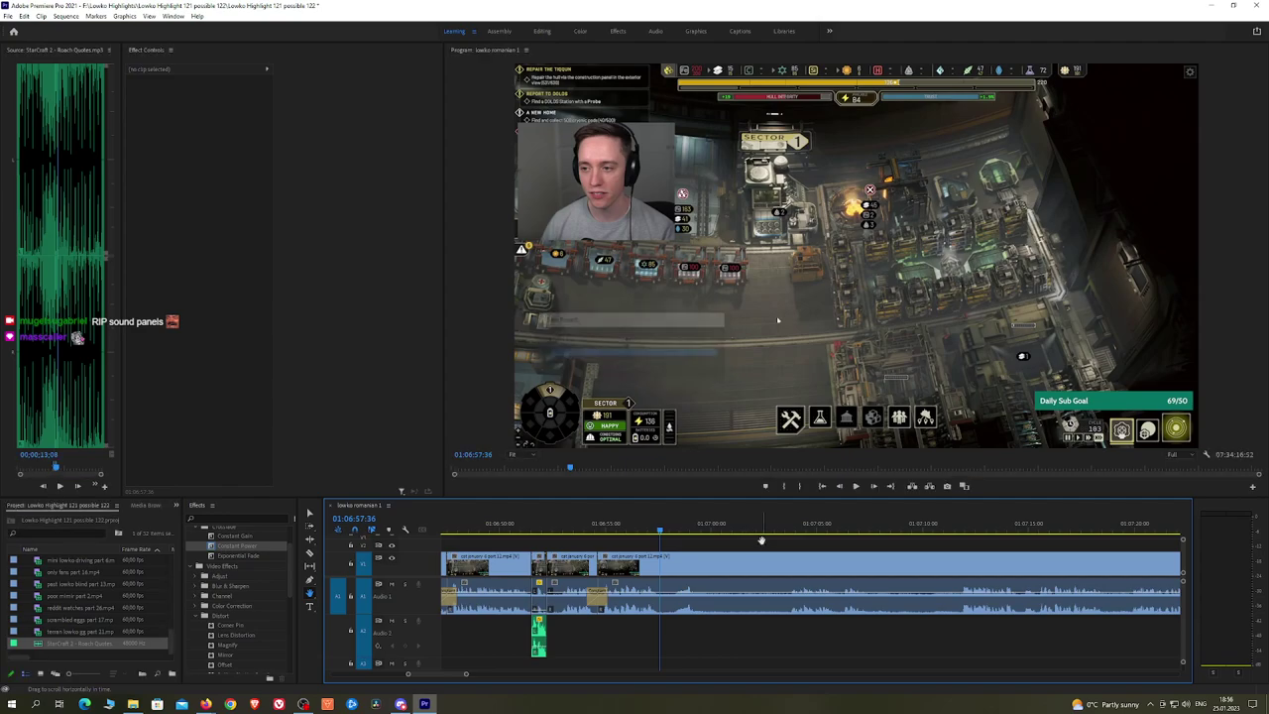
key("space")
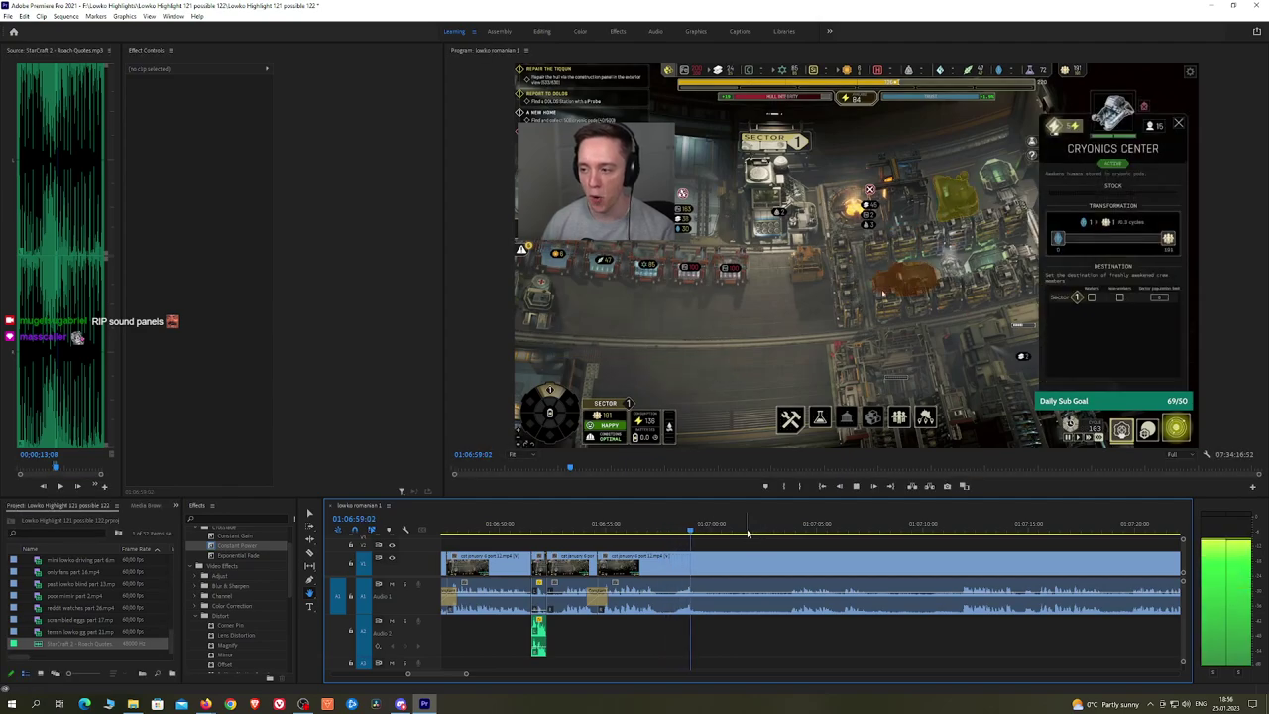
key("space")
Step: Cut out the unwanted piece between new razor cuts and add a Constant Power audio crossfade
left_click(714, 563)
key("space")
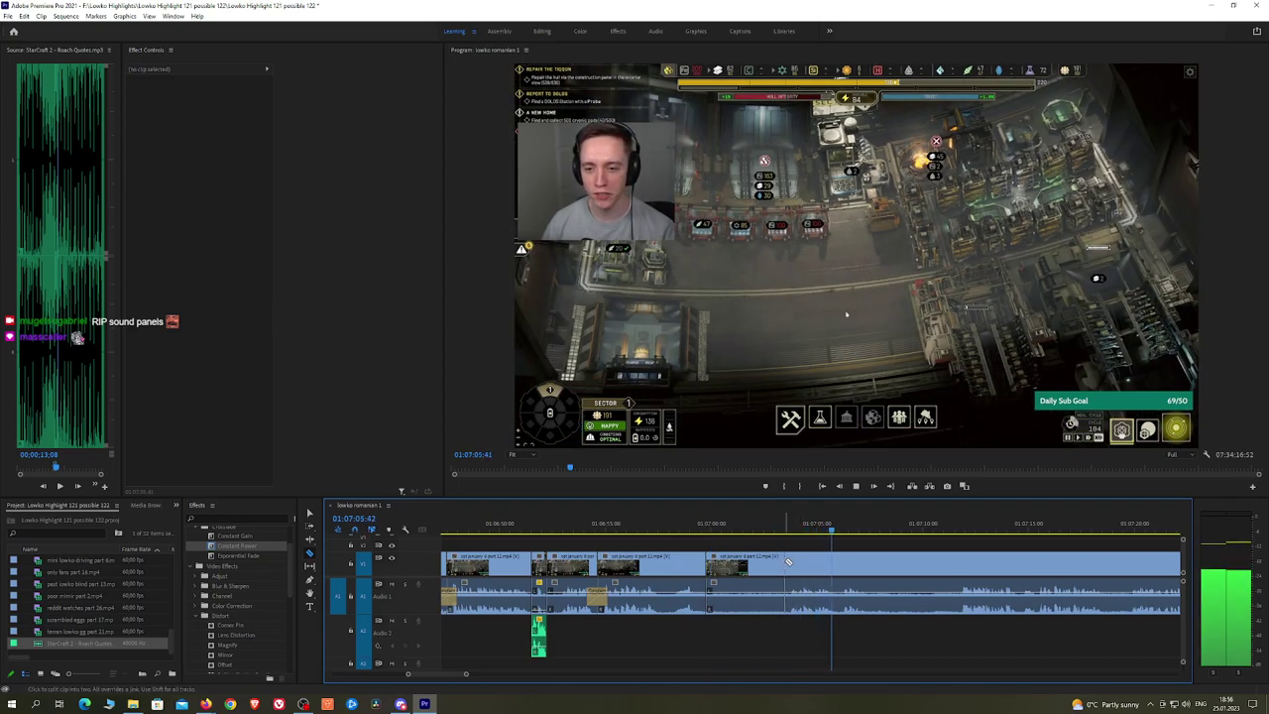
left_click(790, 560)
left_click(877, 557)
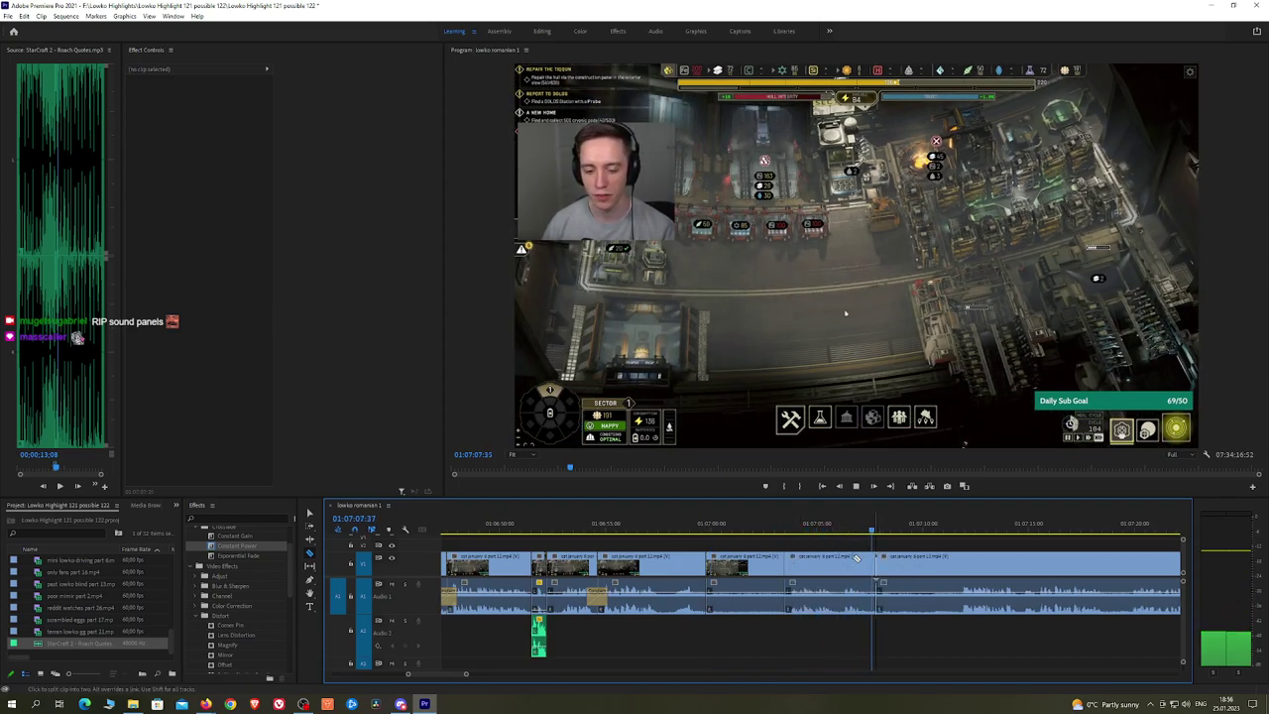
key("v")
left_click(775, 562)
key("shift+Delete")
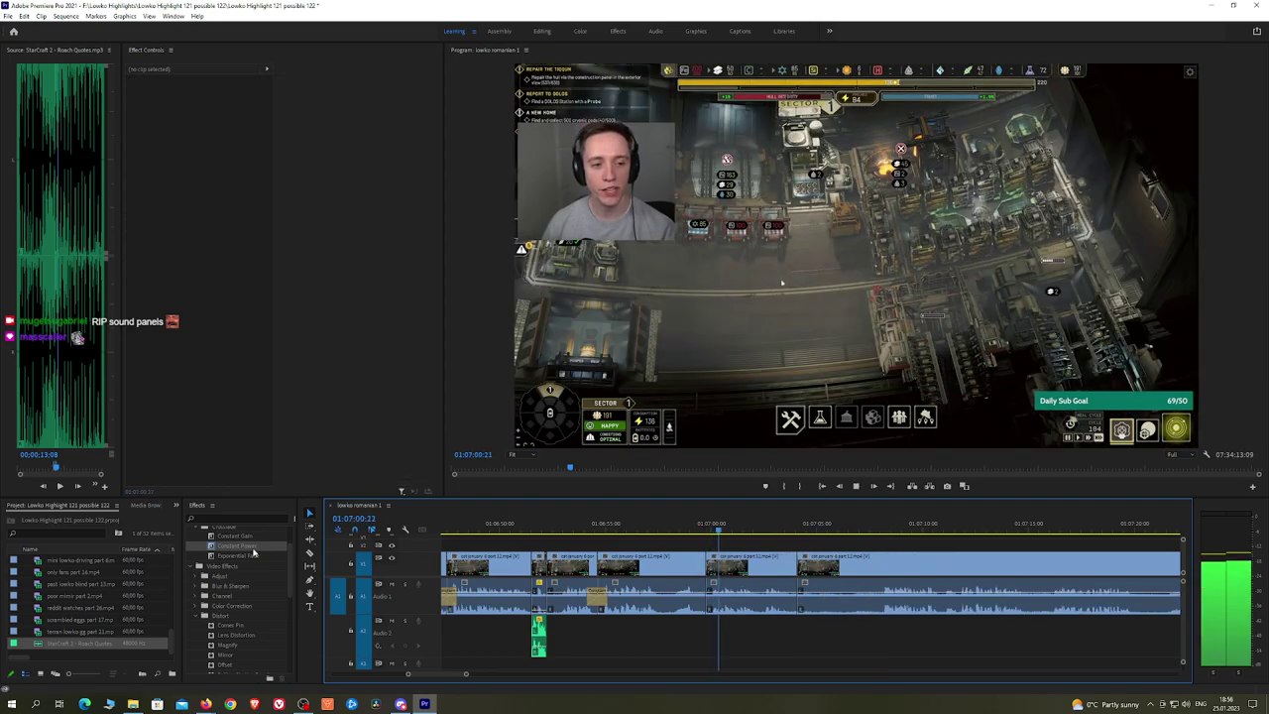
left_click_drag(254, 547, 714, 605)
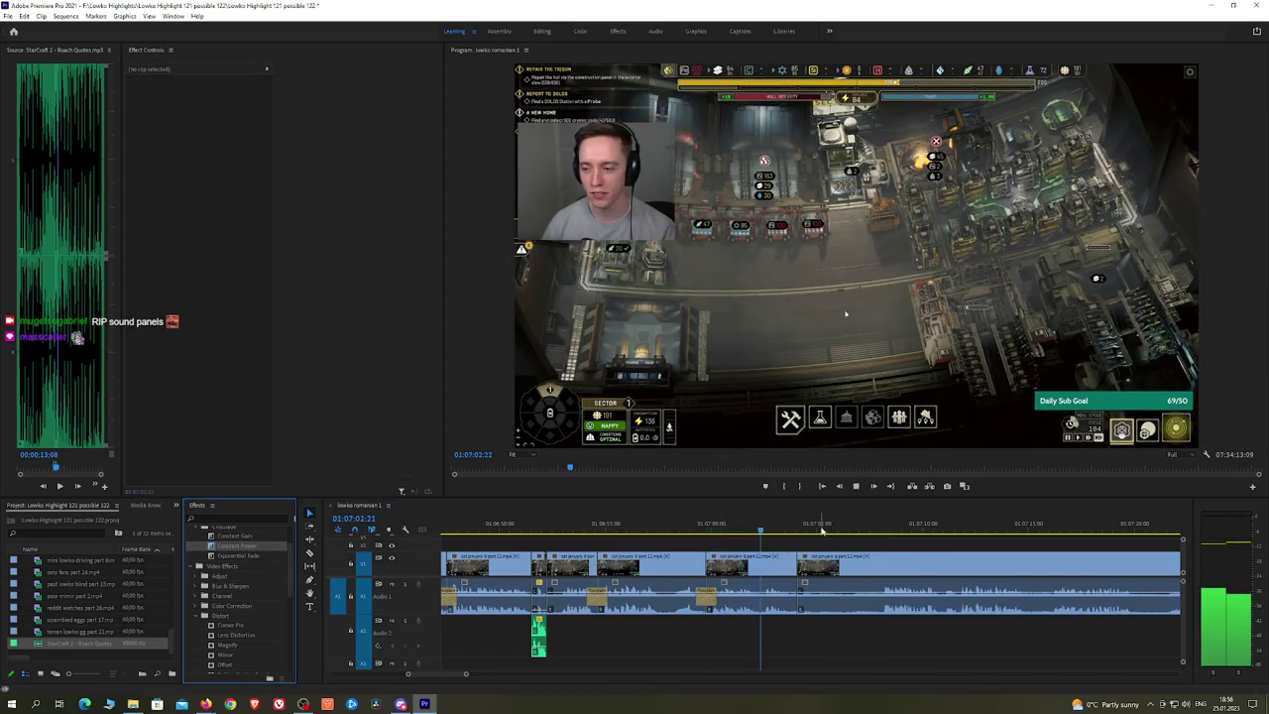
left_click_drag(827, 525, 881, 532)
key("space")
scroll(1058, 552, "down", 4)
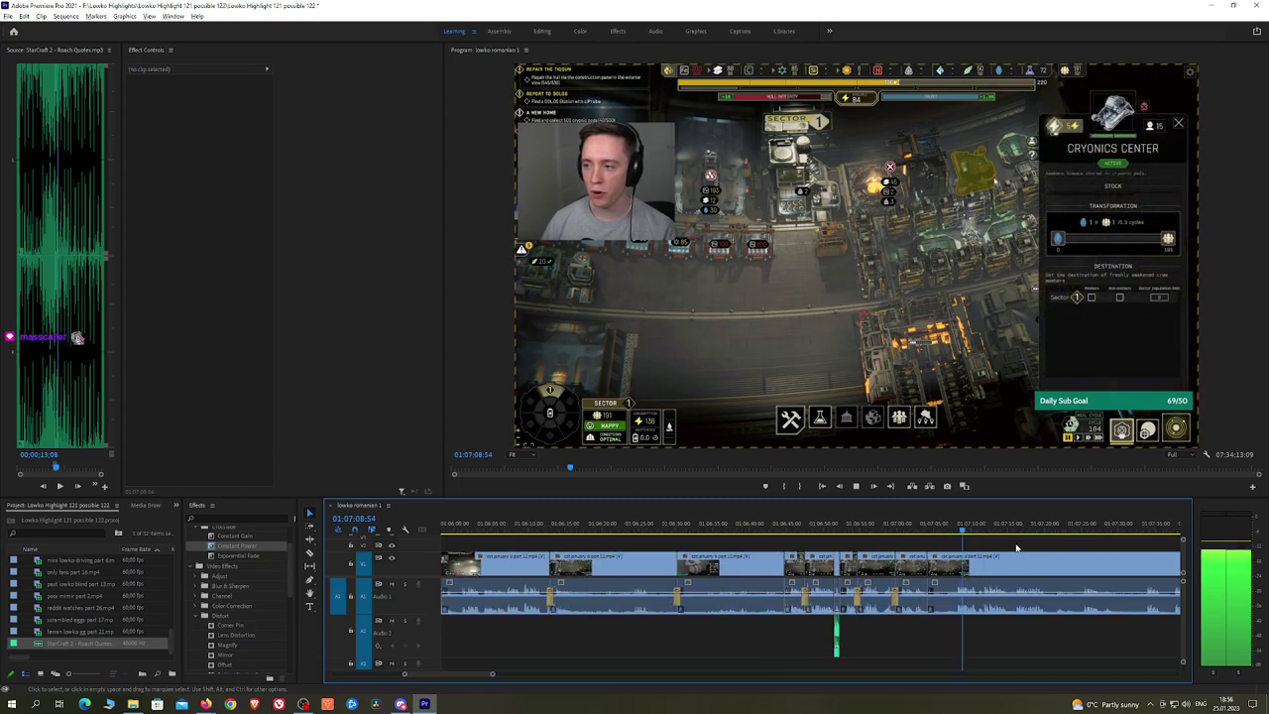
scroll(667, 587, "up", 4)
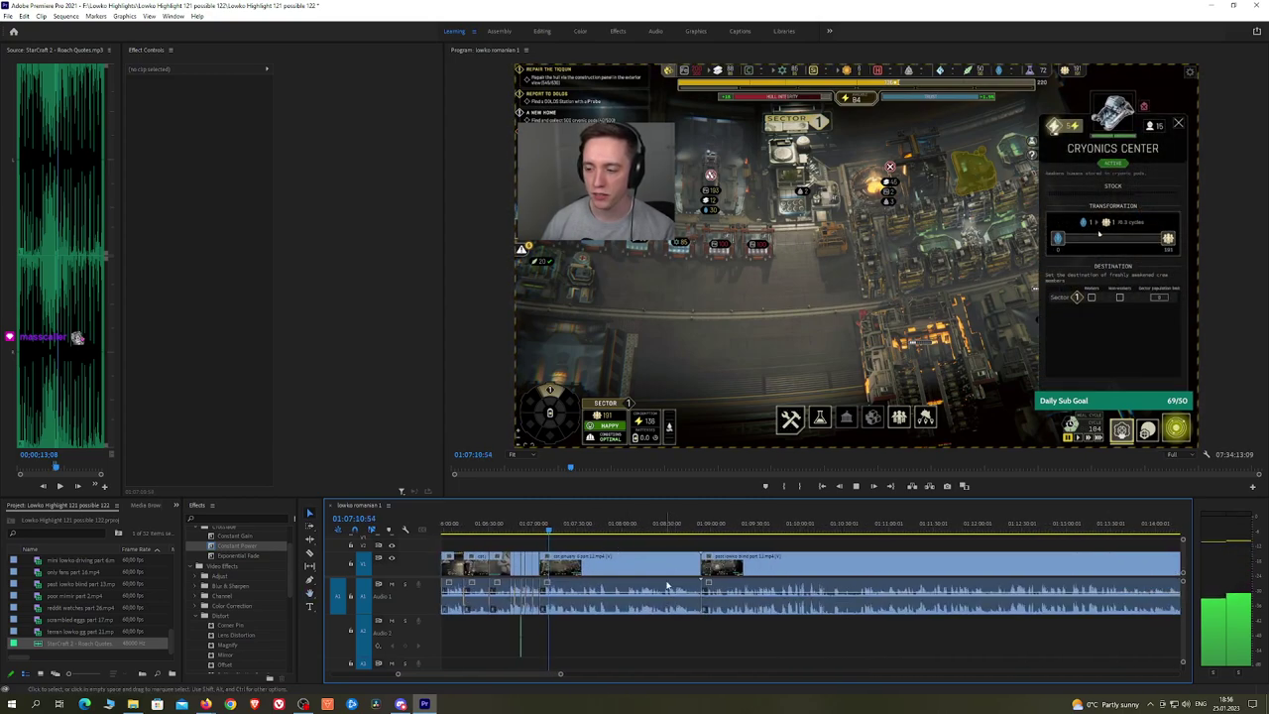
Step: Ripple delete the next unwanted section, then play from the probe scanner moment
left_click(666, 581)
key("shift+Delete")
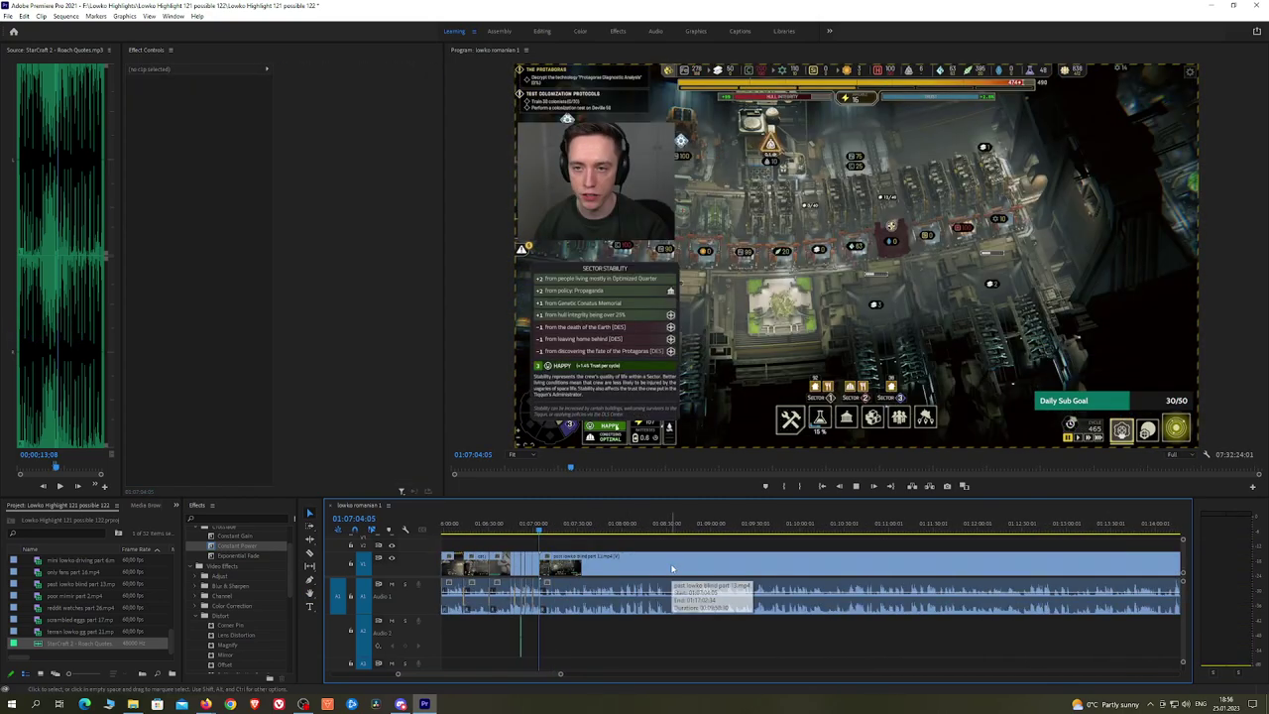
left_click(574, 529)
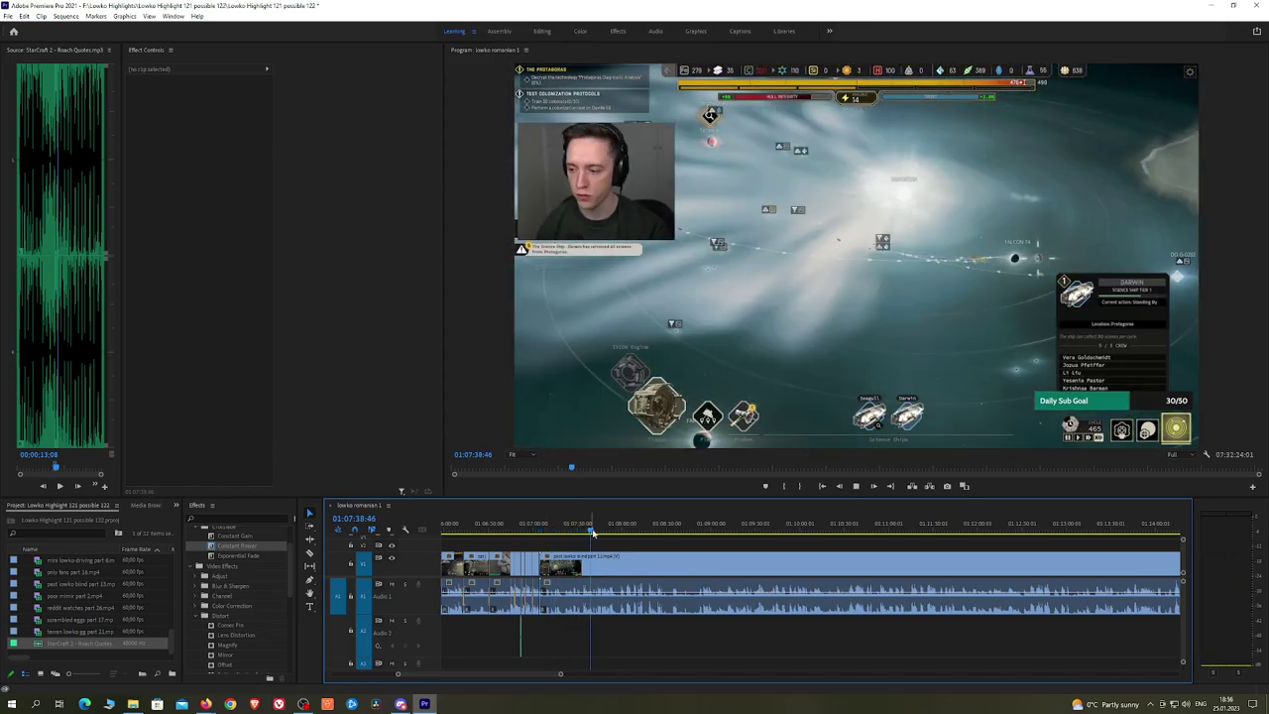
left_click_drag(593, 533, 617, 533)
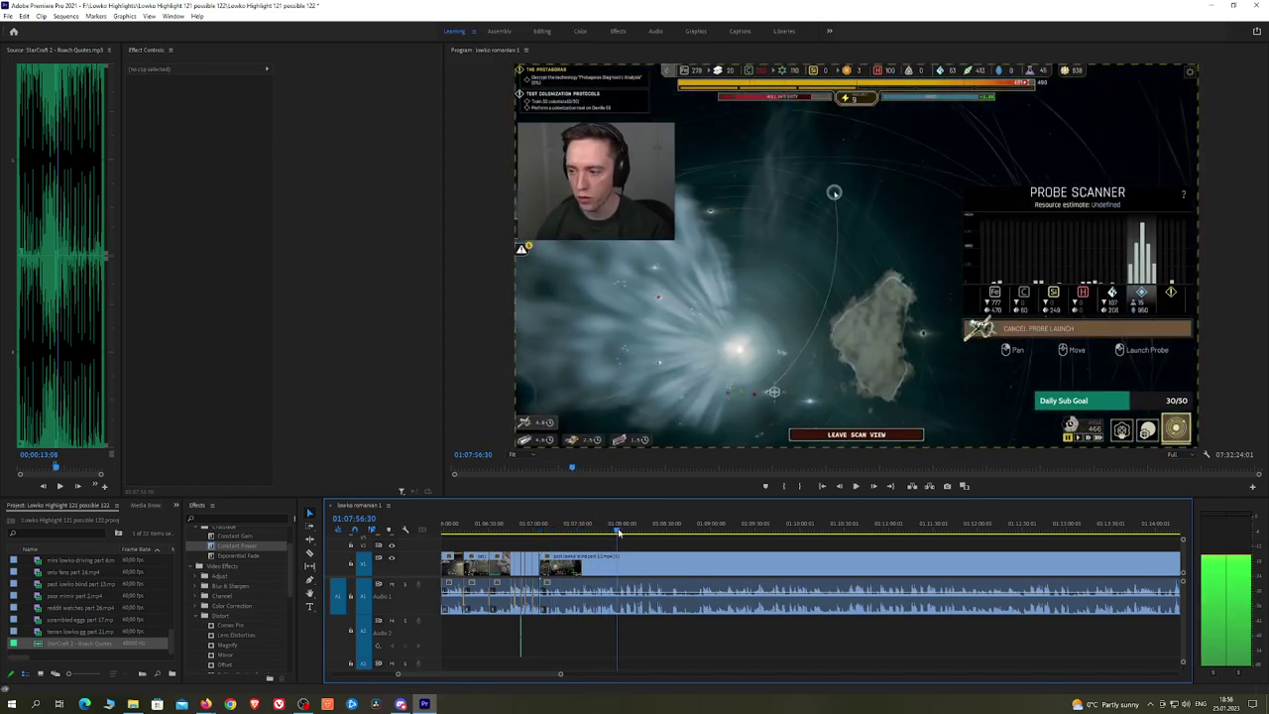
key("space")
Step: Zoom and pan the timeline to inspect the footage around 01:08:08
scroll(646, 547, "up", 5)
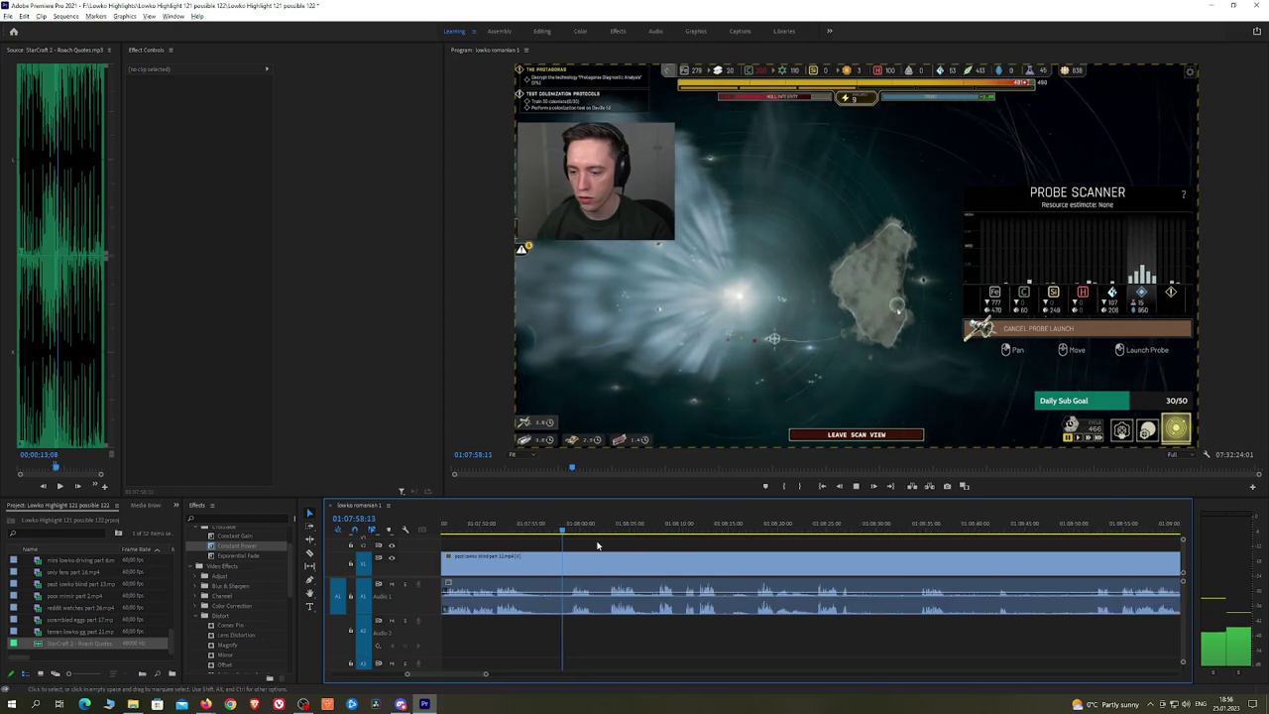
key("h")
left_click_drag(599, 544, 748, 533)
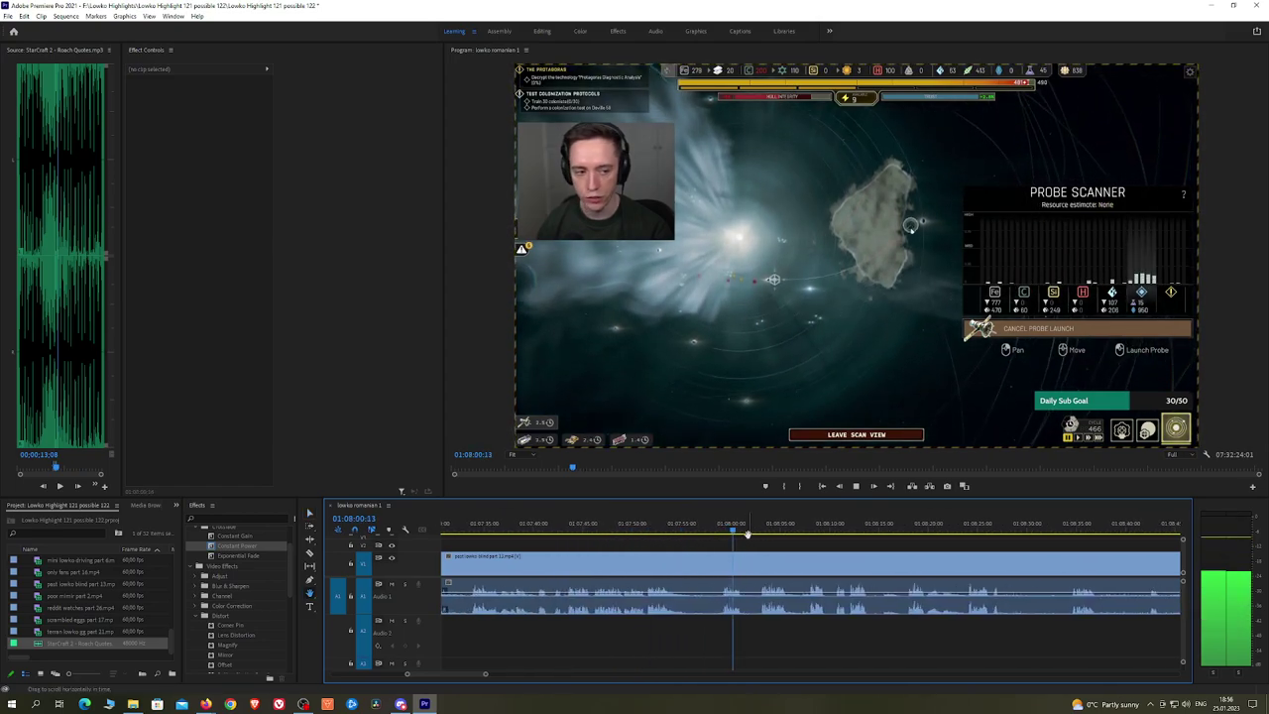
key("equal")
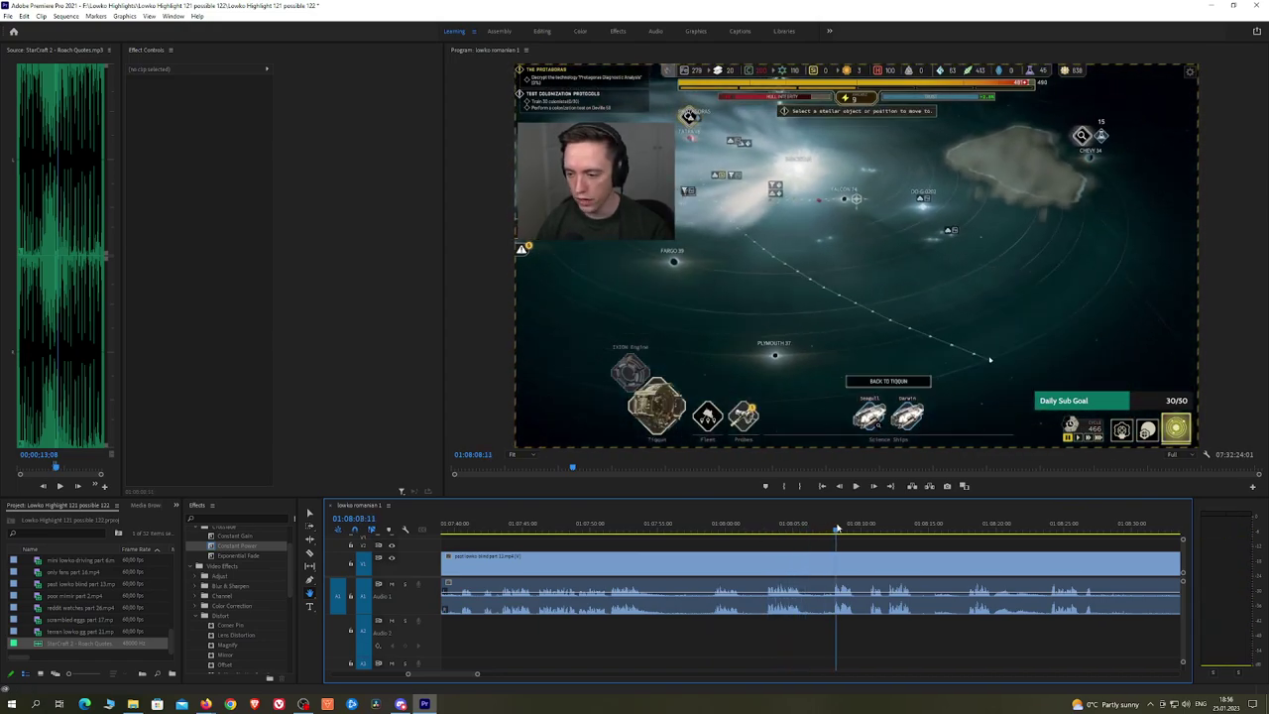
left_click(838, 528)
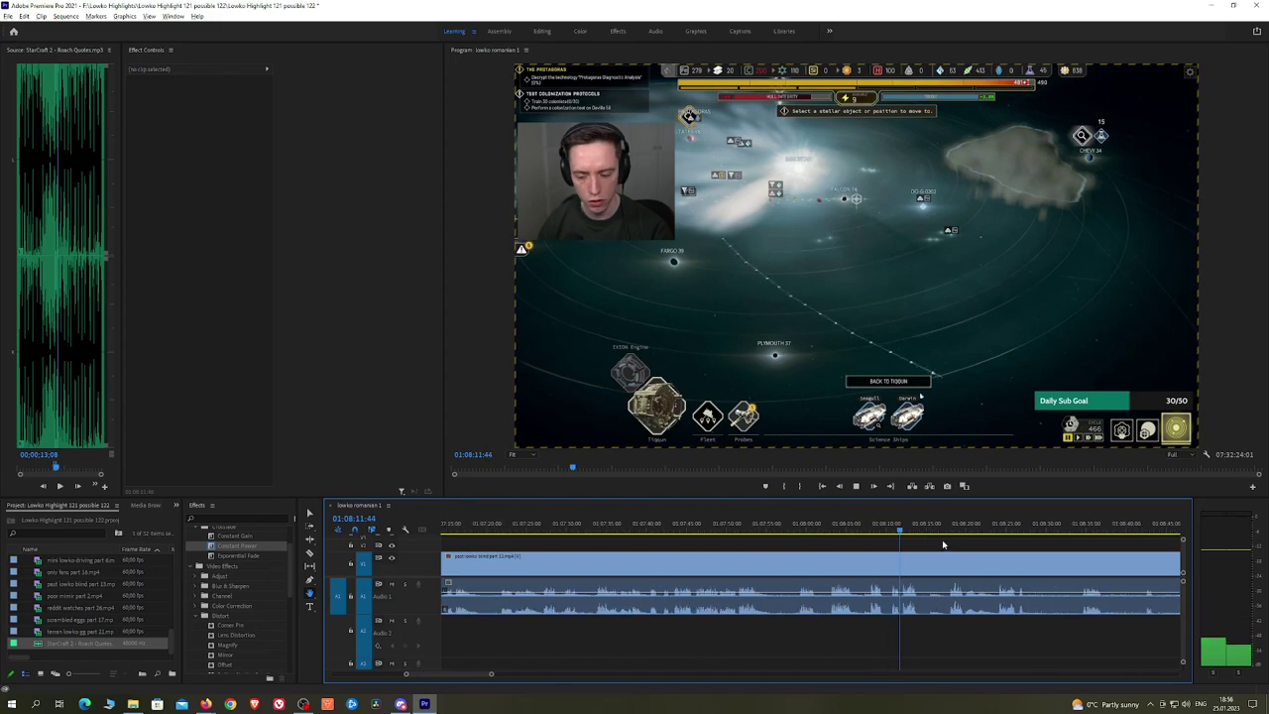
key("minus")
key("minus")
key("minus")
key("equal")
key("equal")
key("equal")
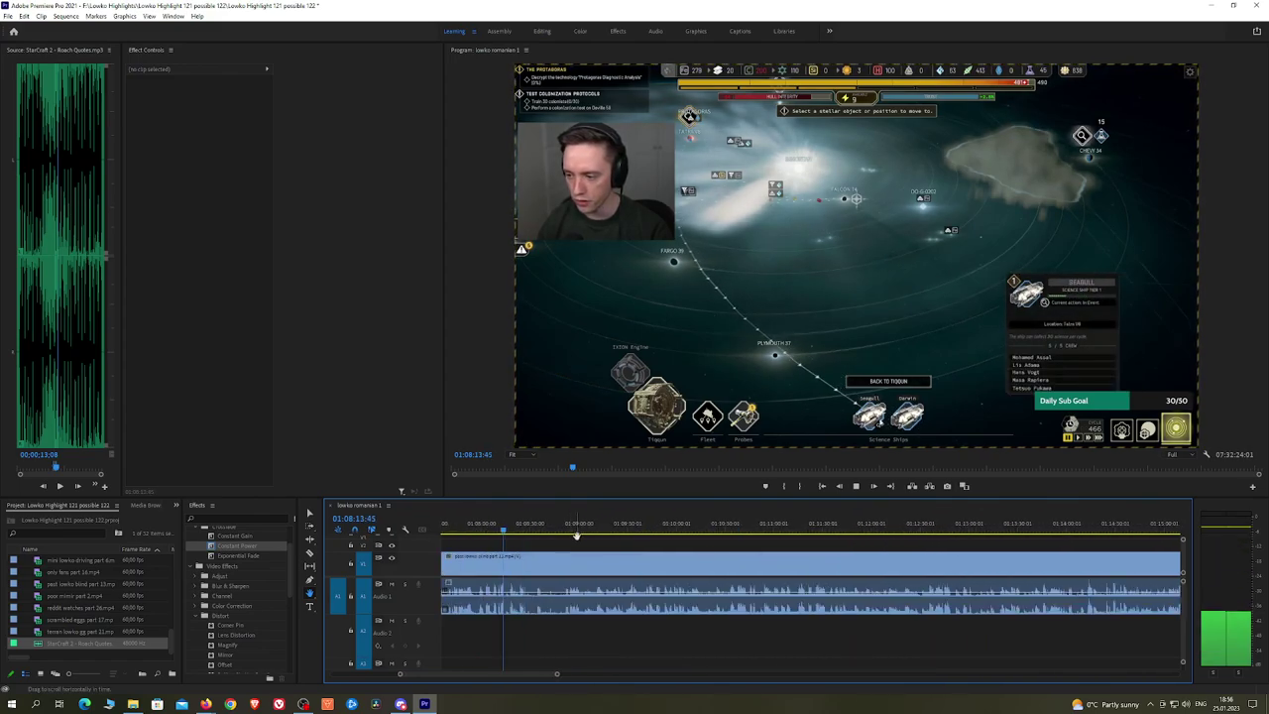
Step: Scrub to the next probe scanner scene near 01:09:44 and rewatch its last few seconds
left_click(651, 530)
left_click_drag(651, 530, 833, 533)
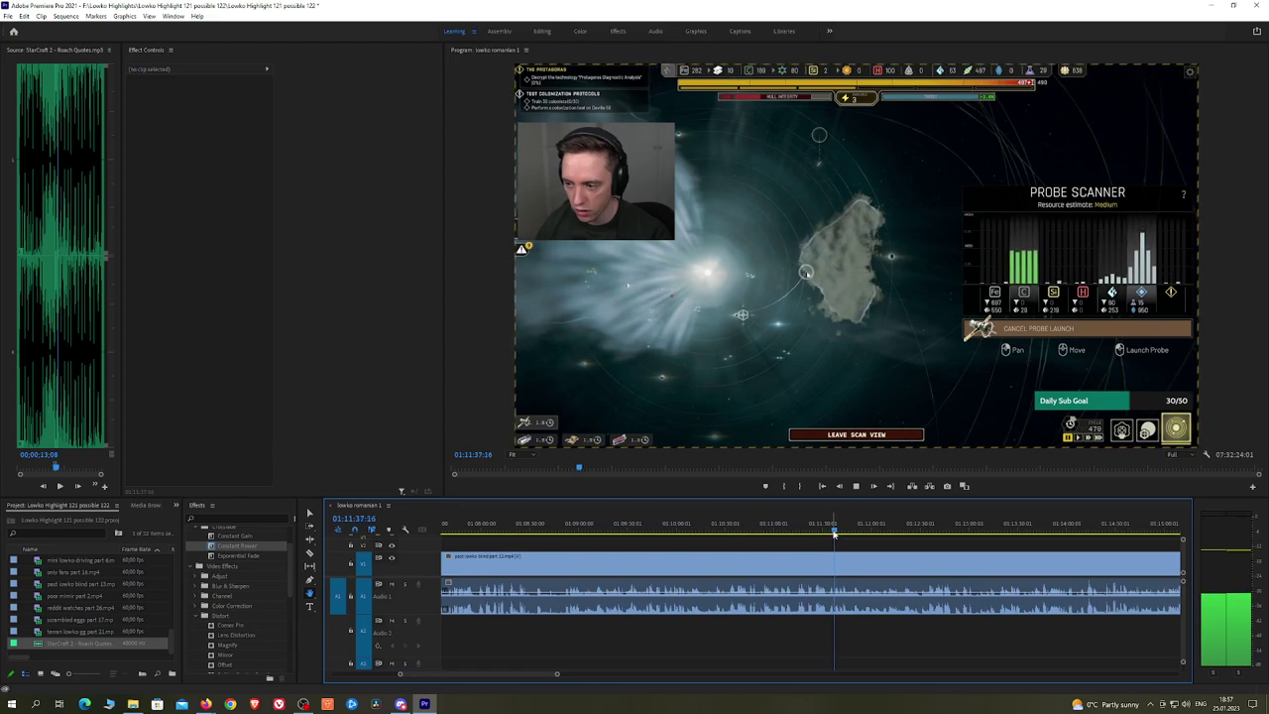
key("equal")
key("equal")
key("equal")
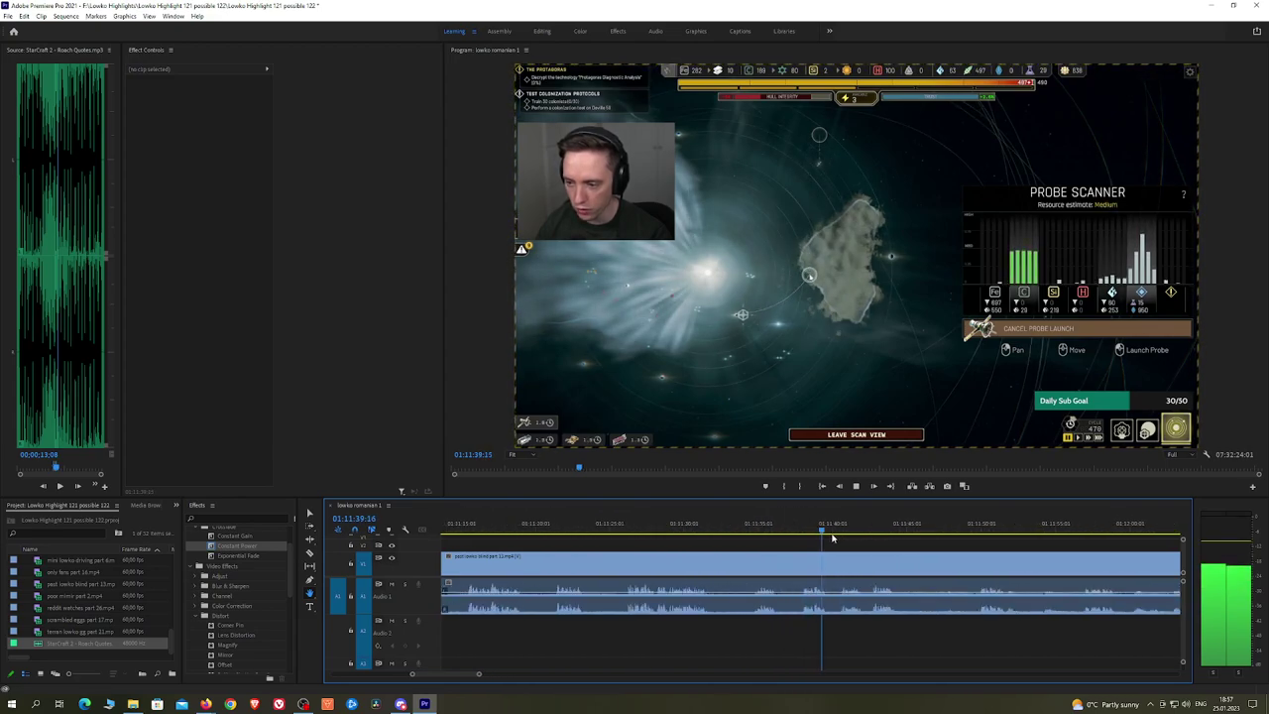
left_click_drag(833, 538, 629, 533)
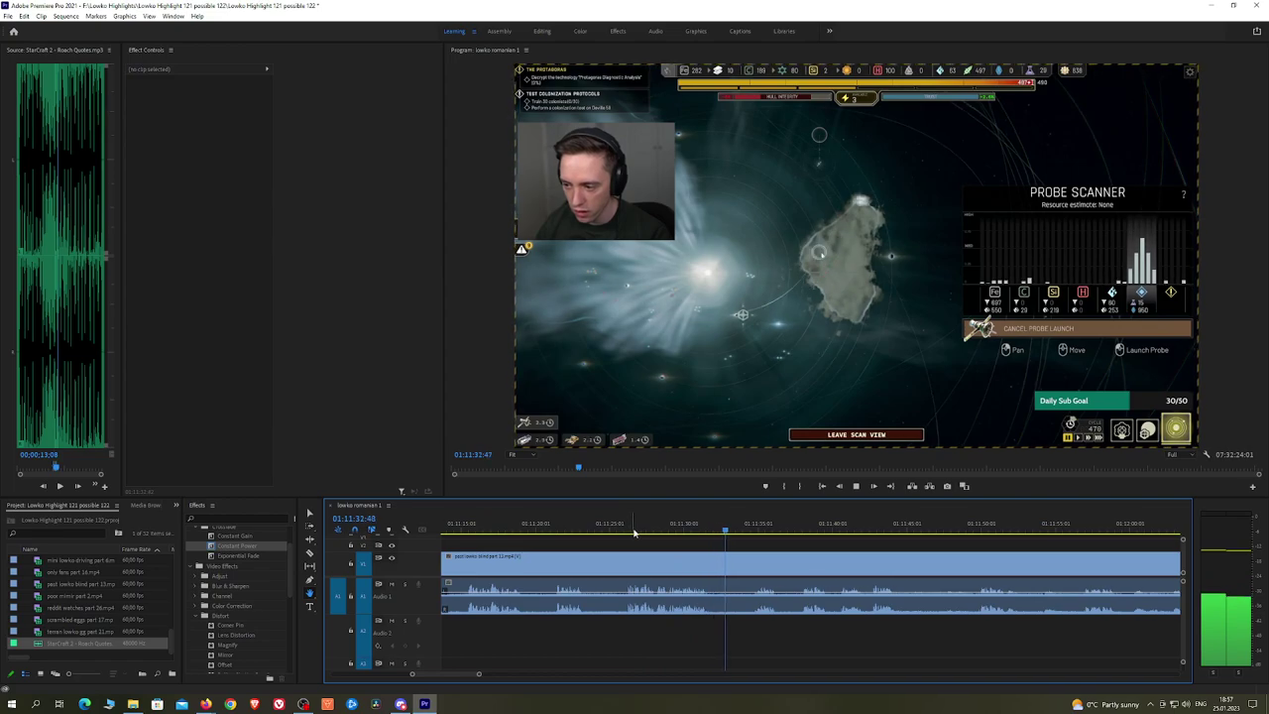
scroll(881, 561, "down", 8)
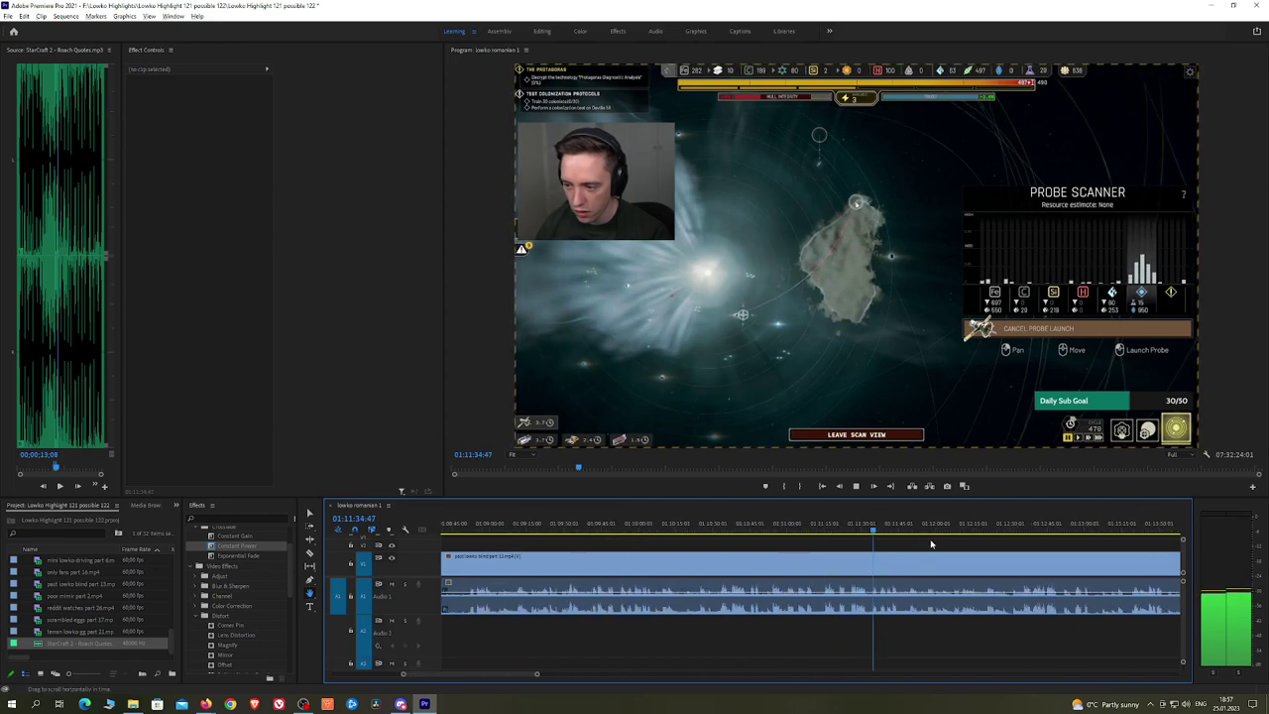
Step: Play the footage around 01:13:46, rewatching about ten seconds of it
left_click_drag(987, 543, 819, 534)
key("space")
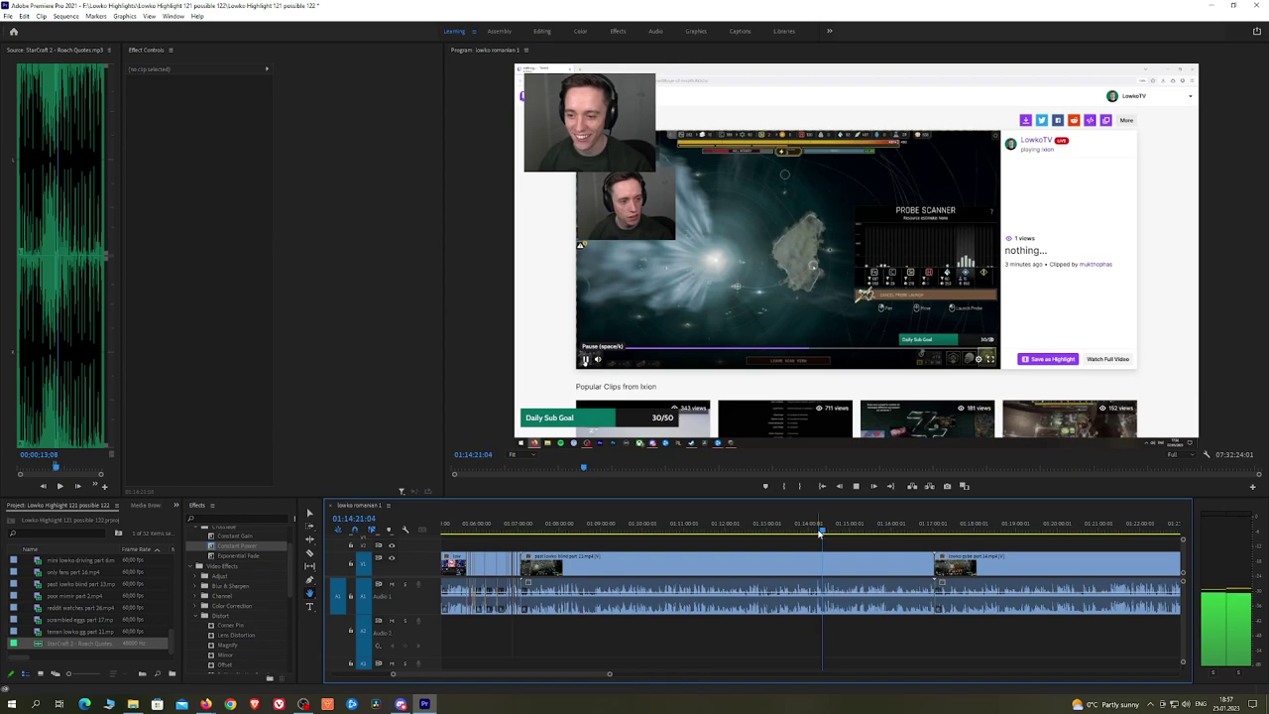
scroll(822, 534, "up", 10)
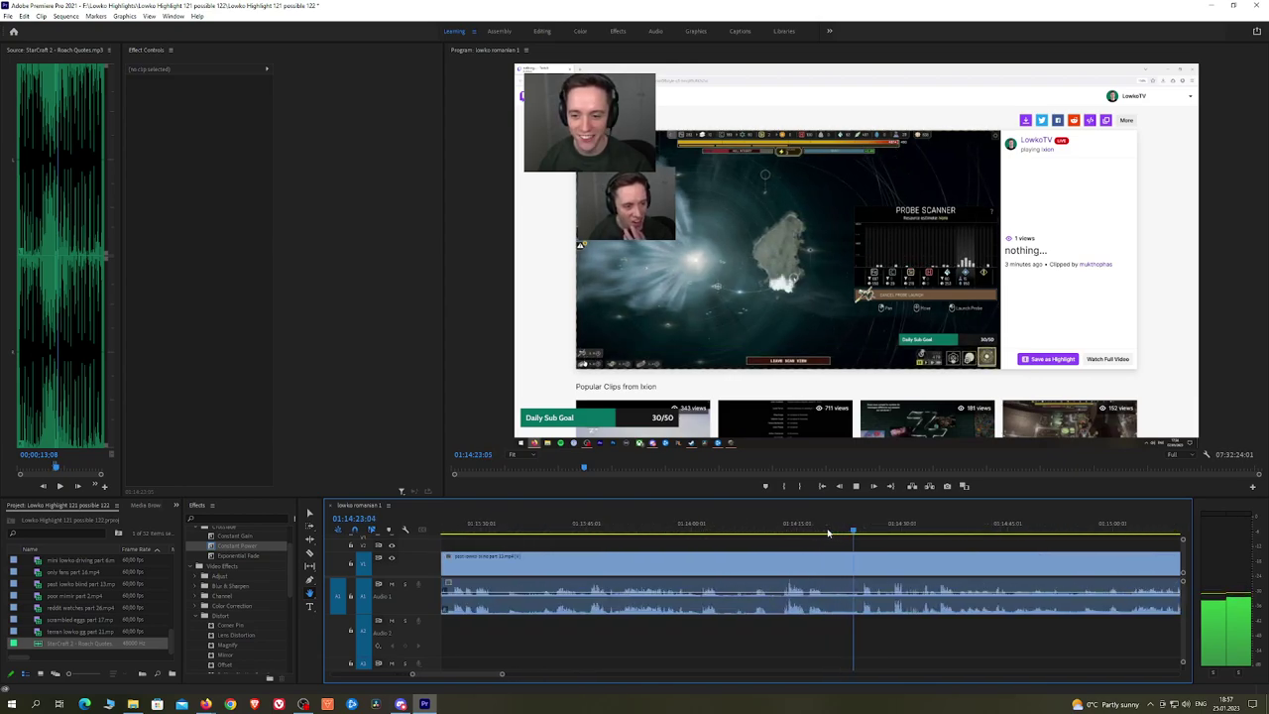
left_click(788, 527)
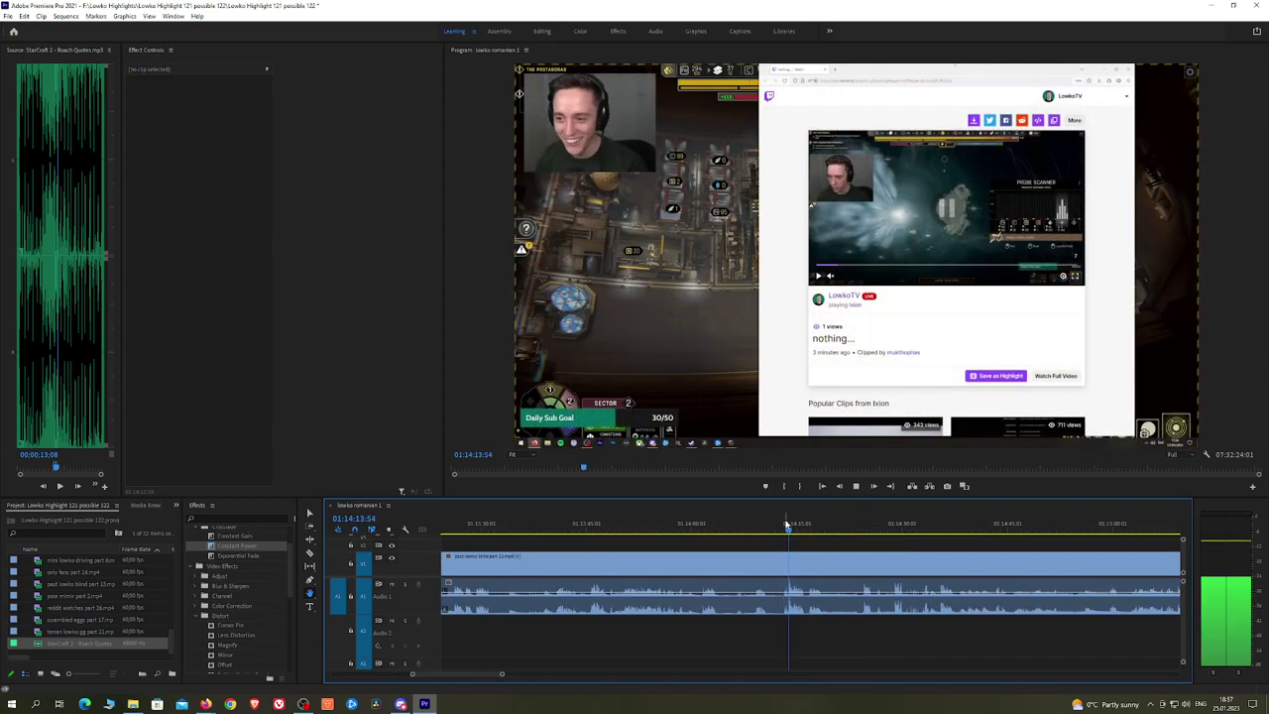
scroll(836, 532, "up", 2)
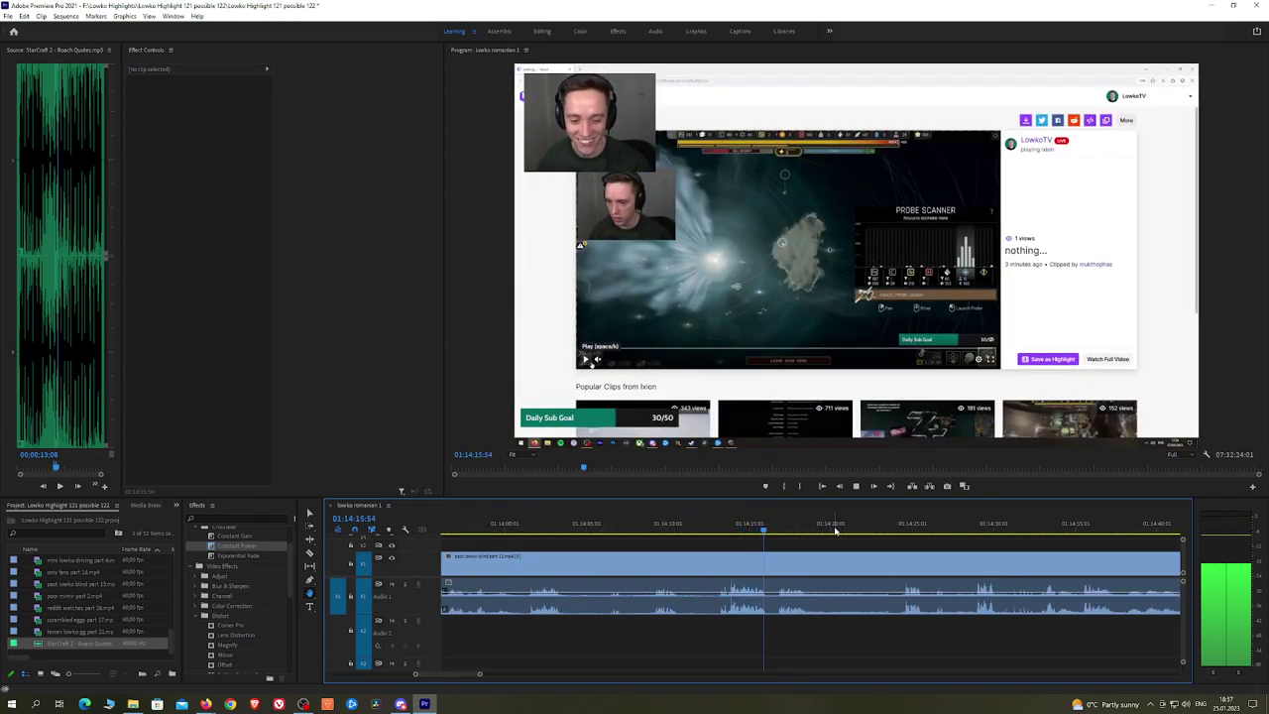
scroll(836, 533, "up", 1)
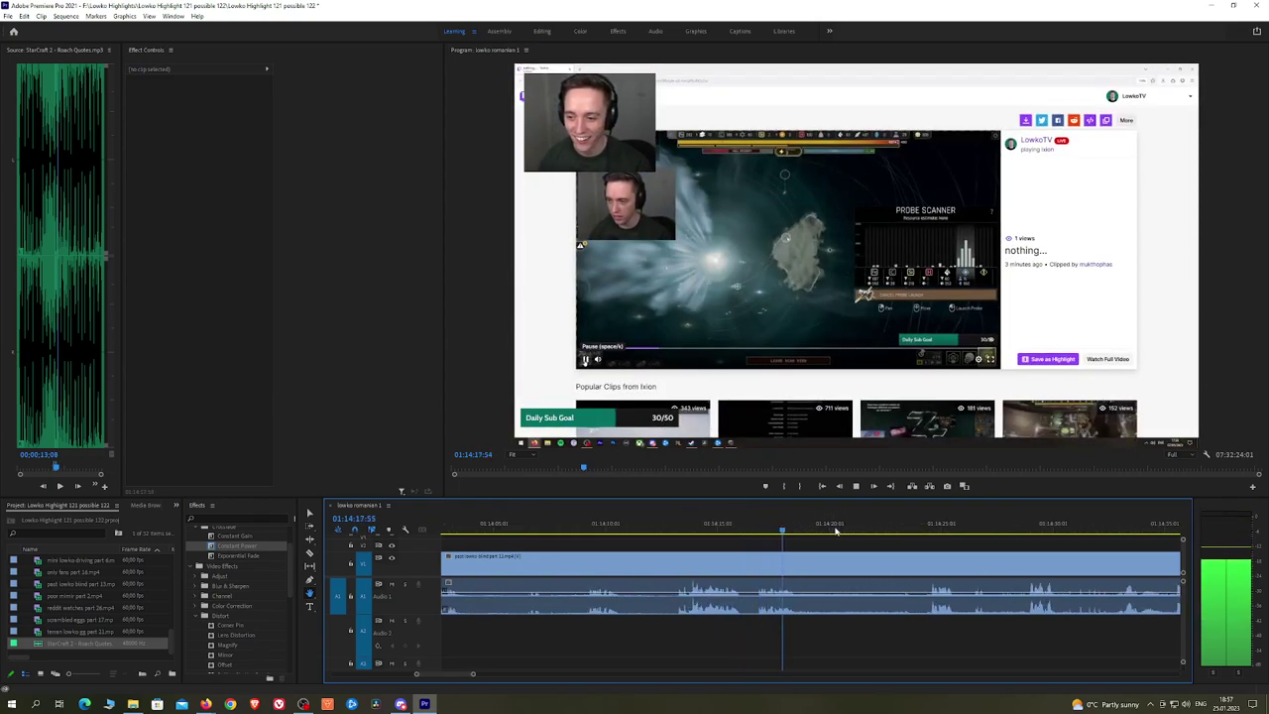
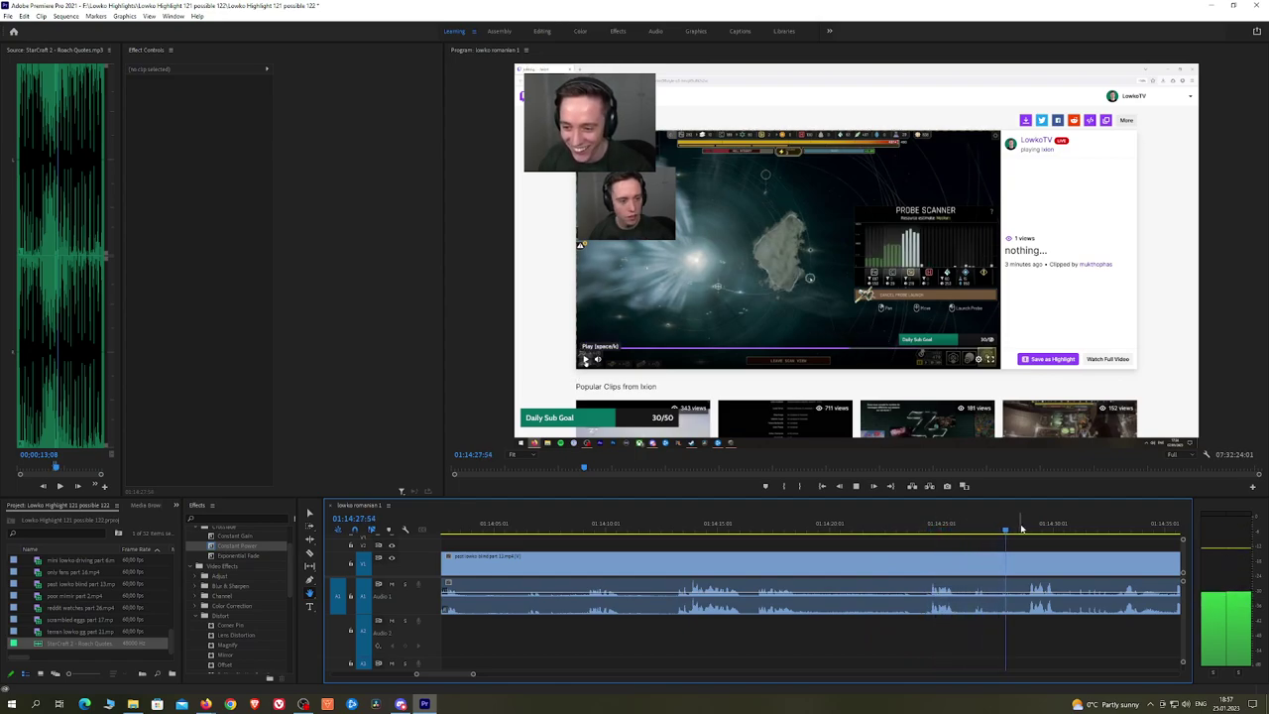
Step: Scrub back through the footage around 01:12 and zoom in near 01:11:25
scroll(1060, 551, "down", 4)
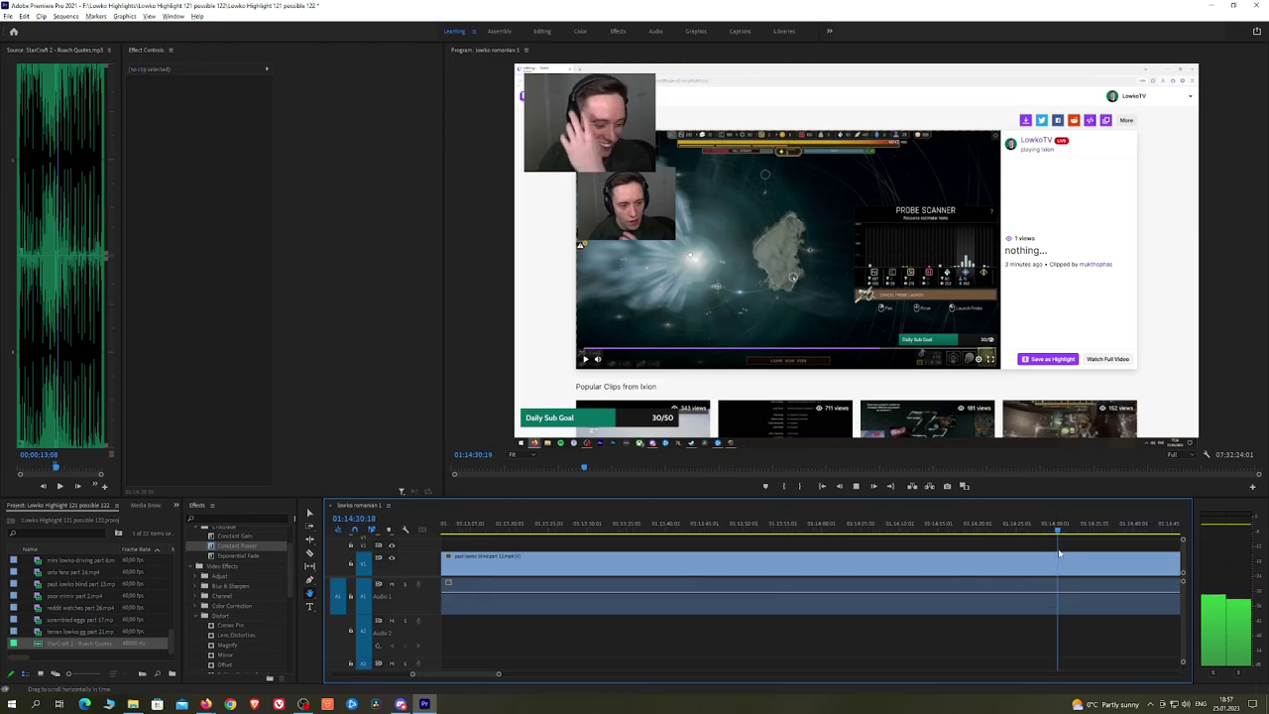
key("space")
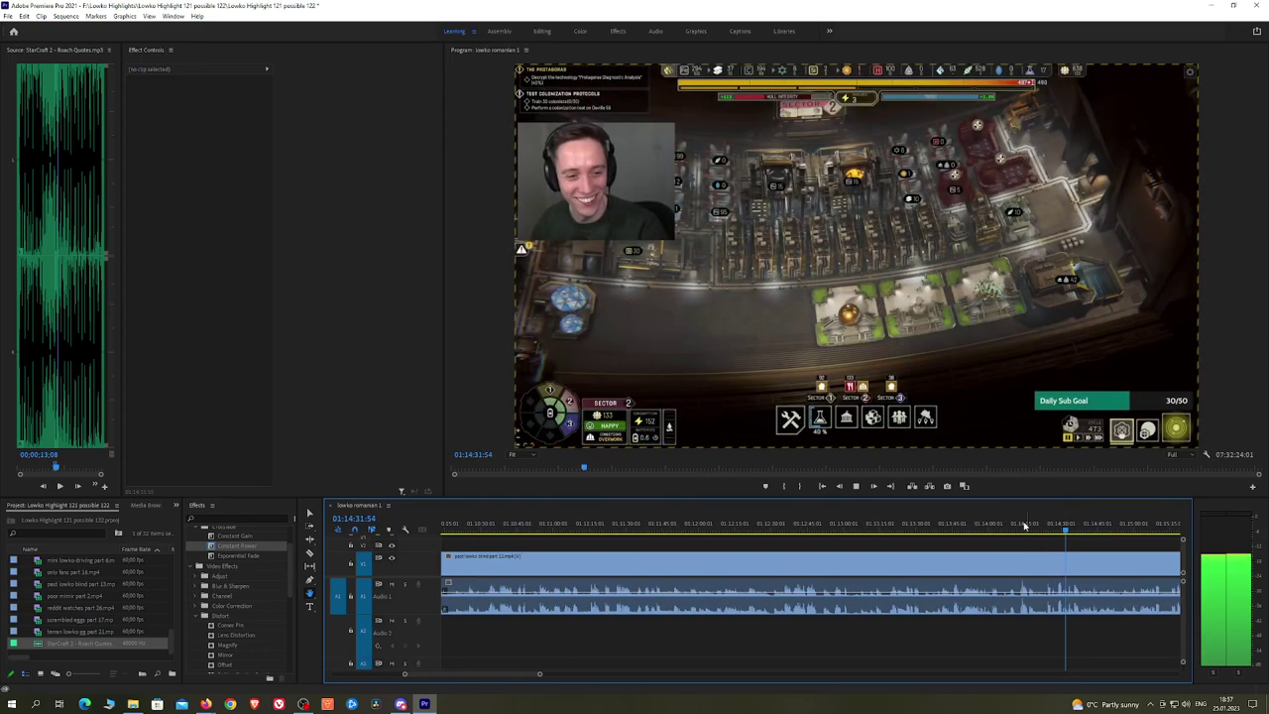
left_click_drag(1051, 528, 633, 530)
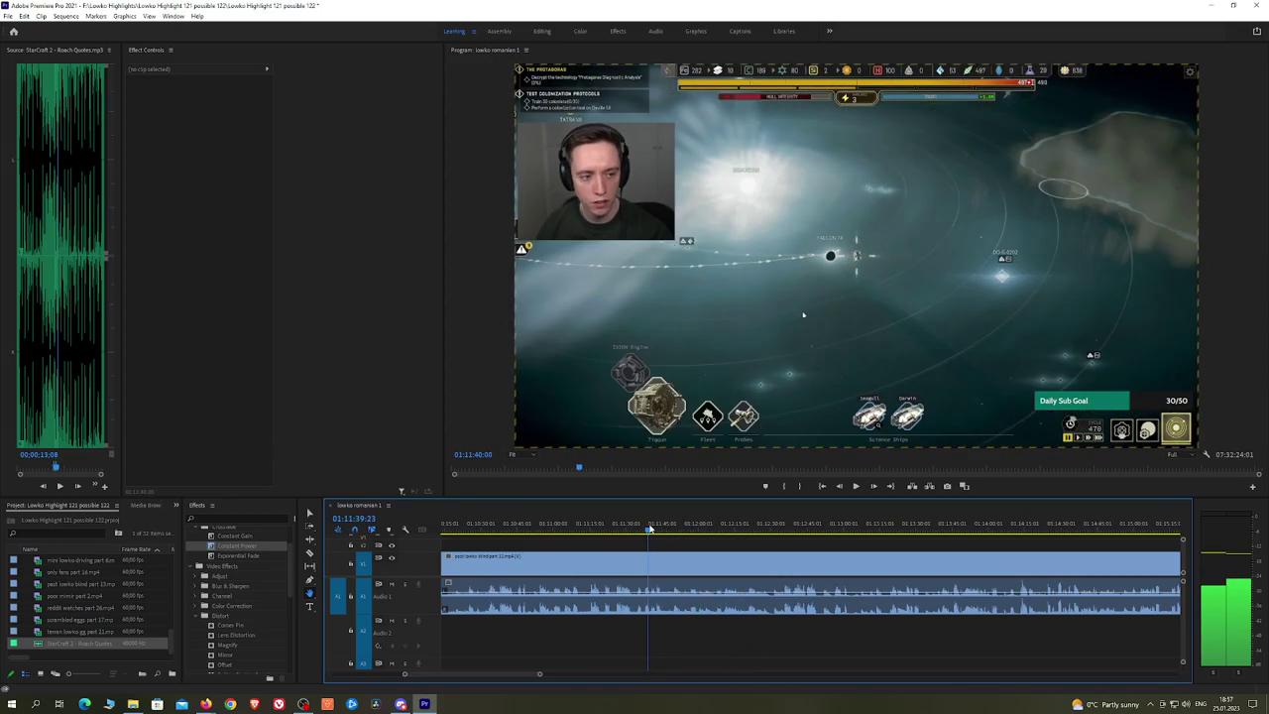
key("space")
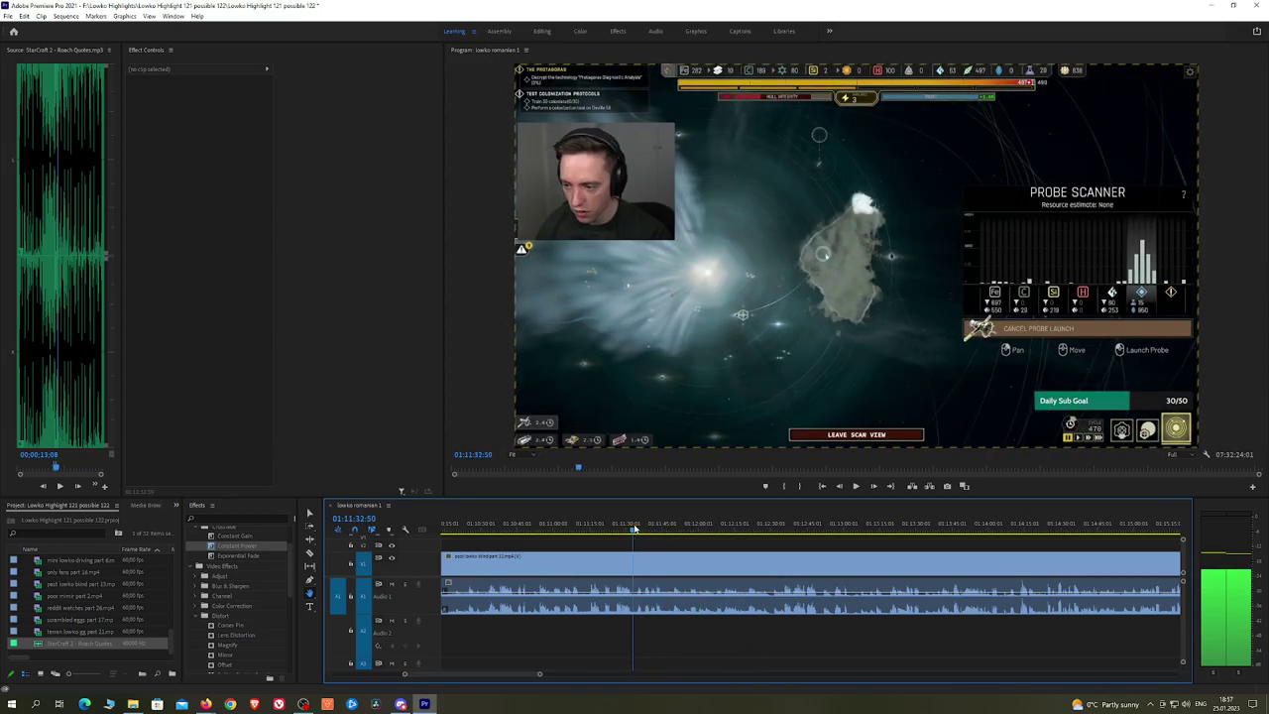
scroll(643, 531, "up", 3)
scroll(645, 532, "up", 2)
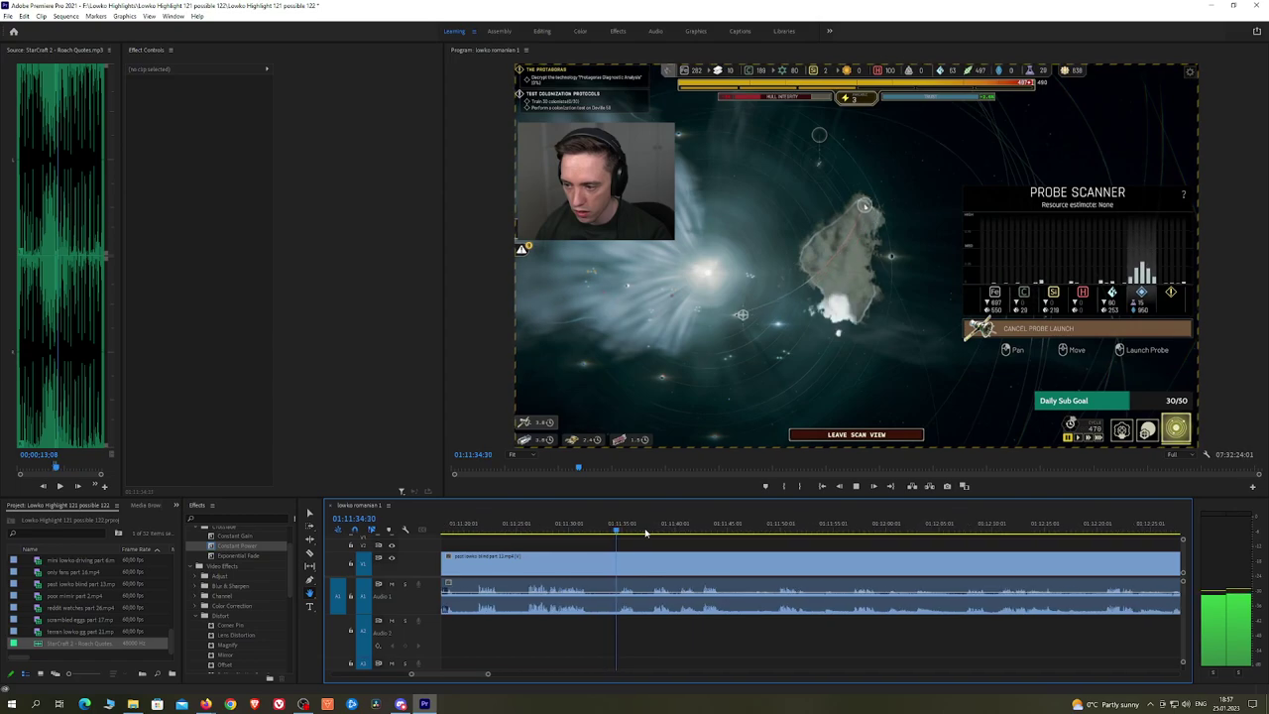
scroll(739, 540, "up", 3)
key("space")
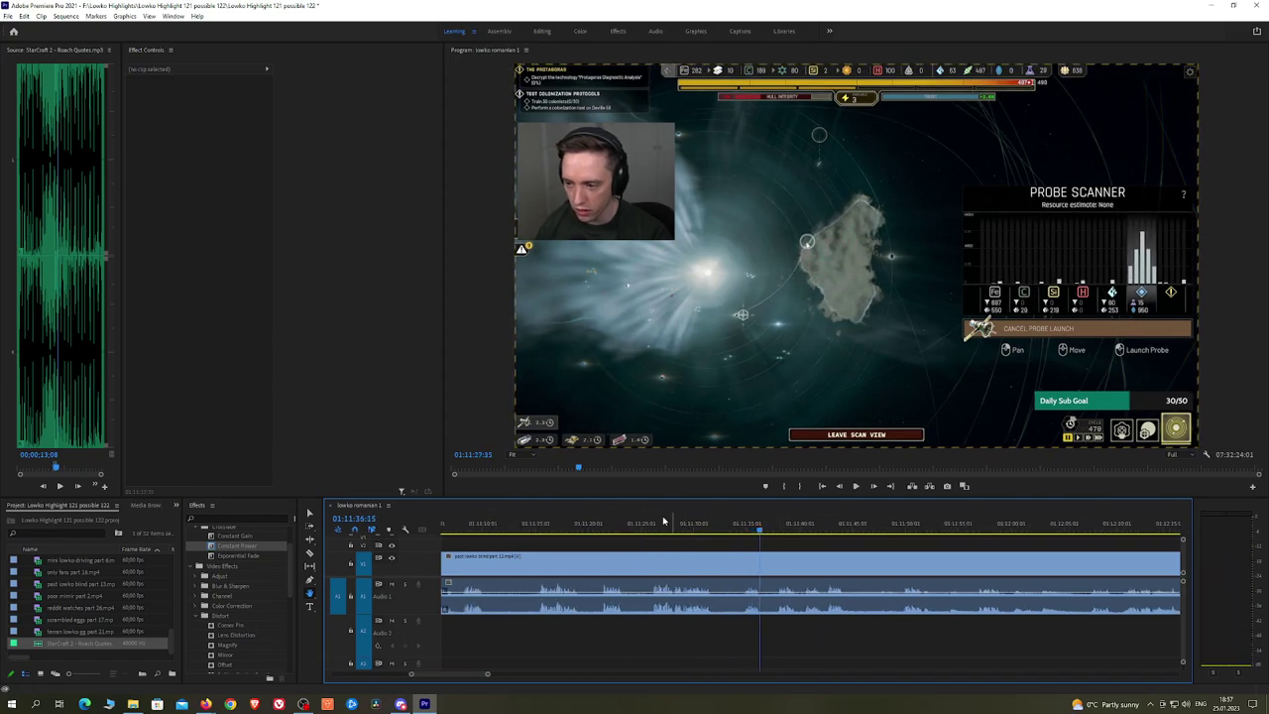
left_click(649, 523)
key("equal")
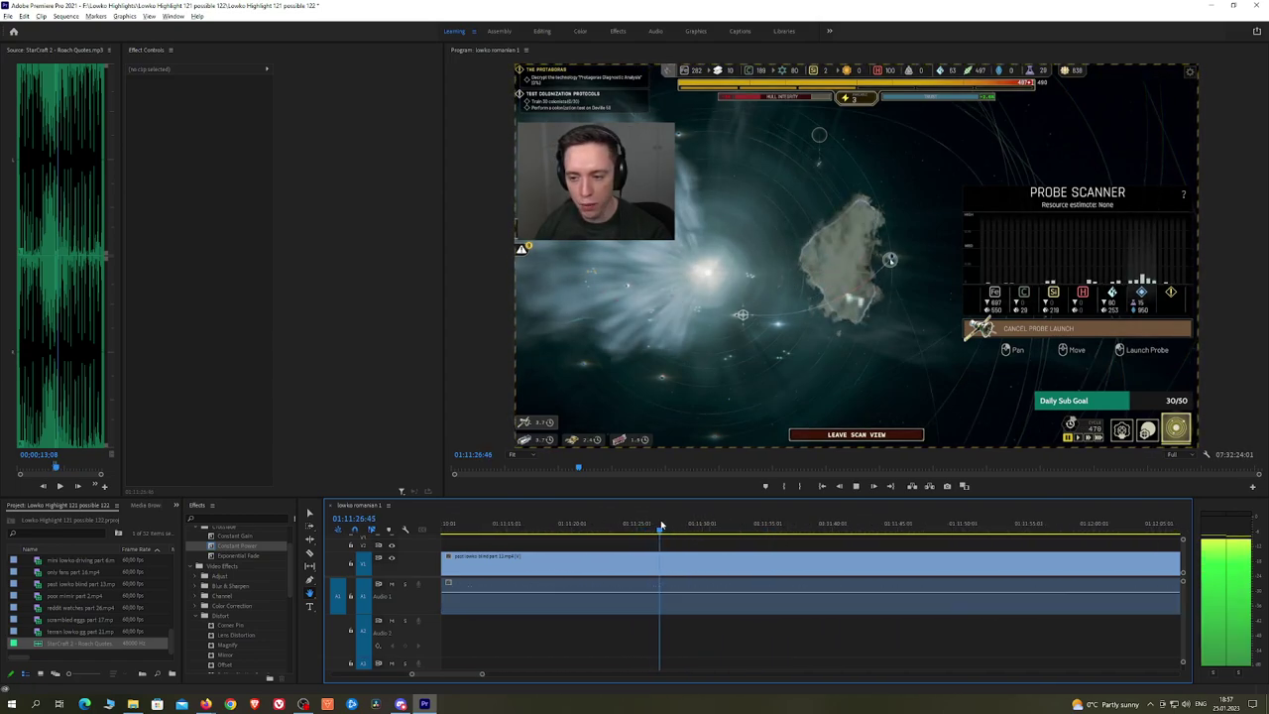
left_click(576, 526)
key("space")
left_click_drag(659, 538, 777, 539)
key("space")
Step: Replay the footage from 01:10:55 to 01:11:15 and settle the playhead at about 01:11:00
left_click(592, 525)
key("space")
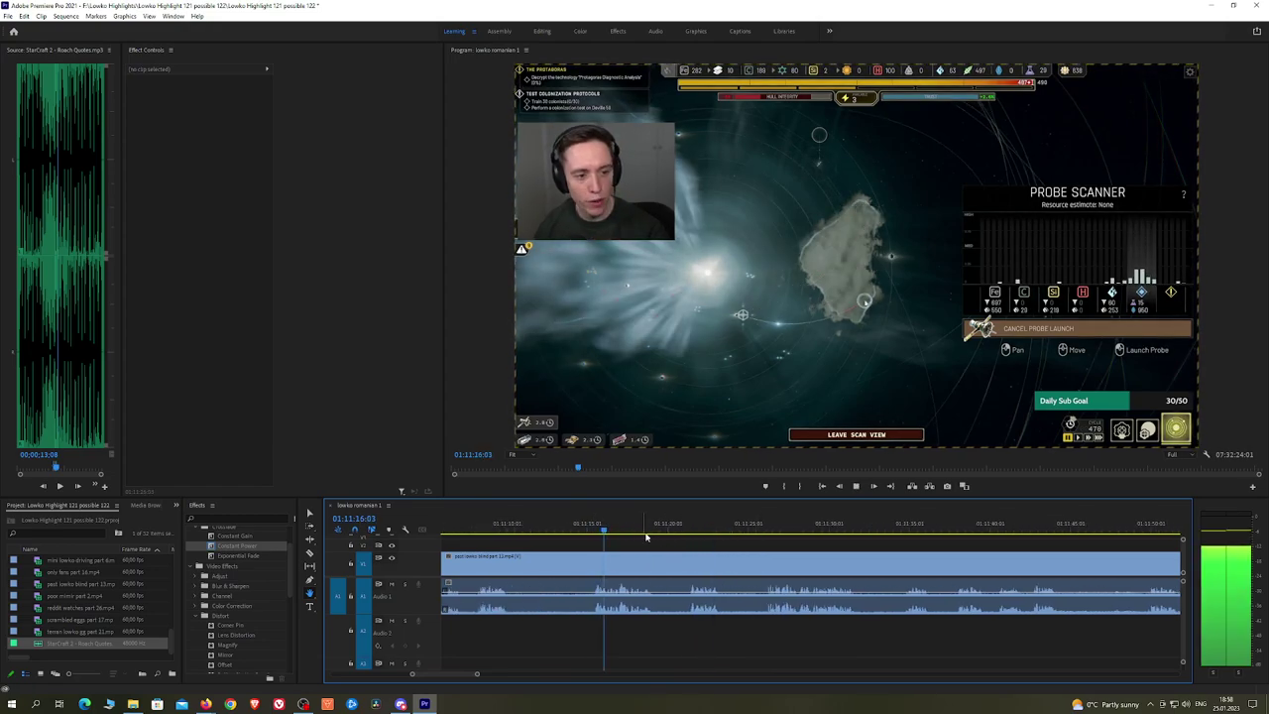
scroll(800, 533, "up", 3)
left_click(615, 530)
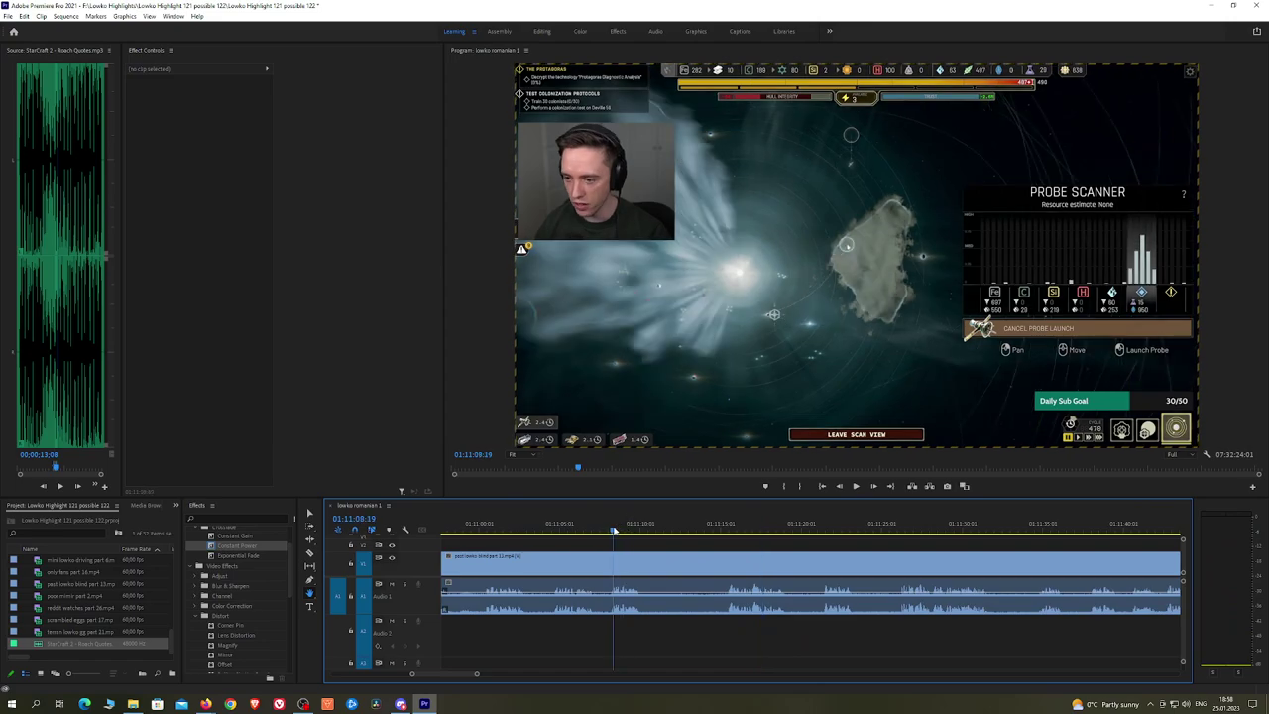
left_click_drag(566, 527, 481, 527)
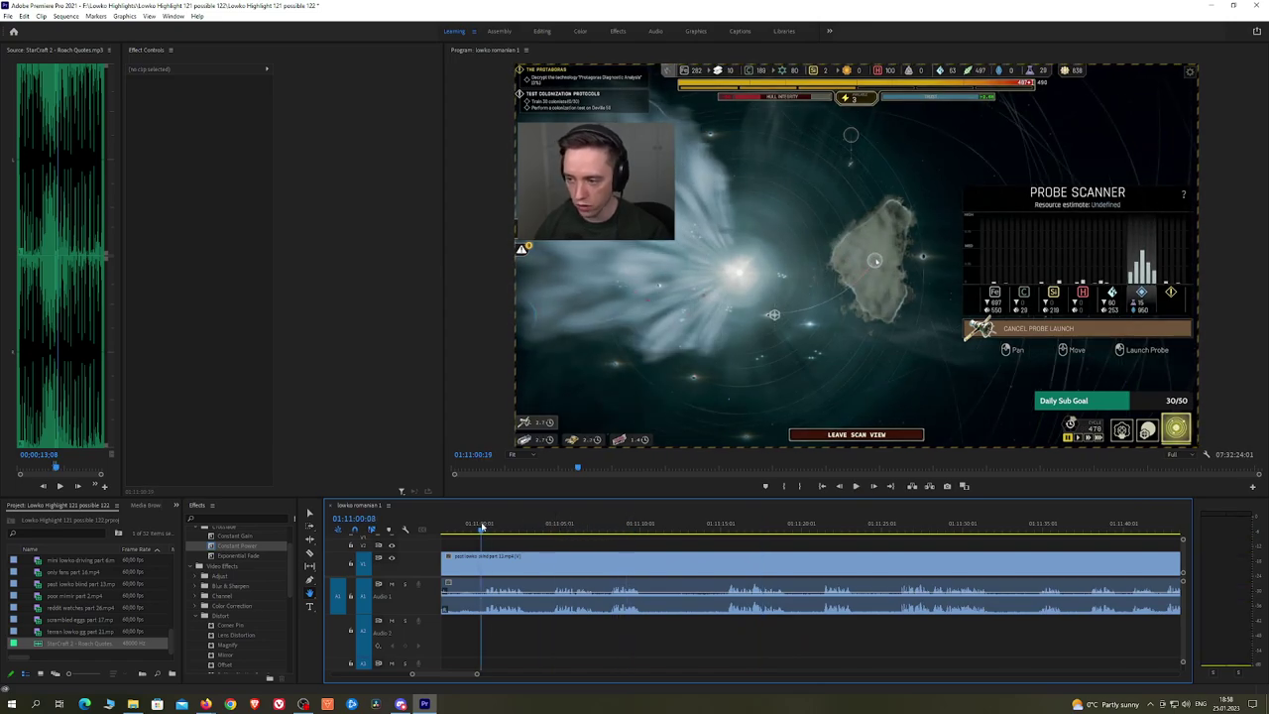
scroll(595, 546, "up", 3)
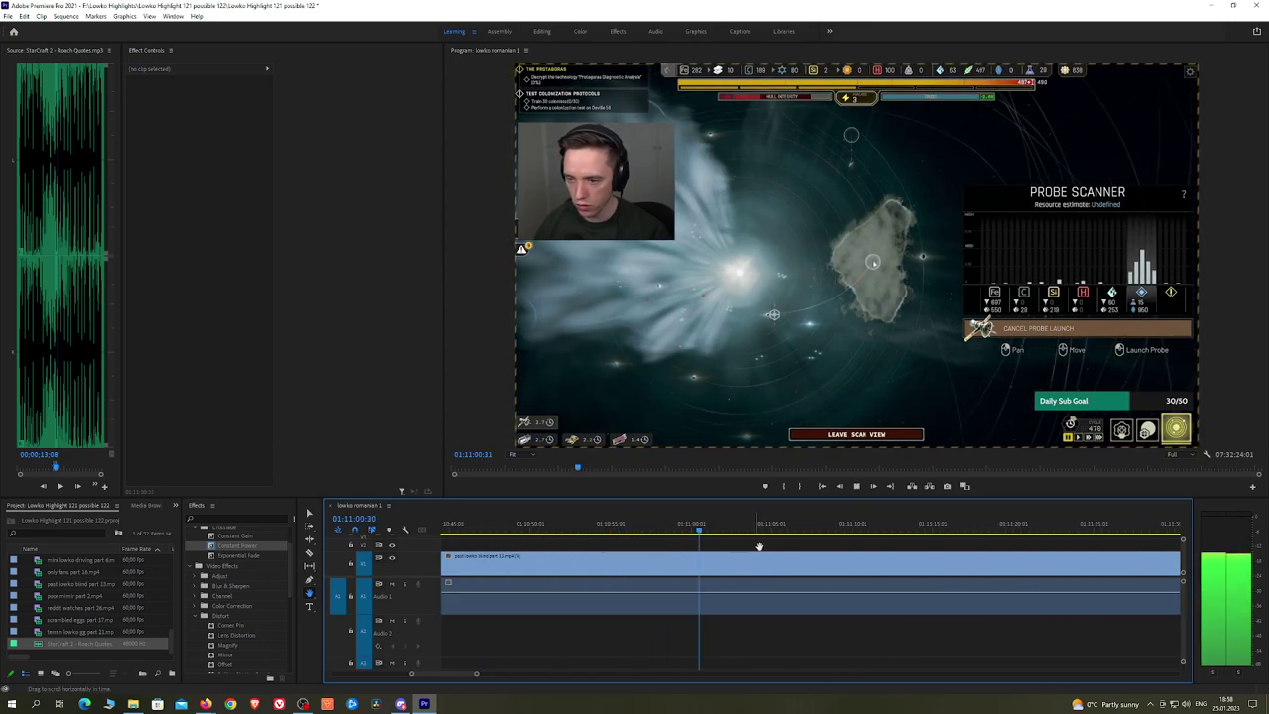
left_click(597, 532)
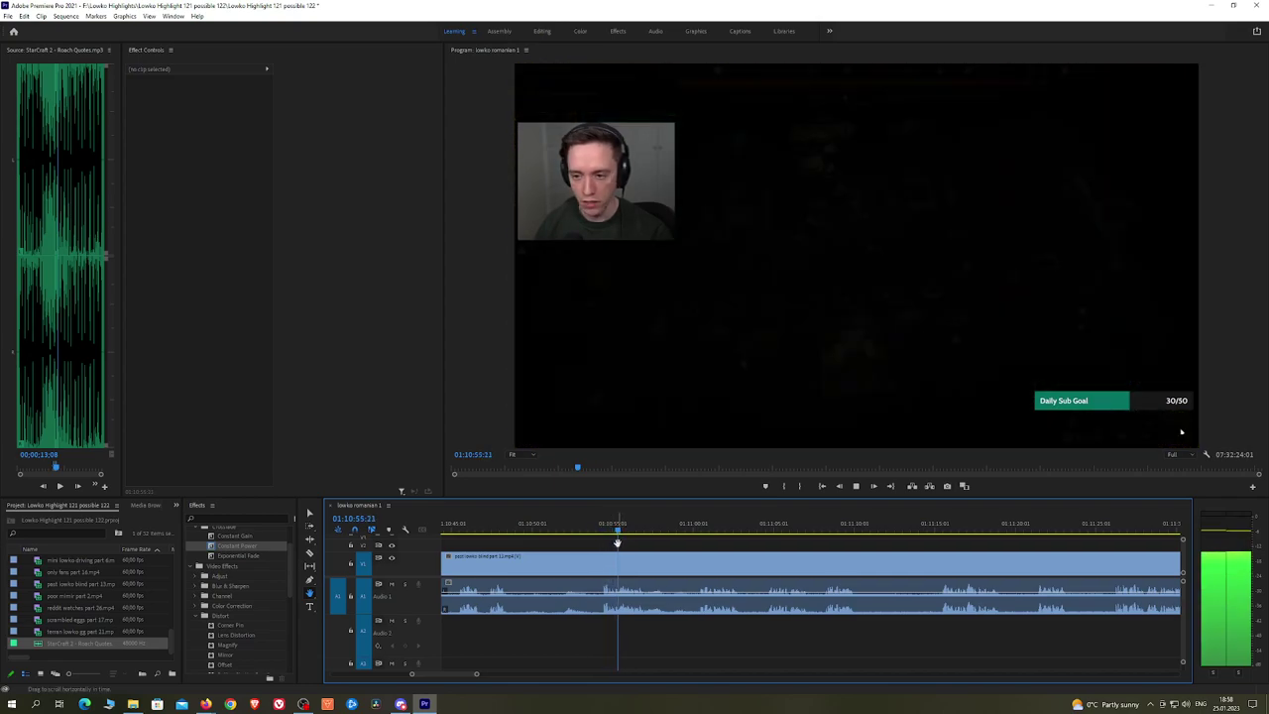
left_click(692, 531)
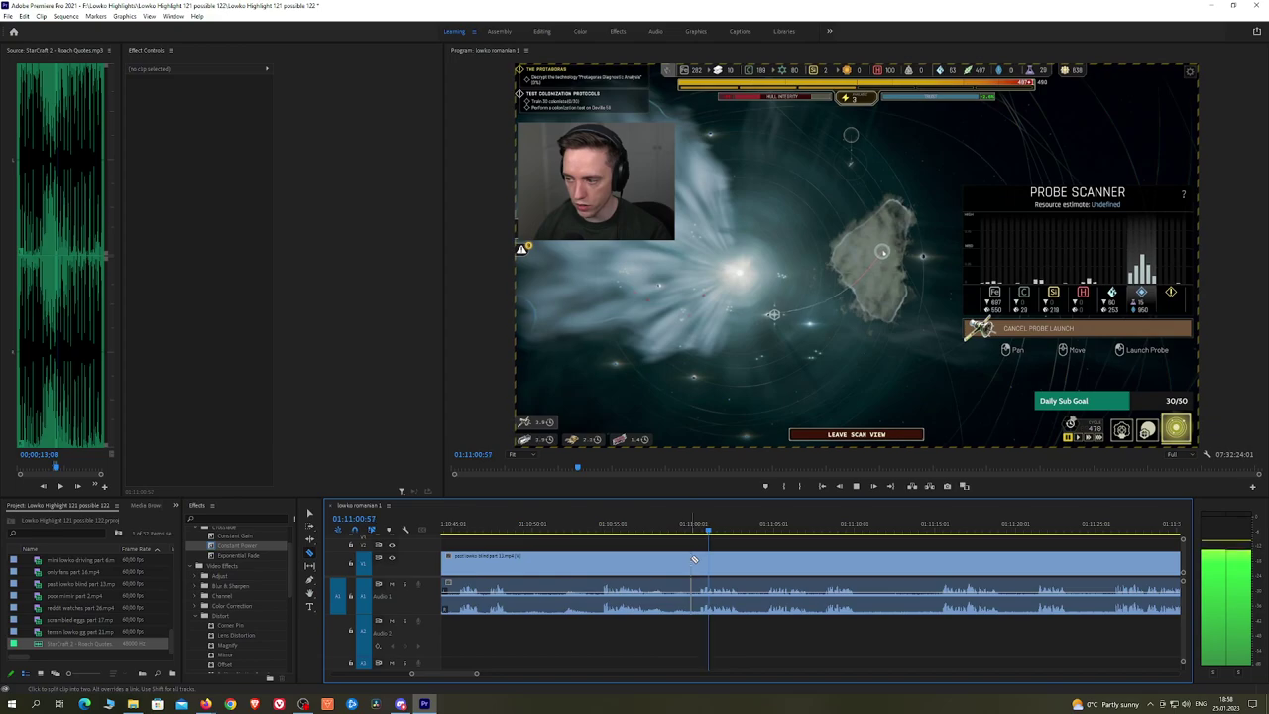
Step: Razor-cut the stream clip at 01:11:00 and ripple delete the footage before it
left_click(694, 561)
key("v")
left_click(682, 562)
key("shift+Delete")
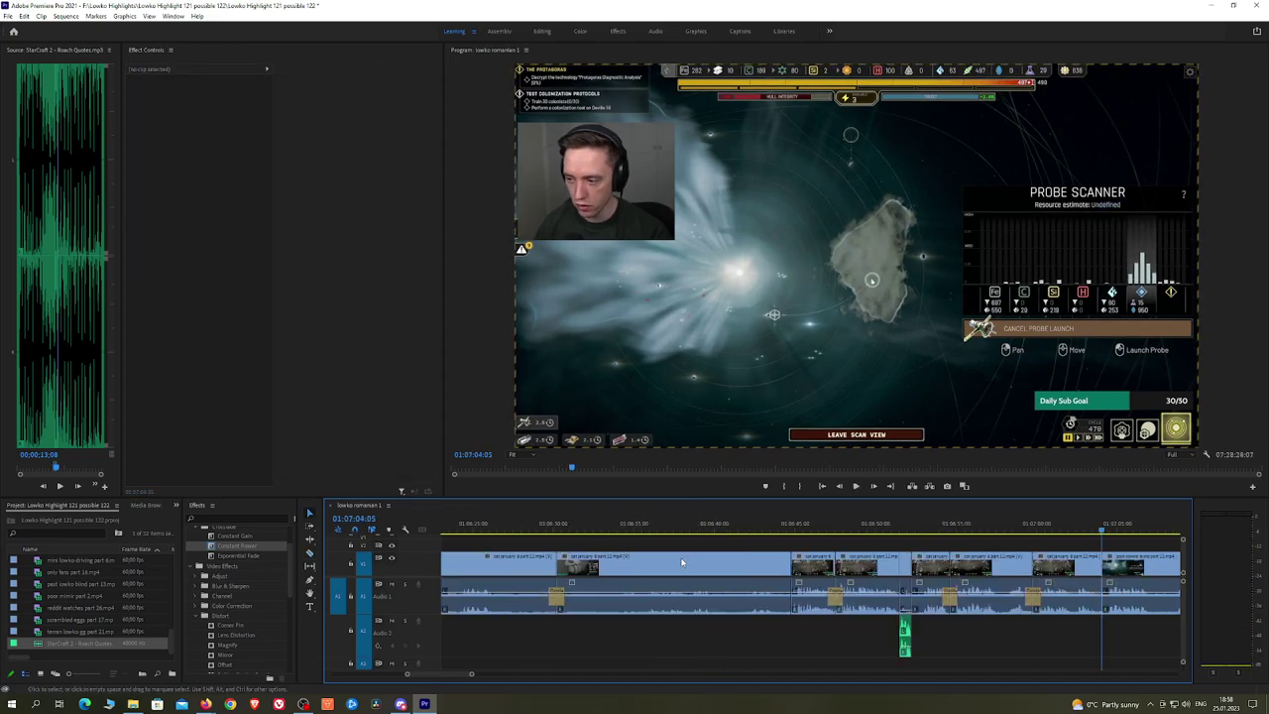
left_click(257, 557)
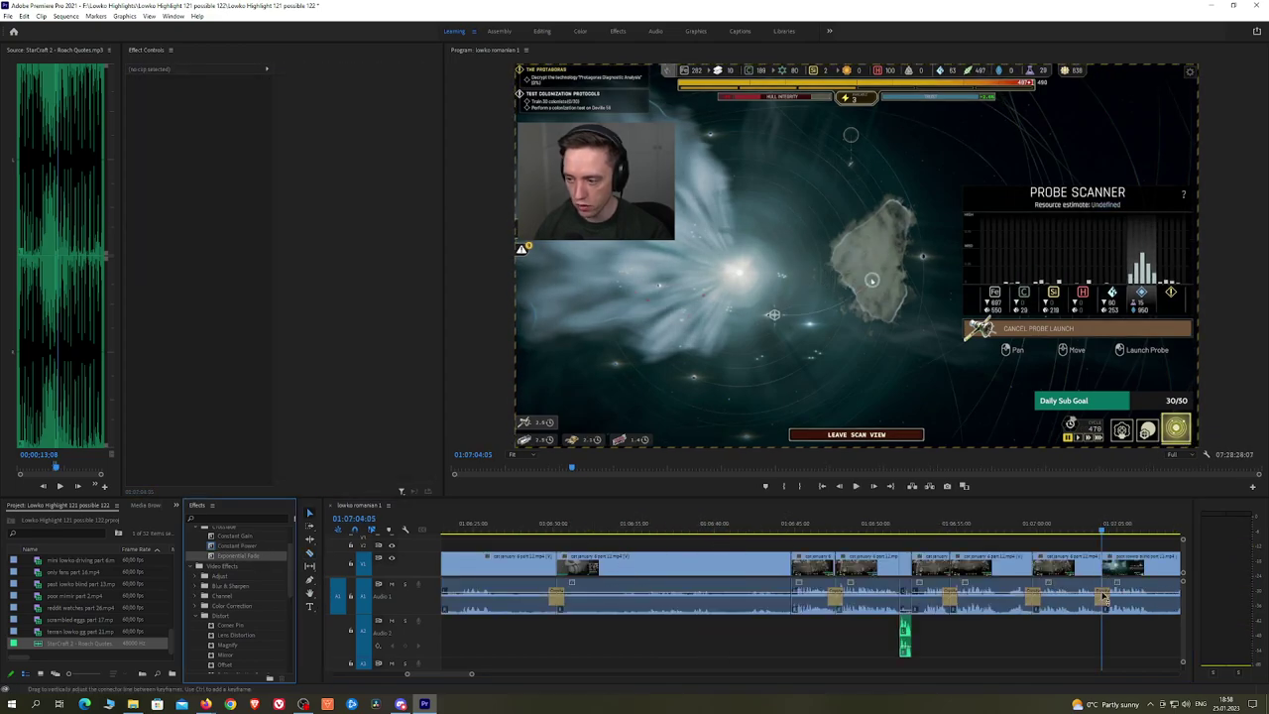
Step: Play and scrub the footage near 01:07, rechecking around 01:07:17
key("space")
key("h")
left_click_drag(1142, 543, 655, 543)
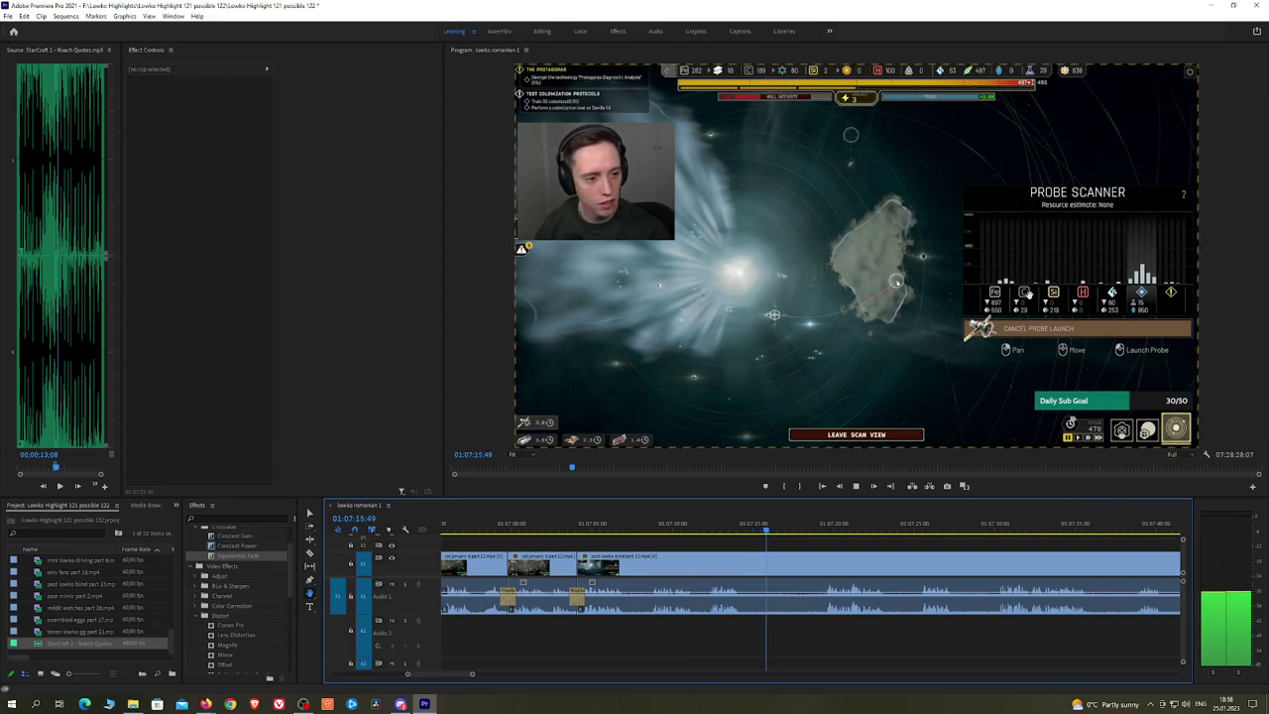
key("space")
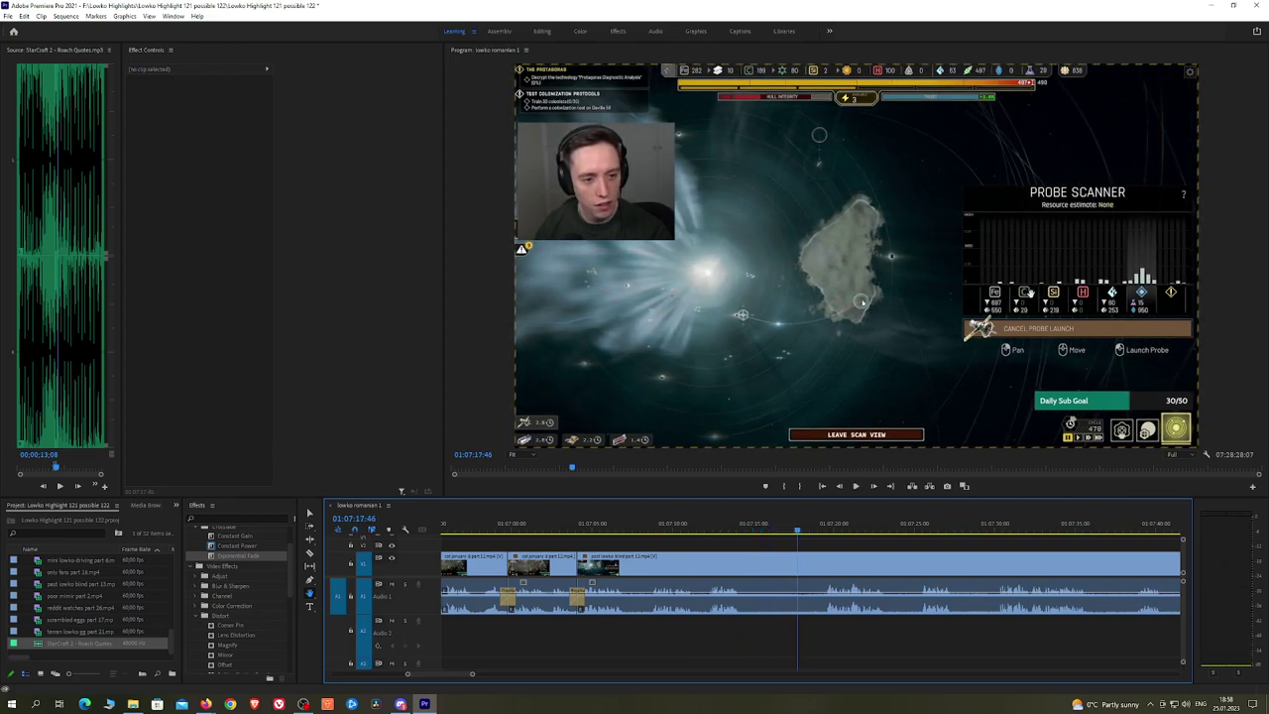
key("space")
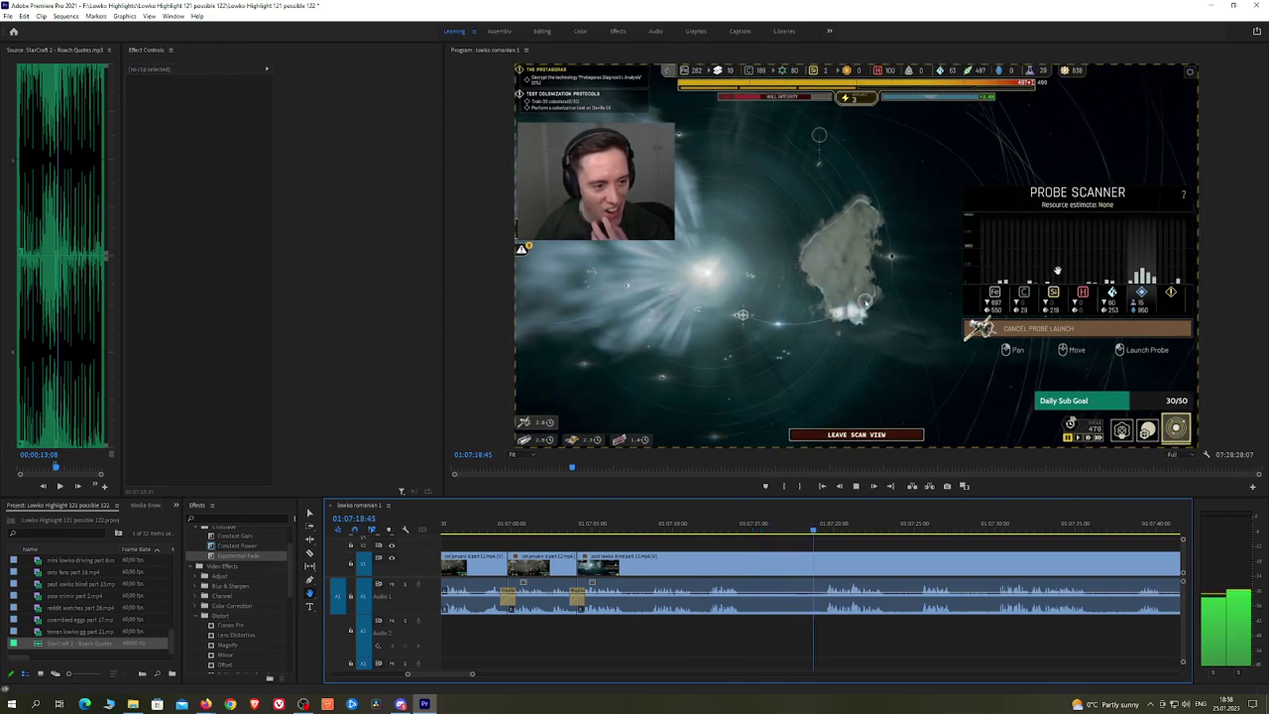
key("space")
left_click_drag(770, 534, 792, 529)
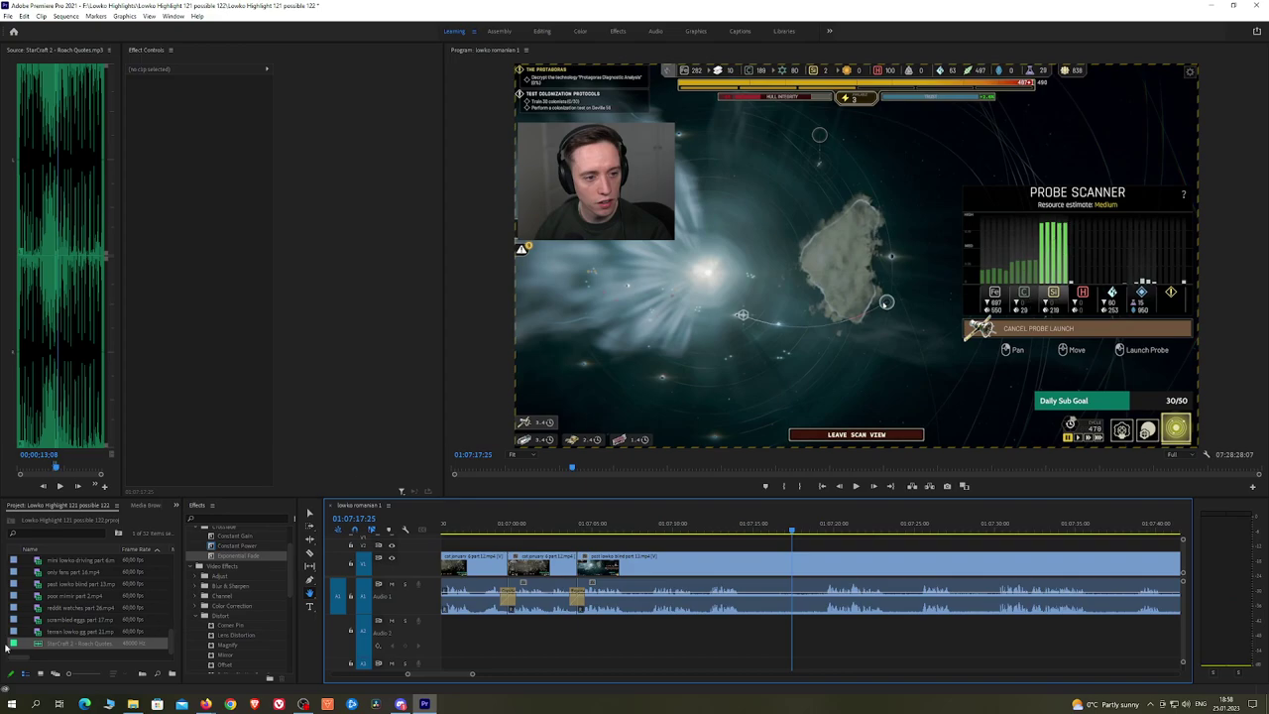
Step: Check the browser window, then replay the footage from about 01:07:16
key("alt+Tab")
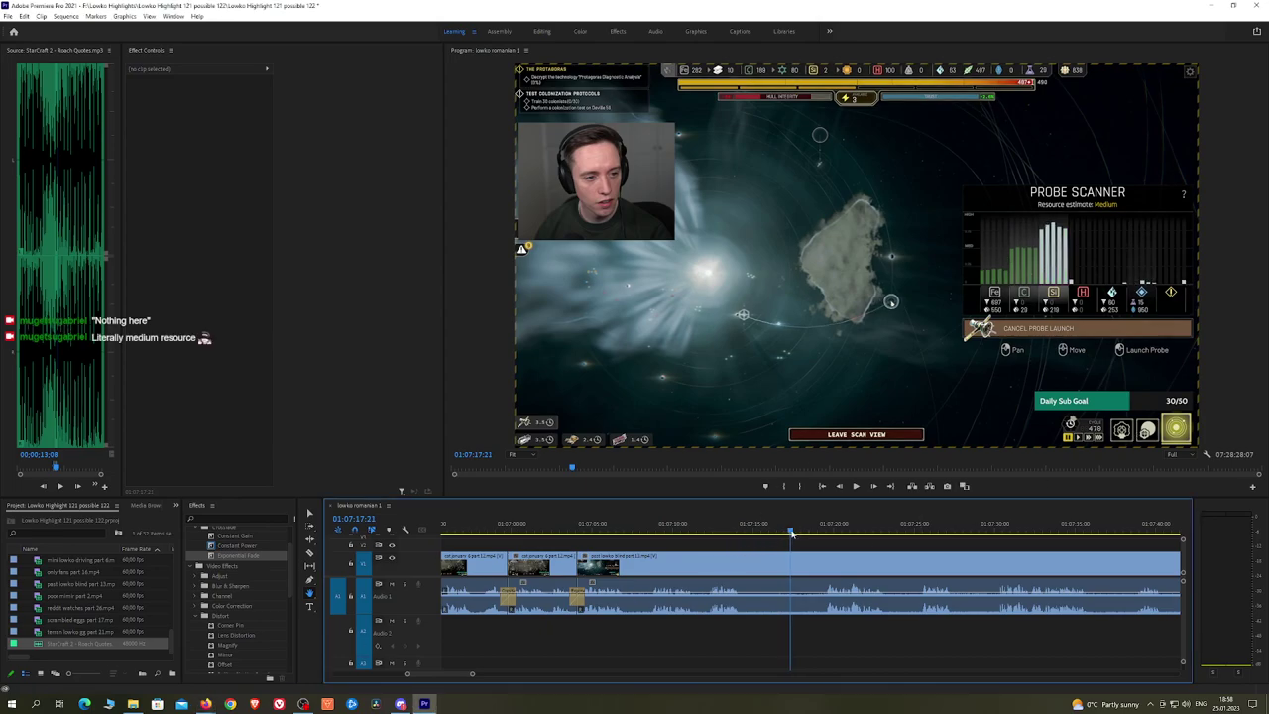
left_click_drag(790, 532, 837, 525)
key("space")
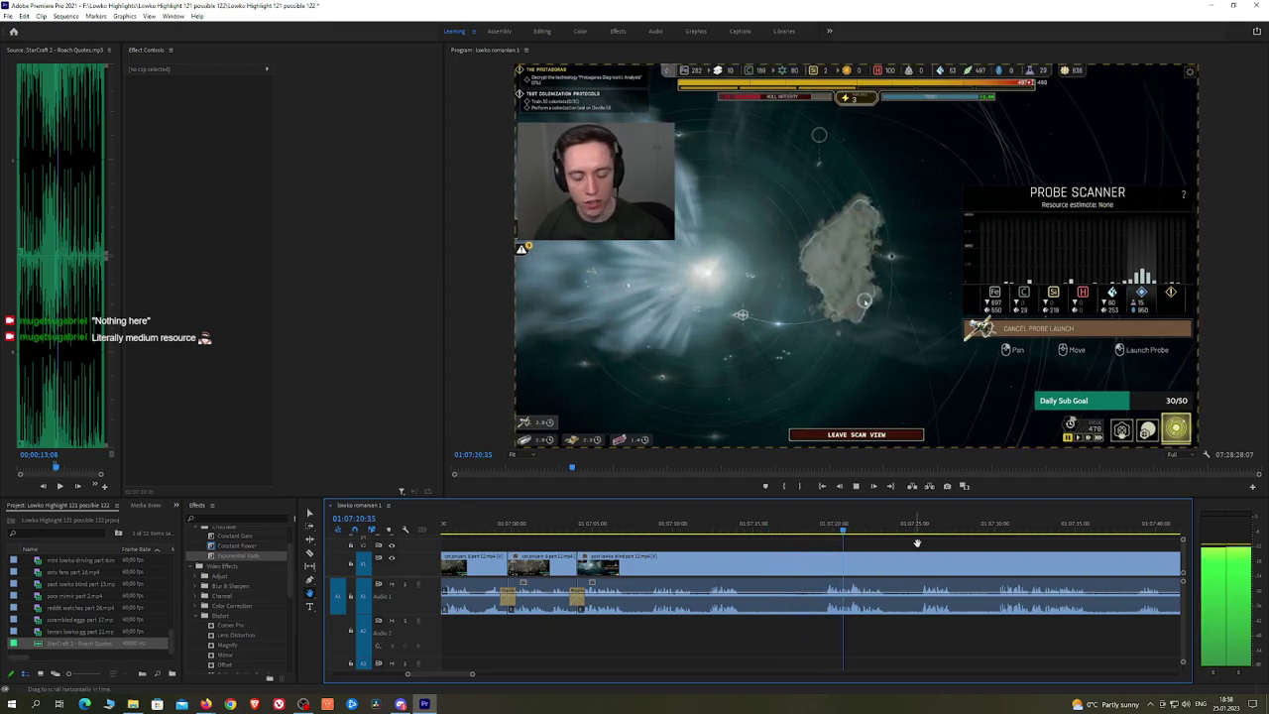
left_click_drag(952, 548, 756, 550)
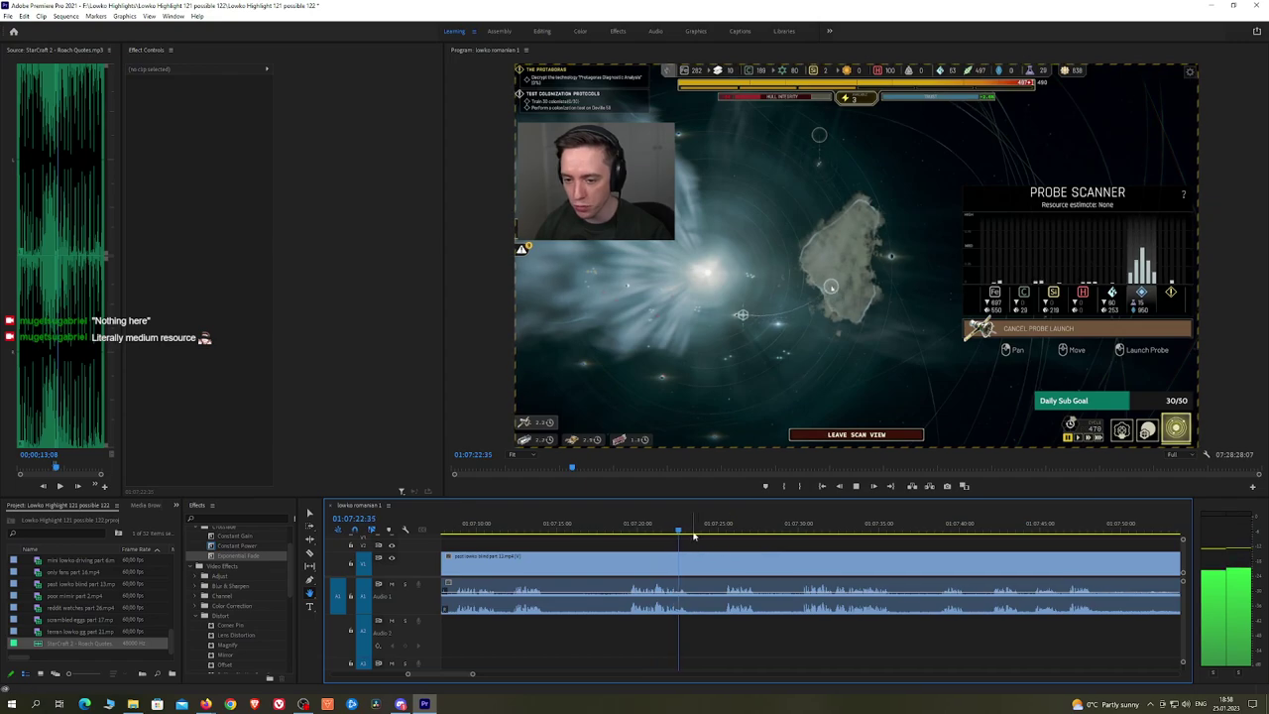
left_click(715, 528)
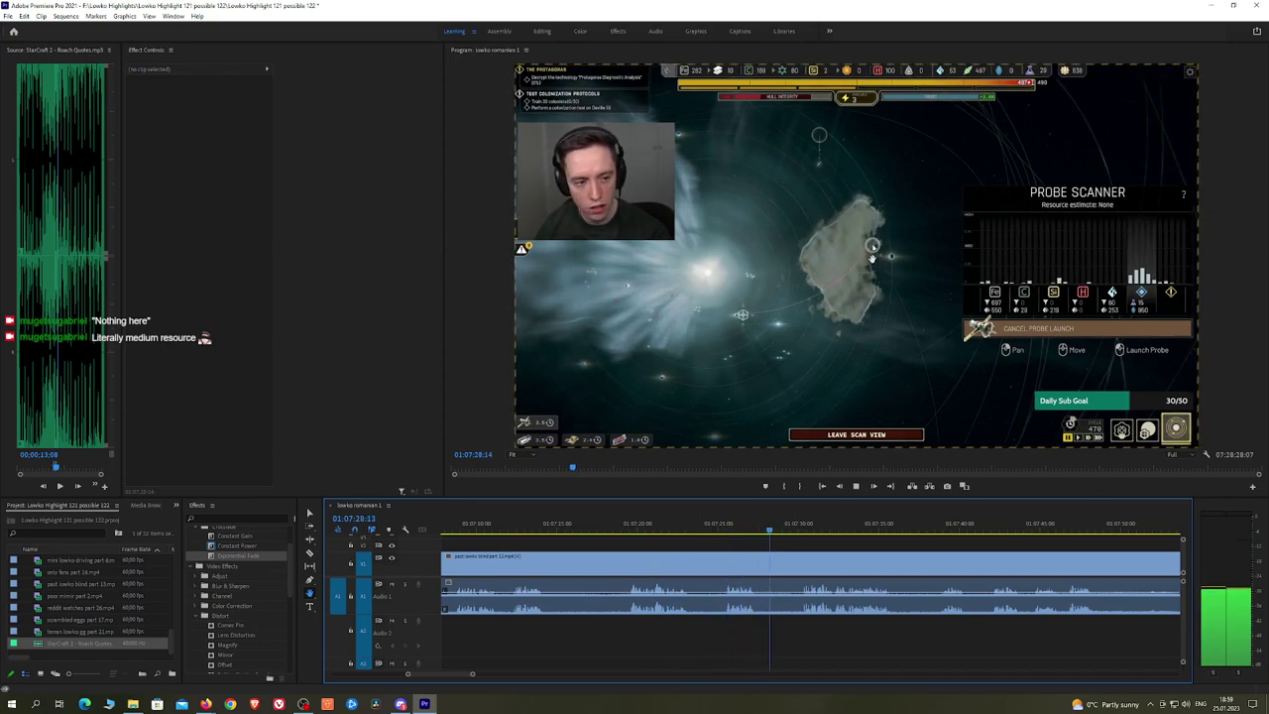
key("space")
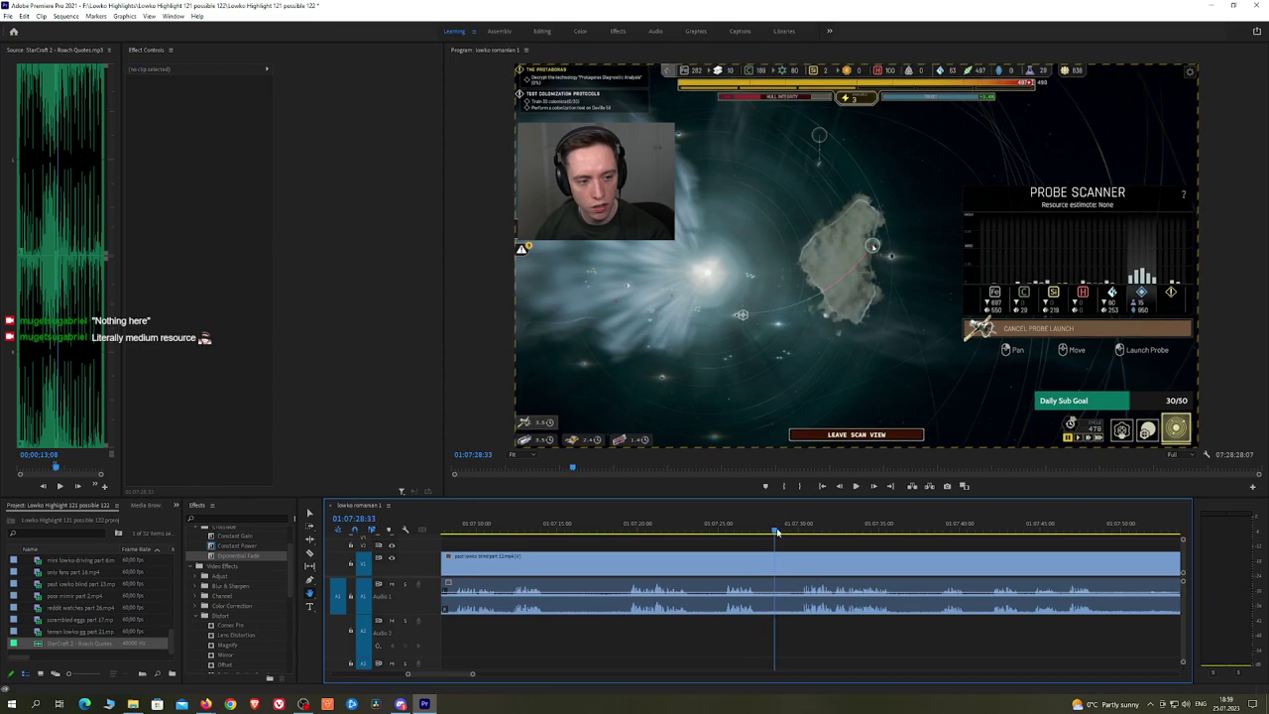
left_click_drag(778, 532, 772, 532)
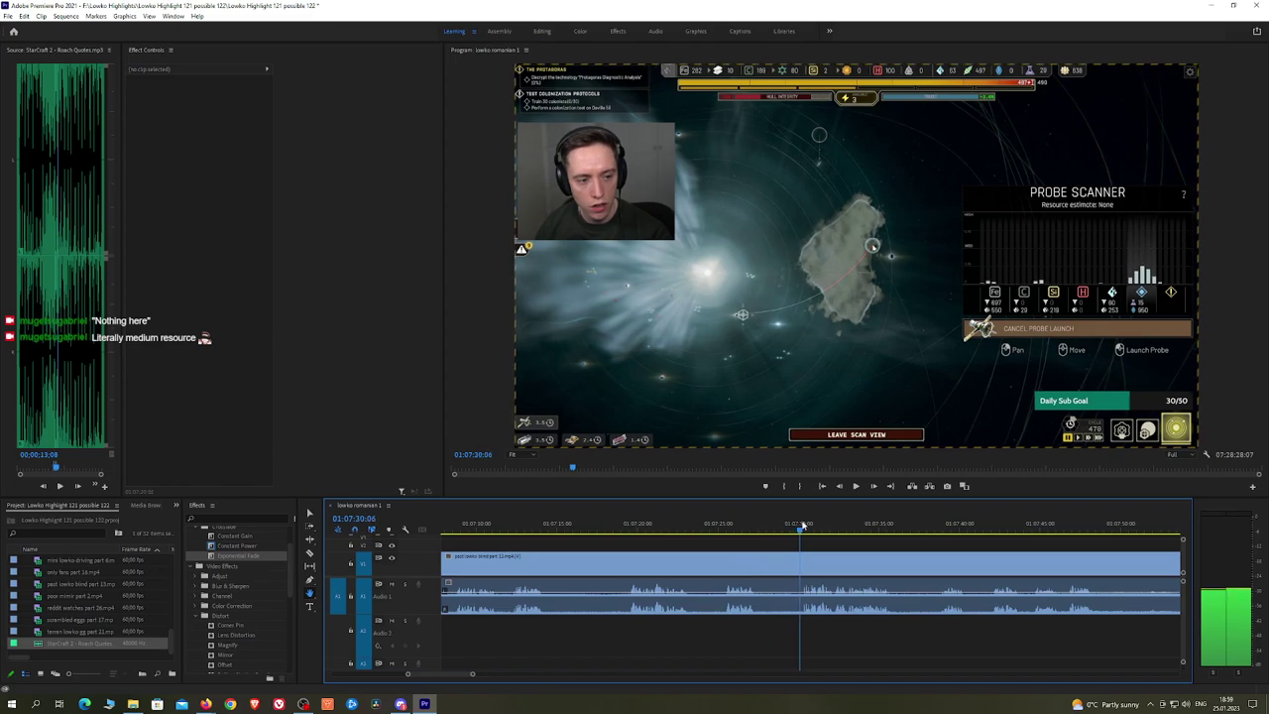
left_click_drag(803, 527, 810, 526)
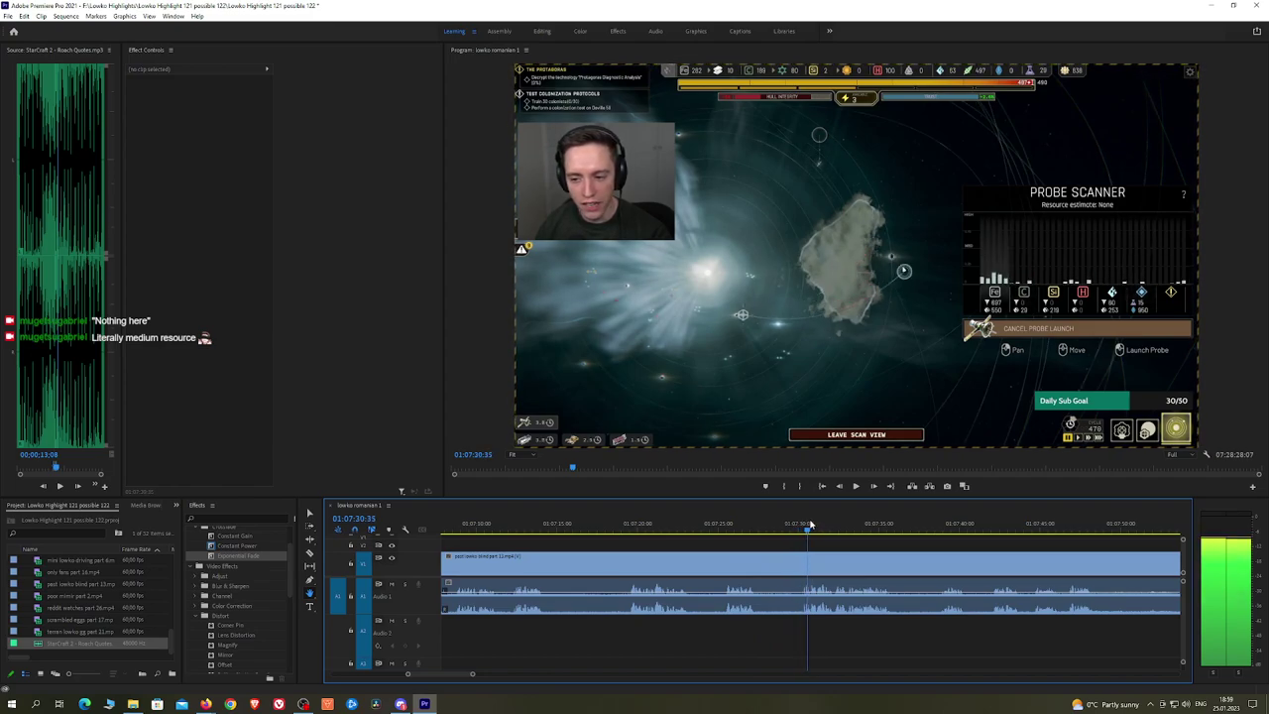
key("space")
left_click_drag(923, 541, 775, 543)
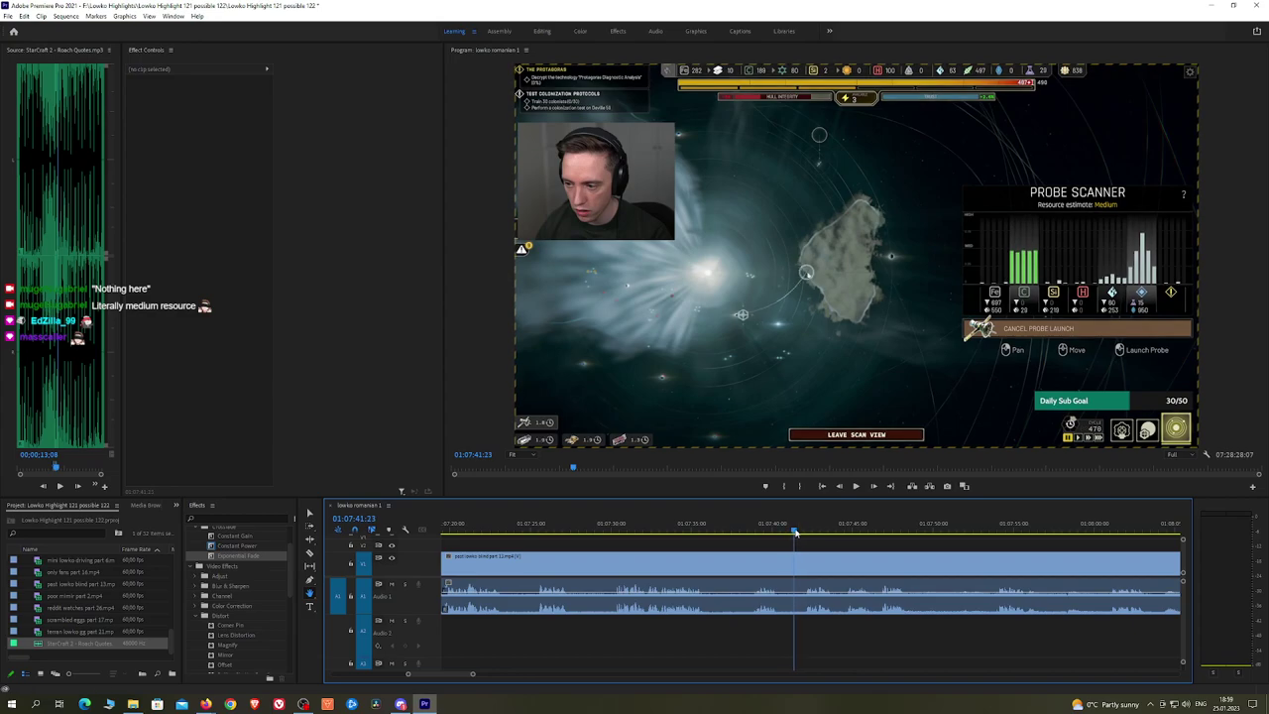
left_click_drag(792, 533, 798, 533)
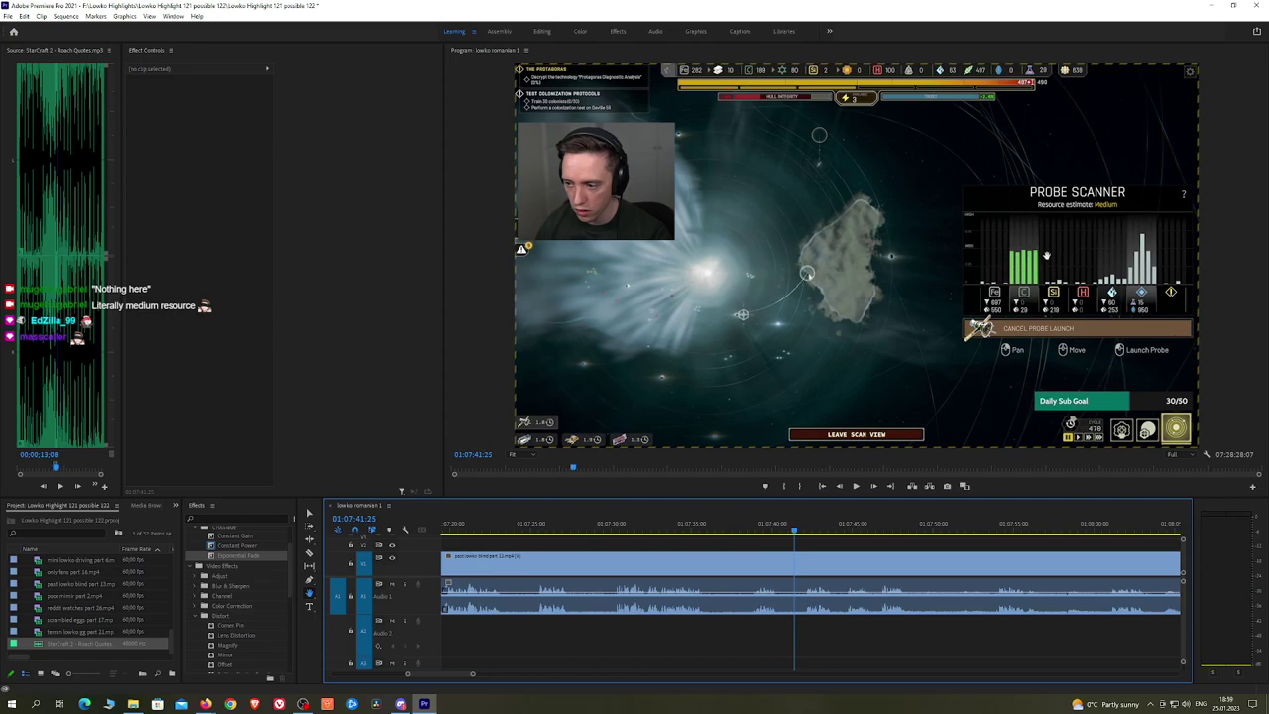
key("space")
left_click_drag(850, 543, 792, 541)
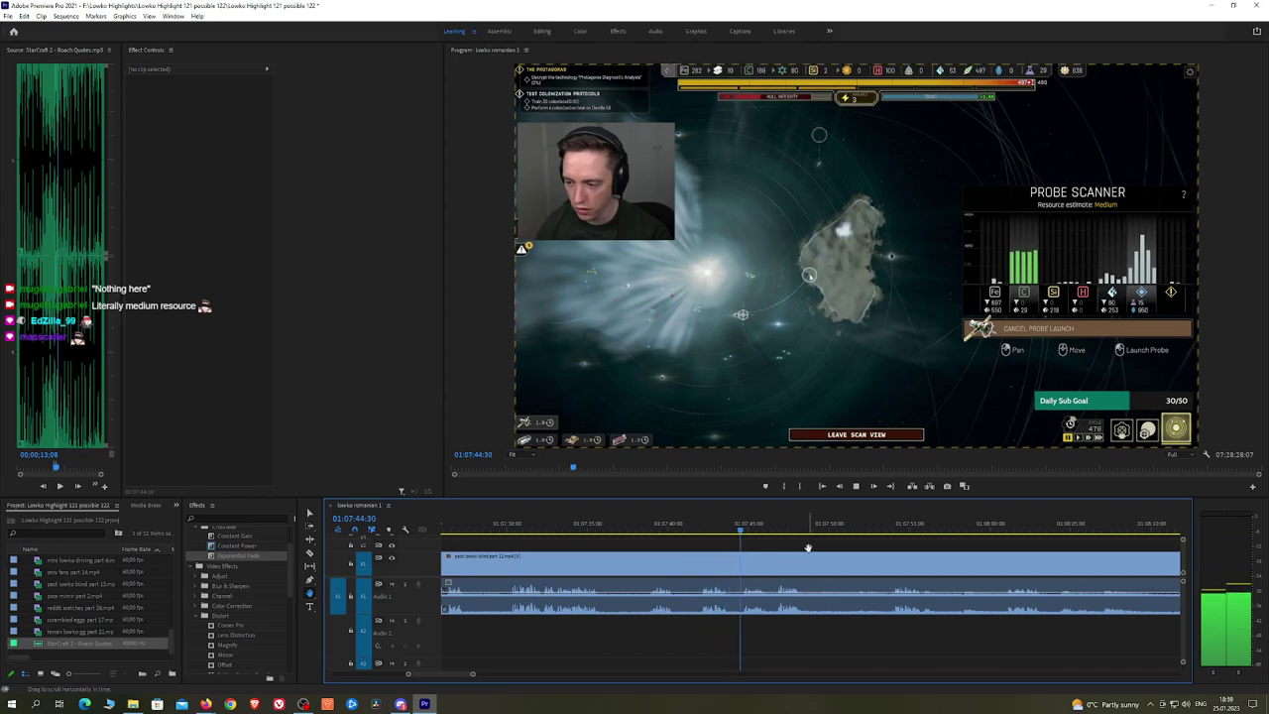
left_click_drag(824, 547, 777, 548)
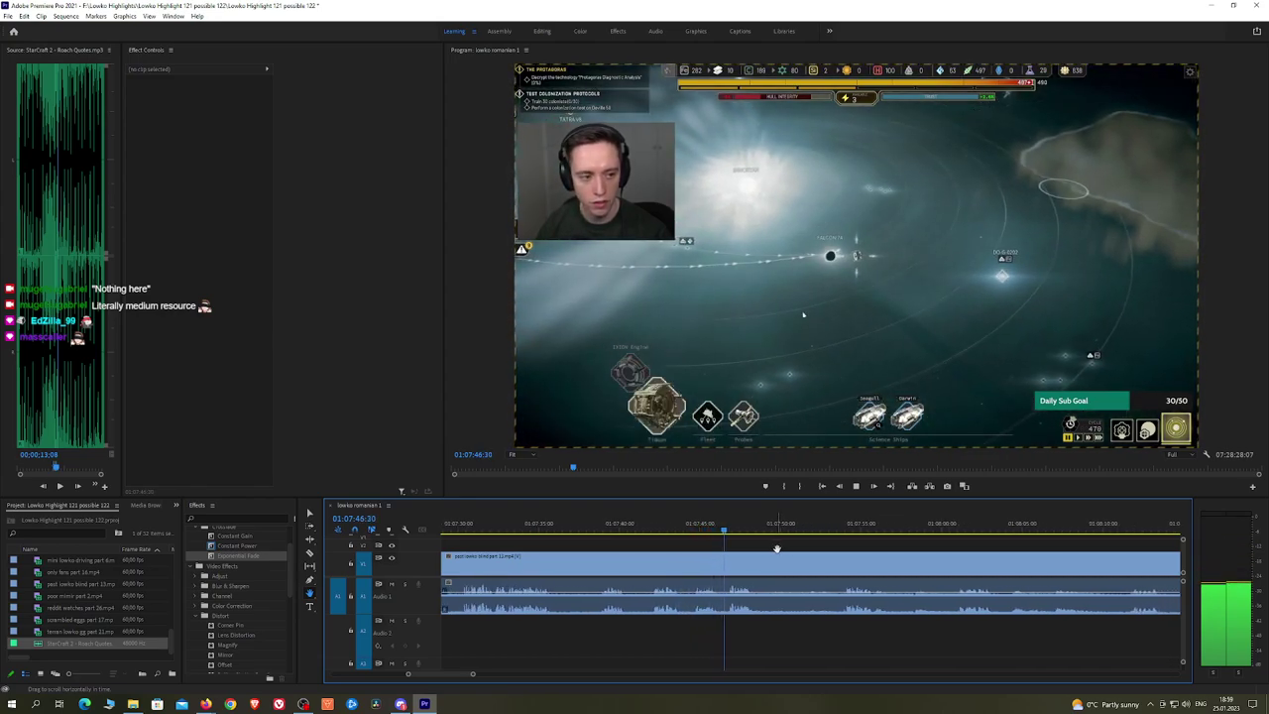
scroll(753, 553, "right", 1)
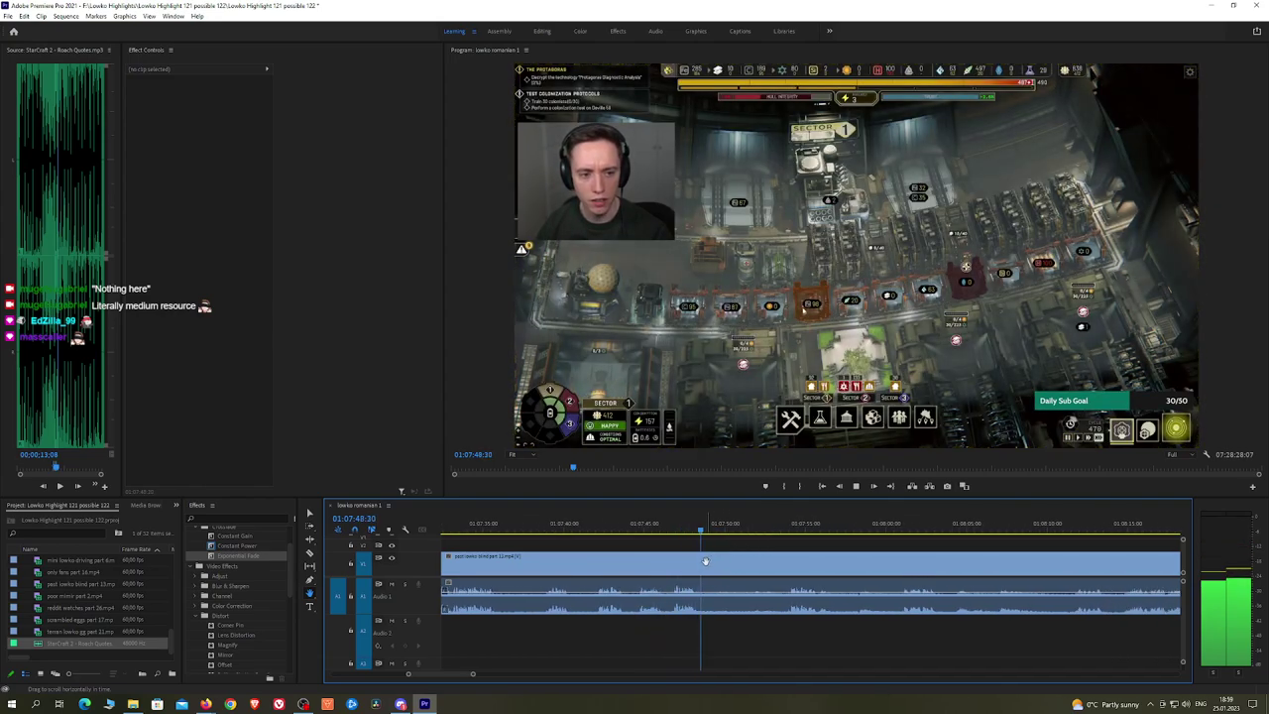
Step: Razor-cut the stream clip at the playhead, then find the next scene past 01:09:07
key("c")
left_click(705, 561)
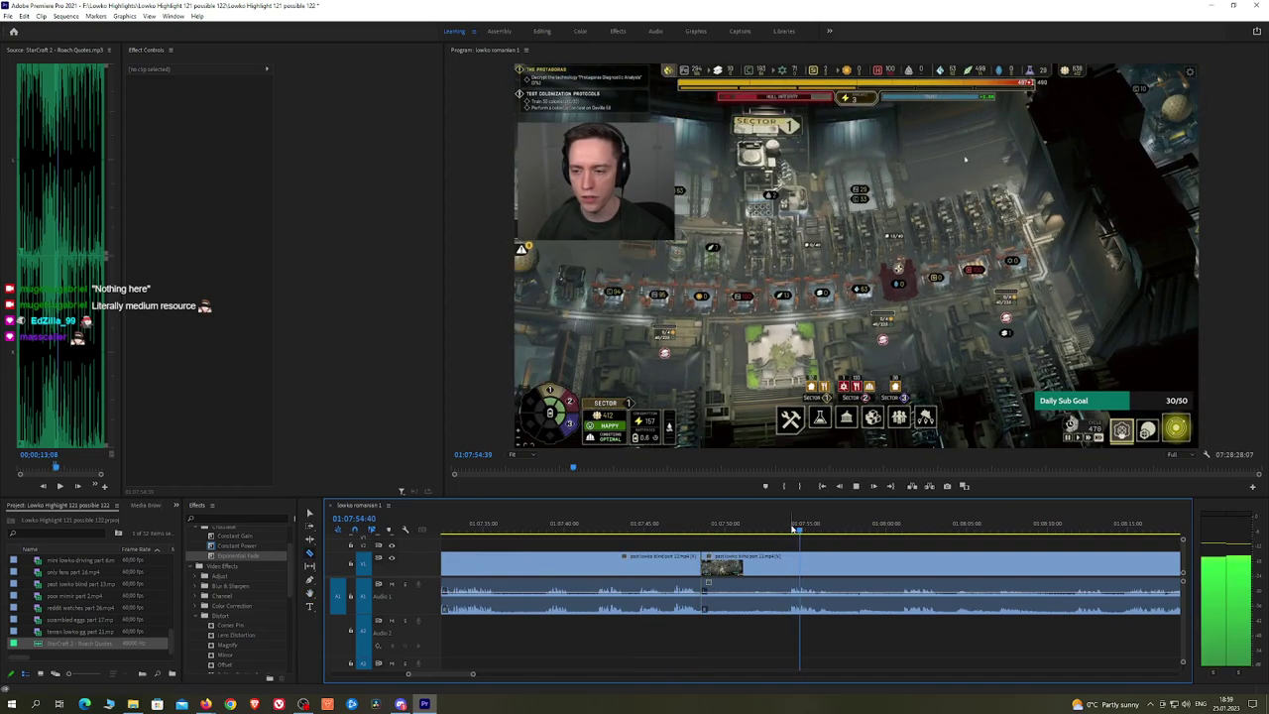
scroll(896, 559, "down", 9)
key("h")
left_click_drag(945, 545, 593, 545)
left_click_drag(725, 533, 932, 533)
key("space")
key("equal")
key("equal")
key("equal")
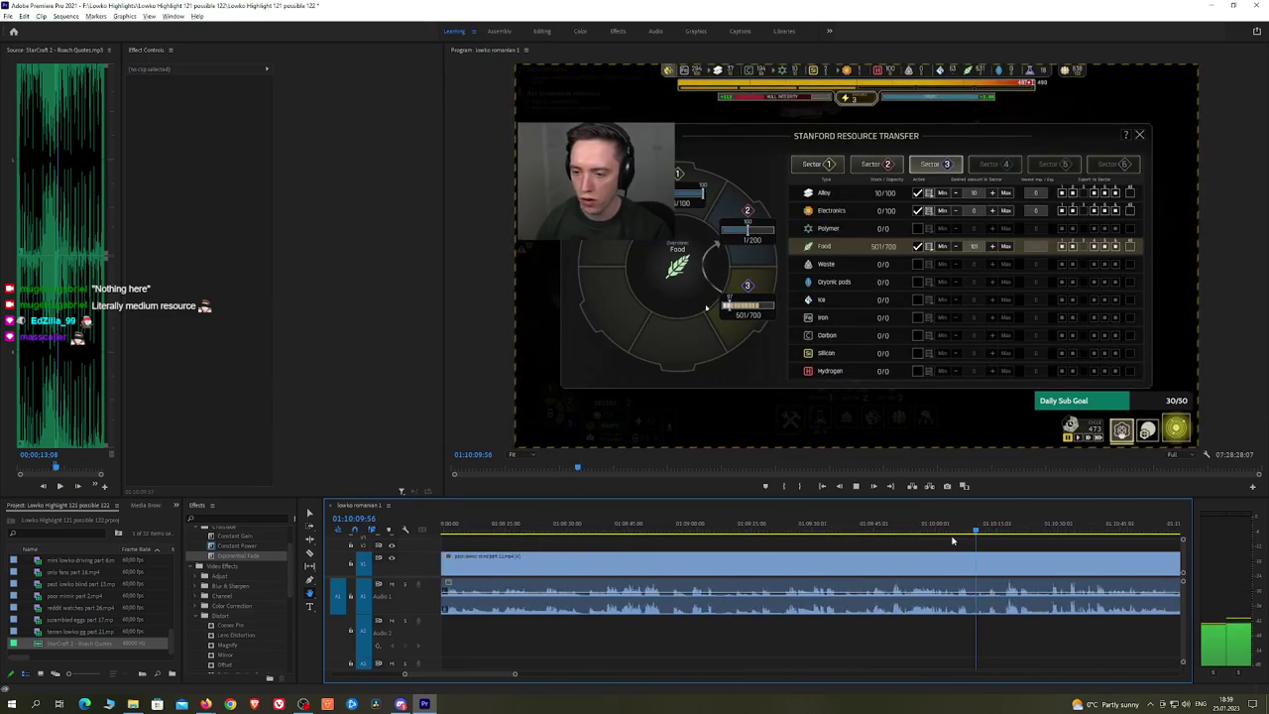
key("equal")
left_click_drag(956, 529, 799, 560)
key("space")
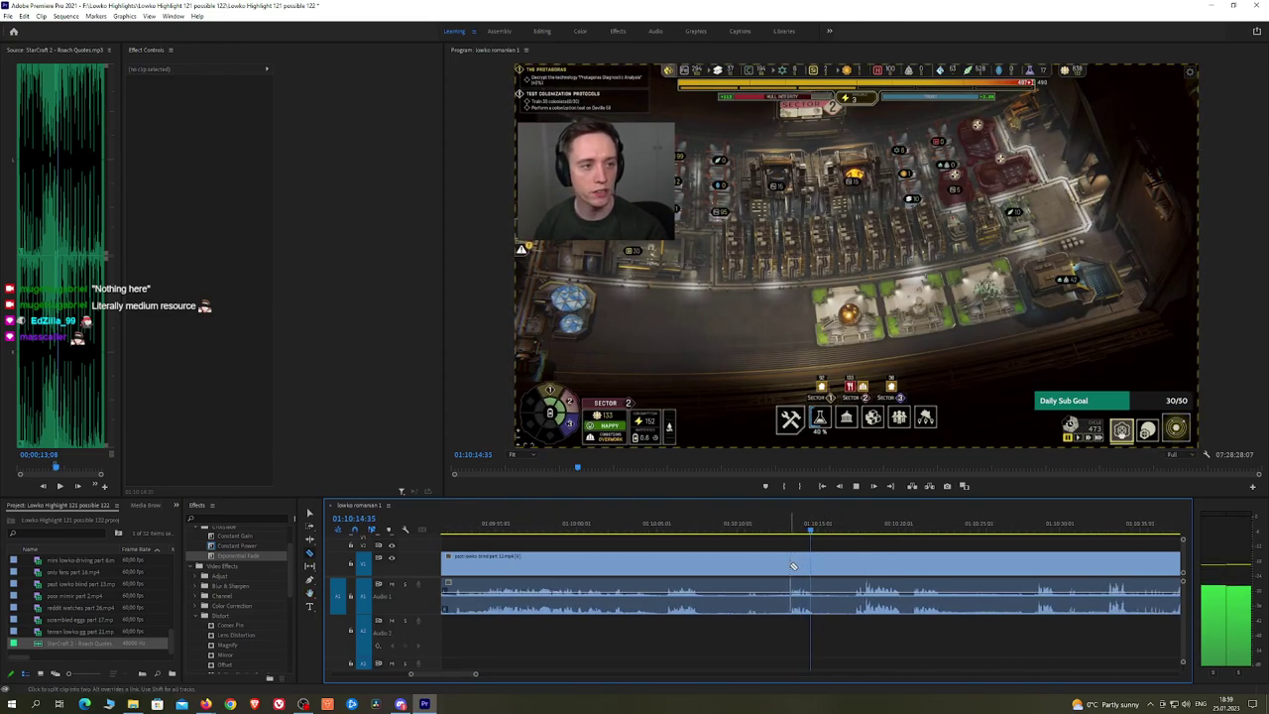
Step: Cut at the new scene, ripple delete the stretch between, and add a Constant Power audio crossfade
left_click(790, 566)
key("v")
left_click(777, 567)
key("shift+Delete")
key("Up")
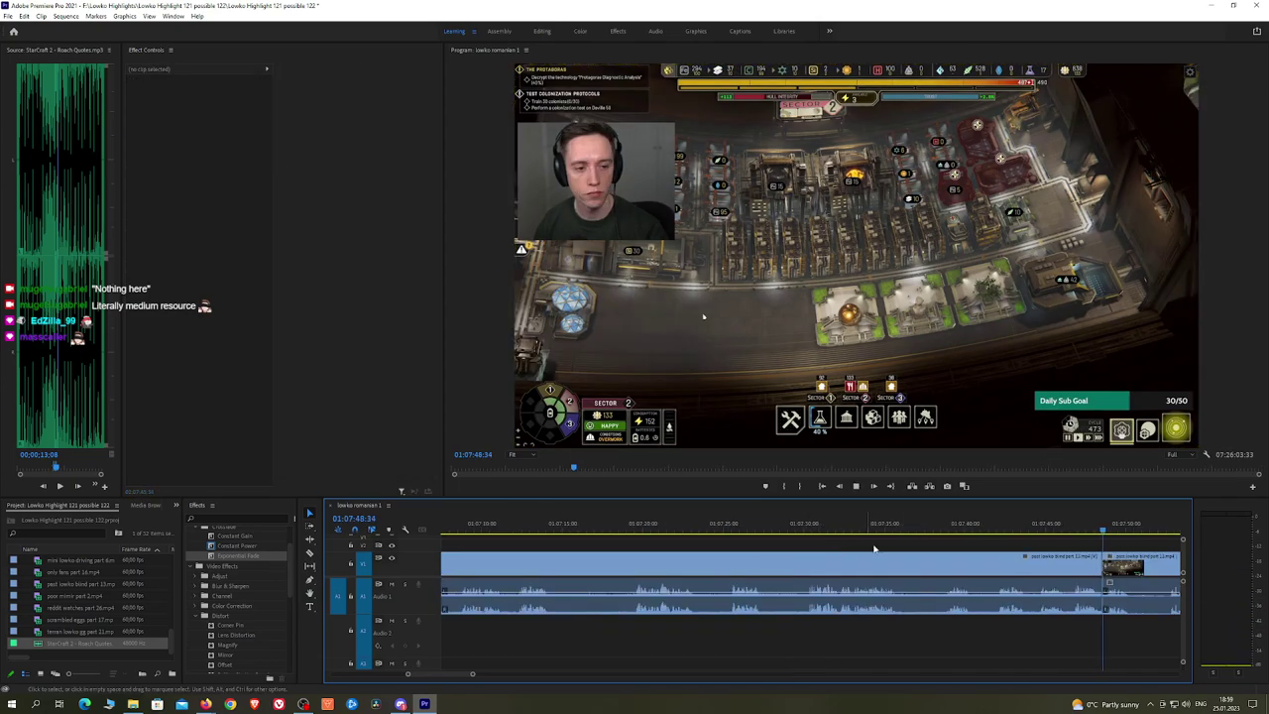
key("space")
left_click_drag(238, 547, 1103, 596)
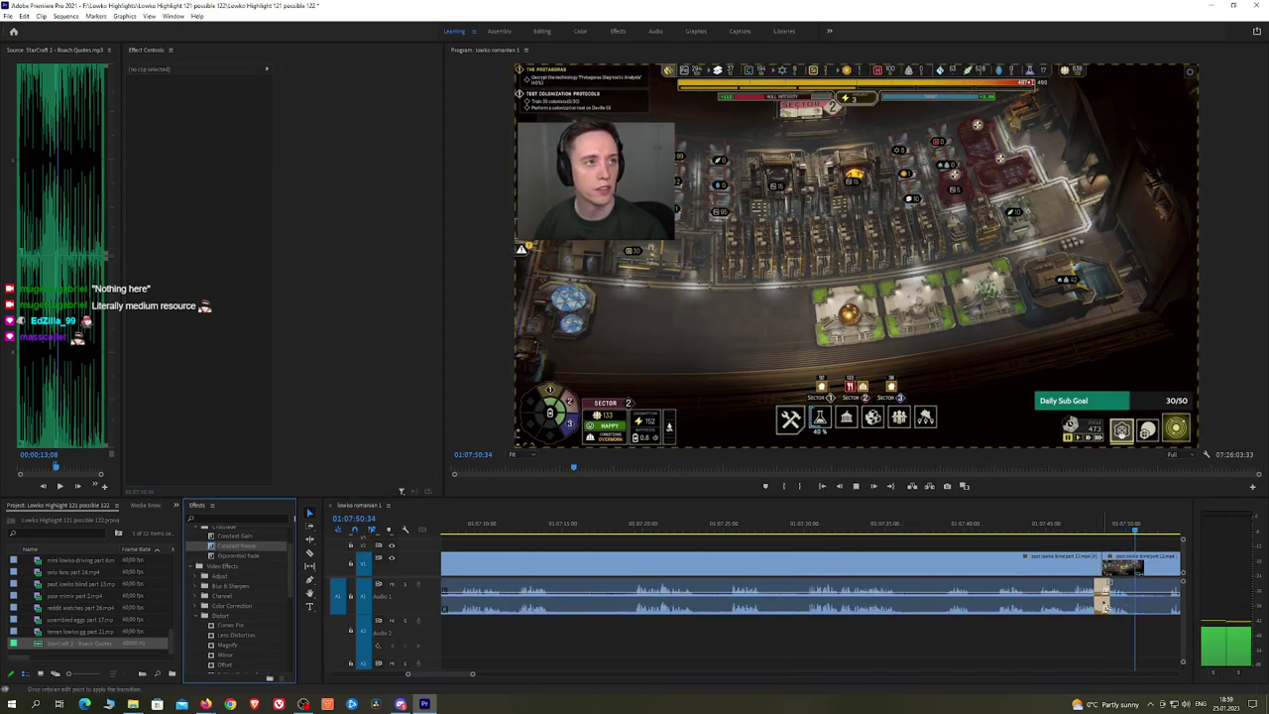
key("h")
left_click_drag(548, 545, 733, 547)
Step: Cut at the end of a dull moment, ripple delete that short piece, and replay the join
key("c")
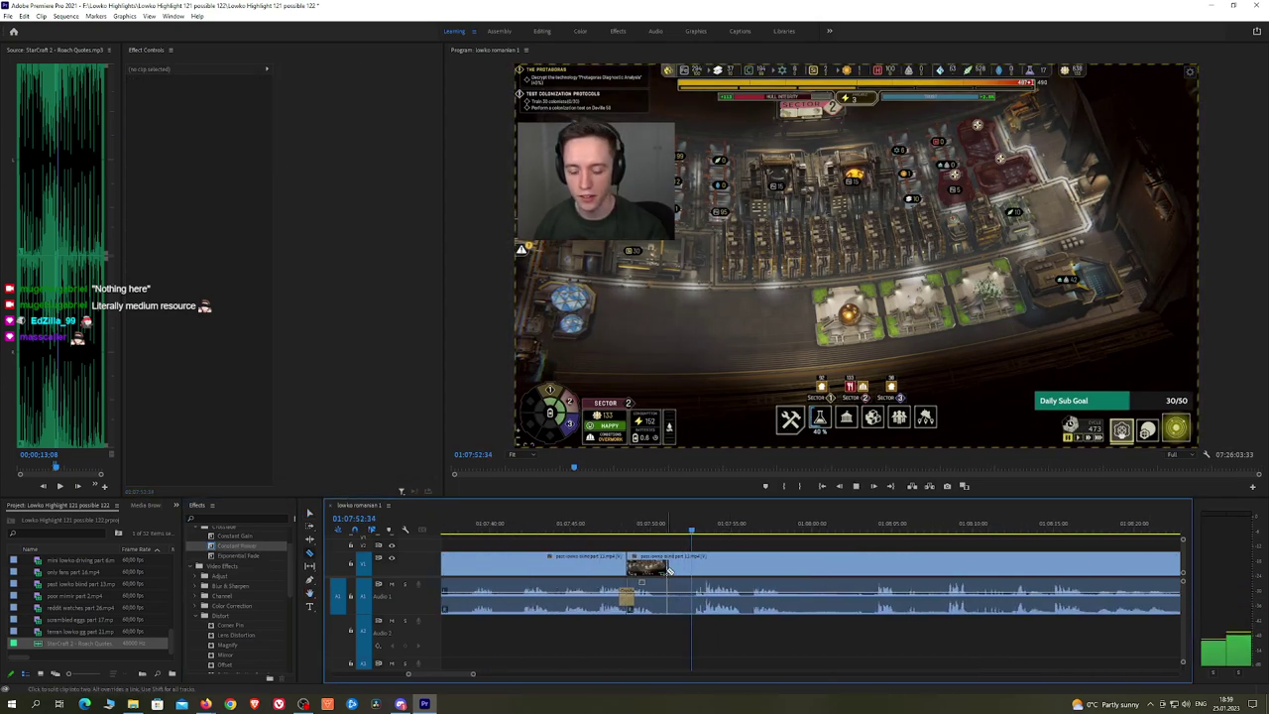
left_click(694, 566)
key("v")
left_click(682, 568)
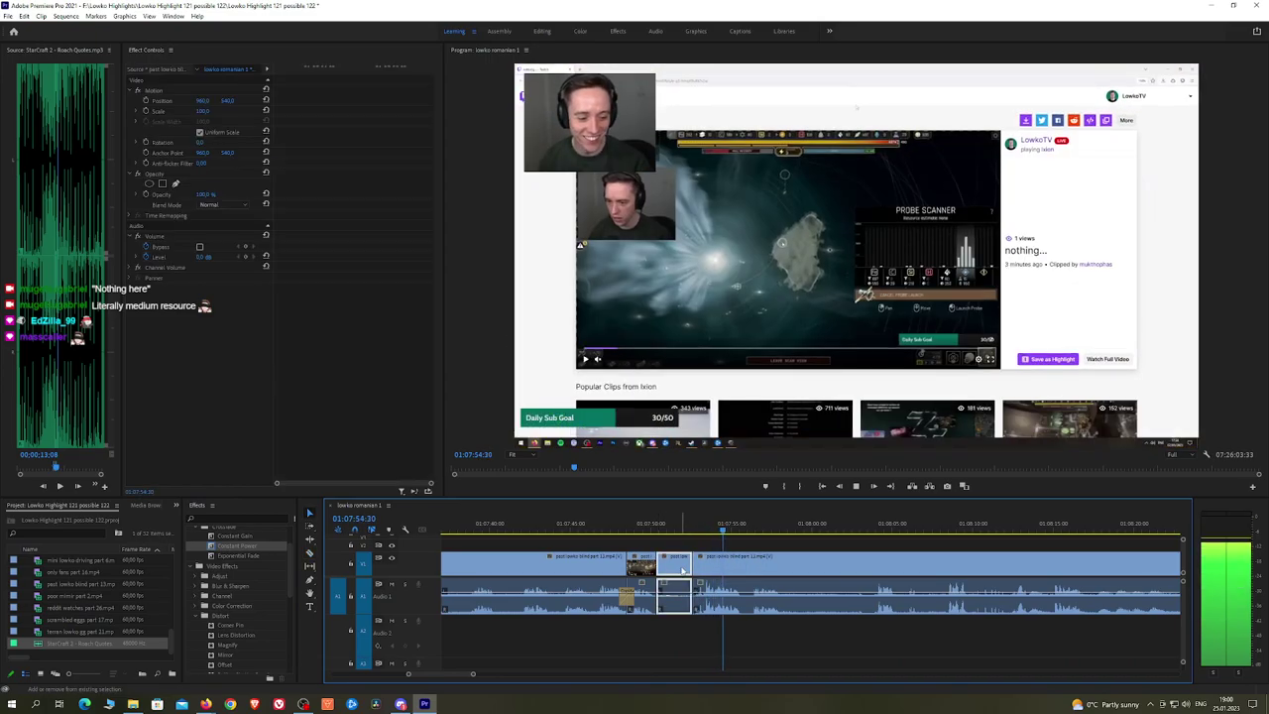
key("shift+Delete")
key("space")
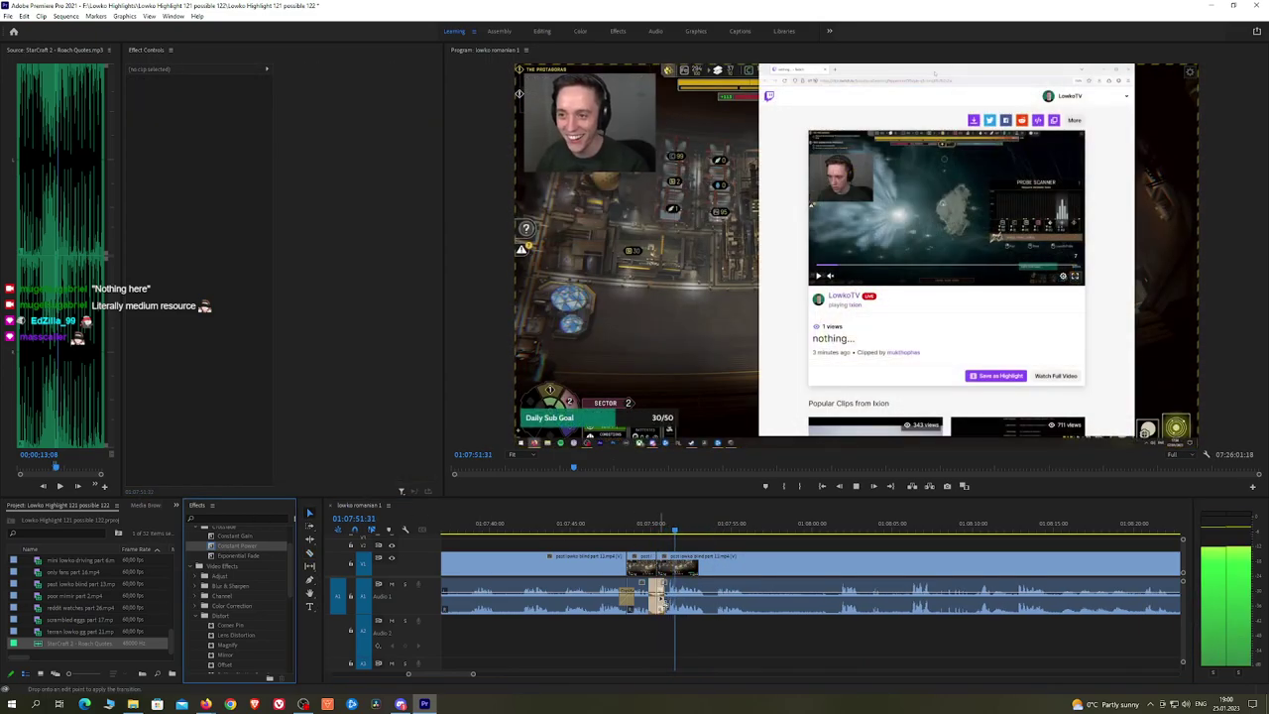
key("h")
mouse_move(774, 544)
left_mouse_down()
mouse_move(738, 544)
mouse_move(743, 531)
mouse_move(785, 532)
left_mouse_up()
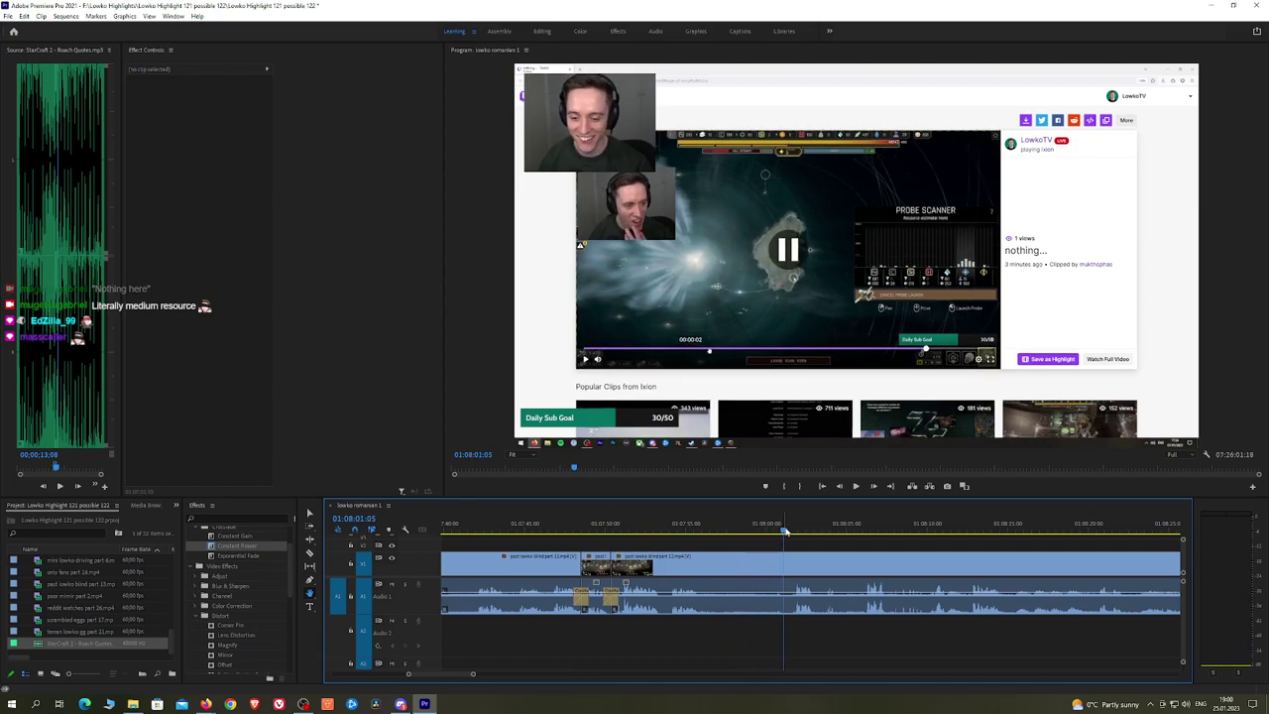
key("space")
left_click_drag(891, 545, 816, 539)
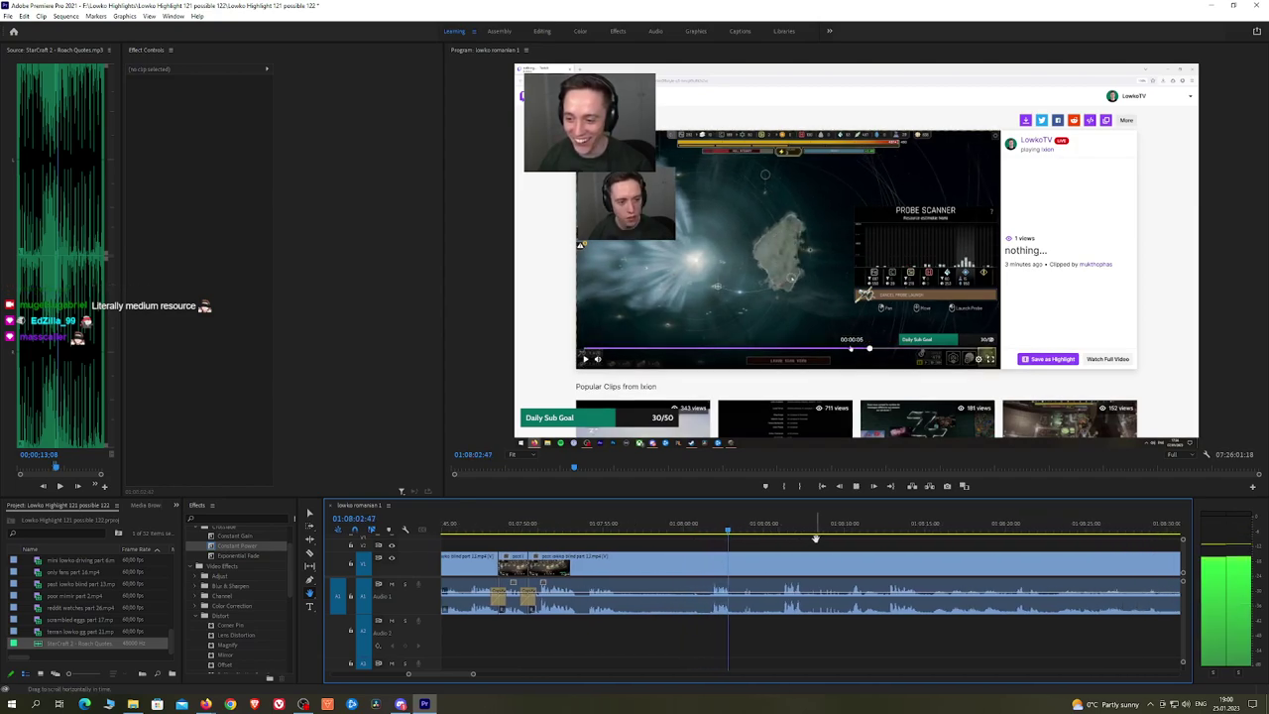
left_click(781, 527)
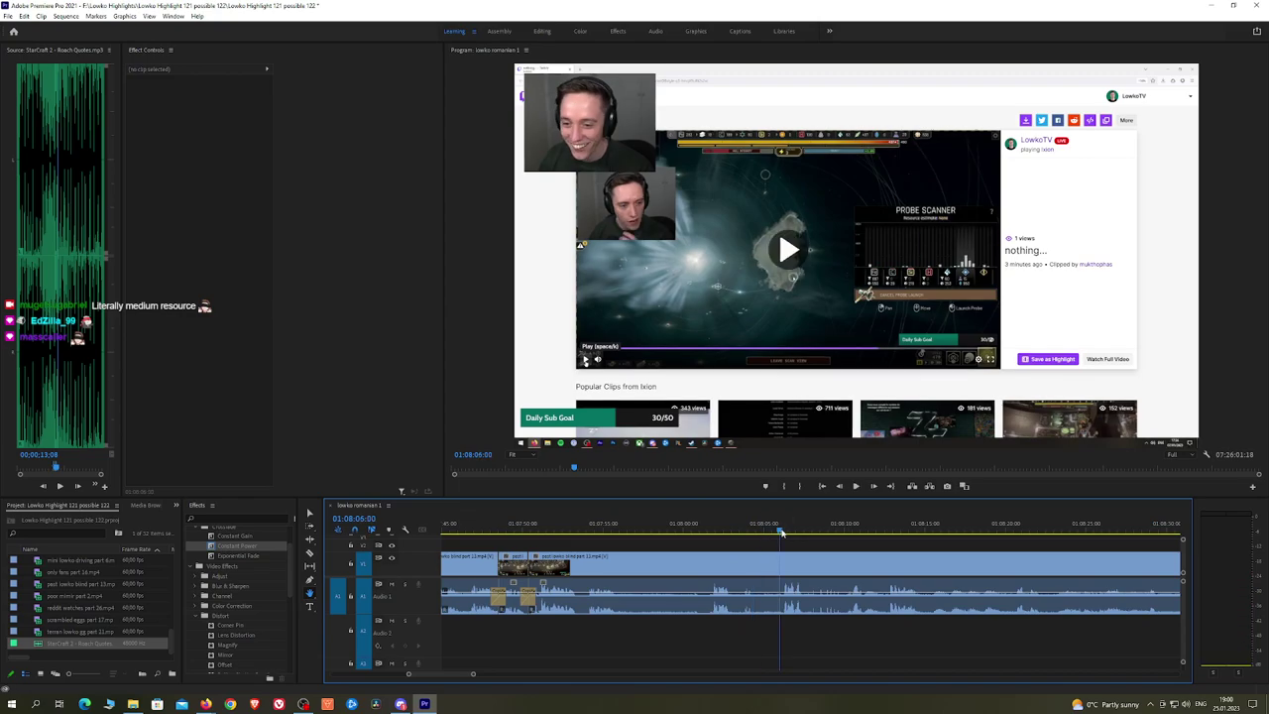
key("space")
left_click_drag(903, 538, 745, 541)
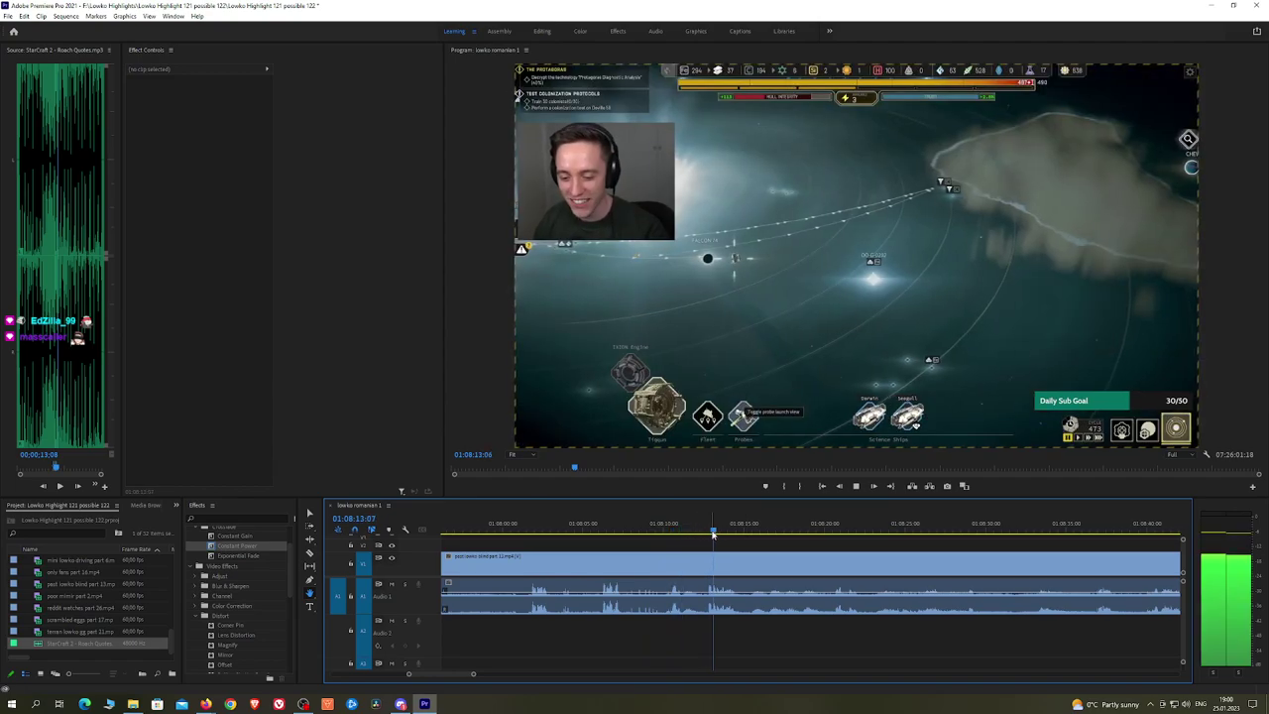
Step: Razor-cut where the dull part starts and scrub ahead to the Fleet Management screen
key("c")
left_click(690, 562)
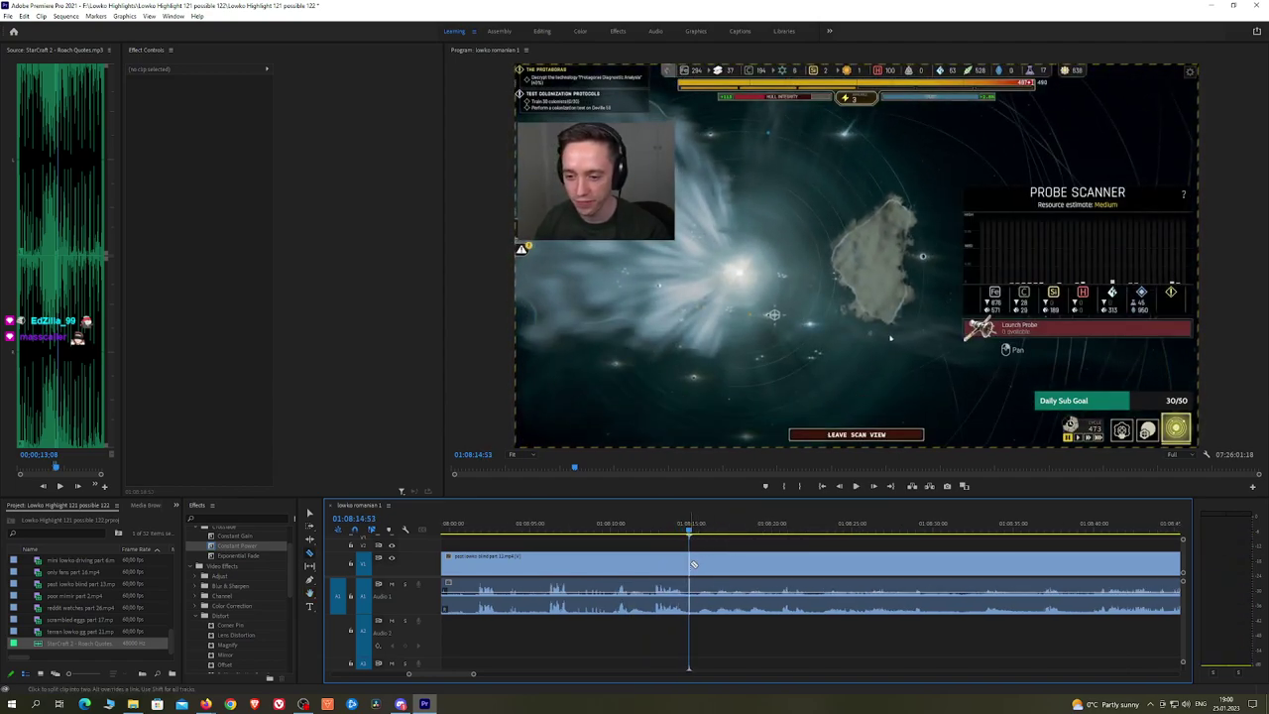
left_click(779, 528)
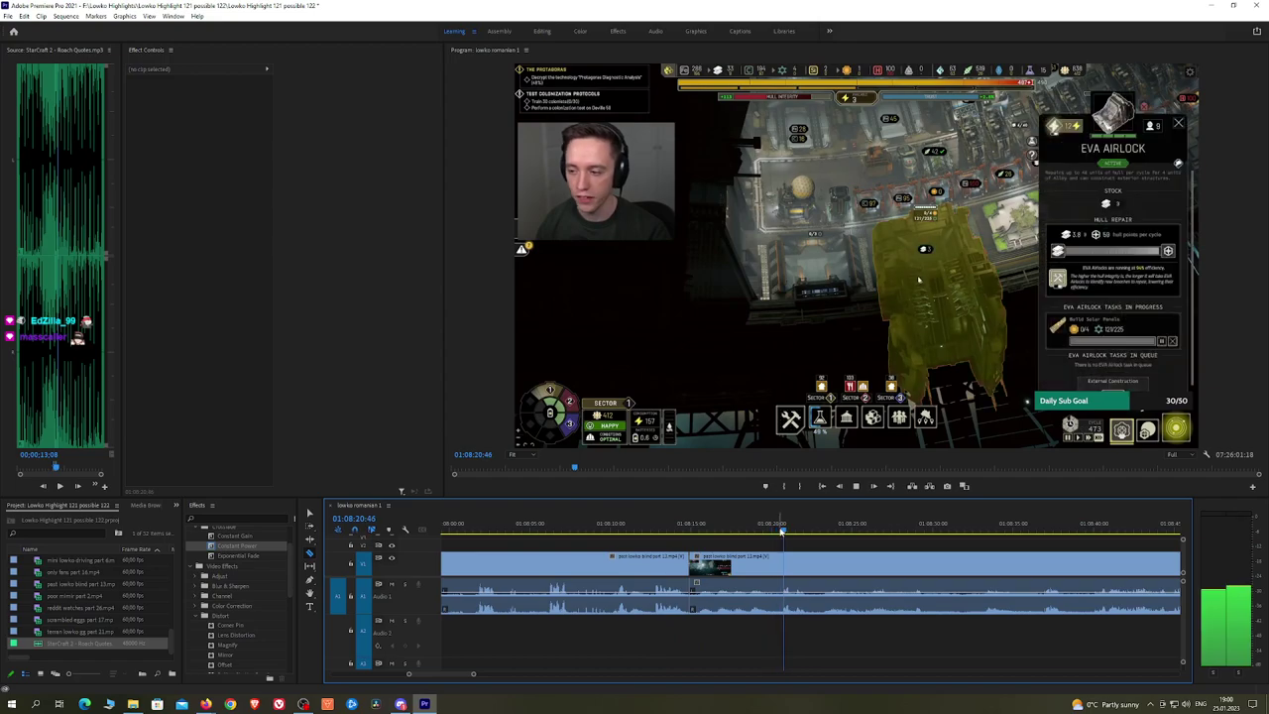
left_click_drag(954, 530, 851, 545)
key("space")
Step: Ripple delete the dull piece leading up to the Fleet Management screen
key("h")
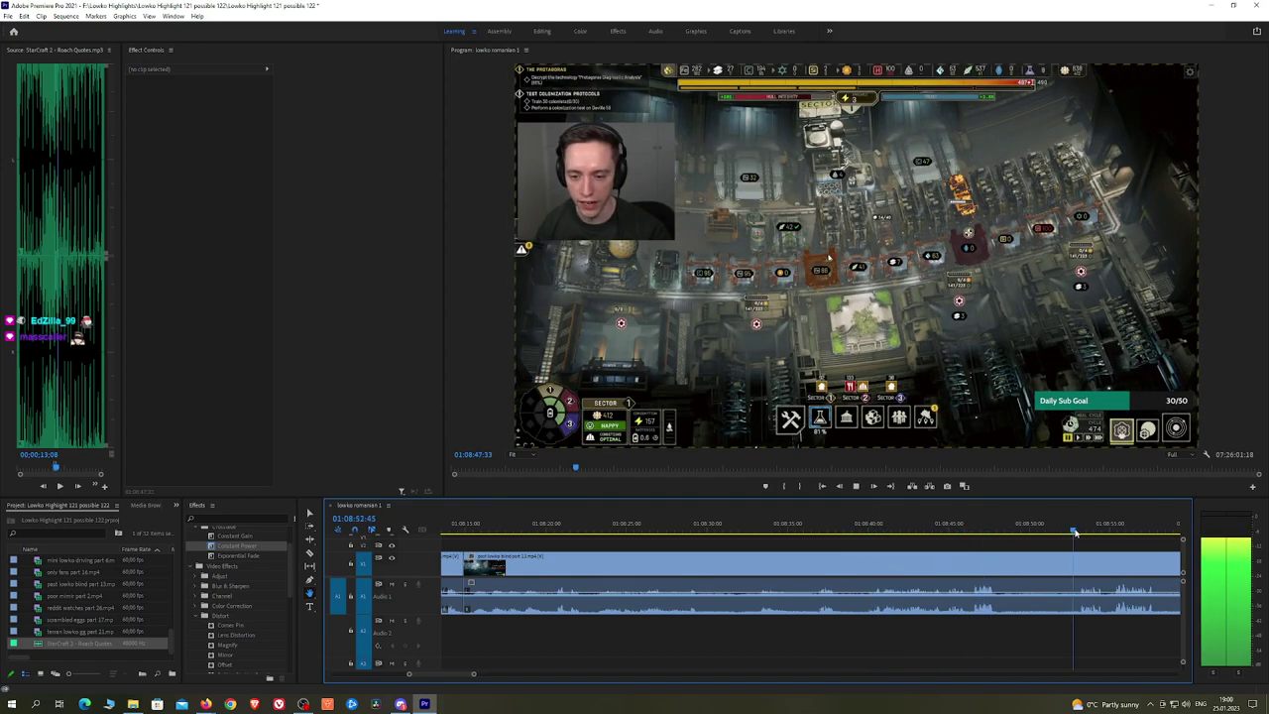
key("minus")
key("minus")
key("minus")
key("minus")
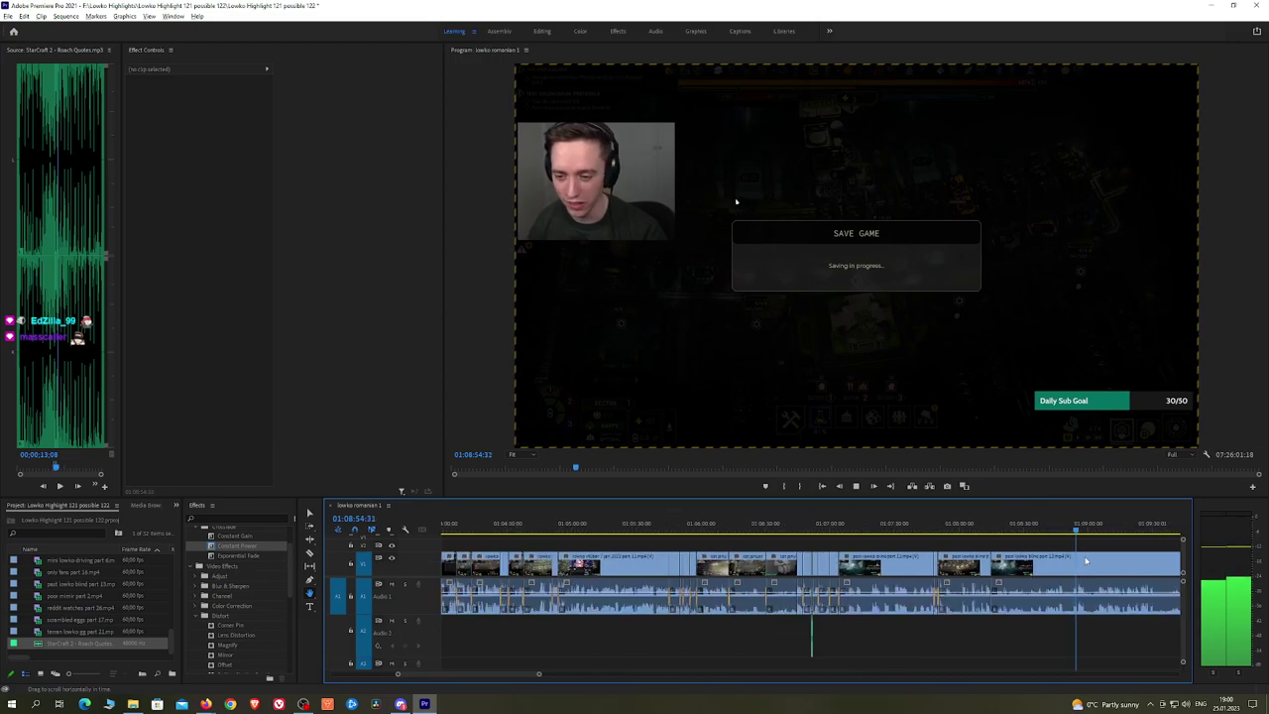
left_click_drag(1118, 542, 711, 539)
key("equal")
key("equal")
key("equal")
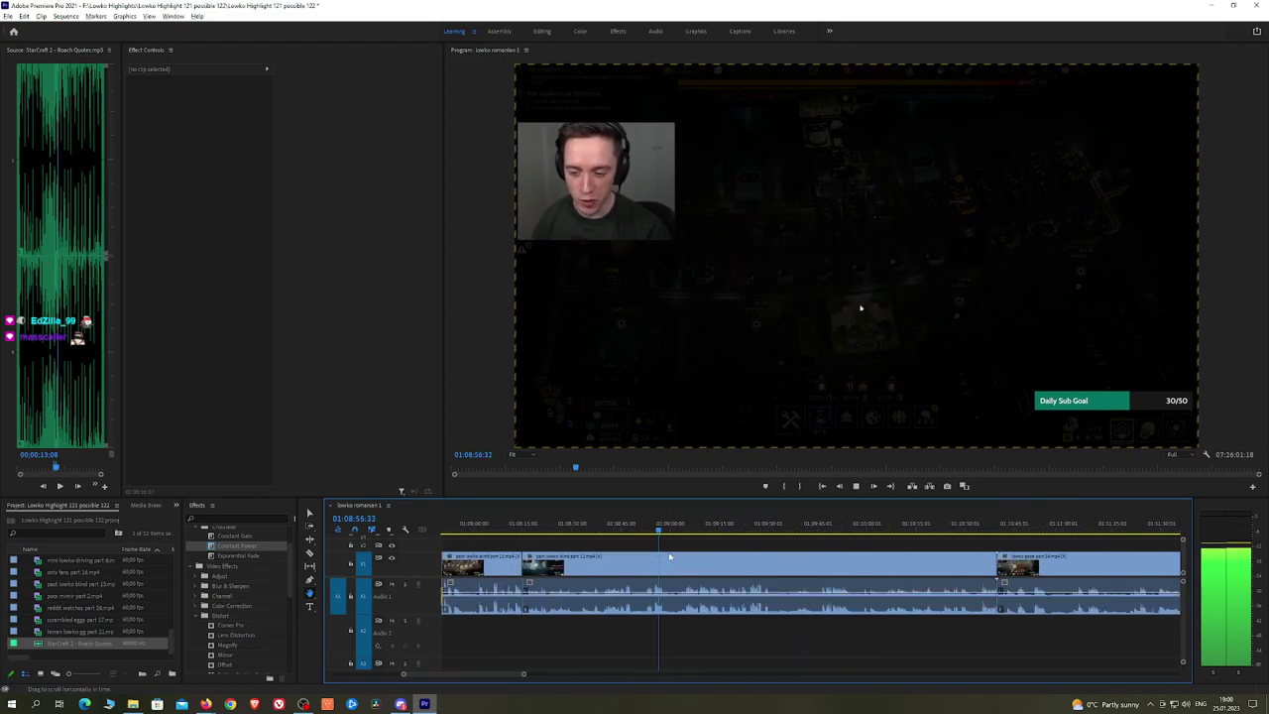
key("c")
key("v")
left_click(609, 572)
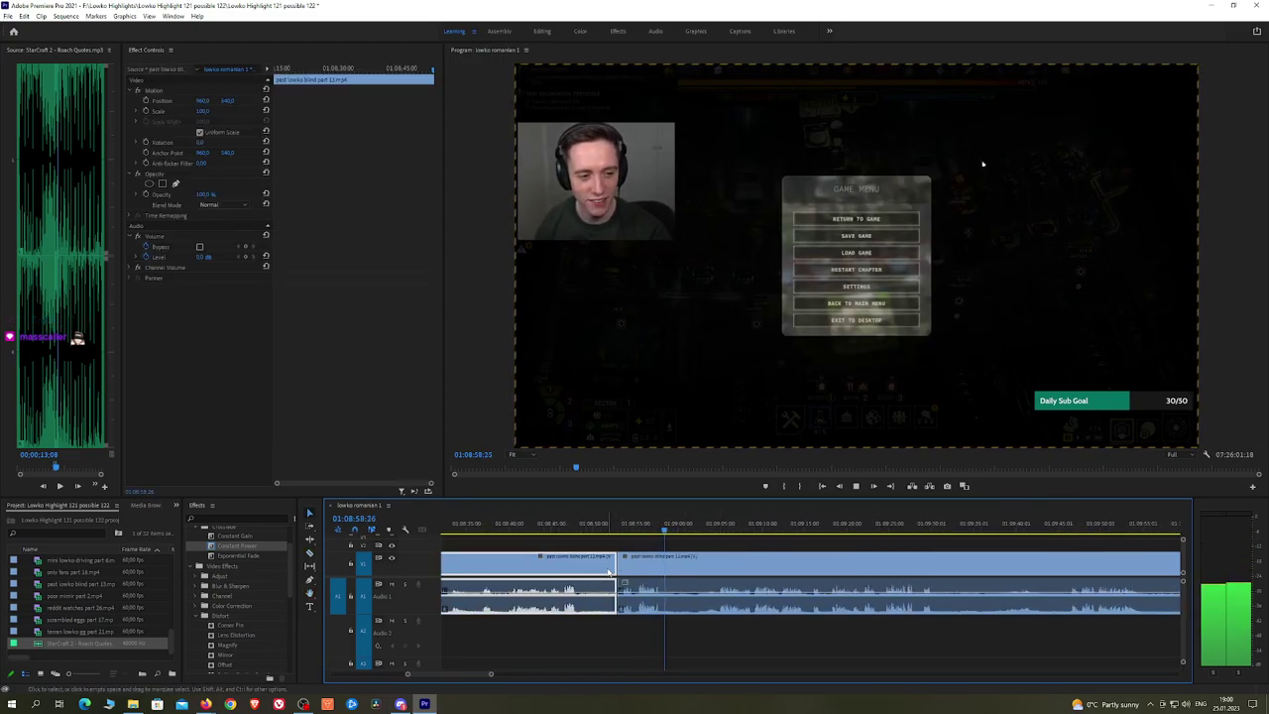
key("shift+Delete")
Step: Add a Constant Power crossfade to the audio at the new join
left_click_drag(248, 546, 590, 543)
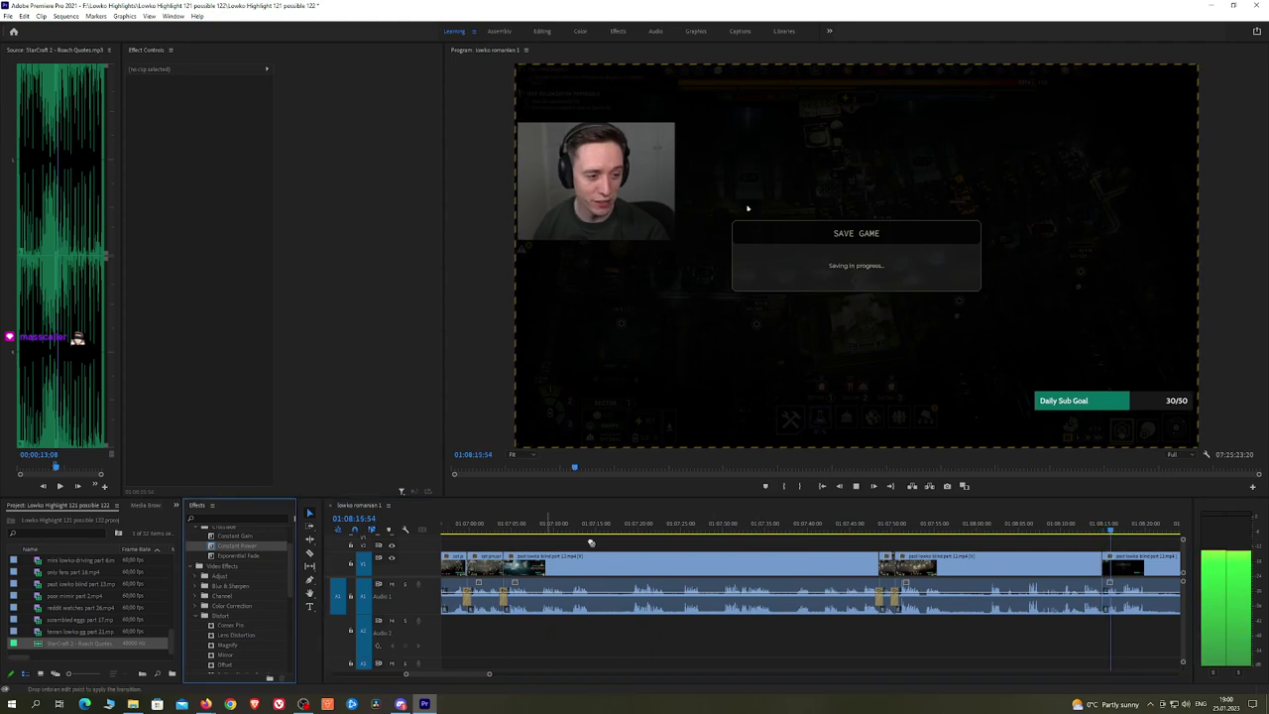
left_click_drag(1102, 603, 785, 552)
key("h")
key("equal")
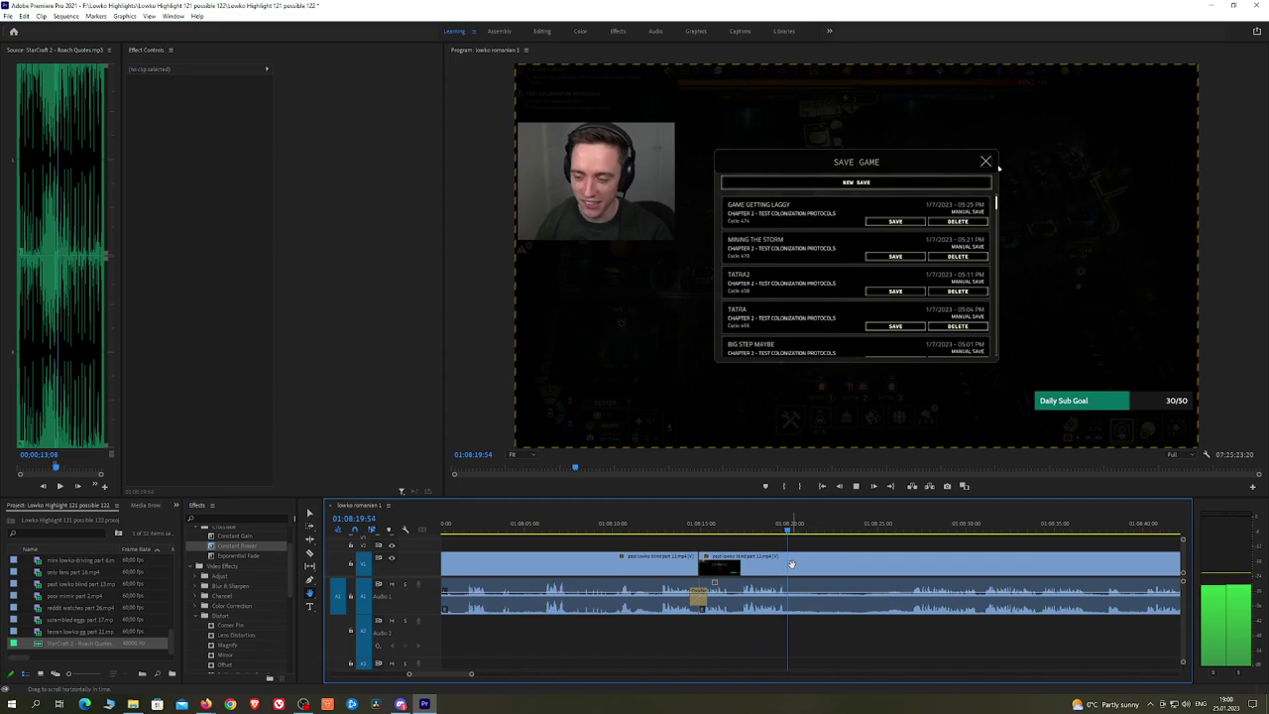
Step: Cut out the next dull stretch and ripple delete the middle piece to close the gap
key("c")
left_click(790, 563)
left_click_drag(890, 531, 912, 530)
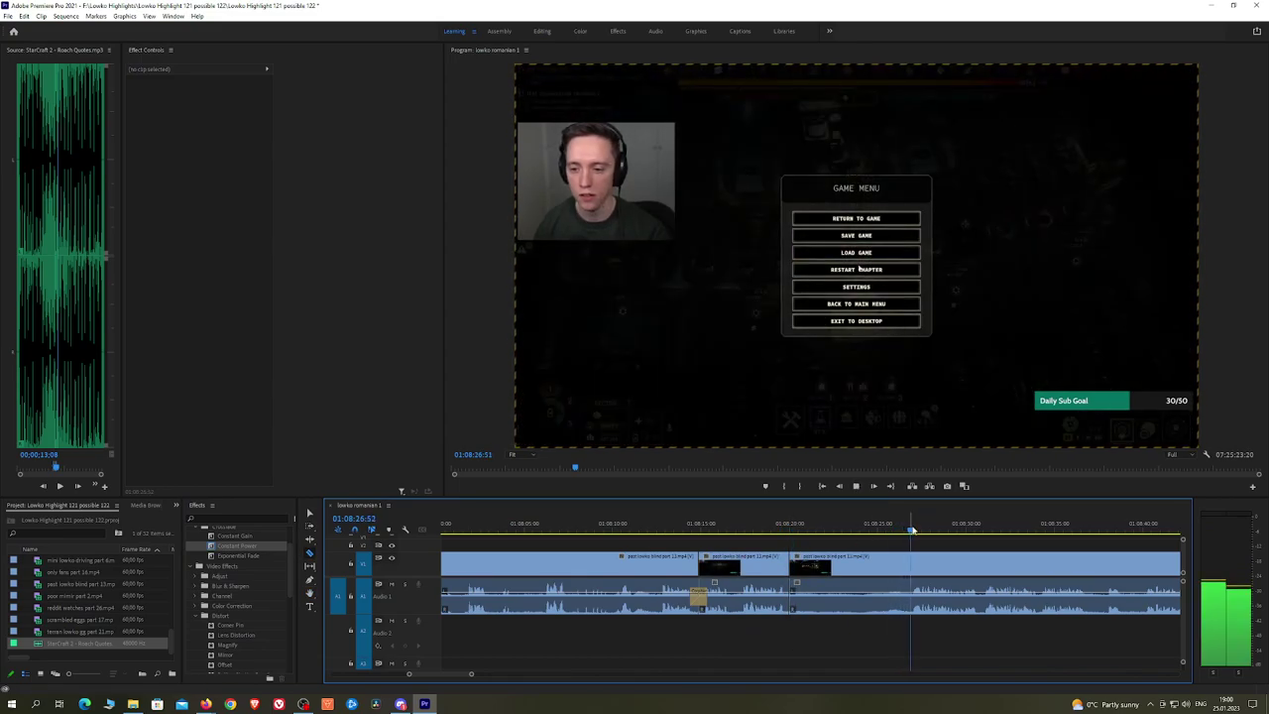
scroll(938, 540, "down", 3)
key("h")
left_click_drag(1139, 567, 801, 571)
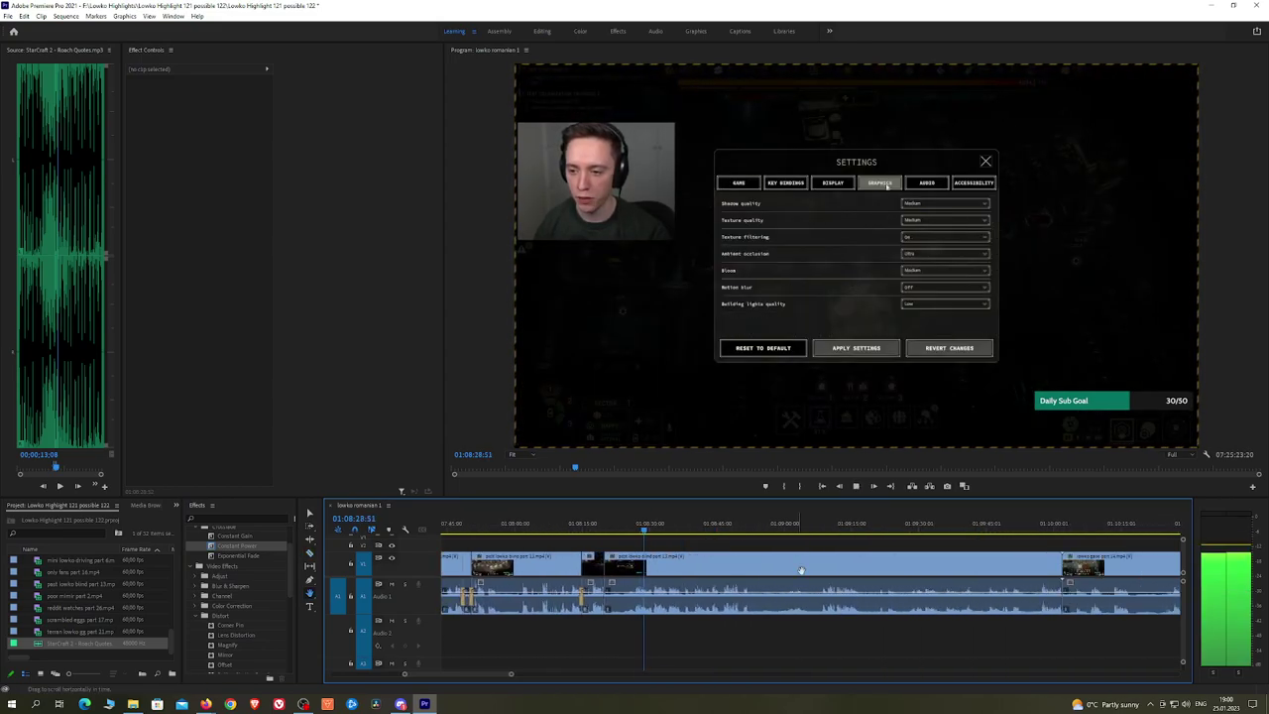
key("v")
left_click(819, 576)
key("shift+Delete")
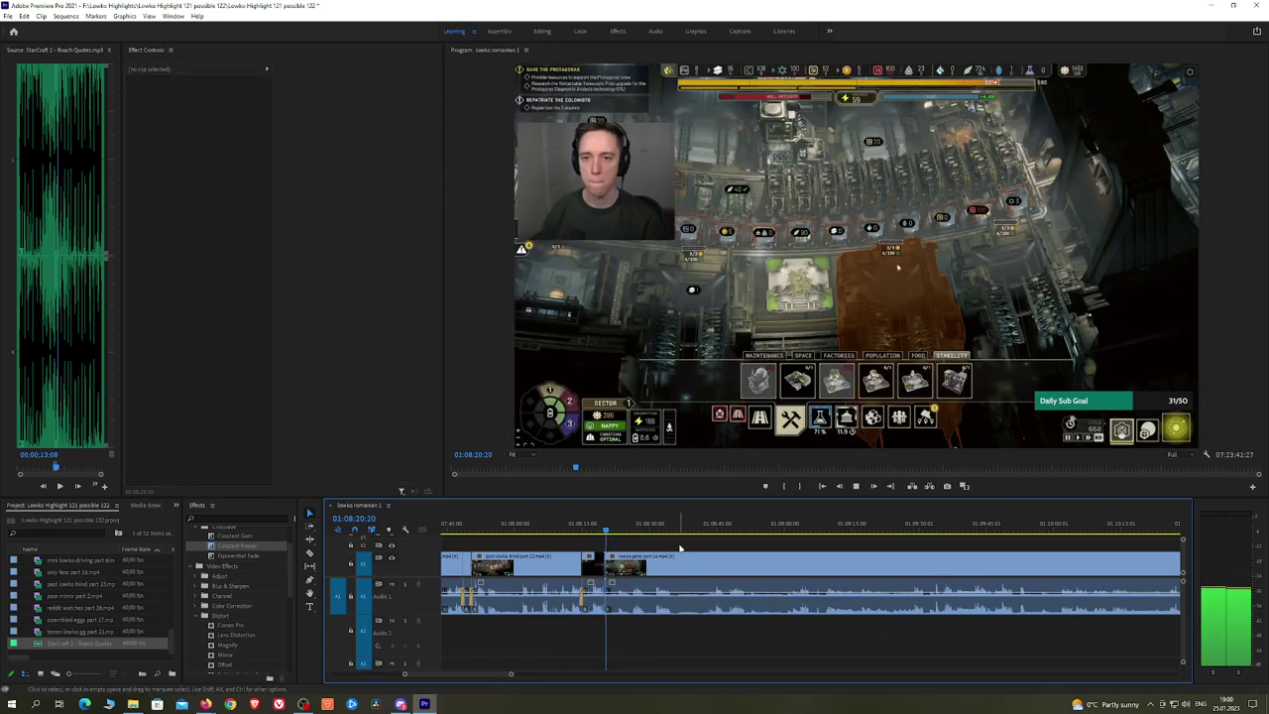
Step: Scrub ahead past the tech tree scene to locate the later sector 3 base scene
left_click_drag(645, 527, 657, 530)
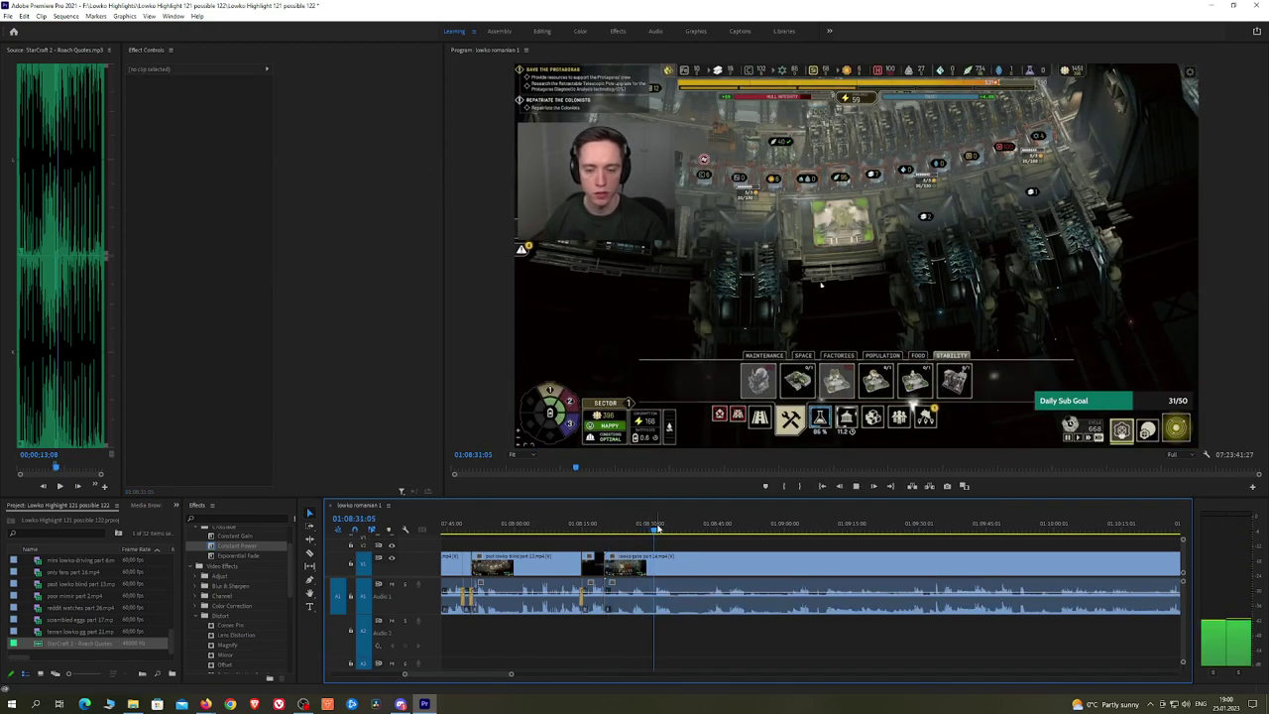
left_click(714, 527)
left_click(870, 527)
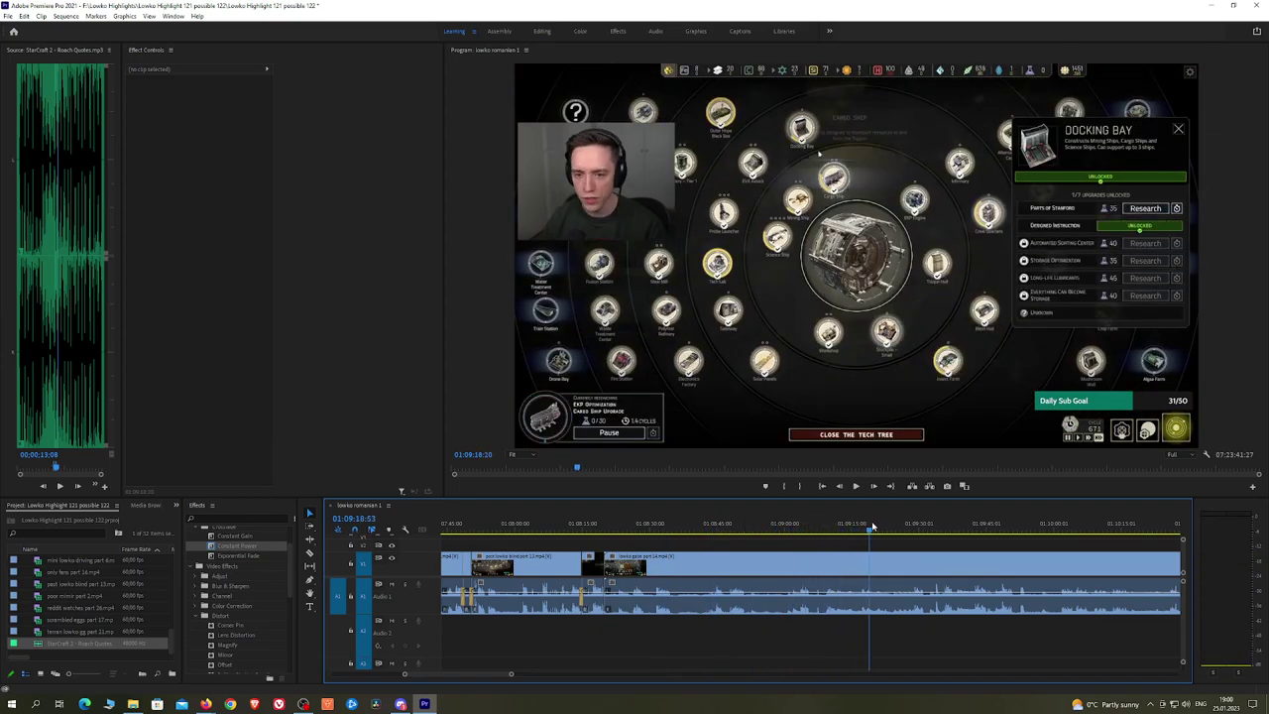
left_click(920, 524)
left_click(925, 525)
scroll(960, 545, "down", 5)
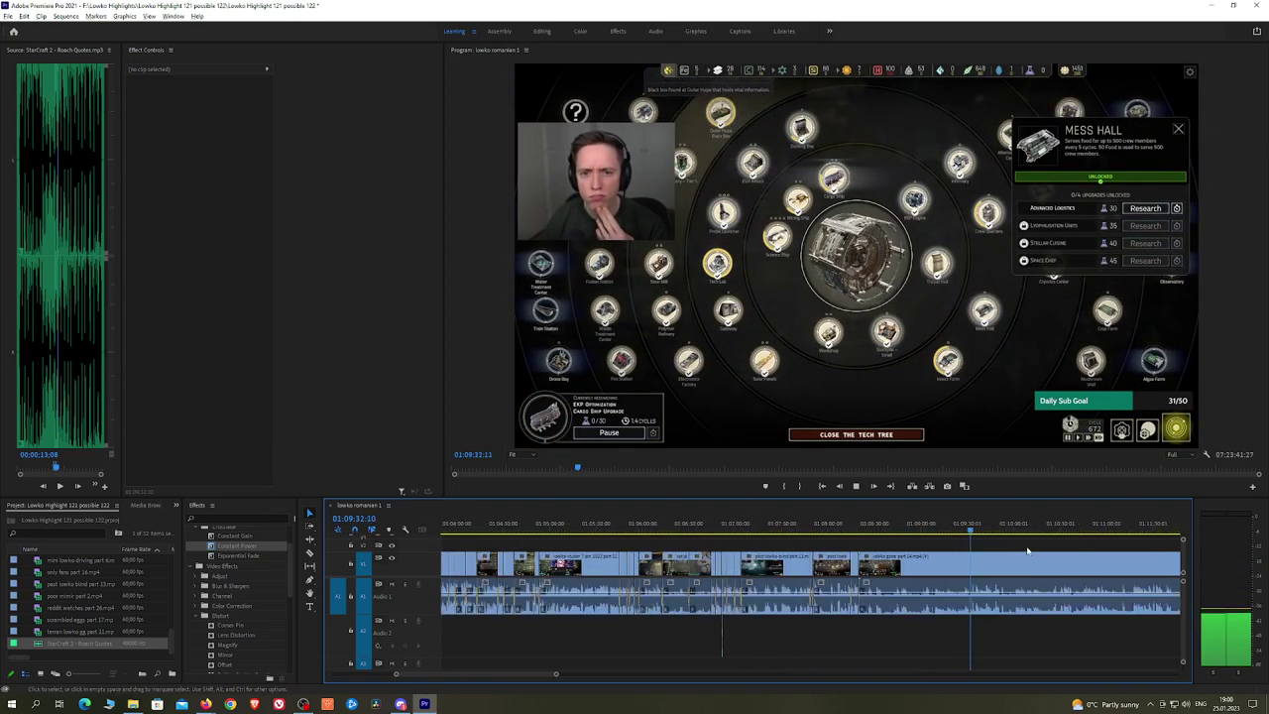
scroll(1027, 550, "down", 3)
key("h")
left_click_drag(1063, 550, 785, 532)
key("space")
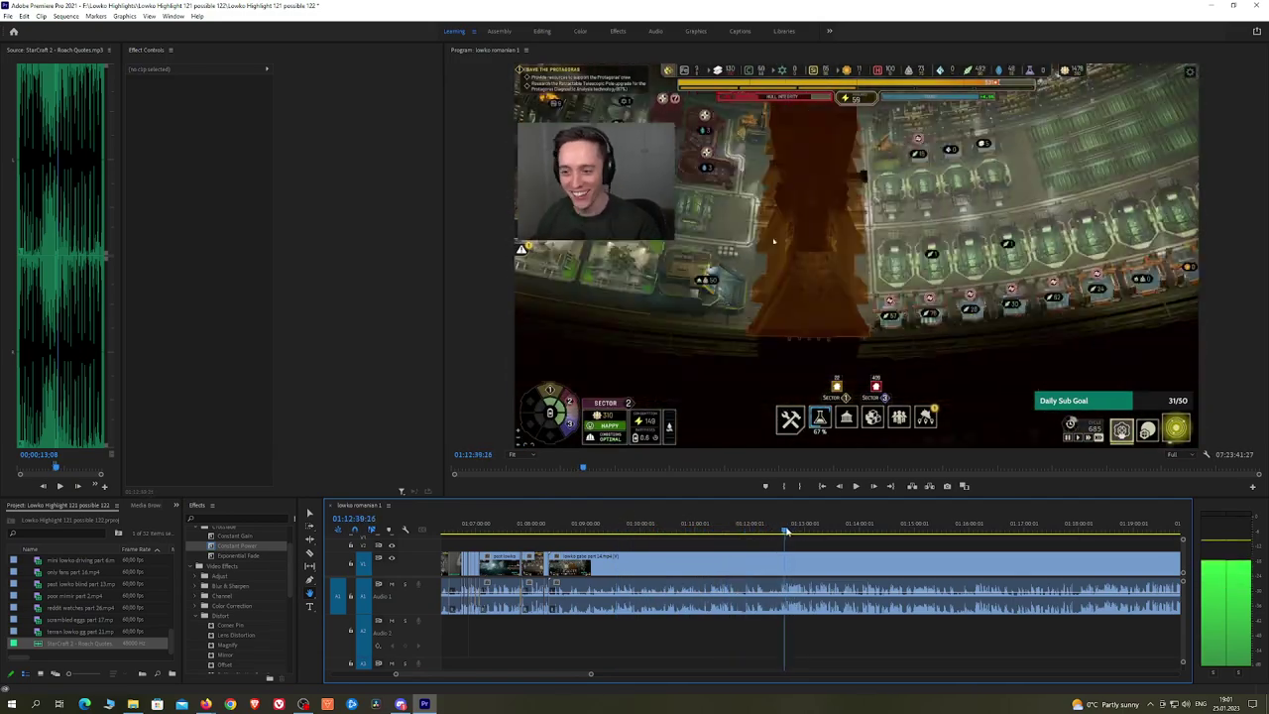
key("space")
scroll(788, 555, "up", 4)
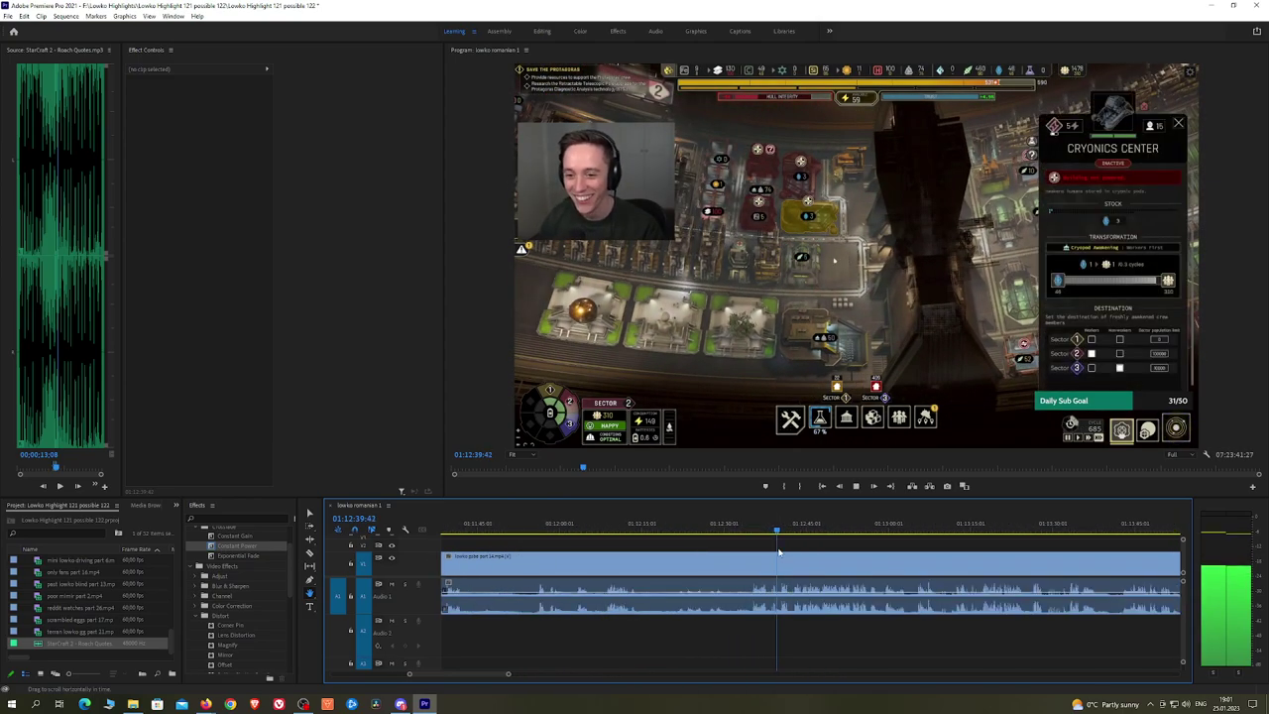
Step: Razor-cut where the sector 3 scene begins and select the long stretch before it
left_click(753, 528)
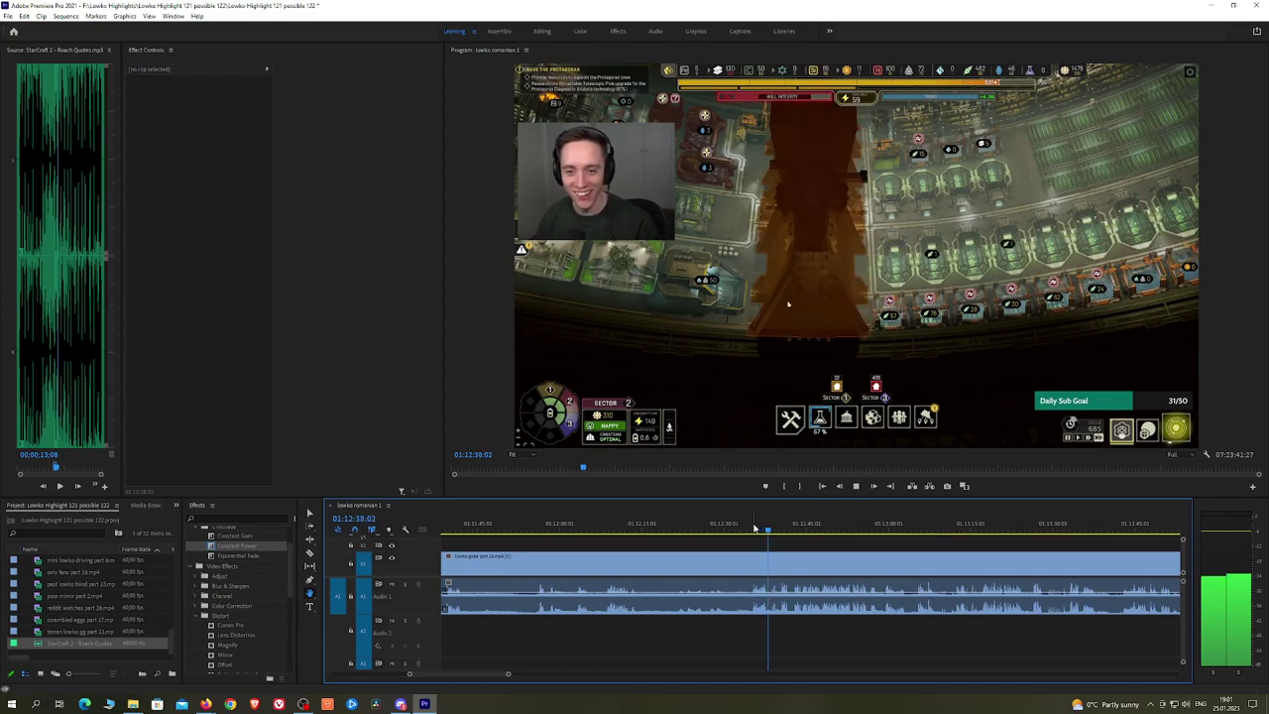
left_click(607, 527)
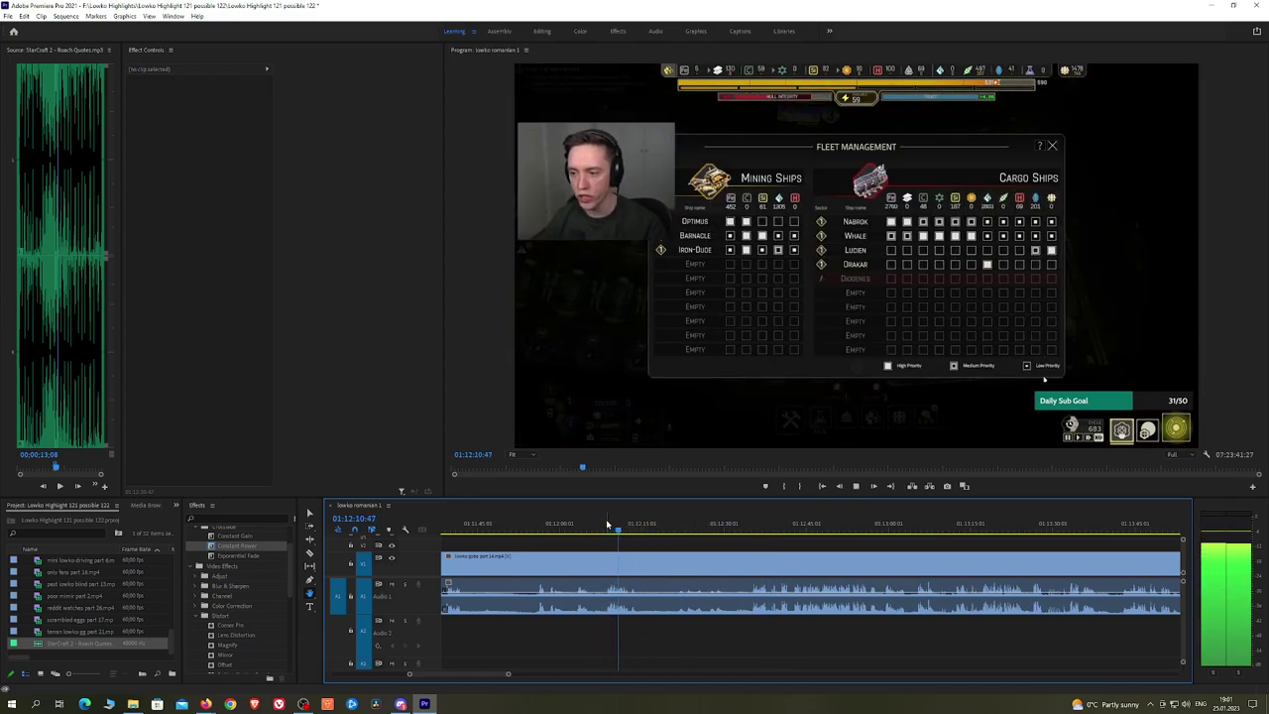
left_click(750, 523)
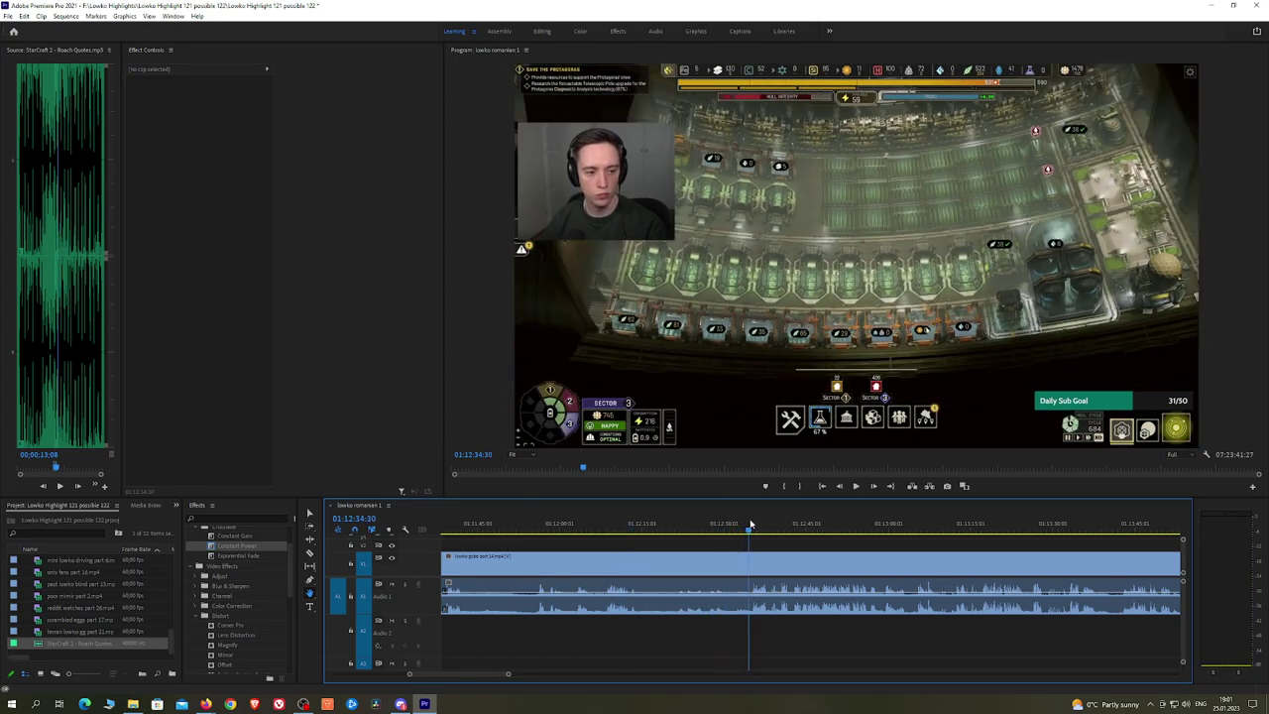
key("space")
key("c")
left_click(751, 558)
key("v")
left_click(739, 559)
Step: Ripple-delete the selected piece and add an Exponential Fade transition at the join
key("shift+Delete")
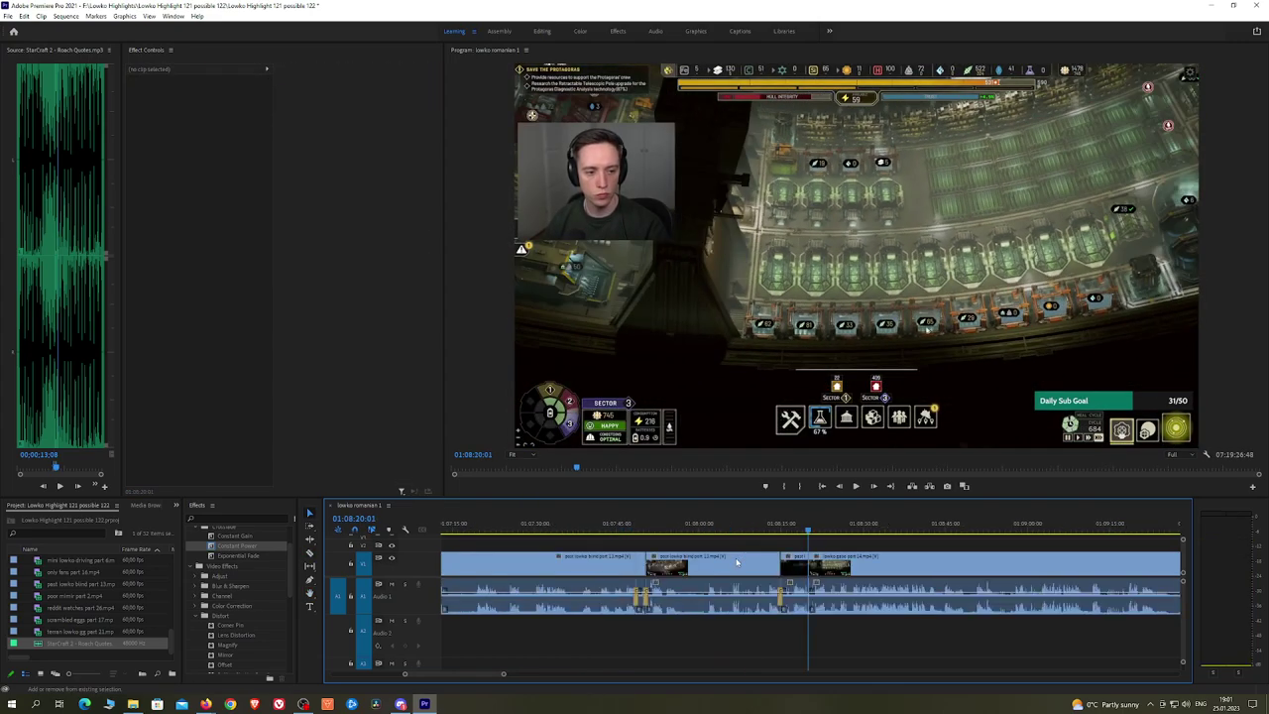
key("space")
left_click_drag(236, 555, 760, 557)
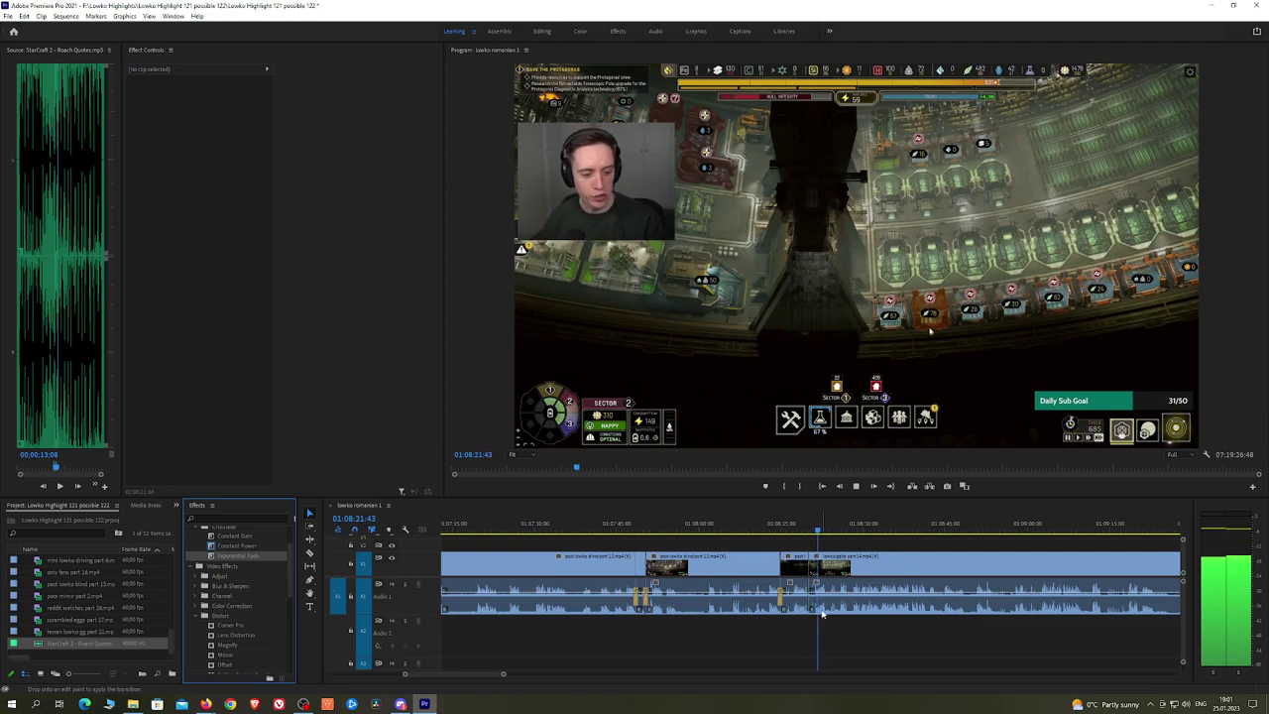
scroll(897, 556, "up", 2)
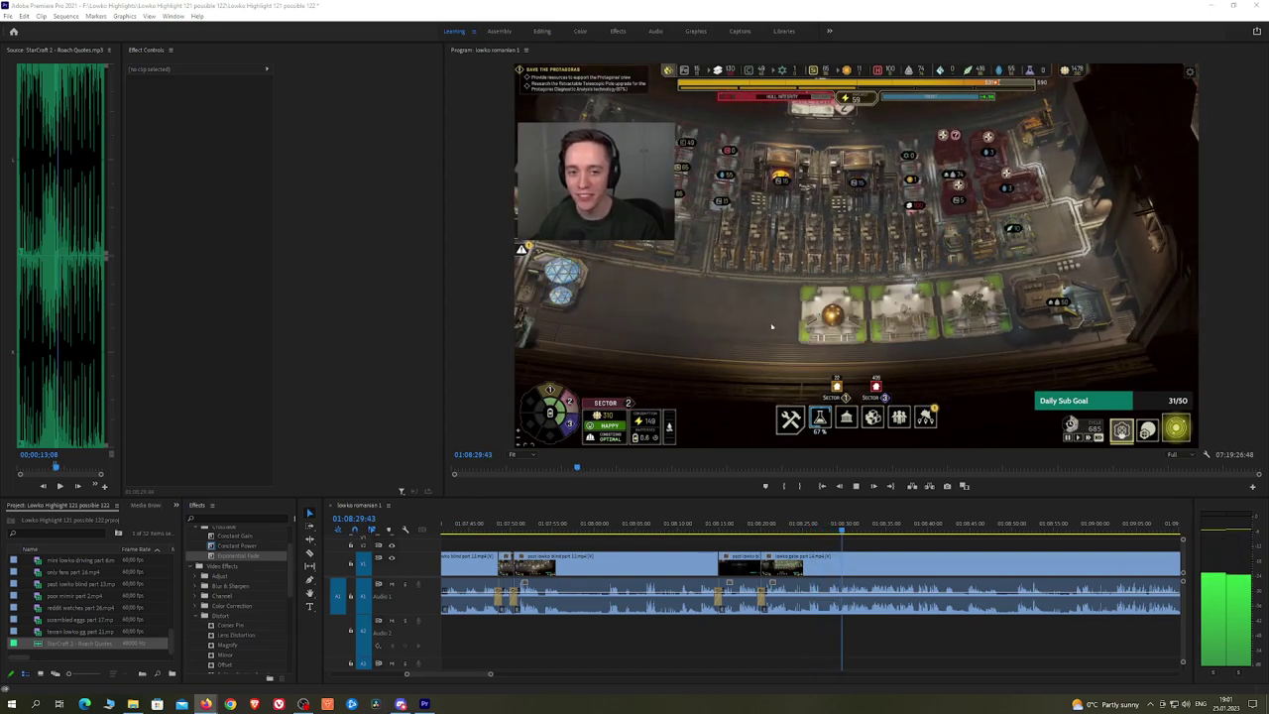
scroll(913, 539, "up", 4)
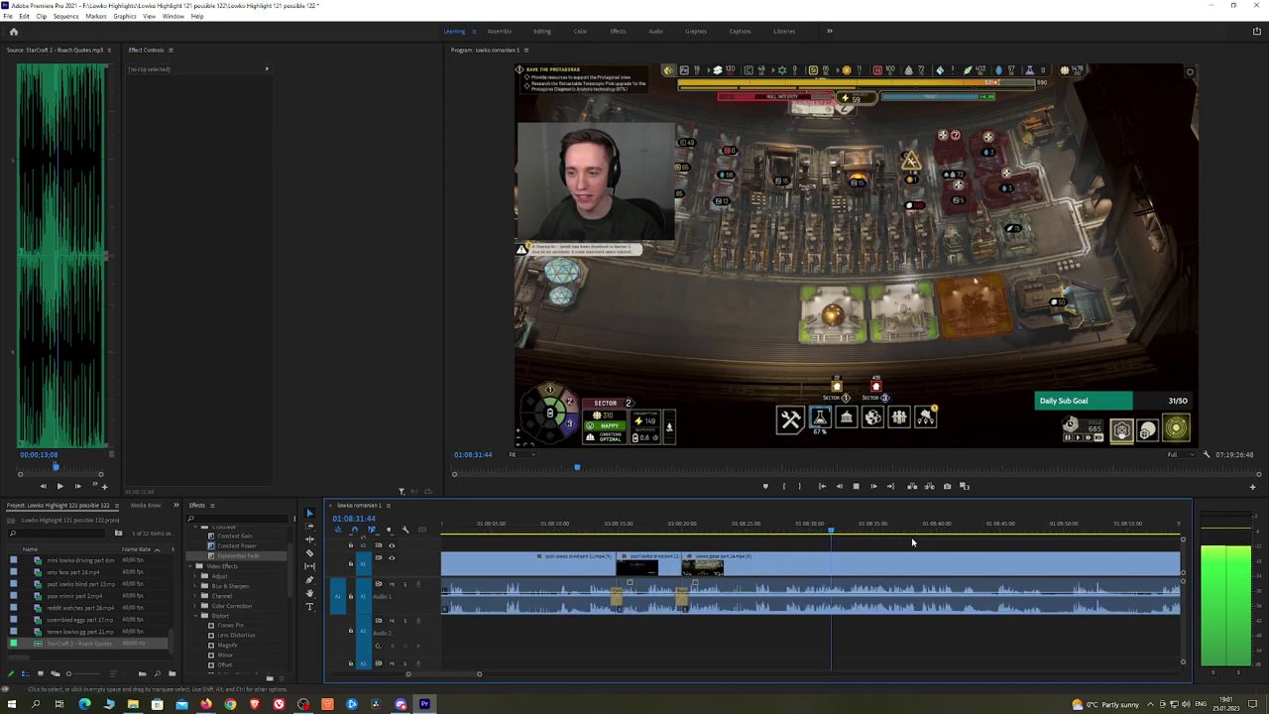
Step: Cut out the short piece at 01:08:43:12 and put a Constant Power crossfade on the A1 join
key("h")
left_click_drag(942, 544, 778, 549)
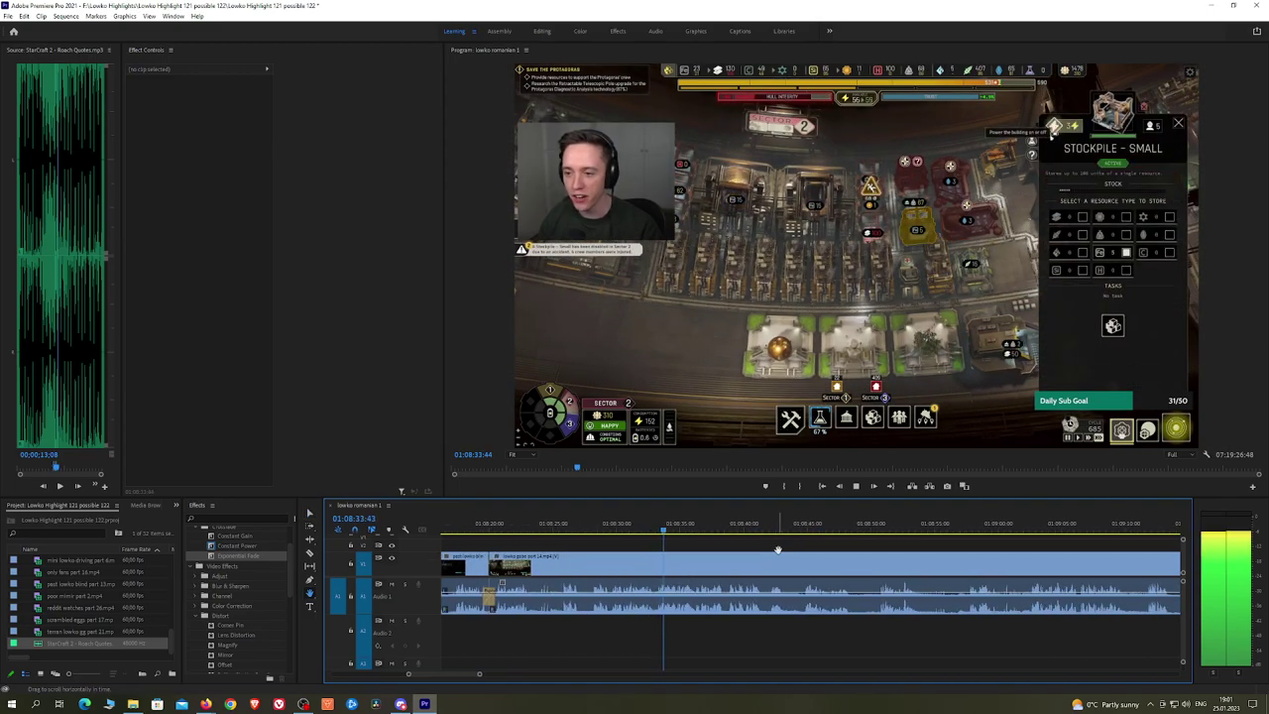
scroll(786, 545, "down", 1)
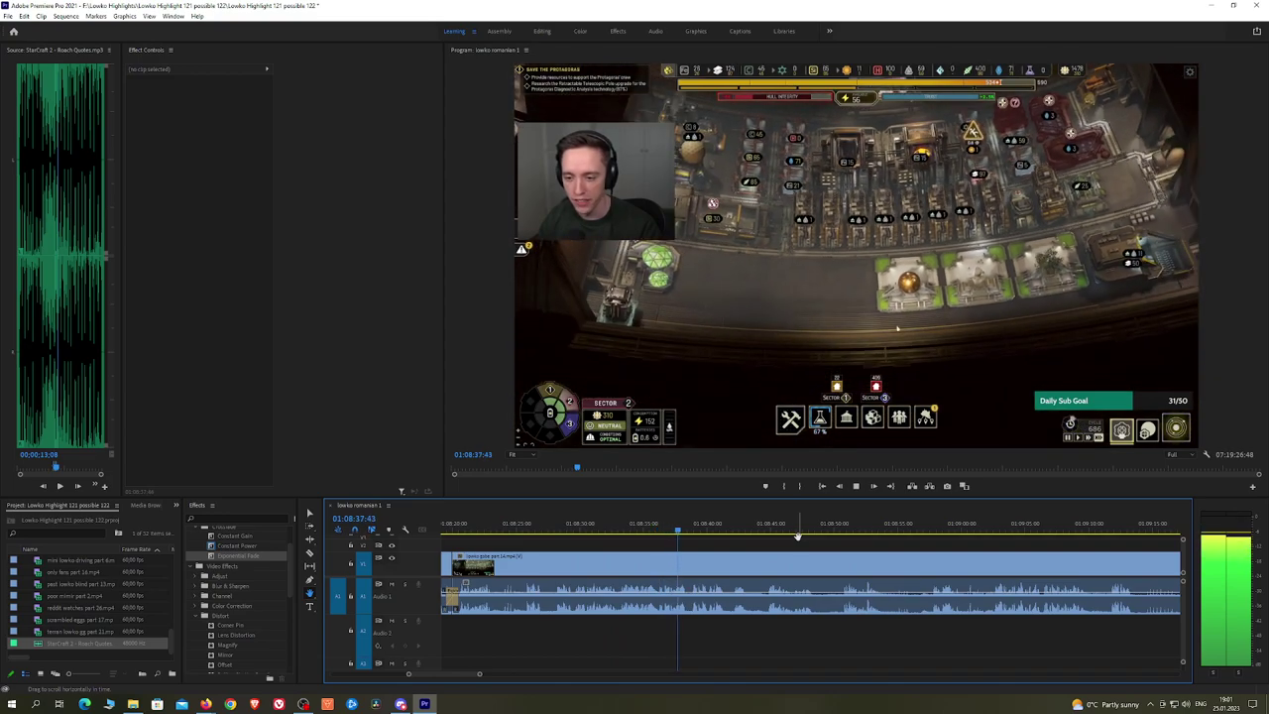
scroll(783, 540, "down", 2)
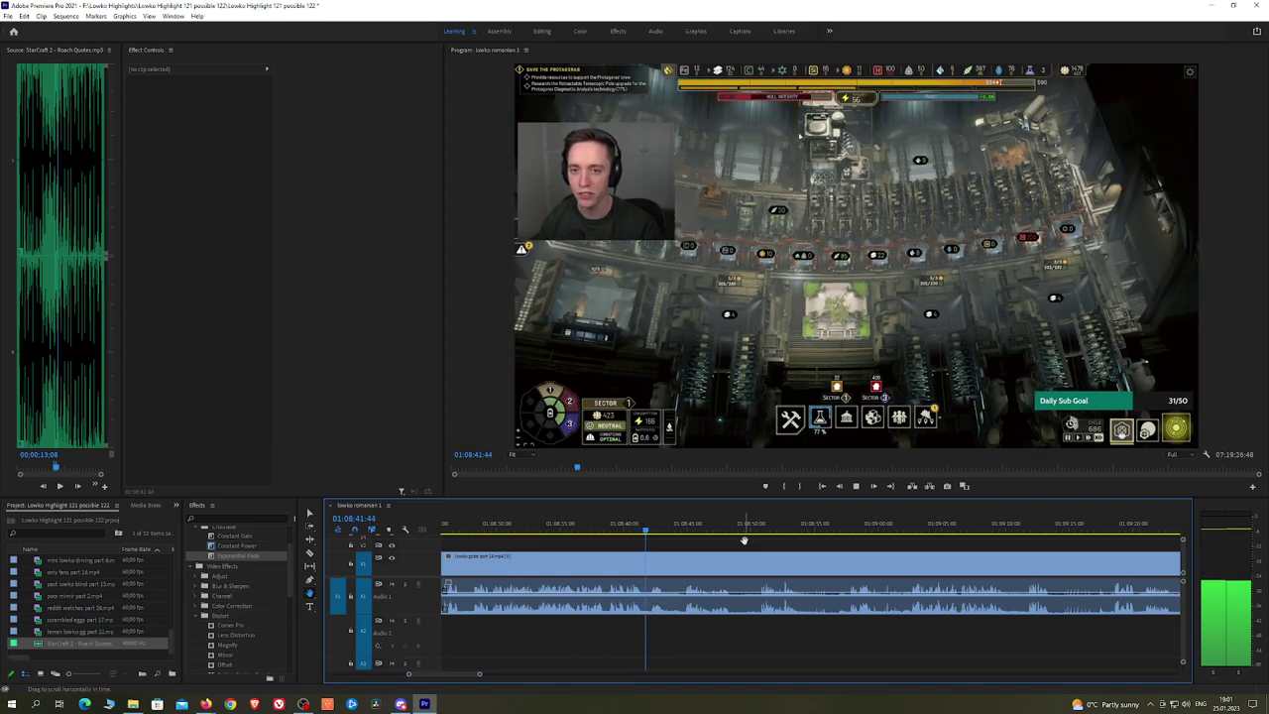
key("space")
left_click(683, 563)
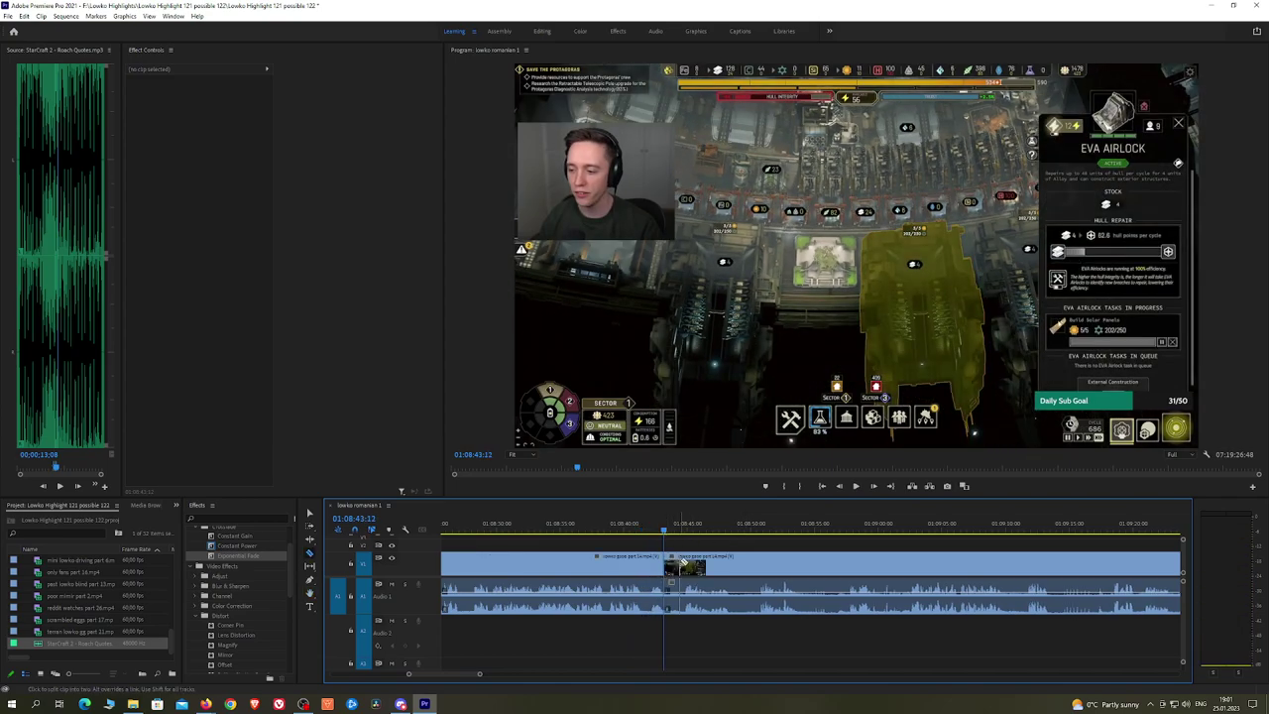
key("v")
left_click(674, 564)
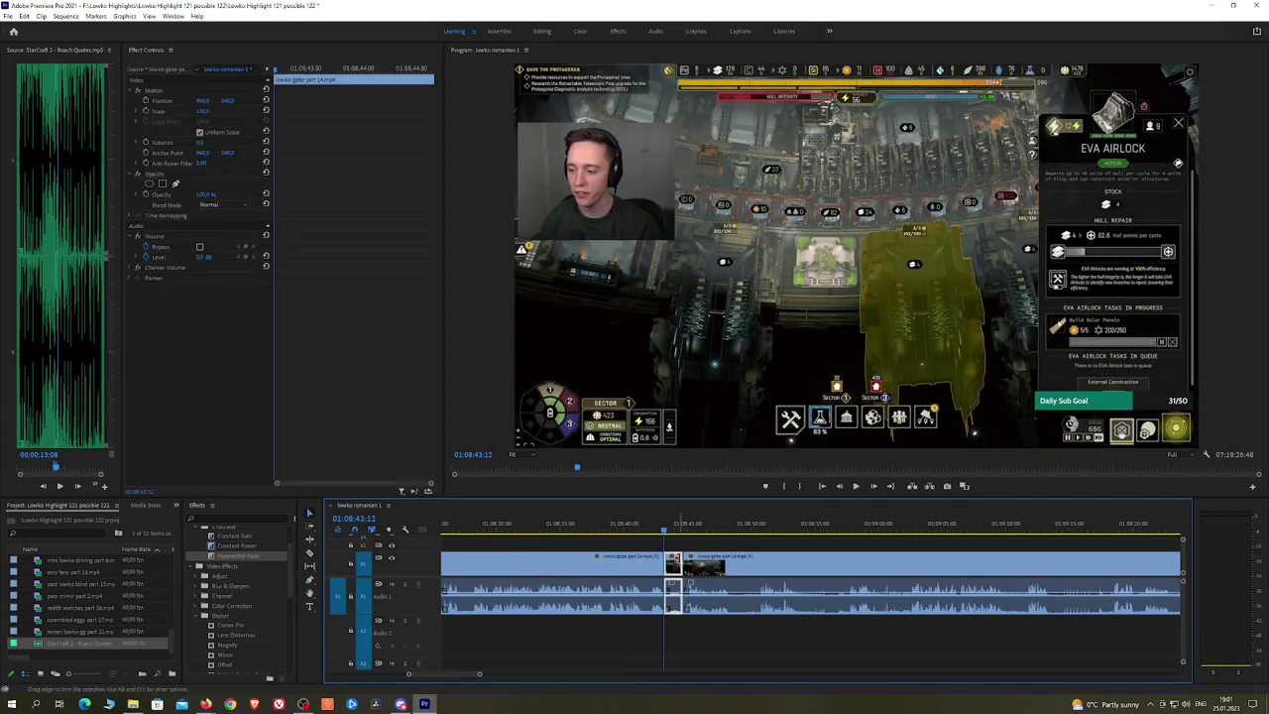
key("shift+Delete")
key("space")
left_click_drag(237, 545, 352, 546)
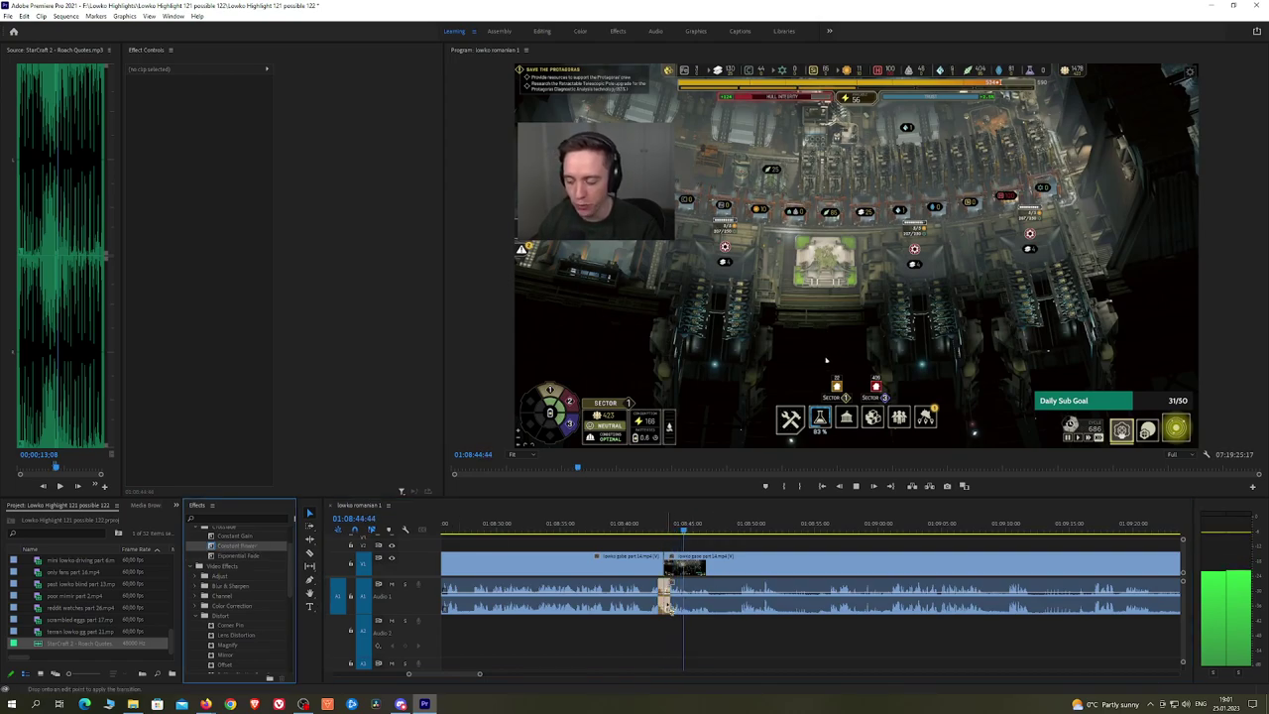
left_click_drag(668, 607, 668, 606)
Step: Ripple-delete the next short unwanted piece and crossfade its audio join with Constant Power
key("h")
left_click_drag(742, 541, 691, 540)
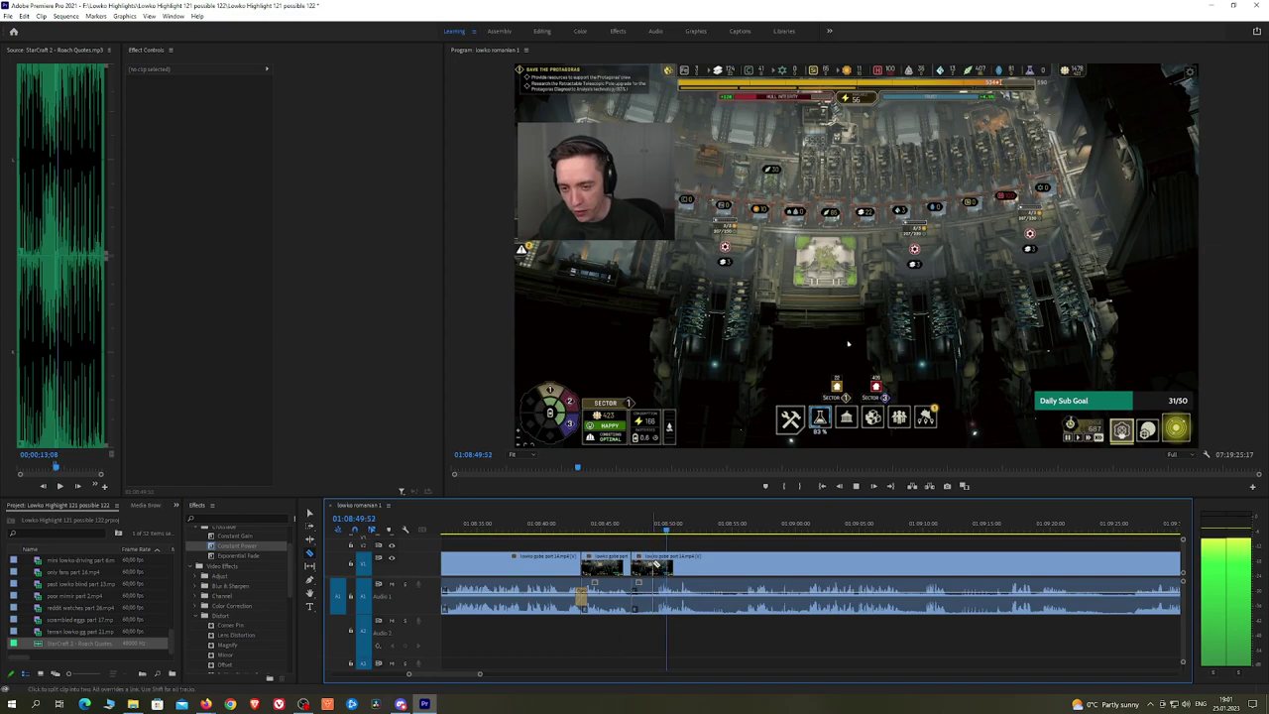
key("v")
left_click(649, 567)
key("shift+Delete")
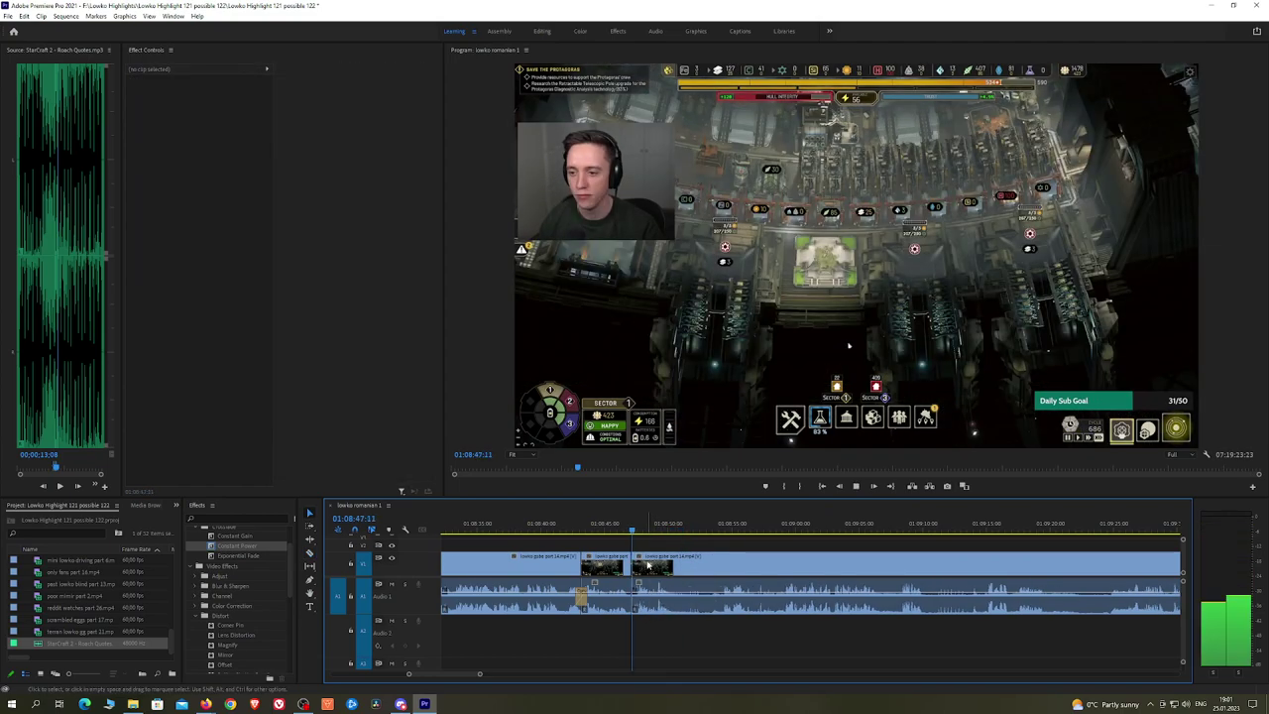
left_click_drag(237, 546, 631, 608)
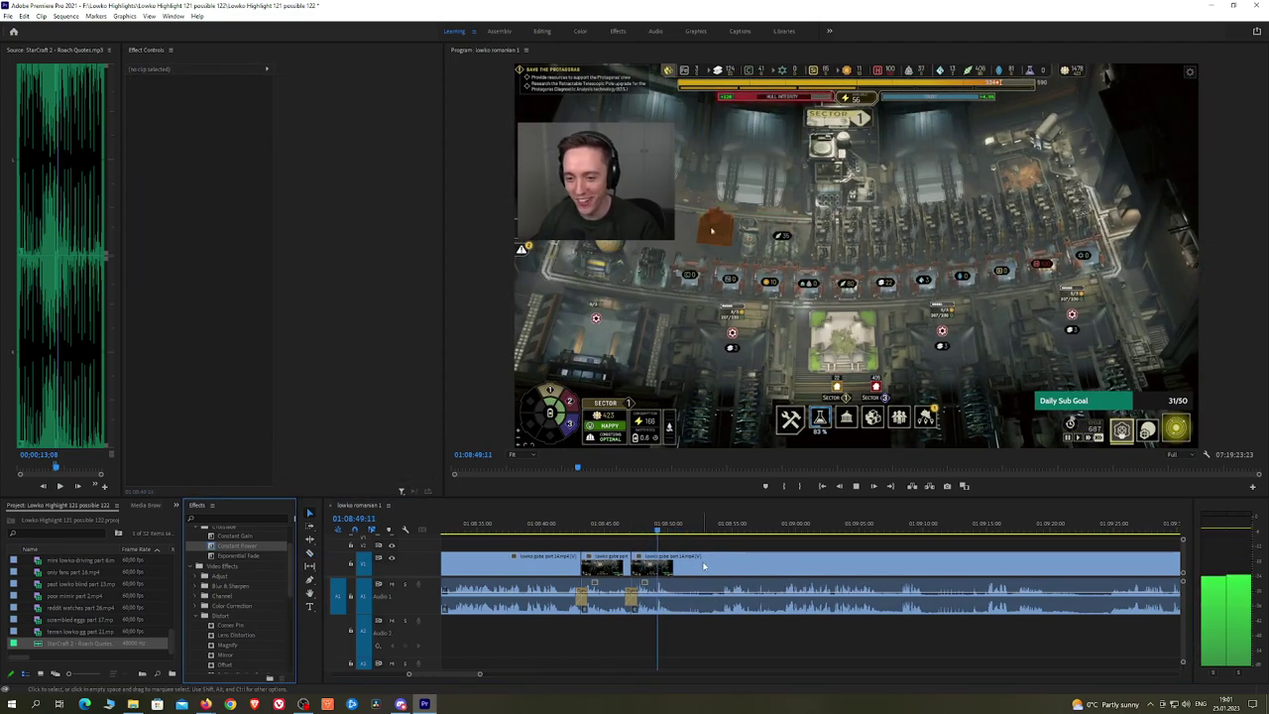
Step: Review the footage between 01:08:50:15 and 01:08:53:43 to find the next cut point
key("h")
left_click_drag(734, 537, 677, 539)
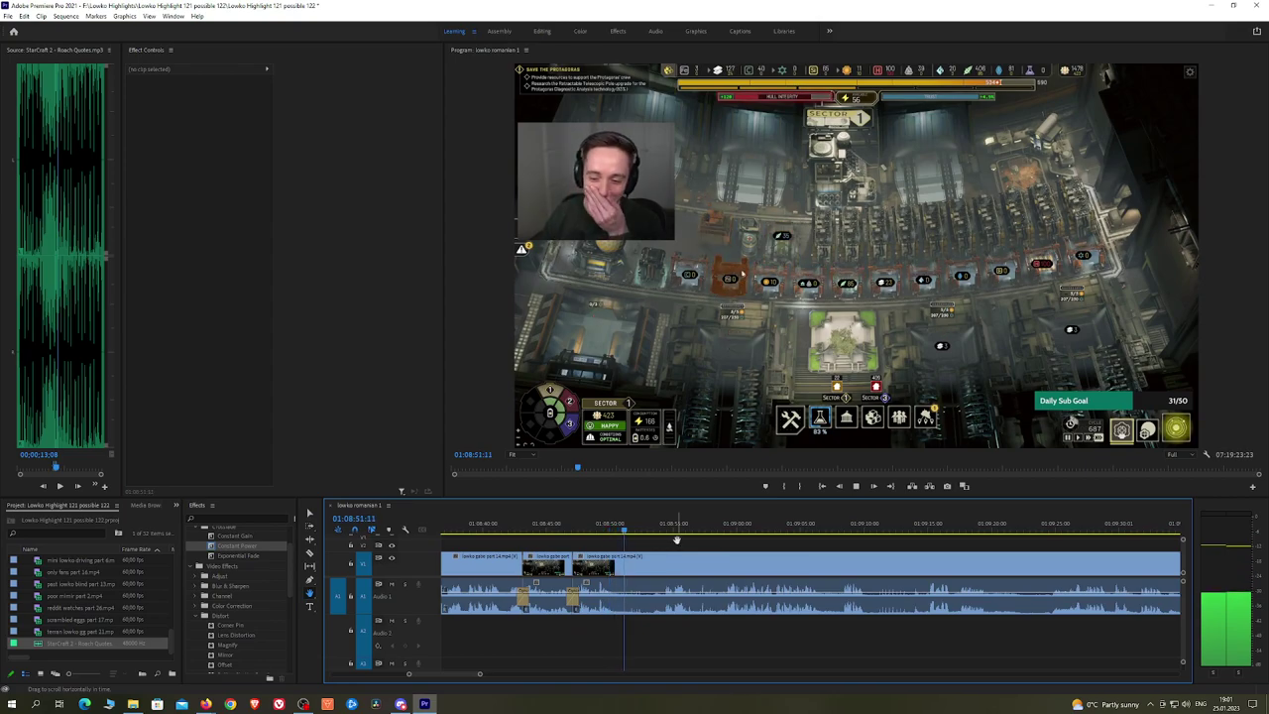
key("space")
left_click(614, 531)
key("space")
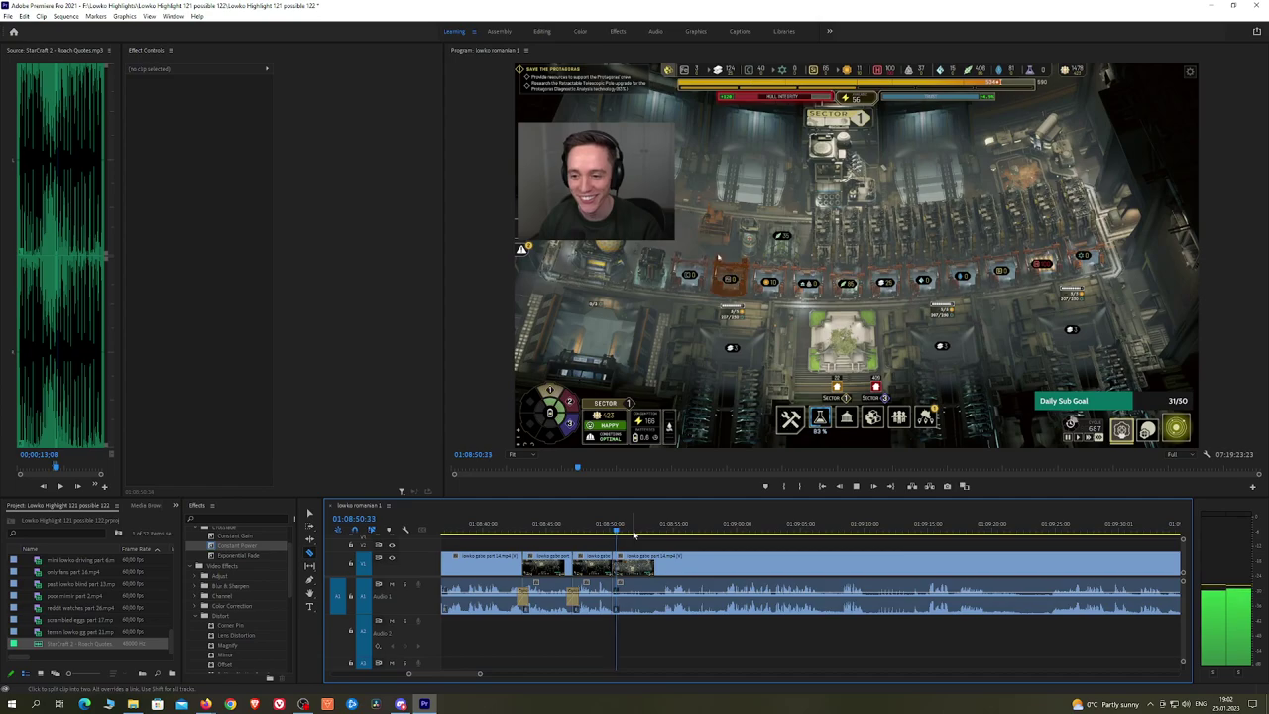
left_click(658, 531)
key("space")
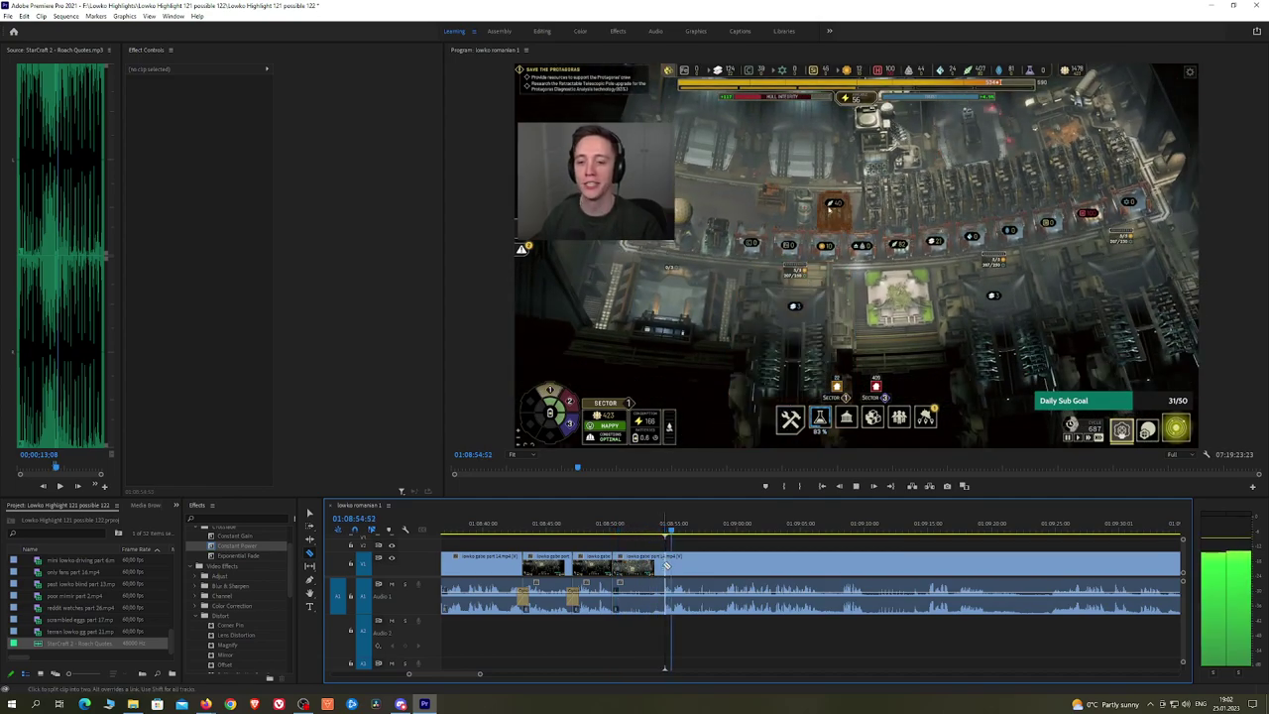
Step: Cut at 01:08:53:43, ripple-delete the piece before it, and add a Constant Power crossfade
left_click(658, 566)
key("v")
left_click(644, 566)
key("shift+Delete")
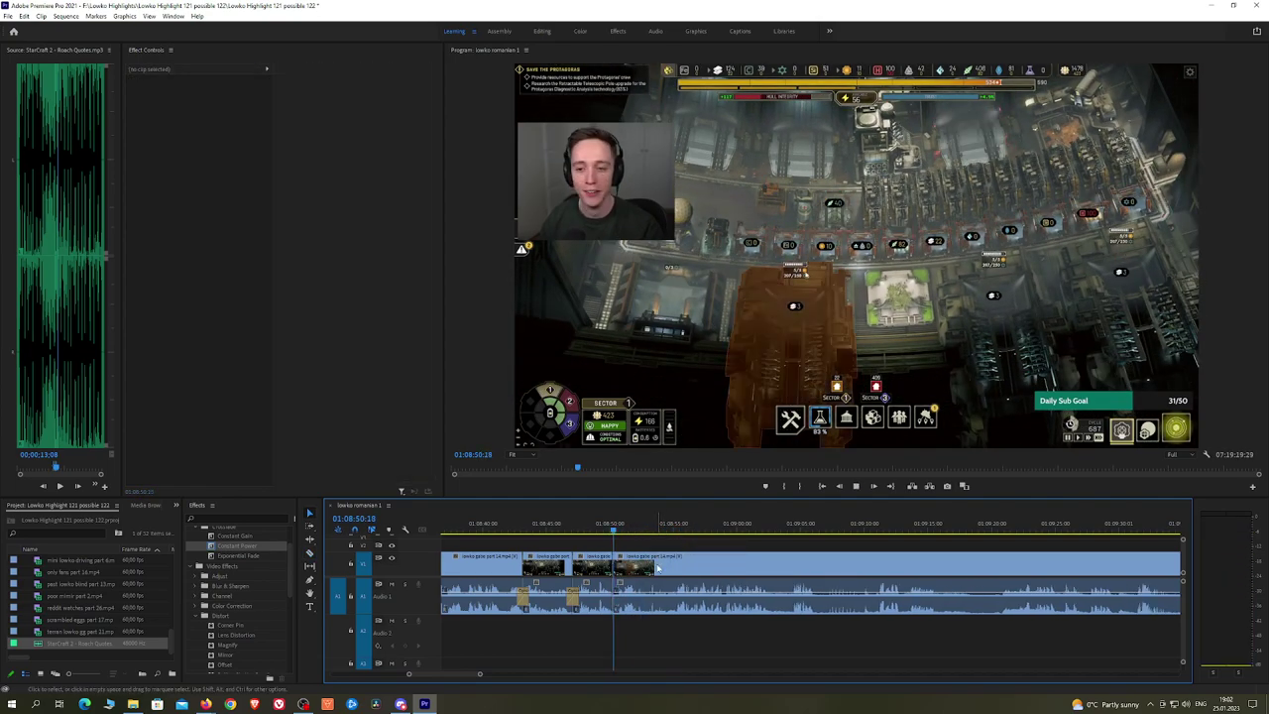
left_click_drag(259, 544, 539, 546)
left_click_drag(619, 602, 618, 598)
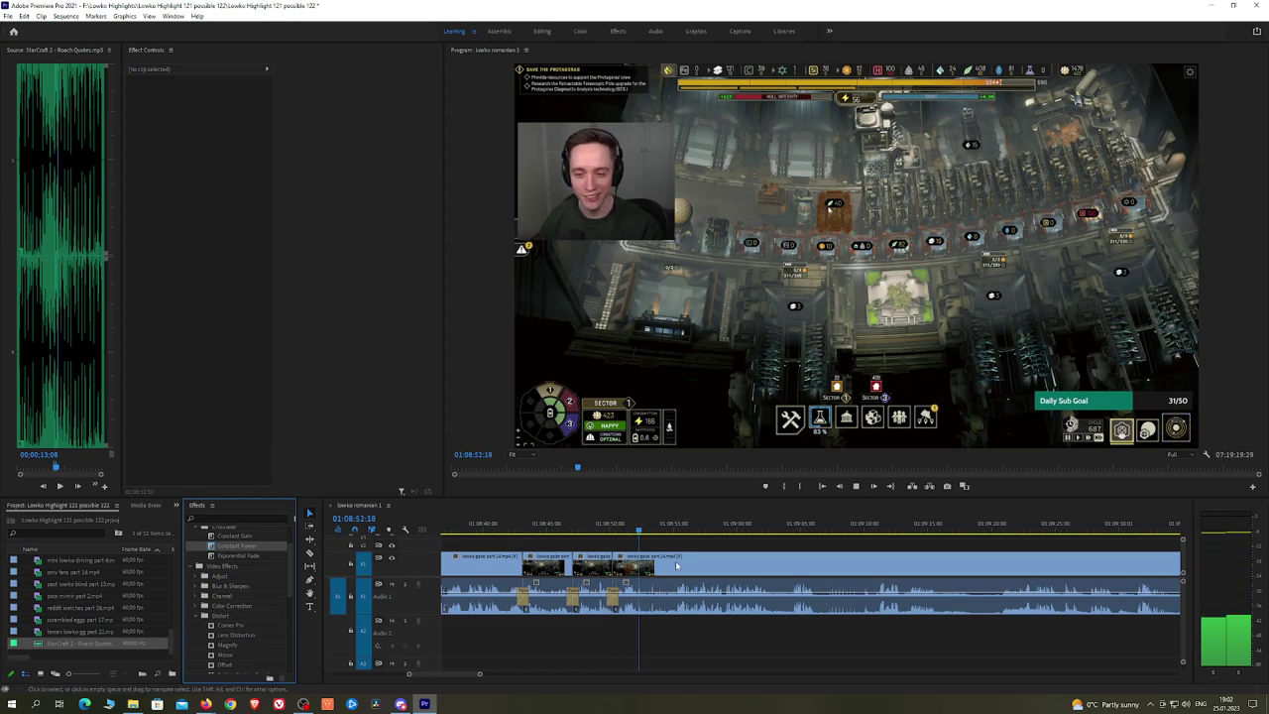
Step: Zoom into the timeline and scrub to 01:09:02:29 for a finer cut
scroll(689, 537, "down", 2)
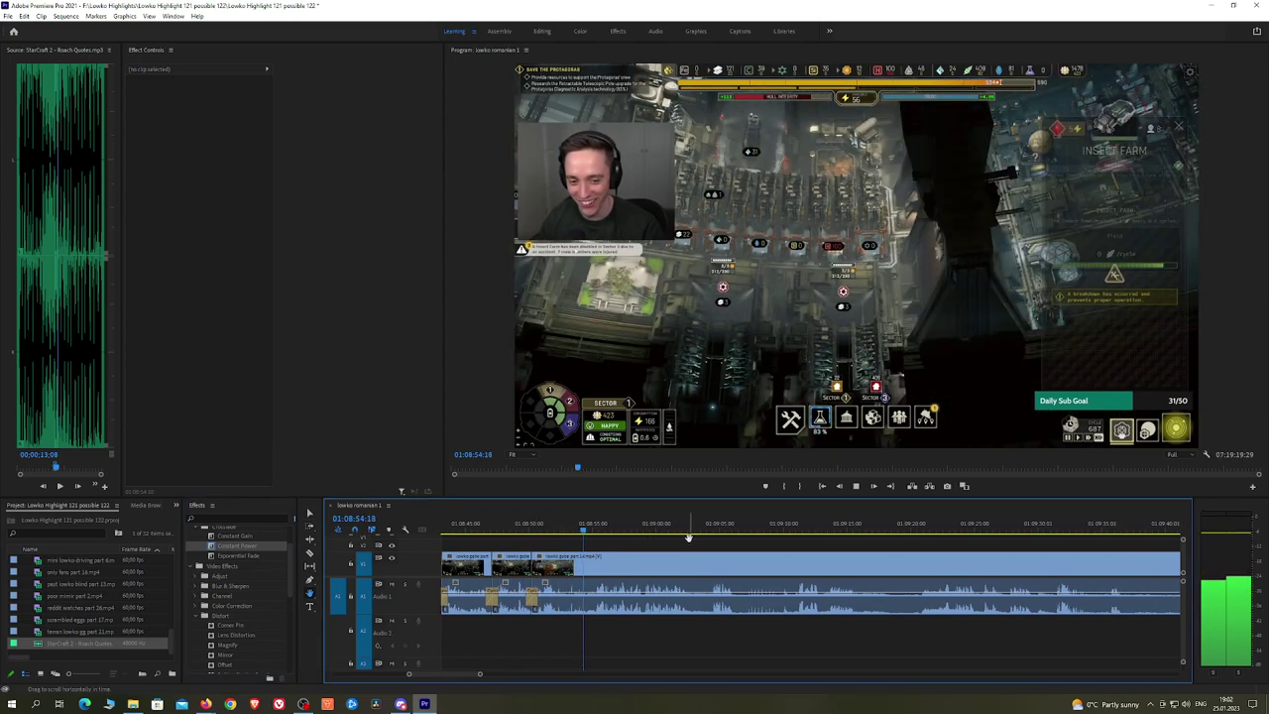
scroll(675, 536, "down", 2)
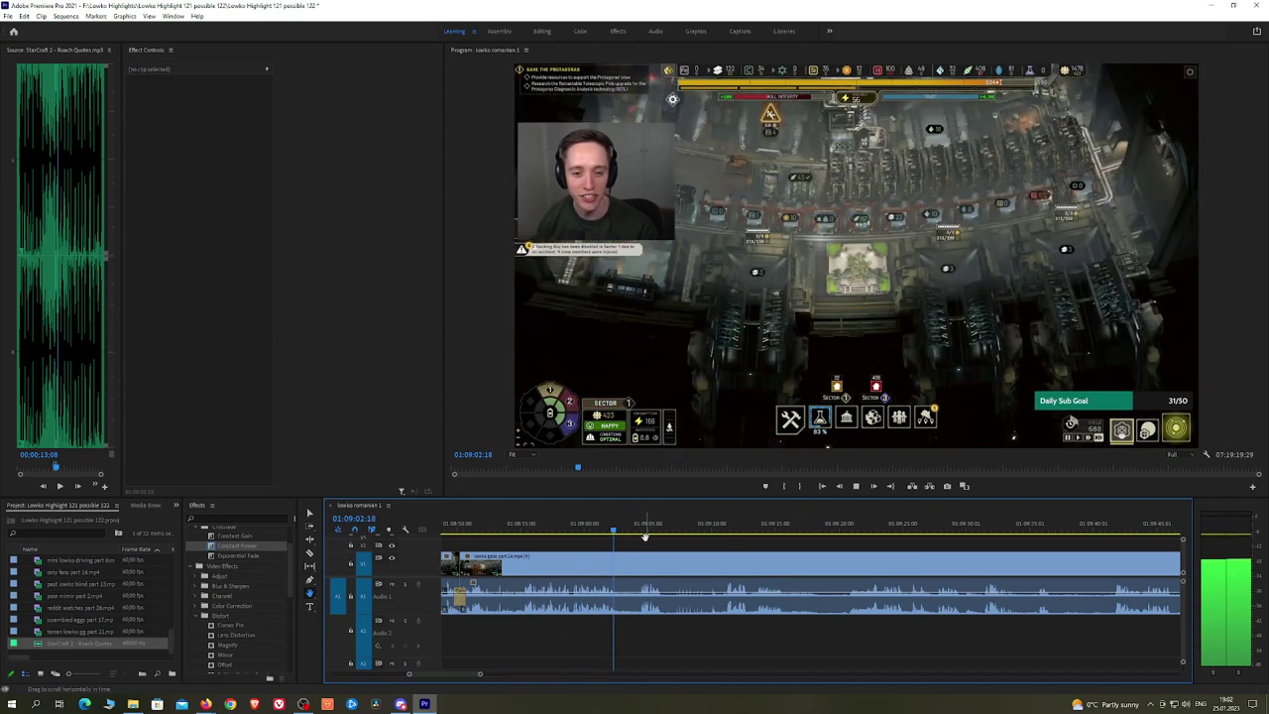
left_click(602, 532)
key("space")
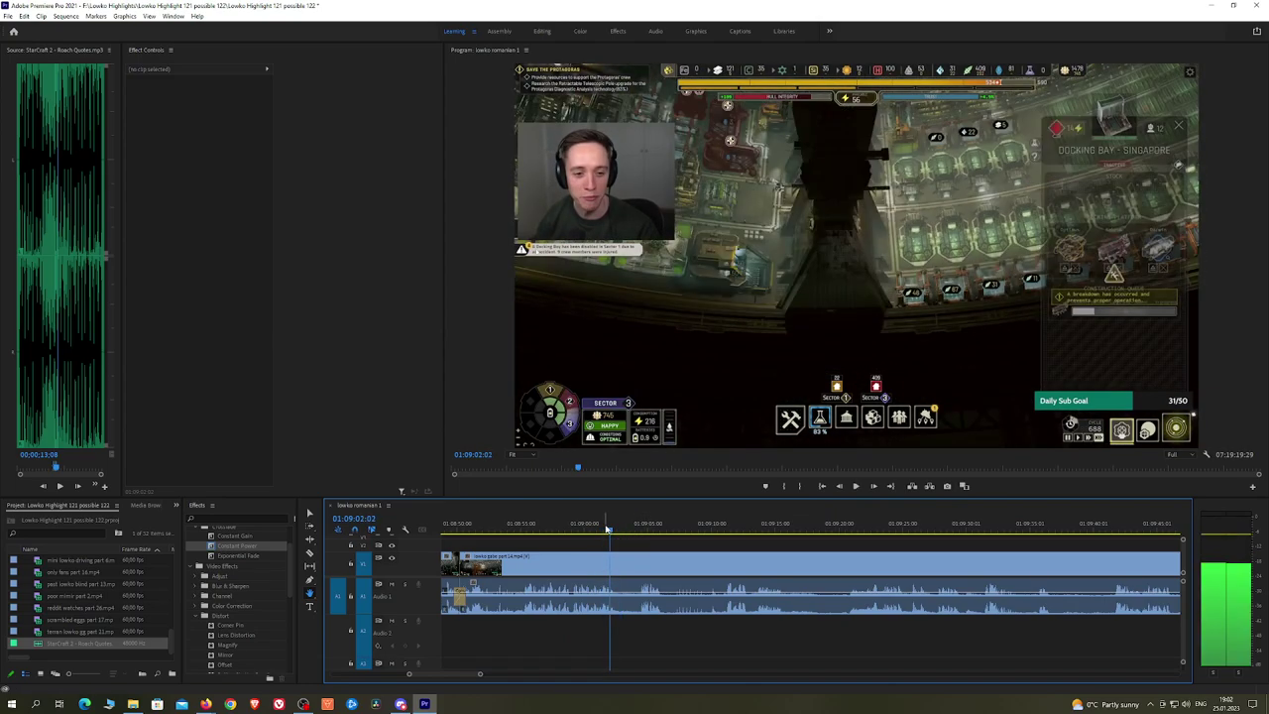
key("space")
key("=")
key("equal")
left_click_drag(593, 531, 589, 547)
key("space")
key("space")
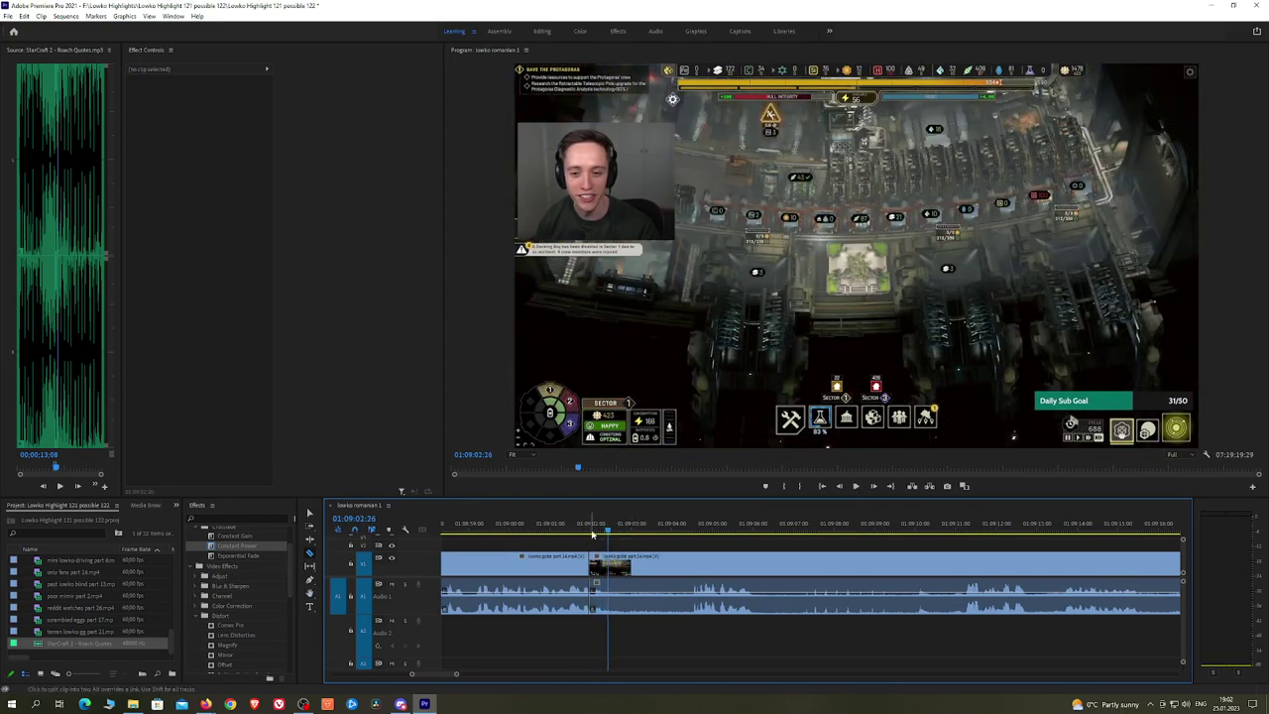
left_click(590, 530)
key("space")
key("space")
left_click_drag(610, 541, 608, 556)
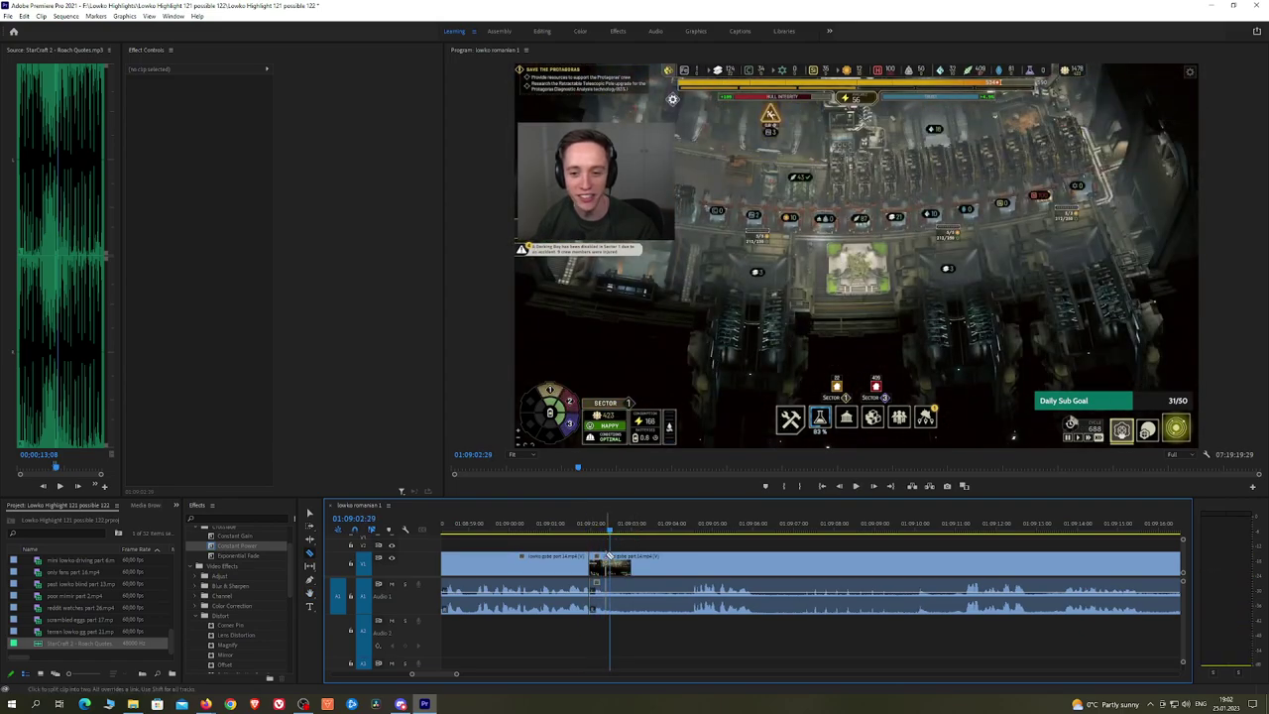
Step: Insert the StarCraft 2 - Roach Quotes sound at 01:09:02:29 and adjust its volume
left_click(598, 593)
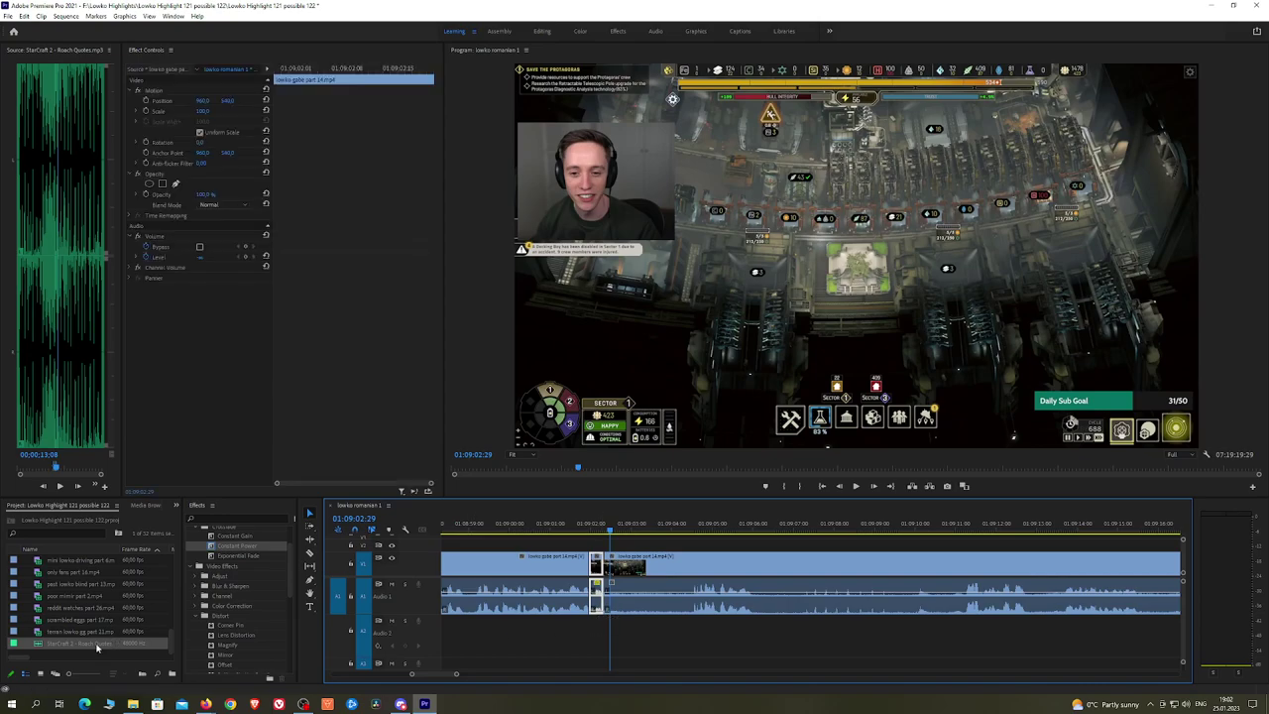
left_click_drag(97, 648, 602, 639)
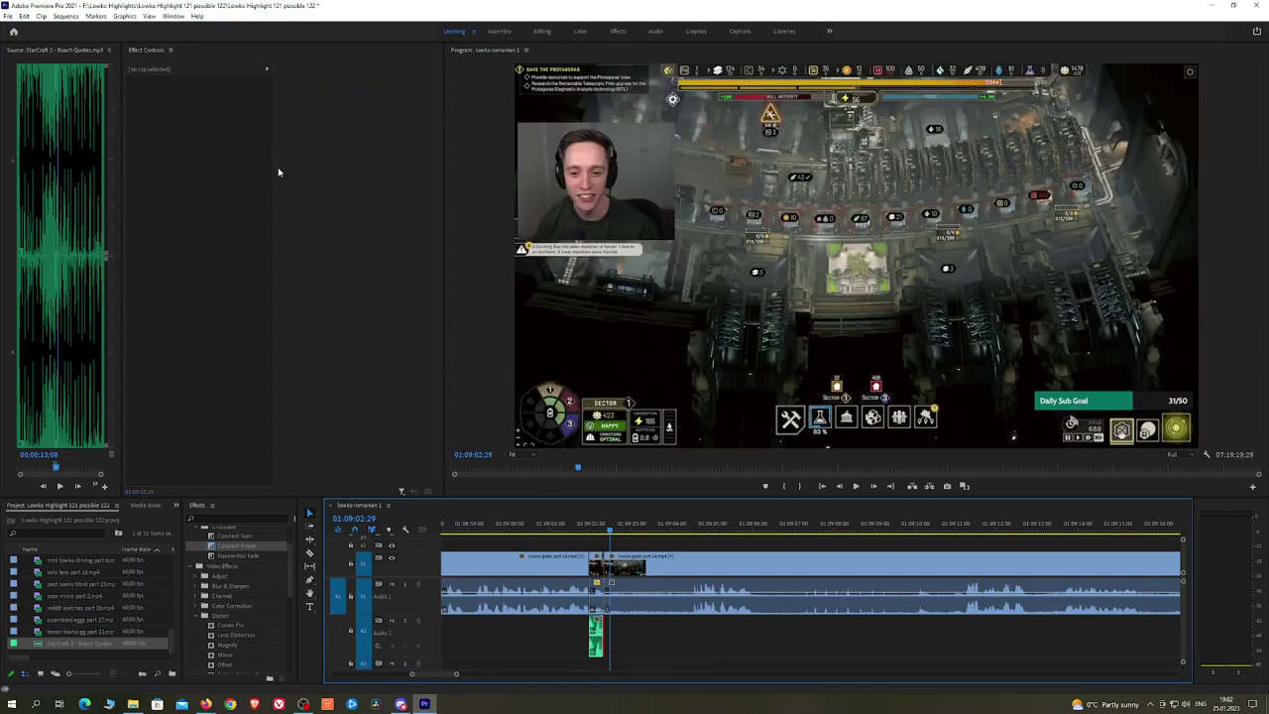
left_click(595, 634)
left_click(208, 110)
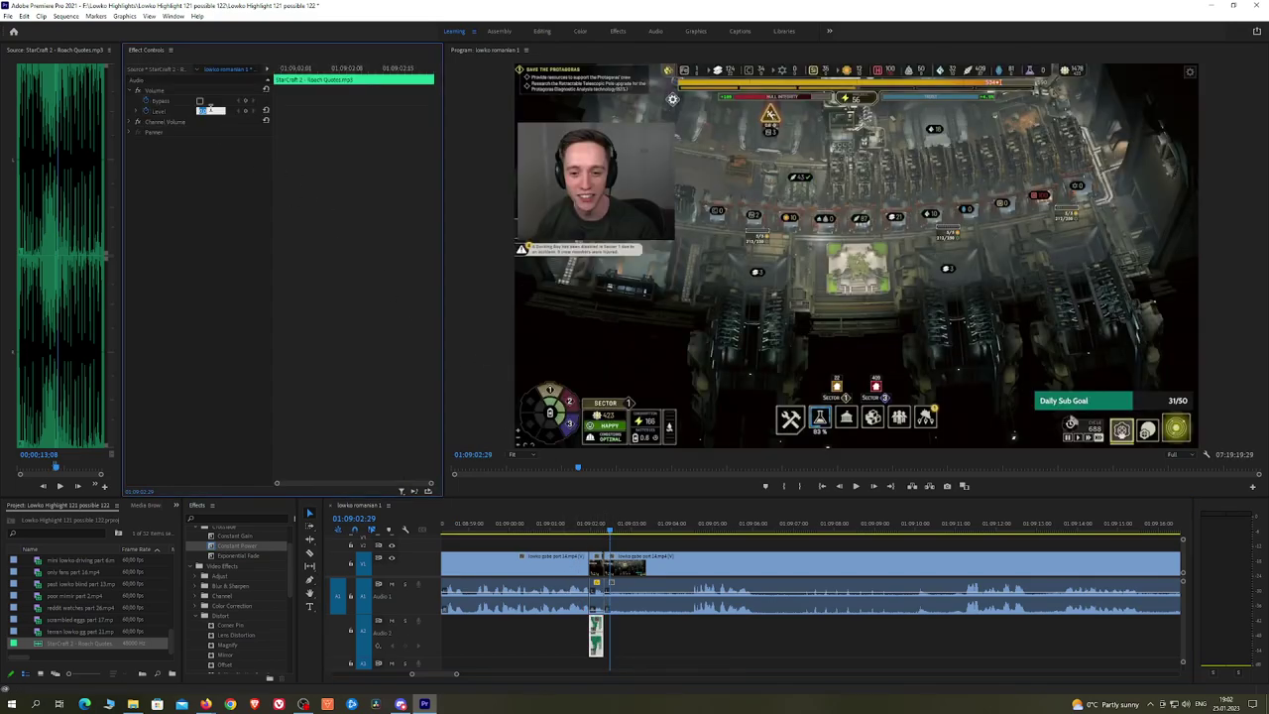
left_click(570, 529)
key("space")
left_click(713, 544)
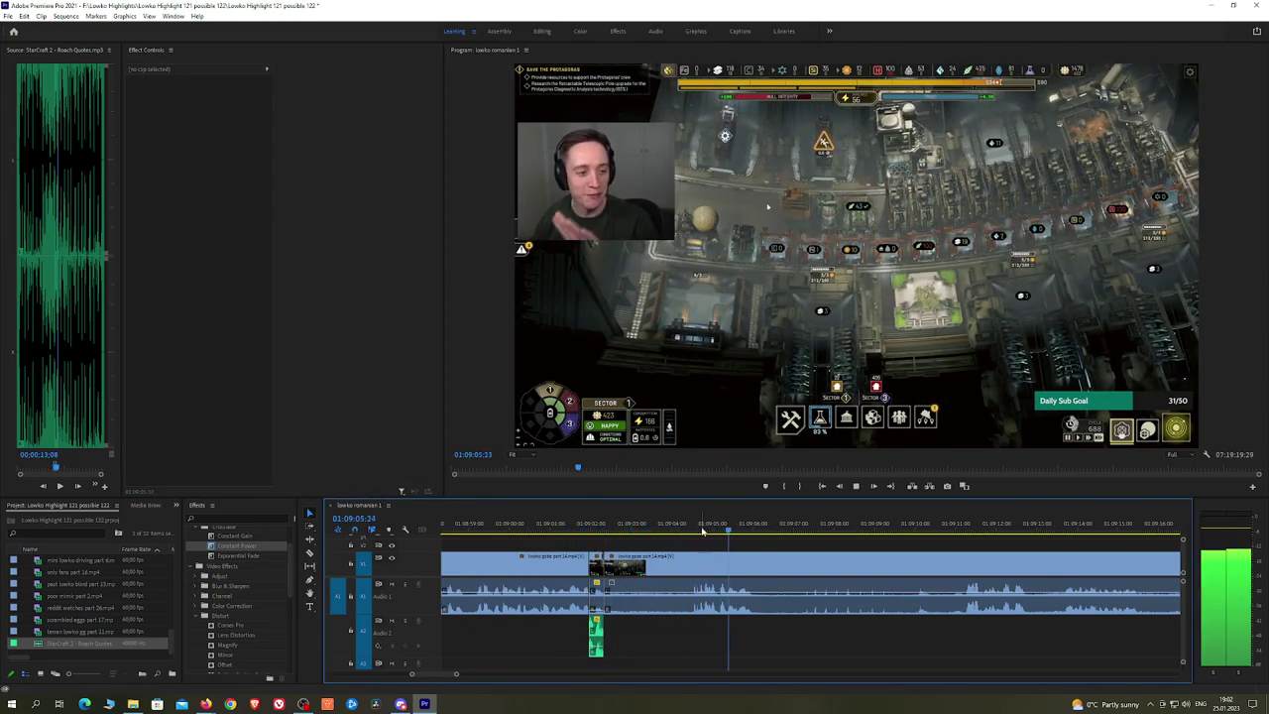
Step: Remove the middle gameplay piece and add an Exponential Fade at the new audio cut
left_click(686, 562)
key("v")
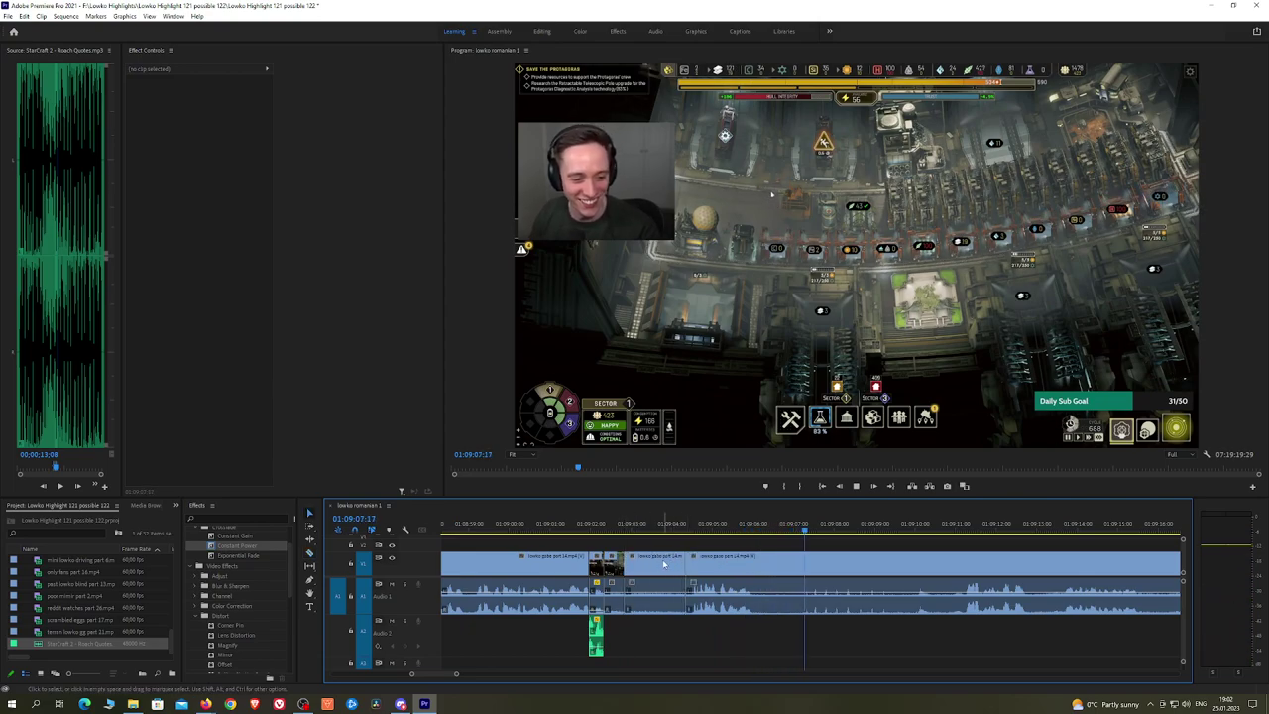
left_click(666, 562)
key("shift+Delete")
left_click_drag(226, 558, 624, 600)
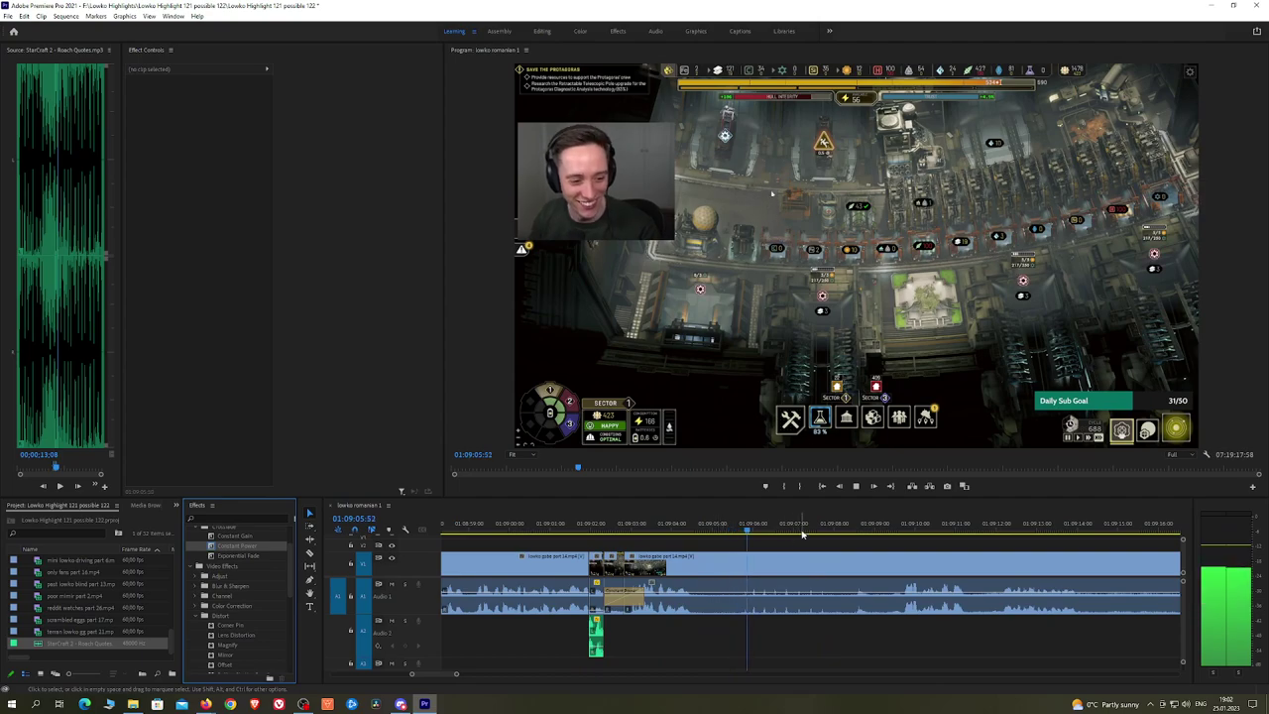
Step: Cut out another short piece further ahead and check the join at 01:09:08:13
left_click(841, 530)
key("h")
left_click_drag(995, 542, 772, 538)
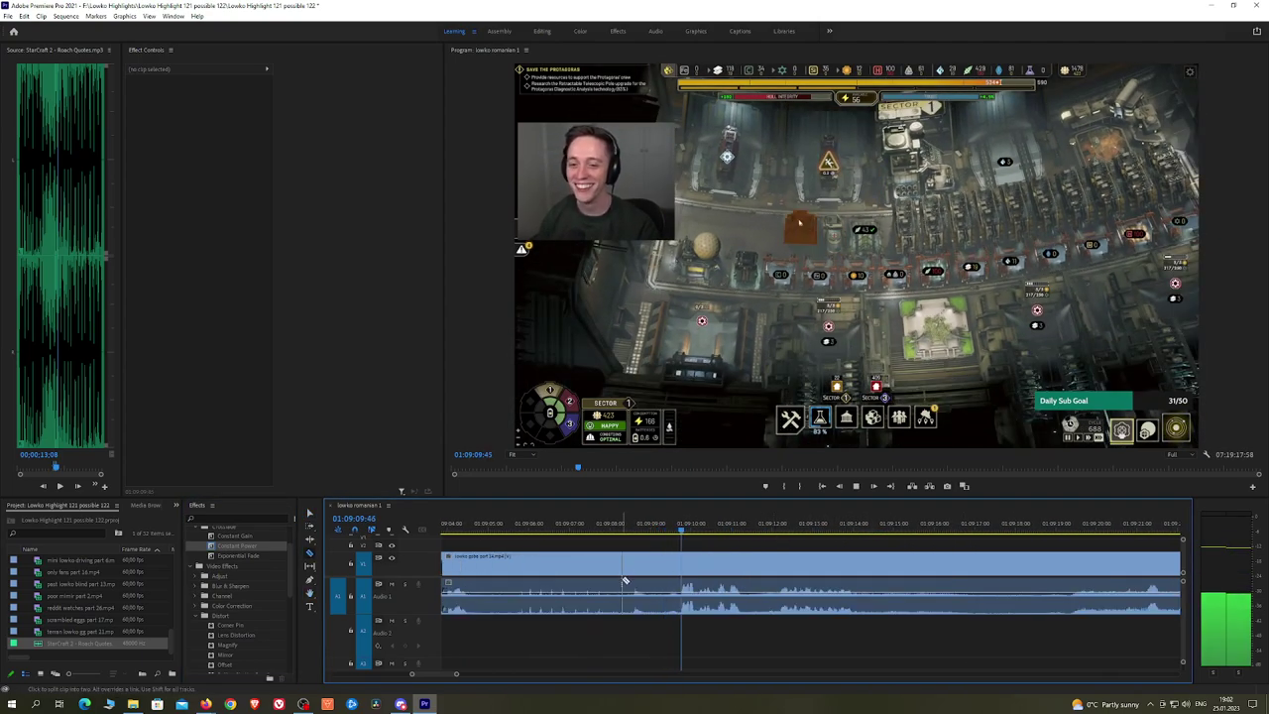
left_click(673, 567)
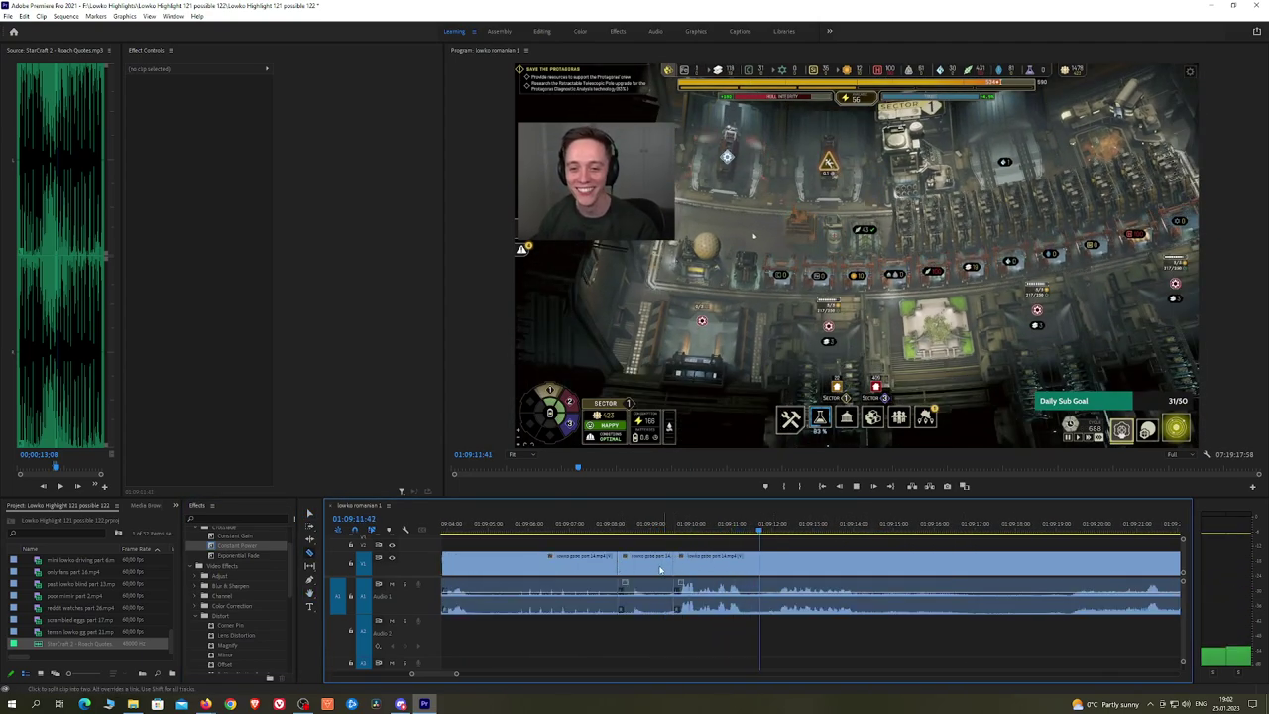
key("v")
left_click(651, 566)
key("shift+Delete")
left_click(605, 528)
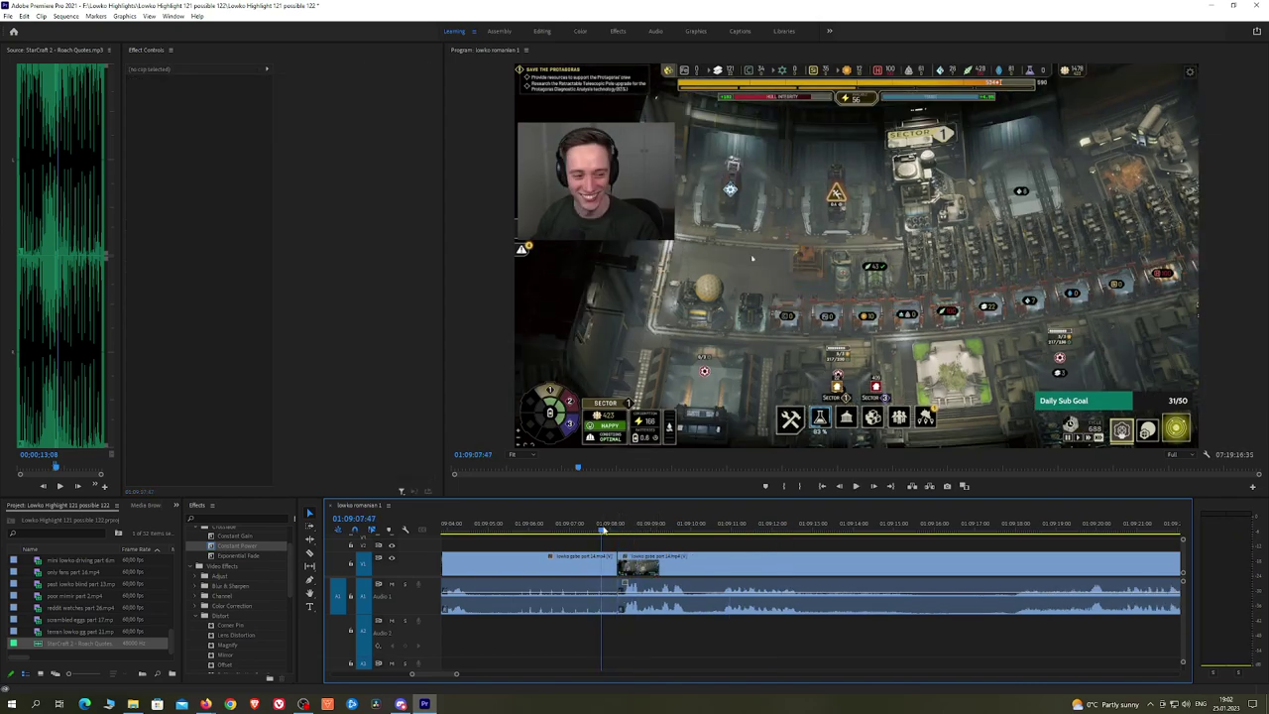
scroll(773, 544, "down", 4)
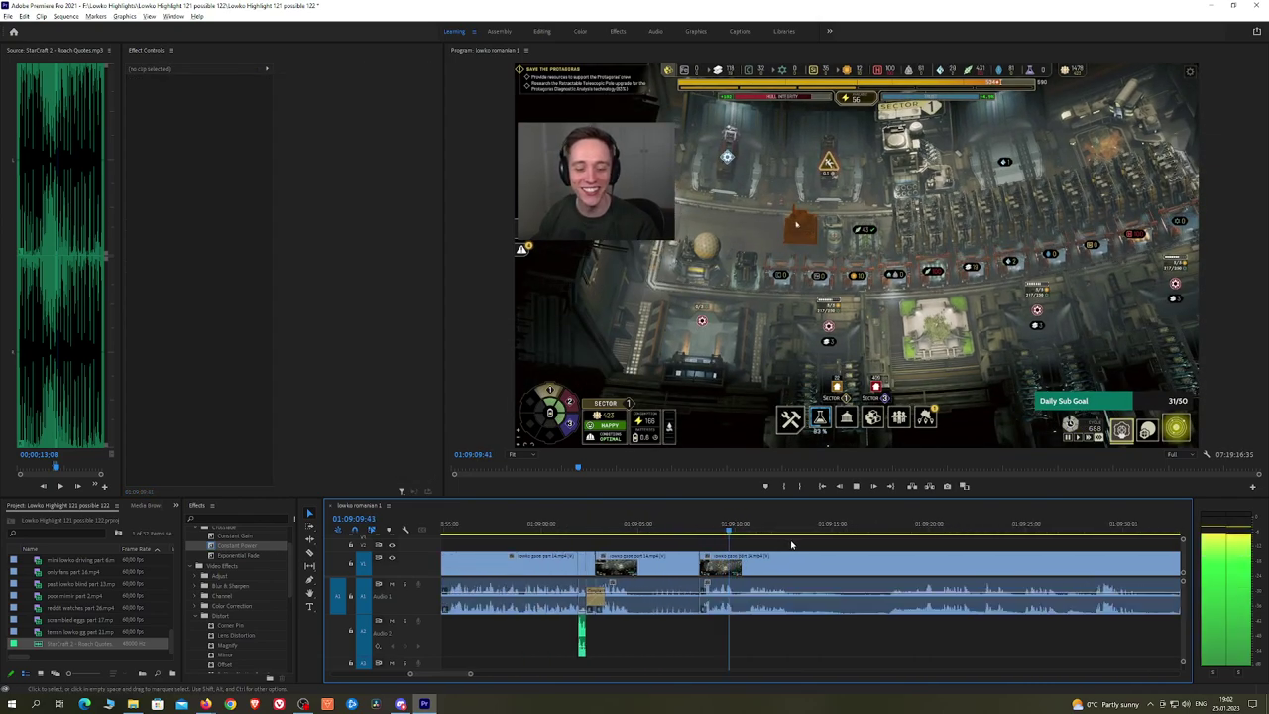
Step: Make another cut, then skim ahead and park the playhead at 01:09:28:12
key("h")
left_click_drag(853, 551, 654, 528)
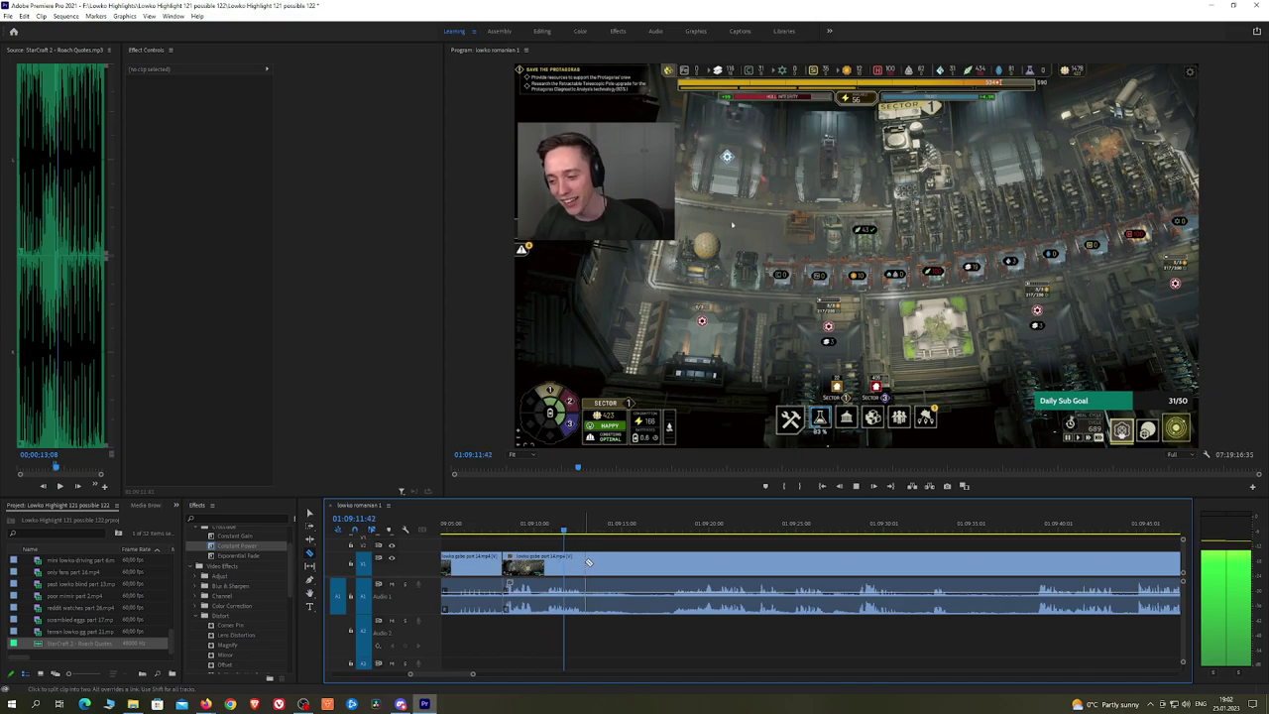
left_click(588, 562)
left_click(697, 528)
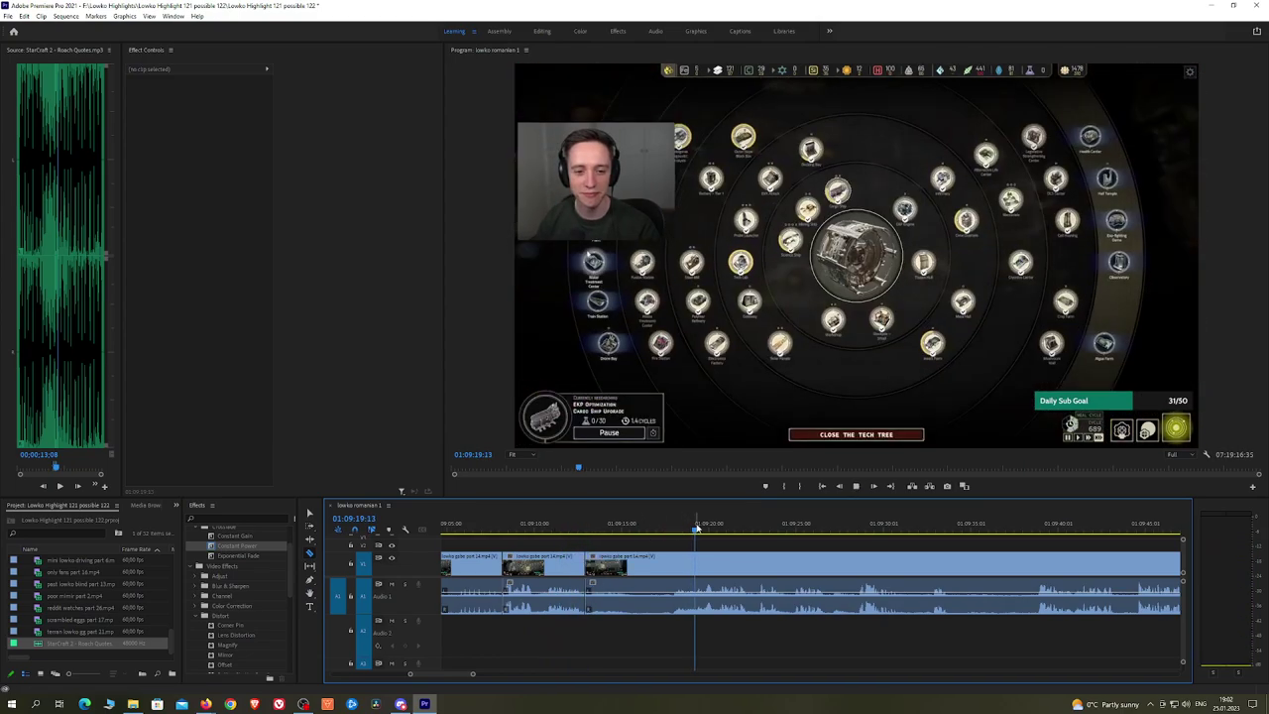
left_click(756, 532)
left_click(796, 529)
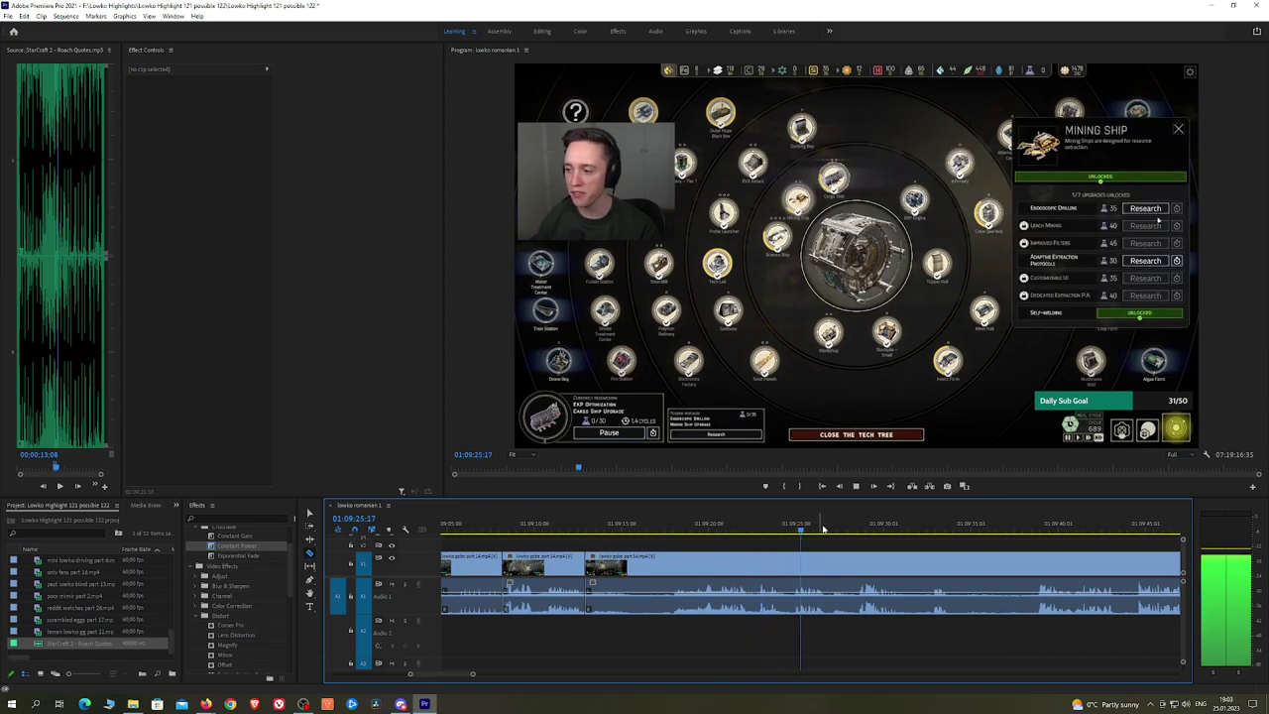
left_click(862, 528)
key("space")
left_click(853, 527)
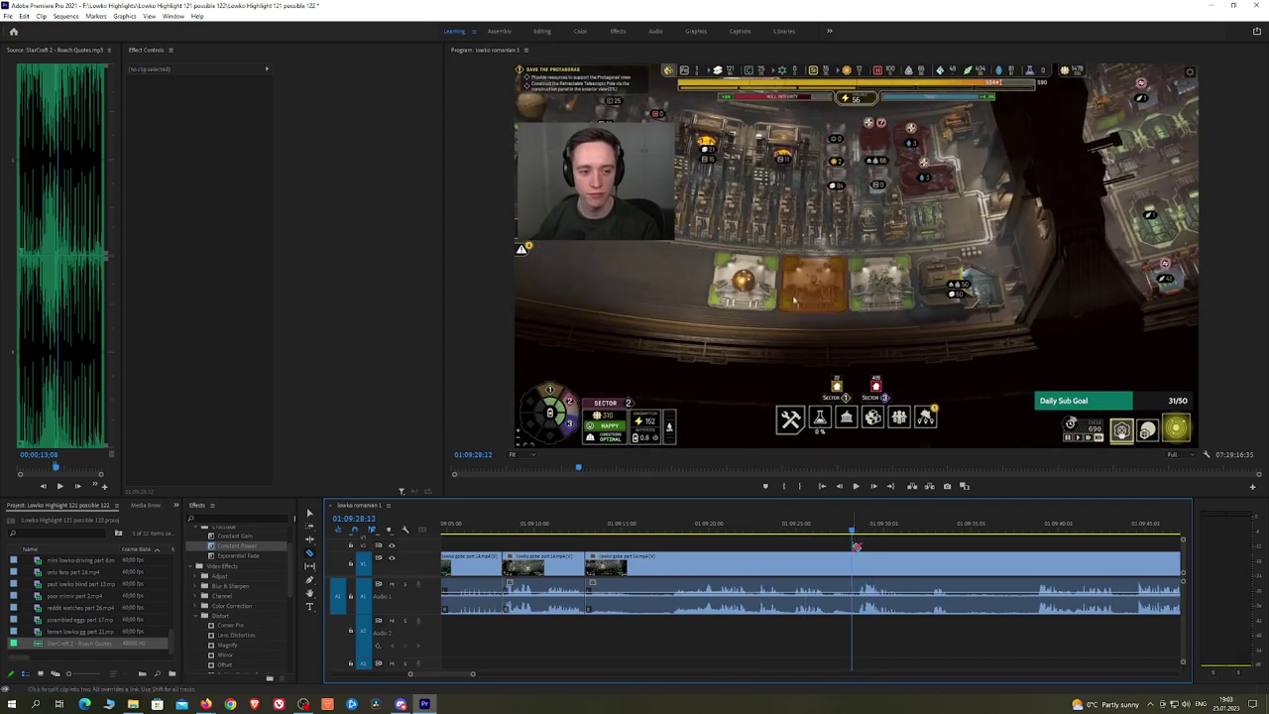
Step: Cut at 01:09:28:12, ripple-delete the unwanted footage before it, and add a Constant Power crossfade
left_click(854, 564)
key("v")
left_click(760, 566)
key("shift+Delete")
key("space")
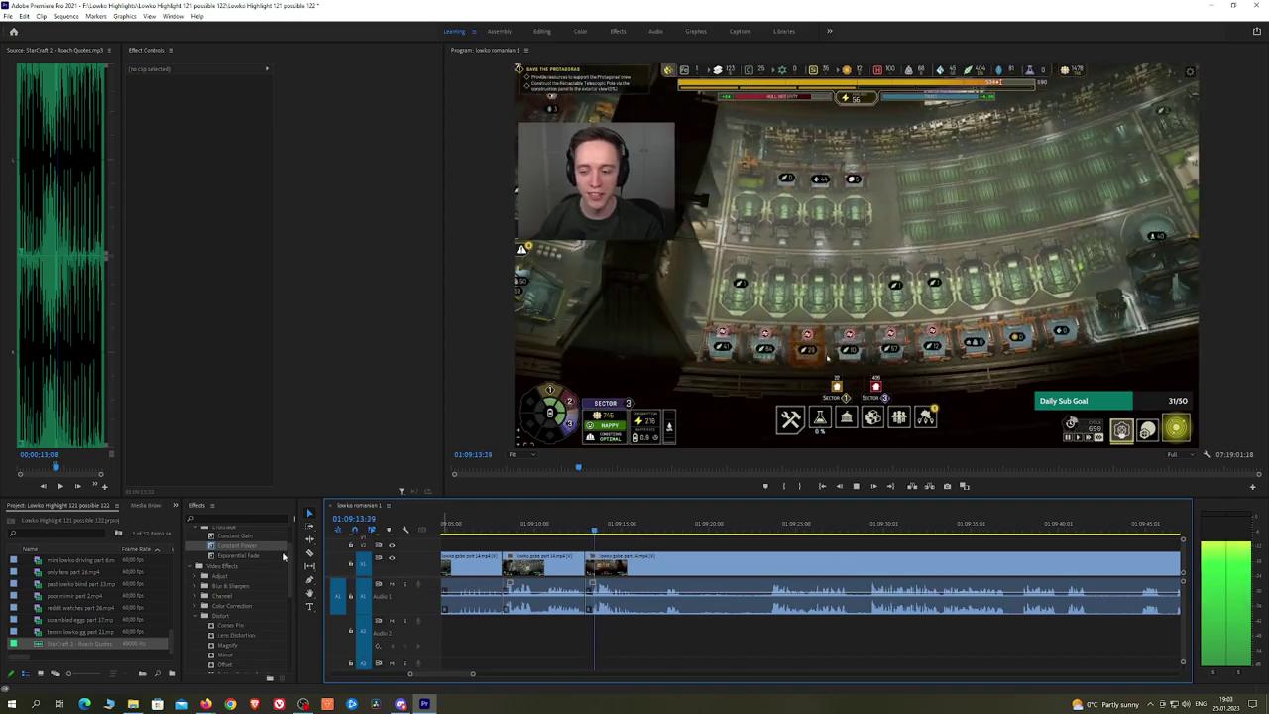
left_click_drag(241, 546, 589, 613)
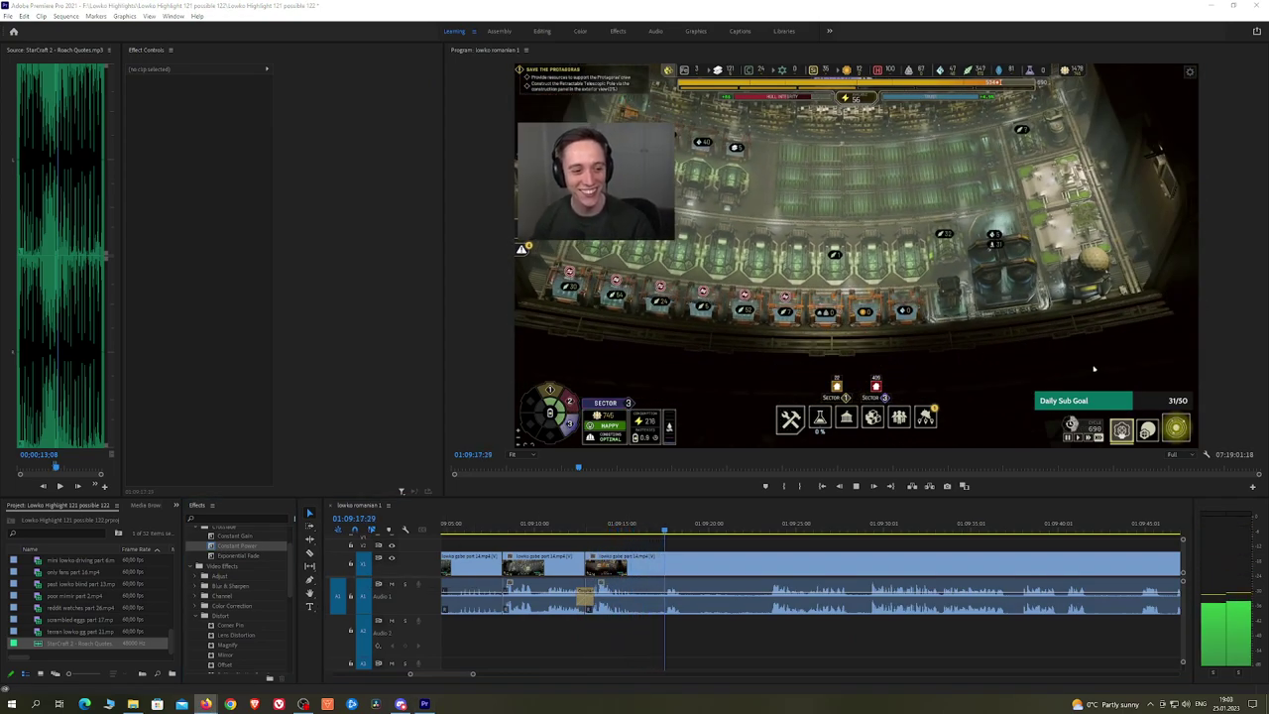
Step: Rewatch the new join and skip ahead to about 01:09:23
left_click(610, 526)
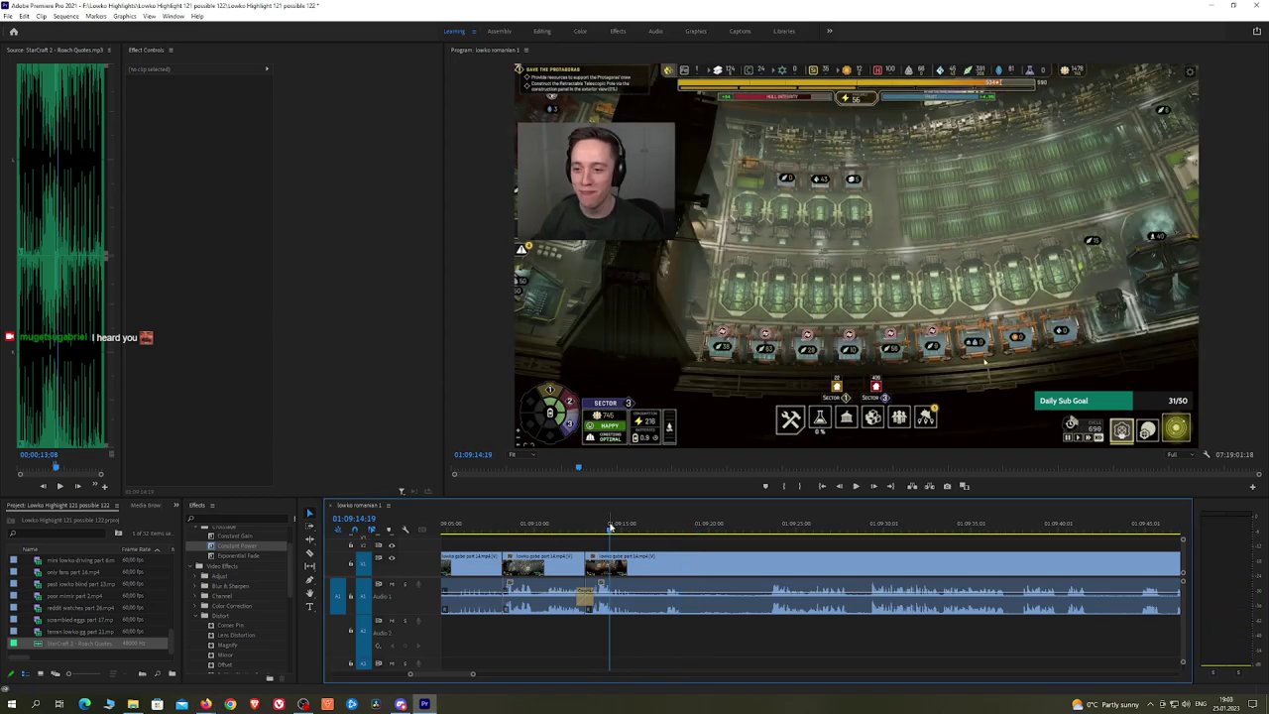
key("space")
left_click(592, 526)
key("space")
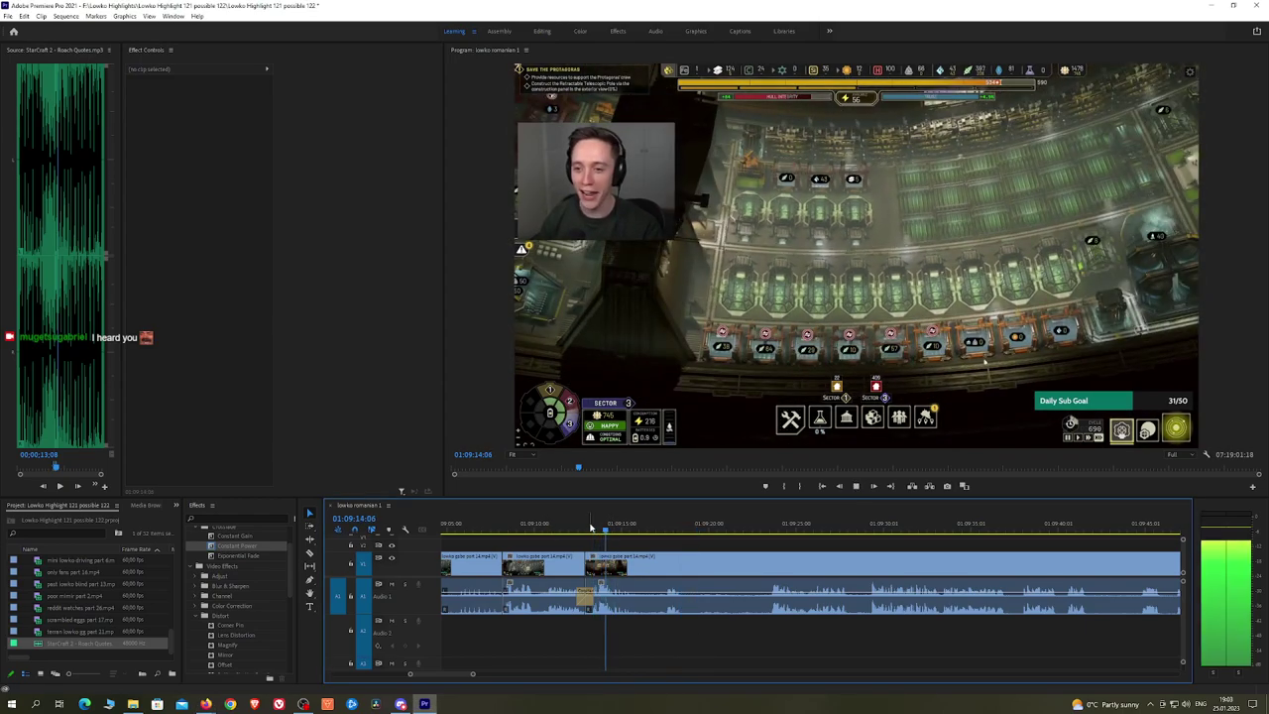
key("space")
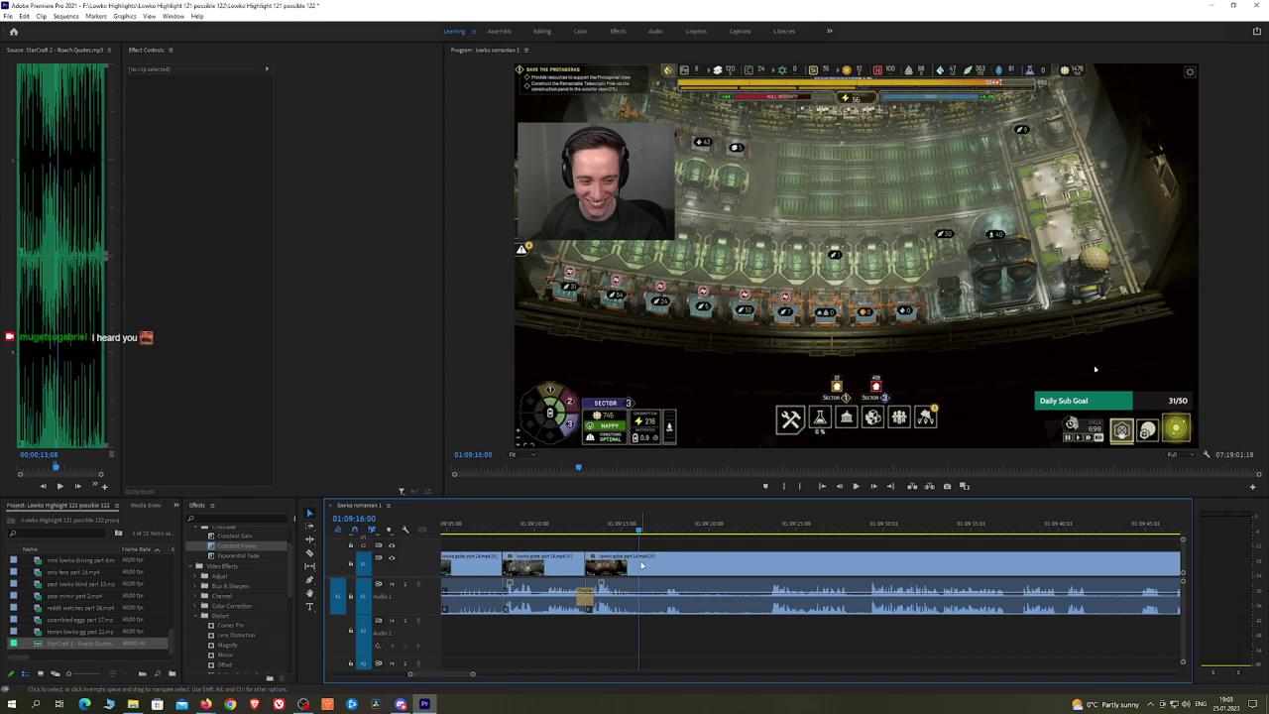
key("space")
left_click(763, 527)
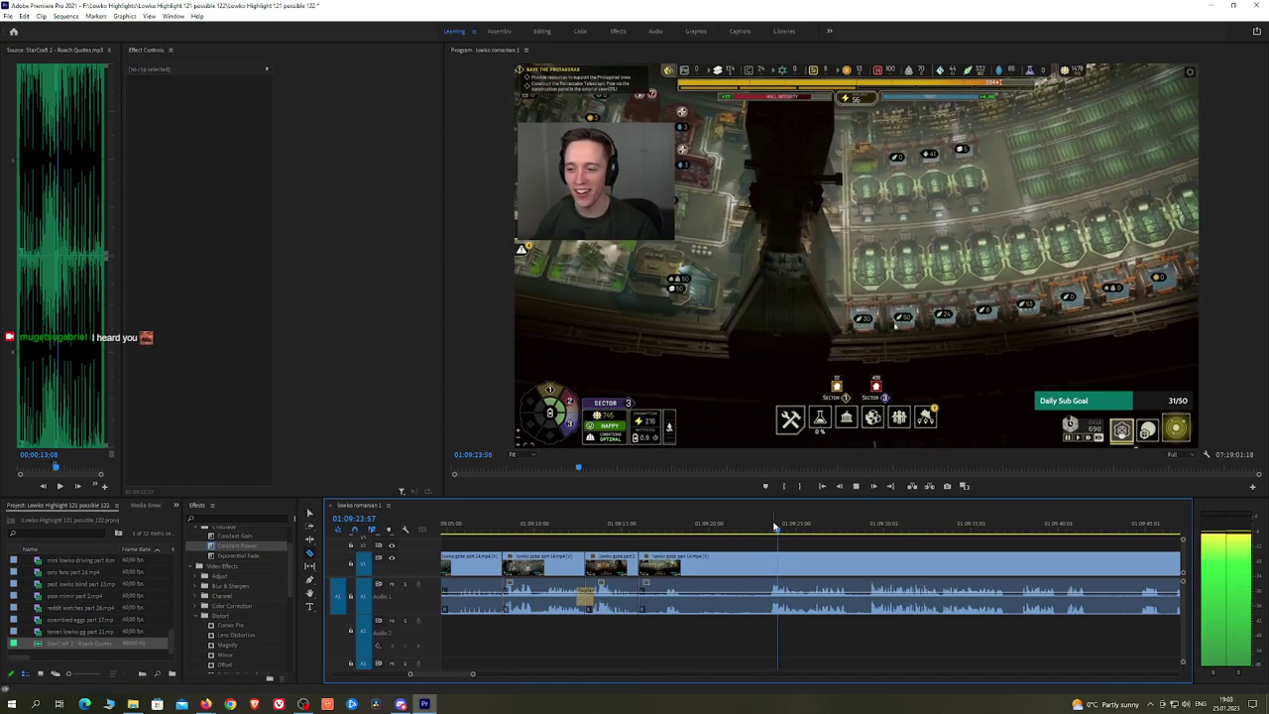
Step: Cut at the next unwanted section and ripple-delete the footage left of the cut
left_click(768, 562)
key("v")
double_click(766, 567)
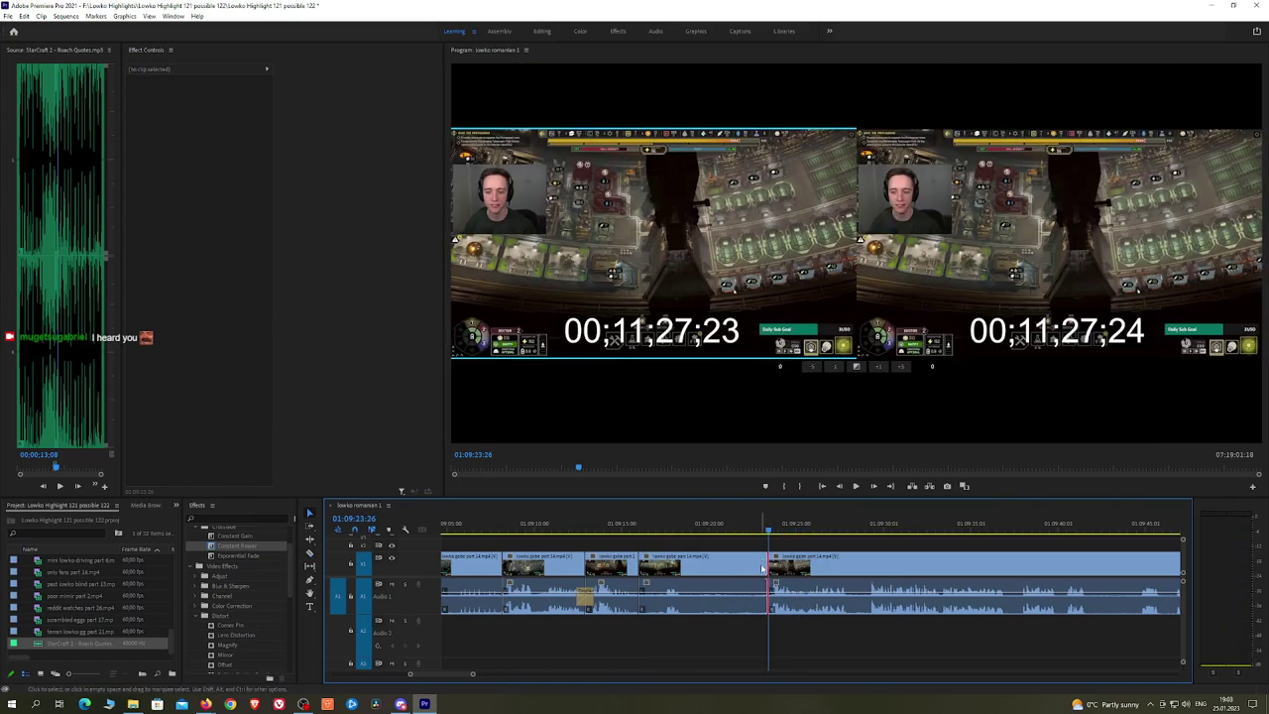
left_click(744, 569)
key("shift+Delete")
key("space")
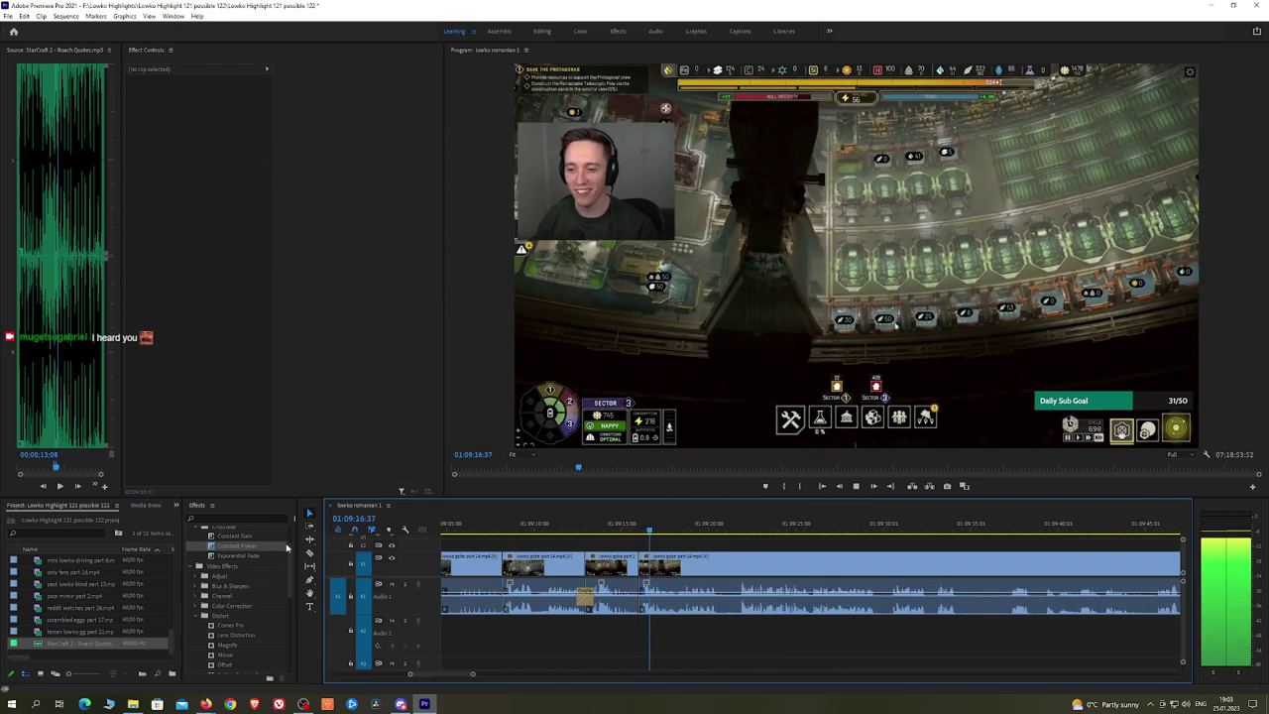
left_click(288, 547)
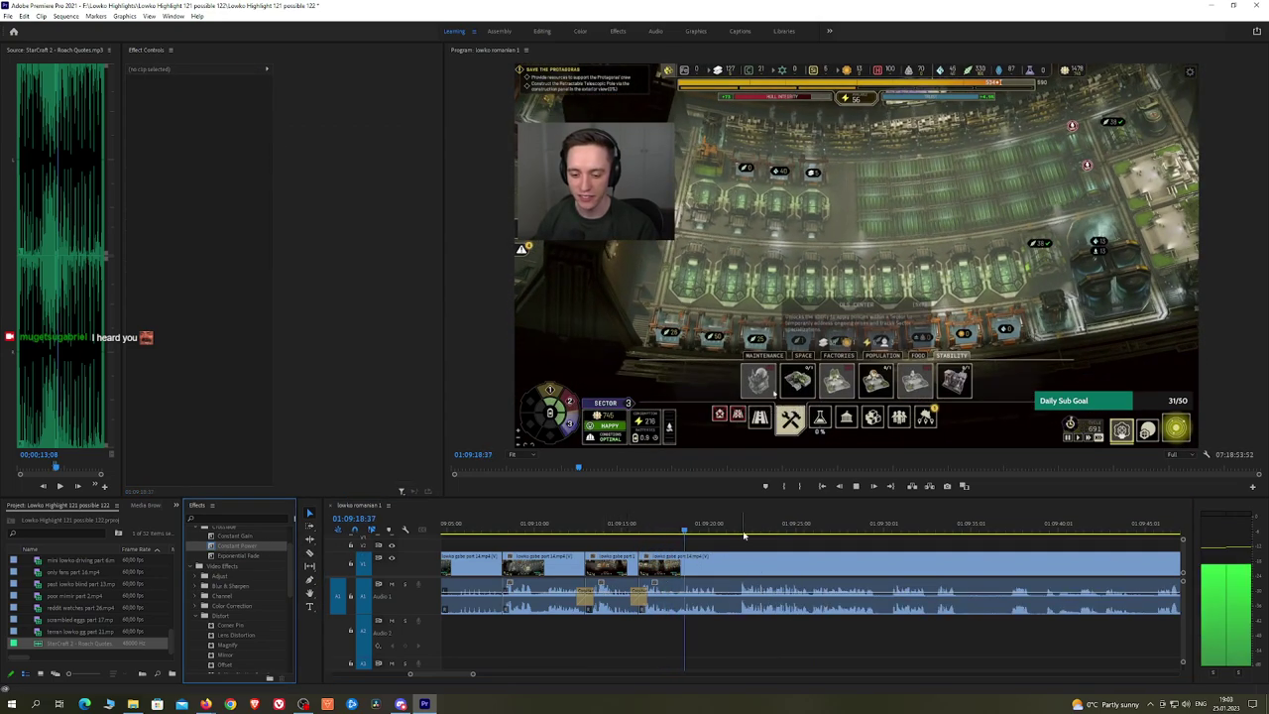
Step: Pan ahead and razor the stream clip where the next dull stretch begins
key("h")
left_click_drag(789, 545, 663, 539)
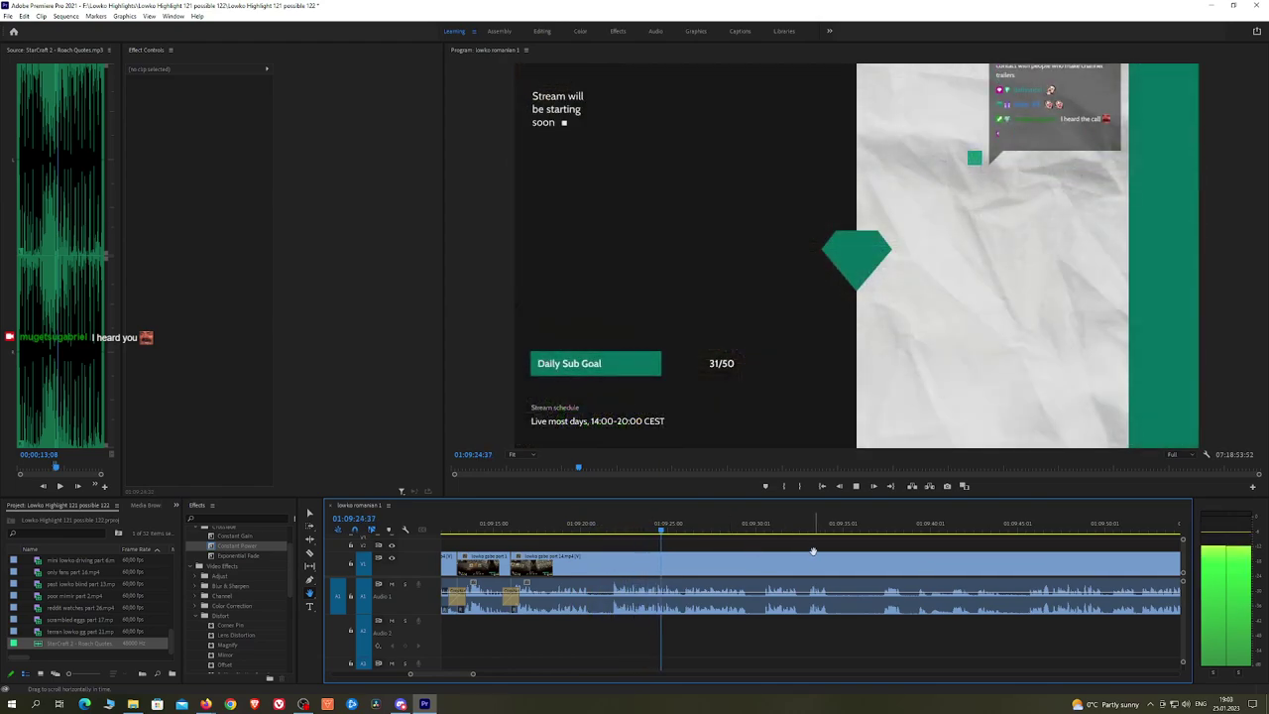
left_click_drag(814, 549, 762, 548)
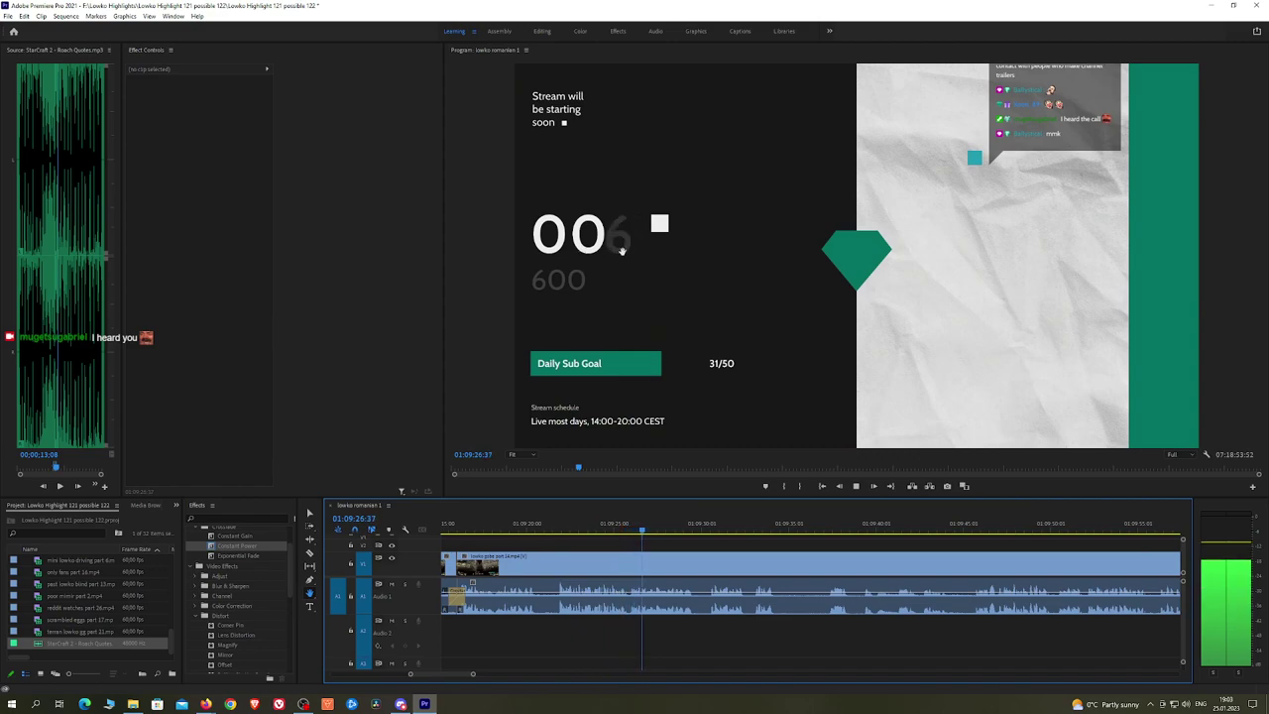
left_click_drag(772, 546, 650, 528)
scroll(691, 544, "down", 1)
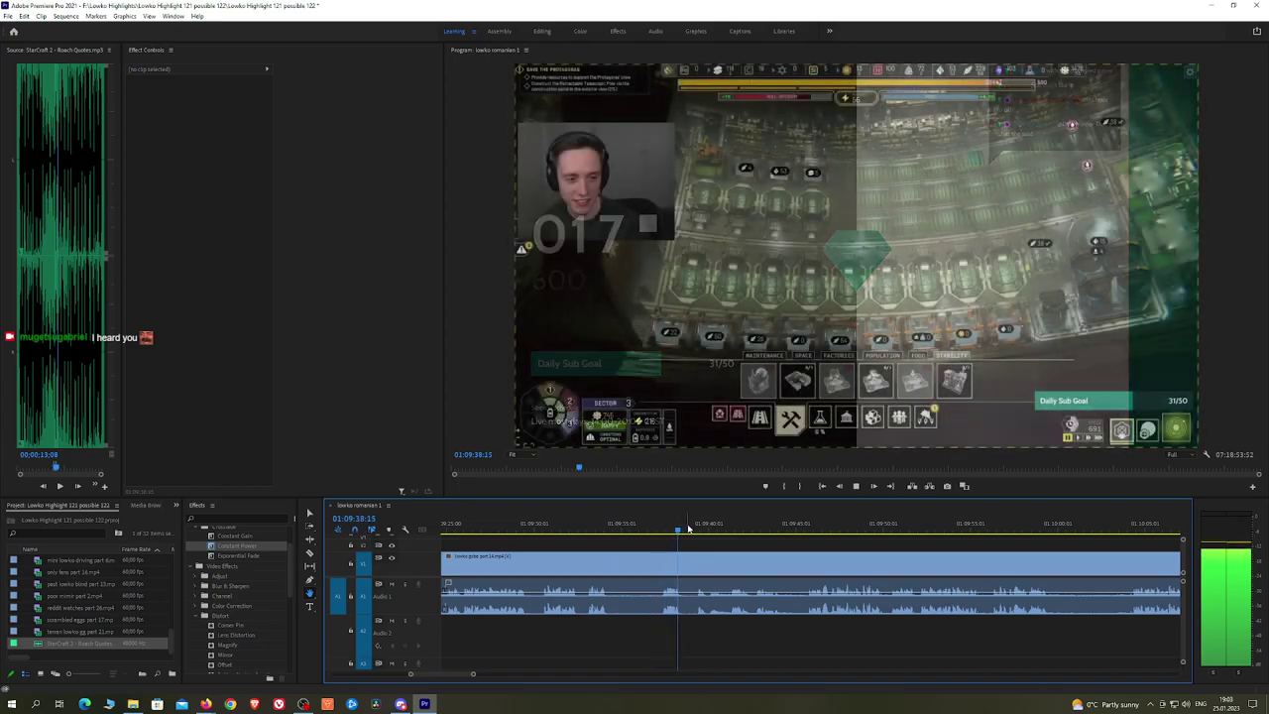
left_click_drag(820, 545, 660, 544)
key("c")
left_click(595, 557)
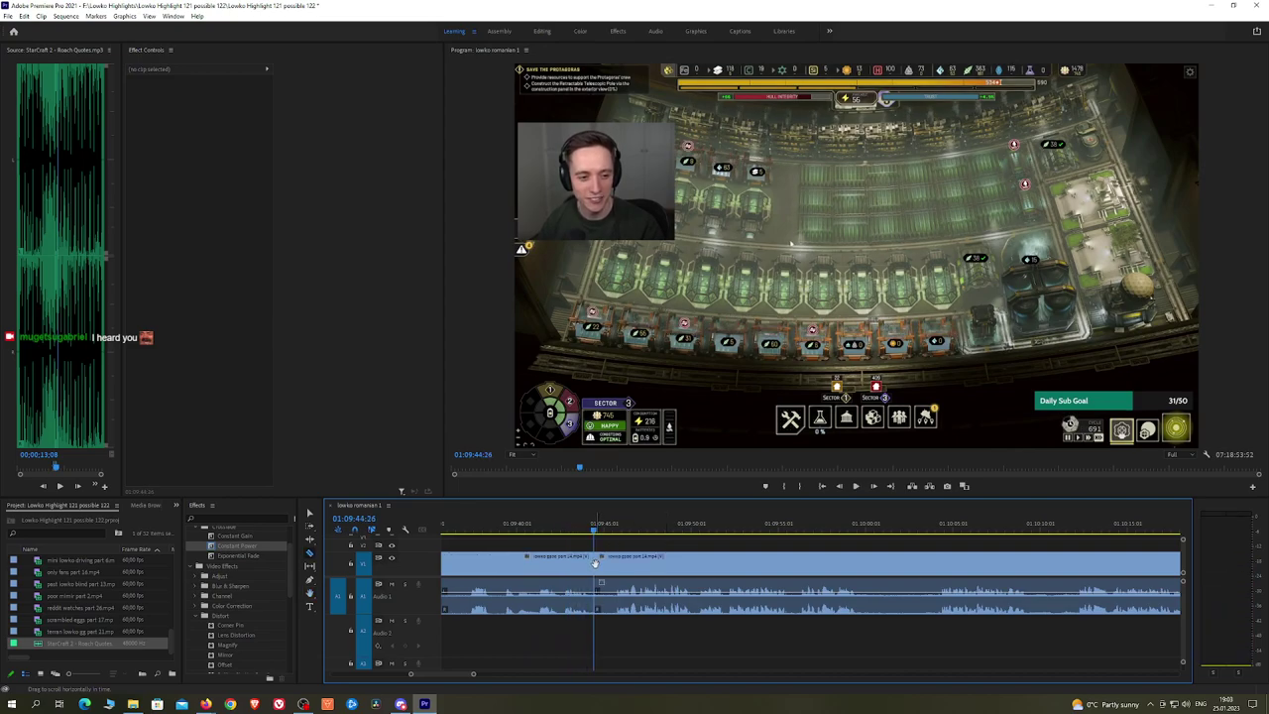
left_click(617, 521)
Step: Cut where the dull stretch ends, ripple-delete it, and add a Constant Power crossfade
key("space")
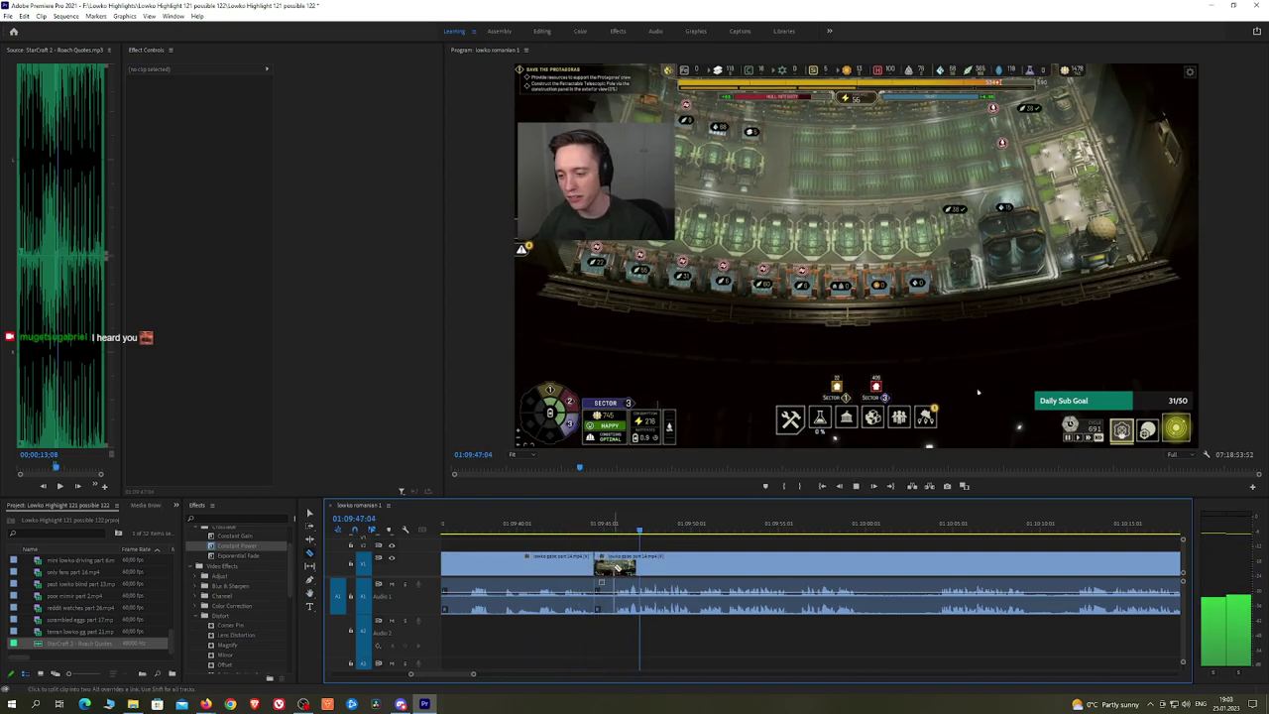
left_click(612, 568)
key("v")
left_click(609, 569)
key("shift+Delete")
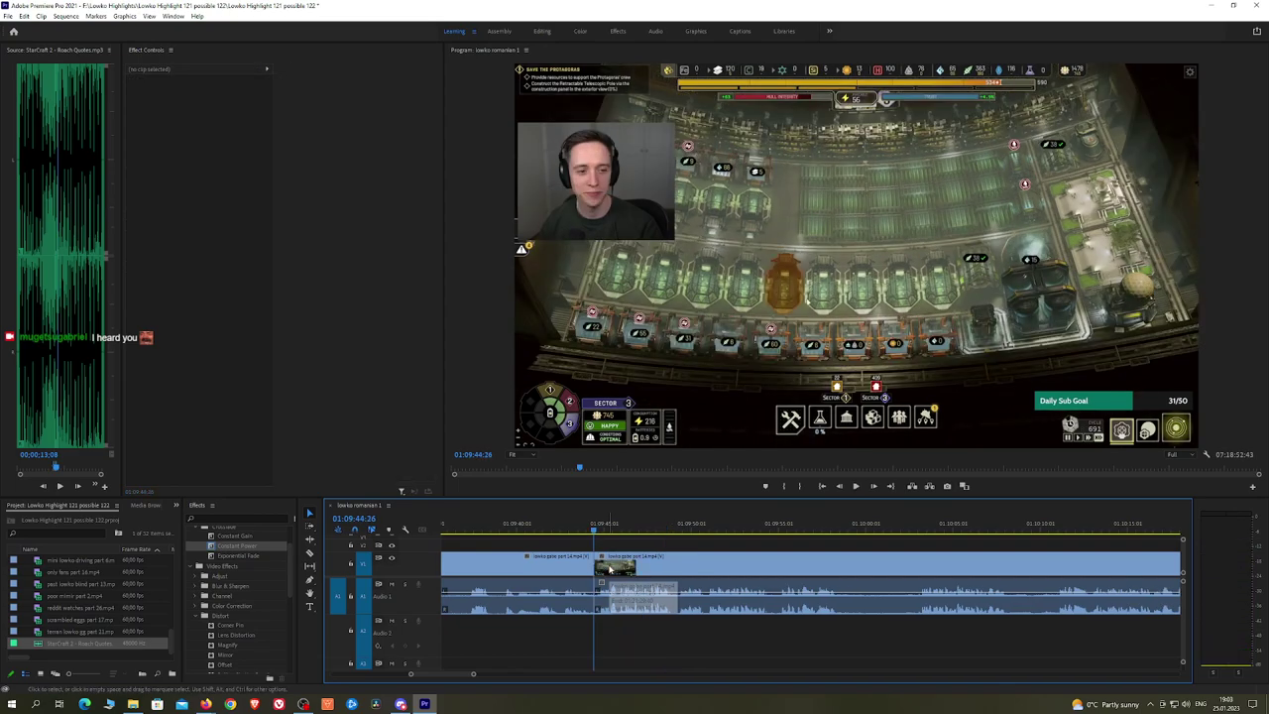
key("space")
left_click_drag(230, 547, 603, 607)
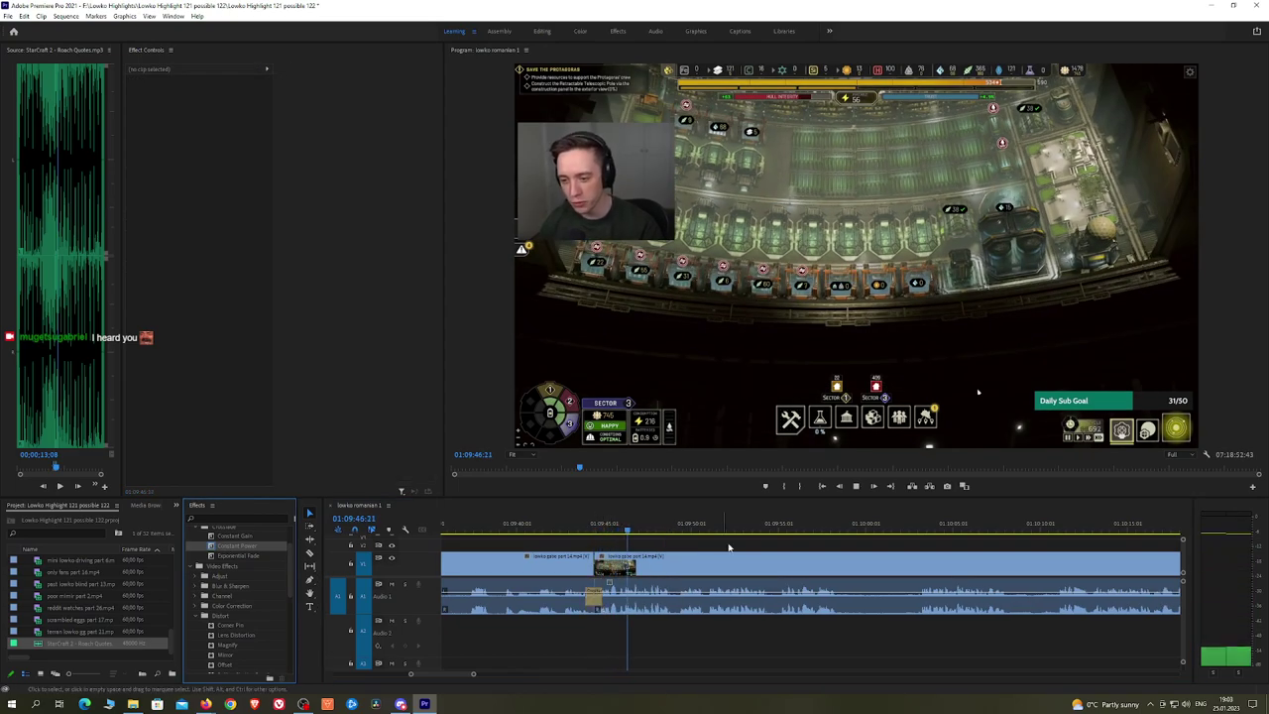
Step: Split the gameplay clip just after 01:10:00, where the next unwanted part begins
key("h")
left_click_drag(831, 541, 792, 541)
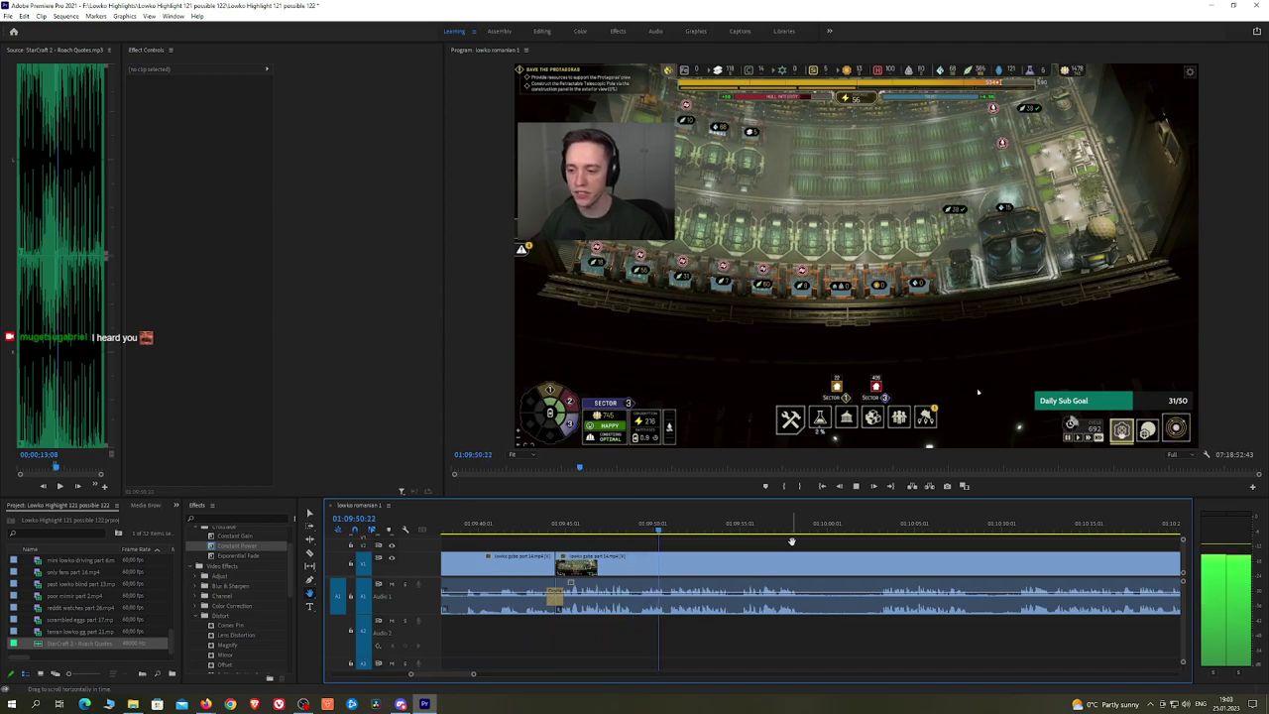
left_click_drag(807, 544, 701, 537)
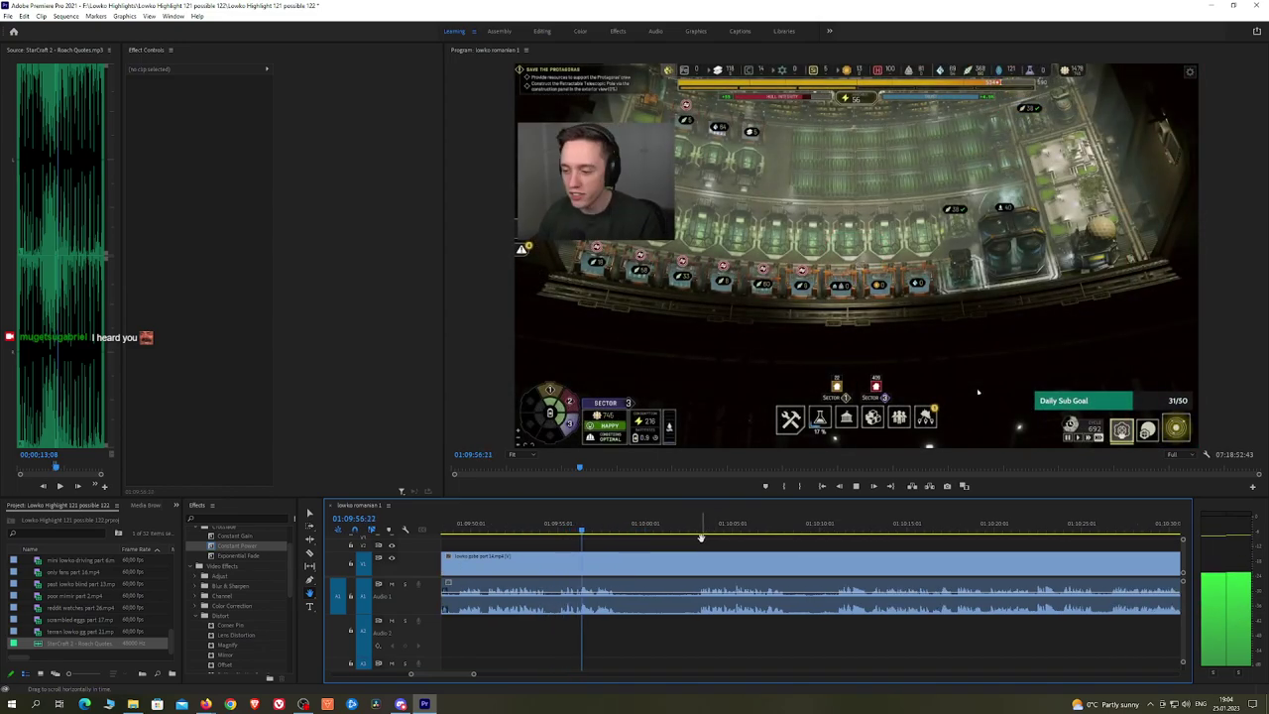
key("c")
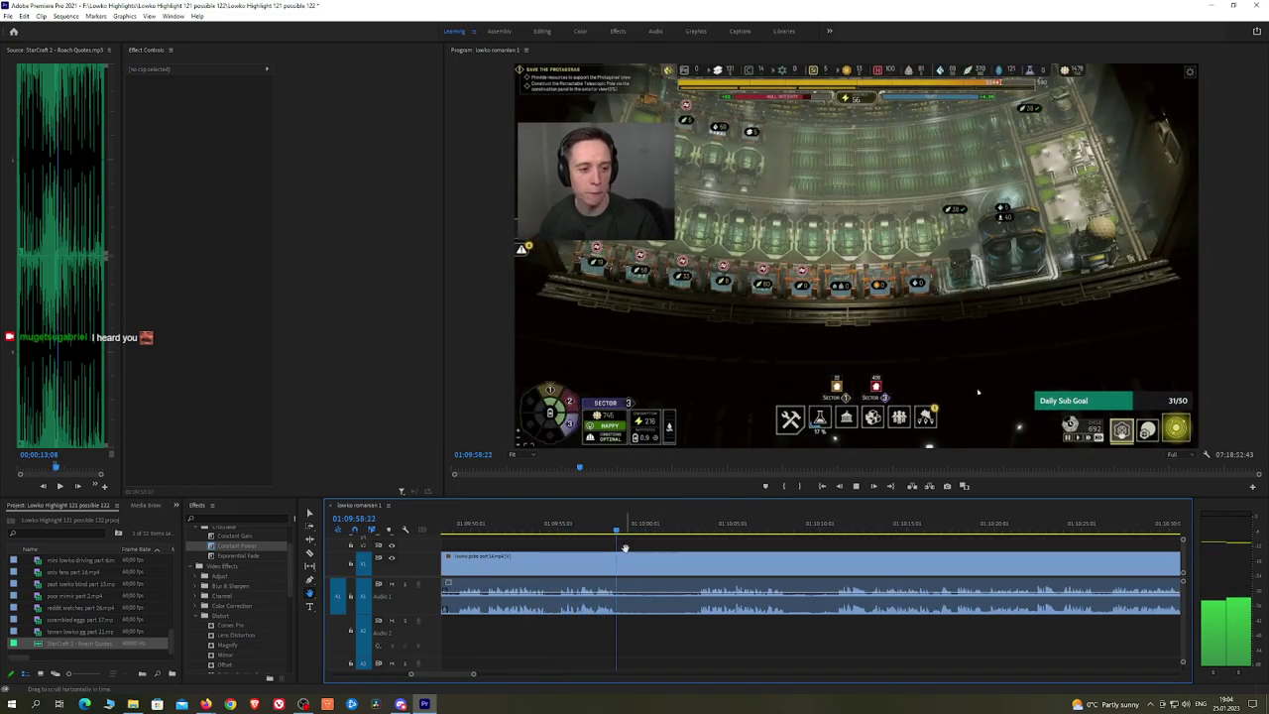
left_click(621, 558)
Step: Ripple-delete the piece between the two cuts and add a Constant Power crossfade at the join
left_click(691, 529)
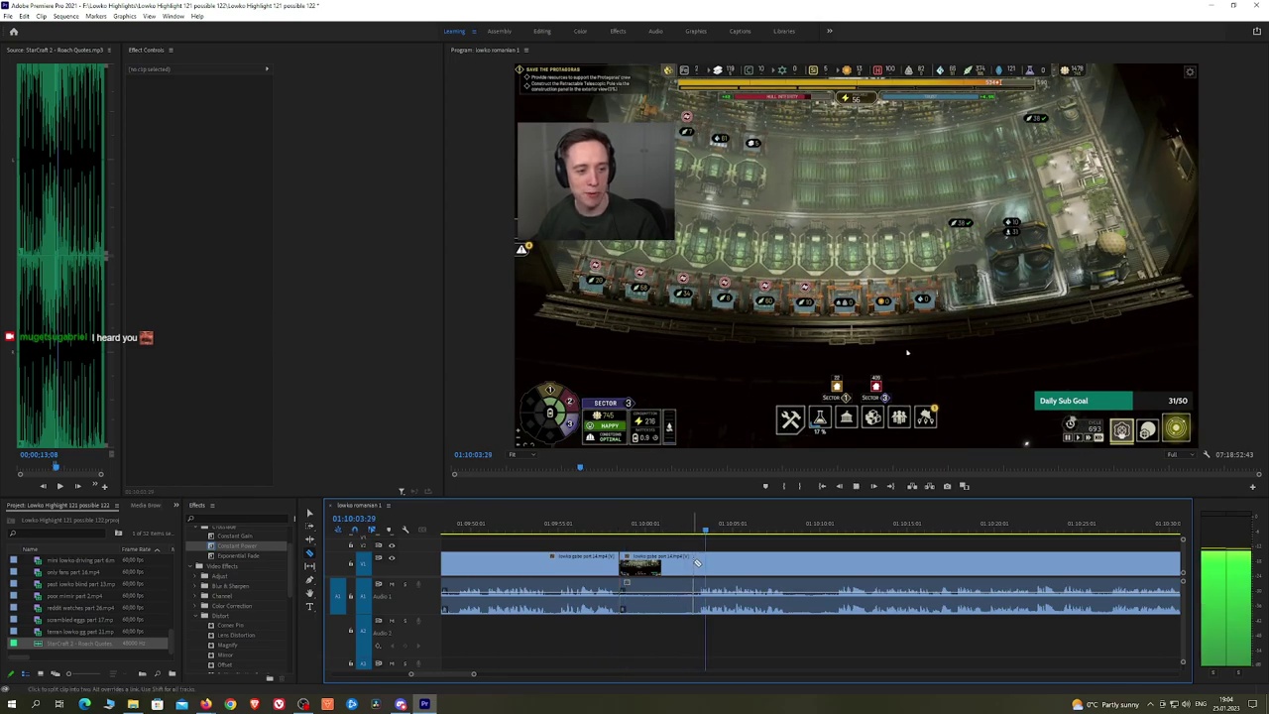
left_click(678, 564)
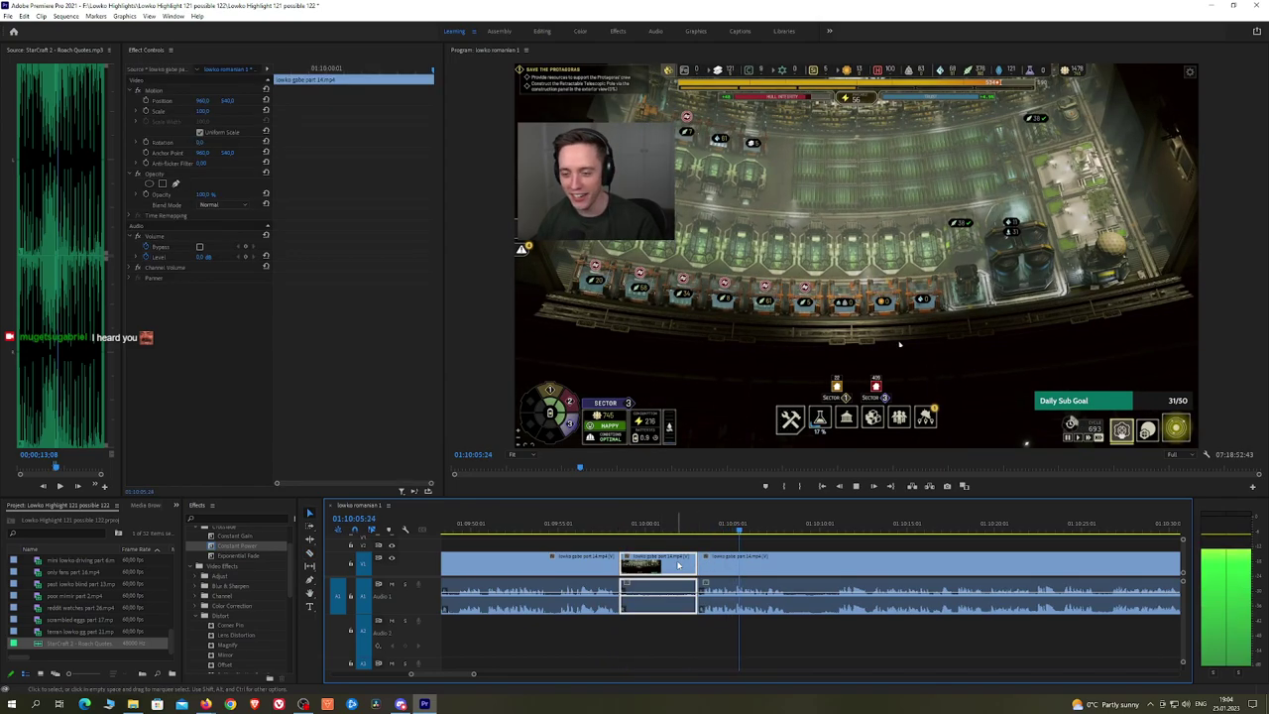
key("shift+Delete")
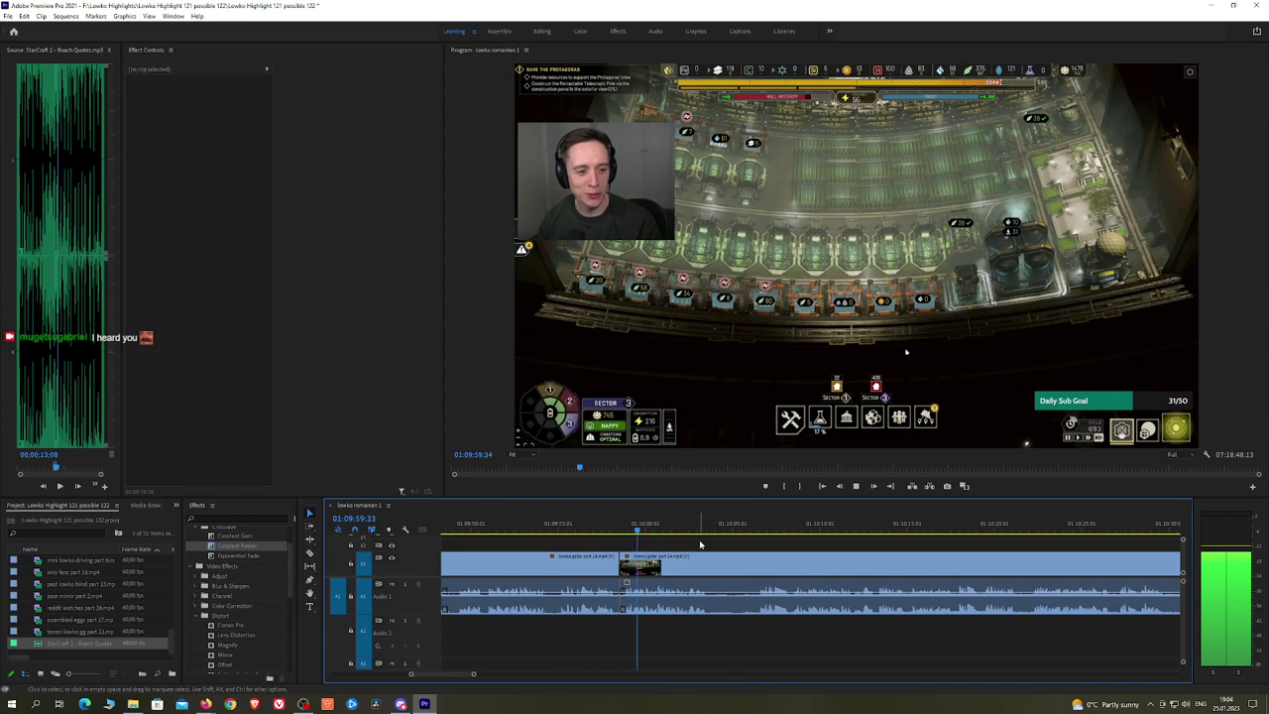
left_click_drag(238, 546, 599, 599)
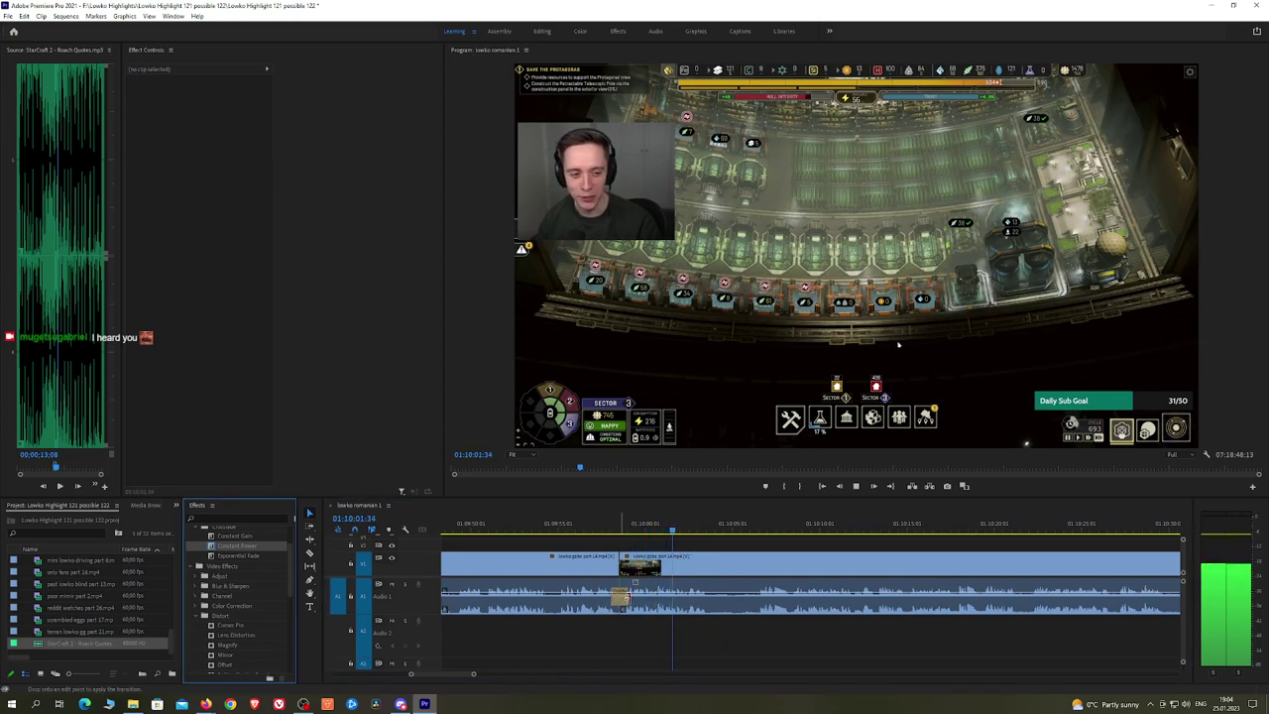
Step: Razor-cut the next unwanted part further along and ripple-delete the short piece
key("h")
left_click_drag(801, 543, 672, 542)
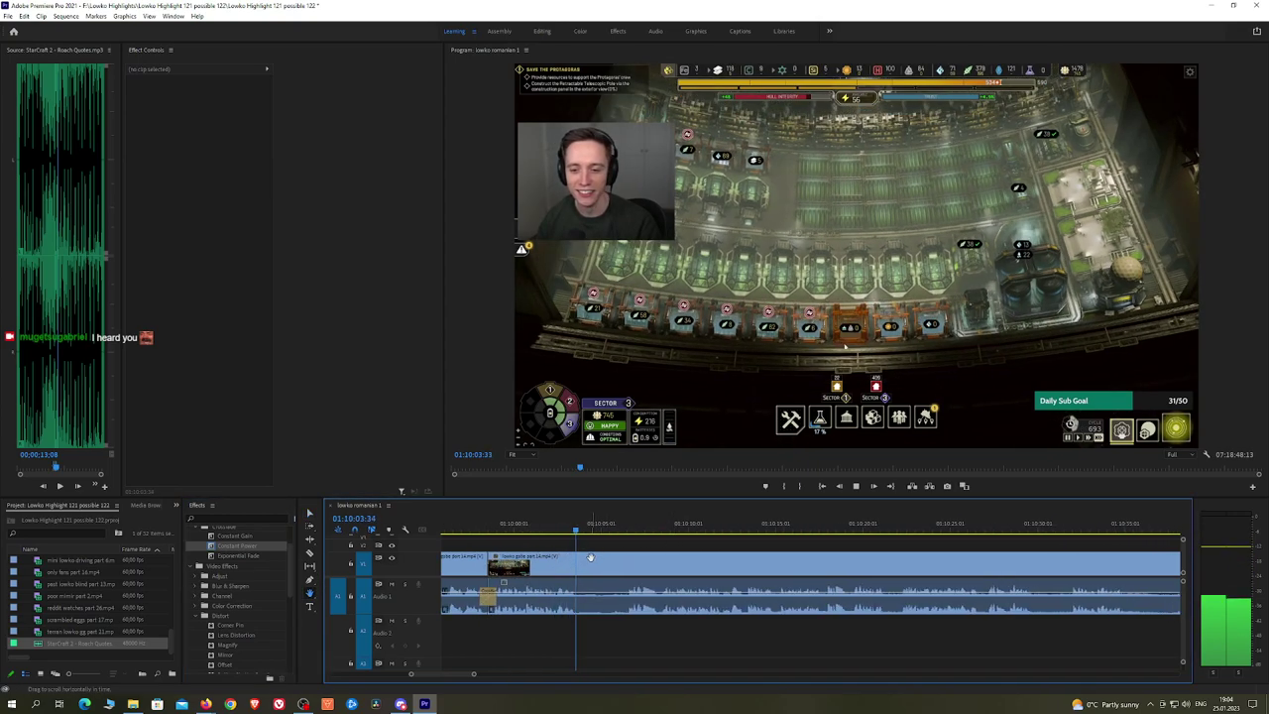
key("c")
left_click(584, 560)
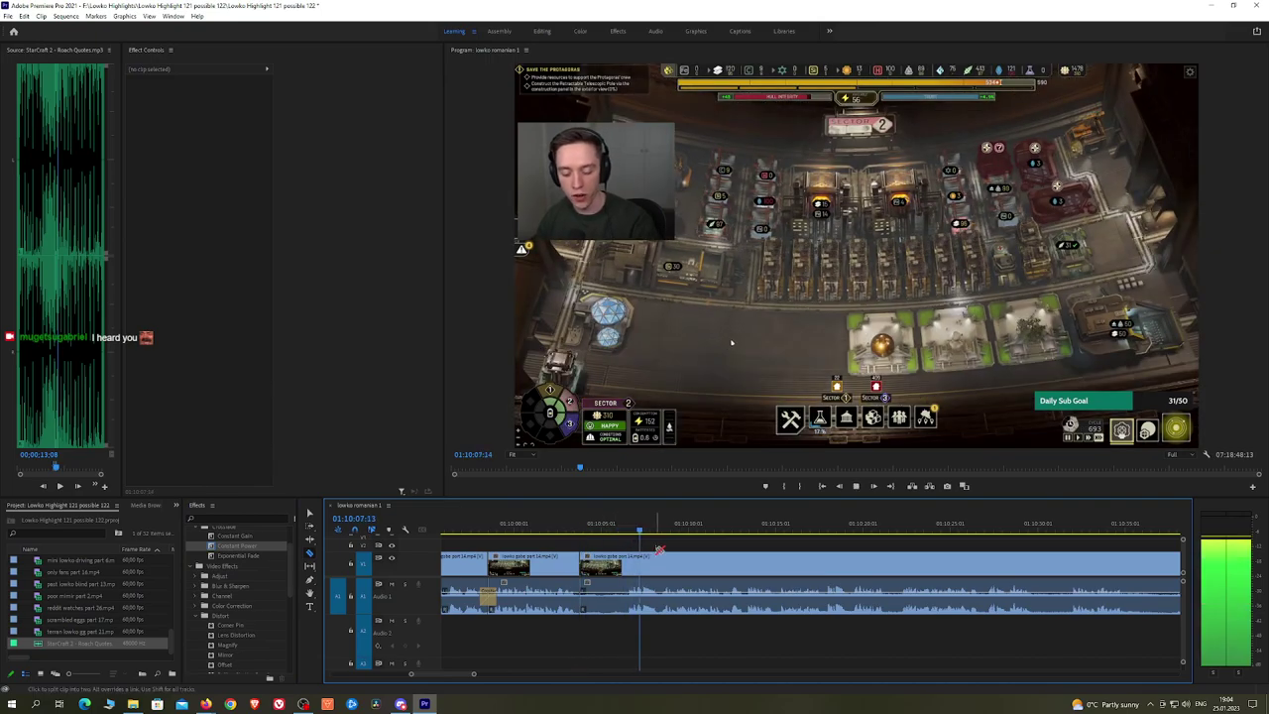
key("v")
left_click(610, 567)
key("shift+Delete")
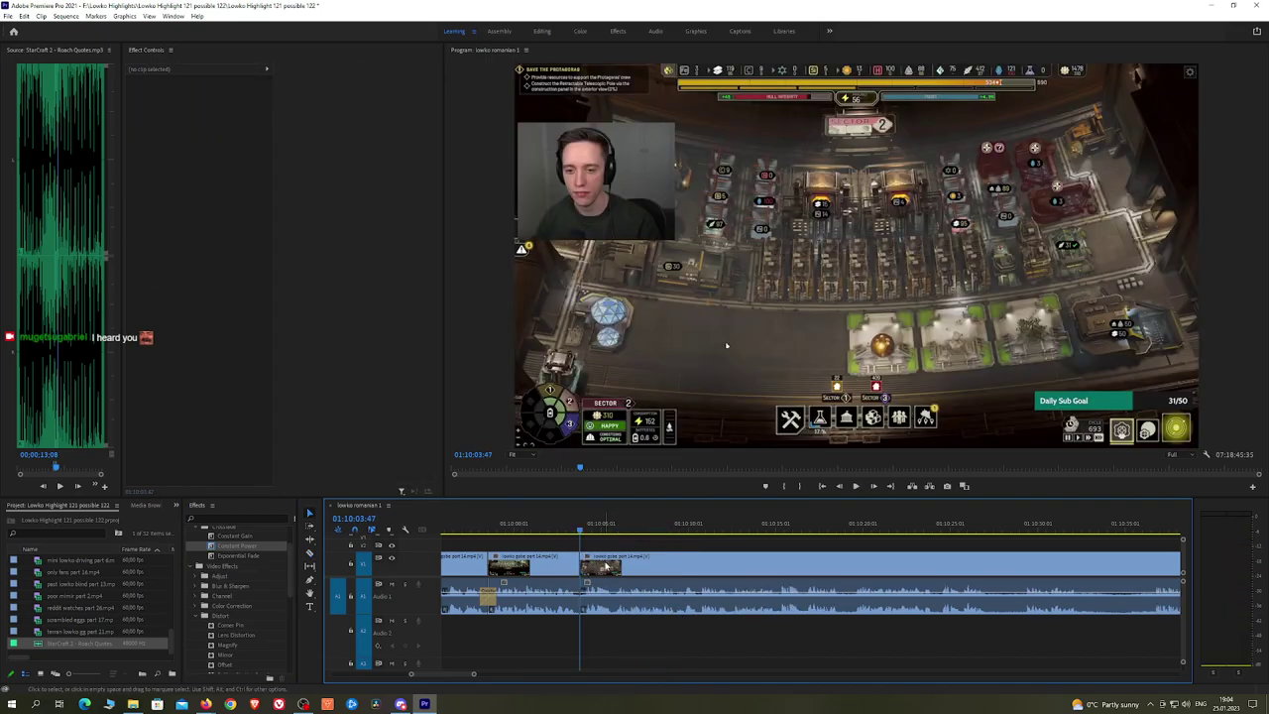
key("space")
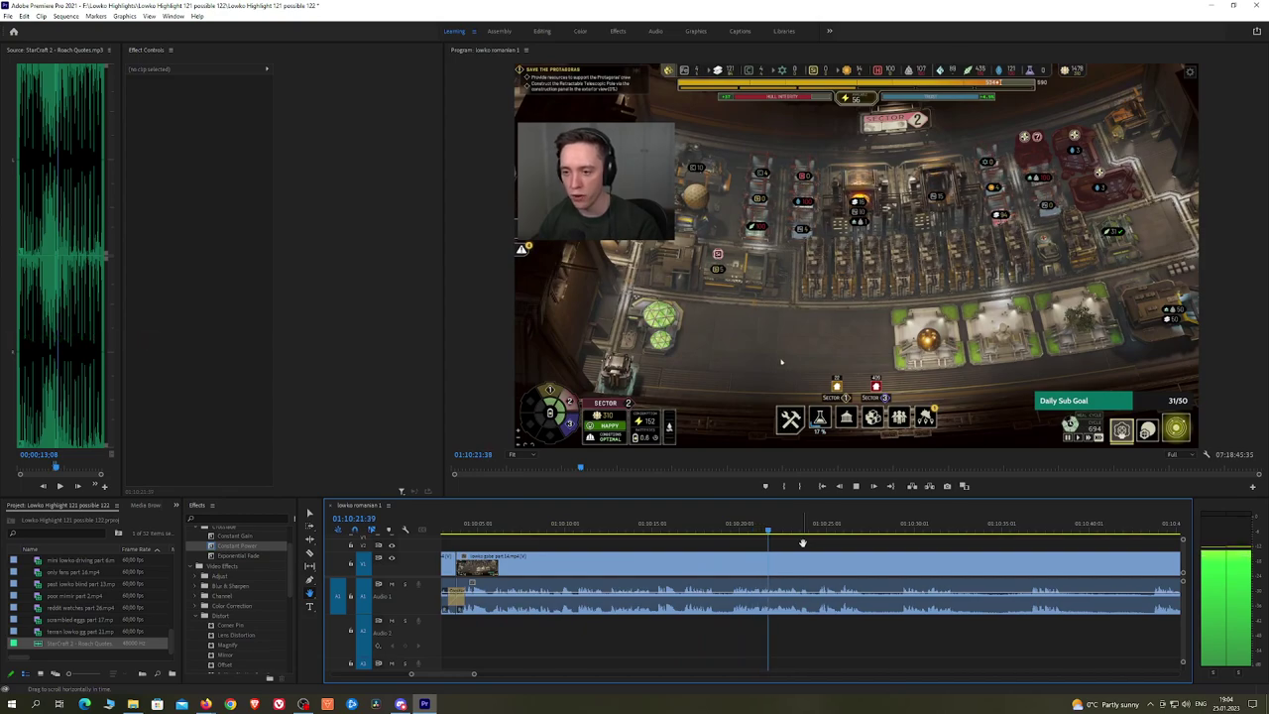
Step: Move to later footage and cut the clip at the next unwanted part
left_click_drag(880, 550, 763, 547)
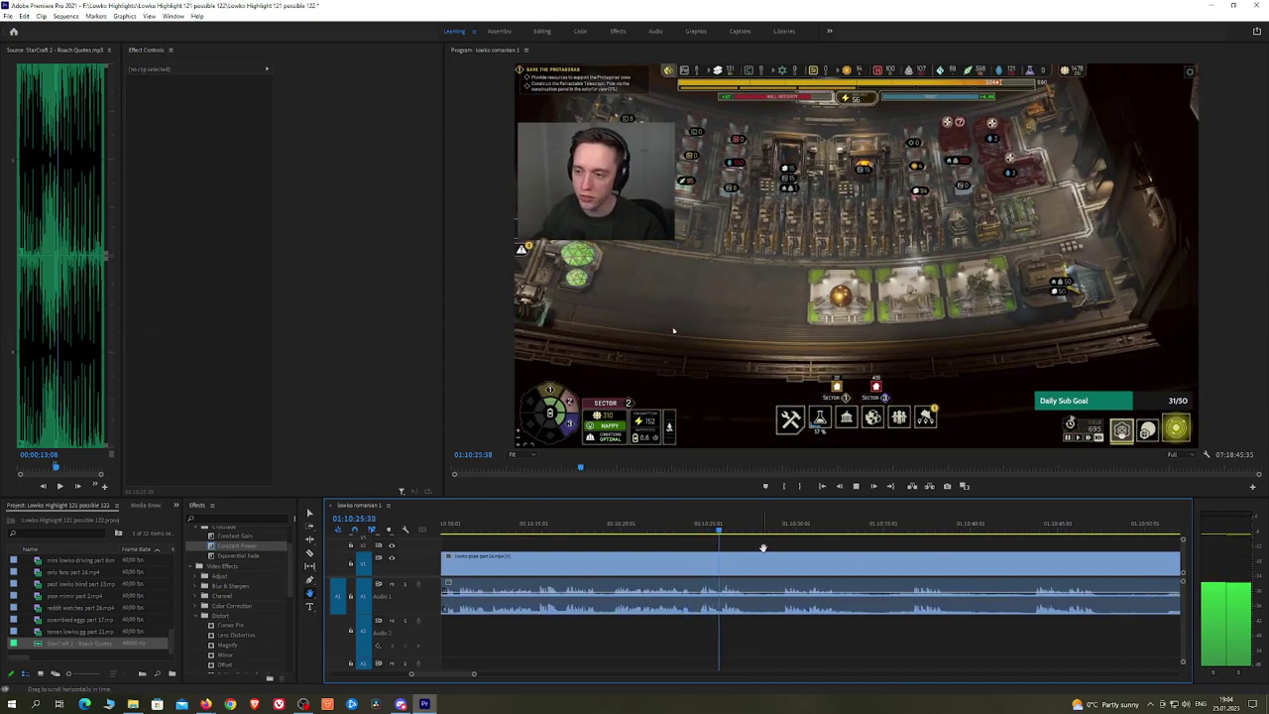
left_click_drag(785, 547, 711, 548)
key("space")
key("c")
left_click(675, 556)
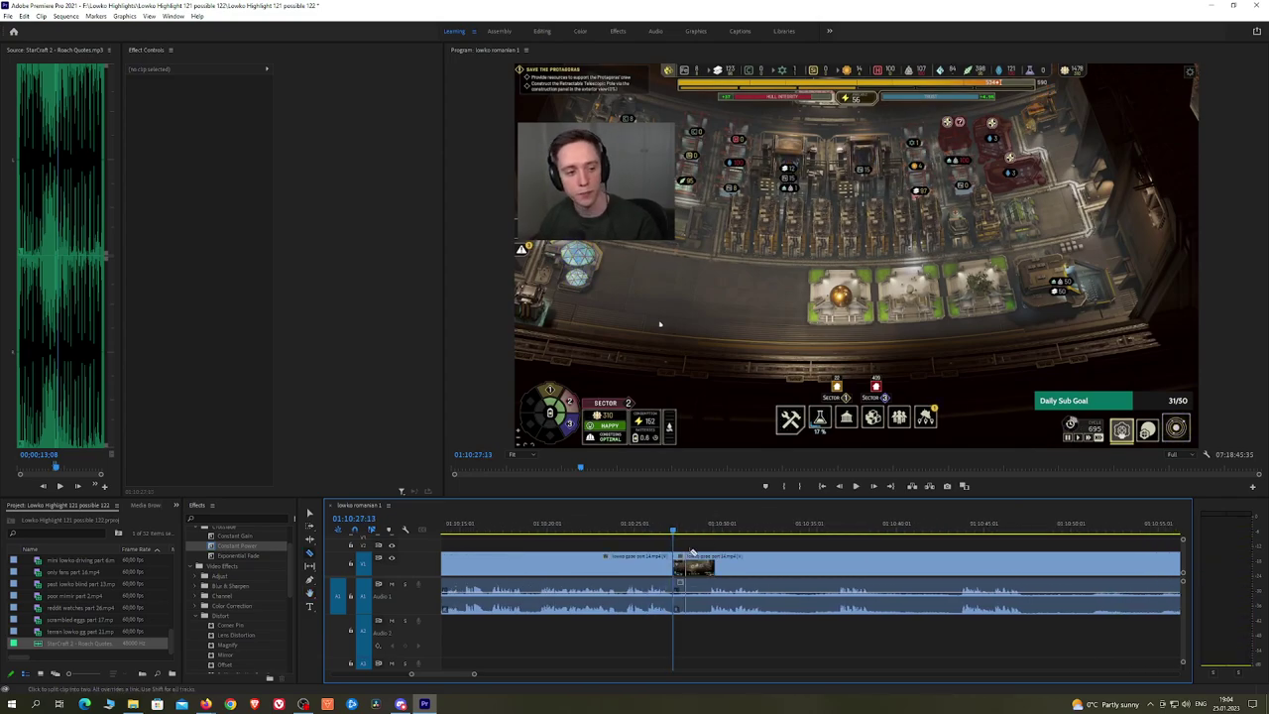
Step: Split at 01:10:29:17, ripple-delete the unwanted piece and crossfade the audio join with Constant Power
left_click(710, 529)
key("space")
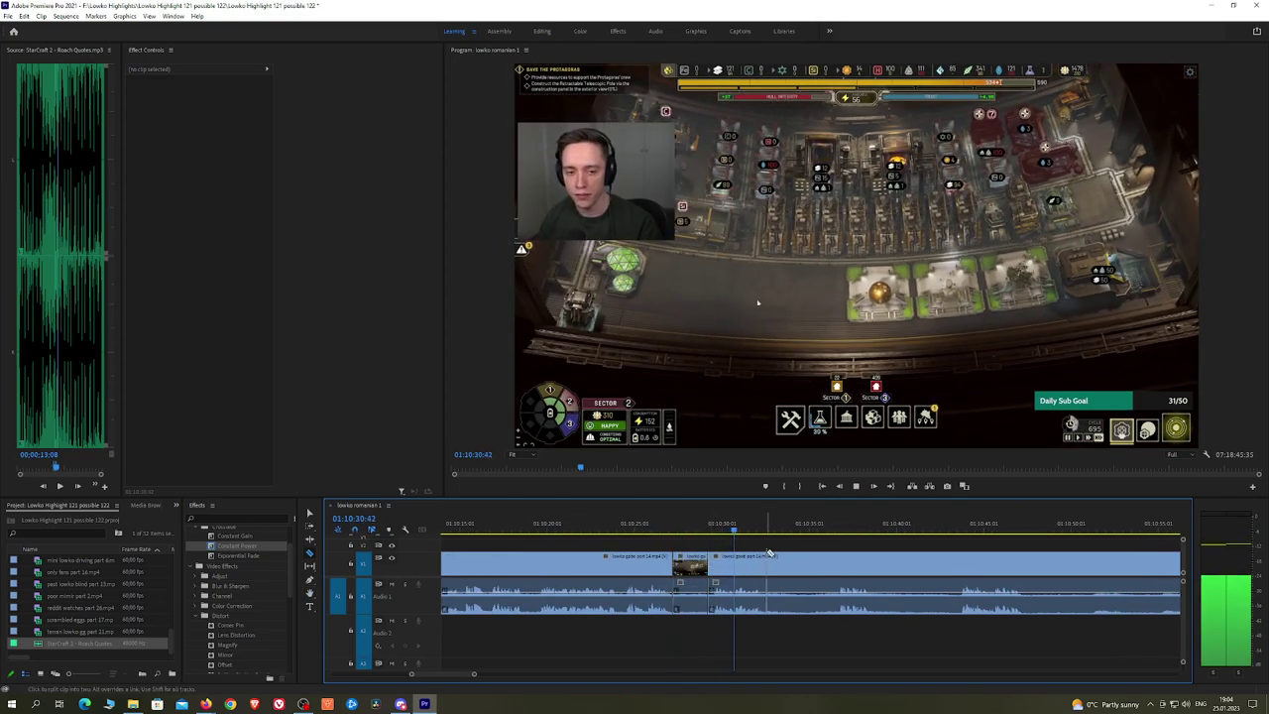
left_click(770, 553)
key("v")
key("shift+Delete")
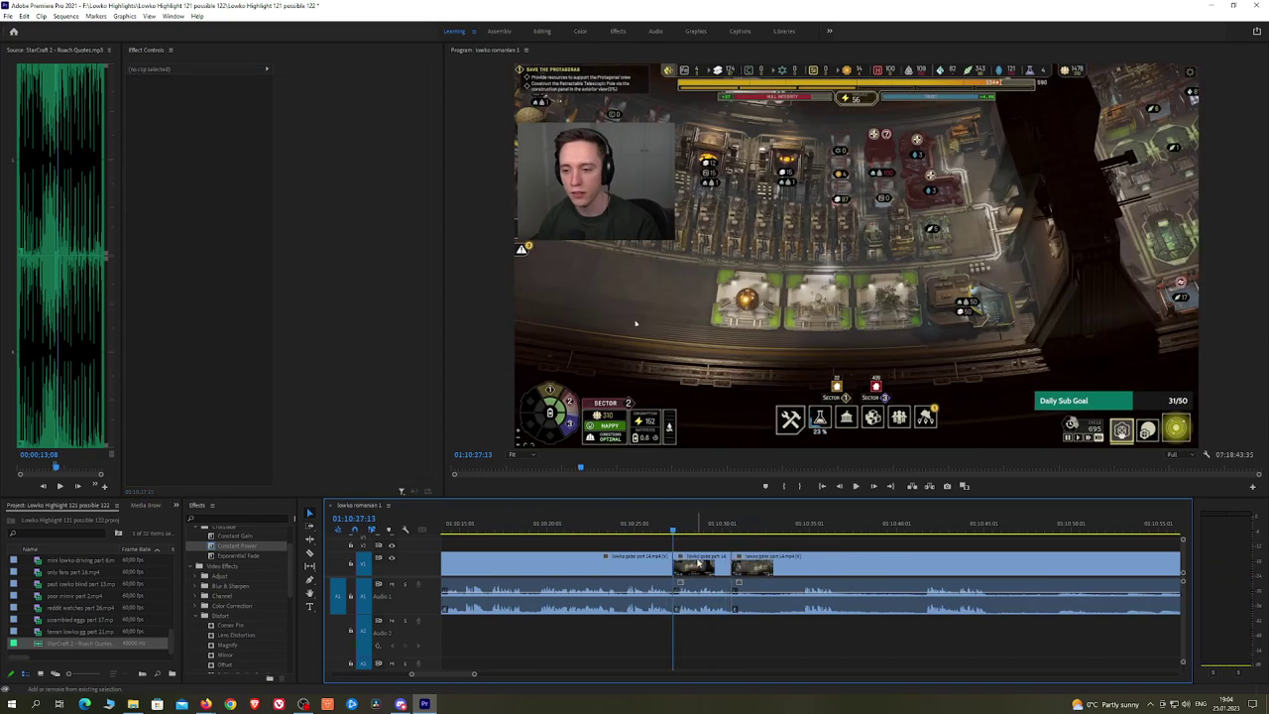
key("space")
left_click_drag(237, 547, 571, 545)
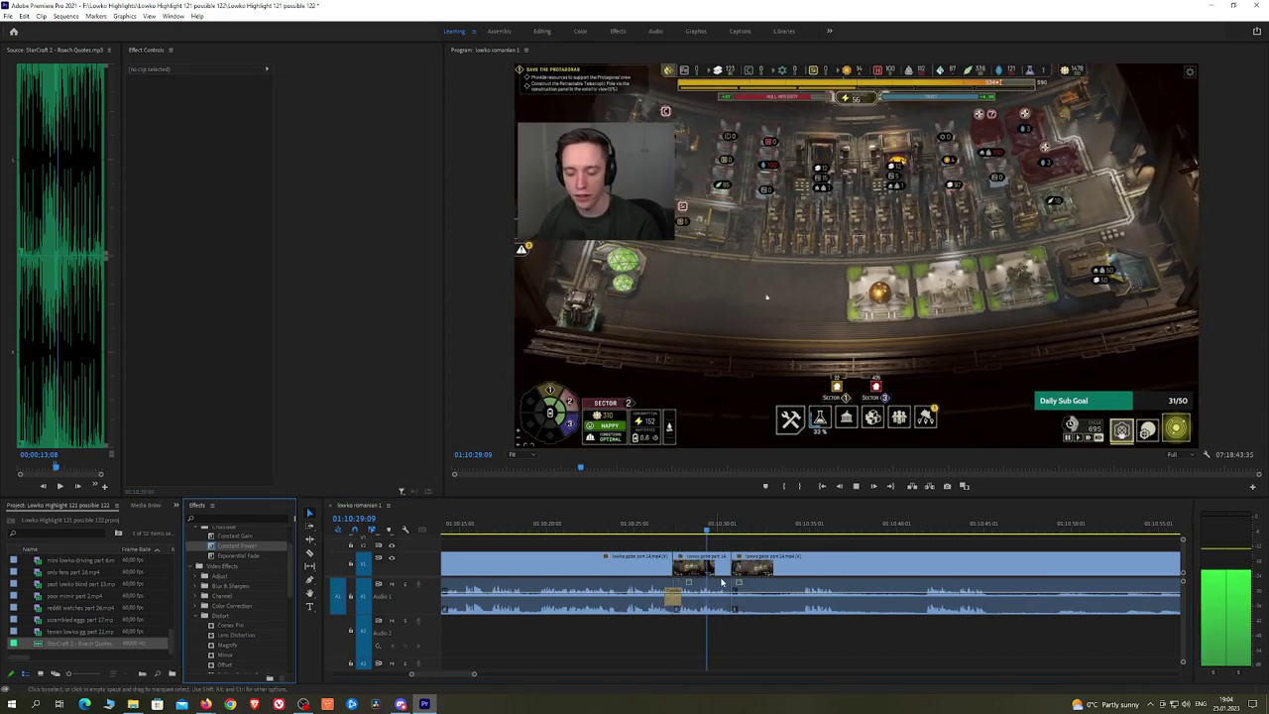
Step: Make three cuts around 01:10:34 and ripple-delete the two unwanted pieces between them
left_click(798, 531)
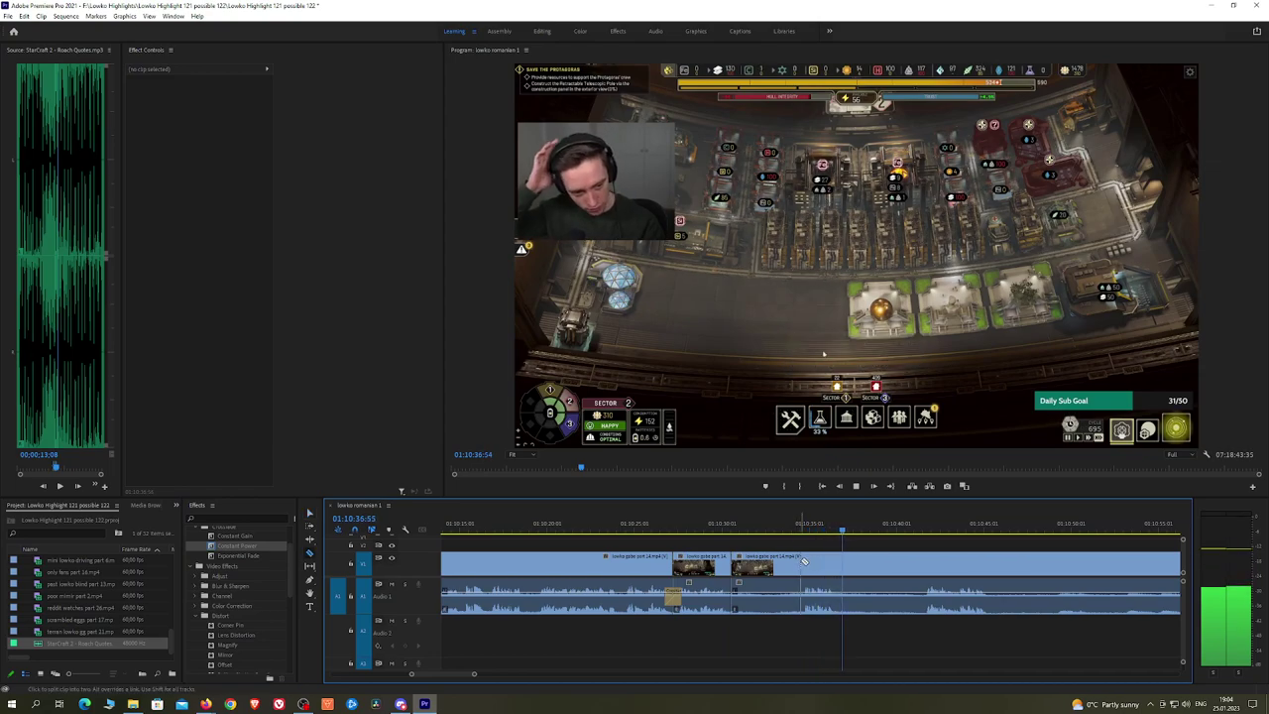
left_click(841, 558)
left_click(920, 564)
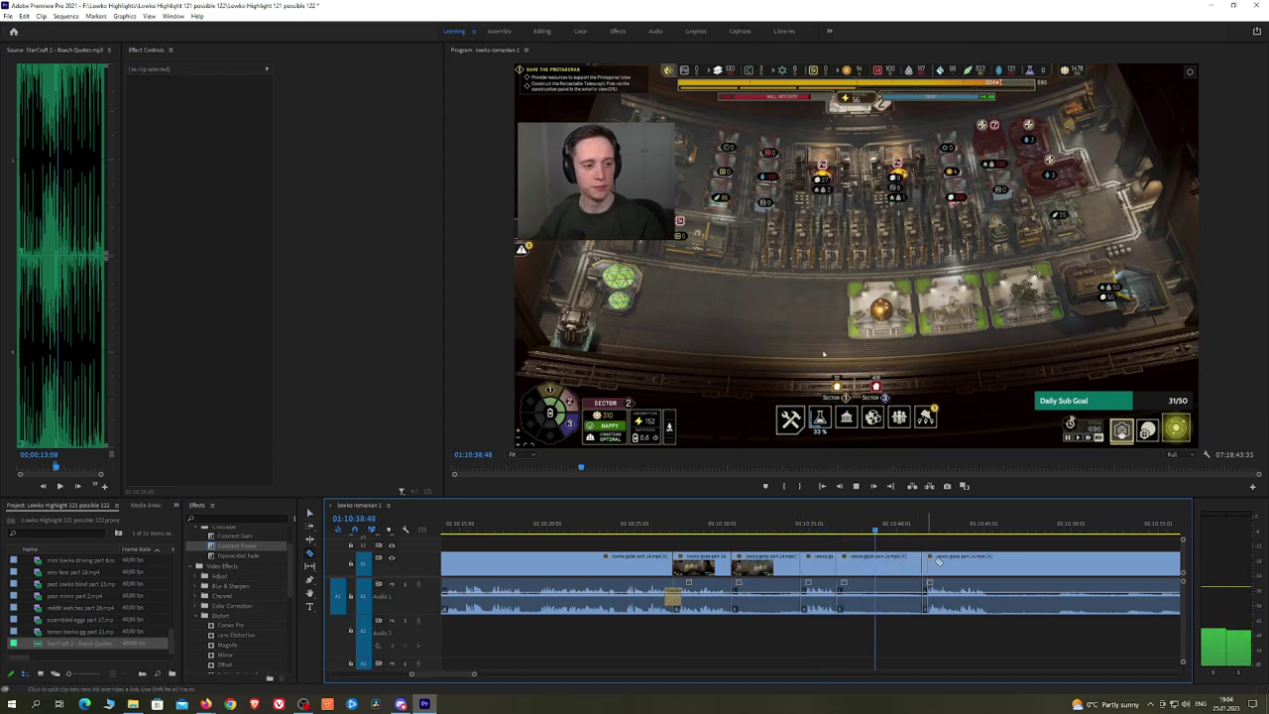
left_click(994, 566)
key("v")
left_click(884, 569)
key("shift+Delete")
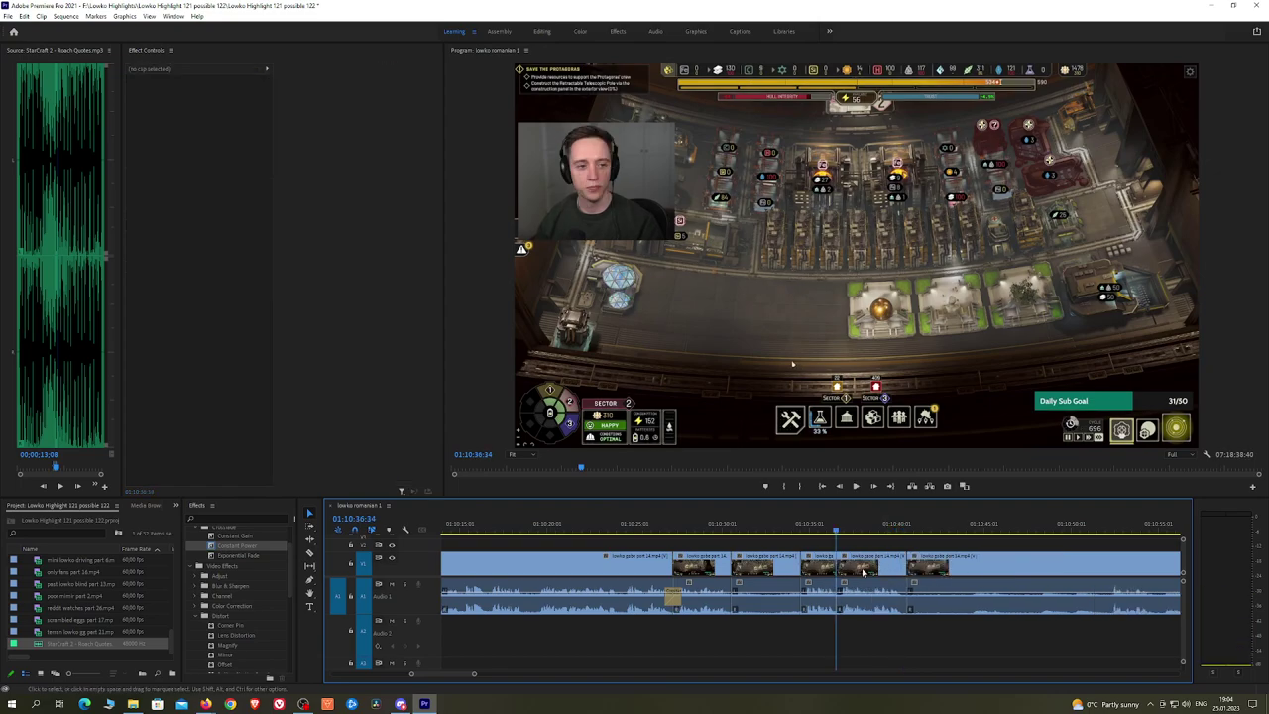
left_click(776, 568)
key("shift+Delete")
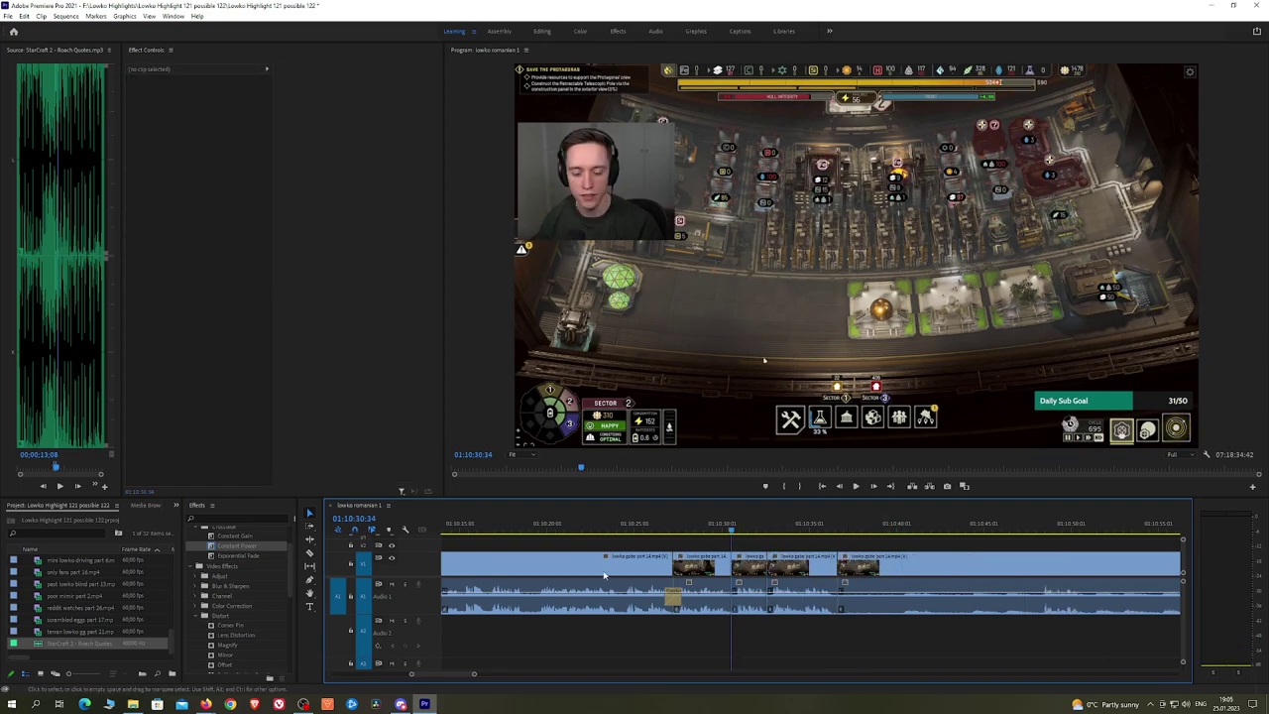
Step: Add Constant Power crossfades at the two new audio joins
left_click_drag(256, 547, 740, 612)
key("space")
key("h")
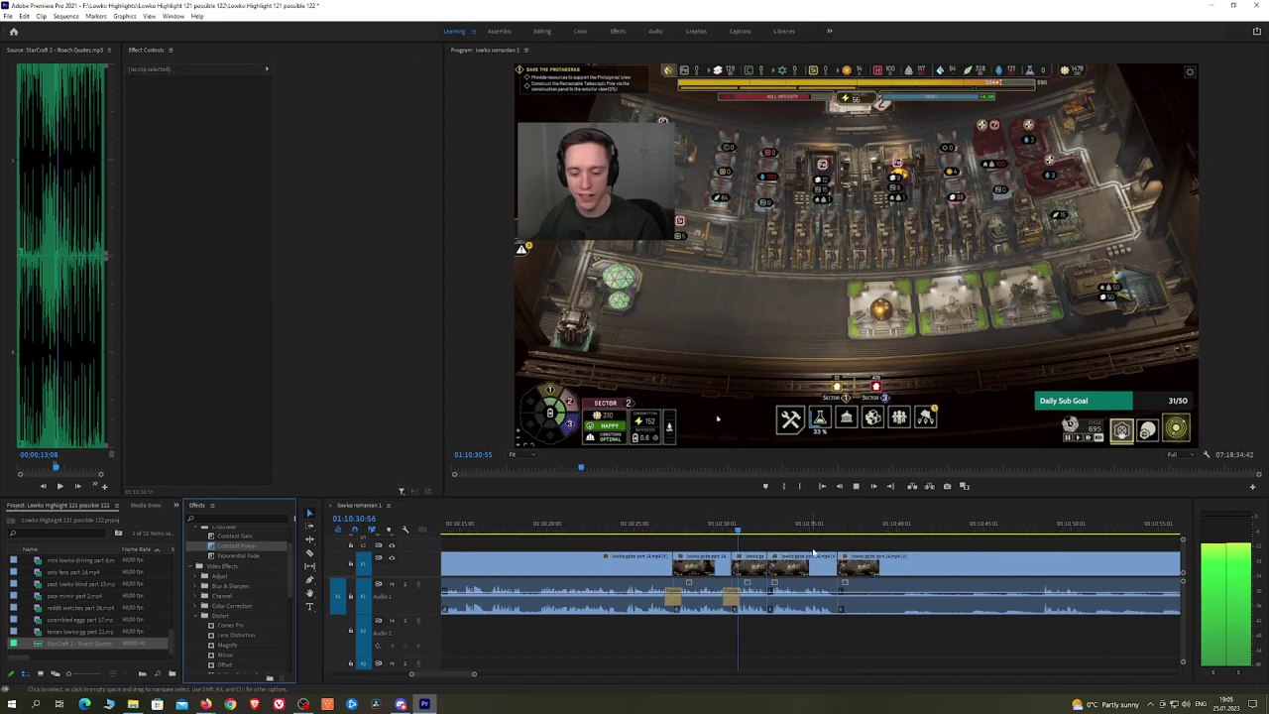
left_click_drag(858, 551, 697, 533)
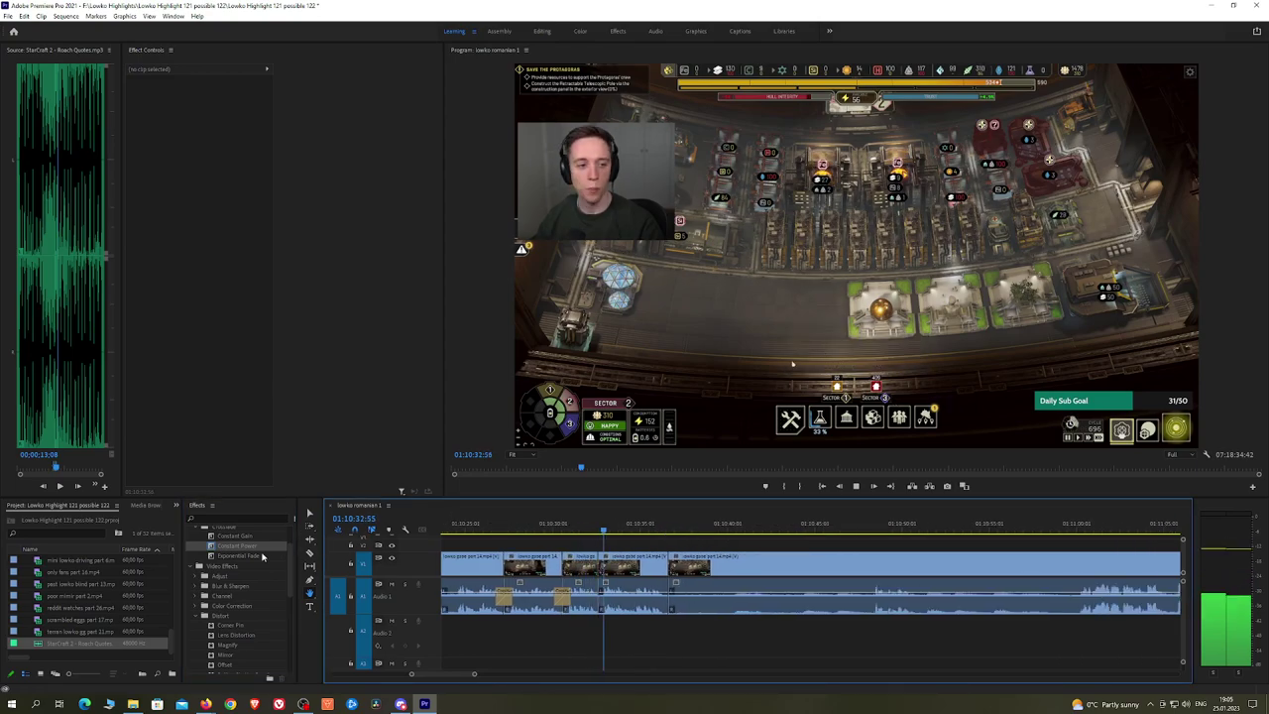
left_click_drag(256, 547, 598, 603)
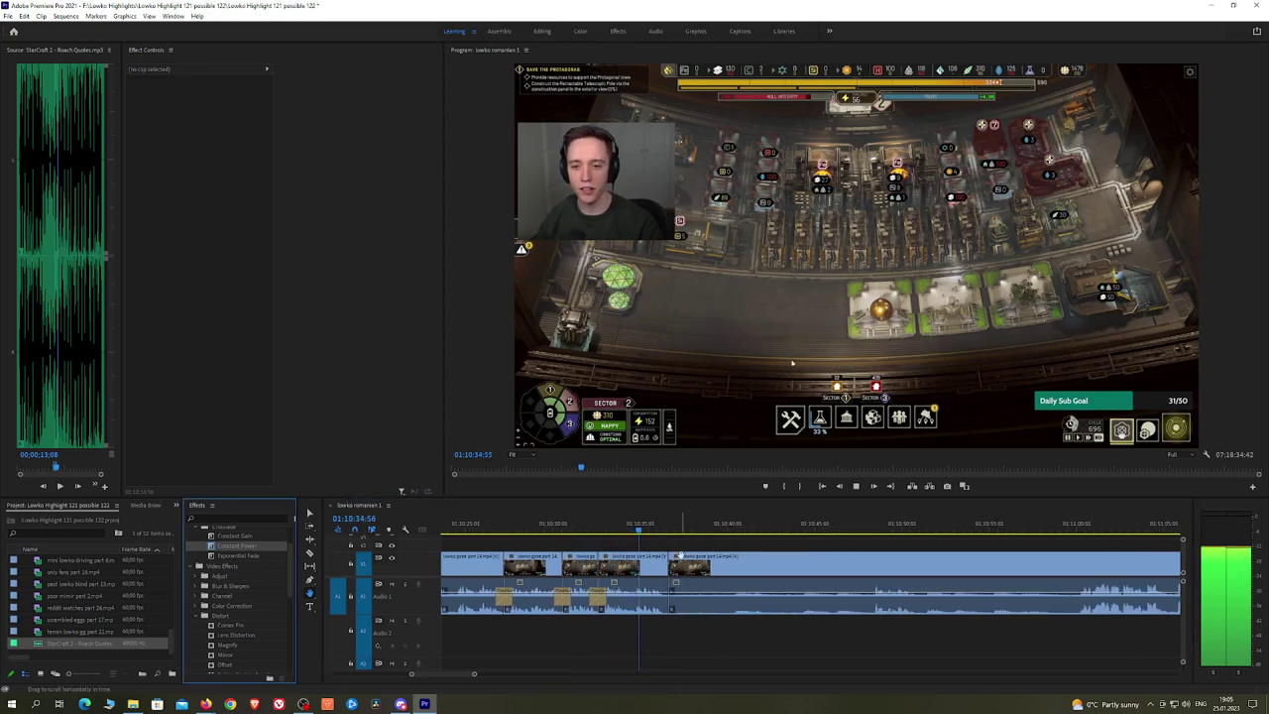
Step: Zoom out, scrub to about 01:14:12 and ripple-delete the long clip after 01:10:36
scroll(664, 543, "down", 1)
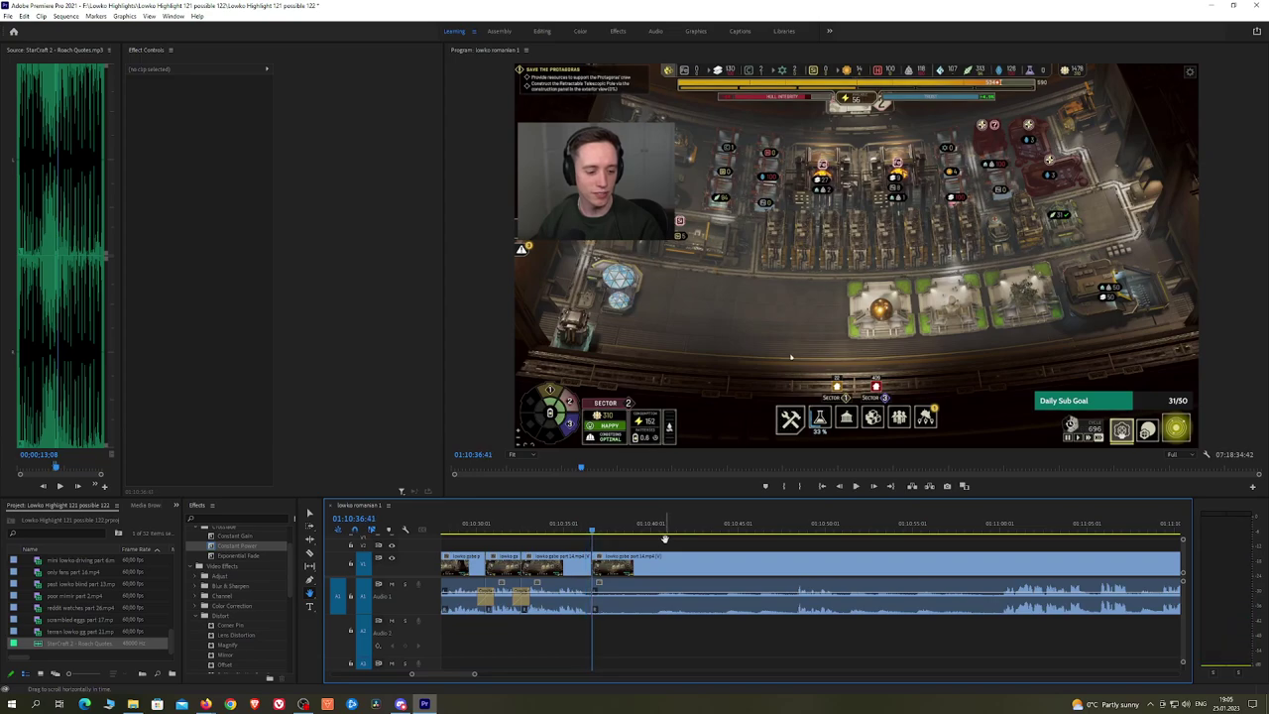
key("space")
scroll(824, 572, "down", 4)
key("minus")
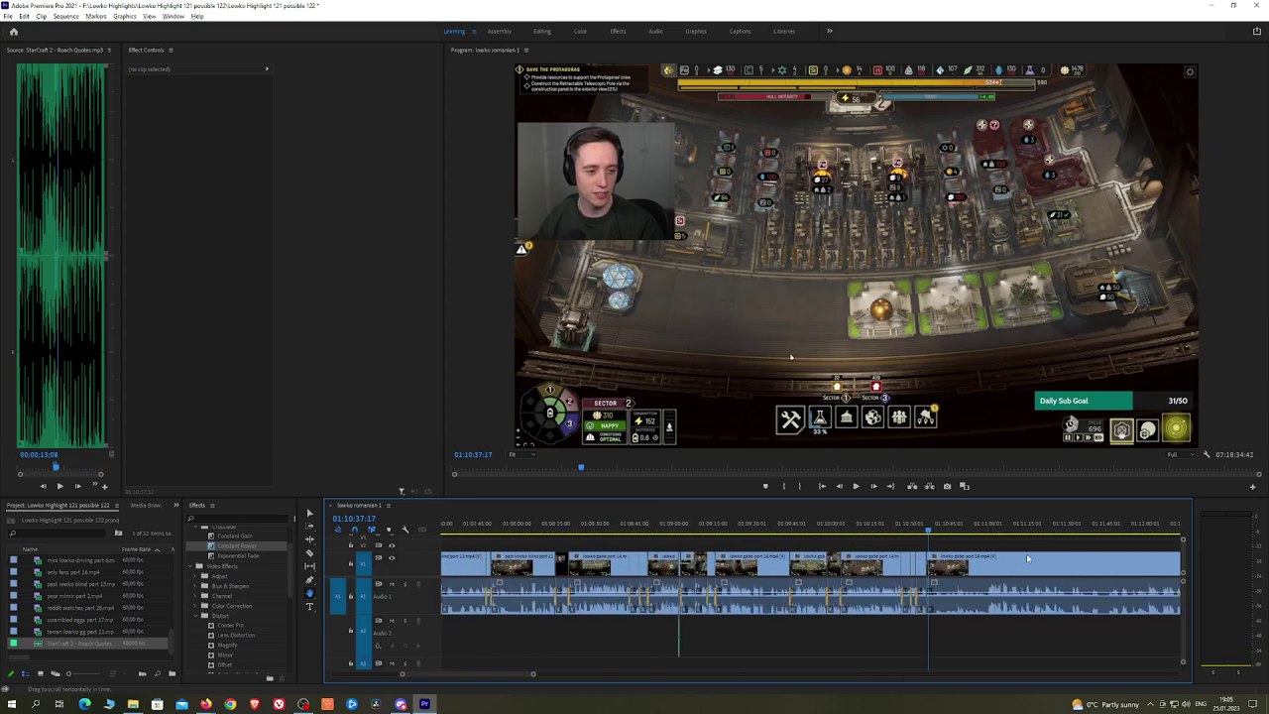
key("minus")
key("minus")
key("minus")
key("minus")
key("minus")
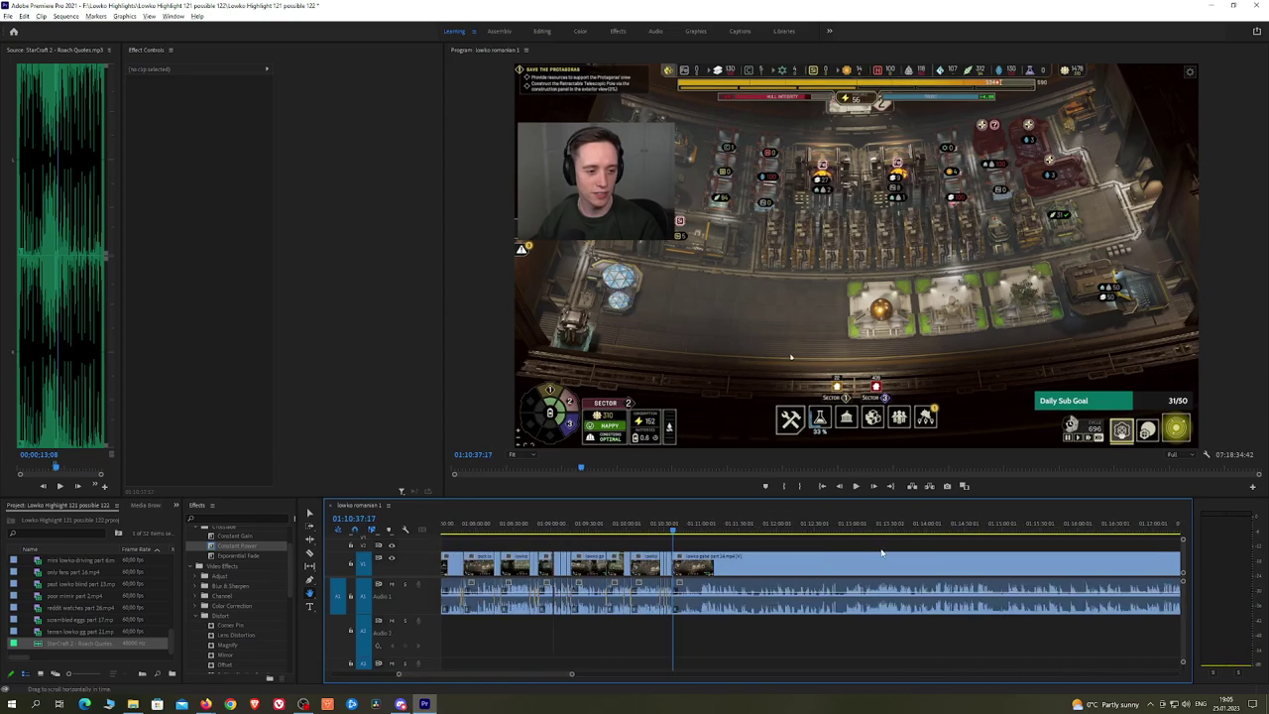
left_click_drag(847, 534, 923, 533)
key("v")
left_click(973, 569)
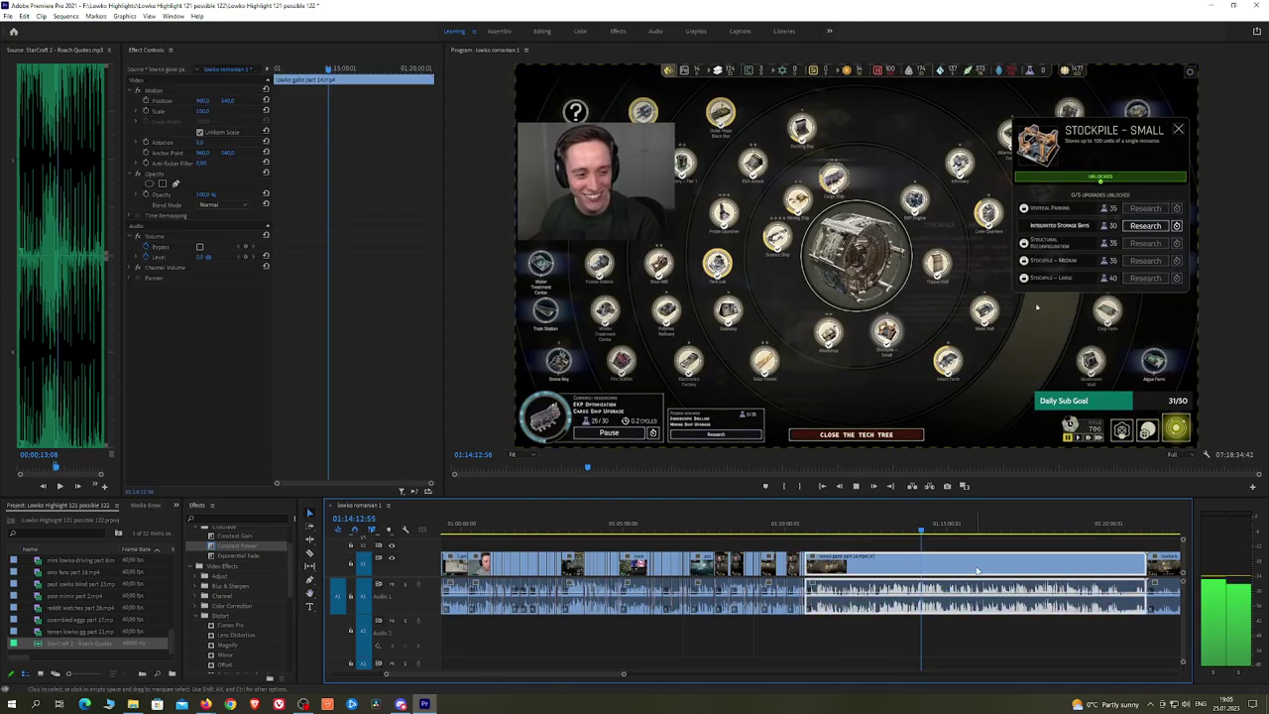
key("shift+Delete")
Step: Zoom back in and play through the footage around 01:11:33 looking for highlights
key("space")
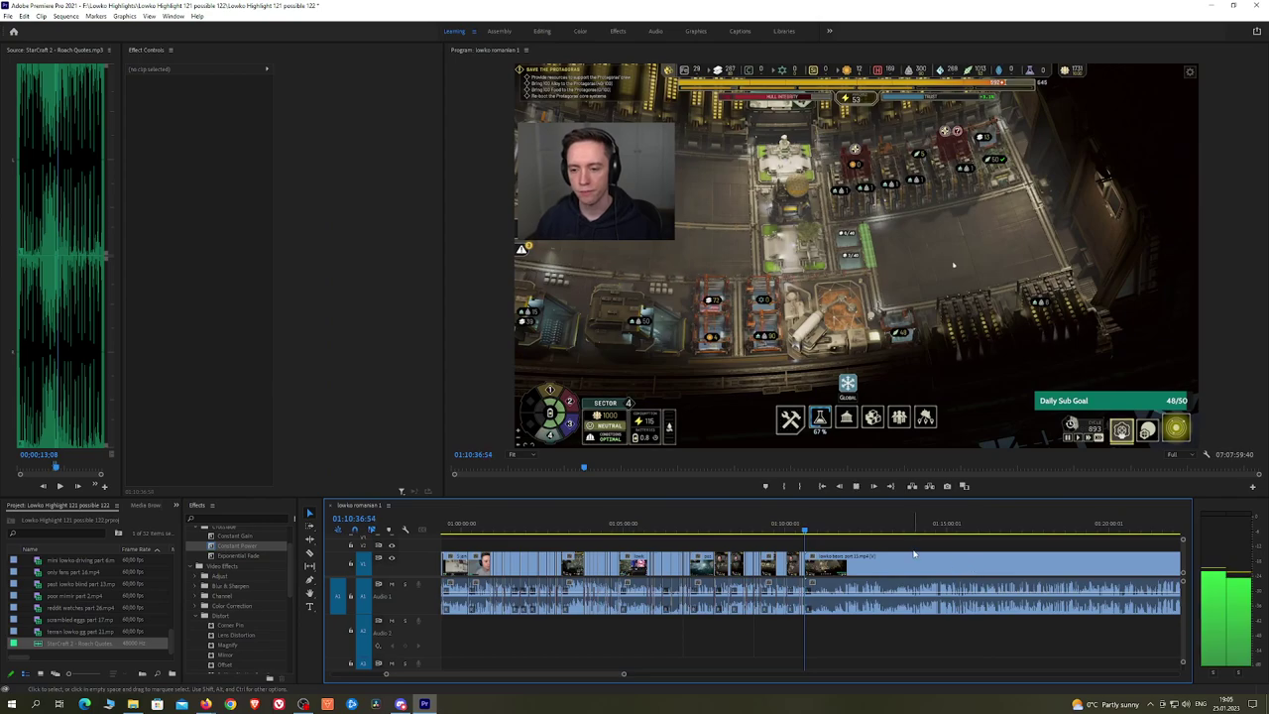
key("equal")
key("equal")
key("equal")
left_click(744, 528)
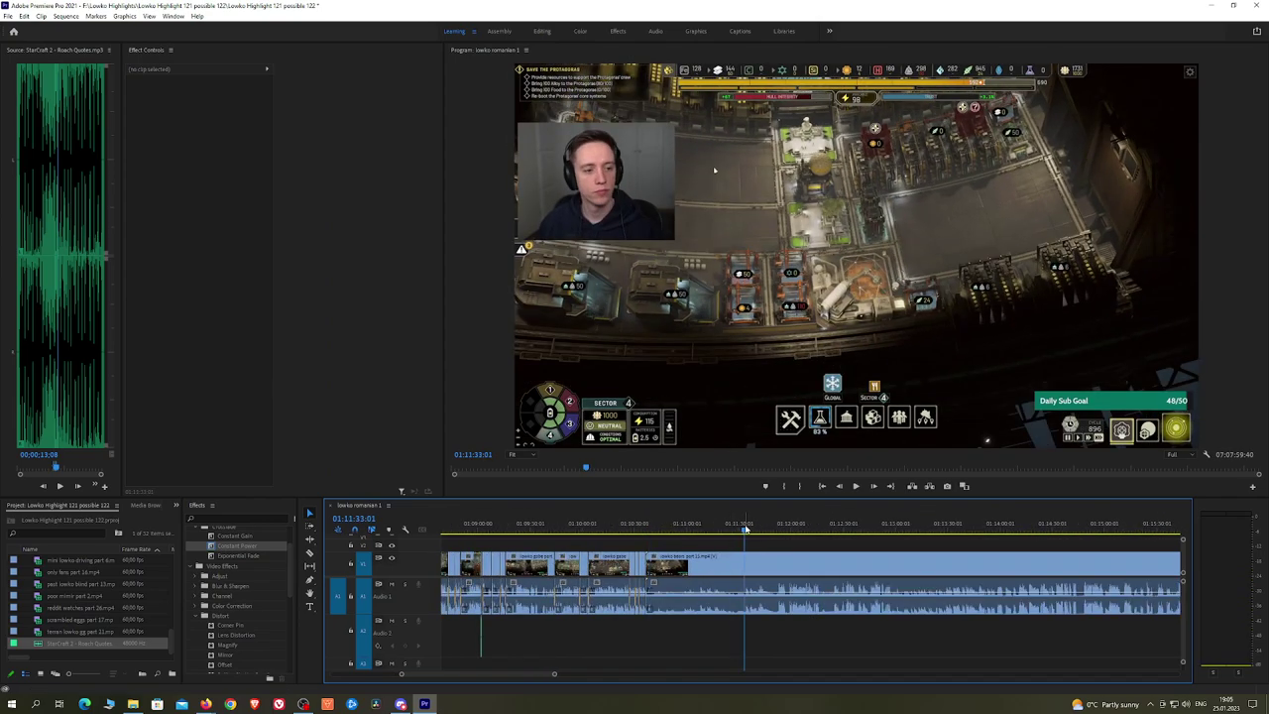
mouse_move(776, 528)
left_mouse_down()
mouse_move(877, 532)
mouse_move(779, 535)
left_mouse_up()
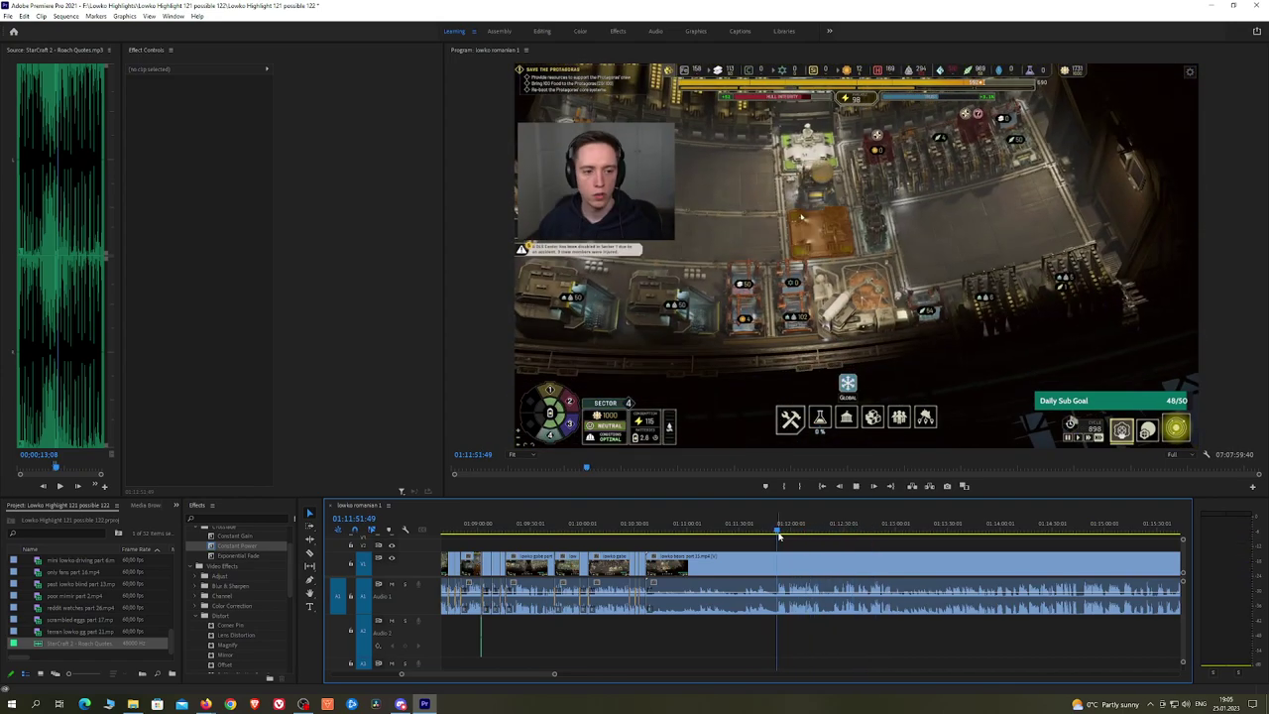
scroll(792, 544, "up", 4)
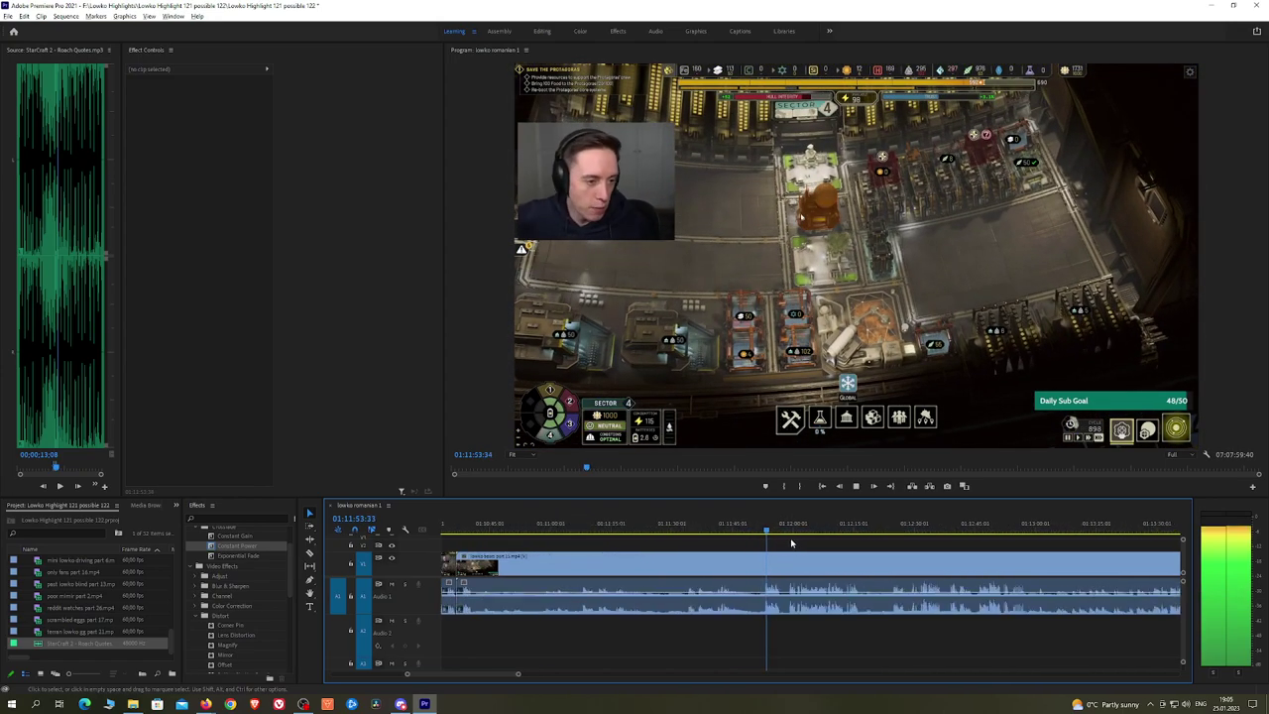
scroll(794, 542, "up", 2)
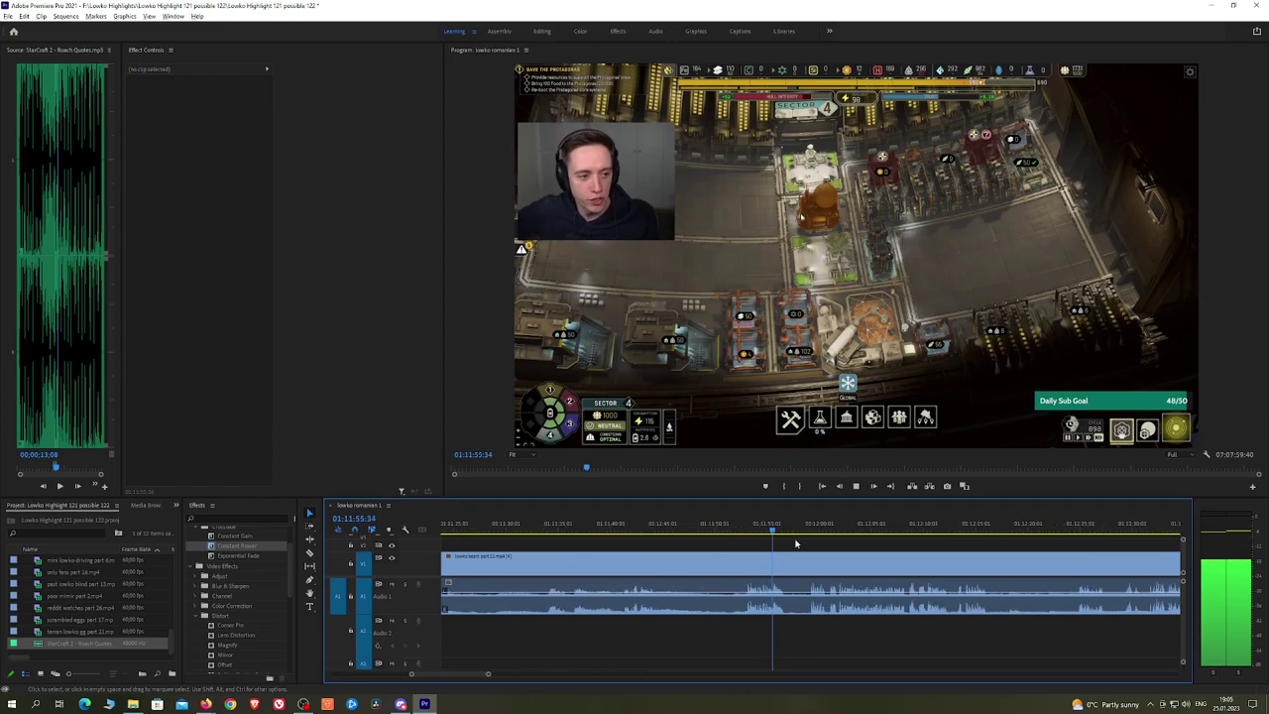
left_click_drag(804, 530, 650, 548)
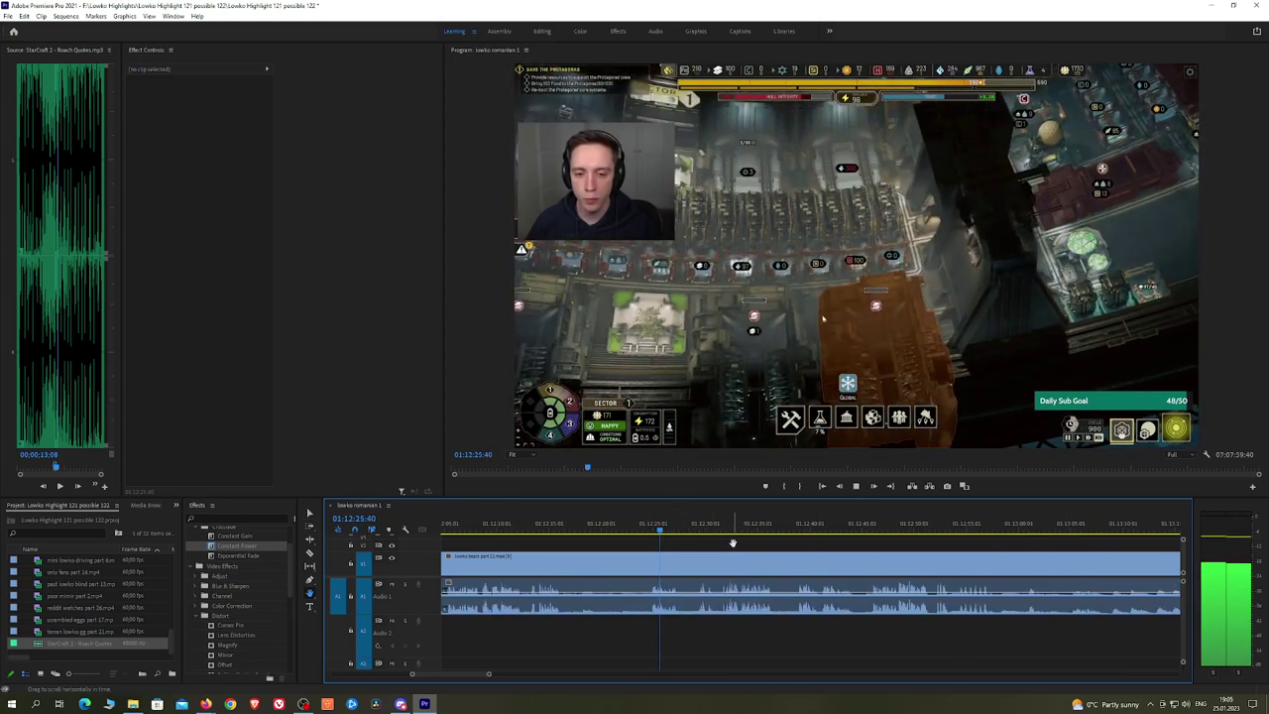
left_click(701, 532)
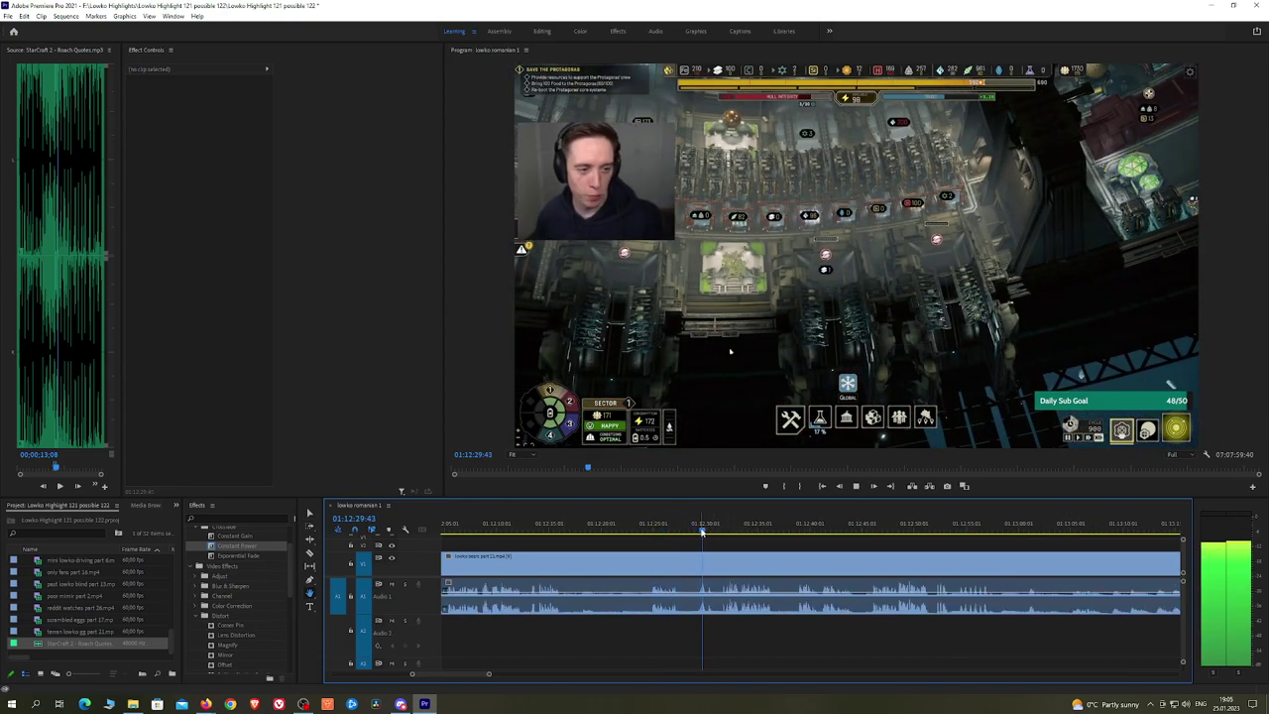
left_click(720, 531)
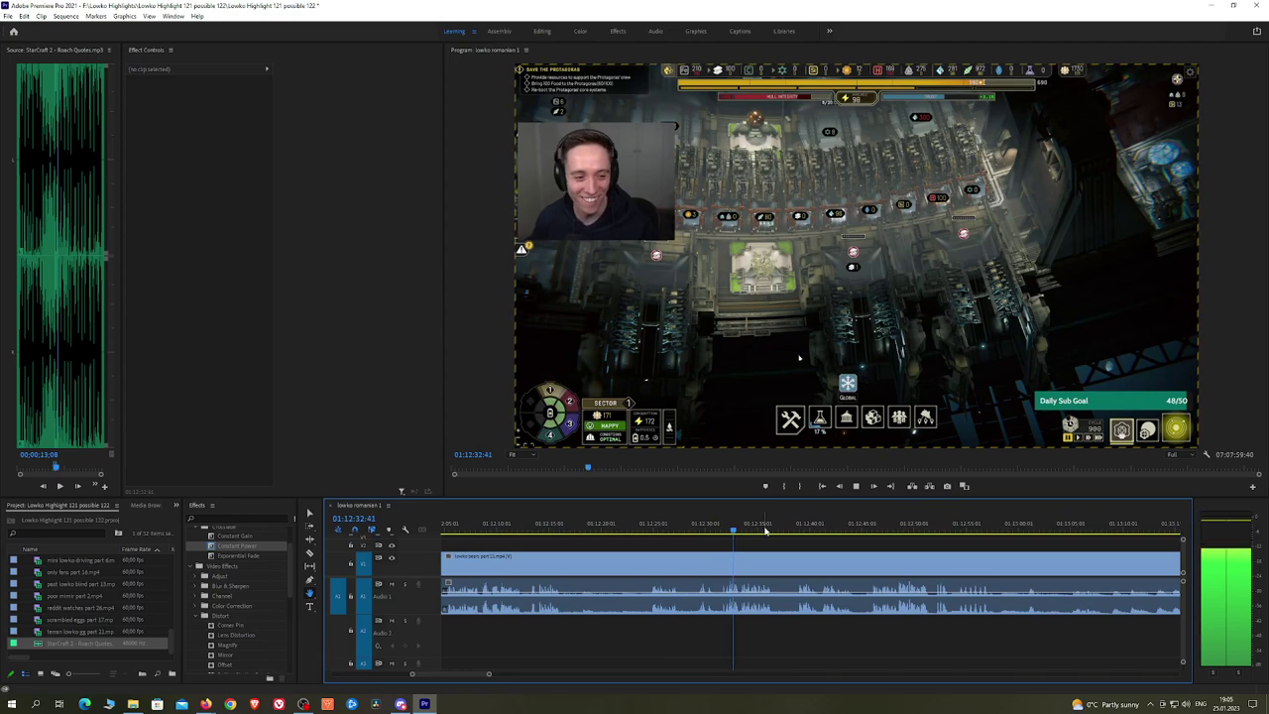
left_click(803, 527)
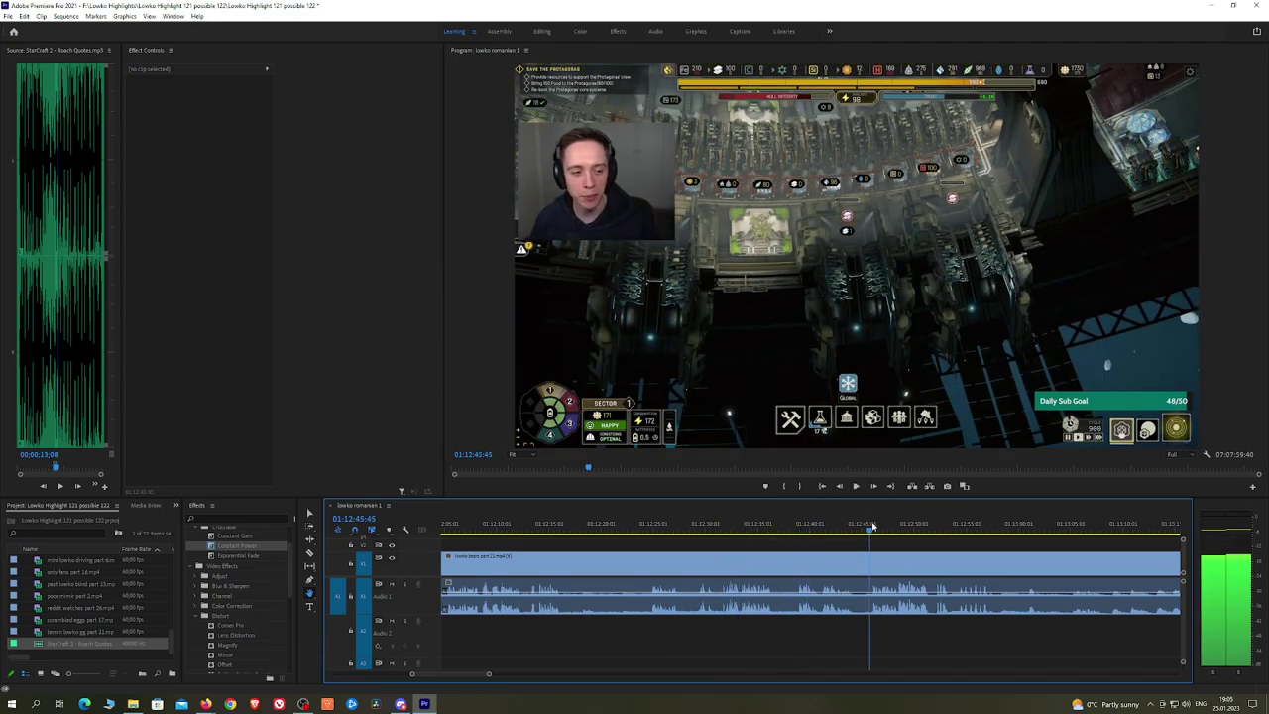
scroll(976, 550, "down", 2)
scroll(955, 554, "up", 4)
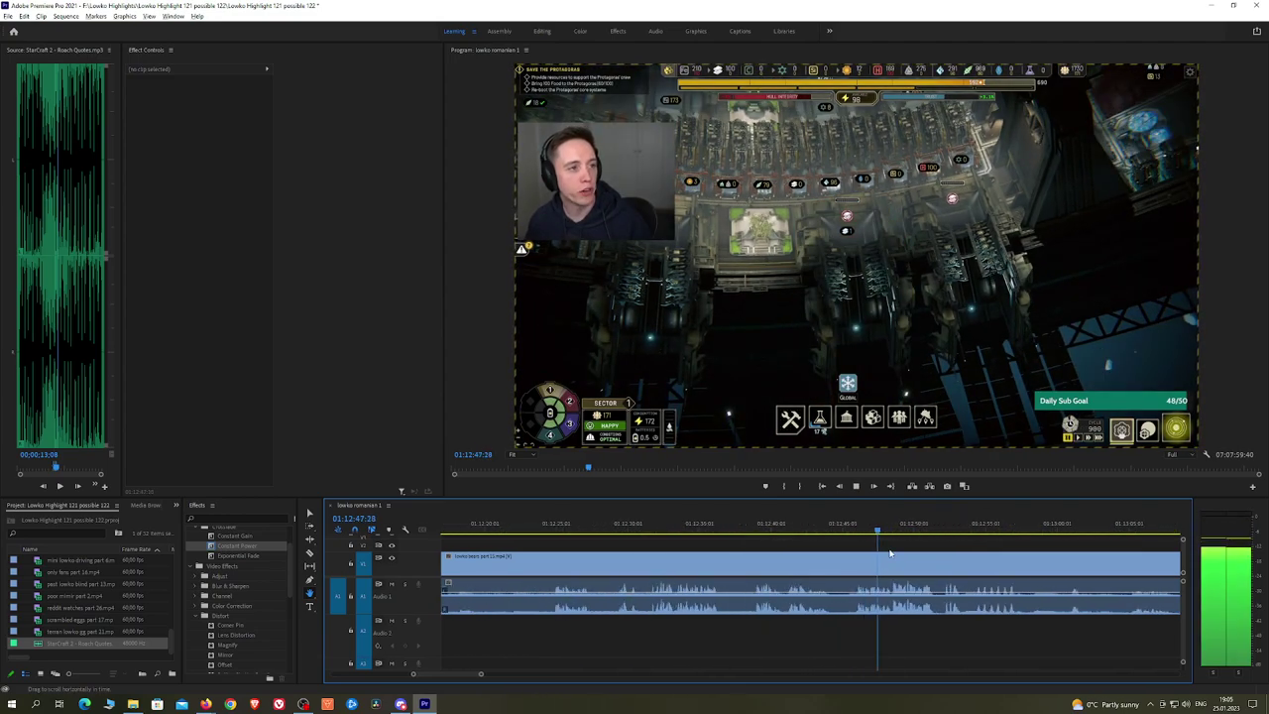
left_click_drag(934, 548, 844, 548)
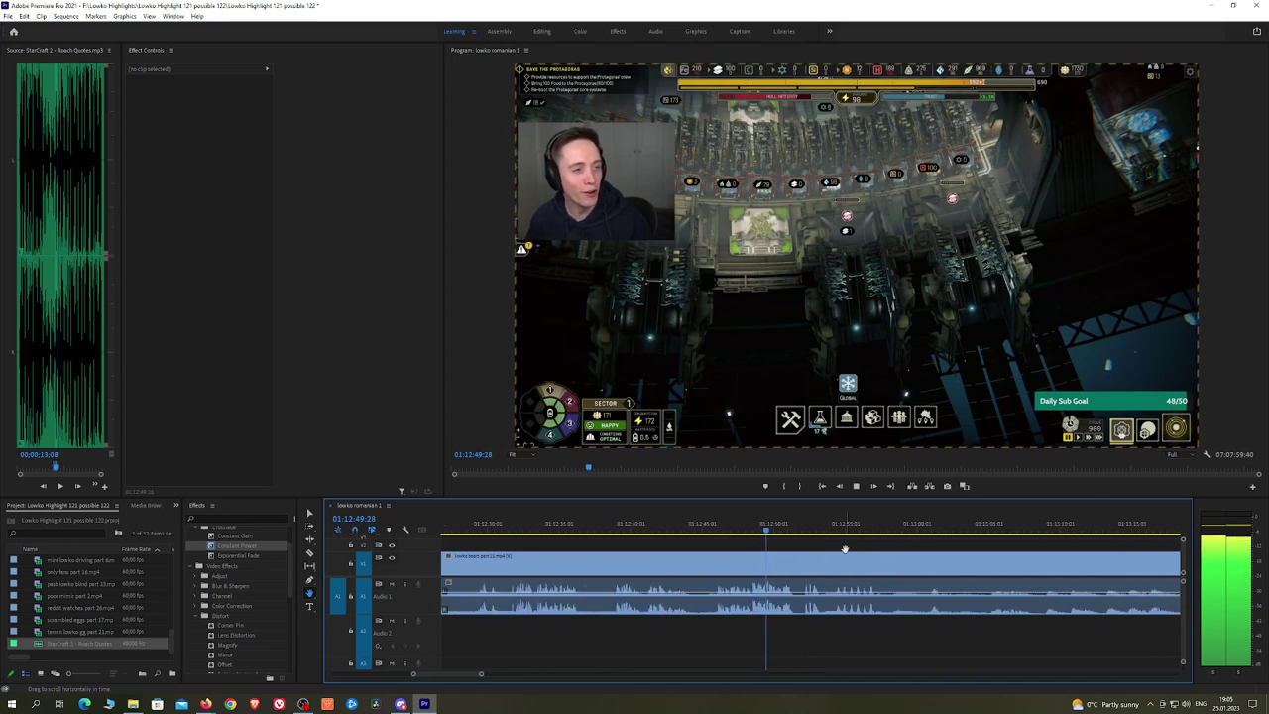
left_click(805, 529)
left_click(836, 528)
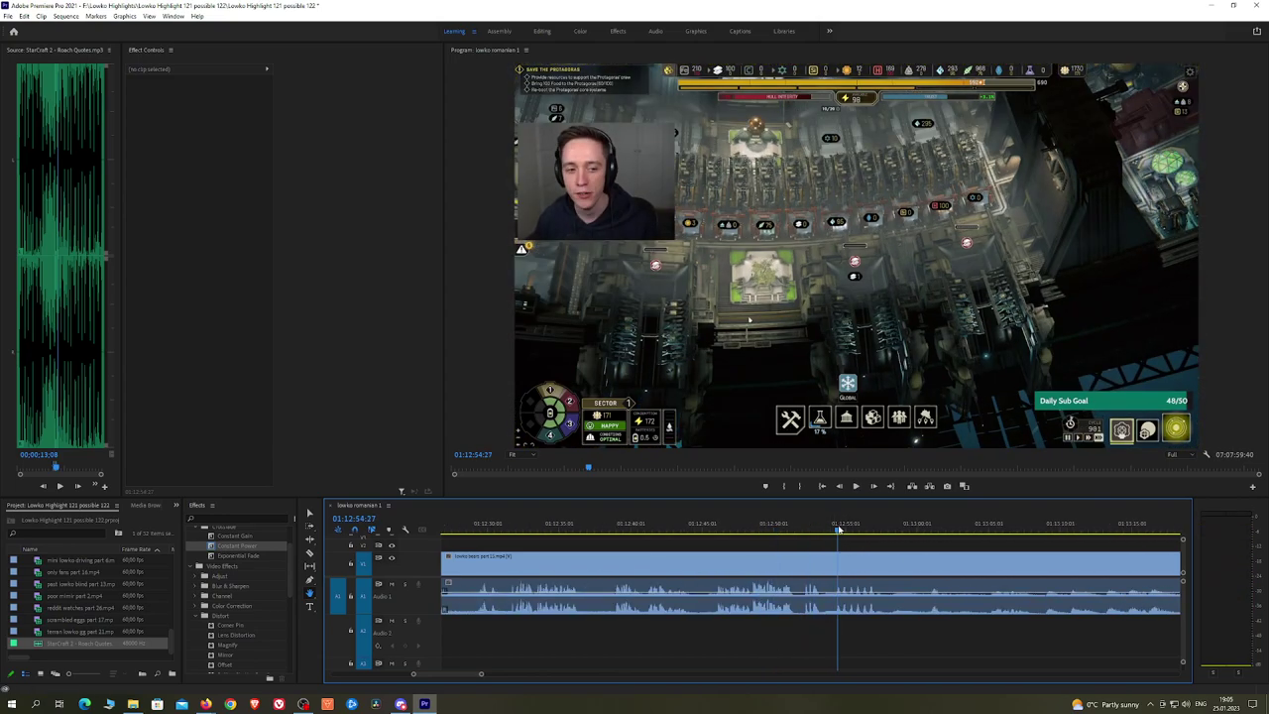
scroll(922, 544, "down", 2)
key("space")
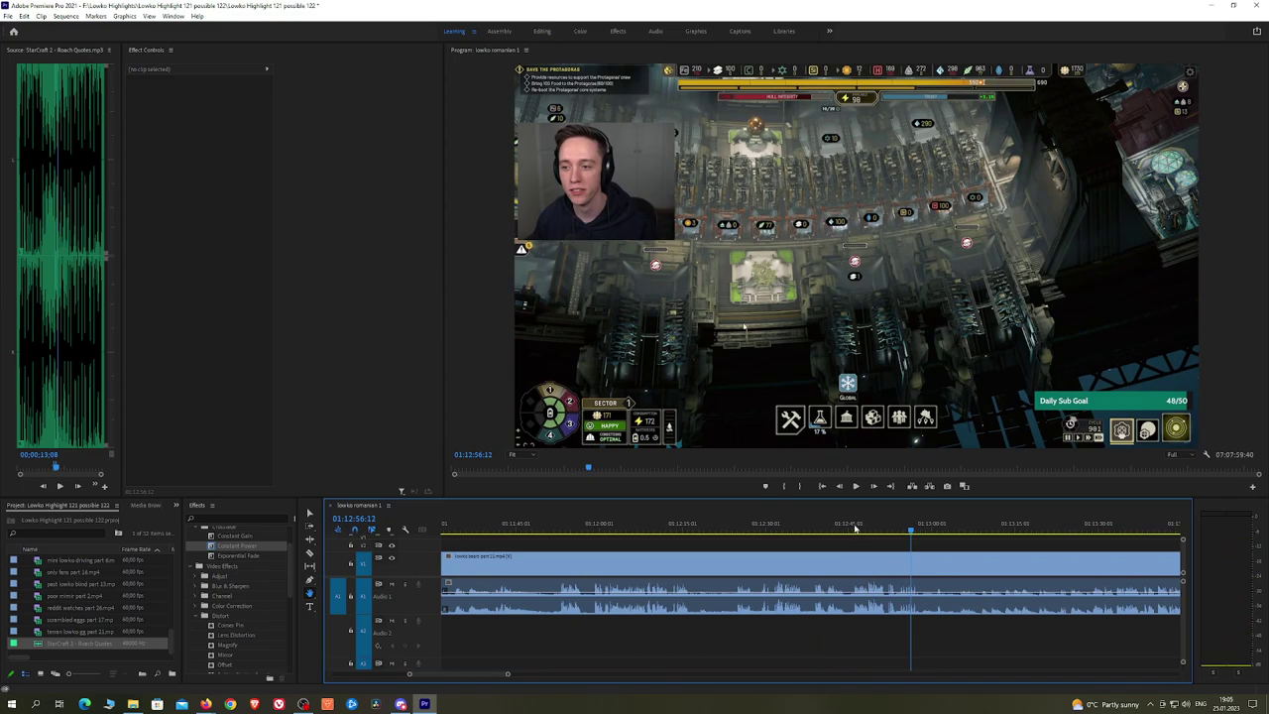
key("space")
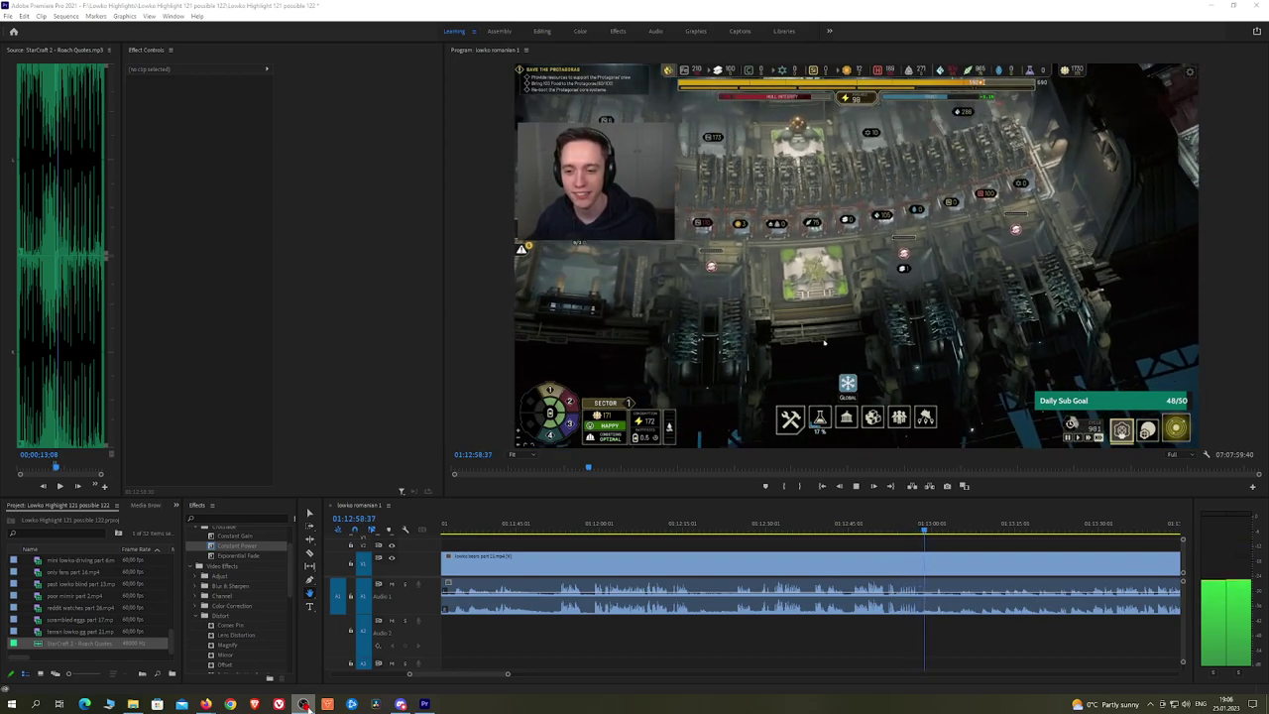
Step: Scrub forward to about 01:14:06 and play through the footage near 01:14
left_click(305, 703)
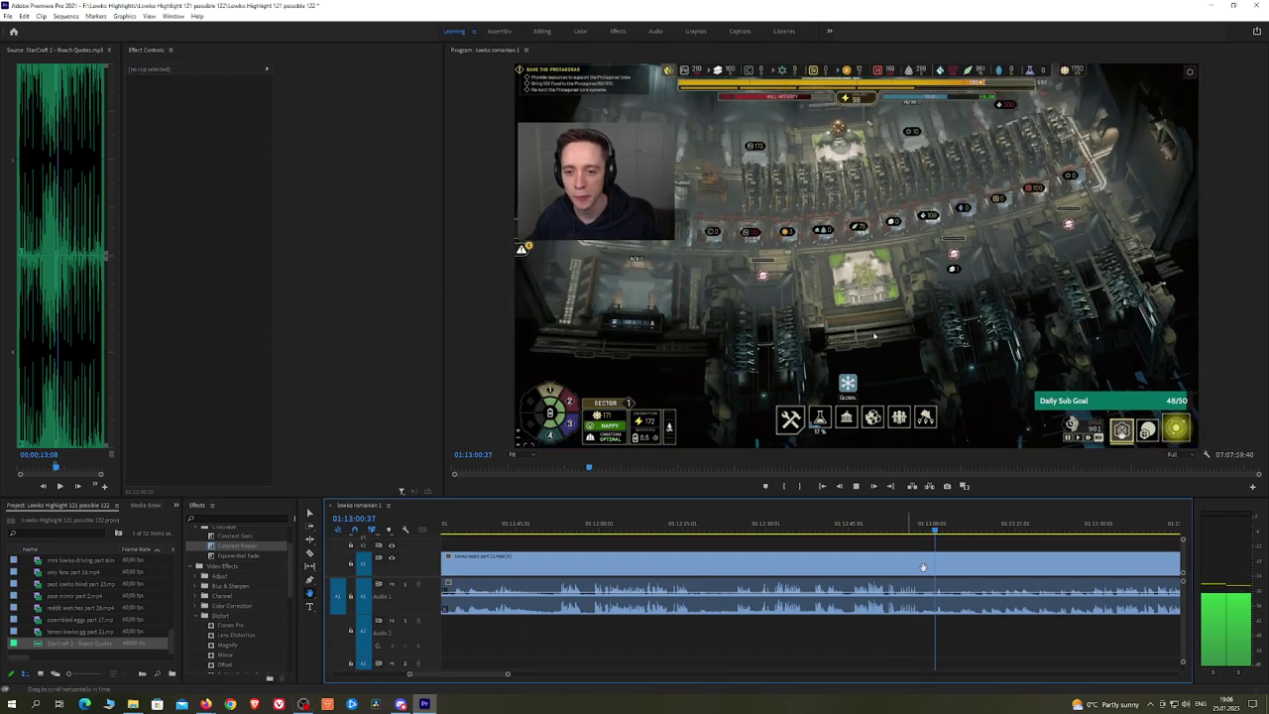
left_click_drag(1029, 551, 835, 530)
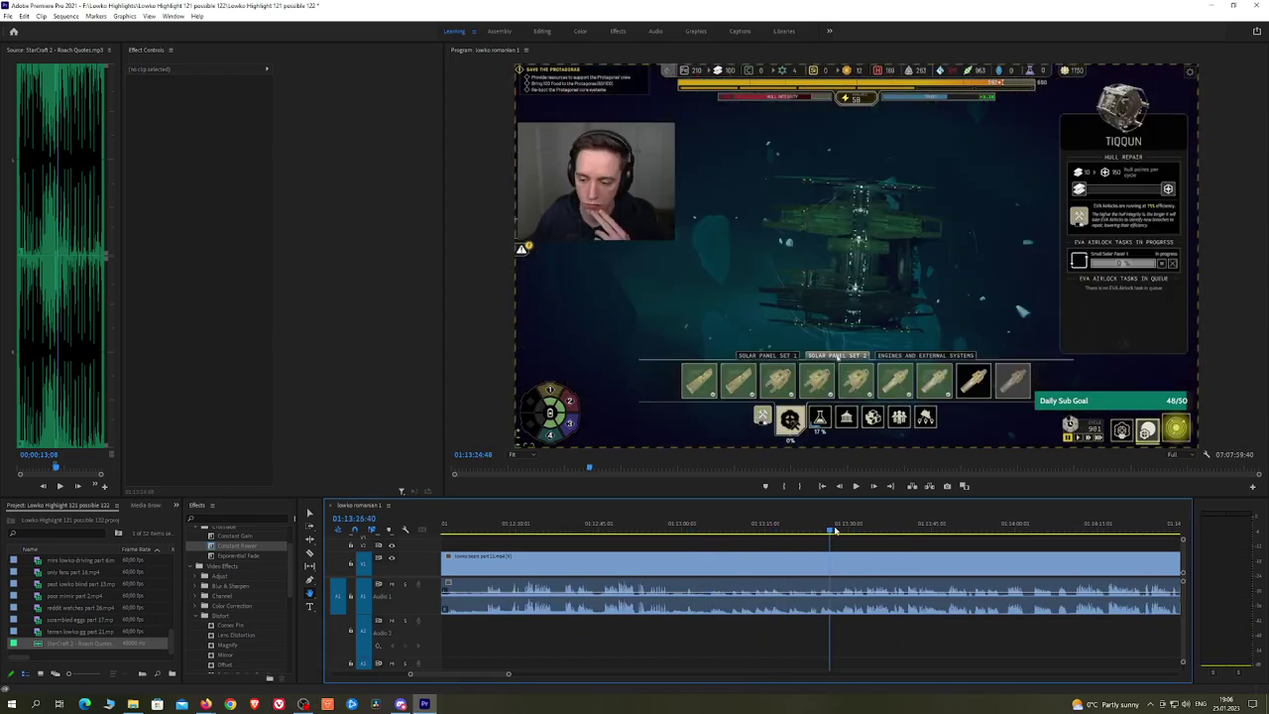
left_click_drag(954, 531, 1118, 531)
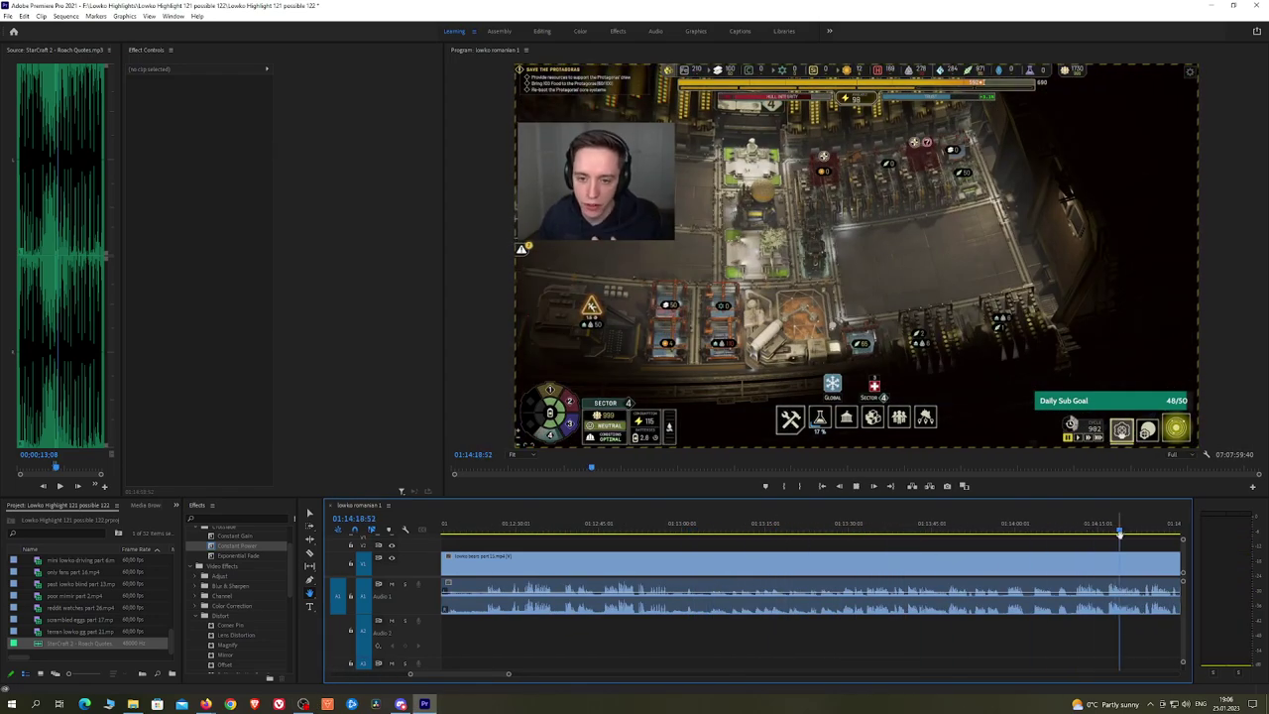
key("space")
key("minus")
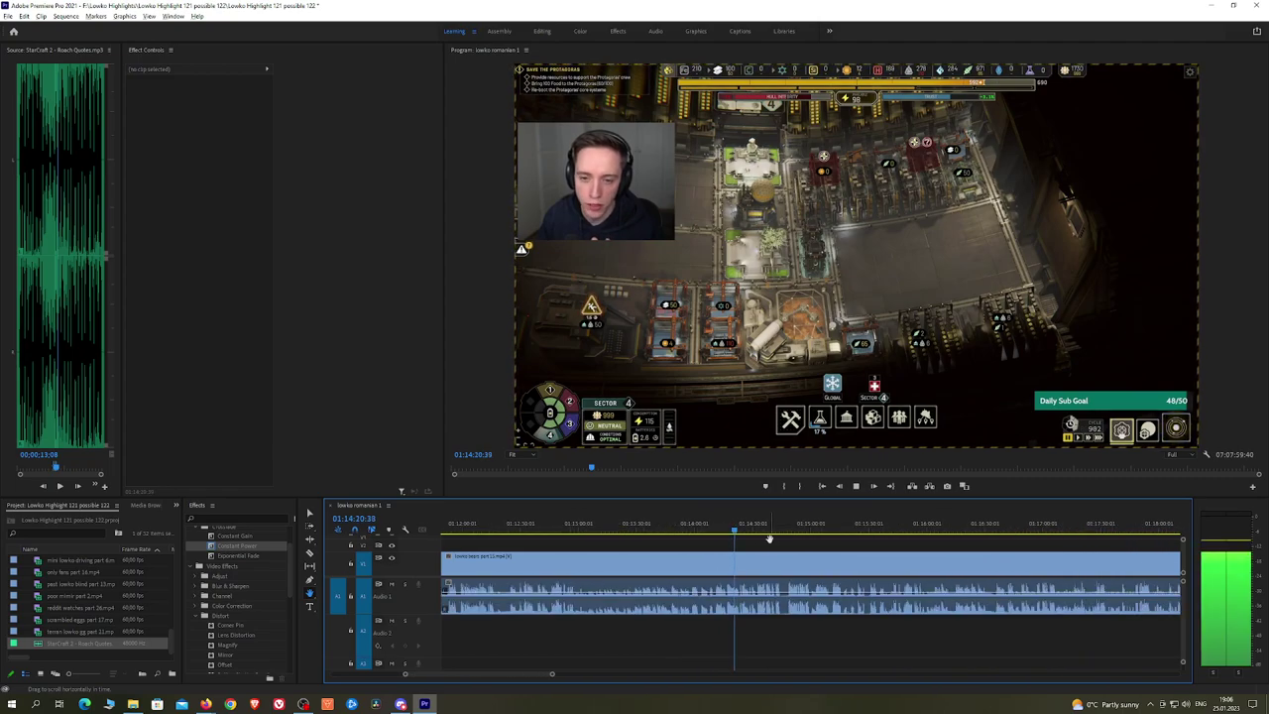
scroll(770, 538, "down", 4)
scroll(787, 551, "up", 4)
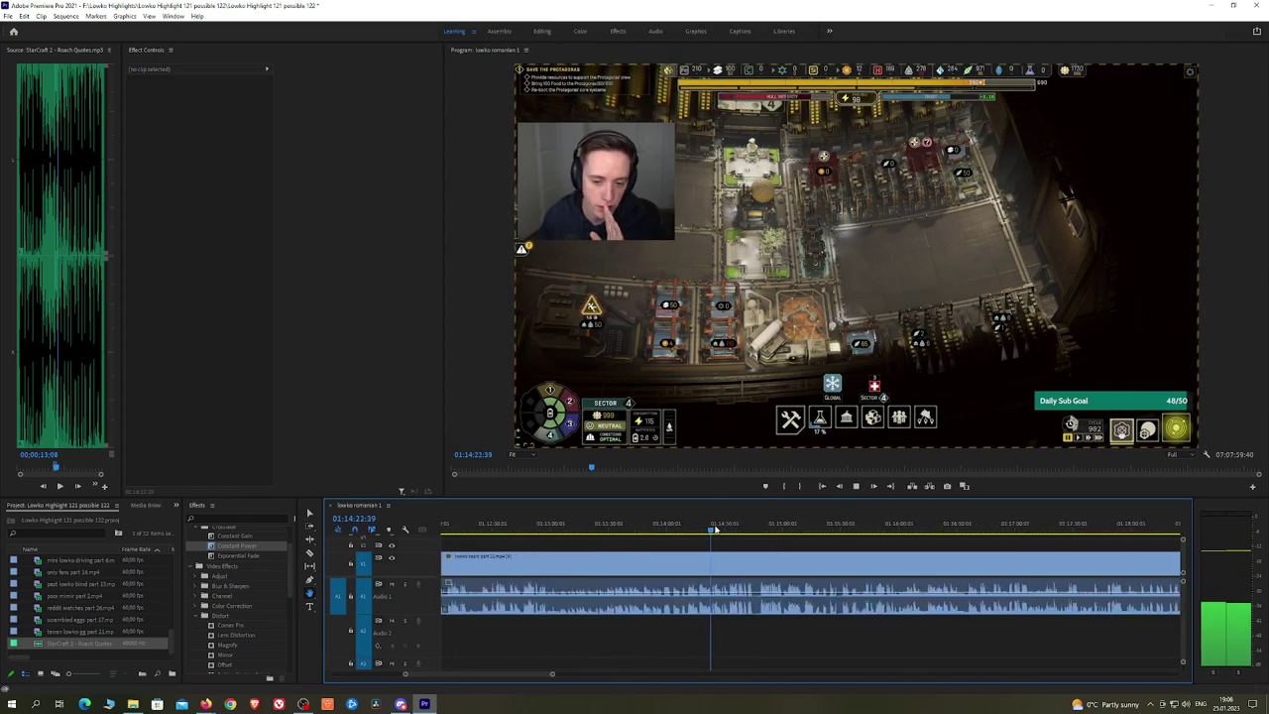
left_click_drag(715, 531, 872, 528)
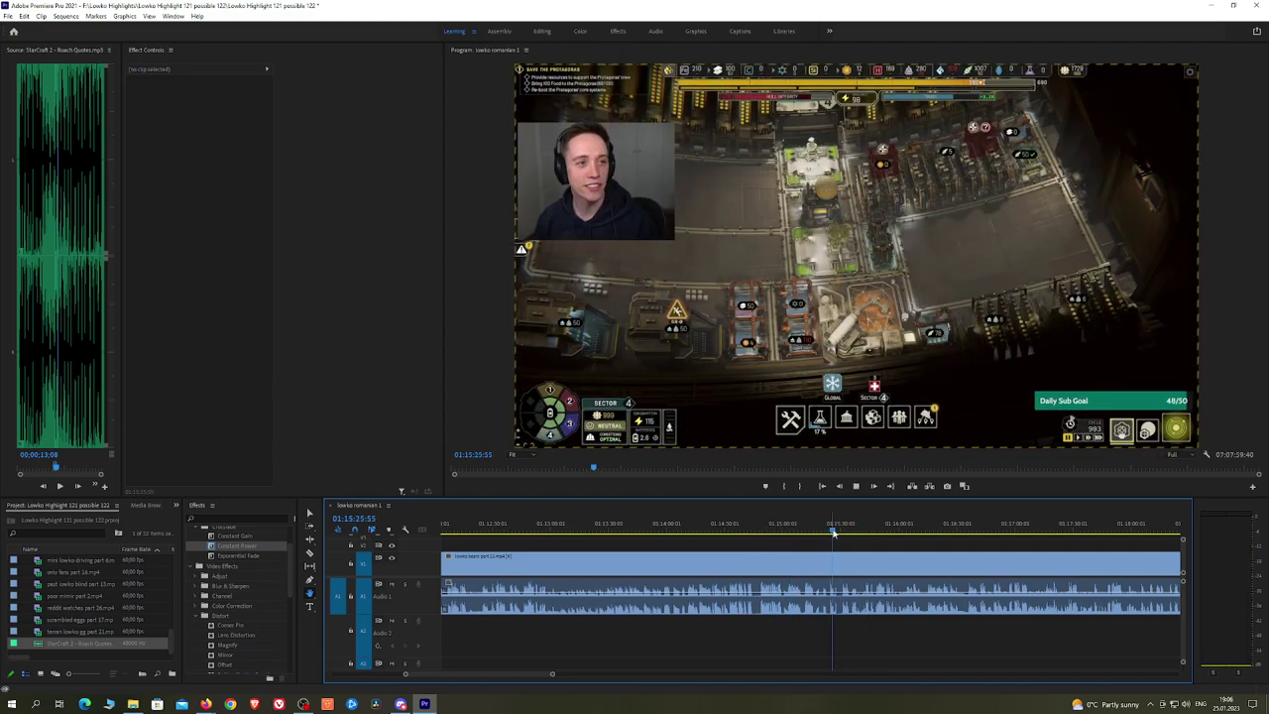
key("space")
scroll(858, 531, "up", 6)
scroll(934, 531, "up", 1)
key("space")
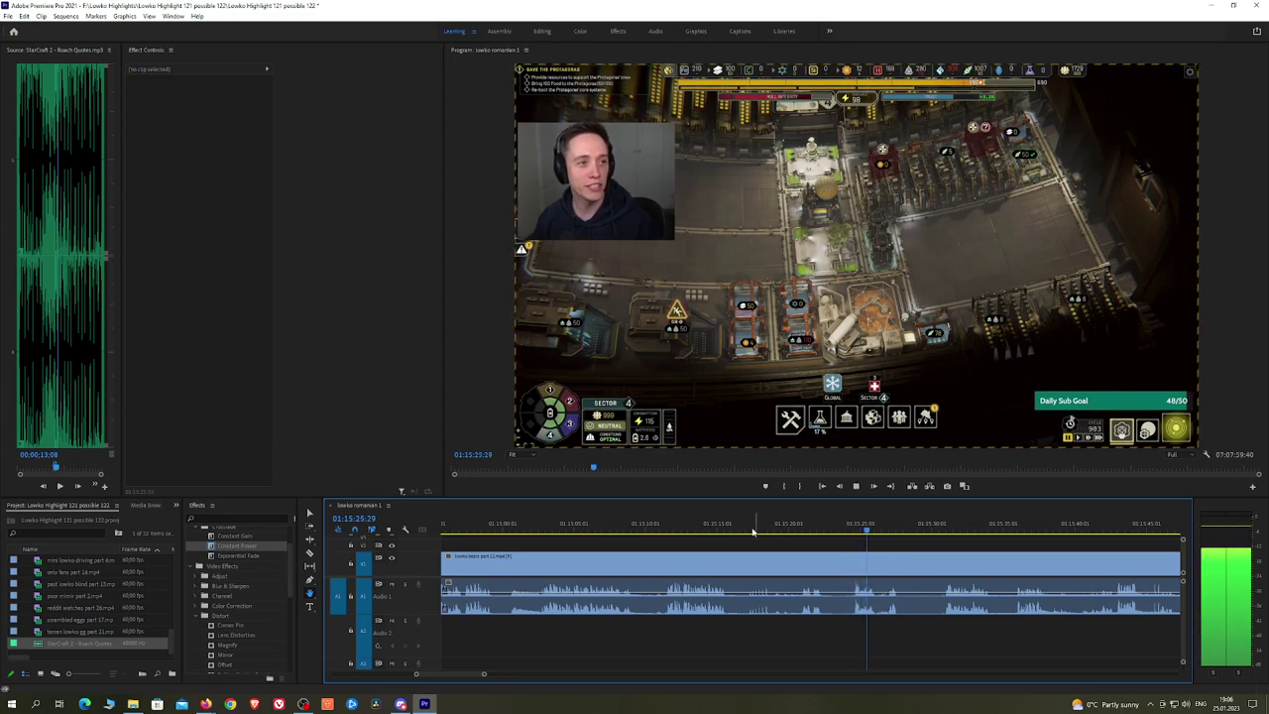
Step: Replay from about 01:15:11, then return to just before 01:14:00
left_click(665, 525)
scroll(864, 548, "up", 3)
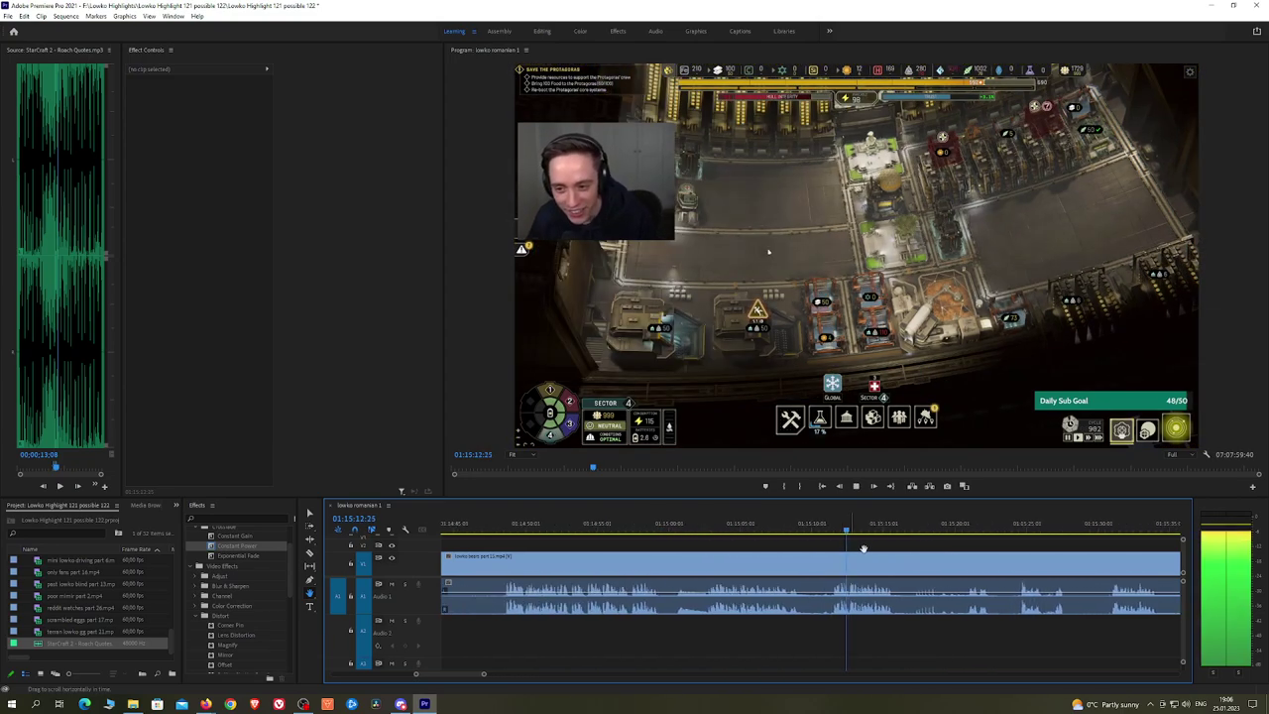
key("space")
key("space")
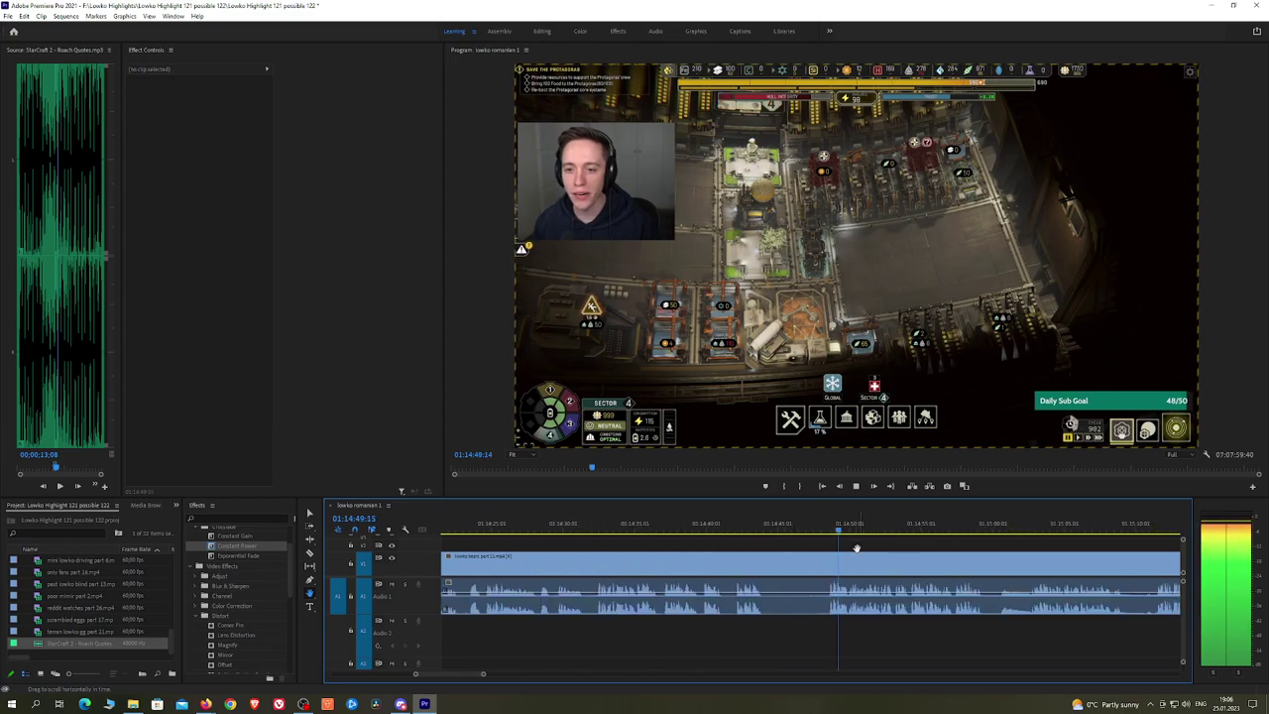
key("space")
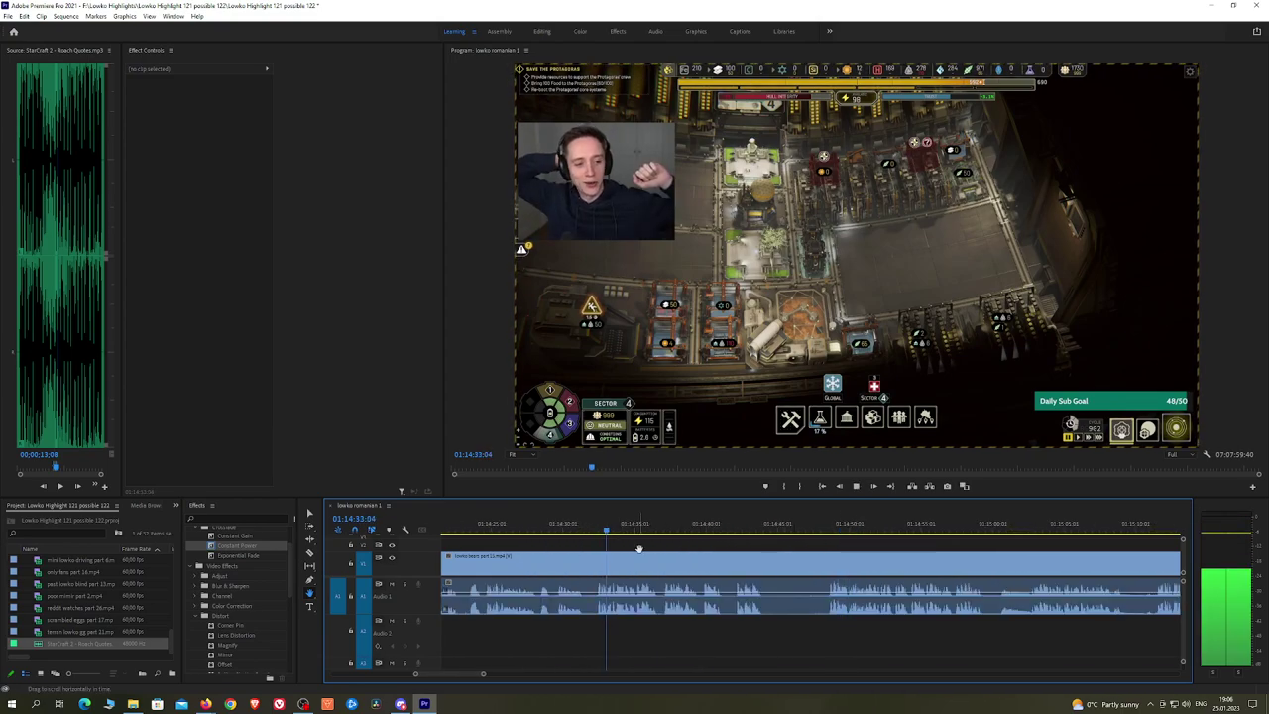
key("space")
key("space")
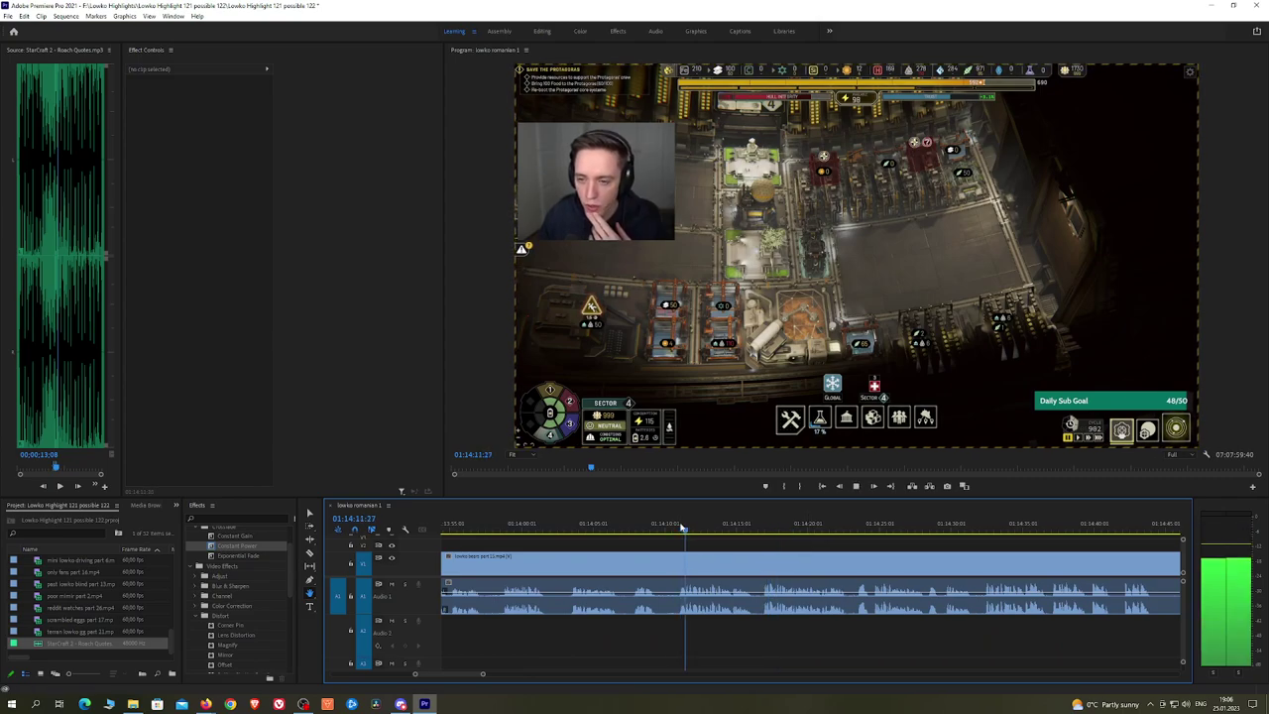
key("space")
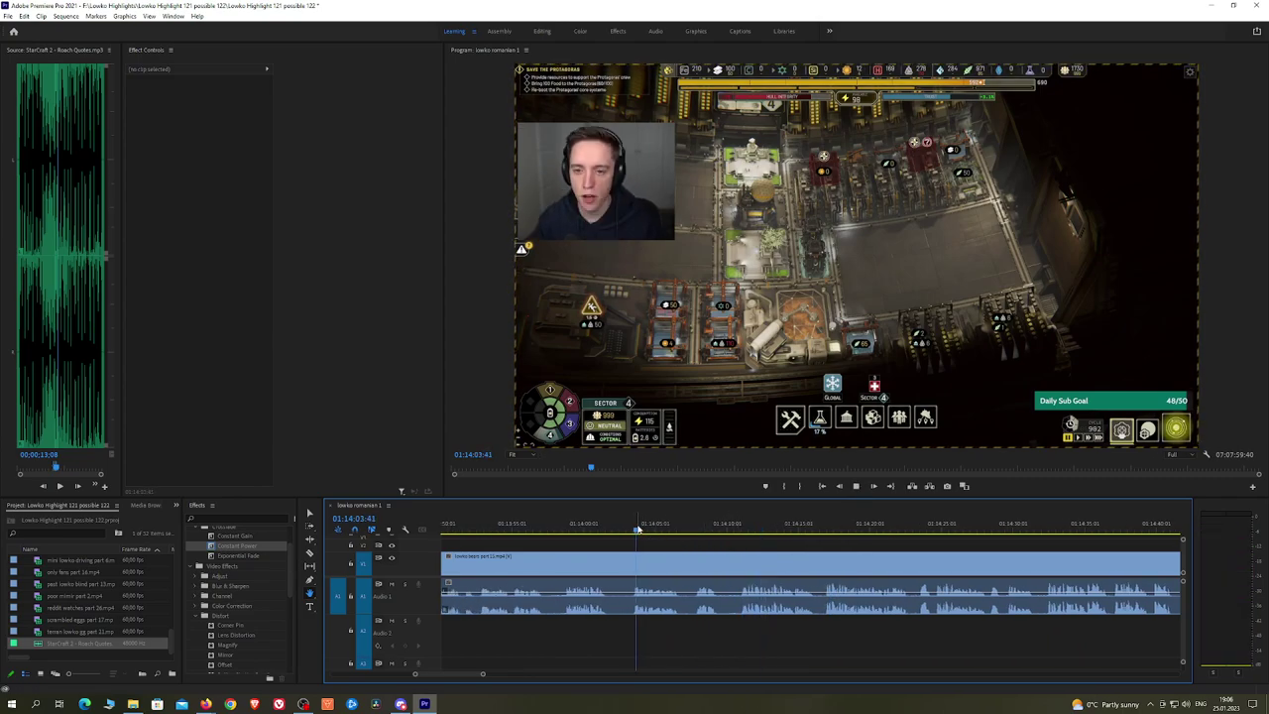
key("space")
scroll(663, 545, "up", 2)
left_click(677, 530)
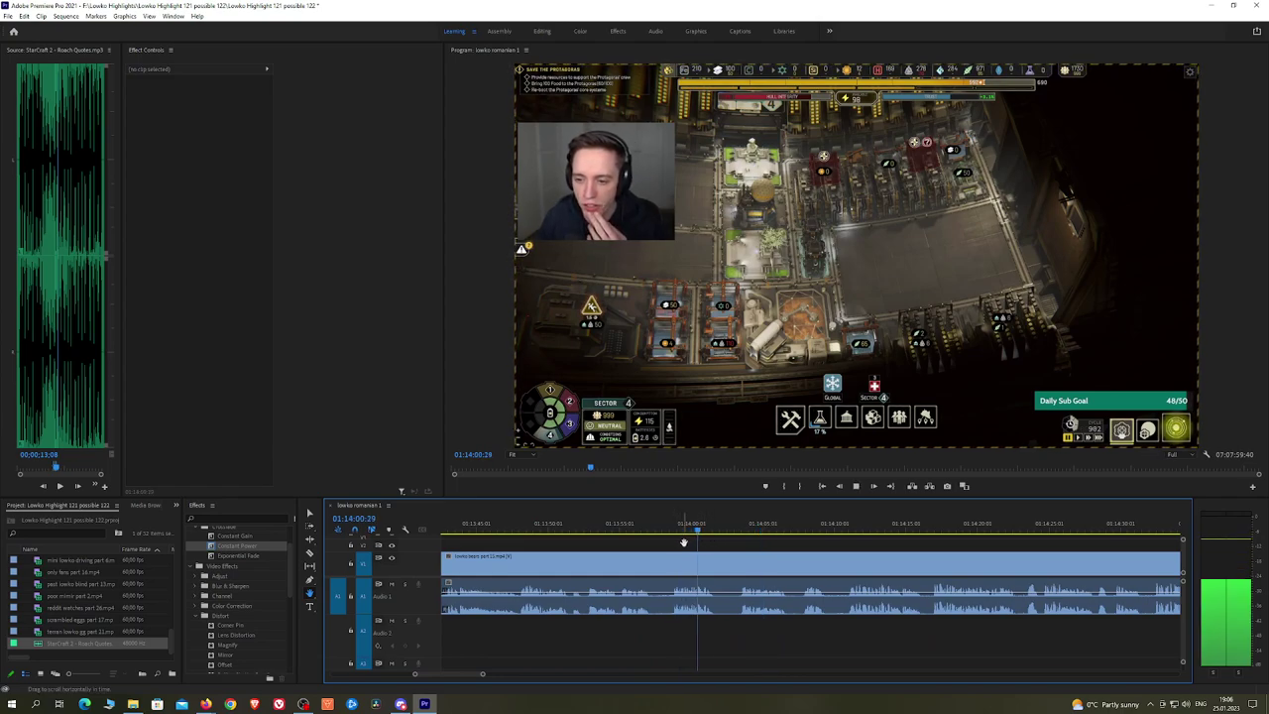
scroll(684, 547, "up", 3)
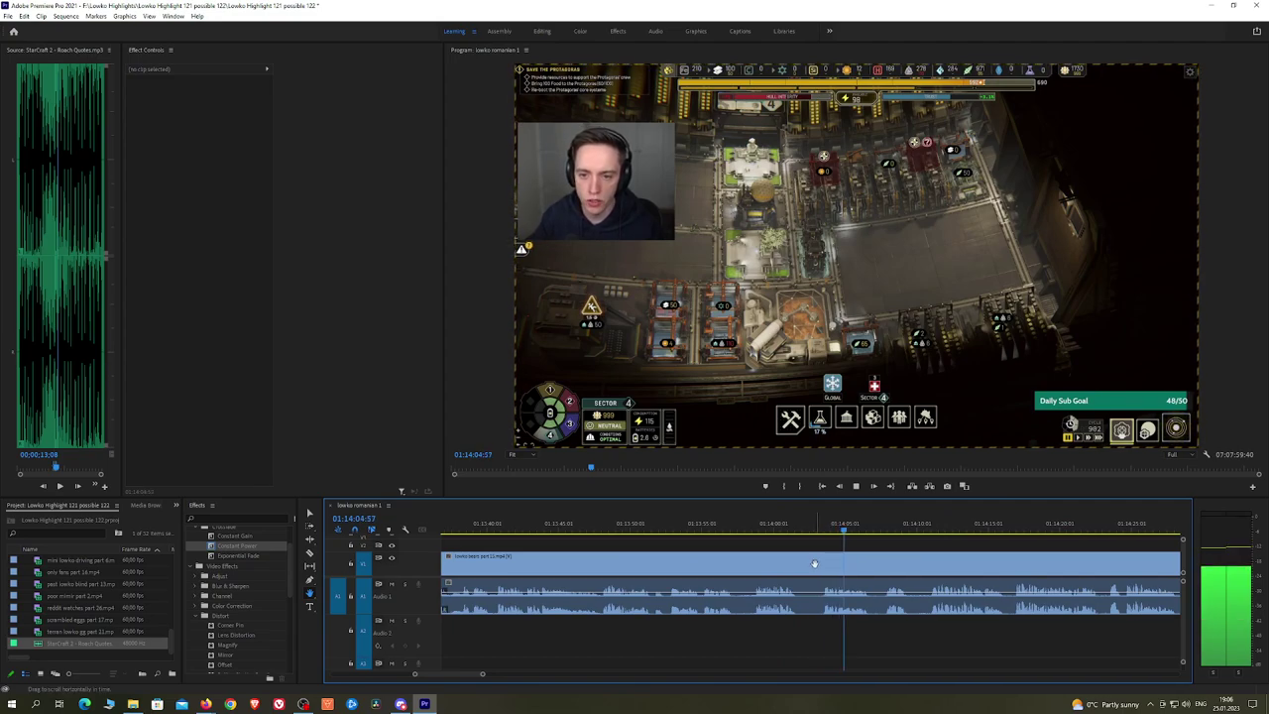
Step: Razor-cut the stream clip just before 01:14:00 and again at a second point
key("c")
left_click(819, 568)
left_click(884, 529)
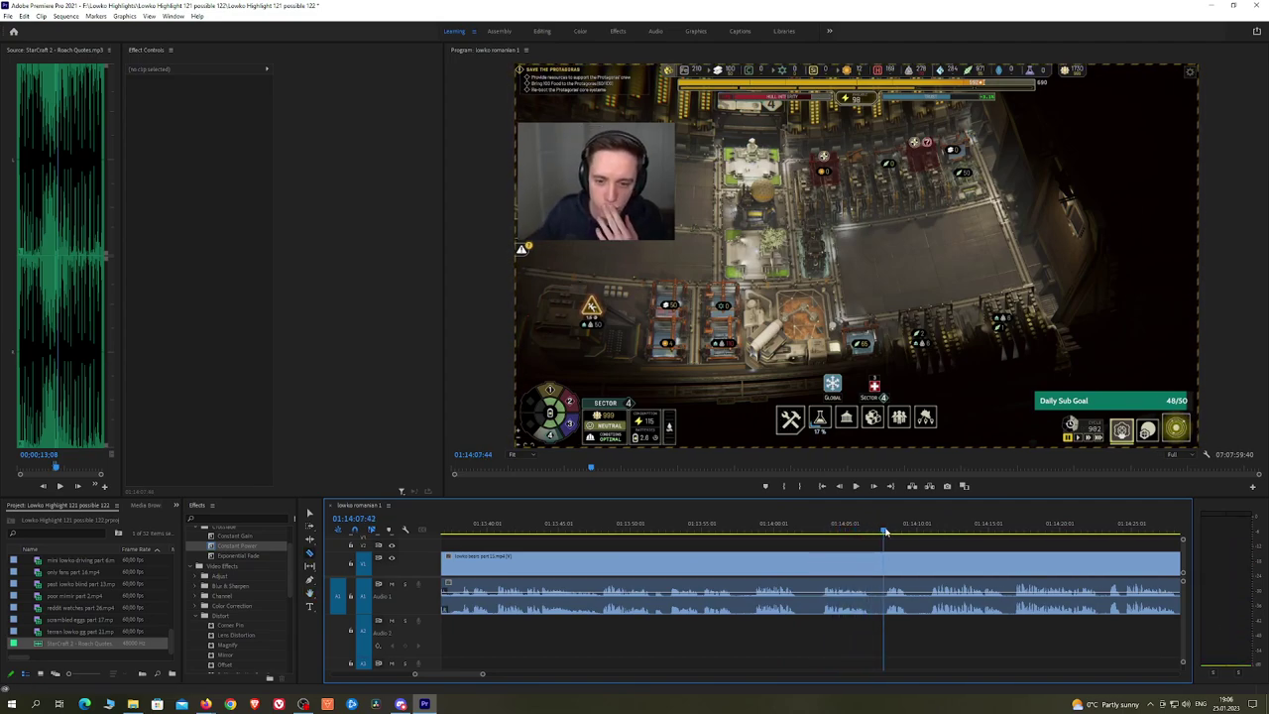
left_click(930, 529)
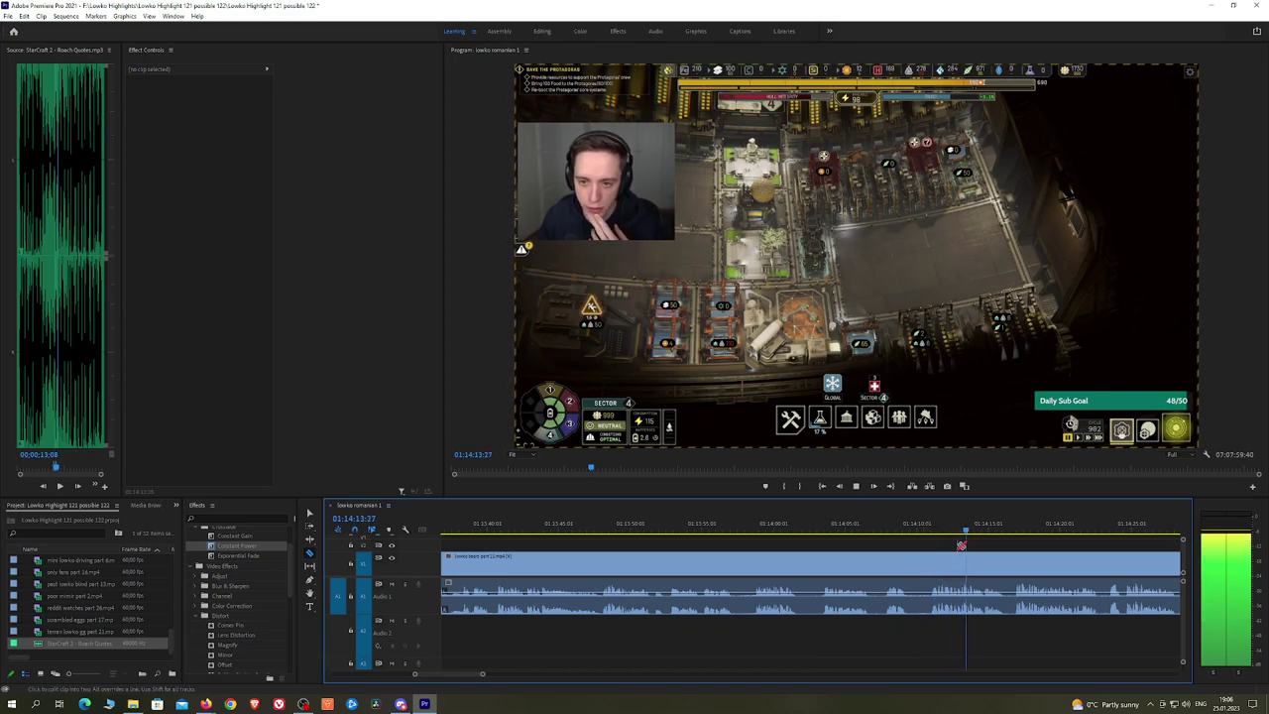
scroll(948, 547, "down", 3)
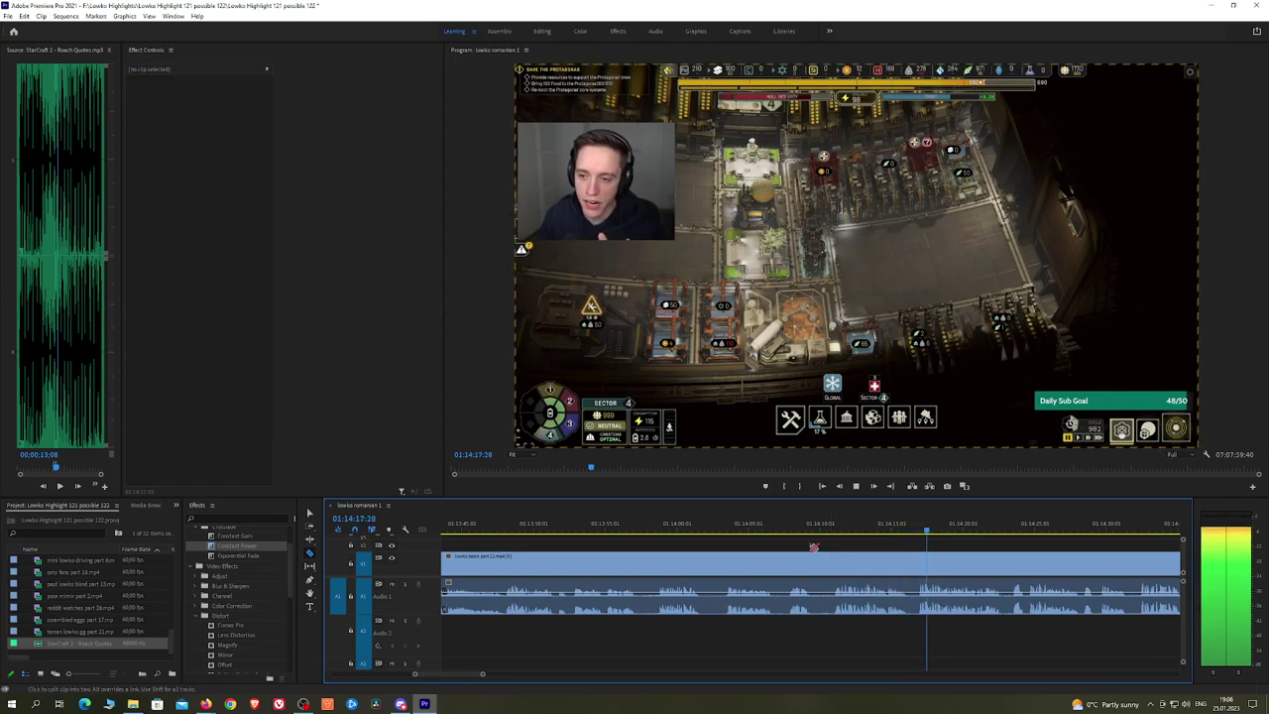
key("space")
key("space")
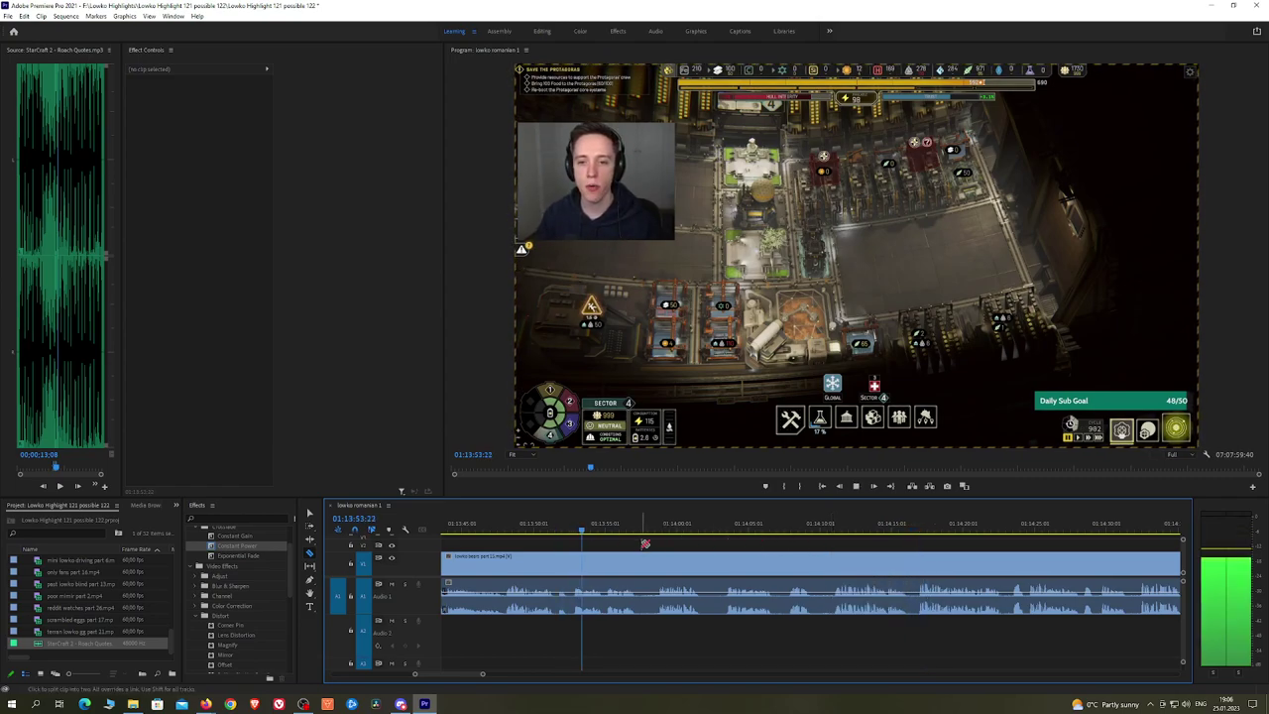
left_click(572, 568)
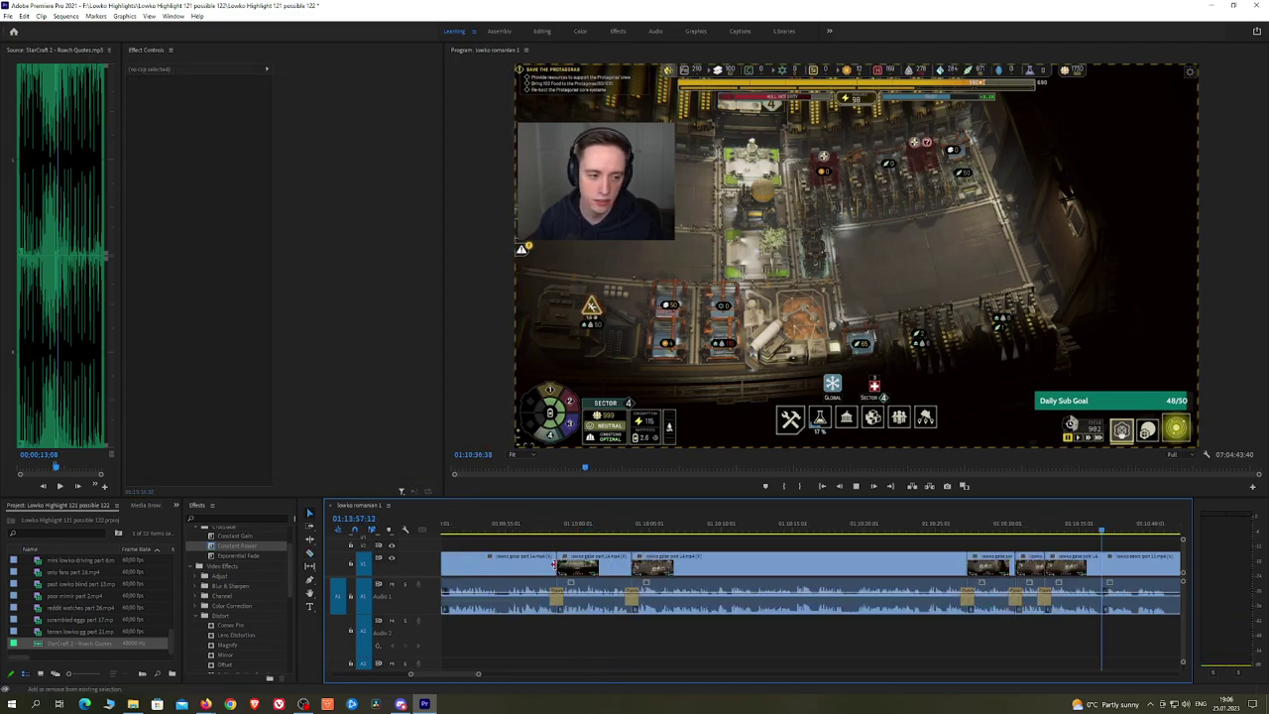
Step: Apply an Exponential Fade to the audio cut
left_click_drag(282, 556, 435, 556)
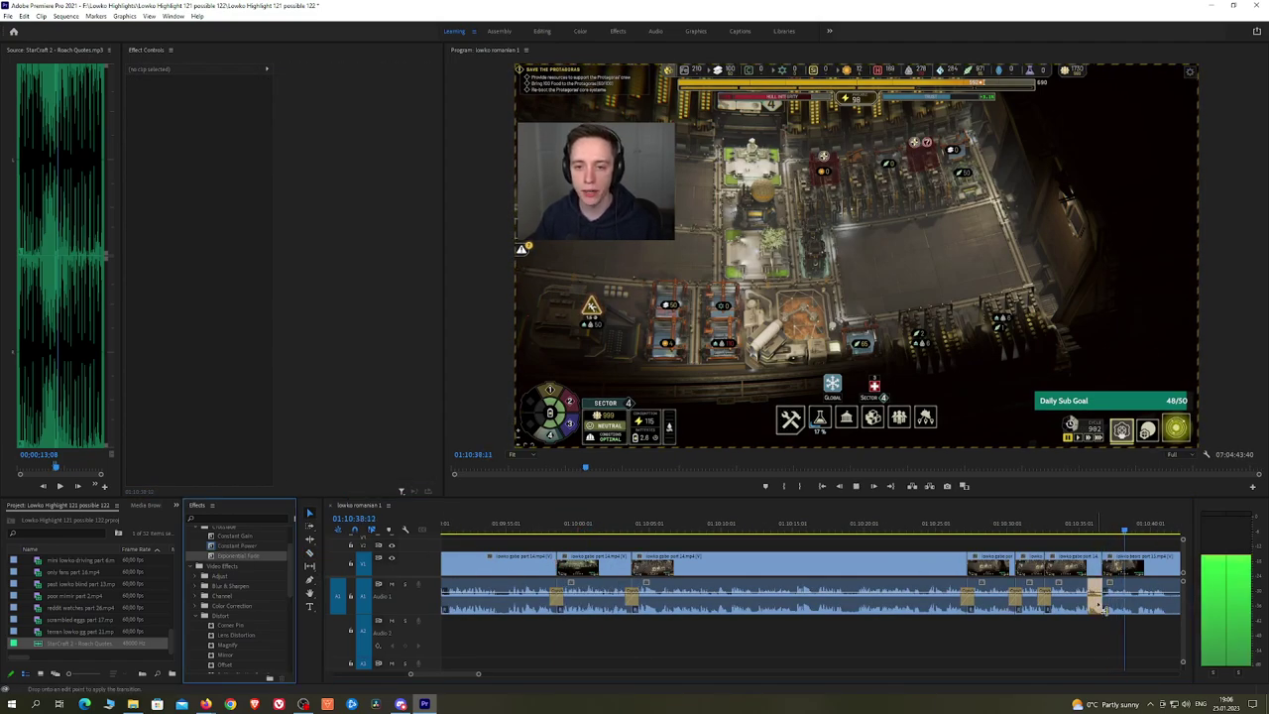
left_click_drag(1104, 605, 1104, 605)
key("h")
left_click_drag(892, 562, 850, 562)
left_click_drag(1132, 560, 786, 554)
Step: Cut out a short unwanted bit of footage and ripple-delete it
key("c")
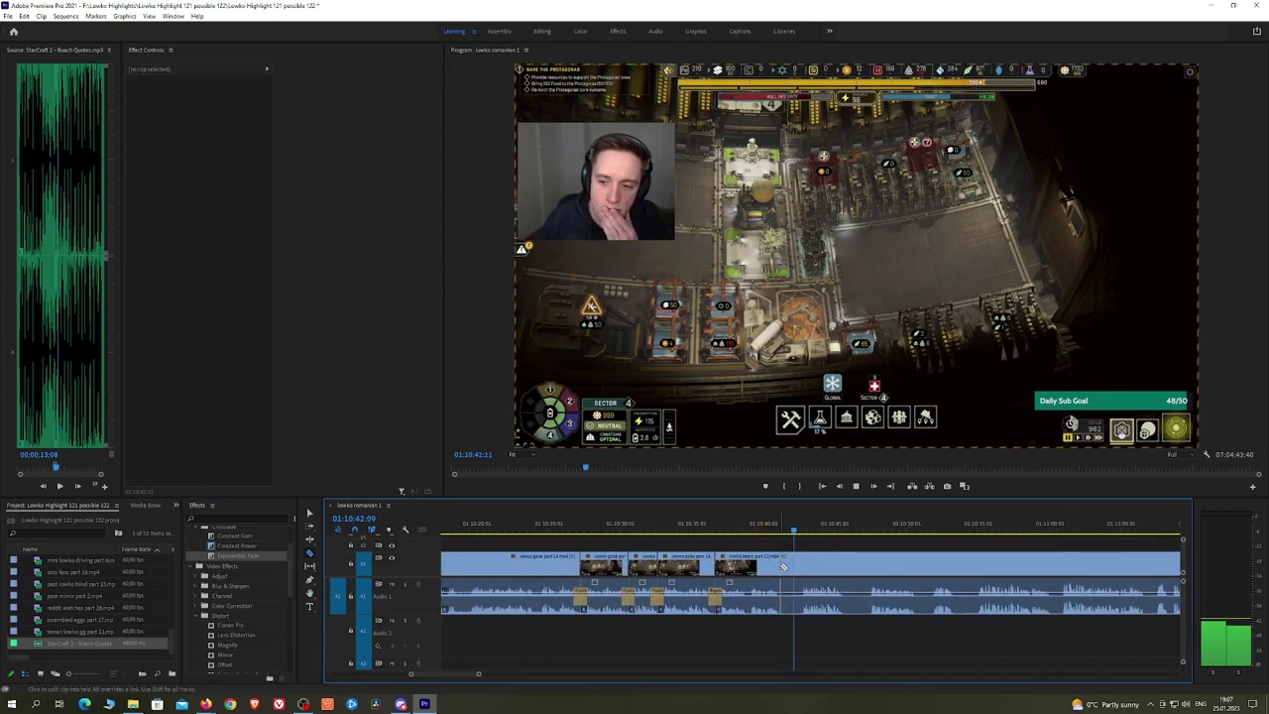
left_click(785, 563)
left_click(807, 562)
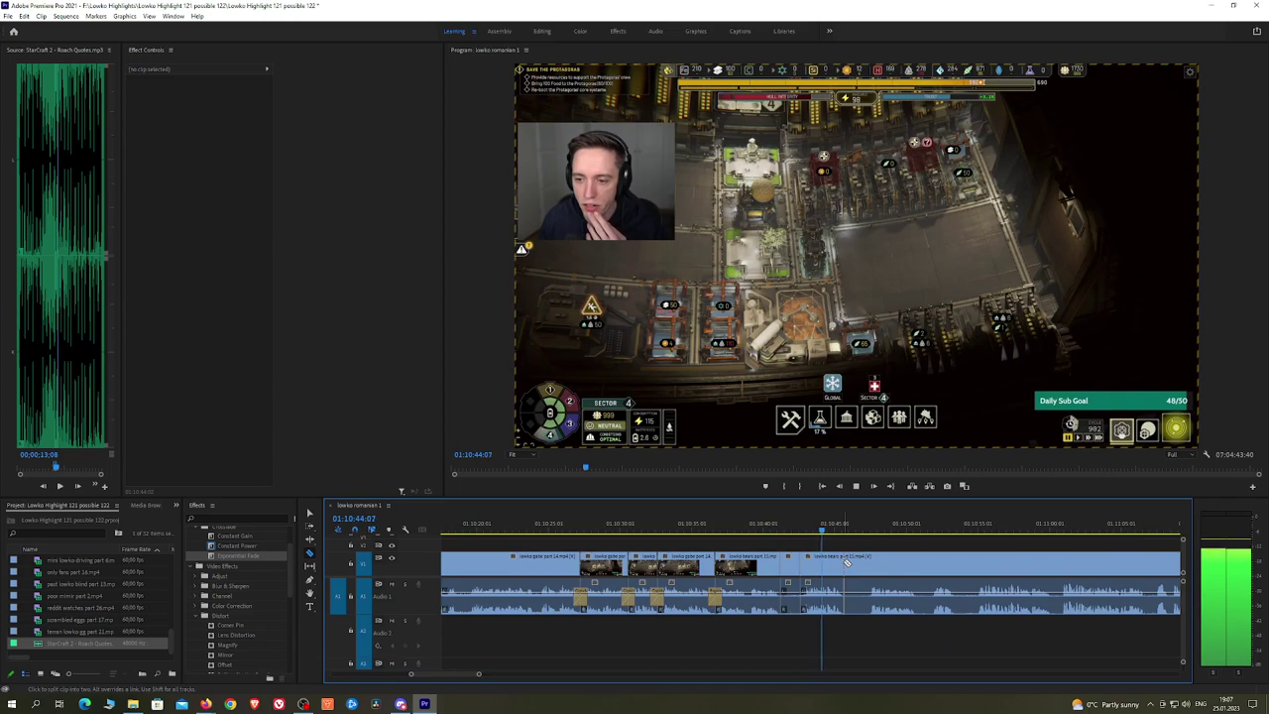
left_click(845, 563)
left_click(870, 564)
key("v")
left_click(857, 565)
key("shift+Delete")
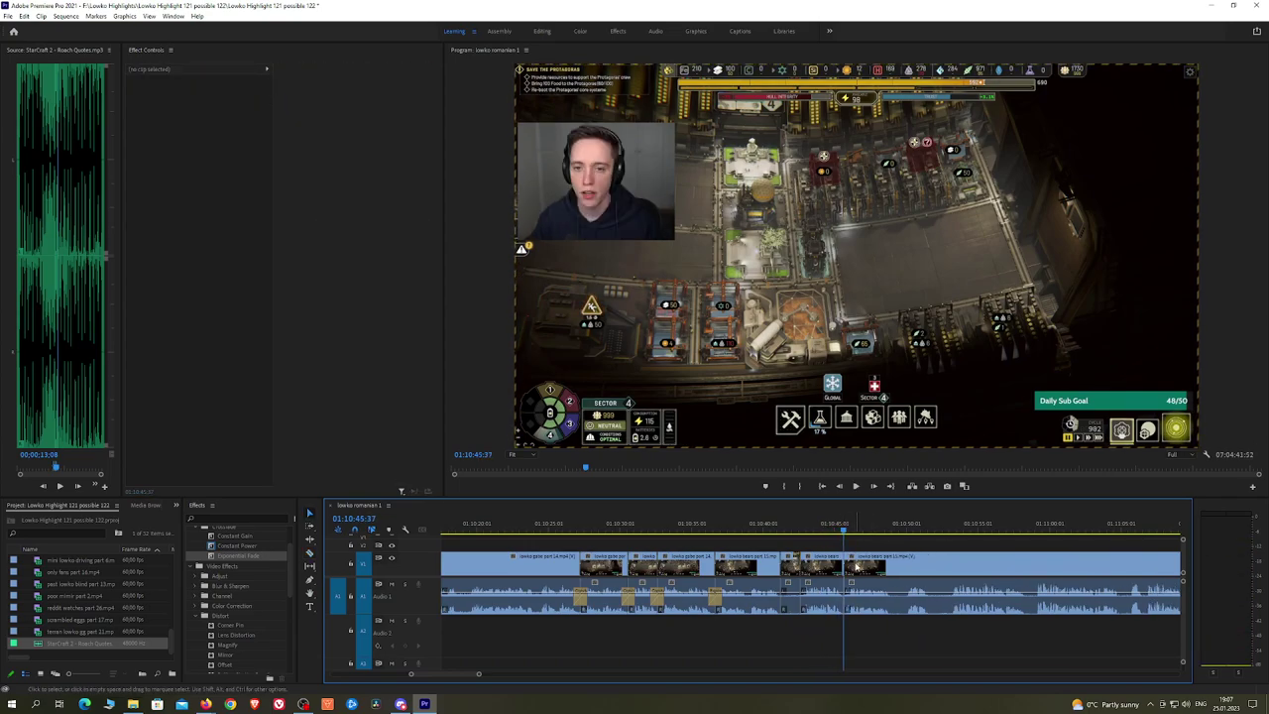
Step: Add Constant Power crossfades at the two new audio cuts
key("shift+Delete")
key("space")
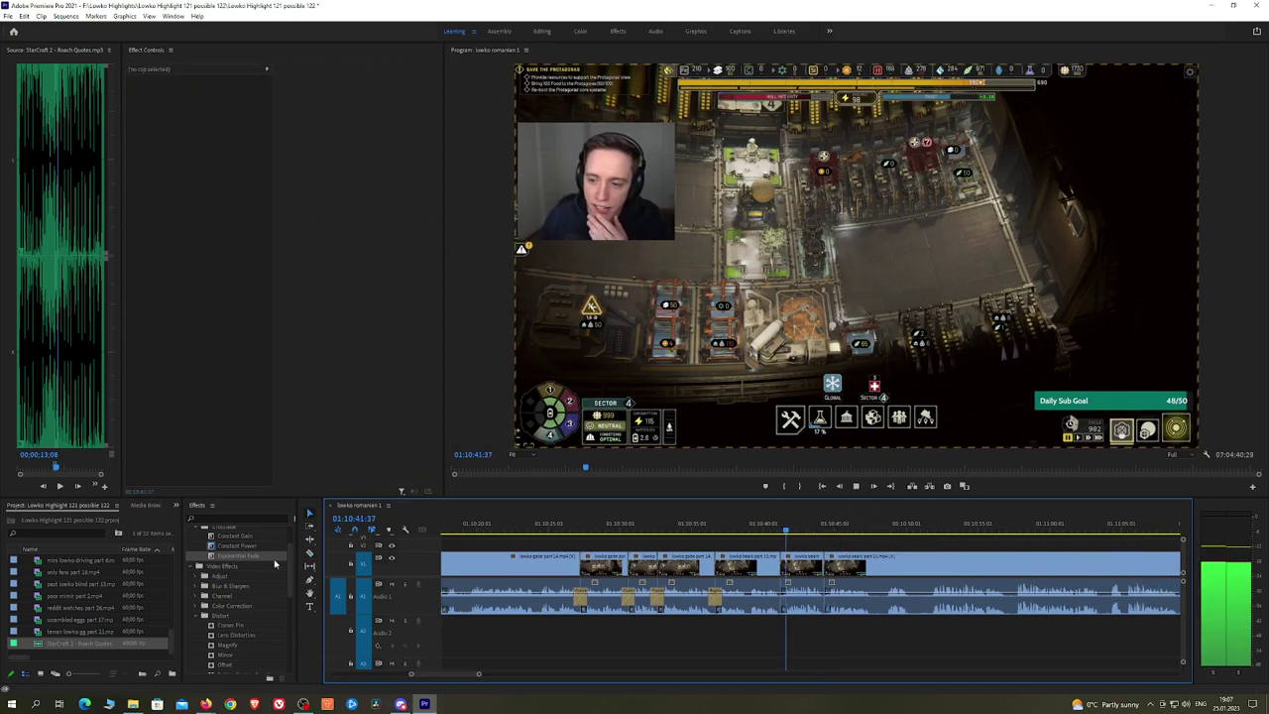
left_click_drag(238, 546, 779, 552)
left_click_drag(783, 601, 784, 601)
left_click_drag(239, 547, 829, 599)
Step: Split the long stream clip at several points and ripple-delete the short unwanted stretch
scroll(783, 575, "down", 3)
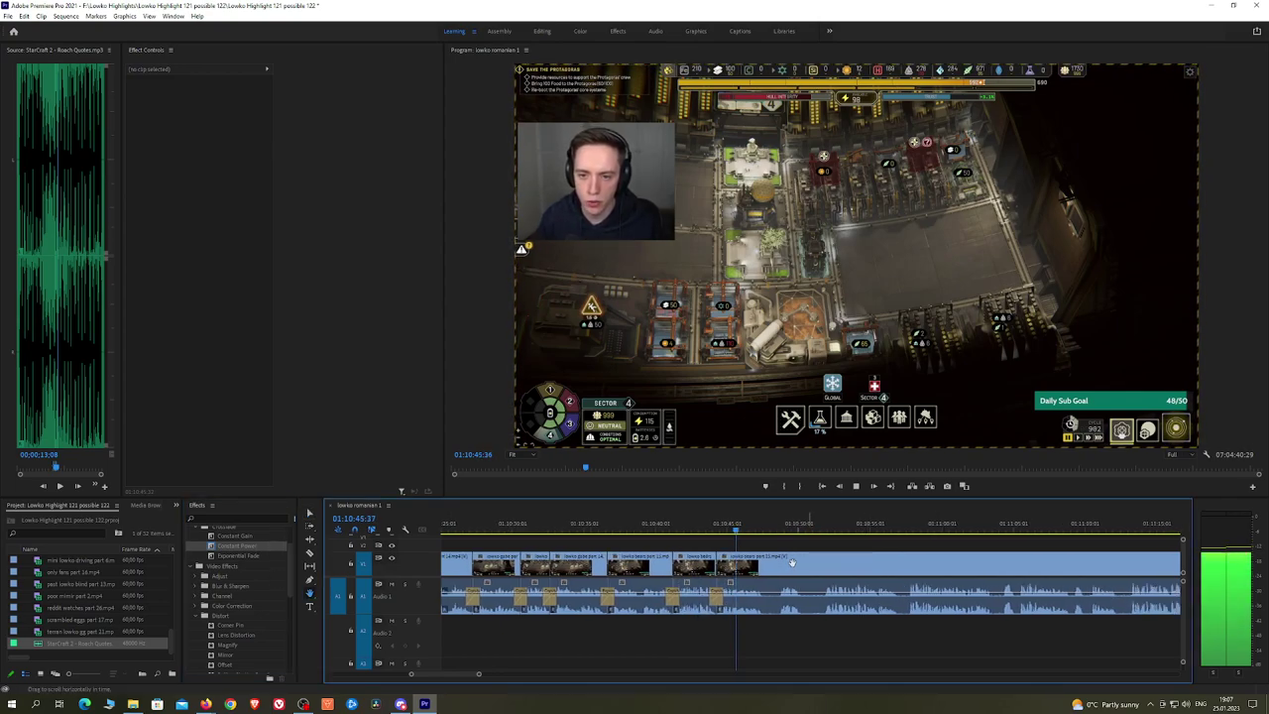
left_click(765, 570)
left_click(778, 569)
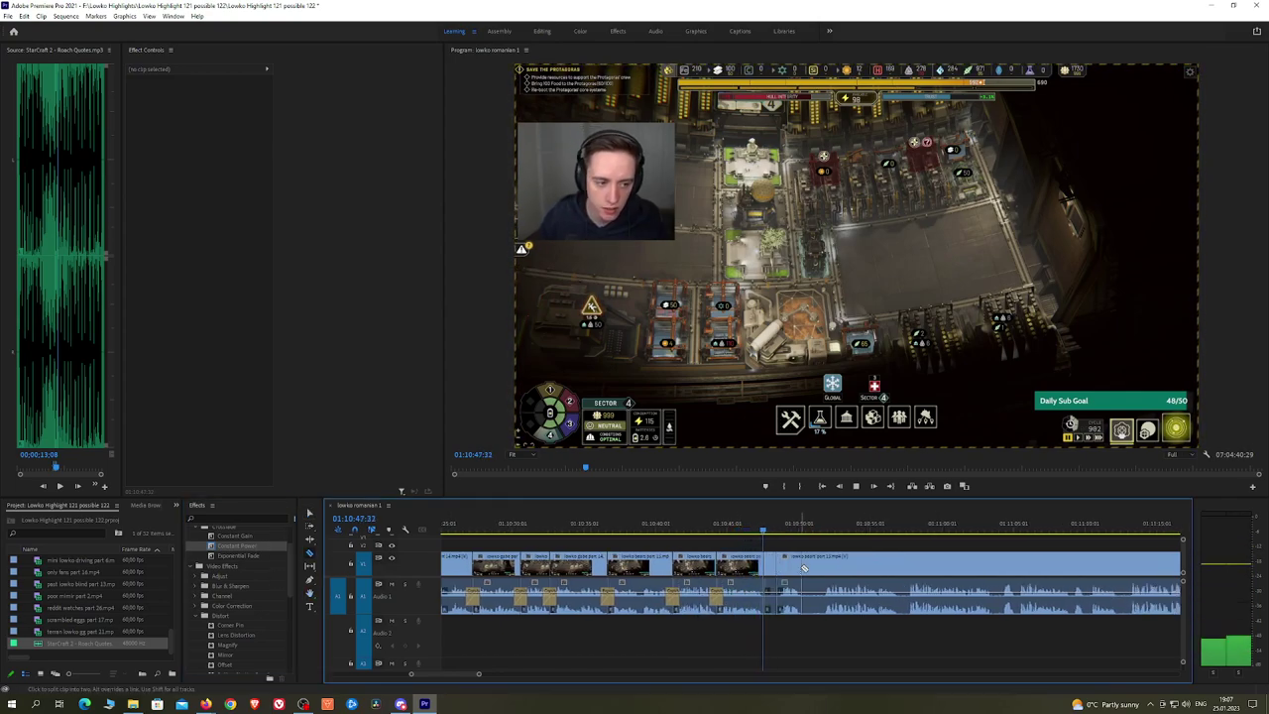
left_click(802, 570)
left_click(825, 569)
key("v")
left_click(816, 570)
key("shift+Delete")
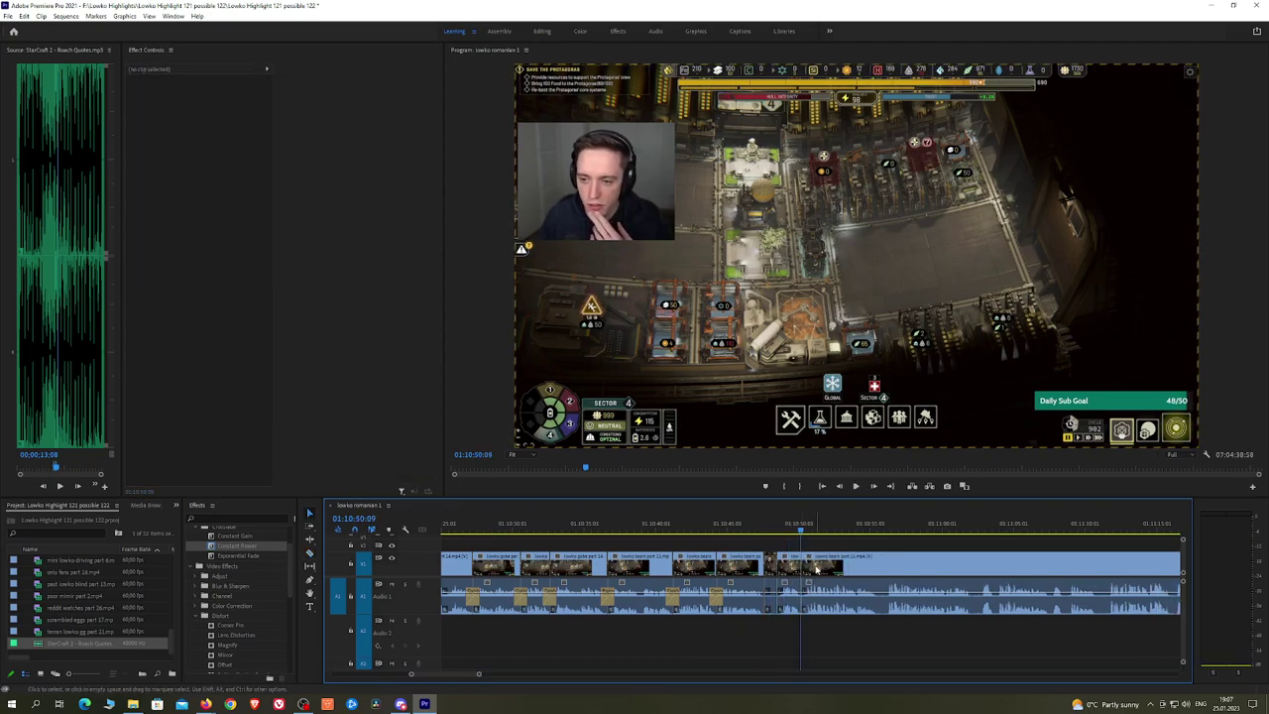
Step: Add a Constant Power crossfade at the new audio join, then return to about 01:10:59
key("Up")
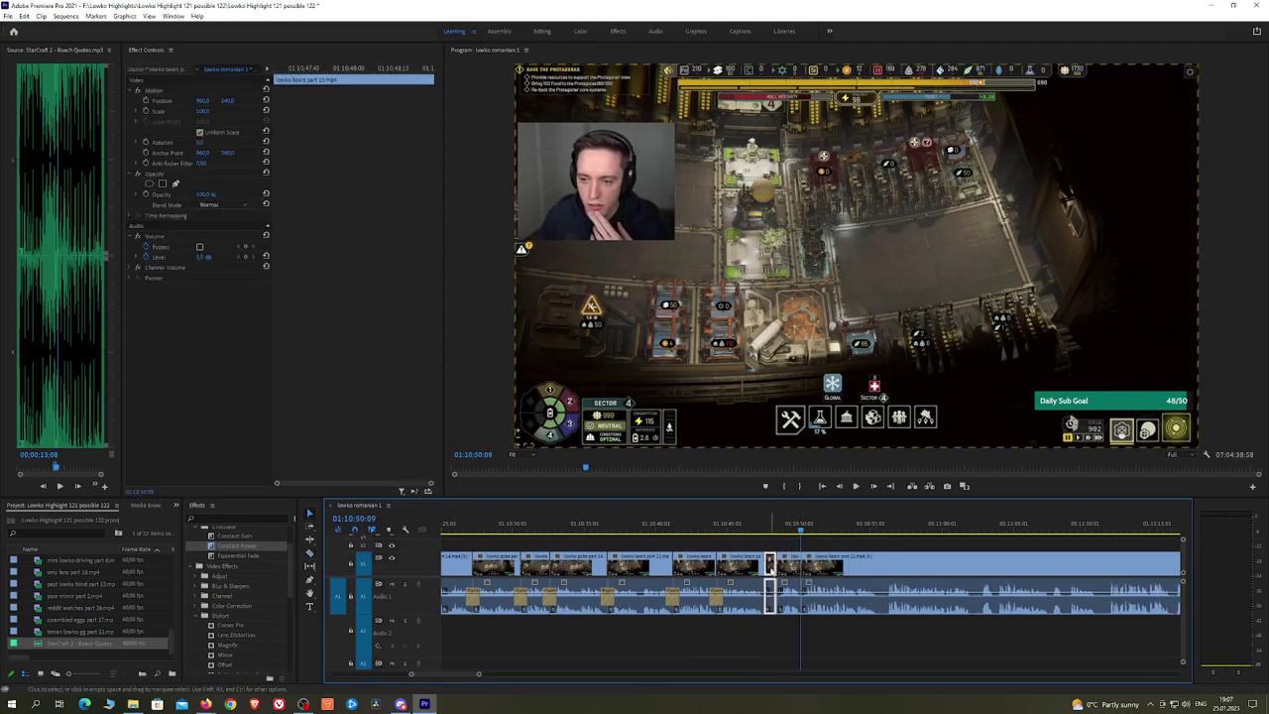
key("space")
left_click(258, 550)
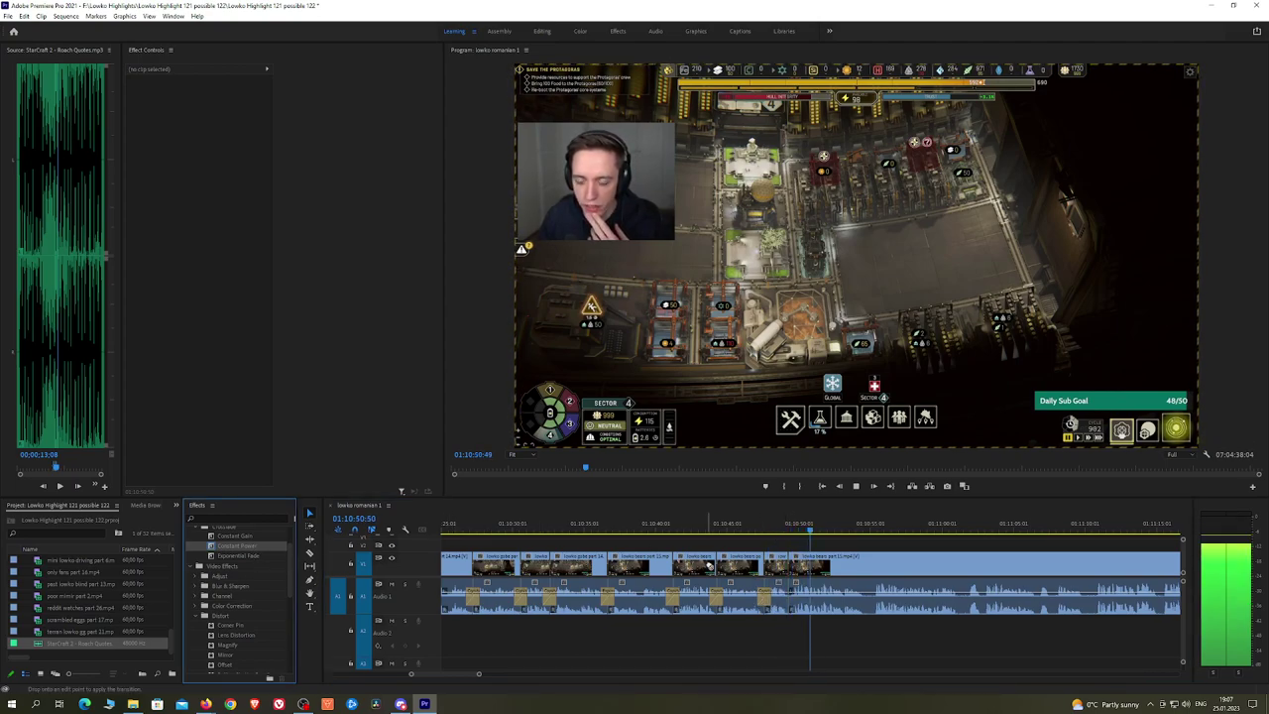
left_click_drag(709, 565, 789, 600)
key("h")
left_click_drag(942, 546, 822, 548)
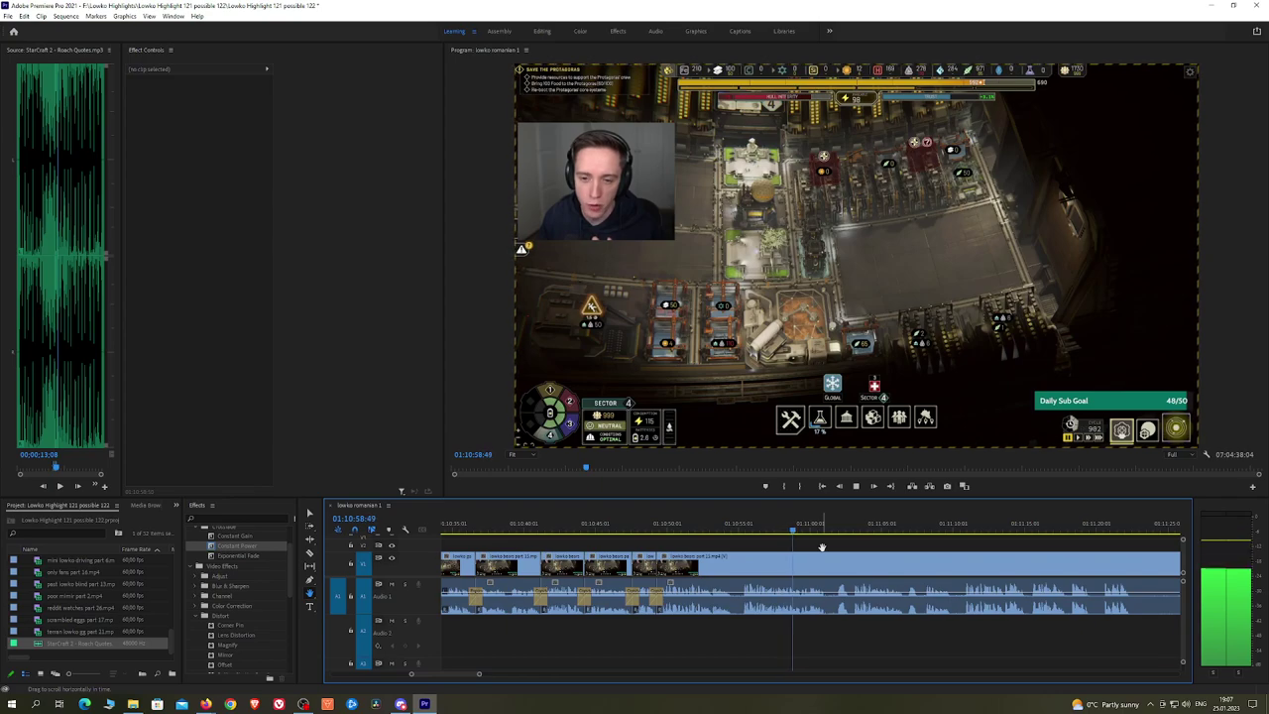
scroll(837, 546, "down", 3)
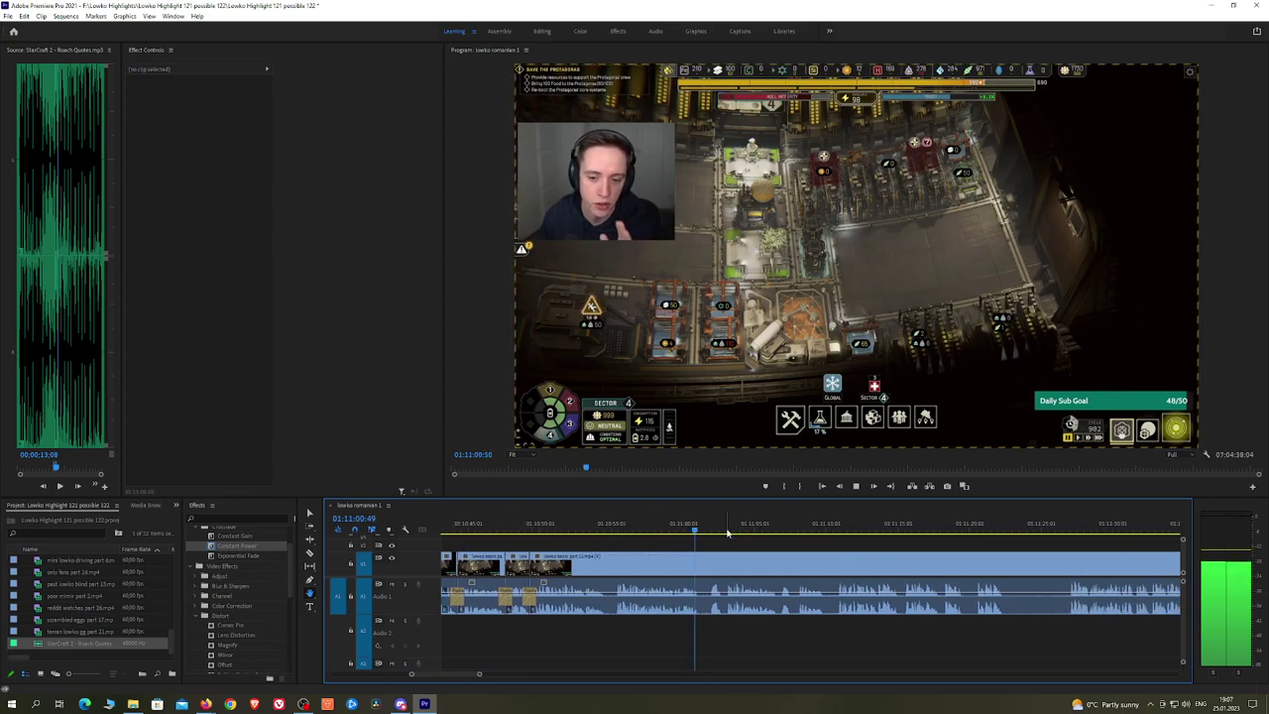
left_click(682, 530)
Step: Split the clip with Ctrl+K at the exact moment near 01:11:00
scroll(694, 533, "up", 3)
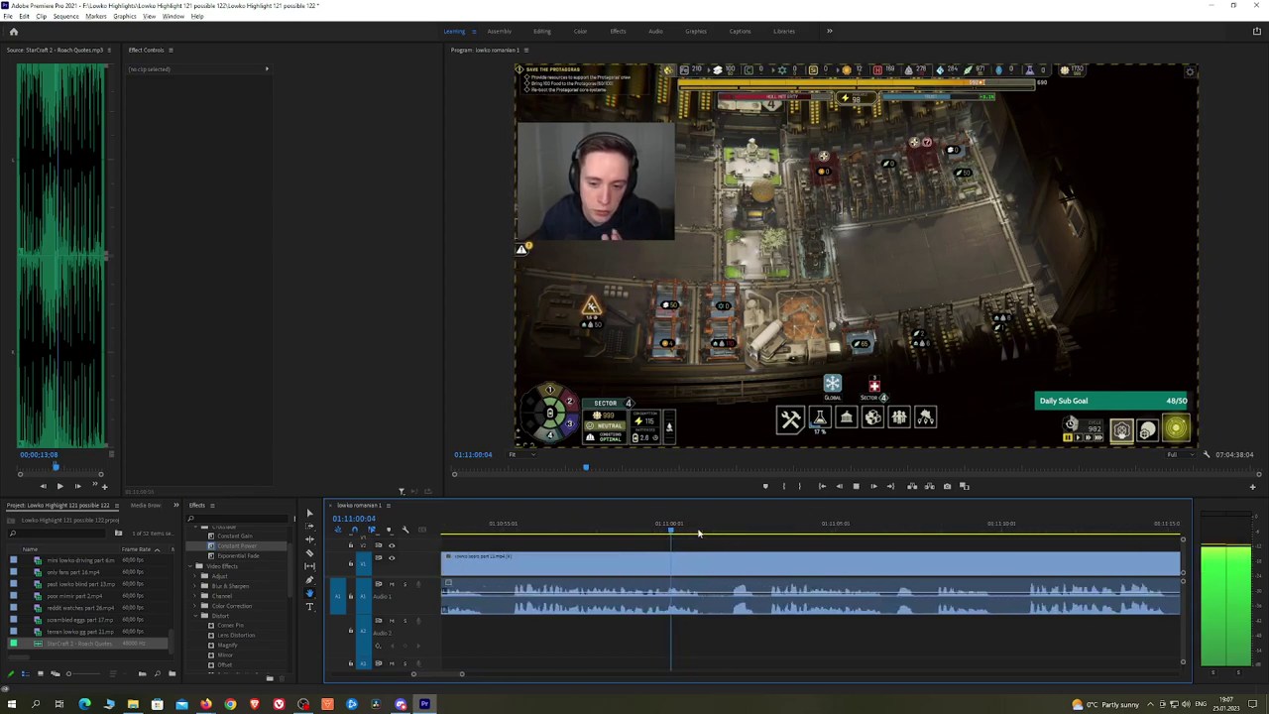
key("space")
key("space")
key("space")
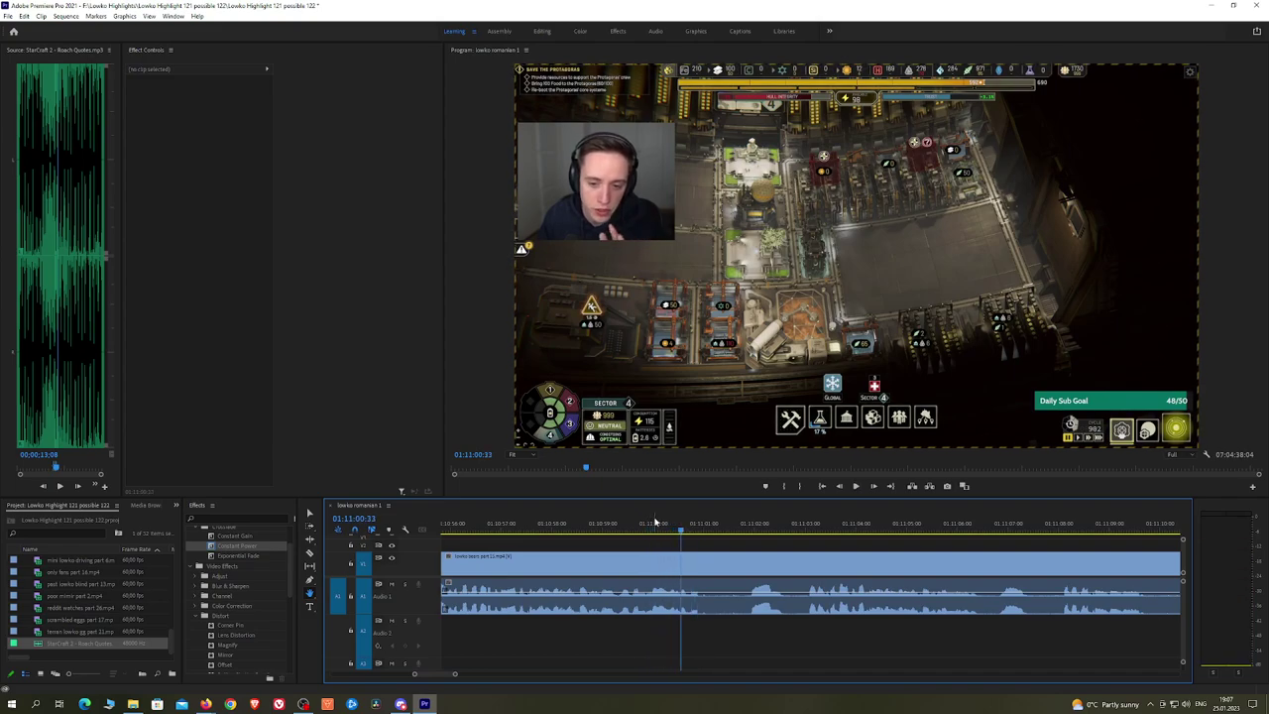
left_click_drag(681, 533, 687, 533)
key("ctrl+k")
key("space")
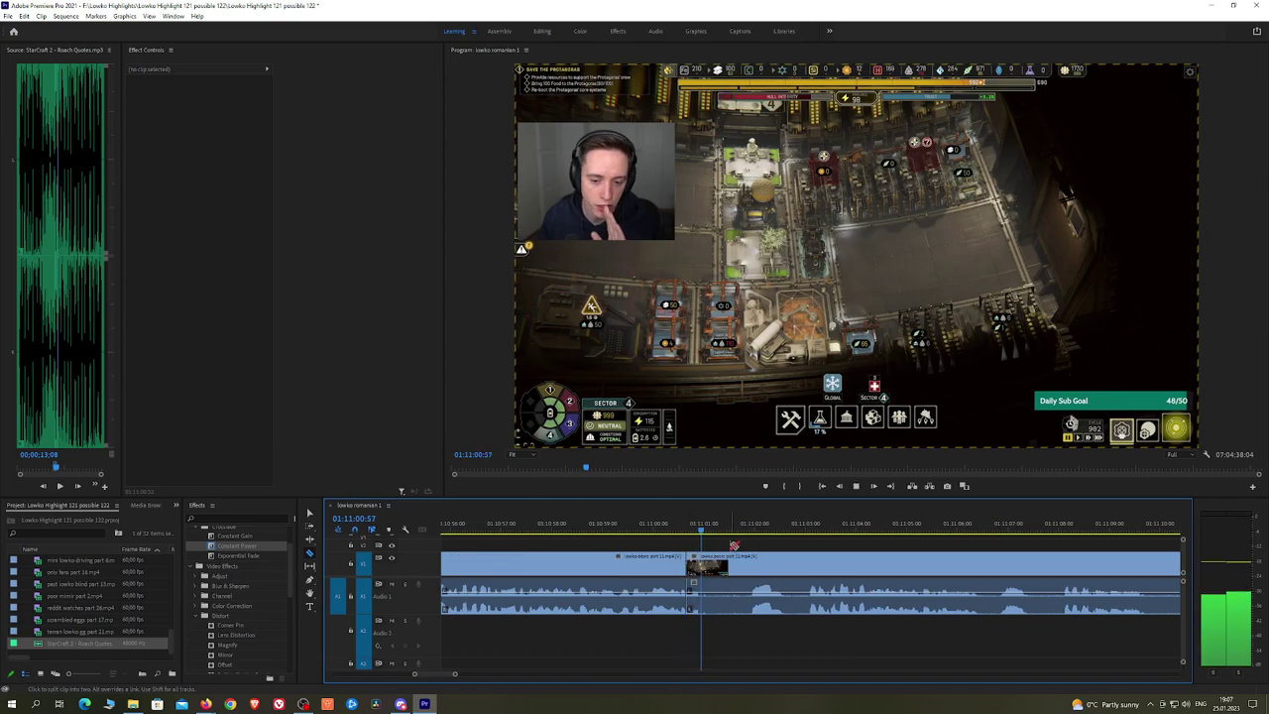
key("space")
left_click(702, 598)
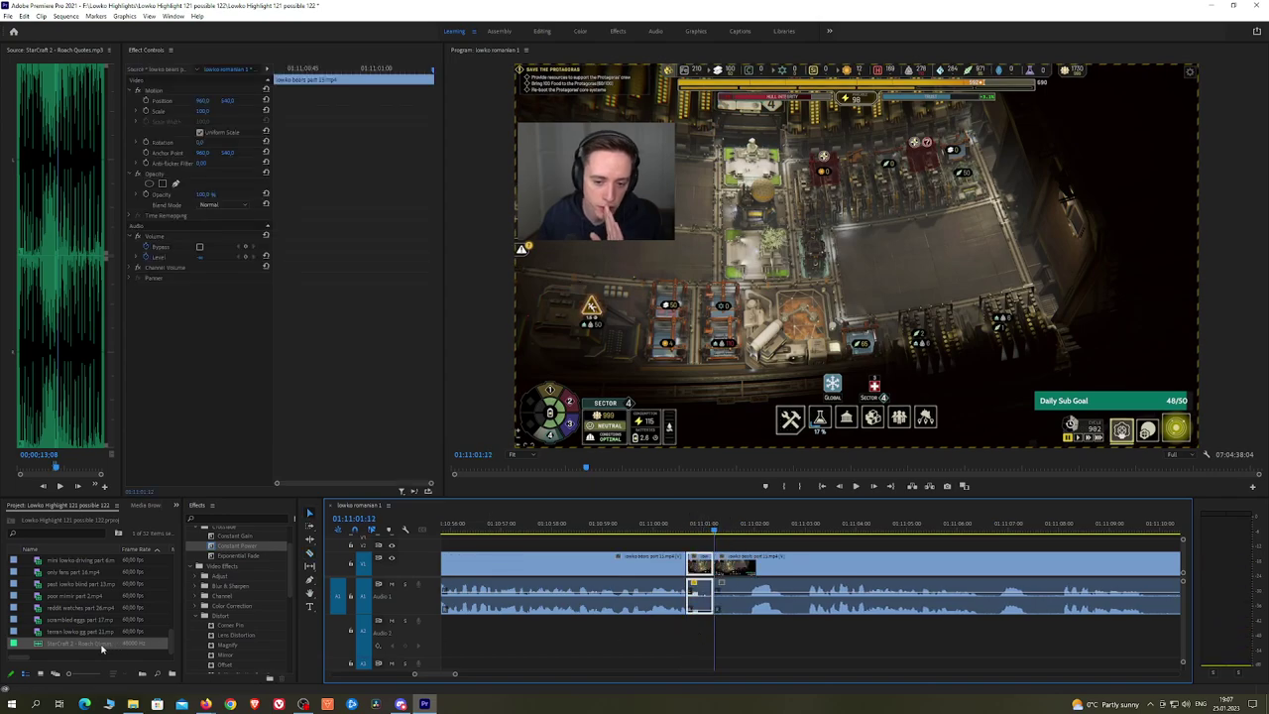
Step: Insert the StarCraft 2 Roach Quotes audio below the split, adjust its volume and preview it
left_click_drag(101, 649, 704, 646)
left_click(209, 110)
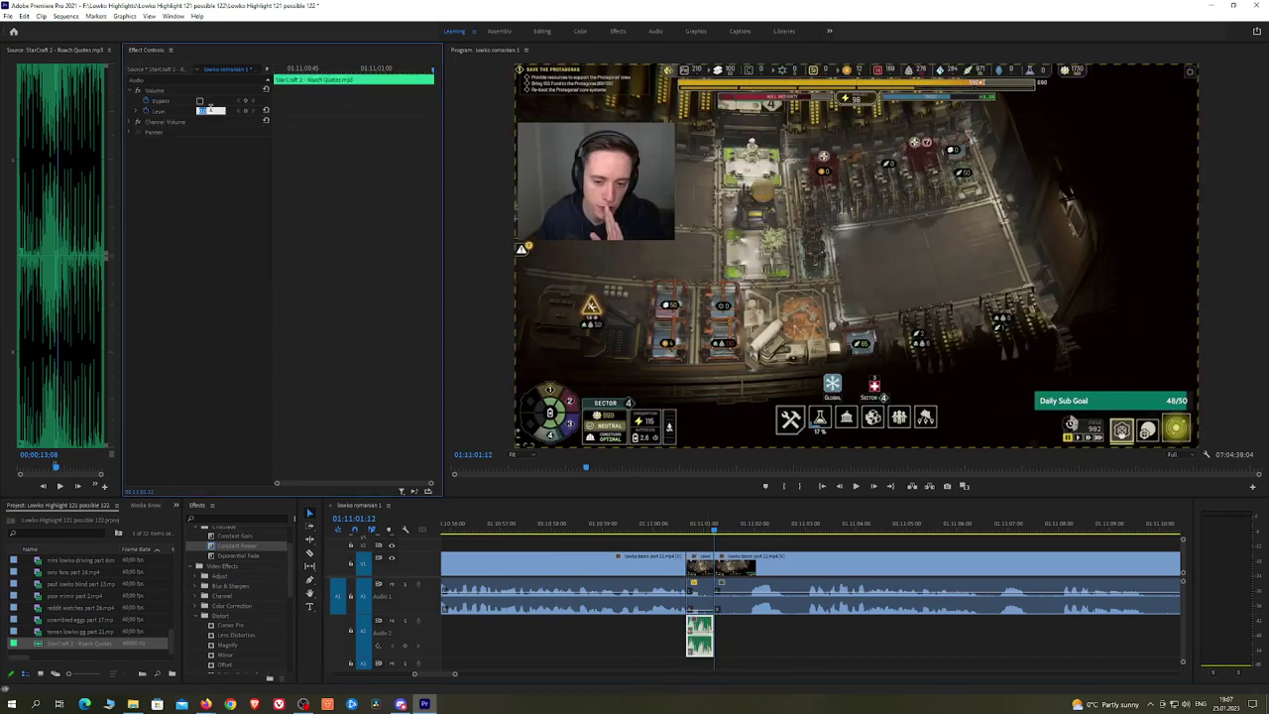
left_click(675, 537)
key("space")
left_click(875, 556)
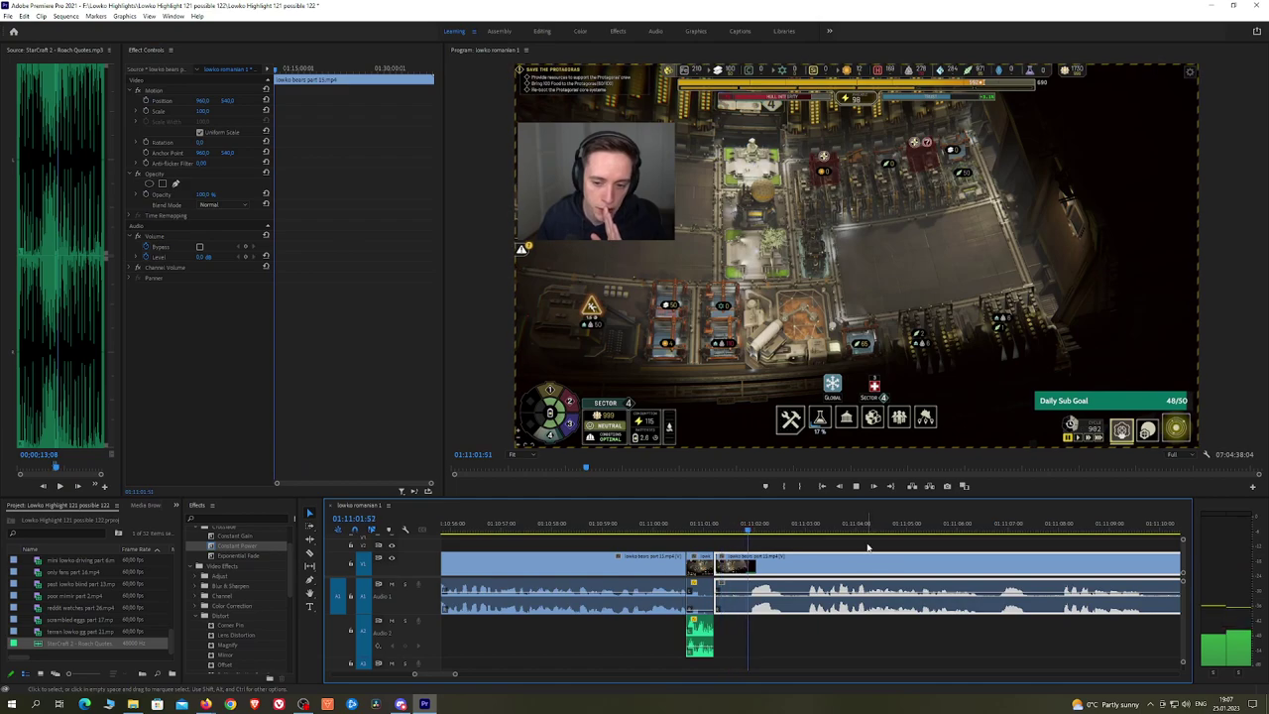
left_click(867, 547)
Step: Razor-cut a short unwanted piece, ripple-delete it and pan to later footage
key("alt")
key("c")
left_click(803, 553)
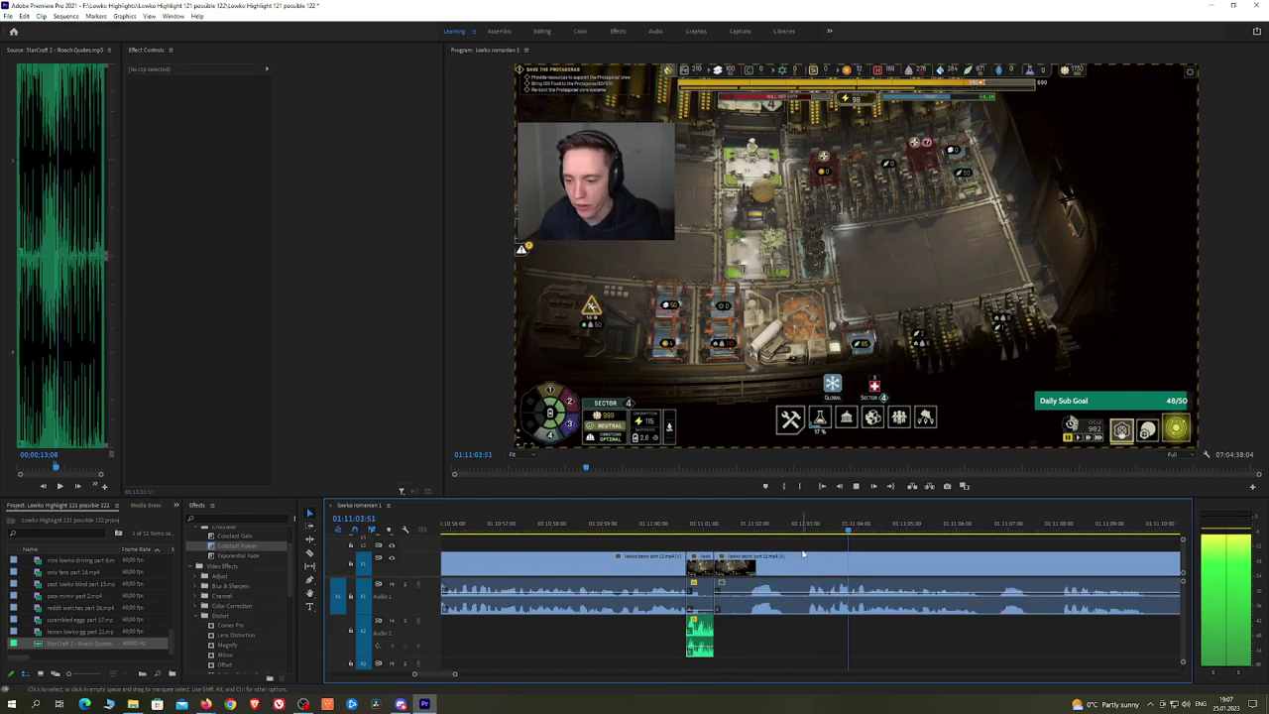
key("c")
left_click(803, 560)
key("v")
left_click(790, 564)
key("shift+Delete")
key("space")
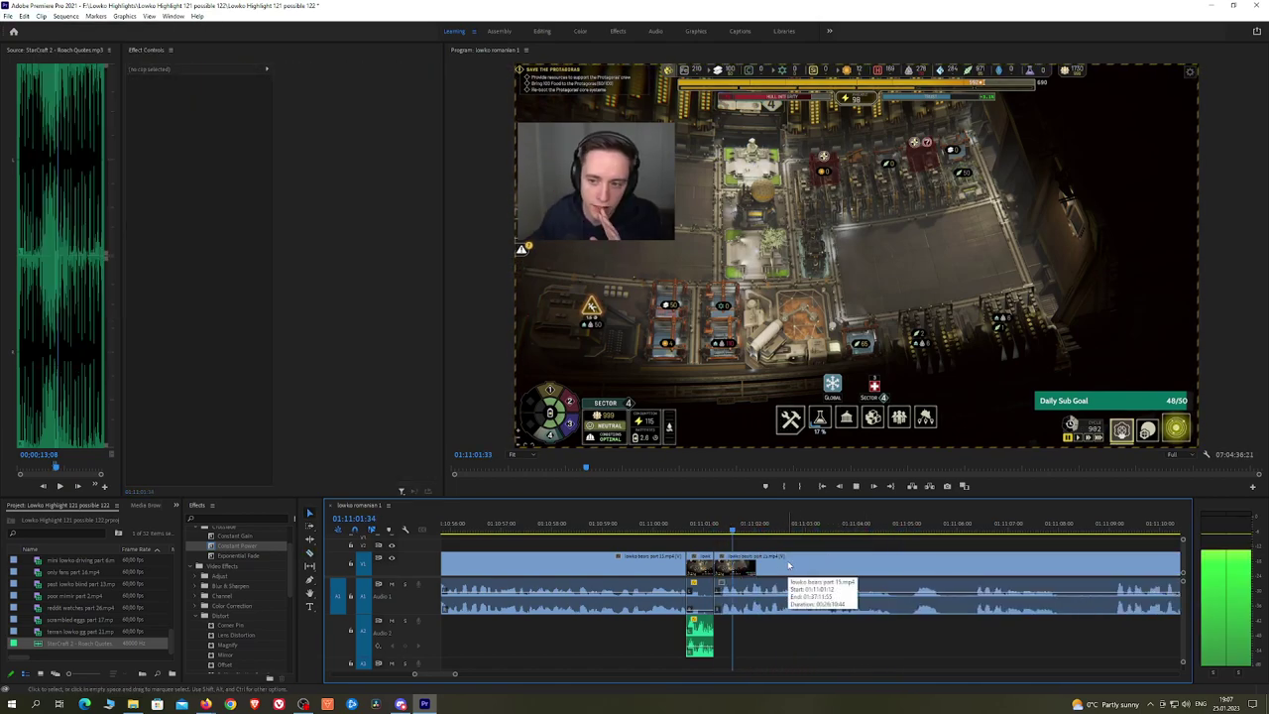
scroll(790, 565, "down", 5)
key("h")
left_click_drag(934, 545, 665, 545)
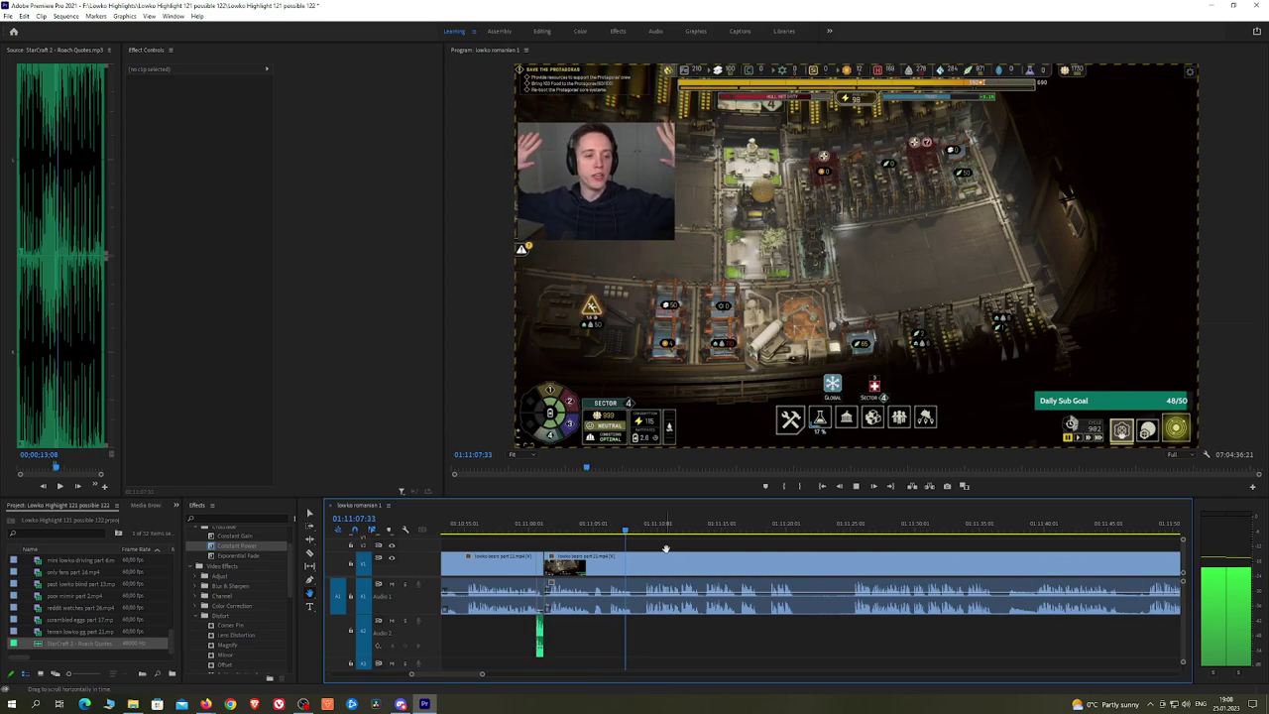
Step: Ripple-delete a short stretch after 01:11:20:47 and crossfade the audio join with Constant Power
scroll(671, 547, "right", 1)
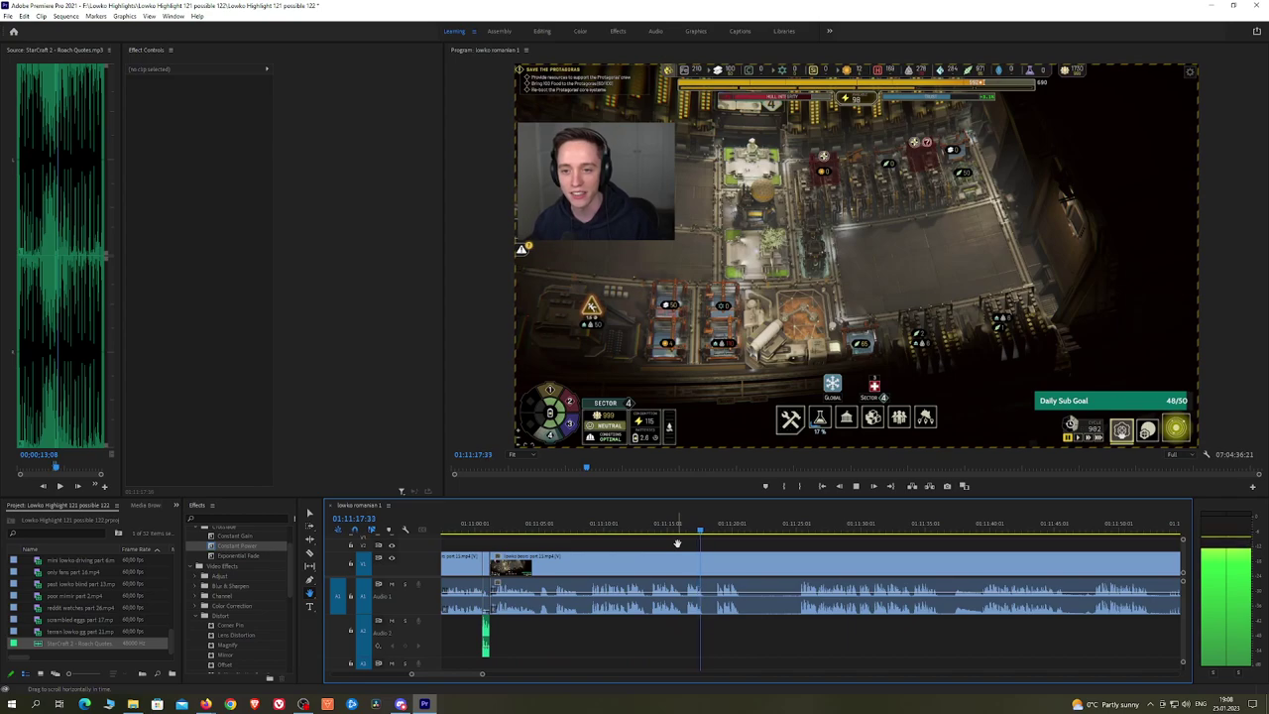
scroll(695, 555, "down", 2)
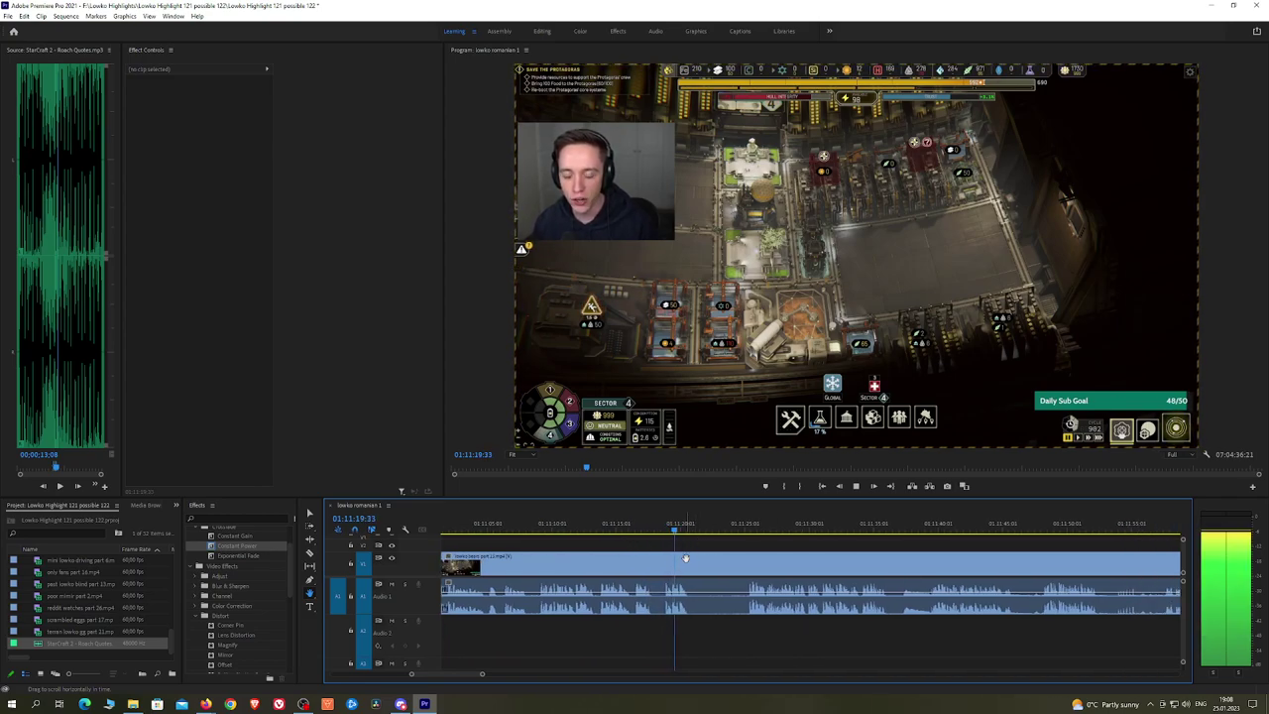
key("space")
key("c")
left_click(692, 558)
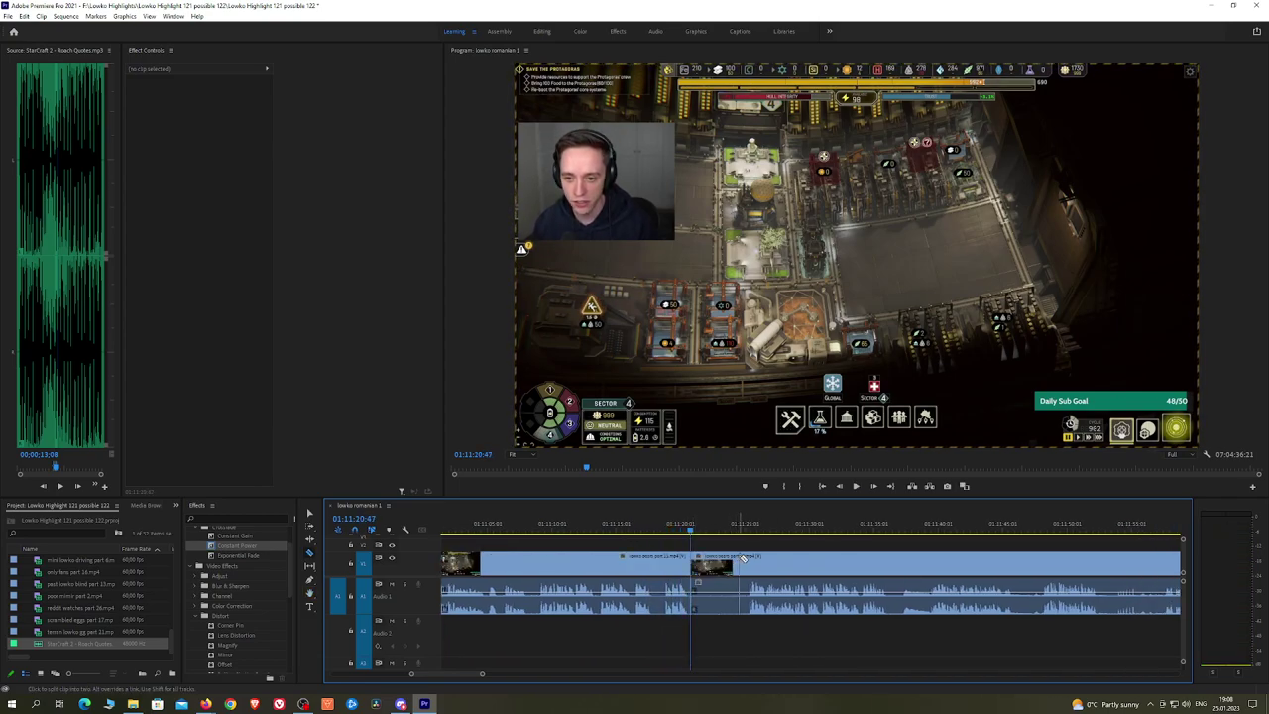
key("v")
left_click(730, 564)
key("shift+Delete")
key("space")
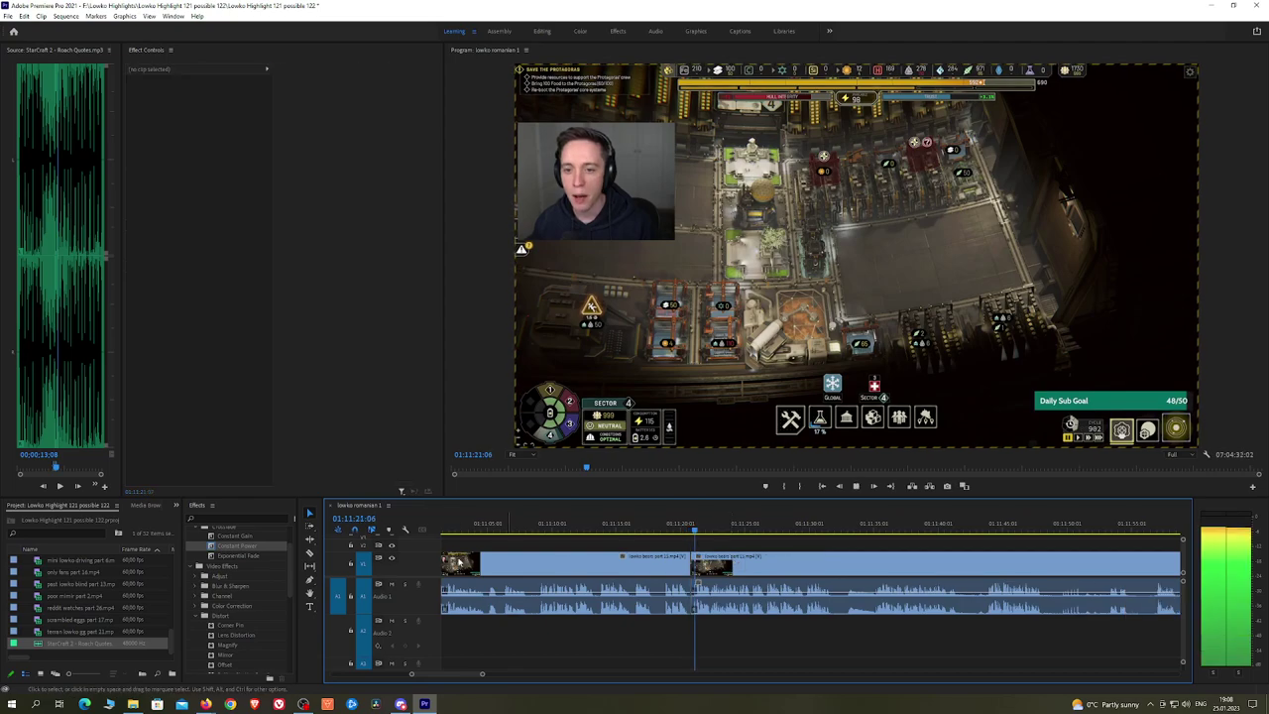
left_click_drag(246, 547, 694, 592)
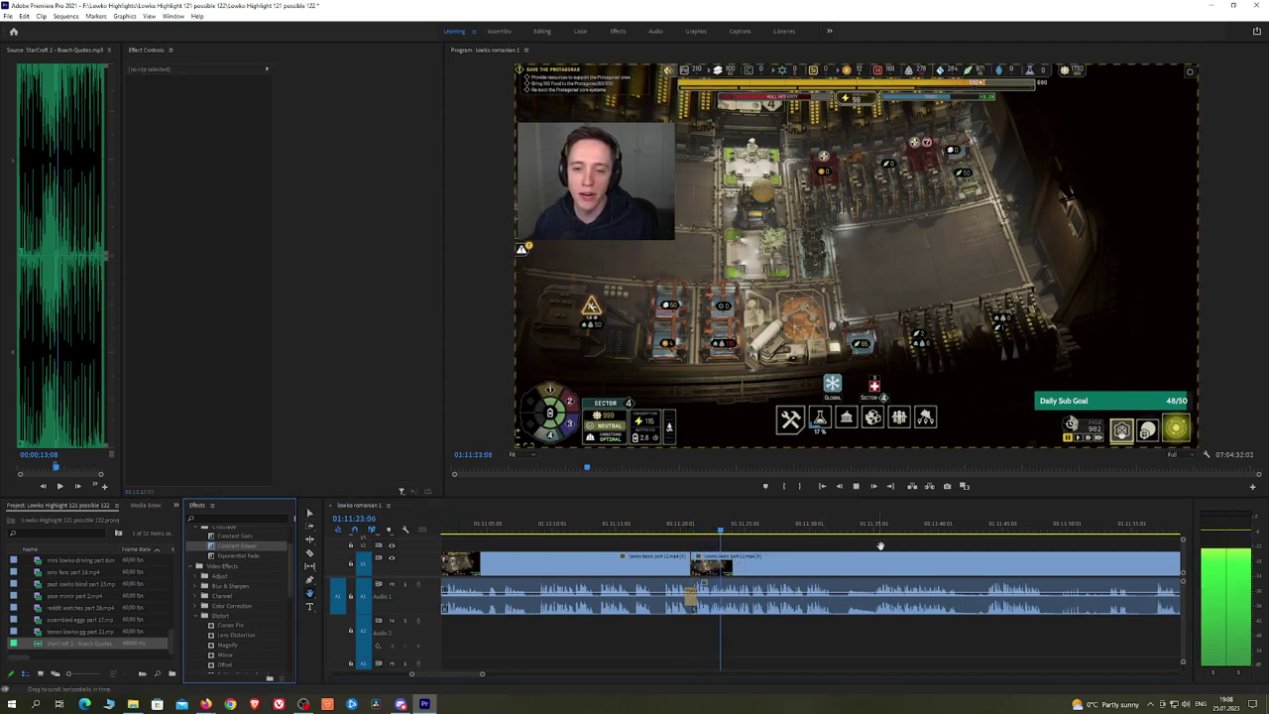
Step: Split the stream clip at the next cut point and play back to review it
scroll(823, 547, "down", 3)
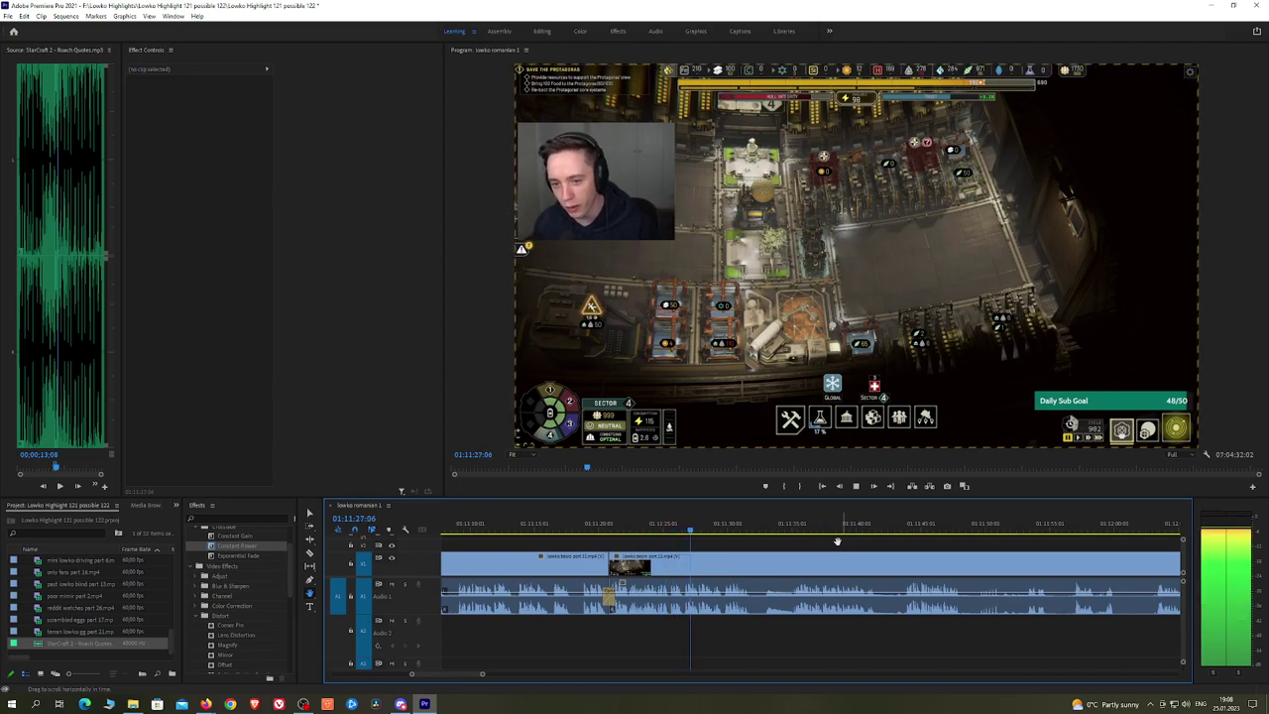
scroll(766, 534, "down", 3)
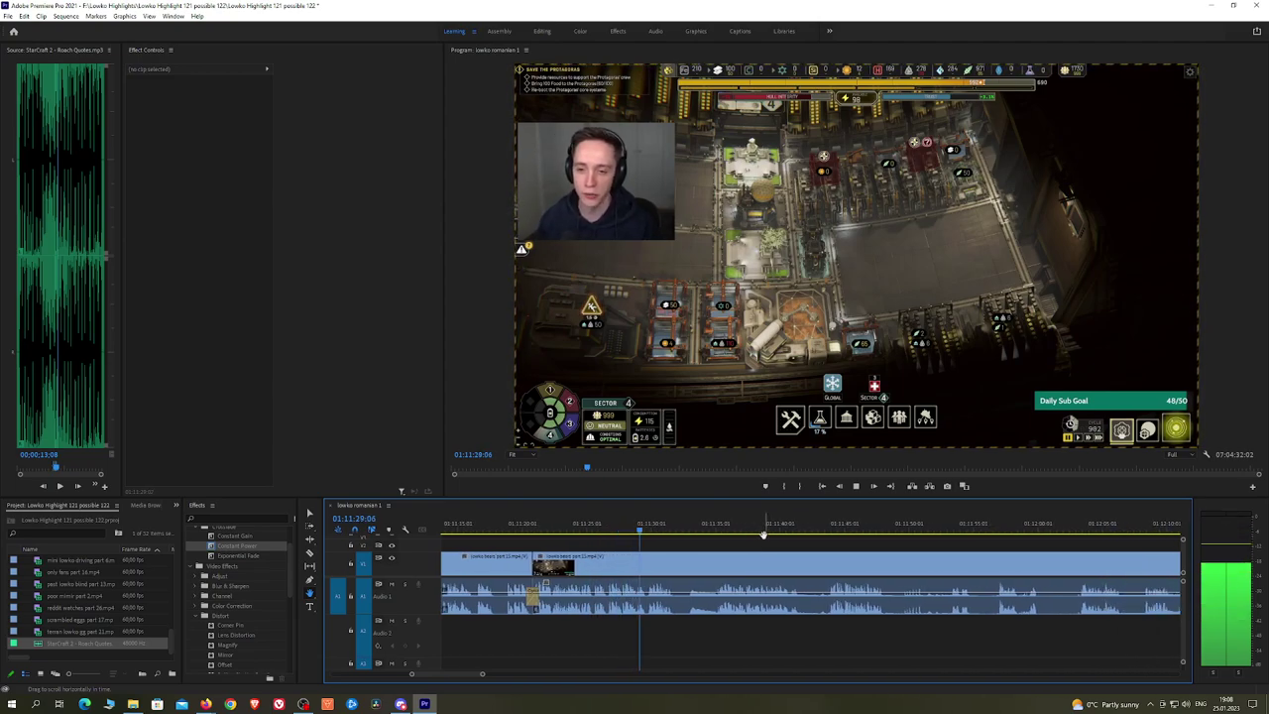
scroll(767, 535, "up", 2)
left_click_drag(708, 543, 676, 543)
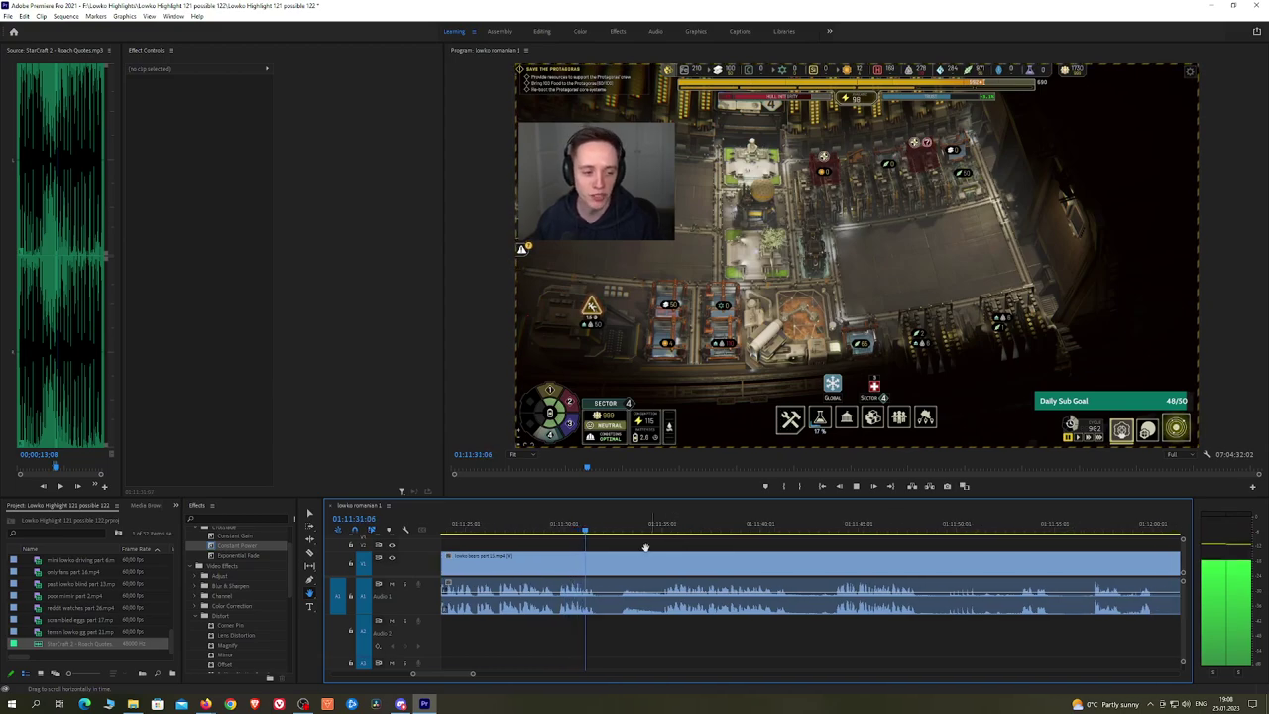
key("space")
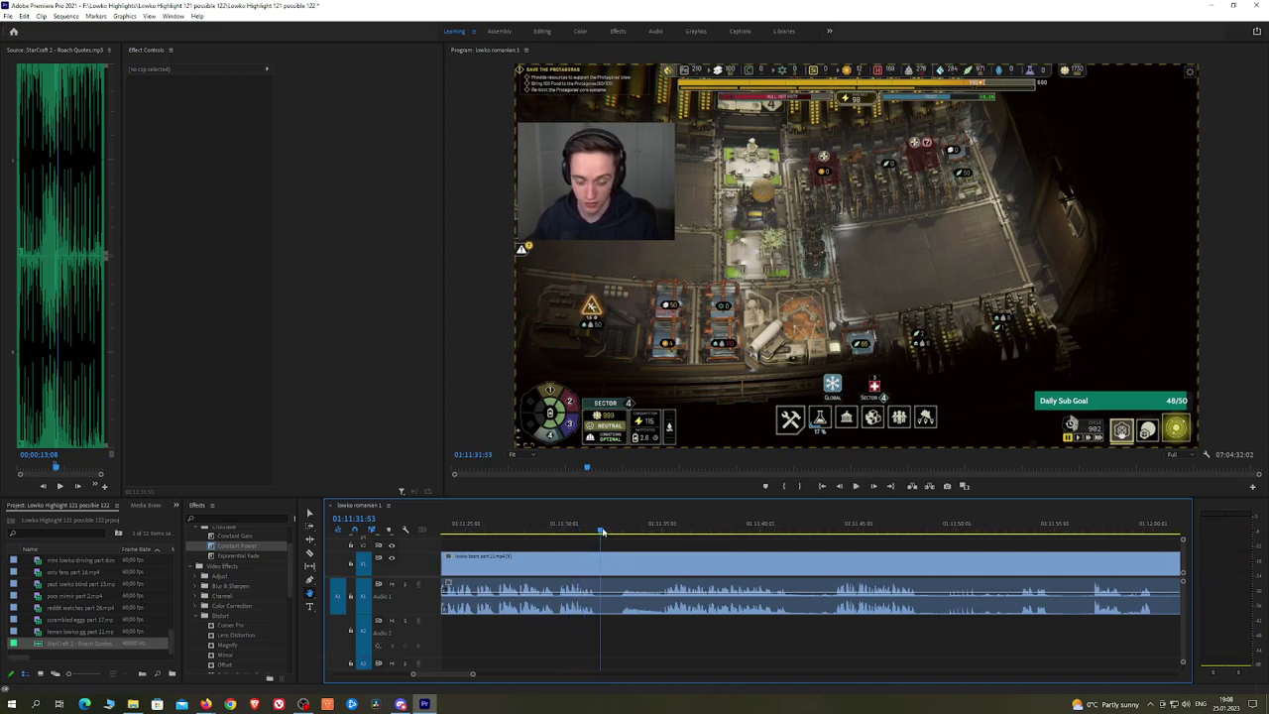
left_click_drag(603, 533, 610, 533)
key("c")
left_click(611, 561)
left_click(571, 531)
key("space")
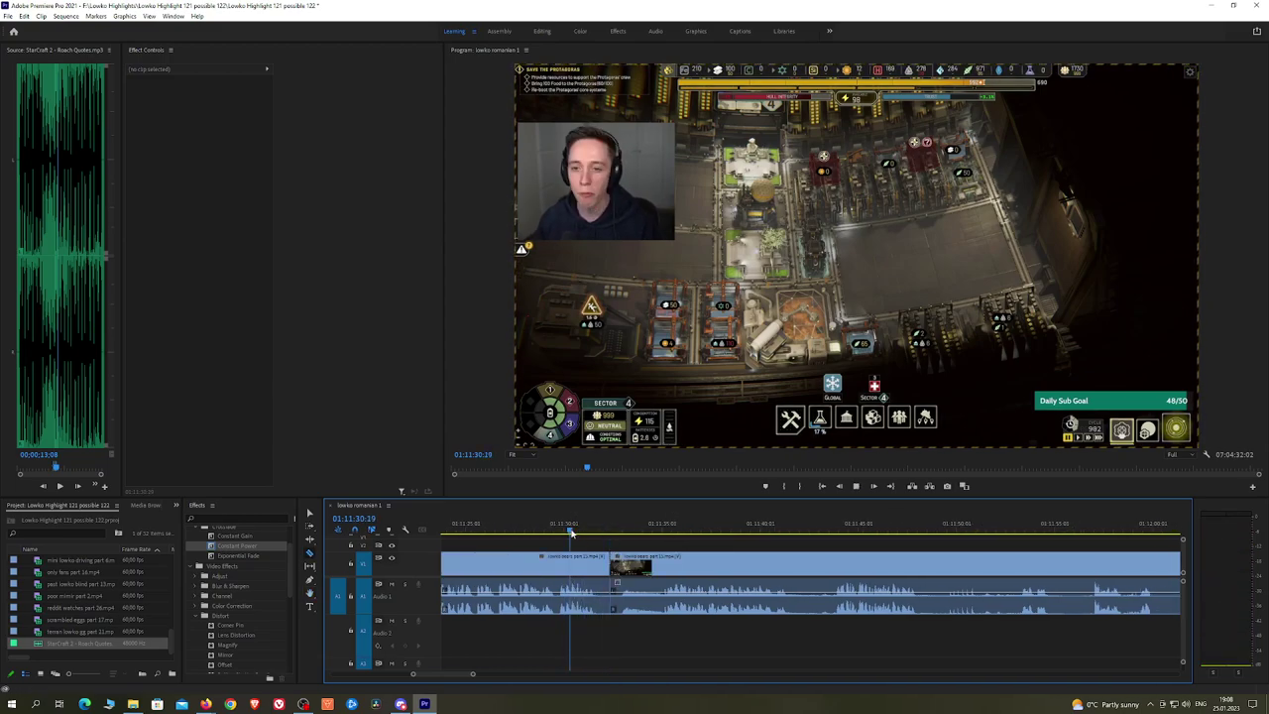
key("space")
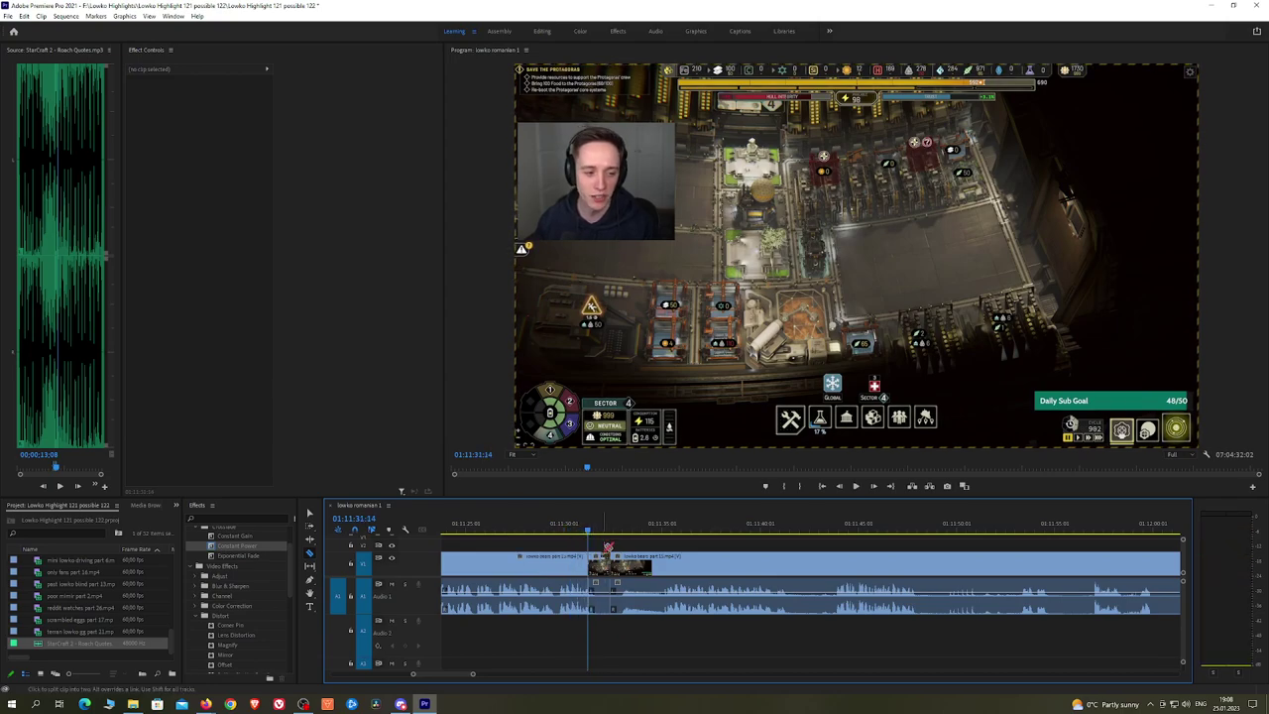
key("space")
key("space")
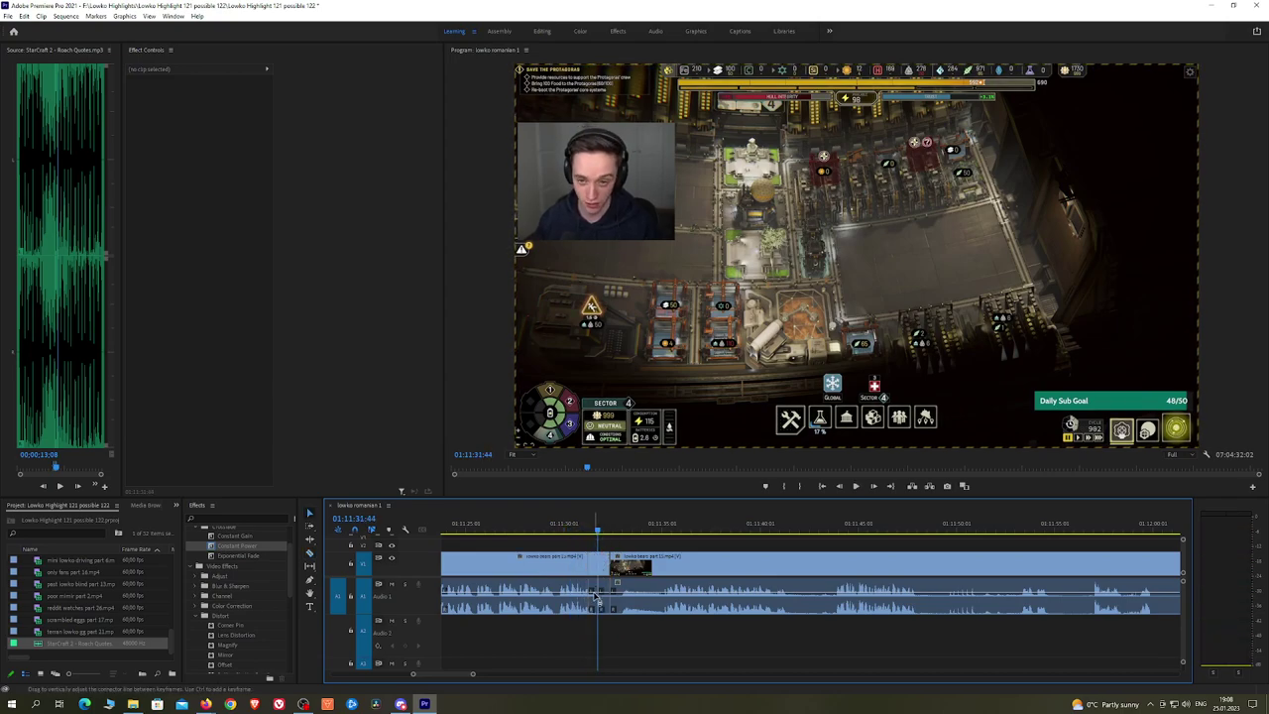
Step: Place the StarCraft 2 - Roach Quotes sound on audio track 2 near 01:11:31
left_click(601, 607)
left_click_drag(100, 648, 587, 639)
key("=")
Step: Change the Roach Quotes clip's volume Level in Effect Controls and play the result
left_click(208, 110)
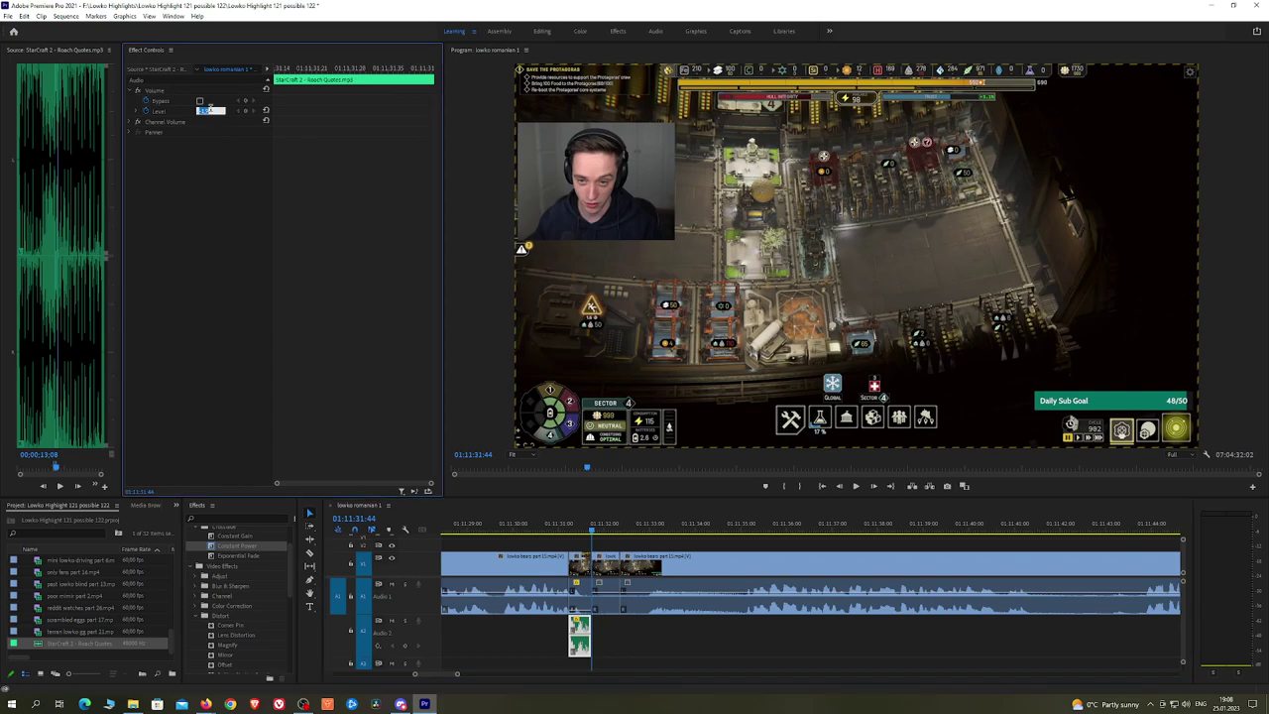
left_click(566, 538)
key("space")
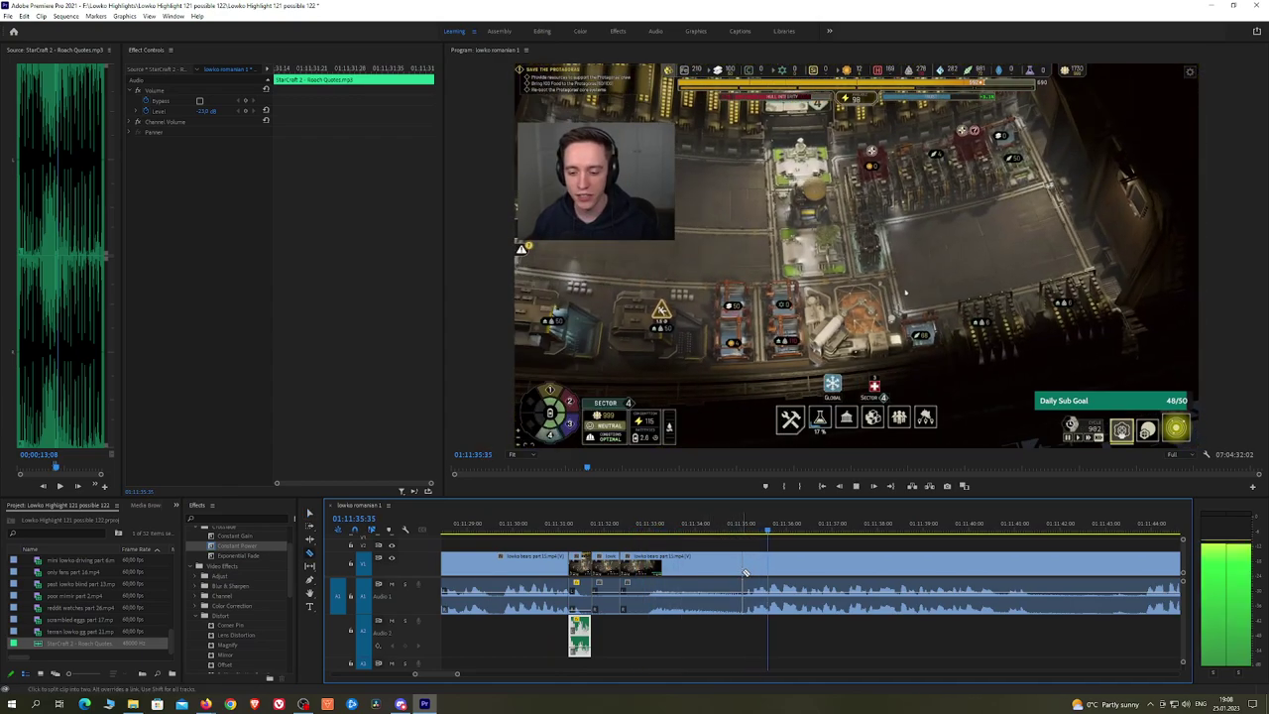
Step: Ripple-delete the first unwanted piece and add a Constant Power crossfade at the Audio 1 join
left_click(746, 573)
key("v")
left_click(729, 575)
key("shift+Delete")
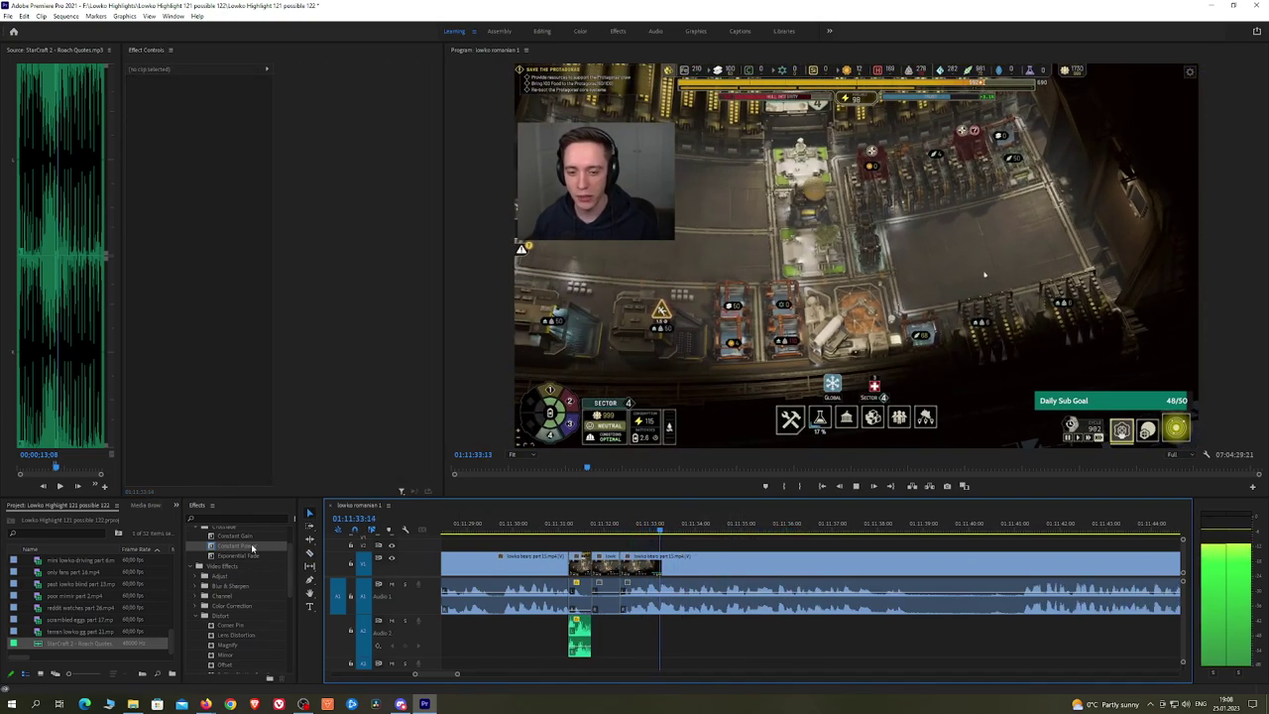
left_click_drag(253, 549, 621, 598)
scroll(843, 555, "down", 2)
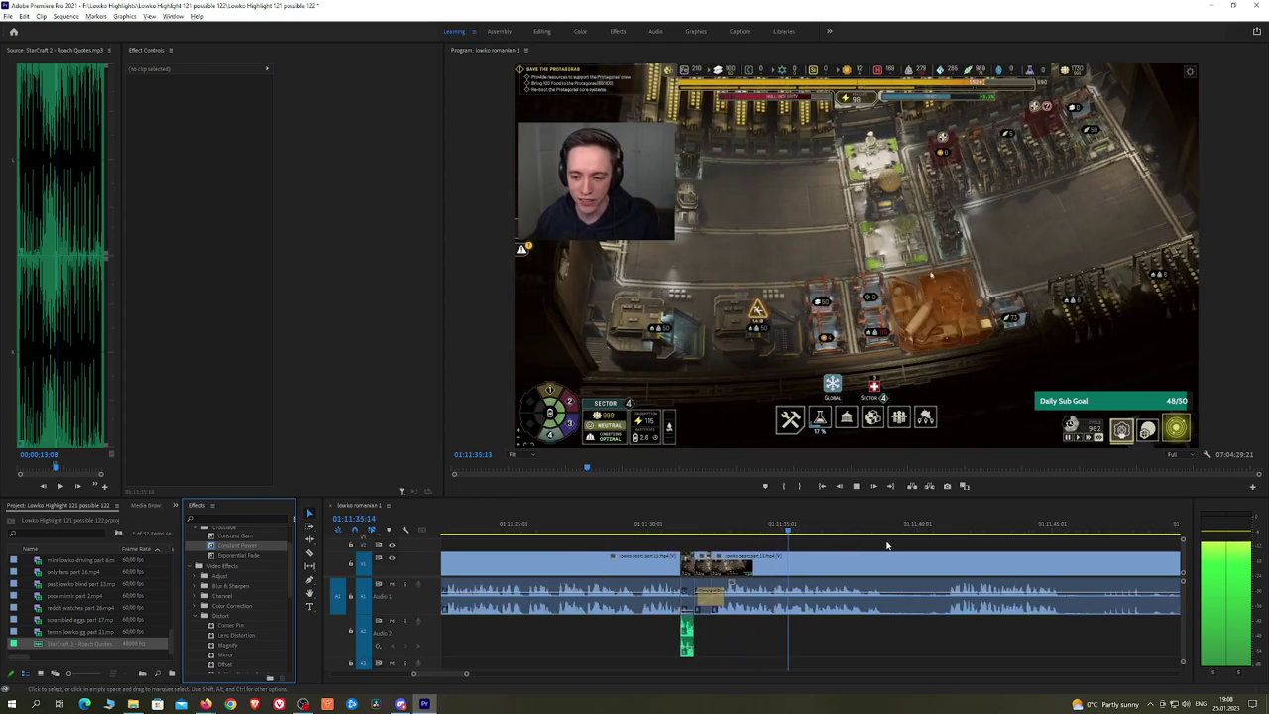
scroll(888, 545, "down", 2)
Step: Cut out a second short piece near 01:11:38 and crossfade its audio join with Constant Power
key("c")
left_click(894, 559)
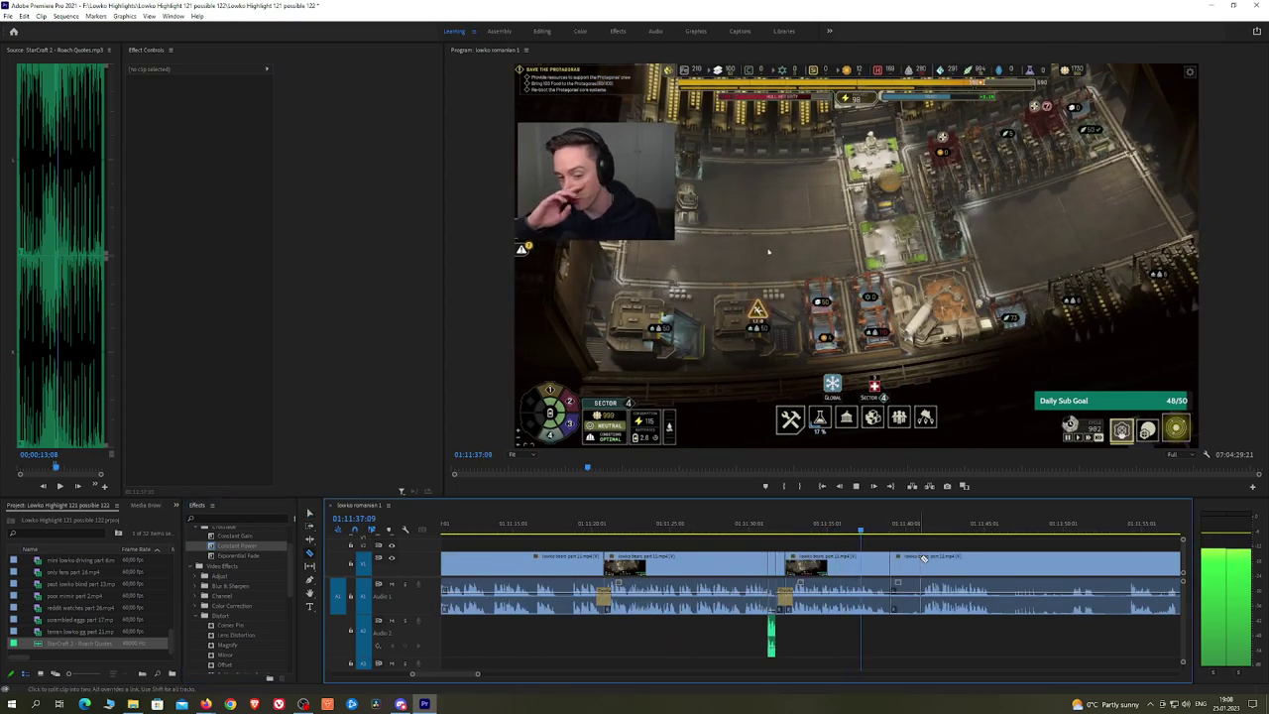
left_click(924, 559)
key("v")
left_click(911, 562)
key("shift+Delete")
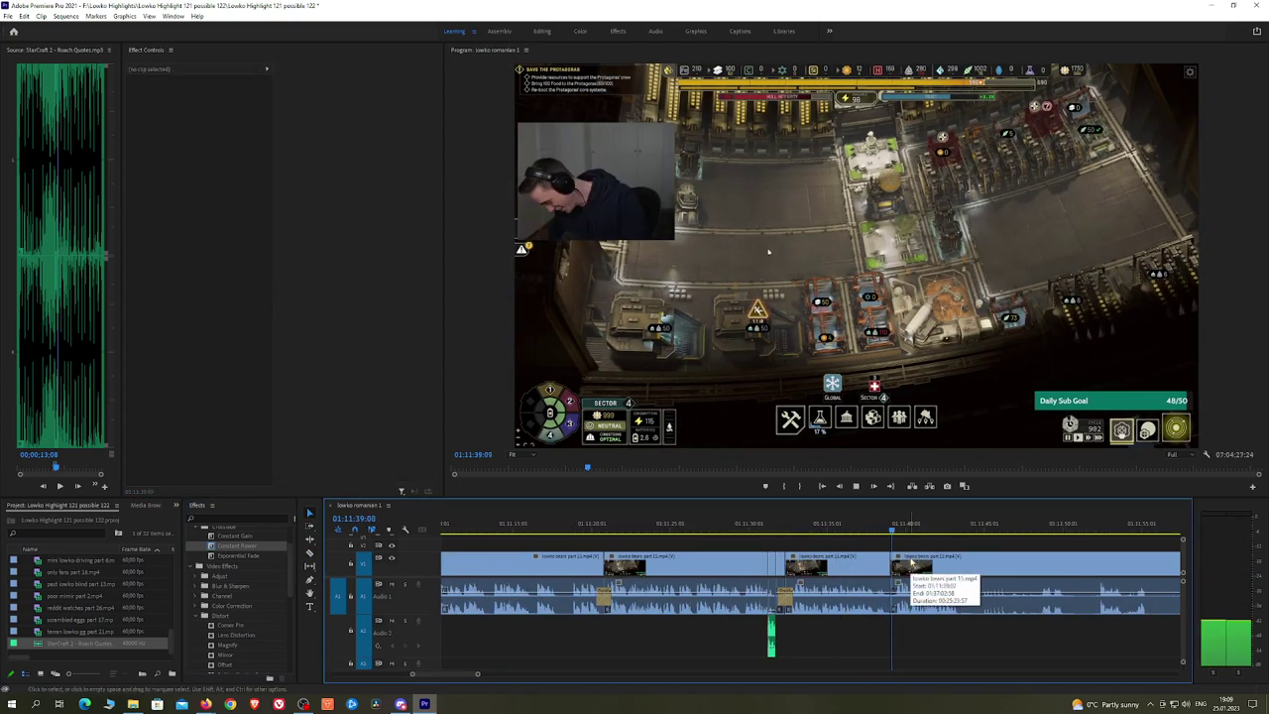
left_click_drag(253, 545, 892, 600)
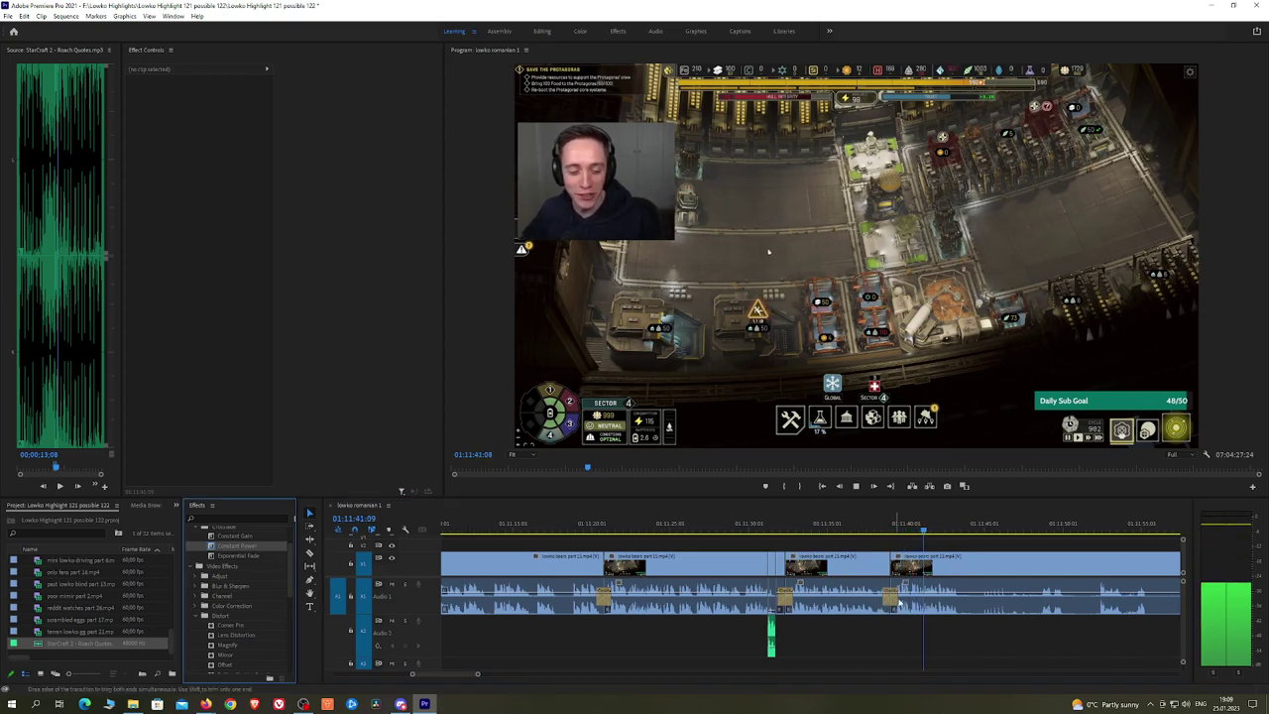
scroll(697, 544, "down", 4)
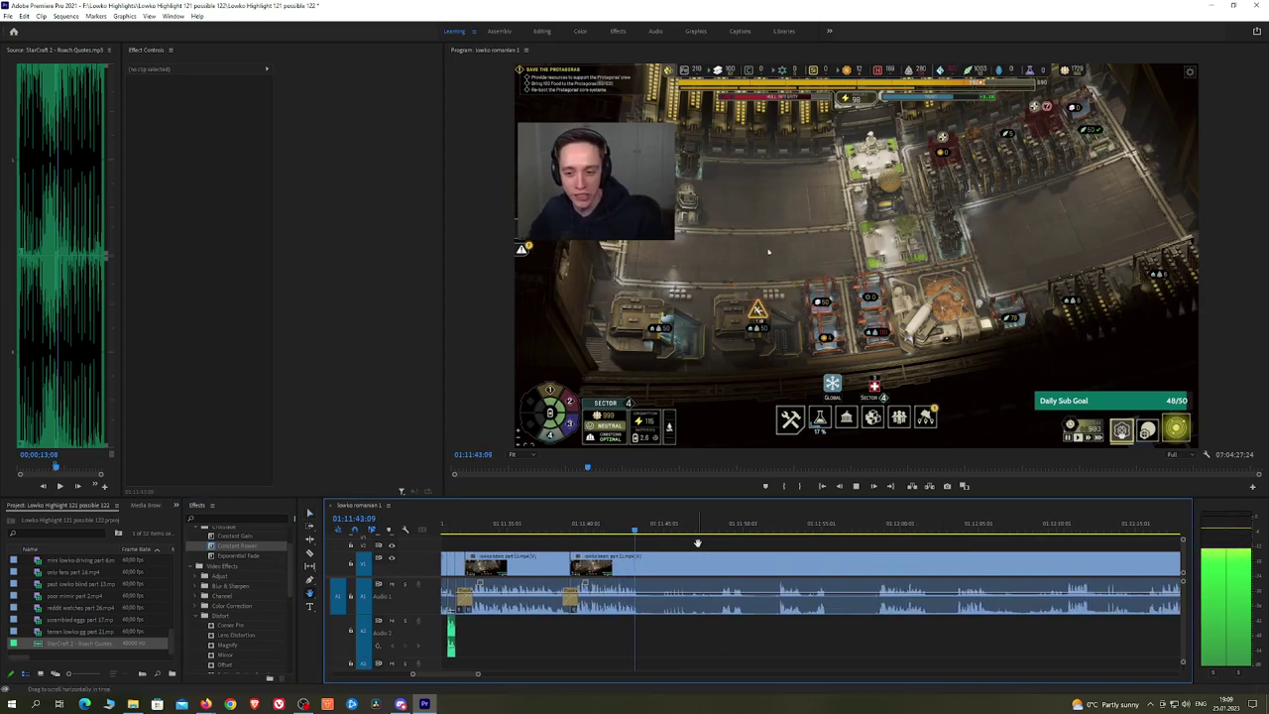
Step: Razor out the first short stretch, ripple-delete it, and add a Constant Power crossfade
key("c")
left_click(640, 565)
left_click(660, 568)
key("v")
left_click(655, 568)
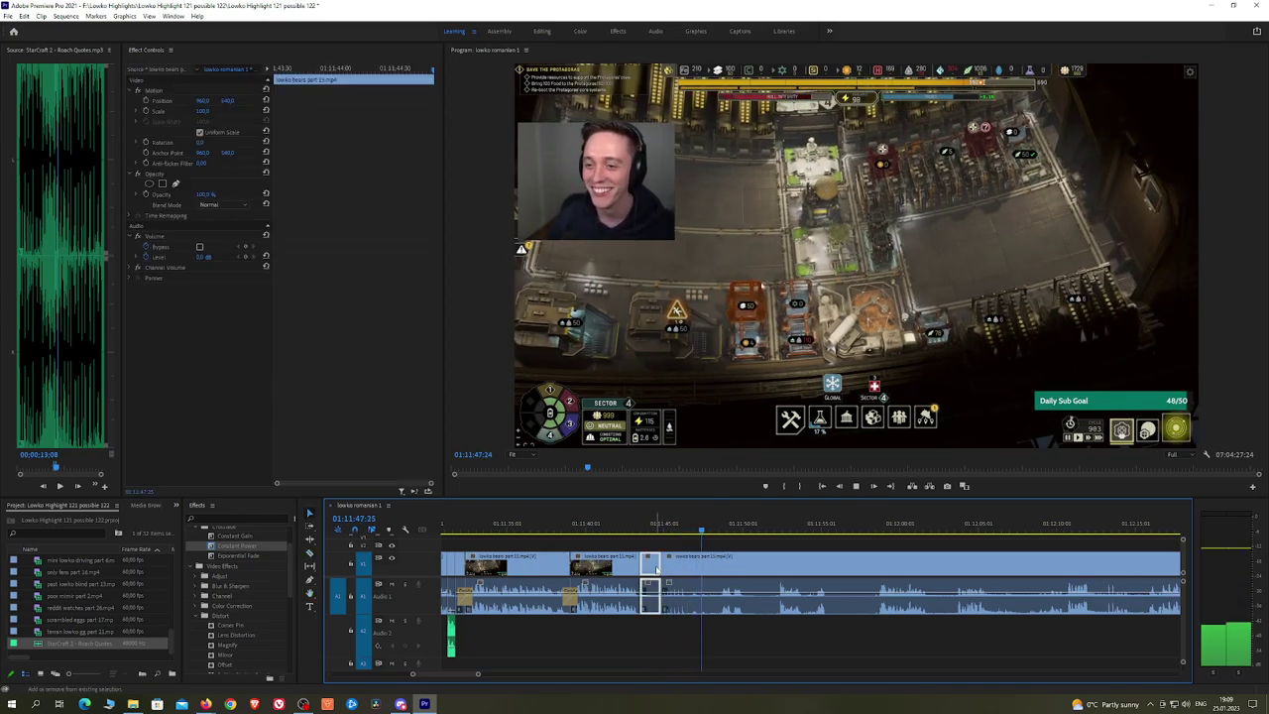
key("shift+Delete")
left_click_drag(238, 546, 388, 547)
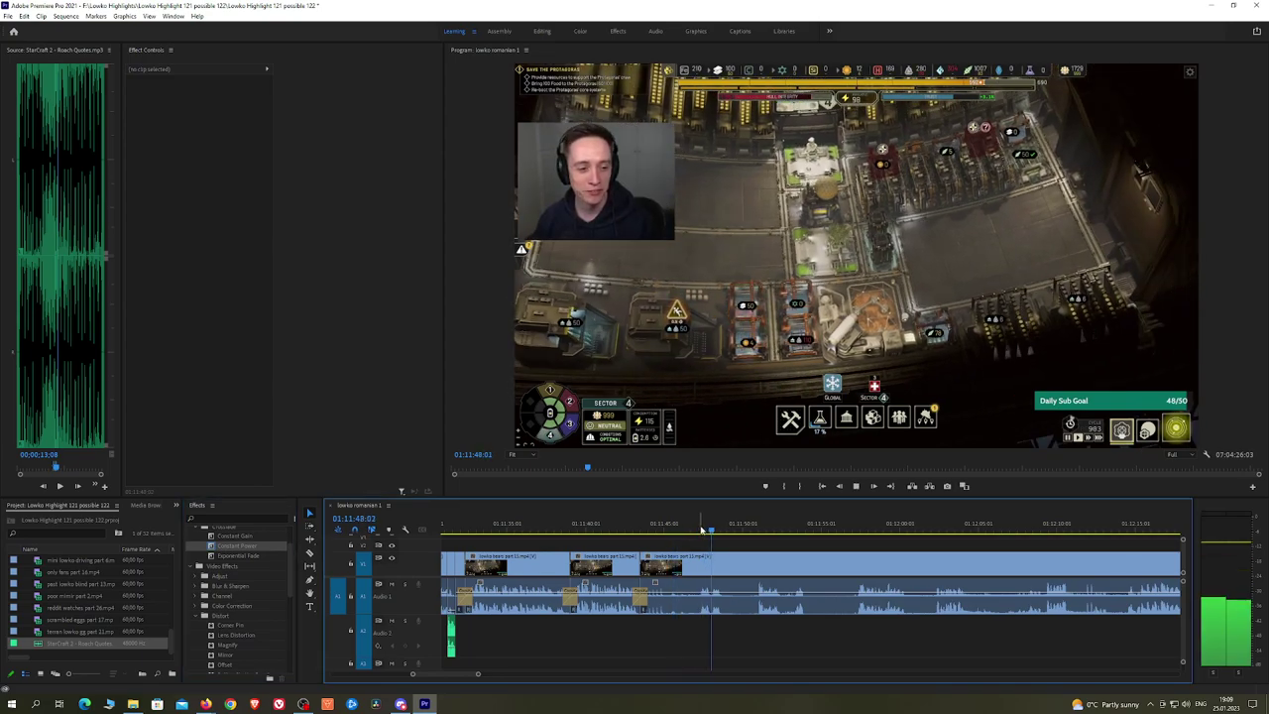
Step: Split twice with Ctrl+K, ripple-delete the piece between, and crossfade the audio join
key("ctrl+k")
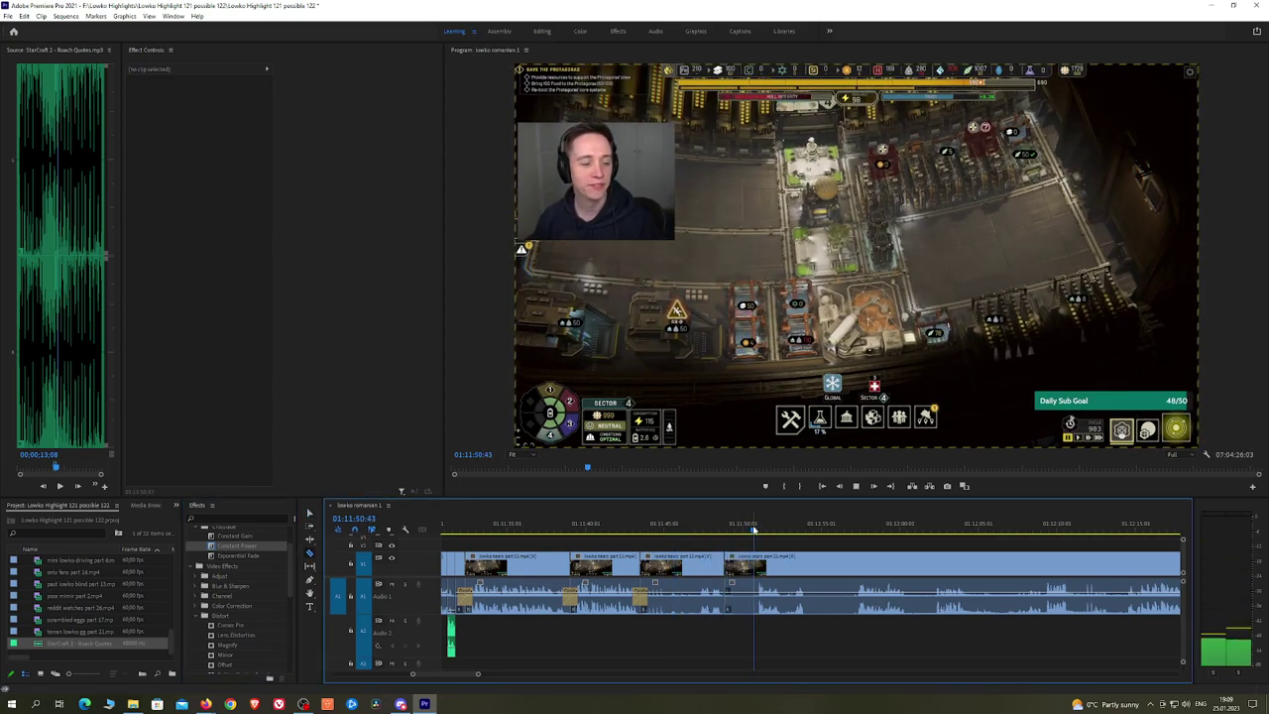
key("ctrl+k")
left_click(743, 564)
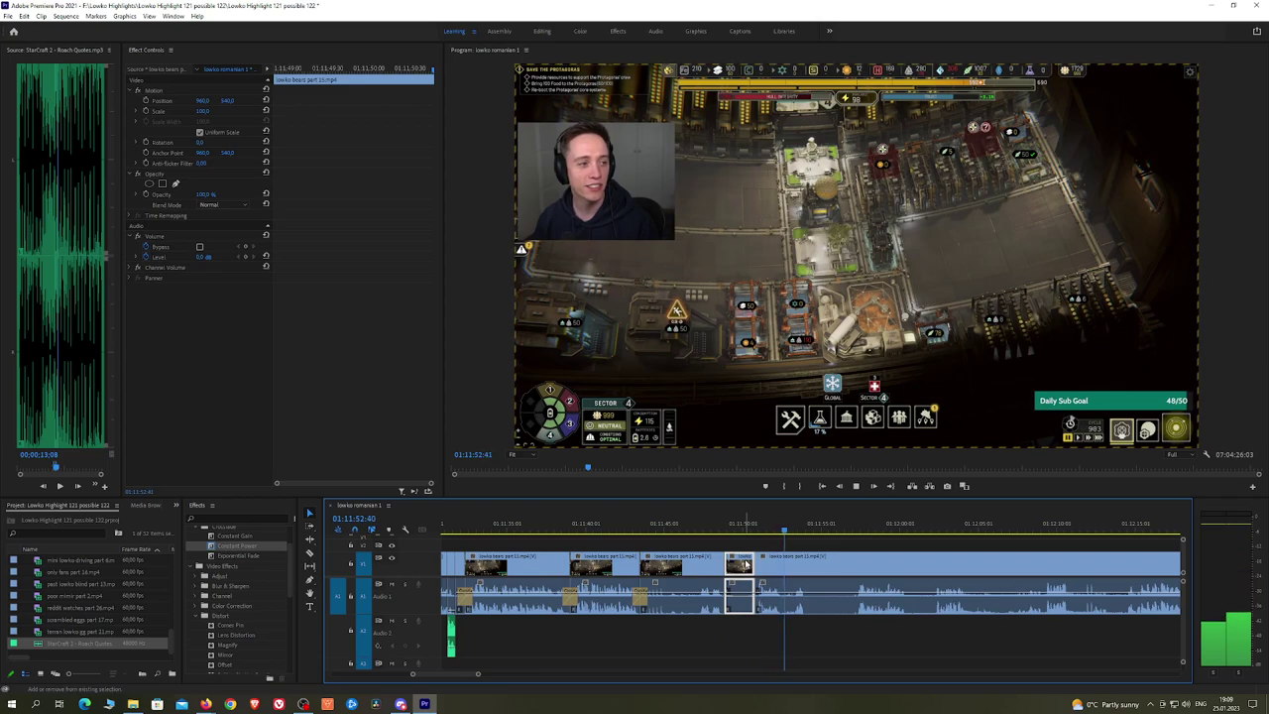
key("shift+Delete")
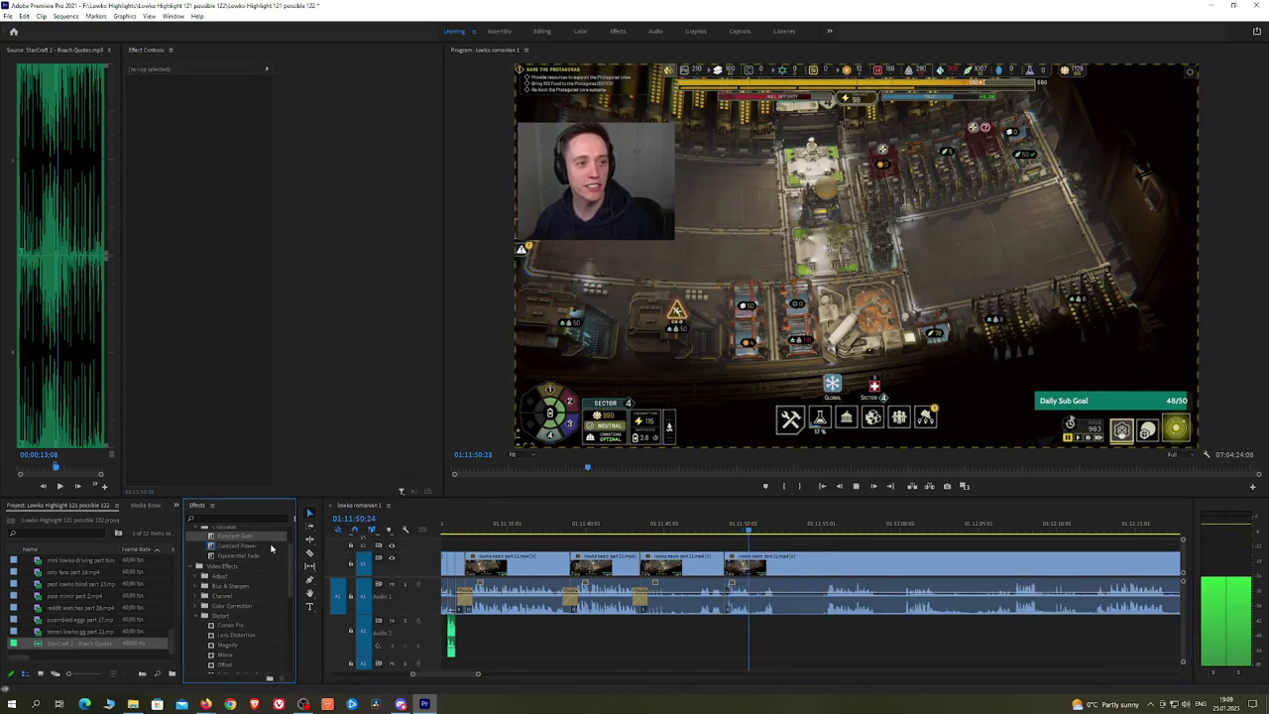
left_click_drag(271, 547, 727, 595)
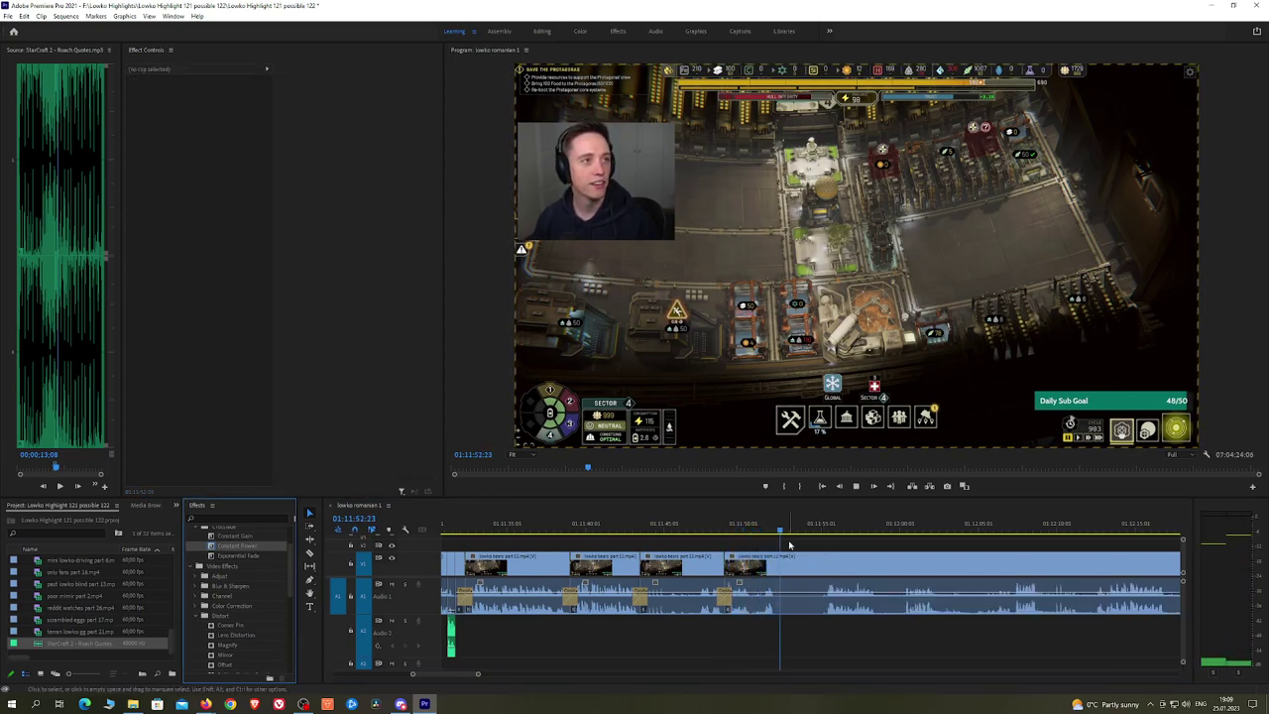
Step: Split the stream clip at the next point and replay to check the cut
key("c")
left_click(783, 565)
key("space")
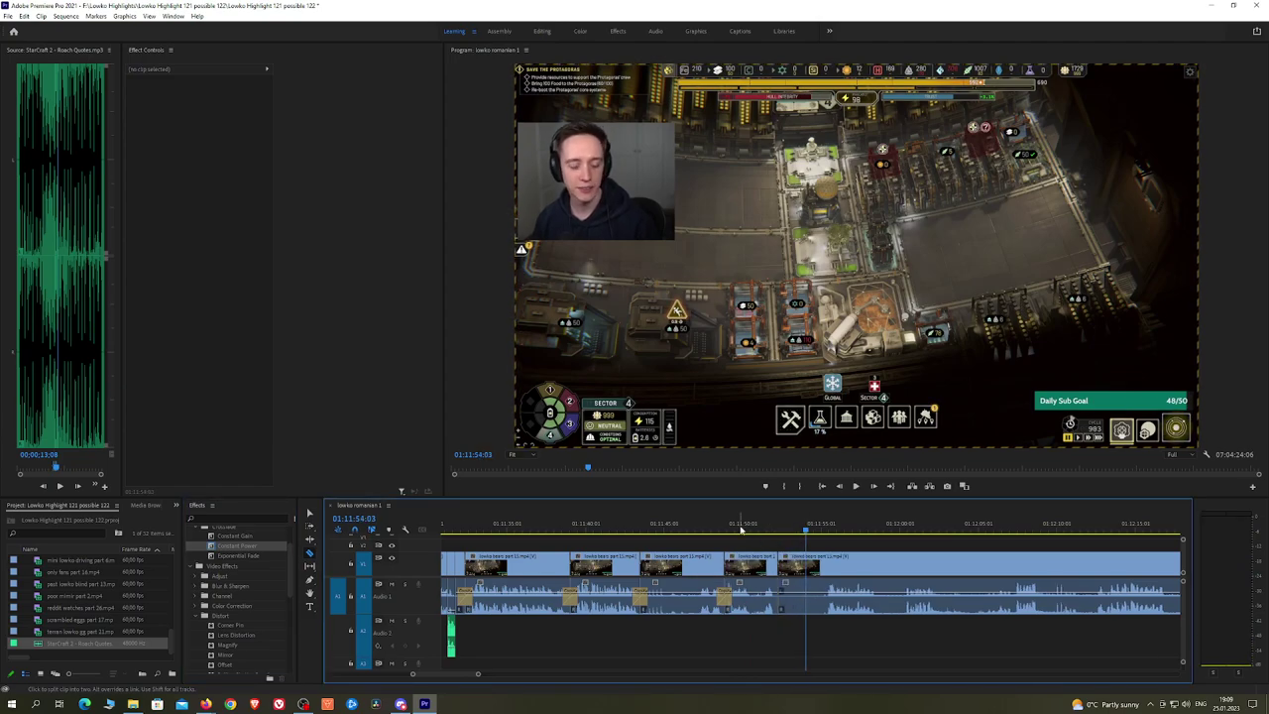
left_click(742, 528)
key("space")
key("space")
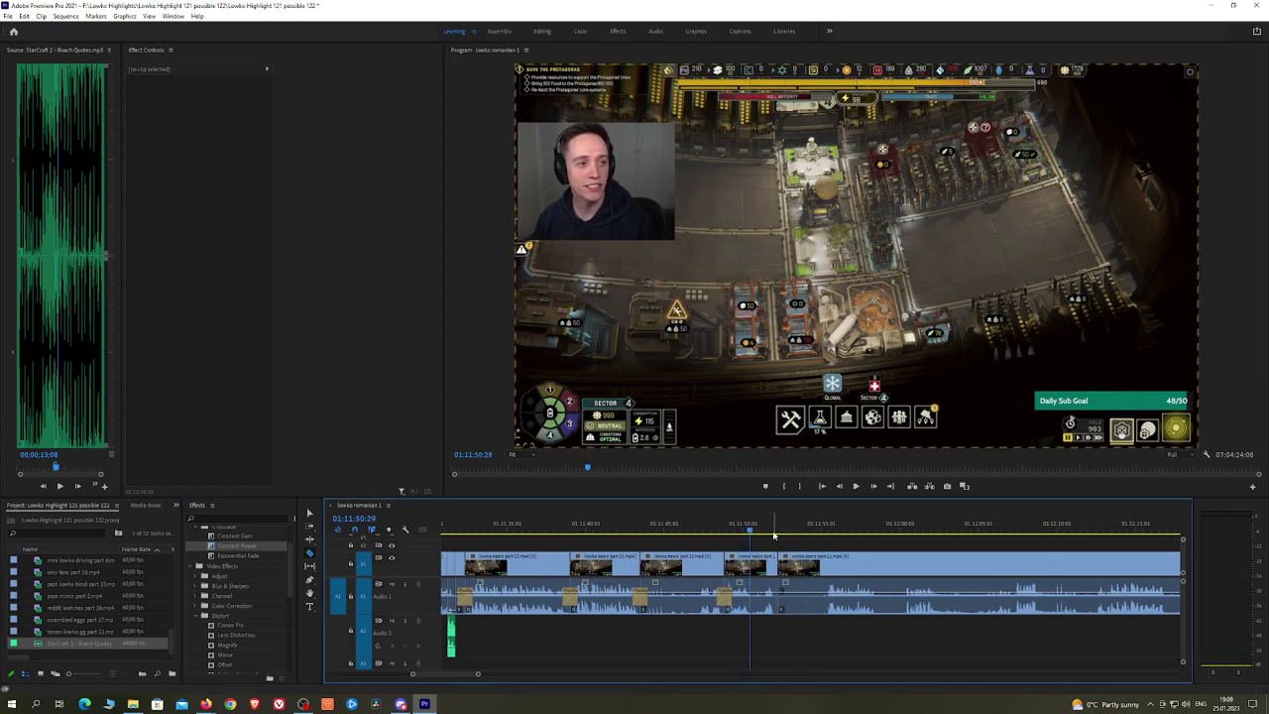
key("space")
key("space")
Step: Cut at 01:11:50:43 and remove the two short leftover pieces, closing the gaps
left_click(755, 568)
key("v")
left_click(763, 569)
key("shift+Delete")
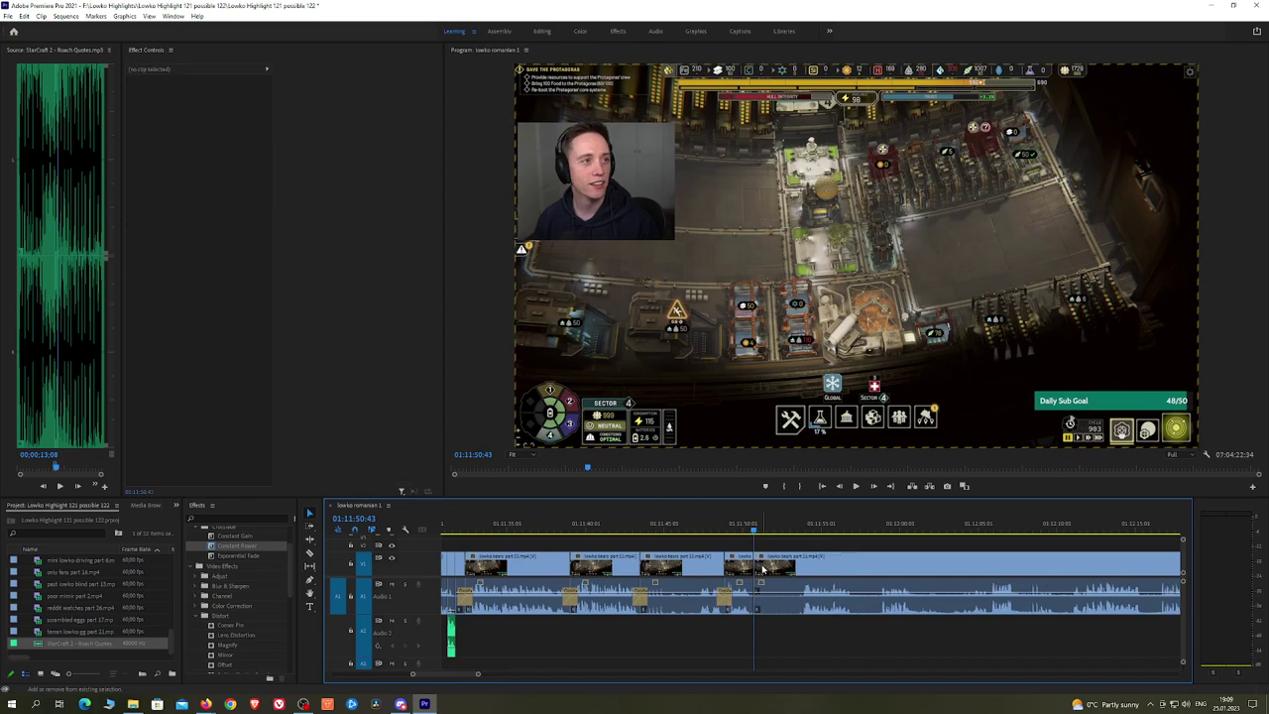
left_click(793, 573)
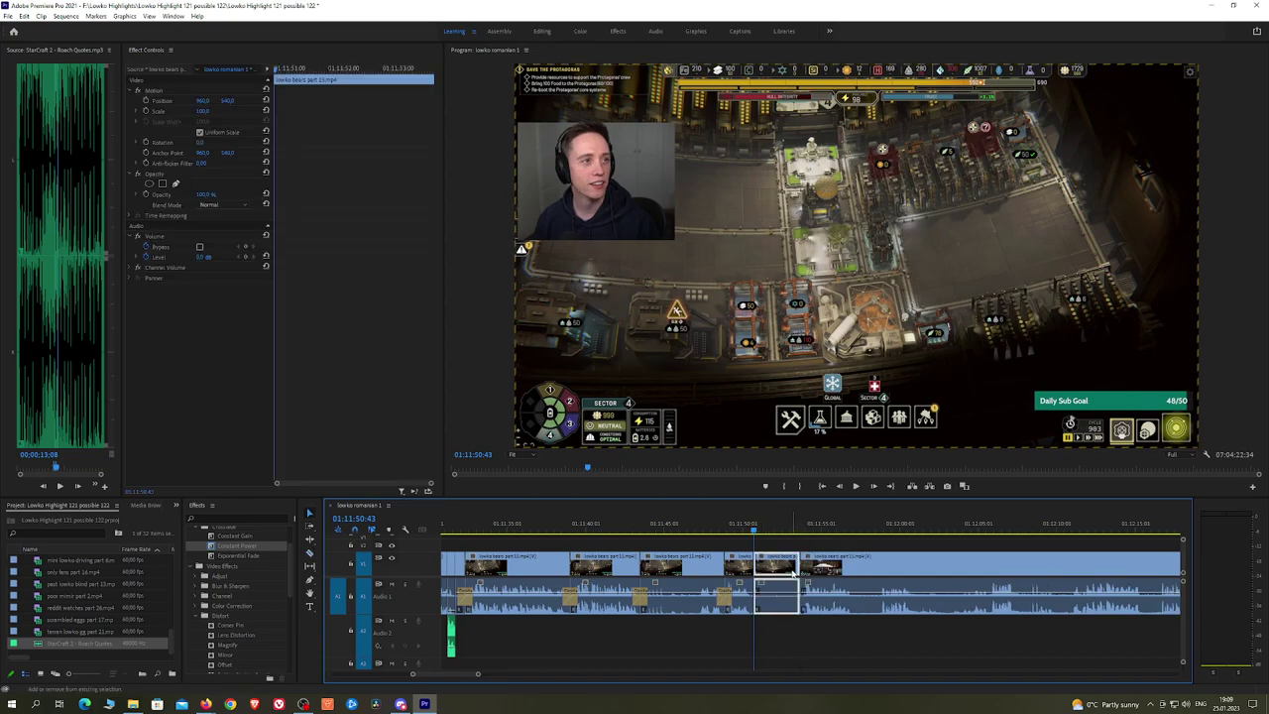
key("Delete")
key("space")
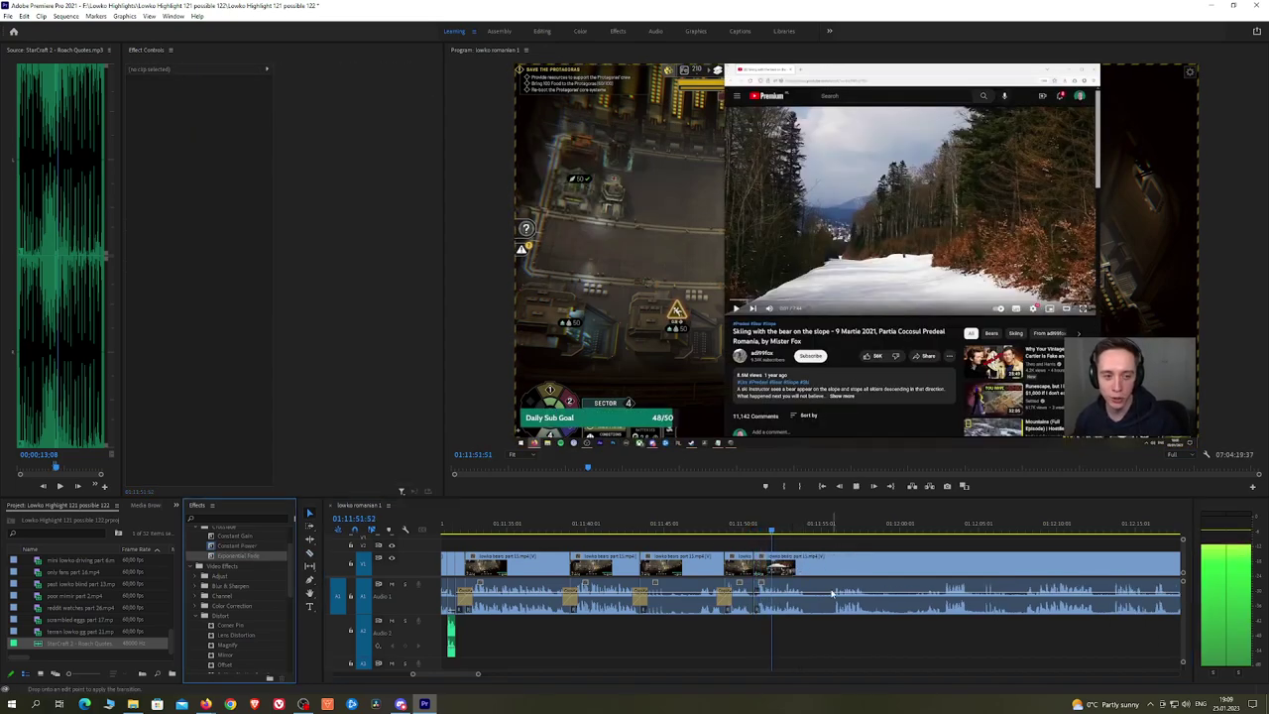
Step: Cut at 01:11:53:34 and ripple-delete the lead-in before the bear appears
left_click(831, 533)
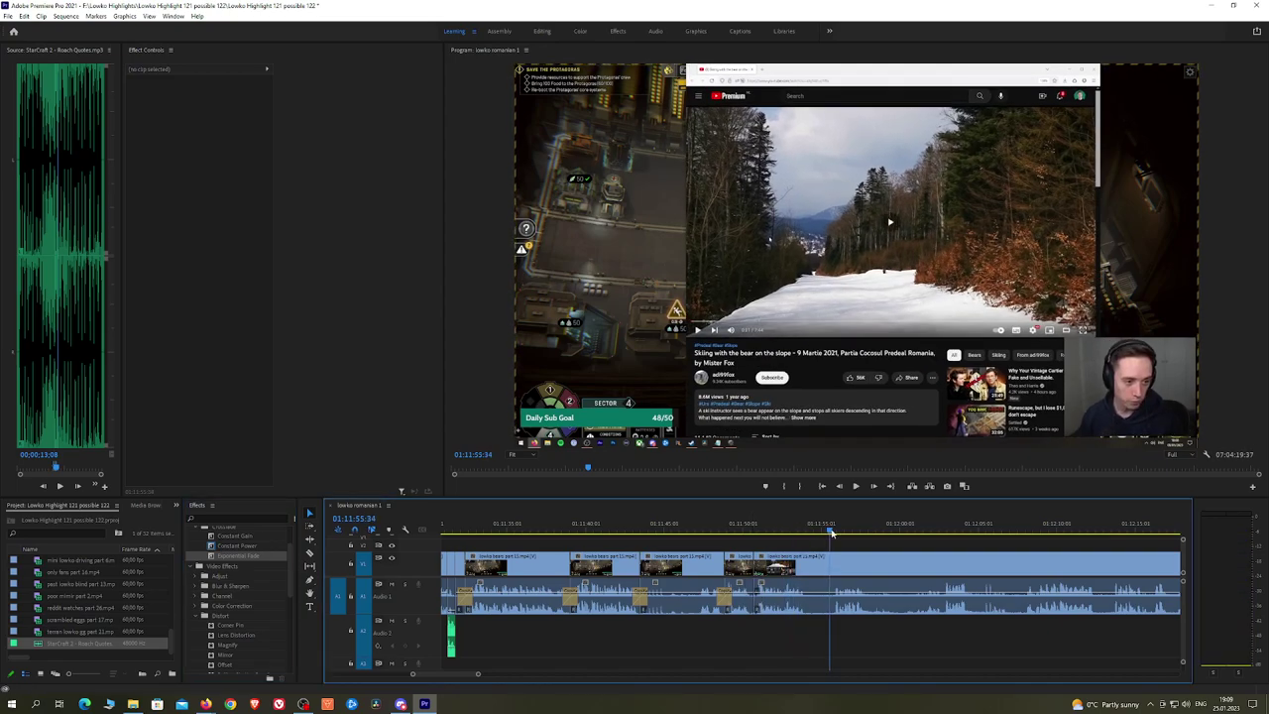
key("ctrl+k")
left_click(822, 567)
key("shift+Delete")
key("space")
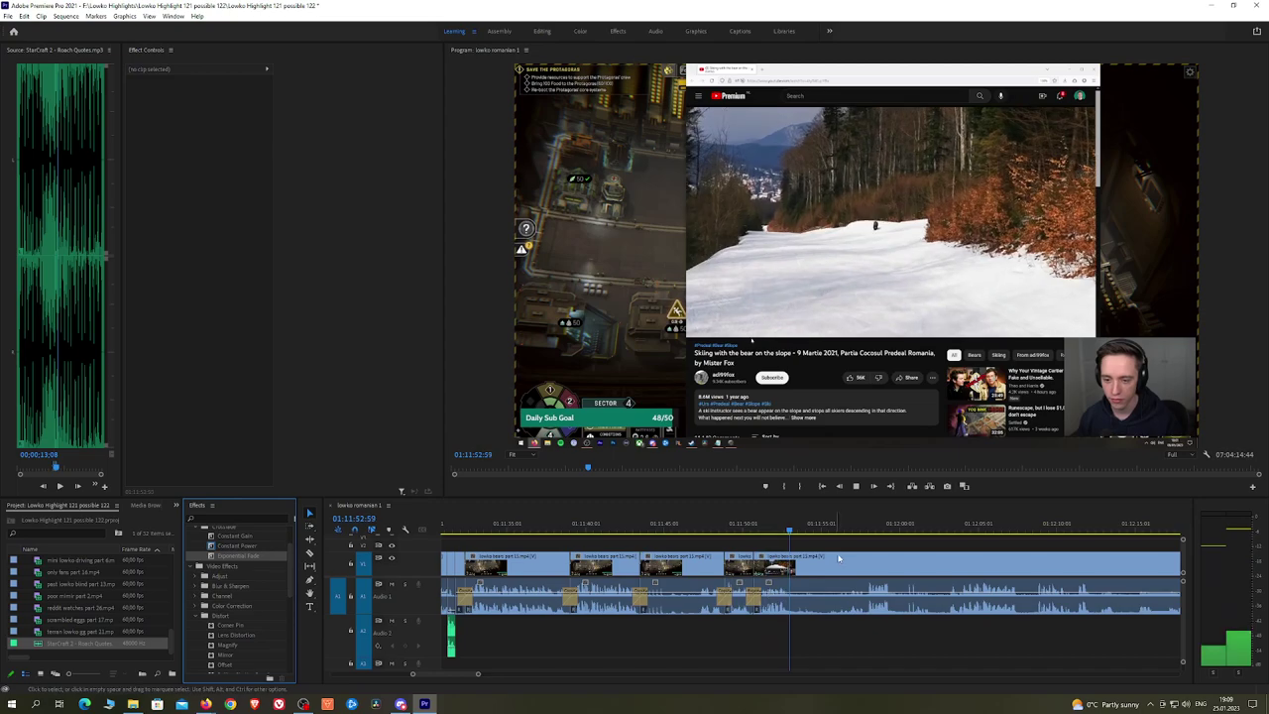
Step: Watch the continuing bear footage and save the project
scroll(818, 547, "down", 2)
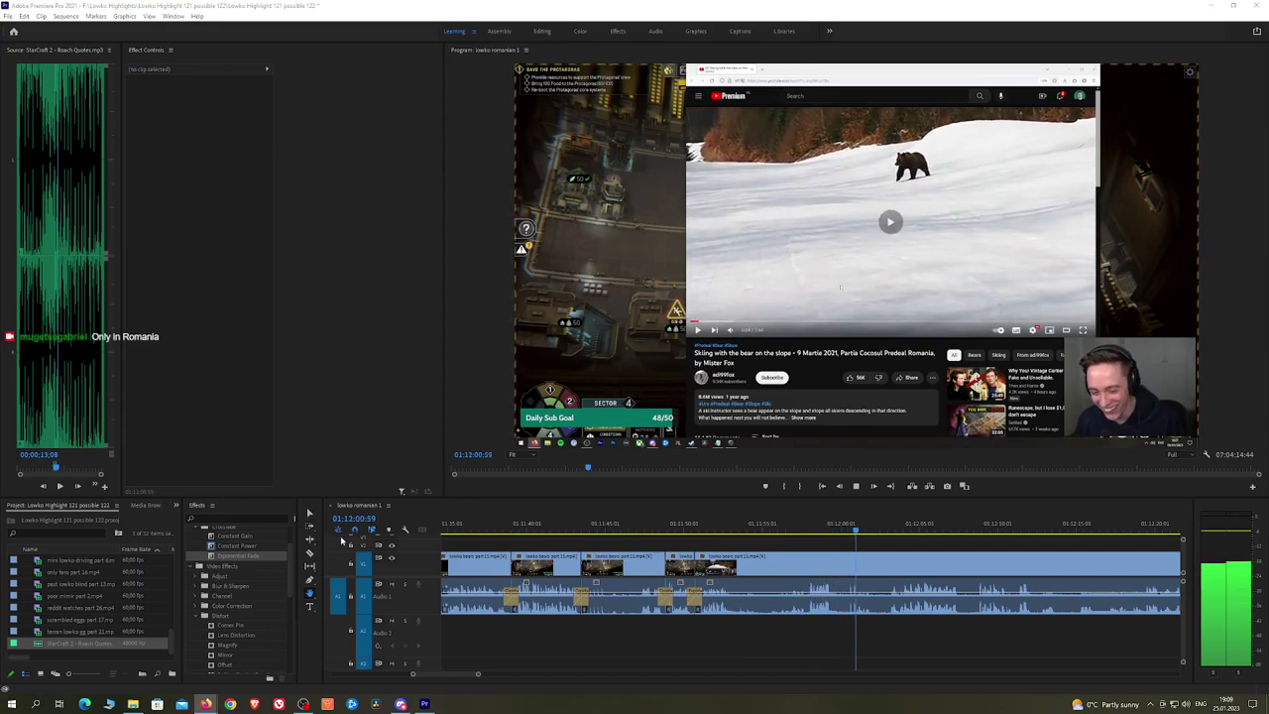
scroll(821, 542, "down", 2)
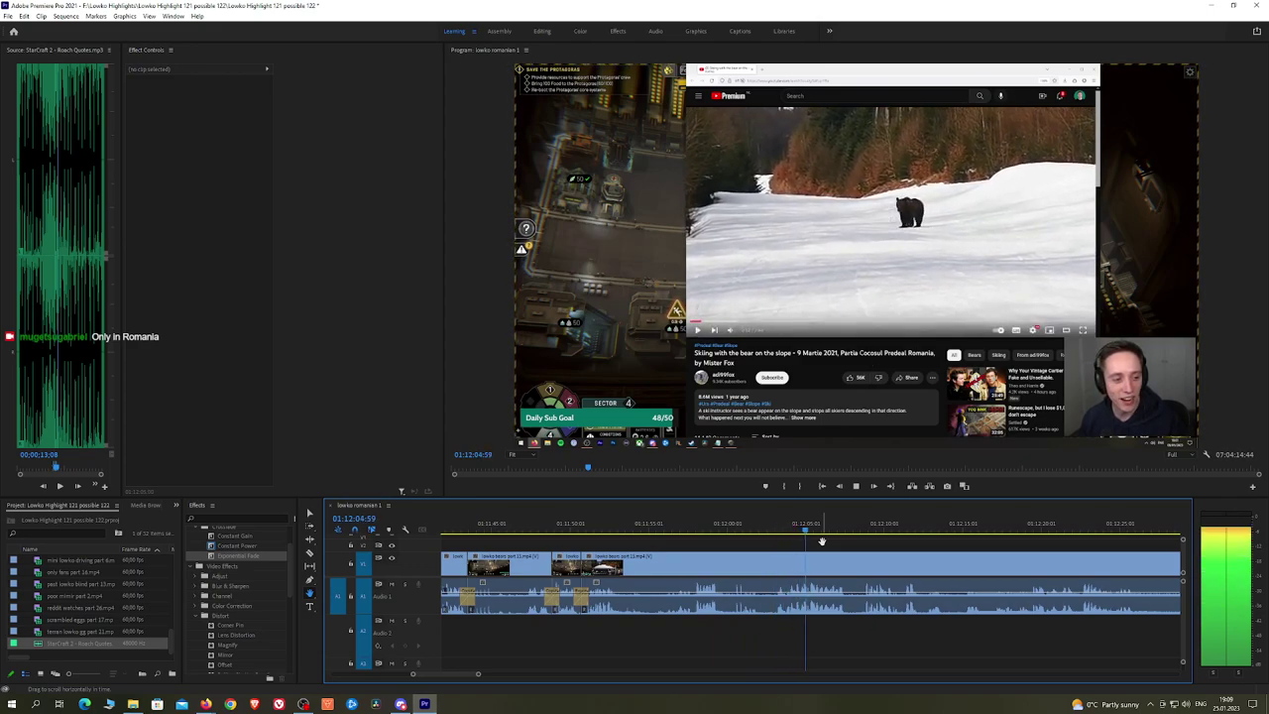
scroll(723, 545, "down", 4)
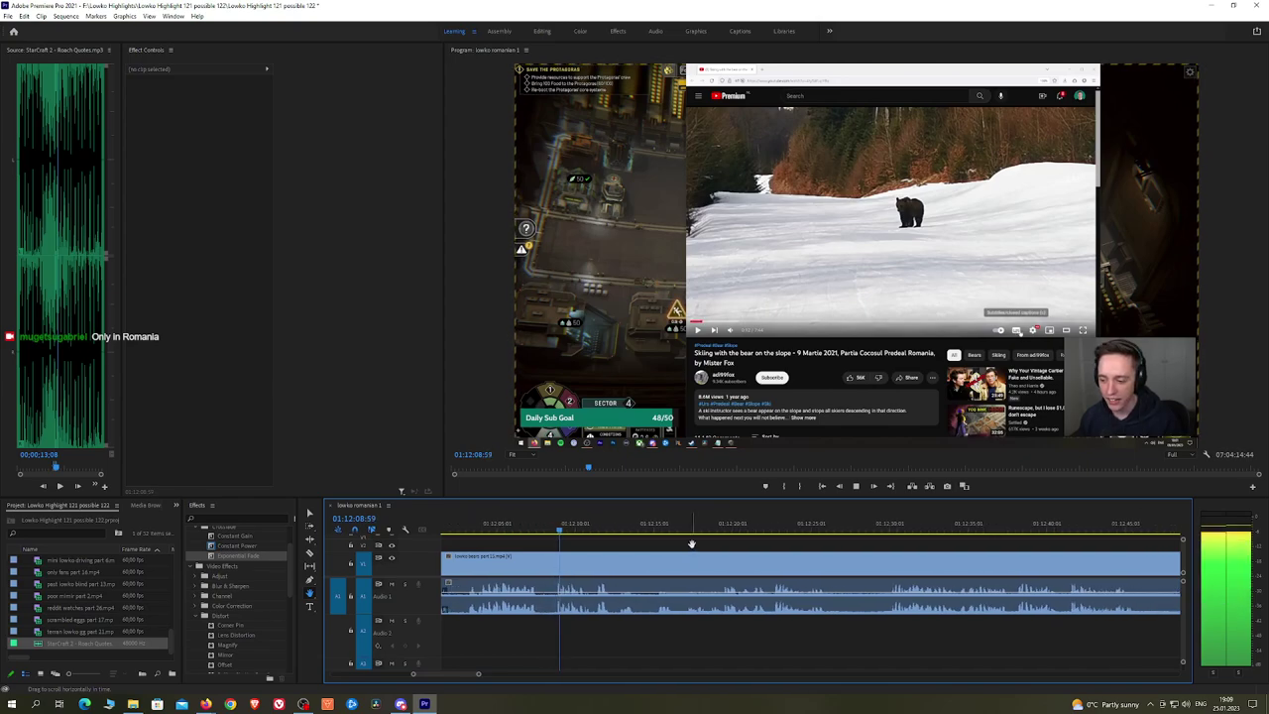
scroll(692, 548, "down", 2)
key("ctrl+s")
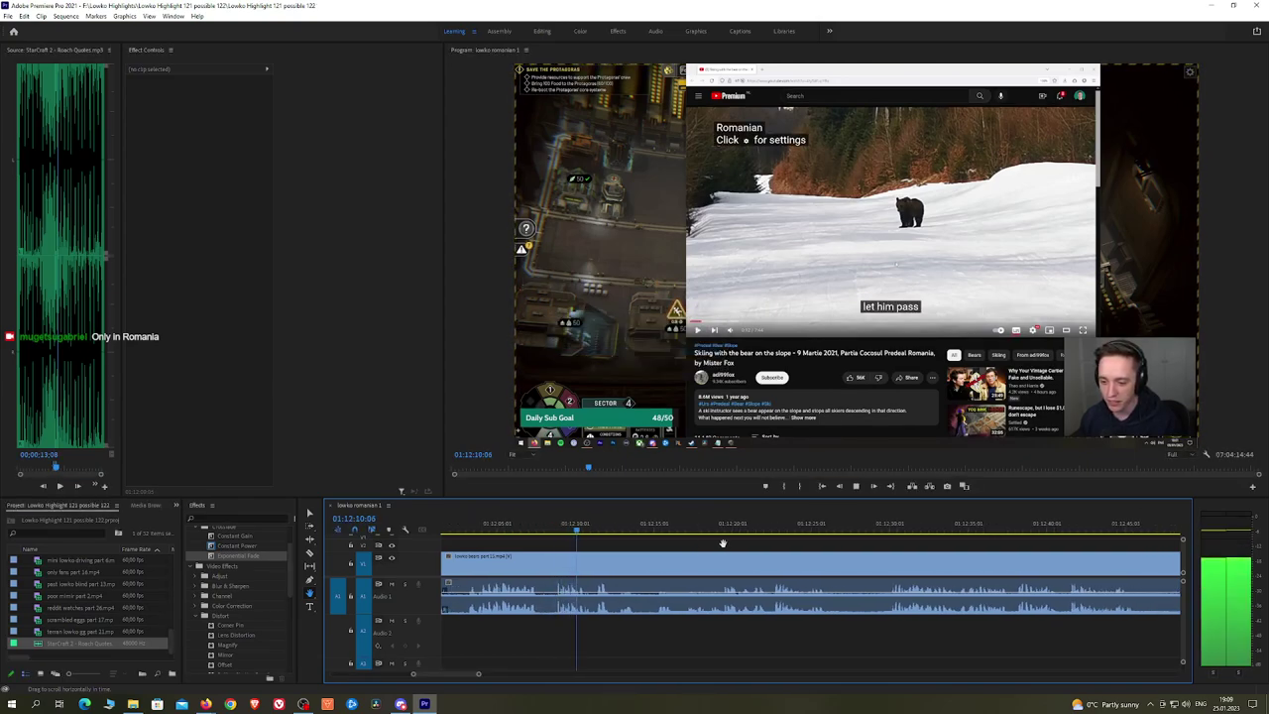
scroll(764, 543, "down", 2)
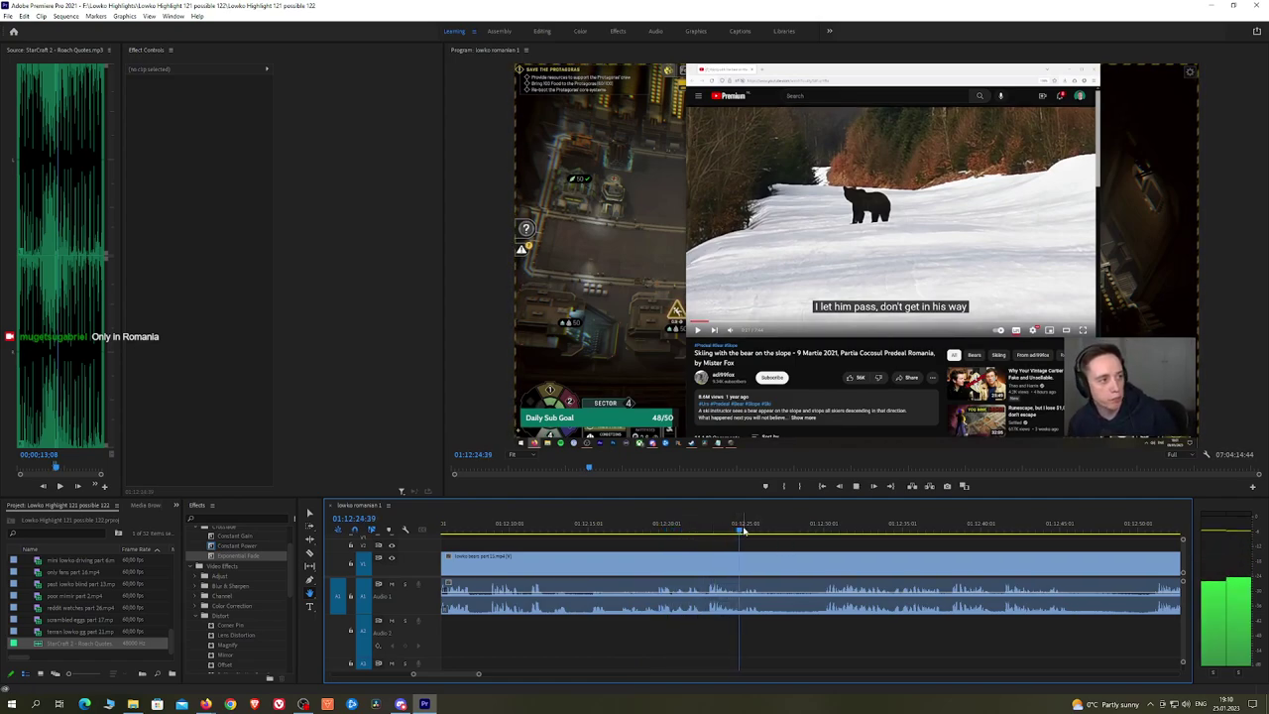
Step: Ripple-delete the first dull bear-video stretch and add a Constant Power crossfade on the audio
key("c")
left_click(767, 563)
left_click(823, 564)
key("v")
left_click(806, 566)
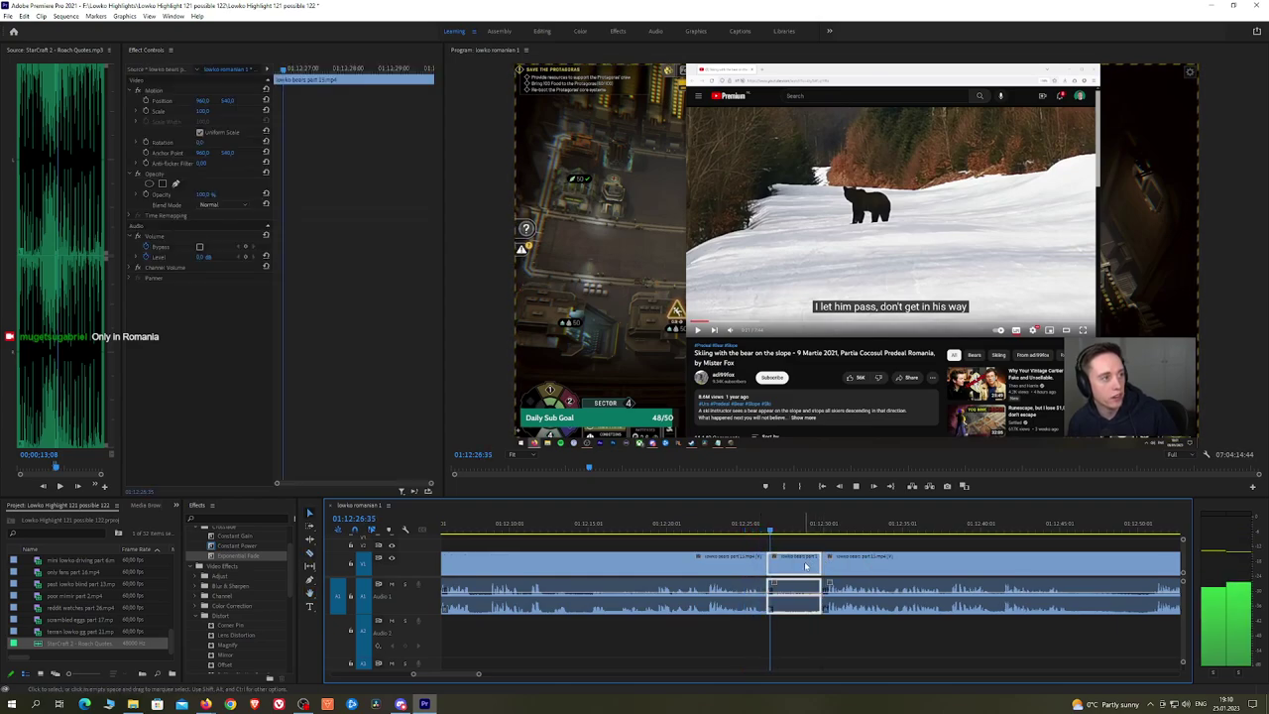
key("shift+Delete")
left_click_drag(261, 547, 771, 611)
Step: Locate the next cut point around 01:12:46:11 in the bear video
key("h")
left_click_drag(982, 545, 809, 545)
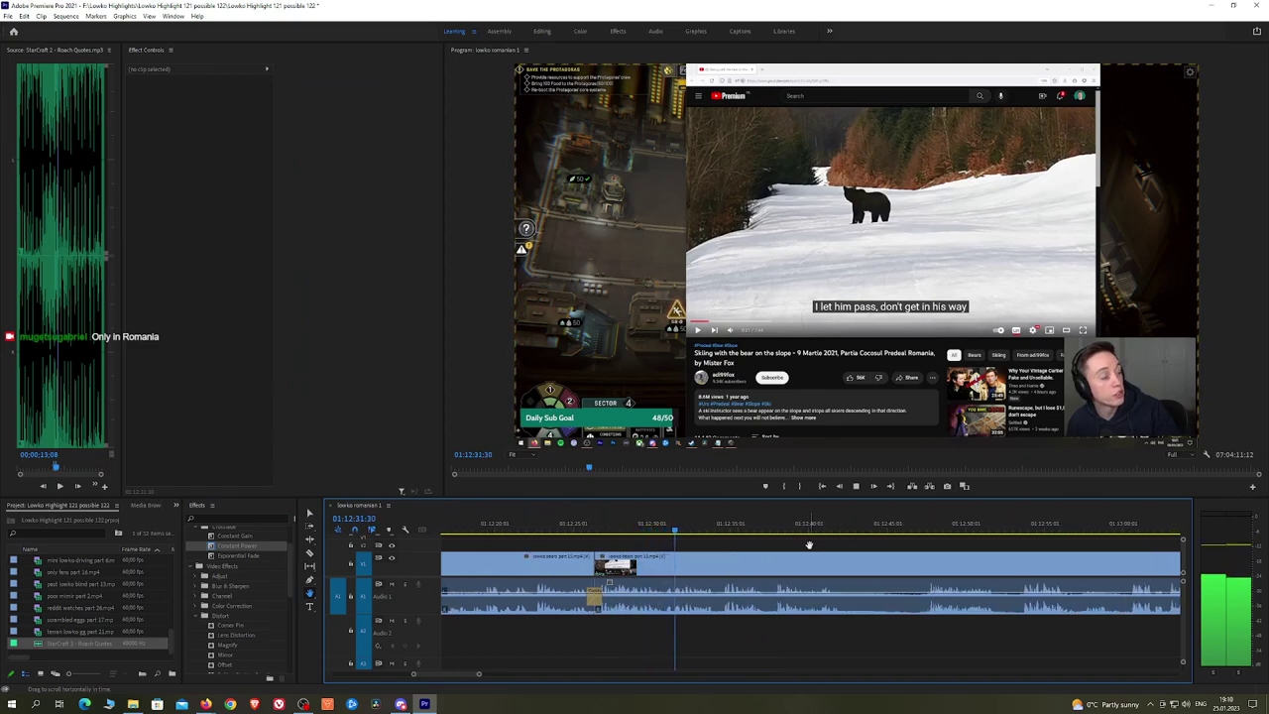
scroll(772, 540, "down", 2)
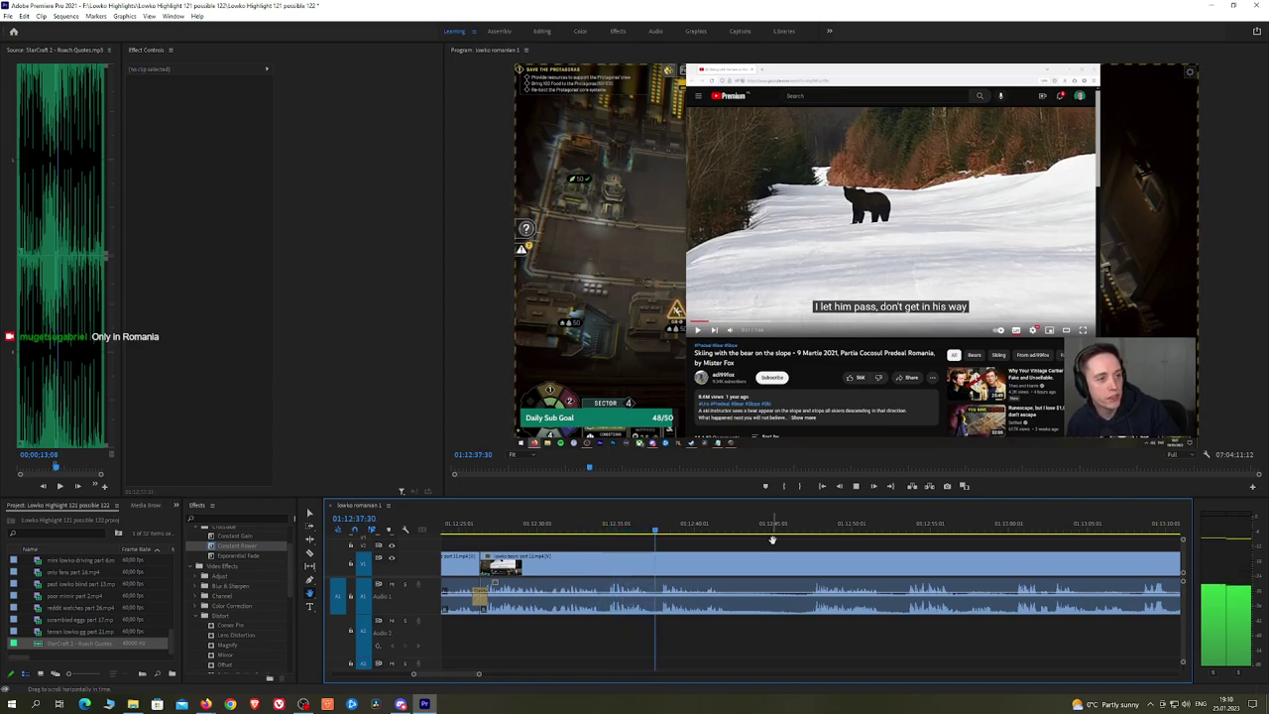
left_click_drag(822, 544, 772, 544)
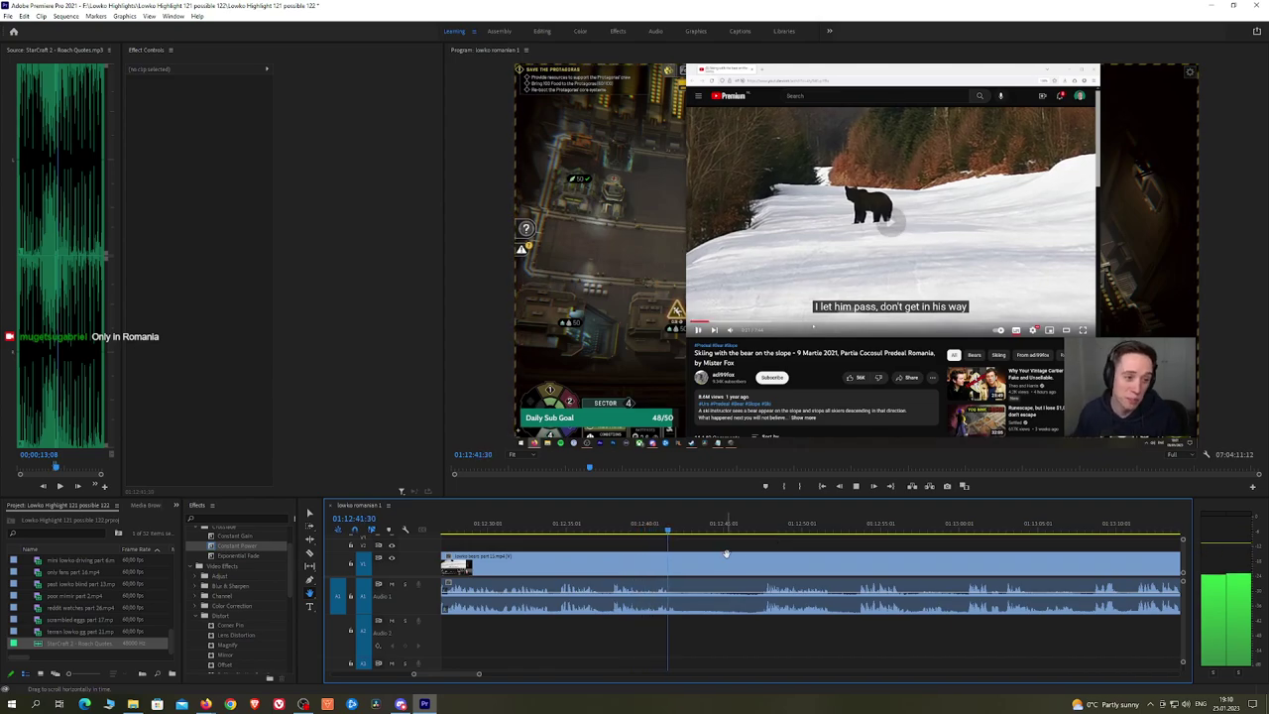
left_click(746, 533)
left_click_drag(746, 533, 761, 532)
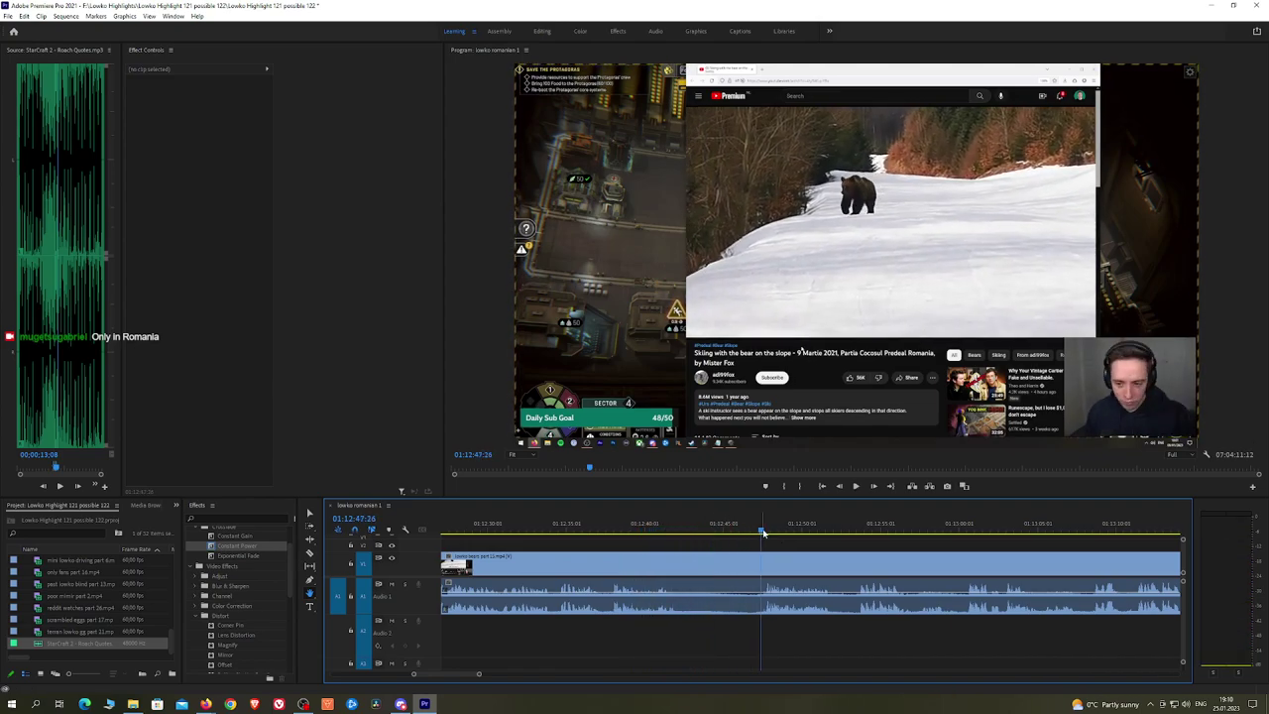
key("space")
Step: Remove the second dull stretch and smooth its audio join with Constant Power
key("c")
left_click(677, 568)
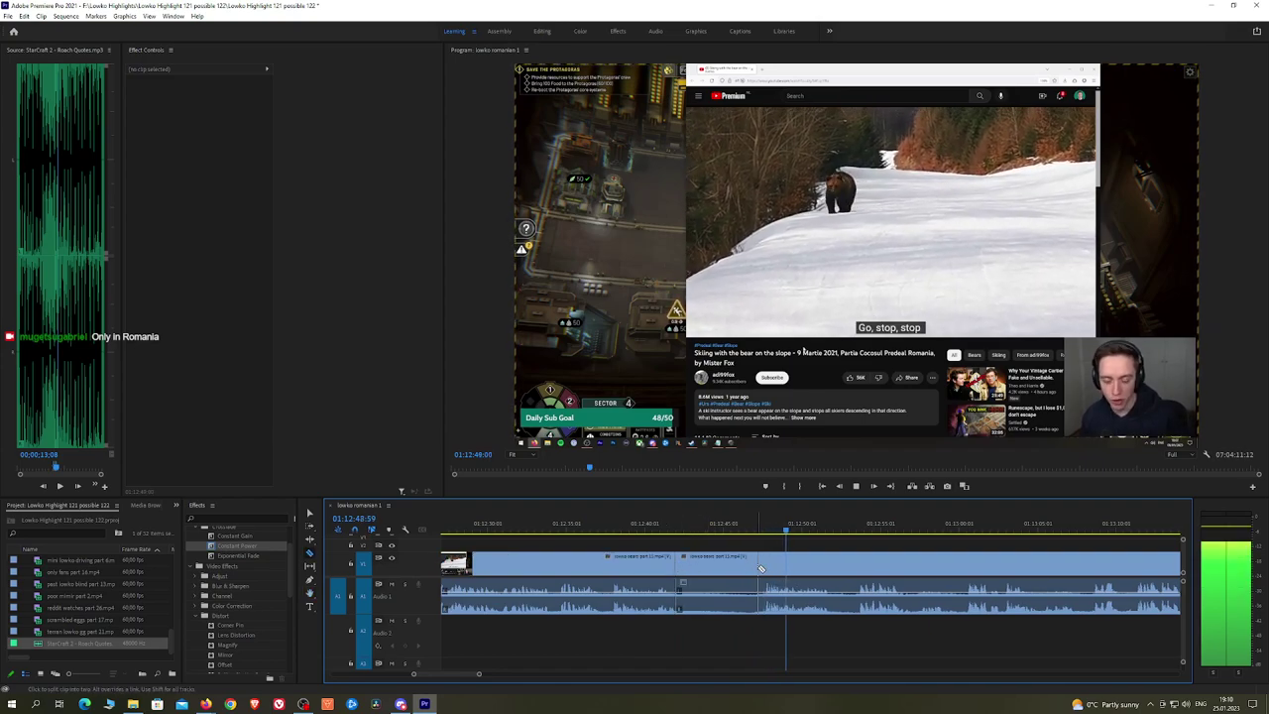
left_click(759, 569)
key("v")
left_click(742, 571)
key("shift+Delete")
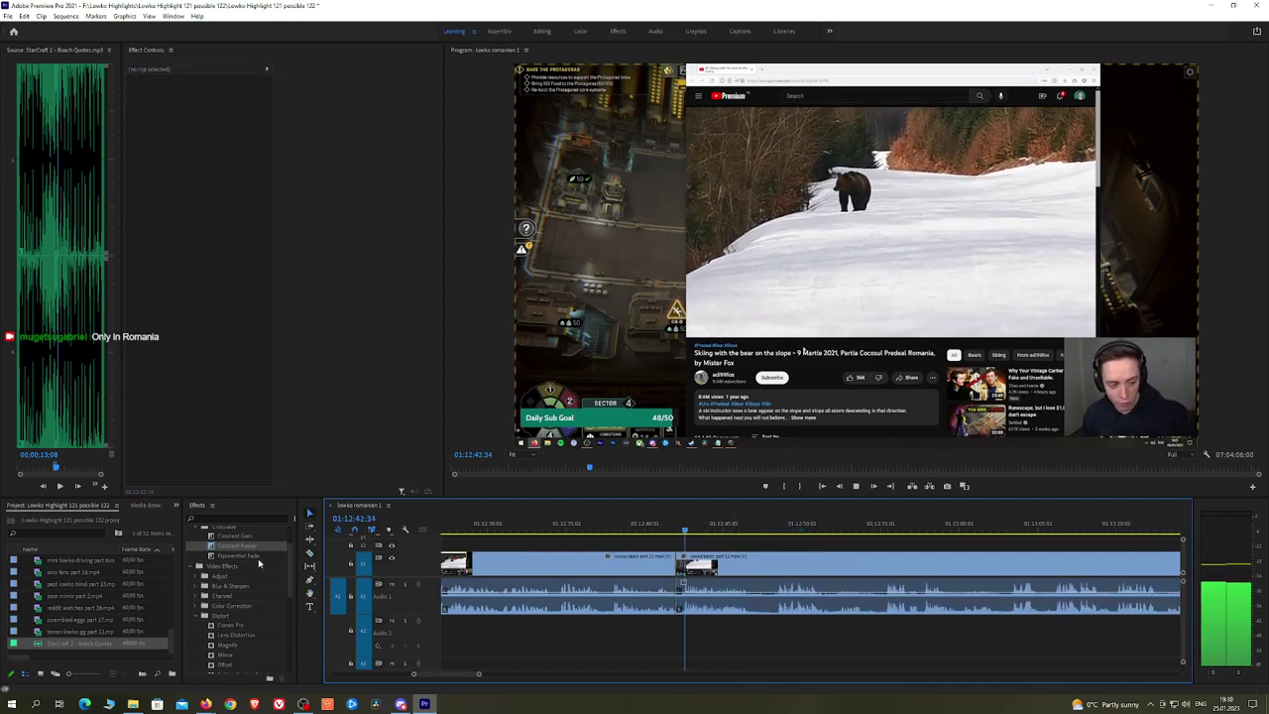
left_click_drag(238, 547, 677, 597)
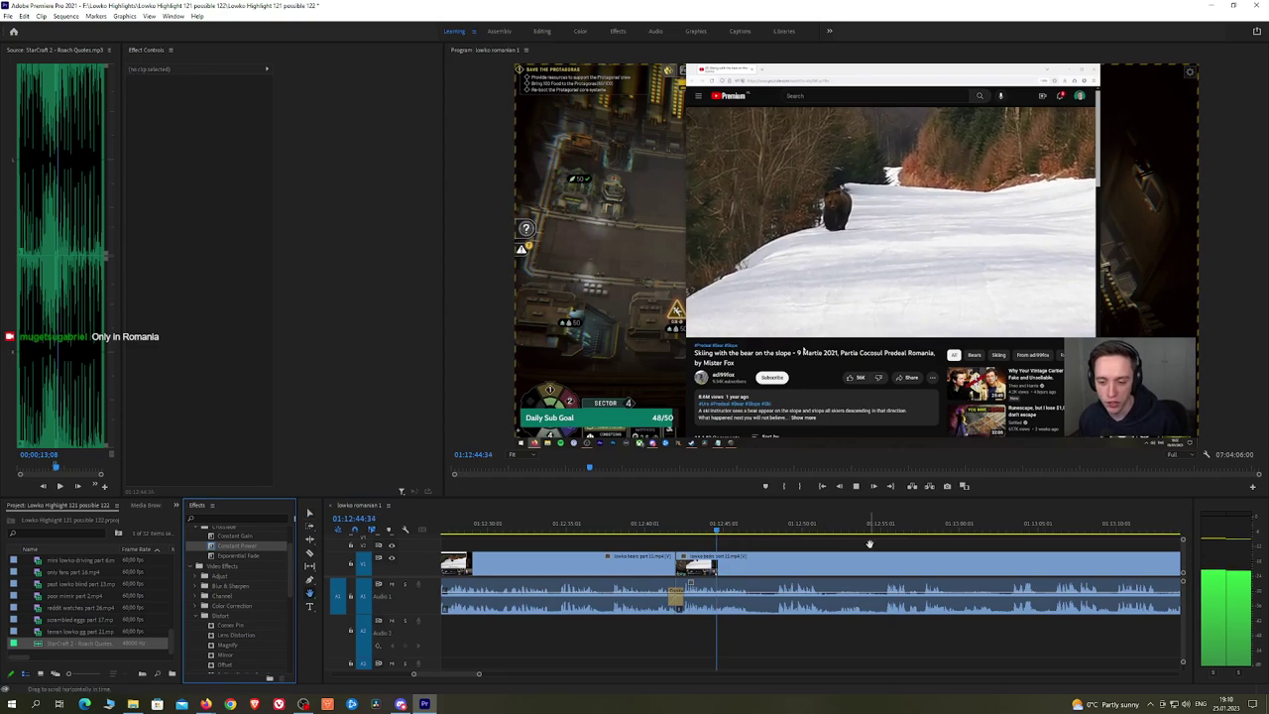
scroll(768, 543, "down", 2)
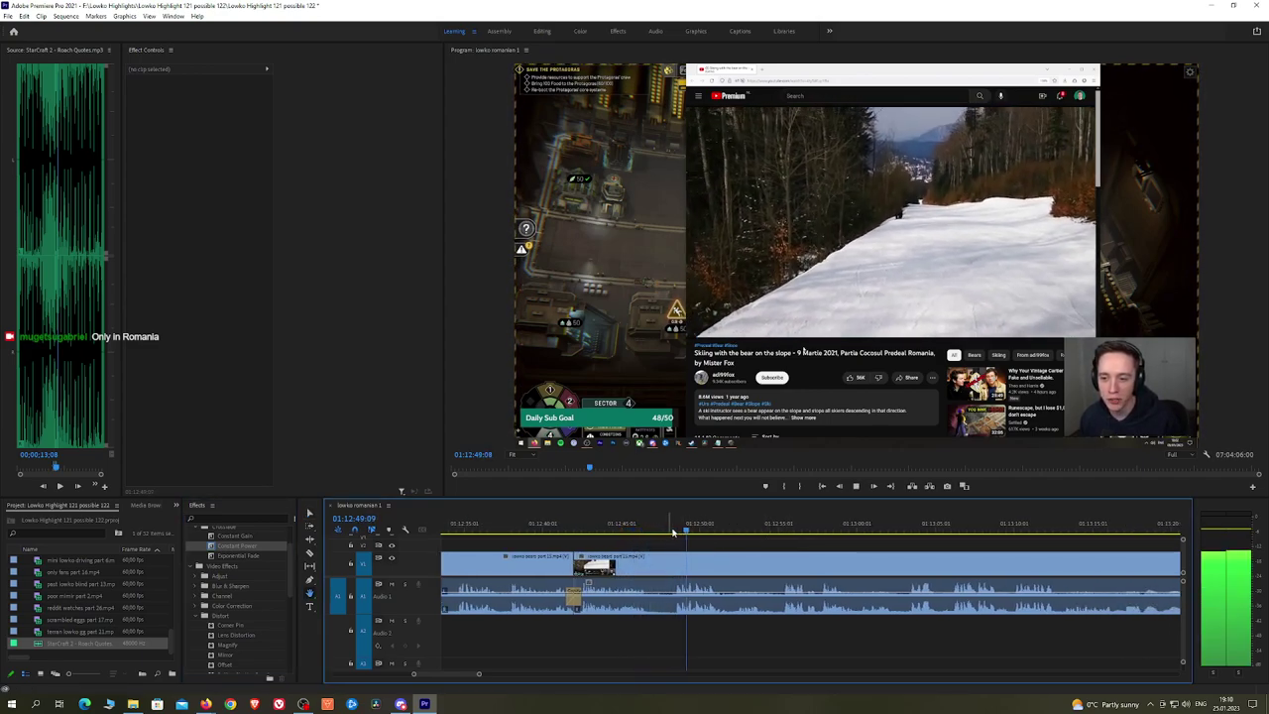
scroll(758, 546, "down", 1)
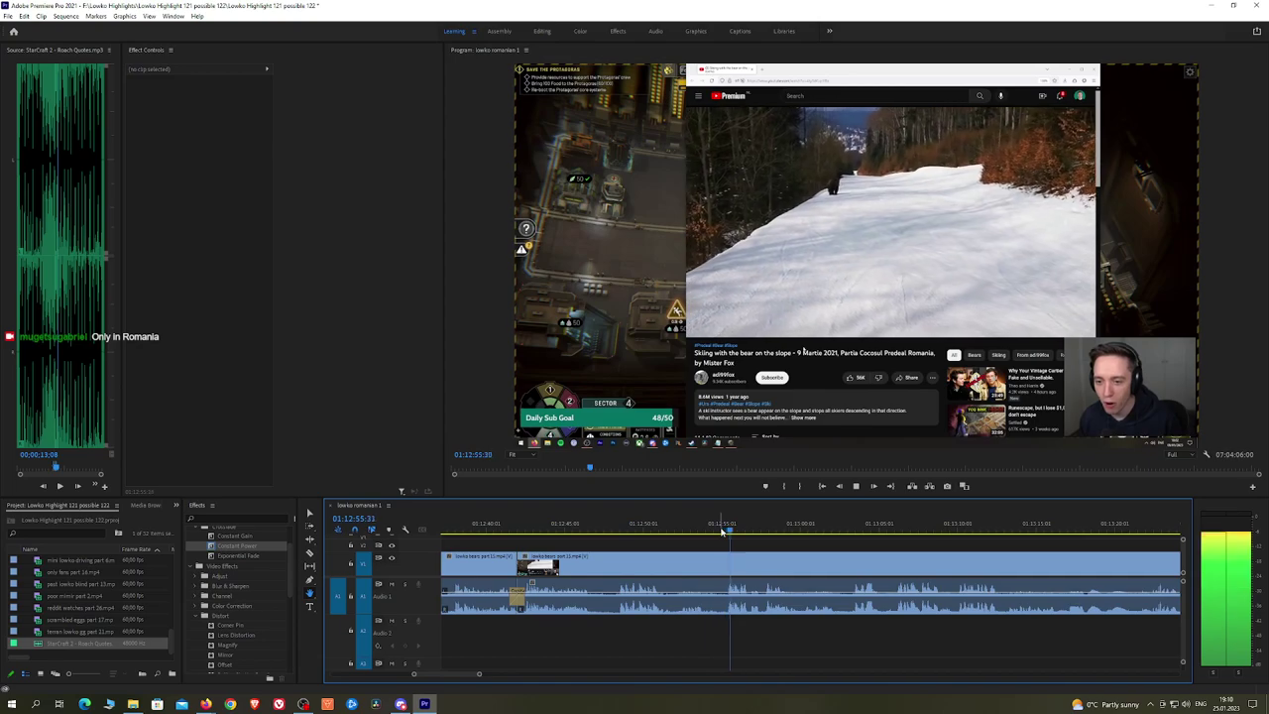
scroll(794, 549, "down", 1)
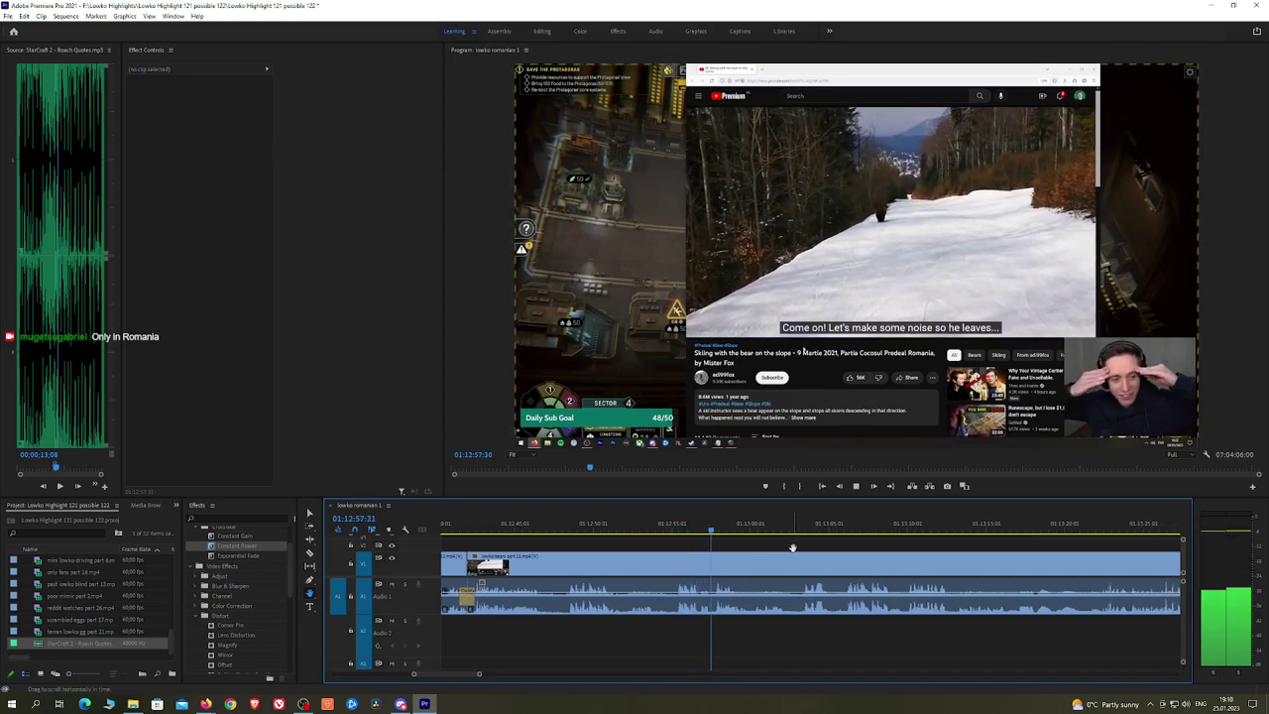
left_click(751, 531)
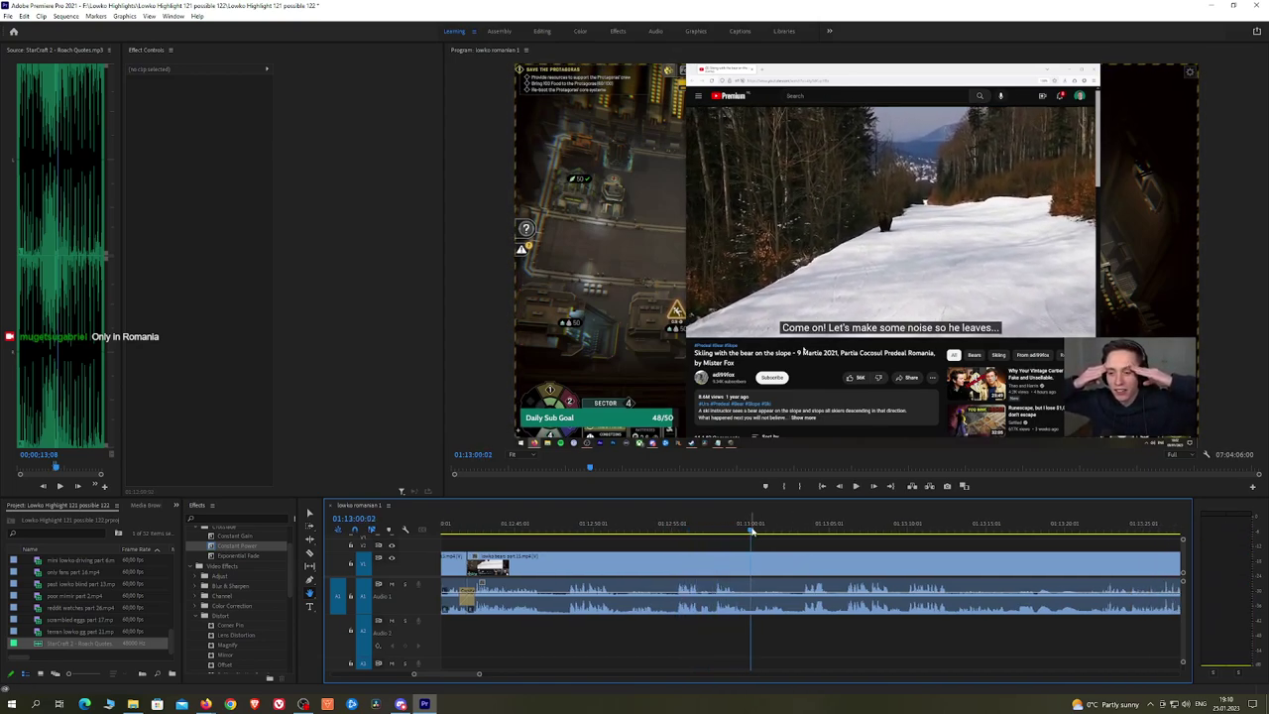
key("space")
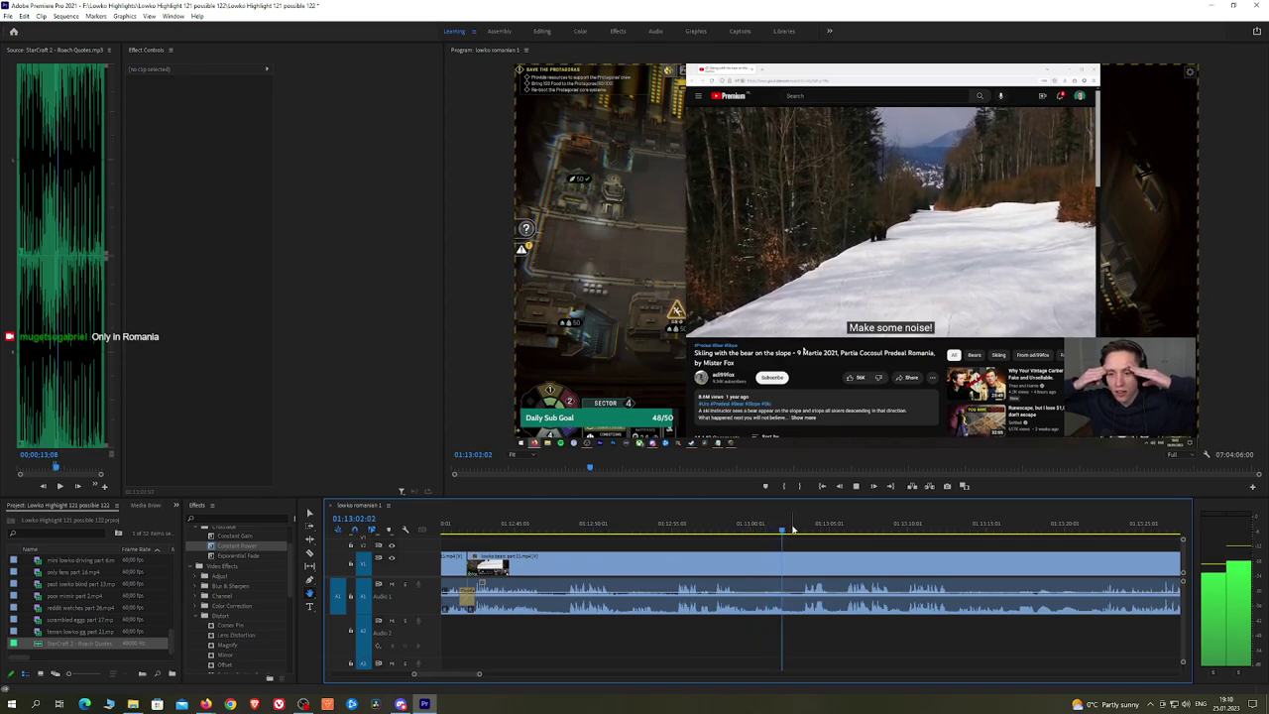
left_click_drag(929, 545, 818, 548)
scroll(844, 546, "down", 1)
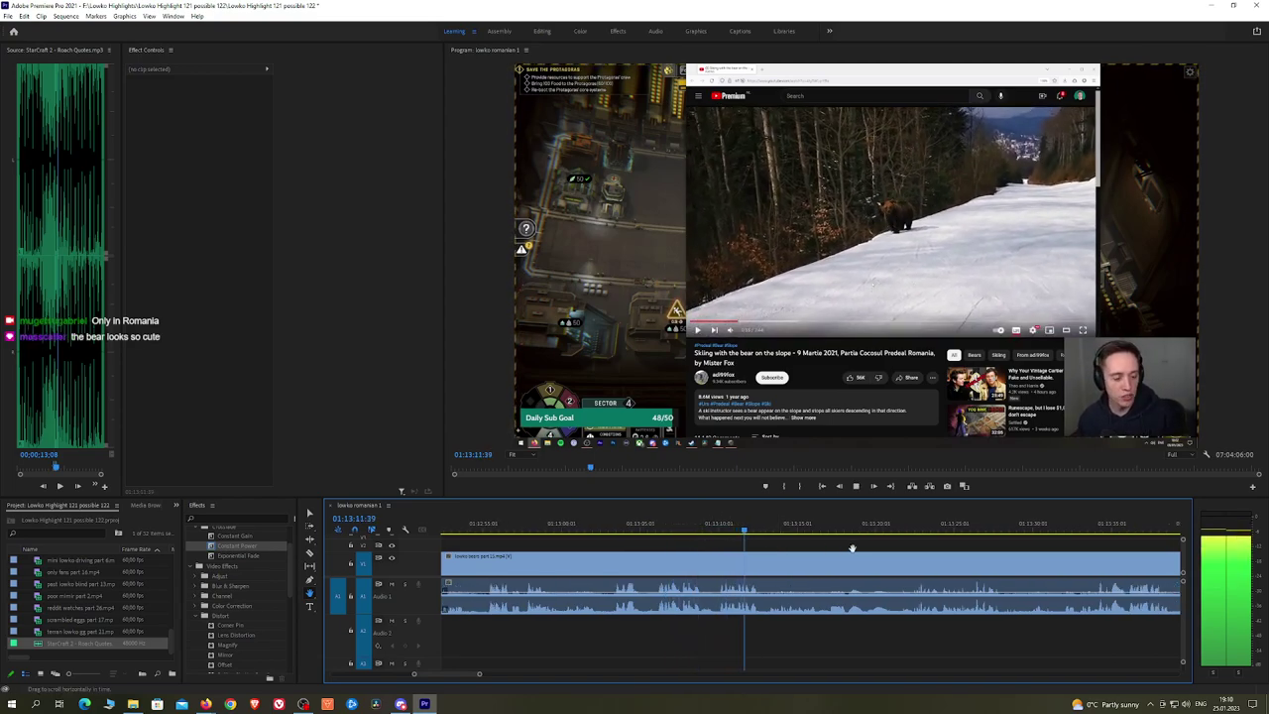
scroll(746, 543, "down", 2)
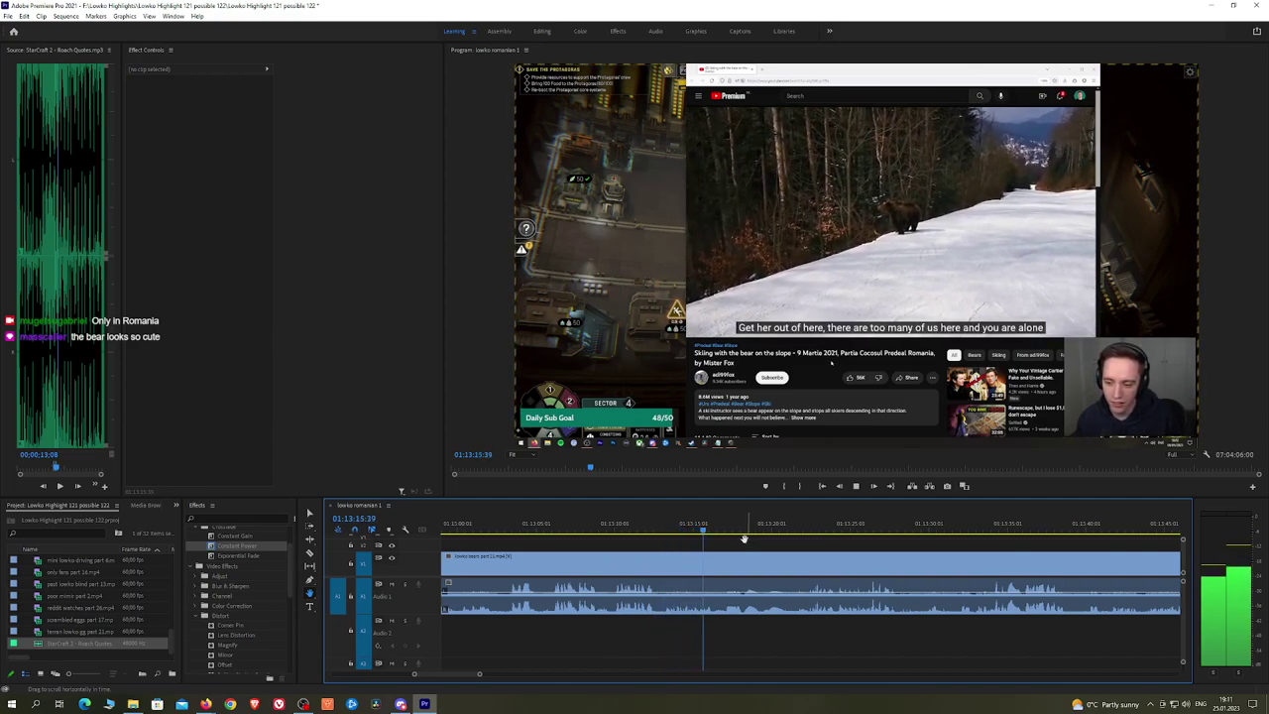
left_click(722, 527)
key("space")
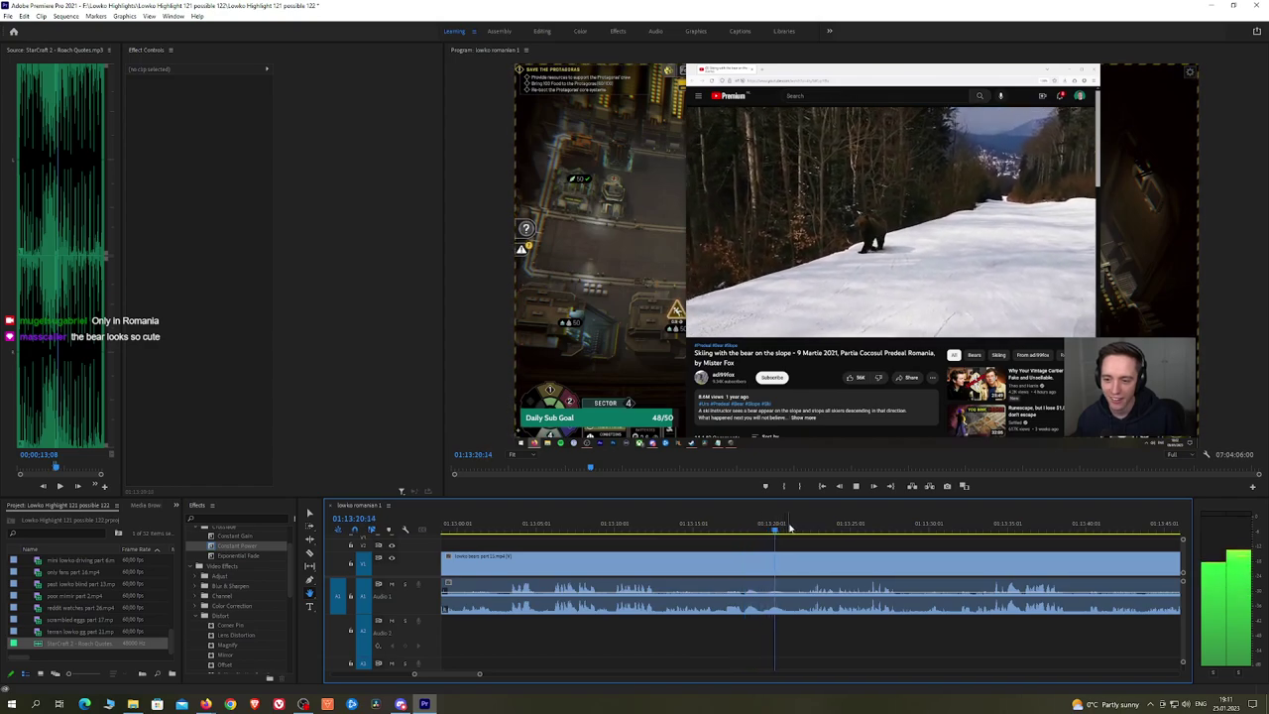
left_click(798, 527)
scroll(807, 548, "down", 3)
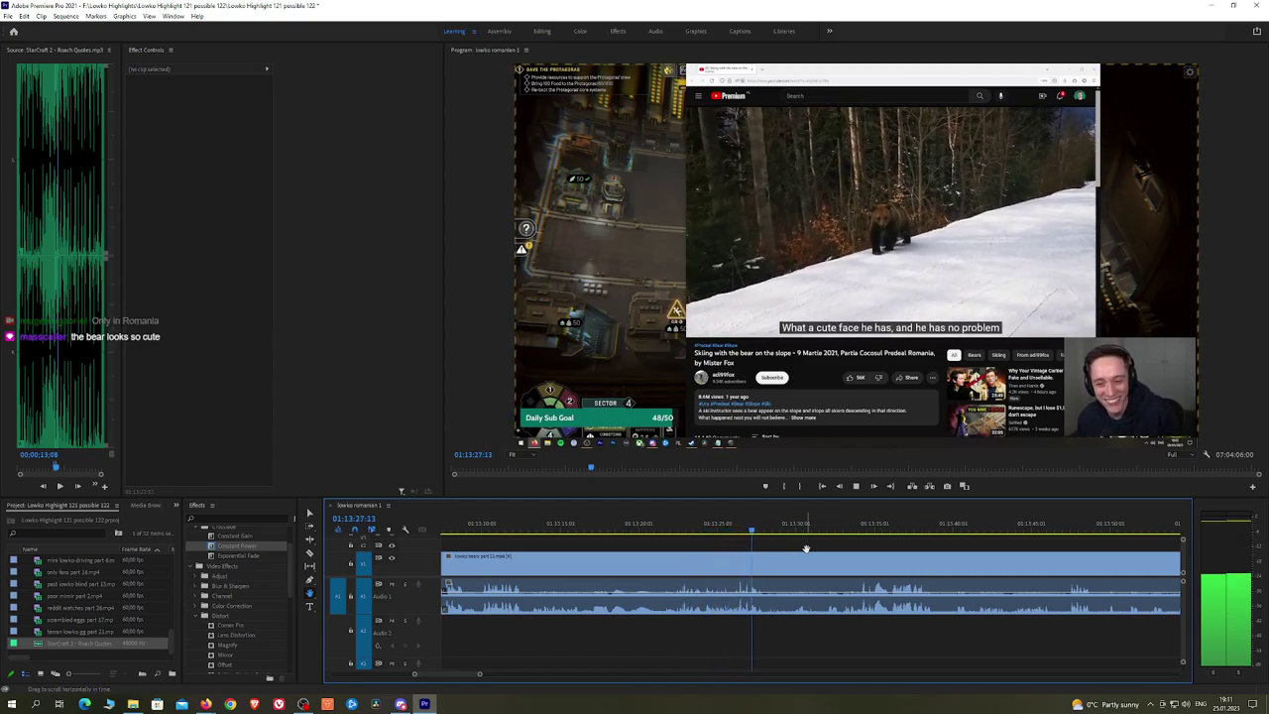
key("grave")
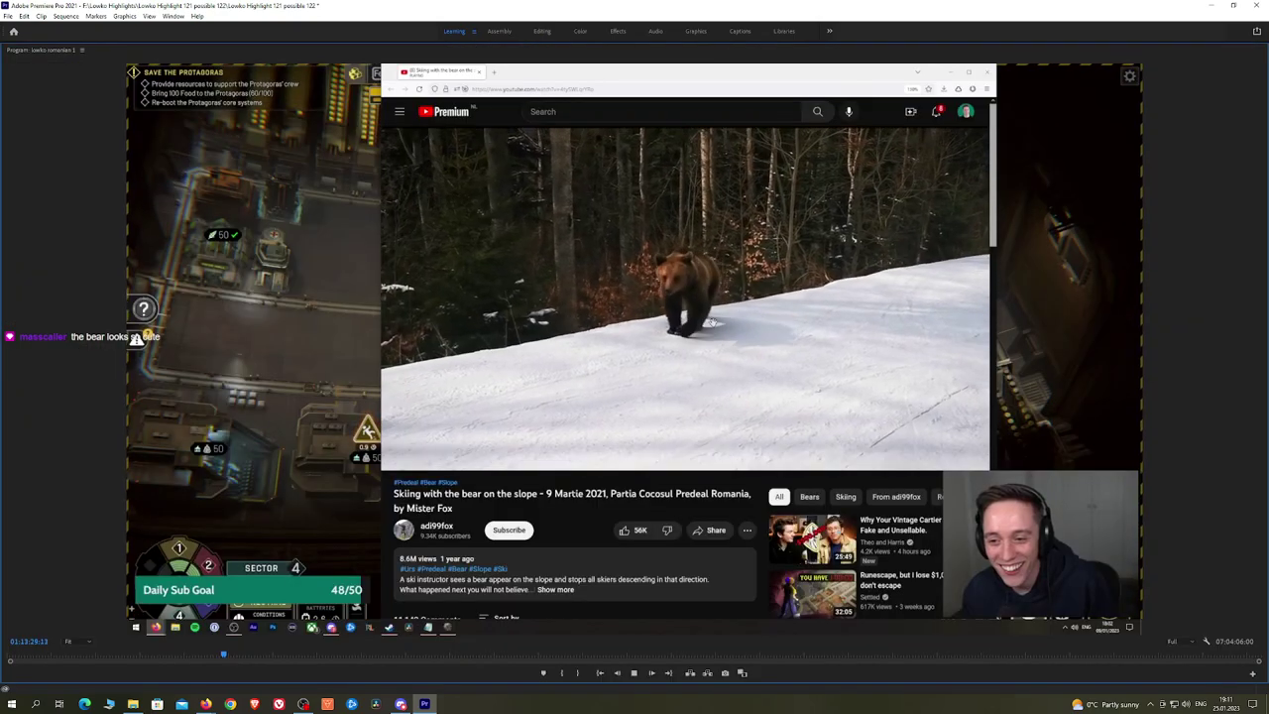
key("grave")
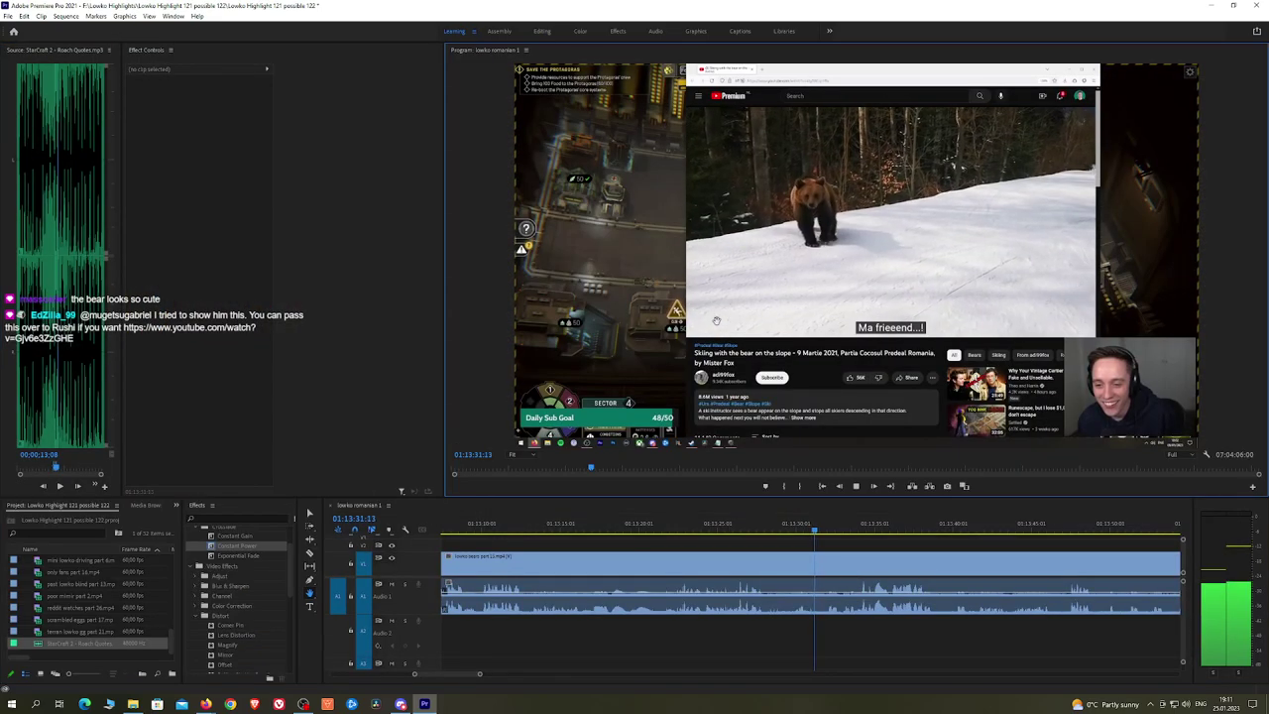
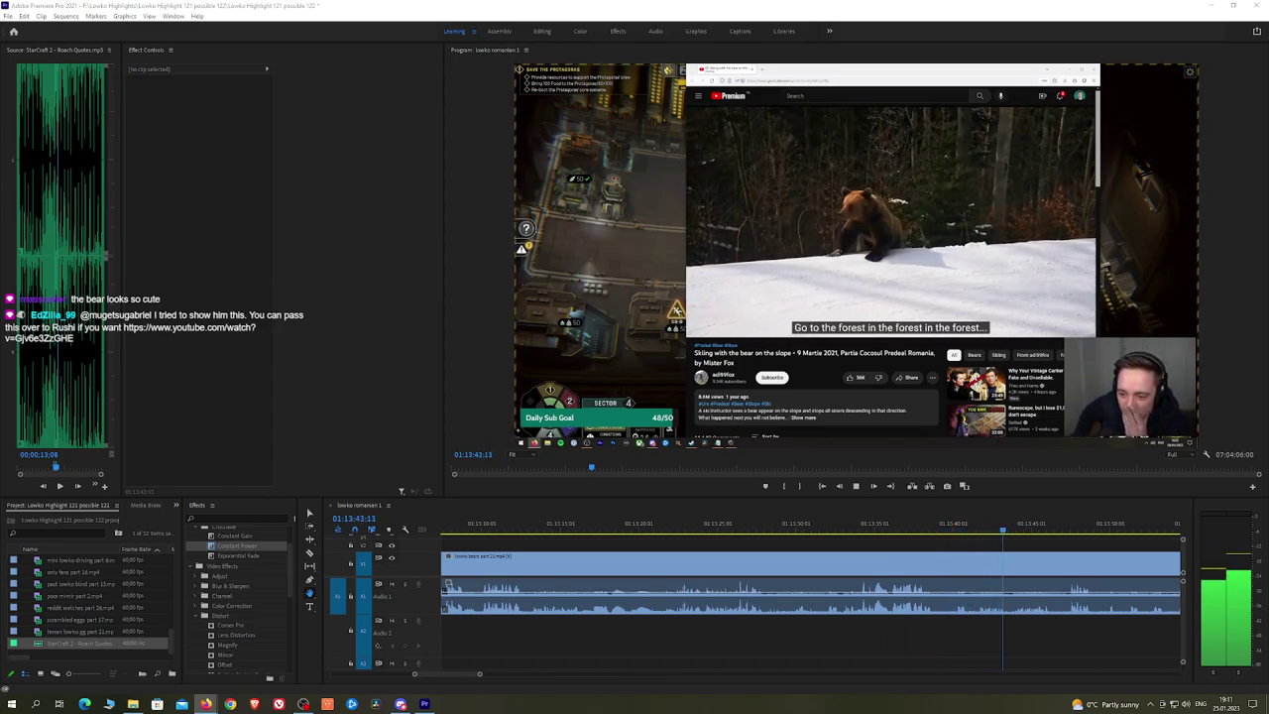
Step: Skip ahead in the bear-skiing footage to the next unwanted moment
scroll(1051, 549, "down", 5)
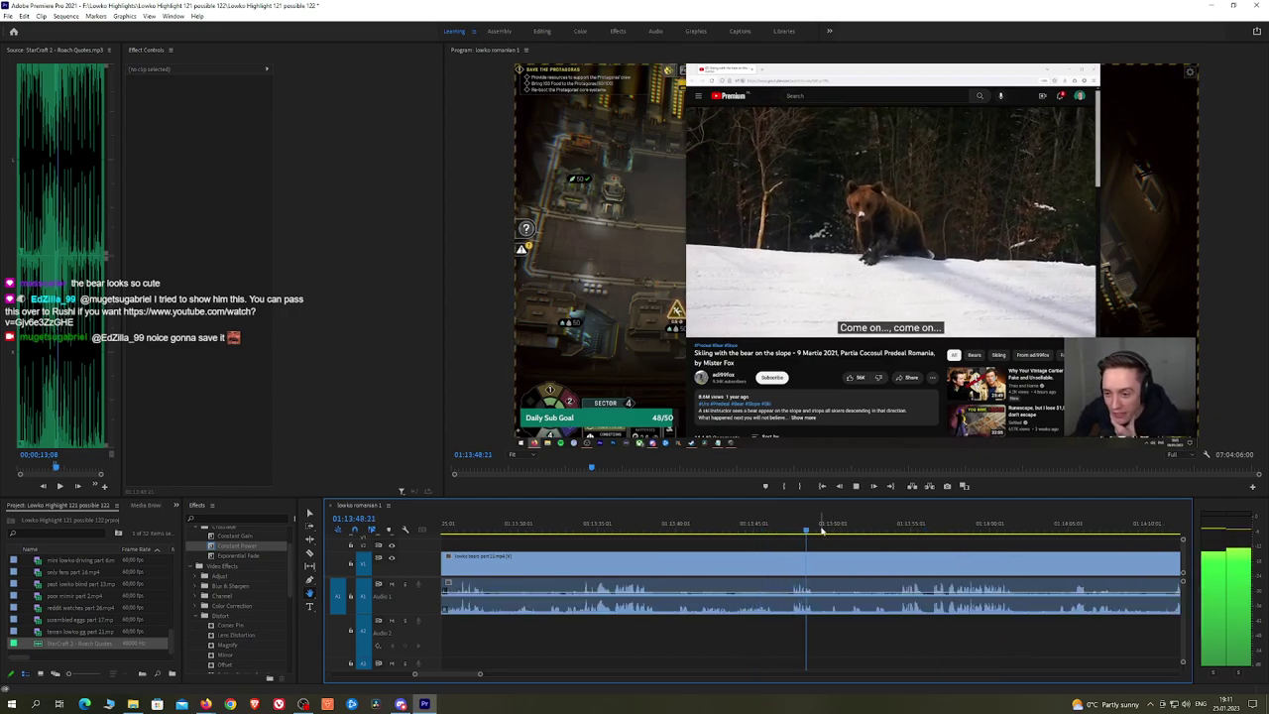
left_click(828, 531)
scroll(825, 534, "down", 2)
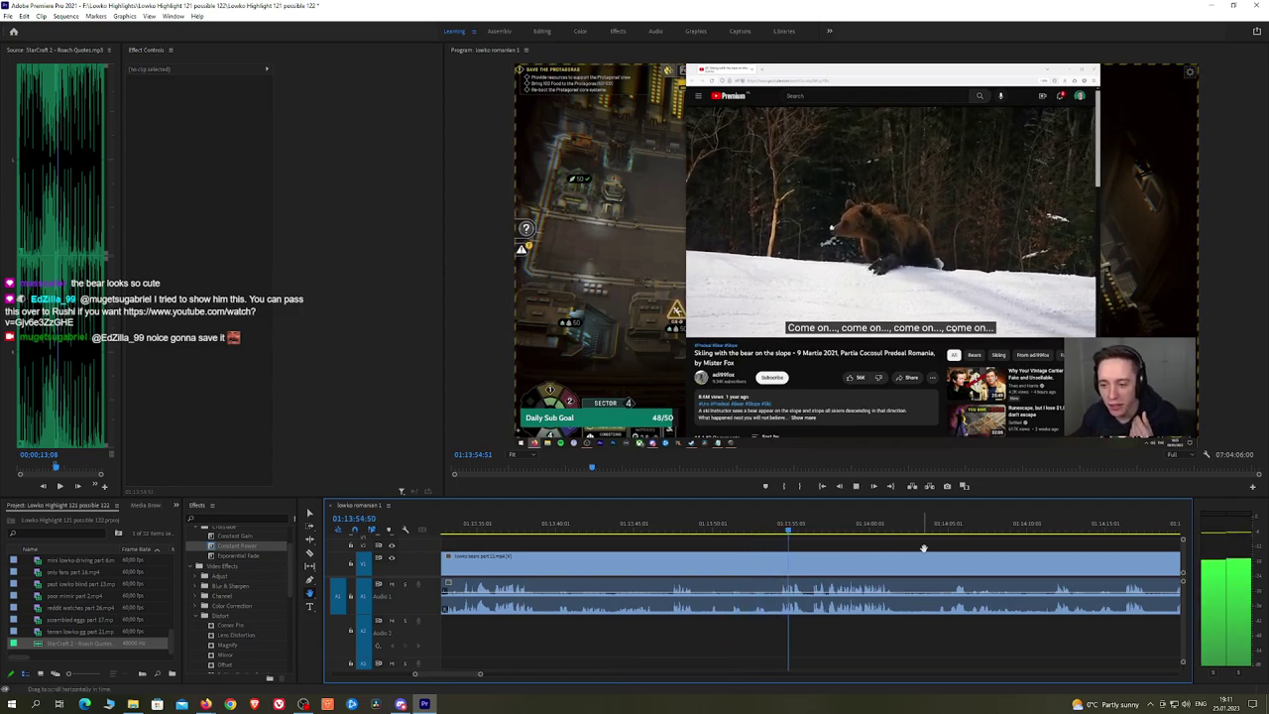
scroll(924, 547, "down", 2)
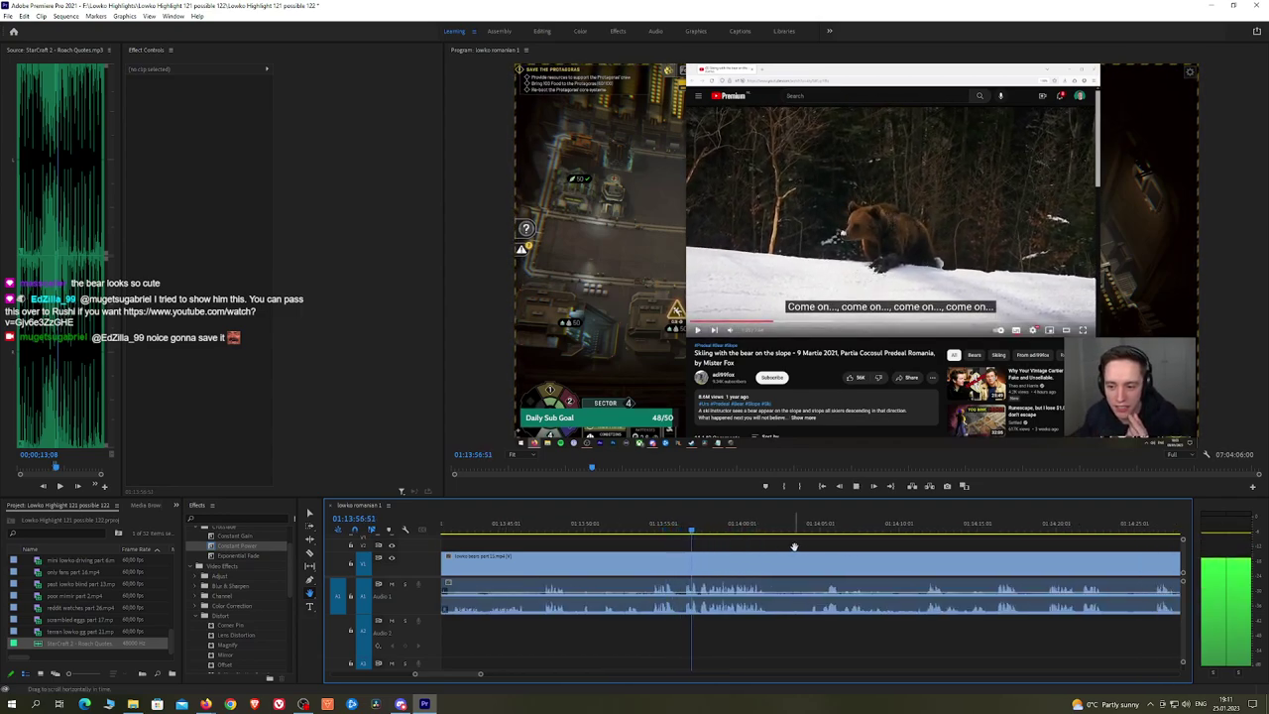
scroll(794, 546, "down", 1)
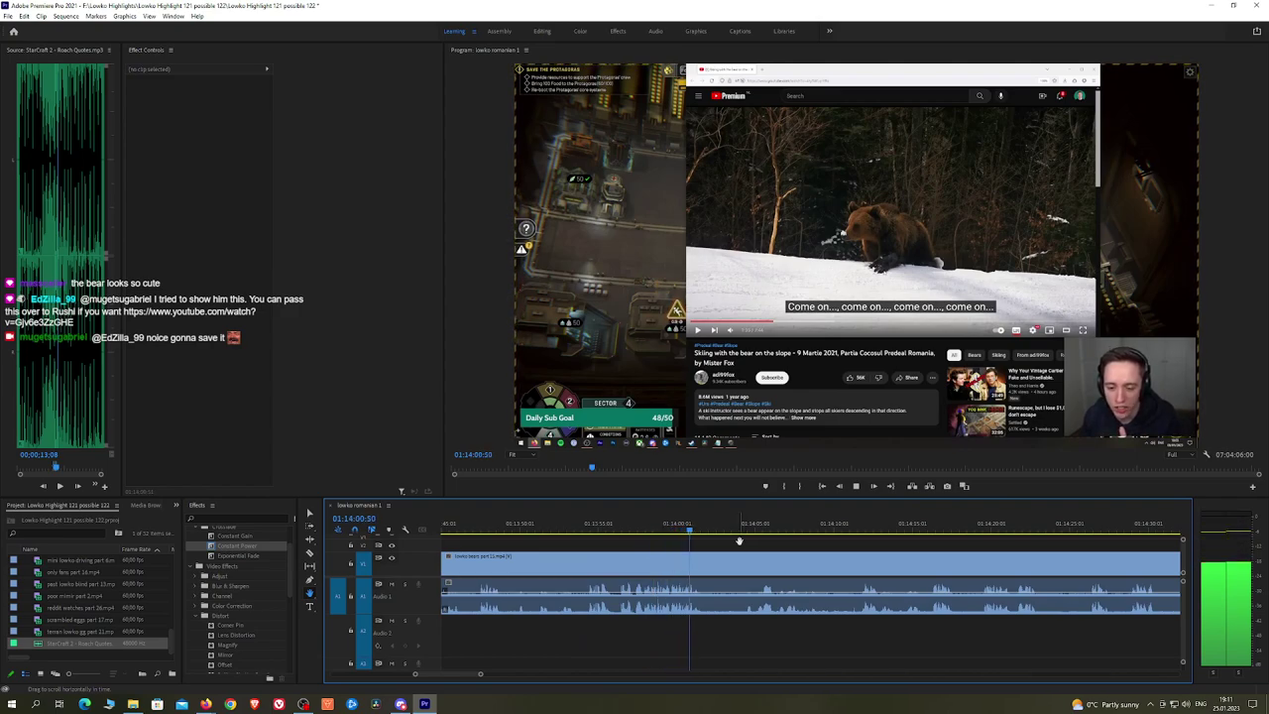
scroll(780, 542, "down", 2)
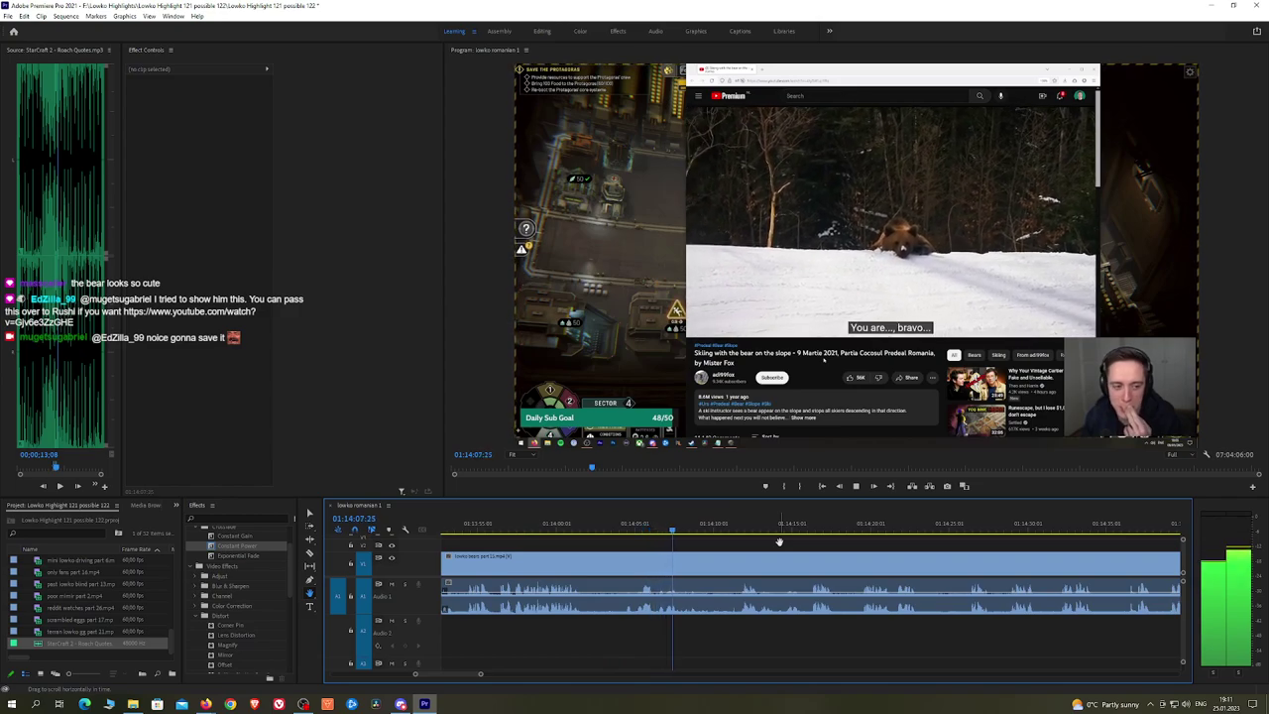
left_click(737, 525)
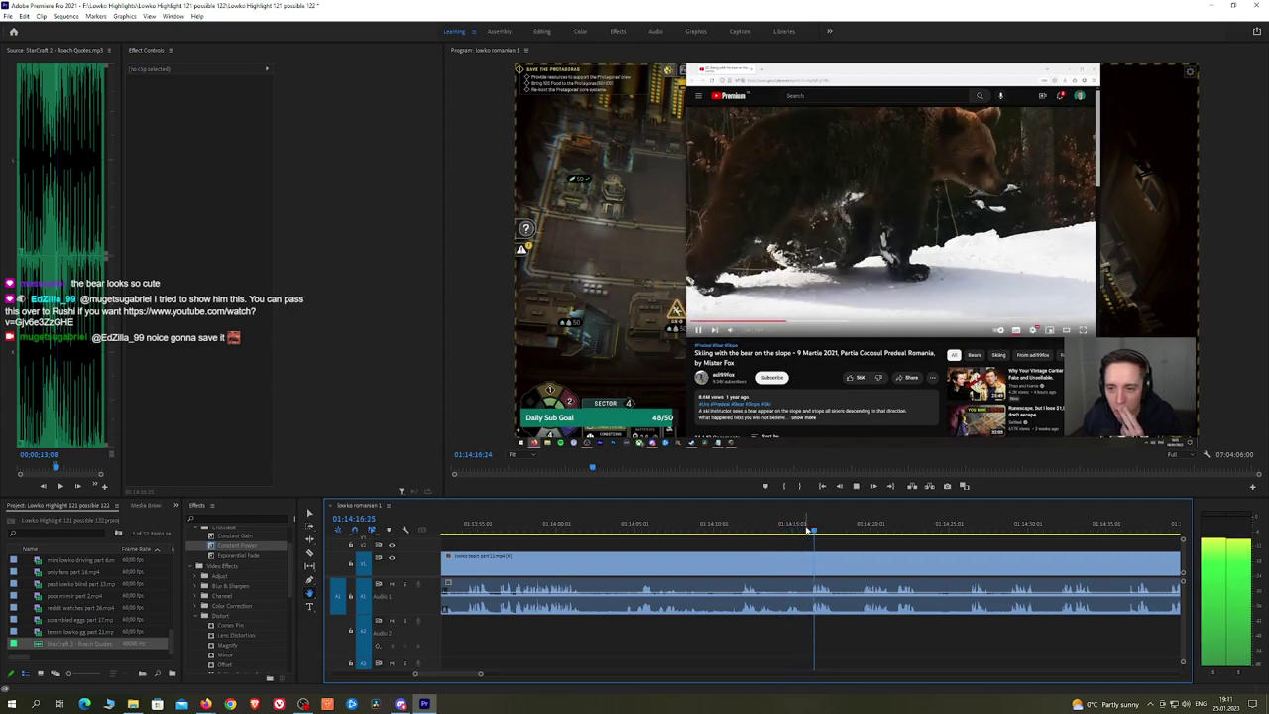
Step: Razor out the first short unwanted piece and ripple-delete it
key("c")
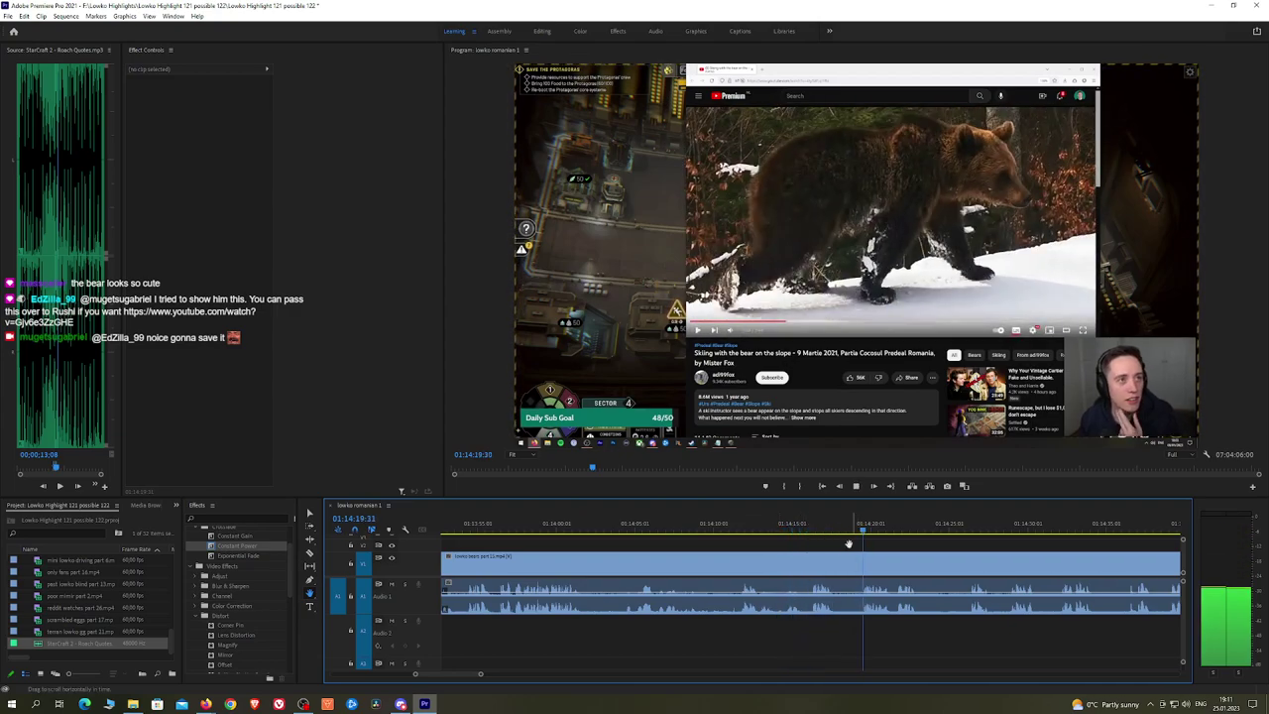
left_click(839, 563)
left_click(861, 565)
key("v")
left_click(847, 565)
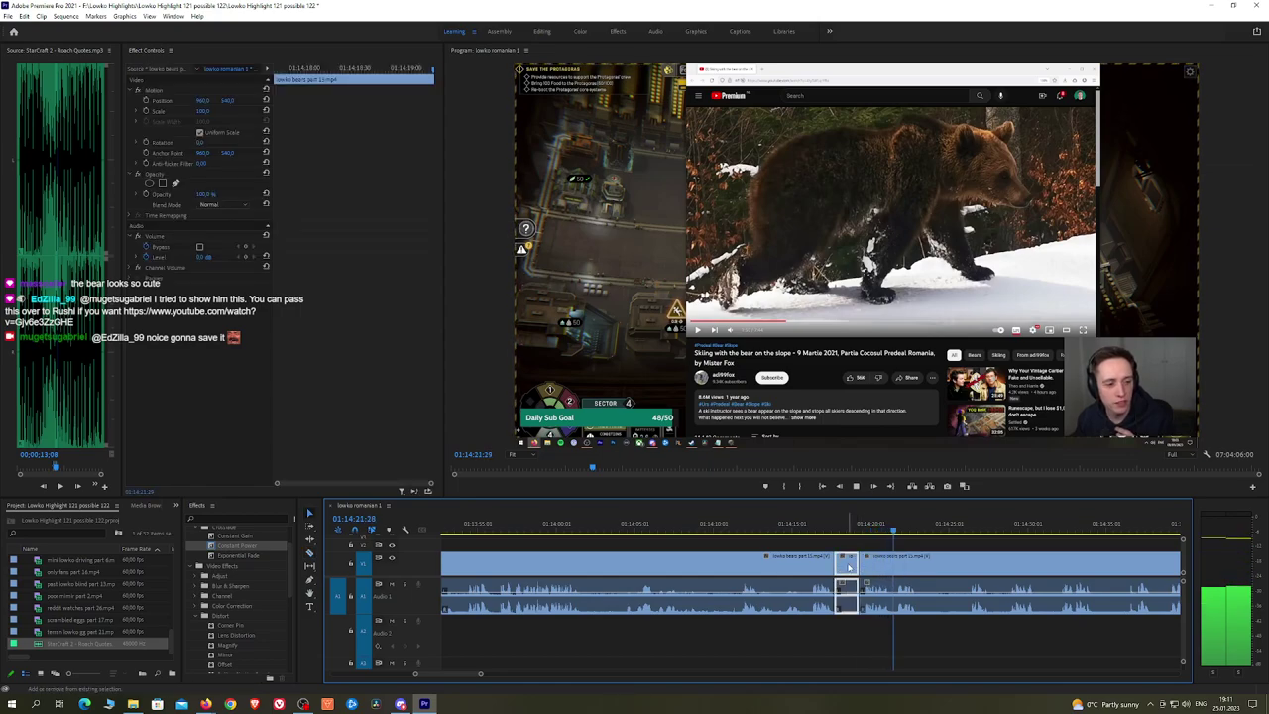
key("shift+Delete")
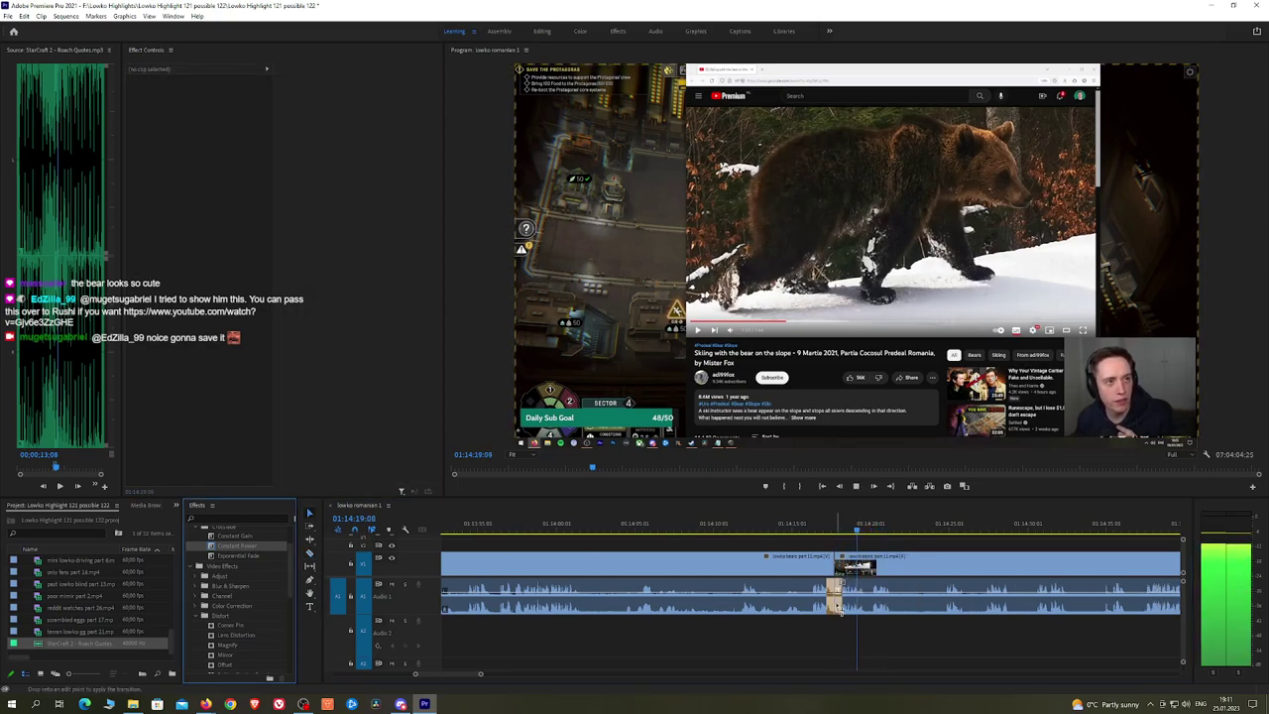
Step: Cut out the next piece further on and add a Constant Power crossfade at its audio join
scroll(760, 550, "right", 2)
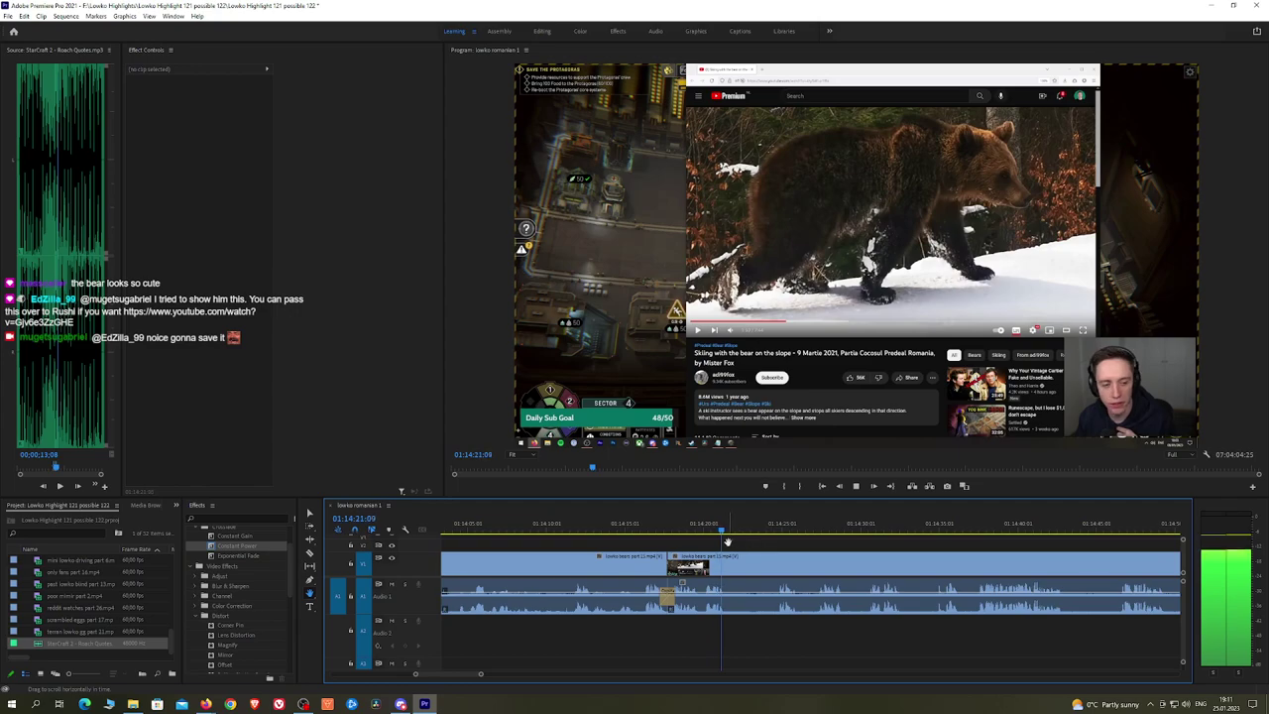
left_click_drag(731, 527, 783, 528)
key("c")
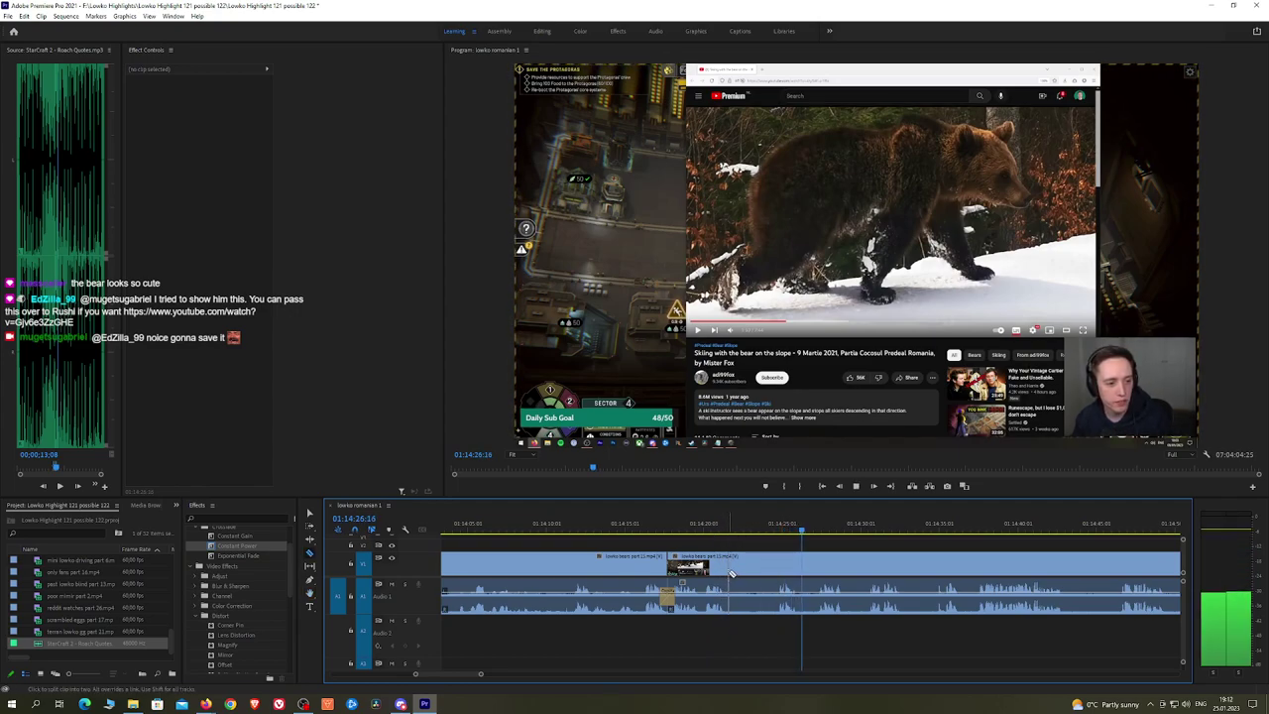
key("c")
left_click(731, 570)
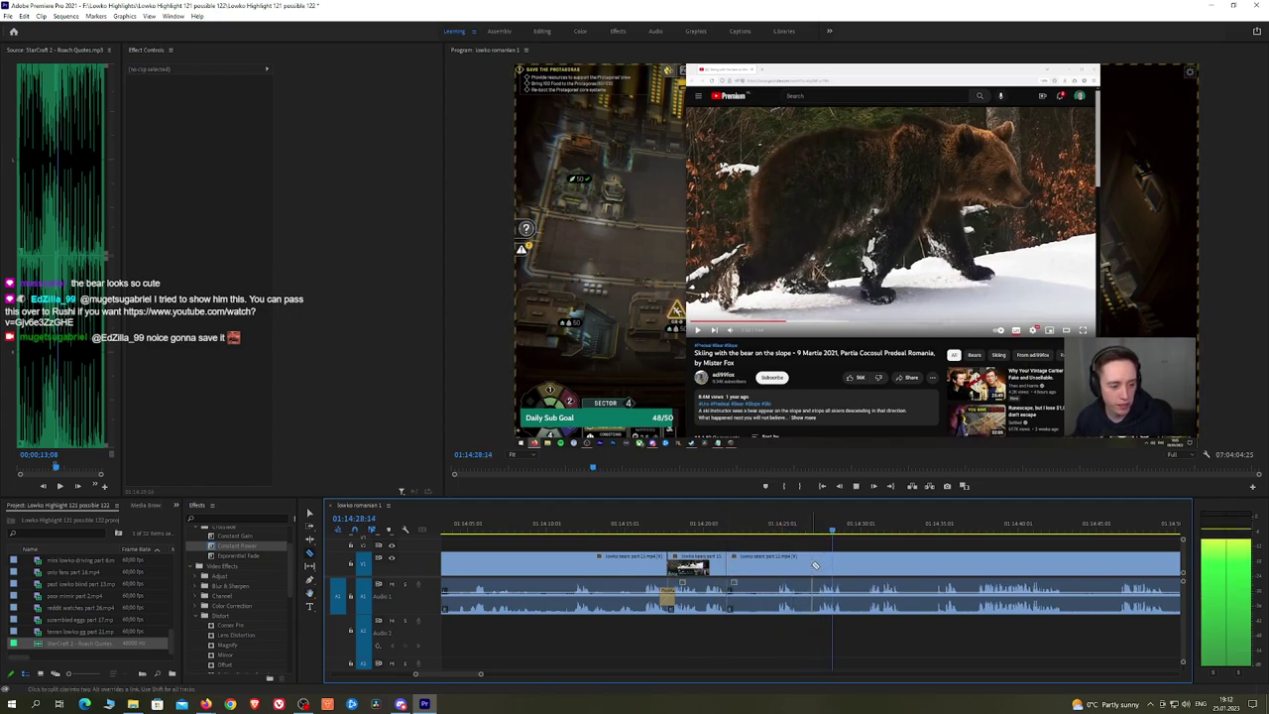
left_click(818, 568)
key("v")
left_click(786, 569)
key("shift+Delete")
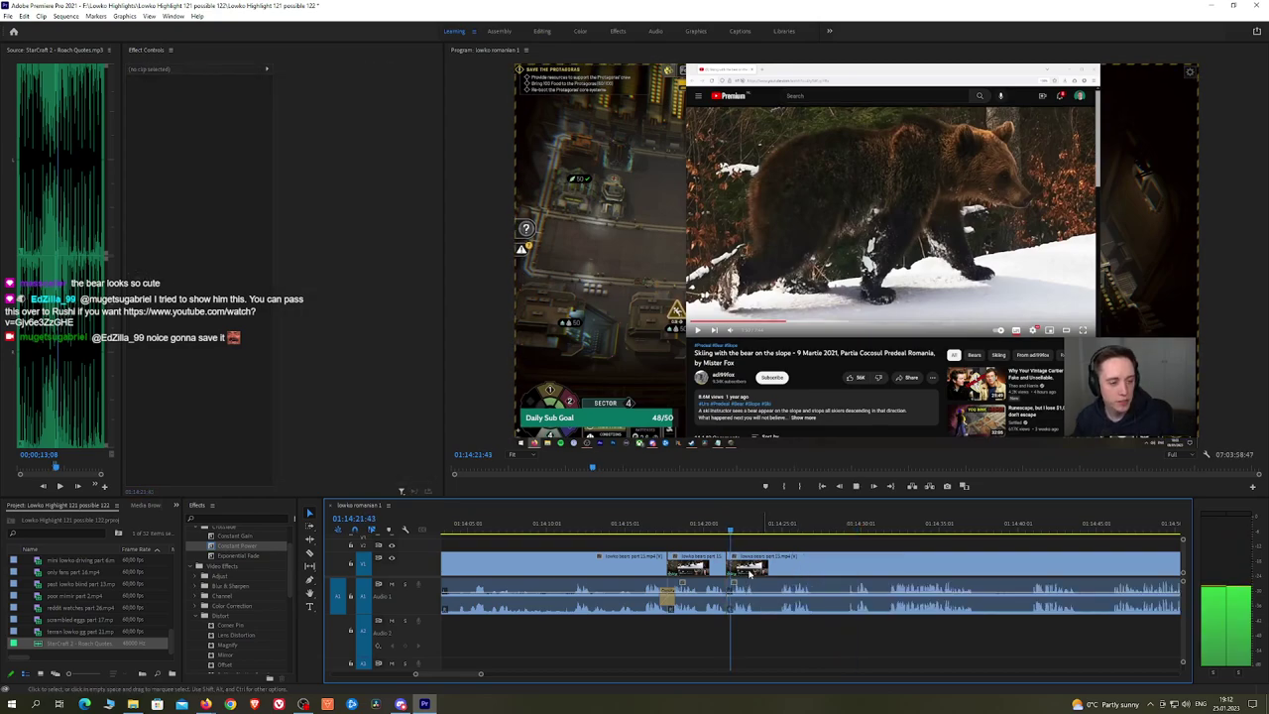
left_click_drag(253, 549, 728, 600)
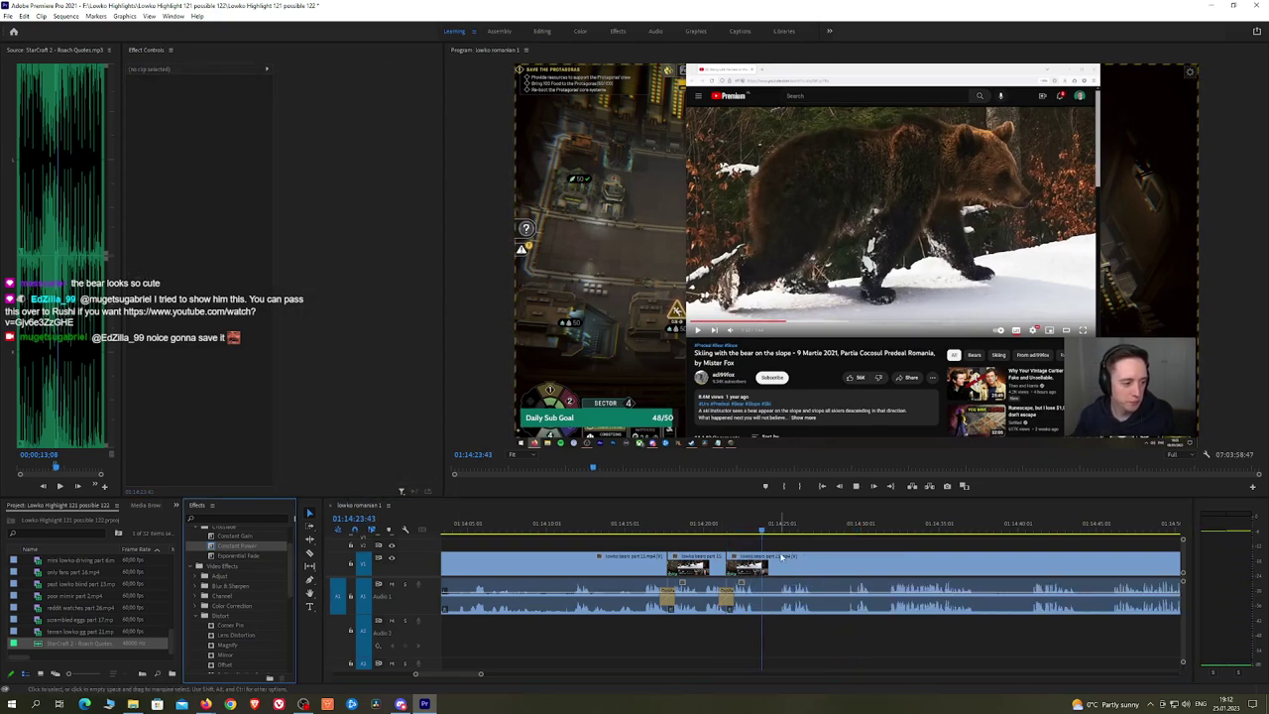
Step: Remove another unwanted piece and smooth the audio join with Constant Power
key("c")
left_click(759, 570)
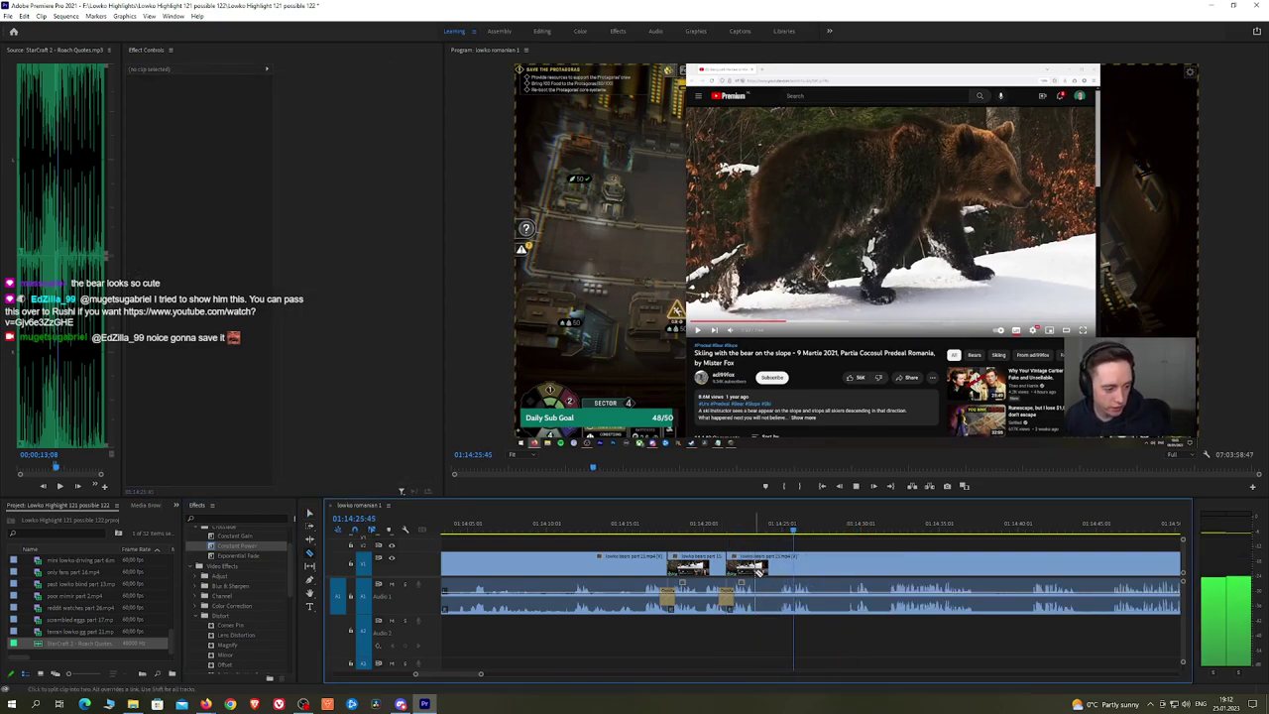
key("v")
left_click(776, 568)
key("shift+Delete")
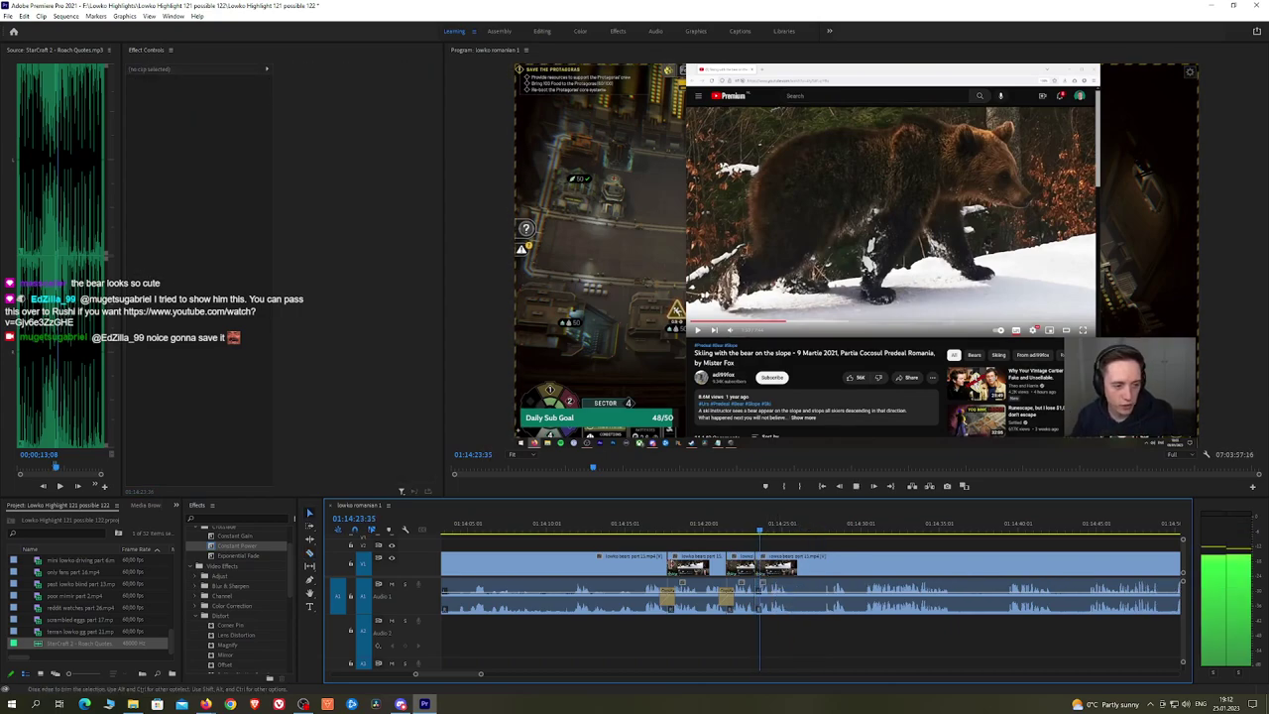
left_click_drag(256, 549, 756, 595)
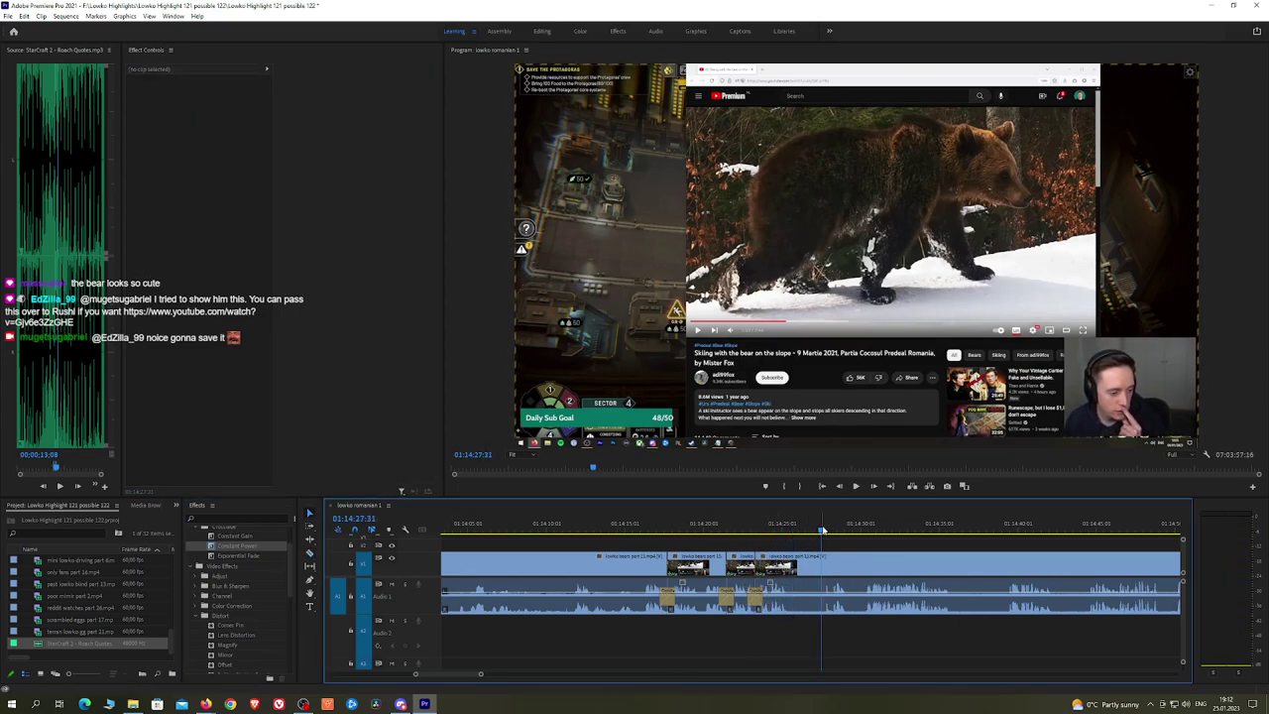
Step: Review the edit, remove another piece plus a short leftover, and add a Constant Power crossfade
key("space")
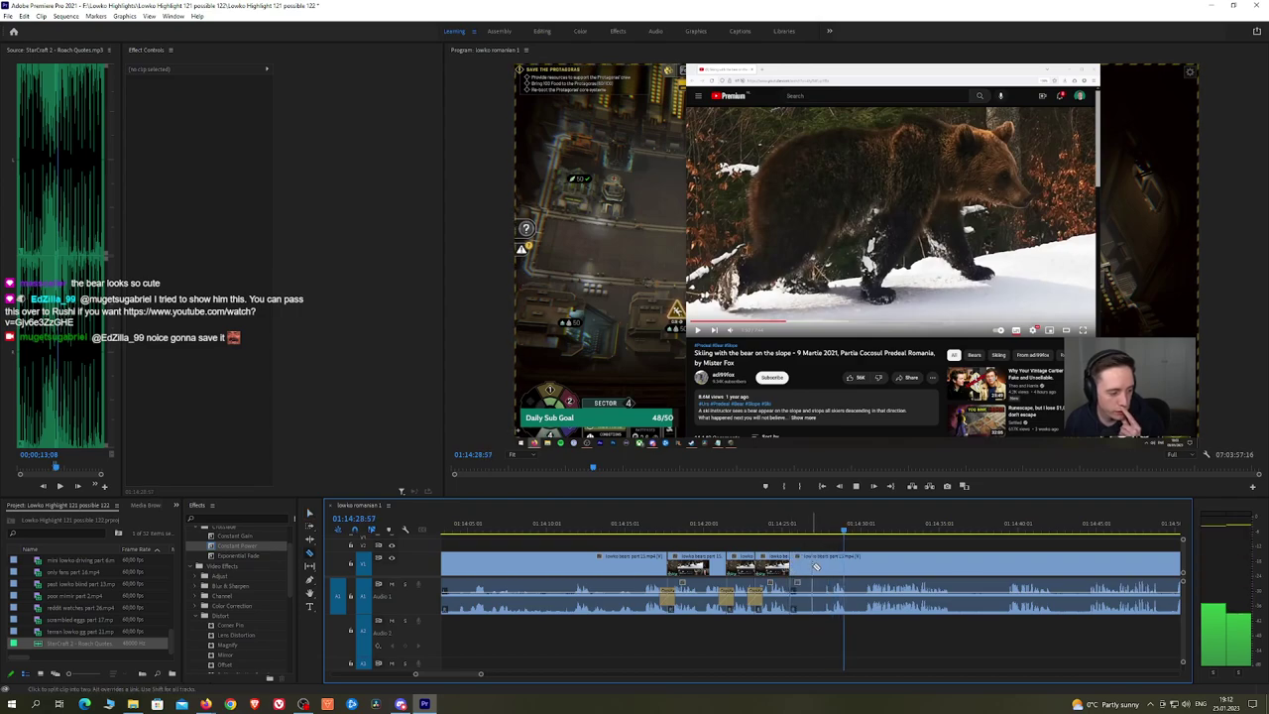
left_click(832, 567)
key("v")
left_click(817, 568)
key("shift+Delete")
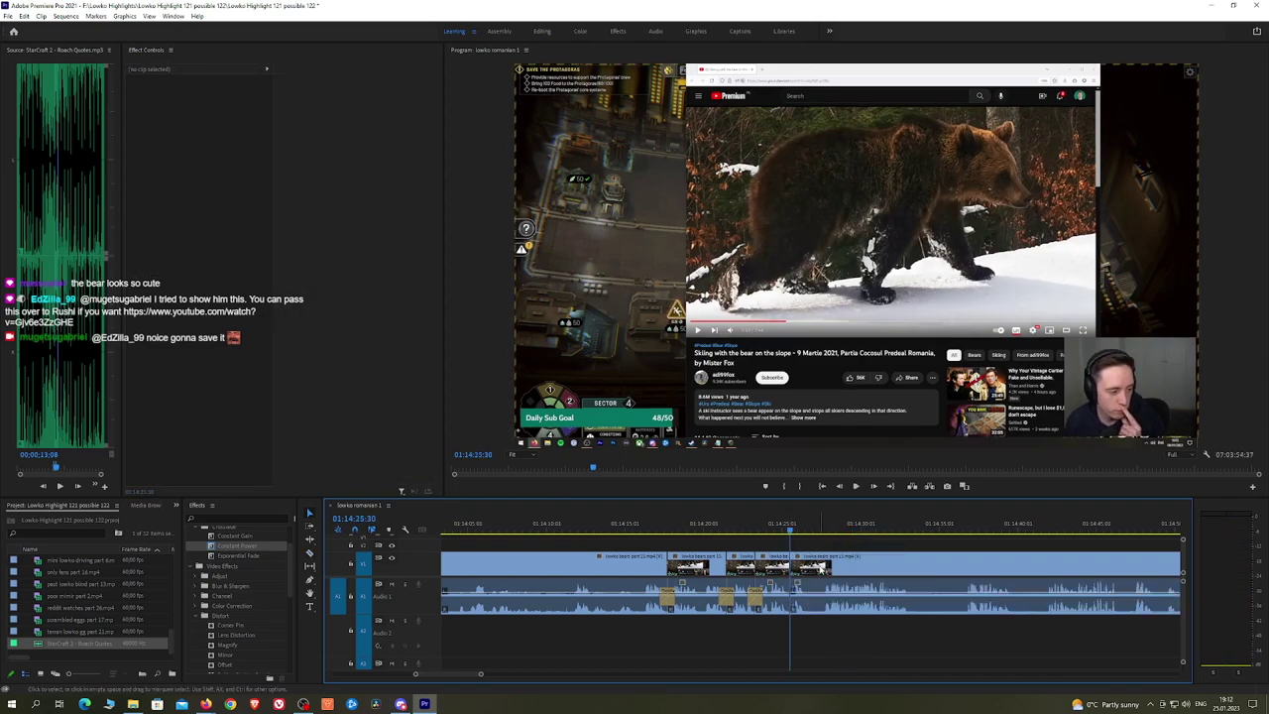
left_click_drag(262, 546, 790, 597)
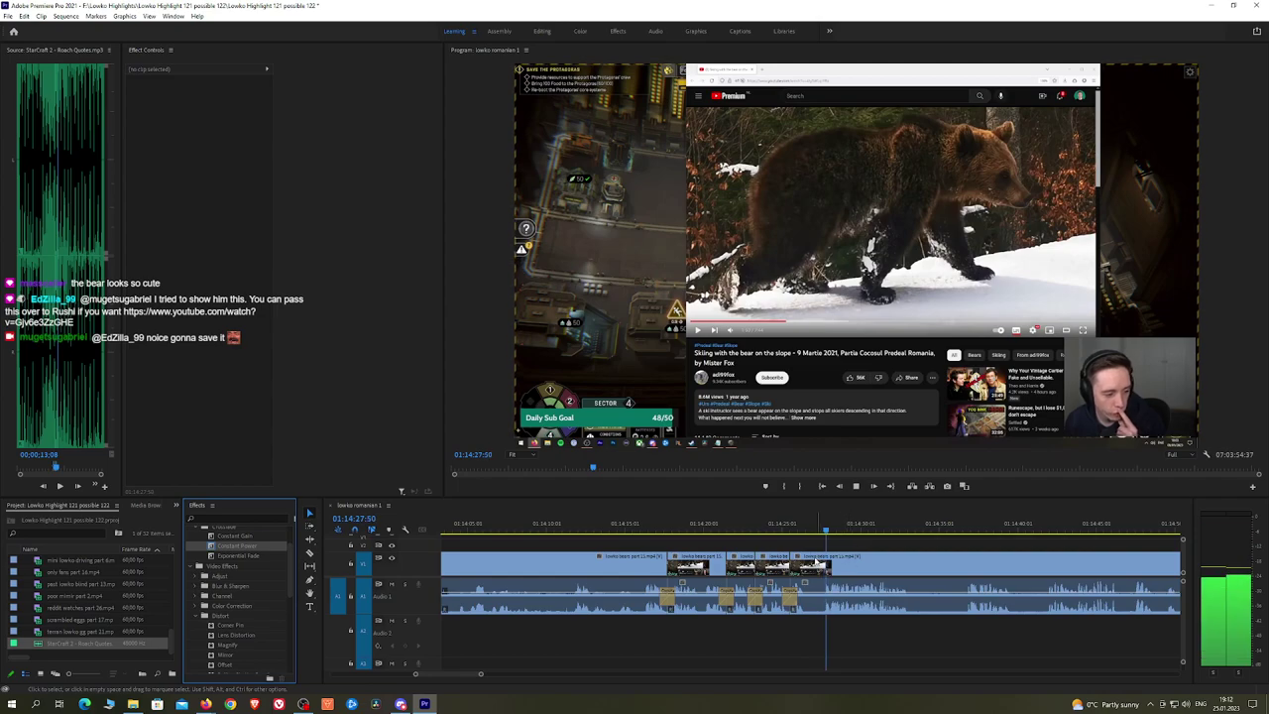
left_click(815, 565)
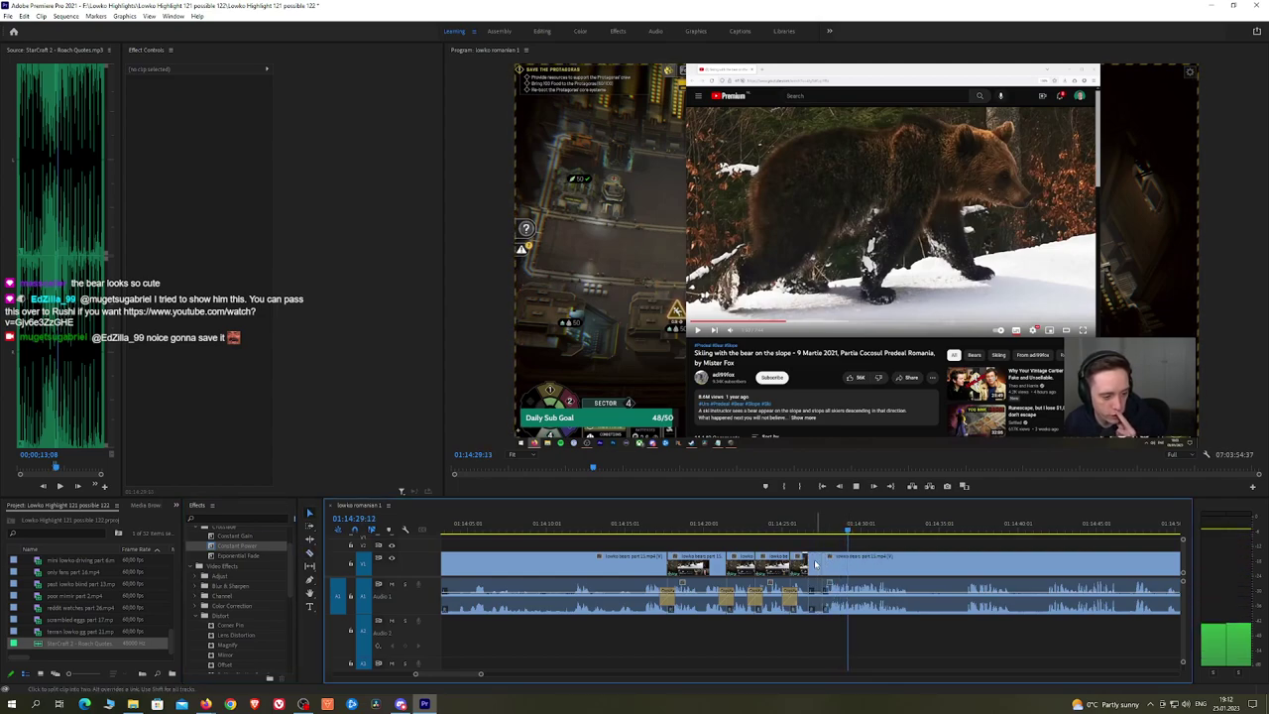
key("shift+Delete")
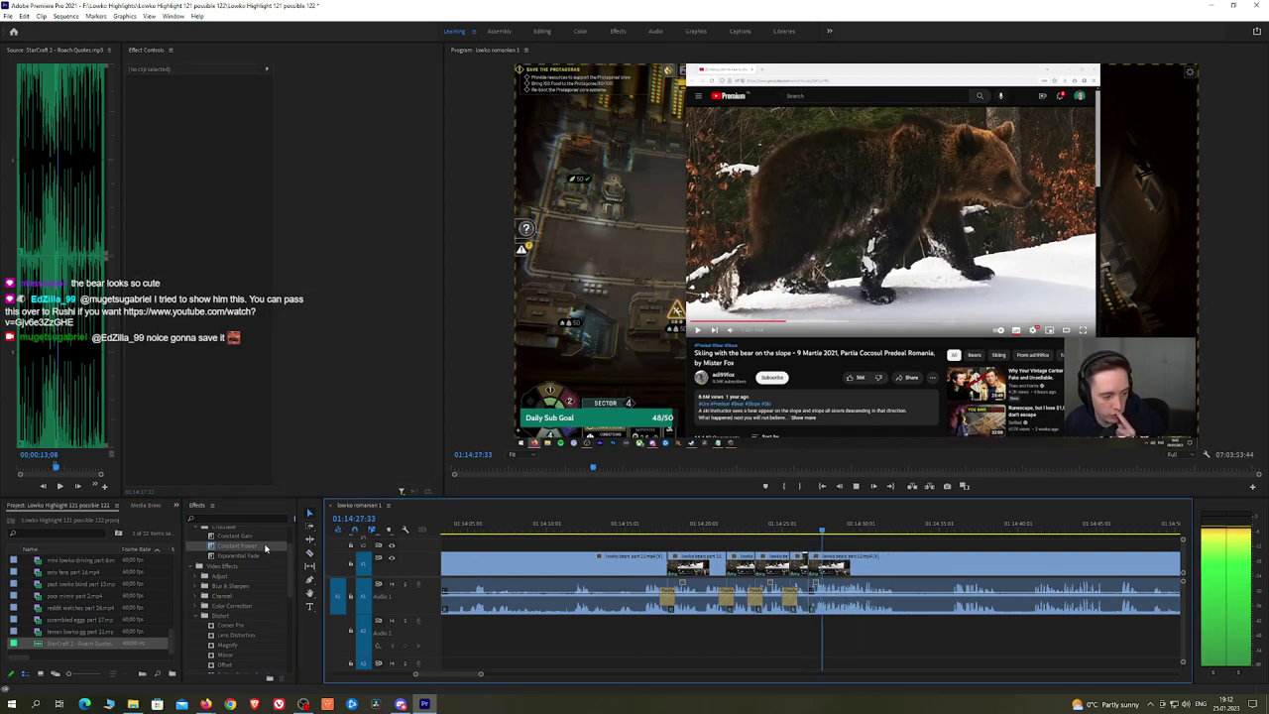
Step: Cut out one more unwanted piece and crossfade its audio join with Constant Power
scroll(813, 535, "down", 3)
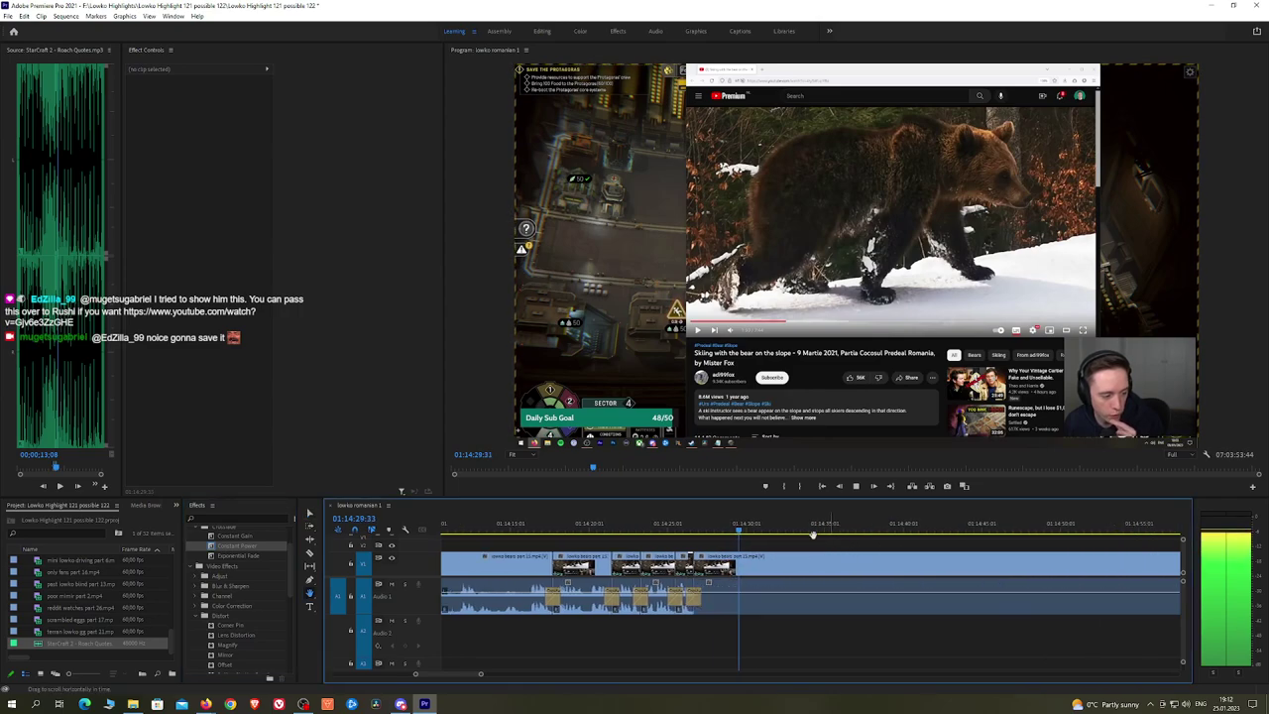
scroll(810, 535, "down", 1)
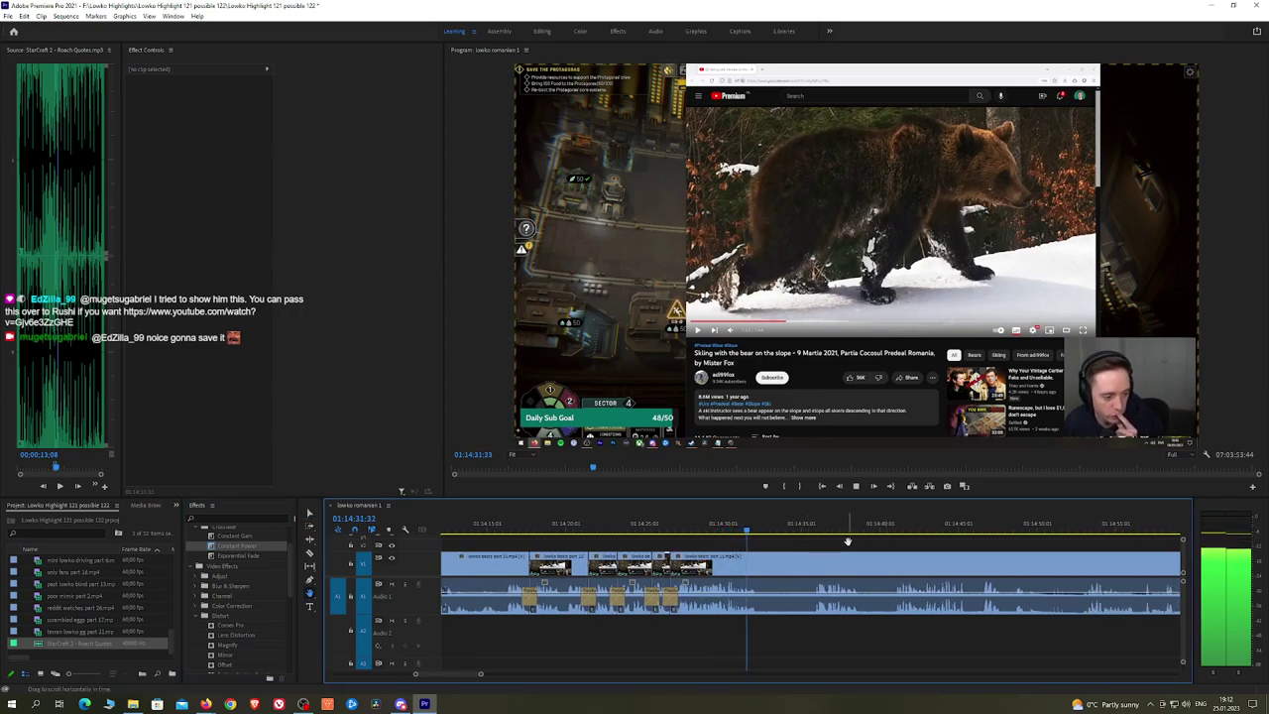
scroll(848, 541, "down", 2)
key("c")
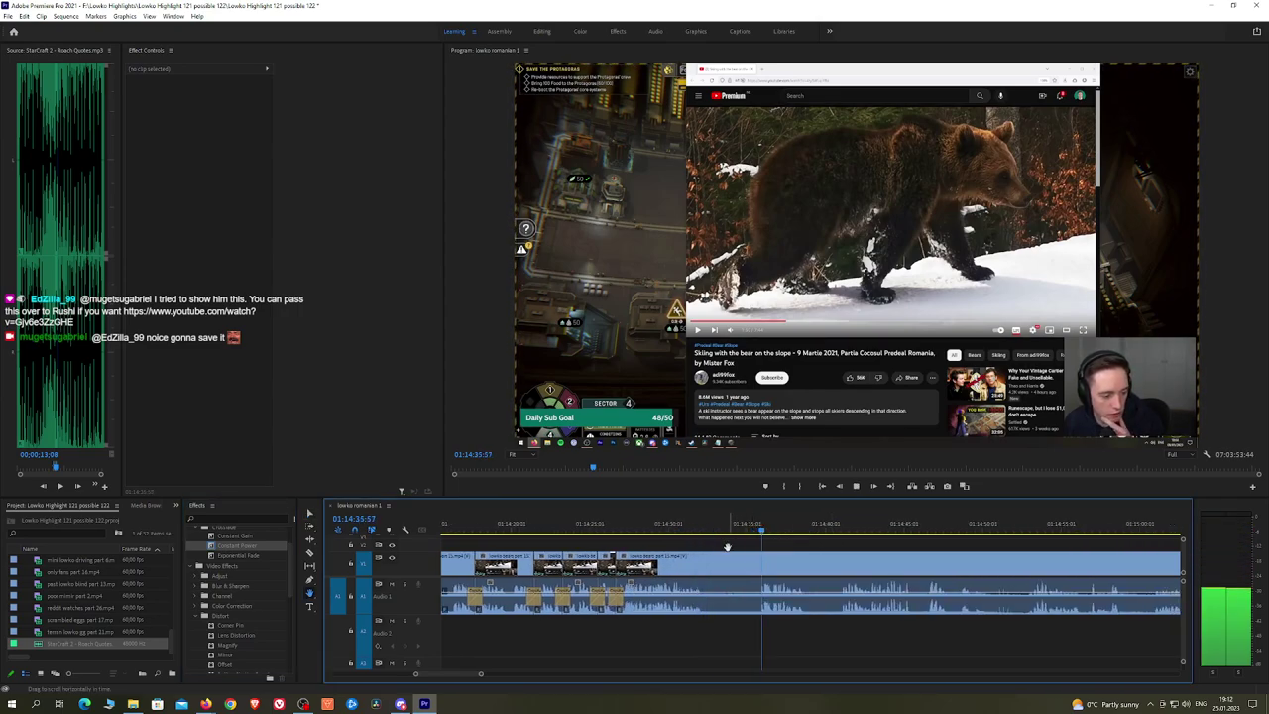
left_click(710, 570)
left_click(757, 571)
key("v")
left_click(746, 566)
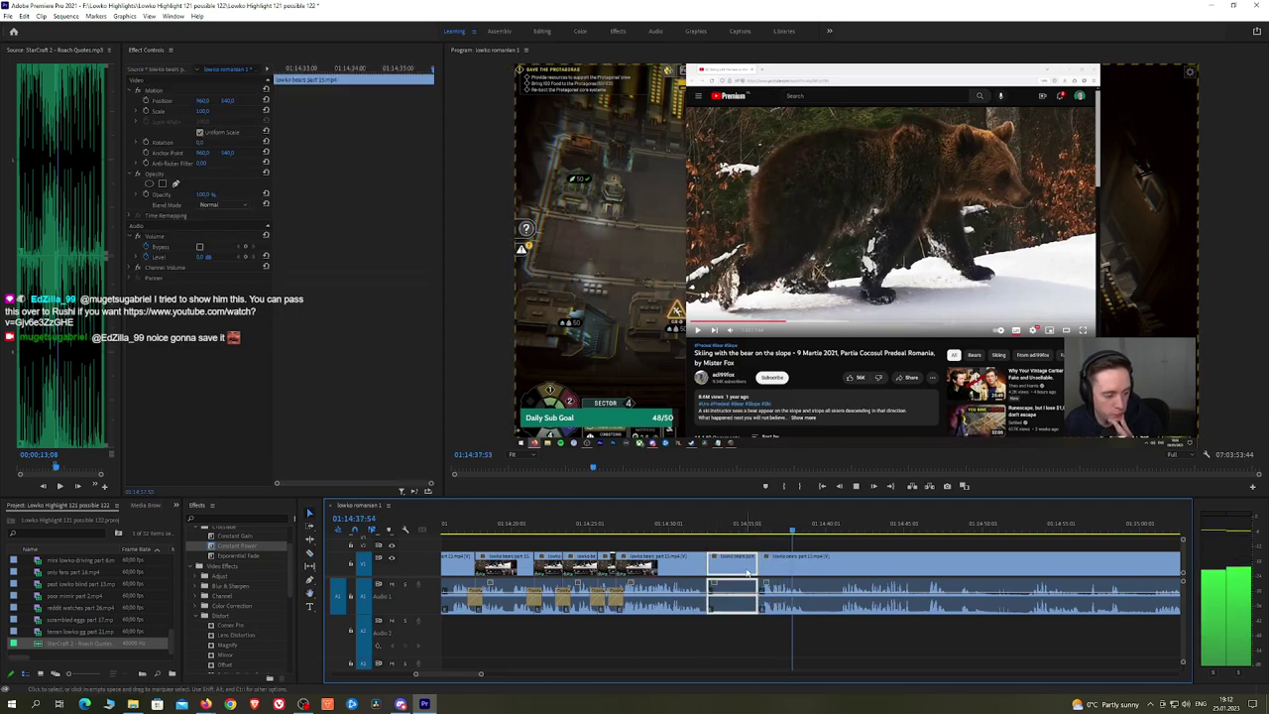
key("shift+Delete")
left_click_drag(238, 546, 708, 597)
Step: Split off a final short piece and apply Constant Power at the audio join
key("c")
left_click(759, 572)
left_click(786, 572)
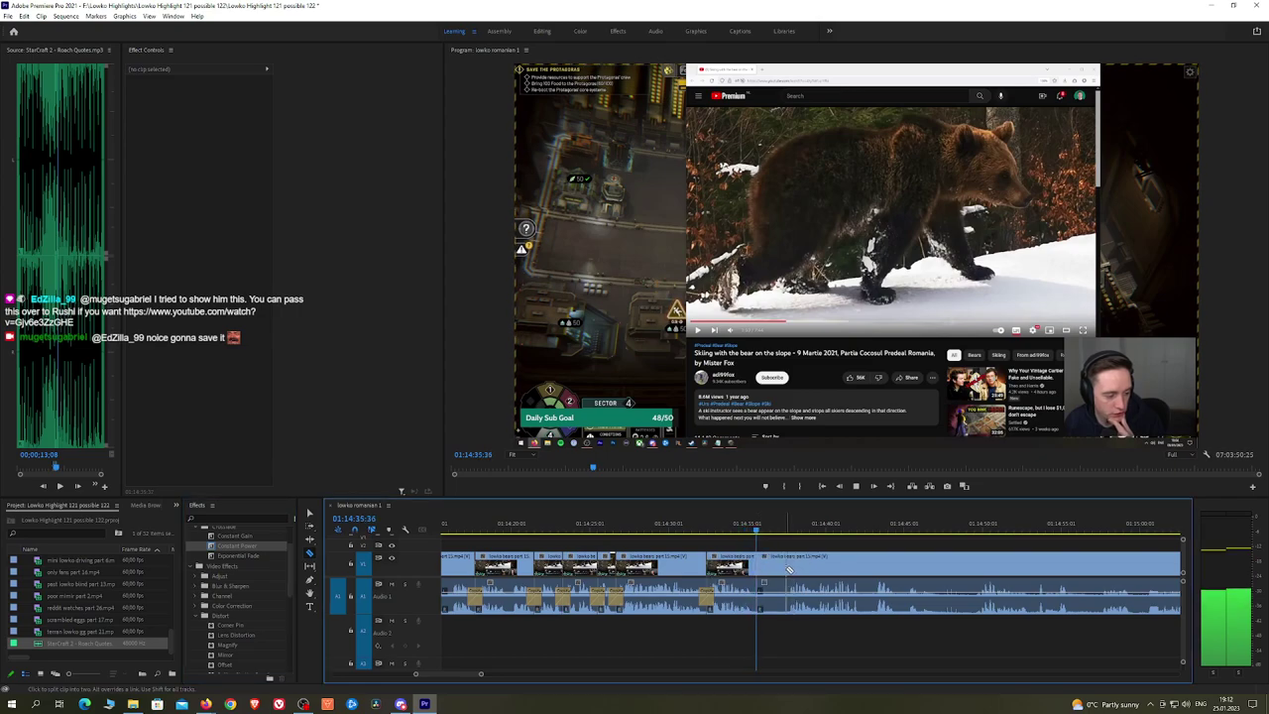
key("v")
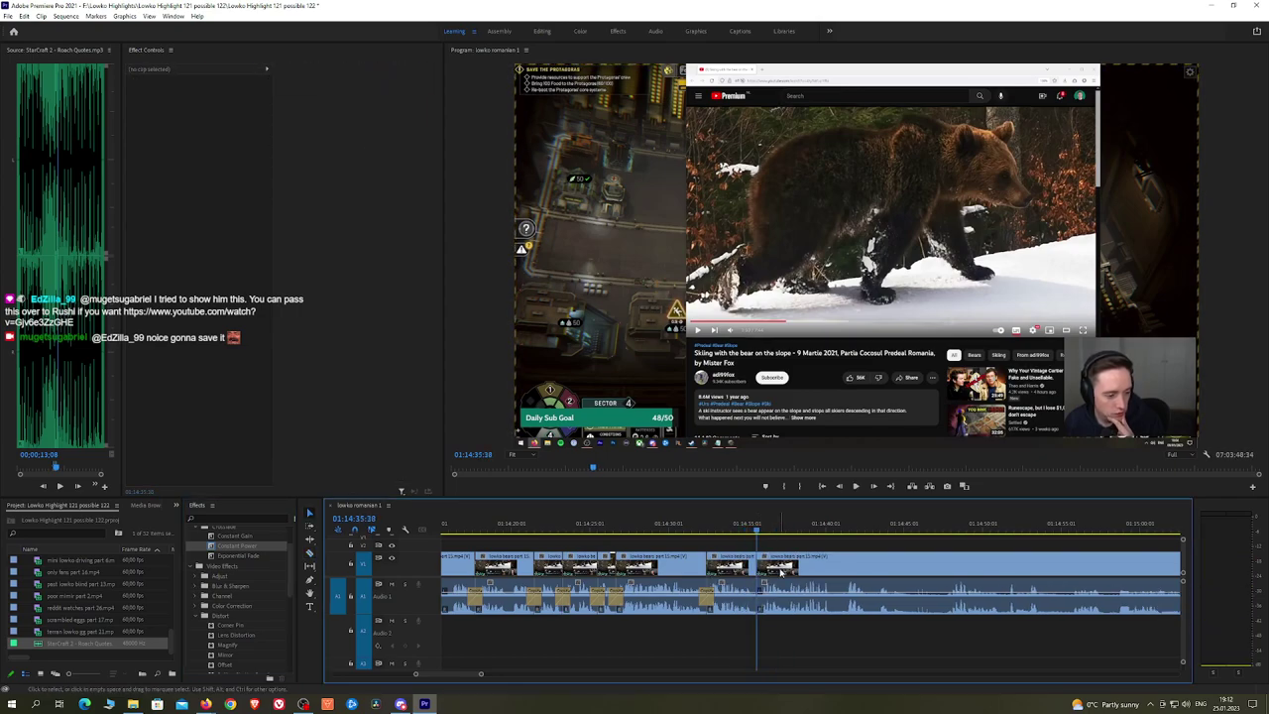
left_click(283, 547)
left_click_drag(283, 547, 757, 598)
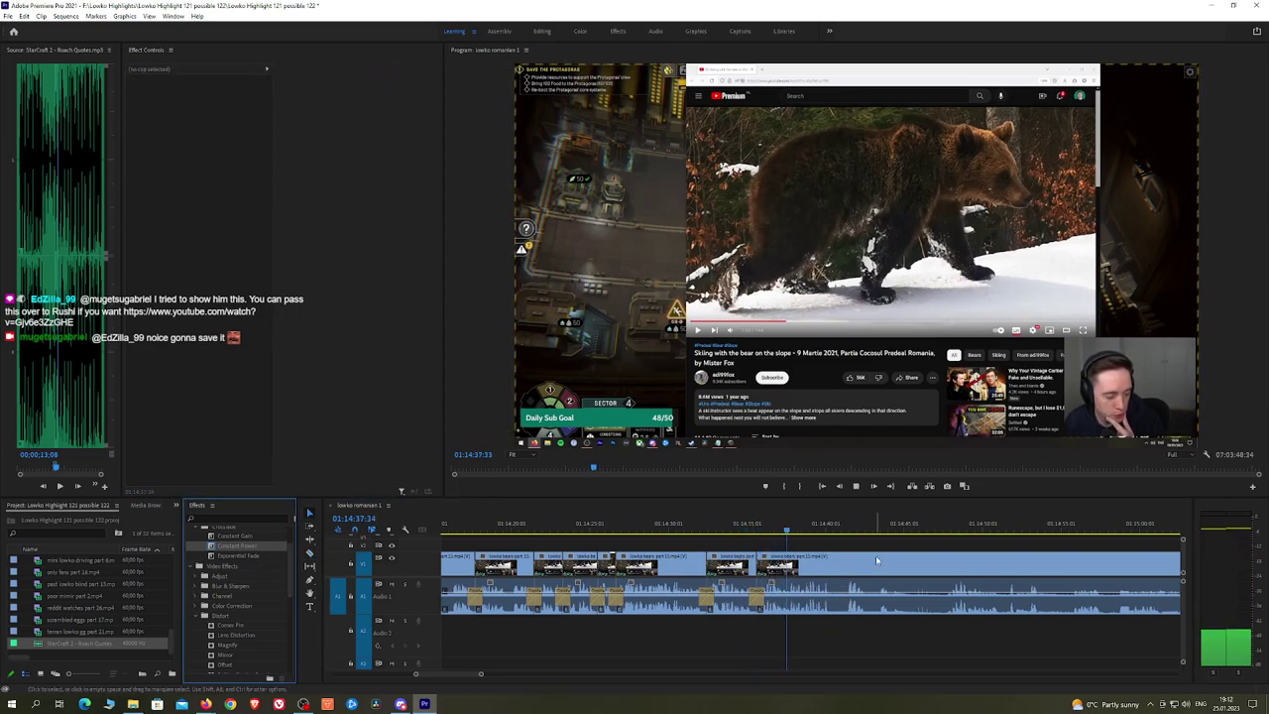
key("h")
left_click_drag(871, 541, 688, 539)
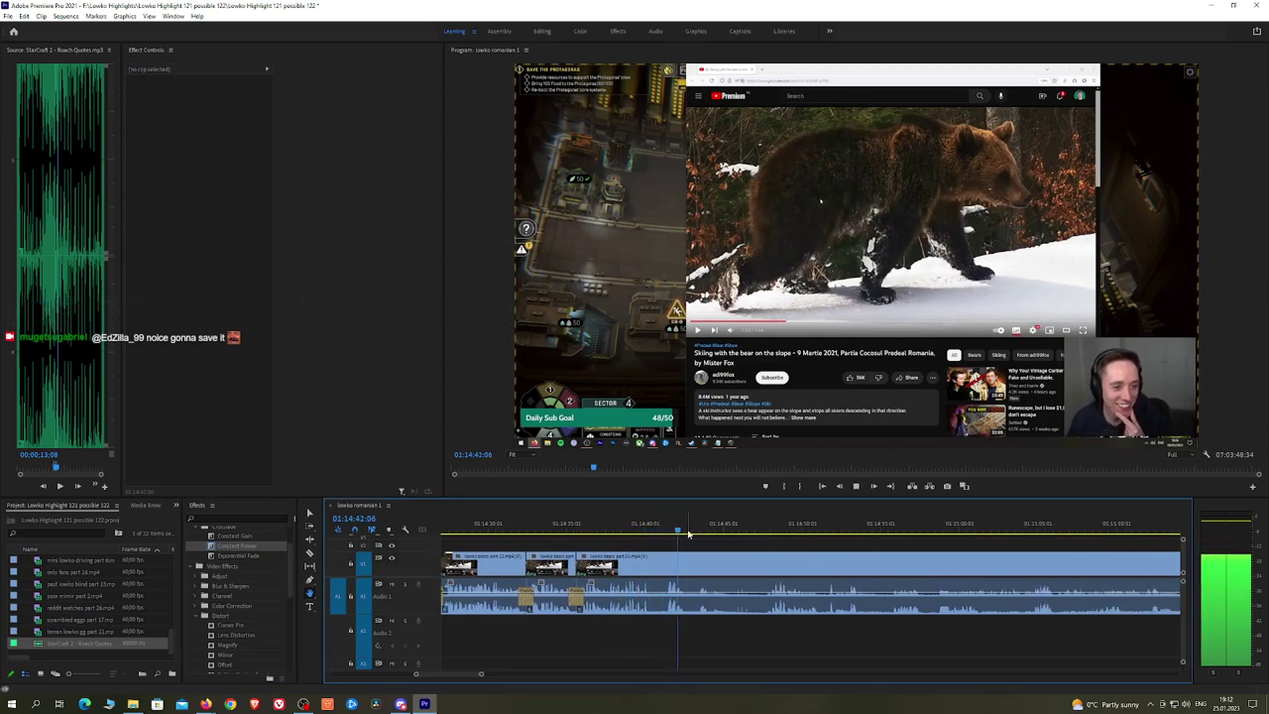
Step: Play through the bear-on-the-slope footage from 01:14:51 and make the first razor cut near 01:15:33
left_click_drag(689, 534, 744, 527)
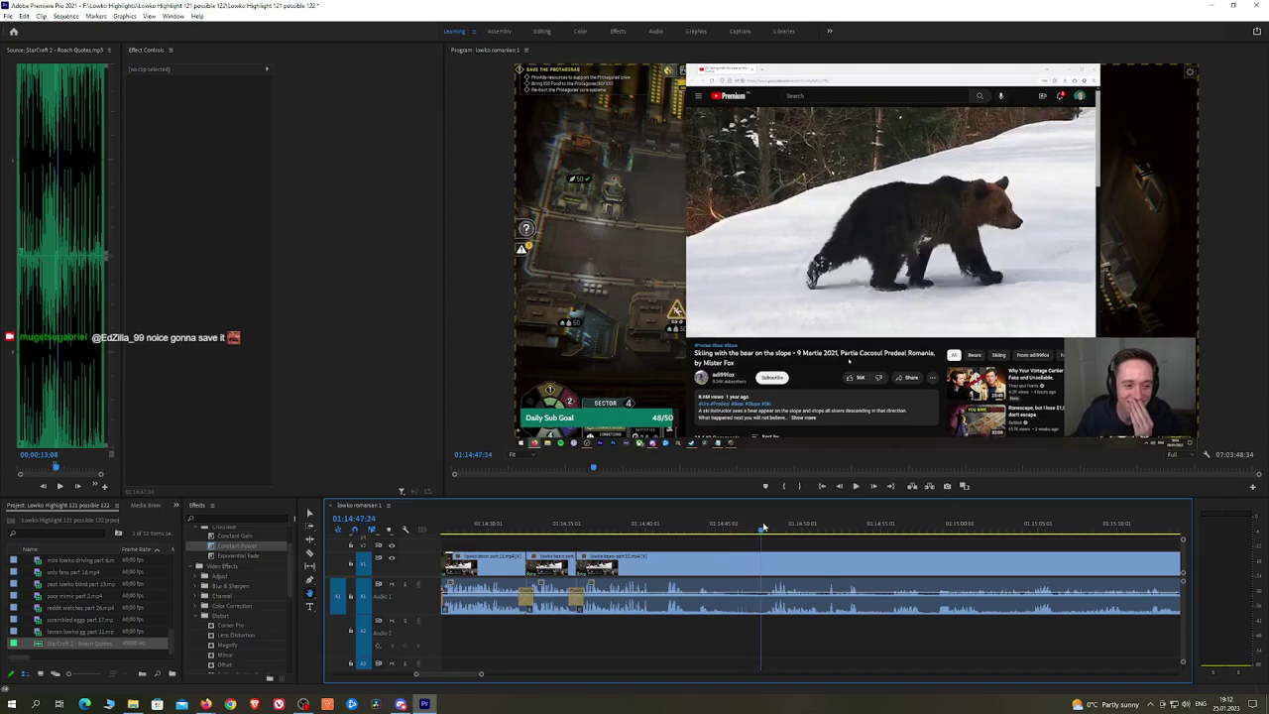
key("space")
scroll(799, 549, "down", 3)
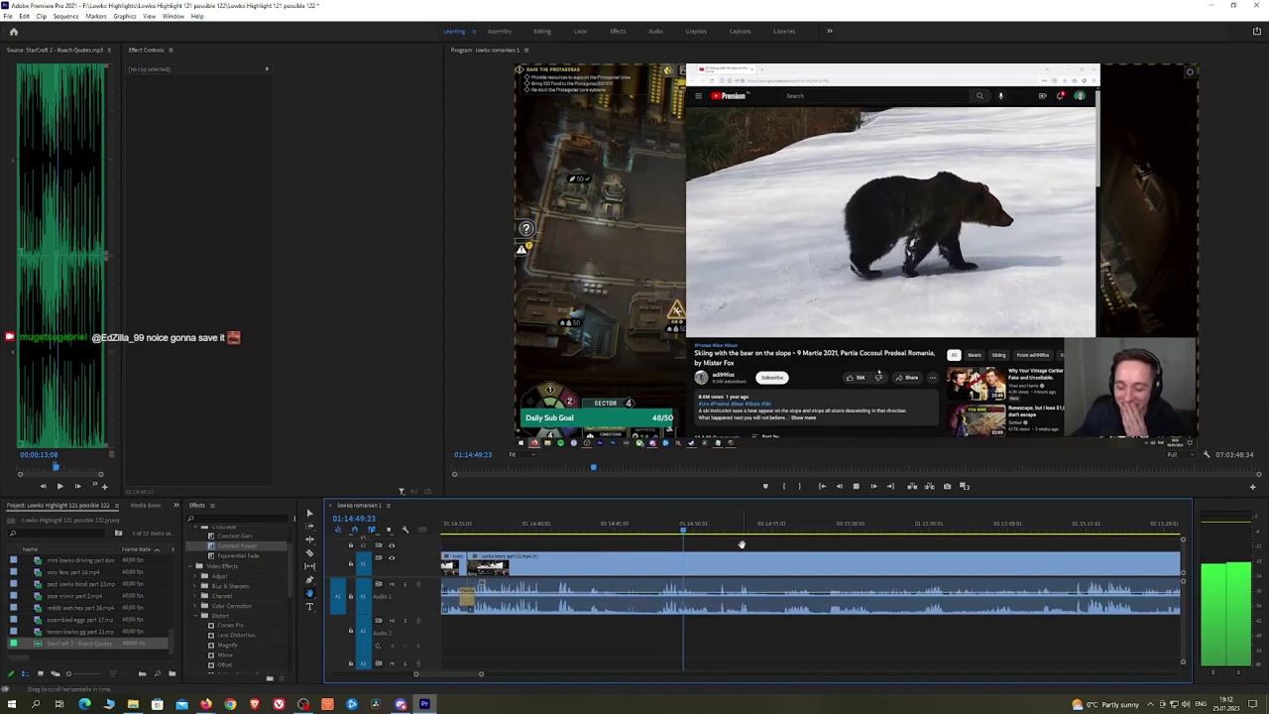
left_click(711, 529)
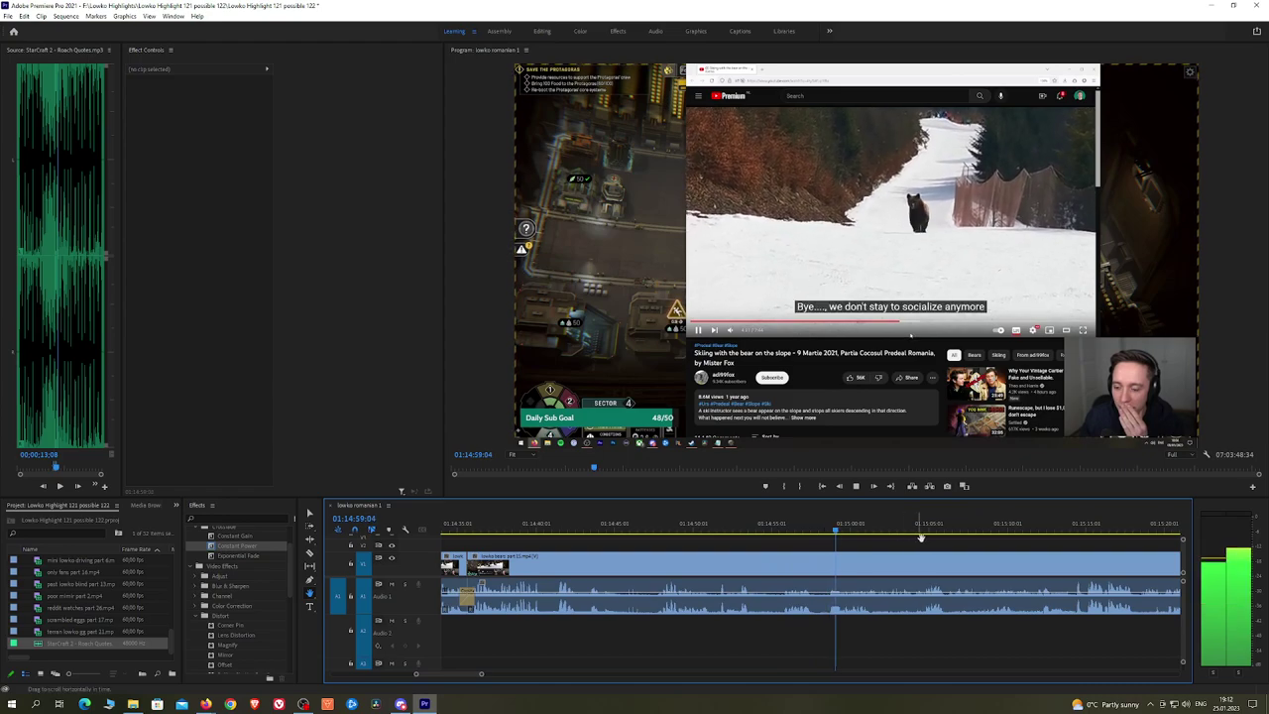
scroll(913, 539, "down", 1)
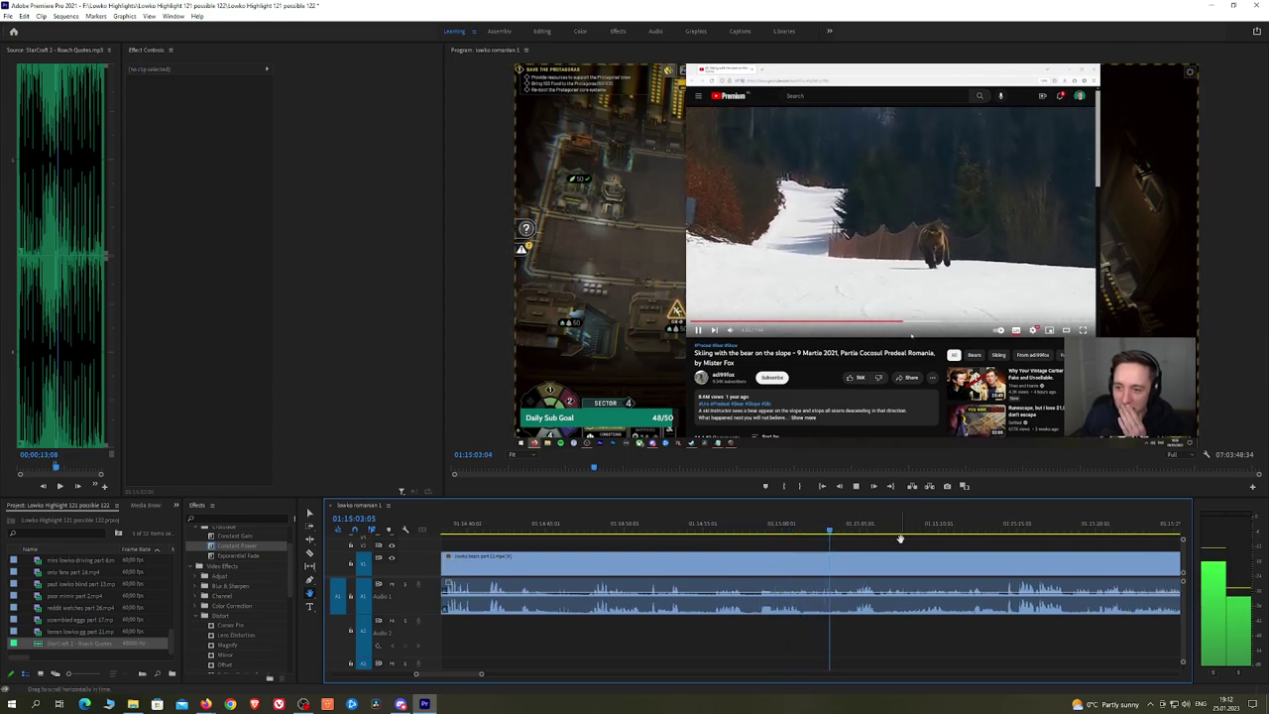
scroll(888, 537, "down", 1)
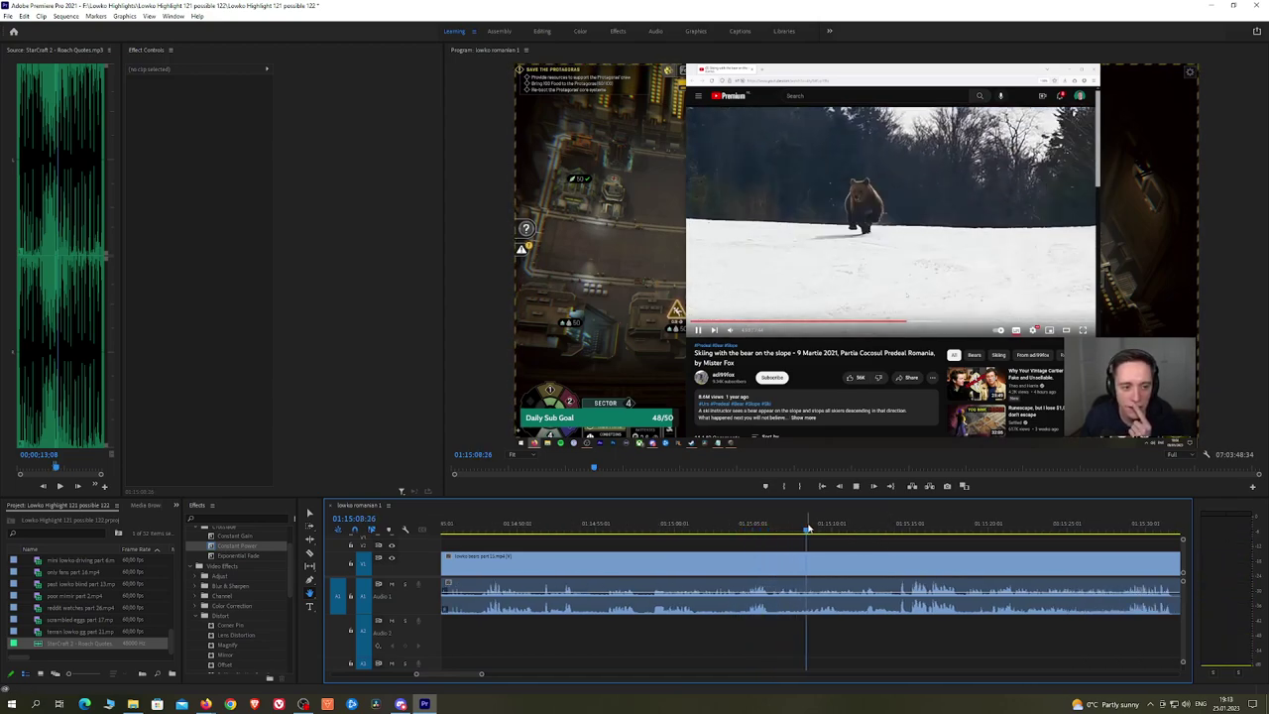
left_click(866, 530)
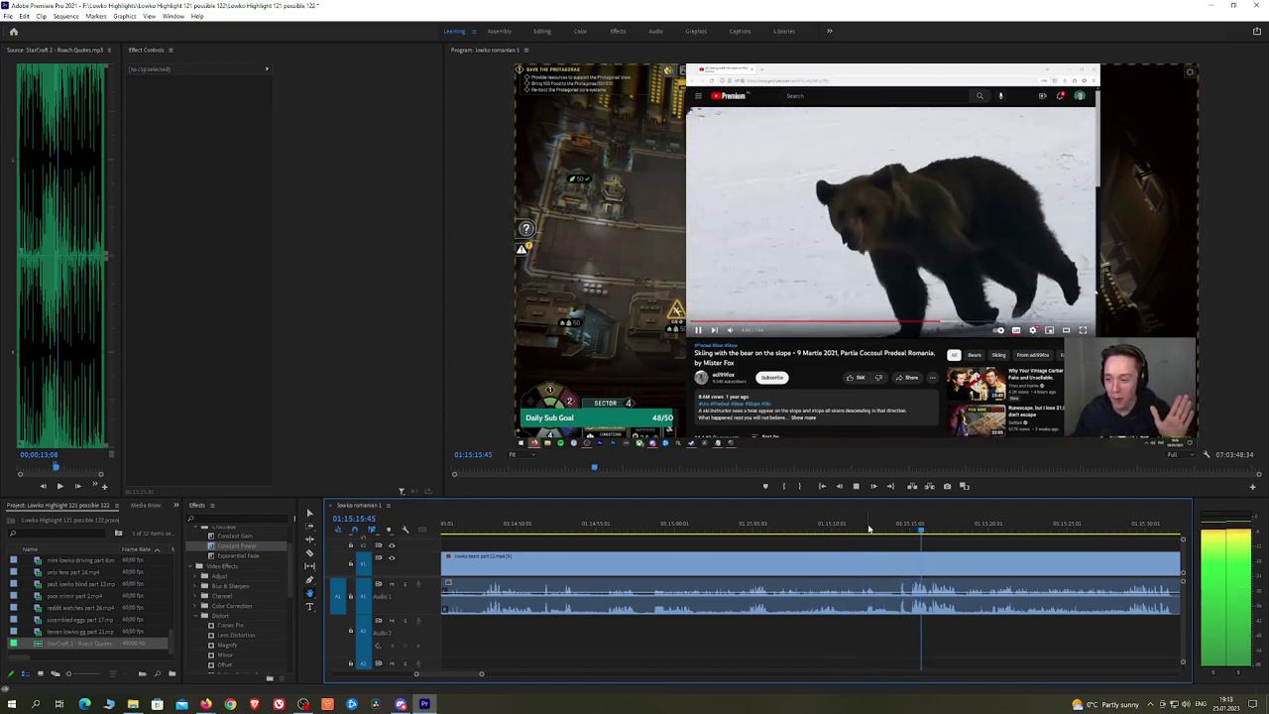
scroll(981, 545, "down", 3)
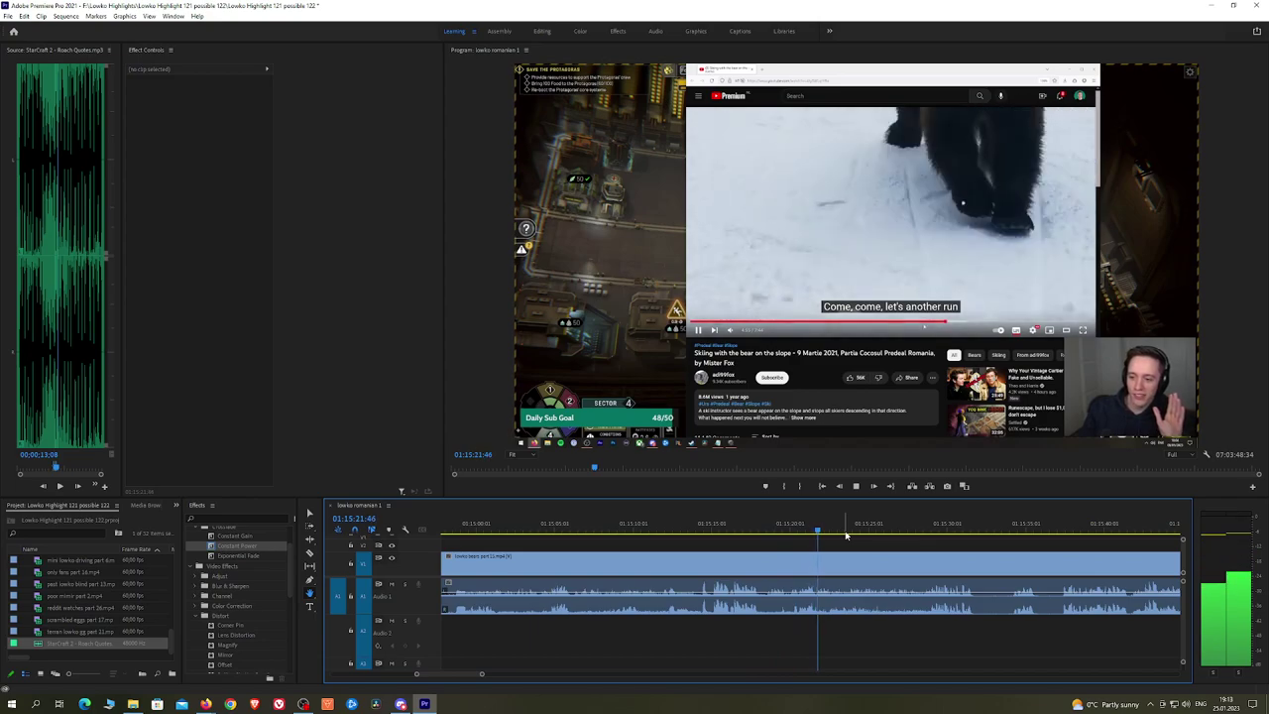
left_click_drag(971, 548, 914, 544)
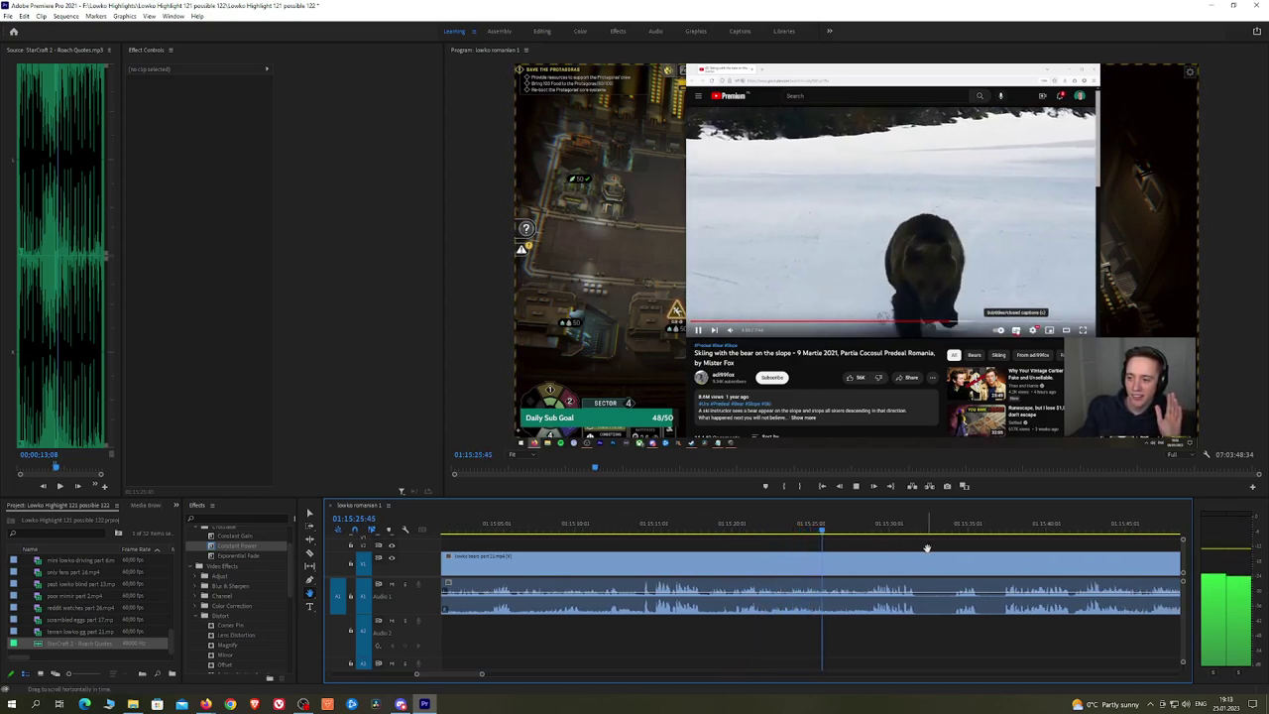
left_click_drag(987, 553, 911, 554)
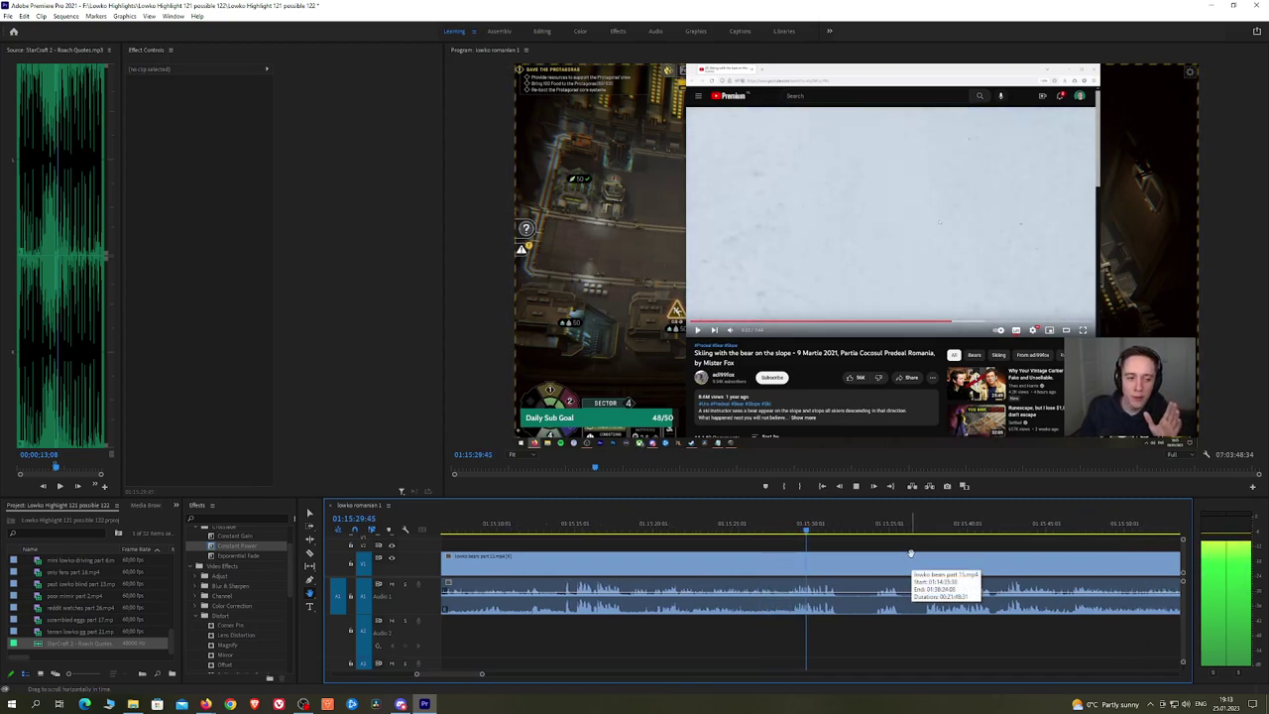
key("c")
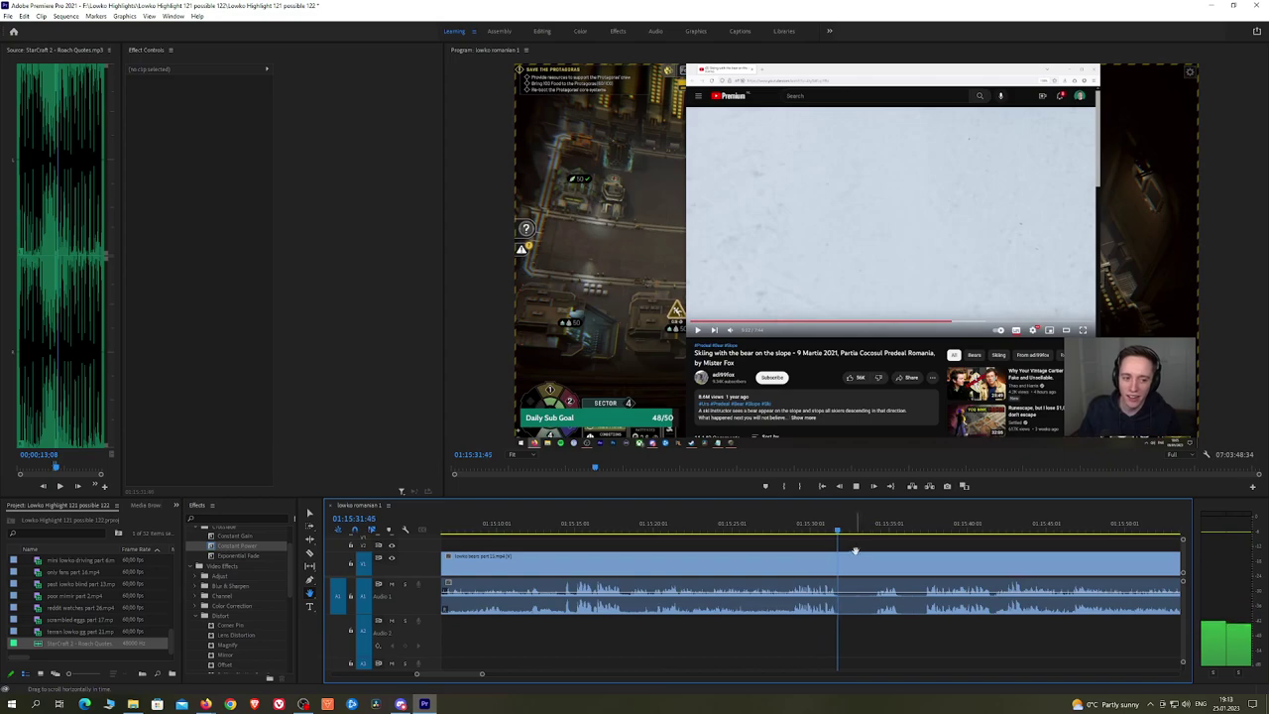
left_click(844, 558)
Step: Make the second cut, ripple-delete the short piece, and add a Constant Power crossfade
left_click(878, 559)
key("v")
left_click(859, 562)
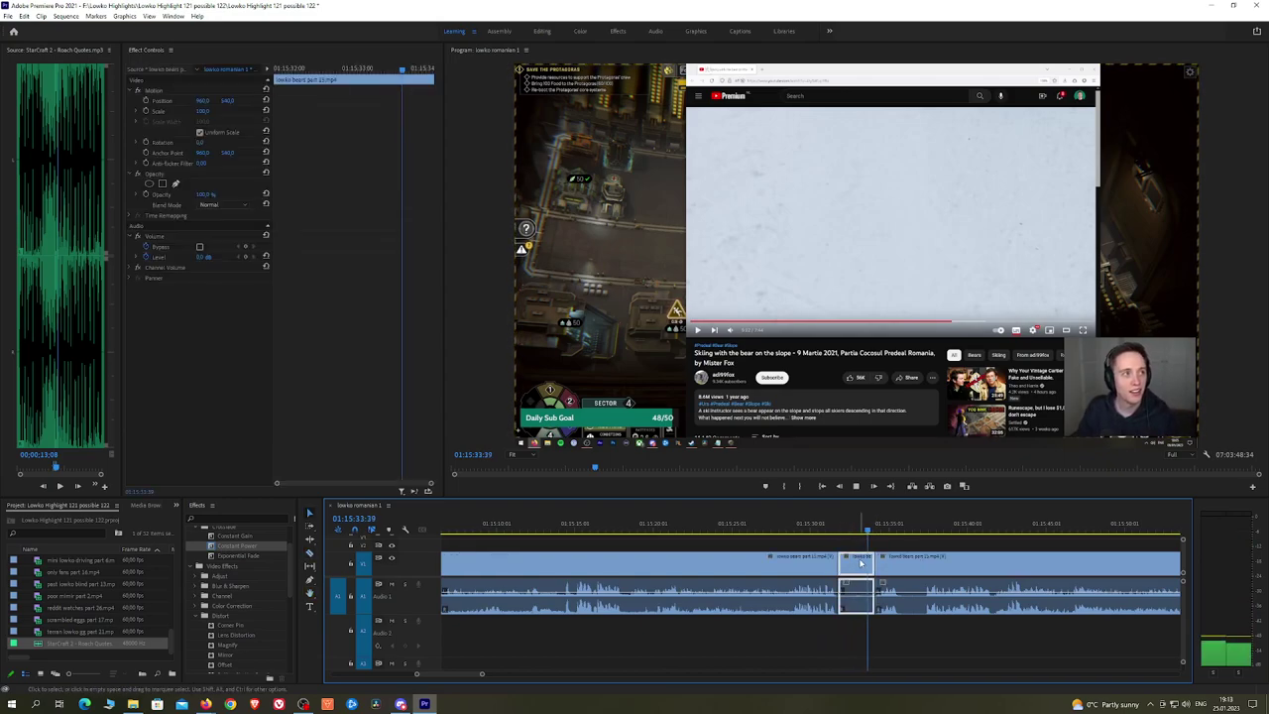
key("shift+Delete")
left_click_drag(253, 547, 841, 597)
Step: Razor and ripple-delete another short piece, then crossfade its audio cut with Constant Power
key("c")
left_click(866, 568)
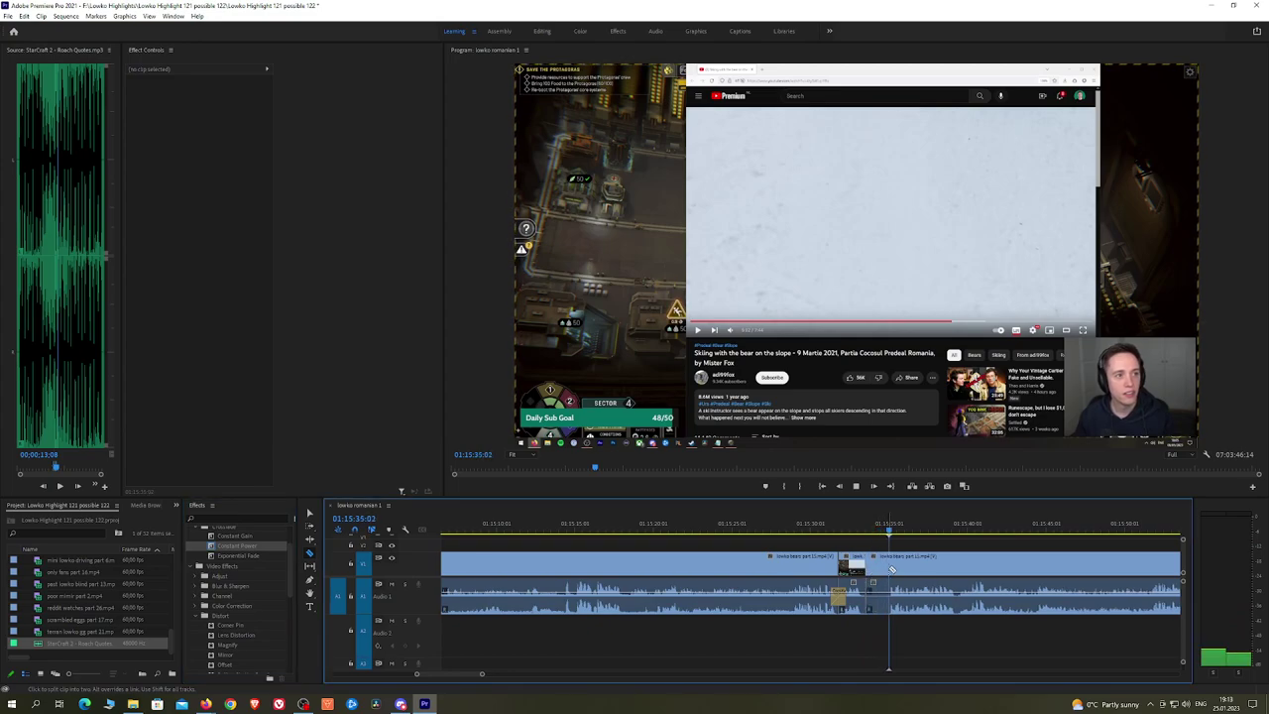
key("v")
left_click(878, 566)
key("shift+Delete")
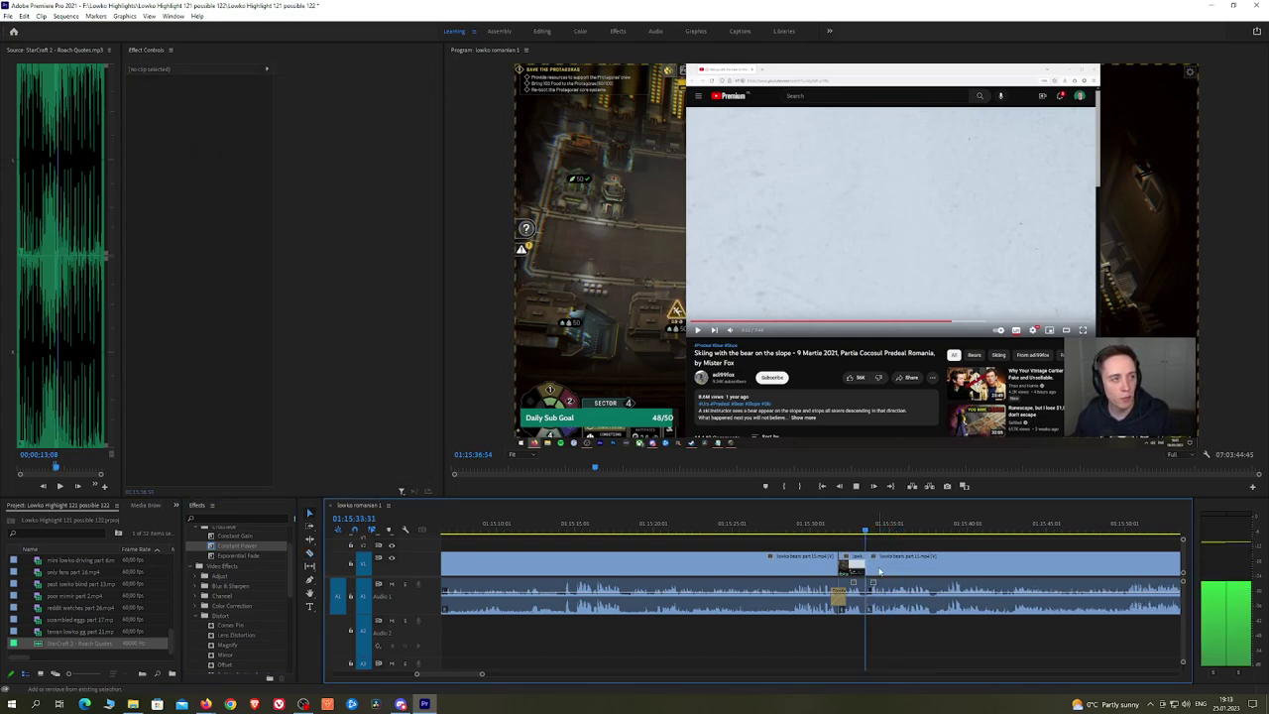
left_click_drag(264, 551, 714, 539)
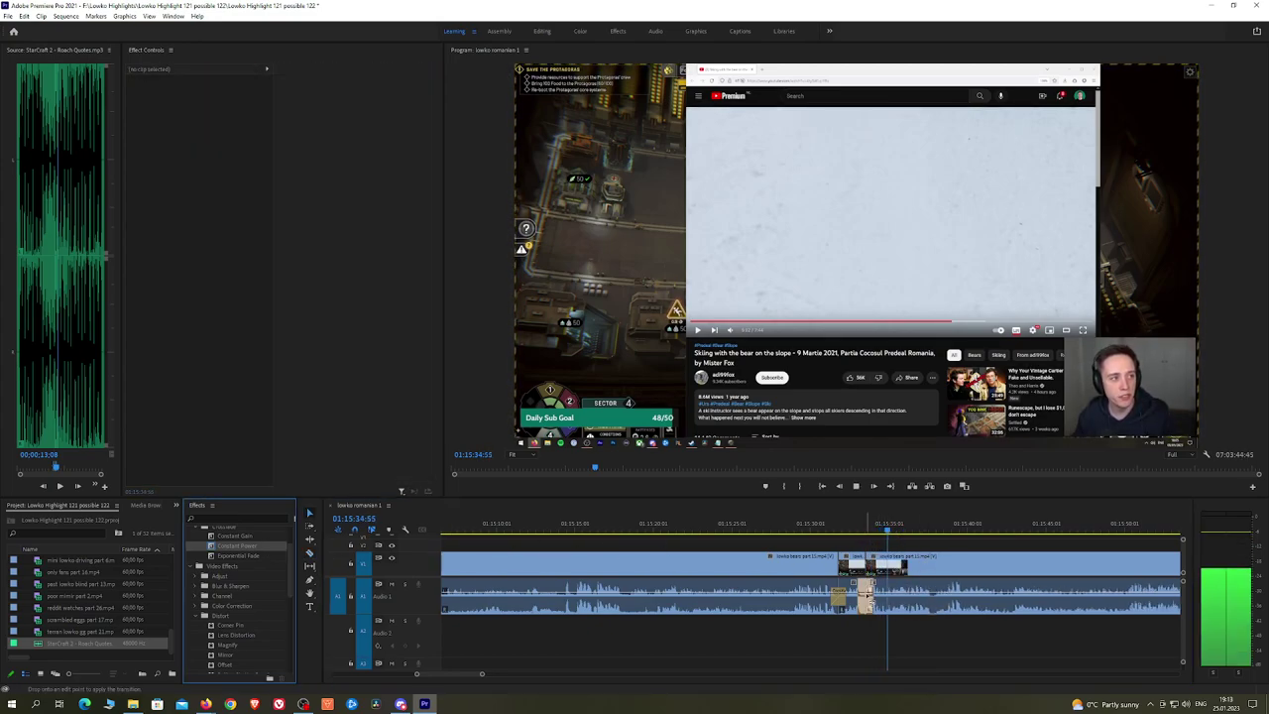
left_click_drag(868, 595, 868, 595)
Step: Review further along the footage and split the clip at the playhead near 01:16:05
key("h")
left_click_drag(1039, 539, 821, 536)
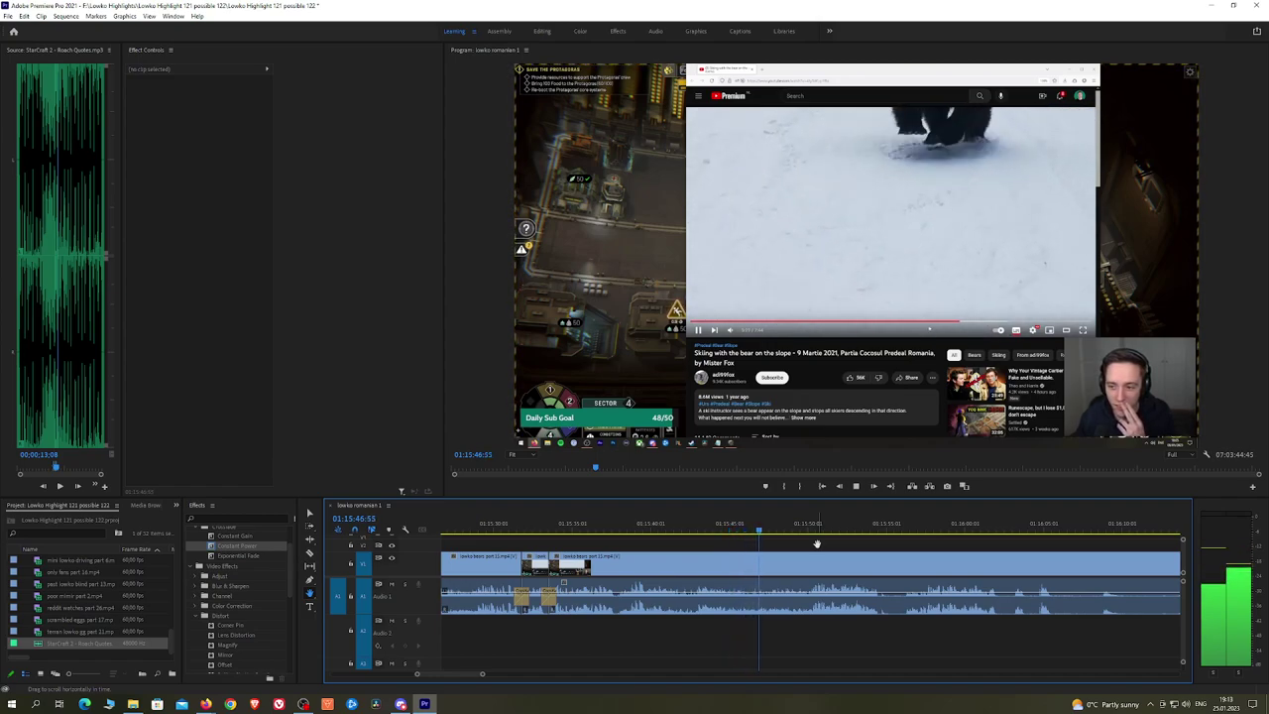
left_click(800, 529)
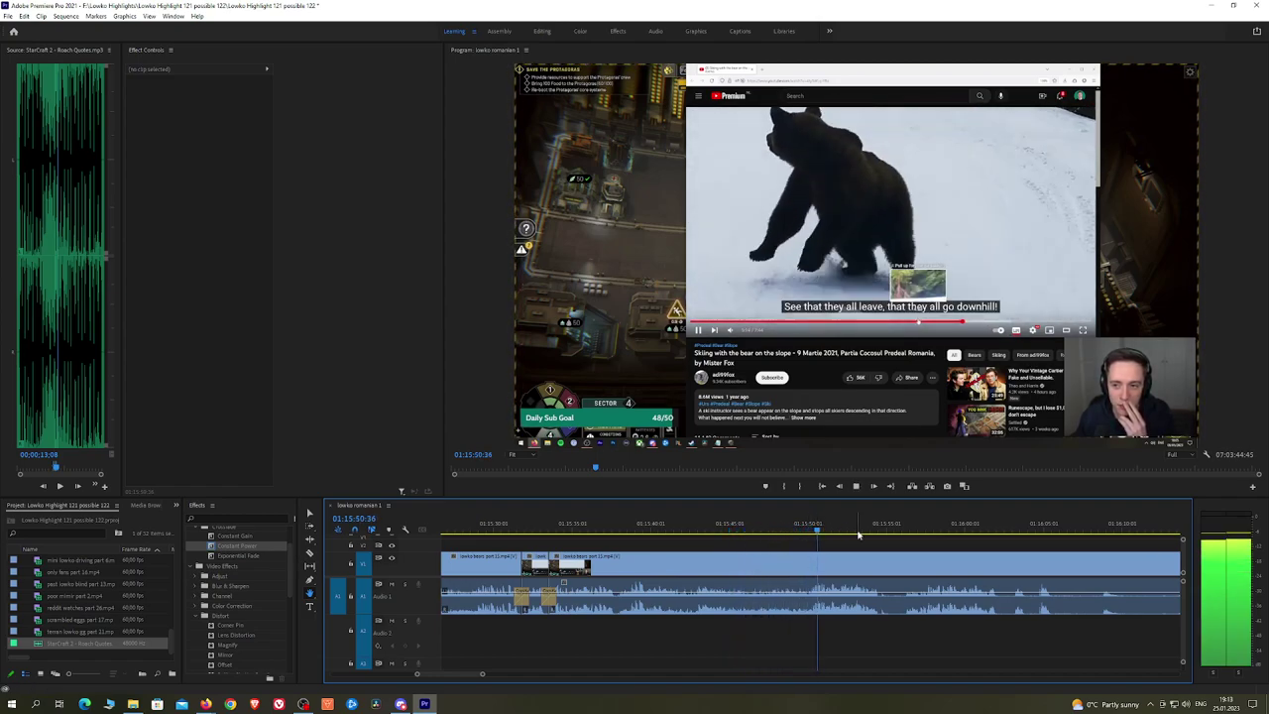
scroll(860, 537, "down", 3)
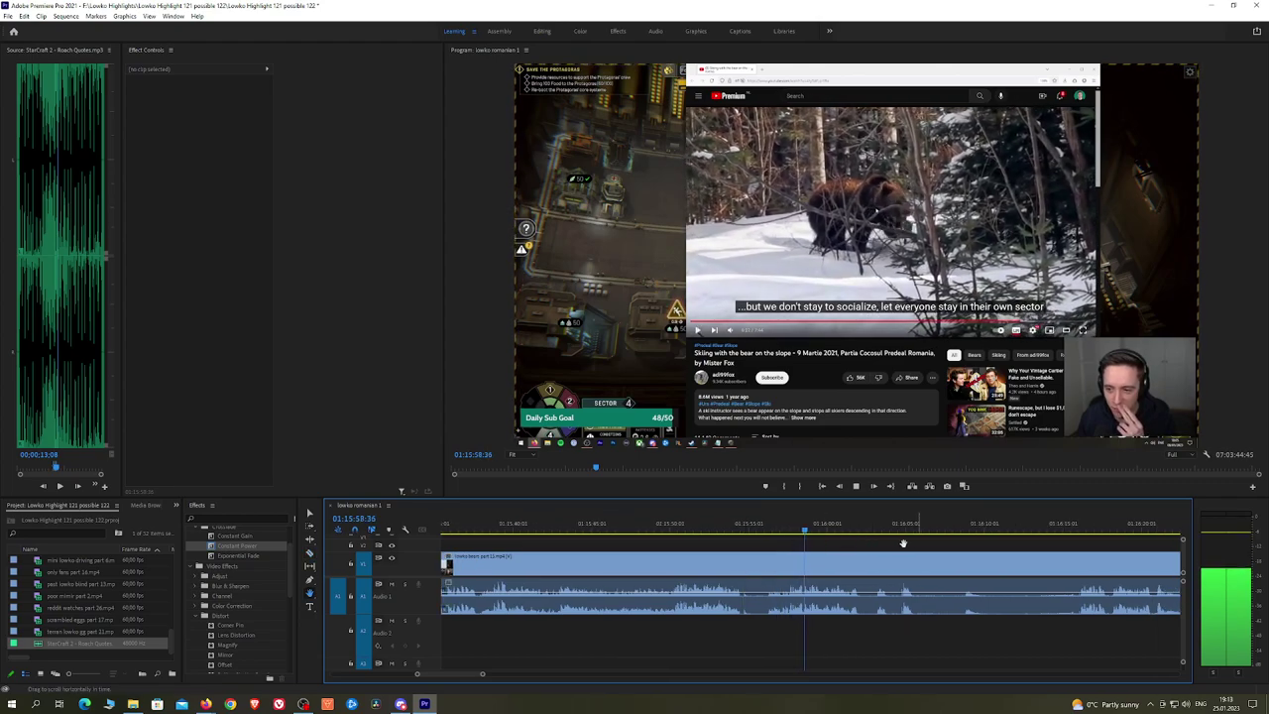
left_click_drag(903, 543, 838, 543)
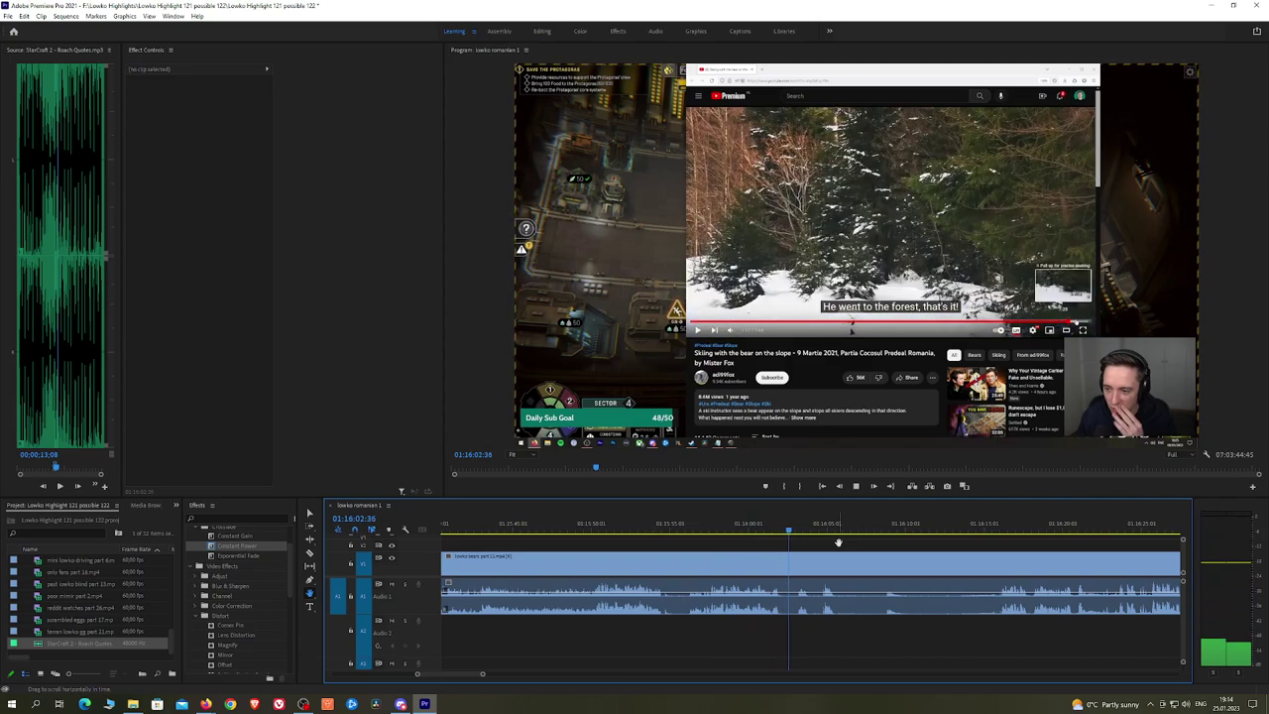
left_click_drag(878, 547, 781, 546)
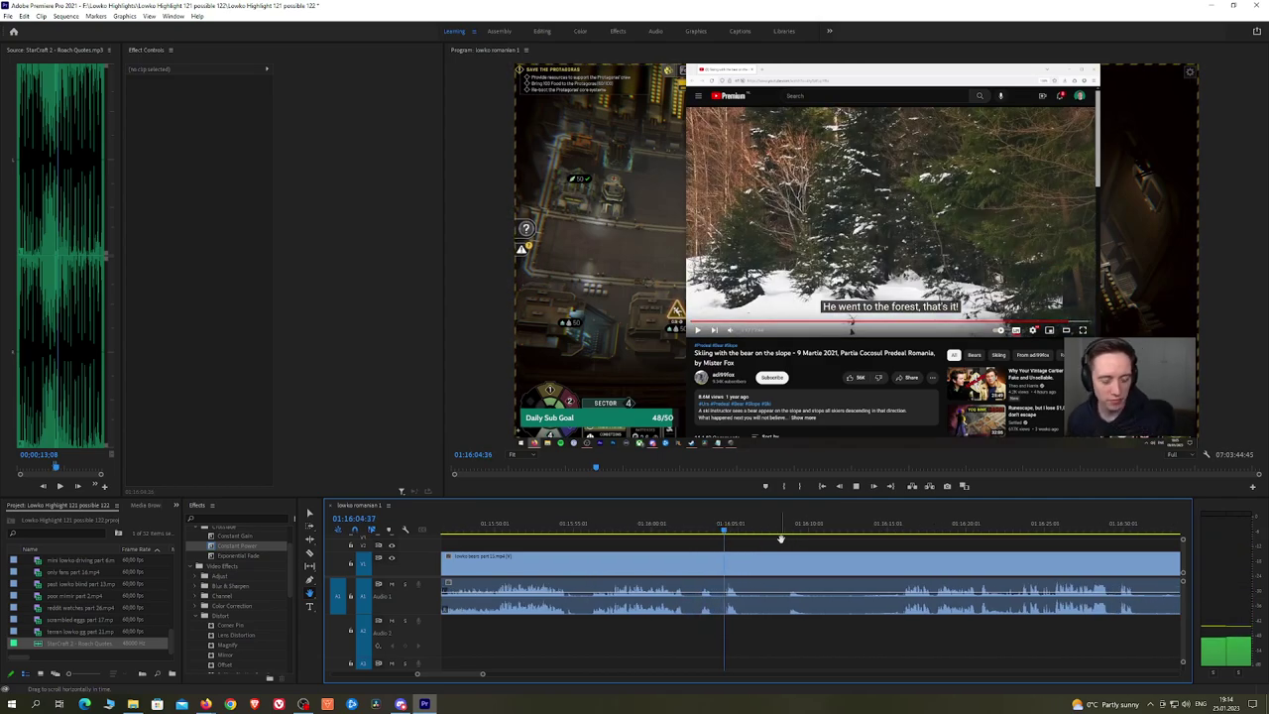
key("space")
key("c")
left_click(744, 562)
scroll(742, 565, "up", 4)
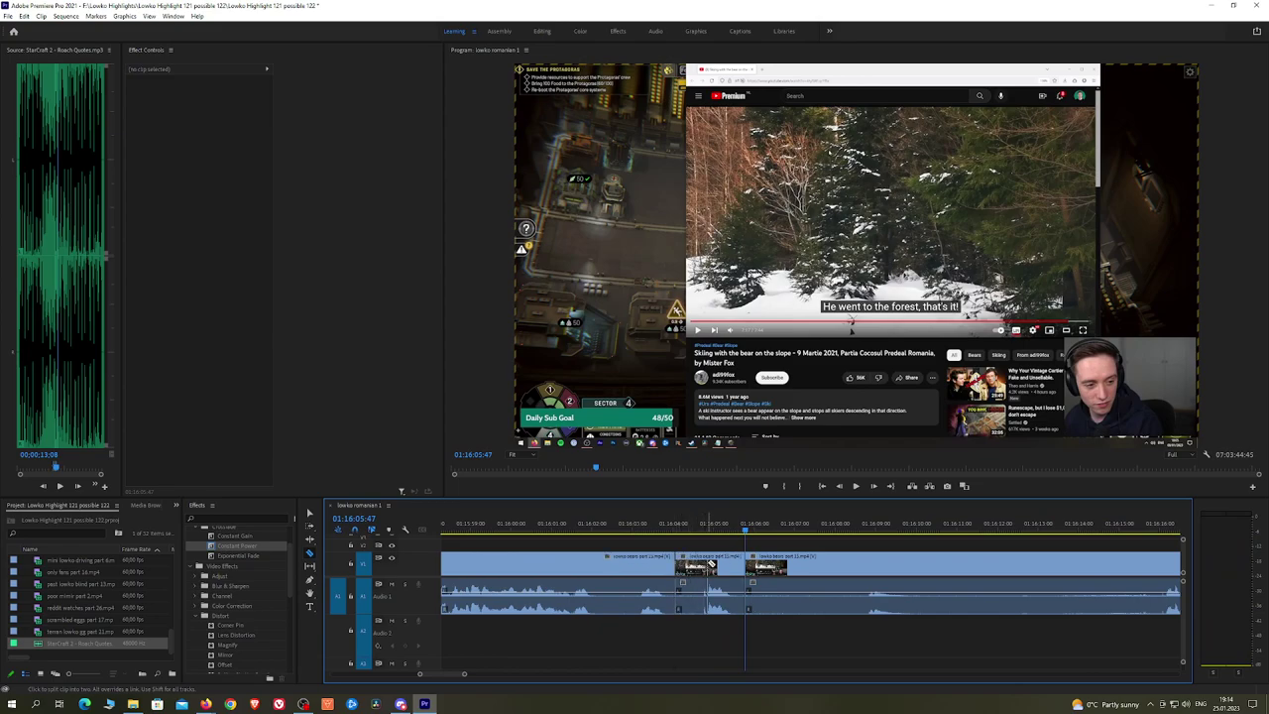
Step: Ripple-delete the short piece at 01:16:05 and review the resulting edit
key("shift+Delete")
left_click(842, 522)
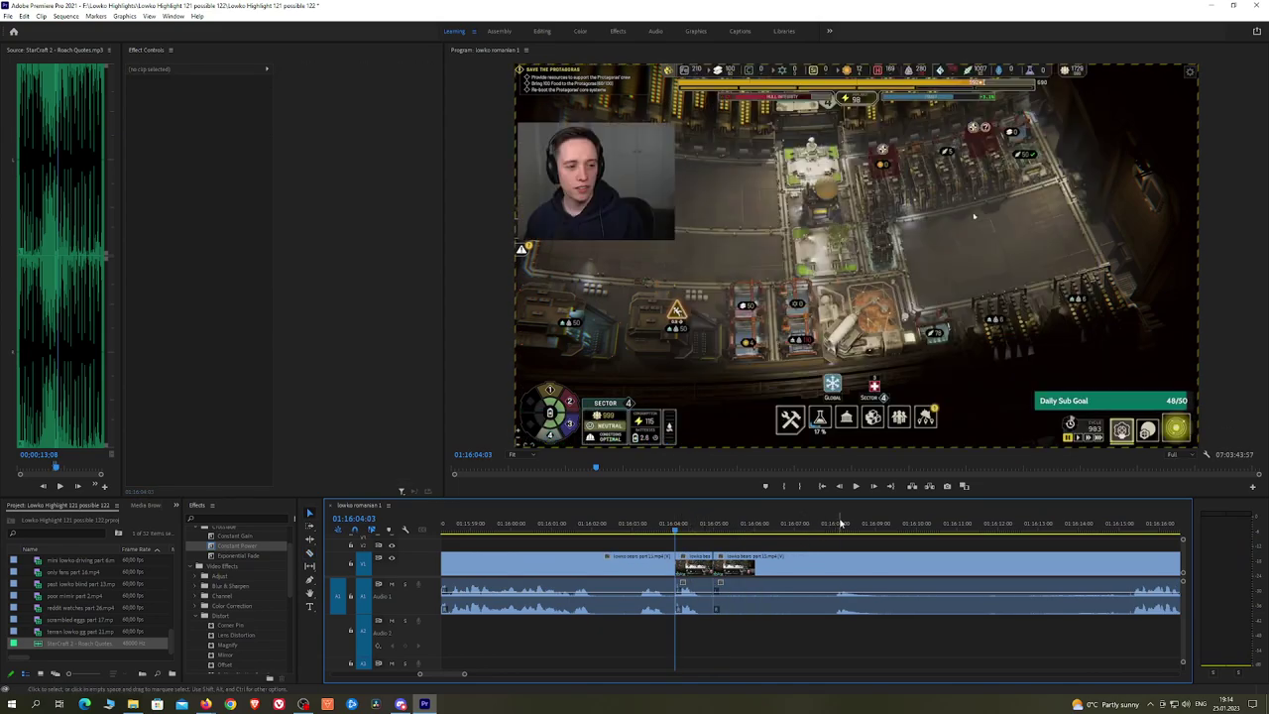
key("space")
left_click(1117, 525)
Step: Zoom the timeline out, split at the next cut point, and ripple-delete the piece before it
key("space")
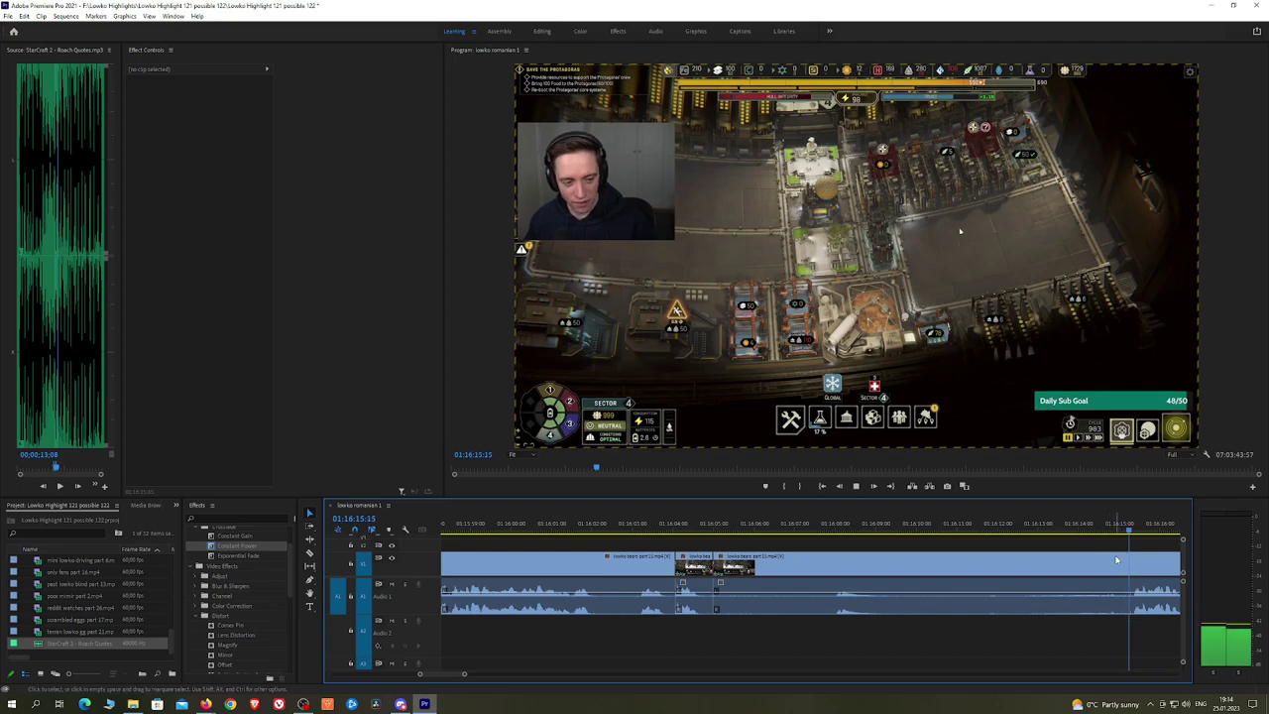
scroll(1121, 561, "down", 5)
key("c")
key("minus")
key("space")
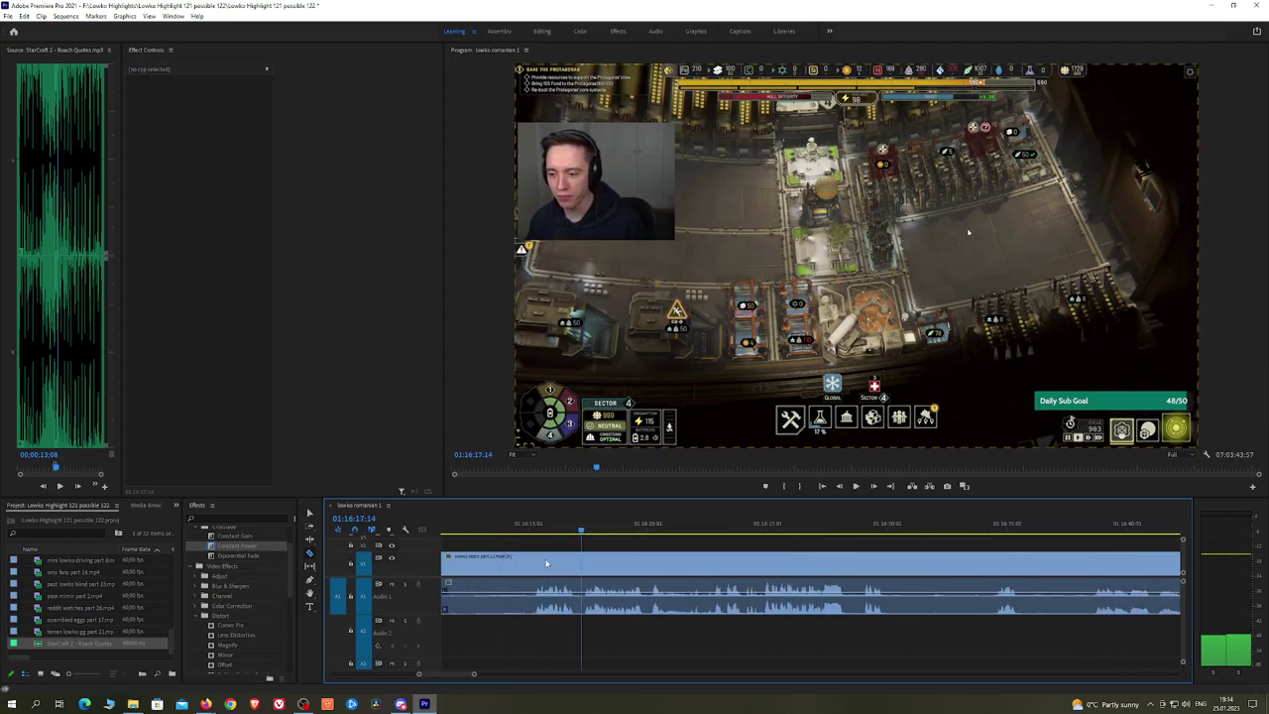
left_click(529, 561)
key("v")
left_click(520, 561)
key("shift+Delete")
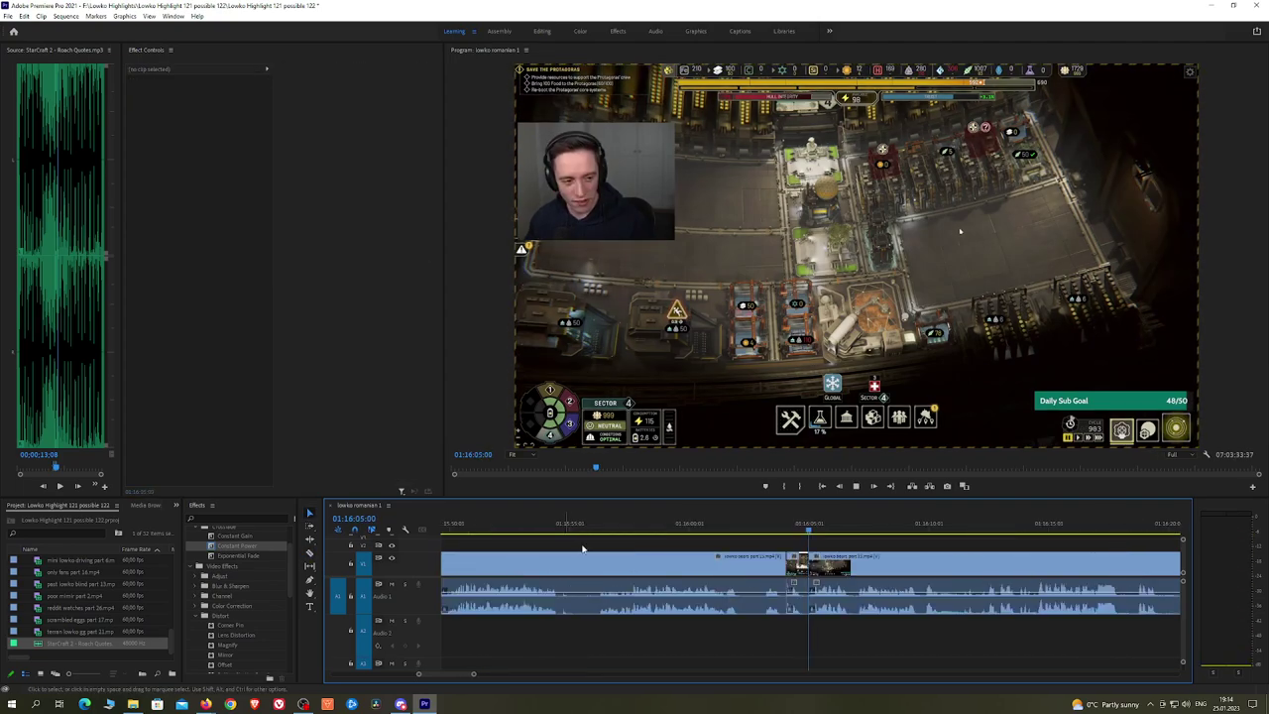
key("space")
Step: Play on from 01:16:11 and split the clip at the start of the next dull stretch
scroll(943, 542, "down", 6)
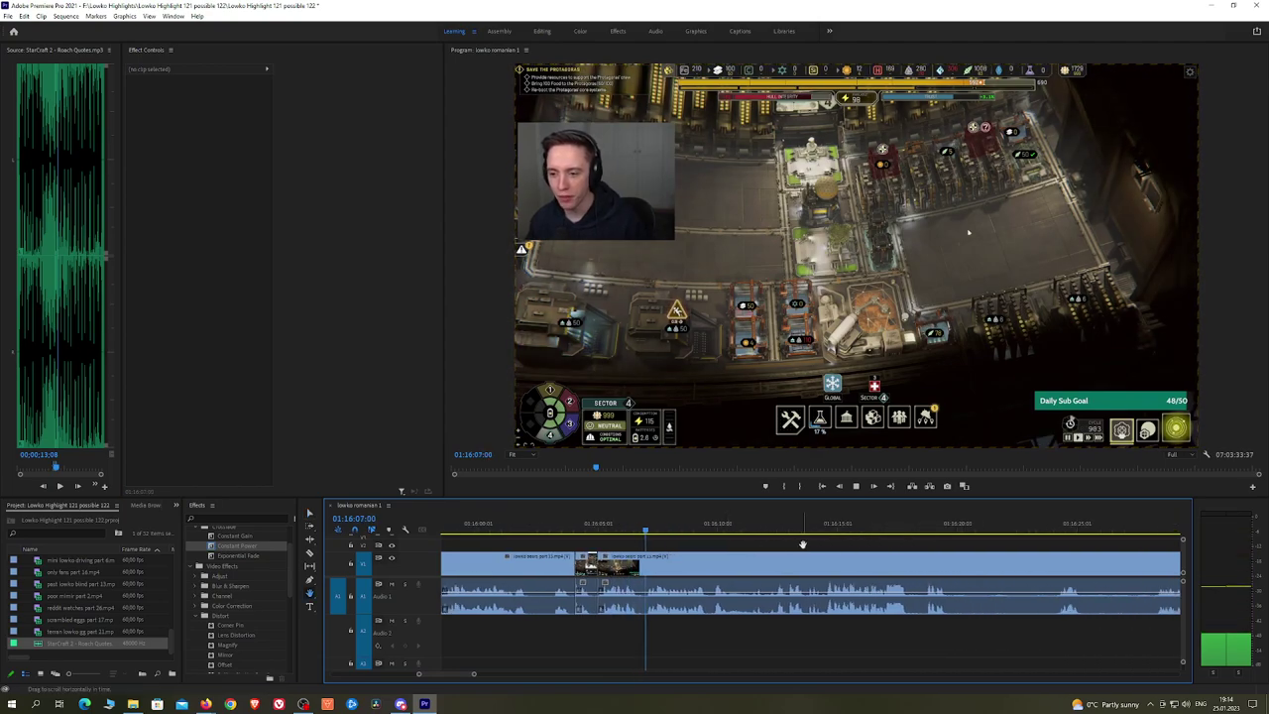
scroll(732, 535, "down", 1)
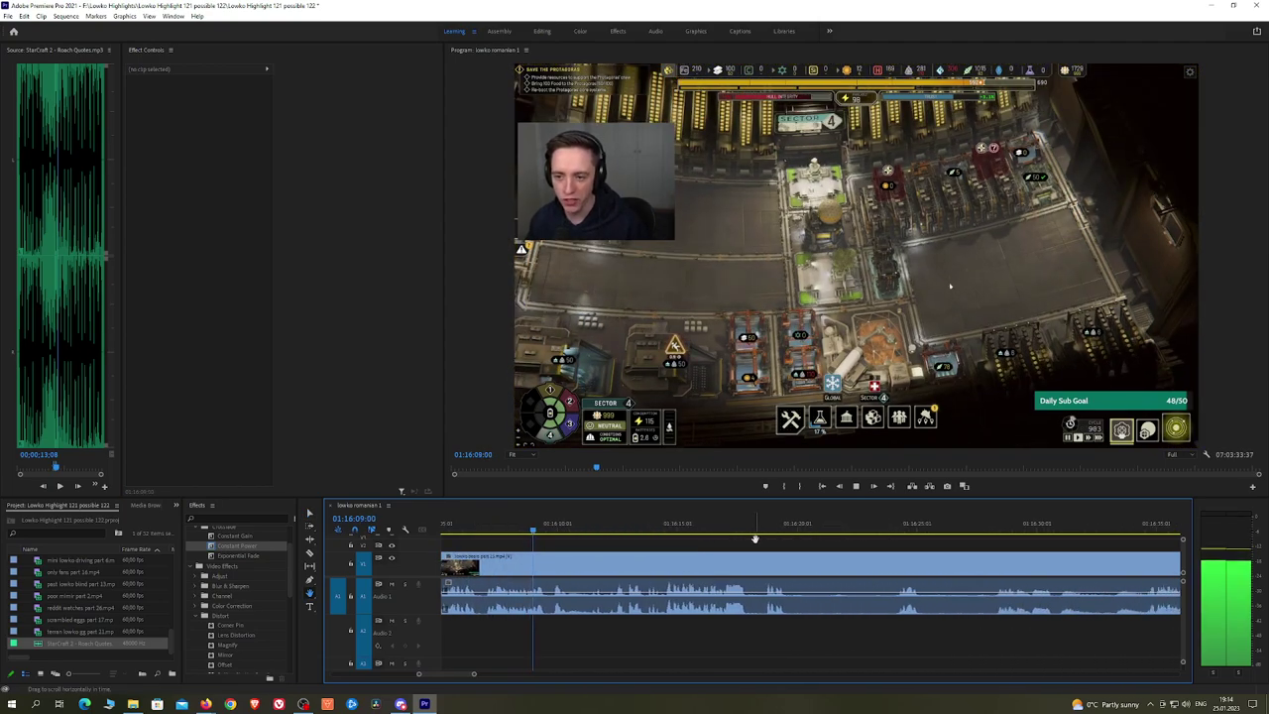
left_click(592, 530)
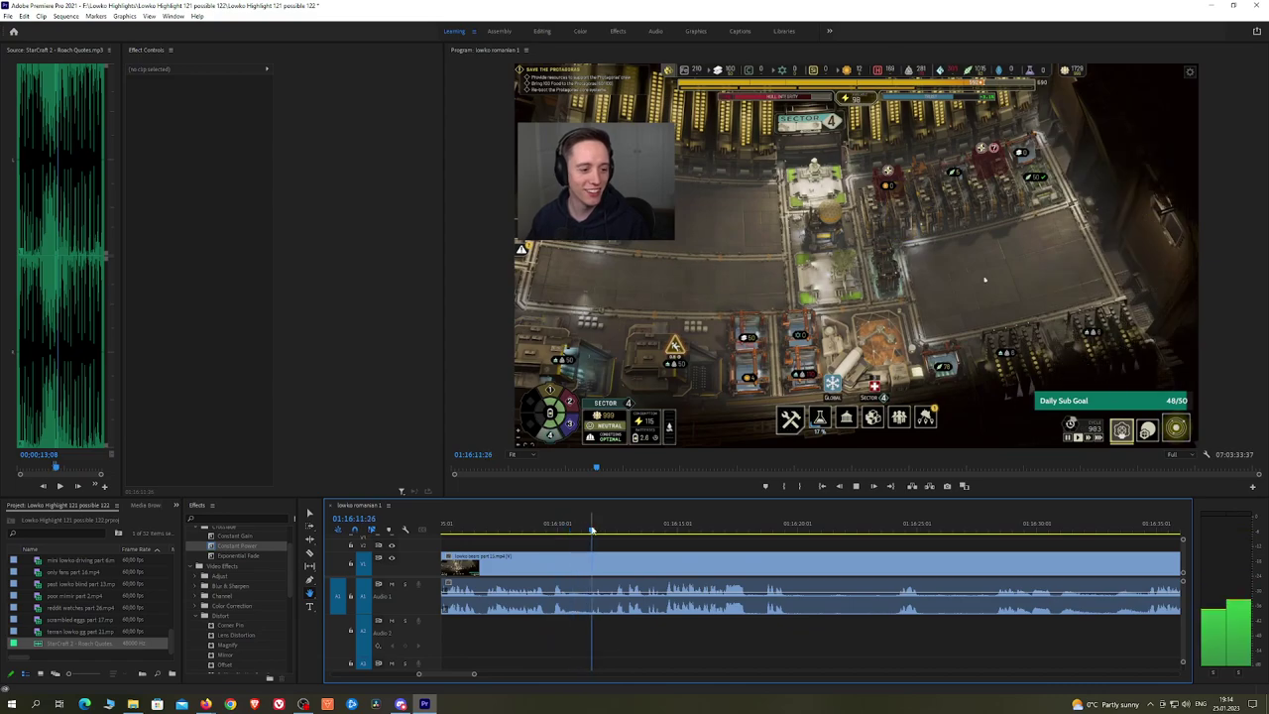
scroll(709, 543, "down", 3)
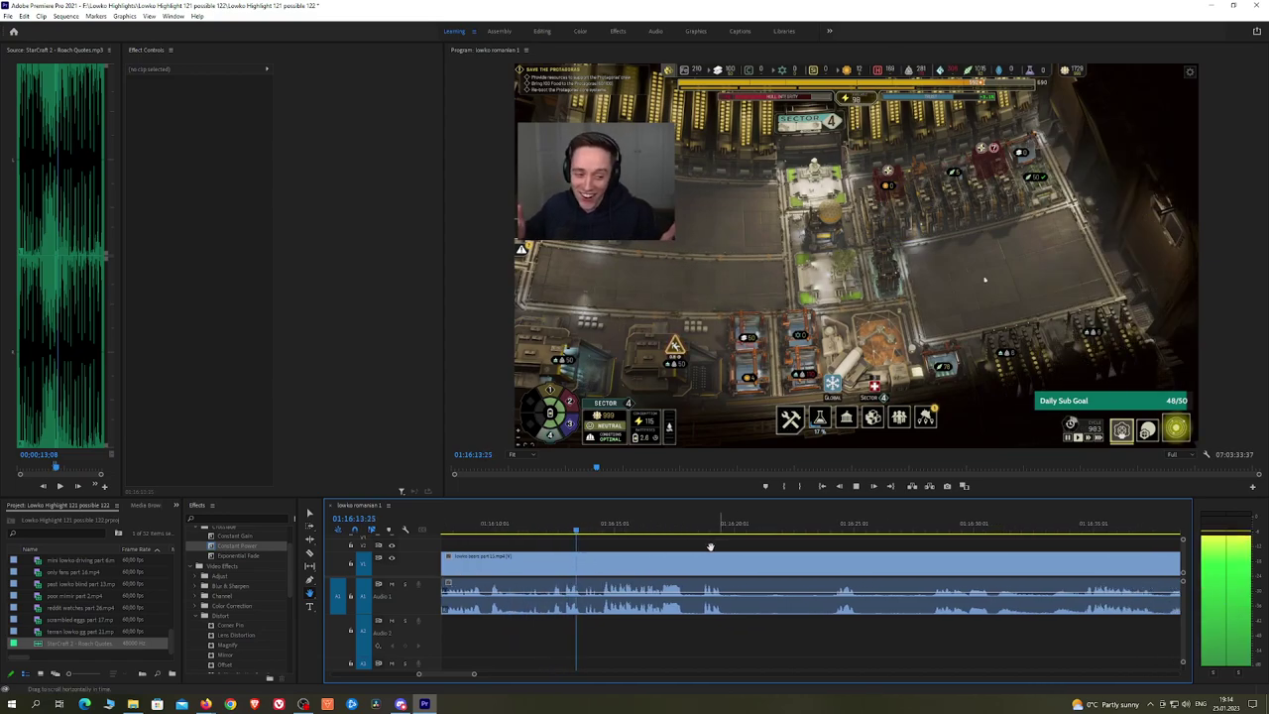
scroll(695, 536, "down", 1)
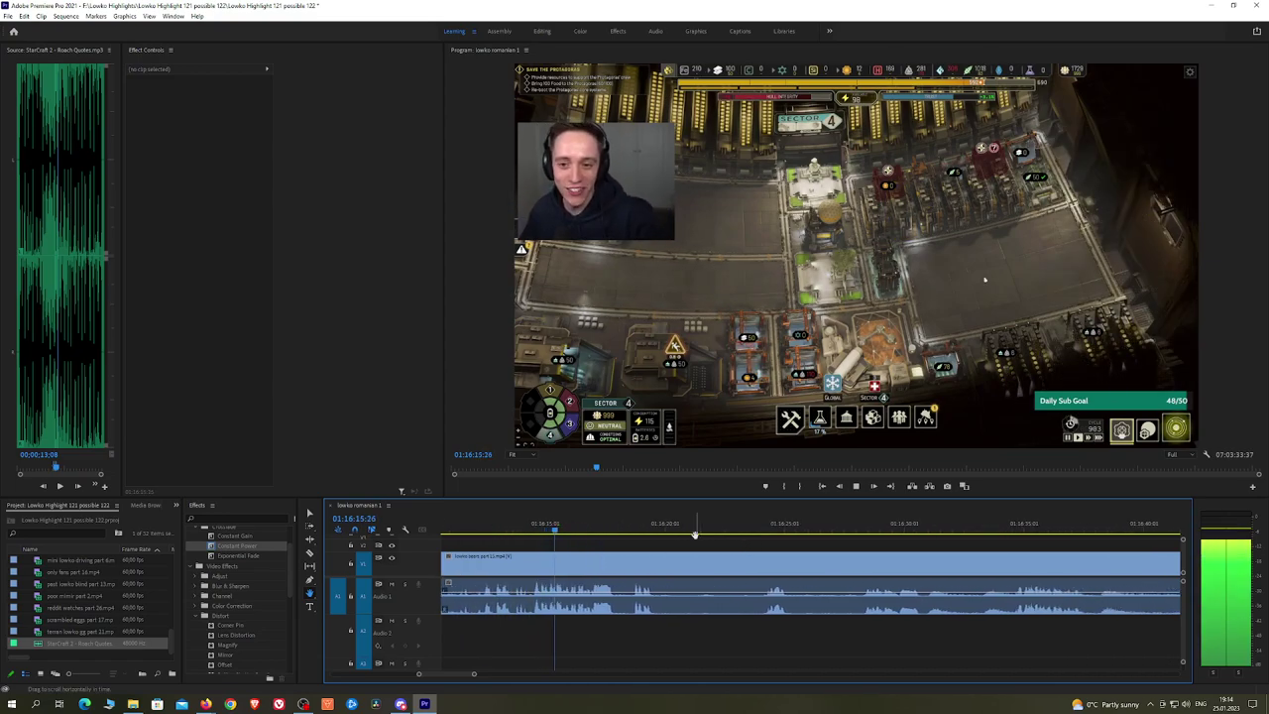
scroll(695, 536, "down", 2)
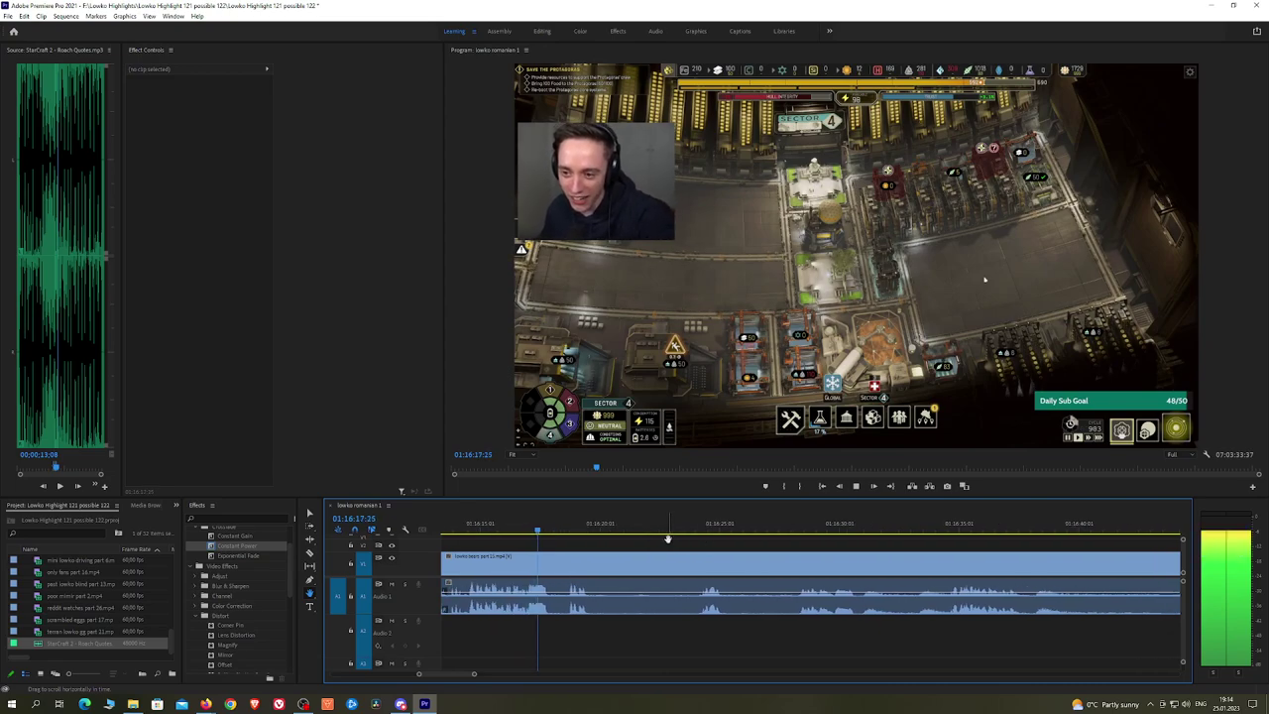
key("space")
key("c")
left_click(597, 559)
key("space")
Step: Split the clip at a later moment and ripple-delete the dull piece before the cut
left_click(703, 527)
key("space")
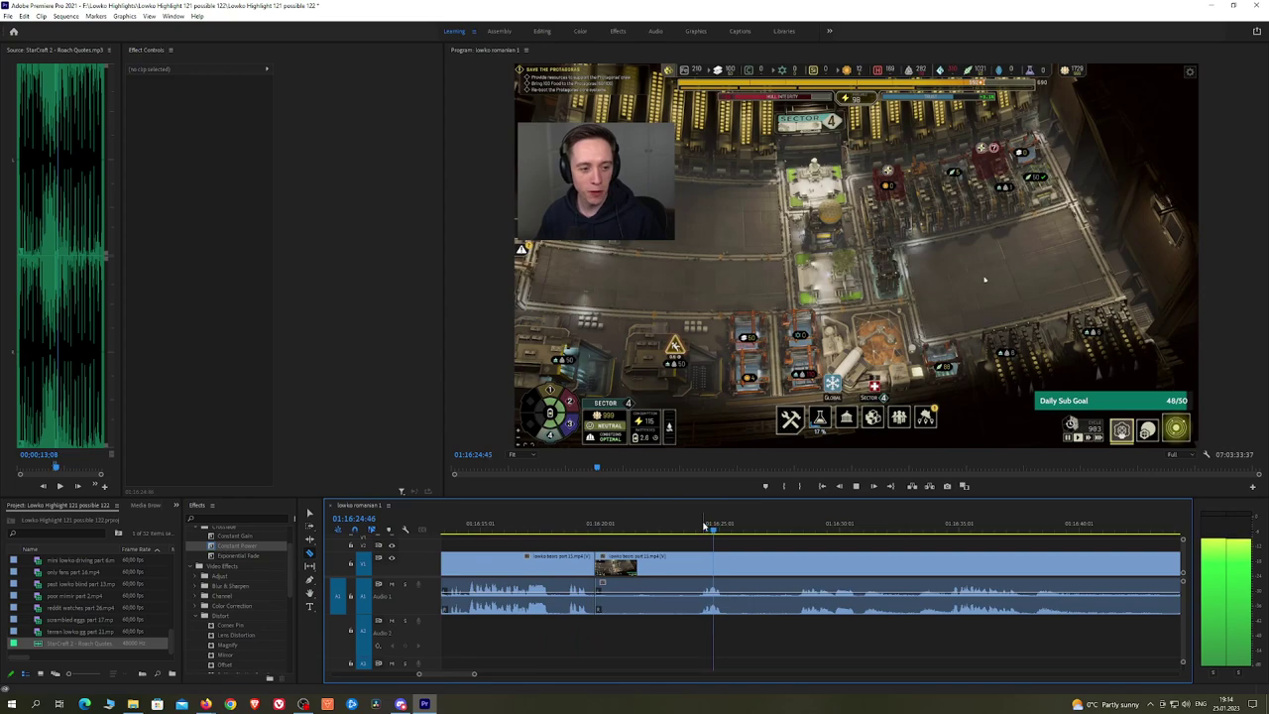
left_click(794, 527)
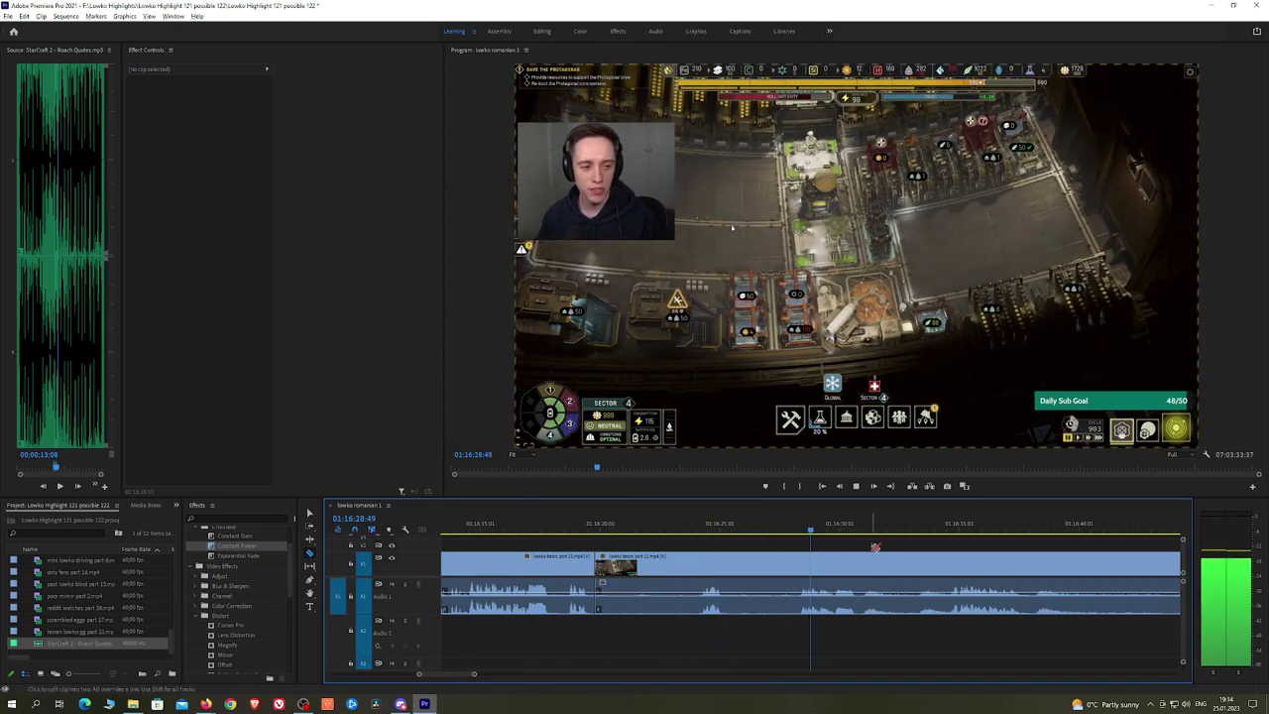
scroll(895, 550, "down", 2)
scroll(894, 551, "up", 1)
left_click(805, 565)
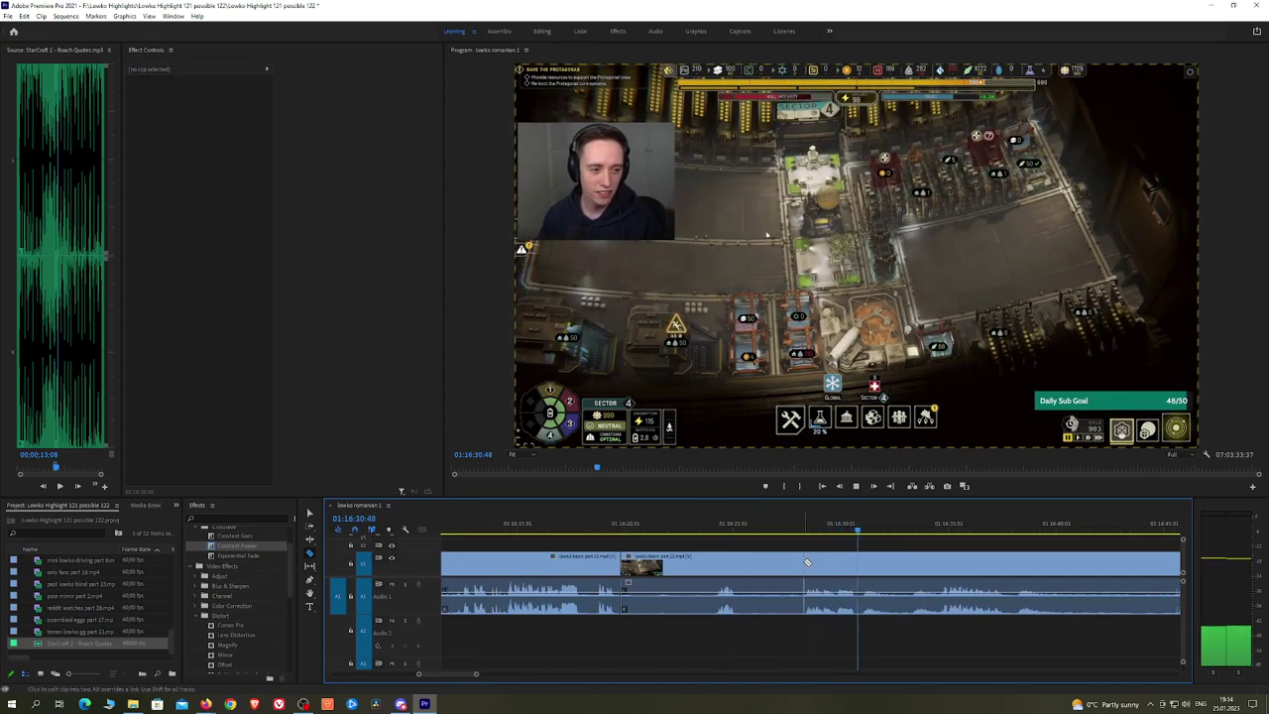
key("v")
left_click(783, 565)
key("shift+Delete")
Step: Split again, scrub ahead to the end of the dull stretch, and ripple-delete it
key("space")
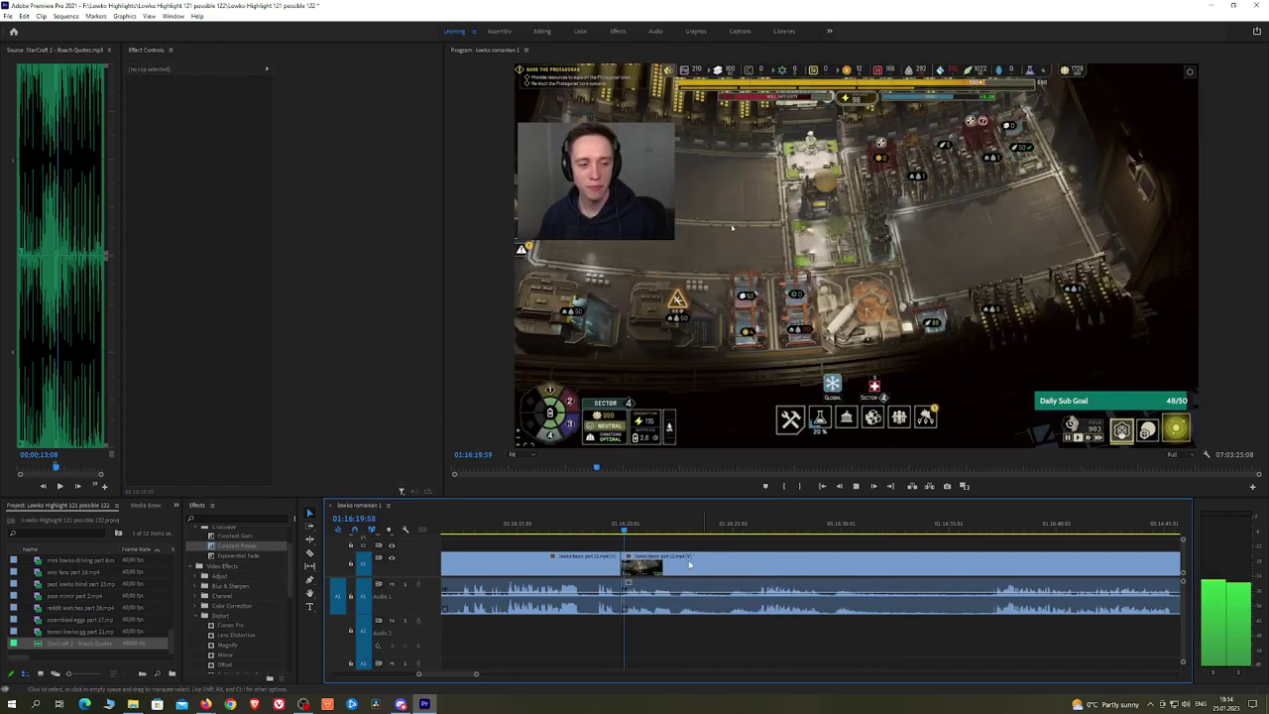
key("c")
left_click(682, 562)
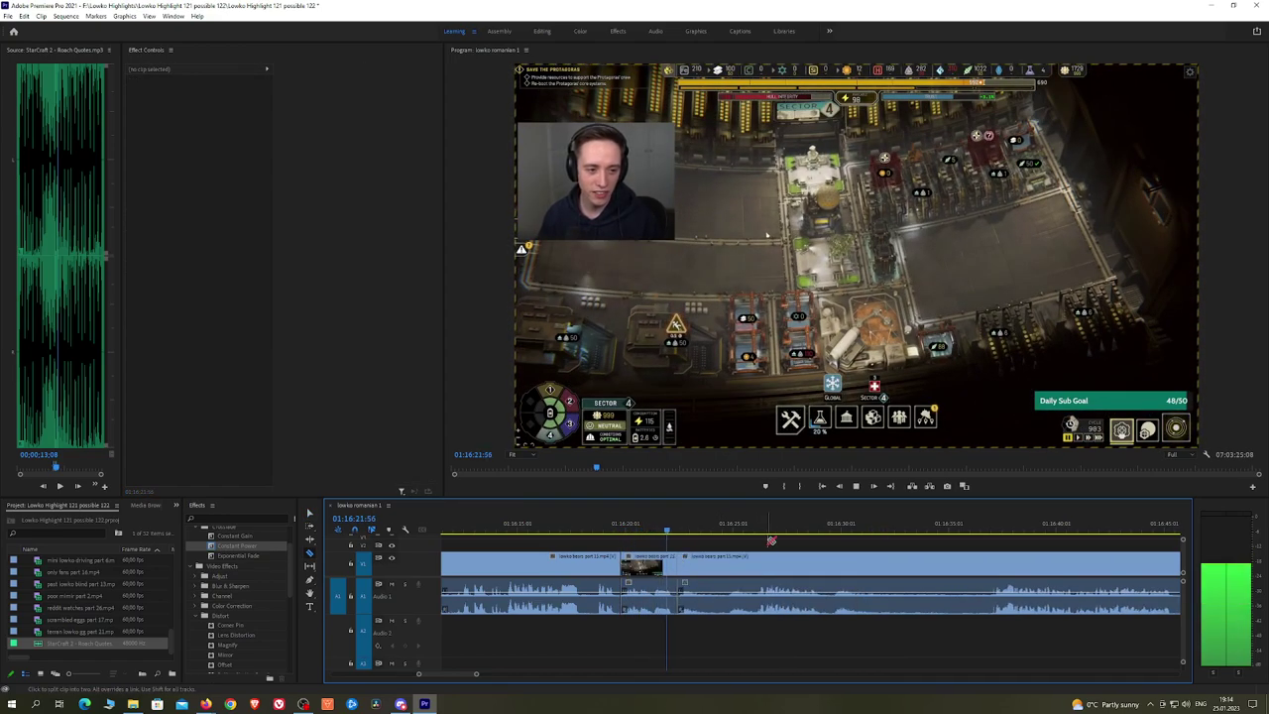
left_click(762, 530)
left_click_drag(761, 531, 997, 531)
key("space")
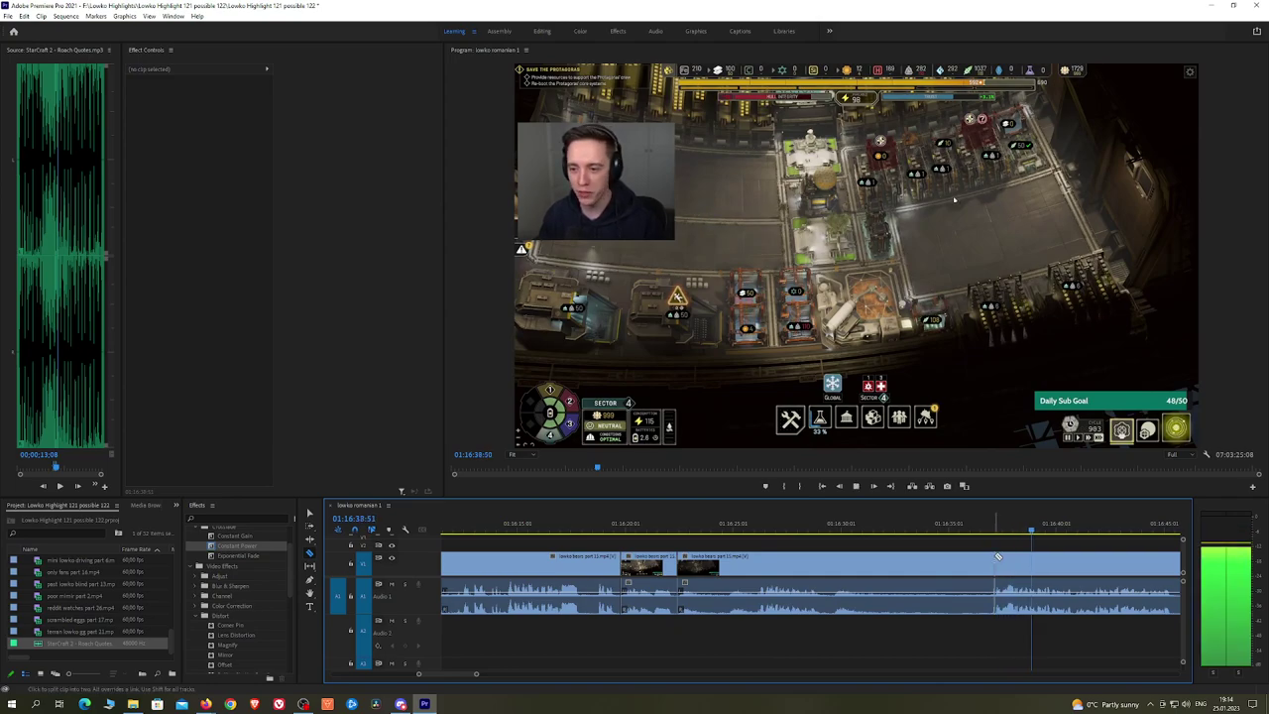
scroll(998, 556, "up", 2, "alt")
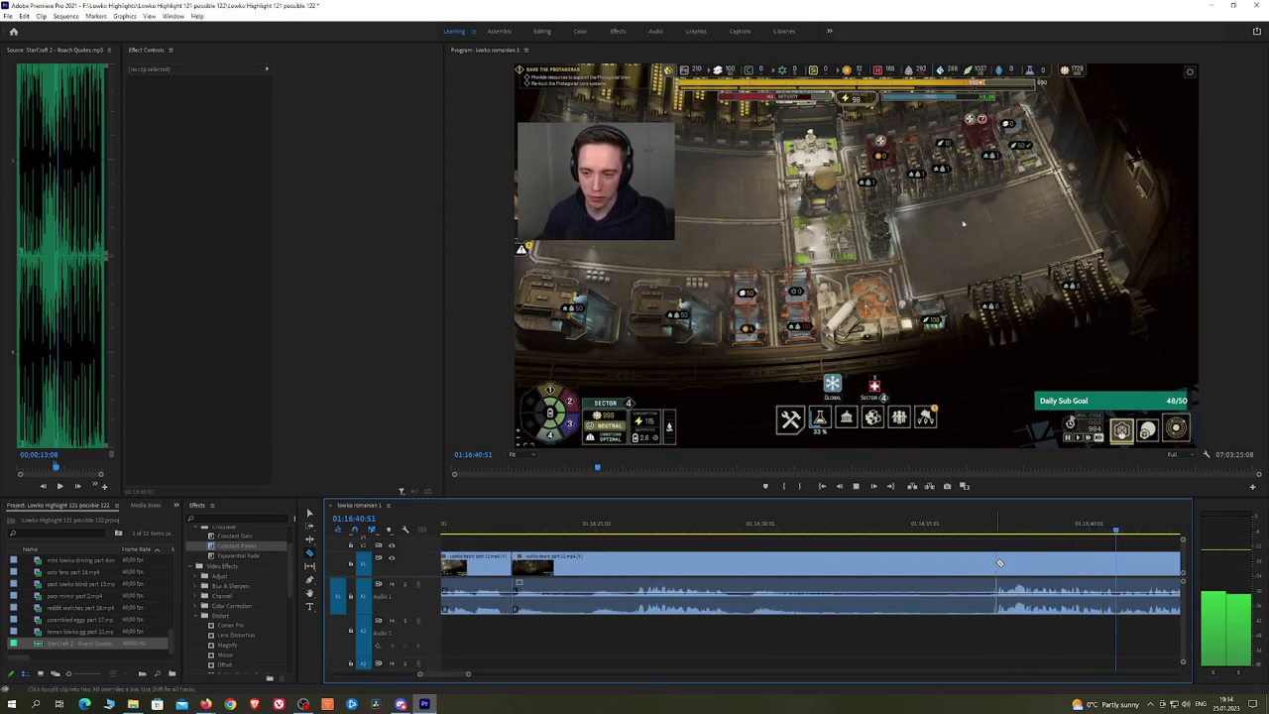
left_click(998, 562)
key("v")
left_click(970, 562)
key("shift+Delete")
Step: Razor out an unwanted stretch, ripple-delete it, and add a Constant Power crossfade on the audio join
scroll(1035, 547, "down", 2, "alt")
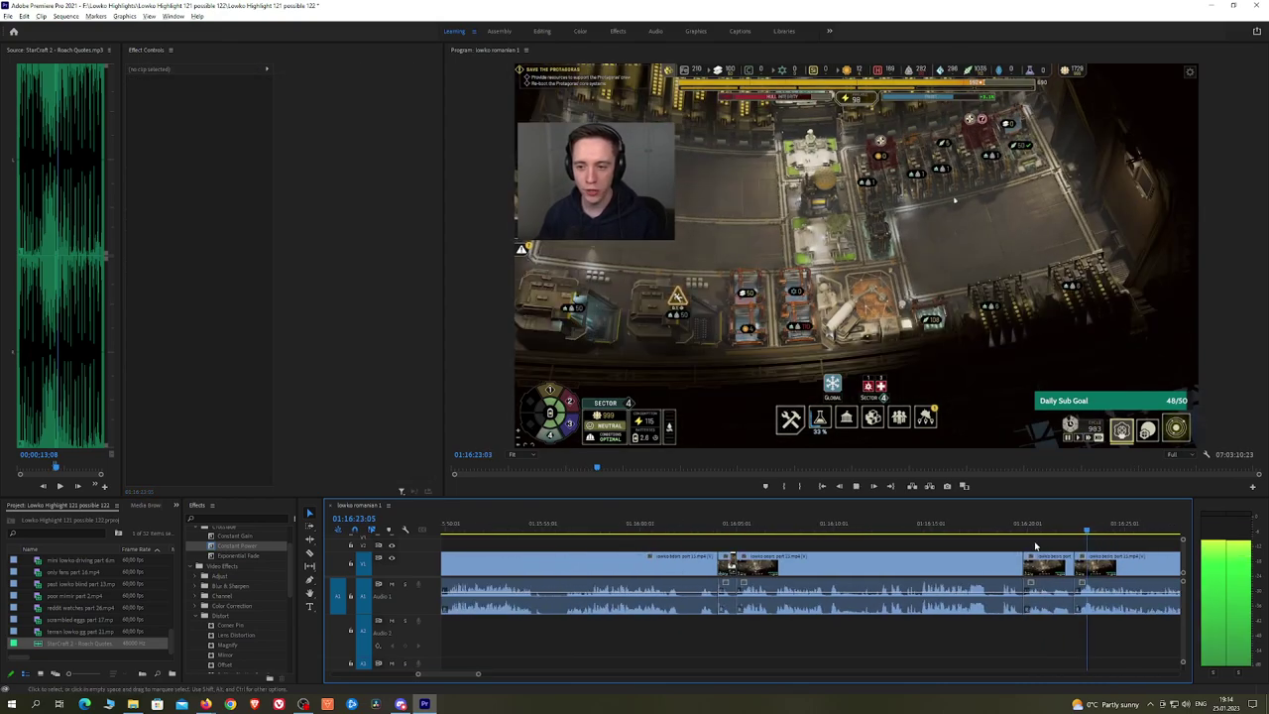
scroll(1097, 556, "down", 2, "alt")
left_click_drag(1105, 548, 594, 542)
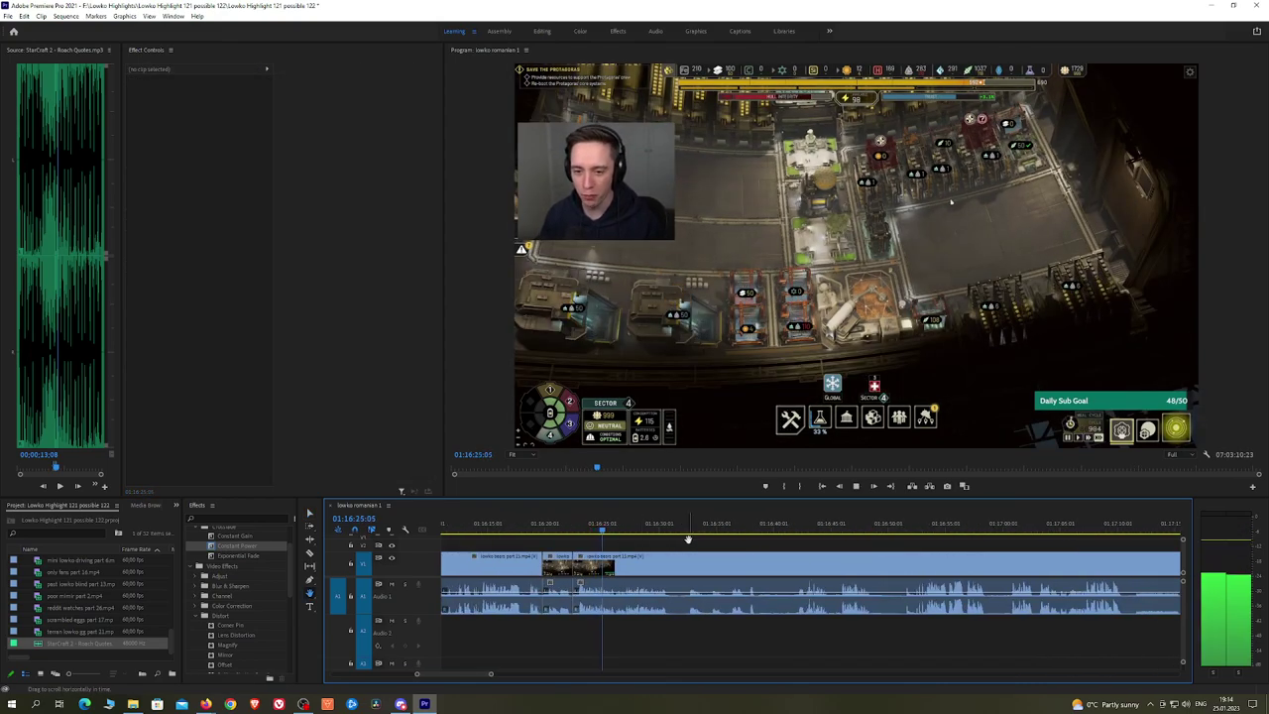
scroll(645, 546, "up", 4, "alt")
scroll(664, 544, "down", 1)
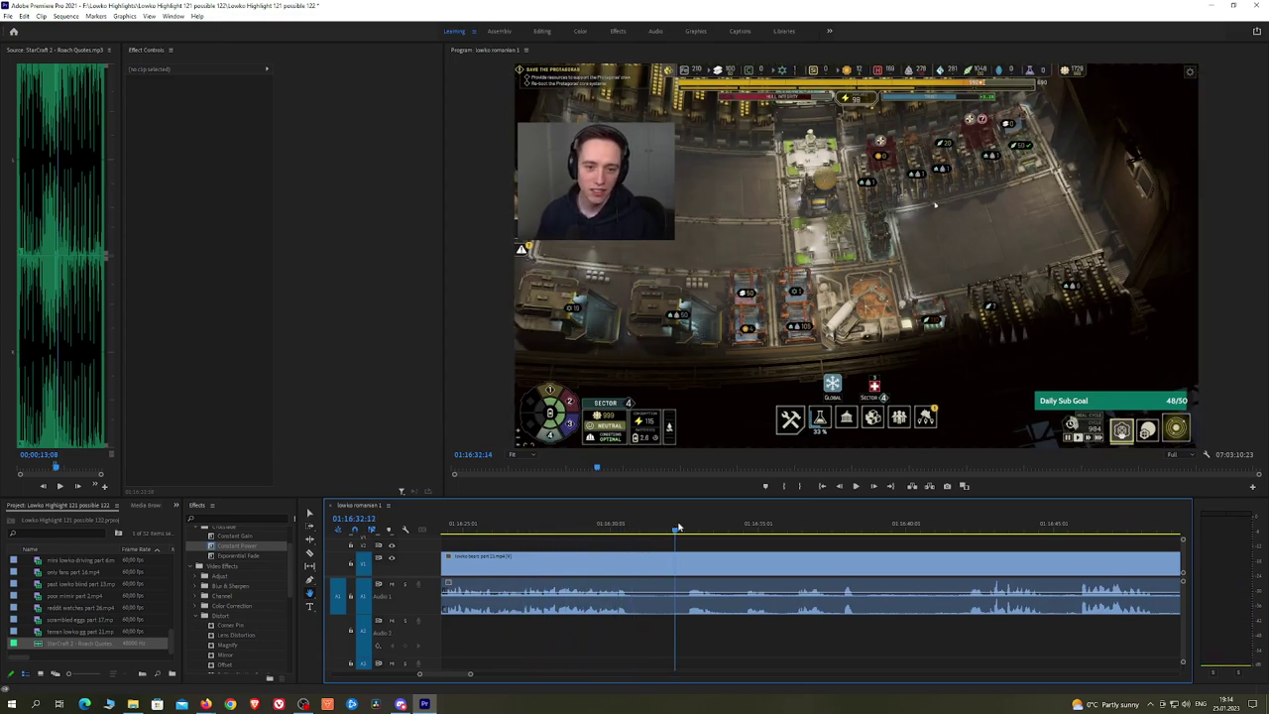
left_click(642, 561)
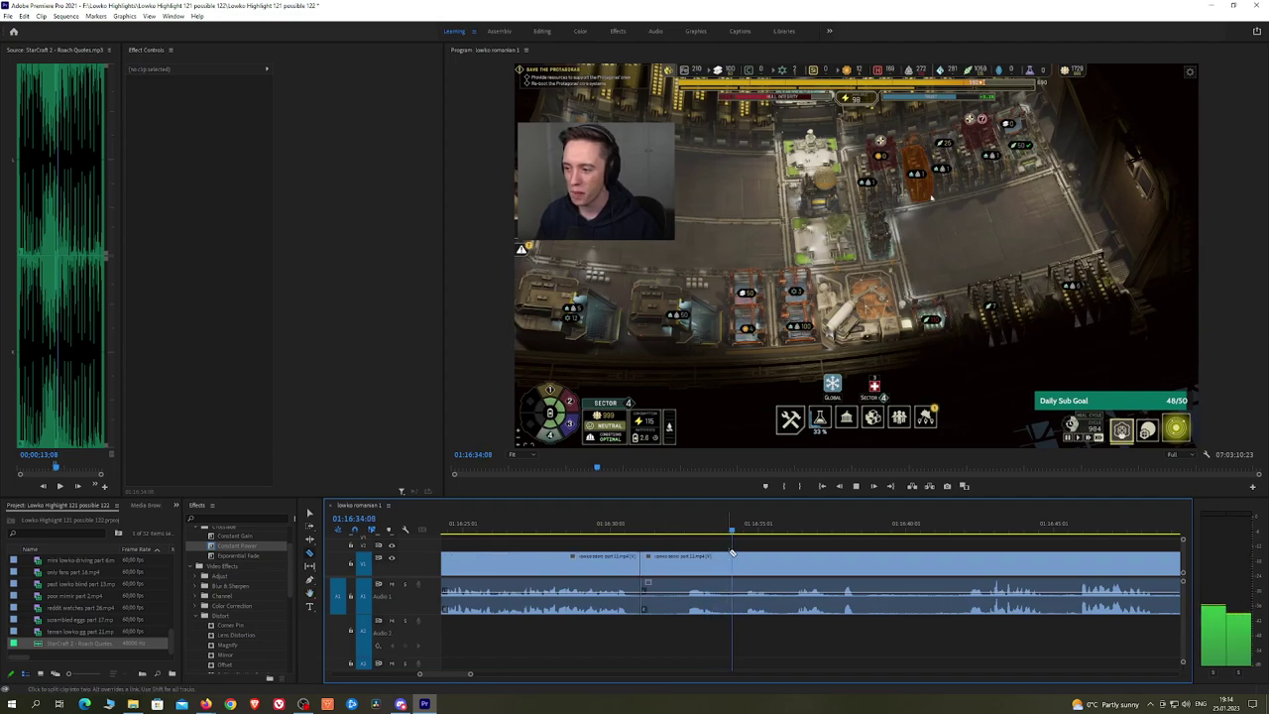
left_click(746, 567)
key("v")
left_click(719, 567)
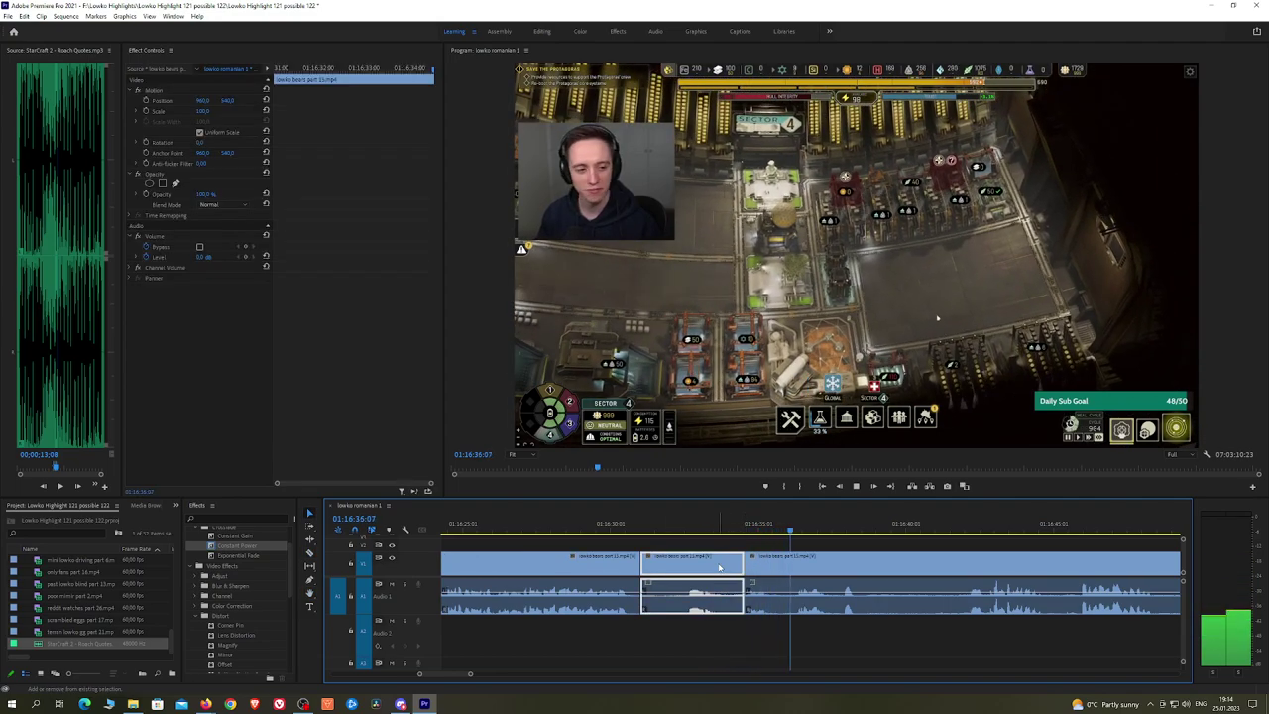
key("shift+Delete")
key("space")
left_click_drag(237, 547, 641, 595)
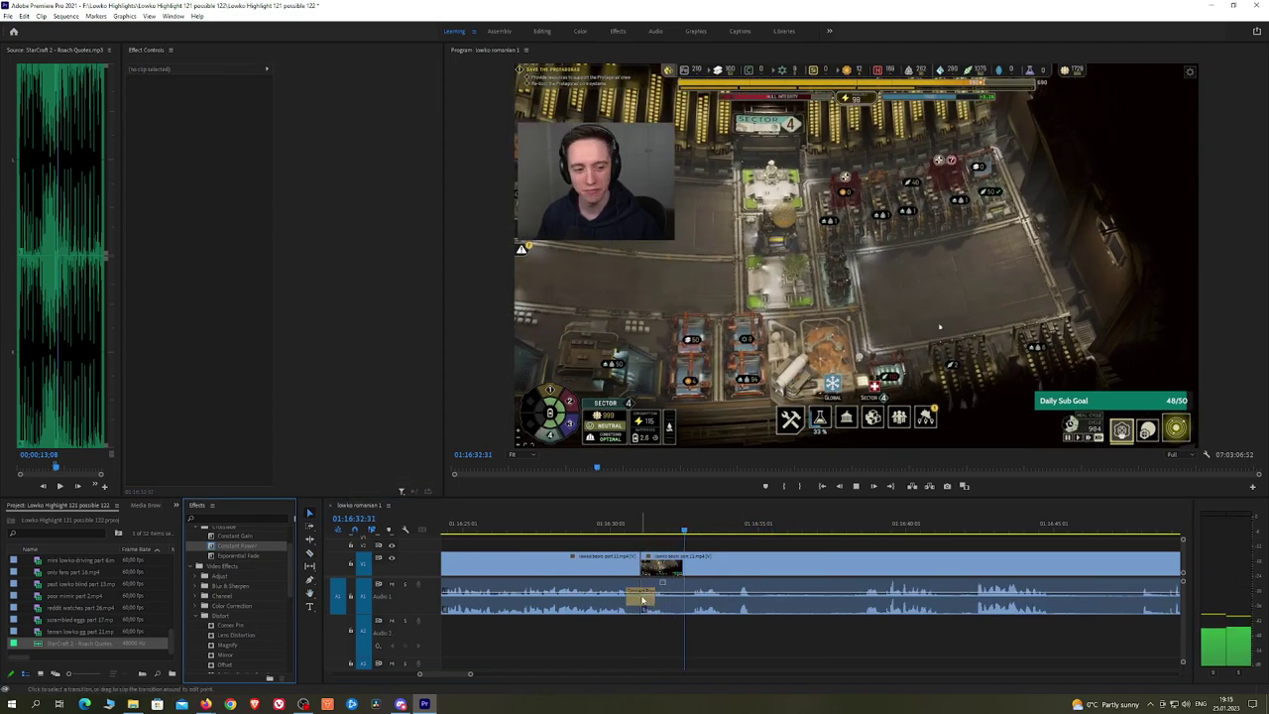
Step: Pan to later footage, then razor both ends of the next unwanted stretch and ripple-delete it
key("h")
left_click_drag(748, 561, 704, 560)
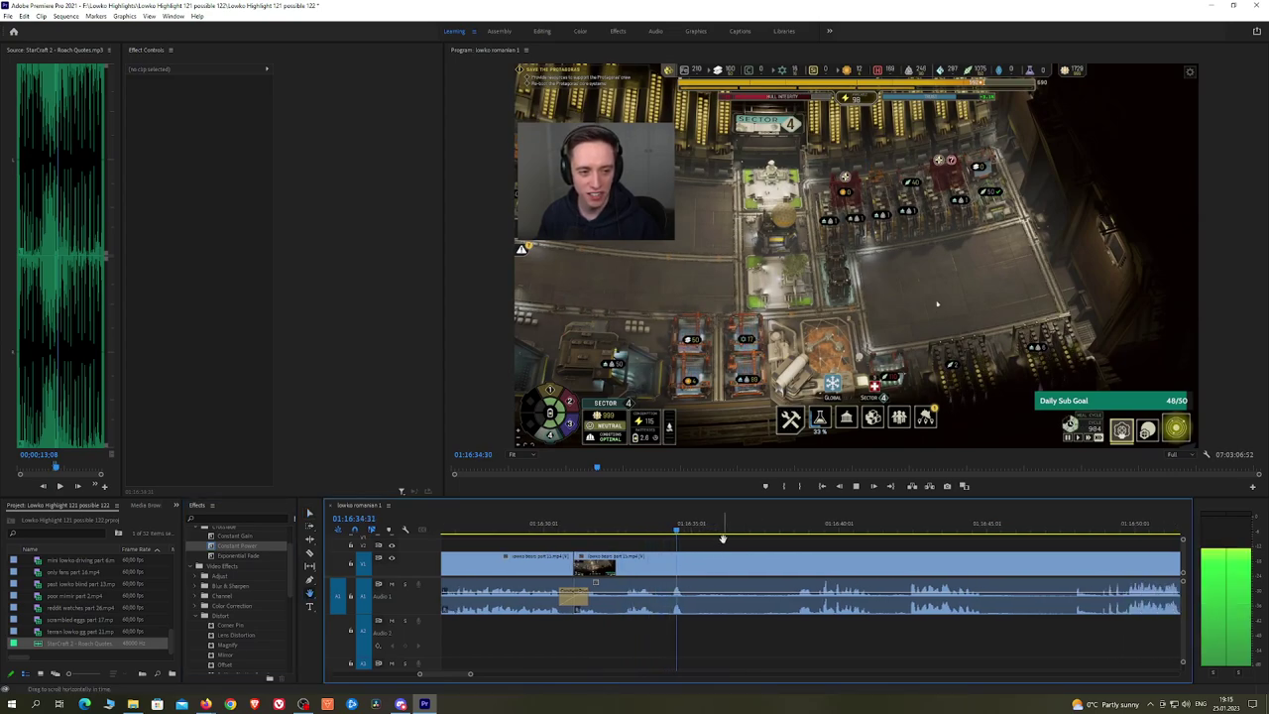
key("c")
left_click(700, 561)
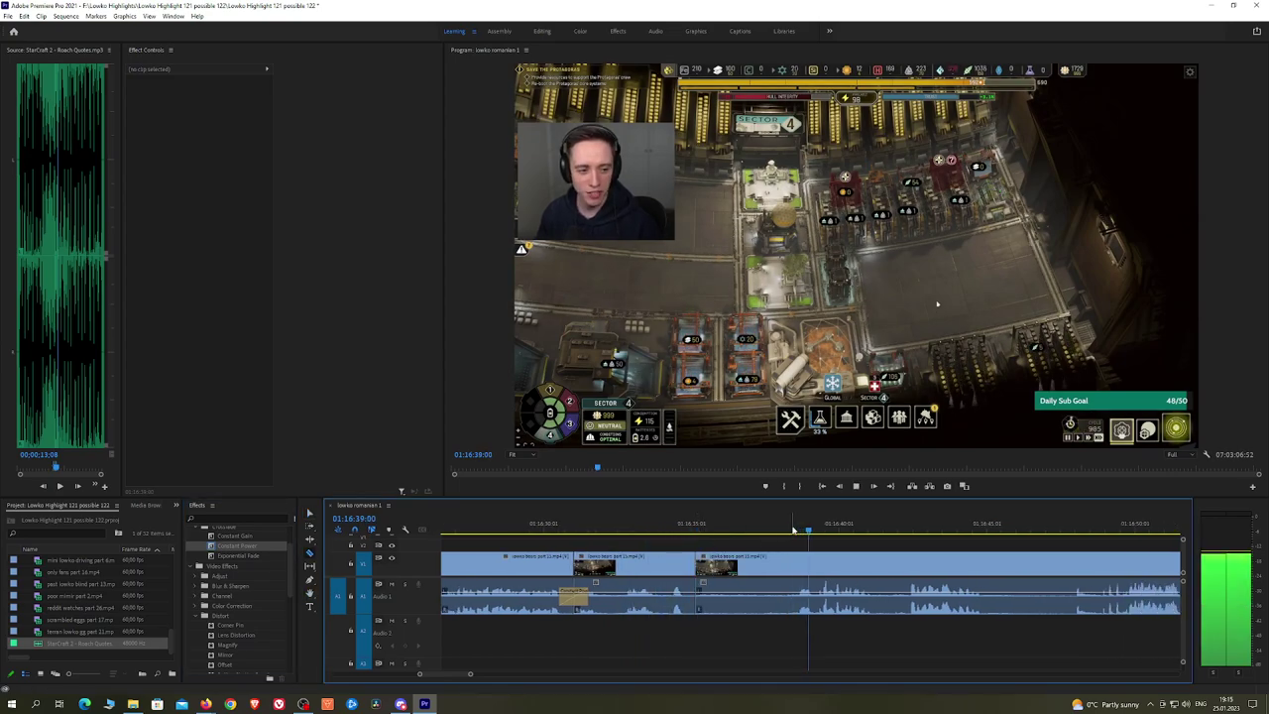
left_click(795, 566)
key("v")
left_click(780, 568)
key("shift+Delete")
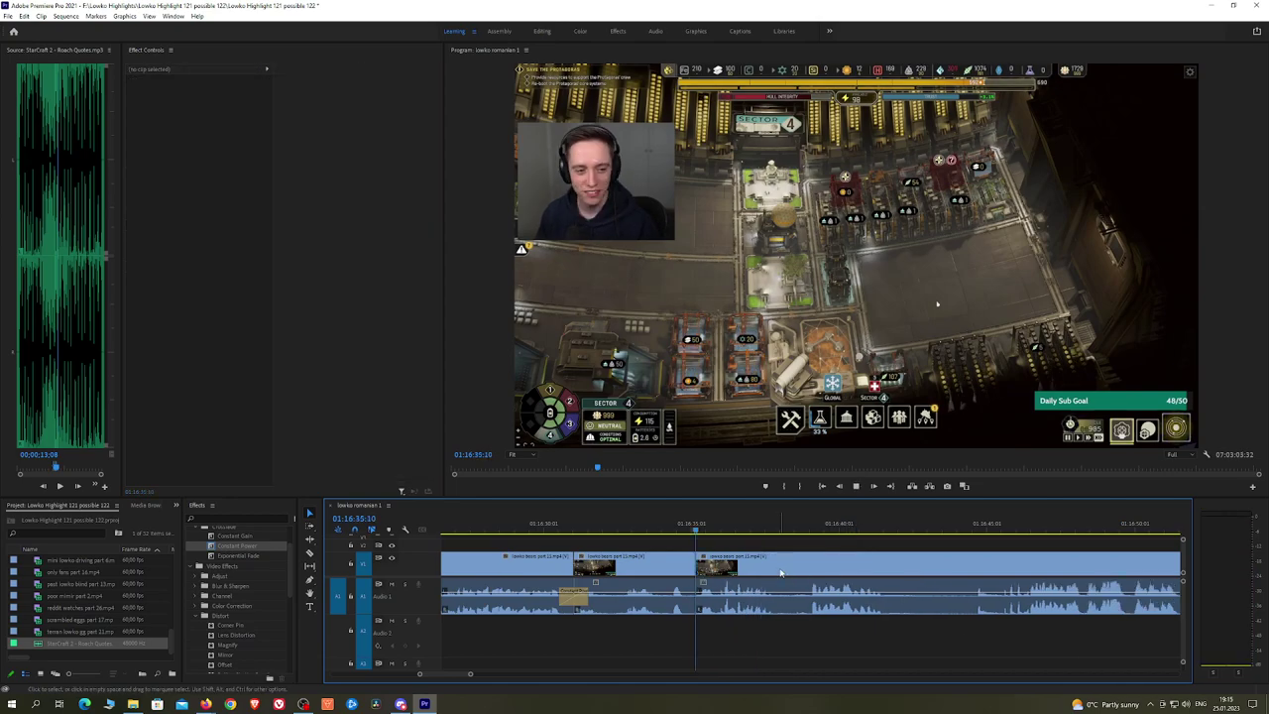
Step: Cut out a third unwanted stretch with the razor and ripple delete, and bring in an Exponential Fade
key("h")
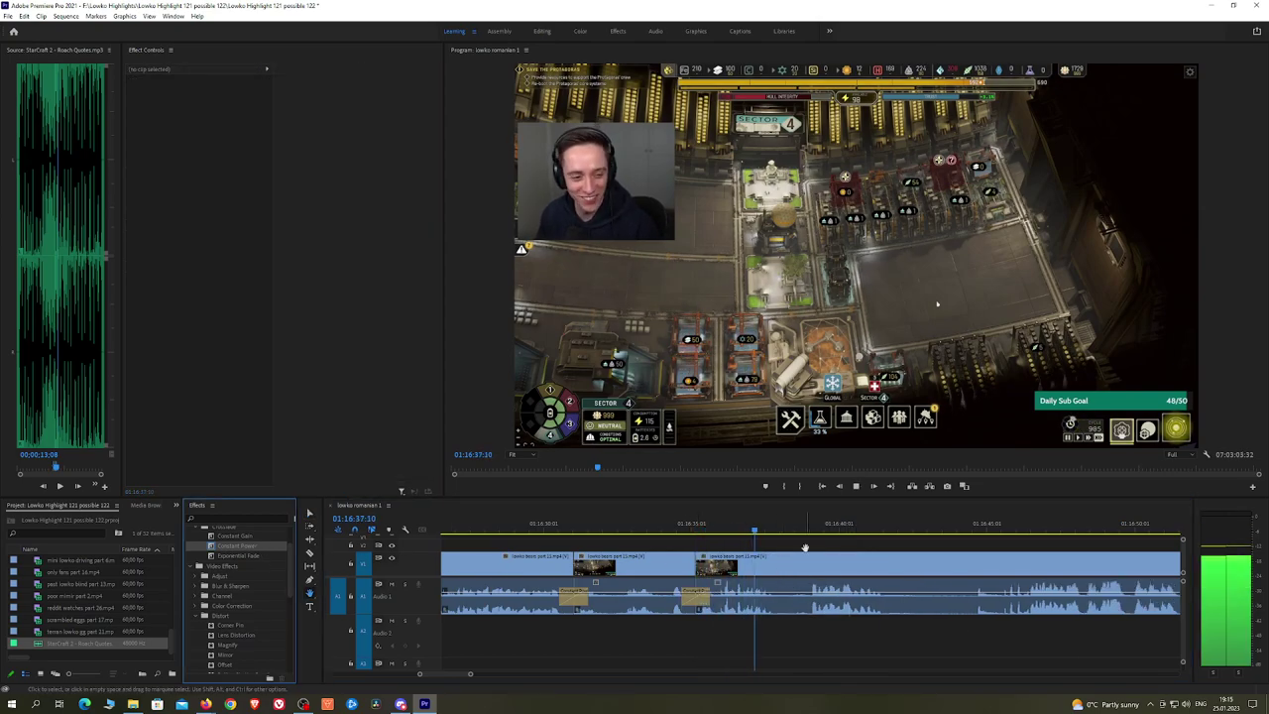
left_click_drag(851, 540, 715, 546)
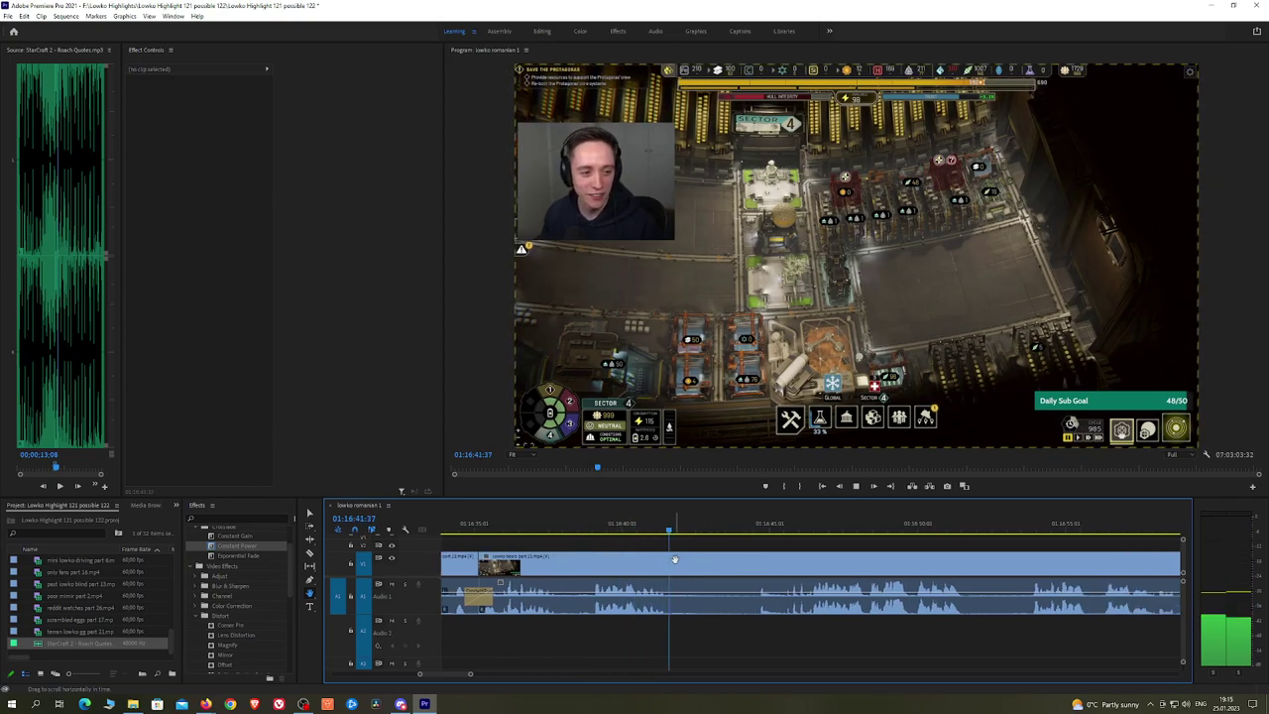
key("c")
left_click(672, 559)
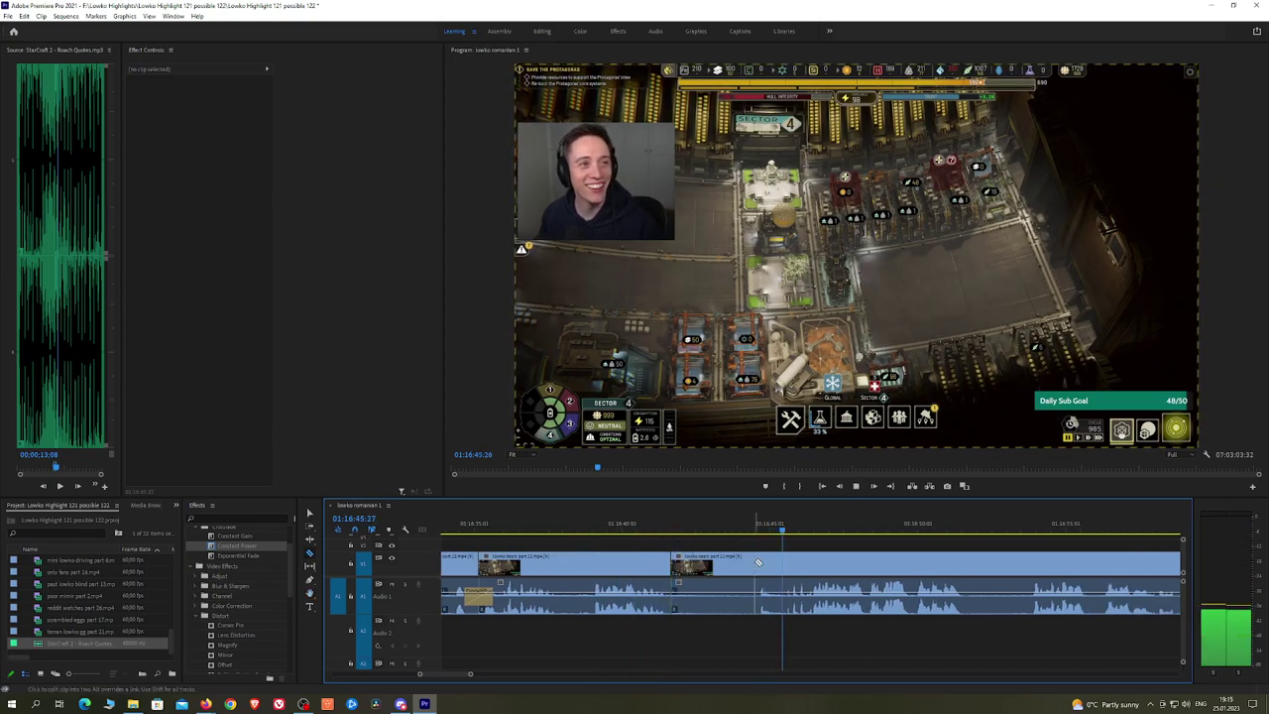
left_click(757, 562)
key("v")
left_click(737, 562)
key("shift+Delete")
key("space")
left_click_drag(252, 556, 671, 598)
Step: Apply the Exponential Fade to the previous audio cut, then ripple-delete a short piece further along
key("h")
left_click_drag(911, 537, 796, 536)
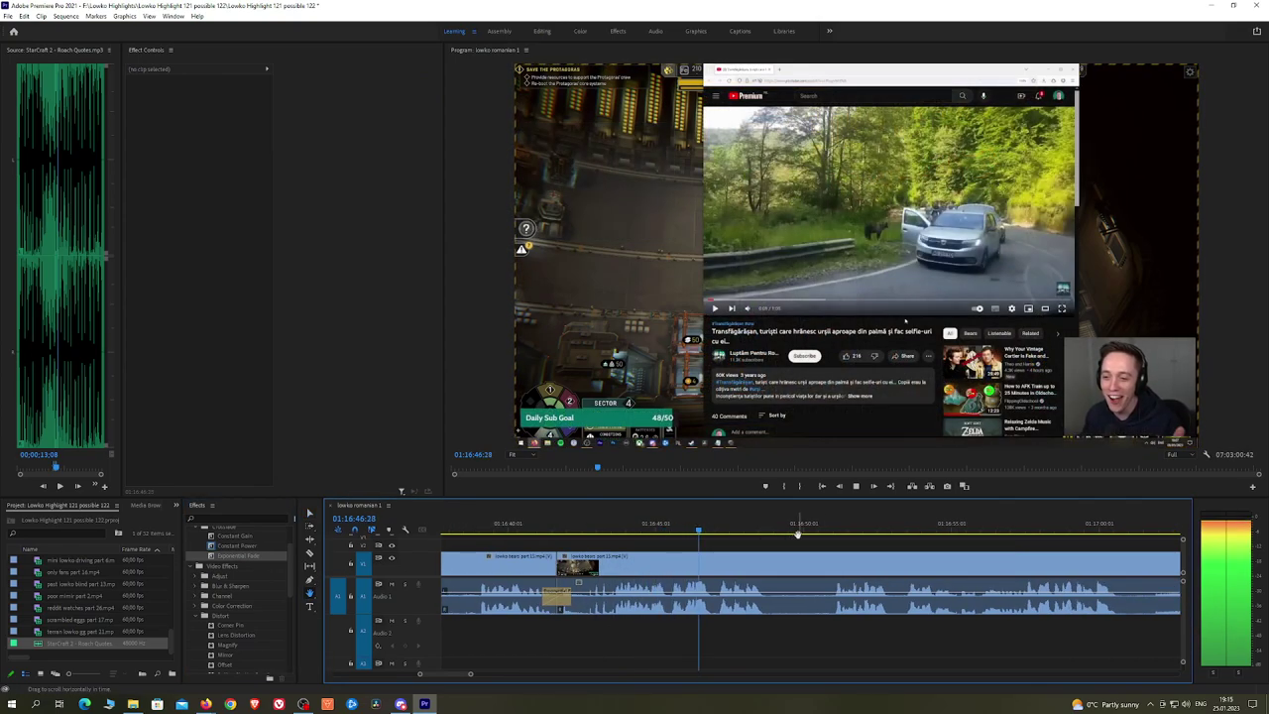
left_click_drag(836, 541, 746, 538)
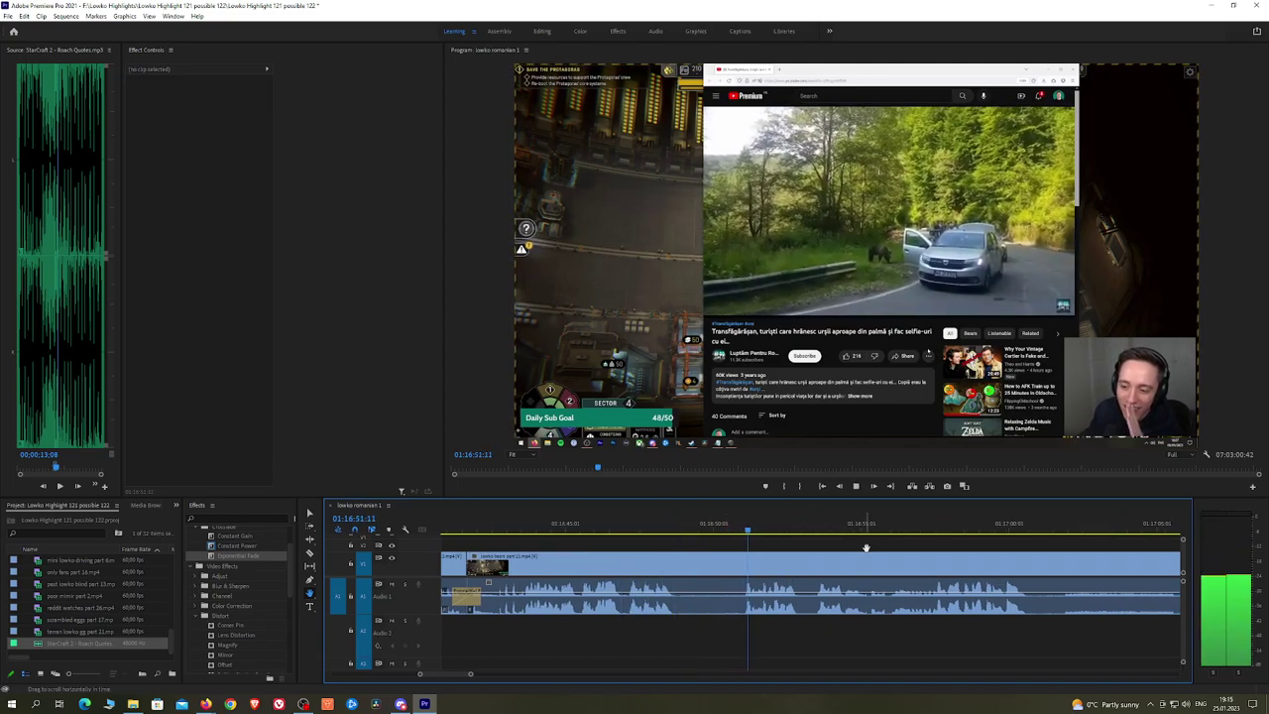
left_click_drag(940, 549, 796, 537)
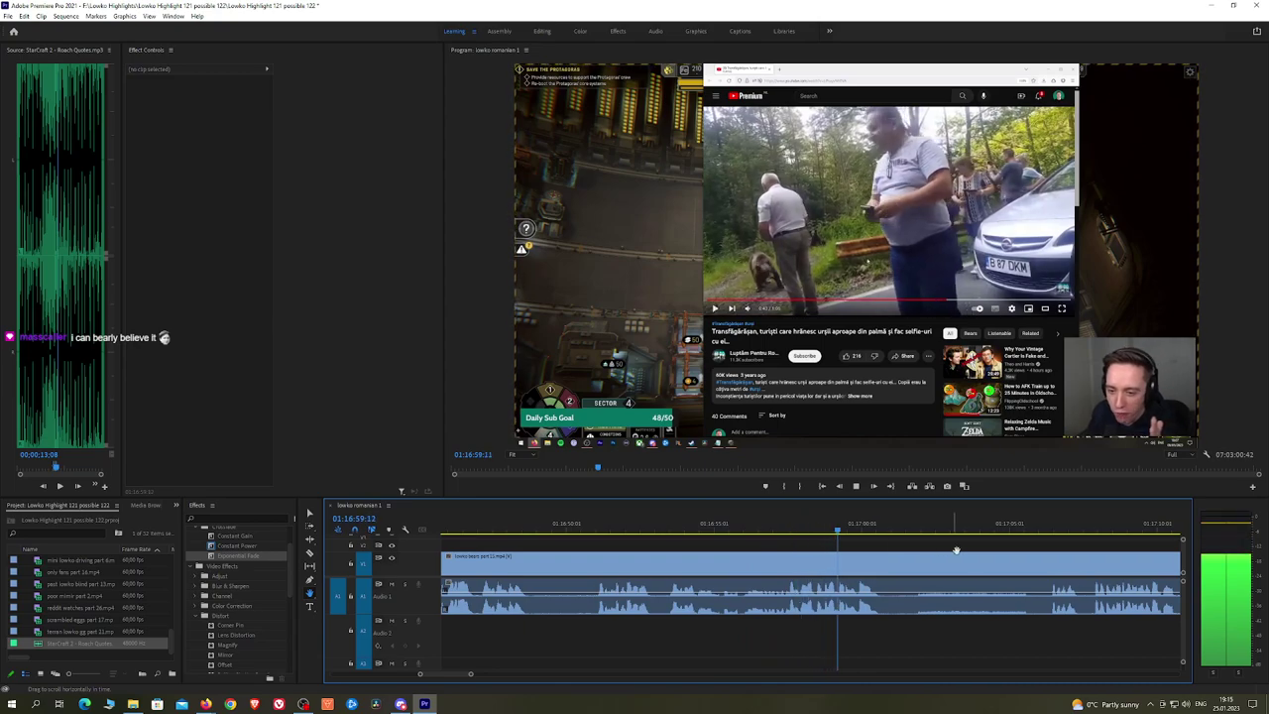
left_click_drag(956, 551, 839, 539)
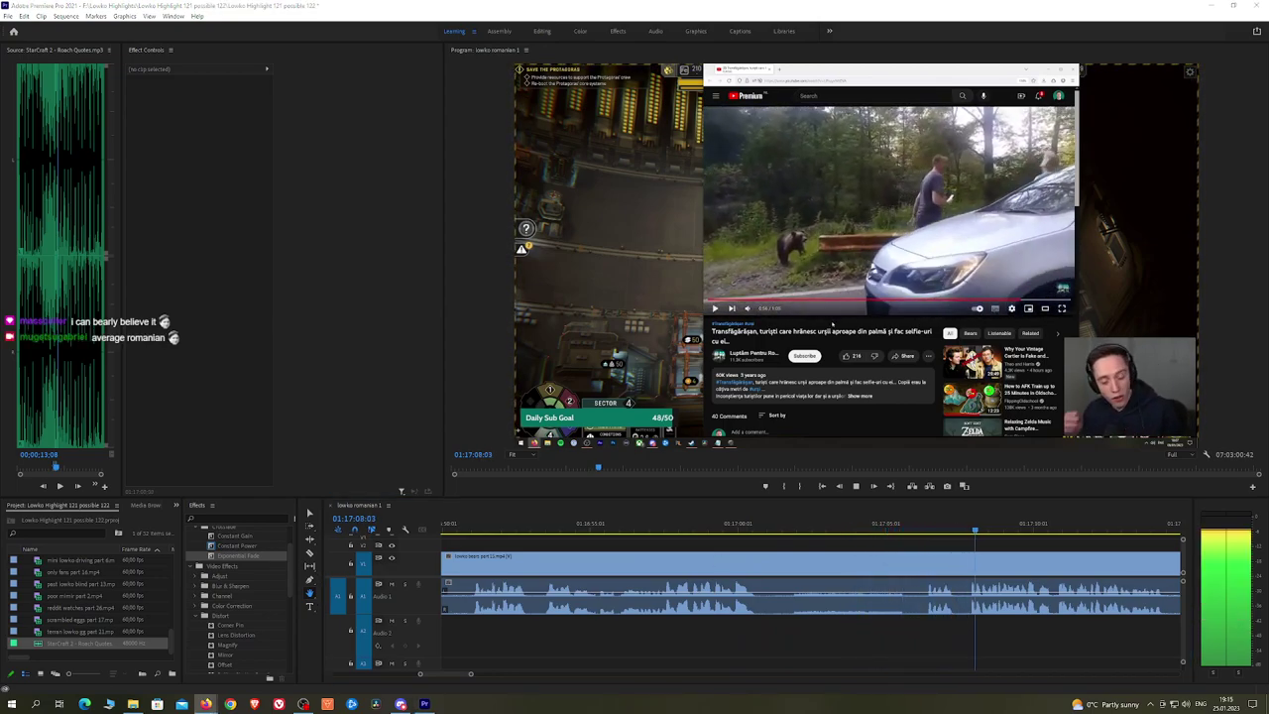
left_click_drag(1111, 550, 751, 543)
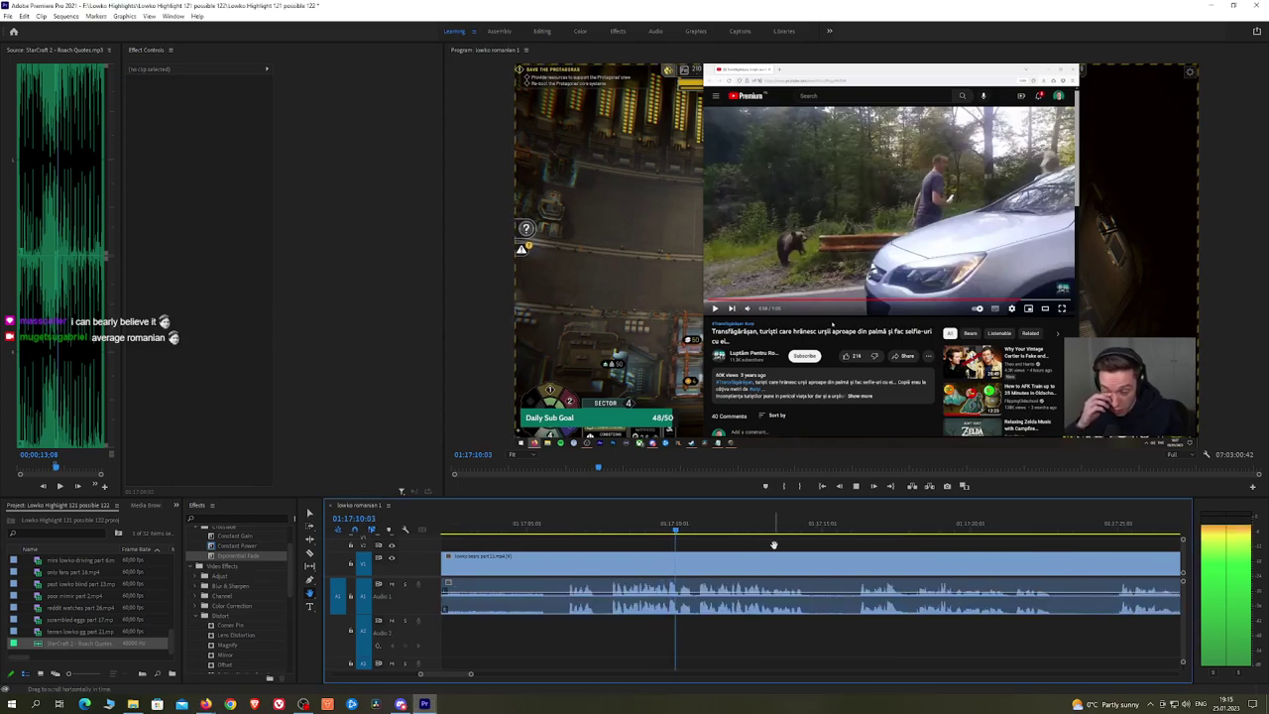
left_click_drag(846, 545, 754, 540)
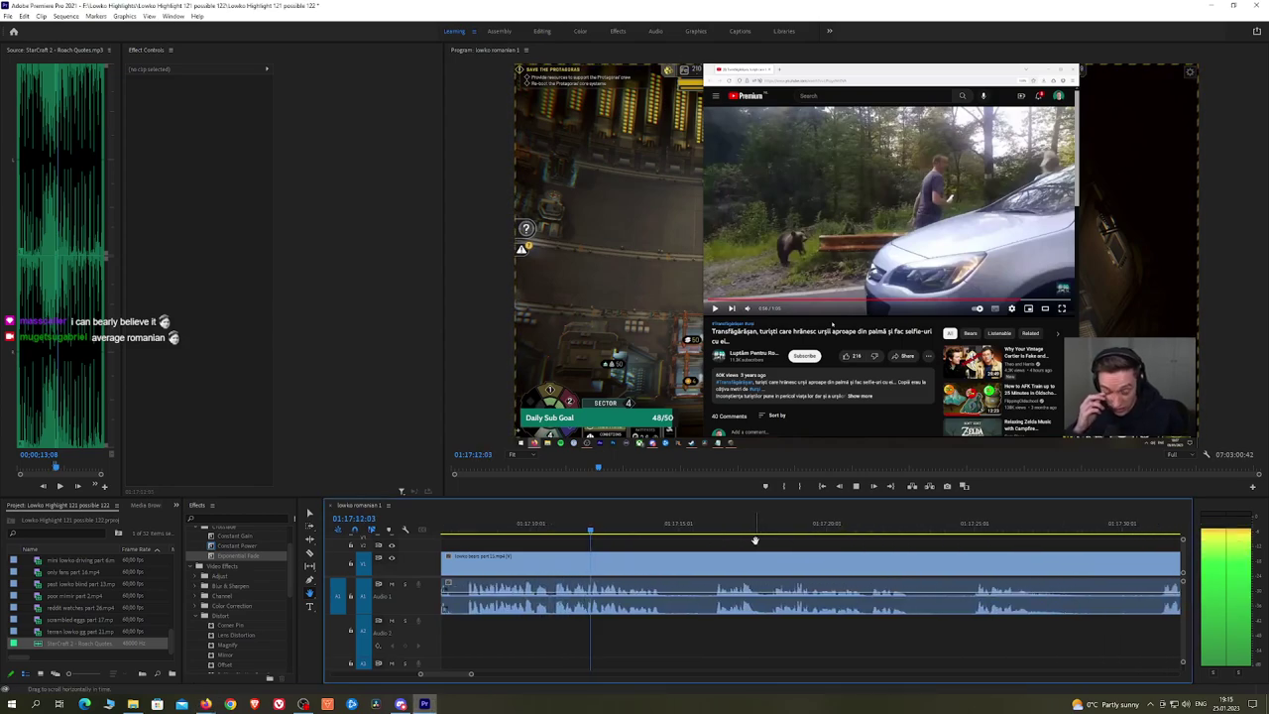
left_click(669, 566)
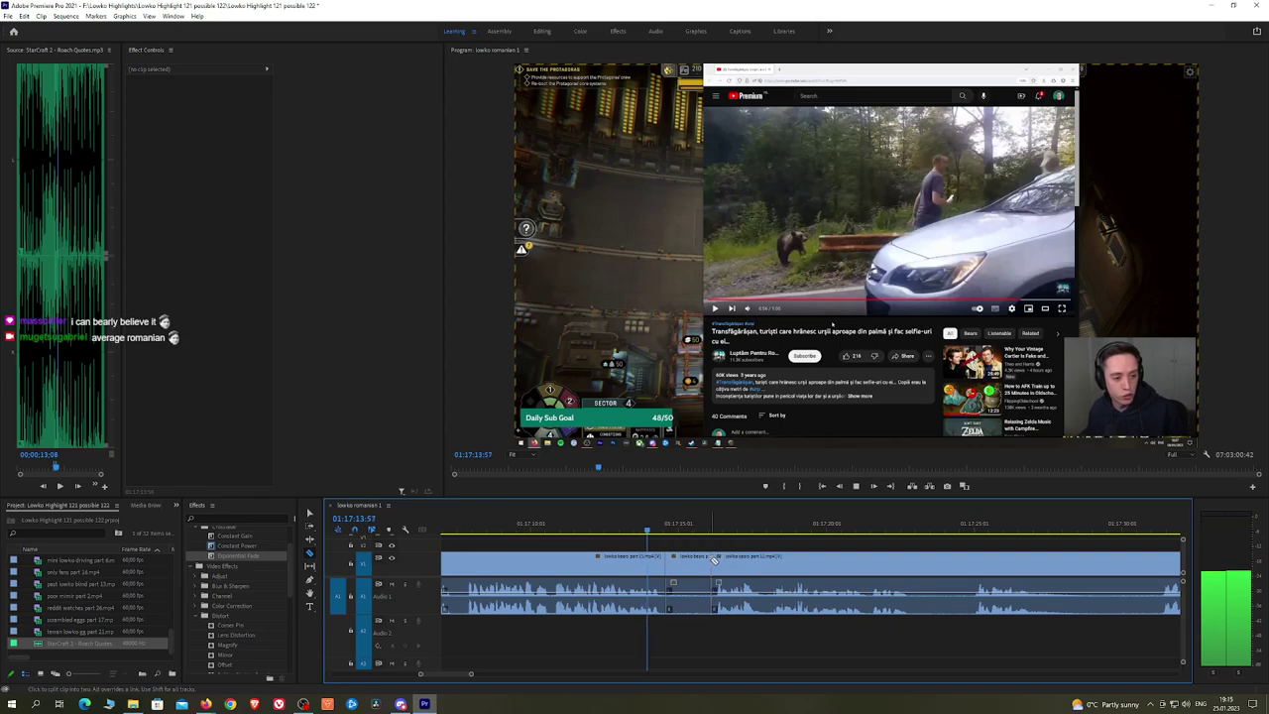
key("v")
left_click(697, 563)
key("shift+Delete")
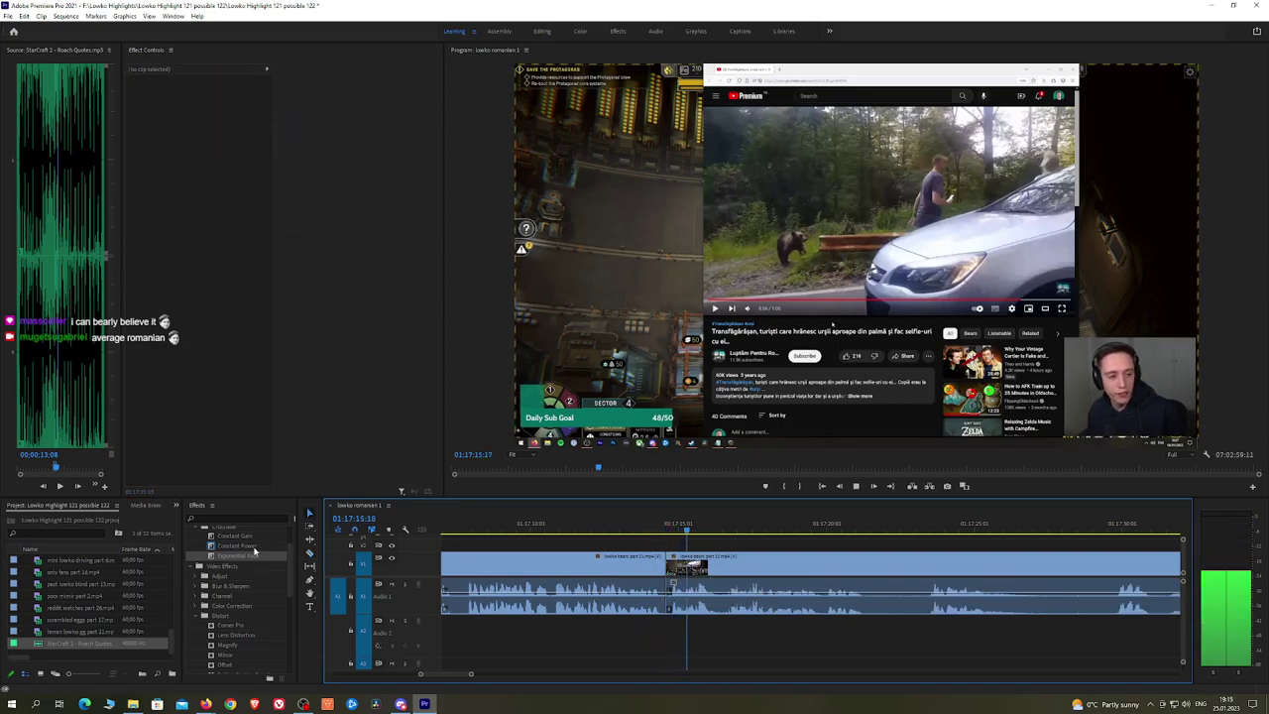
Step: Remove another short piece after a razor cut and crossfade its audio join with Constant Power
left_click_drag(897, 538, 799, 543)
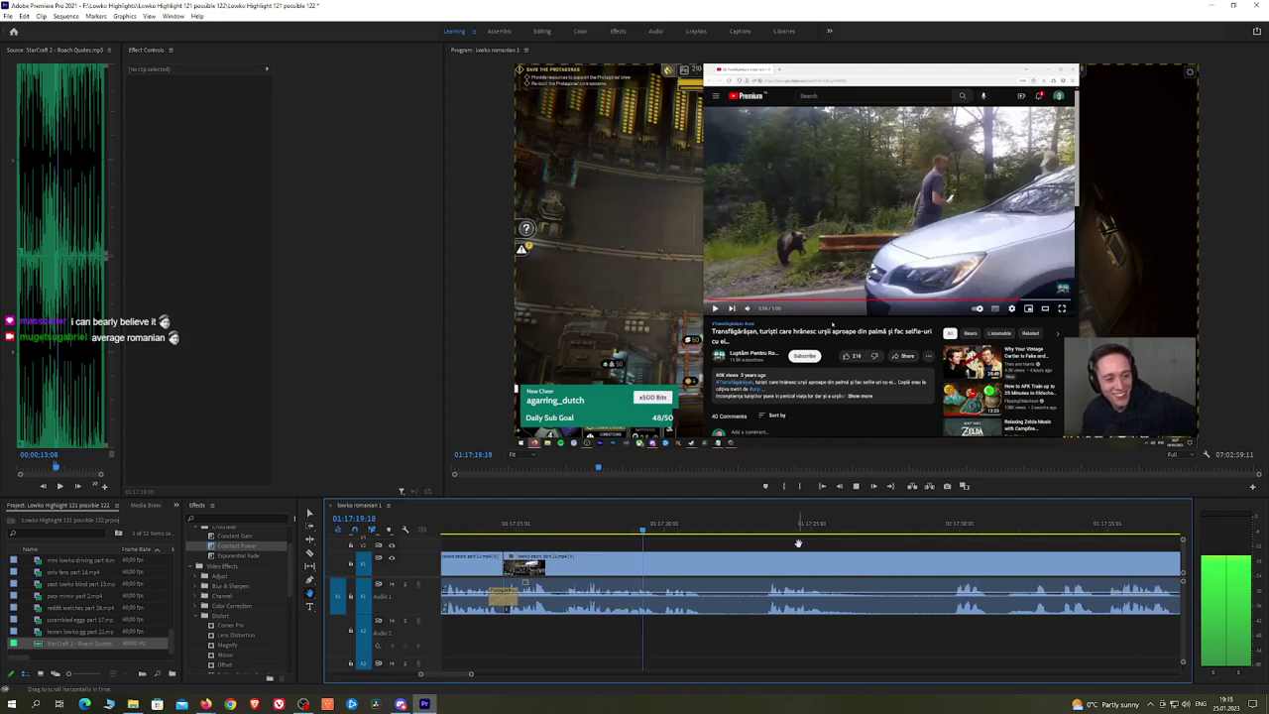
key("c")
left_click(710, 558)
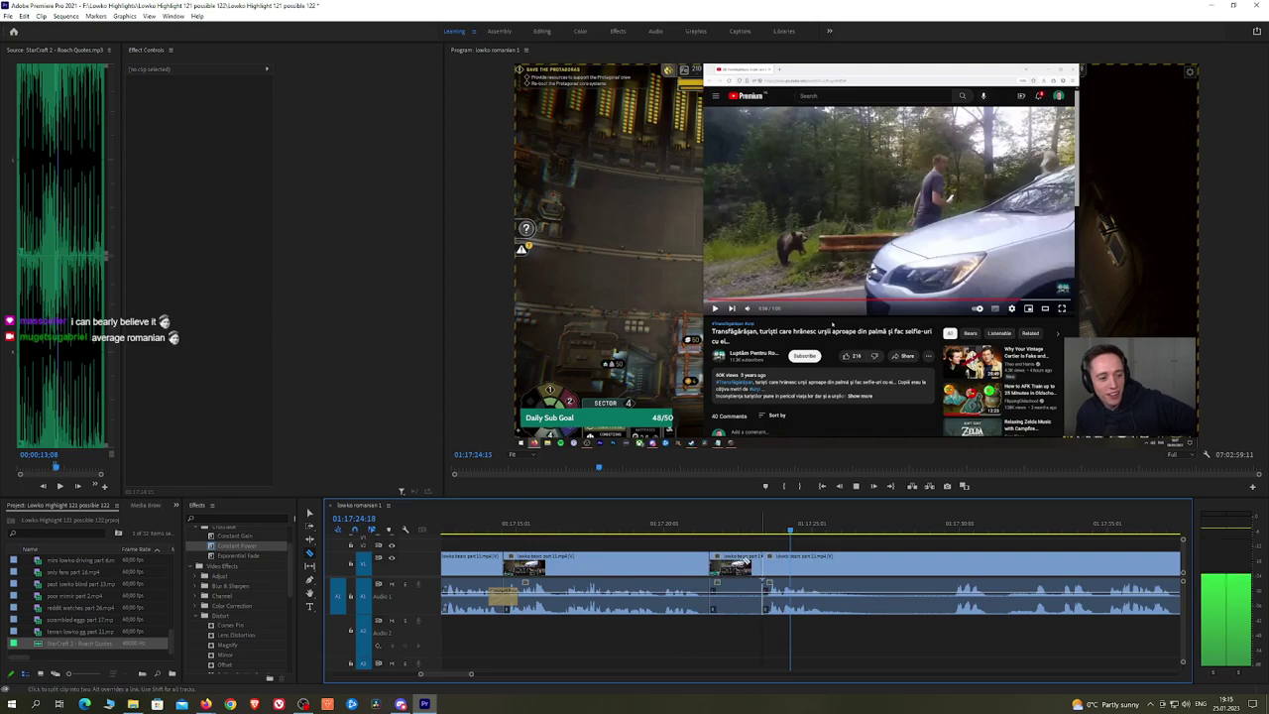
key("v")
left_click(742, 562)
key("shift+Delete")
left_click_drag(237, 546, 548, 546)
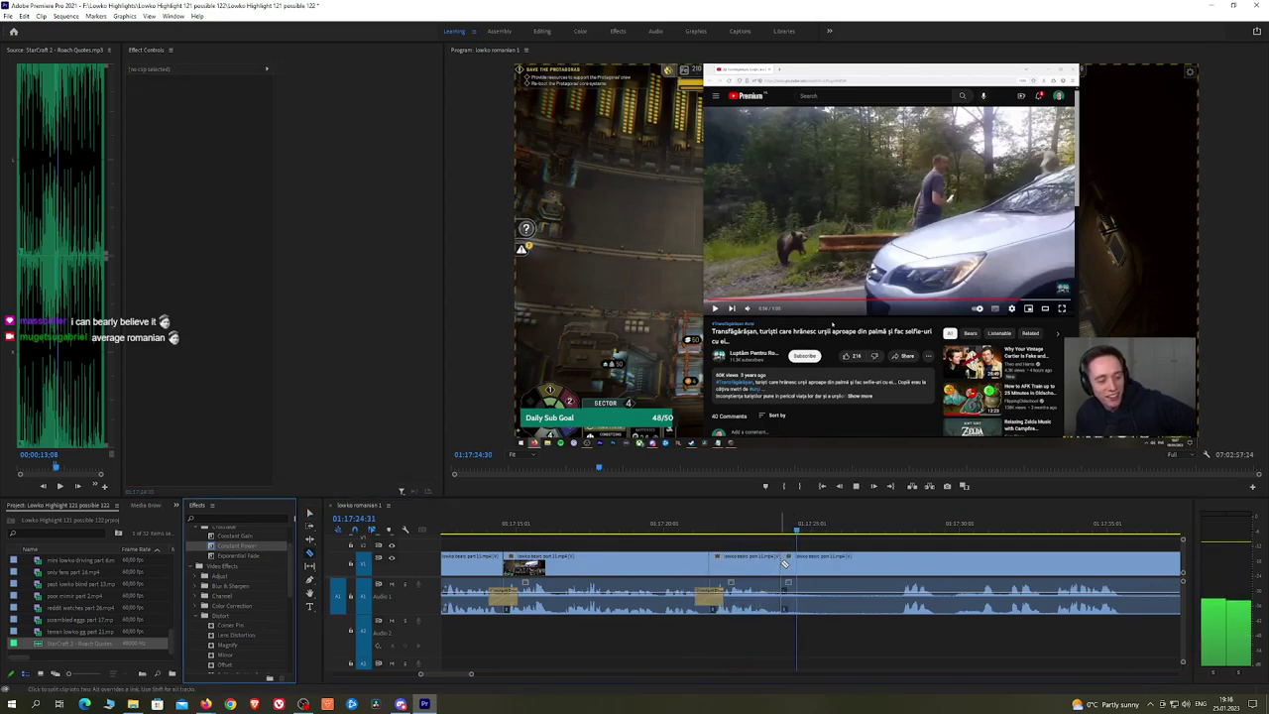
Step: Razor both ends of another unwanted stretch, ripple-delete it and resume playback
left_click(785, 564)
left_click_drag(873, 532, 902, 533)
left_click(902, 565)
key("v")
left_click(887, 566)
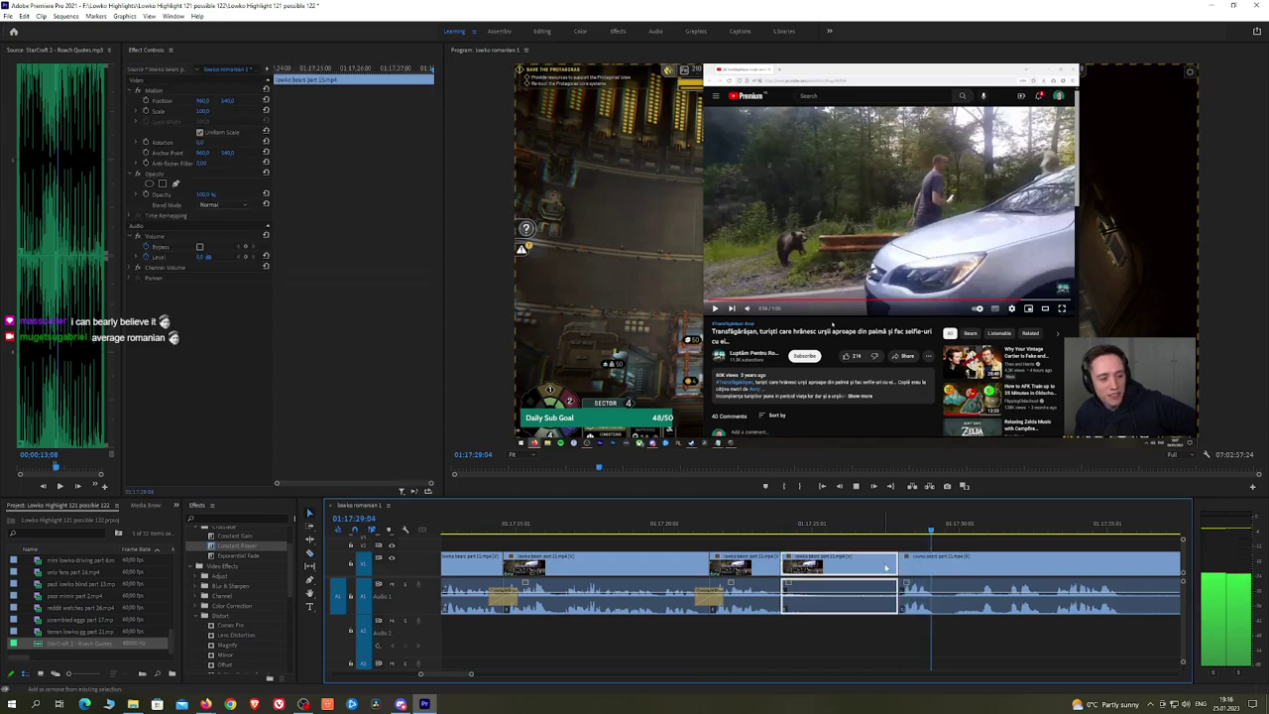
key("shift+Delete")
key("space")
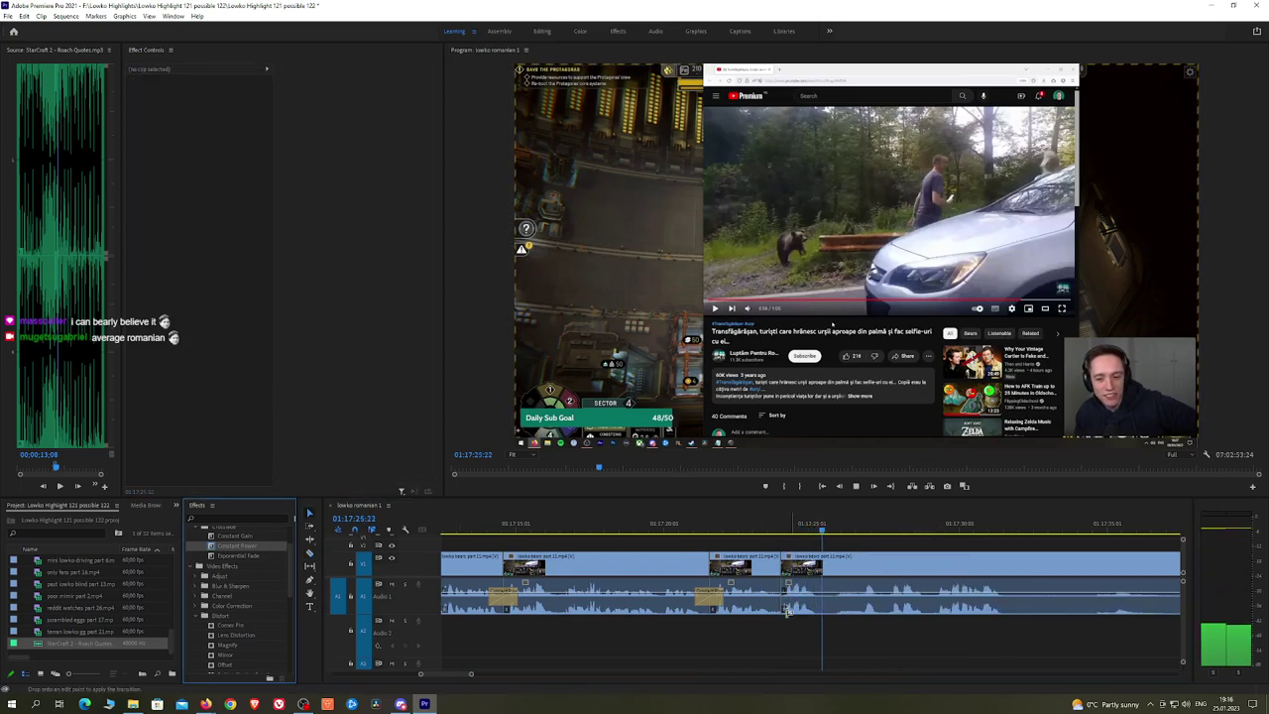
Step: Stop playback and move the playhead back via 01:17:14 to 01:16:41
scroll(788, 547, "down", 3)
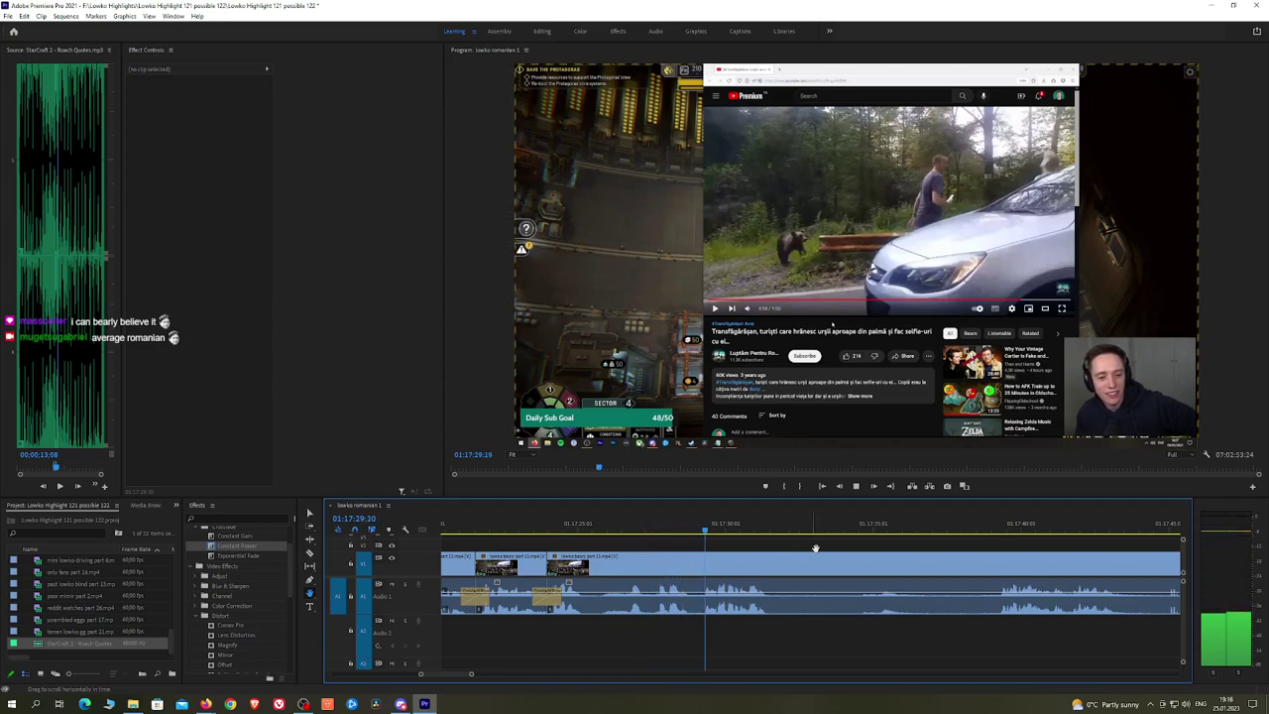
scroll(784, 549, "down", 1)
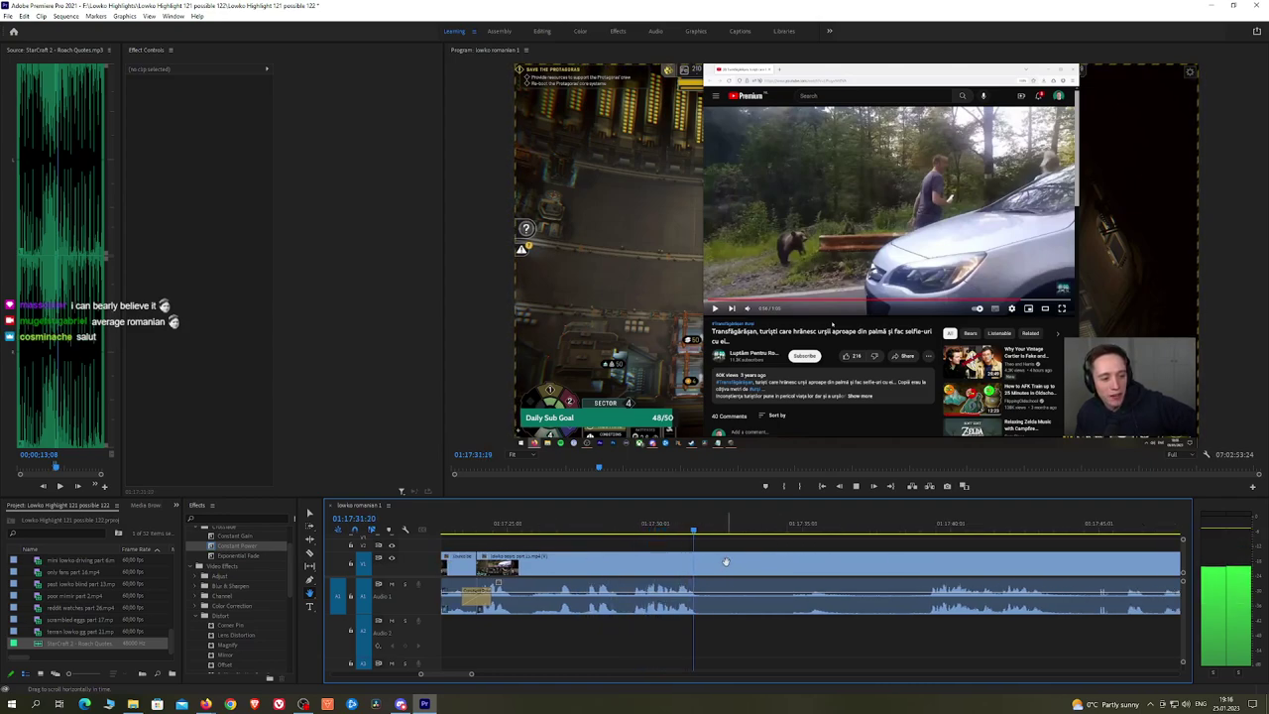
key("space")
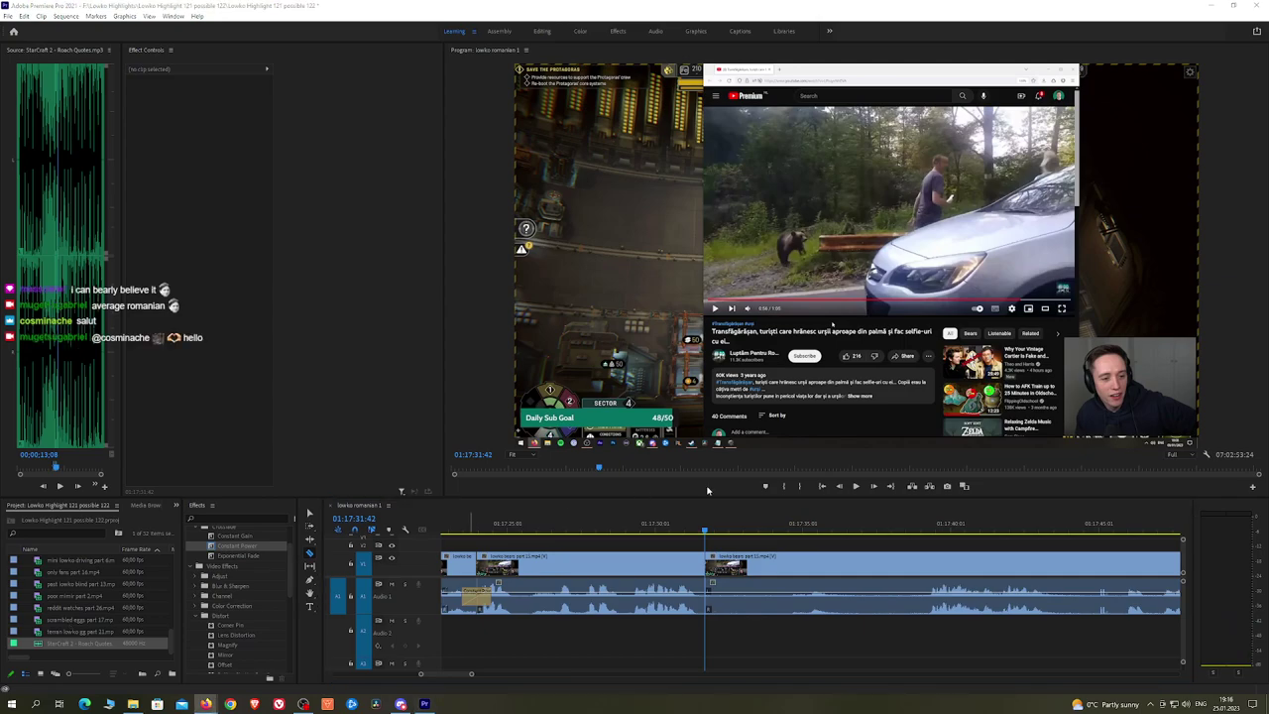
left_click(784, 530)
left_click_drag(836, 528, 929, 526)
key("space")
scroll(759, 545, "down", 3)
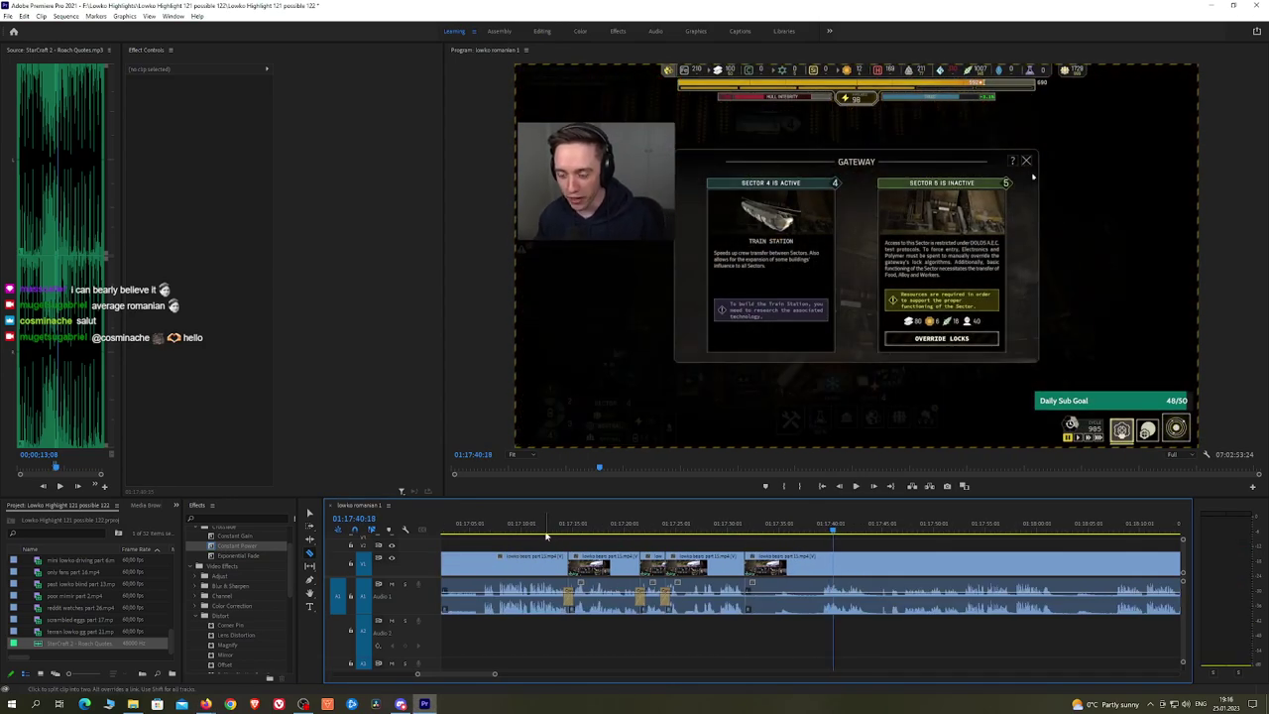
left_click(566, 526)
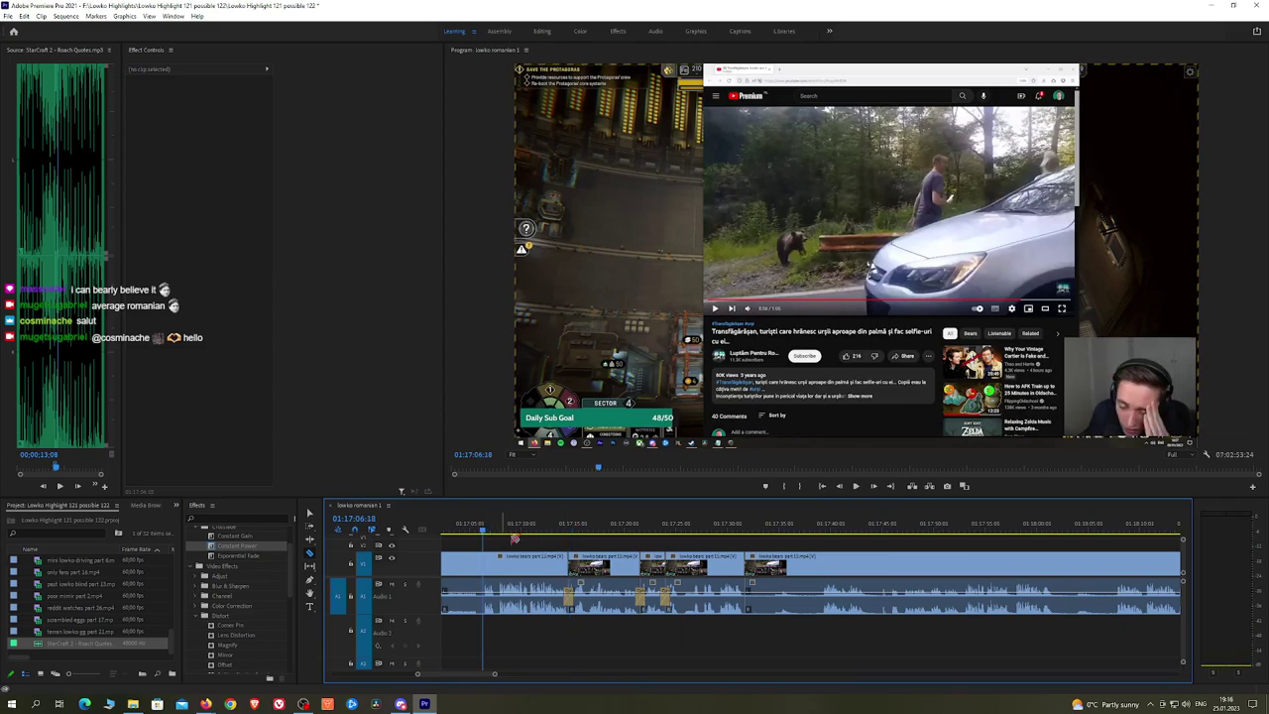
scroll(515, 537, "left", 5)
left_click(552, 527)
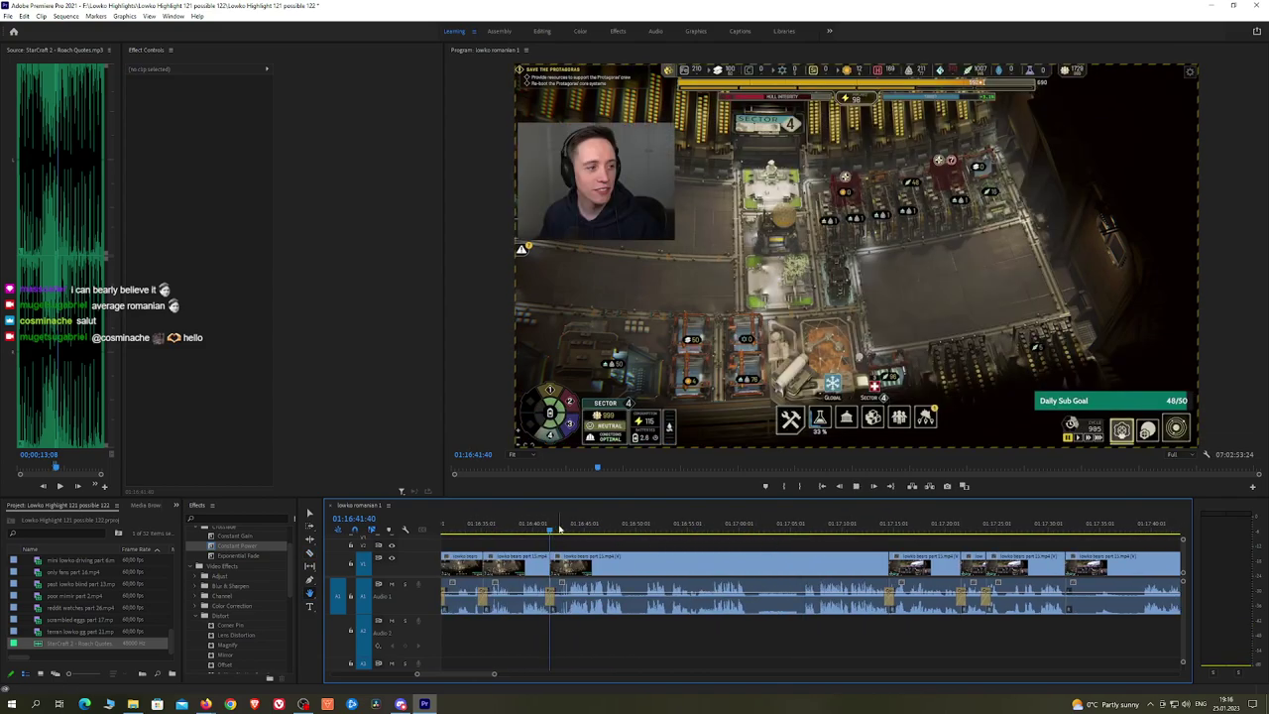
Step: Play the sequence from 01:16:41 through the bear video to about 01:17:30, panning to follow the playhead
key("space")
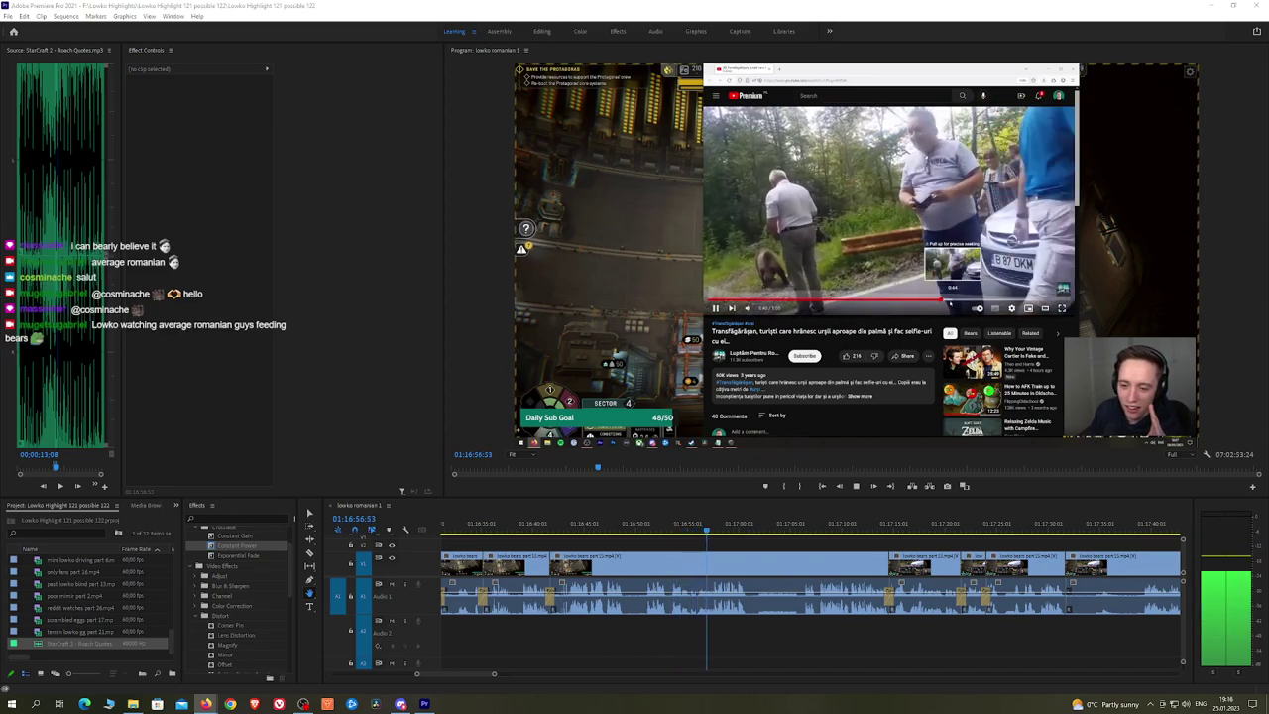
left_click_drag(807, 543, 701, 533)
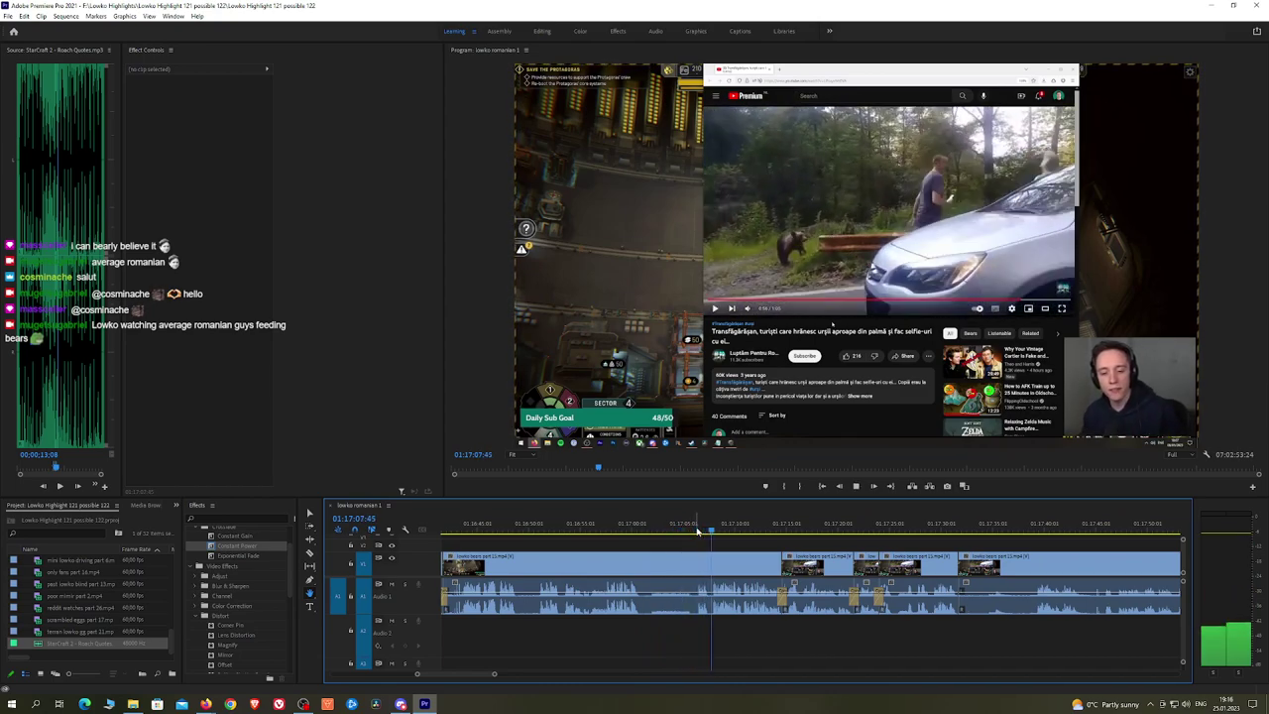
left_click_drag(836, 545, 767, 545)
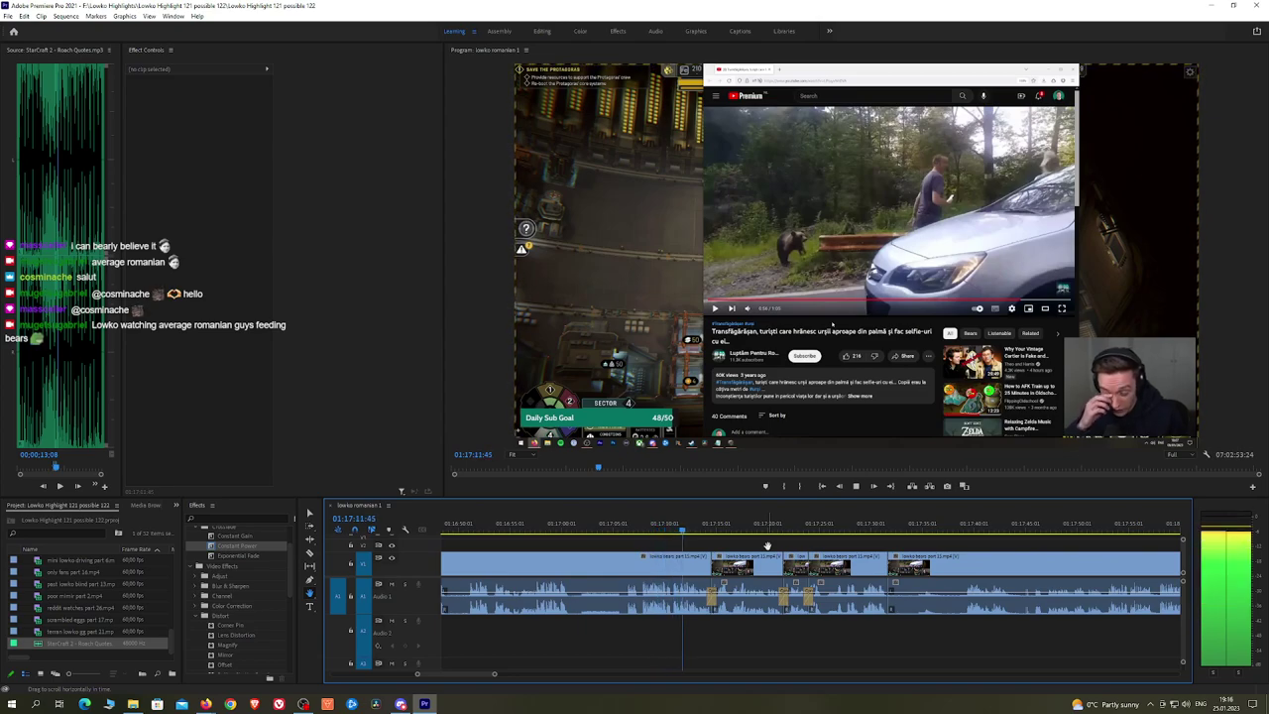
left_click_drag(812, 546, 733, 543)
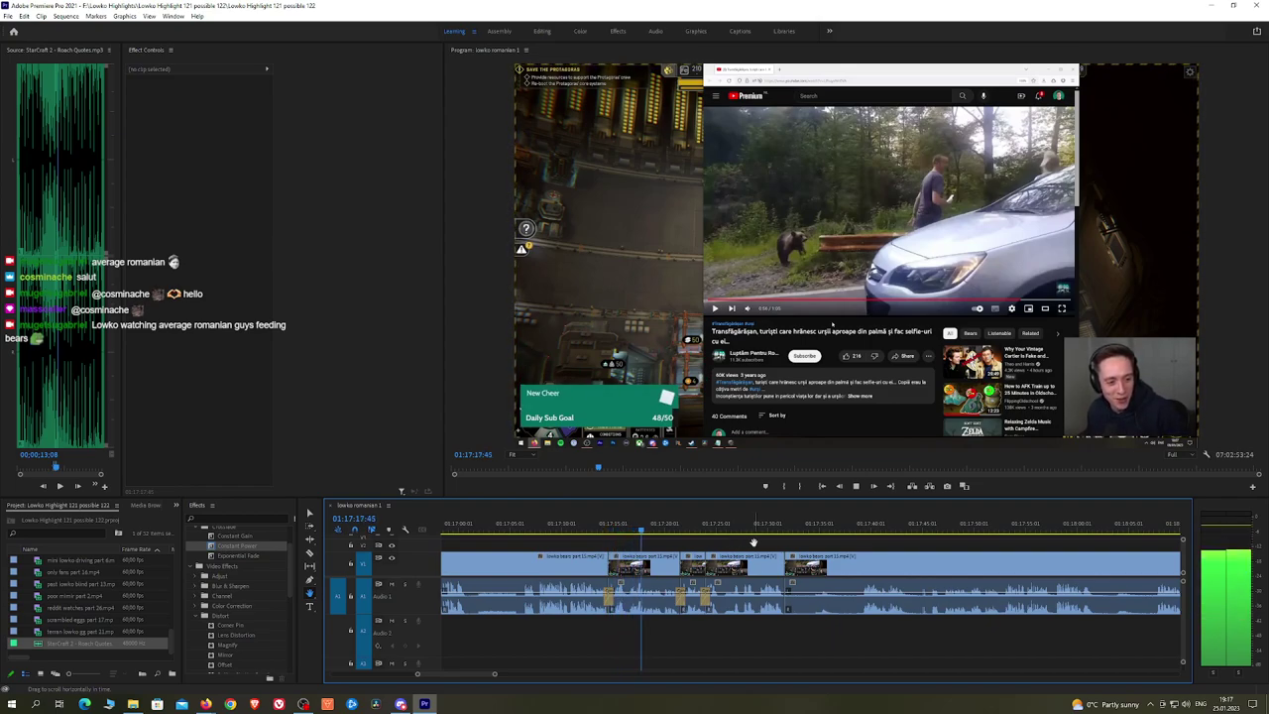
left_click_drag(754, 543, 726, 536)
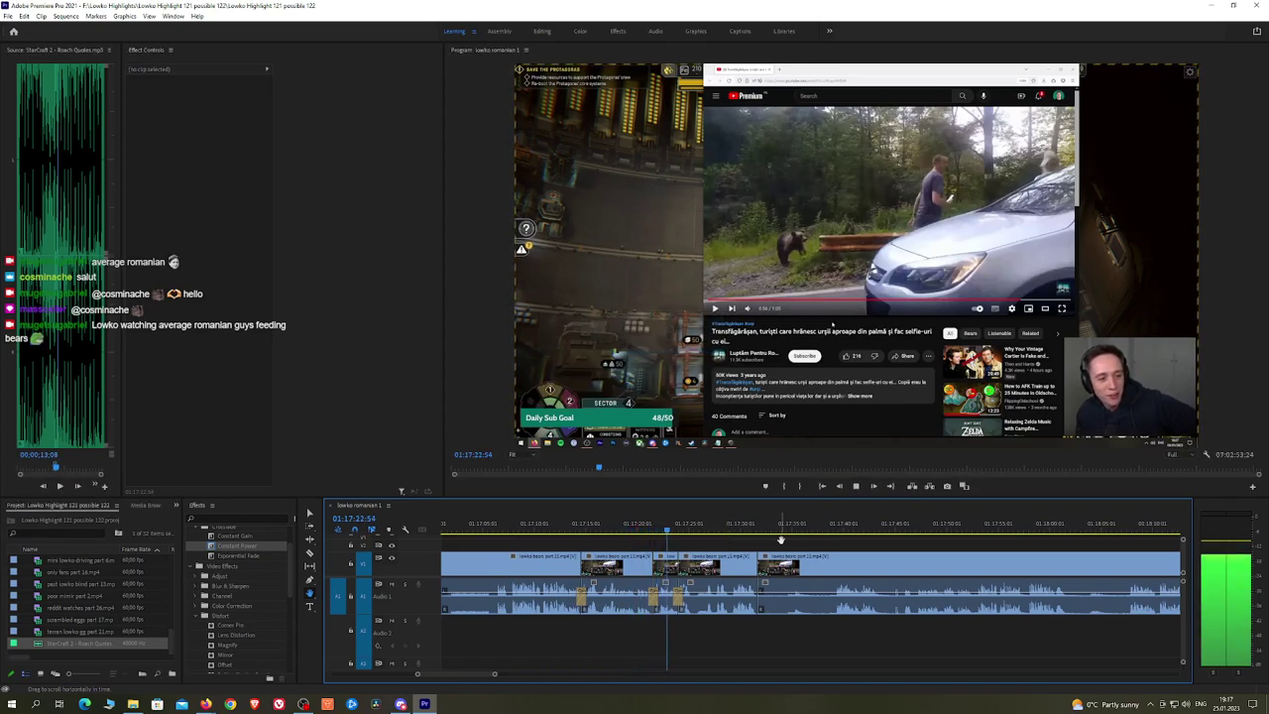
left_click_drag(781, 540, 713, 538)
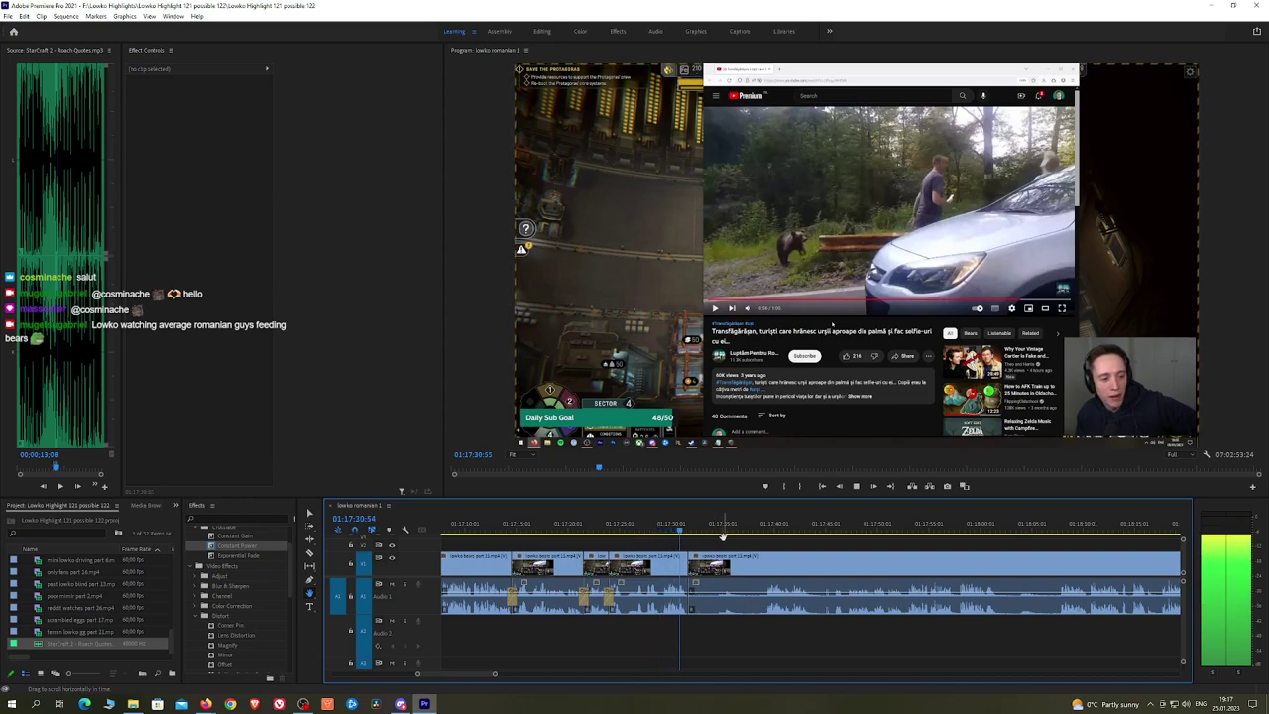
Step: Jump to about 01:17:38, ripple-delete the dull piece before a cut, and add a Constant Power crossfade
left_click(757, 529)
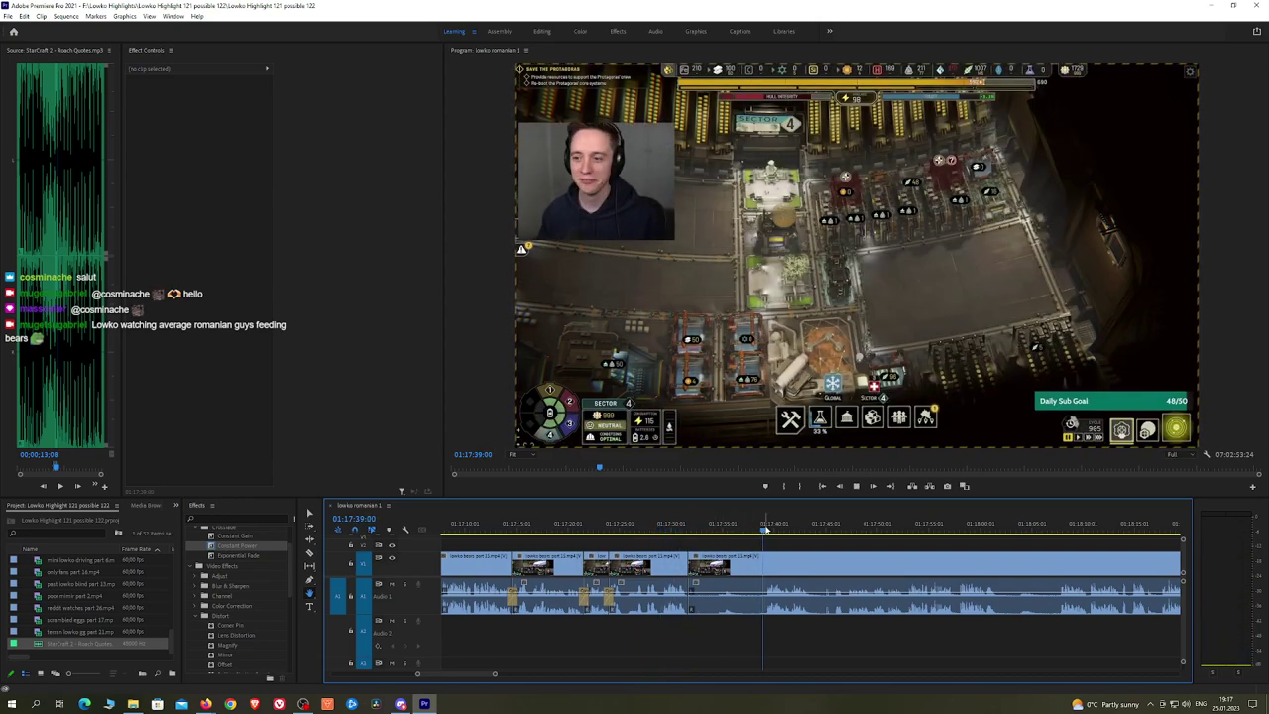
left_click(766, 571)
key("v")
left_click(753, 572)
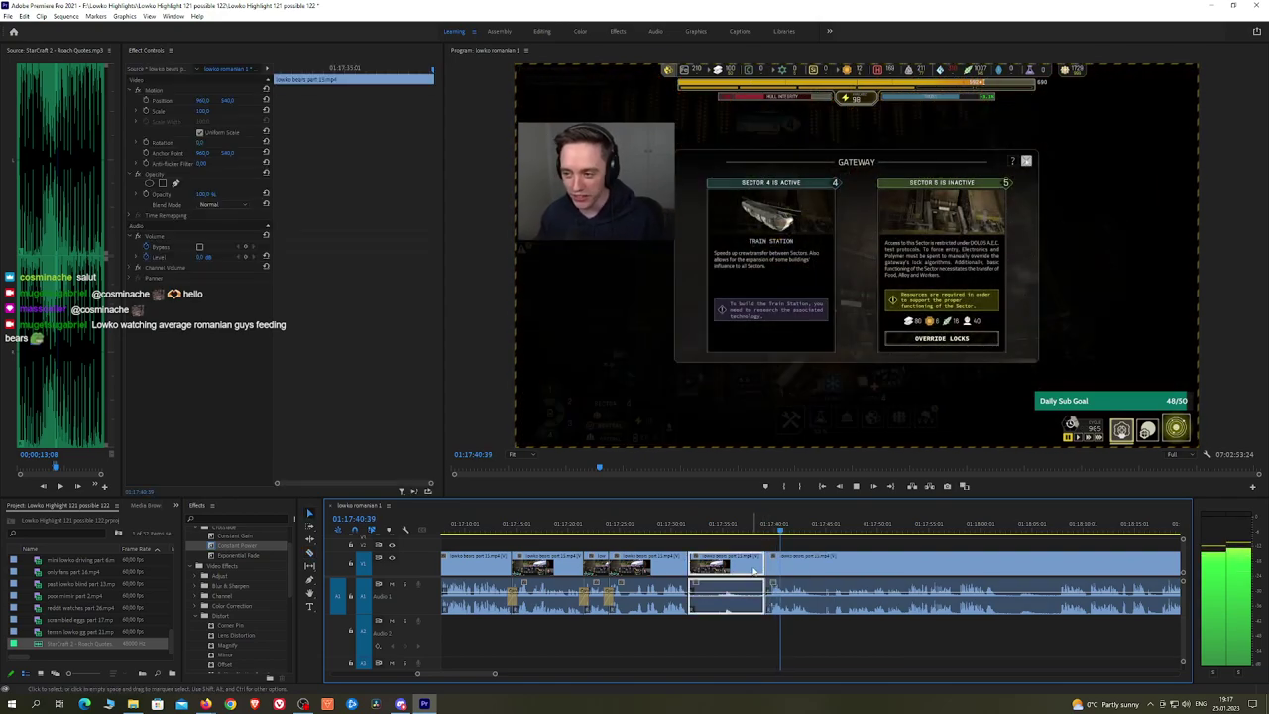
key("shift+Delete")
left_click_drag(236, 545, 630, 548)
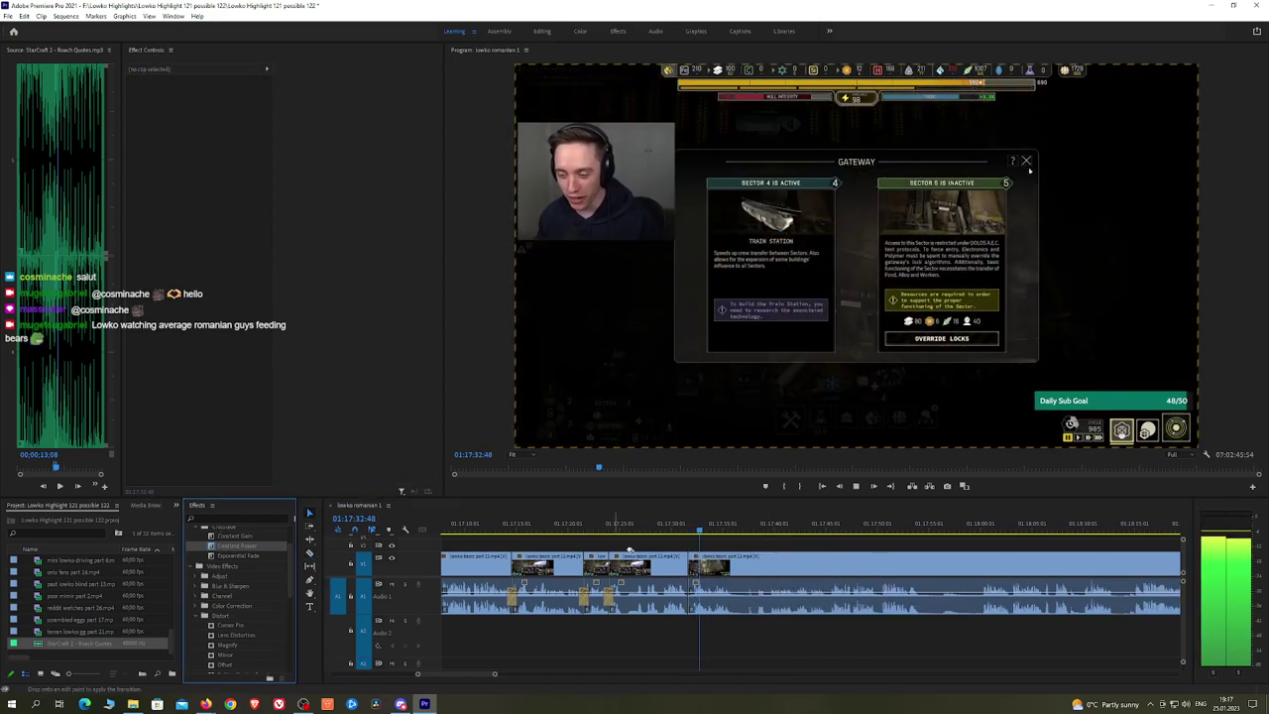
left_click_drag(694, 610, 694, 608)
Step: Razor out the next unwanted piece, ripple-delete it, and crossfade the new audio cut with Constant Power
key("h")
left_click(779, 542)
scroll(827, 548, "up", 3)
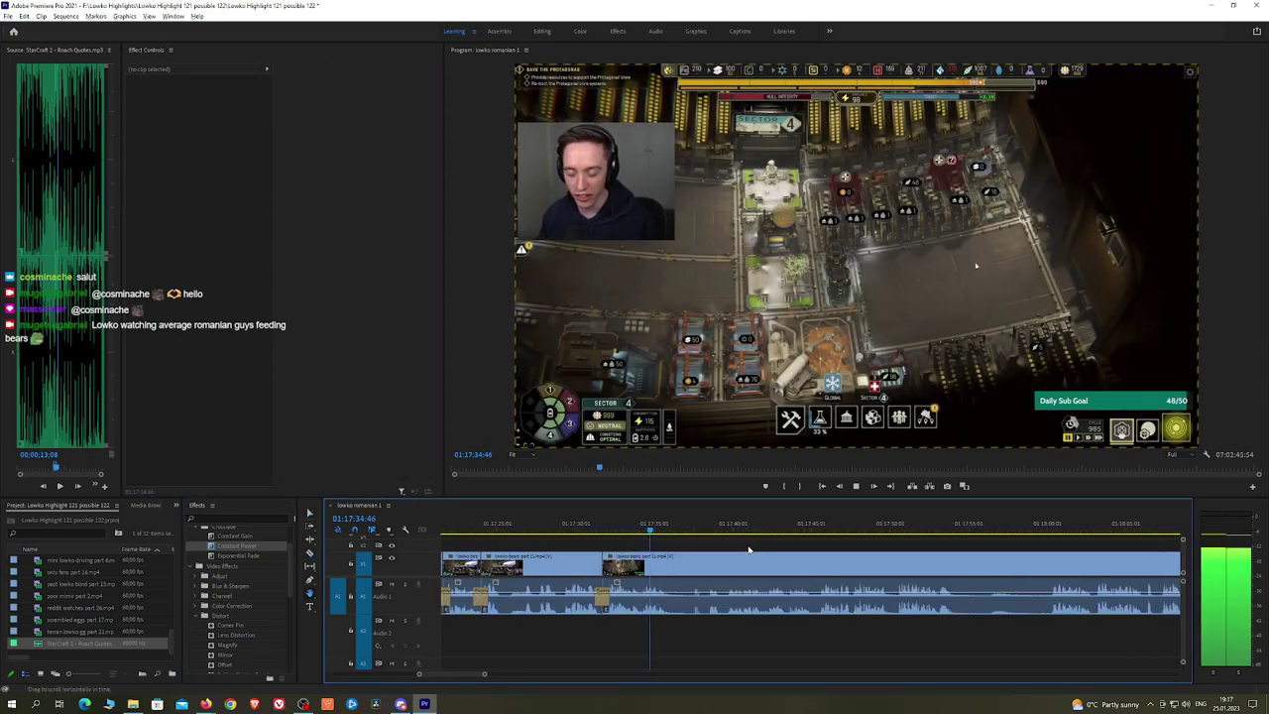
left_click(654, 569)
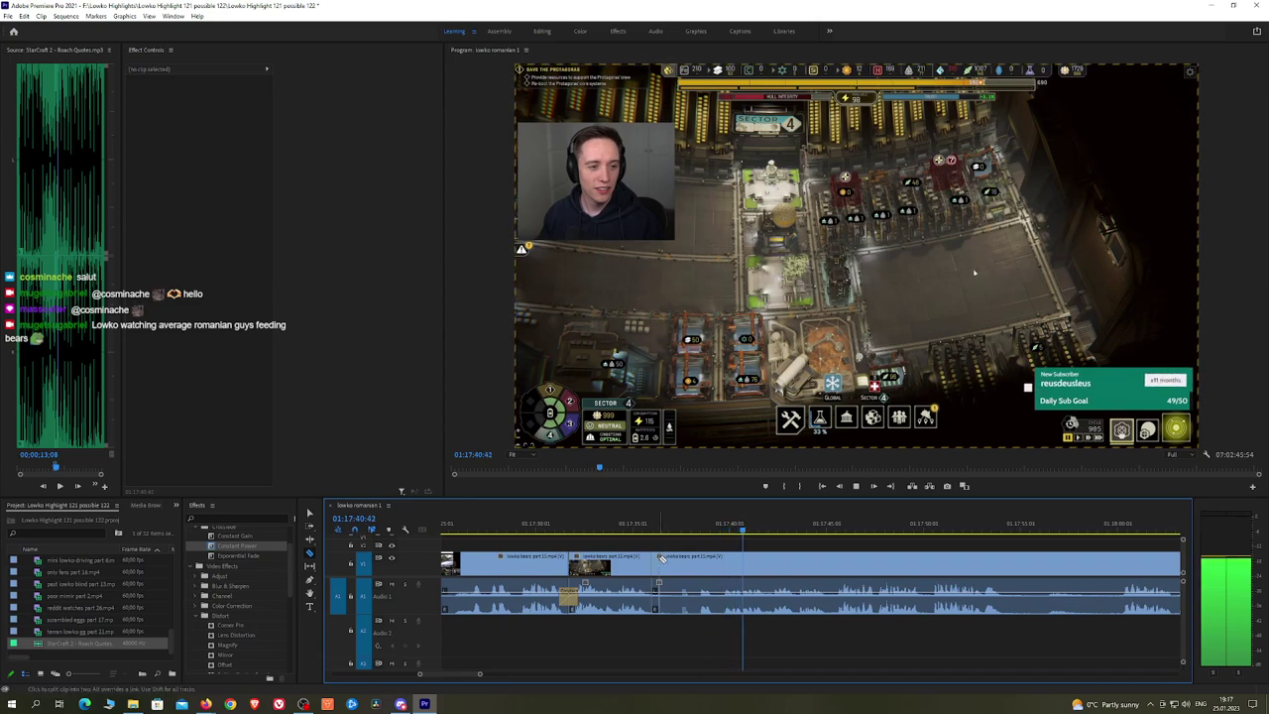
left_click(827, 533)
key("space")
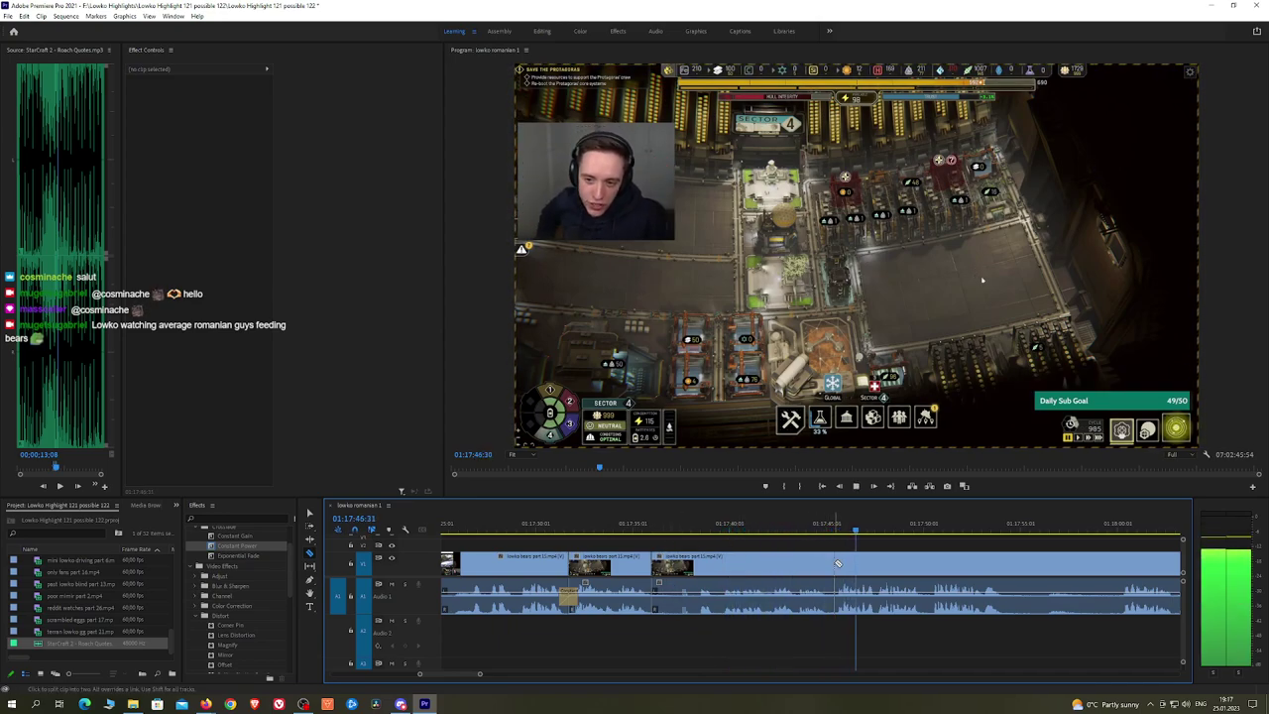
left_click(837, 563)
key("v")
left_click(814, 566)
key("shift+Delete")
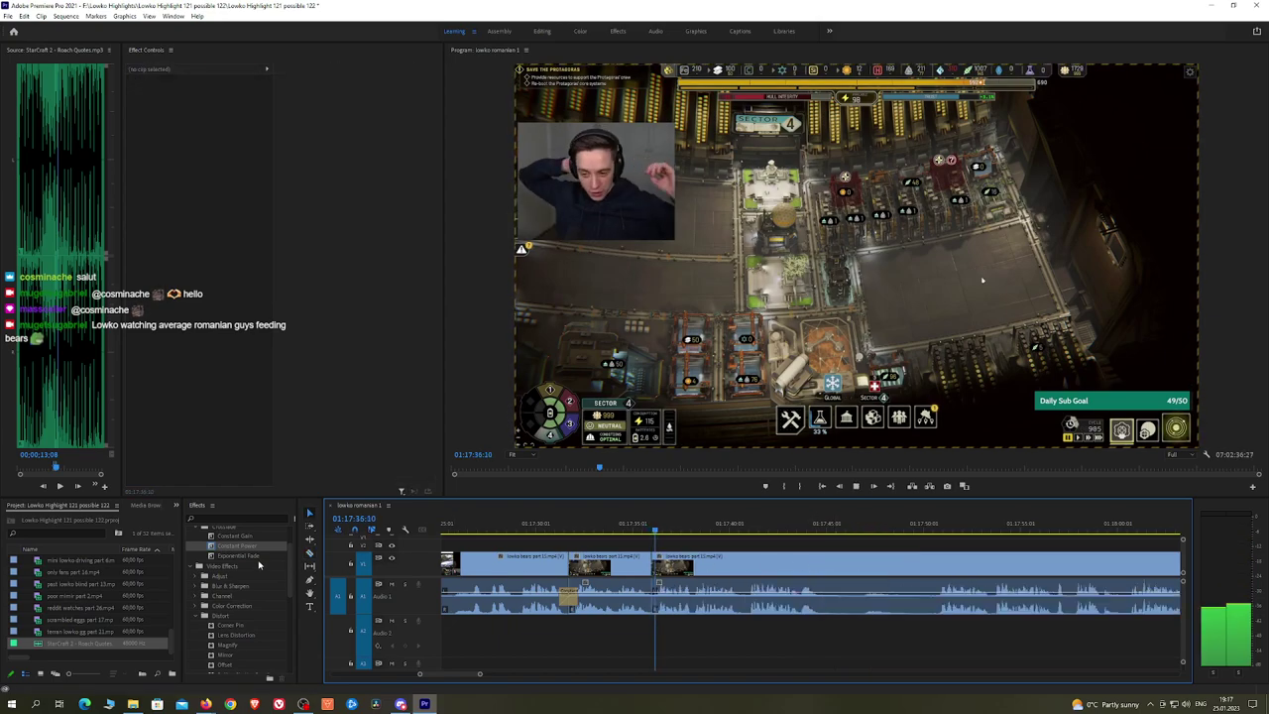
left_click_drag(244, 547, 448, 548)
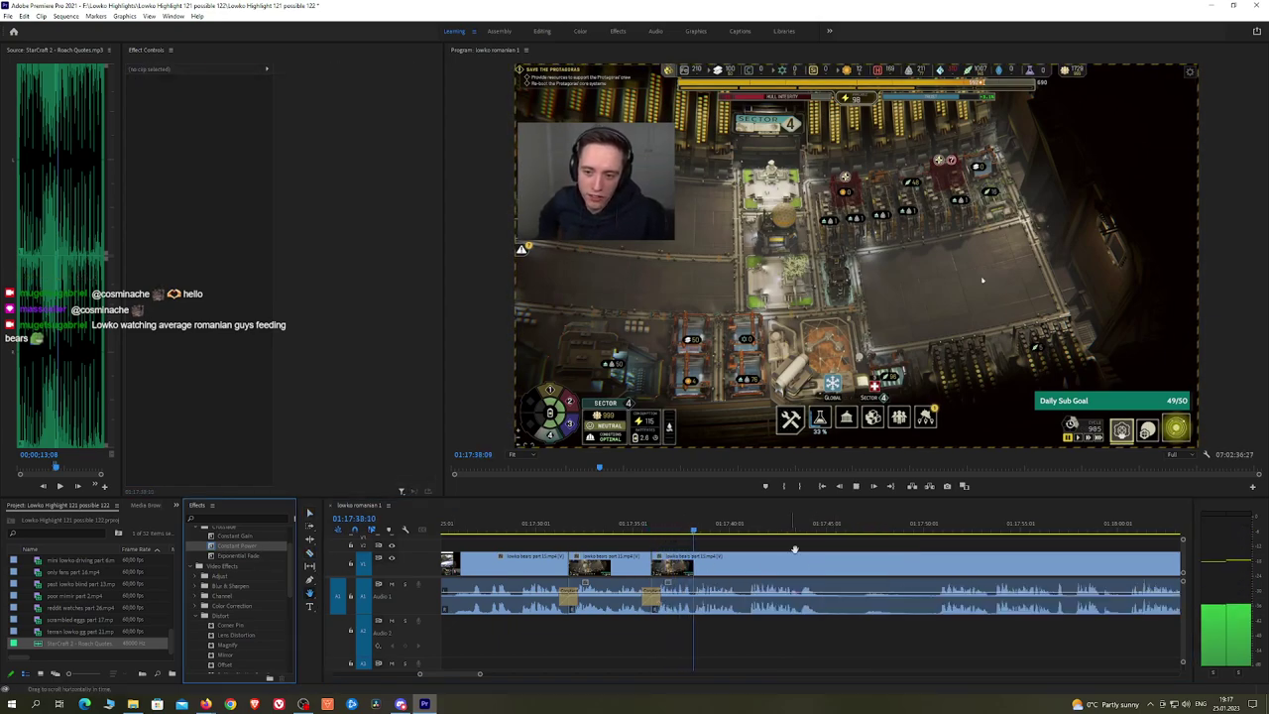
Step: Split both ends of another unwanted part, ripple-delete it, and drop Constant Power on the audio join
scroll(772, 539, "down", 2)
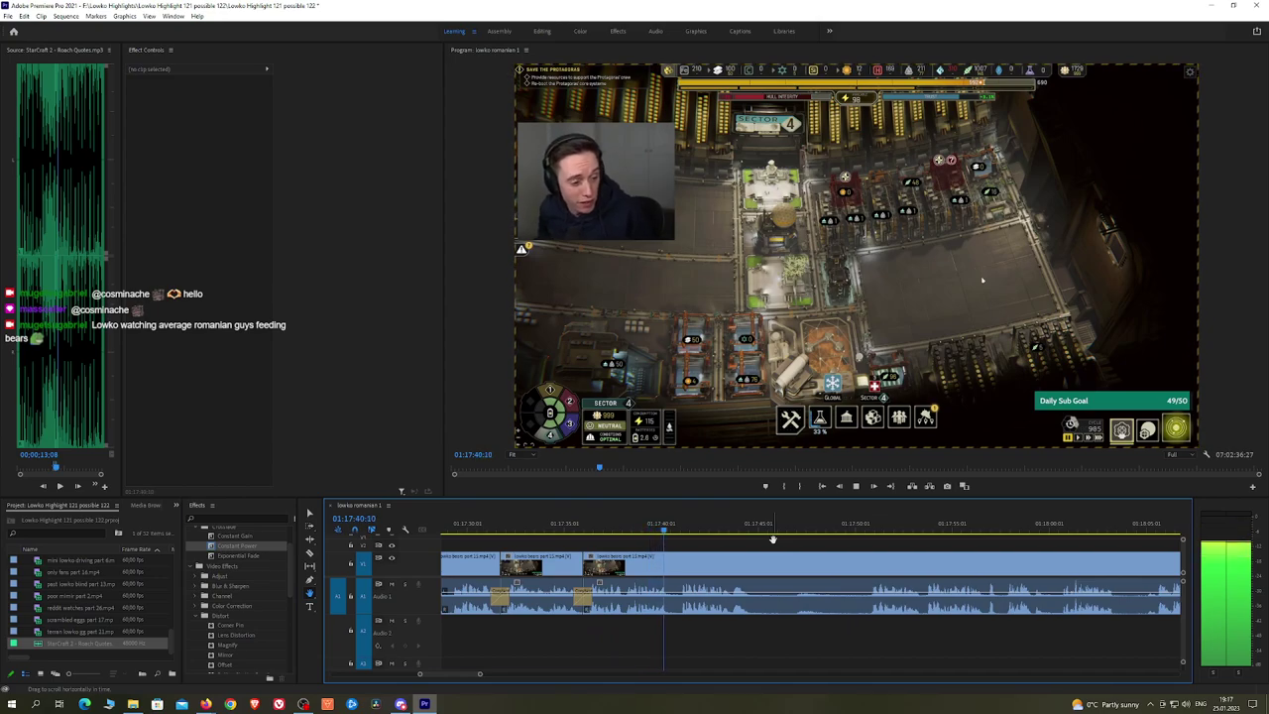
scroll(773, 539, "down", 3)
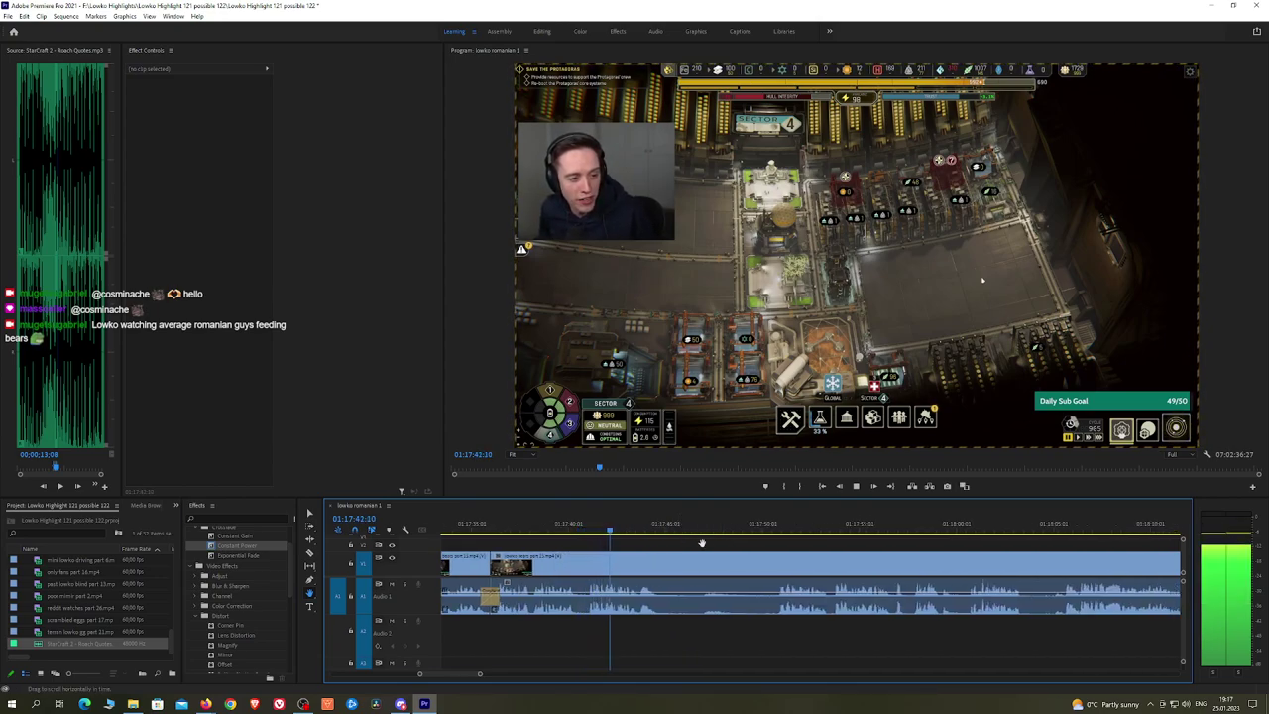
scroll(701, 543, "down", 2)
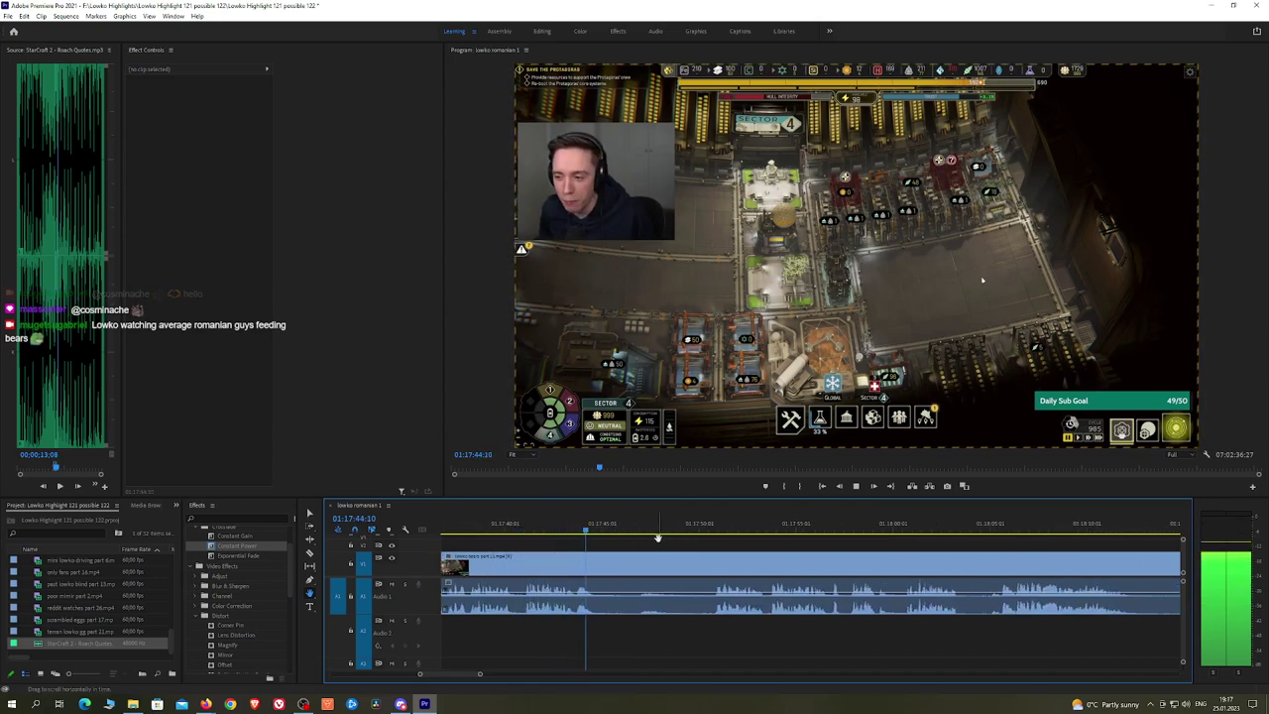
left_click(576, 575)
key("space")
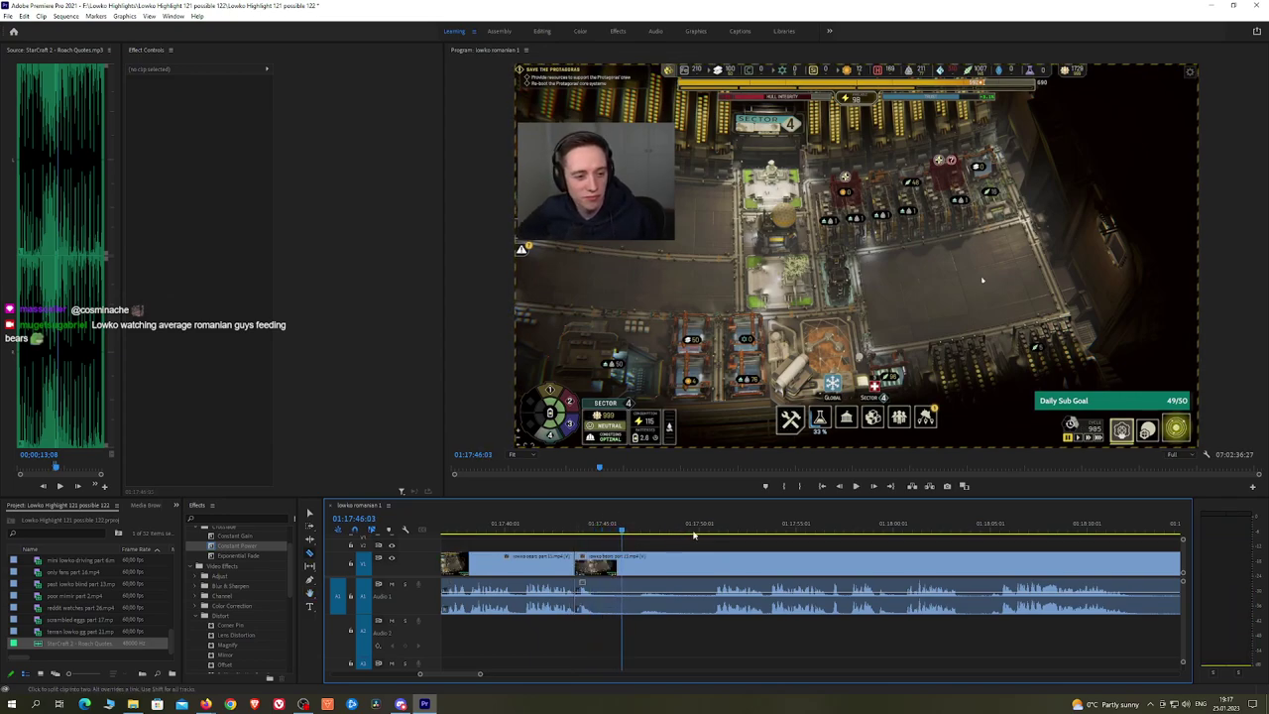
left_click(712, 568)
key("v")
left_click(704, 569)
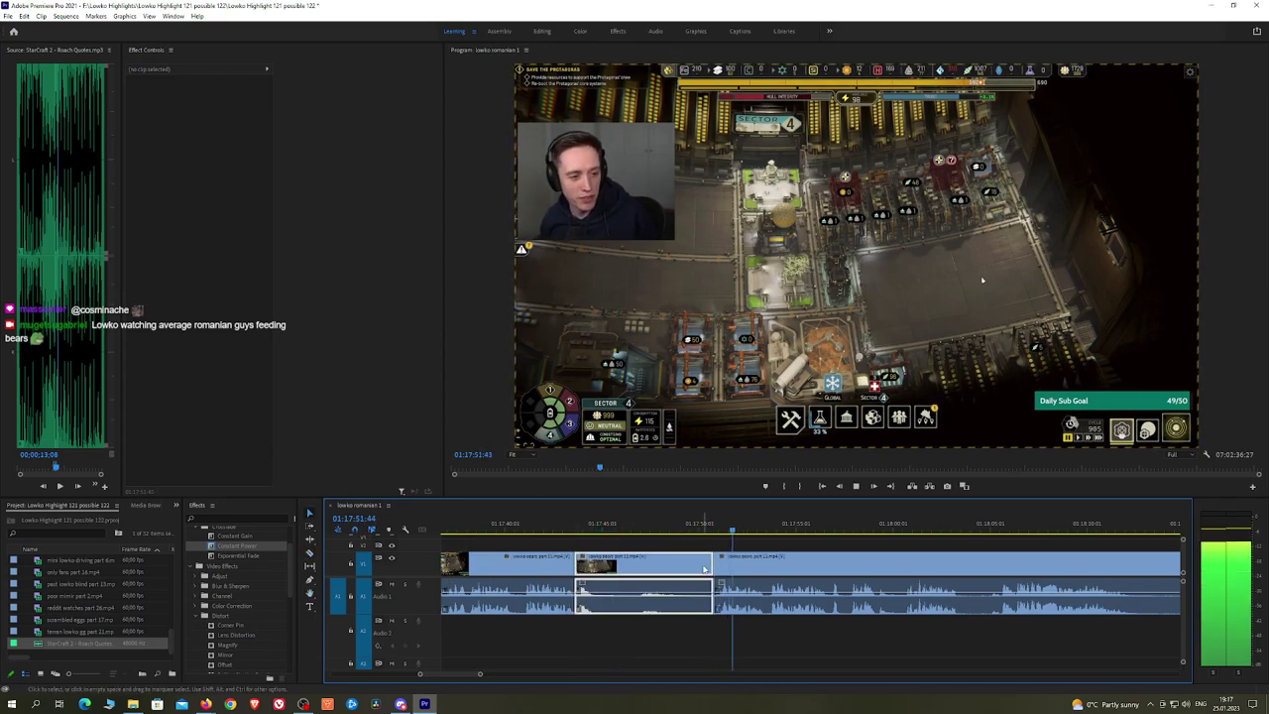
key("shift+Delete")
left_click_drag(238, 546, 562, 559)
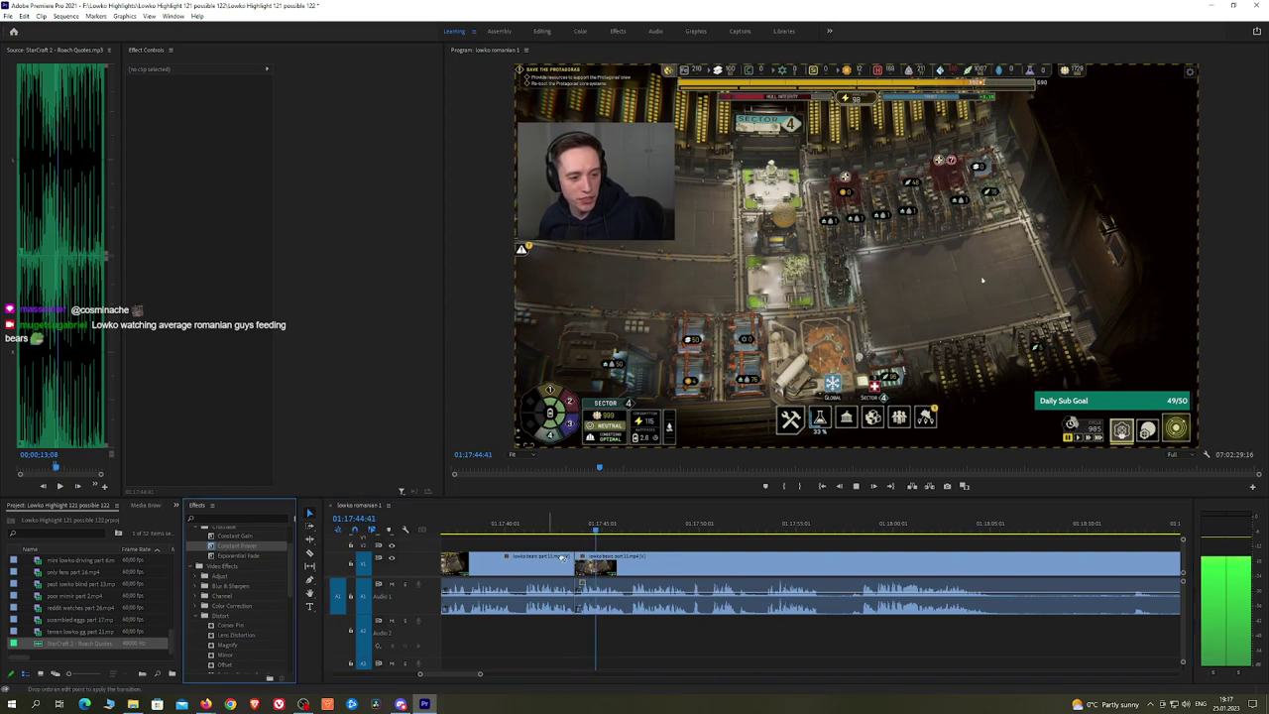
left_click_drag(573, 602, 576, 601)
Step: Follow playback, remove a new short piece, and add a Constant Power crossfade to its audio cut
key("h")
left_click_drag(749, 535, 717, 542)
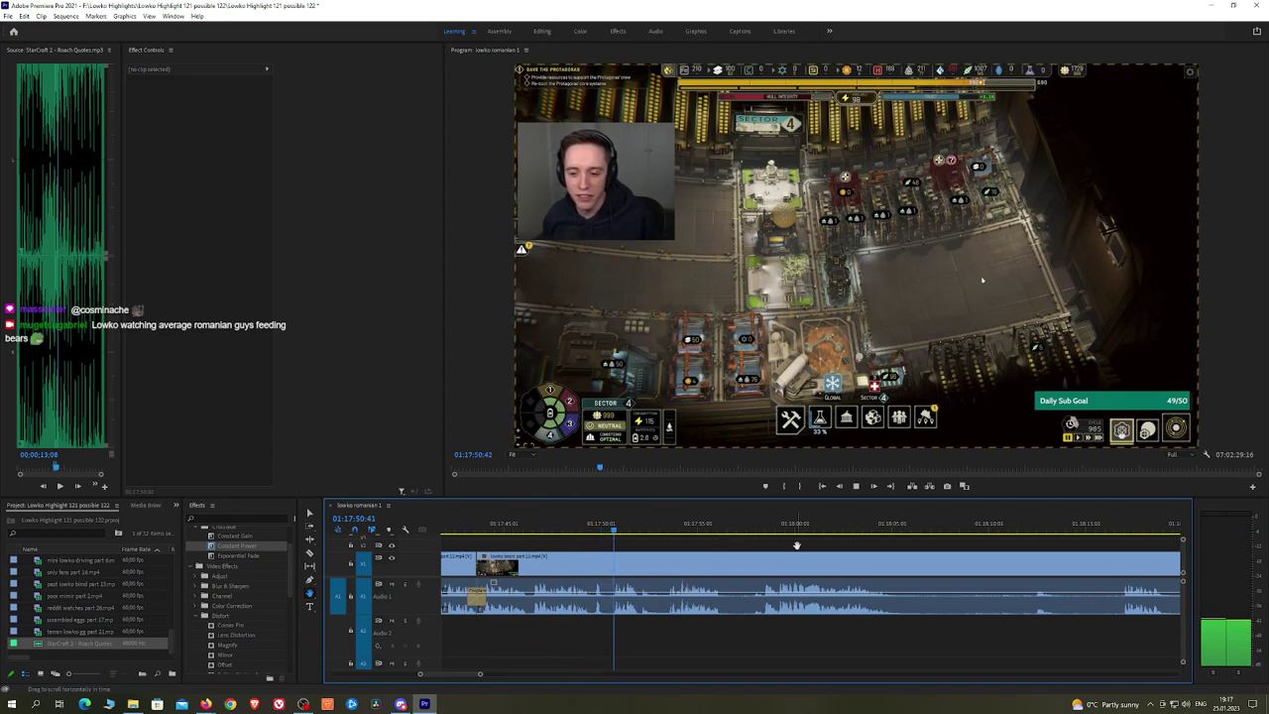
left_click_drag(796, 545, 737, 545)
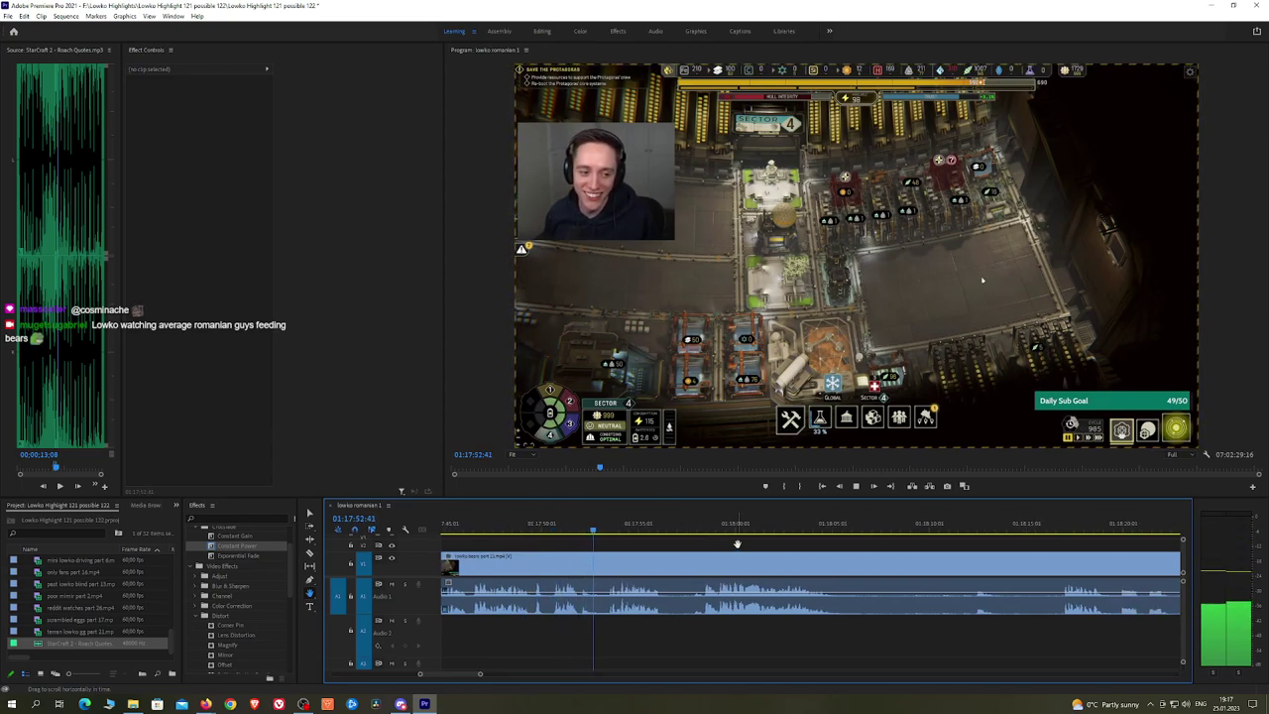
left_click_drag(737, 544, 708, 544)
key("c")
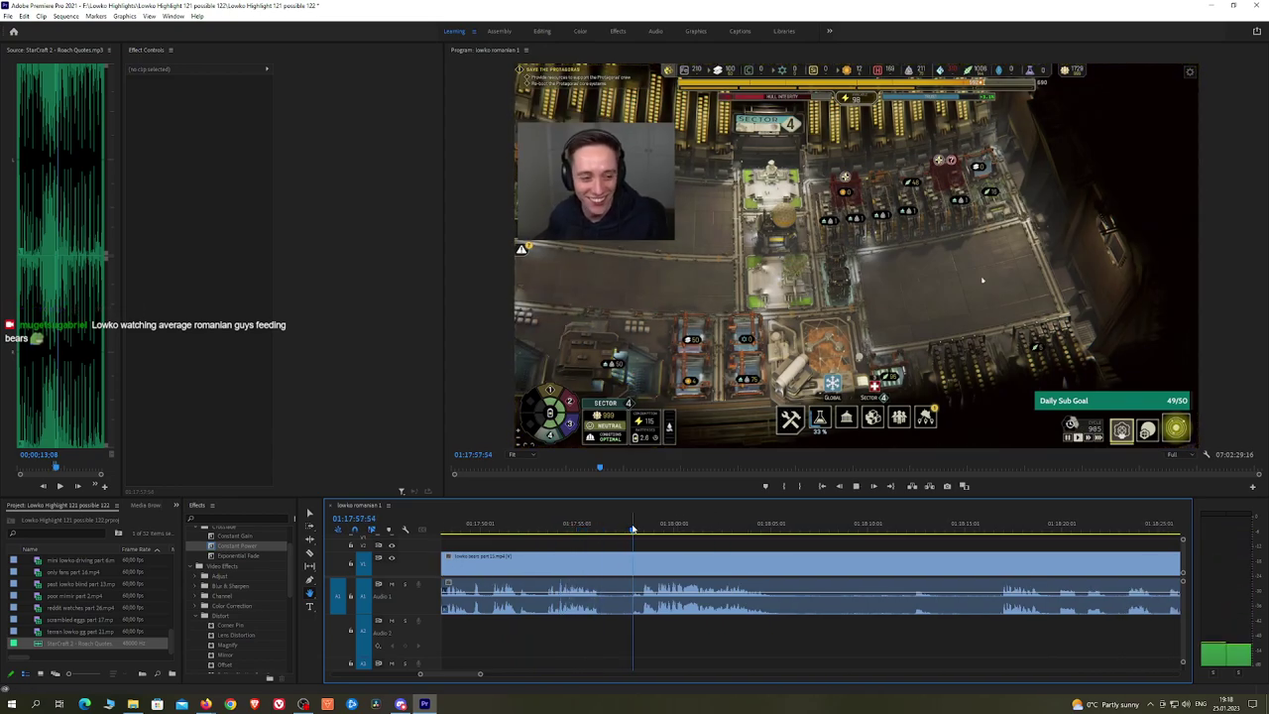
left_click(603, 563)
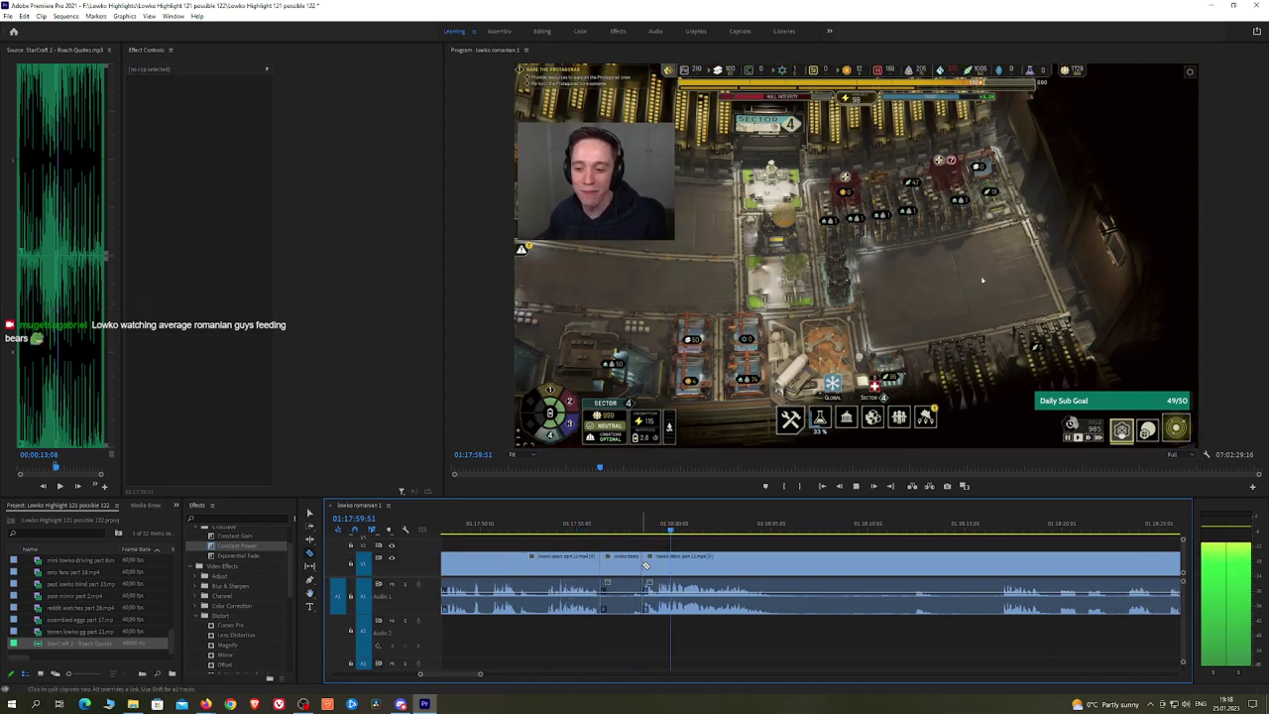
key("v")
left_click(635, 565)
key("space")
key("space")
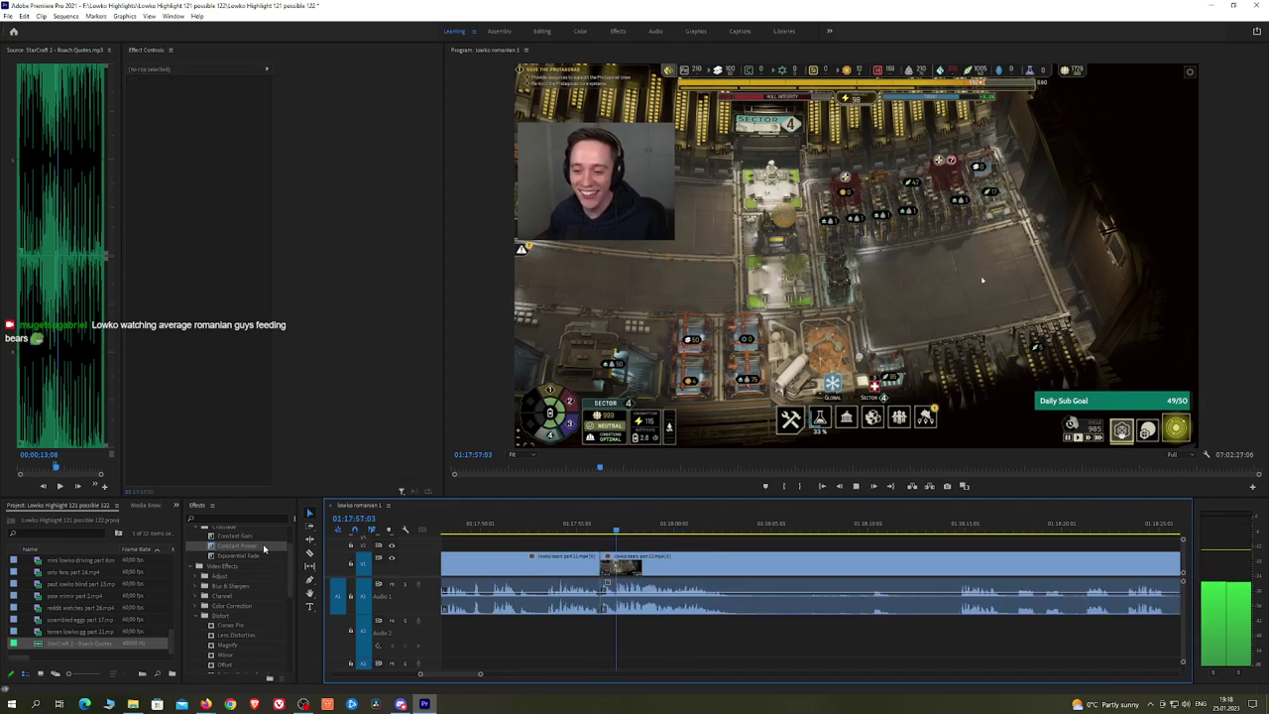
left_click_drag(262, 546, 601, 600)
Step: Cut out one more unwanted part with an audio crossfade, then razor both ends of a short piece
scroll(648, 537, "down", 3)
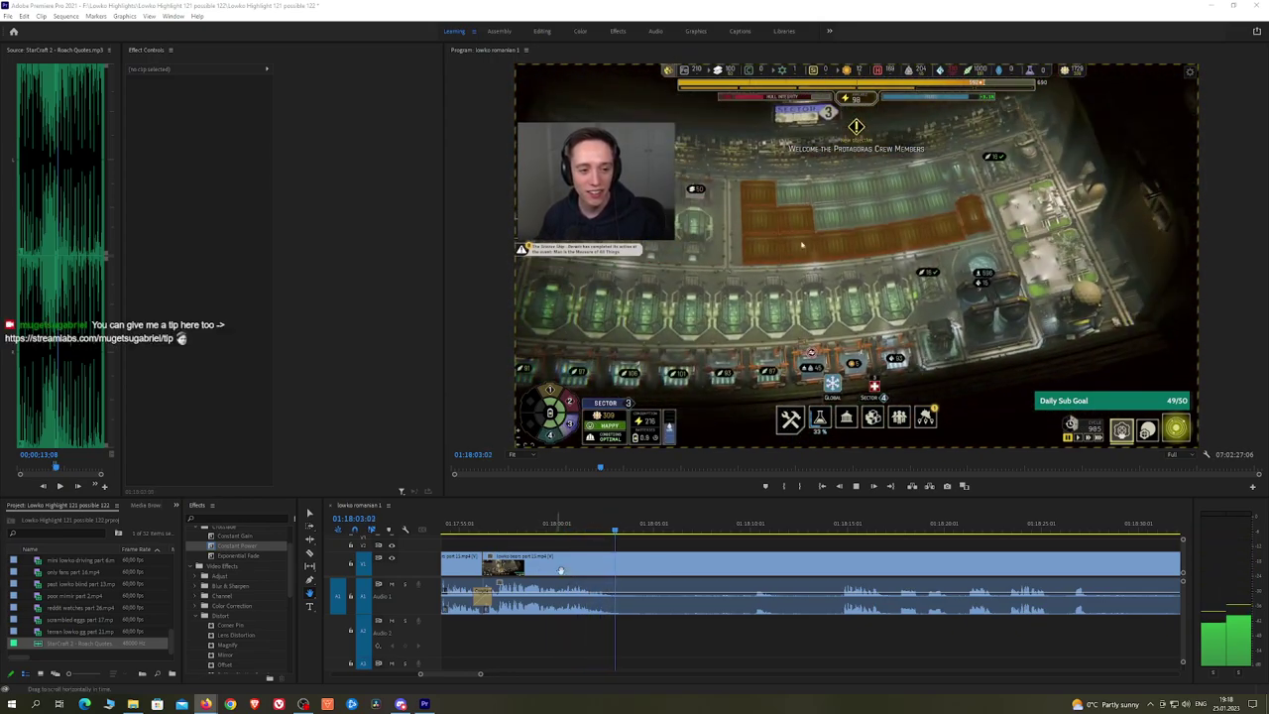
key("c")
left_click(622, 562)
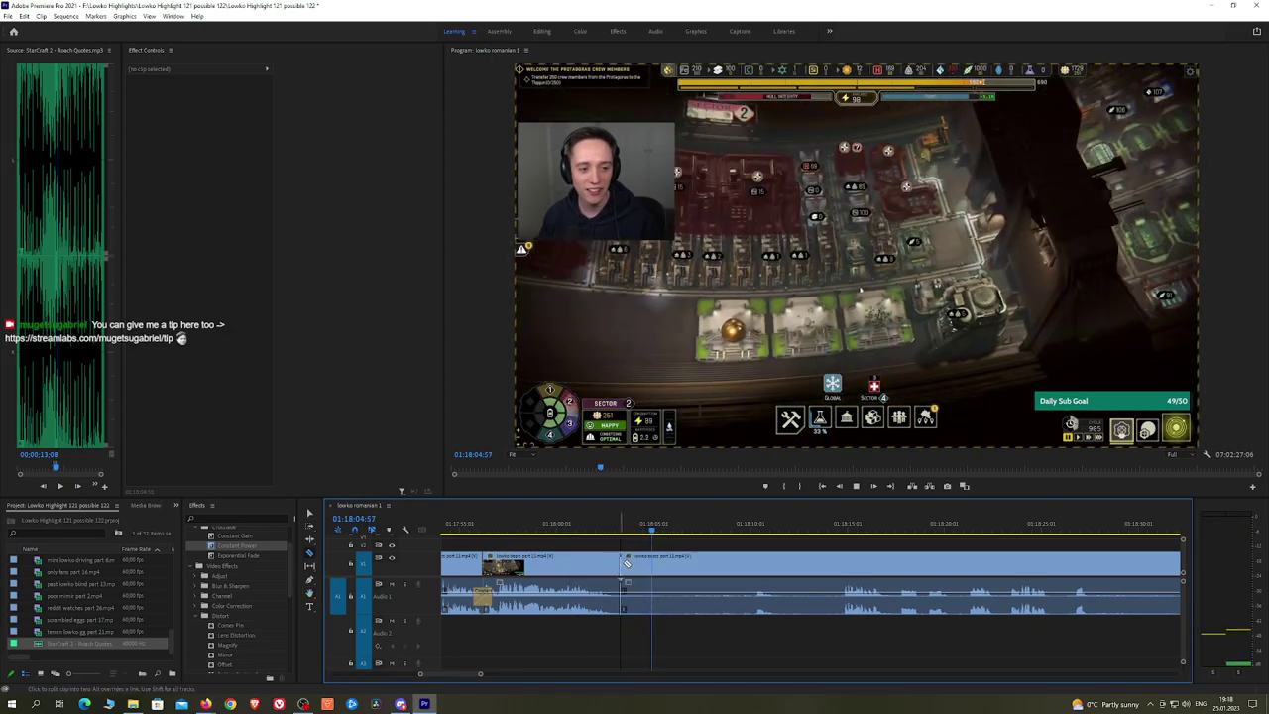
left_click_drag(785, 527, 840, 521)
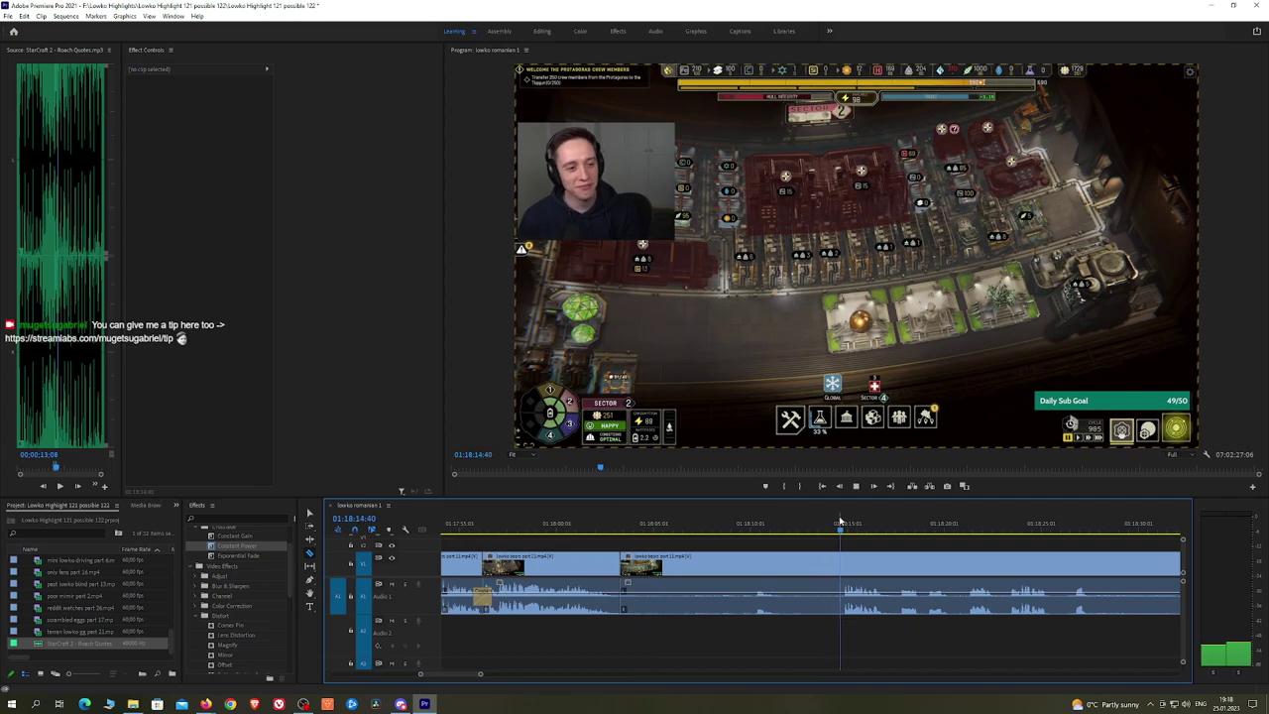
key("v")
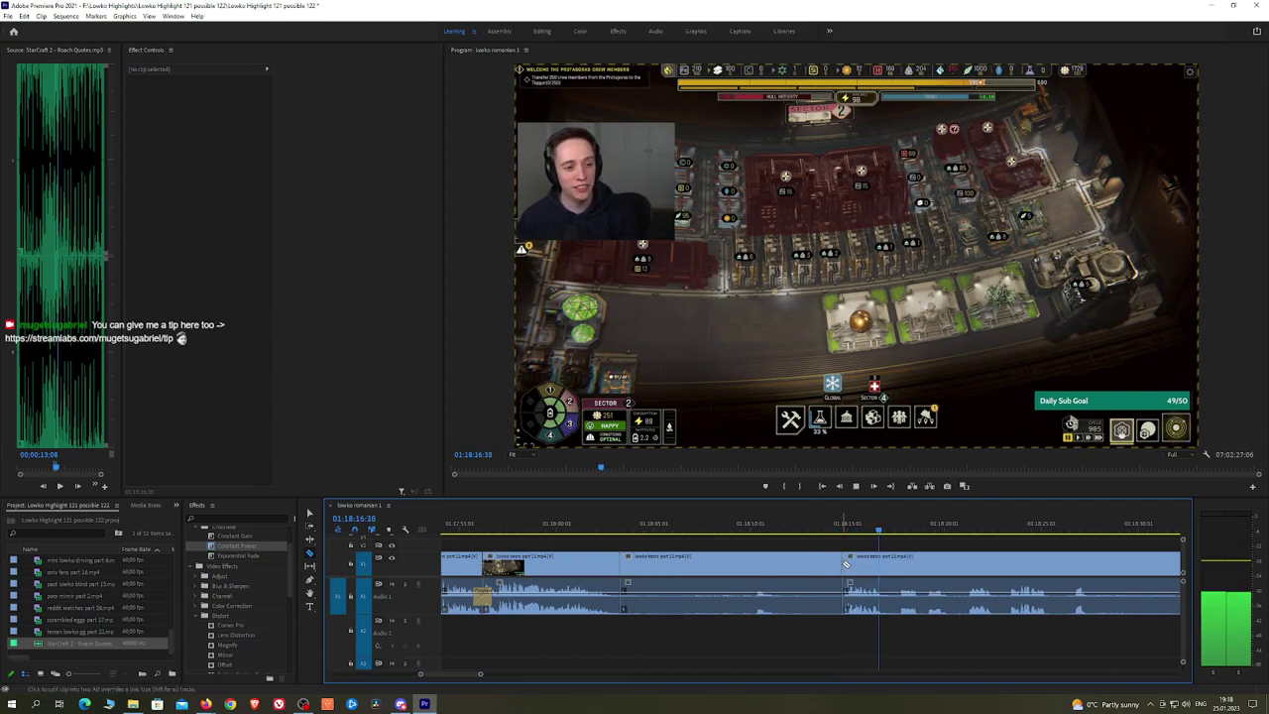
left_click(819, 565)
key("shift+Delete")
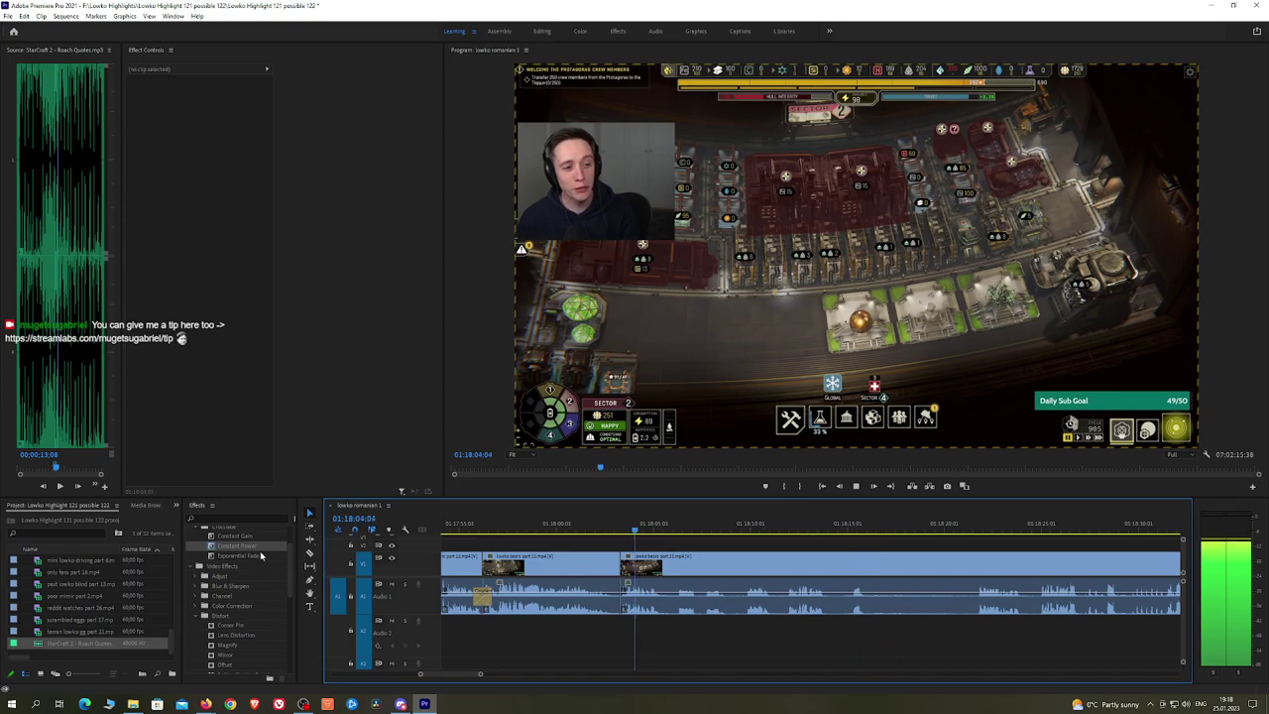
left_click_drag(261, 556, 624, 600)
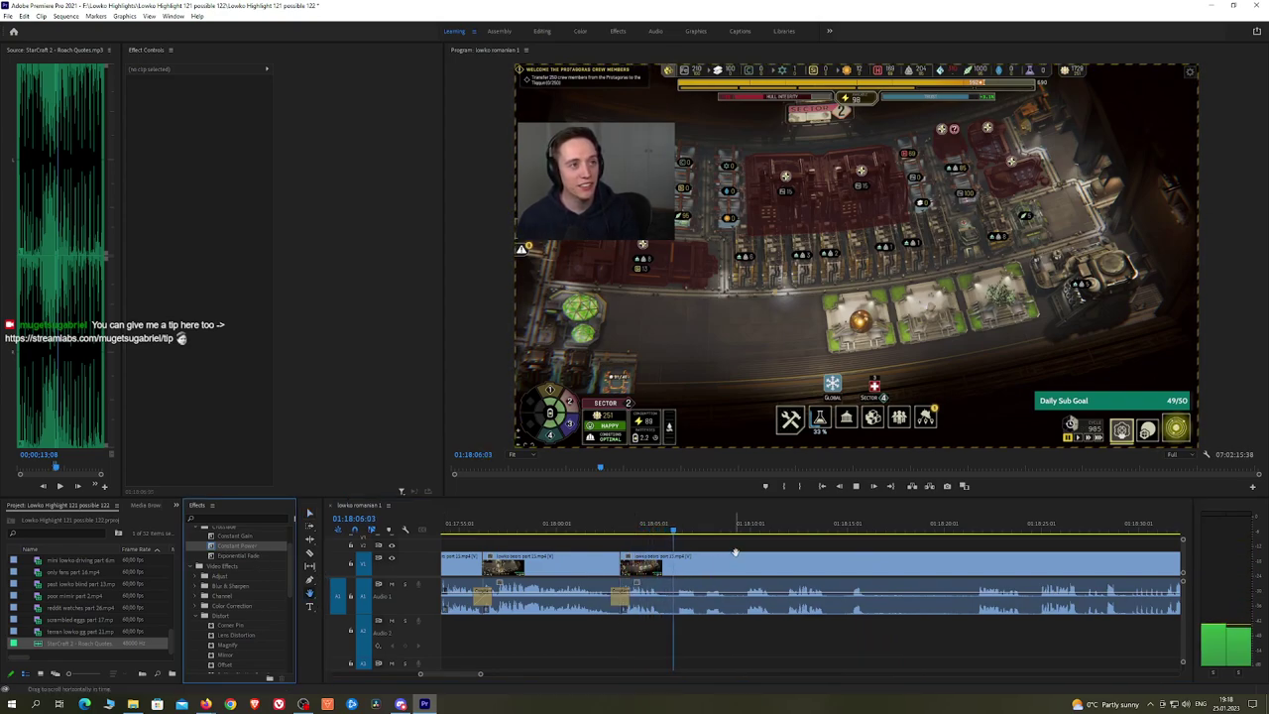
scroll(674, 544, "down", 2)
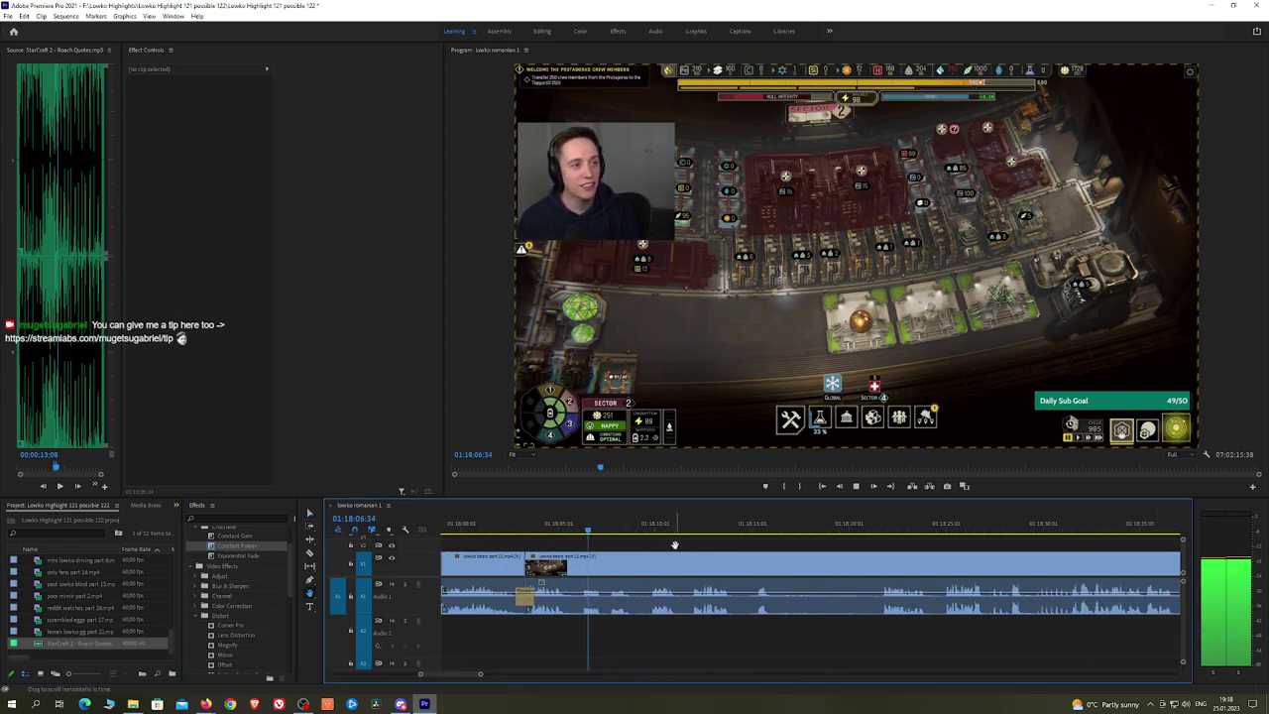
left_click(579, 572)
left_click(610, 569)
Step: Ripple-delete the short piece between the cuts and play back the edit
key("v")
left_click(605, 568)
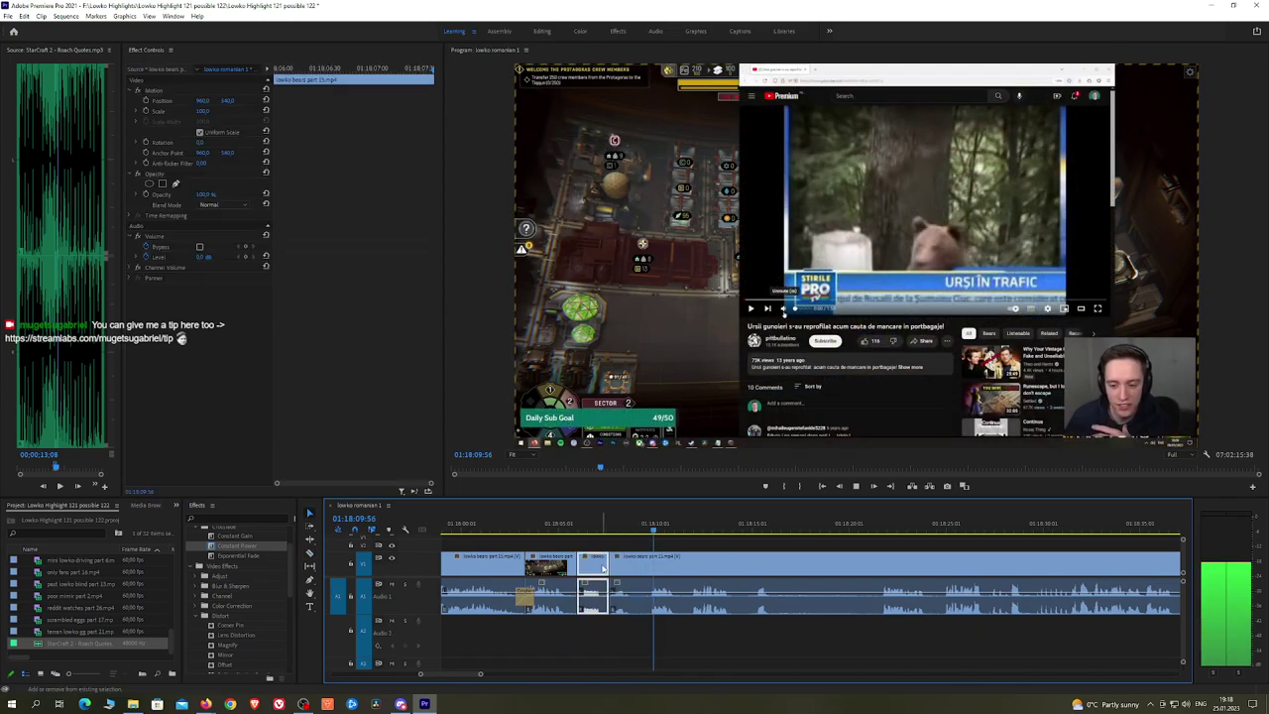
key("shift+Delete")
key("space")
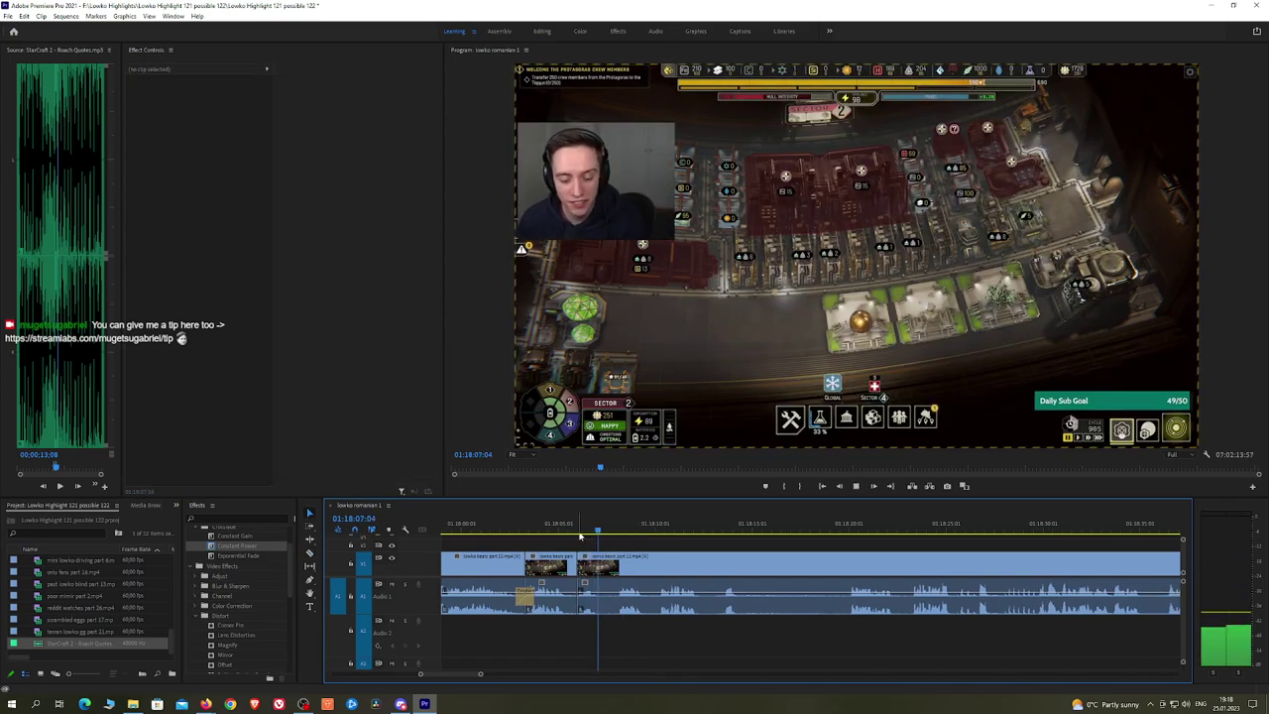
key("space")
Step: Scrub through the bear footage to around 01:18:18
key("h")
left_click_drag(765, 545, 689, 545)
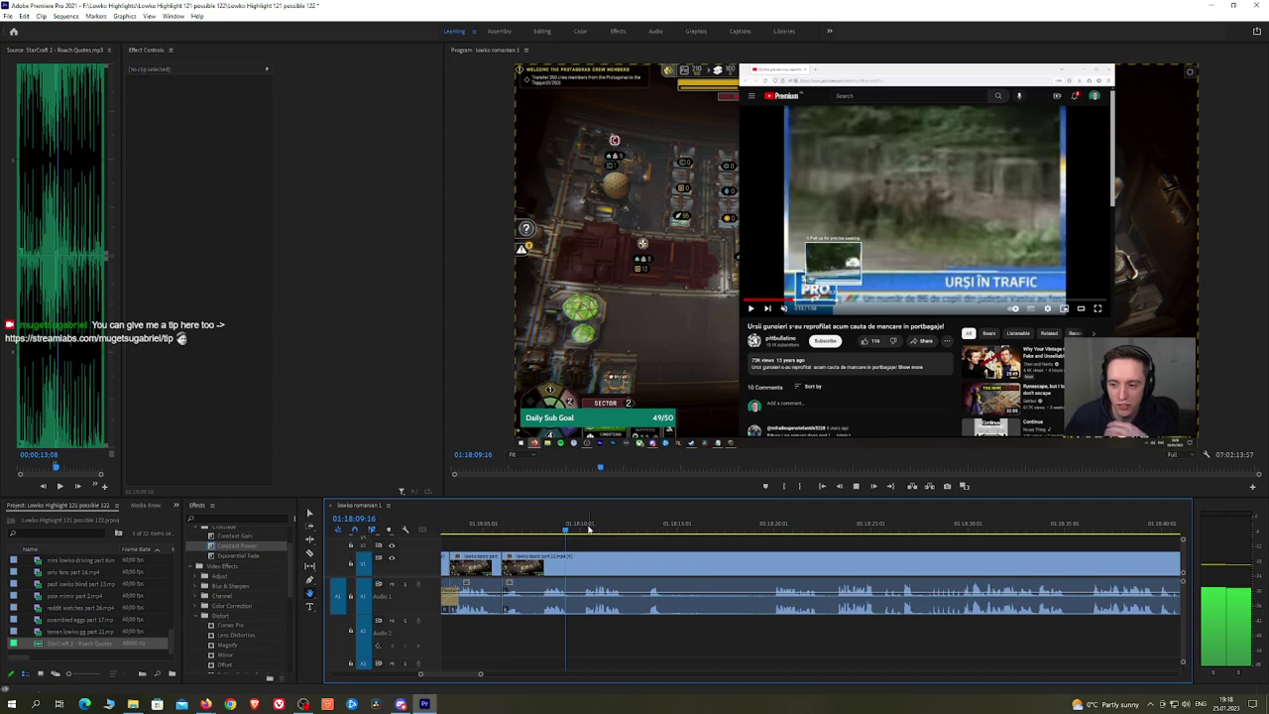
left_click(588, 527)
left_click(648, 528)
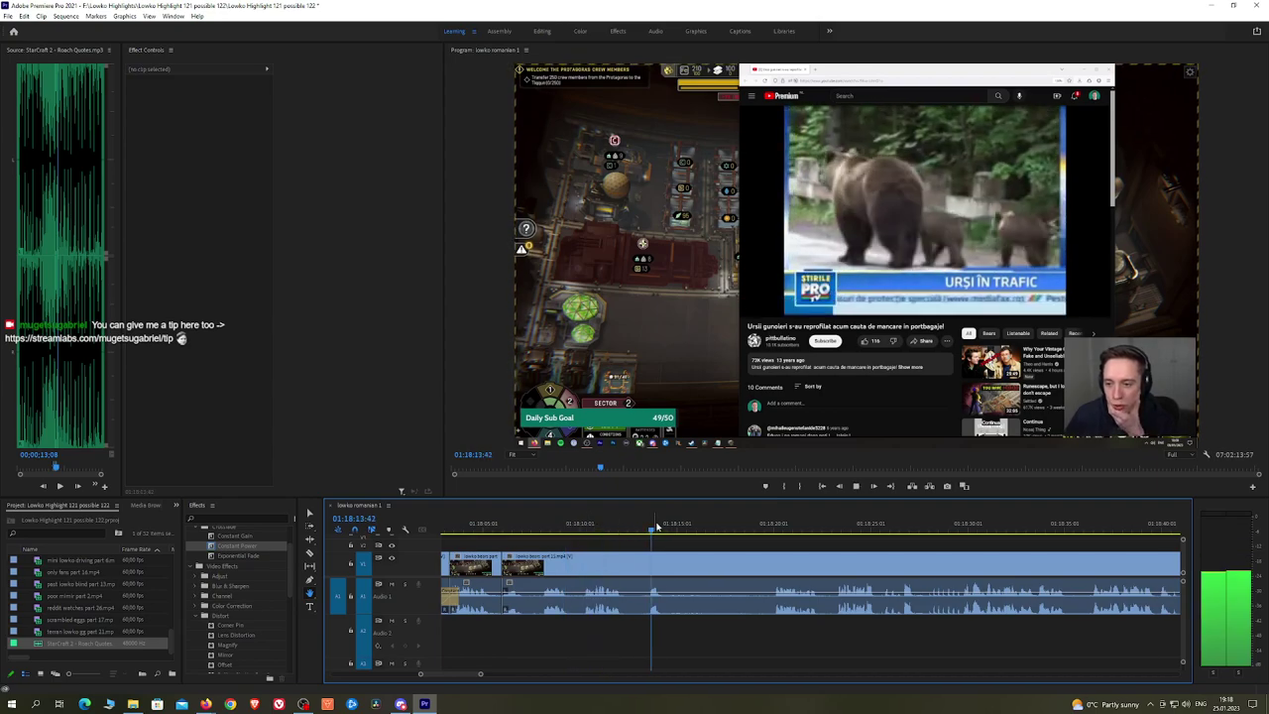
left_click_drag(685, 532, 778, 532)
key("space")
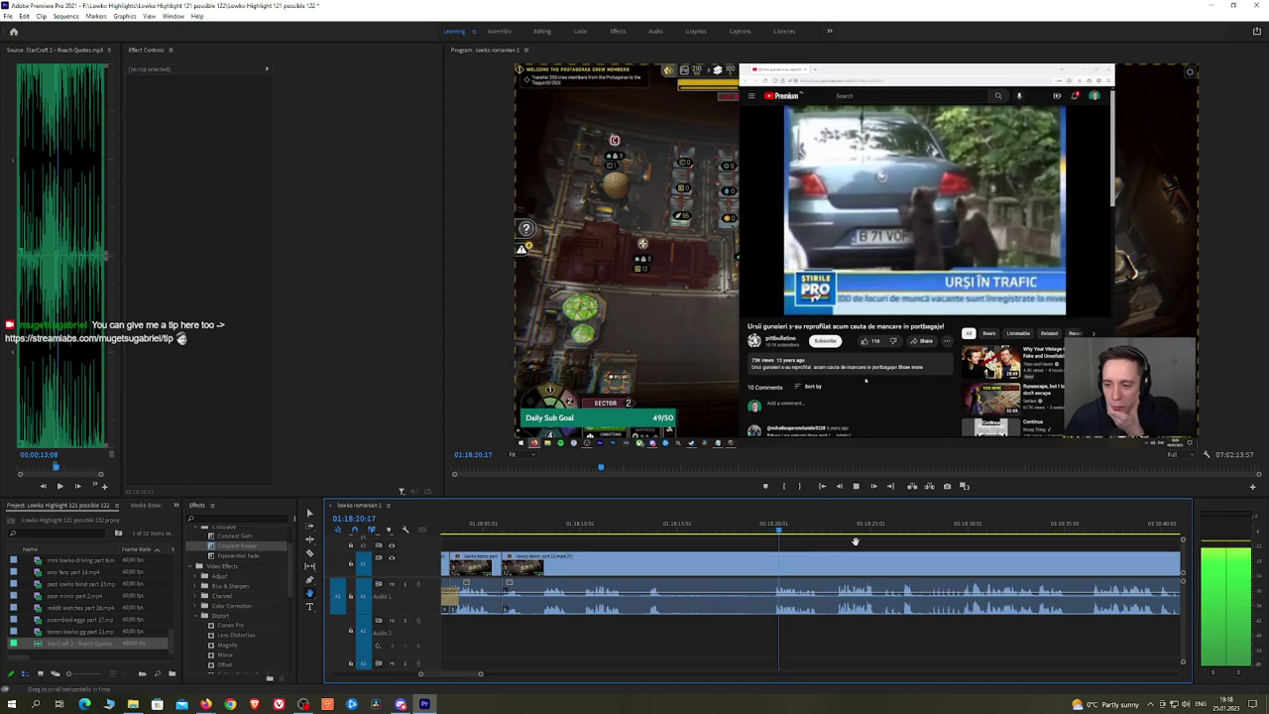
Step: Razor the bears clip at about 01:18:21 and play back the cut
left_click_drag(925, 549, 811, 547)
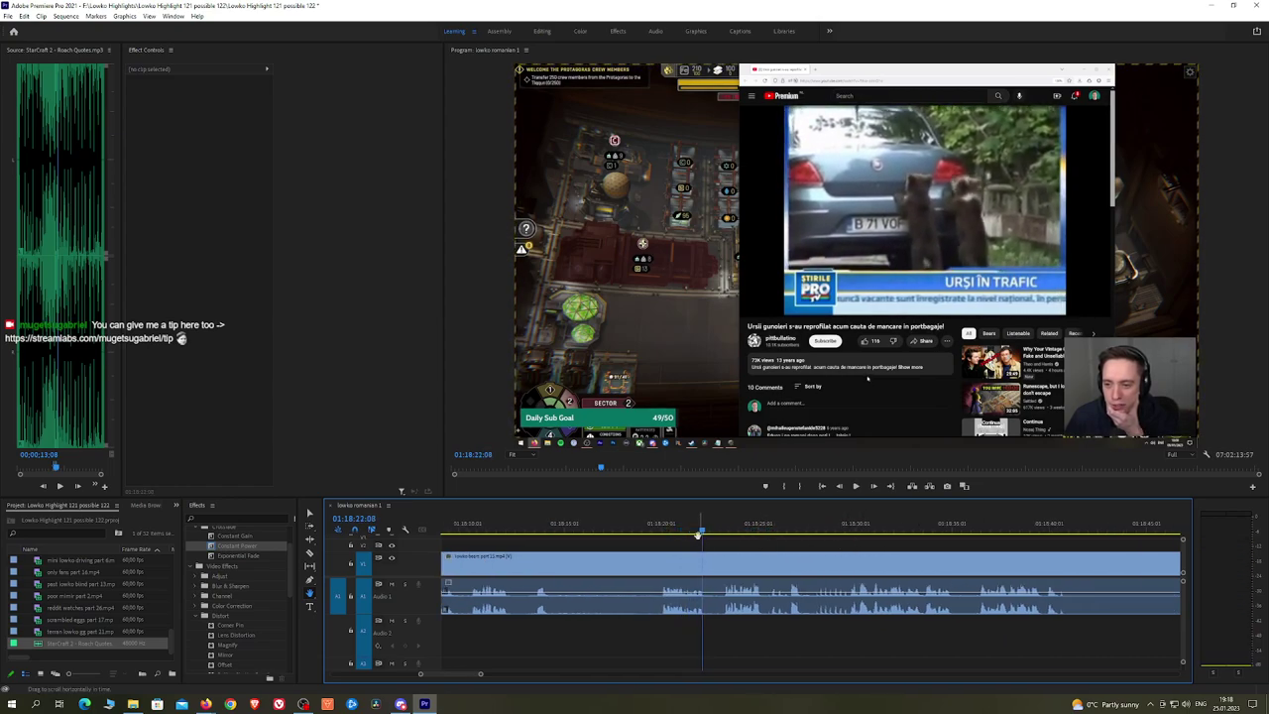
left_click_drag(702, 531, 669, 530)
scroll(706, 549, "up", 5)
left_click(584, 526)
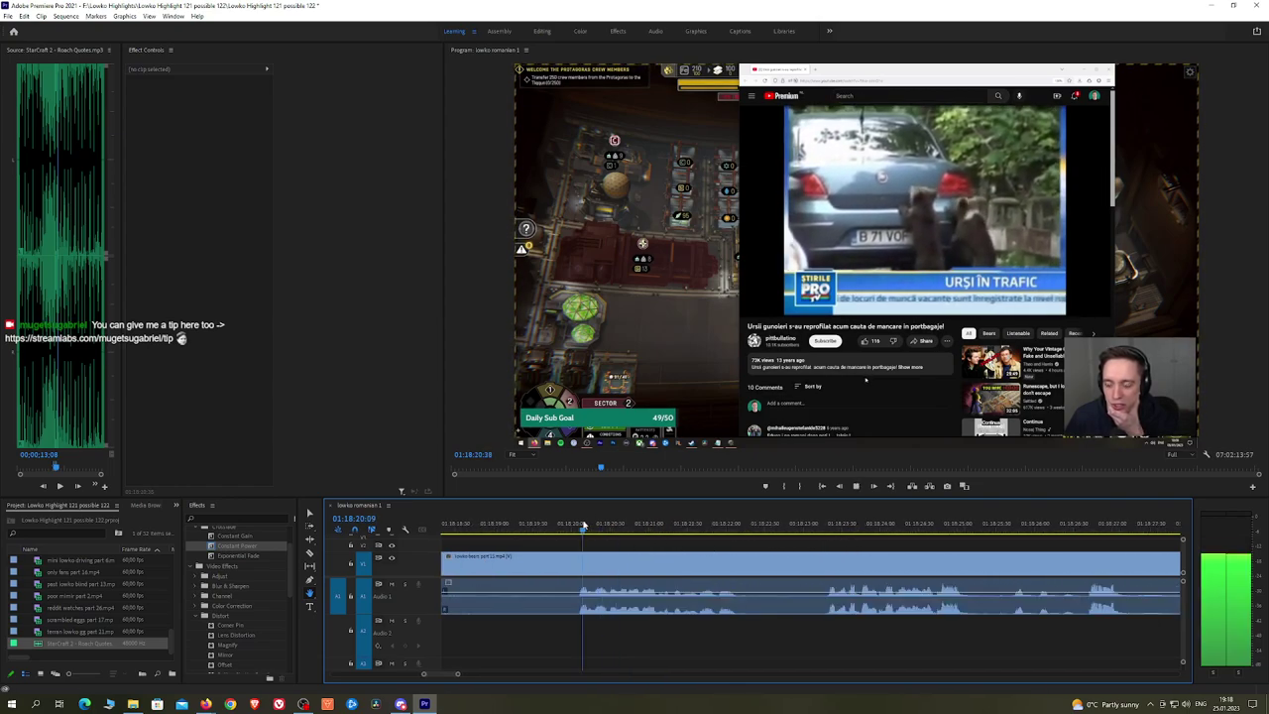
key("space")
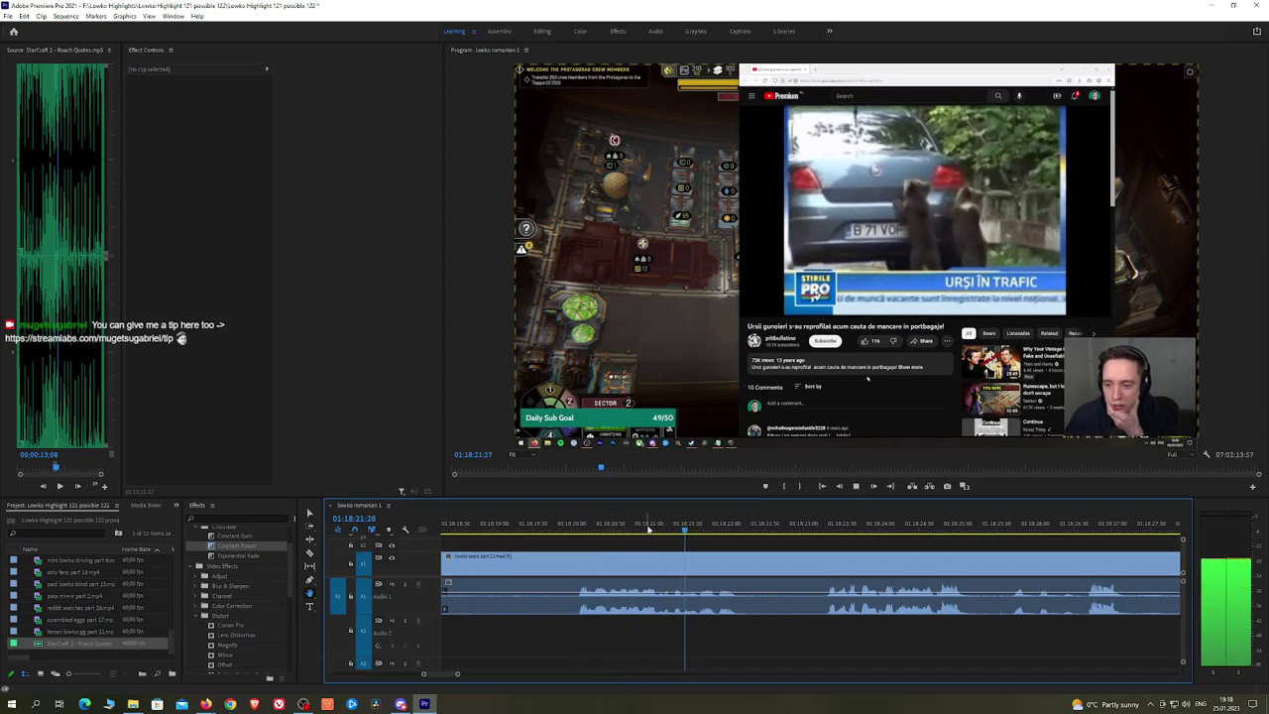
left_click(655, 528)
key("space")
key("space")
left_click_drag(675, 529, 671, 530)
key("c")
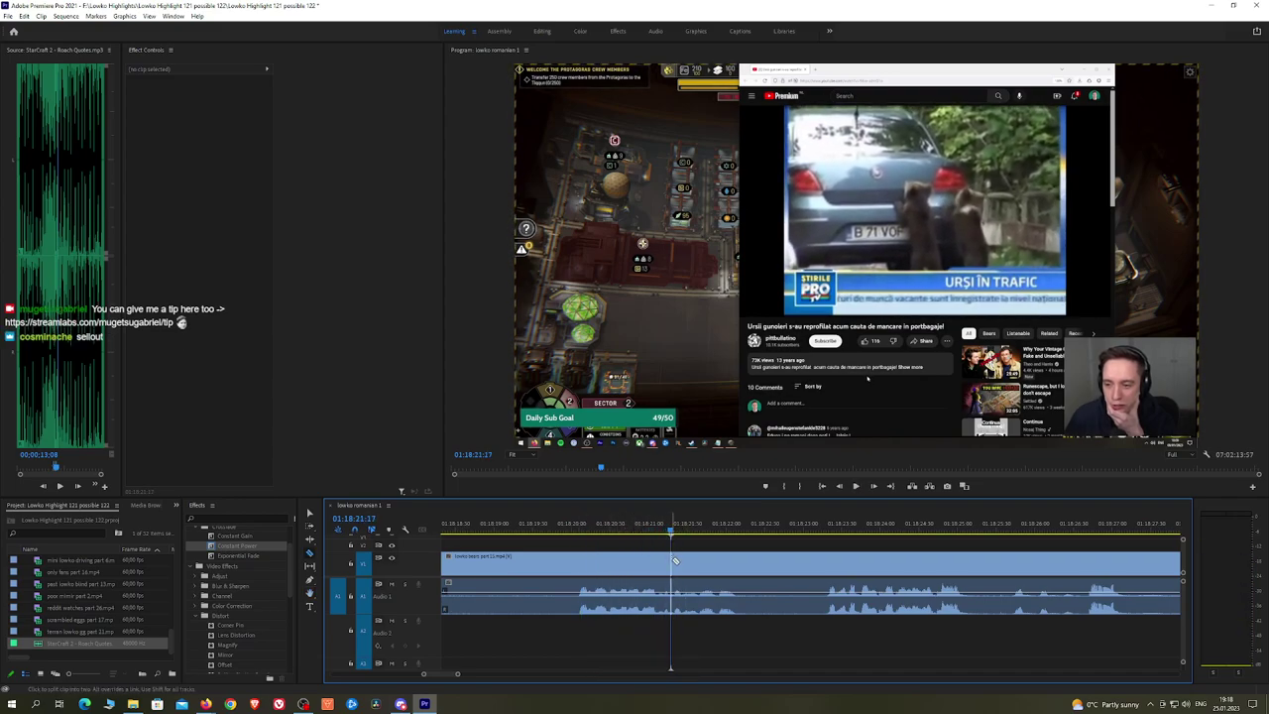
left_click(673, 562)
key("space")
key("space")
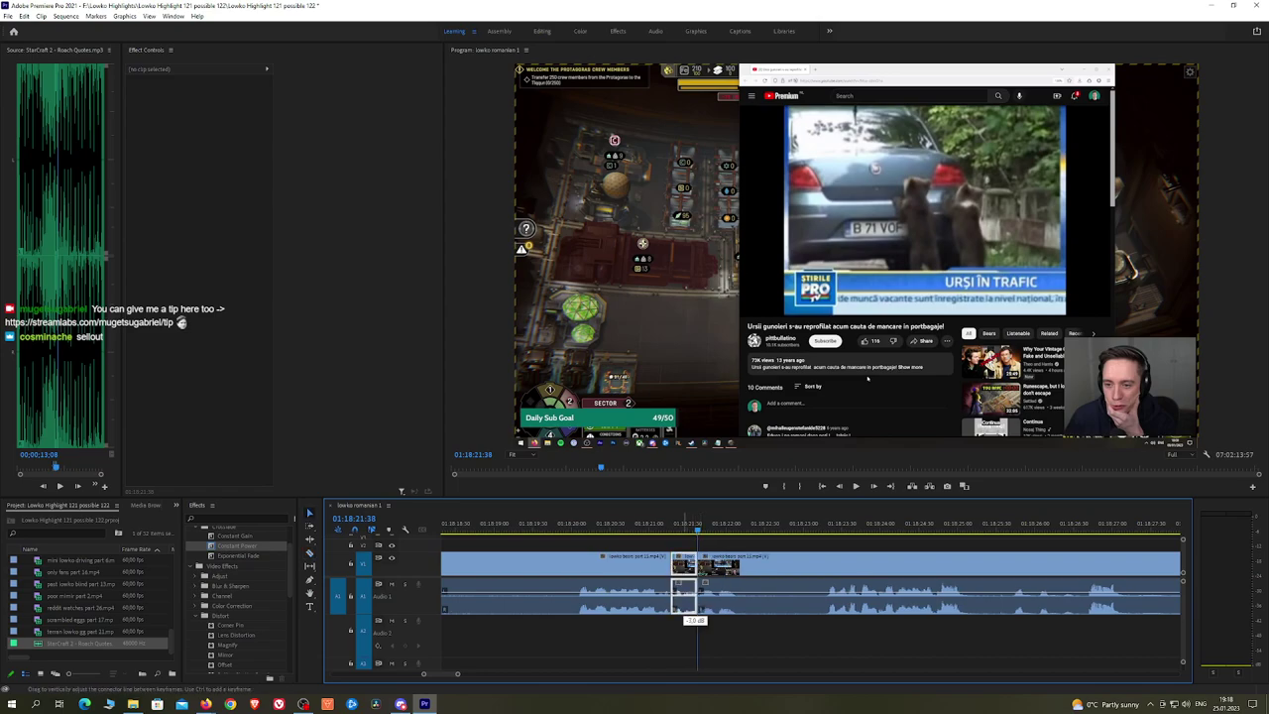
Step: Place StarCraft 2 - Roach Quotes.mp3 on A2 under the cut and review it
left_click(685, 613)
left_click_drag(114, 645, 685, 634)
left_click(691, 640)
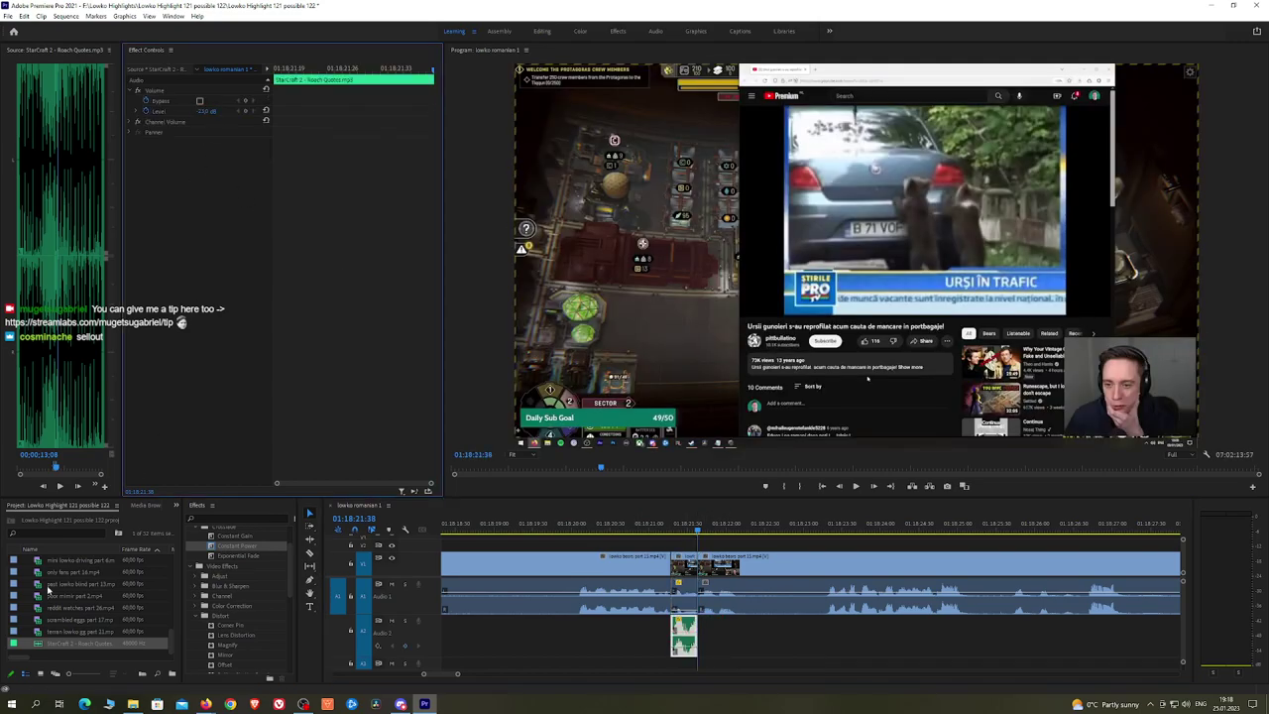
key("alt+Tab")
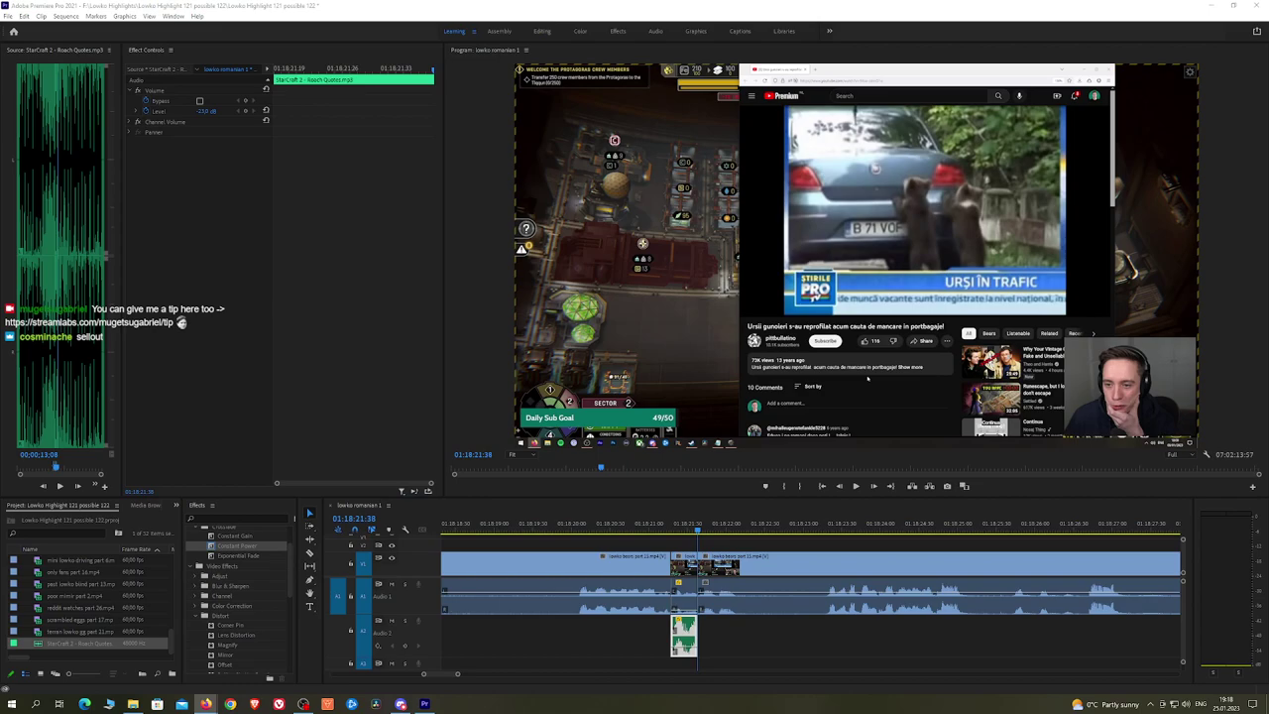
left_click(615, 524)
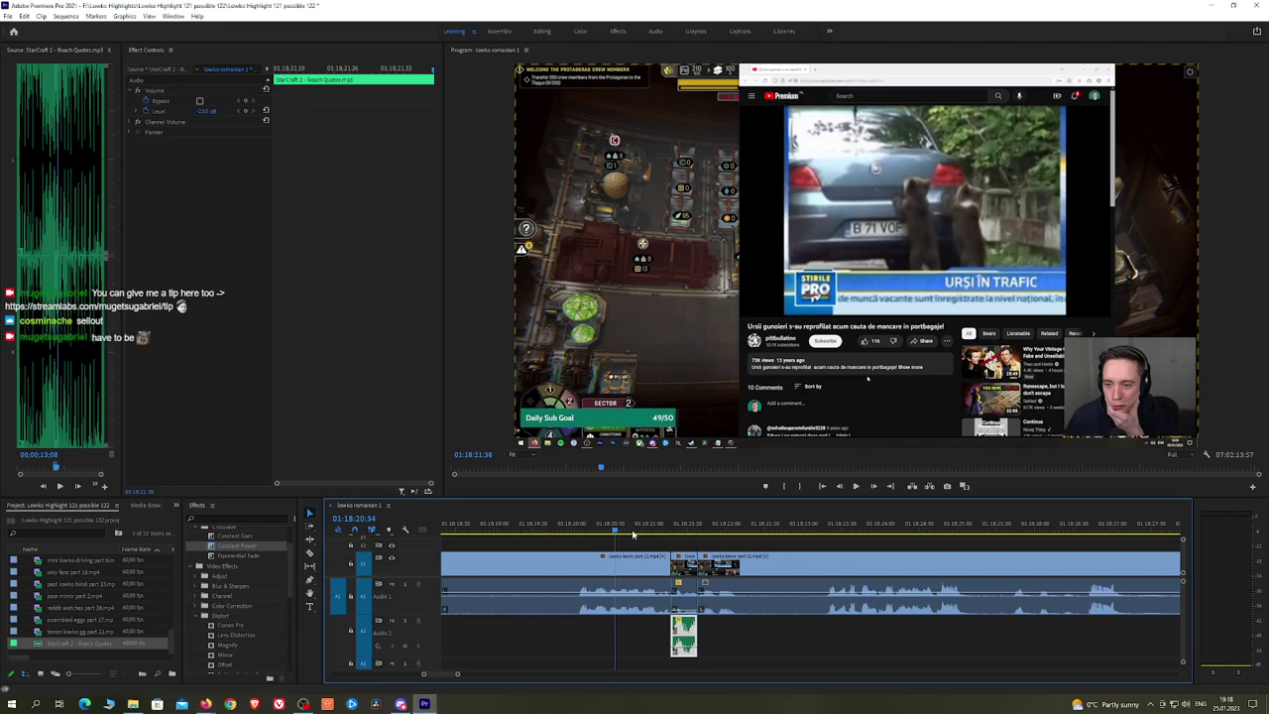
left_click(794, 543)
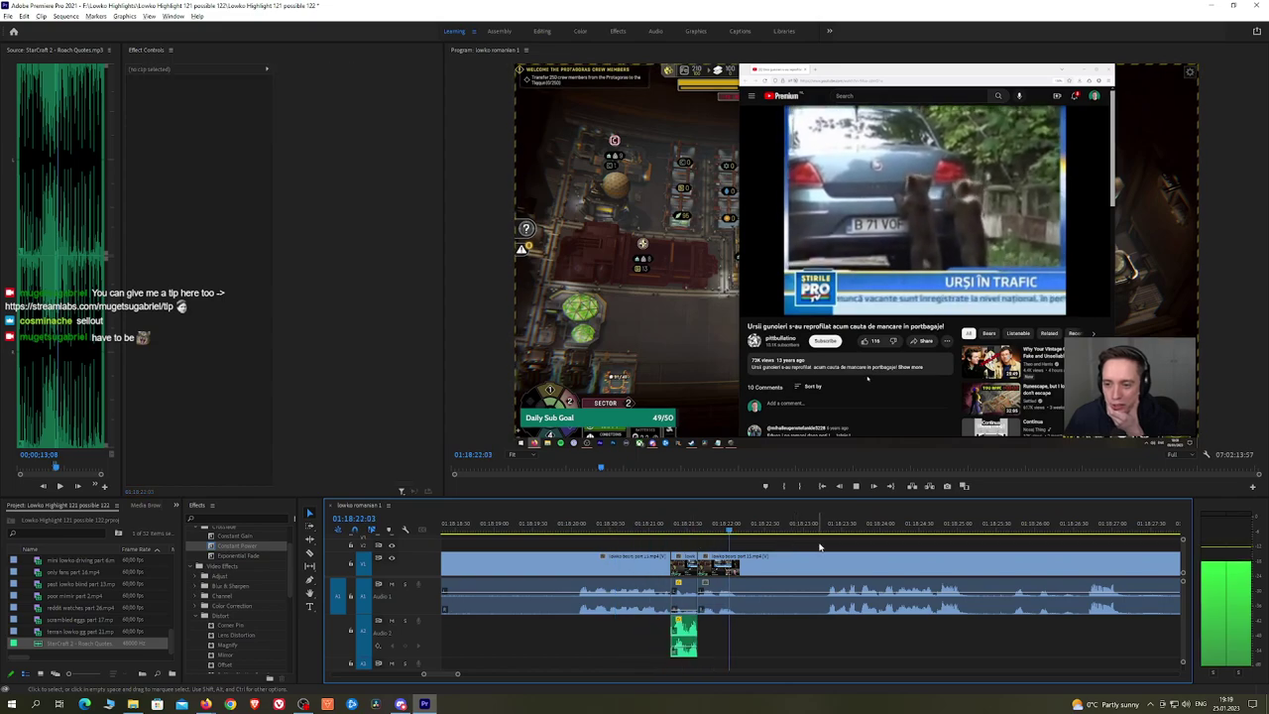
scroll(821, 545, "down", 2)
scroll(813, 543, "right", 4)
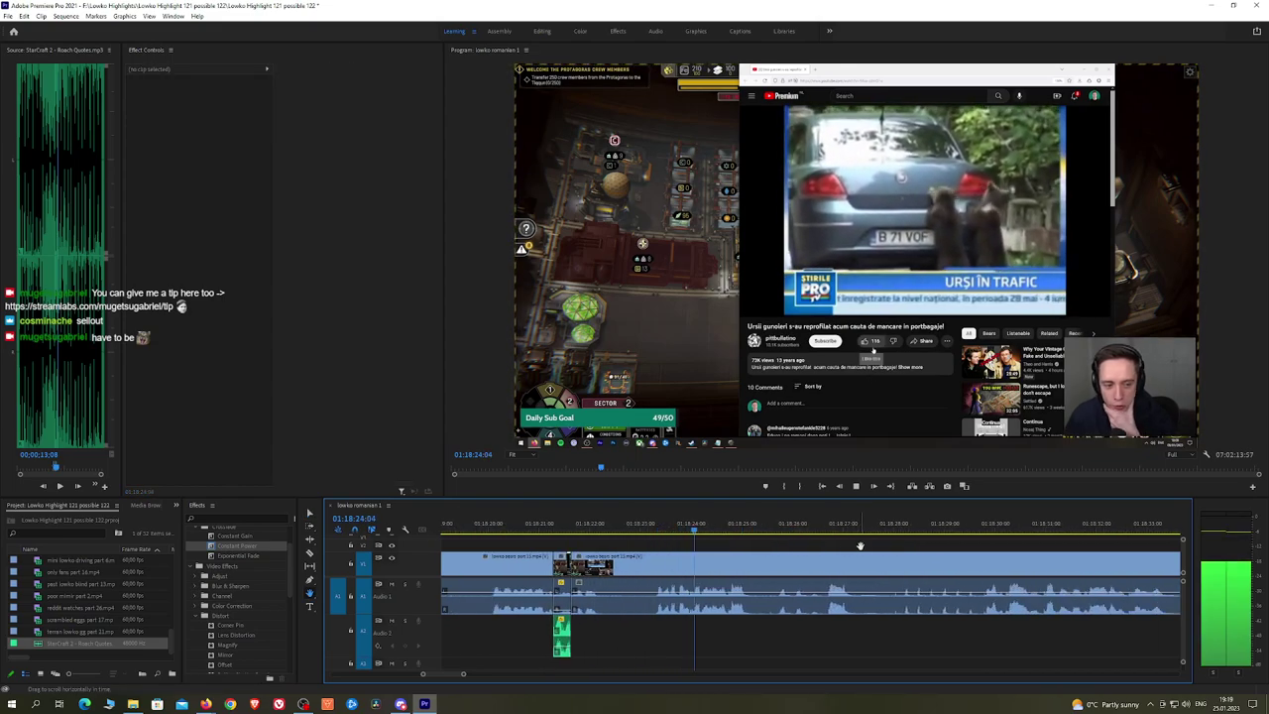
scroll(784, 546, "right", 1)
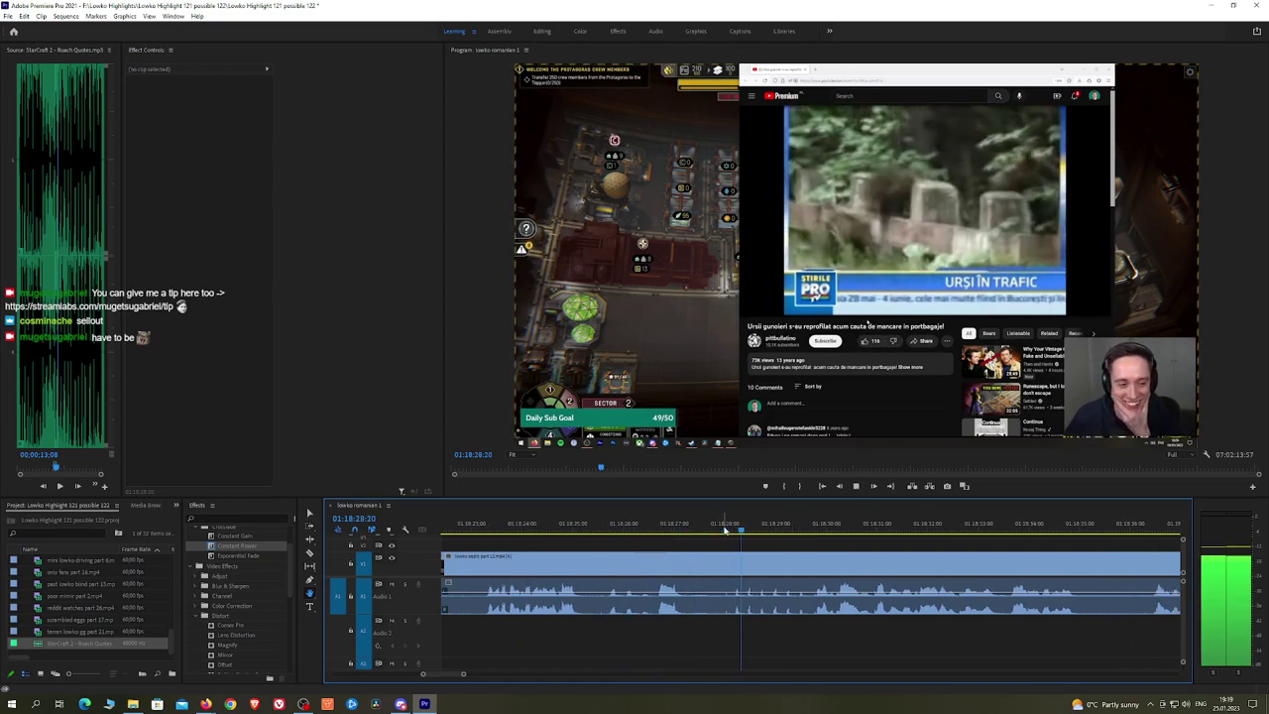
scroll(843, 540, "down", 3, "alt")
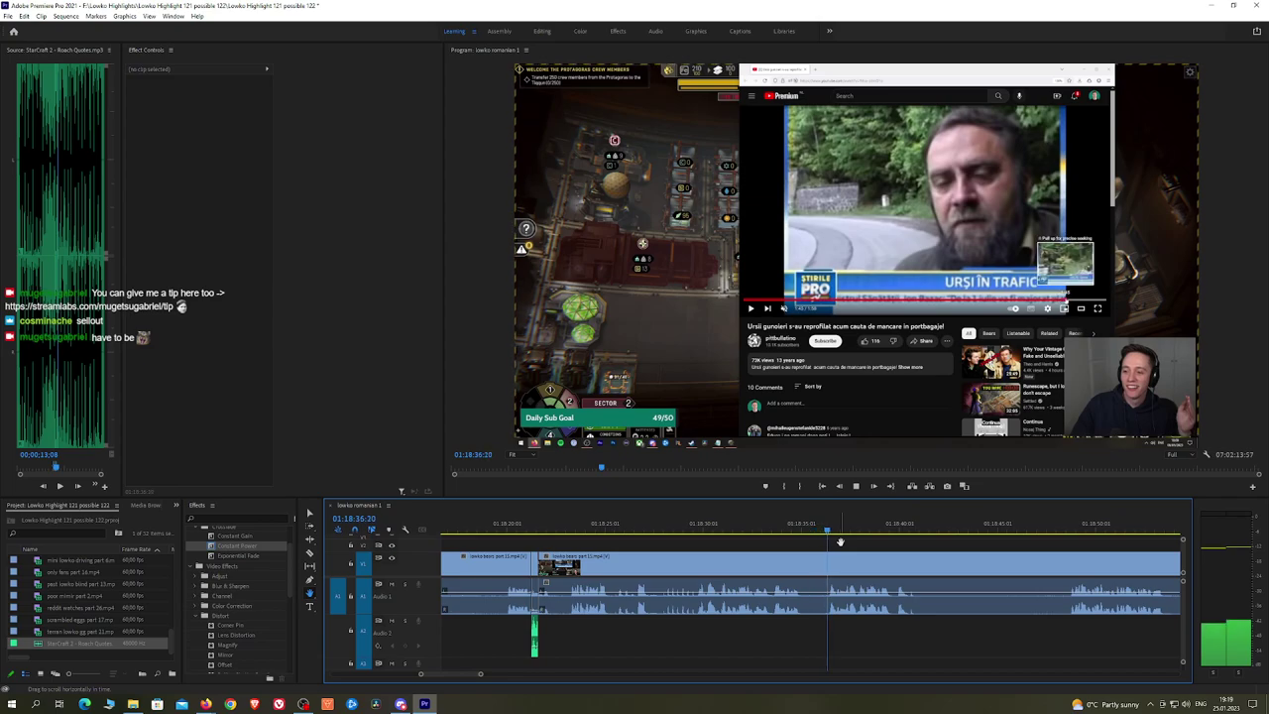
scroll(836, 544, "down", 3)
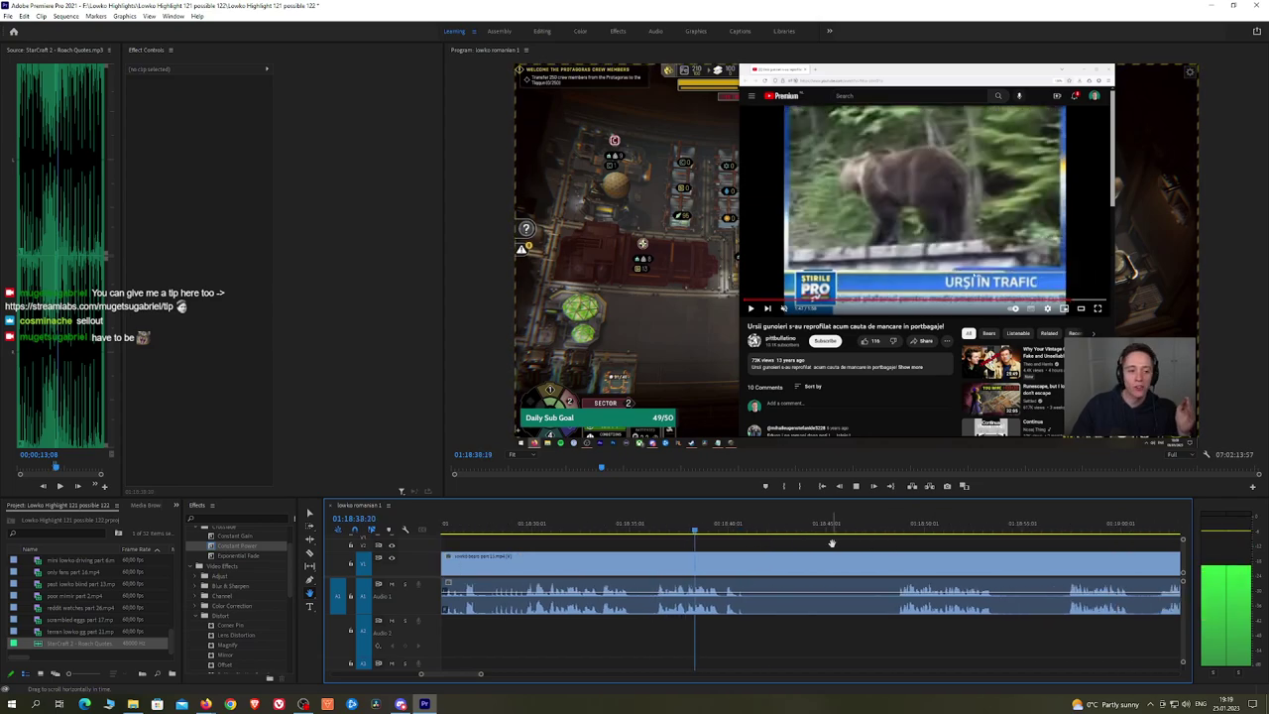
scroll(754, 556, "down", 1)
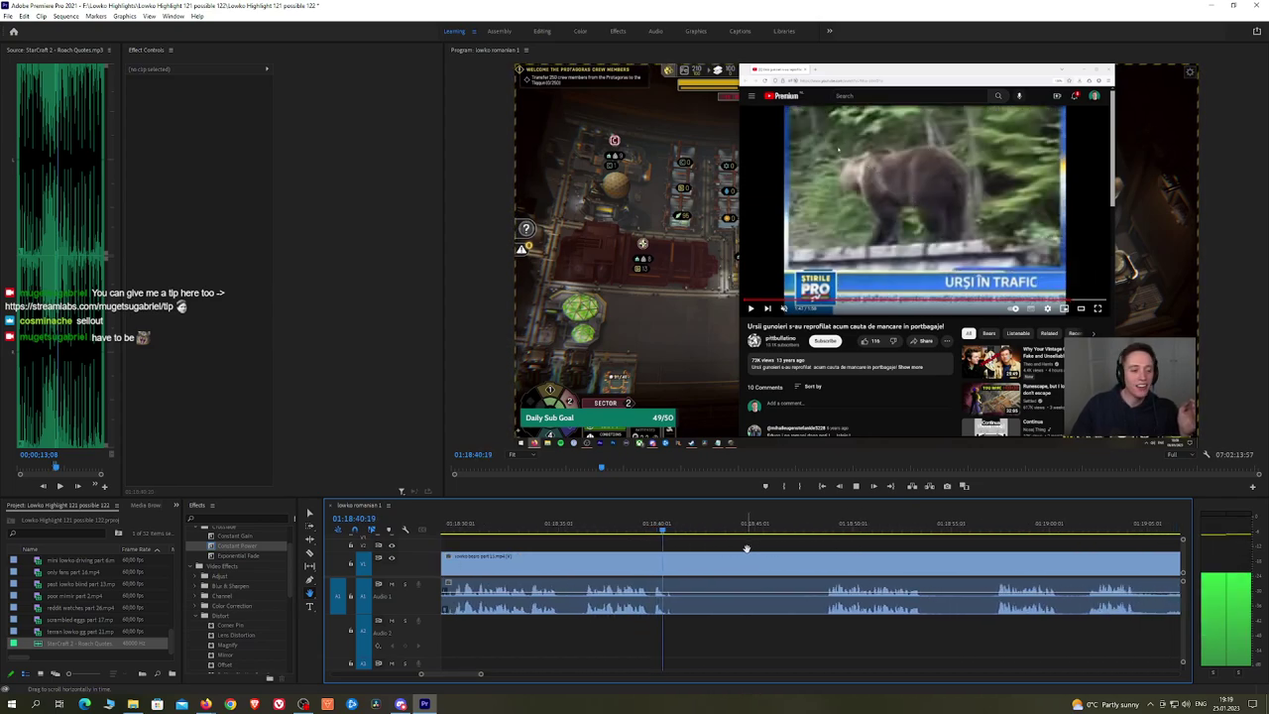
Step: Cut and ripple-delete a piece, then add an audio crossfade at the edit
left_click(683, 564)
key("space")
left_click(829, 524)
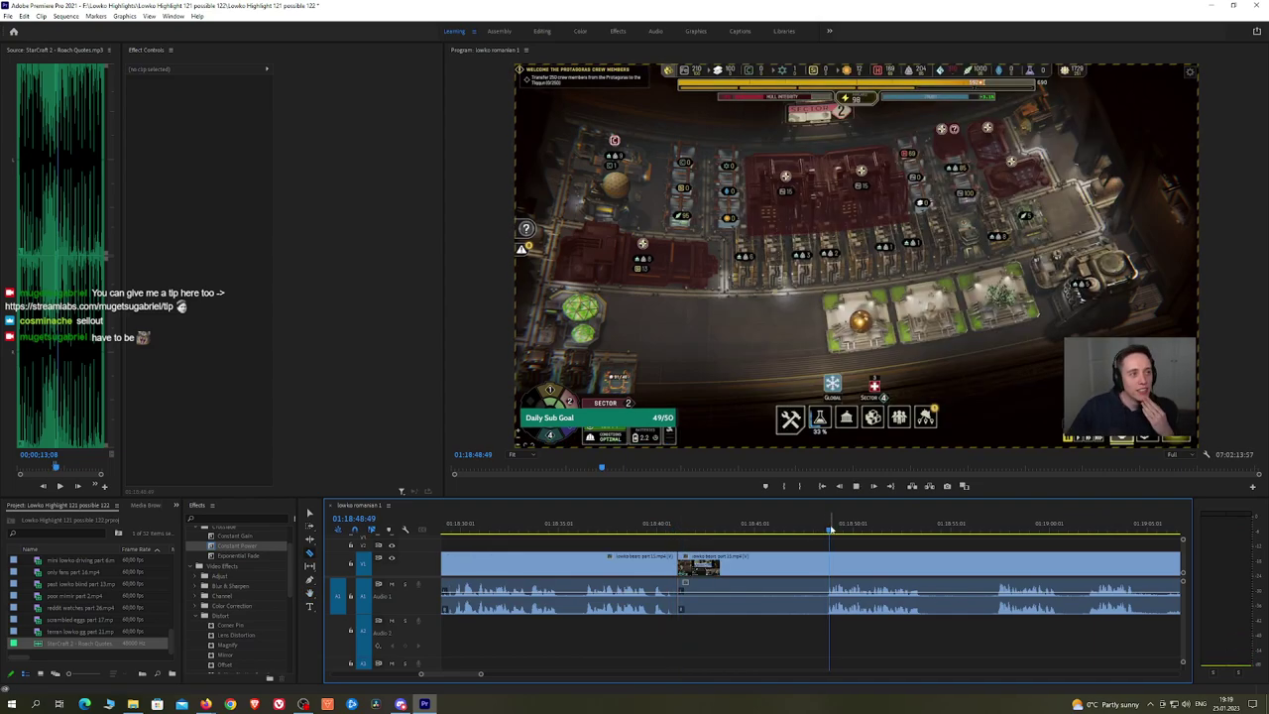
key("space")
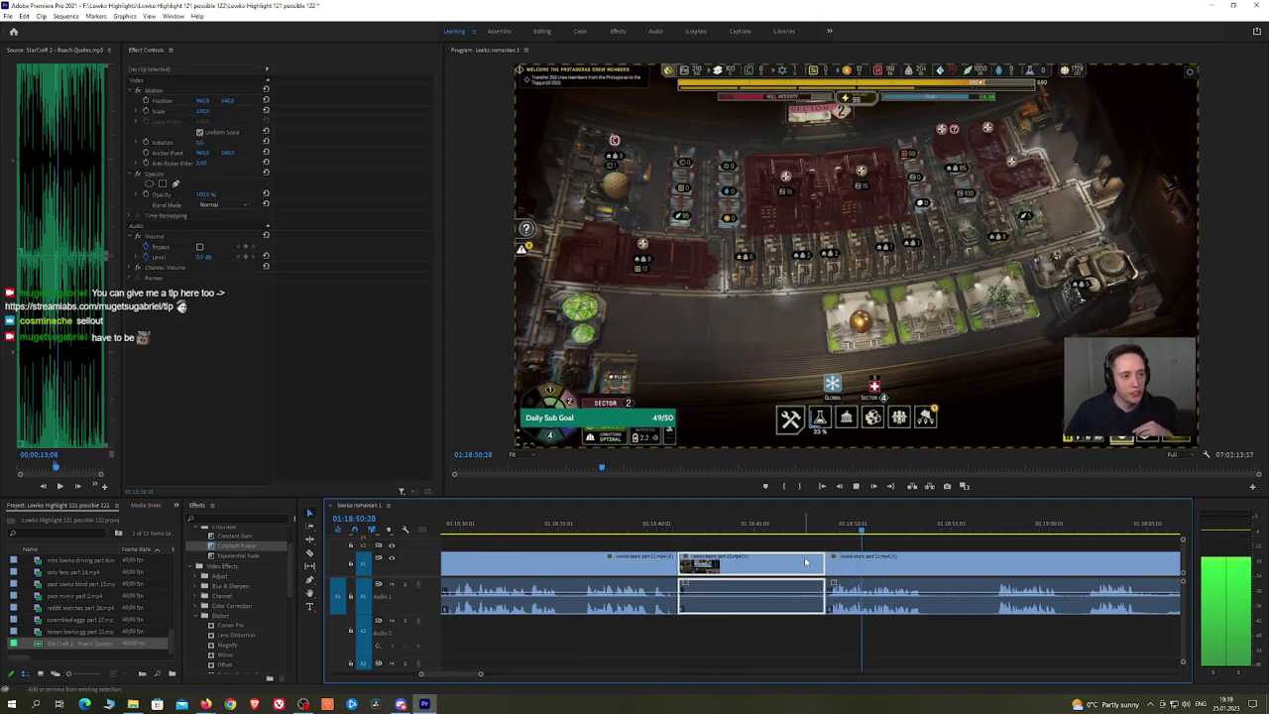
key("shift+Delete")
left_click_drag(251, 557, 684, 609)
Step: Split out and ripple-delete the middle piece, adding a Constant Power crossfade
key("h")
left_click_drag(874, 540, 810, 536)
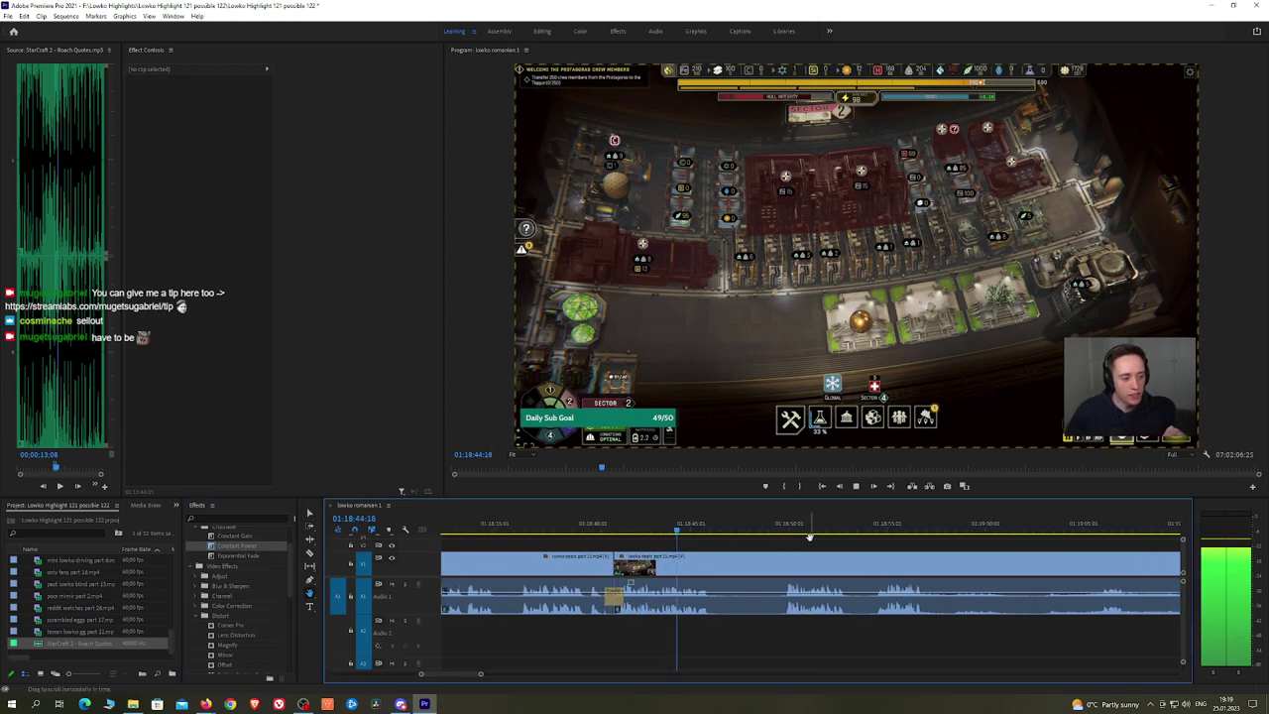
left_click(715, 569)
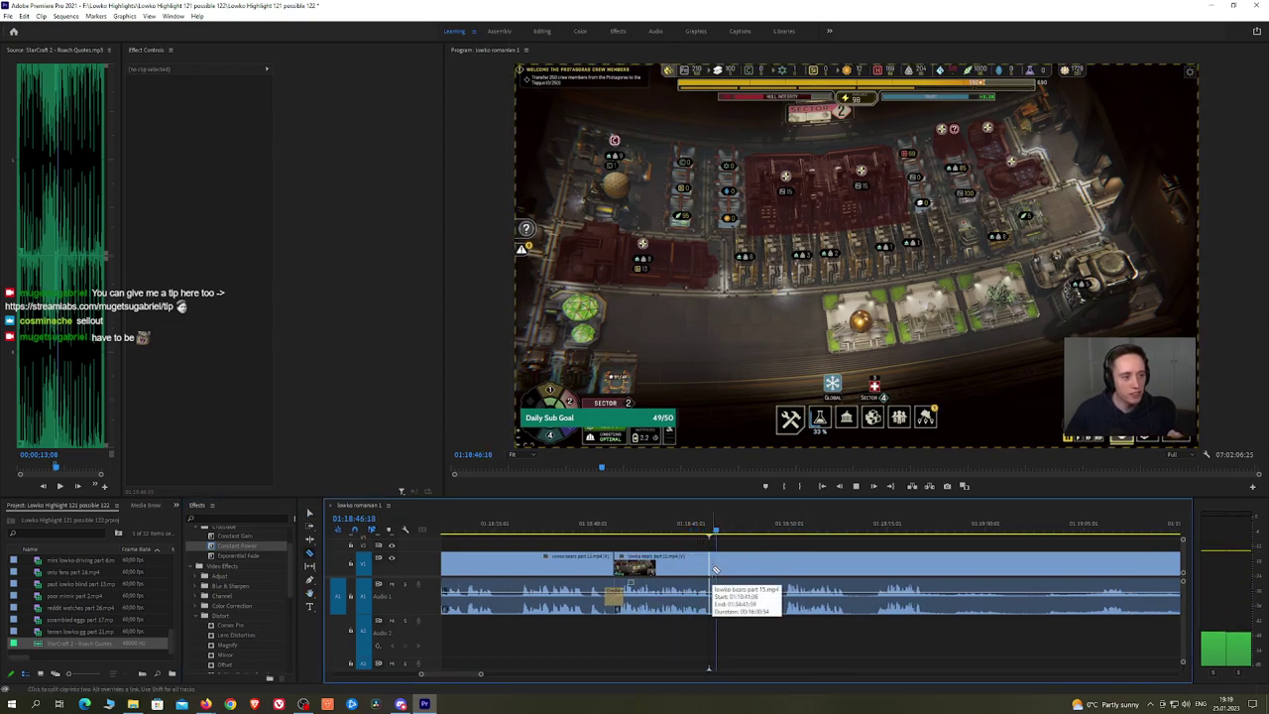
key("v")
left_click(773, 563)
key("shift+Delete")
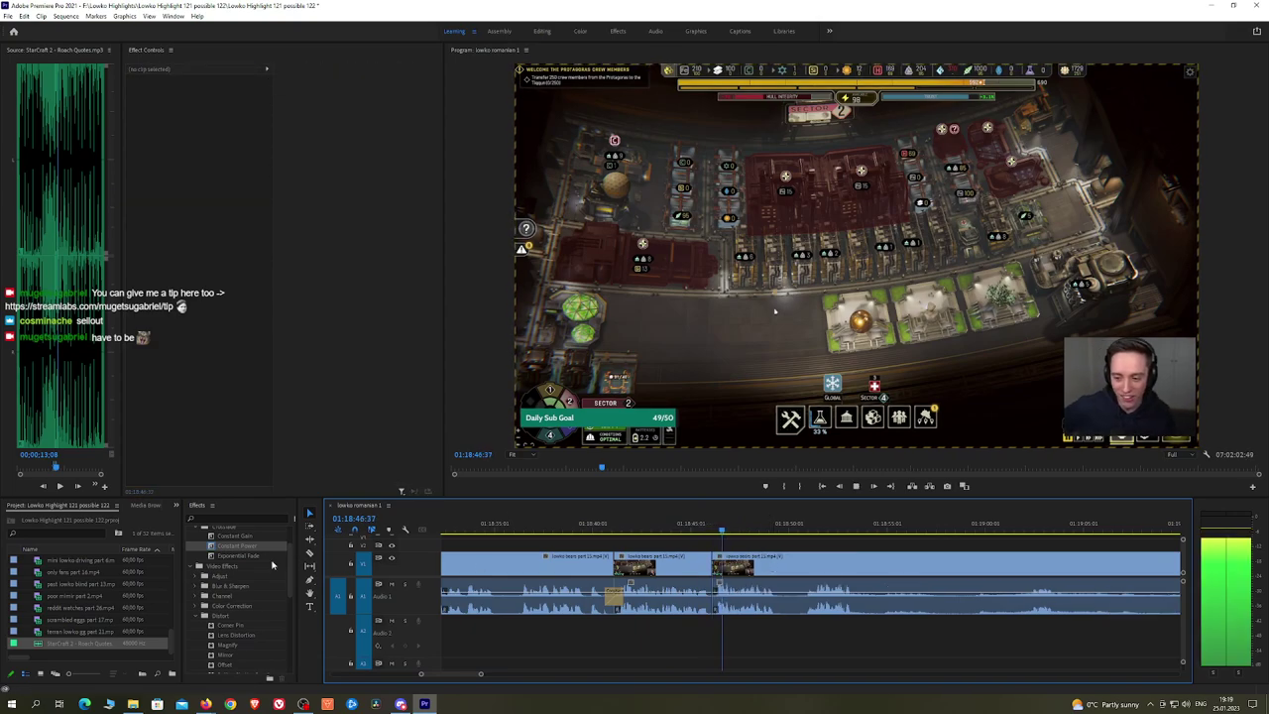
left_click_drag(240, 547, 680, 554)
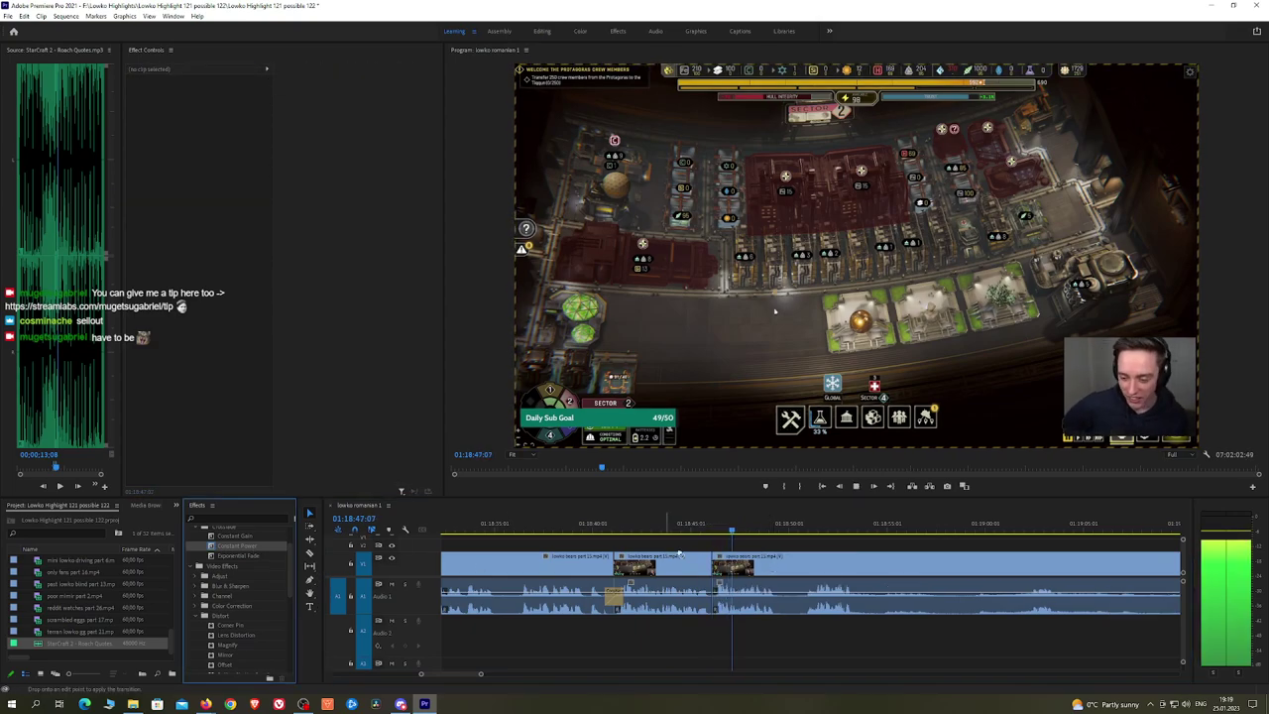
Step: Make two cuts to isolate a short piece and ripple-delete it
key("c")
left_click(780, 572)
left_click(807, 572)
key("v")
left_click(795, 571)
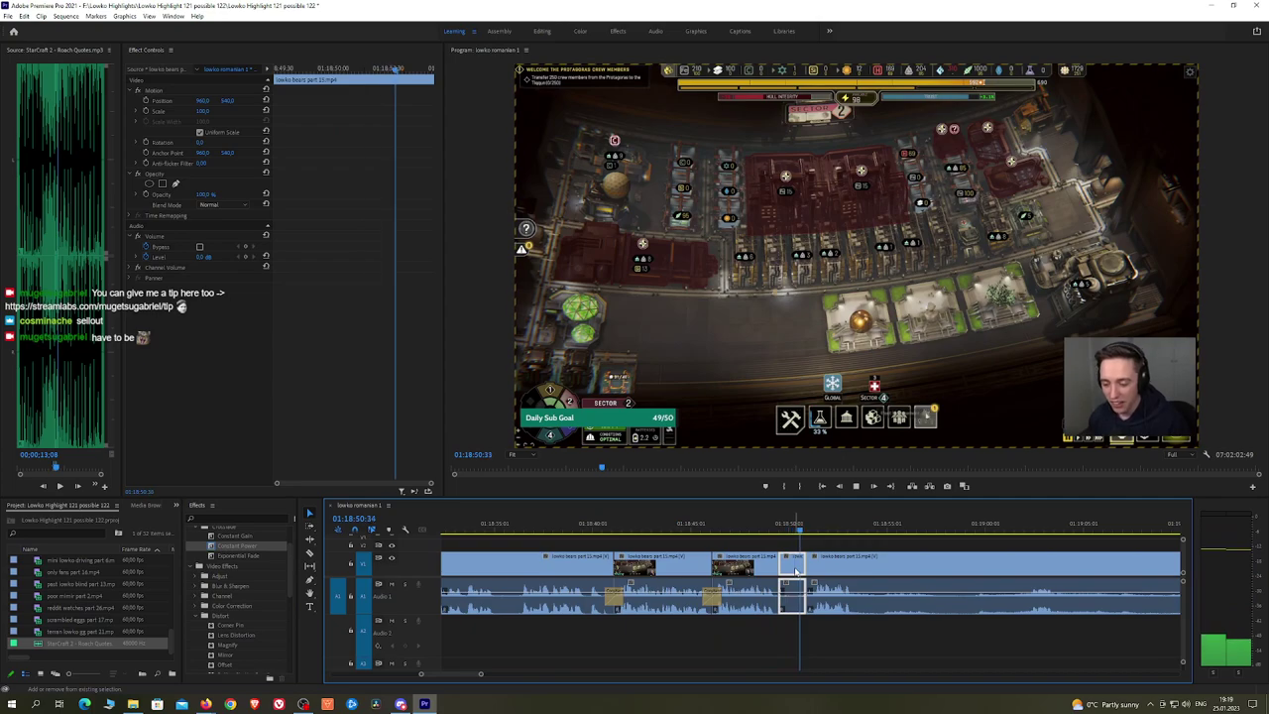
key("shift+Delete")
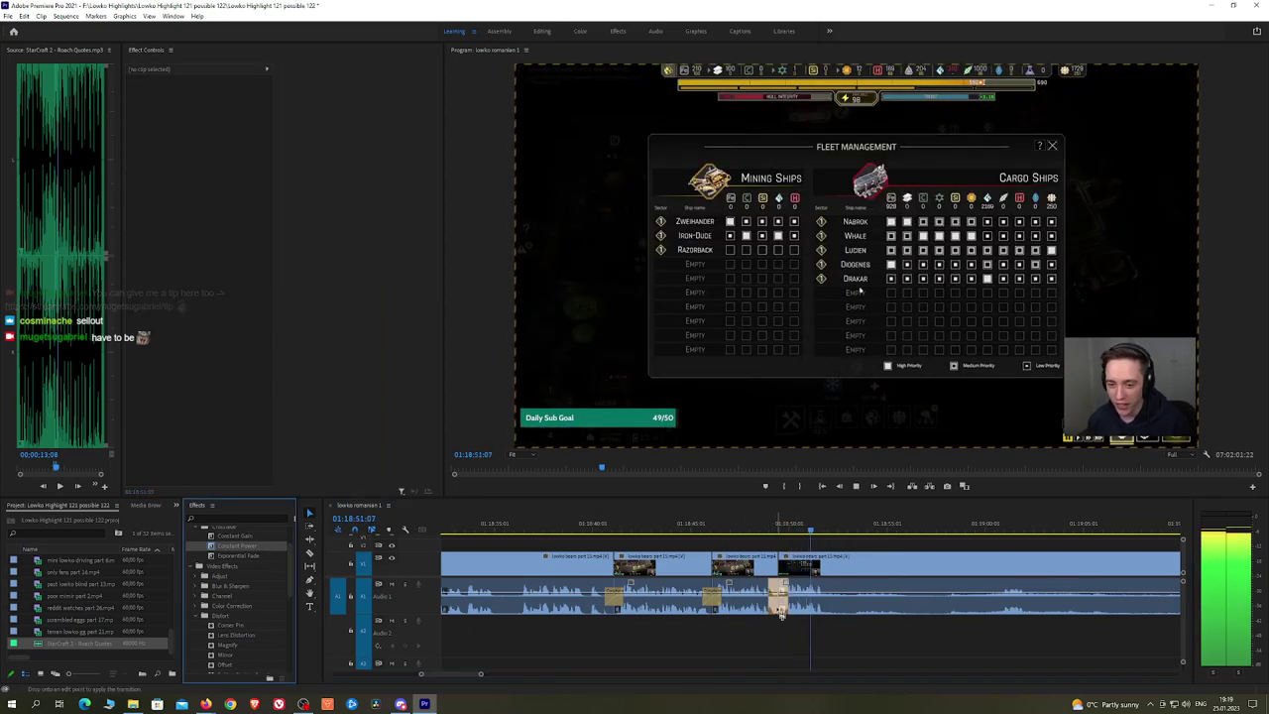
Step: Cut out the unwanted footage before a later point, with a Constant Power crossfade
scroll(671, 547, "down", 3)
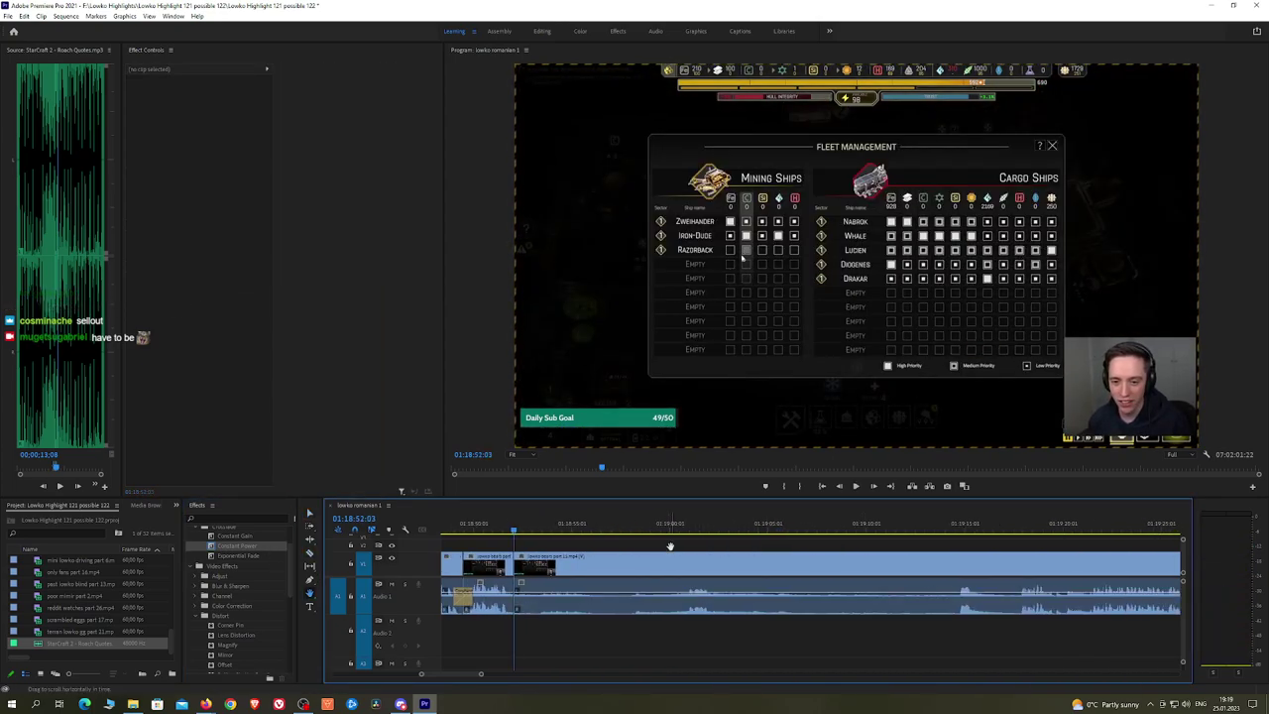
left_click(691, 533)
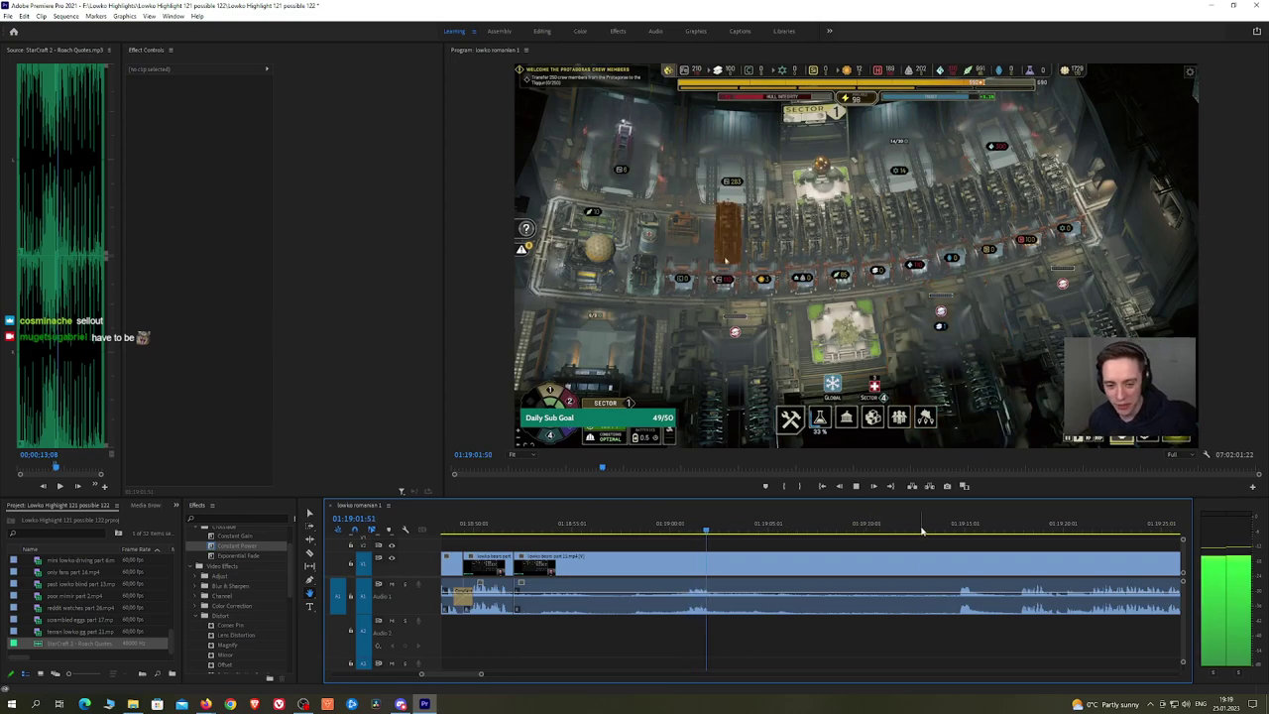
left_click(686, 532)
key("v")
key("ctrl+k")
left_click(668, 566)
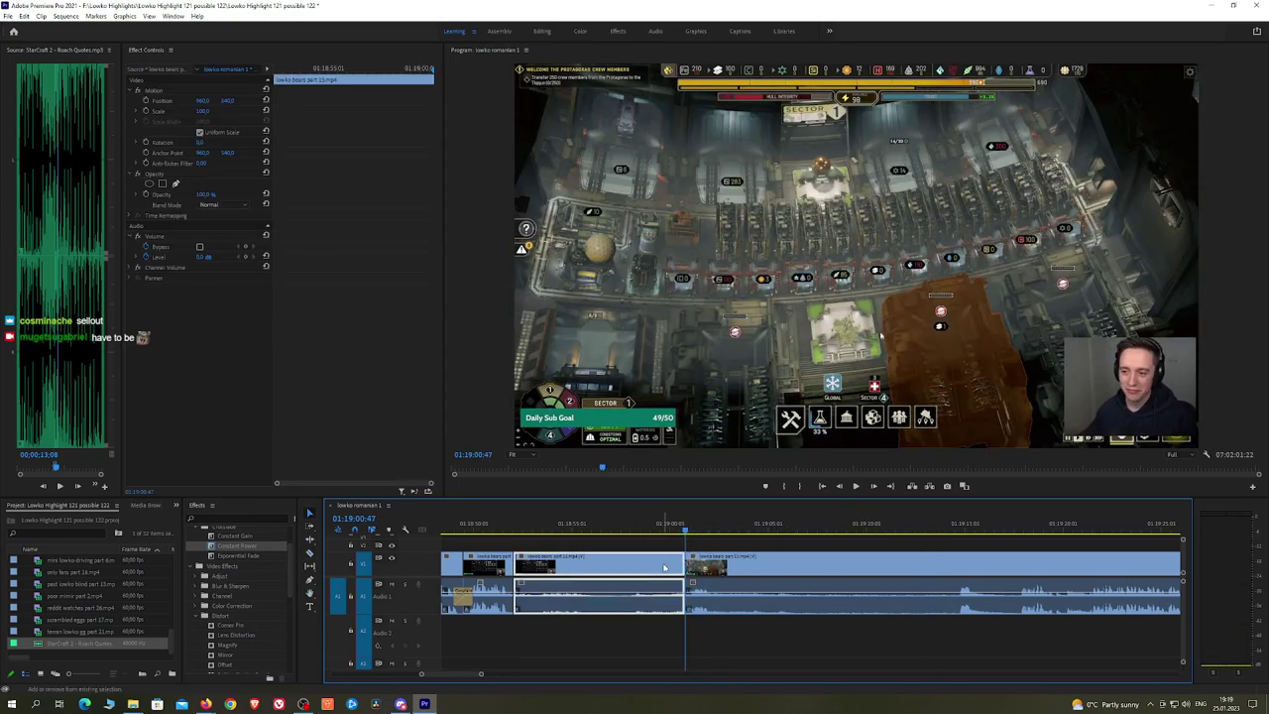
key("shift+Delete")
key("space")
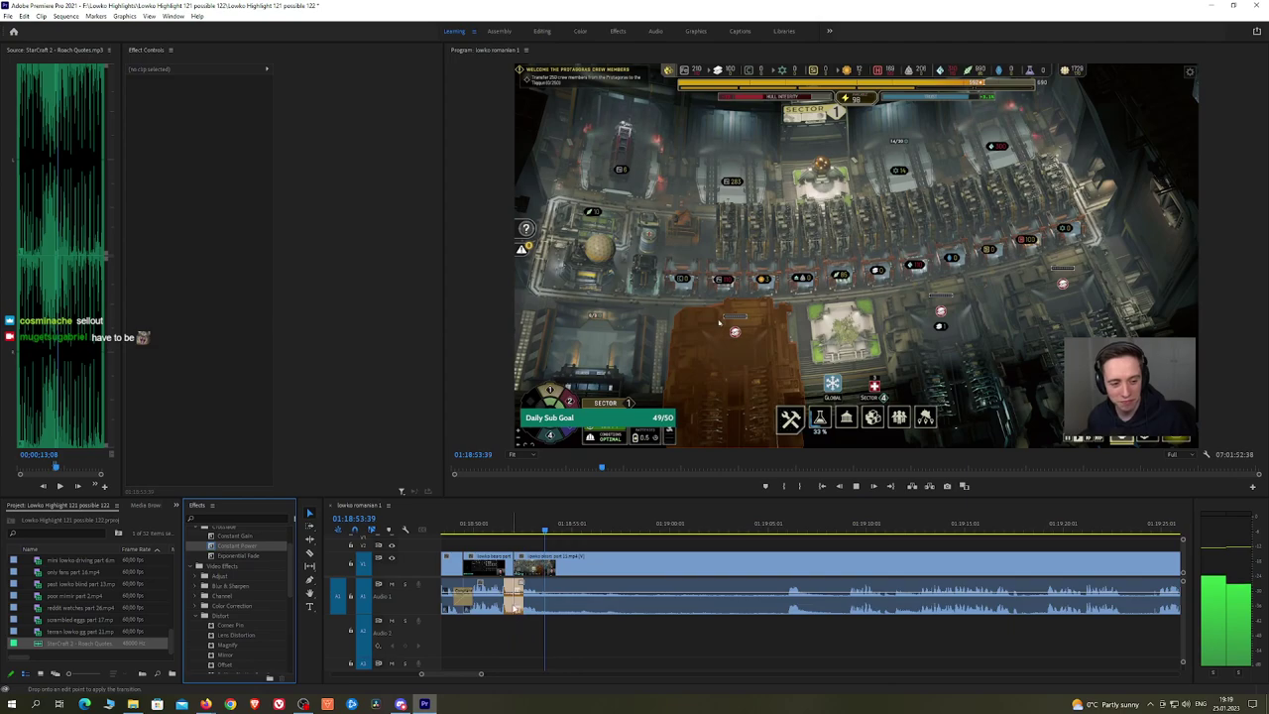
left_click_drag(255, 549, 548, 575)
Step: Make a cut at the crossfade and scrub ahead through later footage
left_click(547, 573)
left_click_drag(752, 530, 844, 531)
key("space")
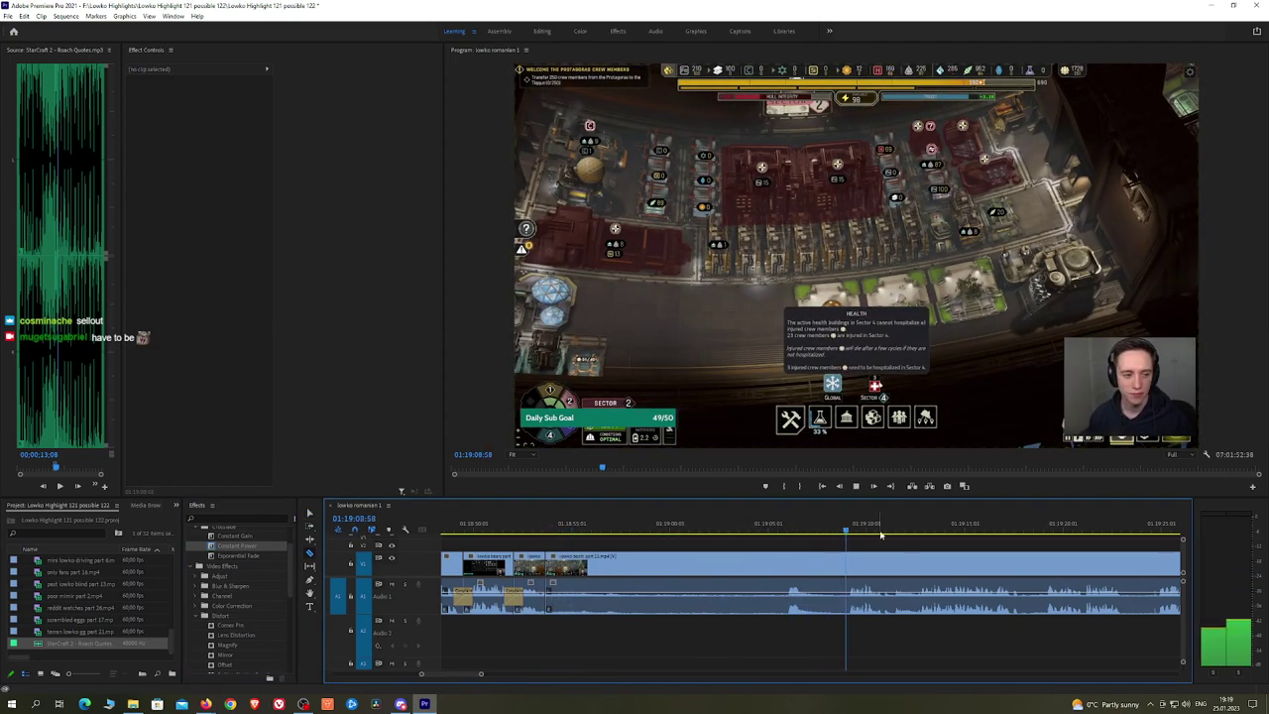
scroll(921, 555, "down", 2)
scroll(921, 551, "up", 1)
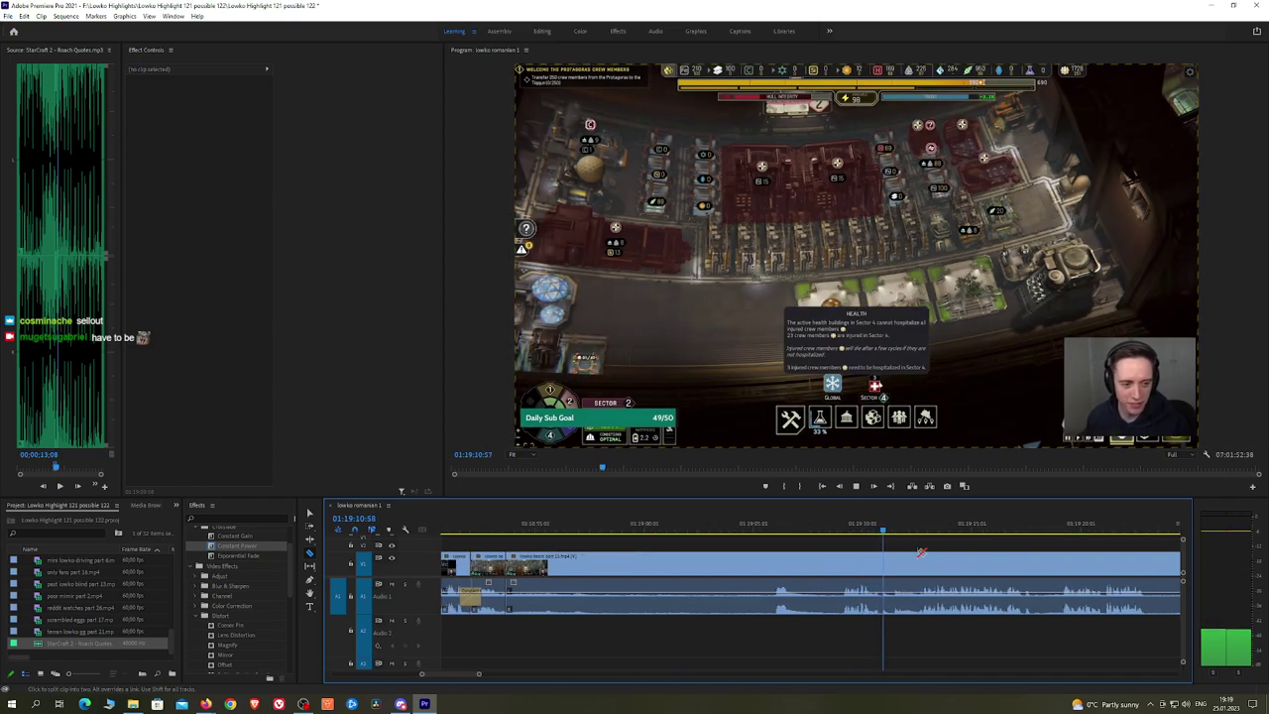
left_click(1004, 529)
scroll(1054, 551, "down", 3)
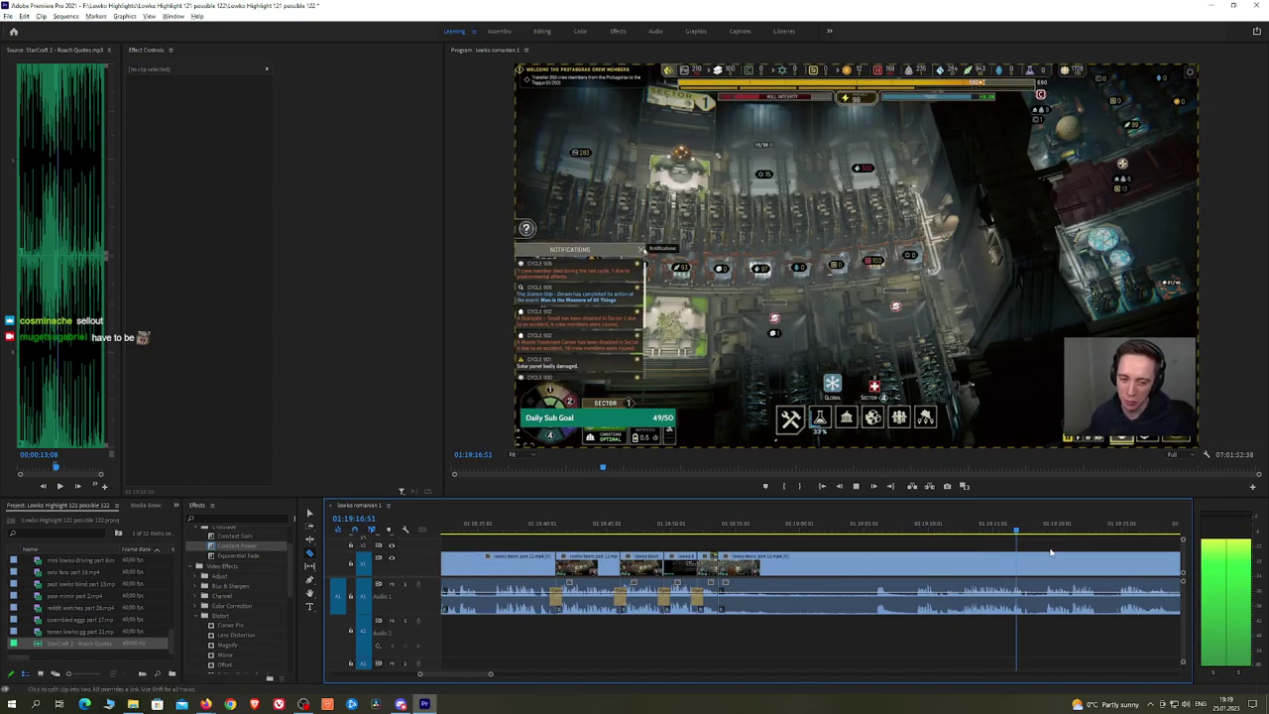
Step: Pan and scrub through the fleet management footage to find the next highlight
key("h")
left_click_drag(1068, 552, 653, 544)
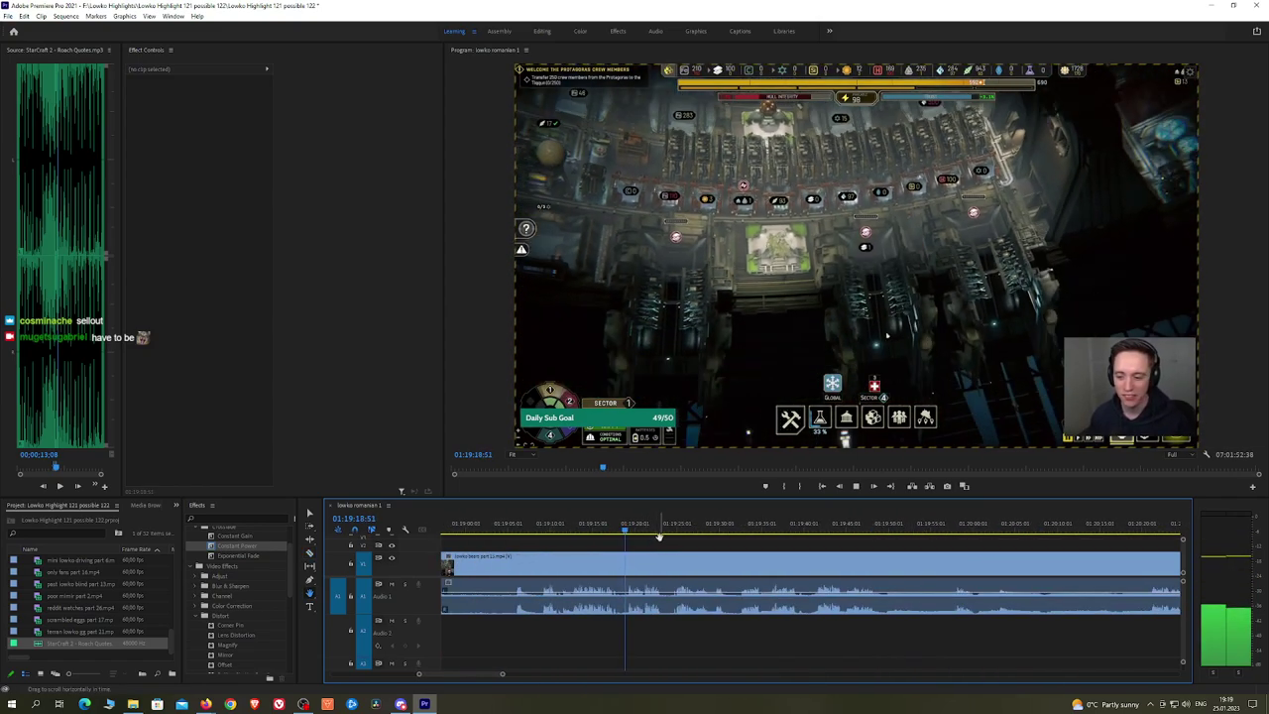
left_click(674, 528)
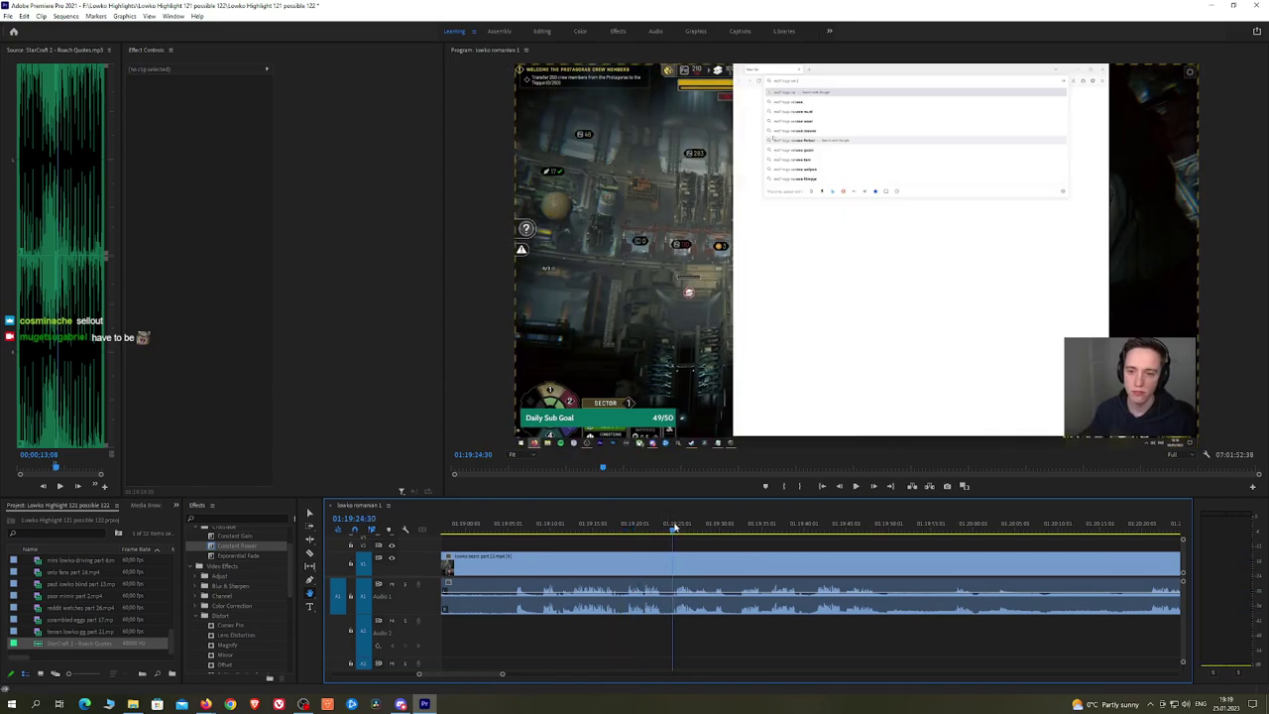
left_click(742, 528)
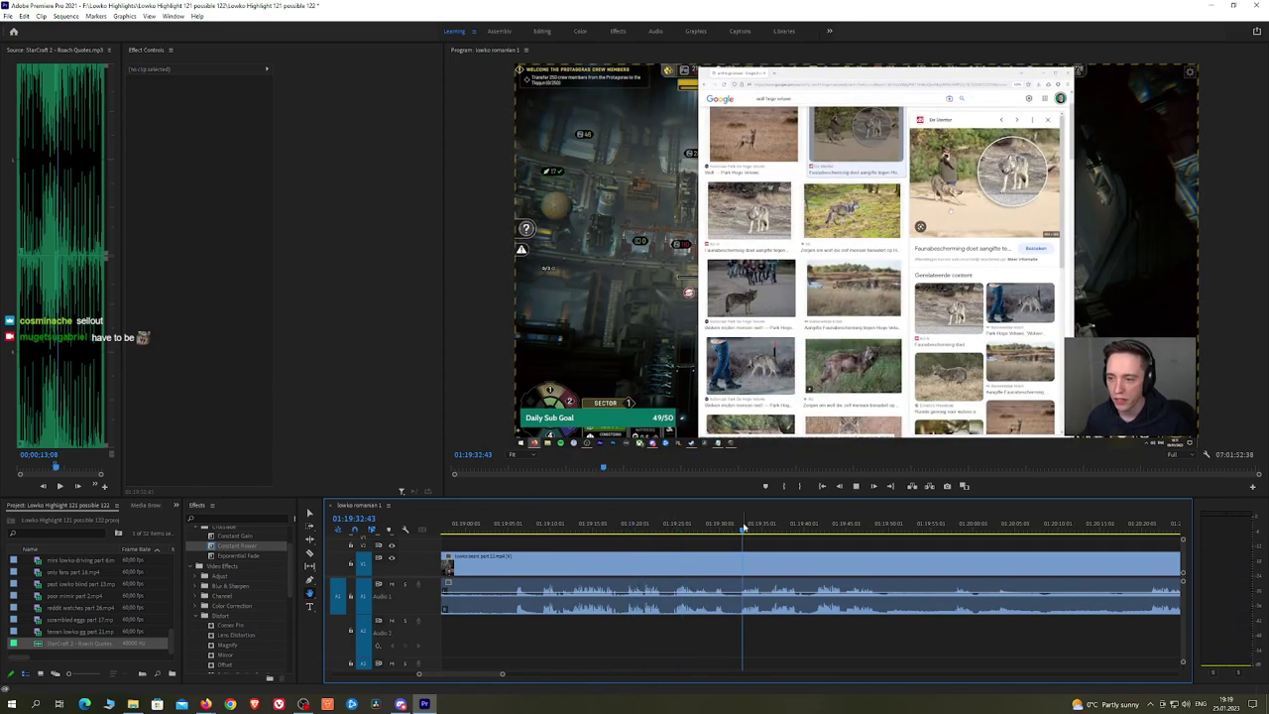
left_click_drag(741, 528, 987, 526)
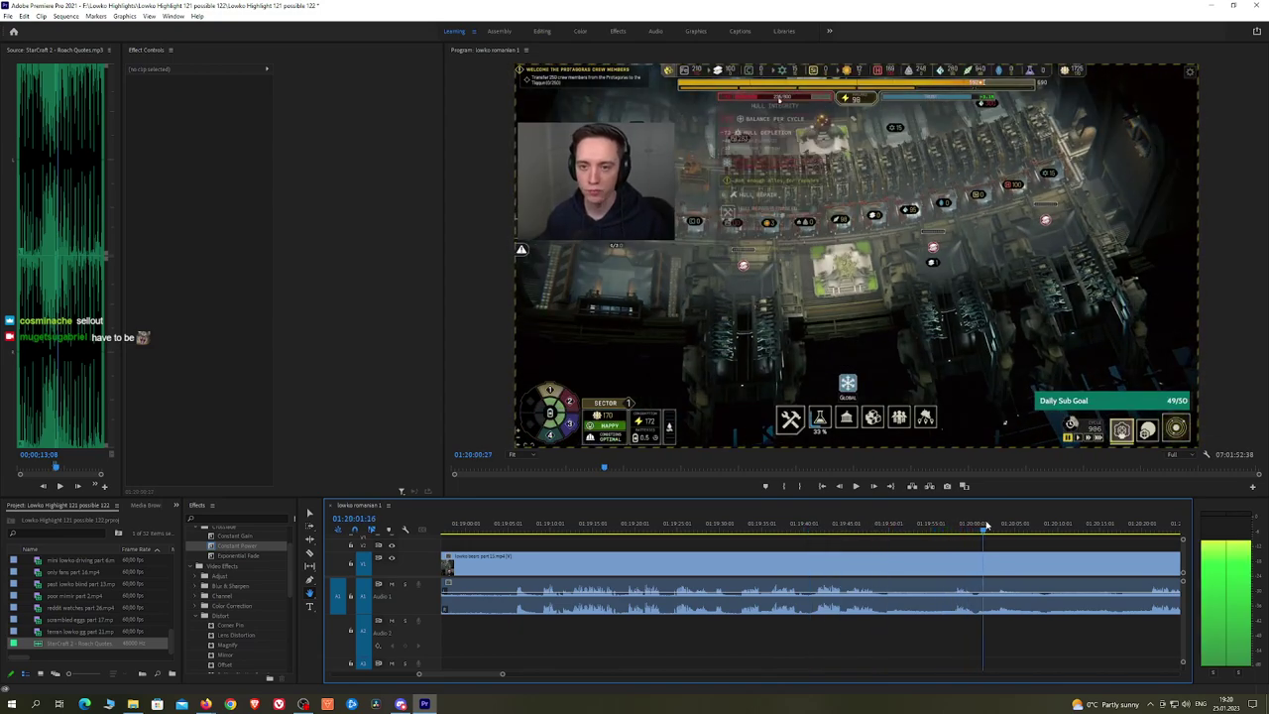
left_click_drag(1120, 527, 520, 538)
key("space")
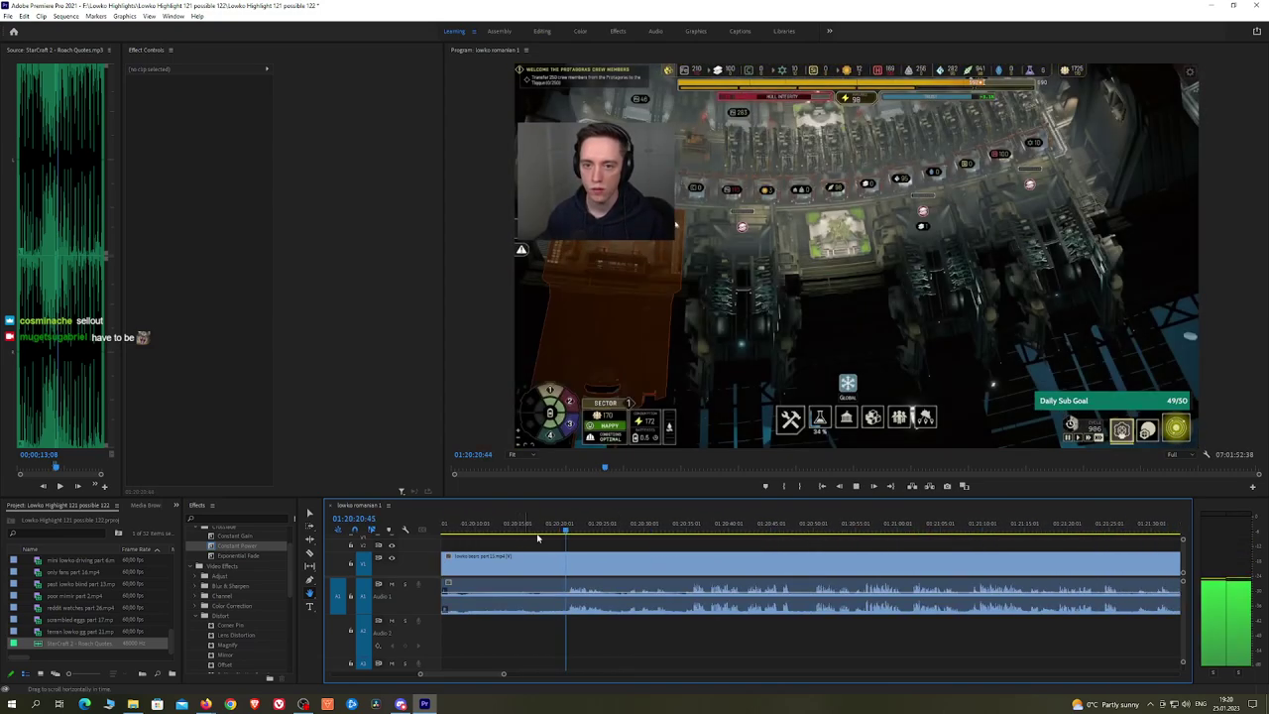
left_click_drag(624, 527, 752, 521)
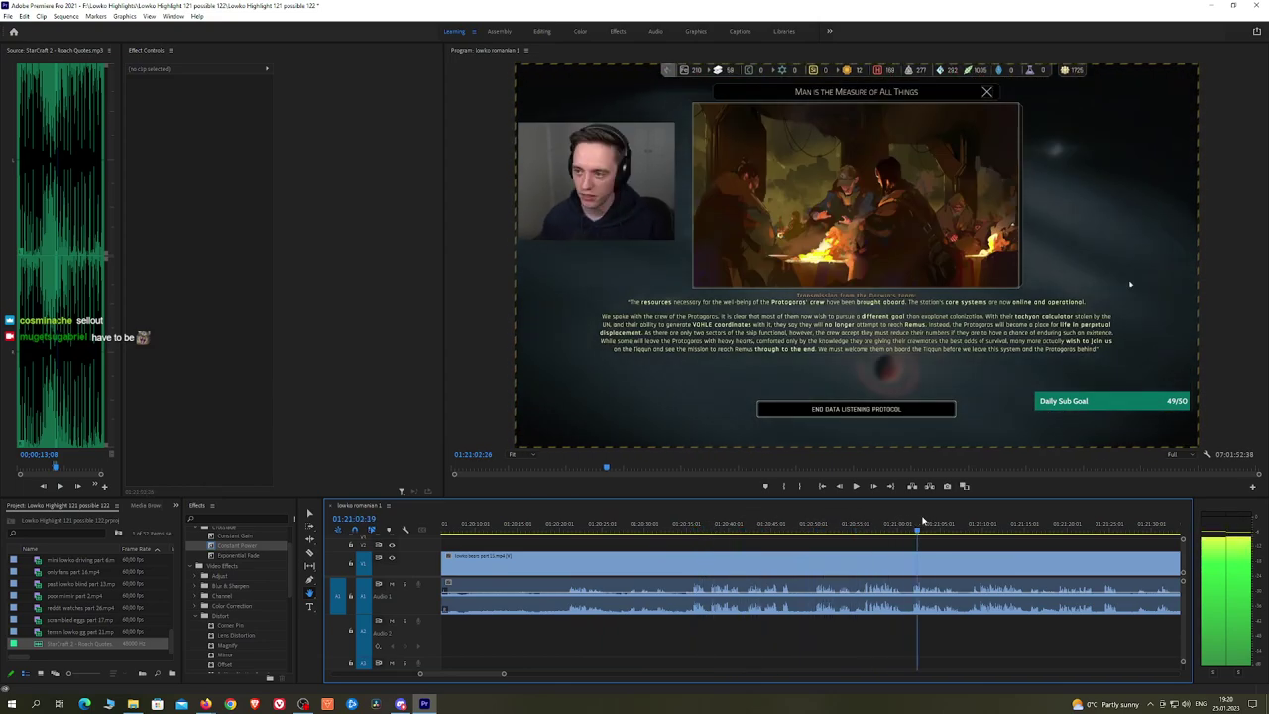
key("space")
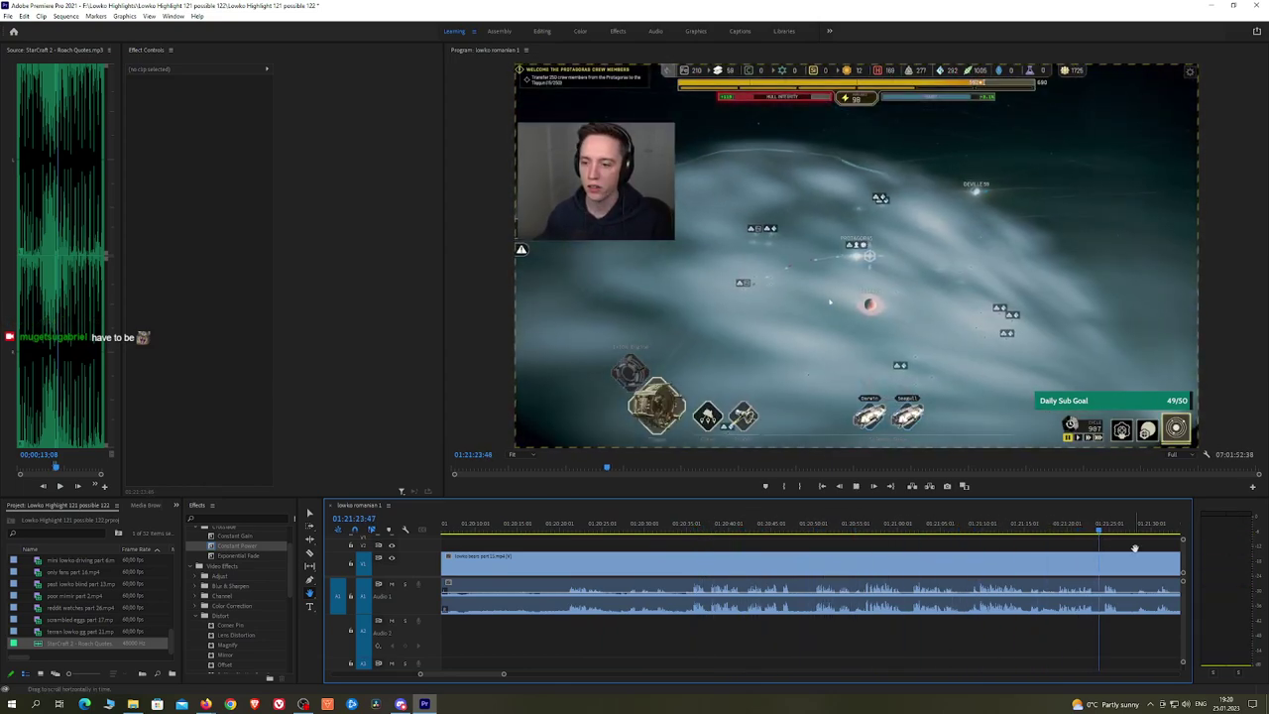
left_click_drag(1135, 548, 667, 537)
left_click(672, 528)
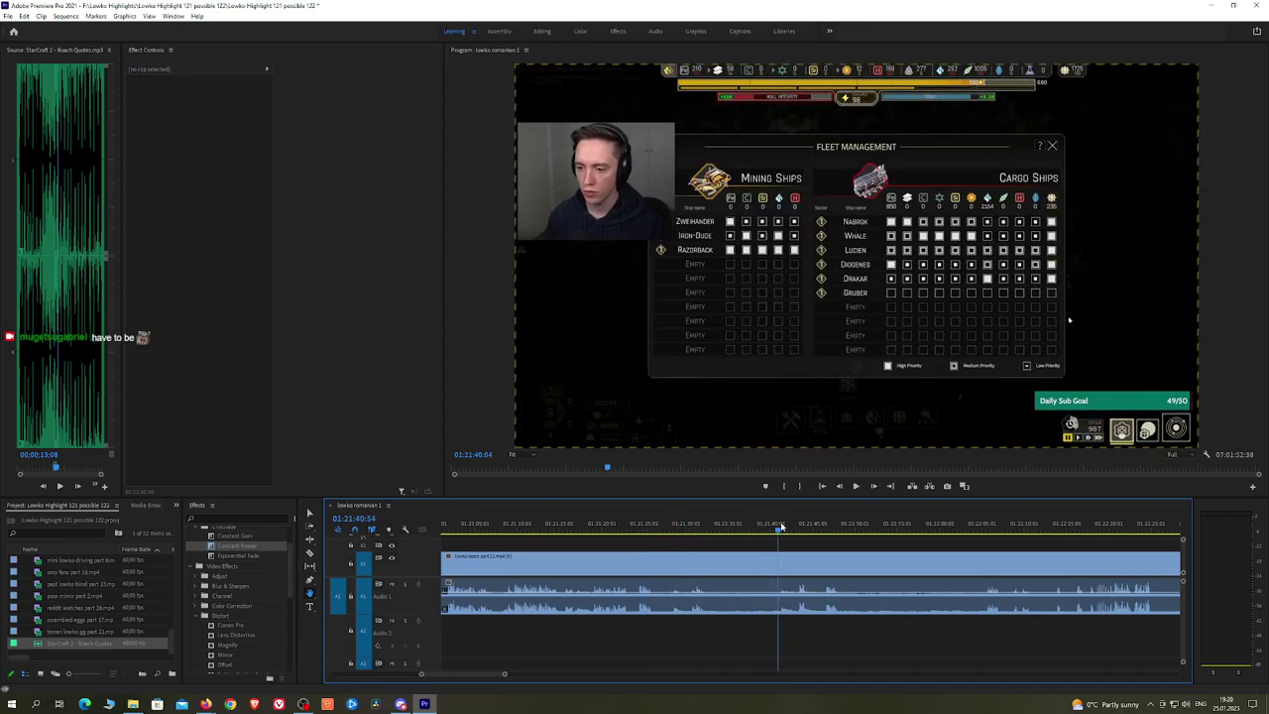
left_click_drag(779, 528, 888, 527)
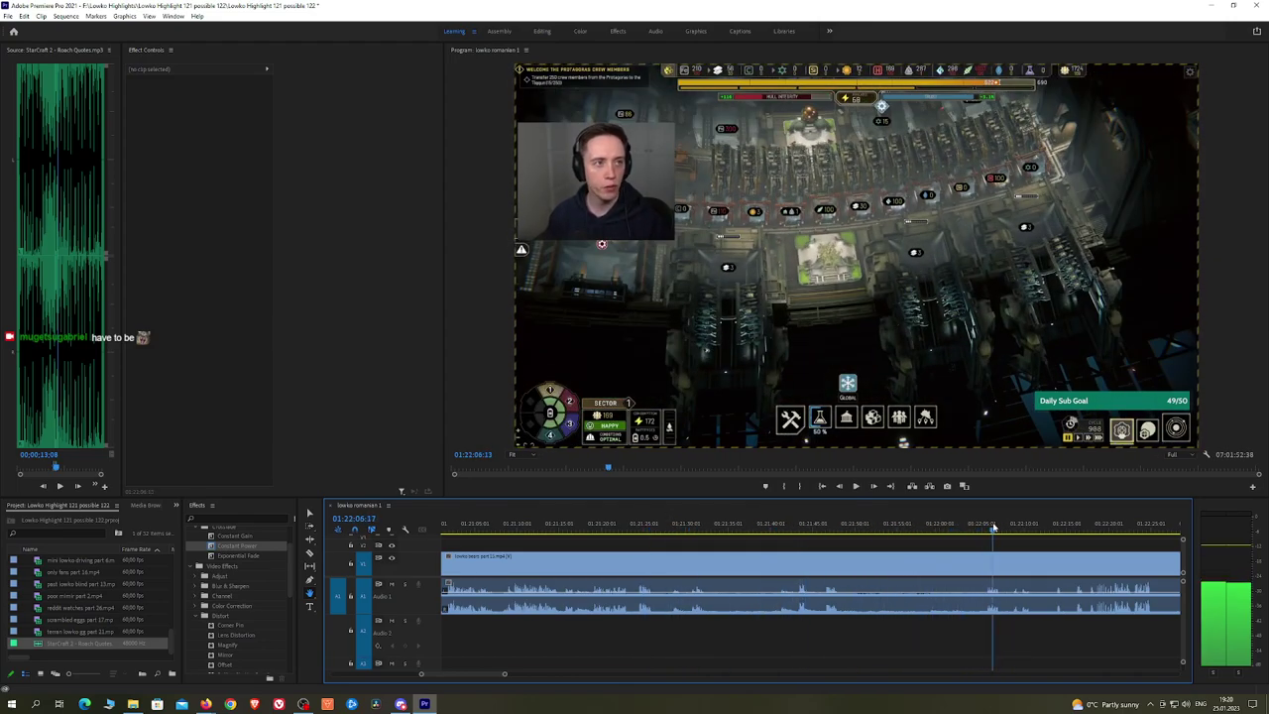
key("space")
left_click_drag(1044, 545, 883, 545)
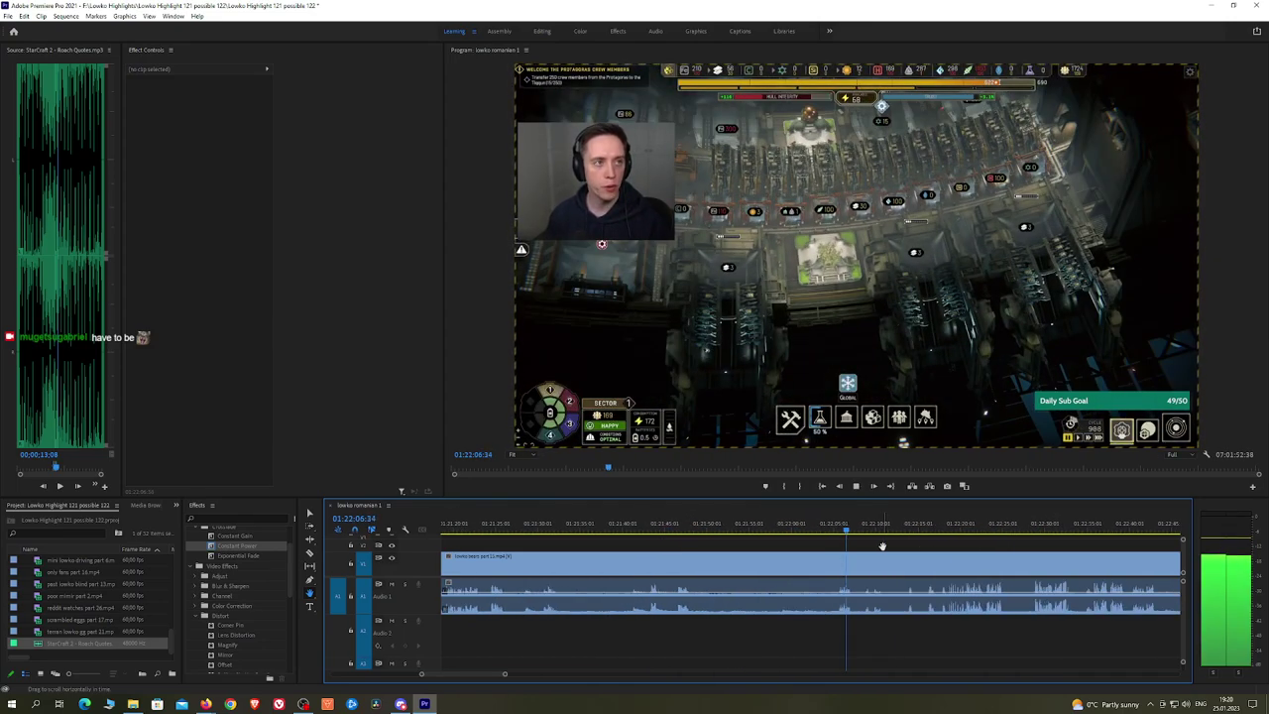
Step: Ripple-delete the unwanted footage and apply Exponential Fade to the audio edit
left_click(837, 565)
key("v")
left_click(811, 568)
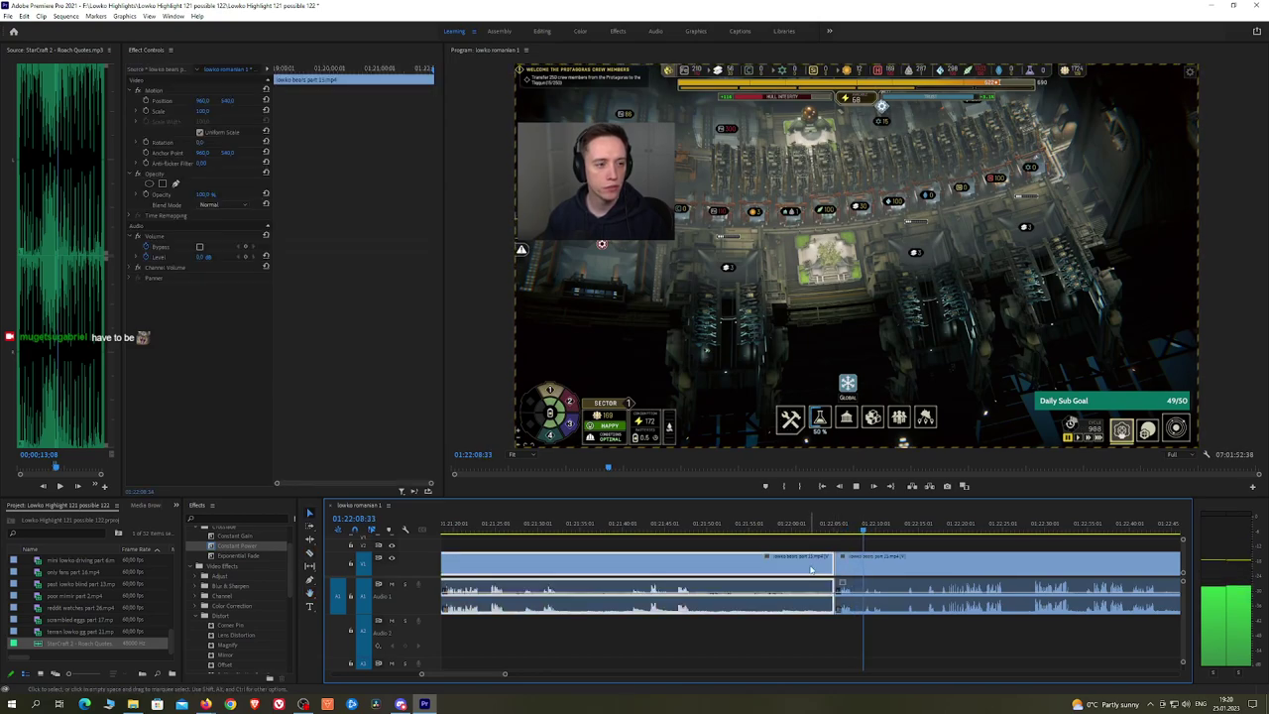
key("shift+Delete")
left_click_drag(246, 557, 1025, 572)
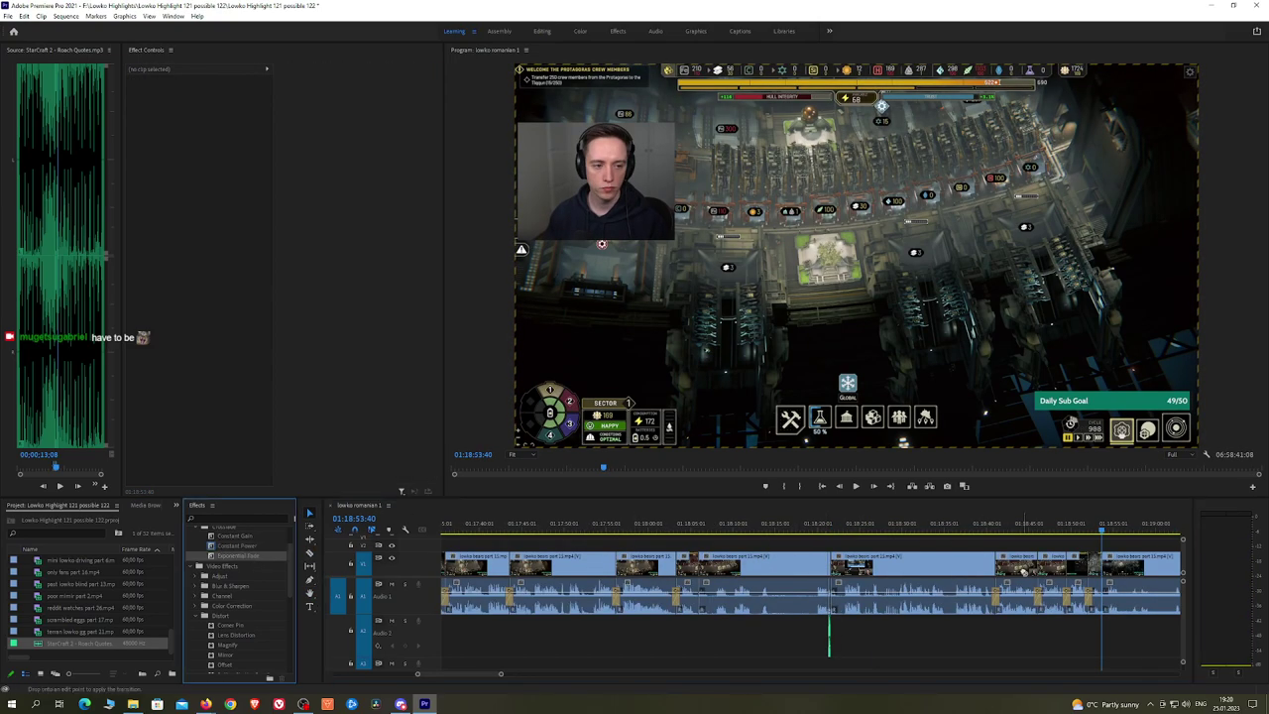
left_click_drag(1104, 593, 1104, 593)
key("space")
Step: Save the project and zoom into the timeline near the playhead
key("h")
left_click_drag(1147, 541, 756, 544)
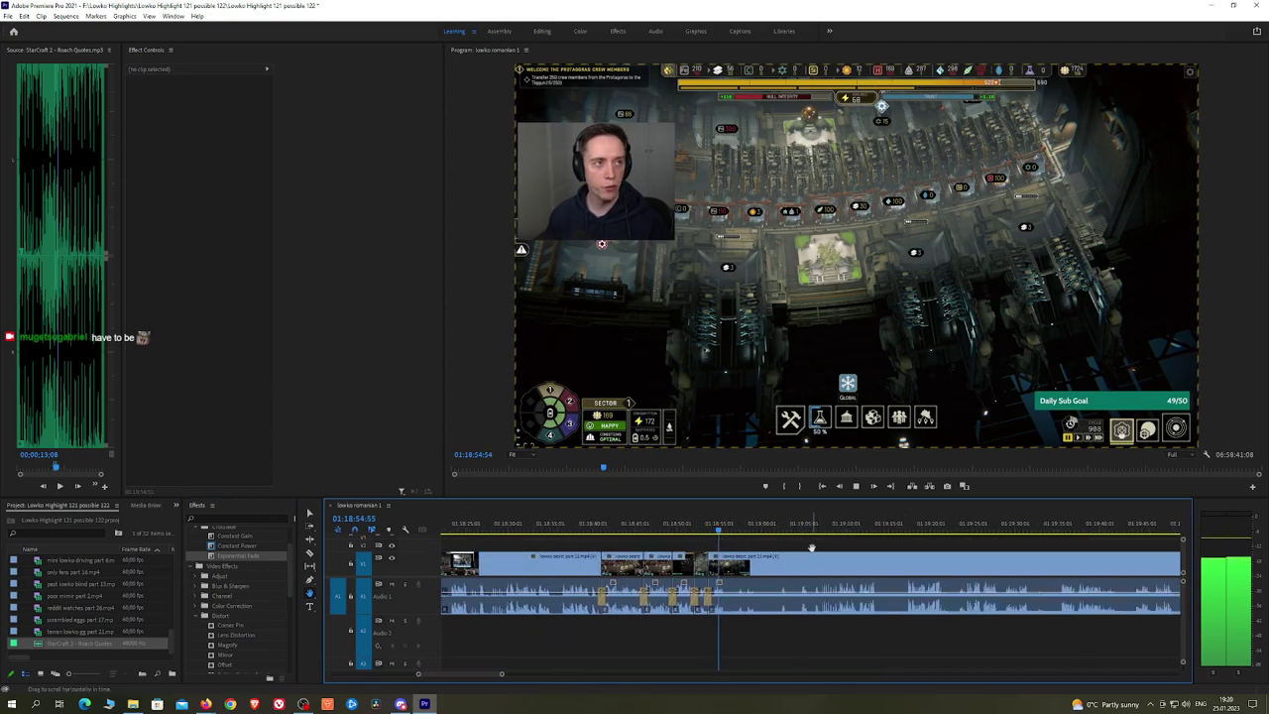
key("ctrl+s")
key("=")
key("=")
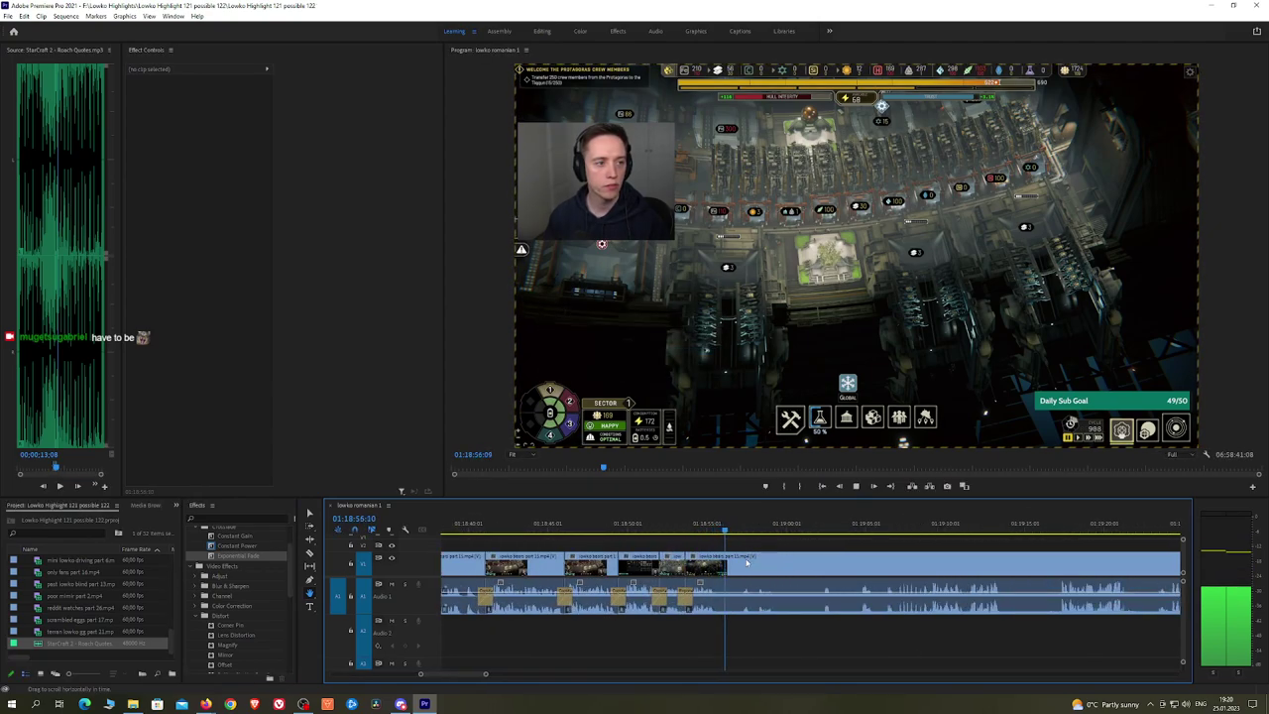
Step: Ripple-delete another unwanted stretch, add a Constant Power crossfade, and save
left_click(743, 566)
key("v")
left_click(732, 566)
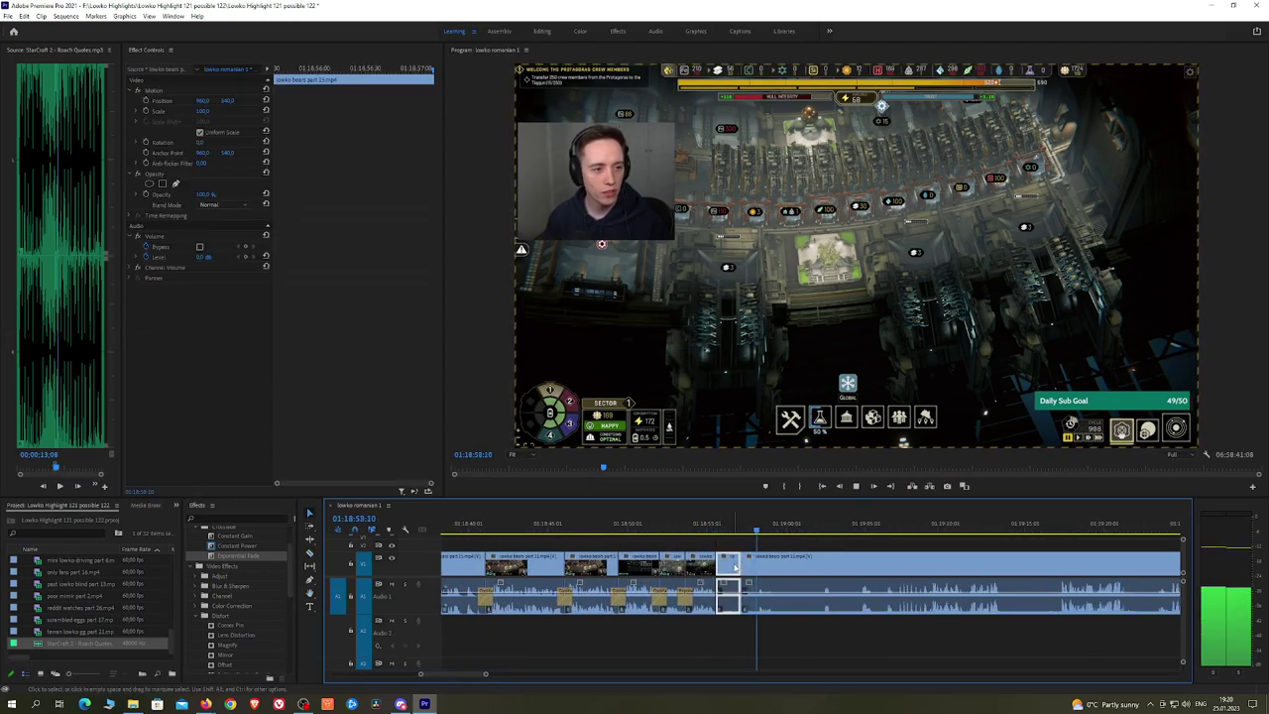
key("shift+Delete")
left_click_drag(255, 551, 718, 606)
key("ctrl+s")
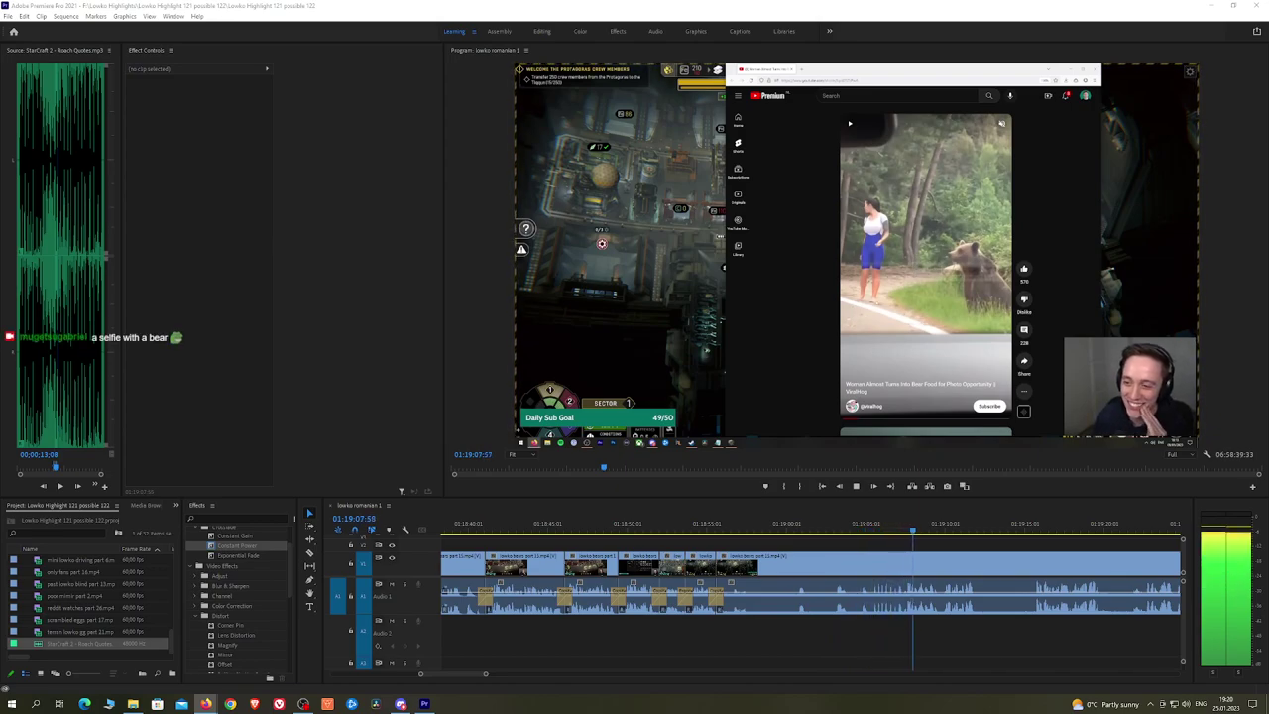
scroll(710, 552, "down", 5)
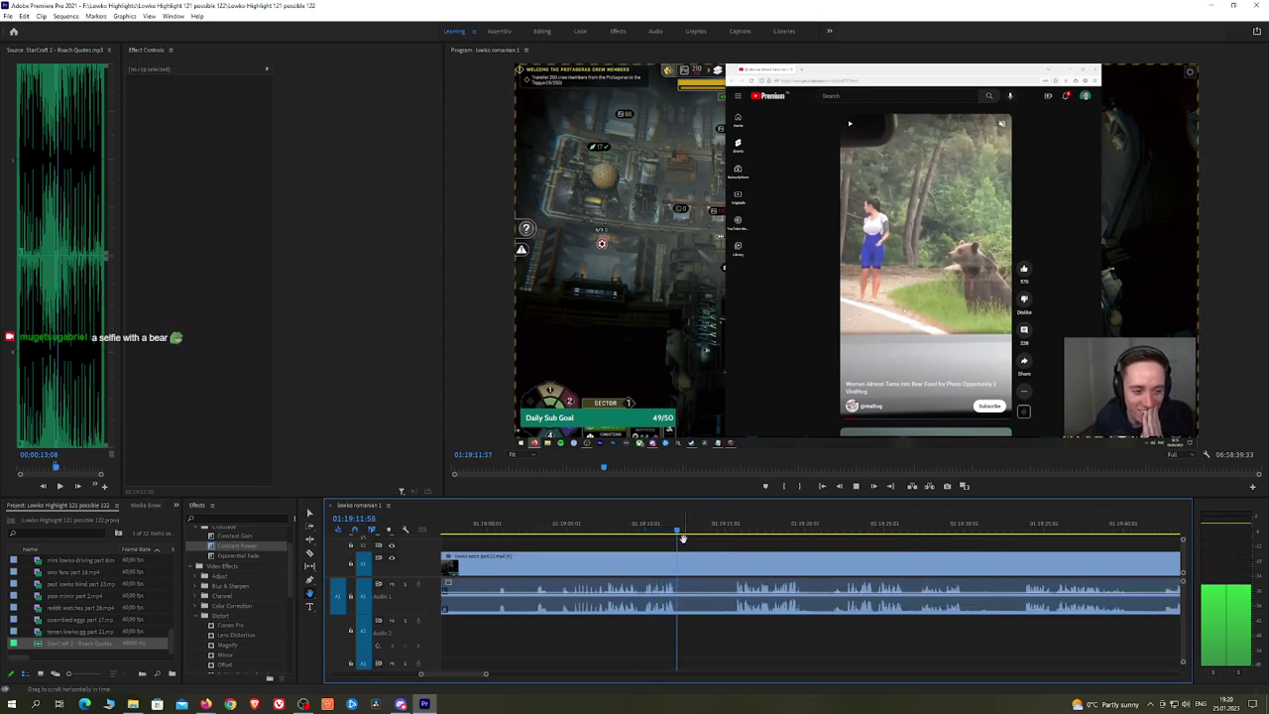
left_click(711, 528)
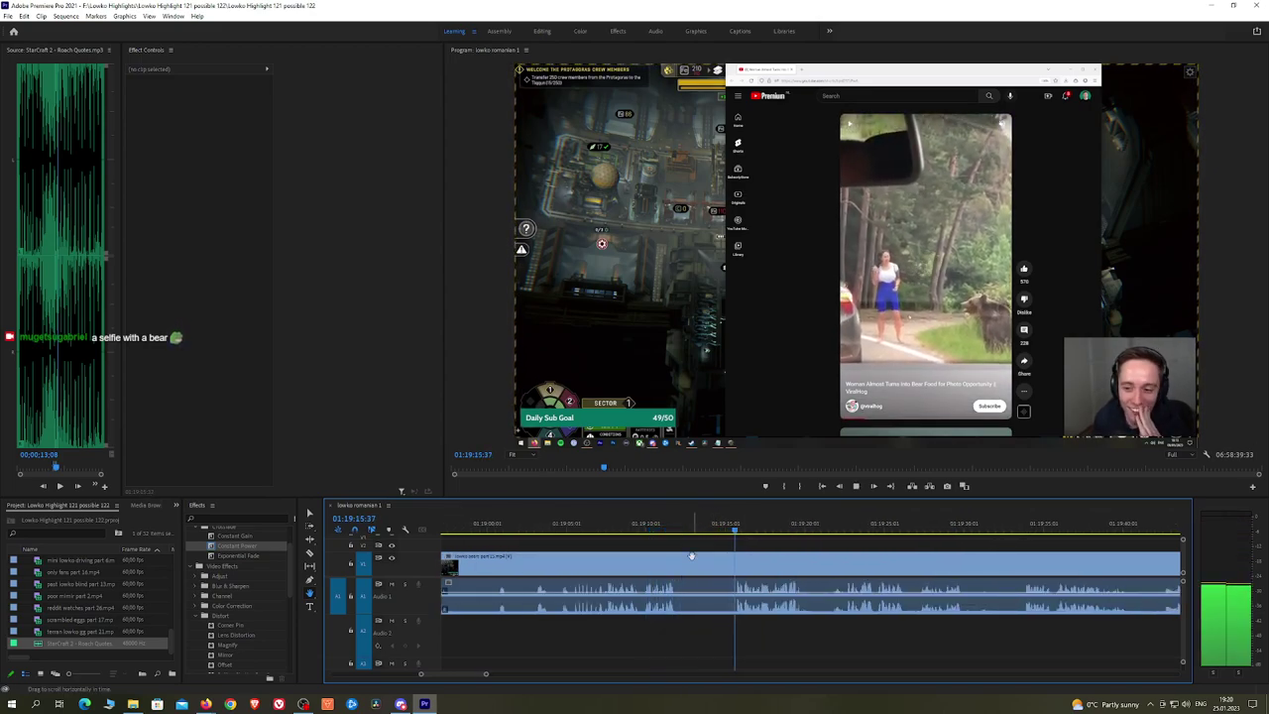
key("c")
left_click(734, 555)
key("v")
left_click(716, 562)
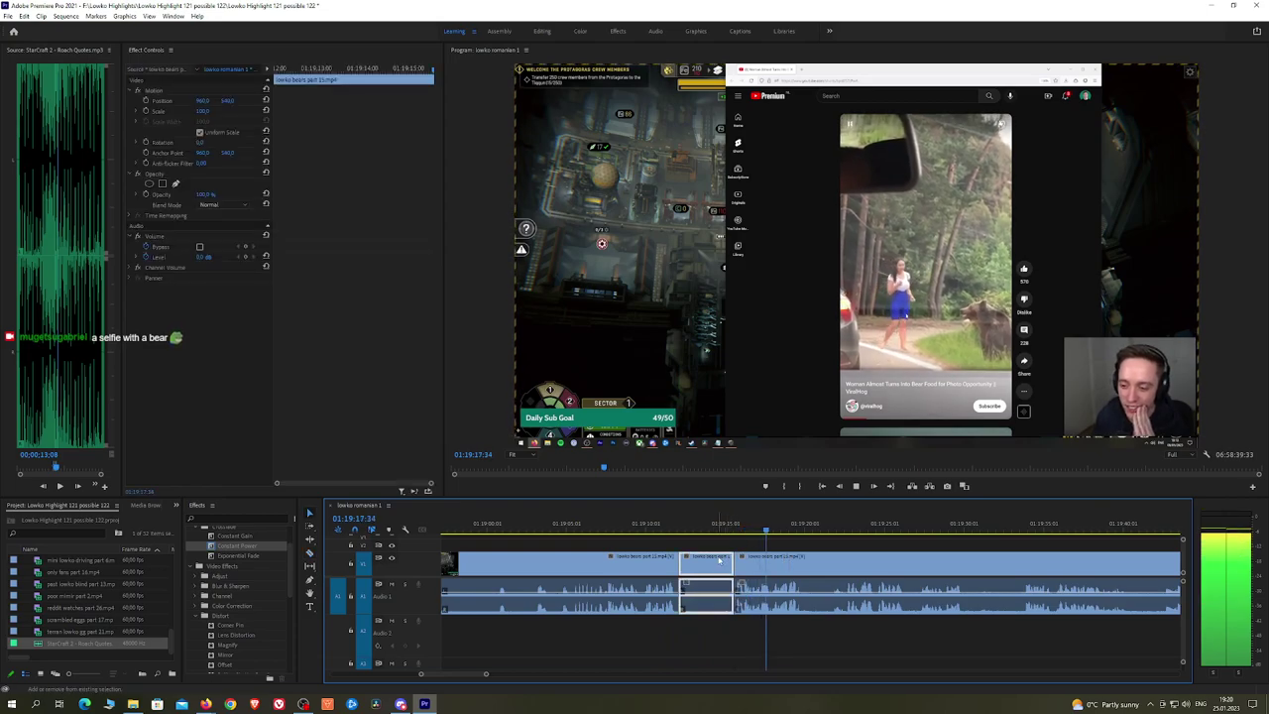
key("shift+Delete")
key("space")
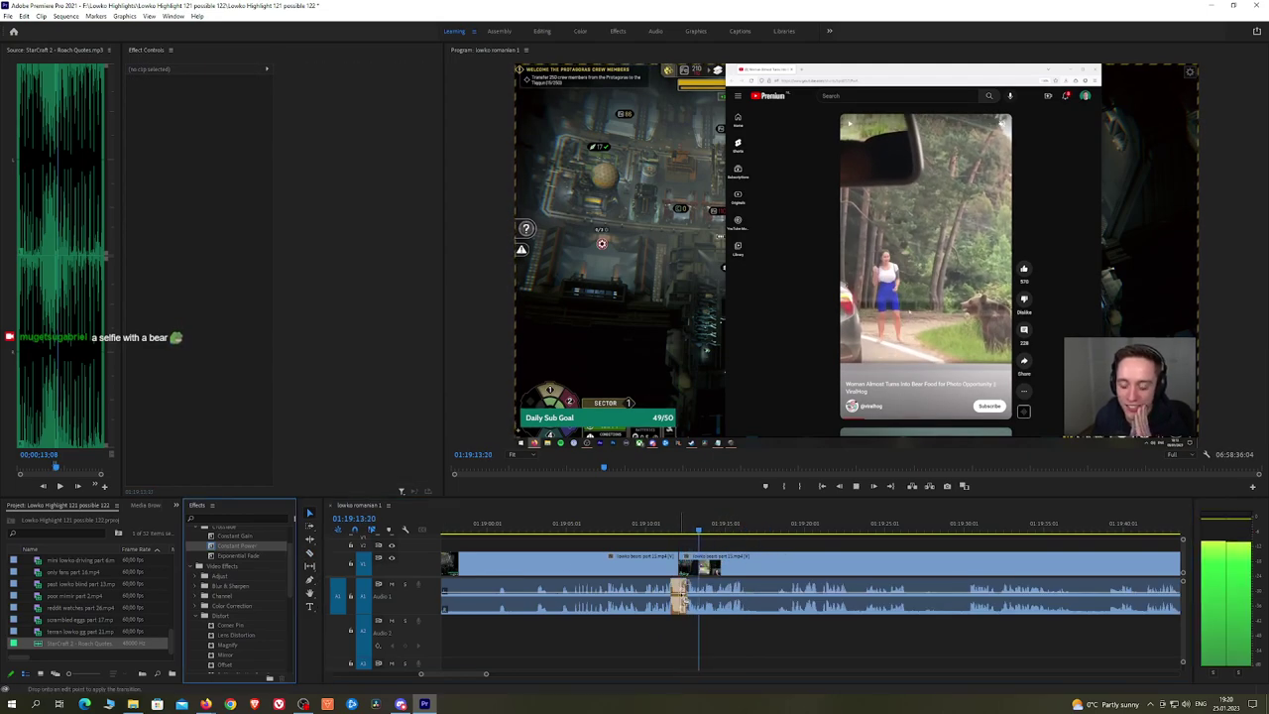
scroll(731, 532, "down", 2)
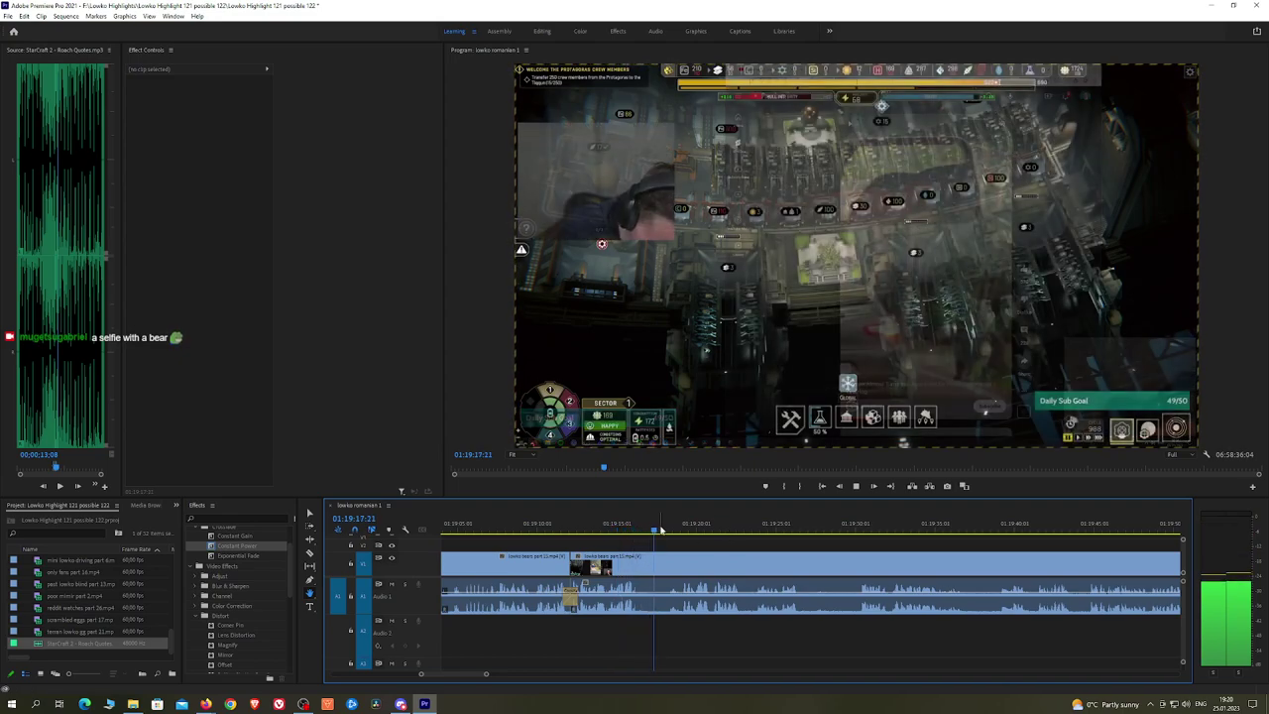
left_click_drag(662, 530, 579, 530)
key("grave")
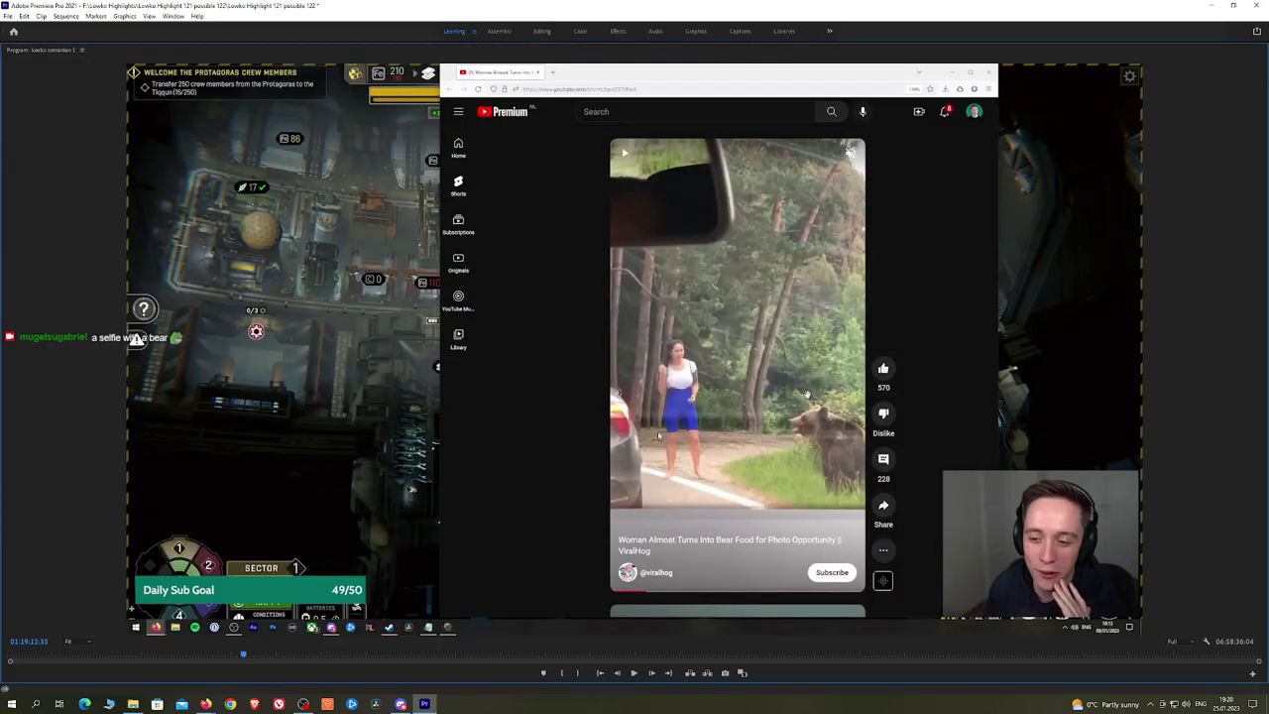
key("space")
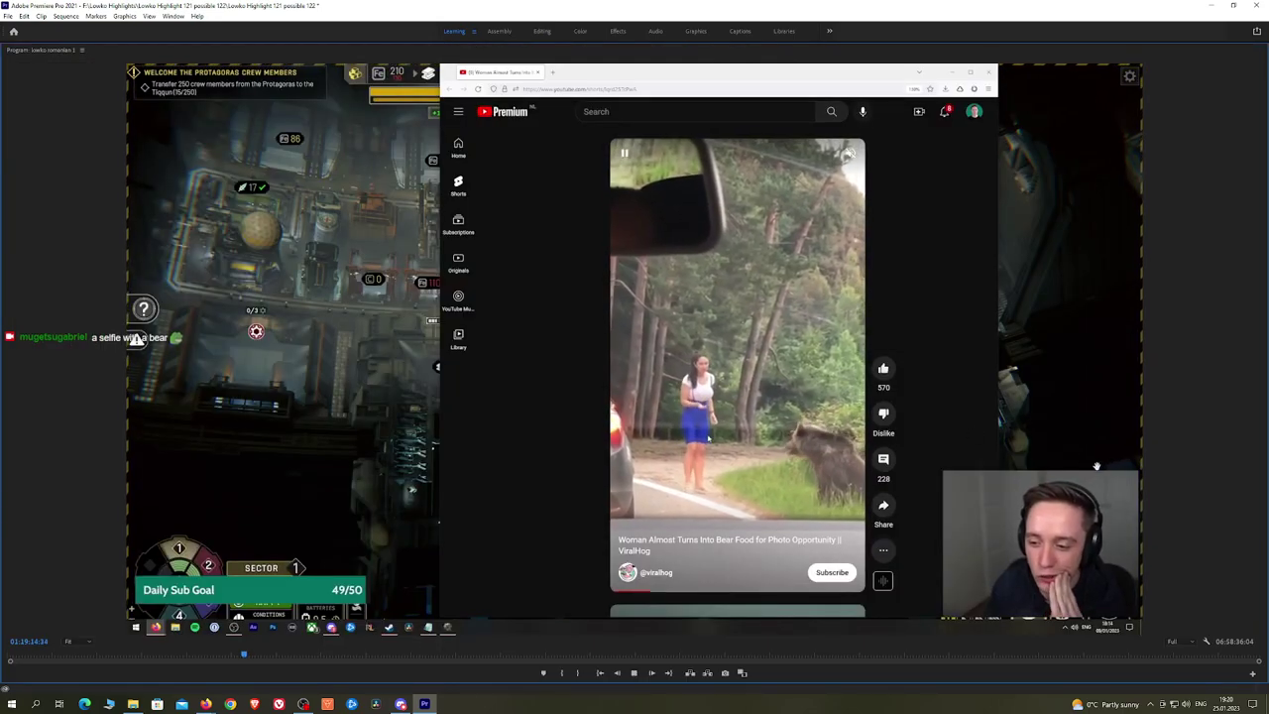
key("grave")
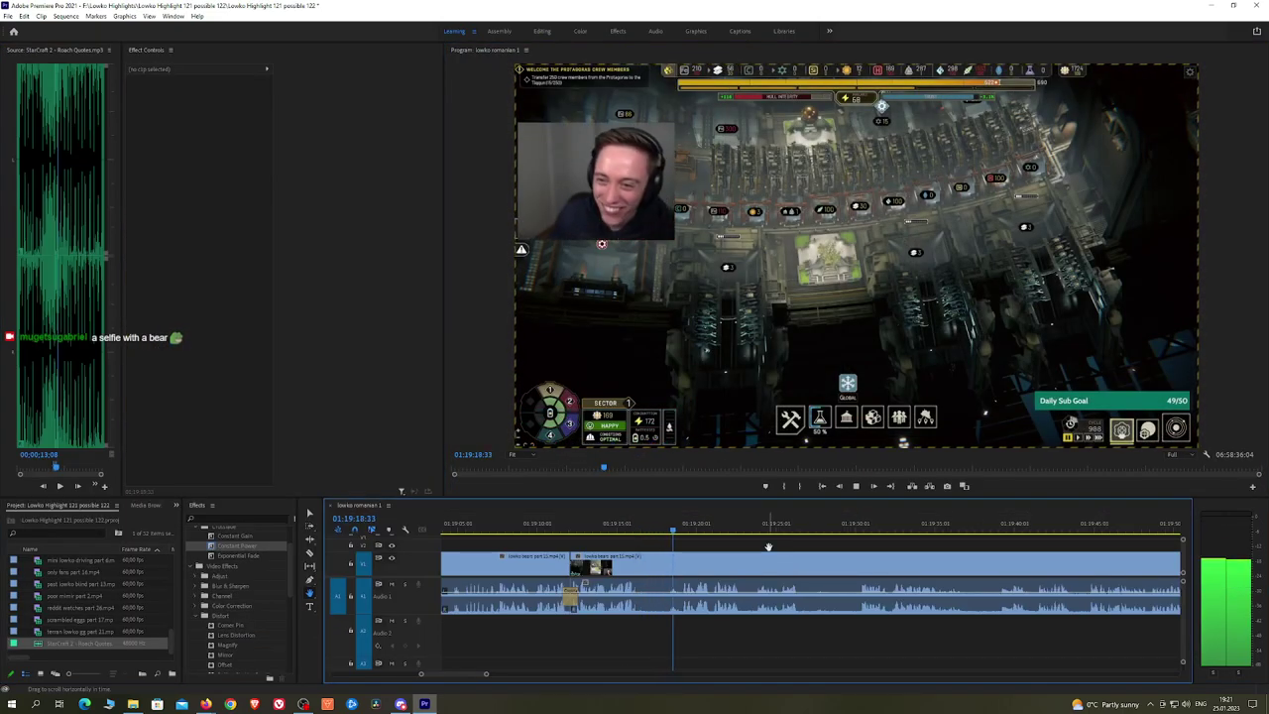
Step: Razor-split the V1 stream clip at three points in the later footage
left_click_drag(769, 546, 675, 545)
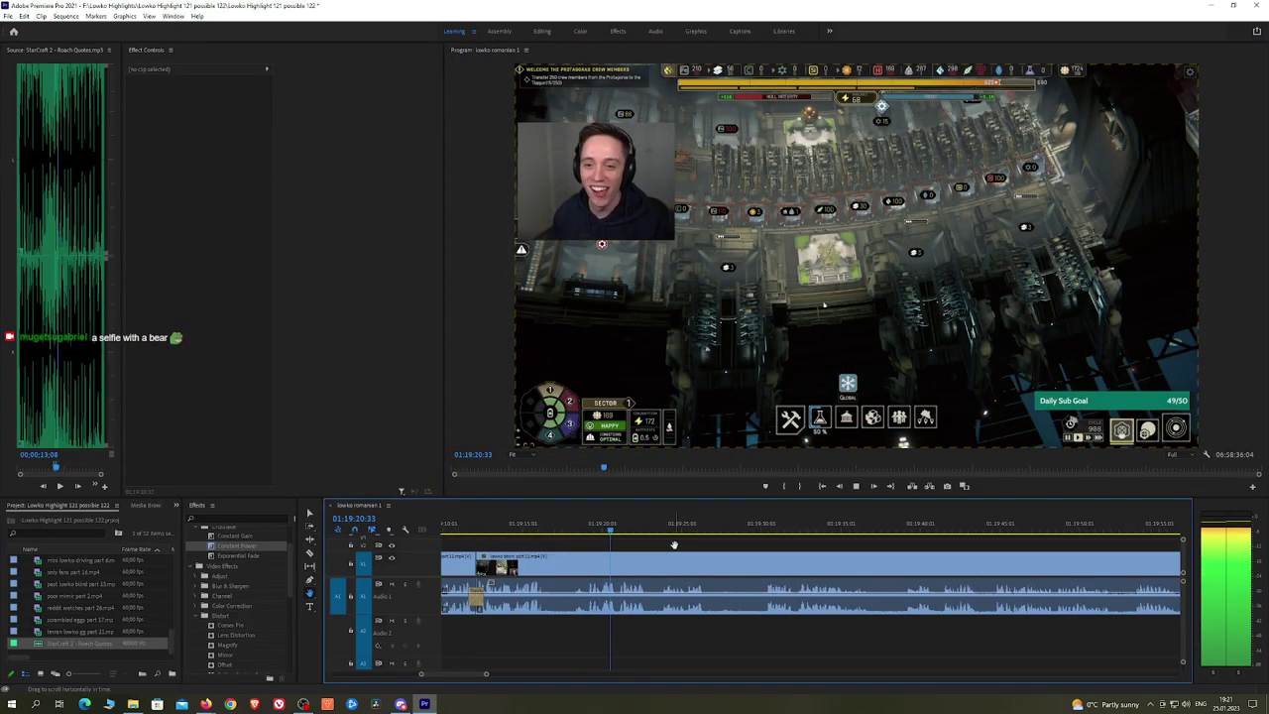
left_click_drag(716, 543, 663, 542)
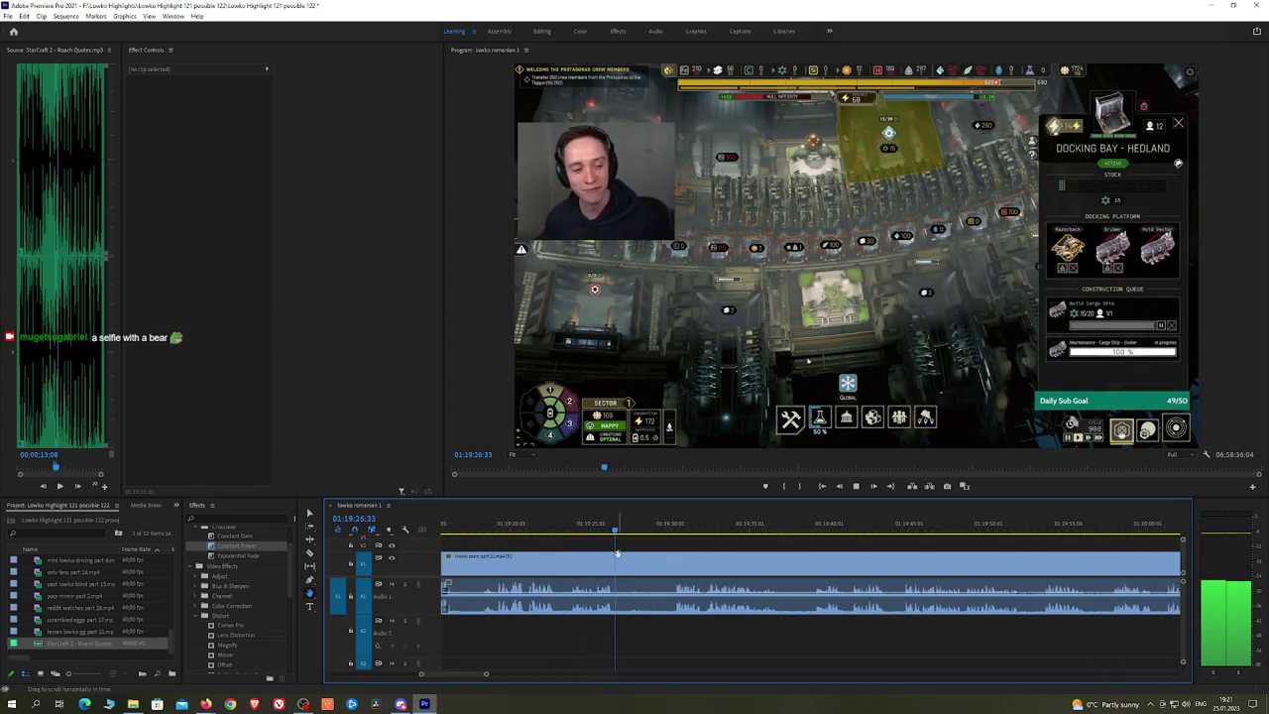
key("c")
left_click(616, 557)
left_click(670, 527)
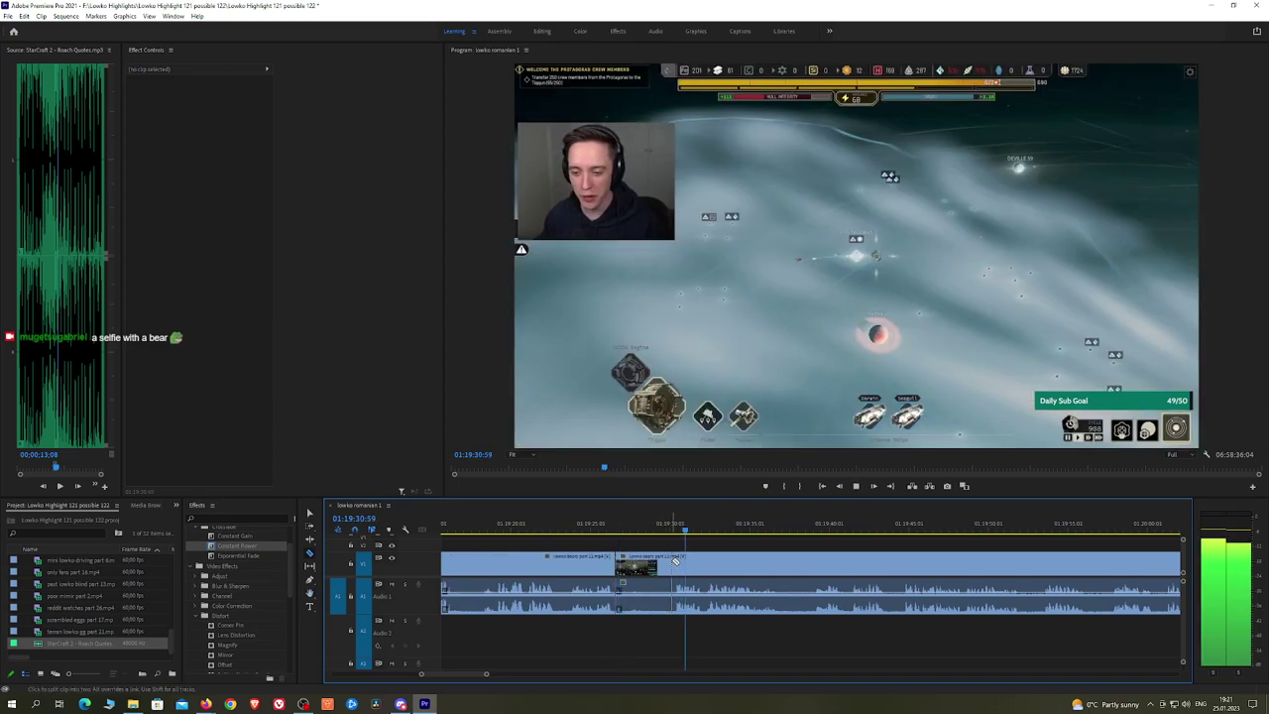
left_click(675, 561)
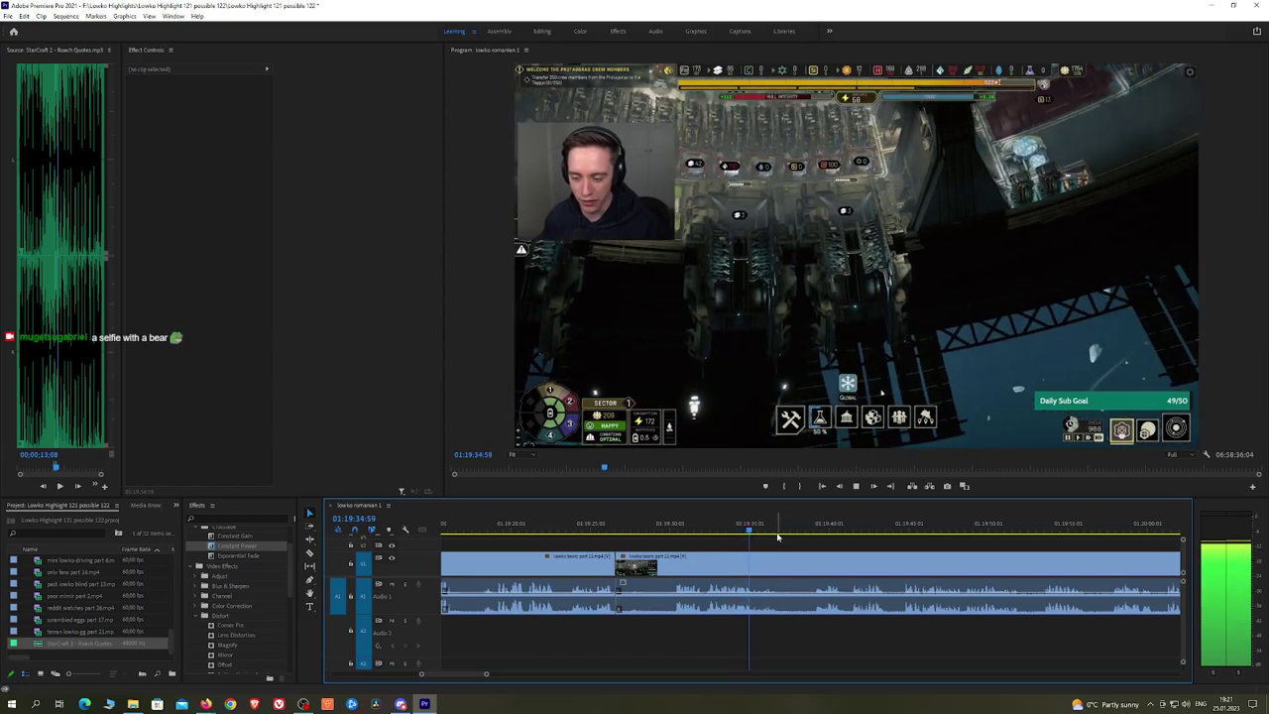
Step: Review the footage, split at the end of the unwanted stretch, and ripple-delete that stretch
left_click(810, 527)
key("space")
key("minus")
key("minus")
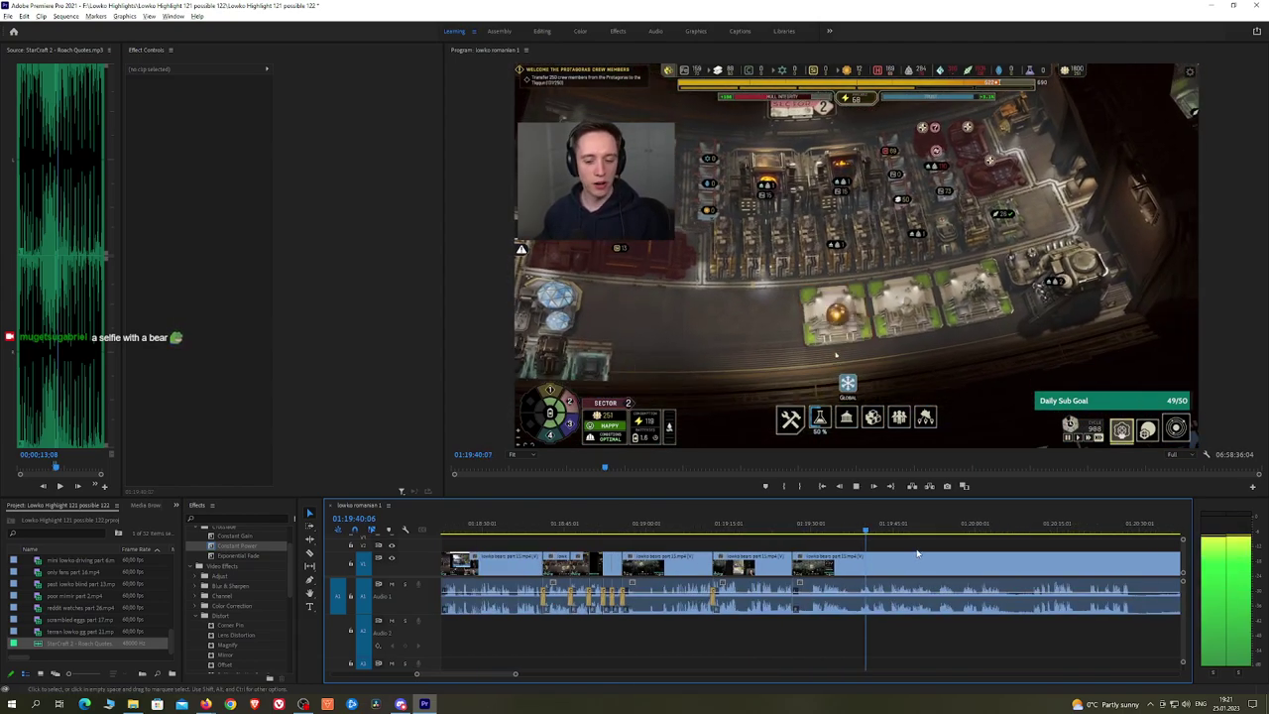
key("minus")
key("minus")
key("minus")
key("minus")
key("minus")
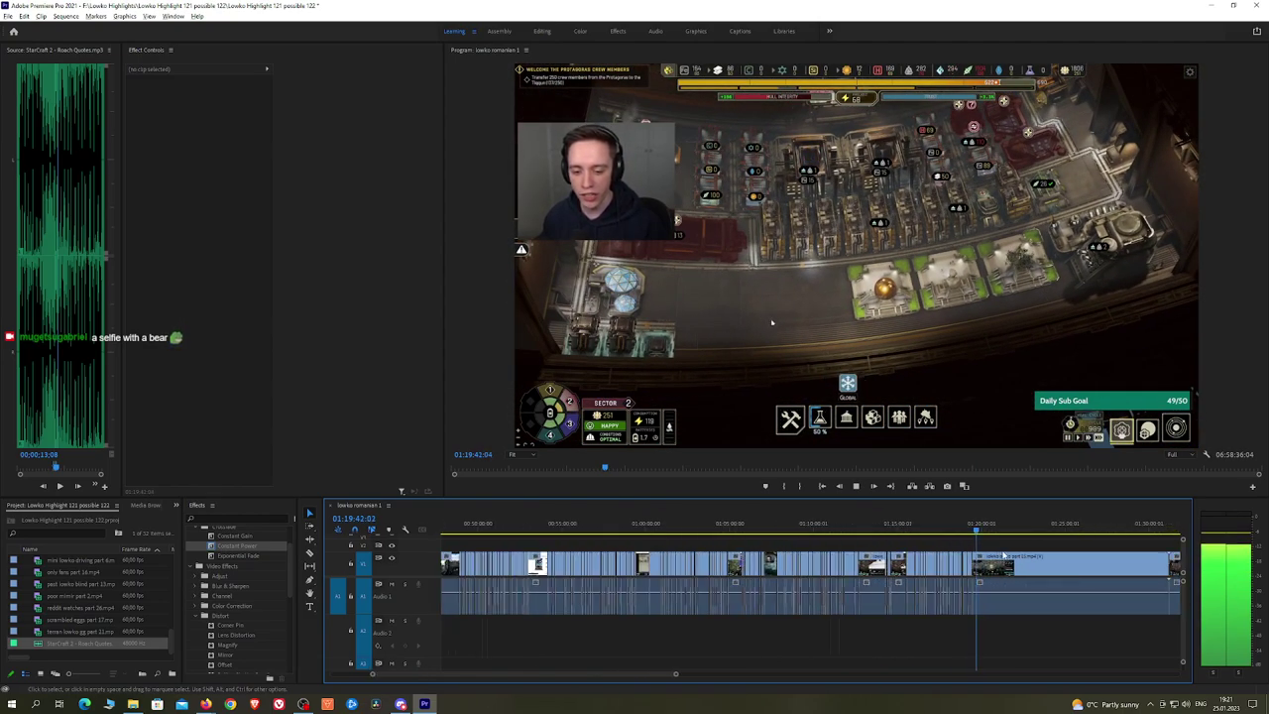
key("equal")
key("equal")
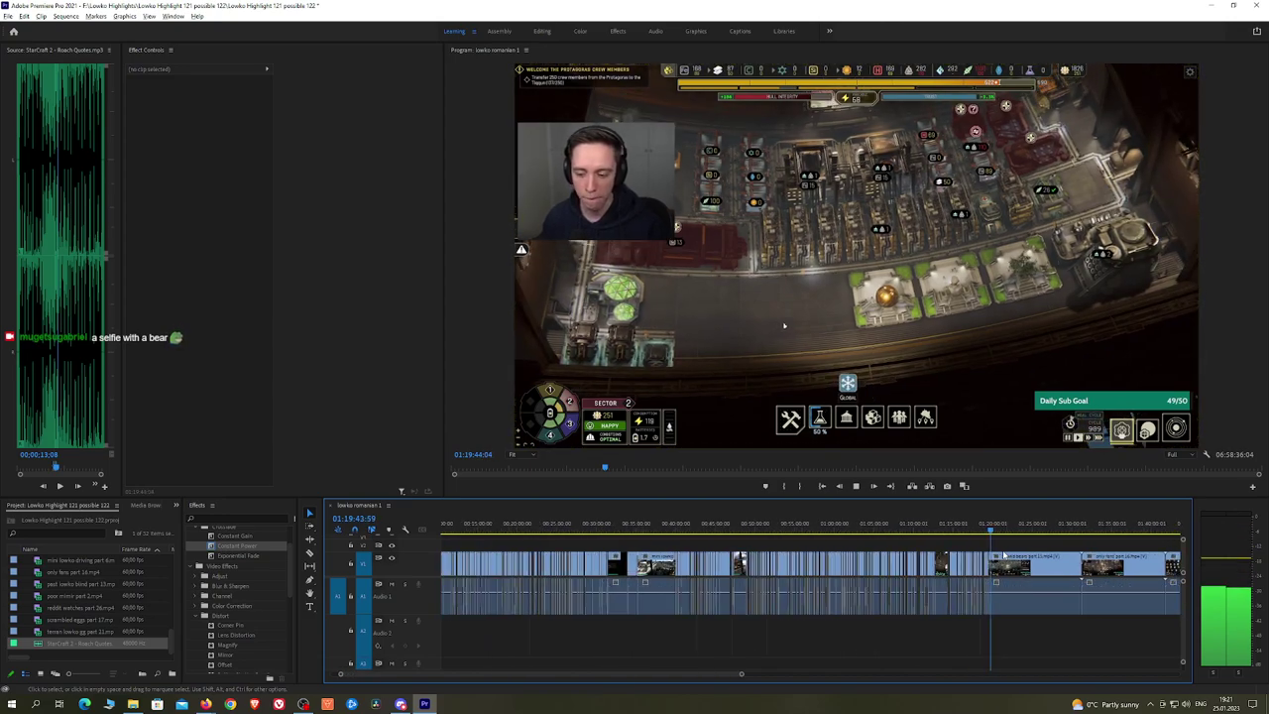
key("equal")
key("equal")
key("equal")
key("equal")
key("equal")
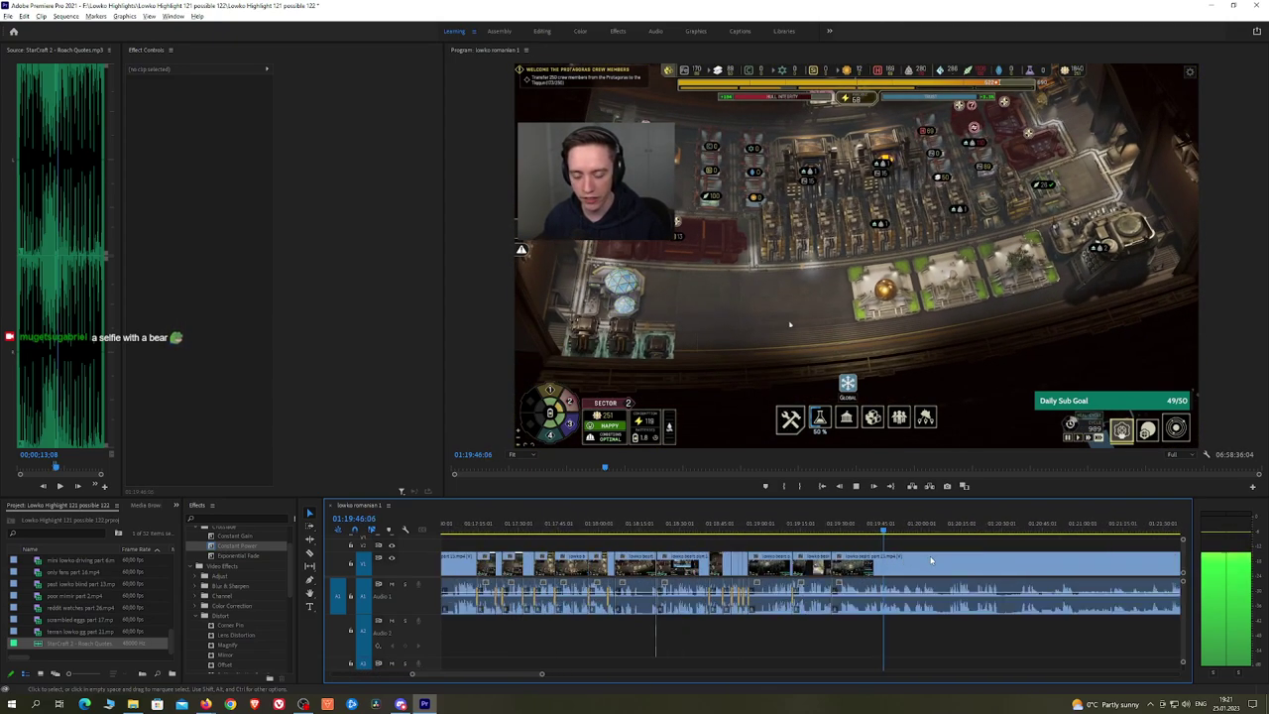
key("equal")
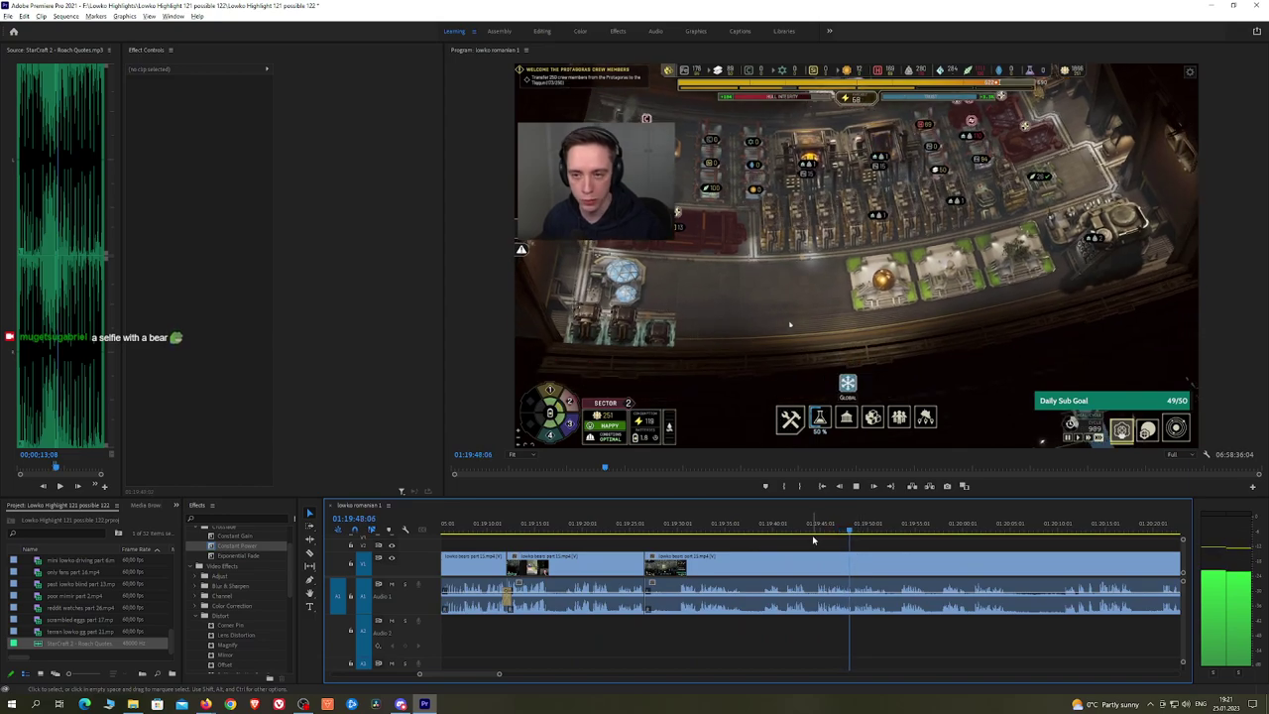
left_click(783, 524)
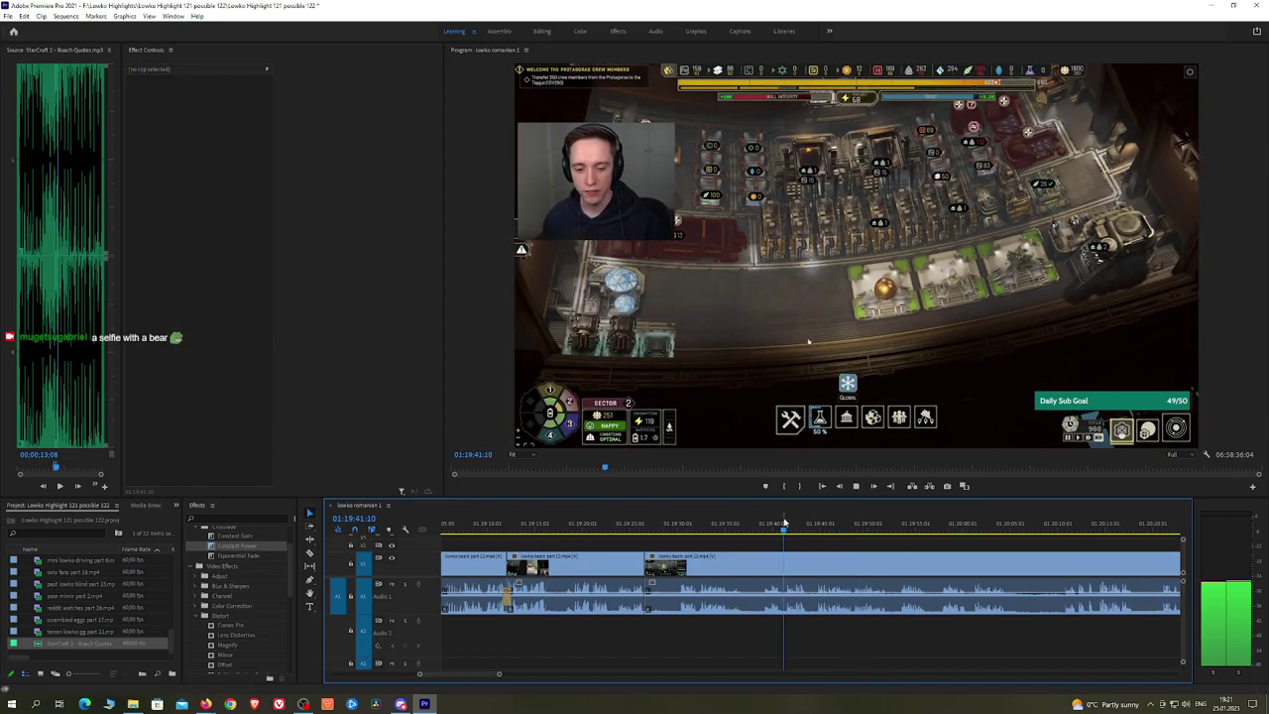
left_click(788, 557)
key("v")
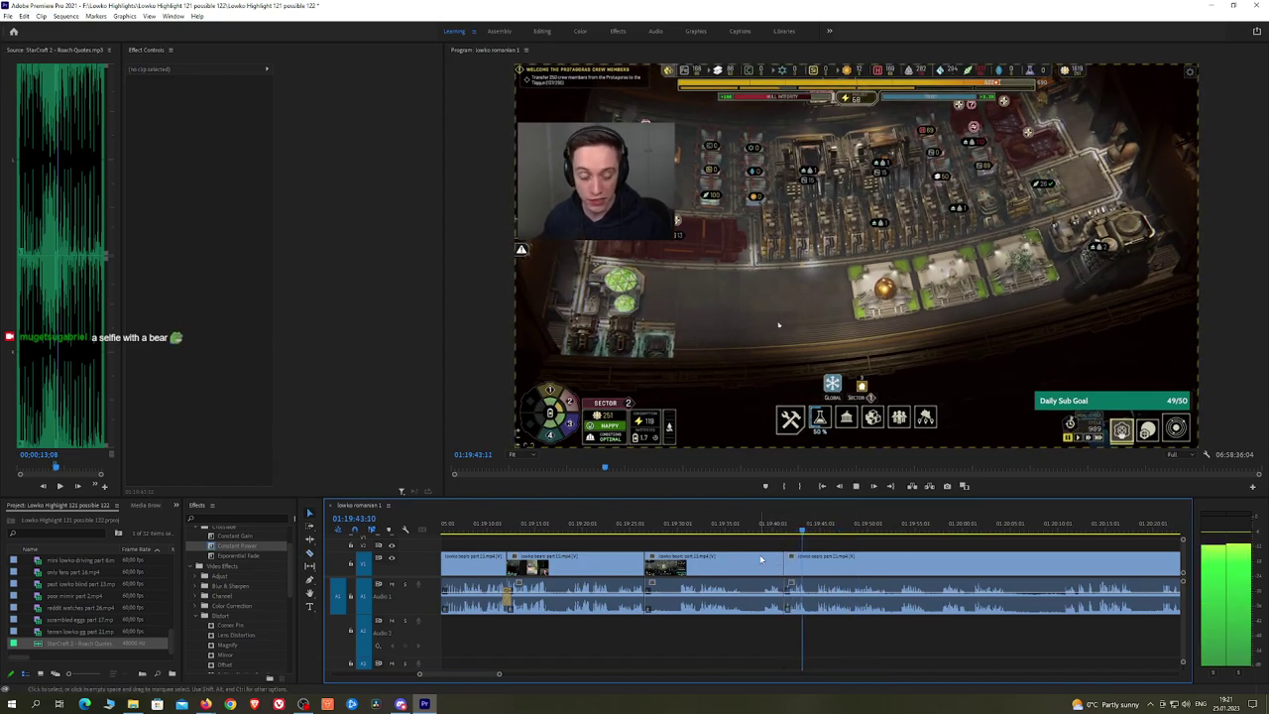
left_click(759, 555)
key("shift+Delete")
Step: Cut out a short unwanted segment and ripple-delete the leftover piece to close the gap
left_click(264, 565)
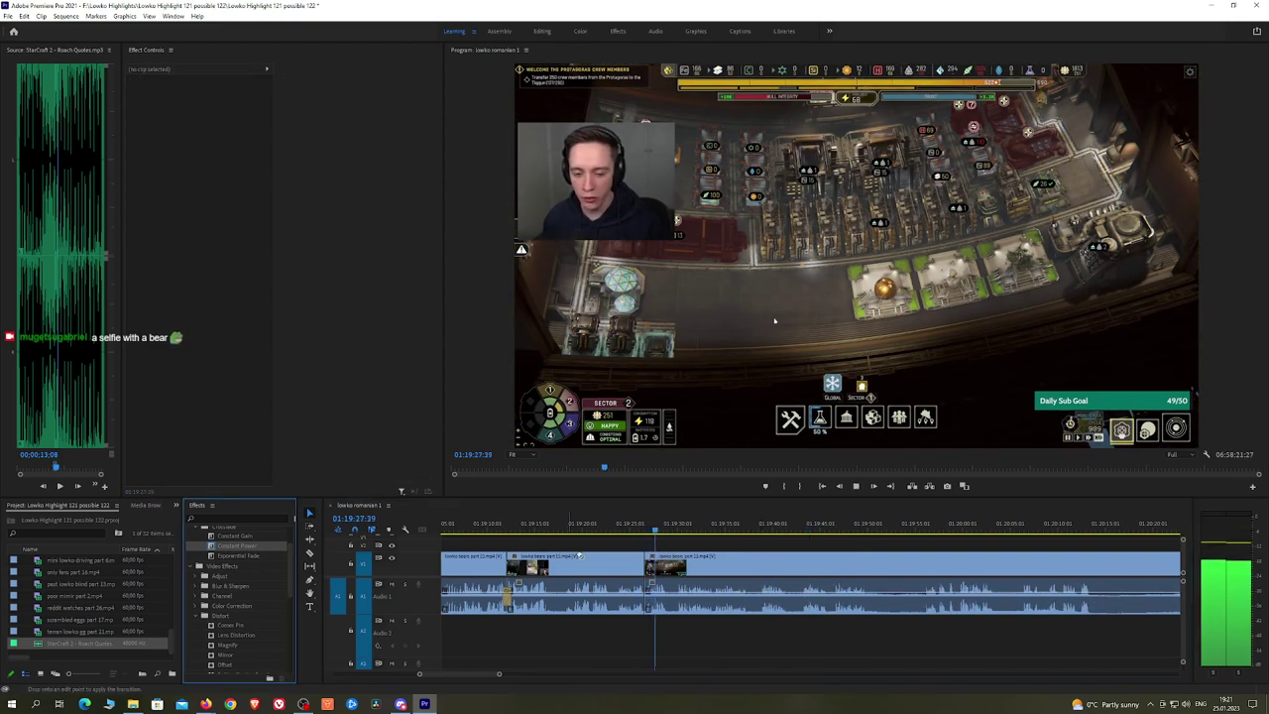
scroll(722, 563, "up", 2)
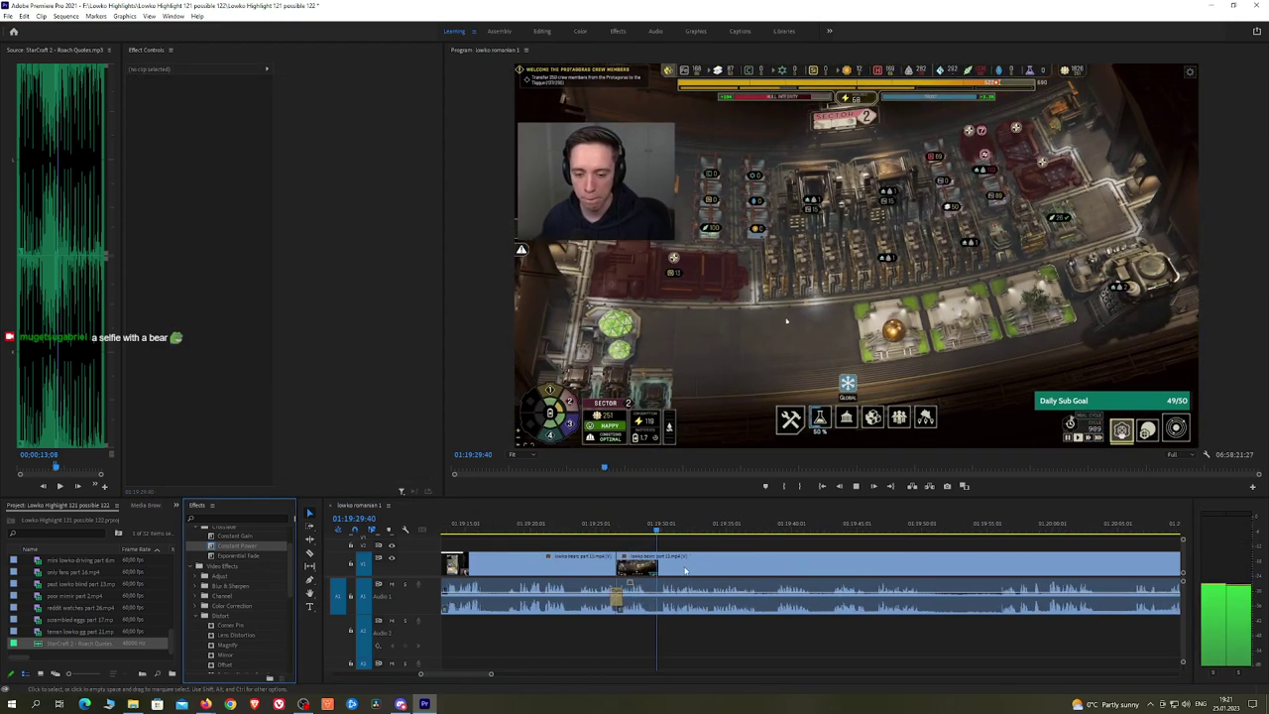
left_click(652, 568)
key("v")
left_click(656, 569)
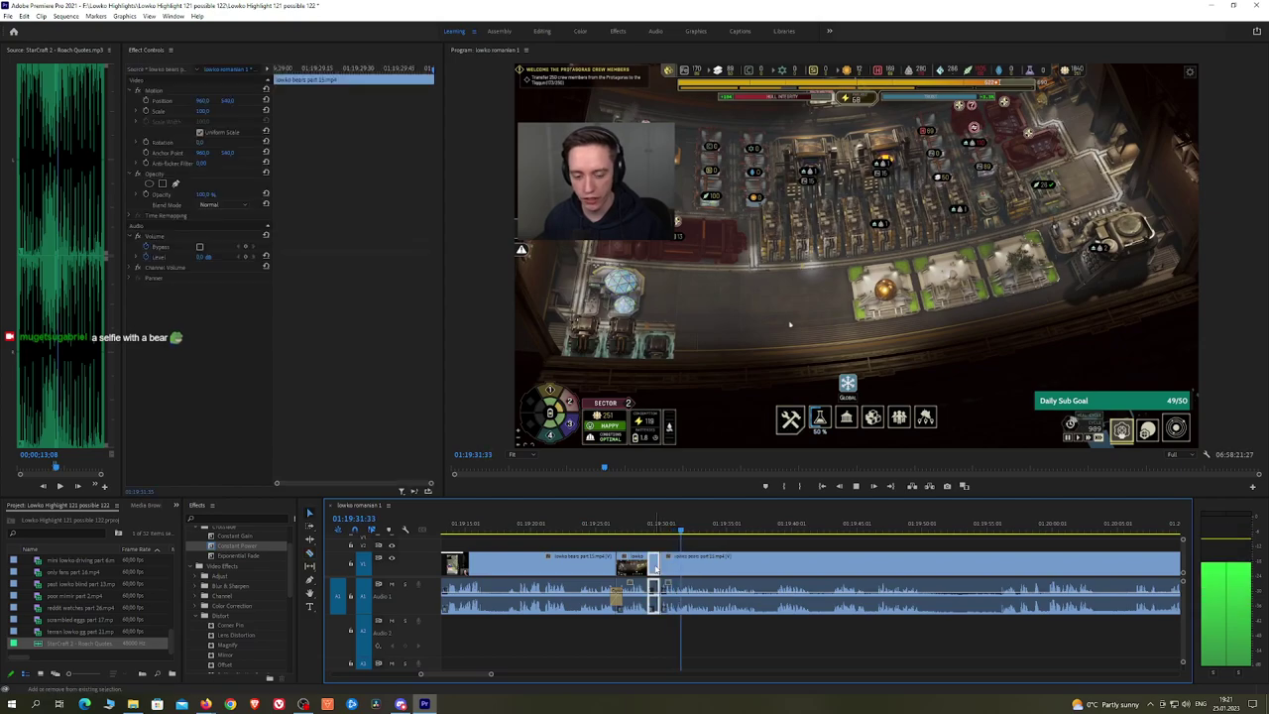
key("Delete")
key("space")
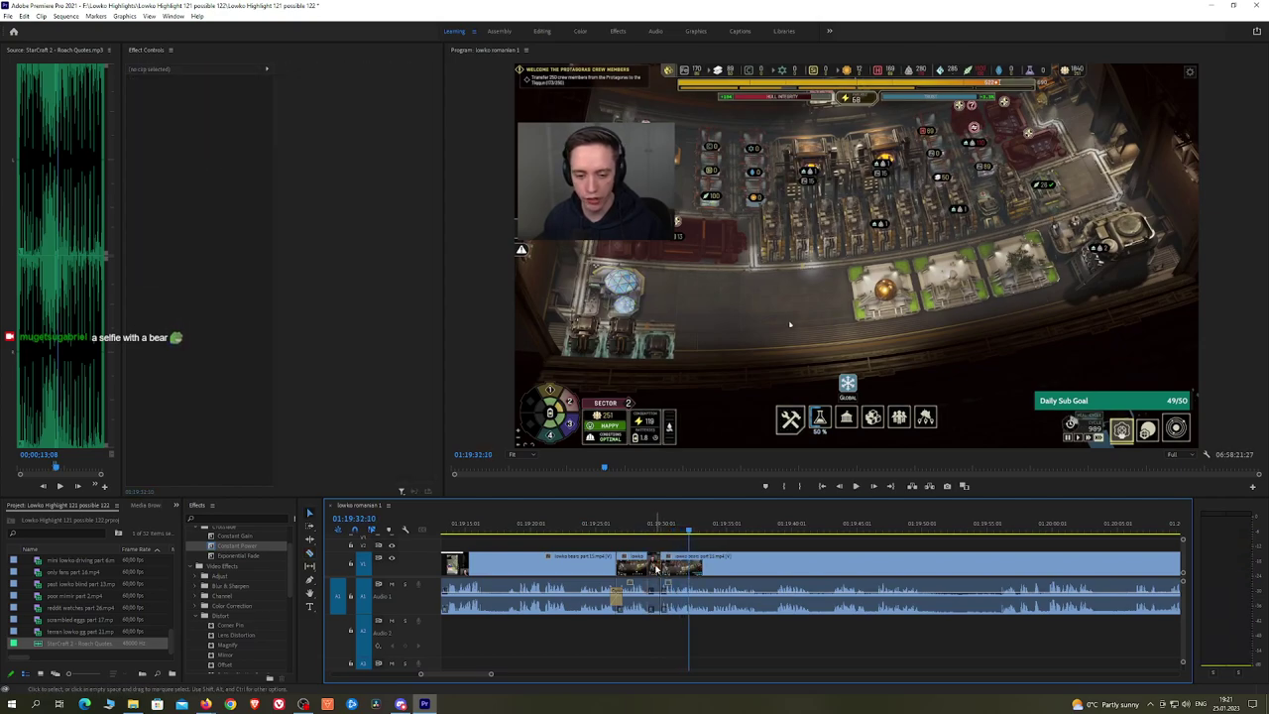
left_click(656, 568)
key("shift+Delete")
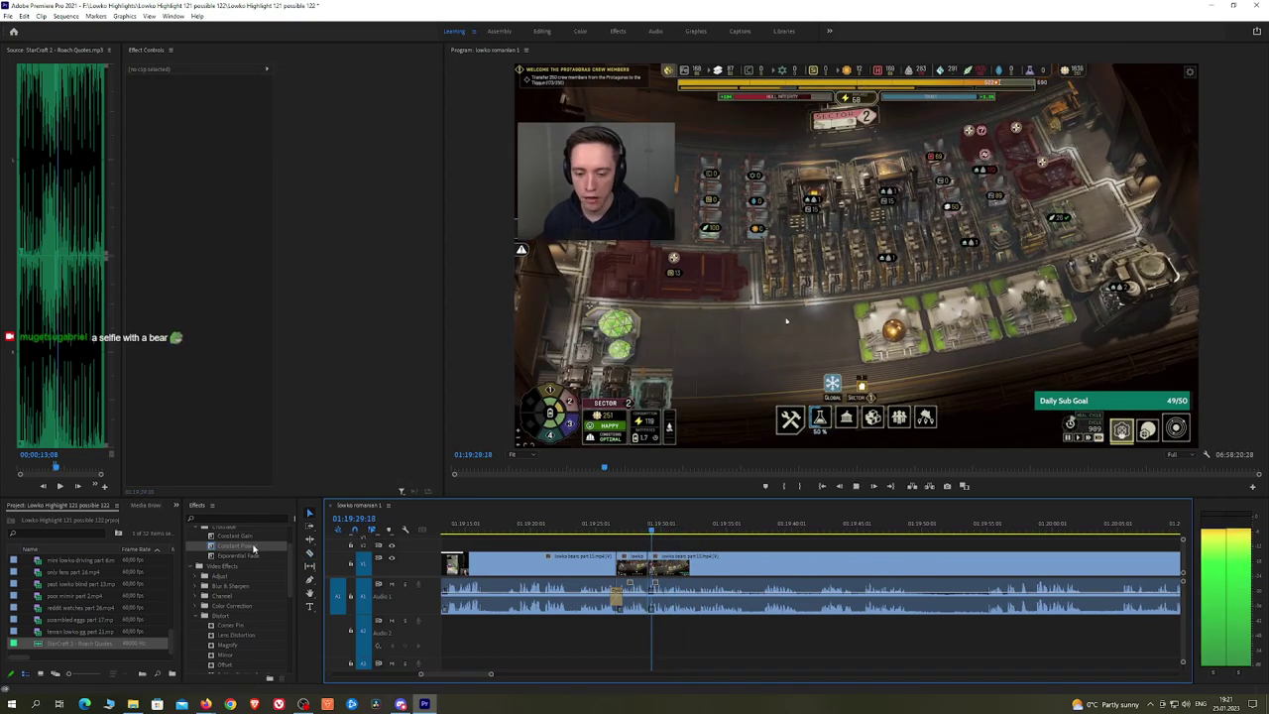
Step: Razor another short unwanted piece further along at both ends and ripple-delete it
left_click_drag(786, 544, 733, 537)
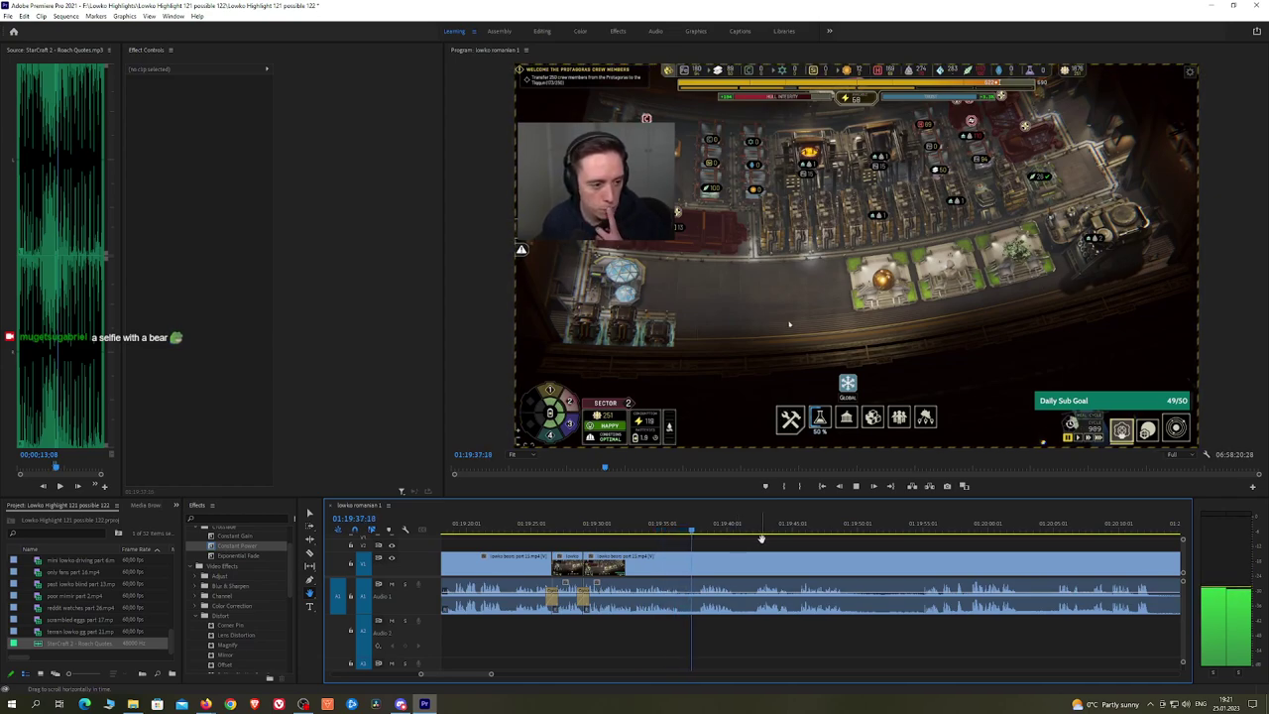
left_click_drag(771, 538, 710, 538)
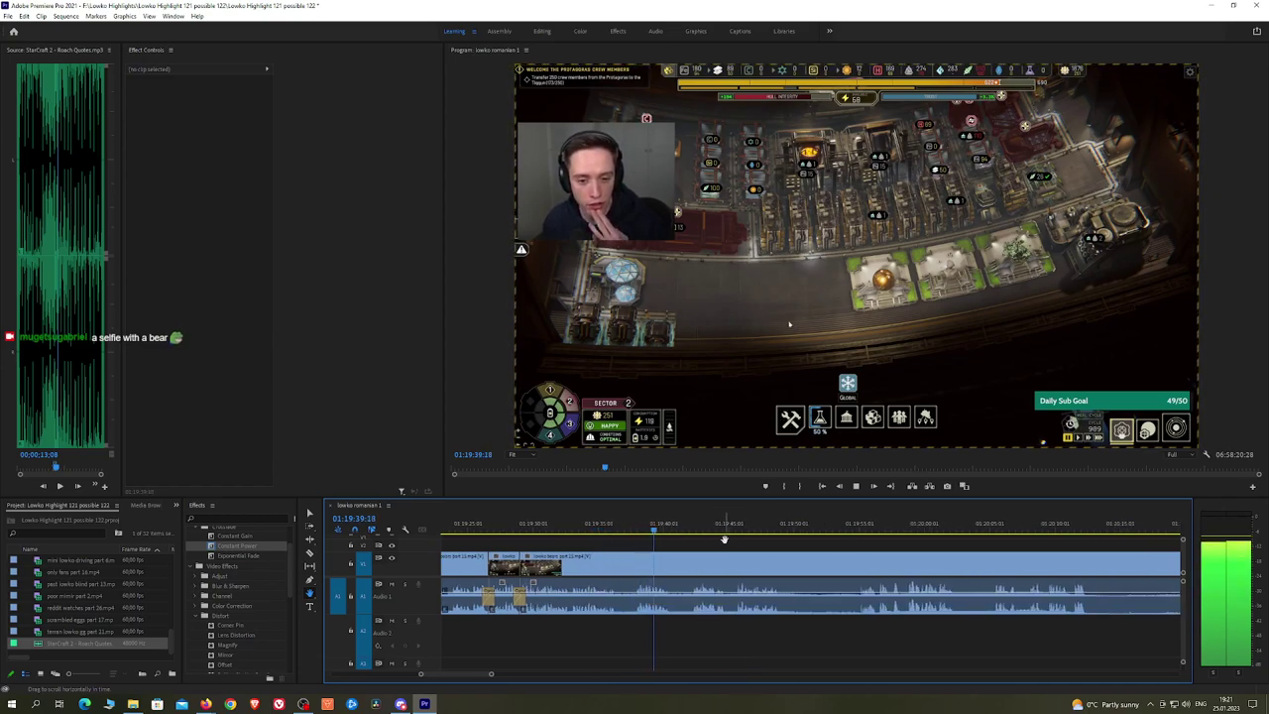
key("c")
left_click(678, 563)
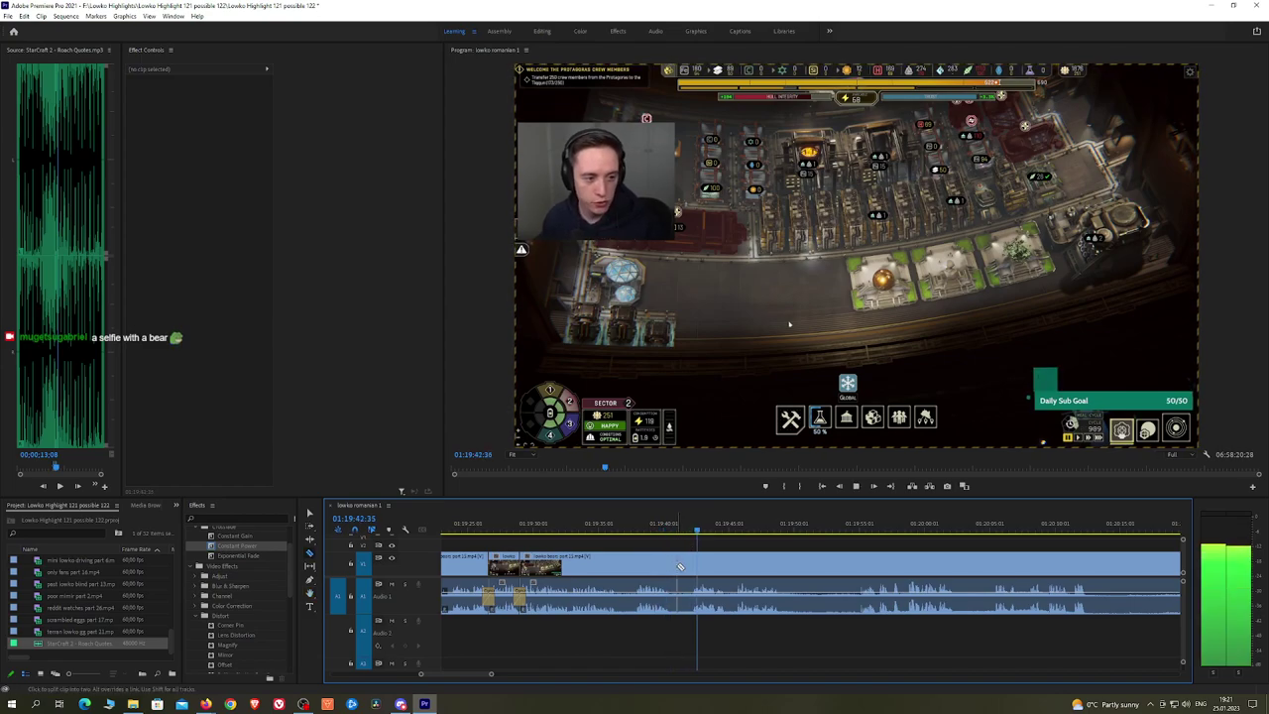
left_click(694, 567)
key("v")
left_click(683, 567)
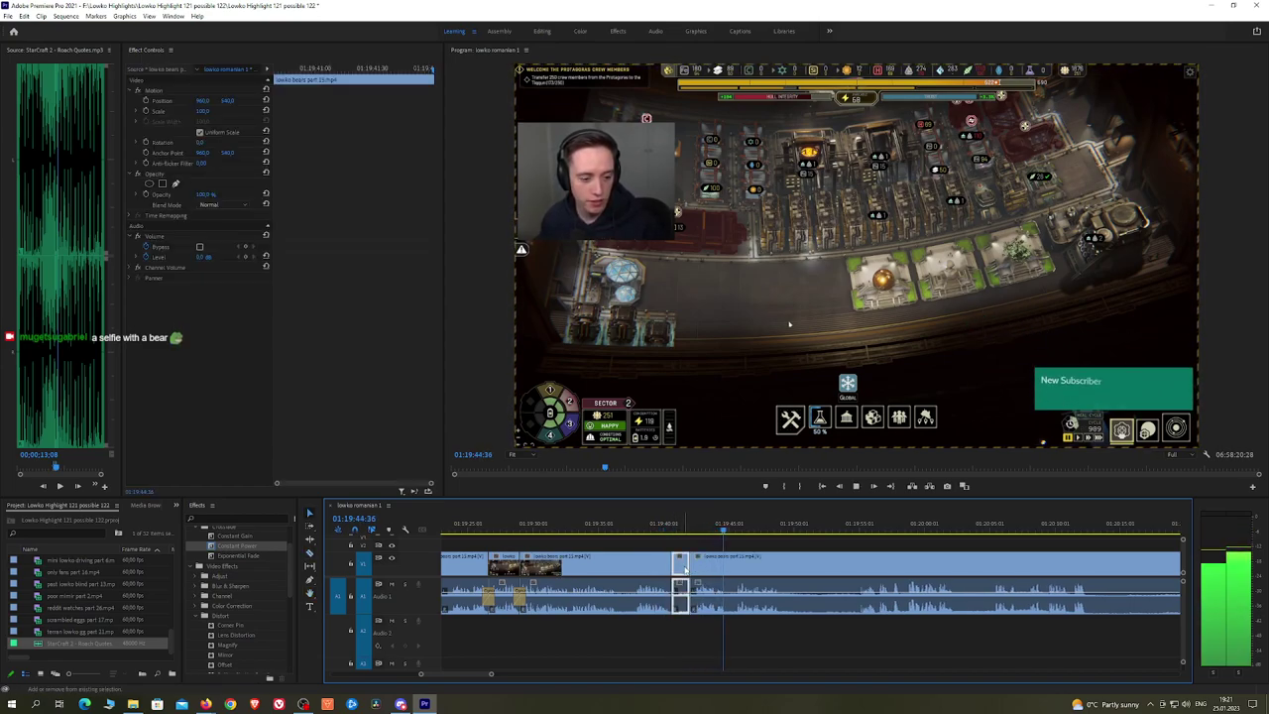
key("shift+Delete")
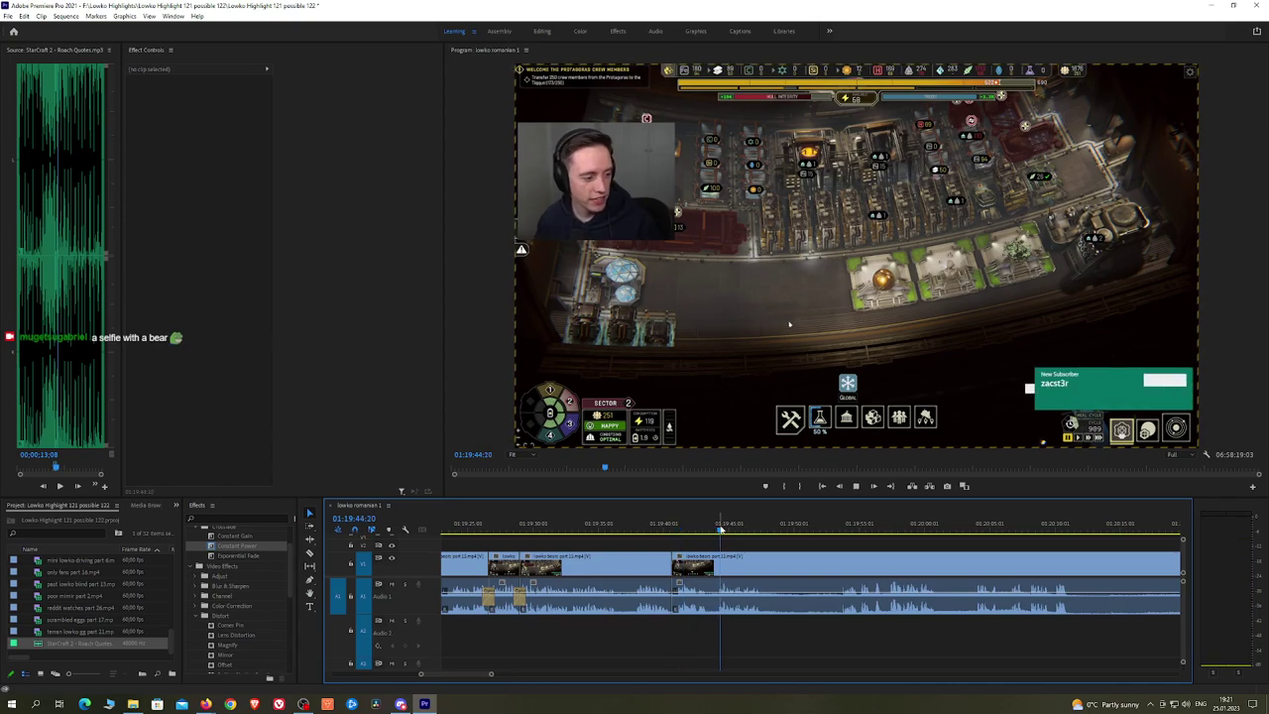
Step: Add an edit at the playhead with Ctrl+K and ripple-delete the unwanted section after it
key("space")
key("ctrl+k")
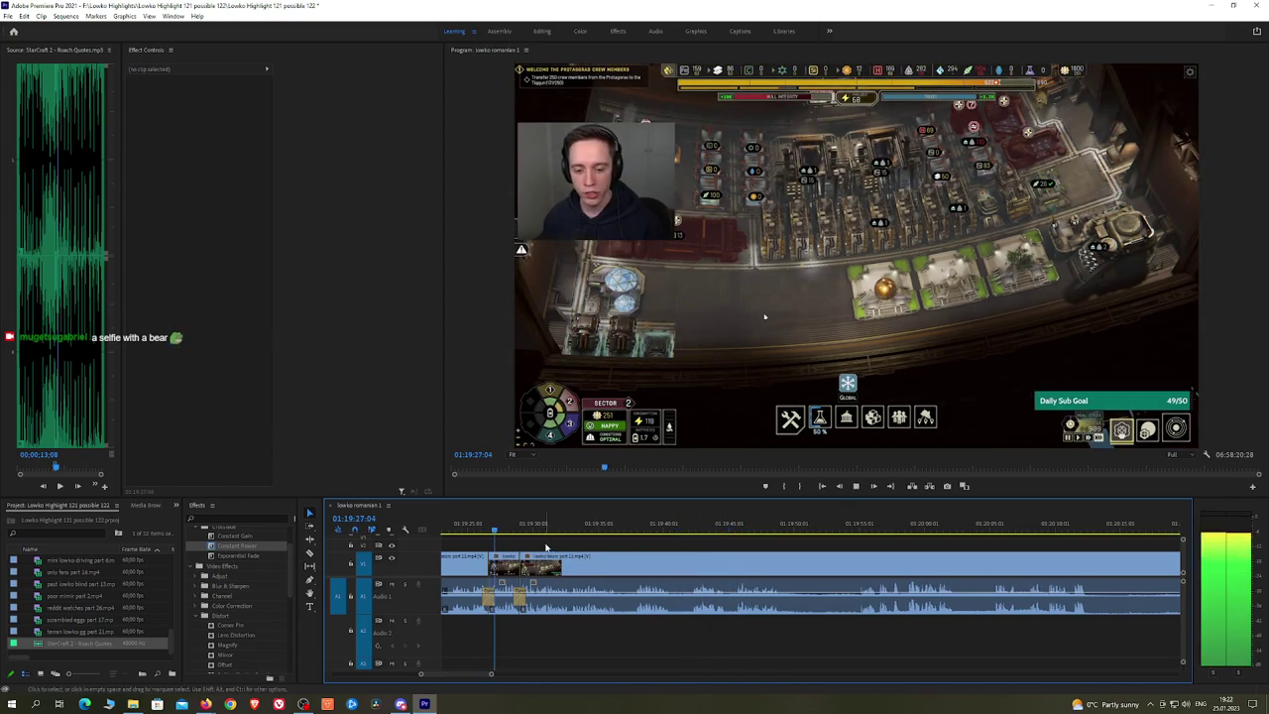
key("h")
left_click_drag(545, 547, 736, 542)
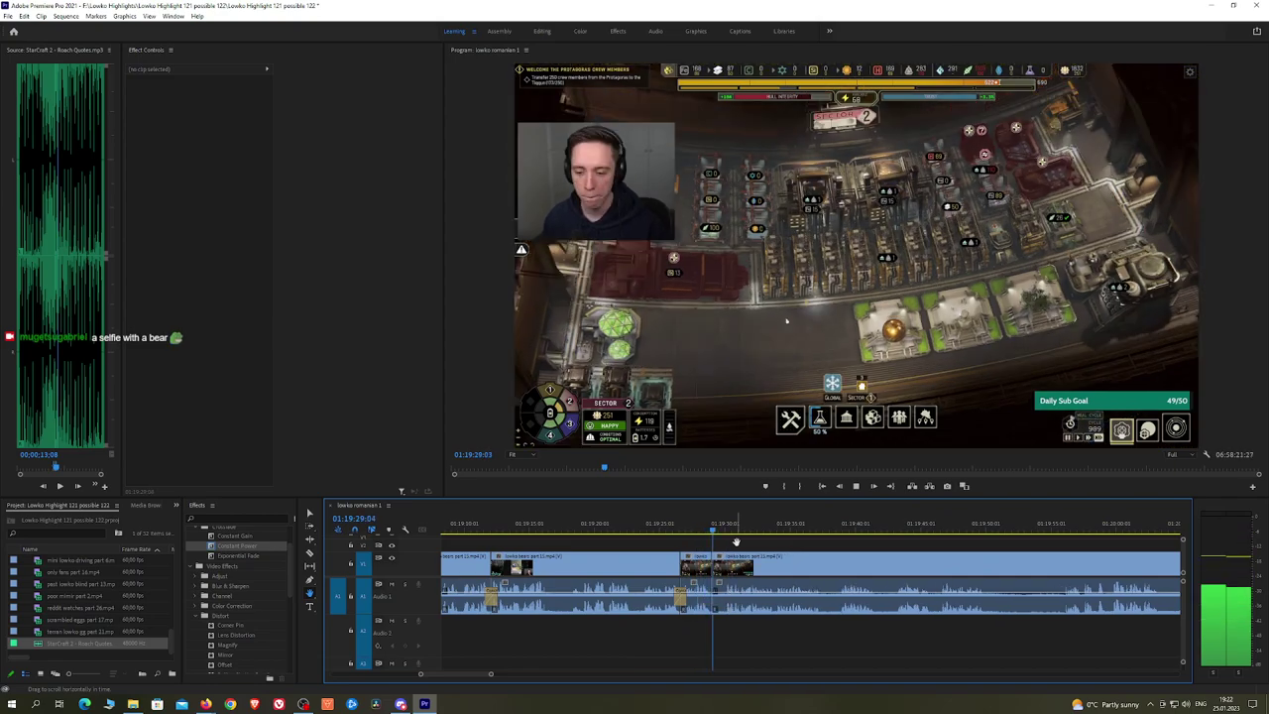
left_click(672, 532)
left_click_drag(666, 532, 680, 531)
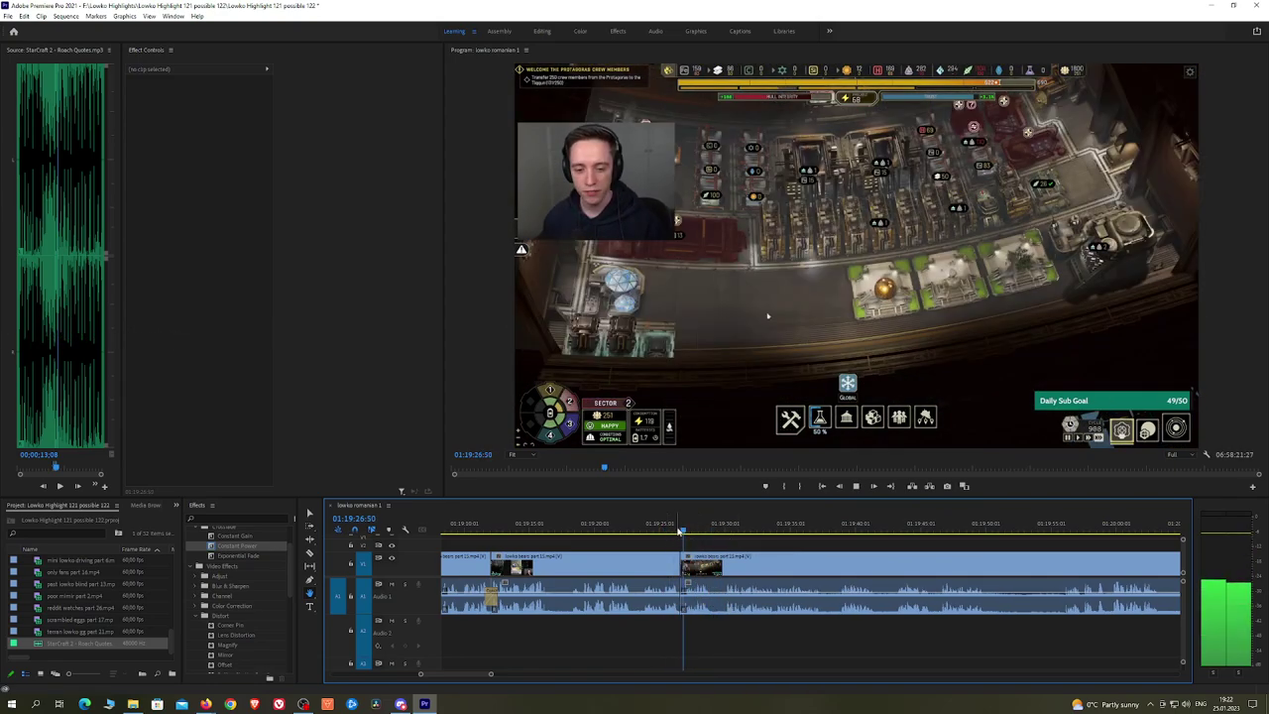
left_click(827, 568)
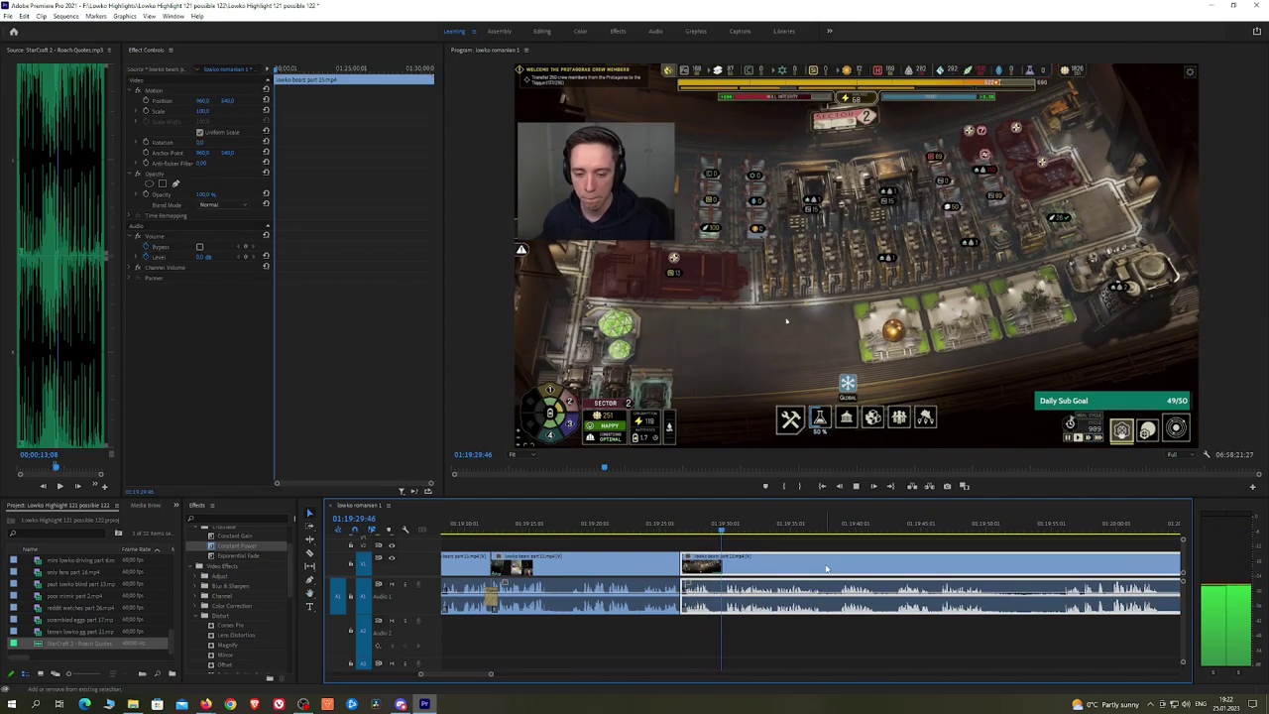
key("shift+Delete")
key("space")
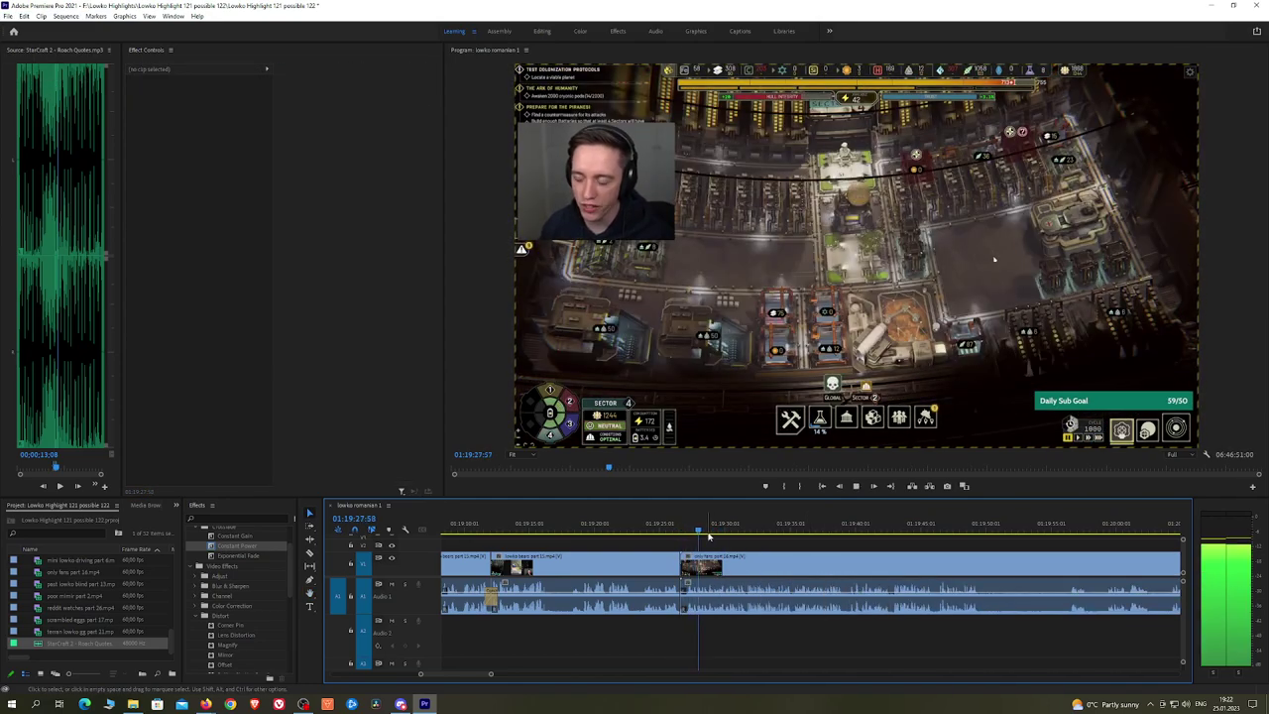
Step: Scrub the timeline to review the footage around 01:20:05 and 01:21:33
mouse_move(709, 535)
left_mouse_down()
mouse_move(1073, 535)
mouse_move(712, 538)
left_mouse_up()
scroll(1062, 541, "down", 5)
key("h")
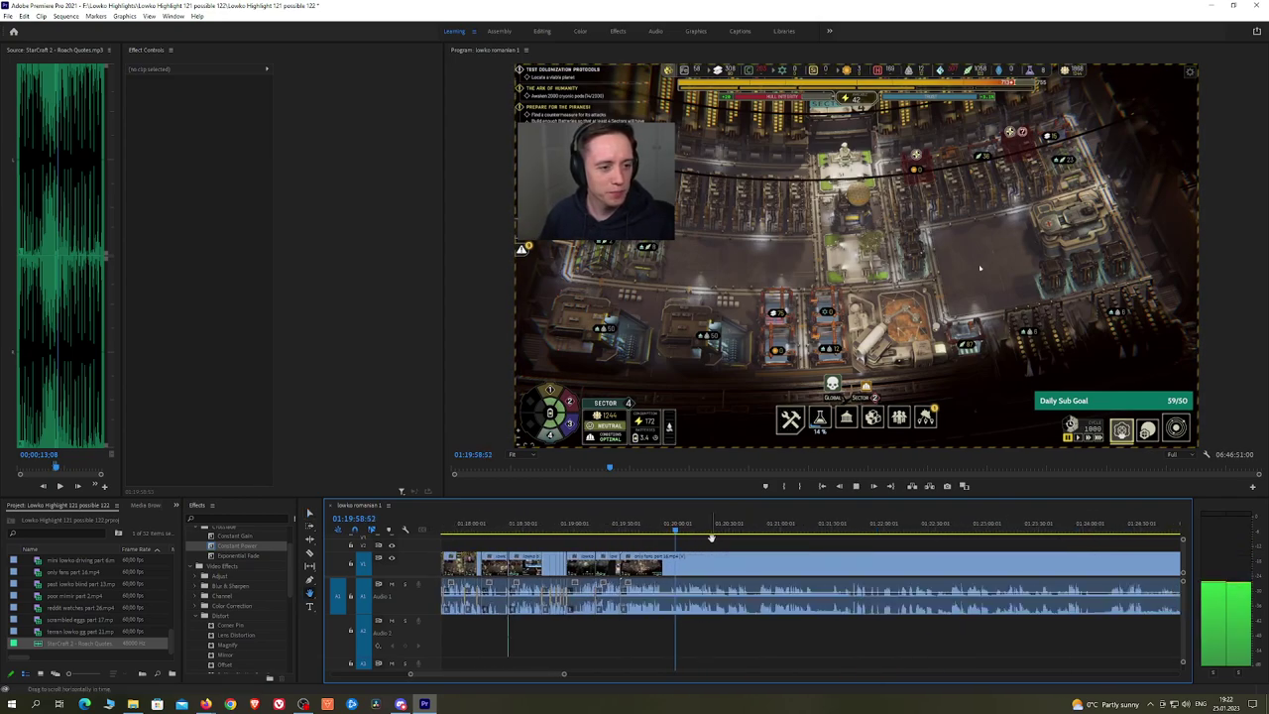
scroll(711, 537, "down", 4)
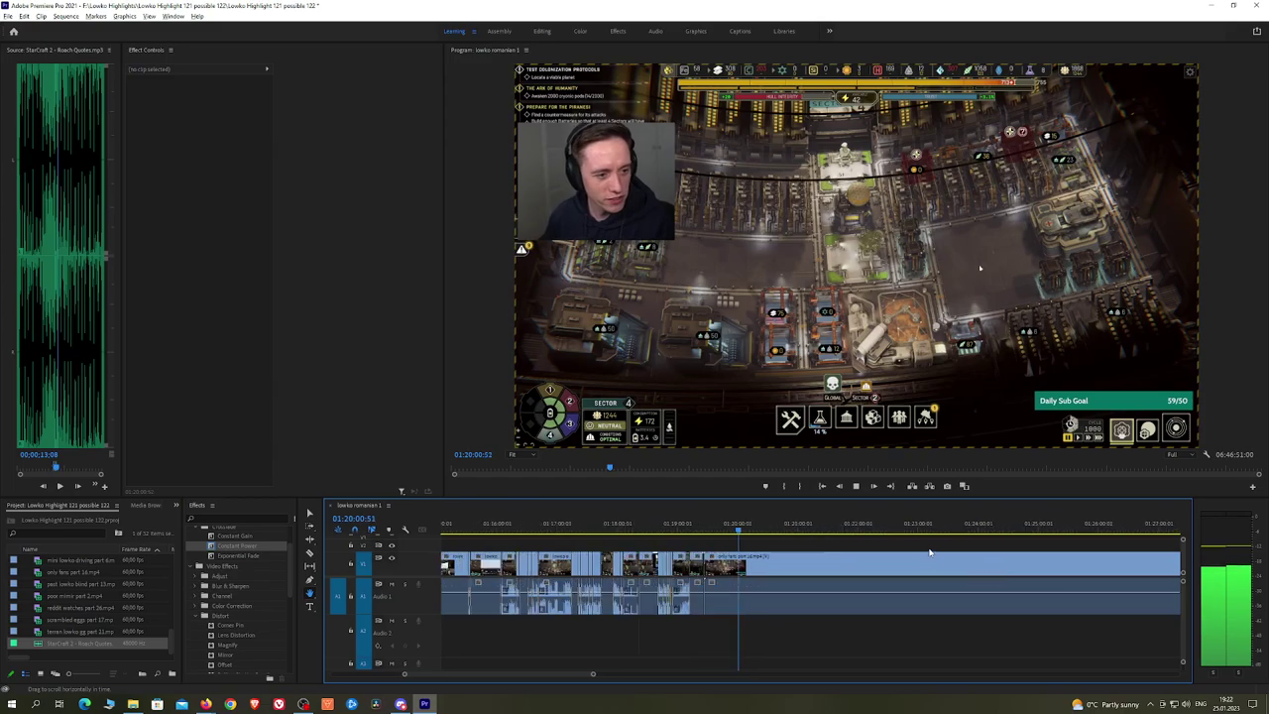
scroll(930, 553, "up", 1)
left_click_drag(722, 531, 726, 533)
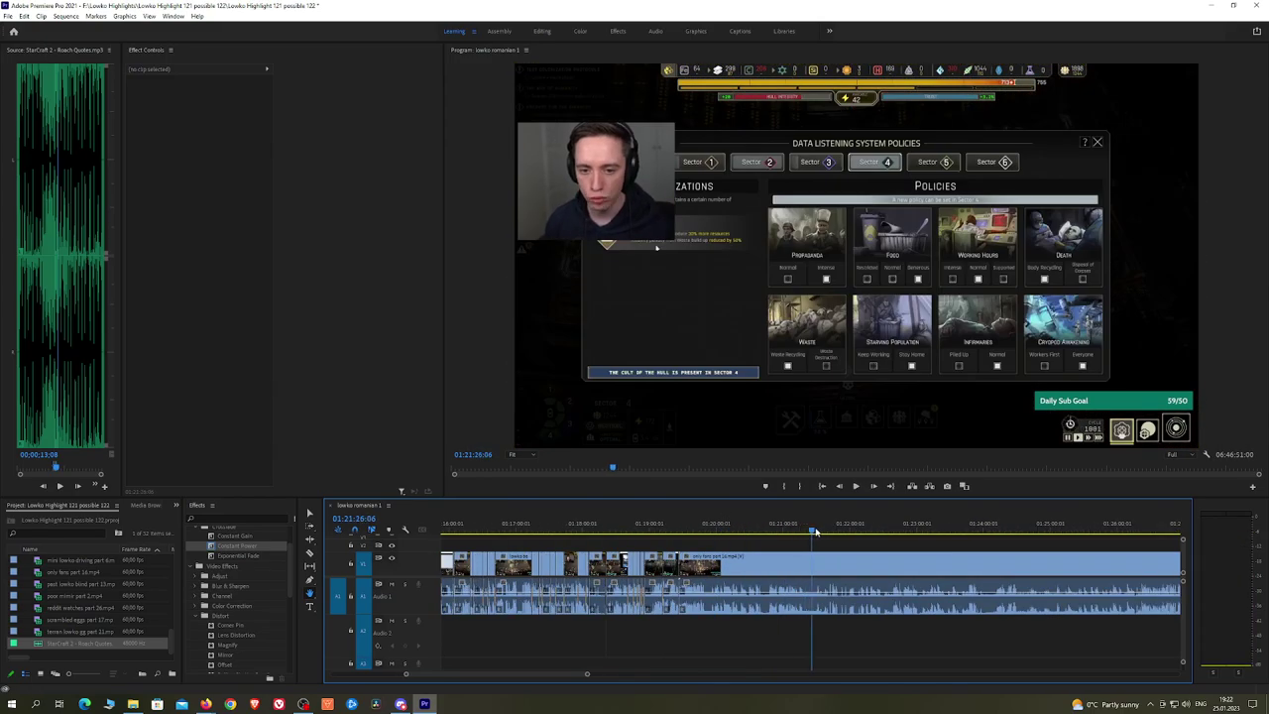
left_click_drag(848, 533, 822, 533)
key("space")
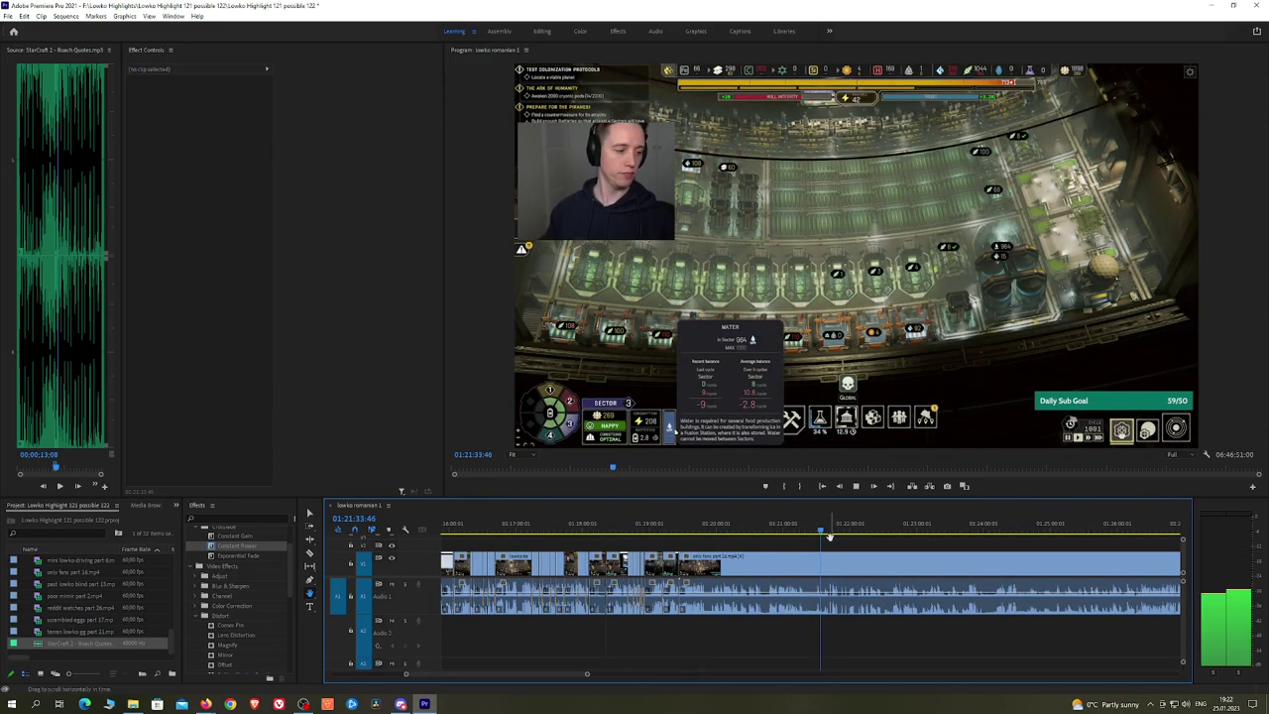
Step: Split where the first unwanted stretch ends and ripple-delete the piece before it
scroll(804, 543, "up", 3)
scroll(804, 544, "up", 3)
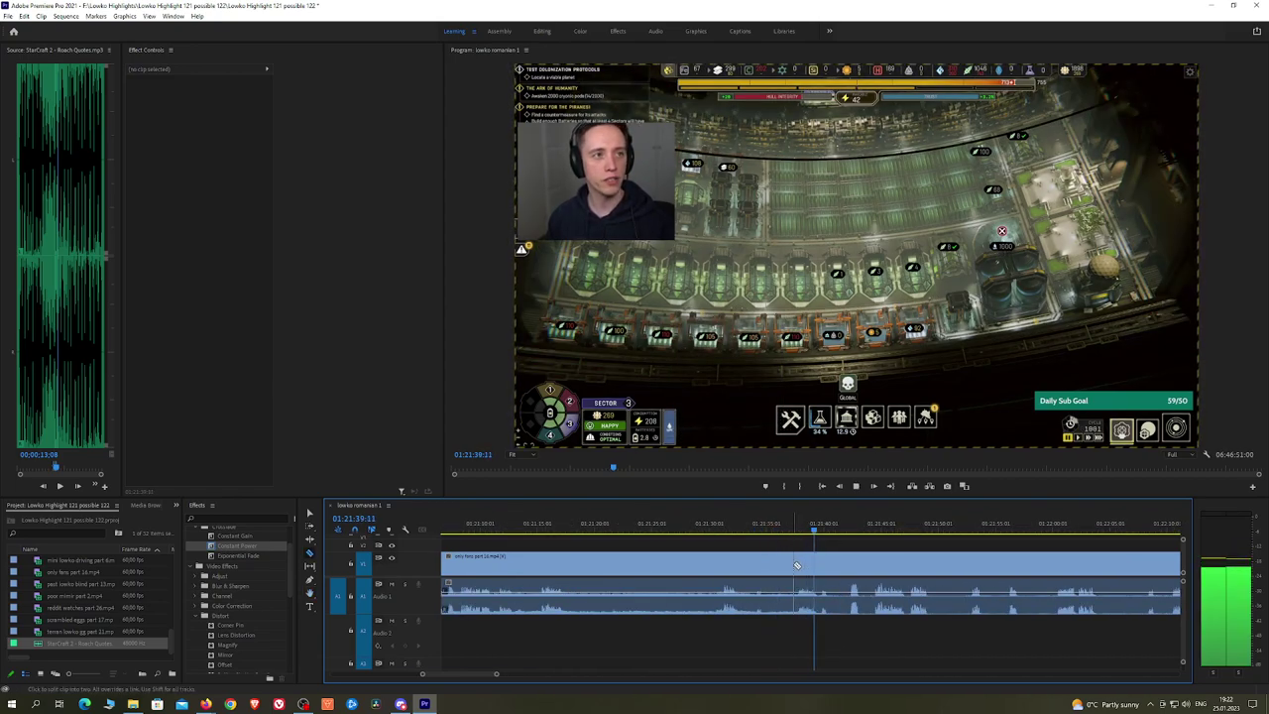
left_click(794, 565)
key("v")
left_click(786, 567)
key("shift+Delete")
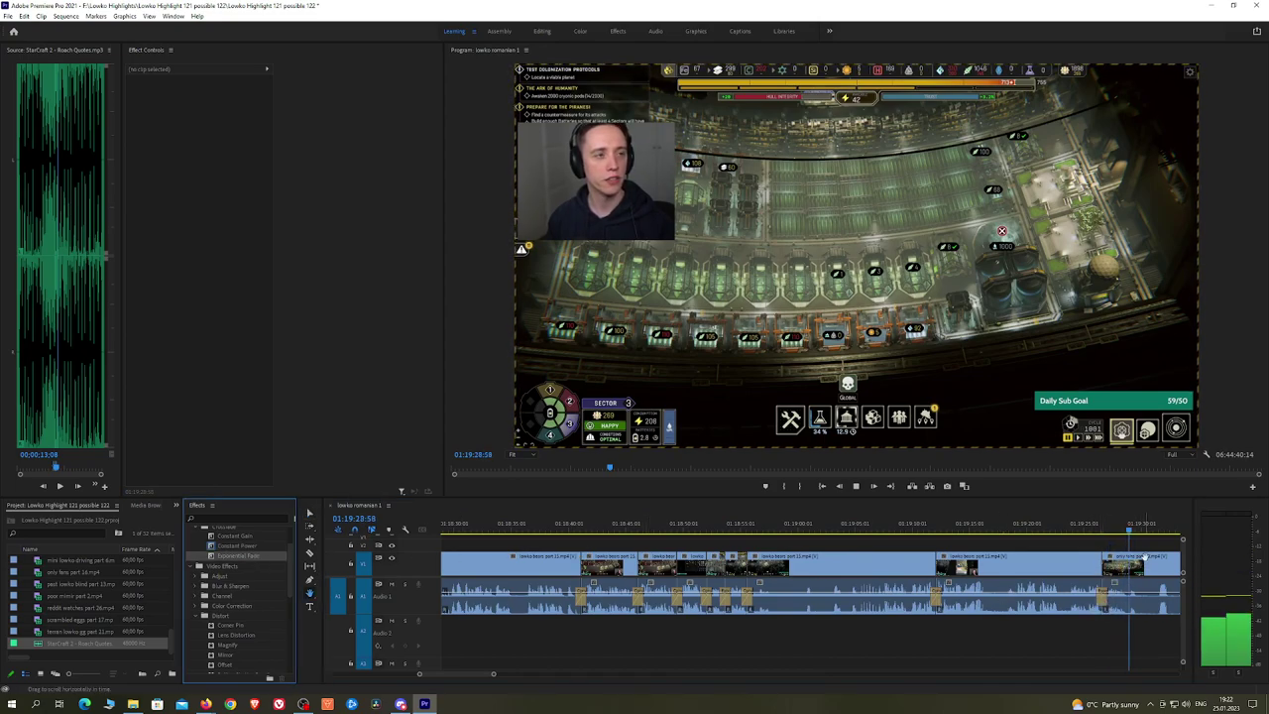
Step: Razor the second unwanted stretch at both ends and ripple-delete the middle piece
scroll(805, 536, "up", 3)
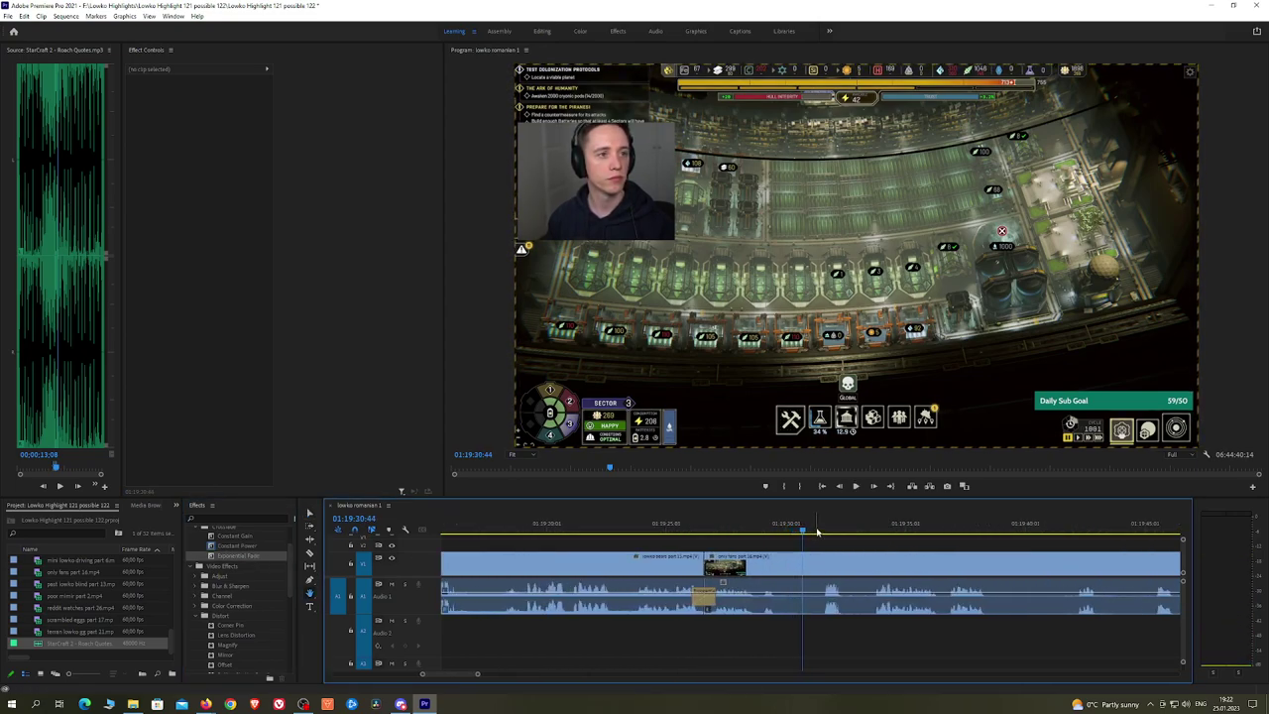
key("c")
left_click(779, 573)
left_click(822, 570)
key("v")
left_click(799, 571)
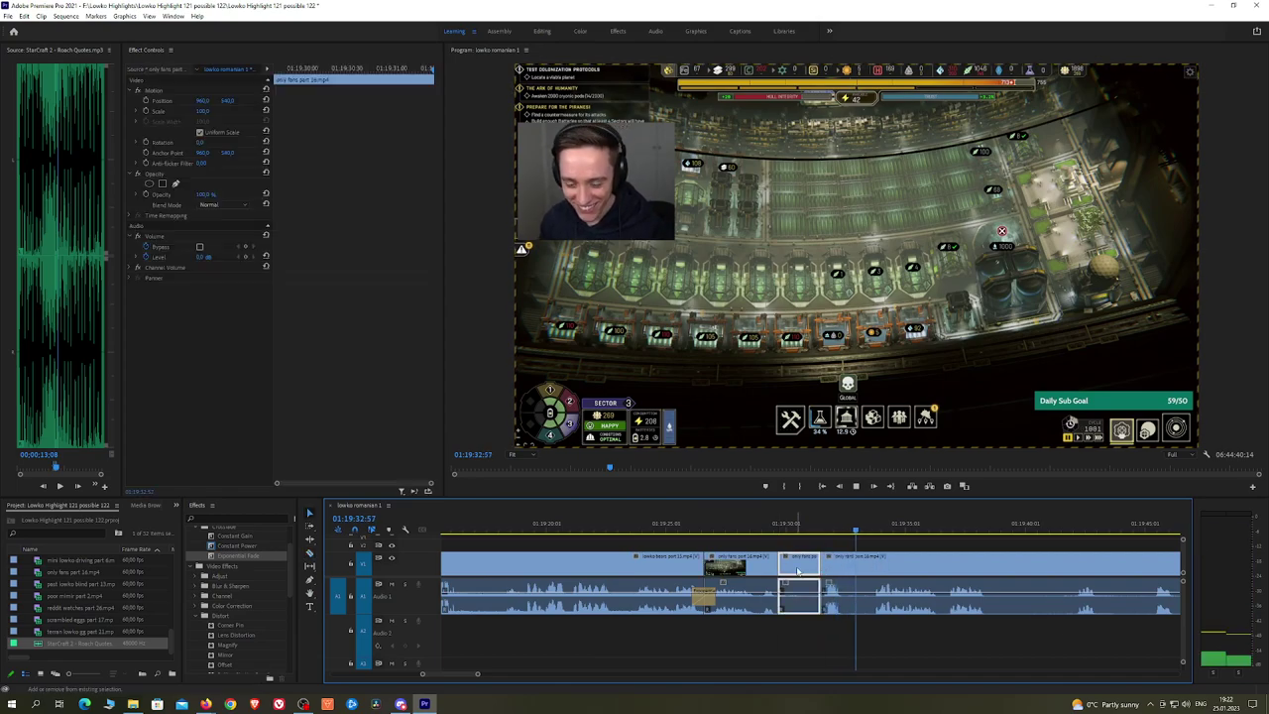
key("shift+Delete")
left_click(777, 526)
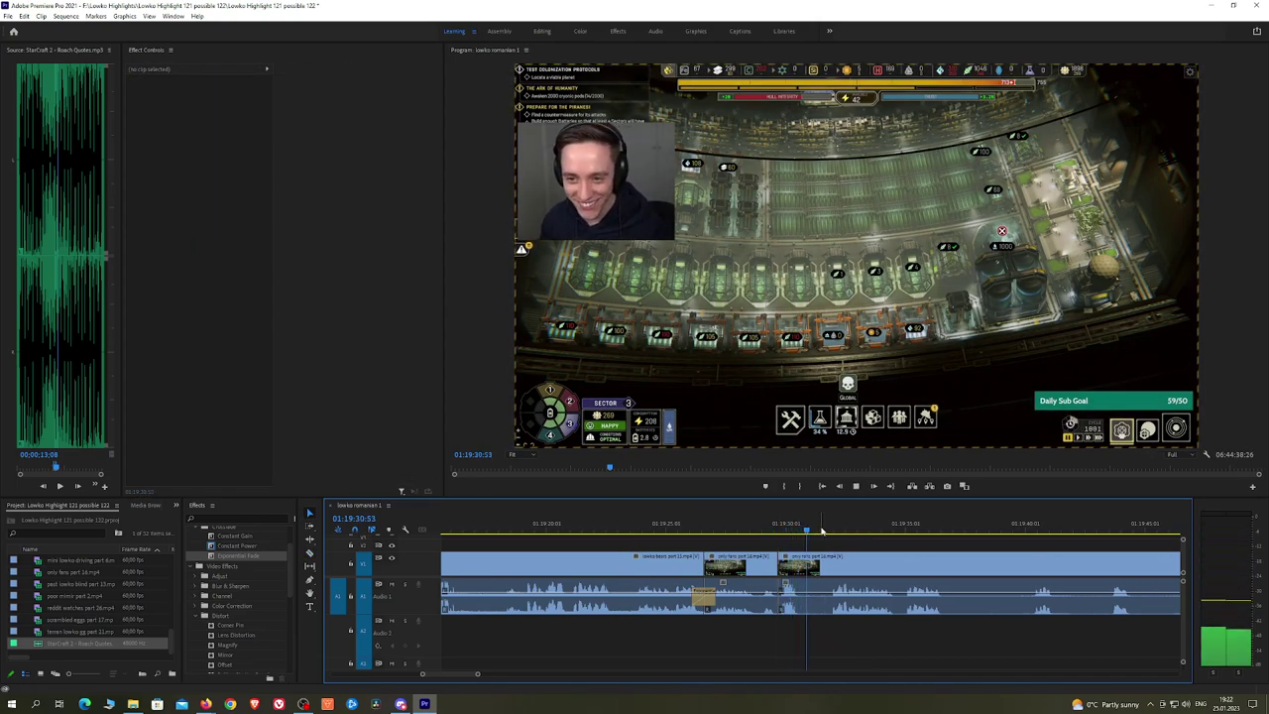
Step: Apply a Constant Power crossfade to the new audio join
left_click_drag(238, 546, 782, 596)
key("h")
left_click_drag(1003, 555, 792, 537)
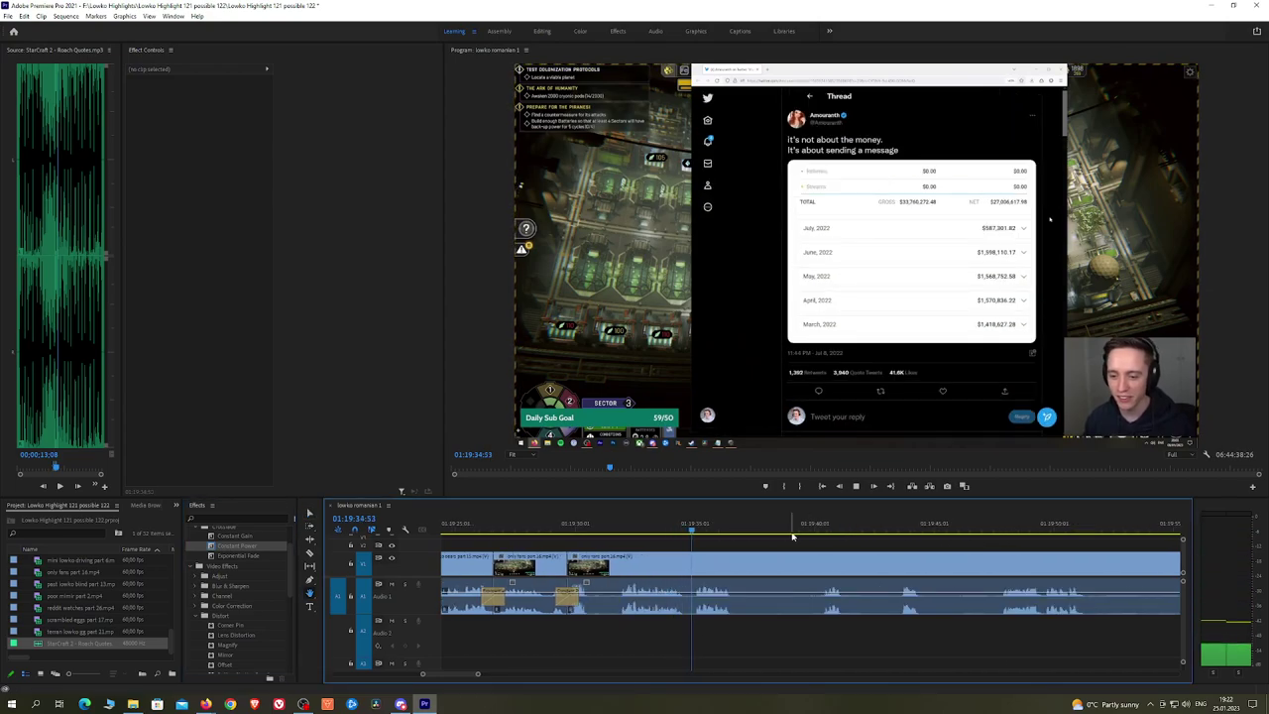
Step: Remove the unwanted piece before the playhead with a ripple delete and replay the edit
scroll(764, 543, "down", 2)
key("space")
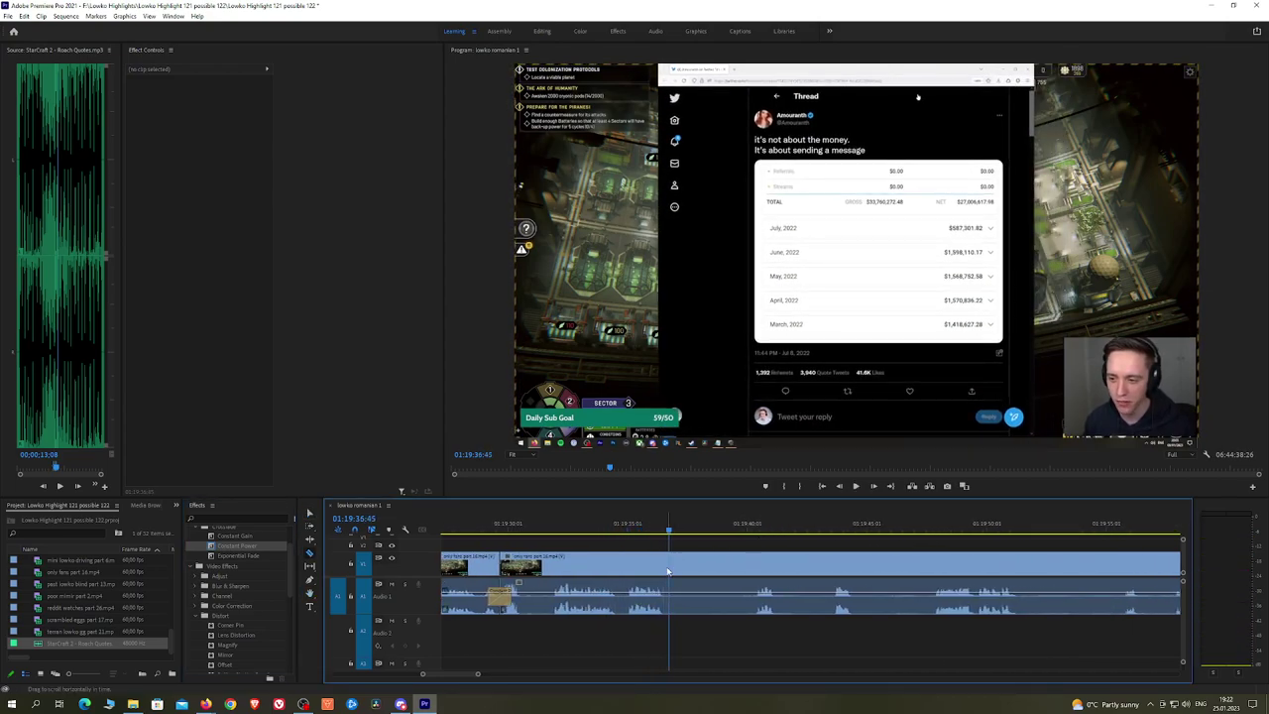
key("ctrl+z")
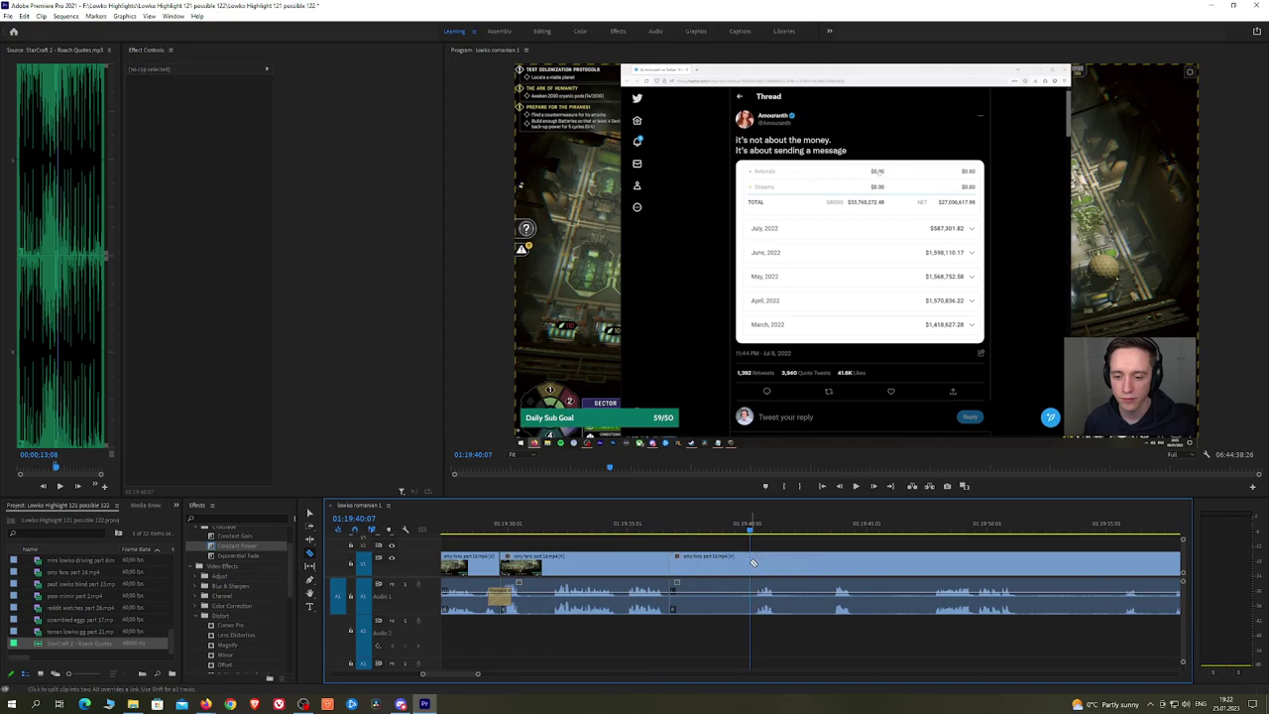
left_click(751, 567)
key("v")
left_click(728, 564)
key("shift+Delete")
key("space")
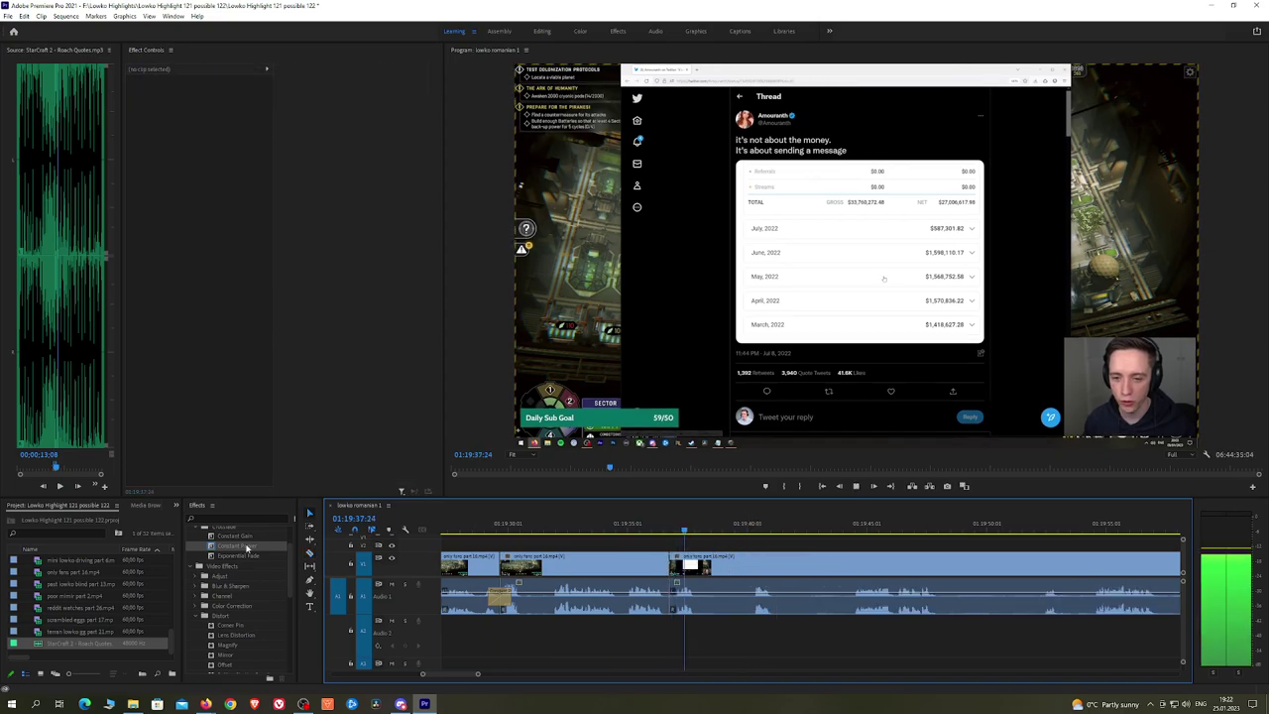
key("space")
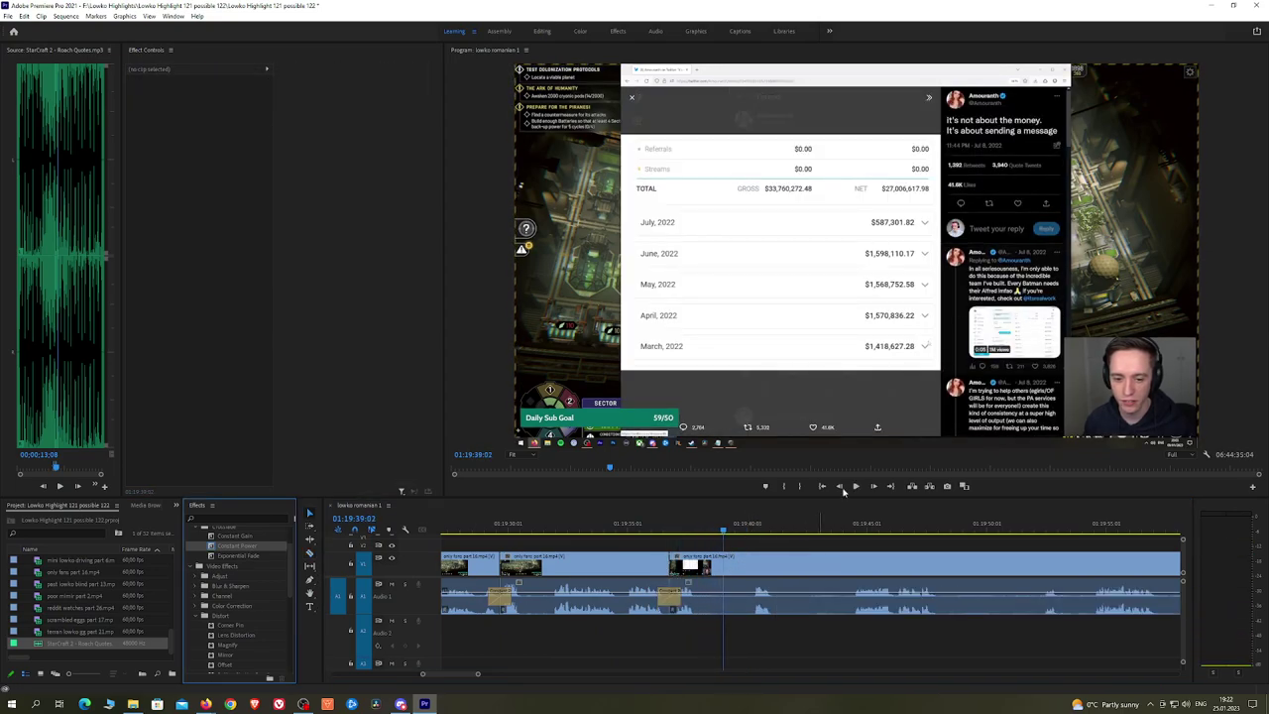
Step: Check the edit in the maximized Program Monitor, then rewatch from an earlier point
key("grave")
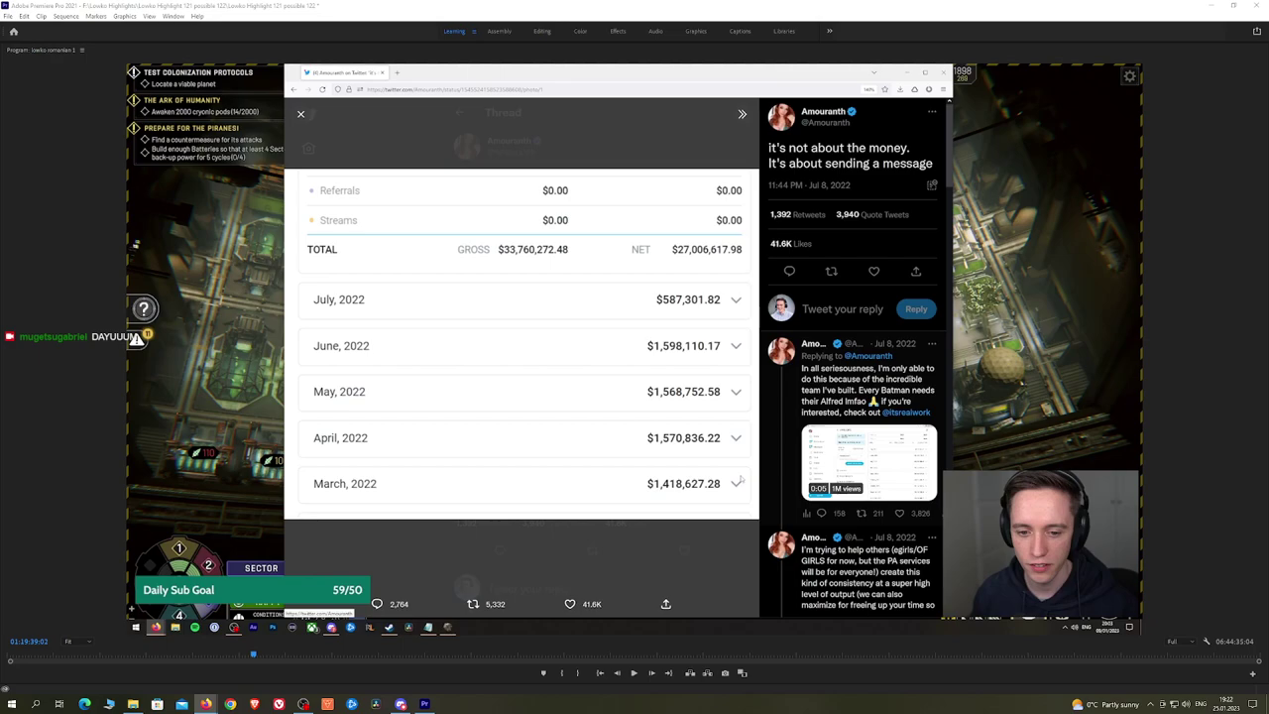
key("grave")
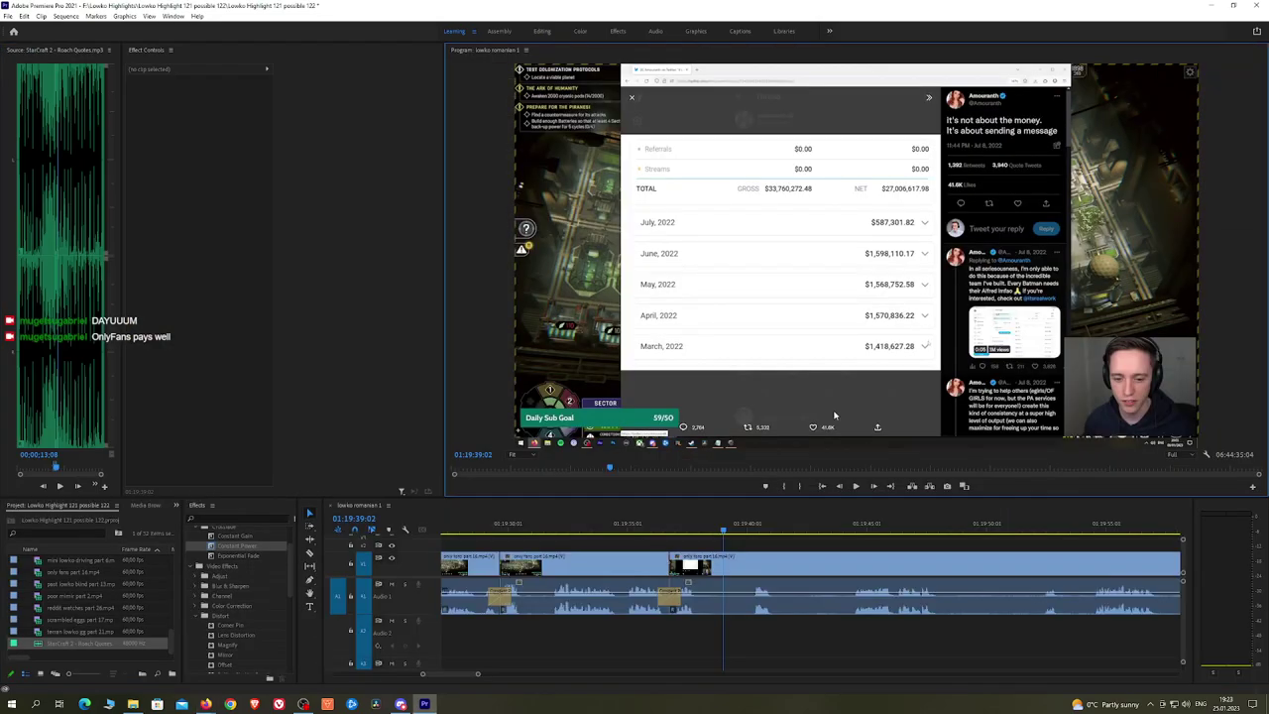
left_click(643, 526)
key("space")
key("h")
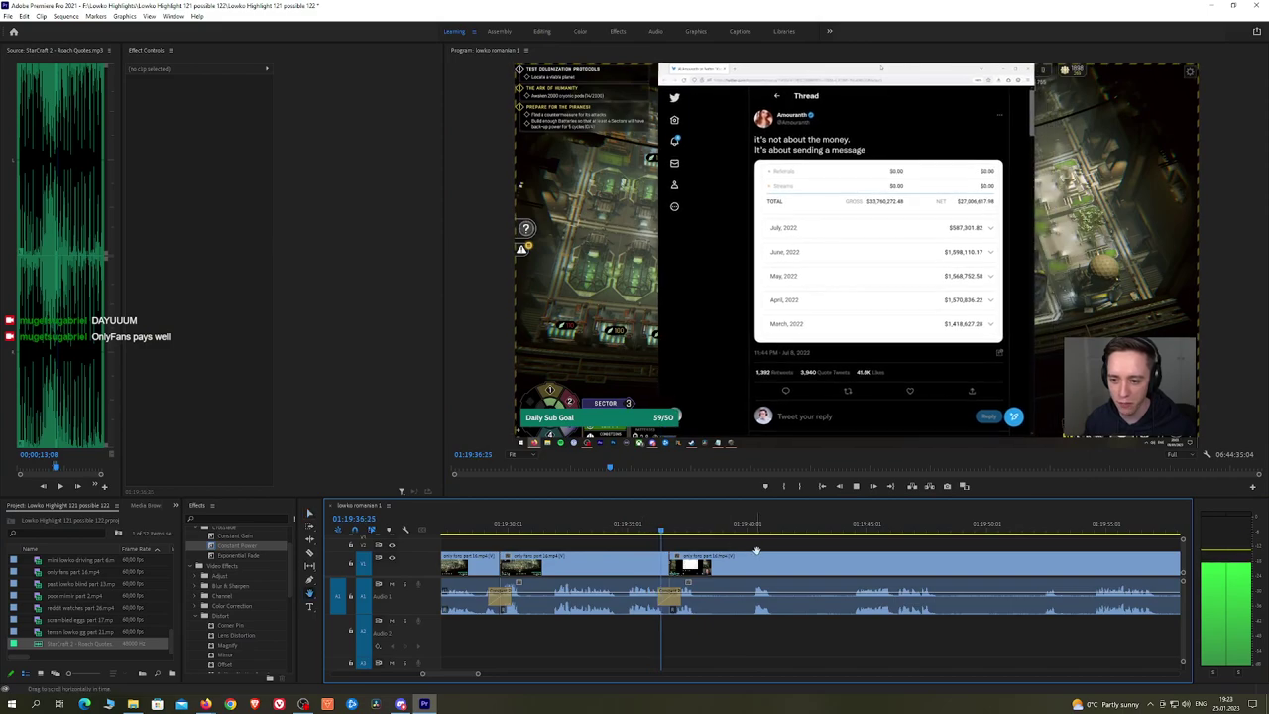
left_click_drag(759, 550, 692, 549)
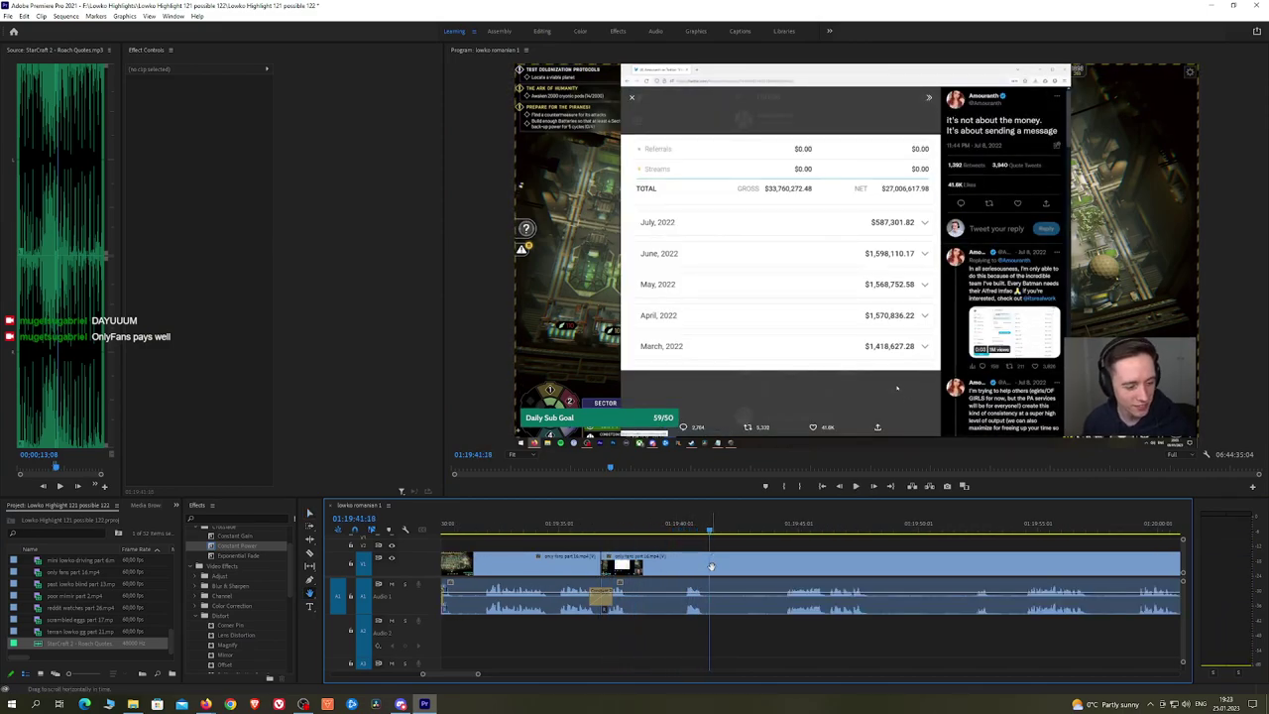
Step: Cut out the short stretch between two playhead edits and crossfade its audio join with Constant Power
key("ctrl+k")
left_click(783, 531)
key("space")
left_click(784, 567)
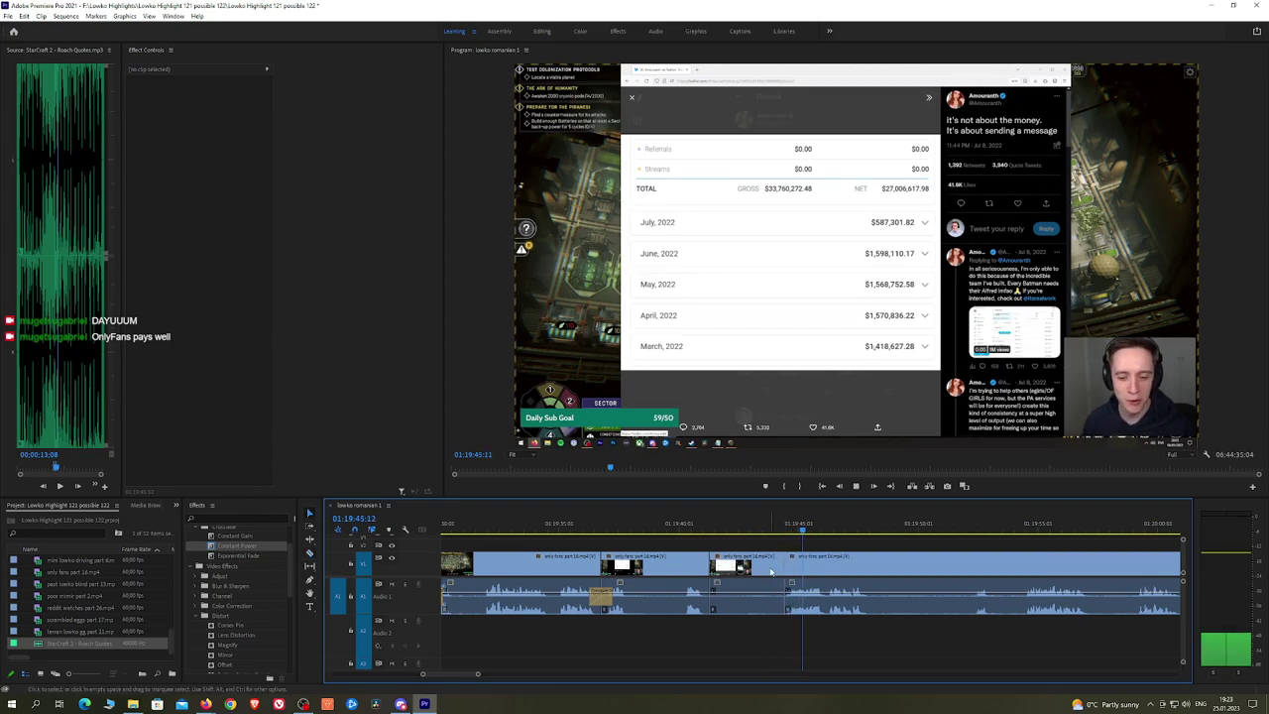
key("v")
left_click(772, 572)
key("shift+Delete")
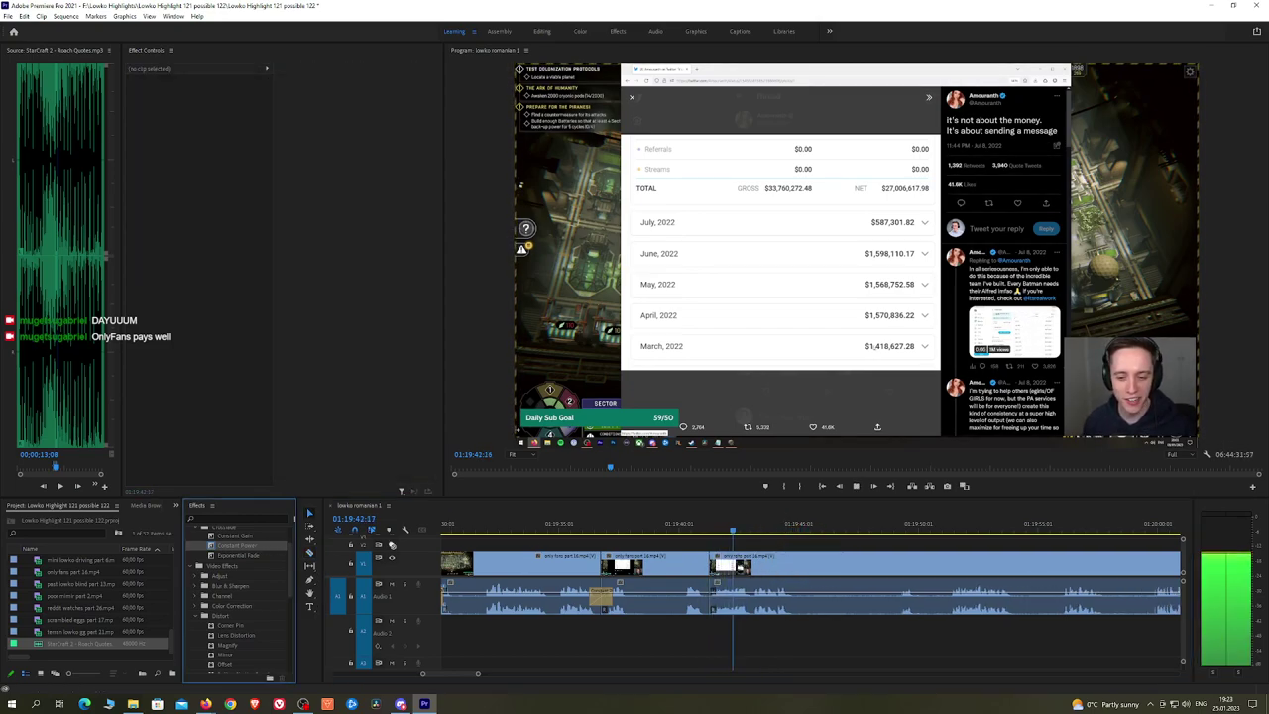
left_click_drag(712, 607, 712, 607)
Step: Razor-split the video and audio at the next point in the later clips
key("h")
left_click_drag(802, 540, 623, 541)
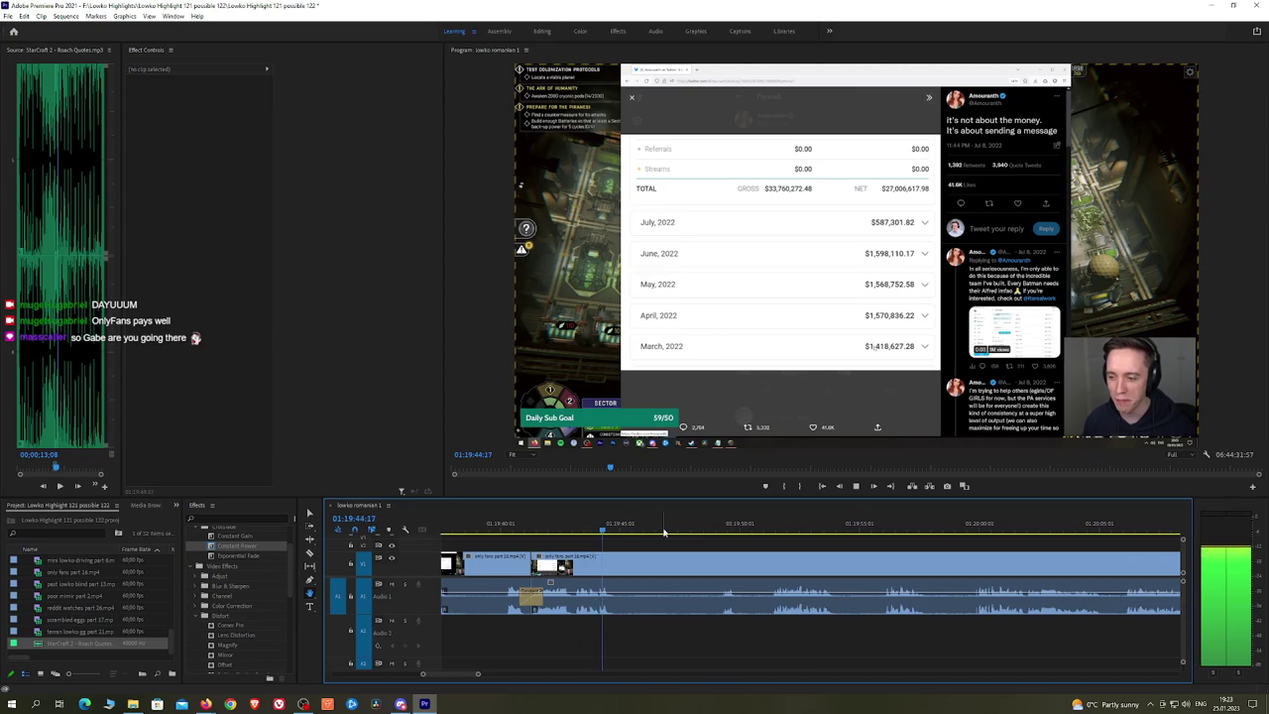
key("c")
left_click(621, 559)
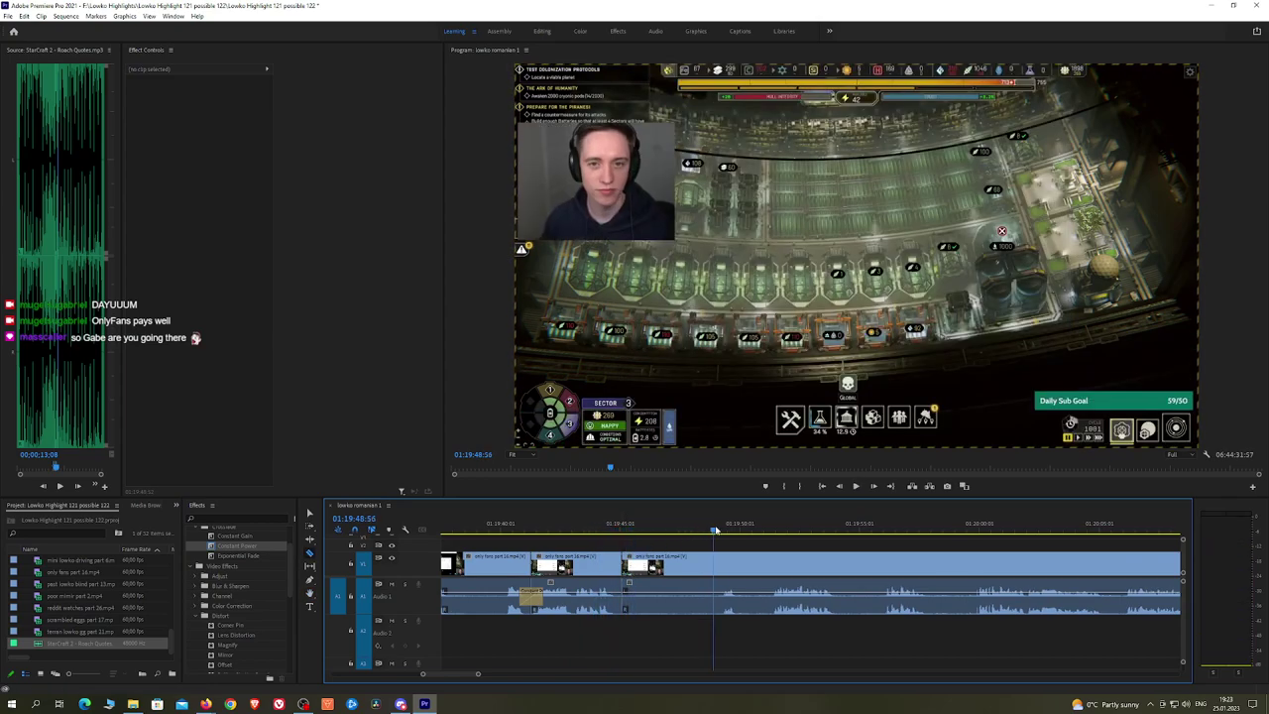
Step: Ripple-delete the piece after the cut and add a Constant Power crossfade to its audio join
key("v")
left_click(706, 561)
key("shift+Delete")
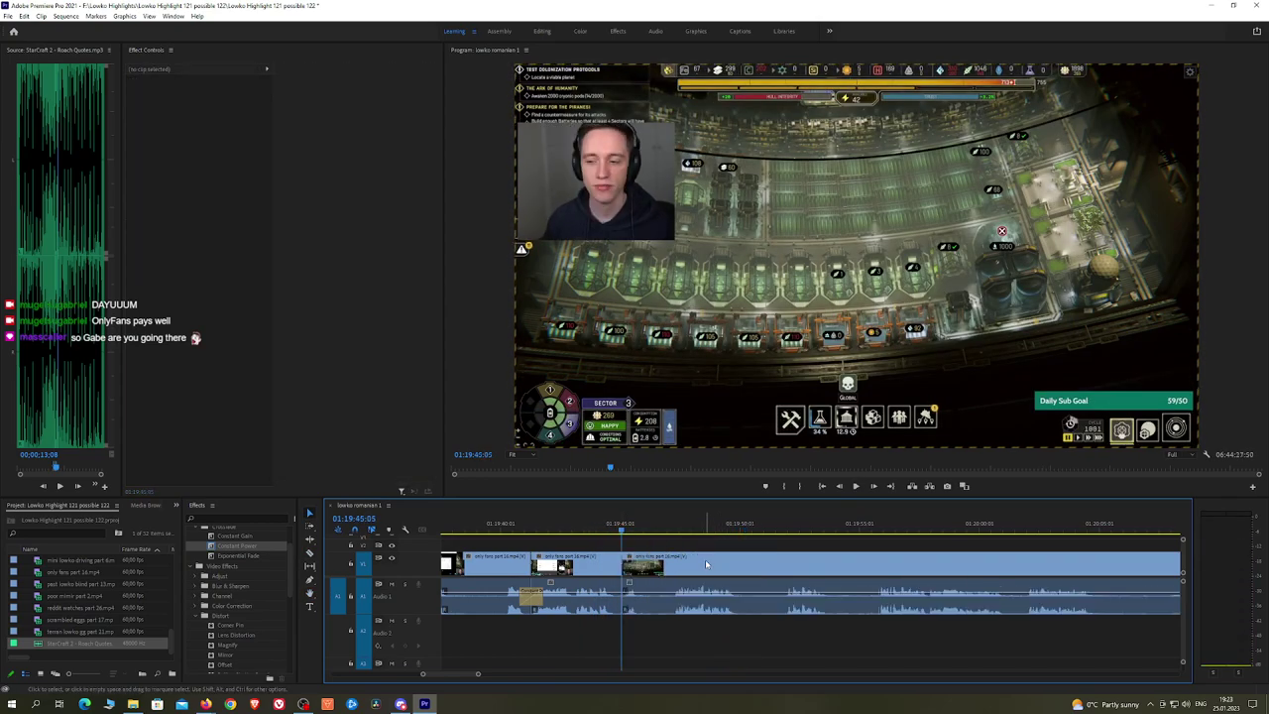
left_click_drag(255, 546, 622, 605)
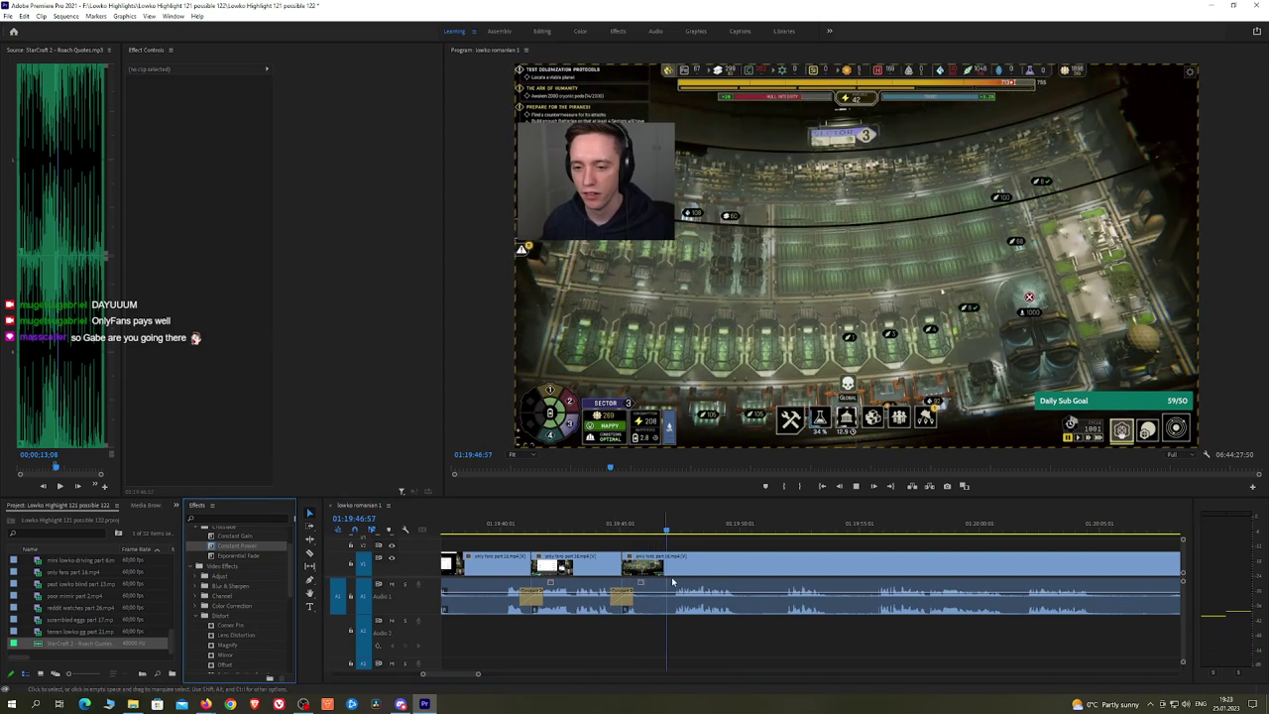
key("alt+Tab")
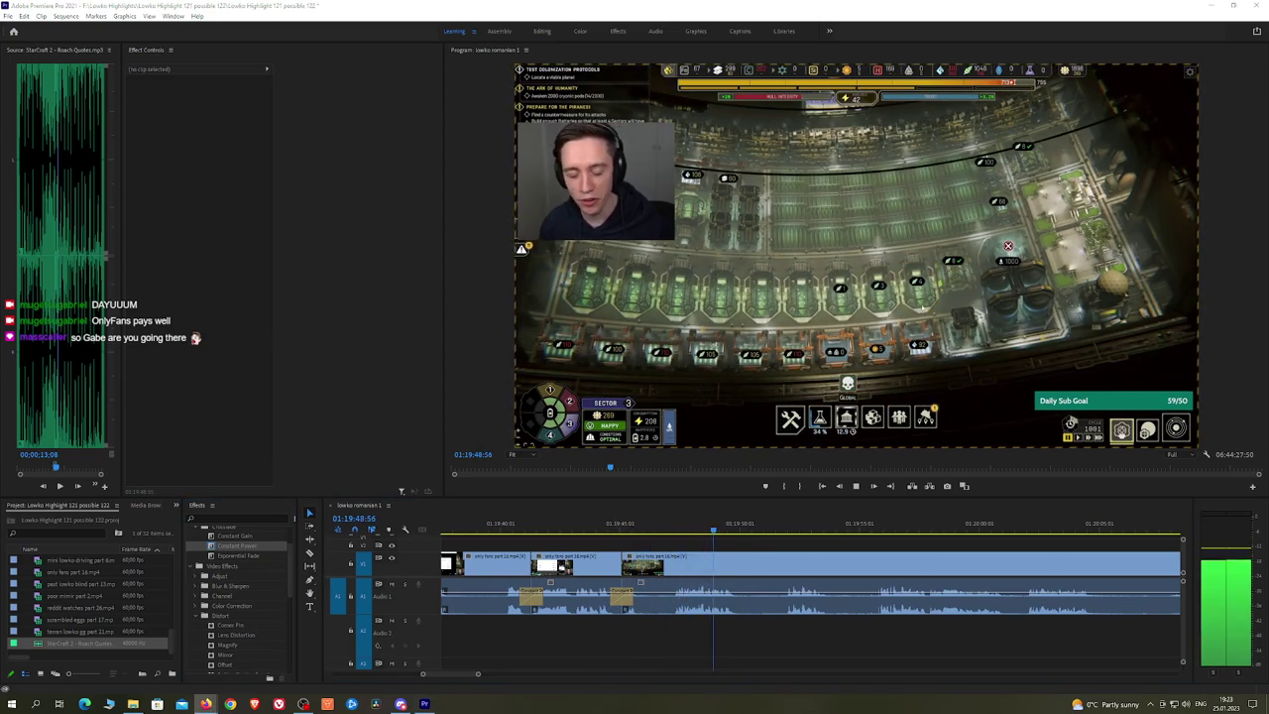
Step: Razor out the next unwanted stretch and put a Constant Gain crossfade on its audio join
left_click(744, 565)
key("c")
left_click(738, 565)
left_click(787, 562)
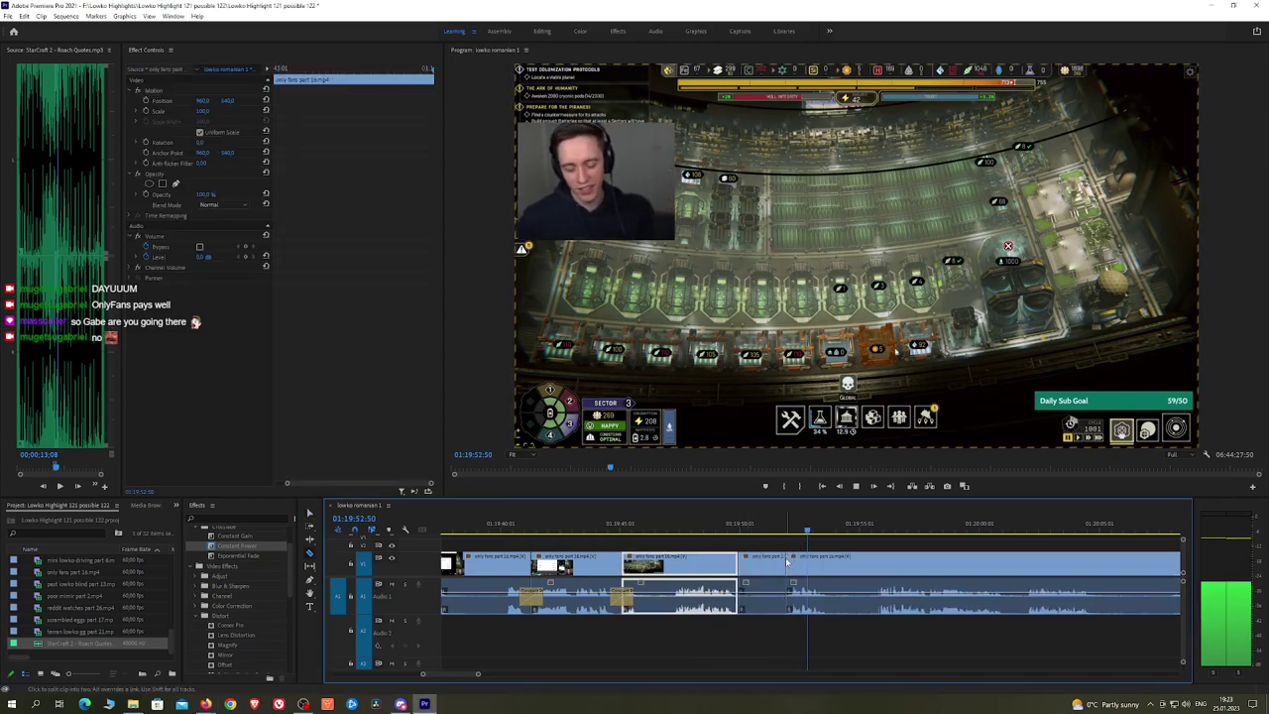
left_click(768, 562)
key("shift+Delete")
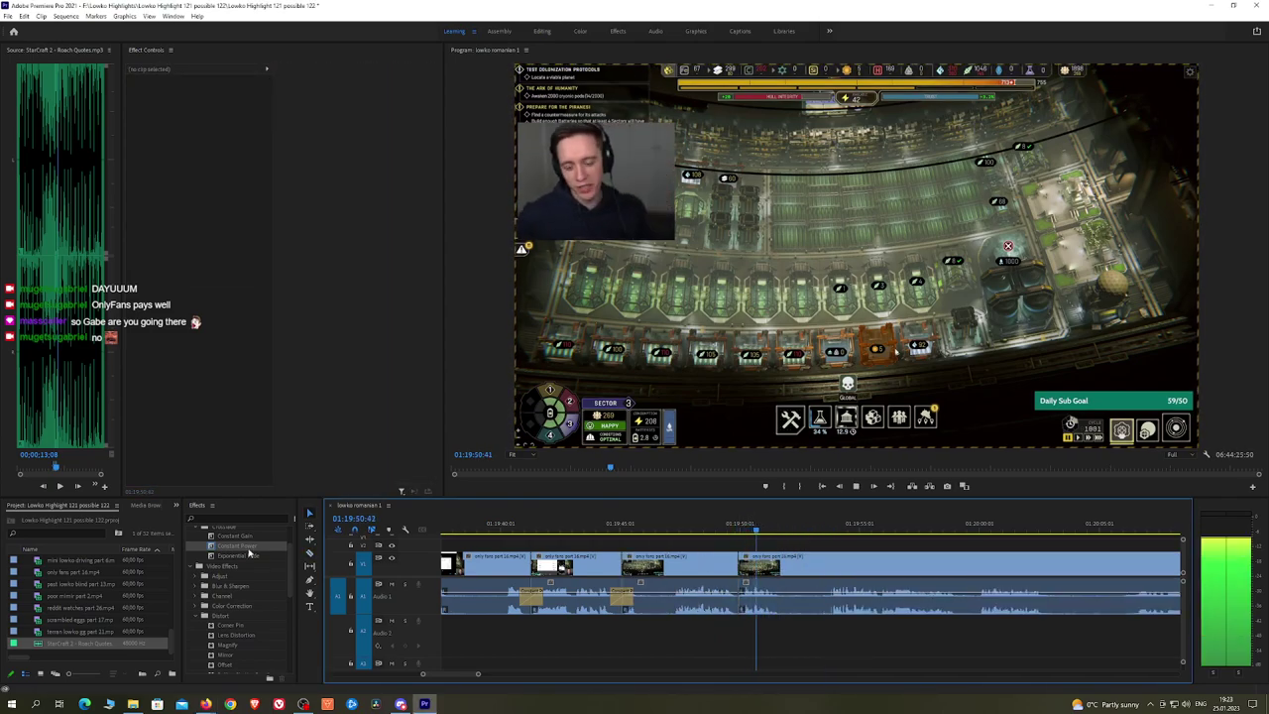
left_click_drag(235, 536, 739, 593)
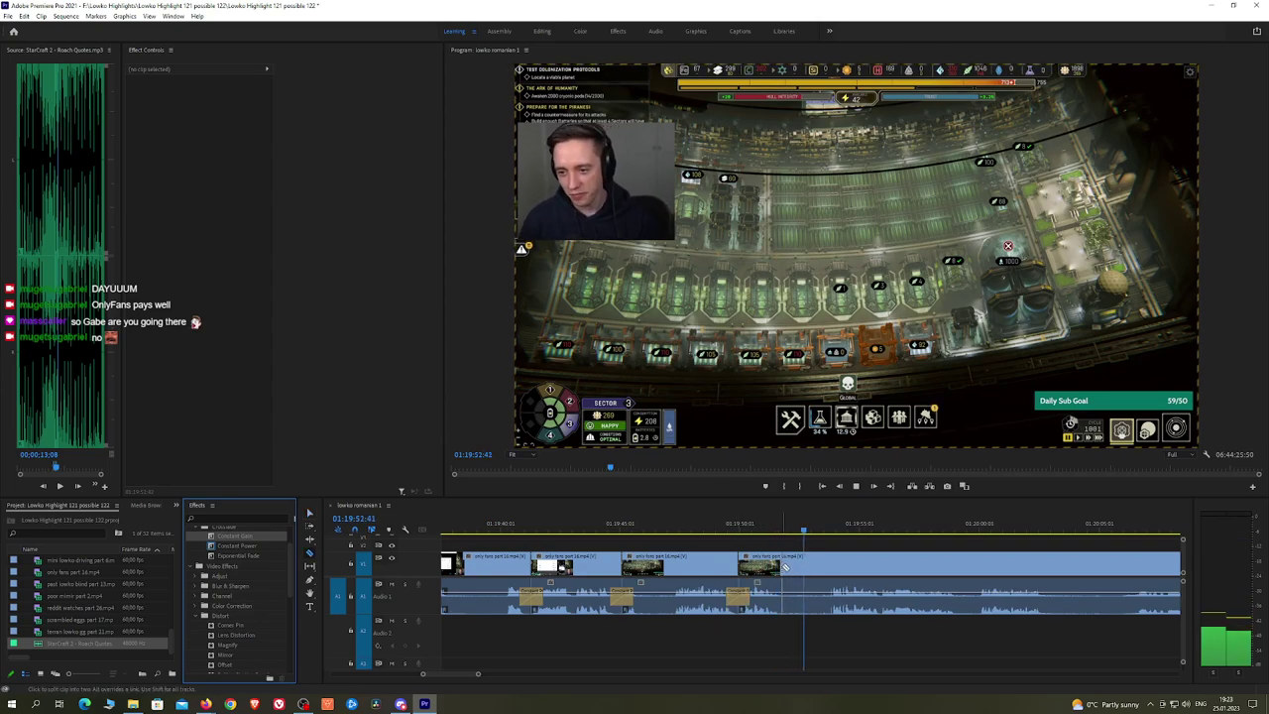
Step: Cut the third unwanted stretch at both ends and ripple-delete it
left_click(785, 566)
scroll(805, 564, "up", 2)
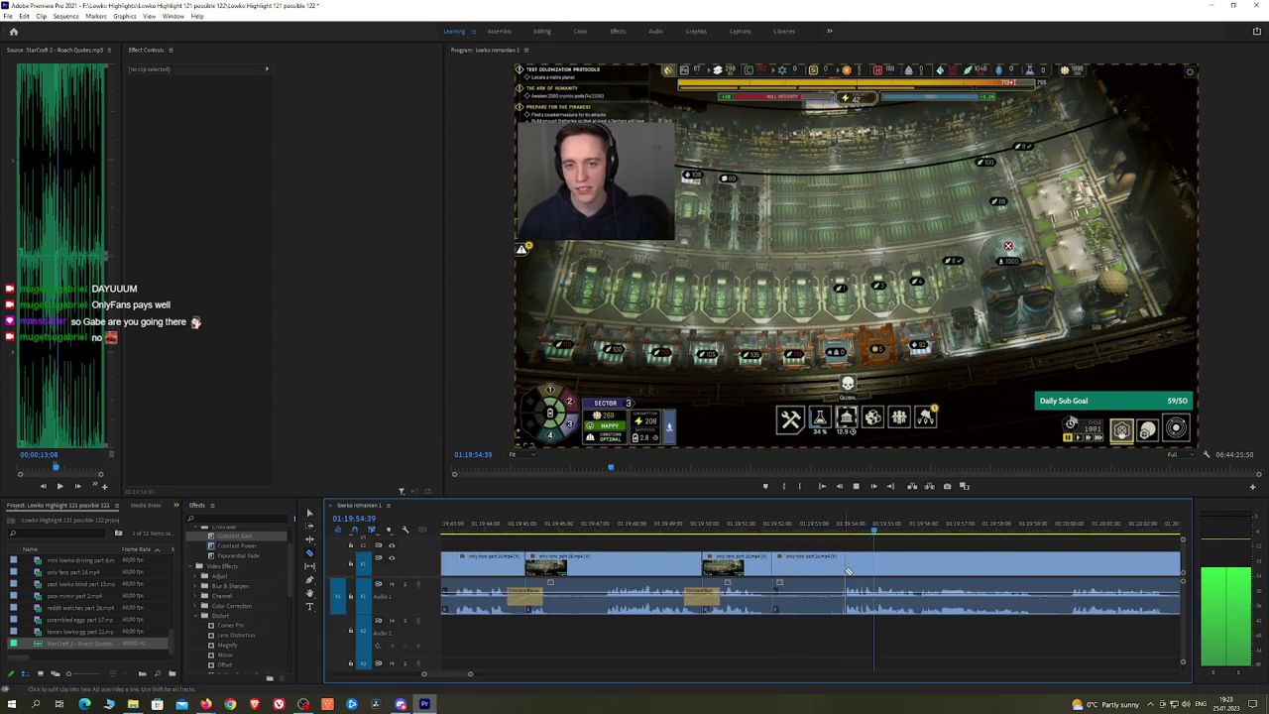
left_click(849, 572)
key("v")
left_click(811, 562)
key("shift+Delete")
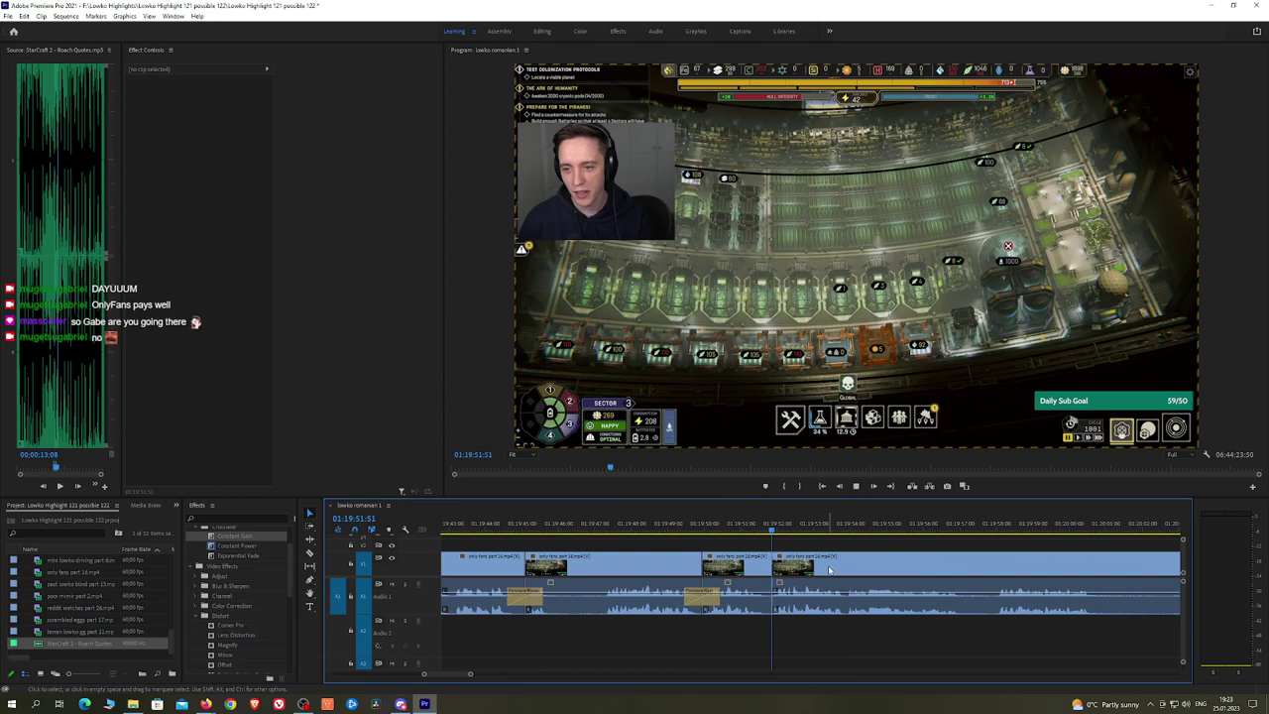
key("minus")
key("minus")
key("minus")
key("minus")
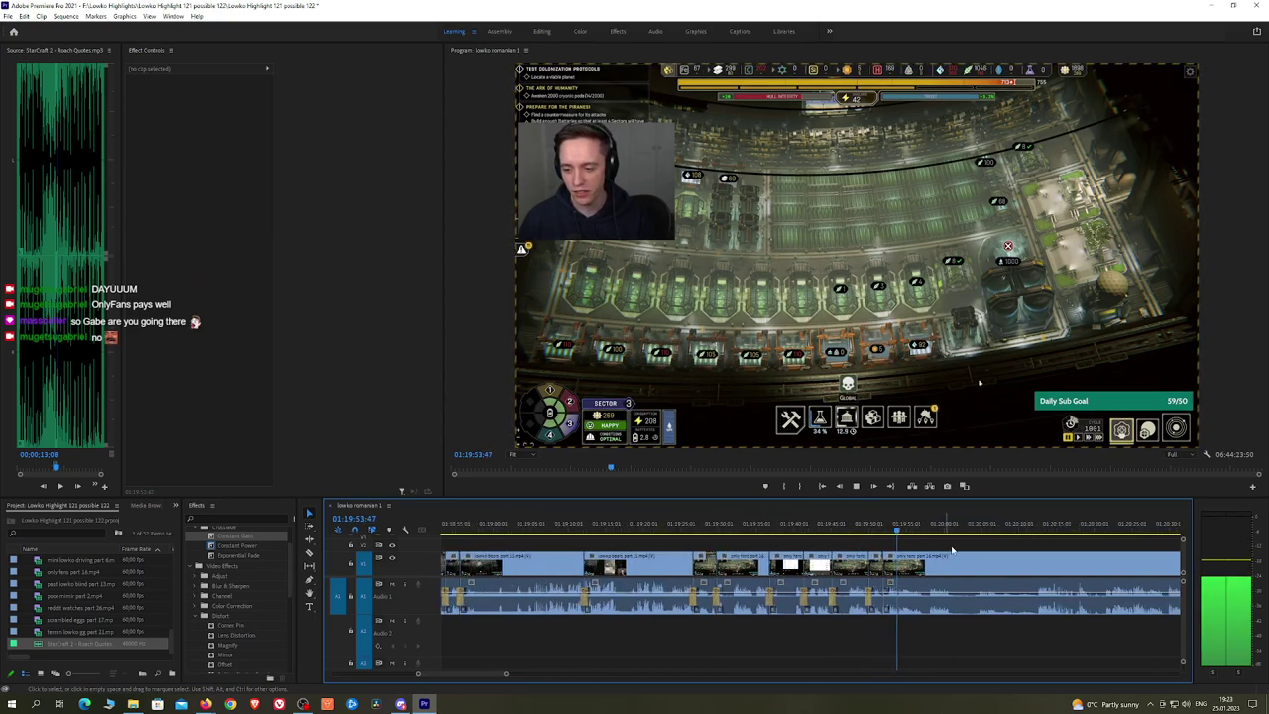
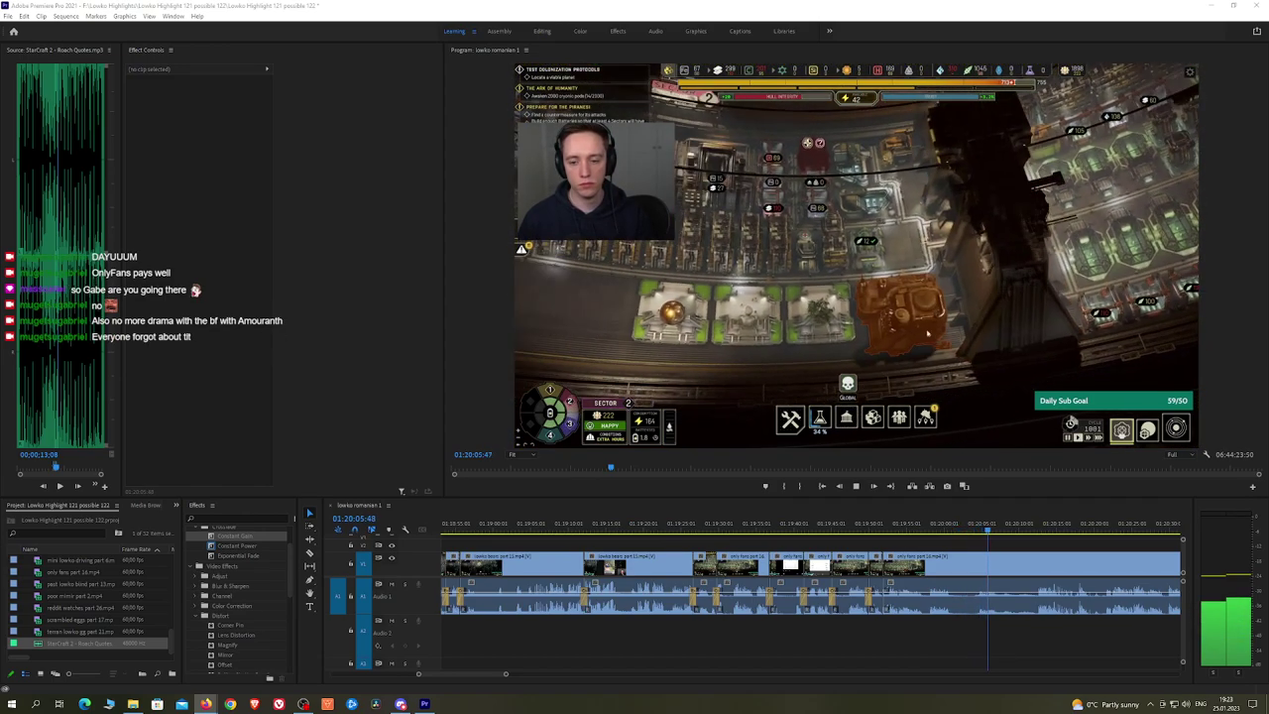
Step: Cut at 01:20:12, ripple-delete the piece before it, and add a Constant Power crossfade at the join
left_click_drag(915, 529, 711, 544)
key("space")
scroll(932, 531, "up", 5)
key("h")
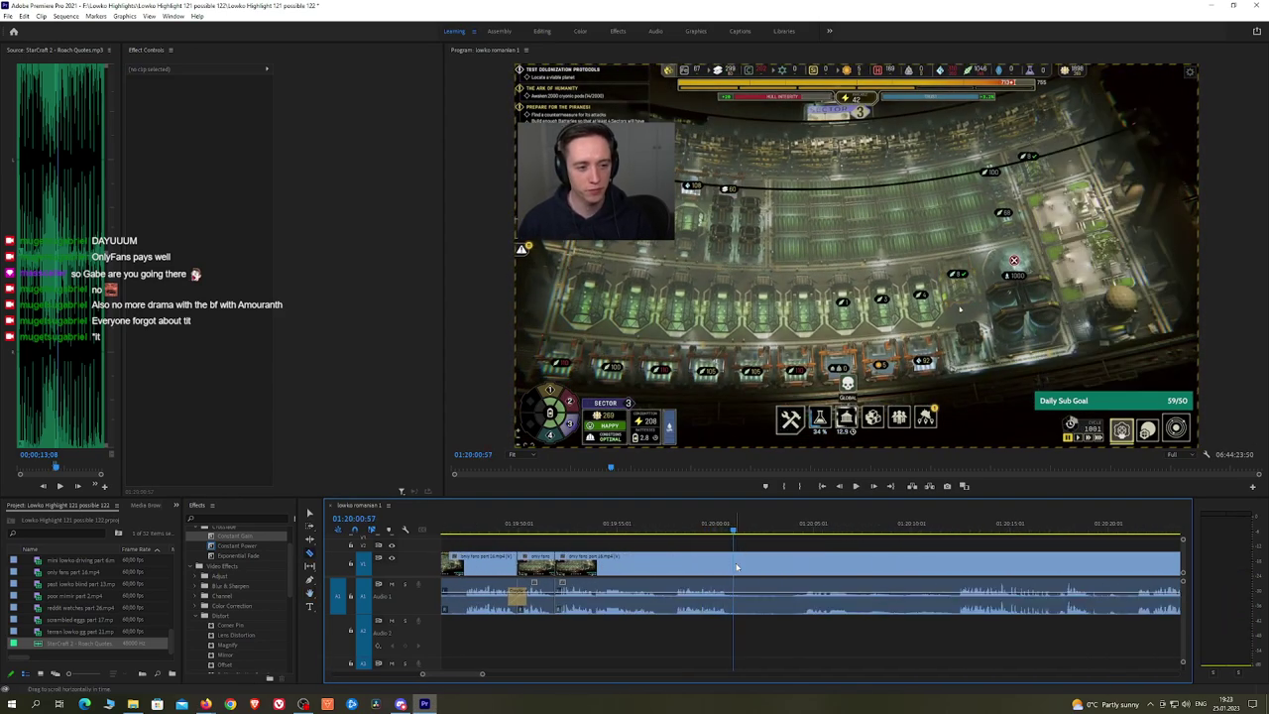
key("ctrl+k")
left_click(955, 526)
key("space")
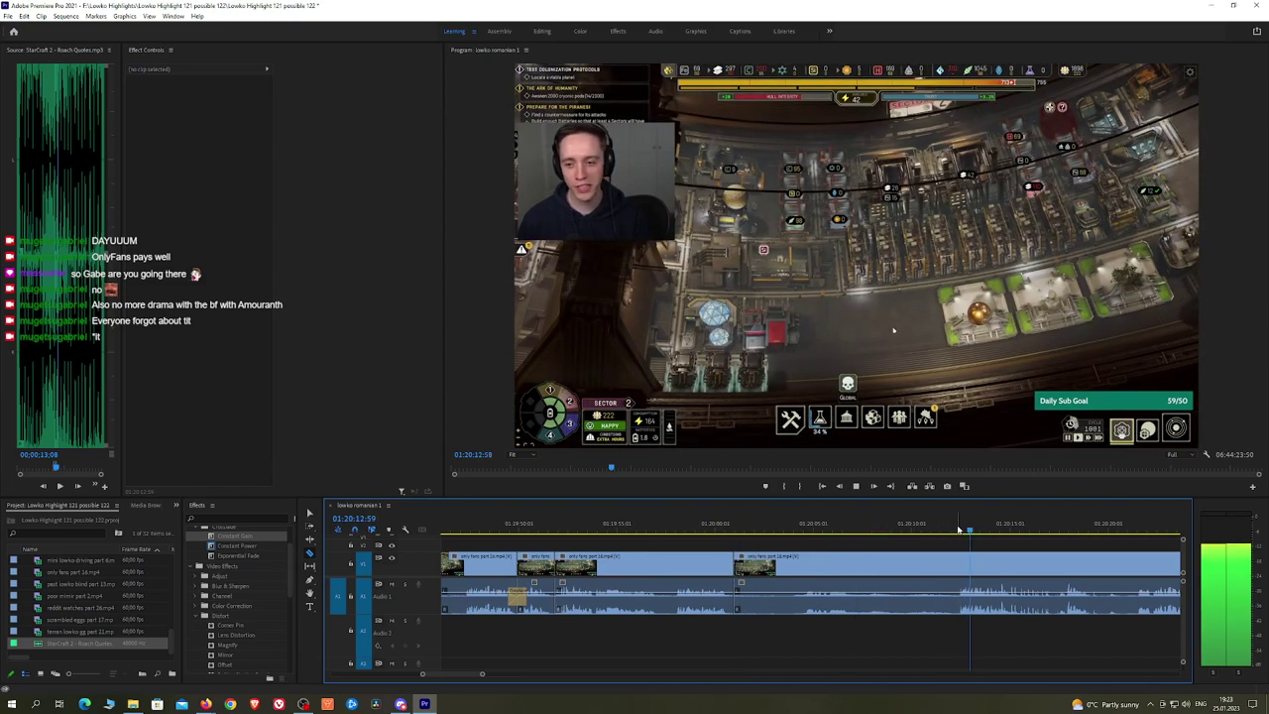
left_click(959, 567)
left_click(933, 572)
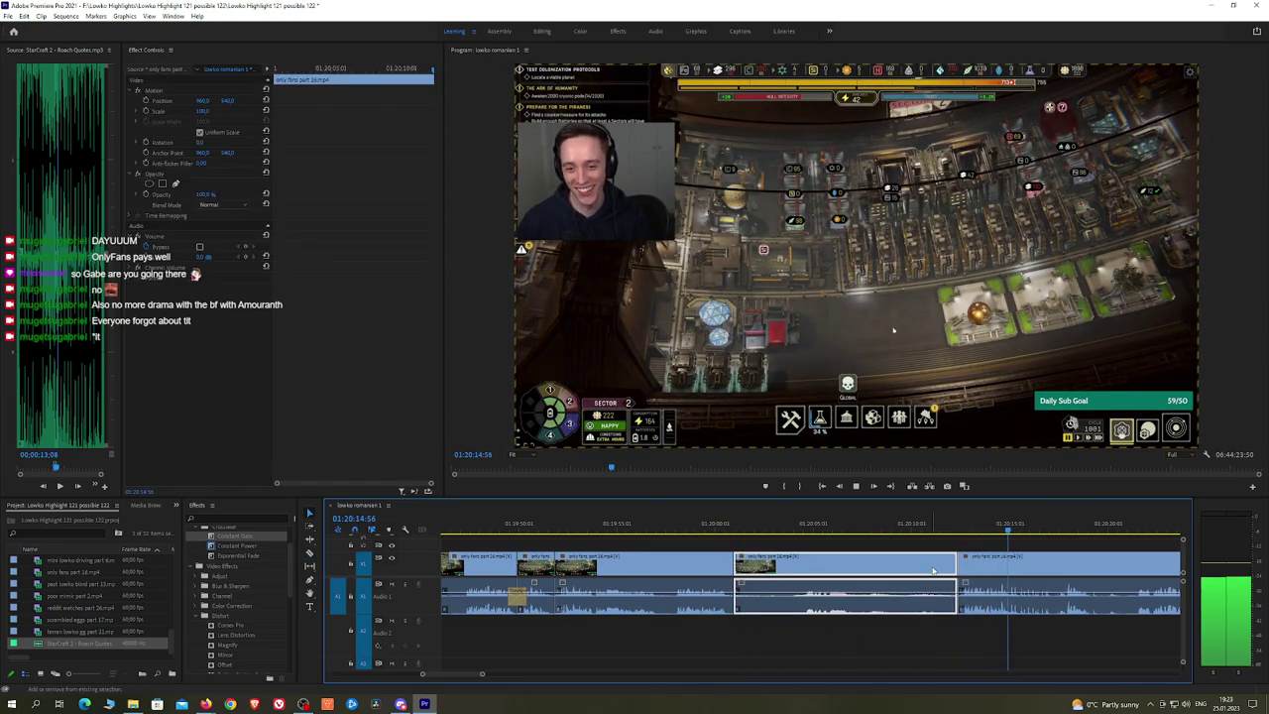
key("shift+Delete")
left_click_drag(236, 545, 741, 609)
Step: Razor out the next unwanted stretch, ripple-delete it, and crossfade the audio join with Constant Power
key("h")
left_click_drag(950, 552, 803, 536)
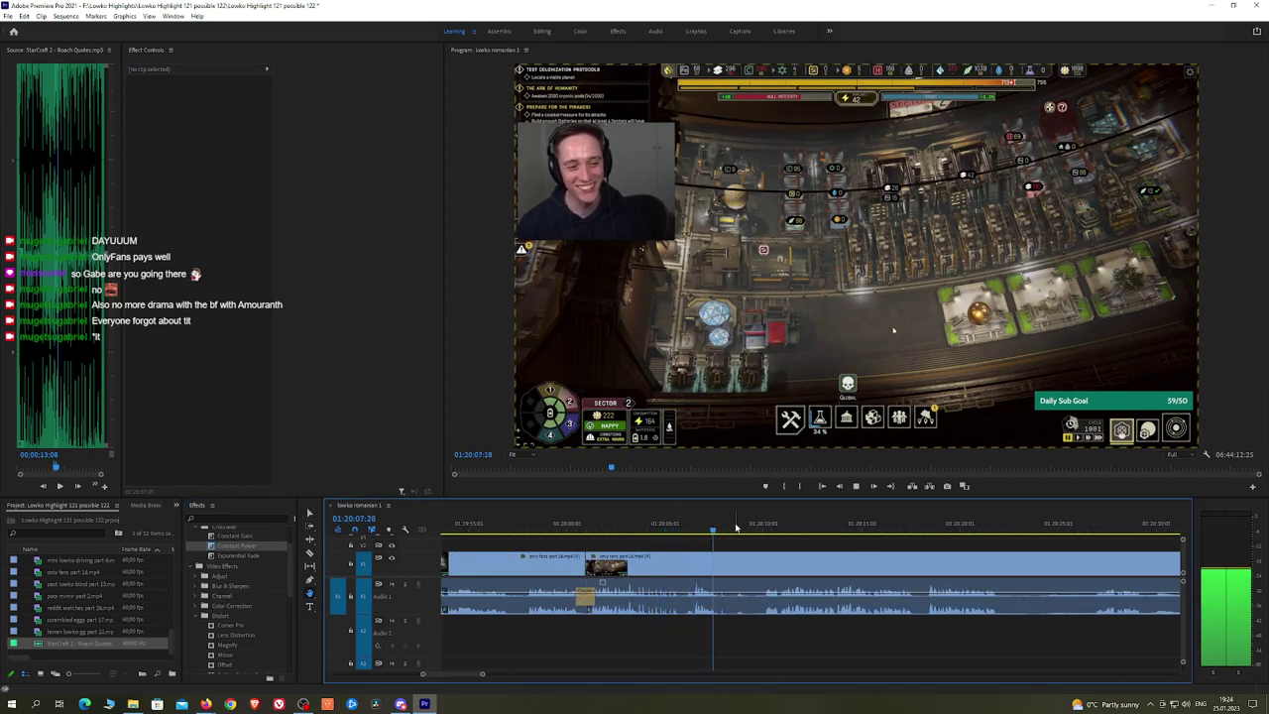
left_click(760, 527)
key("c")
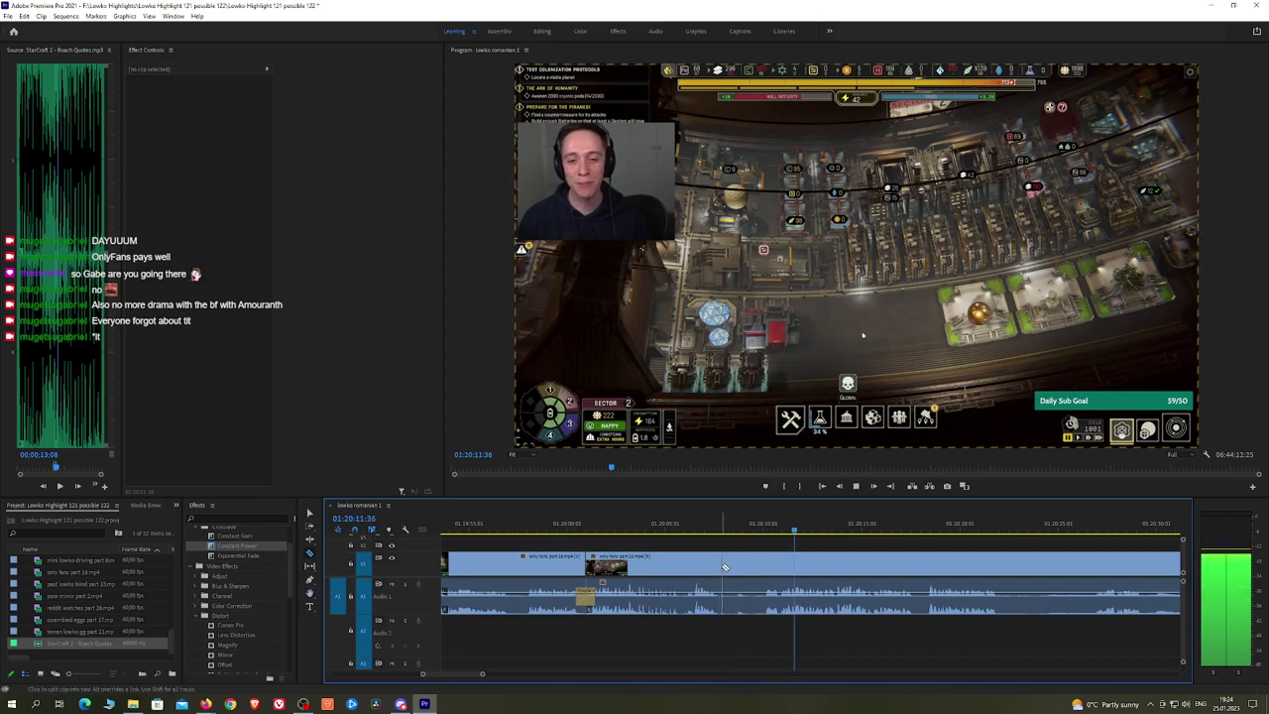
left_click(723, 567)
left_click(762, 566)
key("v")
left_click(749, 568)
key("shift+Delete")
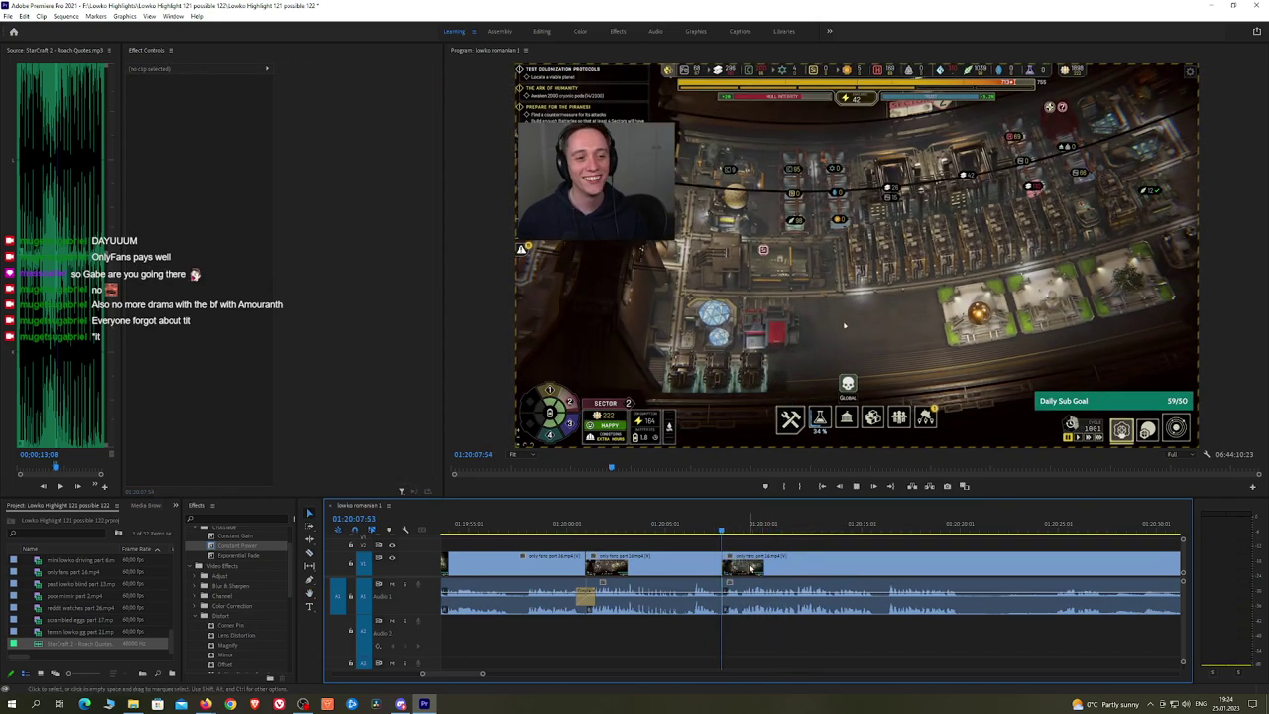
left_click_drag(256, 547, 723, 598)
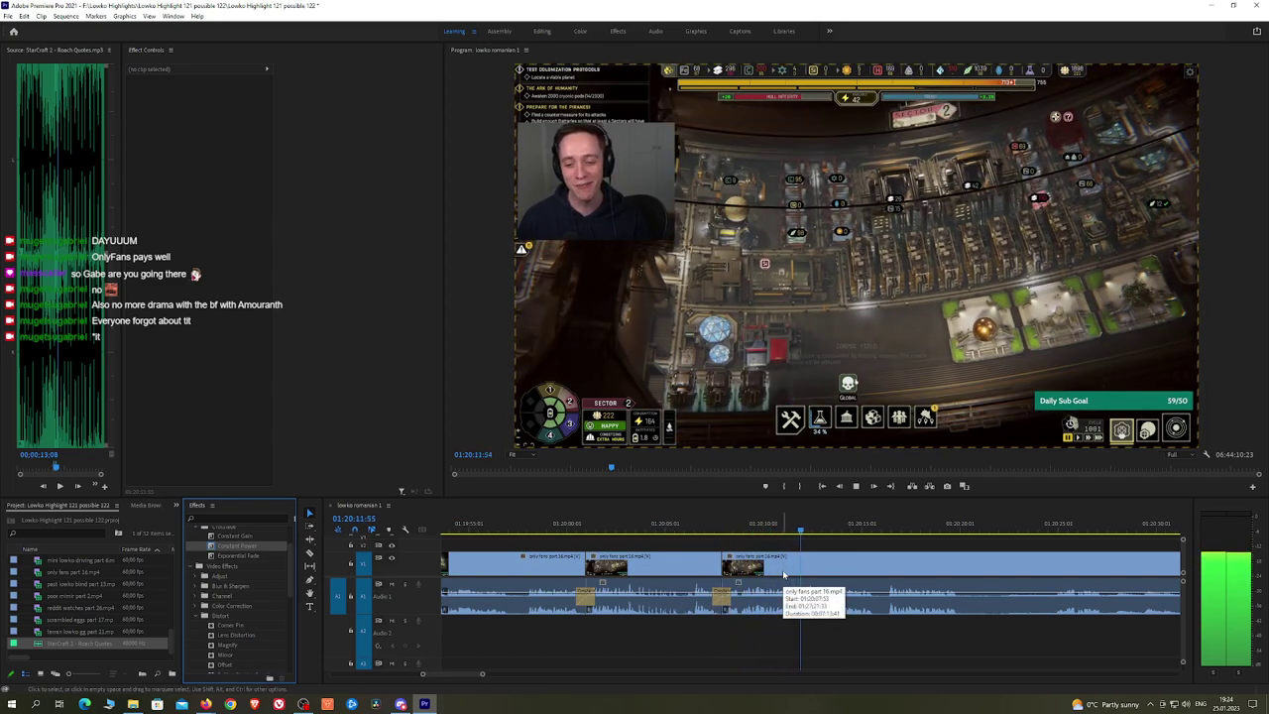
Step: Make a new cut near 01:20:20 and zoom out to see more of the sequence
left_click(909, 548)
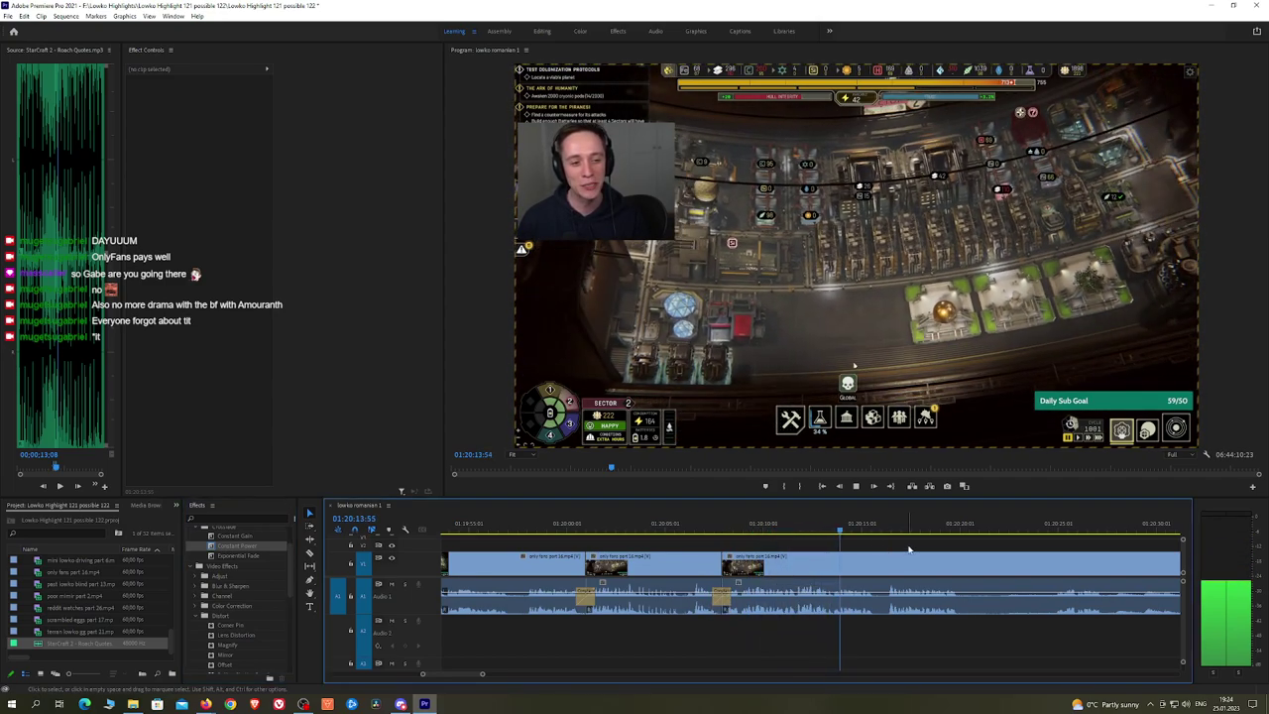
left_click_drag(956, 544, 773, 536)
key("c")
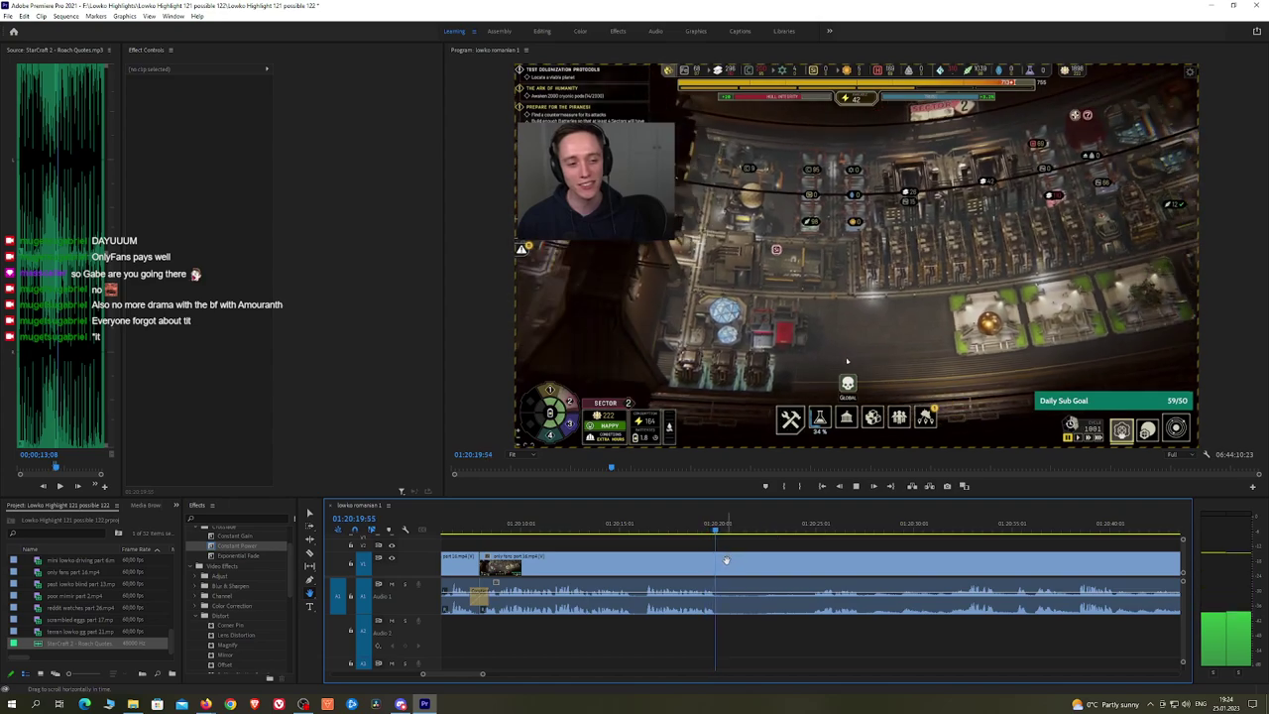
left_click(723, 560)
left_click(806, 525)
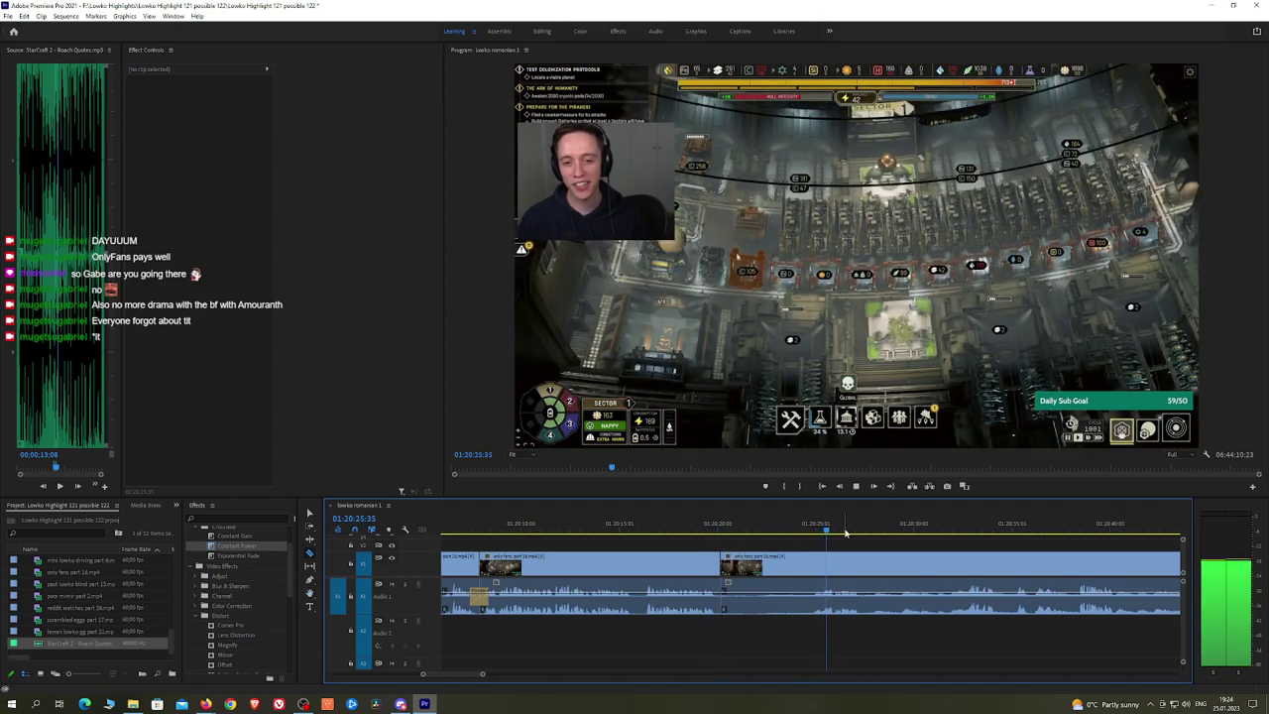
scroll(929, 536, "down", 5)
key("minus")
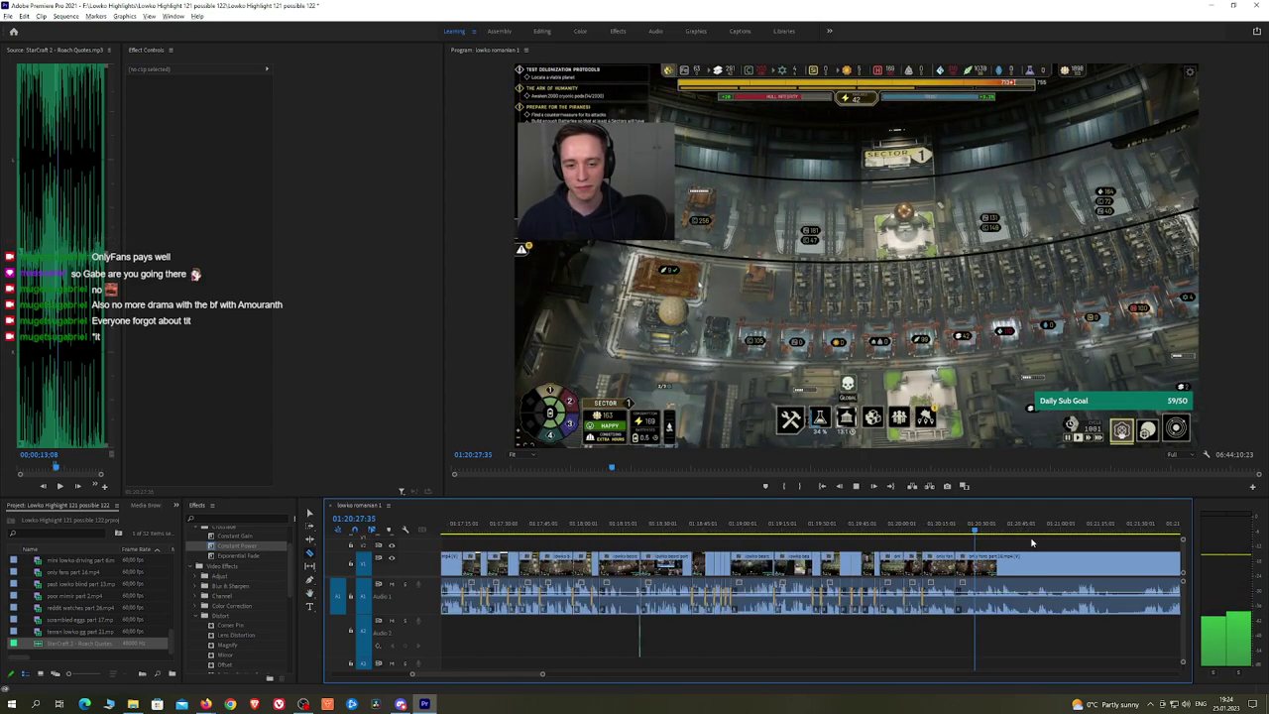
key("minus")
key("minus")
key("minus")
key("minus")
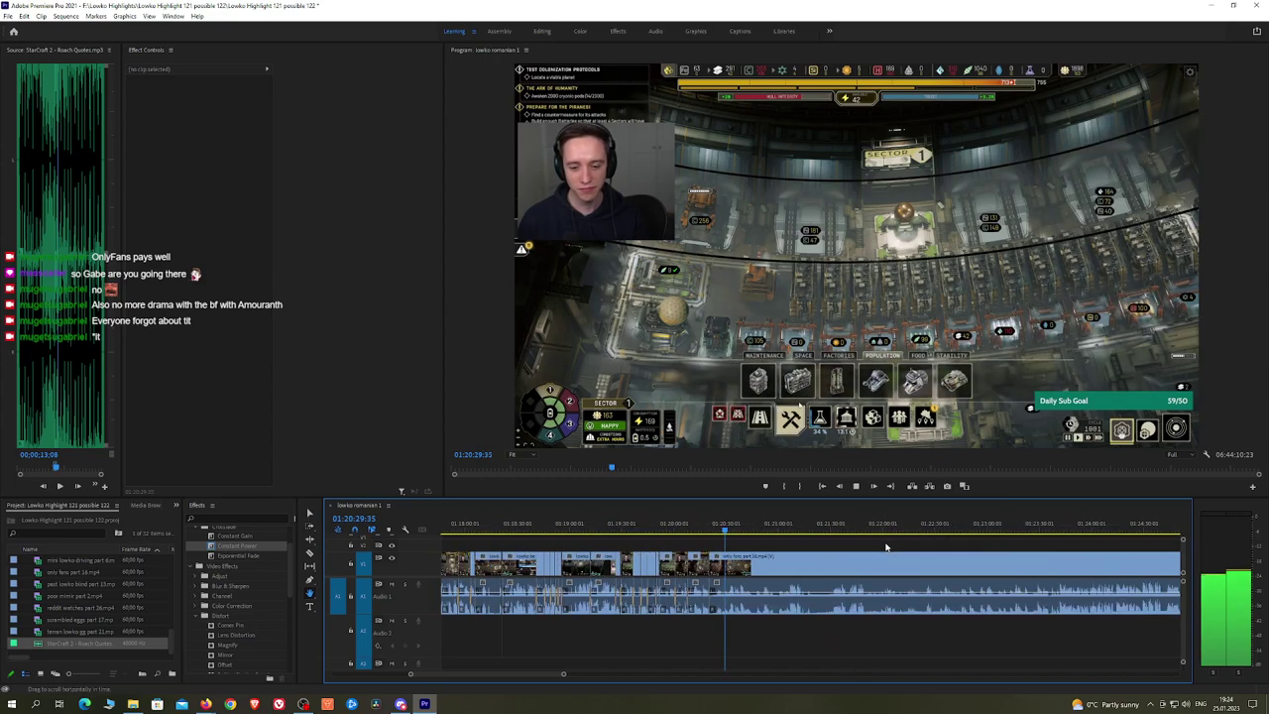
Step: Ripple-delete the long webcam-only clip so the gameplay closes up
left_click(782, 533)
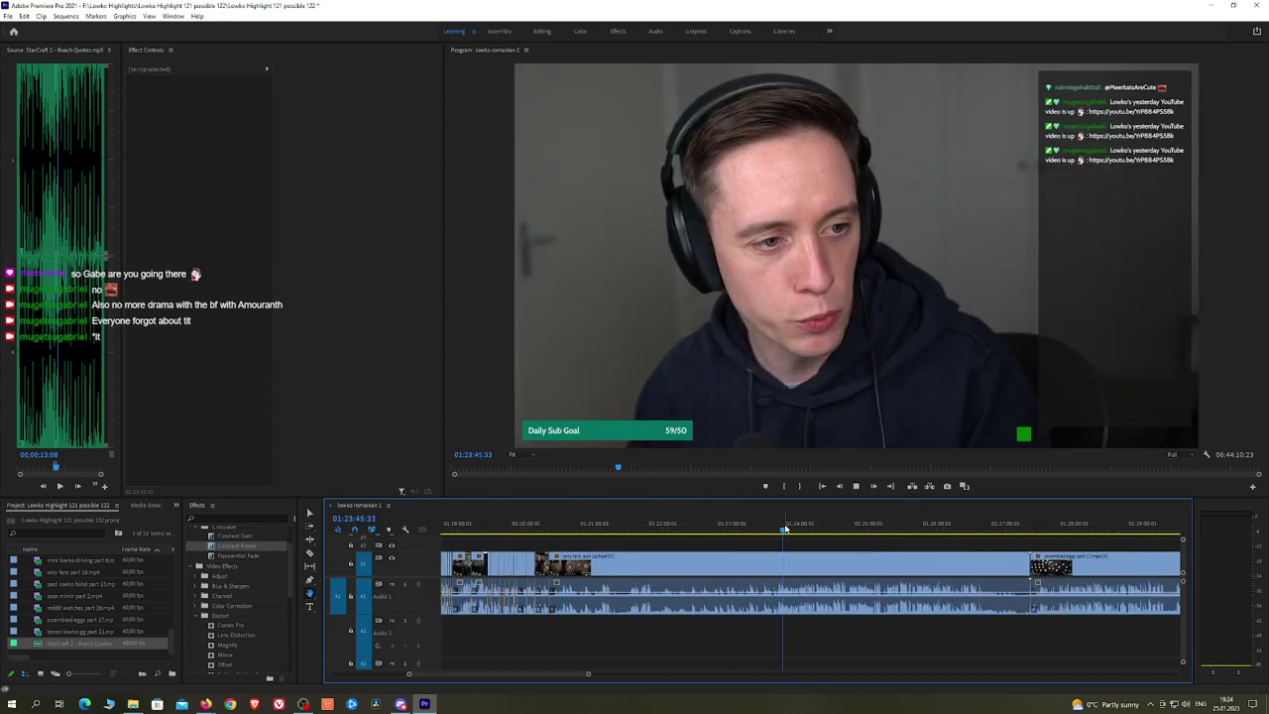
left_click(850, 568)
key("shift+Delete")
key("Up")
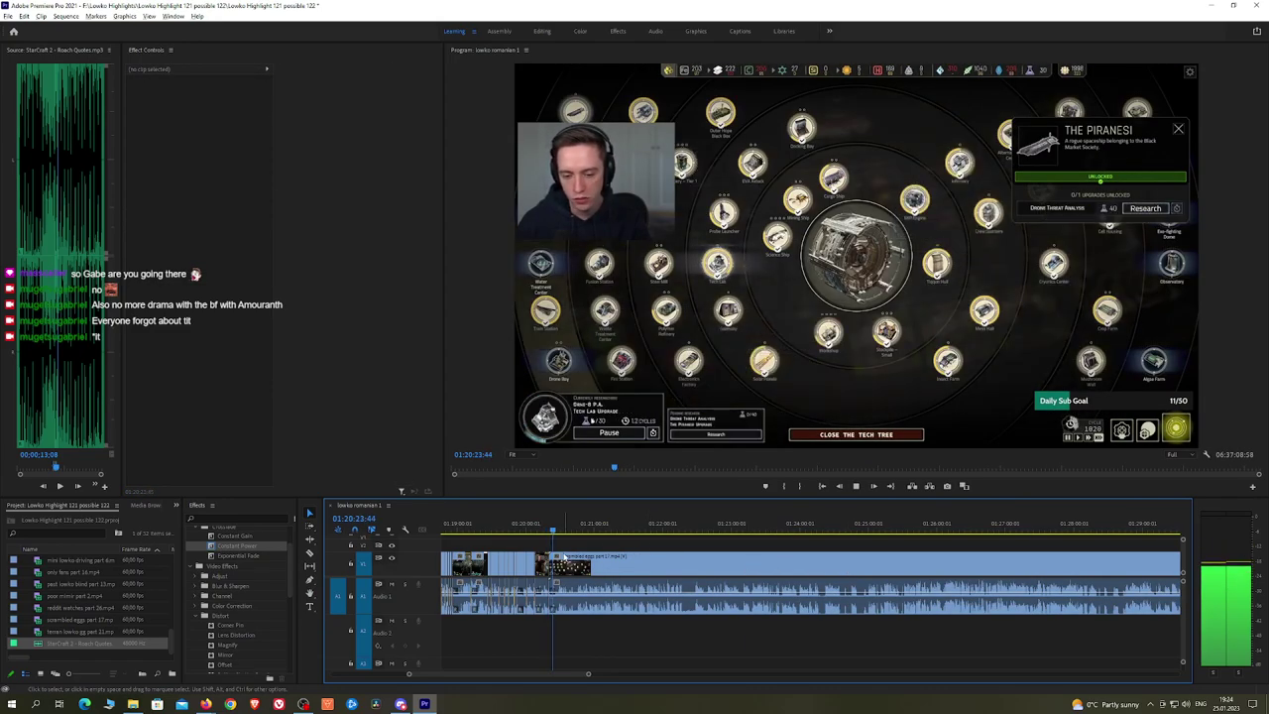
Step: Play back the edited footage from 01:20:29 through the mission dialog to 01:21:37
scroll(564, 557, "up", 5)
left_click(542, 526)
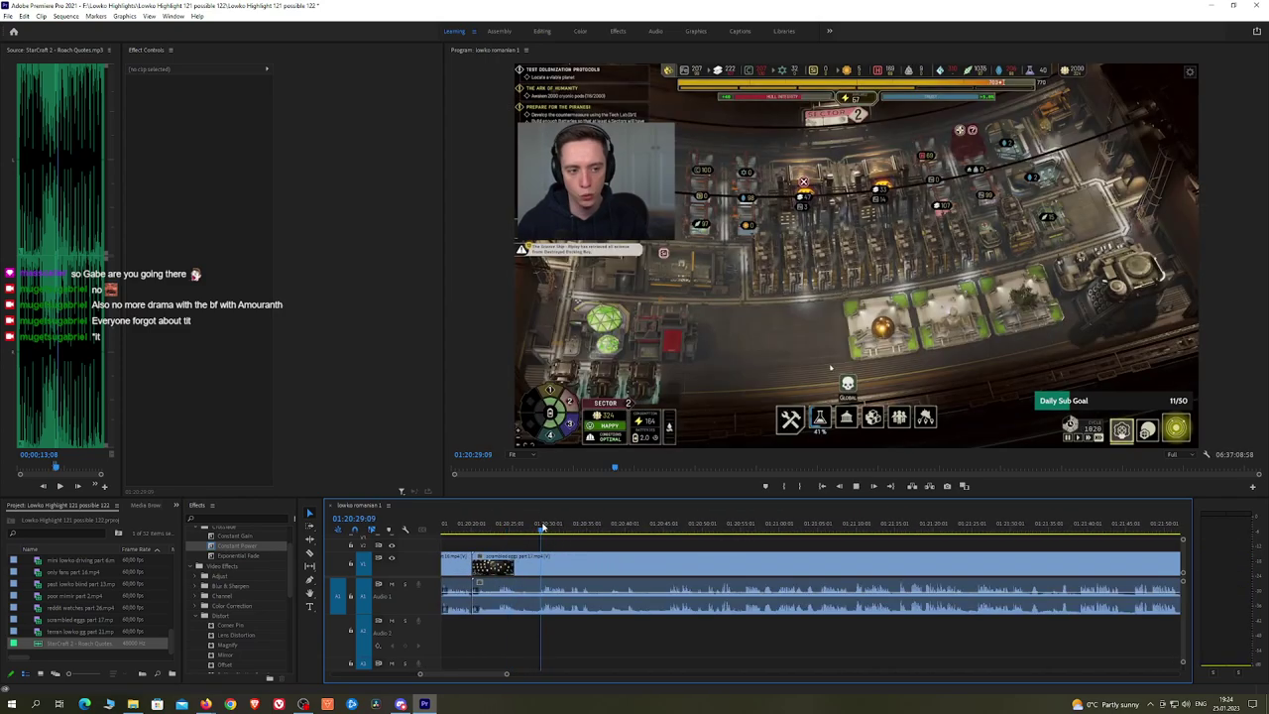
left_click(567, 528)
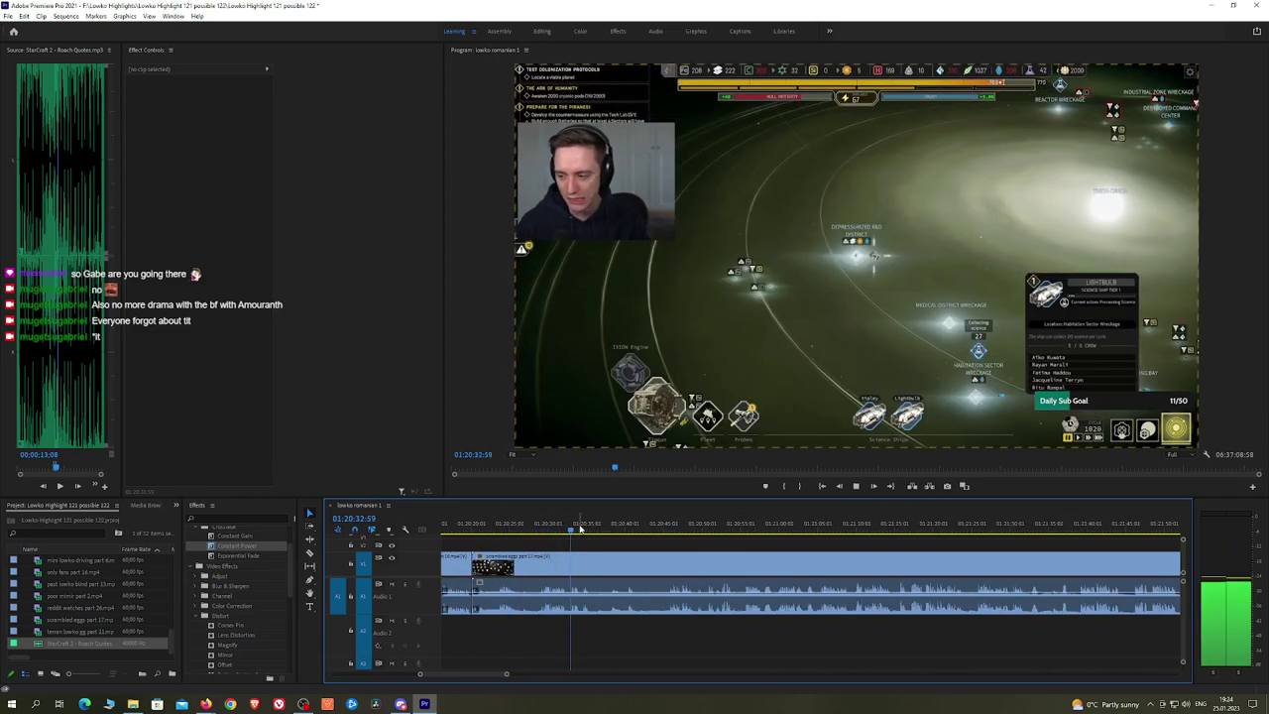
left_click_drag(581, 529, 685, 528)
left_click_drag(820, 528, 758, 530)
key("space")
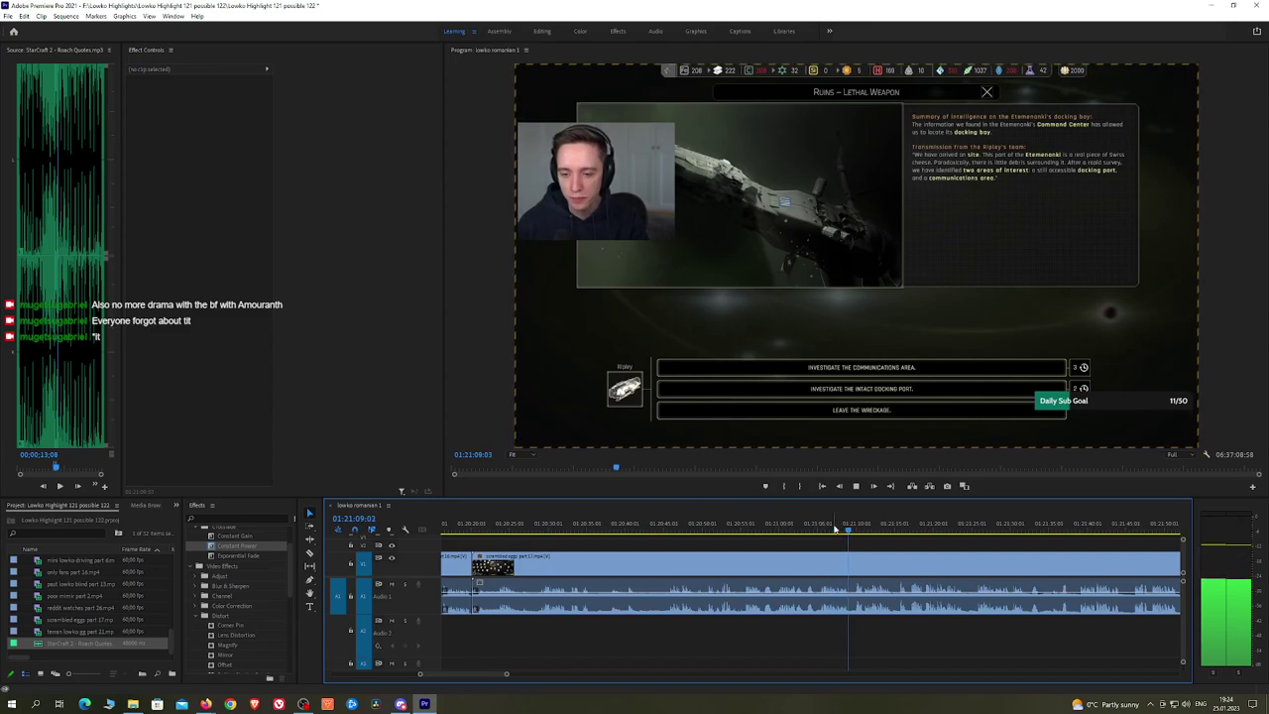
left_click(893, 531)
key("space")
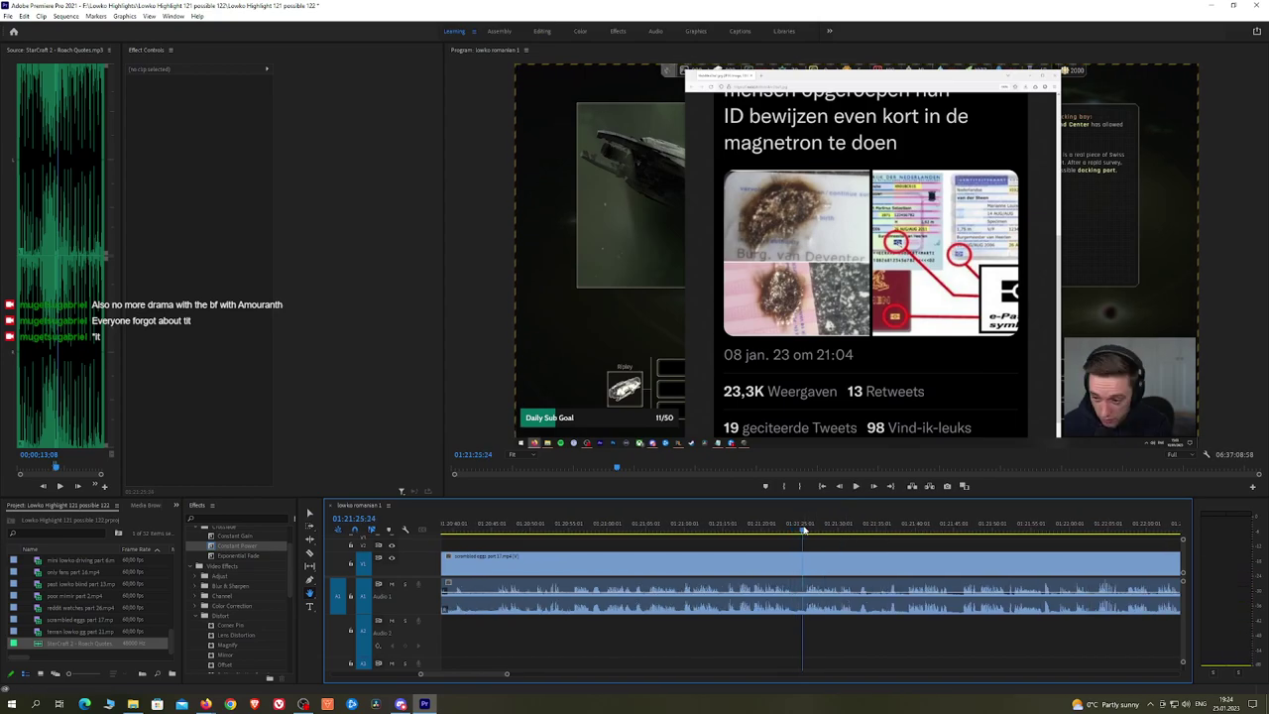
left_click(898, 530)
key("space")
scroll(1090, 552, "down", 6)
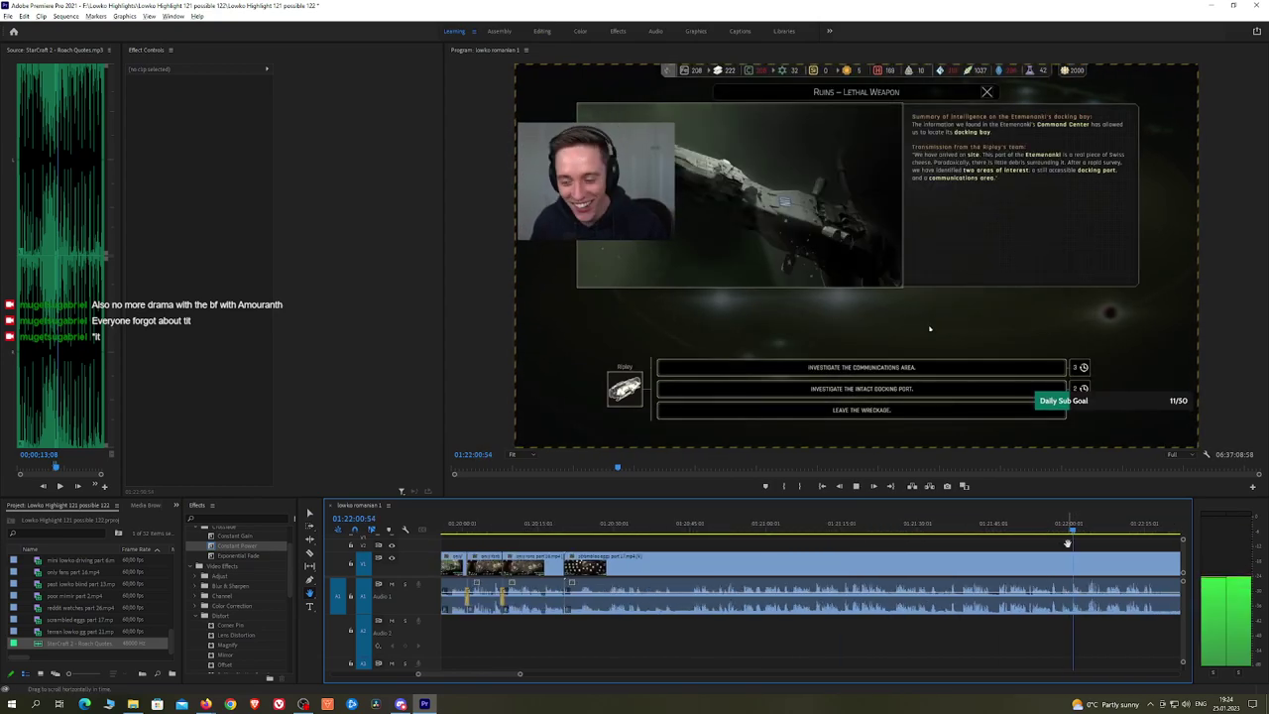
Step: Zoom in and review the footage around 01:25:11 to 01:25:36
left_click_drag(1096, 553, 660, 544)
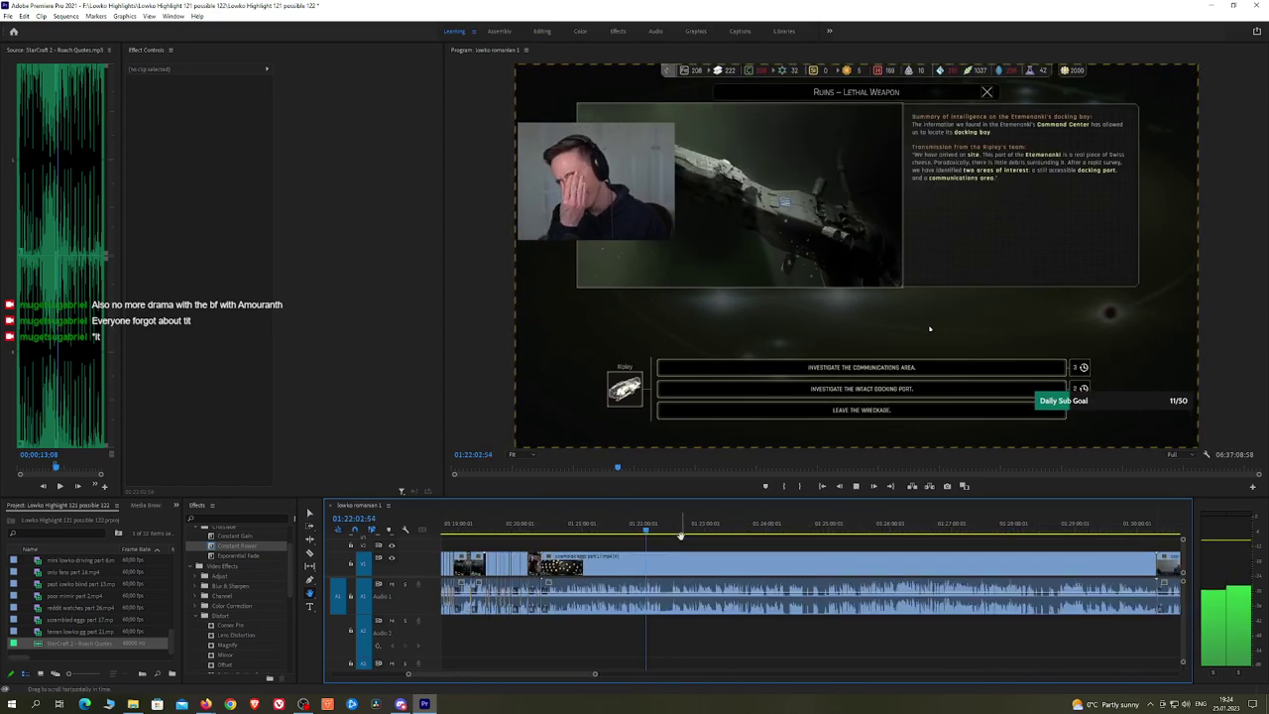
left_click(666, 530)
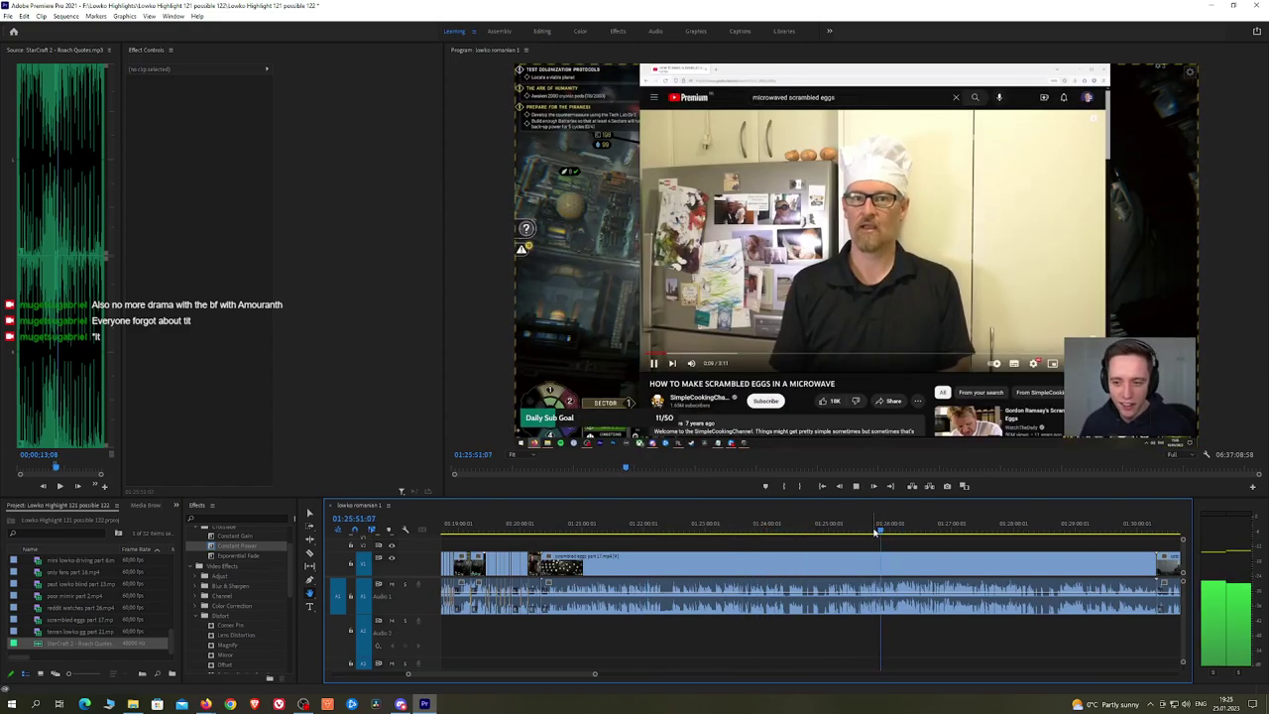
left_click(865, 533)
key("equal")
key("equal")
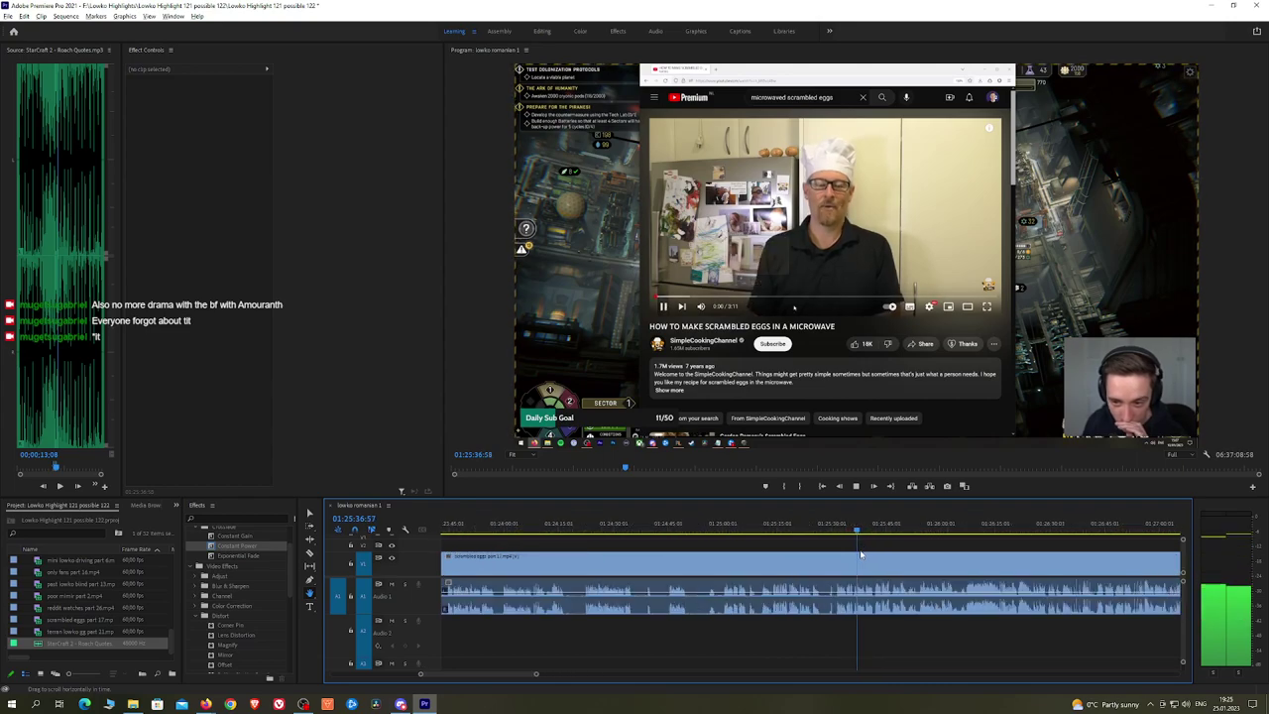
key("equal")
key("space")
key("space")
key("equal")
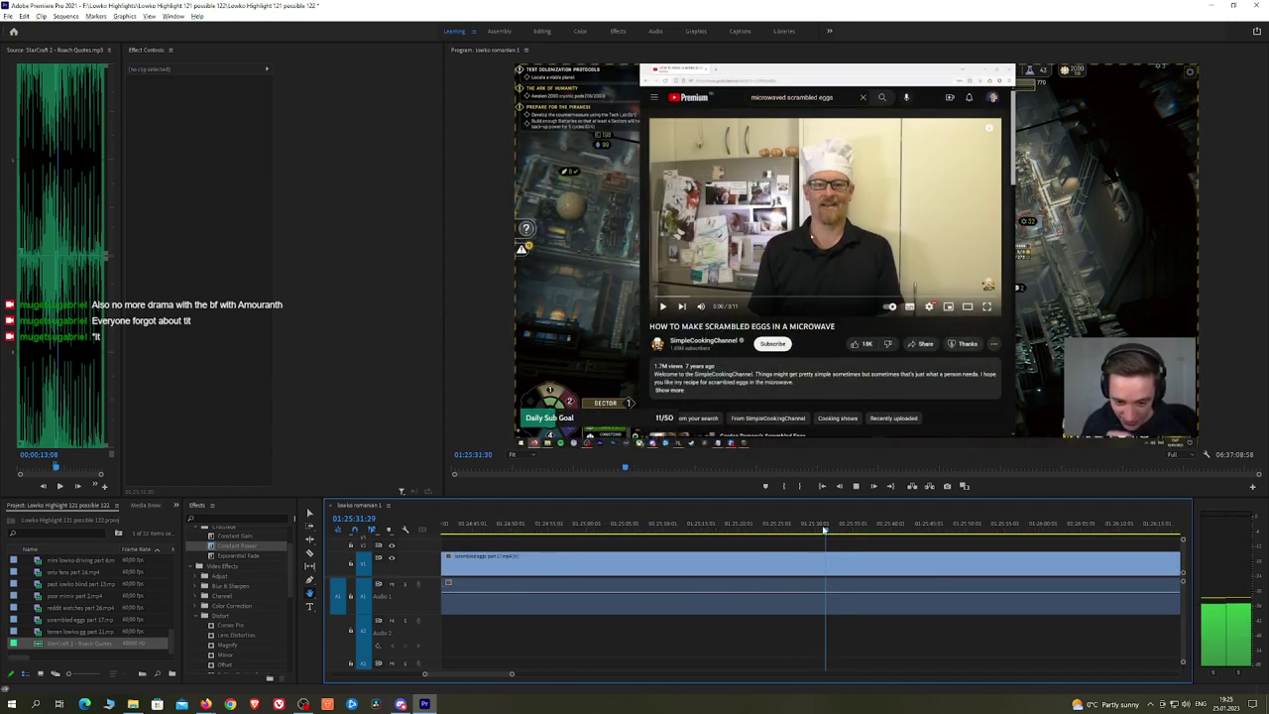
key("equal")
left_click(701, 524)
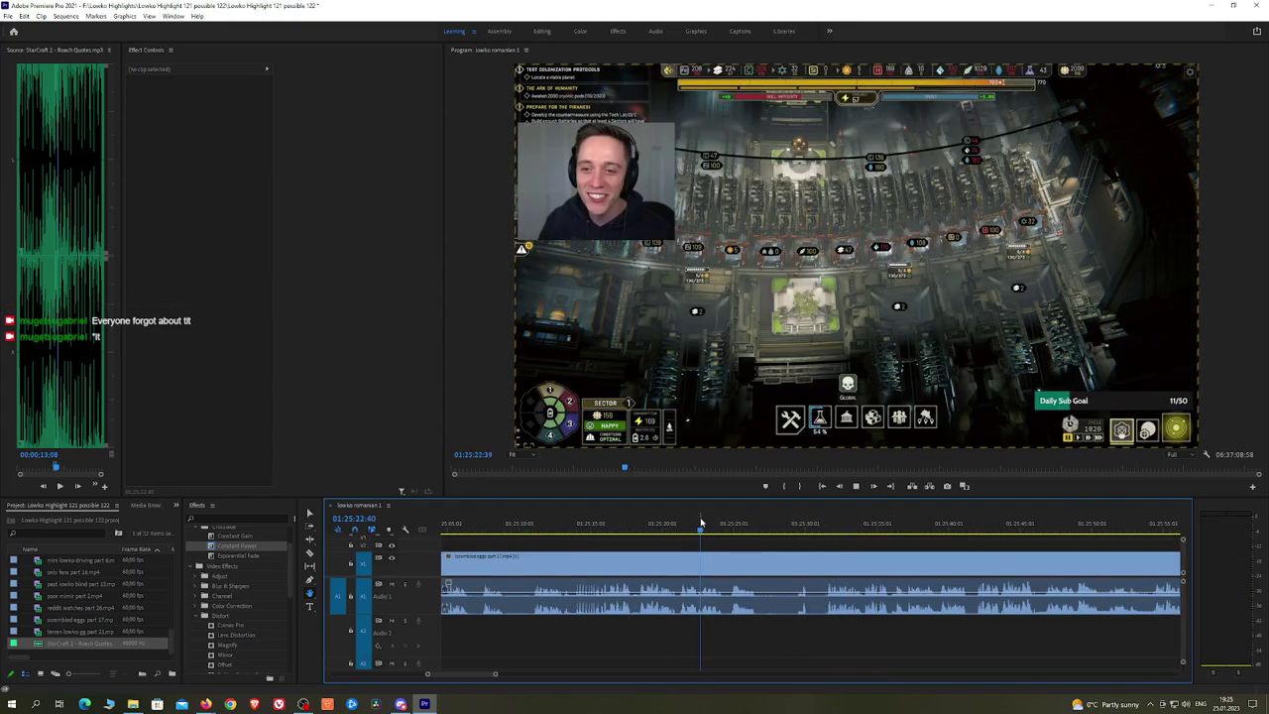
left_click(541, 523)
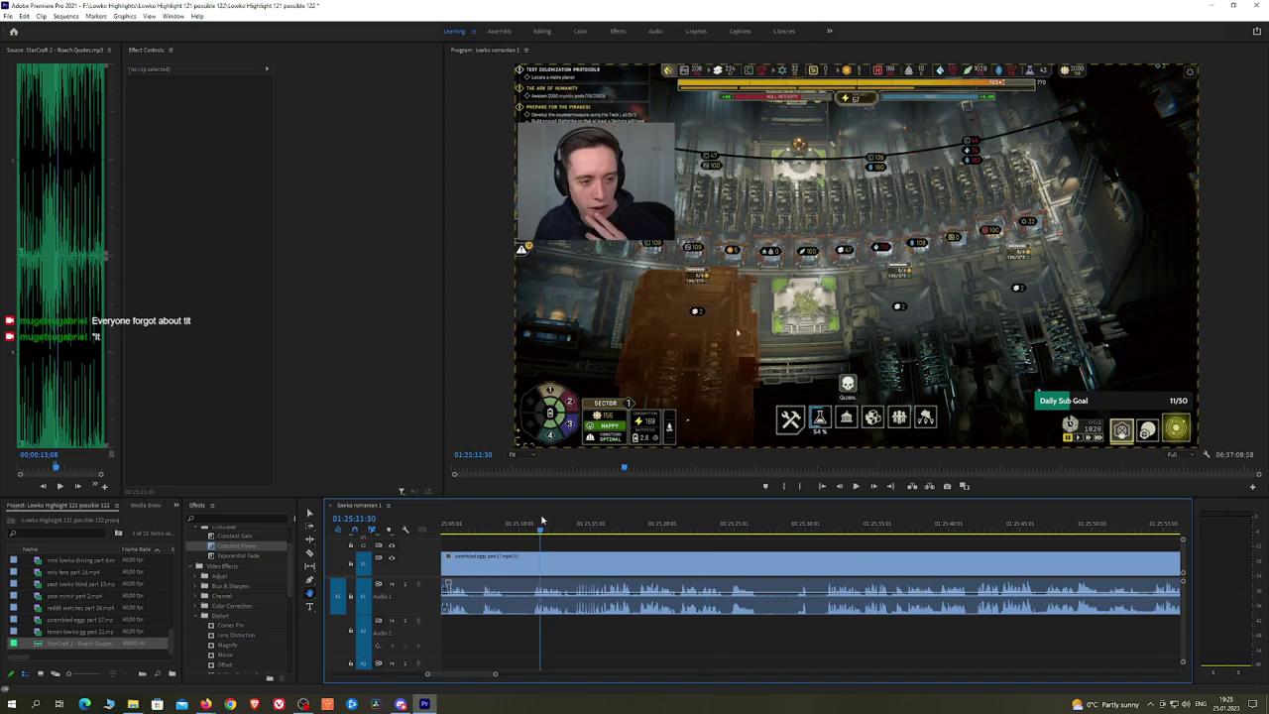
left_click_drag(590, 539, 799, 542)
left_click(702, 529)
Step: Cut at 01:25:09, ripple-delete the piece before it, and add an Exponential Fade at the audio join
left_click(593, 525)
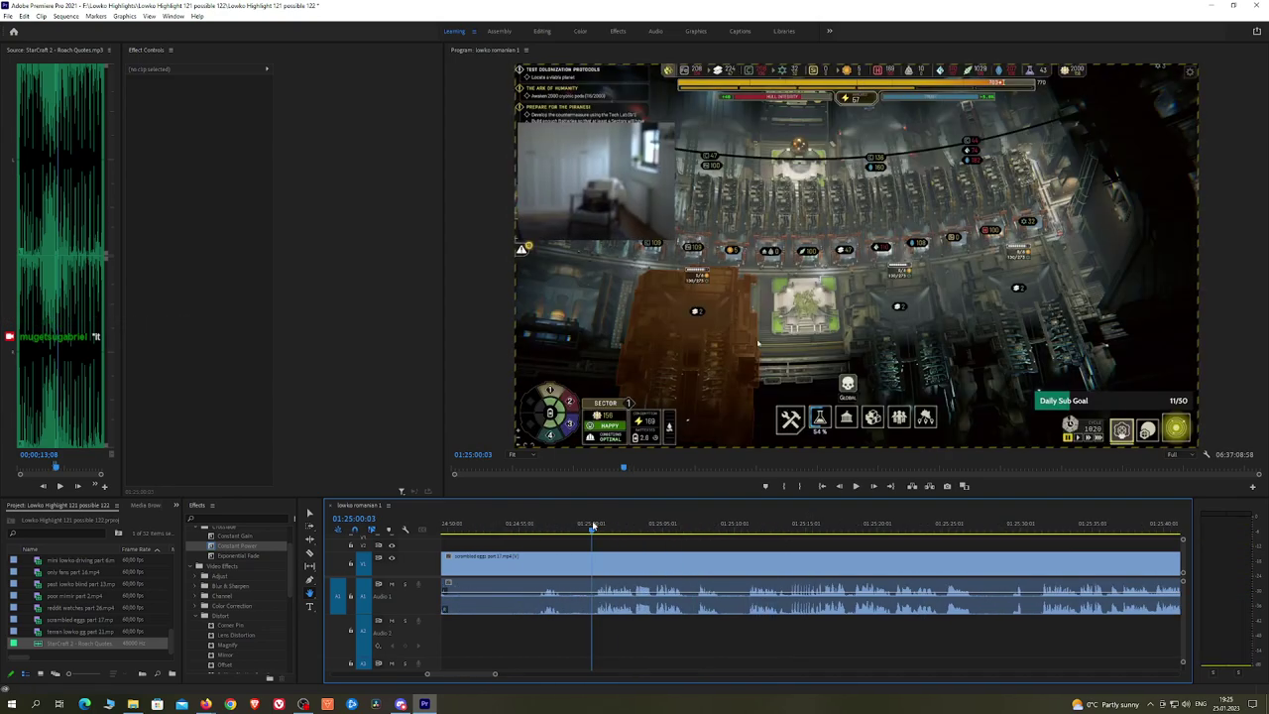
key("space")
left_click(734, 525)
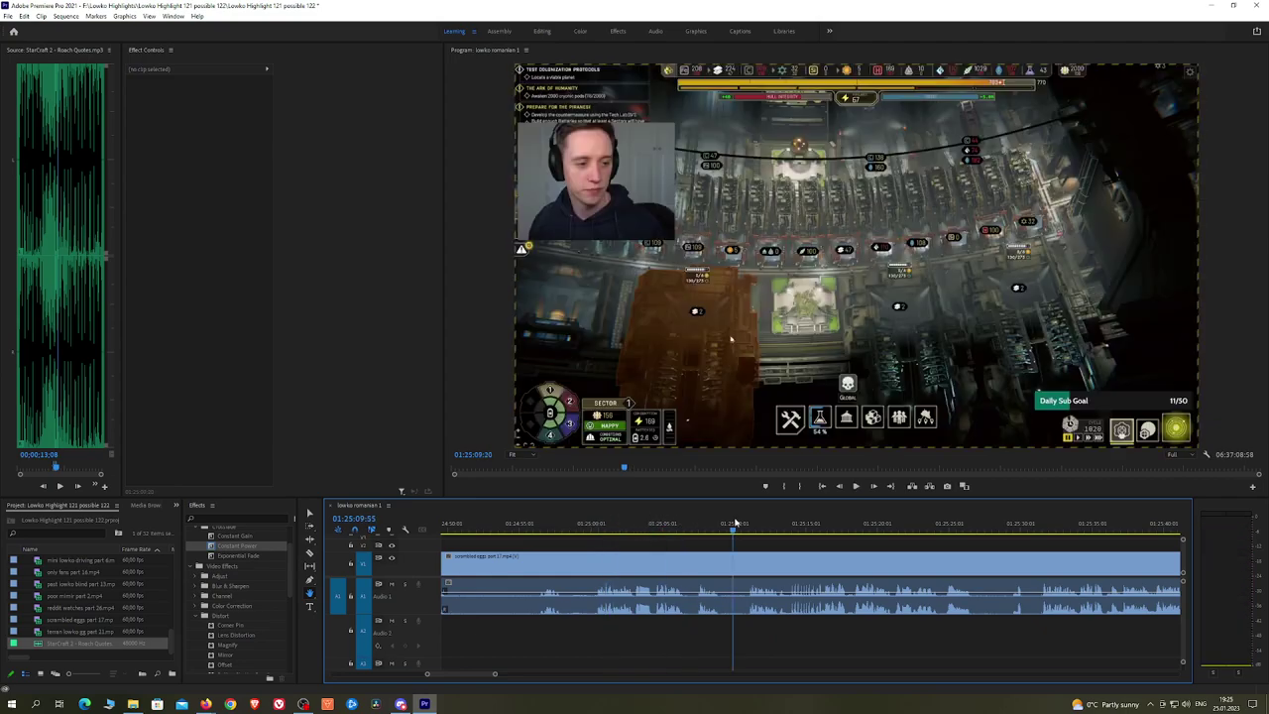
key("ctrl+k")
key("space")
left_click(729, 568)
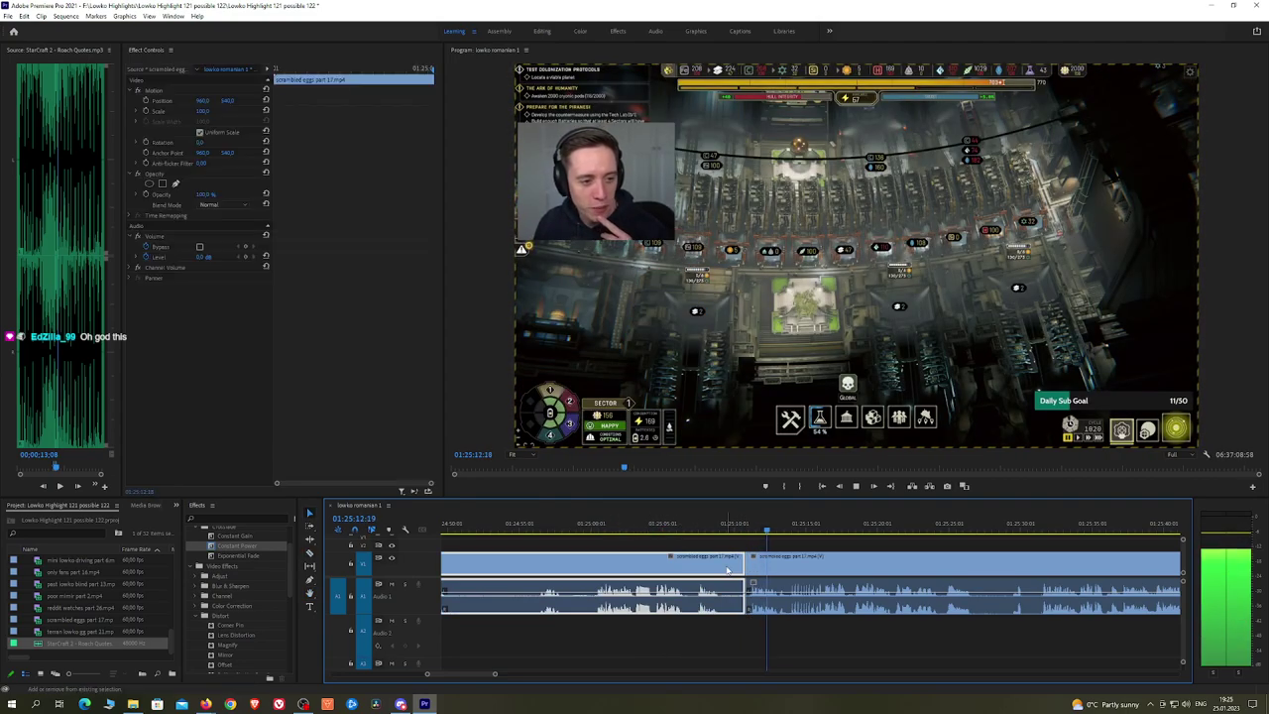
key("shift+Delete")
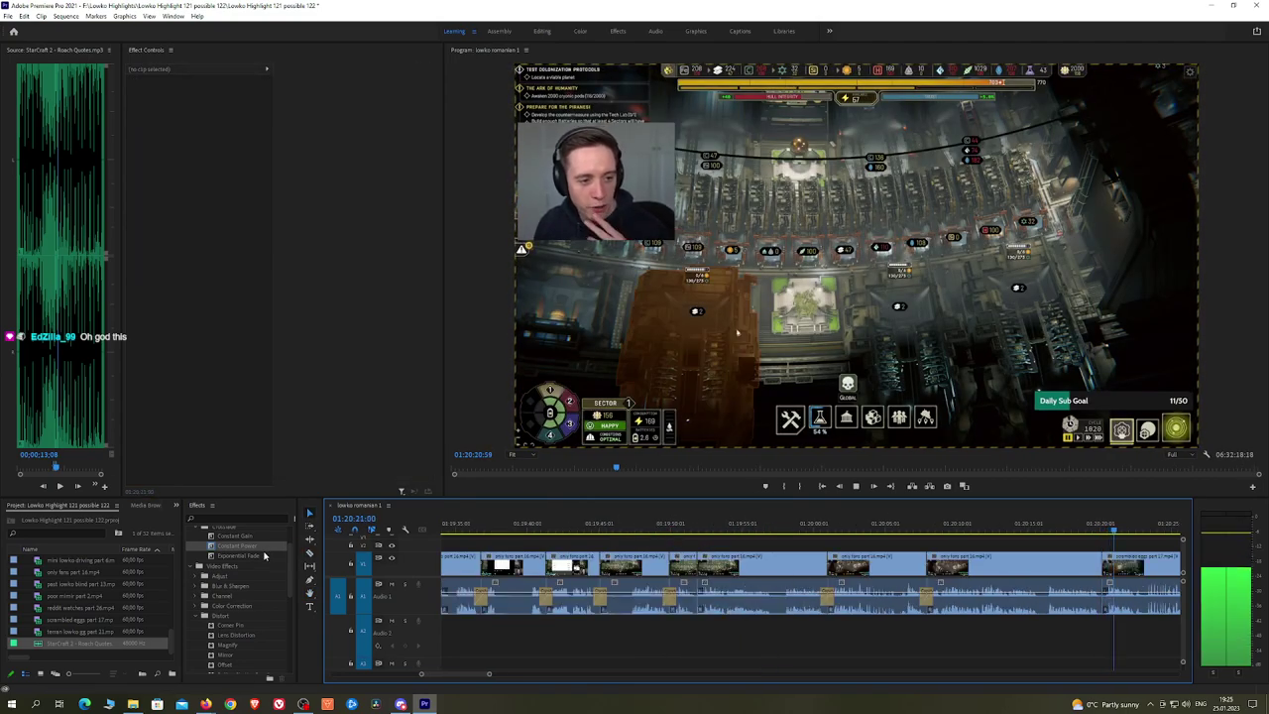
left_click_drag(265, 557, 1106, 603)
Step: Razor out a short section of the stream clip, ripple-delete it, and apply a Constant Power crossfade
scroll(1110, 565, "down", 7)
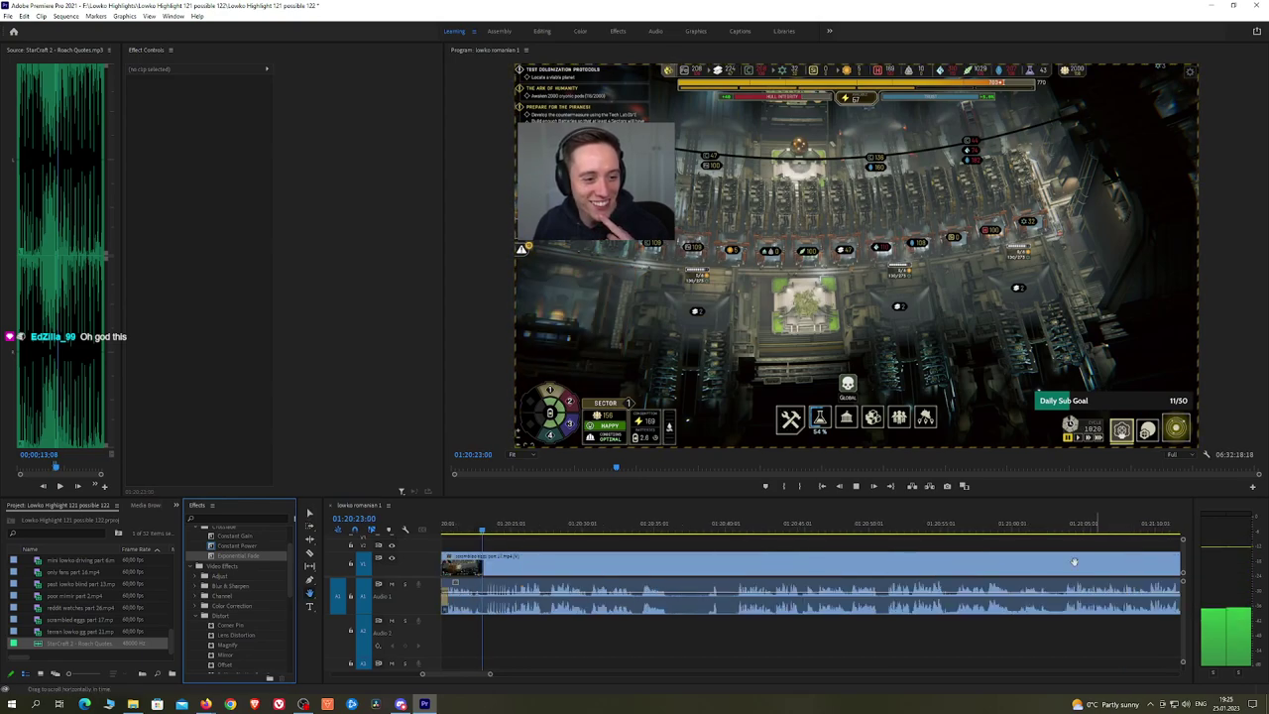
key("h")
left_click_drag(628, 565, 678, 562)
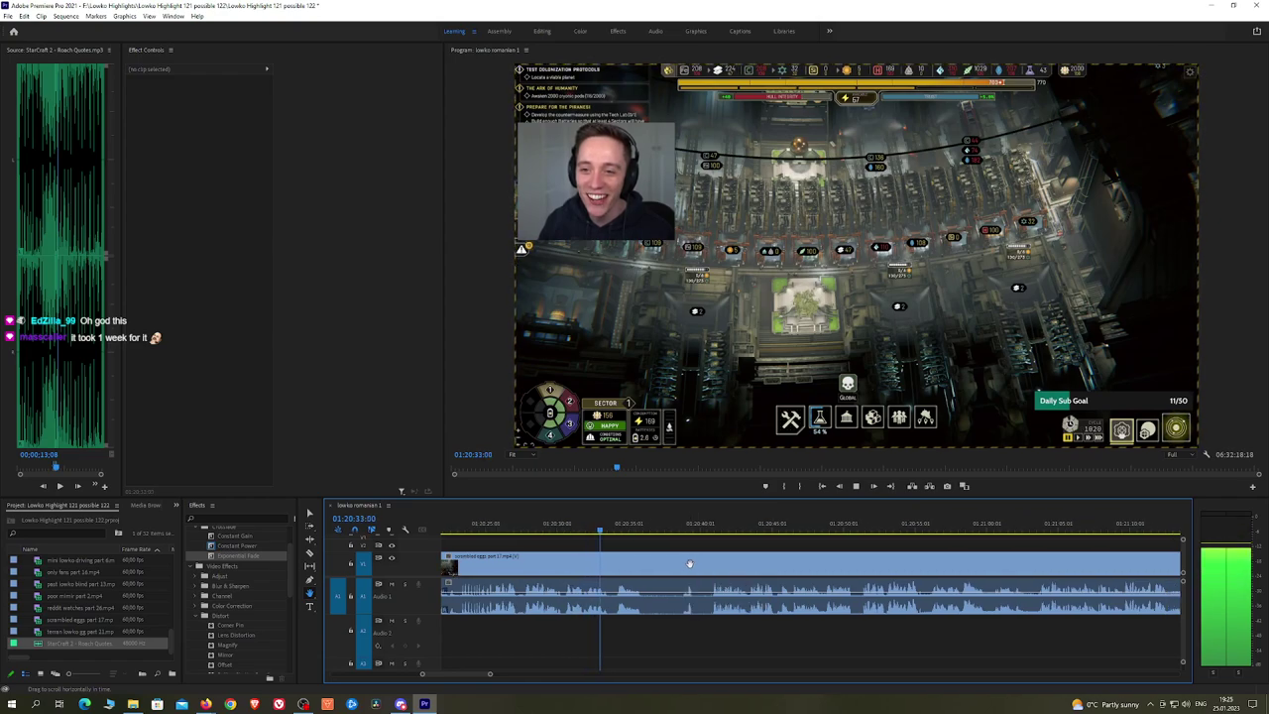
left_click(632, 570)
left_click(672, 525)
key("ctrl+k")
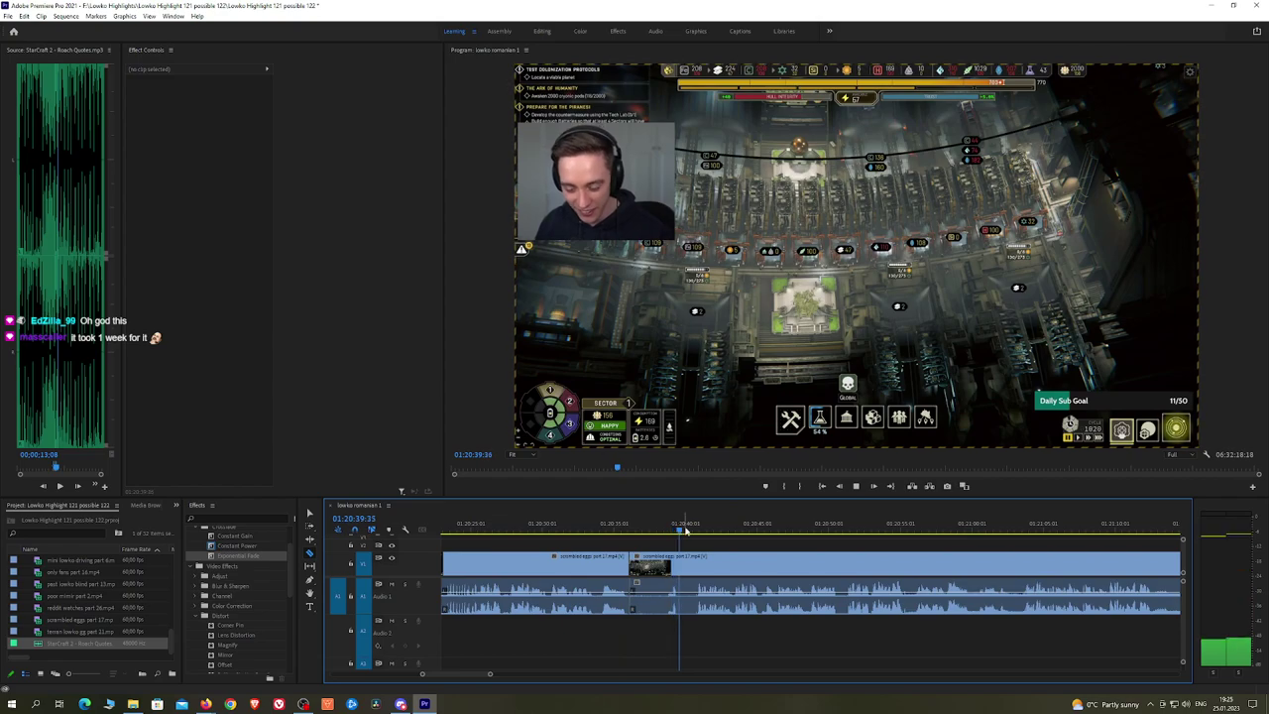
key("ctrl+k")
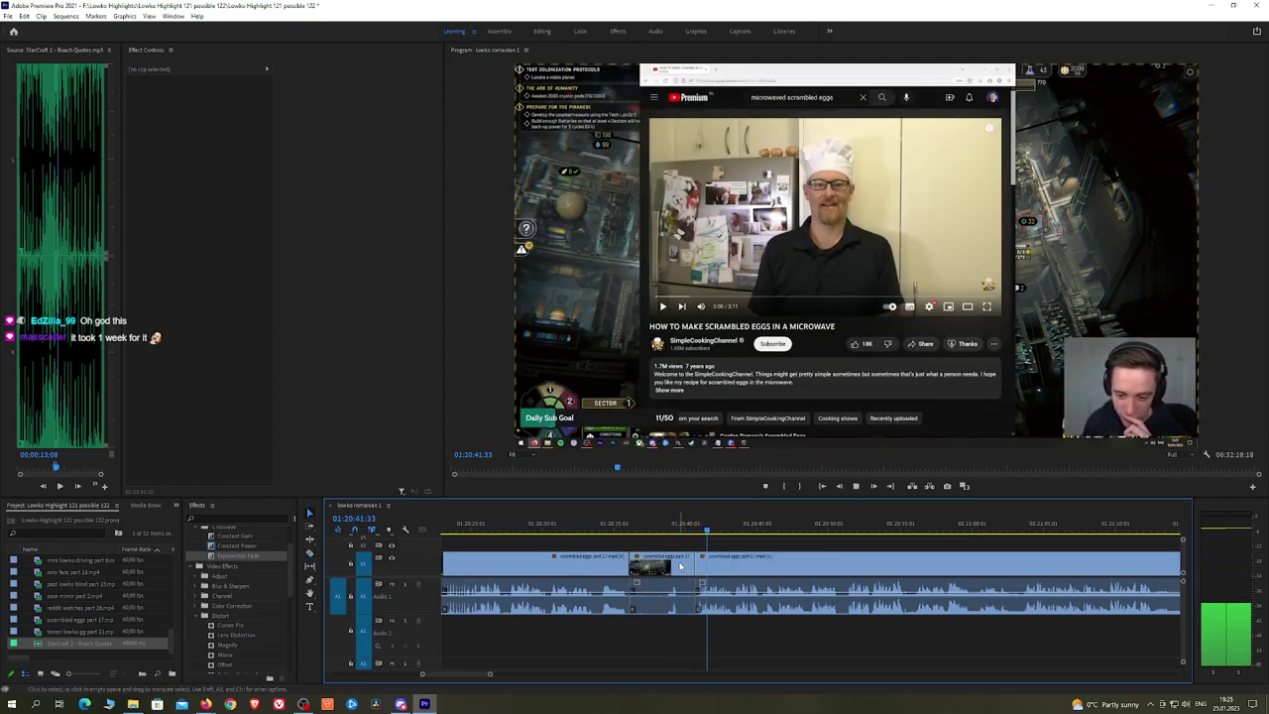
left_click(681, 566)
key("shift+Delete")
left_click(256, 547)
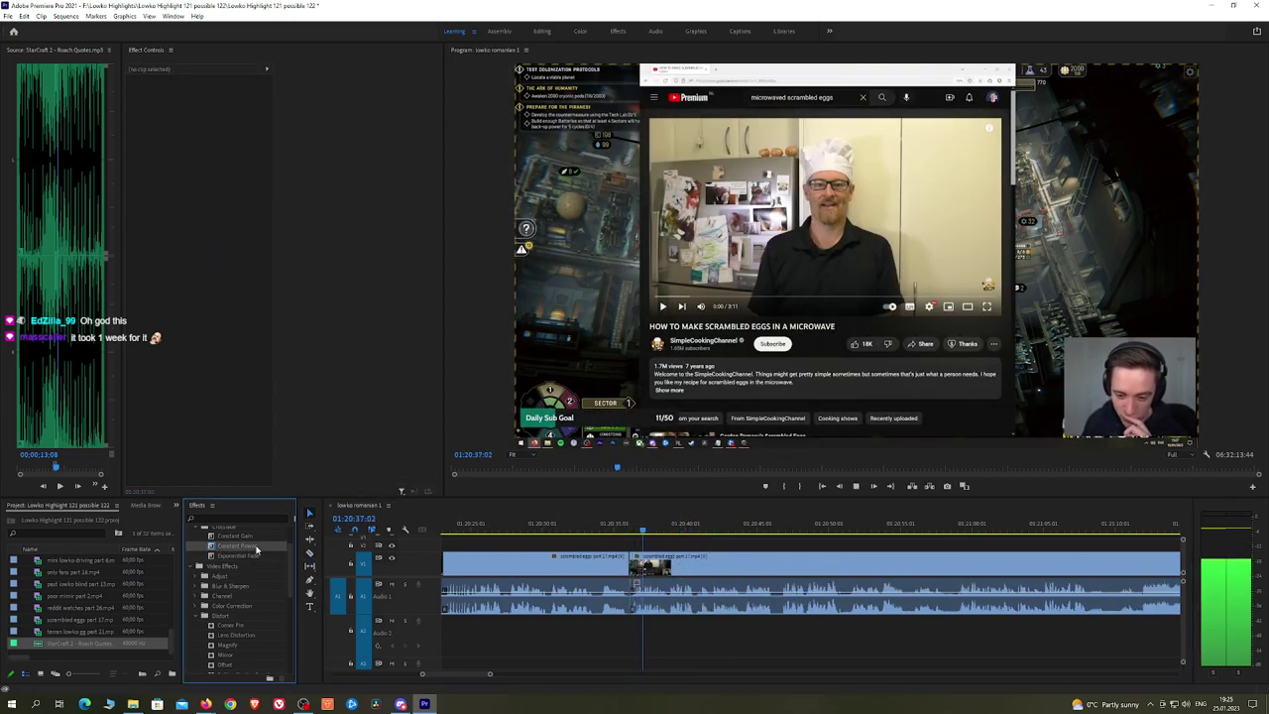
left_click_drag(601, 568, 631, 596)
key("h")
left_click_drag(861, 547, 780, 547)
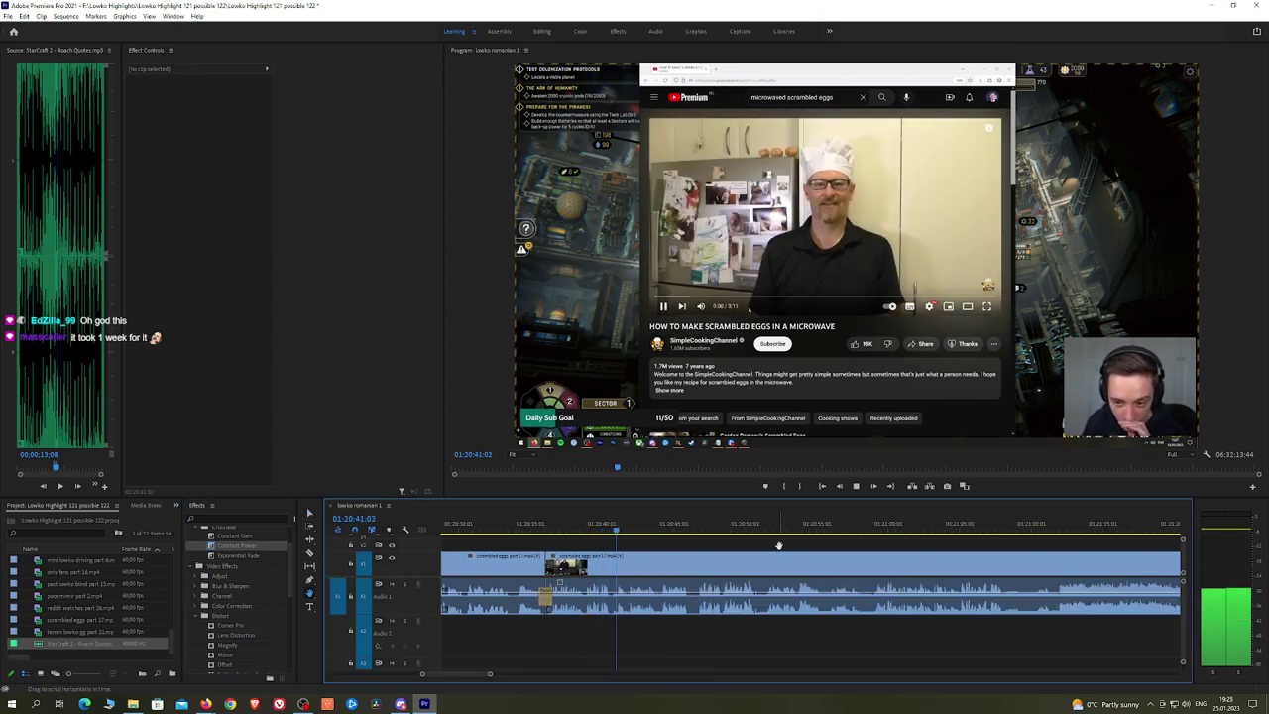
Step: Move ahead to the cooking video, play it from about 01:21:12, and save the project
scroll(828, 544, "down", 1)
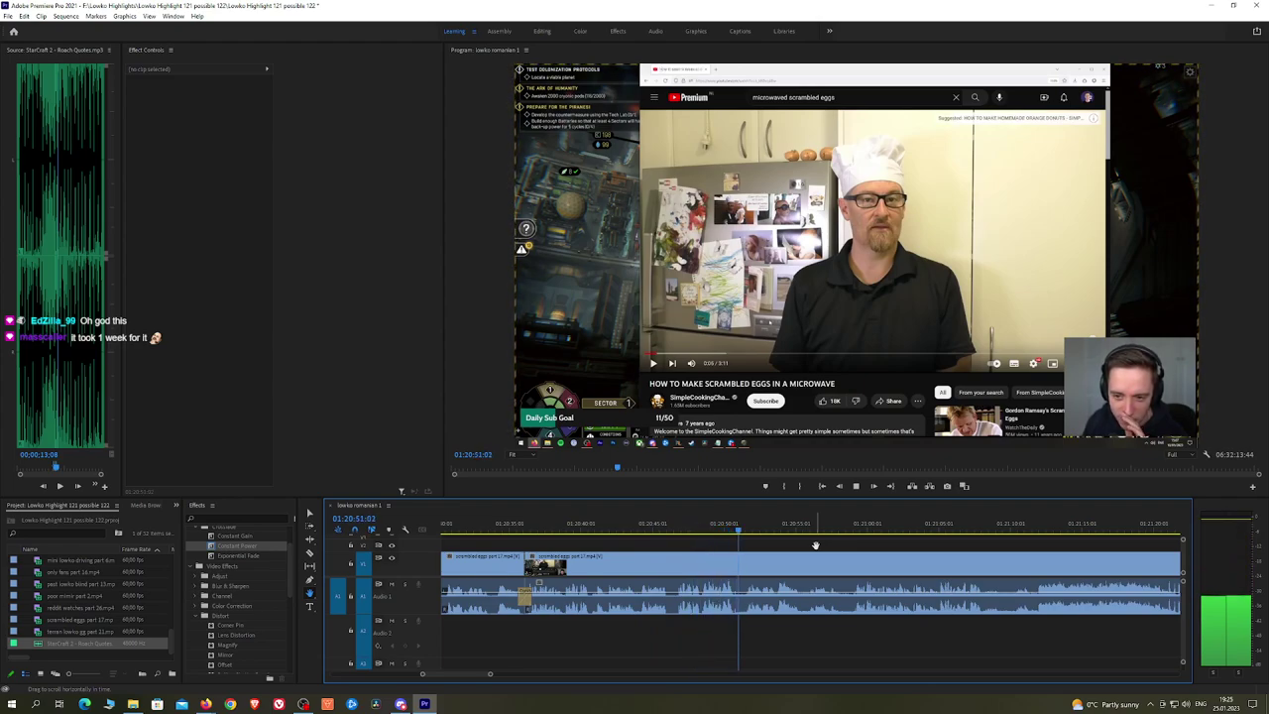
scroll(869, 547, "down", 2)
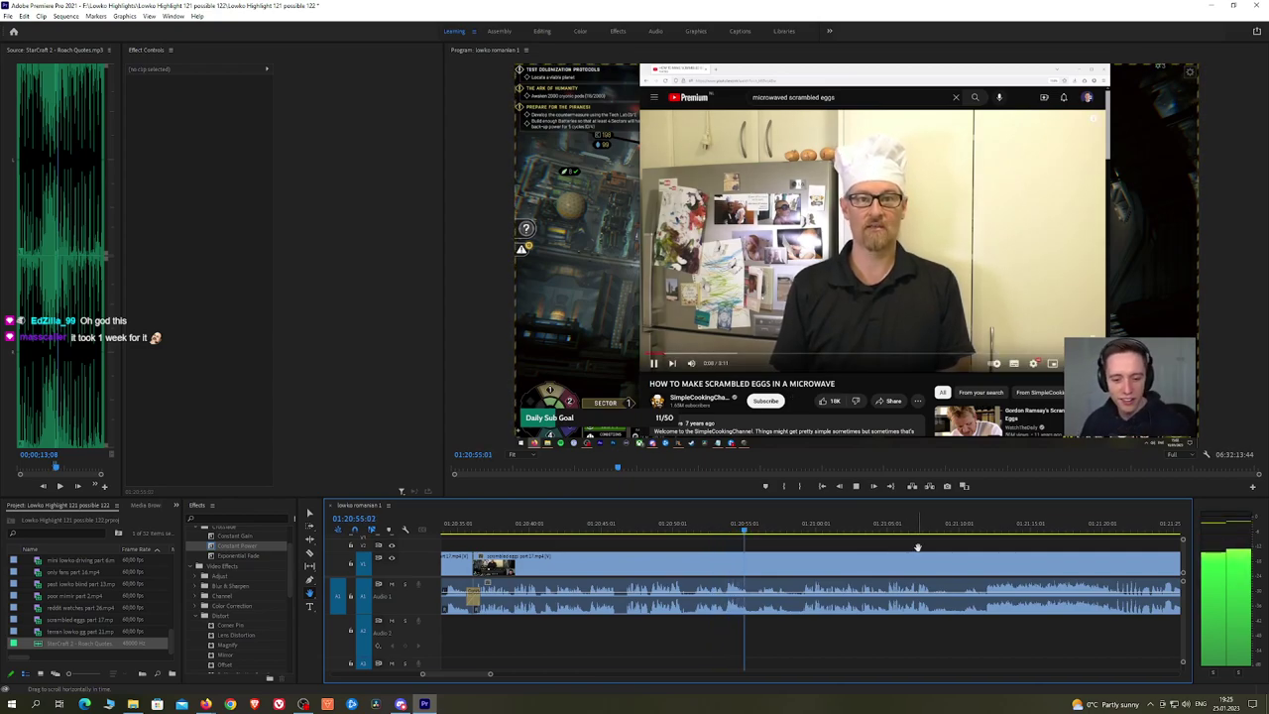
scroll(874, 542, "down", 3)
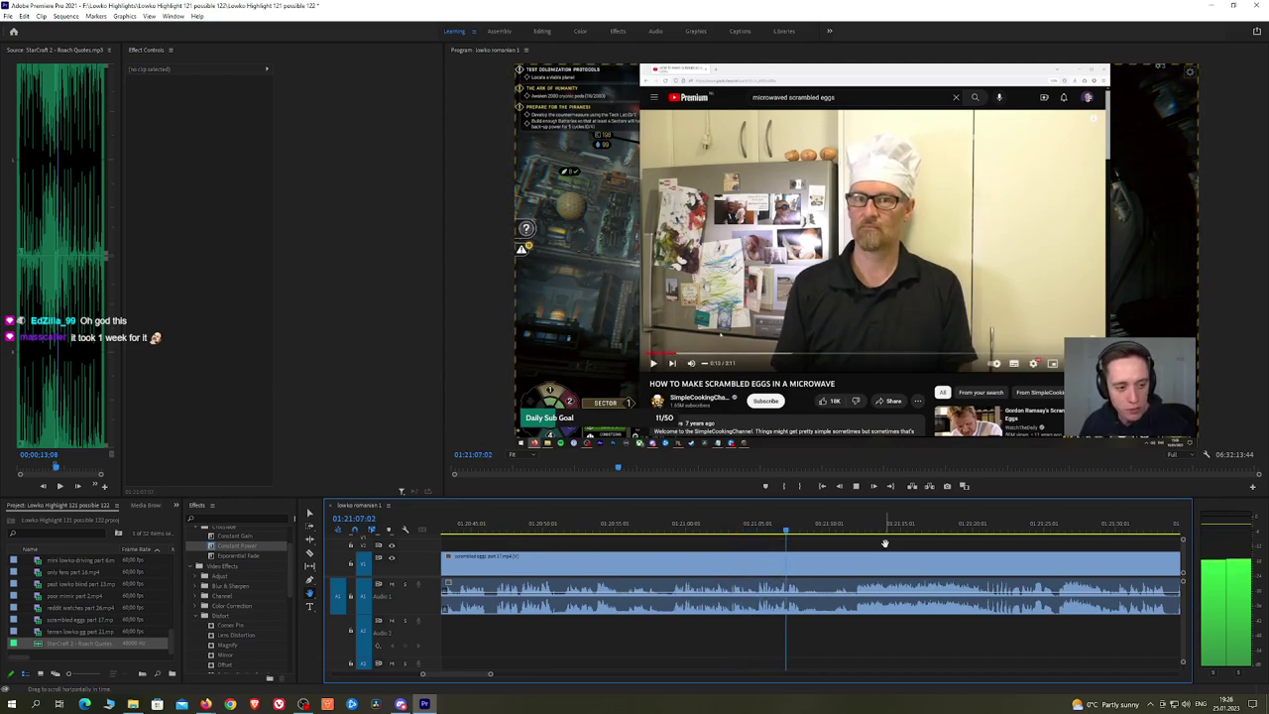
left_click_drag(953, 548, 830, 537)
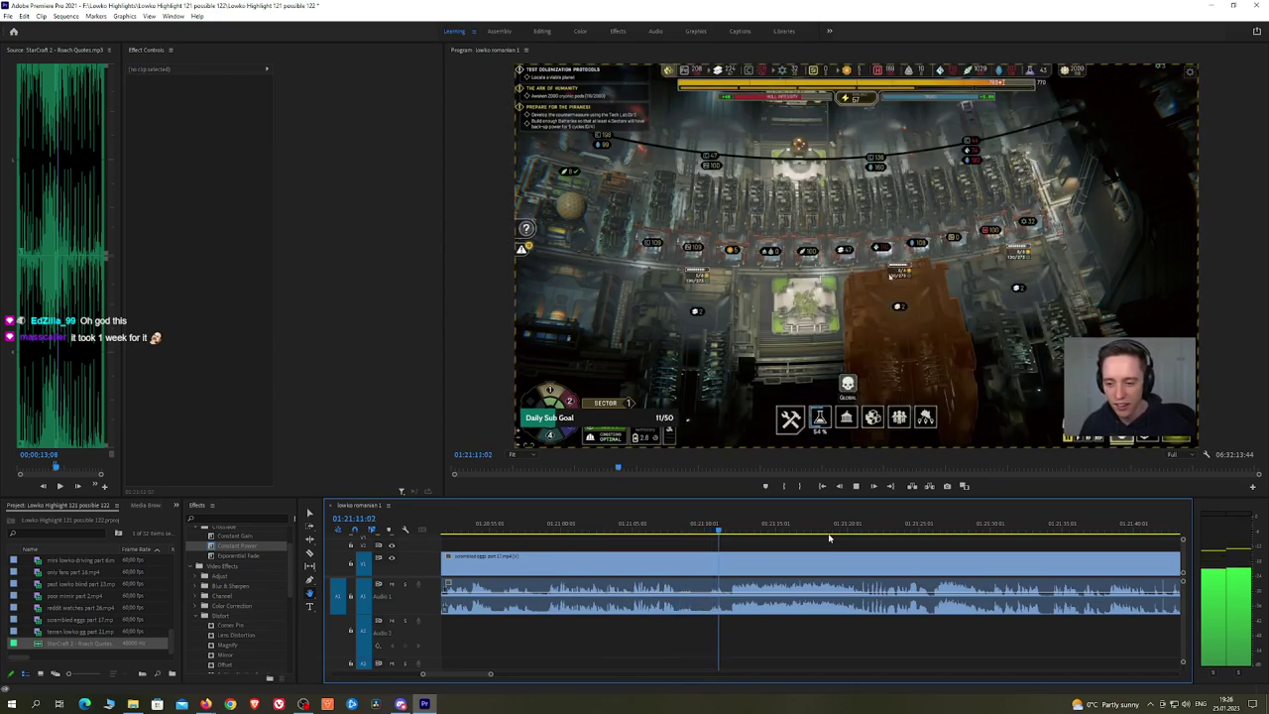
scroll(887, 538, "down", 2)
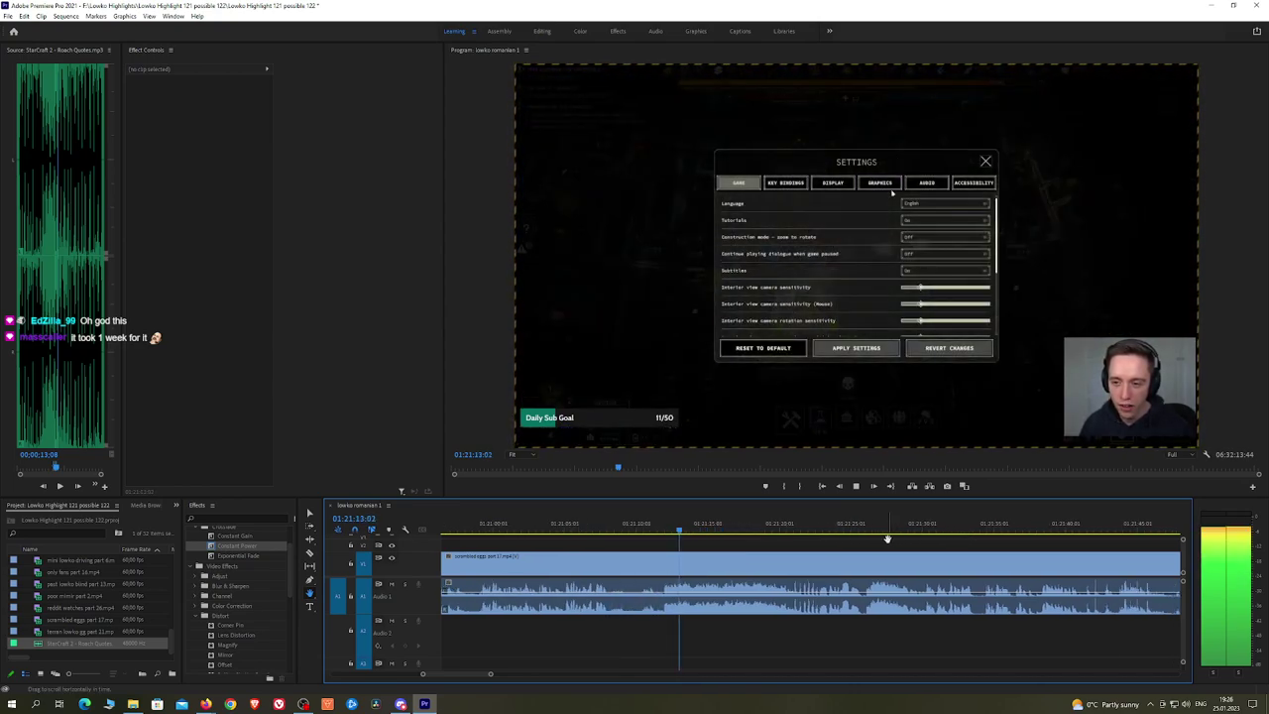
left_click_drag(704, 531, 789, 528)
key("space")
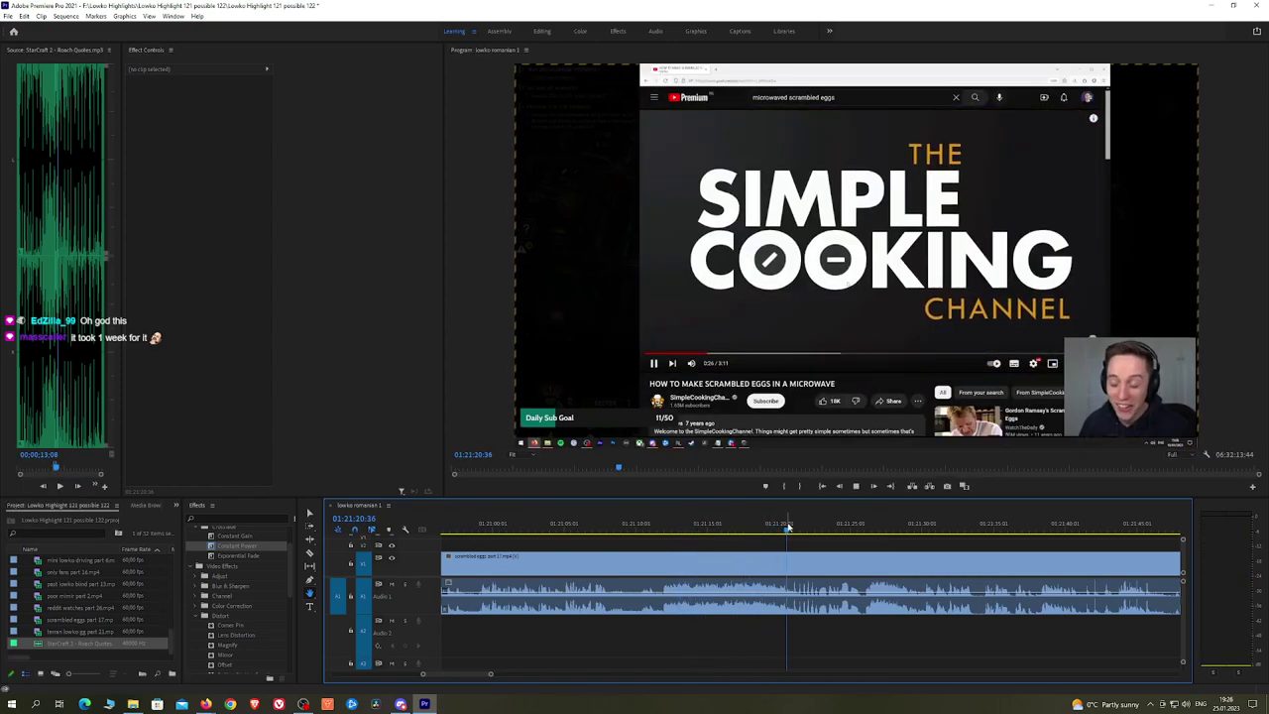
scroll(869, 547, "down", 3)
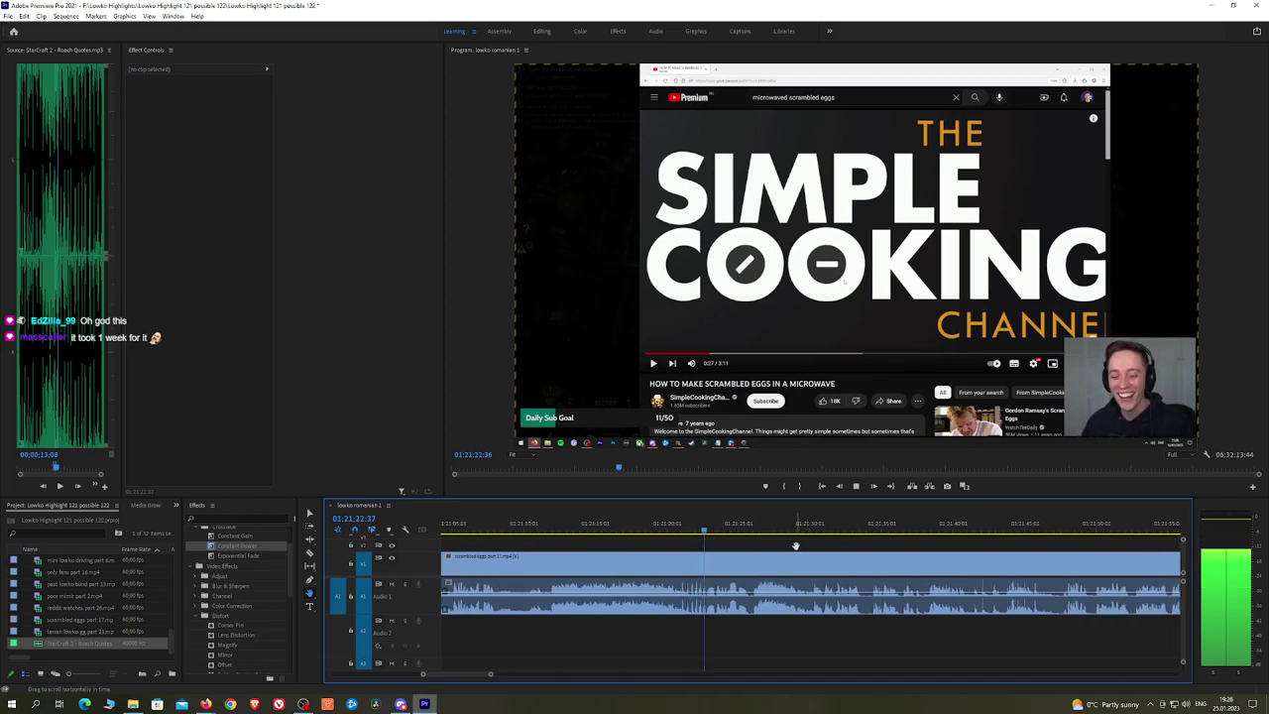
key("ctrl+s")
left_click(551, 527)
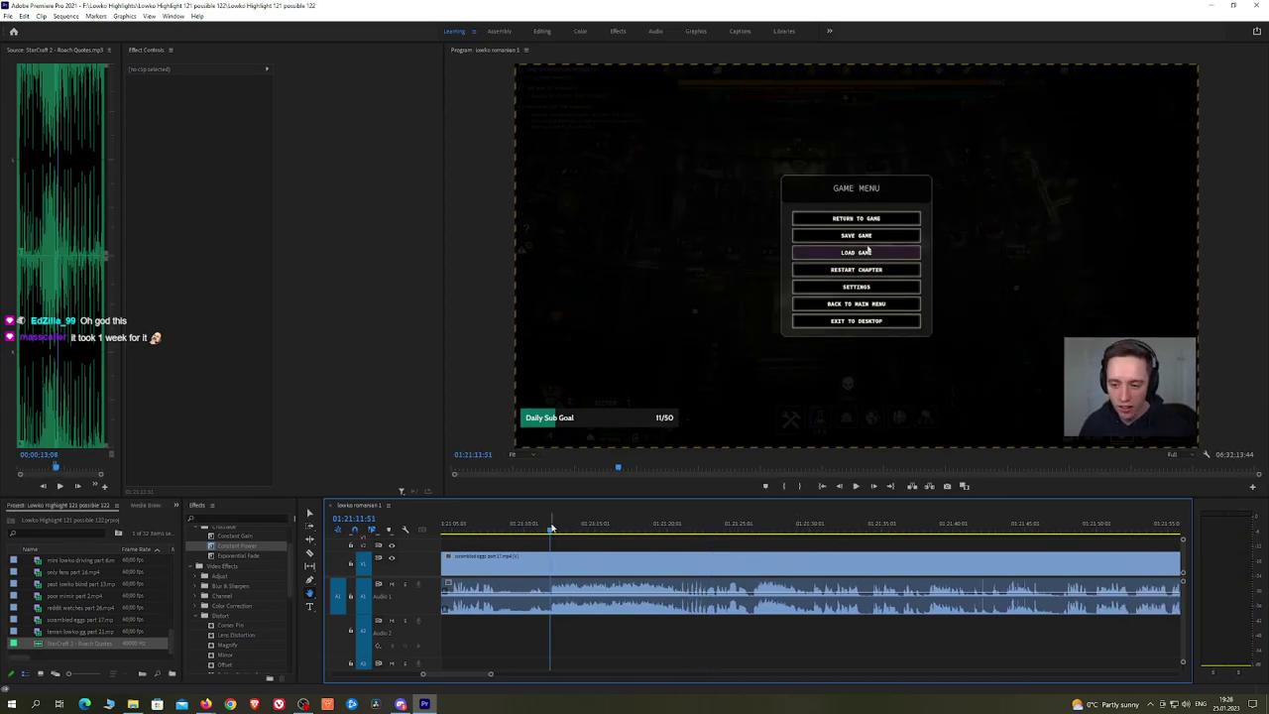
key("space")
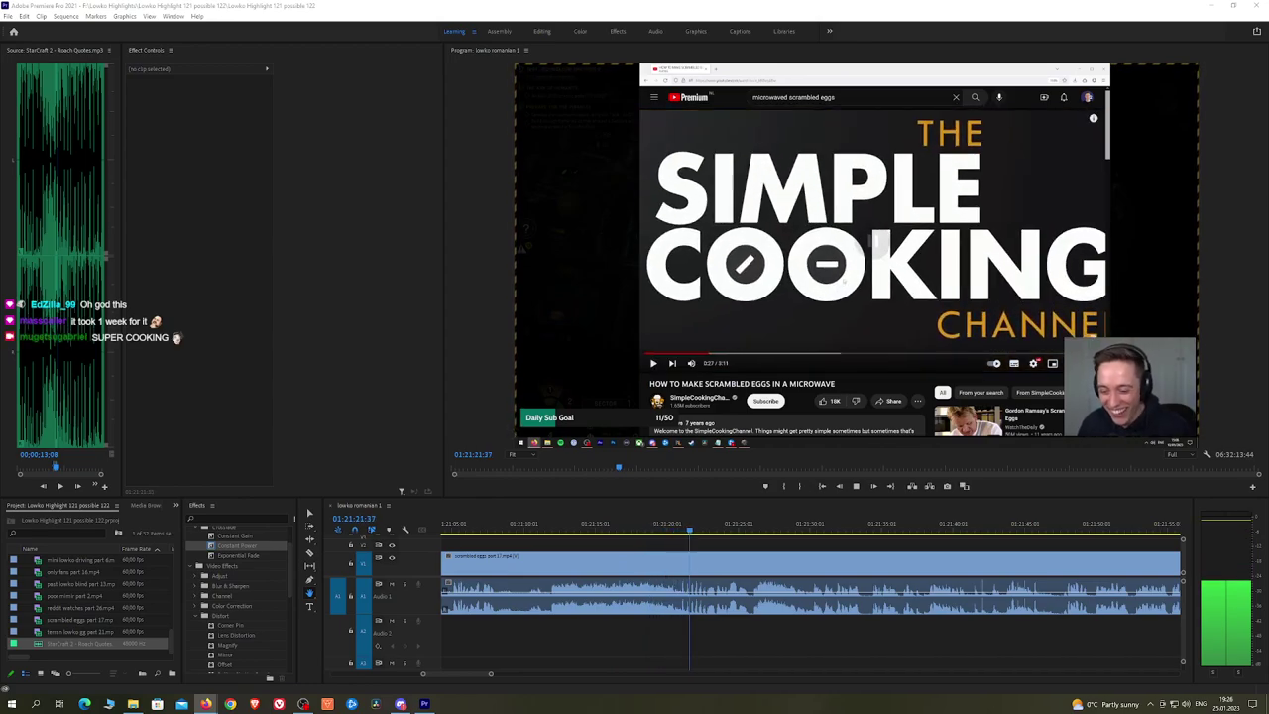
left_click(777, 544)
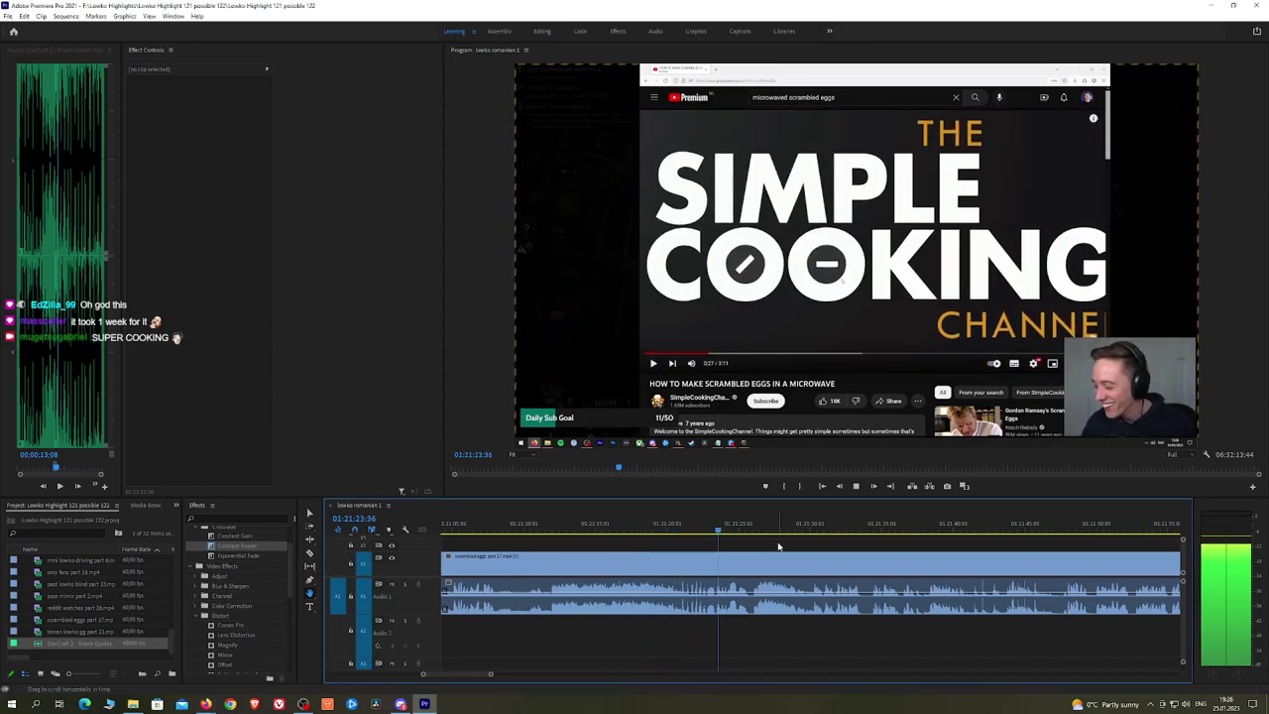
key("ctrl+s")
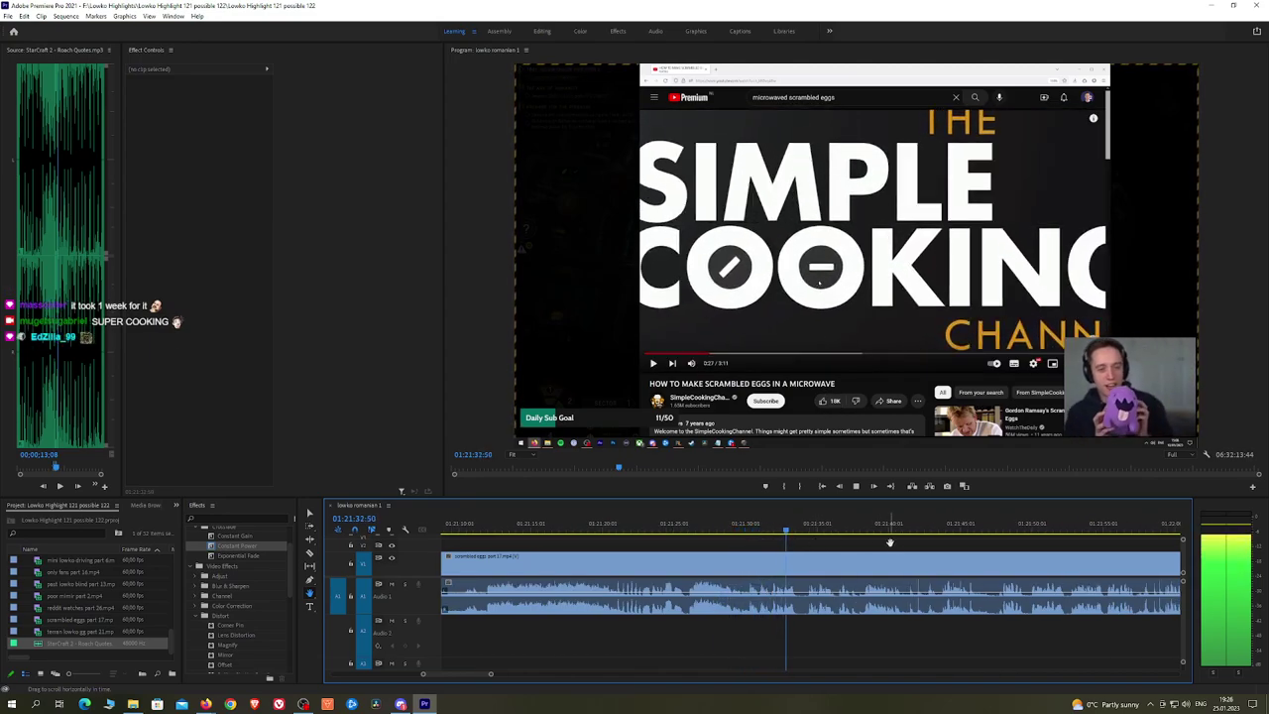
Step: Pan along the timeline through the scrambled eggs part 17 footage to about 01:22:42
left_click_drag(889, 542, 846, 545)
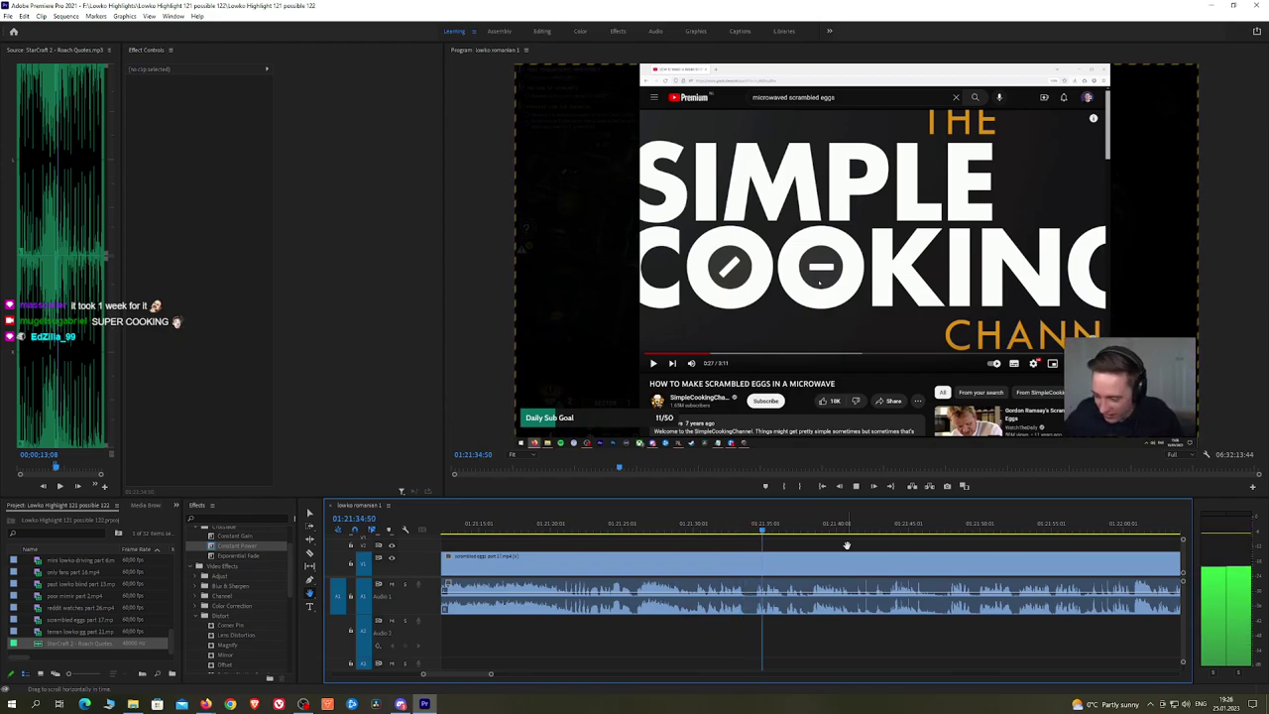
left_click_drag(894, 545, 841, 543)
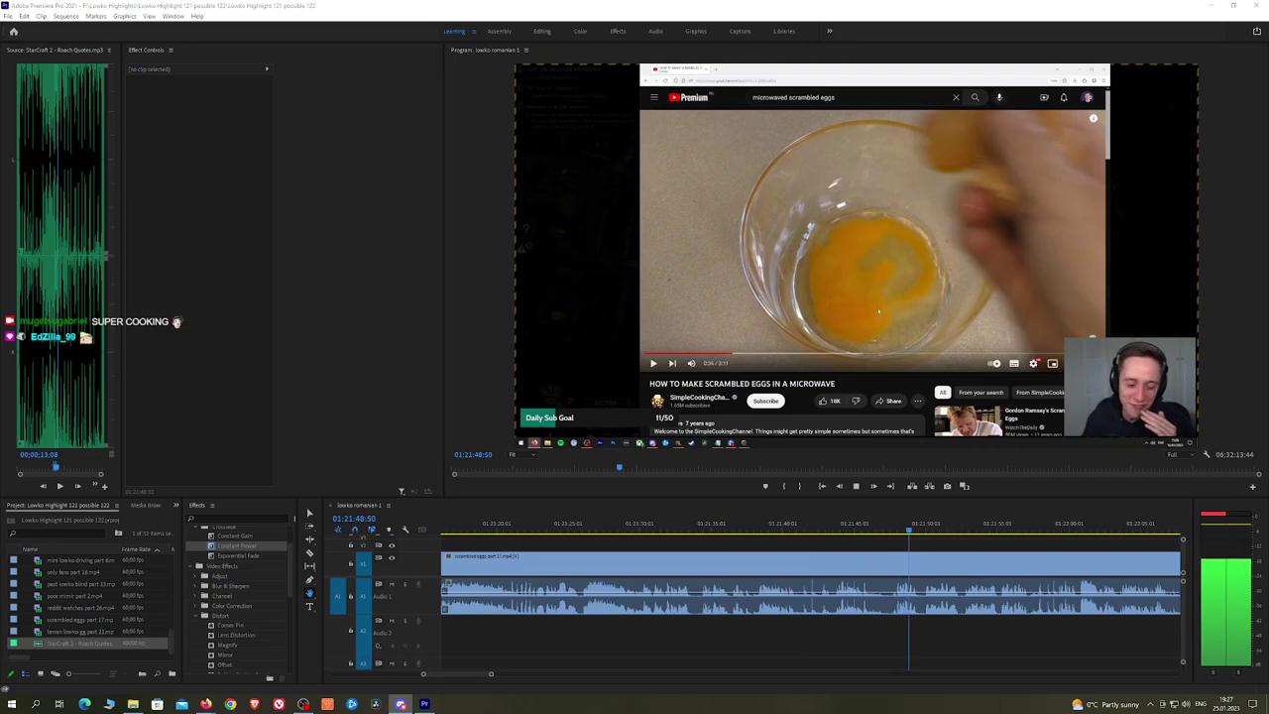
left_click_drag(1009, 538, 758, 540)
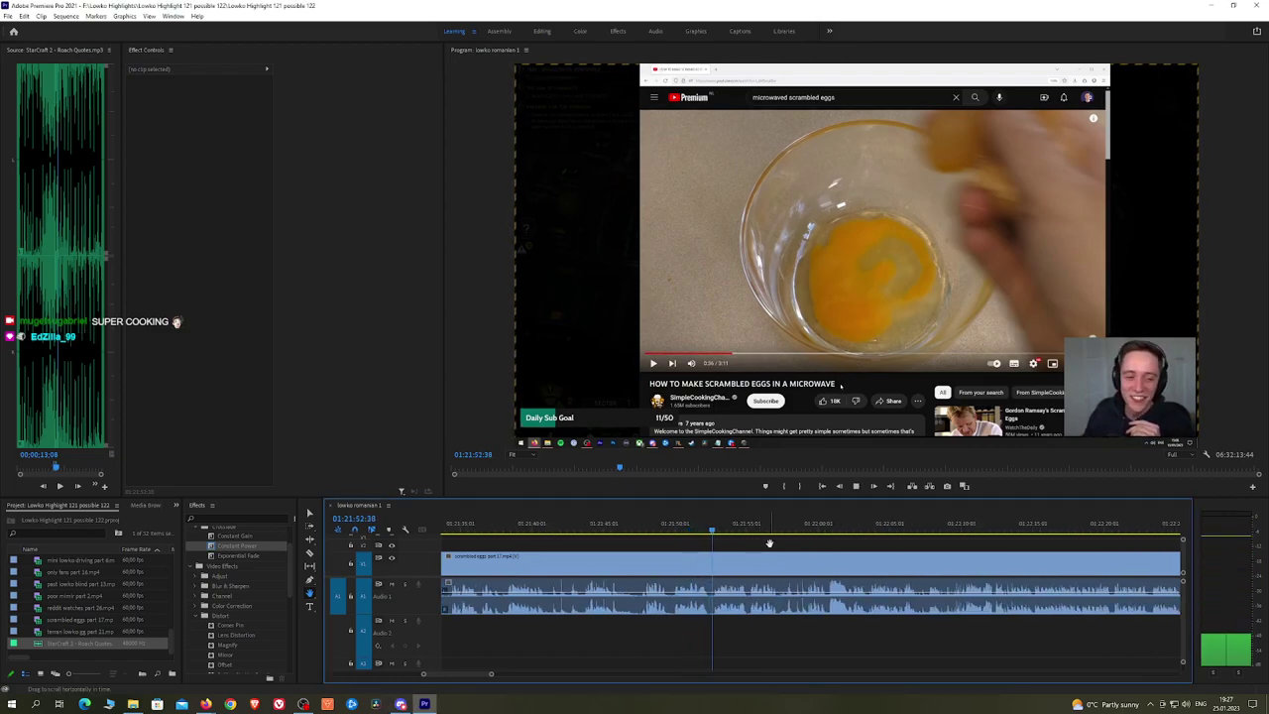
scroll(818, 544, "down", 1)
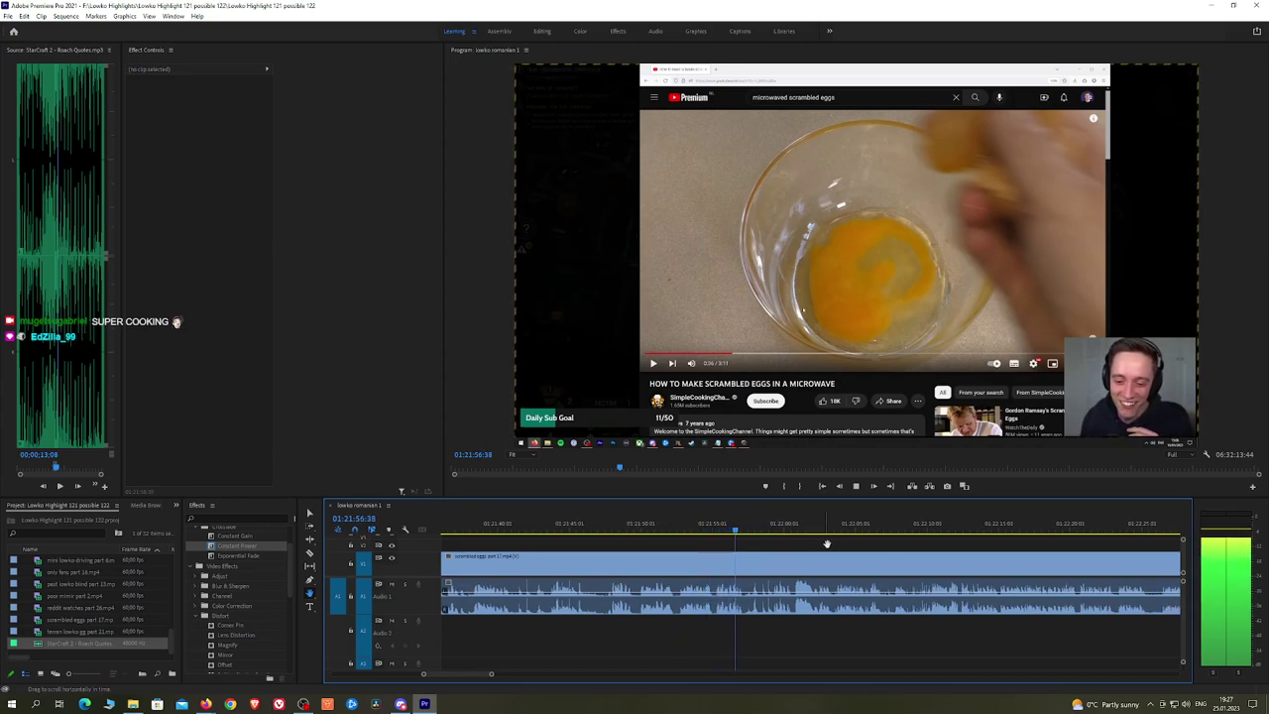
scroll(827, 543, "down", 1)
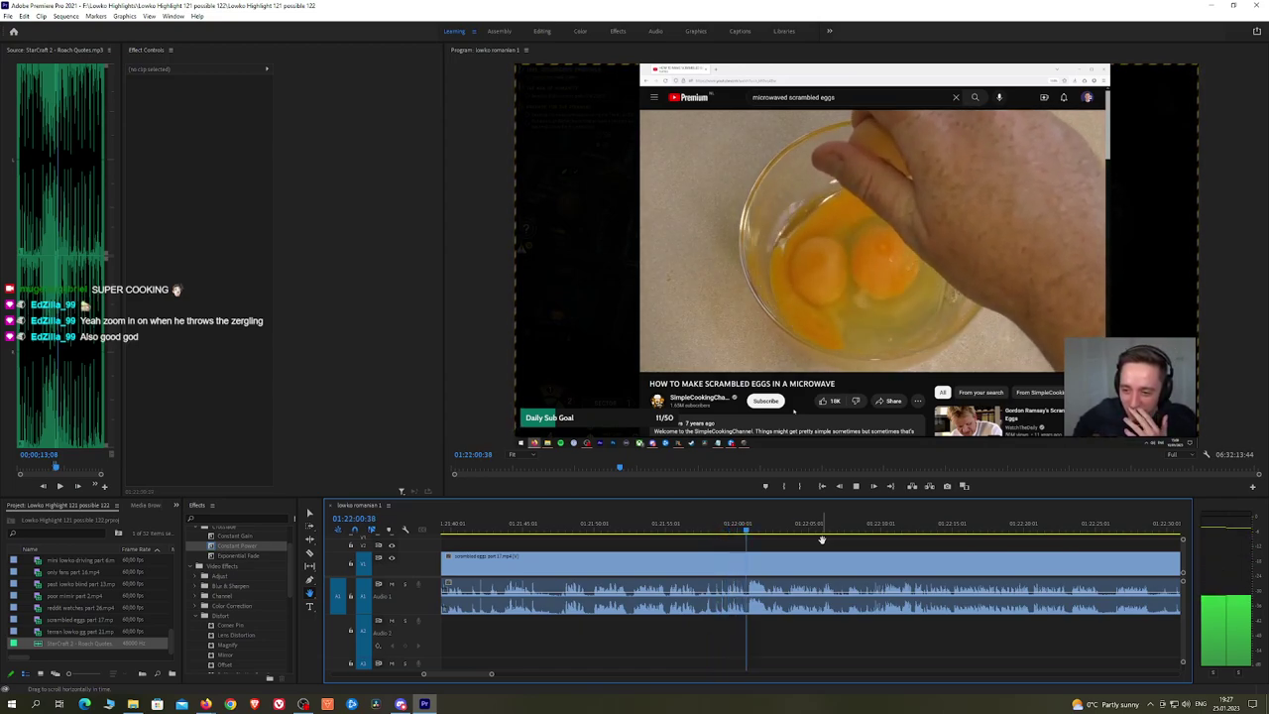
scroll(820, 541, "down", 1)
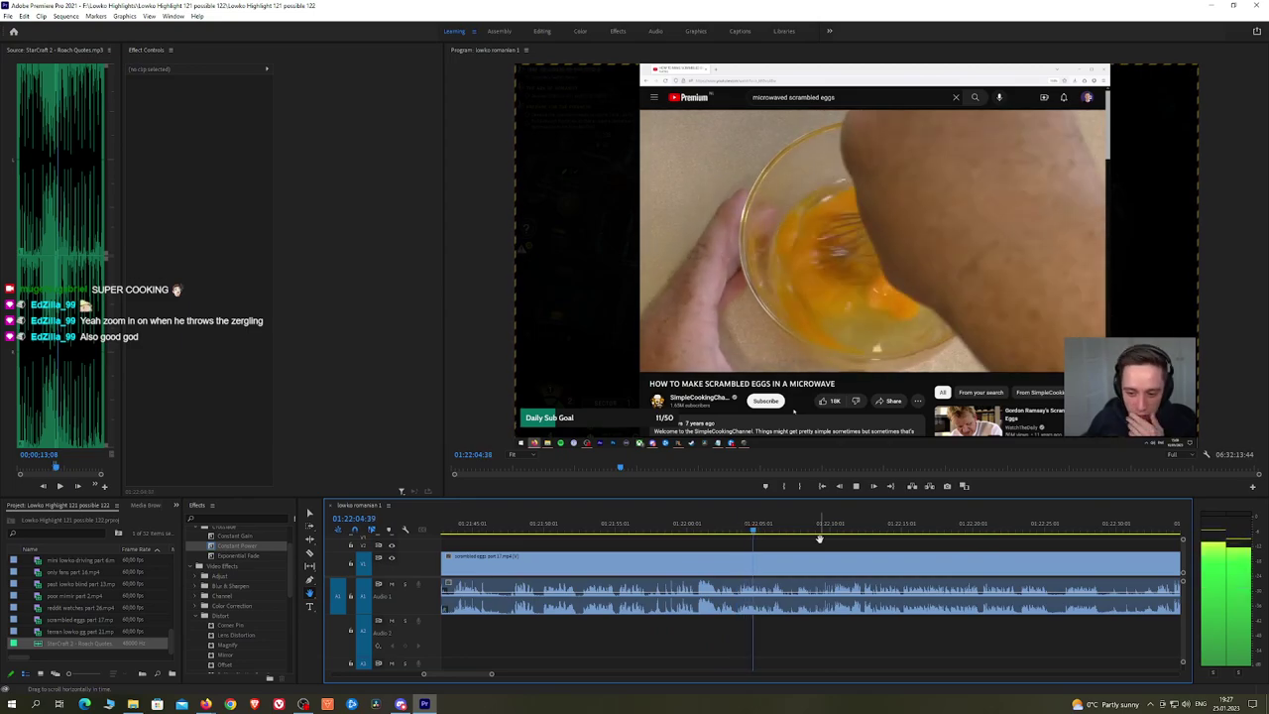
scroll(823, 539, "down", 1)
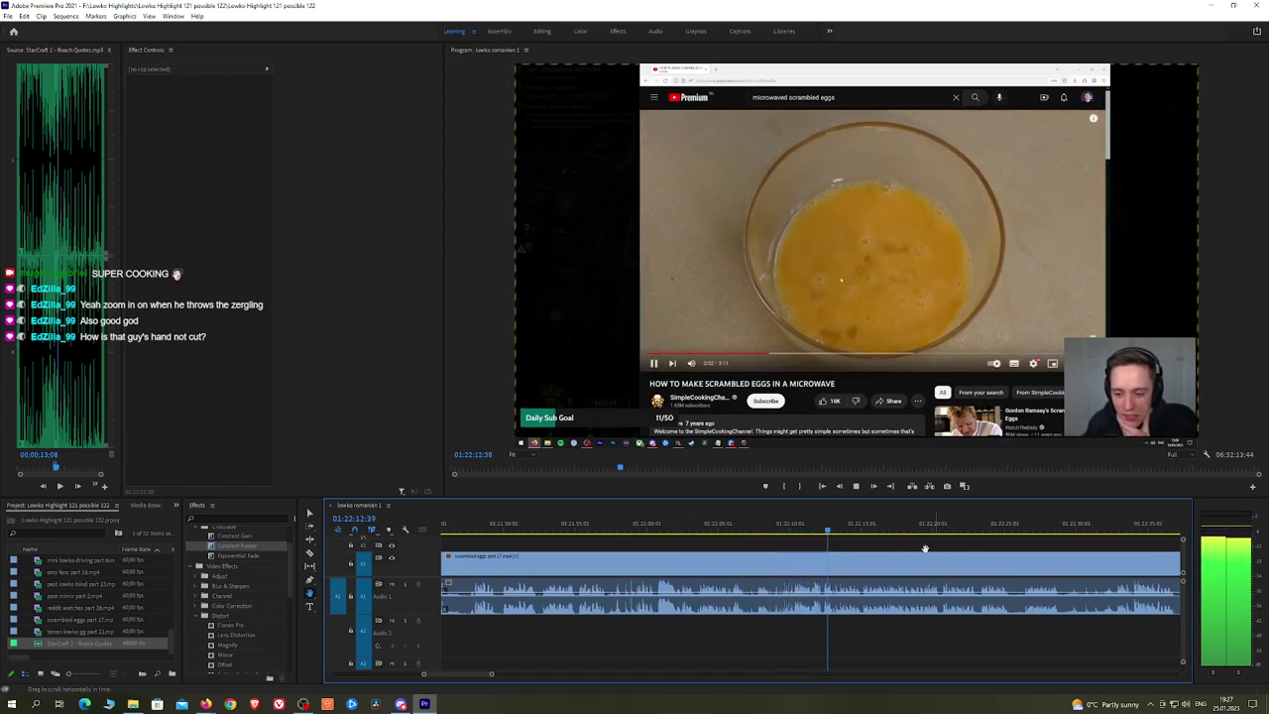
left_click_drag(925, 548, 845, 549)
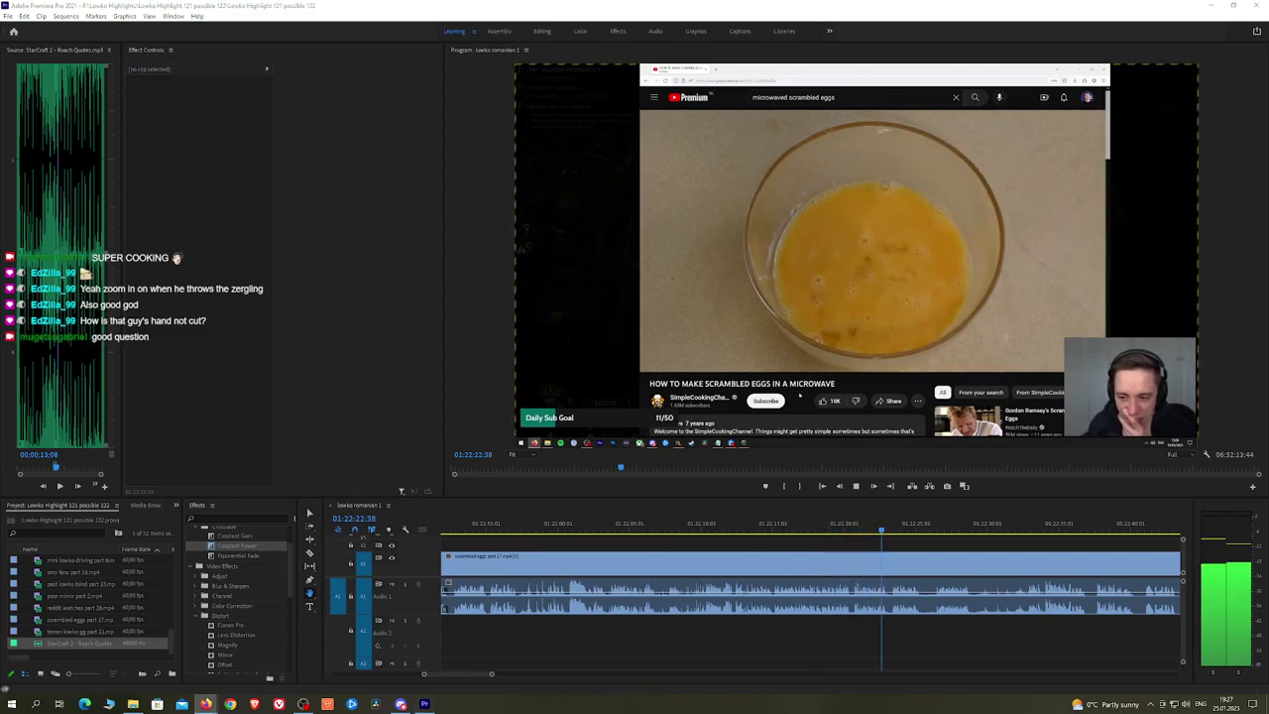
scroll(927, 539, "down", 1)
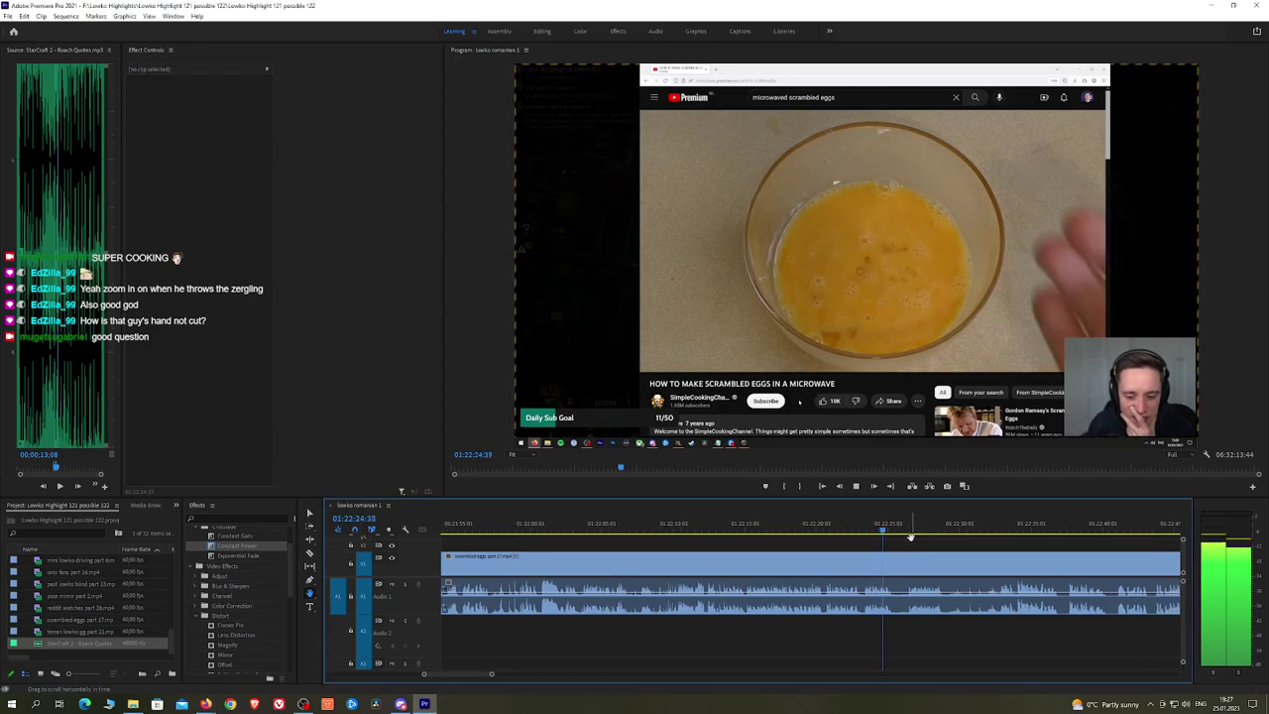
key("alt+Tab")
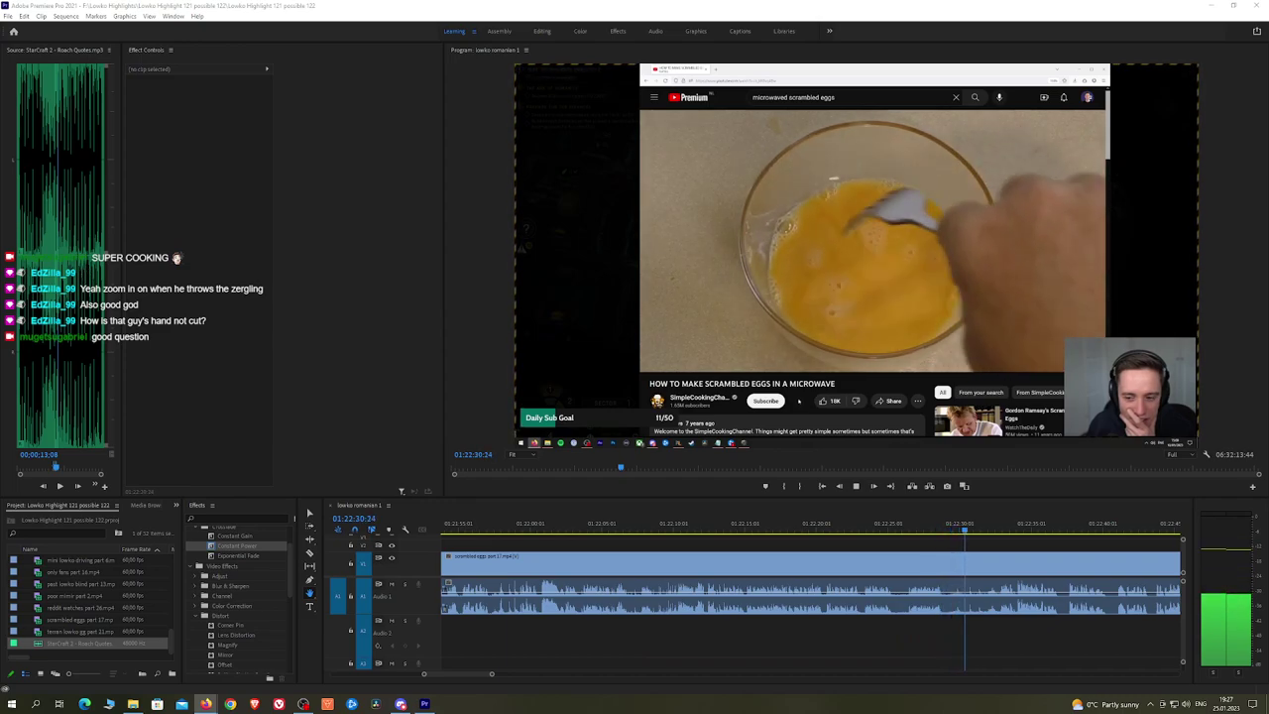
left_click_drag(1036, 550, 818, 548)
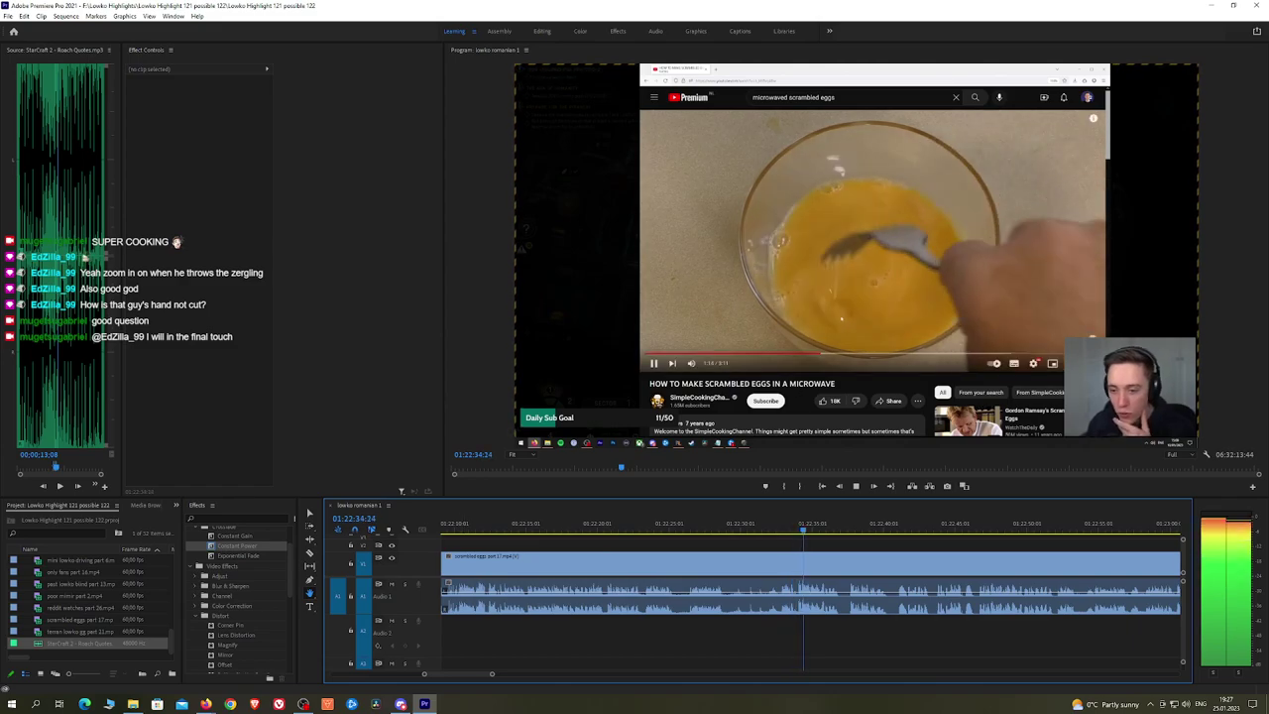
scroll(893, 542, "down", 3)
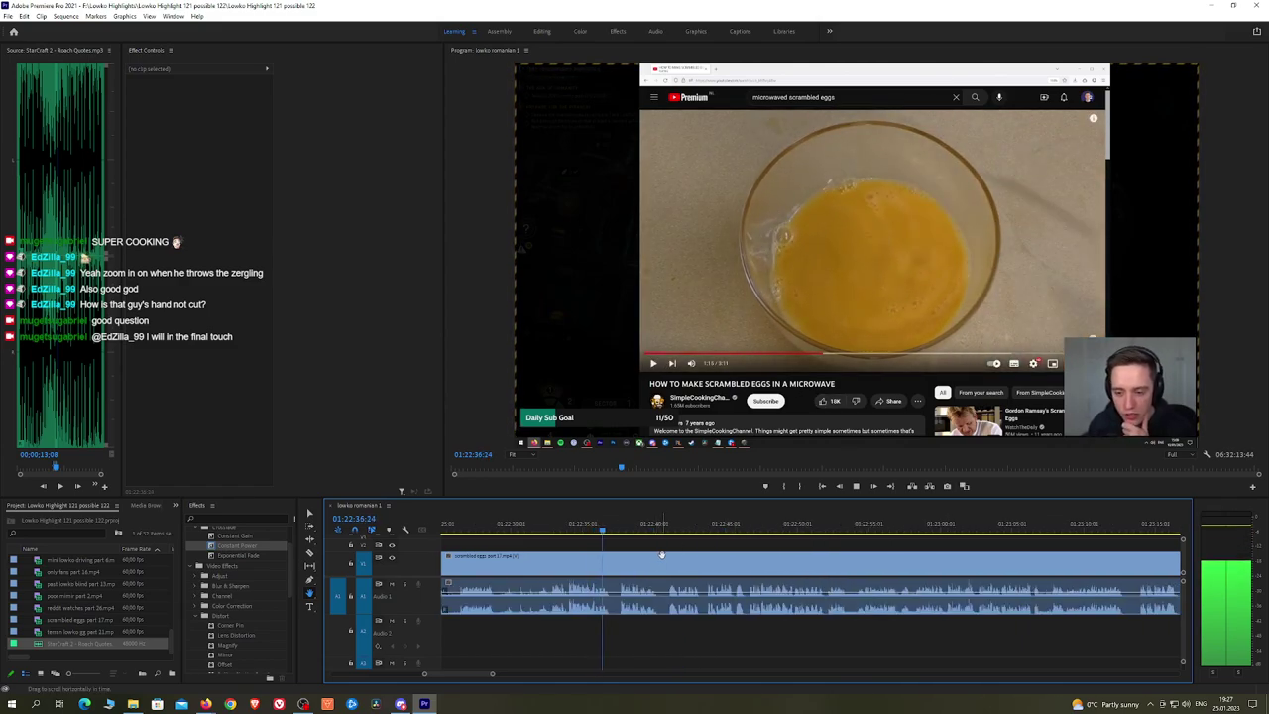
mouse_move(711, 545)
left_mouse_down()
mouse_move(688, 545)
mouse_move(728, 539)
left_mouse_up()
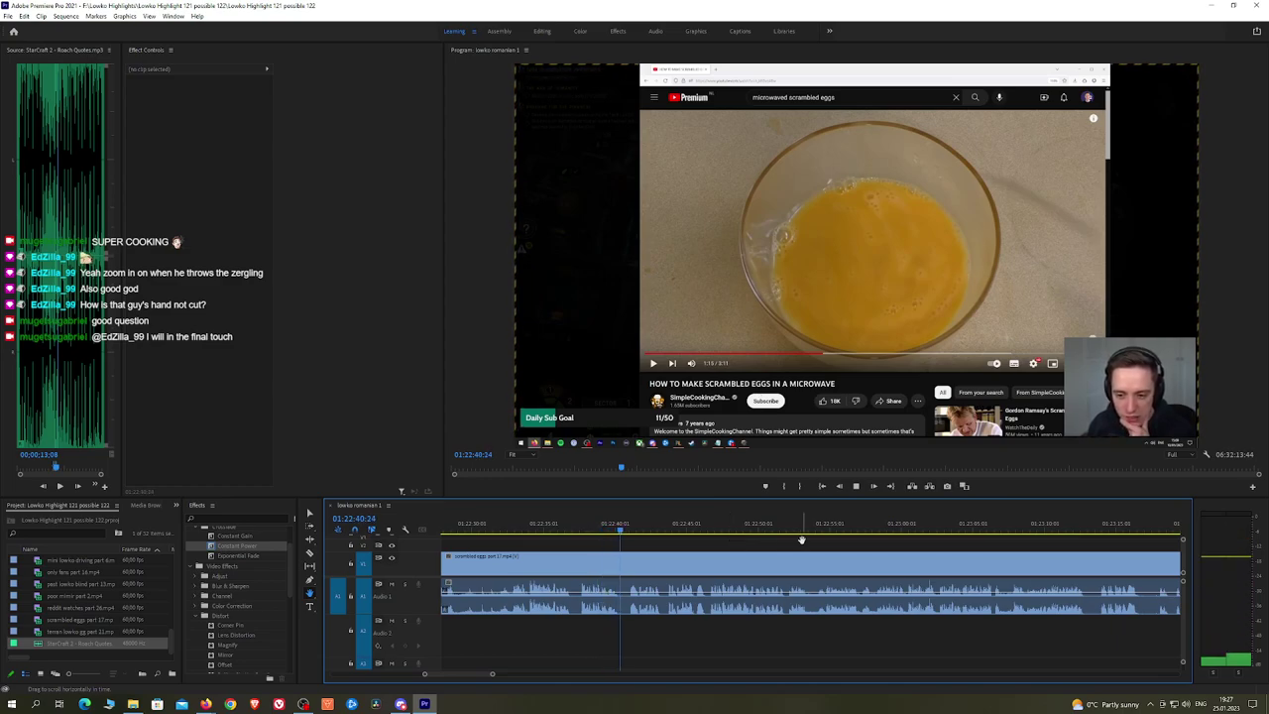
scroll(754, 541, "down", 1)
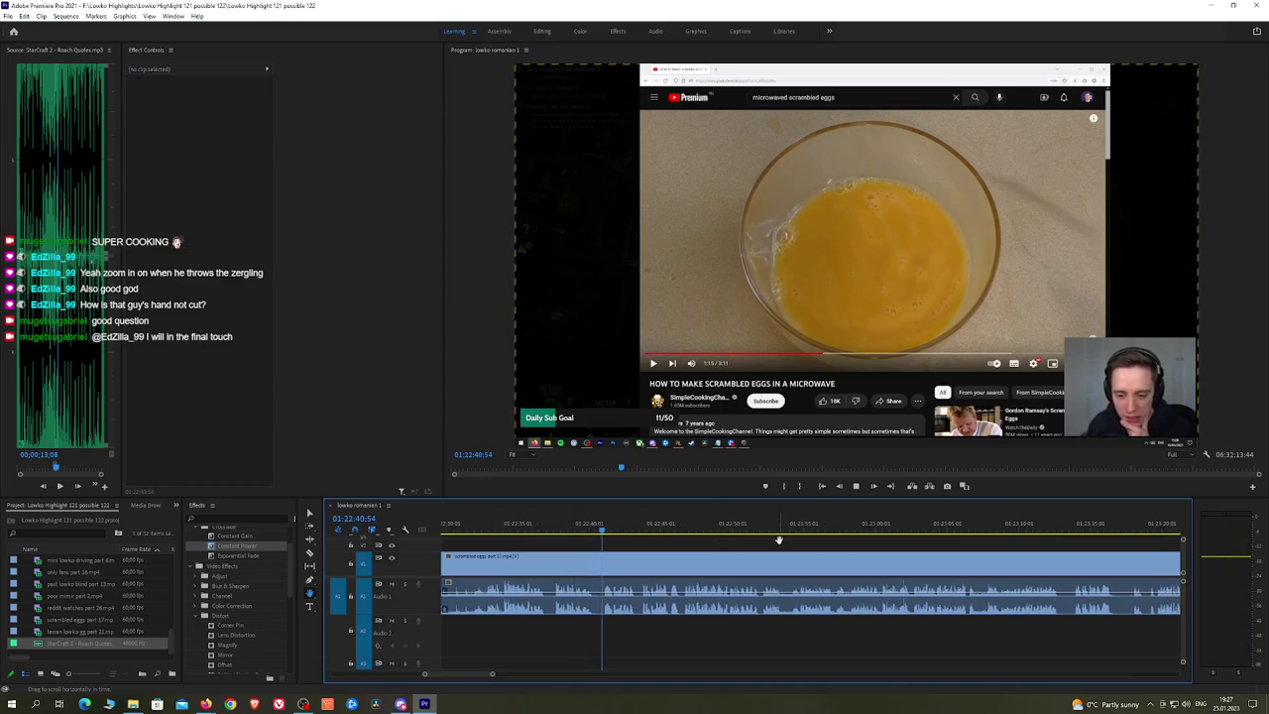
Step: Split the scrambled eggs clip and ripple-delete three short dull pieces
left_click(598, 571)
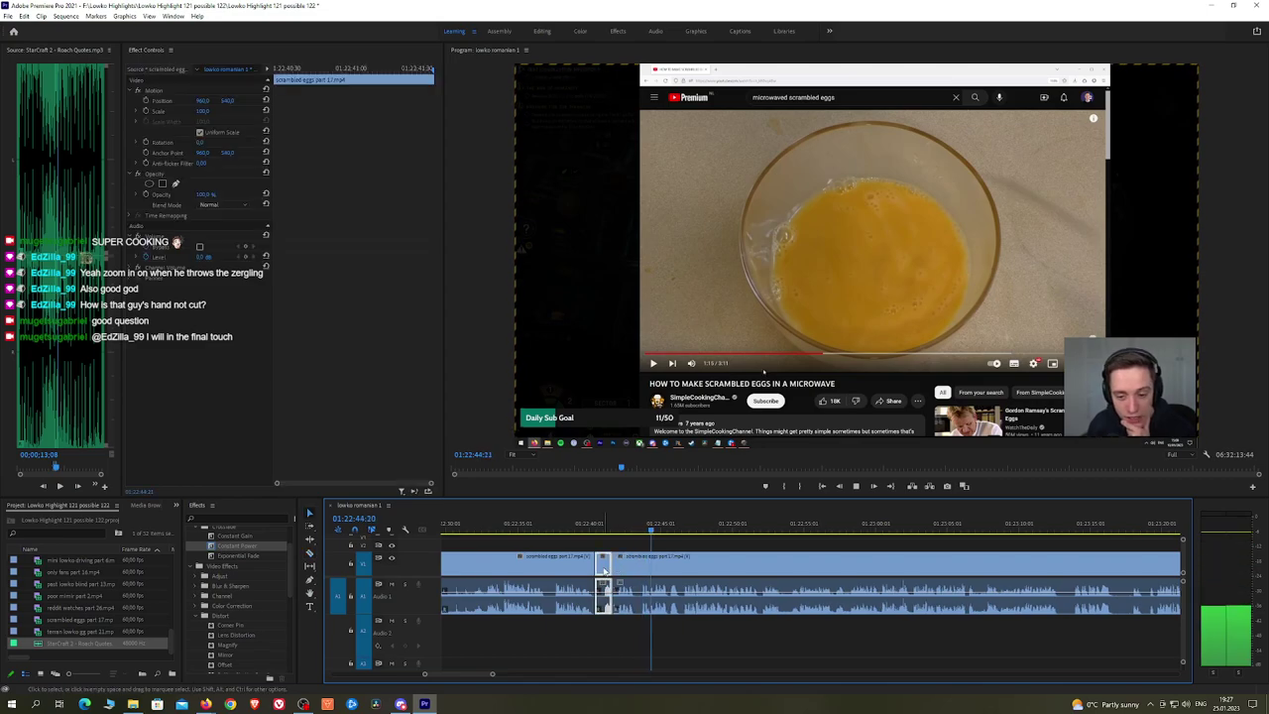
key("shift+Delete")
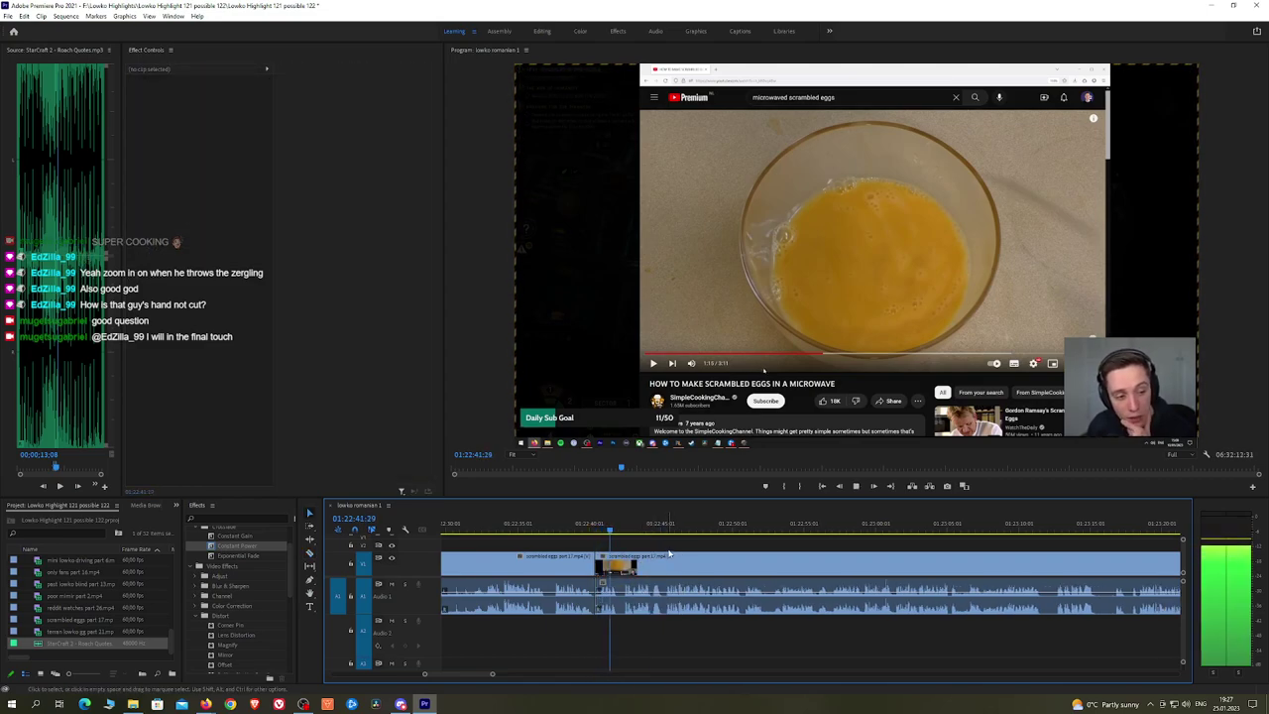
scroll(679, 551, "down", 3)
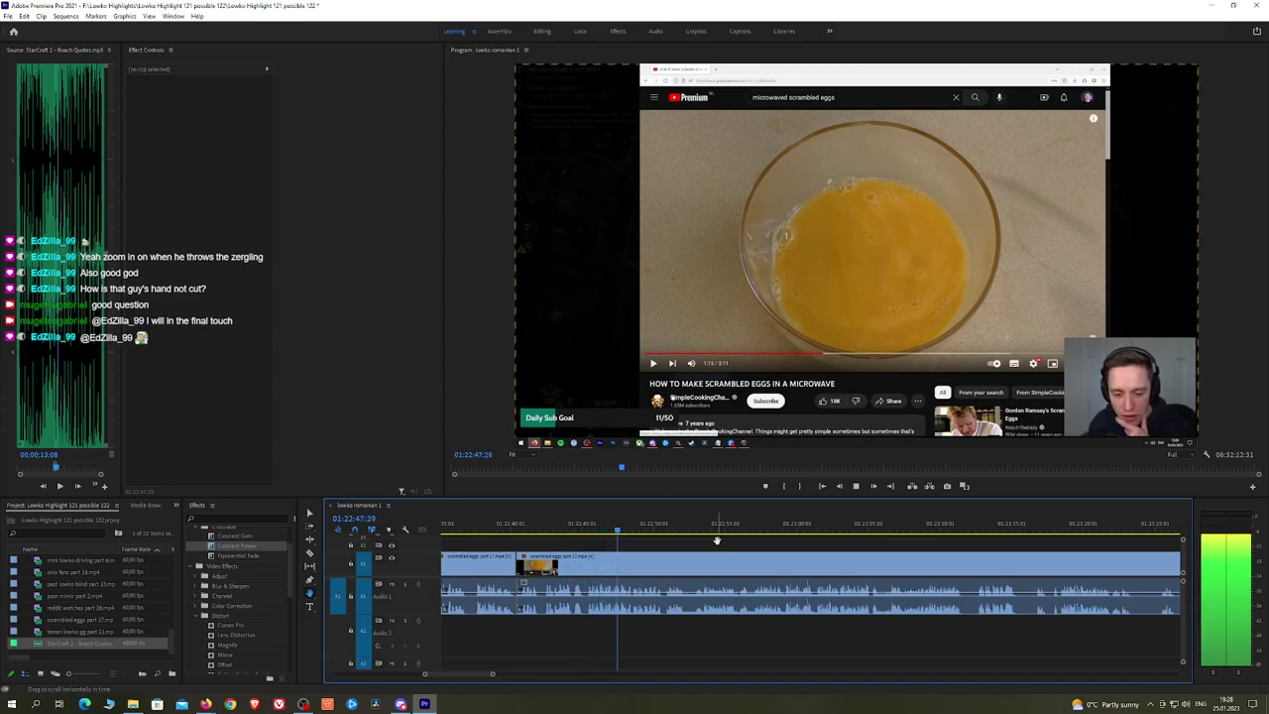
scroll(729, 540, "down", 2)
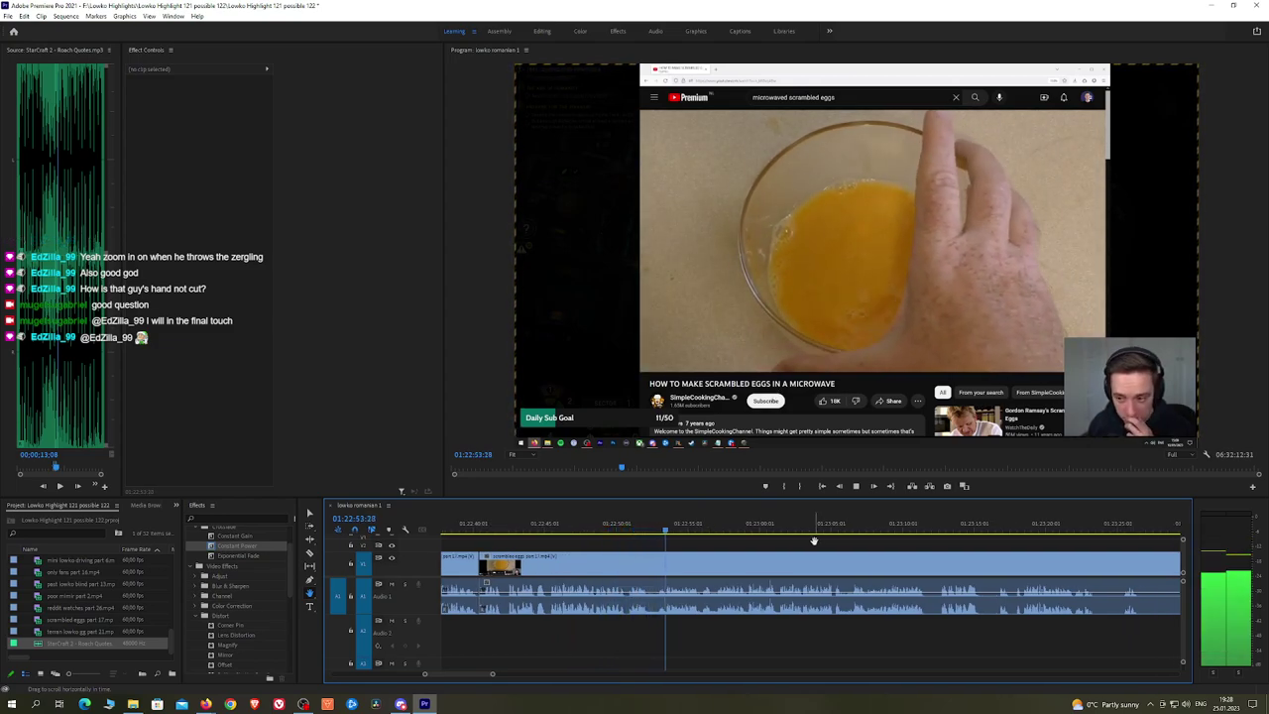
scroll(878, 547, "down", 1)
scroll(877, 546, "down", 2)
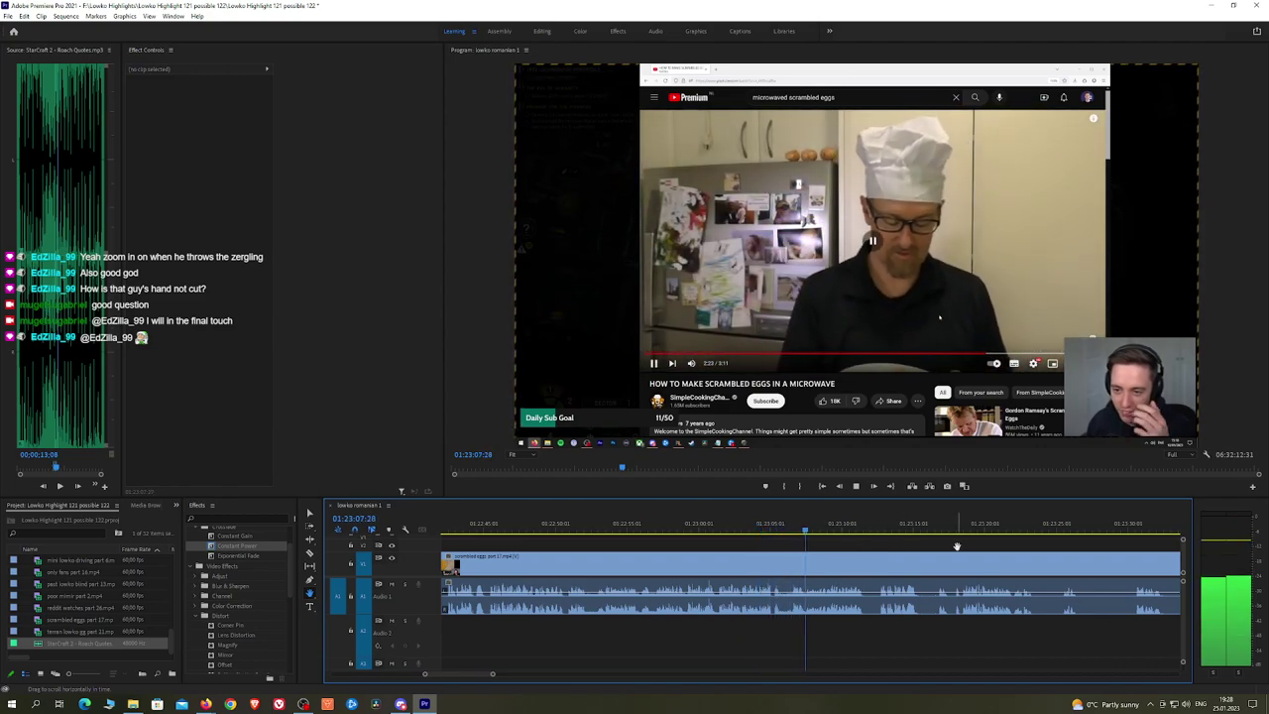
left_click_drag(957, 546, 871, 544)
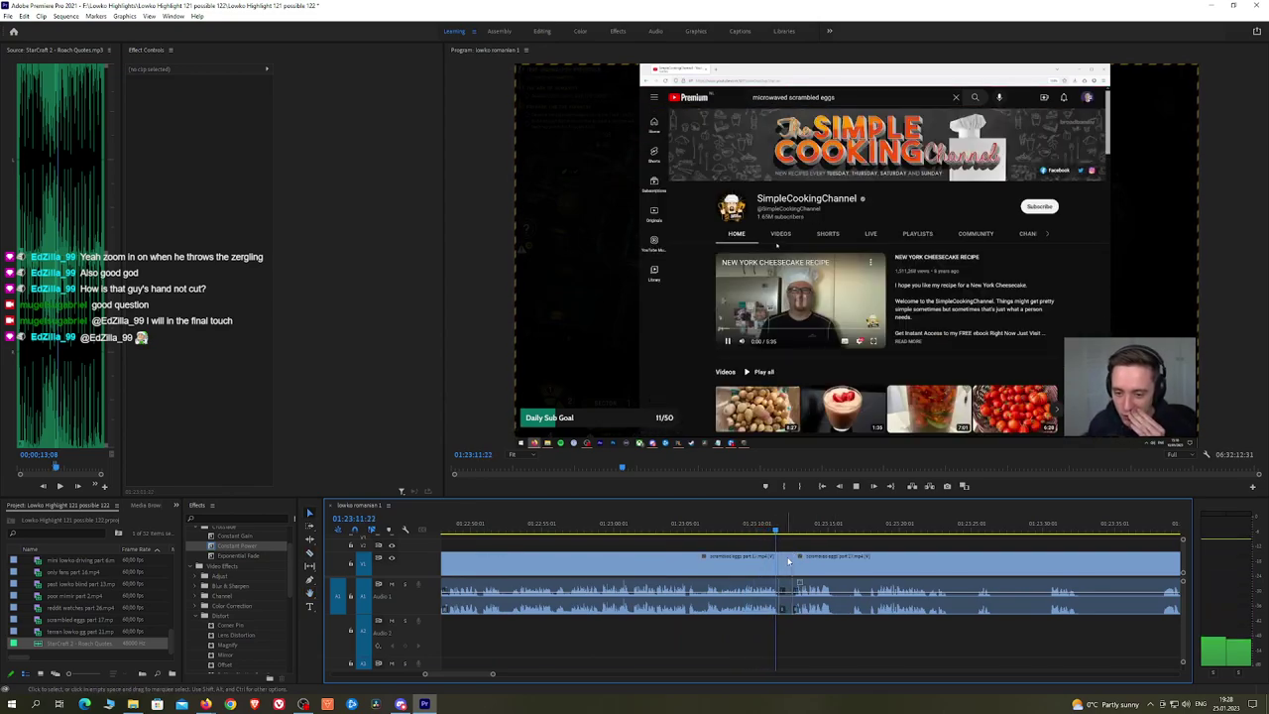
left_click(785, 558)
key("shift+Delete")
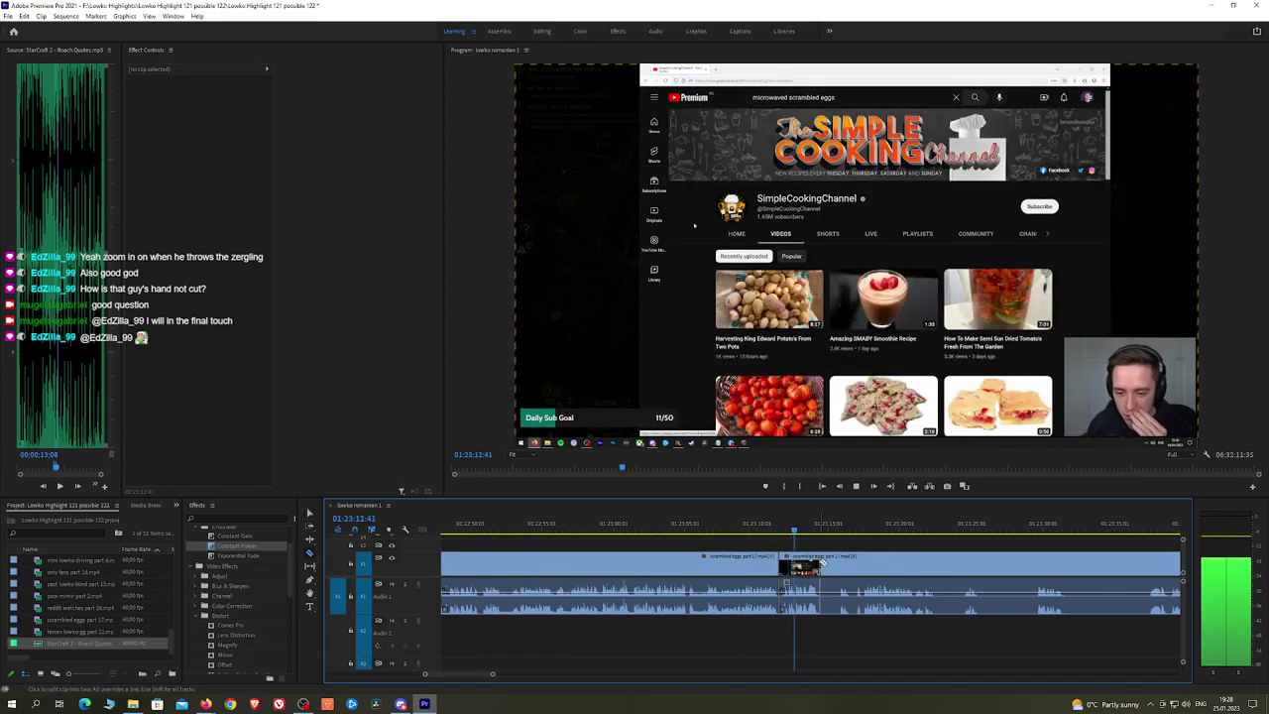
left_click(829, 562)
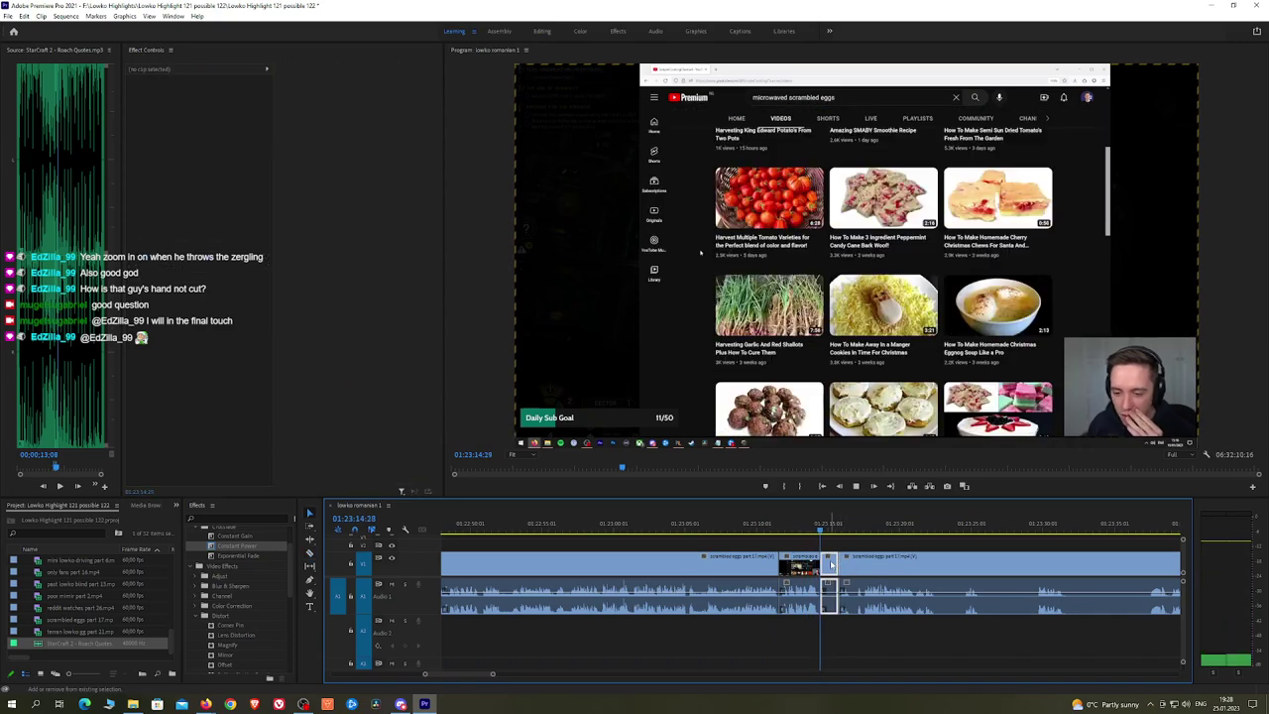
key("shift+Delete")
Step: Razor another unwanted stretch at both ends and ripple-delete the middle piece
key("h")
left_click_drag(914, 546, 728, 547)
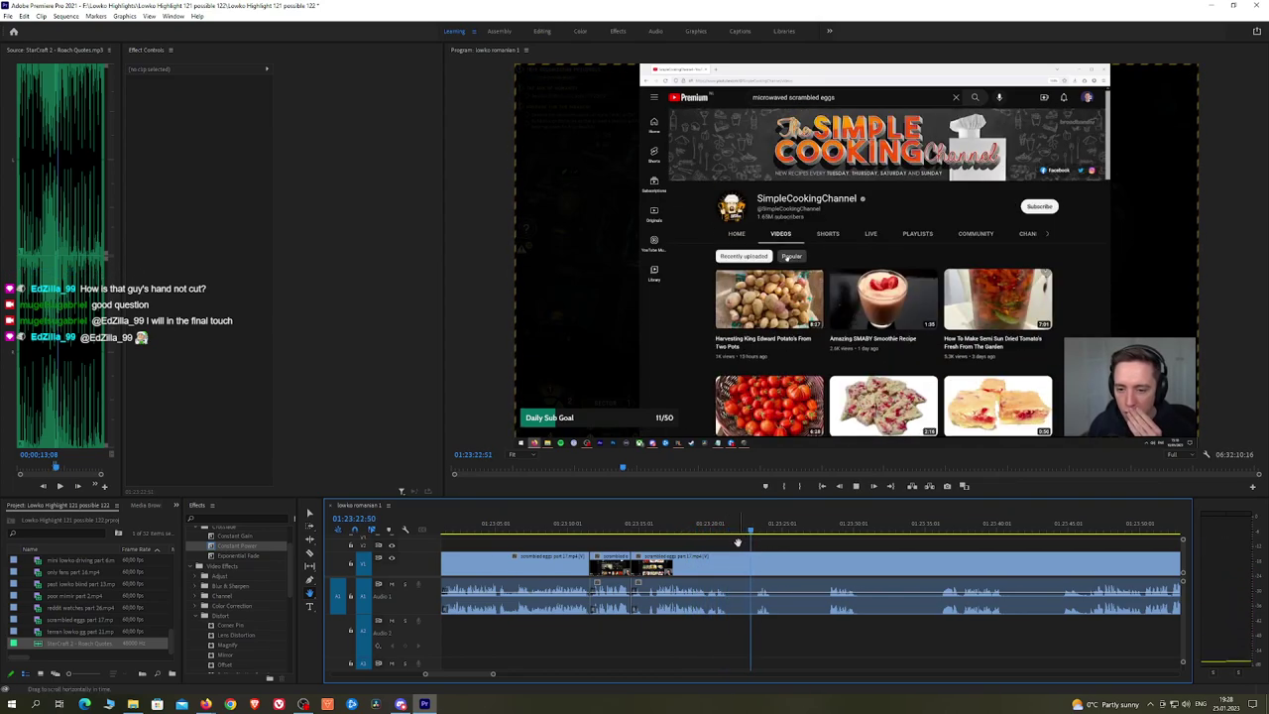
key("c")
left_click(730, 561)
left_click(755, 562)
key("v")
left_click(749, 563)
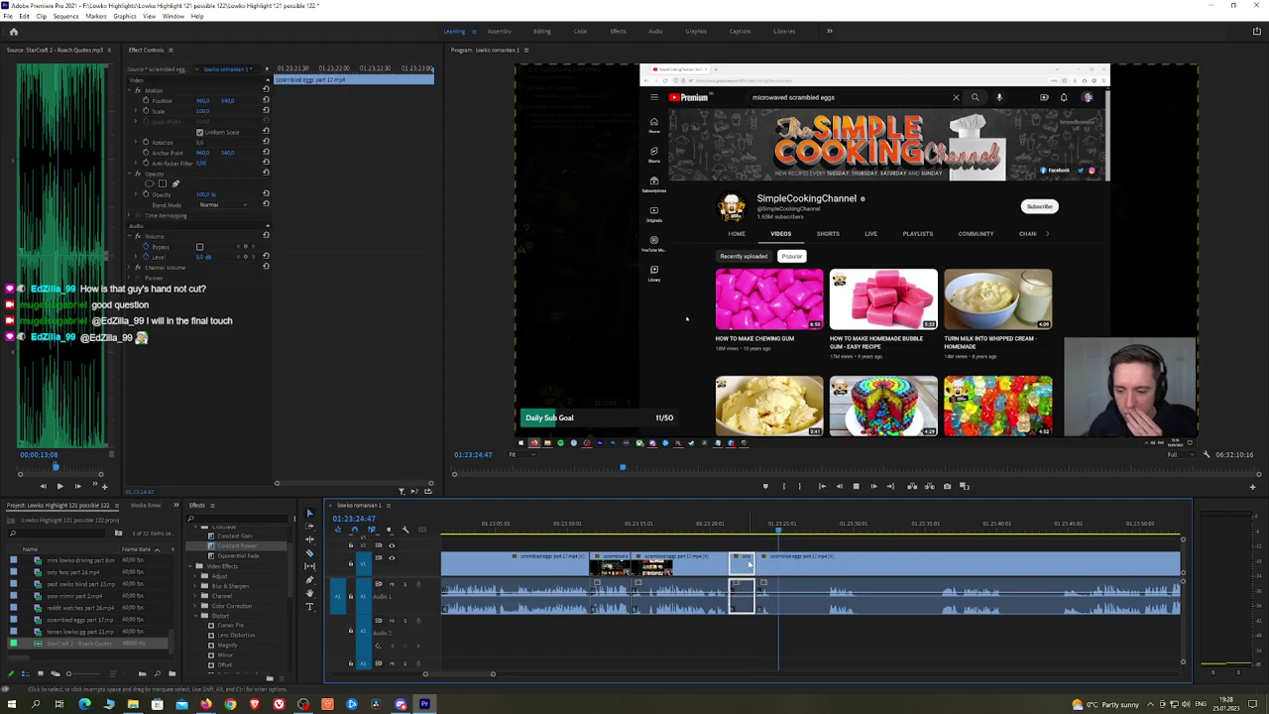
key("shift+Delete")
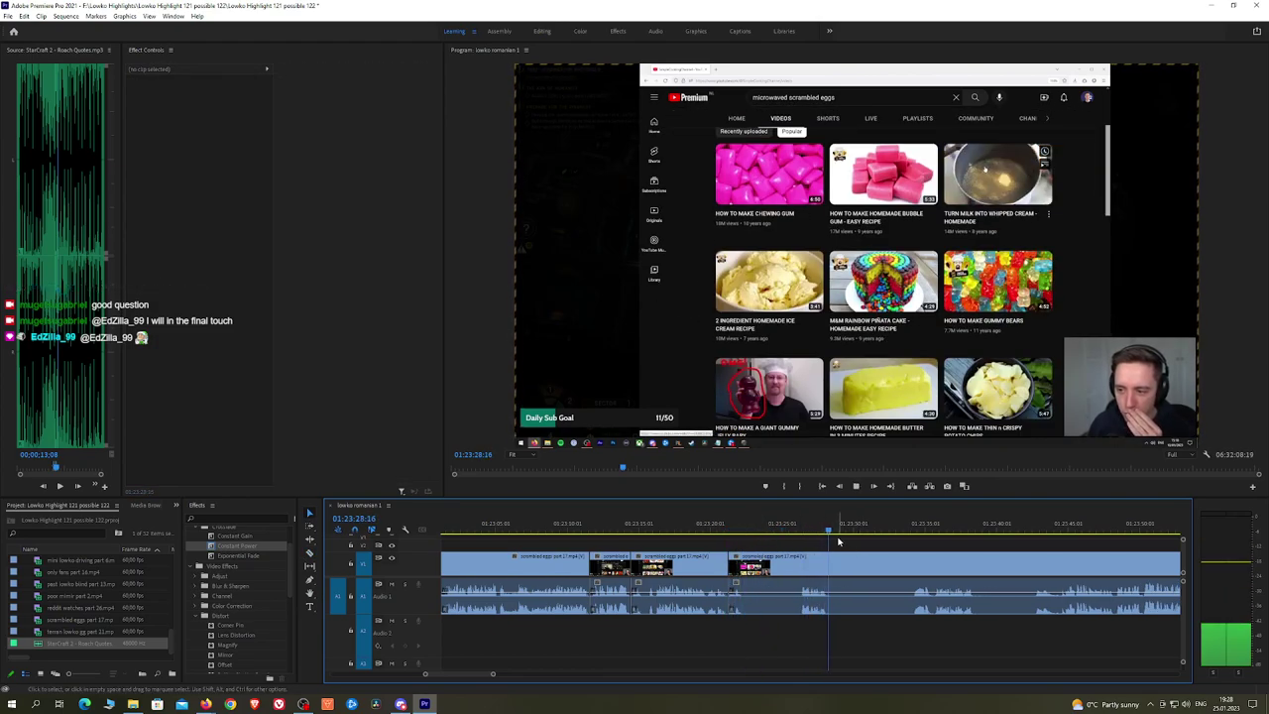
Step: Cut and ripple-delete the next dull piece, then split the clip again further along
left_click_drag(839, 526, 906, 527)
key("space")
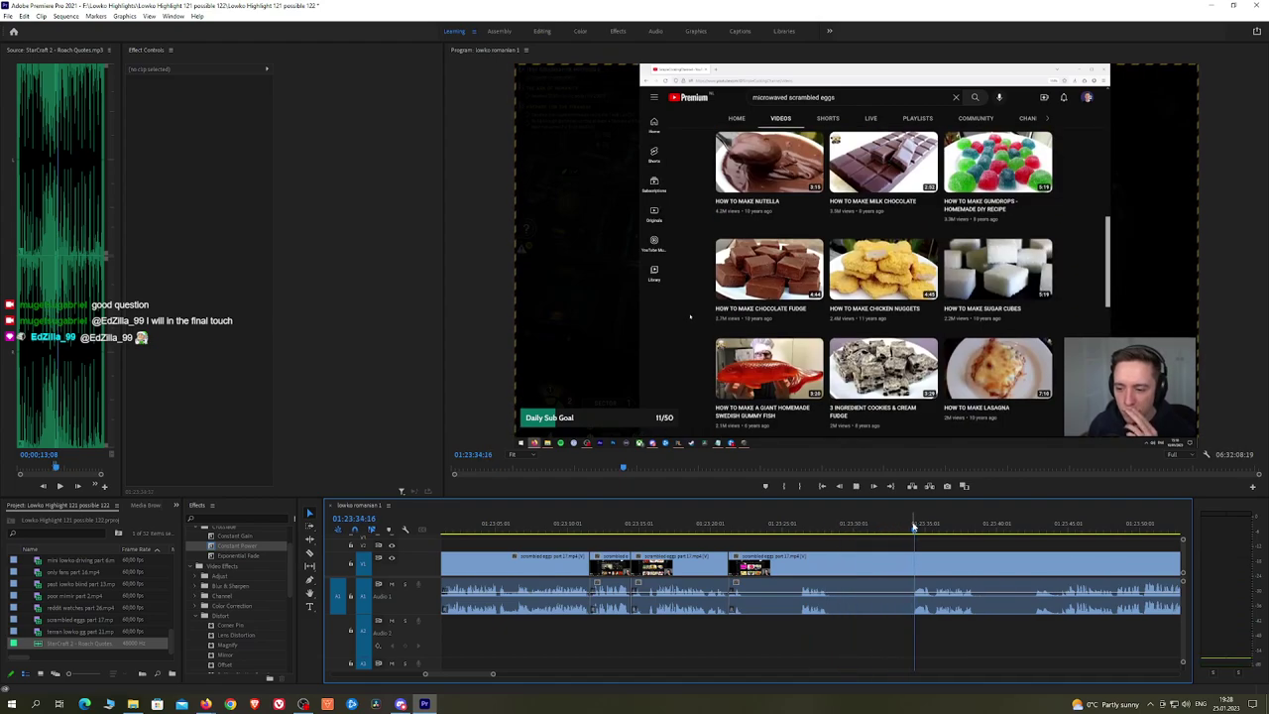
left_click(910, 563)
key("v")
left_click(889, 563)
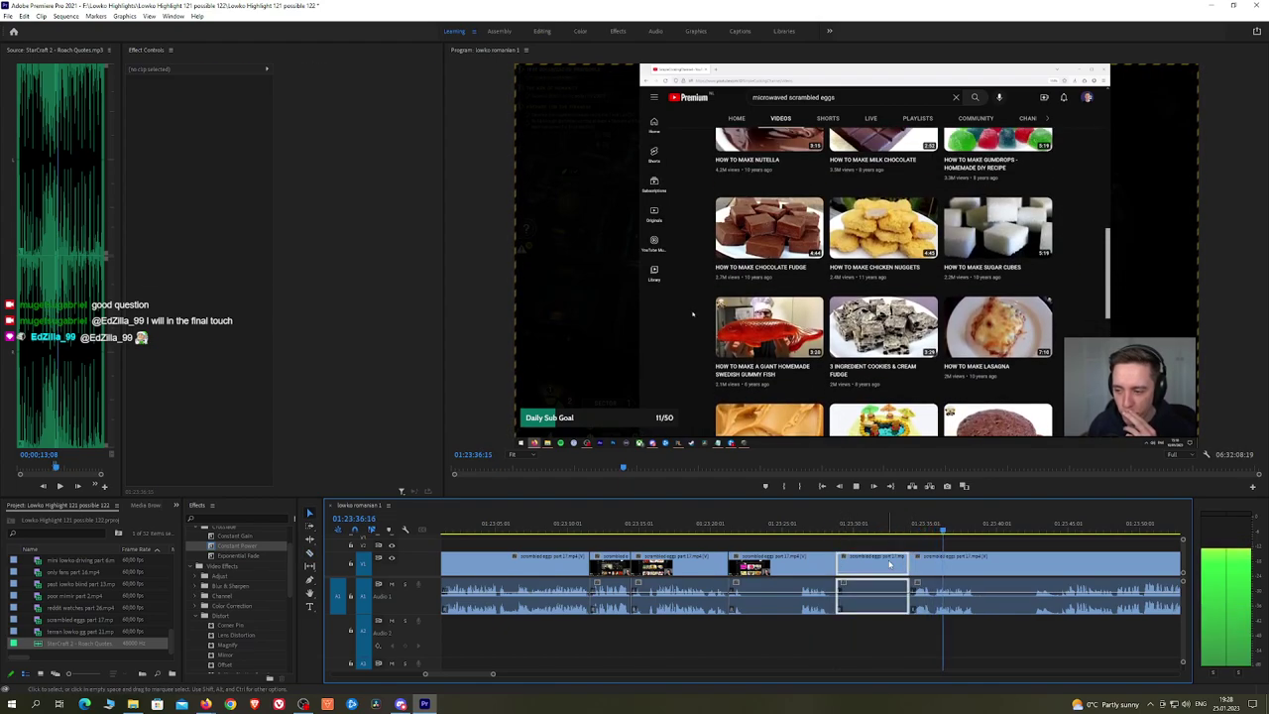
key("shift+Delete")
scroll(722, 541, "down", 3)
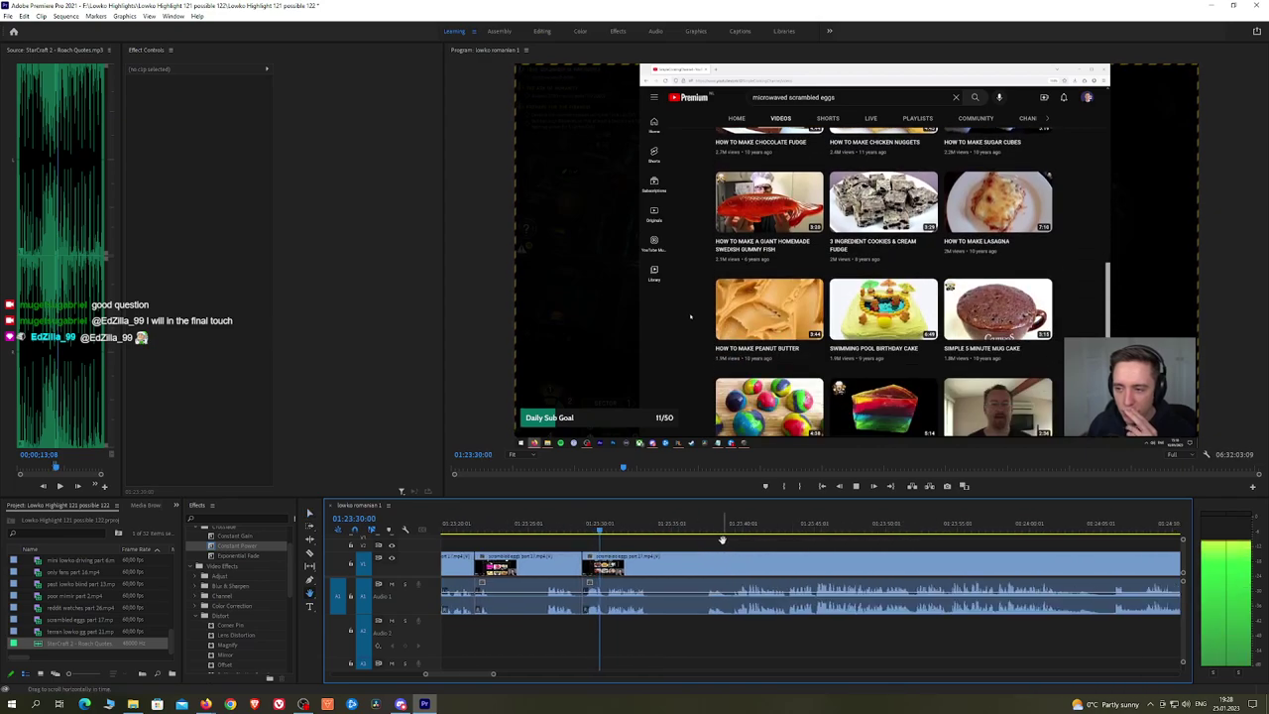
left_click(637, 532)
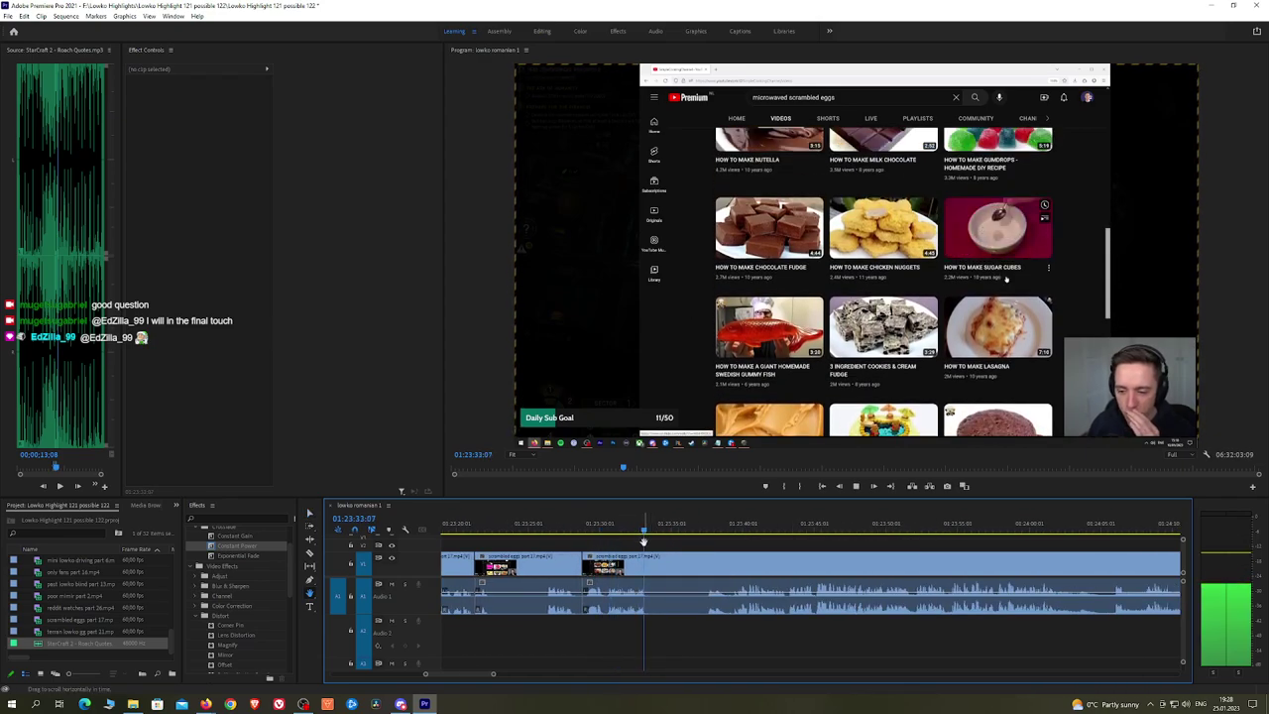
key("c")
left_click(651, 561)
left_click(702, 529)
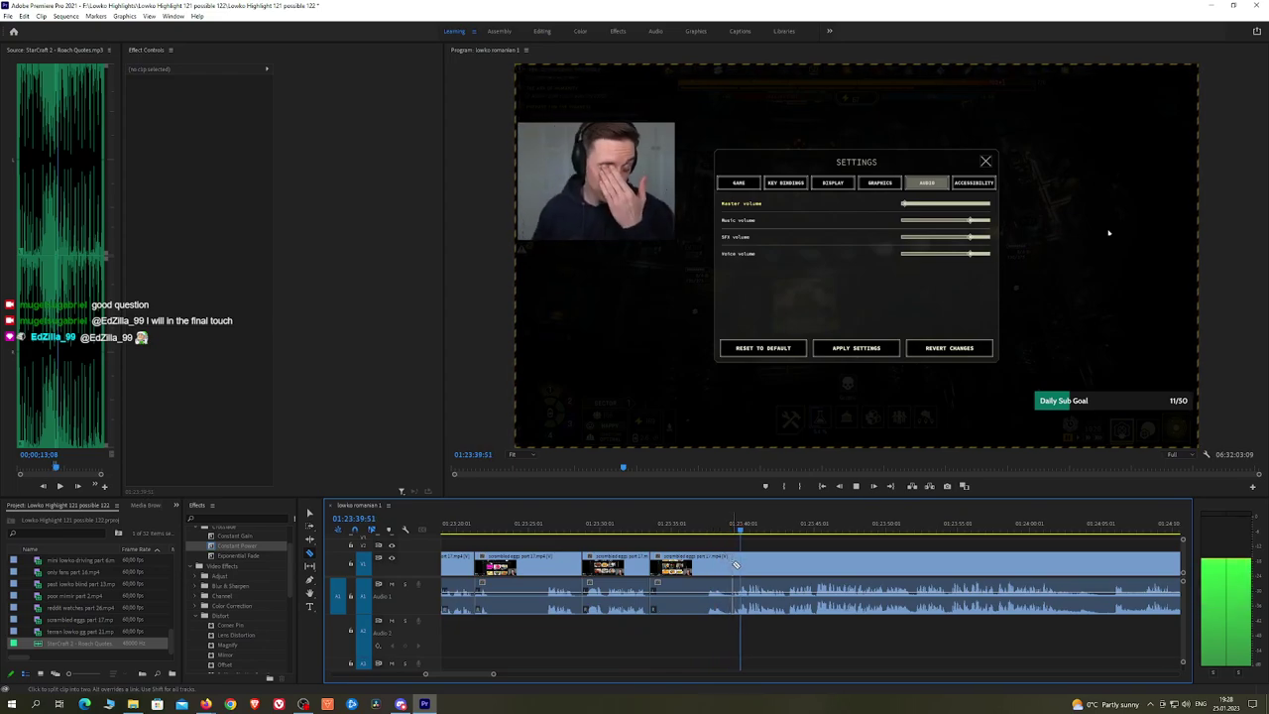
Step: Split the scrambled eggs clip and ripple-delete the short piece before the cut
left_click(738, 565)
key("v")
left_click(723, 566)
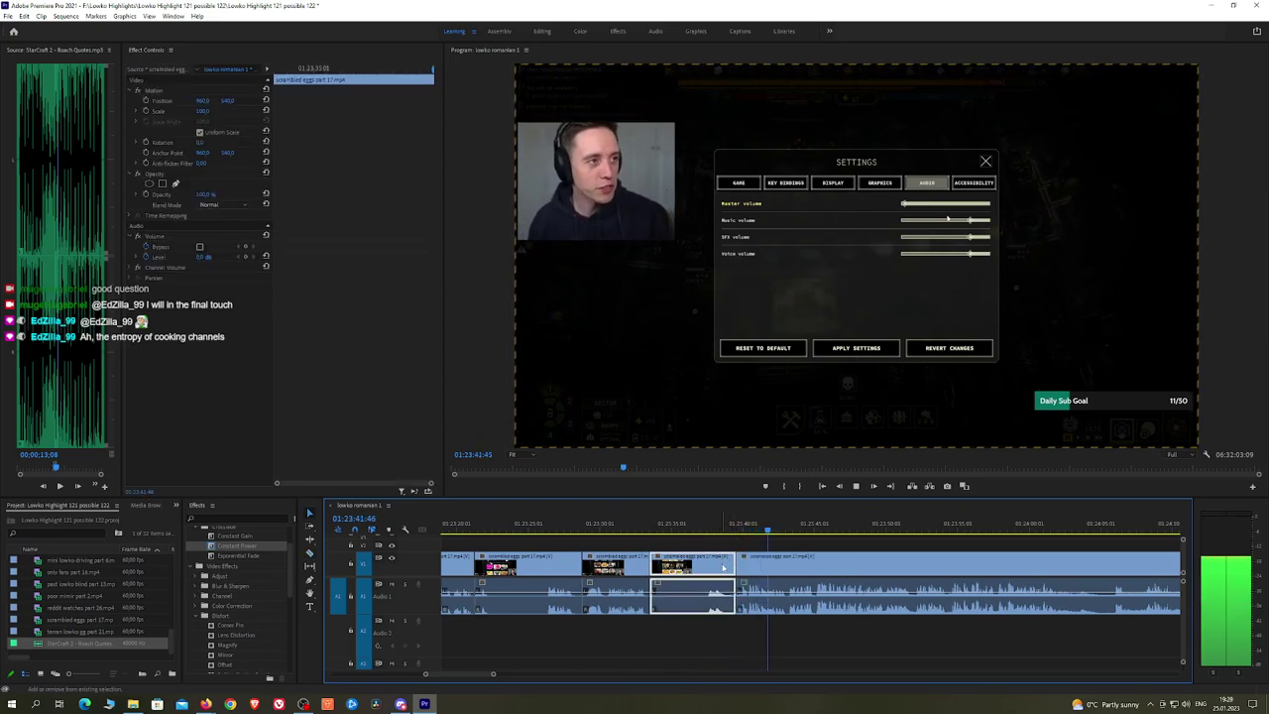
key("shift+Delete")
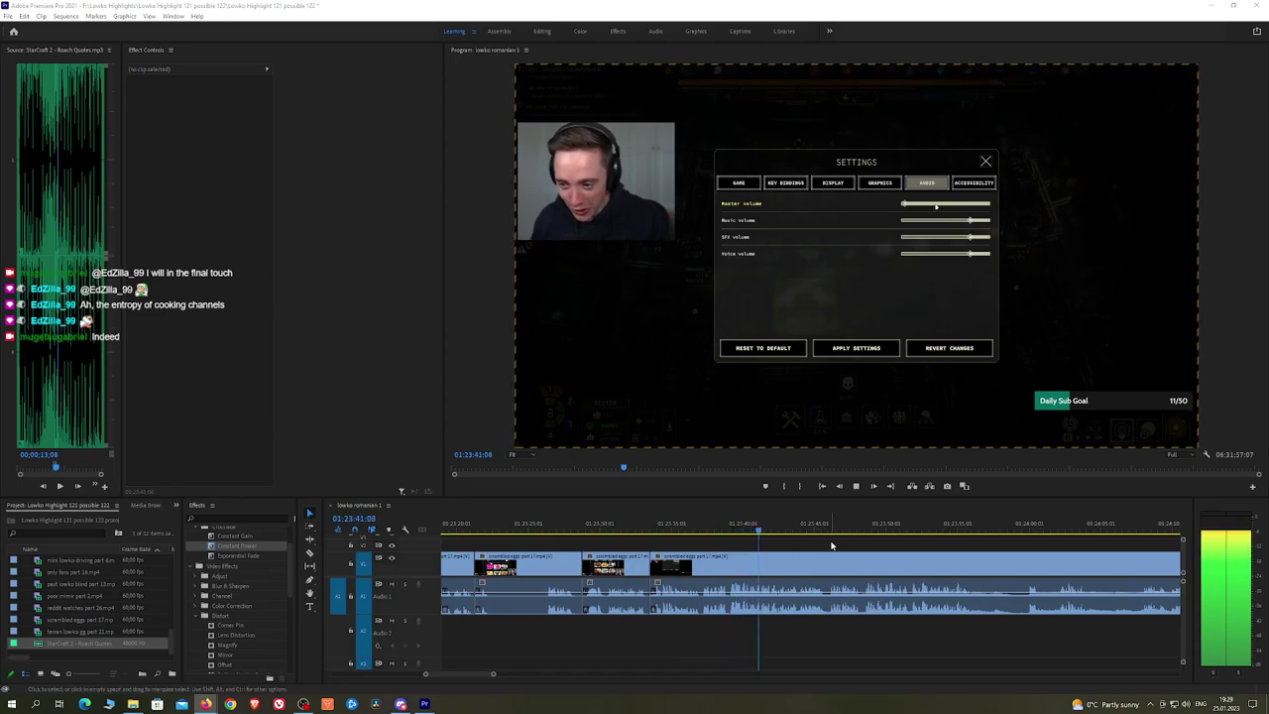
Step: Find the game settings scene and split the clip again near 01:23:55
key("h")
left_click_drag(838, 544, 752, 542)
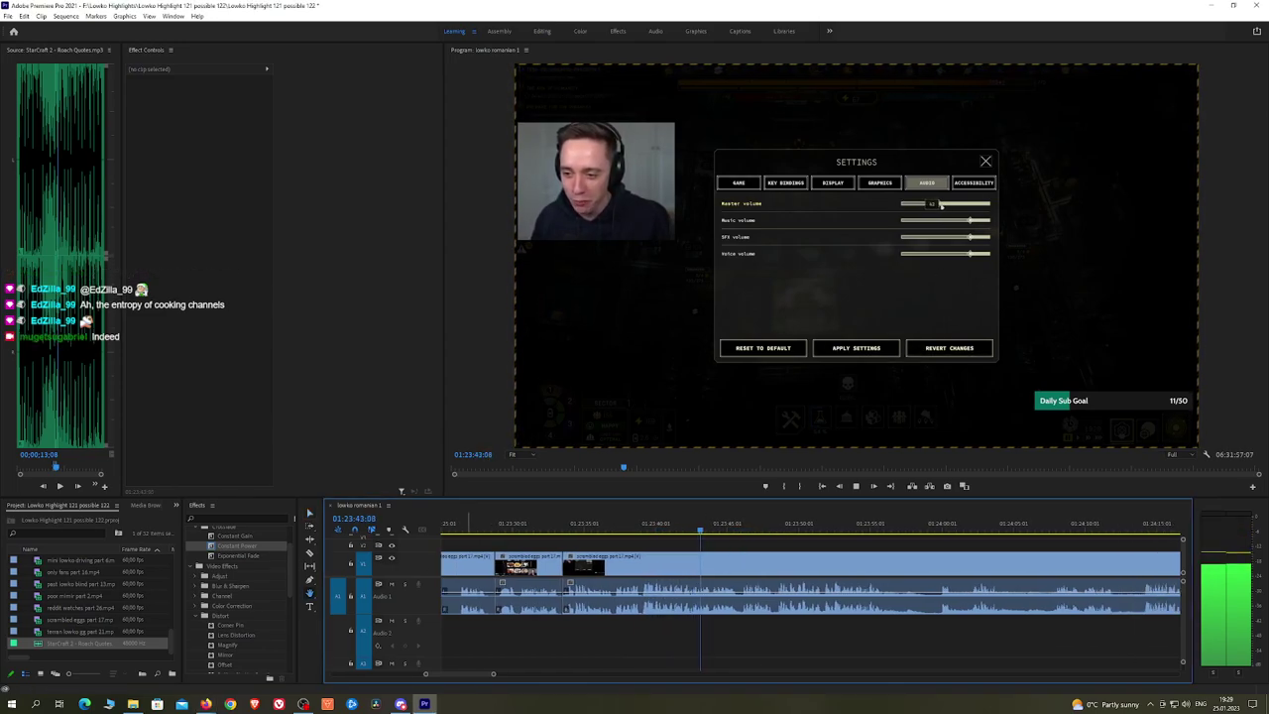
left_click_drag(828, 549, 735, 544)
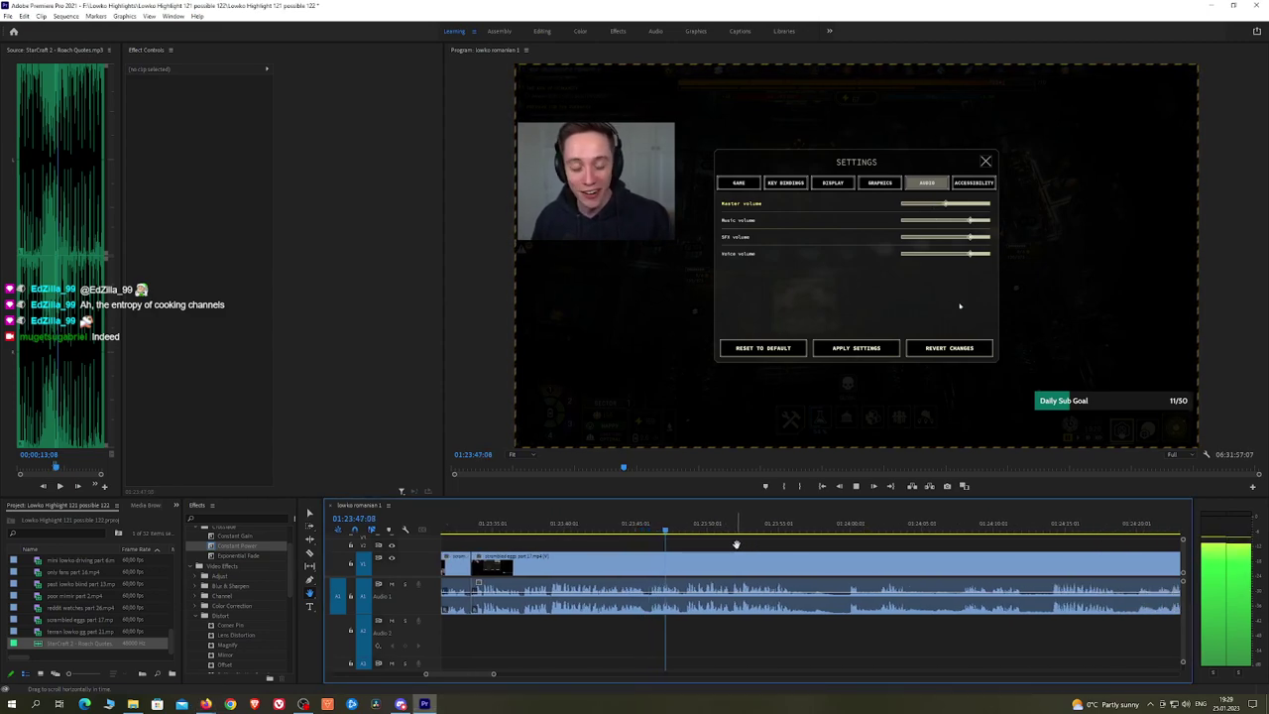
scroll(757, 541, "down", 2)
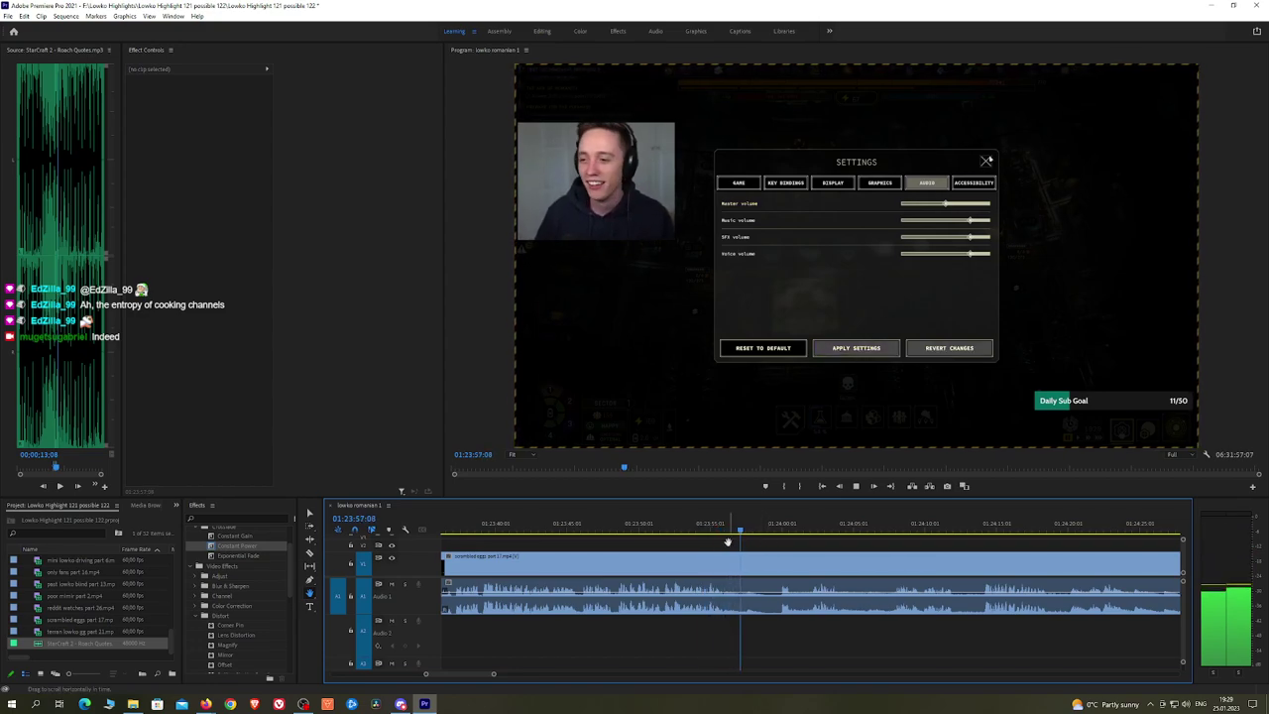
mouse_move(727, 542)
left_mouse_down()
mouse_move(708, 530)
mouse_move(721, 531)
left_mouse_up()
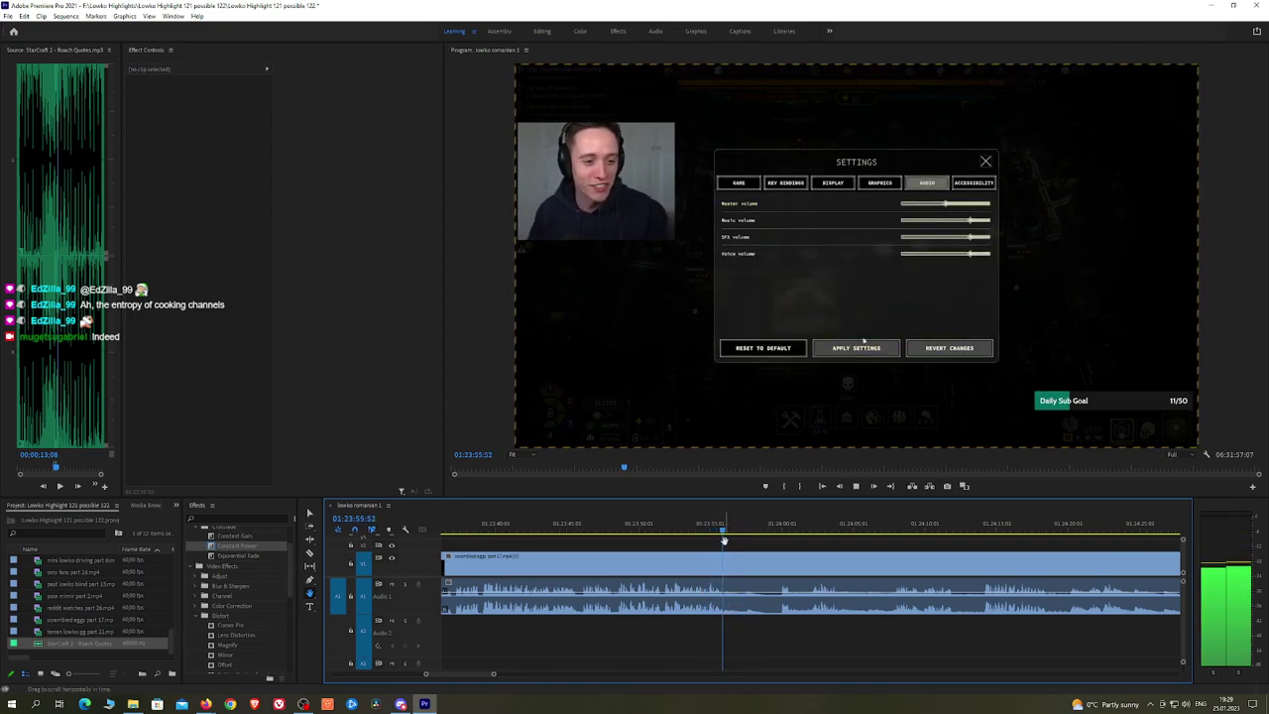
key("c")
left_click(729, 565)
left_click(783, 526)
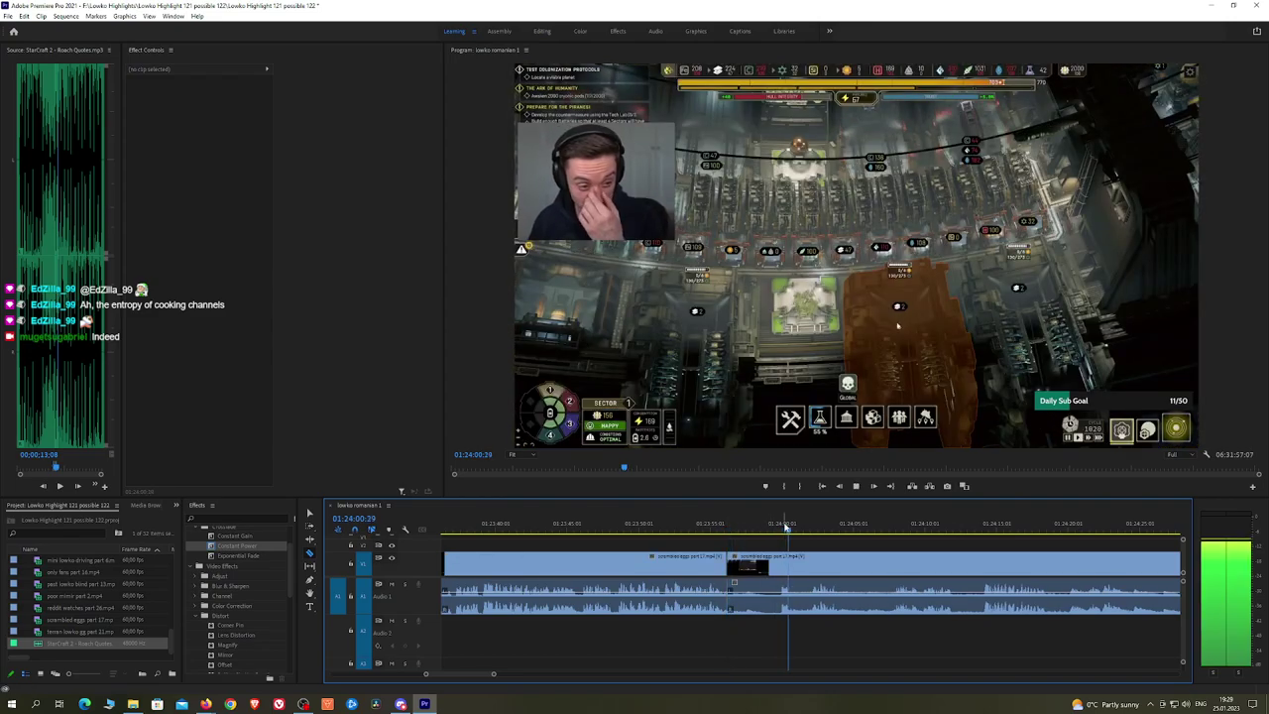
Step: Apply a Constant Power crossfade to the audio edit point
left_click_drag(785, 527, 815, 528)
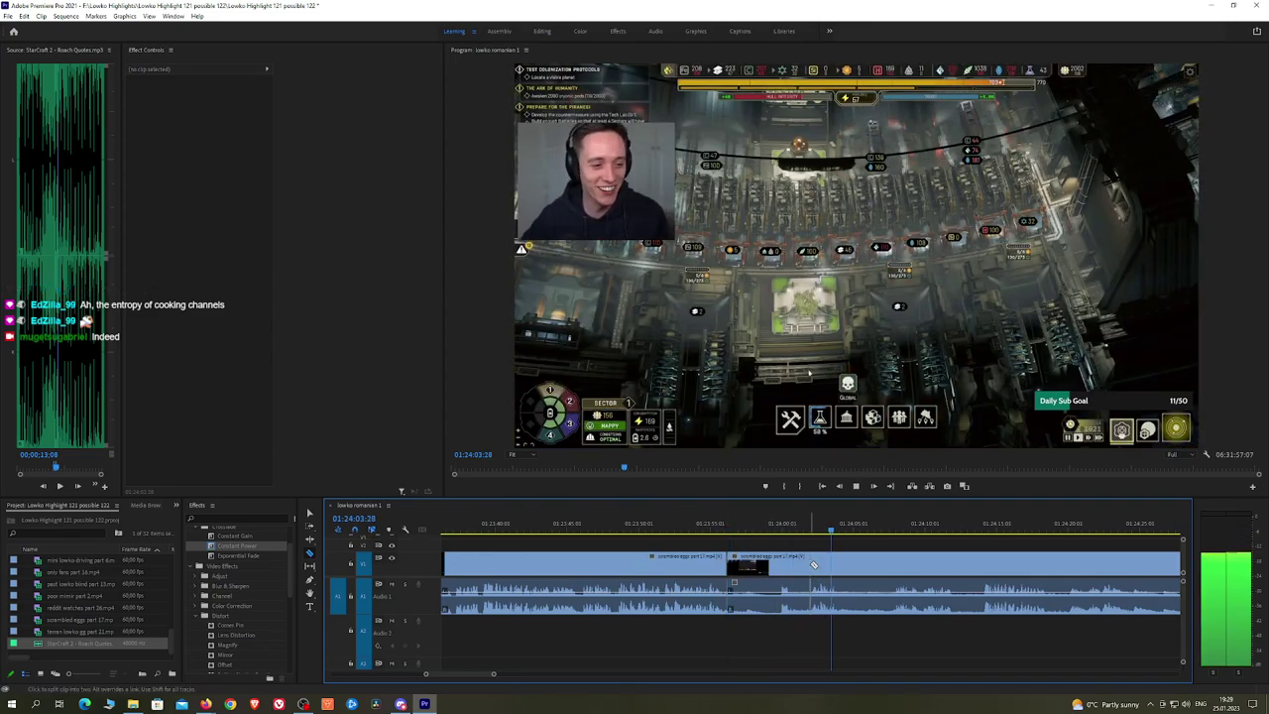
key("Up")
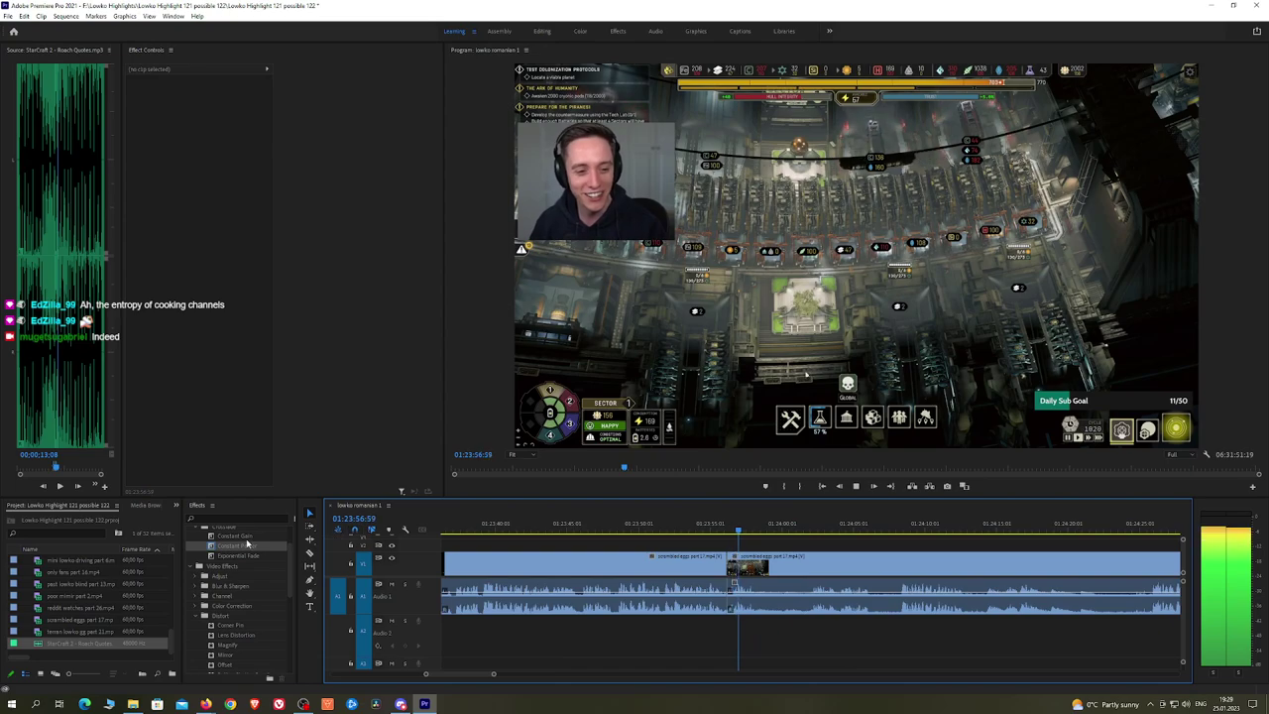
left_click_drag(247, 544, 731, 598)
key("c")
left_click(755, 565)
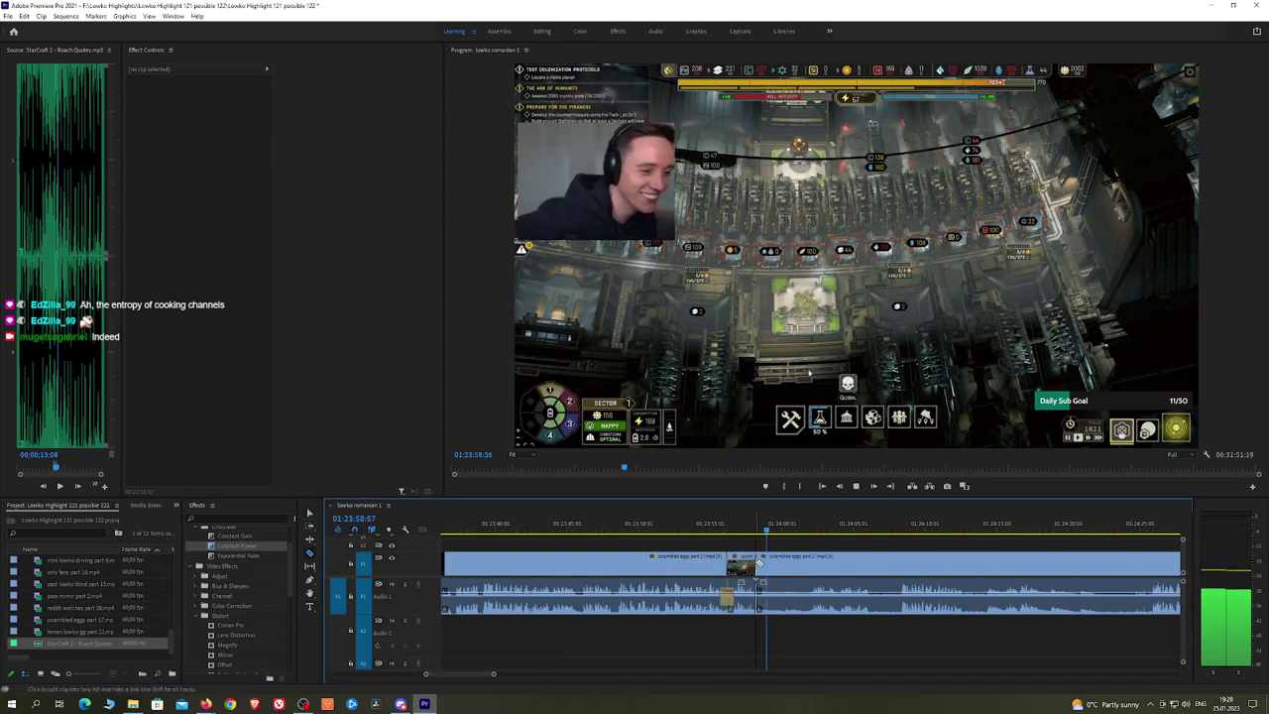
Step: Razor out a short piece of the clip and ripple-delete it
left_click(809, 527)
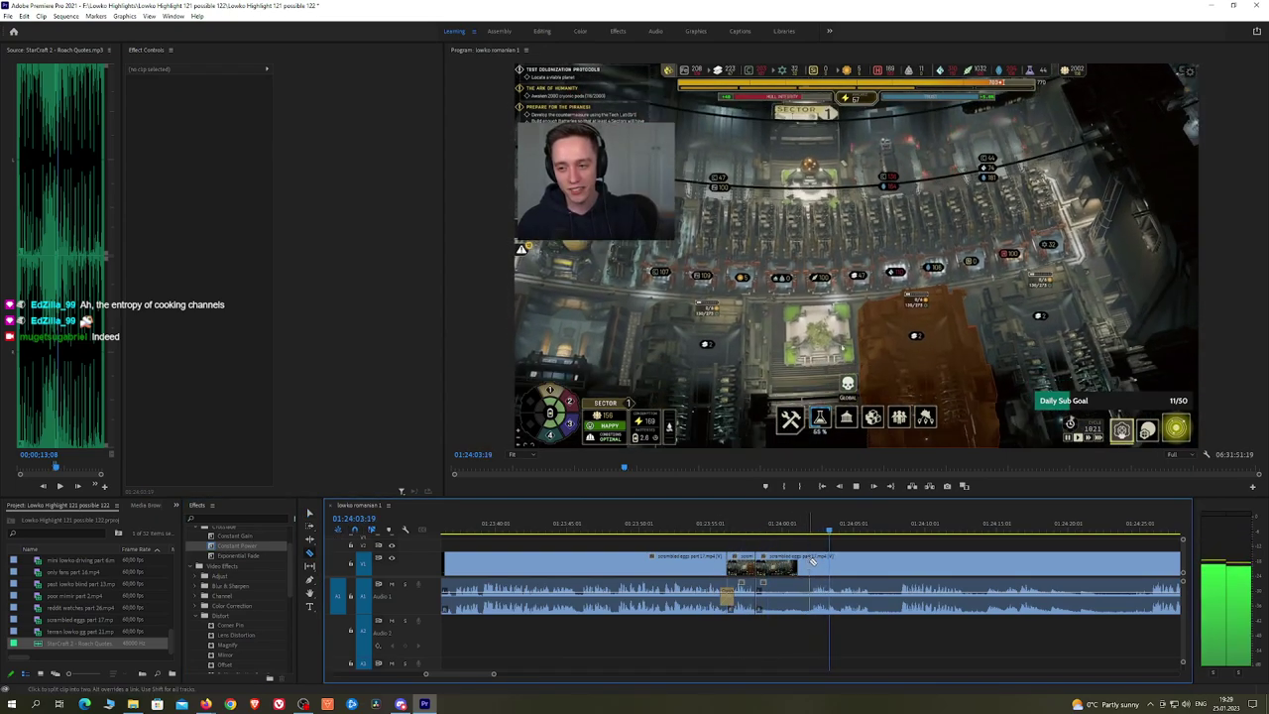
left_click(808, 563)
key("v")
left_click(804, 563)
key("shift+Delete")
Step: Add a Constant Power crossfade to the new audio cut near 01:24:04:35
key("space")
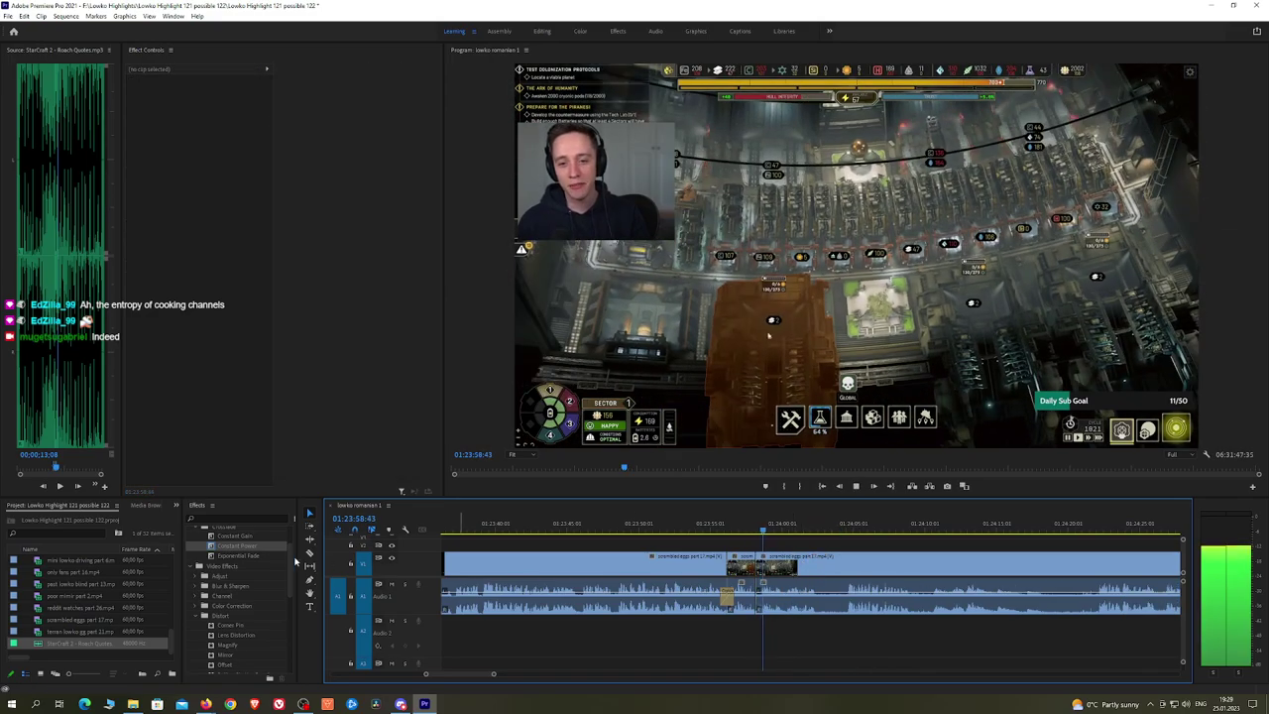
left_click_drag(243, 546, 756, 595)
scroll(724, 538, "down", 3)
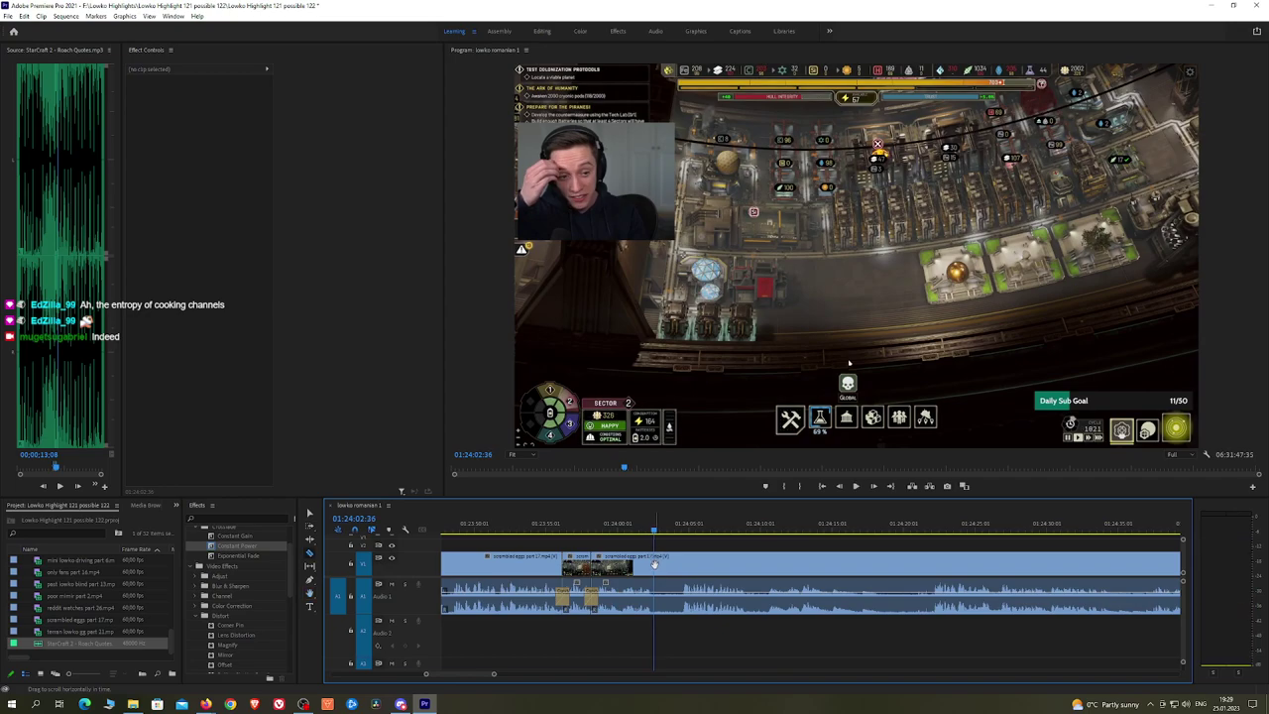
left_click(683, 523)
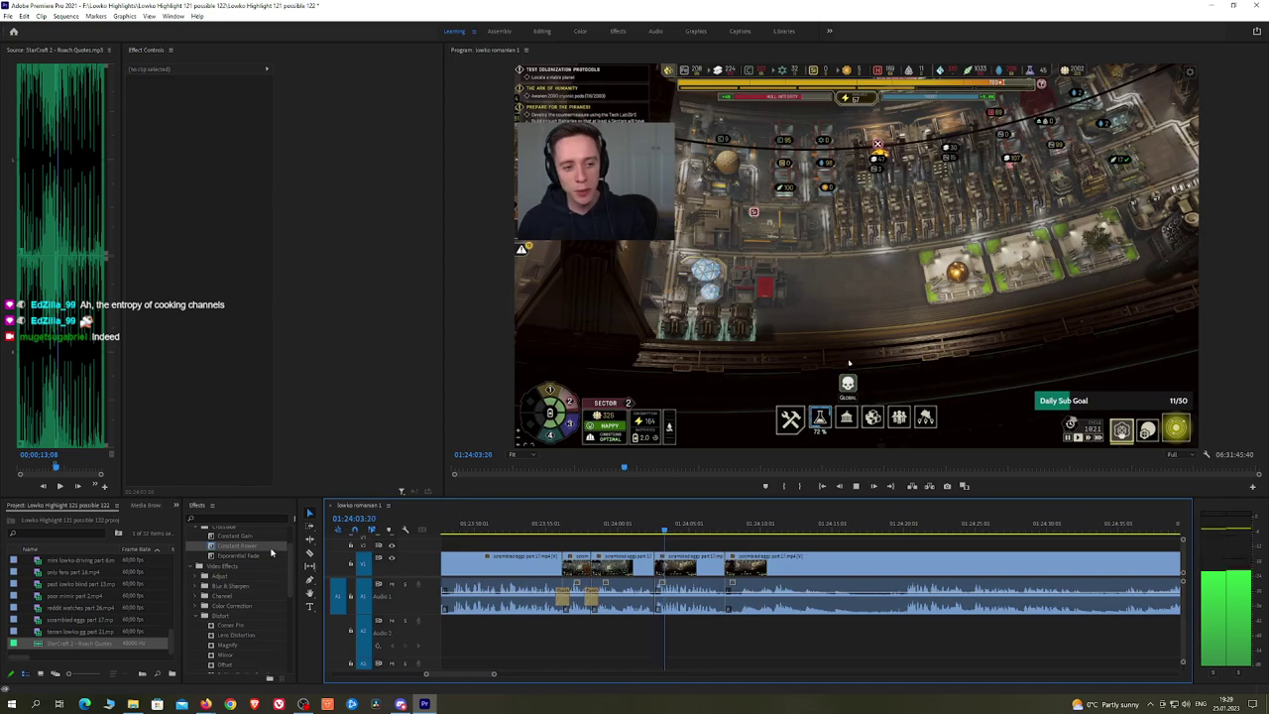
left_click(271, 552)
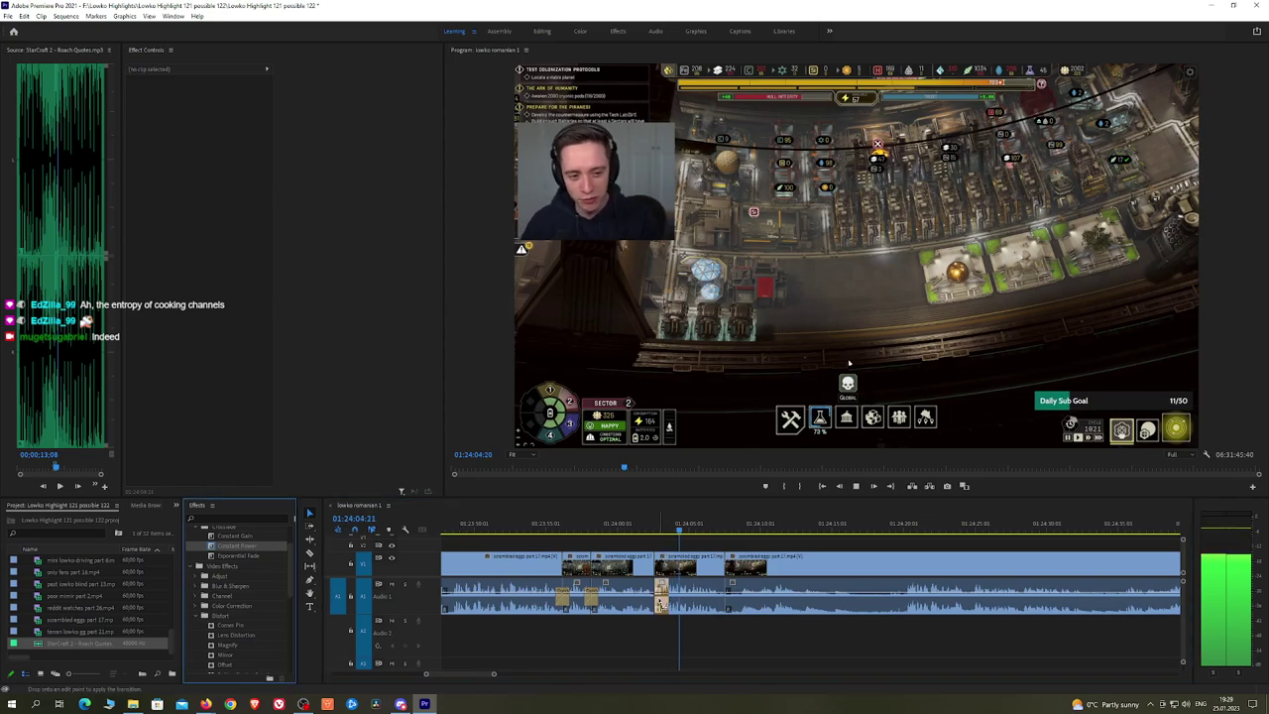
left_click_drag(661, 595, 656, 595)
Step: Ripple-delete the clip at the tech tree moment
left_click_drag(888, 544, 762, 541)
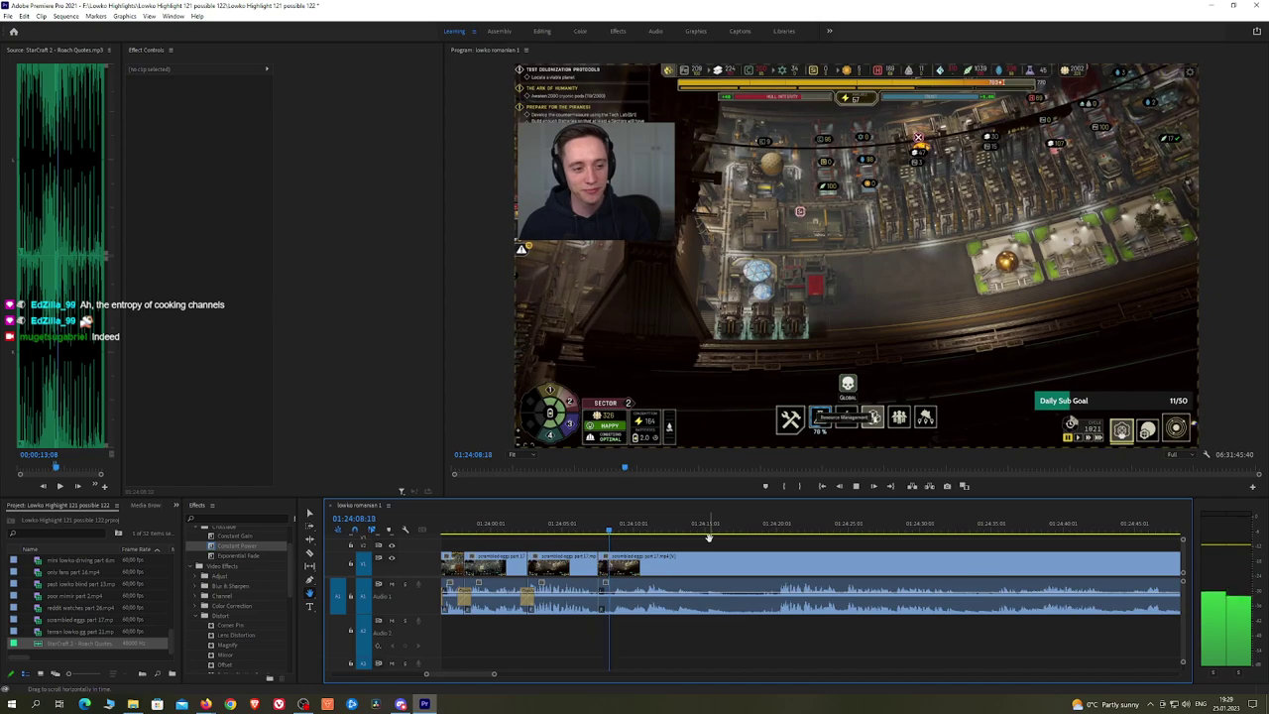
left_click_drag(682, 536, 779, 531)
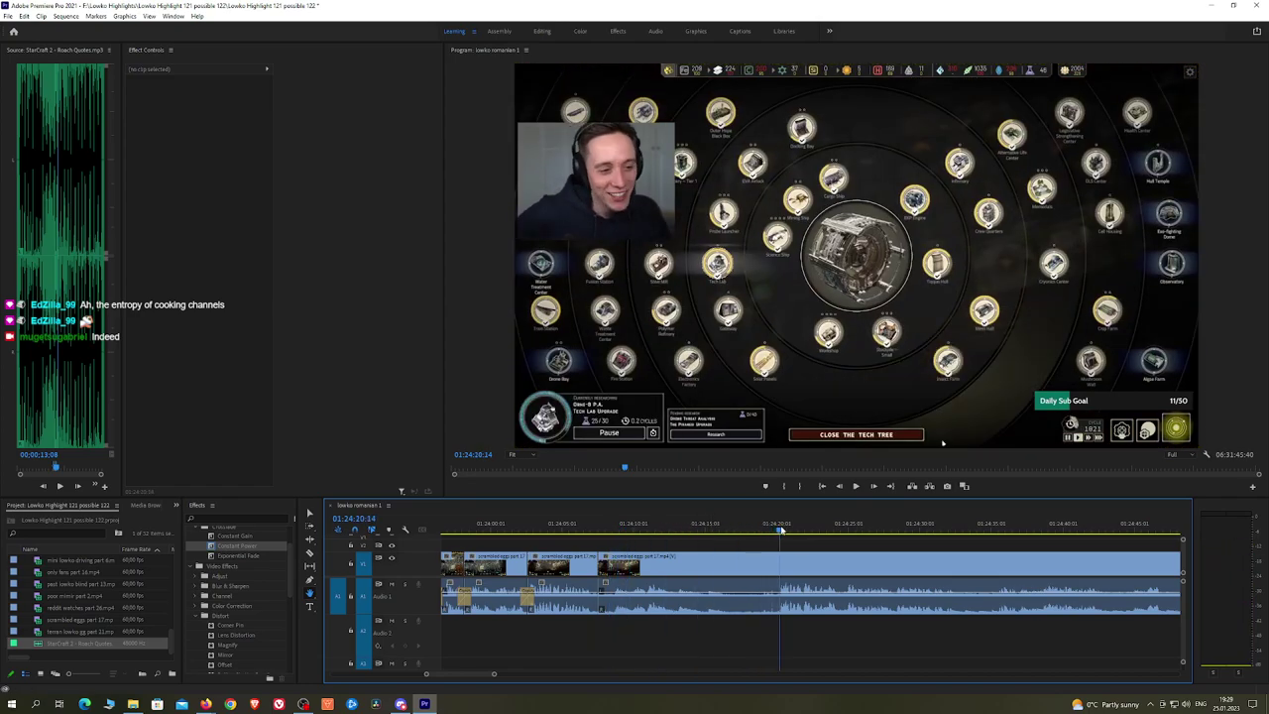
scroll(943, 552, "down", 5)
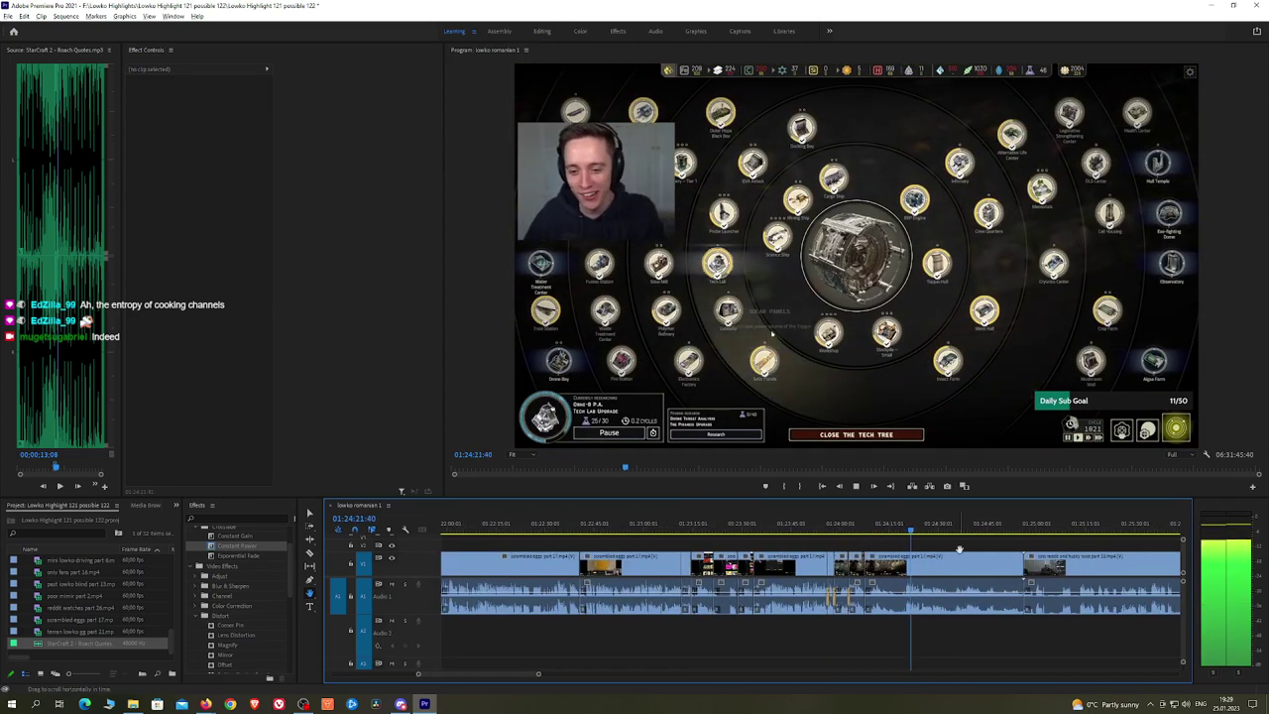
scroll(954, 552, "up", 3)
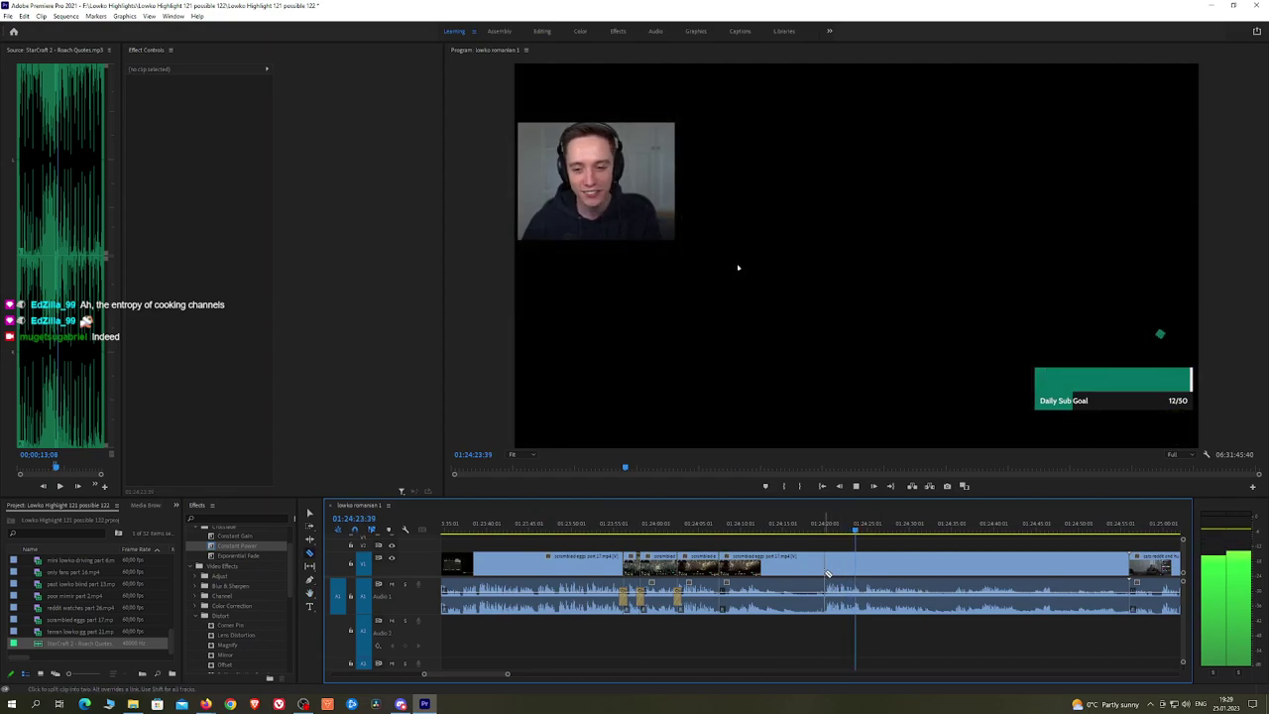
left_click(800, 572)
key("shift+Delete")
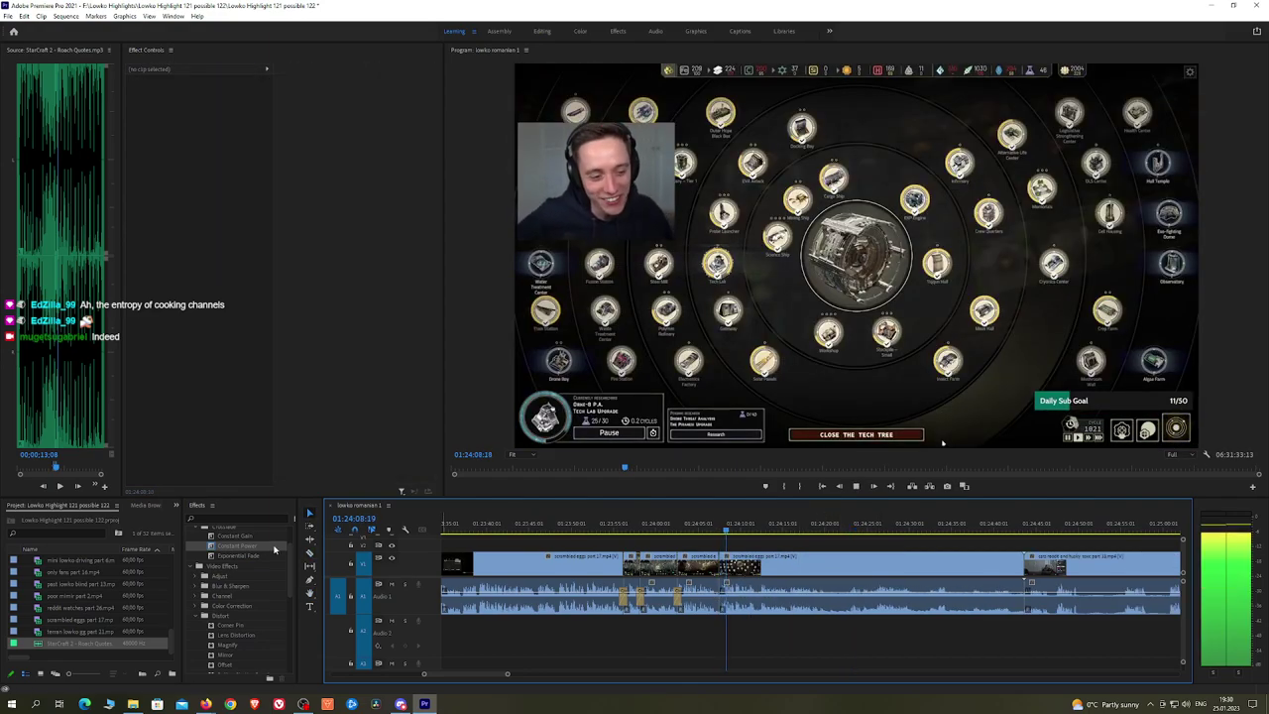
left_click(275, 548)
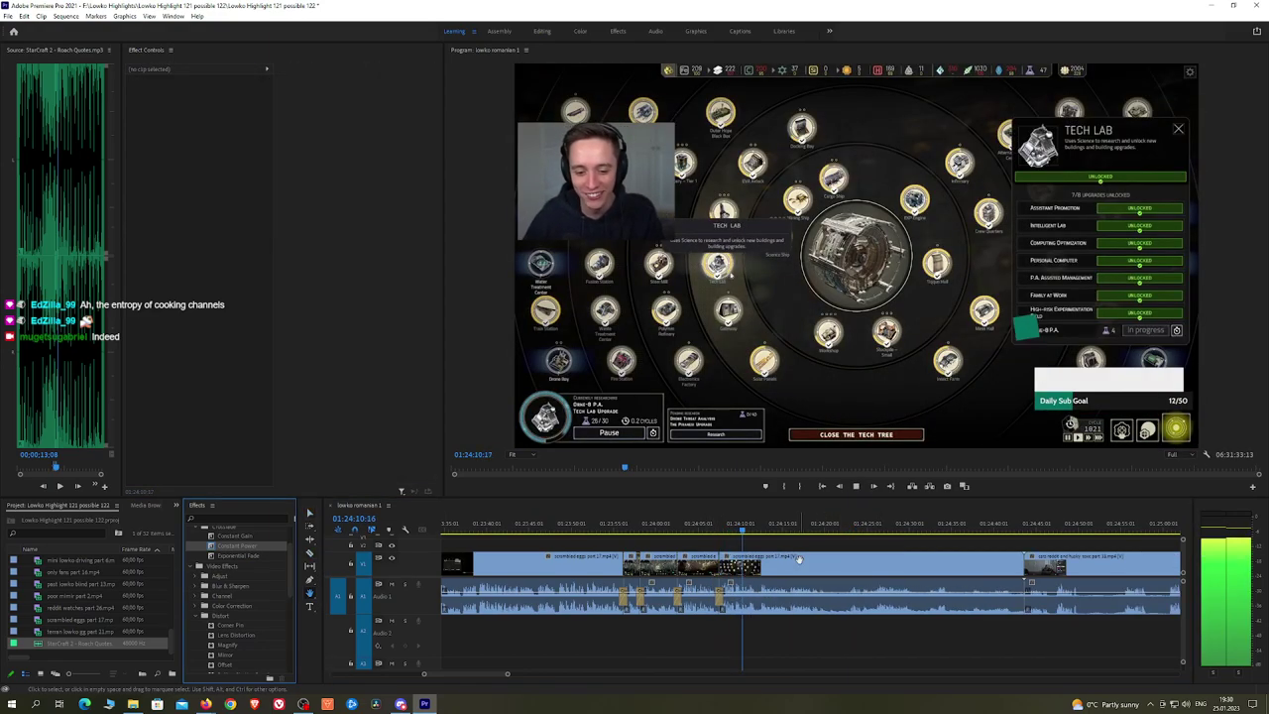
Step: Razor the V1 clip twice around 01:24:20 and ripple-delete both cut pieces
left_click_drag(846, 559, 723, 553)
scroll(724, 555, "up", 3)
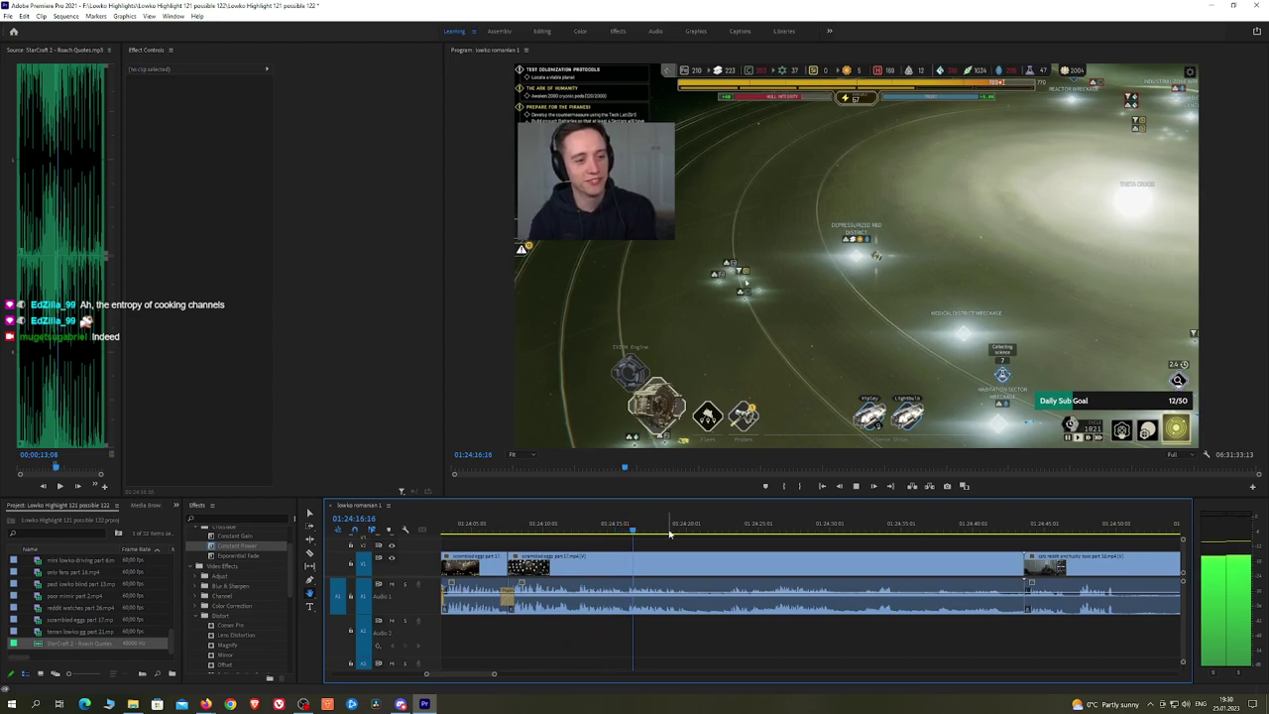
left_click_drag(784, 552, 725, 541)
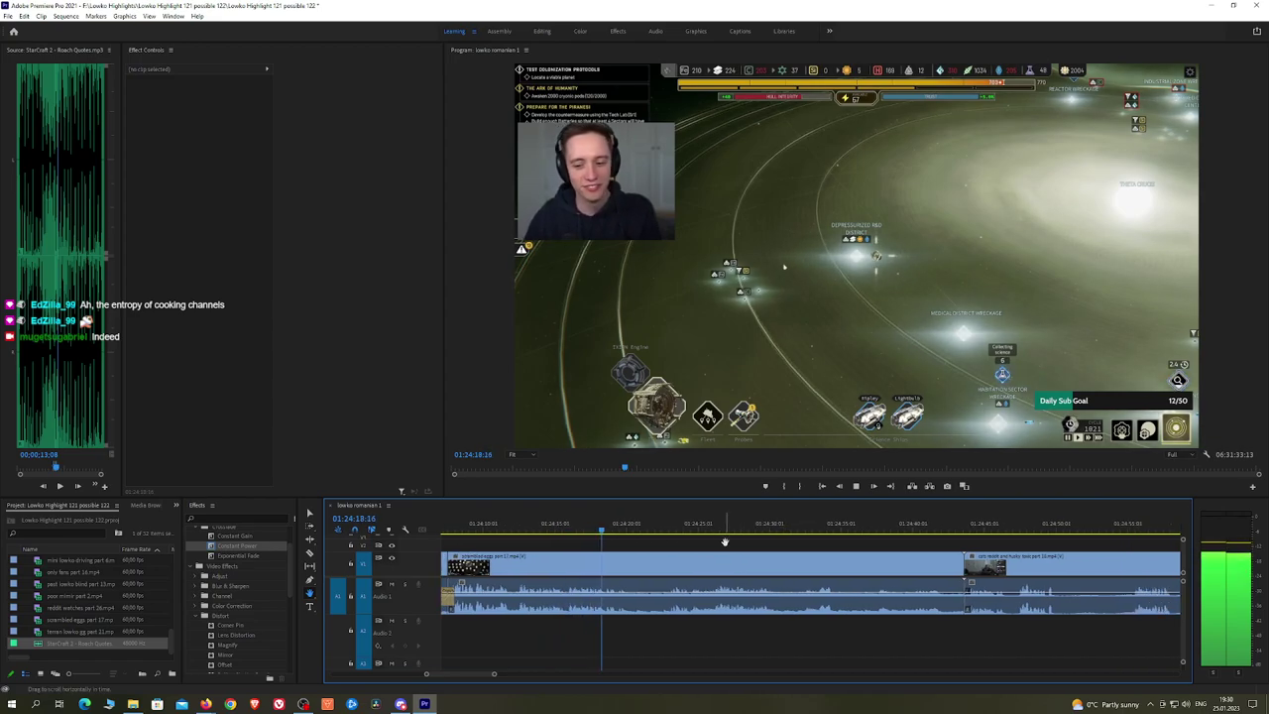
key("c")
left_click(632, 563)
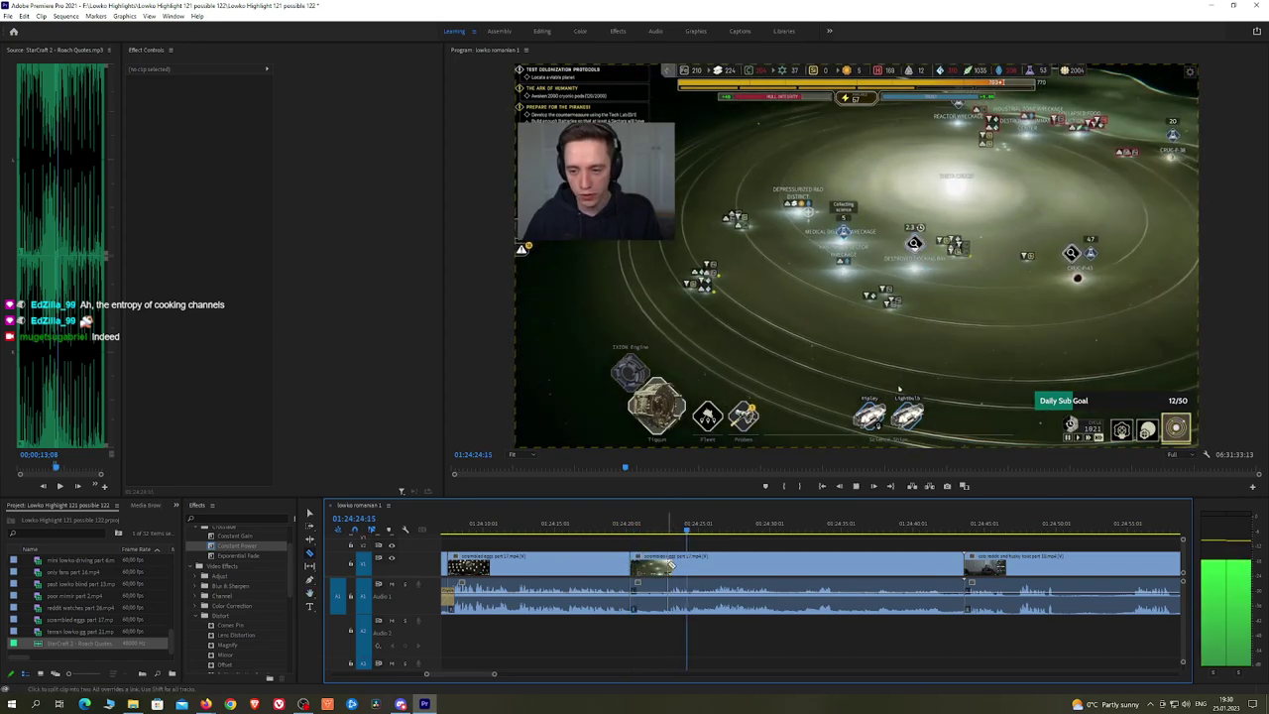
left_click(669, 565)
key("v")
left_click(657, 566)
key("shift+Delete")
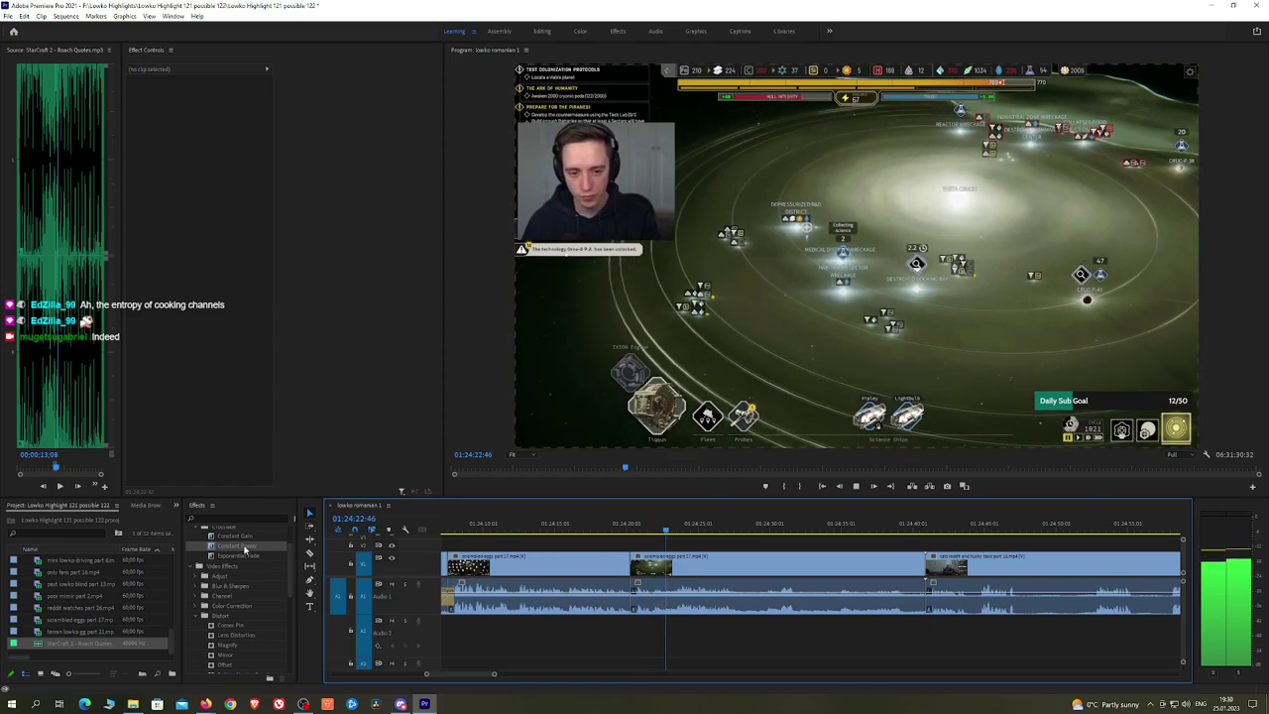
left_click(777, 566)
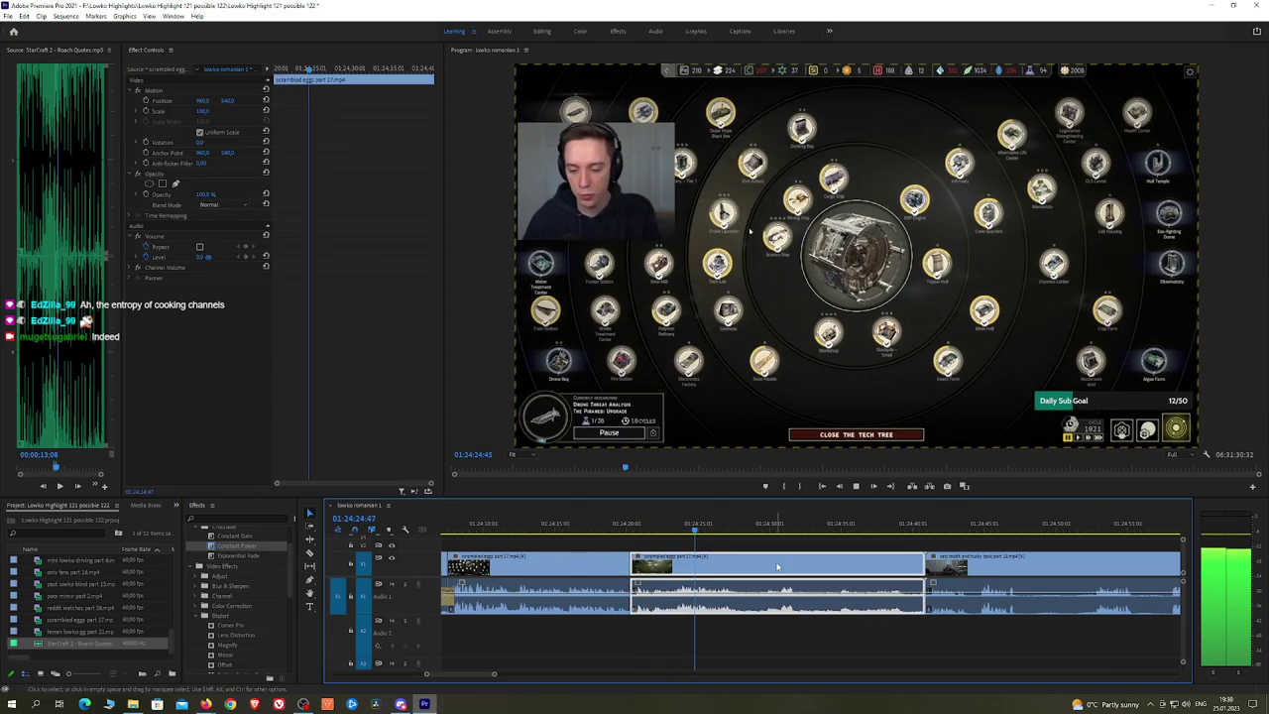
key("shift+Delete")
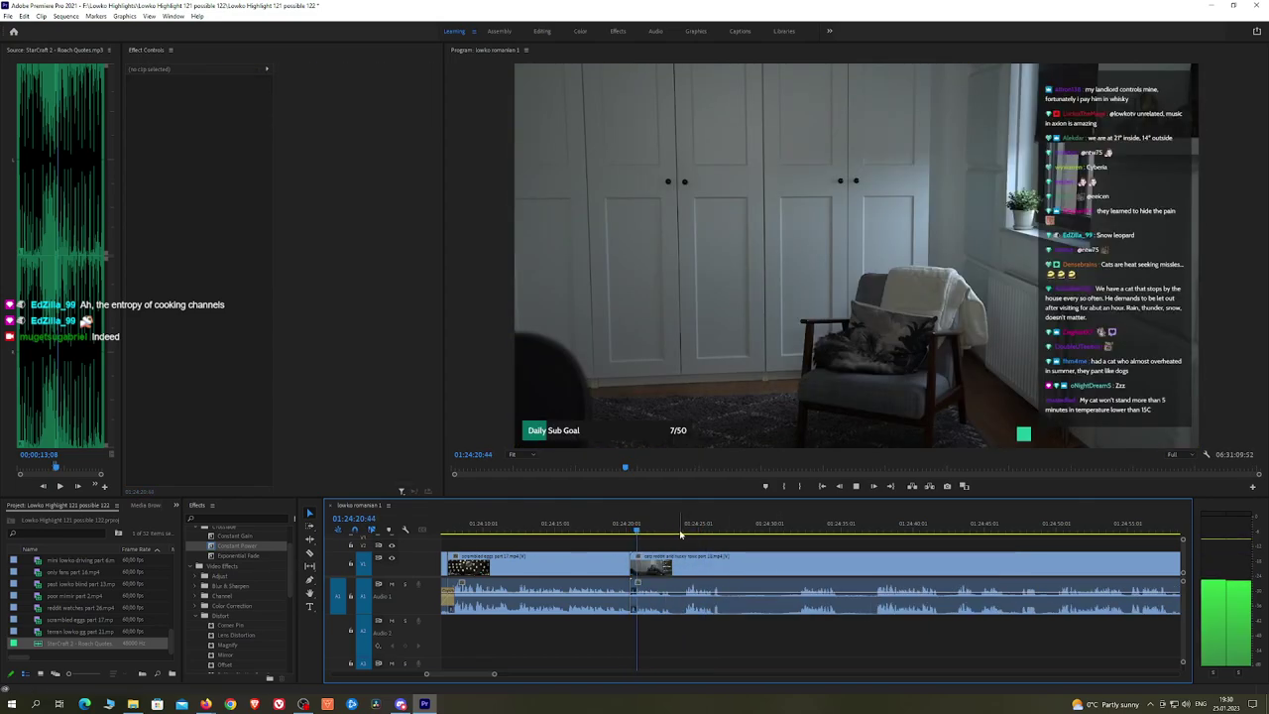
left_click_drag(682, 533, 1033, 530)
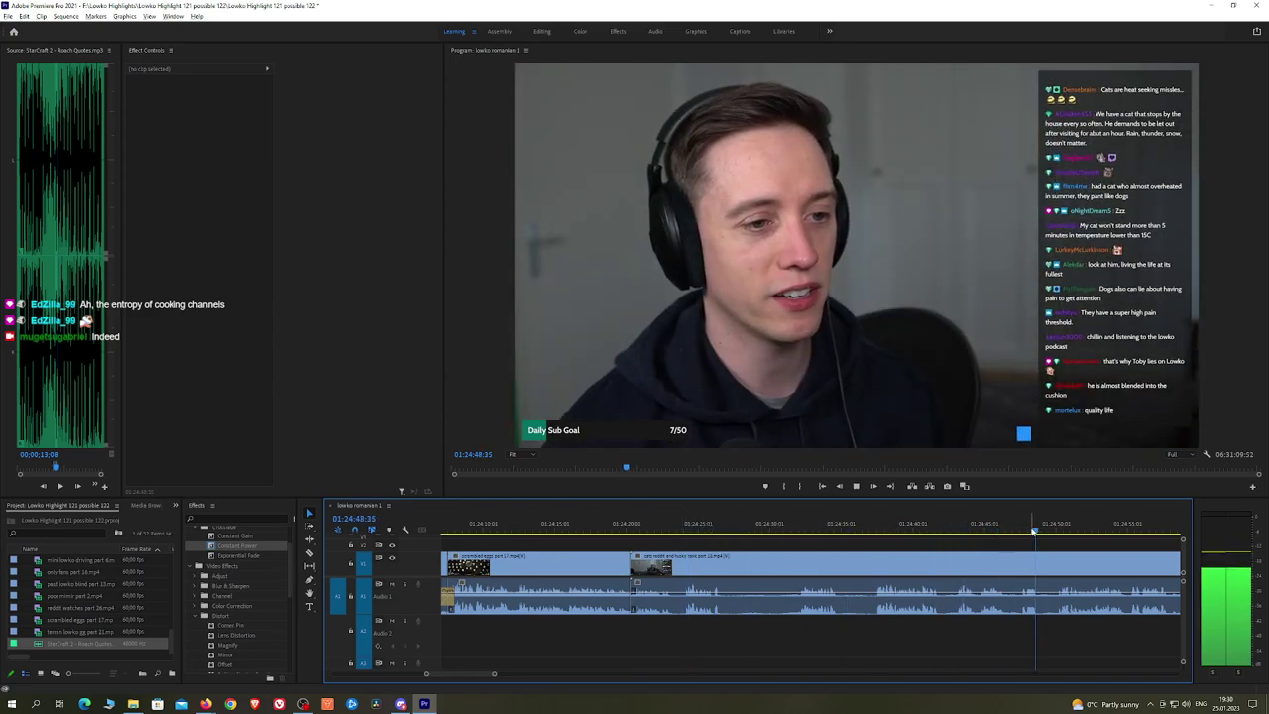
scroll(1042, 533, "down", 6)
key("h")
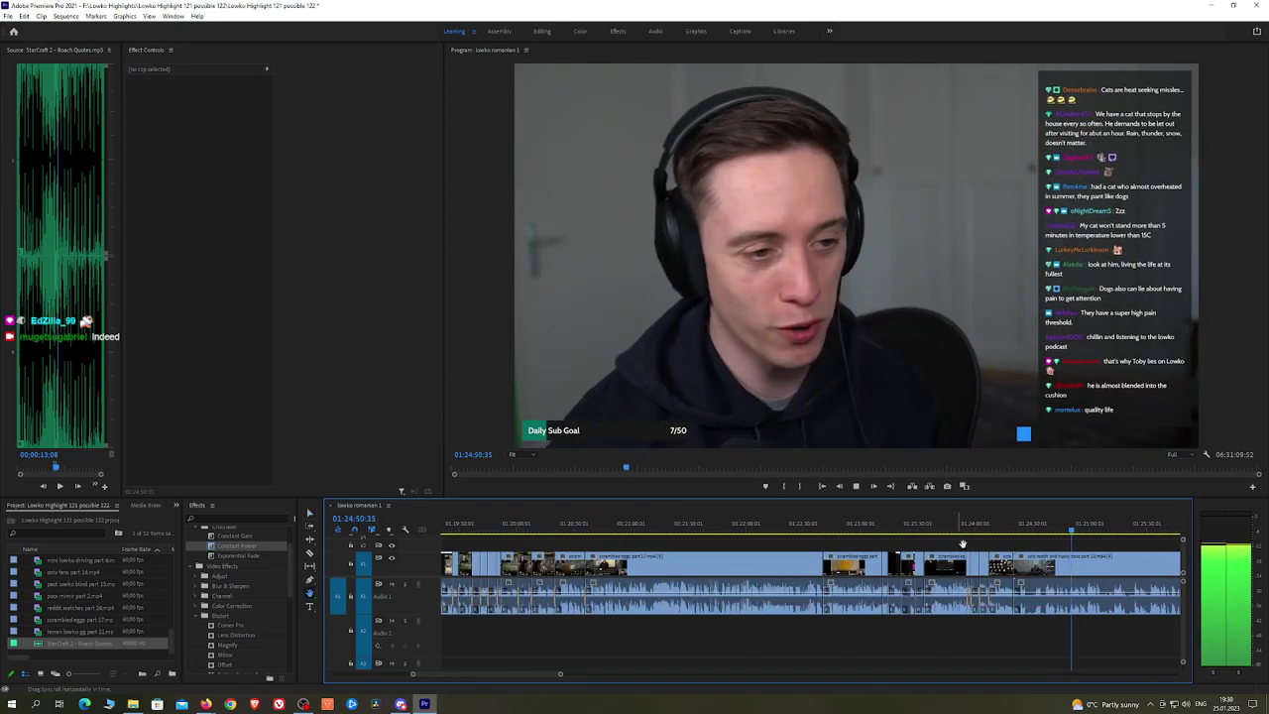
scroll(962, 545, "down", 6)
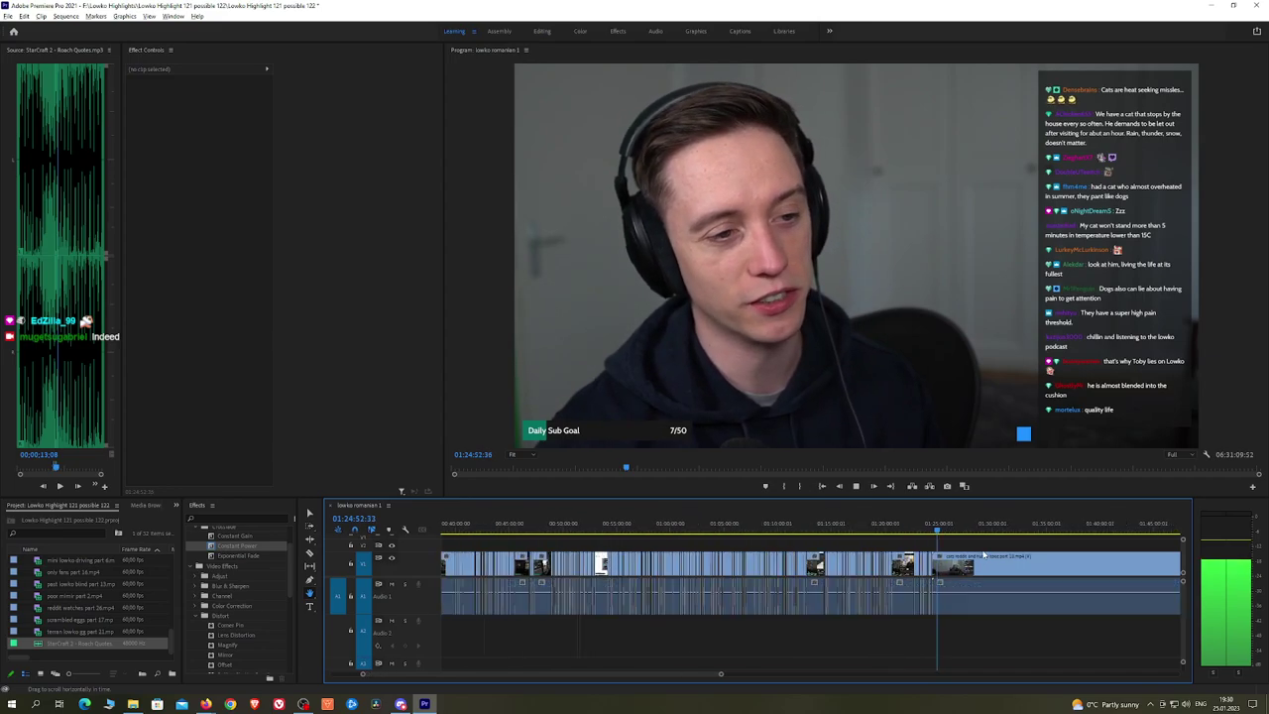
scroll(985, 555, "down", 5)
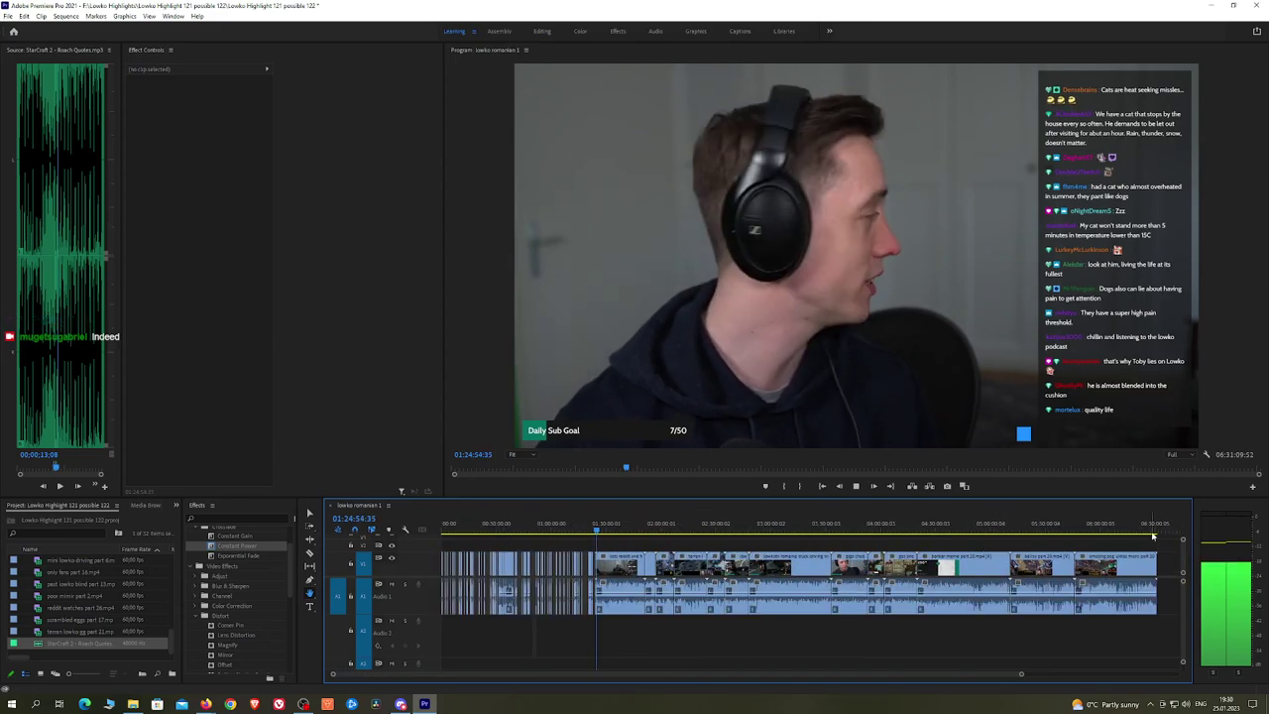
scroll(745, 552, "up", 10)
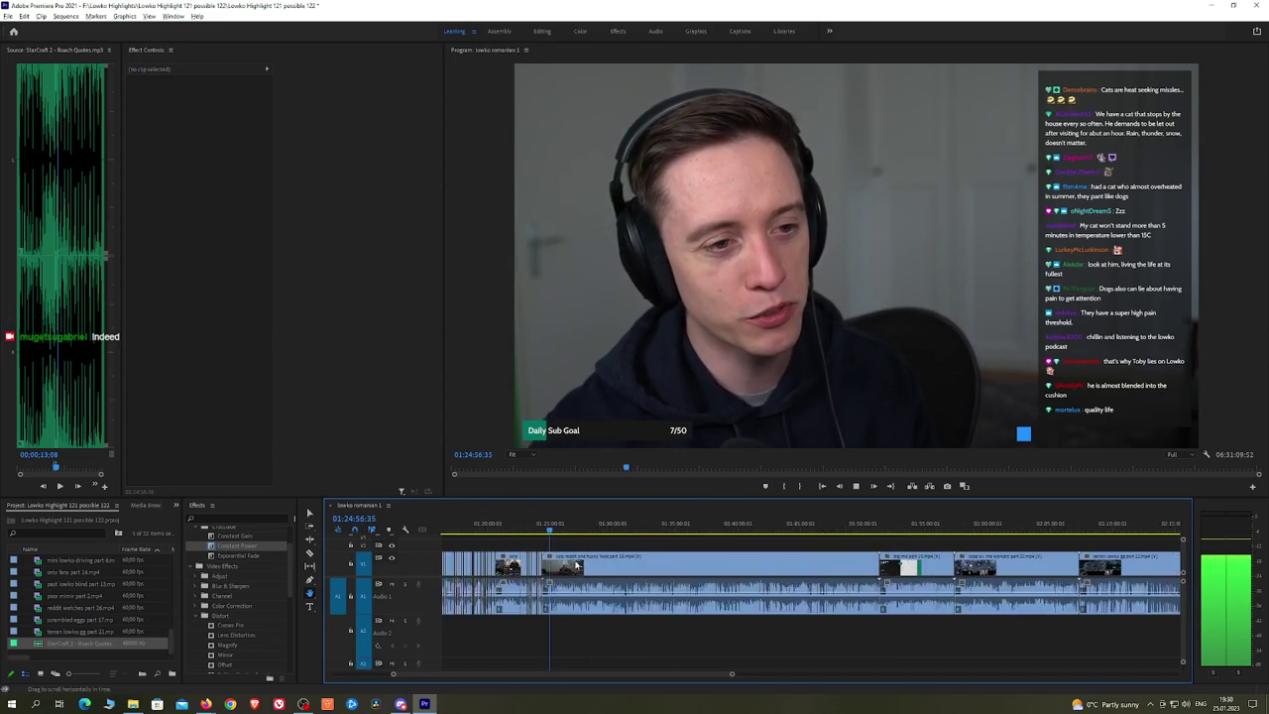
scroll(543, 561, "up", 6)
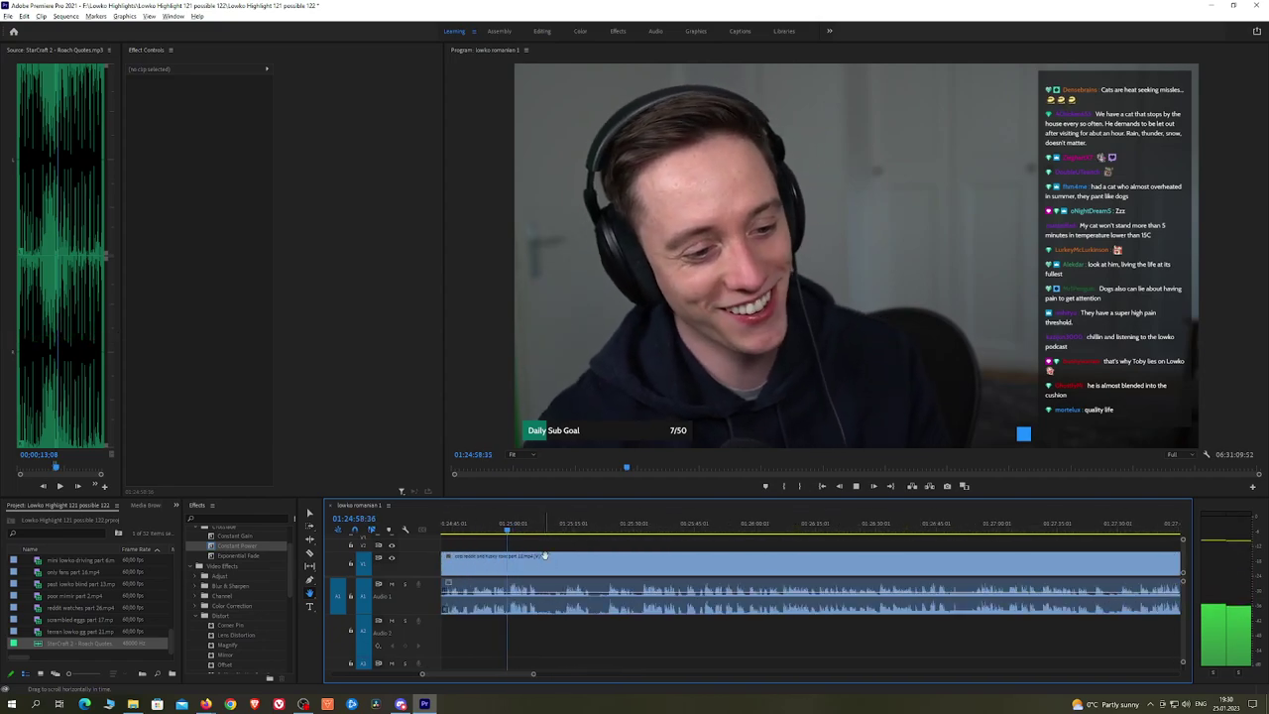
scroll(541, 556, "up", 3)
left_click(604, 531)
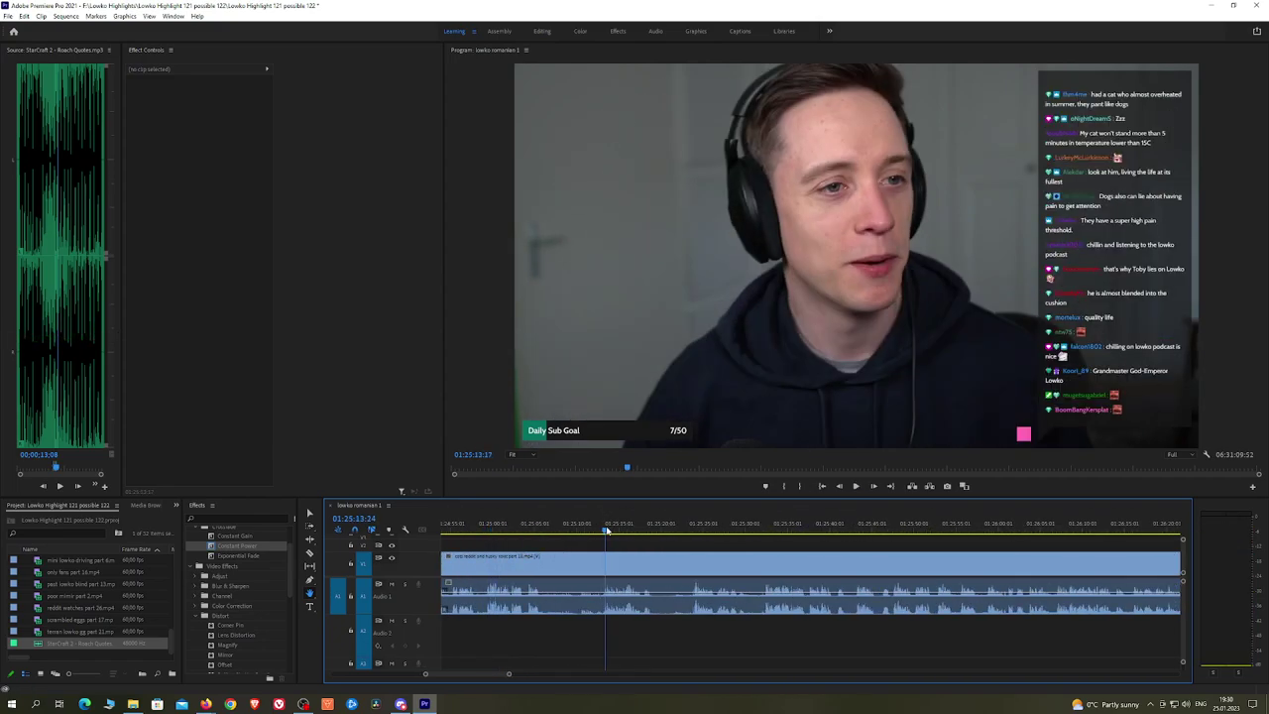
left_click_drag(606, 532, 1026, 530)
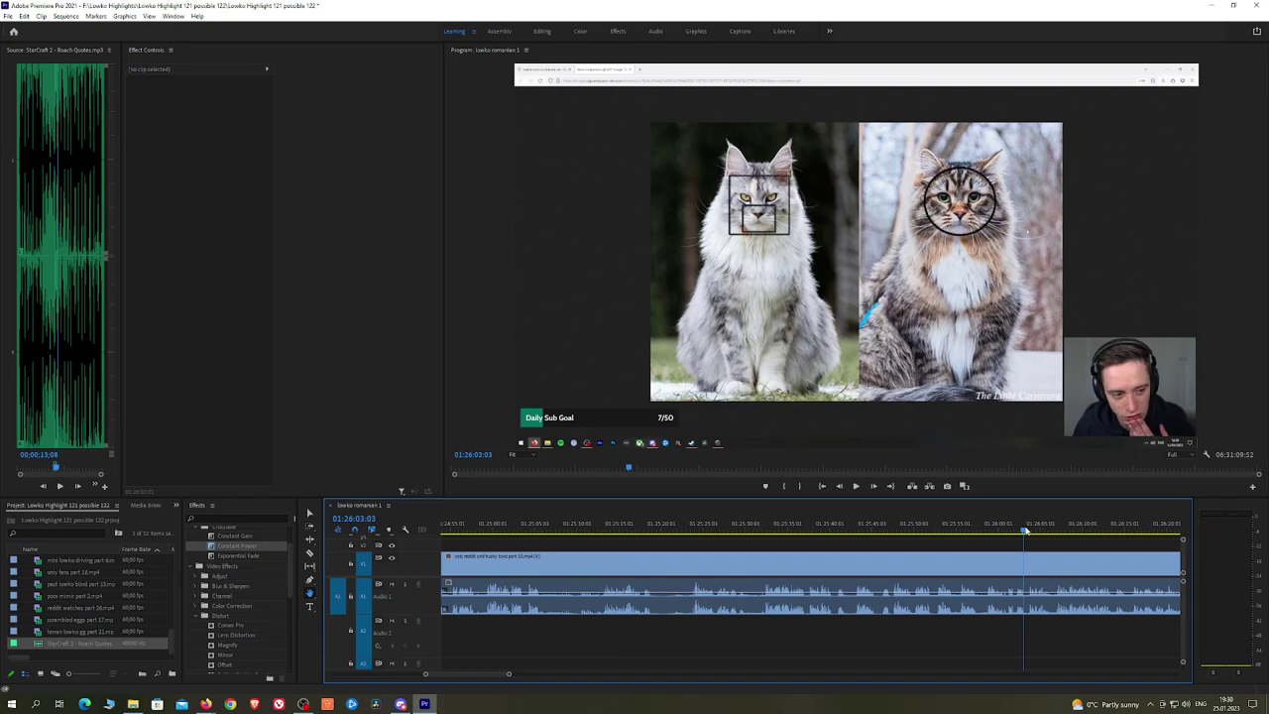
scroll(1067, 539, "down", 4)
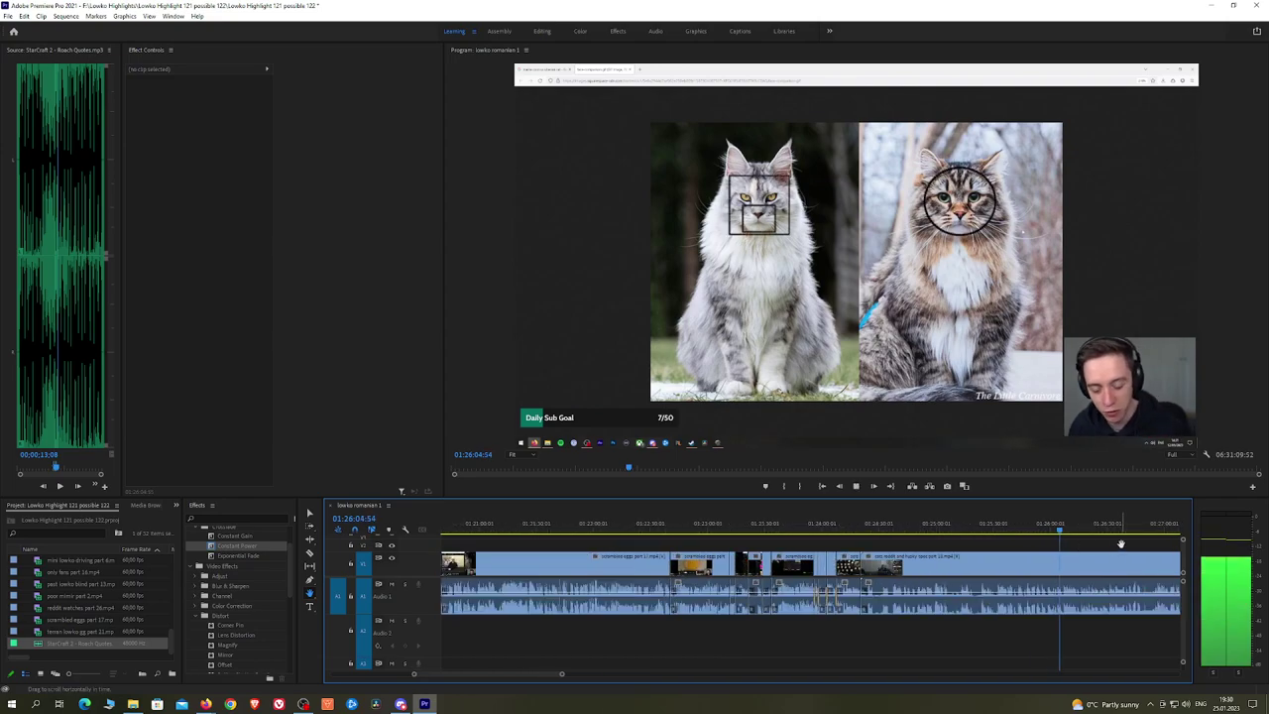
mouse_move(1121, 543)
left_mouse_down()
mouse_move(680, 533)
mouse_move(1129, 531)
left_mouse_up()
key("space")
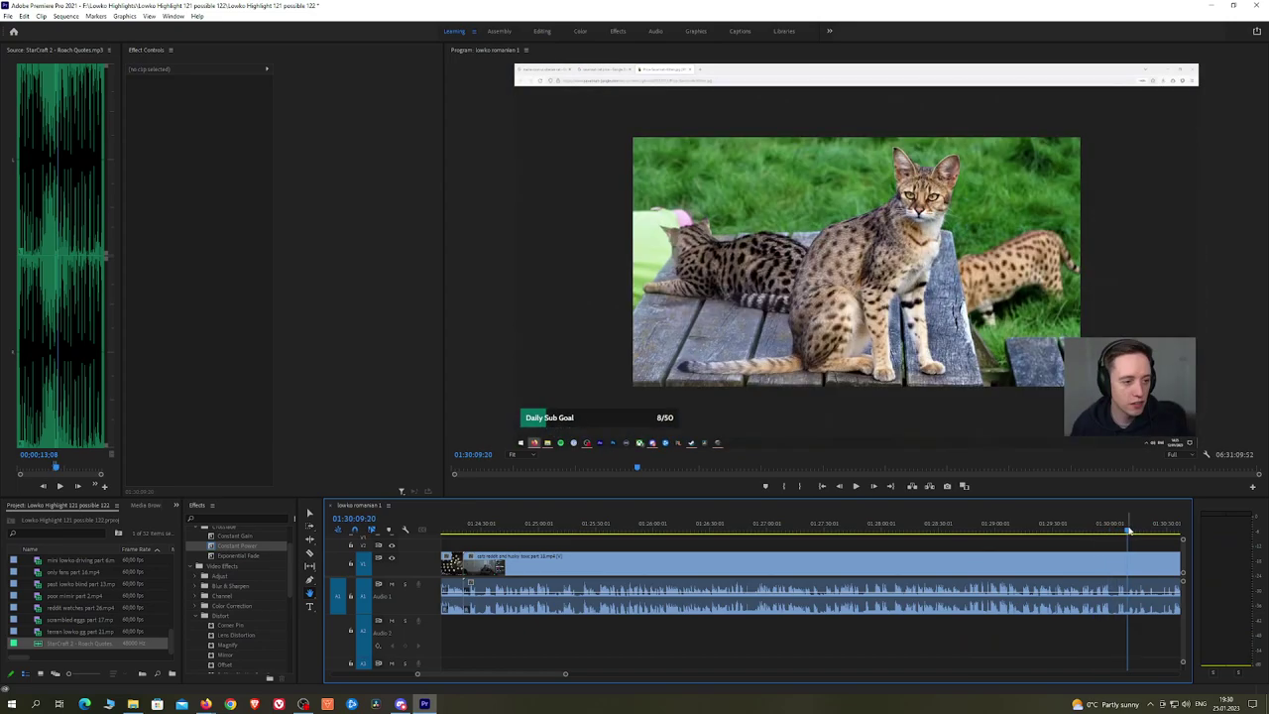
scroll(1101, 547, "down", 5)
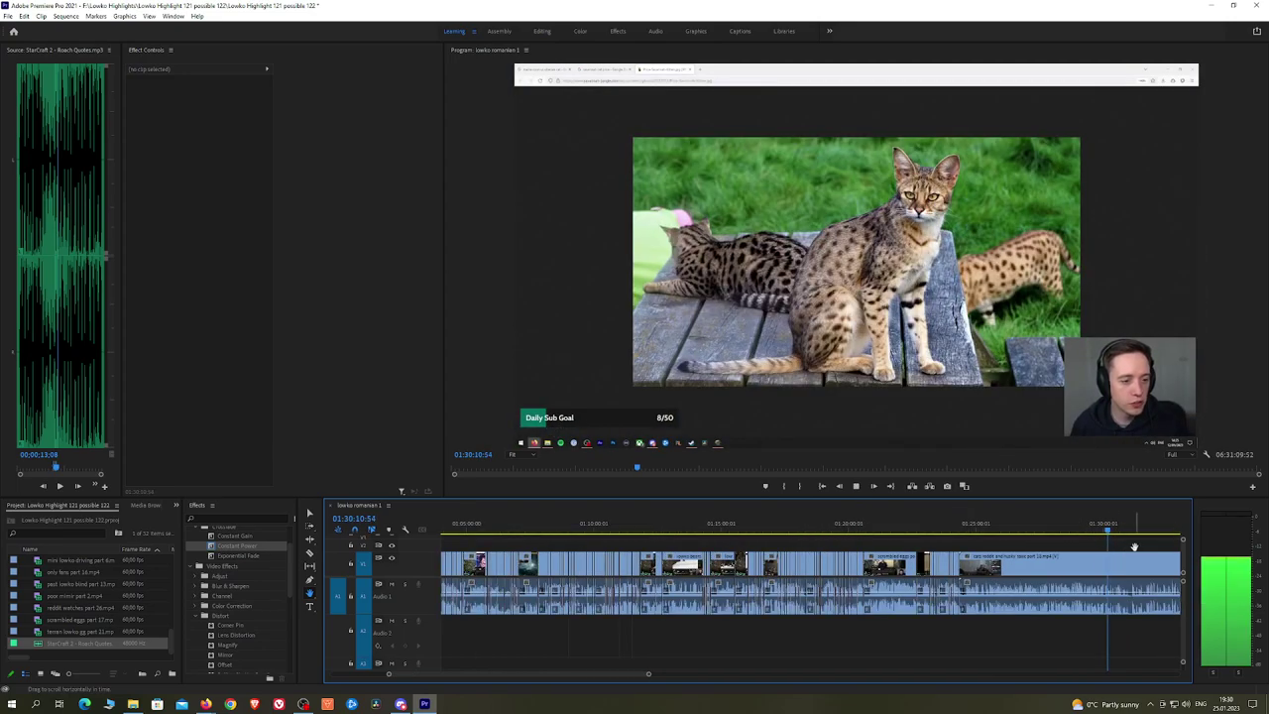
scroll(1134, 547, "down", 5)
left_click(640, 532)
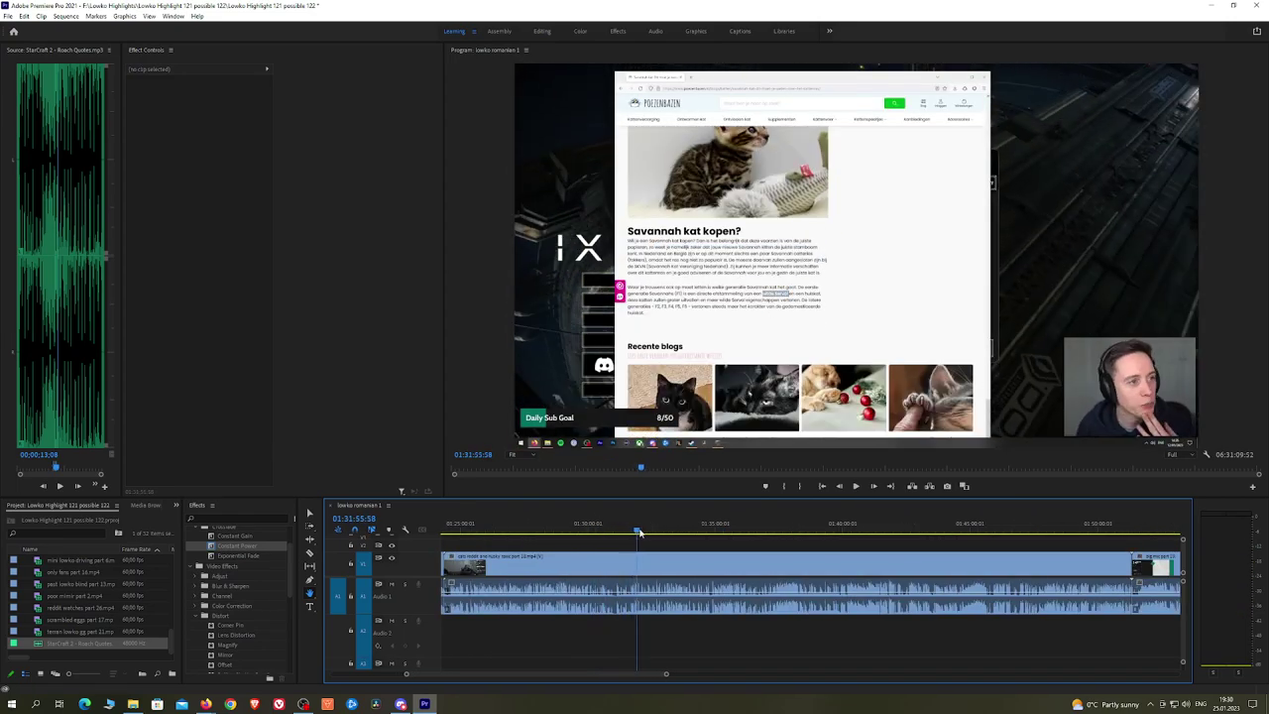
left_click_drag(639, 532, 725, 522)
scroll(773, 531, "up", 4)
key("equal")
key("equal")
key("equal")
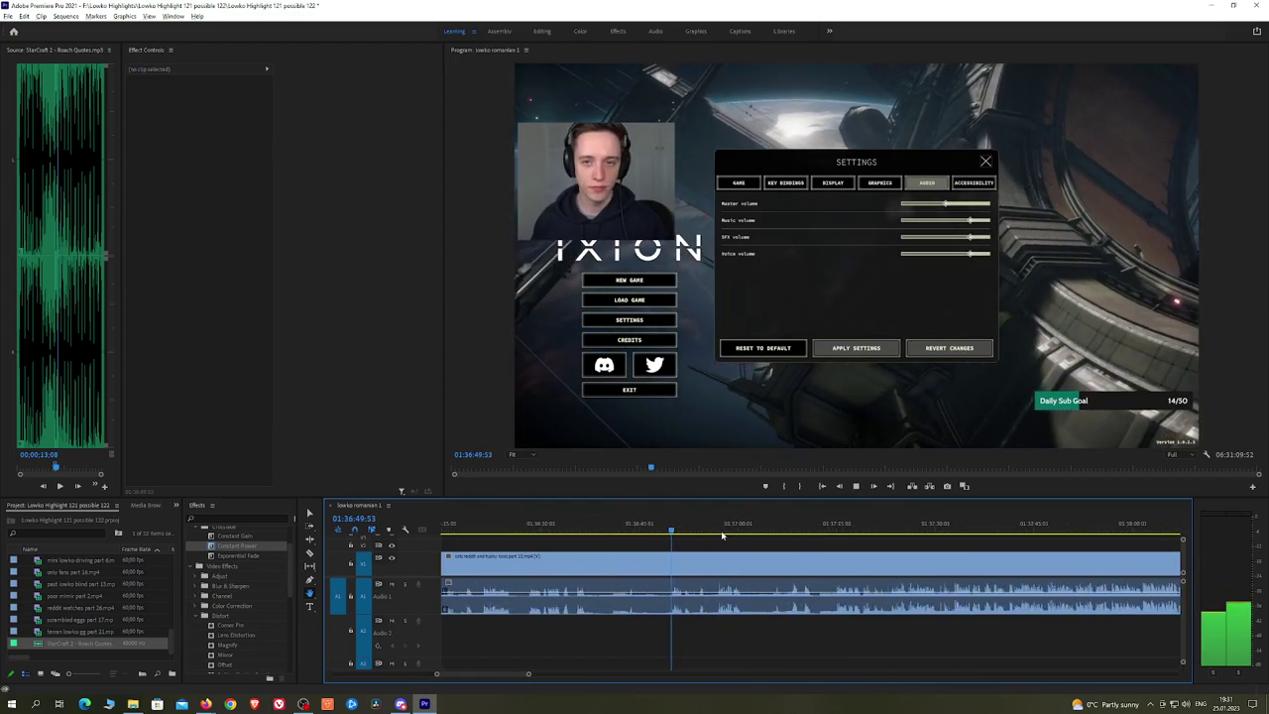
Step: Cut at the Reddit page section and ripple-delete the piece before it
left_click(710, 528)
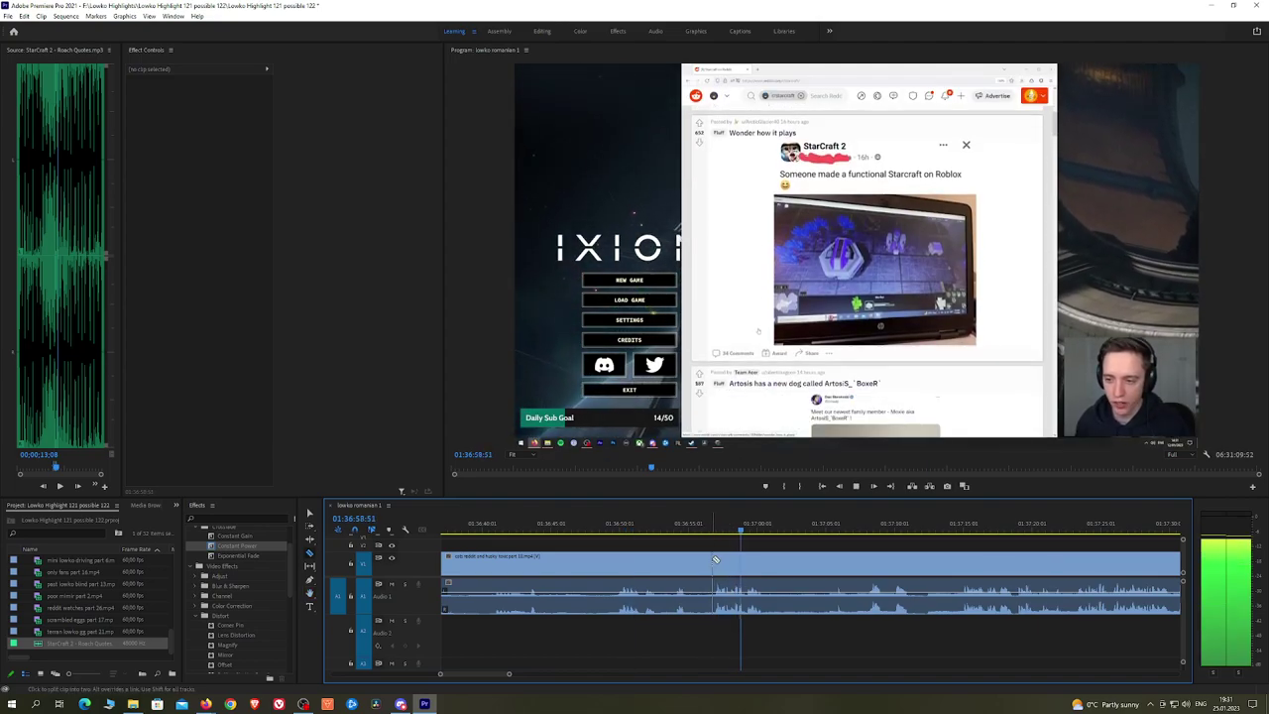
left_click(715, 560)
key("v")
left_click(700, 560)
key("shift+Delete")
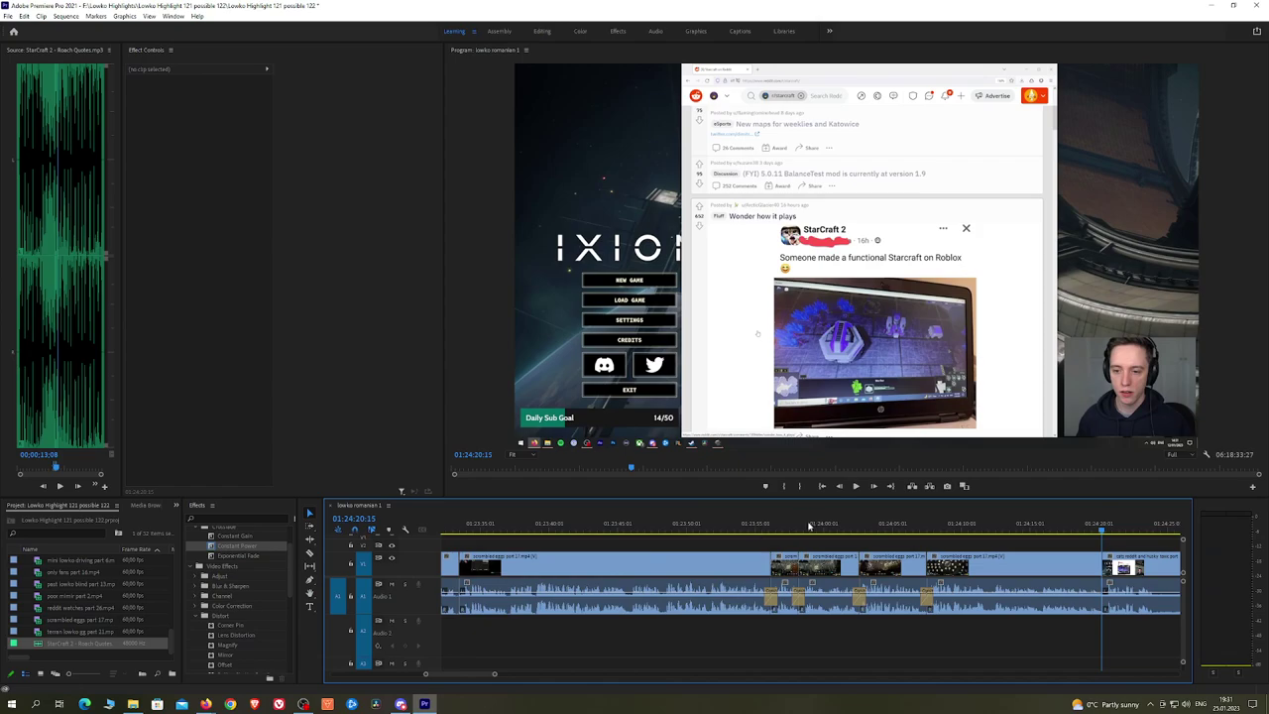
Step: Razor the stream clip twice and ripple-delete the short piece between the cuts
key("space")
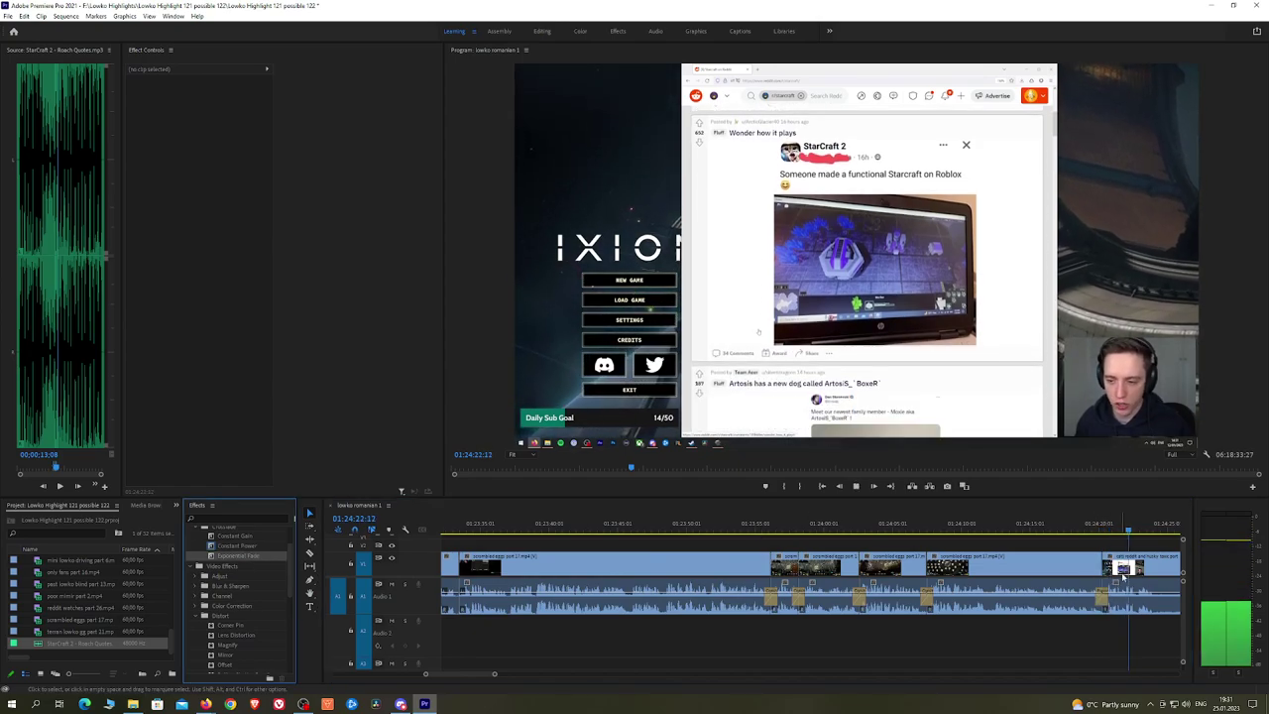
key("h")
left_click_drag(1178, 564, 723, 556)
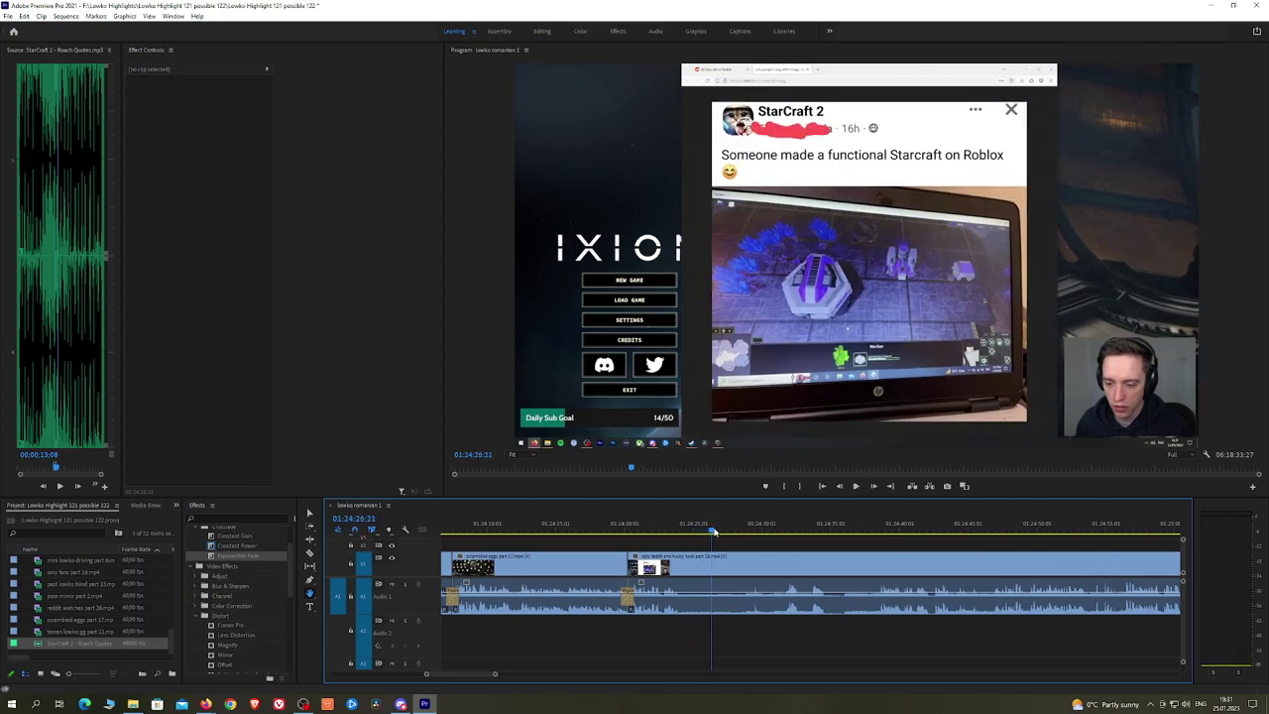
key("c")
left_click(737, 562)
key("space")
left_click(752, 532)
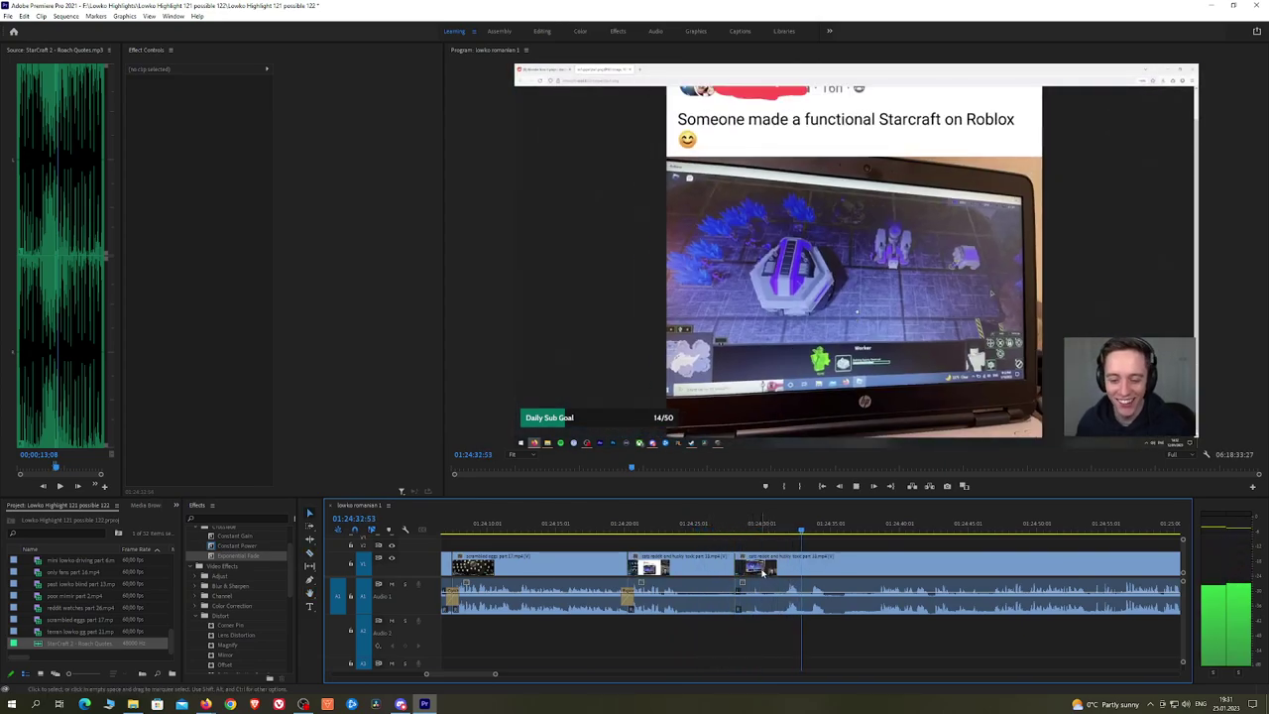
left_click(766, 569)
key("shift+Delete")
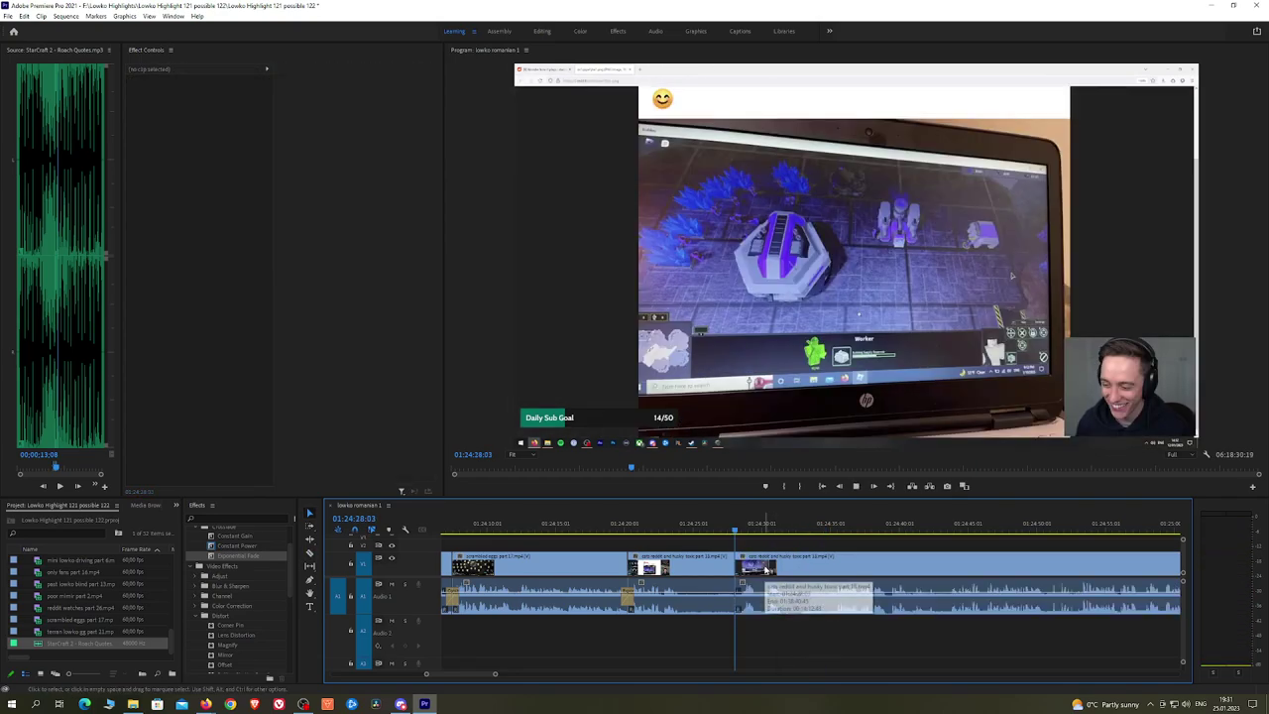
Step: Crossfade the new A1 audio edit with Constant Power
left_click_drag(238, 545, 661, 549)
left_click_drag(734, 590, 733, 591)
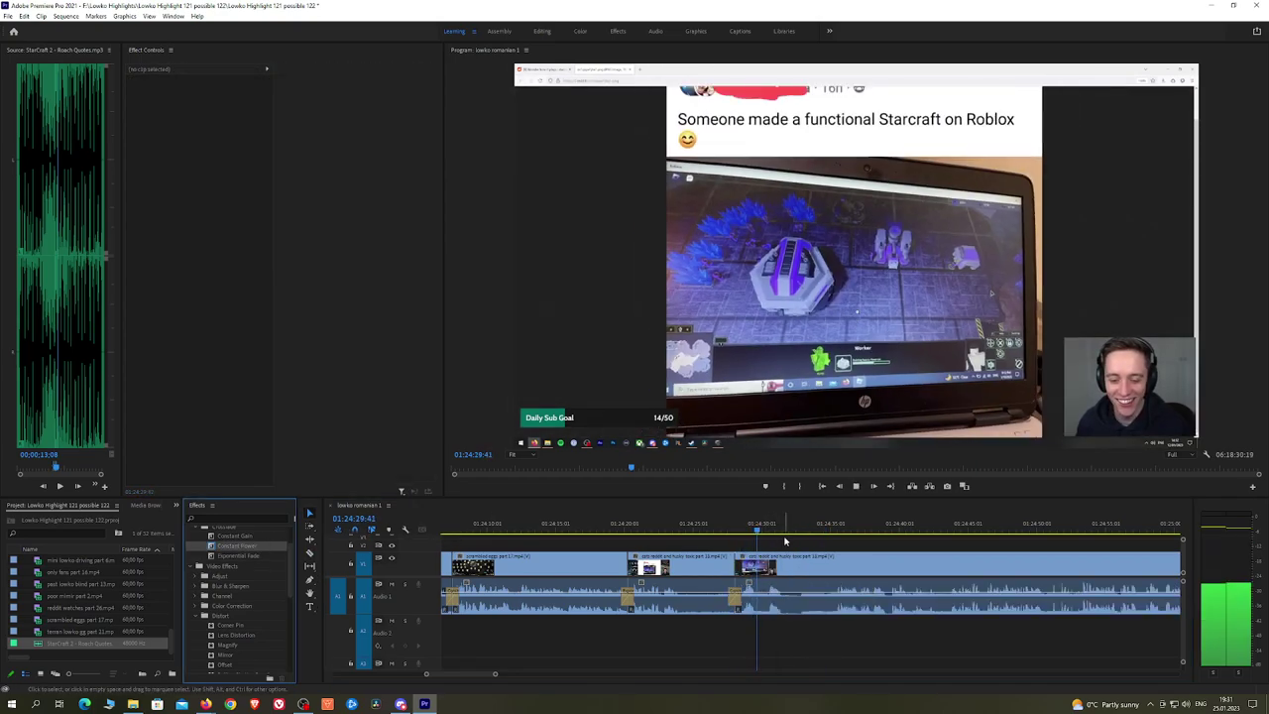
scroll(725, 528, "down", 2)
Step: Cut the stream clip further on and preview the footage after it
key("c")
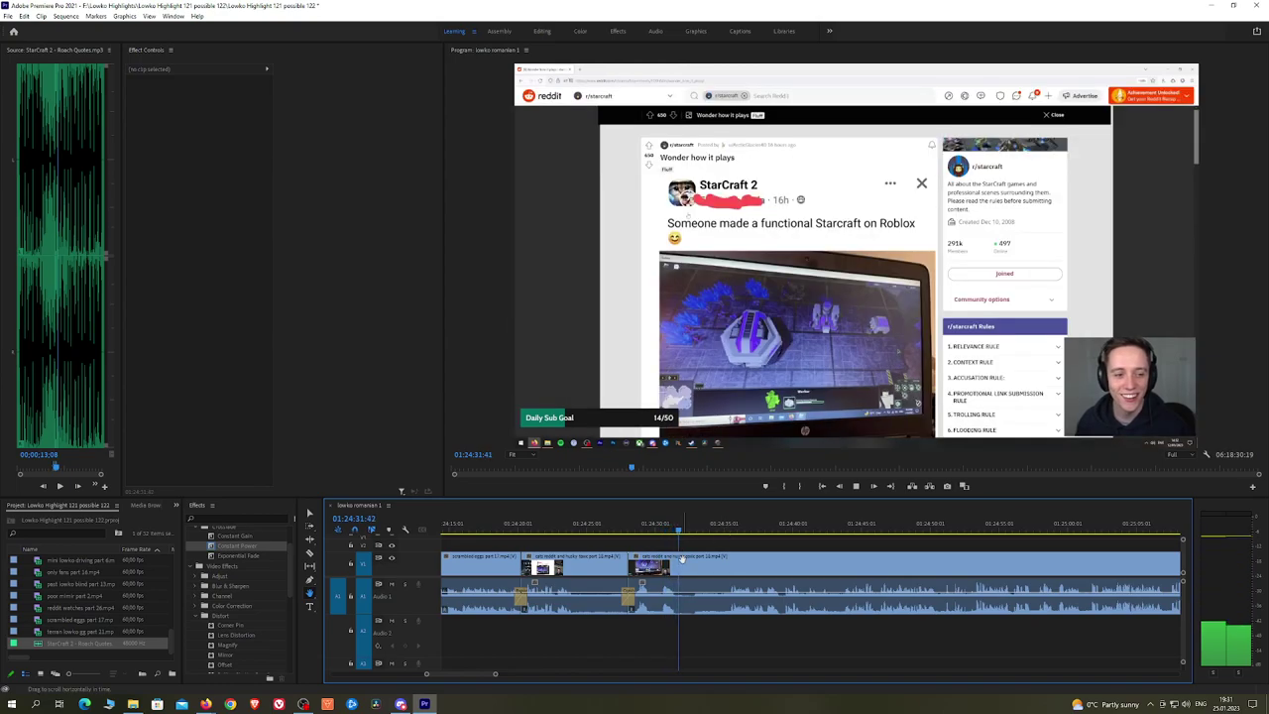
left_click(679, 561)
left_click(725, 529)
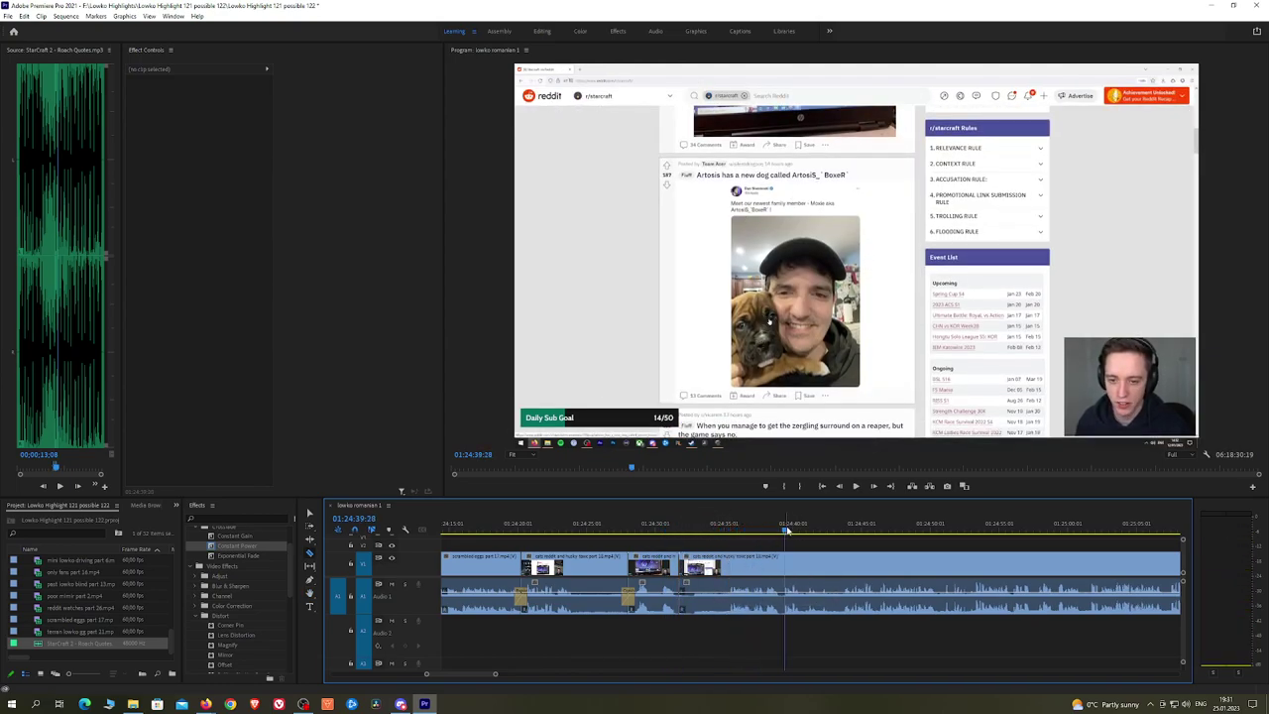
left_click(843, 529)
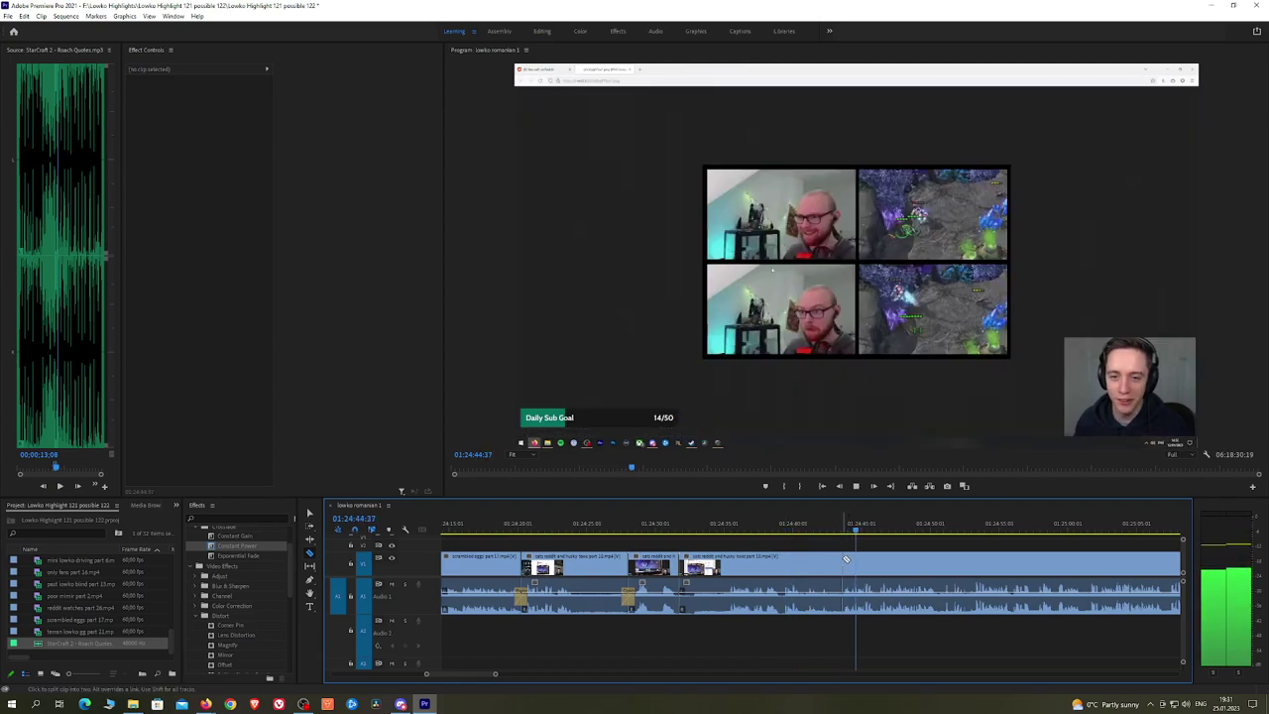
key("Up")
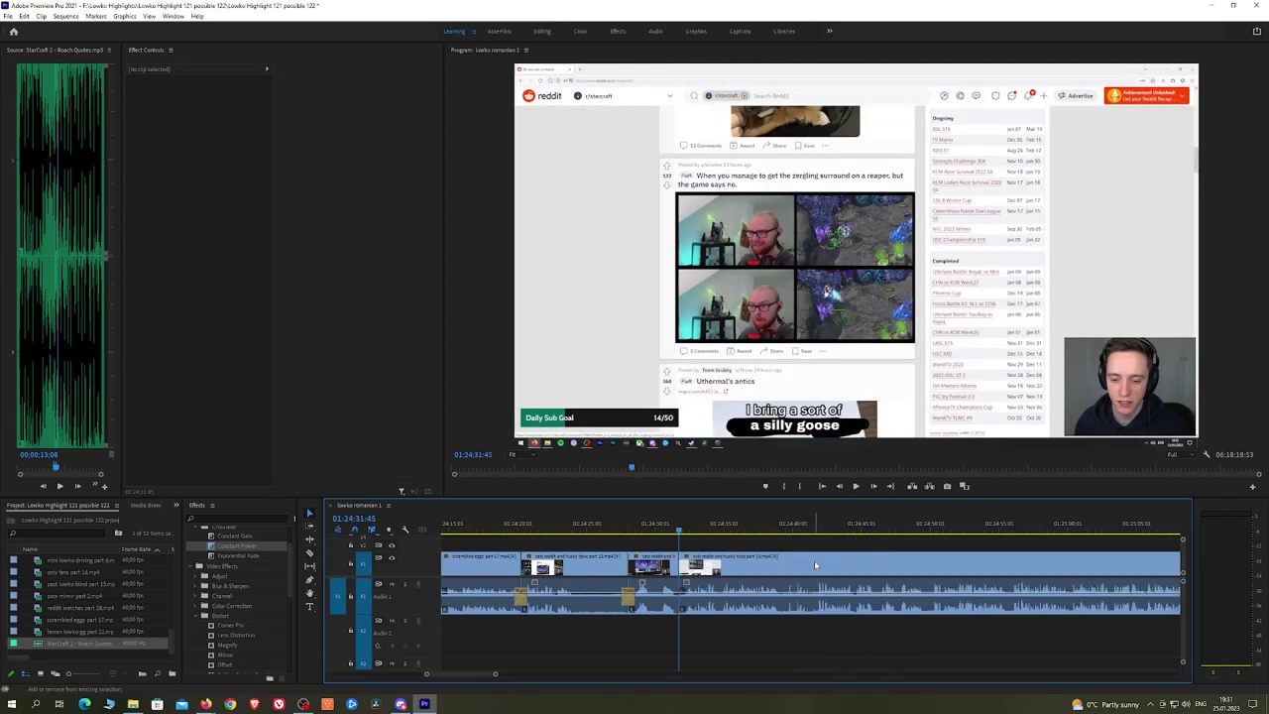
Step: Apply an Exponential Fade to the latest A1 audio cut and pan to later footage
left_click_drag(239, 557, 404, 558)
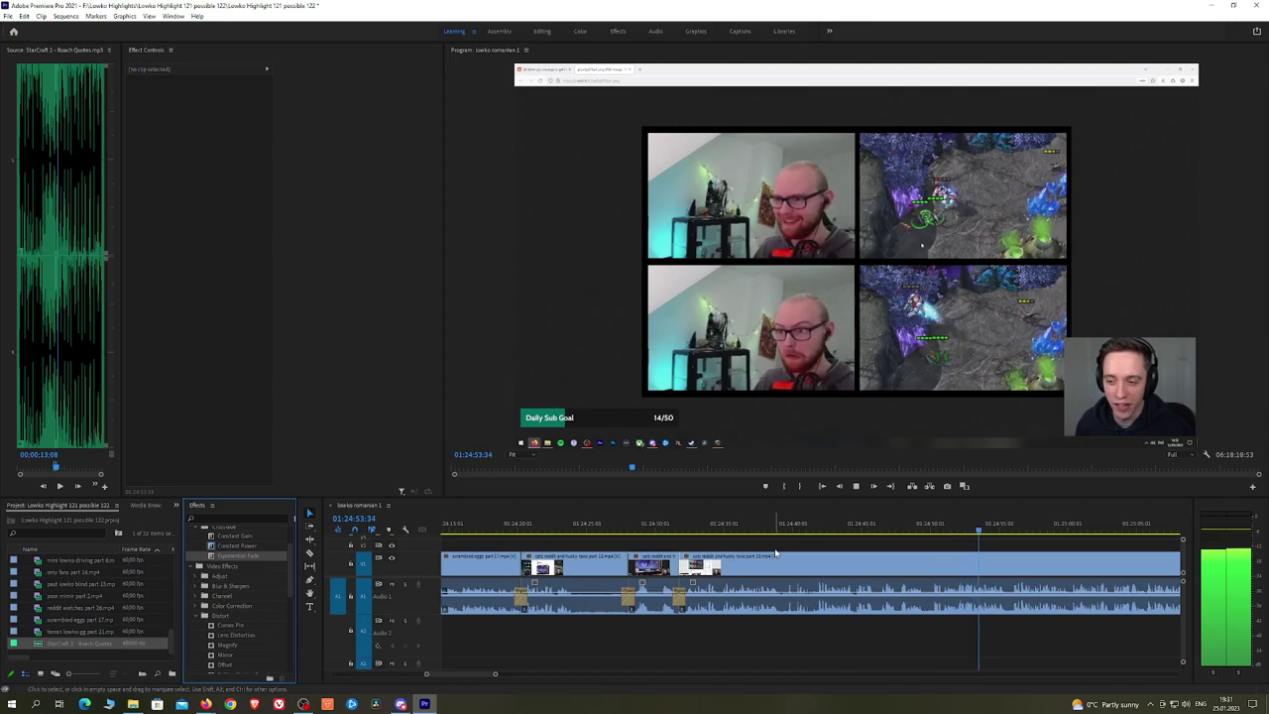
key("h")
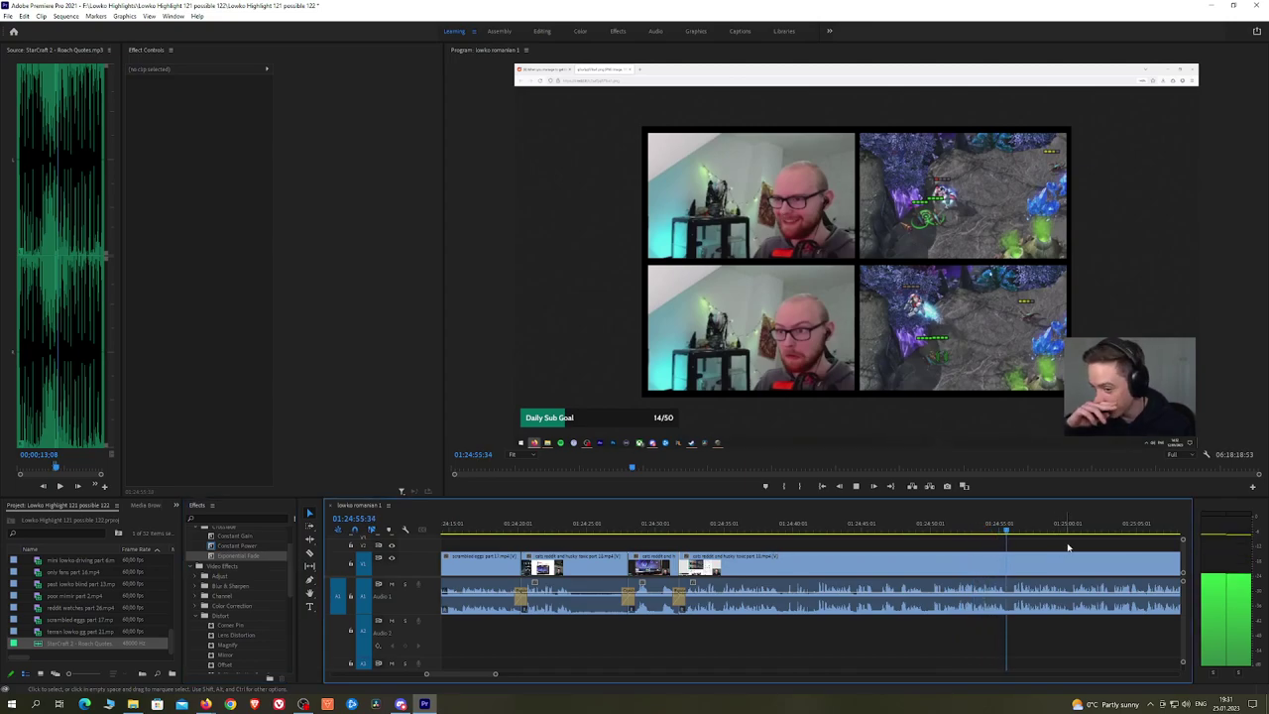
left_click_drag(1071, 547, 717, 539)
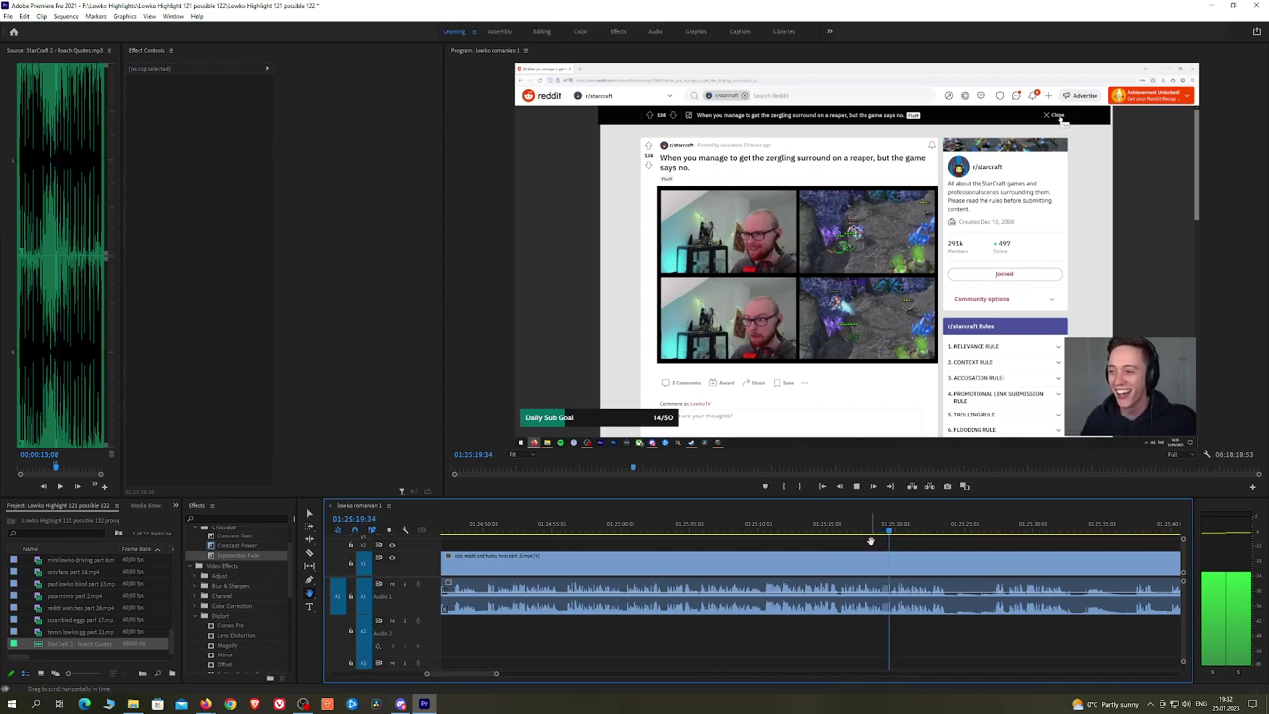
scroll(977, 543, "right", 4)
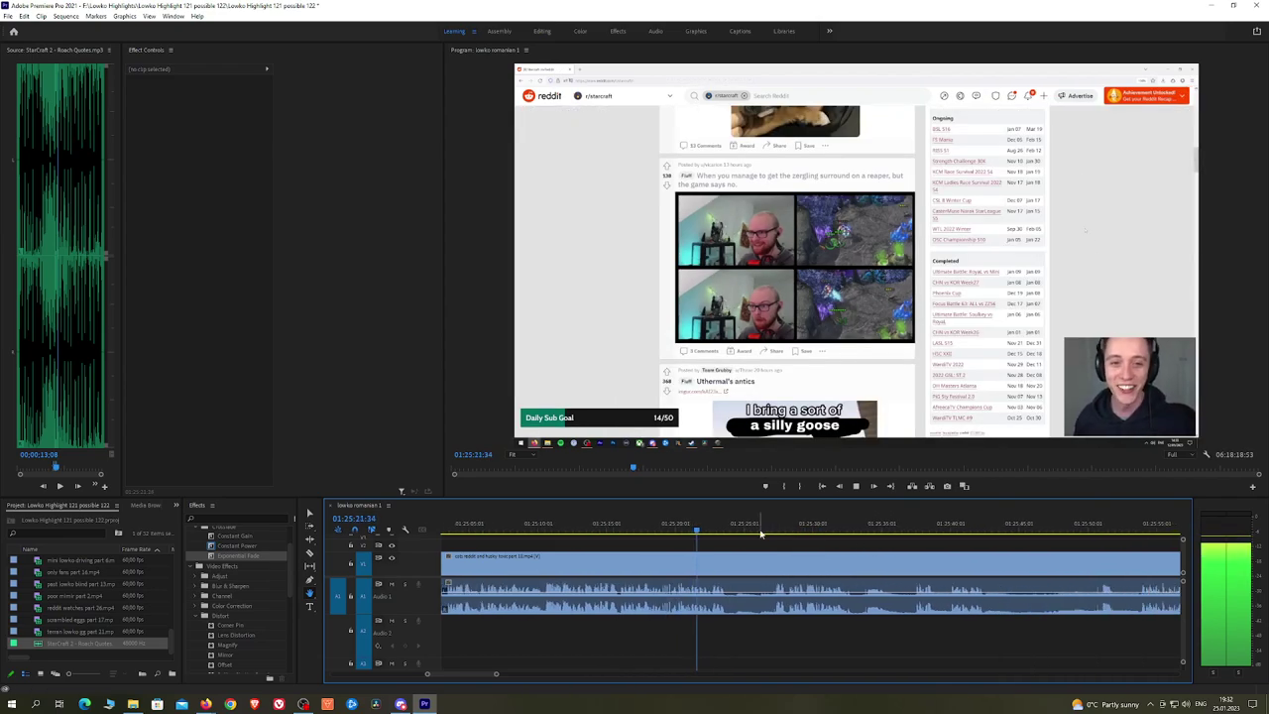
left_click_drag(764, 543, 725, 535)
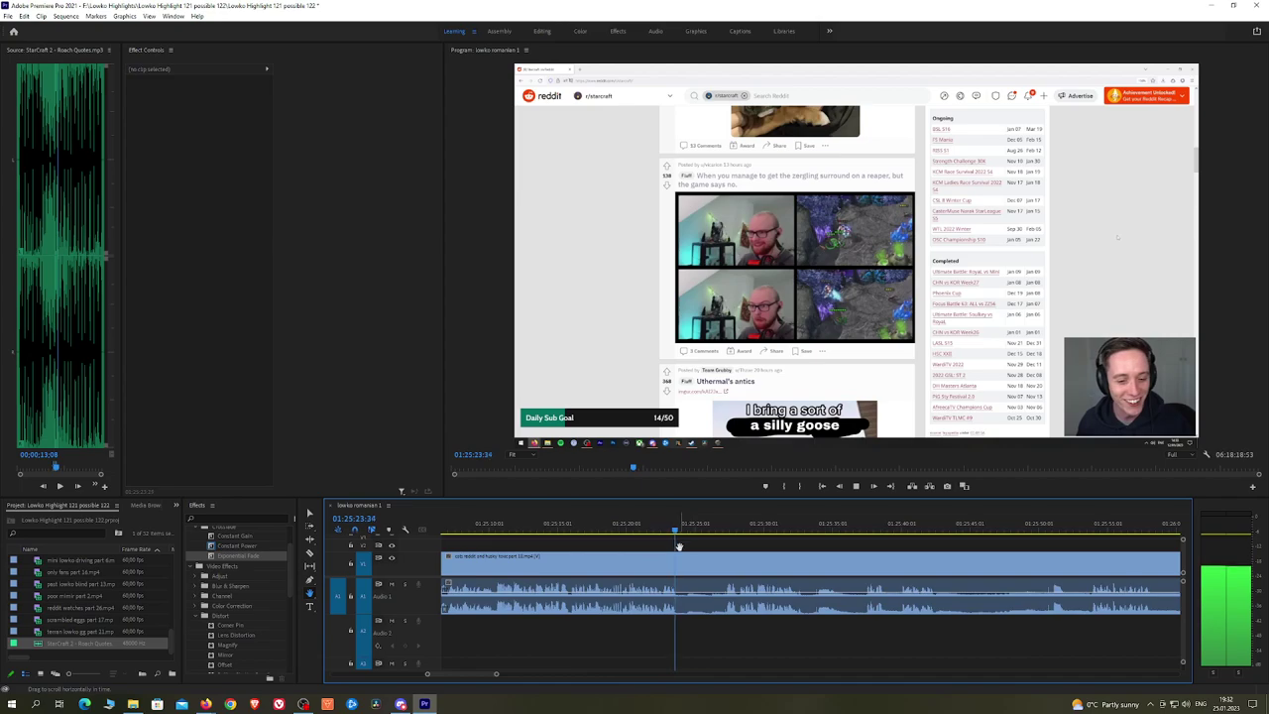
Step: Razor the stream clip at the playhead near 01:25:25
key("c")
left_click(679, 561)
left_click(718, 529)
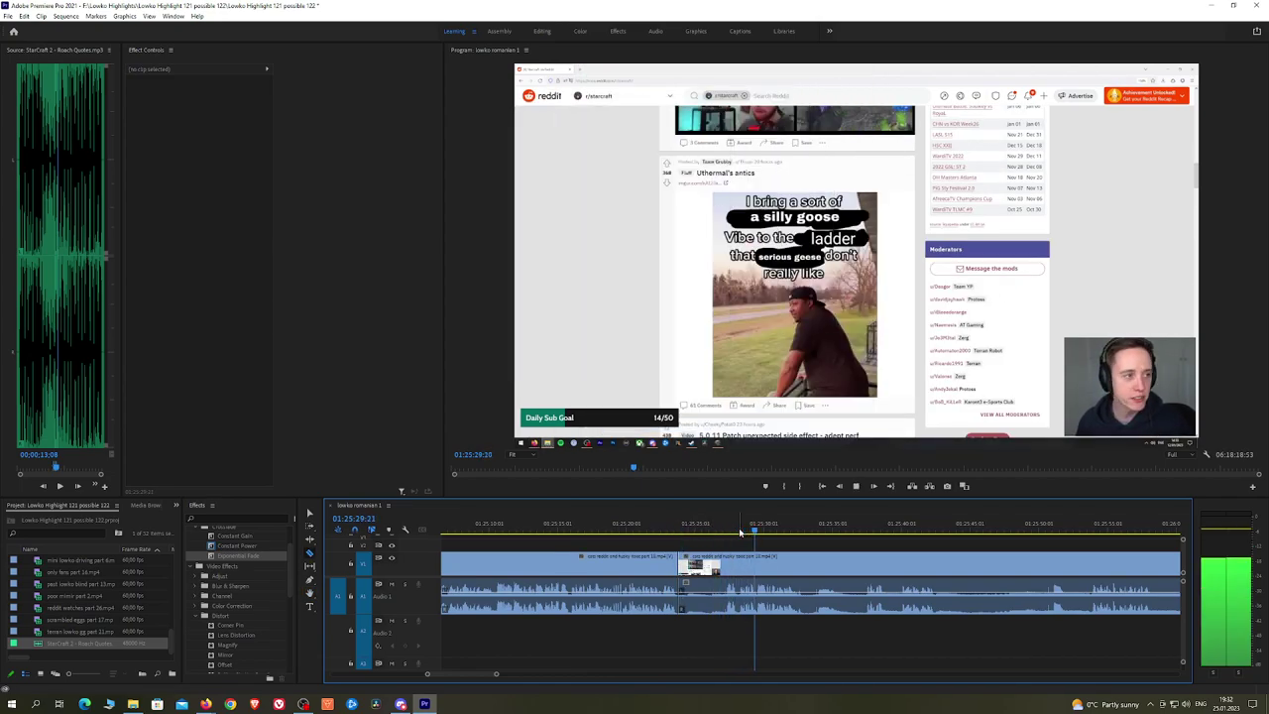
Step: Skim forward through the Reddit posts and Stormgate tweet to 01:29:44:01
left_click_drag(769, 533, 1081, 541)
key("space")
key("h")
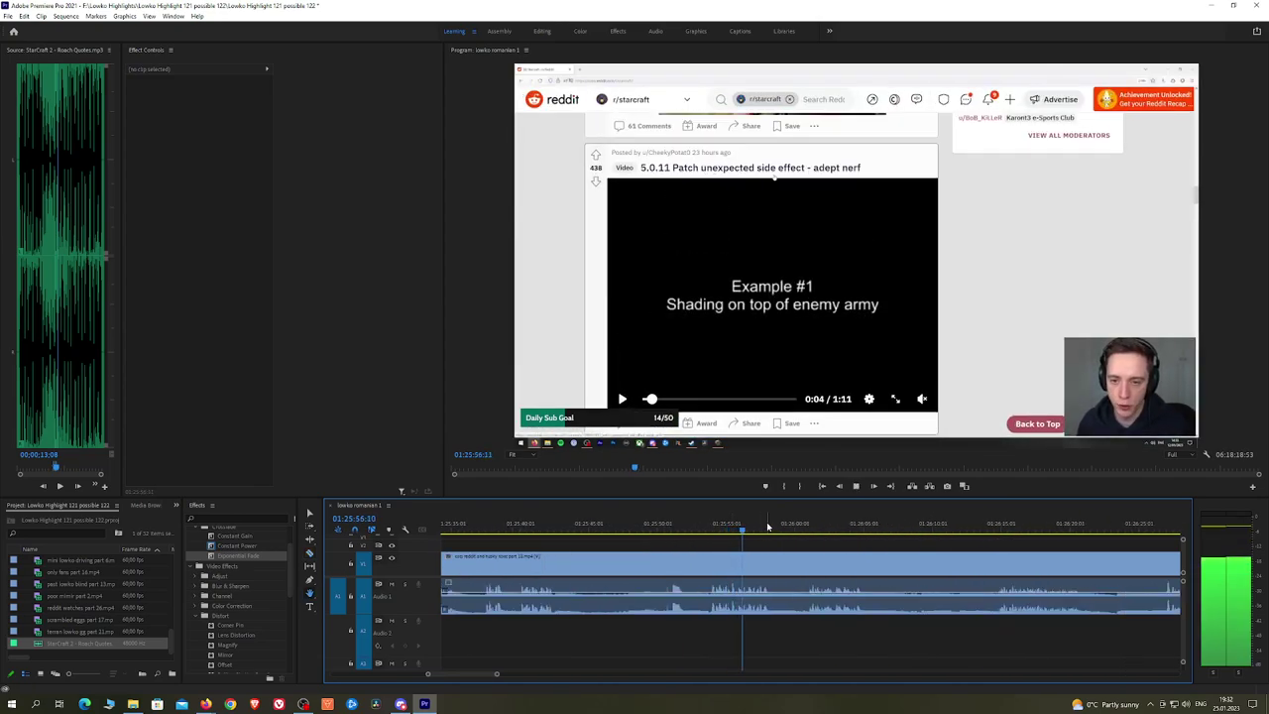
left_click_drag(767, 528, 994, 530)
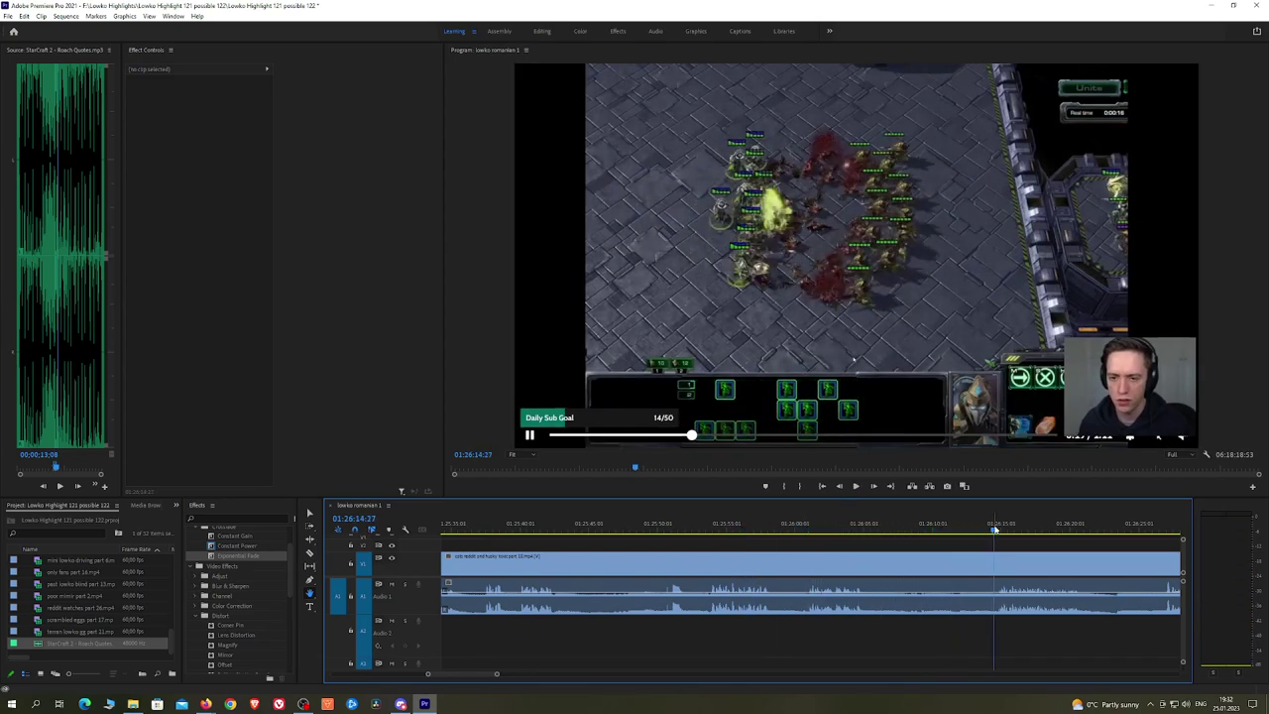
scroll(1026, 546, "down", 4)
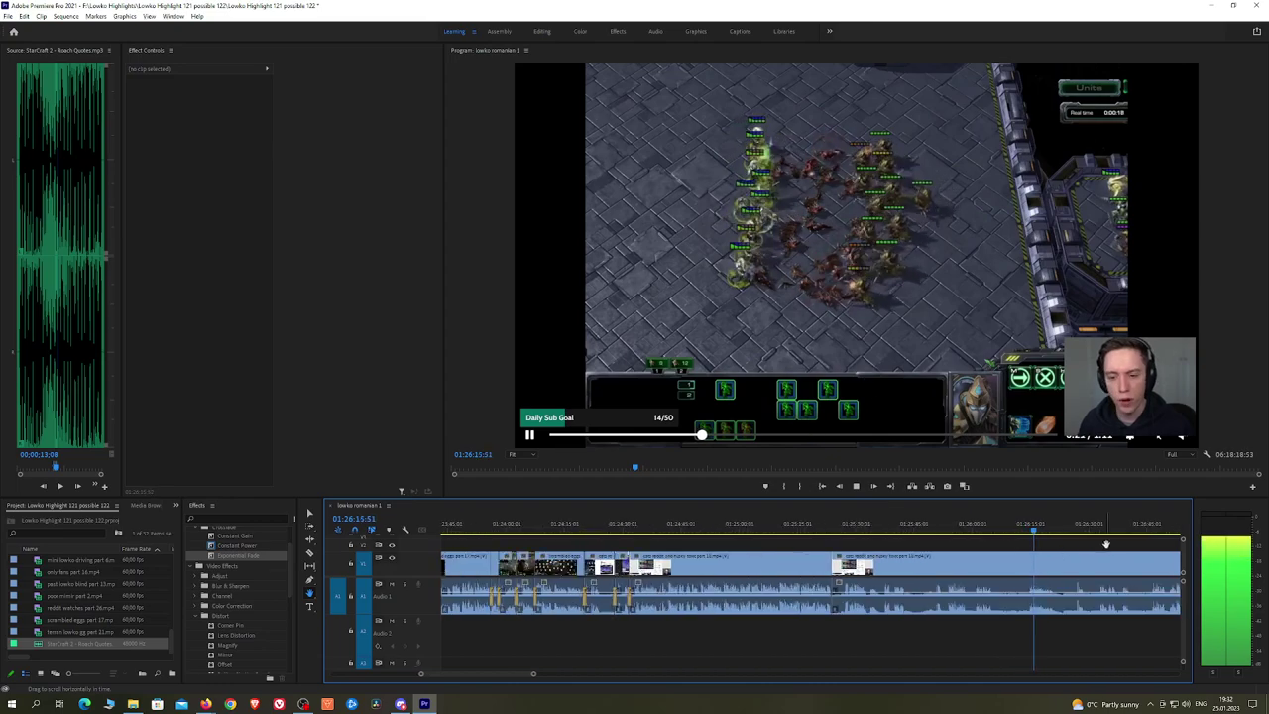
left_click_drag(1129, 542, 717, 539)
left_click(727, 531)
left_click_drag(813, 530, 775, 537)
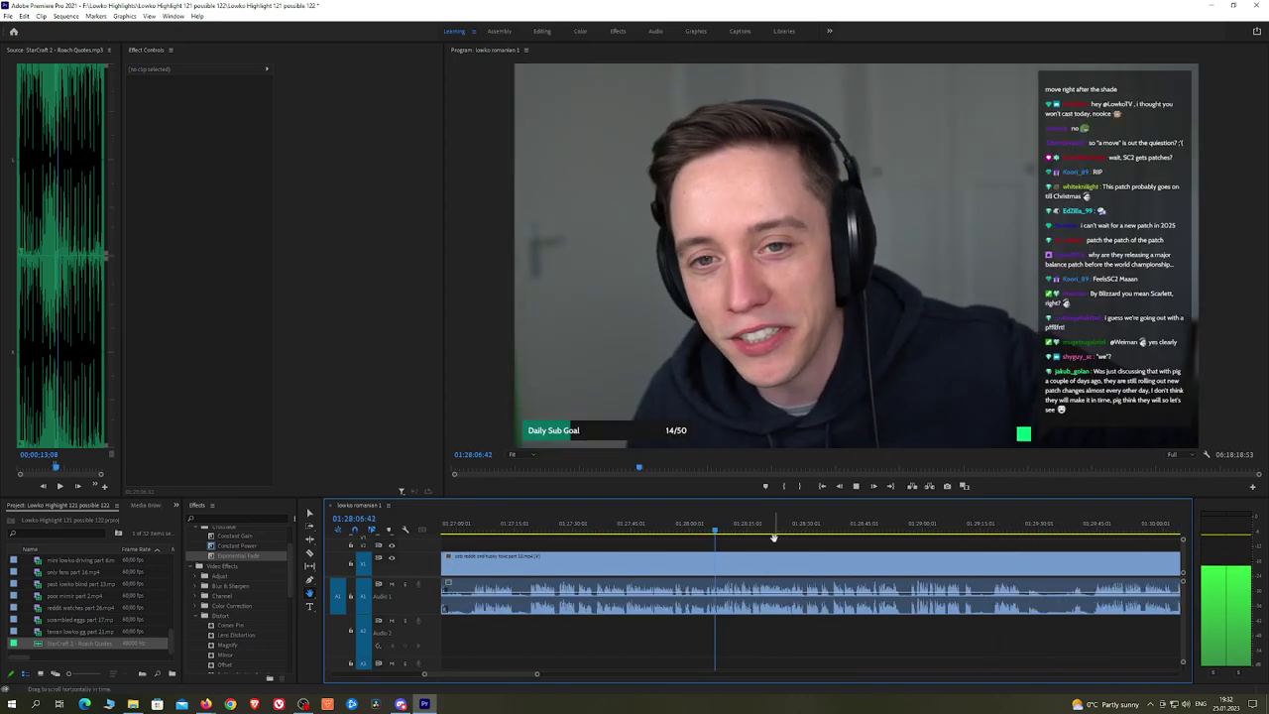
left_click_drag(727, 533, 618, 530)
left_click(698, 524)
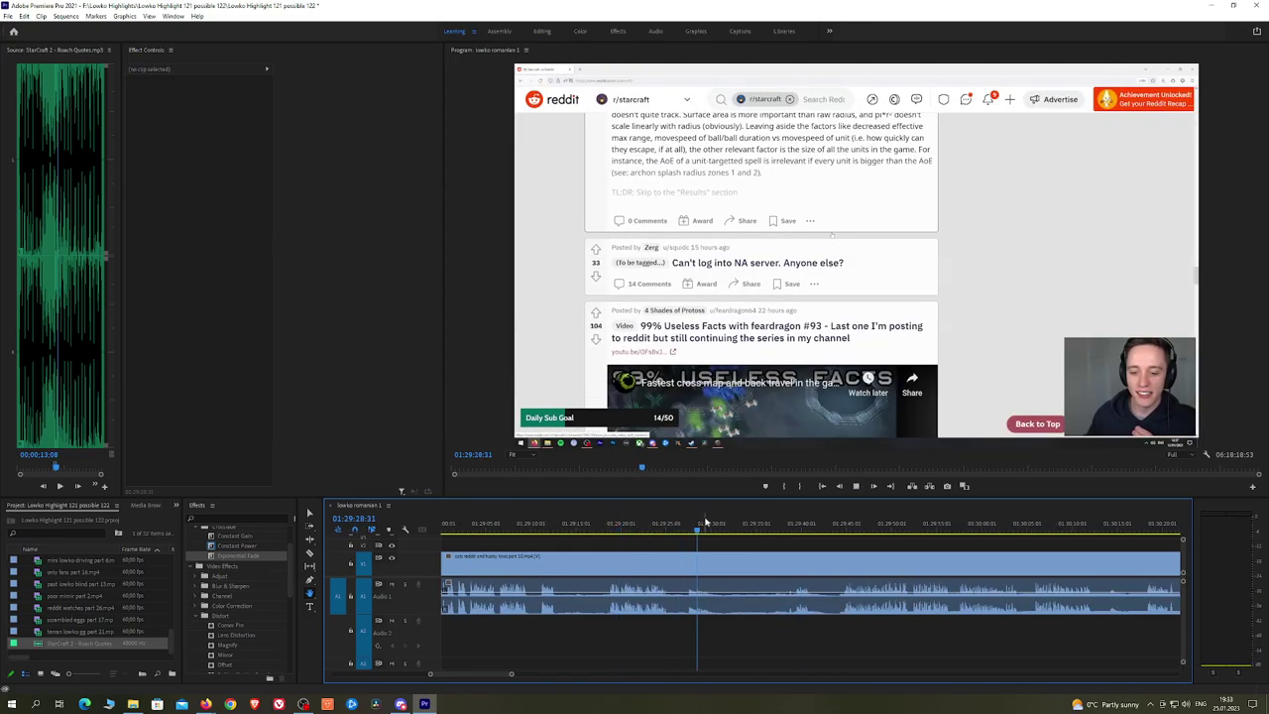
left_click_drag(706, 523, 806, 540)
left_click(599, 521)
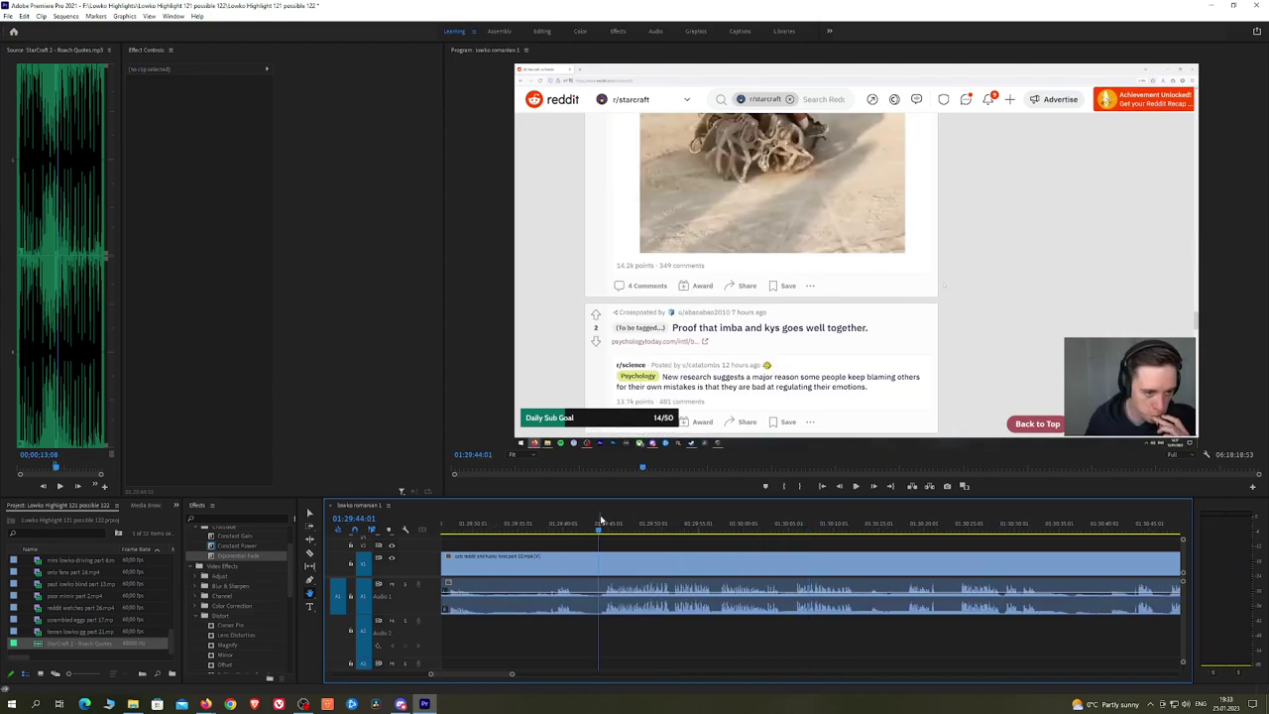
Step: Review the Reddit posts and settle the playhead back at 01:28:57
key("space")
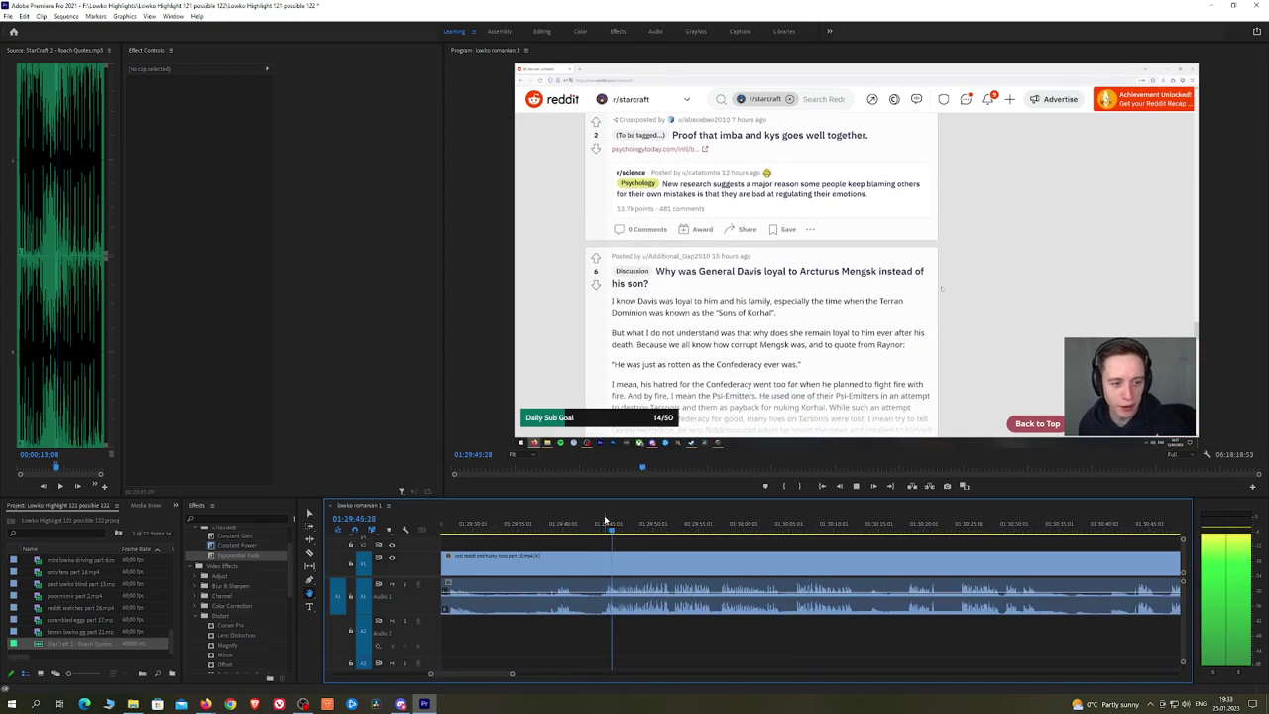
left_click_drag(643, 546, 888, 544)
scroll(882, 547, "down", 3)
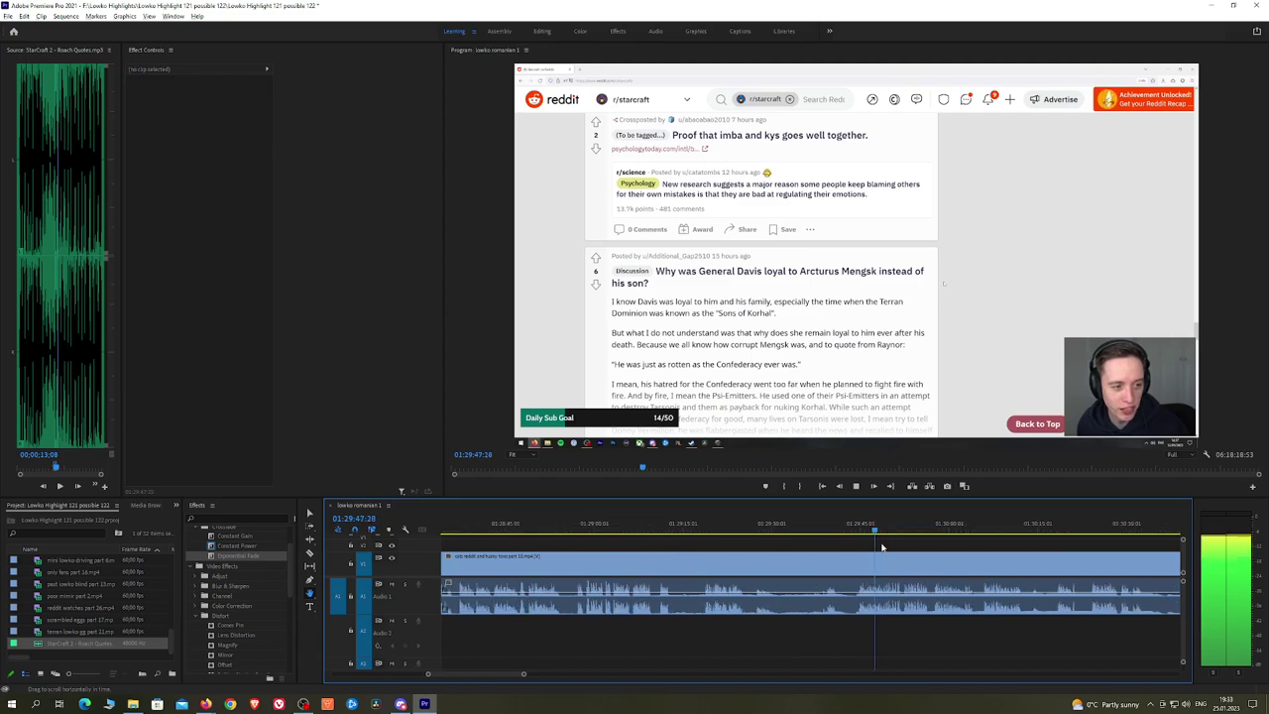
scroll(699, 548, "up", 3)
left_click(604, 524)
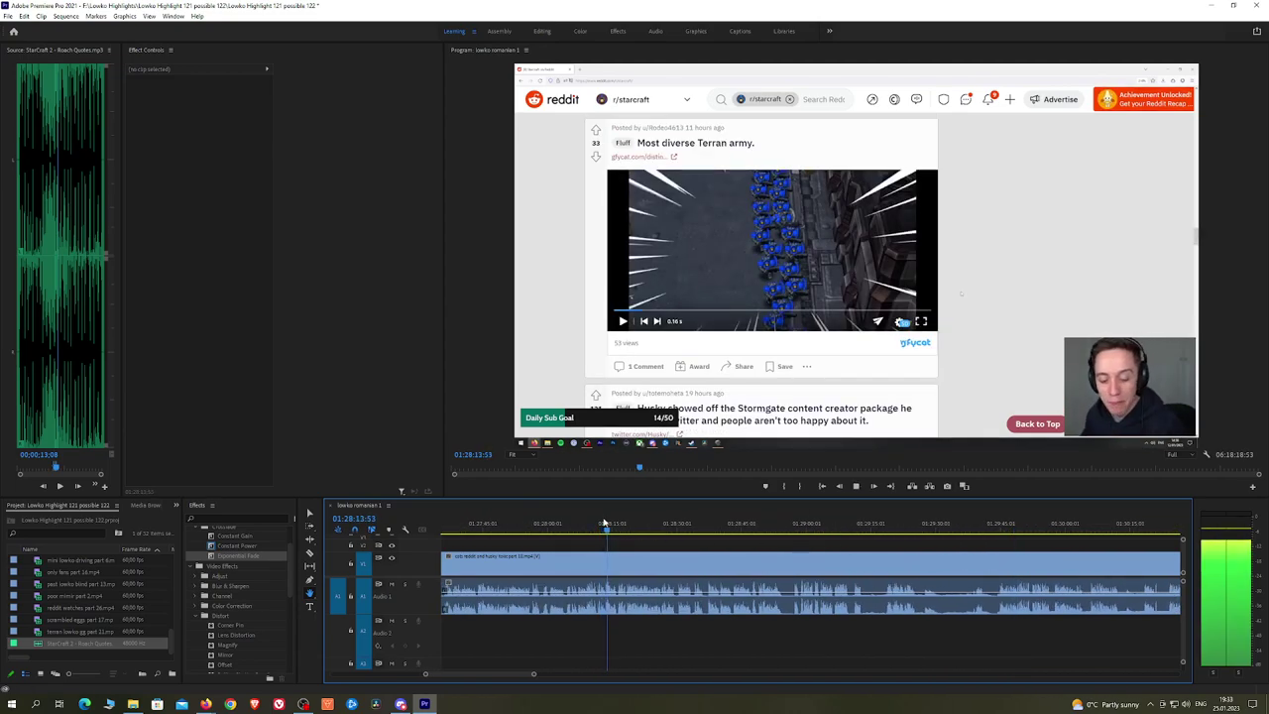
scroll(624, 531, "up", 6)
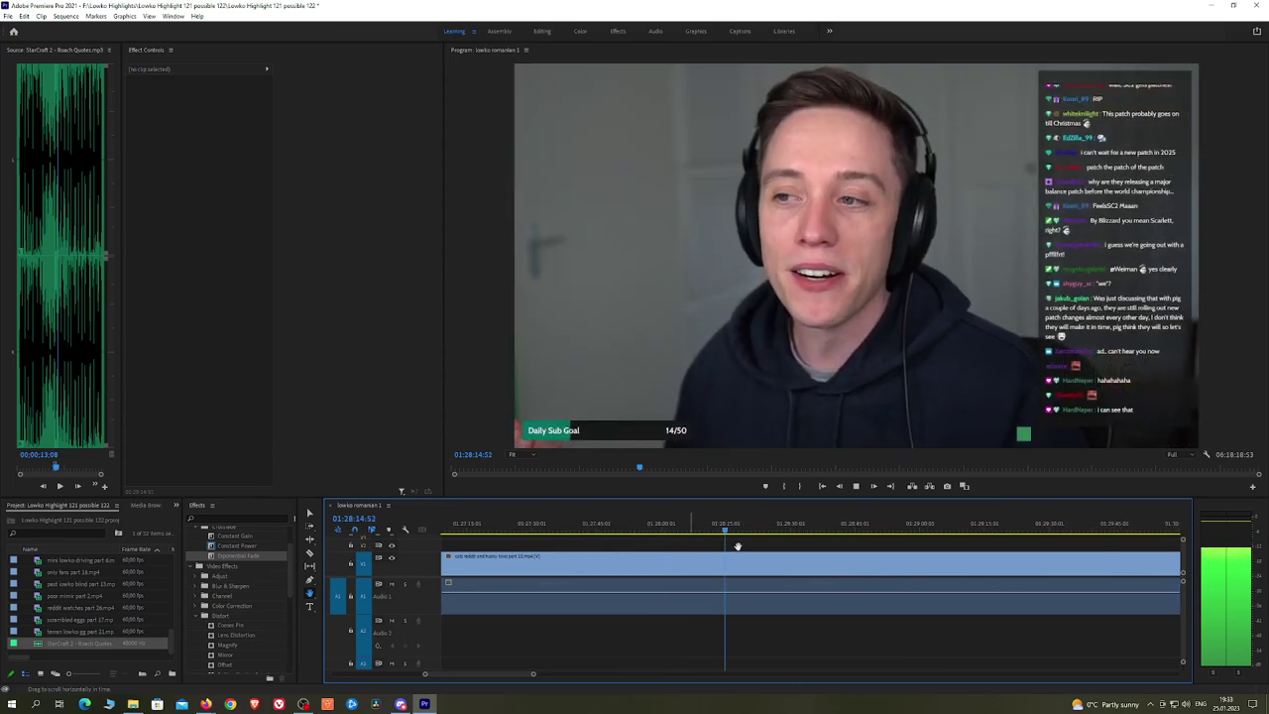
left_click(625, 532)
left_click(751, 530)
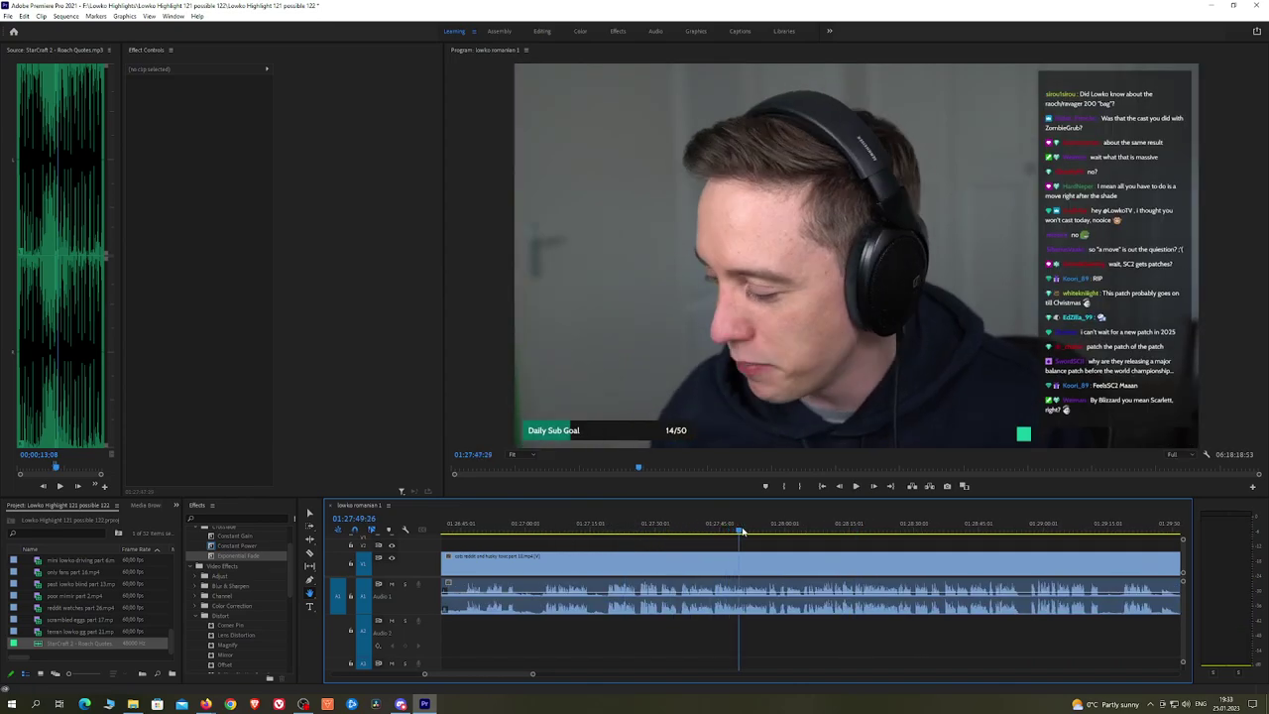
left_click(778, 529)
left_click(873, 530)
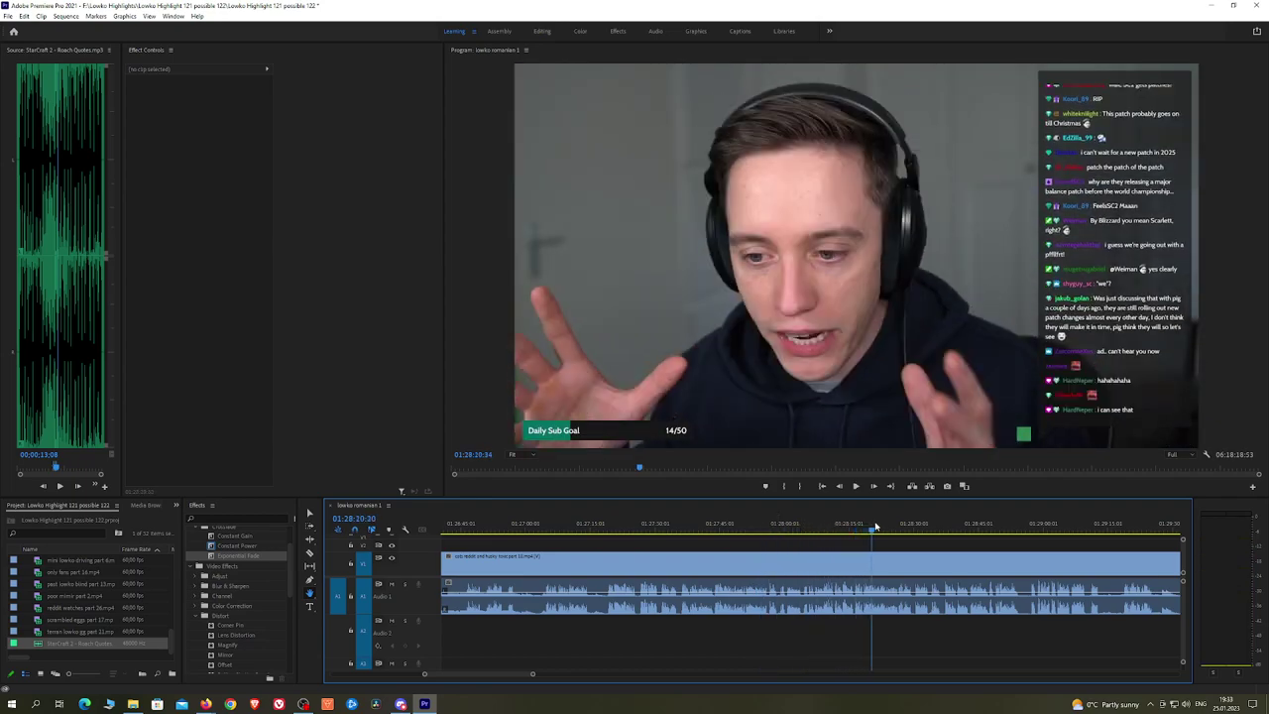
left_click(1096, 529)
left_click_drag(1097, 526, 823, 539)
left_click(788, 531)
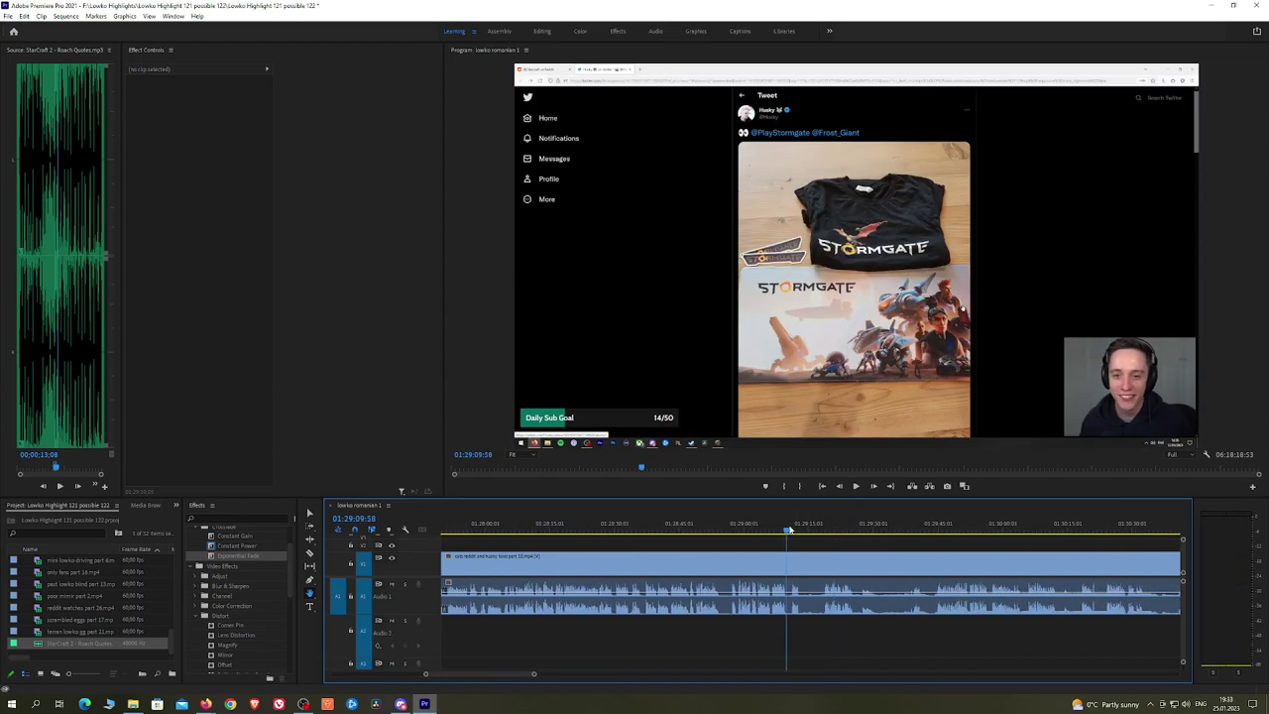
scroll(799, 538, "up", 2)
left_click(654, 528)
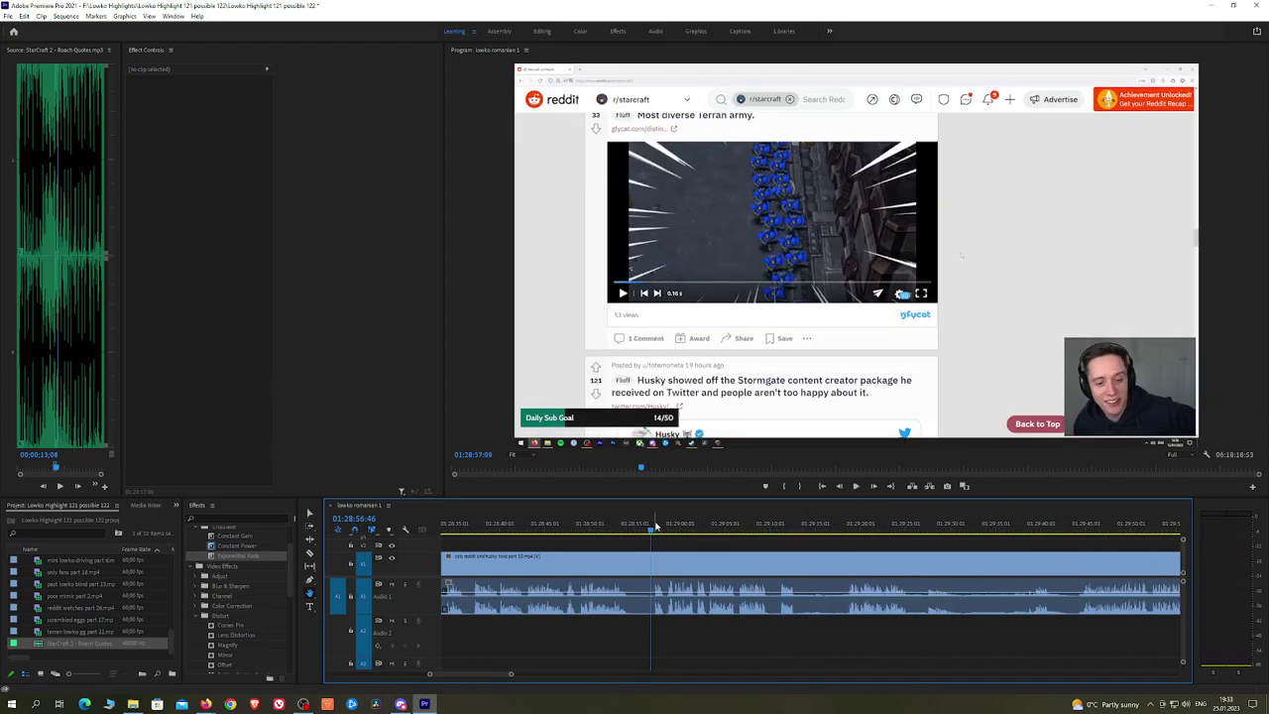
key("space")
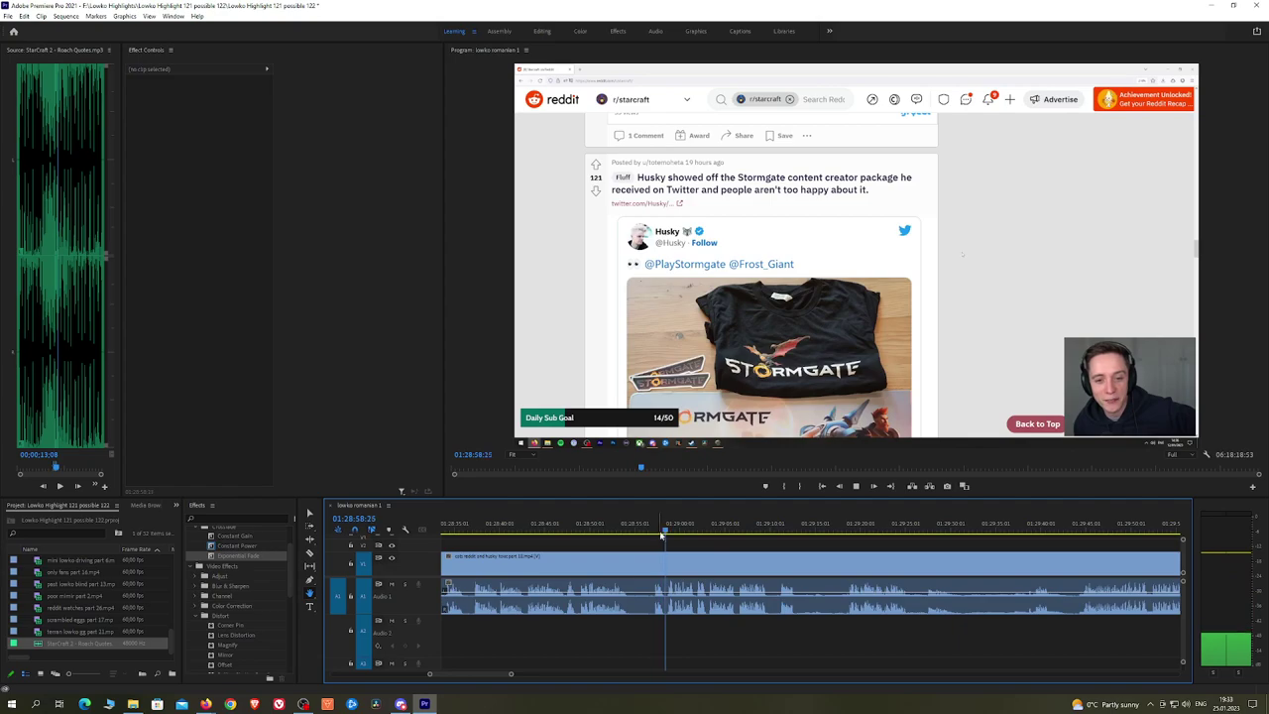
scroll(668, 533, "up", 2)
Step: Ripple-delete the footage left of a cut at 01:28:57 and Exponential Fade the join
key("c")
left_click(664, 557)
key("v")
left_click(645, 557)
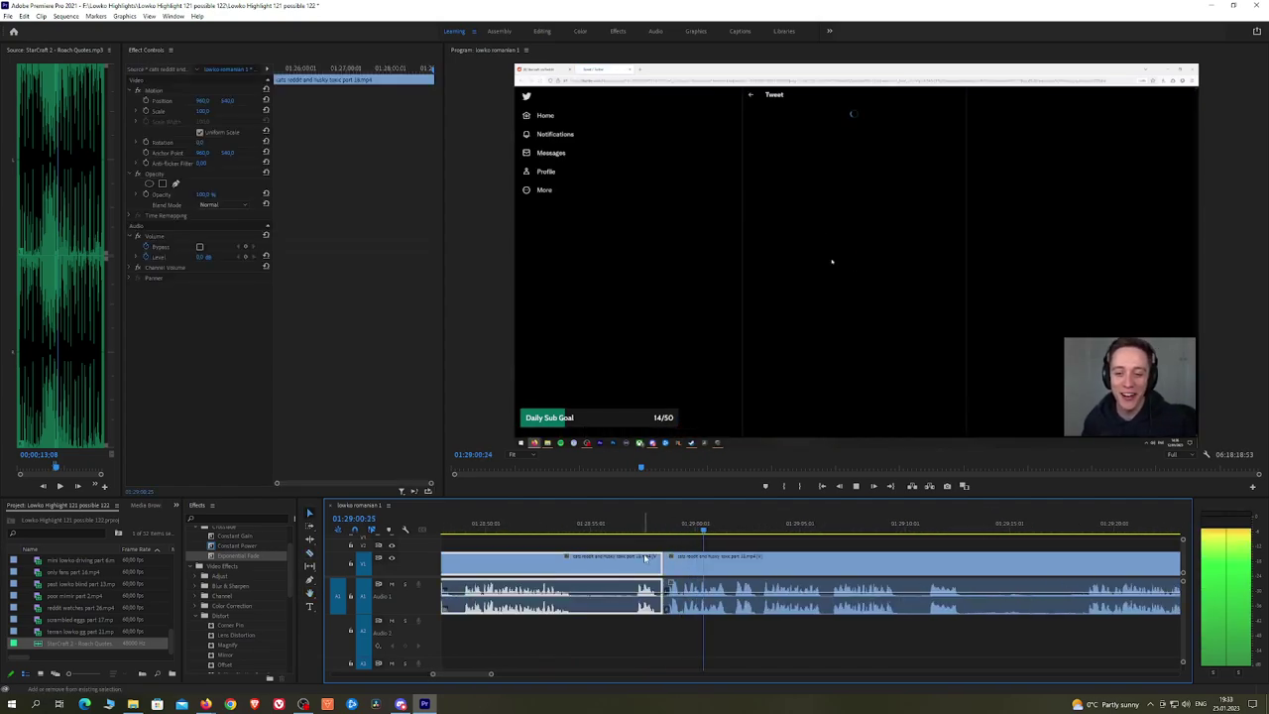
key("shift+Delete")
left_click_drag(256, 557, 424, 556)
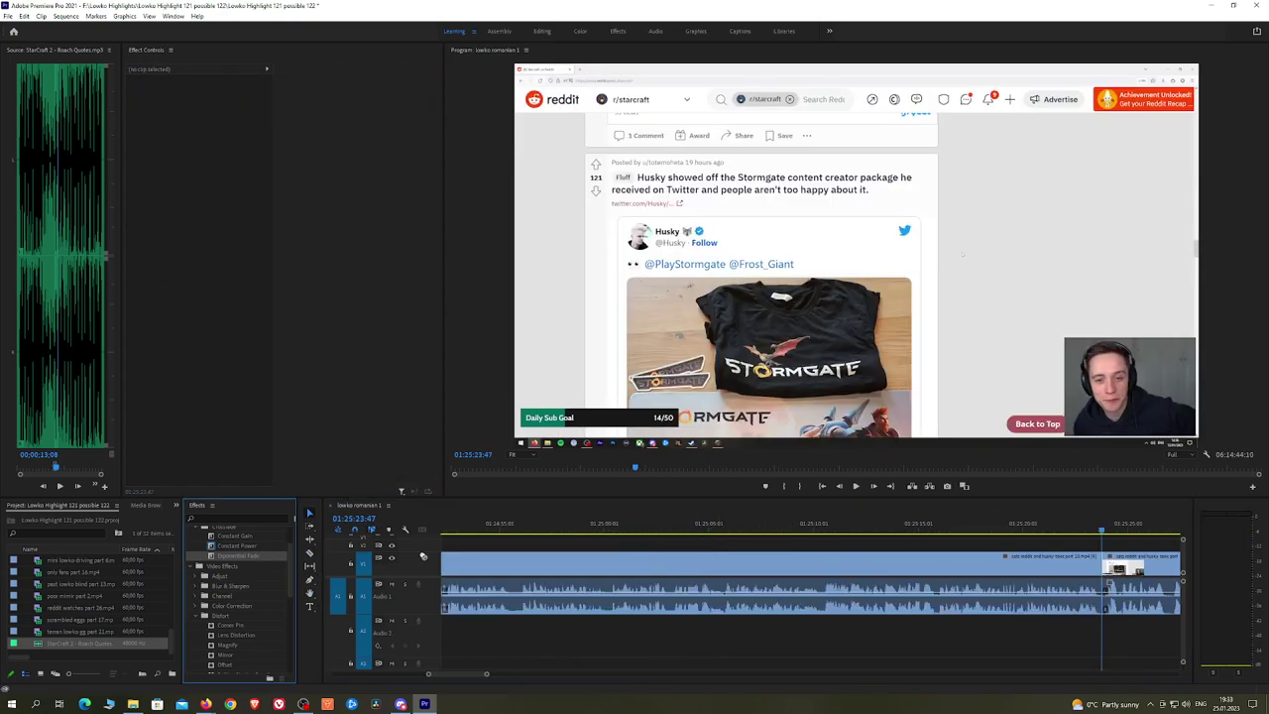
key("space")
Step: Split the clip where the tweet page opens and pull the short piece's volume down
key("h")
left_click_drag(1127, 585, 780, 536)
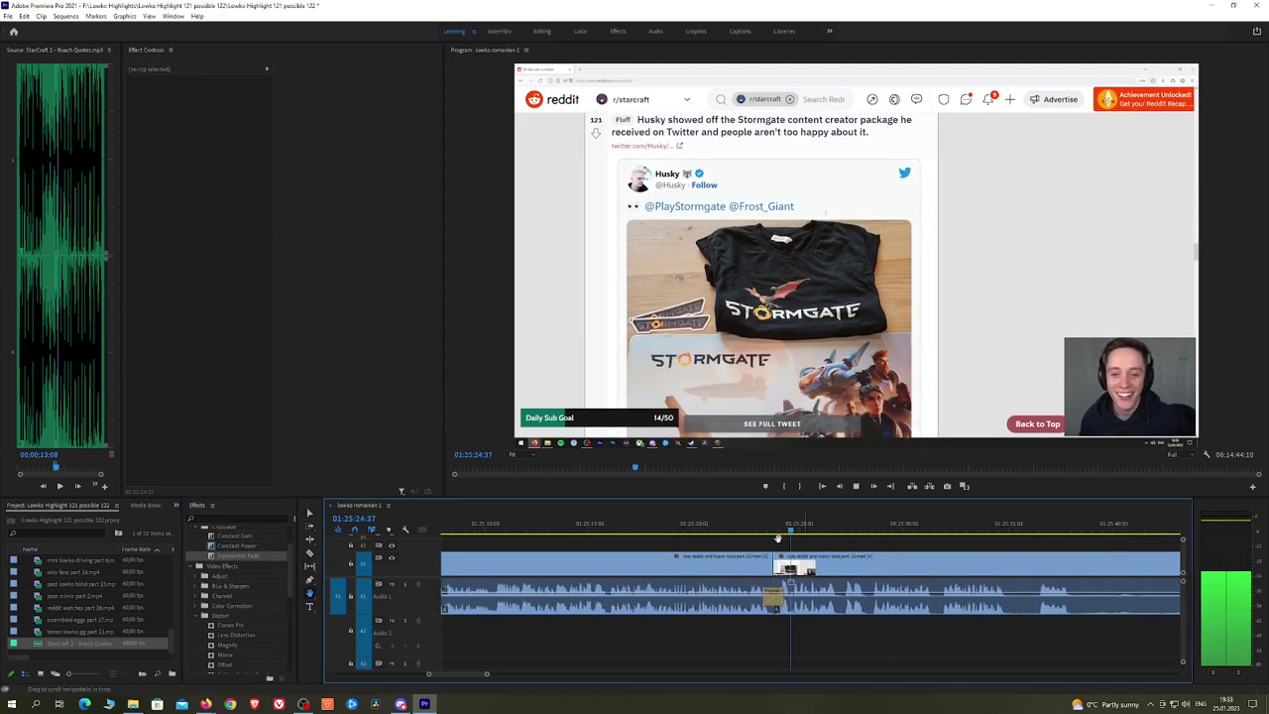
key("space")
left_click(791, 565)
key("space")
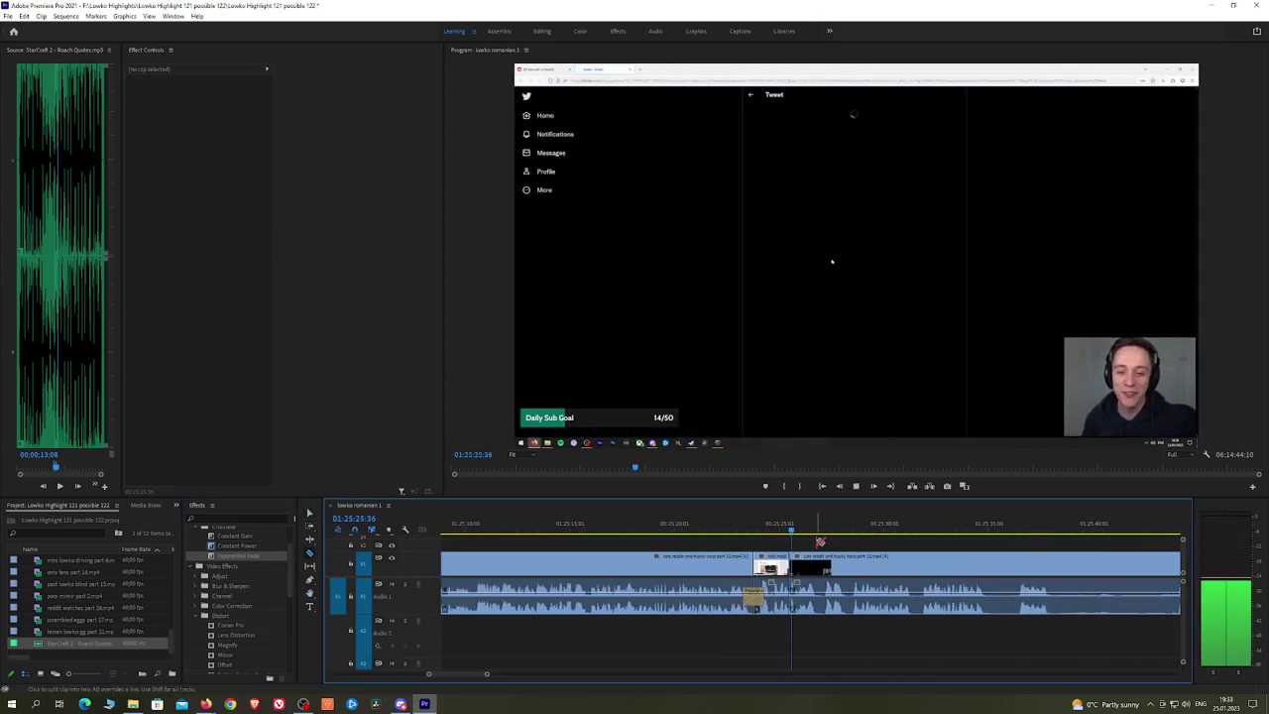
key("space")
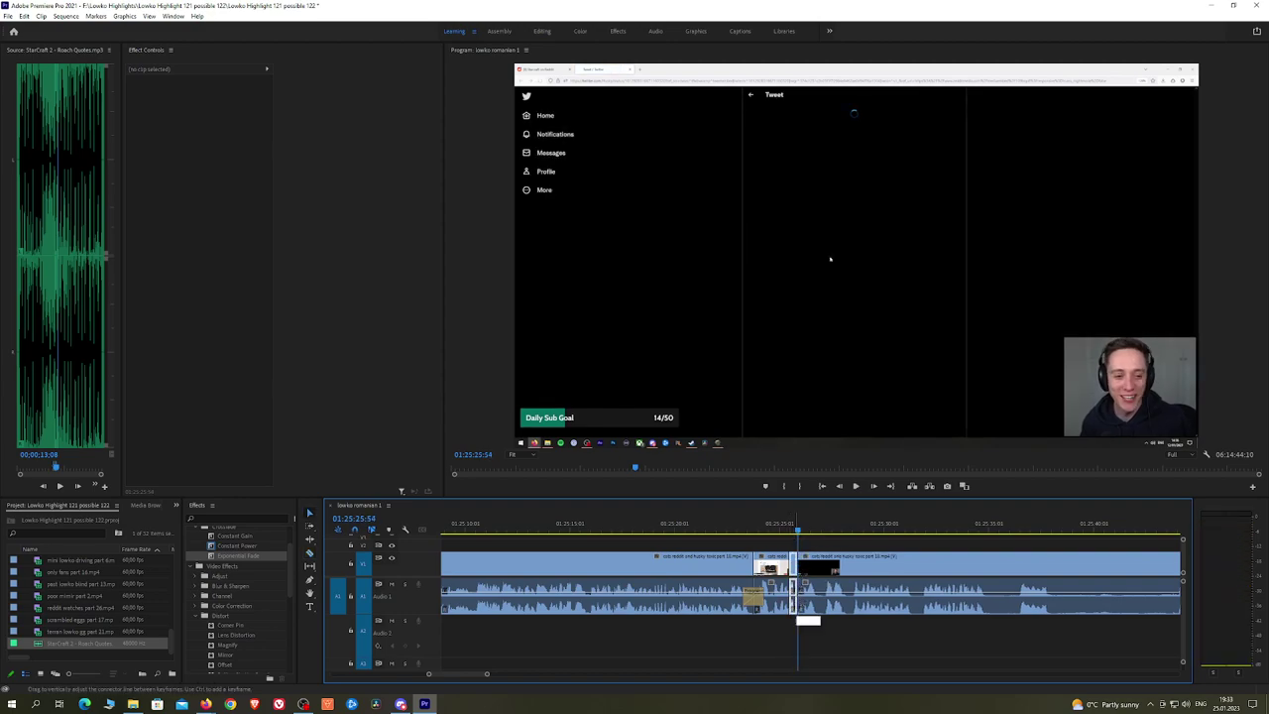
left_click_drag(794, 607, 794, 611)
scroll(829, 606, "up", 4)
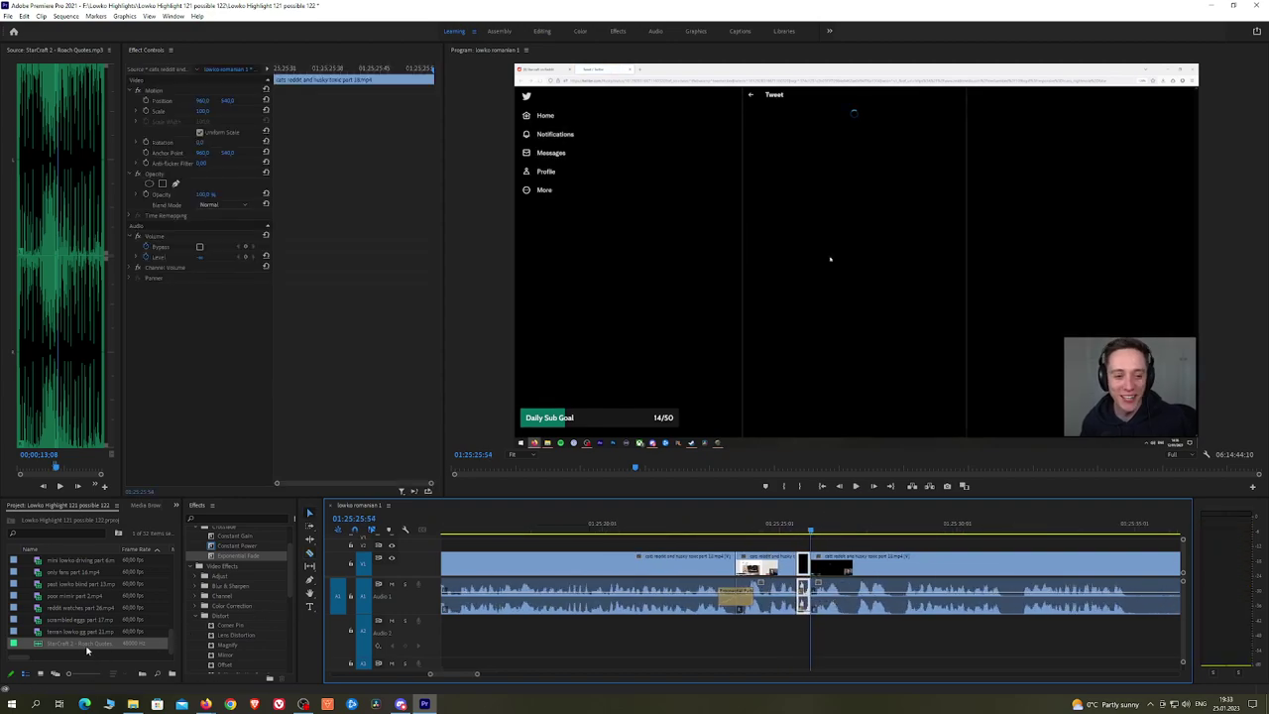
Step: Place the StarCraft 2 - Roach Quotes sound on audio track 2 under the tweet
left_click_drag(86, 650, 809, 639)
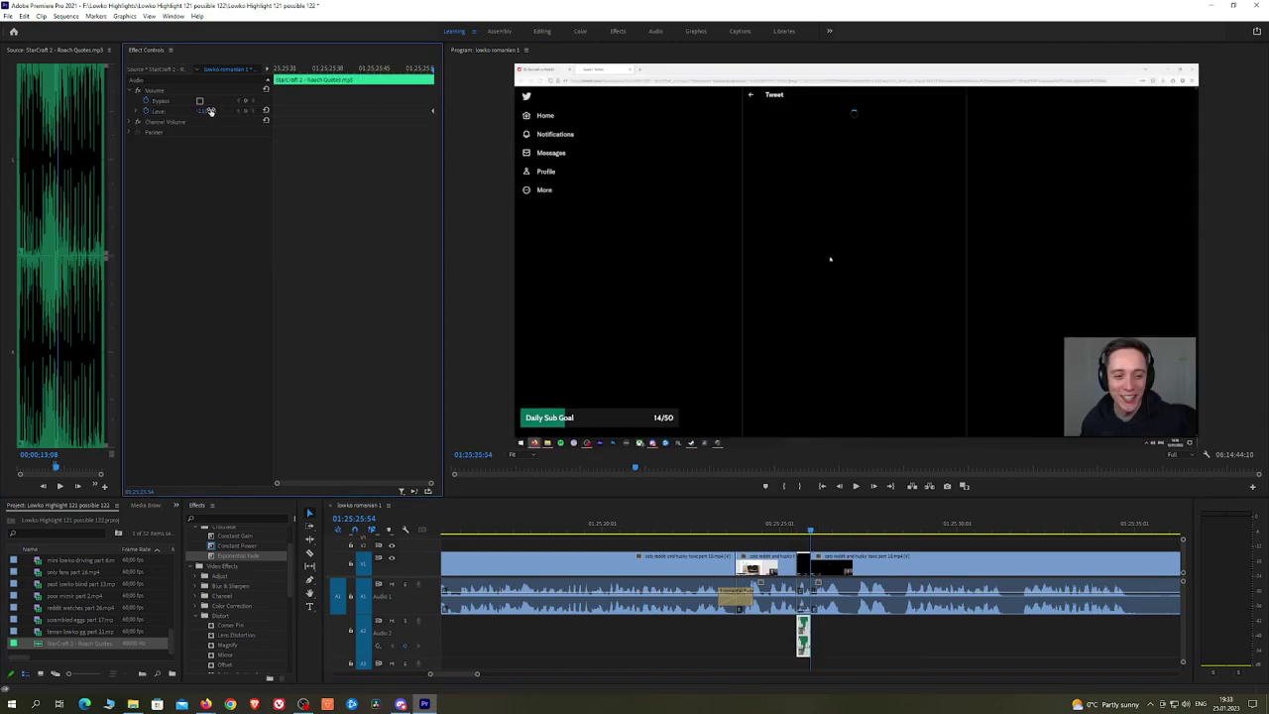
left_click(767, 528)
key("space")
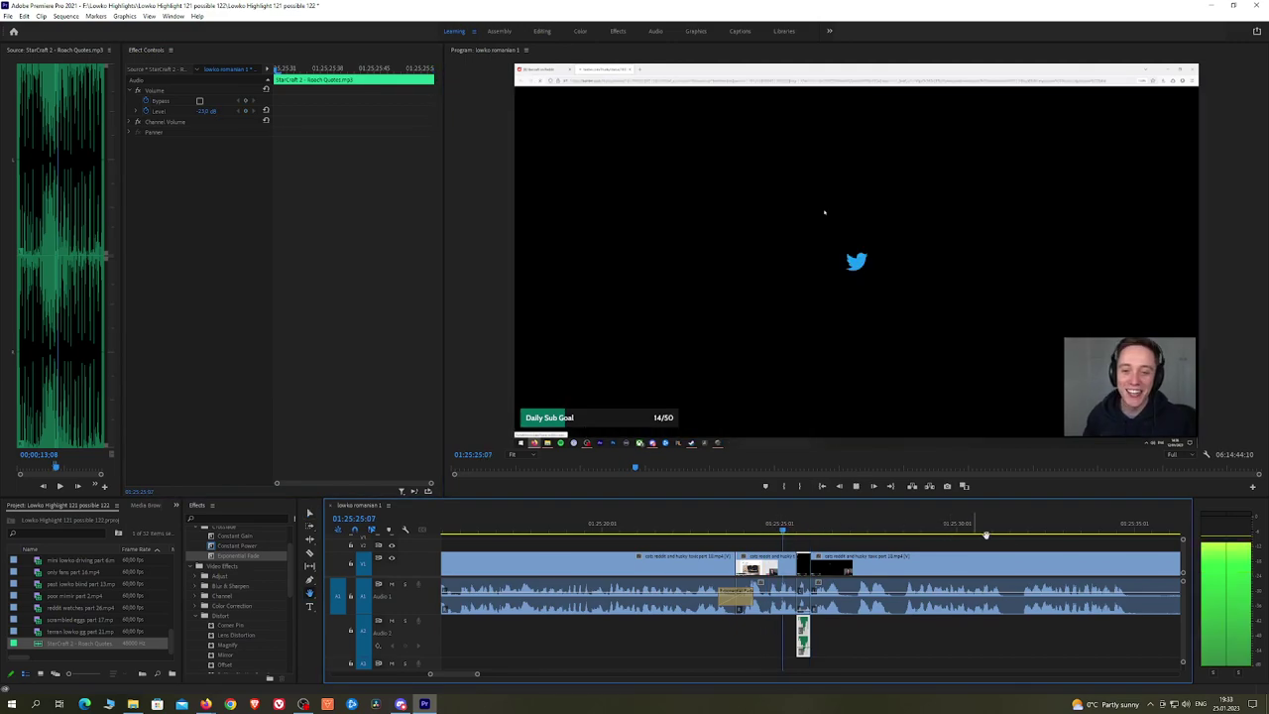
key("h")
left_click_drag(1024, 543, 833, 545)
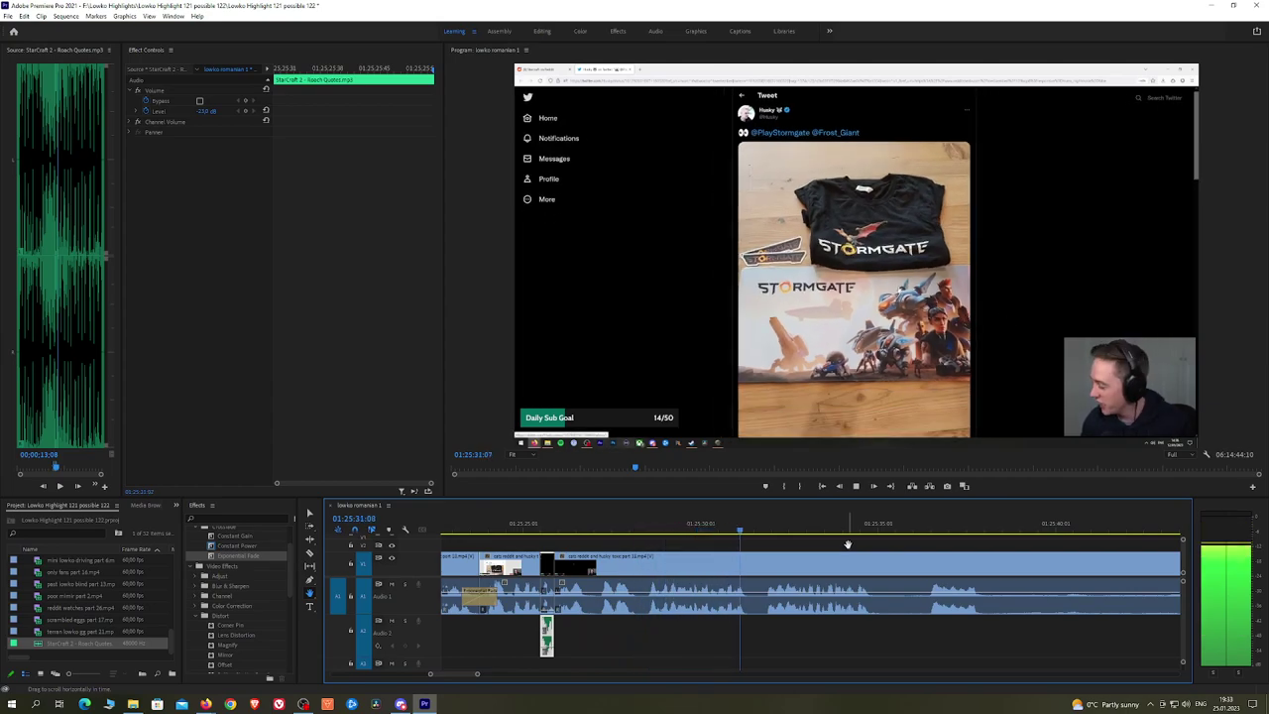
Step: Split the V1 footage at the next cut point
left_click(722, 524)
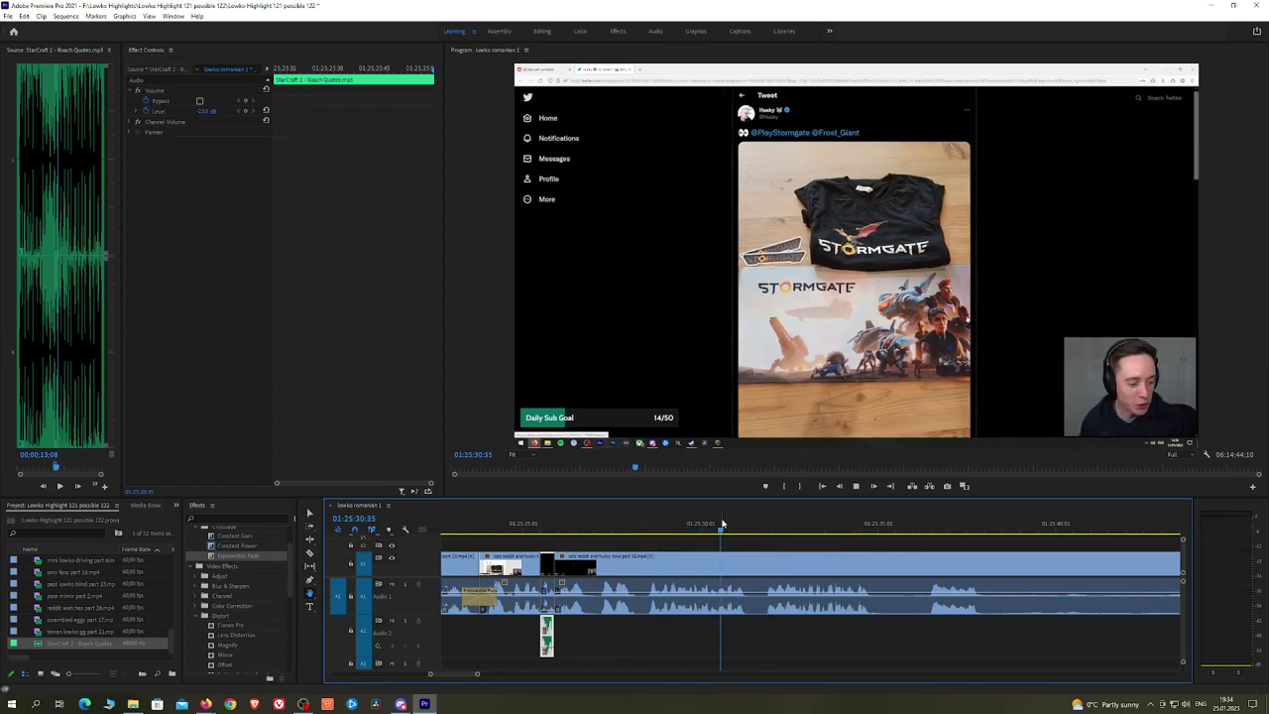
key("space")
left_click(732, 559)
key("space")
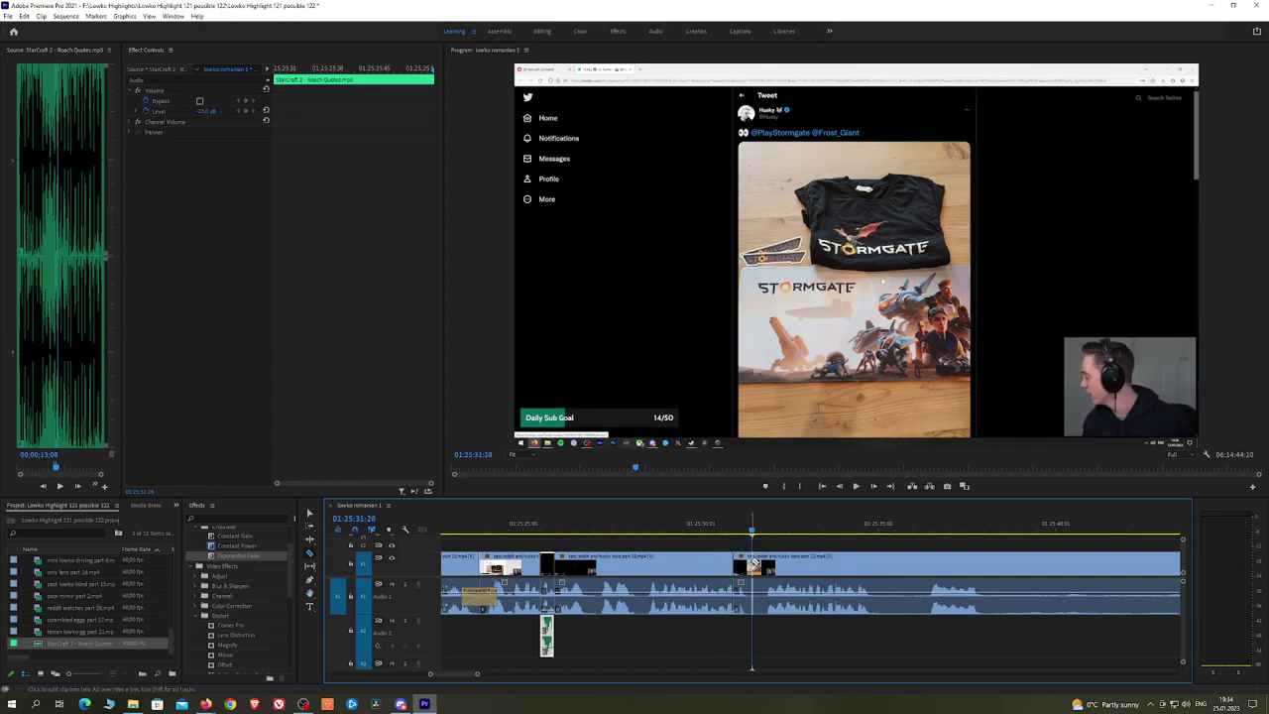
Step: Drop a second Roach Quotes clip on A3 at the cut, trim its start and adjust its Level
left_click_drag(112, 644, 734, 650)
left_click_drag(735, 642, 753, 643)
left_click(770, 641)
left_click(744, 635)
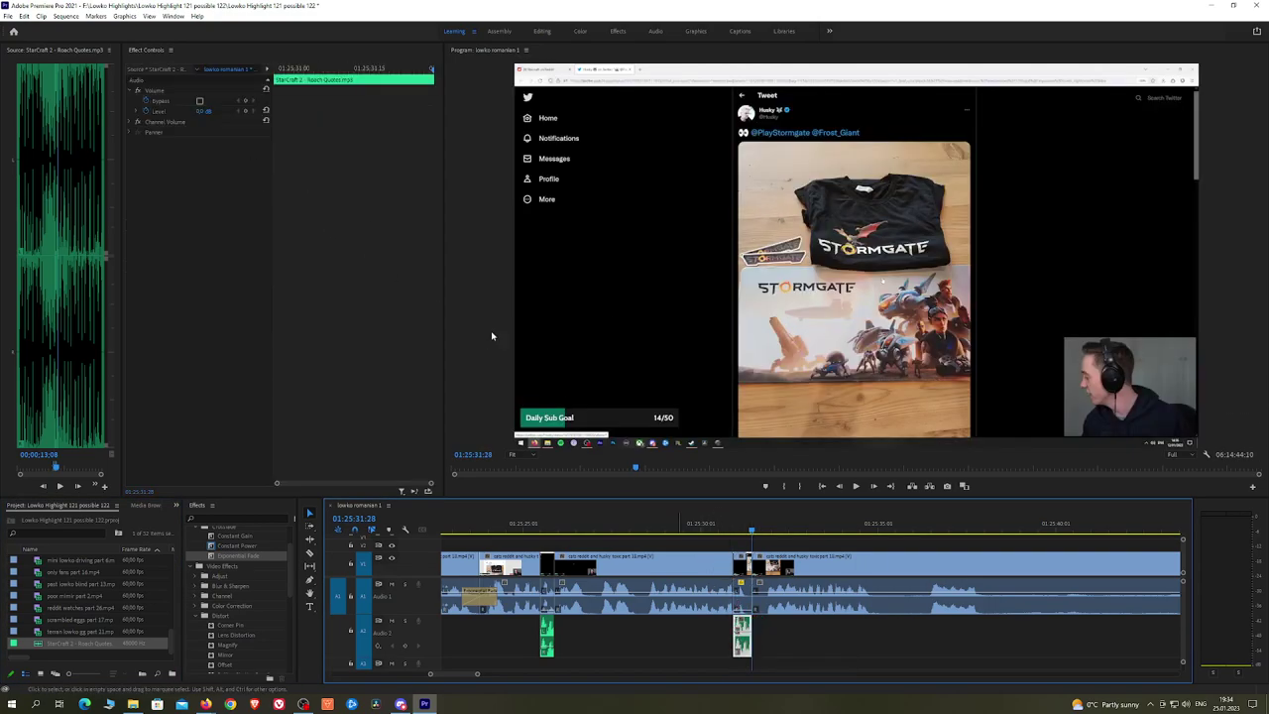
left_click(209, 110)
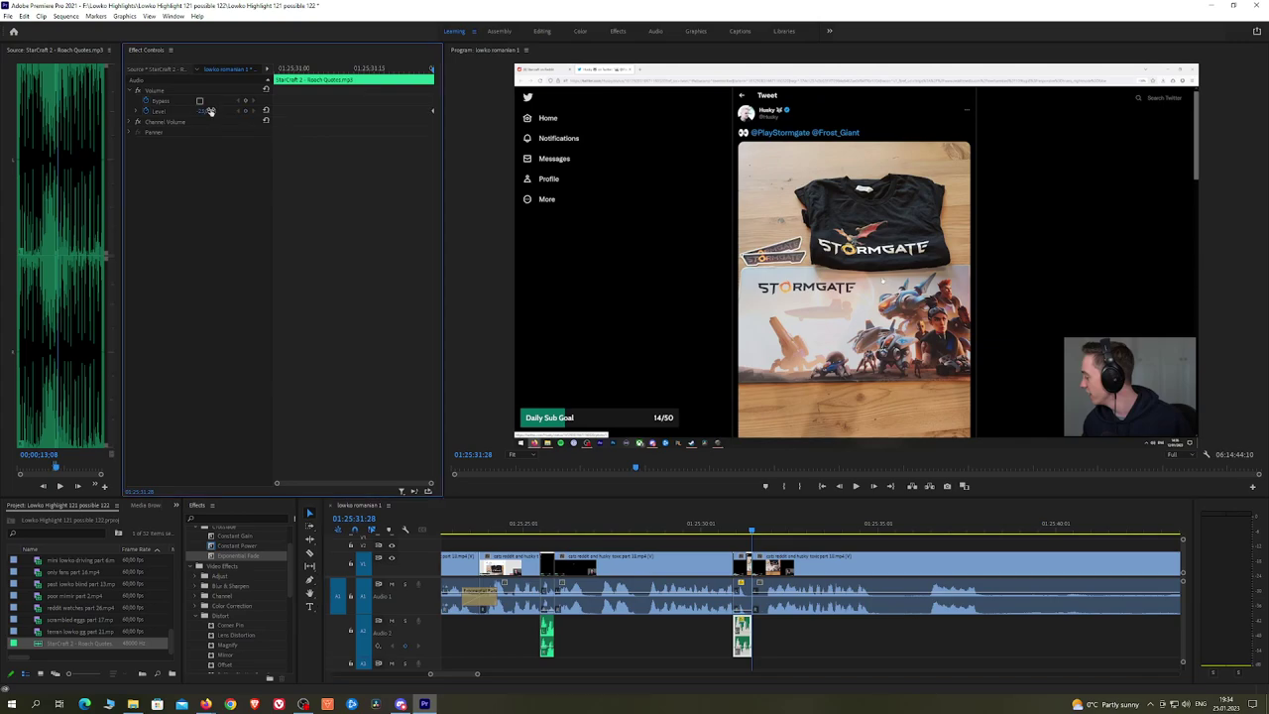
left_click(713, 533)
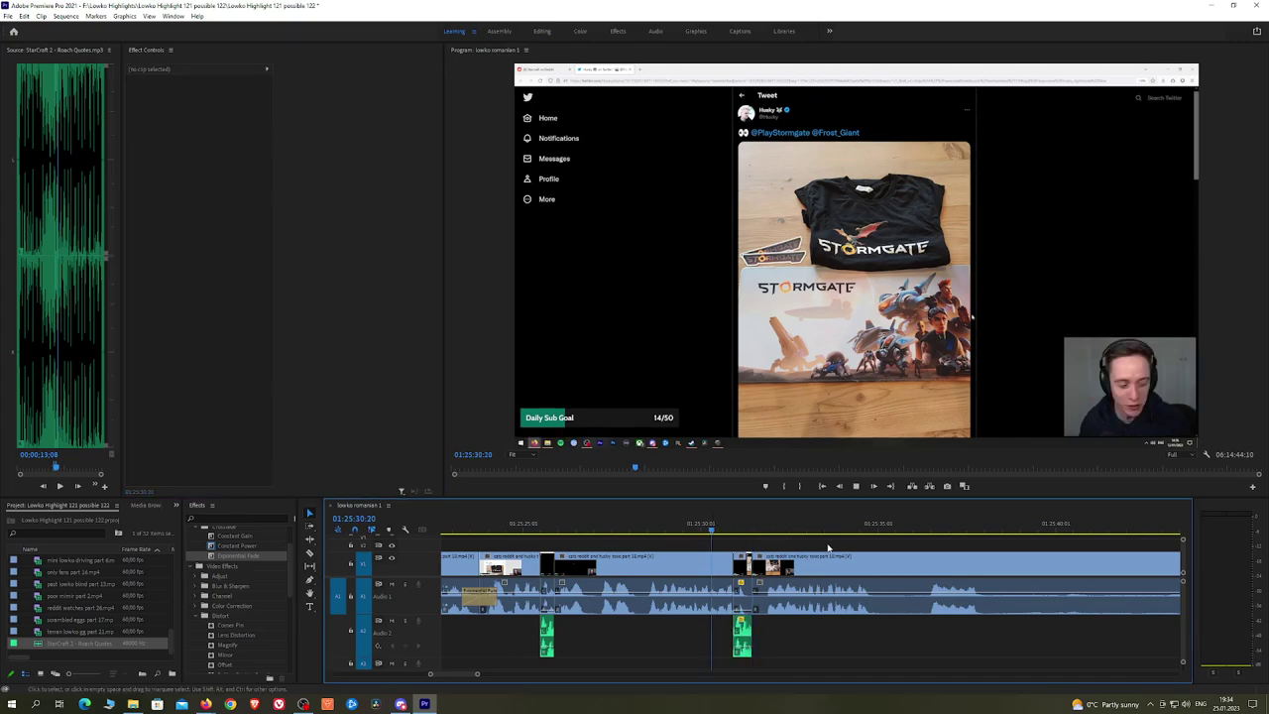
Step: Razor out the first unwanted stretch, ripple-delete it, and crossfade the audio join with Constant Power
key("space")
key("h")
left_click_drag(947, 543, 795, 540)
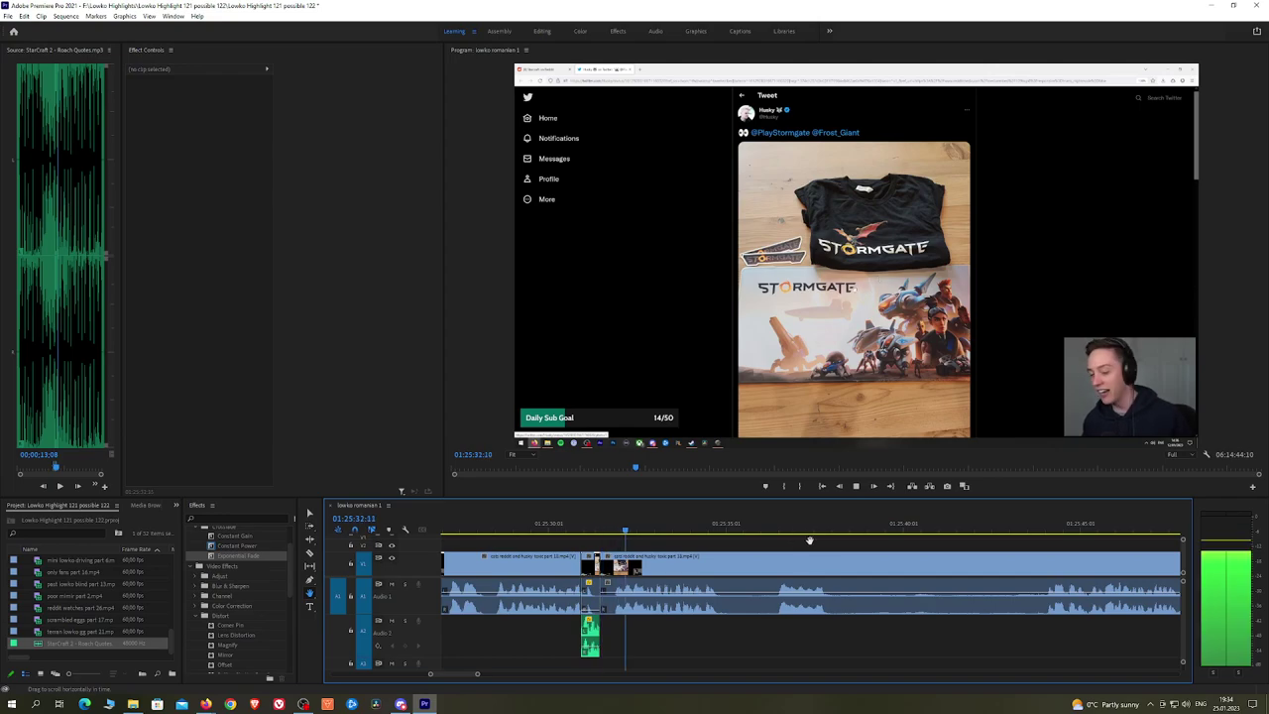
left_click_drag(907, 541, 822, 543)
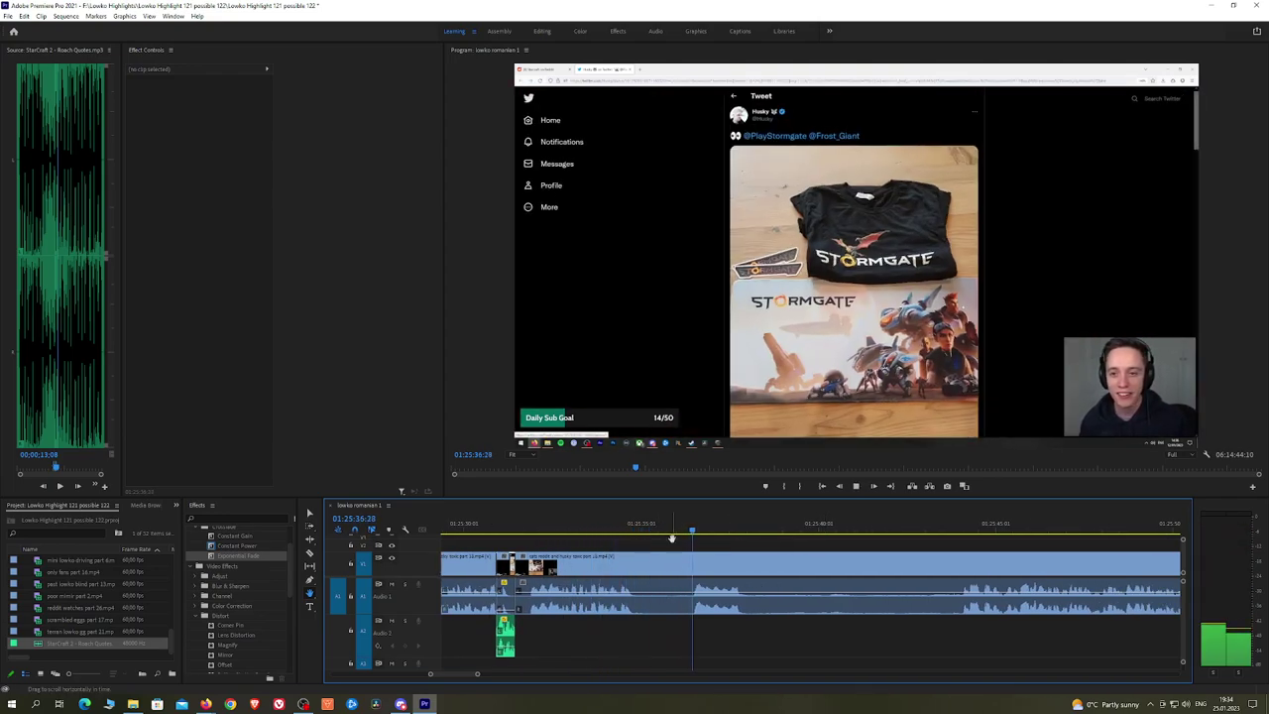
key("c")
left_click(641, 564)
left_click(956, 533)
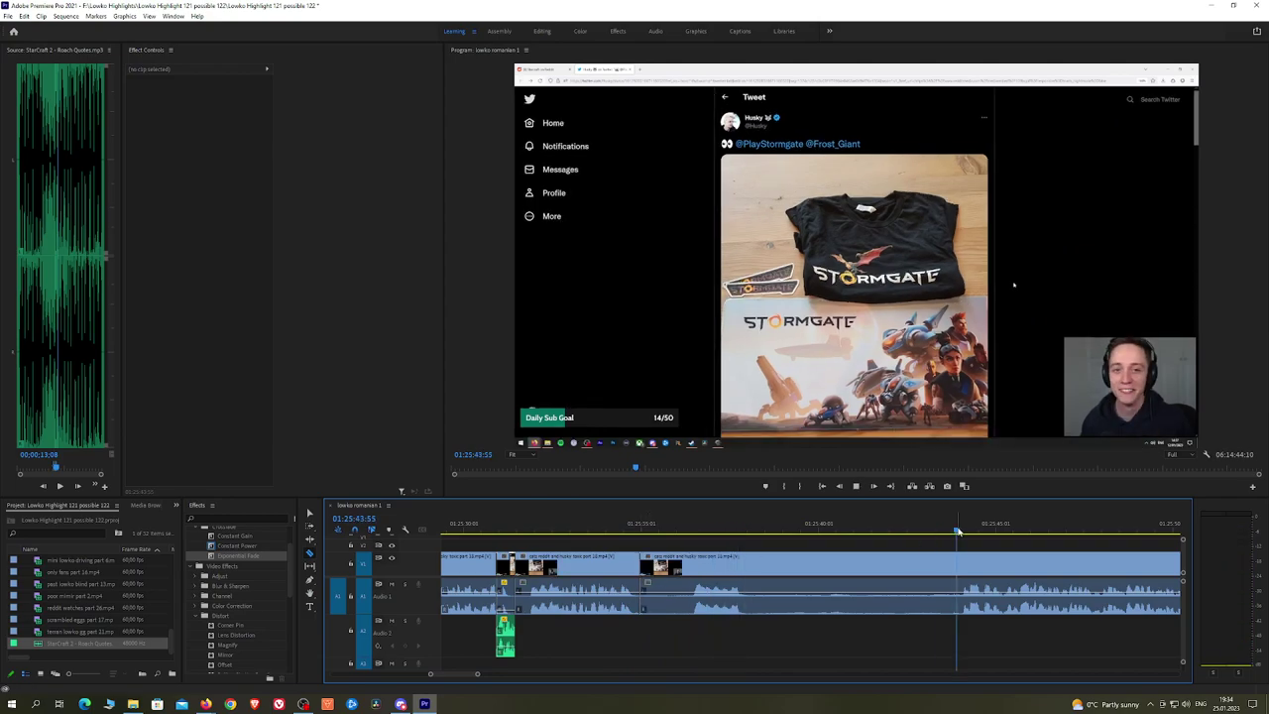
left_click(957, 558)
key("v")
left_click(920, 566)
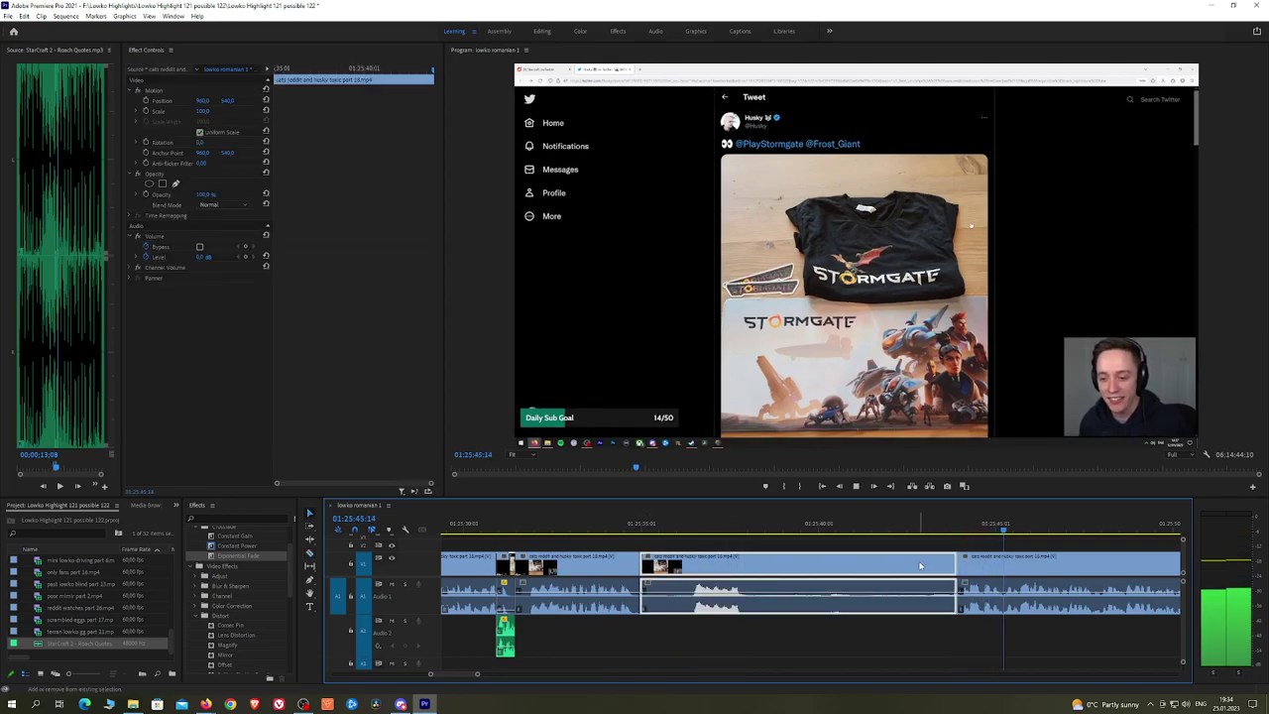
key("shift+Delete")
left_click(256, 547)
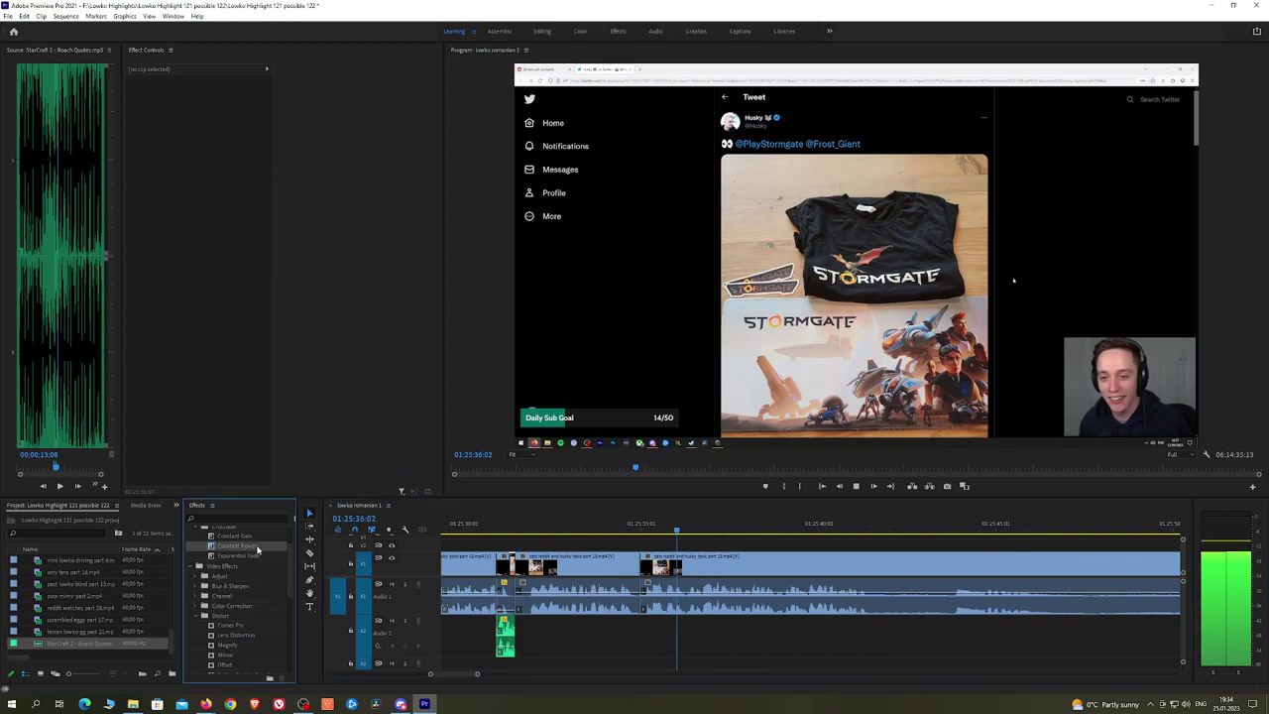
left_click_drag(655, 601, 640, 599)
Step: Scrub ahead to the next cut point, split there, and ripple-delete the unwanted piece before it
key("h")
left_click(865, 542)
scroll(868, 535, "down", 1)
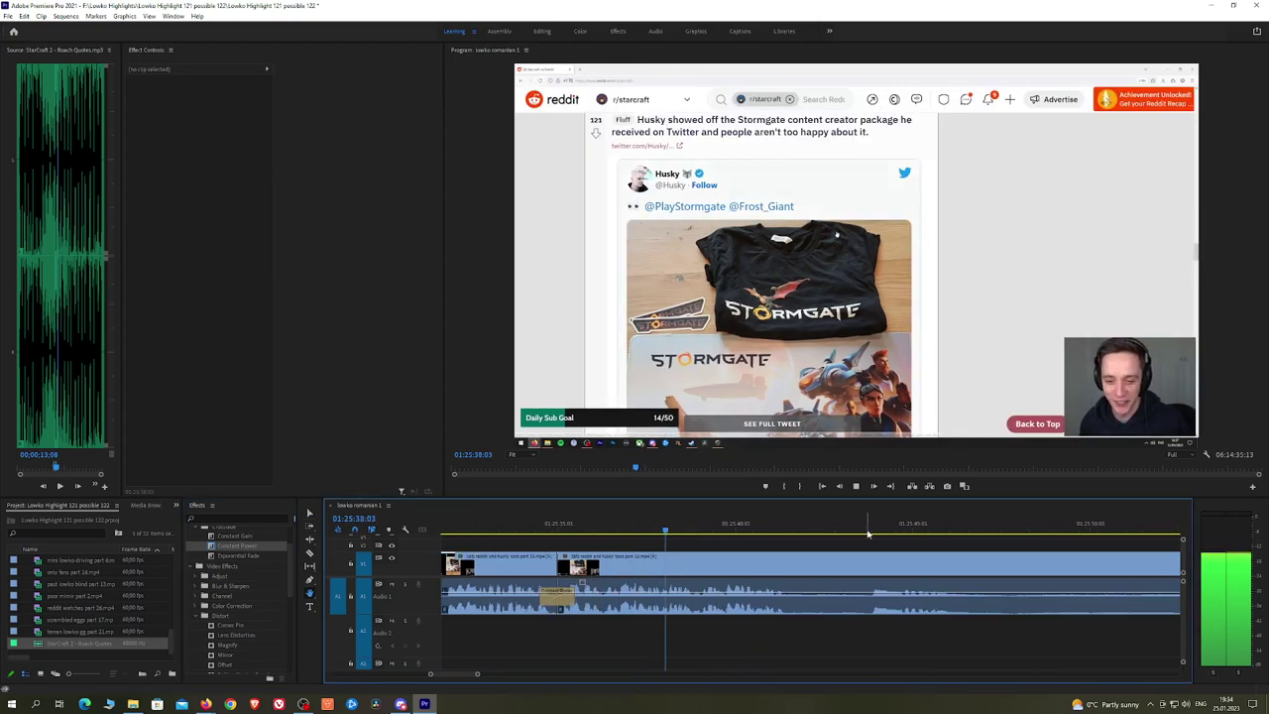
scroll(869, 536, "down", 2)
scroll(869, 536, "down", 2)
scroll(793, 537, "down", 3)
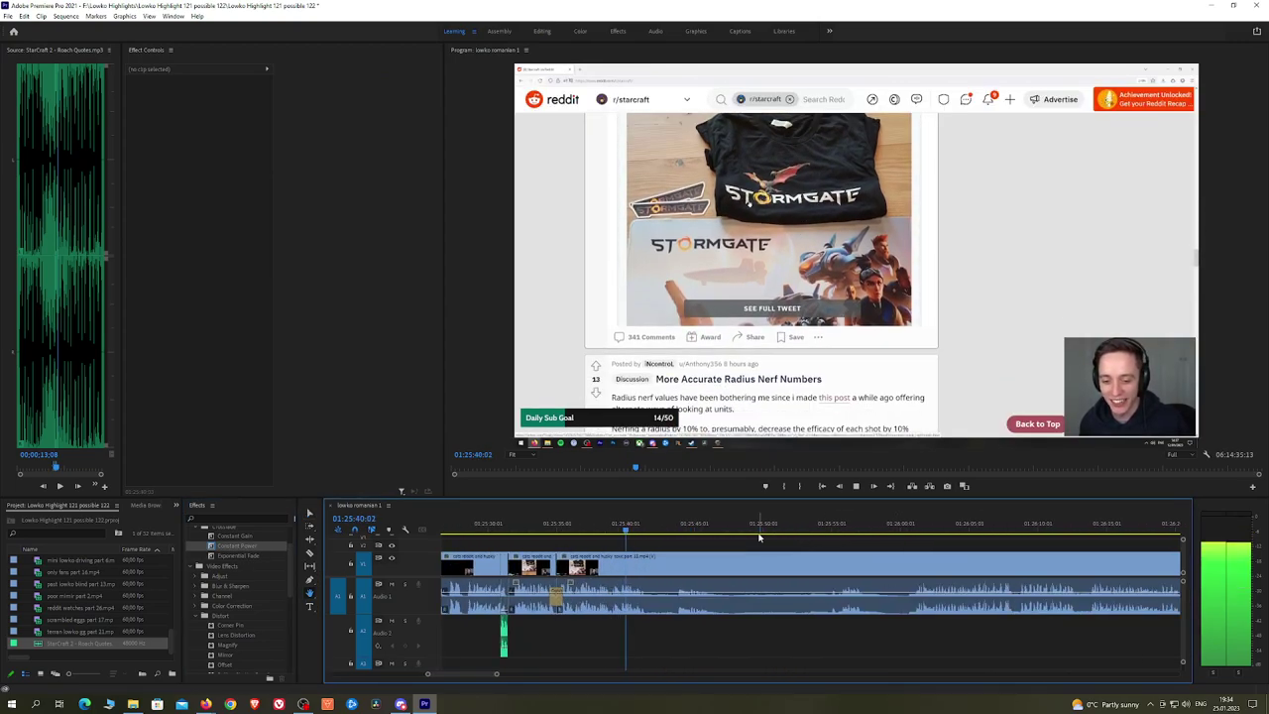
left_click(678, 530)
left_click_drag(678, 530, 830, 532)
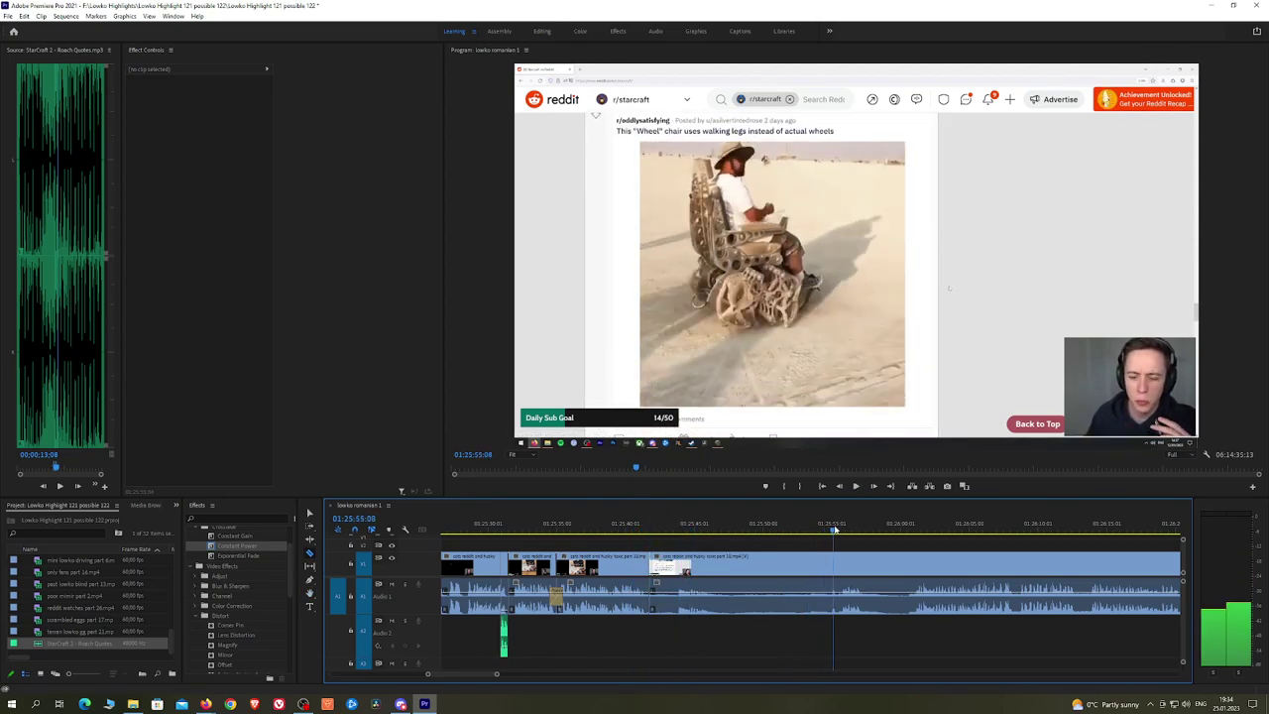
left_click(914, 529)
key("space")
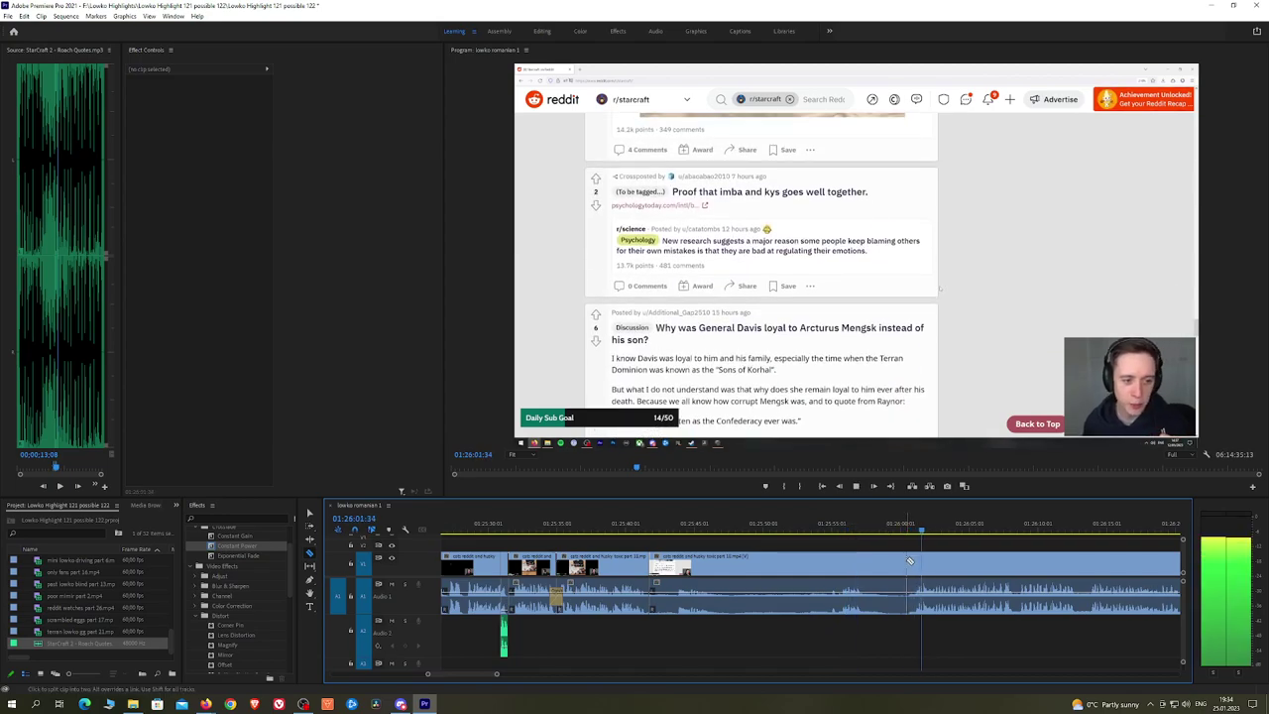
left_click(917, 561)
key("v")
left_click(900, 563)
key("shift+Delete")
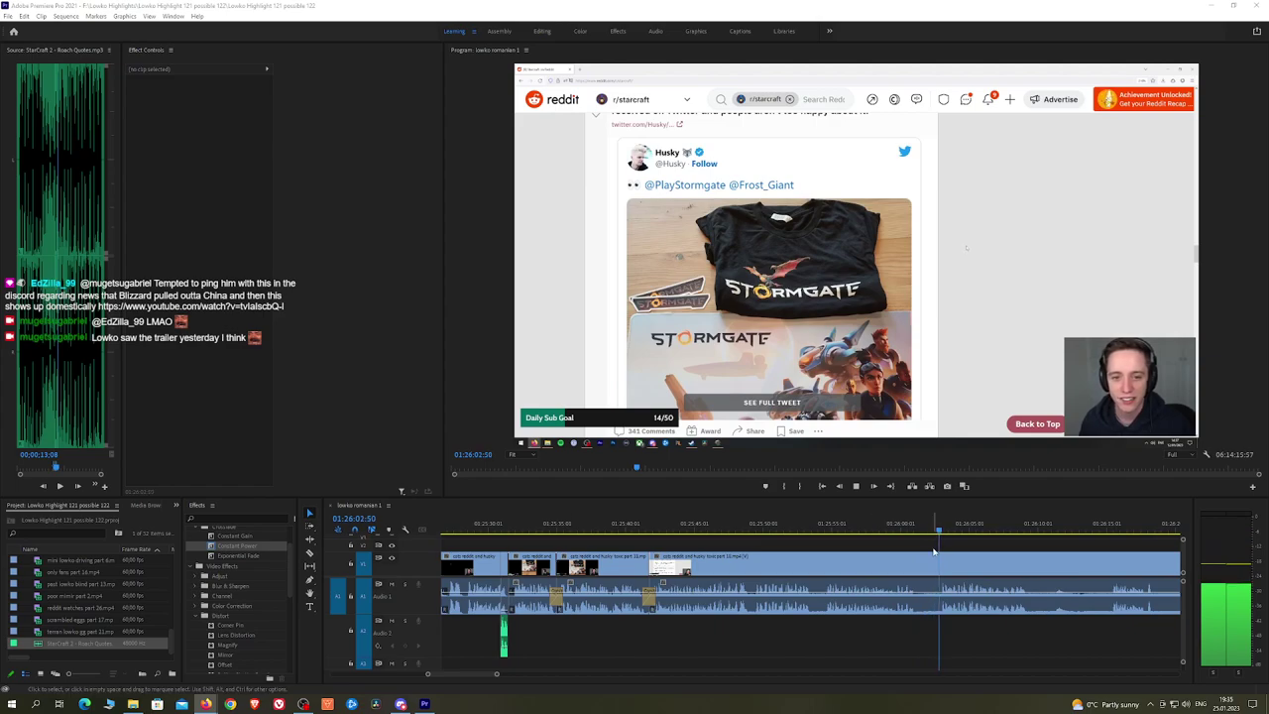
Step: Zoom in, razor out a short unwanted bit, ripple-delete it, and add a Constant Power crossfade
left_click_drag(992, 525, 786, 522)
left_click(828, 525)
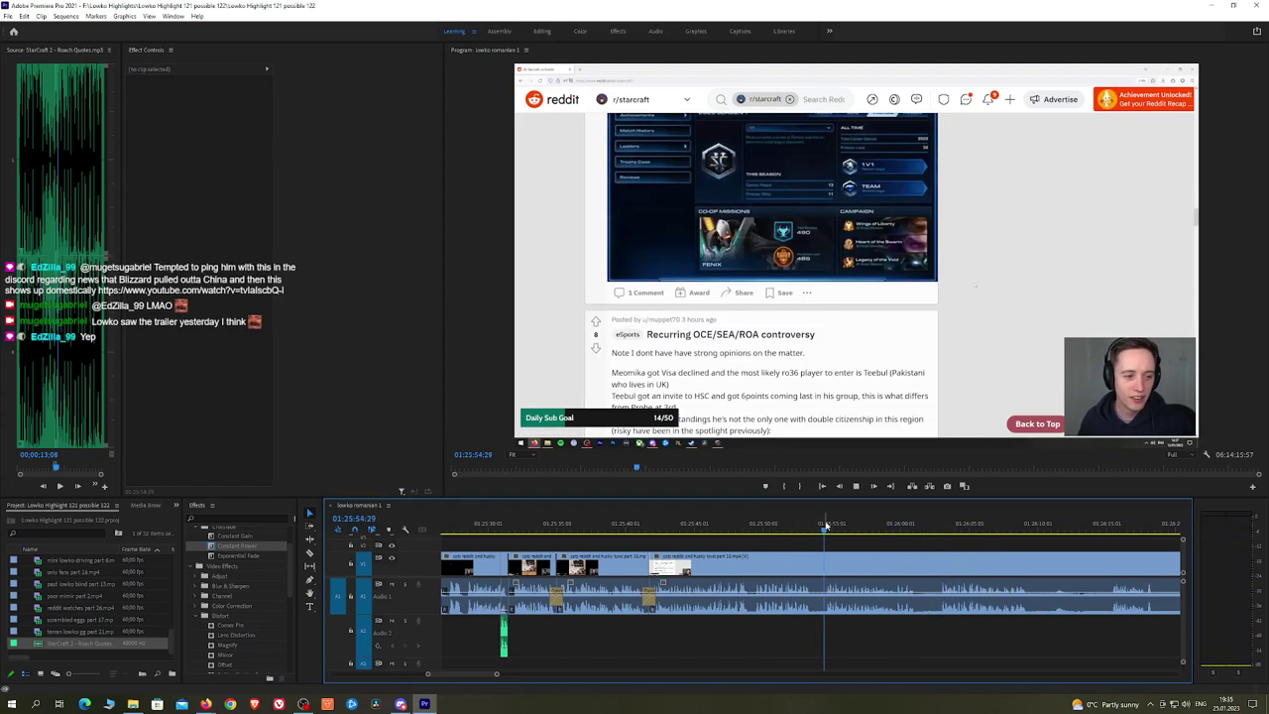
key("=")
key("c")
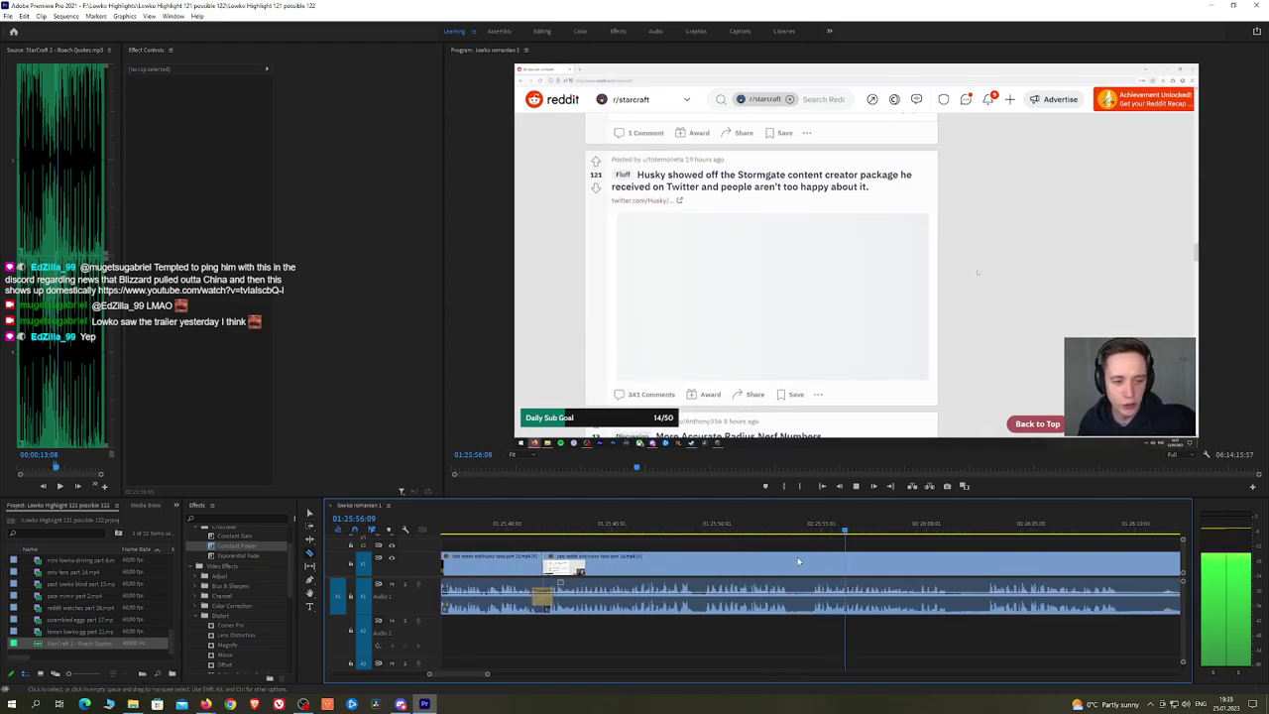
left_click(794, 559)
left_click(813, 560)
key("v")
left_click(803, 563)
key("shift+Delete")
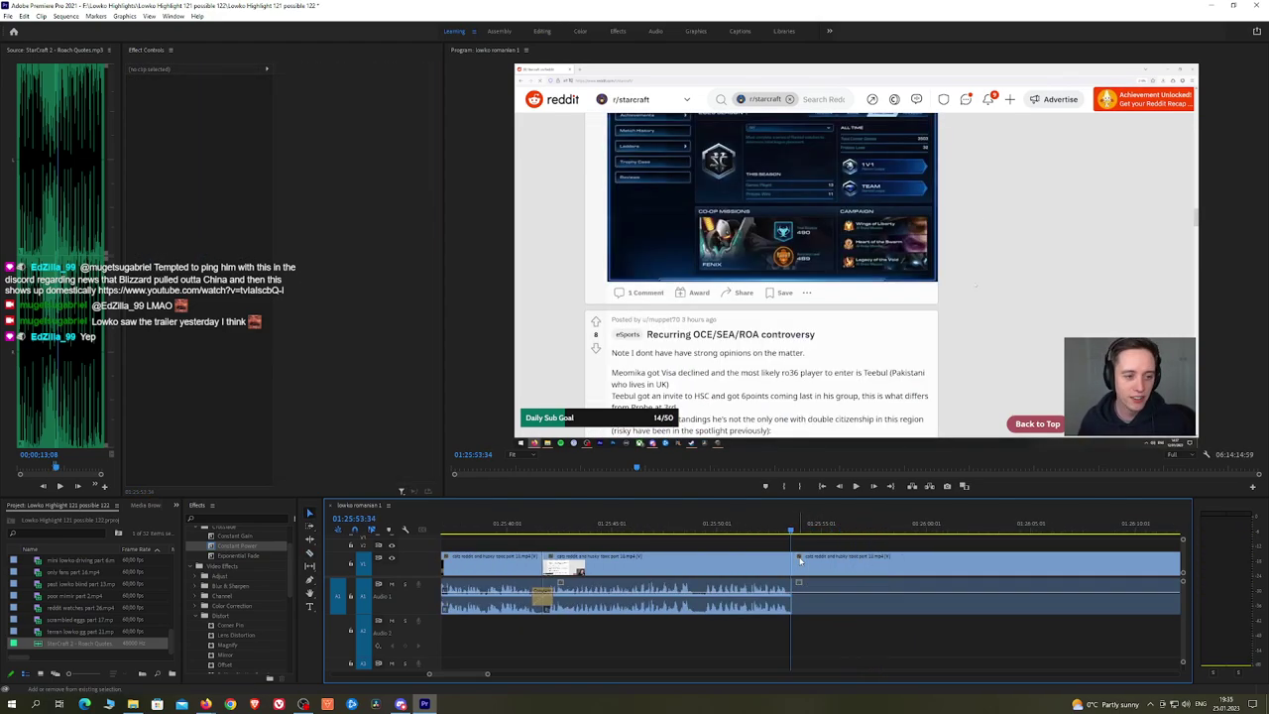
left_click_drag(264, 546, 794, 599)
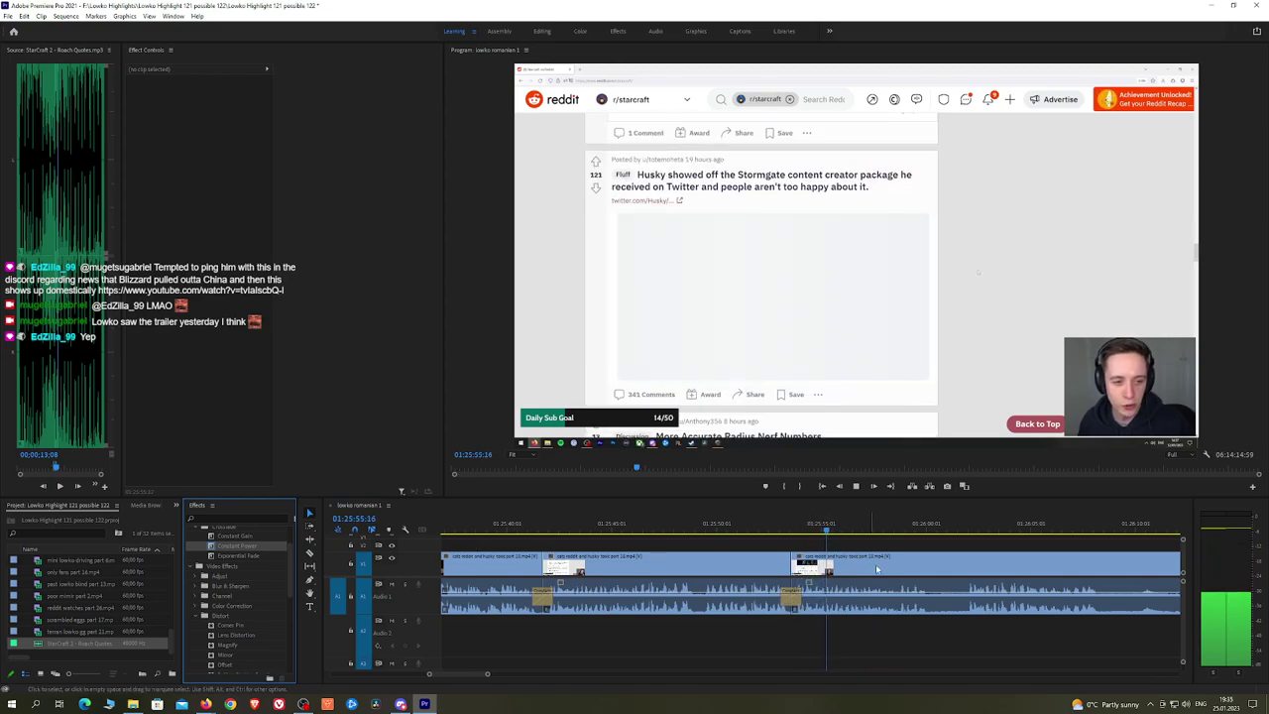
Step: Cut out the next short piece further along and crossfade its audio join with Constant Power
key("h")
left_click_drag(1012, 547, 889, 537)
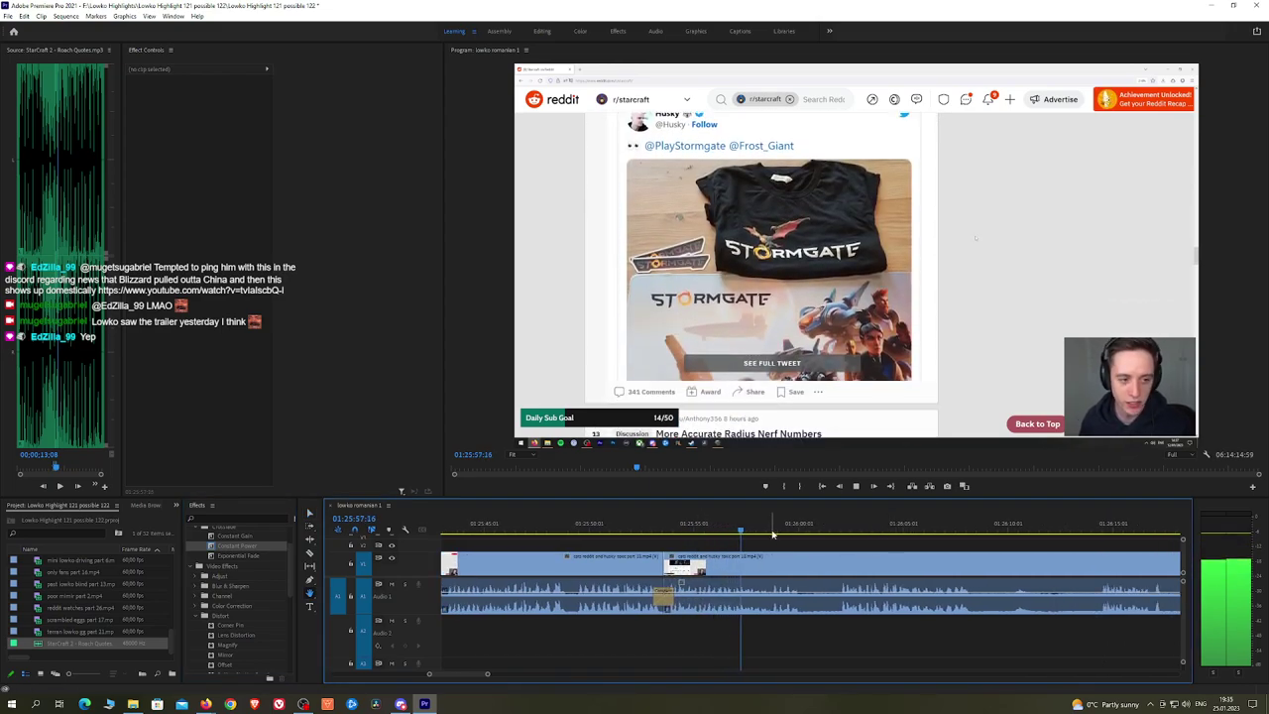
left_click(805, 566)
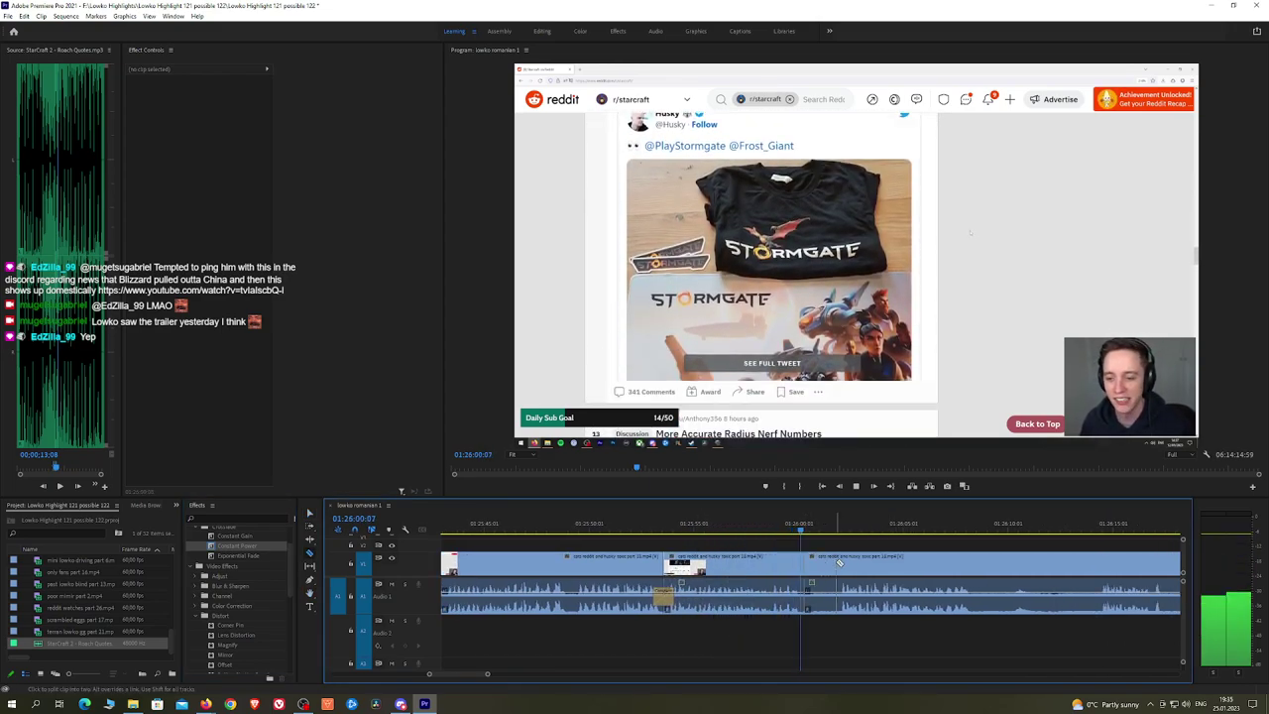
left_click(840, 565)
key("v")
left_click(822, 567)
key("shift+Delete")
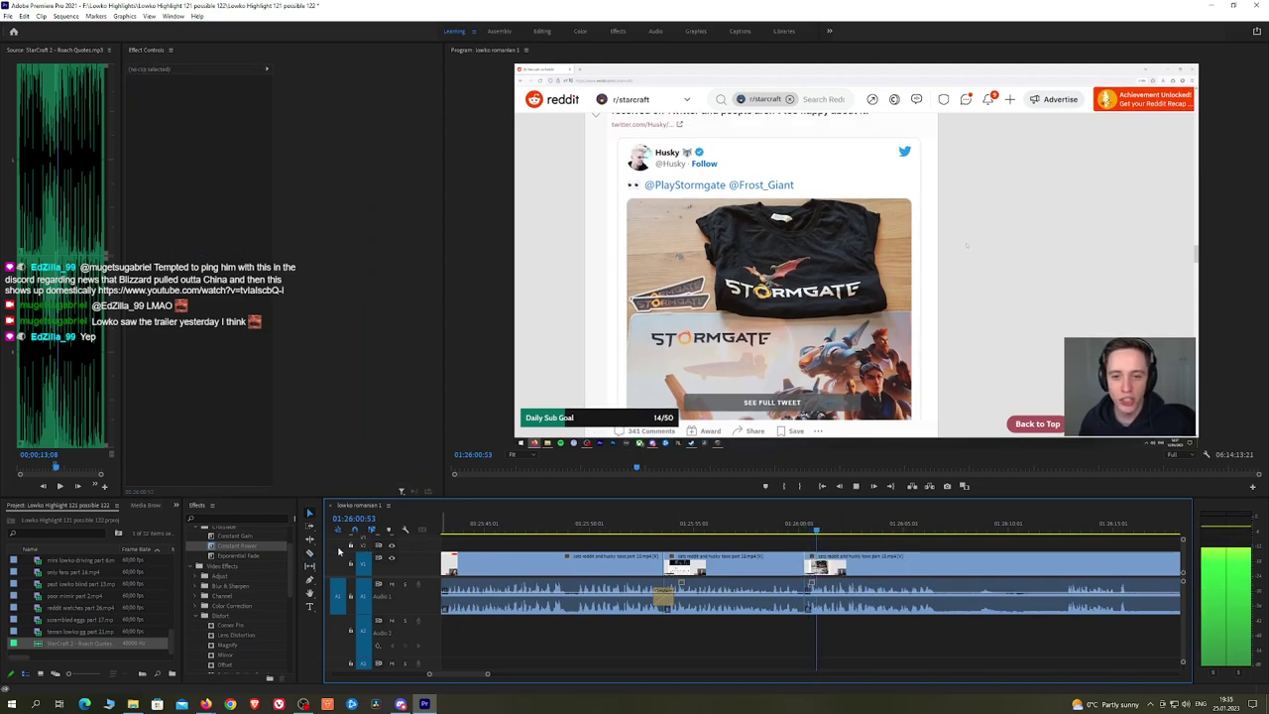
left_click_drag(237, 546, 807, 596)
Step: At the Husky tweet near 01:26:00, isolate a short piece with two cuts and drop its volume to -999 dB
left_click(808, 531)
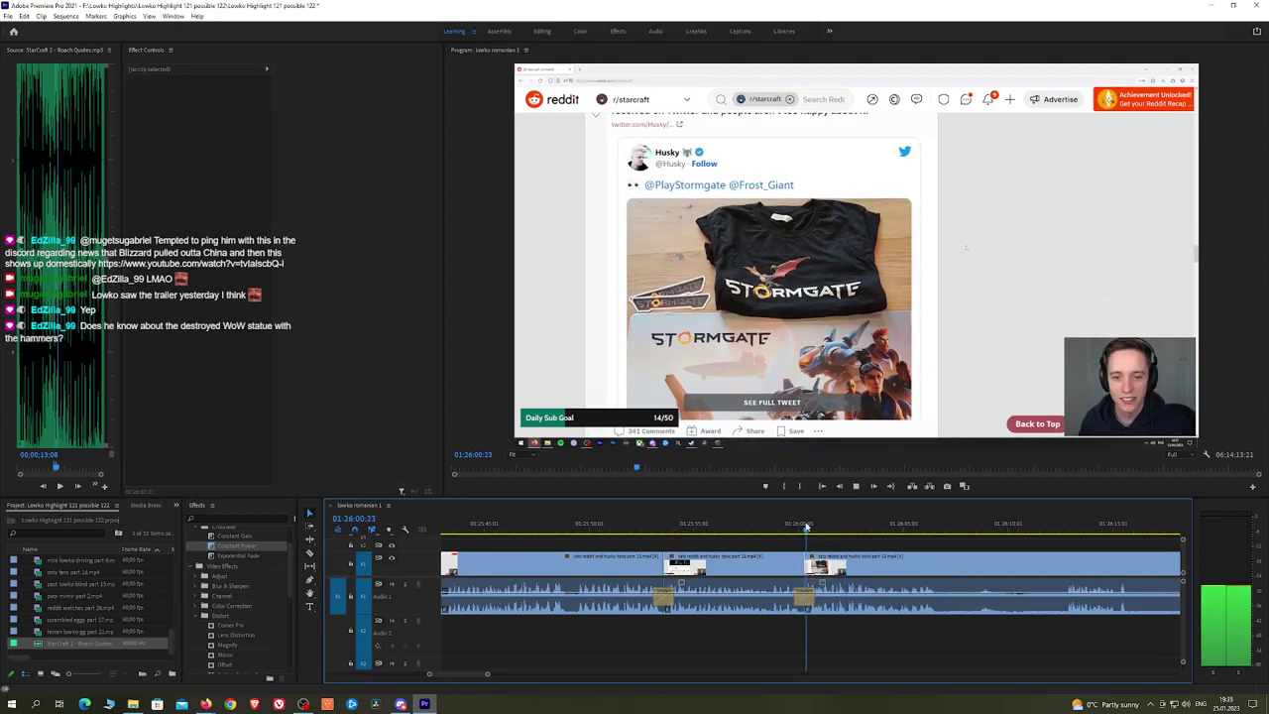
key("=")
key("=")
key("=")
scroll(826, 543, "up", 1)
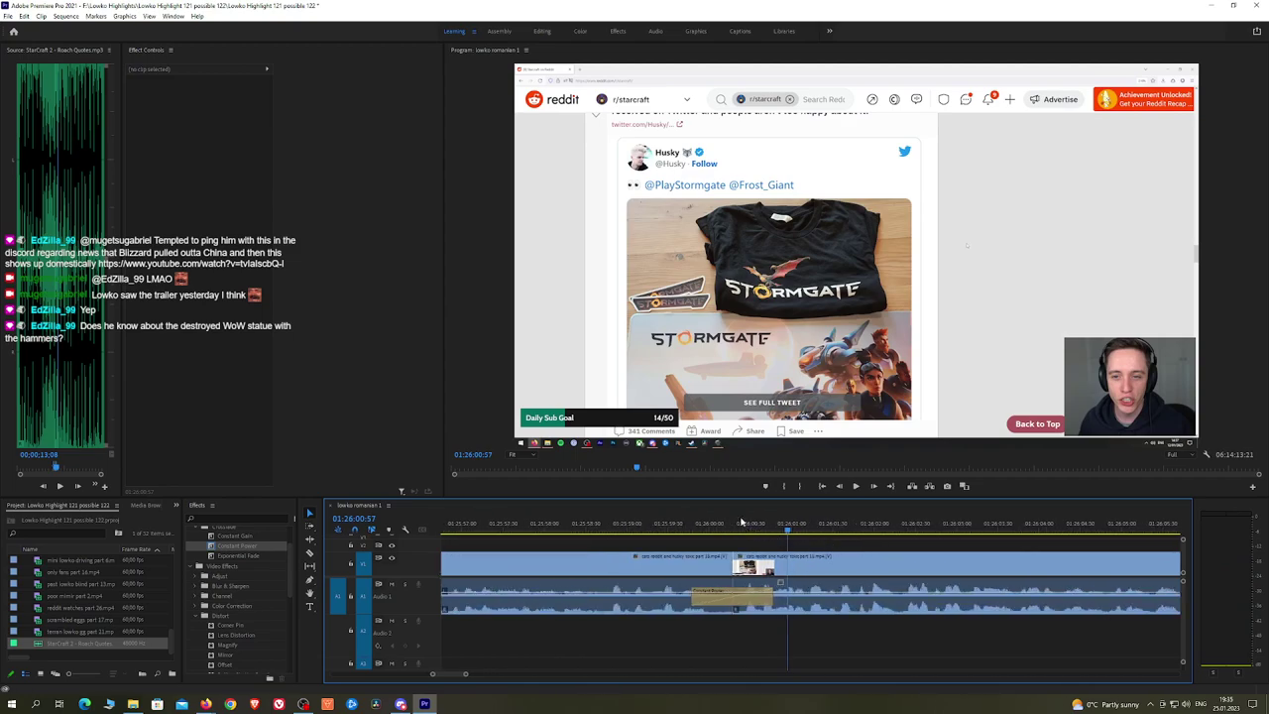
key("space")
key("space")
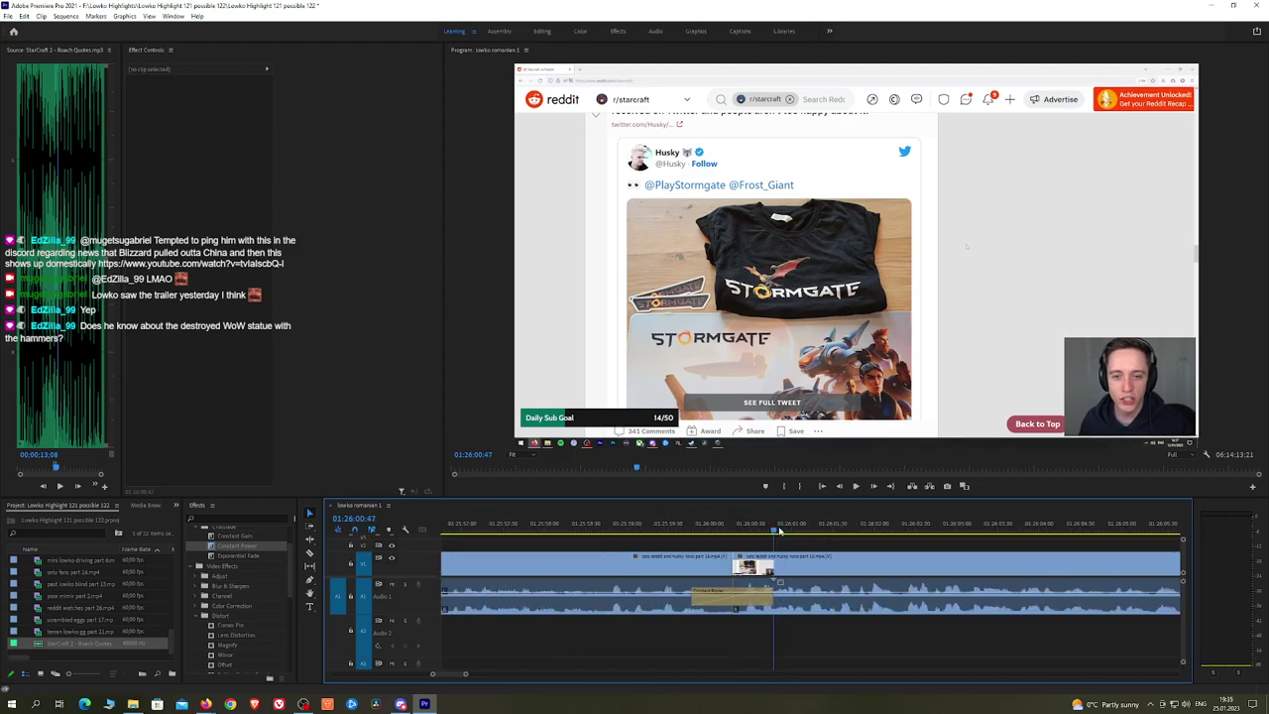
left_click(784, 561)
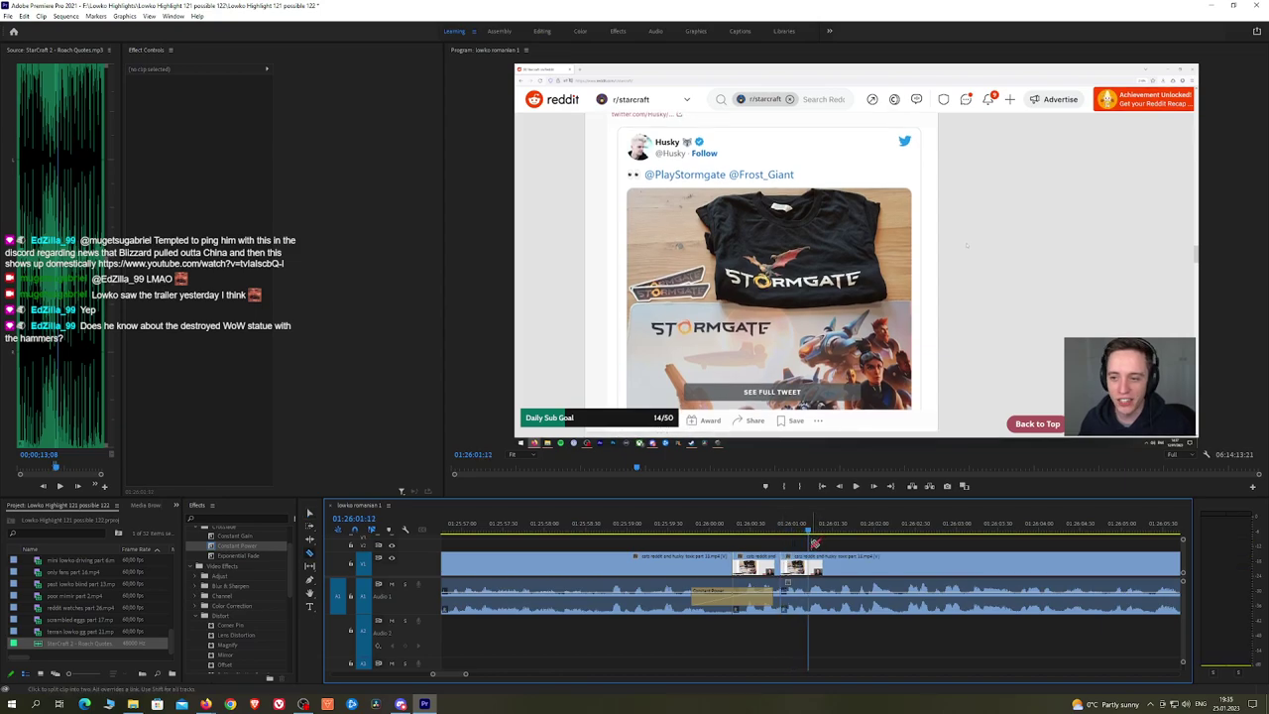
left_click(777, 529)
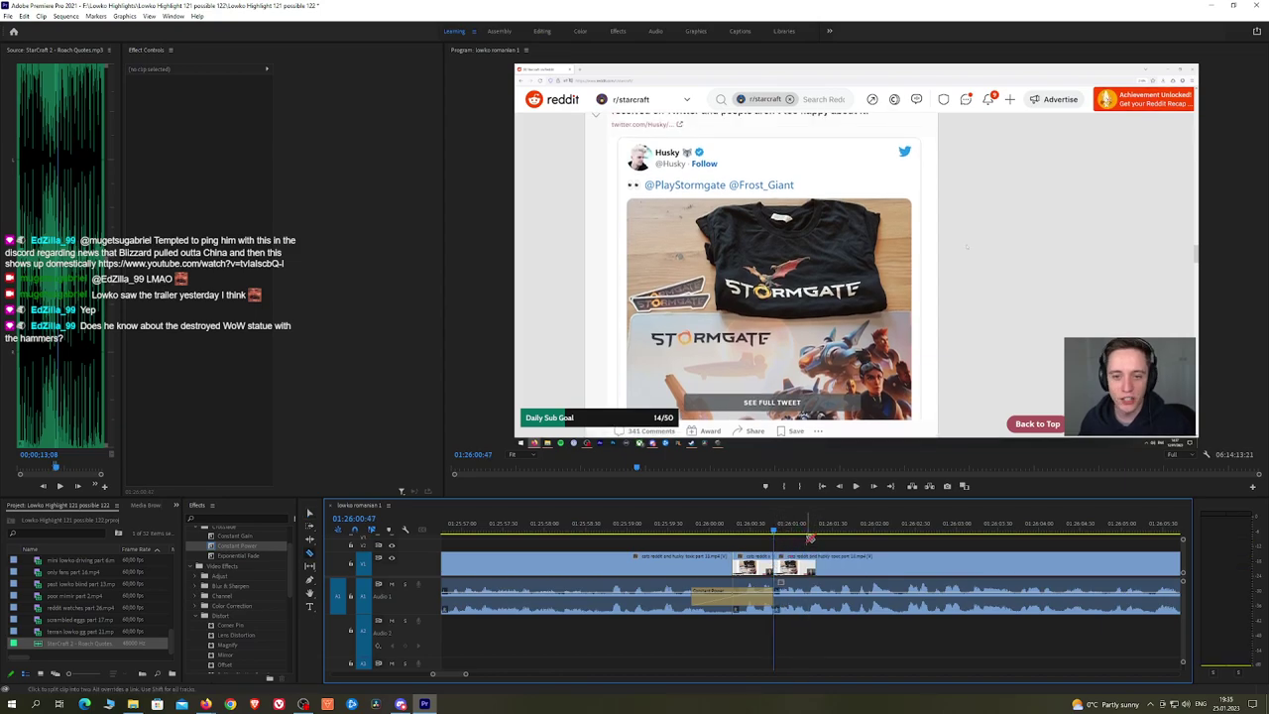
left_click(809, 533)
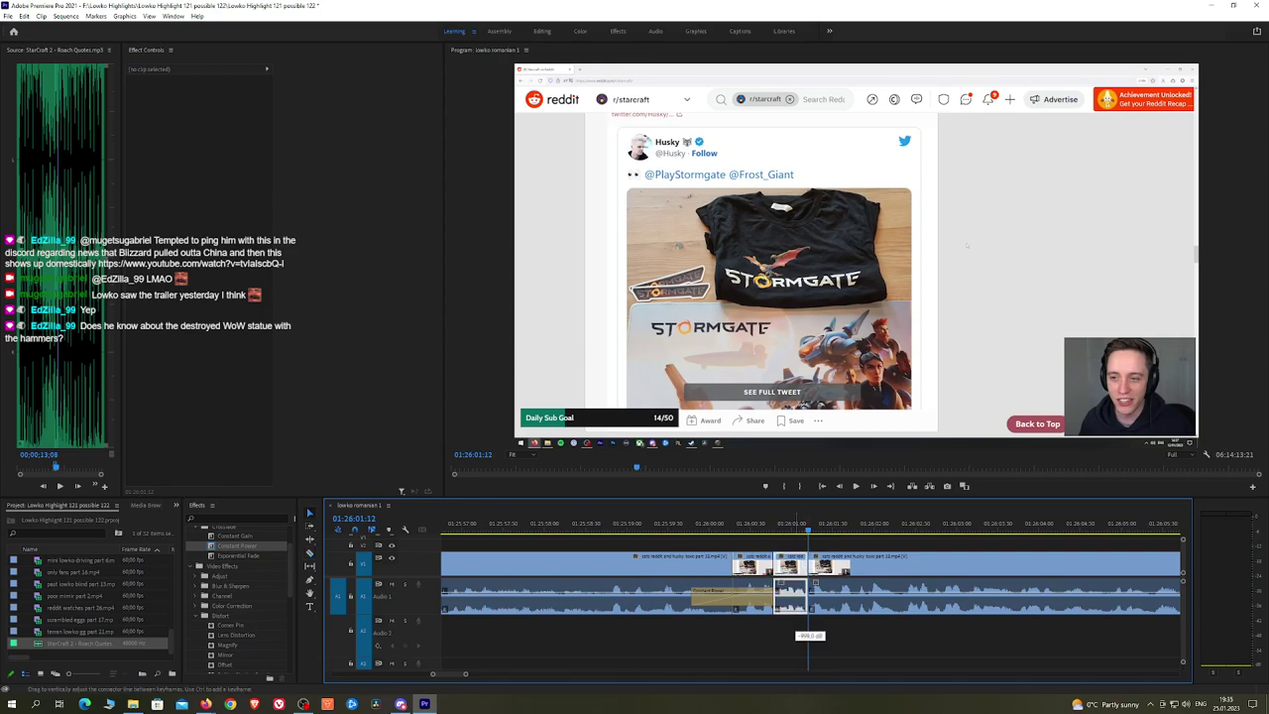
left_click_drag(793, 625, 793, 626)
Step: Place StarCraft 2 - Roach Quotes.mp3 on A2 under the muted piece and adjust its Volume Level
left_click_drag(92, 647, 805, 643)
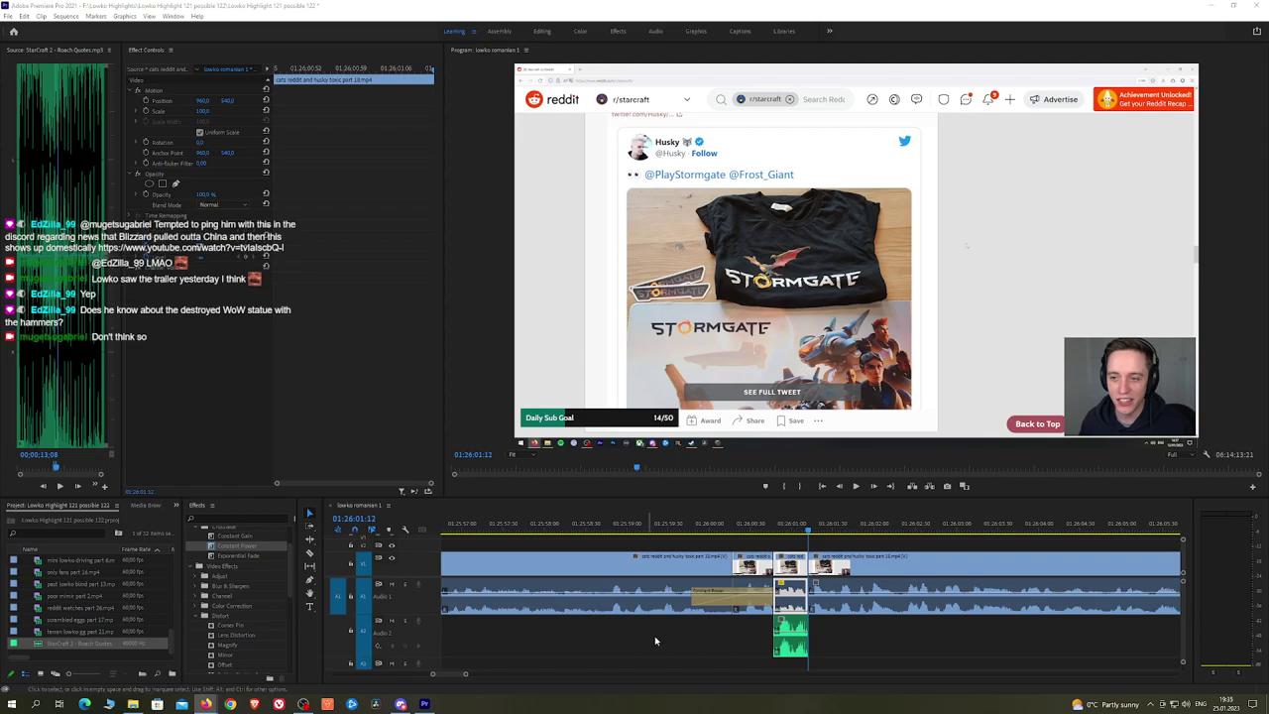
left_click(784, 627)
left_click(207, 110)
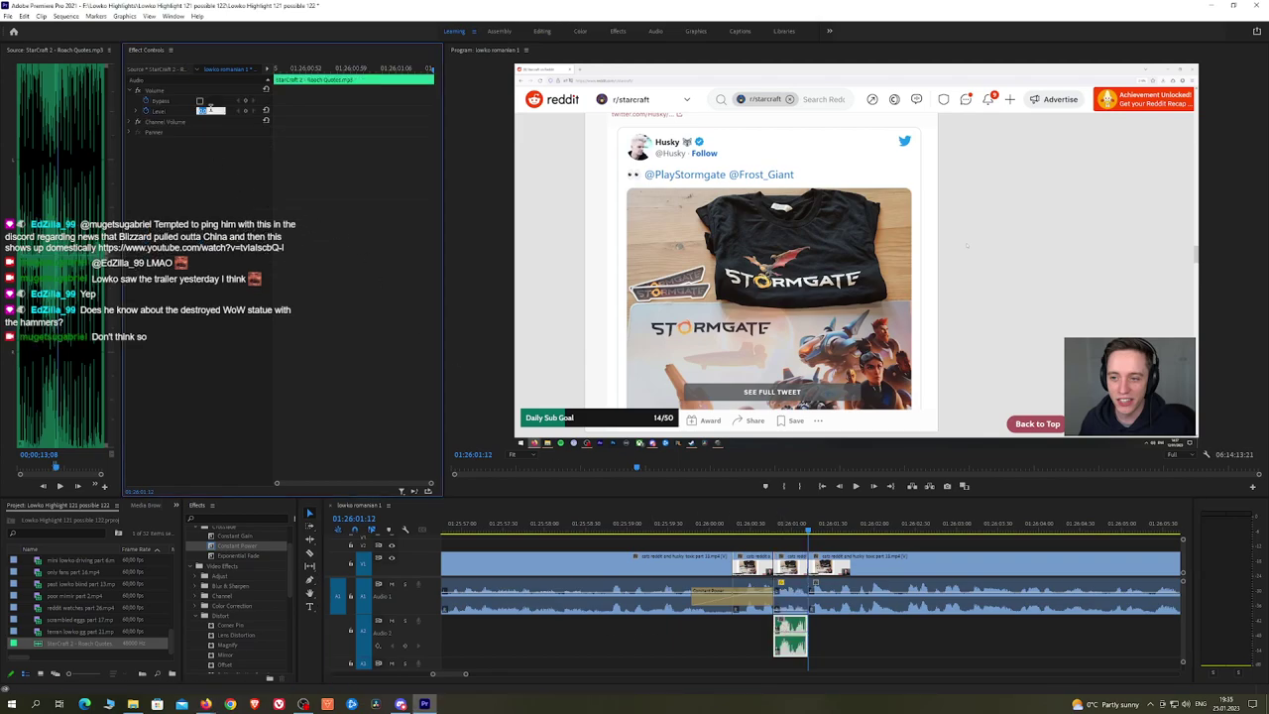
left_click(717, 530)
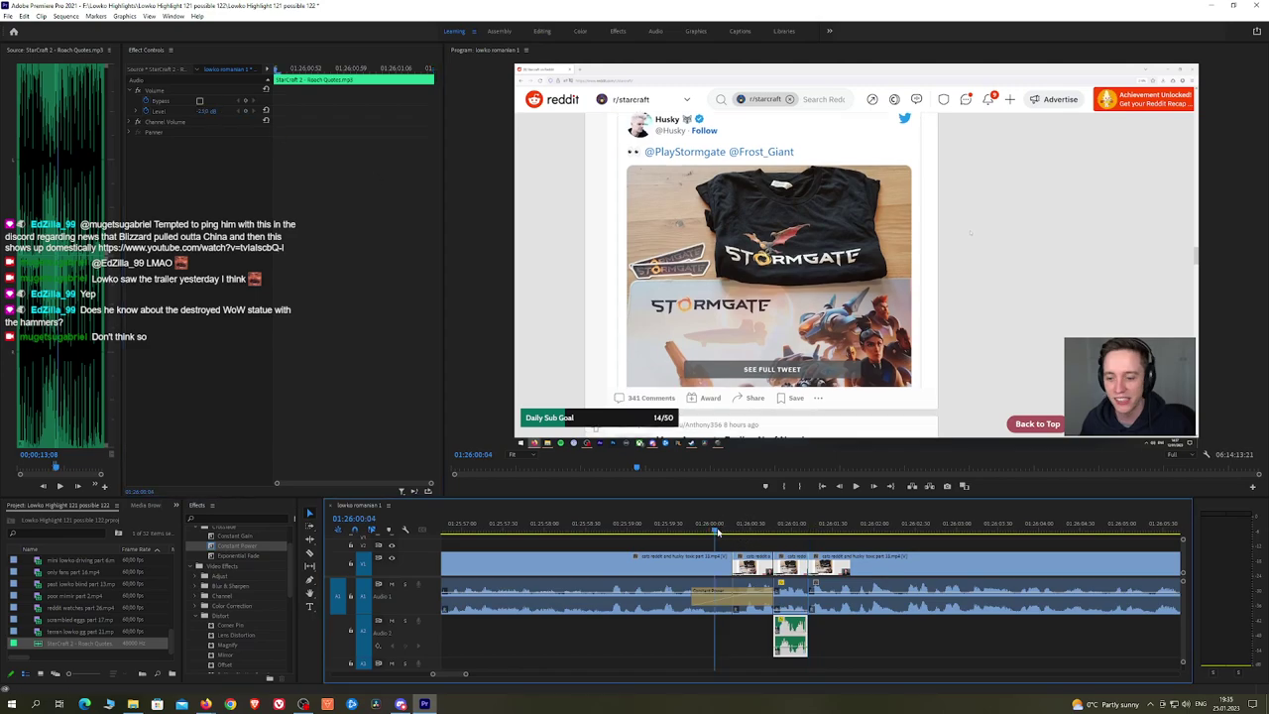
left_click(904, 545)
scroll(910, 541, "down", 5)
scroll(988, 560, "down", 3)
Step: Pan to later footage and play it back for review
key("h")
left_click_drag(1035, 546, 712, 543)
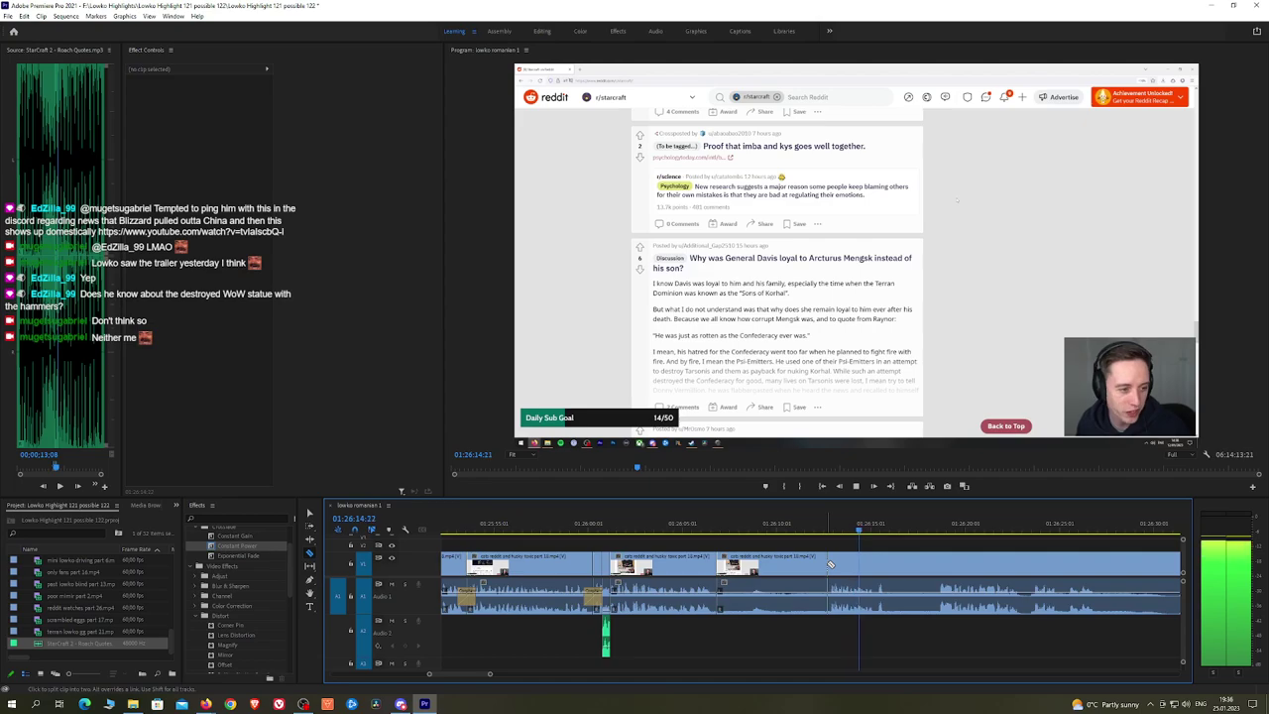
left_click(936, 530)
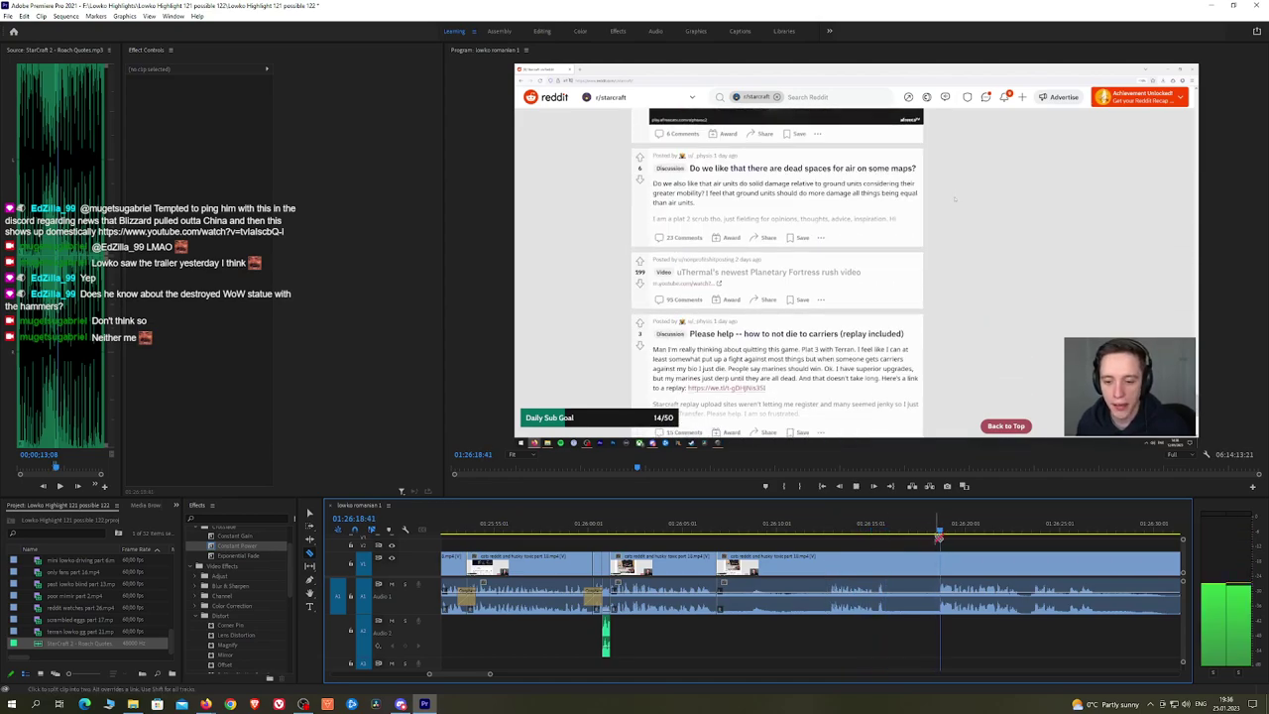
scroll(995, 541, "down", 3)
scroll(1028, 545, "down", 2)
key("h")
left_click_drag(1088, 548, 674, 526)
key("space")
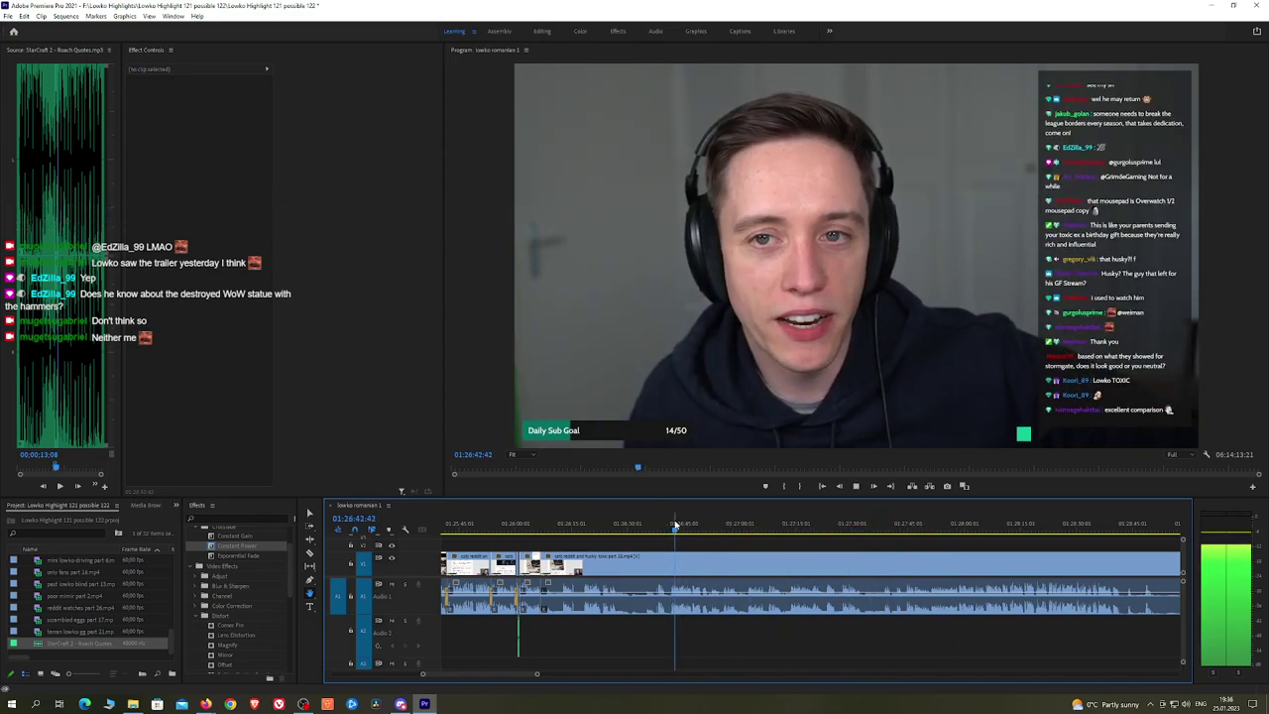
scroll(568, 530, "up", 3)
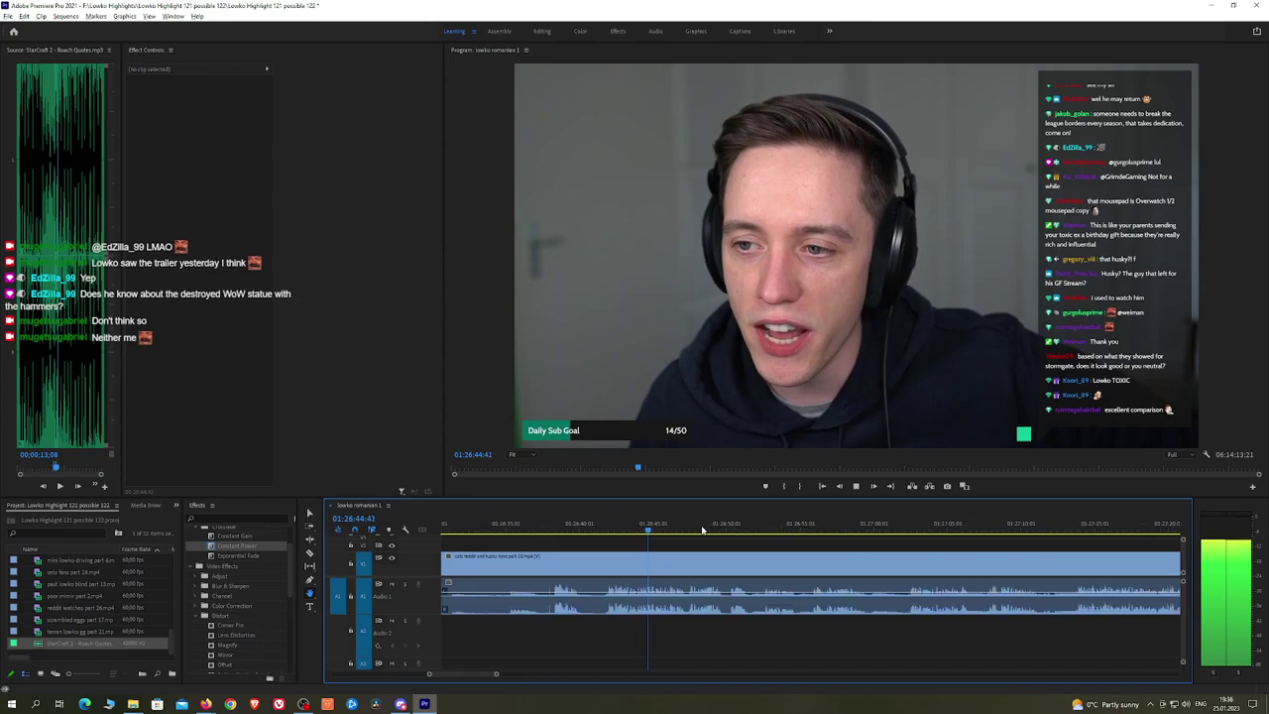
key("space")
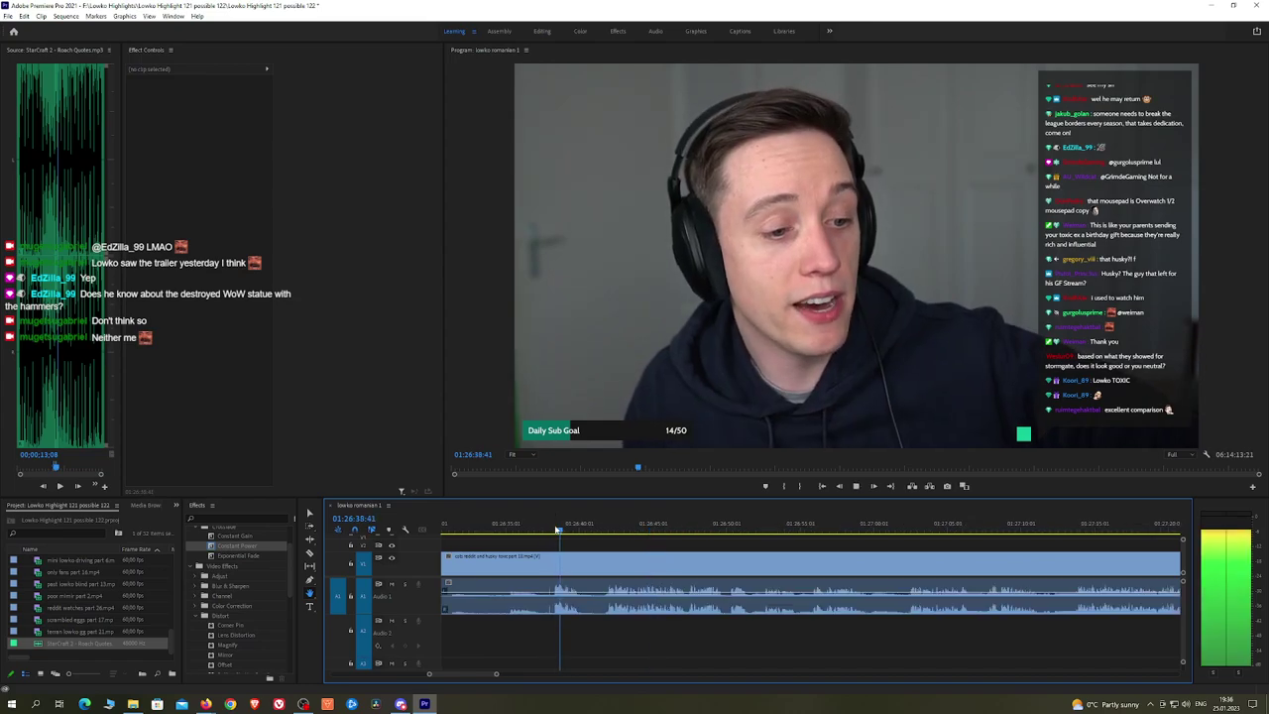
Step: Skim the stream from about 01:26:41 through 01:27:33 to 01:28:06
left_click(609, 532)
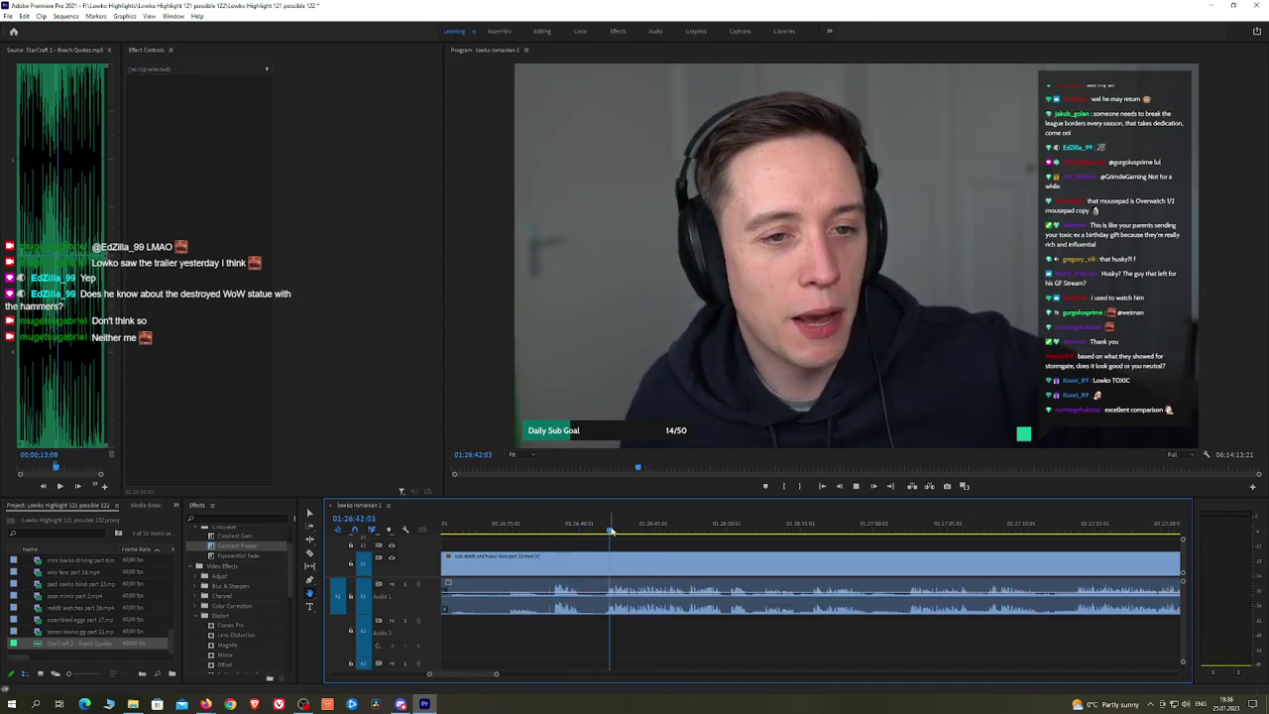
left_click_drag(611, 532, 815, 533)
key("space")
left_click_drag(899, 533, 910, 533)
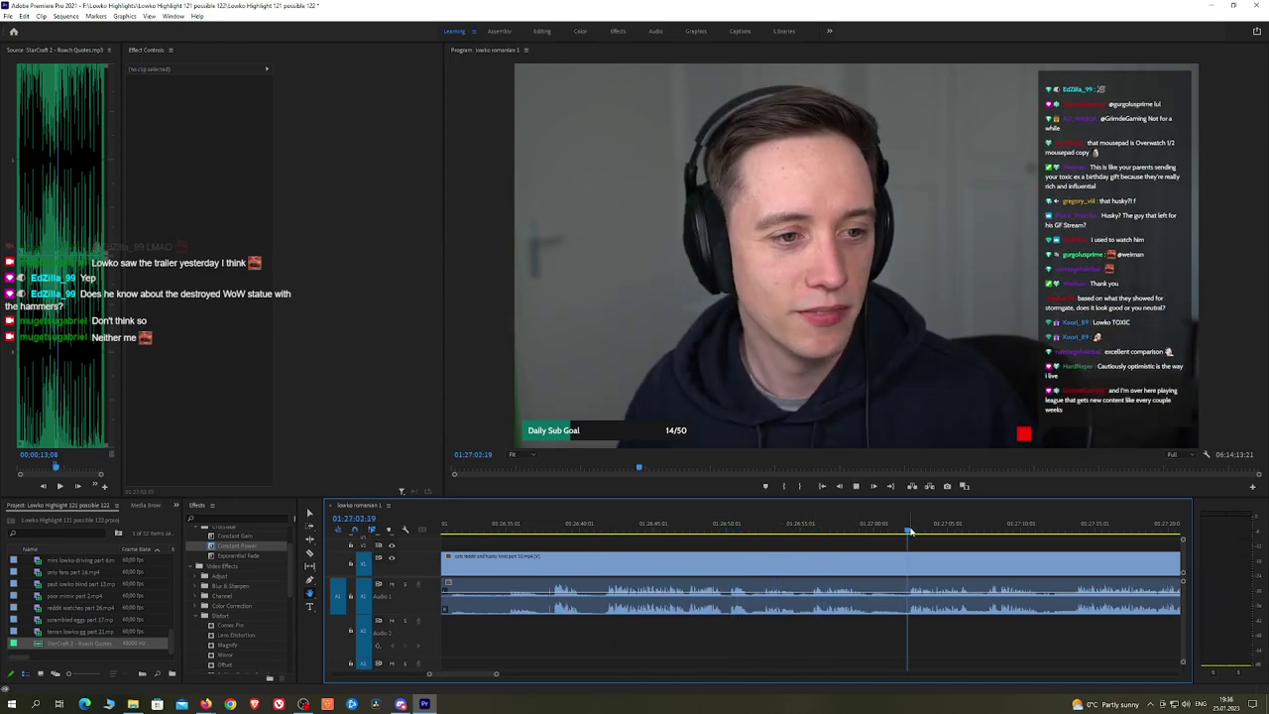
left_click_drag(1037, 554, 1118, 527)
scroll(1112, 552, "down", 9)
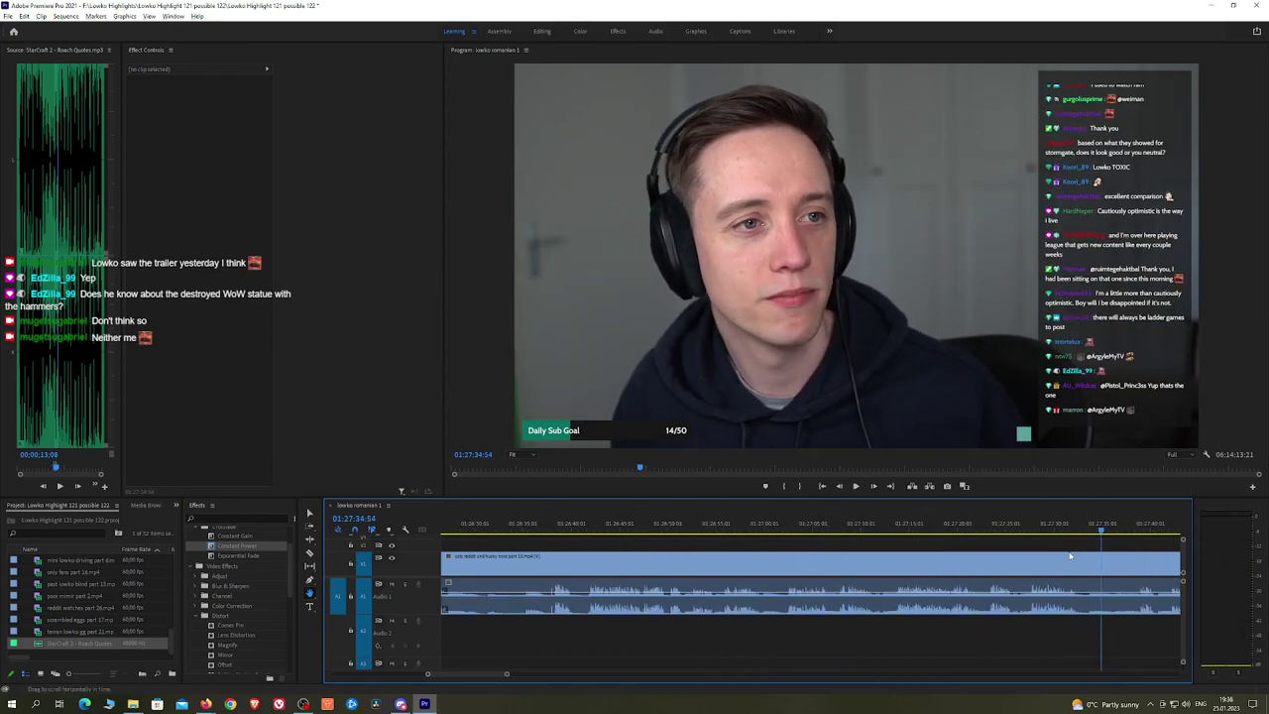
left_click_drag(865, 546, 548, 548)
left_click(848, 531)
key("space")
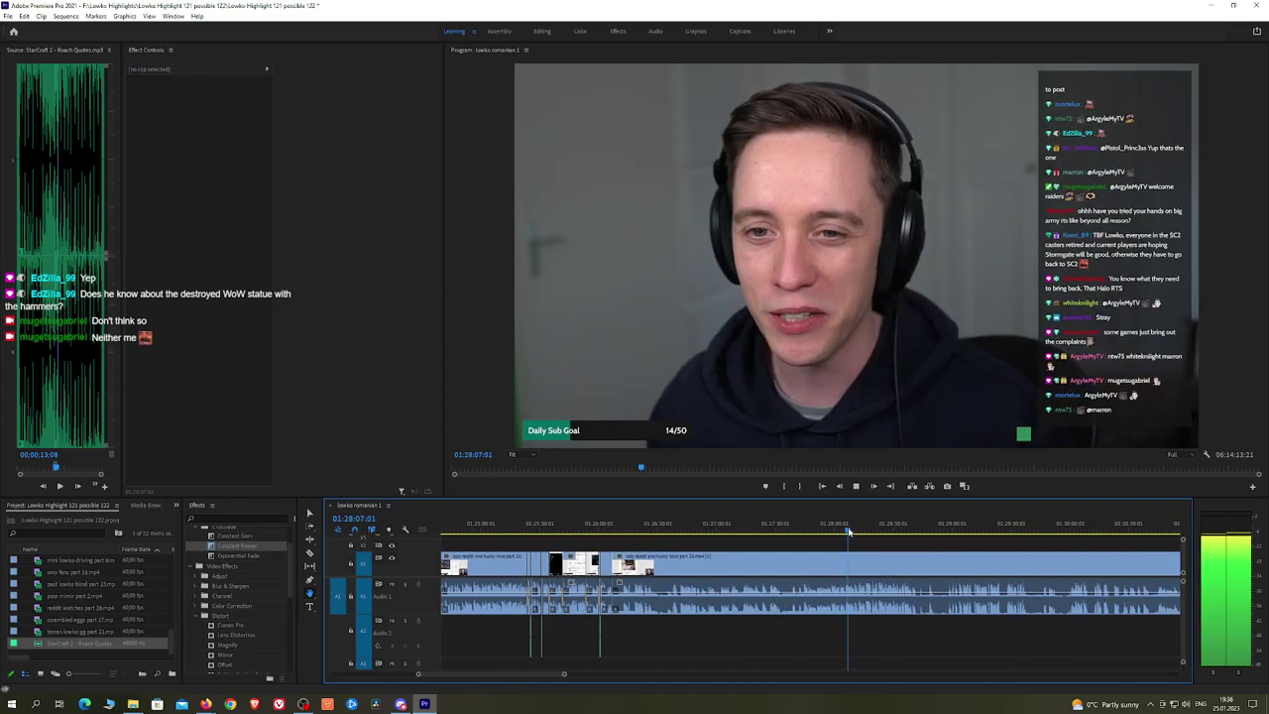
Step: Zoom in and replay around 01:27:39 to settle the cut point at 01:27:38
key("equal")
key("equal")
key("equal")
left_click(705, 544)
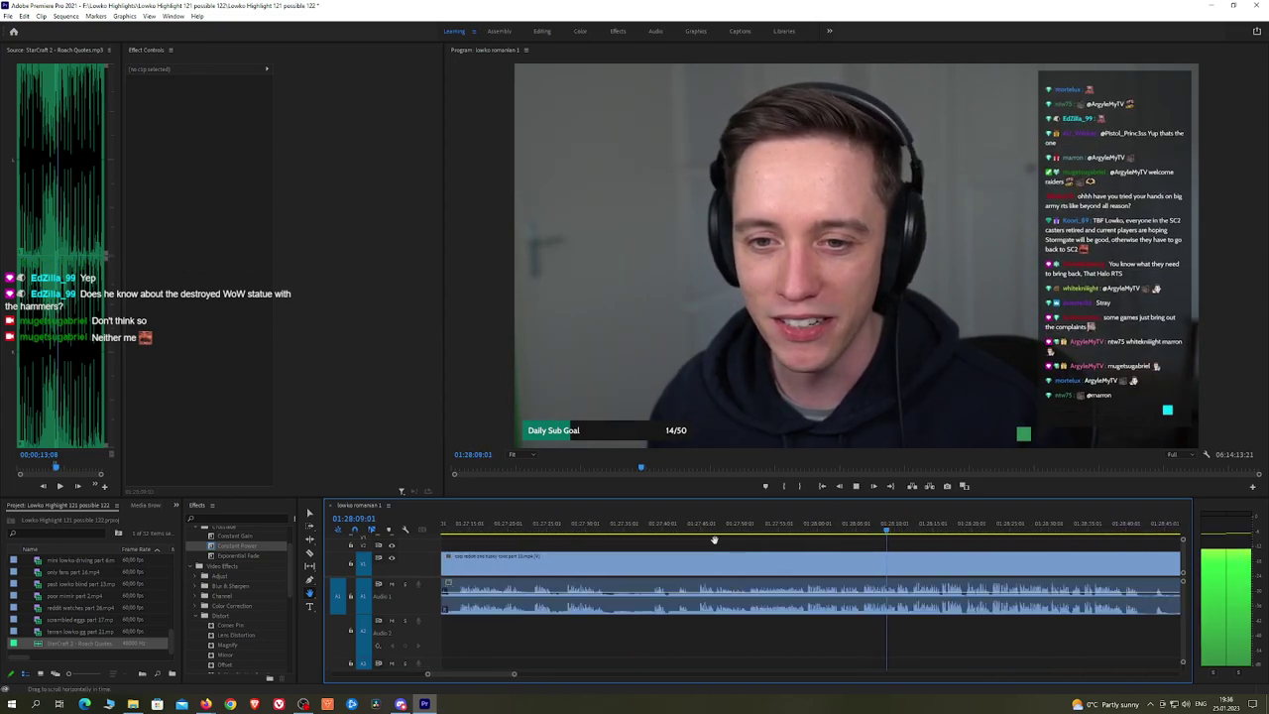
scroll(721, 549, "up", 3)
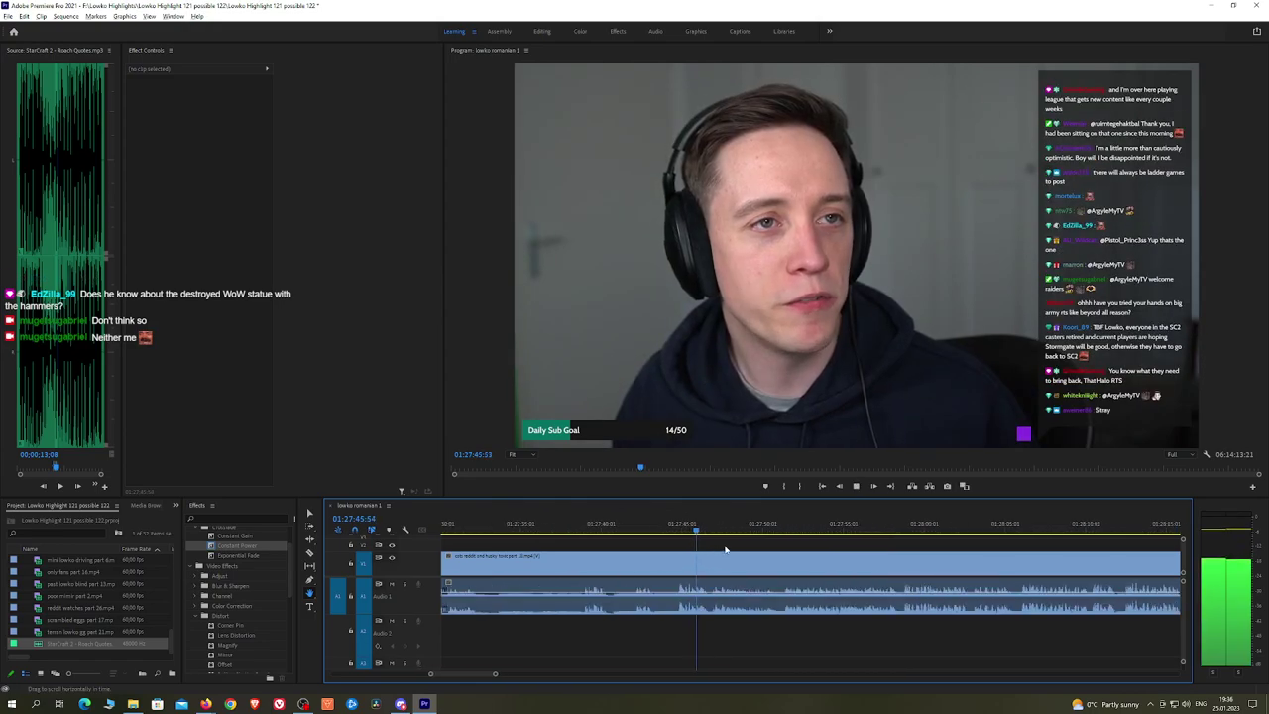
left_click(629, 529)
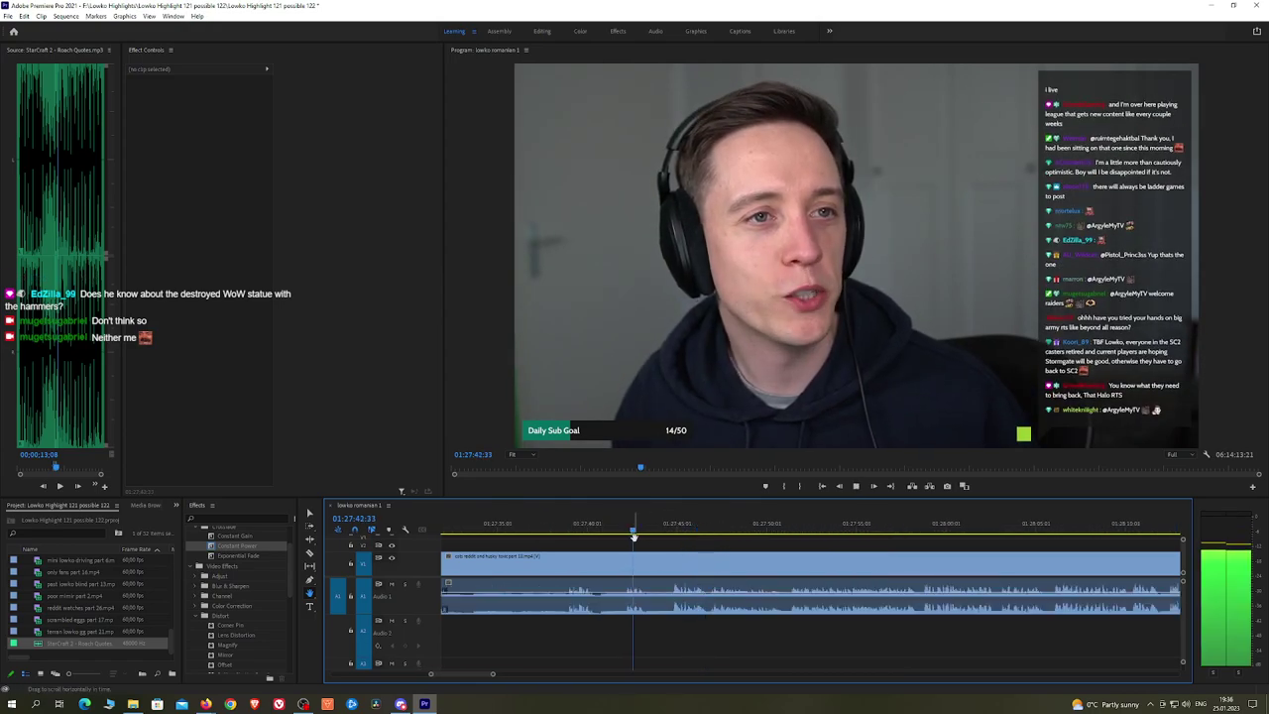
left_click_drag(607, 542, 534, 532)
left_click(652, 527)
left_click(751, 531)
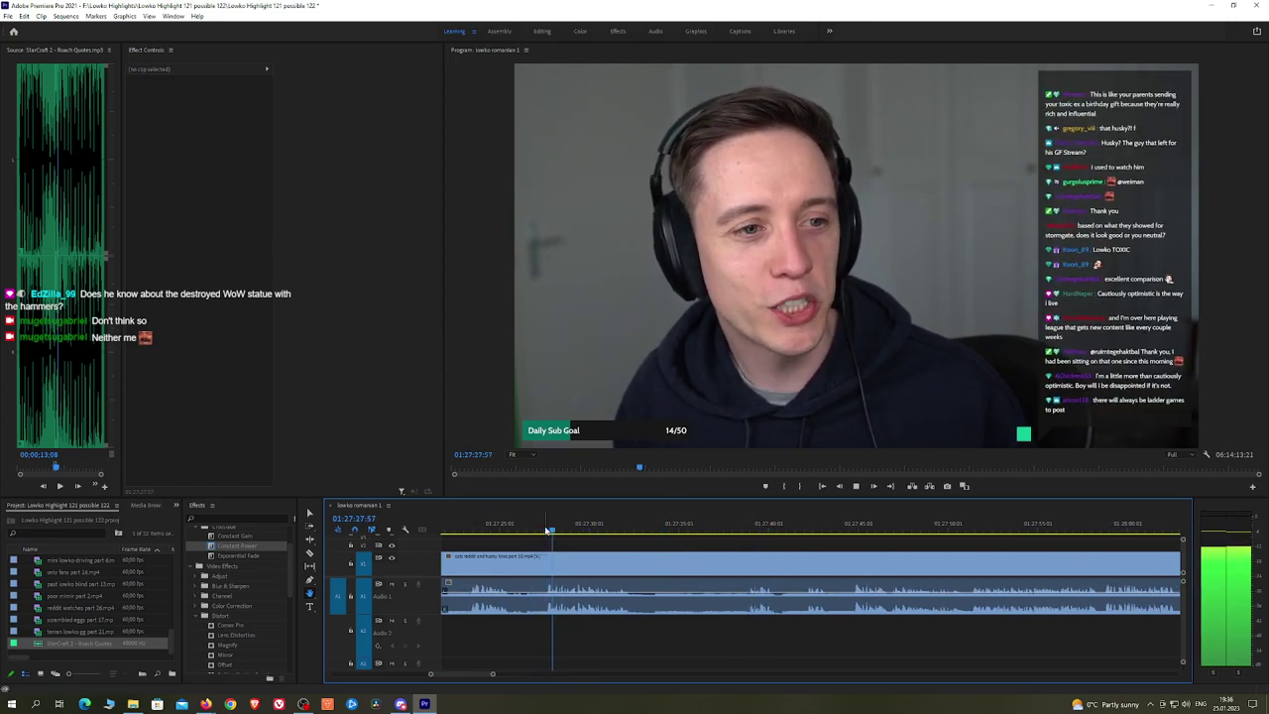
left_click_drag(670, 534, 745, 530)
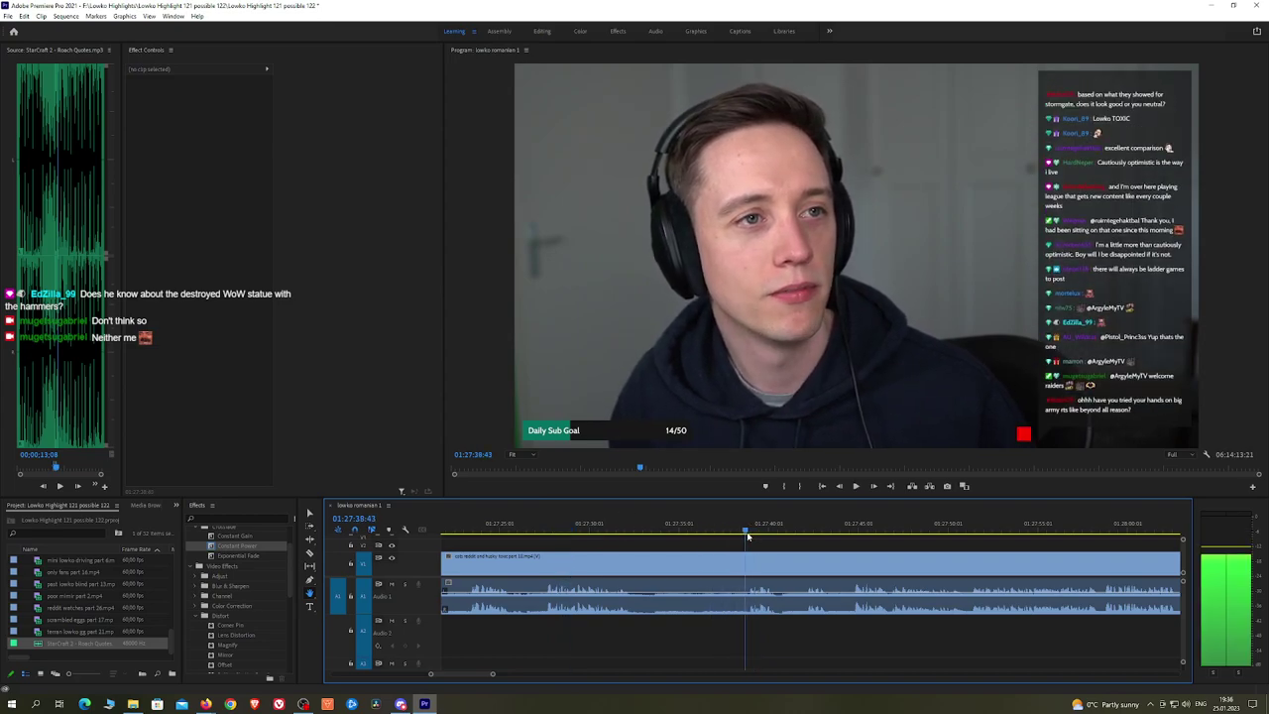
Step: Cut the stream at 01:27:38, ripple-delete the unwanted footage, and add a Constant Power crossfade
key("c")
left_click(748, 560)
key("v")
left_click(734, 568)
key("shift+Delete")
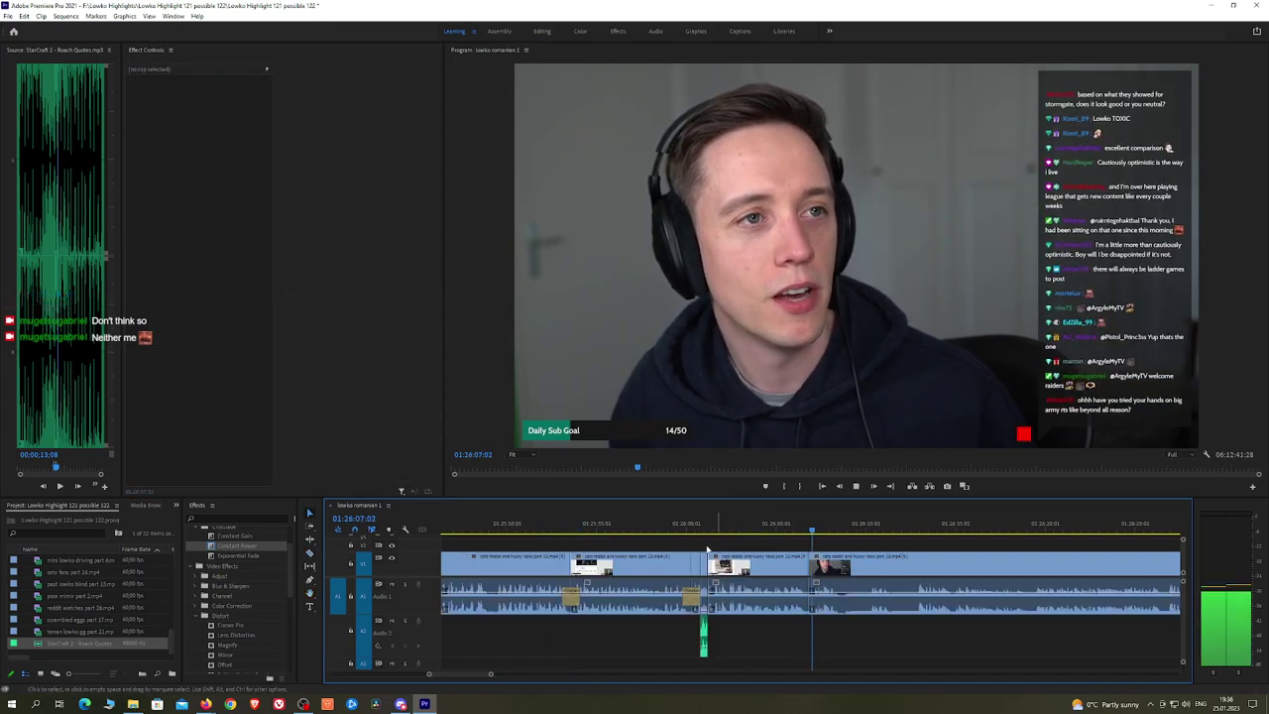
left_click_drag(236, 545, 811, 608)
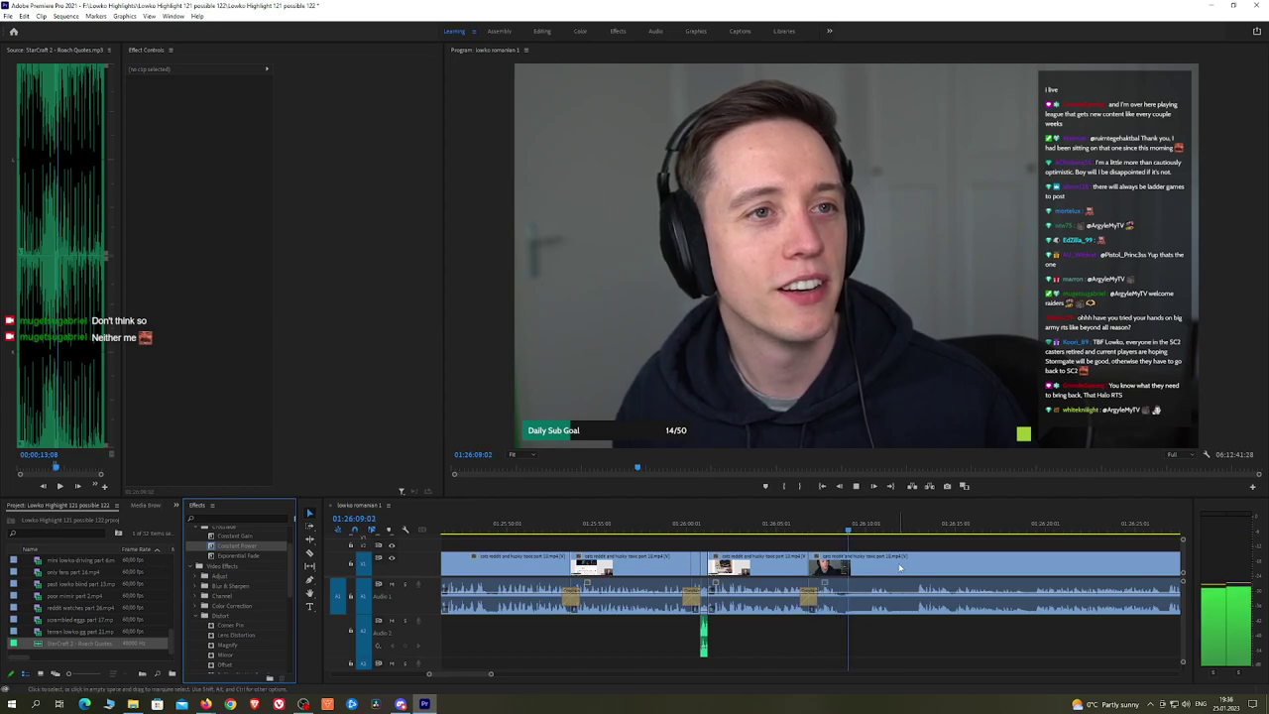
Step: Razor out another short unwanted piece, ripple-delete it, and crossfade the new audio join
key("h")
left_click_drag(979, 558, 762, 555)
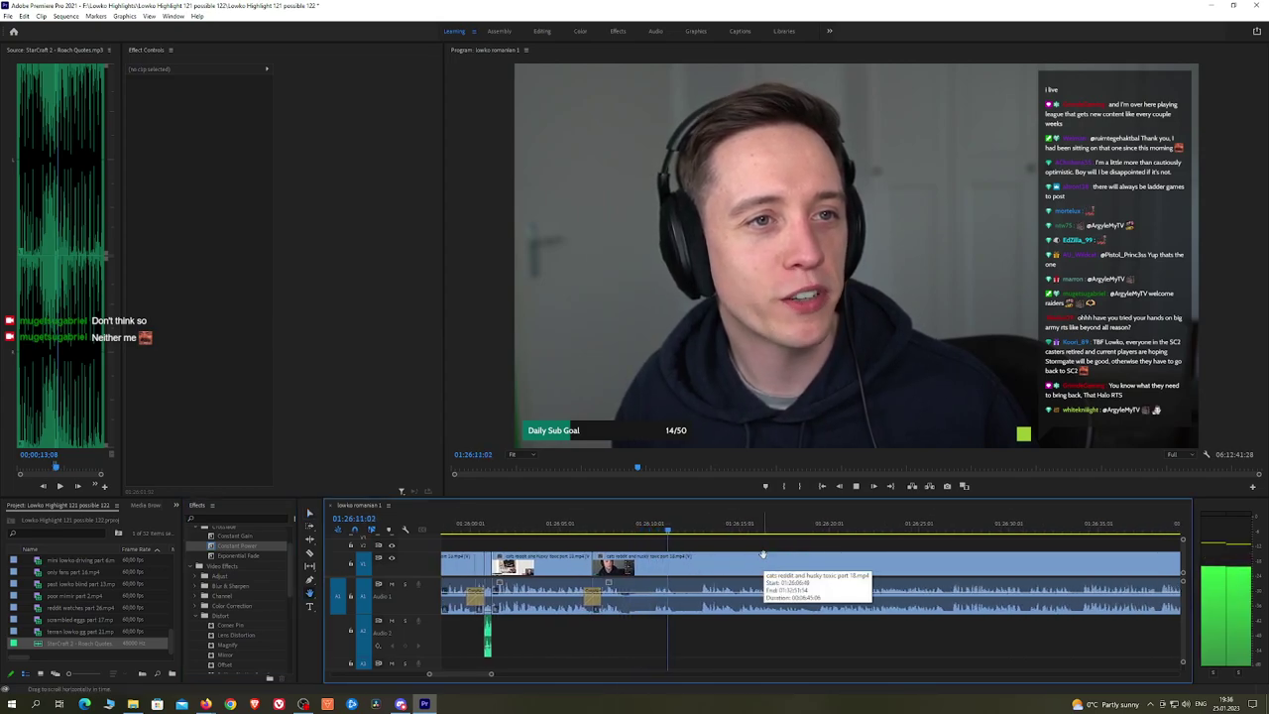
key("c")
left_click(678, 570)
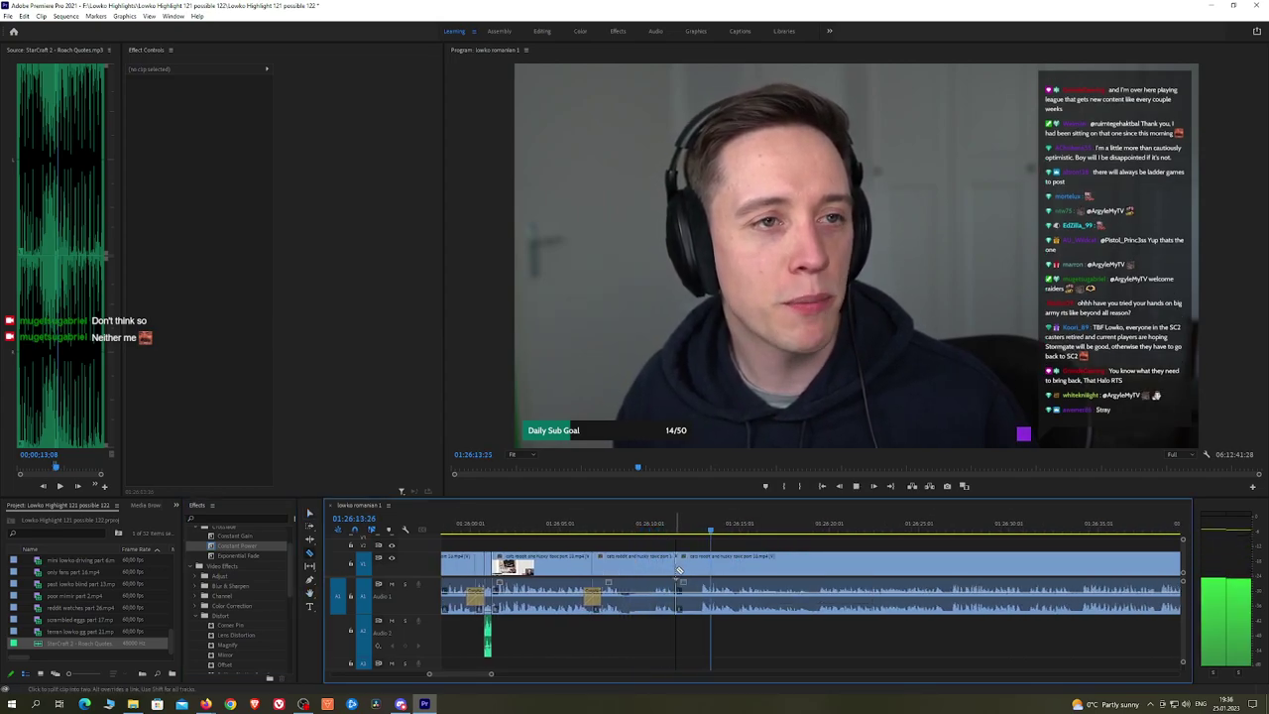
left_click(699, 571)
key("v")
left_click(692, 572)
key("shift+Delete")
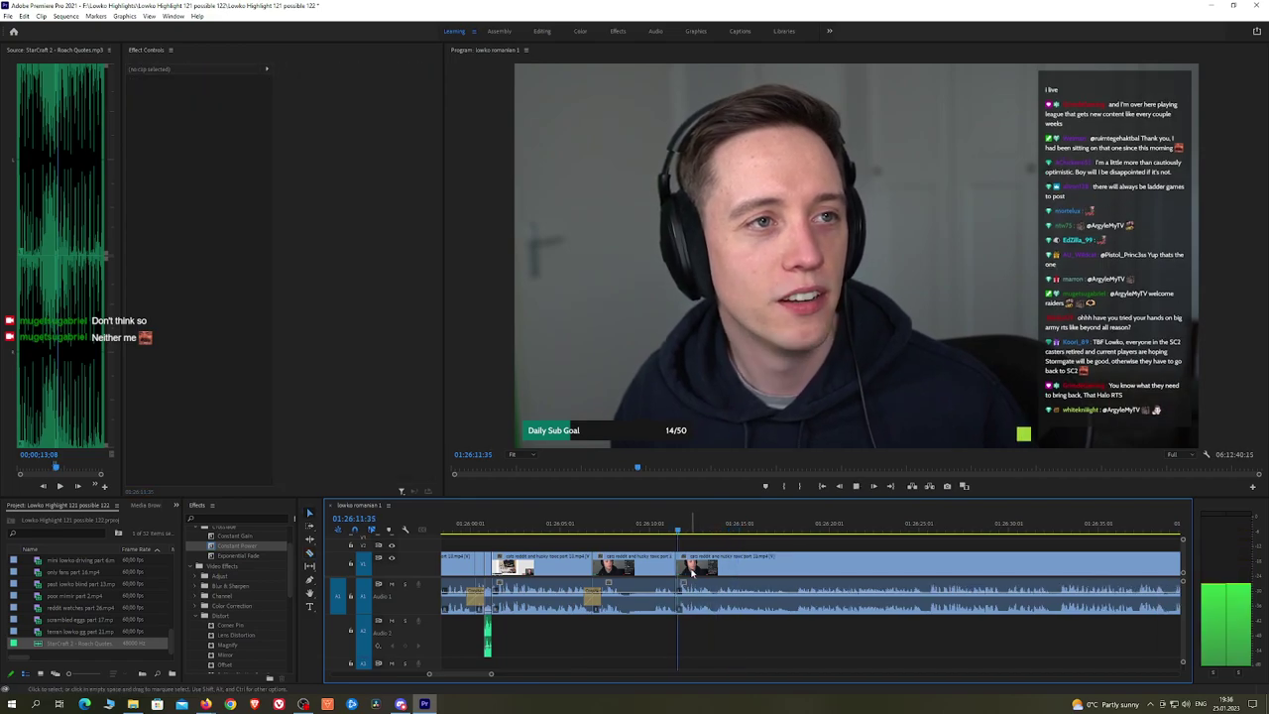
left_click_drag(236, 546, 679, 604)
Step: Save the project with Ctrl+S
key("h")
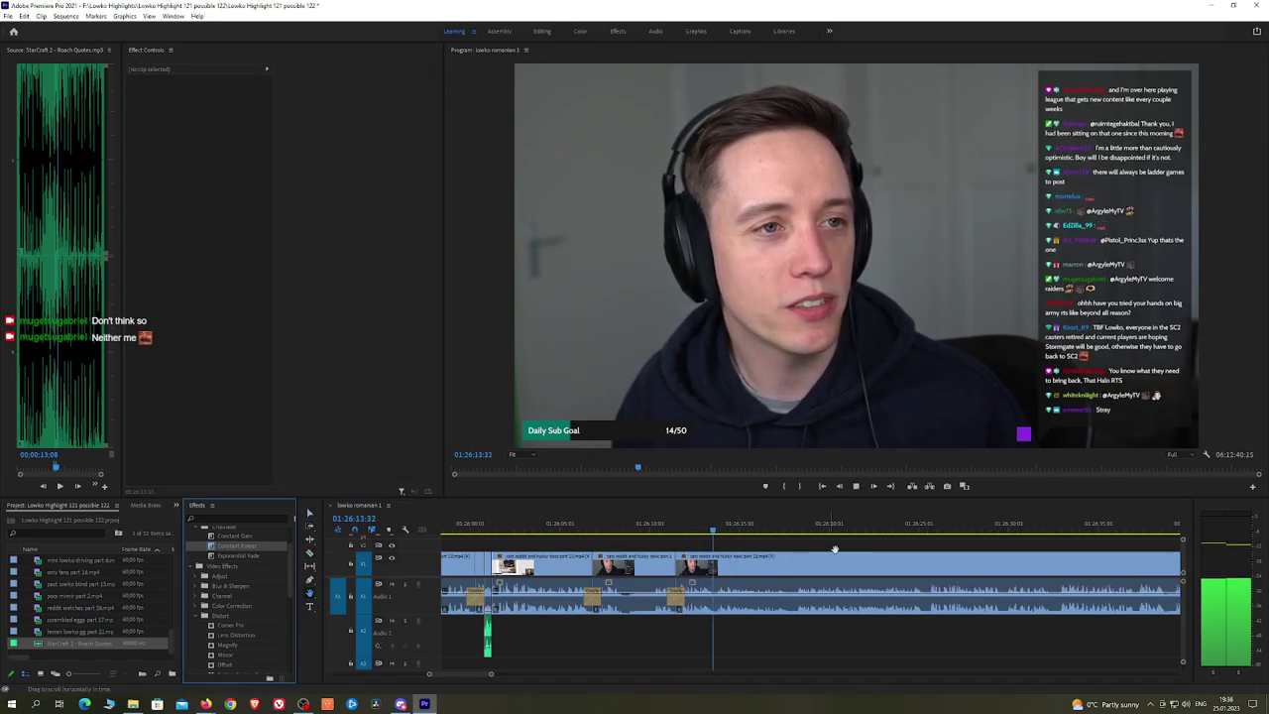
left_click_drag(852, 545, 804, 543)
key("ctrl+s")
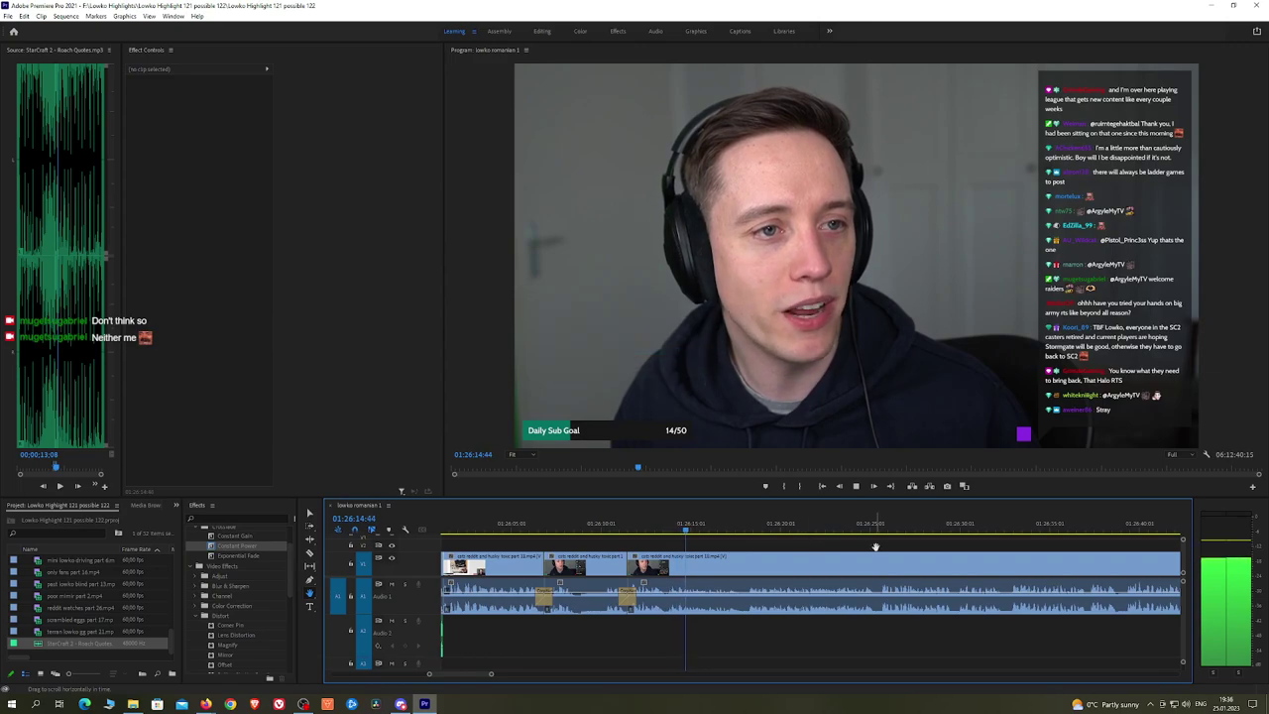
scroll(788, 545, "right", 2)
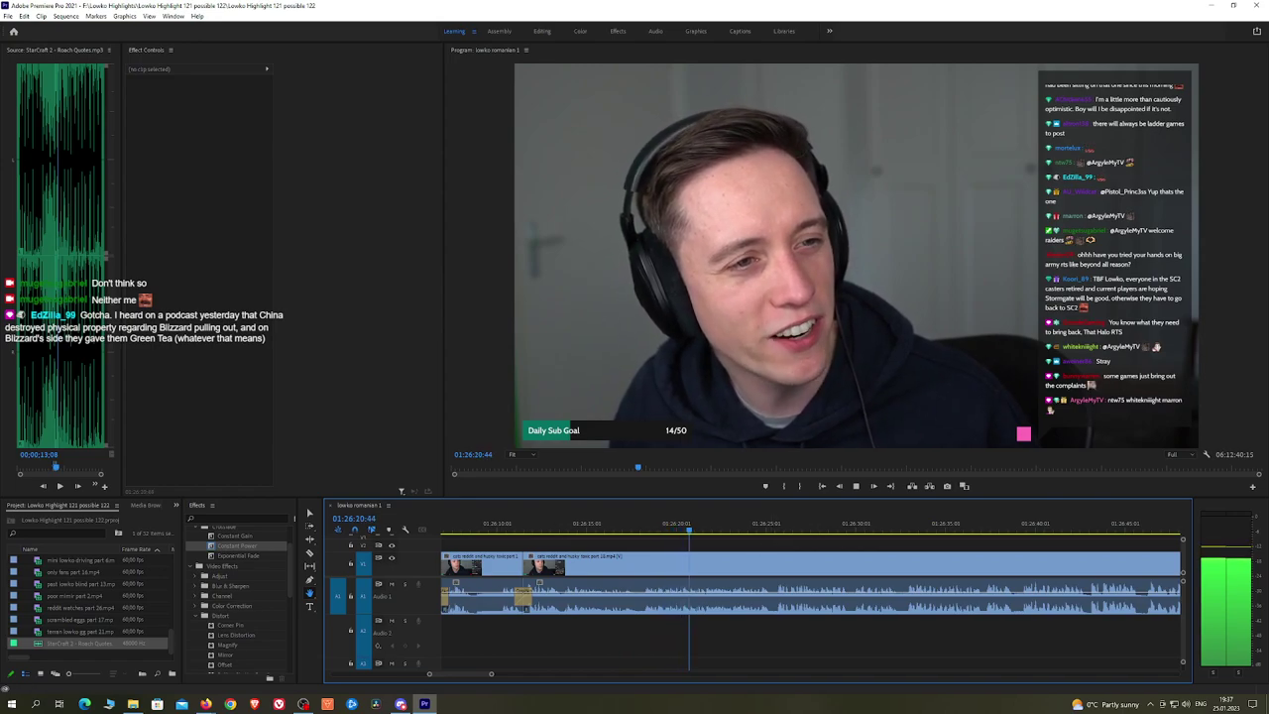
key("alt+Tab")
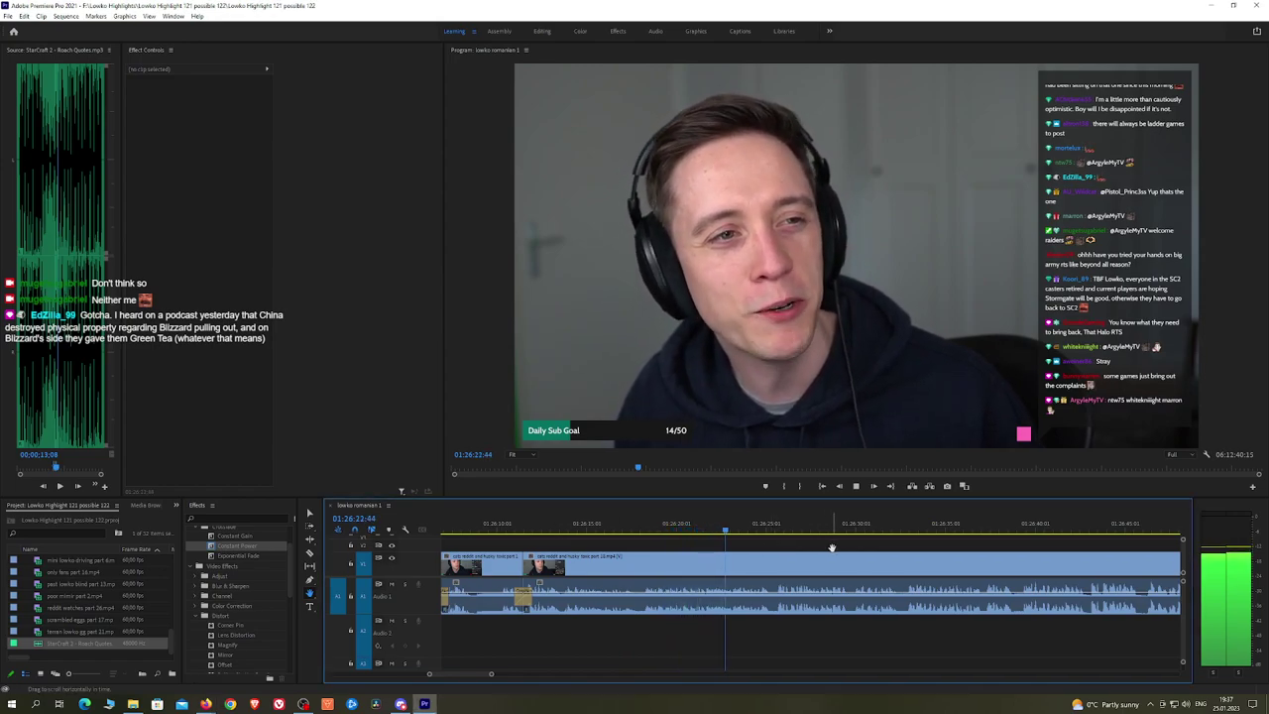
scroll(793, 544, "right", 2)
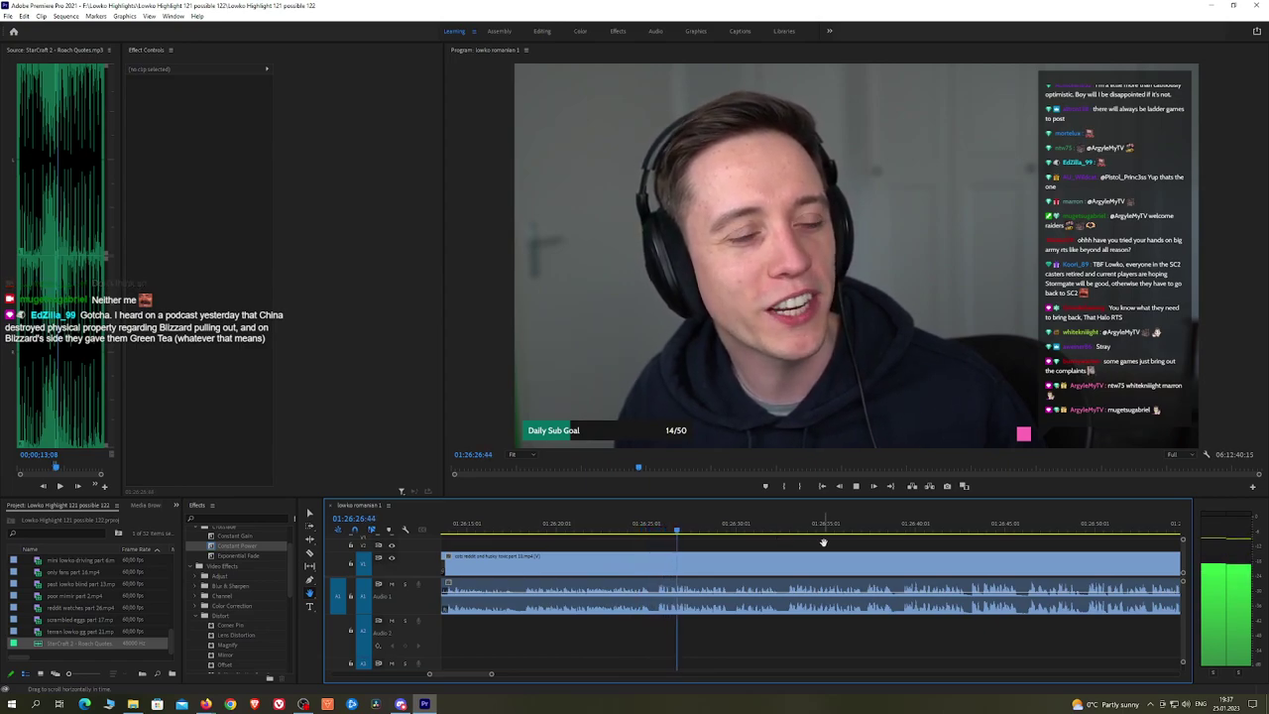
scroll(794, 540, "right", 1)
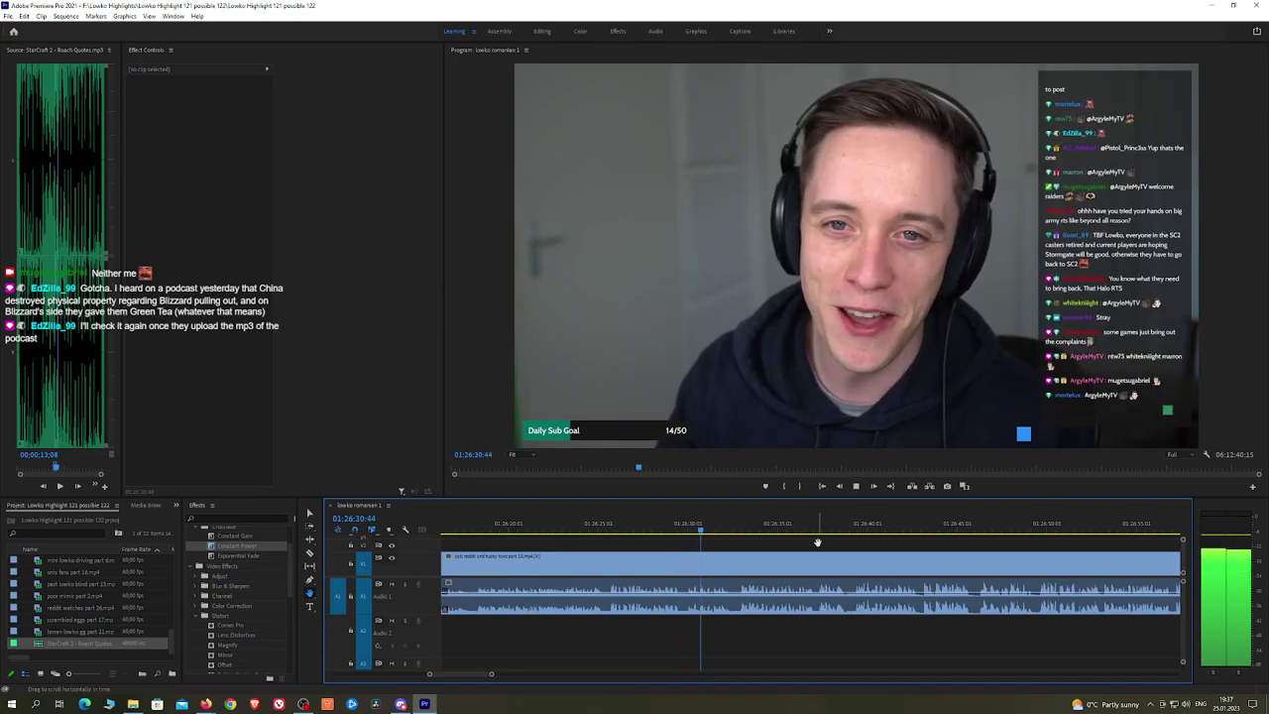
Step: Zoom in and replay the moment around 01:26:30 to find the cut point
left_click(692, 527)
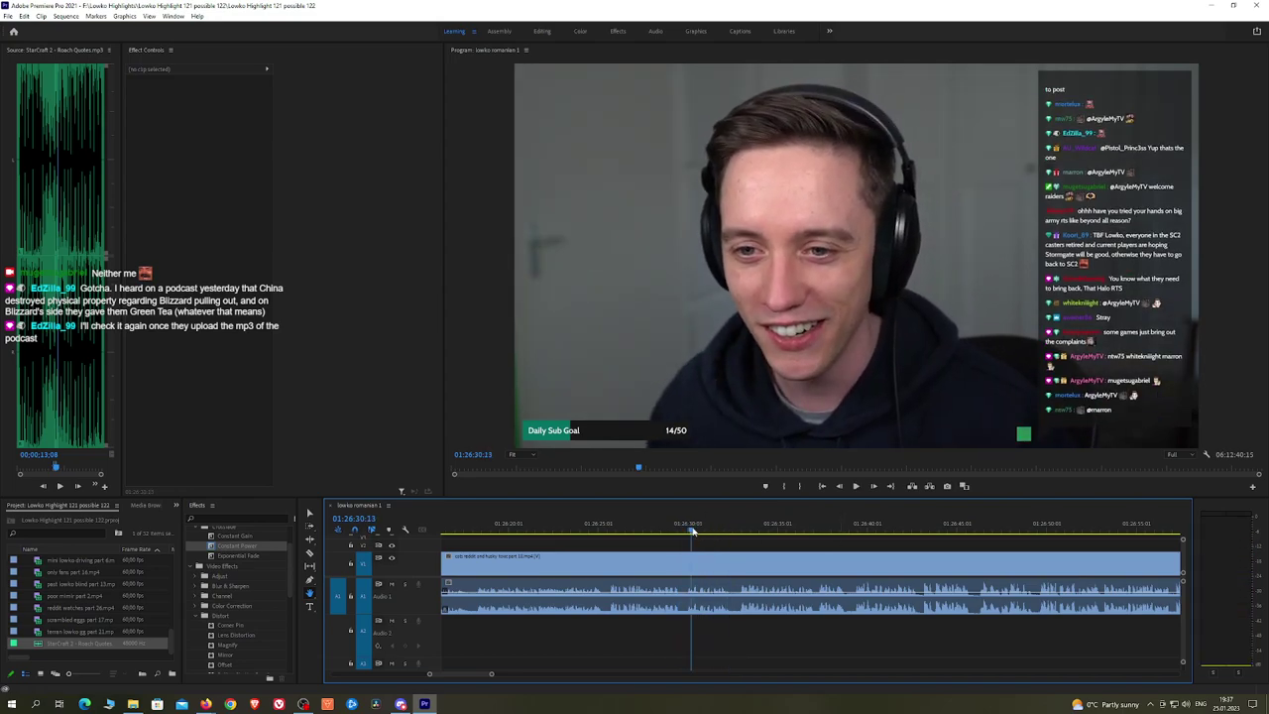
key("space")
scroll(729, 549, "up", 3)
key("=")
key("space")
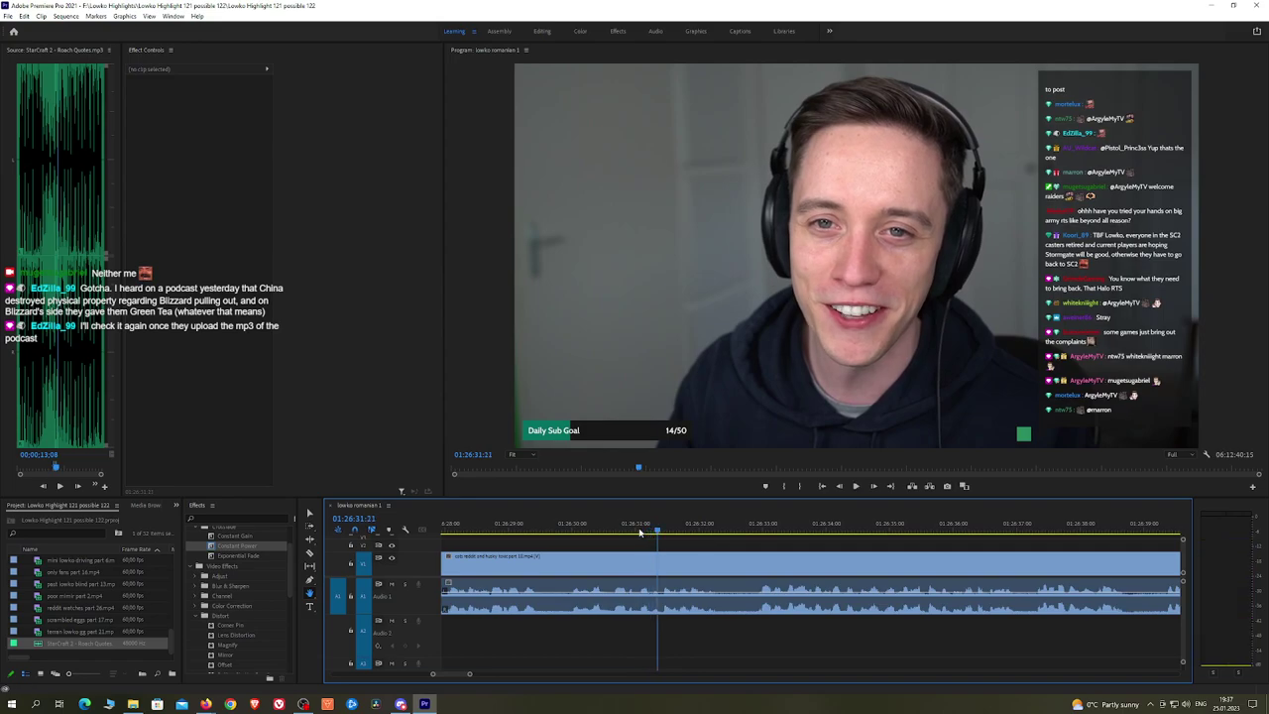
left_click(604, 520)
key("space")
key("space")
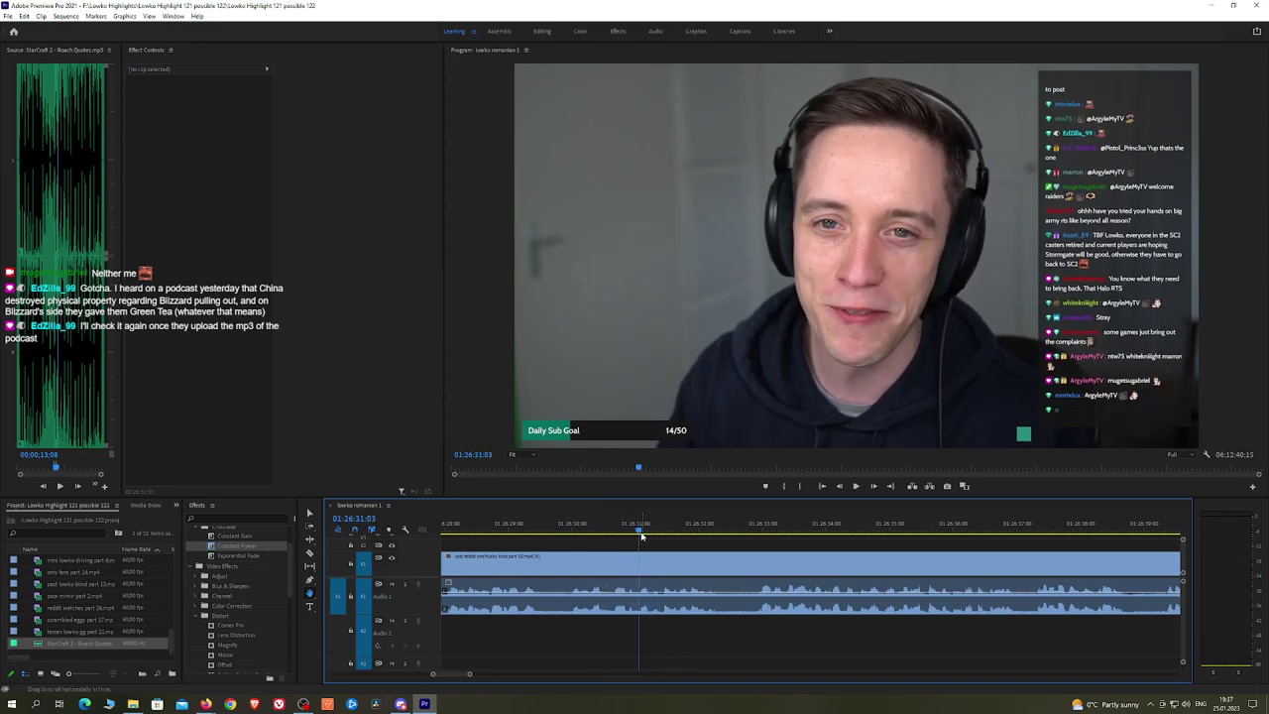
key("space")
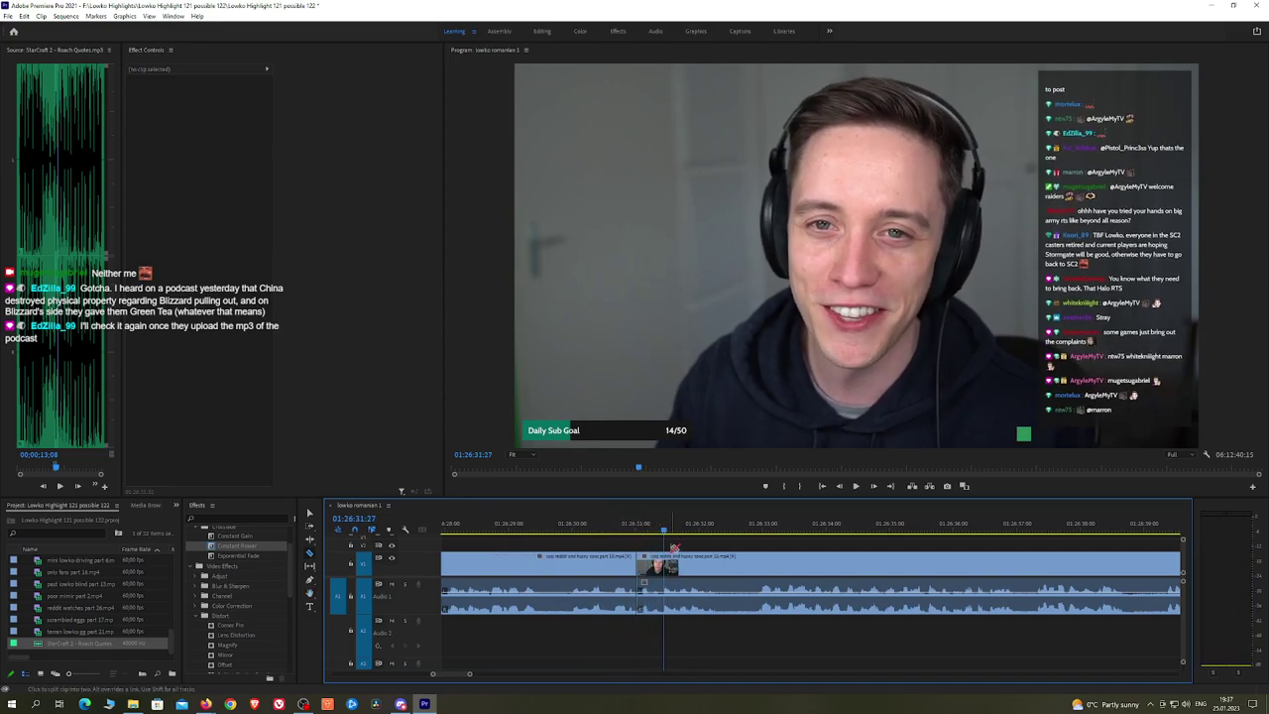
Step: Drop StarCraft 2 - Roach Quotes.mp3 onto Audio 2, trim it to the piece above, and lower its volume
left_click_drag(662, 531, 664, 532)
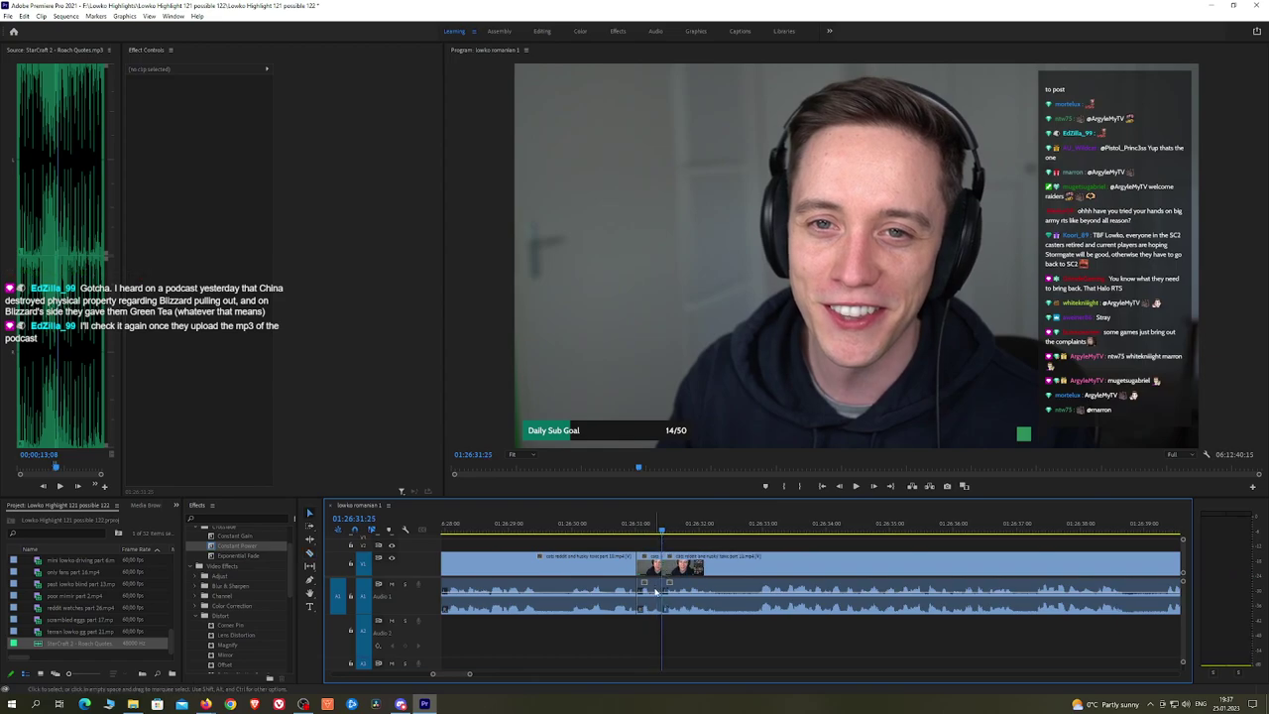
left_click(661, 612)
left_click(138, 643)
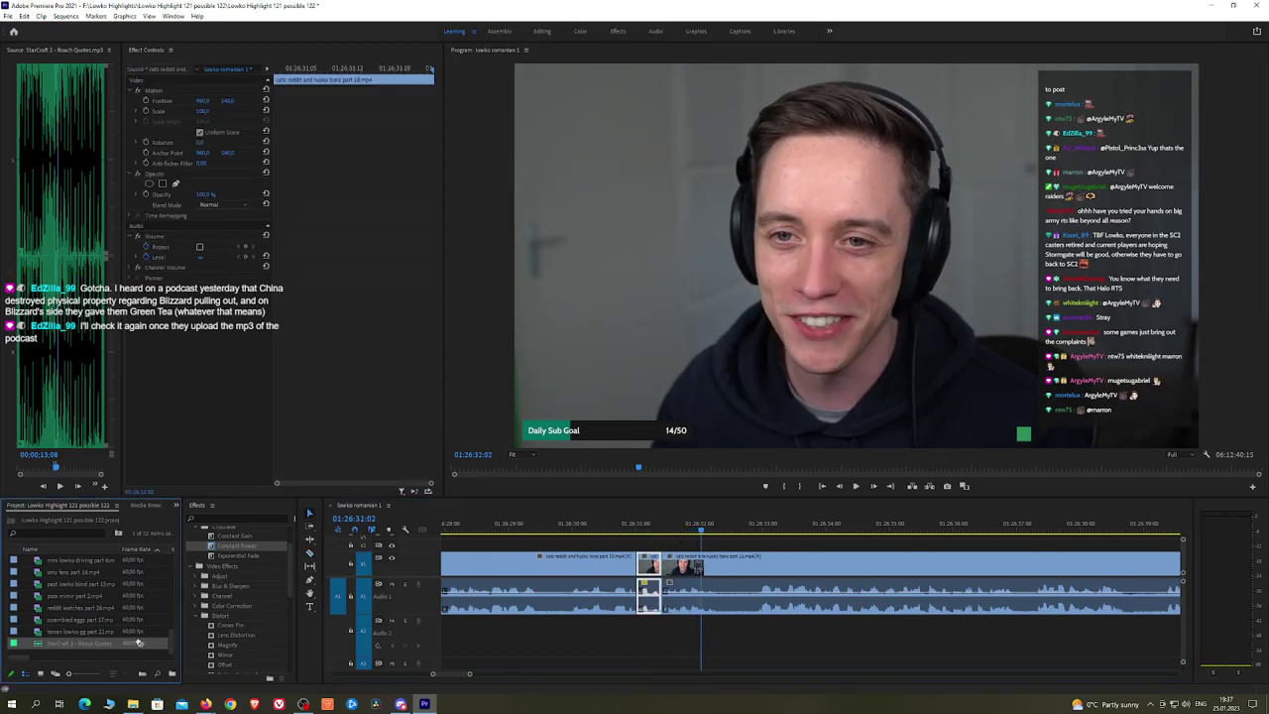
left_click_drag(632, 639, 631, 640)
left_click_drag(626, 640, 662, 640)
left_click(659, 639)
left_click(205, 110)
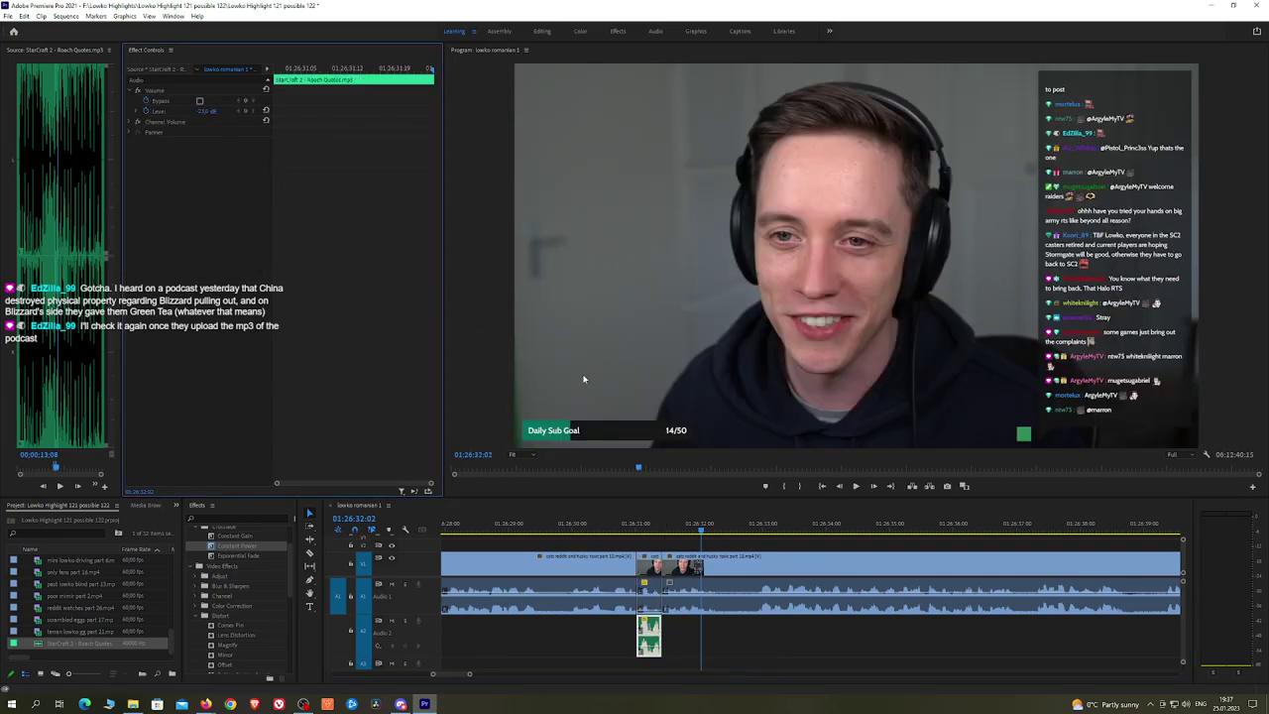
Step: Play back from just before the inserted Roach Quotes sound to review it
left_click(614, 527)
key("space")
left_click(774, 542)
scroll(832, 542, "down", 6)
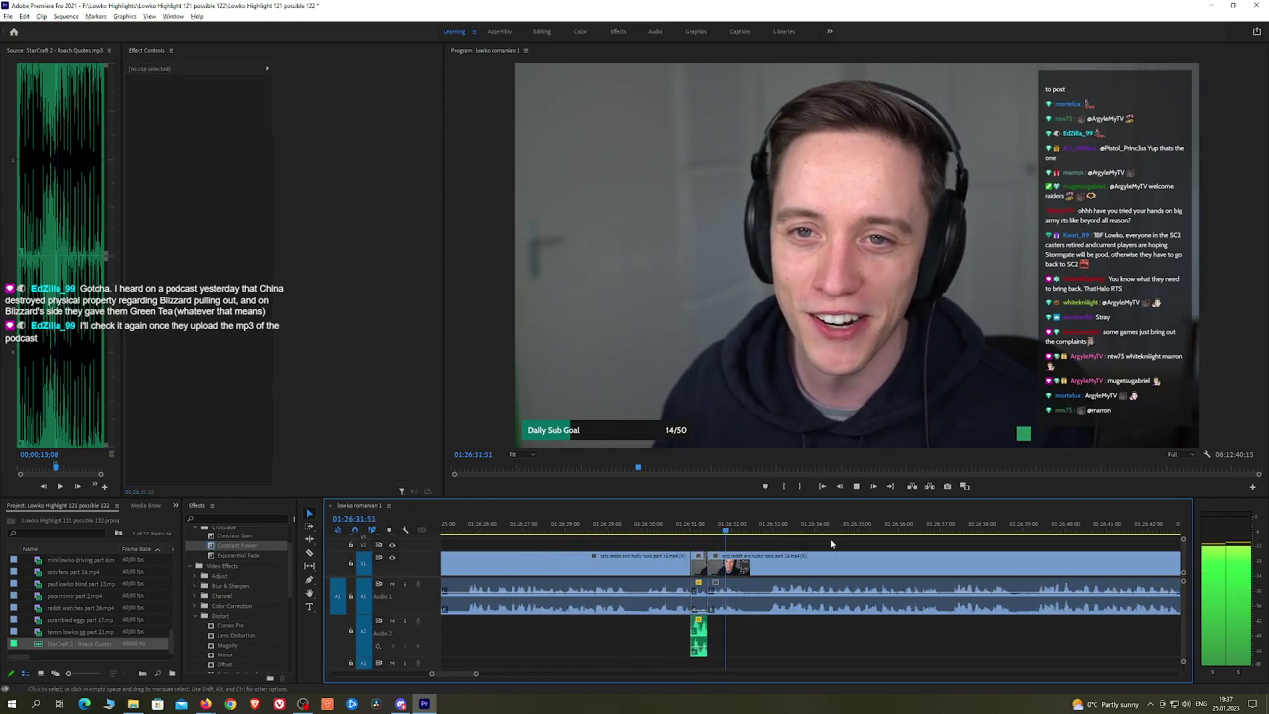
scroll(685, 541, "down", 5)
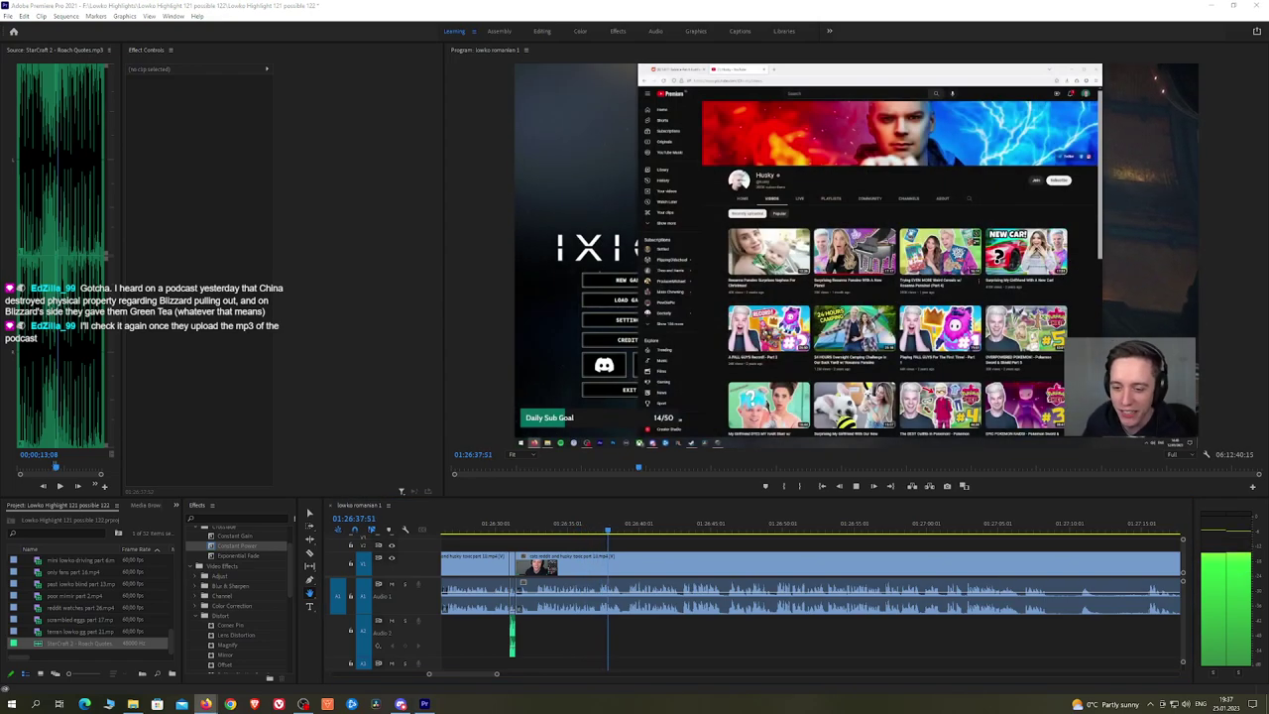
Step: Pan along the timeline and razor-cut the stream clip and its audio near 01:27:05
left_click_drag(718, 547, 686, 548)
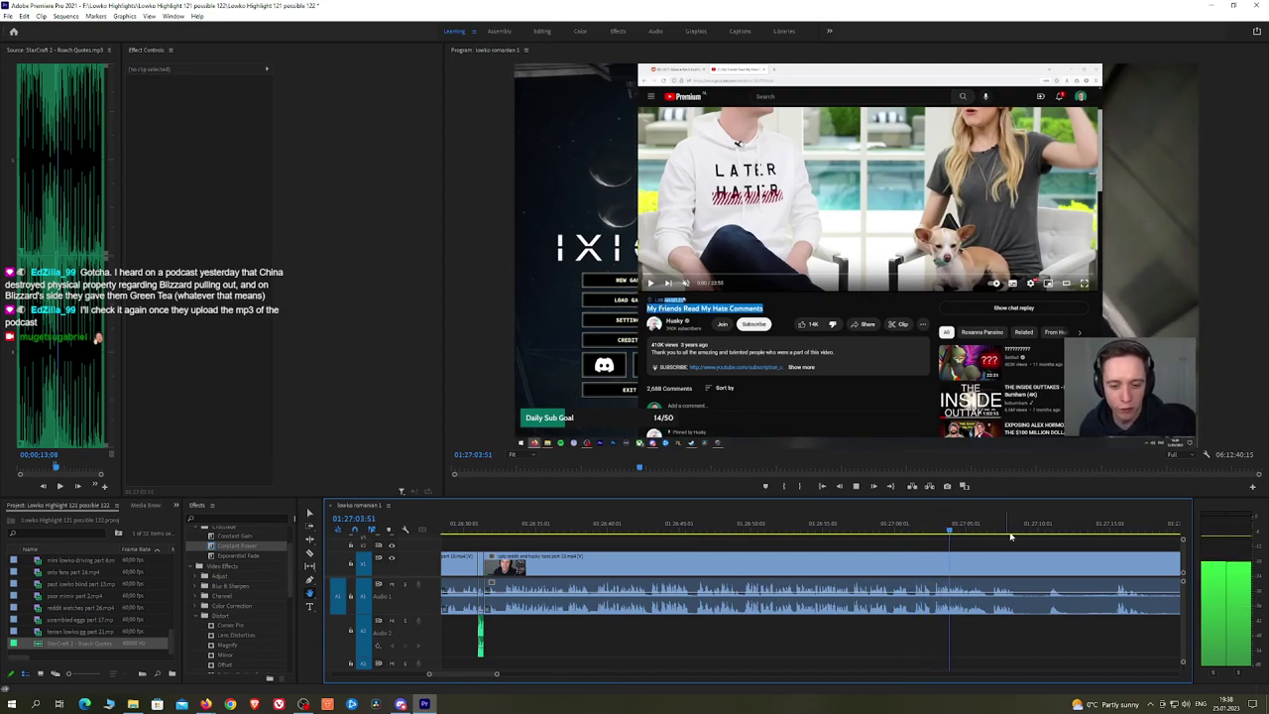
scroll(803, 533, "down", 5)
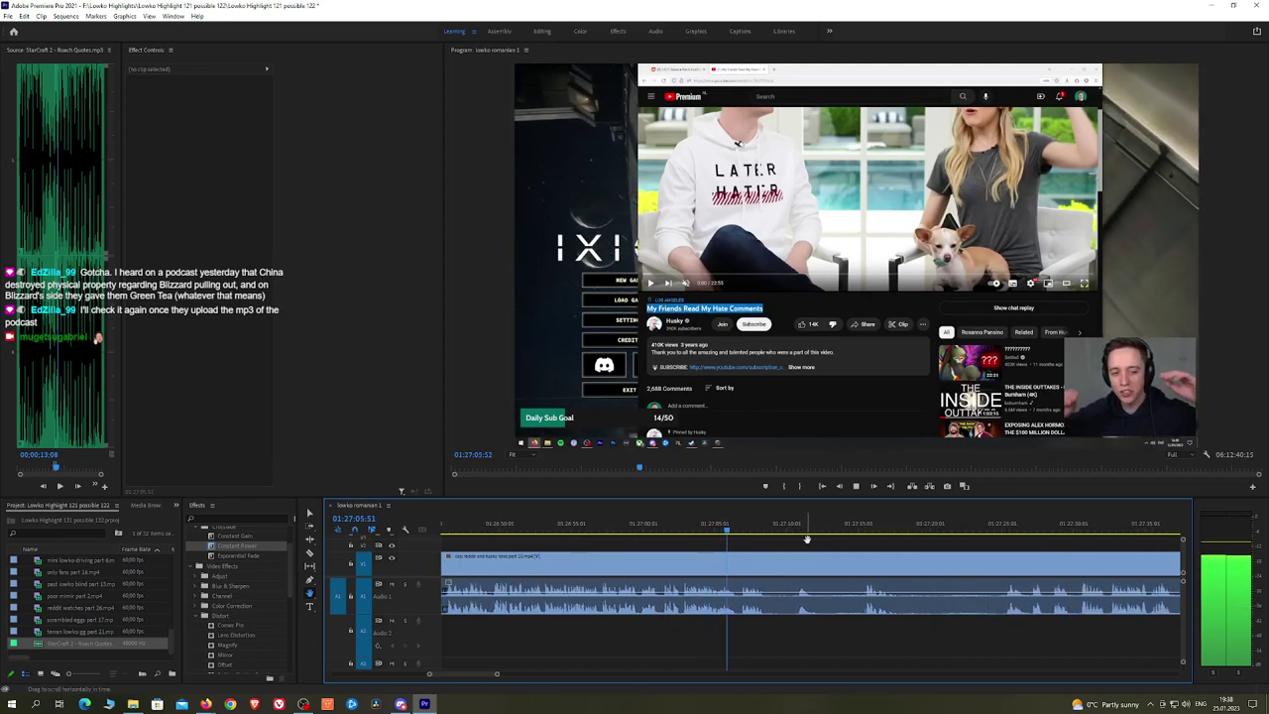
left_click_drag(808, 540, 765, 537)
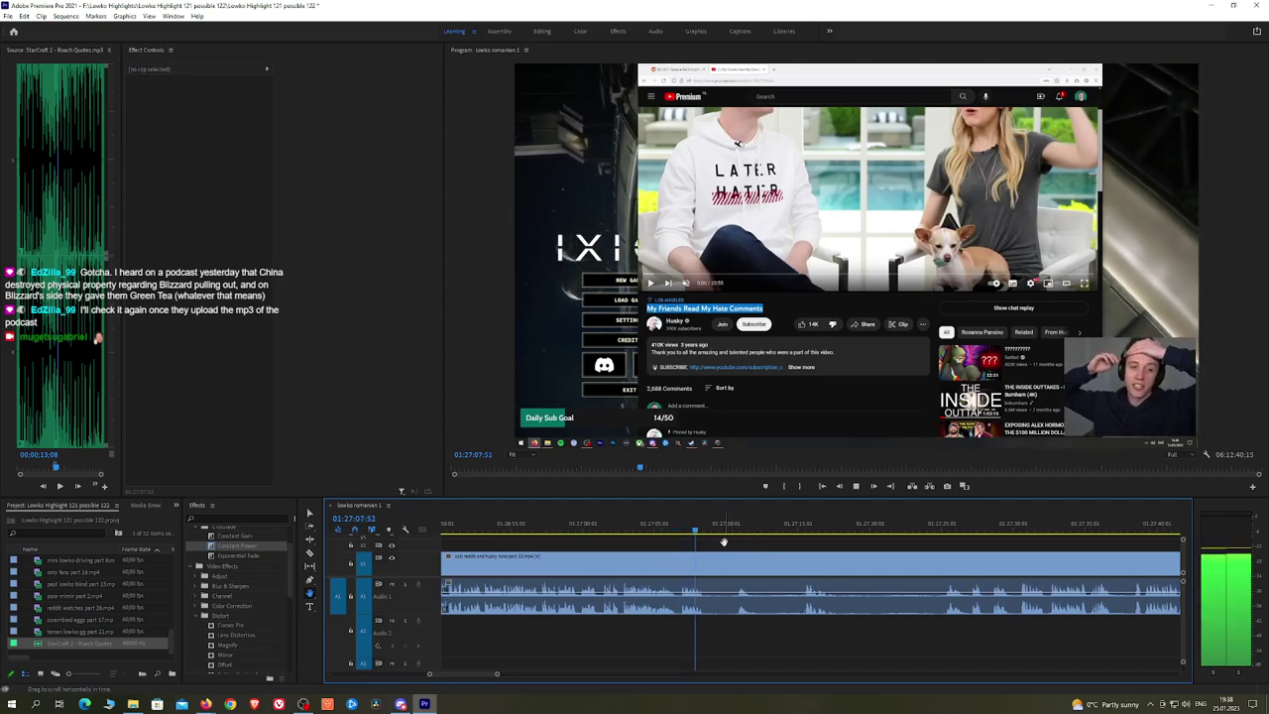
key("c")
left_click(709, 567)
left_click(738, 523)
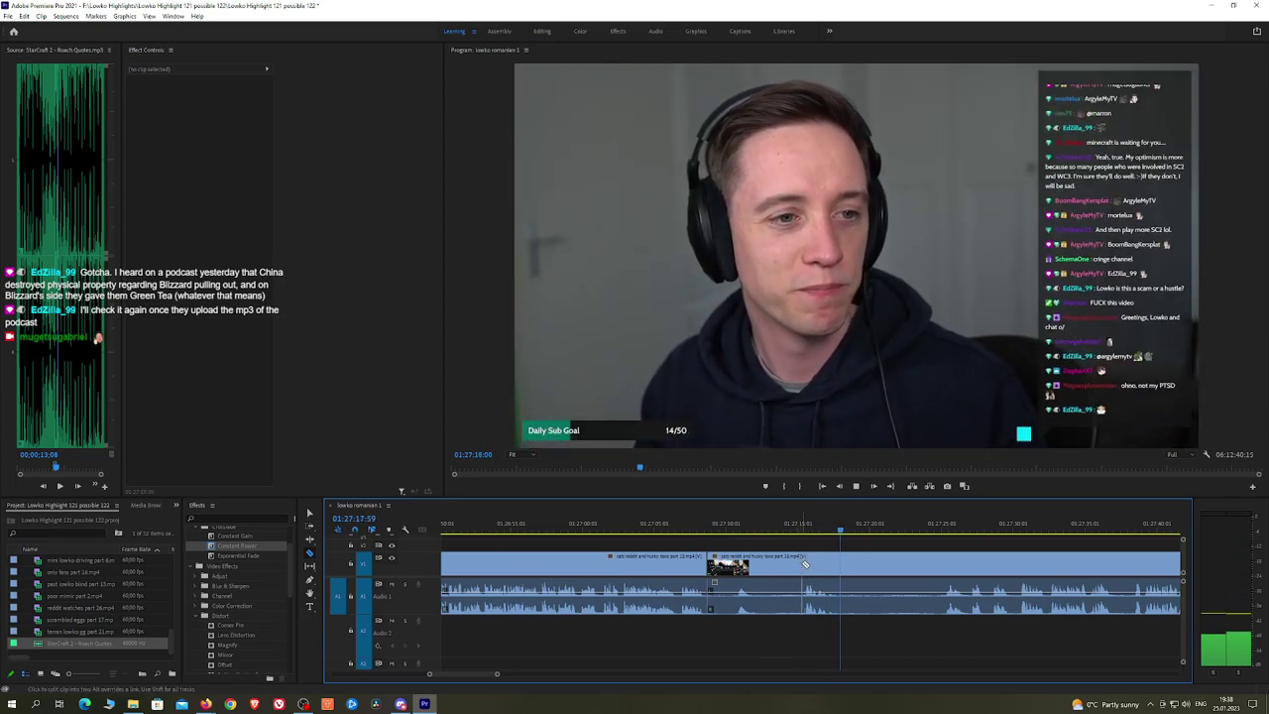
Step: Ripple-delete the first unwanted stretch and add a Constant Power crossfade at its audio edit
left_click(803, 565)
key("v")
left_click(784, 566)
key("shift+Delete")
key("space")
left_click_drag(249, 546, 708, 598)
Step: Cut out the next unwanted part and crossfade the new Audio 1 edit with Constant Power
key("c")
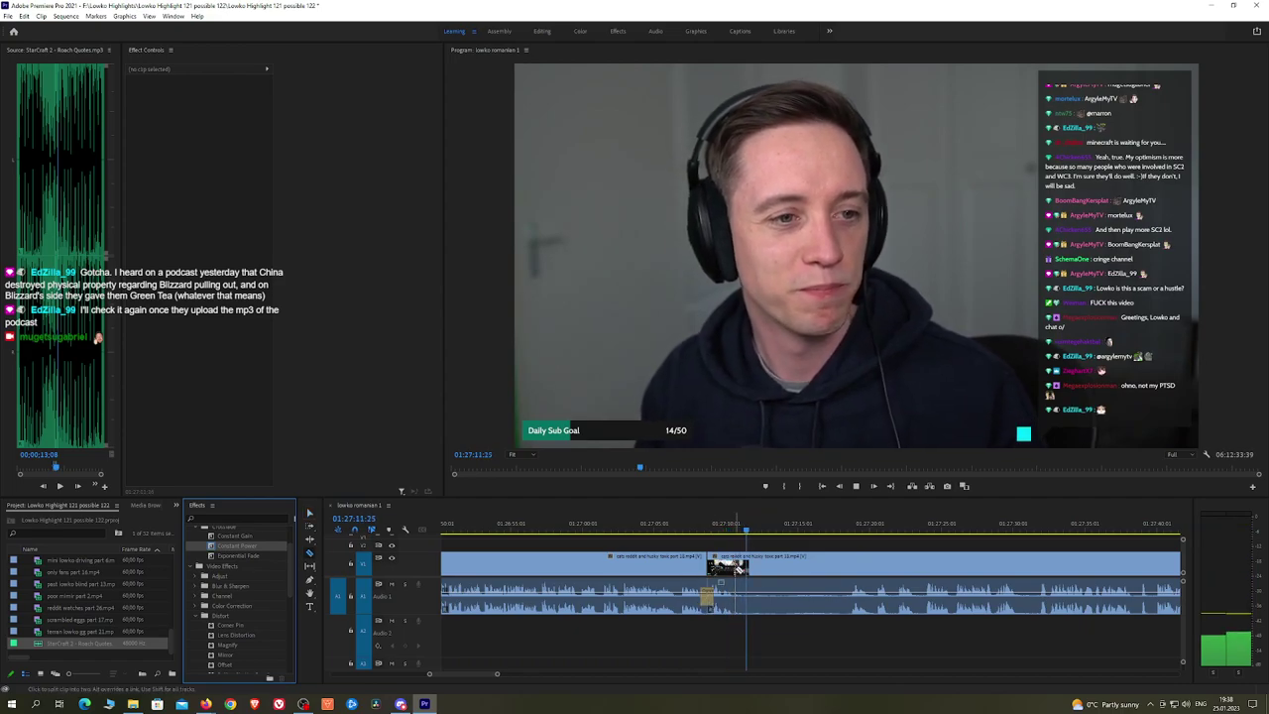
left_click(736, 569)
left_click(849, 564)
key("v")
left_click(821, 566)
key("shift+Delete")
key("space")
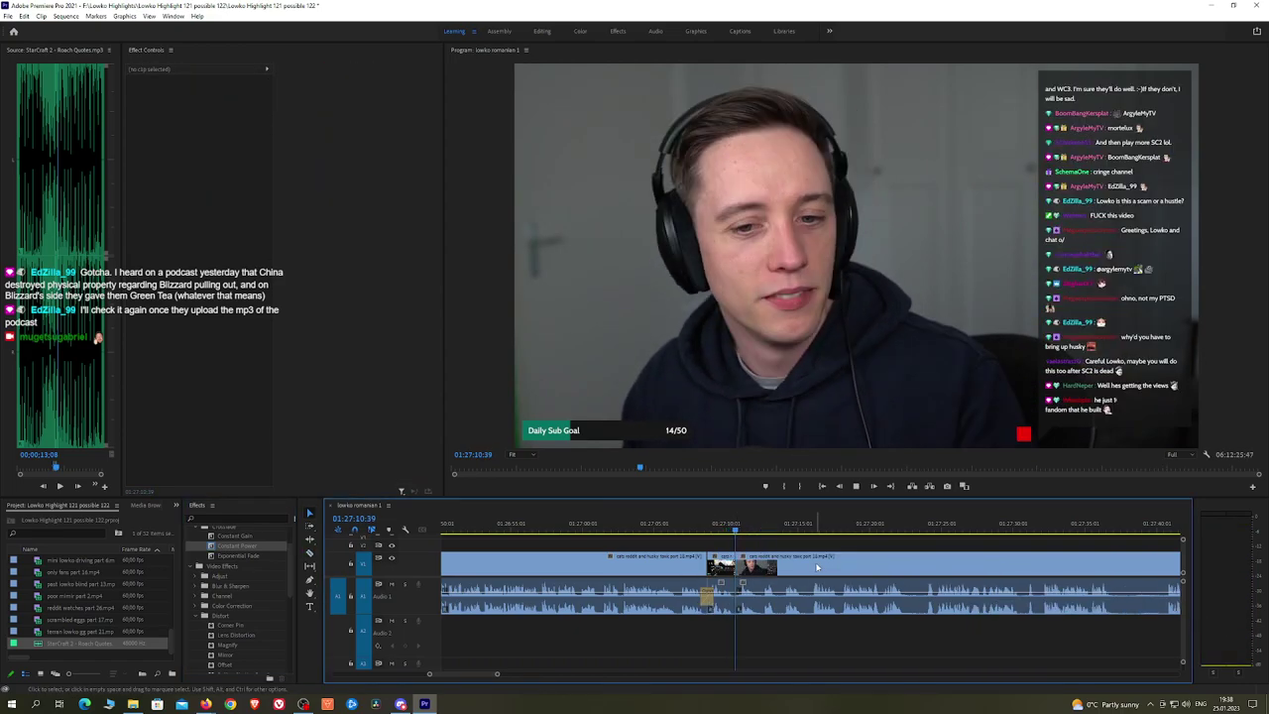
left_click_drag(260, 547, 736, 597)
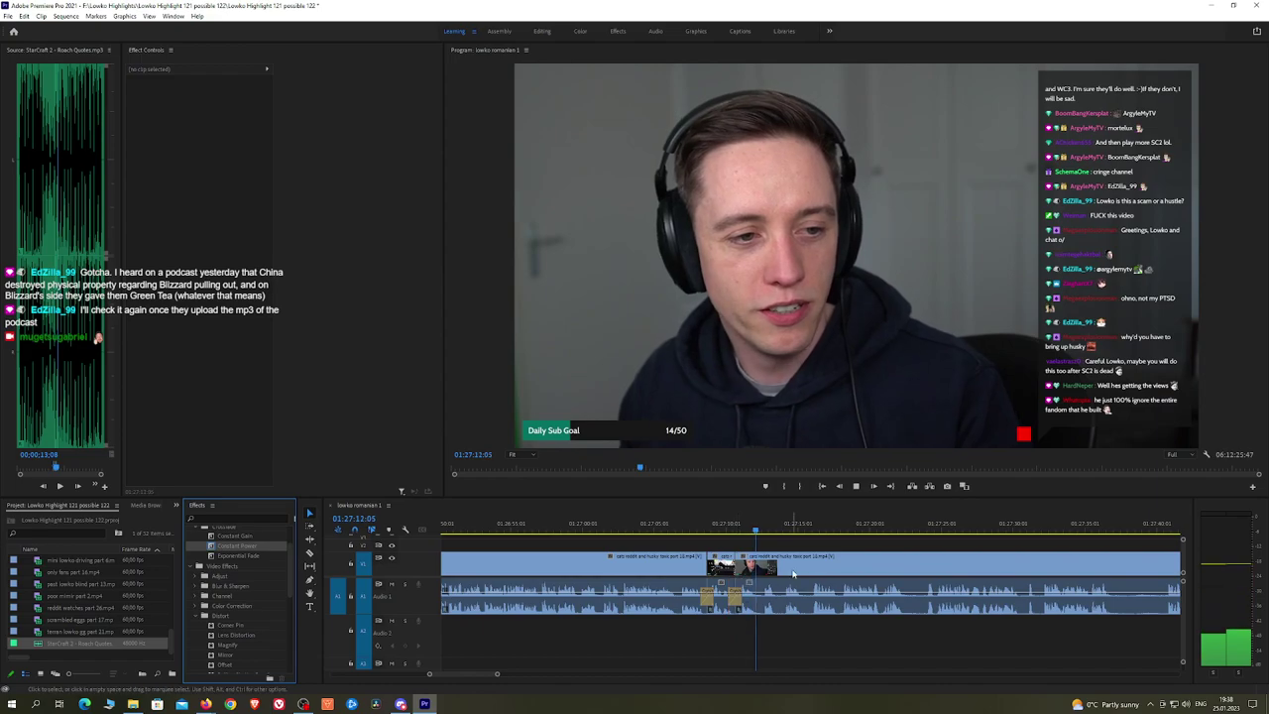
Step: Further along, ripple-delete a short unwanted piece, save the project, and crossfade that audio edit
key("h")
left_click_drag(952, 546, 853, 546)
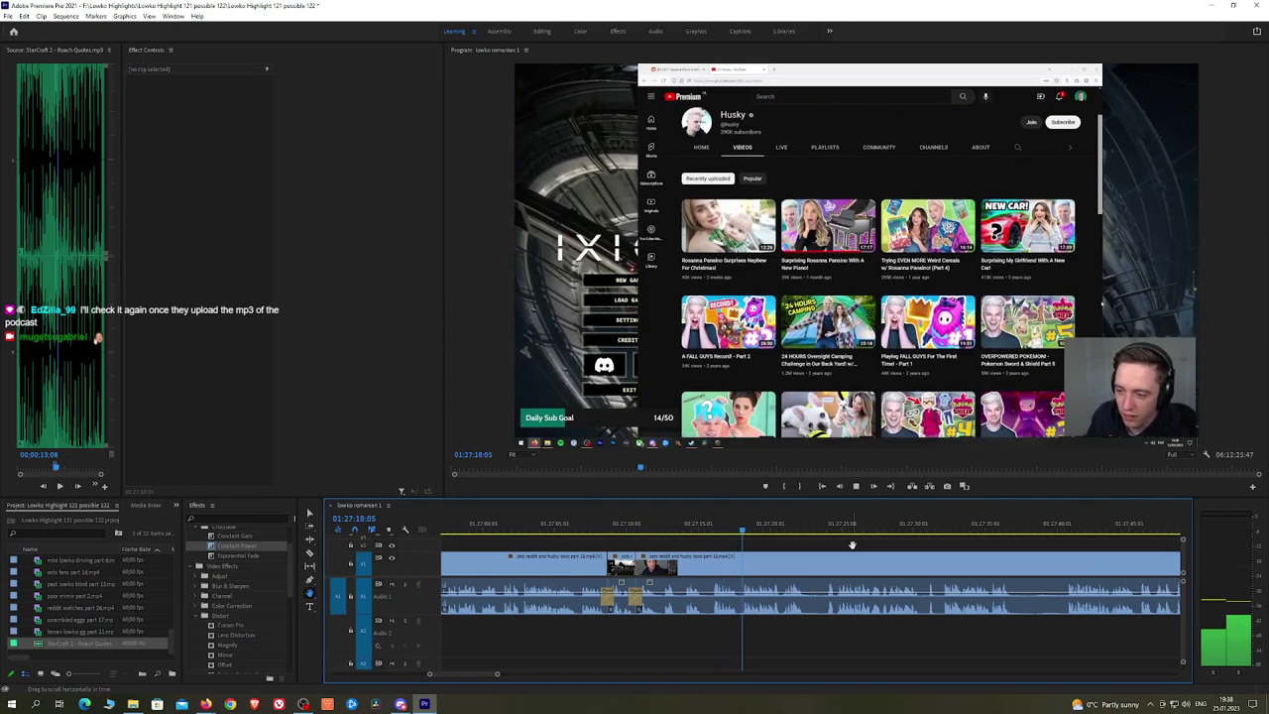
left_click_drag(915, 541, 822, 546)
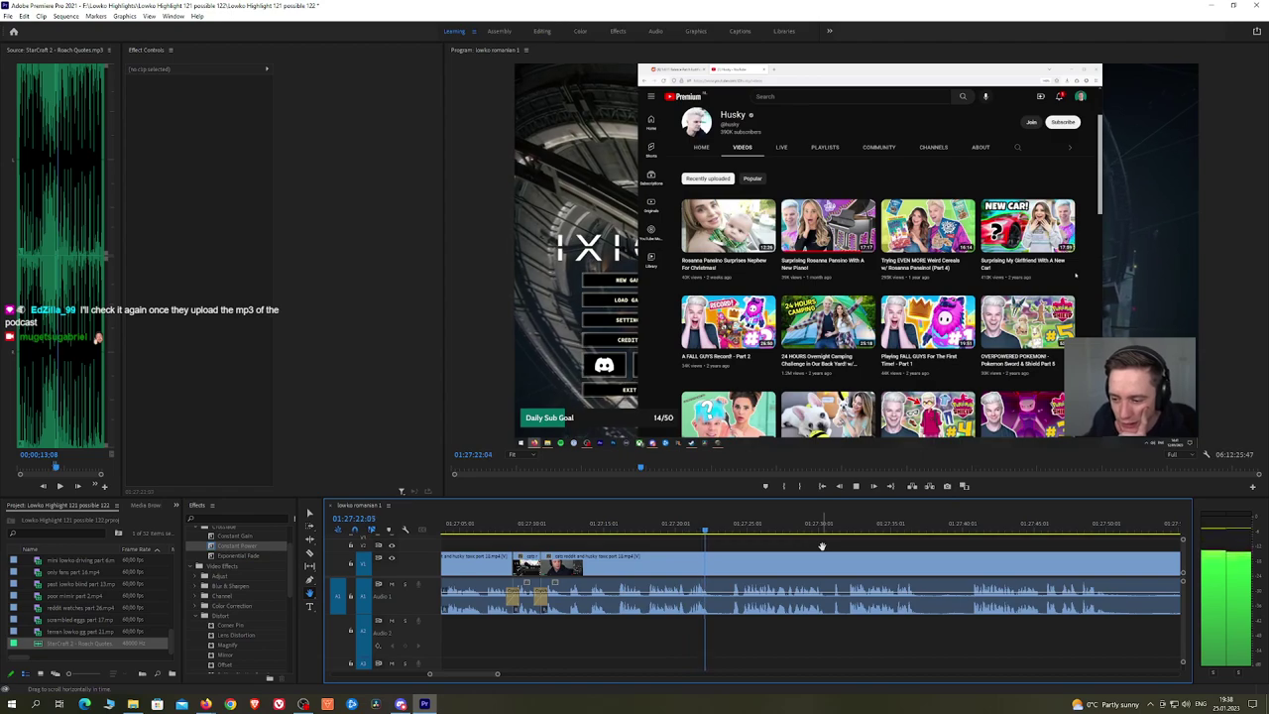
left_click(729, 567)
key("v")
left_click(723, 567)
key("shift+Delete")
key("ctrl+s")
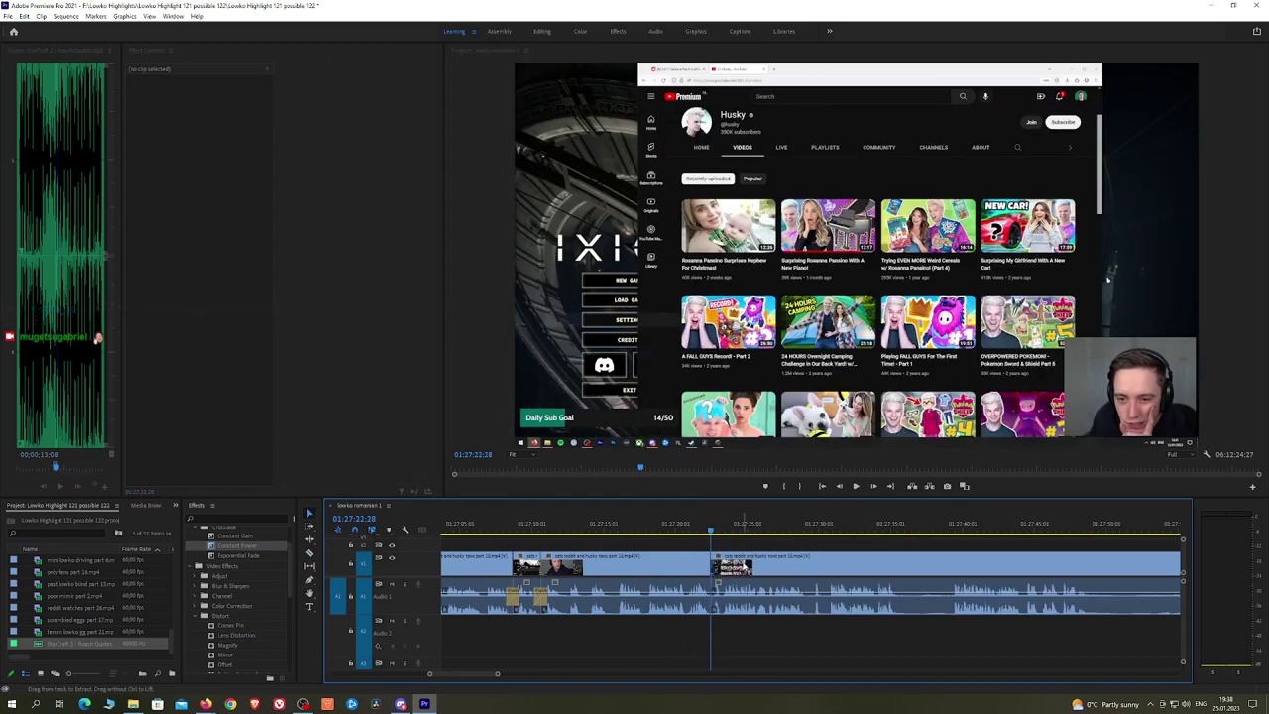
left_click_drag(245, 546, 721, 599)
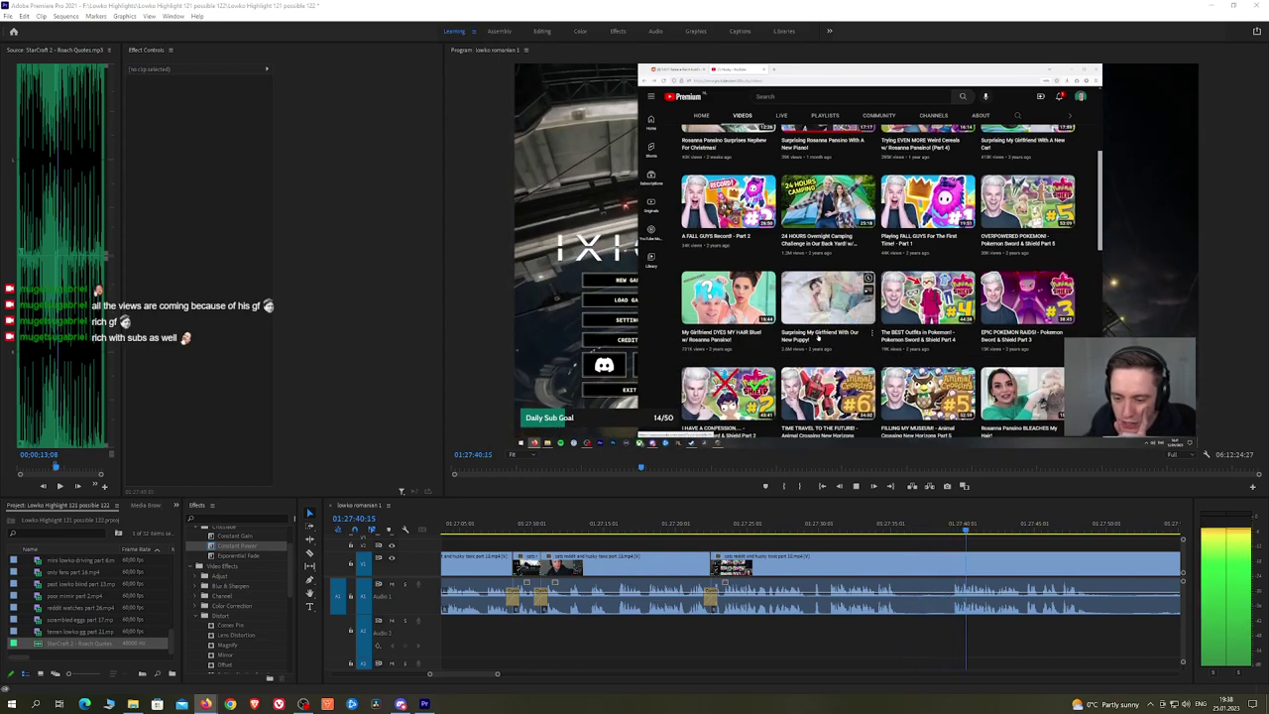
Step: Split the stream clip at 01:27:49, where the YouTube channel page gives way to the webcam
left_click_drag(1035, 542, 965, 543)
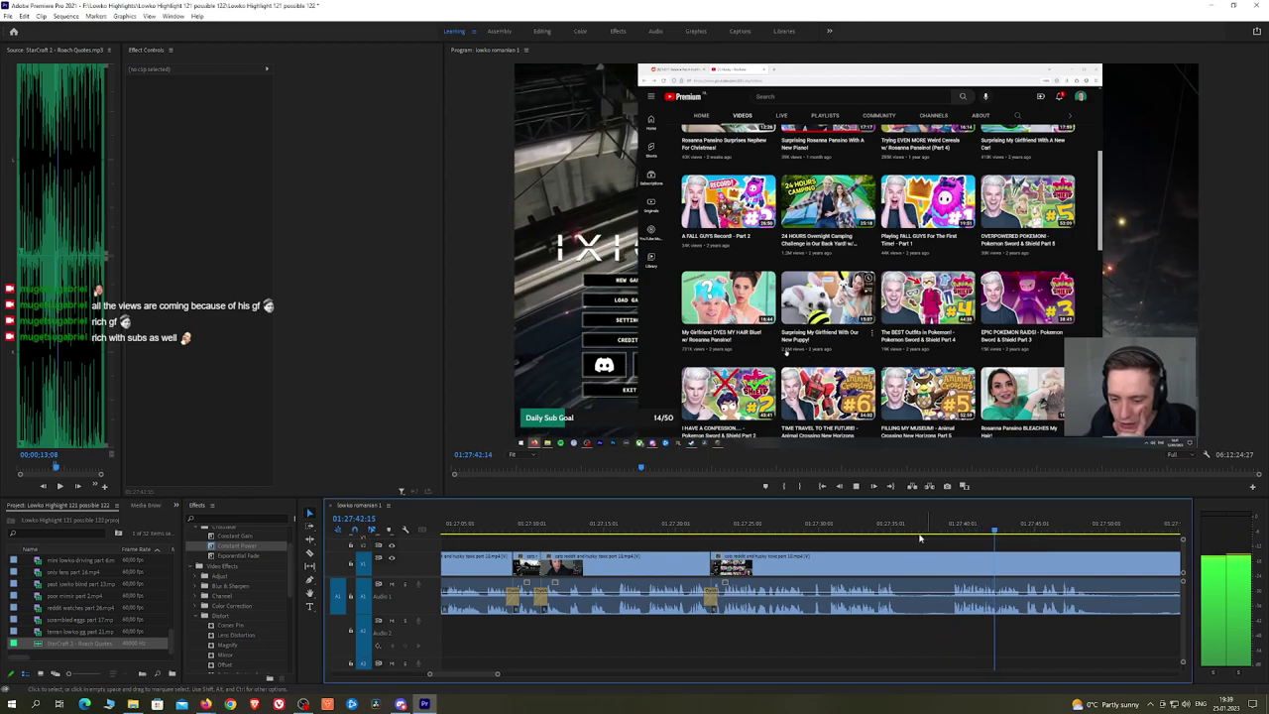
scroll(1066, 548, "down", 3)
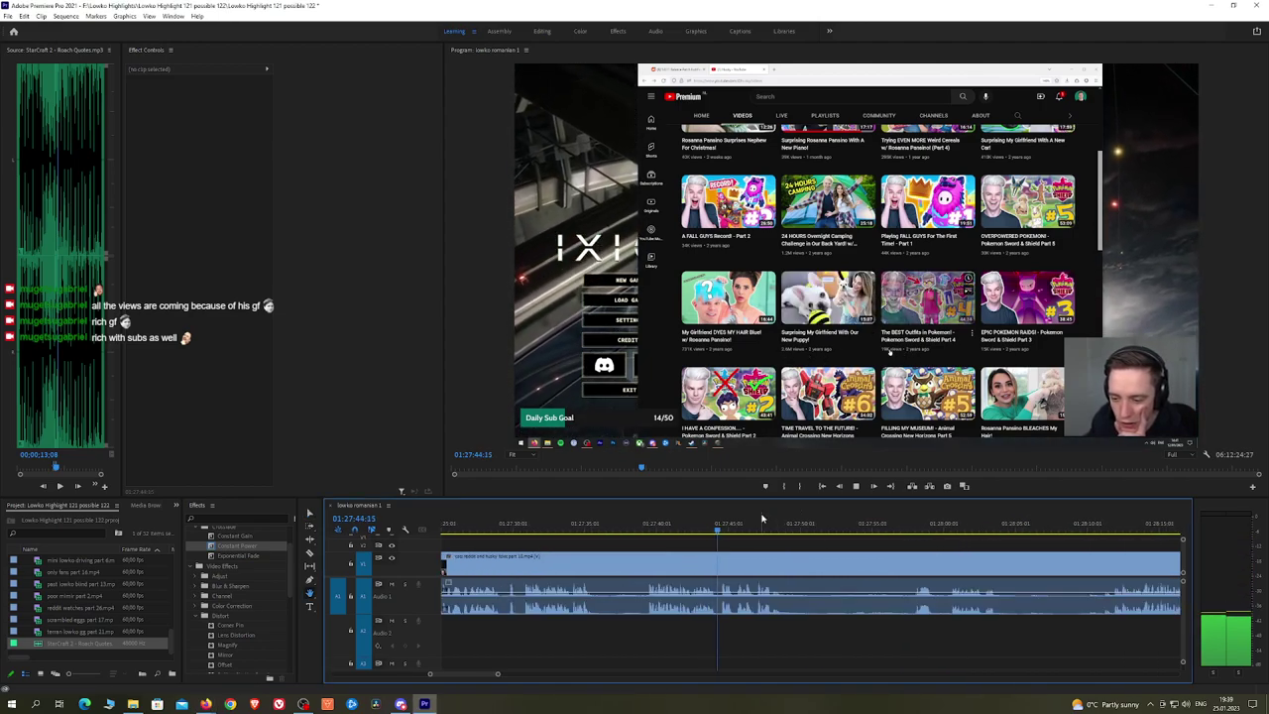
scroll(773, 535, "down", 1)
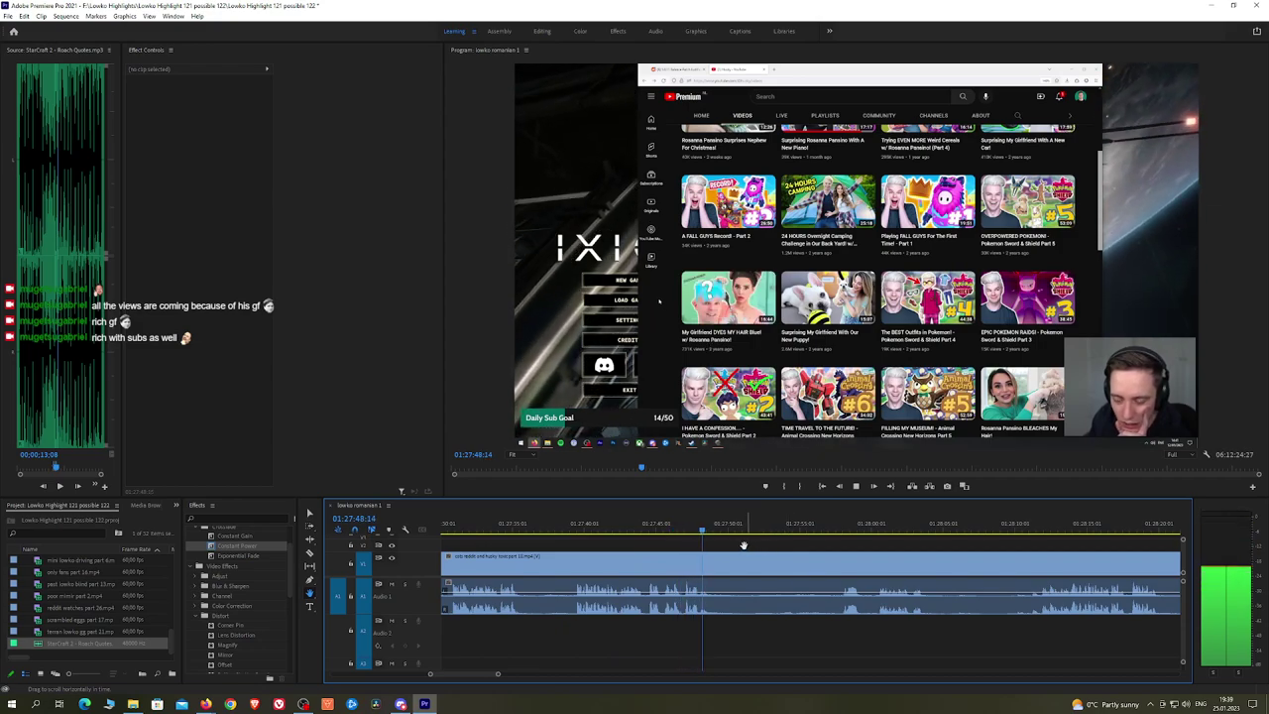
key("space")
left_click(720, 566)
key("space")
left_click(841, 526)
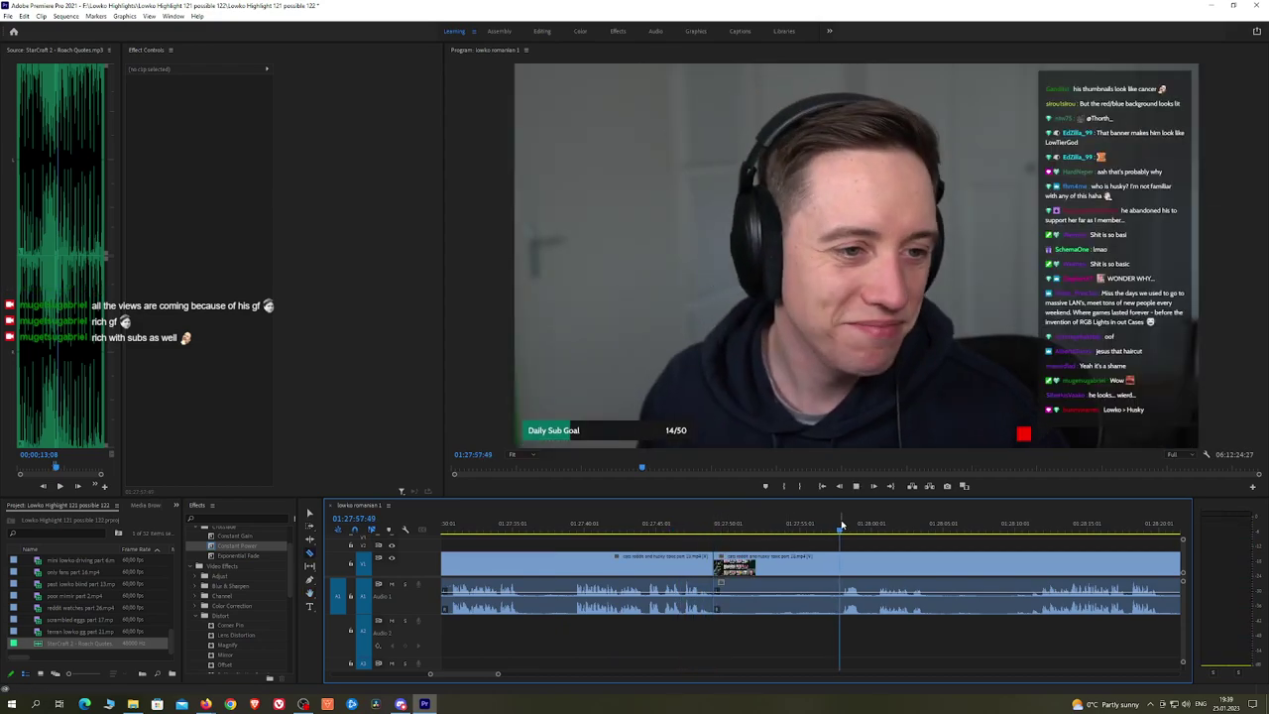